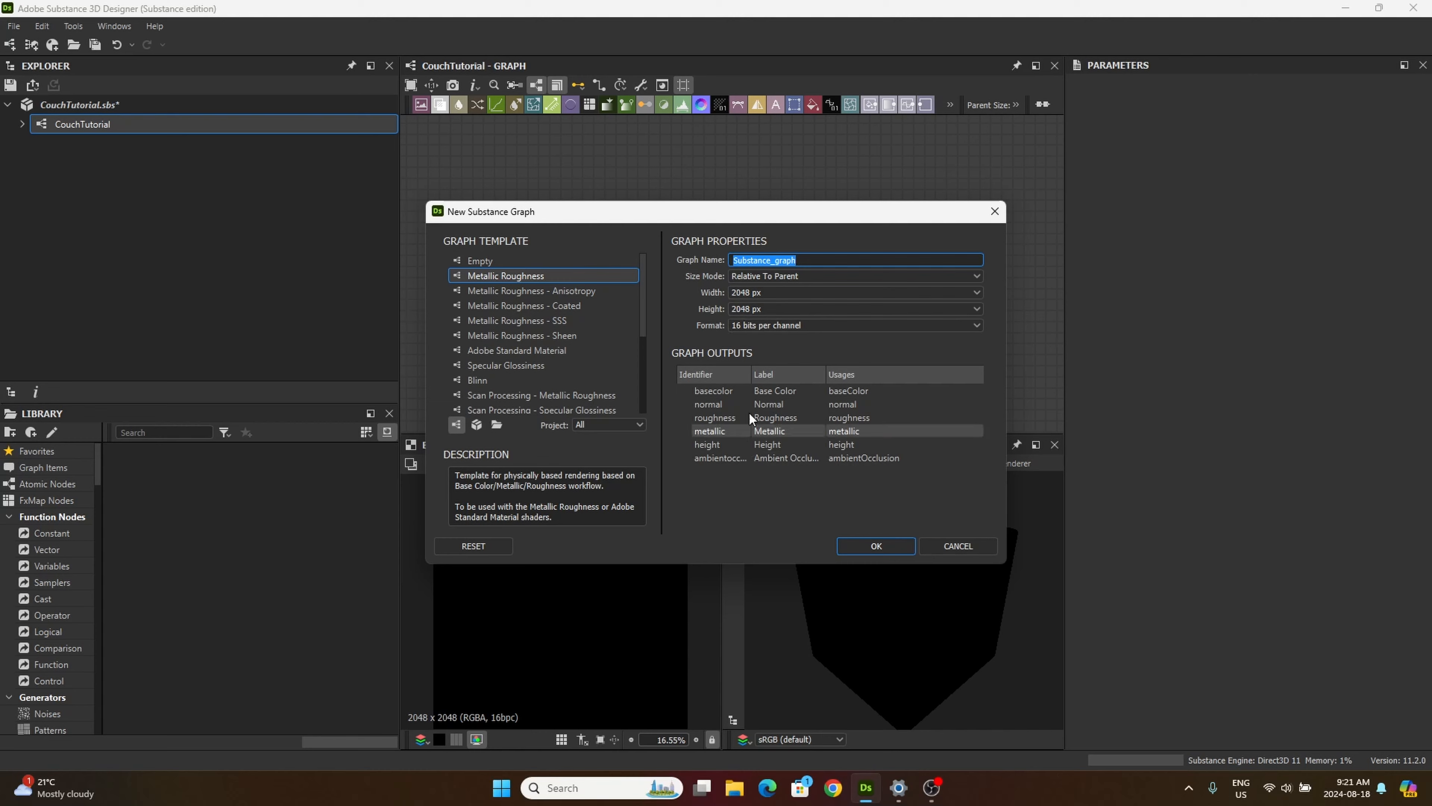
Step: Create the graph from the Metallic Roughness template and place a Shape node to the left of its output nodes
{"action": "left_click", "coordinate": [876, 546]}
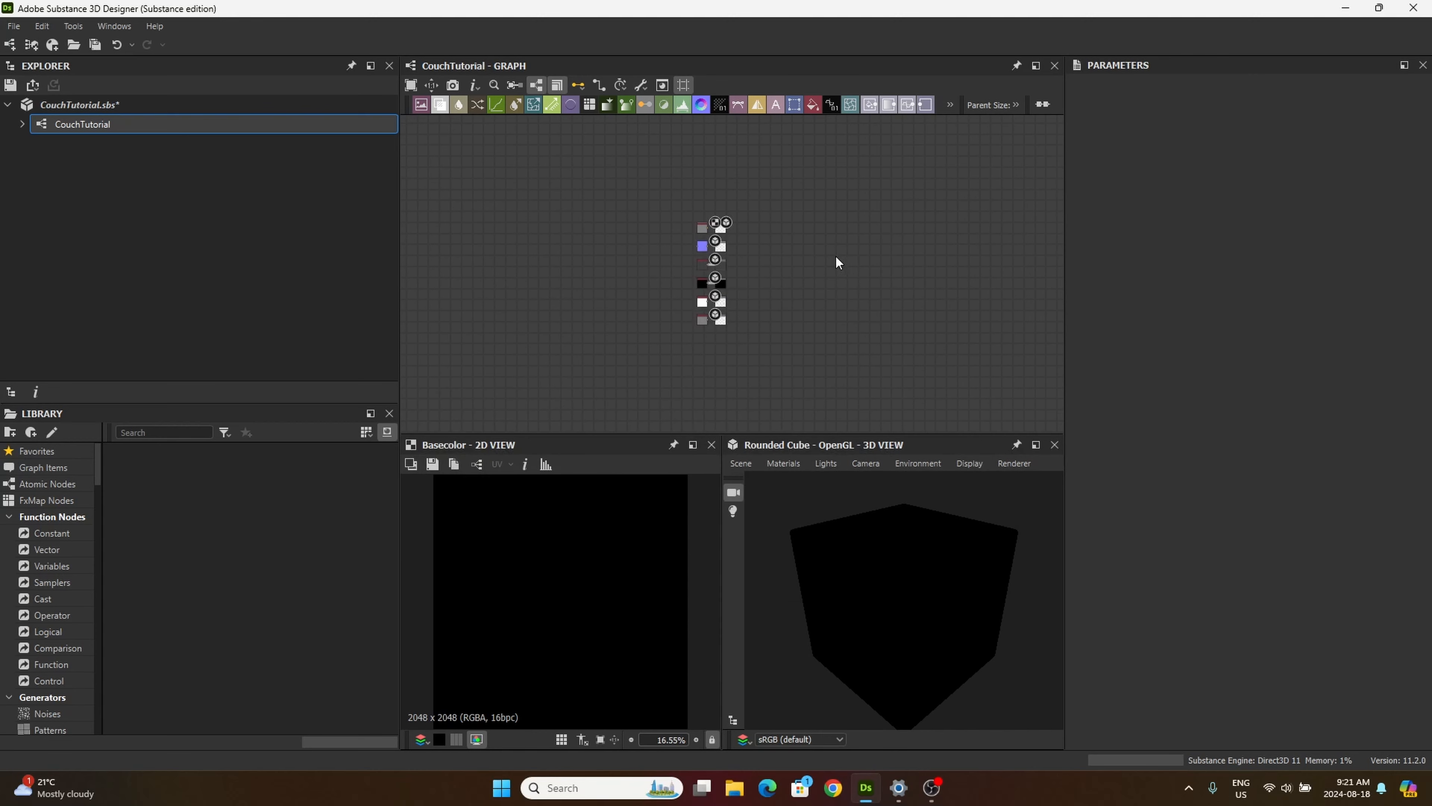
{"action": "middle_click_drag", "start_coordinate": [633, 368], "coordinate": [664, 377]}
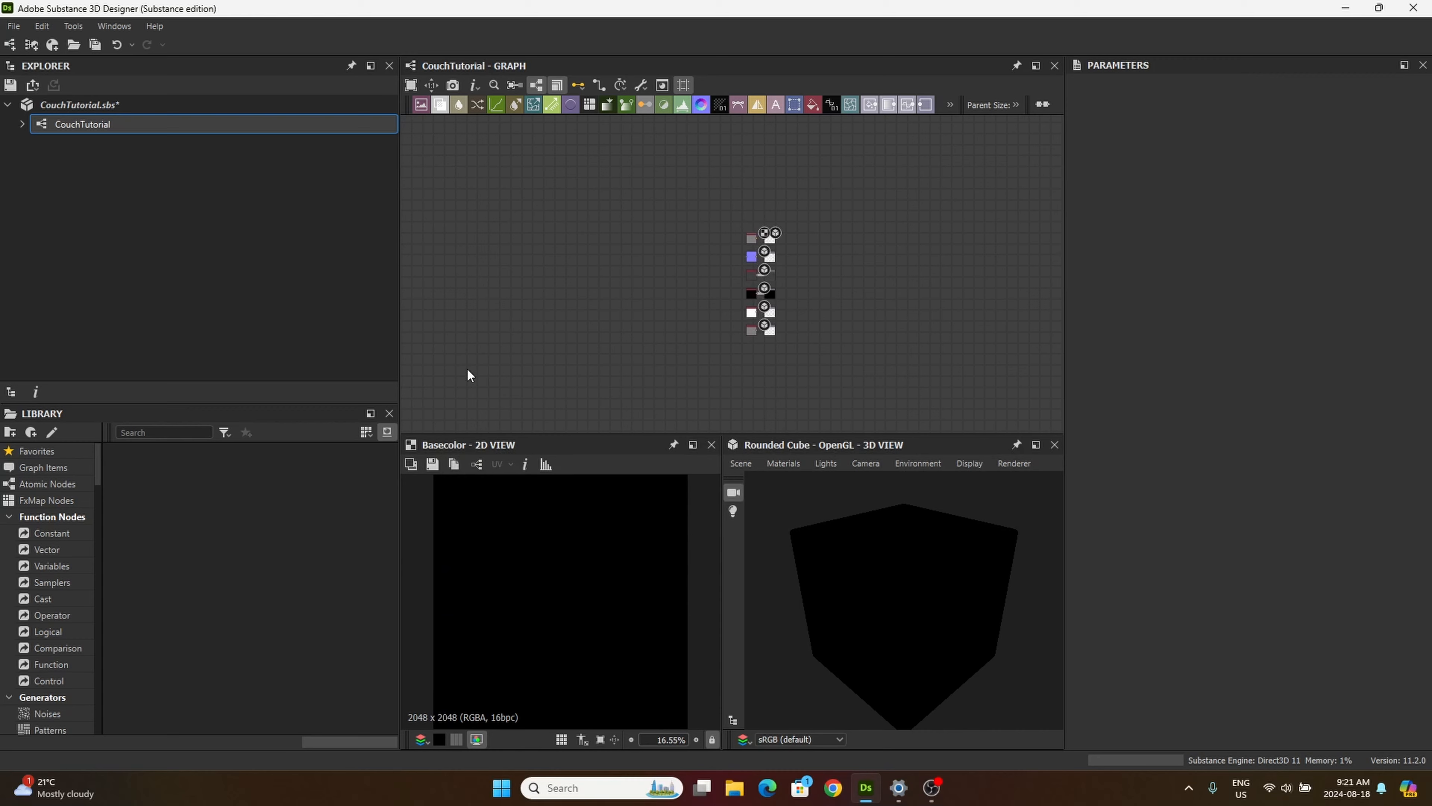
{"action": "left_click", "coordinate": [176, 427]}
{"action": "type", "text": "shape"}
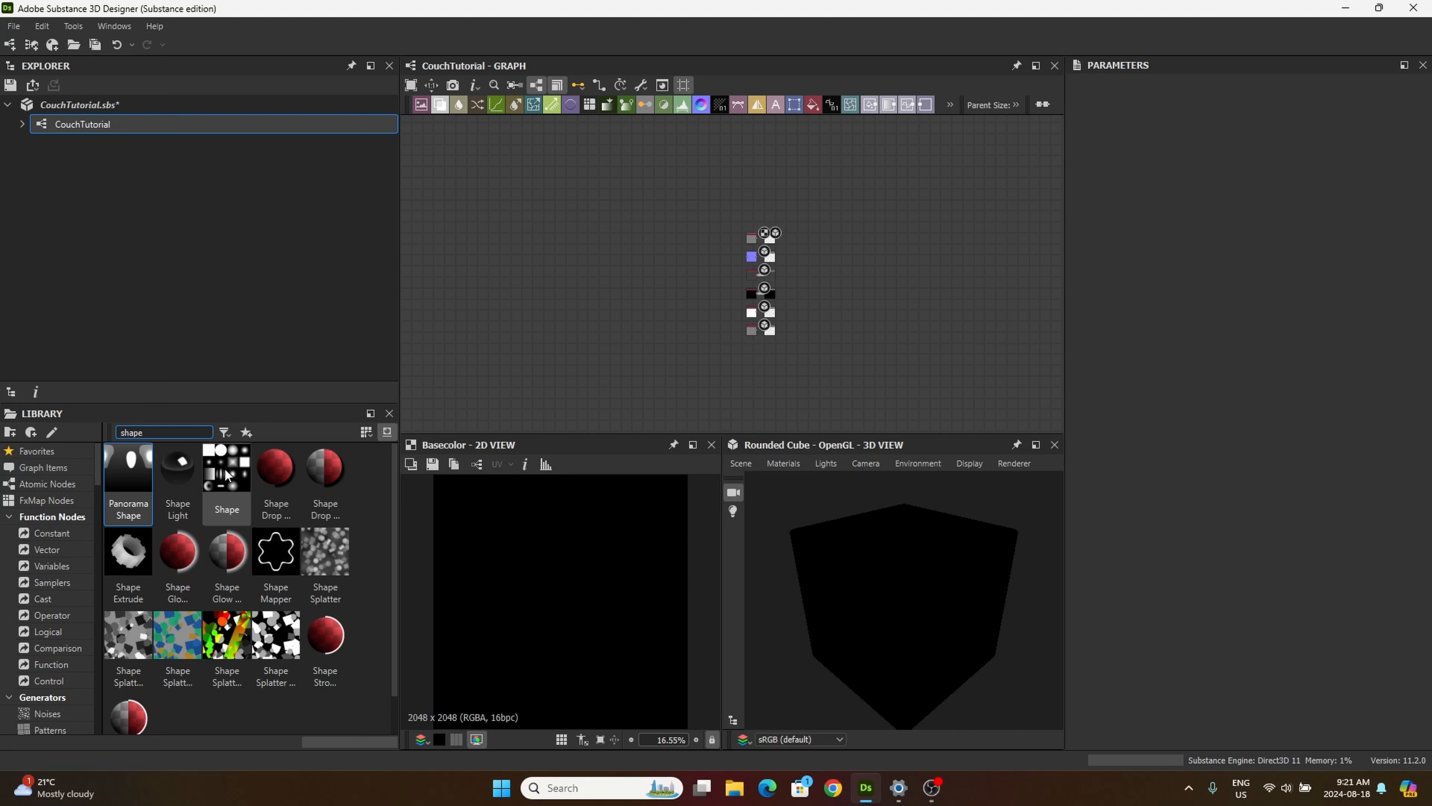
{"action": "left_click_drag", "start_coordinate": [226, 475], "coordinate": [561, 264]}
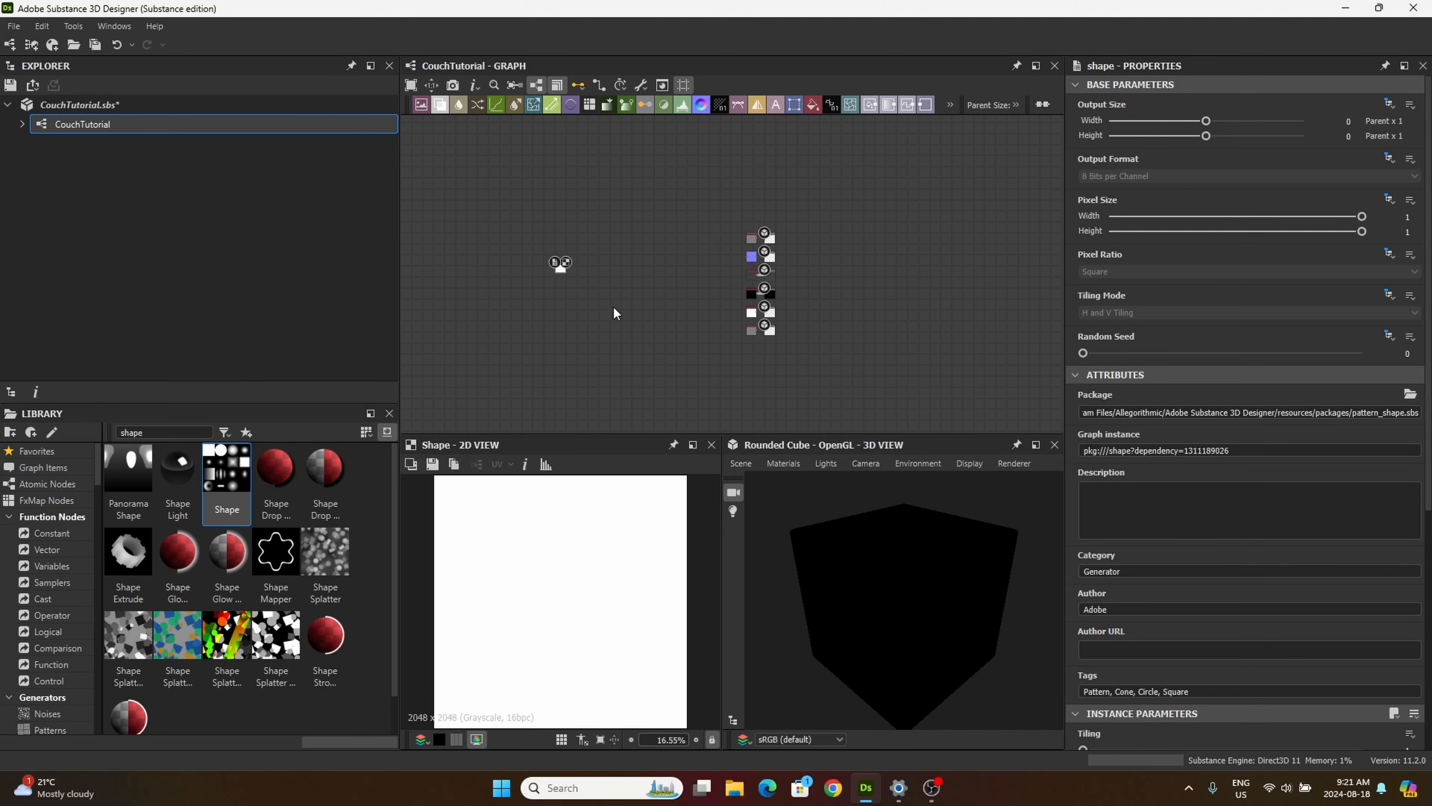
{"action": "right_click", "coordinate": [596, 271]}
{"action": "mouse_move", "coordinate": [665, 283]}
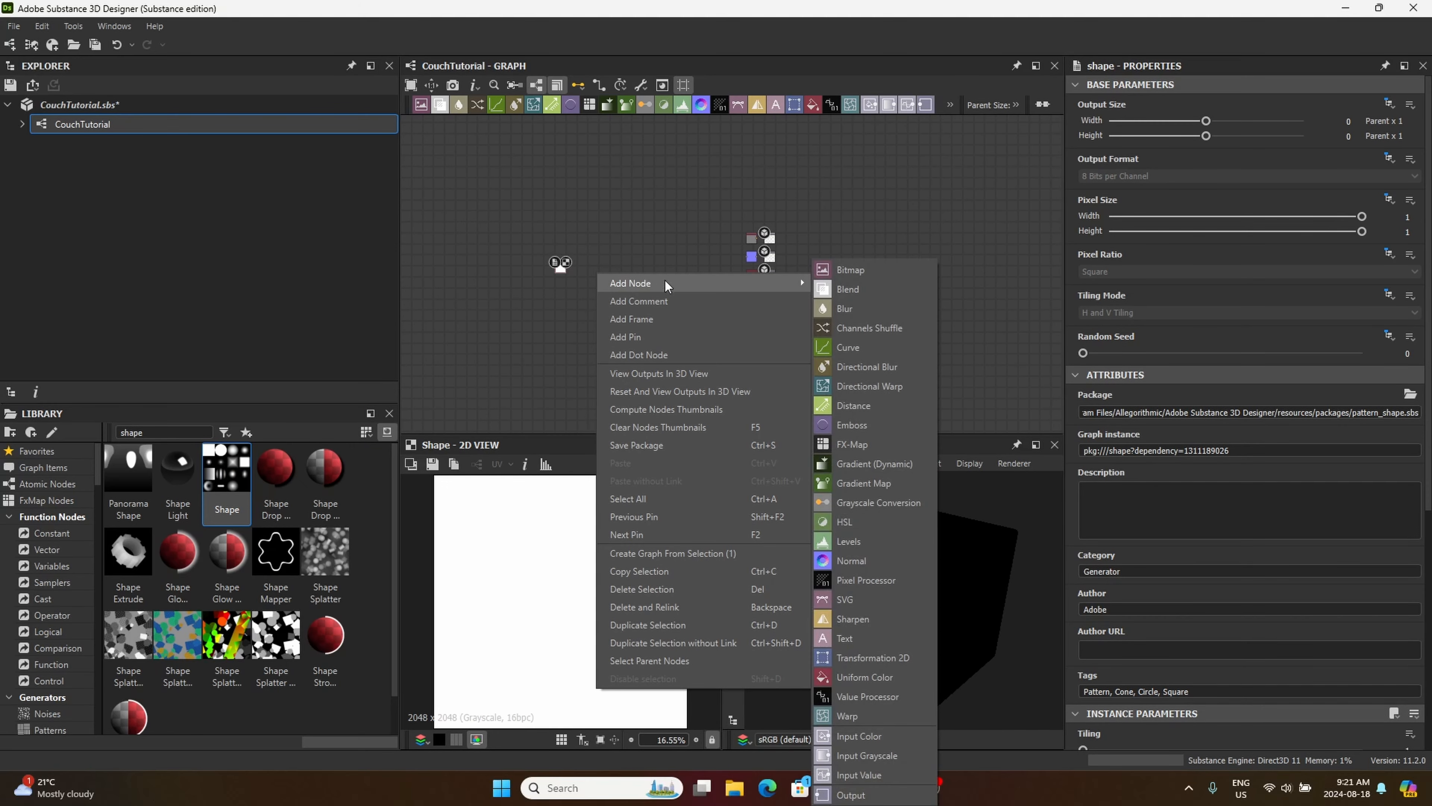
{"action": "left_click", "coordinate": [642, 207]}
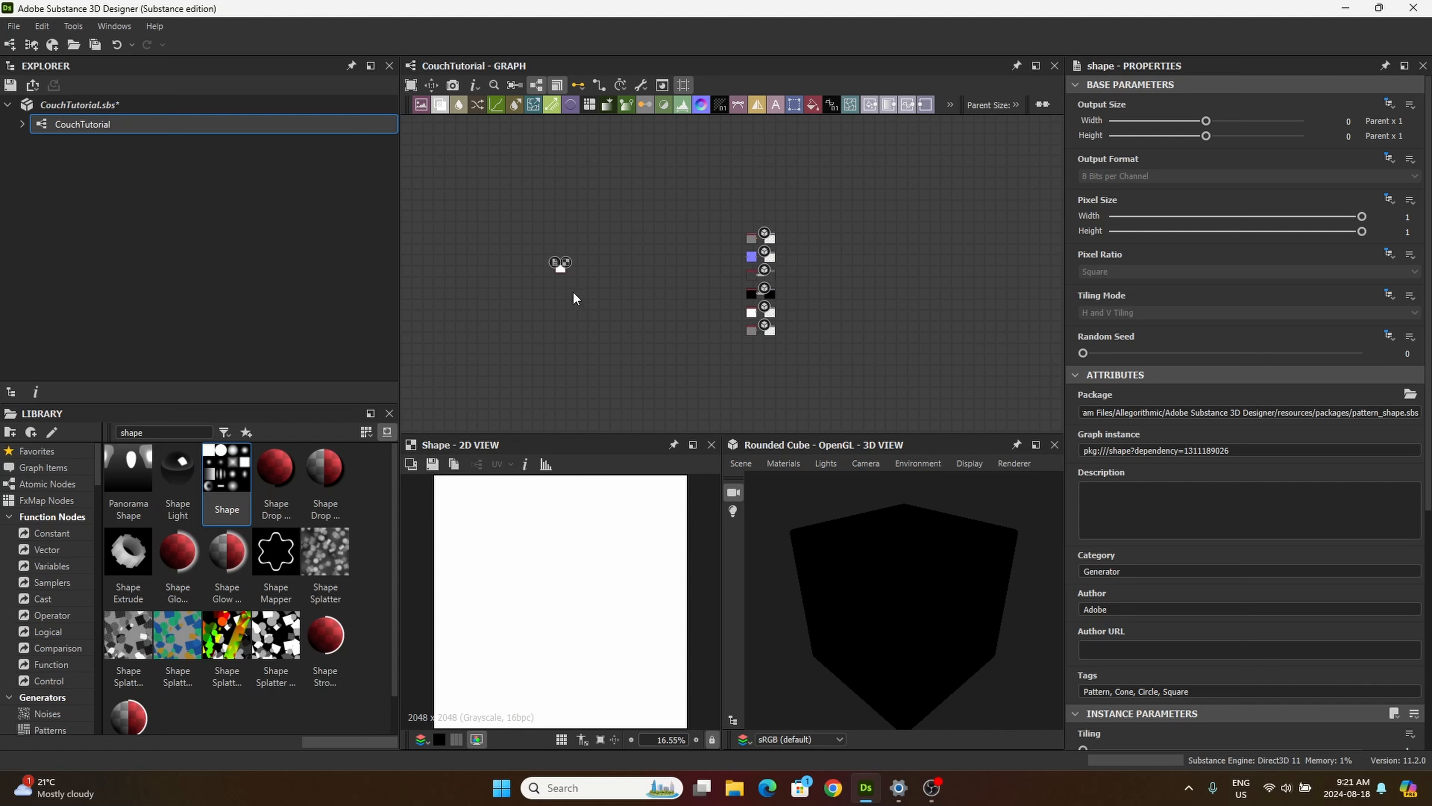
{"action": "right_click", "coordinate": [612, 220]}
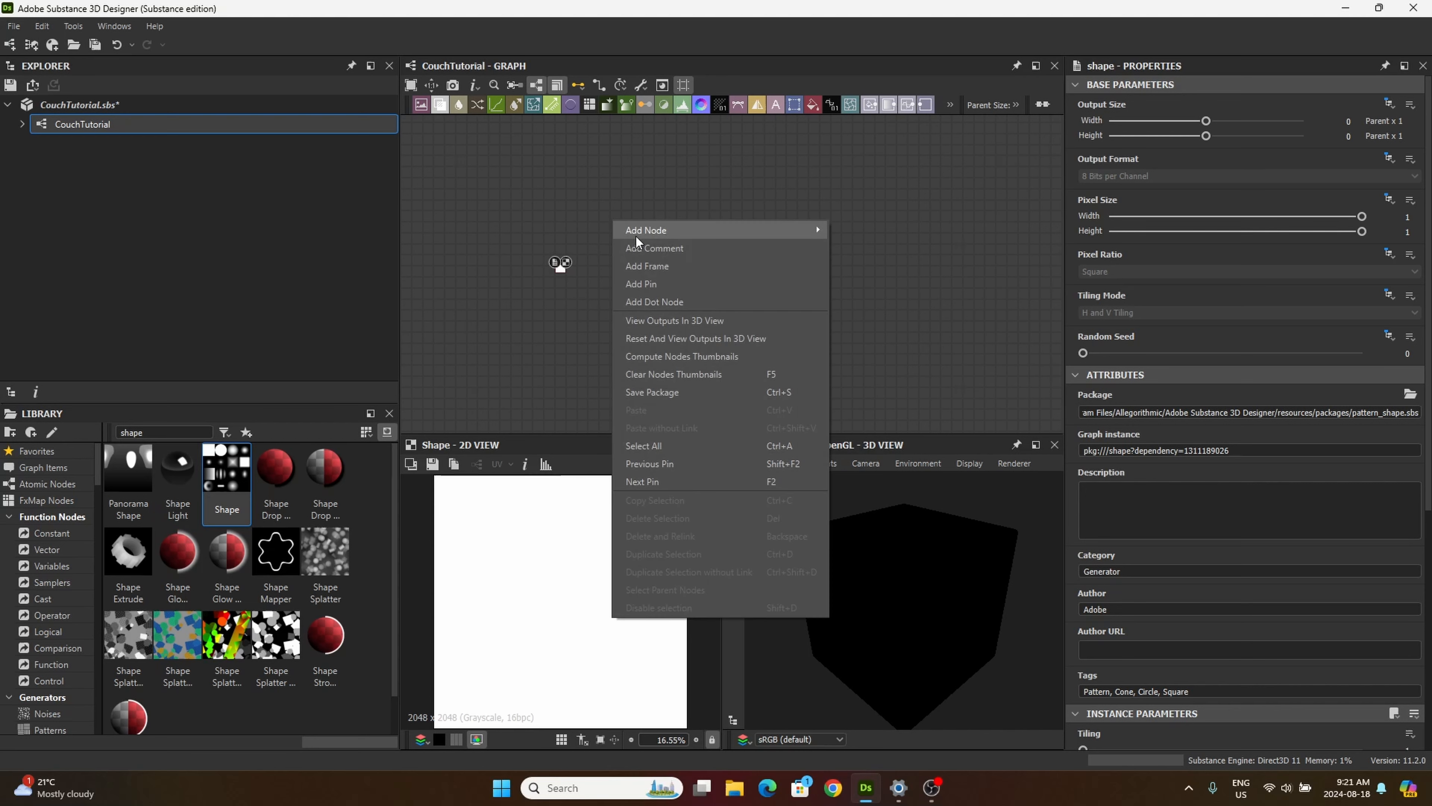
{"action": "mouse_move", "coordinate": [638, 235]}
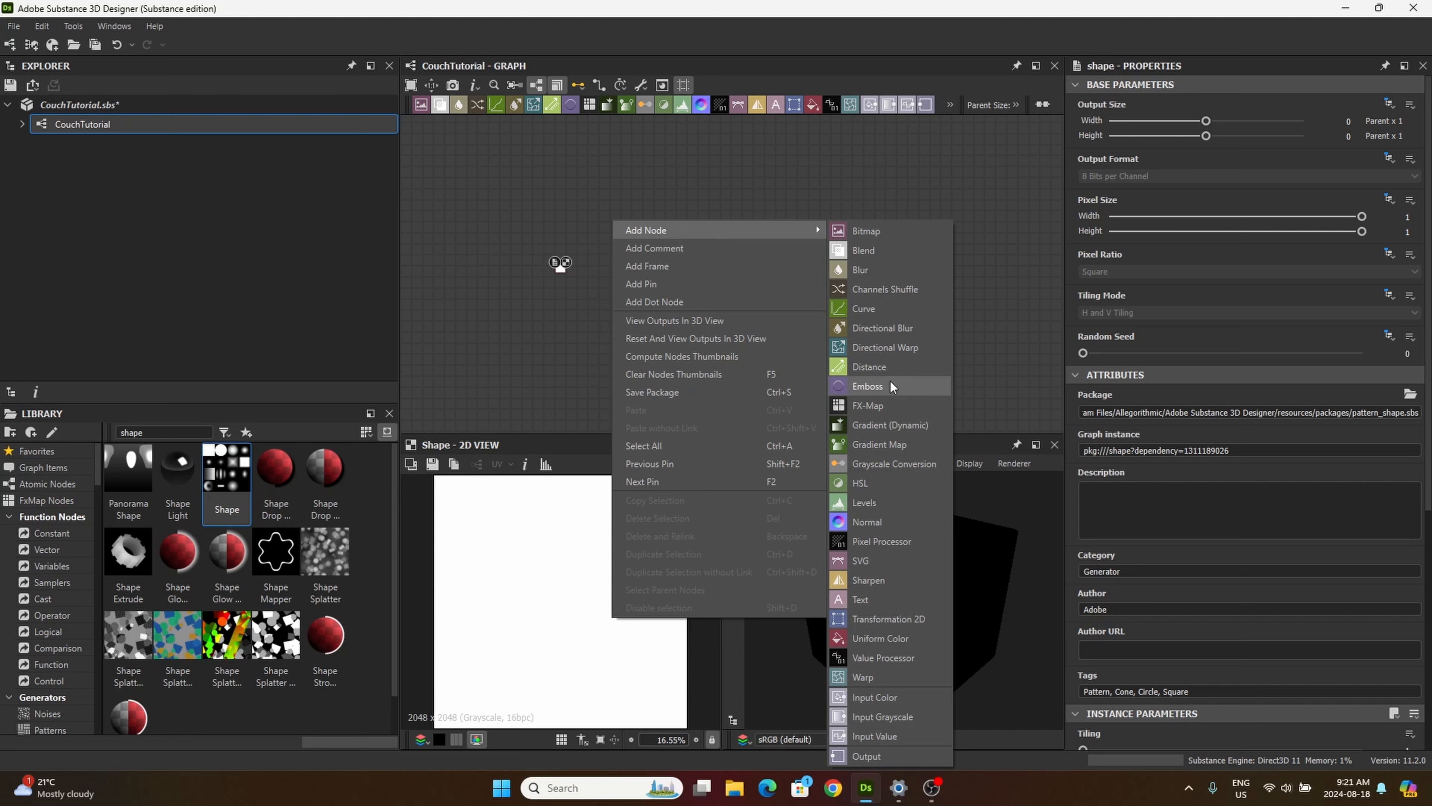
{"action": "left_click", "coordinate": [770, 175]}
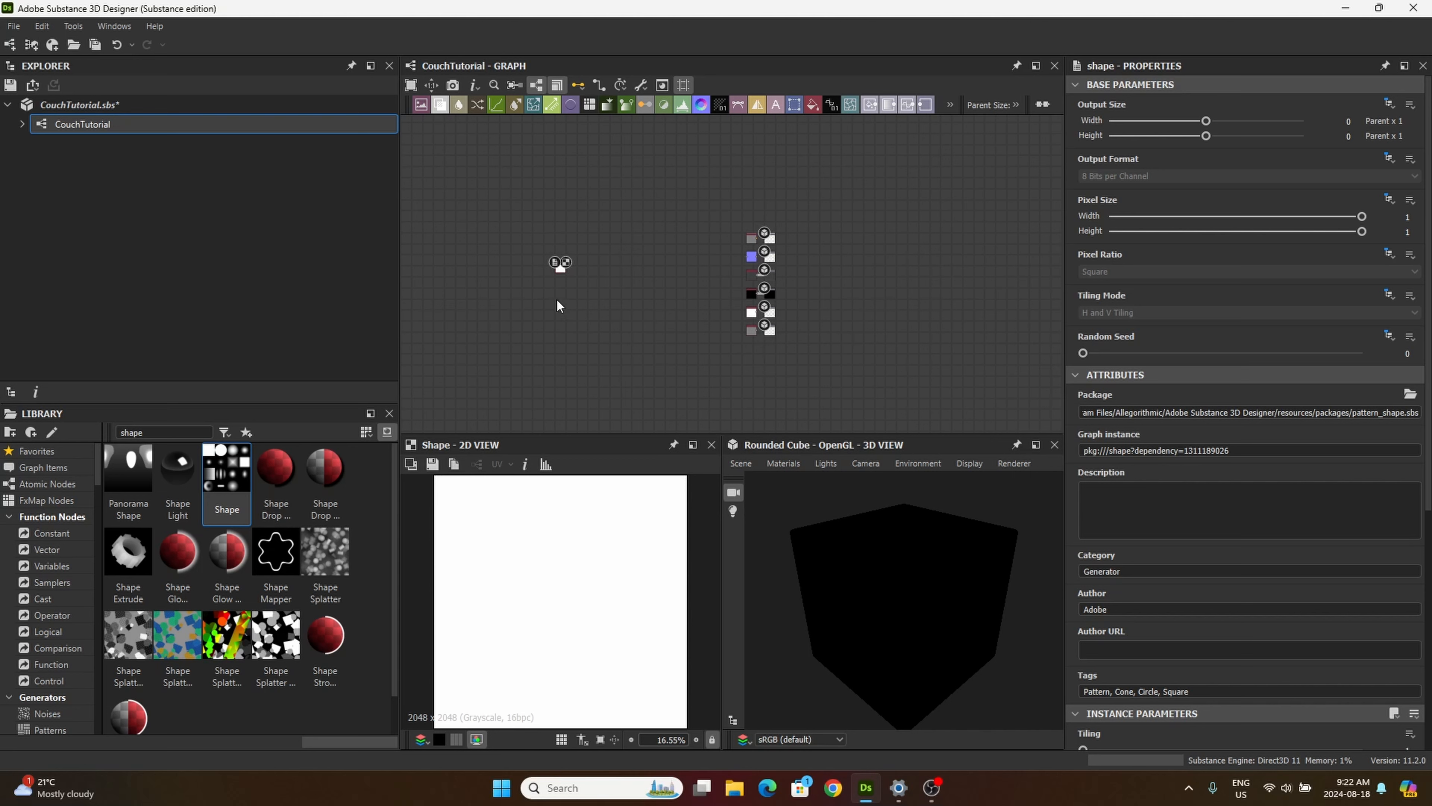
Step: Set the Shape node's pattern to Pyramid
{"action": "scroll", "coordinate": [556, 298], "scroll_direction": "up", "scroll_amount": 6}
{"action": "middle_click_drag", "start_coordinate": [609, 252], "coordinate": [644, 291]}
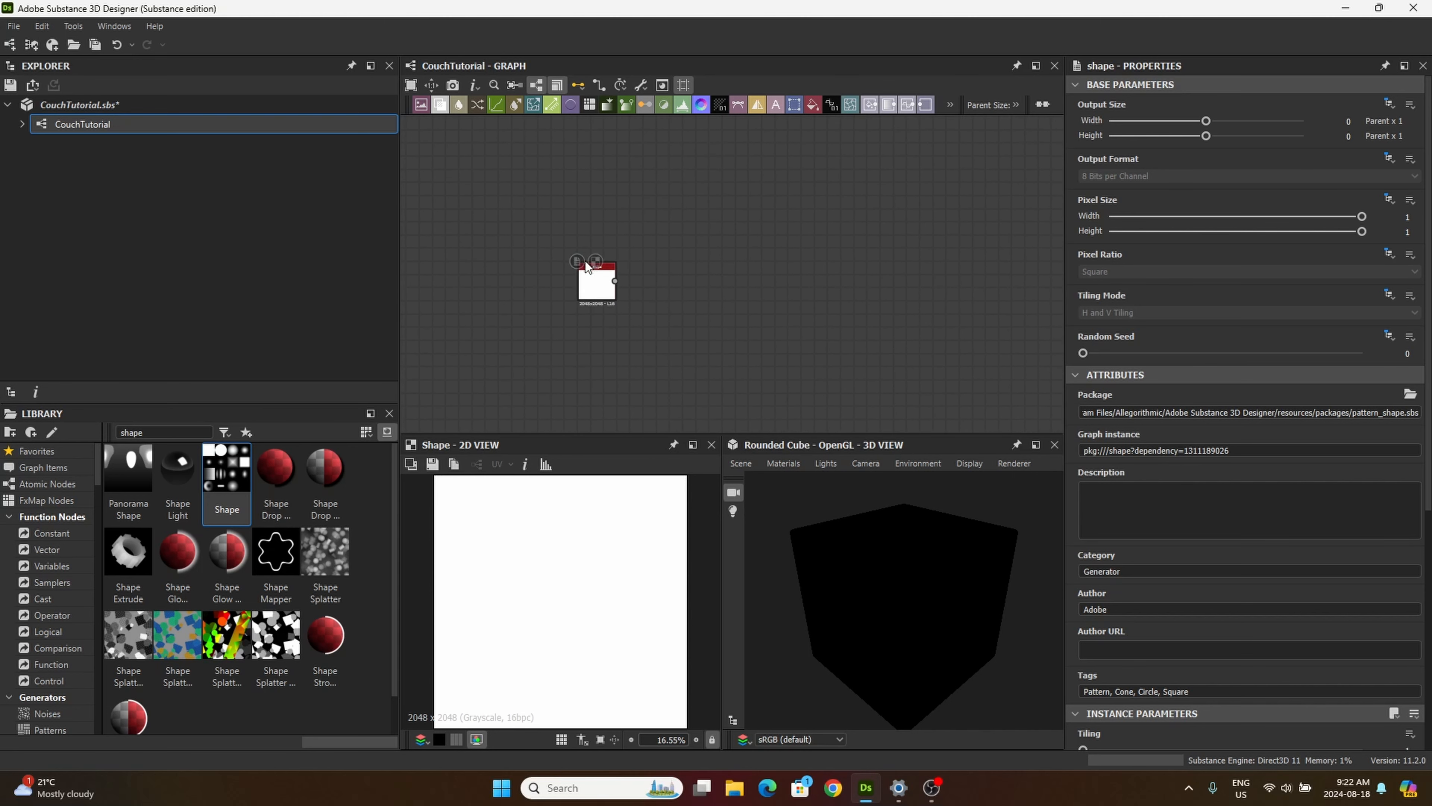
{"action": "left_click_drag", "start_coordinate": [593, 273], "coordinate": [513, 233]}
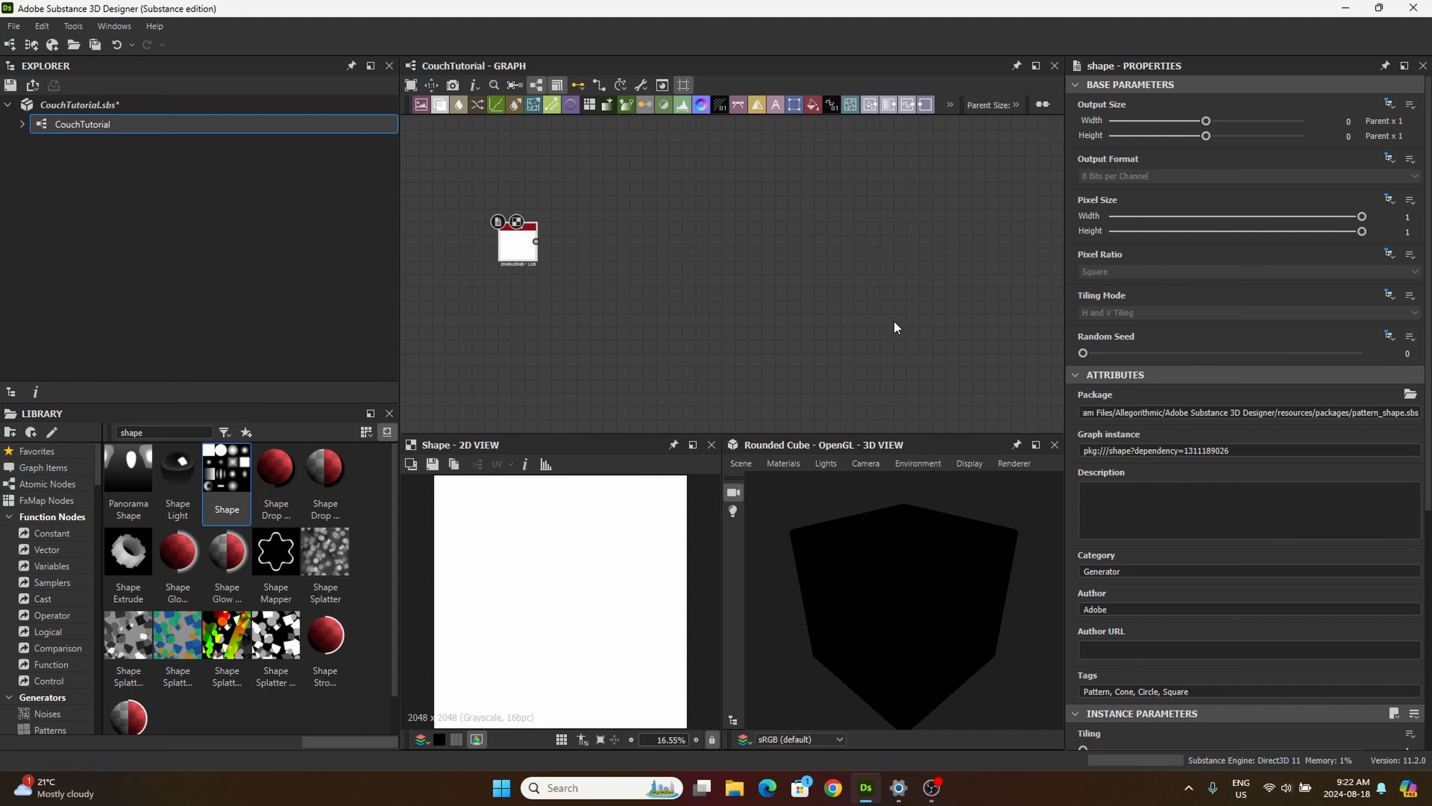
{"action": "mouse_move", "coordinate": [894, 320]}
{"action": "middle_mouse_down"}
{"action": "mouse_move", "coordinate": [835, 285]}
{"action": "mouse_move", "coordinate": [898, 310]}
{"action": "middle_mouse_up"}
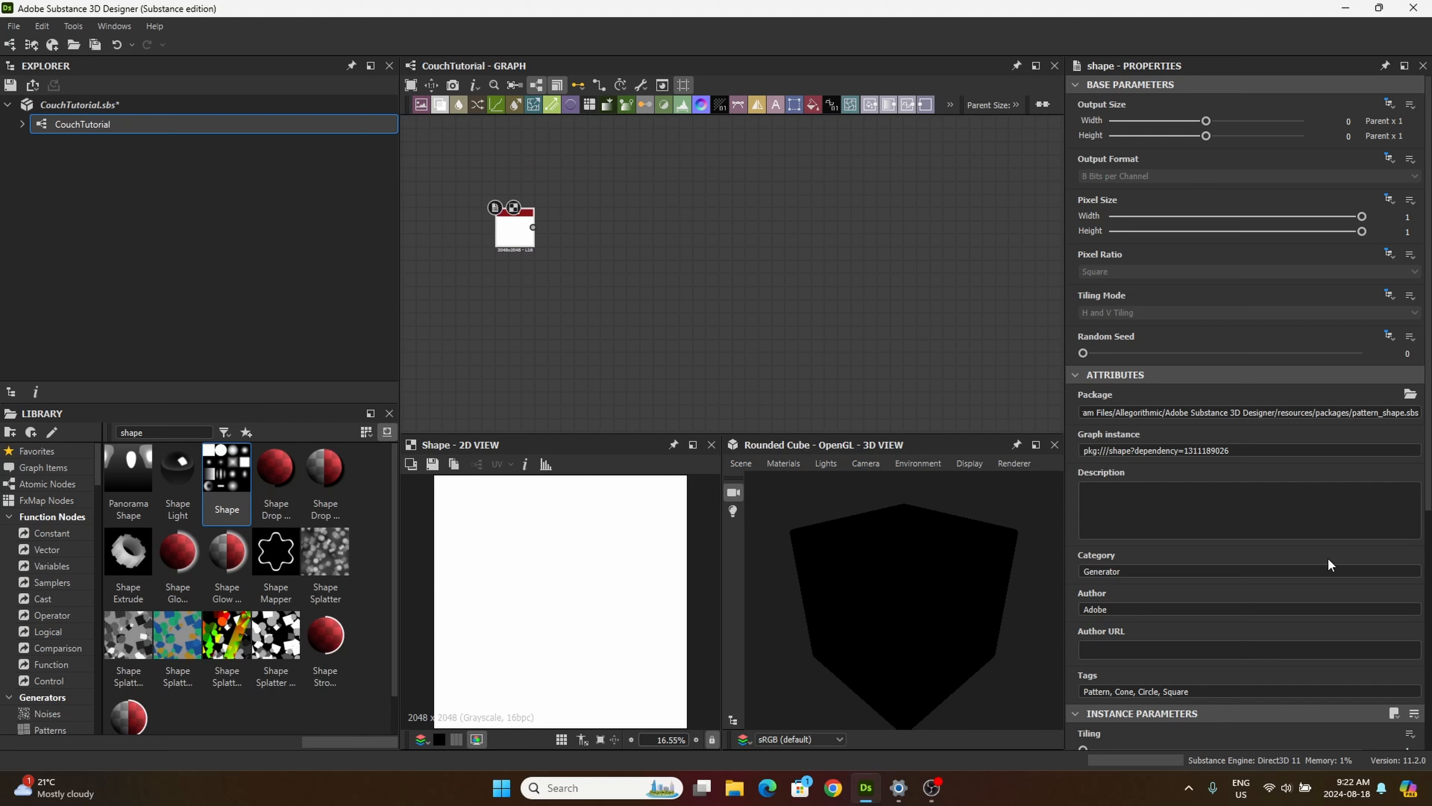
{"action": "scroll", "coordinate": [1329, 564], "scroll_direction": "down", "scroll_amount": 5}
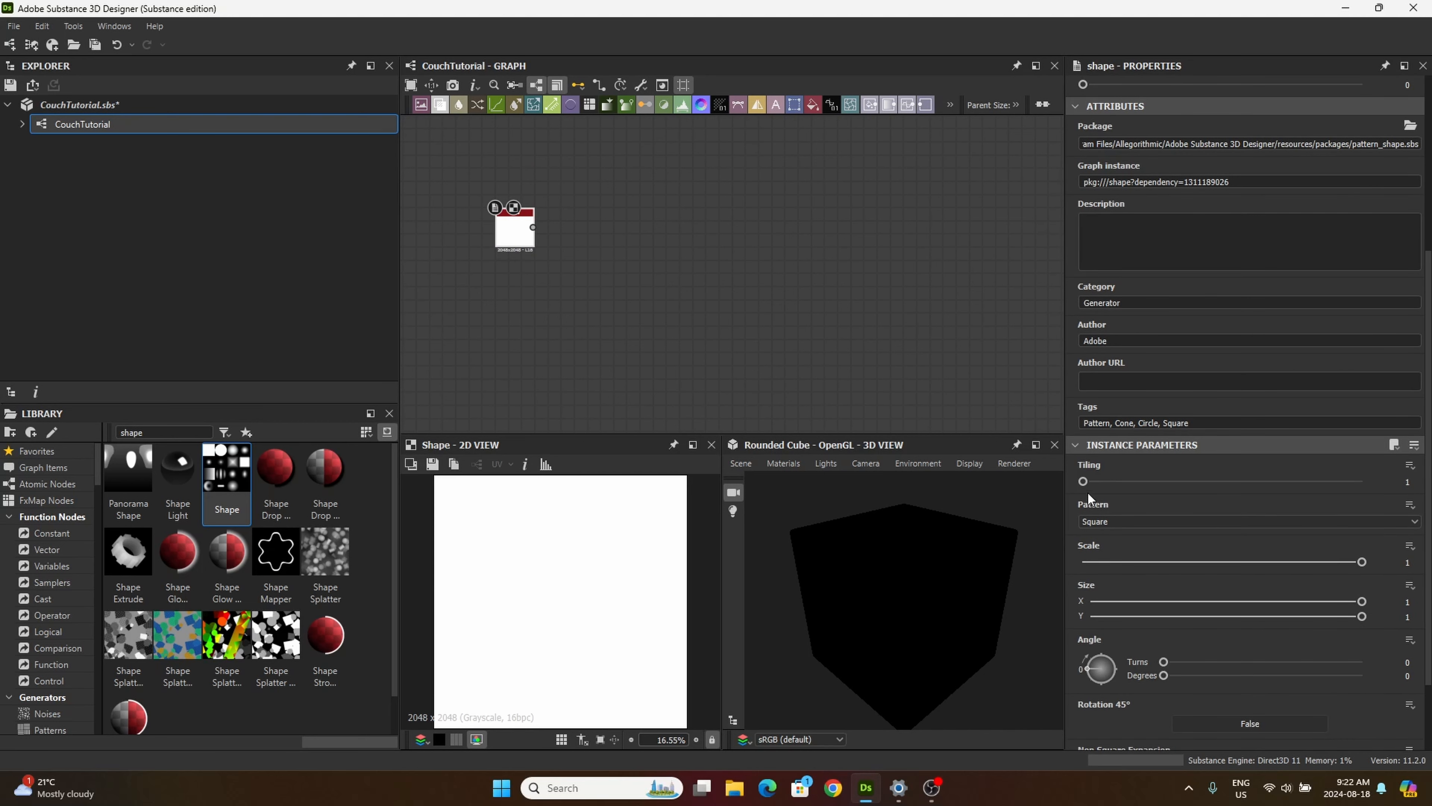
{"action": "left_click", "coordinate": [1098, 523]}
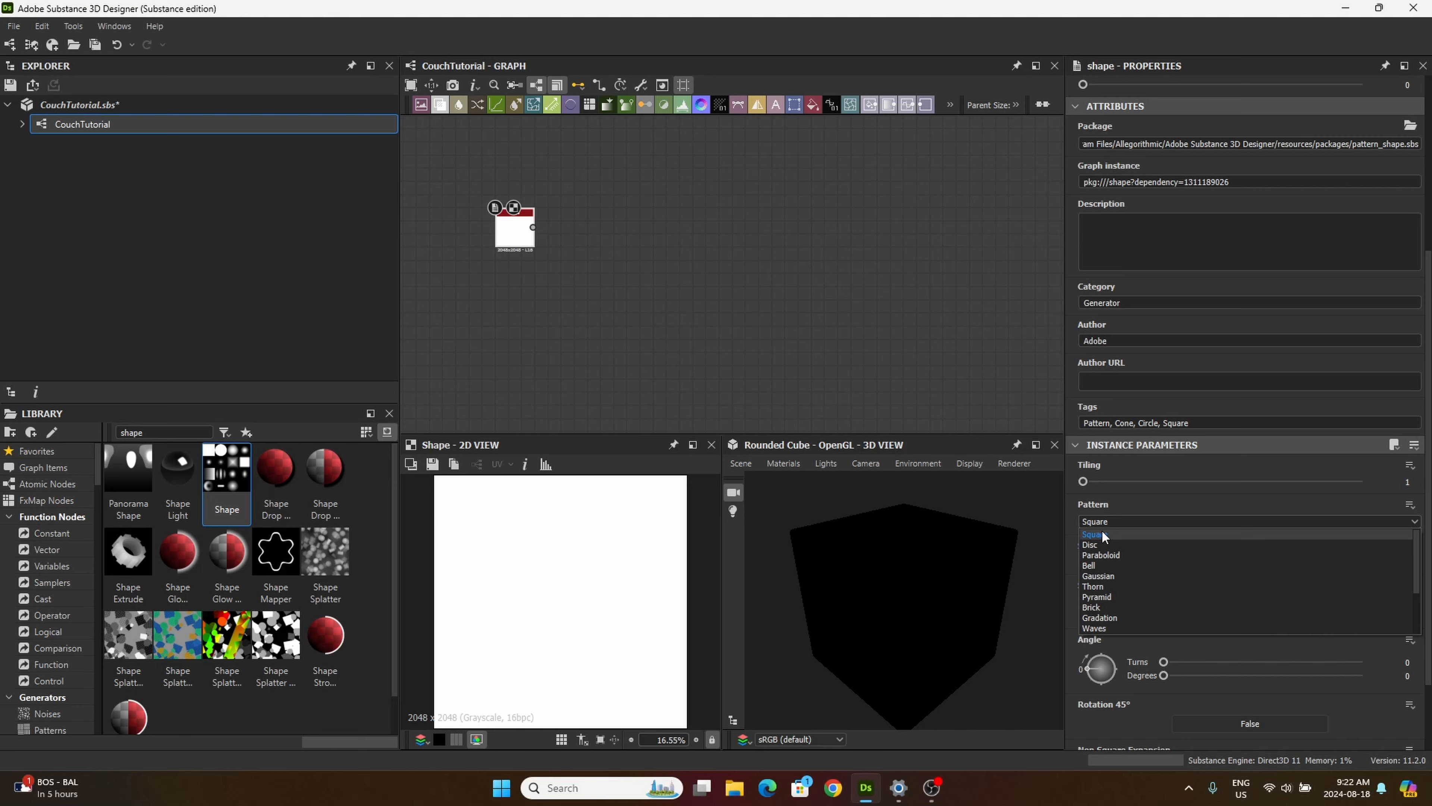
{"action": "left_click", "coordinate": [1120, 598]}
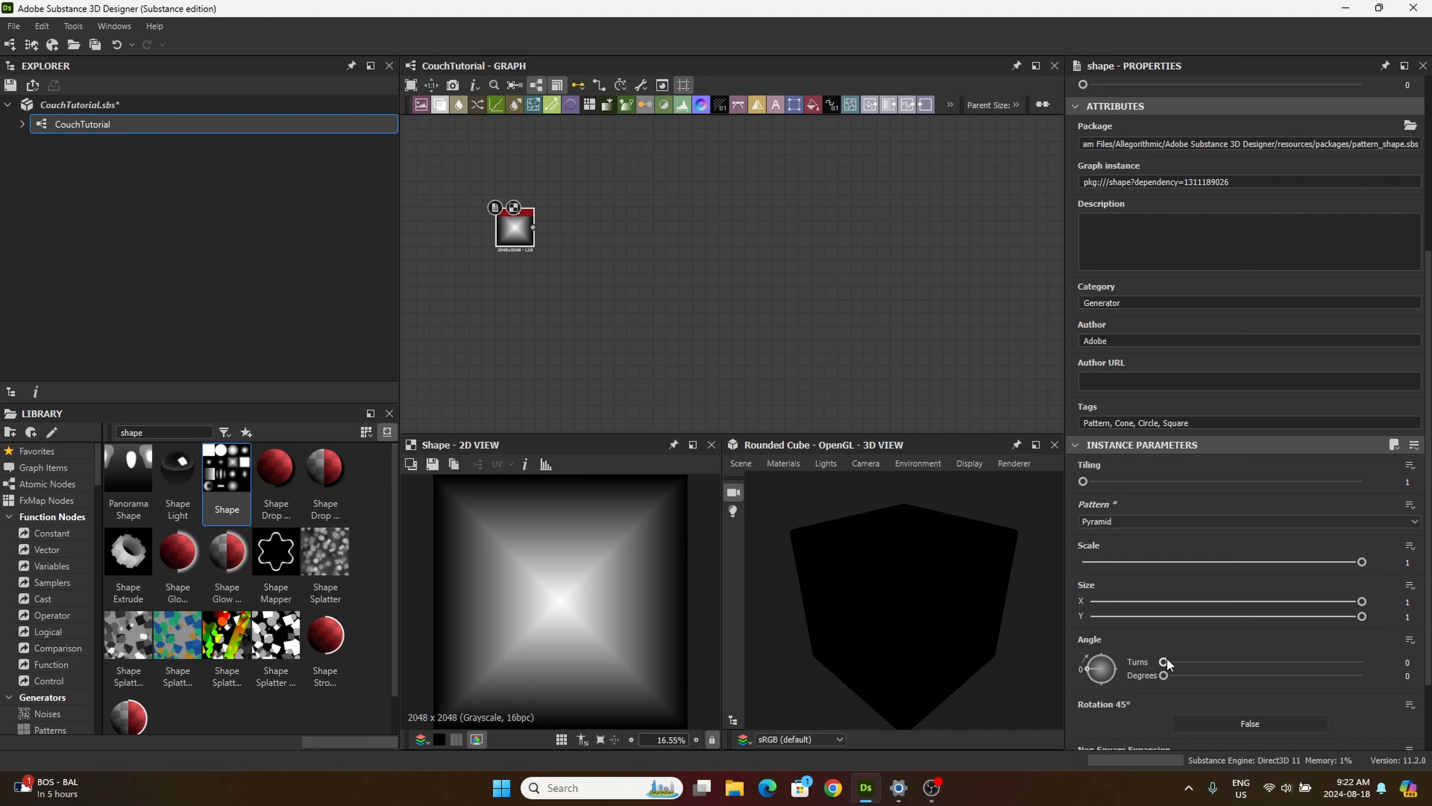
Step: Add a Blur HQ Grayscale node fed by the Shape node, with intensity 16 and quality 1
{"action": "right_click", "coordinate": [591, 371]}
{"action": "left_click", "coordinate": [586, 286]}
{"action": "left_click", "coordinate": [155, 433]}
{"action": "left_click_drag", "start_coordinate": [156, 432], "coordinate": [121, 432]}
{"action": "left_click", "coordinate": [120, 433]}
{"action": "type", "text": "blur"}
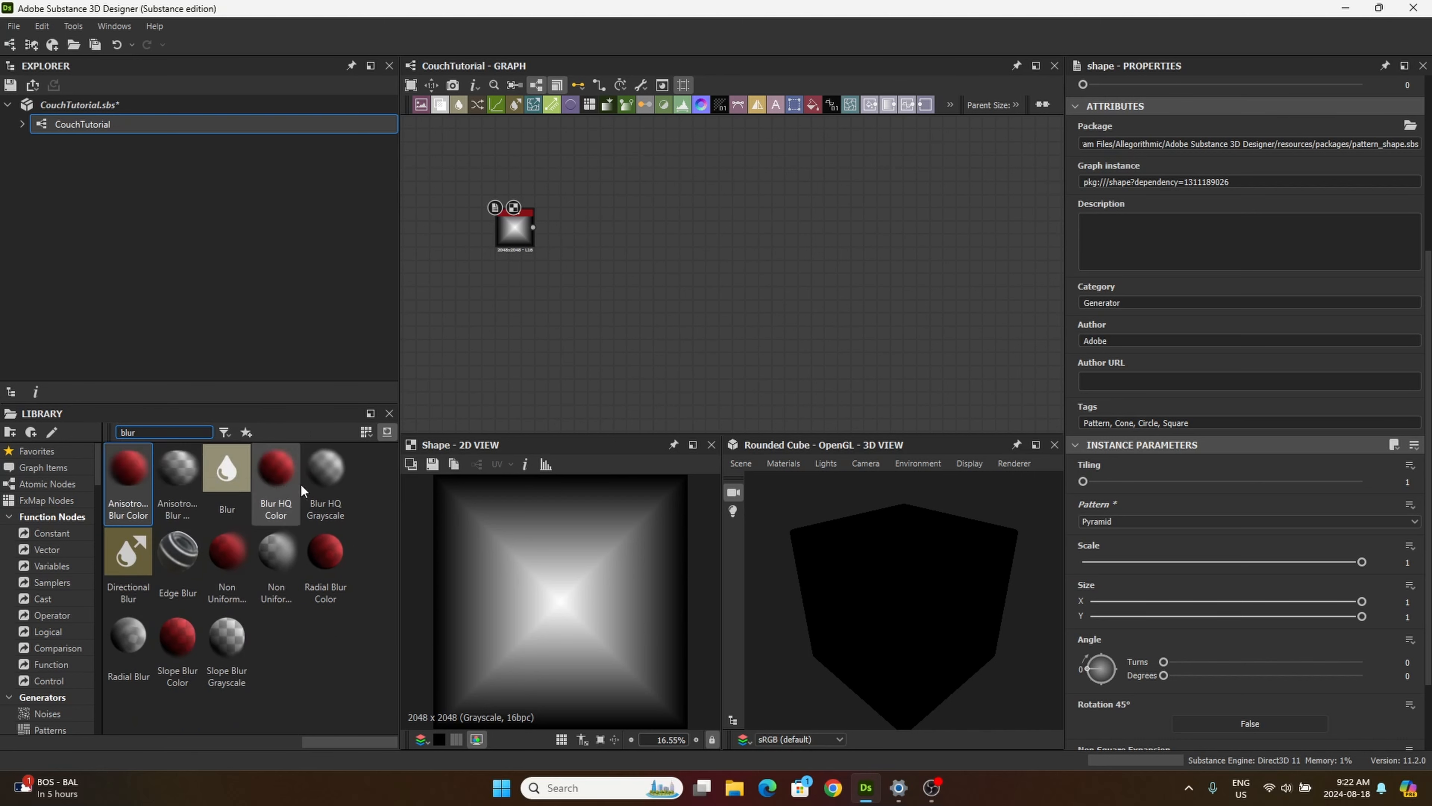
{"action": "left_click_drag", "start_coordinate": [325, 468], "coordinate": [582, 226]}
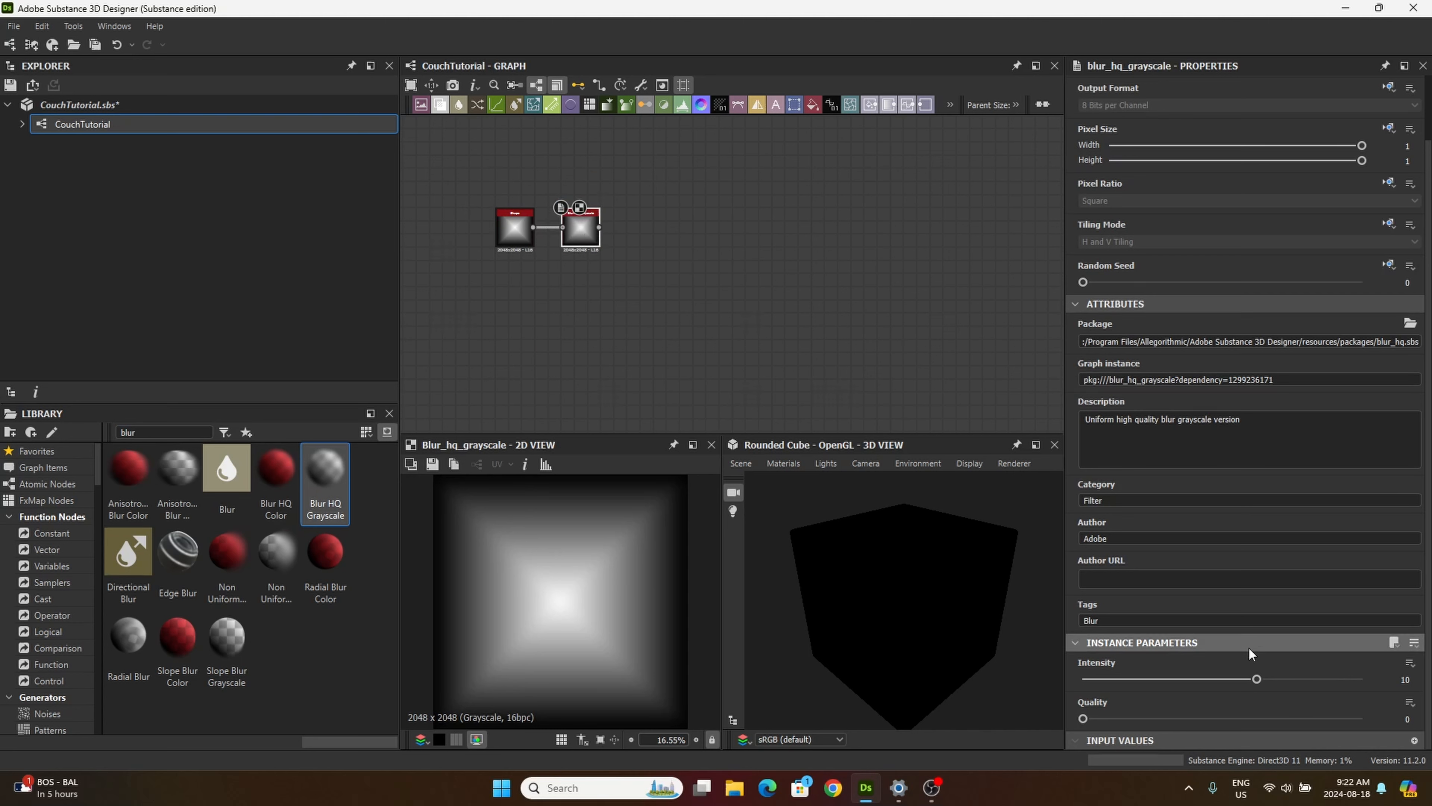
{"action": "left_click_drag", "start_coordinate": [1256, 679], "coordinate": [1362, 679]}
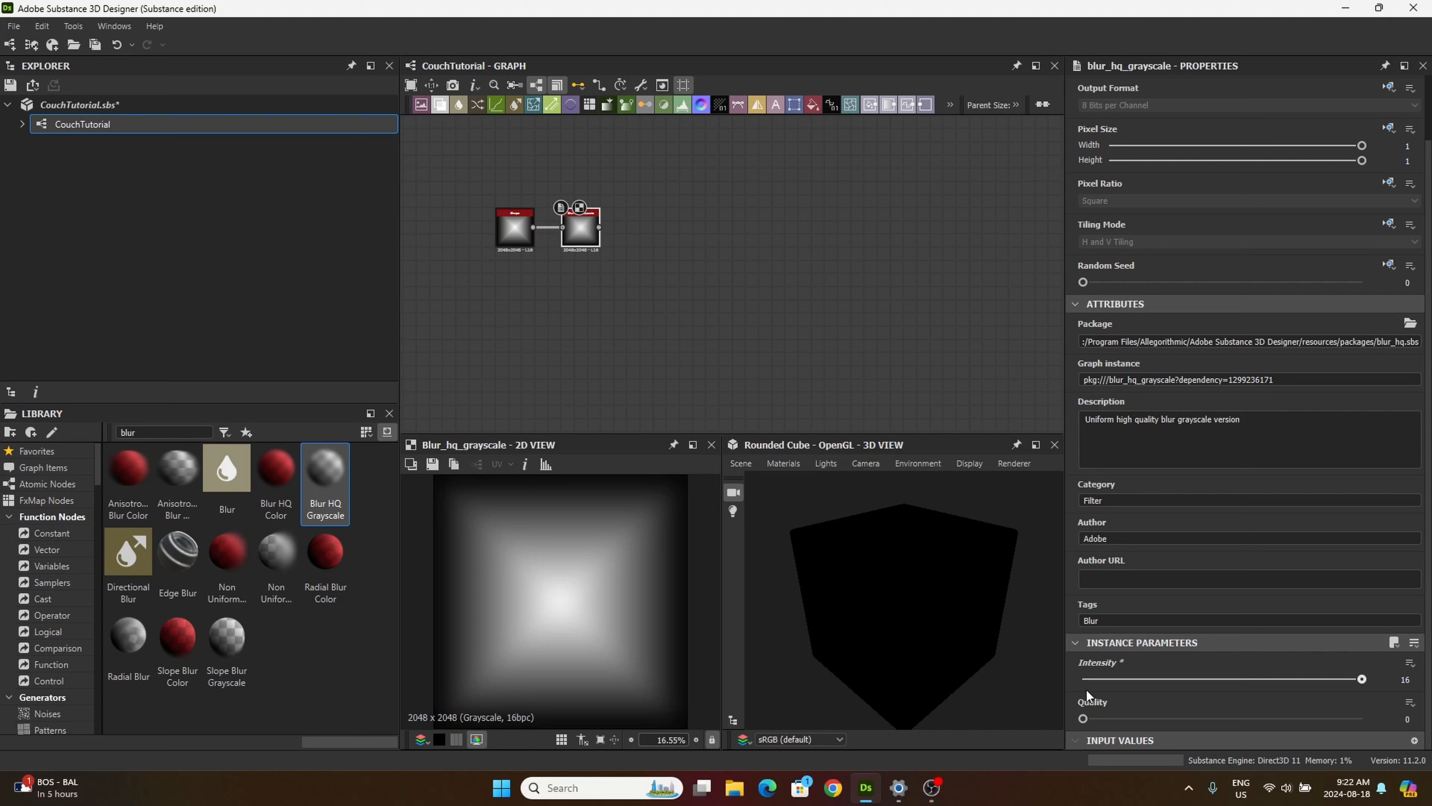
{"action": "left_click_drag", "start_coordinate": [1083, 718], "coordinate": [1409, 729]}
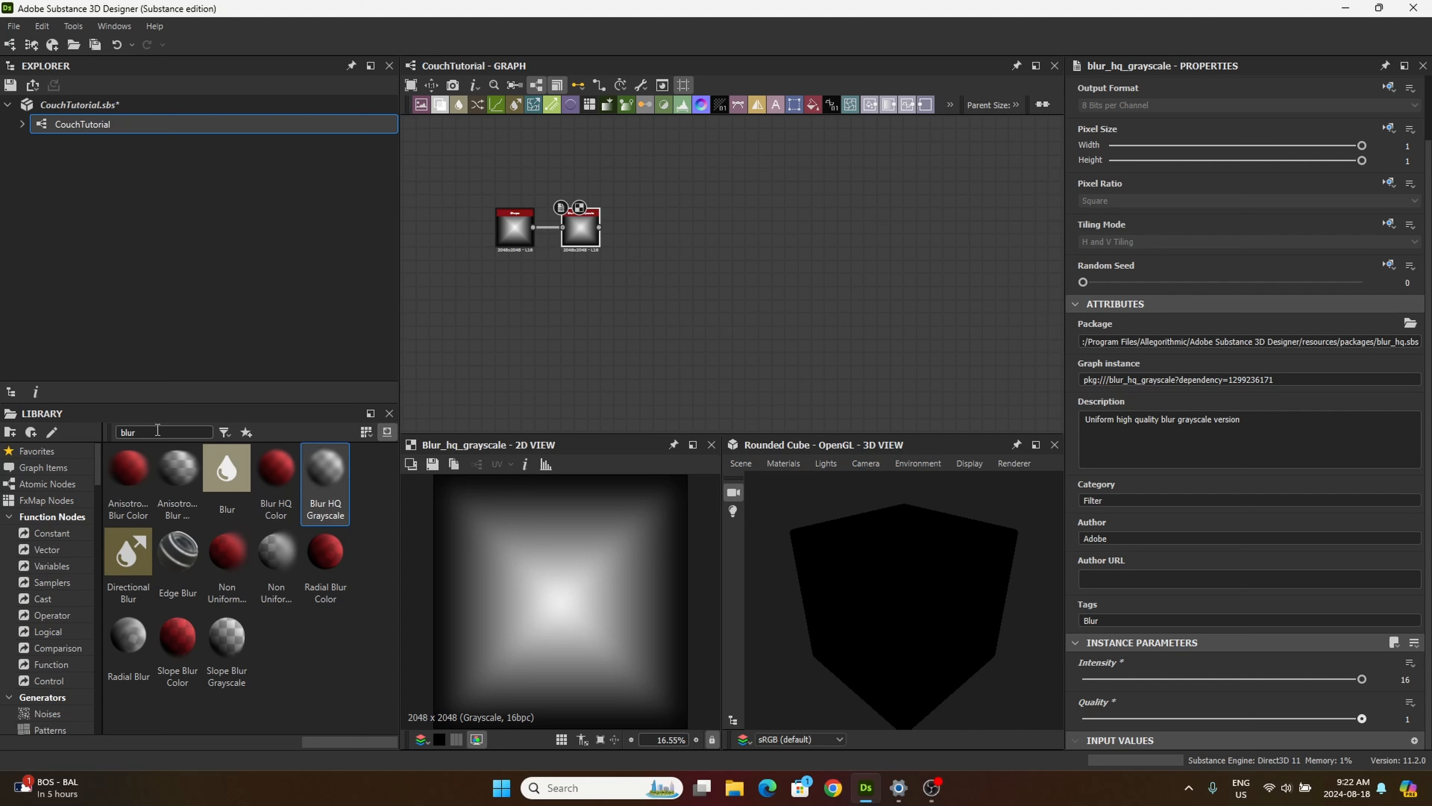
Step: Add a Tile Generator node to the right of the Blur HQ Grayscale node
{"action": "left_click_drag", "start_coordinate": [157, 430], "coordinate": [95, 432]}
{"action": "type", "text": "tile"}
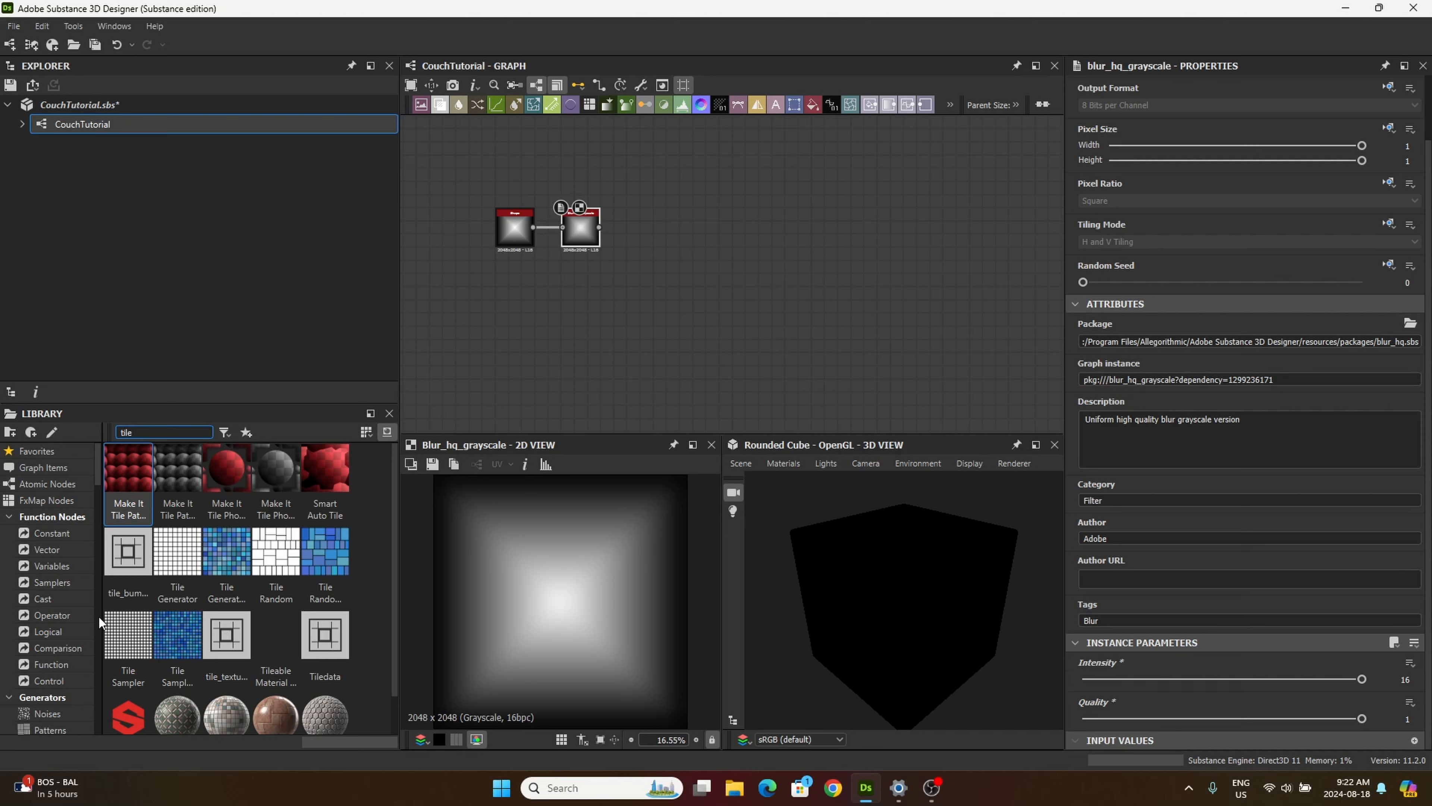
{"action": "left_click_drag", "start_coordinate": [172, 562], "coordinate": [660, 229]}
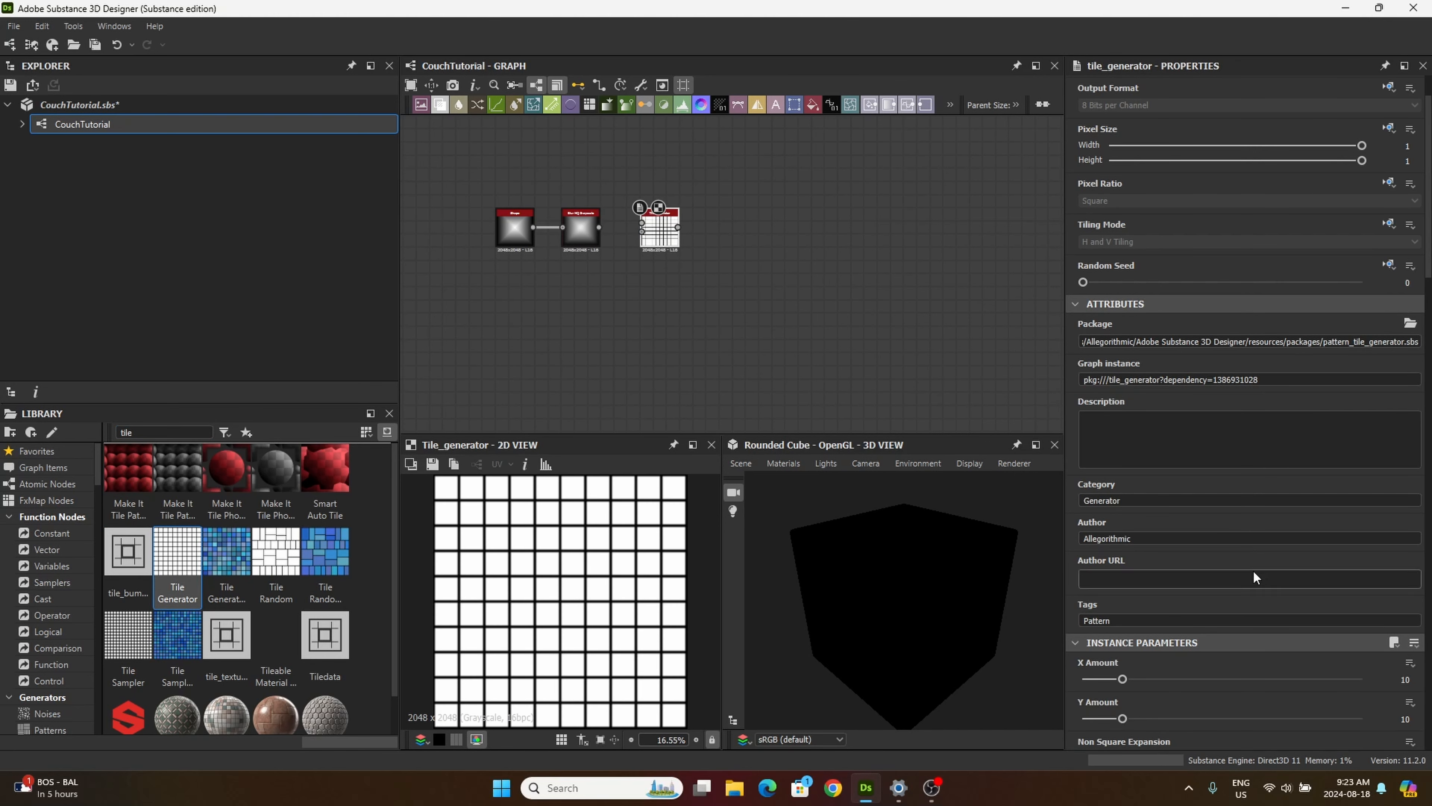
Step: Set the Tile Generator's X Amount and Y Amount to 2
{"action": "left_click", "coordinate": [1393, 679]}
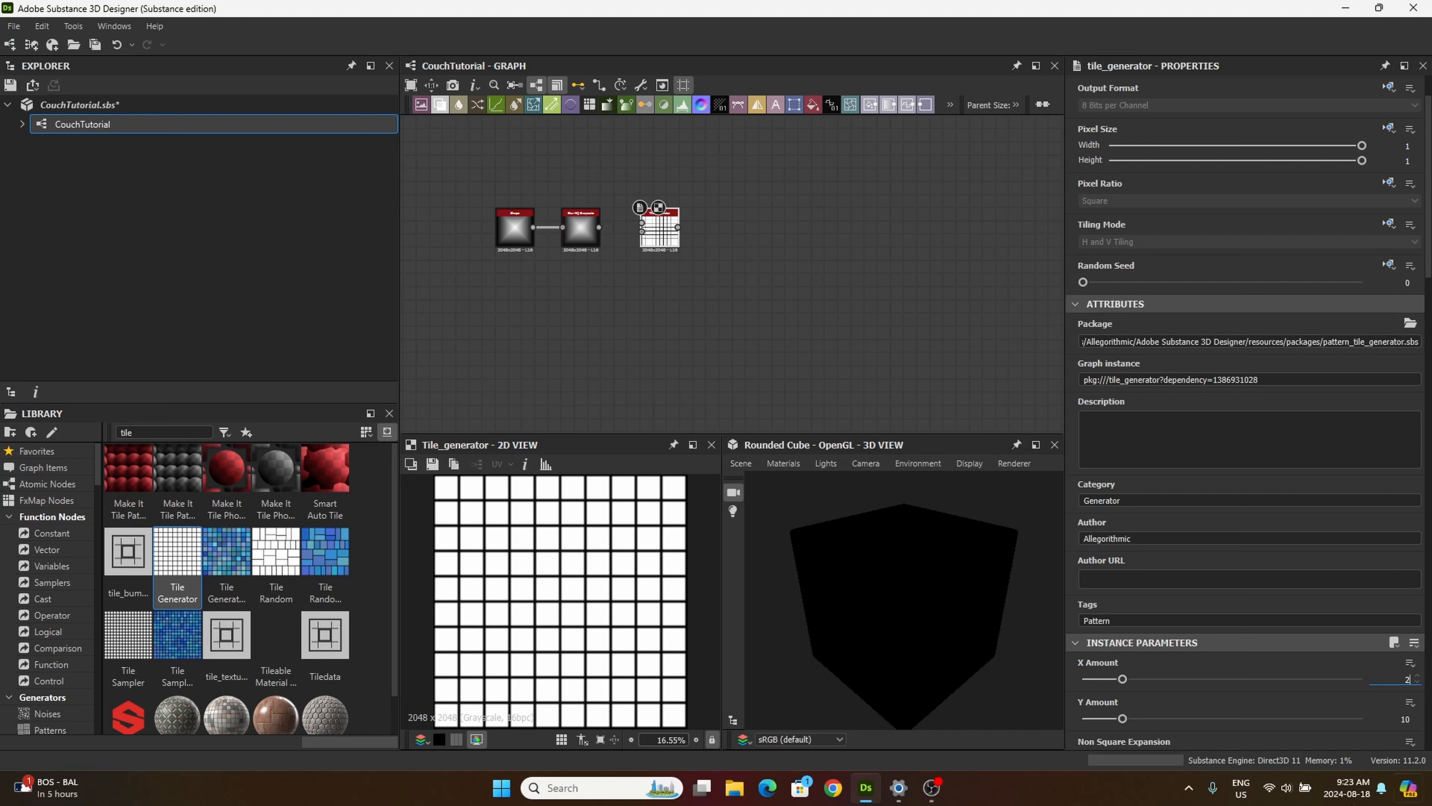
{"action": "key", "text": "Tab"}
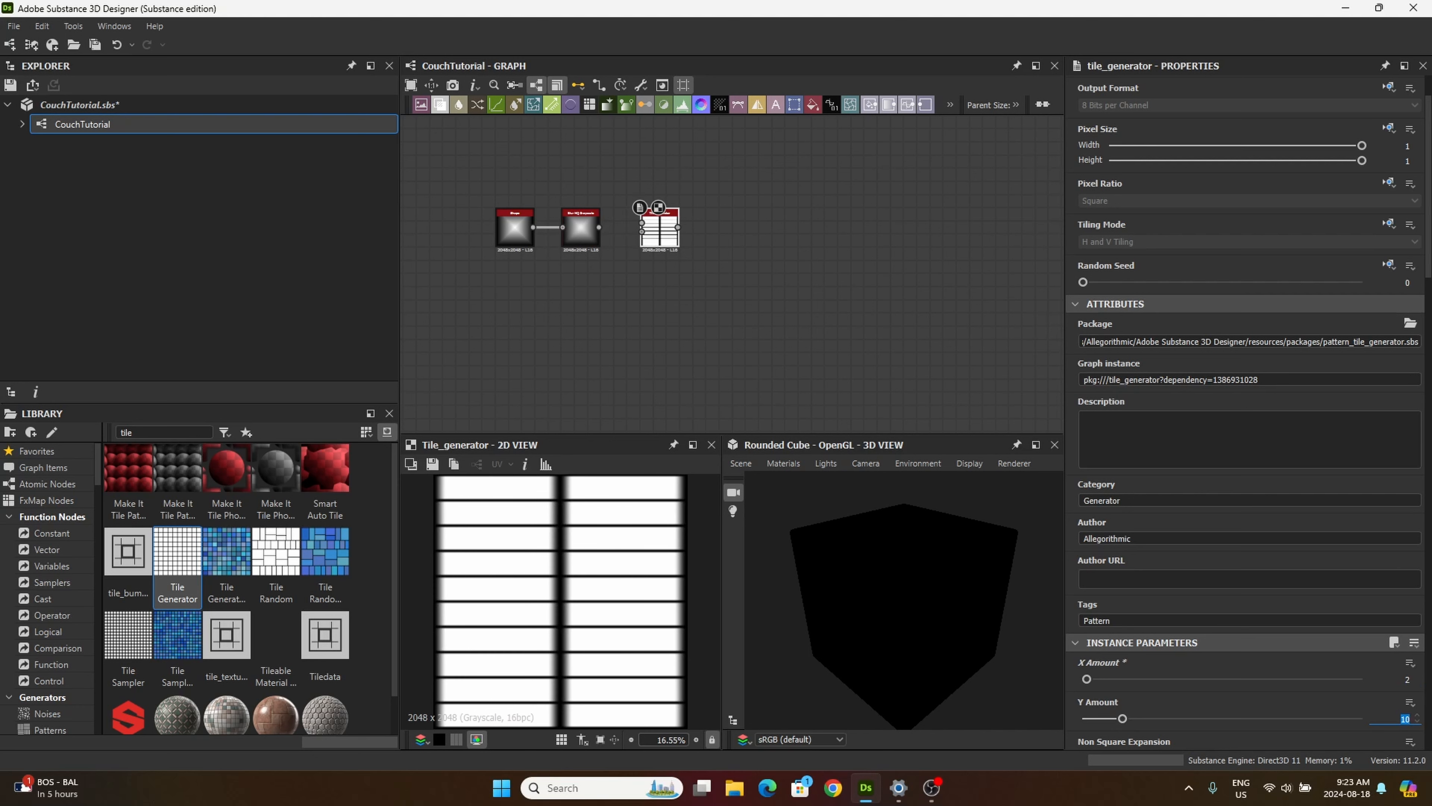
{"action": "type", "text": "2"}
{"action": "key", "text": "Return"}
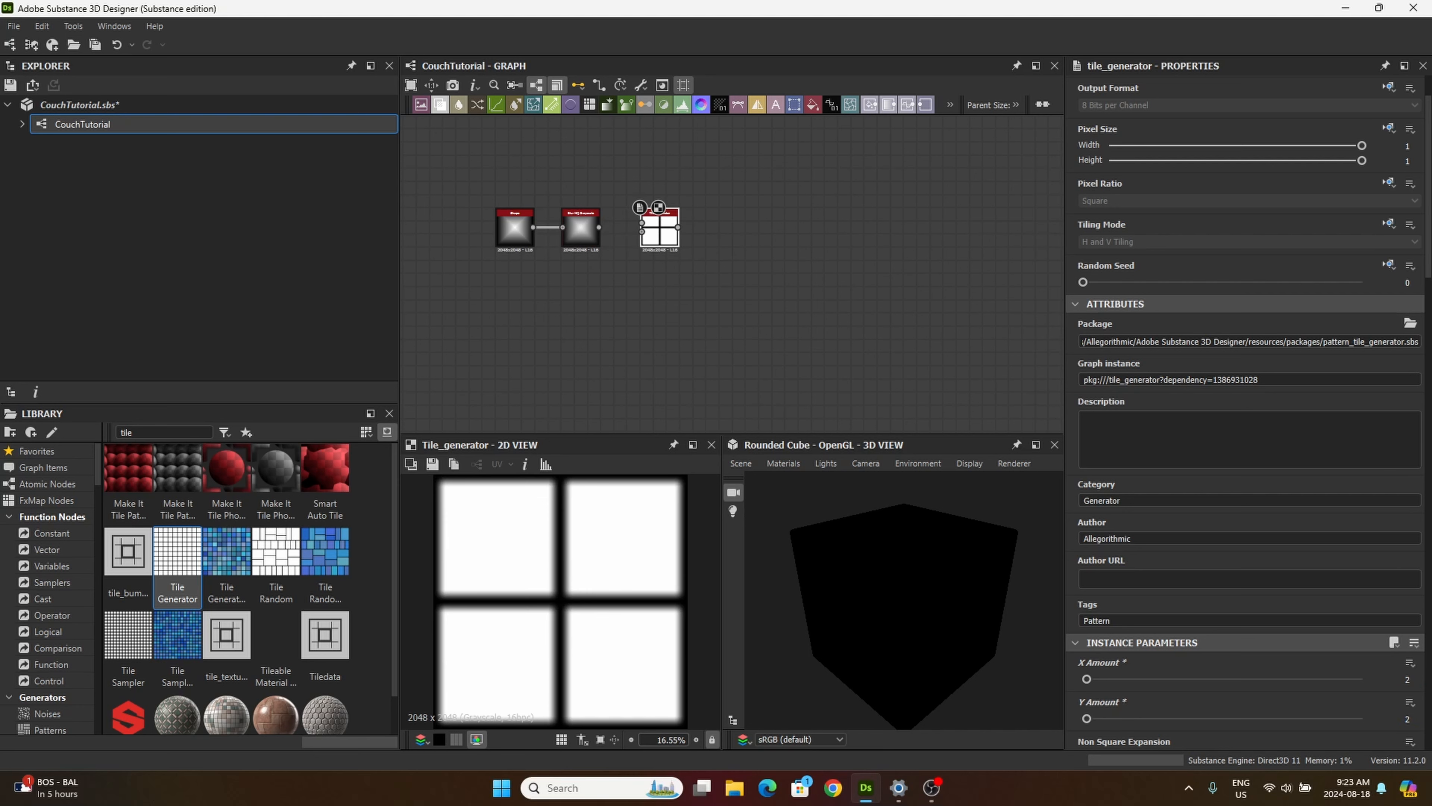
Step: Set the Tile Generator's pattern to Image Input
{"action": "scroll", "coordinate": [1334, 691], "scroll_direction": "down", "scroll_amount": 4}
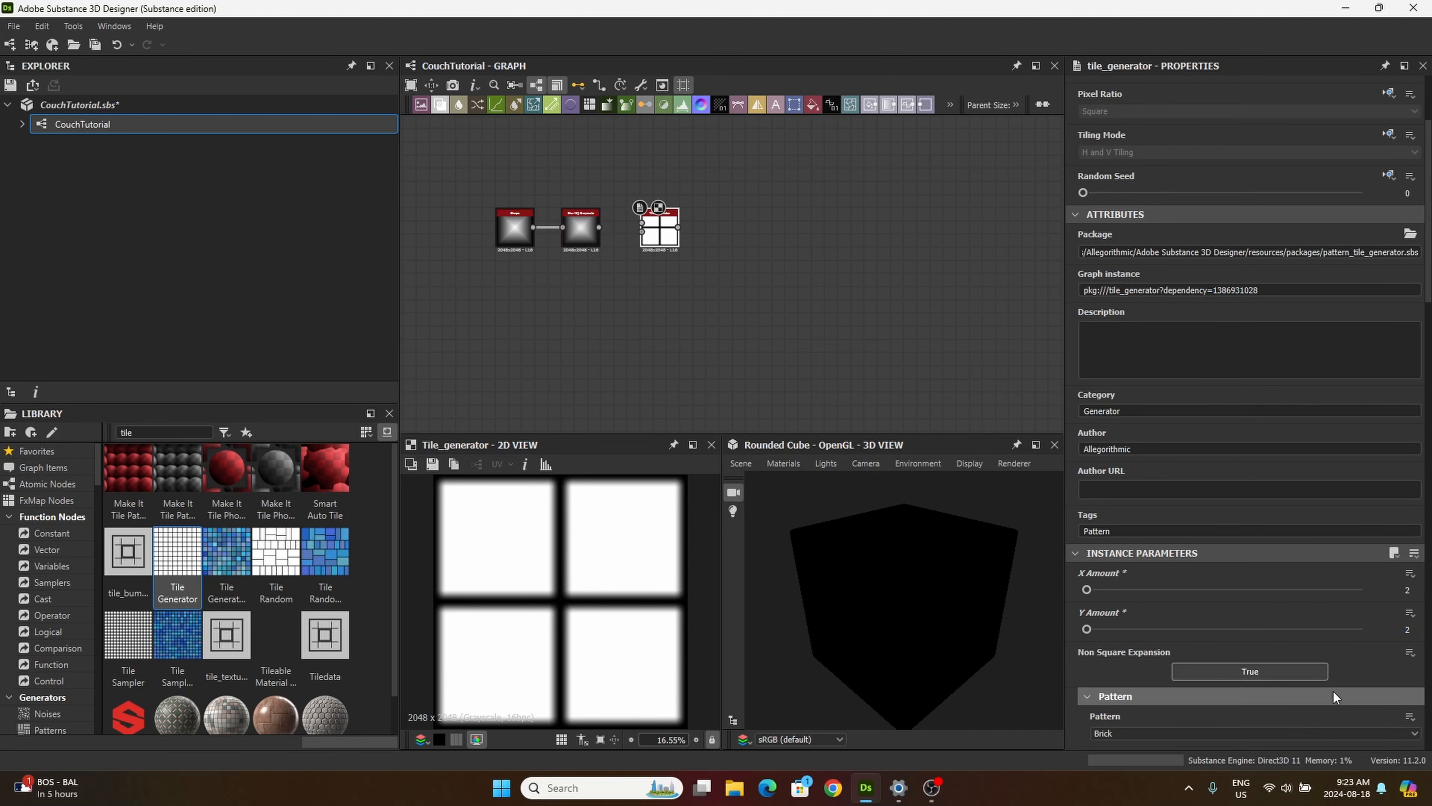
{"action": "left_click", "coordinate": [1116, 596]}
{"action": "scroll", "coordinate": [1116, 596], "scroll_direction": "up", "scroll_amount": 2}
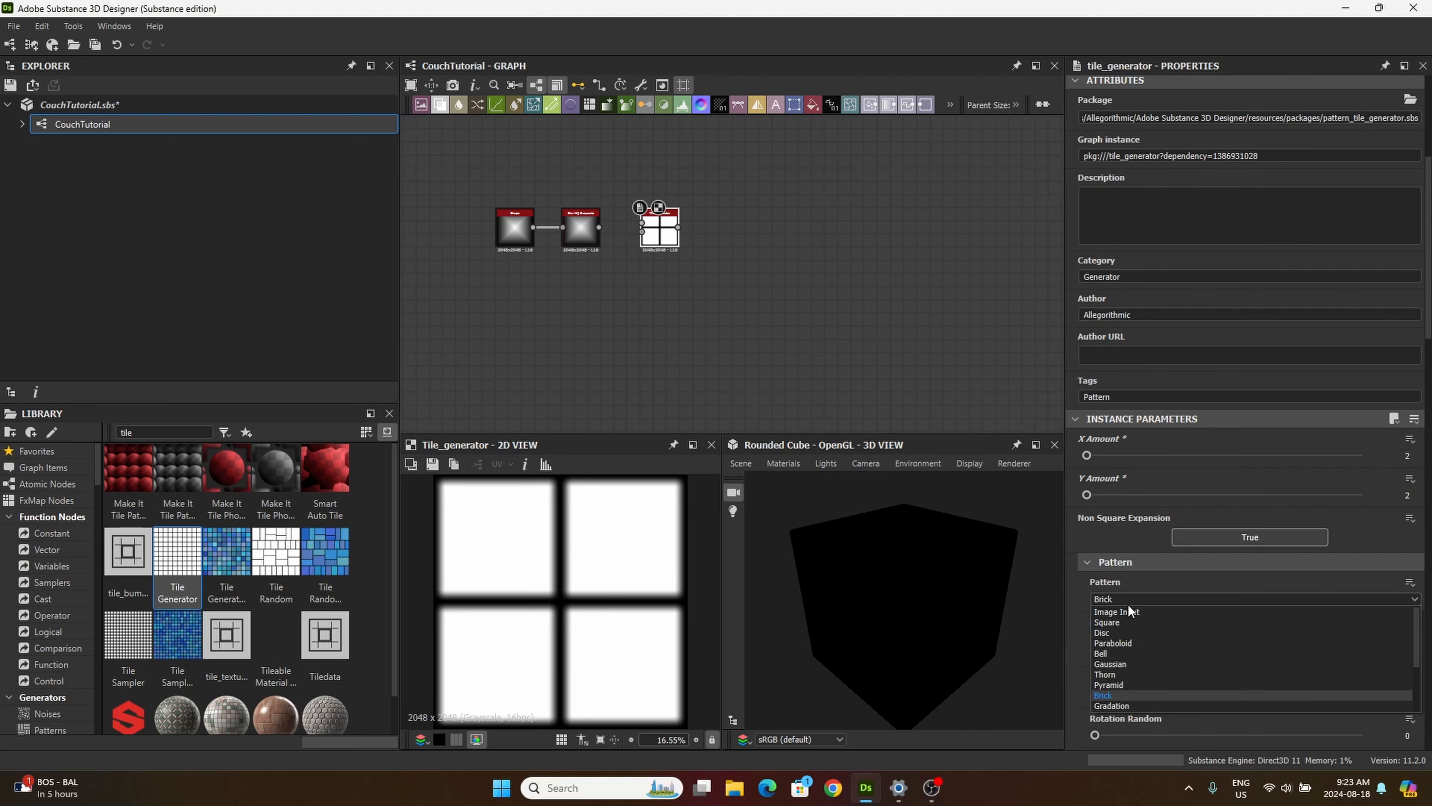
{"action": "left_click", "coordinate": [1144, 611]}
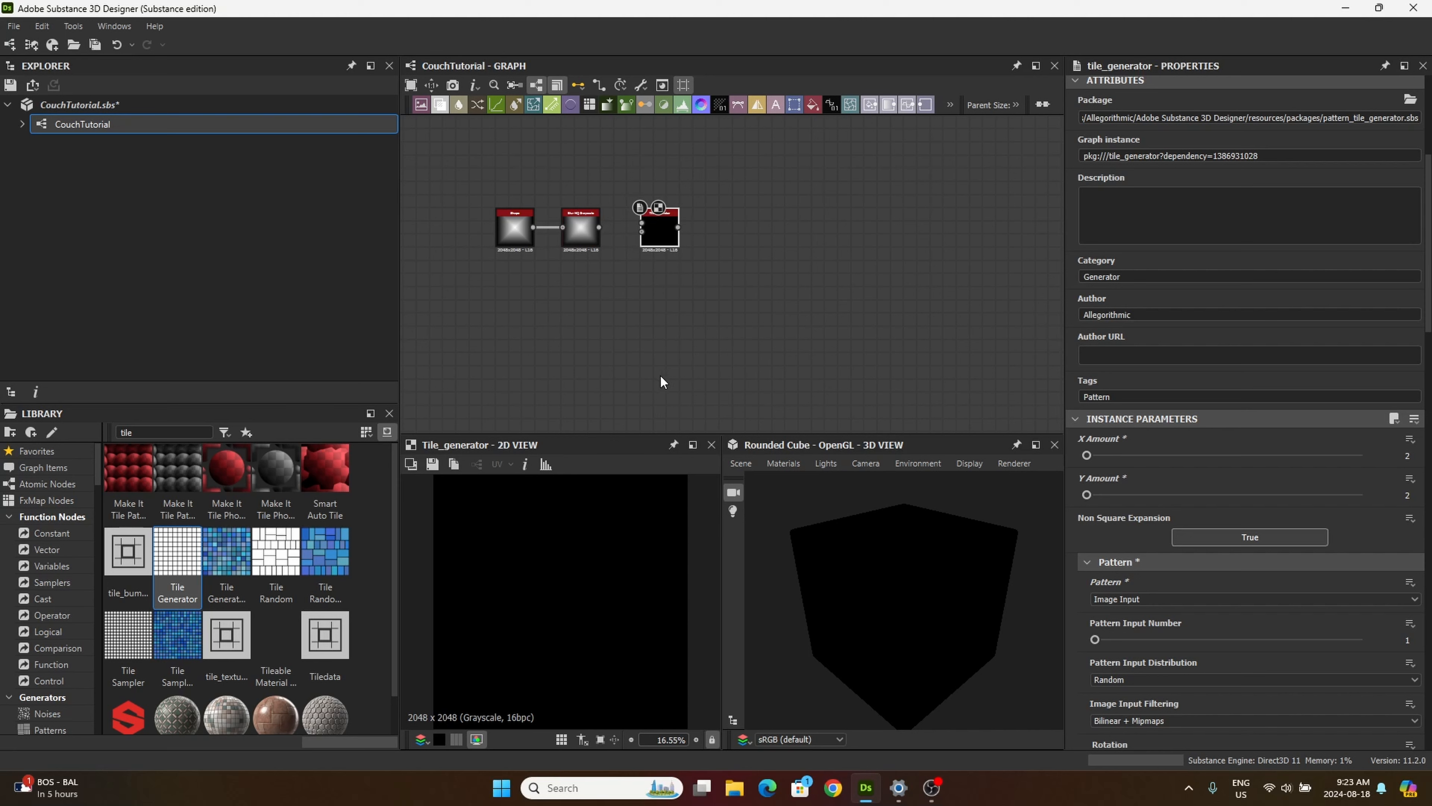
Step: Set the Tile Generator's pattern scale to 0.73
{"action": "scroll", "coordinate": [1151, 637], "scroll_direction": "down", "scroll_amount": 3}
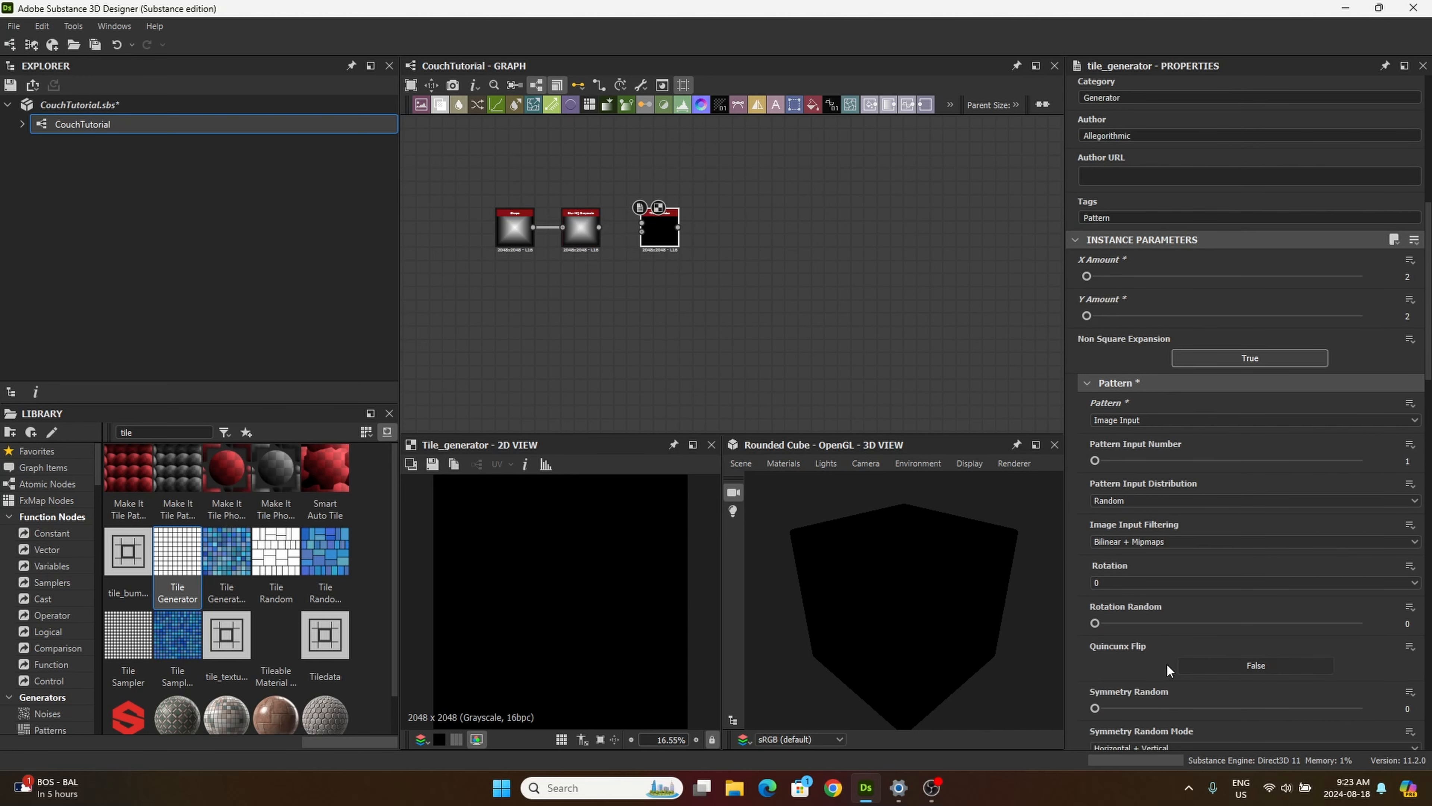
{"action": "scroll", "coordinate": [1166, 631], "scroll_direction": "down", "scroll_amount": 1}
{"action": "scroll", "coordinate": [1162, 621], "scroll_direction": "down", "scroll_amount": 4}
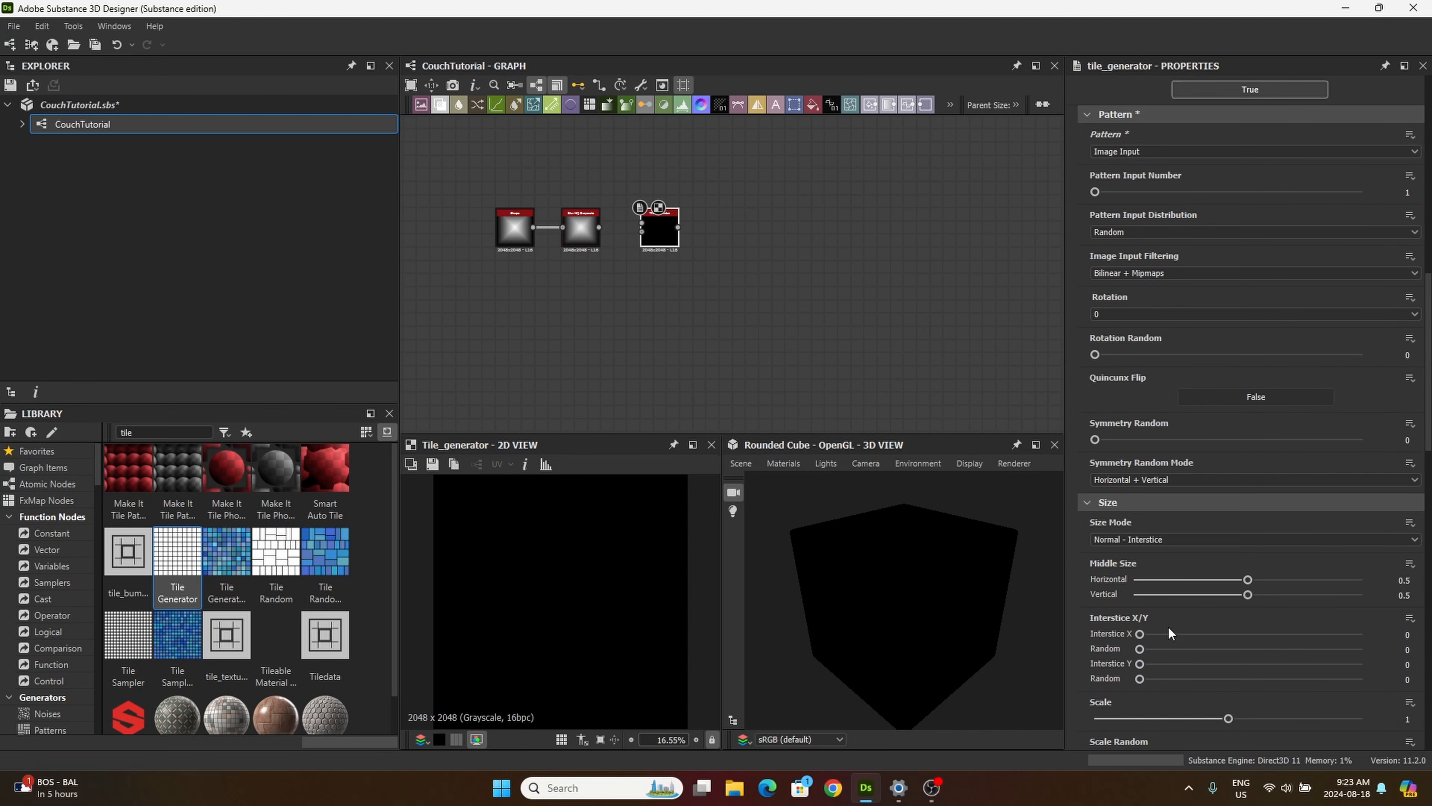
{"action": "scroll", "coordinate": [1169, 632], "scroll_direction": "down", "scroll_amount": 1}
{"action": "left_click", "coordinate": [1404, 673]}
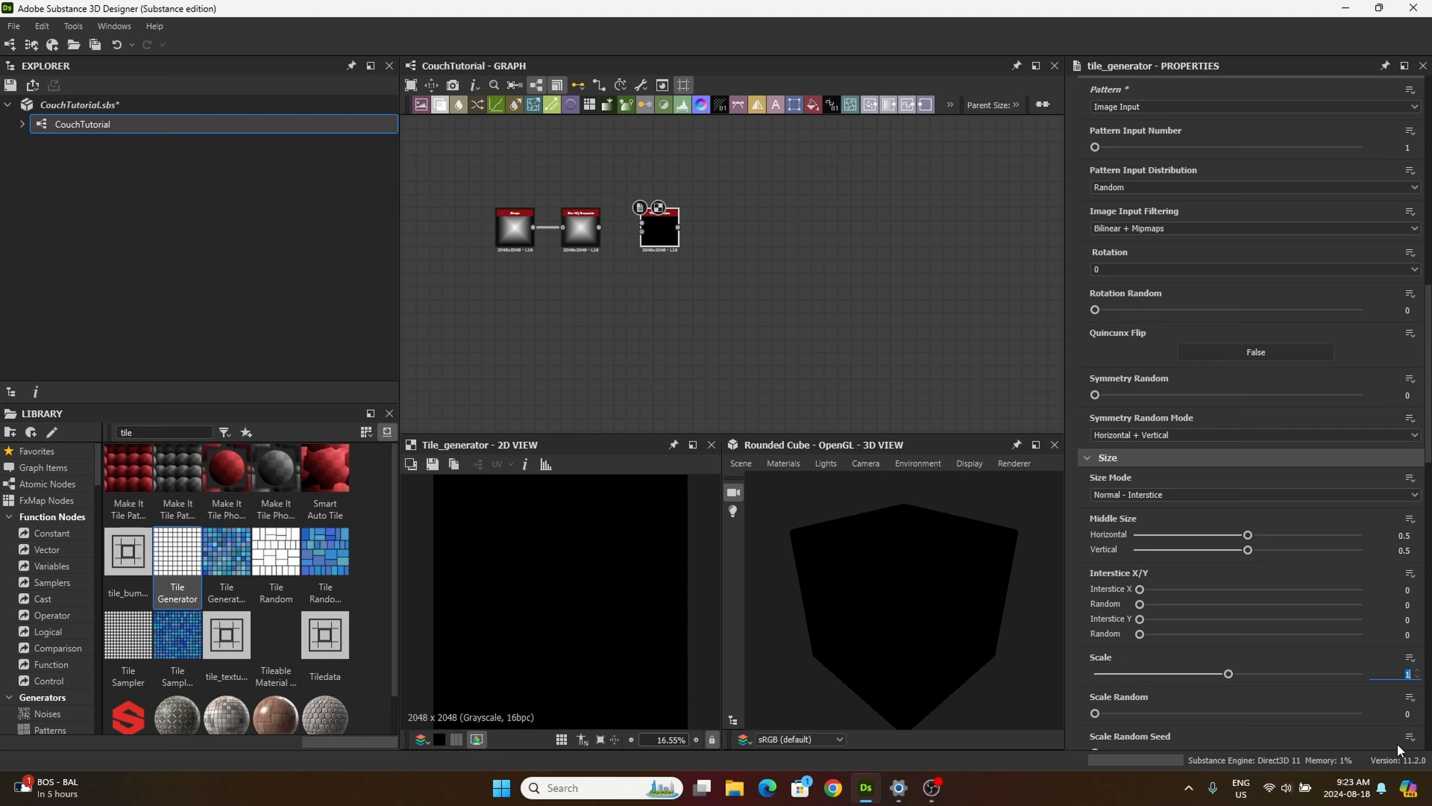
{"action": "type", "text": "0.73"}
{"action": "scroll", "coordinate": [1170, 700], "scroll_direction": "down", "scroll_amount": 10}
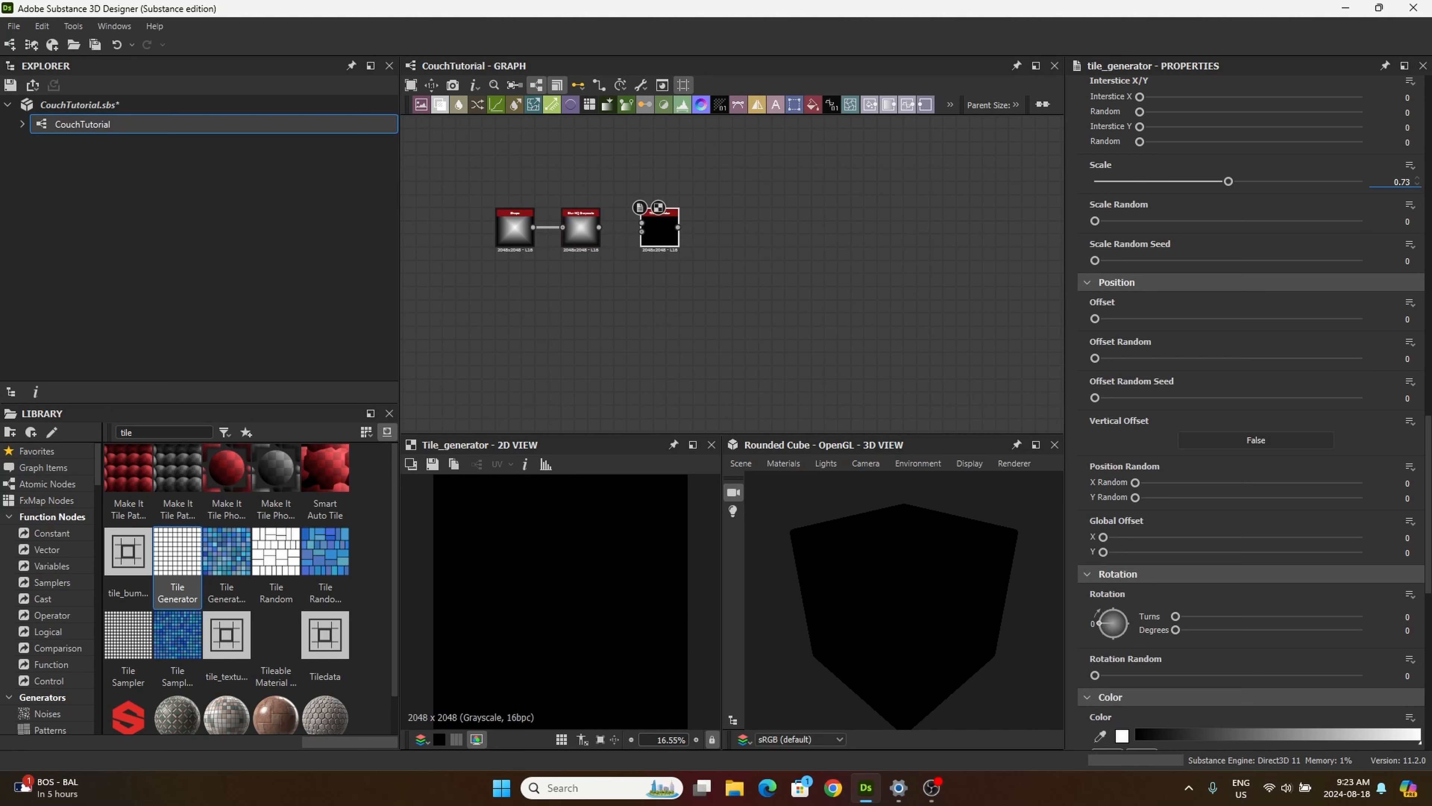
Step: Set the Tile Generator's rotation to 0.125 turns and connect the Blur HQ Grayscale output to its pattern input
{"action": "left_click", "coordinate": [1407, 616]}
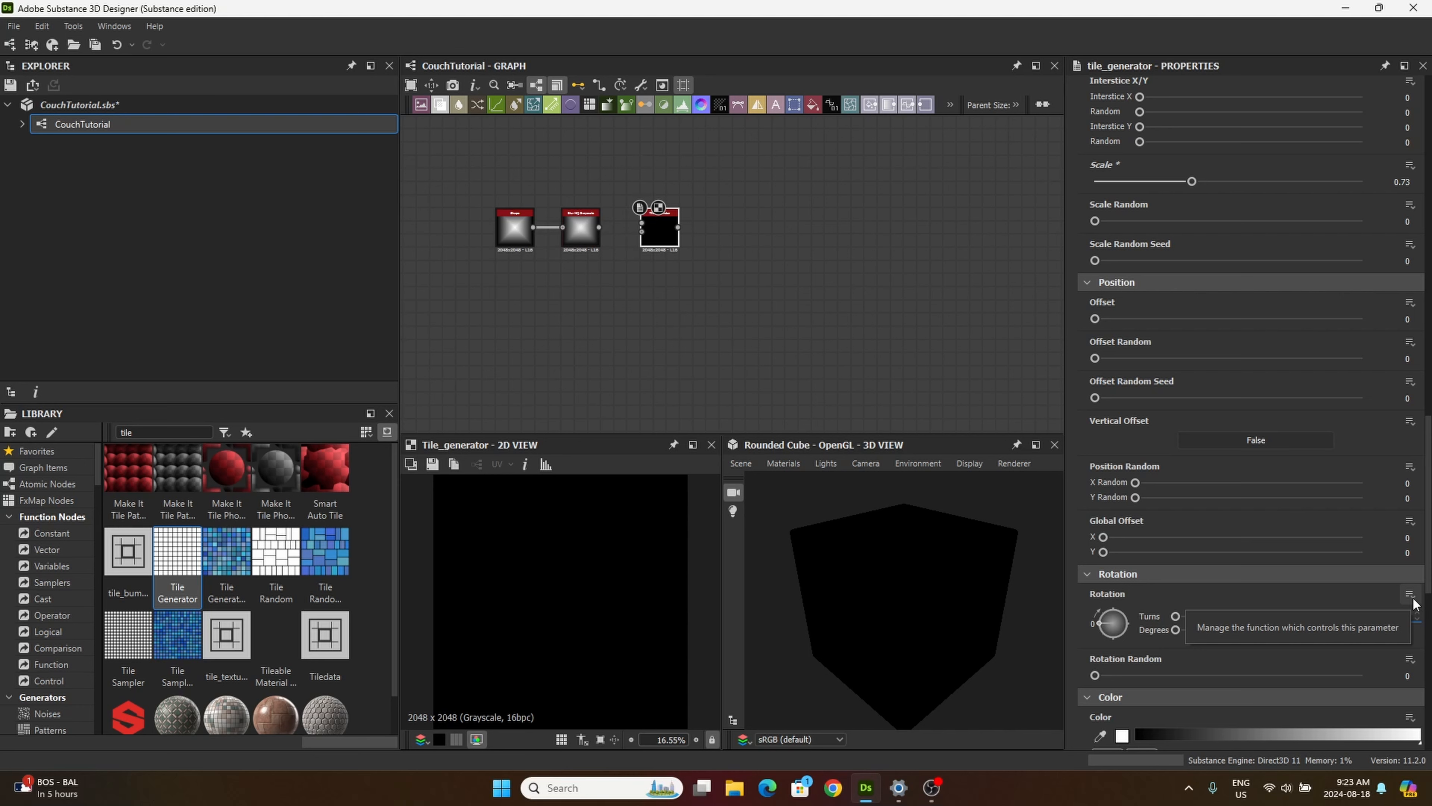
{"action": "type", "text": "0.125"}
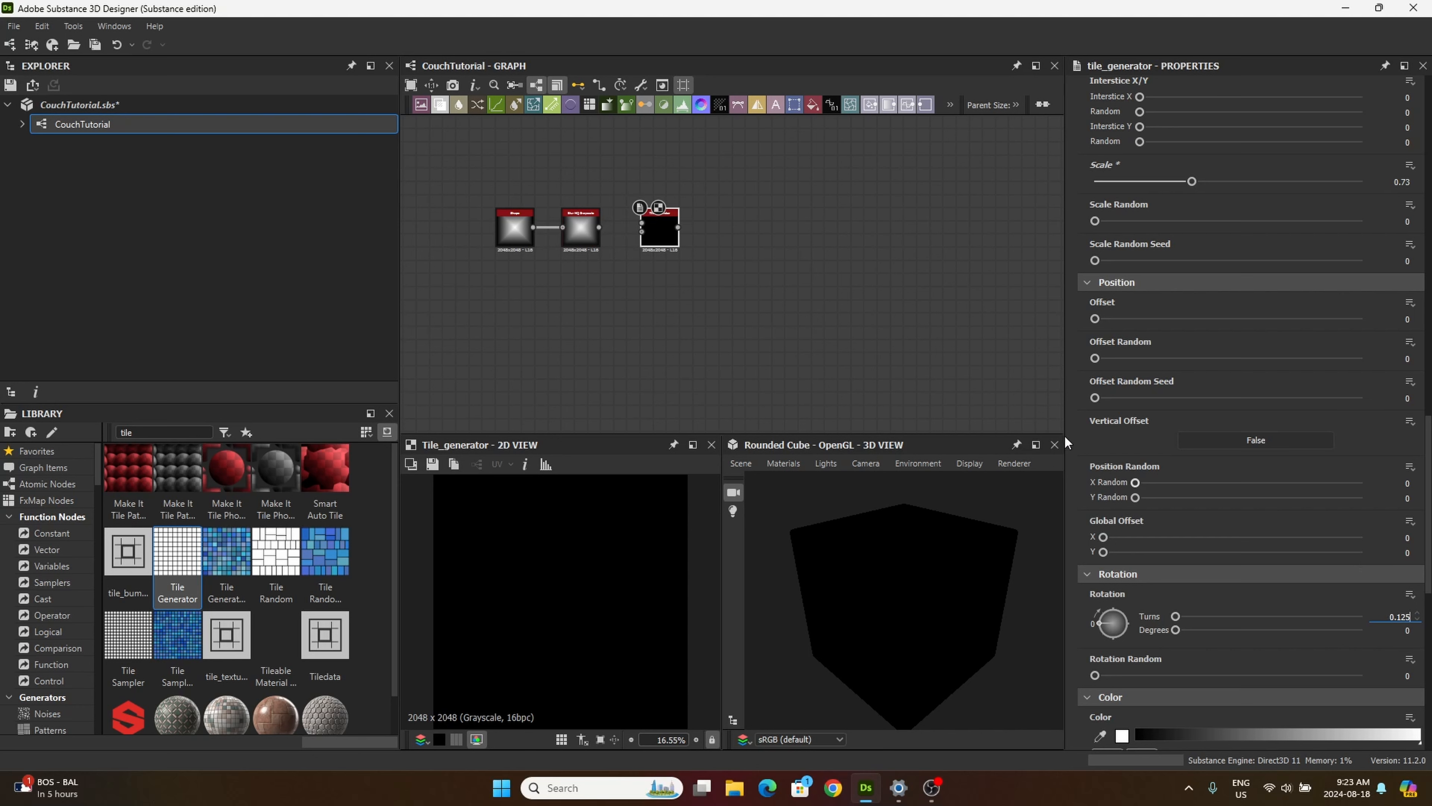
{"action": "key", "text": "Return"}
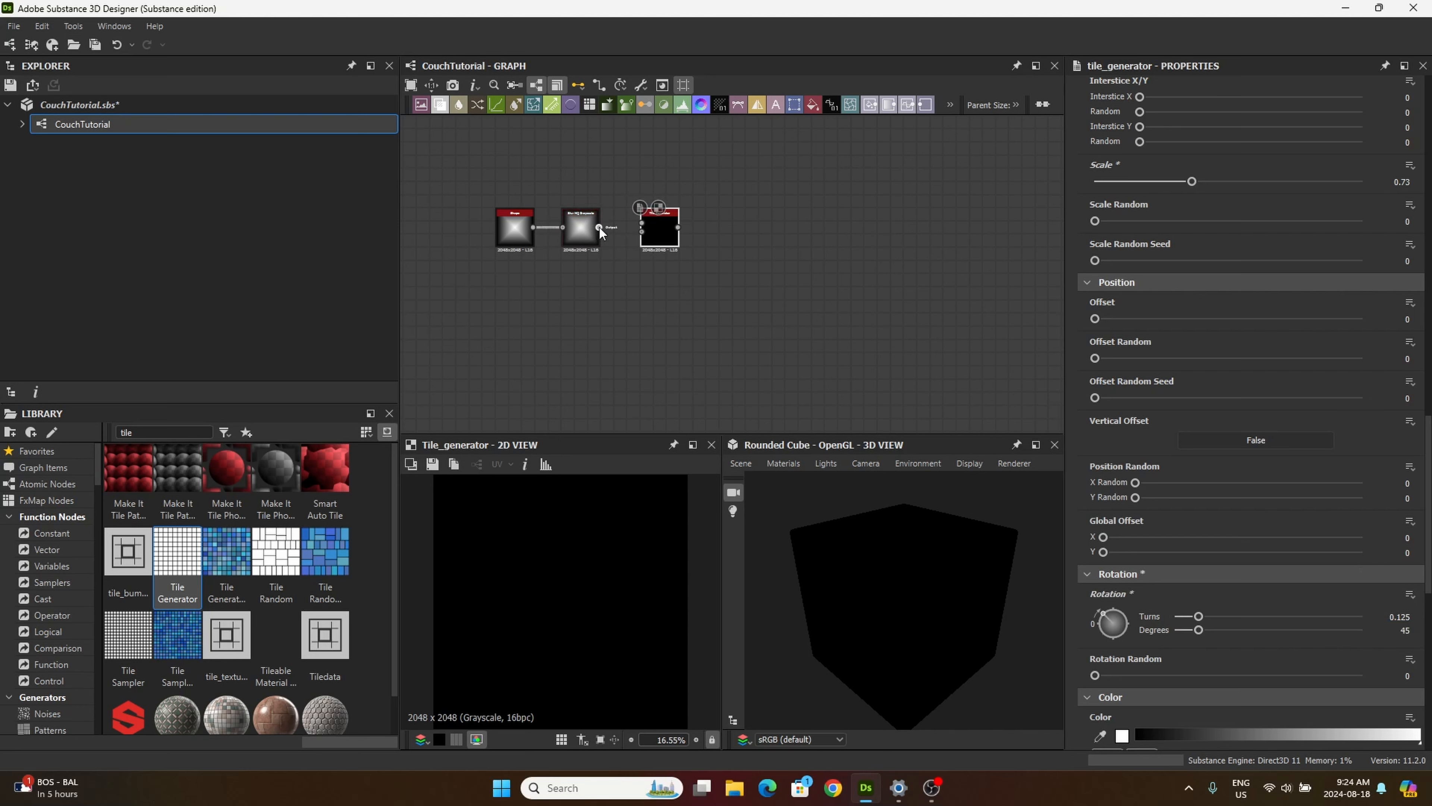
{"action": "left_click_drag", "start_coordinate": [599, 227], "coordinate": [641, 225]}
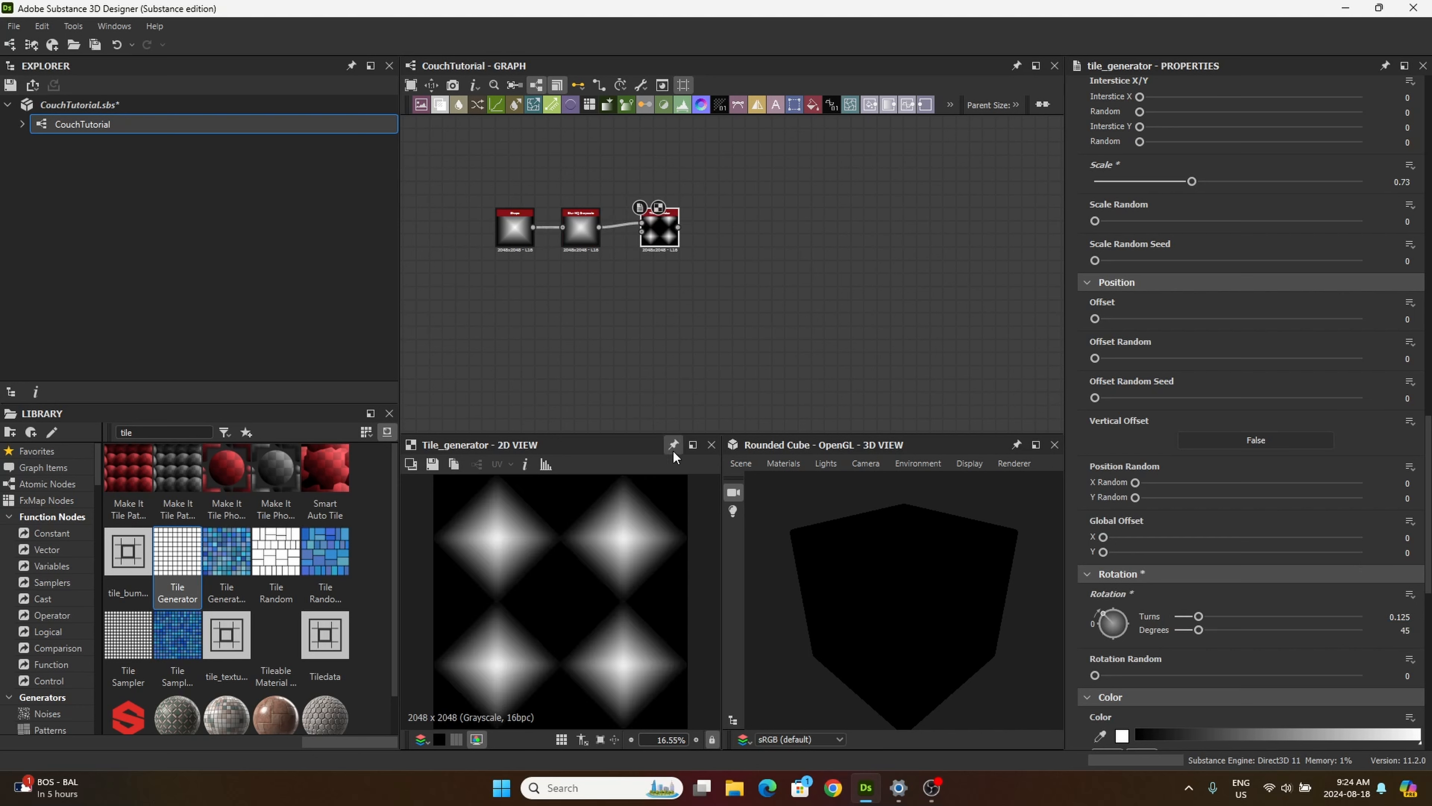
Step: Duplicate the Tile Generator with its Blur HQ Grayscale connection and place the copy directly below the original
{"action": "double_click", "coordinate": [134, 432]}
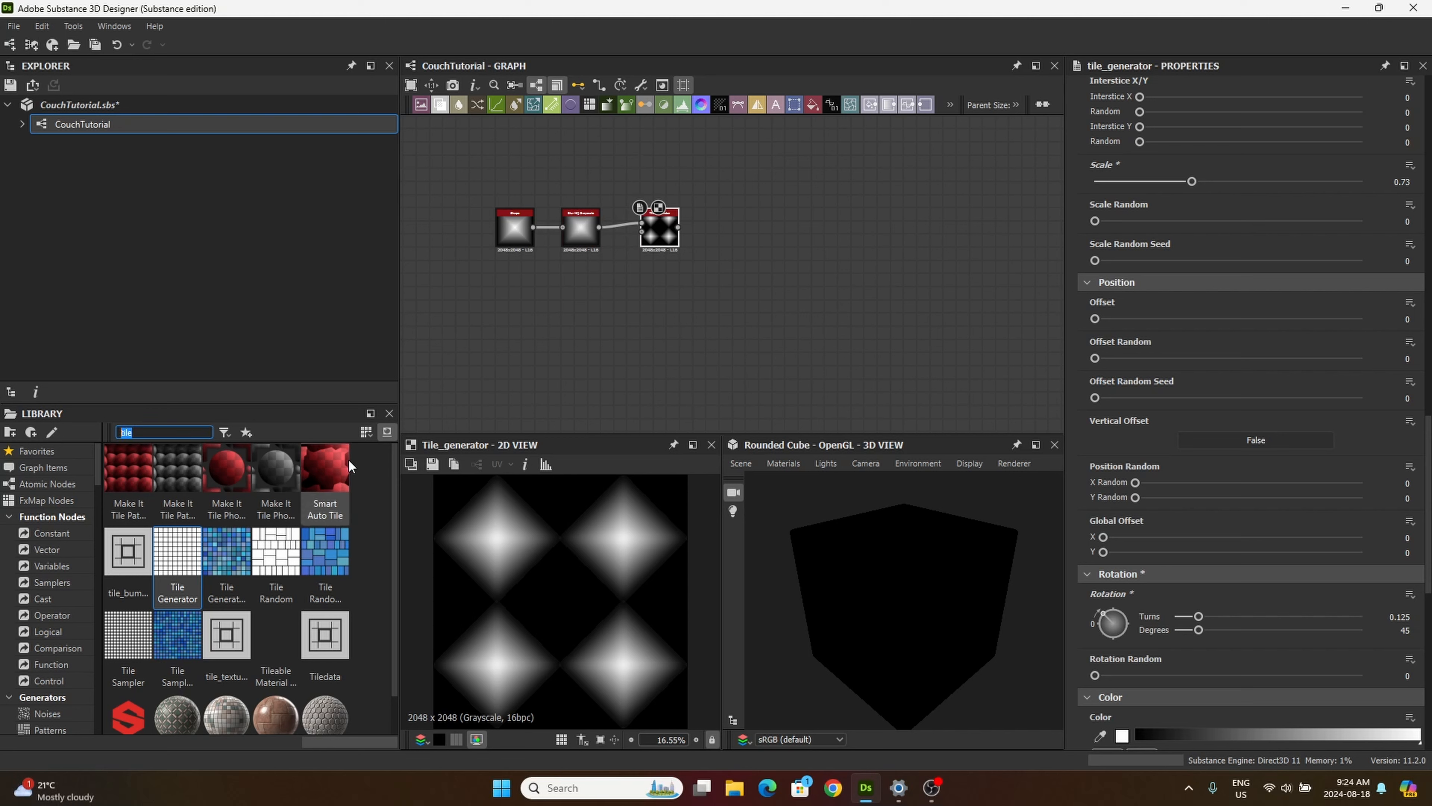
{"action": "left_click", "coordinate": [179, 553]}
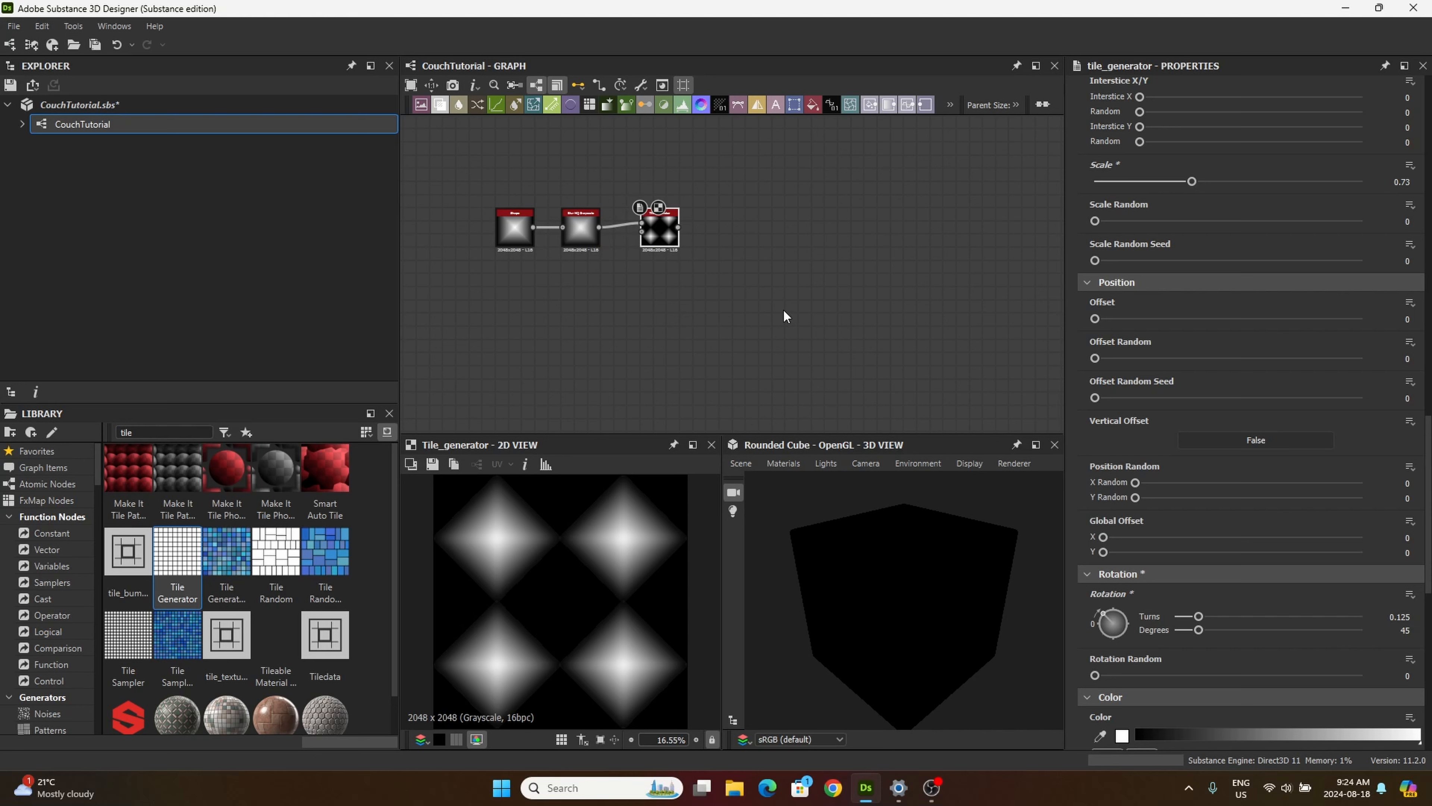
{"action": "key", "text": "ctrl+d"}
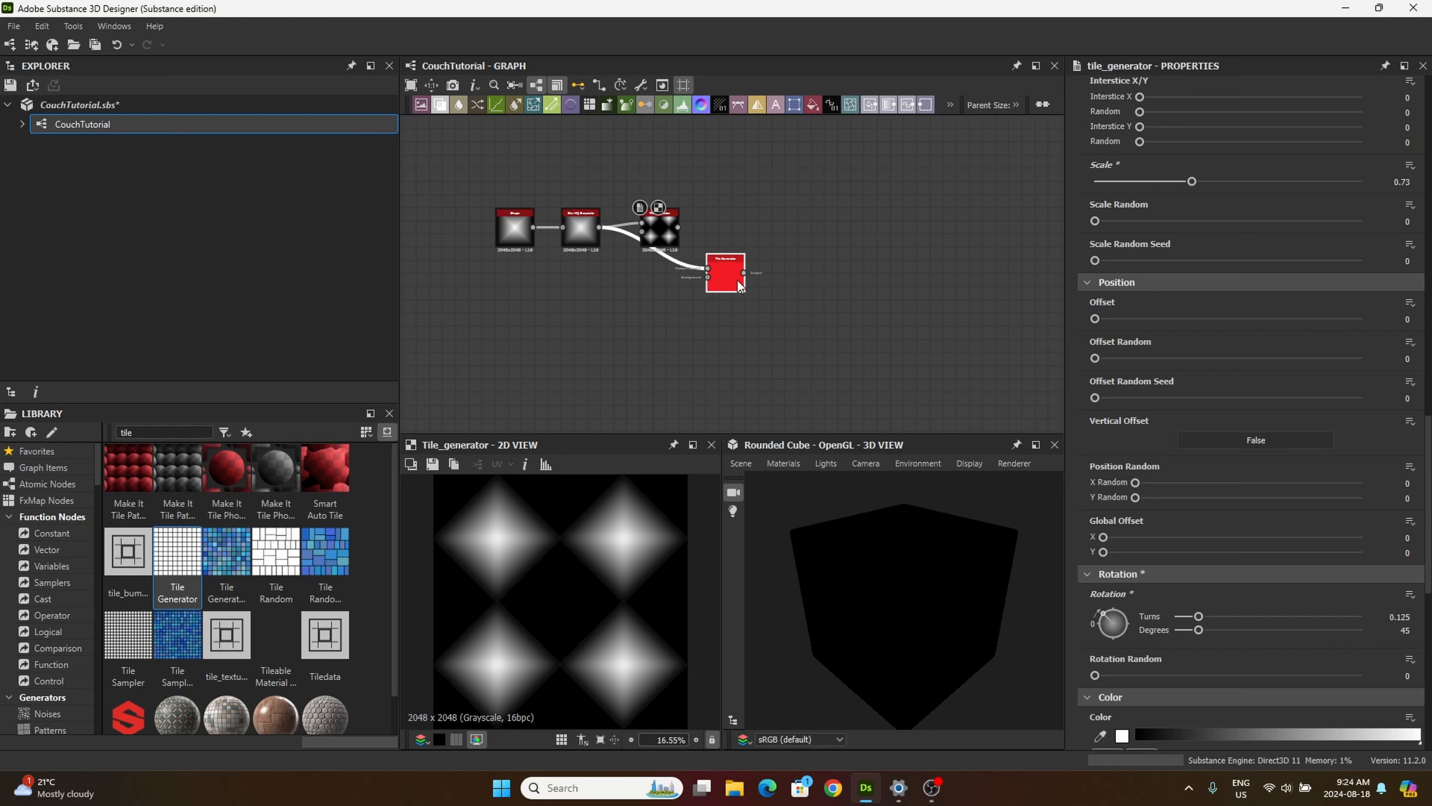
{"action": "left_click_drag", "start_coordinate": [737, 280], "coordinate": [670, 306]}
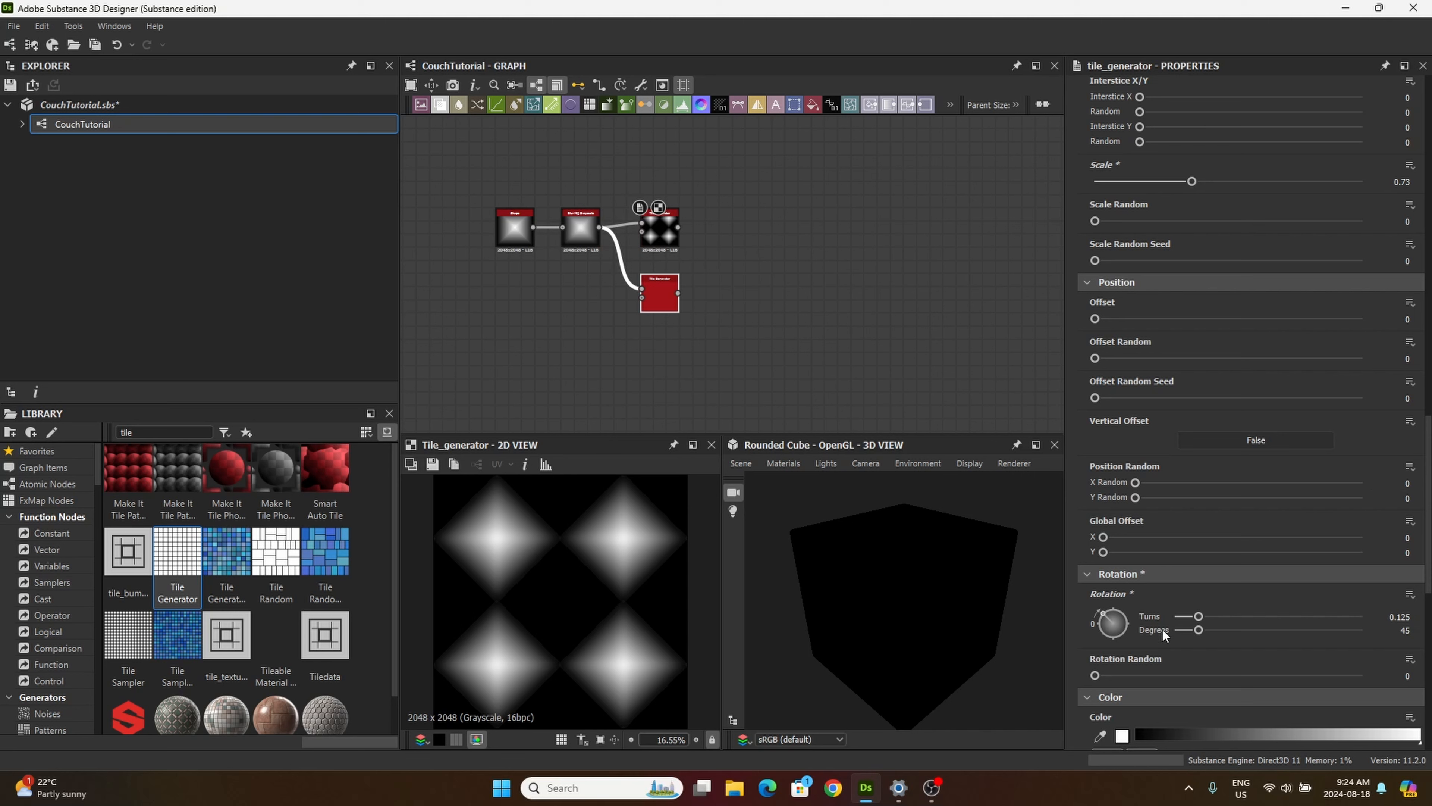
Step: Set the duplicated Tile Generator's Global Offset to 0.25 in both X and Y
{"action": "left_click", "coordinate": [660, 307]}
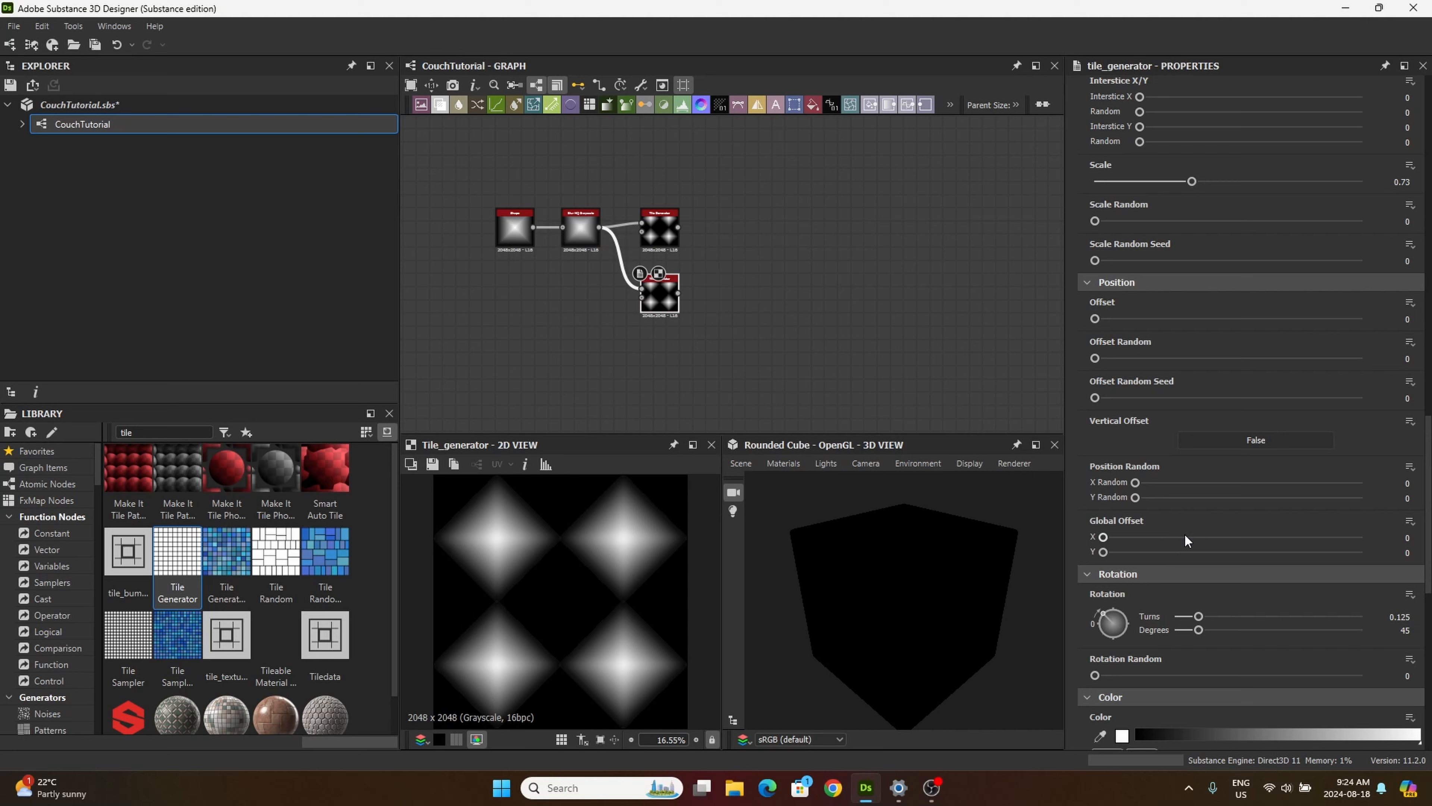
{"action": "left_click", "coordinate": [1420, 539]}
{"action": "left_click_drag", "start_coordinate": [1421, 541], "coordinate": [1430, 541]}
{"action": "type", "text": "0.25"}
{"action": "left_click", "coordinate": [1406, 553]}
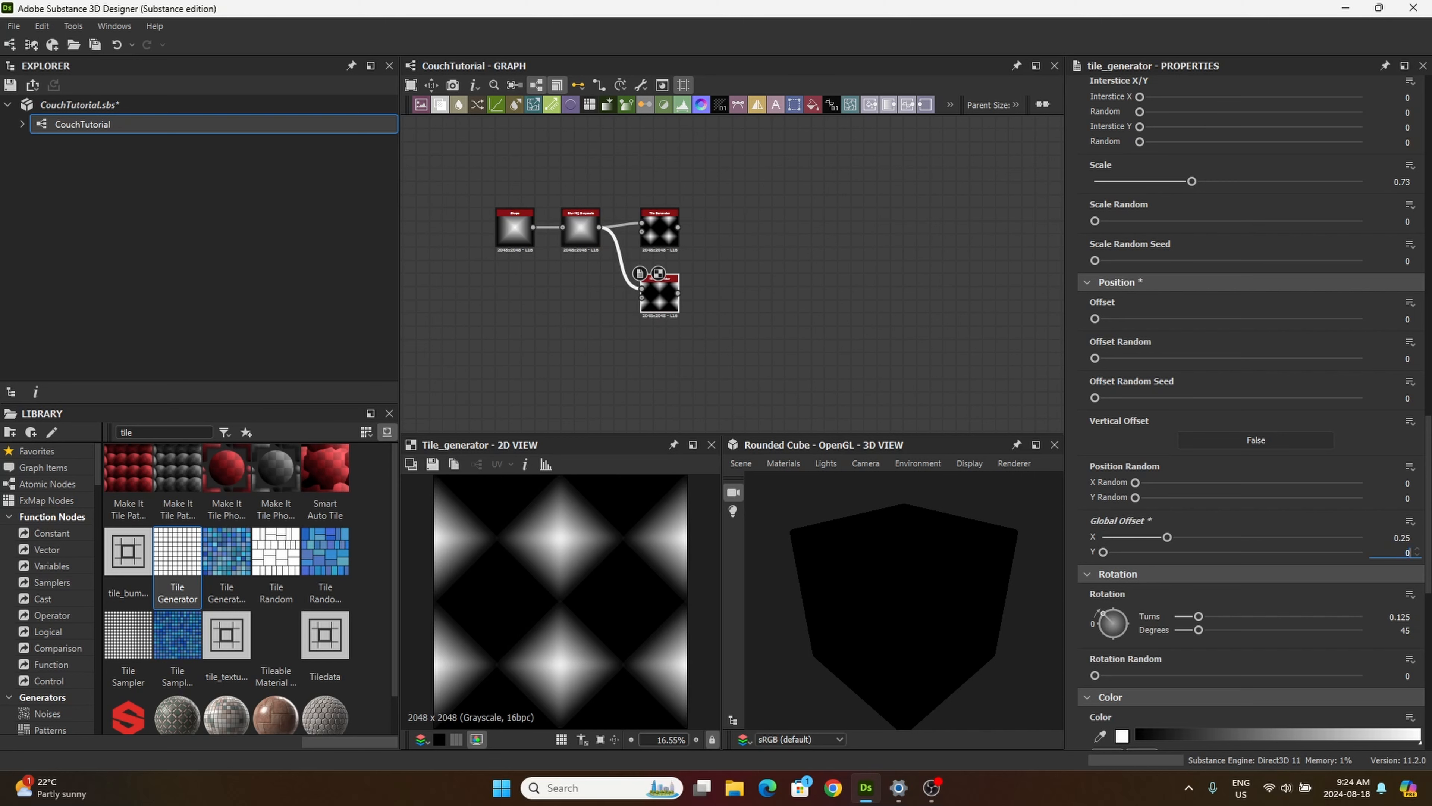
{"action": "type", "text": "25"}
{"action": "key", "text": "Return"}
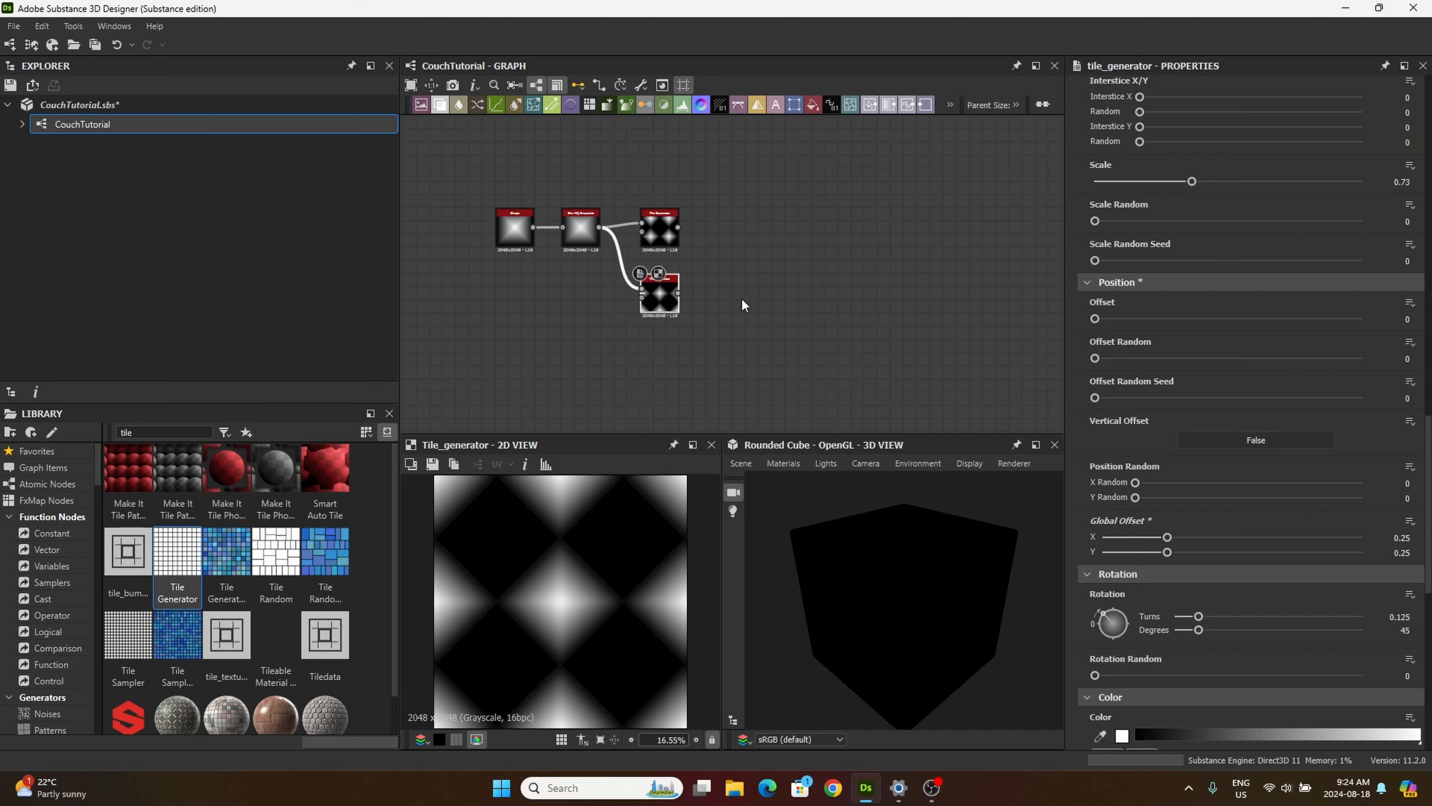
Step: Combine both Tile Generators in a new Blend node set to Add (Linear Dodge), with the original as foreground and the offset copy as background
{"action": "left_click", "coordinate": [654, 233]}
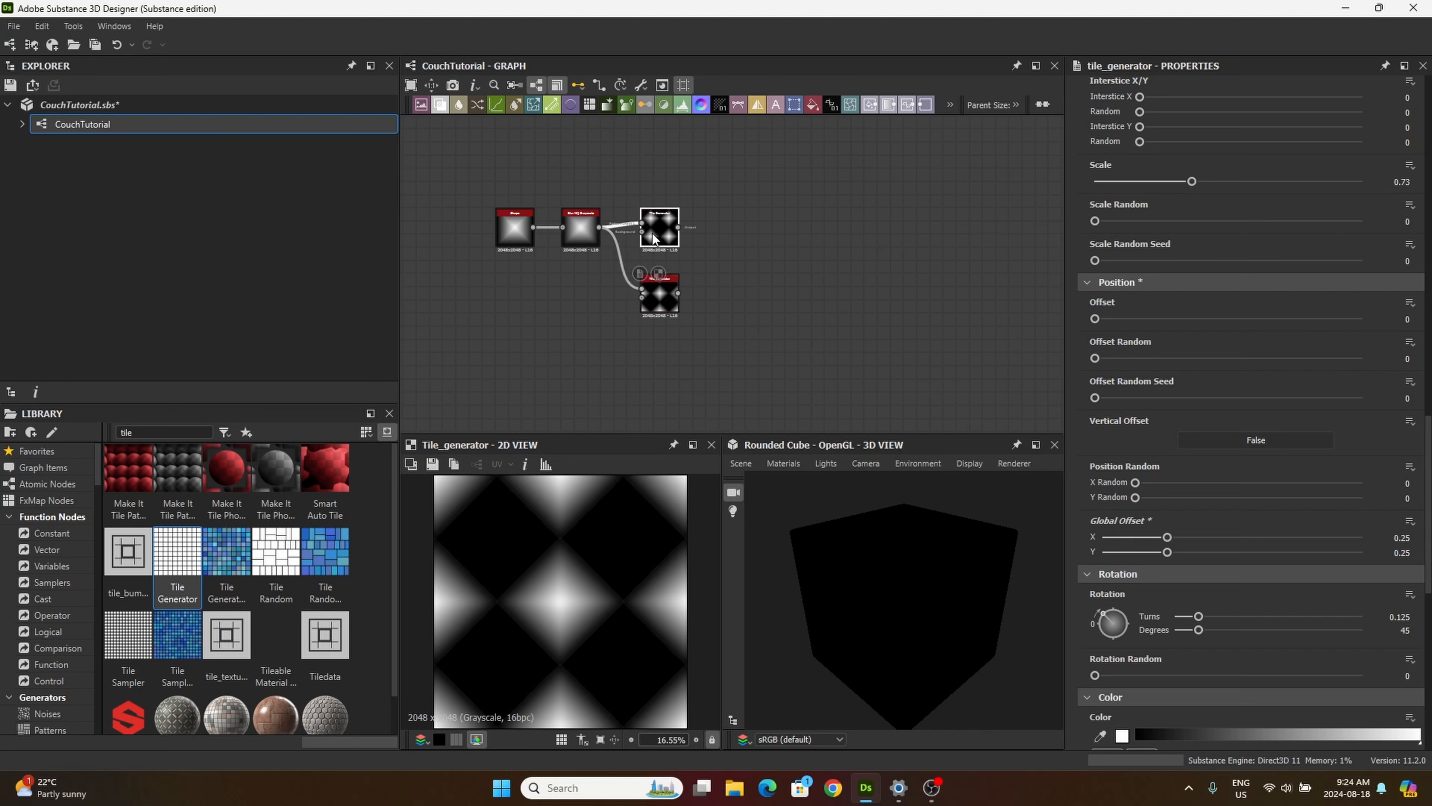
{"action": "left_click", "coordinate": [664, 307]}
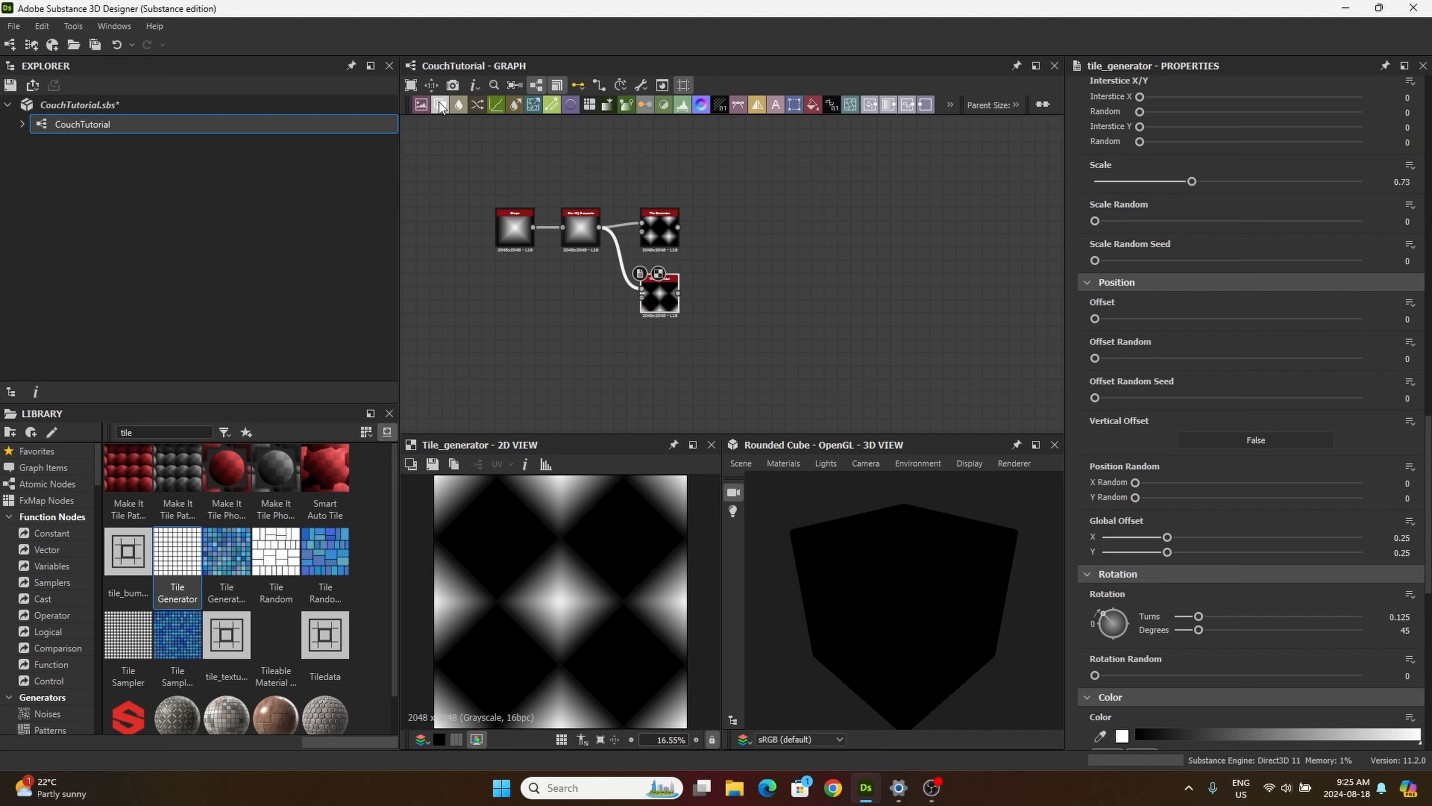
{"action": "left_click_drag", "start_coordinate": [440, 106], "coordinate": [733, 249]}
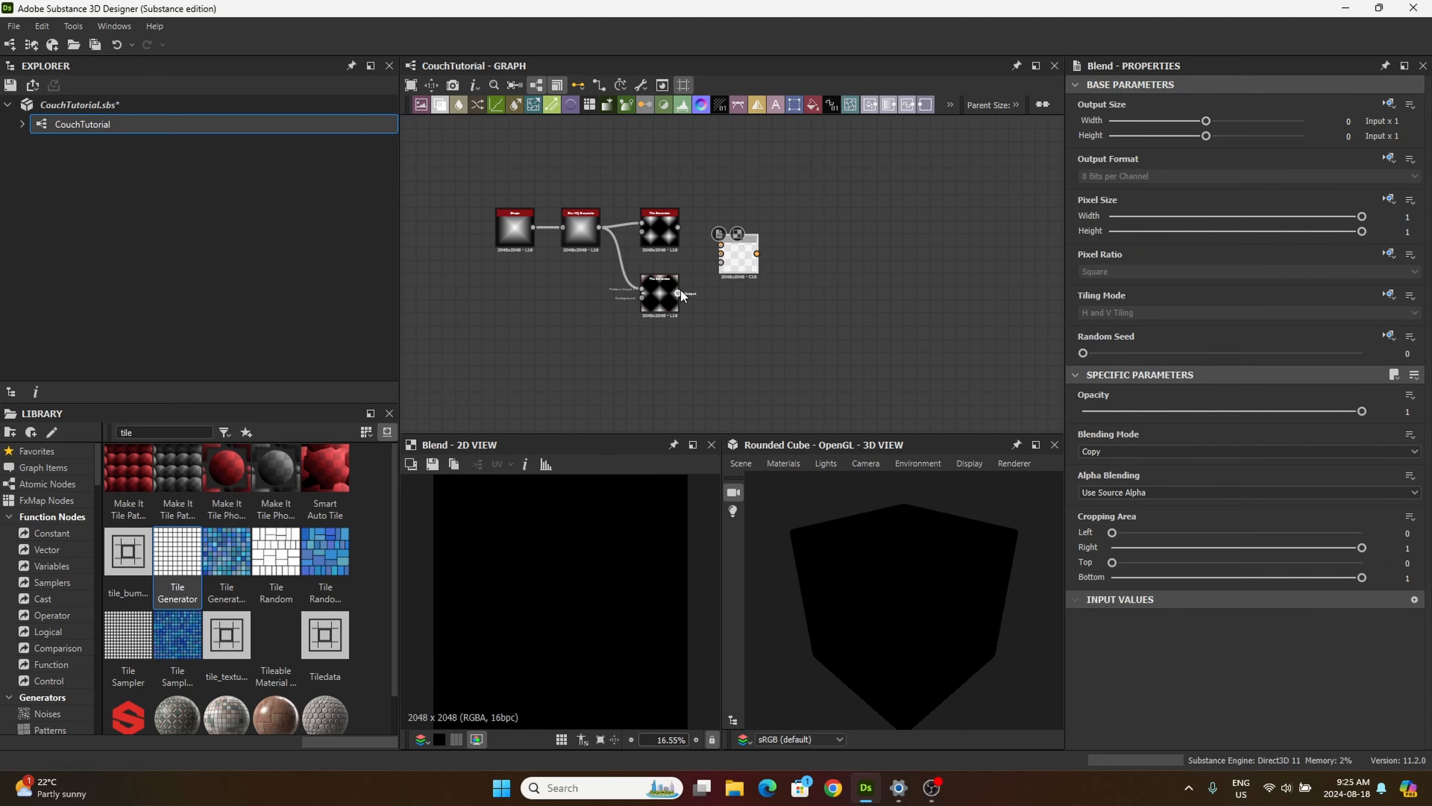
{"action": "left_click_drag", "start_coordinate": [678, 293], "coordinate": [720, 253]}
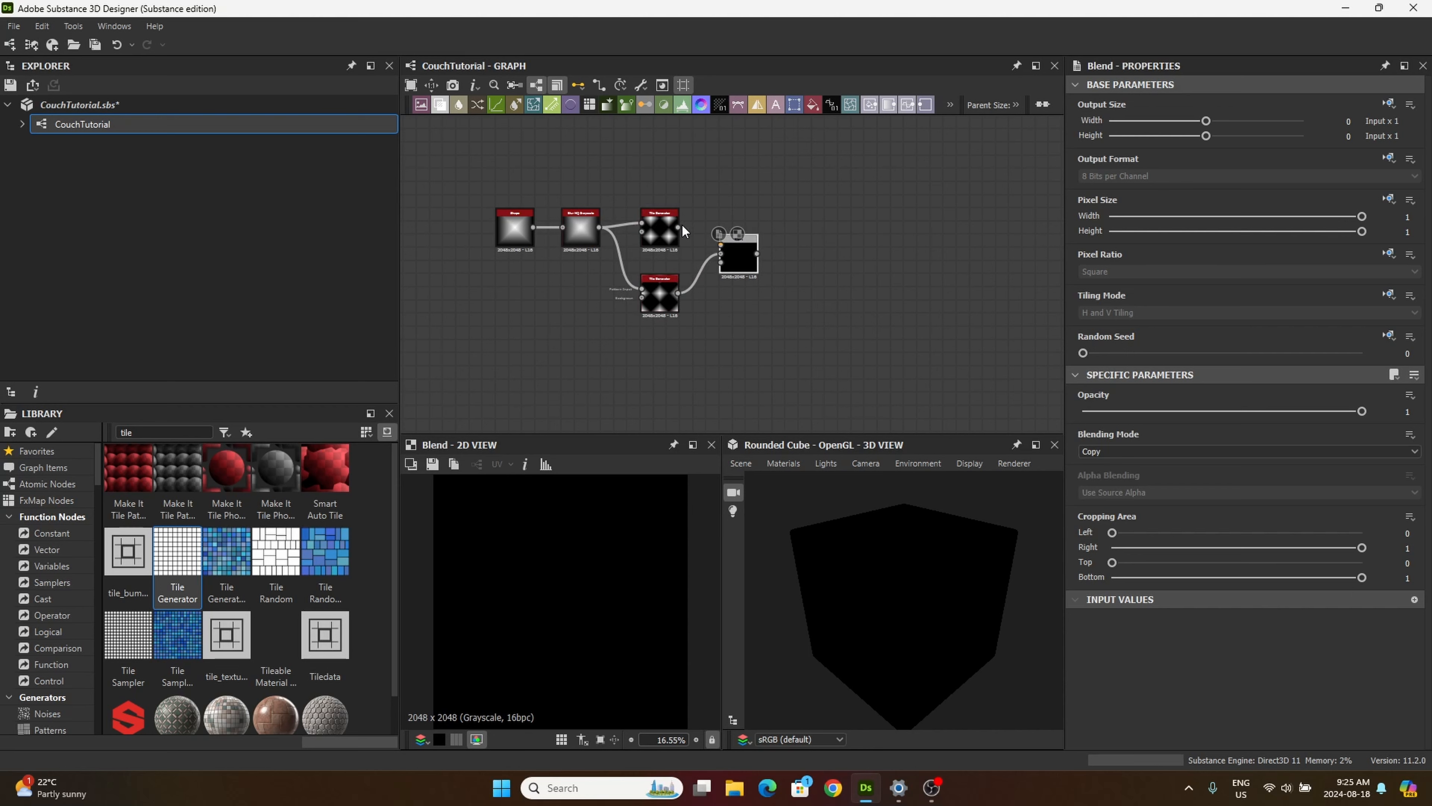
{"action": "left_click_drag", "start_coordinate": [724, 249], "coordinate": [722, 247]}
{"action": "scroll", "coordinate": [721, 241], "scroll_direction": "up", "scroll_amount": 4}
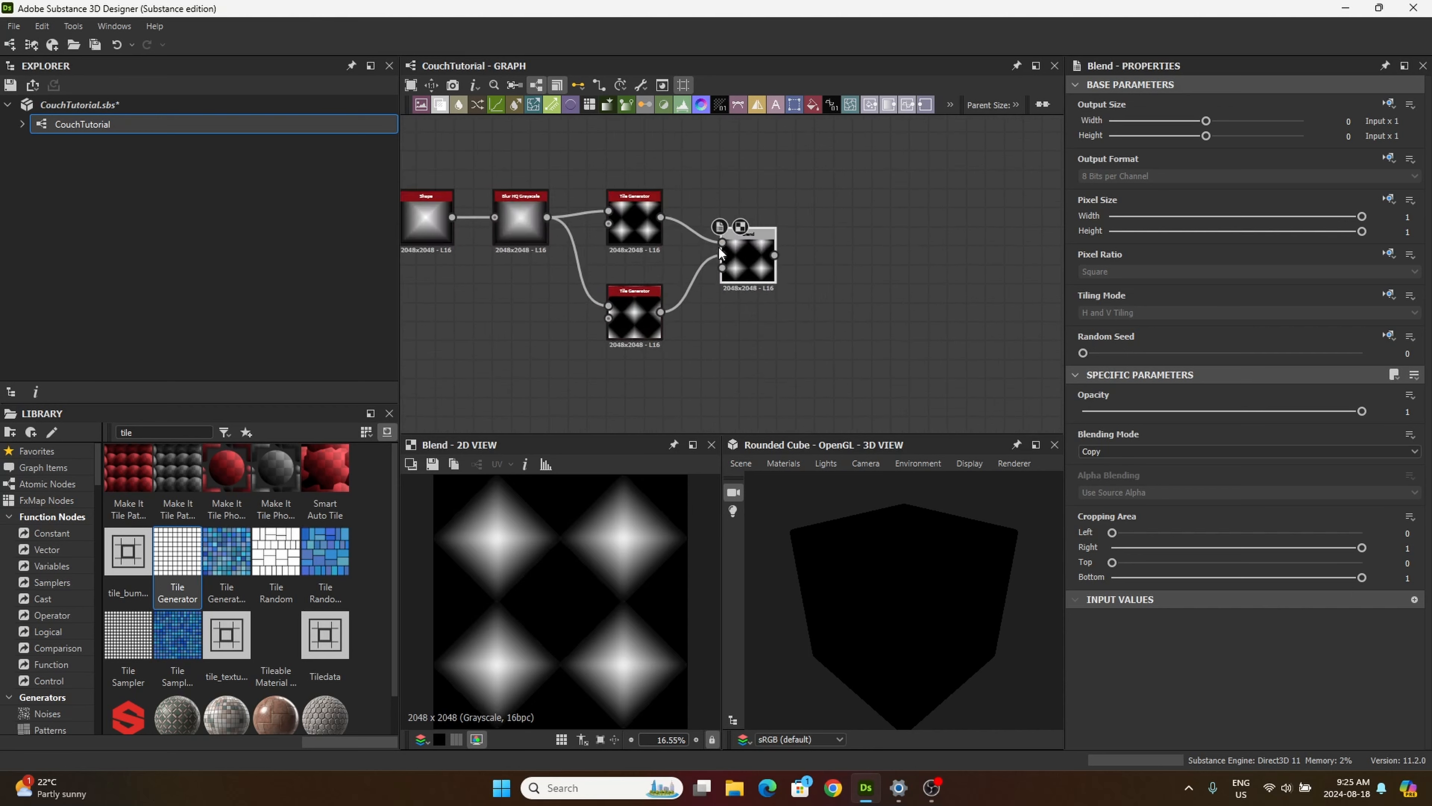
{"action": "left_click", "coordinate": [1126, 450]}
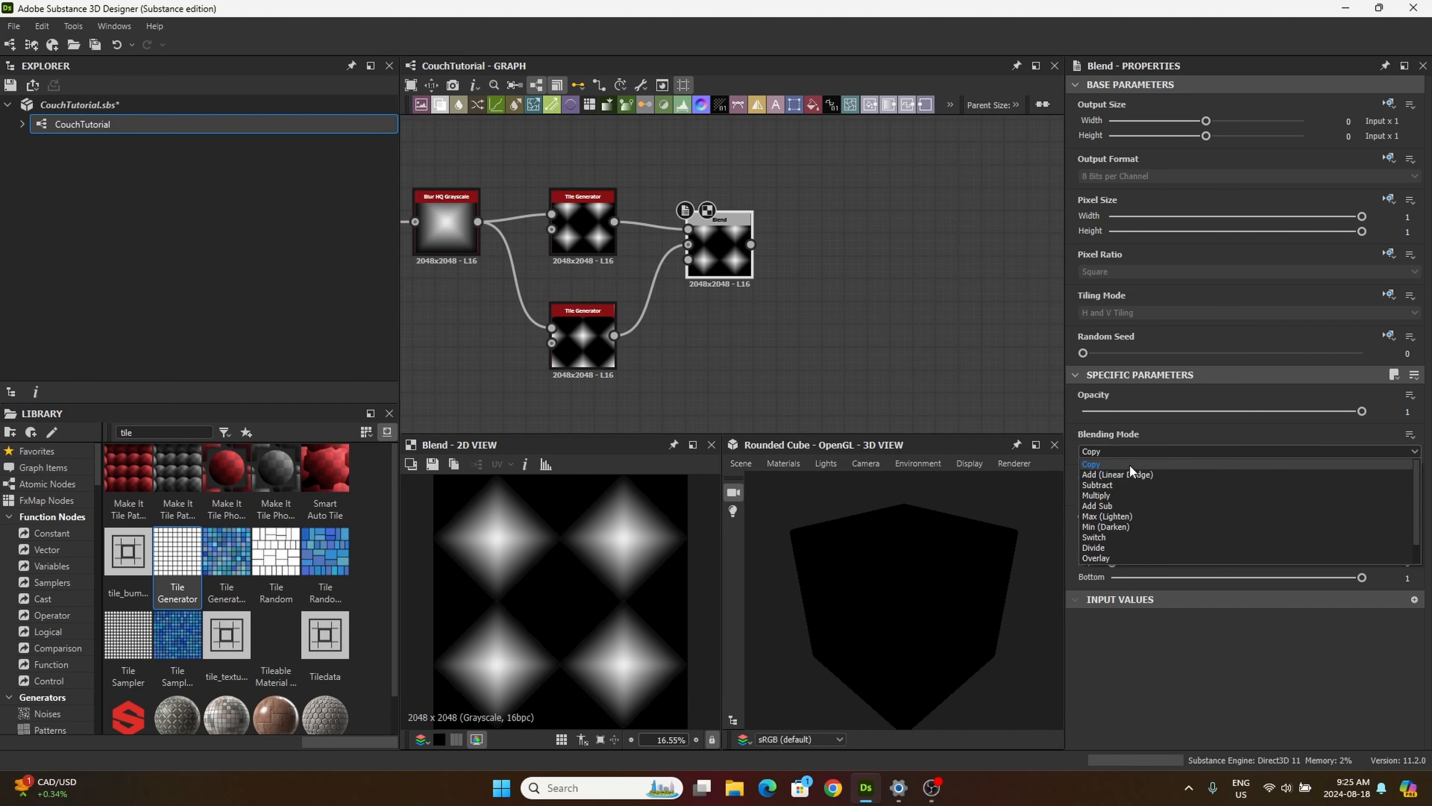
{"action": "left_click", "coordinate": [1119, 475]}
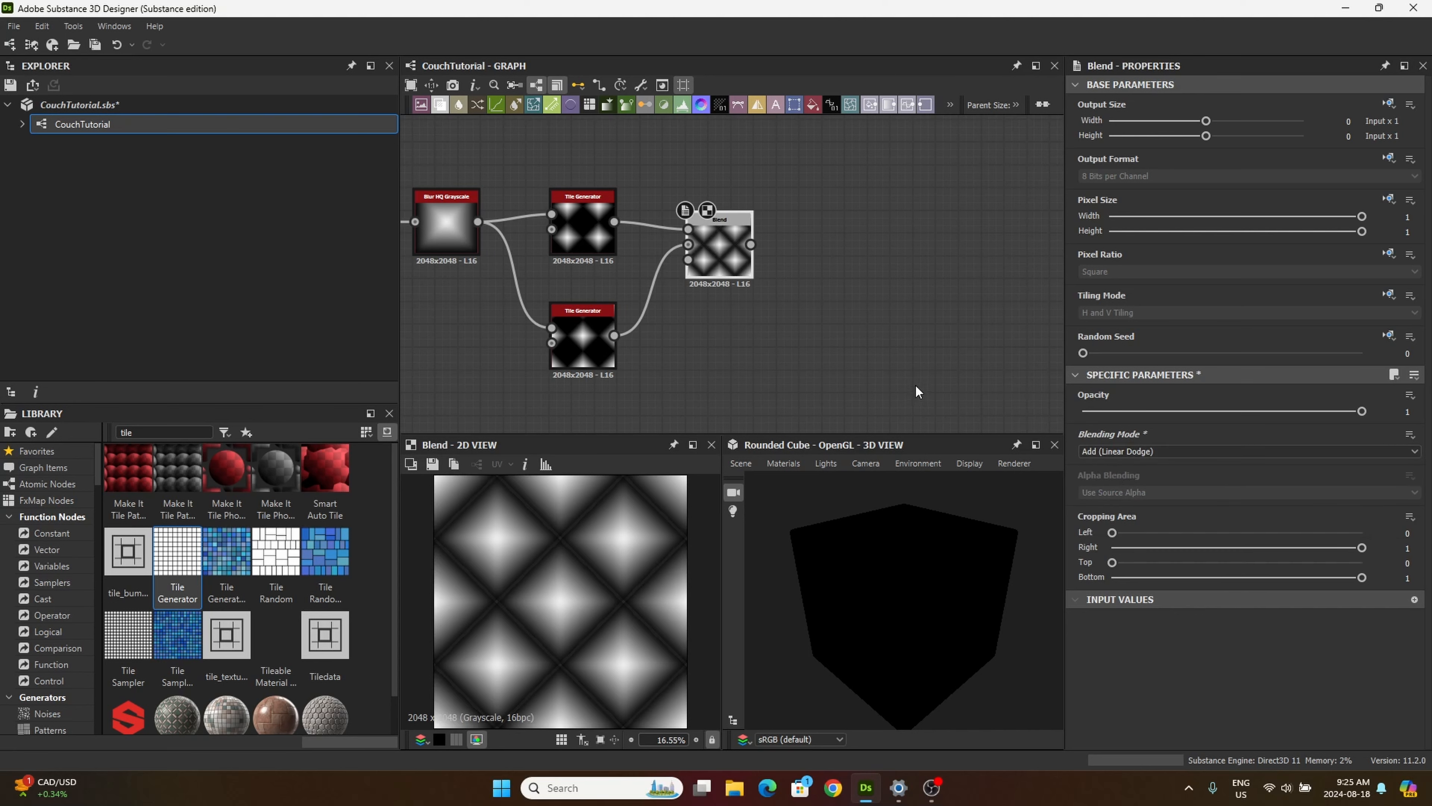
Step: Add a Histogram Range node after the Blend node and connect the Blend output to its input
{"action": "double_click", "coordinate": [148, 432]}
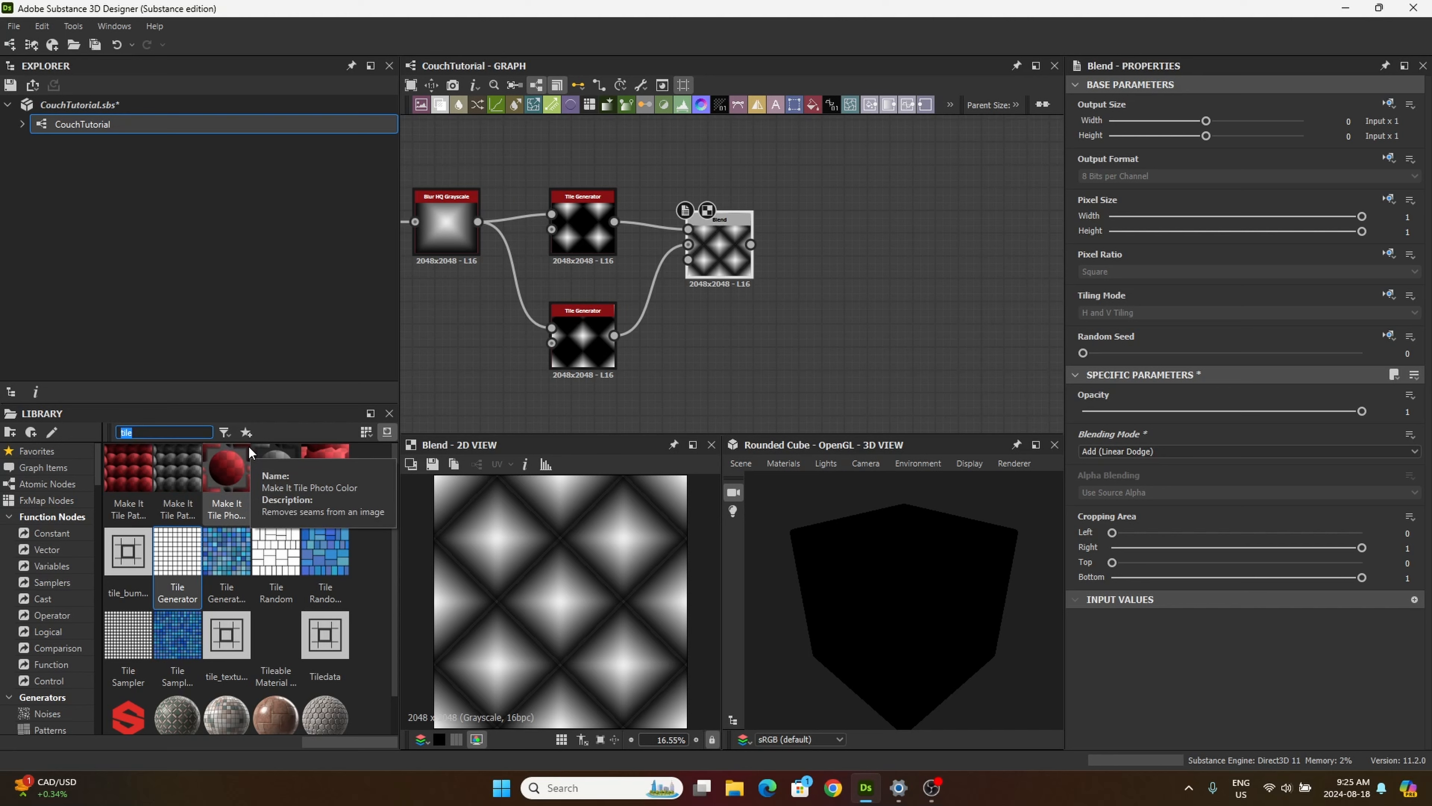
{"action": "type", "text": "h"}
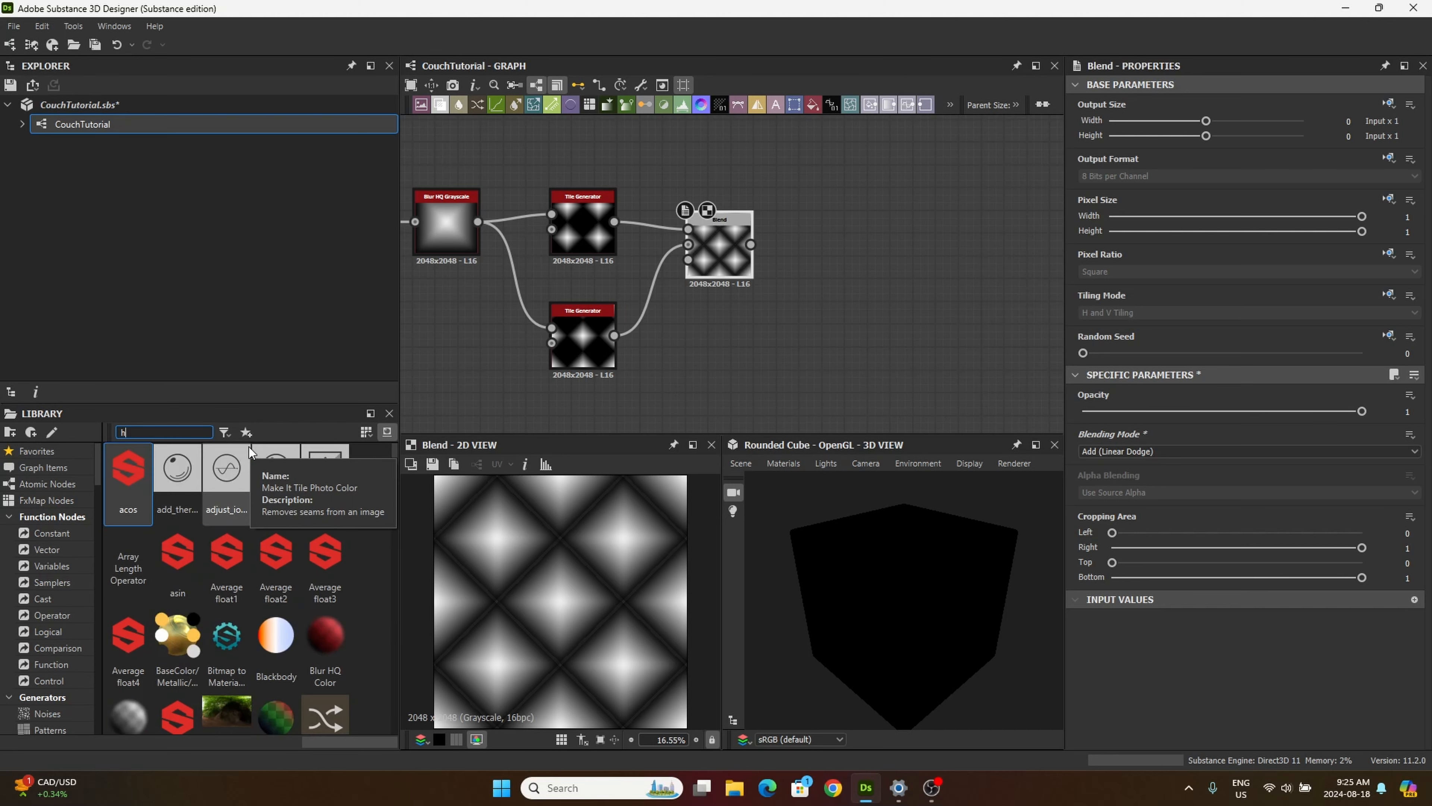
{"action": "type", "text": "ist"}
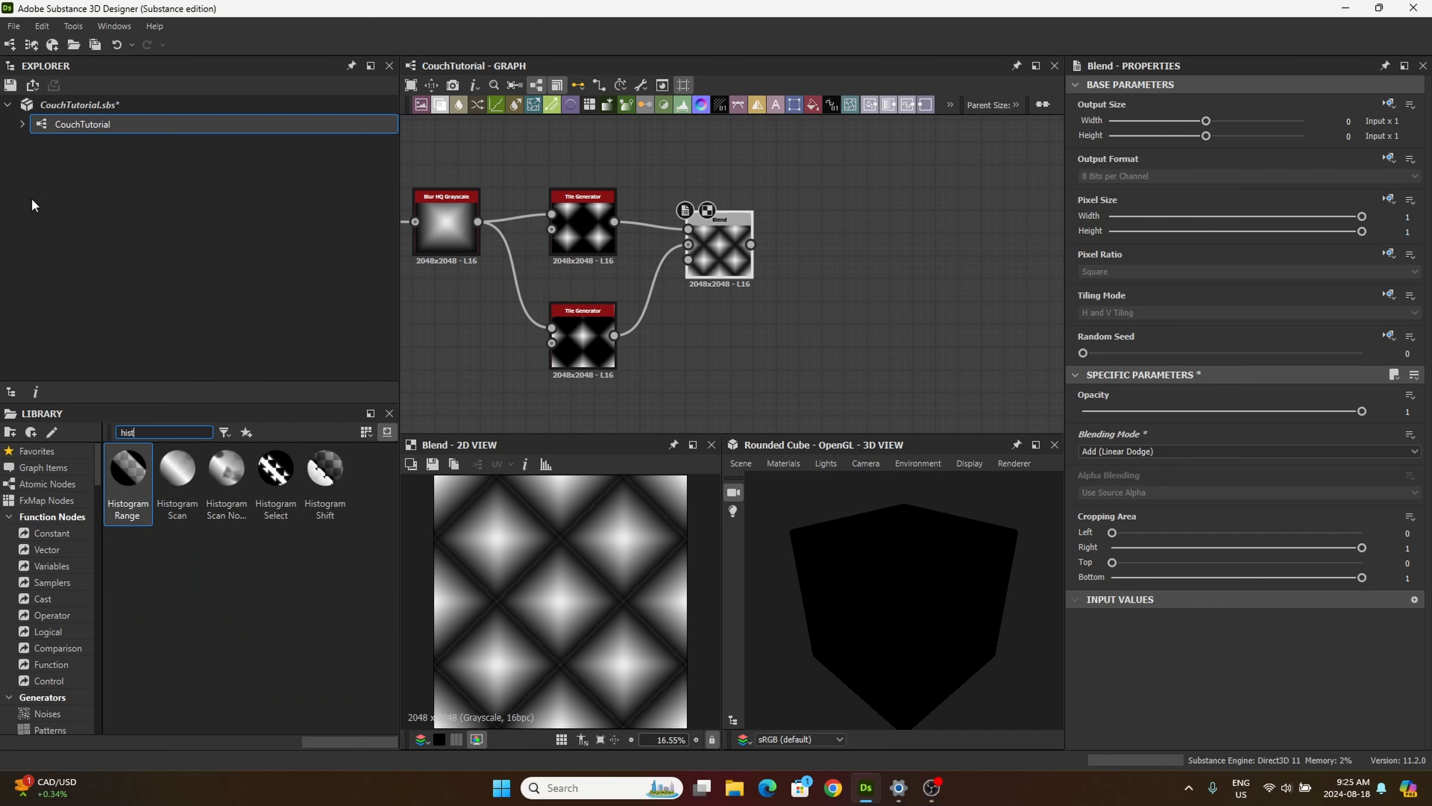
{"action": "left_click_drag", "start_coordinate": [121, 518], "coordinate": [828, 266]}
{"action": "left_click_drag", "start_coordinate": [751, 244], "coordinate": [802, 267]}
Step: Set the Histogram Range node's Range to 1 and Position to 0.29
{"action": "scroll", "coordinate": [1143, 566], "scroll_direction": "down", "scroll_amount": 2}
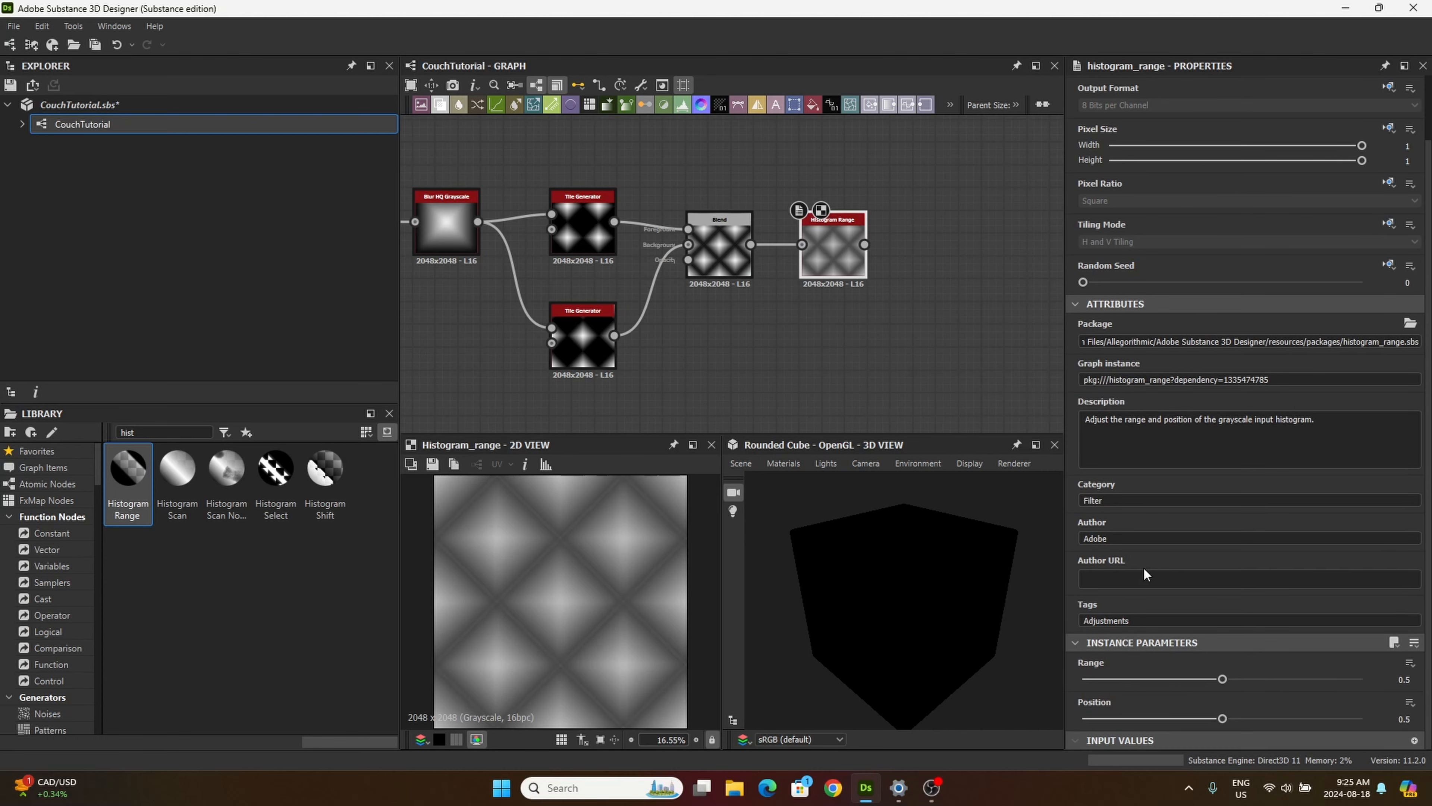
{"action": "left_click_drag", "start_coordinate": [1225, 677], "coordinate": [1383, 684]}
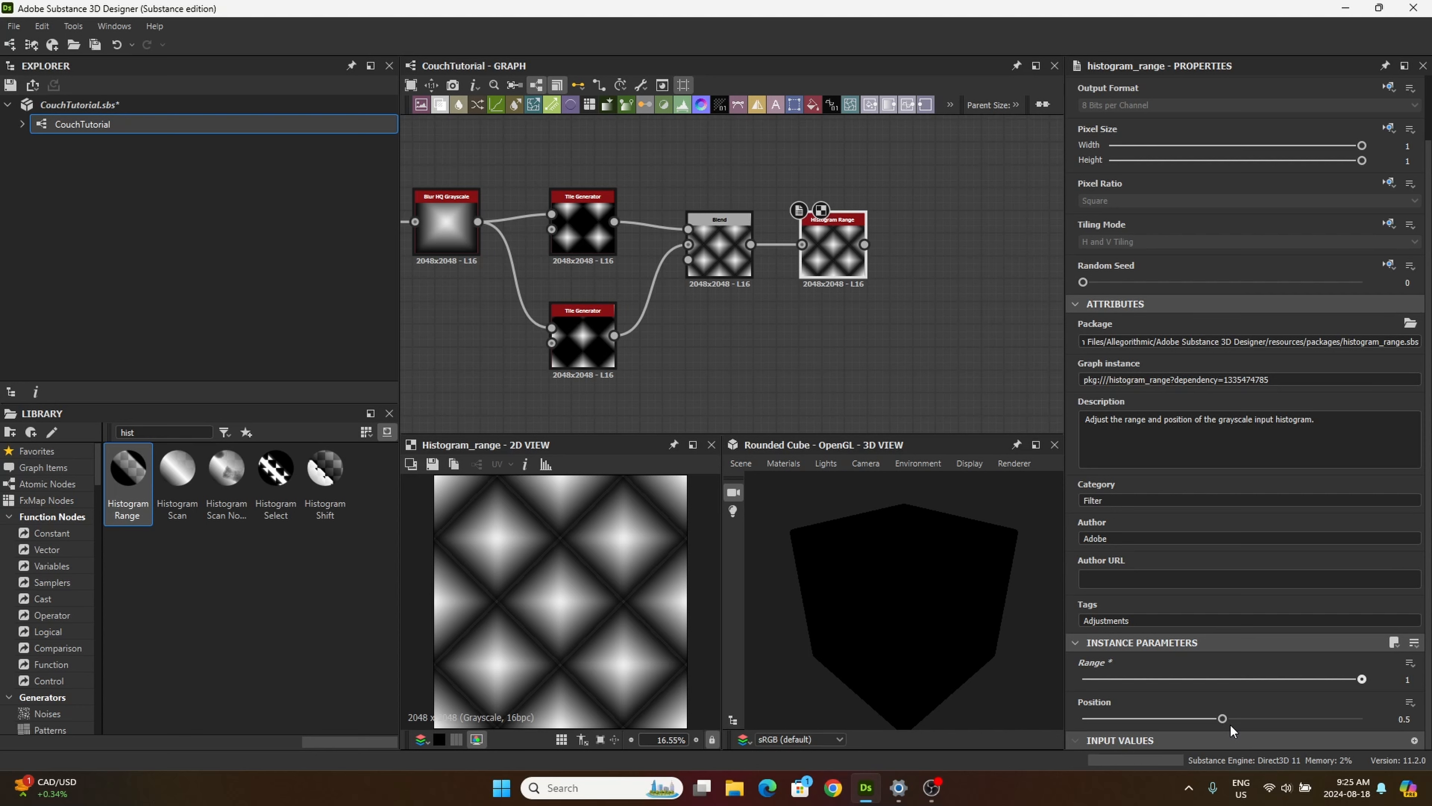
{"action": "left_click", "coordinate": [1401, 718]}
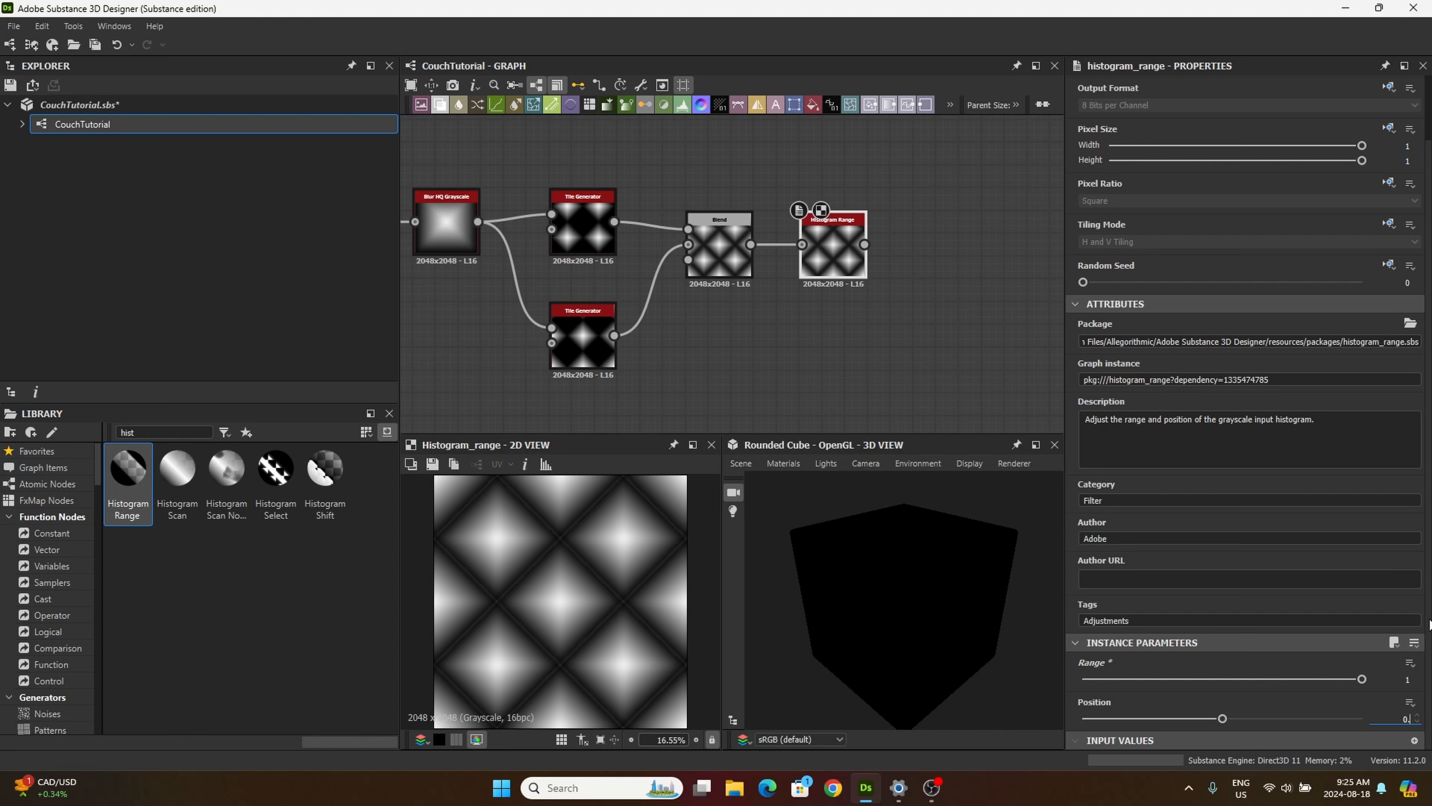
{"action": "type", "text": "0.29"}
{"action": "key", "text": "Return"}
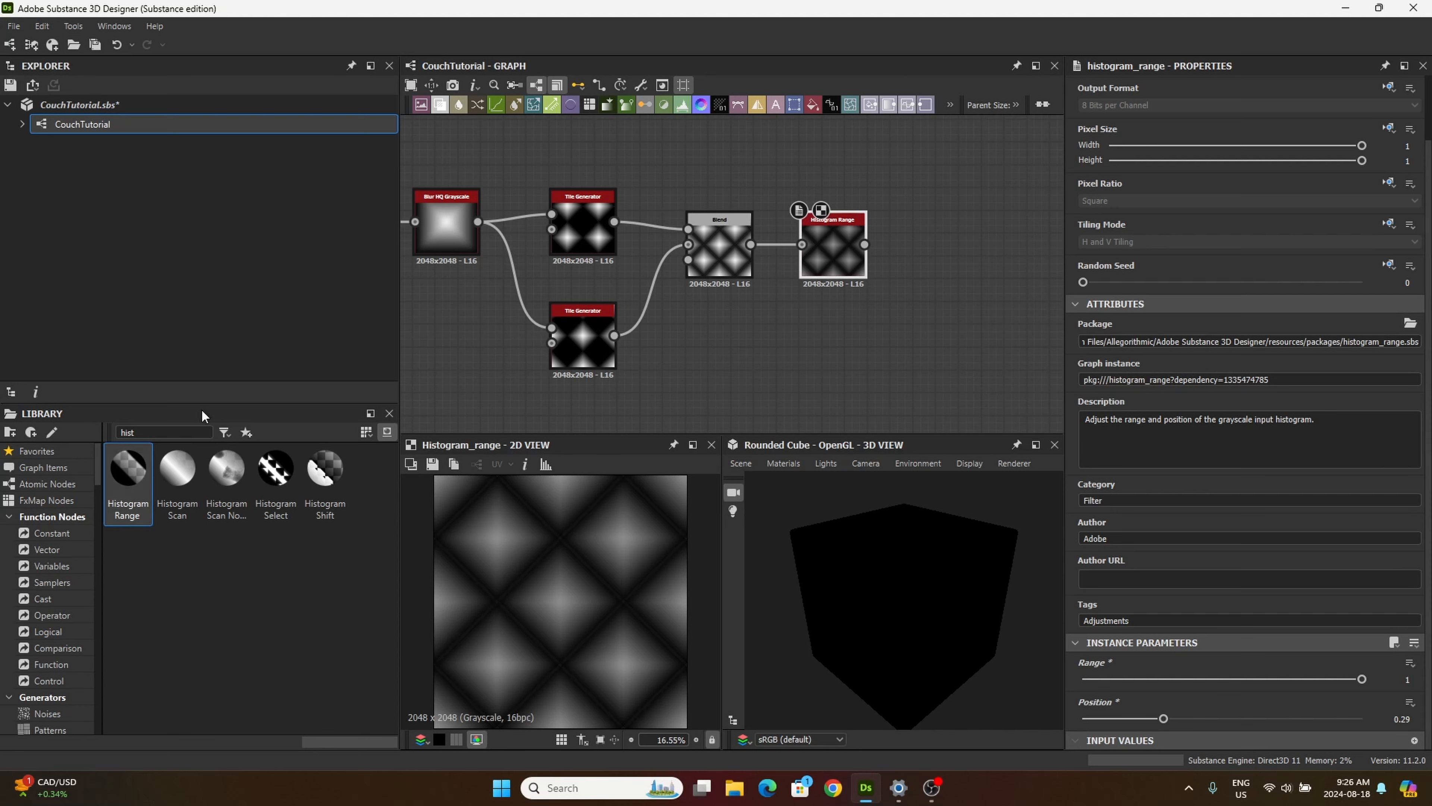
Step: Add a Distance node after the Histogram Range node, with the Histogram Range output feeding its mask input
{"action": "double_click", "coordinate": [172, 431]}
{"action": "type", "text": "Dist"}
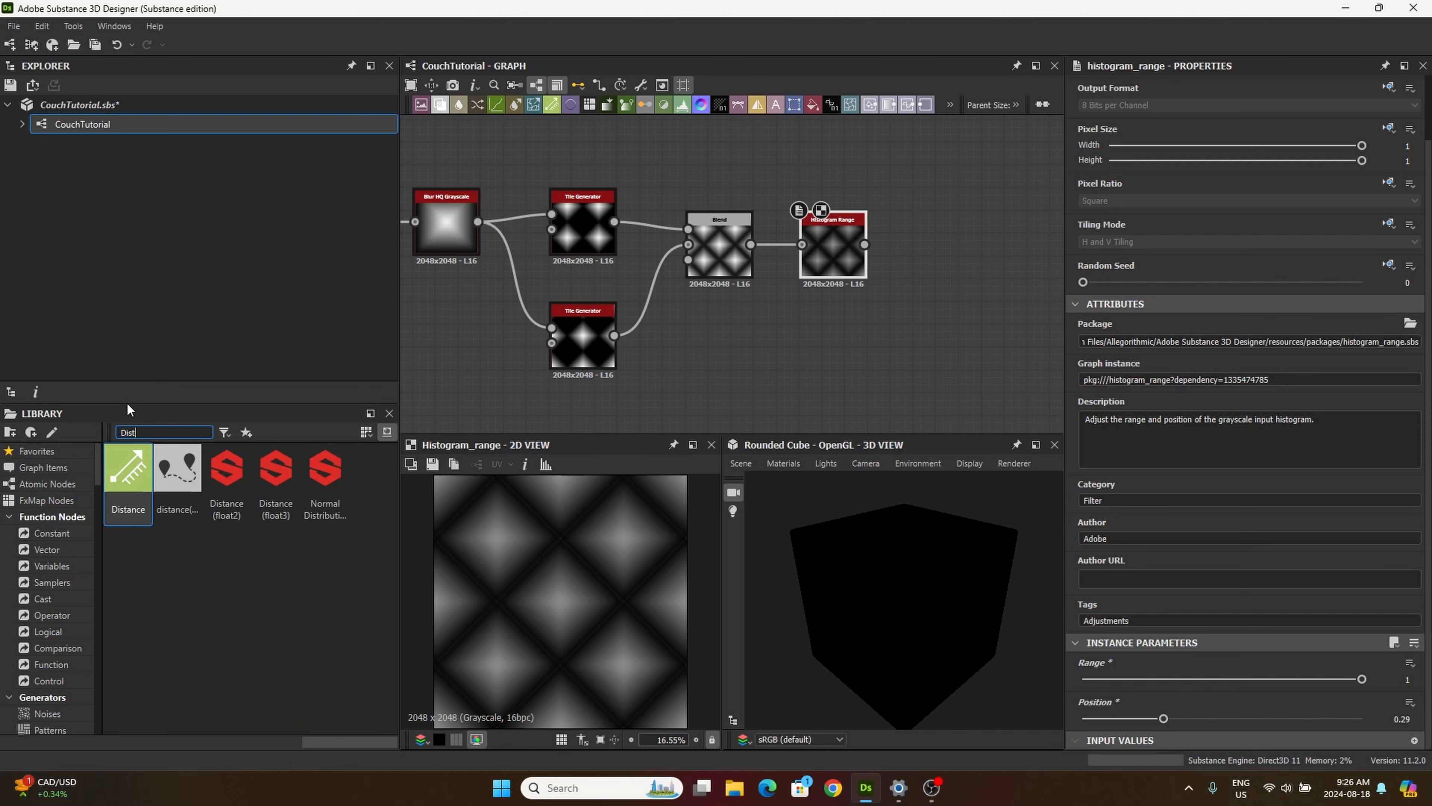
{"action": "type", "text": "ance"}
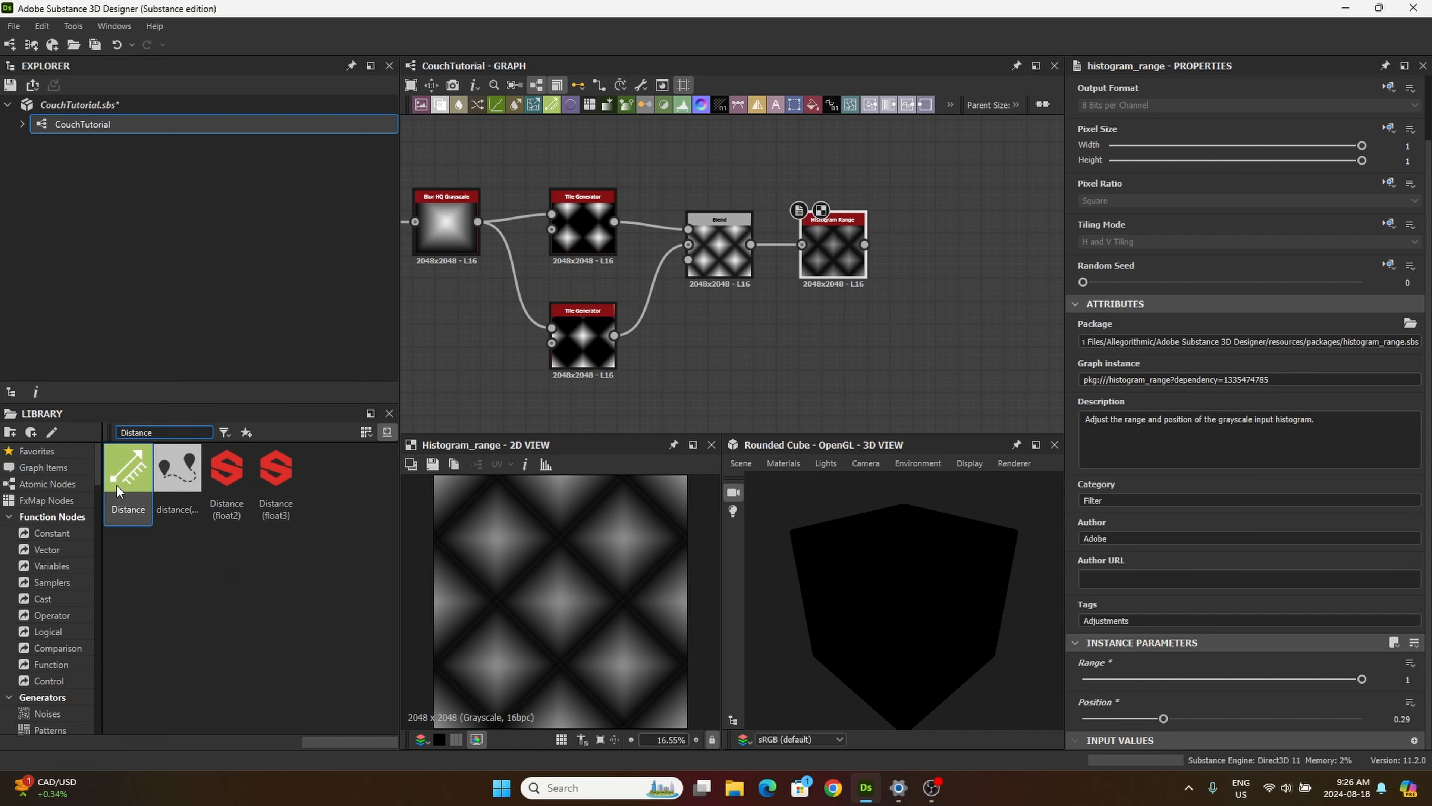
{"action": "left_click_drag", "start_coordinate": [116, 486], "coordinate": [926, 250]}
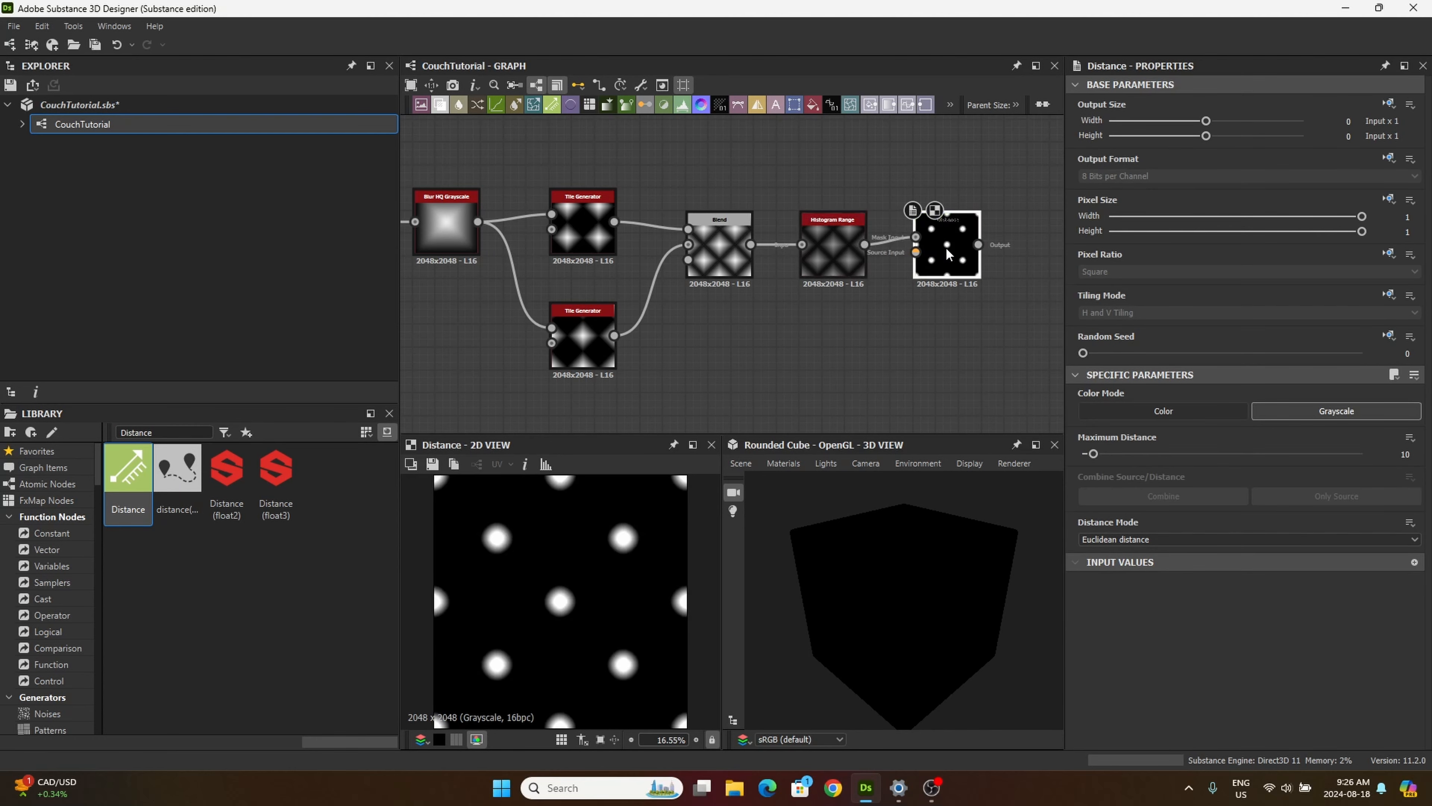
{"action": "left_click_drag", "start_coordinate": [944, 268], "coordinate": [967, 268]}
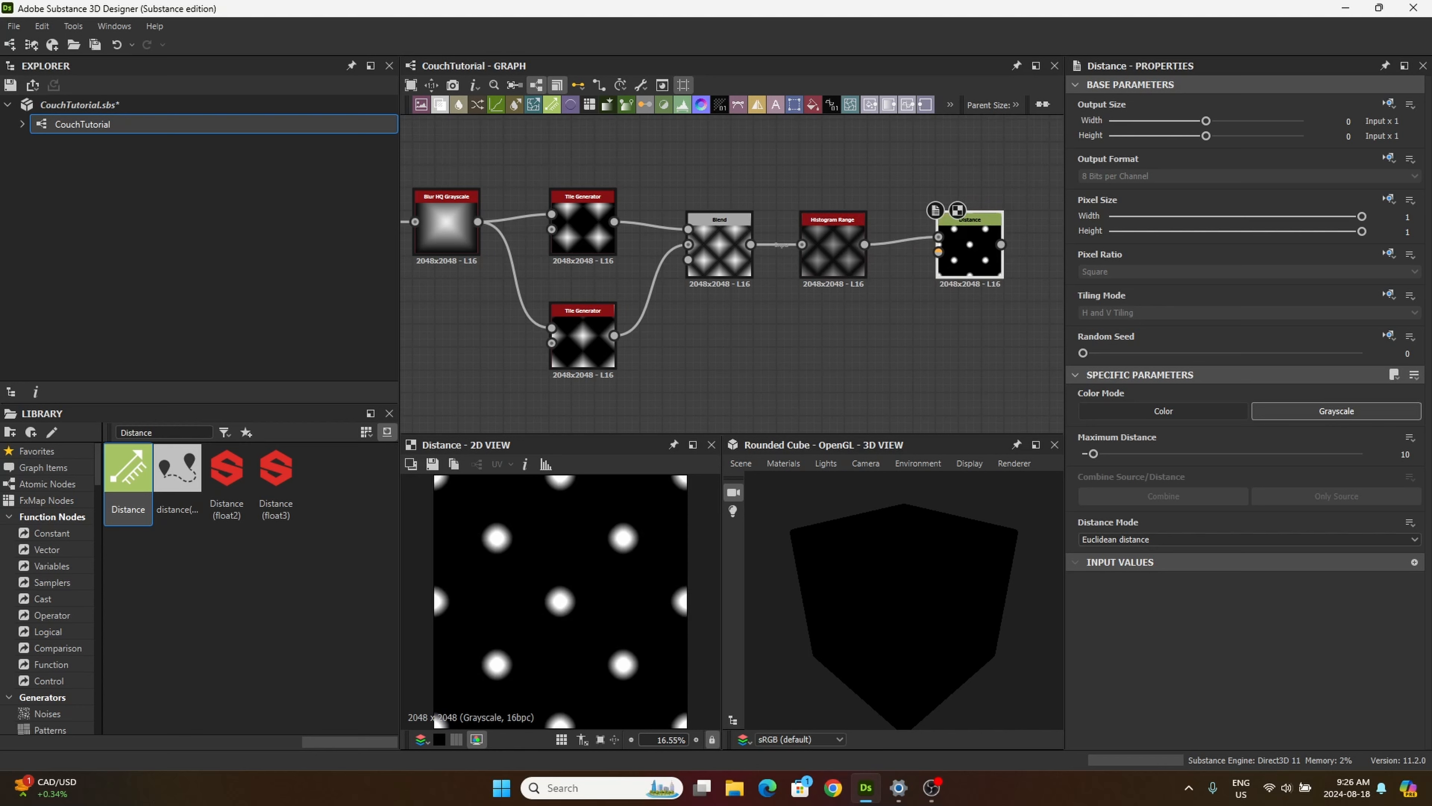
Step: Set the Distance node's Maximum Distance to 86.79 and move the node closer to the Histogram Range node
{"action": "double_click", "coordinate": [1405, 454]}
{"action": "type", "text": "86.79"}
{"action": "key", "text": "Return"}
{"action": "left_click_drag", "start_coordinate": [974, 252], "coordinate": [950, 251]}
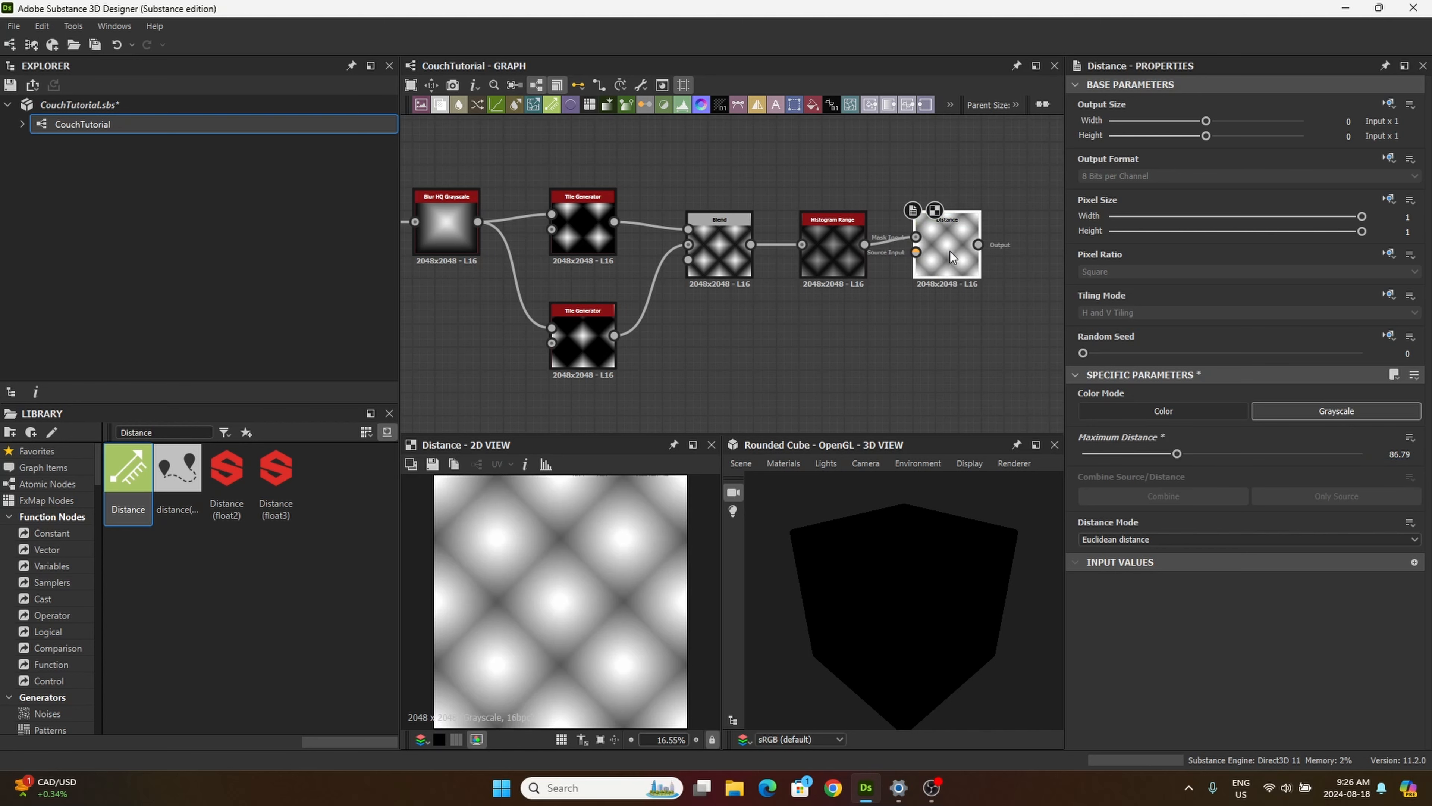
Step: Add a Histogram Scan node below and beyond the Distance node and connect the Distance output to its input
{"action": "middle_click_drag", "start_coordinate": [854, 349], "coordinate": [935, 307]}
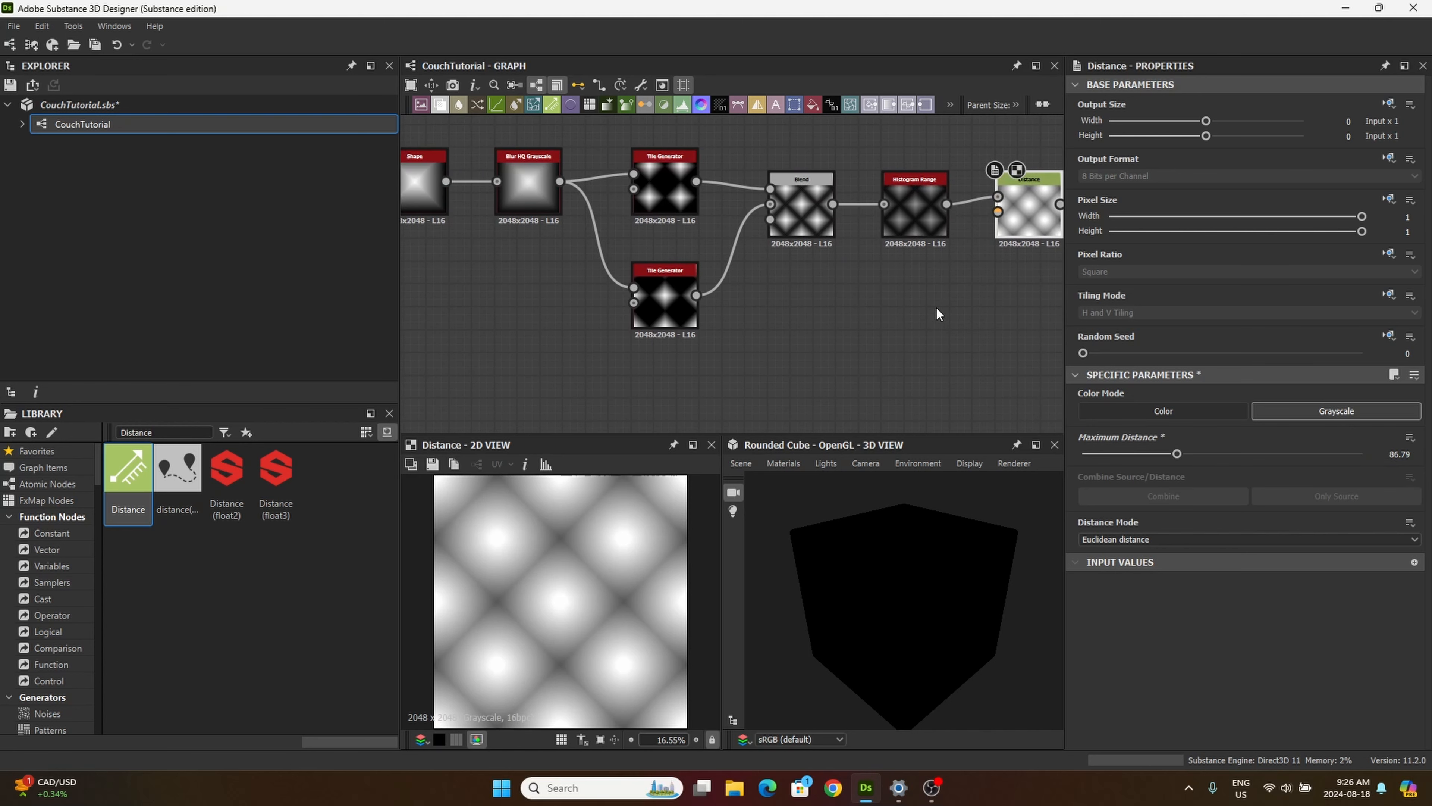
{"action": "scroll", "coordinate": [925, 313], "scroll_direction": "down", "scroll_amount": 3}
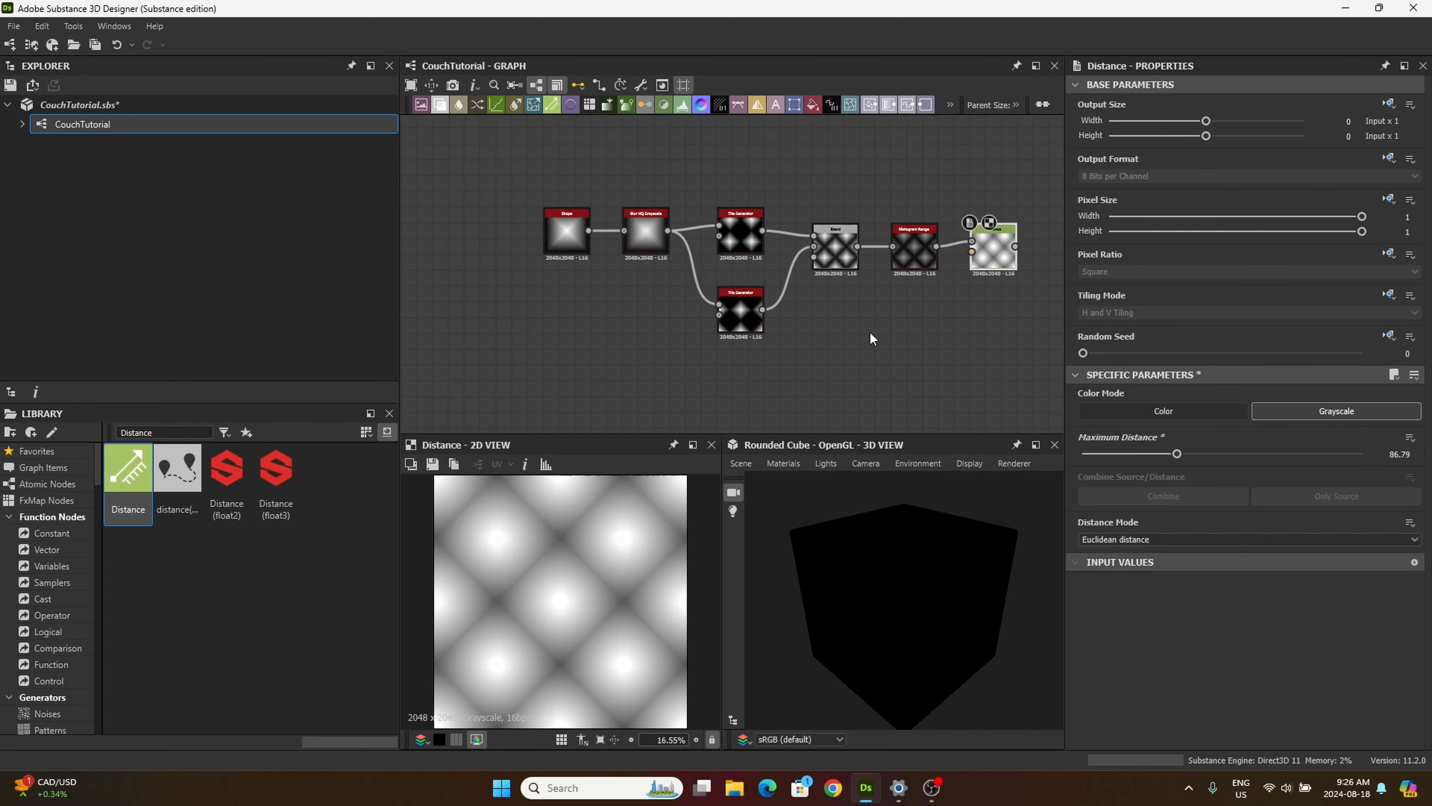
{"action": "double_click", "coordinate": [155, 438]}
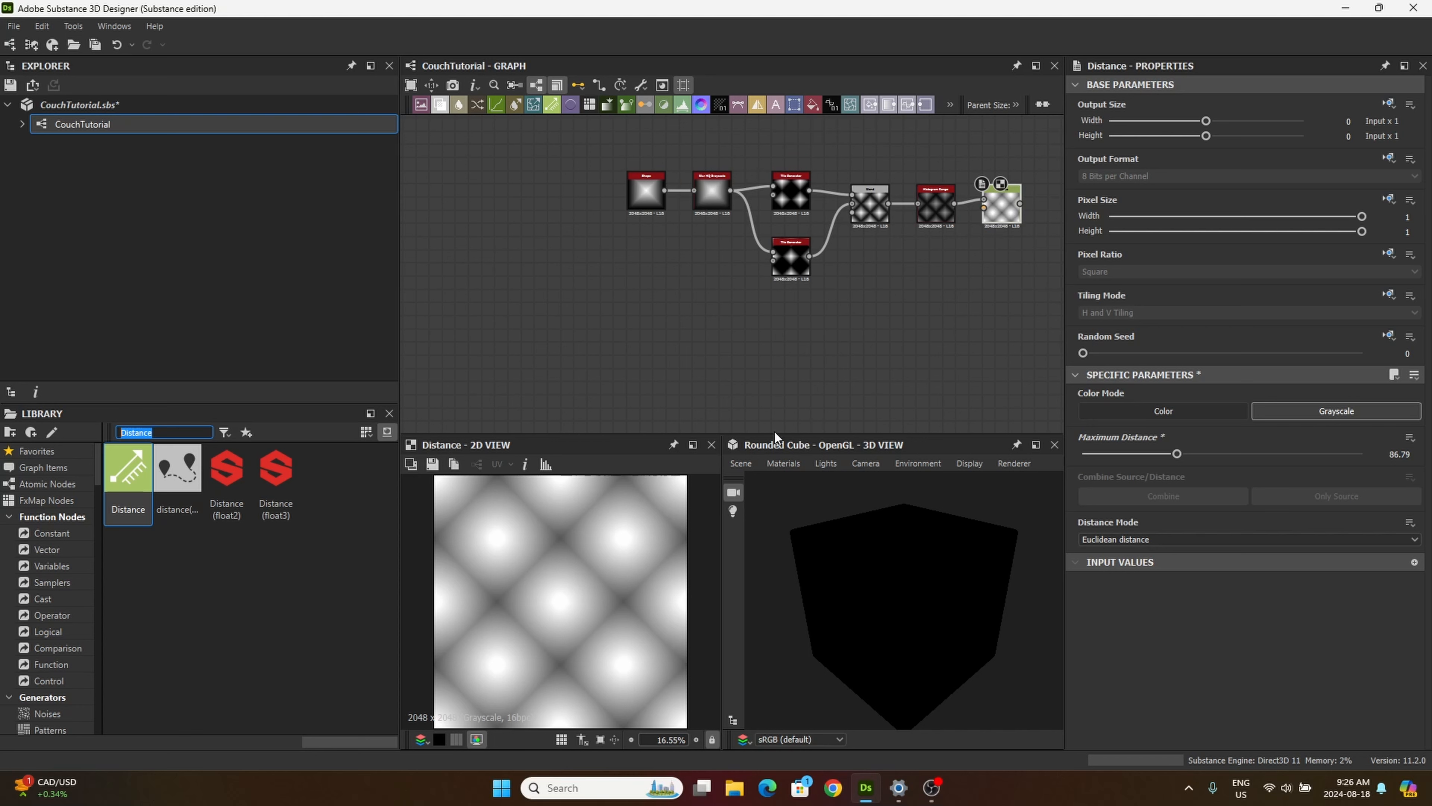
{"action": "middle_click_drag", "start_coordinate": [829, 346], "coordinate": [775, 334]}
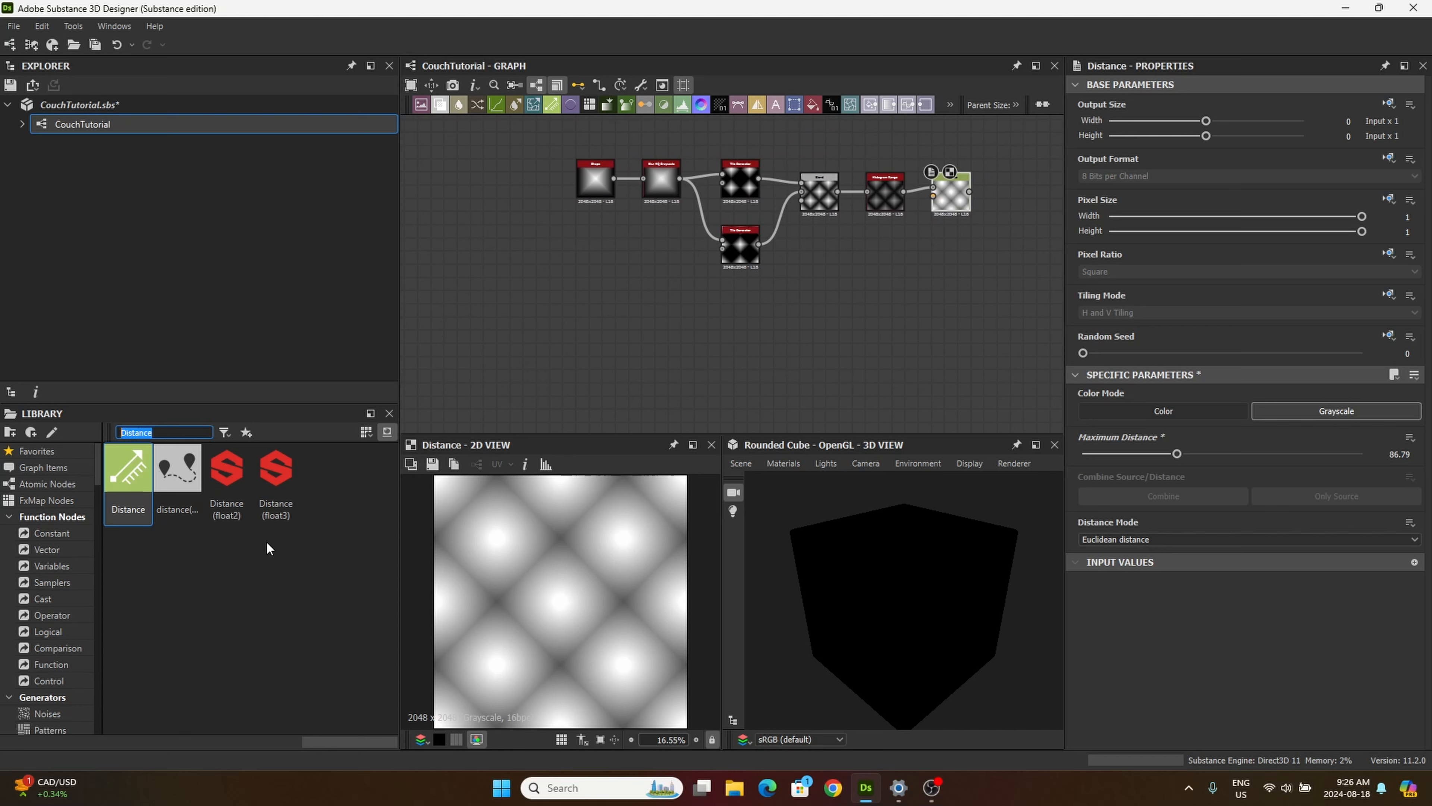
{"action": "type", "text": "hist"}
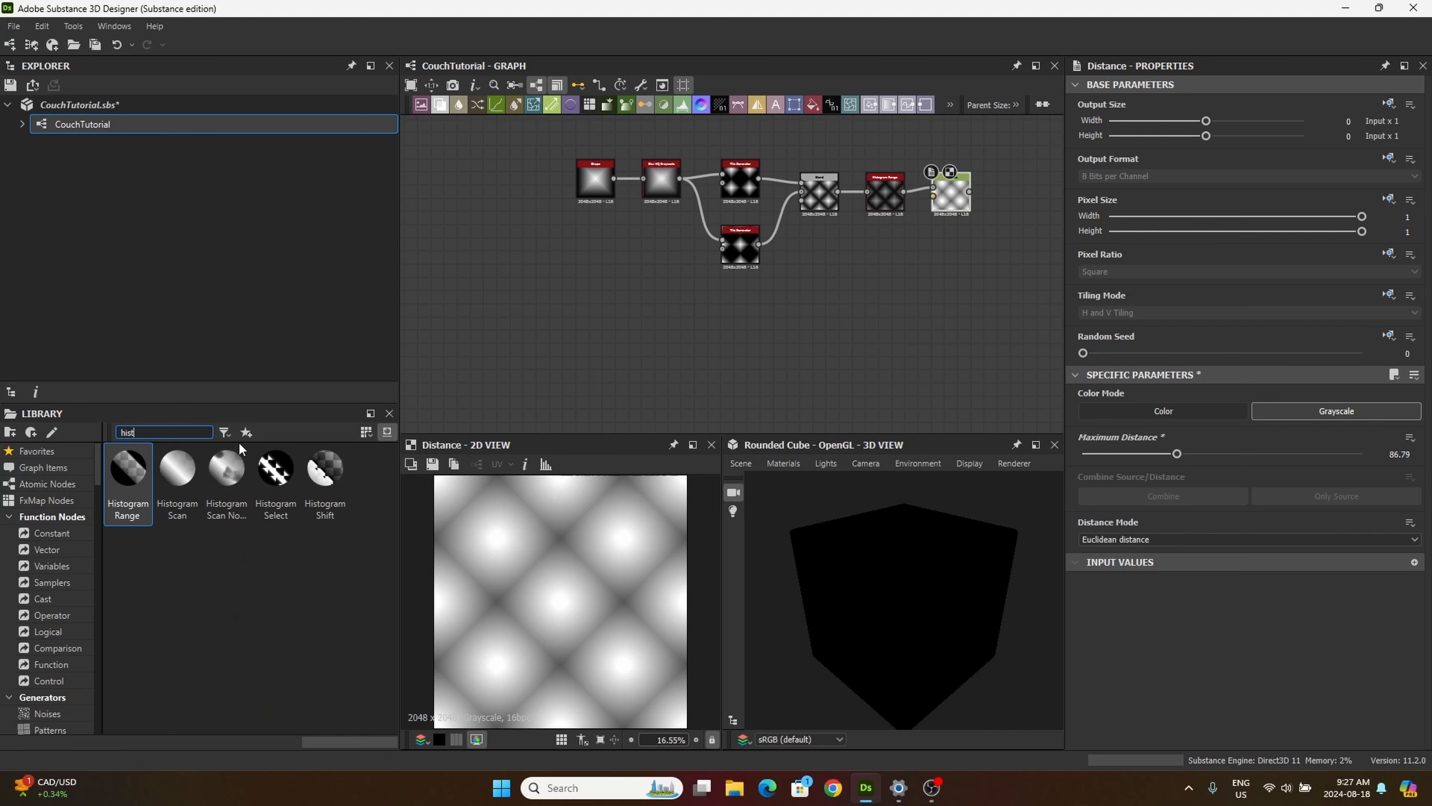
{"action": "left_click_drag", "start_coordinate": [179, 485], "coordinate": [649, 360]}
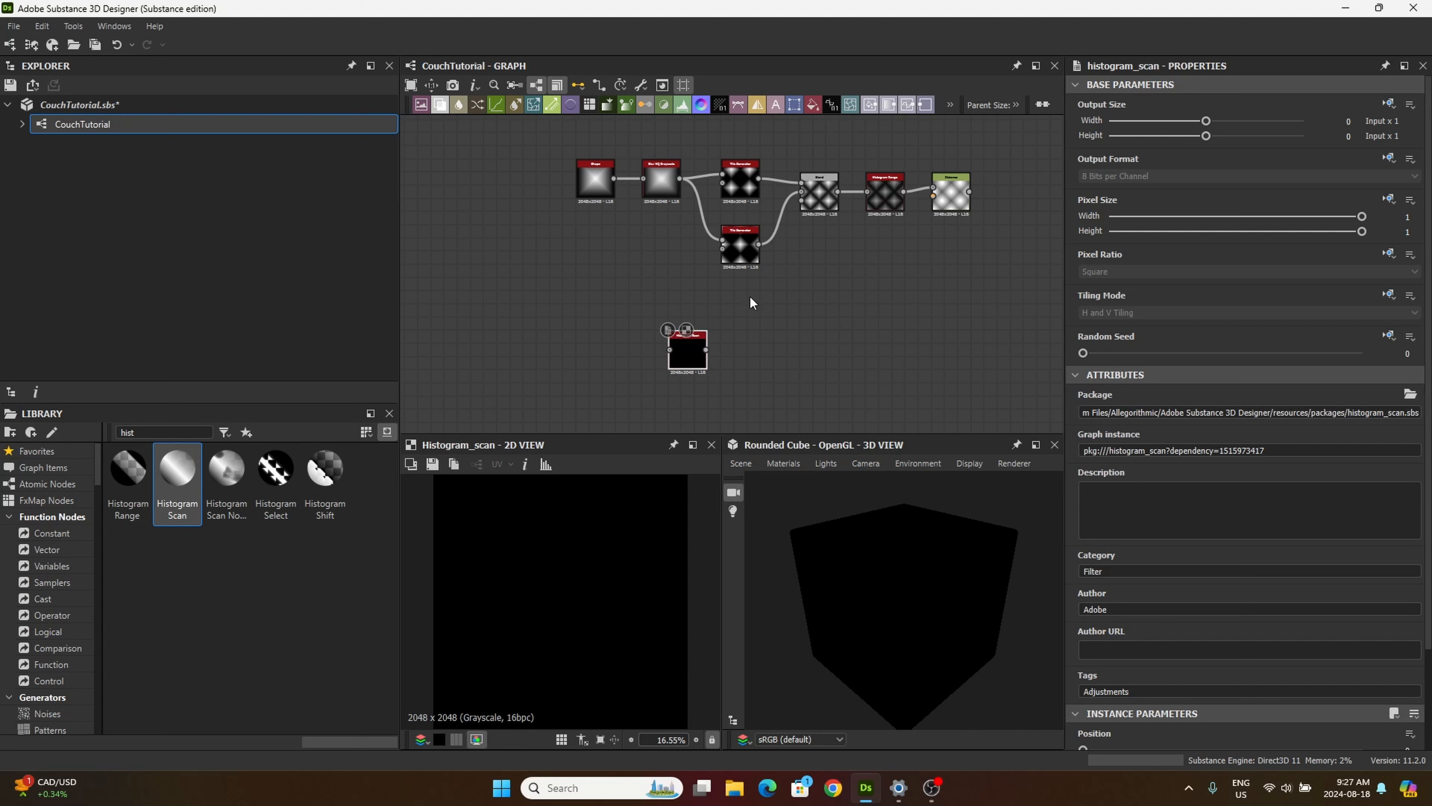
{"action": "middle_click_drag", "start_coordinate": [930, 320], "coordinate": [761, 339]}
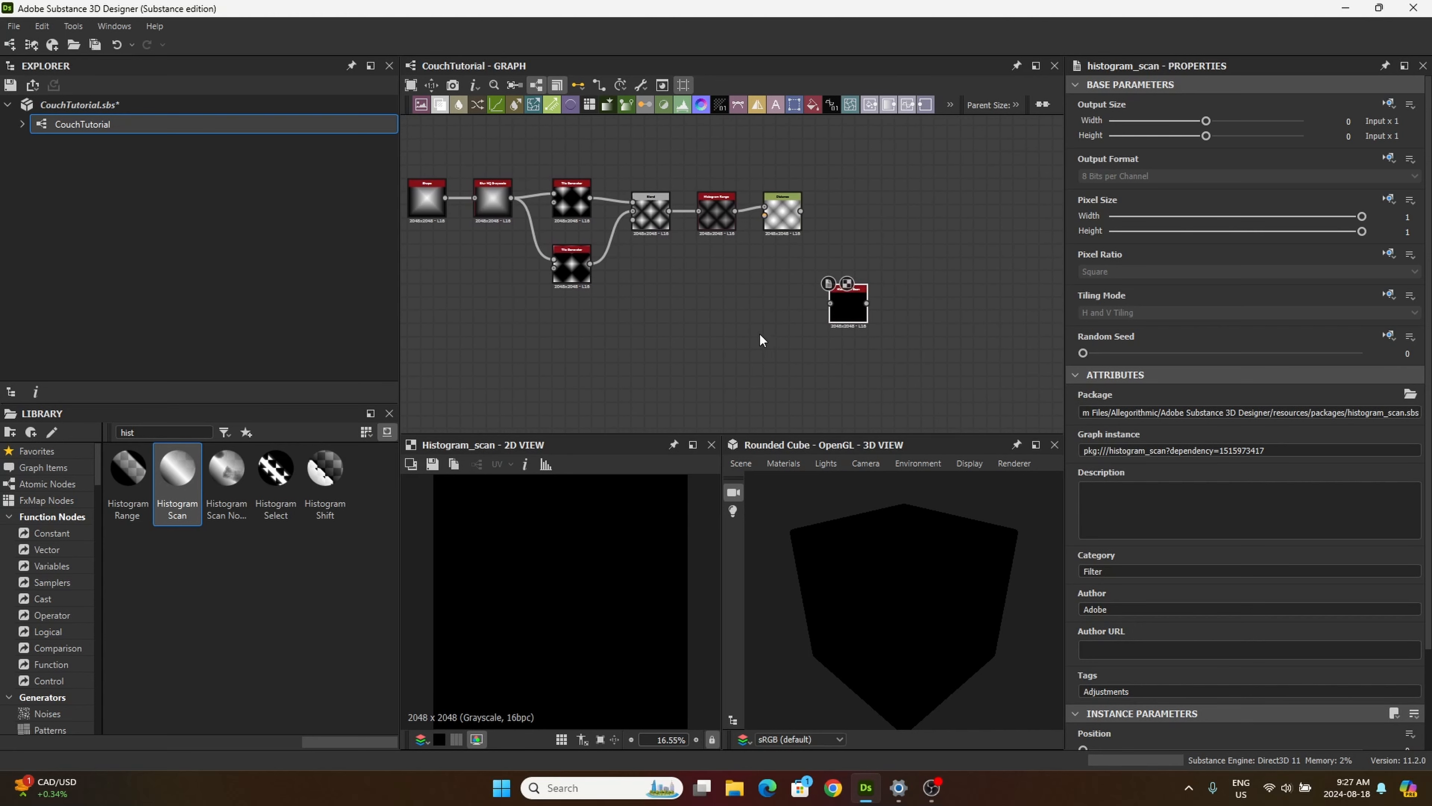
{"action": "left_click_drag", "start_coordinate": [800, 211], "coordinate": [844, 269]}
{"action": "scroll", "coordinate": [857, 281], "scroll_direction": "up", "scroll_amount": 3}
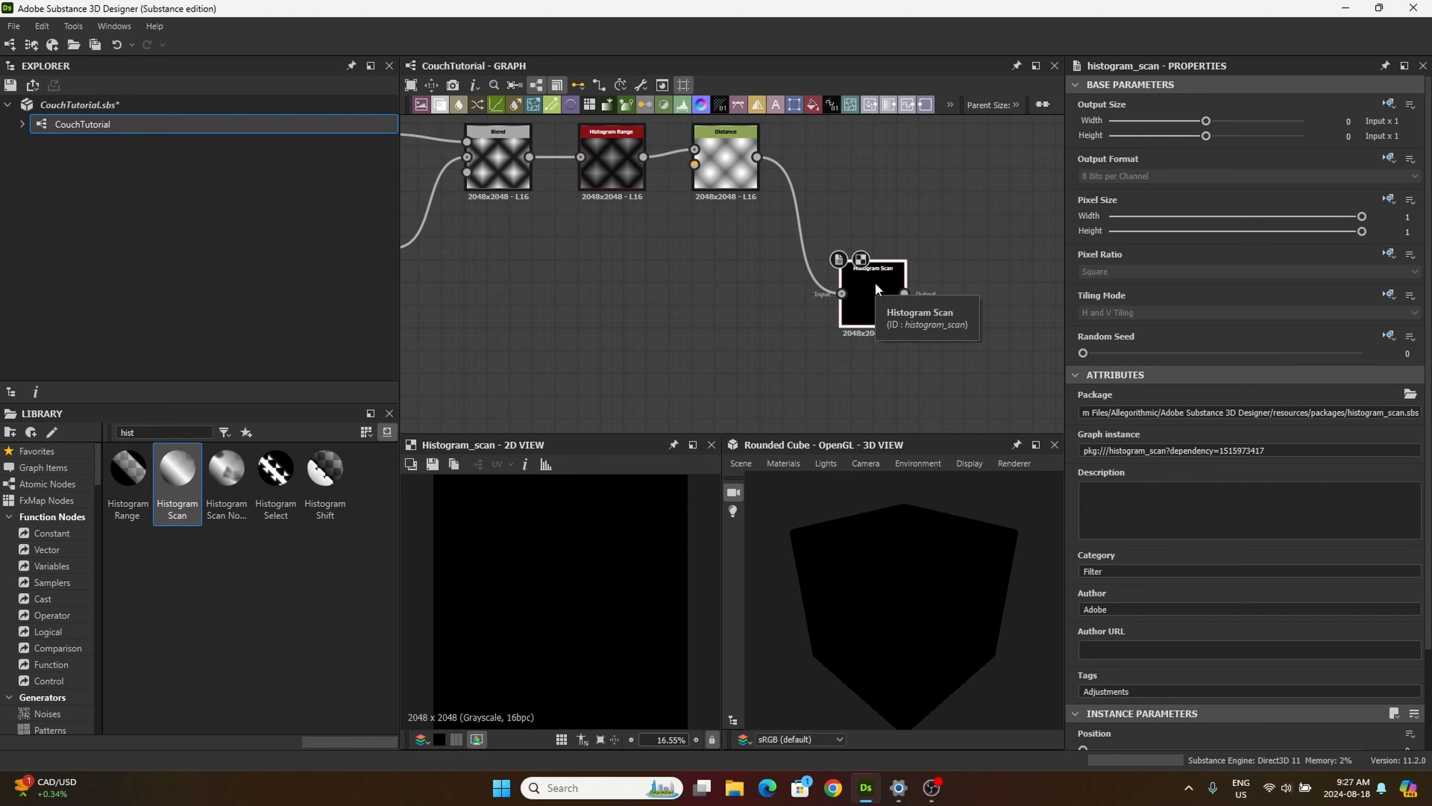
Step: Set the Histogram Scan node's Position to 0.71
{"action": "scroll", "coordinate": [1165, 601], "scroll_direction": "down", "scroll_amount": 2}
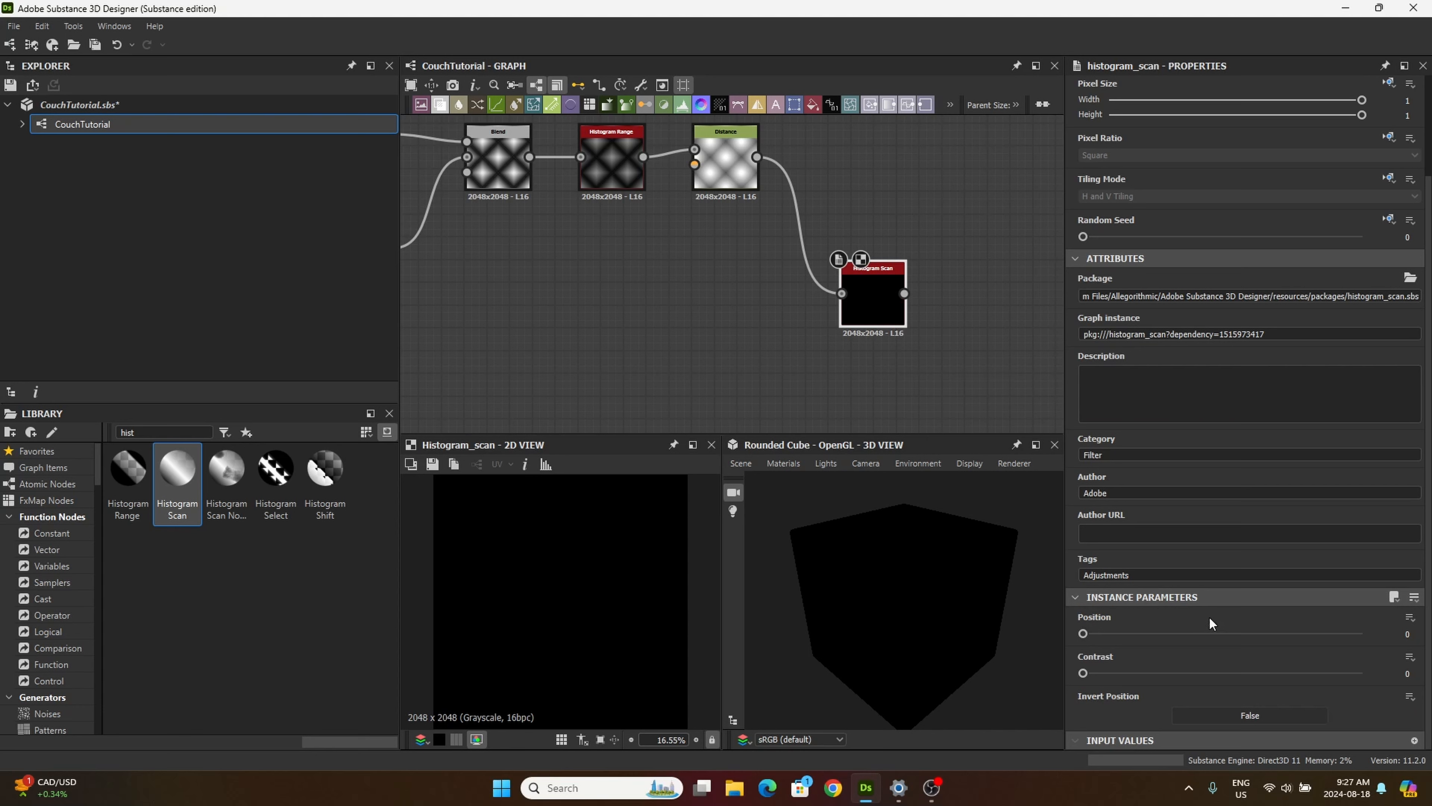
{"action": "left_click", "coordinate": [1391, 628]}
{"action": "type", "text": ".71"}
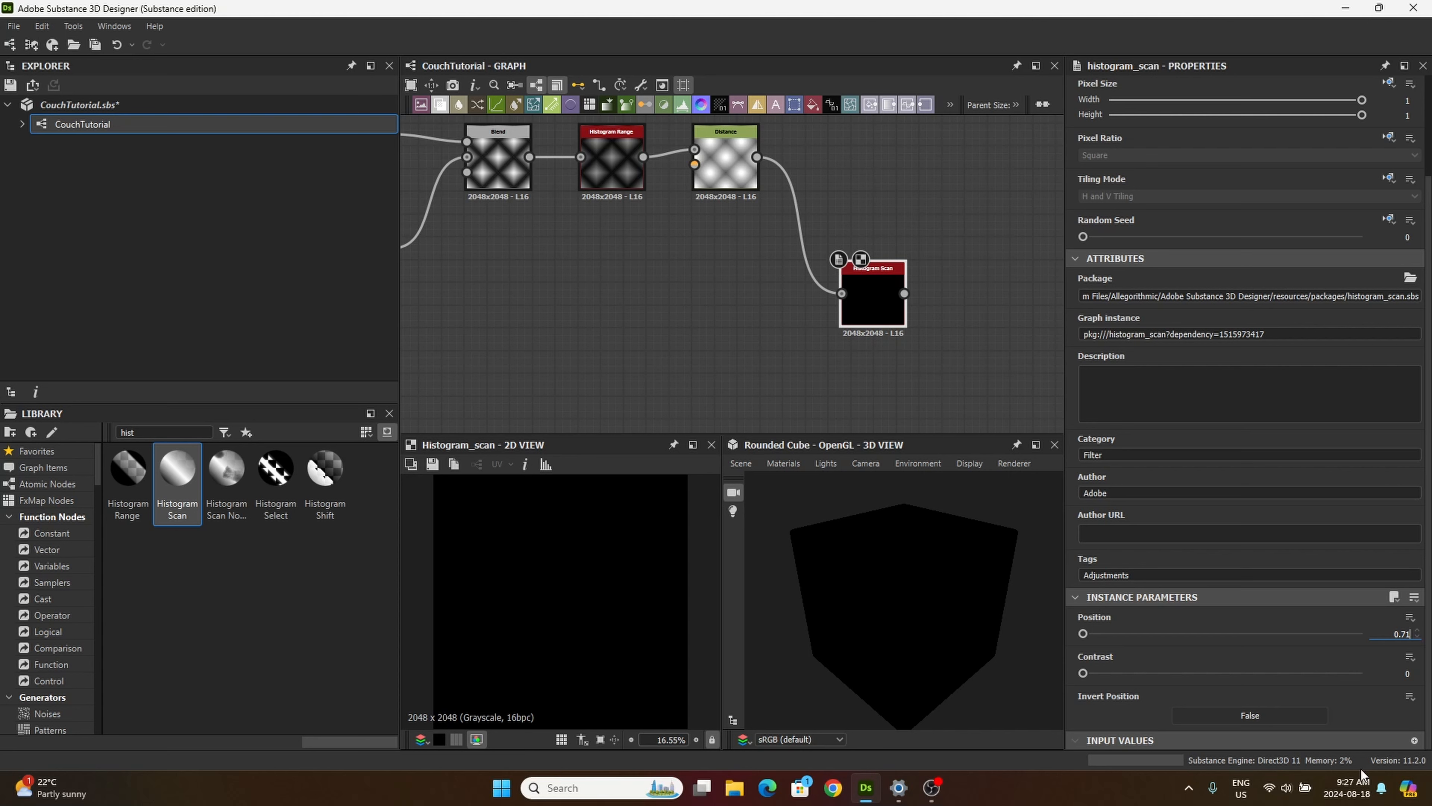
{"action": "key", "text": "Return"}
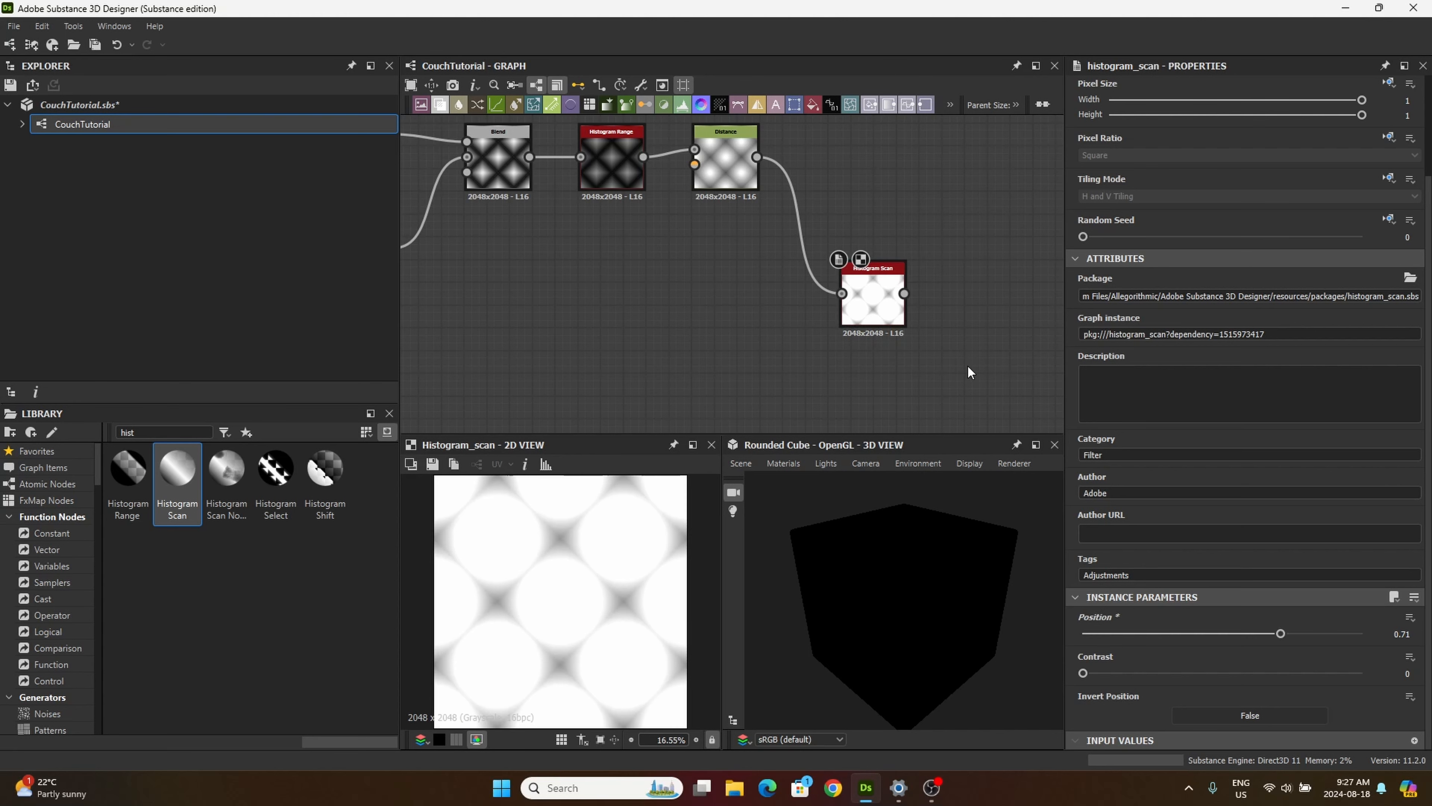
Step: Add a Blur HQ Grayscale node beside the Histogram Scan node and feed it the Histogram Scan output
{"action": "double_click", "coordinate": [149, 432]}
{"action": "key", "text": "BackSpace"}
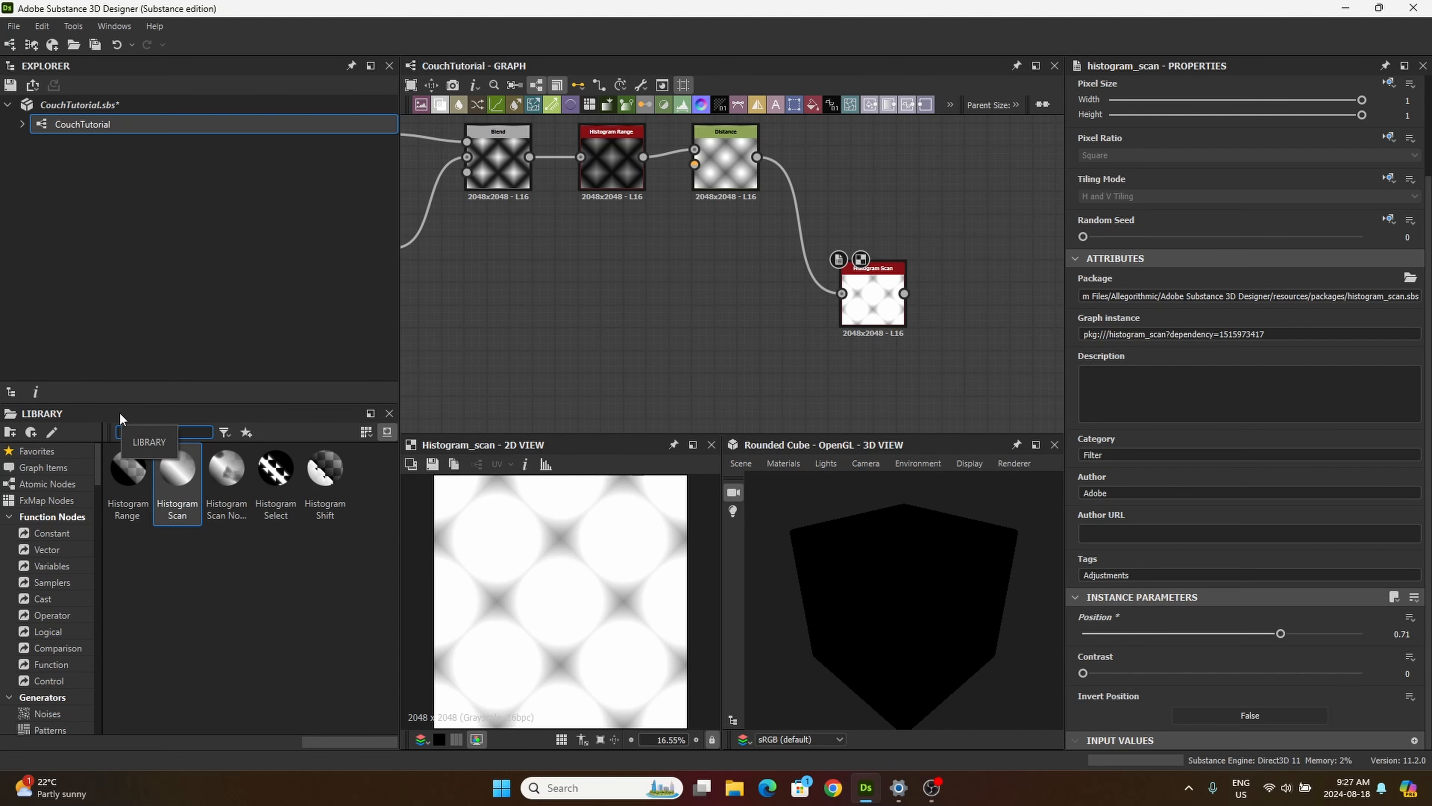
{"action": "type", "text": "blur"}
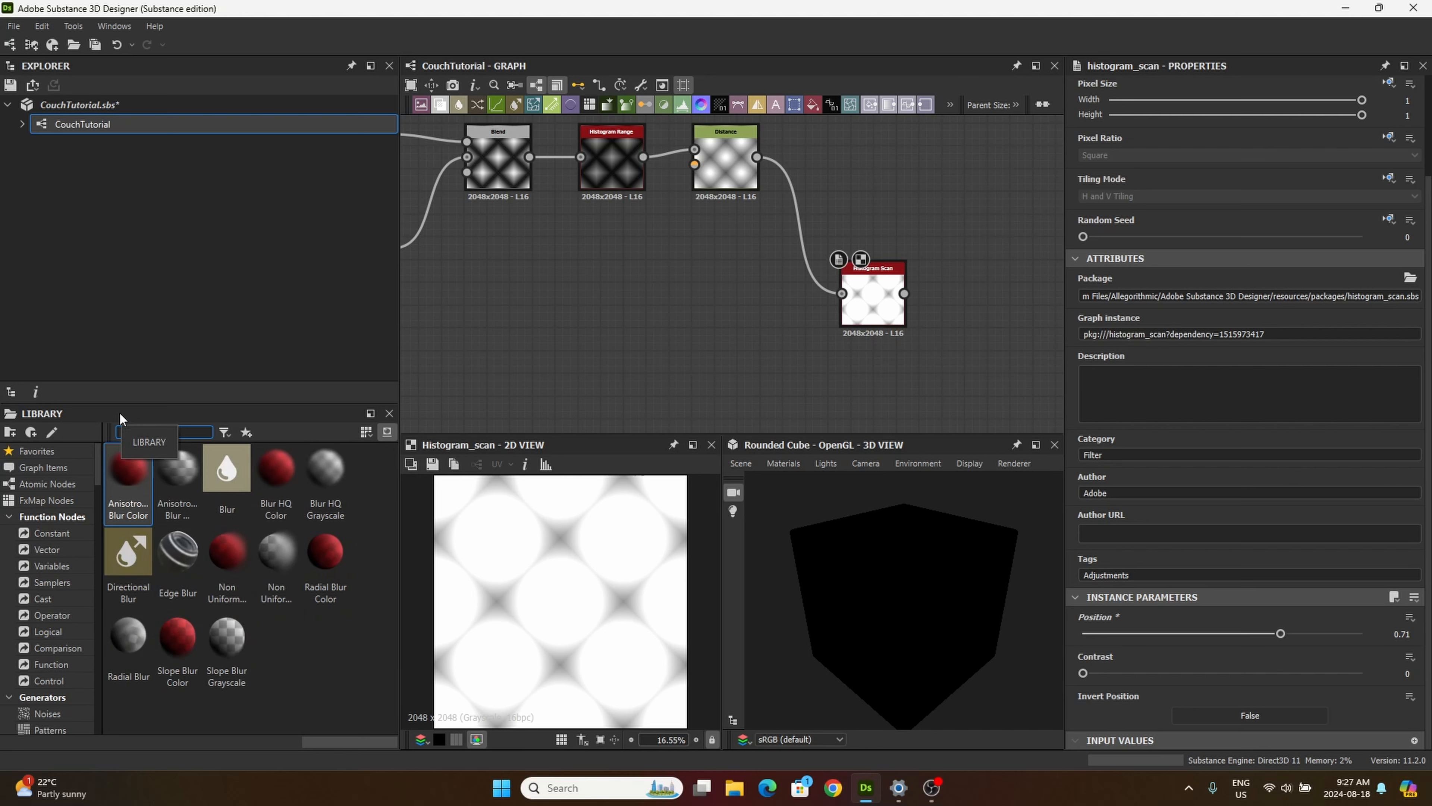
{"action": "left_click_drag", "start_coordinate": [325, 476], "coordinate": [954, 317]}
{"action": "middle_click_drag", "start_coordinate": [836, 373], "coordinate": [725, 360]}
{"action": "left_click_drag", "start_coordinate": [839, 333], "coordinate": [837, 294]}
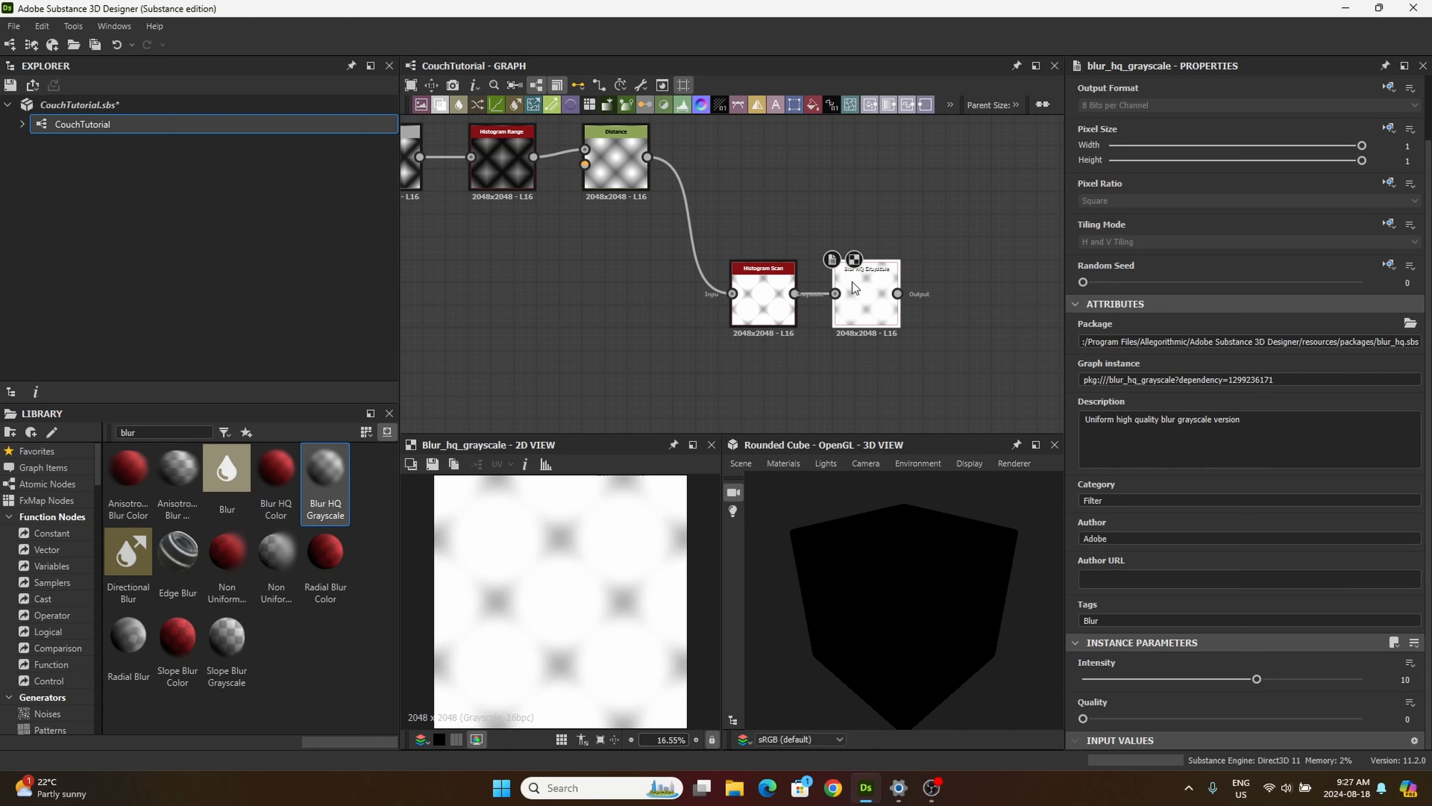
Step: Set the Blur HQ Grayscale node's Intensity to 8.73 and its Quality to 1
{"action": "left_click", "coordinate": [1384, 678]}
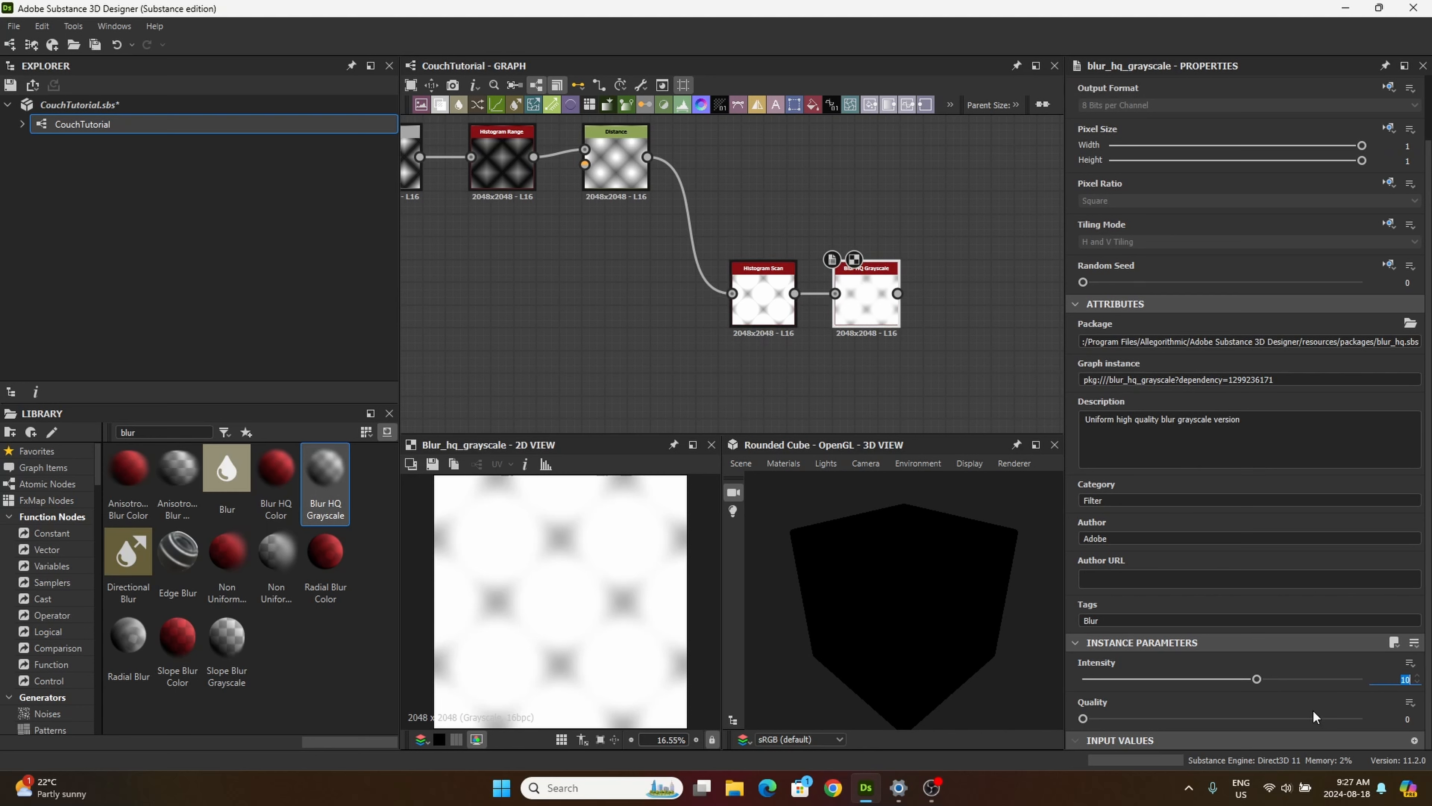
{"action": "type", "text": "8.73"}
{"action": "left_click_drag", "start_coordinate": [1081, 720], "coordinate": [1249, 743]}
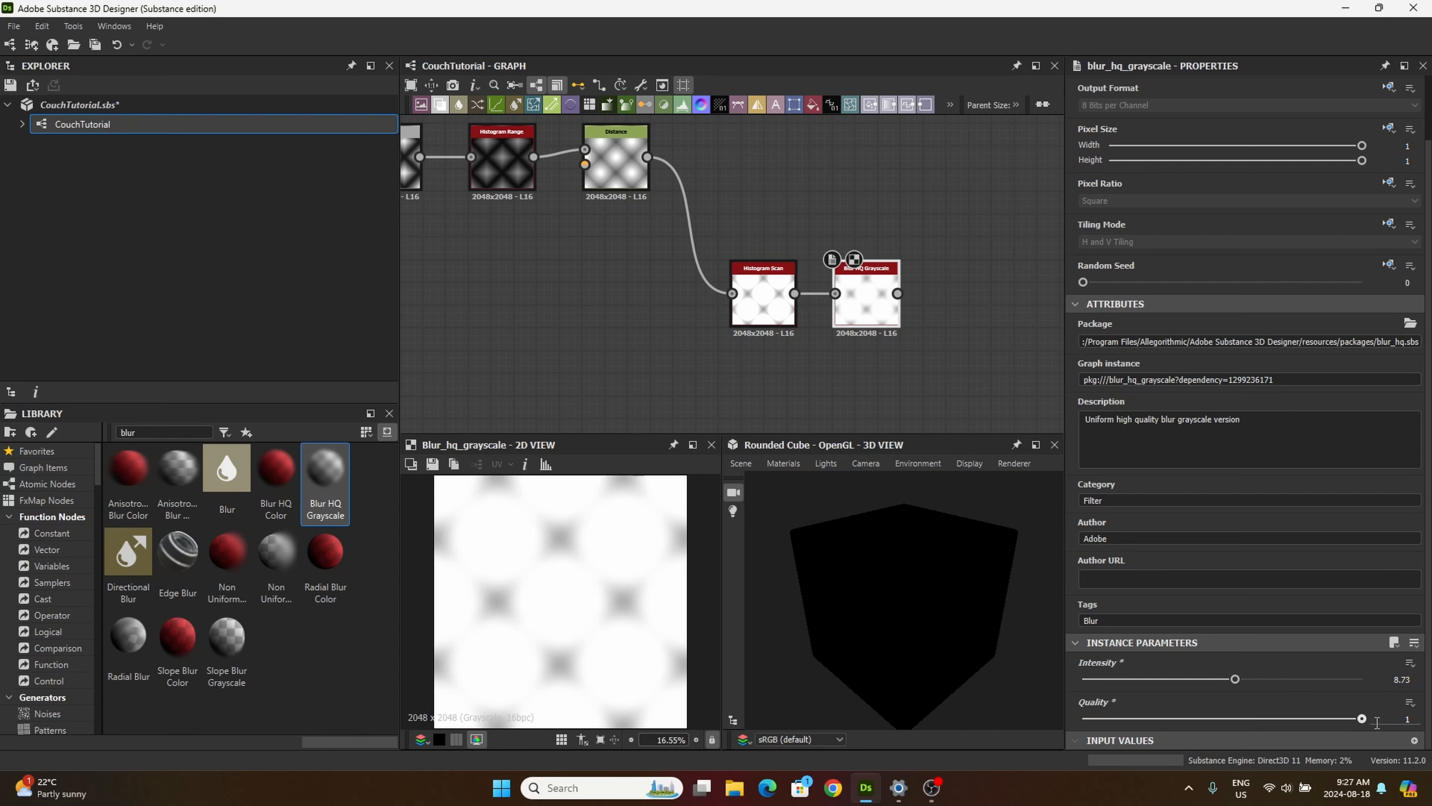
Step: Add a second Blur HQ Grayscale node directly below the first and connect the Histogram Scan output to it
{"action": "middle_click_drag", "start_coordinate": [493, 344], "coordinate": [421, 270]}
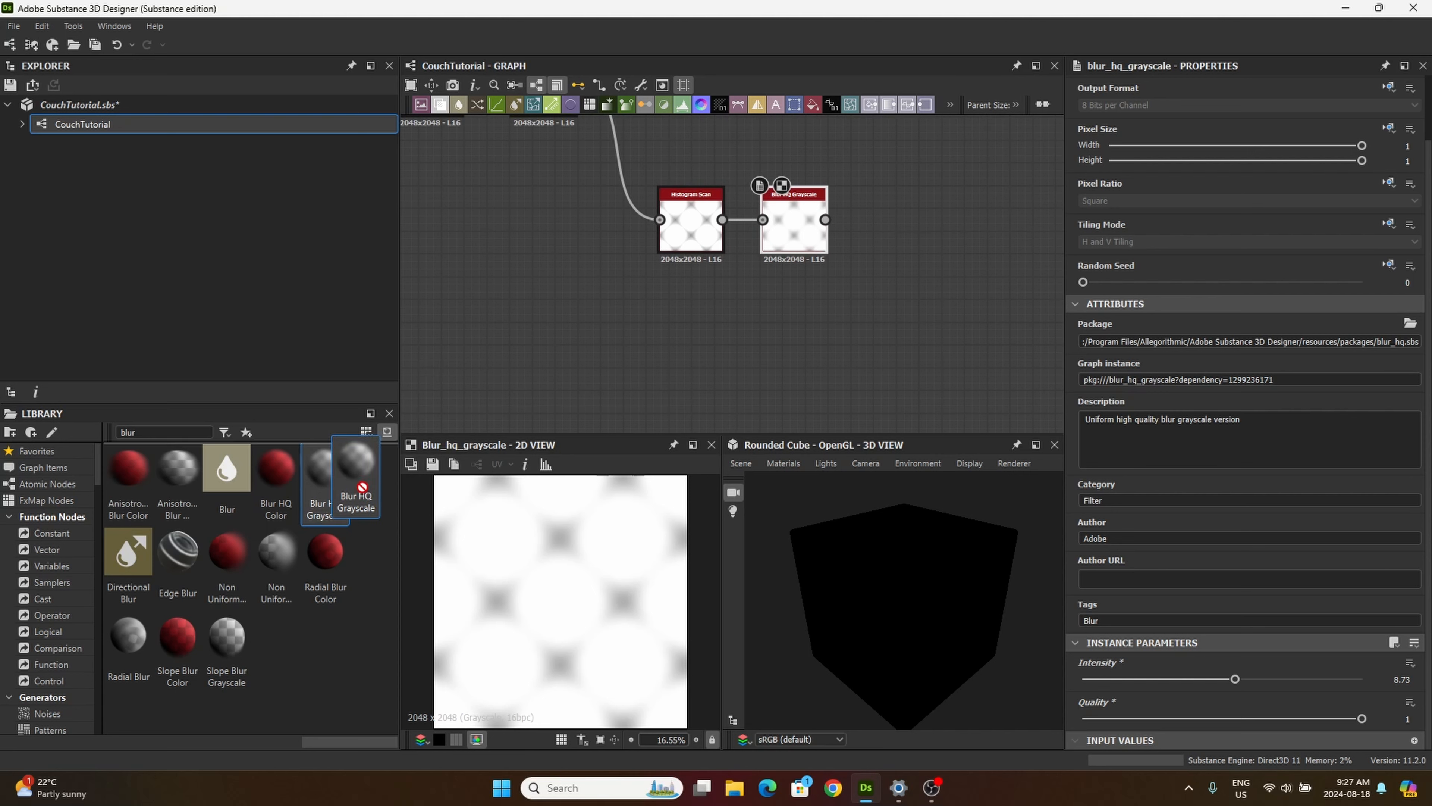
{"action": "left_click_drag", "start_coordinate": [325, 477], "coordinate": [817, 380]}
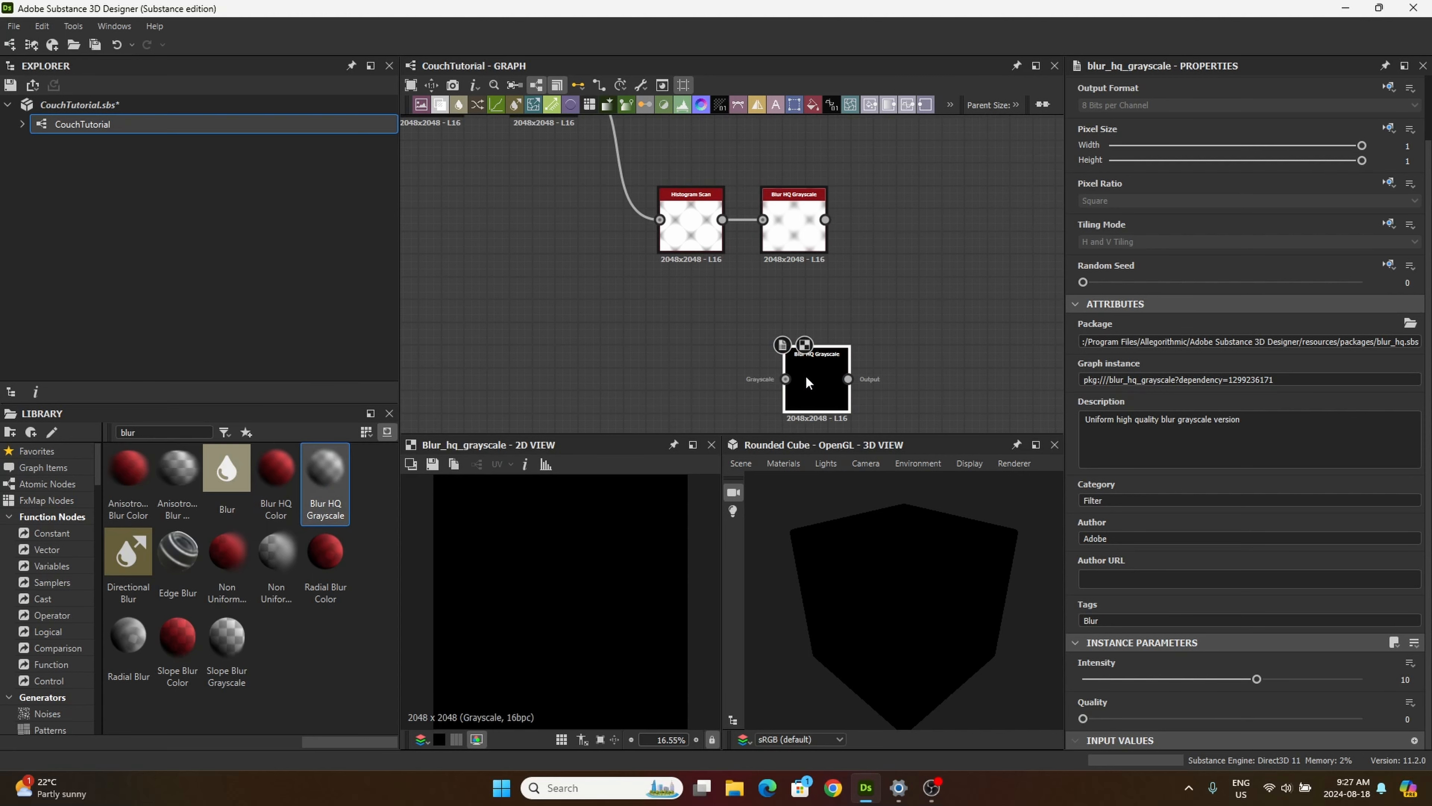
{"action": "middle_click_drag", "start_coordinate": [835, 392], "coordinate": [844, 407]}
{"action": "left_click_drag", "start_coordinate": [844, 402], "coordinate": [841, 382]}
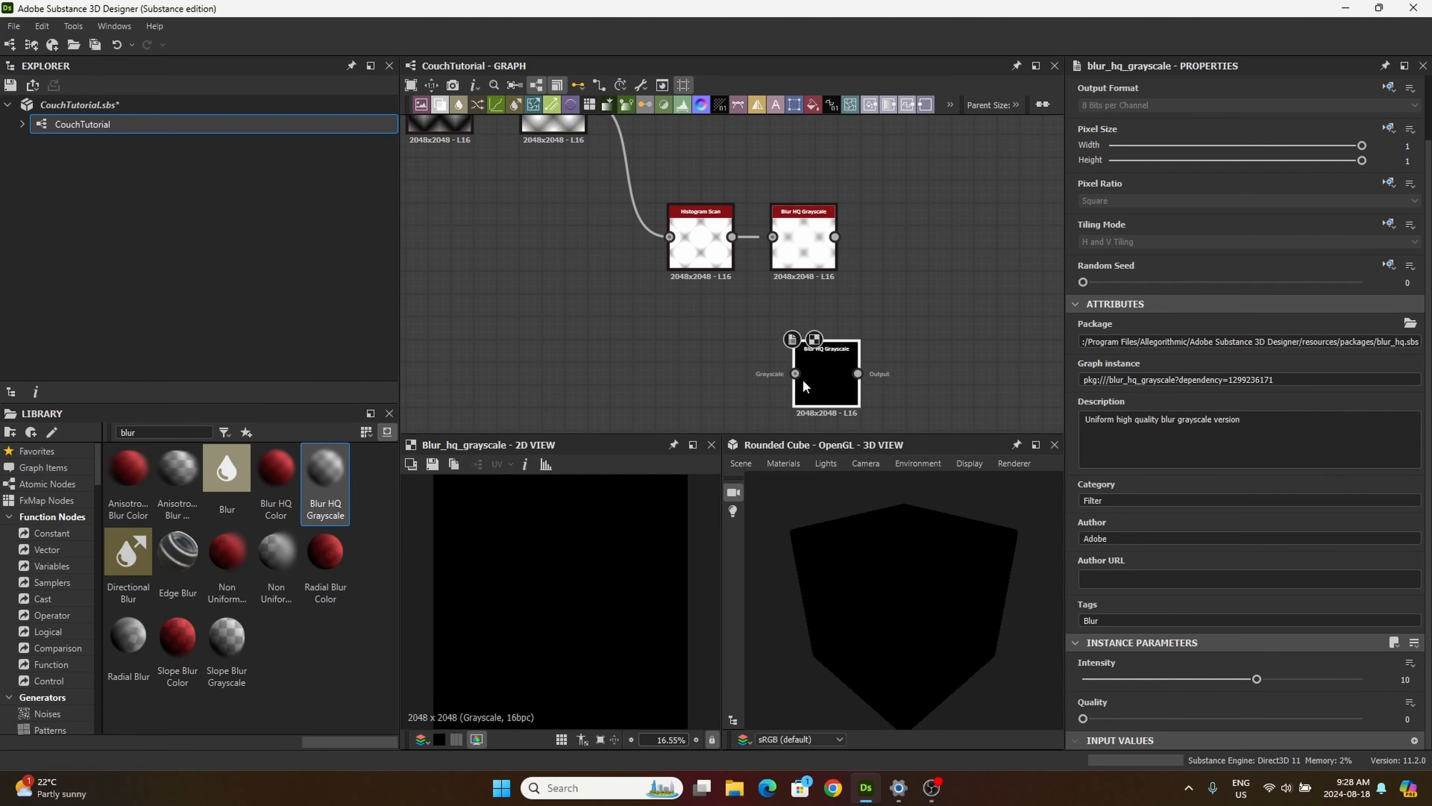
{"action": "mouse_move", "coordinate": [723, 351]}
{"action": "middle_mouse_down"}
{"action": "mouse_move", "coordinate": [733, 419]}
{"action": "mouse_move", "coordinate": [713, 342]}
{"action": "middle_mouse_up"}
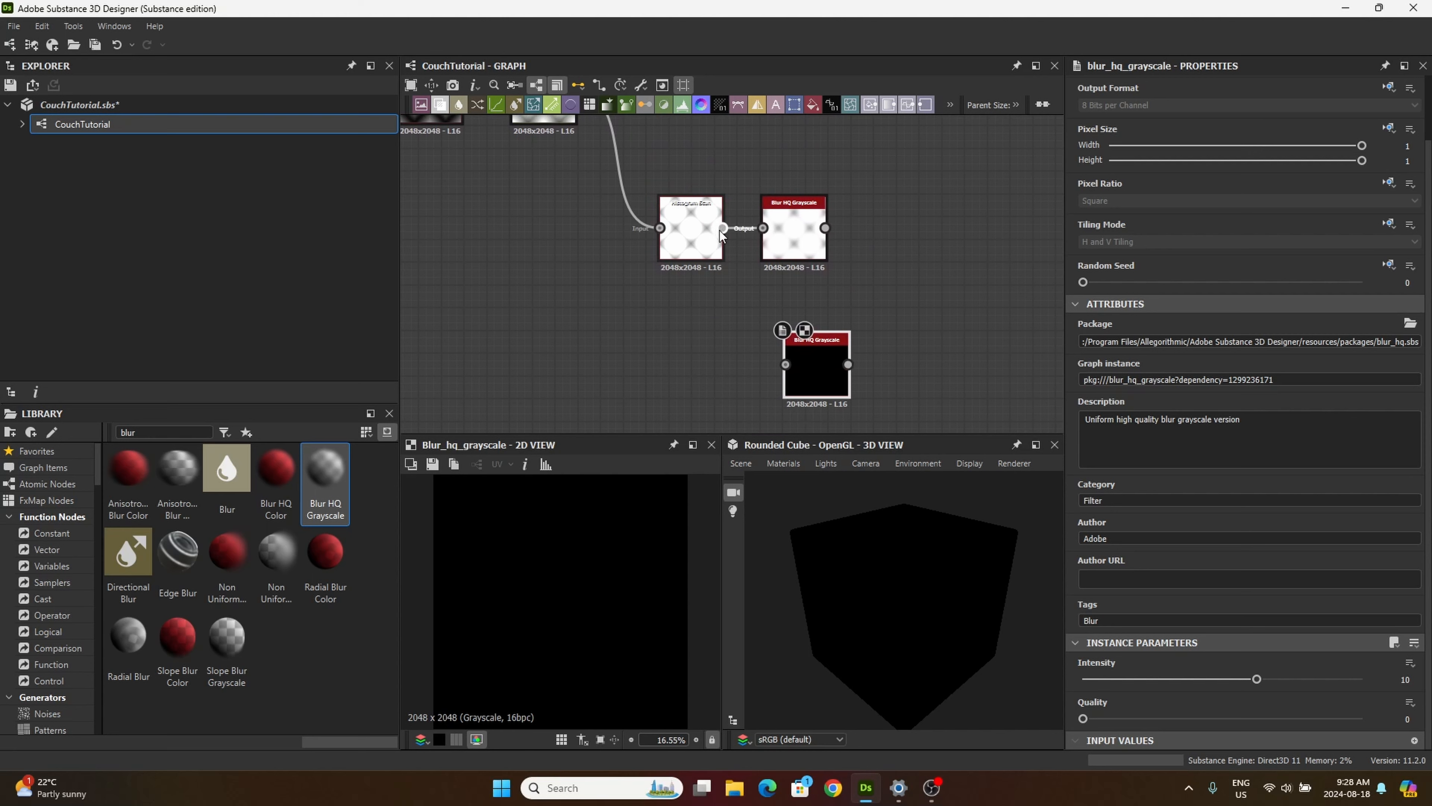
{"action": "left_click_drag", "start_coordinate": [723, 227], "coordinate": [797, 359]}
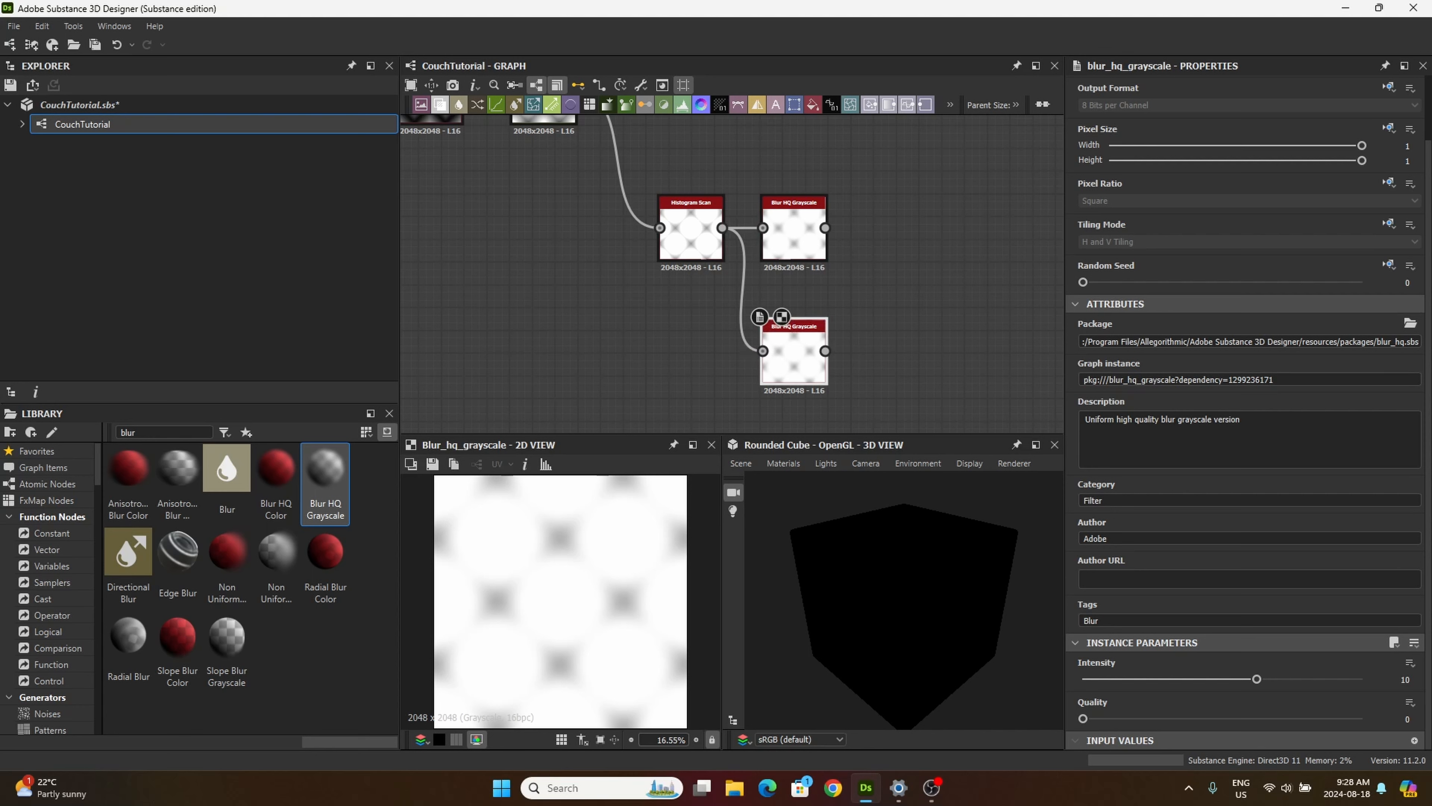
Step: Set the second Blur HQ Grayscale node's Intensity to 6.89 and its Quality to 1
{"action": "left_click", "coordinate": [1405, 680]}
{"action": "type", "text": "6.89"}
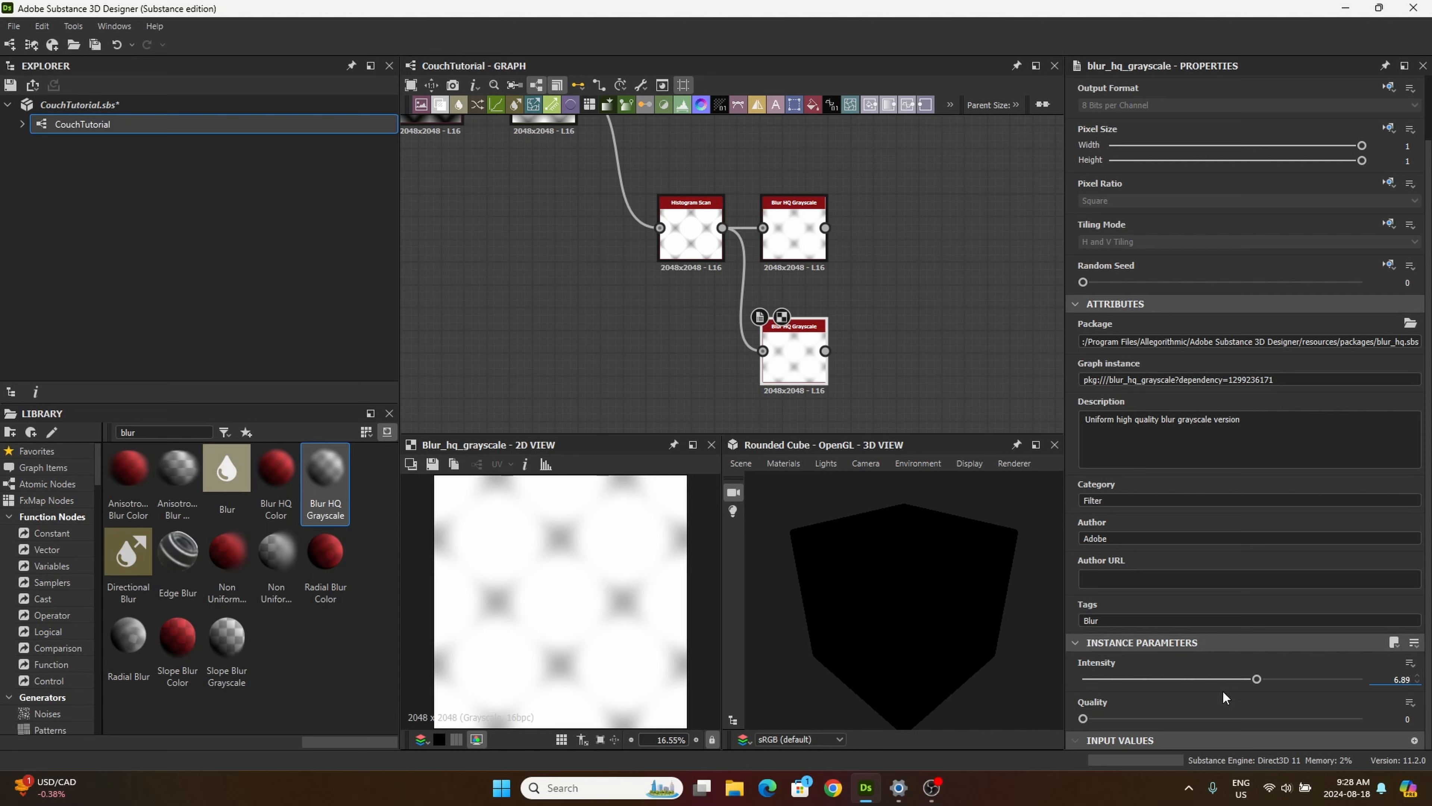
{"action": "left_click_drag", "start_coordinate": [1084, 720], "coordinate": [1319, 694]}
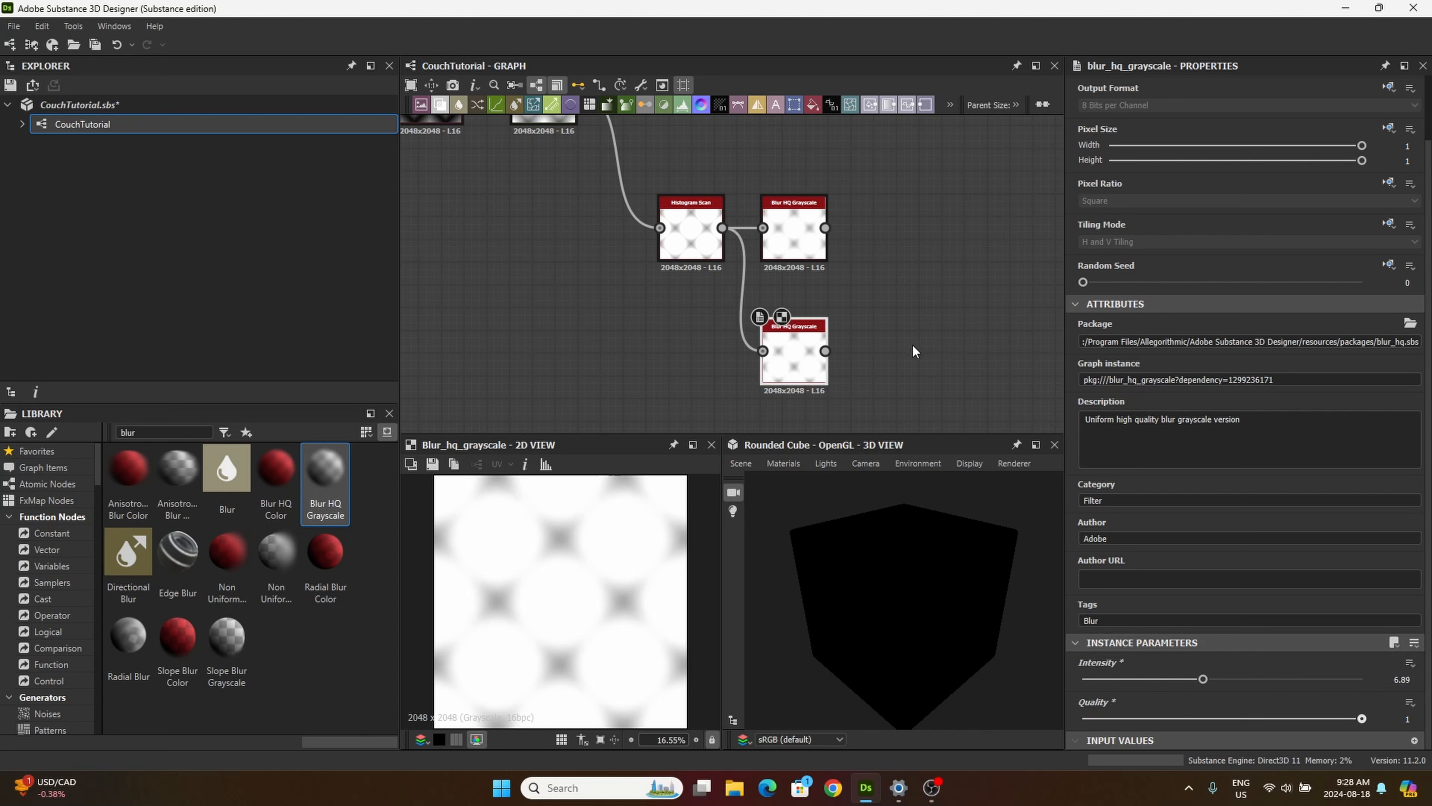
Step: Add a Shadows node below the second Blur HQ Grayscale node and connect the Distance node's output to its height input
{"action": "middle_click_drag", "start_coordinate": [915, 350], "coordinate": [905, 304]}
{"action": "middle_click_drag", "start_coordinate": [587, 396], "coordinate": [581, 361]}
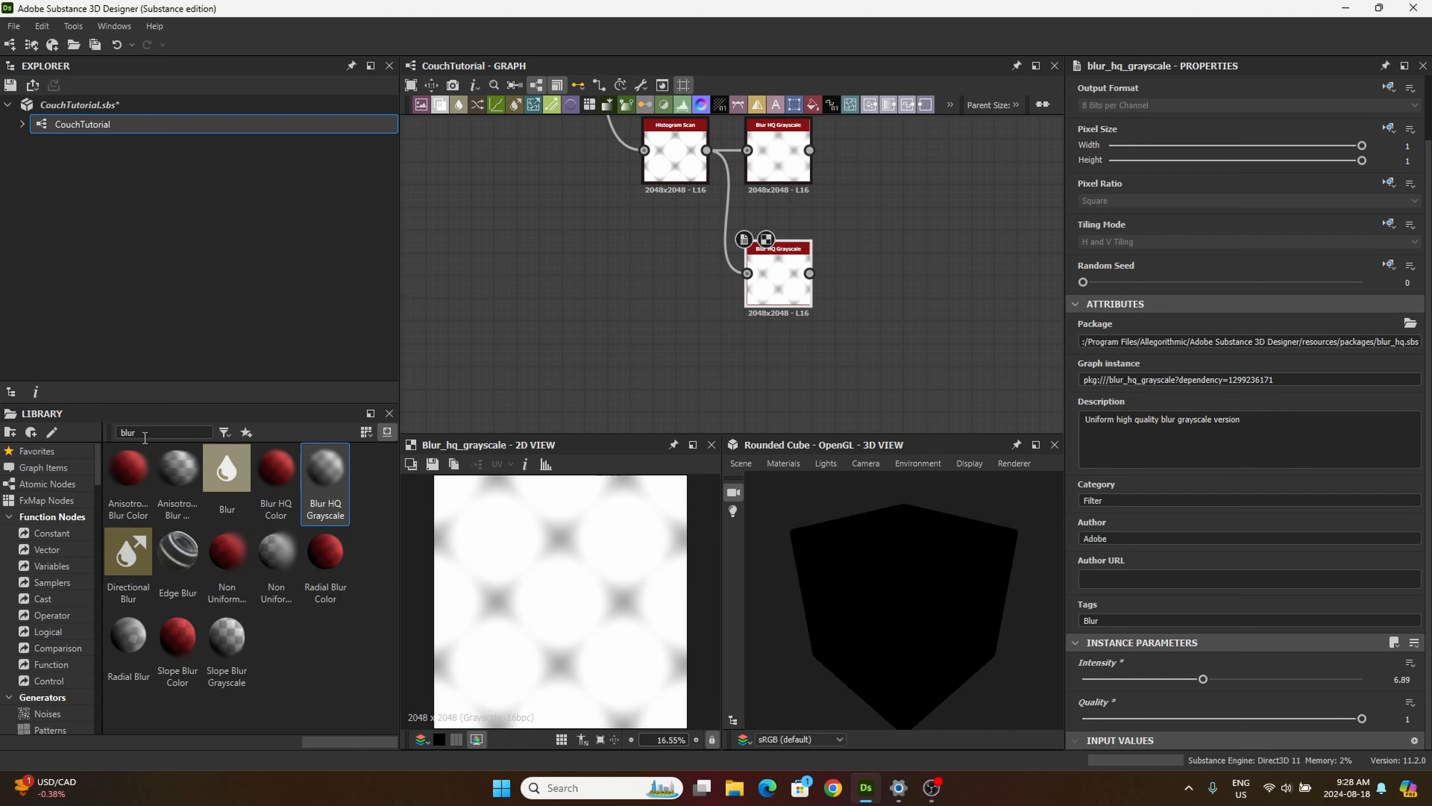
{"action": "left_click", "coordinate": [145, 432]}
{"action": "double_click", "coordinate": [146, 432]}
{"action": "type", "text": "shado"}
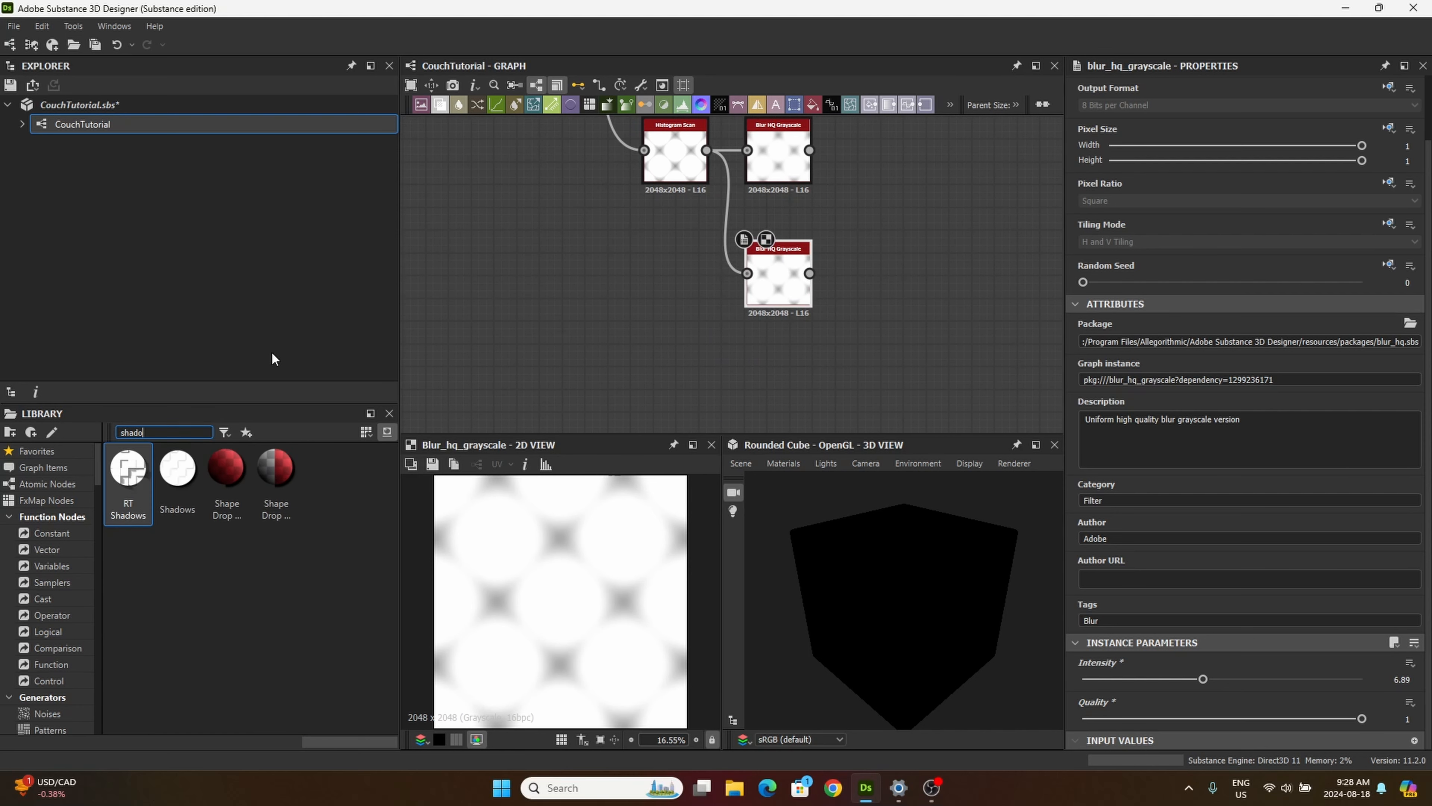
{"action": "type", "text": "ws"}
{"action": "left_click_drag", "start_coordinate": [177, 468], "coordinate": [781, 352]}
{"action": "scroll", "coordinate": [633, 313], "scroll_direction": "down", "scroll_amount": 3}
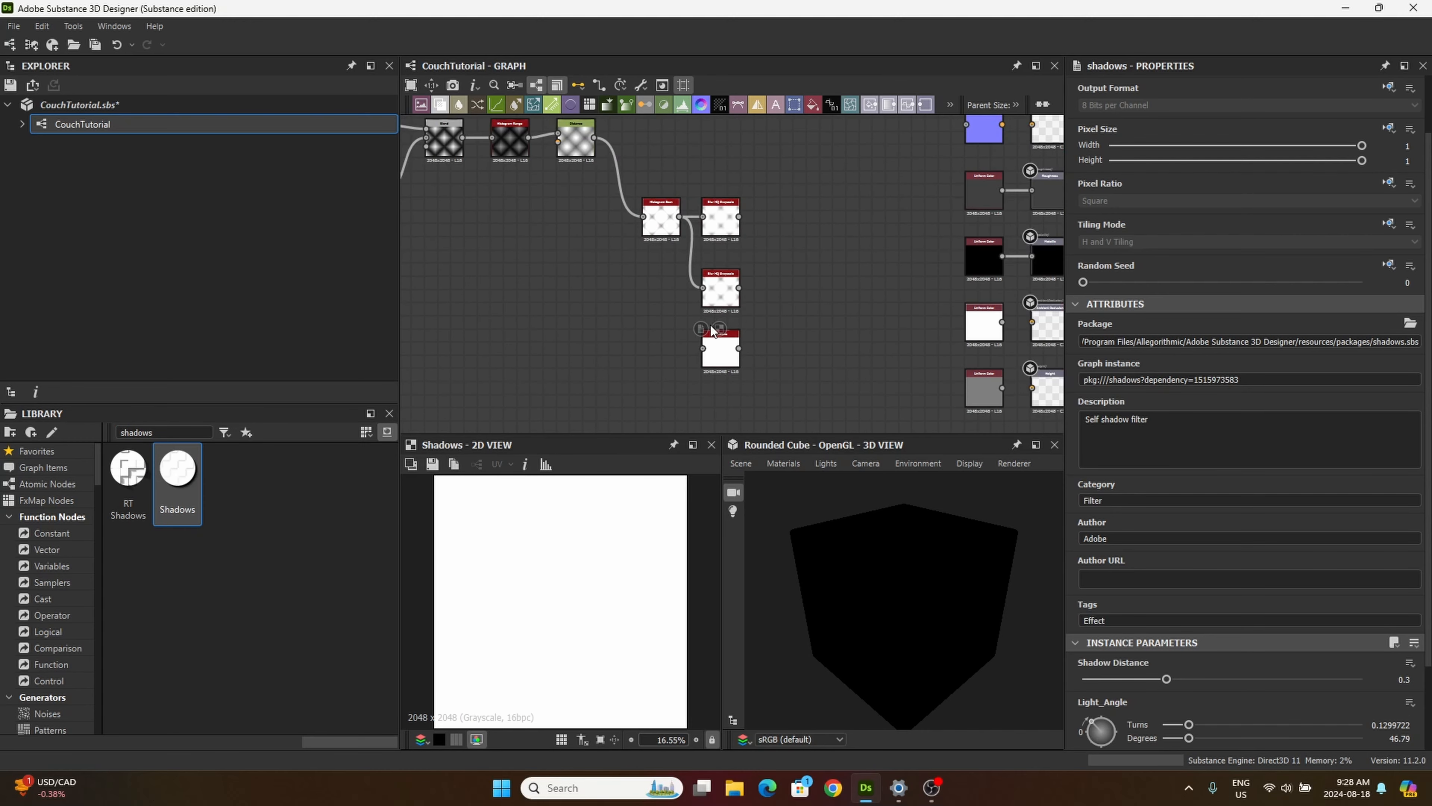
{"action": "left_click_drag", "start_coordinate": [594, 138], "coordinate": [704, 351]}
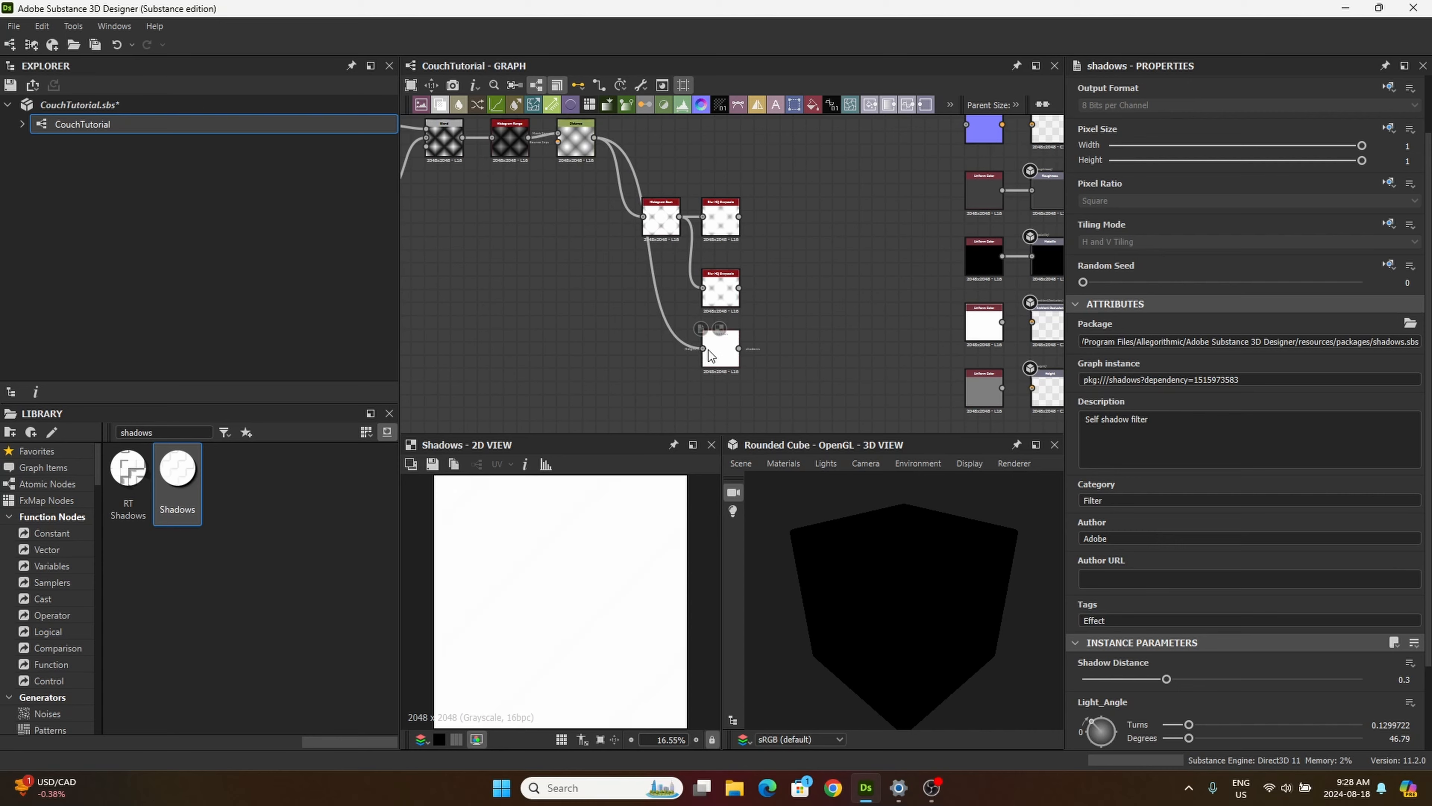
Step: Set the Shadows node's Shadow Distance to 1, Light Angle to 0.5 turns (180 degrees) and Samples to 16
{"action": "scroll", "coordinate": [708, 349], "scroll_direction": "up", "scroll_amount": 3}
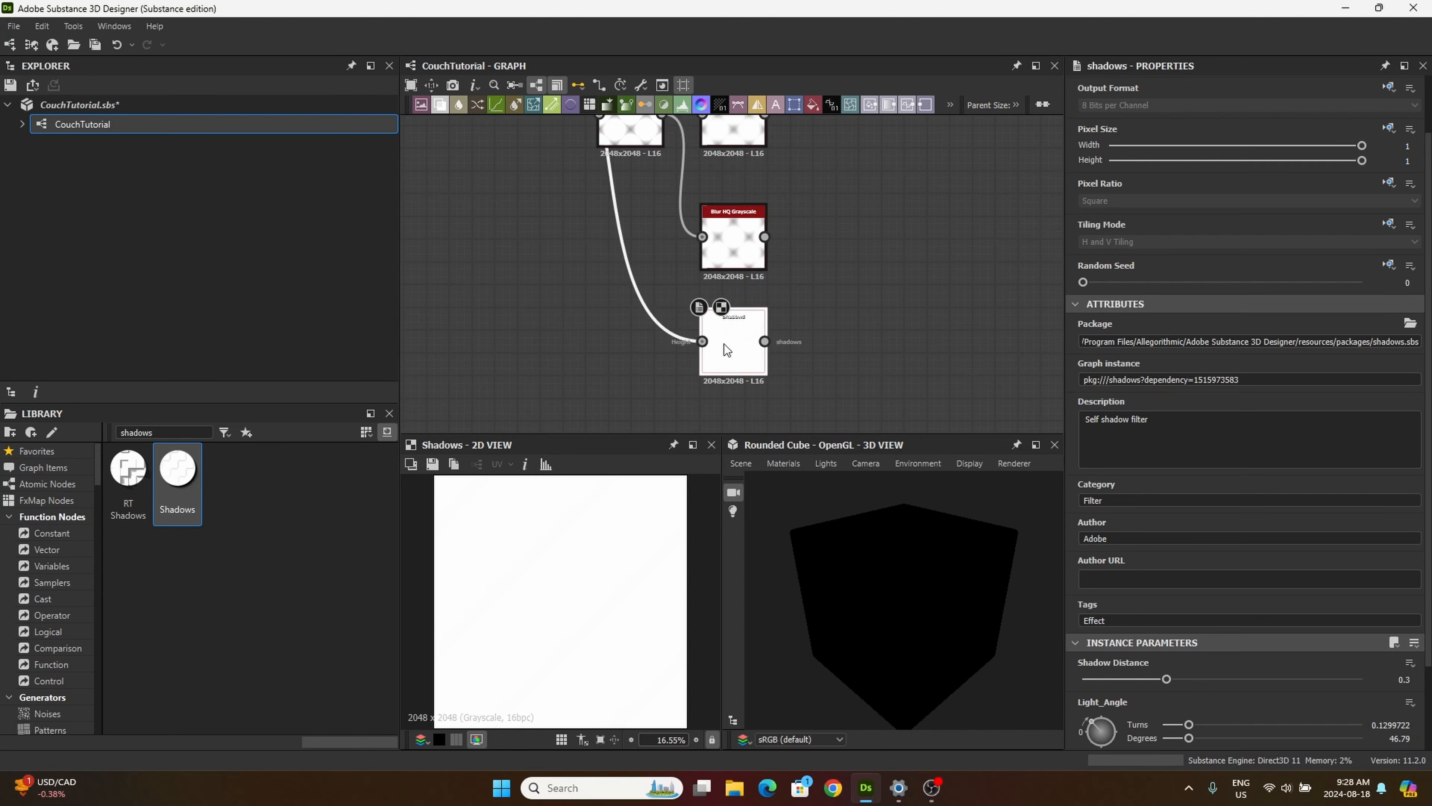
{"action": "scroll", "coordinate": [1192, 670], "scroll_direction": "down", "scroll_amount": 2}
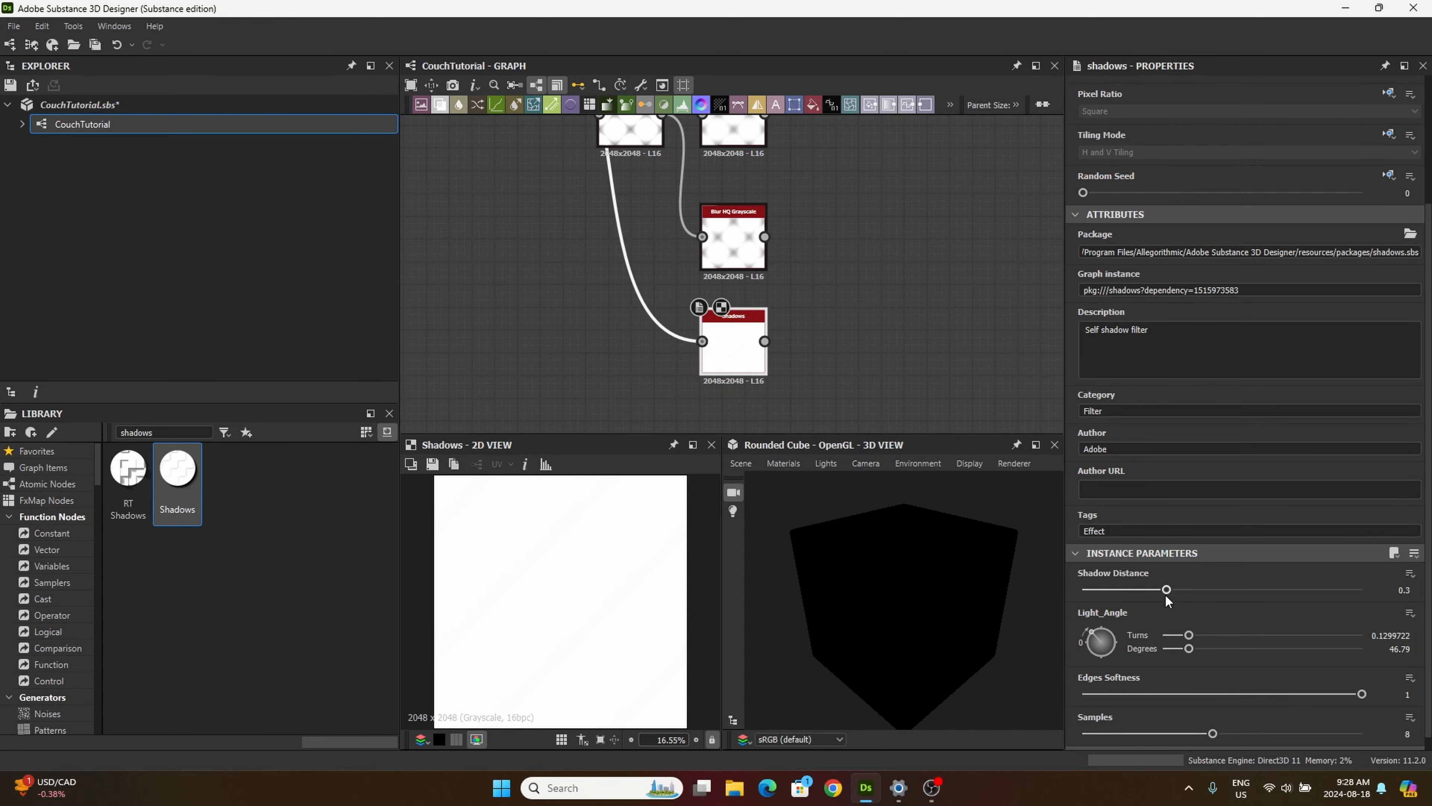
{"action": "left_click_drag", "start_coordinate": [1167, 590], "coordinate": [1364, 590]}
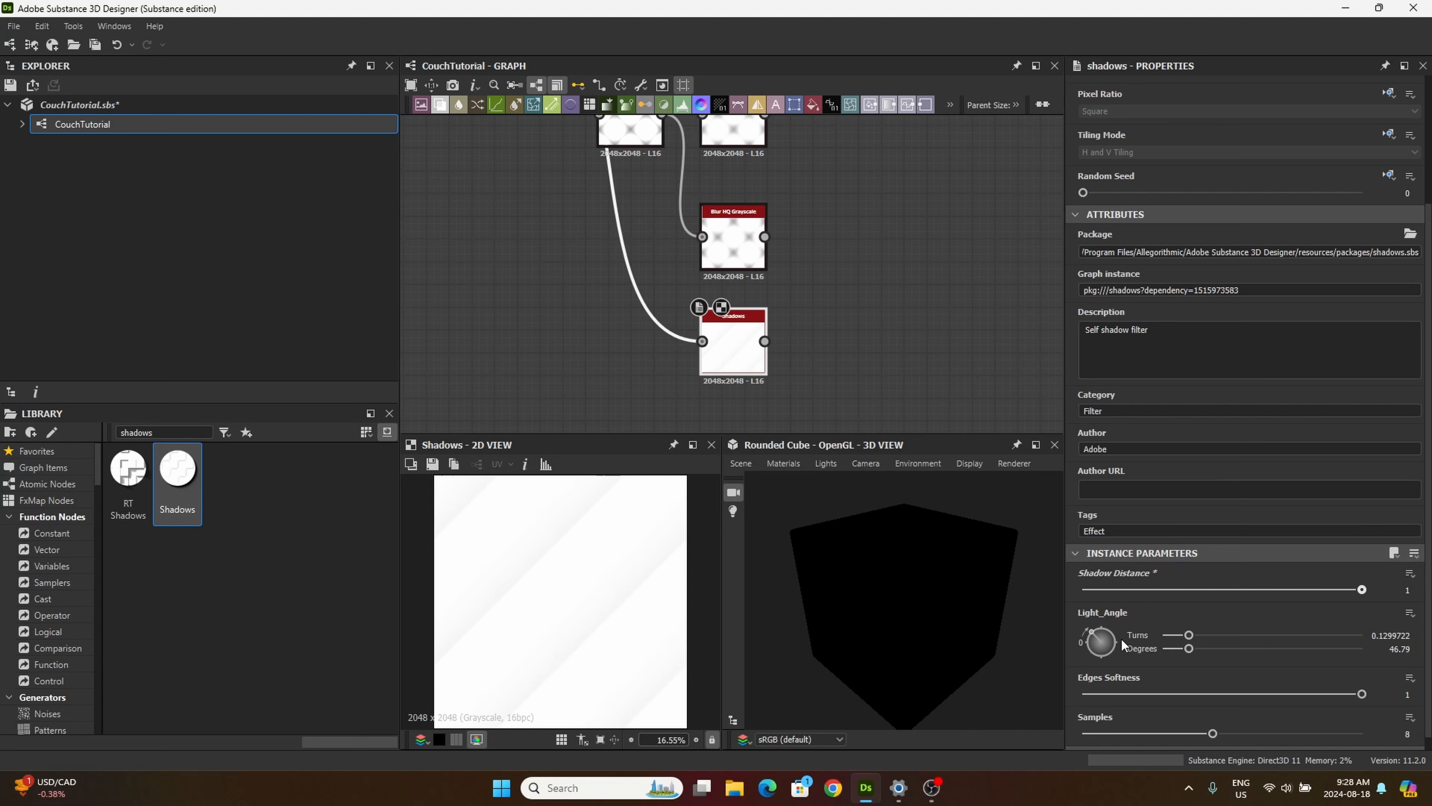
{"action": "double_click", "coordinate": [1385, 635]}
{"action": "type", "text": "1"}
{"action": "key", "text": "Return"}
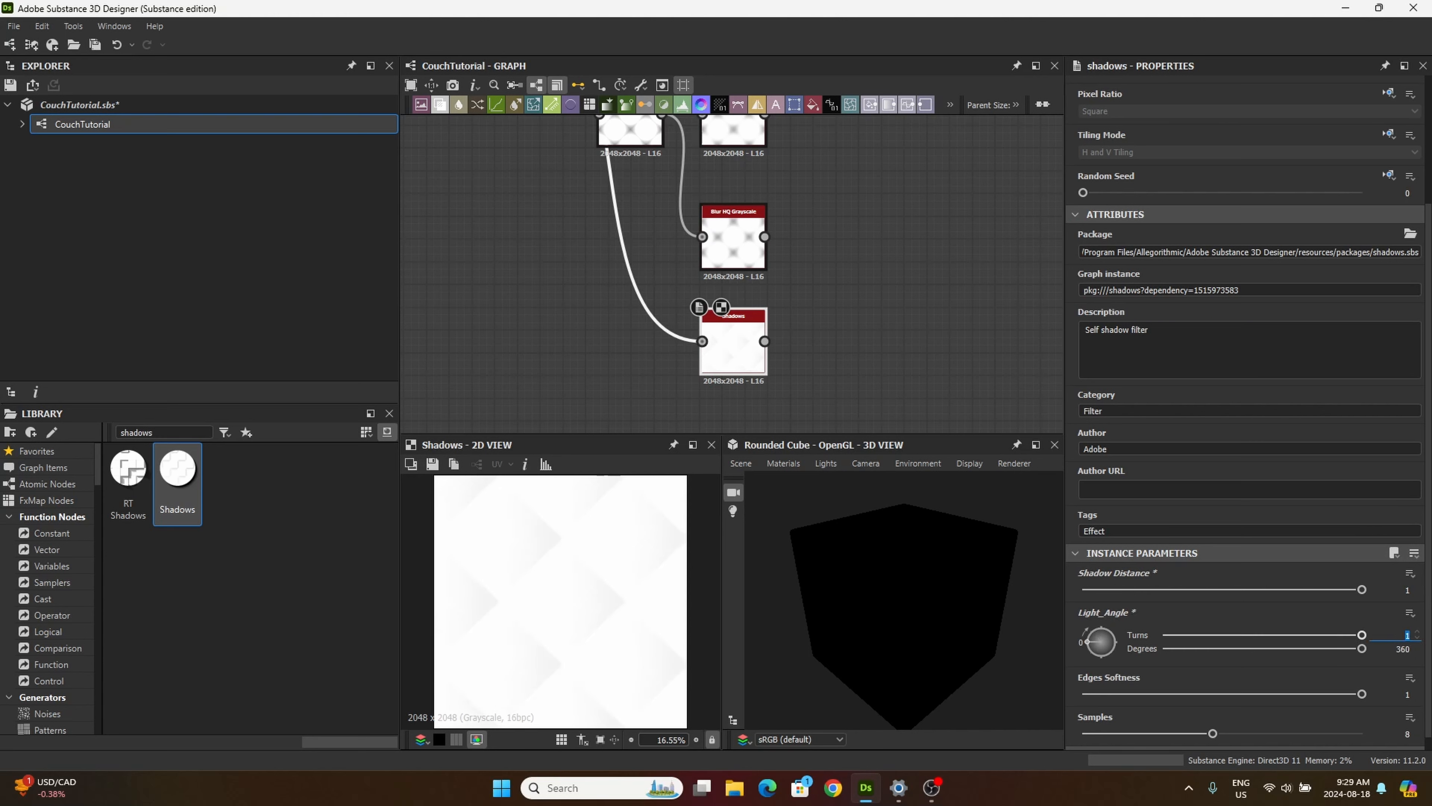
{"action": "type", "text": "0.5"}
{"action": "key", "text": "Return"}
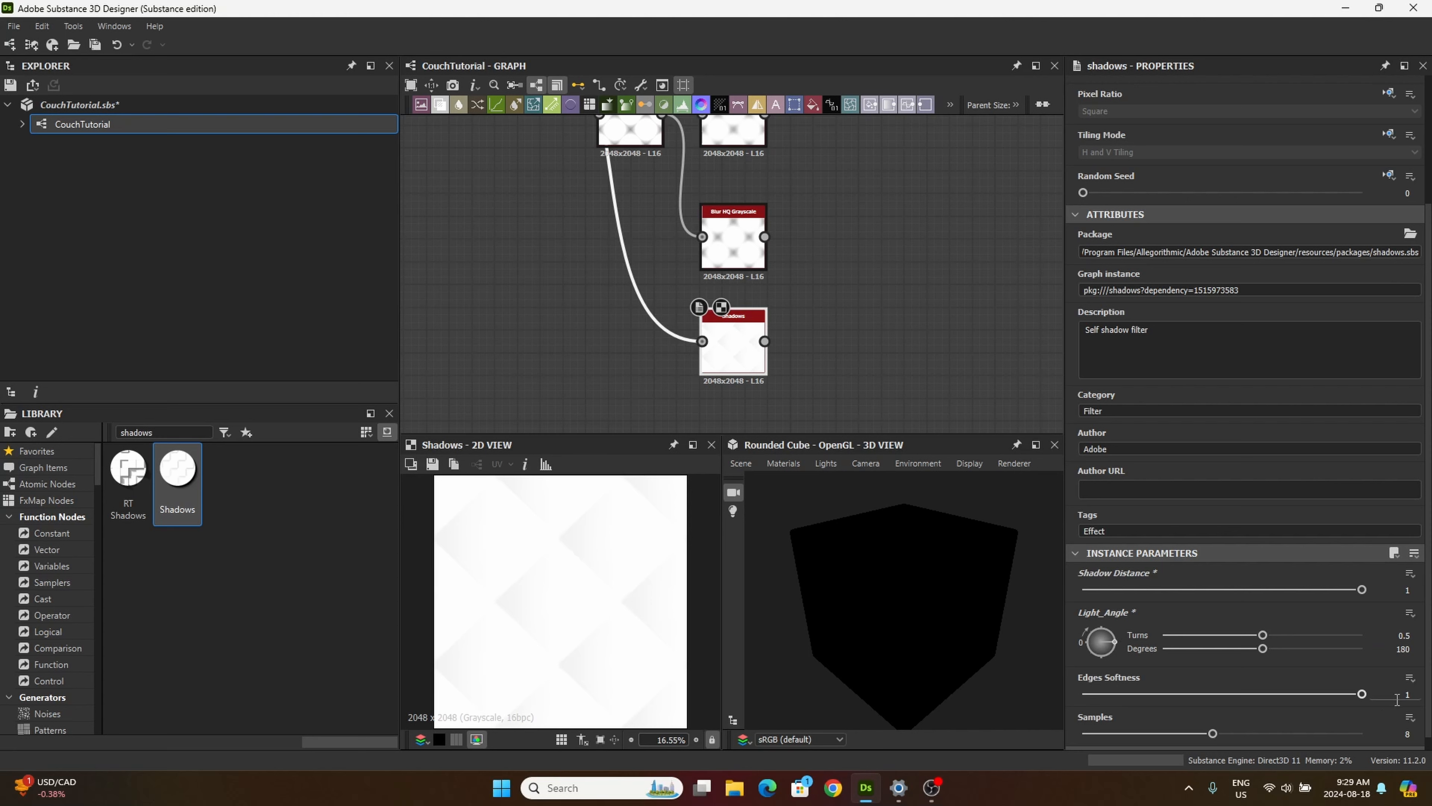
{"action": "left_click_drag", "start_coordinate": [1213, 734], "coordinate": [1362, 734]}
Step: Add a Bevel node below the Shadows node and connect the Distance node's output to its input
{"action": "double_click", "coordinate": [138, 432]}
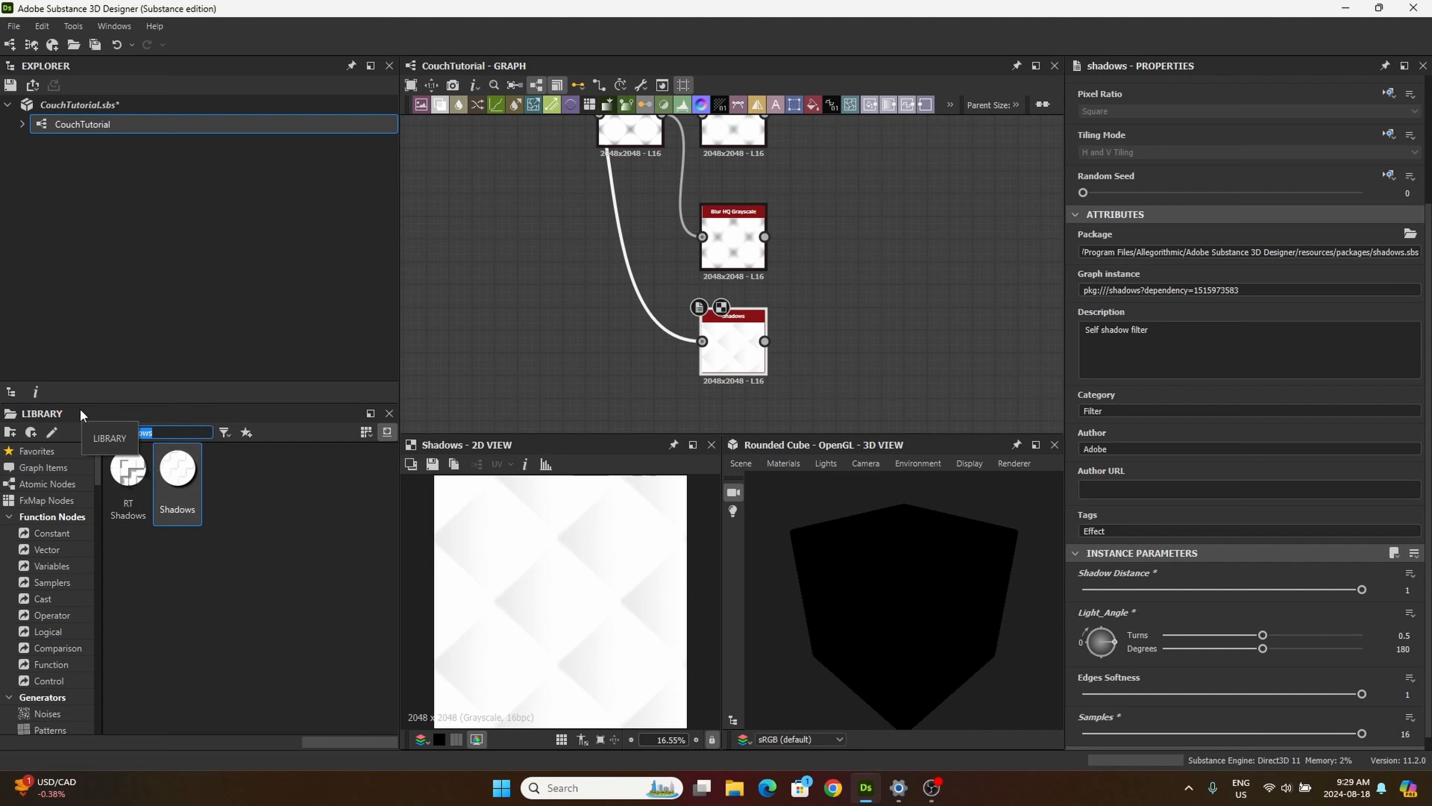
{"action": "type", "text": "bevel"}
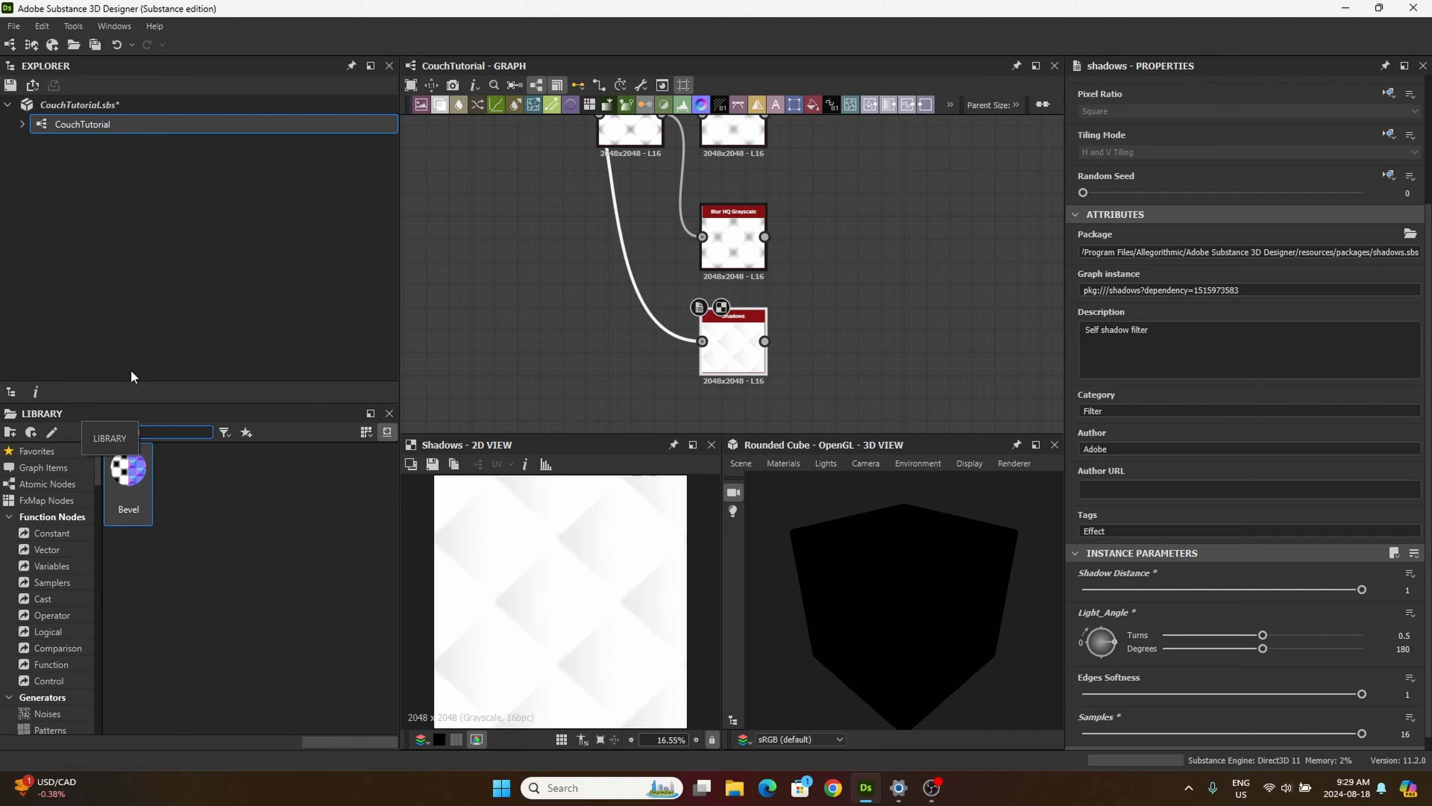
{"action": "left_click_drag", "start_coordinate": [128, 474], "coordinate": [613, 339]}
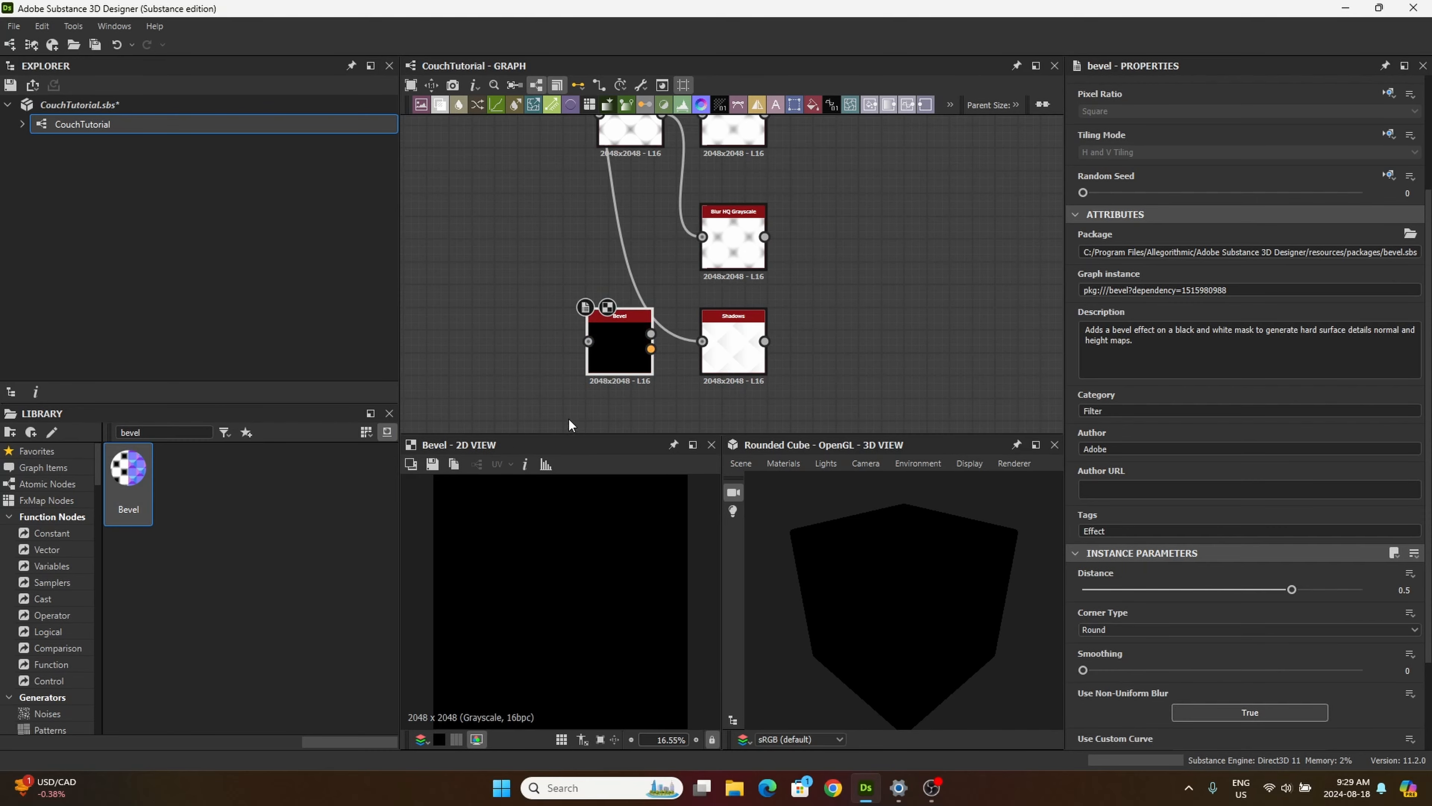
{"action": "middle_click_drag", "start_coordinate": [568, 417], "coordinate": [537, 312]}
{"action": "left_click_drag", "start_coordinate": [559, 254], "coordinate": [682, 344]}
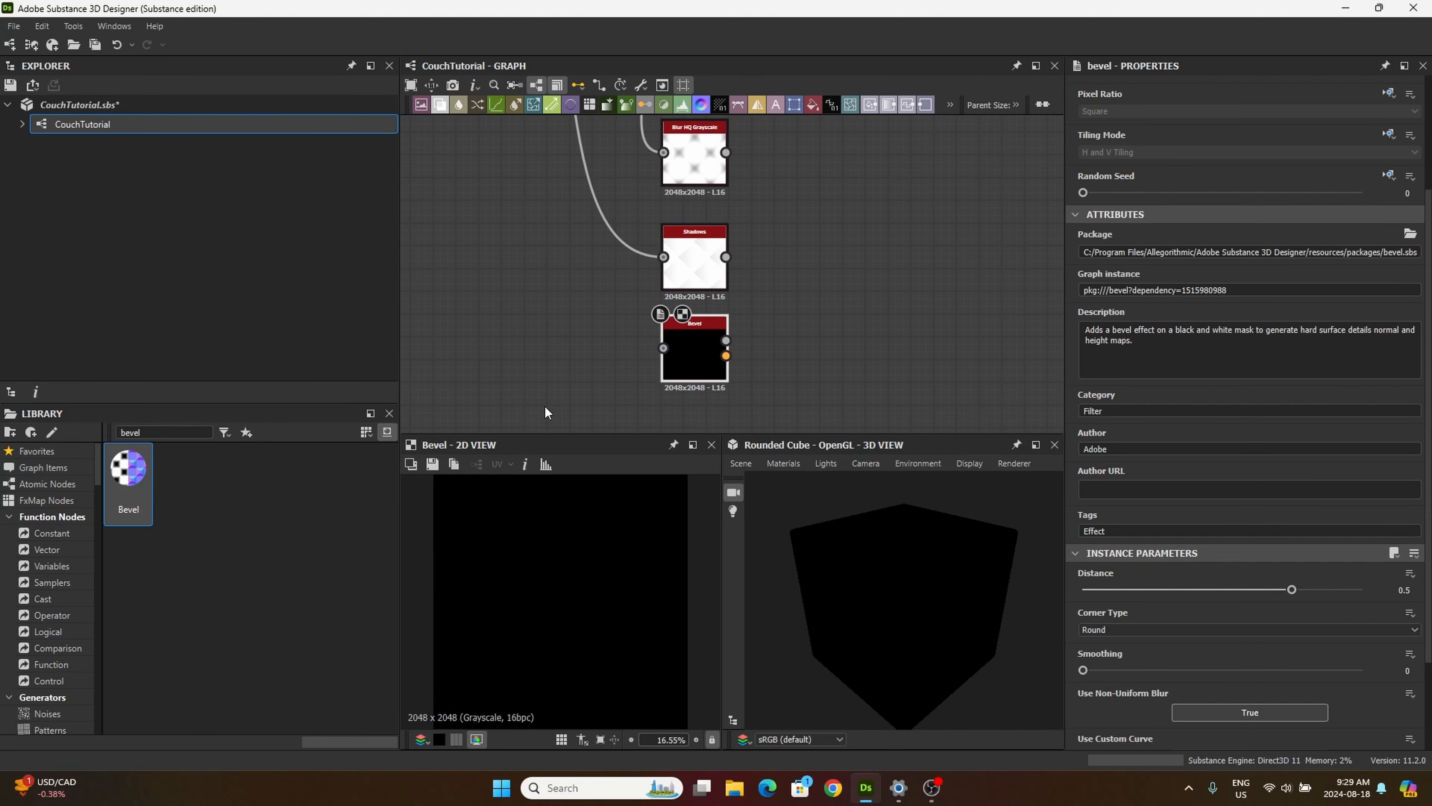
{"action": "scroll", "coordinate": [579, 319], "scroll_direction": "down", "scroll_amount": 3}
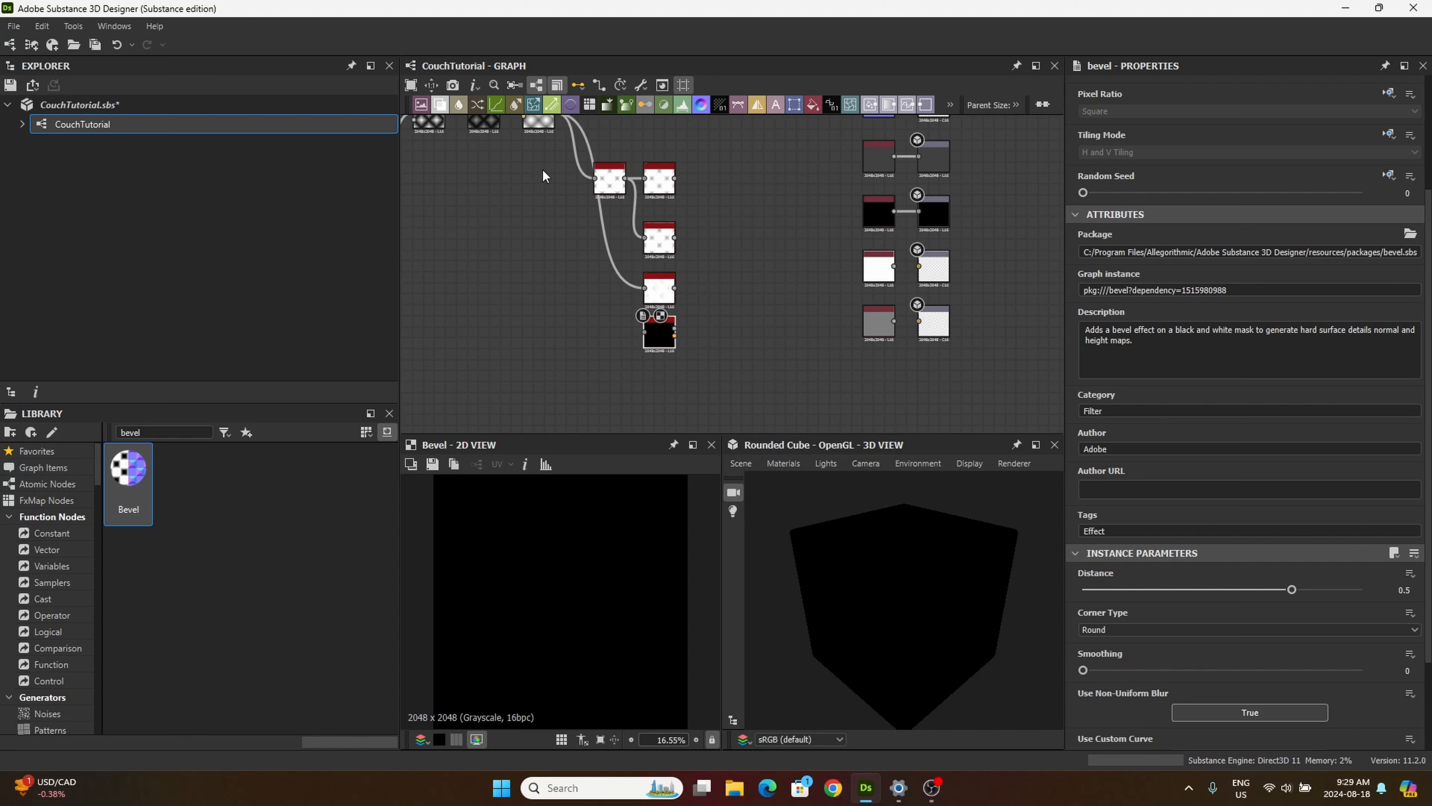
{"action": "scroll", "coordinate": [542, 169], "scroll_direction": "down", "scroll_amount": 1}
{"action": "middle_click_drag", "start_coordinate": [545, 171], "coordinate": [555, 196]}
{"action": "left_click_drag", "start_coordinate": [564, 148], "coordinate": [641, 339]}
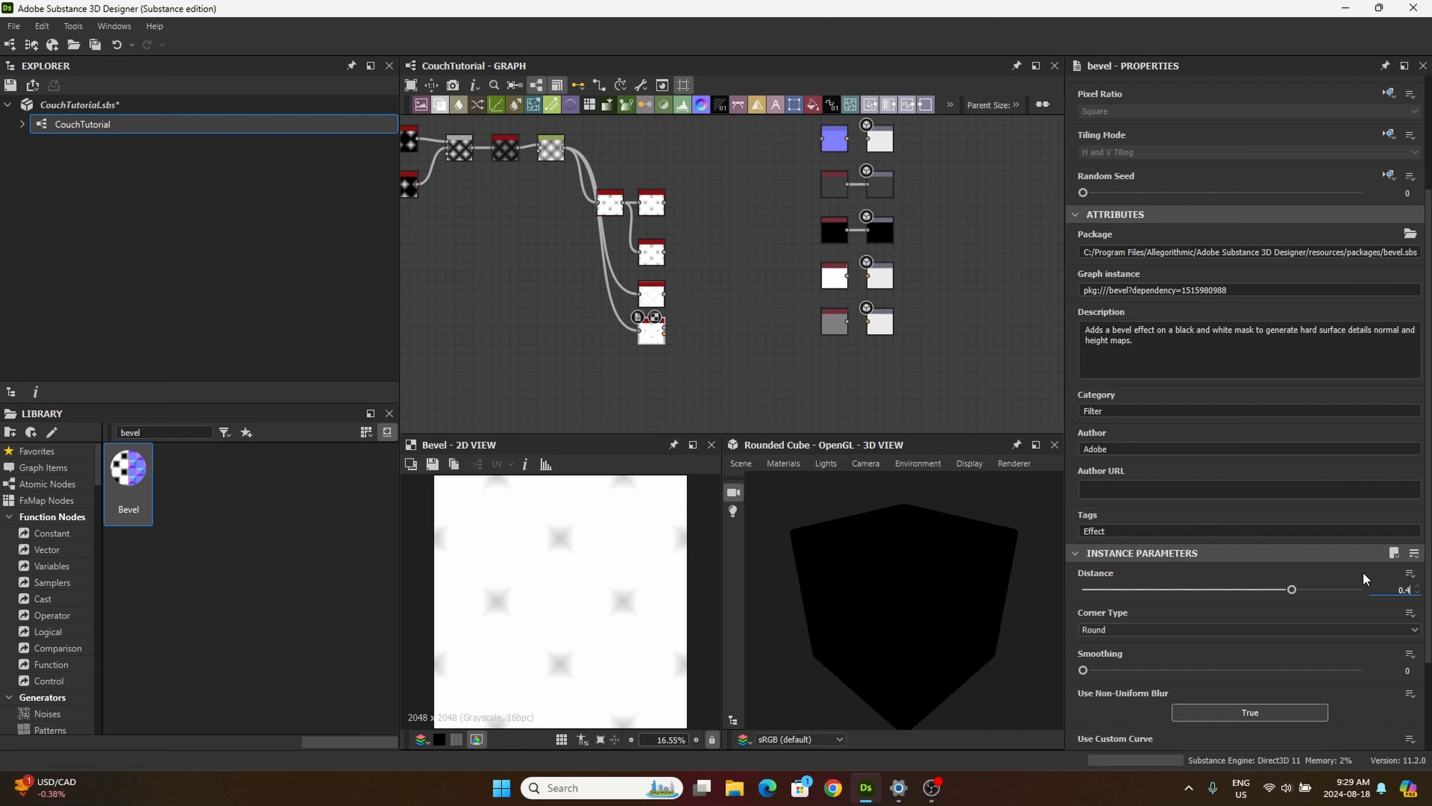
Step: Set the Bevel node's Distance to 0.48 and its Normal Intensity to 50
{"action": "type", "text": "8"}
{"action": "key", "text": "Return"}
{"action": "scroll", "coordinate": [1224, 647], "scroll_direction": "down", "scroll_amount": 3}
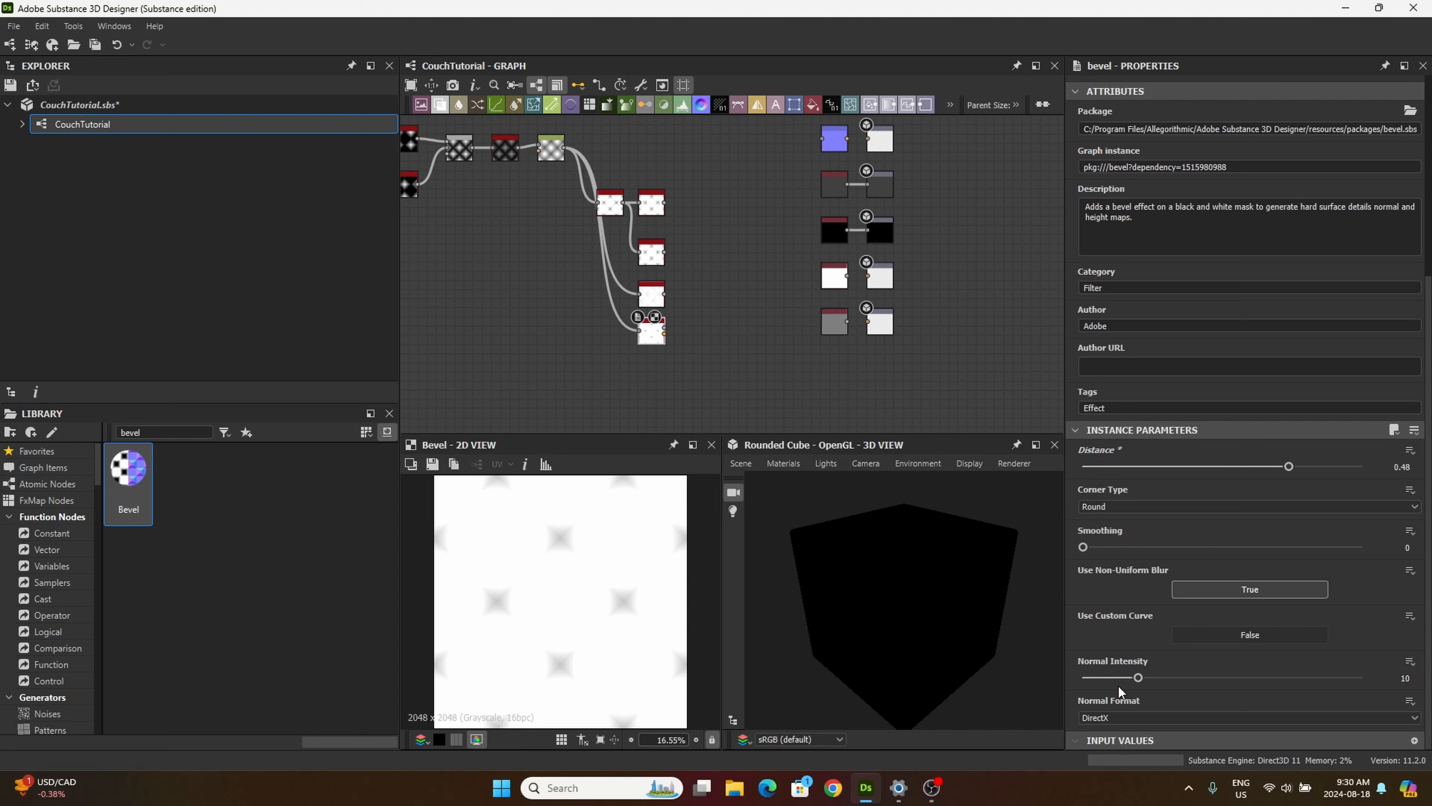
{"action": "left_click_drag", "start_coordinate": [1138, 677], "coordinate": [1362, 677]}
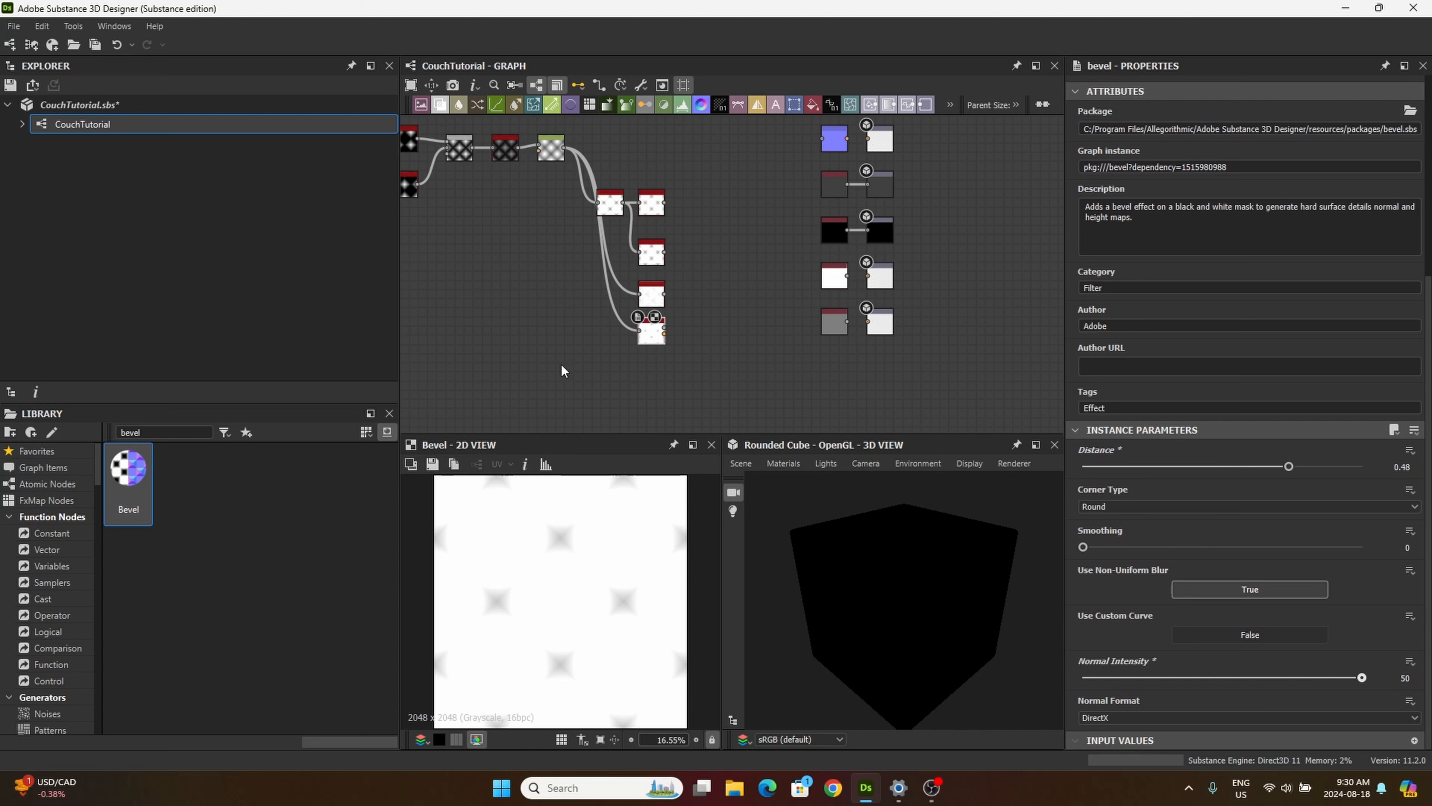
Step: Add a Blend node below and beyond the Bevel node and connect the Bevel Height output to its first input
{"action": "left_click_drag", "start_coordinate": [439, 104], "coordinate": [608, 313]}
{"action": "left_click_drag", "start_coordinate": [716, 382], "coordinate": [715, 384]}
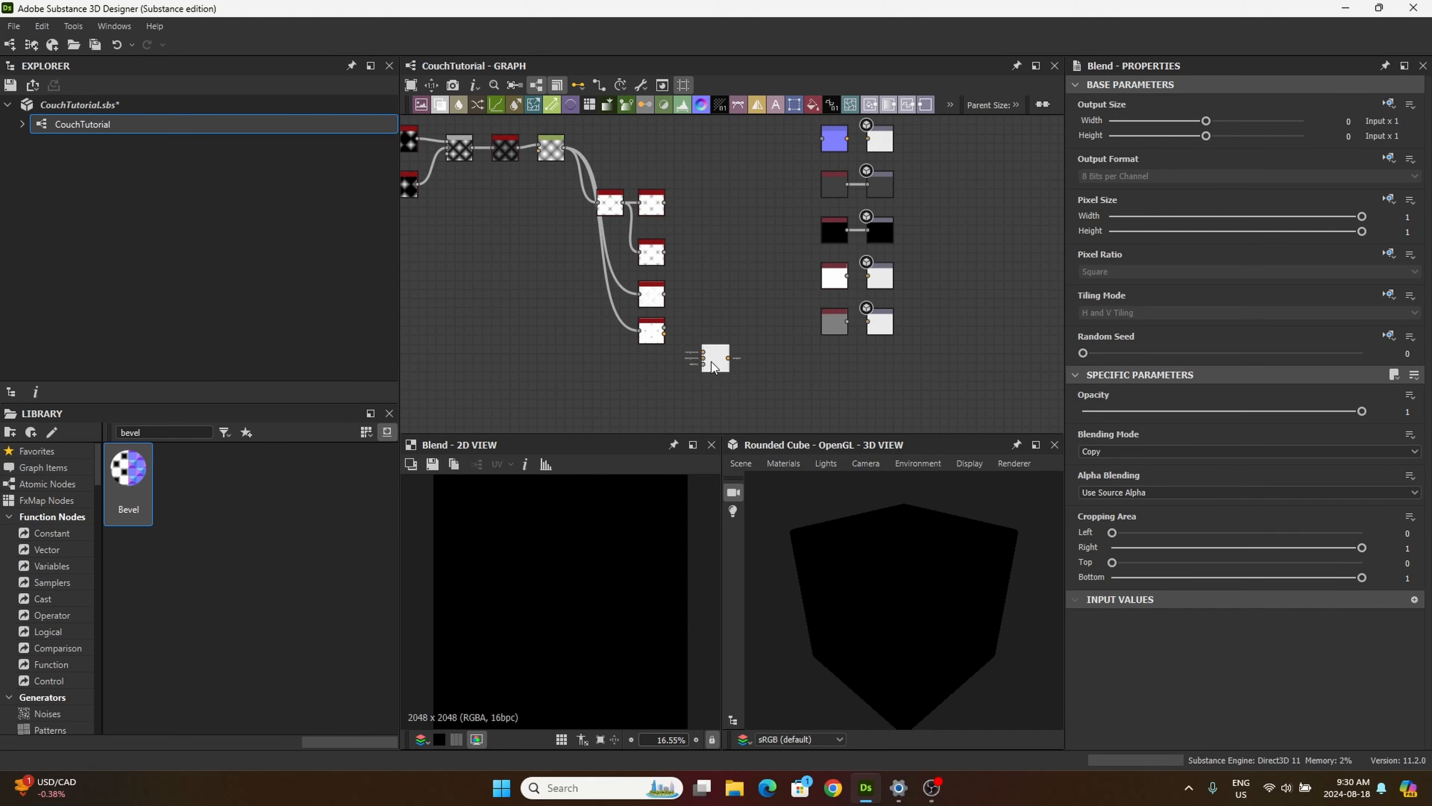
{"action": "scroll", "coordinate": [657, 354], "scroll_direction": "up", "scroll_amount": 4}
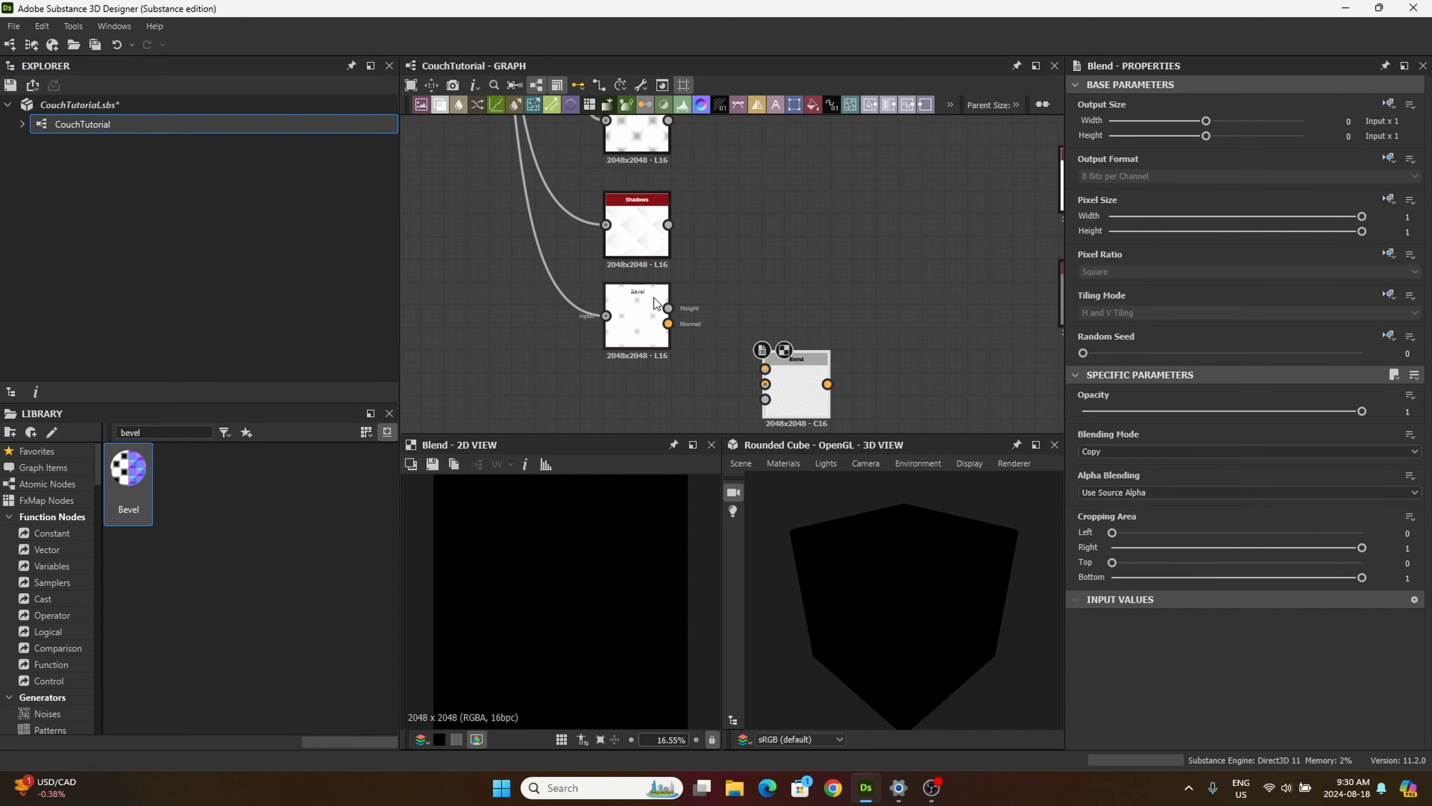
{"action": "left_click_drag", "start_coordinate": [720, 357], "coordinate": [757, 366]}
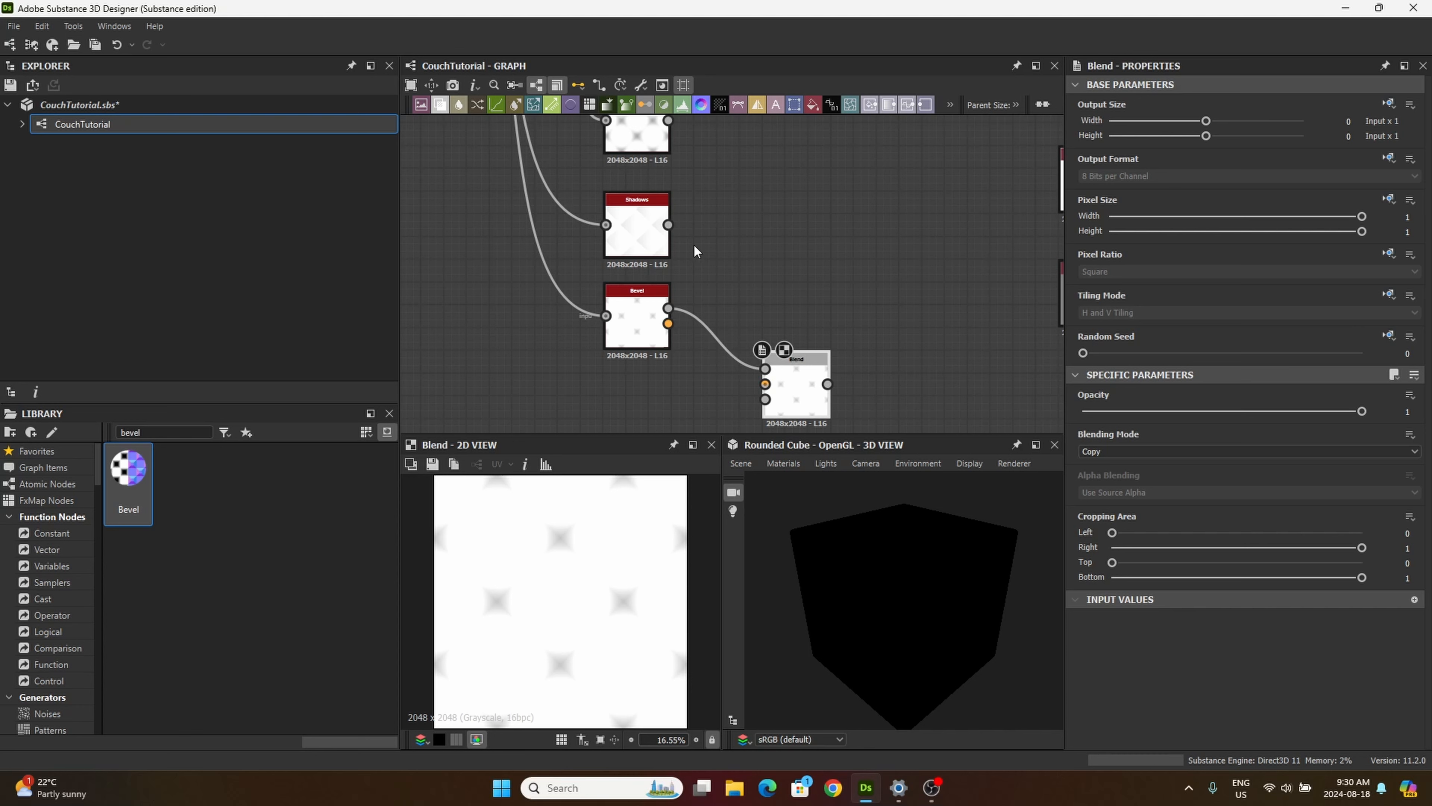
Step: Connect the Shadows output to the Blend node's Background input and set the blending mode to Min (Darken) with opacity 0.62
{"action": "left_click_drag", "start_coordinate": [668, 225], "coordinate": [765, 385]}
{"action": "left_click", "coordinate": [1183, 450]}
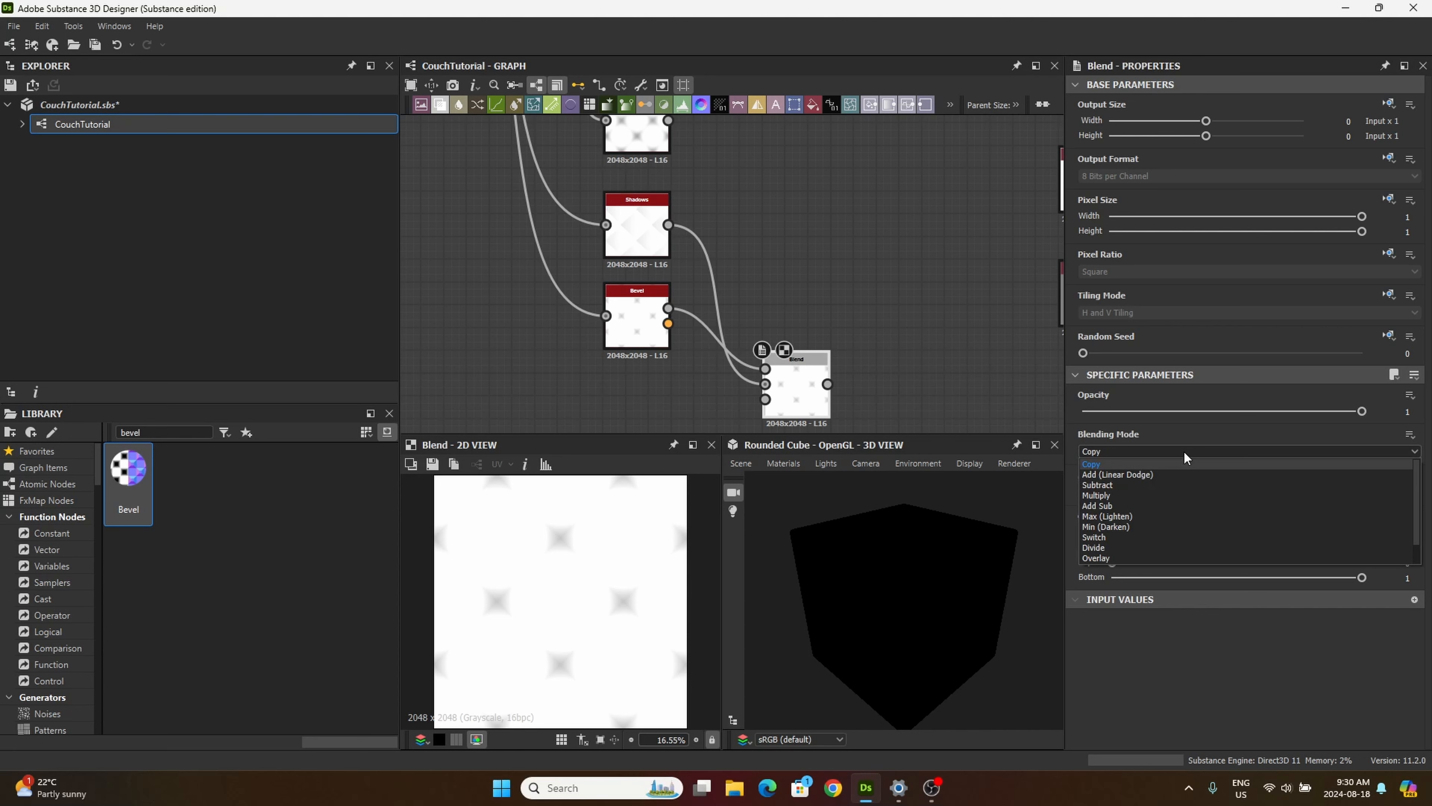
{"action": "left_click", "coordinate": [1124, 527]}
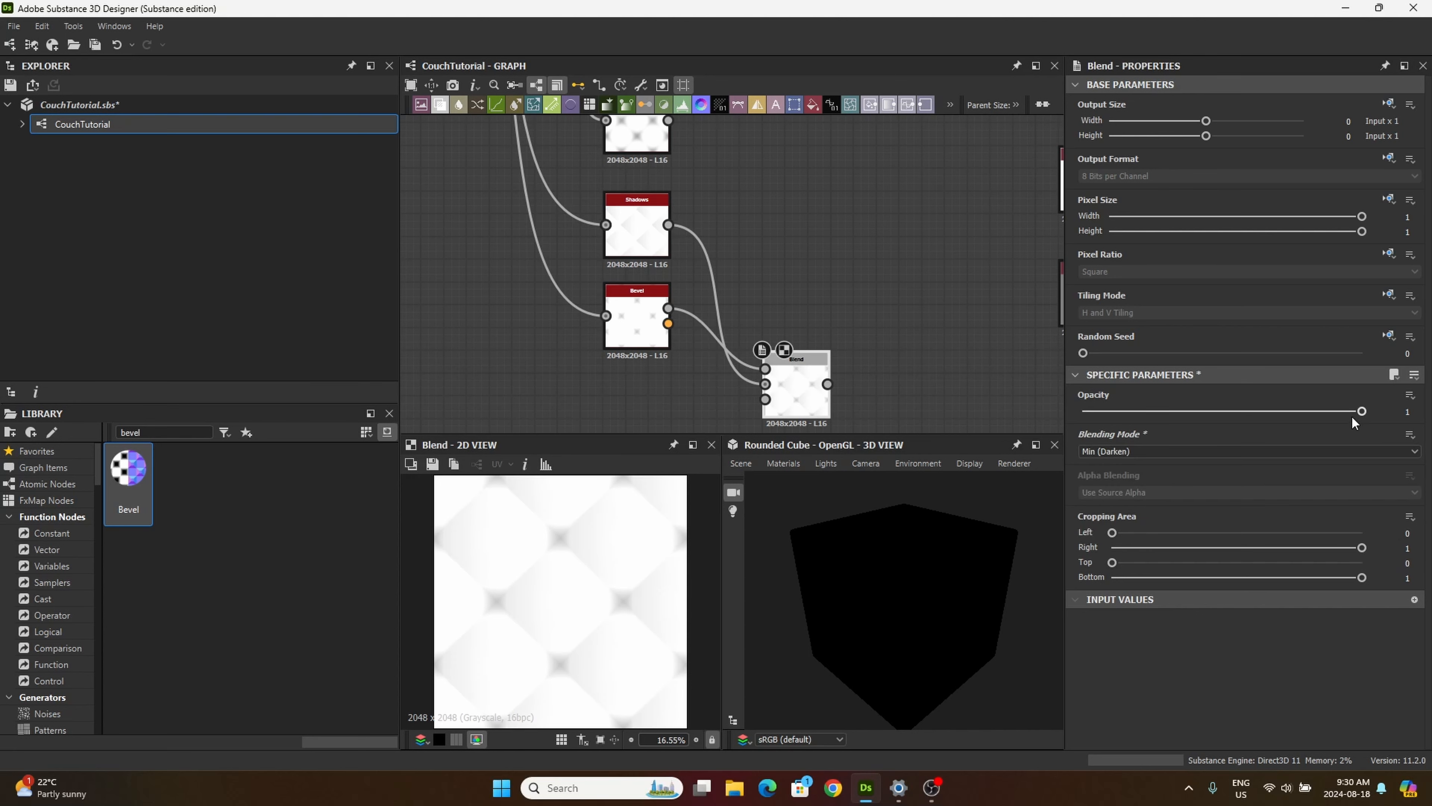
{"action": "double_click", "coordinate": [1407, 411]}
{"action": "key", "text": "Return"}
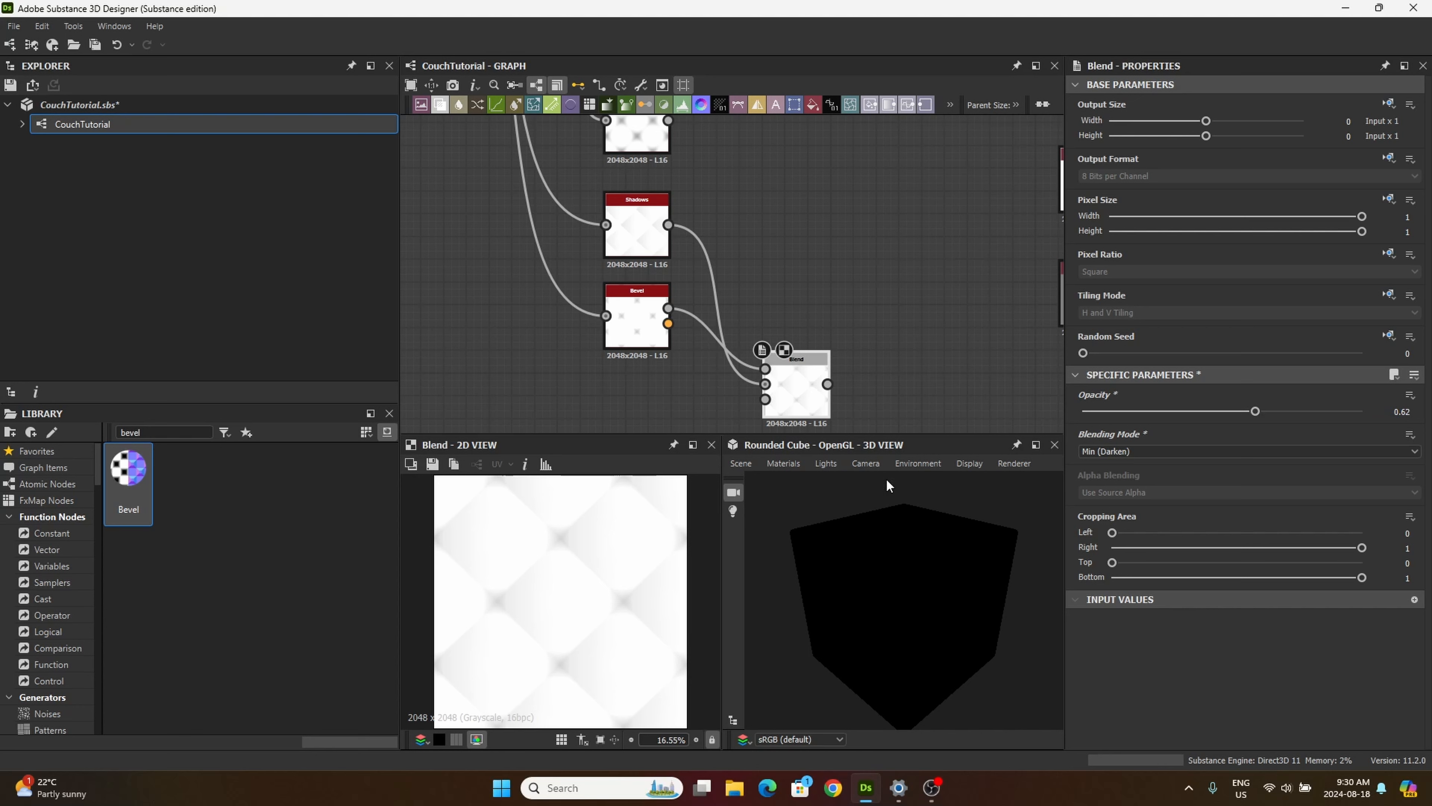
{"action": "left_click_drag", "start_coordinate": [796, 392], "coordinate": [797, 369]}
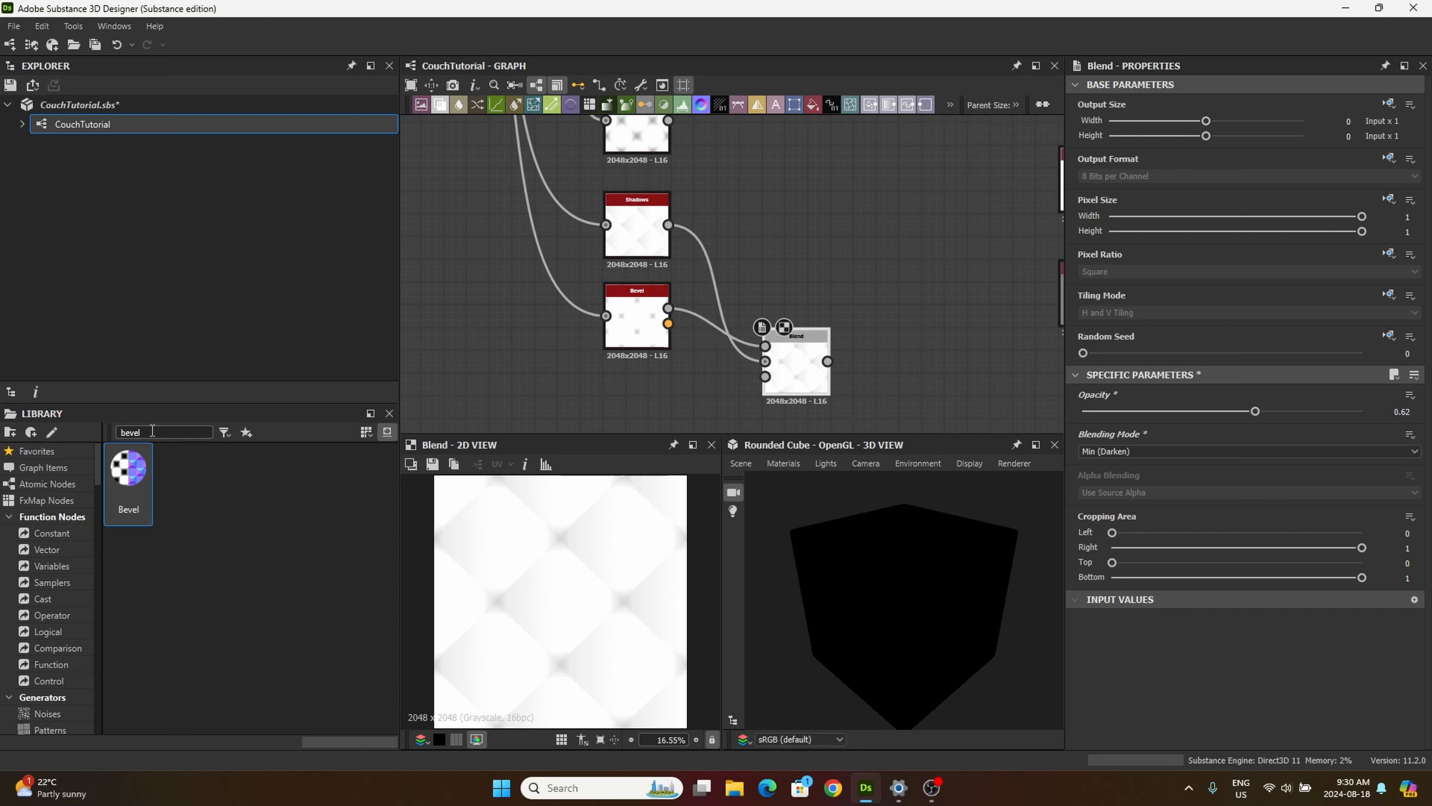
Step: Add a second Blend node below and beyond the first and connect the first Blend's output to its Foreground input
{"action": "left_click_drag", "start_coordinate": [114, 425], "coordinate": [97, 428]}
{"action": "middle_click_drag", "start_coordinate": [474, 364], "coordinate": [463, 278]}
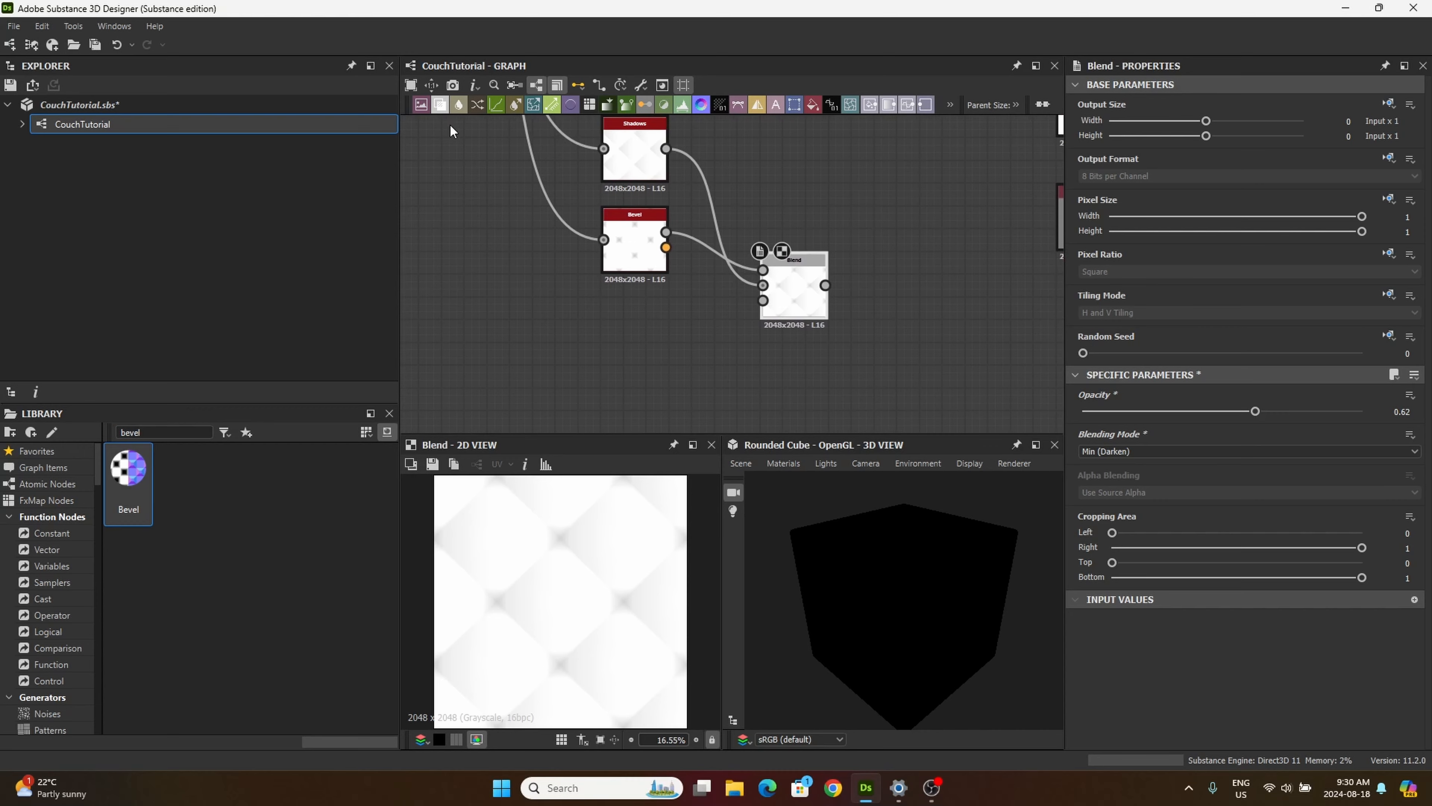
{"action": "left_click_drag", "start_coordinate": [447, 109], "coordinate": [800, 450]}
{"action": "left_click_drag", "start_coordinate": [777, 395], "coordinate": [774, 396]}
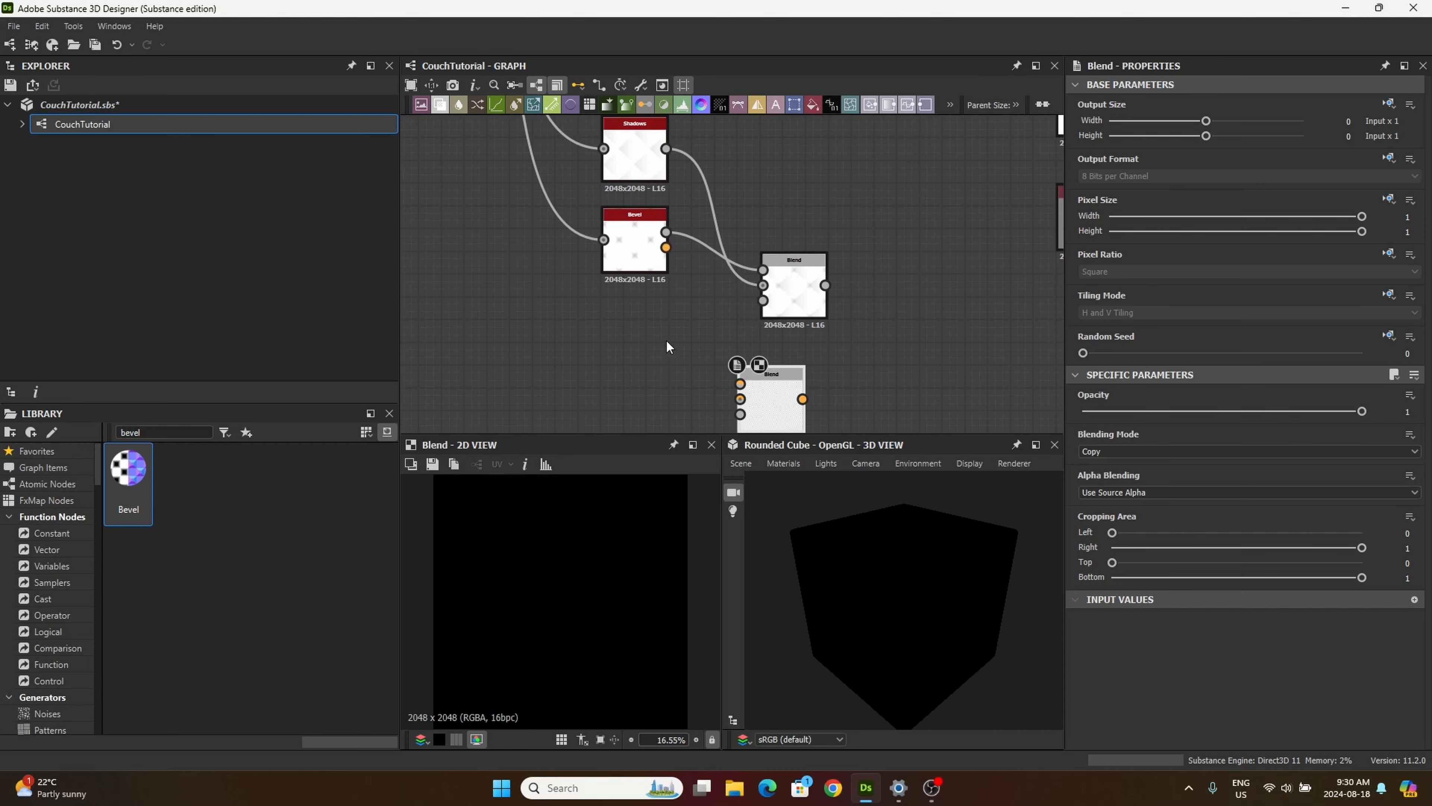
{"action": "middle_click_drag", "start_coordinate": [647, 338], "coordinate": [611, 291]}
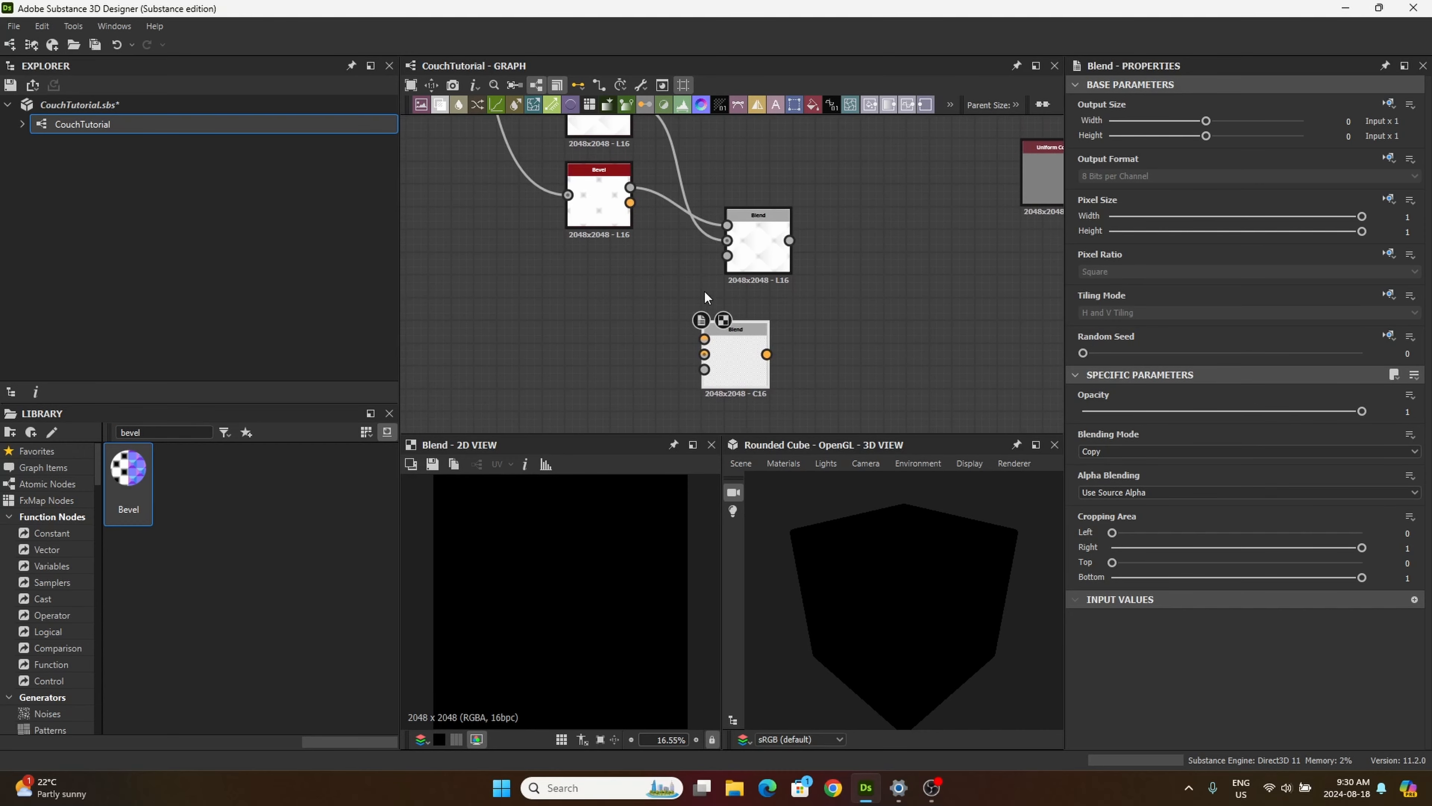
{"action": "left_click_drag", "start_coordinate": [731, 339], "coordinate": [857, 339]}
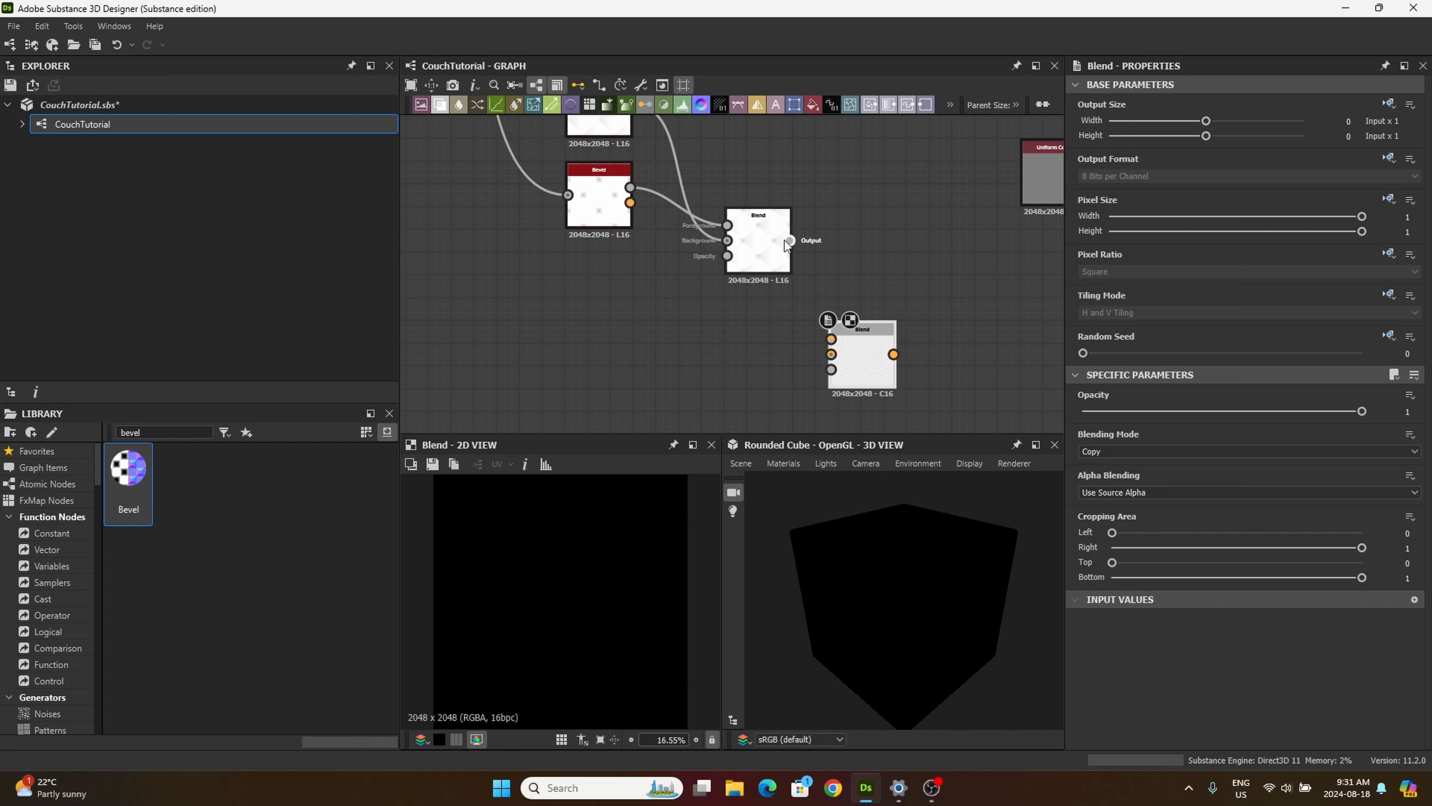
{"action": "left_click_drag", "start_coordinate": [792, 241], "coordinate": [832, 337]}
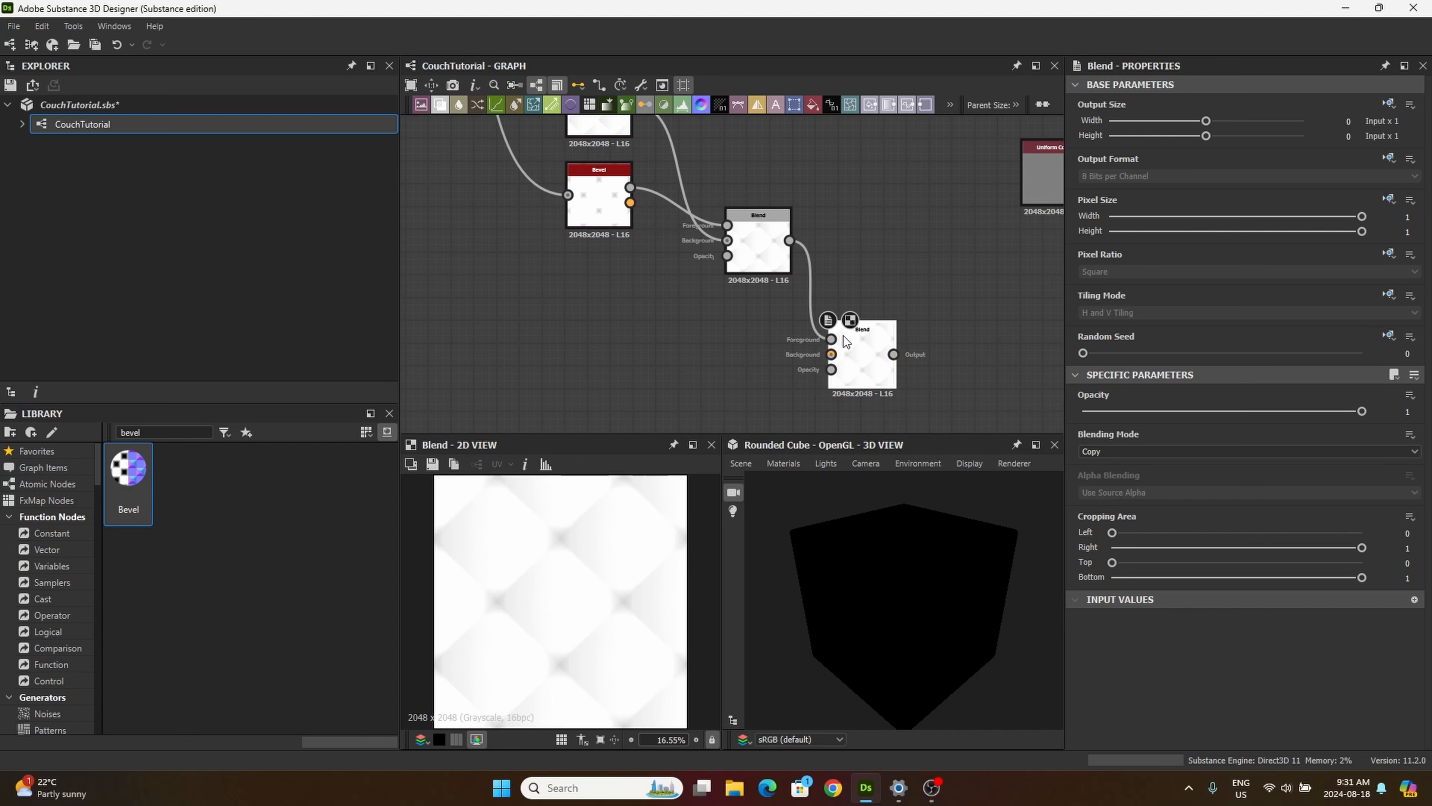
Step: Connect the lower Blur HQ Grayscale node's output to the second Blend node's Background input
{"action": "middle_click_drag", "start_coordinate": [687, 300], "coordinate": [689, 305]}
{"action": "scroll", "coordinate": [705, 343], "scroll_direction": "down", "scroll_amount": 5}
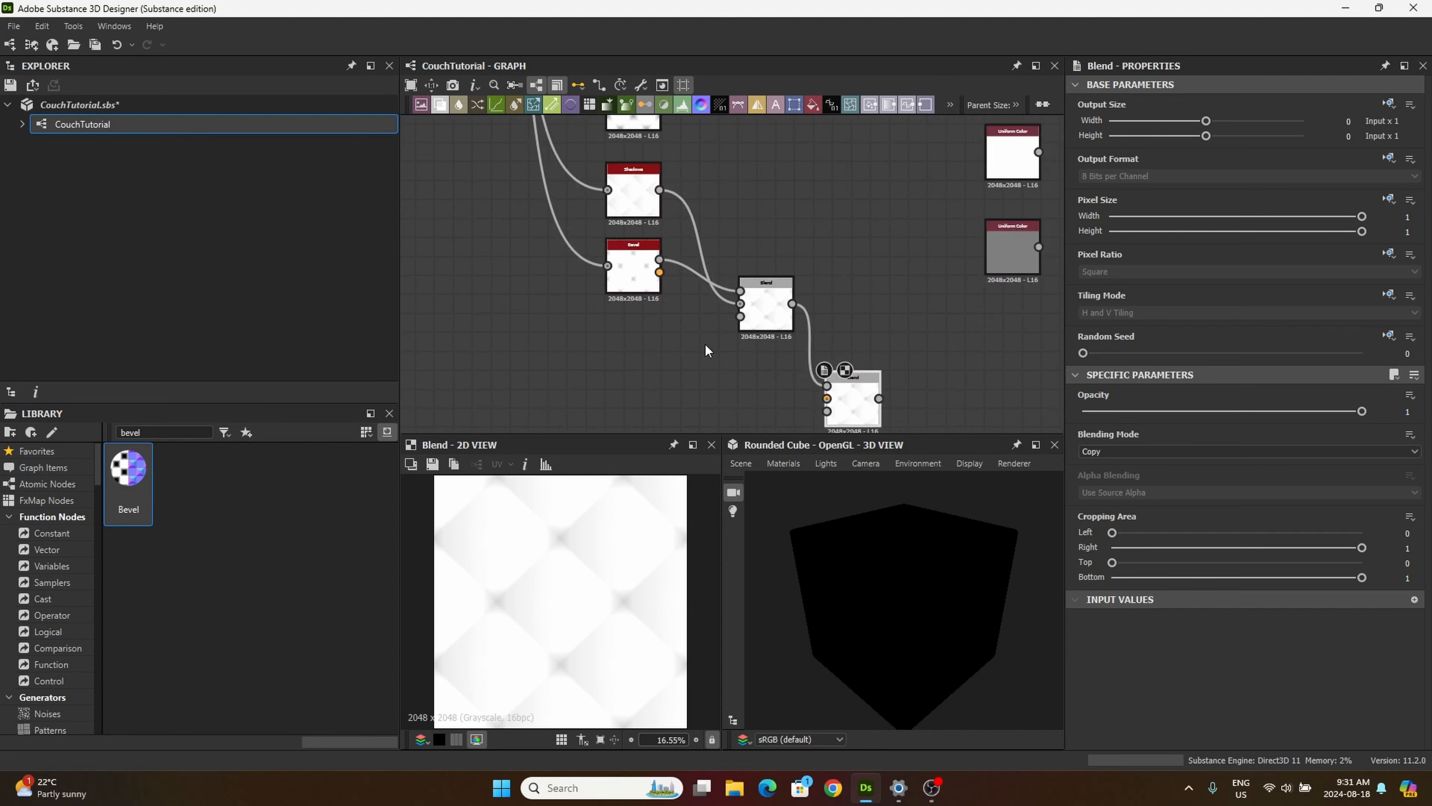
{"action": "scroll", "coordinate": [700, 233], "scroll_direction": "up", "scroll_amount": 5}
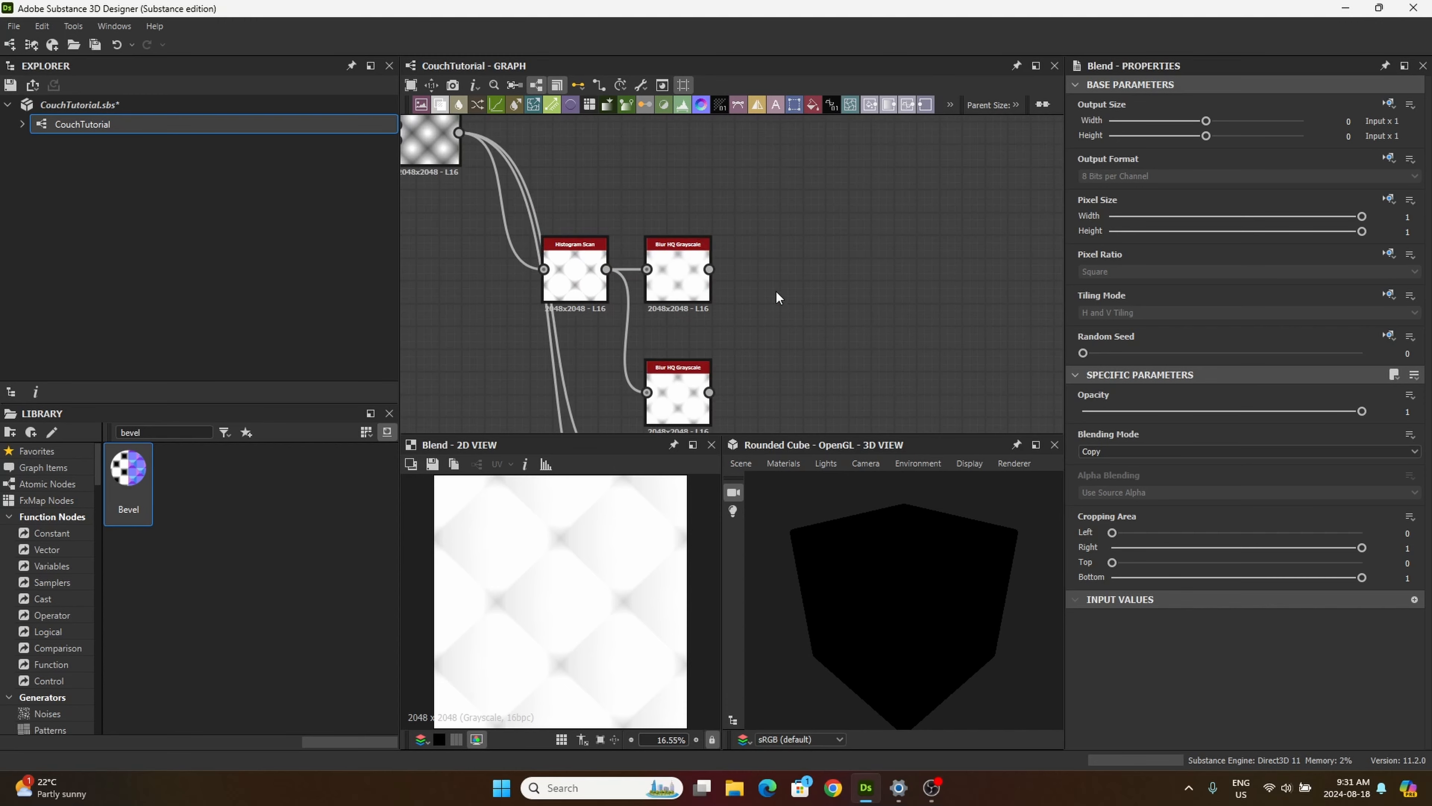
{"action": "scroll", "coordinate": [731, 236], "scroll_direction": "down", "scroll_amount": 5}
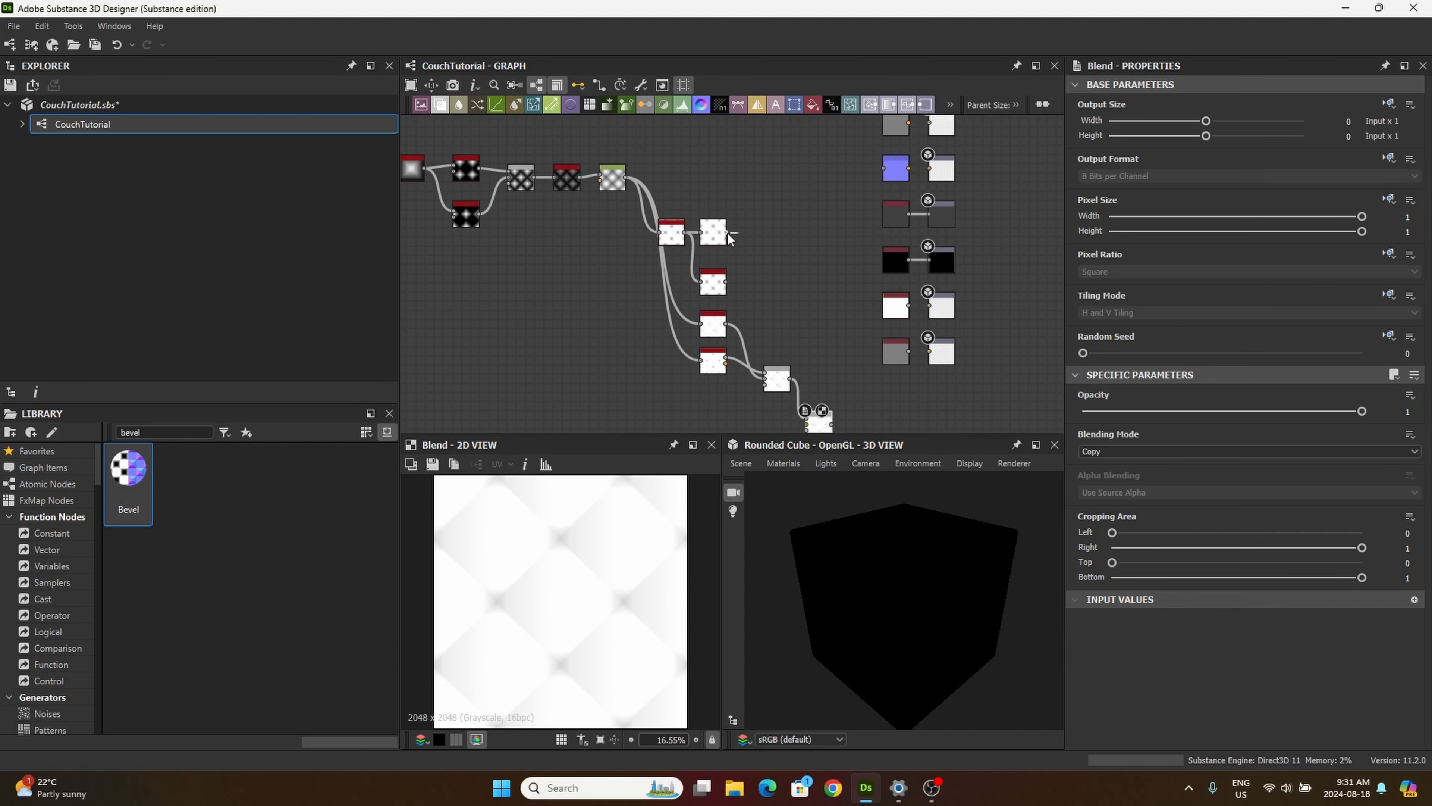
{"action": "left_click_drag", "start_coordinate": [728, 233], "coordinate": [766, 309]}
{"action": "middle_click_drag", "start_coordinate": [763, 329], "coordinate": [767, 309]}
{"action": "left_click_drag", "start_coordinate": [767, 310], "coordinate": [767, 285]}
{"action": "middle_click_drag", "start_coordinate": [766, 310], "coordinate": [770, 286]}
{"action": "scroll", "coordinate": [754, 253], "scroll_direction": "up", "scroll_amount": 4}
{"action": "left_click_drag", "start_coordinate": [768, 285], "coordinate": [744, 336]}
{"action": "key", "text": "Escape"}
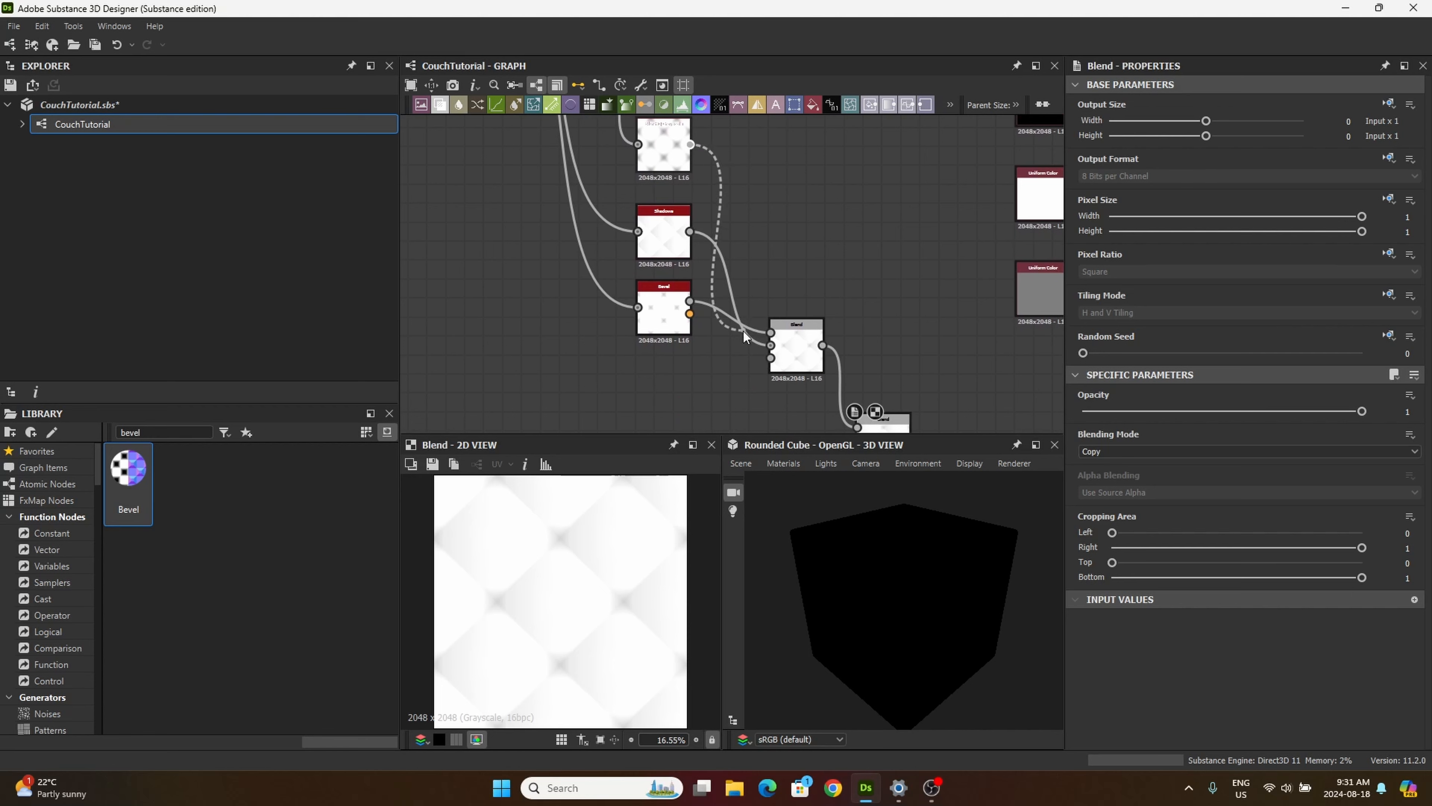
{"action": "middle_click_drag", "start_coordinate": [744, 333], "coordinate": [732, 234]}
{"action": "left_click_drag", "start_coordinate": [732, 235], "coordinate": [848, 341]}
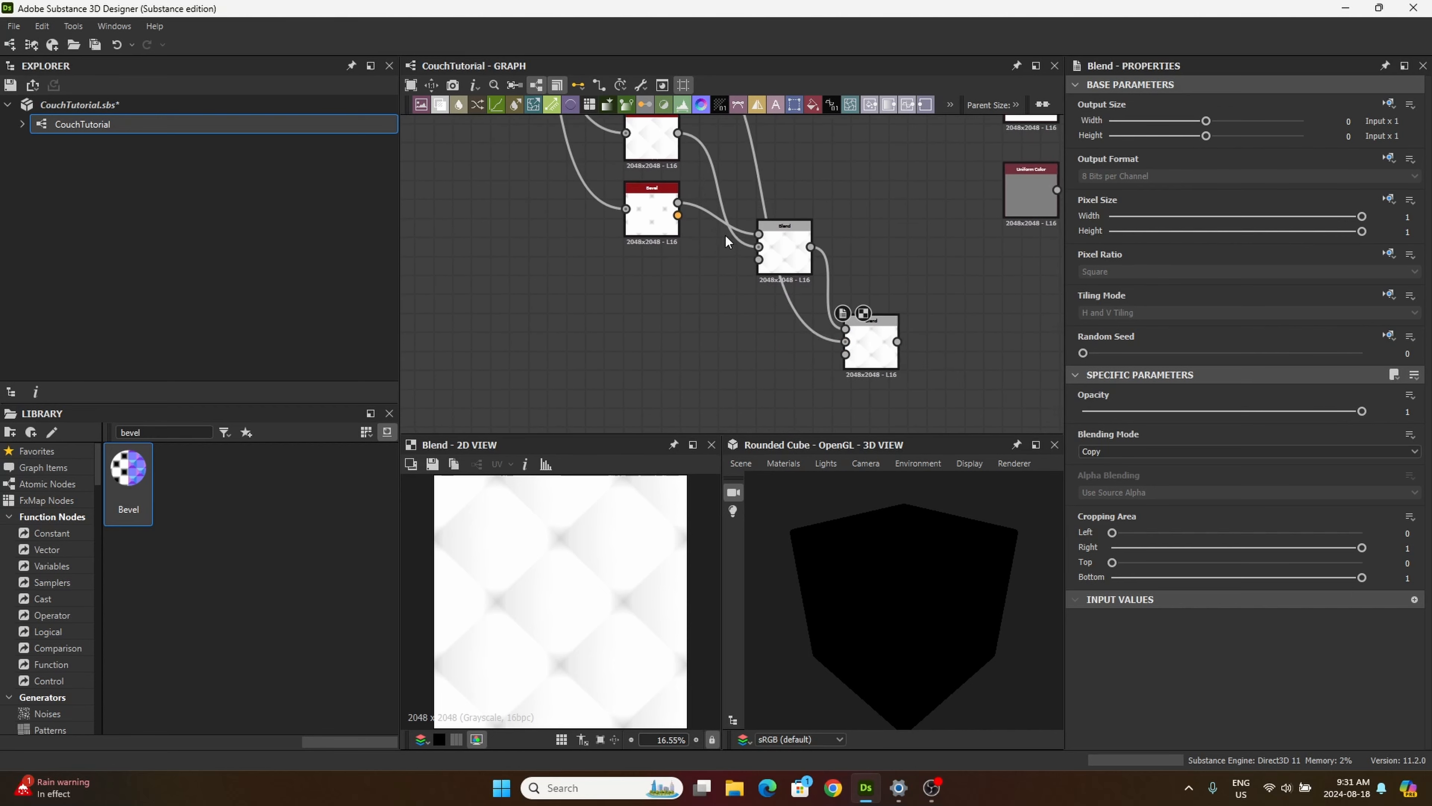
Step: Set the second Blend node's blending mode to Multiply
{"action": "middle_click_drag", "start_coordinate": [713, 356], "coordinate": [638, 332]}
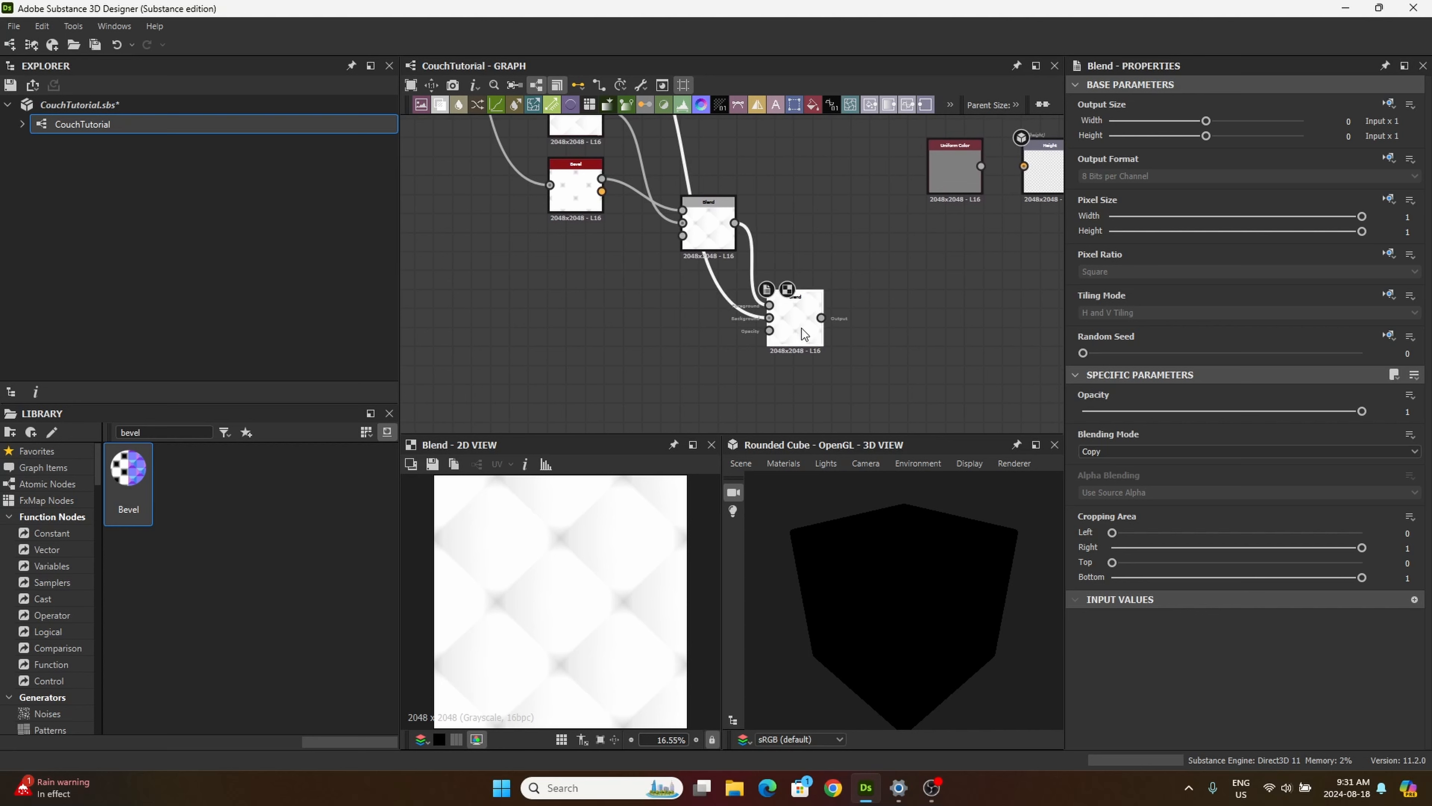
{"action": "left_click", "coordinate": [1110, 451]}
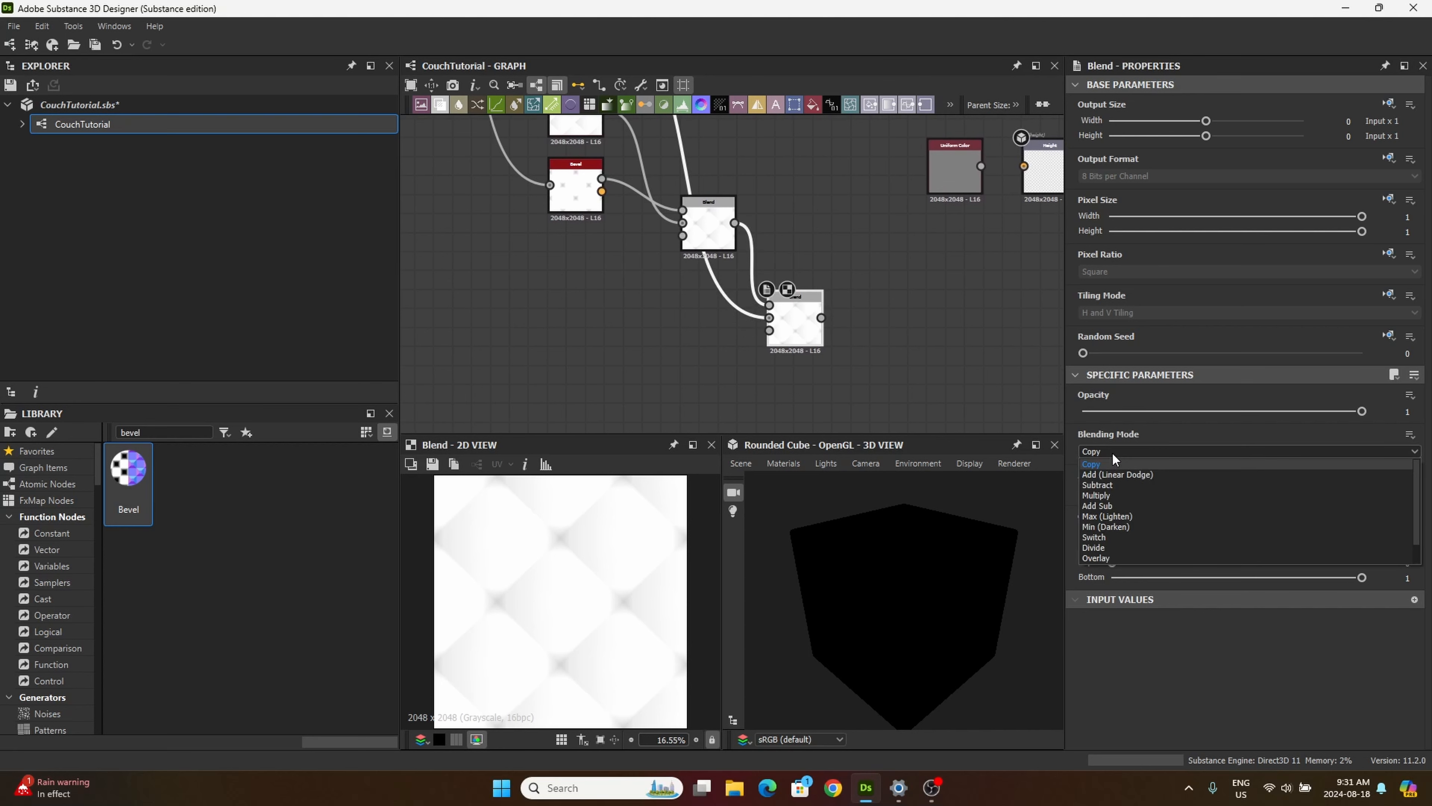
{"action": "left_click", "coordinate": [1107, 496]}
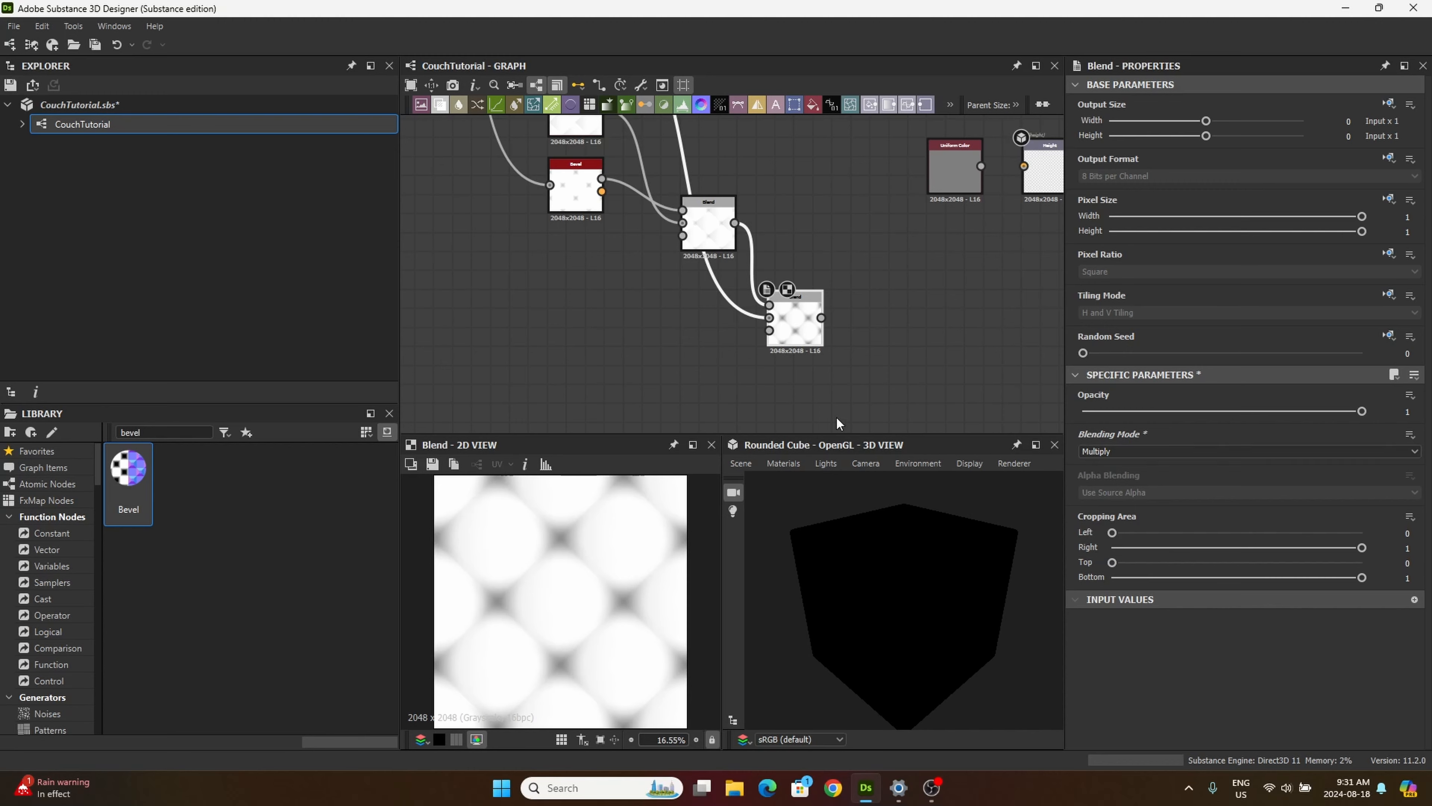
Step: Move the output nodes together with their Uniform Color nodes farther away from the pattern node chain and lower in the graph
{"action": "scroll", "coordinate": [834, 359], "scroll_direction": "down", "scroll_amount": 5}
{"action": "middle_click_drag", "start_coordinate": [709, 337], "coordinate": [771, 369]}
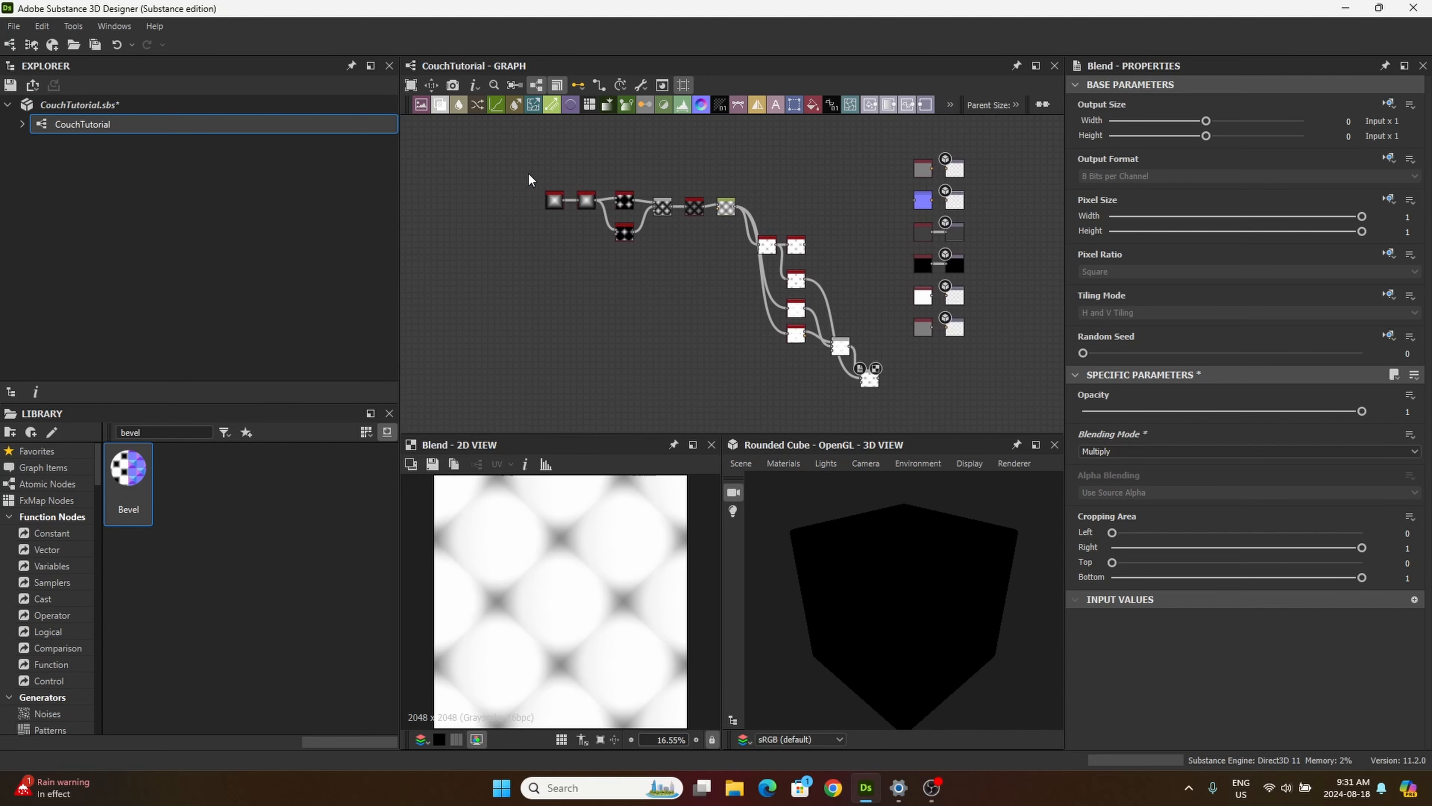
{"action": "left_click_drag", "start_coordinate": [529, 173], "coordinate": [739, 379]}
{"action": "middle_click_drag", "start_coordinate": [778, 320], "coordinate": [846, 284]}
{"action": "left_click_drag", "start_coordinate": [801, 343], "coordinate": [789, 330]}
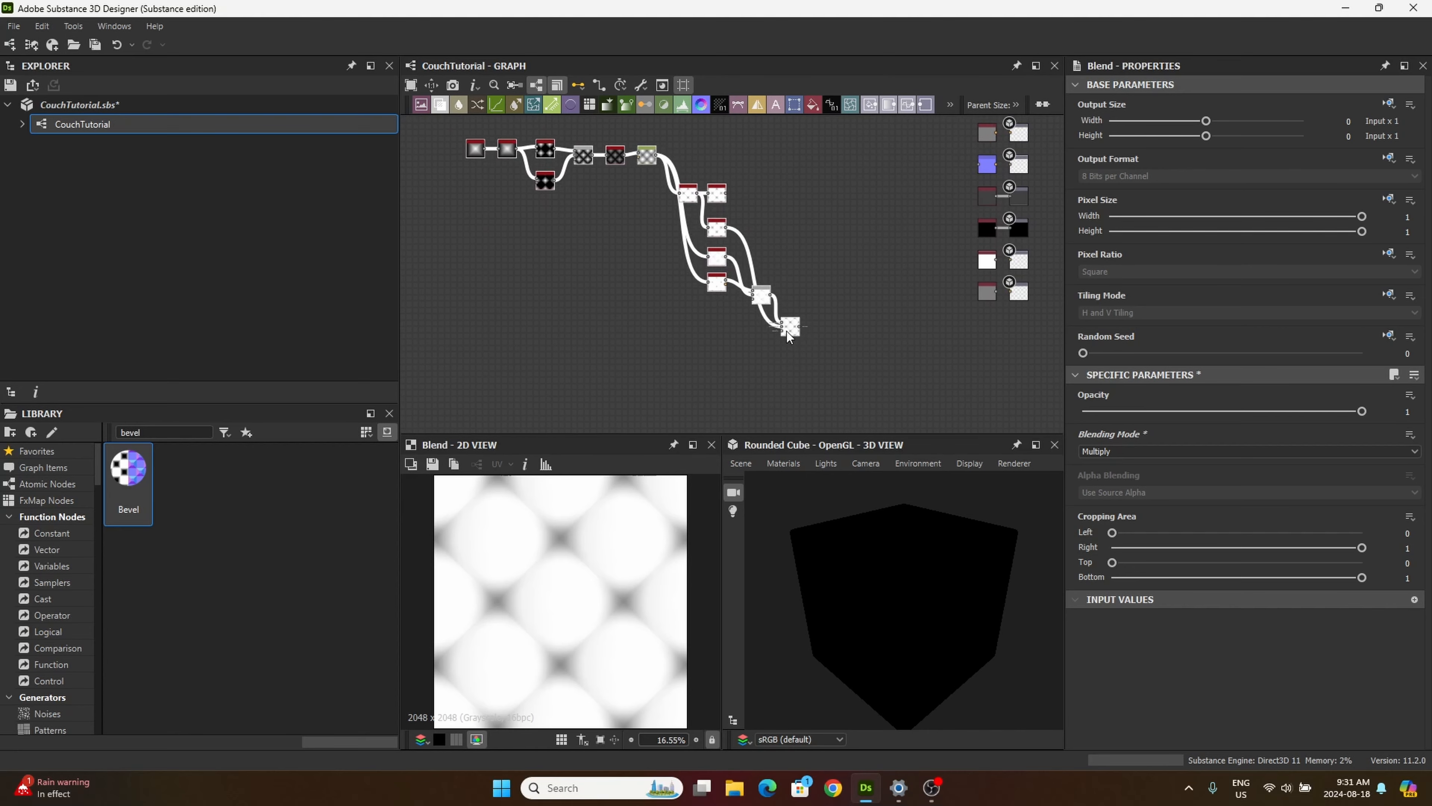
{"action": "left_click", "coordinate": [533, 333]}
{"action": "middle_click_drag", "start_coordinate": [946, 187], "coordinate": [937, 217]}
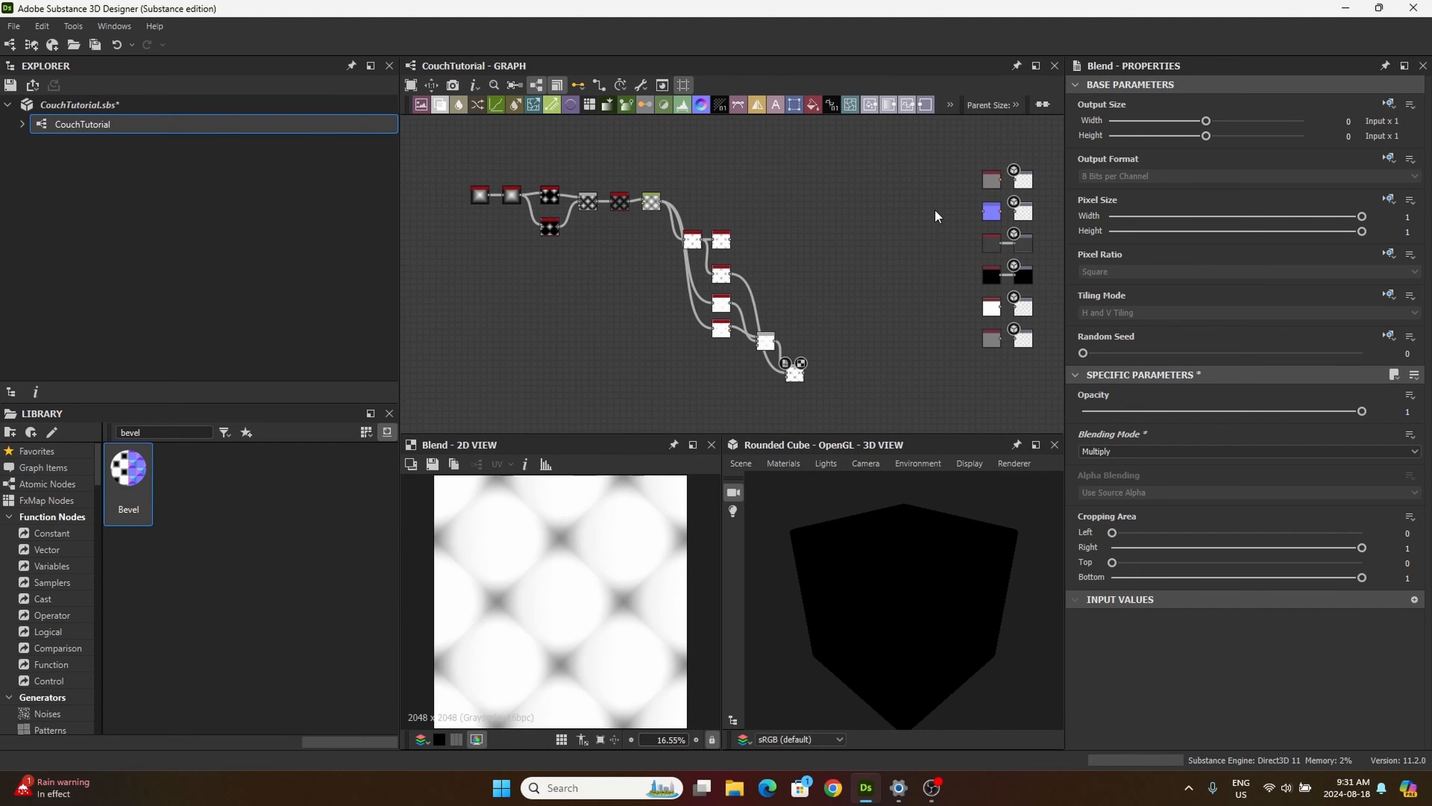
{"action": "scroll", "coordinate": [941, 192], "scroll_direction": "down", "scroll_amount": 2}
{"action": "left_click_drag", "start_coordinate": [943, 150], "coordinate": [1037, 330]}
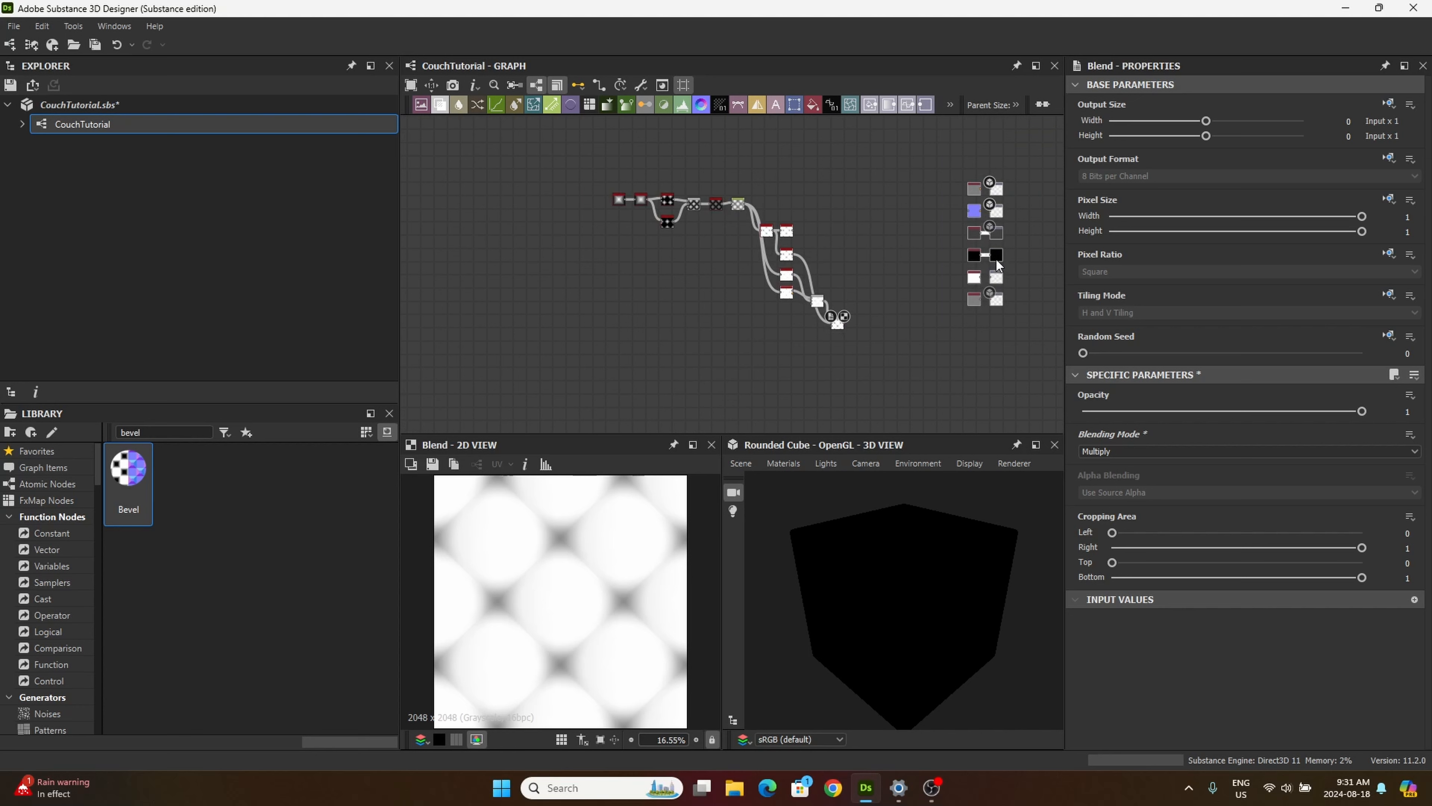
{"action": "left_click_drag", "start_coordinate": [996, 263], "coordinate": [1027, 321]}
{"action": "left_click_drag", "start_coordinate": [906, 645], "coordinate": [880, 612]}
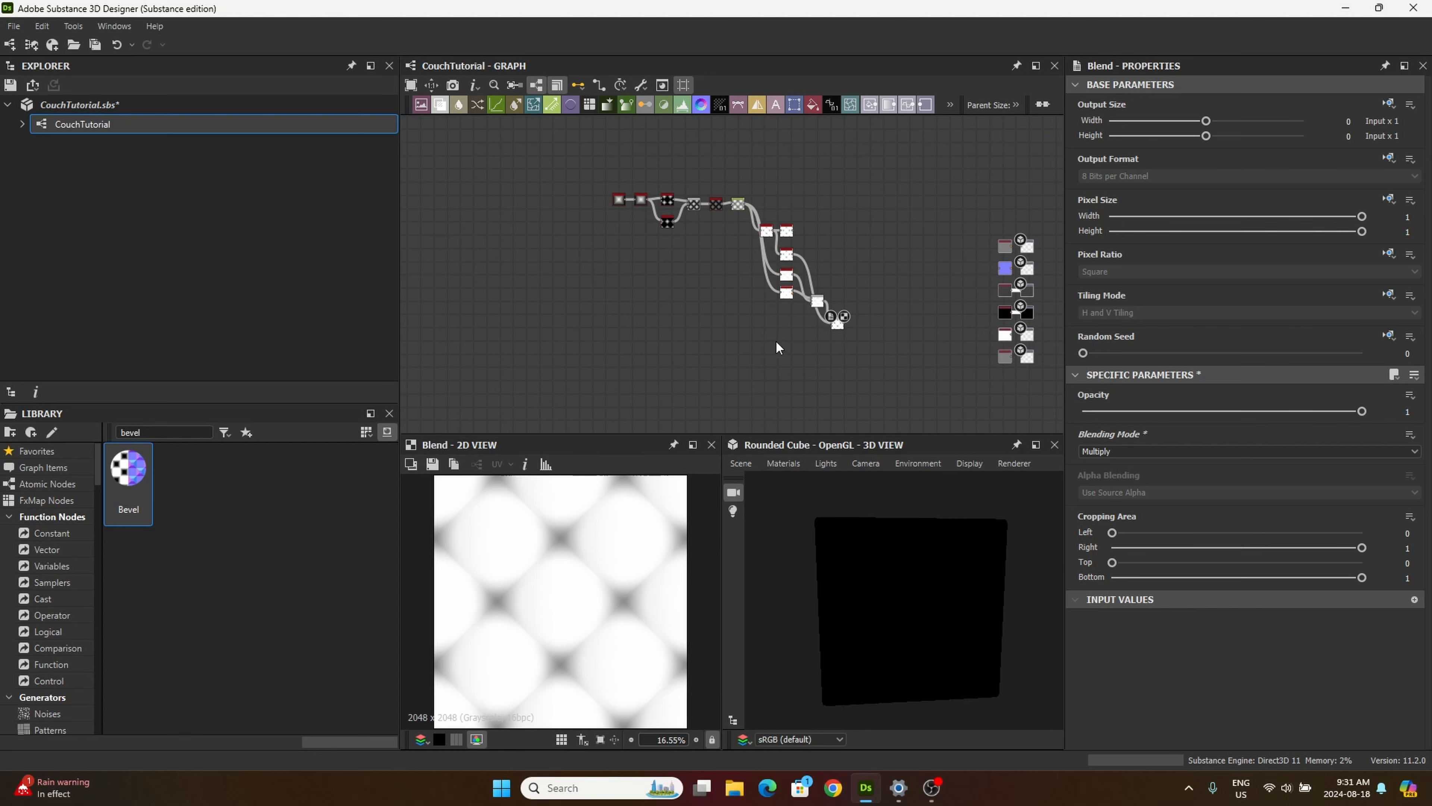
Step: Search the library for "base" and place a Base Material node between the last Blend node and the output nodes
{"action": "middle_click_drag", "start_coordinate": [775, 340], "coordinate": [650, 316]}
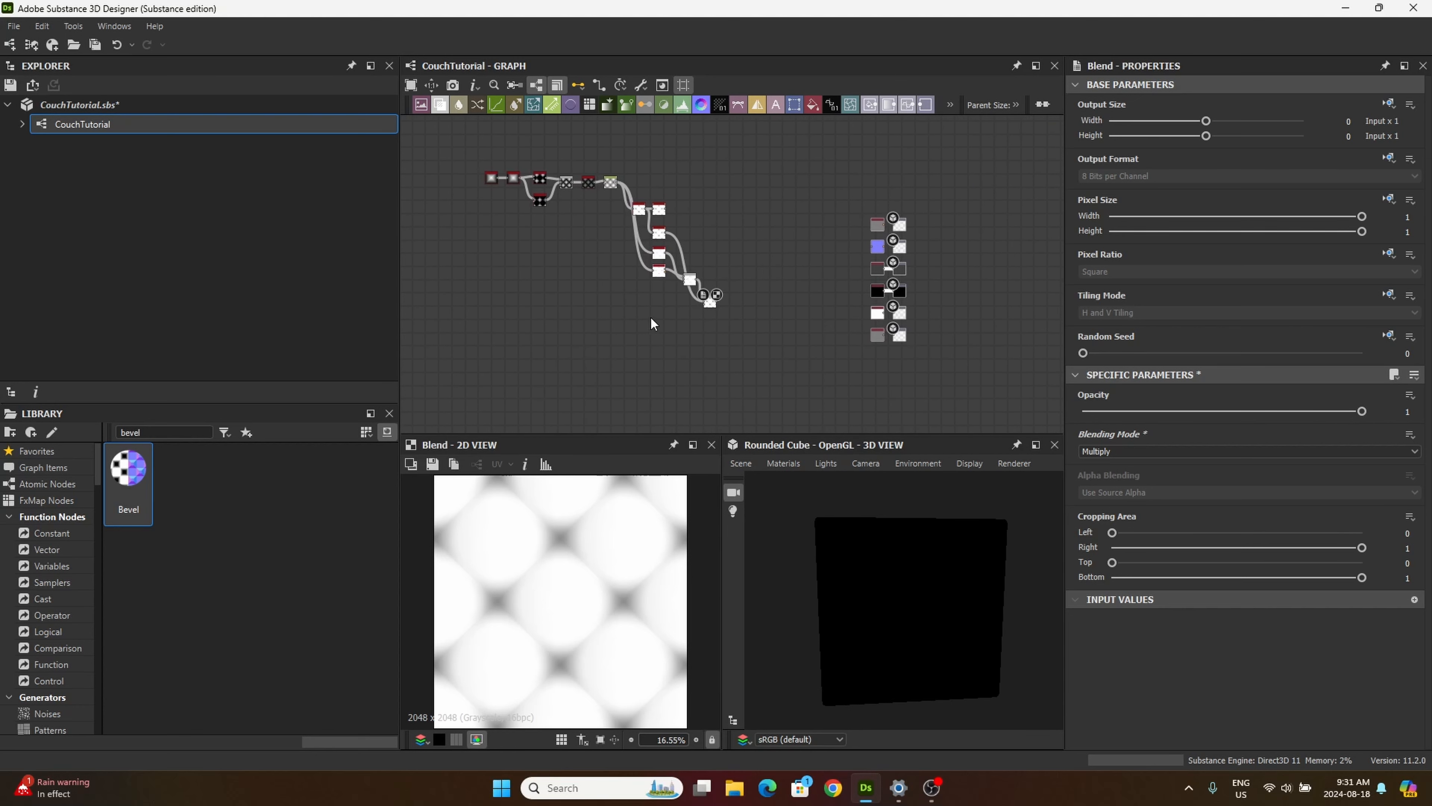
{"action": "double_click", "coordinate": [152, 432]}
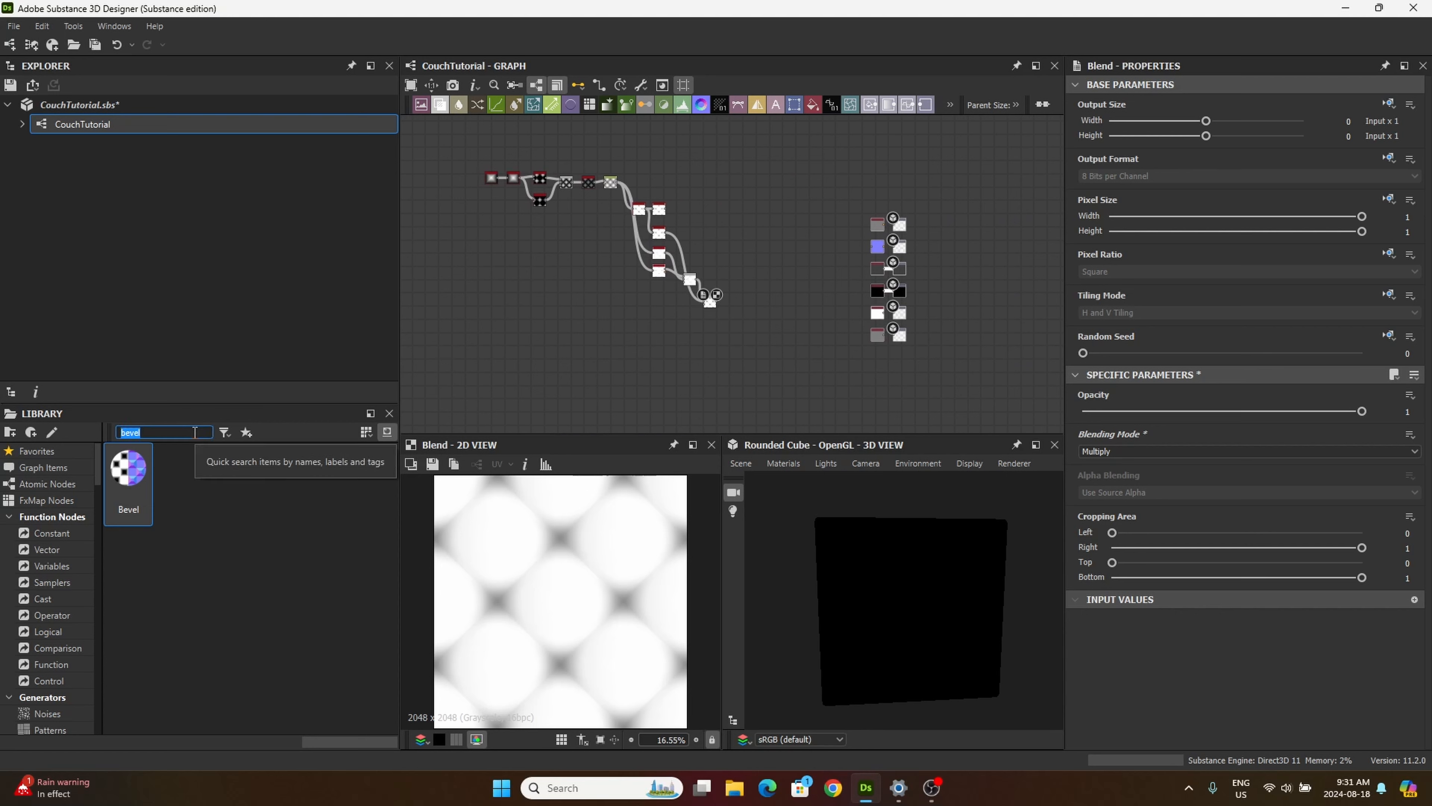
{"action": "type", "text": "base"}
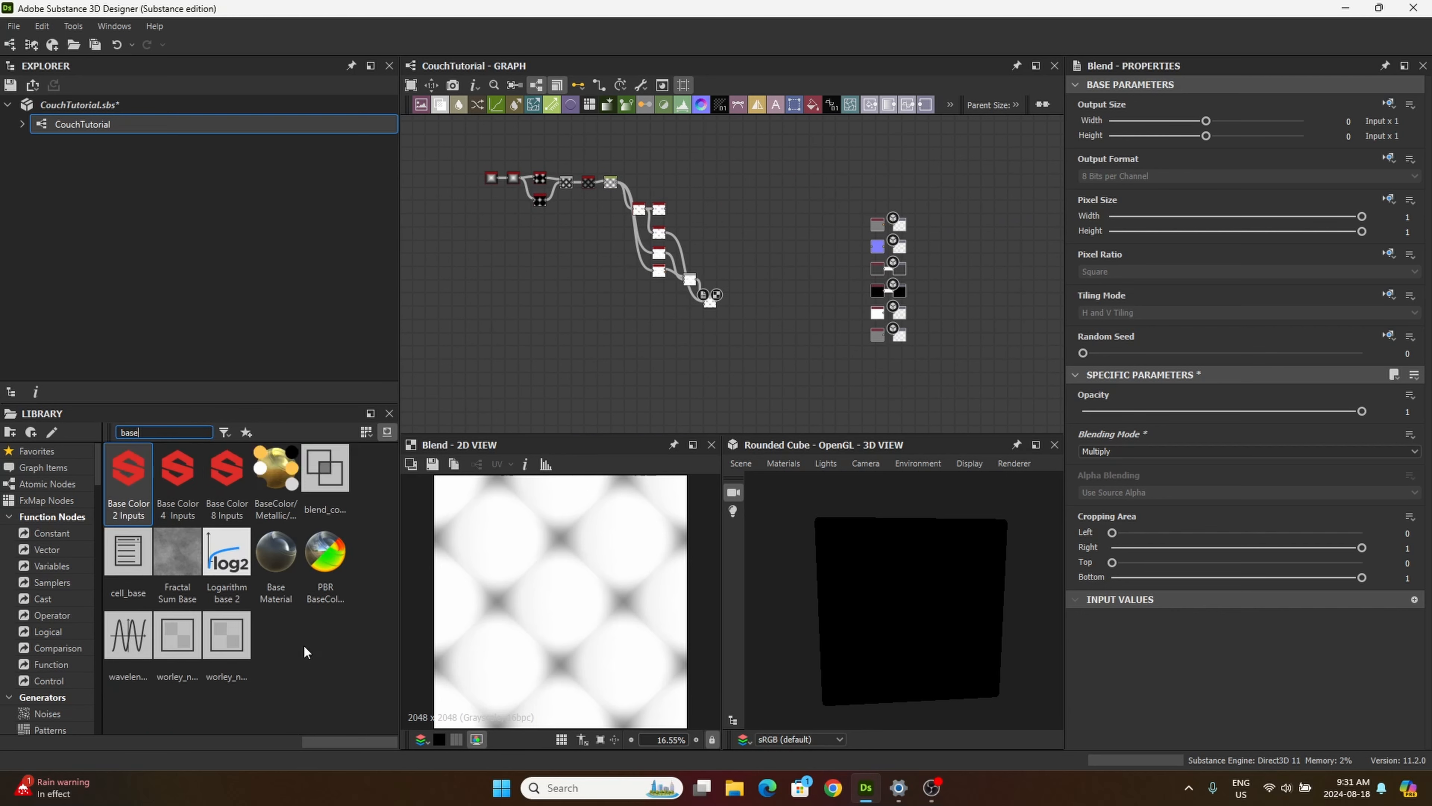
{"action": "left_click_drag", "start_coordinate": [275, 553], "coordinate": [776, 298]}
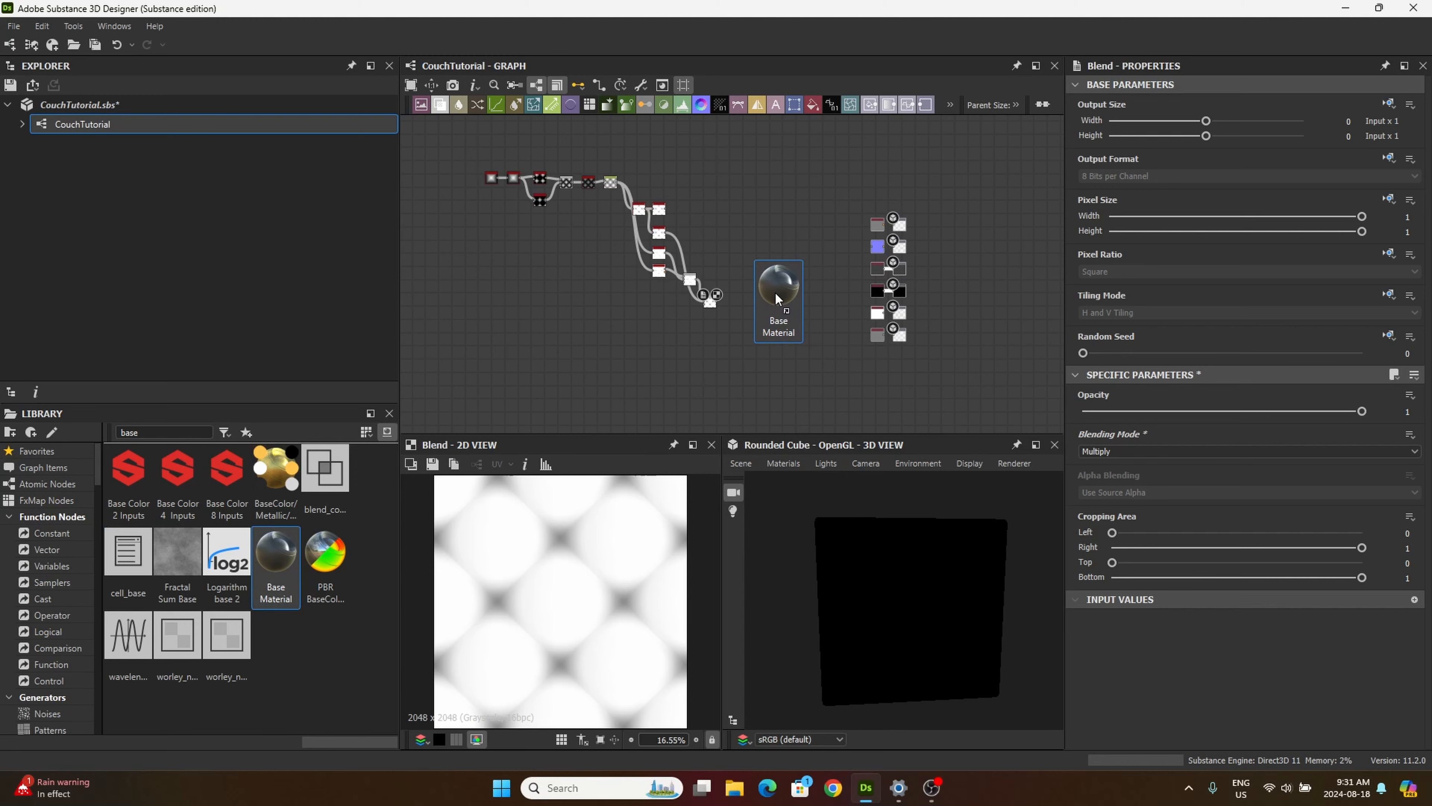
{"action": "scroll", "coordinate": [764, 297], "scroll_direction": "up", "scroll_amount": 3}
{"action": "scroll", "coordinate": [762, 298], "scroll_direction": "up", "scroll_amount": 4}
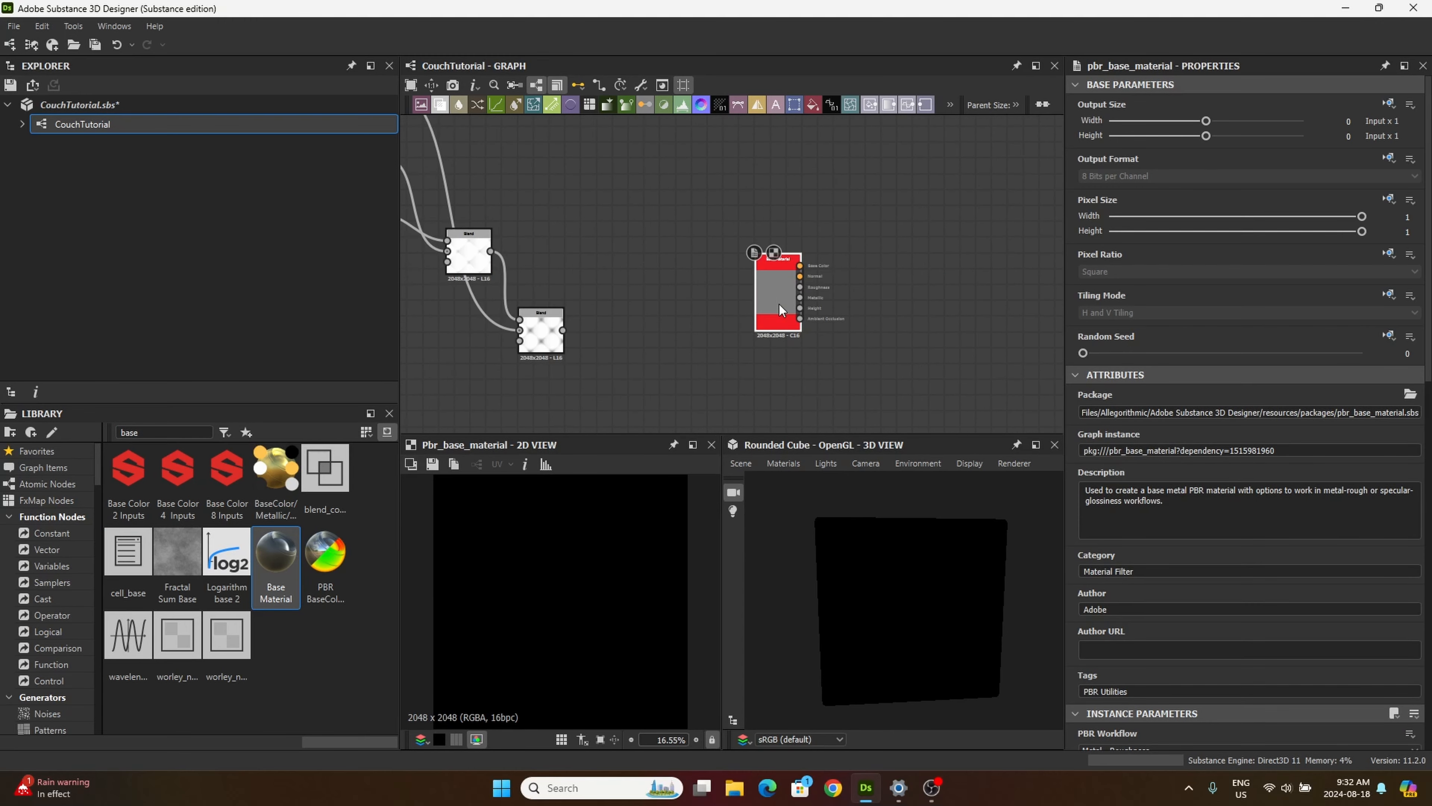
{"action": "left_click_drag", "start_coordinate": [779, 304], "coordinate": [825, 303]}
{"action": "scroll", "coordinate": [845, 307], "scroll_direction": "down", "scroll_amount": 4}
{"action": "middle_click_drag", "start_coordinate": [843, 334], "coordinate": [745, 279]}
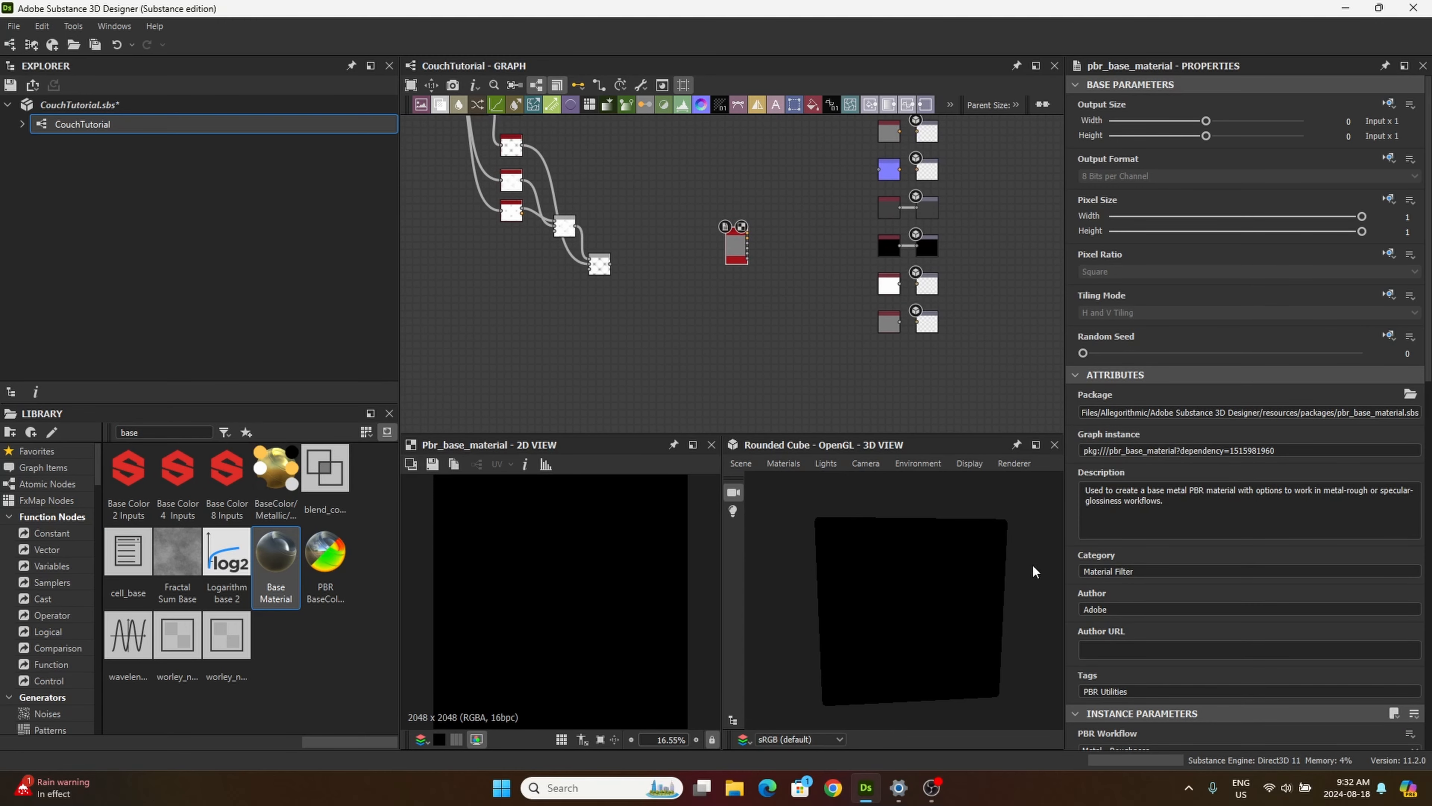
Step: Enable the Base Color, Normal, Ambient Occlusion and Height user-defined maps on the Base Material node
{"action": "scroll", "coordinate": [1097, 586], "scroll_direction": "down", "scroll_amount": 6}
{"action": "scroll", "coordinate": [1114, 563], "scroll_direction": "down", "scroll_amount": 9}
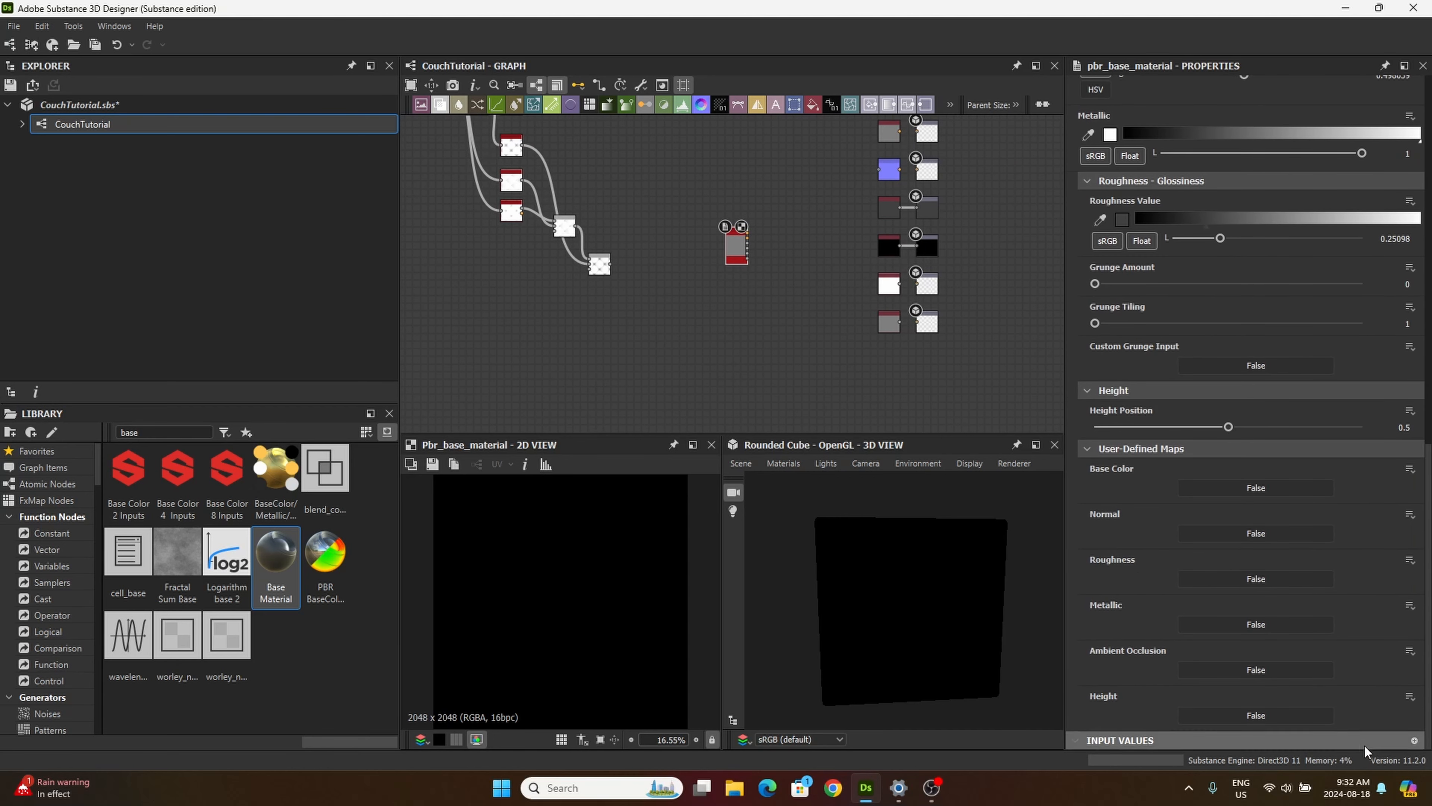
{"action": "left_click", "coordinate": [1214, 711]}
{"action": "left_click", "coordinate": [1245, 728]}
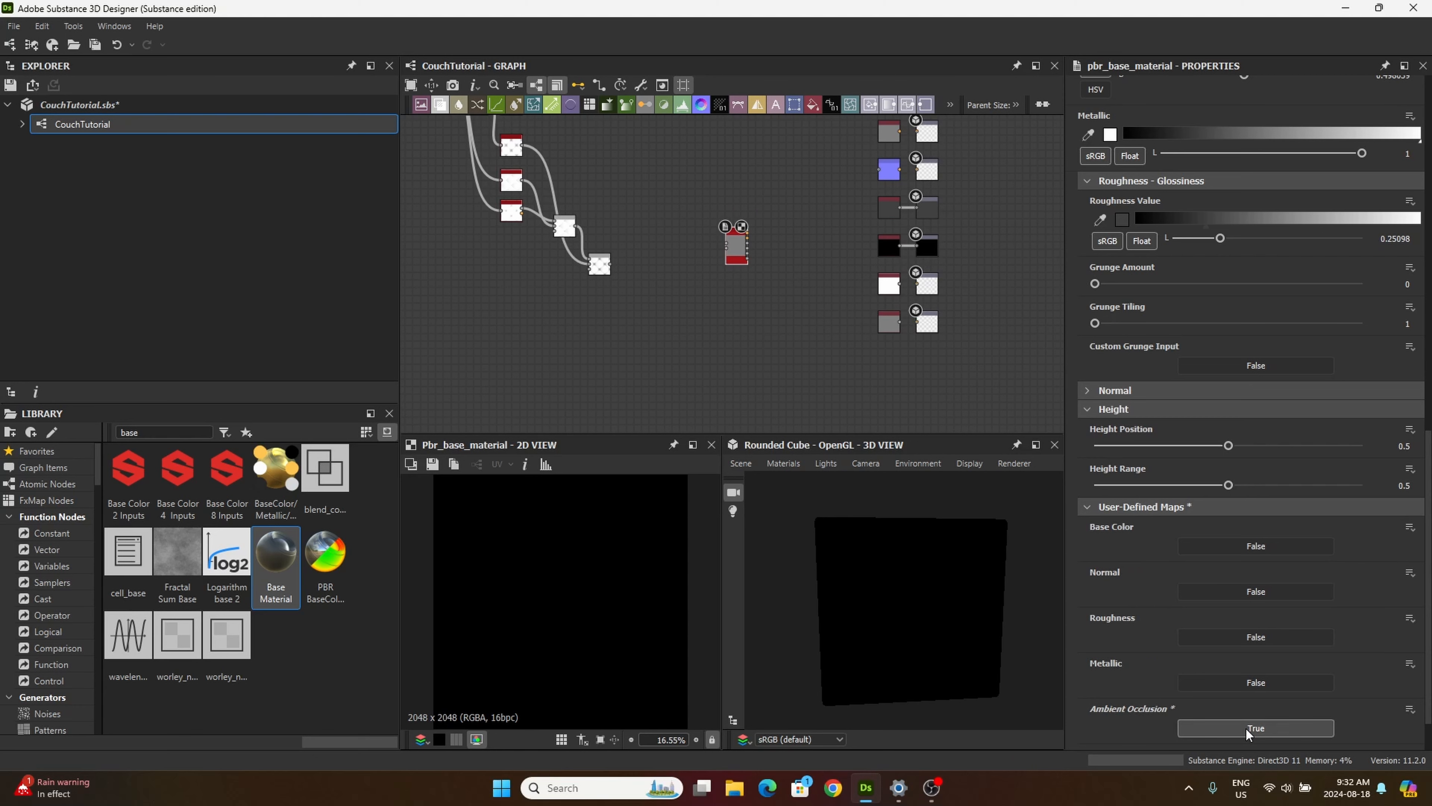
{"action": "left_click", "coordinate": [1275, 592]}
{"action": "left_click", "coordinate": [1244, 529]}
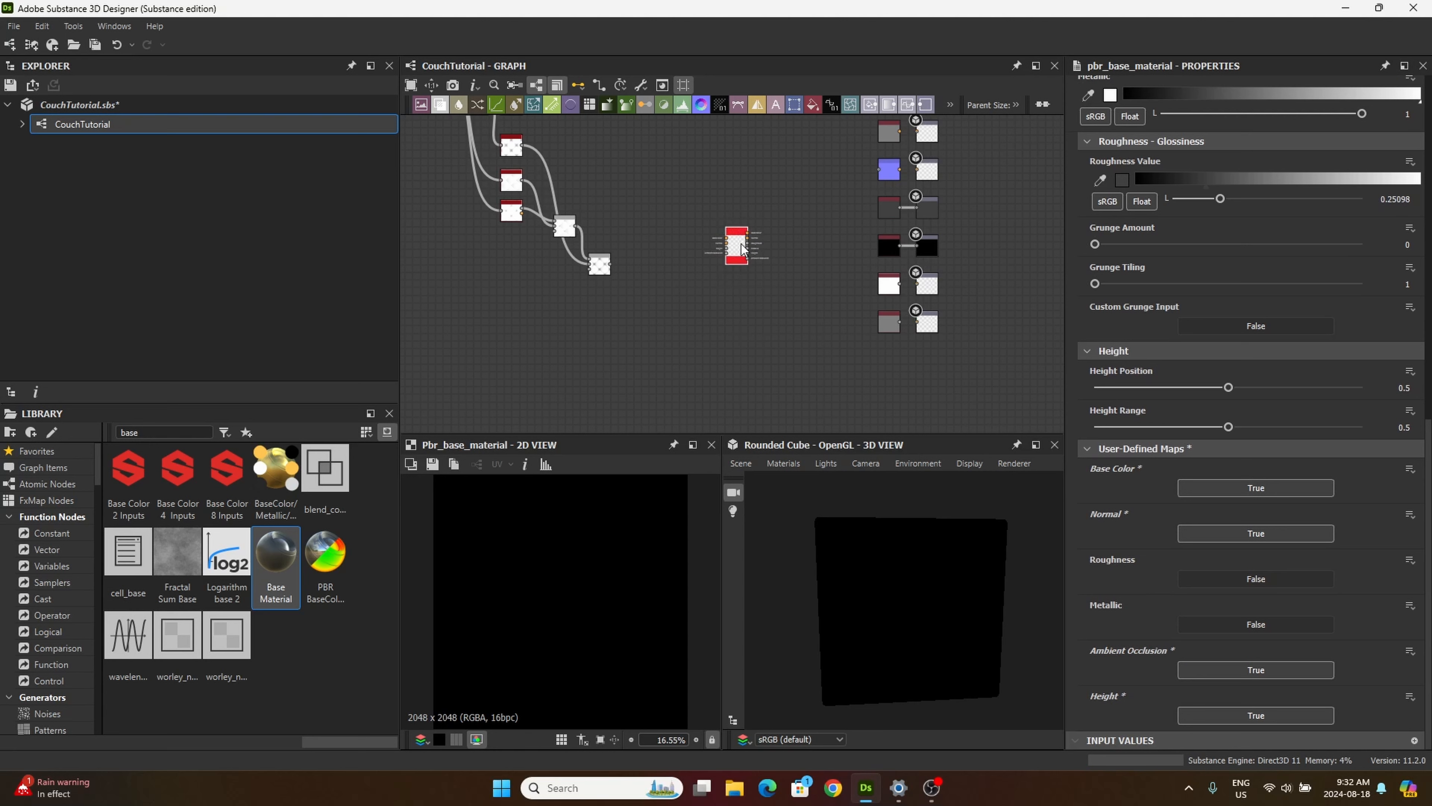
Step: Move the Base Material node about level with the second Blend node and connect that Blend's output to its fourth input
{"action": "middle_click_drag", "start_coordinate": [808, 319], "coordinate": [841, 380]}
{"action": "left_click_drag", "start_coordinate": [766, 298], "coordinate": [742, 318]}
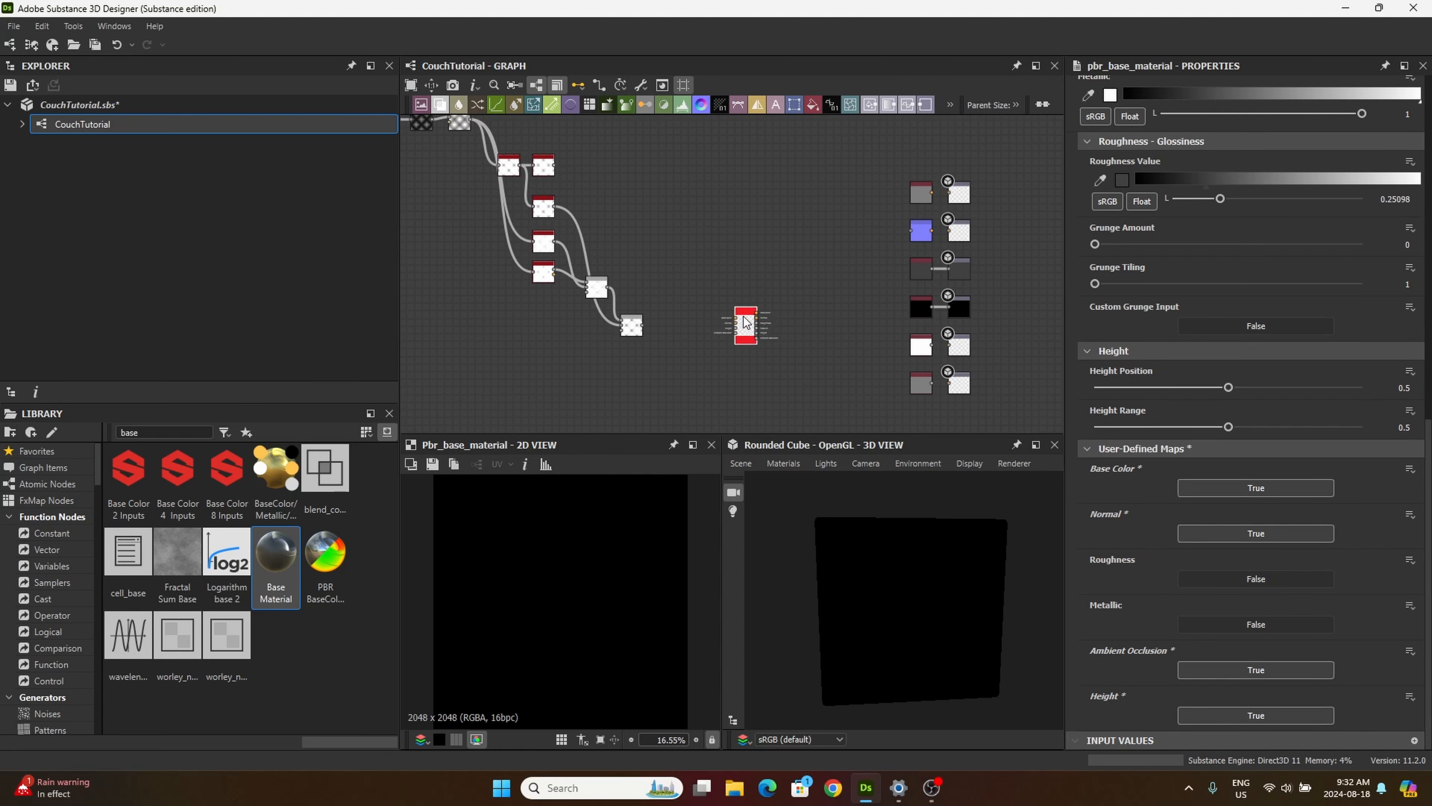
{"action": "scroll", "coordinate": [742, 318], "scroll_direction": "up", "scroll_amount": 5}
{"action": "middle_click_drag", "start_coordinate": [642, 369], "coordinate": [703, 349]}
{"action": "scroll", "coordinate": [719, 343], "scroll_direction": "down", "scroll_amount": 3}
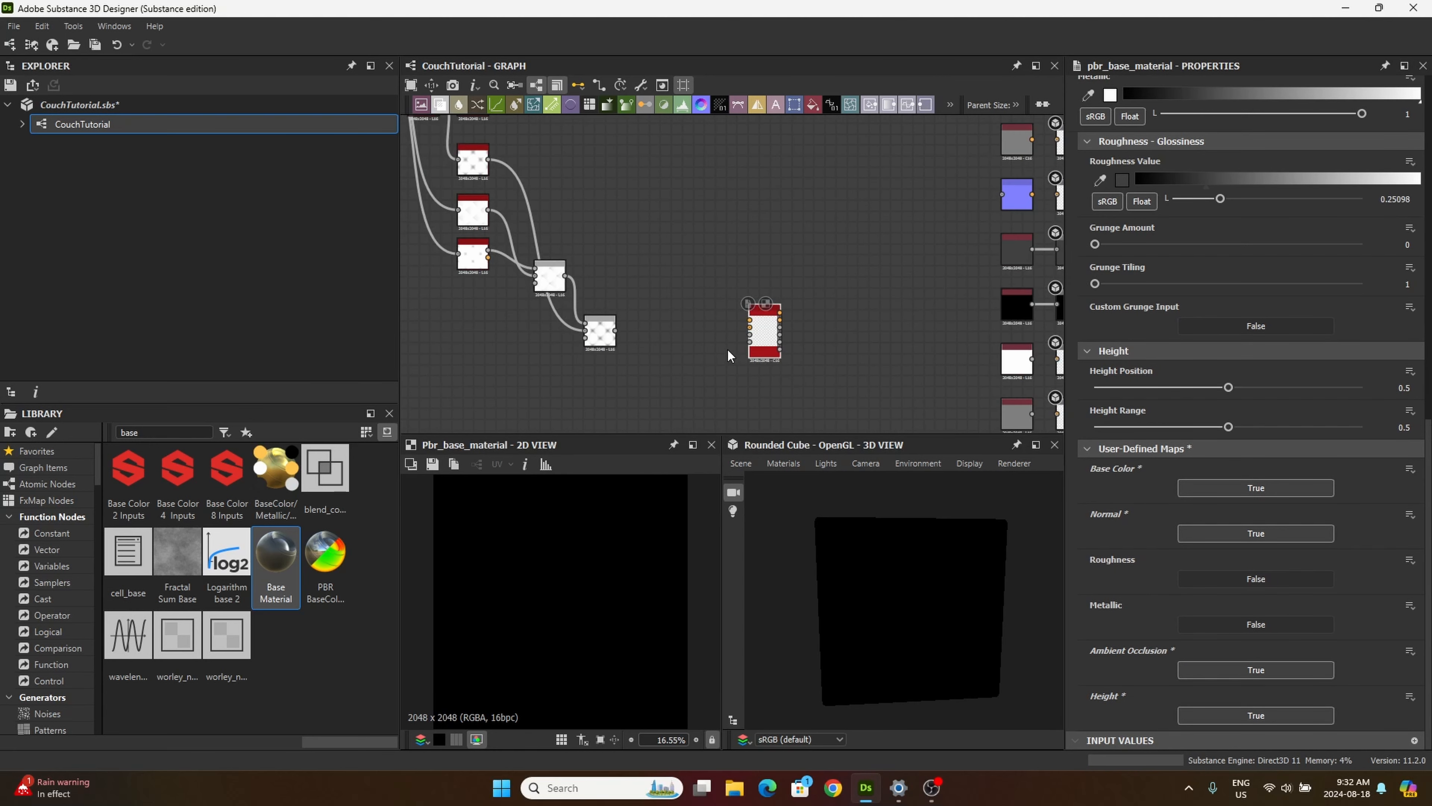
{"action": "scroll", "coordinate": [671, 334], "scroll_direction": "up", "scroll_amount": 4}
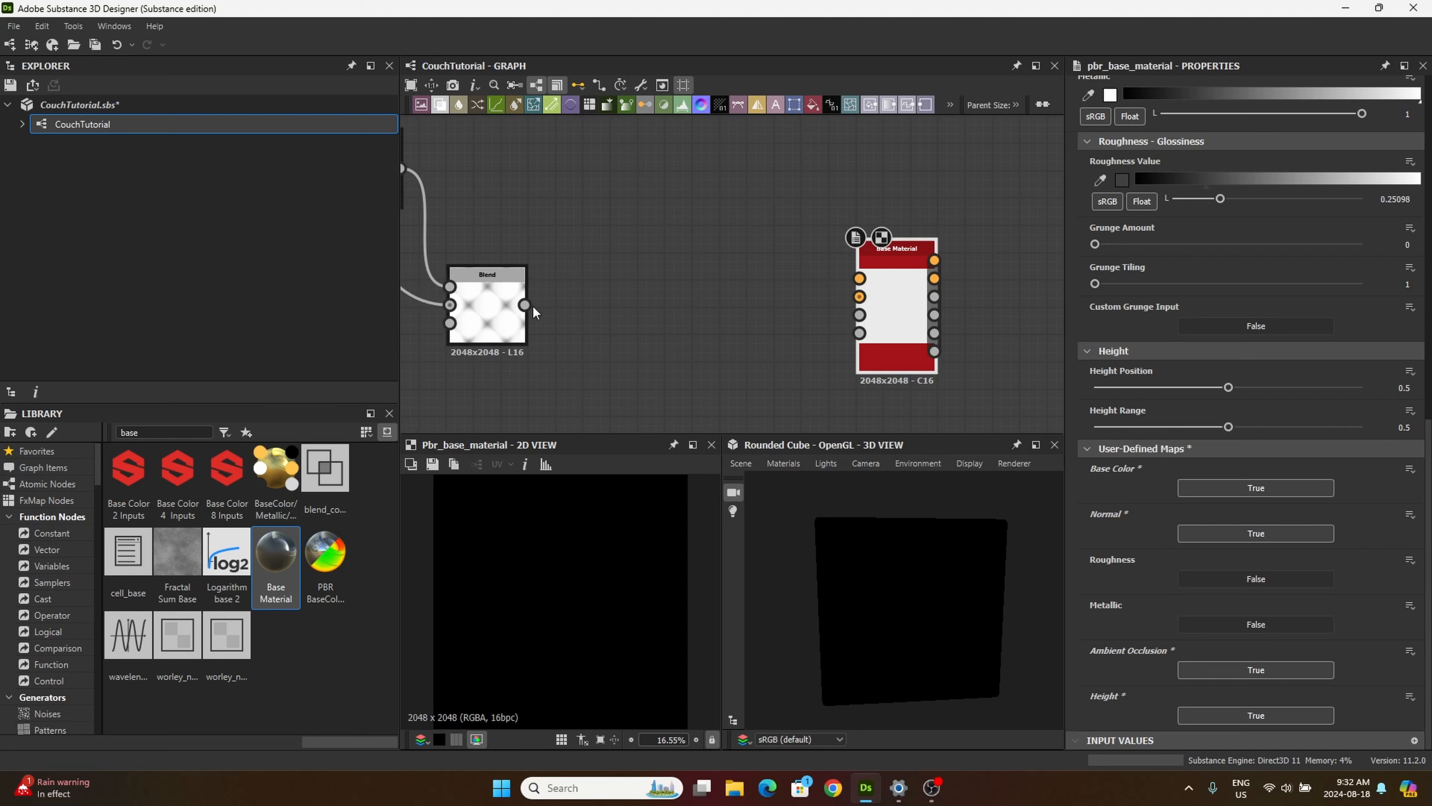
{"action": "left_click_drag", "start_coordinate": [527, 305], "coordinate": [885, 360]}
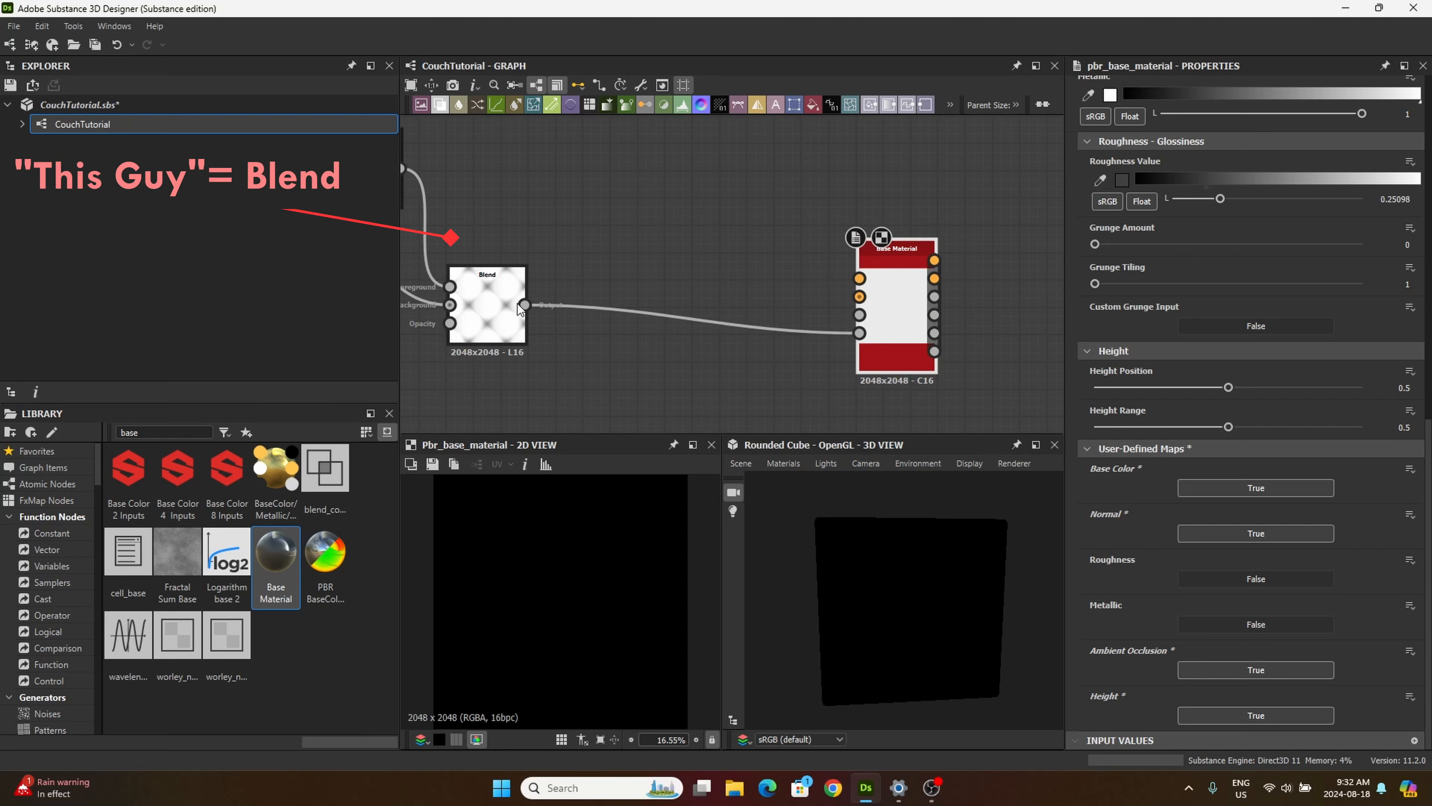
Step: Feed the last Blend's output into Base Material's Height input and, through a new Gradient Map node placed above, into its Base Color input
{"action": "left_click_drag", "start_coordinate": [860, 314], "coordinate": [718, 247]}
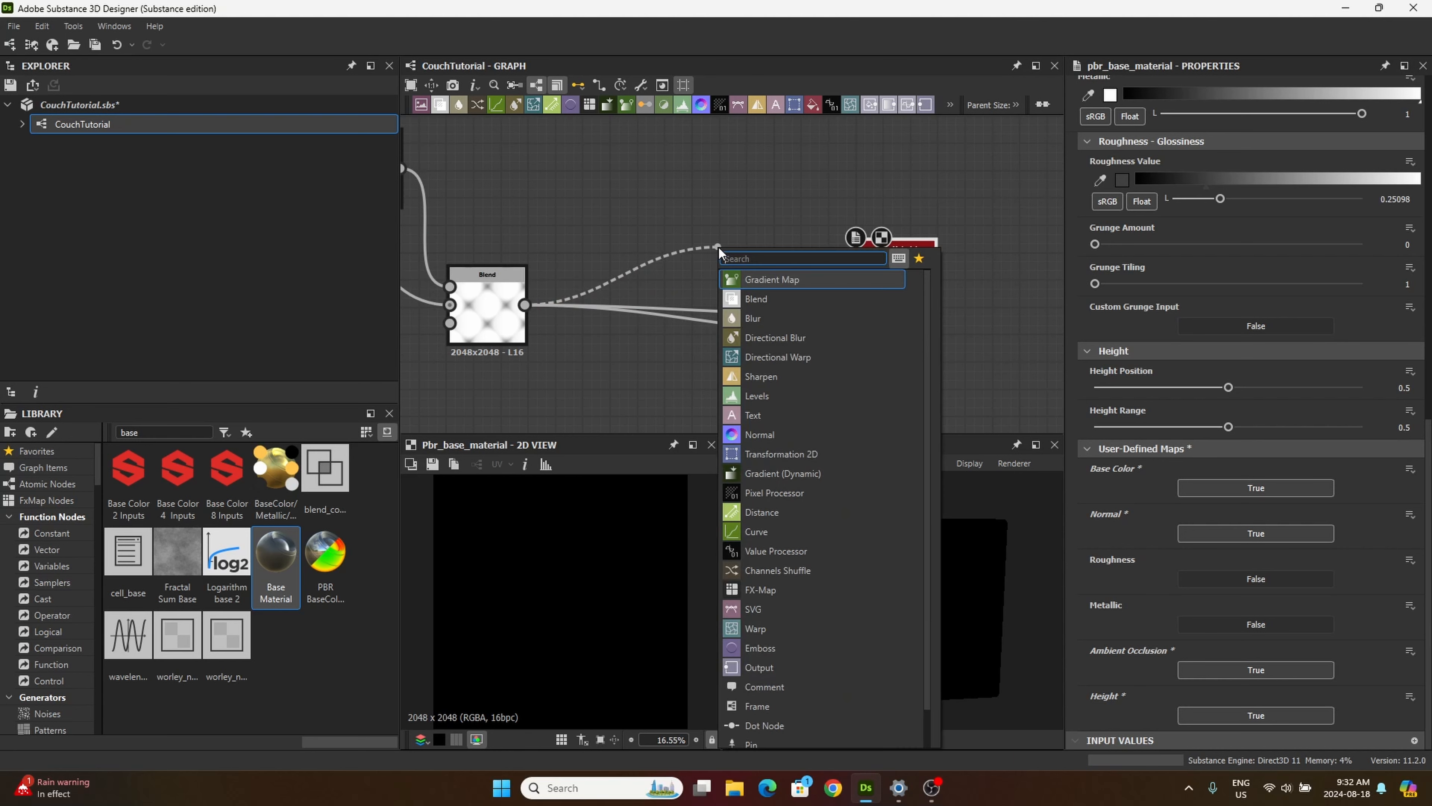
{"action": "left_click", "coordinate": [773, 280]}
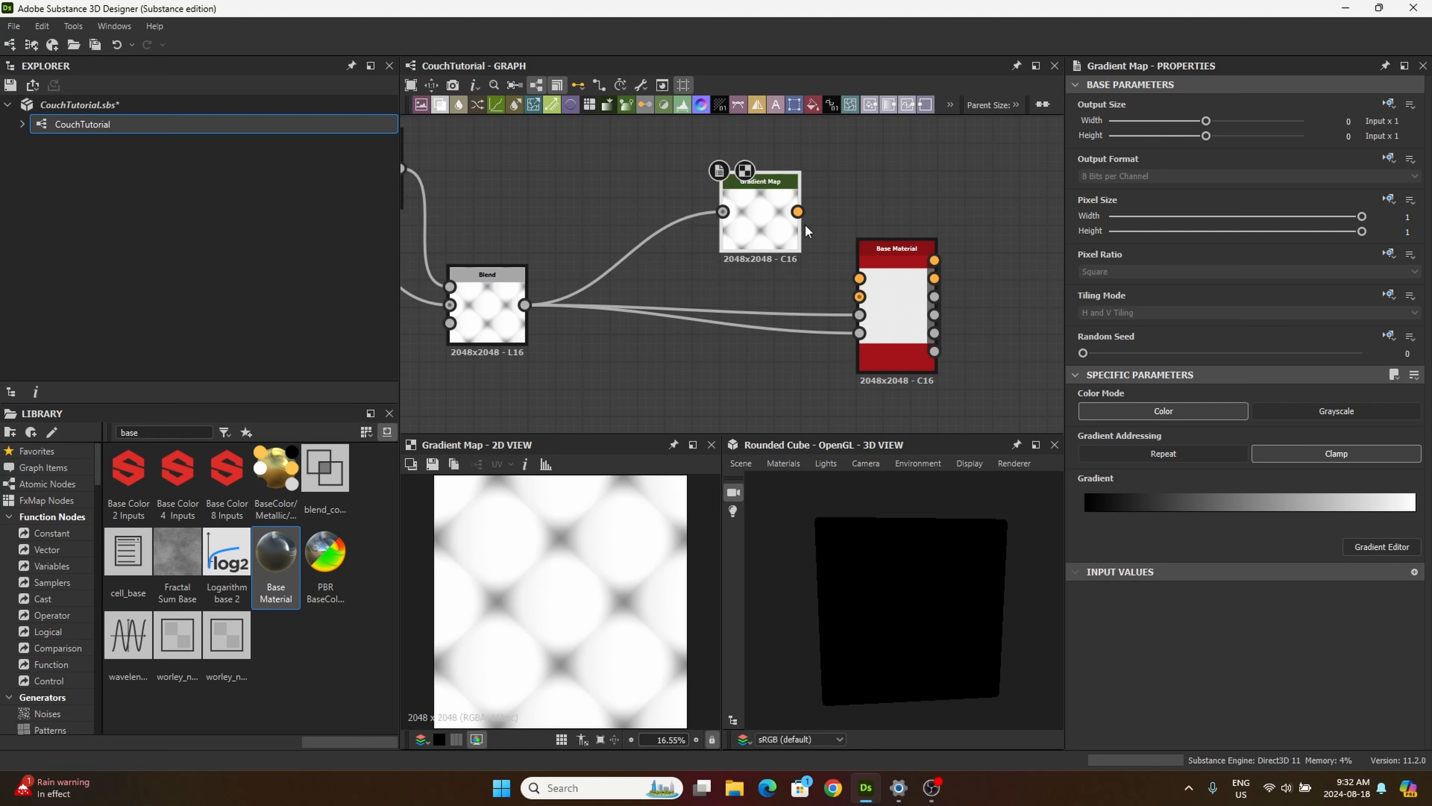
{"action": "left_click_drag", "start_coordinate": [798, 212], "coordinate": [863, 278]}
{"action": "left_click_drag", "start_coordinate": [779, 210], "coordinate": [770, 139]}
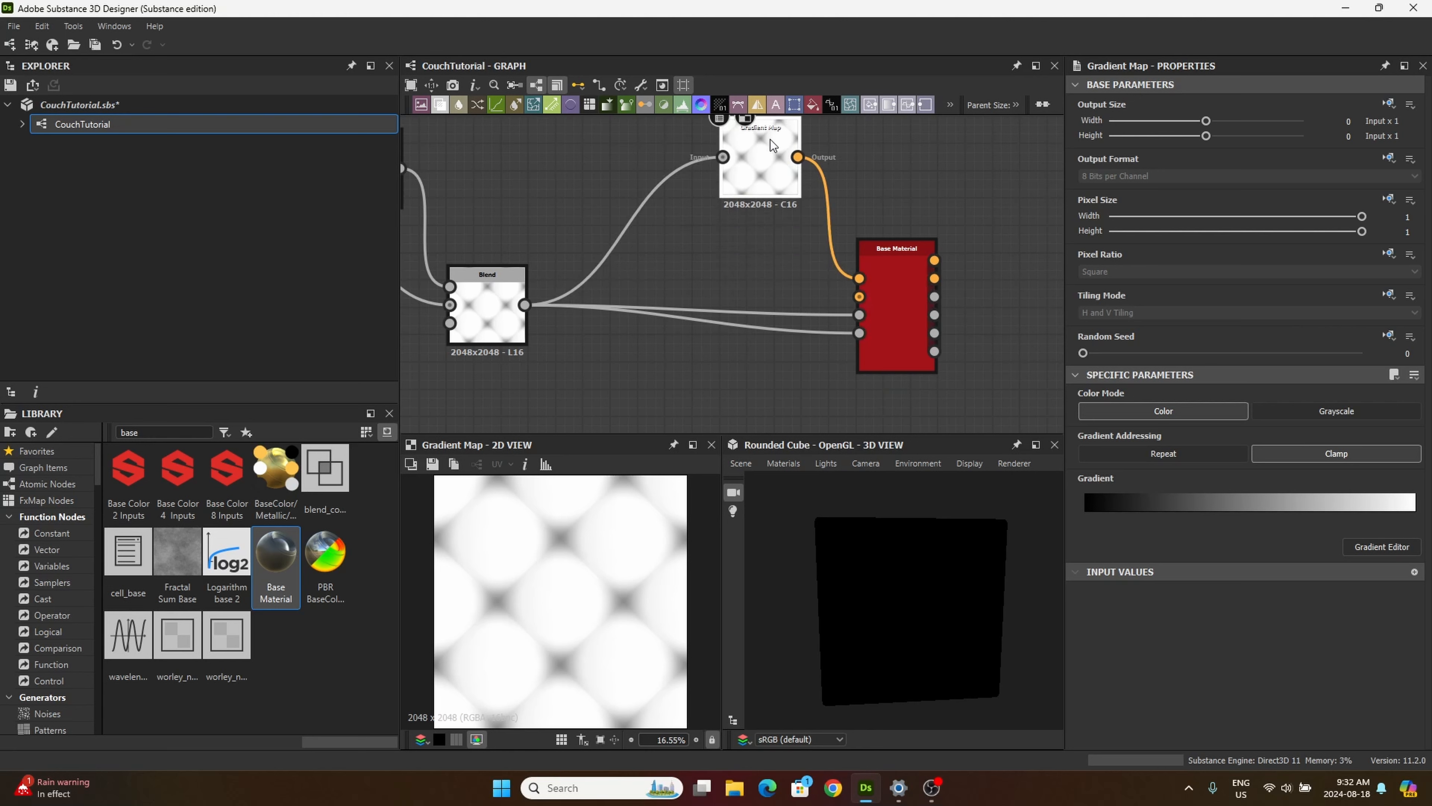
Step: Move the Normal node from the output group to below the Gradient Map and wire it between the Blend and Base Material's Normal input
{"action": "scroll", "coordinate": [828, 224], "scroll_direction": "down", "scroll_amount": 4}
{"action": "middle_click_drag", "start_coordinate": [945, 214], "coordinate": [907, 244]}
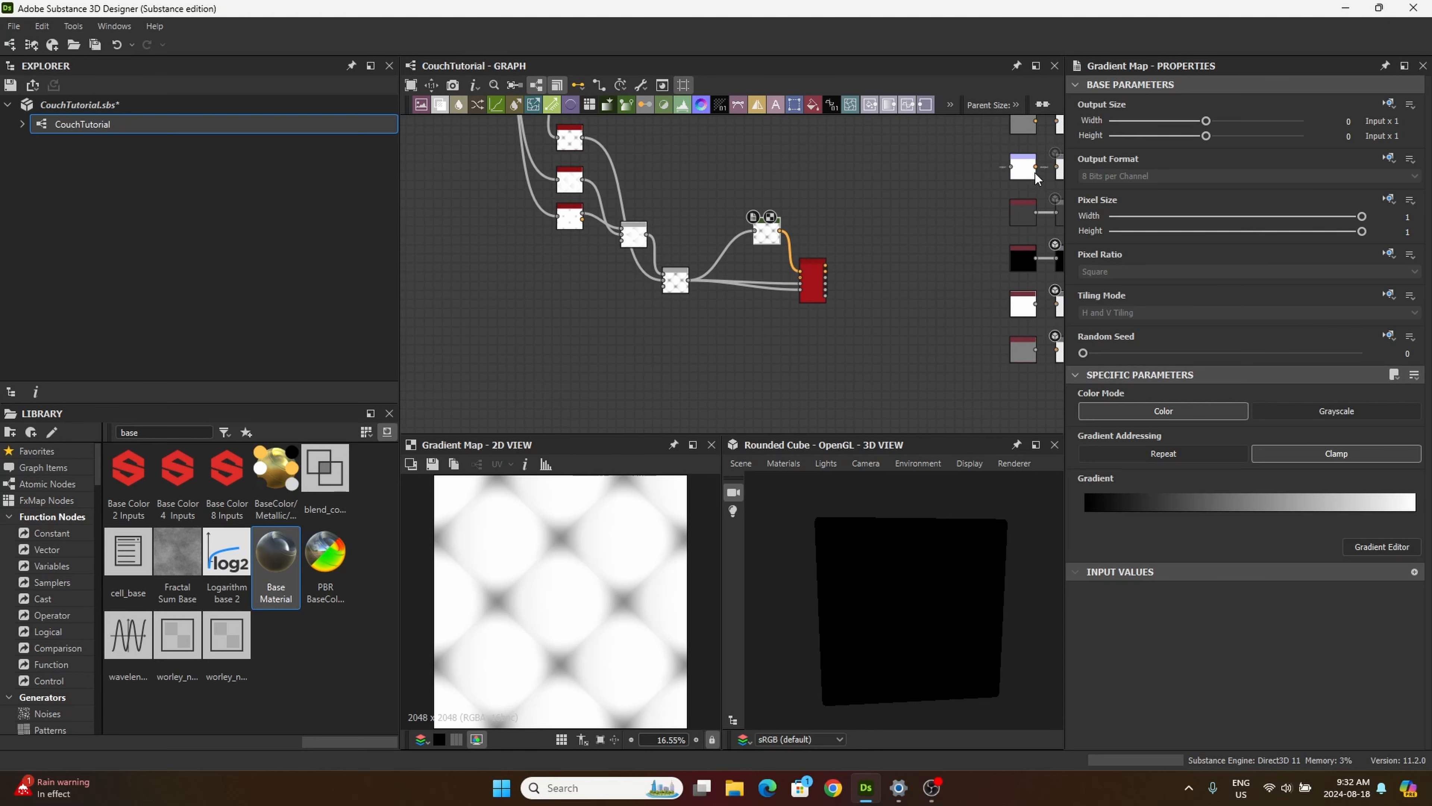
{"action": "left_click_drag", "start_coordinate": [1024, 171], "coordinate": [767, 270]}
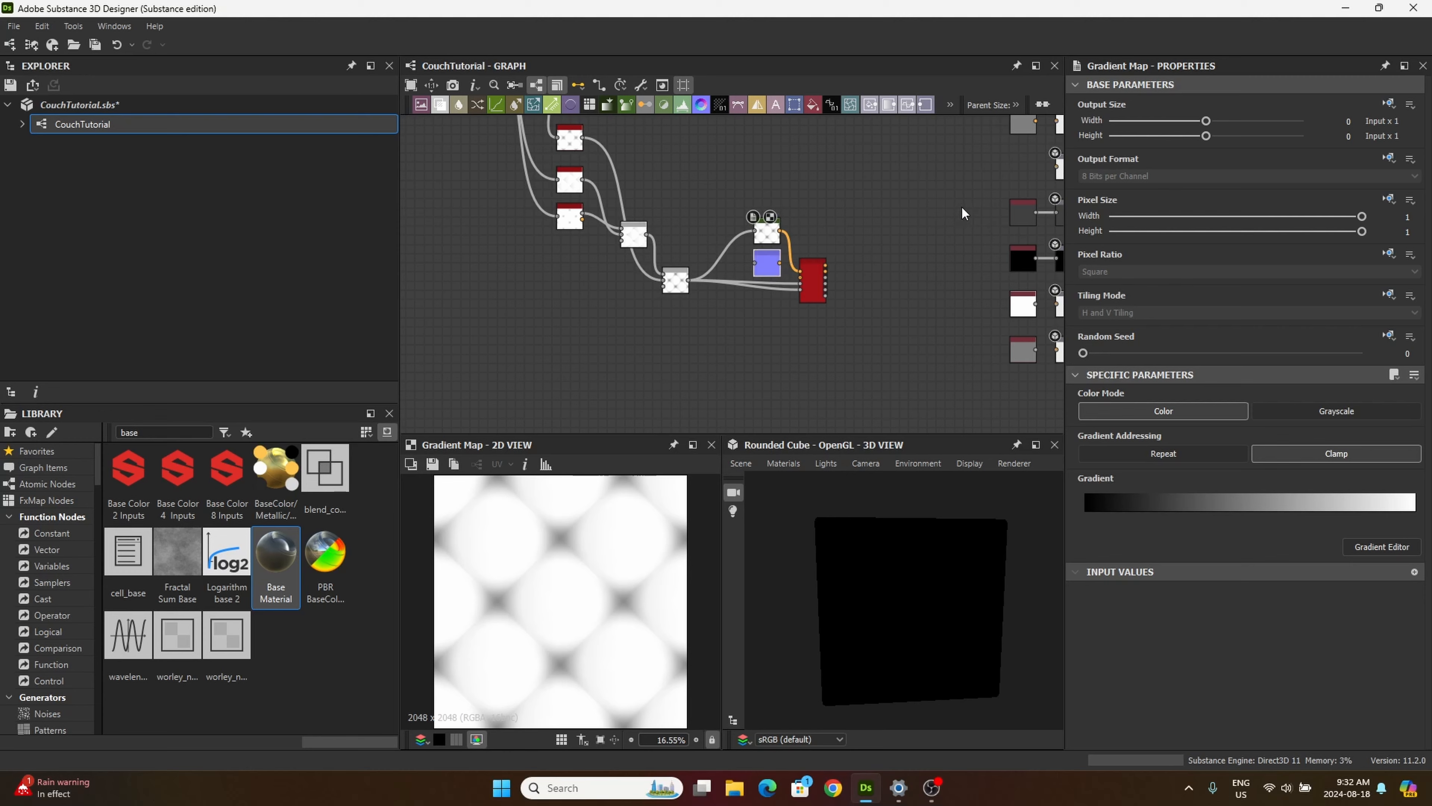
{"action": "middle_click_drag", "start_coordinate": [997, 192], "coordinate": [952, 202]}
{"action": "middle_click_drag", "start_coordinate": [823, 232], "coordinate": [944, 212]}
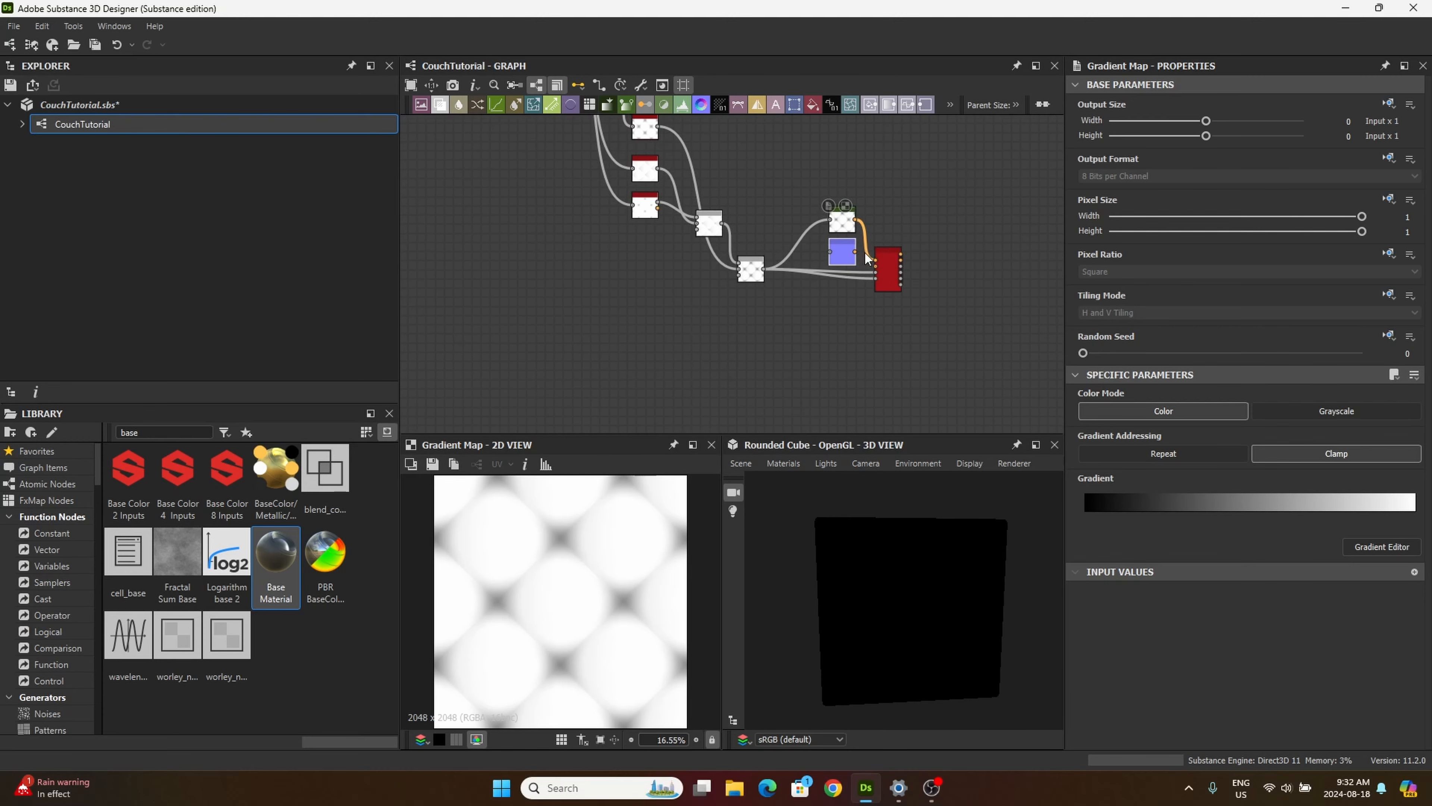
{"action": "scroll", "coordinate": [860, 254], "scroll_direction": "up", "scroll_amount": 5}
{"action": "scroll", "coordinate": [648, 305], "scroll_direction": "up", "scroll_amount": 1}
{"action": "left_click_drag", "start_coordinate": [609, 292], "coordinate": [944, 285]}
{"action": "middle_click_drag", "start_coordinate": [964, 334], "coordinate": [760, 330]}
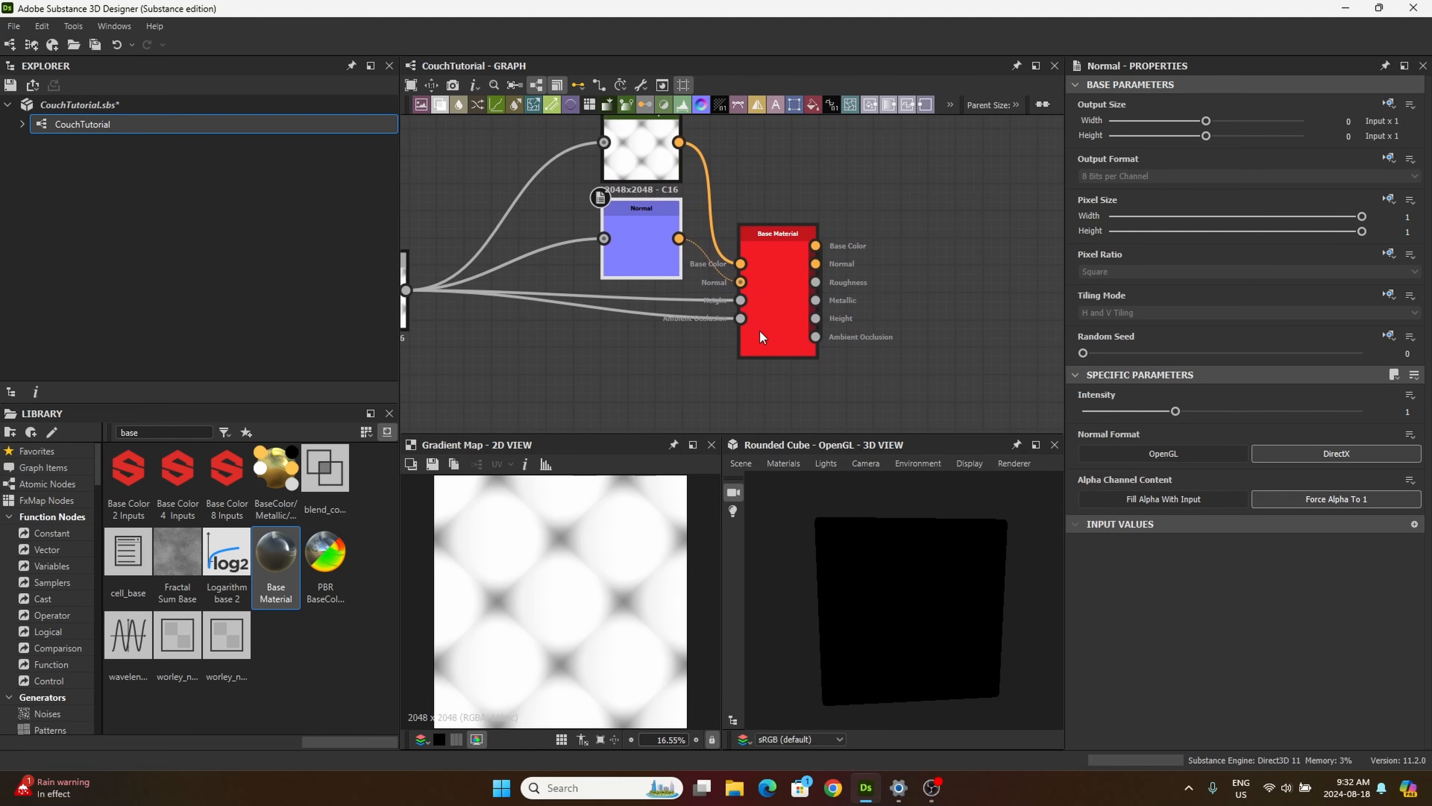
Step: Connect Base Material's Base Color and Normal outputs to the matching graph output nodes
{"action": "scroll", "coordinate": [887, 277], "scroll_direction": "down", "scroll_amount": 3}
{"action": "middle_click_drag", "start_coordinate": [886, 284], "coordinate": [831, 304]}
{"action": "scroll", "coordinate": [746, 299], "scroll_direction": "down", "scroll_amount": 3}
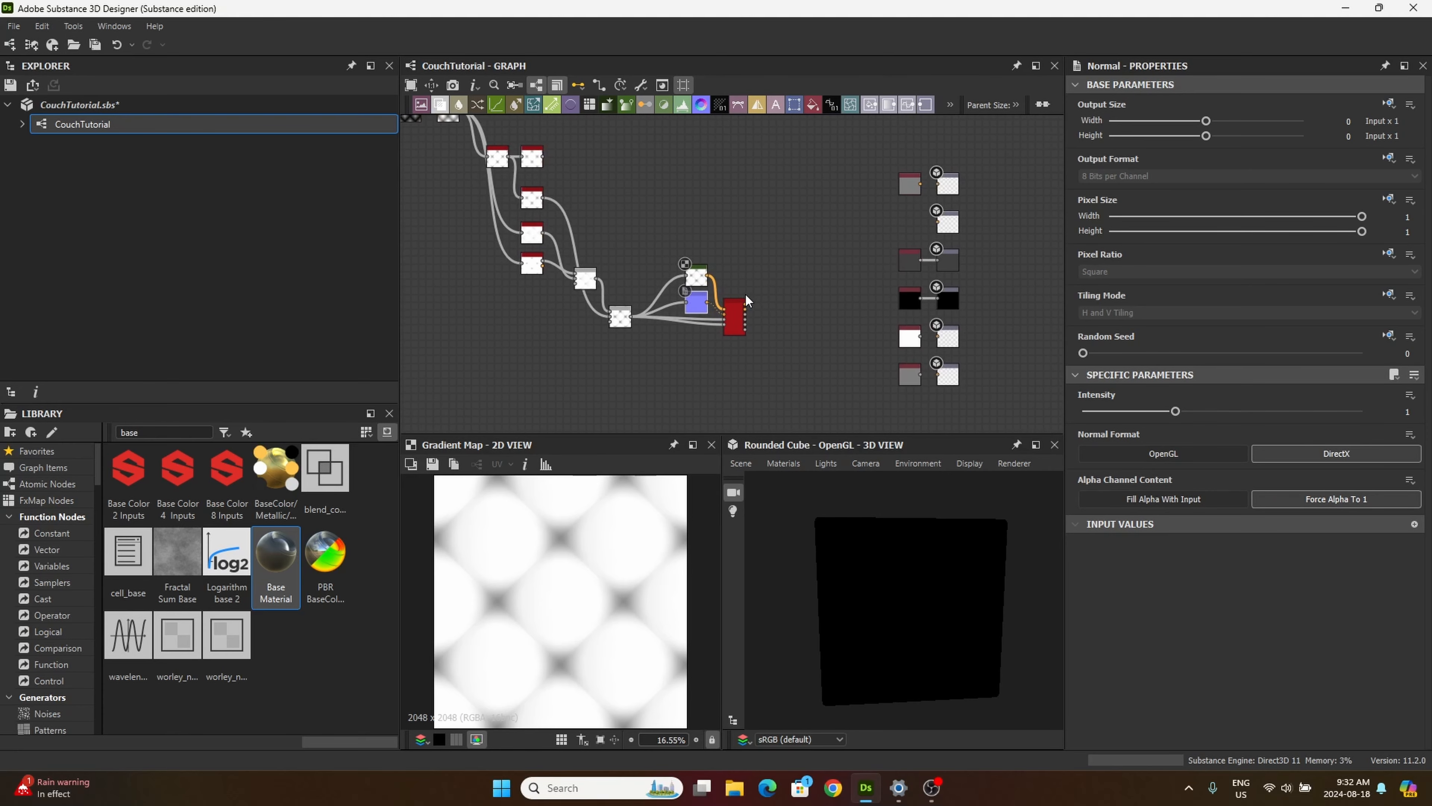
{"action": "left_click_drag", "start_coordinate": [747, 303], "coordinate": [942, 195]}
{"action": "scroll", "coordinate": [822, 303], "scroll_direction": "up", "scroll_amount": 2}
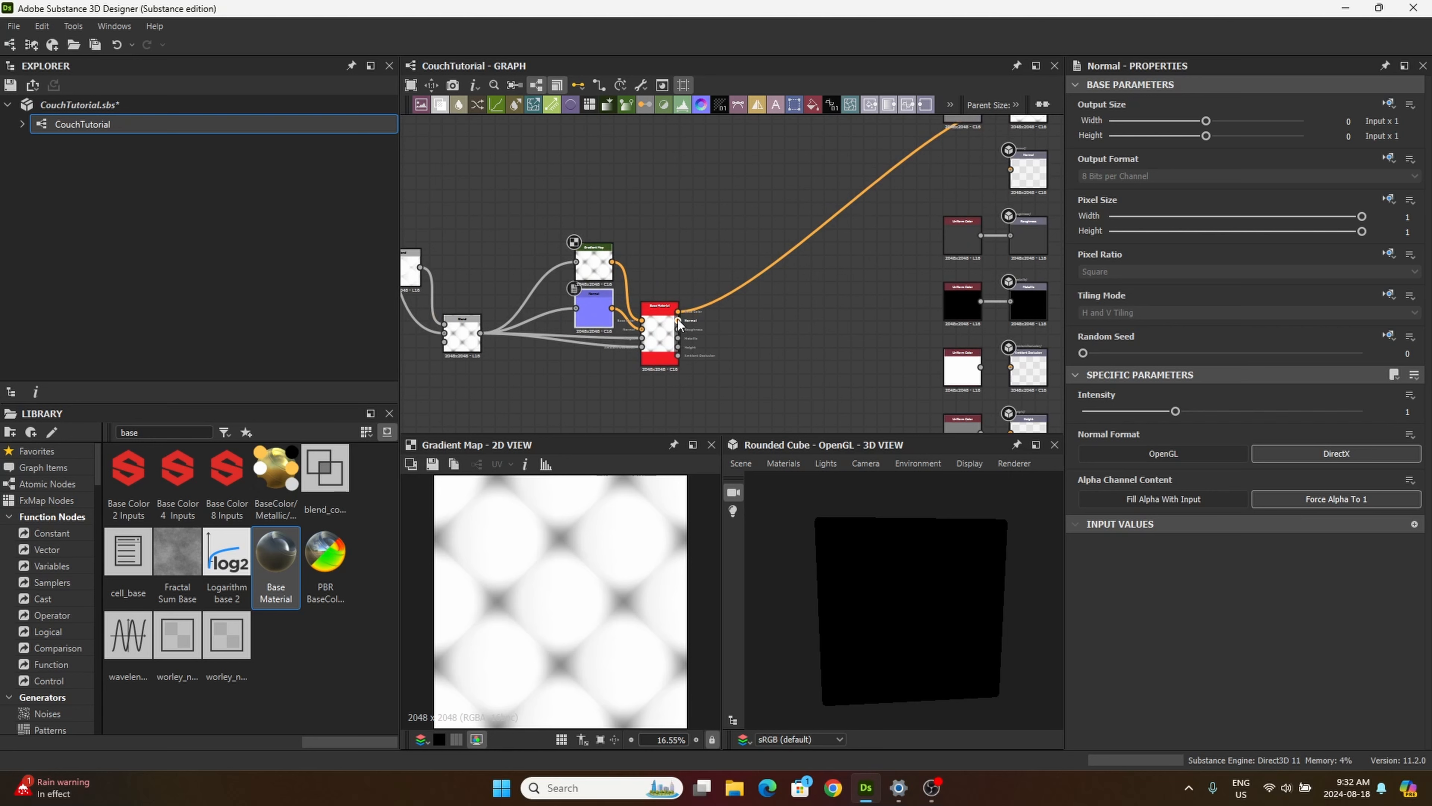
{"action": "left_click_drag", "start_coordinate": [679, 320], "coordinate": [1011, 169]}
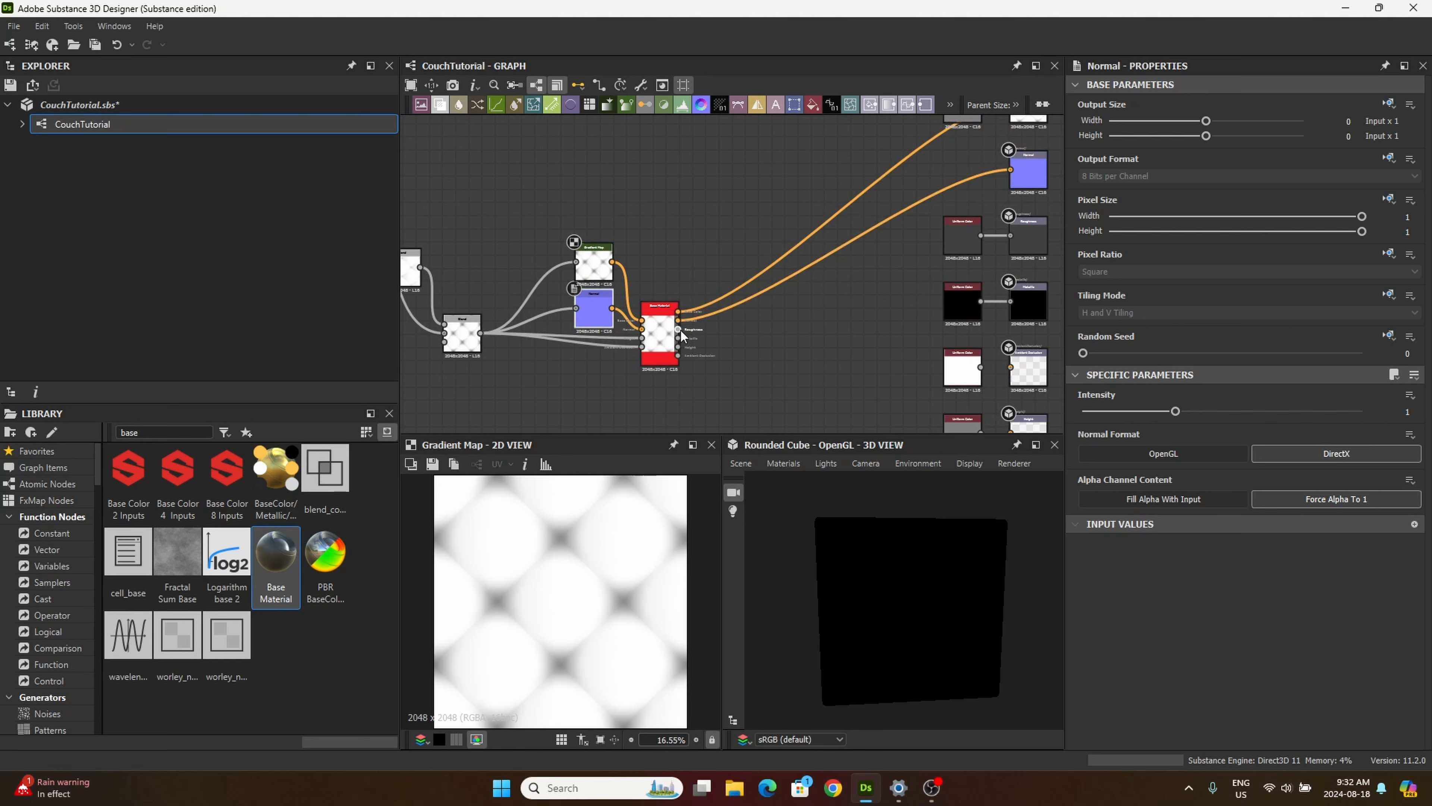
Step: Connect Base Material's Height output to the Height output node, replacing its Uniform Color link
{"action": "left_click_drag", "start_coordinate": [678, 329], "coordinate": [679, 289]}
{"action": "key", "text": "Escape"}
{"action": "scroll", "coordinate": [637, 262], "scroll_direction": "up", "scroll_amount": 5}
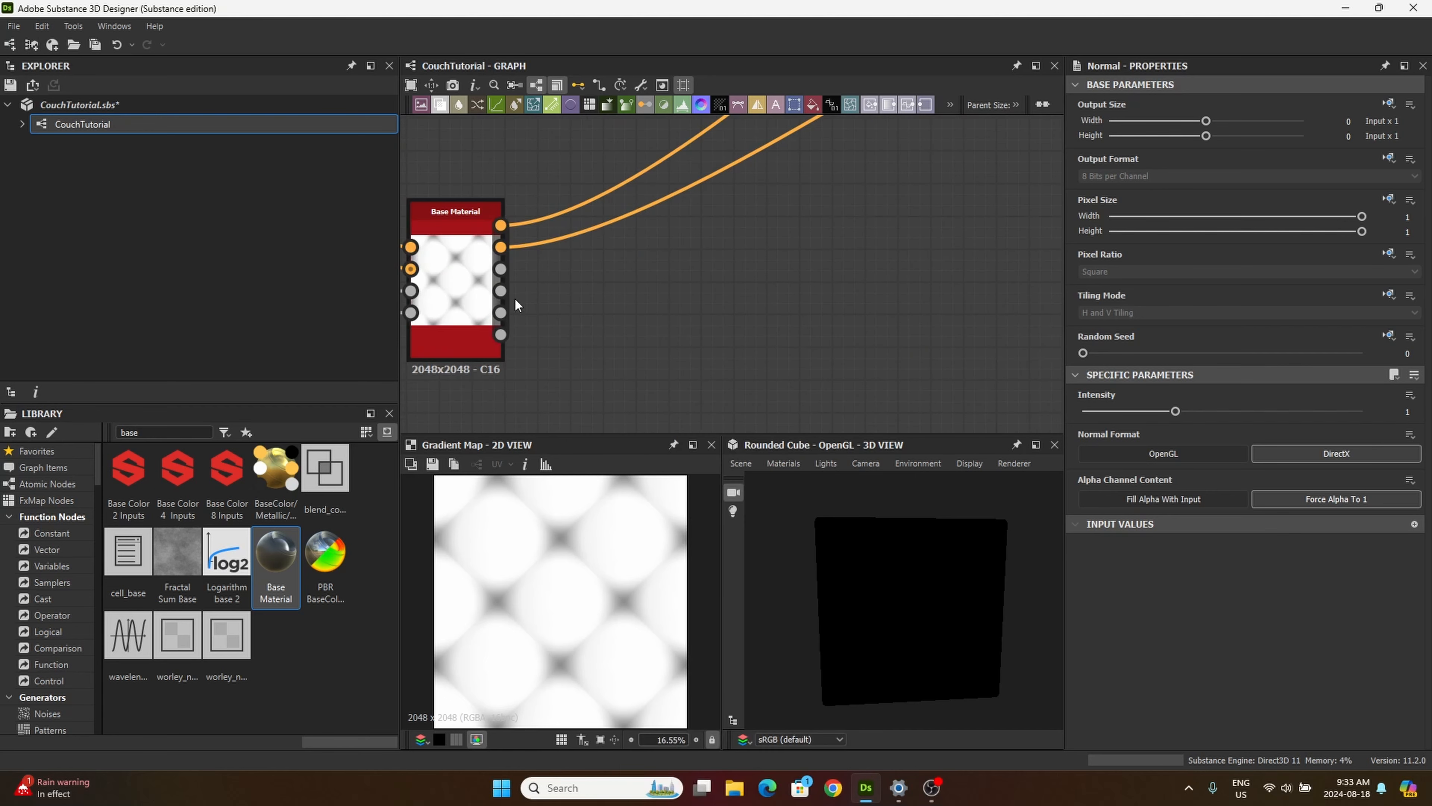
{"action": "left_click_drag", "start_coordinate": [502, 312], "coordinate": [894, 318]}
{"action": "left_click_drag", "start_coordinate": [854, 554], "coordinate": [889, 581]}
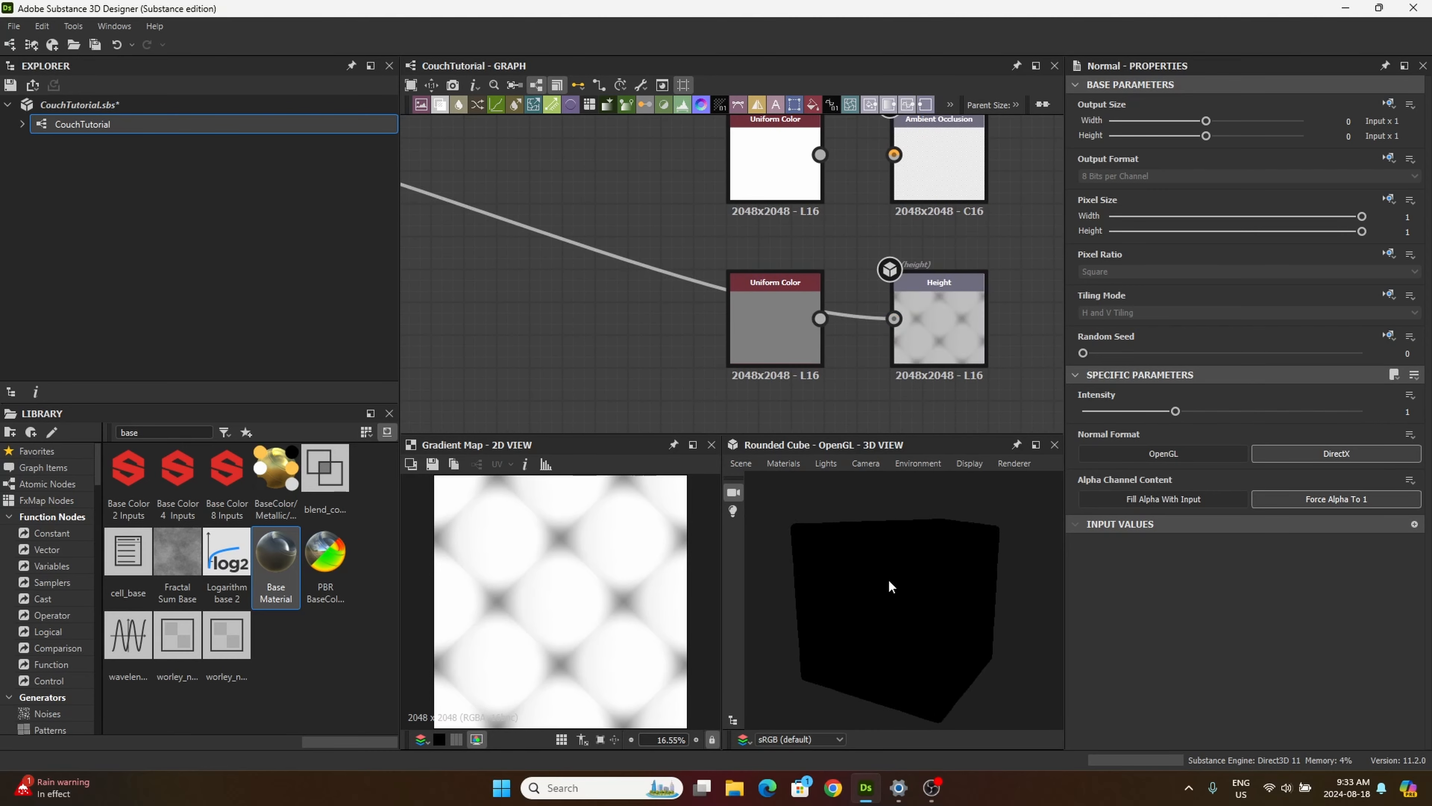
Step: Connect Base Material's Ambient Occlusion output to the Ambient Occlusion output node
{"action": "middle_click_drag", "start_coordinate": [679, 321], "coordinate": [803, 265]}
{"action": "scroll", "coordinate": [789, 255], "scroll_direction": "down", "scroll_amount": 5}
{"action": "middle_click_drag", "start_coordinate": [632, 258], "coordinate": [745, 297]}
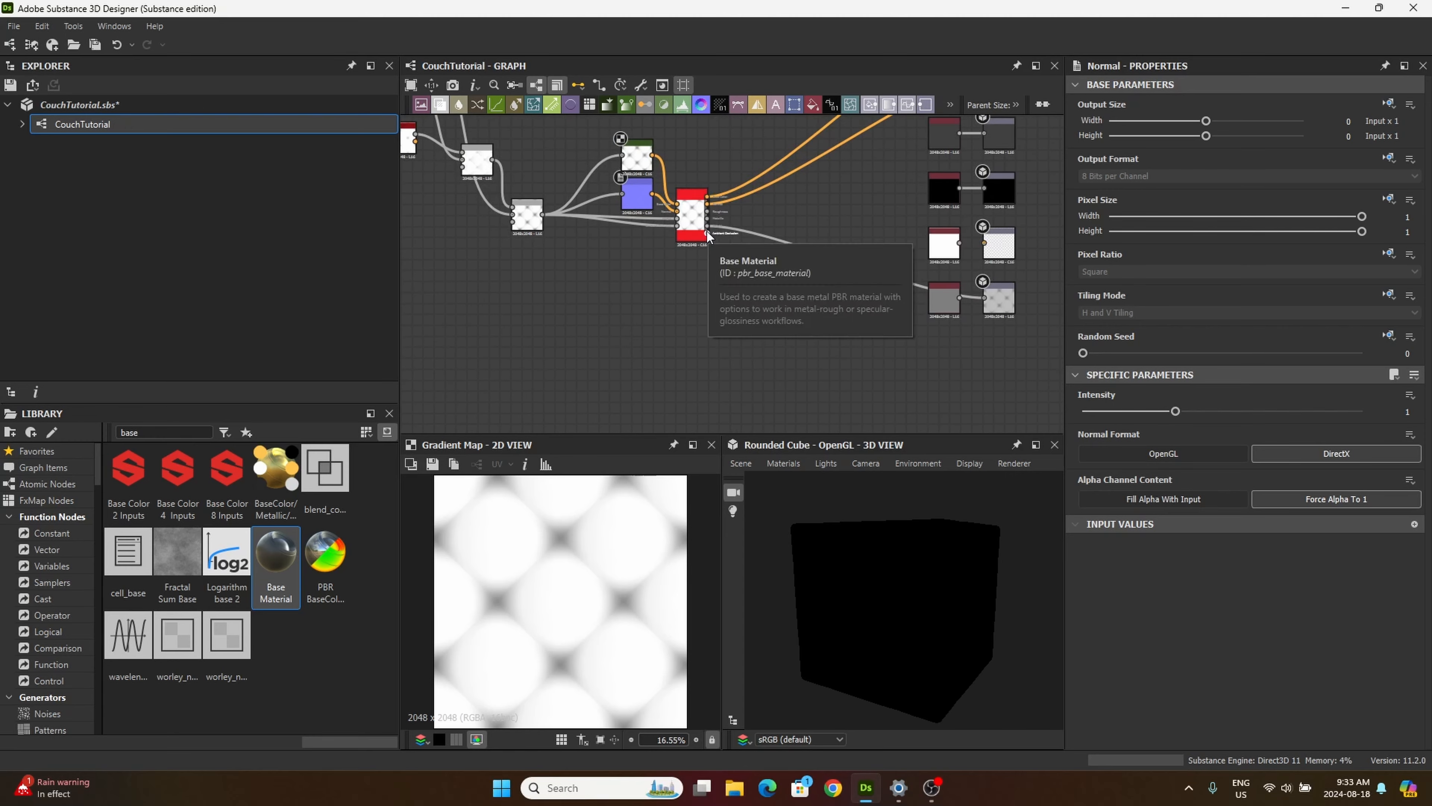
{"action": "left_click_drag", "start_coordinate": [708, 233], "coordinate": [831, 267]}
{"action": "middle_click_drag", "start_coordinate": [940, 203], "coordinate": [831, 267]}
{"action": "scroll", "coordinate": [872, 304], "scroll_direction": "up", "scroll_amount": 4}
{"action": "left_click_drag", "start_coordinate": [831, 268], "coordinate": [873, 318]}
{"action": "left_click_drag", "start_coordinate": [914, 564], "coordinate": [895, 585]}
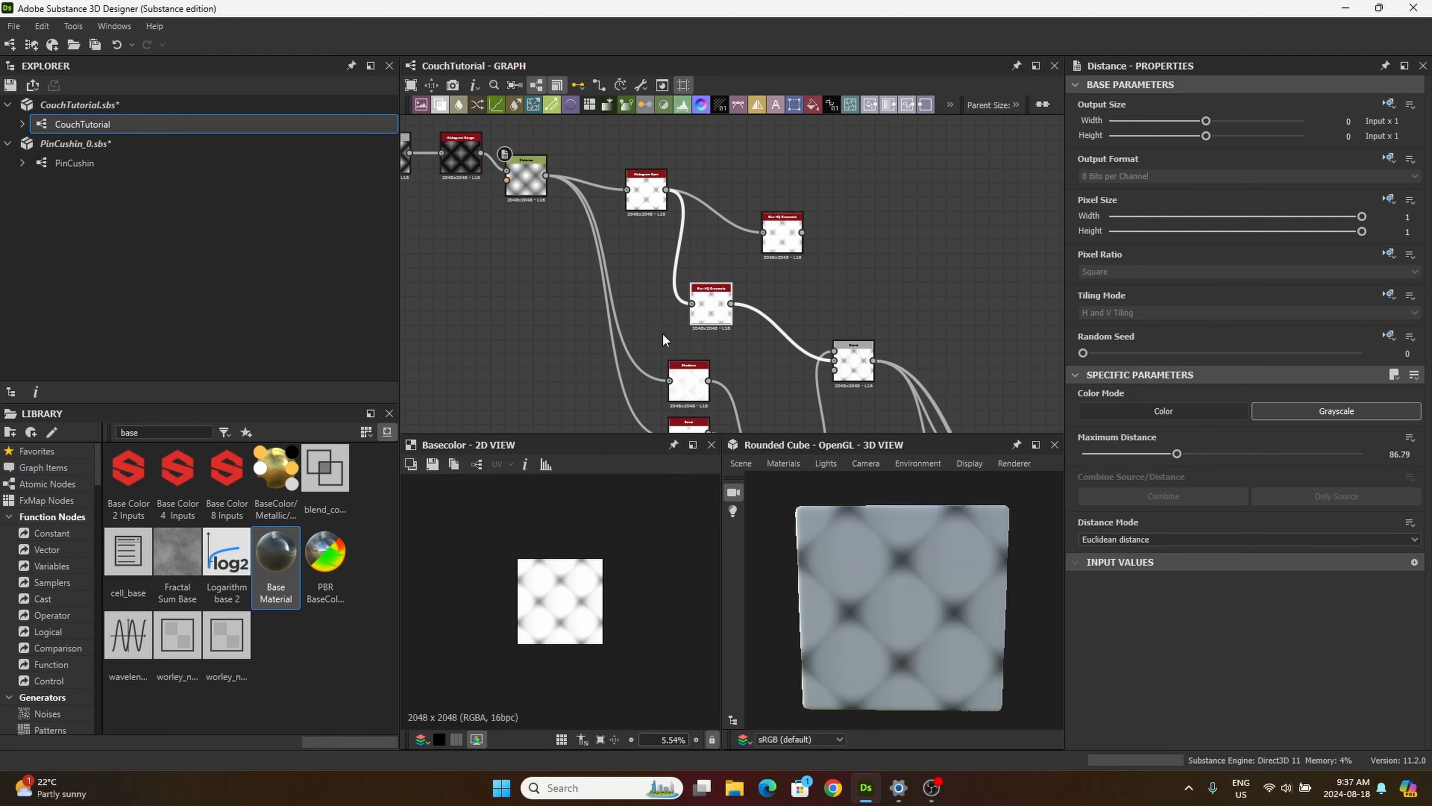
Step: Connect the Distance node directly to the lower Blur HQ Grayscale node that feeds the Blend, replacing the Histogram Scan link
{"action": "middle_click_drag", "start_coordinate": [613, 290], "coordinate": [604, 286]}
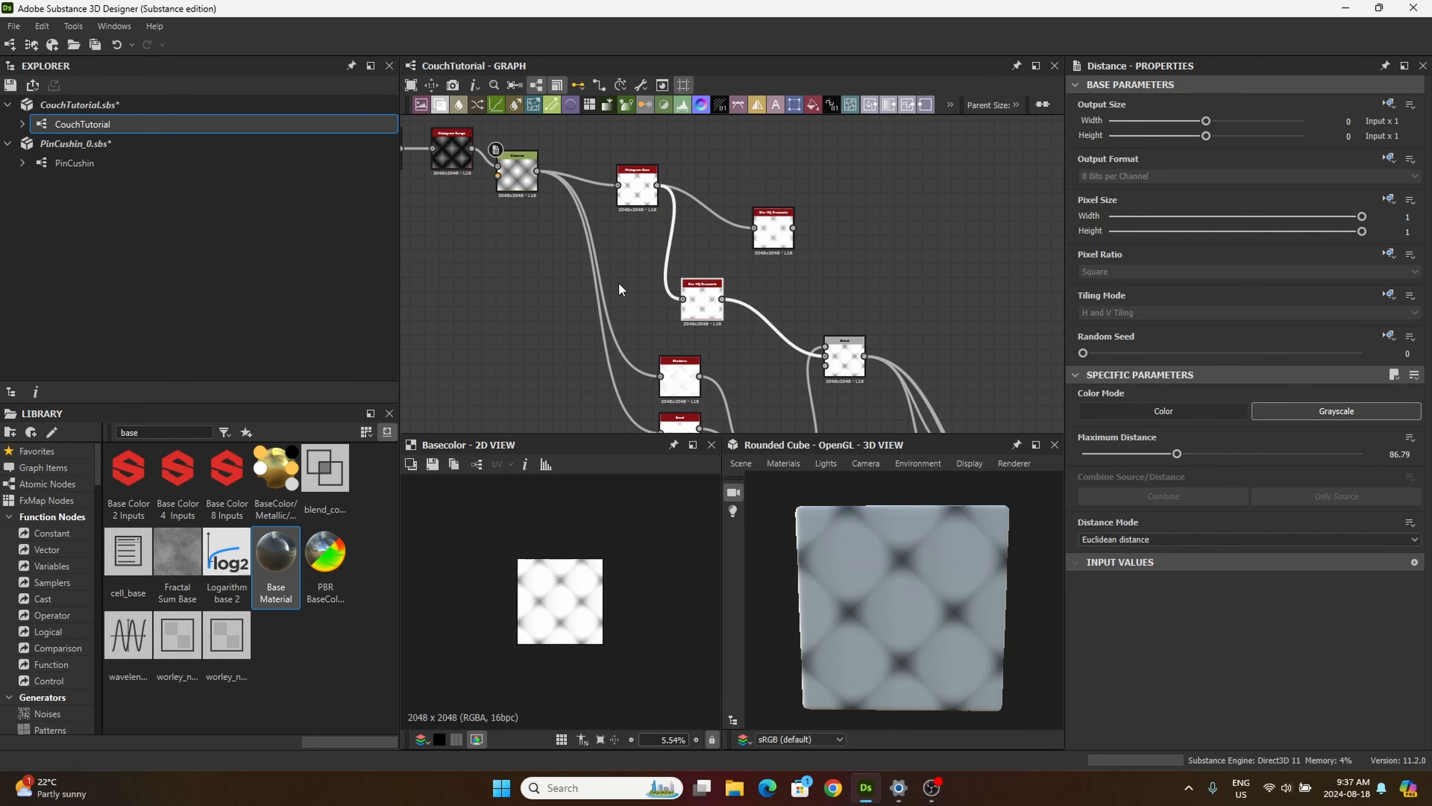
{"action": "scroll", "coordinate": [696, 294], "scroll_direction": "up", "scroll_amount": 3}
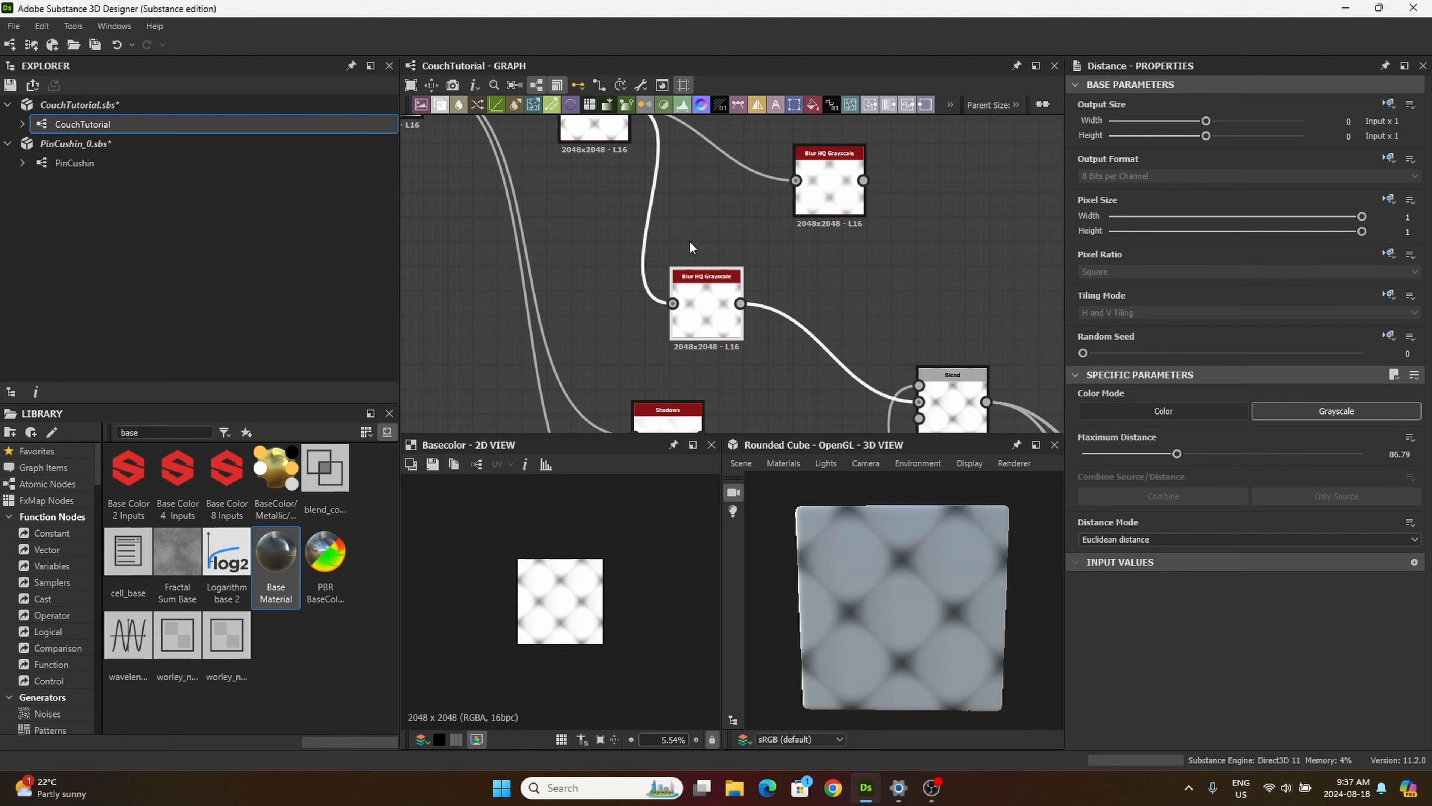
{"action": "scroll", "coordinate": [699, 265], "scroll_direction": "up", "scroll_amount": 2}
{"action": "scroll", "coordinate": [655, 209], "scroll_direction": "down", "scroll_amount": 1}
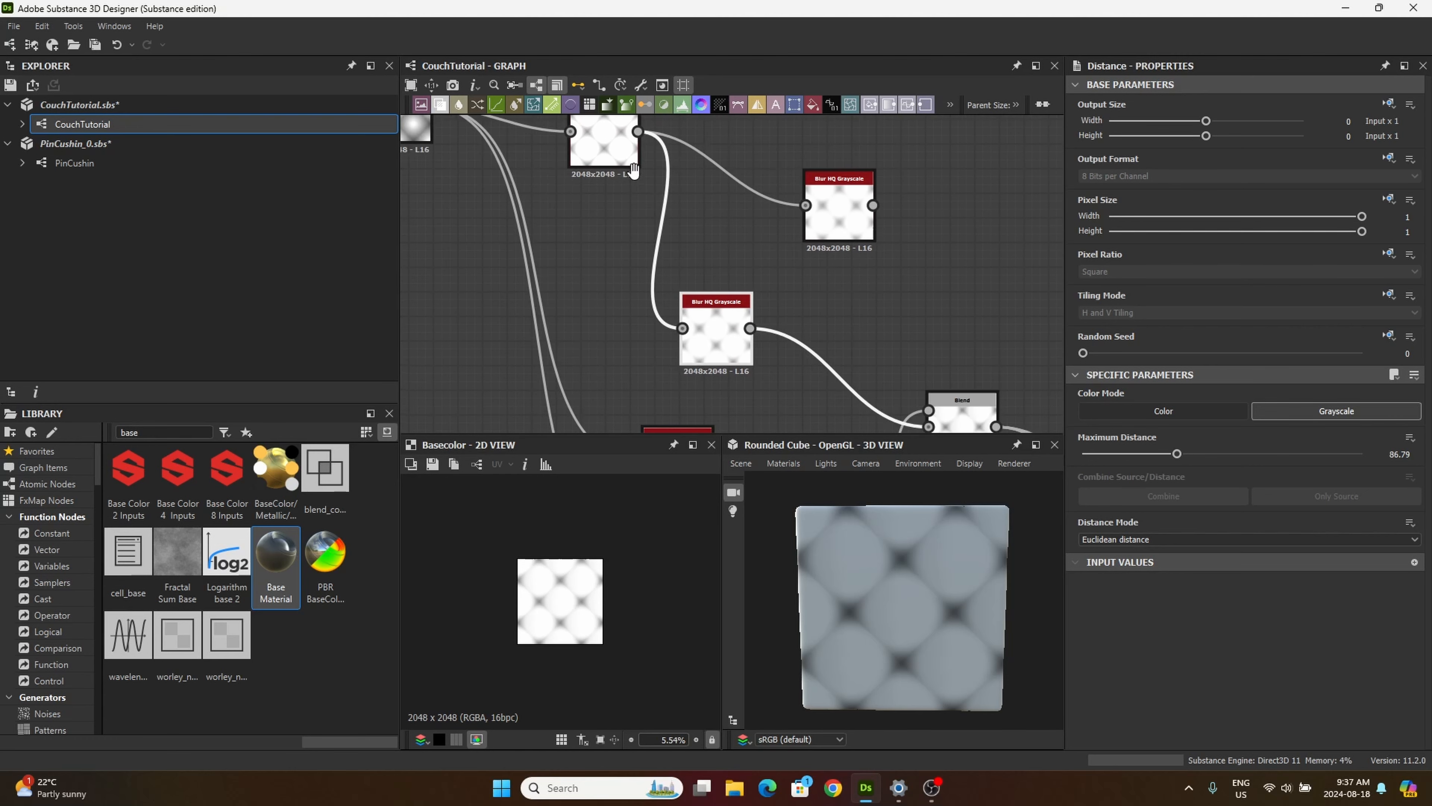
{"action": "middle_click_drag", "start_coordinate": [615, 151], "coordinate": [614, 175]}
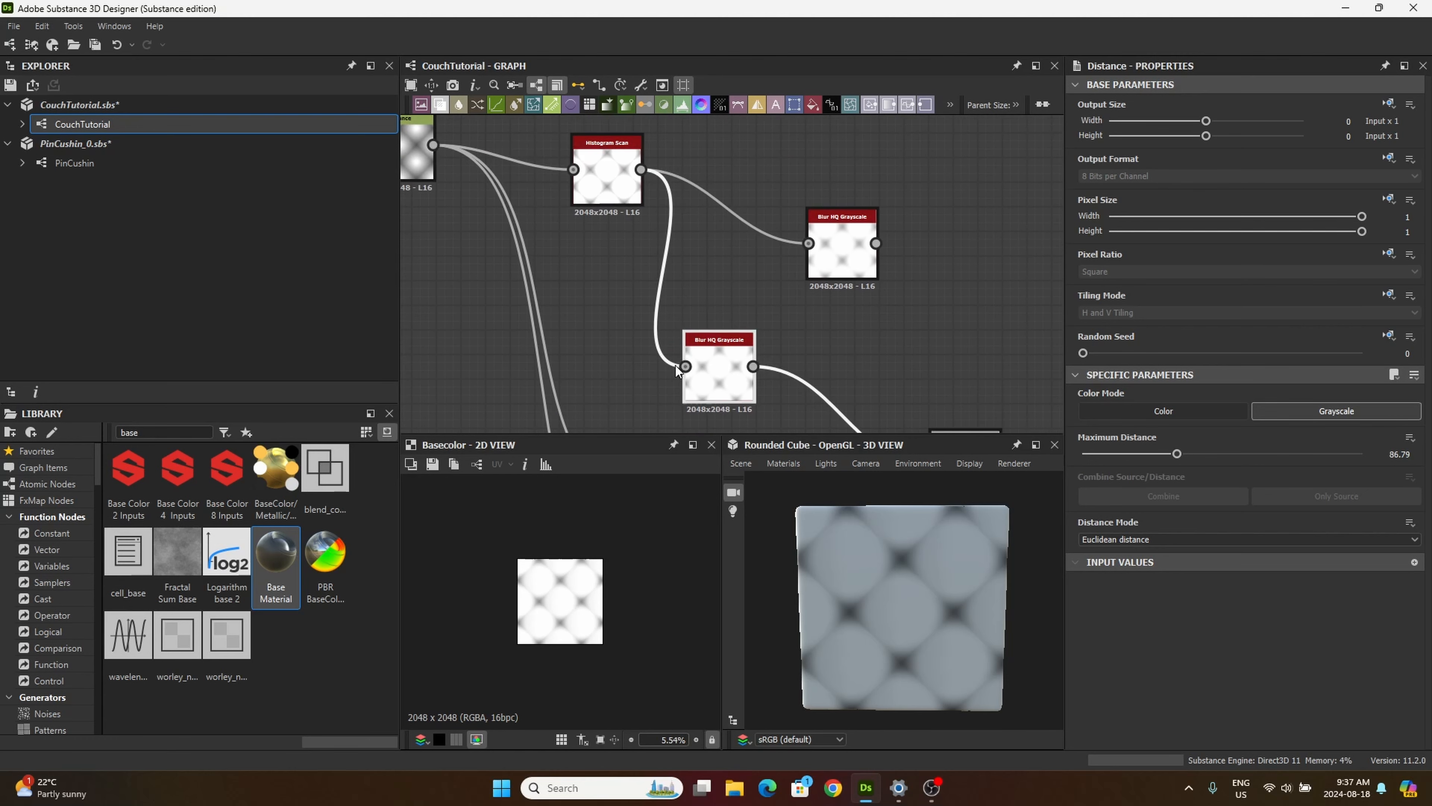
{"action": "middle_click_drag", "start_coordinate": [634, 343], "coordinate": [661, 332]}
{"action": "scroll", "coordinate": [661, 331], "scroll_direction": "down", "scroll_amount": 3}
{"action": "scroll", "coordinate": [598, 277], "scroll_direction": "up", "scroll_amount": 1}
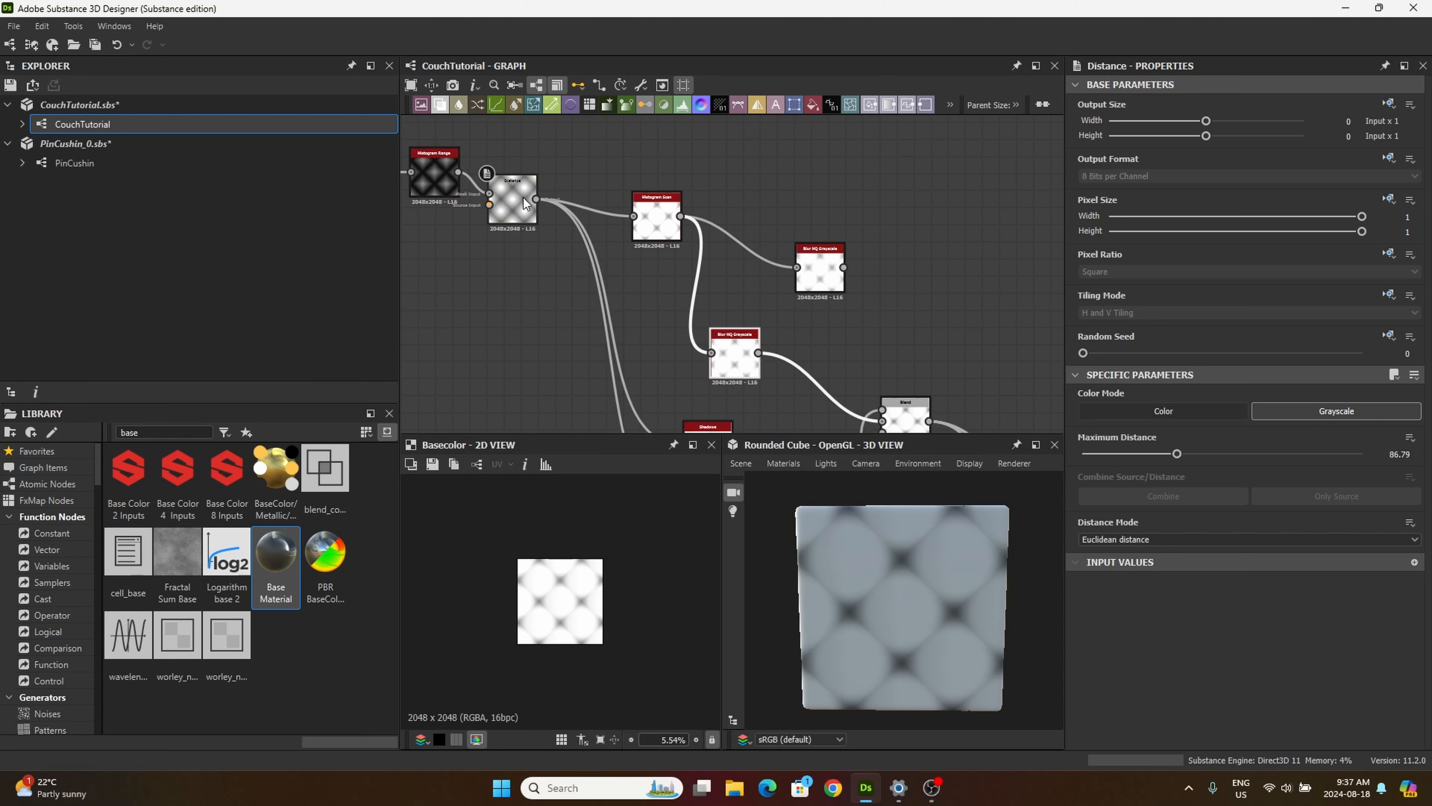
{"action": "left_click_drag", "start_coordinate": [537, 200], "coordinate": [710, 353]}
{"action": "left_click", "coordinate": [733, 359]}
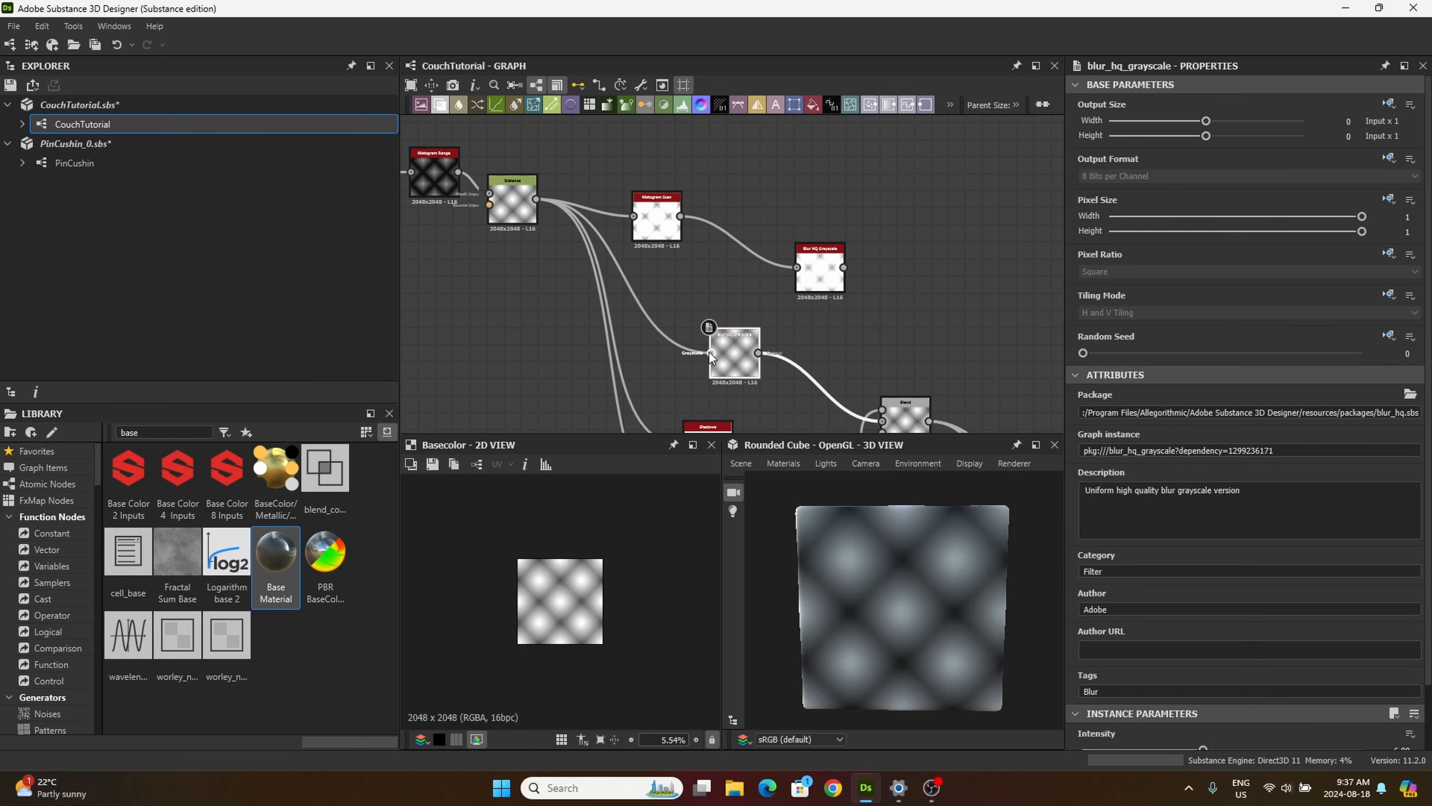
Step: Shift the starting pattern nodes, from the Shape through the upper Blur HQ Grayscale, slightly away from the rest of the graph
{"action": "middle_click_drag", "start_coordinate": [781, 324], "coordinate": [774, 315]}
{"action": "scroll", "coordinate": [784, 279], "scroll_direction": "down", "scroll_amount": 5}
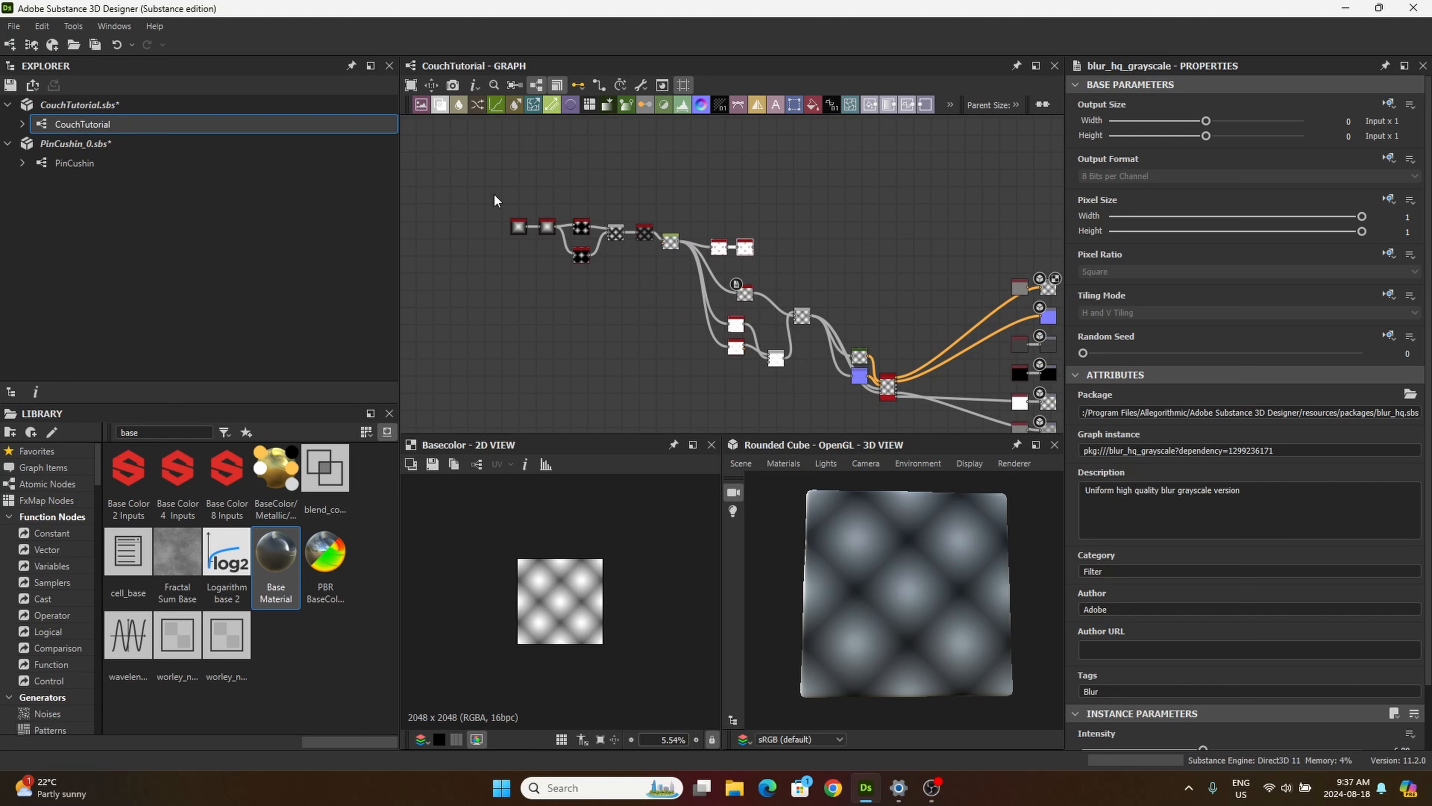
{"action": "left_click_drag", "start_coordinate": [494, 194], "coordinate": [710, 269]}
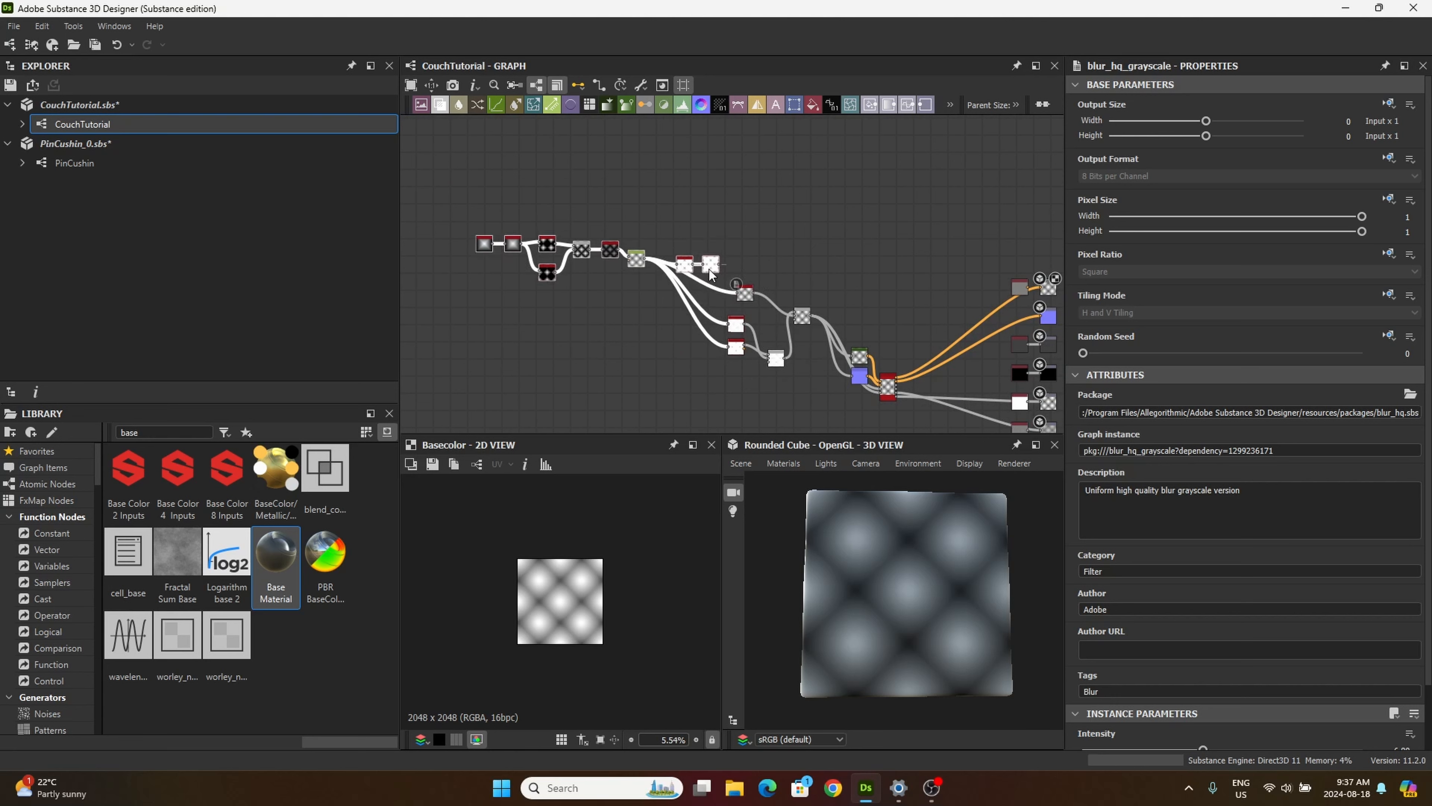
Step: Search the library for "stripes" and place a Stripes node above the start of the pattern node chain
{"action": "middle_click_drag", "start_coordinate": [631, 296], "coordinate": [709, 314]}
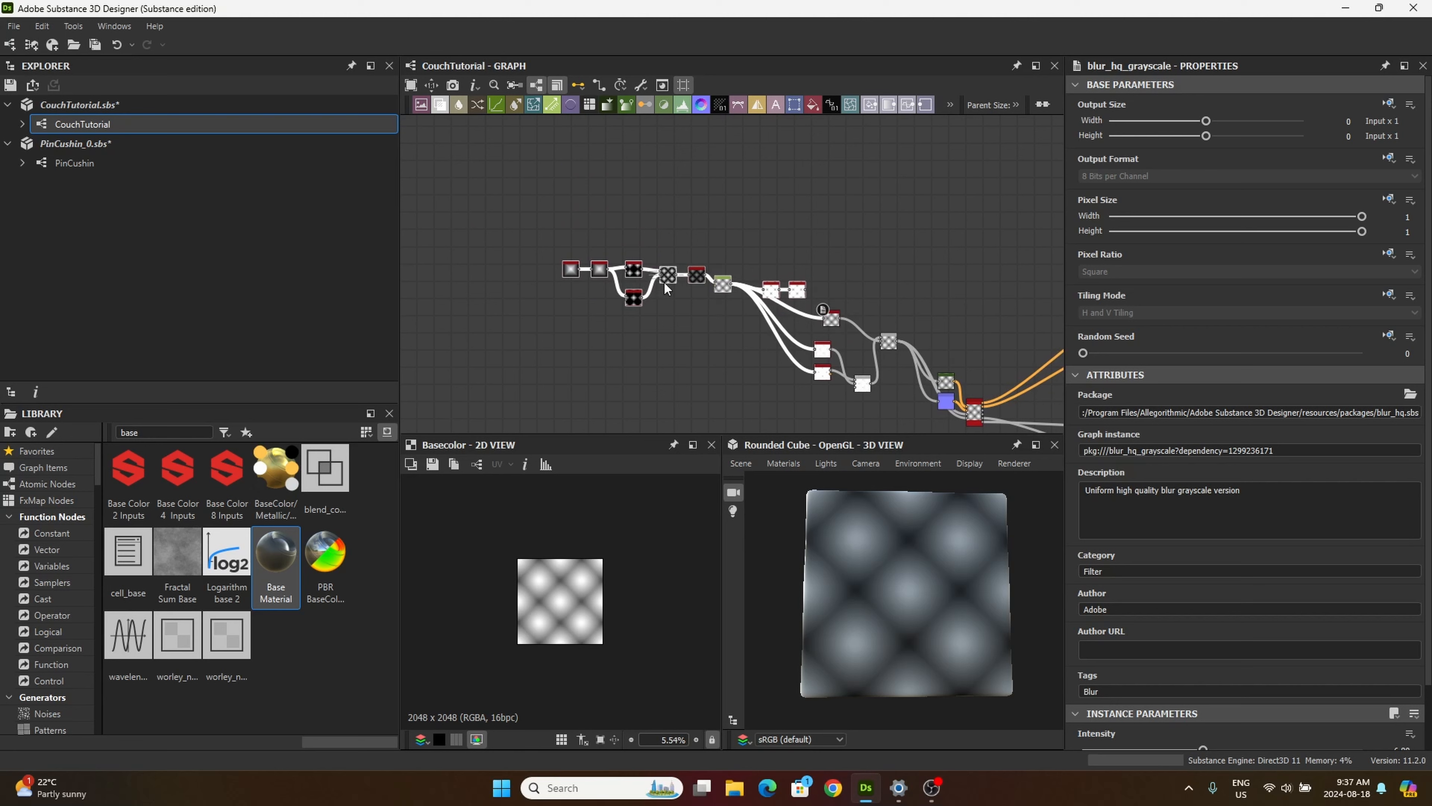
{"action": "middle_click_drag", "start_coordinate": [661, 180], "coordinate": [700, 198]}
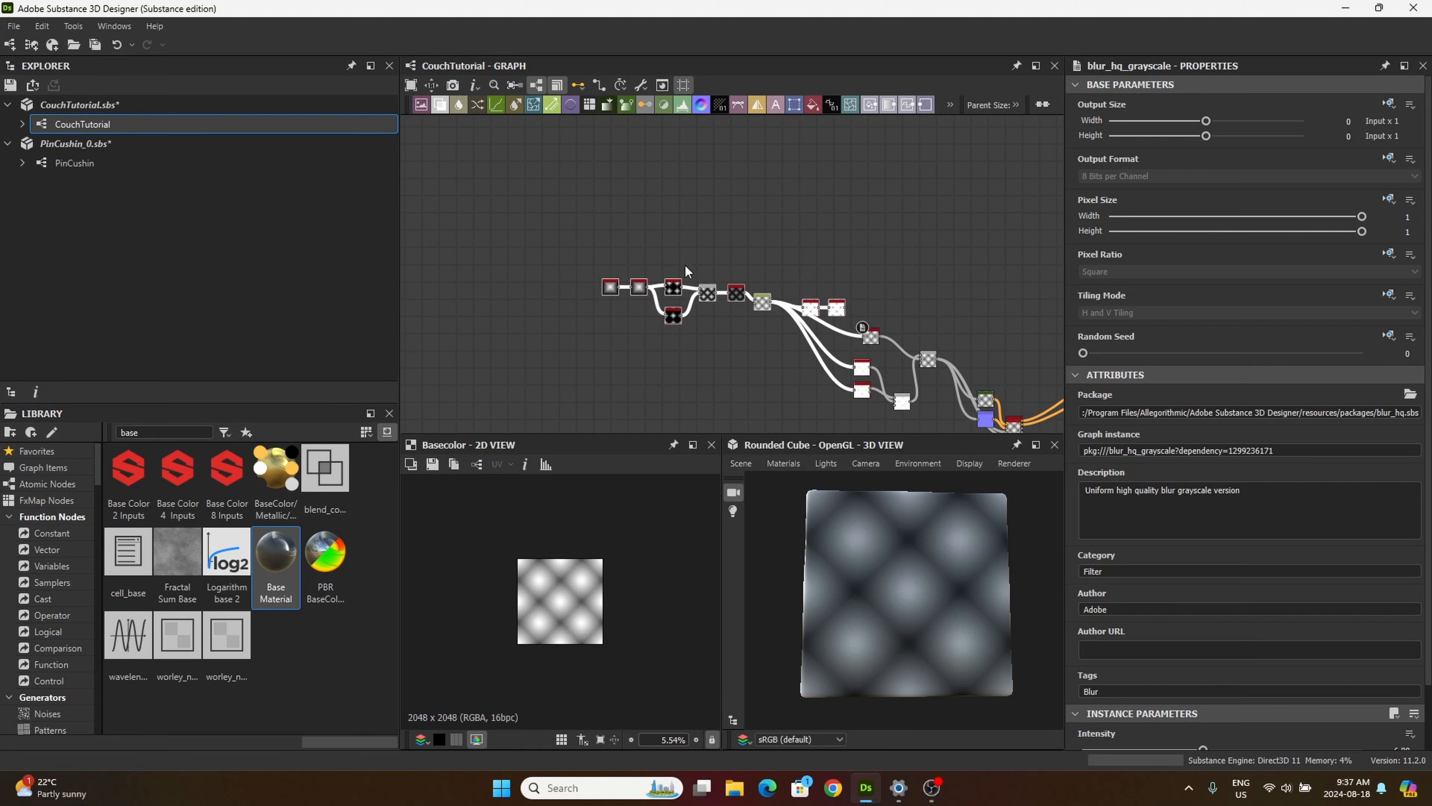
{"action": "scroll", "coordinate": [646, 243], "scroll_direction": "up", "scroll_amount": 3}
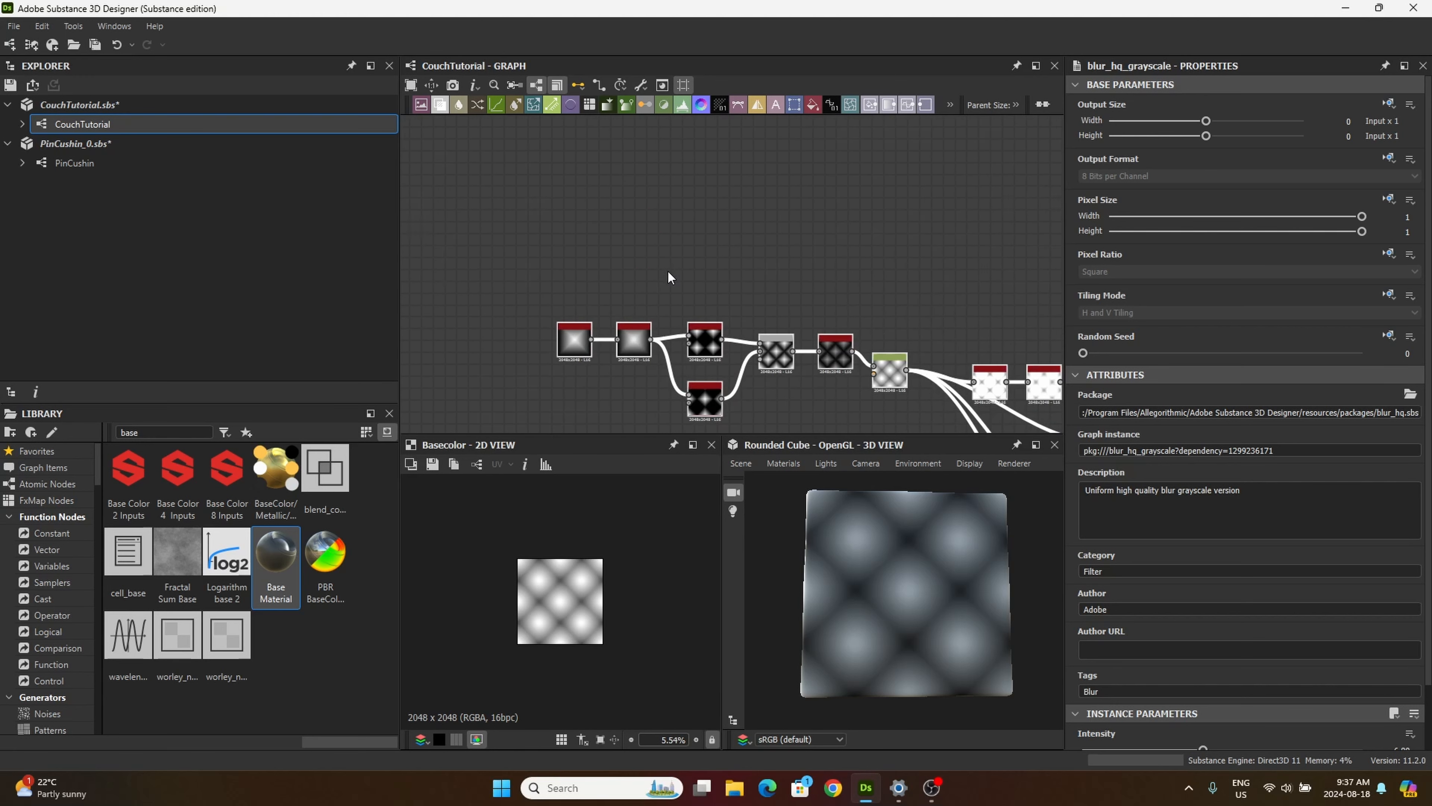
{"action": "double_click", "coordinate": [148, 433]}
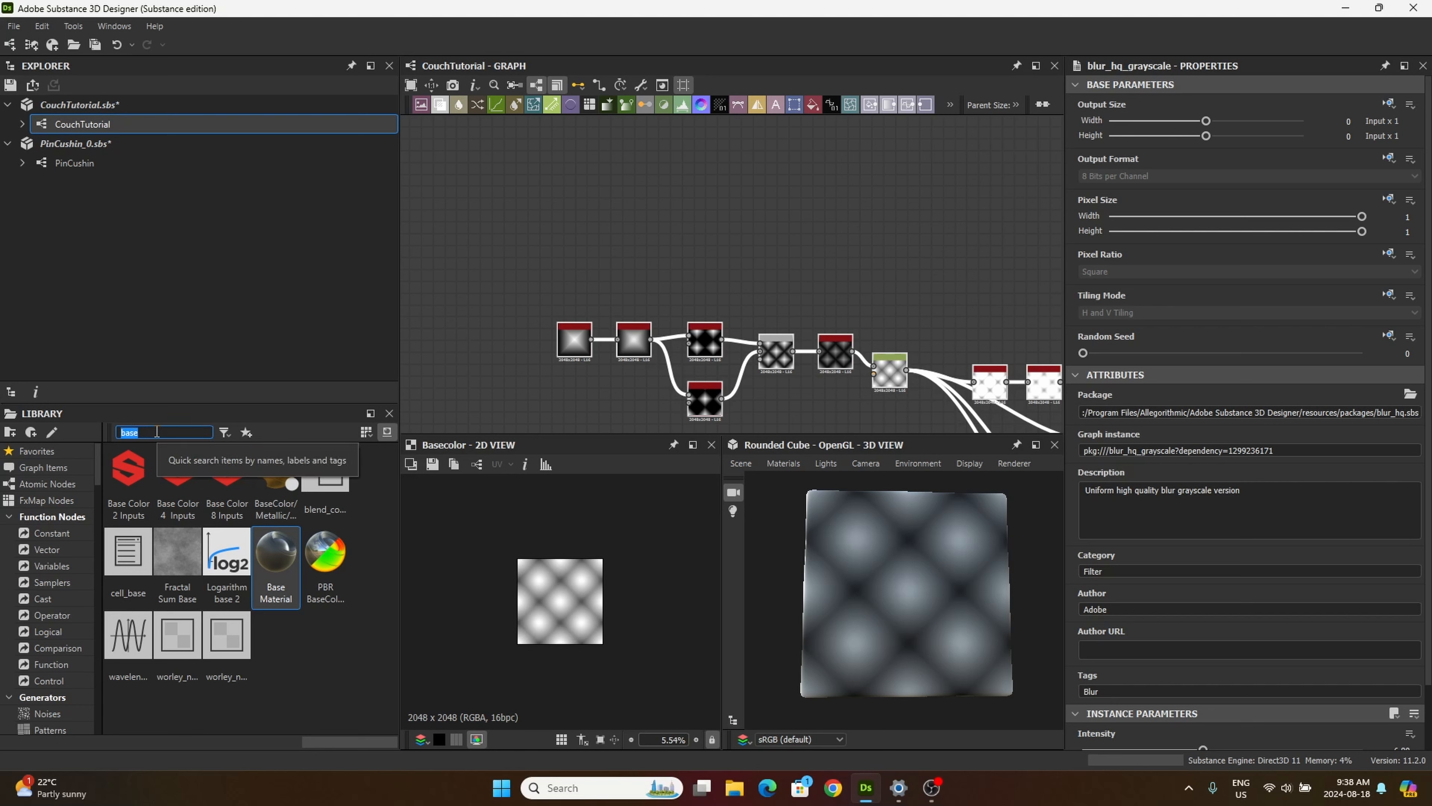
{"action": "type", "text": "stripes"}
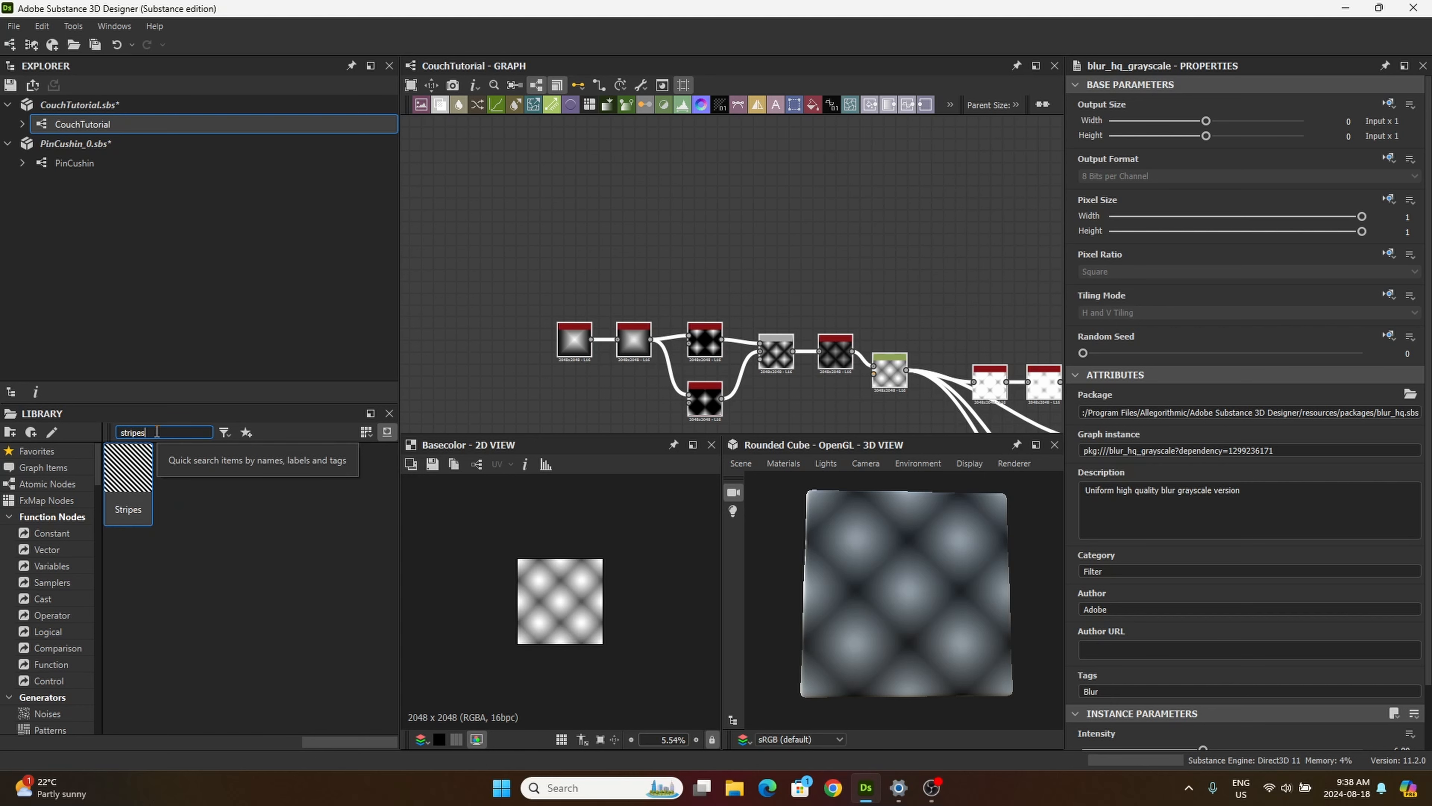
{"action": "left_click_drag", "start_coordinate": [129, 474], "coordinate": [489, 265]}
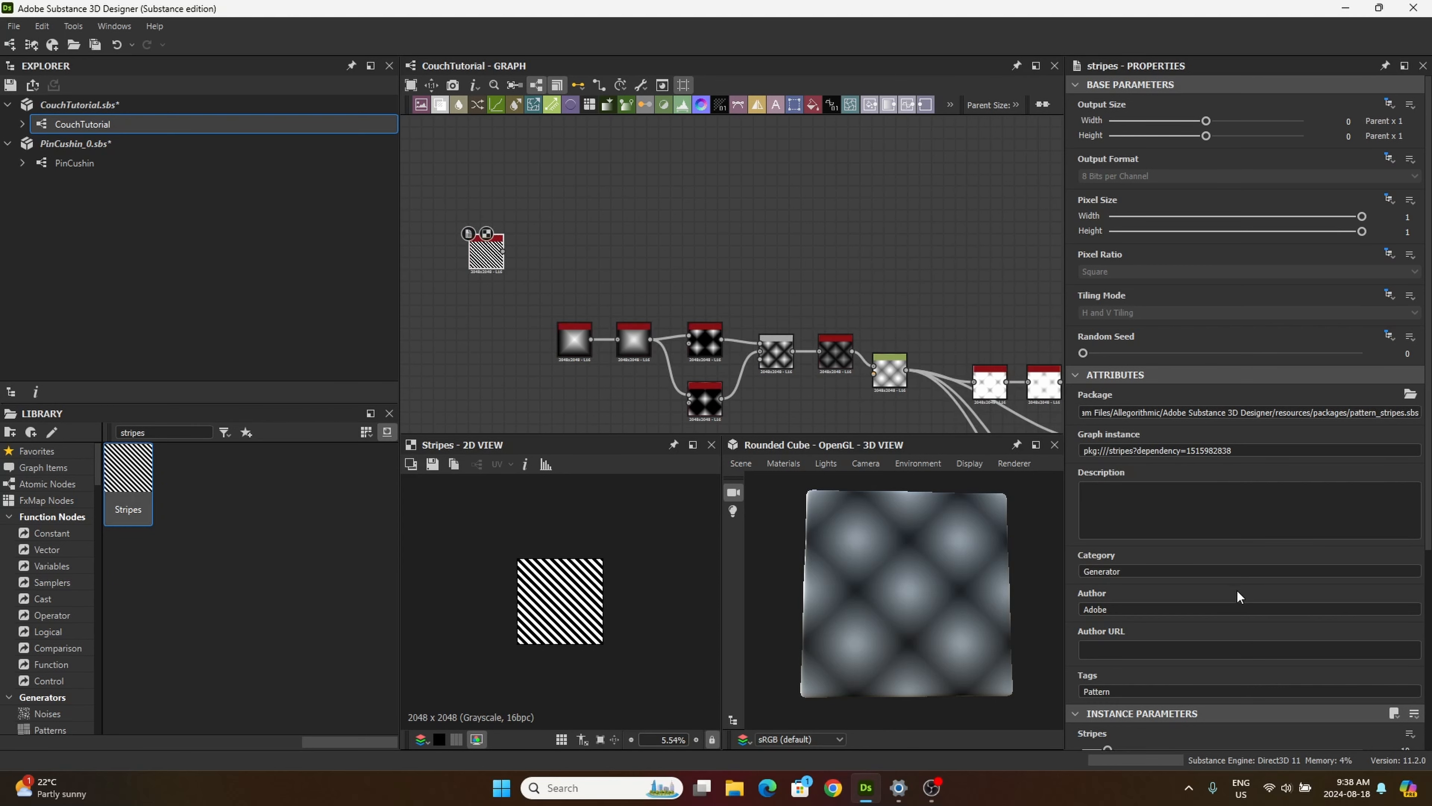
Step: Set the Stripes node's stripe count to 12 and its width to 1
{"action": "scroll", "coordinate": [1244, 597], "scroll_direction": "down", "scroll_amount": 5}
{"action": "double_click", "coordinate": [1399, 525]}
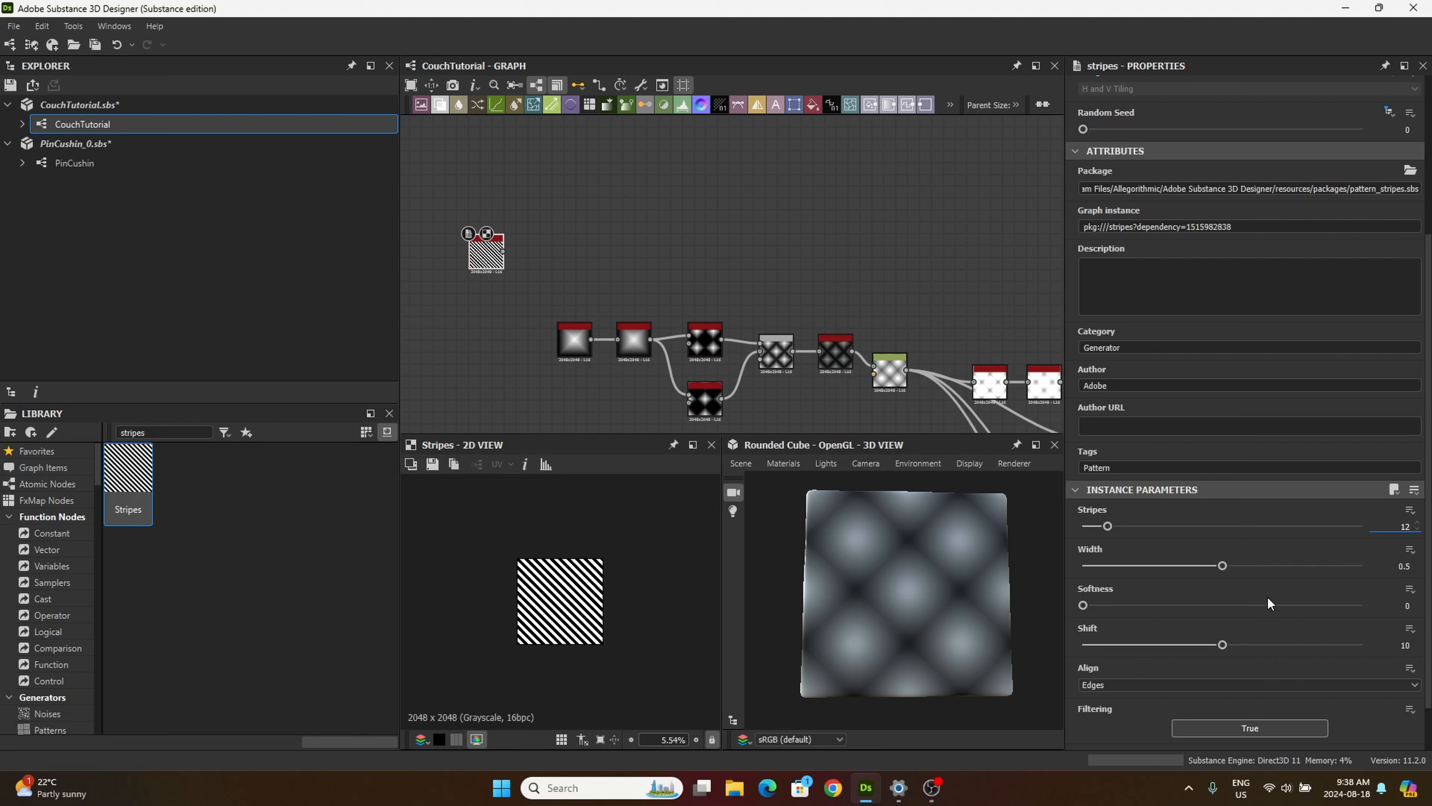
{"action": "key", "text": "Tab"}
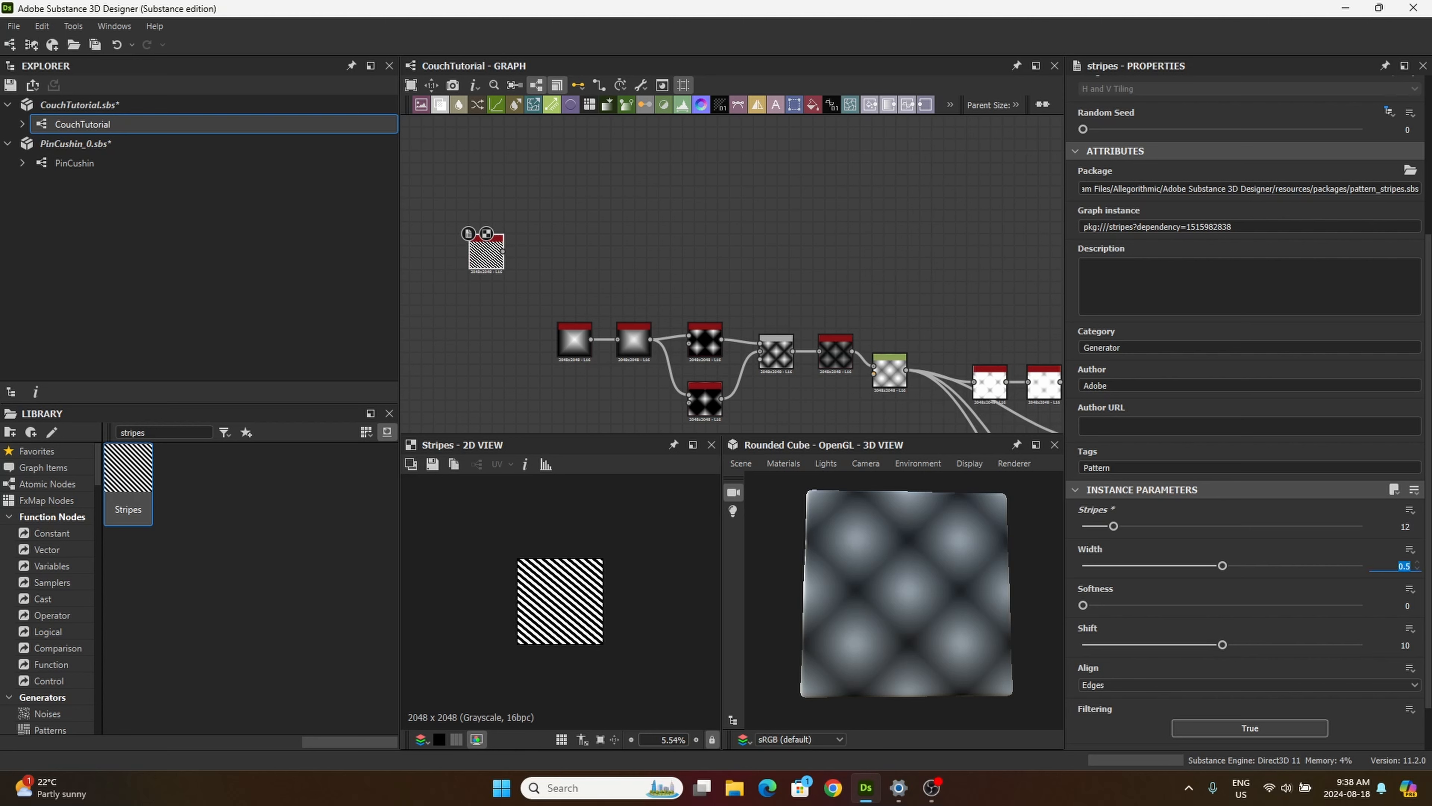
{"action": "type", "text": "1"}
{"action": "key", "text": "Return"}
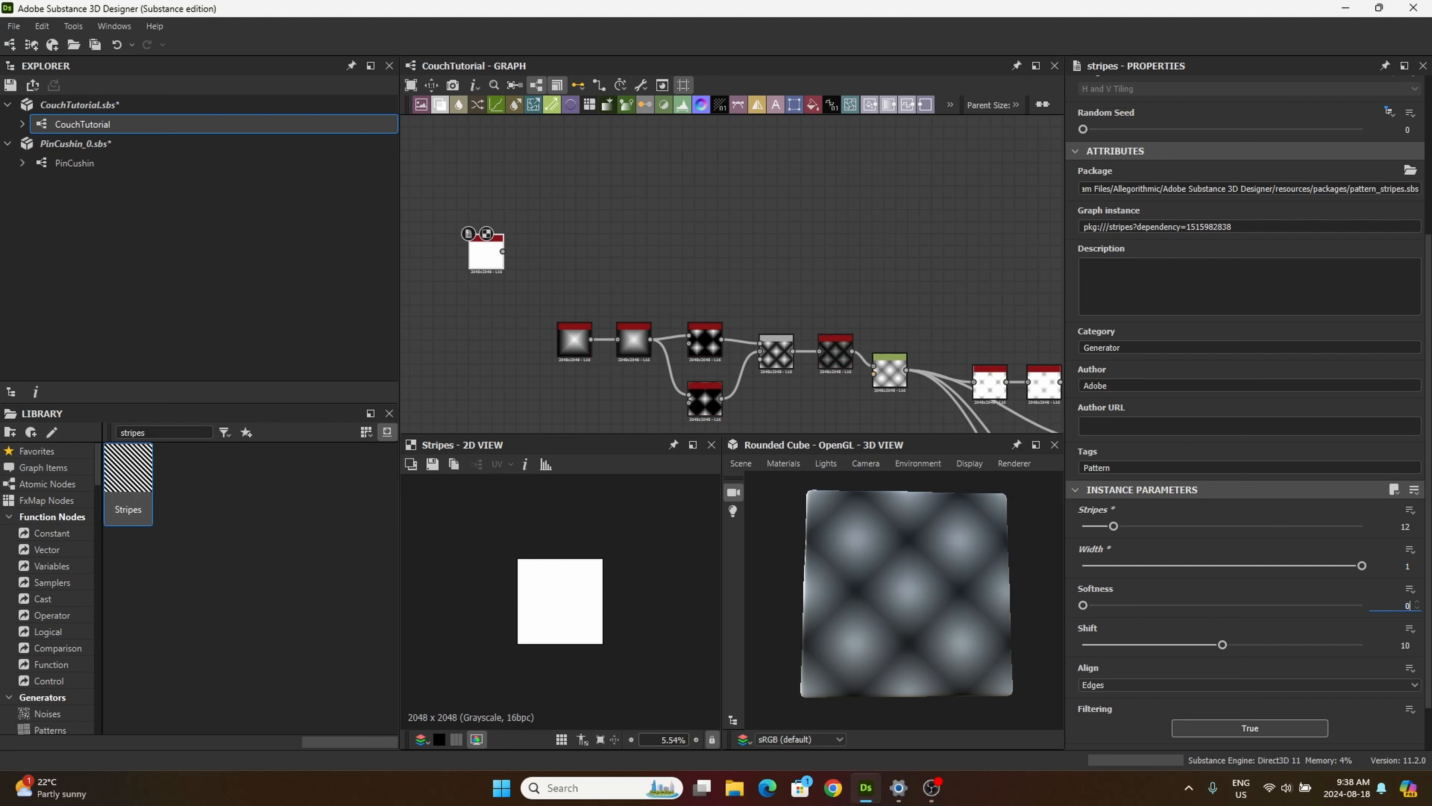
Step: Set the Stripes node's softness to 0.51 and its alignment to Center
{"action": "left_click", "coordinate": [1403, 605]}
{"action": "type", "text": "1"}
{"action": "left_click", "coordinate": [1402, 644]}
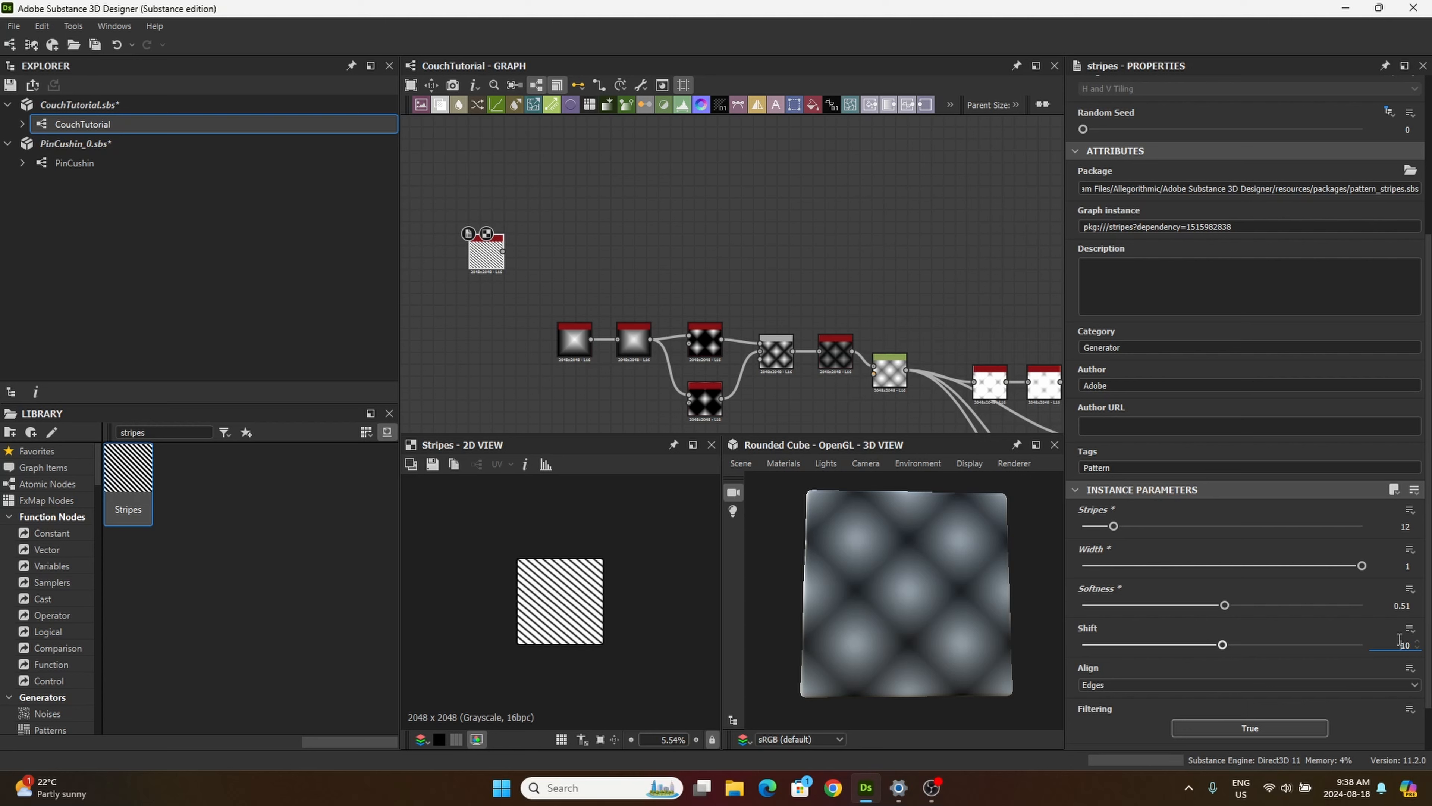
{"action": "left_click", "coordinate": [1124, 686]}
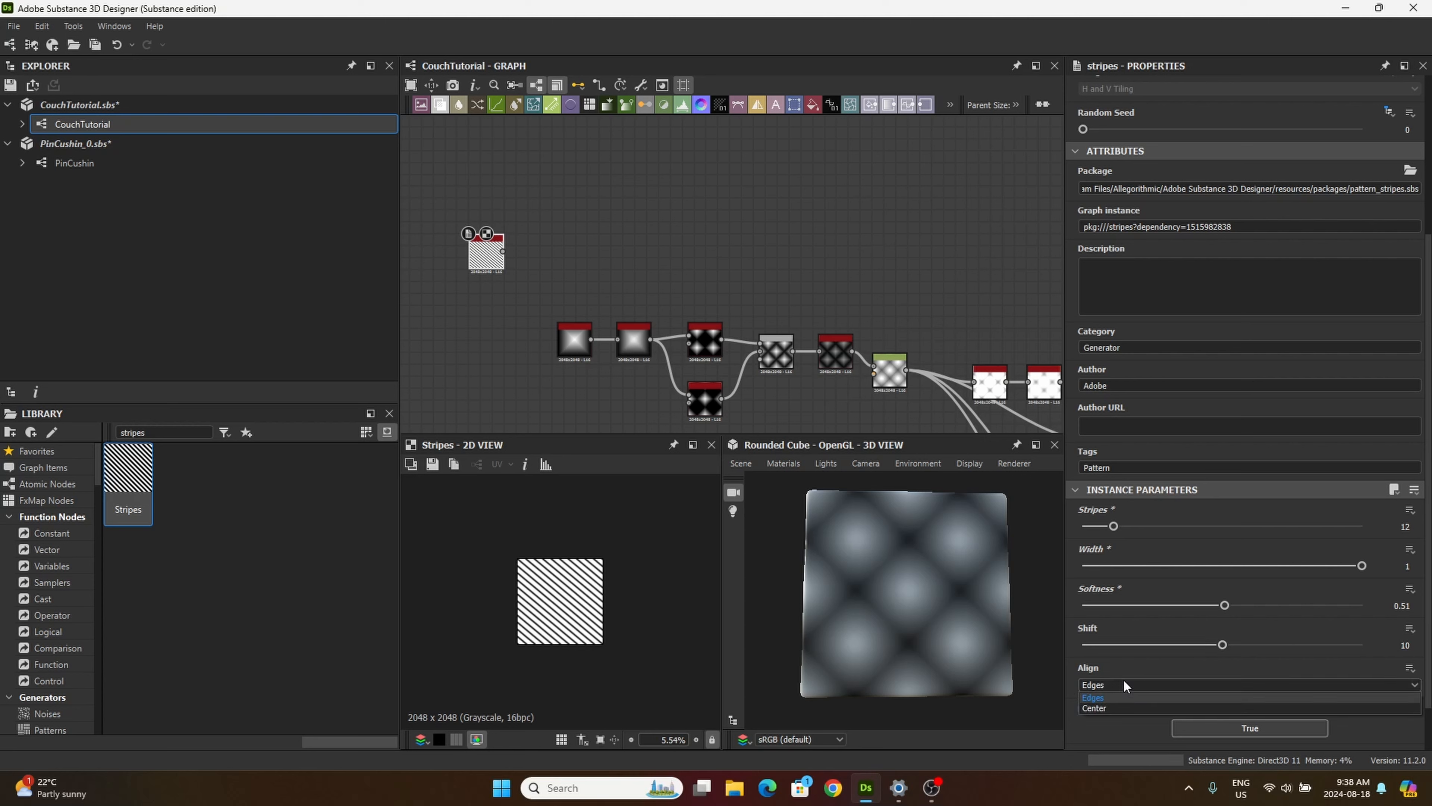
{"action": "left_click", "coordinate": [1137, 708]}
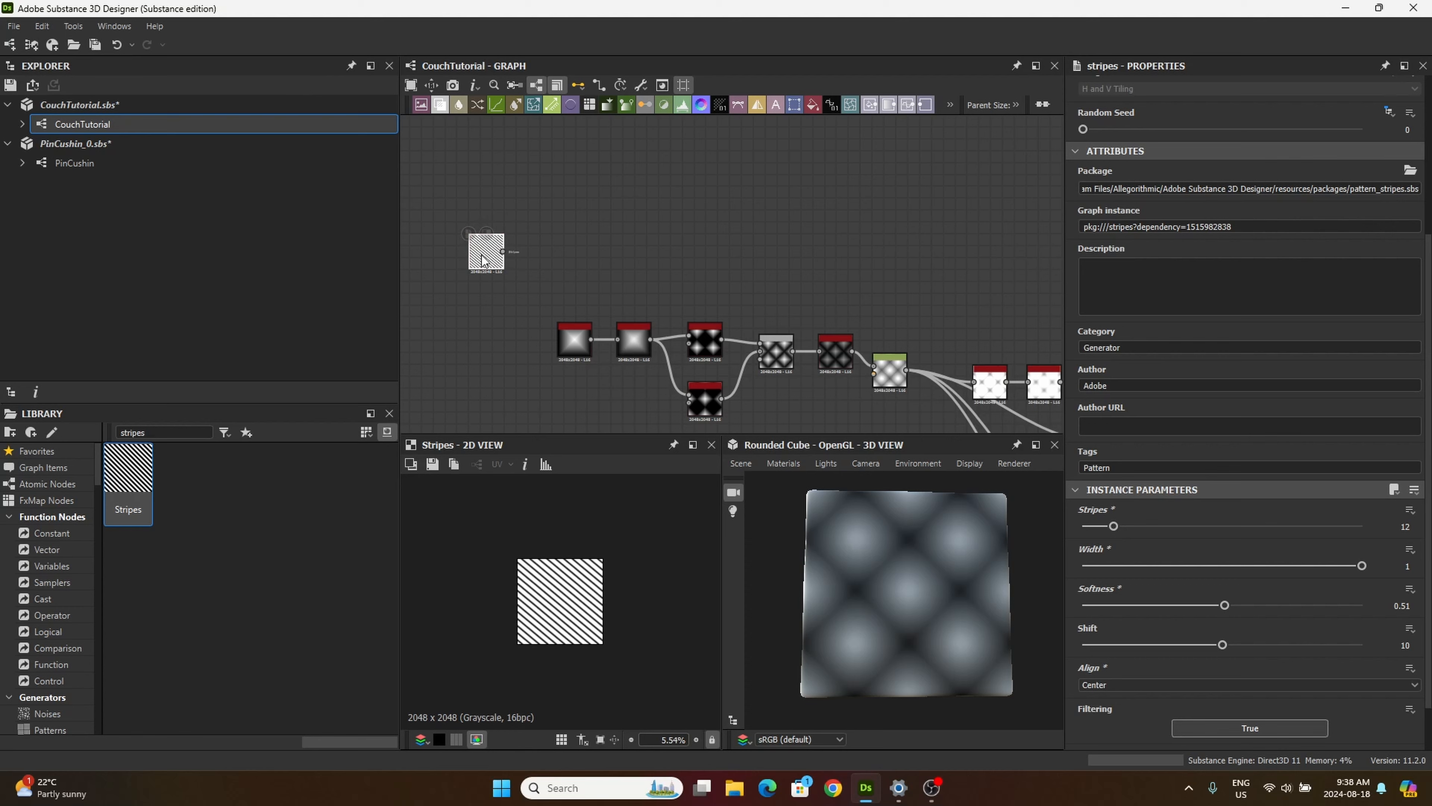
Step: Add a Transformation 2D node beside the Stripes node and connect the Stripes output to its input
{"action": "left_click_drag", "start_coordinate": [494, 264], "coordinate": [517, 265]}
{"action": "scroll", "coordinate": [517, 265], "scroll_direction": "up", "scroll_amount": 2}
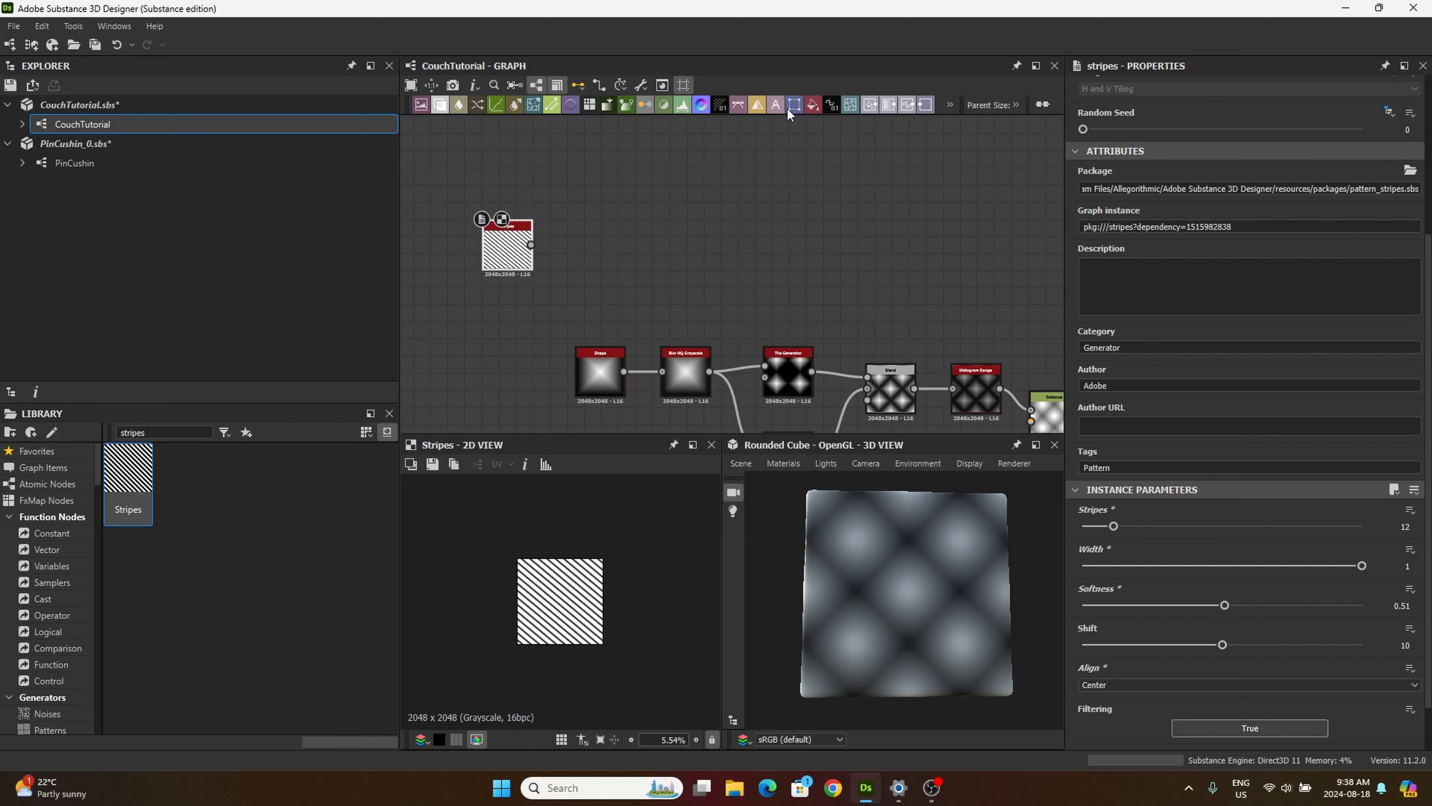
{"action": "left_click_drag", "start_coordinate": [793, 107], "coordinate": [634, 240]}
{"action": "left_click_drag", "start_coordinate": [531, 245], "coordinate": [604, 244]}
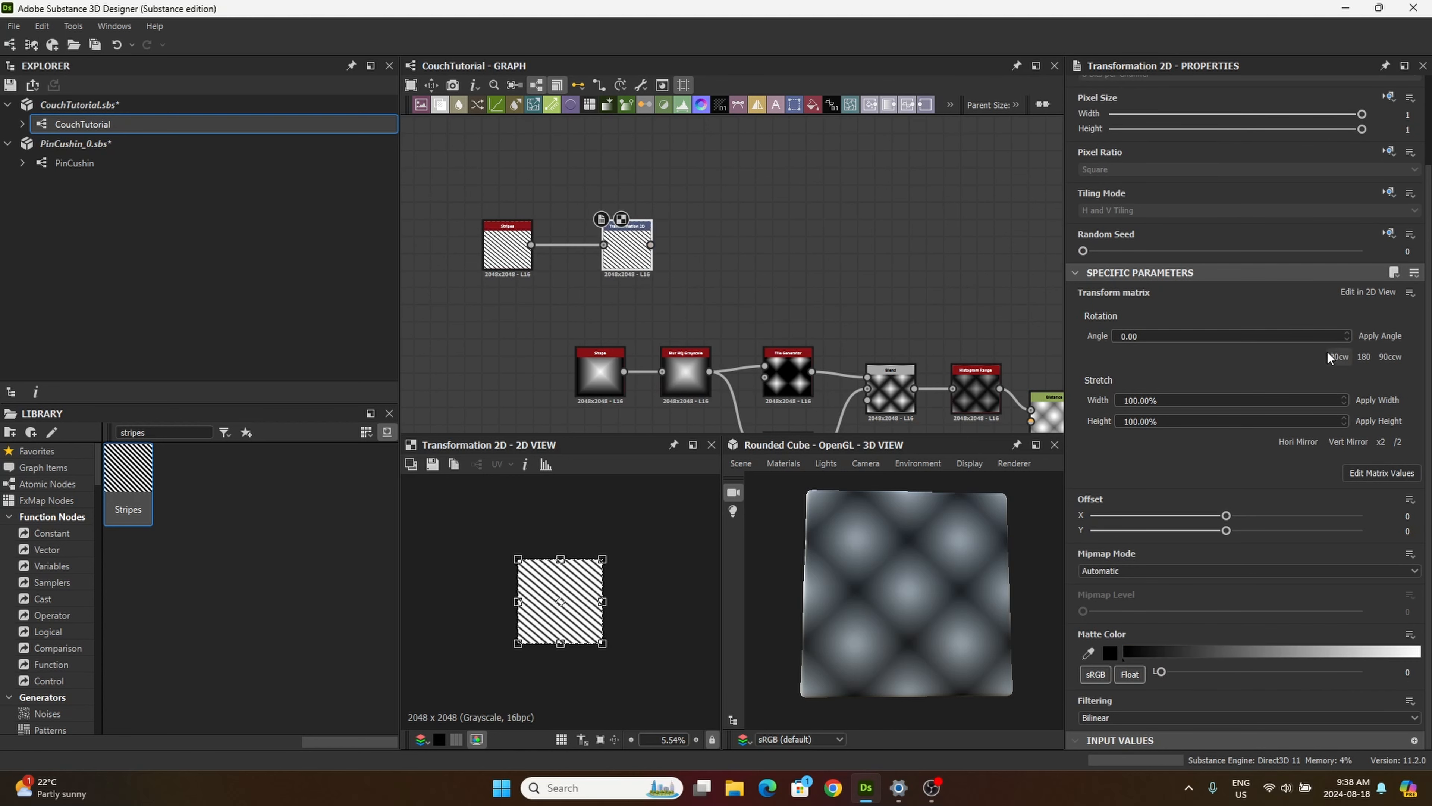
Step: Mirror the stripes horizontally in the Transformation 2D node and move the node closer to the Stripes node
{"action": "left_click", "coordinate": [1296, 445]}
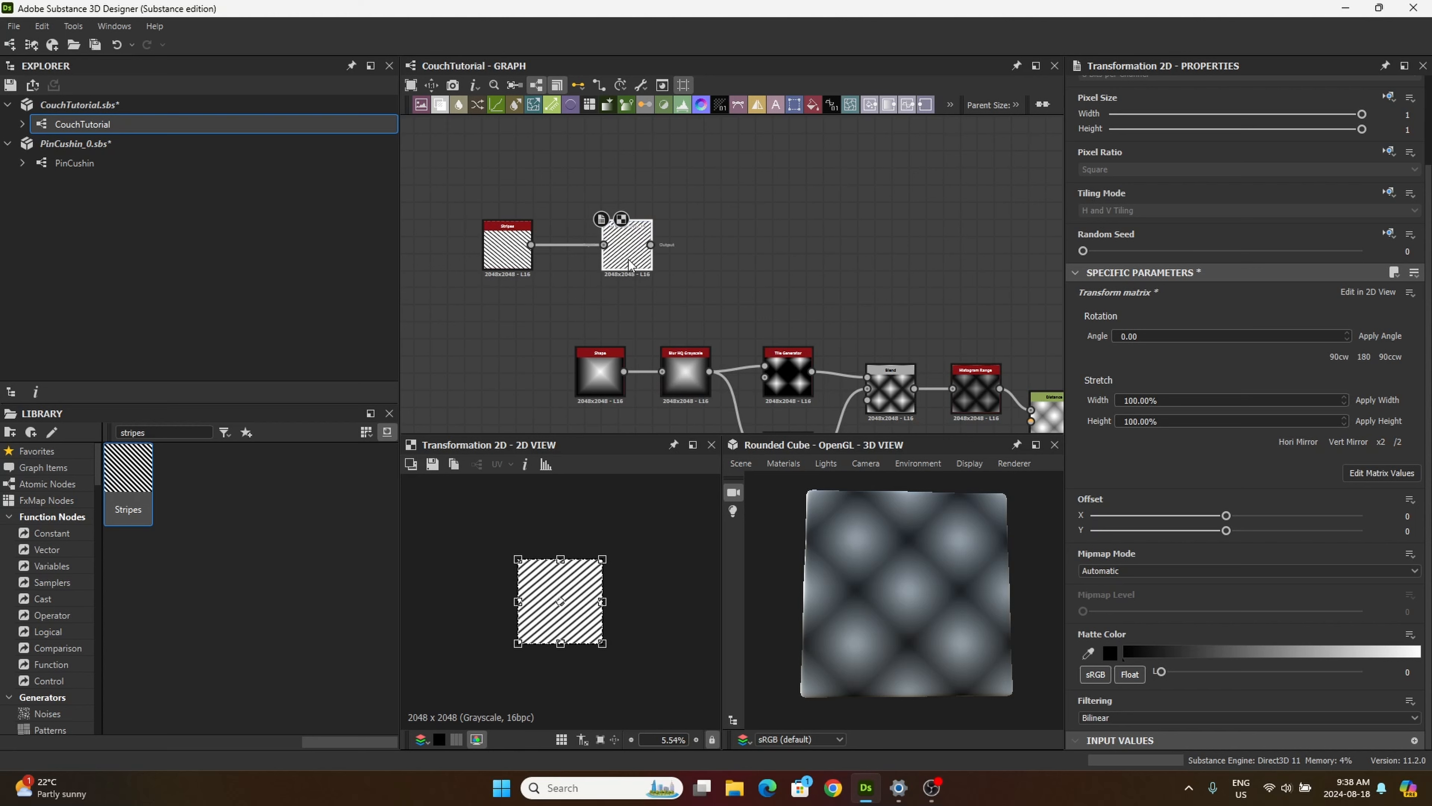
{"action": "left_click_drag", "start_coordinate": [630, 264], "coordinate": [612, 265]}
{"action": "scroll", "coordinate": [556, 587], "scroll_direction": "up", "scroll_amount": 2}
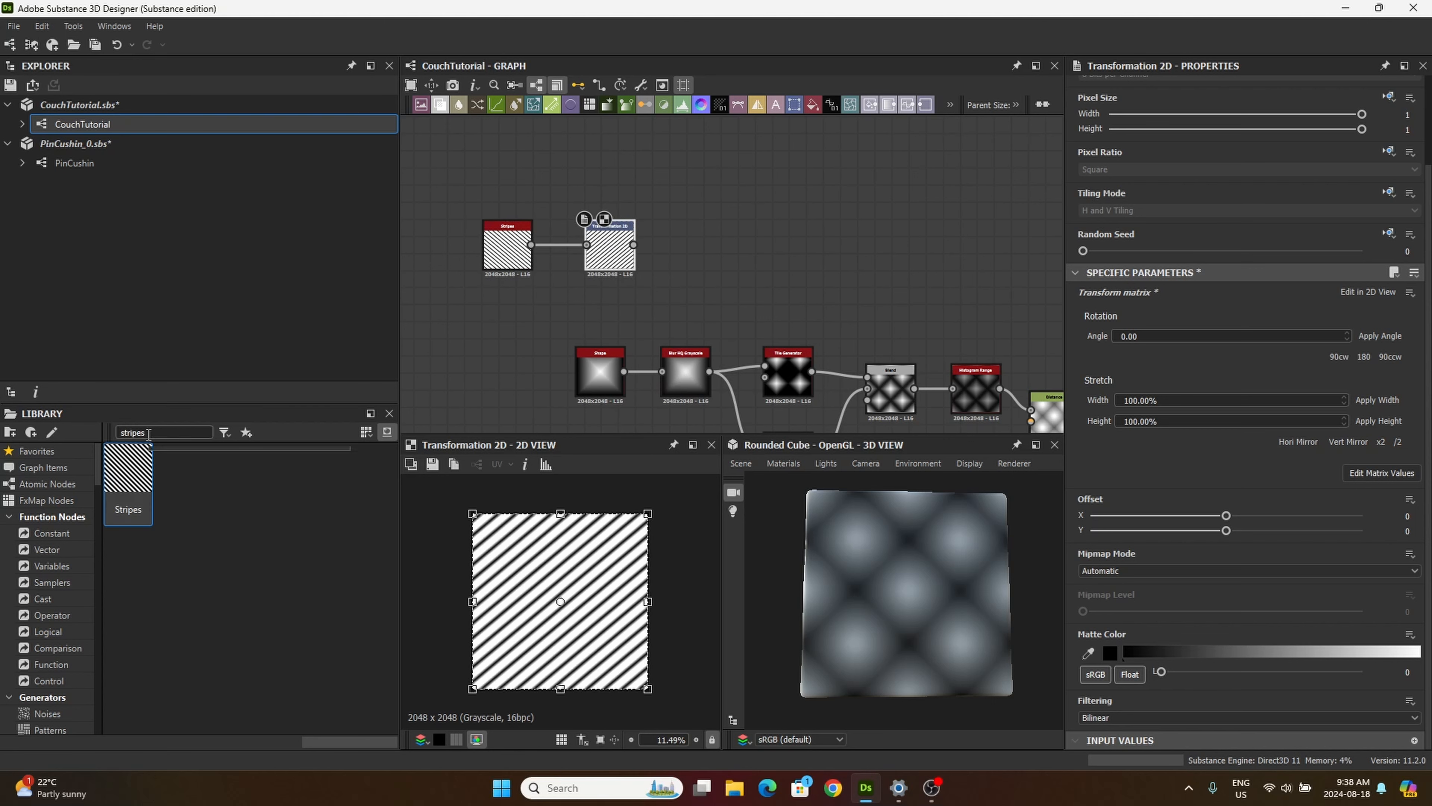
Step: Search the library for "cells" and place a Cells 3 node above the Transformation 2D node
{"action": "double_click", "coordinate": [148, 433]}
{"action": "type", "text": "cells"}
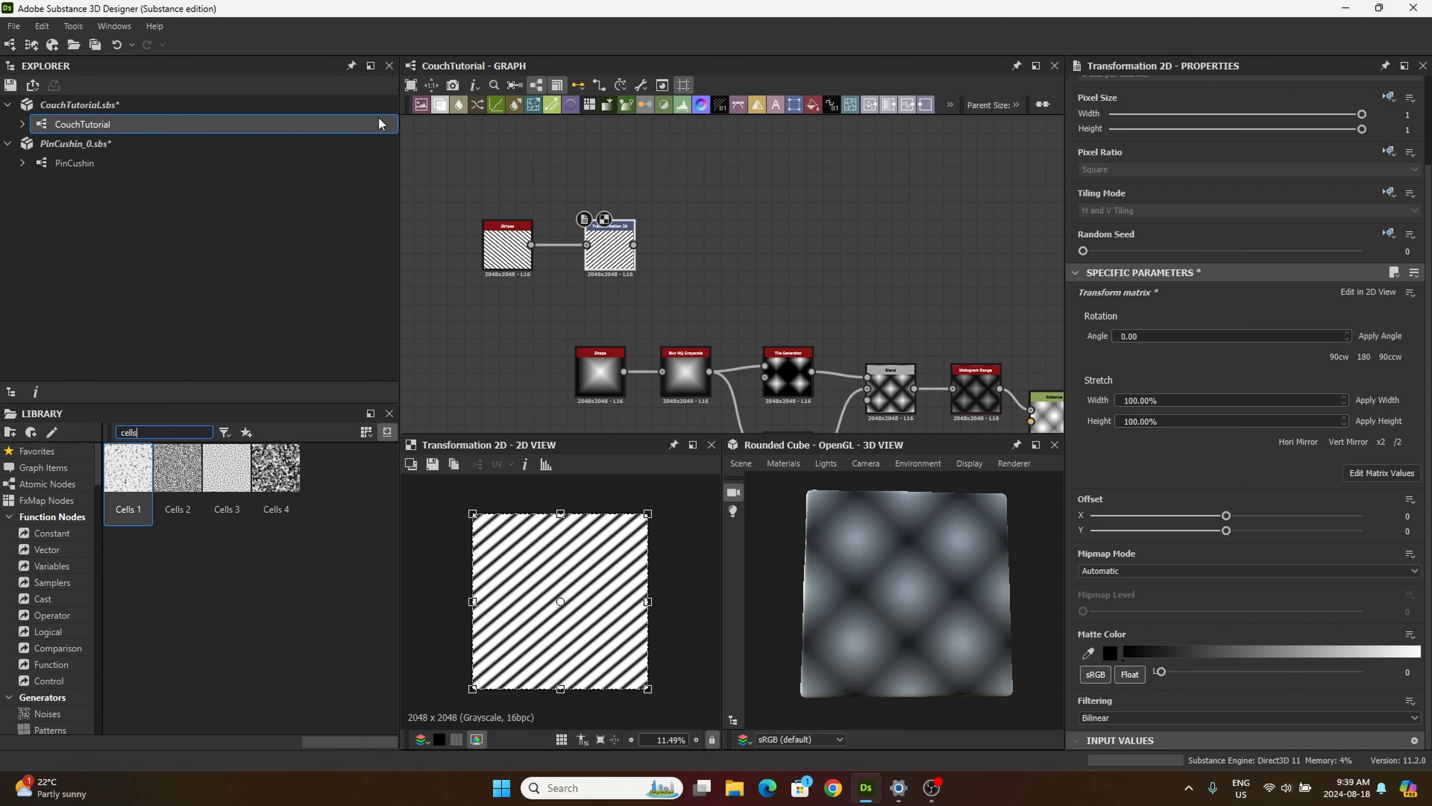
{"action": "left_click_drag", "start_coordinate": [227, 471], "coordinate": [604, 157]}
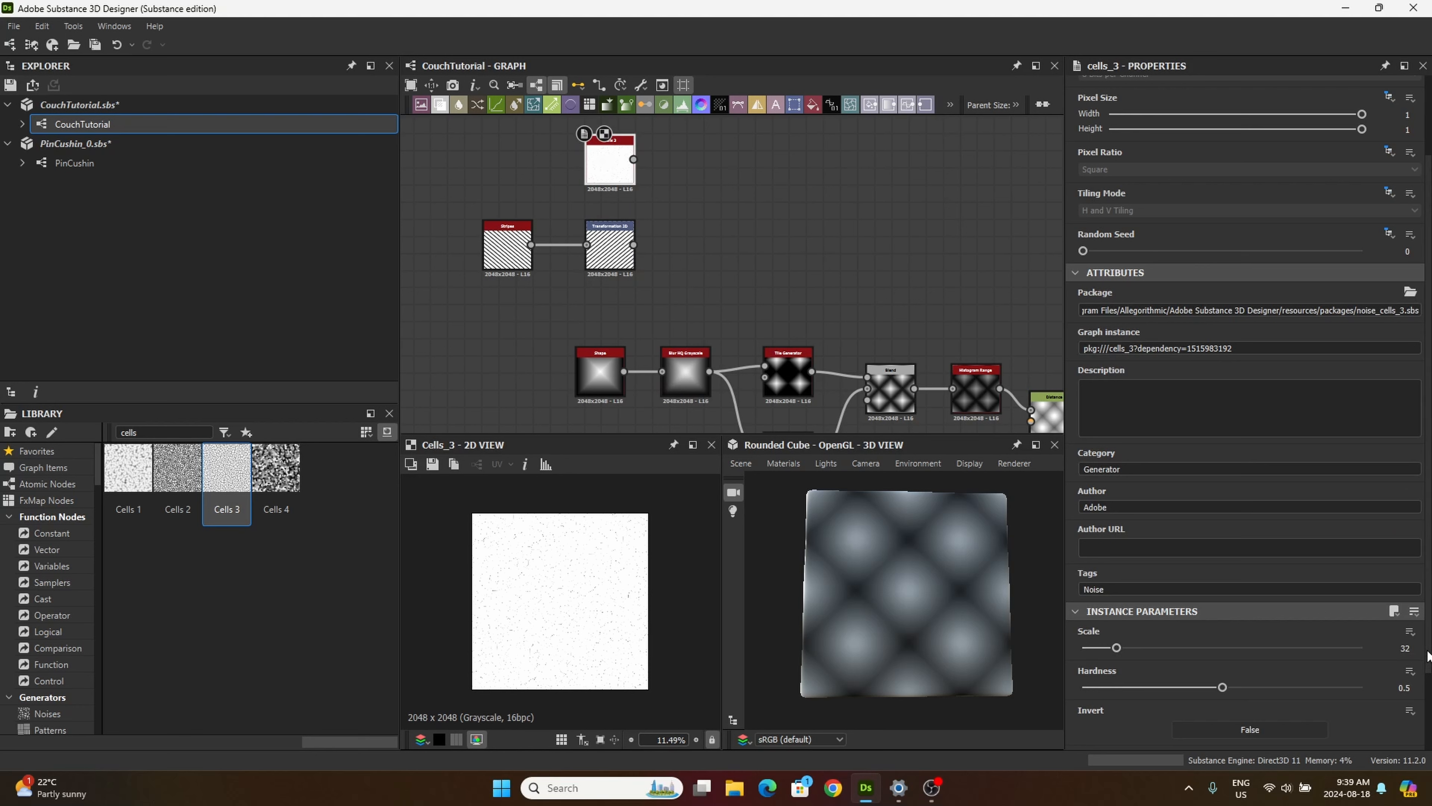
Step: Set the Cells 3 node's hardness to 1 and its disorder to 0.4
{"action": "left_click", "coordinate": [1396, 684]}
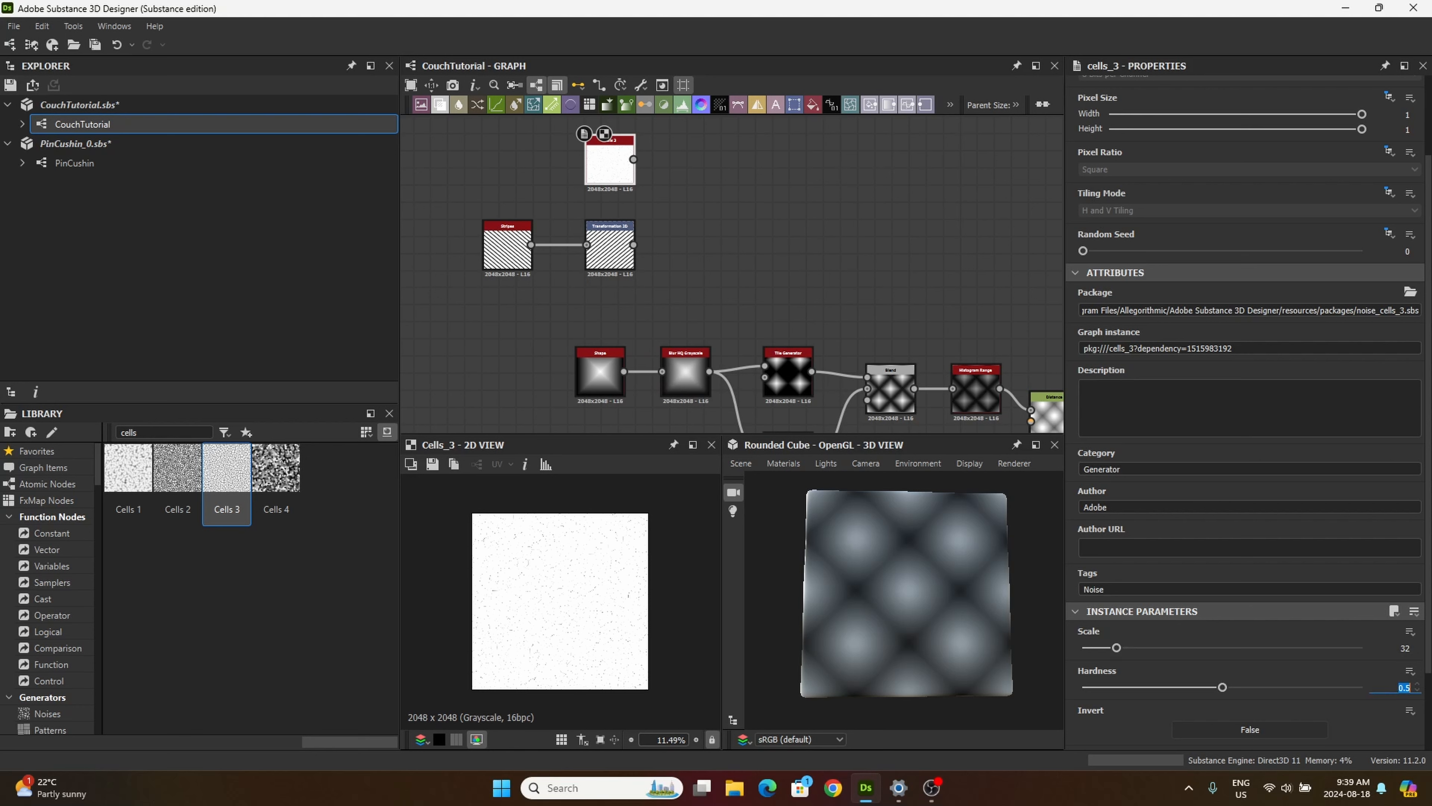
{"action": "type", "text": "1"}
{"action": "scroll", "coordinate": [1292, 705], "scroll_direction": "down", "scroll_amount": 2}
{"action": "left_click", "coordinate": [1410, 674]}
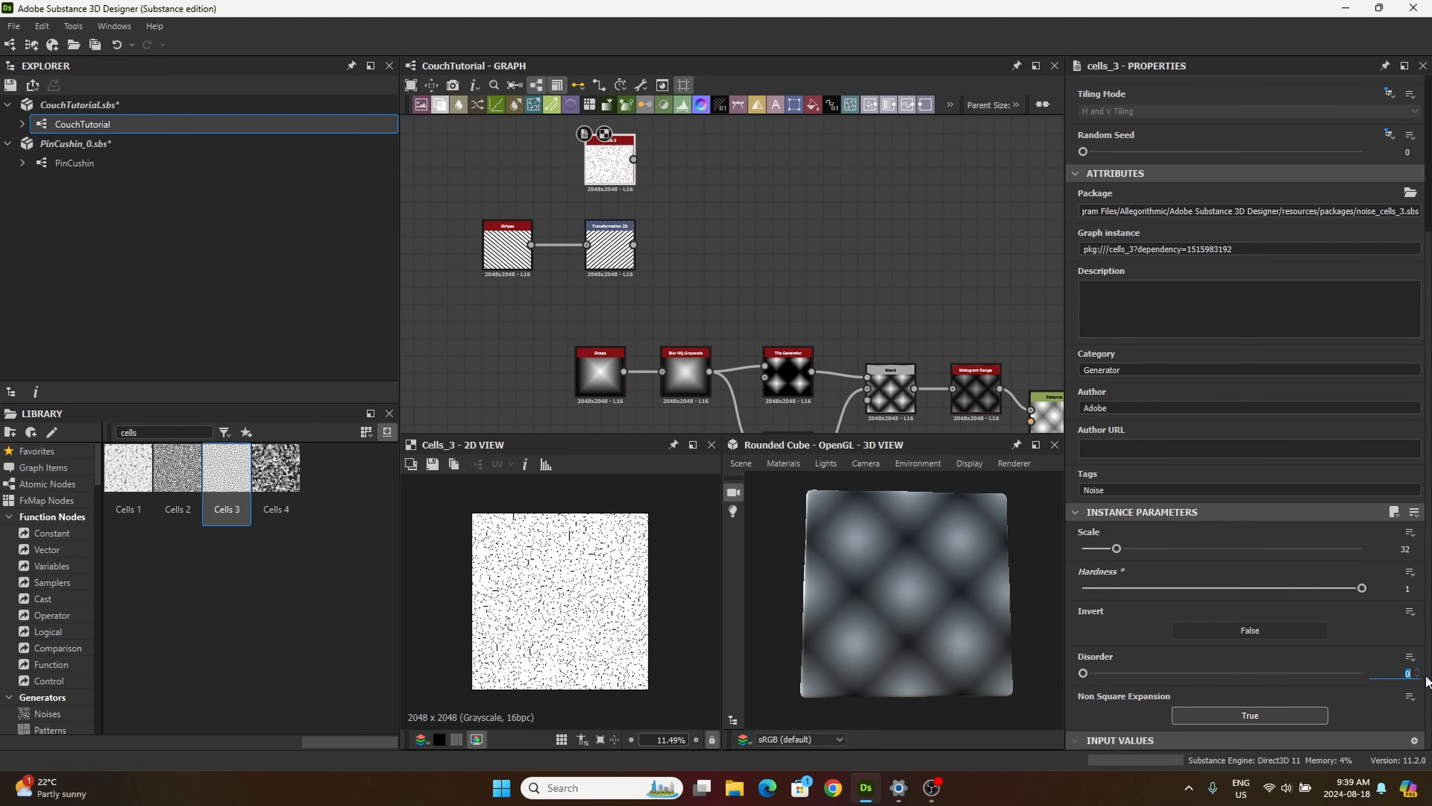
{"action": "type", "text": "0."}
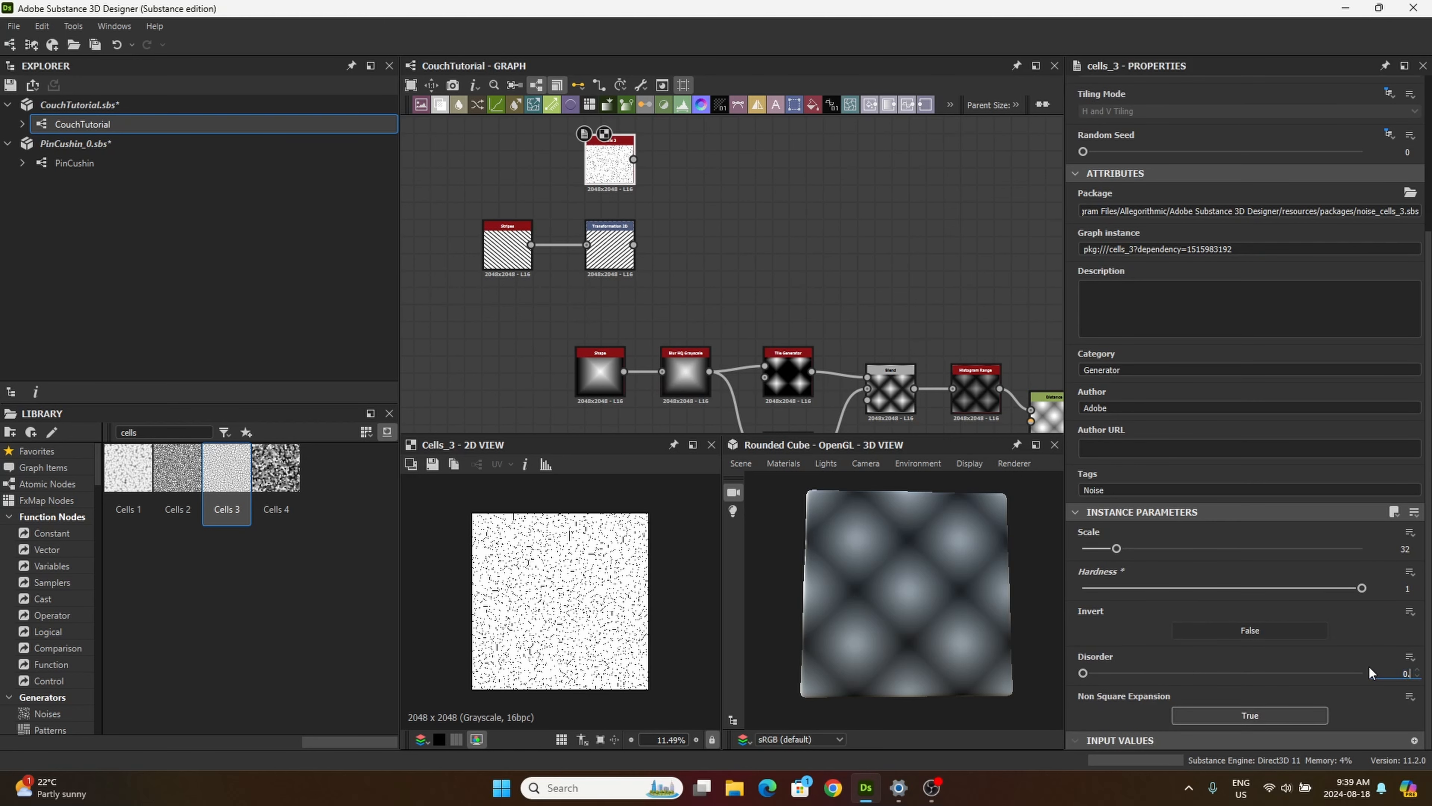
{"action": "type", "text": "4"}
{"action": "key", "text": "Return"}
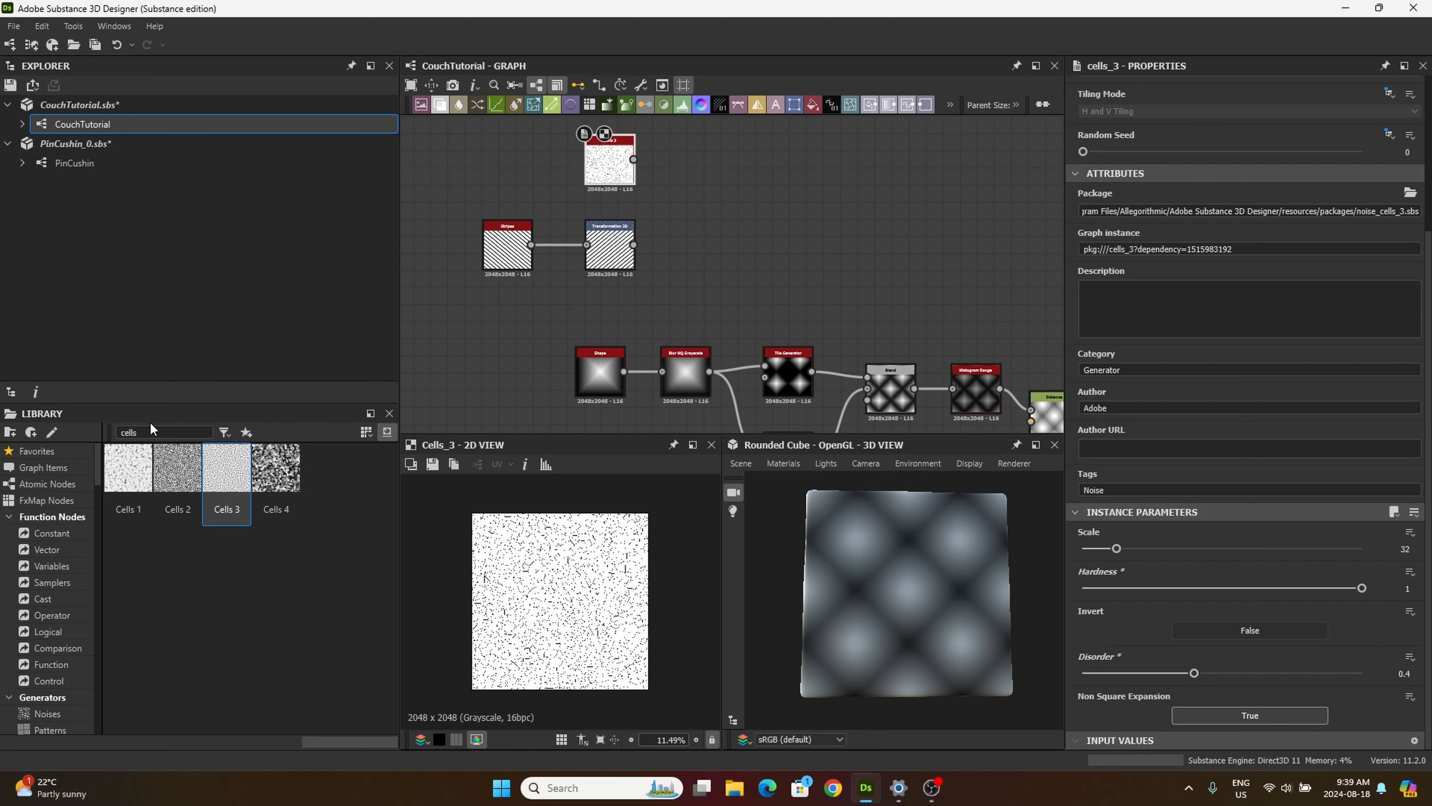
Step: Search the library for "non" and place a Non Uniform Directional Warp Grayscale node with Cells 3 connected to its input
{"action": "double_click", "coordinate": [140, 432]}
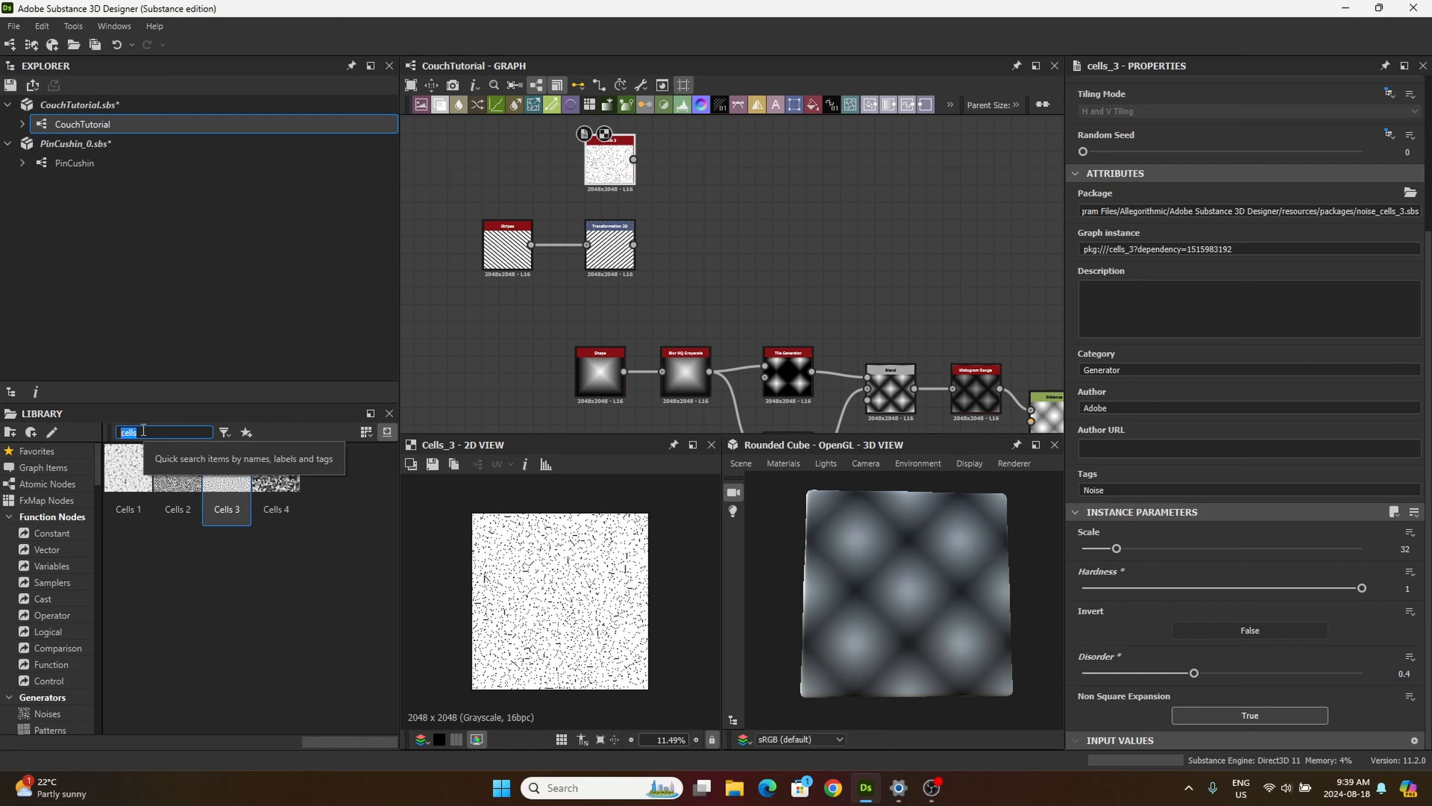
{"action": "type", "text": "non"}
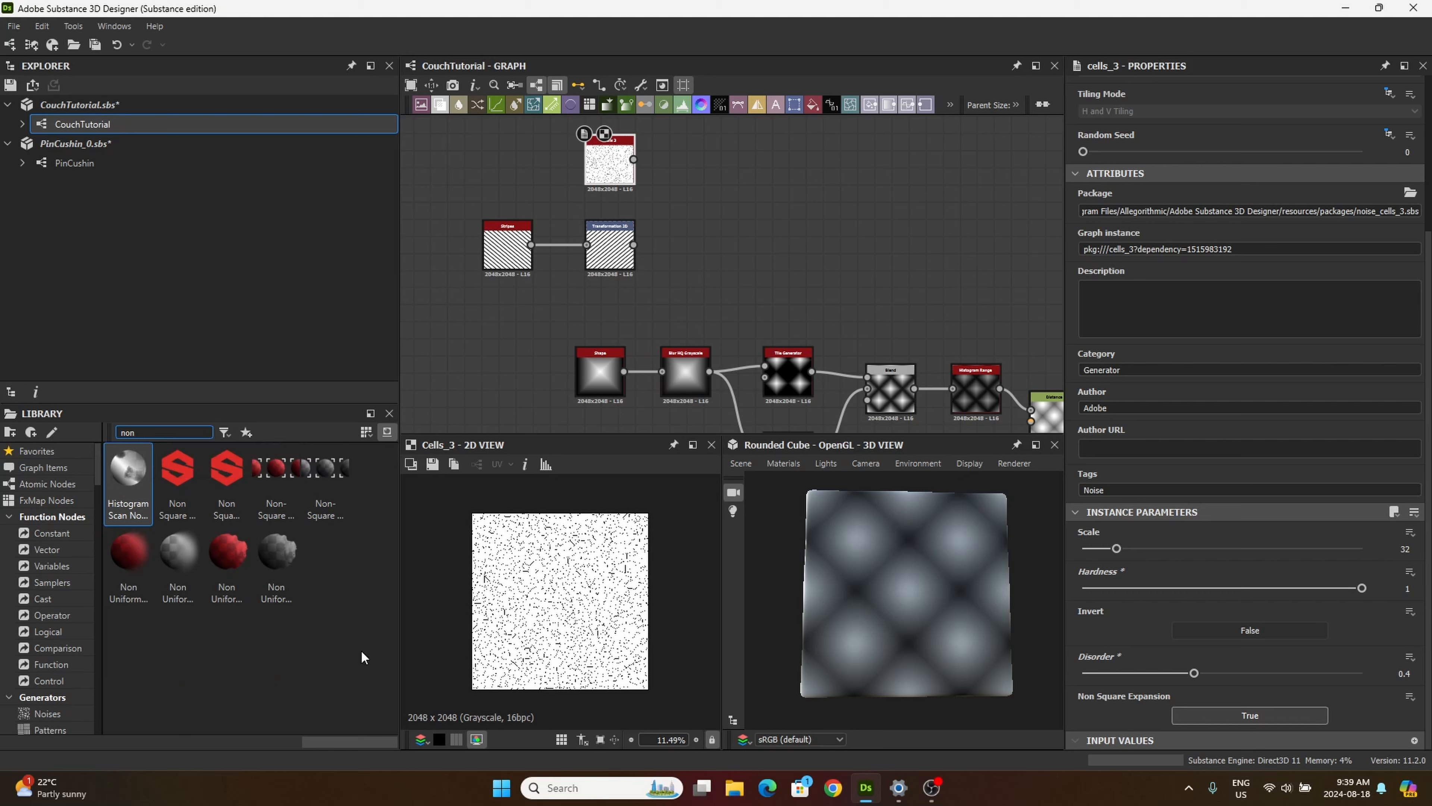
{"action": "left_click_drag", "start_coordinate": [277, 565], "coordinate": [728, 209]}
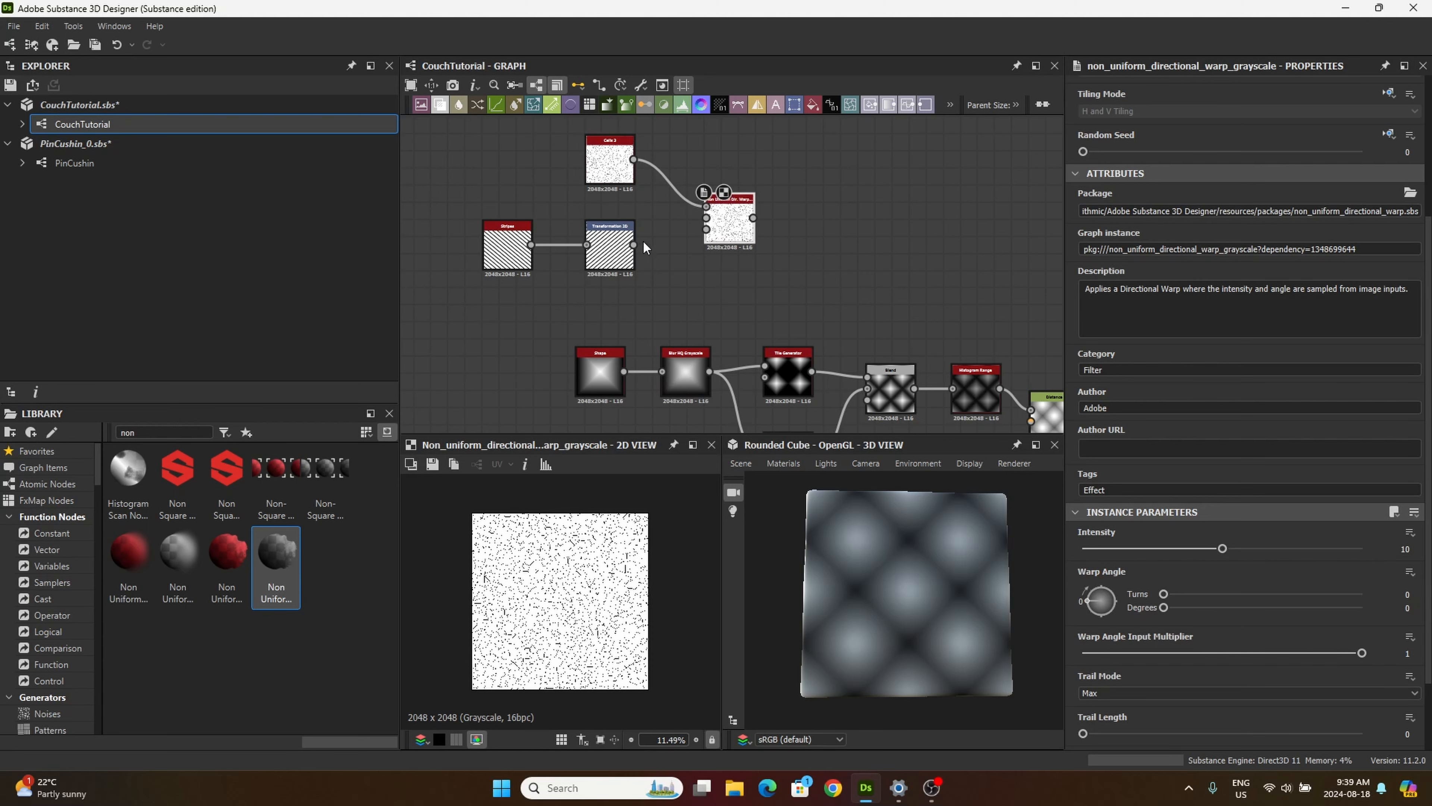
Step: Connect the Transformation 2D output to both the Intensity Input and the Warp Angle Input of the directional warp node
{"action": "scroll", "coordinate": [714, 228], "scroll_direction": "up", "scroll_amount": 3}
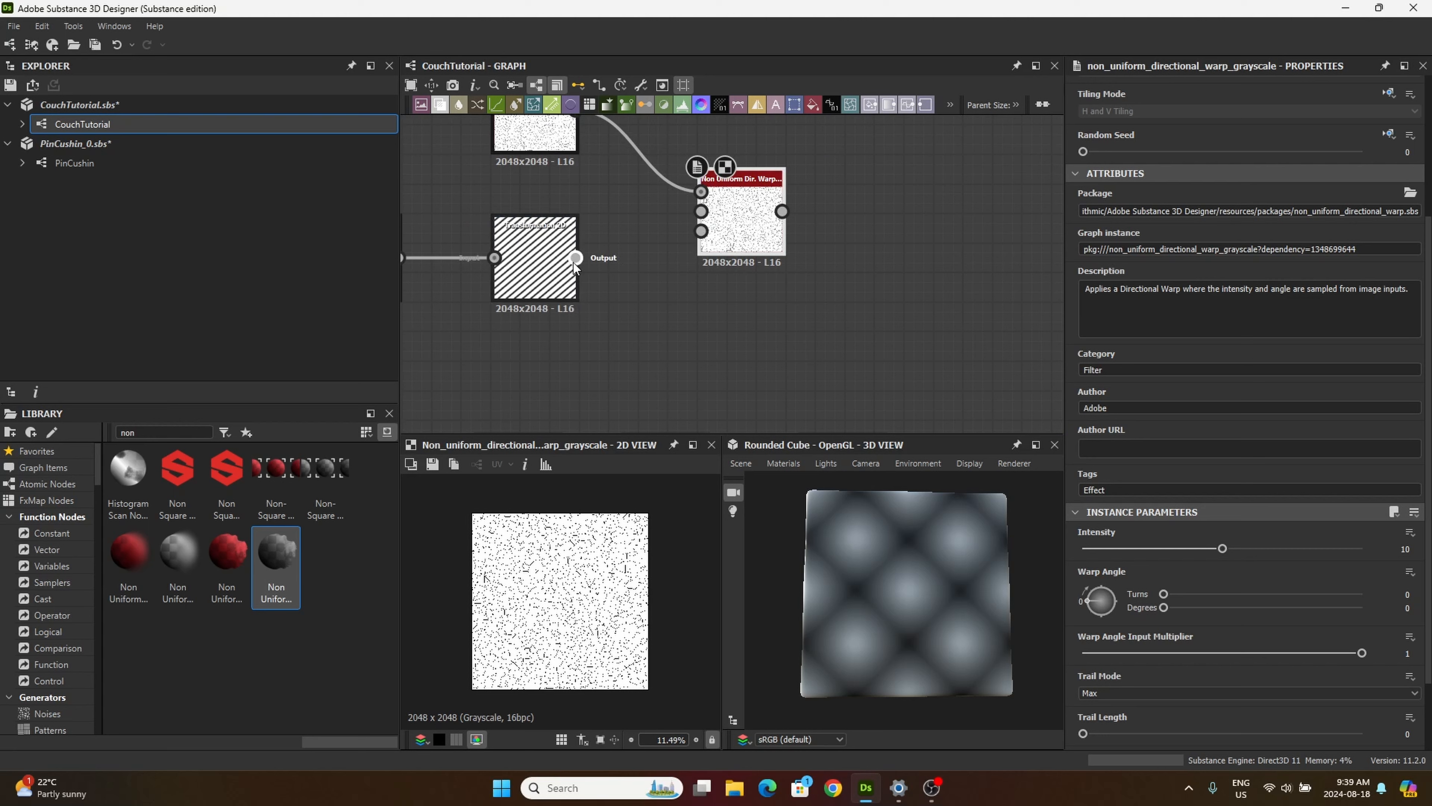
{"action": "left_click_drag", "start_coordinate": [575, 258], "coordinate": [701, 211]}
{"action": "scroll", "coordinate": [701, 212], "scroll_direction": "up", "scroll_amount": 1}
{"action": "left_click_drag", "start_coordinate": [548, 268], "coordinate": [698, 235]}
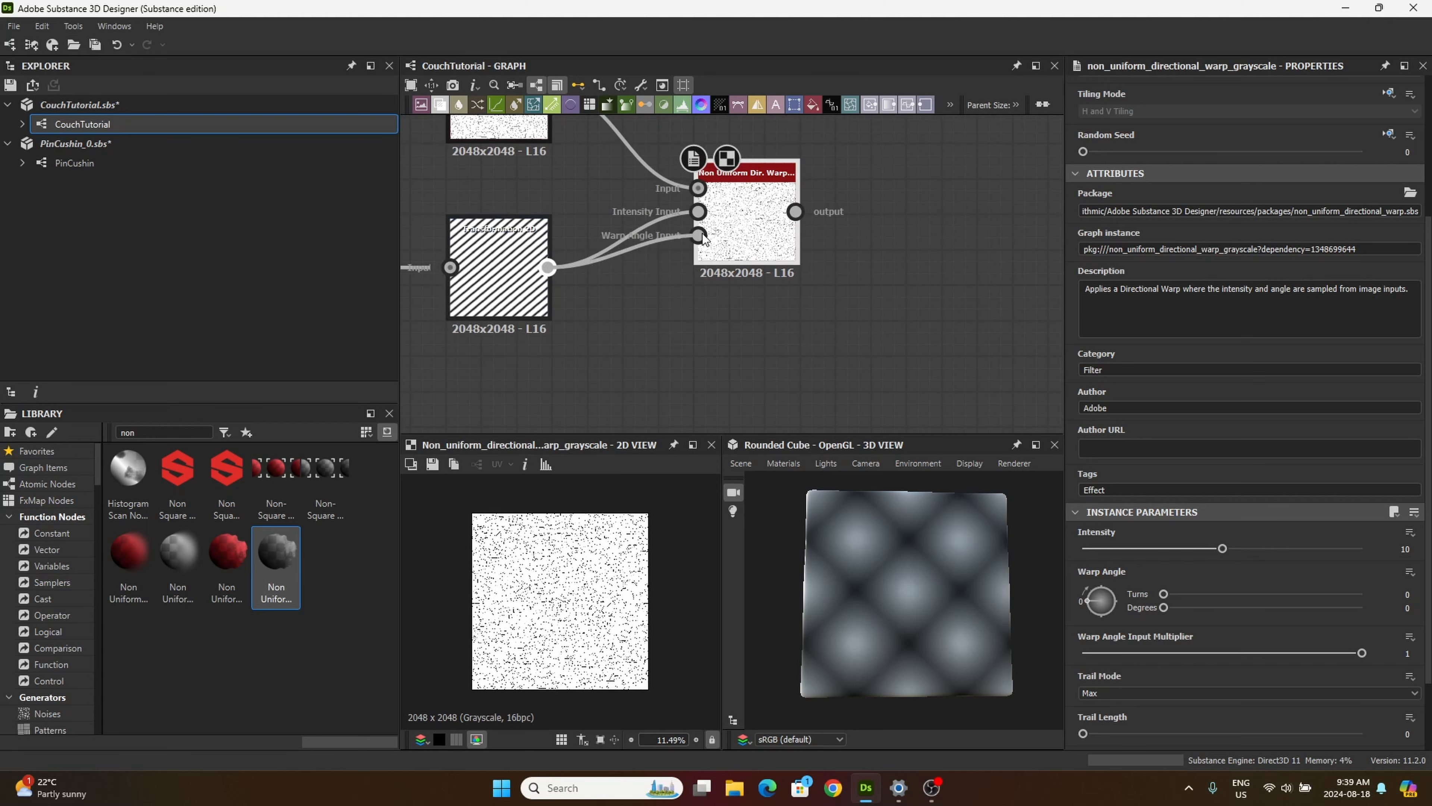
{"action": "scroll", "coordinate": [497, 247], "scroll_direction": "down", "scroll_amount": 1}
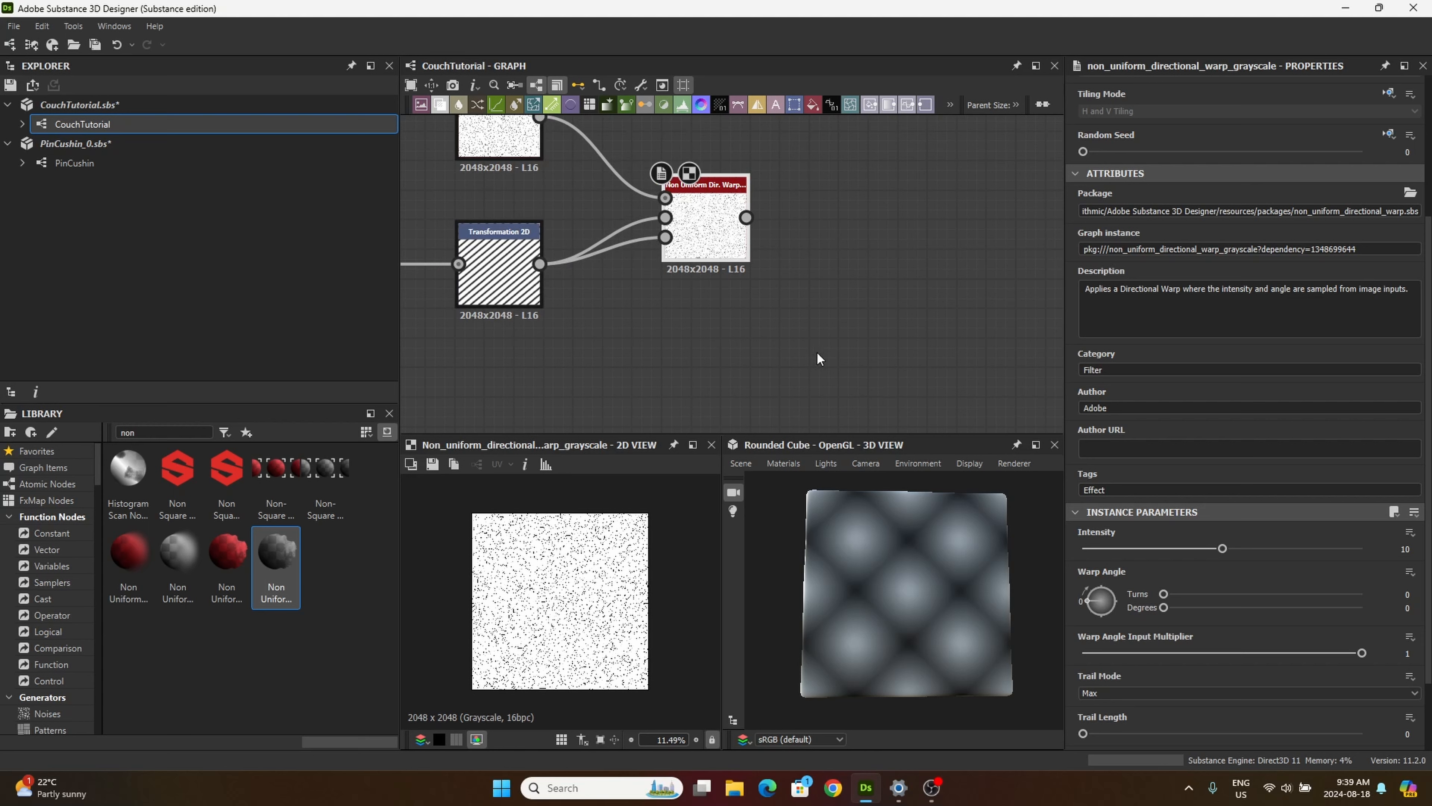
Step: Set the Non Uniform Directional Warp node's intensity to 4.52
{"action": "left_click", "coordinate": [1404, 548]}
{"action": "type", "text": "4.5"}
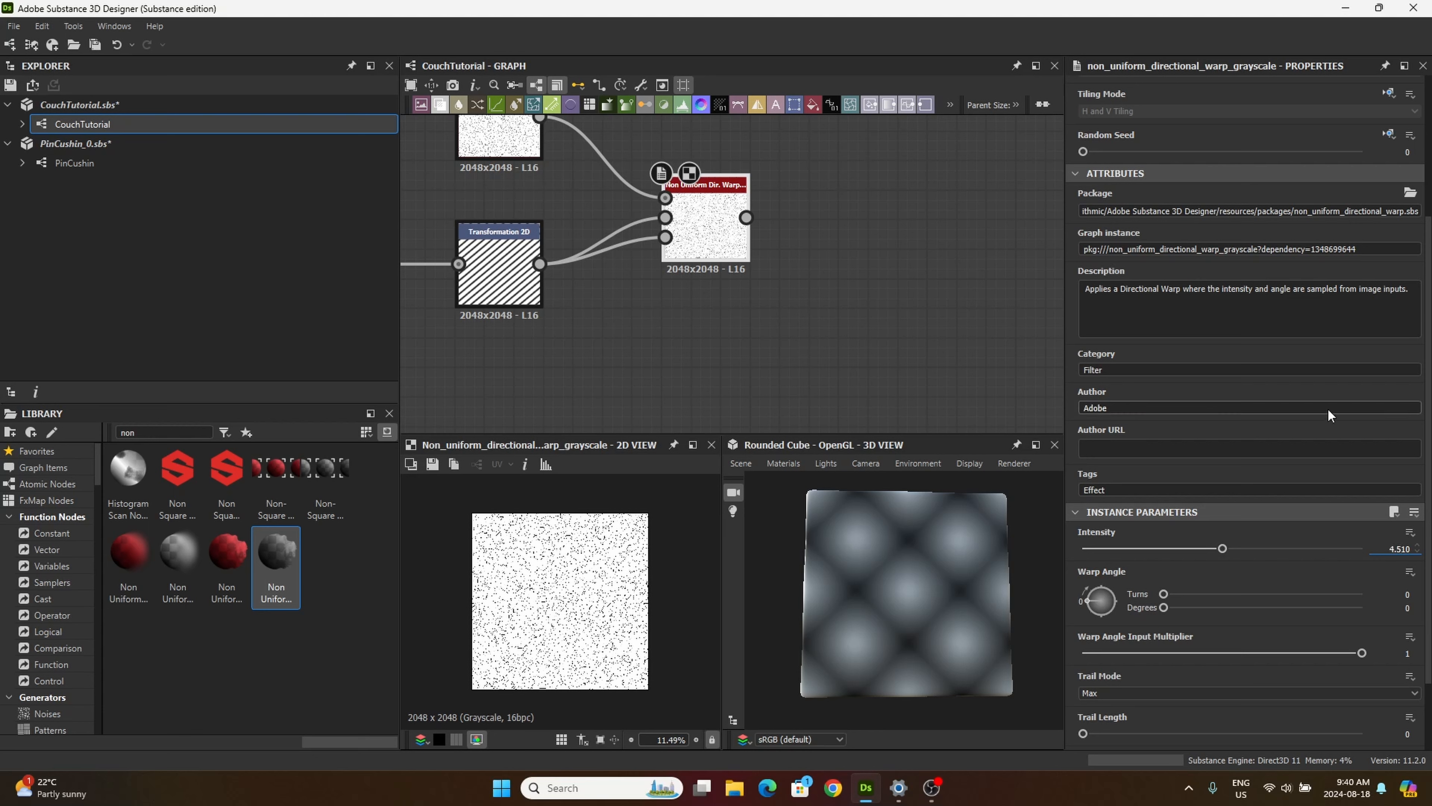
{"action": "type", "text": "2"}
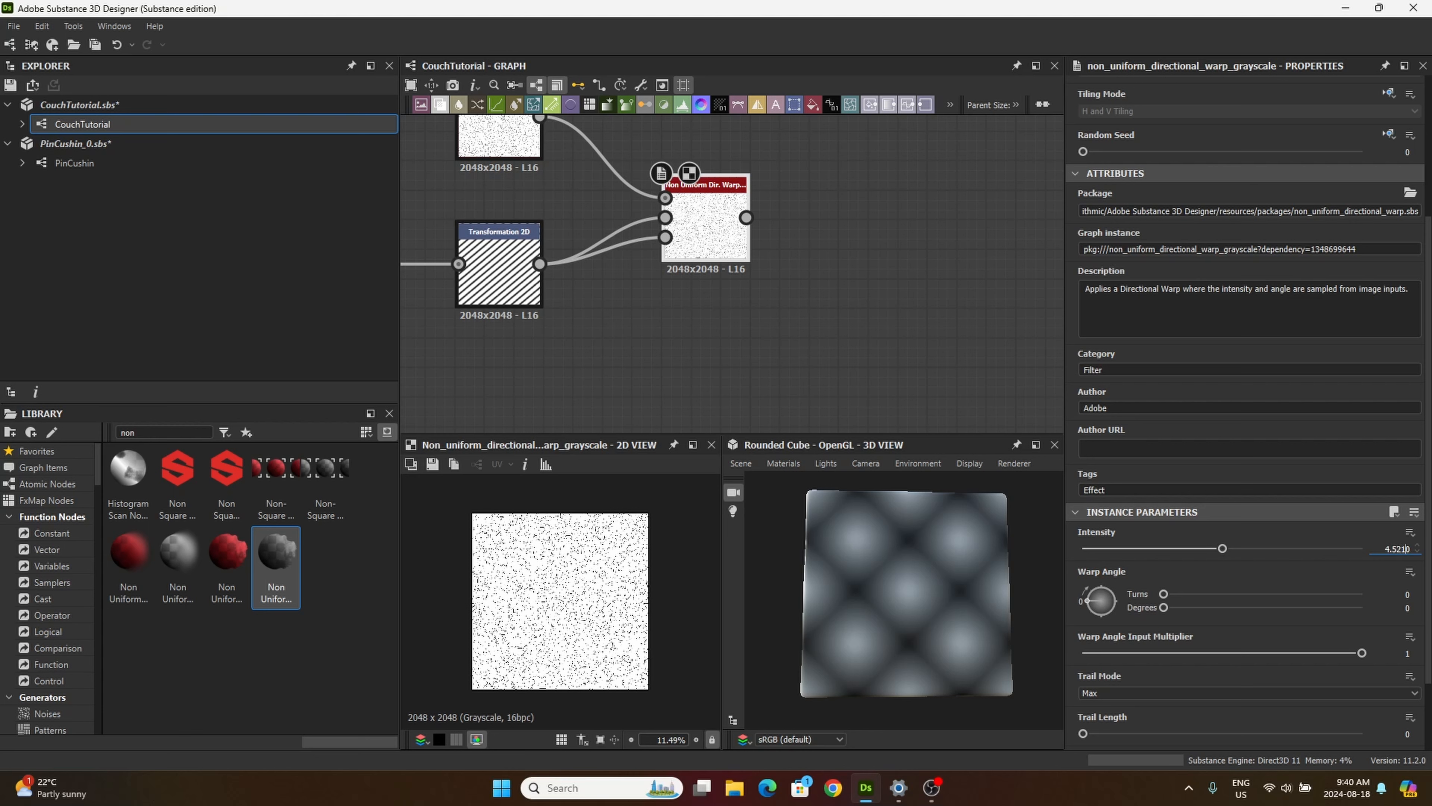
{"action": "key", "text": "BackSpace"}
{"action": "key", "text": "BackSpace"}
Step: Set the directional warp's warp angle to 0.27 turns and its Warp Angle Input Multiplier to 0.59
{"action": "left_click", "coordinate": [1400, 594]}
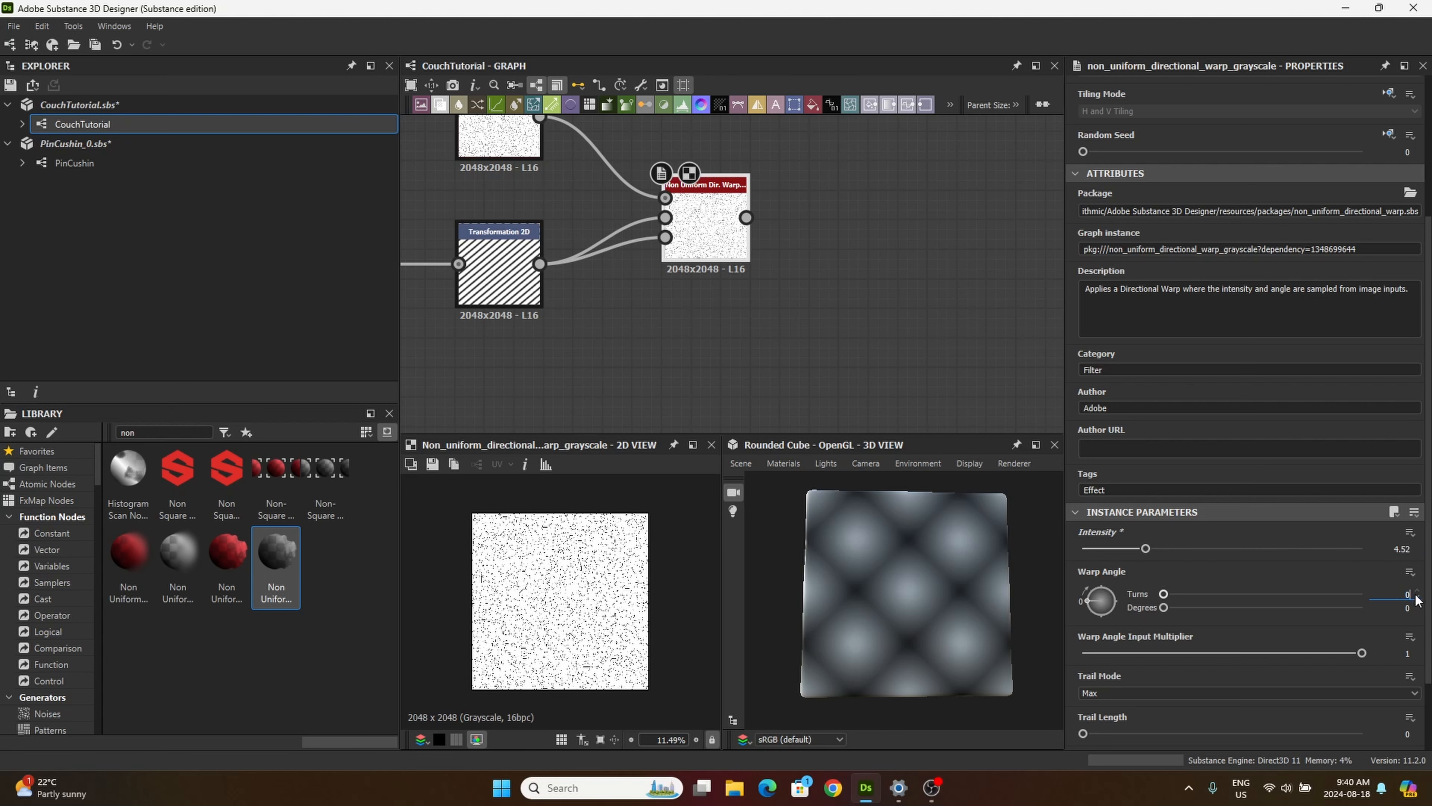
{"action": "type", "text": "0.27"}
{"action": "key", "text": "Return"}
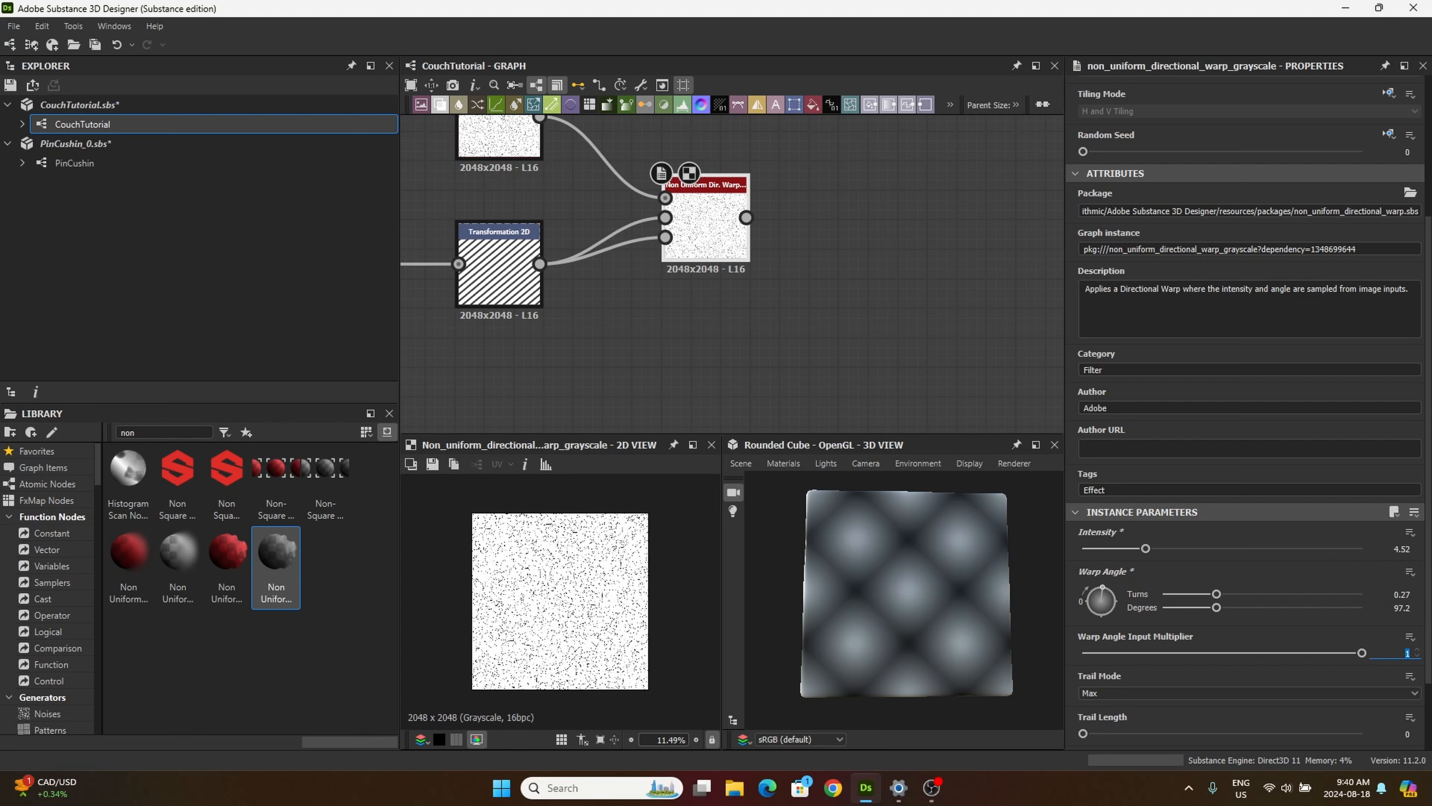
{"action": "type", "text": "59"}
Step: Set the directional warp's Trail Length and Trail Curve both to 1
{"action": "scroll", "coordinate": [1292, 679], "scroll_direction": "down", "scroll_amount": 2}
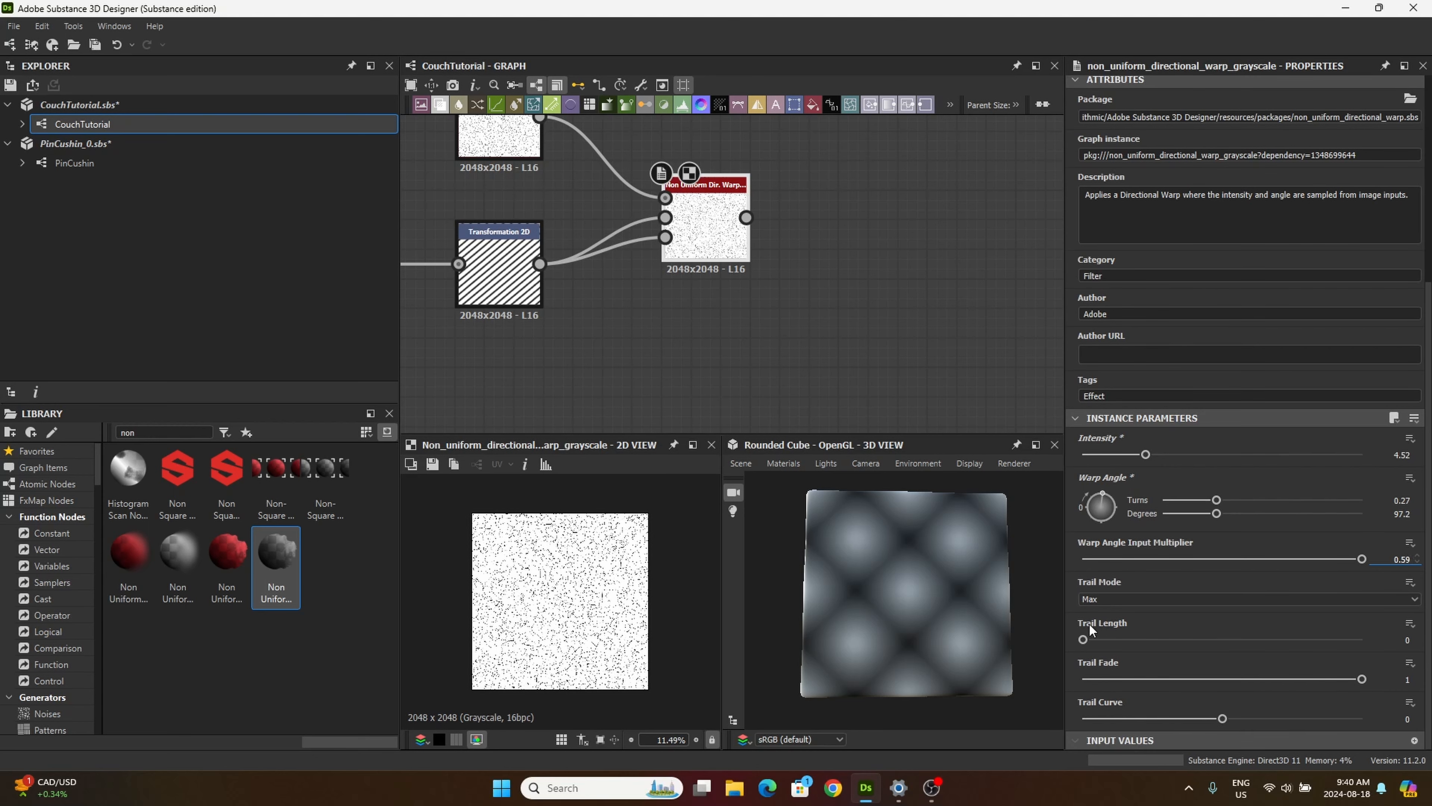
{"action": "left_click_drag", "start_coordinate": [1083, 639], "coordinate": [1376, 632]}
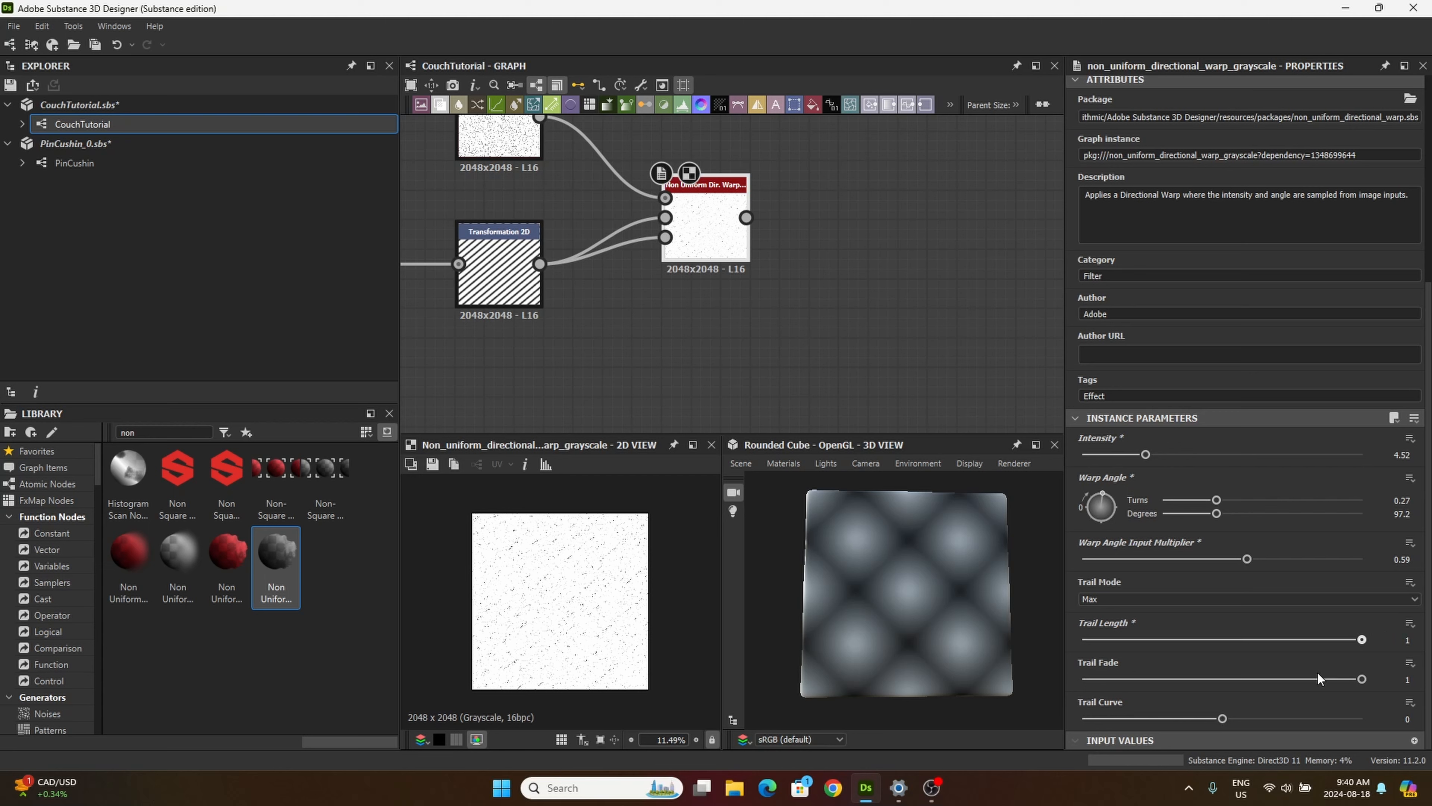
{"action": "left_click_drag", "start_coordinate": [1223, 719], "coordinate": [1327, 722]}
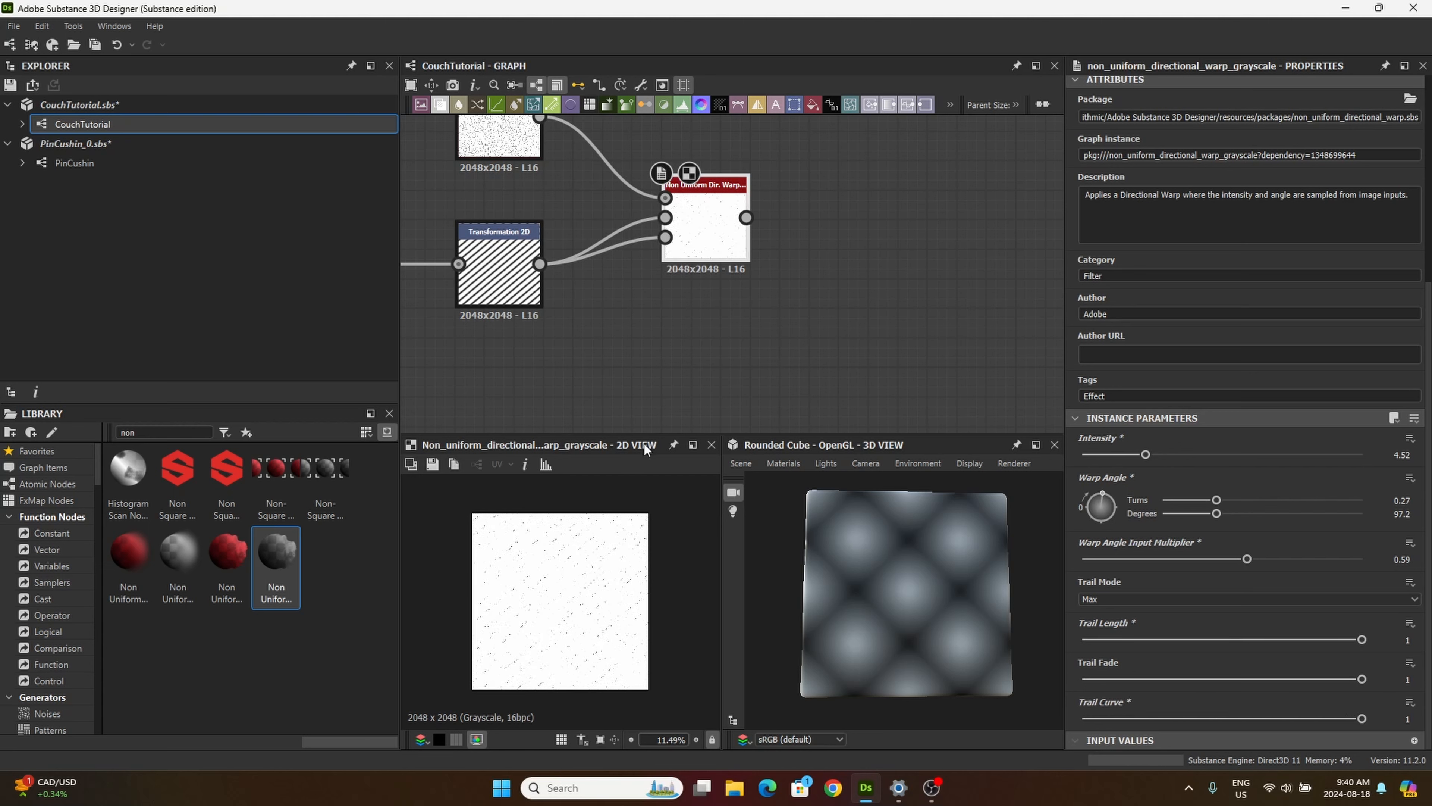
{"action": "scroll", "coordinate": [583, 547], "scroll_direction": "up", "scroll_amount": 5}
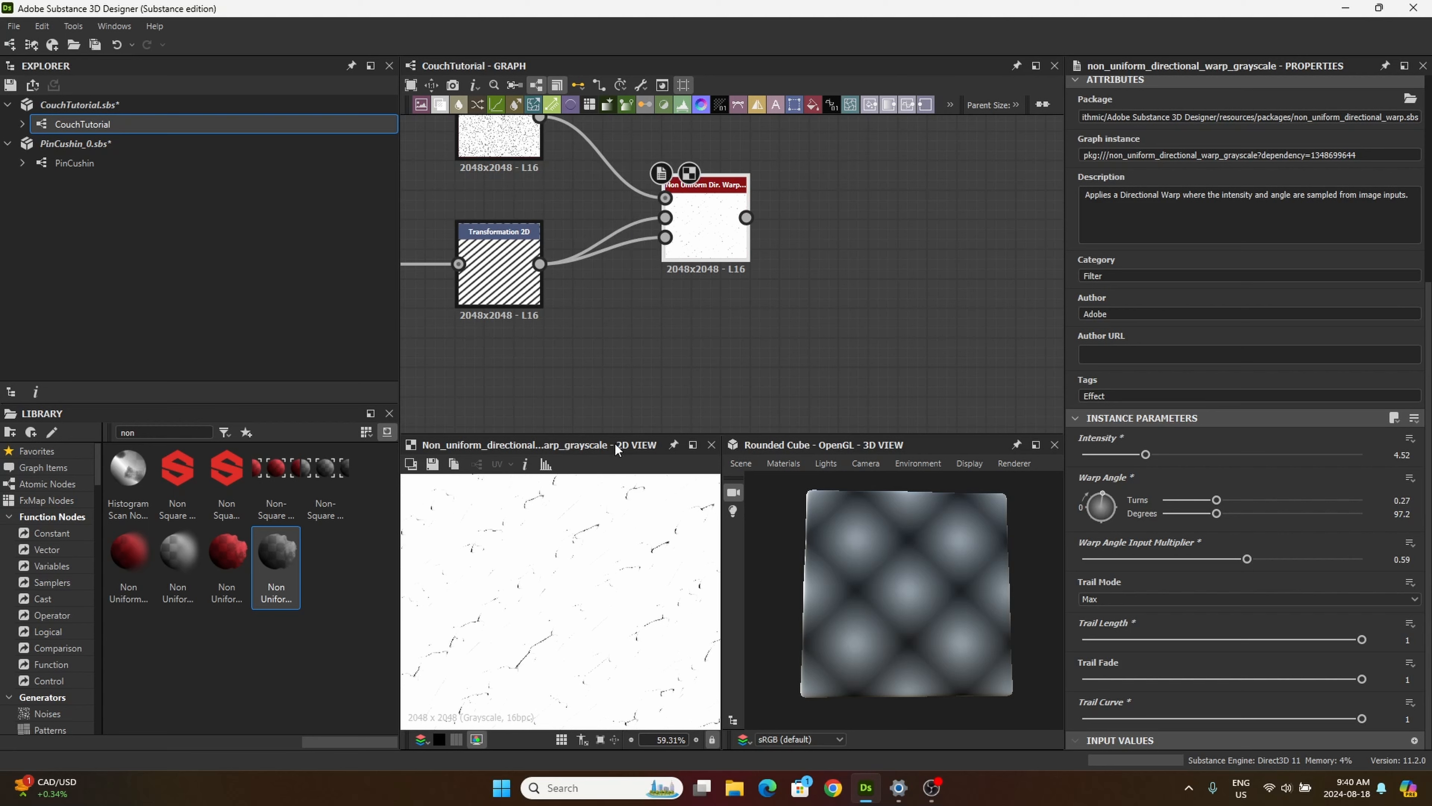
{"action": "middle_click_drag", "start_coordinate": [578, 585], "coordinate": [540, 627]}
Step: Search the library for "edge", place an Edge Detect node after the directional warp, and connect the warp output to it
{"action": "double_click", "coordinate": [129, 432]}
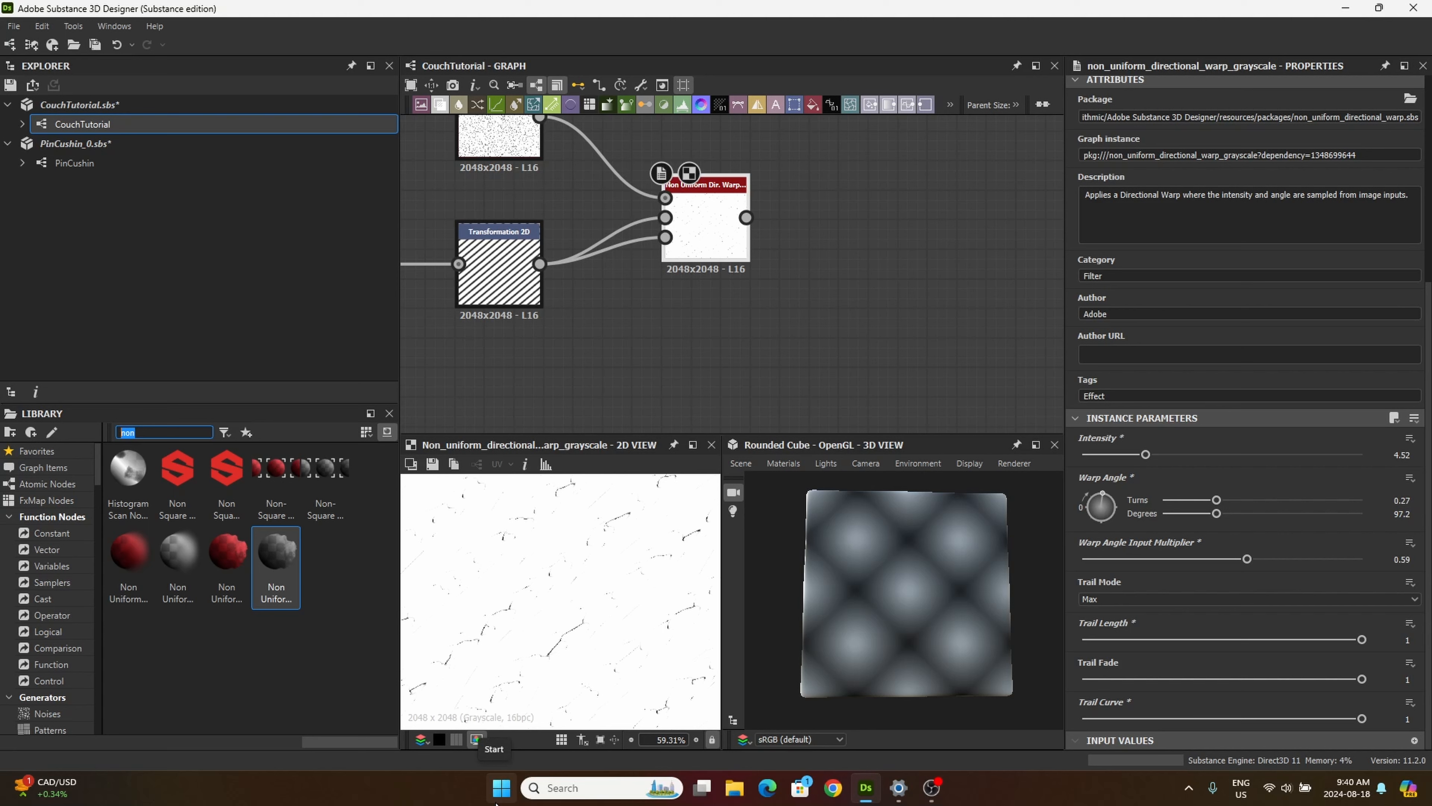
{"action": "type", "text": "edge"}
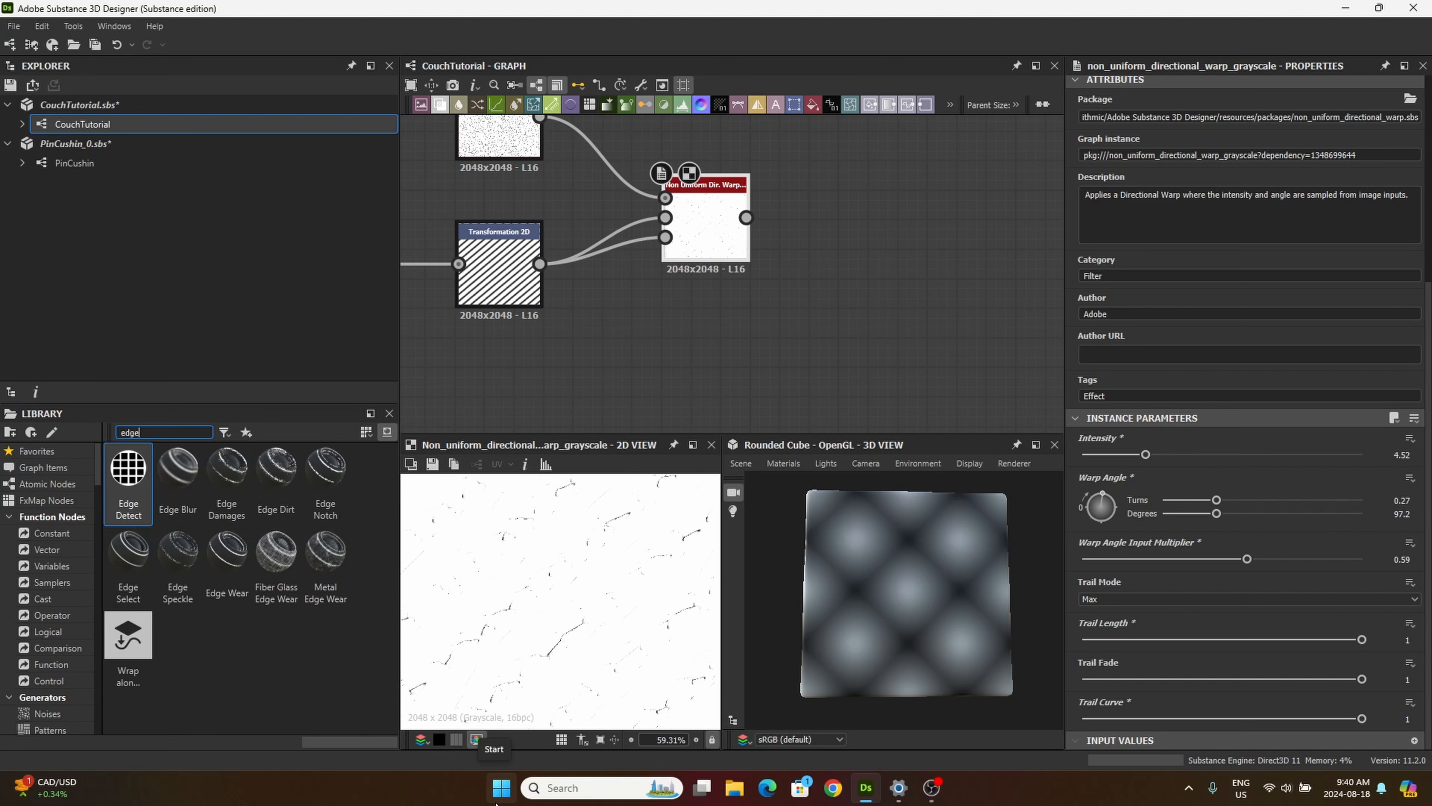
{"action": "left_click_drag", "start_coordinate": [128, 471], "coordinate": [848, 233]}
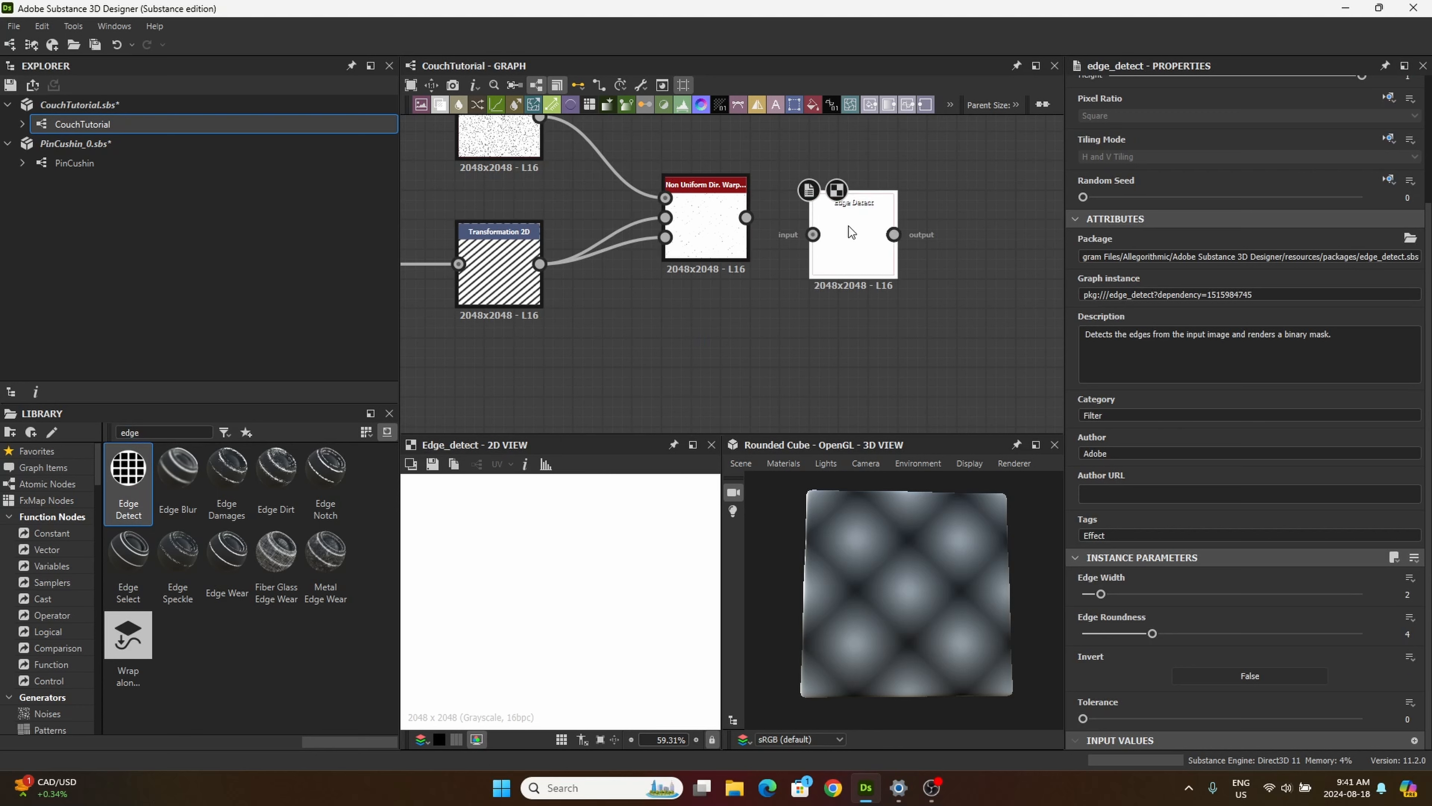
{"action": "left_click_drag", "start_coordinate": [745, 217], "coordinate": [844, 234]}
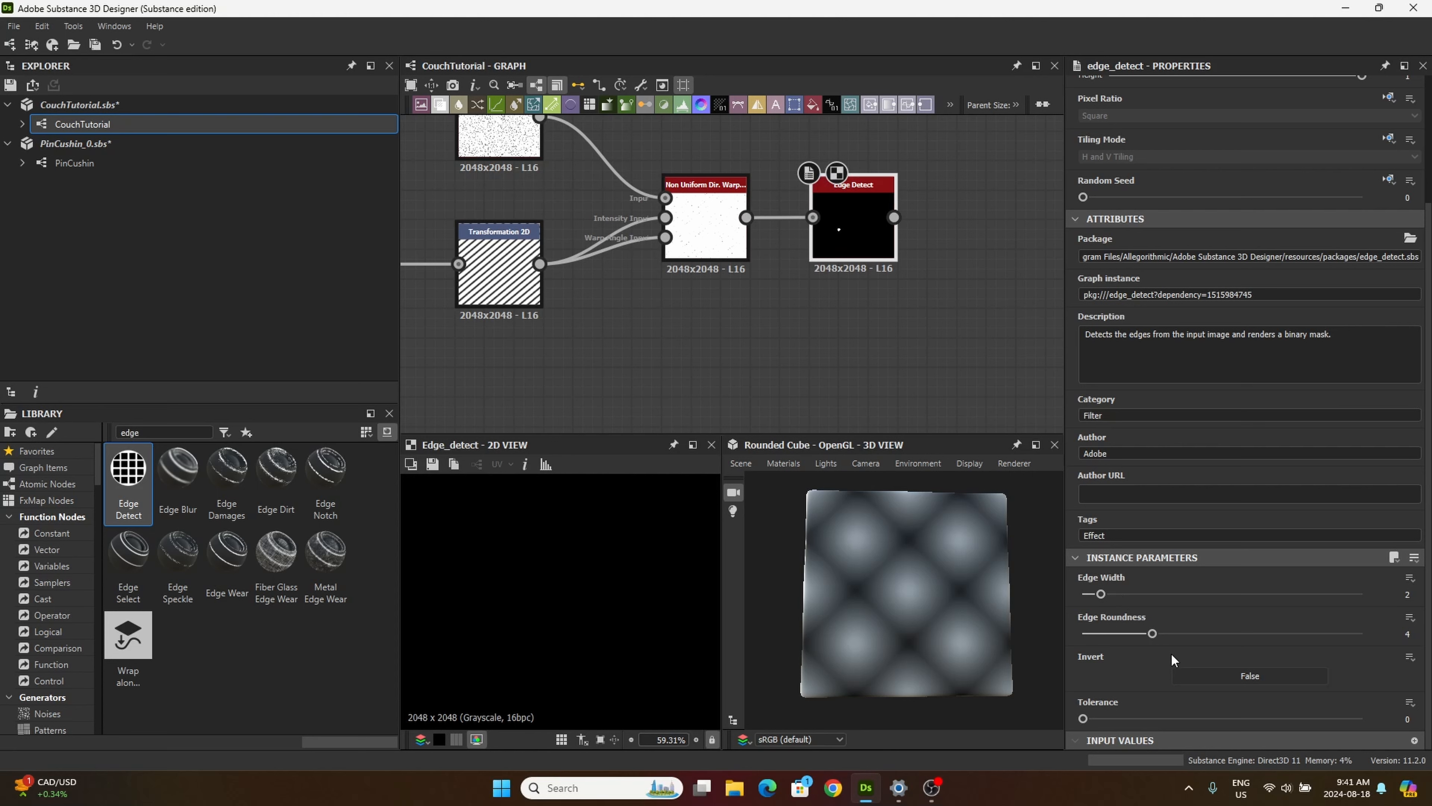
Step: Set the Edge Detect node's edge width to 1 and edge roundness to 1.5, moving the node closer to the warp
{"action": "left_click", "coordinate": [1408, 594]}
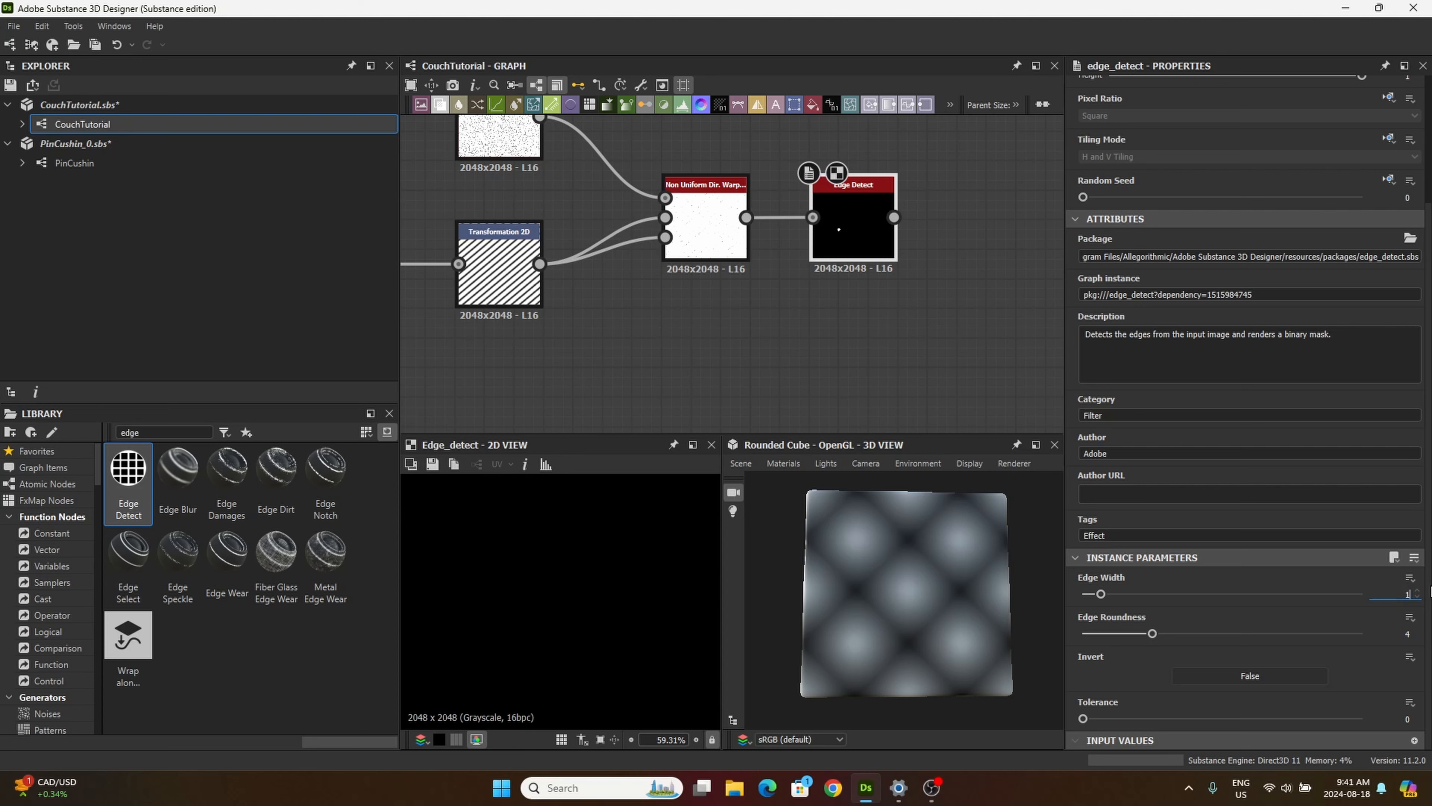
{"action": "type", "text": "1"}
{"action": "left_click", "coordinate": [1402, 633]}
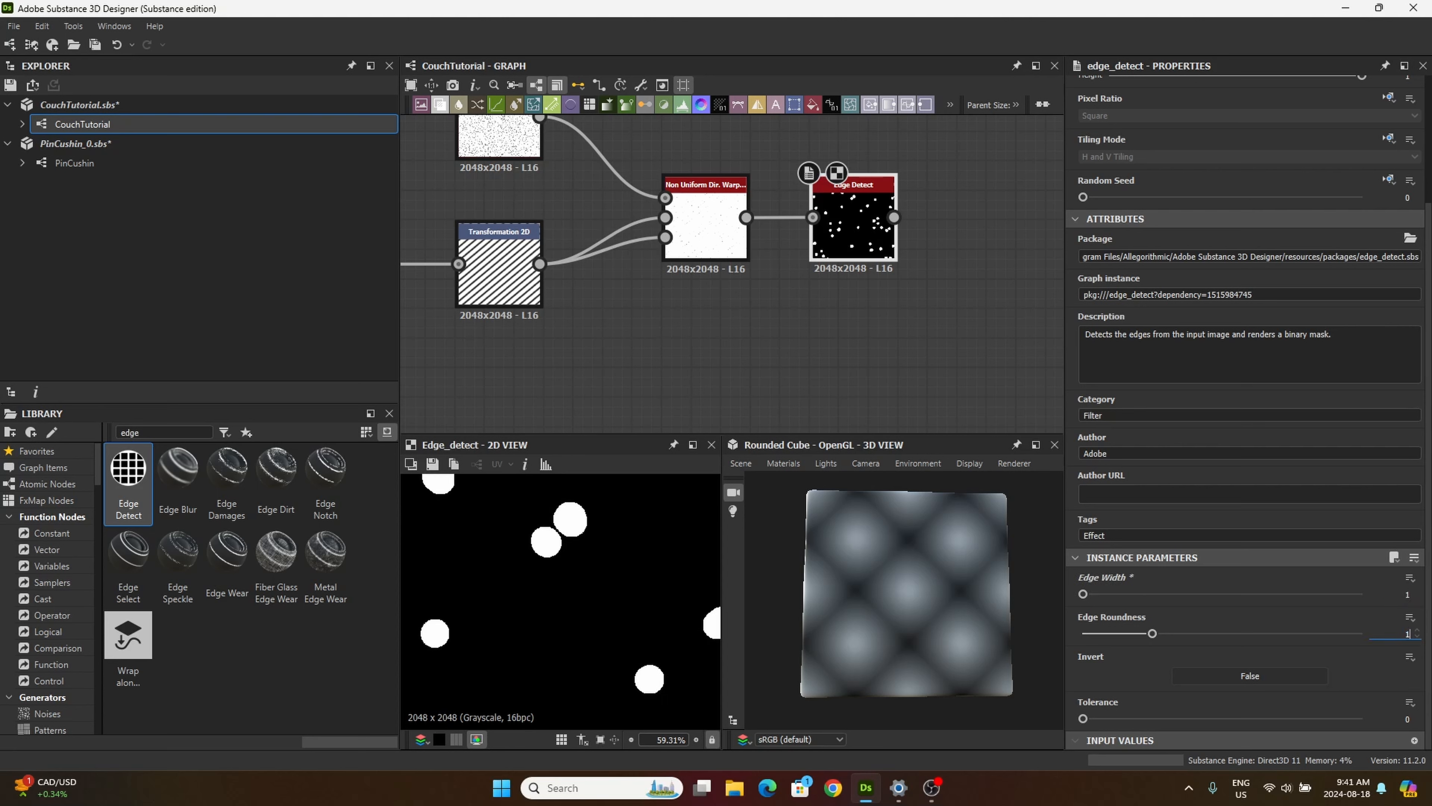
{"action": "type", "text": ".5"}
{"action": "key", "text": "Return"}
{"action": "left_click_drag", "start_coordinate": [852, 238], "coordinate": [836, 240]}
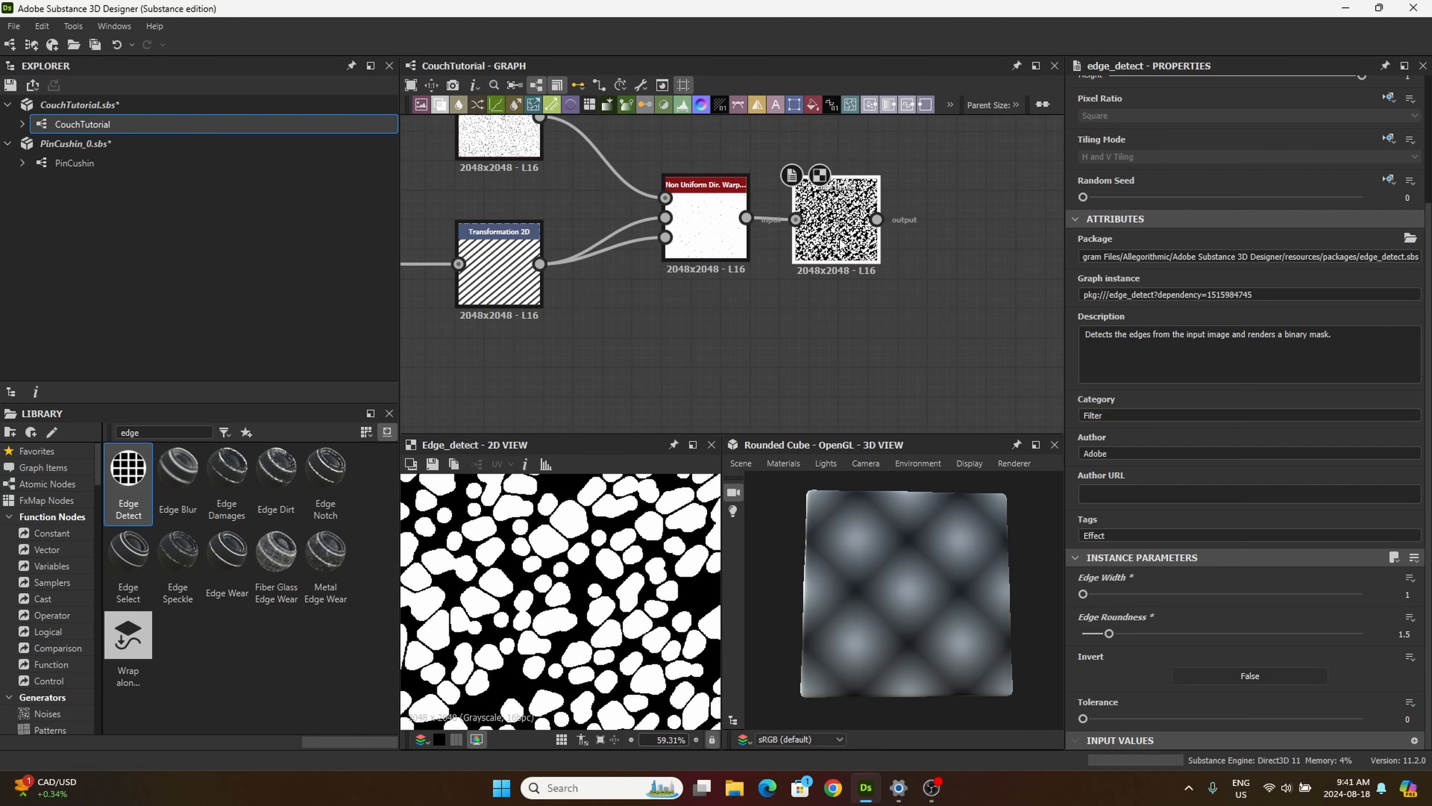
Step: Search the library for "flood", place a Flood Fill node after Edge Detect, and connect the Edge Detect output to it
{"action": "left_click_drag", "start_coordinate": [153, 433], "coordinate": [82, 416]}
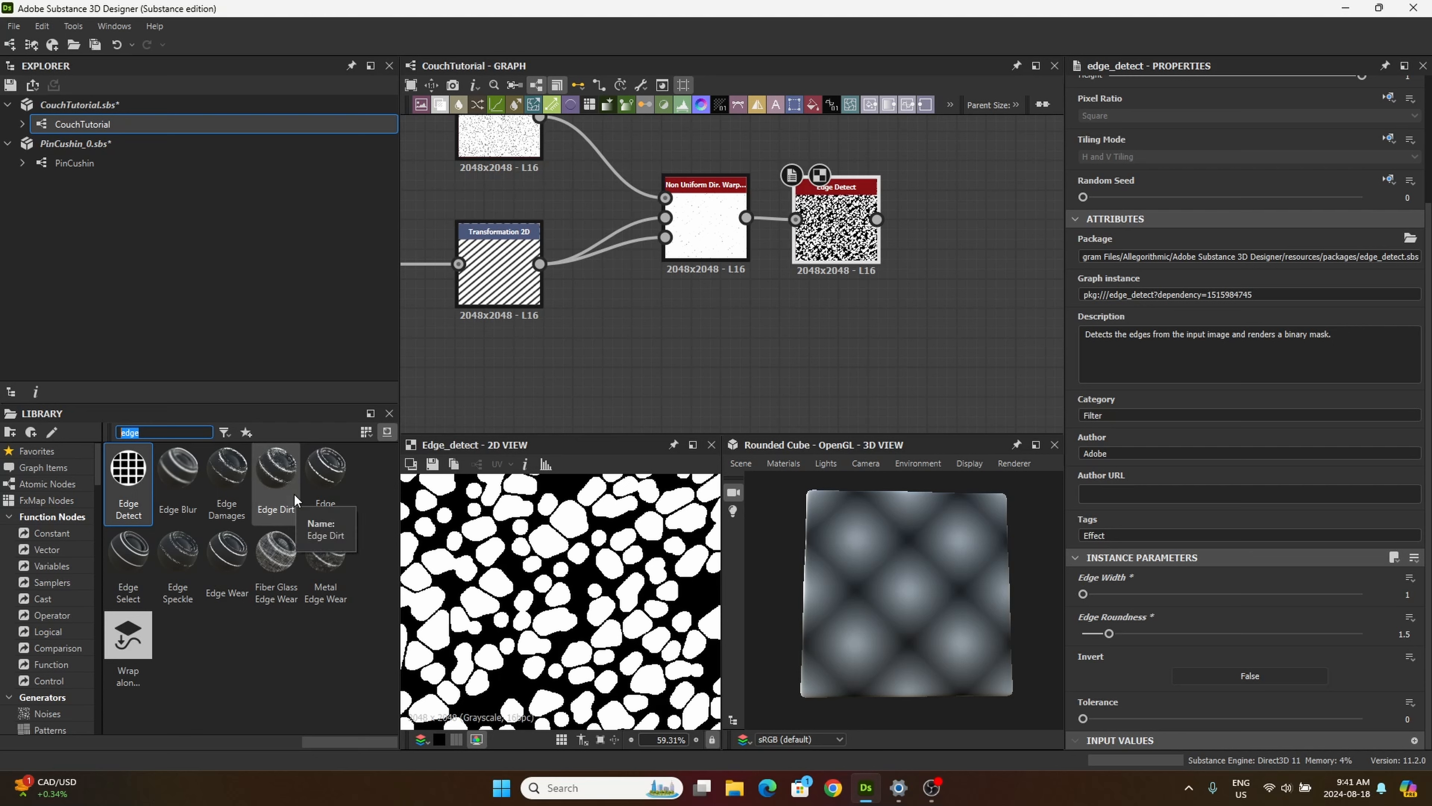
{"action": "type", "text": "flood"}
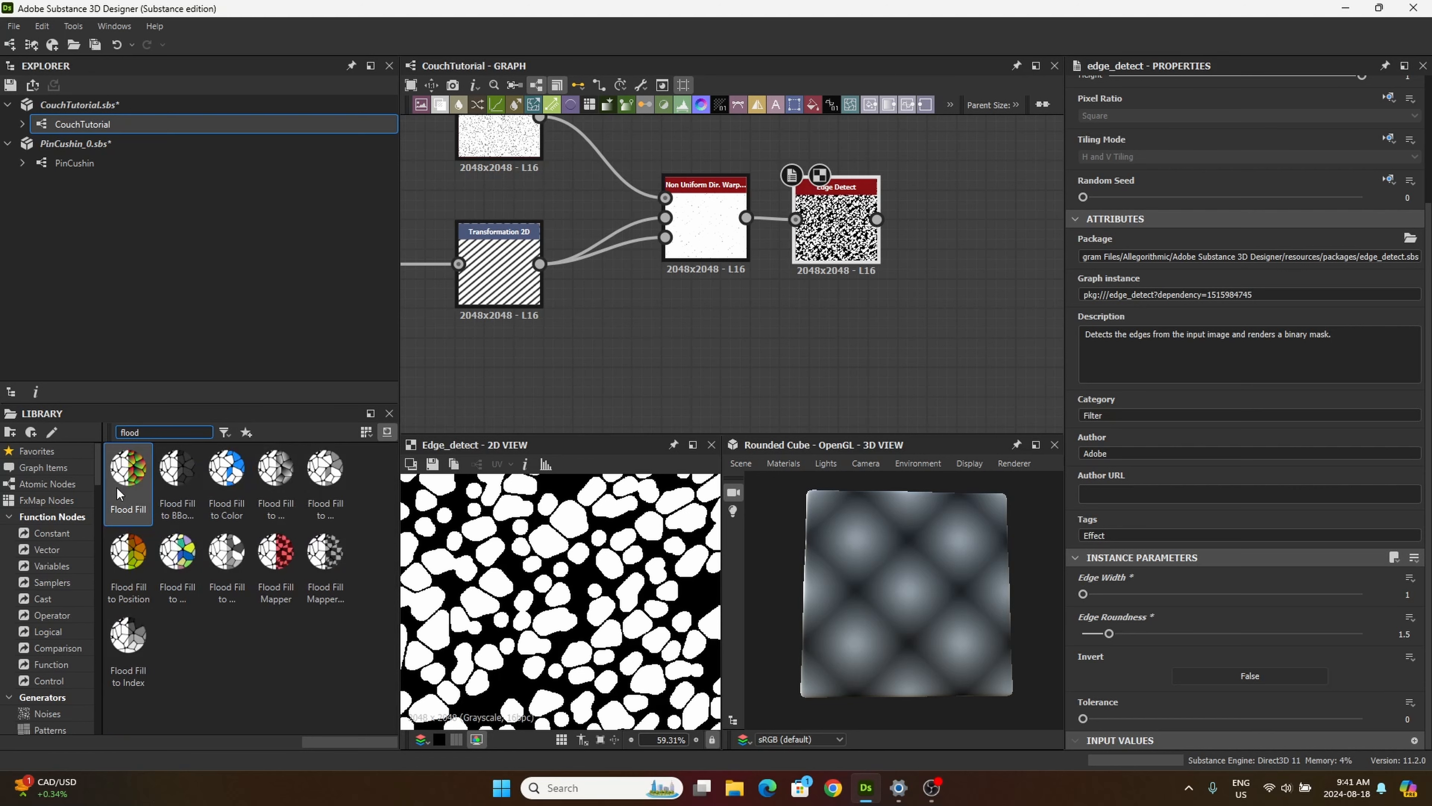
{"action": "left_click_drag", "start_coordinate": [128, 471], "coordinate": [972, 262]}
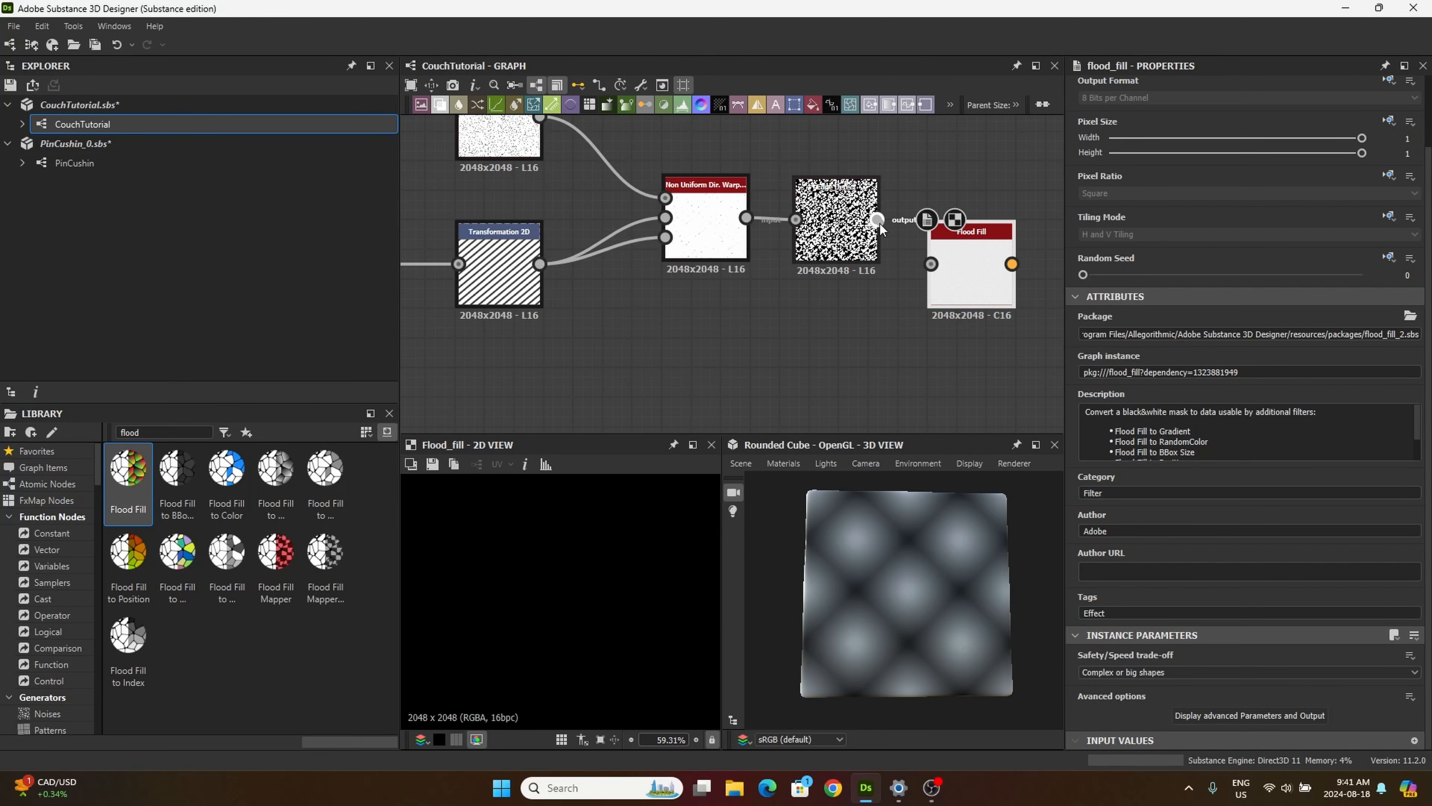
{"action": "left_click_drag", "start_coordinate": [877, 219], "coordinate": [969, 234]}
Step: Place a Flood Fill to BBox Size node beyond the Flood Fill node and connect the Flood Fill output to it
{"action": "middle_click_drag", "start_coordinate": [968, 233], "coordinate": [784, 236]}
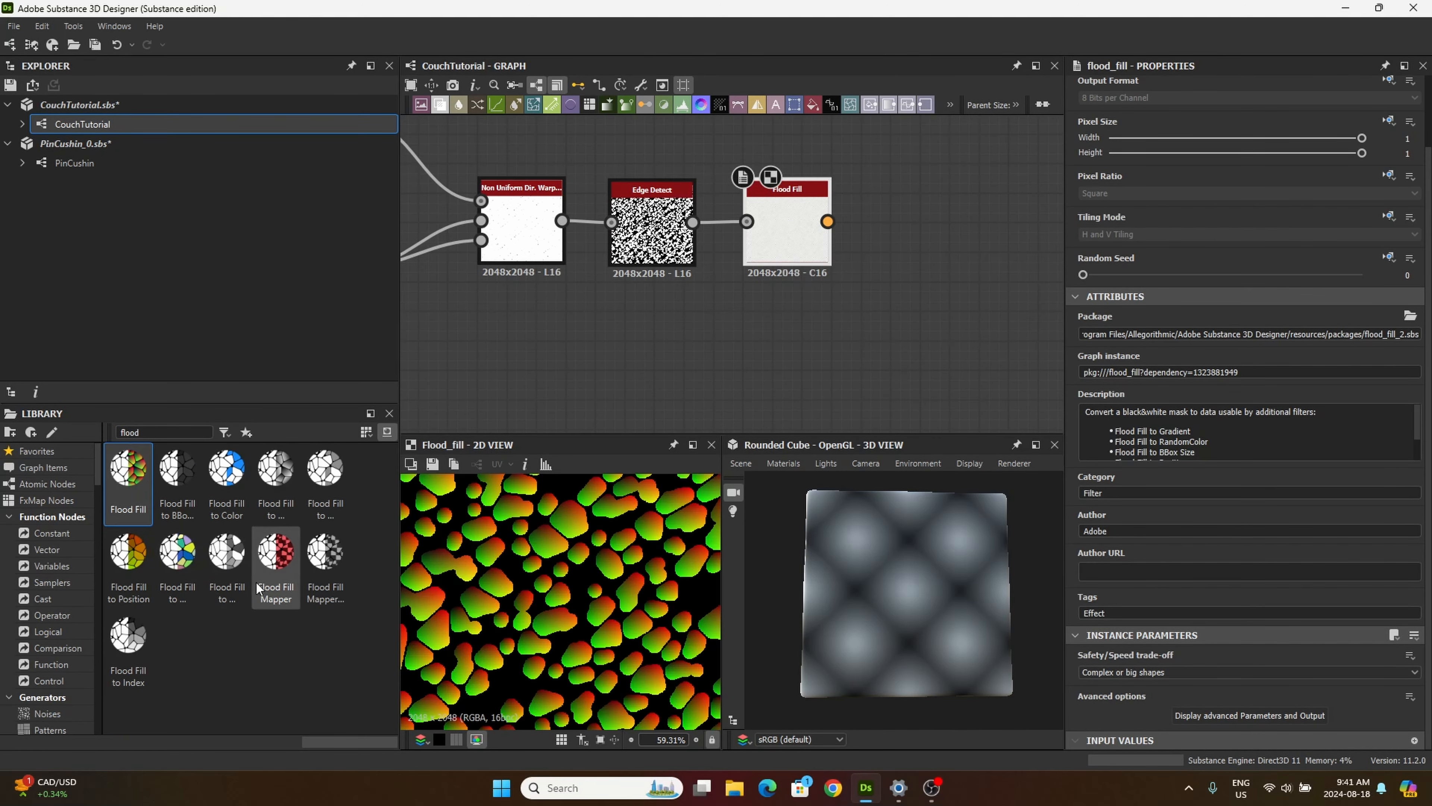
{"action": "left_click_drag", "start_coordinate": [191, 507], "coordinate": [922, 249]}
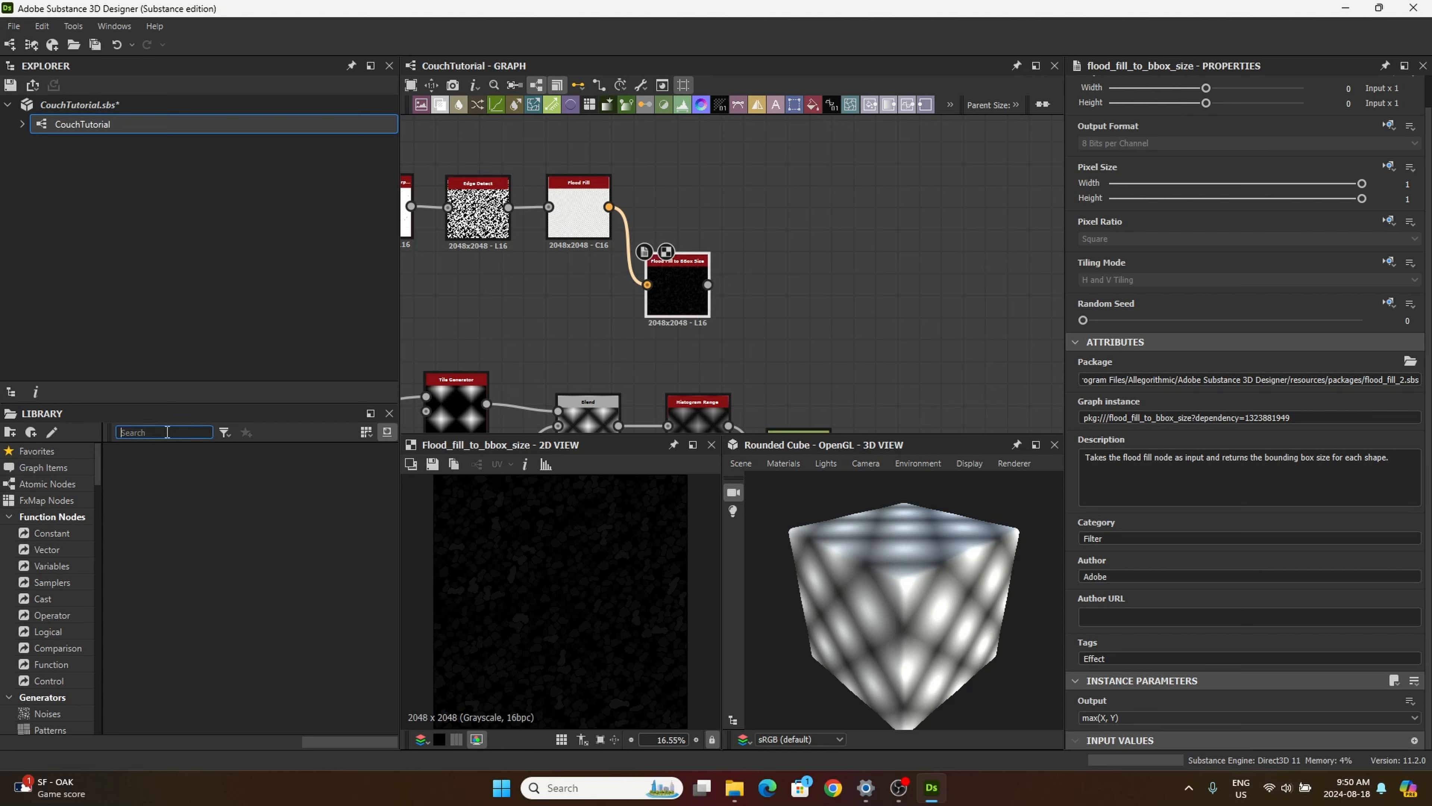
Step: Search the library for "bevel" and place a Bevel node in the empty graph area beside the Flood Fill to BBox Size node
{"action": "type", "text": "be"}
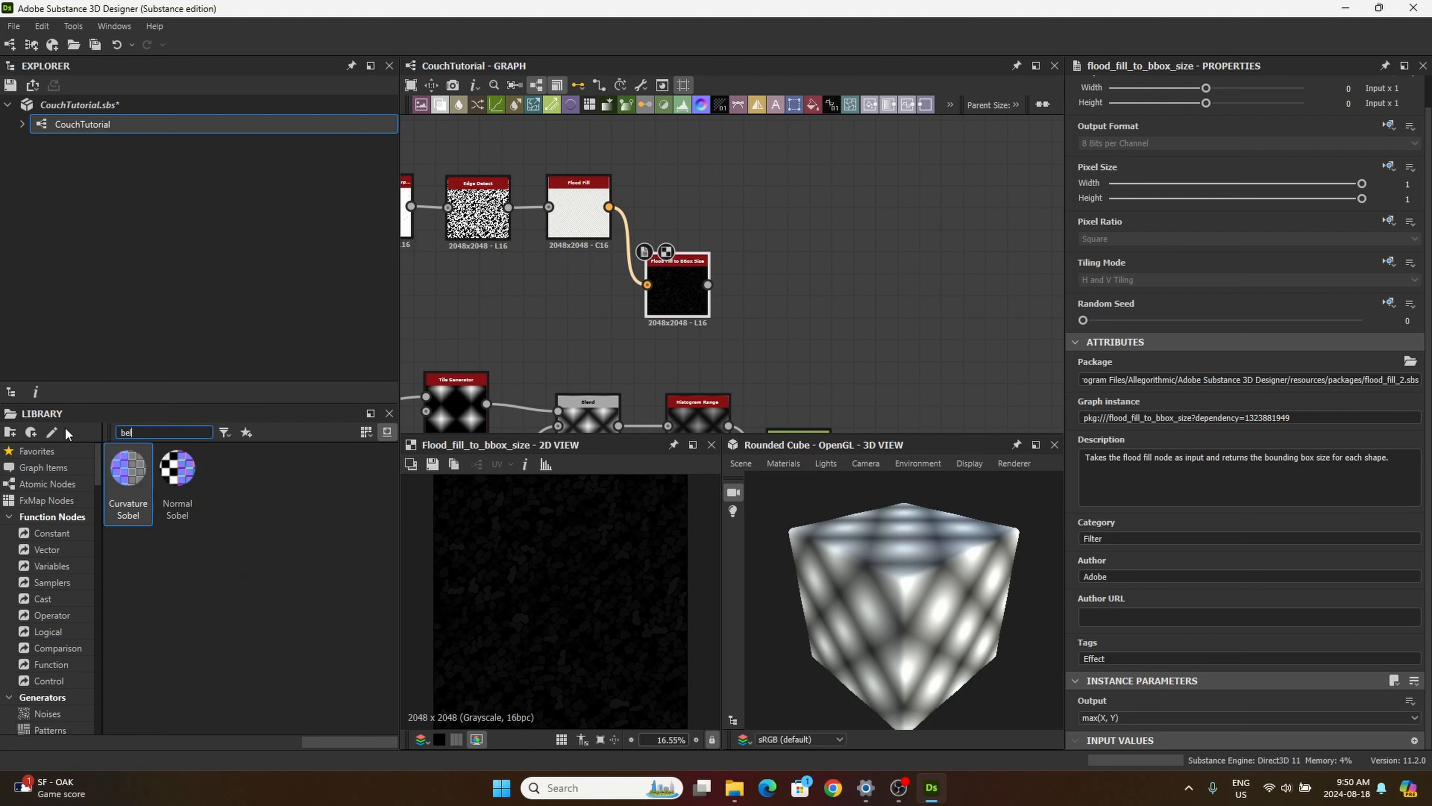
{"action": "type", "text": "vel"}
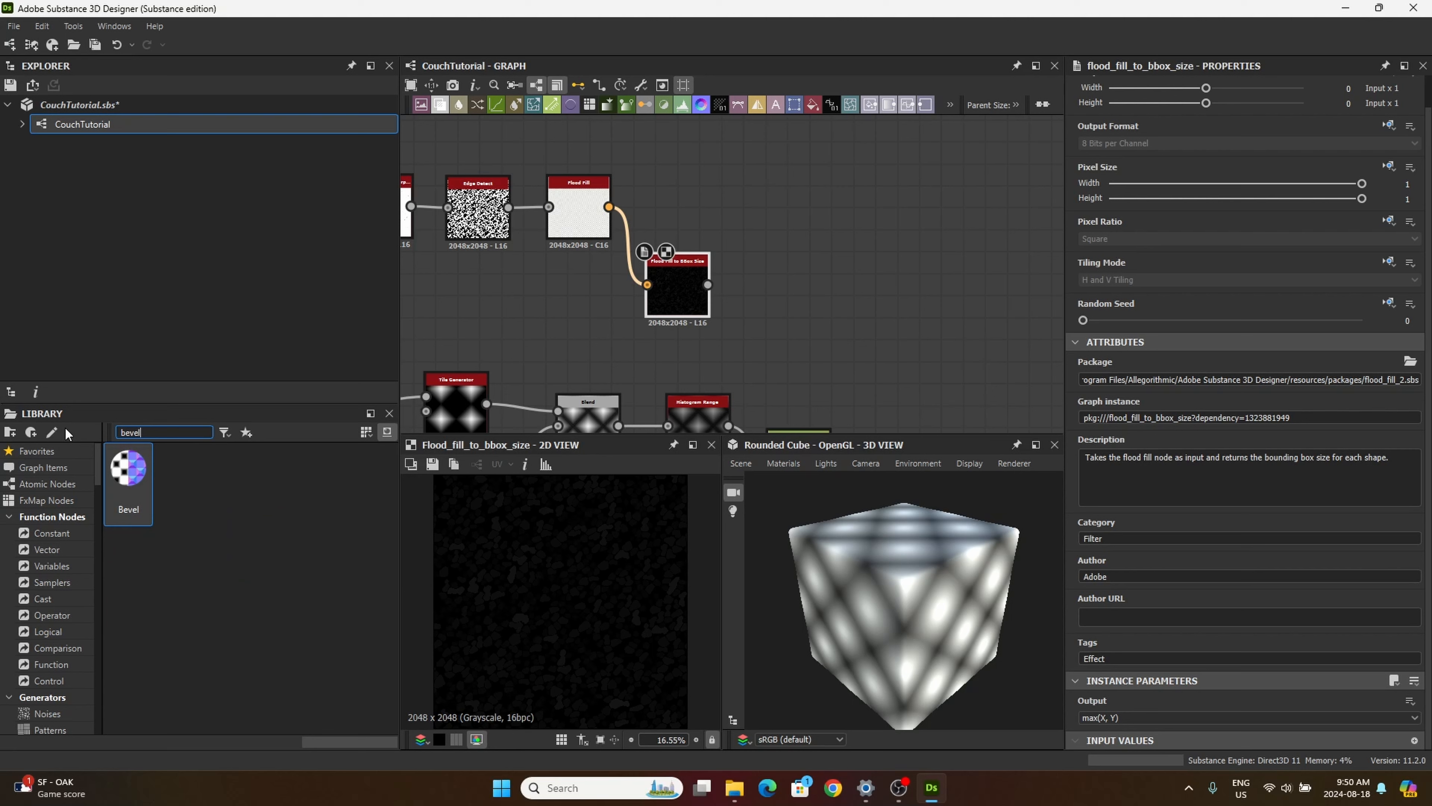
{"action": "left_click", "coordinate": [132, 479]}
{"action": "left_click_drag", "start_coordinate": [132, 479], "coordinate": [780, 274]}
{"action": "scroll", "coordinate": [643, 294], "scroll_direction": "down", "scroll_amount": 1}
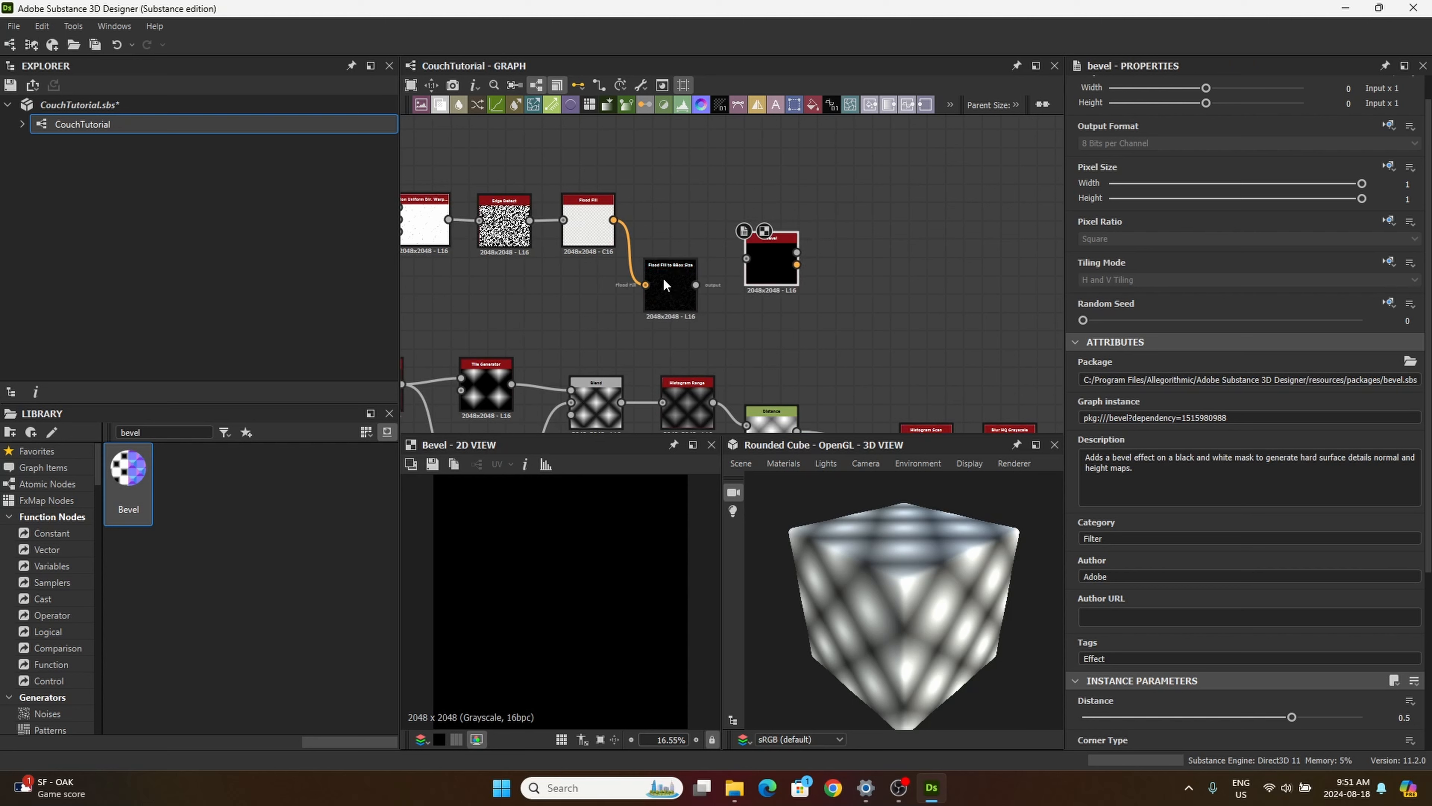
Step: Rearrange the Flood Fill, BBox Size and Bevel nodes so Bevel sits above them, and connect the Edge Detect output to the Bevel input
{"action": "mouse_move", "coordinate": [664, 280]}
{"action": "left_mouse_down"}
{"action": "mouse_move", "coordinate": [655, 182]}
{"action": "mouse_move", "coordinate": [654, 290]}
{"action": "left_mouse_up"}
{"action": "left_click_drag", "start_coordinate": [760, 237], "coordinate": [659, 171]}
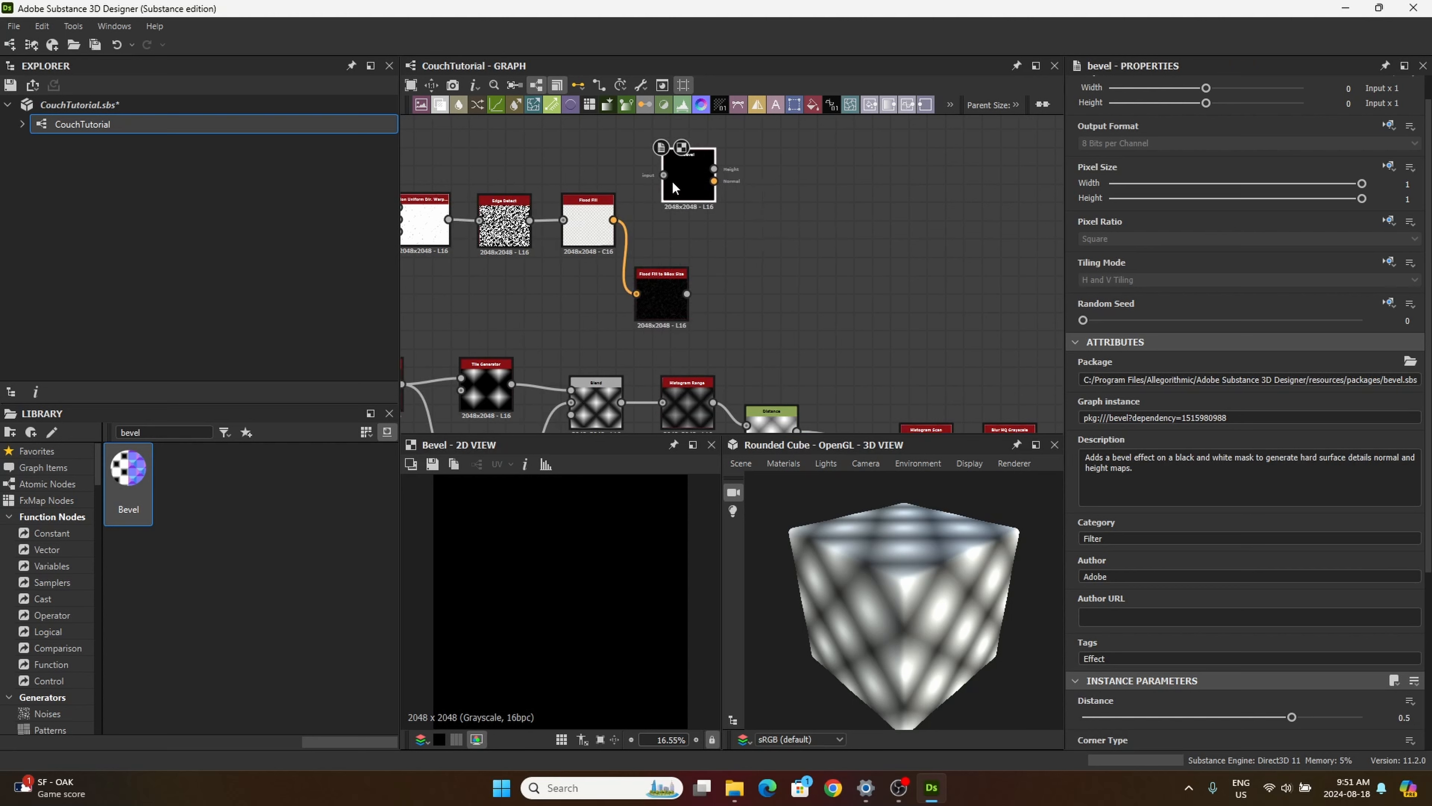
{"action": "middle_click_drag", "start_coordinate": [588, 216], "coordinate": [626, 280]}
{"action": "left_click_drag", "start_coordinate": [545, 289], "coordinate": [709, 244]}
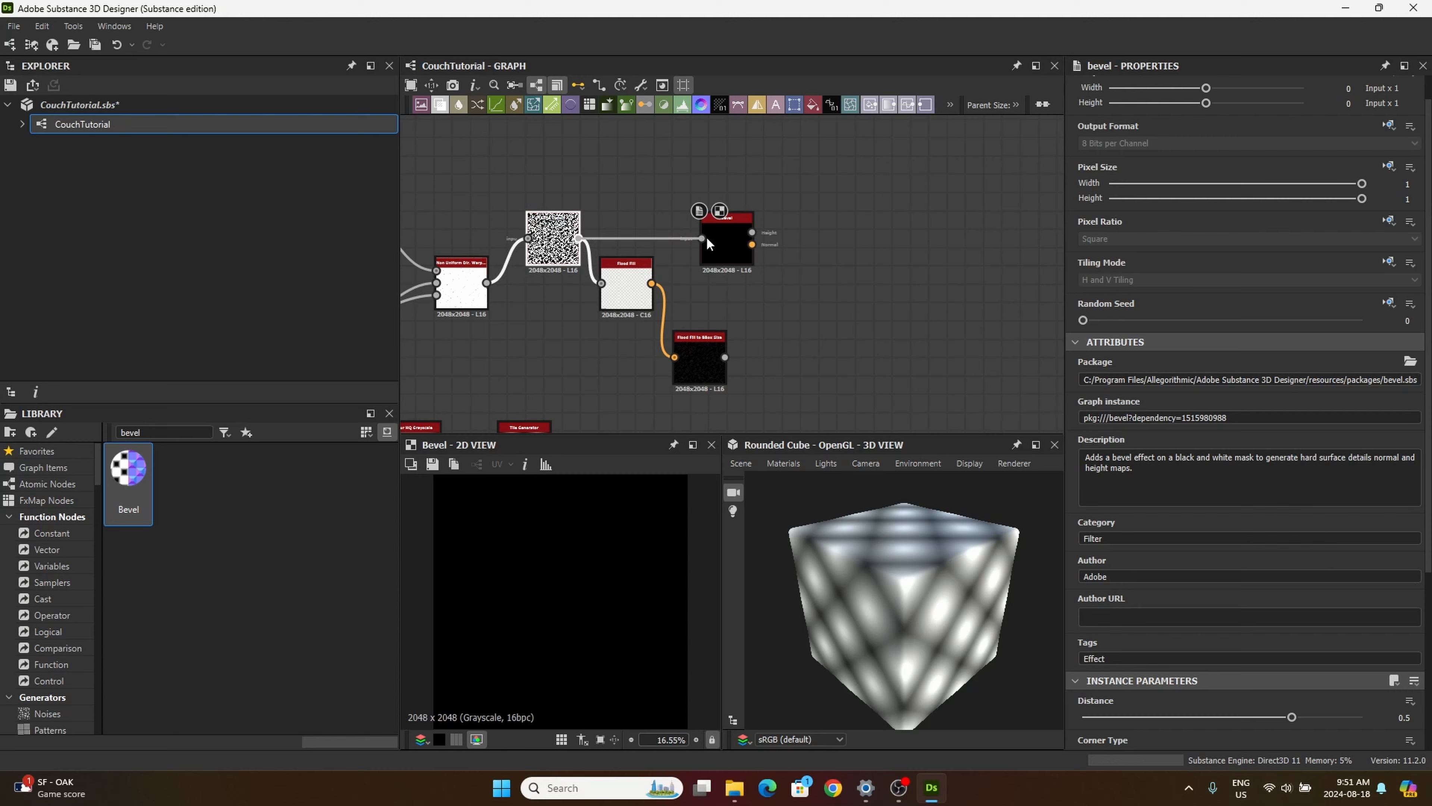
Step: Set the Bevel node's distance to -0.1
{"action": "left_click", "coordinate": [727, 242]}
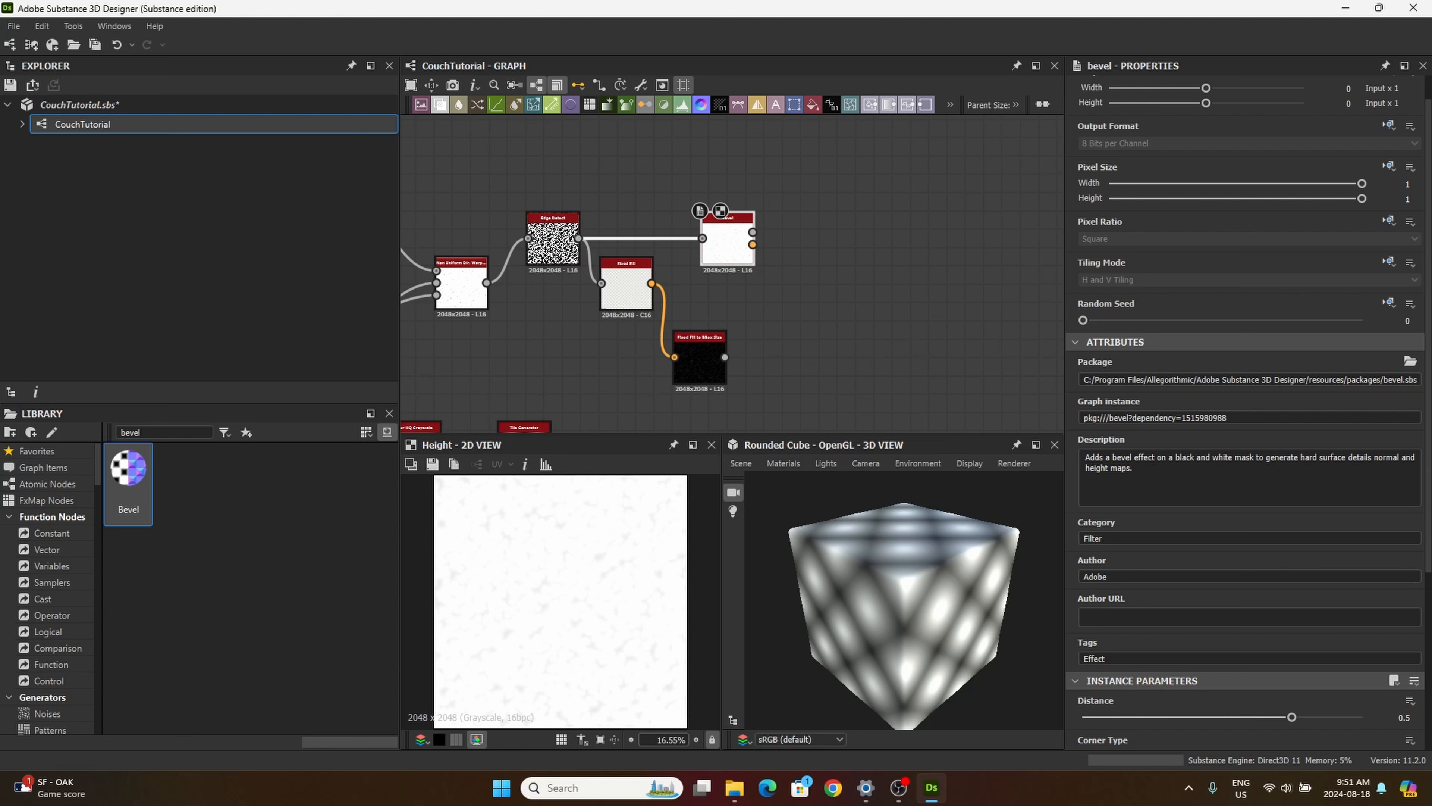
{"action": "double_click", "coordinate": [1403, 717]}
{"action": "key", "text": "BackSpace"}
{"action": "type", "text": "-0.1"}
{"action": "key", "text": "Return"}
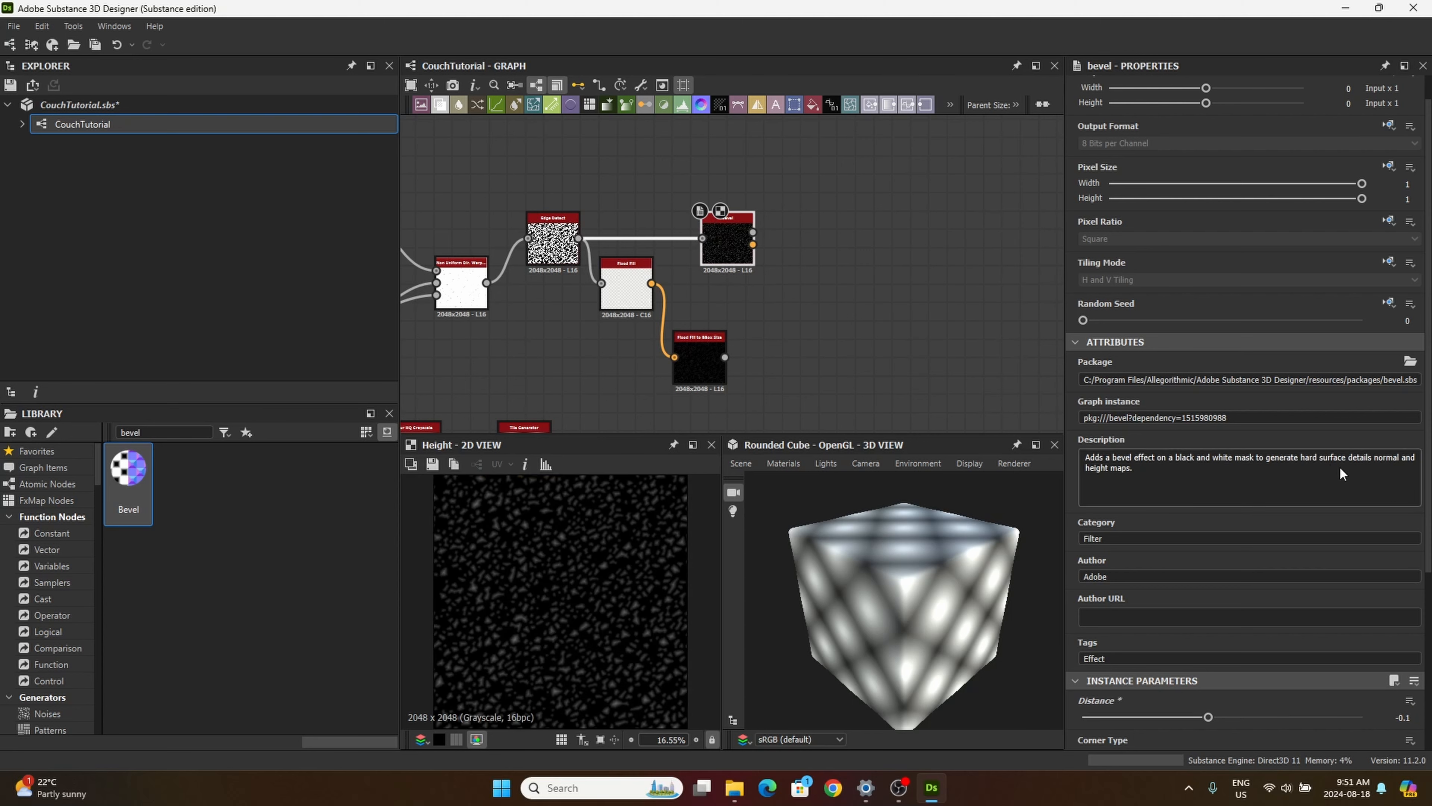
{"action": "scroll", "coordinate": [1213, 715], "scroll_direction": "down", "scroll_amount": 1}
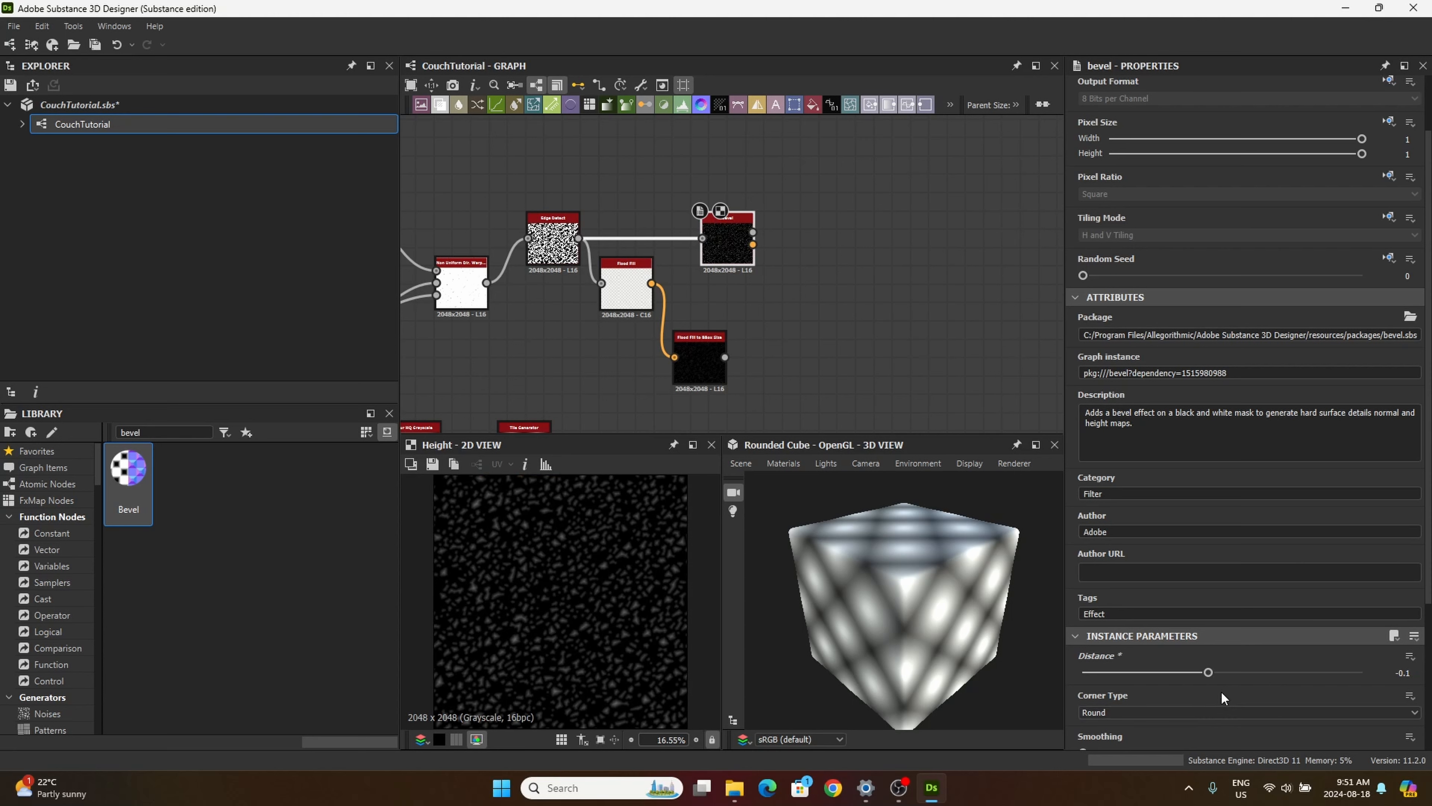
{"action": "scroll", "coordinate": [1221, 690], "scroll_direction": "down", "scroll_amount": 2}
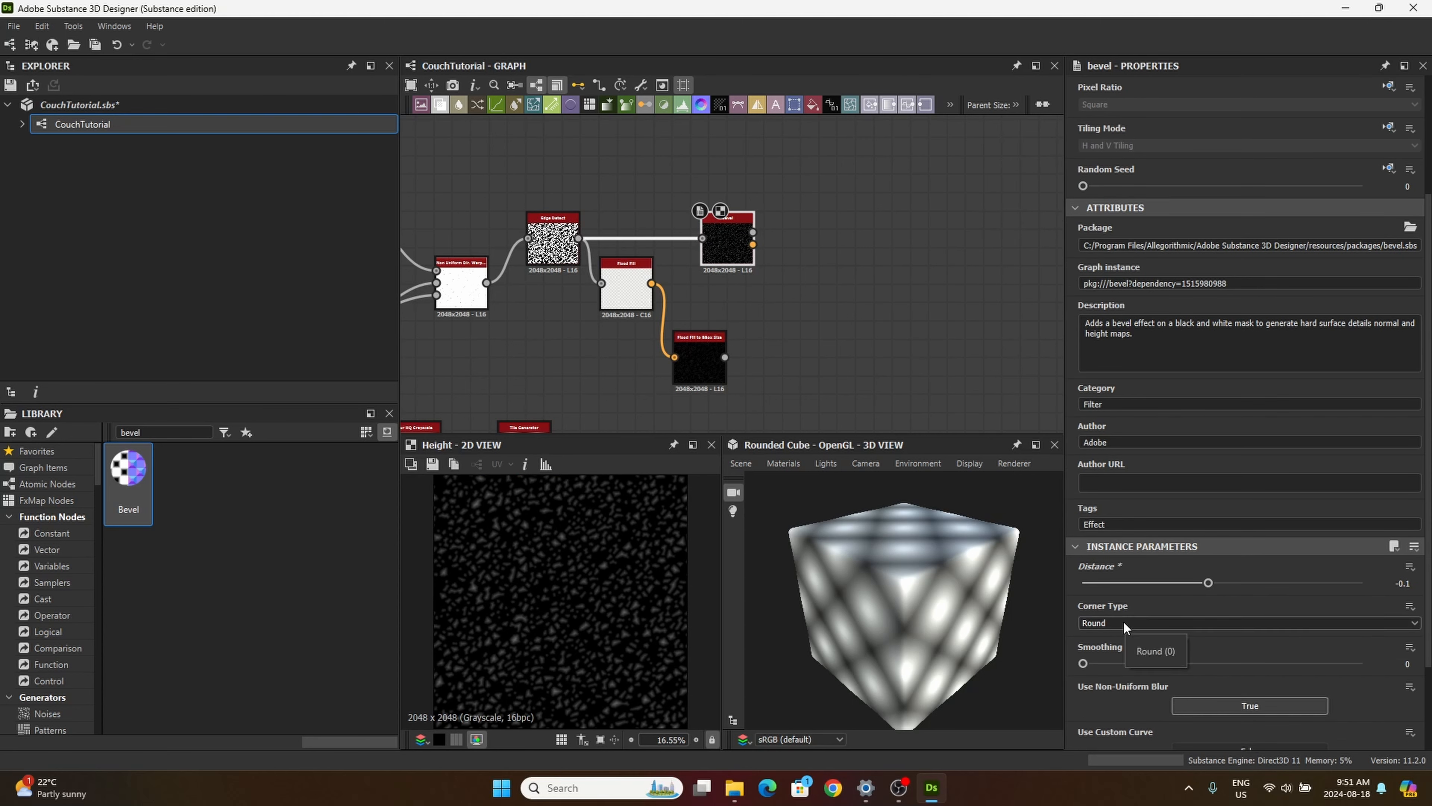
{"action": "scroll", "coordinate": [1112, 668], "scroll_direction": "down", "scroll_amount": 1}
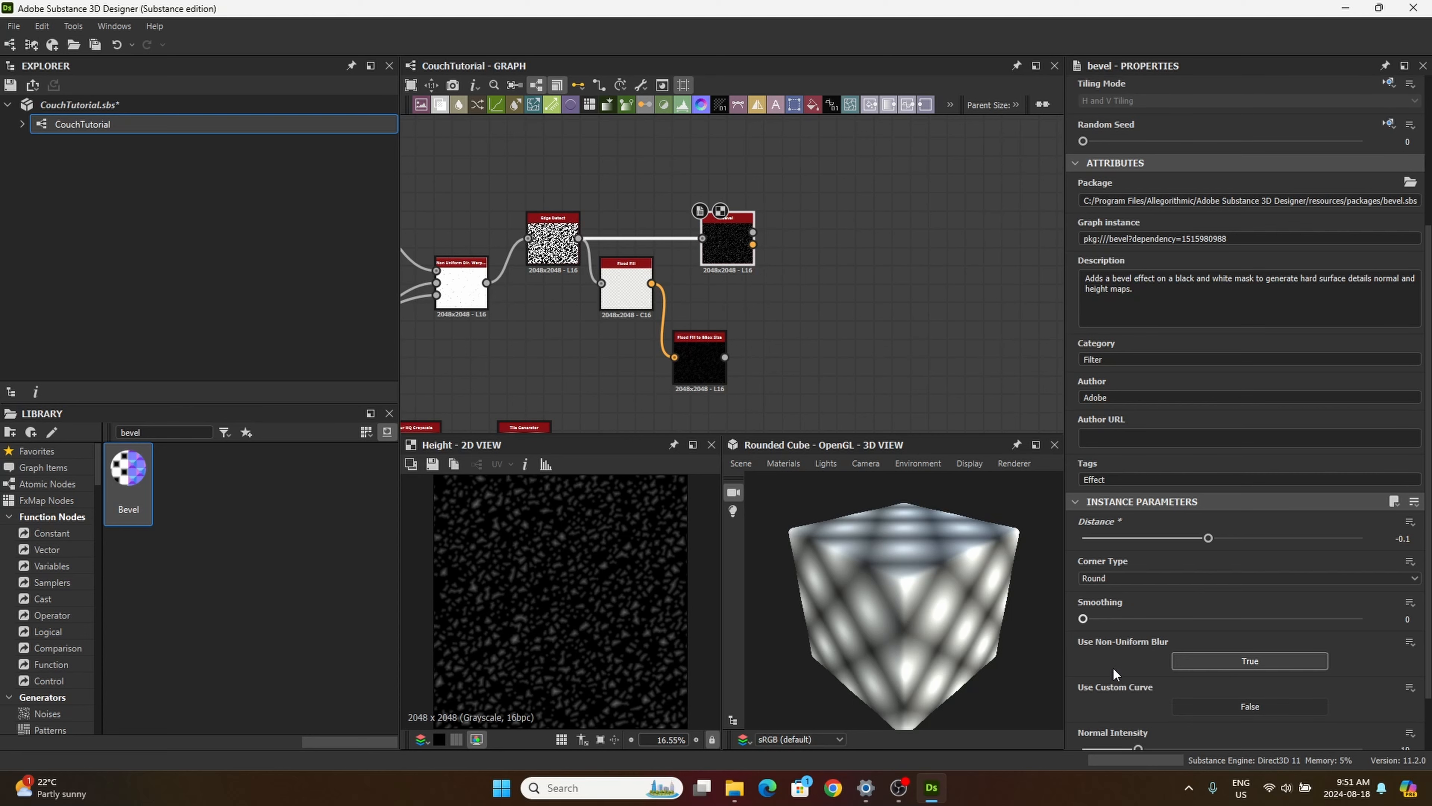
{"action": "scroll", "coordinate": [1112, 668], "scroll_direction": "down", "scroll_amount": 2}
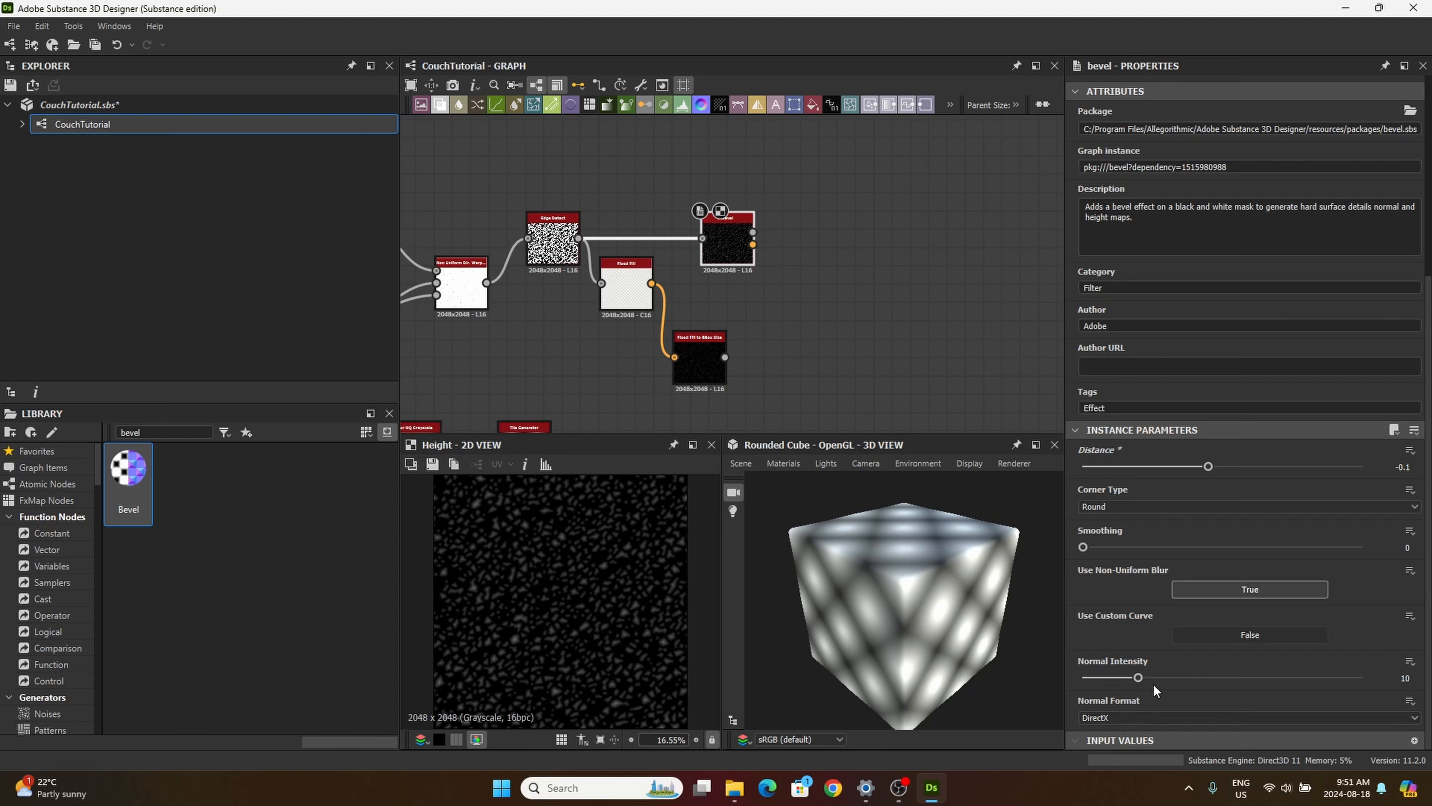
Step: Search the library for "shadows", place a Shadows node beyond Bevel, and connect the Bevel Height output to its height input
{"action": "double_click", "coordinate": [131, 432]}
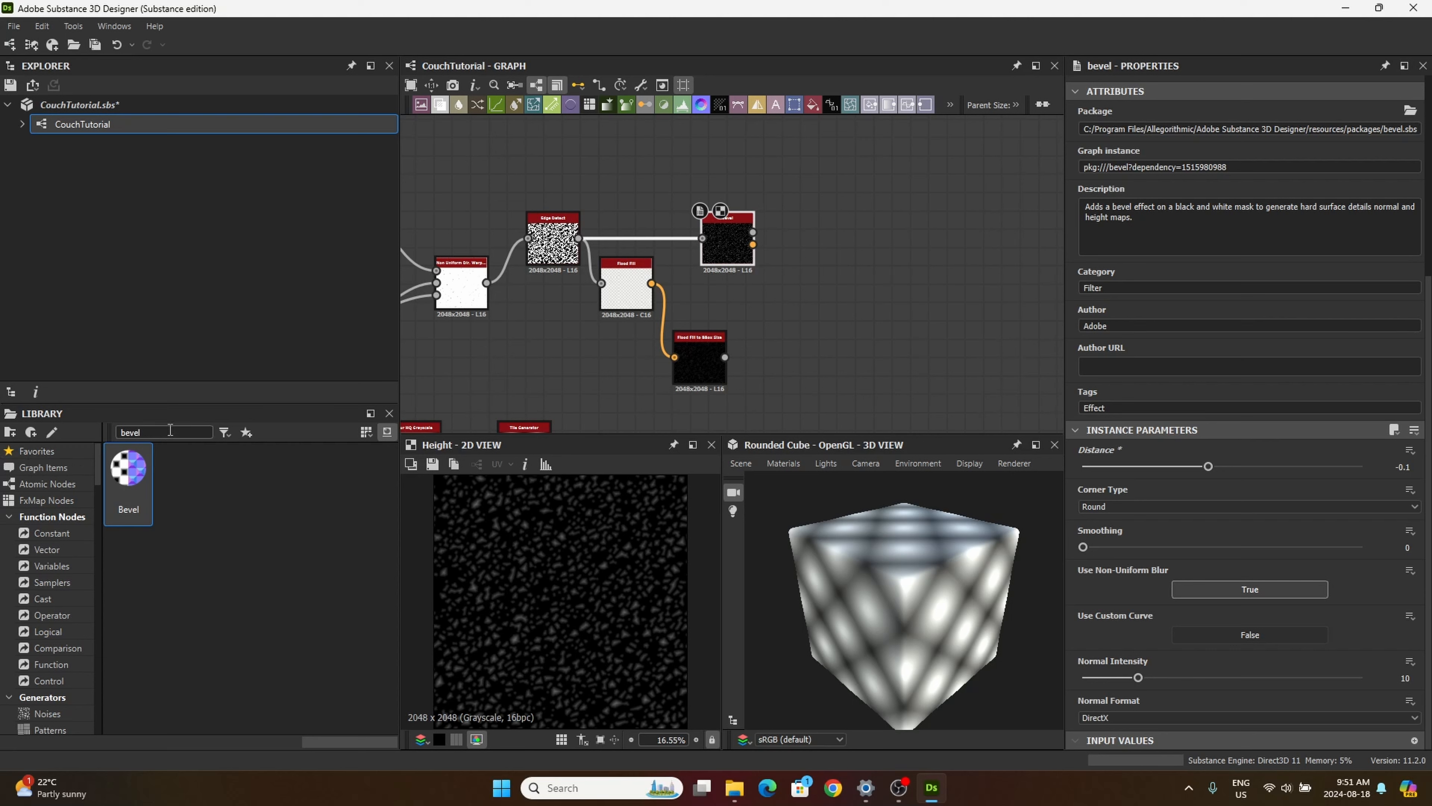
{"action": "type", "text": "s"}
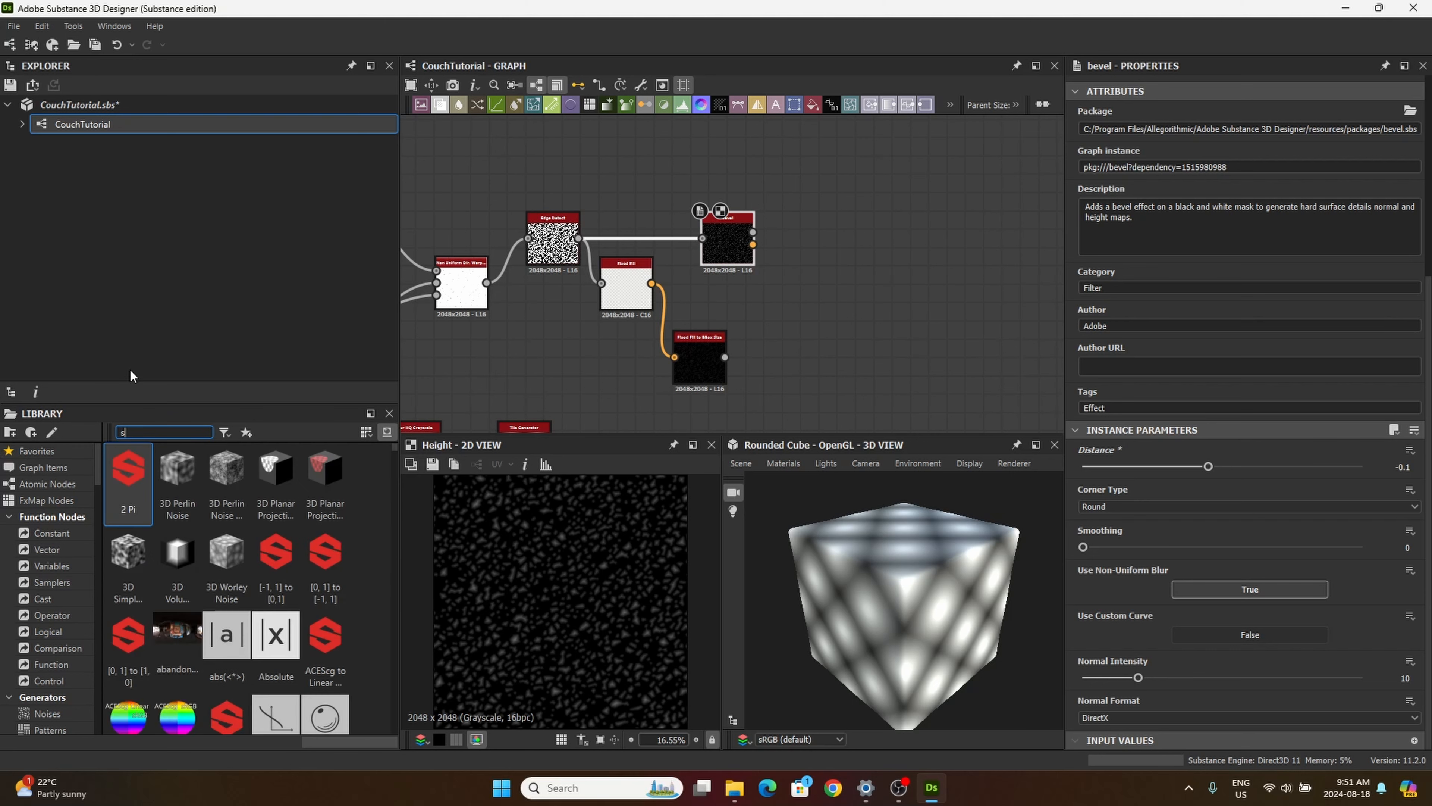
{"action": "type", "text": "hadows"}
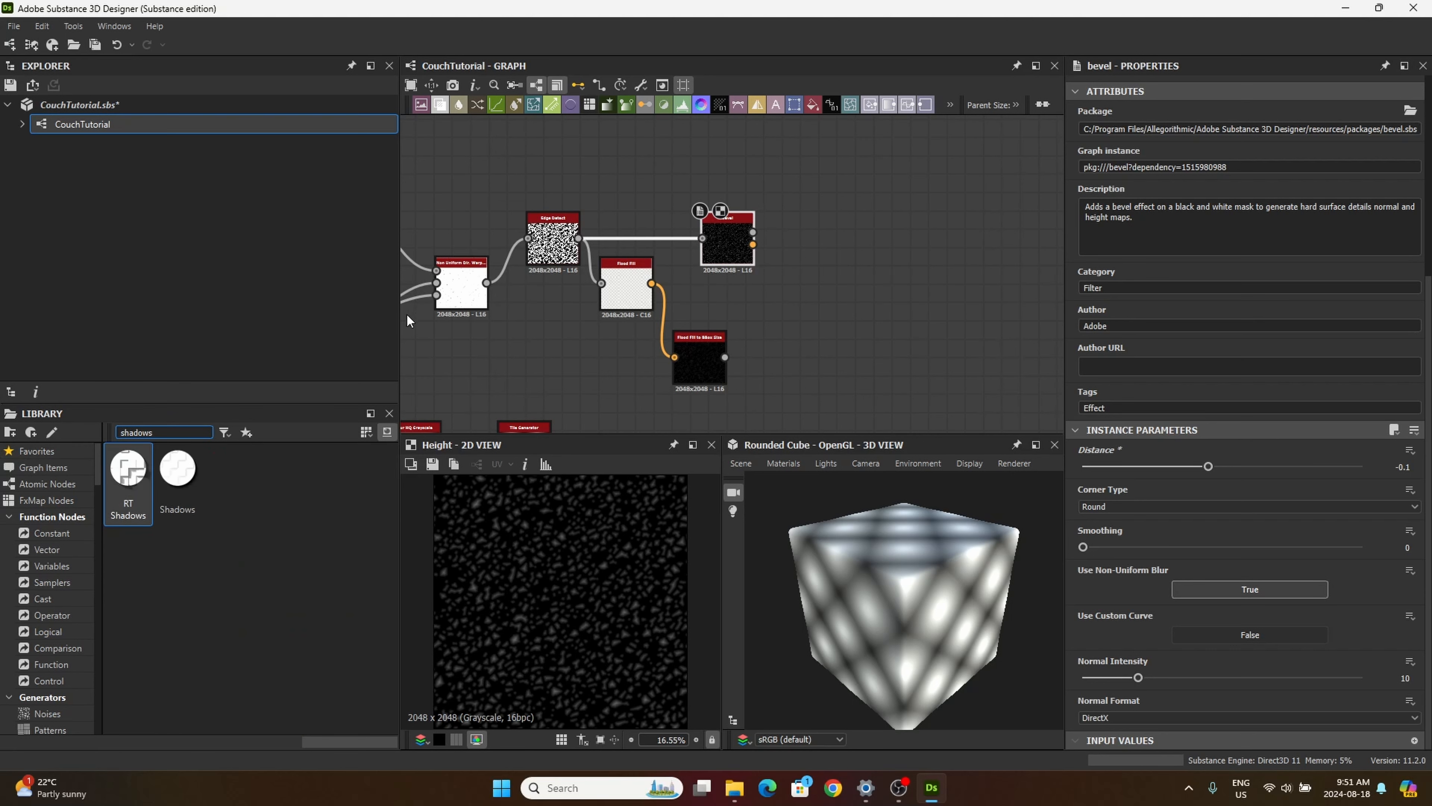
{"action": "left_click_drag", "start_coordinate": [177, 468], "coordinate": [900, 288]}
{"action": "middle_click_drag", "start_coordinate": [842, 347], "coordinate": [796, 302]}
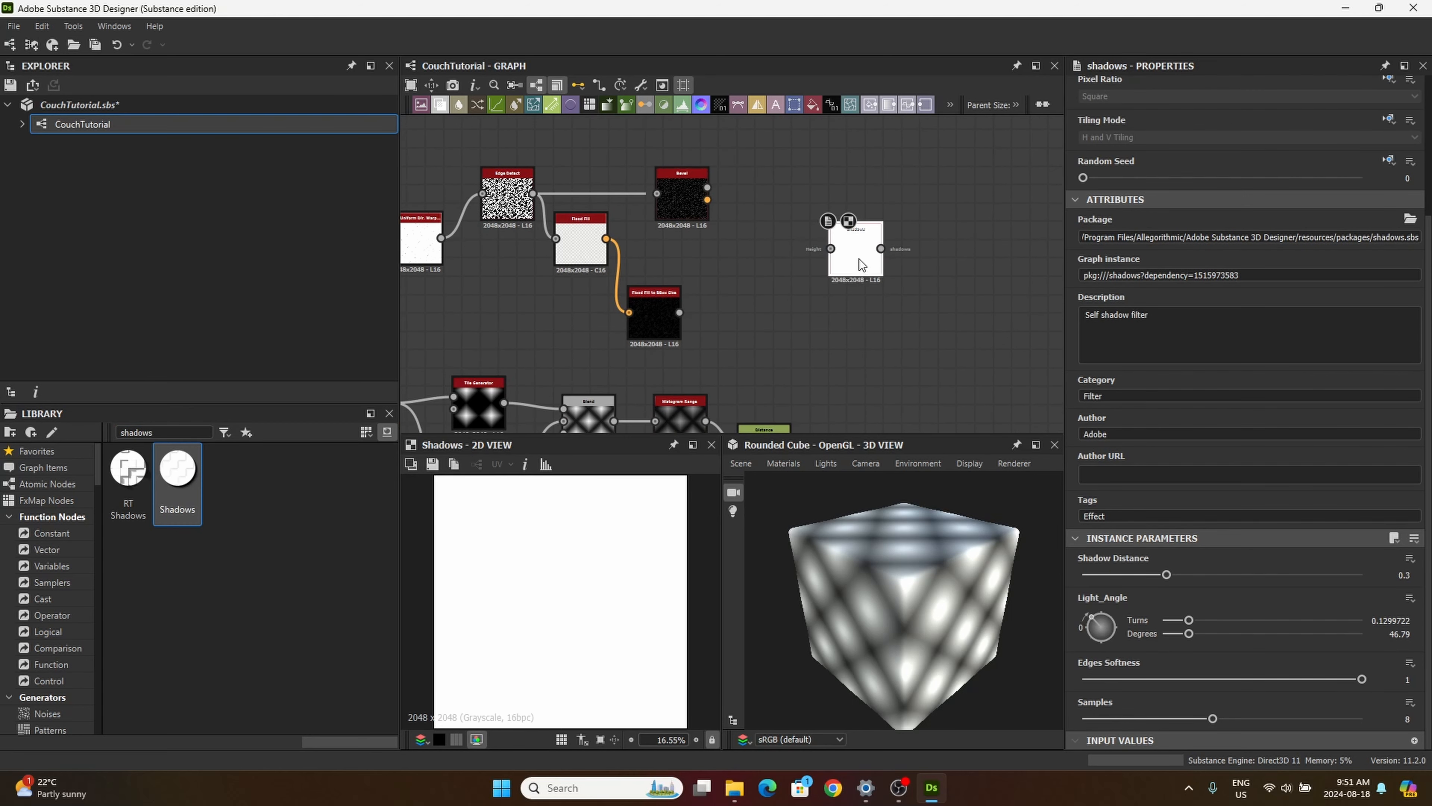
{"action": "left_click_drag", "start_coordinate": [860, 259], "coordinate": [859, 222]}
{"action": "scroll", "coordinate": [798, 255], "scroll_direction": "up", "scroll_amount": 5}
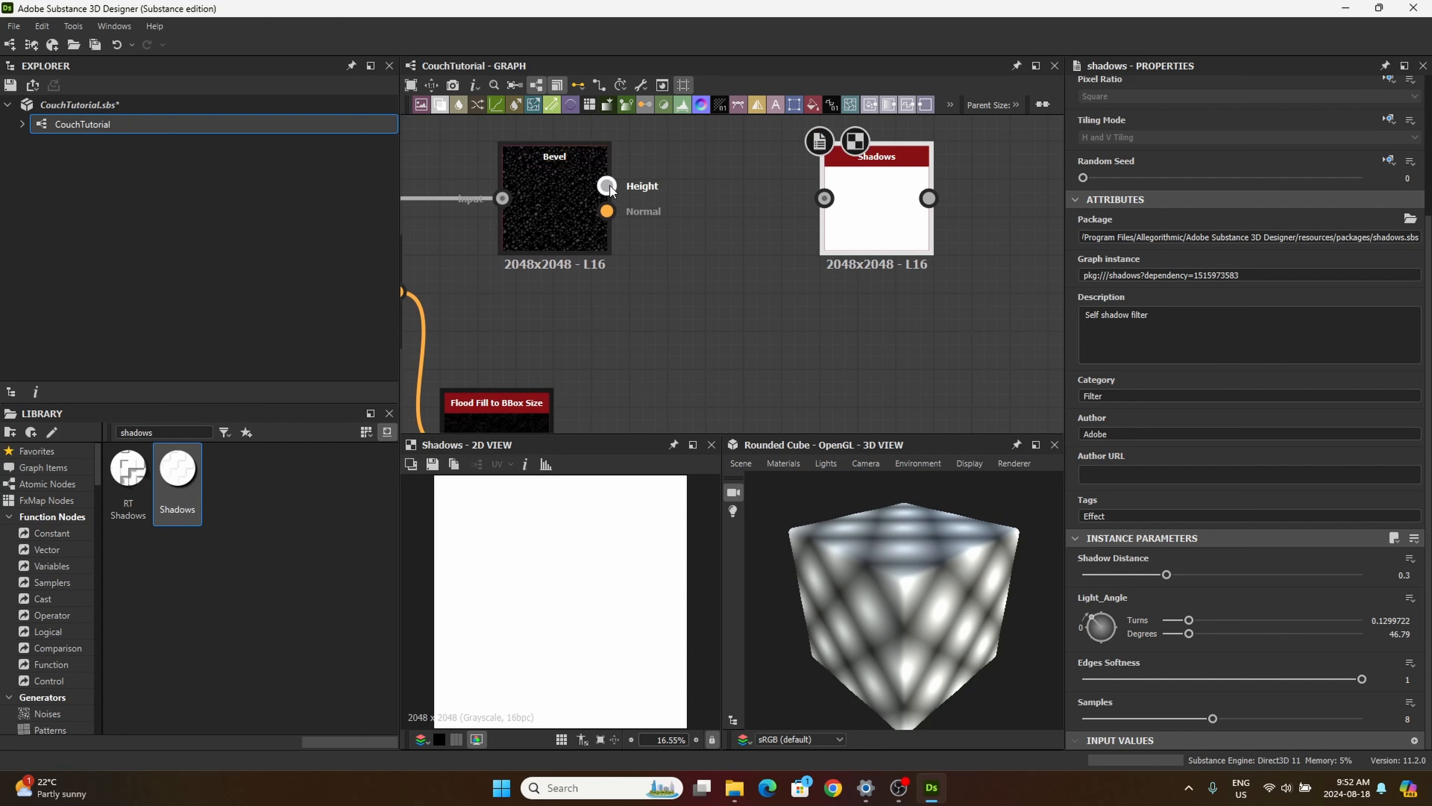
{"action": "left_click_drag", "start_coordinate": [606, 186], "coordinate": [829, 221]}
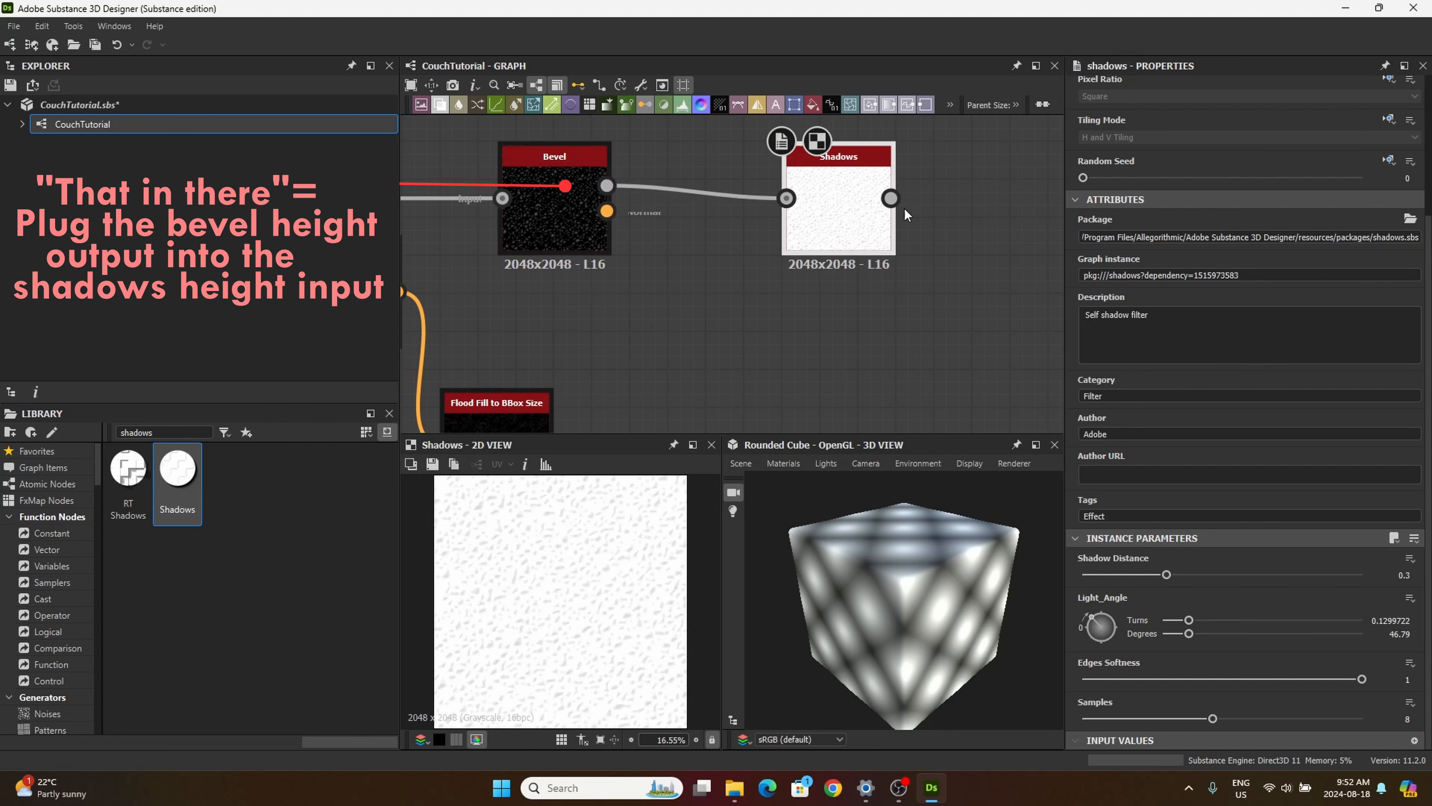
Step: Set the Shadows node's shadow distance to 0.18, light angle to 0.59 turns and edges softness to 0.78
{"action": "left_click", "coordinate": [1405, 575]}
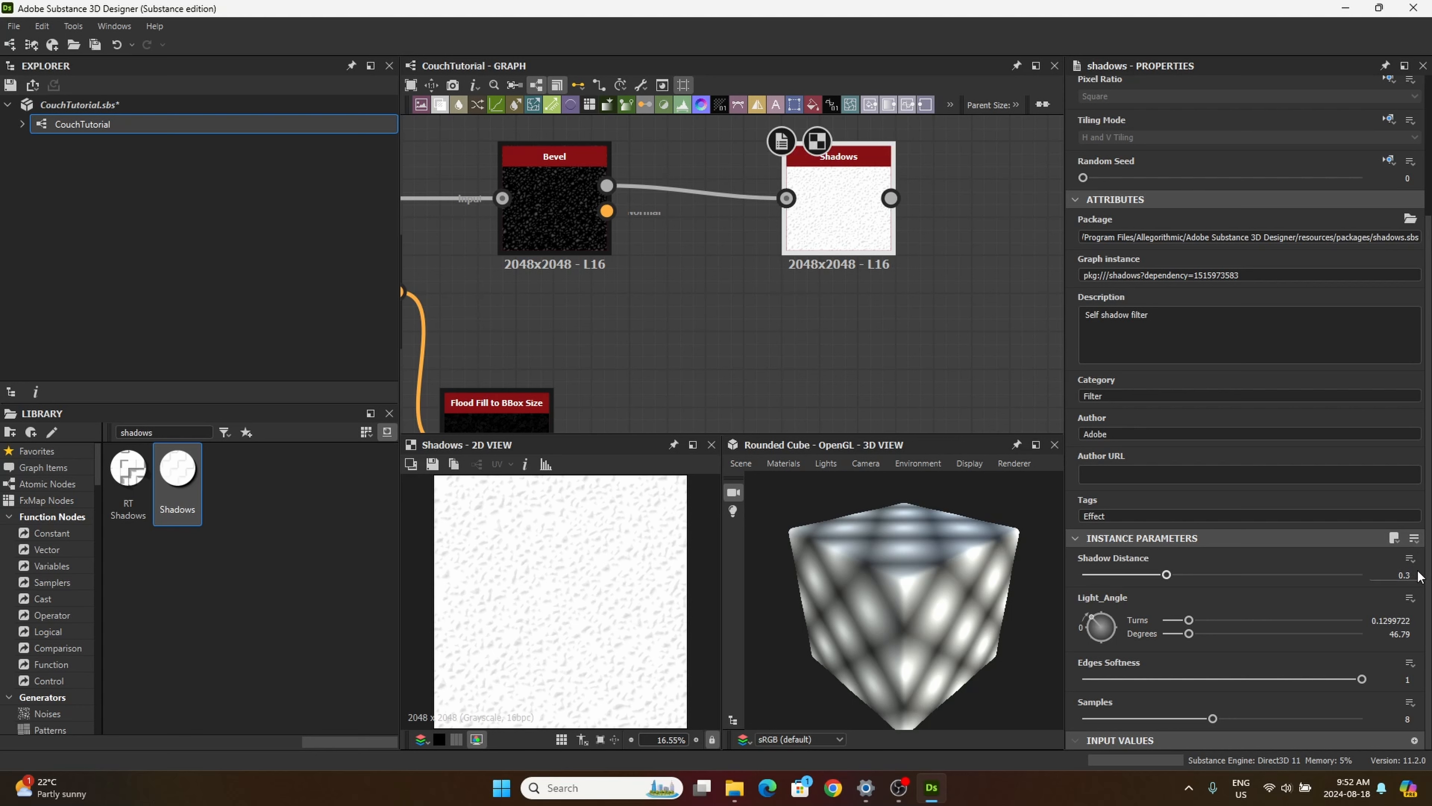
{"action": "double_click", "coordinate": [1408, 574]}
{"action": "type", "text": "18"}
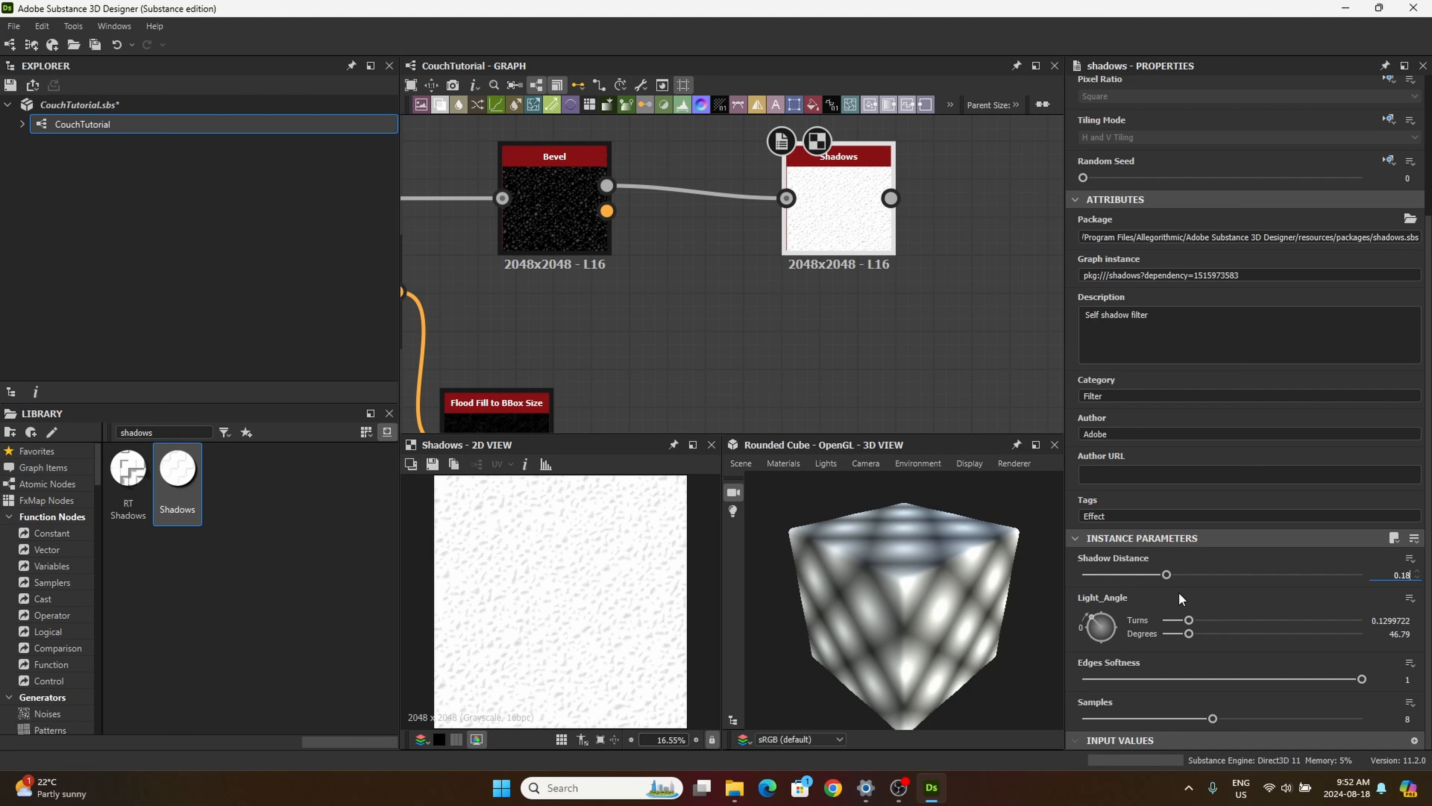
{"action": "key", "text": "Return"}
{"action": "double_click", "coordinate": [1386, 620]}
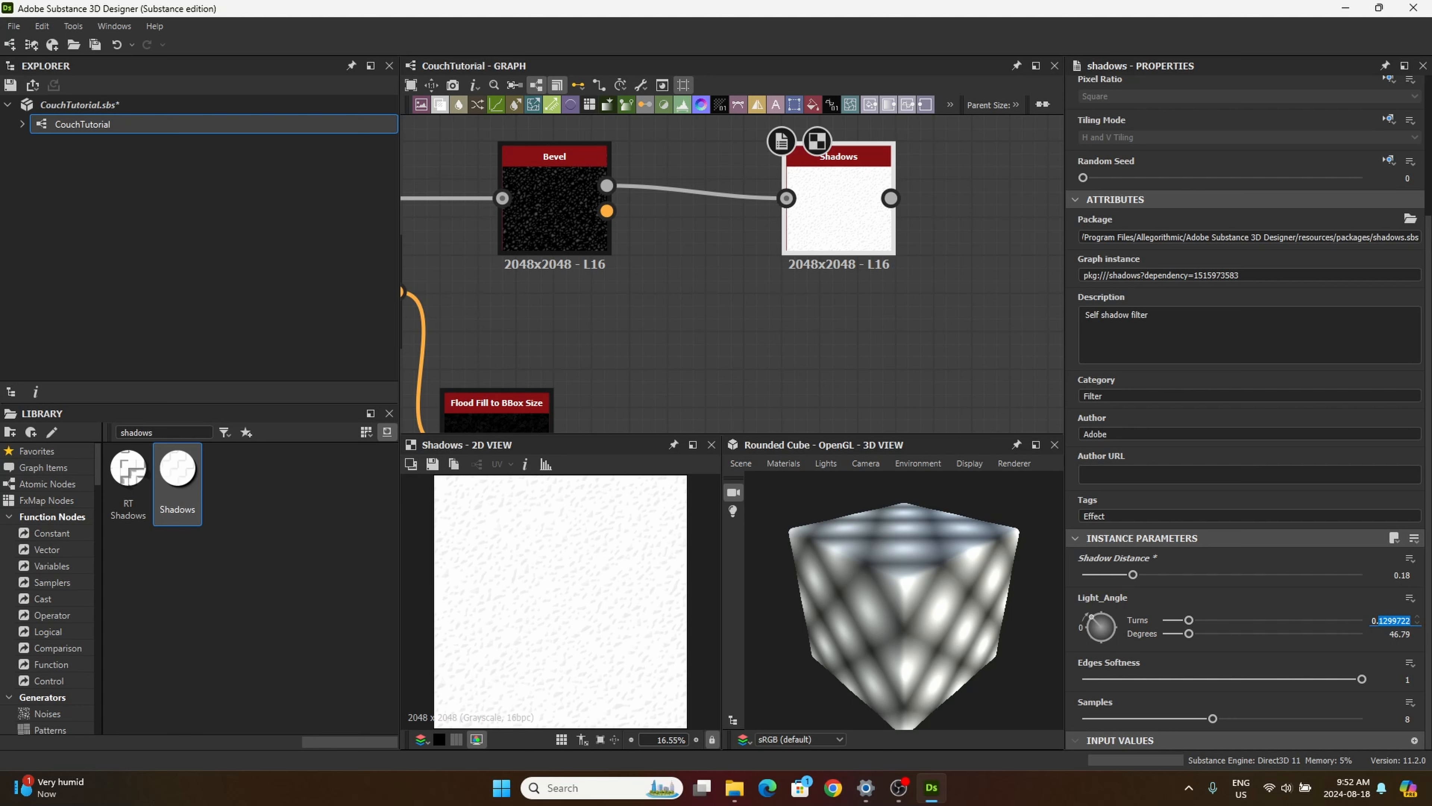
{"action": "type", "text": "59"}
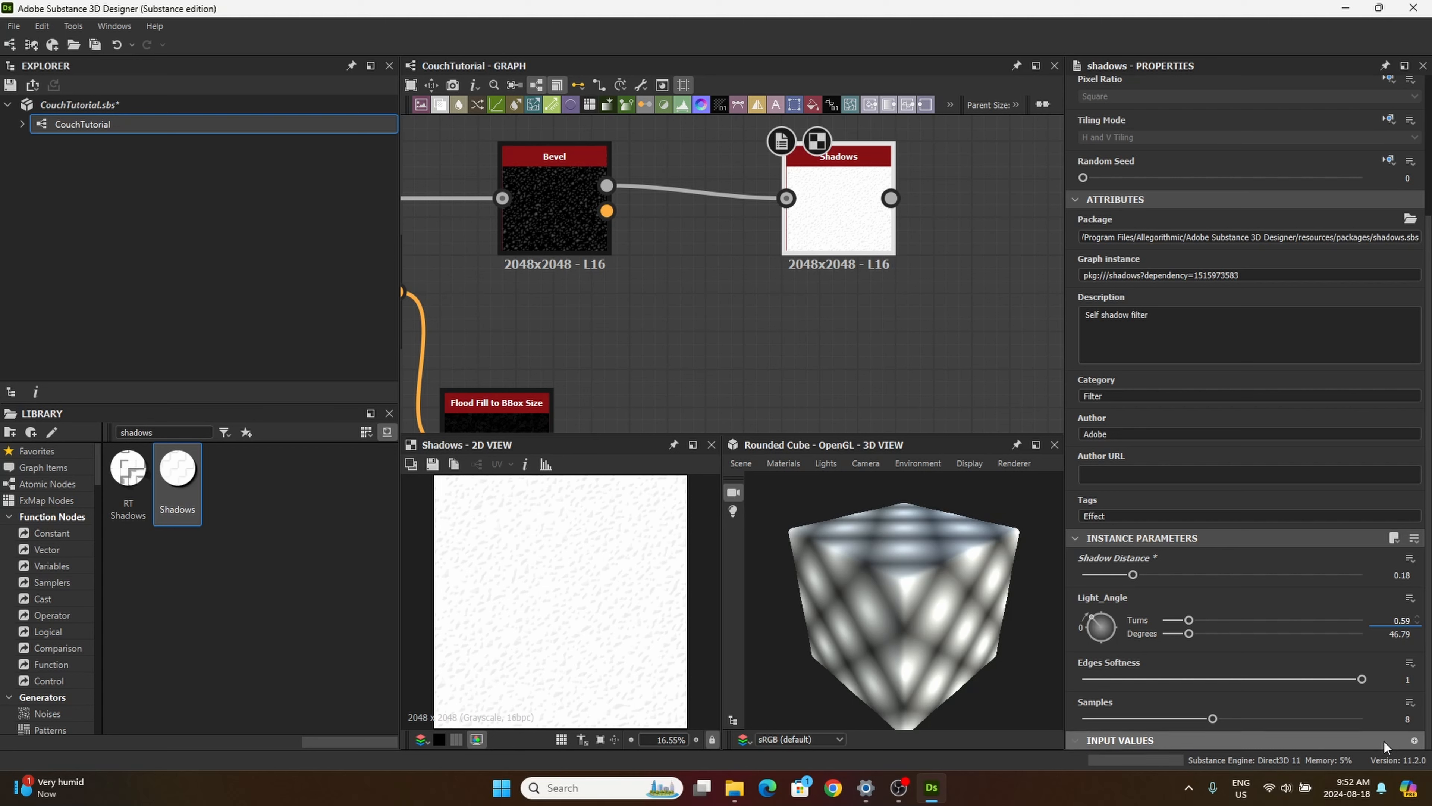
{"action": "left_click", "coordinate": [1405, 680]}
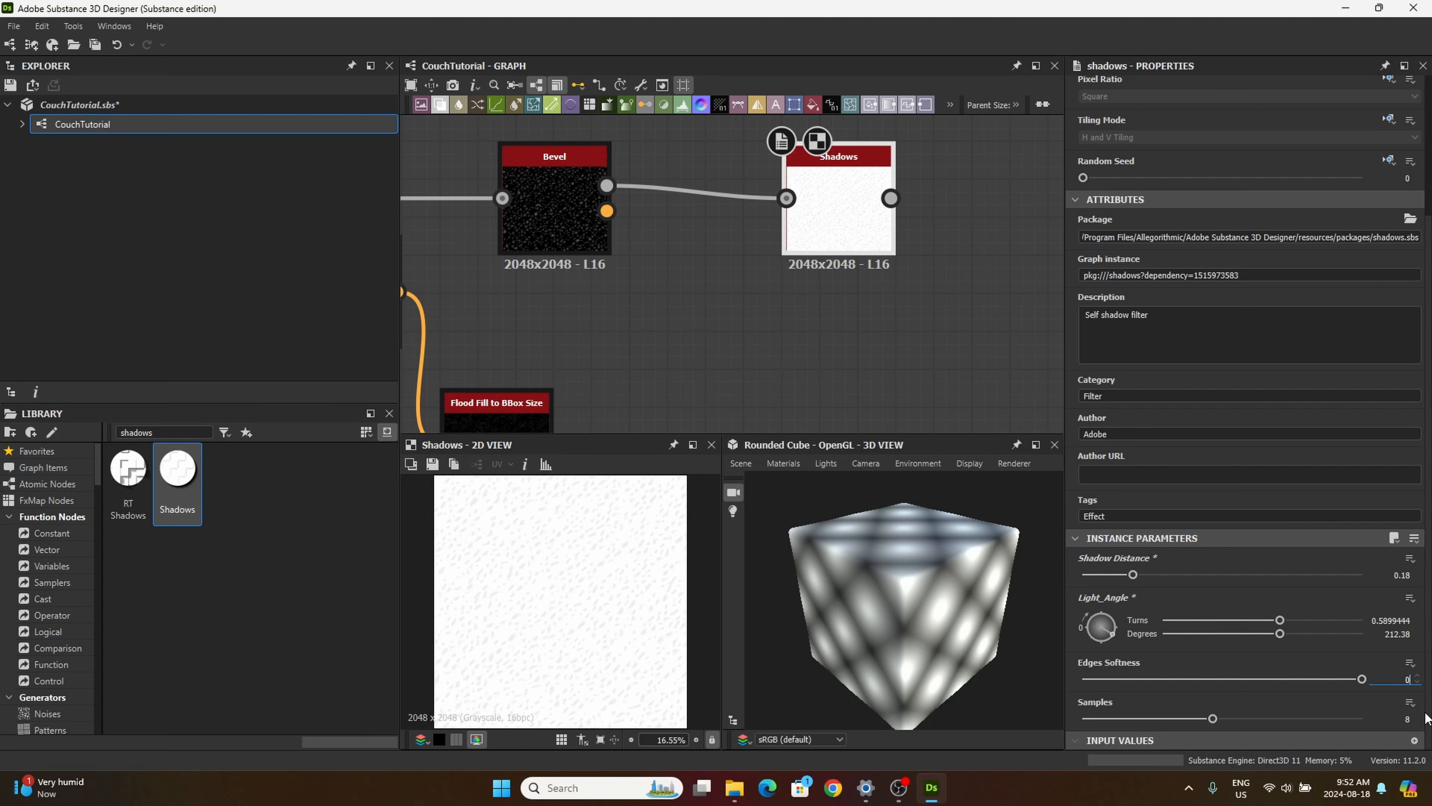
{"action": "type", "text": "0.78"}
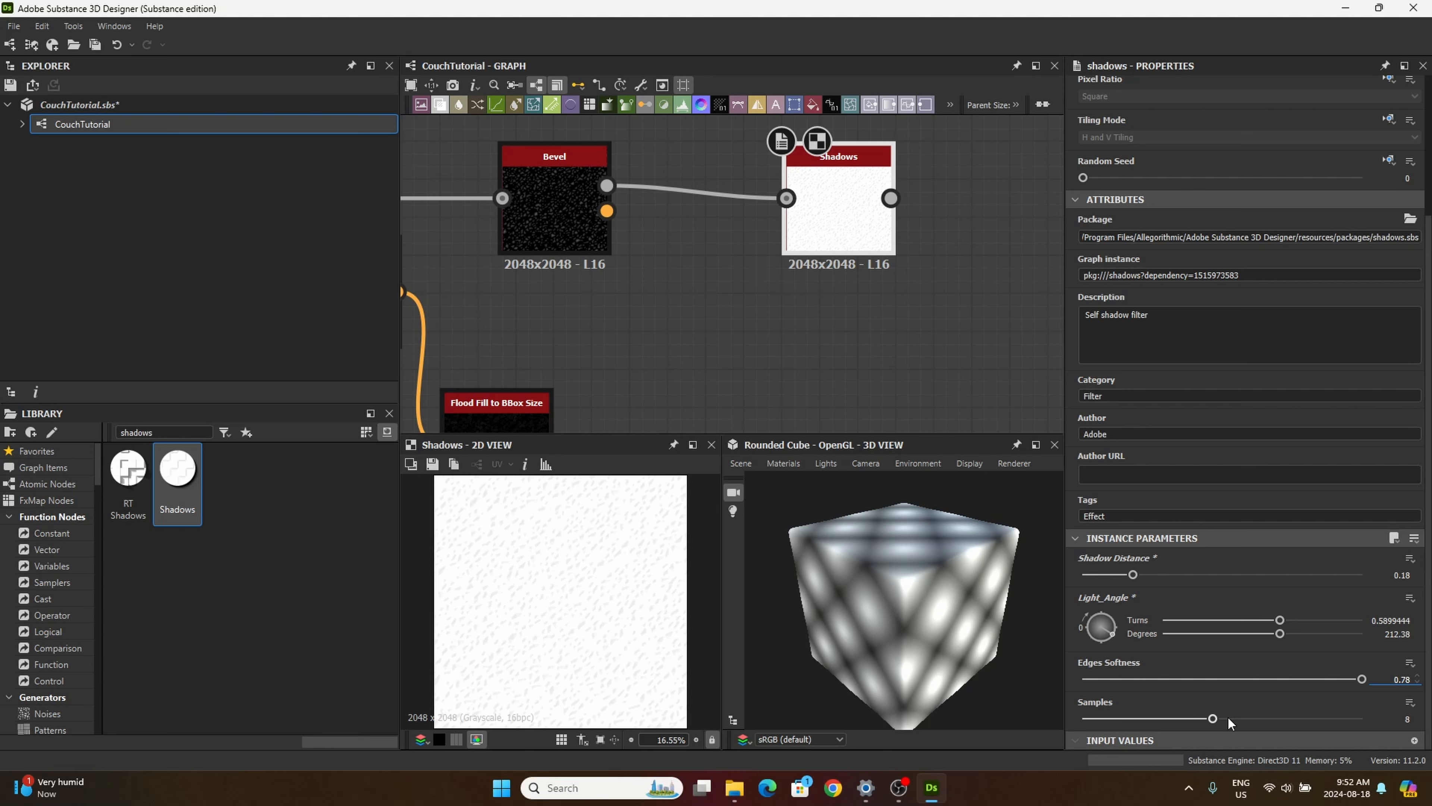
{"action": "key", "text": "Return"}
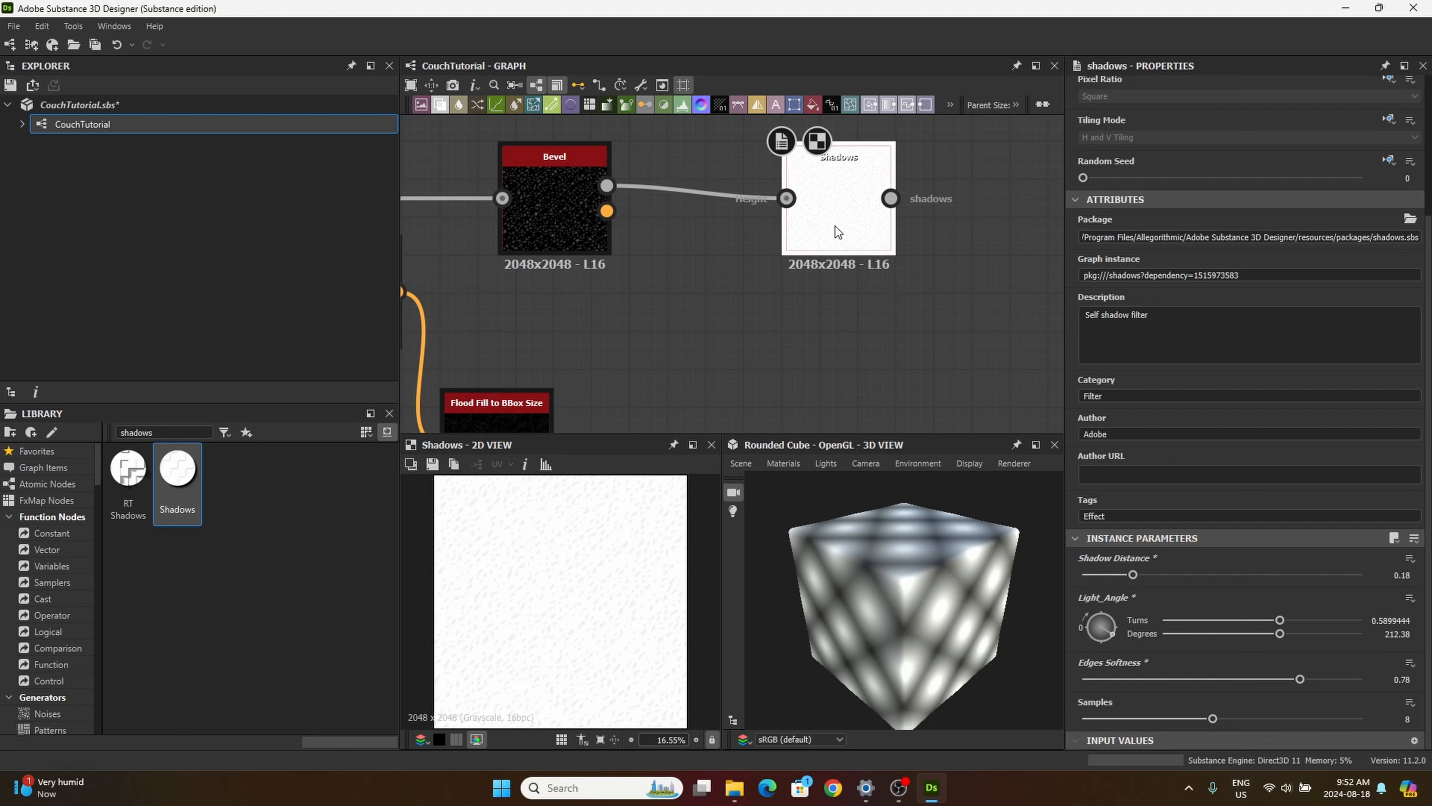
{"action": "left_click_drag", "start_coordinate": [834, 227], "coordinate": [834, 243]}
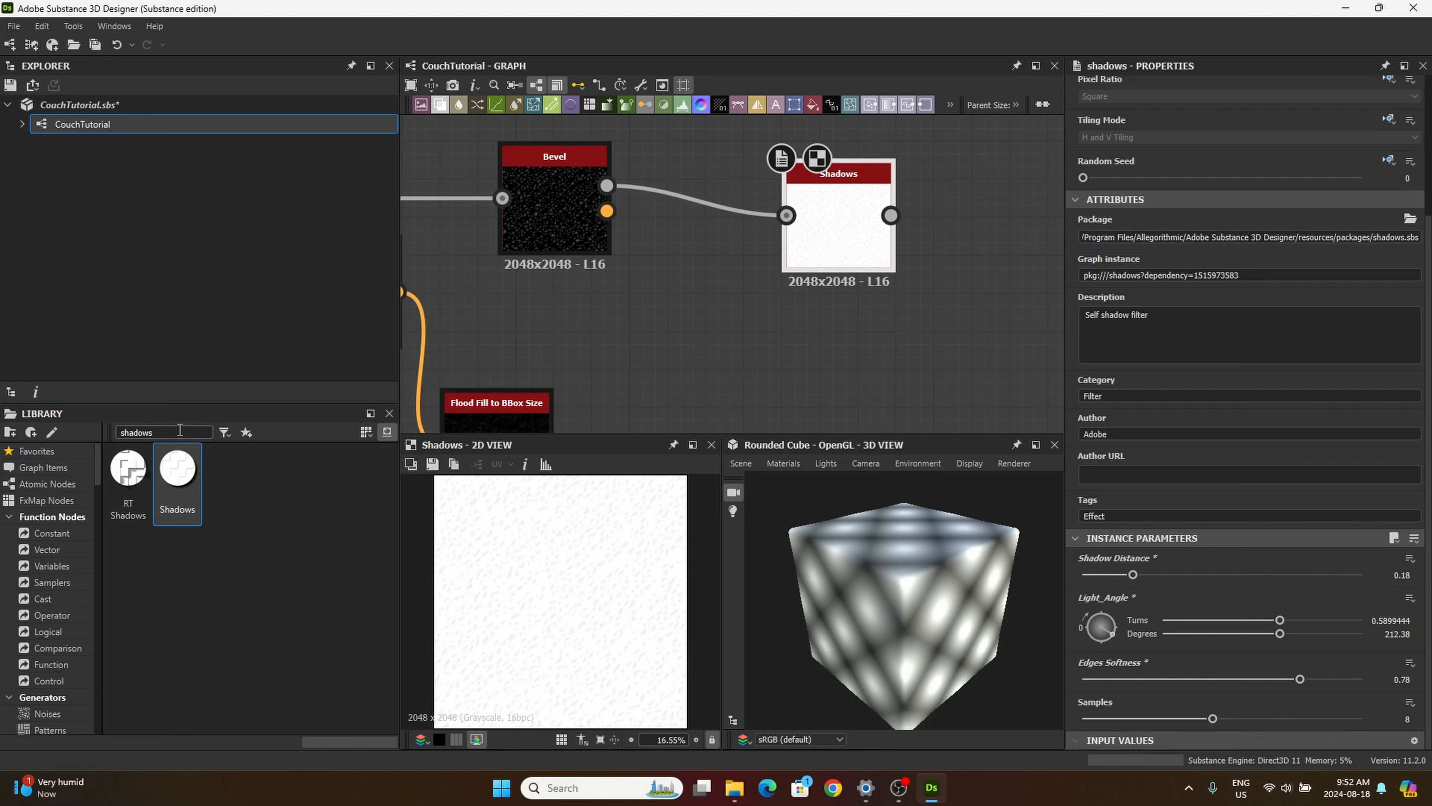
Step: Add a Blend node to the graph and position it just beyond the Shadows node
{"action": "left_click_drag", "start_coordinate": [439, 105], "coordinate": [964, 357]}
{"action": "middle_click_drag", "start_coordinate": [795, 341], "coordinate": [686, 367]}
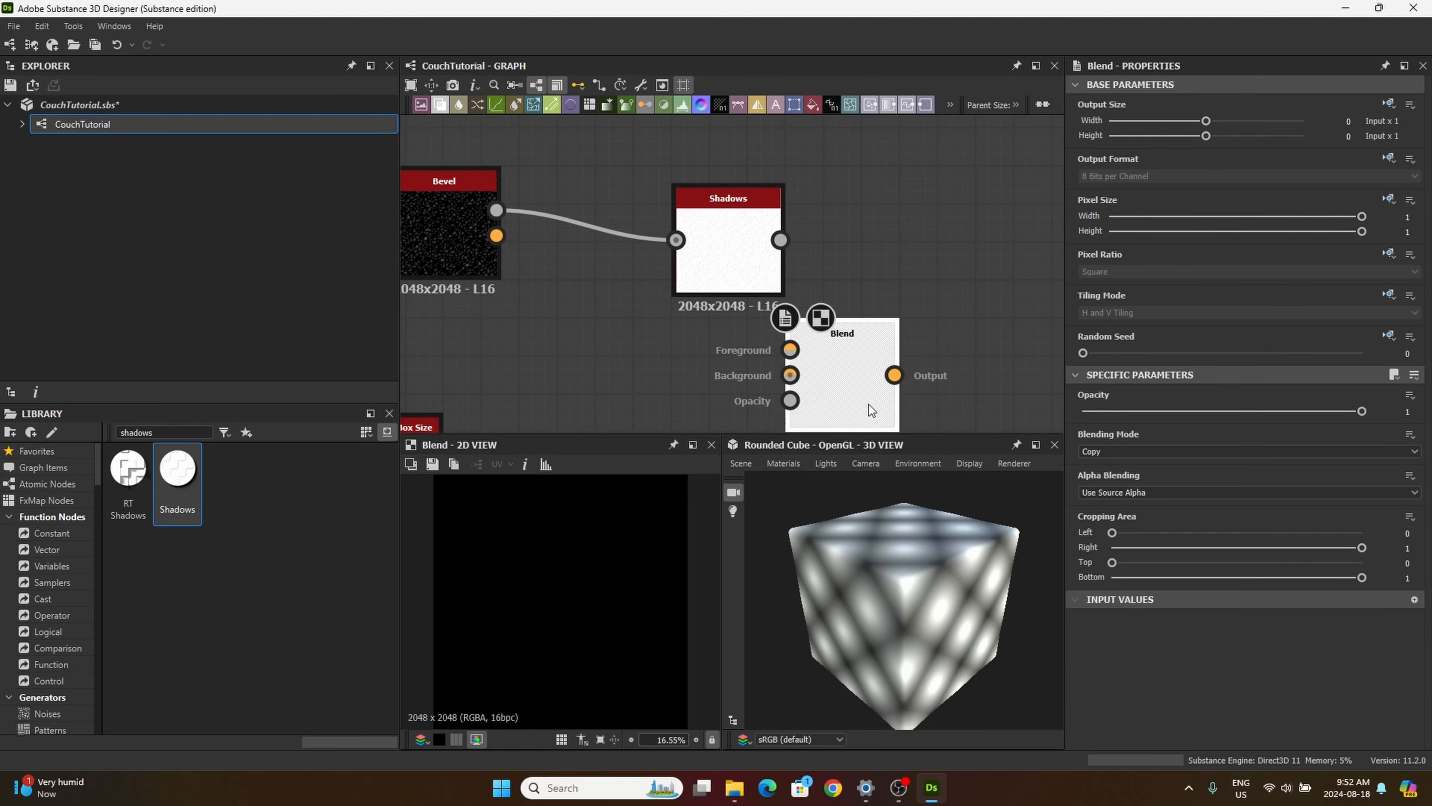
{"action": "left_click_drag", "start_coordinate": [837, 381], "coordinate": [950, 304]}
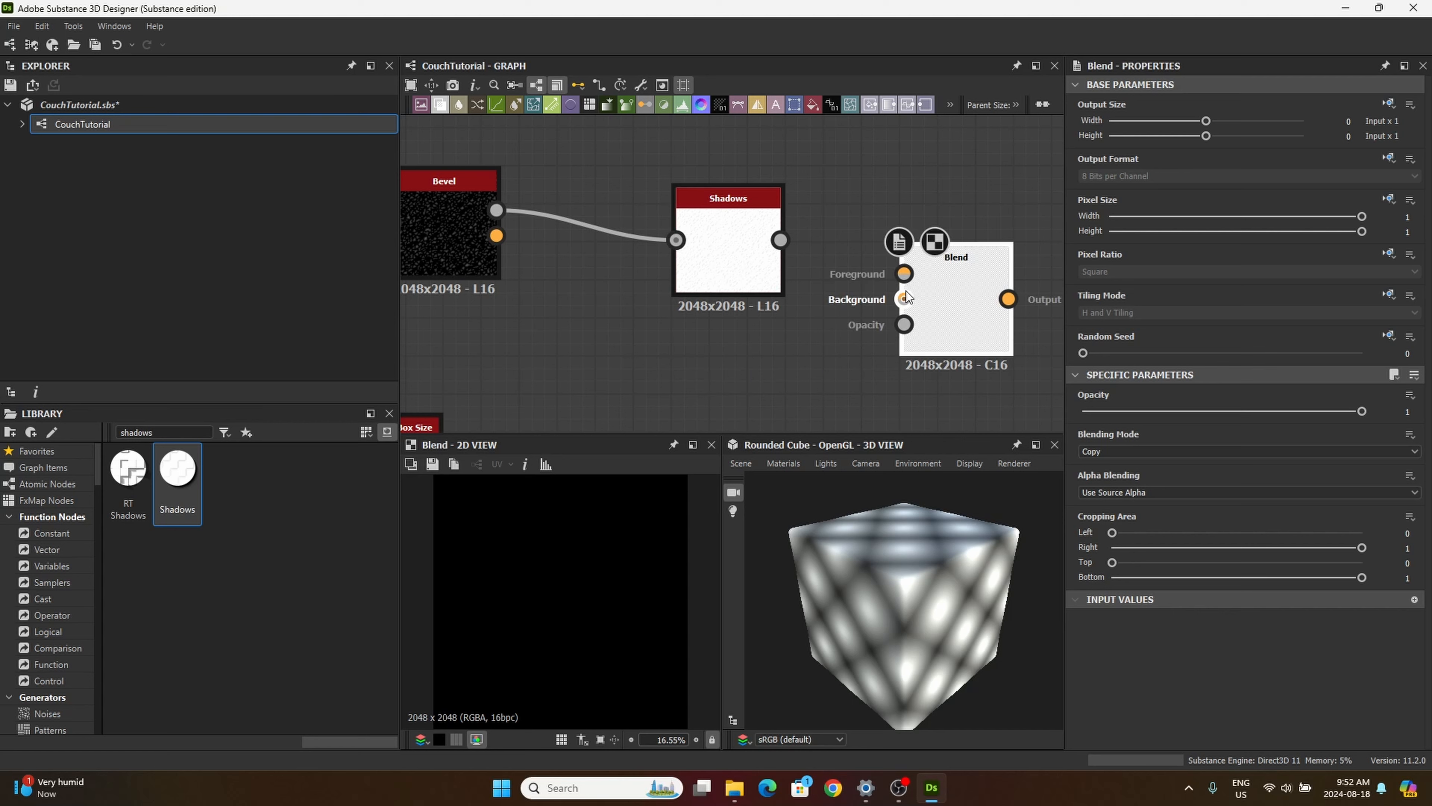
Step: Connect the cushion's Distance output to the new Blend node's foreground and the Shadows output to its background
{"action": "scroll", "coordinate": [874, 260], "scroll_direction": "down", "scroll_amount": 6}
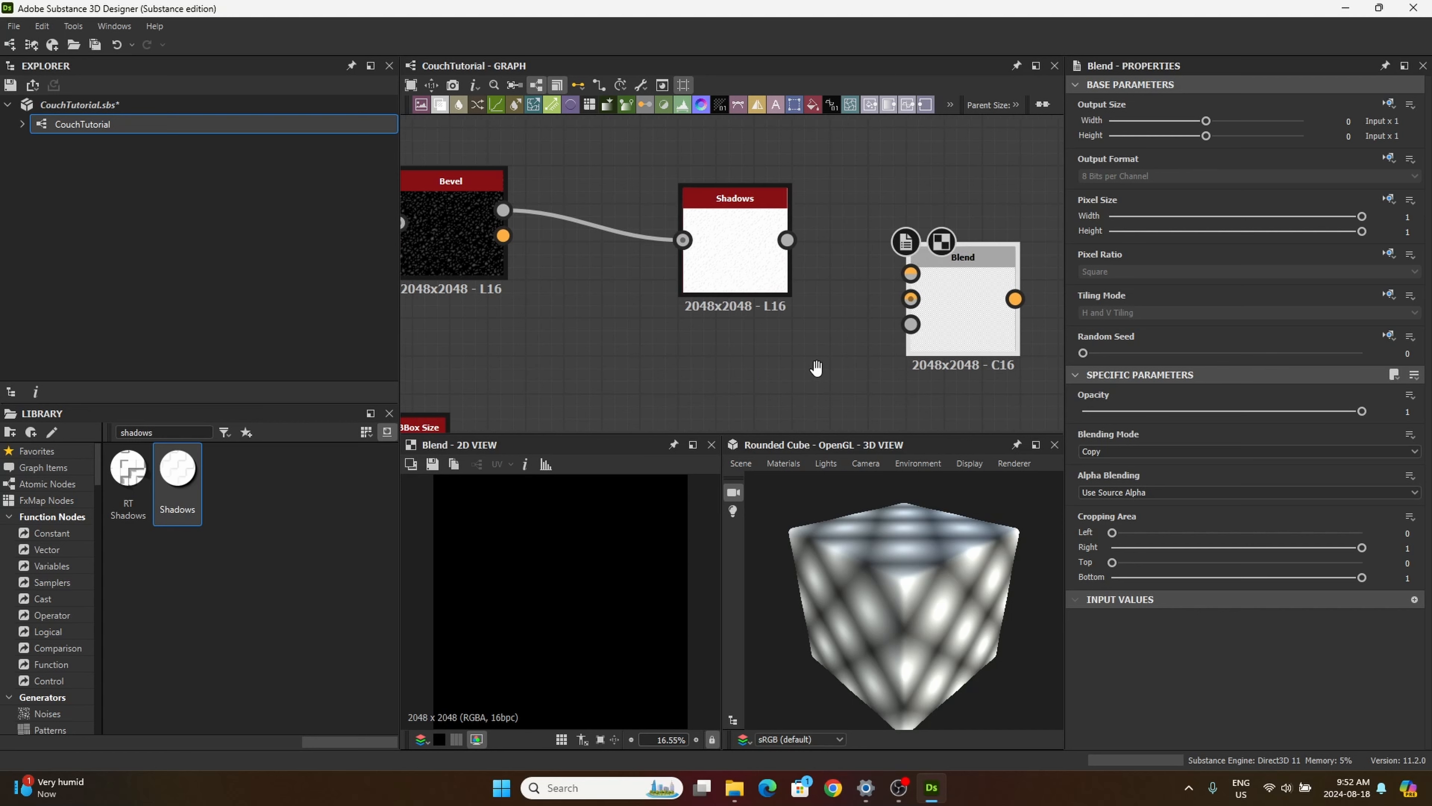
{"action": "middle_click_drag", "start_coordinate": [837, 276], "coordinate": [821, 257]}
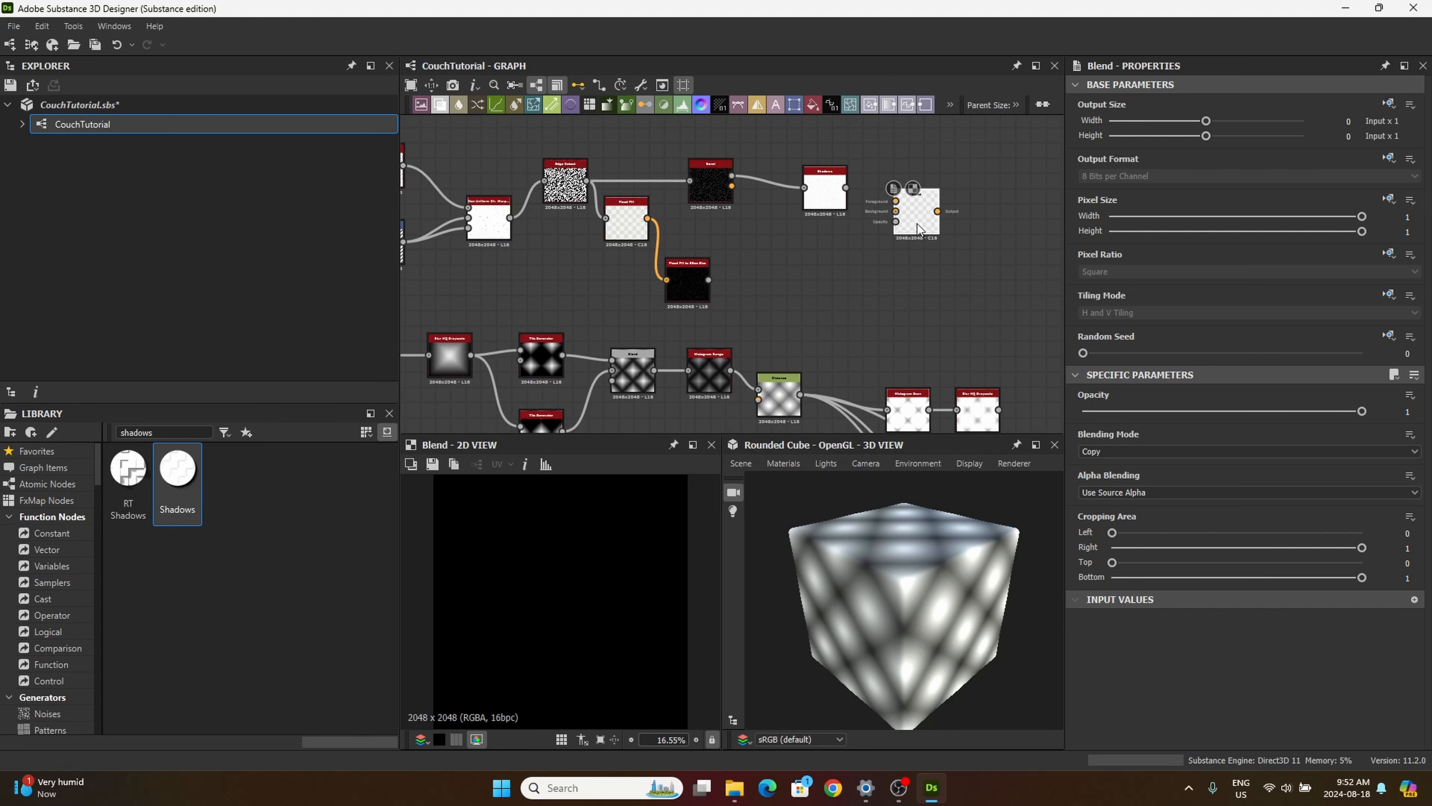
{"action": "left_click_drag", "start_coordinate": [800, 394], "coordinate": [876, 268]}
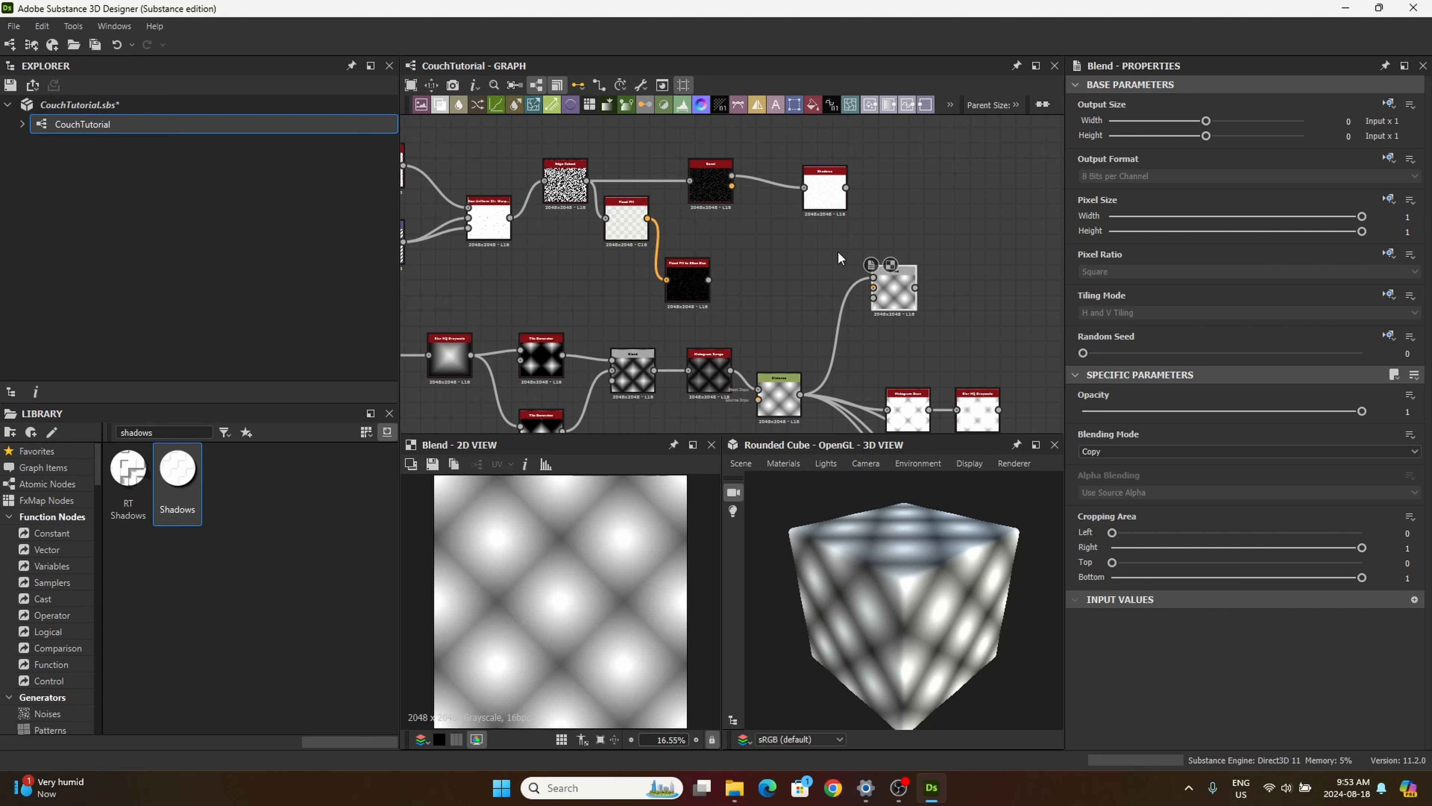
{"action": "middle_click_drag", "start_coordinate": [837, 252], "coordinate": [772, 296]}
{"action": "scroll", "coordinate": [844, 290], "scroll_direction": "up", "scroll_amount": 3}
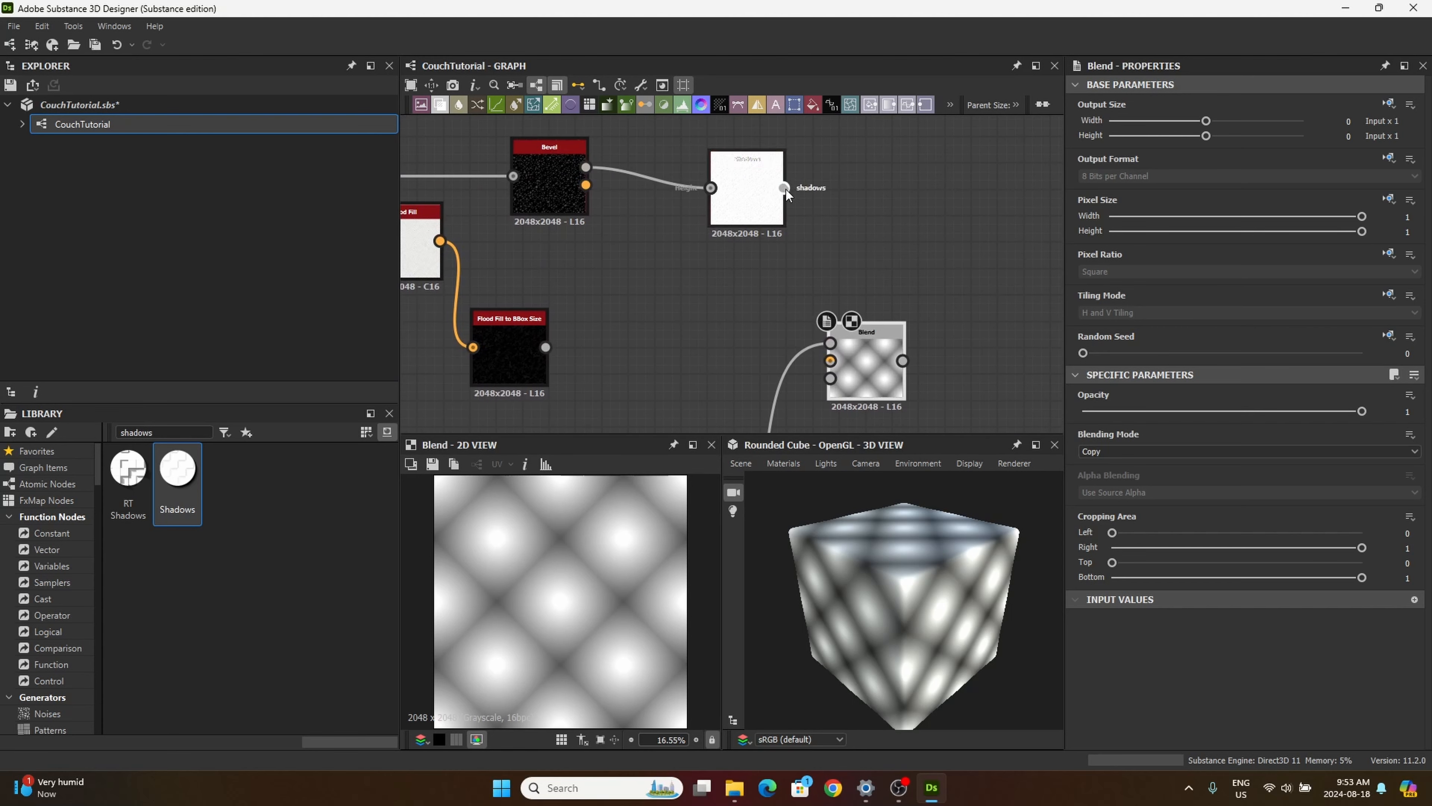
{"action": "left_click_drag", "start_coordinate": [784, 188], "coordinate": [830, 360]}
{"action": "left_click_drag", "start_coordinate": [859, 323], "coordinate": [860, 300]}
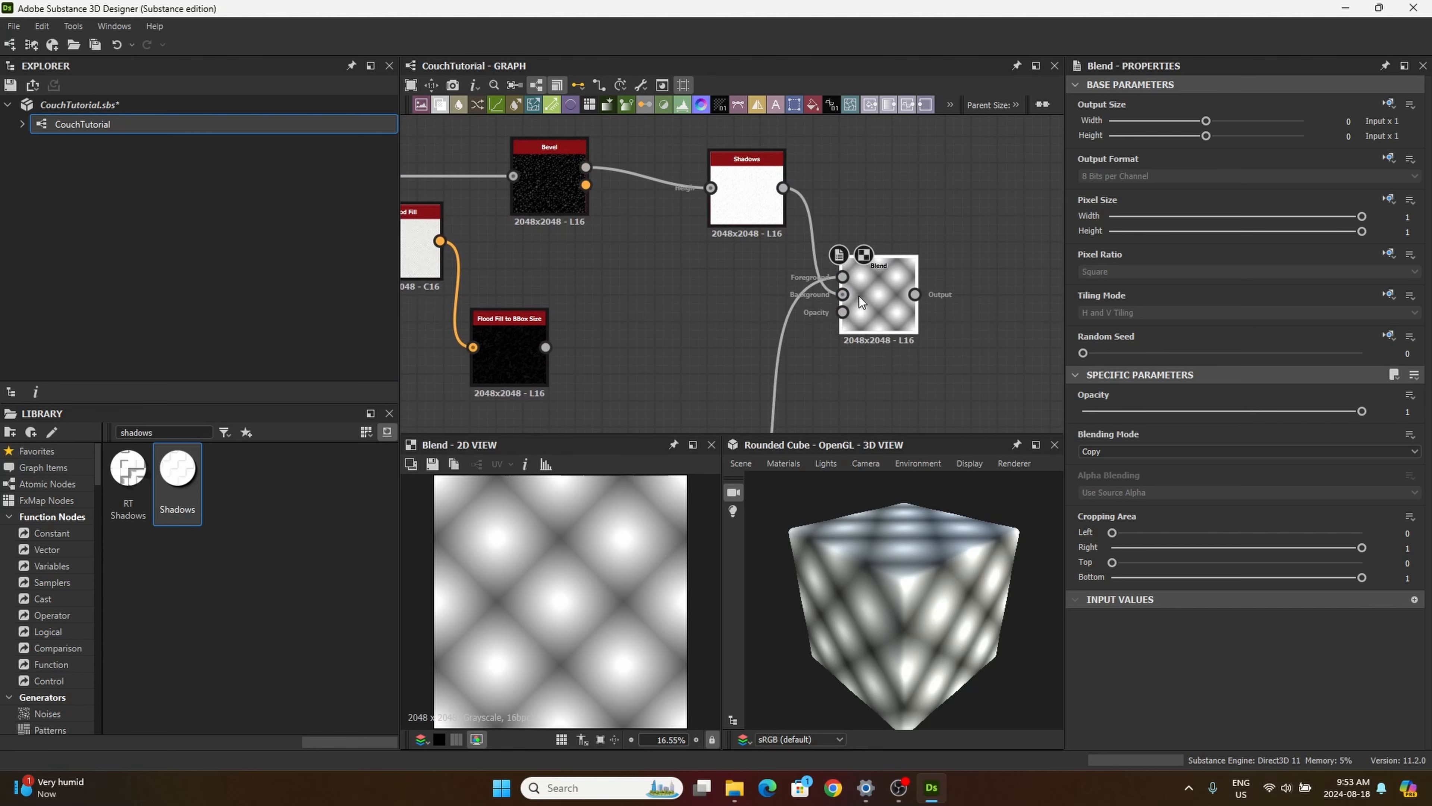
Step: Set the new Blend node to Min (Darken) blending mode with an opacity of 0.2
{"action": "left_click", "coordinate": [1113, 449]}
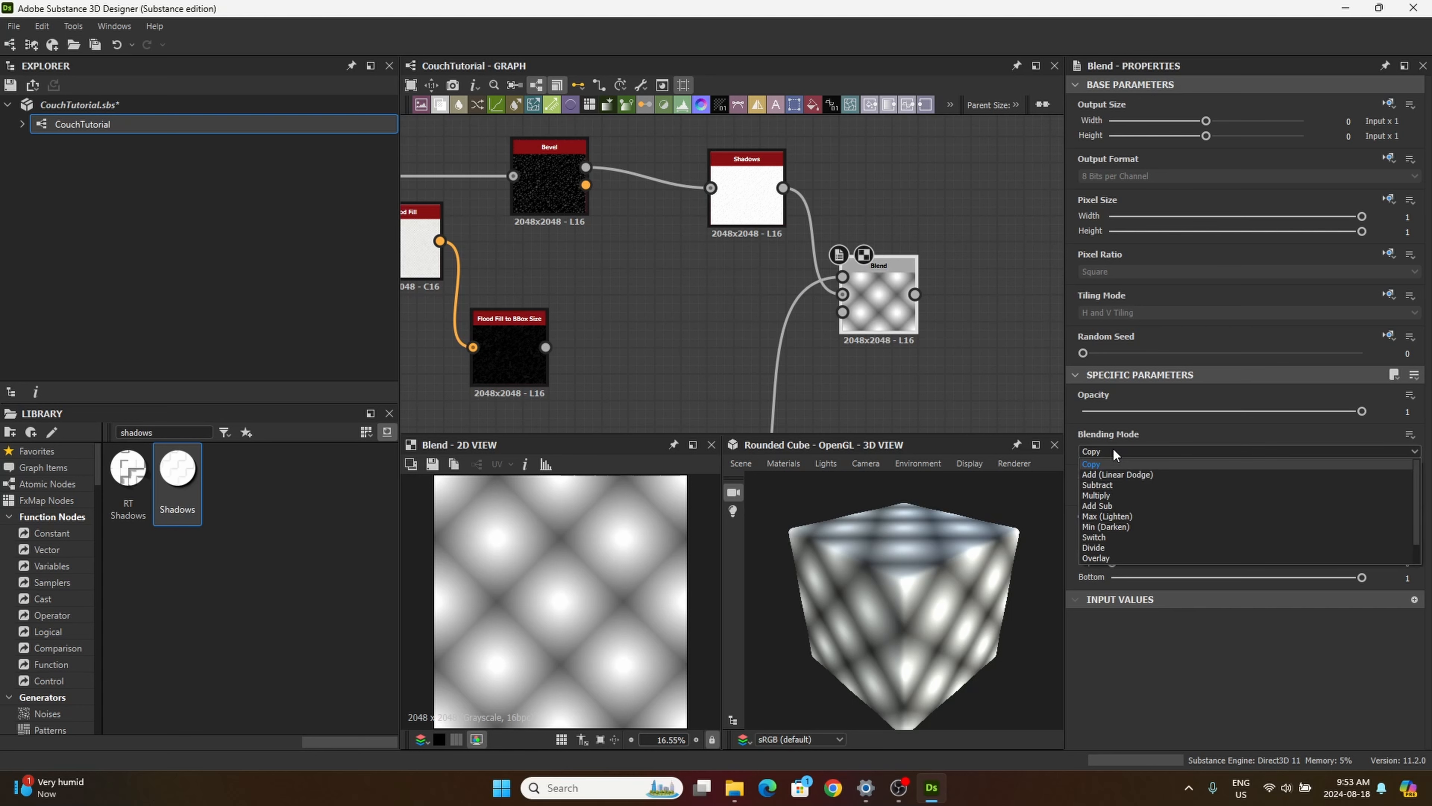
{"action": "left_click", "coordinate": [1106, 526]}
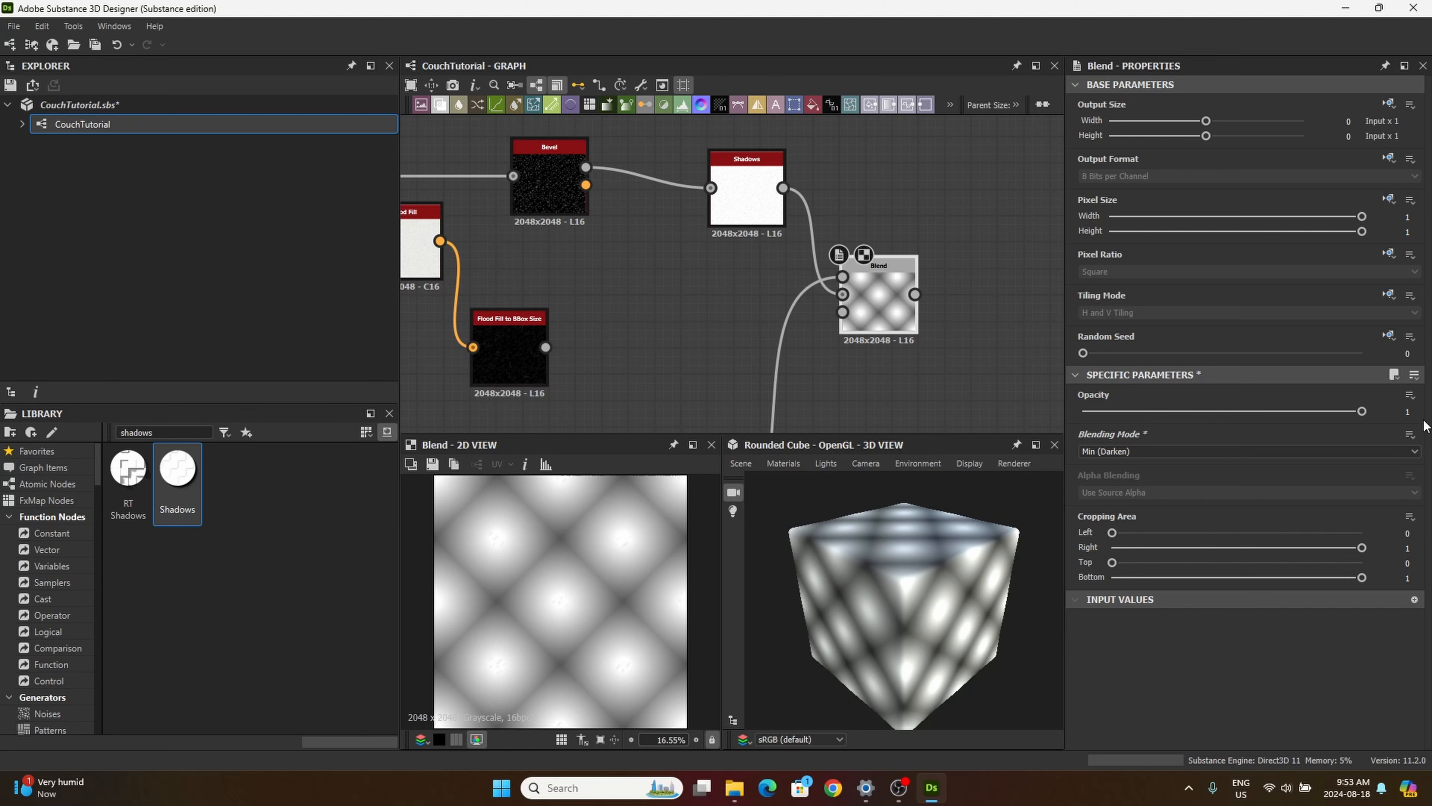
{"action": "left_click", "coordinate": [1407, 412]}
{"action": "key", "text": "Return"}
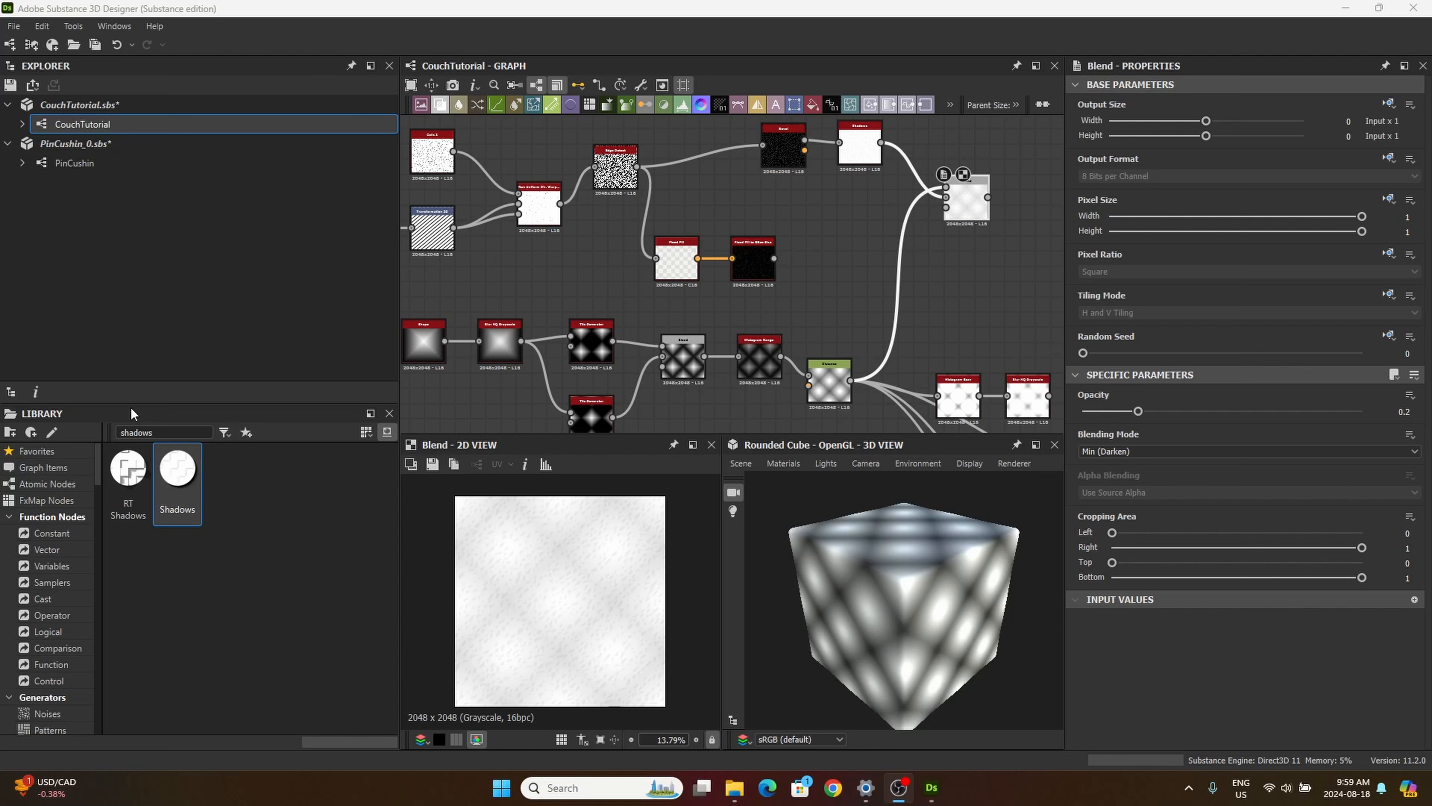
Step: Search the library for "dist" and place a Distance node in the space between the Edge Detect and Bevel nodes, above Flood Fill
{"action": "left_click", "coordinate": [170, 432]}
{"action": "key", "text": "ctrl+a"}
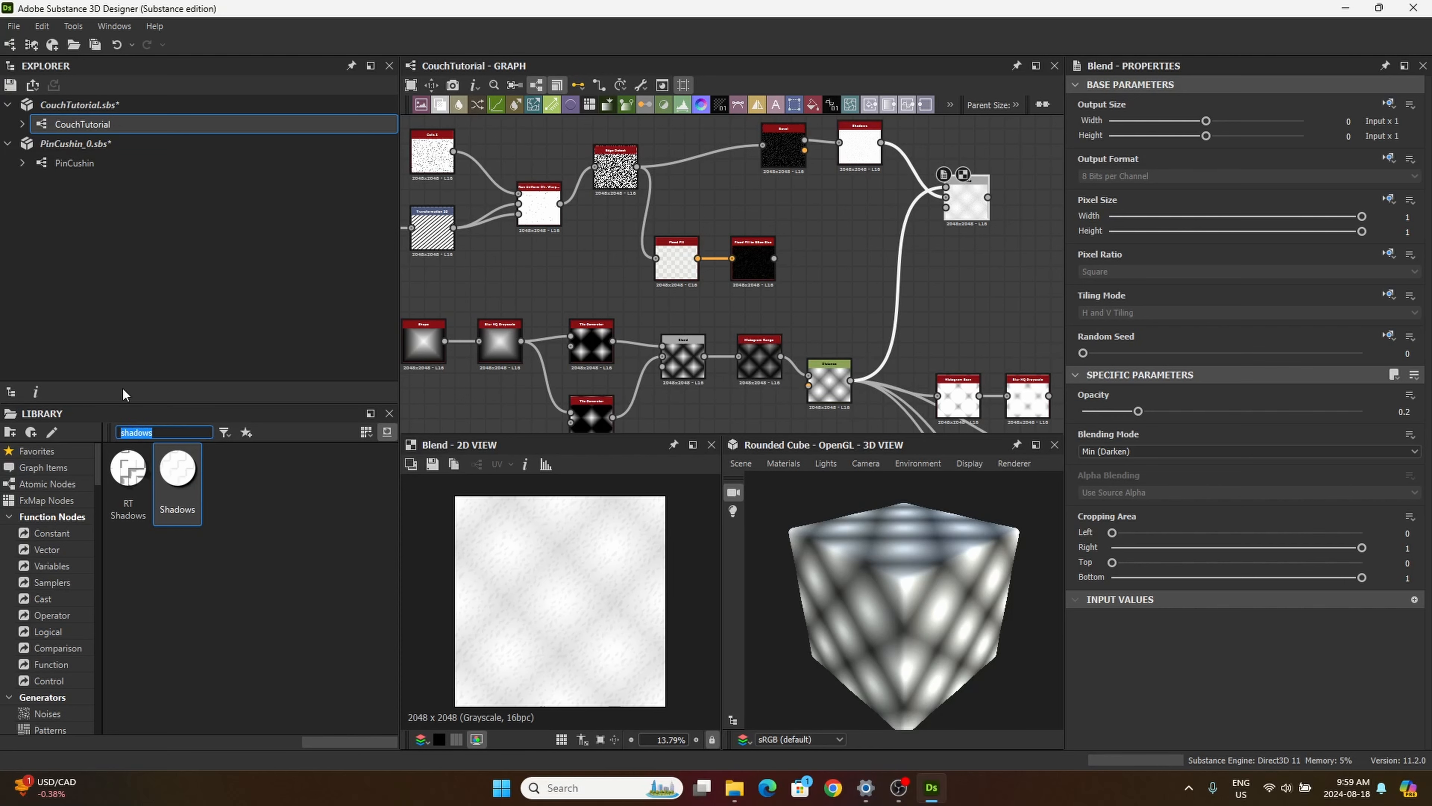
{"action": "type", "text": "dist"}
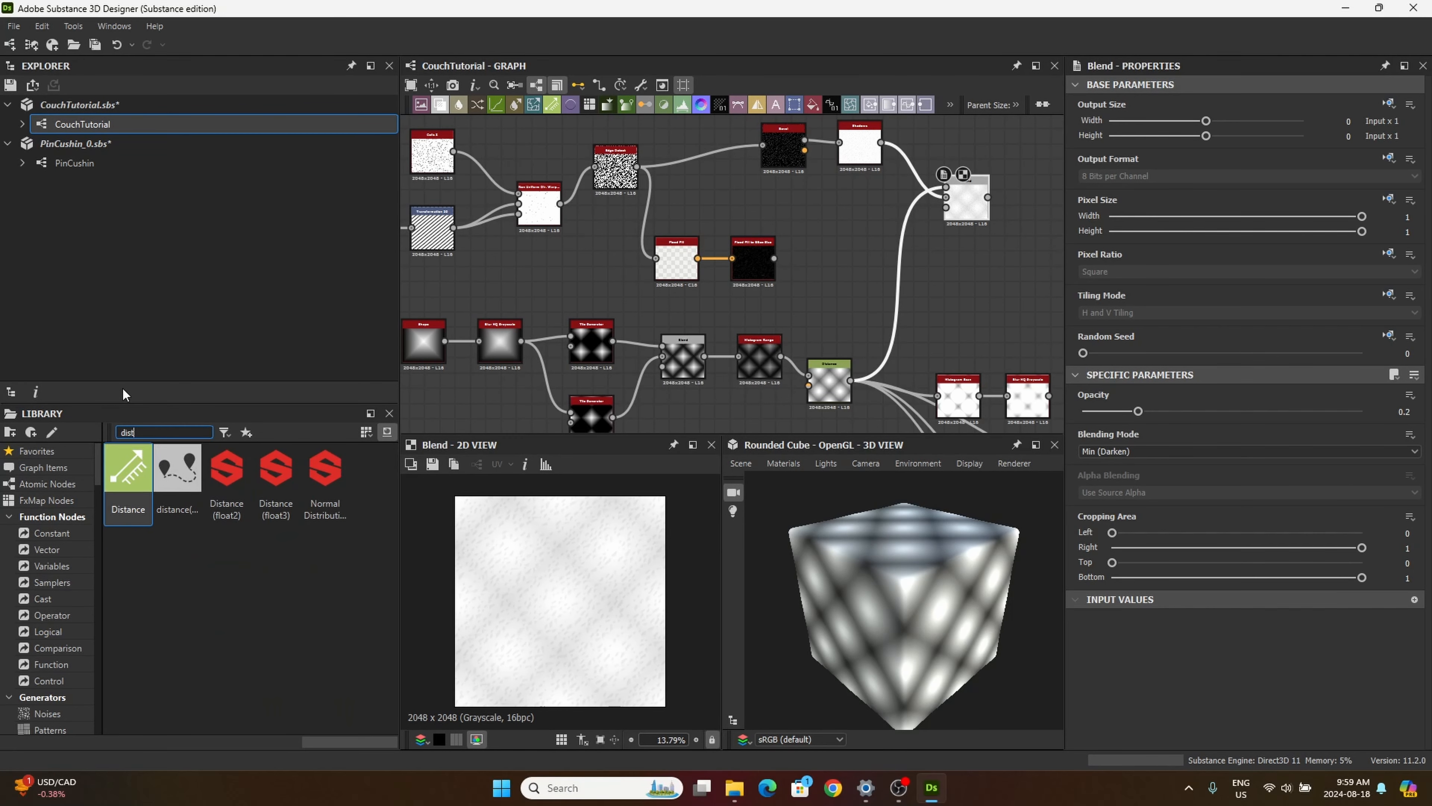
{"action": "left_click_drag", "start_coordinate": [128, 468], "coordinate": [714, 177]}
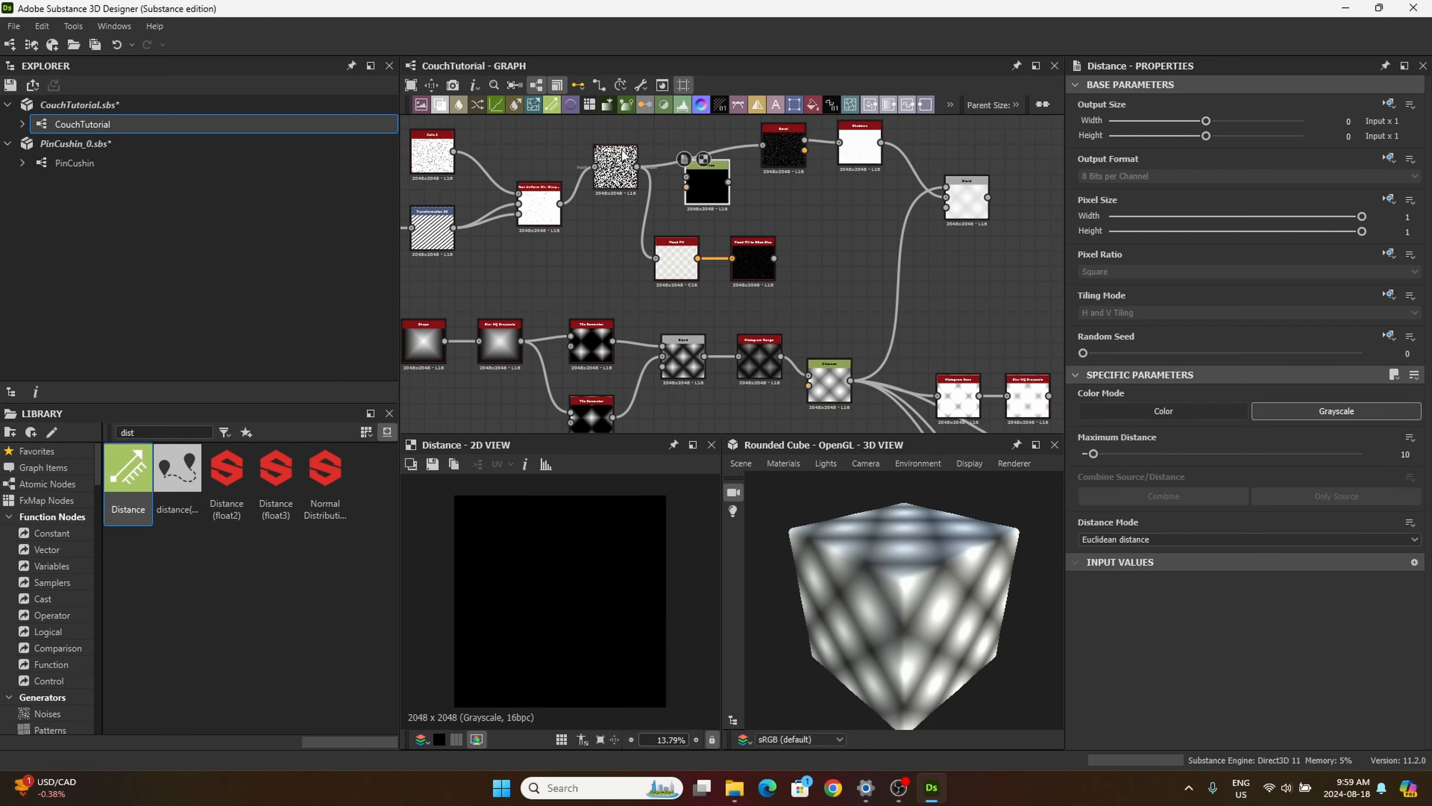
{"action": "left_click_drag", "start_coordinate": [615, 176], "coordinate": [617, 191]}
{"action": "left_click_drag", "start_coordinate": [721, 190], "coordinate": [736, 207]}
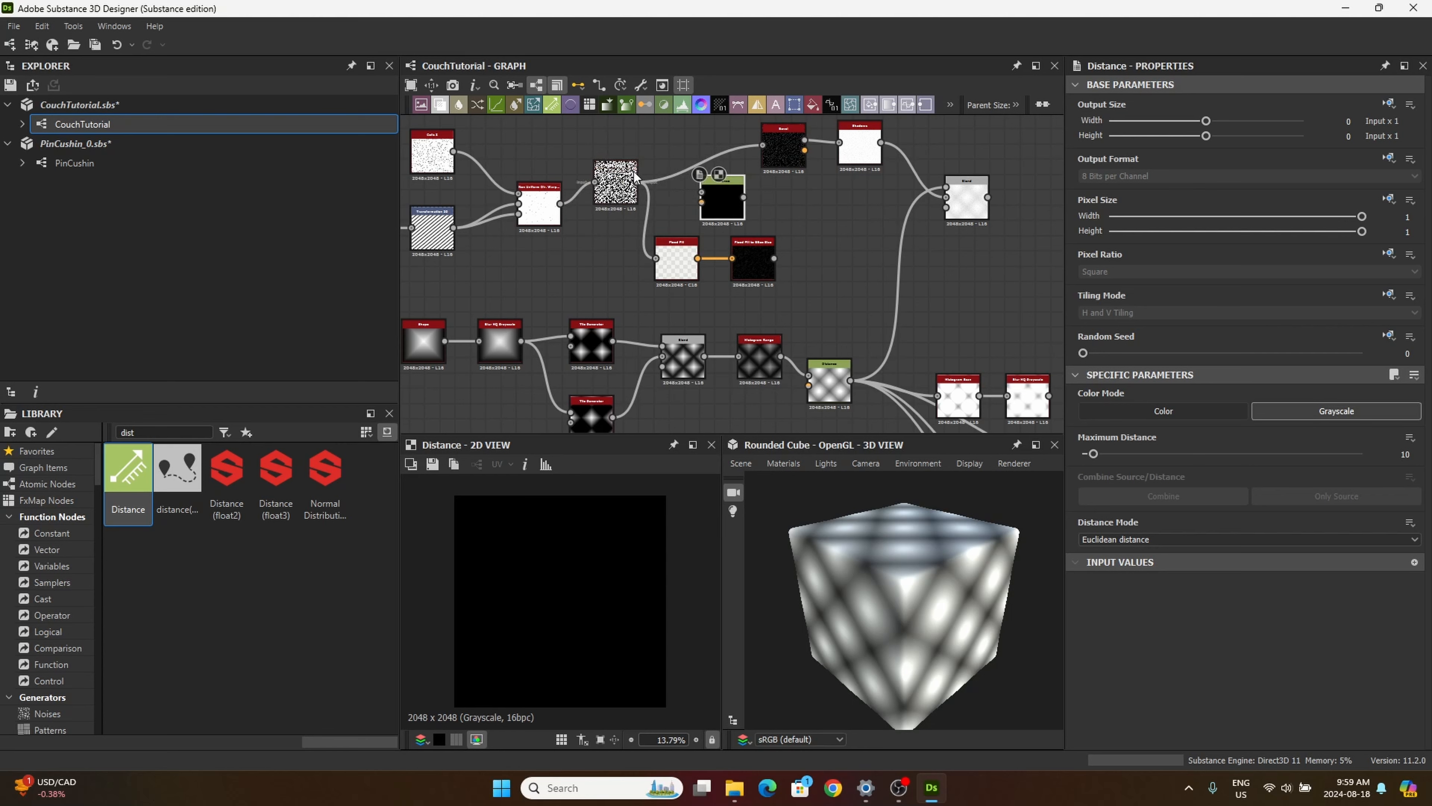
Step: Connect Edge Detect to the new Distance node's mask input and Flood Fill to BBox Size to its source input, moving Distance beyond them
{"action": "scroll", "coordinate": [634, 184], "scroll_direction": "up", "scroll_amount": 3}
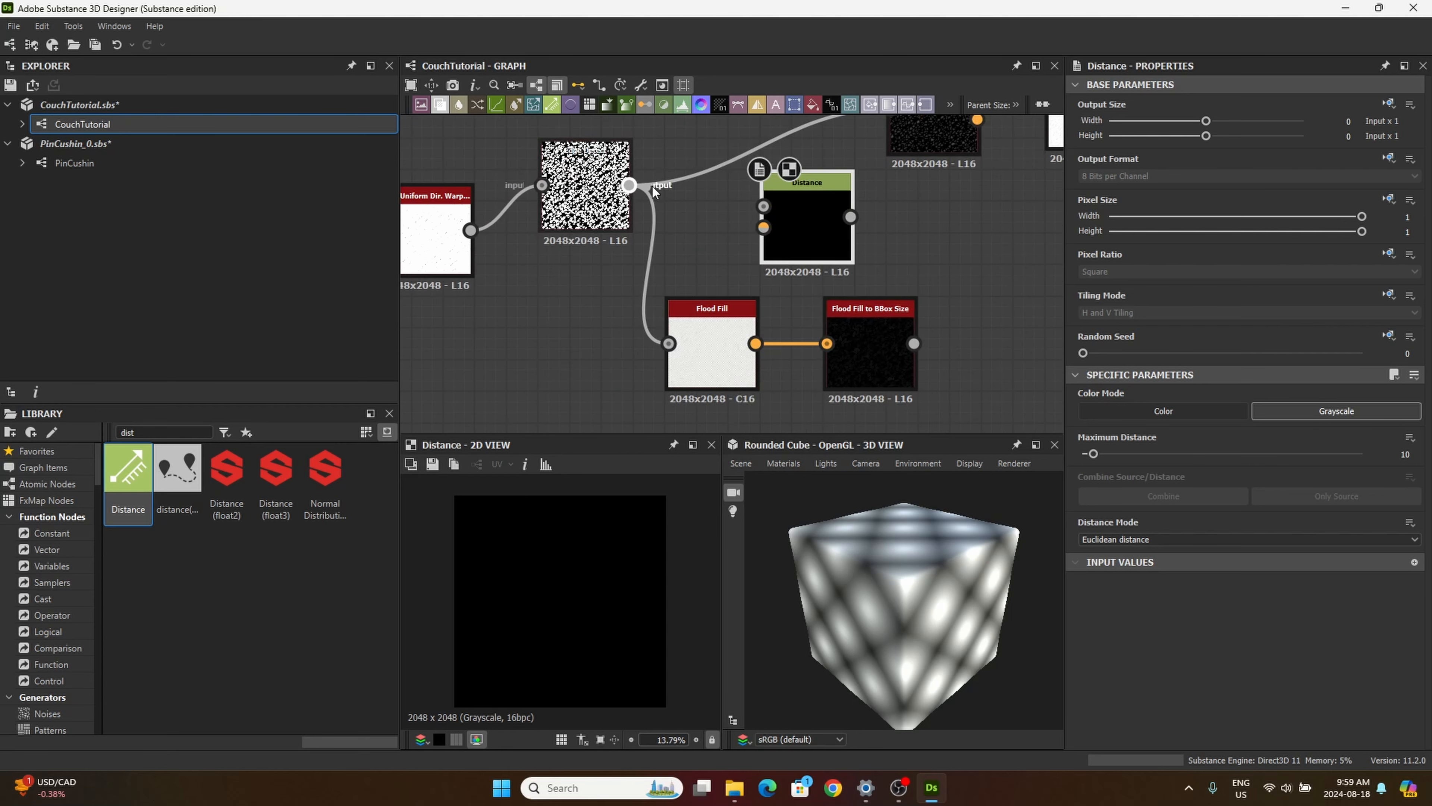
{"action": "left_click_drag", "start_coordinate": [653, 185], "coordinate": [824, 226]}
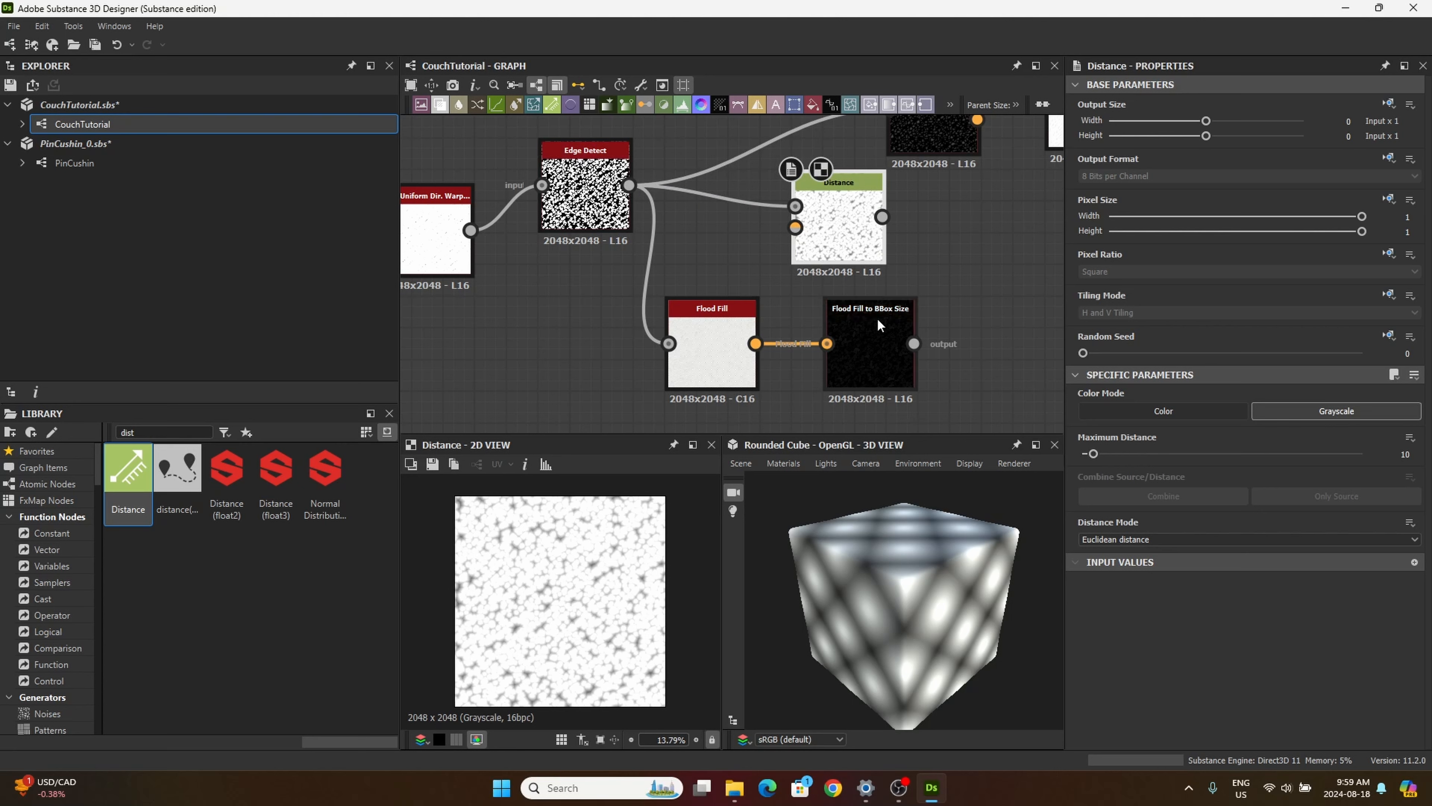
{"action": "left_click_drag", "start_coordinate": [841, 234], "coordinate": [965, 247]}
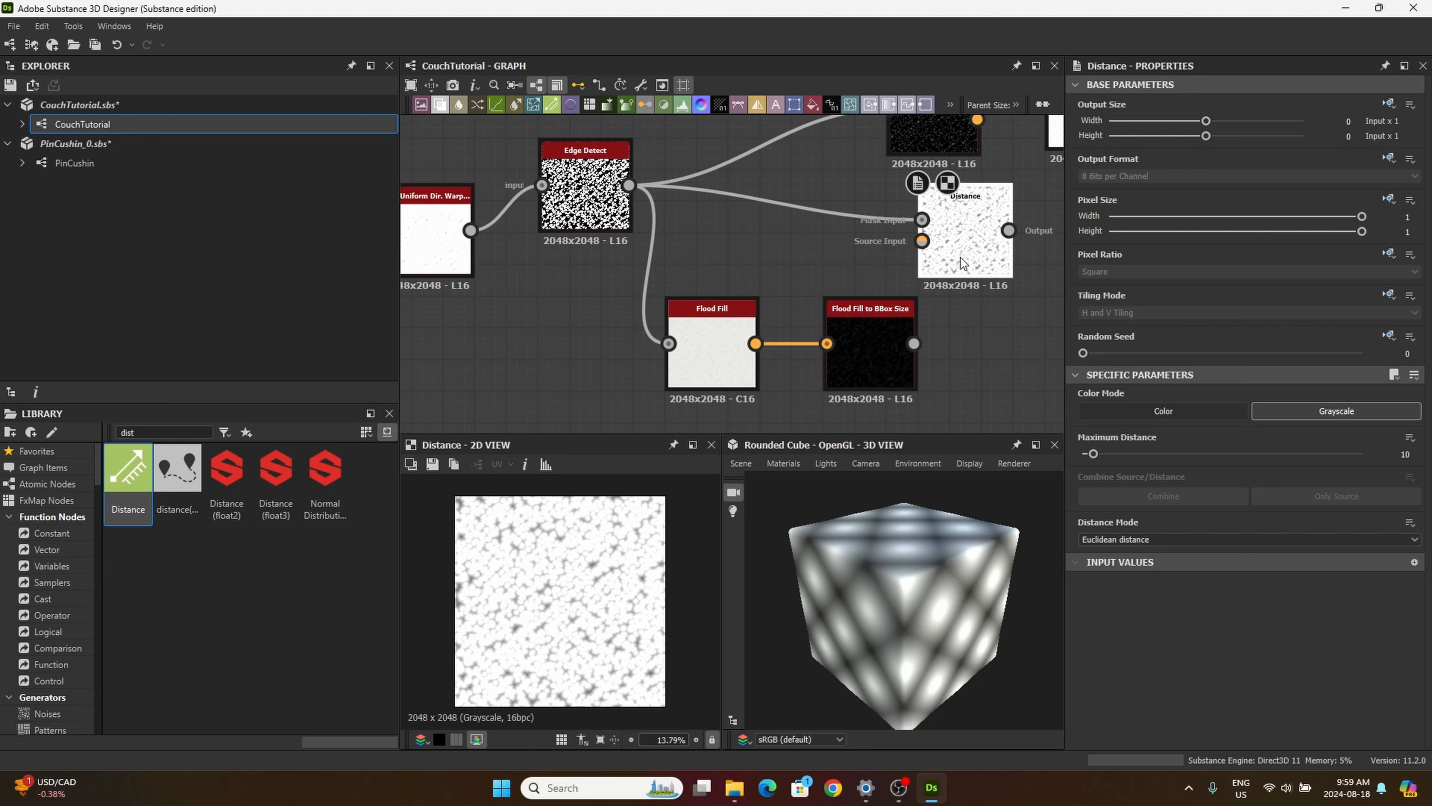
{"action": "left_click_drag", "start_coordinate": [966, 252], "coordinate": [1031, 270]}
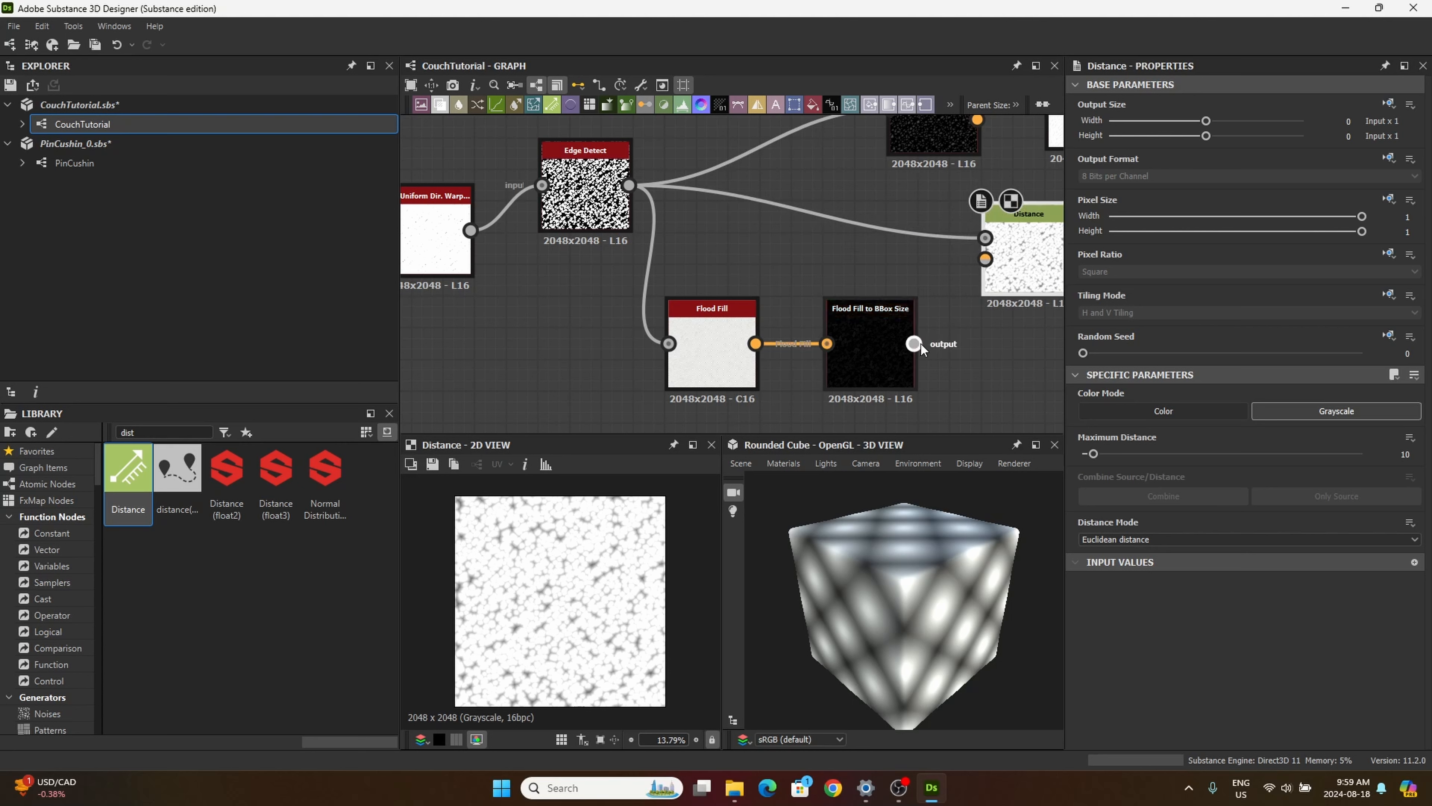
{"action": "left_click_drag", "start_coordinate": [914, 343], "coordinate": [985, 259]}
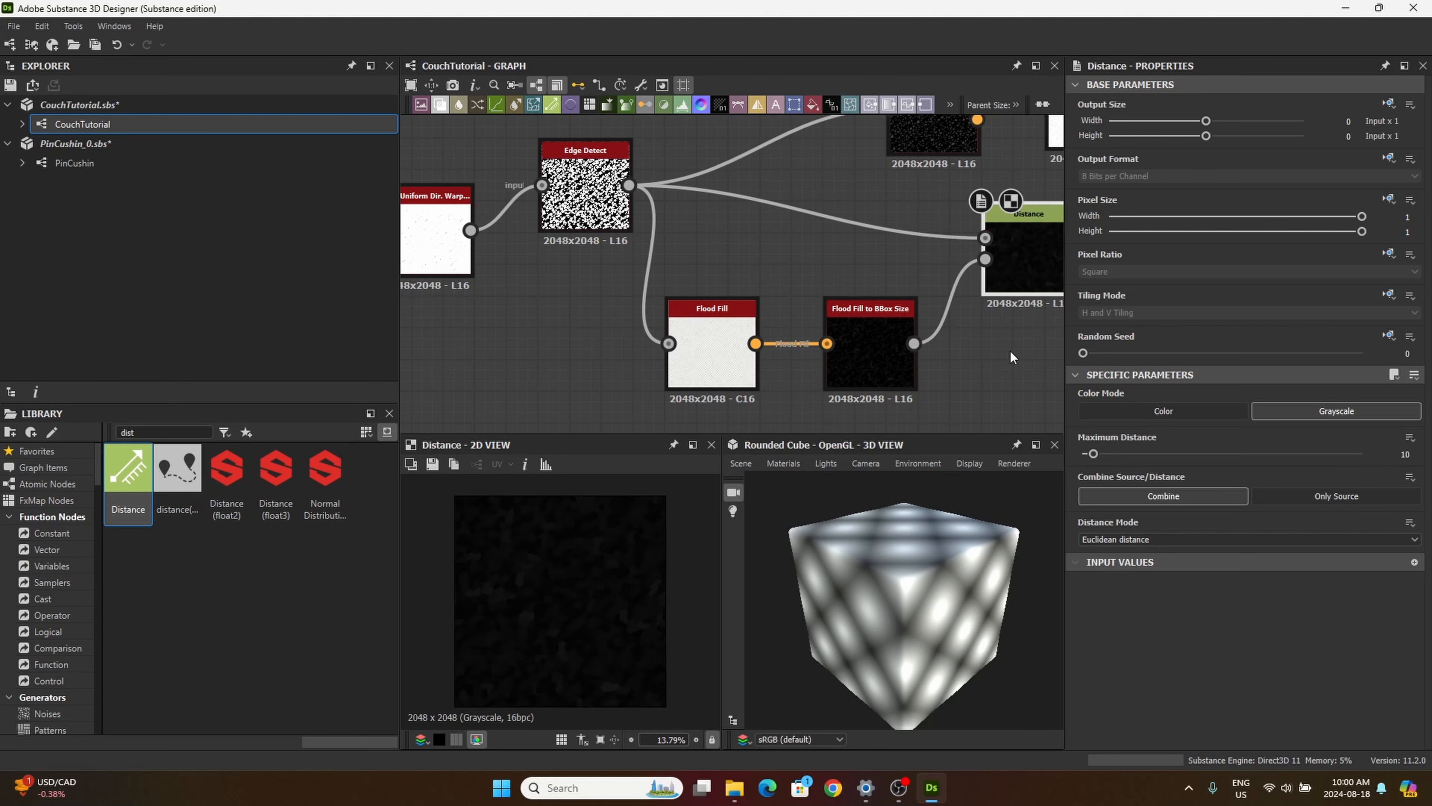
Step: Set the new Distance node's maximum distance to 8.19
{"action": "middle_click_drag", "start_coordinate": [1011, 357], "coordinate": [874, 382]}
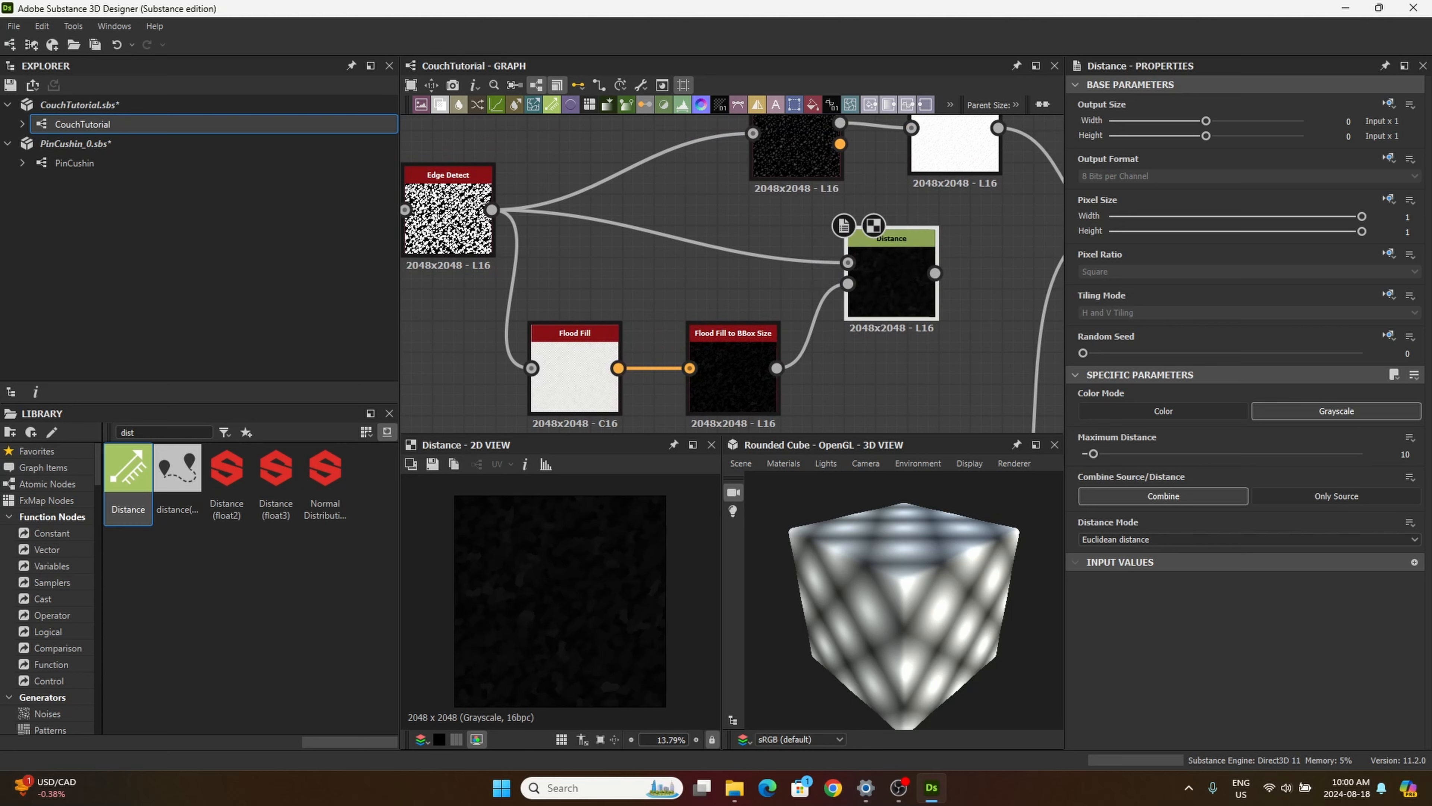
{"action": "left_click", "coordinate": [1405, 454]}
{"action": "type", "text": "8.19"}
{"action": "key", "text": "Return"}
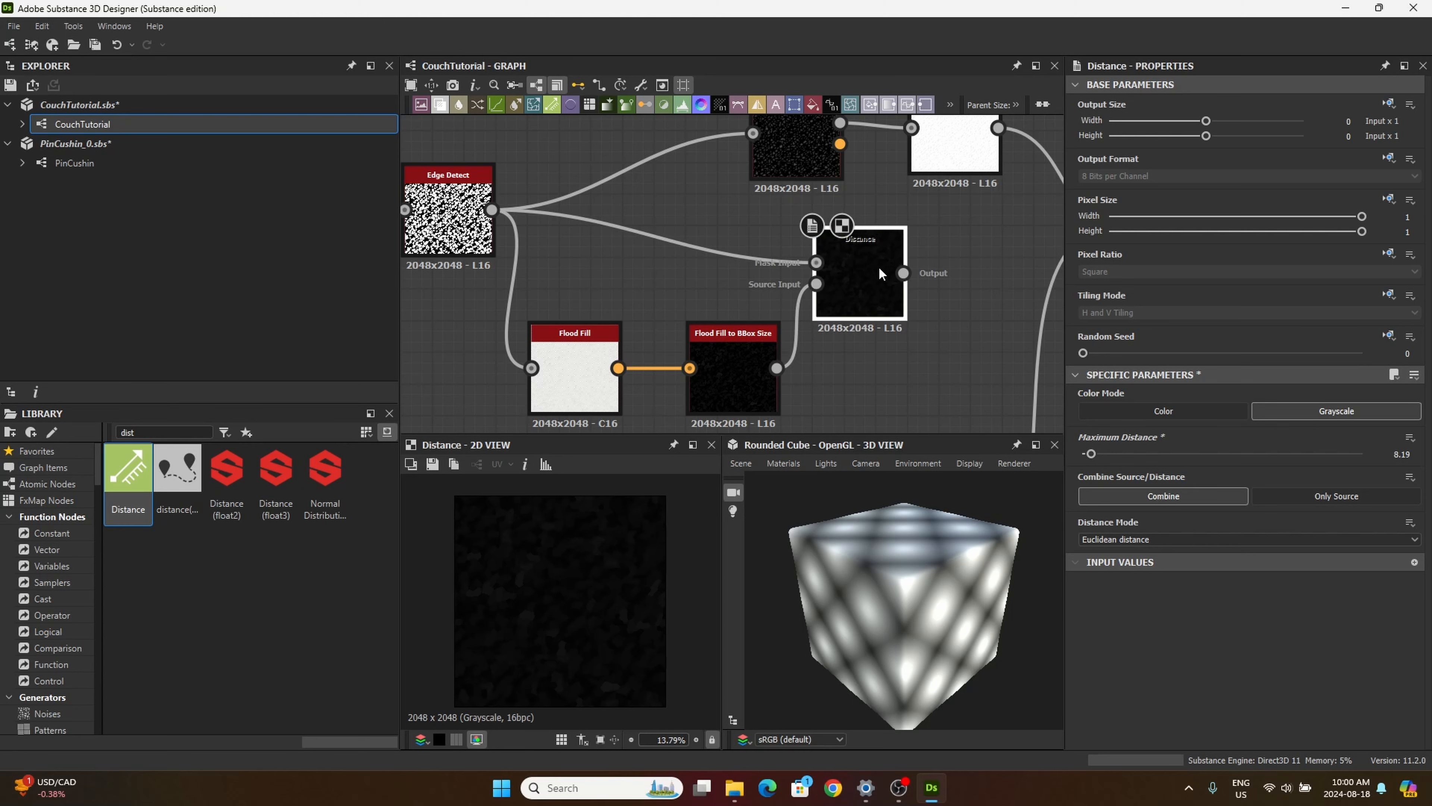
Step: Connect the new Distance node to the foreground input of the Blend fed by Shadows, and place that Blend in line beside Distance
{"action": "scroll", "coordinate": [880, 279], "scroll_direction": "down", "scroll_amount": 3}
{"action": "scroll", "coordinate": [938, 219], "scroll_direction": "up", "scroll_amount": 2}
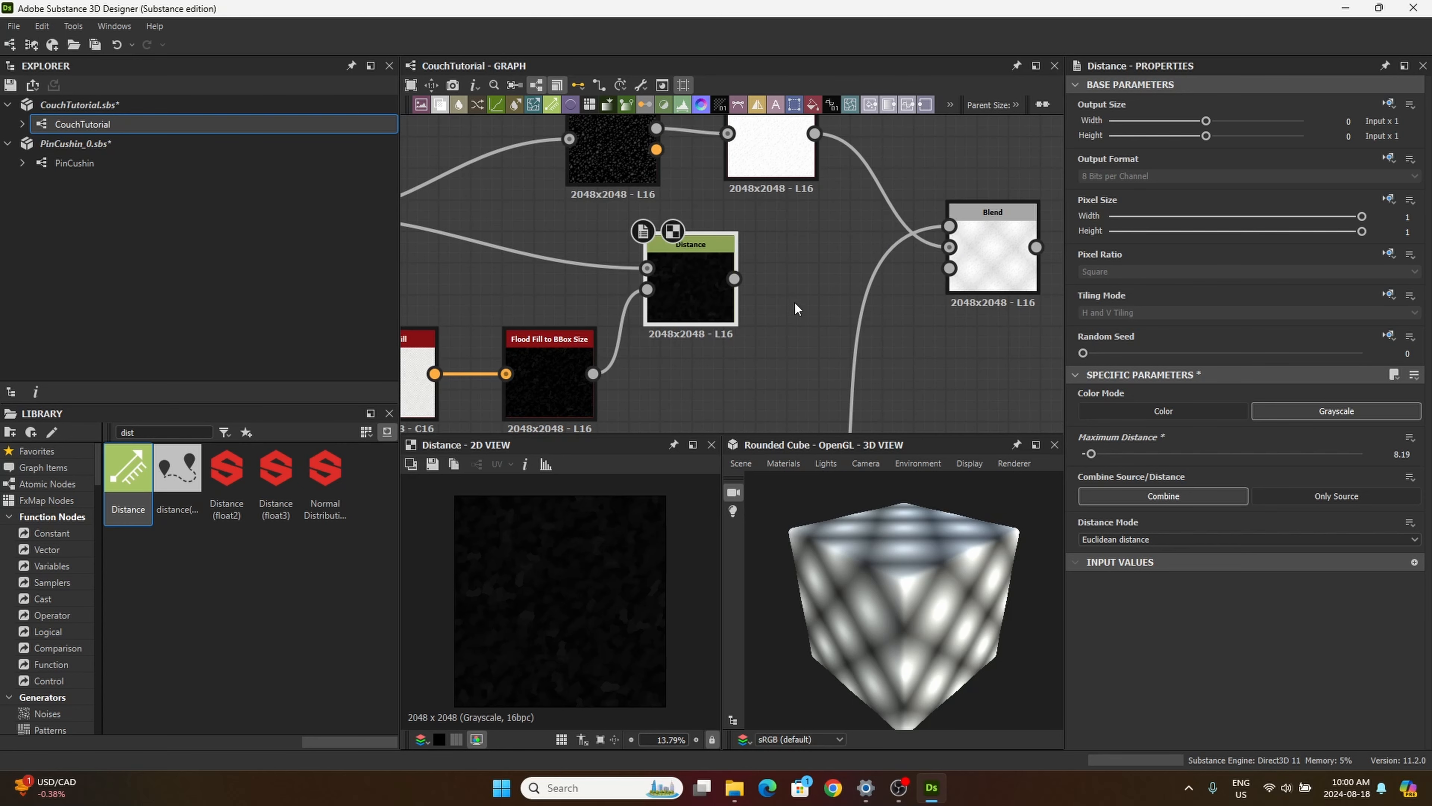
{"action": "scroll", "coordinate": [788, 258], "scroll_direction": "down", "scroll_amount": 3}
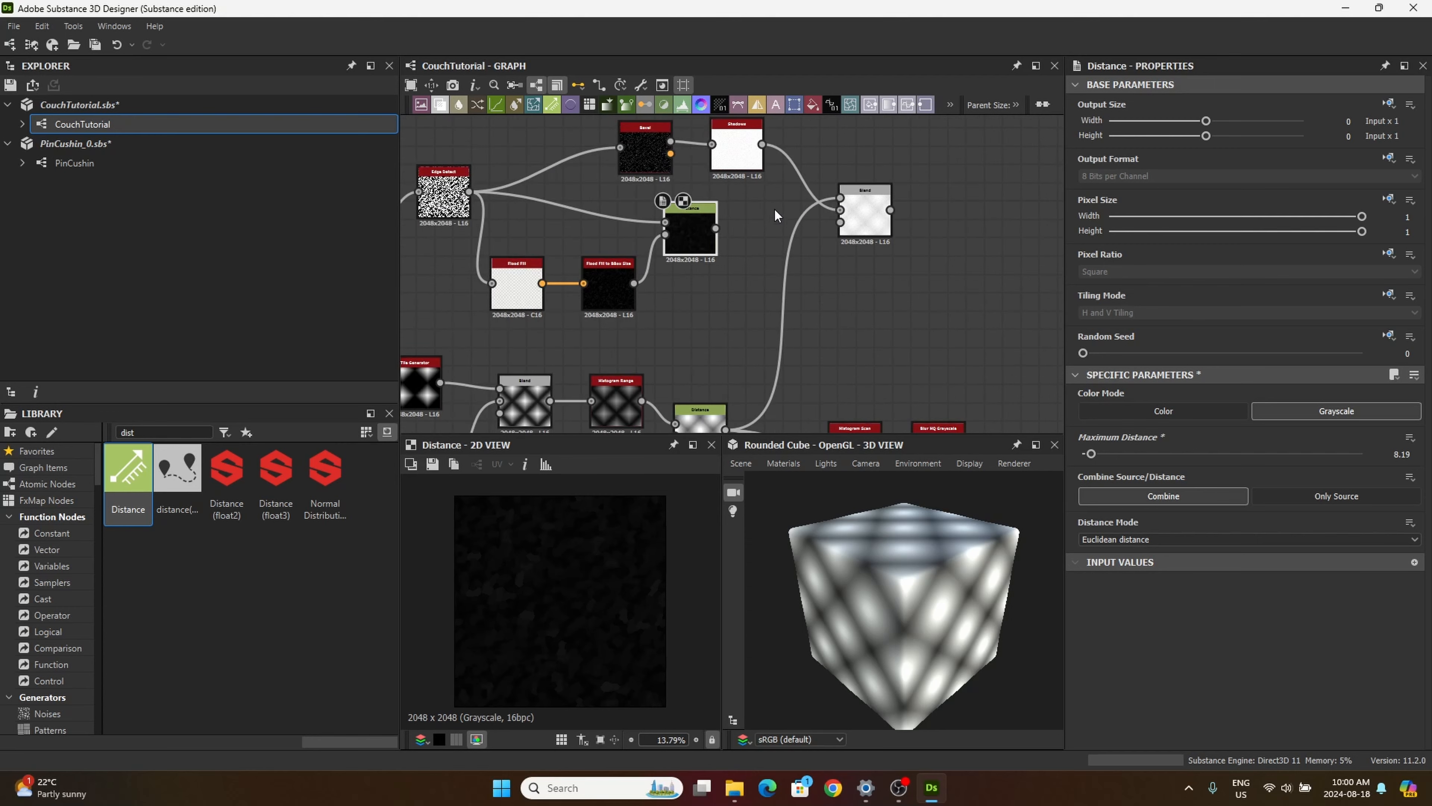
{"action": "left_click_drag", "start_coordinate": [714, 229], "coordinate": [859, 218]}
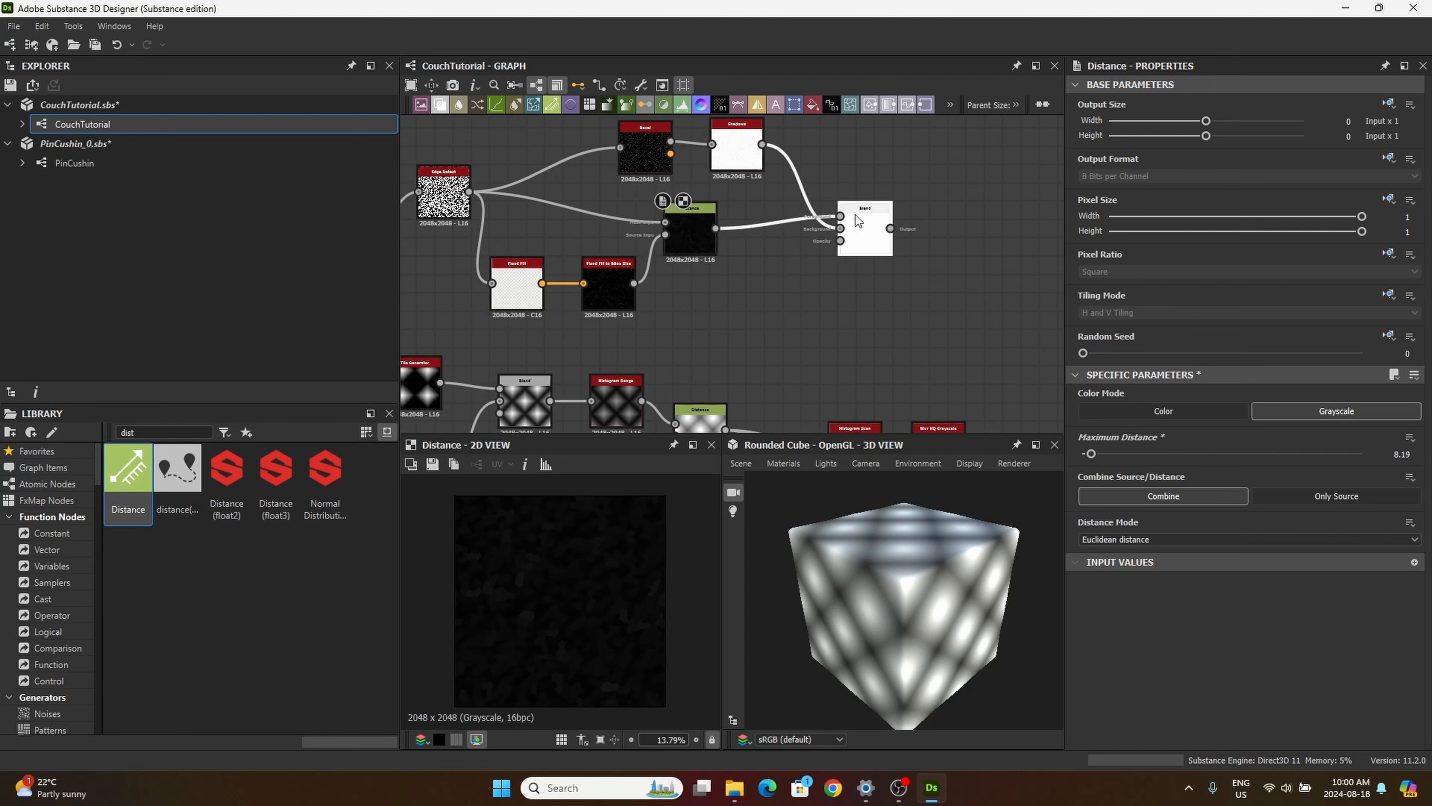
{"action": "scroll", "coordinate": [615, 585], "scroll_direction": "up", "scroll_amount": 3}
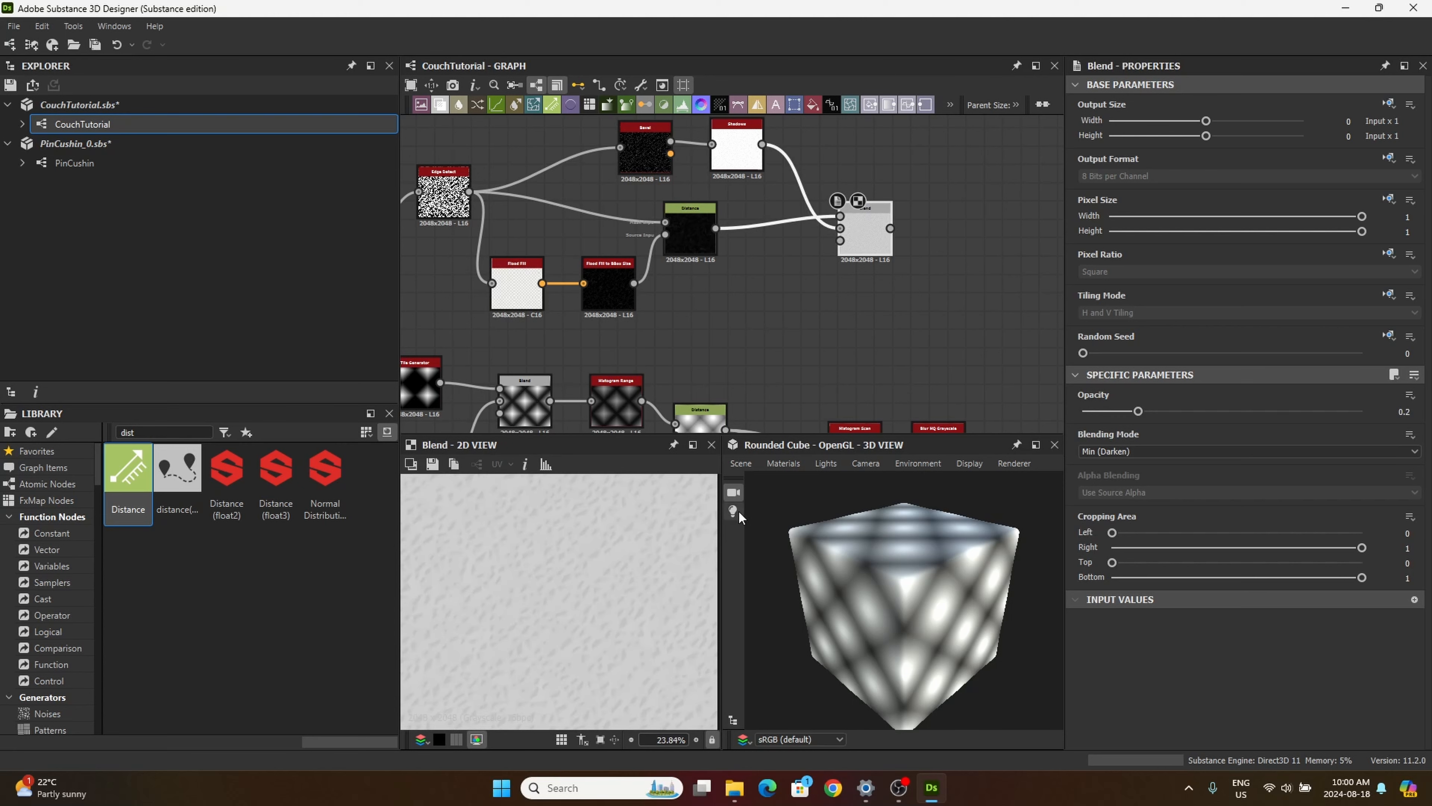
{"action": "left_click_drag", "start_coordinate": [859, 241], "coordinate": [829, 237]}
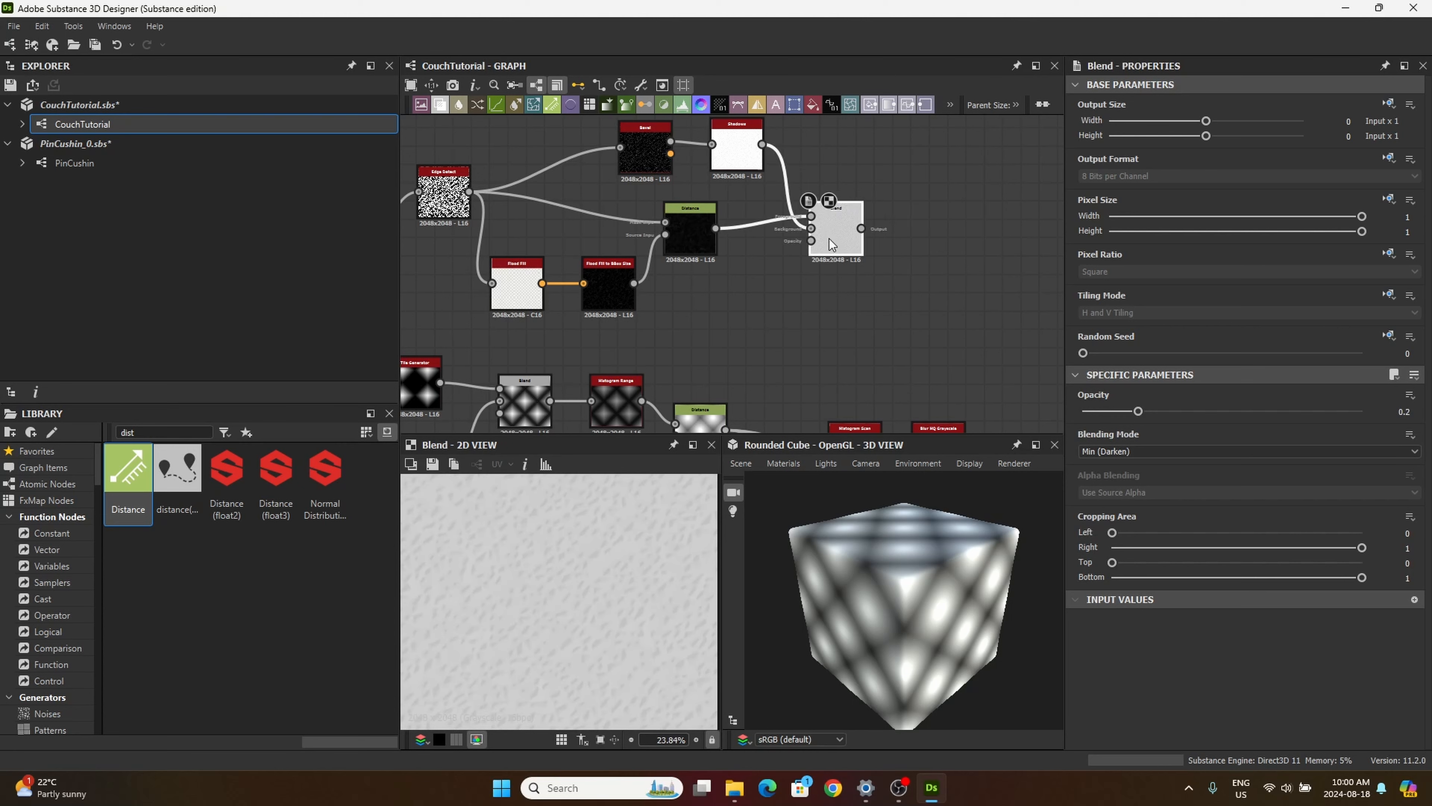
Step: Search the library for "invert" and place an Invert Grayscale node directly after the Blend node, fed by its output
{"action": "middle_click_drag", "start_coordinate": [756, 334], "coordinate": [655, 323]}
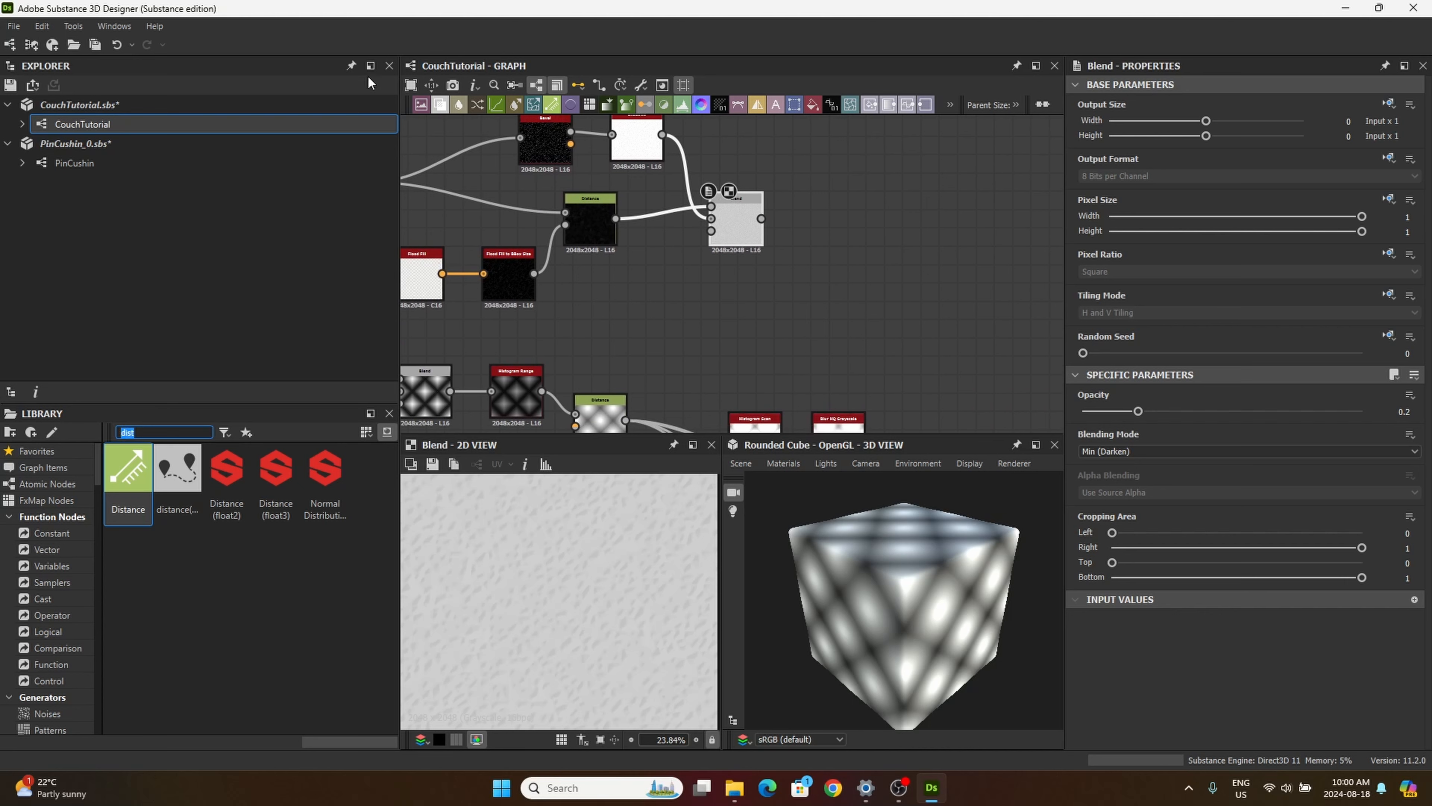
{"action": "type", "text": "in"}
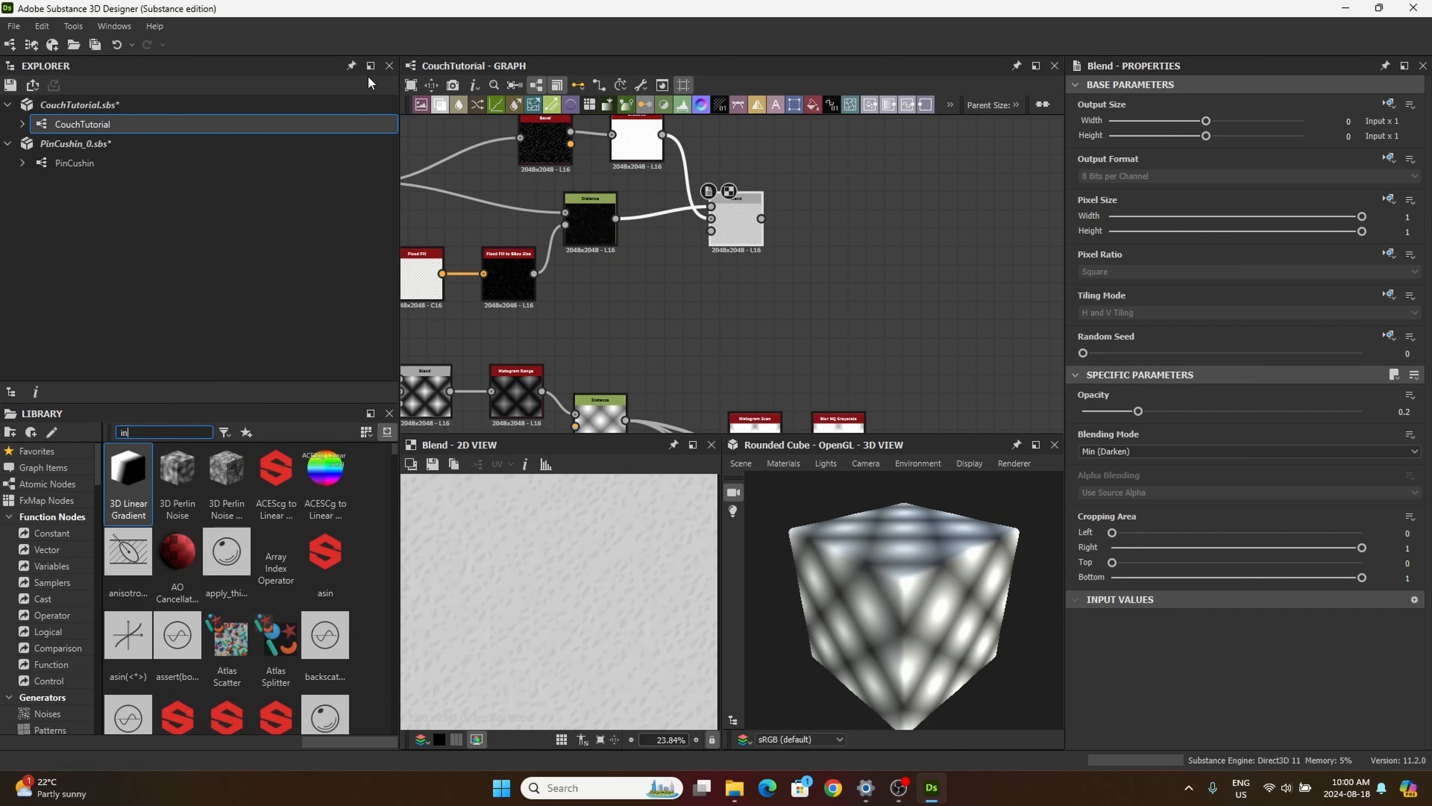
{"action": "type", "text": "vert"}
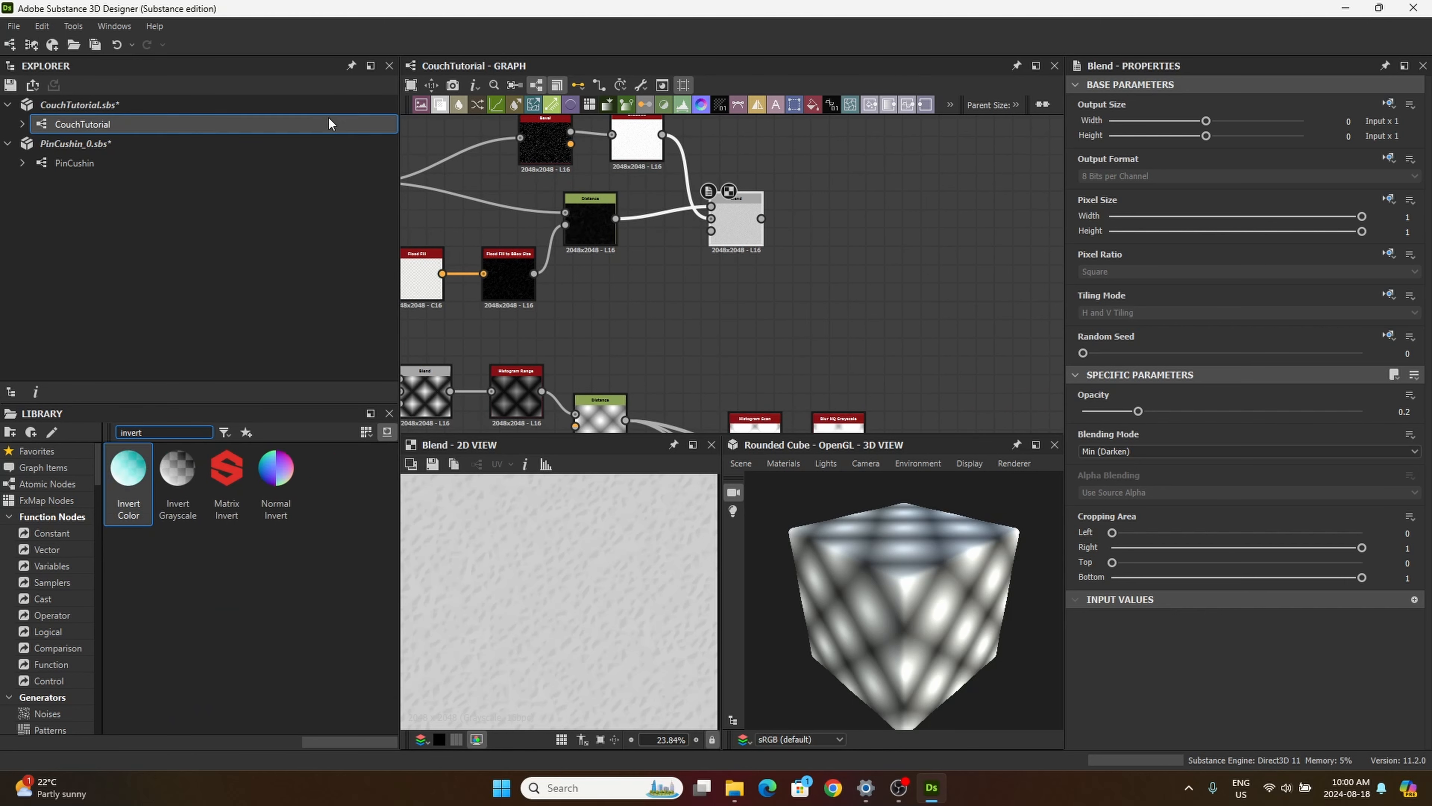
{"action": "left_click_drag", "start_coordinate": [178, 469], "coordinate": [838, 202]}
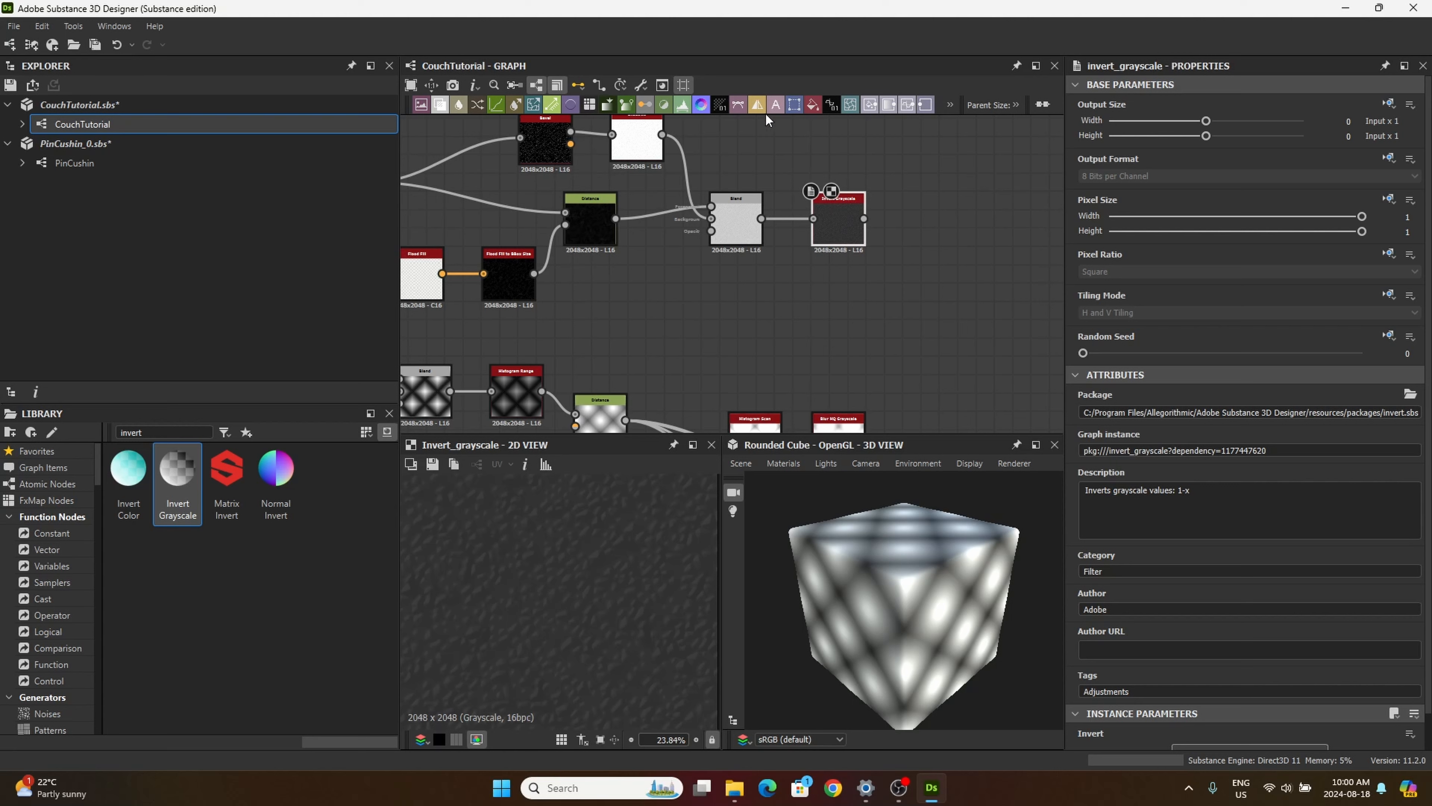
Step: Add a Transformation 2D node after Invert Grayscale and halve its transform scale (/2) three times
{"action": "left_click_drag", "start_coordinate": [794, 105], "coordinate": [933, 222]}
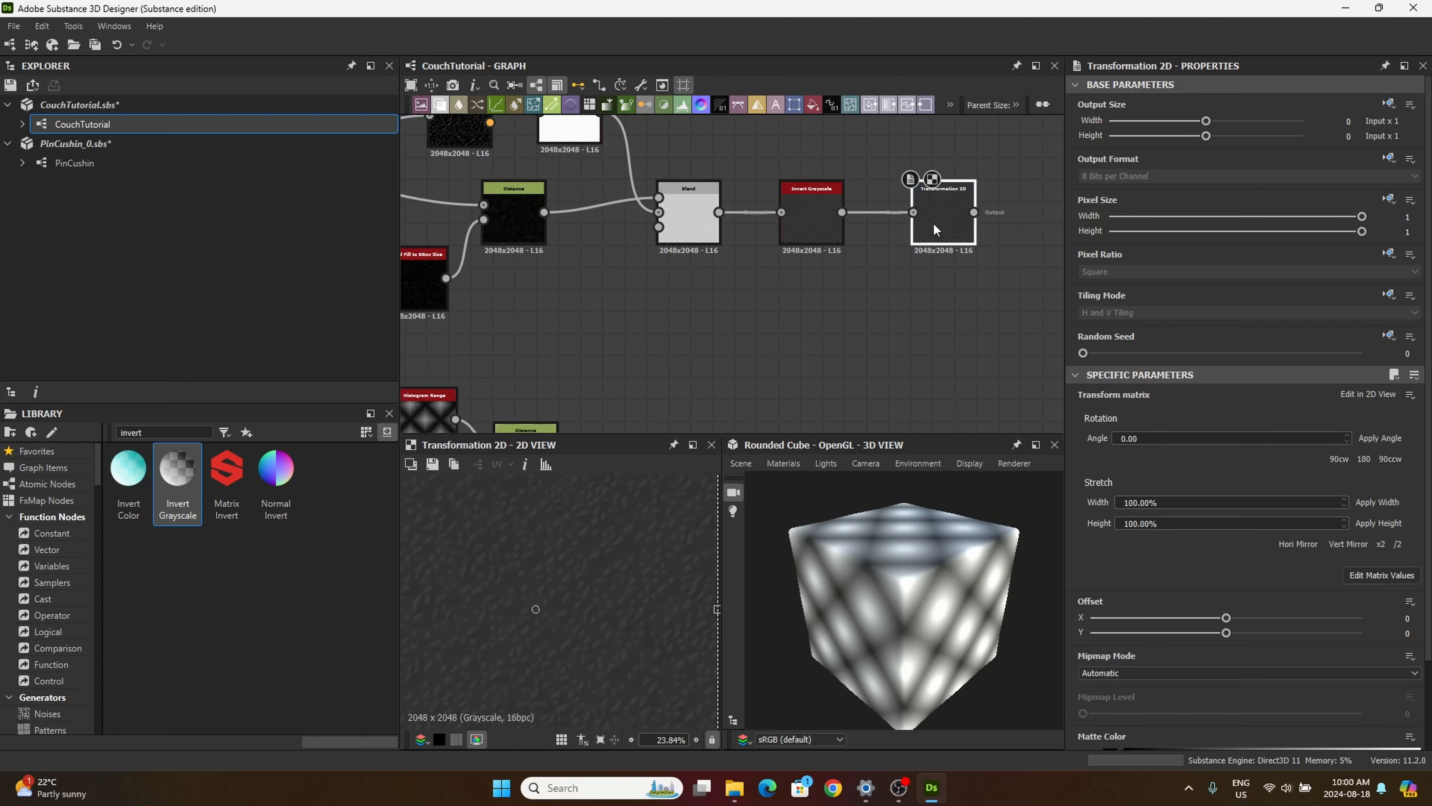
{"action": "scroll", "coordinate": [558, 581], "scroll_direction": "down", "scroll_amount": 4}
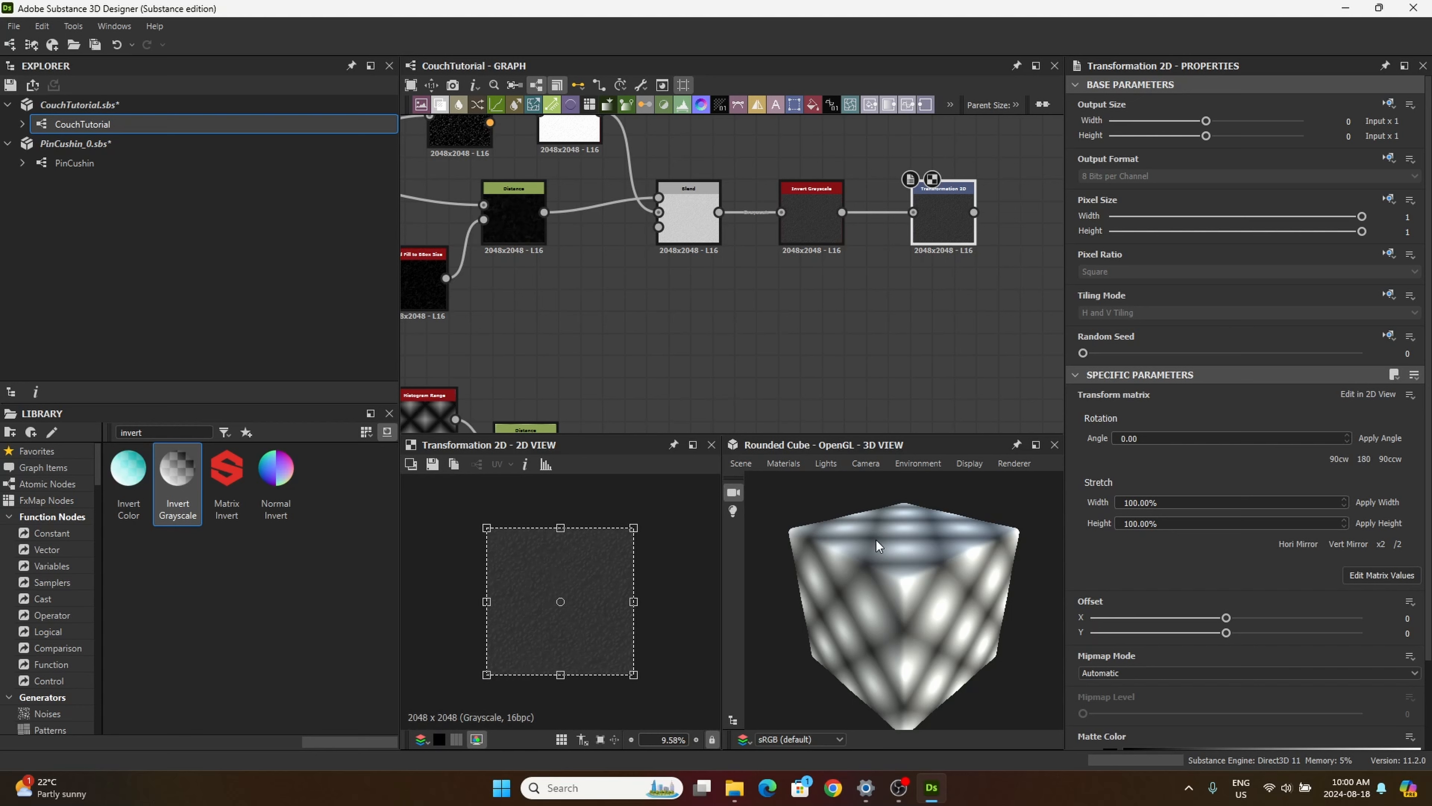
{"action": "left_click", "coordinate": [1396, 544]}
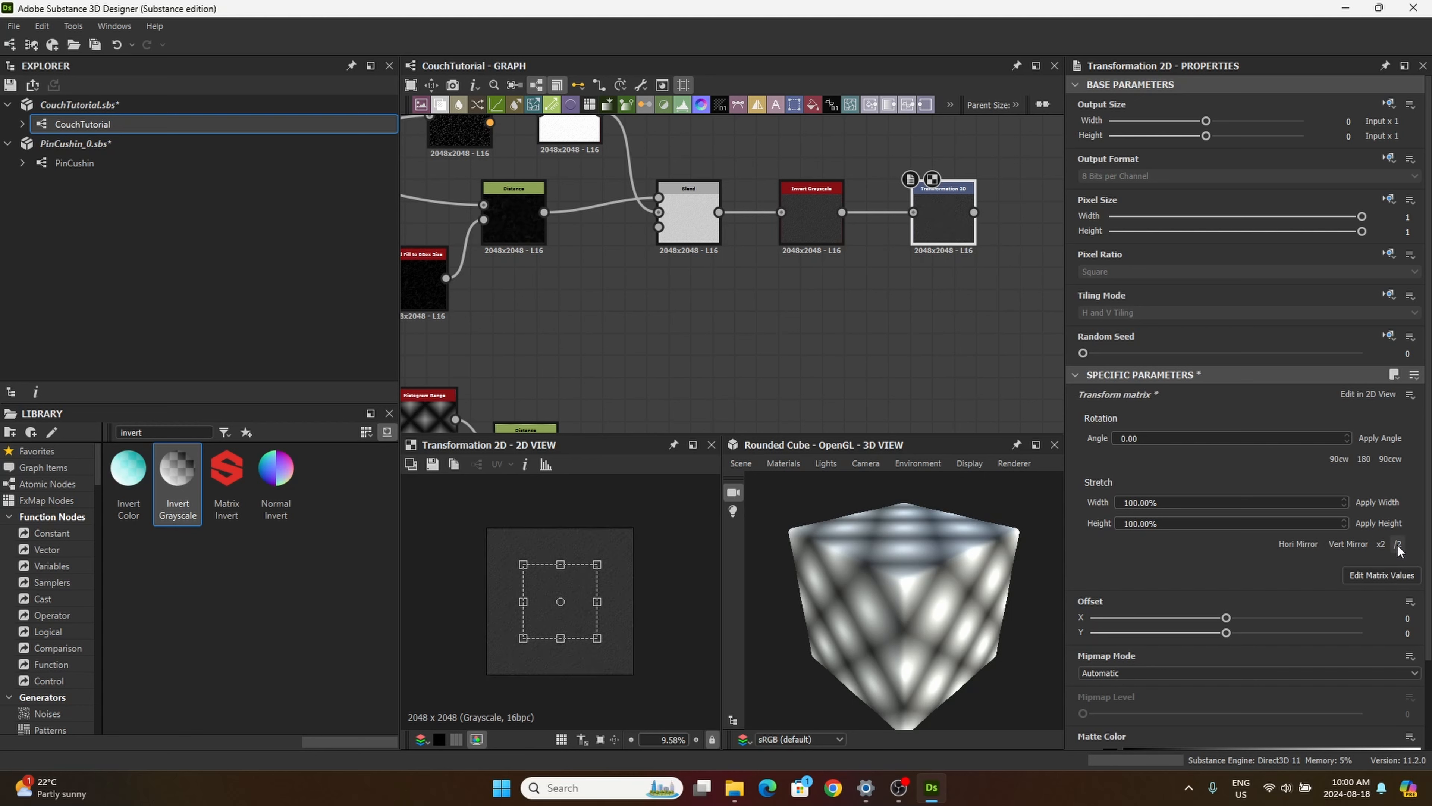
{"action": "left_click", "coordinate": [1396, 544]}
{"action": "left_click", "coordinate": [1396, 544]}
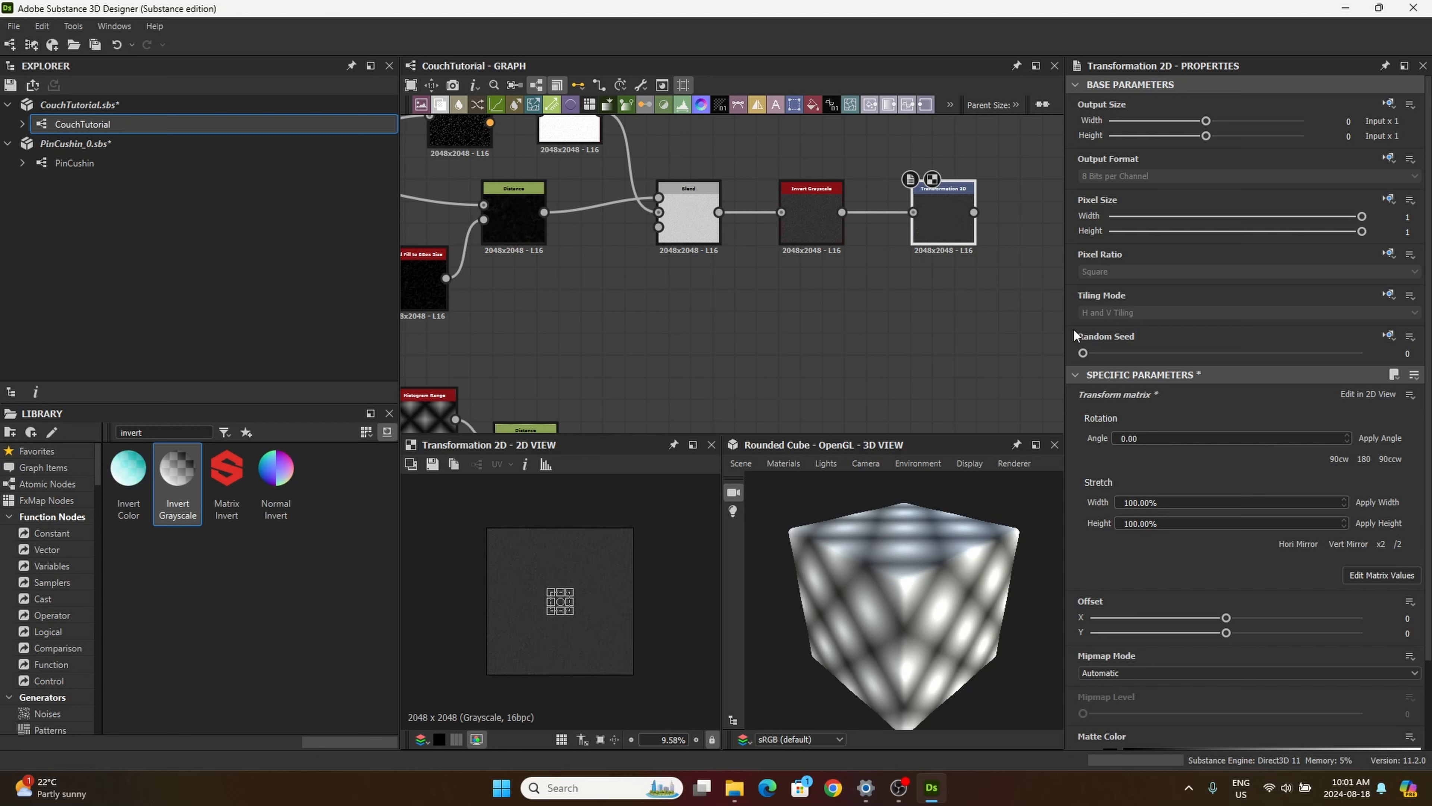
Step: Add a Levels node after Transformation 2D and shift its midtone point slightly toward the dark end to brighten the pattern
{"action": "middle_click_drag", "start_coordinate": [889, 305], "coordinate": [673, 289]}
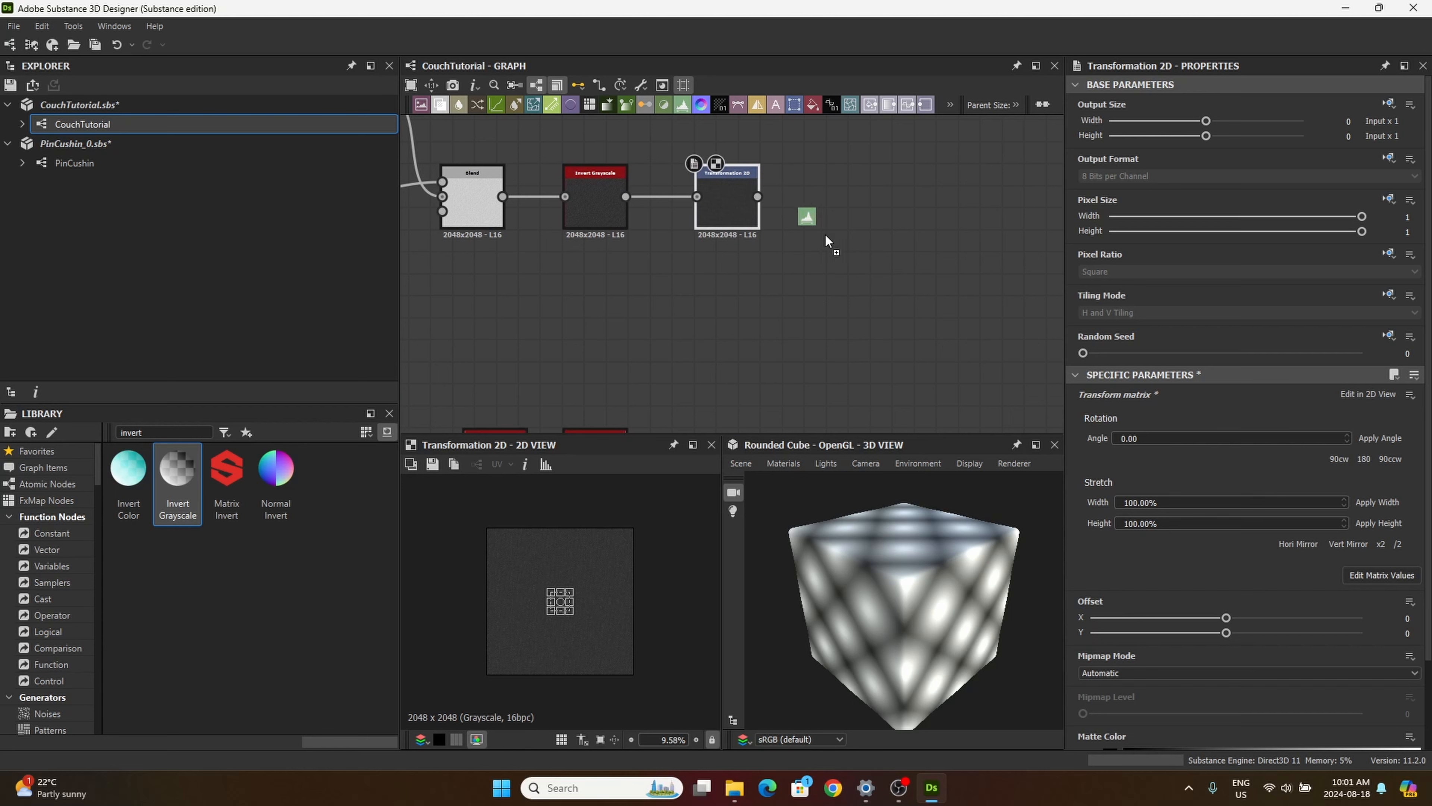
{"action": "left_click_drag", "start_coordinate": [831, 210], "coordinate": [830, 209]}
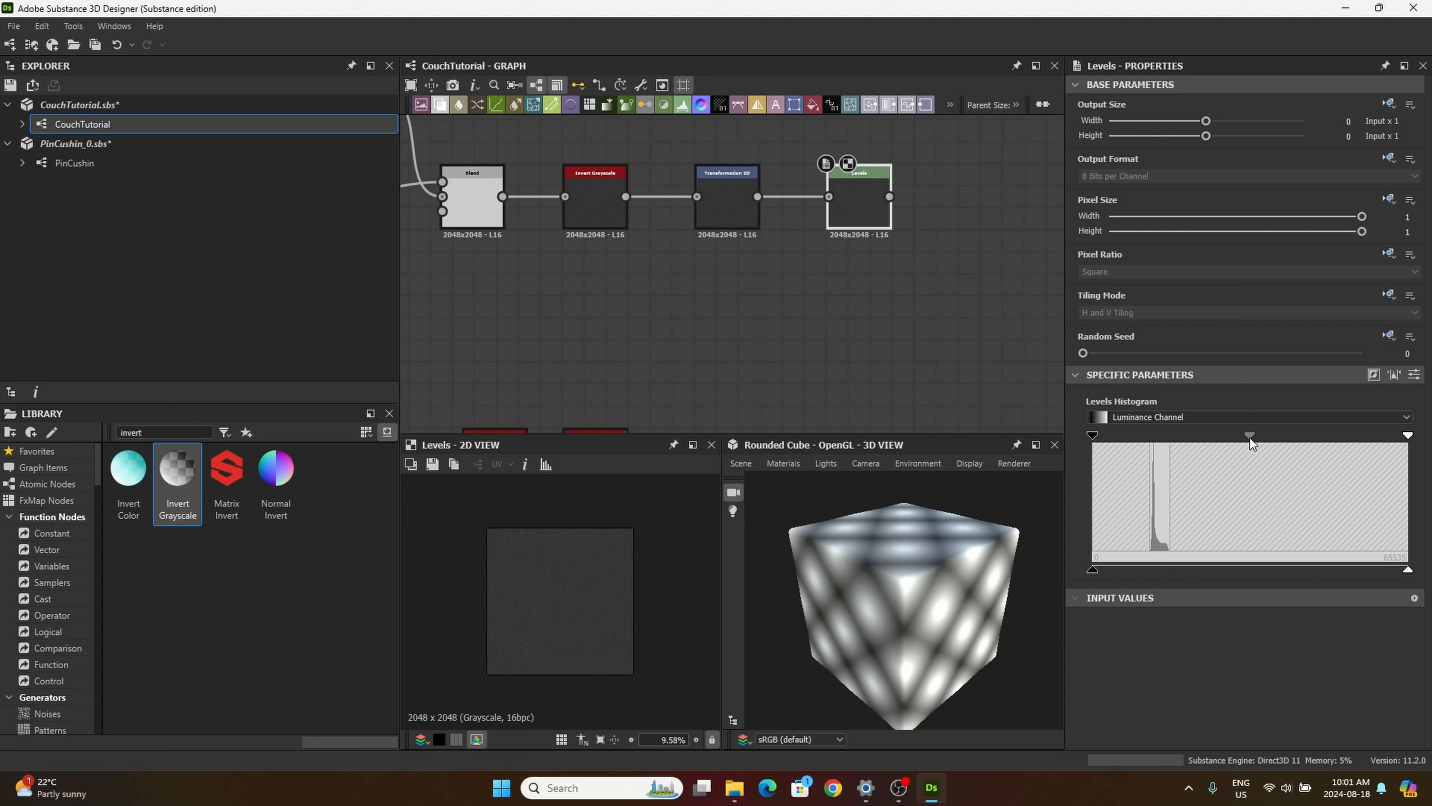
{"action": "left_click_drag", "start_coordinate": [1251, 438], "coordinate": [1244, 438]}
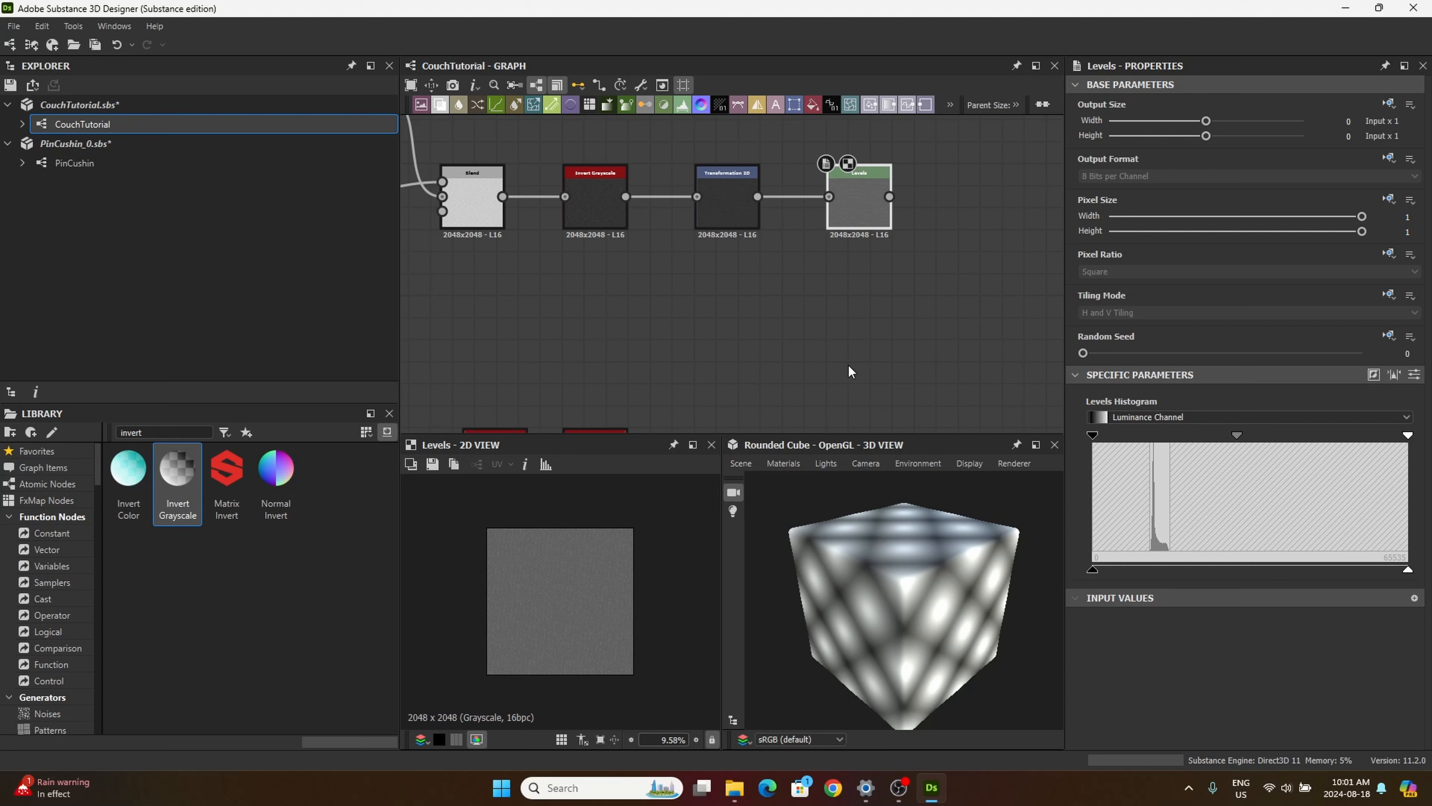
Step: Search the library for "invert" and add a second Invert Grayscale node after Levels, inspecting its pattern up close
{"action": "middle_click_drag", "start_coordinate": [849, 365], "coordinate": [769, 352]}
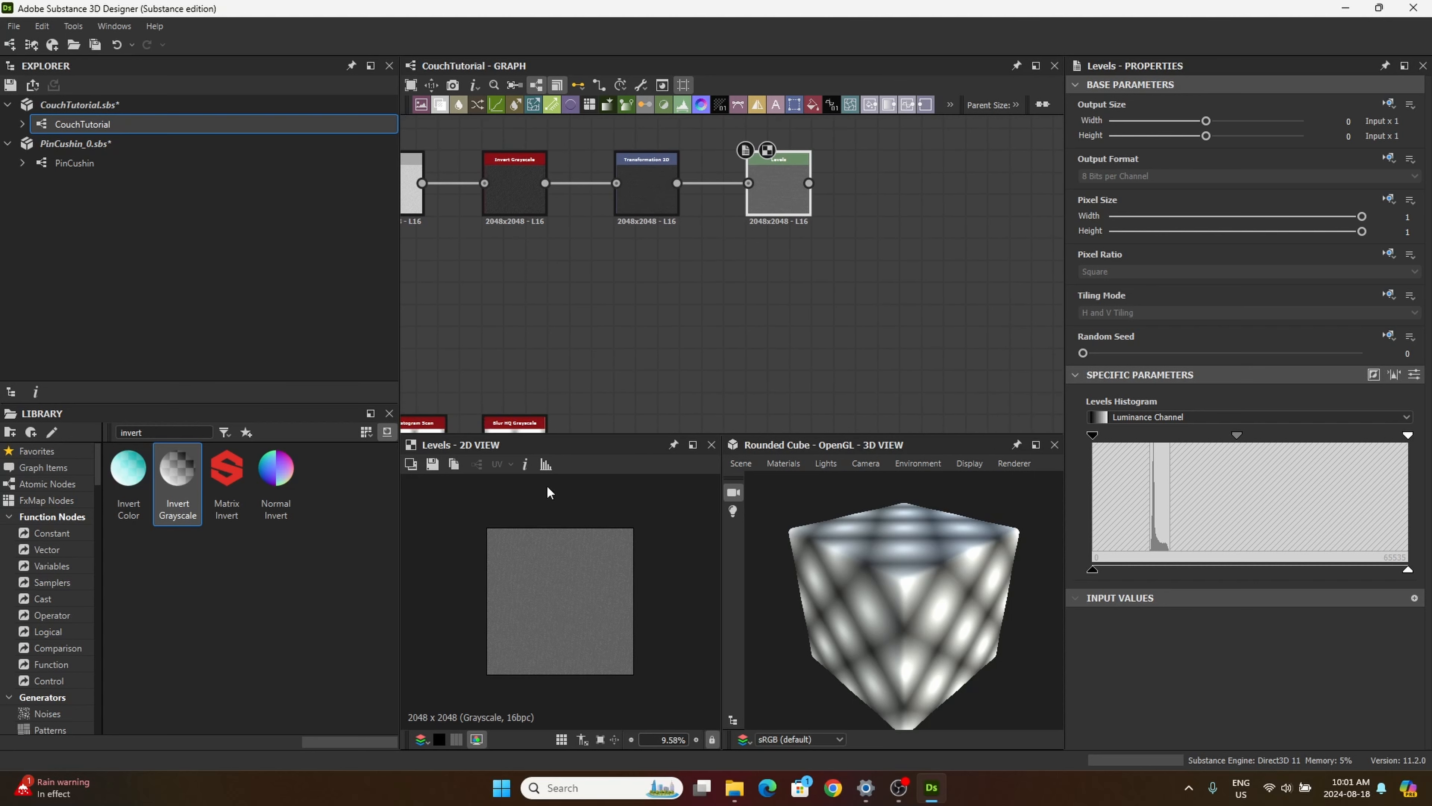
{"action": "double_click", "coordinate": [136, 433]}
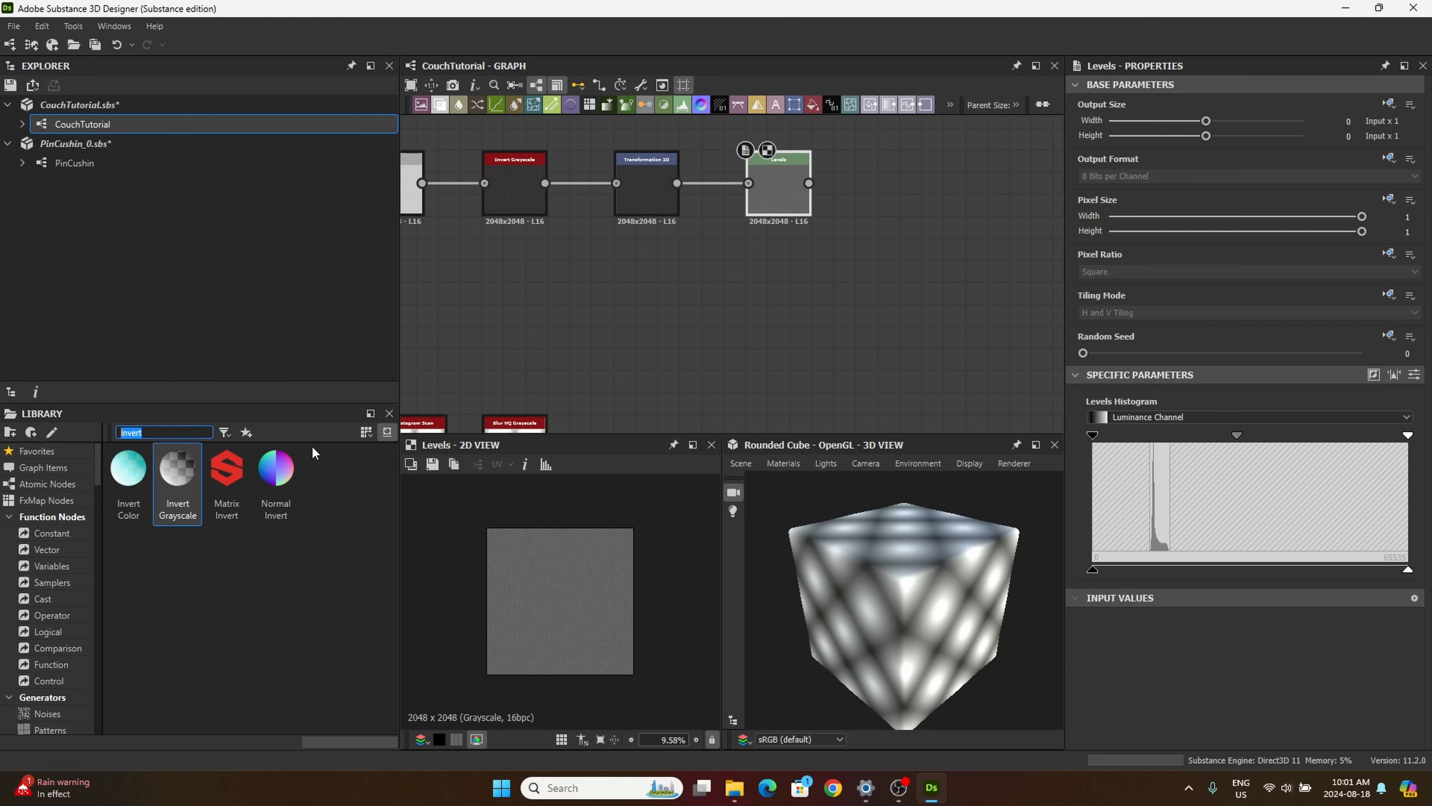
{"action": "type", "text": "invert"}
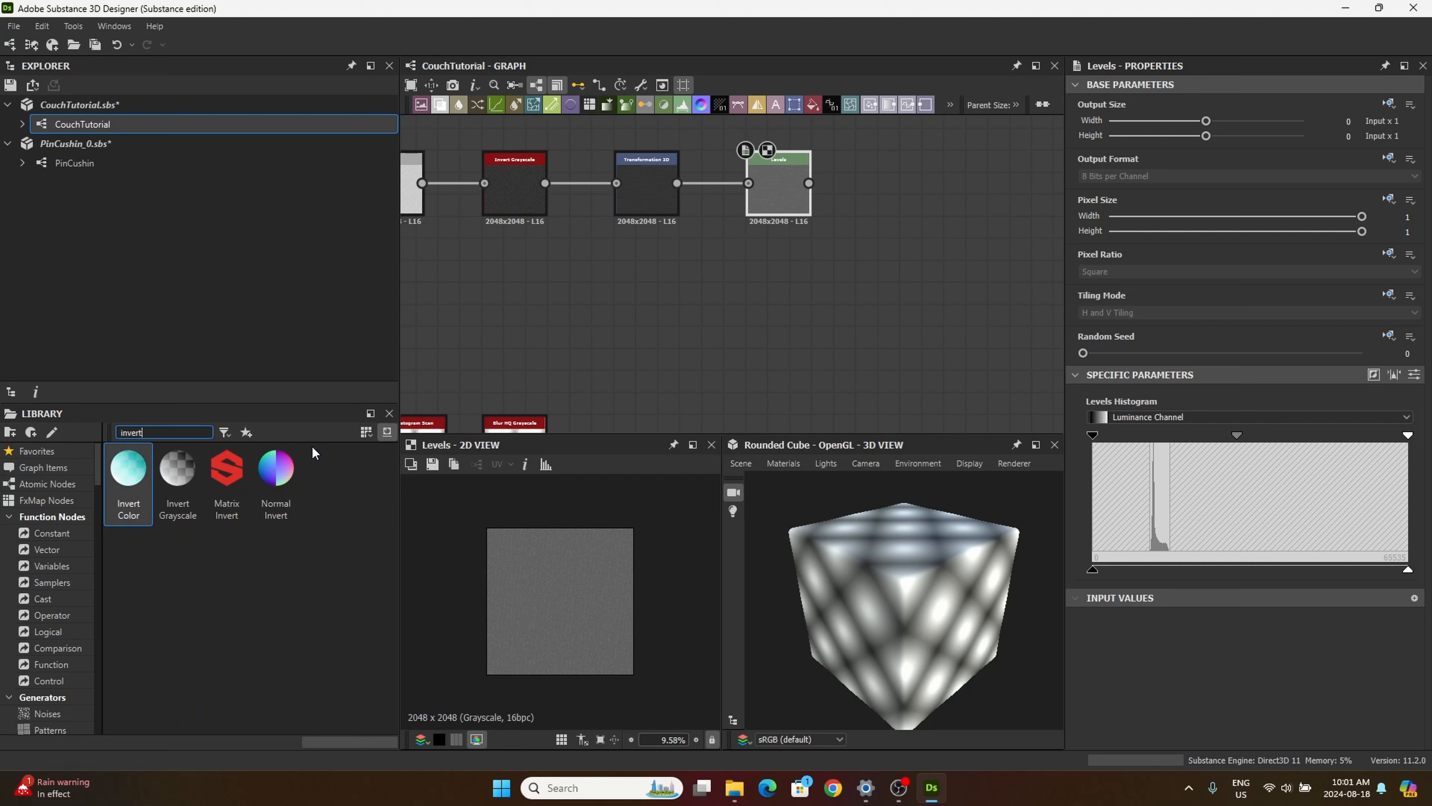
{"action": "left_click_drag", "start_coordinate": [177, 467], "coordinate": [896, 190]}
{"action": "scroll", "coordinate": [585, 558], "scroll_direction": "up", "scroll_amount": 5}
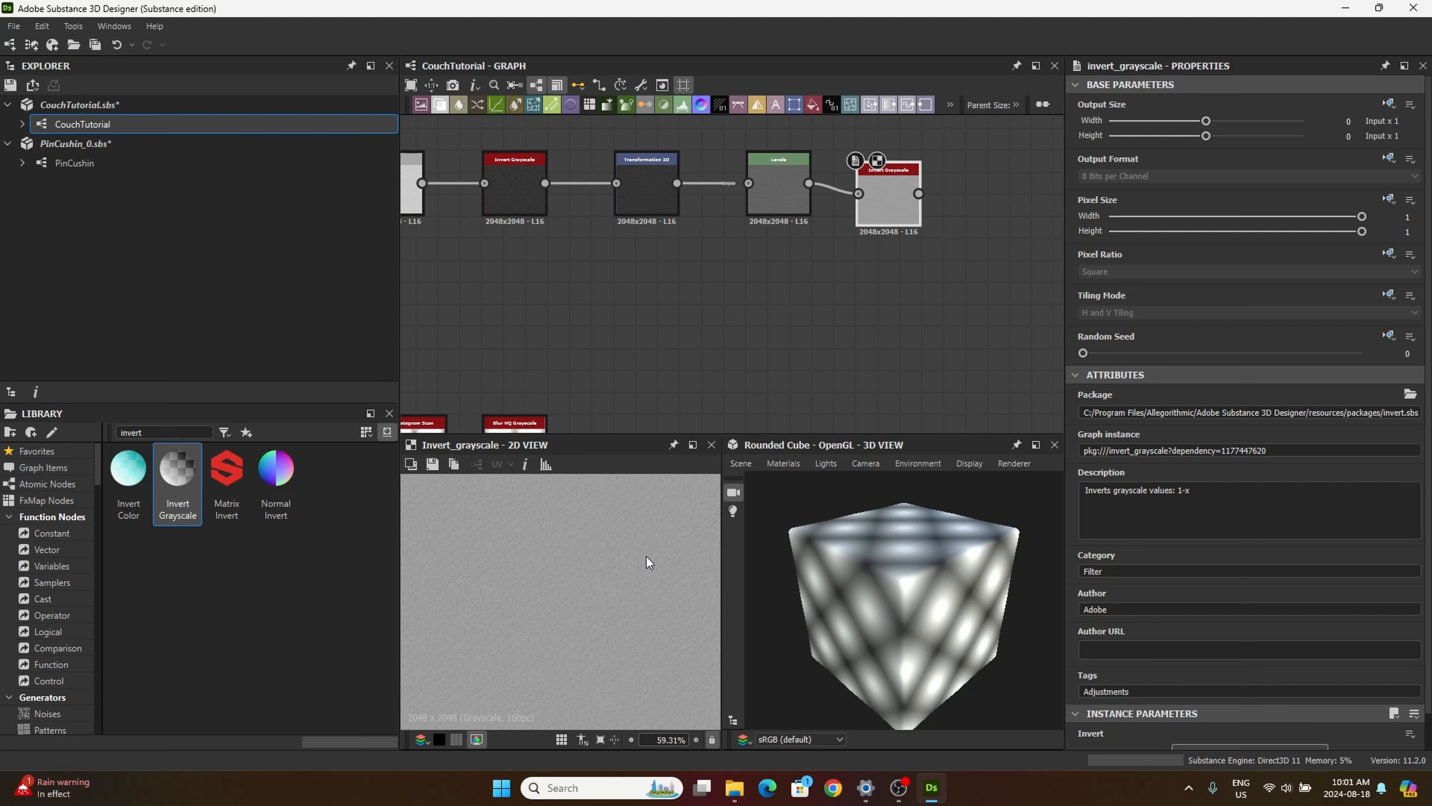
{"action": "scroll", "coordinate": [673, 534], "scroll_direction": "down", "scroll_amount": 8}
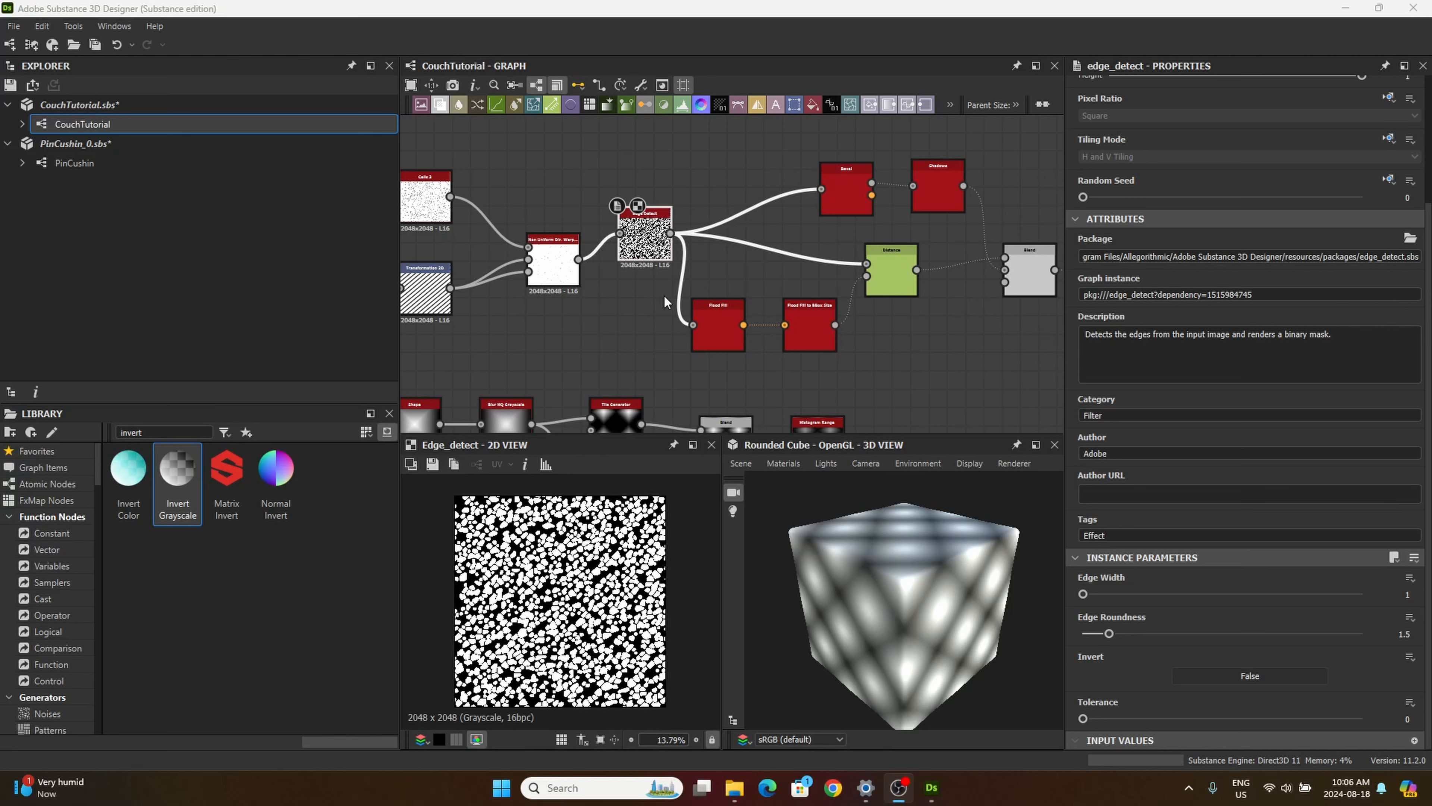
Step: Set the Edge Detect node's Invert option to True and preview the output of the last Invert Grayscale node
{"action": "middle_click_drag", "start_coordinate": [664, 294], "coordinate": [619, 320]}
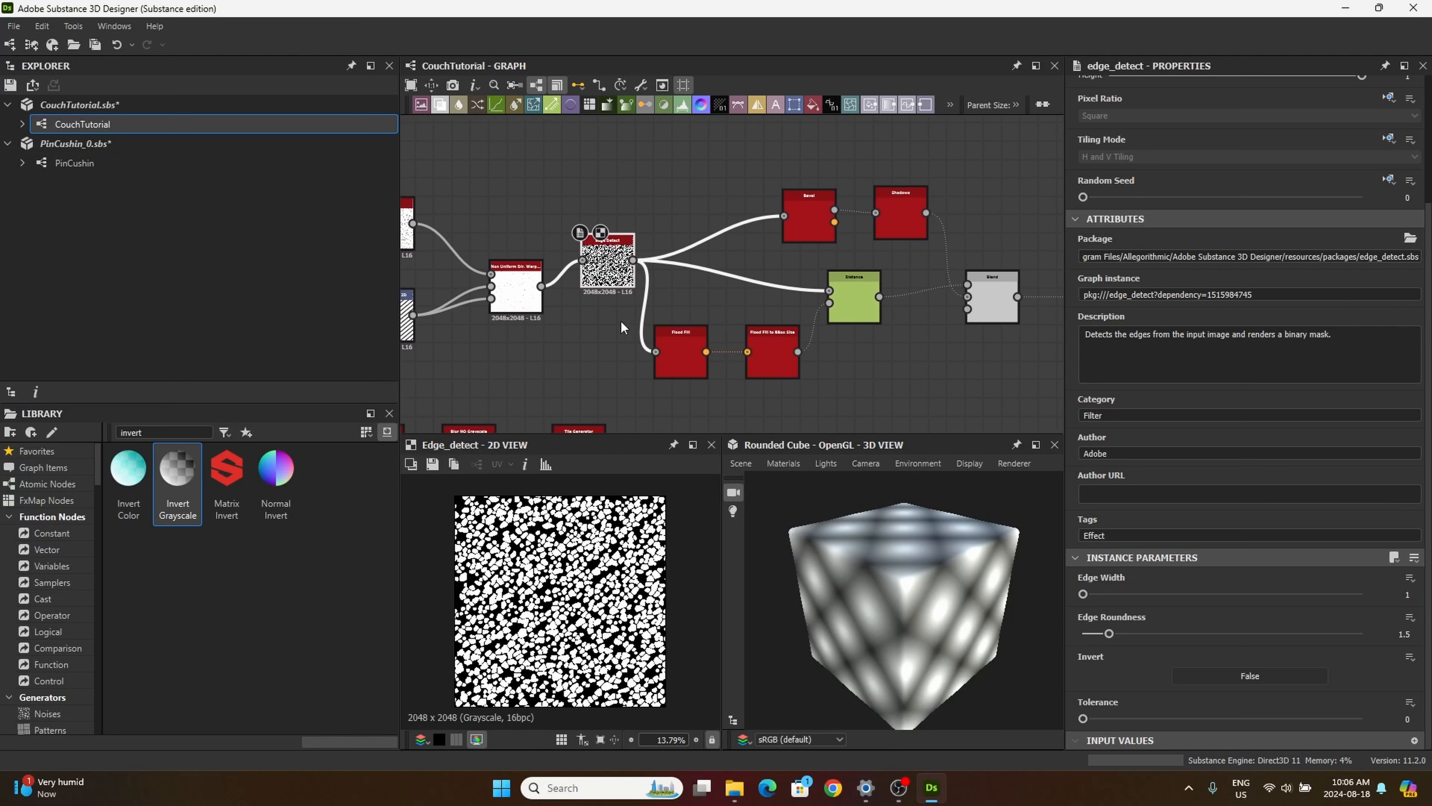
{"action": "left_click", "coordinate": [998, 293]}
{"action": "scroll", "coordinate": [898, 372], "scroll_direction": "down", "scroll_amount": 5}
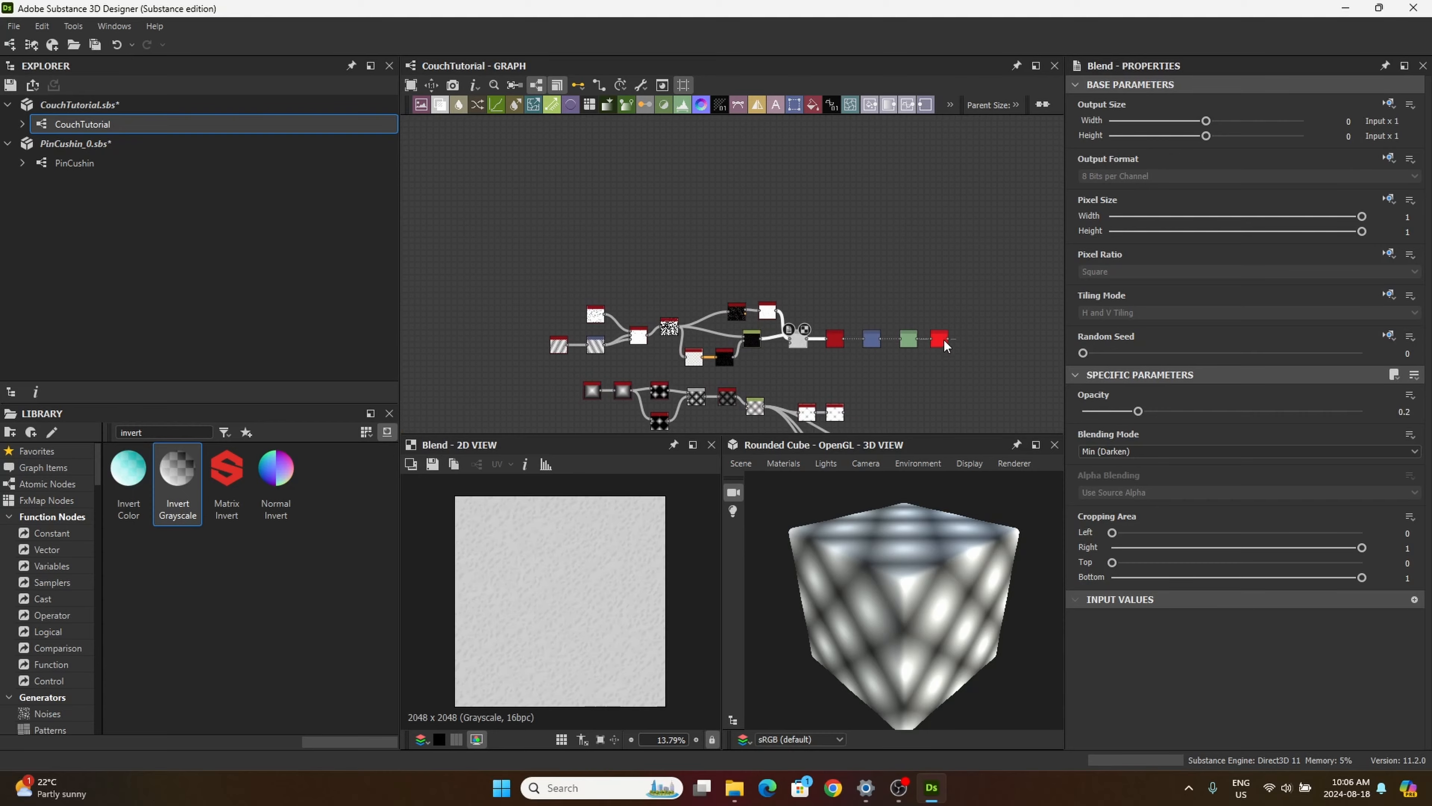
{"action": "left_click", "coordinate": [943, 342]}
{"action": "scroll", "coordinate": [637, 344], "scroll_direction": "up", "scroll_amount": 6}
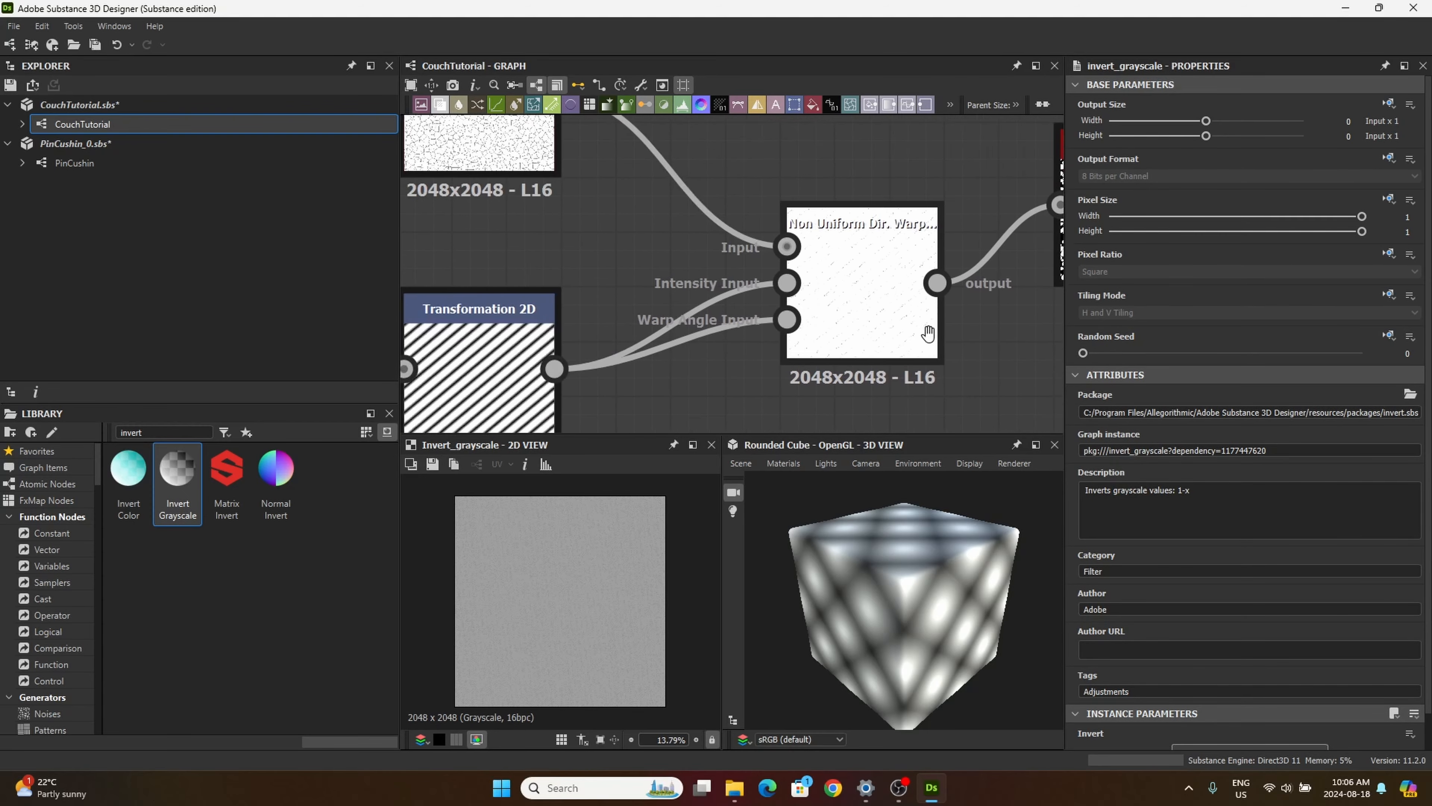
{"action": "middle_click_drag", "start_coordinate": [928, 334], "coordinate": [1020, 385]}
{"action": "middle_click_drag", "start_coordinate": [777, 304], "coordinate": [528, 145]}
{"action": "scroll", "coordinate": [679, 176], "scroll_direction": "down", "scroll_amount": 4}
{"action": "middle_click_drag", "start_coordinate": [719, 235], "coordinate": [603, 325]}
{"action": "left_click", "coordinate": [715, 230]}
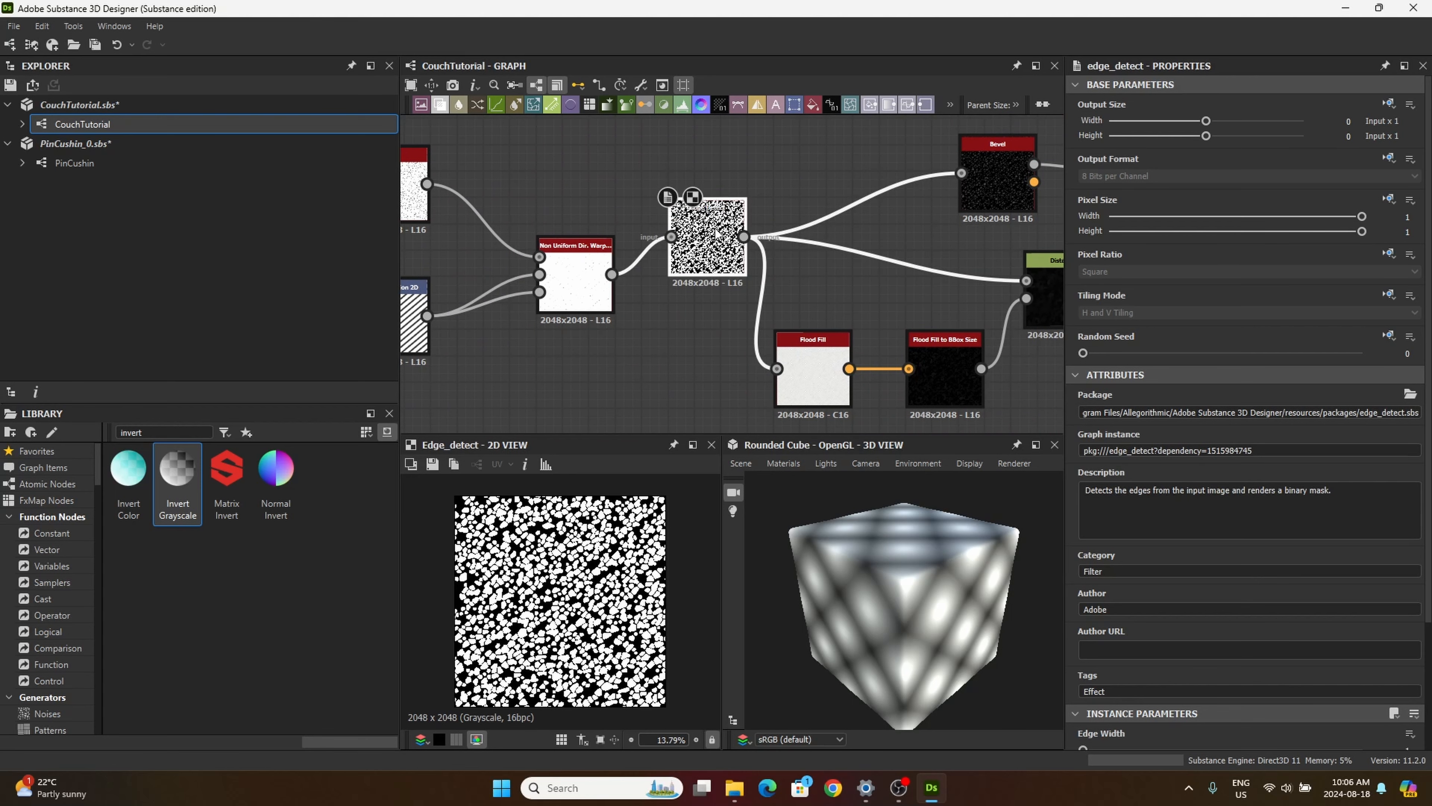
{"action": "scroll", "coordinate": [1103, 687], "scroll_direction": "down", "scroll_amount": 4}
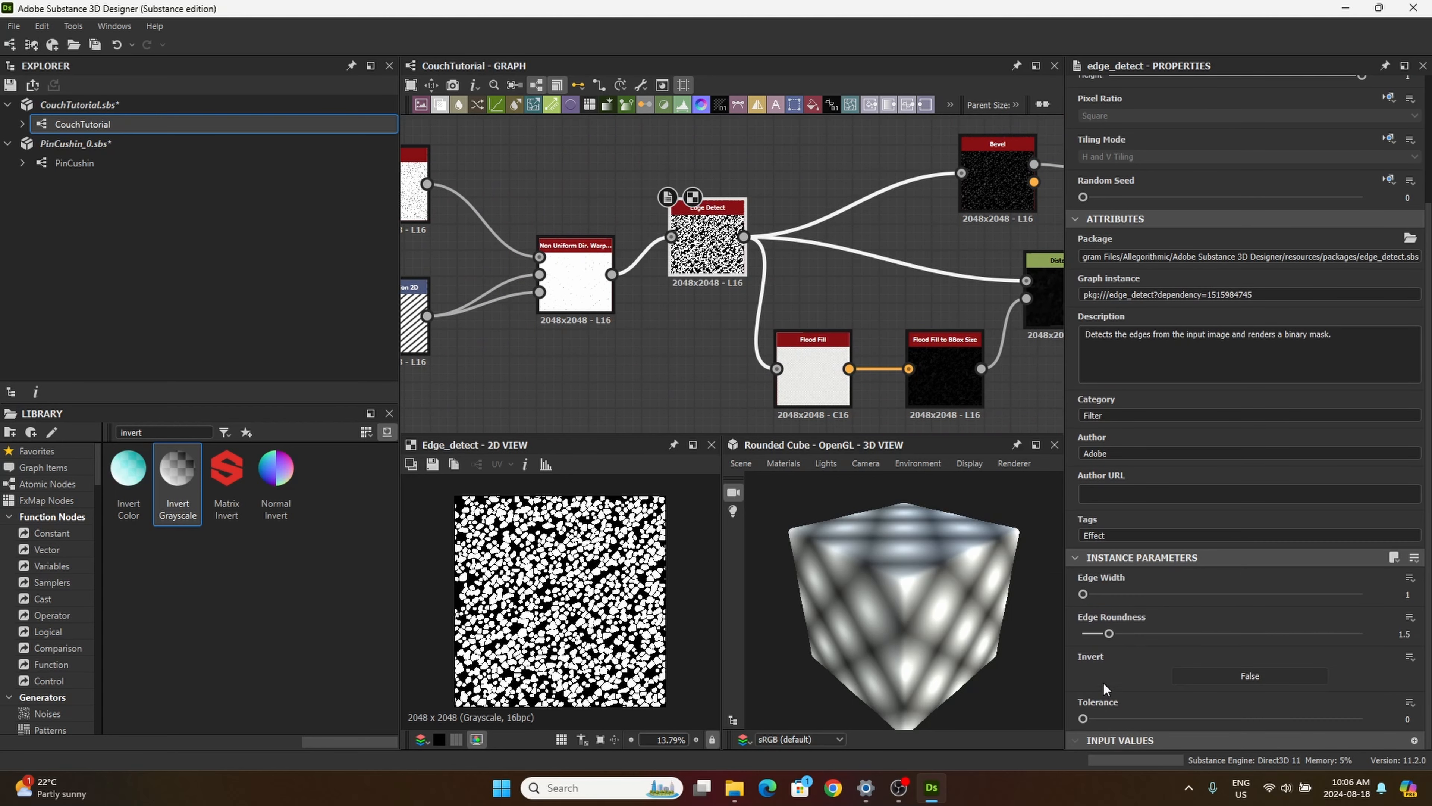
{"action": "left_click", "coordinate": [1244, 675]}
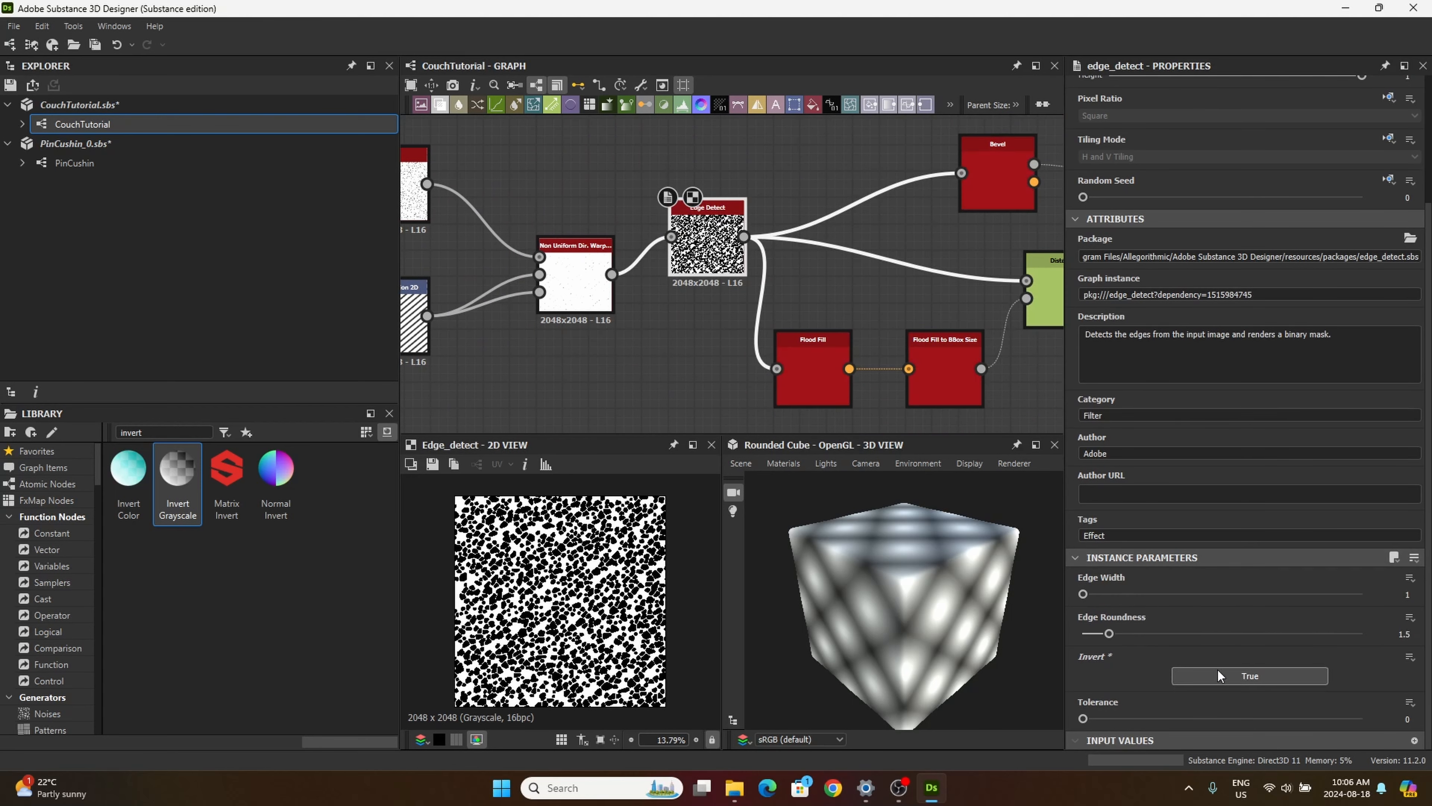
{"action": "scroll", "coordinate": [894, 291], "scroll_direction": "down", "scroll_amount": 5}
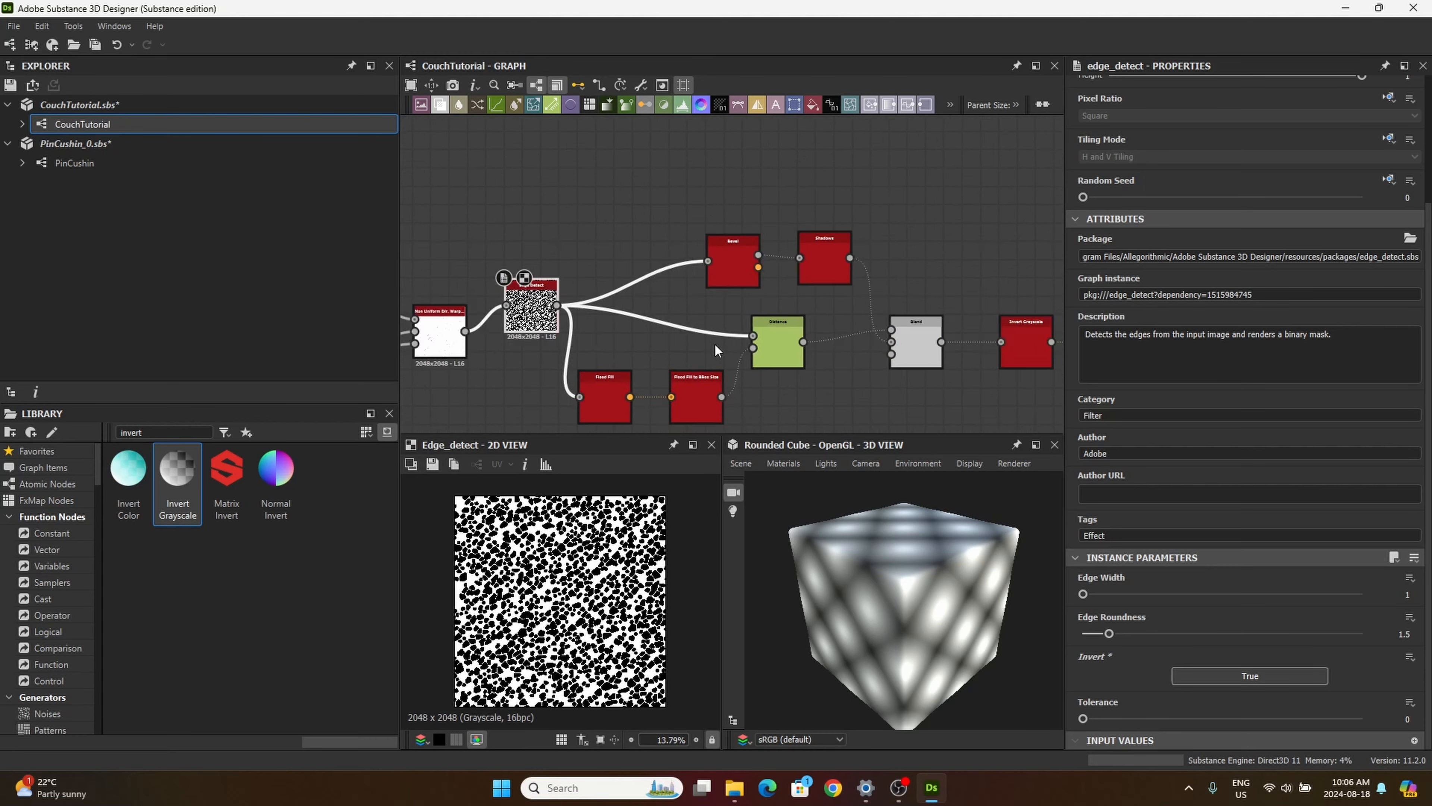
{"action": "left_click", "coordinate": [936, 311]}
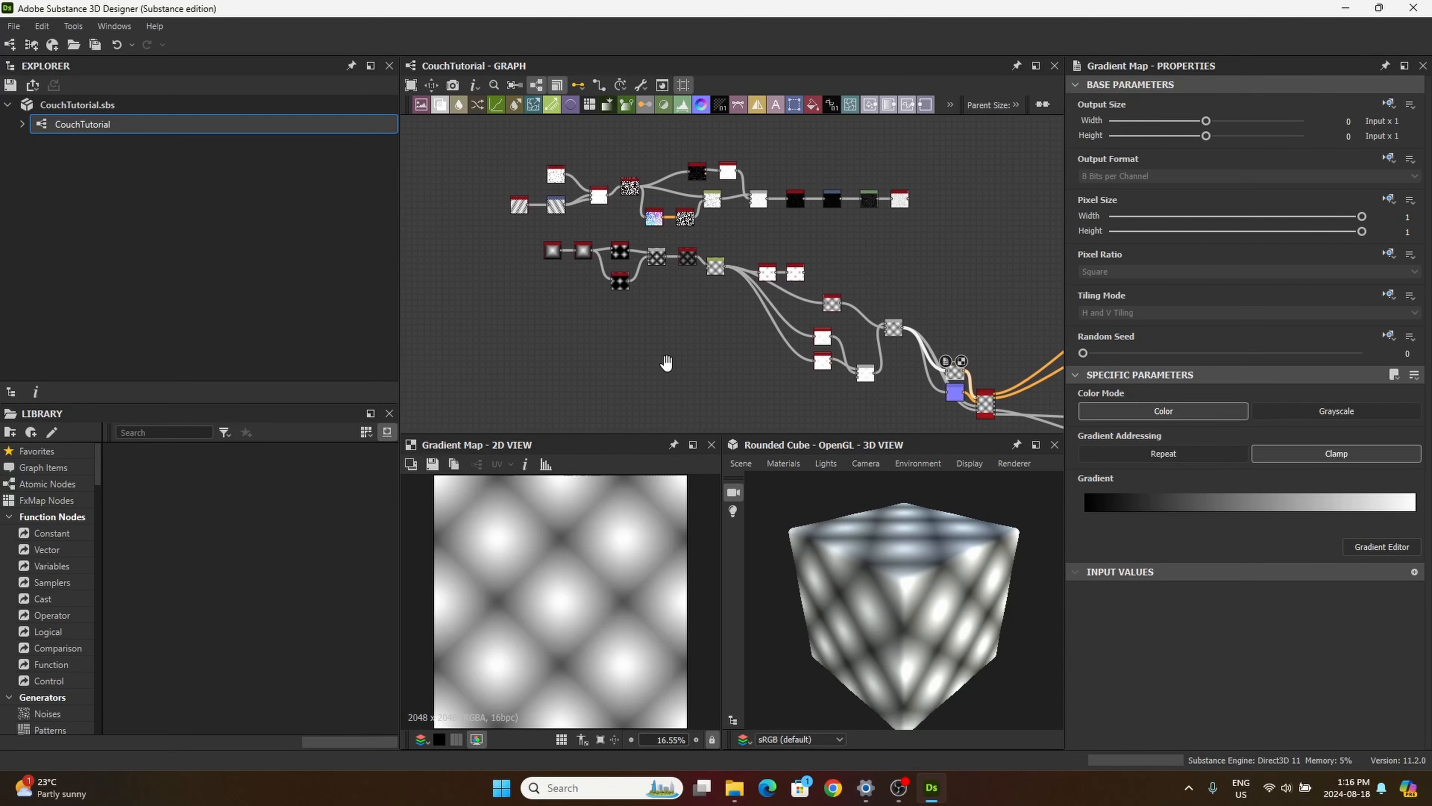
Step: Tighten the upper leather chain by moving the nodes after Edge Detect closer to it, including Flood Fill and Flood Fill to BBox Size
{"action": "middle_click_drag", "start_coordinate": [666, 363], "coordinate": [649, 364]}
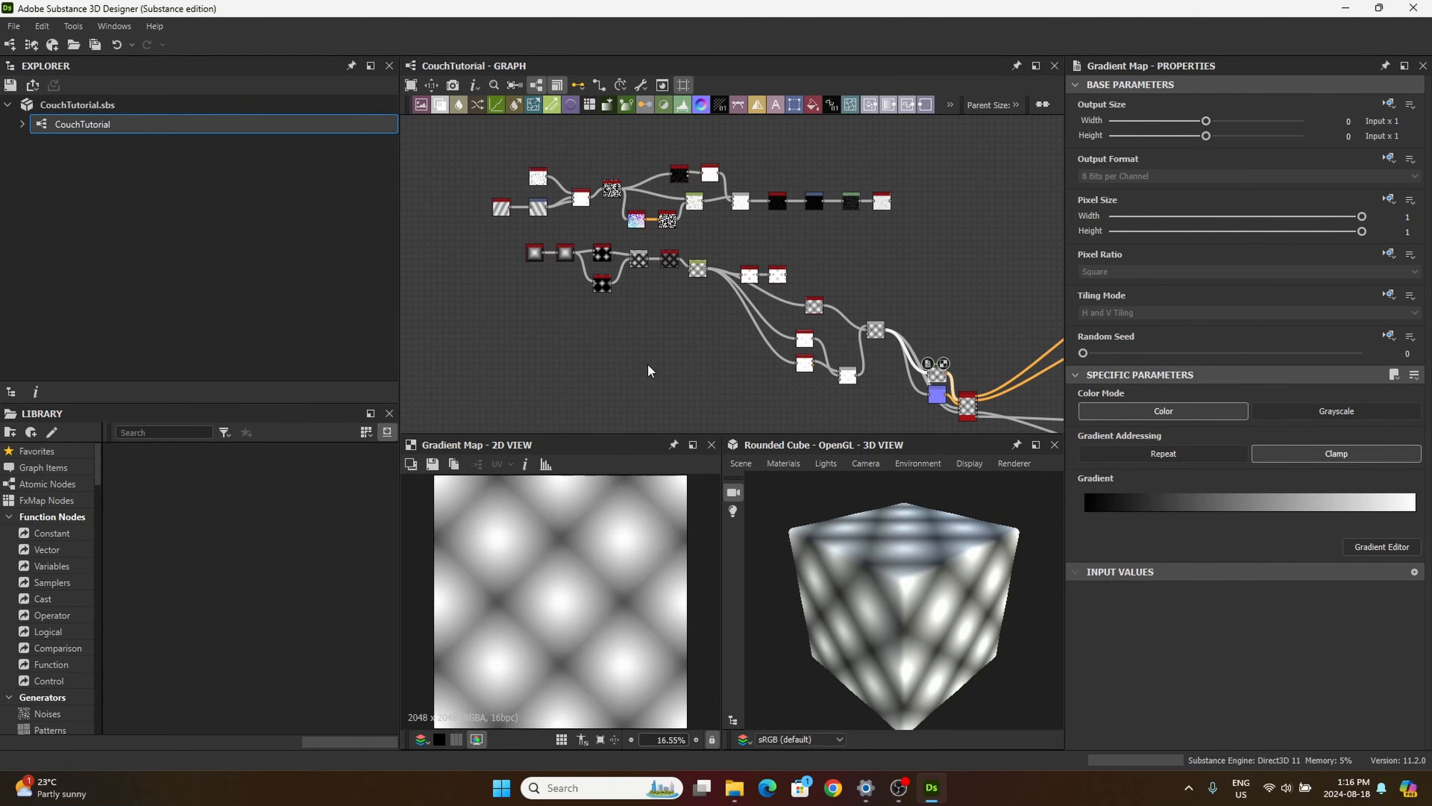
{"action": "left_click_drag", "start_coordinate": [470, 124], "coordinate": [617, 148]}
{"action": "left_click_drag", "start_coordinate": [933, 233], "coordinate": [685, 157]}
{"action": "left_click_drag", "start_coordinate": [696, 237], "coordinate": [656, 223]}
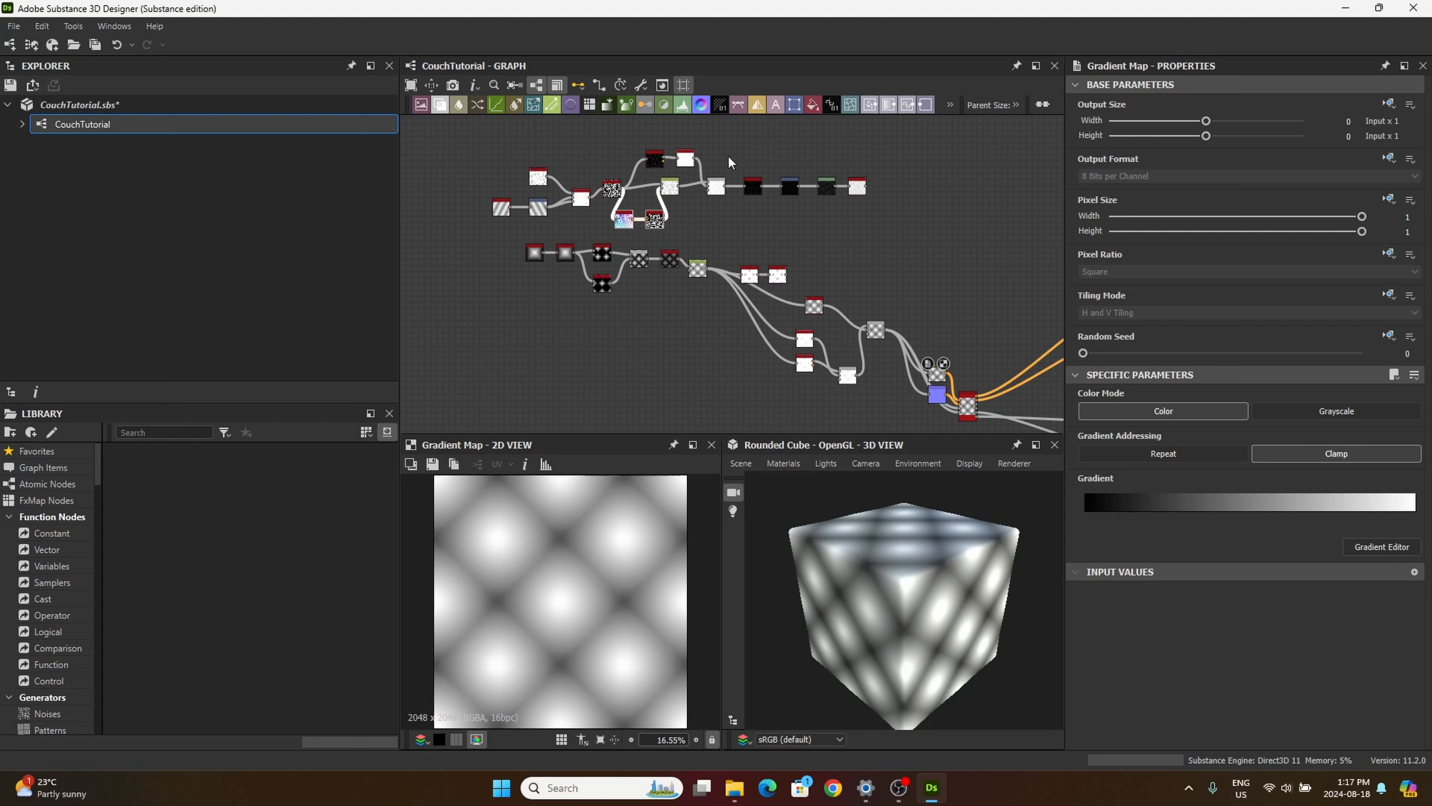
Step: Move the cushion shape chain up beneath the leather chain and bring its Histogram Scan and Blur HQ nodes close to Distance
{"action": "left_click_drag", "start_coordinate": [498, 243], "coordinate": [703, 305]}
{"action": "left_click_drag", "start_coordinate": [698, 267], "coordinate": [654, 253]}
{"action": "left_click_drag", "start_coordinate": [750, 250], "coordinate": [714, 249]}
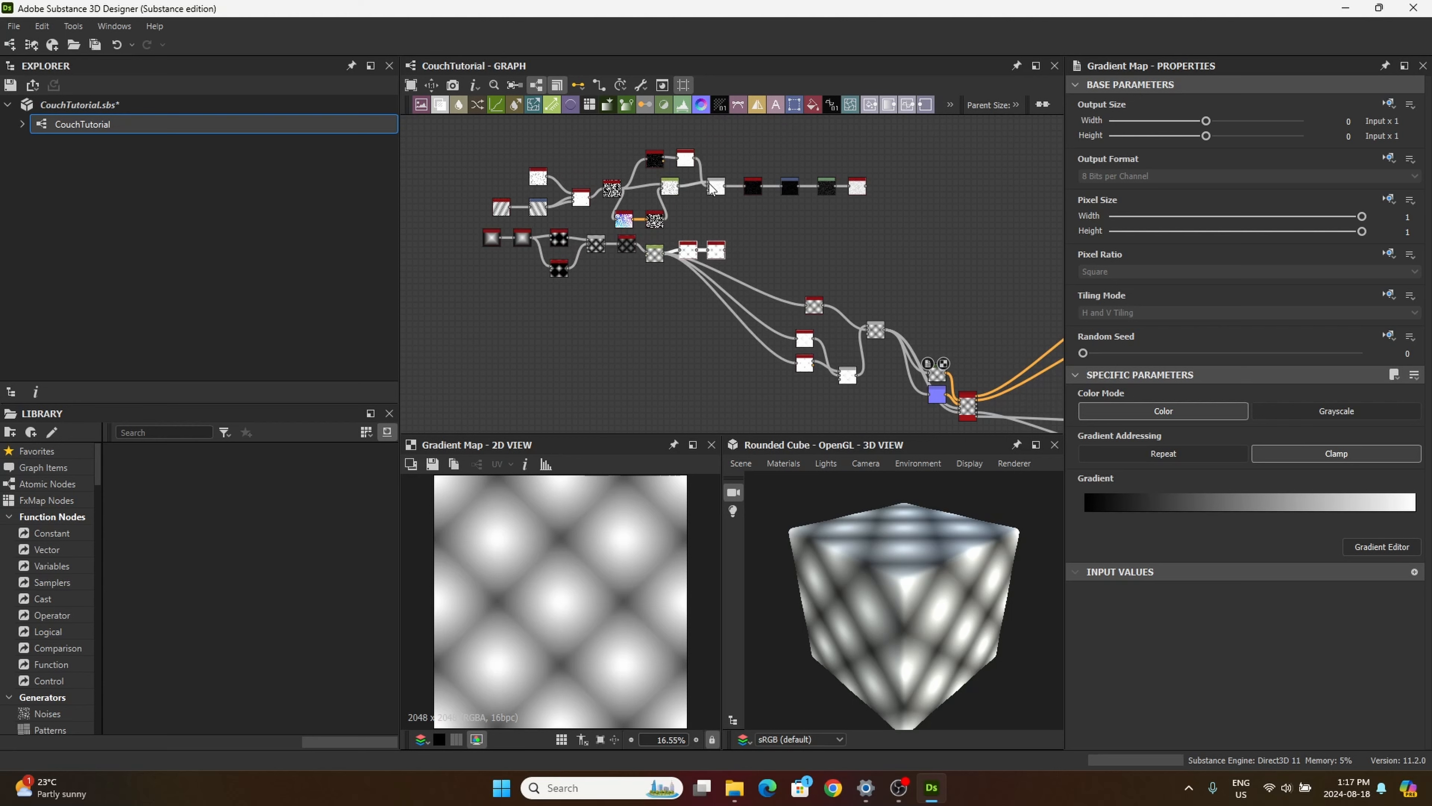
Step: Select the leather and cushion shape chains together and enclose them in a frame titled "Cushin"
{"action": "left_click_drag", "start_coordinate": [464, 127], "coordinate": [887, 285]}
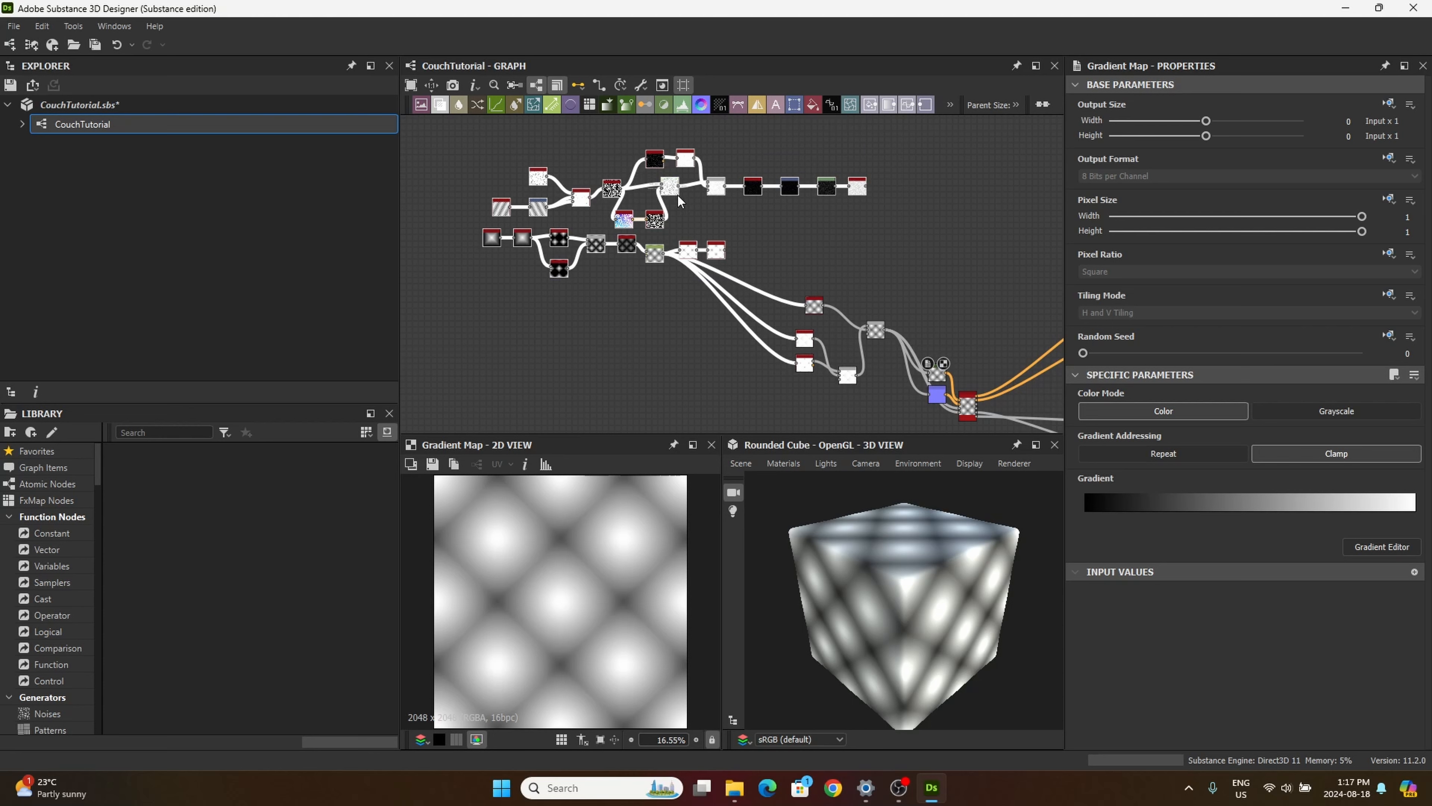
{"action": "right_click", "coordinate": [683, 202]}
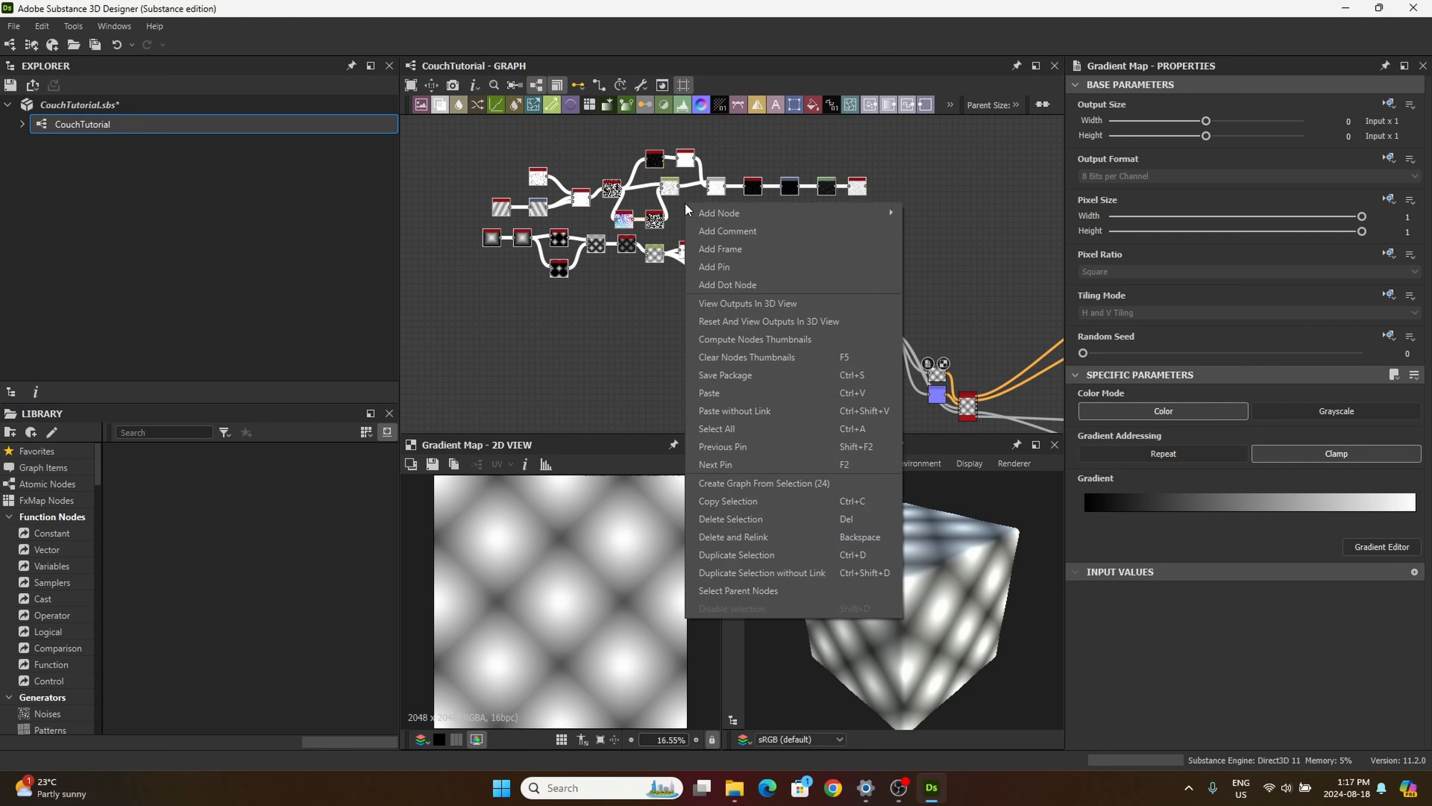
{"action": "left_click", "coordinate": [725, 251]}
{"action": "left_click_drag", "start_coordinate": [1118, 162], "coordinate": [1021, 157]}
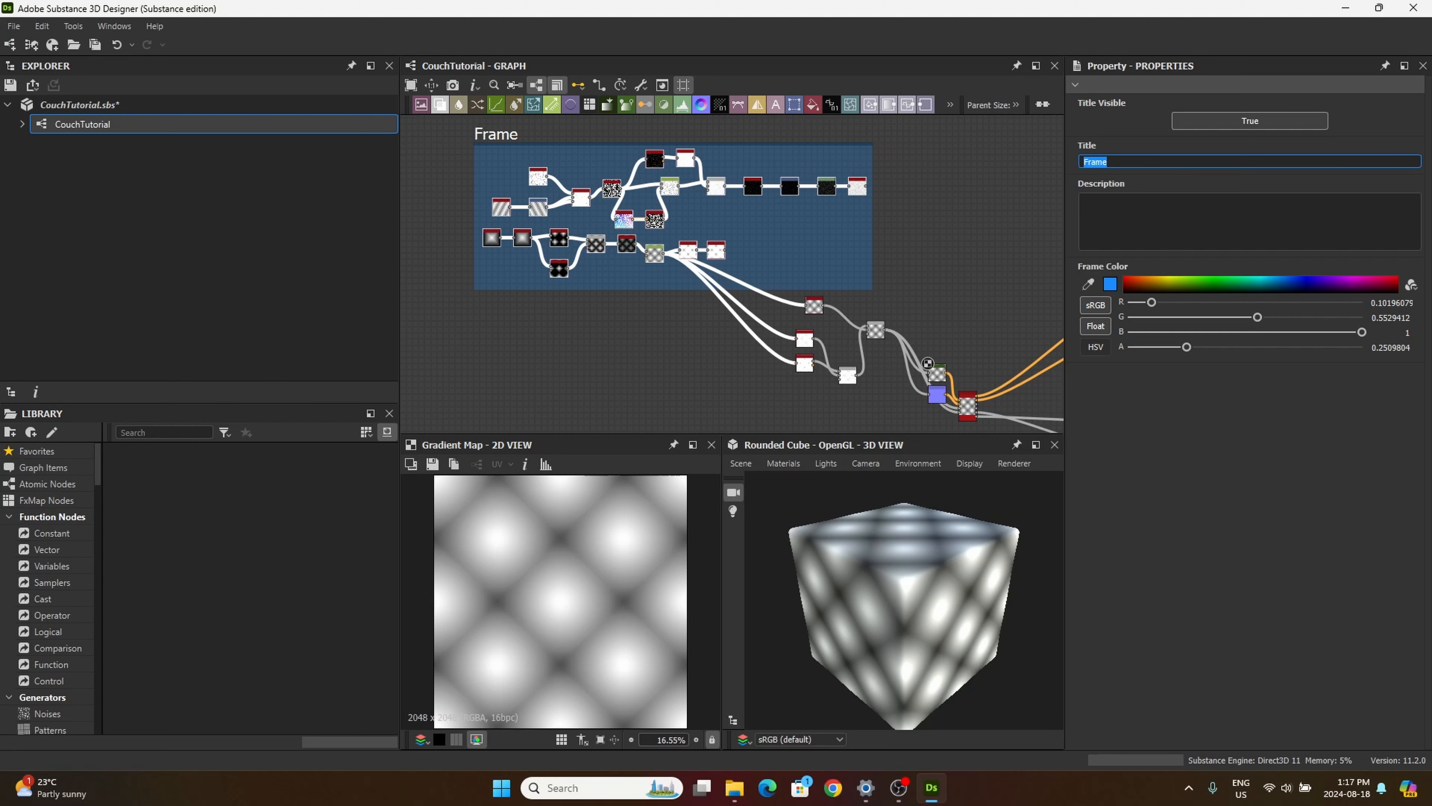
{"action": "type", "text": "Cushin"}
{"action": "left_click", "coordinate": [686, 389]}
{"action": "middle_click_drag", "start_coordinate": [671, 367], "coordinate": [636, 312]}
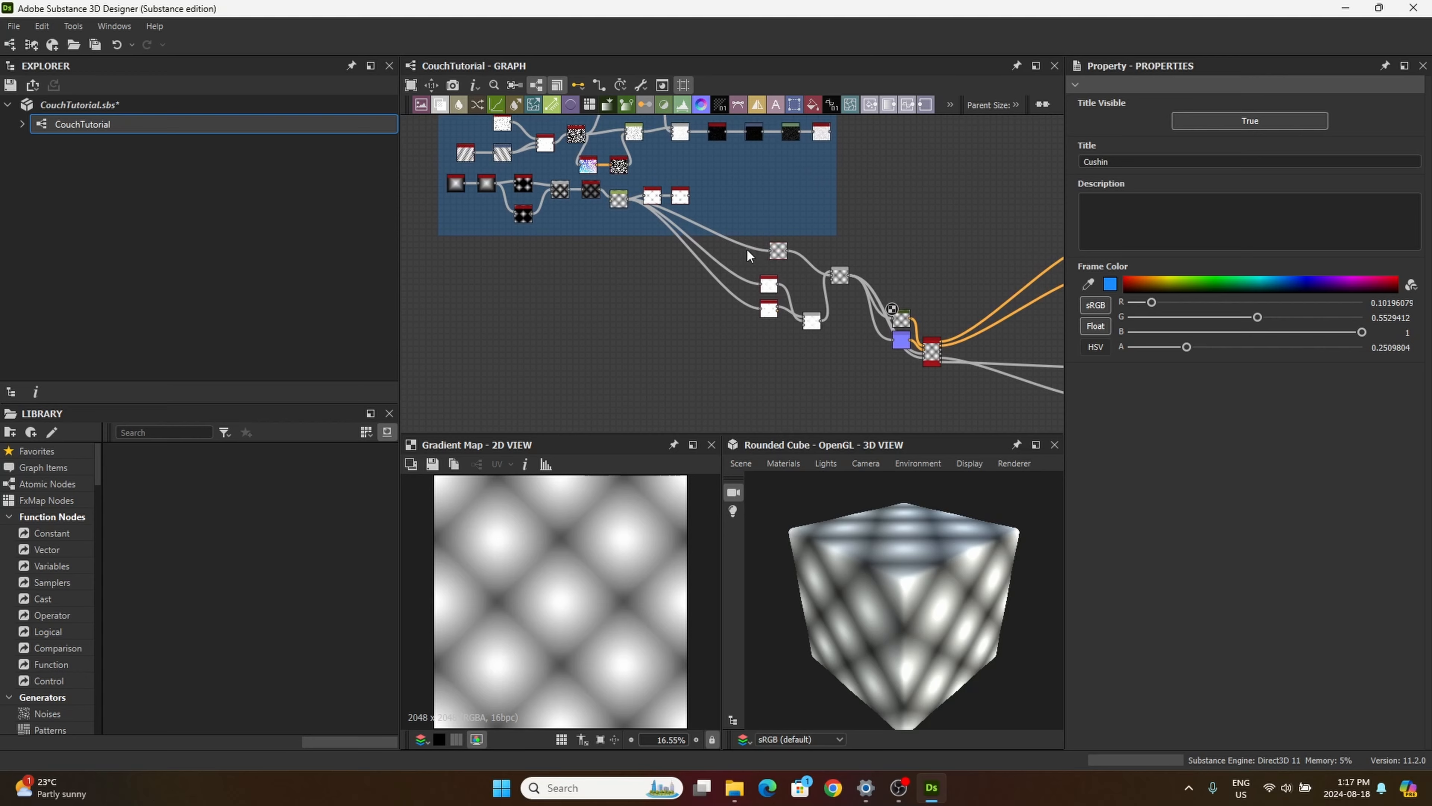
Step: Move the patterned node and the two red-headed white nodes below the "Cushin" frame into it, beside the cushion shape chain
{"action": "scroll", "coordinate": [750, 265], "scroll_direction": "up", "scroll_amount": 3}
{"action": "scroll", "coordinate": [732, 303], "scroll_direction": "down", "scroll_amount": 2}
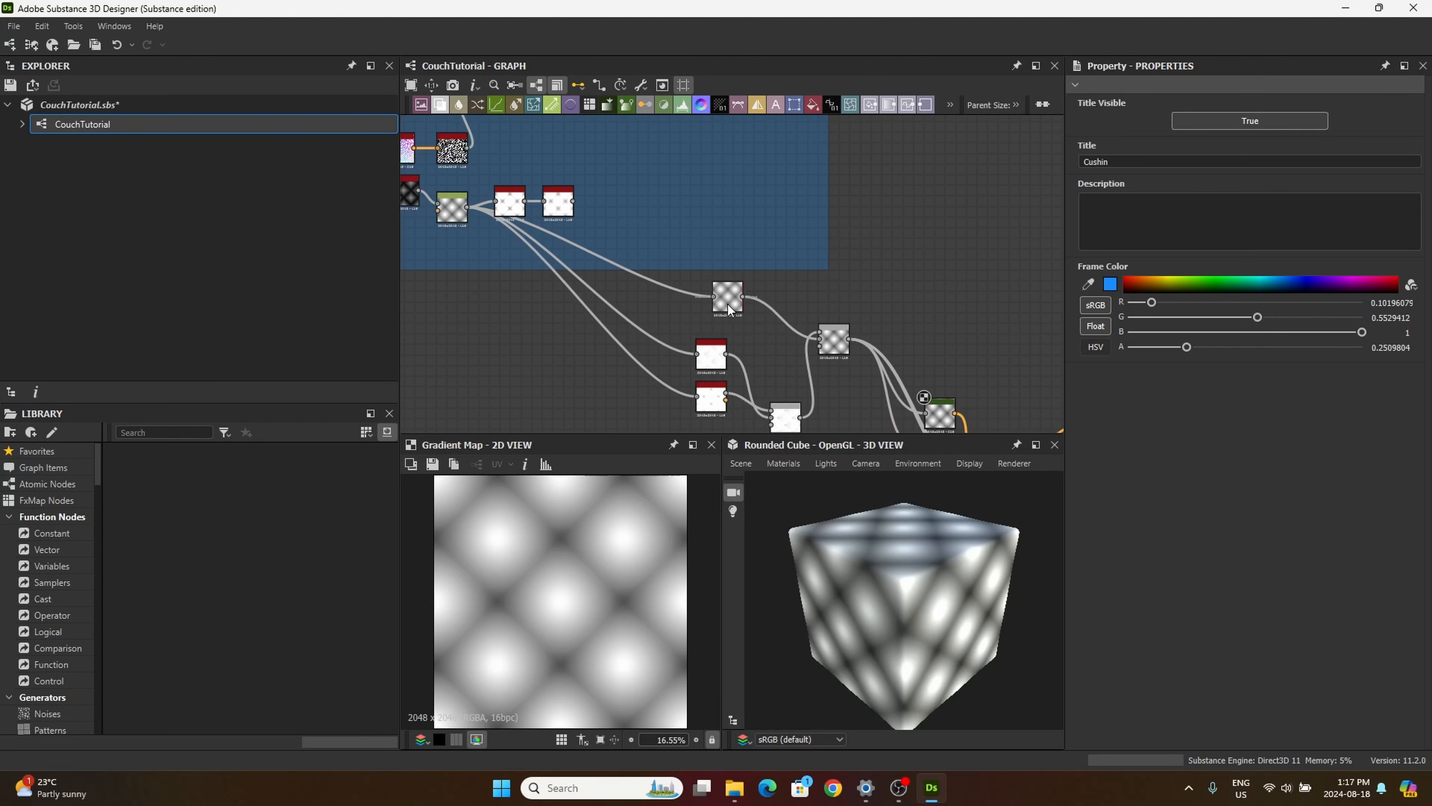
{"action": "left_click_drag", "start_coordinate": [642, 216], "coordinate": [618, 216]}
{"action": "left_click_drag", "start_coordinate": [707, 352], "coordinate": [596, 242]}
{"action": "left_click_drag", "start_coordinate": [708, 408], "coordinate": [702, 412]}
{"action": "left_click_drag", "start_coordinate": [555, 273], "coordinate": [533, 258]}
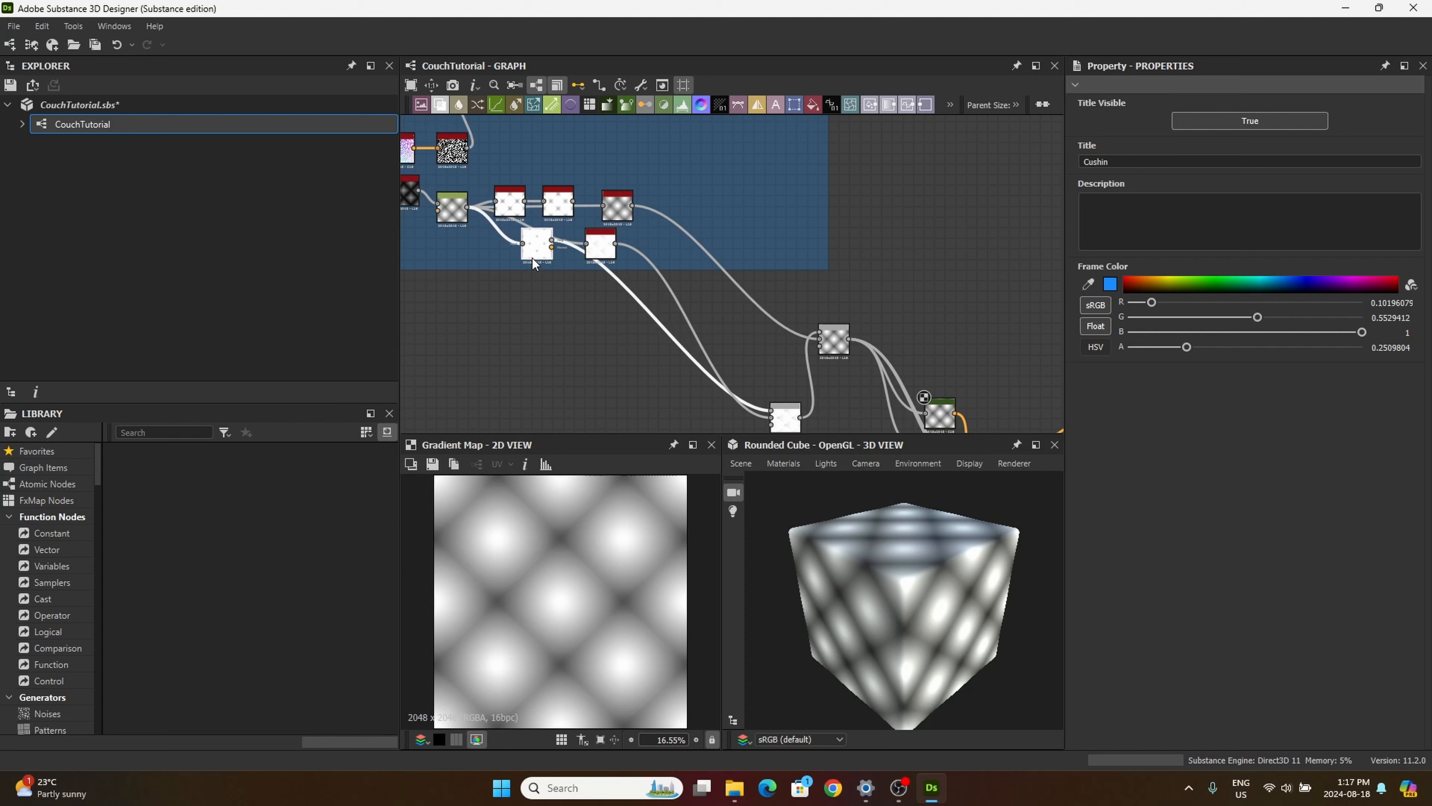
Step: Move the two Blend nodes that combine those branches into the "Cushin" frame, placing them at the end of the chain
{"action": "middle_click_drag", "start_coordinate": [741, 432], "coordinate": [727, 388]}
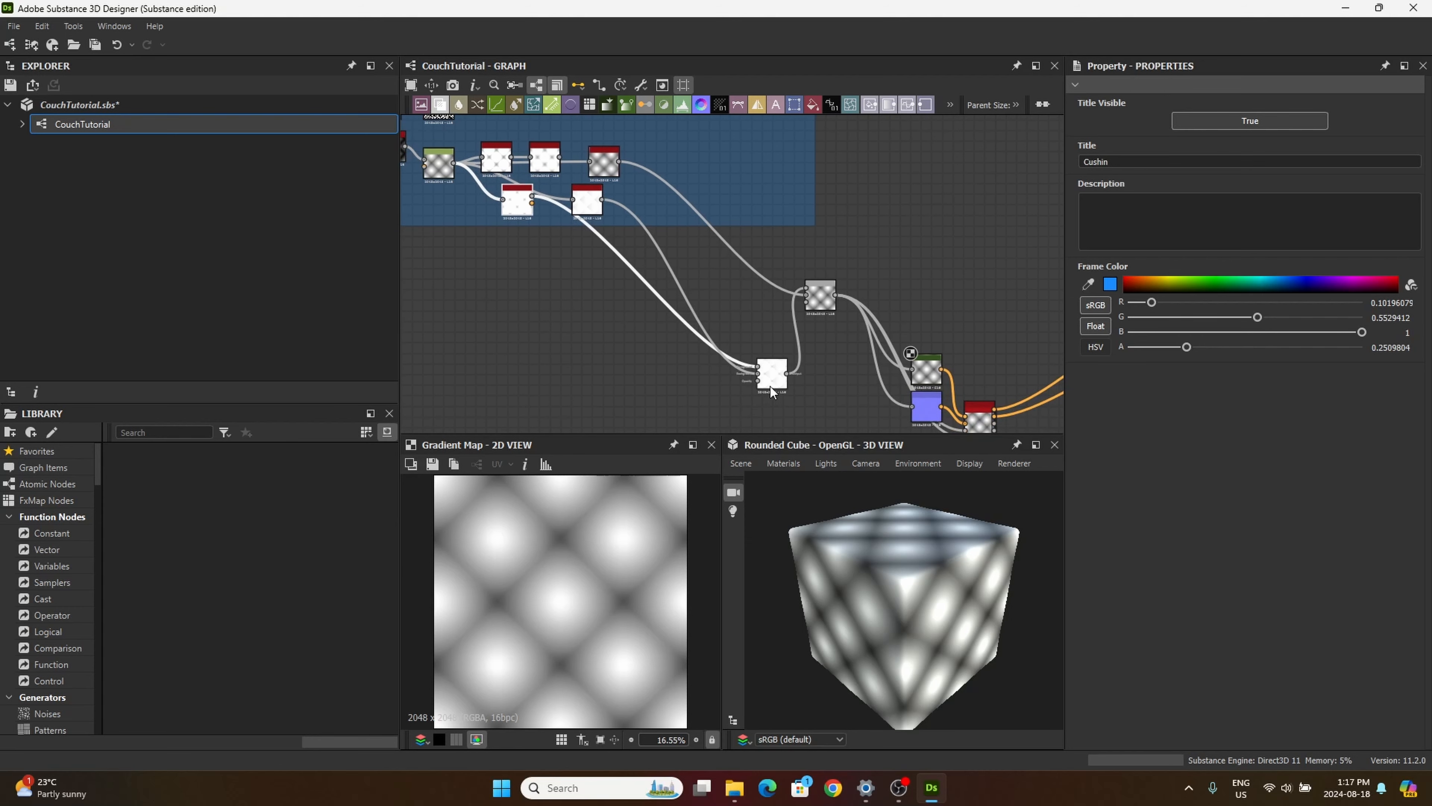
{"action": "left_click_drag", "start_coordinate": [771, 389], "coordinate": [673, 212]}
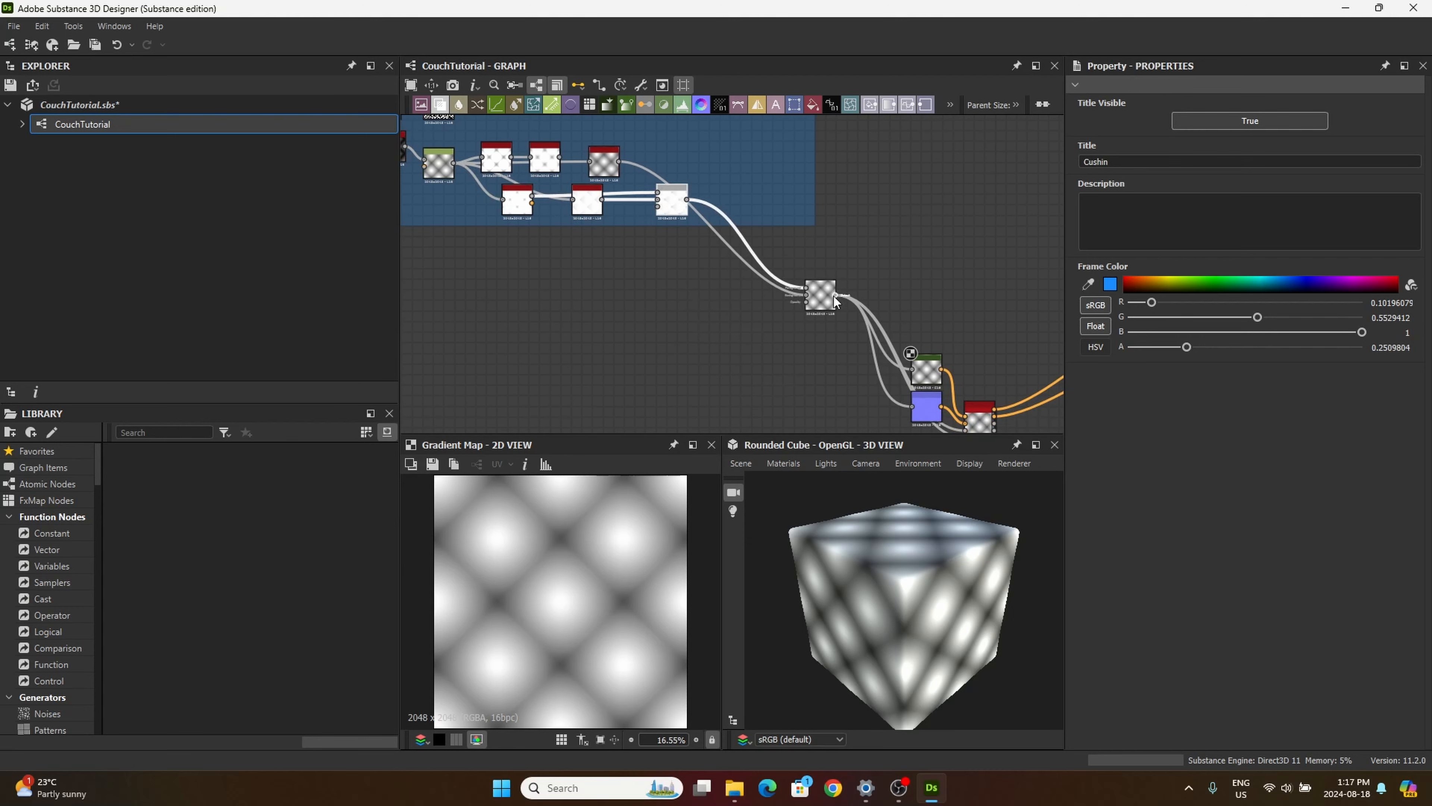
{"action": "left_click_drag", "start_coordinate": [835, 295], "coordinate": [725, 202]}
{"action": "left_click", "coordinate": [870, 246]}
{"action": "middle_click_drag", "start_coordinate": [761, 305], "coordinate": [906, 246]}
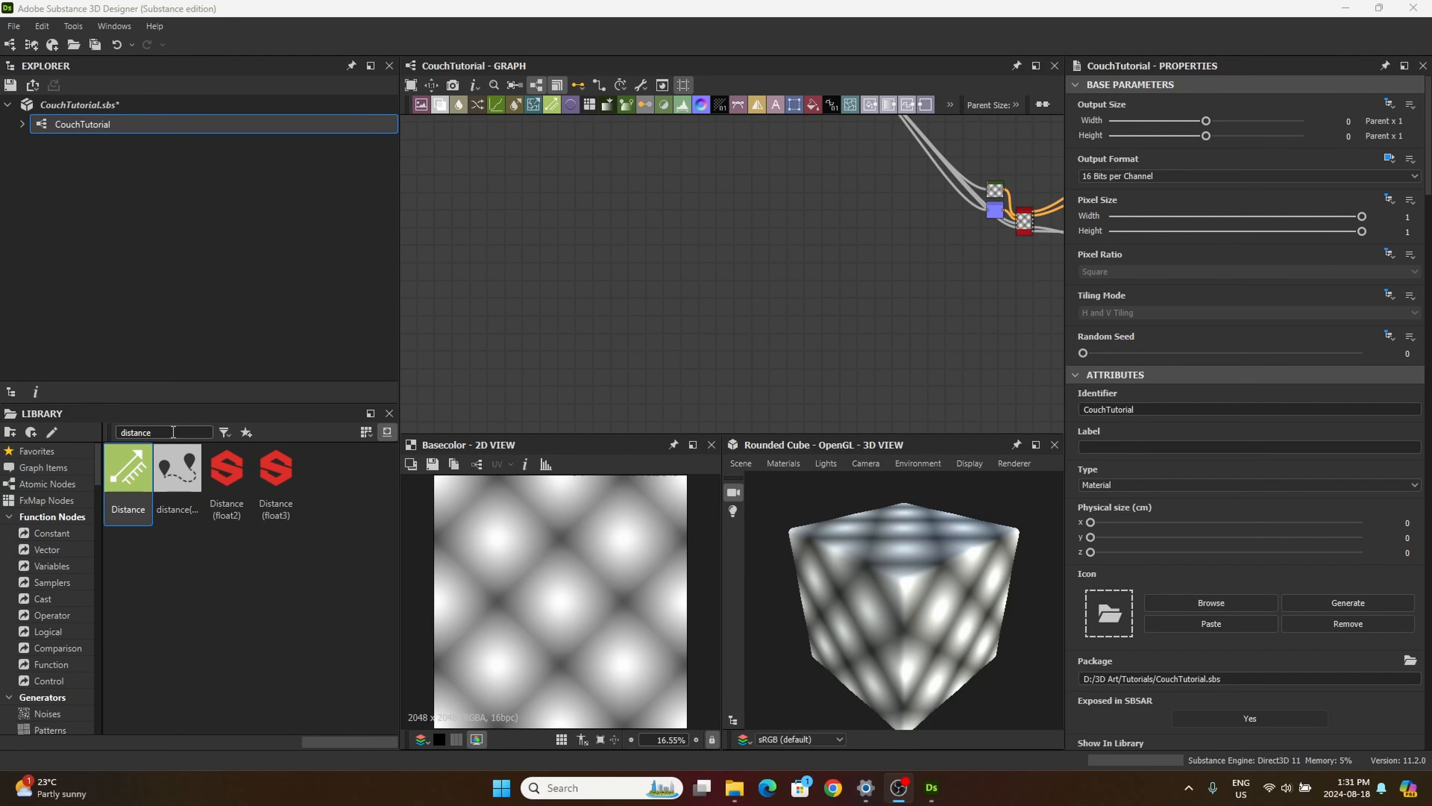
Step: Add a Shape node in an empty area of the graph, with the Disc pattern and a scale of 0.72
{"action": "left_click_drag", "start_coordinate": [167, 432], "coordinate": [96, 438]}
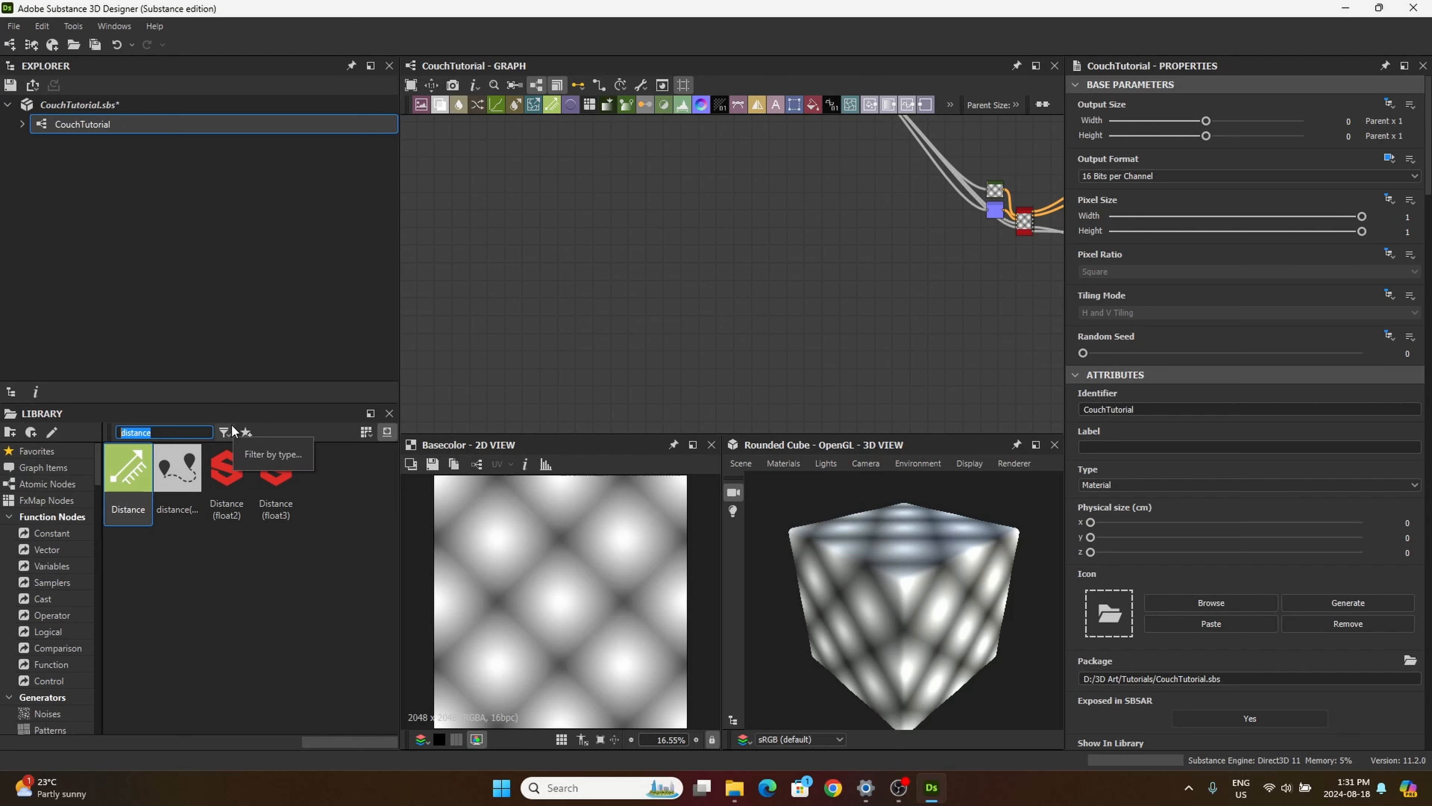
{"action": "type", "text": "shape"}
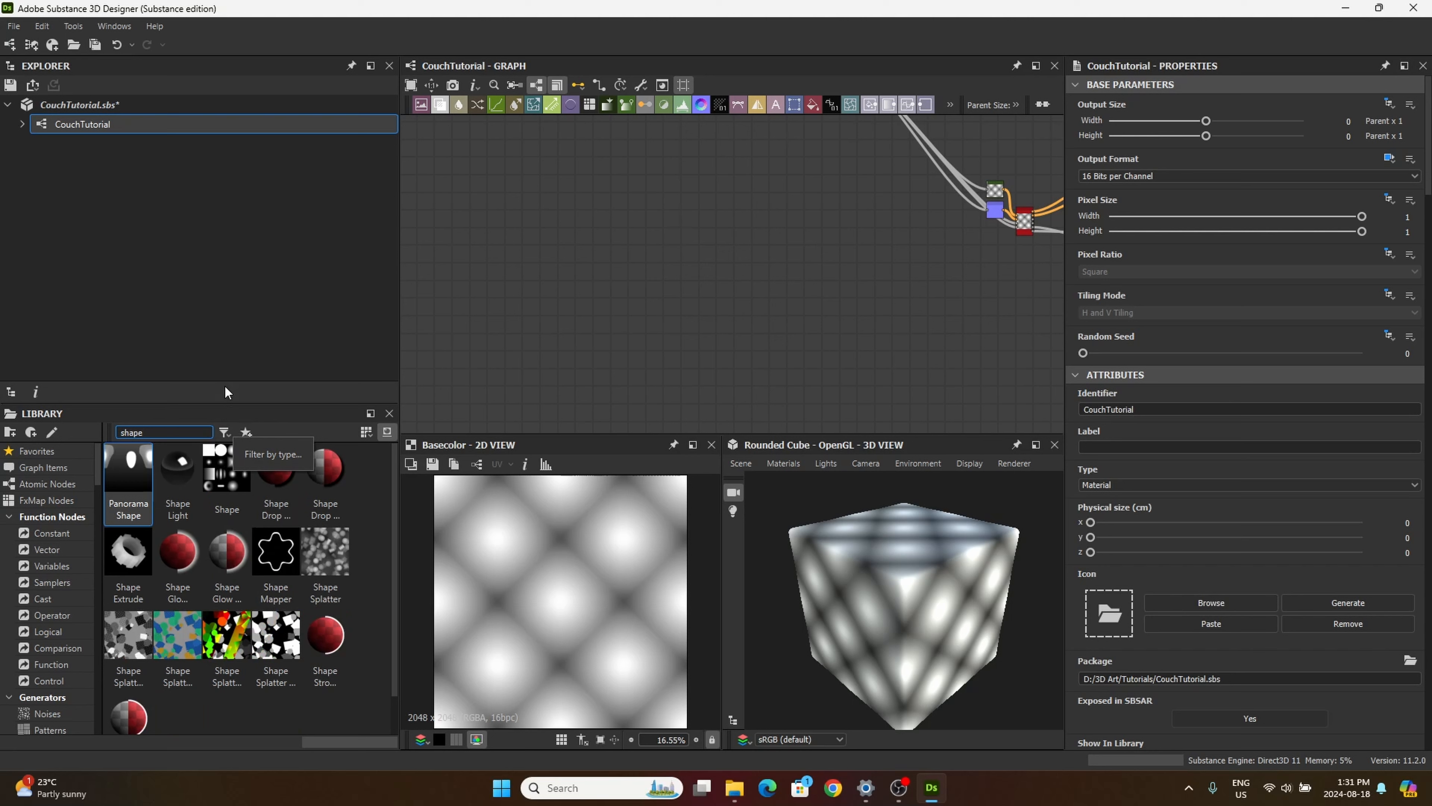
{"action": "left_click_drag", "start_coordinate": [227, 469], "coordinate": [556, 198]}
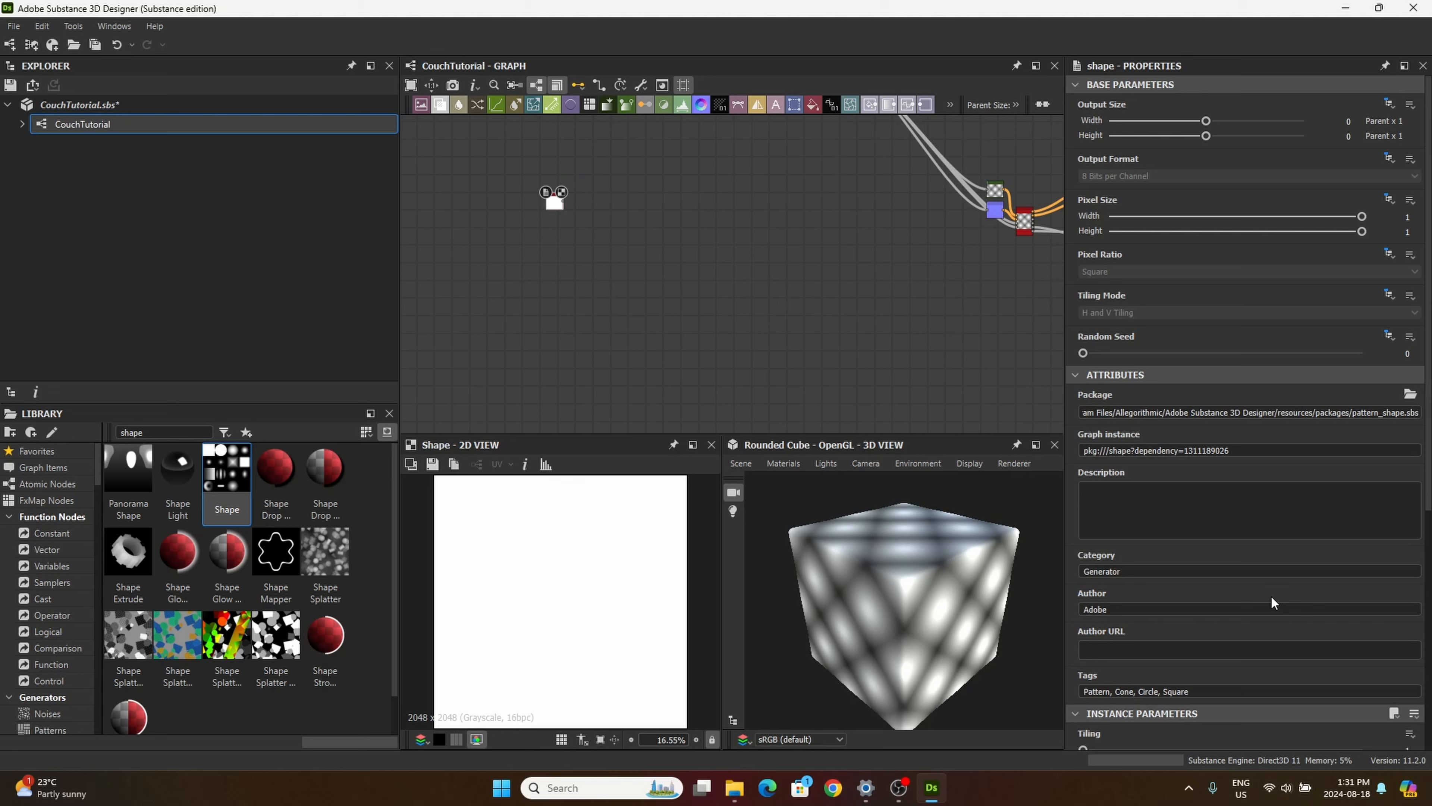
{"action": "scroll", "coordinate": [1235, 597], "scroll_direction": "down", "scroll_amount": 3}
{"action": "left_click", "coordinate": [1165, 606]}
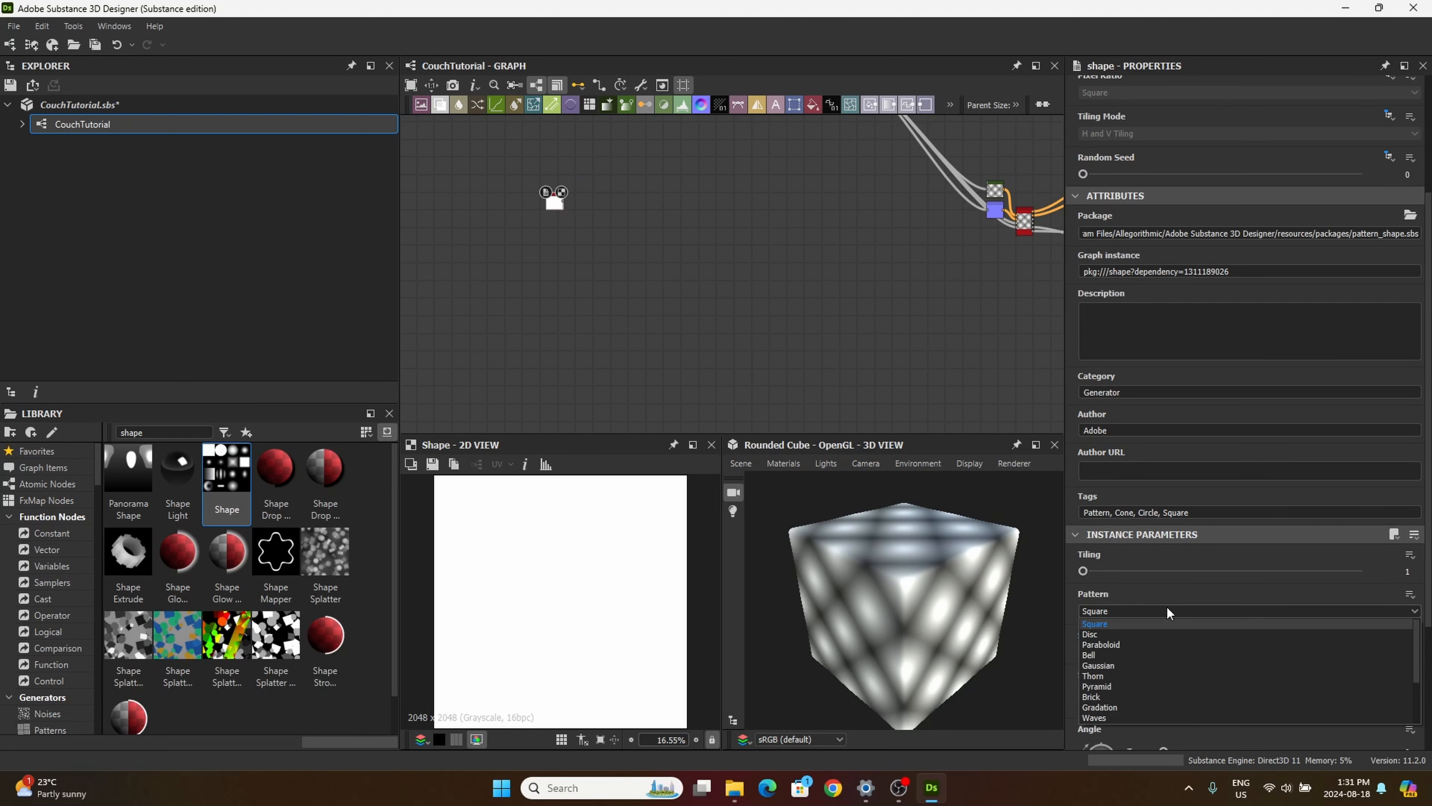
{"action": "left_click", "coordinate": [1103, 631]}
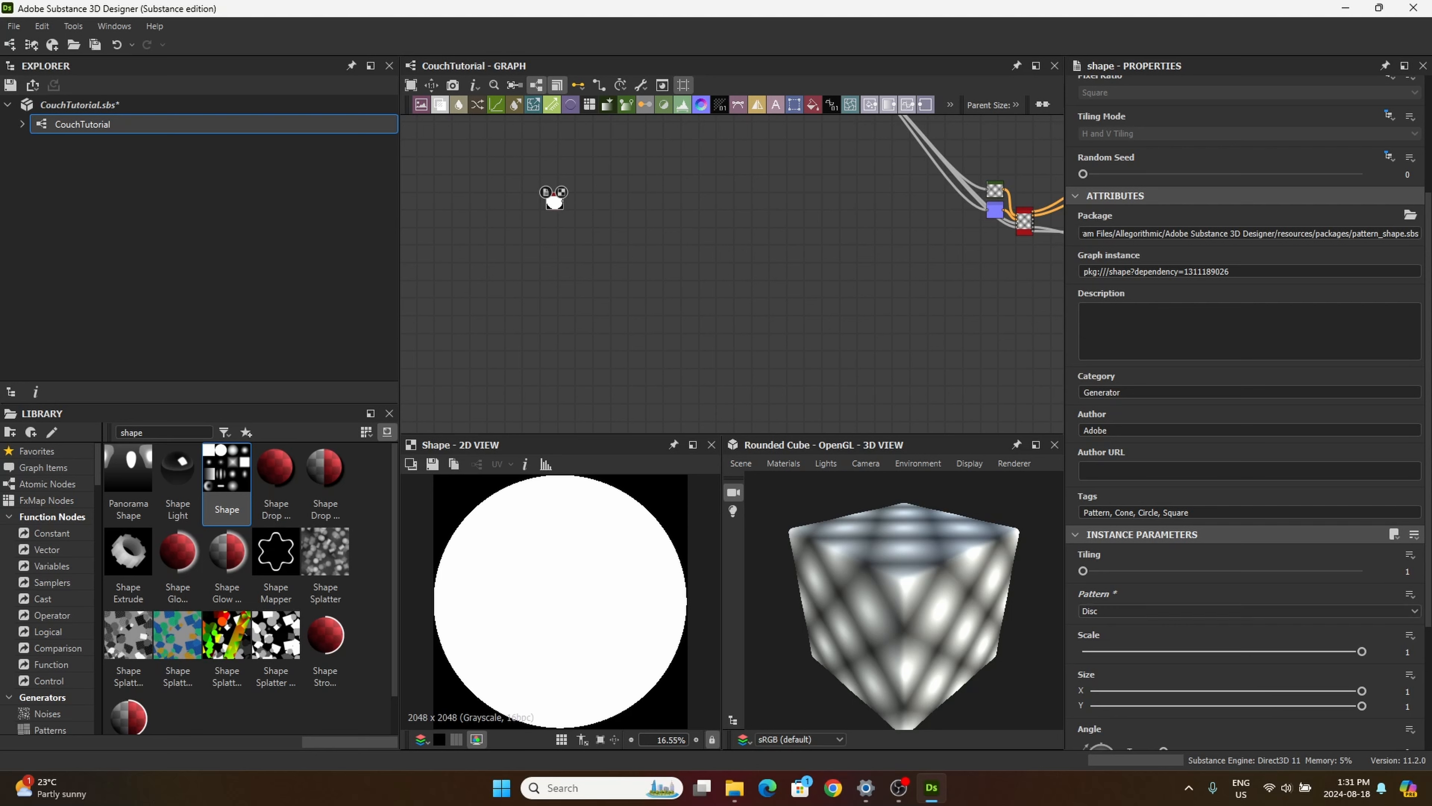
{"action": "left_click", "coordinate": [1402, 652]}
{"action": "type", "text": "0.72"}
{"action": "key", "text": "Return"}
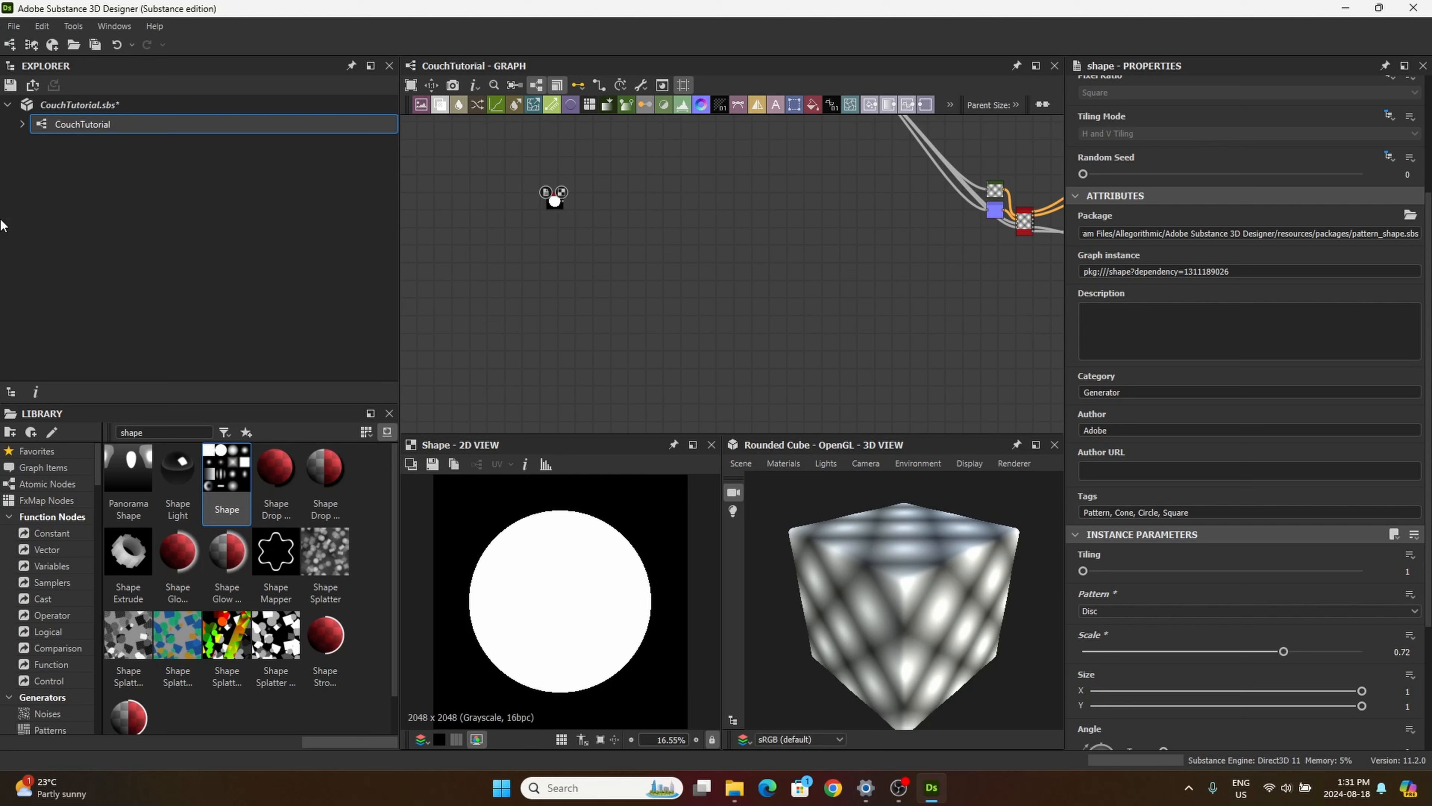
Step: Add a Distance node beside the disc Shape and connect the disc's output to its Mask Input
{"action": "double_click", "coordinate": [148, 432]}
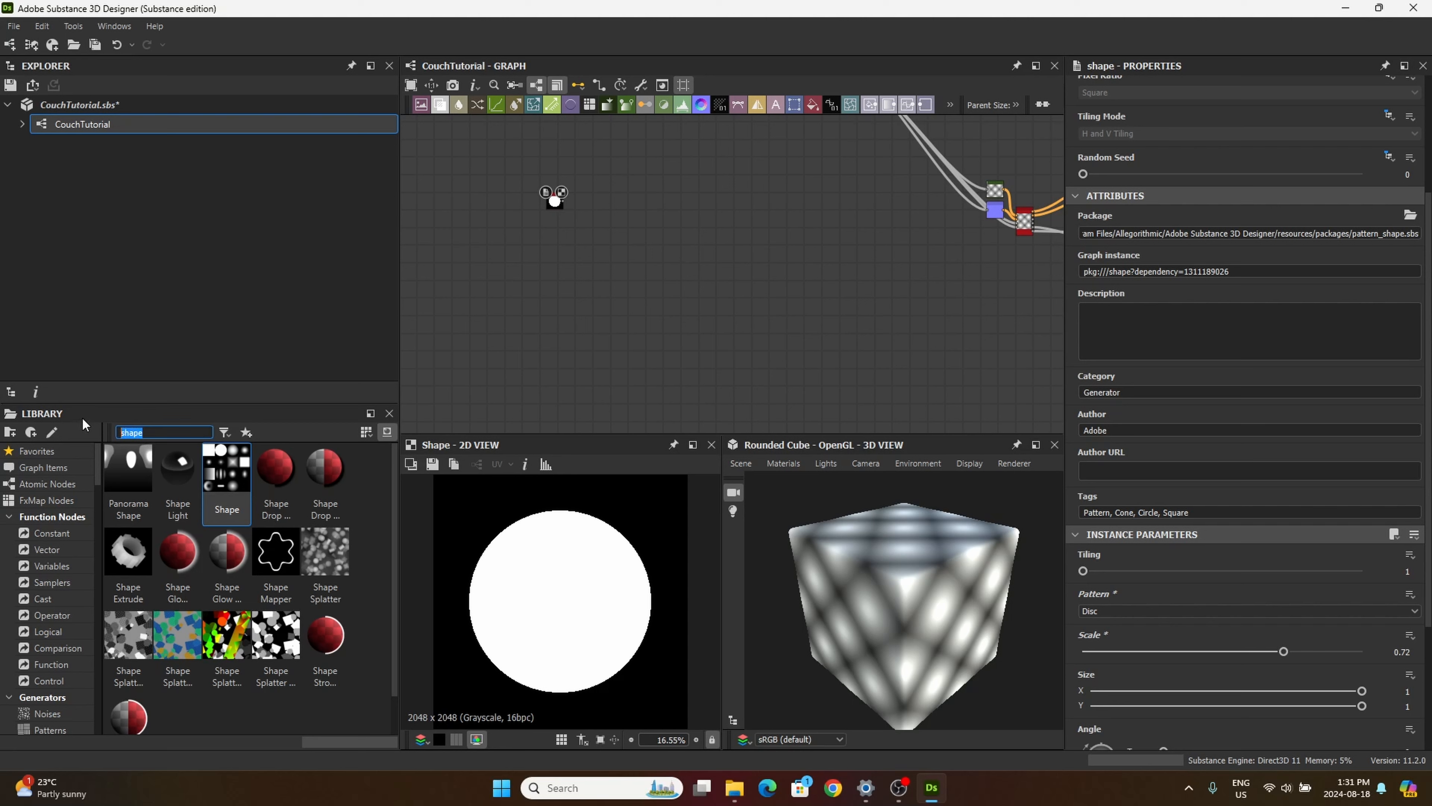
{"action": "type", "text": "dist"}
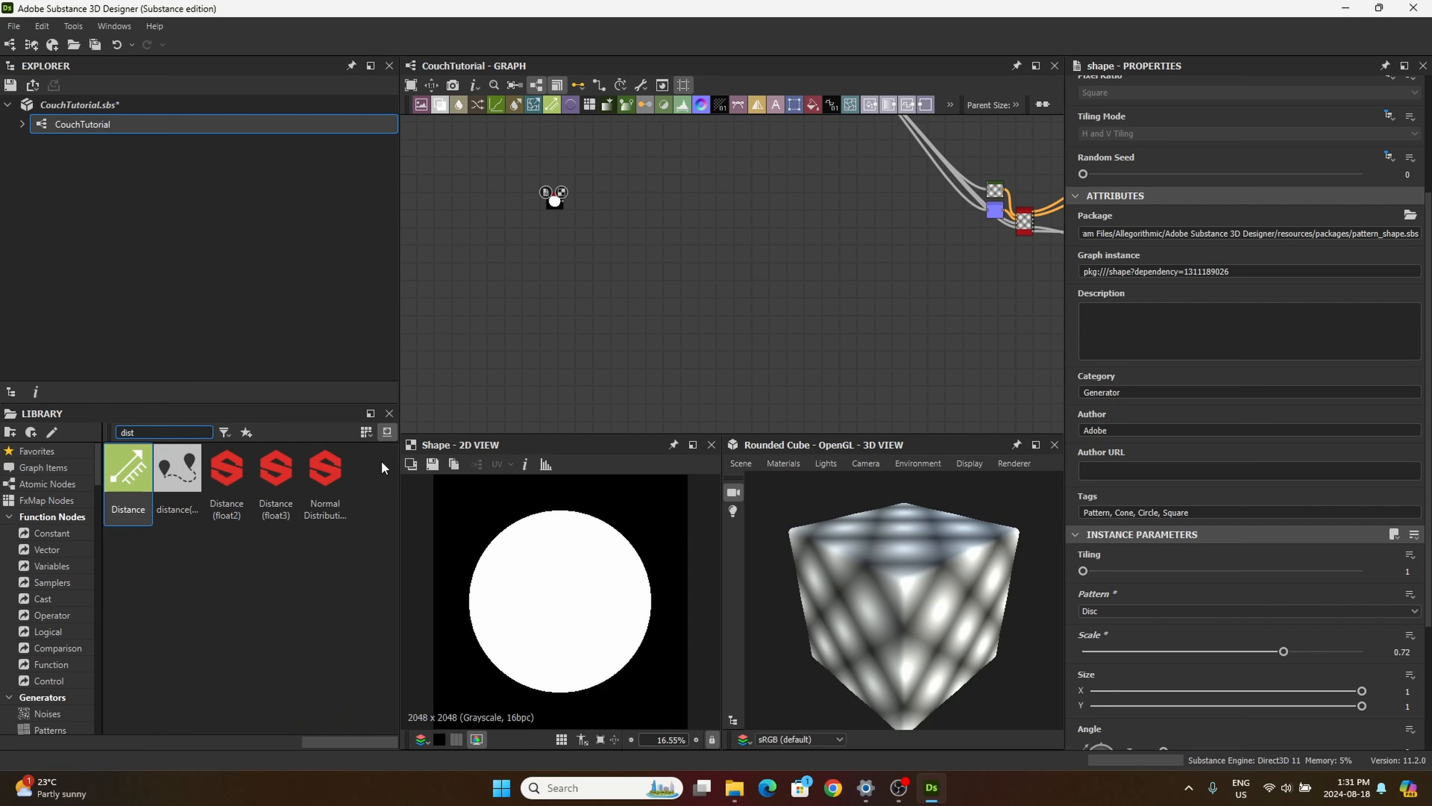
{"action": "left_click_drag", "start_coordinate": [128, 471], "coordinate": [610, 213]}
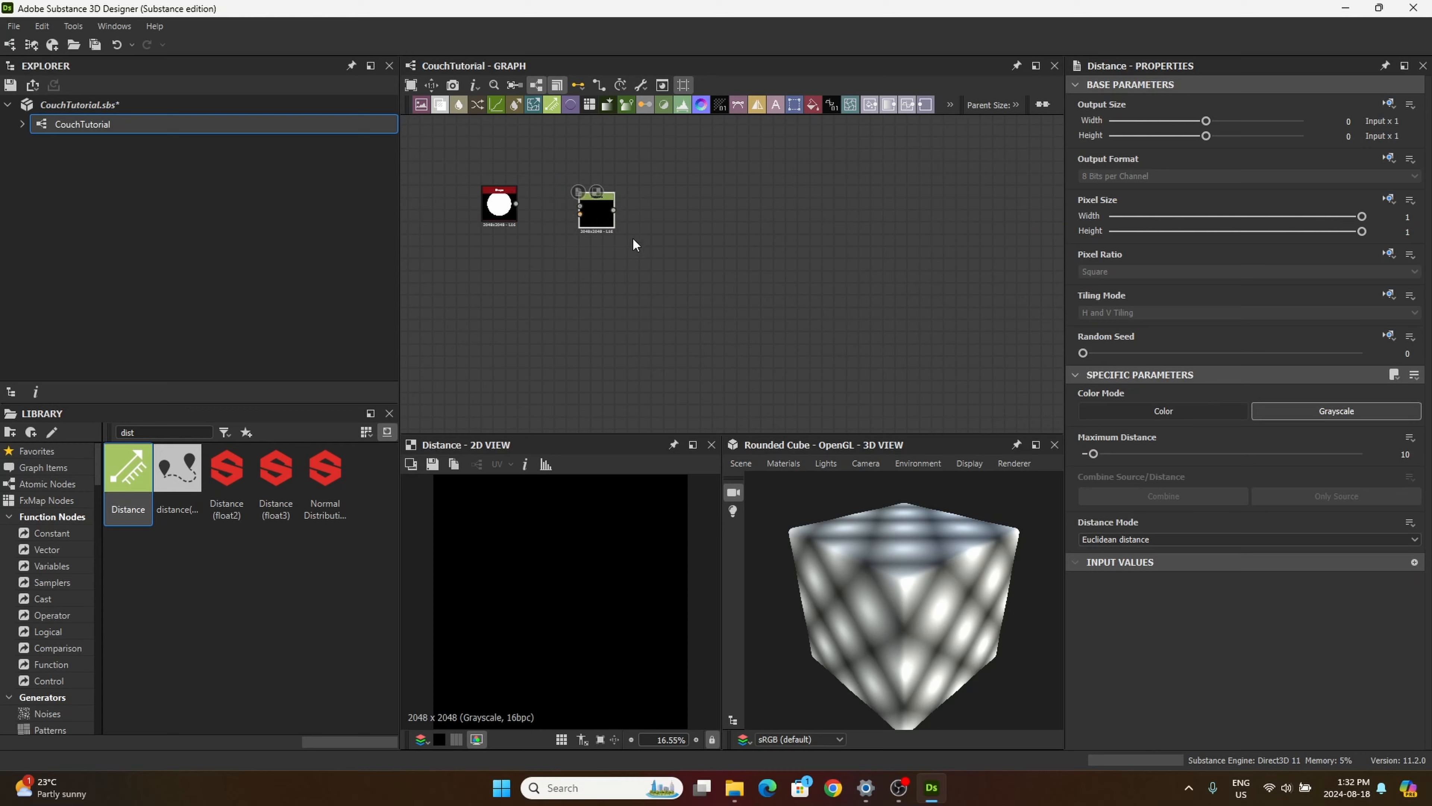
{"action": "scroll", "coordinate": [671, 214], "scroll_direction": "up", "scroll_amount": 4}
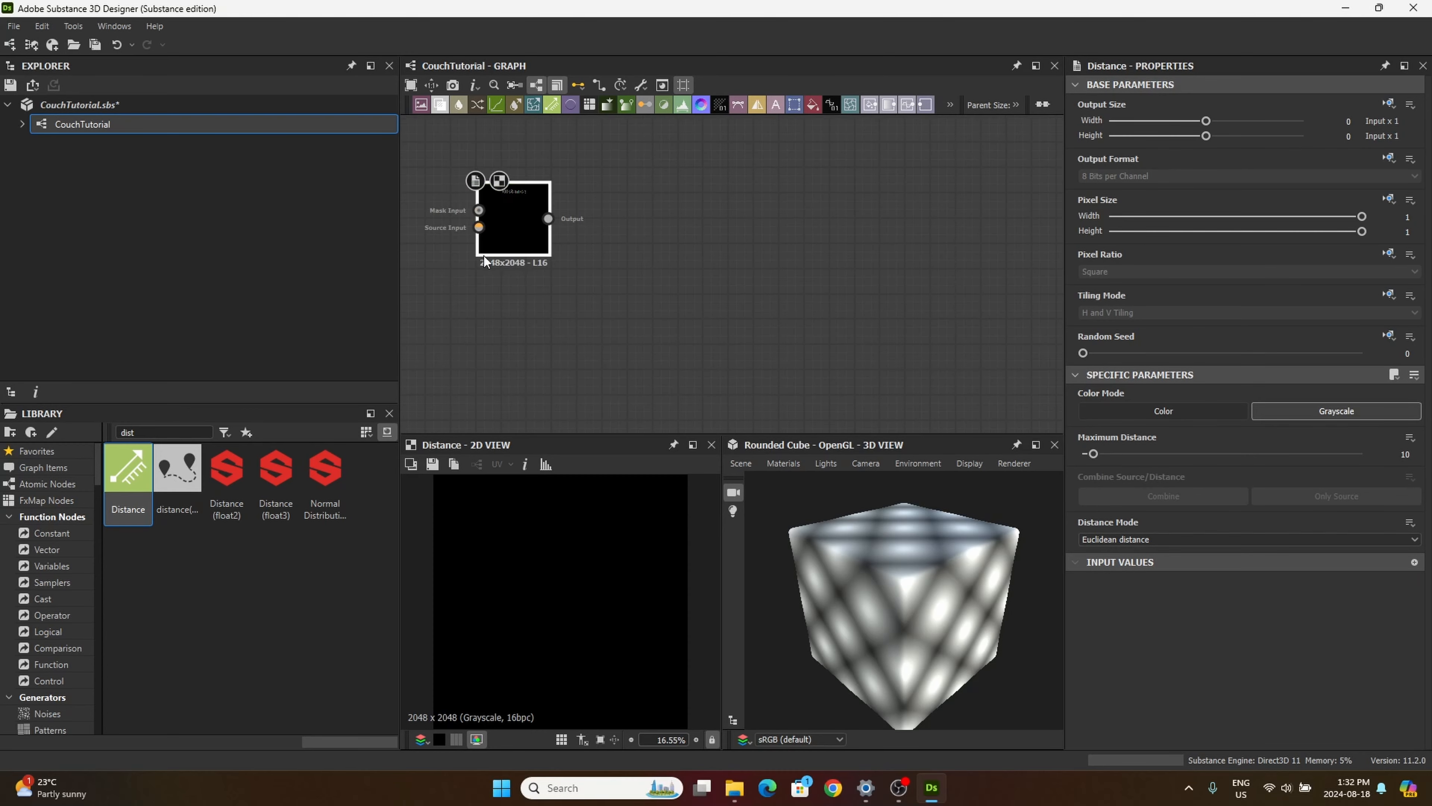
{"action": "middle_click_drag", "start_coordinate": [483, 255], "coordinate": [619, 300]}
{"action": "left_click_drag", "start_coordinate": [472, 227], "coordinate": [635, 237]}
{"action": "scroll", "coordinate": [646, 329], "scroll_direction": "down", "scroll_amount": 4}
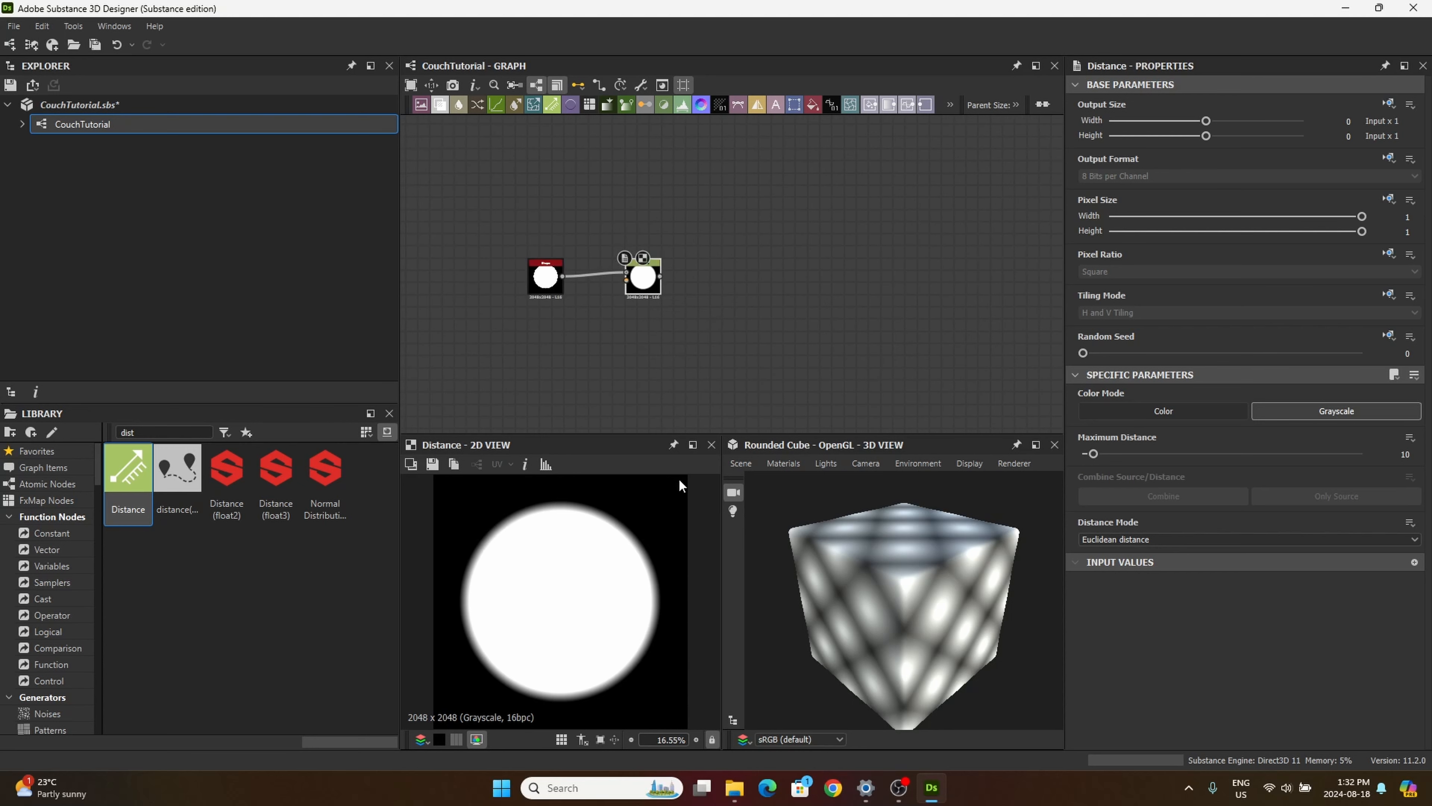
Step: Set the Distance node's Maximum Distance to 30.57
{"action": "double_click", "coordinate": [1404, 454]}
{"action": "type", "text": "30.57"}
{"action": "key", "text": "Return"}
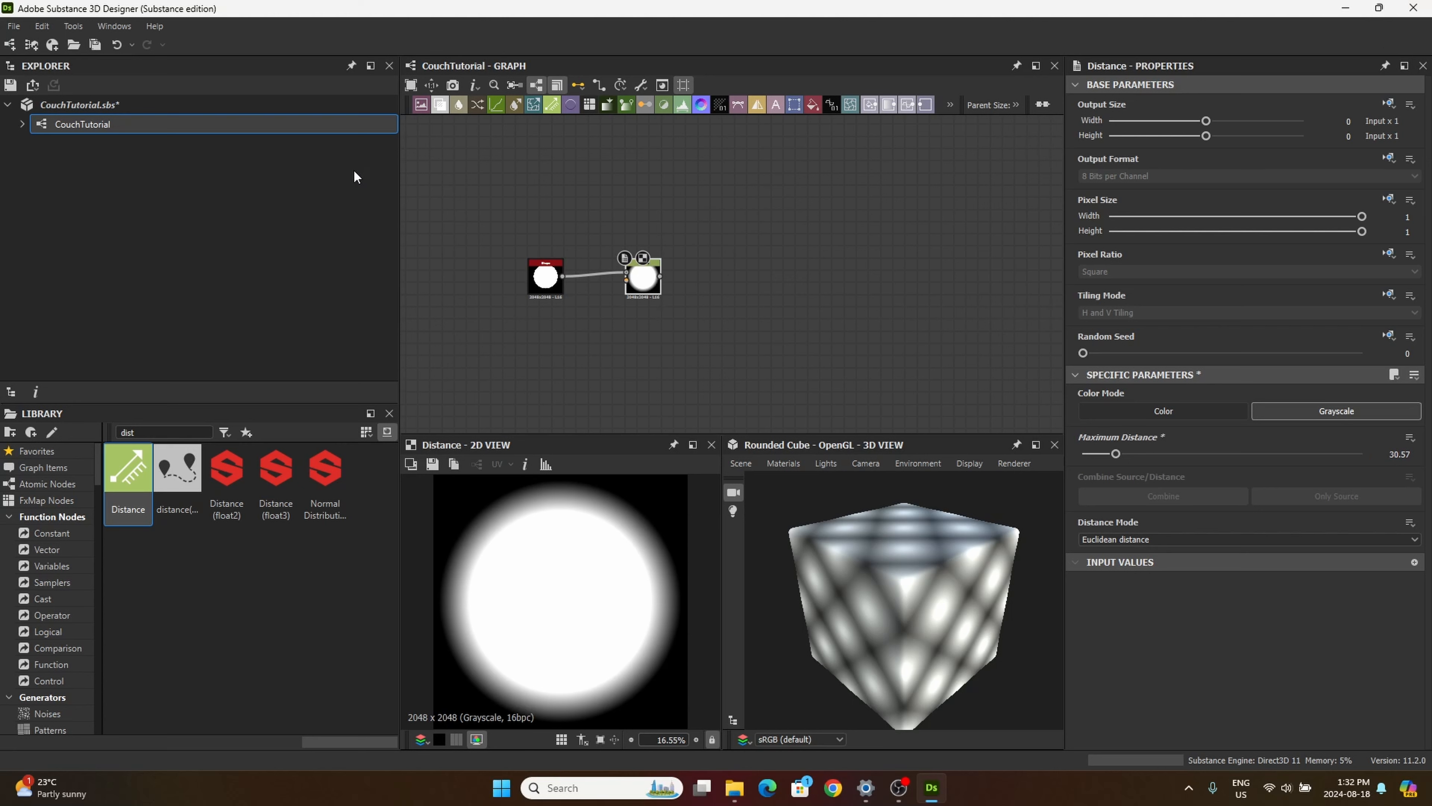
Step: Add a second Shape node beneath the disc, with the Hemisphere pattern and a scale of 0.98
{"action": "double_click", "coordinate": [146, 433]}
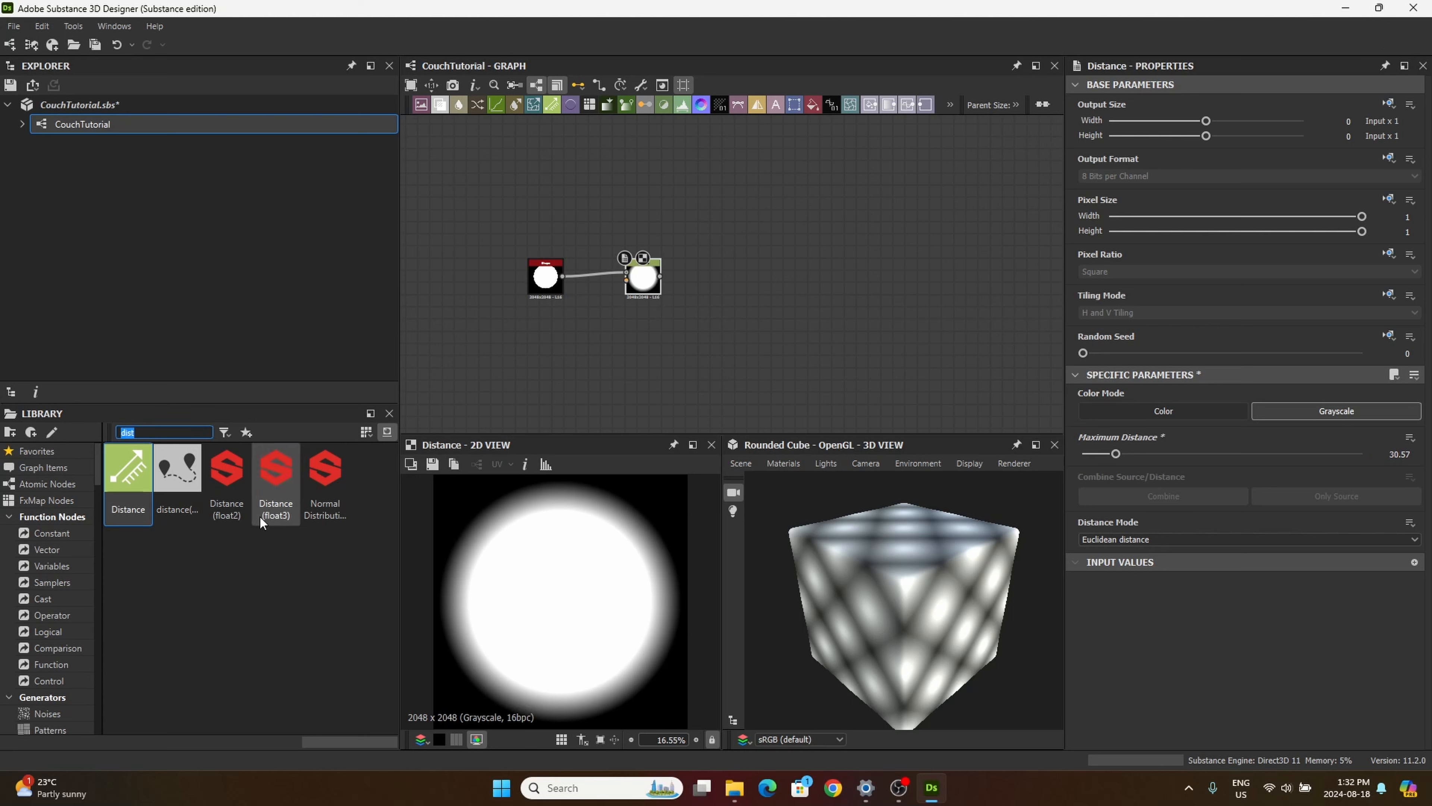
{"action": "type", "text": "shape"}
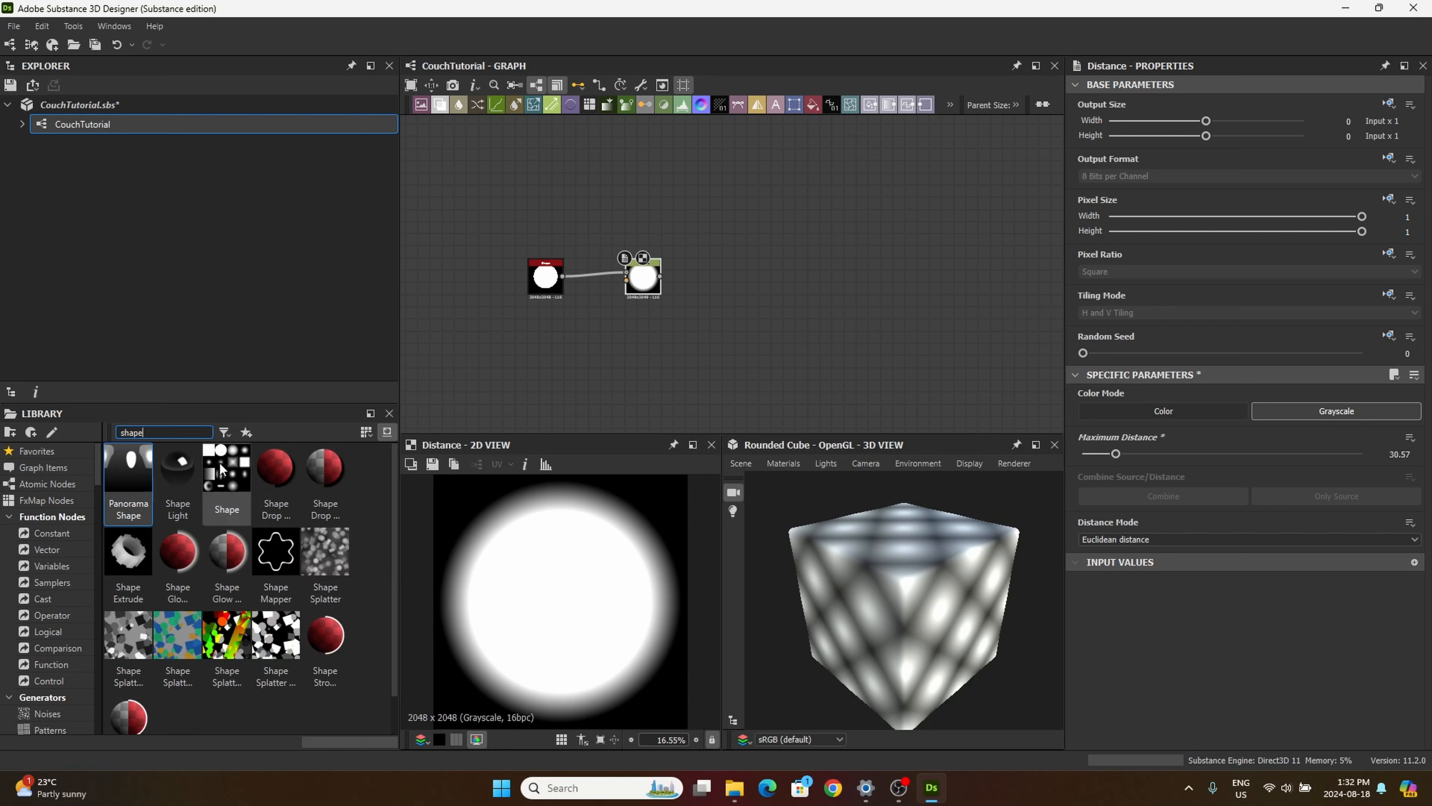
{"action": "left_click_drag", "start_coordinate": [225, 468], "coordinate": [551, 345]}
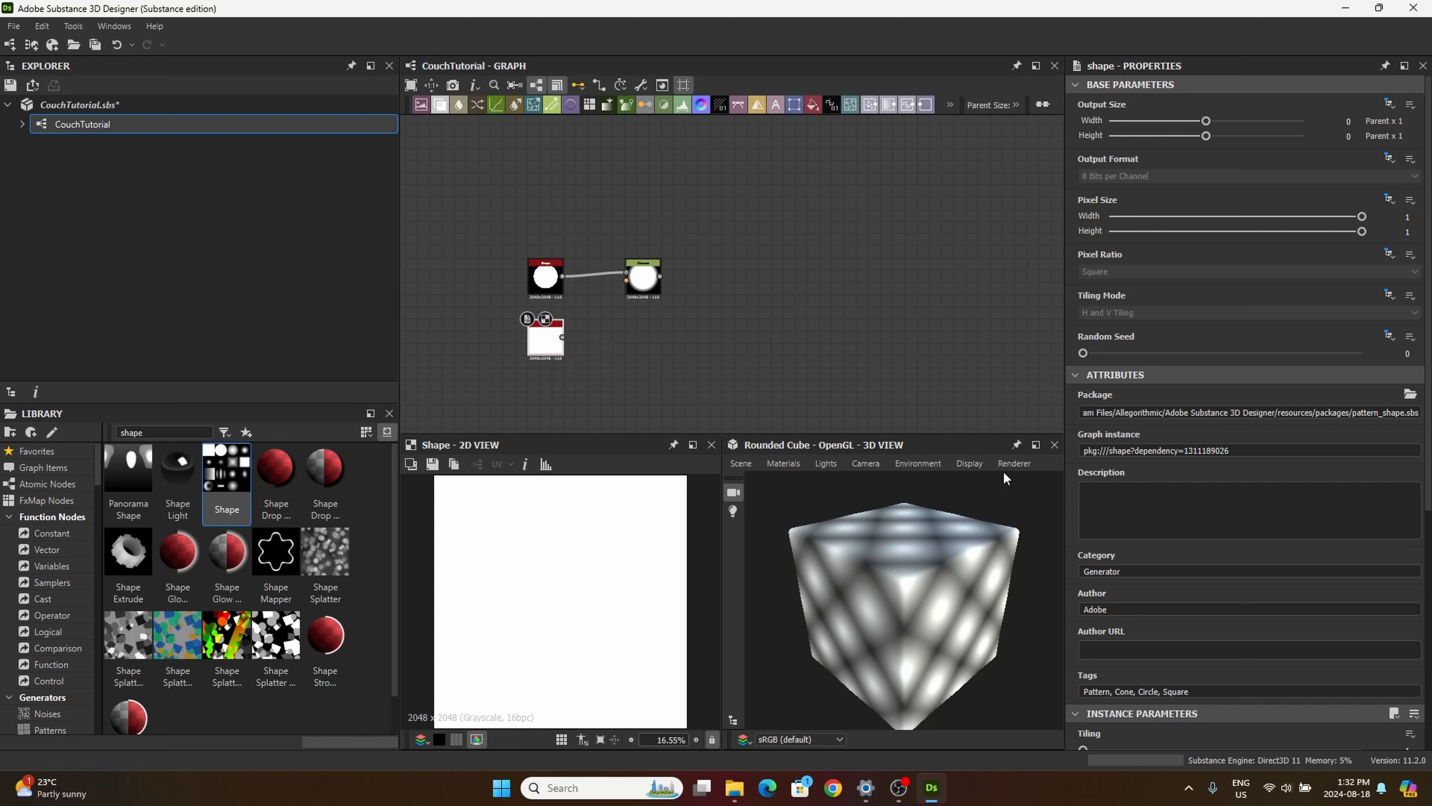
{"action": "scroll", "coordinate": [1150, 591], "scroll_direction": "down", "scroll_amount": 5}
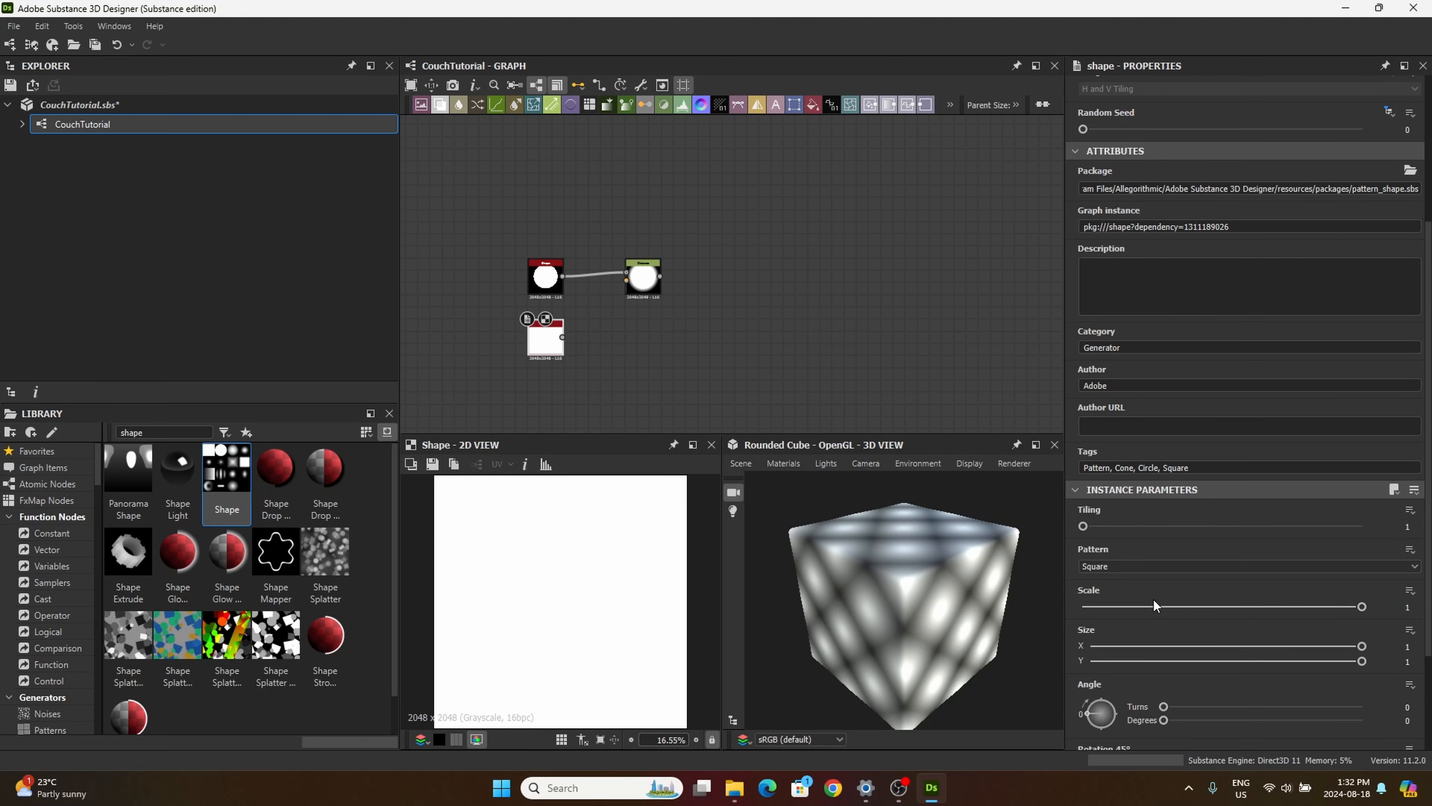
{"action": "left_click", "coordinate": [1132, 564]}
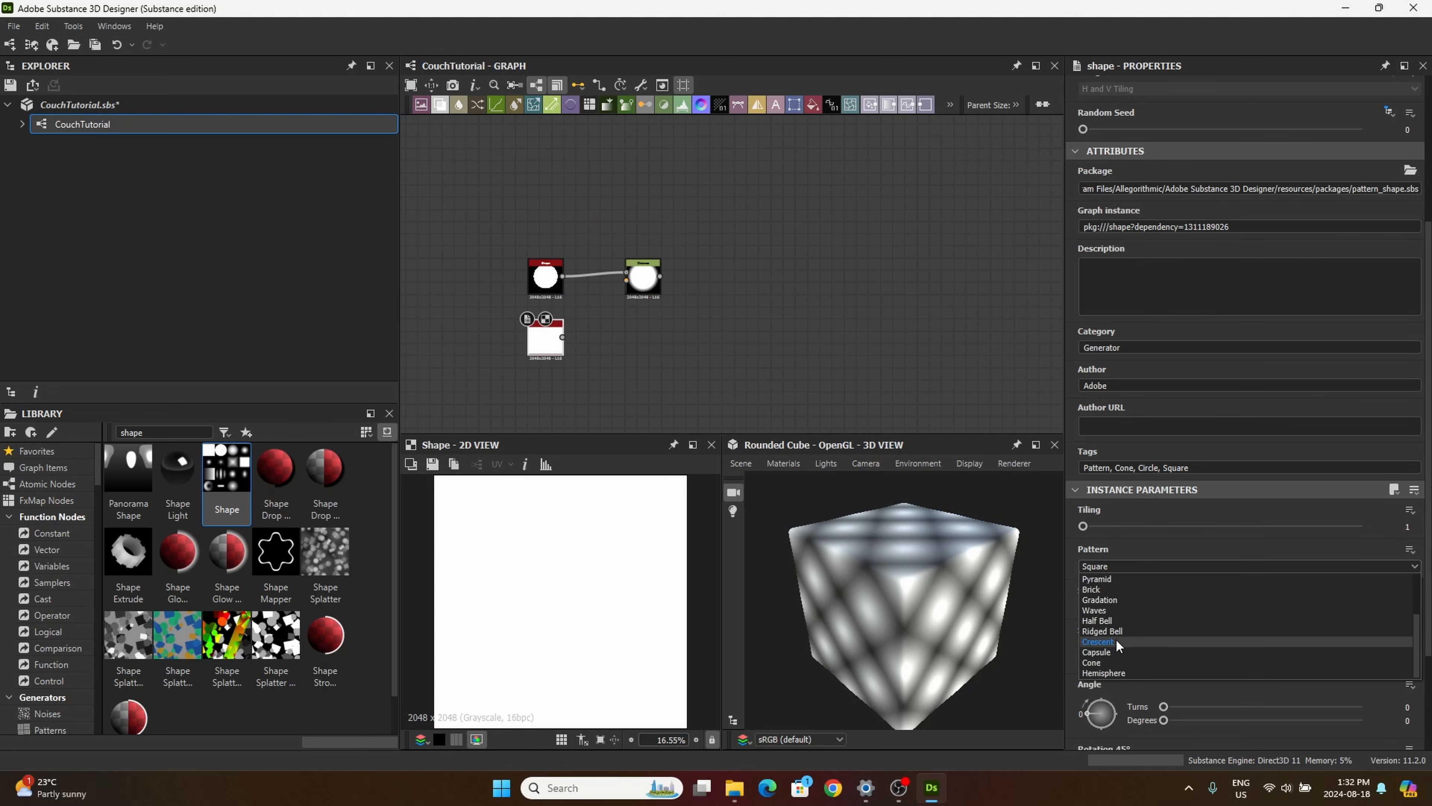
{"action": "left_click", "coordinate": [1133, 670]}
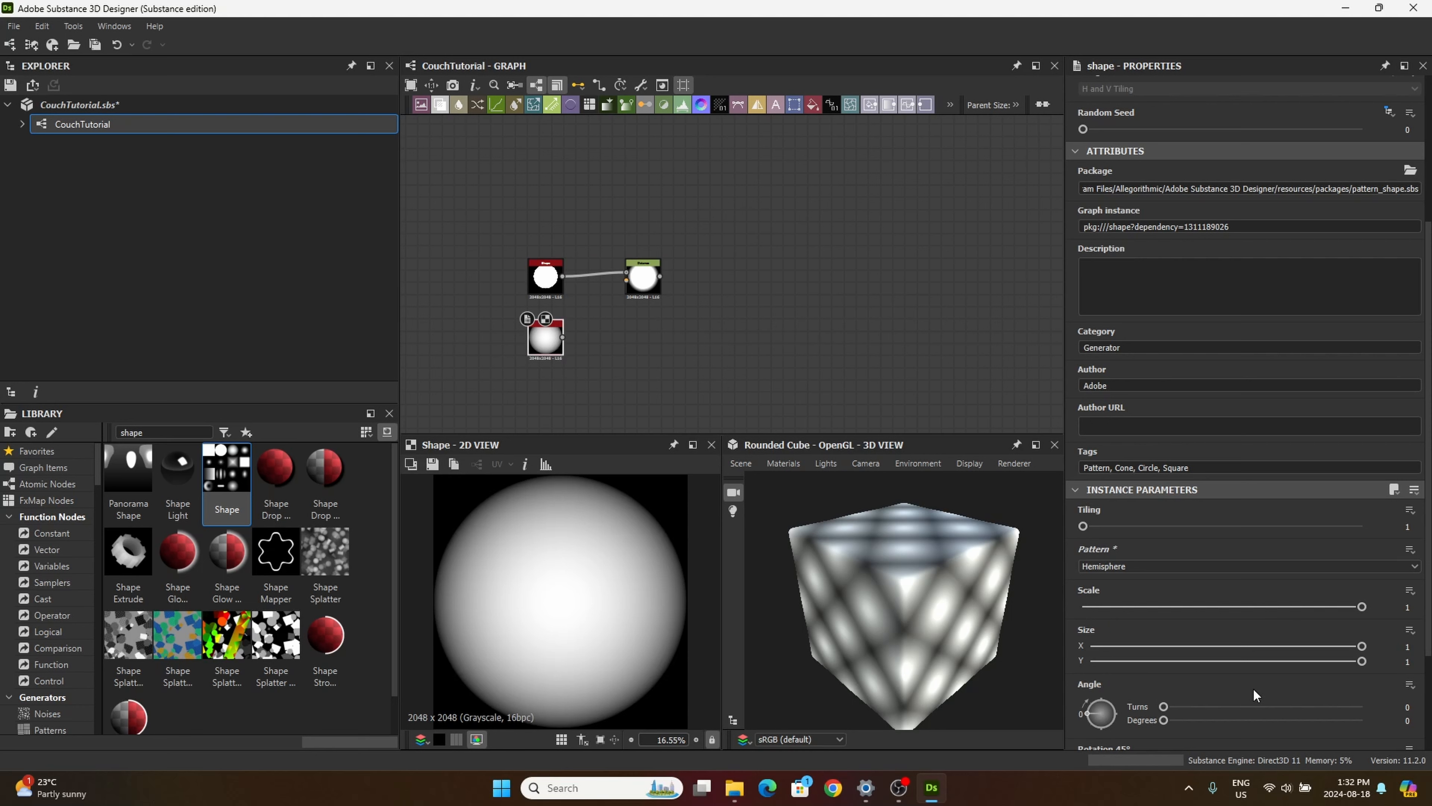
{"action": "left_click", "coordinate": [1388, 607]}
{"action": "type", "text": "0.98"}
{"action": "key", "text": "Return"}
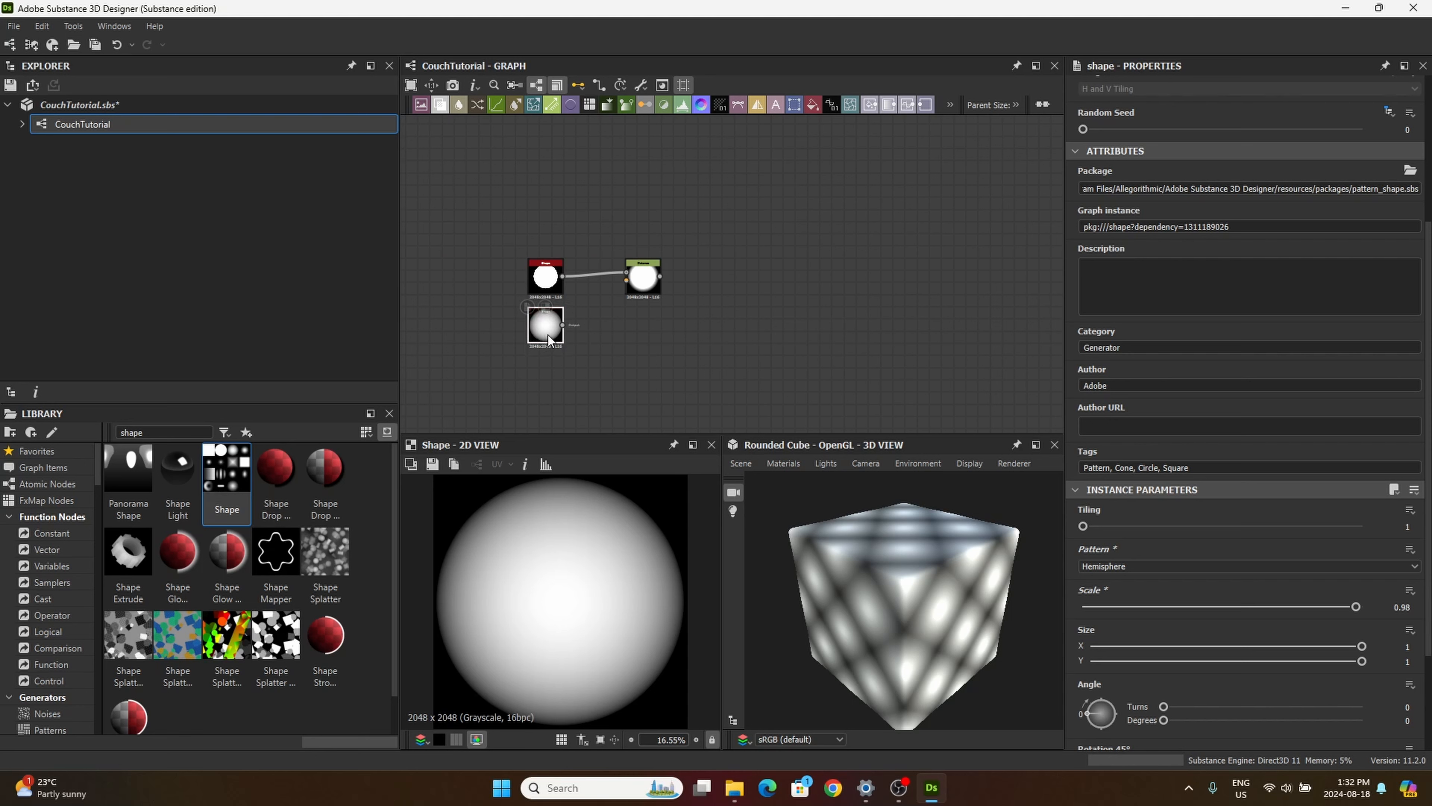
Step: Add a Blend node after Distance, with Distance as its Foreground and the hemisphere Shape as its Background
{"action": "left_click_drag", "start_coordinate": [546, 340], "coordinate": [547, 346]}
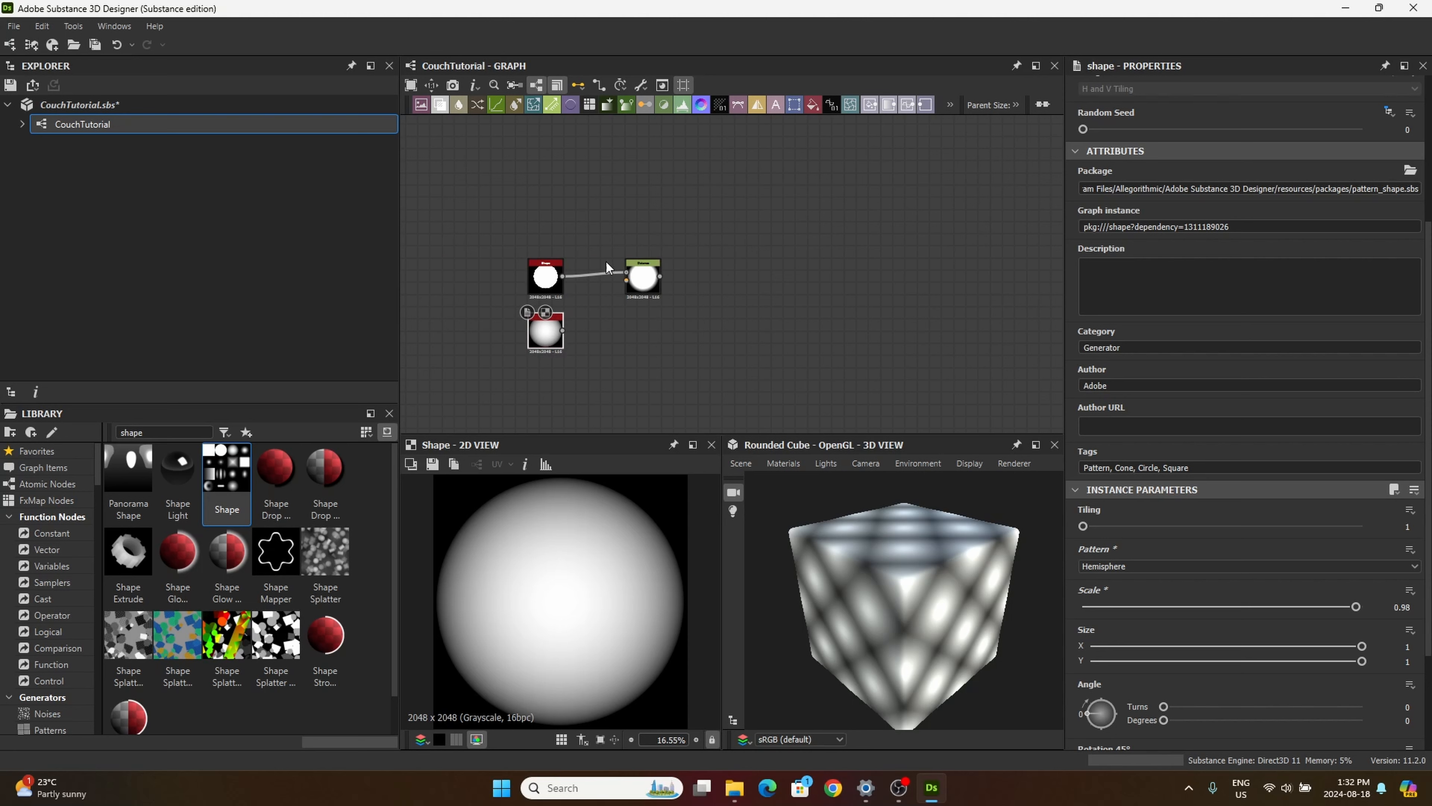
{"action": "left_click_drag", "start_coordinate": [649, 285], "coordinate": [649, 297]}
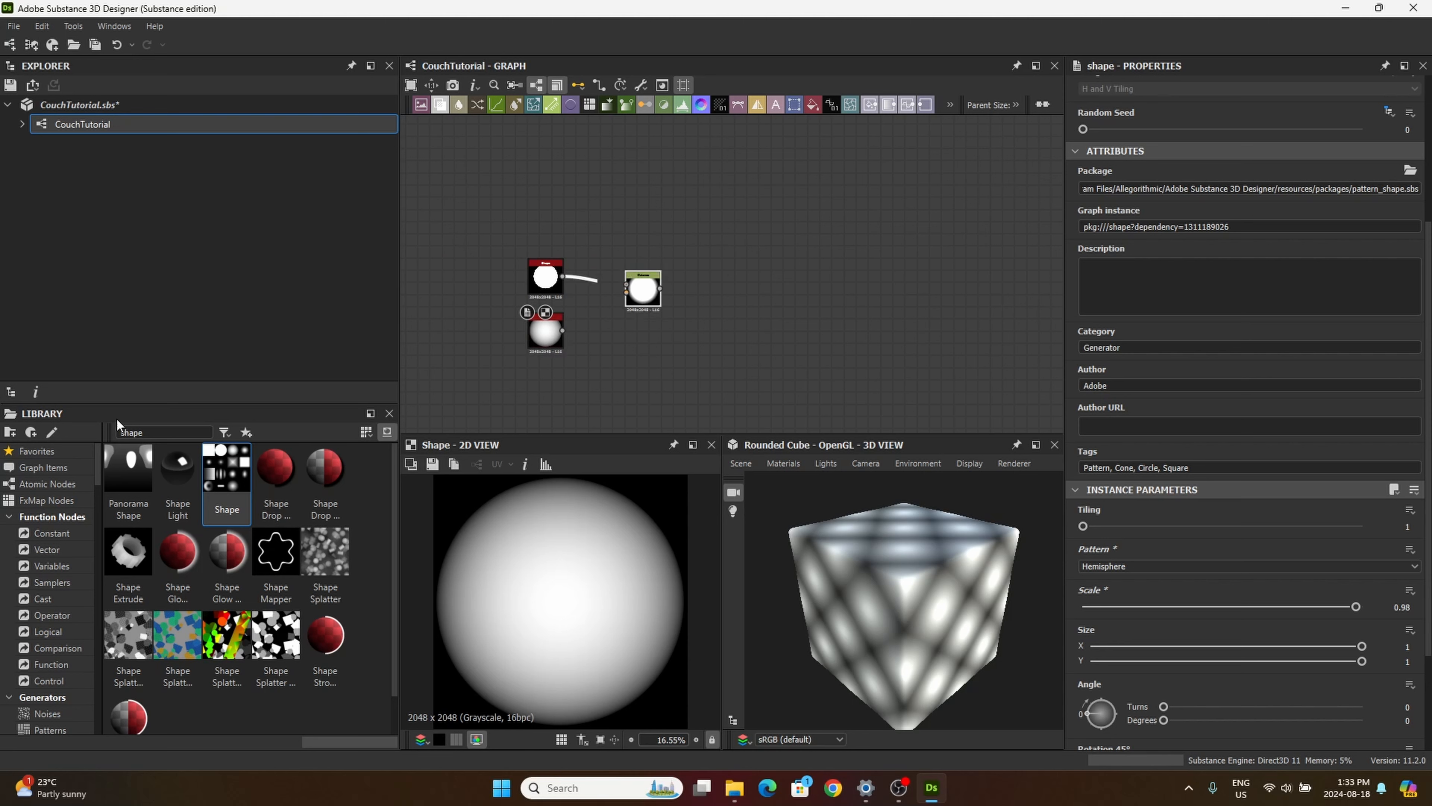
{"action": "left_click_drag", "start_coordinate": [441, 100], "coordinate": [725, 361]}
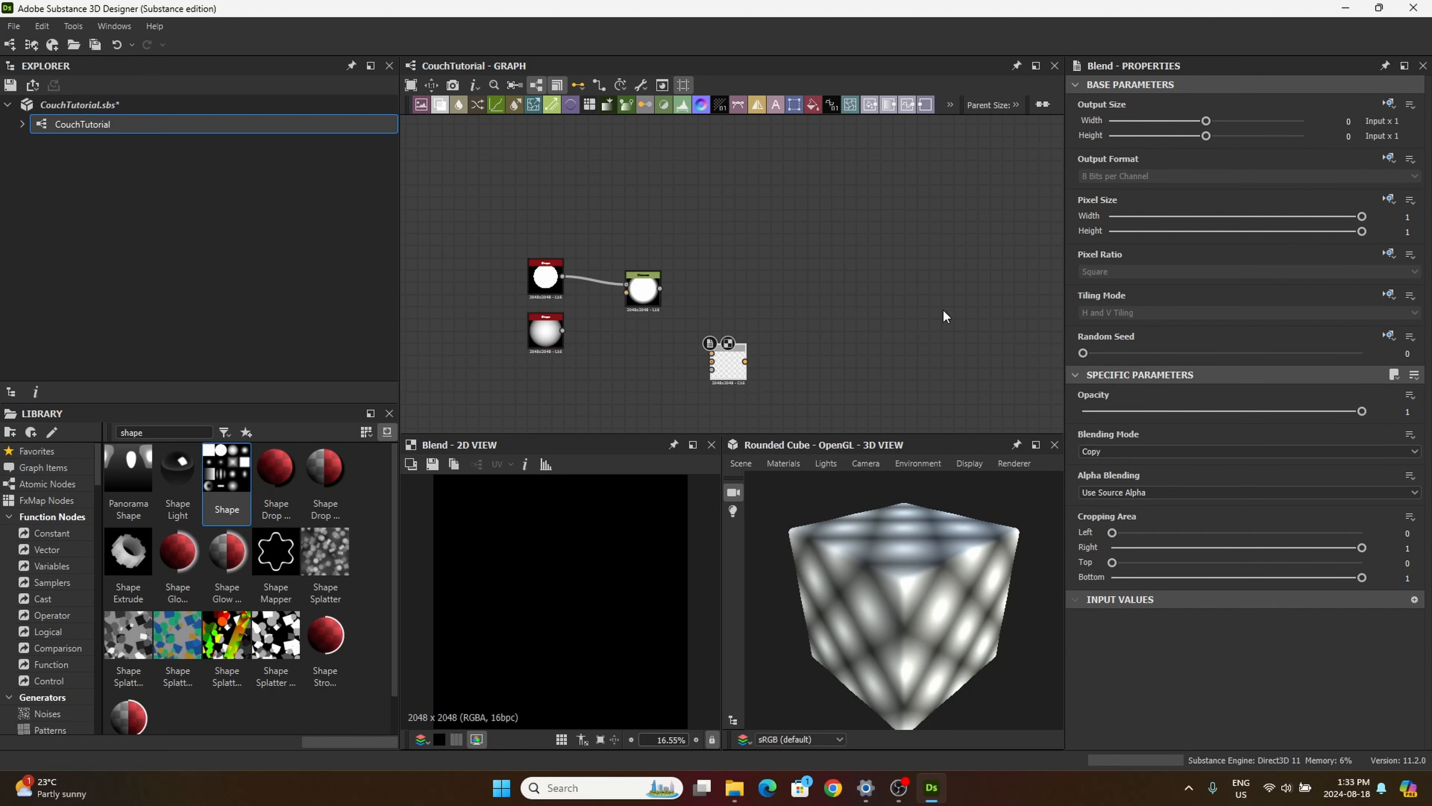
{"action": "left_click_drag", "start_coordinate": [728, 368], "coordinate": [753, 340]}
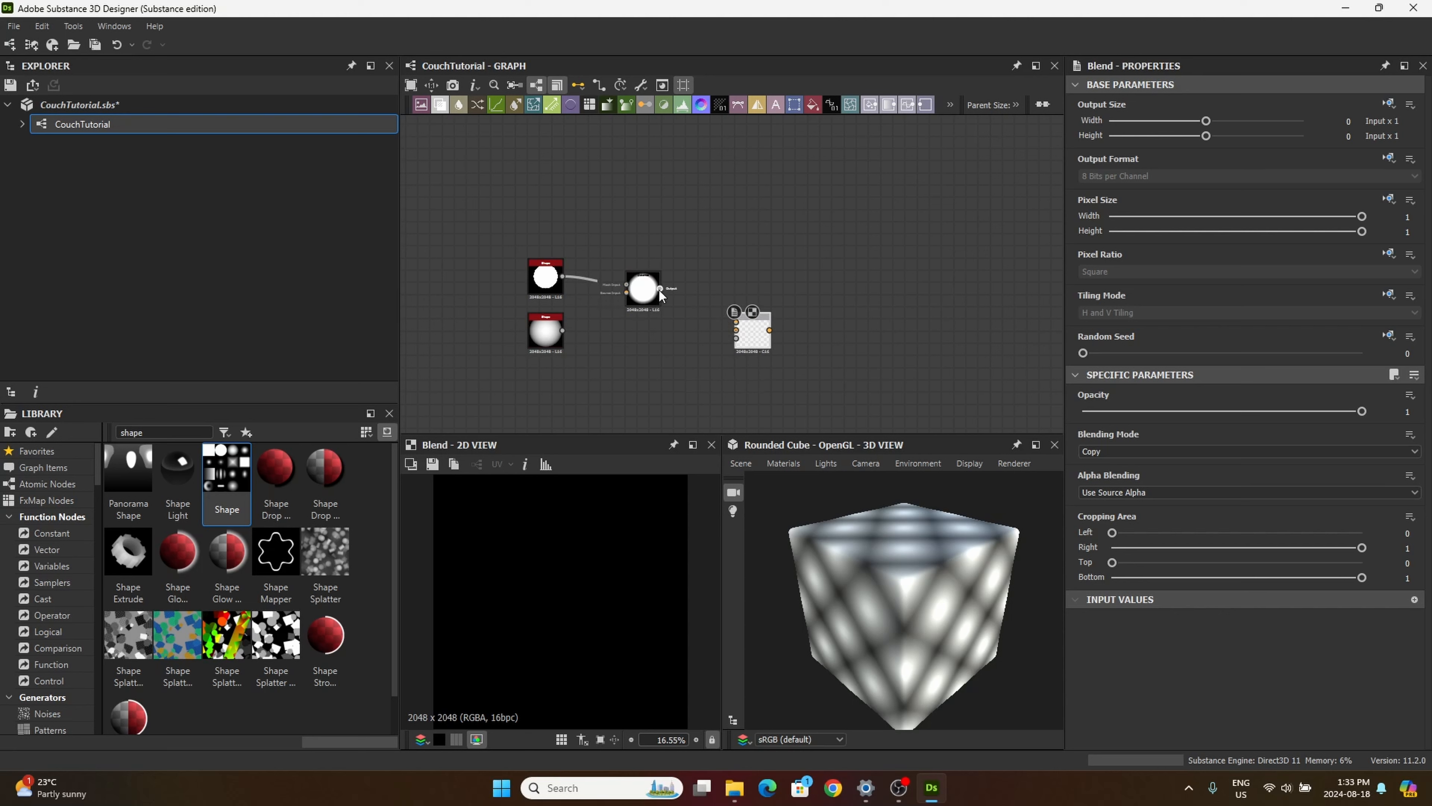
{"action": "left_click_drag", "start_coordinate": [659, 290], "coordinate": [626, 290]}
{"action": "left_click_drag", "start_coordinate": [717, 296], "coordinate": [690, 299]}
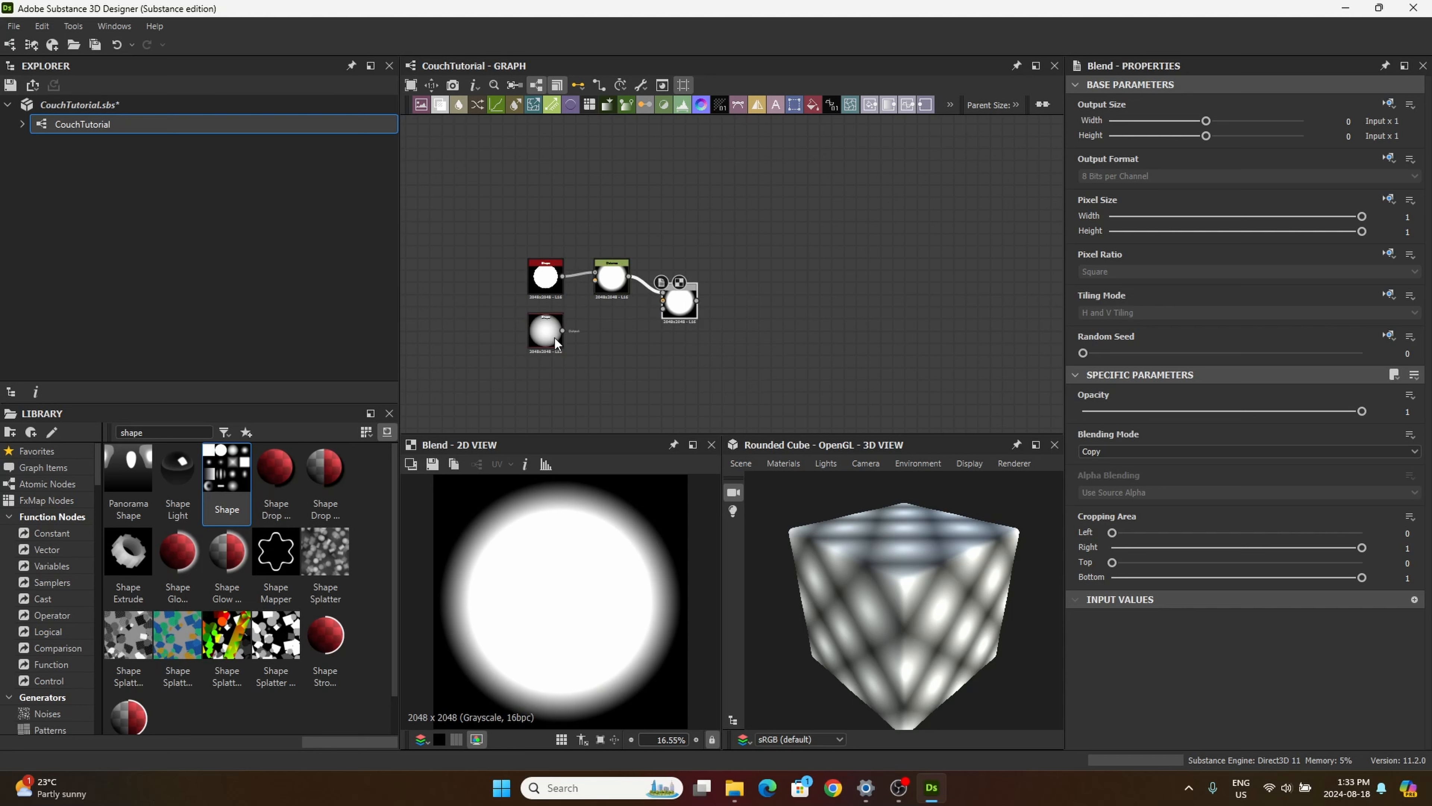
{"action": "left_click_drag", "start_coordinate": [562, 330], "coordinate": [661, 301]}
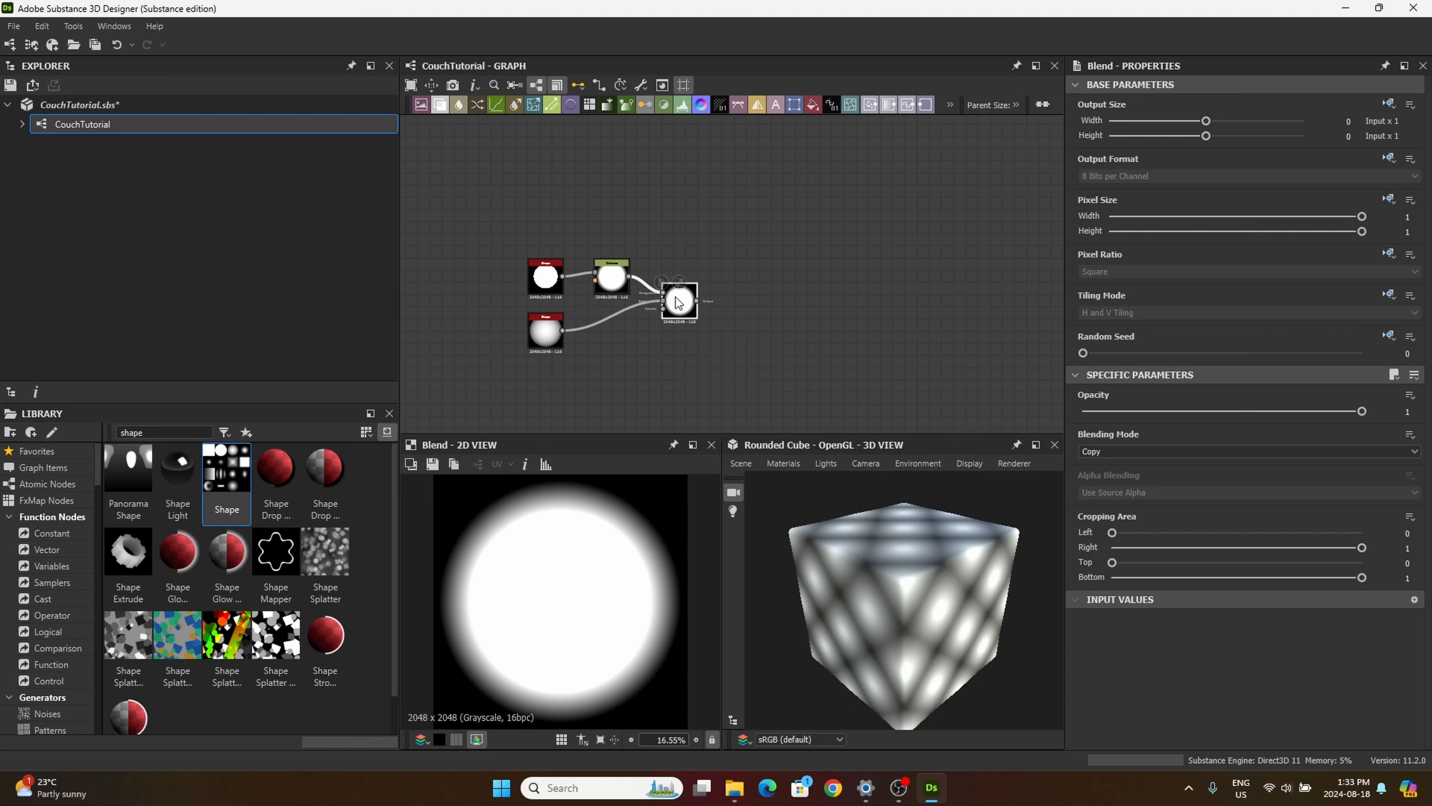
Step: Connect the Distance output to the Blend node's Opacity input as well and set the blending mode to Subtract
{"action": "scroll", "coordinate": [684, 308], "scroll_direction": "up", "scroll_amount": 2}
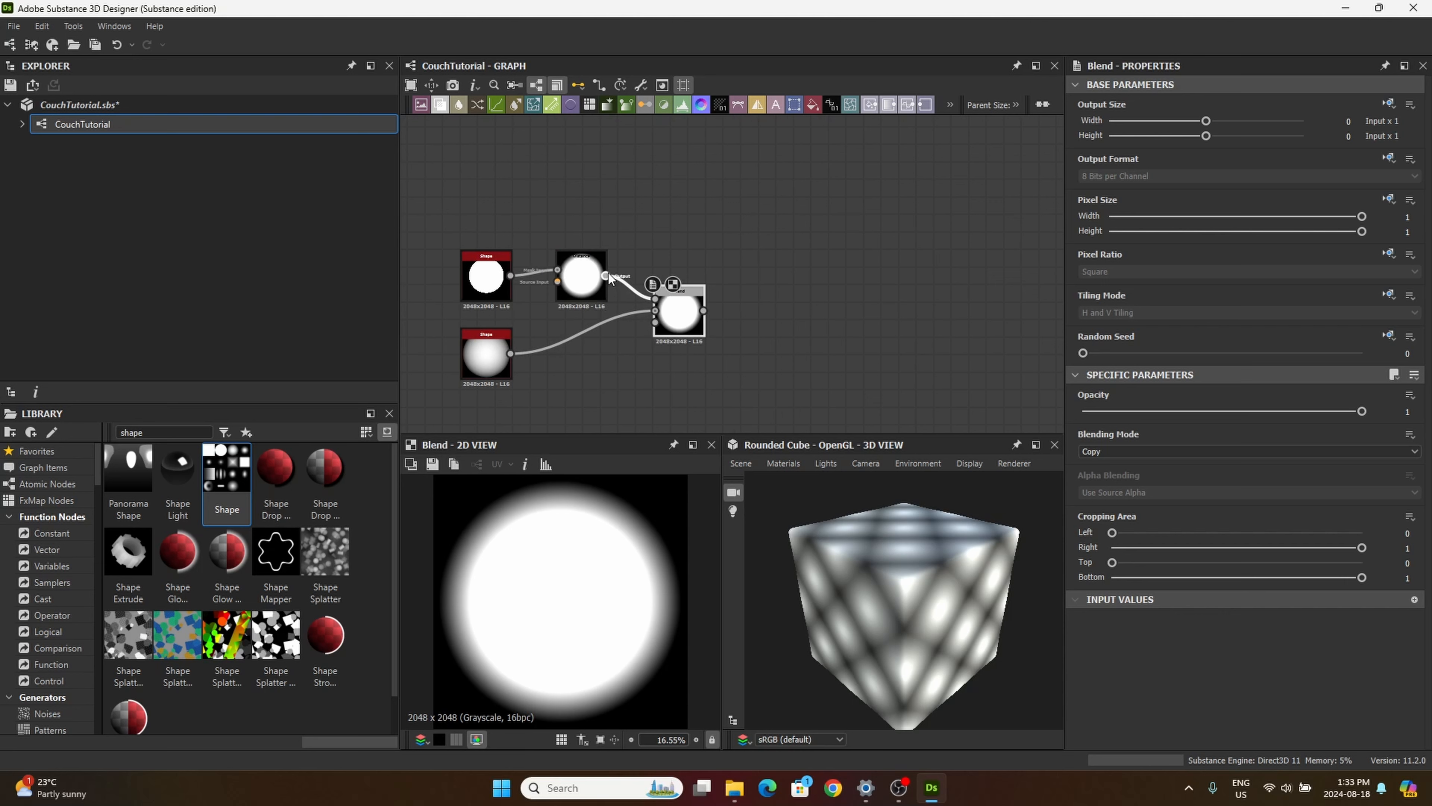
{"action": "left_click_drag", "start_coordinate": [630, 320], "coordinate": [651, 326]}
{"action": "scroll", "coordinate": [666, 323], "scroll_direction": "up", "scroll_amount": 5}
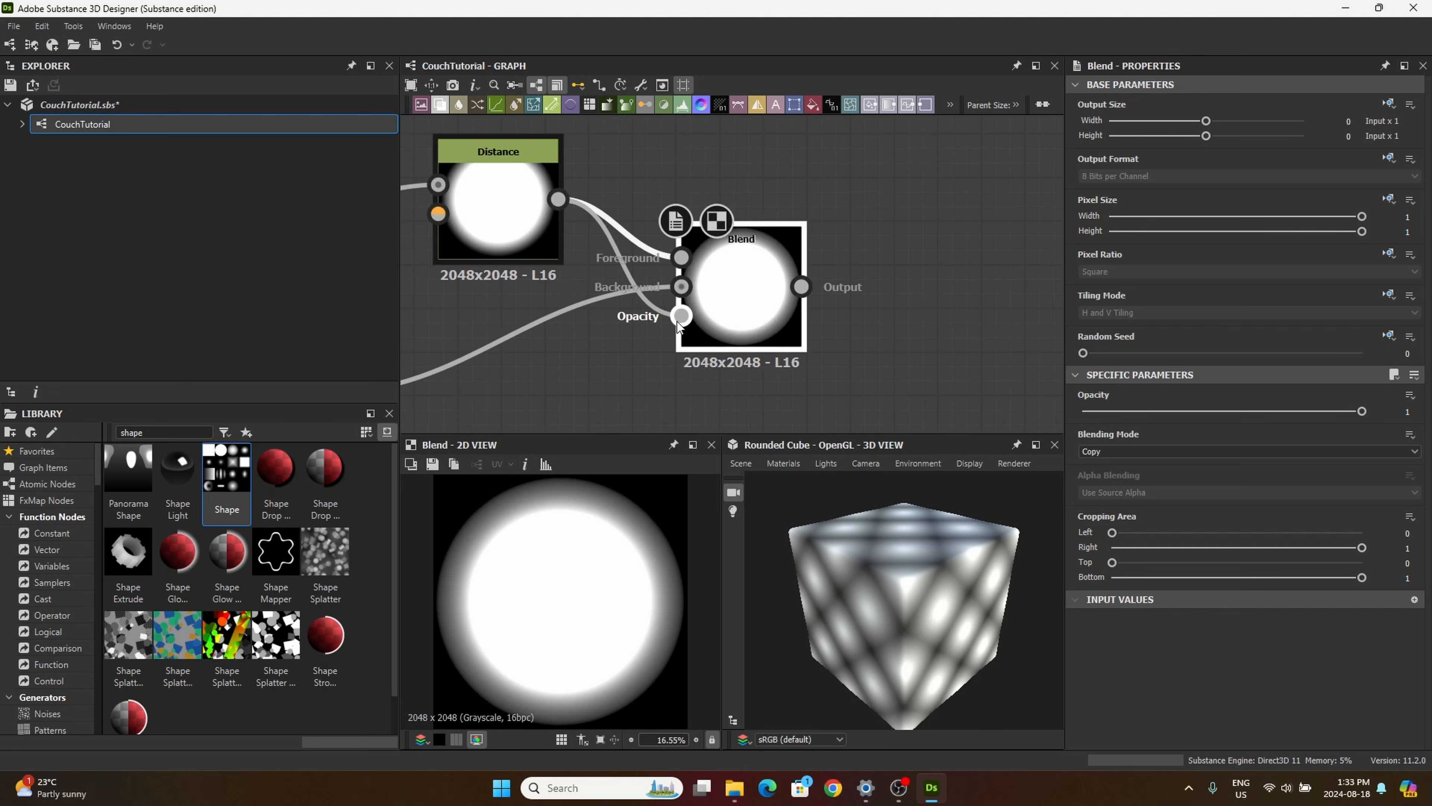
{"action": "scroll", "coordinate": [678, 321], "scroll_direction": "down", "scroll_amount": 5}
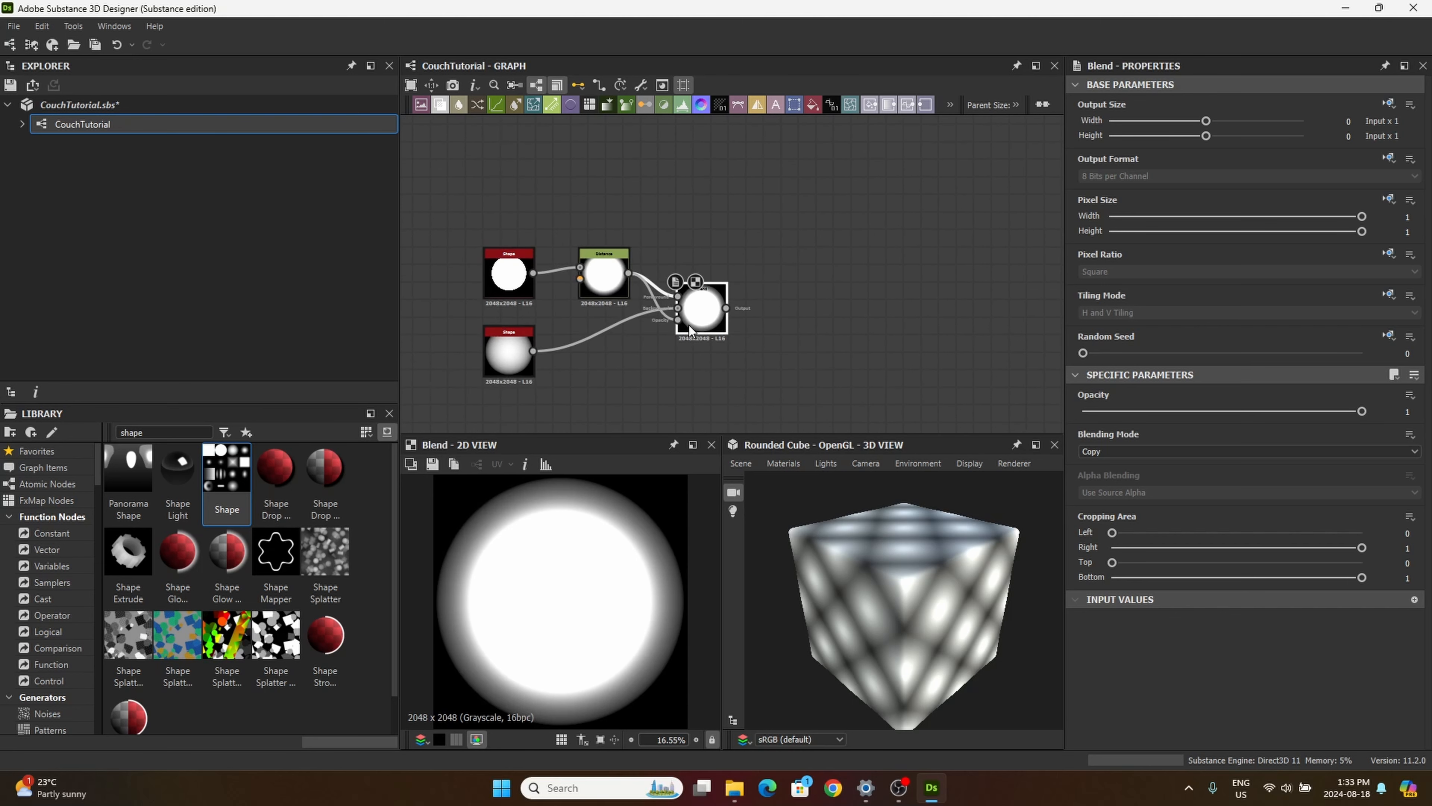
{"action": "left_click", "coordinate": [1120, 453]}
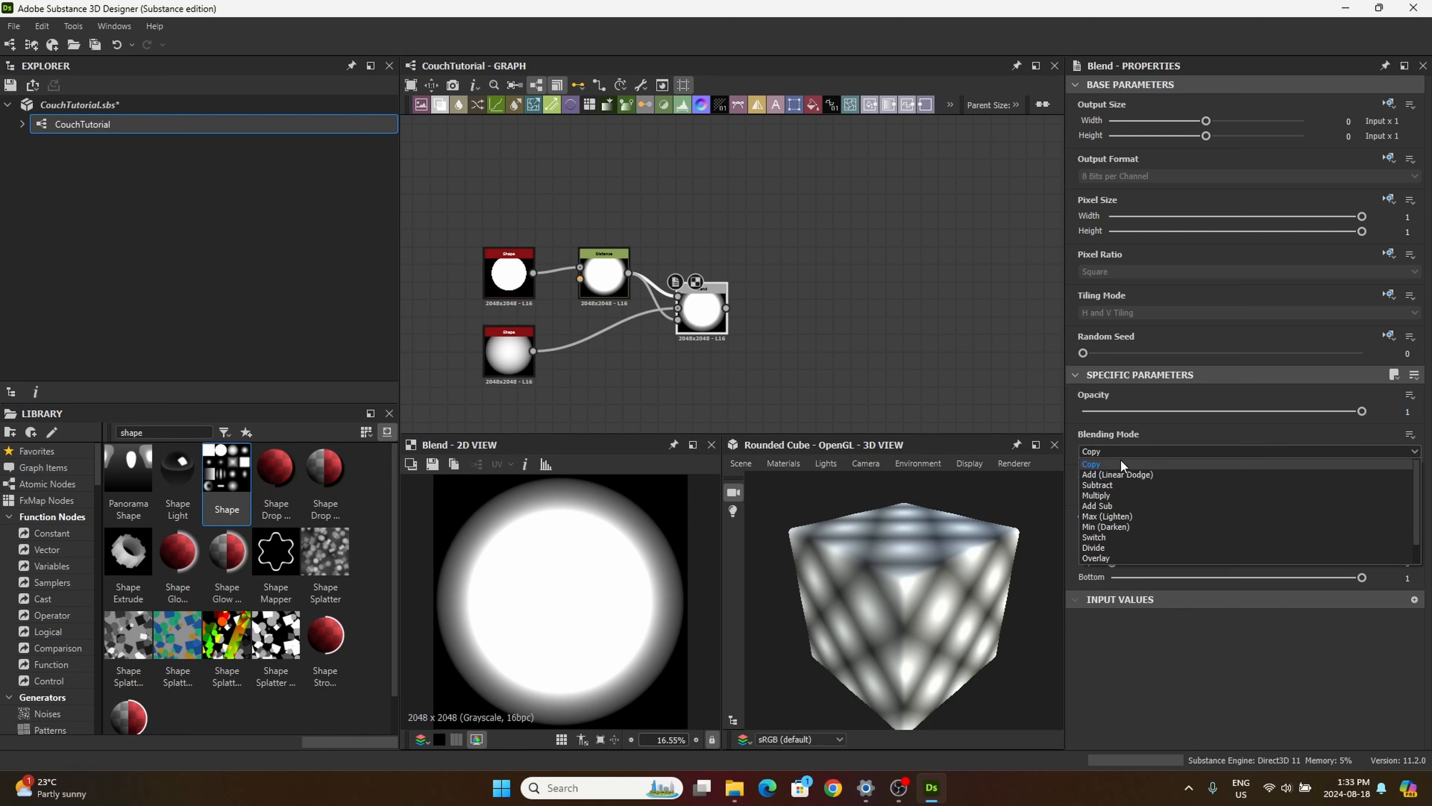
{"action": "left_click", "coordinate": [1109, 486]}
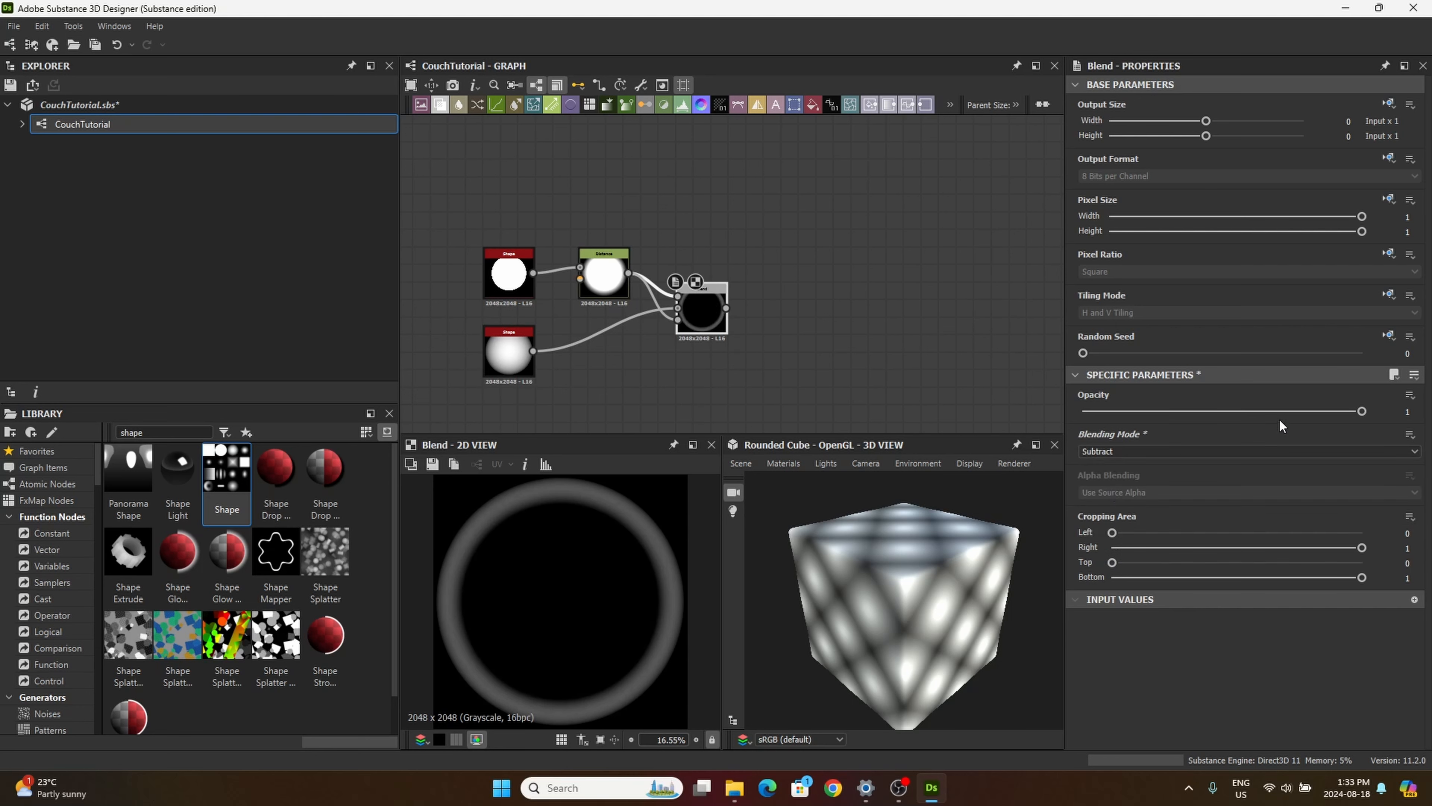
Step: Set the Blend node's opacity to 0.31 and line the node up with the Distance node
{"action": "left_click", "coordinate": [1407, 412]}
{"action": "type", "text": "0.31"}
{"action": "key", "text": "Return"}
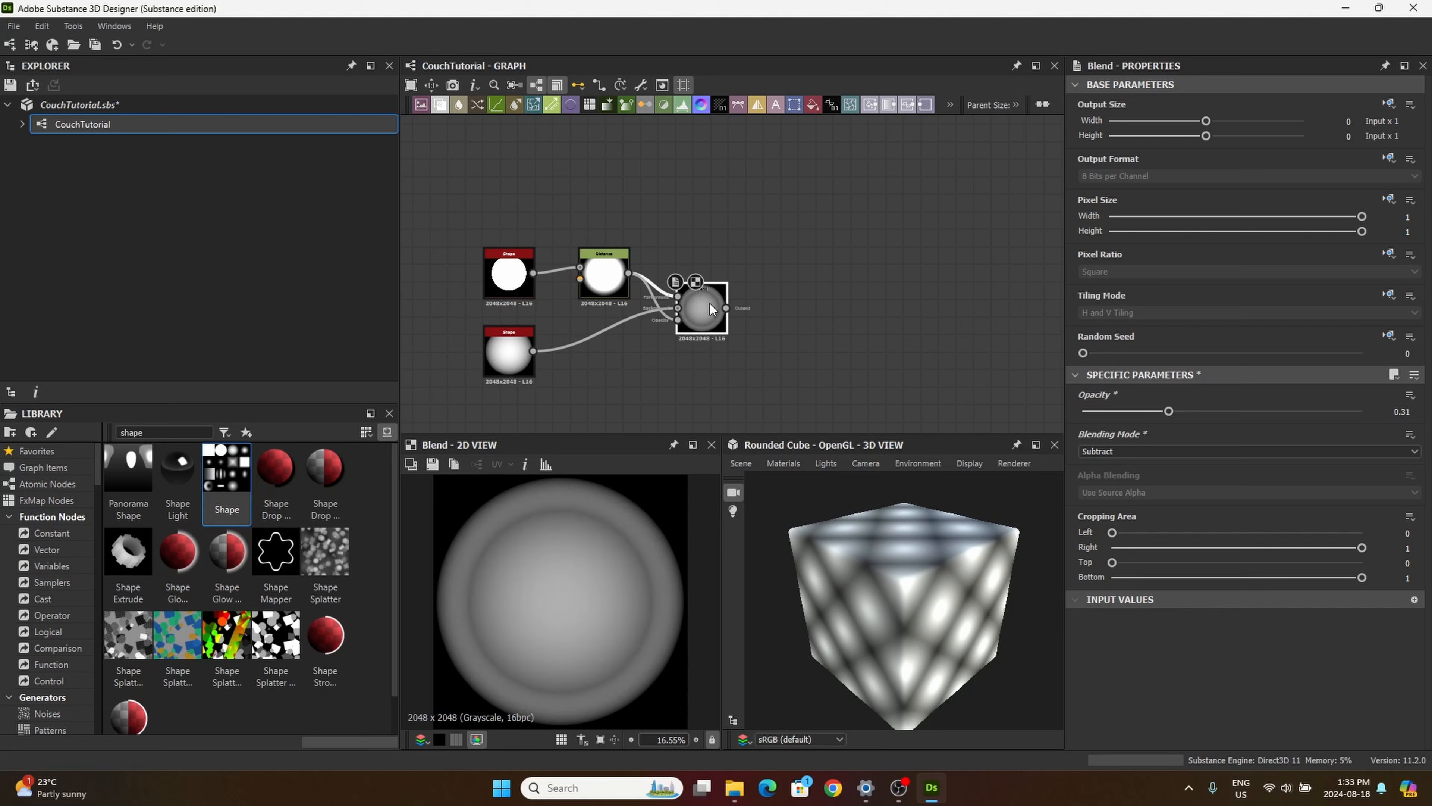
{"action": "left_click_drag", "start_coordinate": [703, 306], "coordinate": [700, 289]}
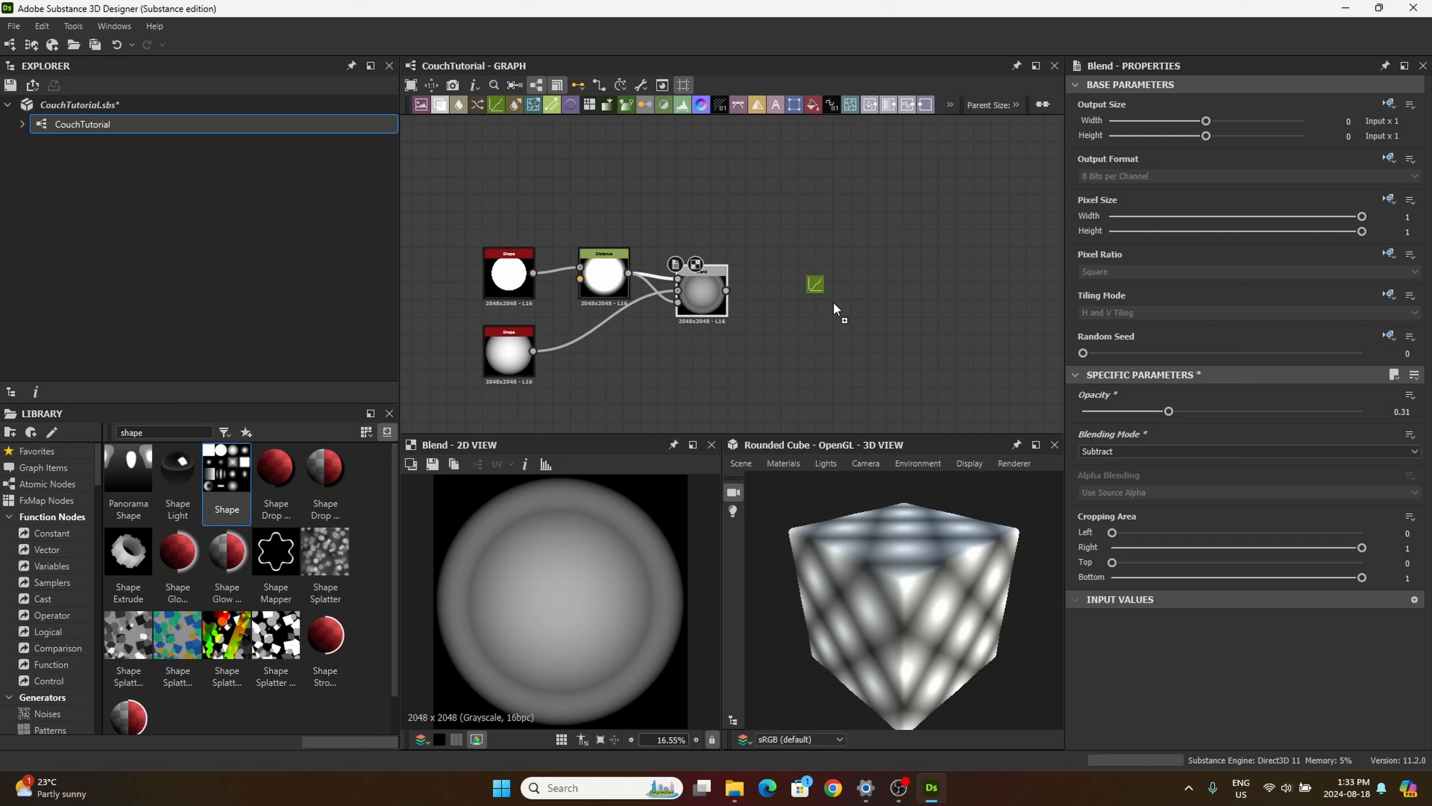
Step: Add a Curve node after the Blend node, fed by the Blend output
{"action": "left_click_drag", "start_coordinate": [834, 303], "coordinate": [812, 317]}
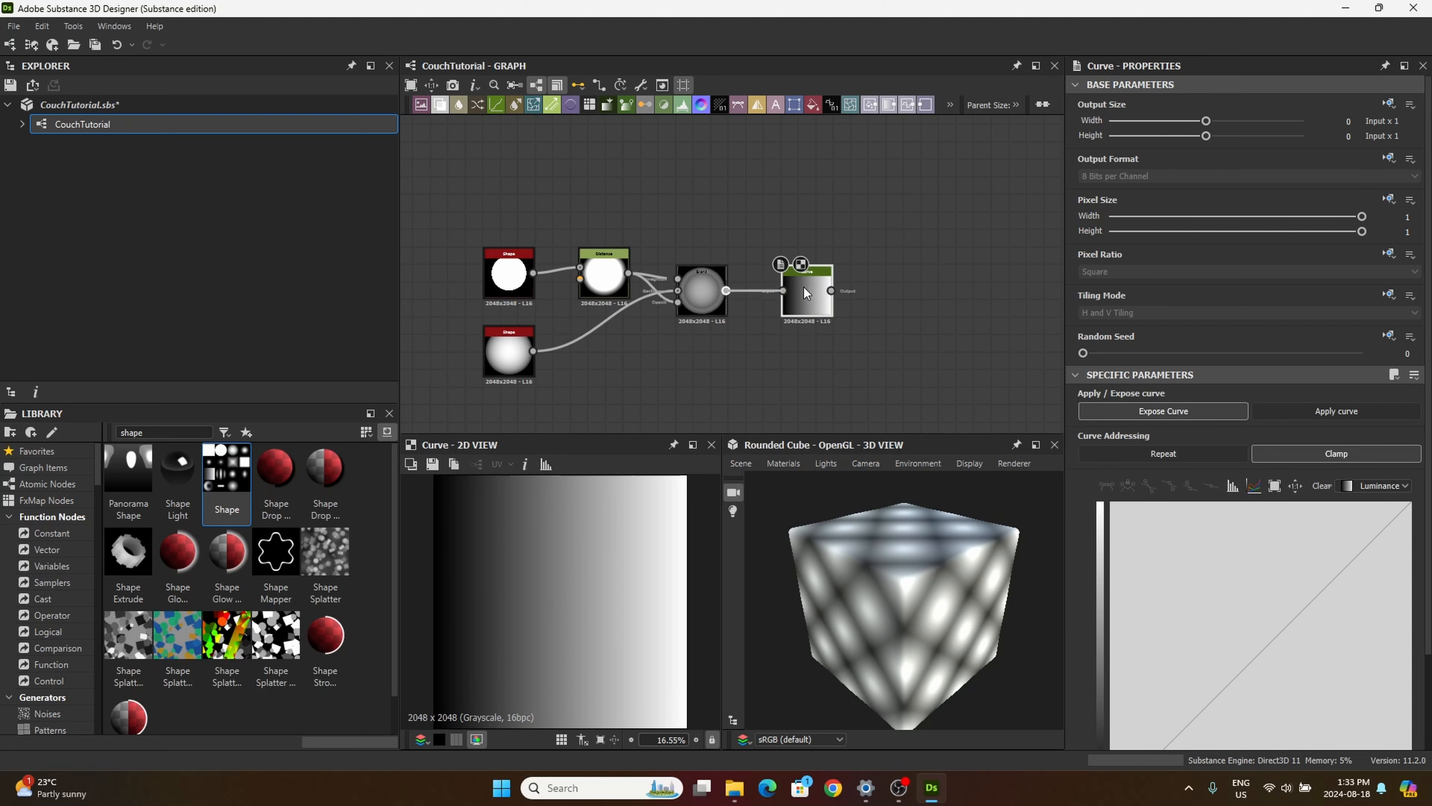
{"action": "left_click_drag", "start_coordinate": [812, 297], "coordinate": [802, 296]}
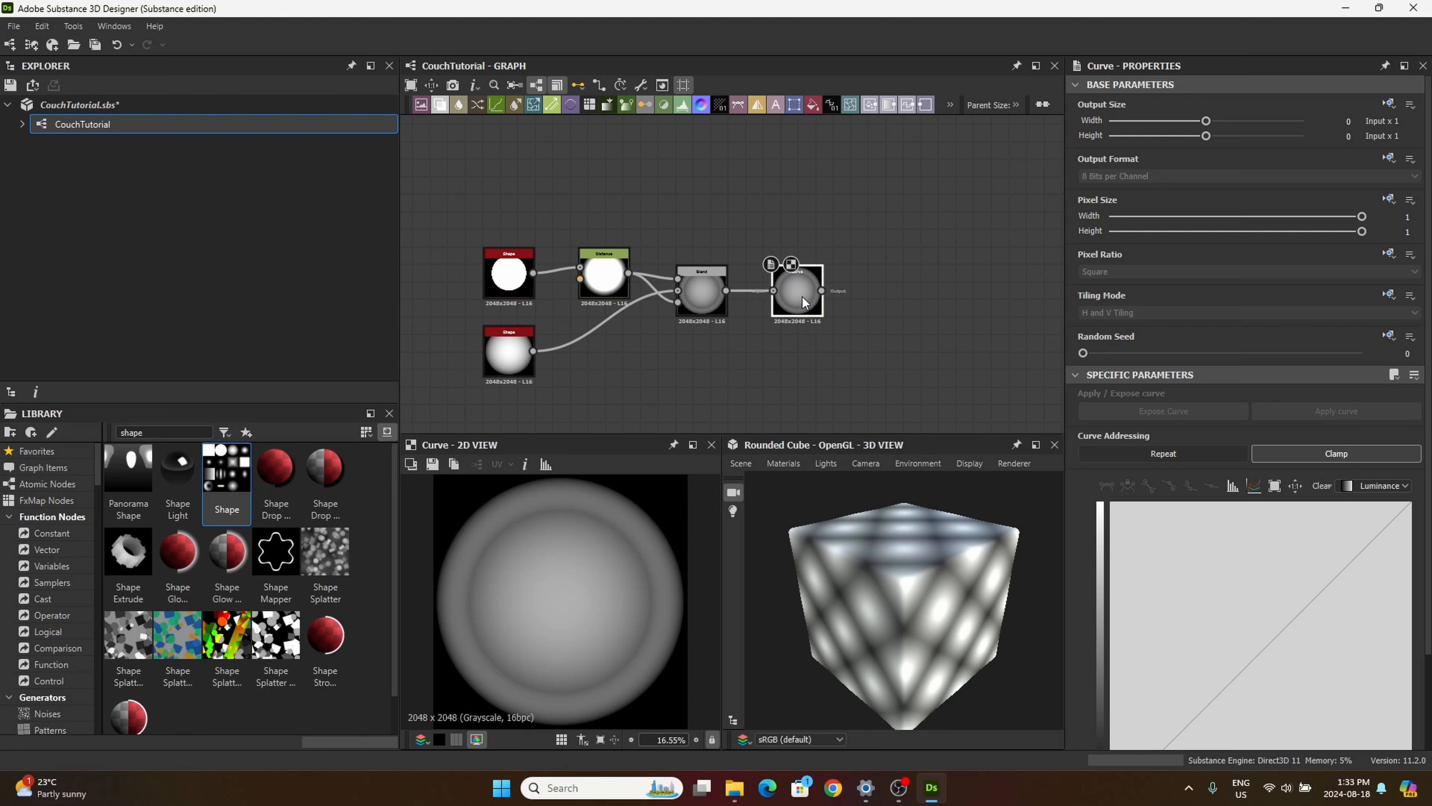
{"action": "scroll", "coordinate": [1334, 530], "scroll_direction": "down", "scroll_amount": 2}
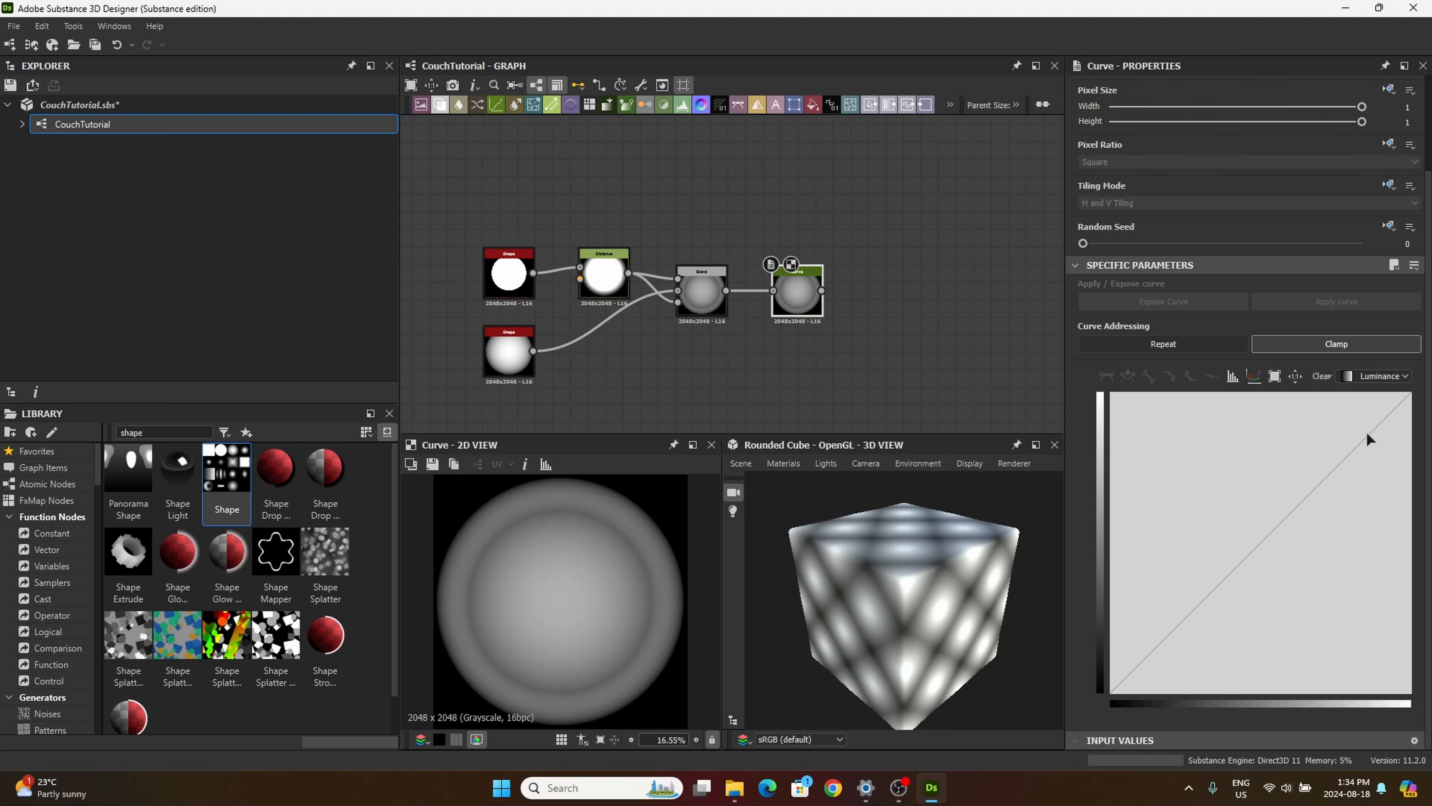
{"action": "left_click", "coordinate": [1349, 452]}
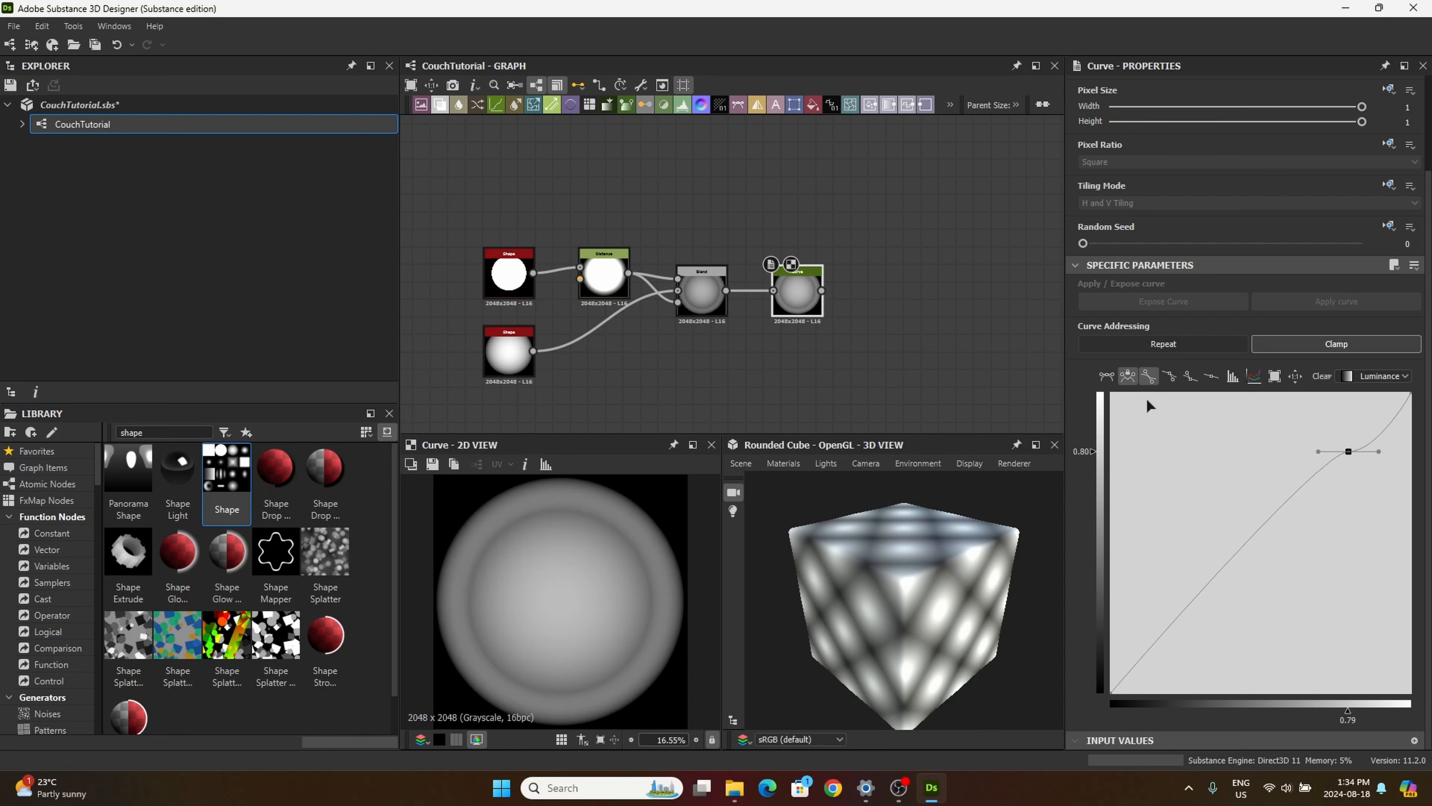
{"action": "left_click", "coordinate": [1191, 377]}
{"action": "left_click", "coordinate": [1212, 376]}
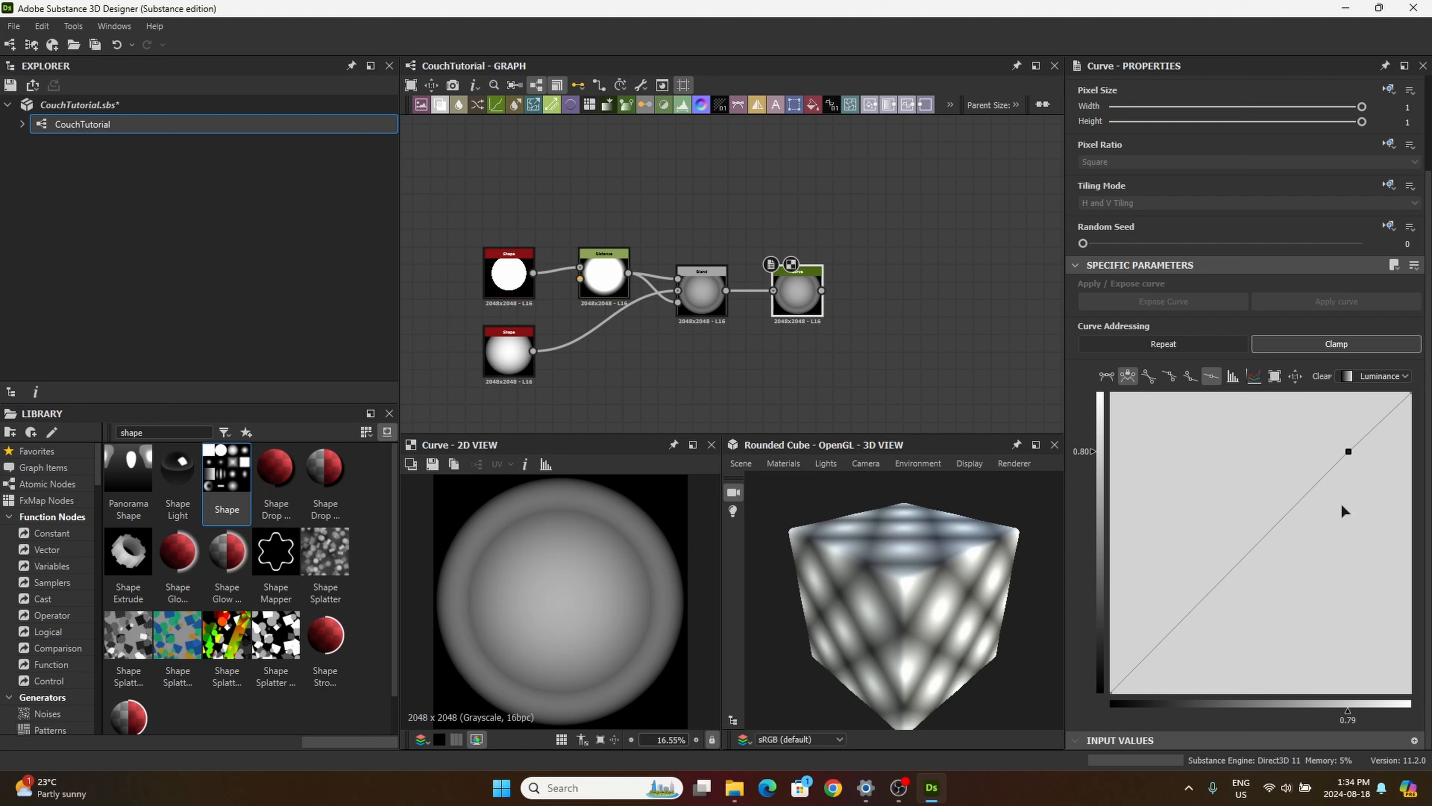
{"action": "key", "text": "Delete"}
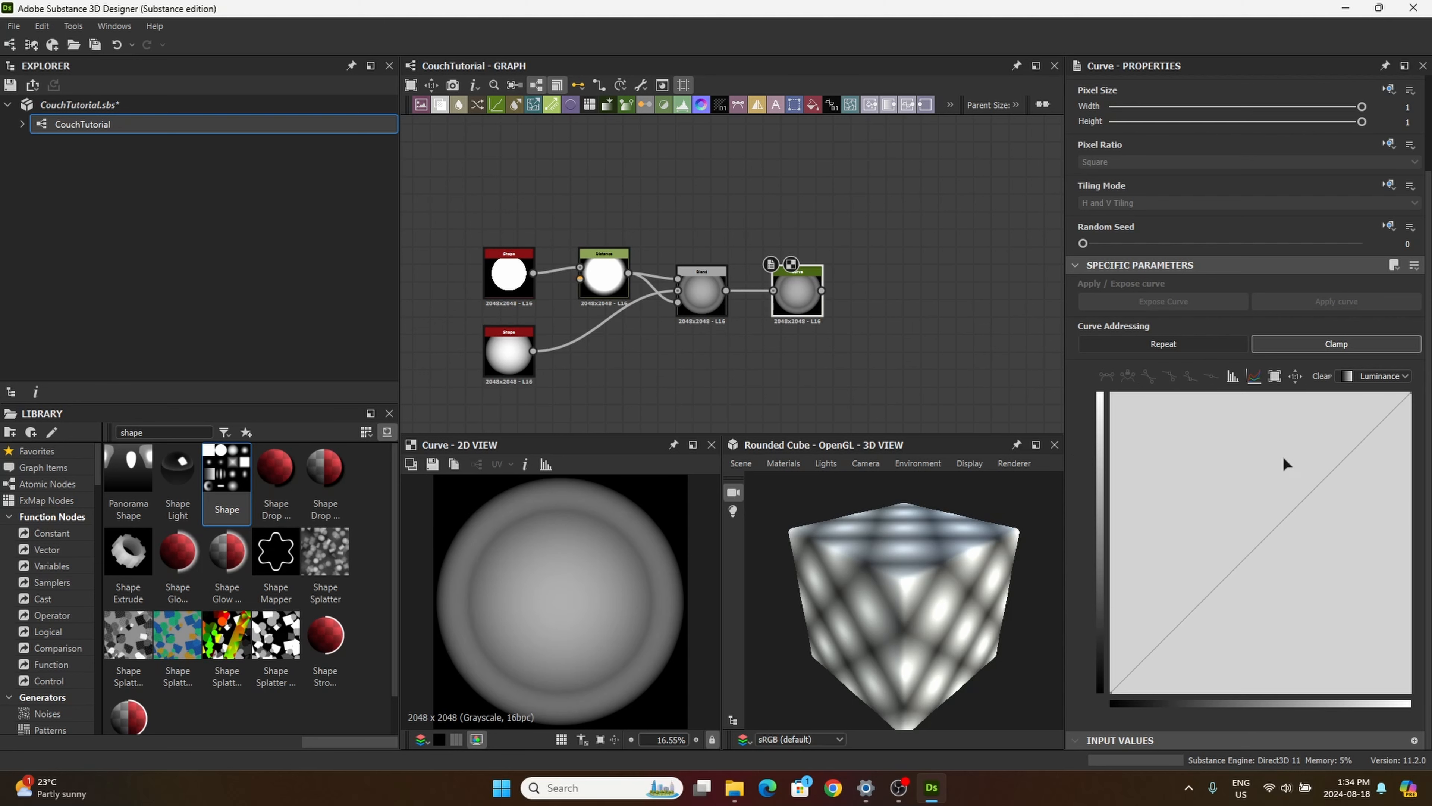
Step: Add two points to the curve with straight segments, forming a vertical step at about 0.75 that rises from 0.29 to 0.80
{"action": "left_click", "coordinate": [1339, 459]}
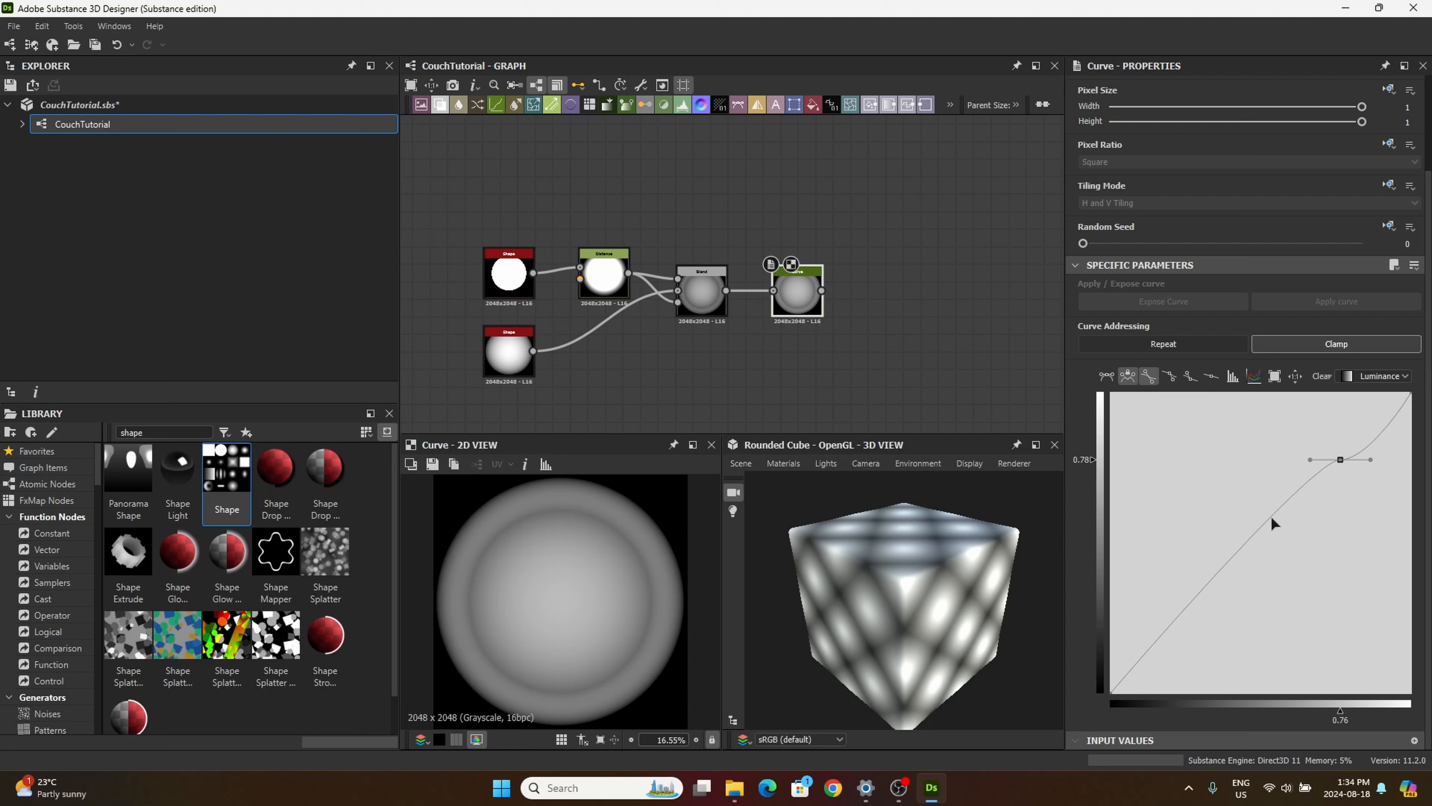
{"action": "left_click_drag", "start_coordinate": [1275, 524], "coordinate": [1323, 612]}
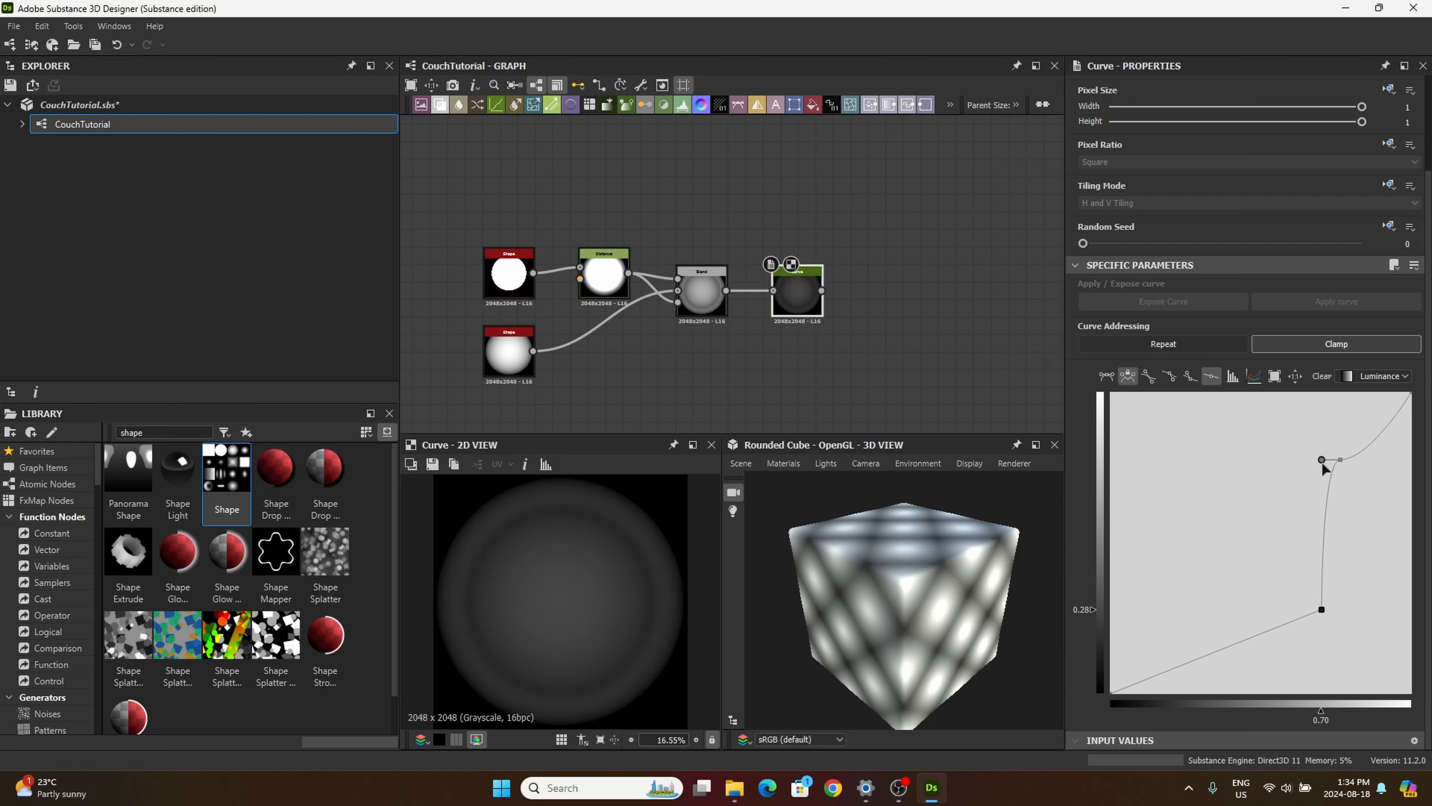
{"action": "left_click_drag", "start_coordinate": [1322, 460], "coordinate": [1345, 458]}
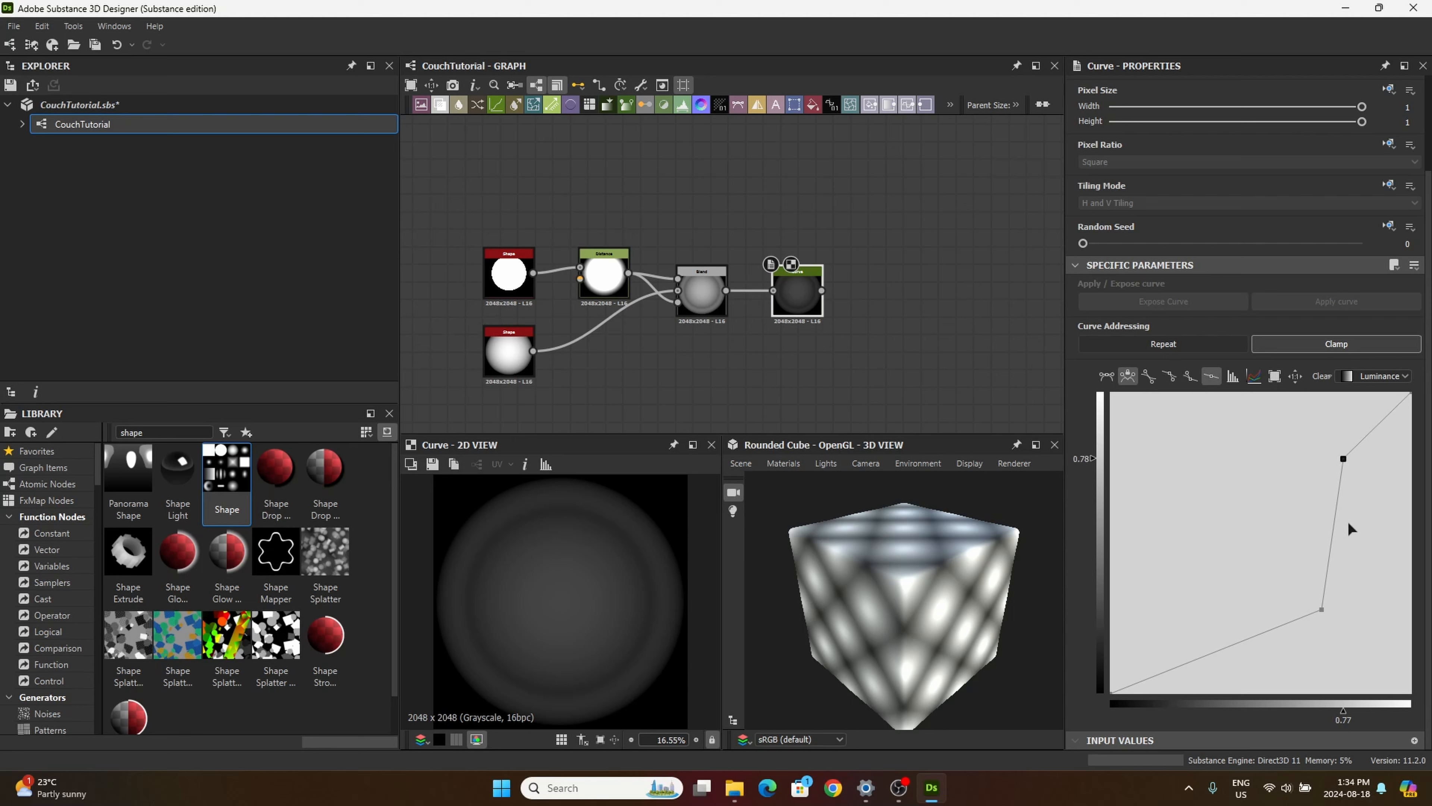
{"action": "left_click_drag", "start_coordinate": [1321, 610], "coordinate": [1337, 605]}
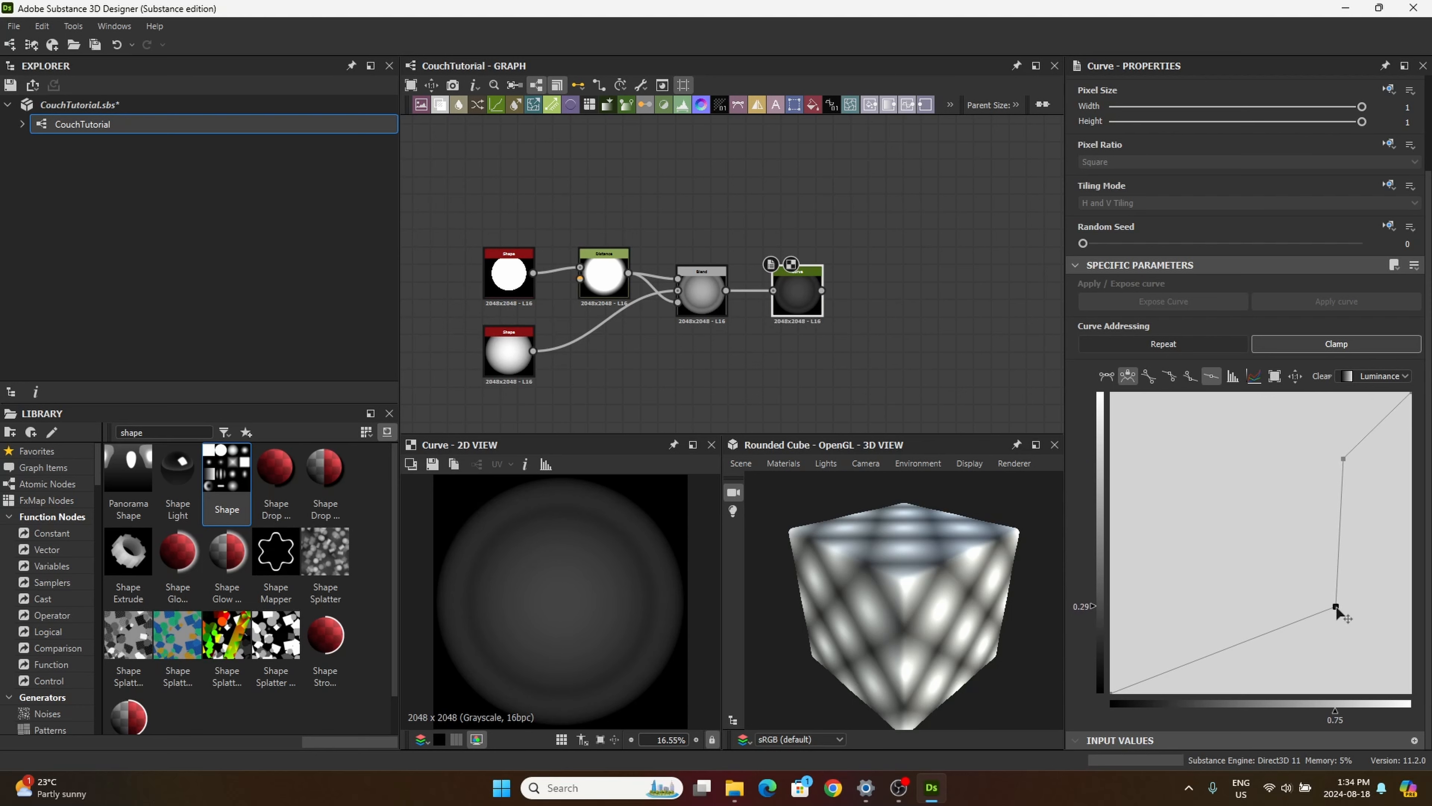
{"action": "left_click_drag", "start_coordinate": [1343, 461], "coordinate": [1337, 452]}
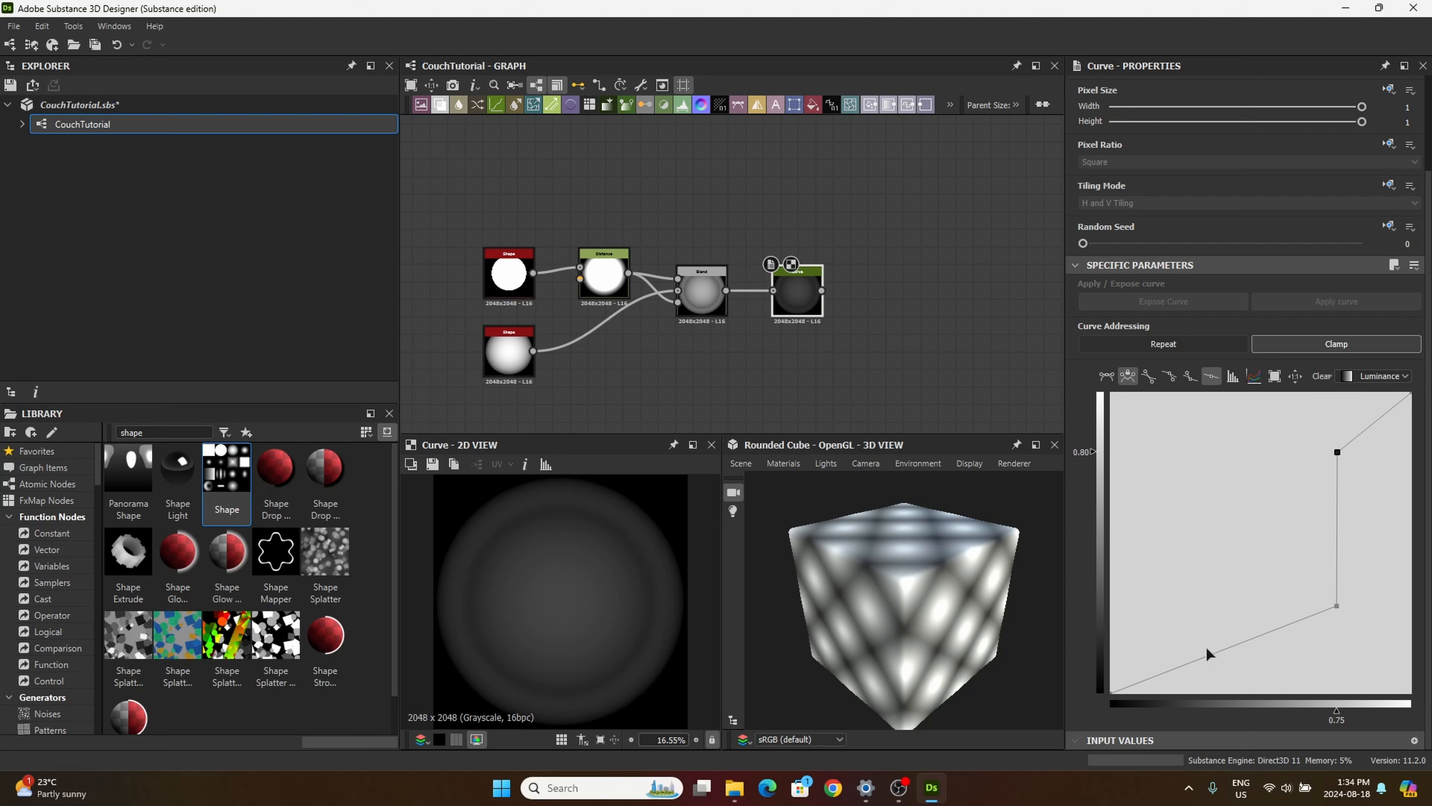
Step: Add a smooth point at about 0.30, 0.19 on the curve's lower segment and lower the base of the vertical step to about 0.24
{"action": "left_click", "coordinate": [1197, 663]}
{"action": "left_click_drag", "start_coordinate": [1194, 663], "coordinate": [1167, 648]}
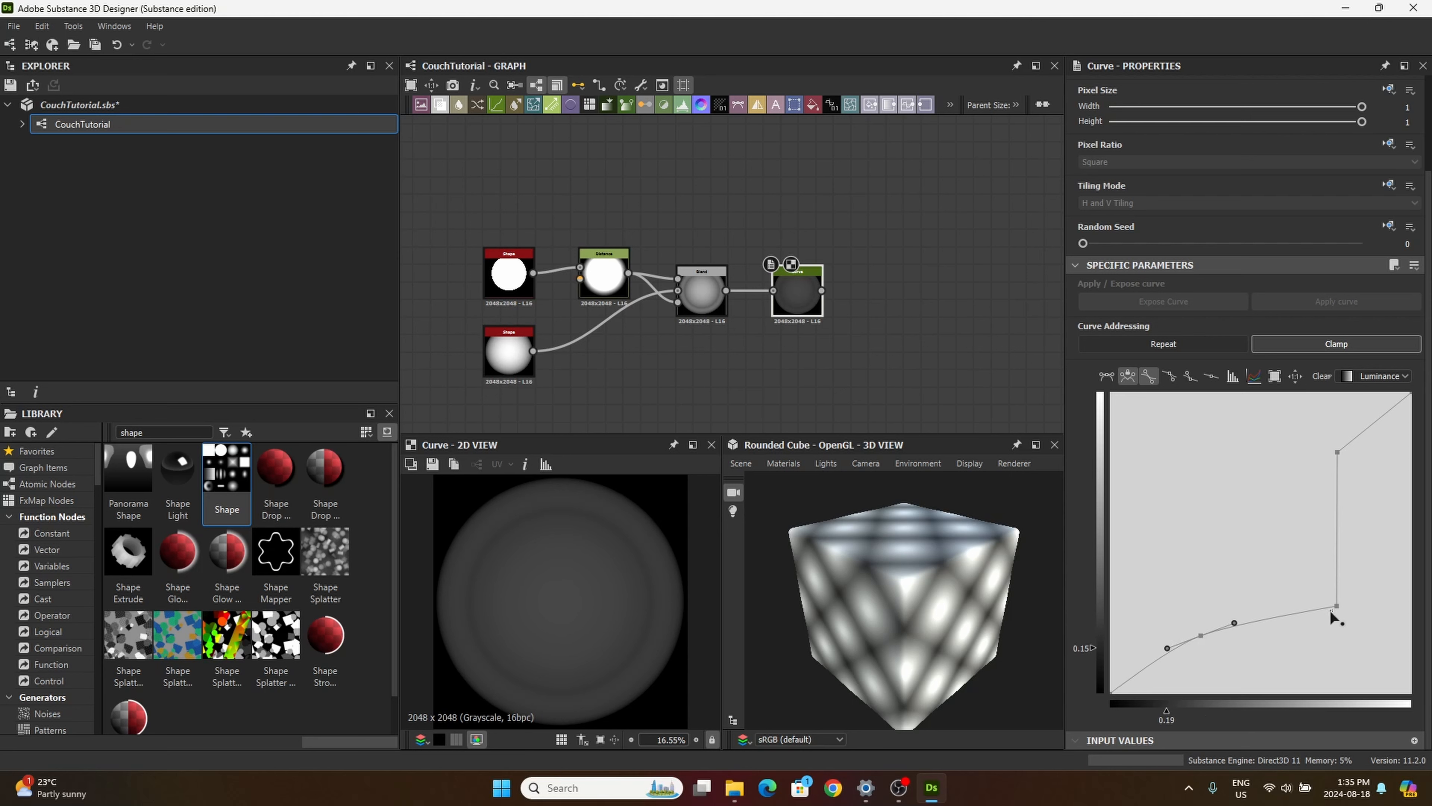
{"action": "left_click_drag", "start_coordinate": [1337, 606], "coordinate": [1339, 624]}
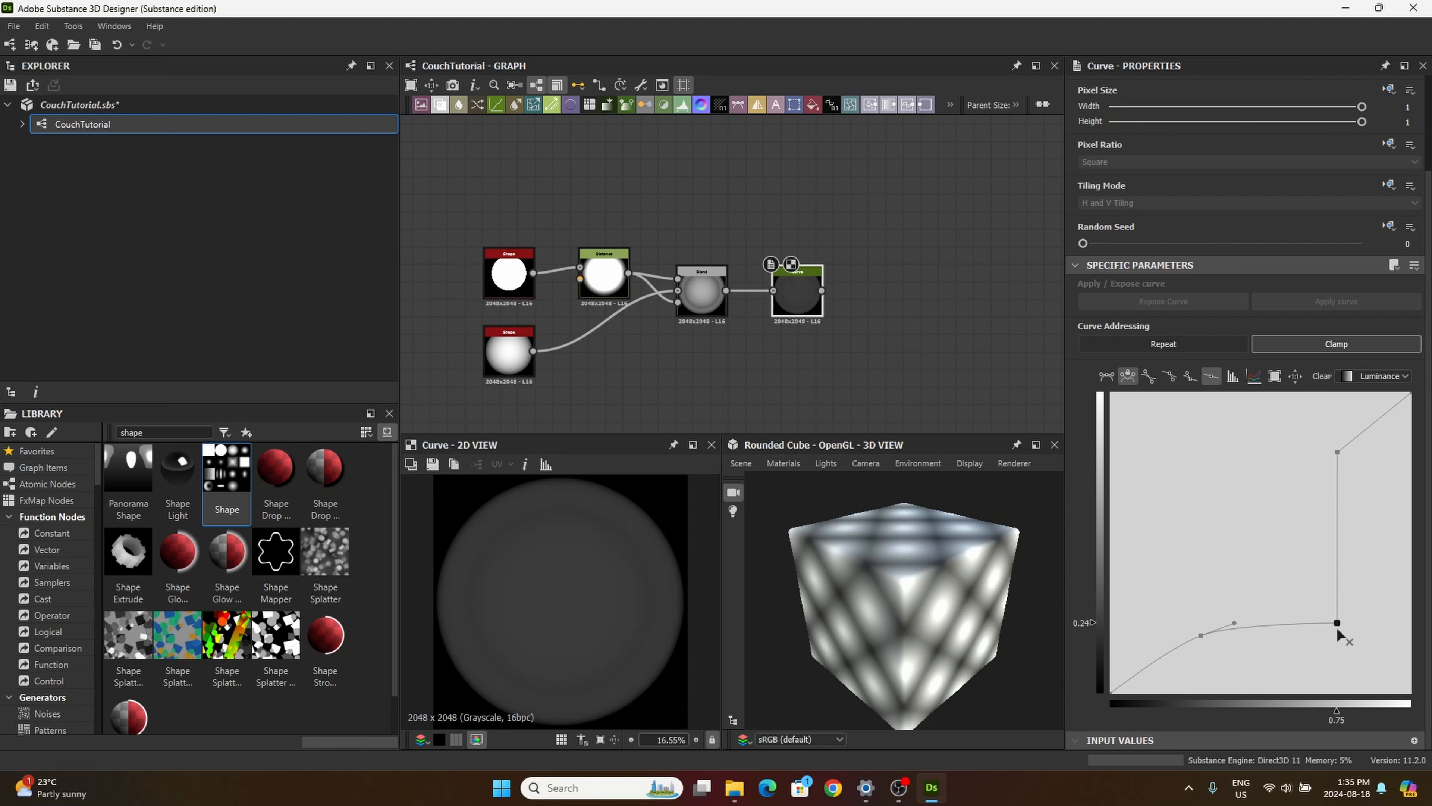
{"action": "left_click_drag", "start_coordinate": [1338, 621], "coordinate": [1333, 622]}
{"action": "left_click", "coordinate": [1201, 636]}
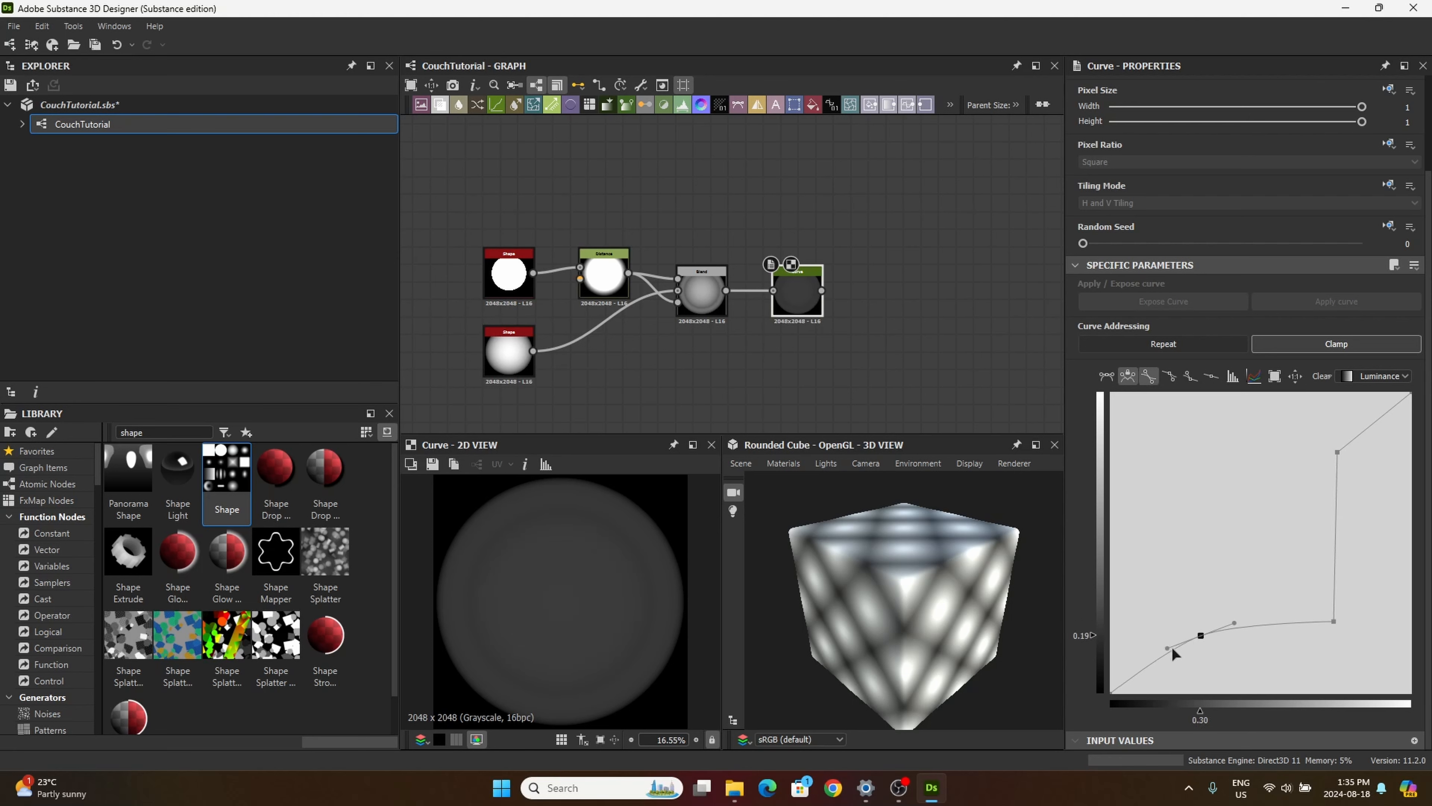
{"action": "left_click_drag", "start_coordinate": [1171, 647], "coordinate": [1160, 653]}
Step: Add a Levels node after the Curve node and lower its input white point to about the middle of the histogram to brighten the shape
{"action": "left_click_drag", "start_coordinate": [798, 316], "coordinate": [790, 316]}
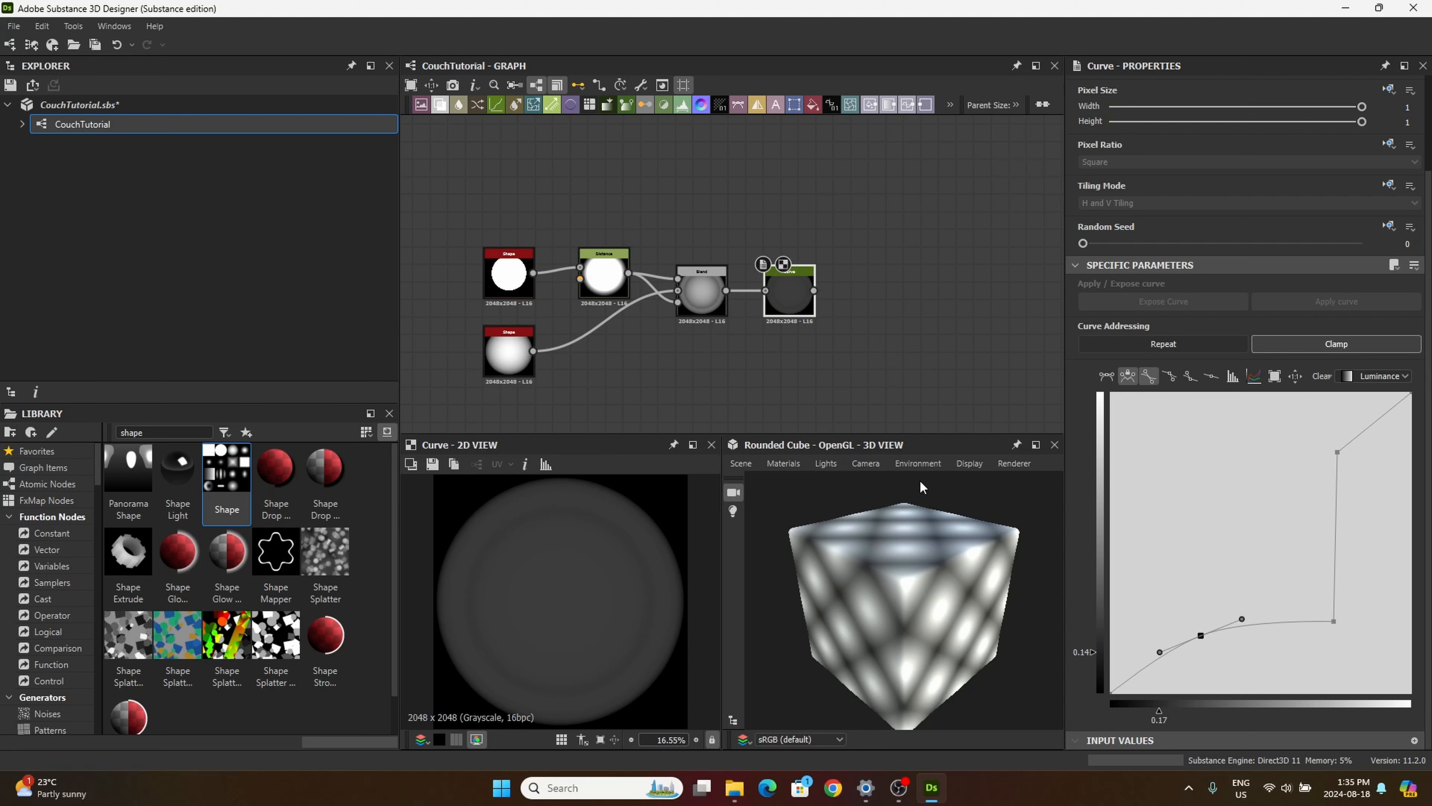
{"action": "left_click_drag", "start_coordinate": [689, 104], "coordinate": [918, 325]}
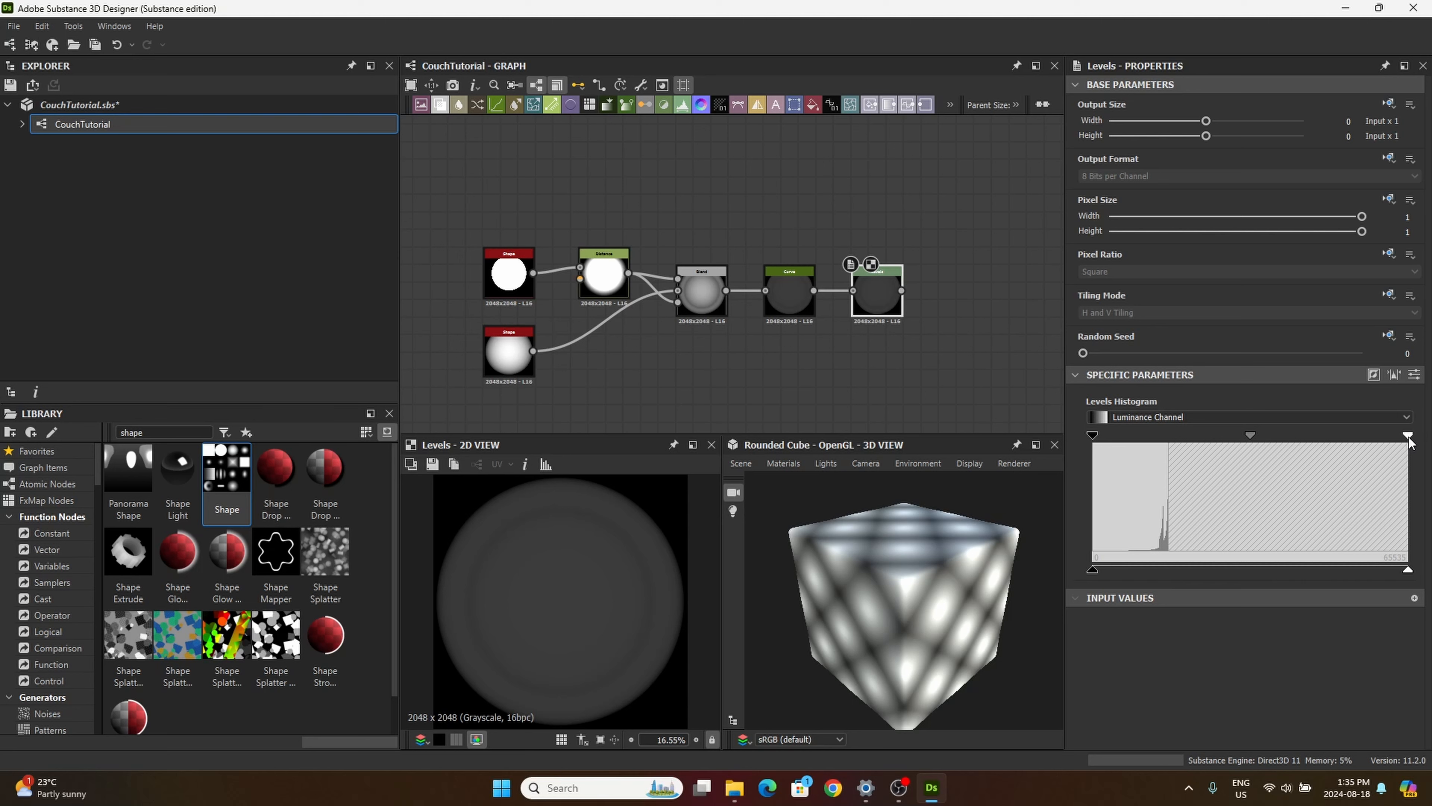
{"action": "left_click_drag", "start_coordinate": [1408, 440], "coordinate": [1257, 462]}
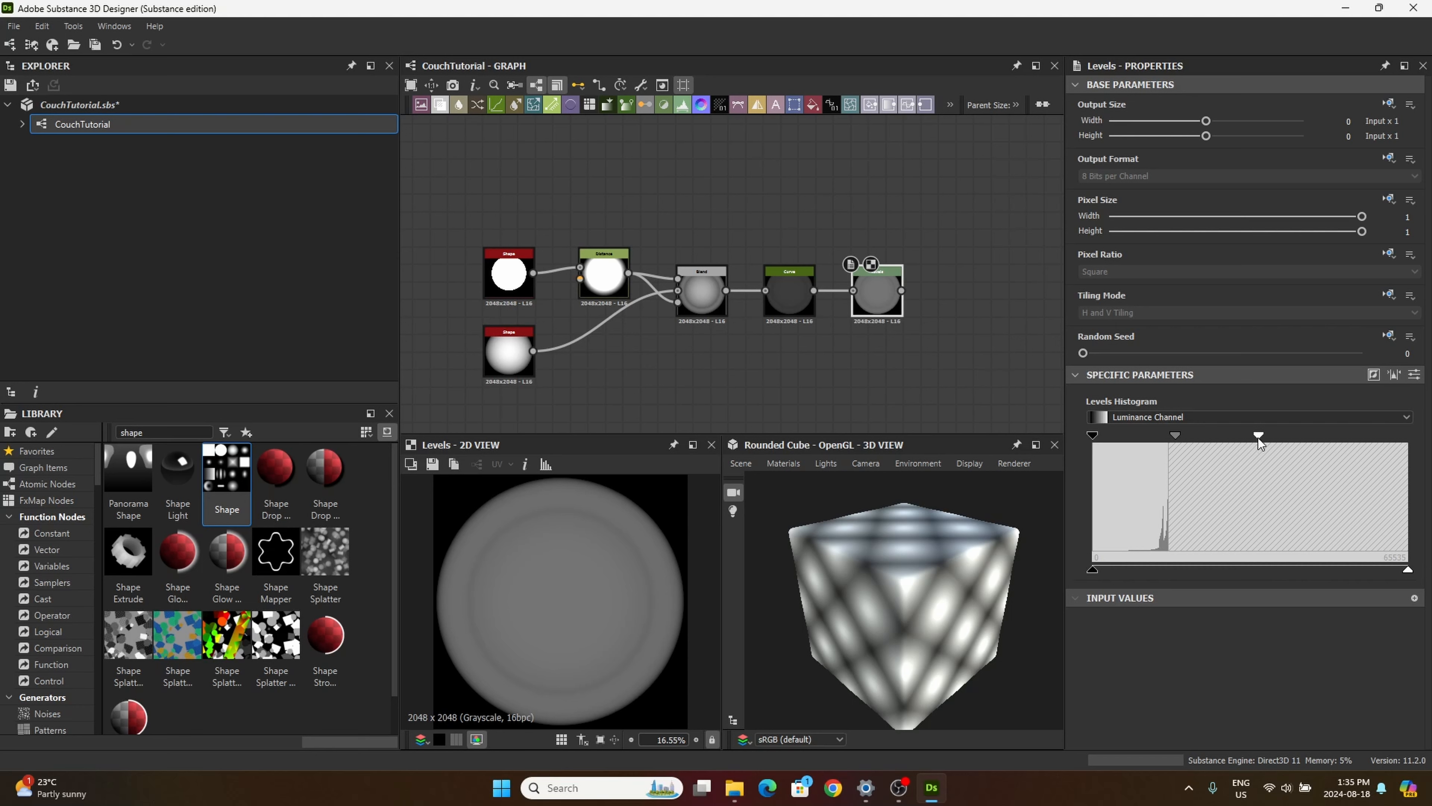
{"action": "left_click_drag", "start_coordinate": [1258, 438], "coordinate": [1252, 436]}
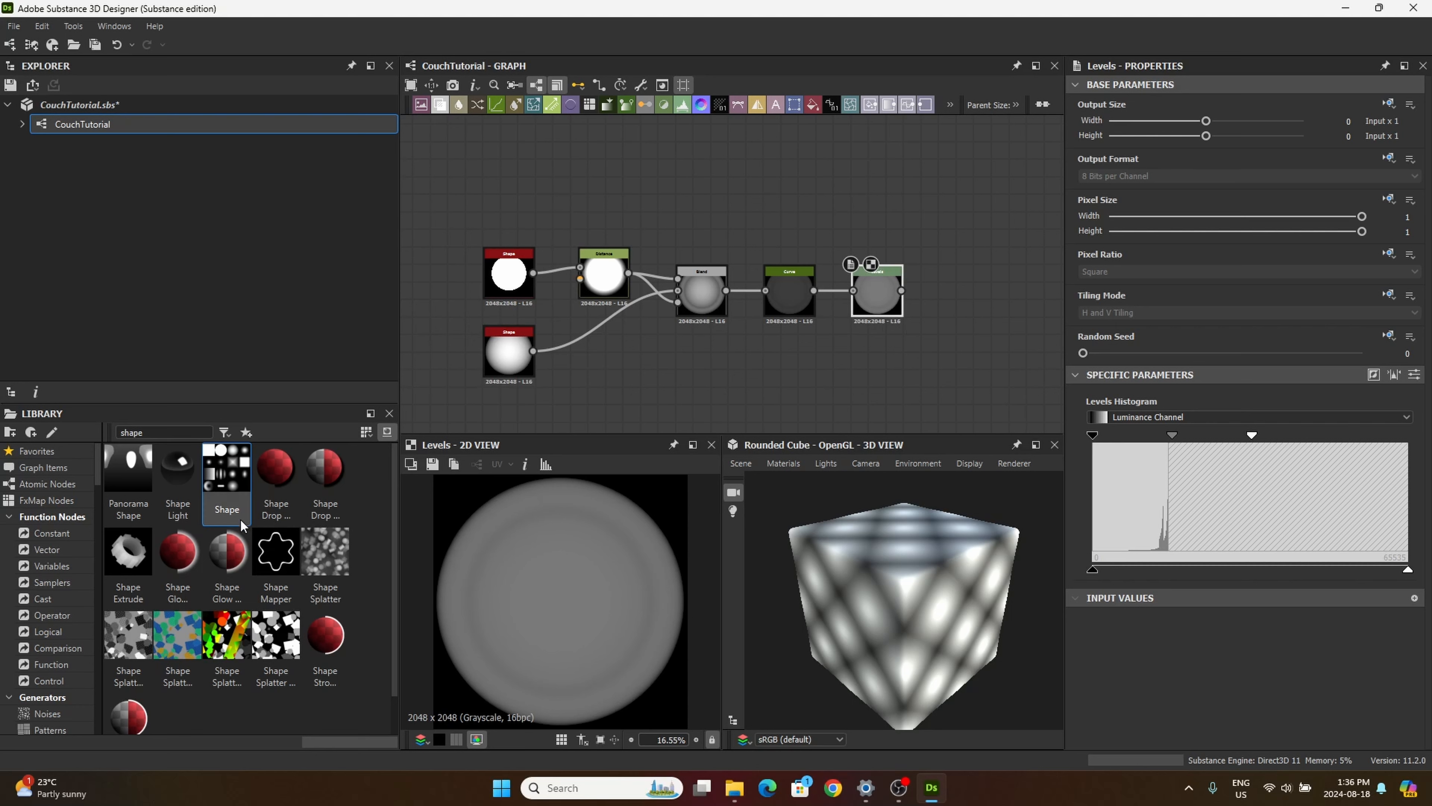
Step: Add a second Blend node beyond Levels, with Distance as its Foreground and Levels as its Background
{"action": "left_click_drag", "start_coordinate": [443, 109], "coordinate": [963, 370]}
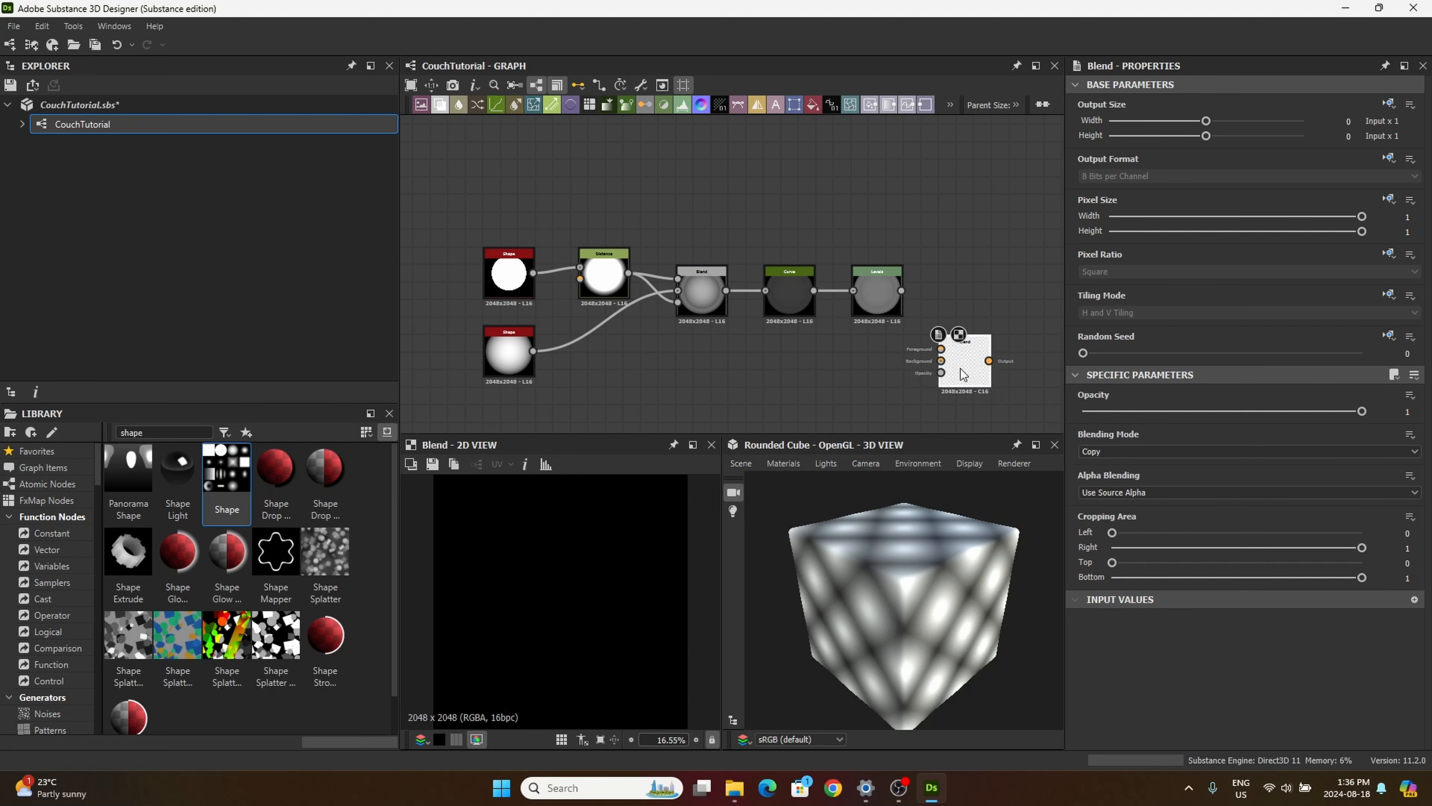
{"action": "scroll", "coordinate": [966, 370], "scroll_direction": "up", "scroll_amount": 1}
{"action": "scroll", "coordinate": [838, 376], "scroll_direction": "down", "scroll_amount": 1}
{"action": "scroll", "coordinate": [837, 377], "scroll_direction": "down", "scroll_amount": 1}
{"action": "middle_click_drag", "start_coordinate": [836, 375], "coordinate": [720, 303]}
{"action": "left_click", "coordinate": [748, 226]}
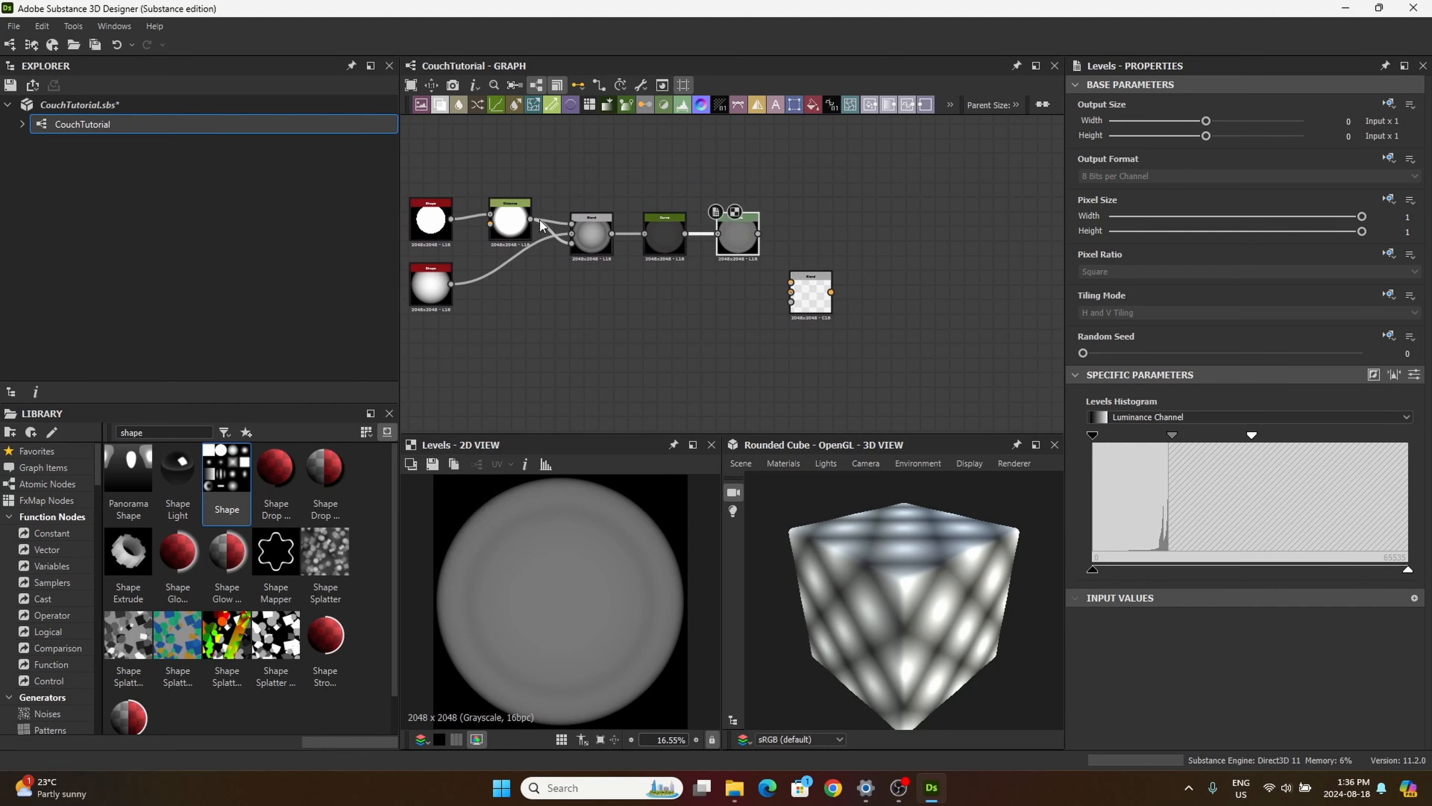
{"action": "left_click_drag", "start_coordinate": [530, 218], "coordinate": [792, 284]}
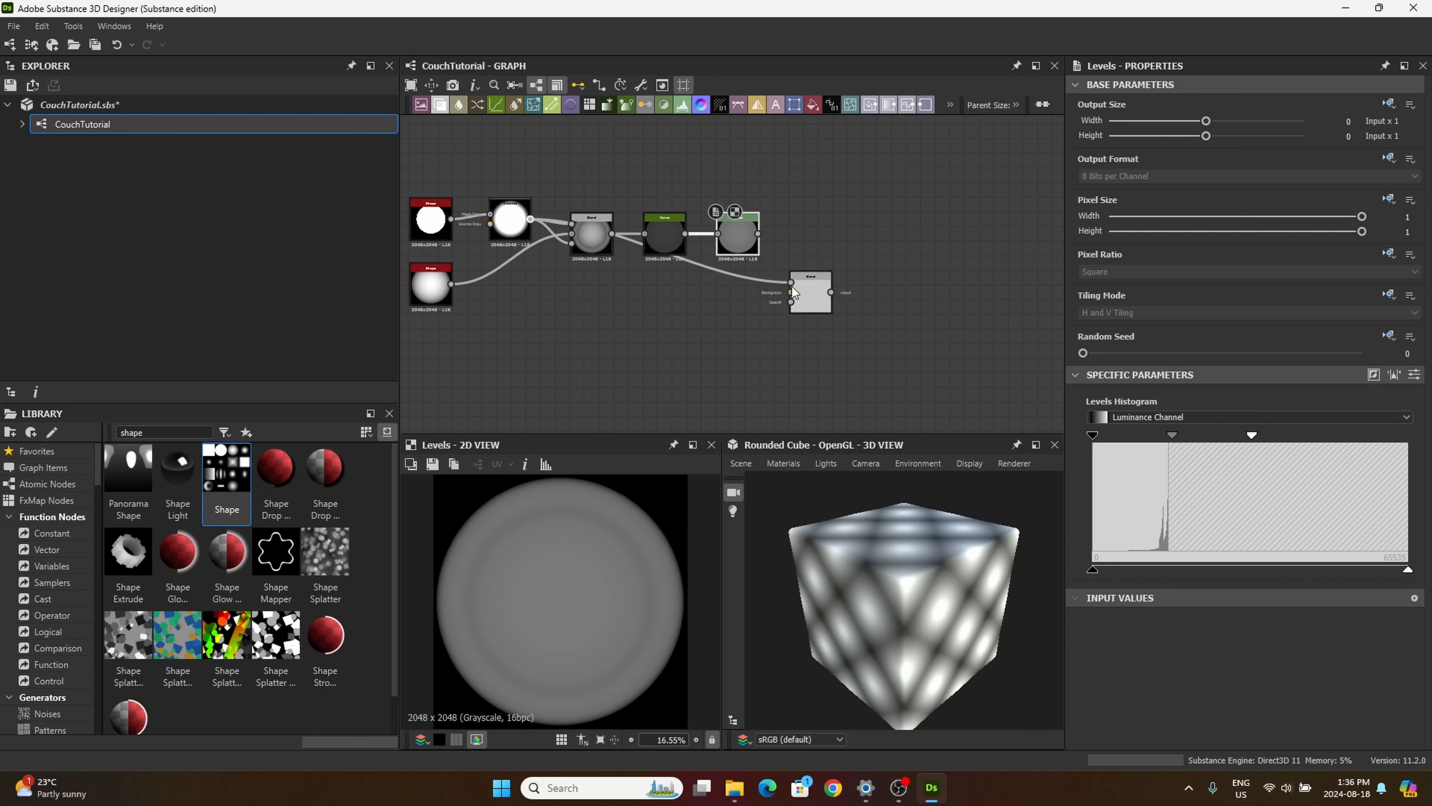
{"action": "left_click_drag", "start_coordinate": [757, 238], "coordinate": [792, 292]}
Step: Set the second Blend node's blending mode to Subtract and its opacity to 0.1
{"action": "left_click", "coordinate": [814, 296]}
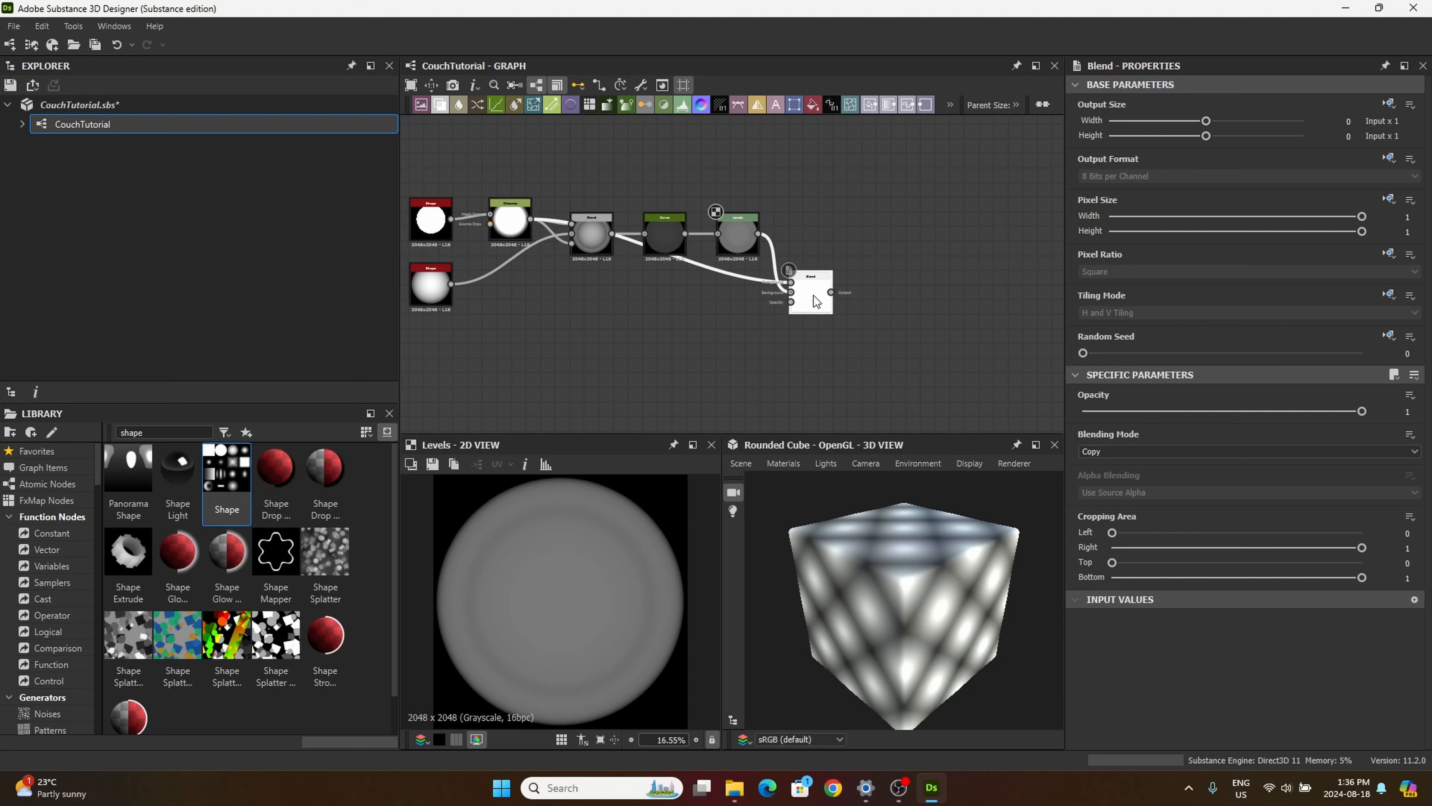
{"action": "left_click", "coordinate": [1104, 450]}
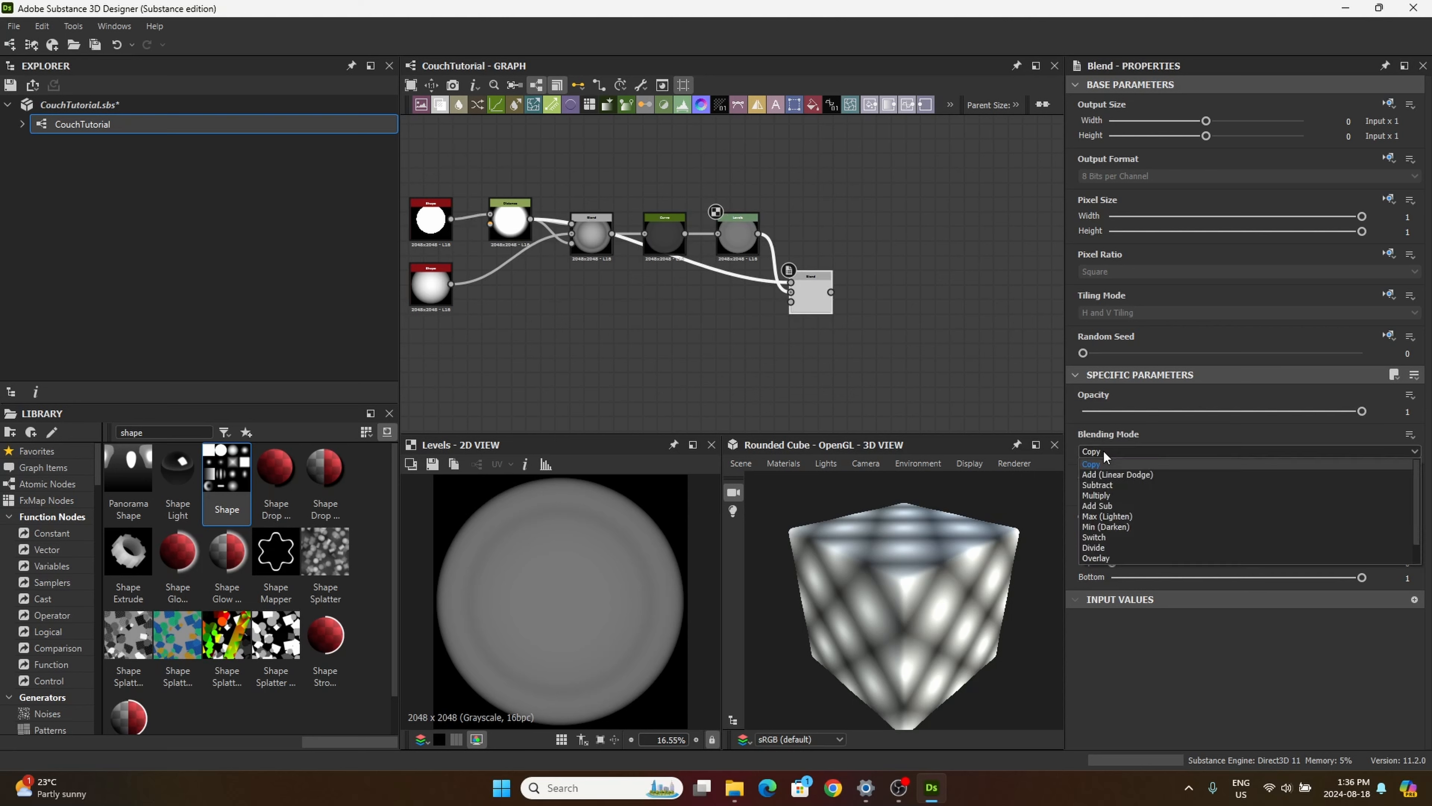
{"action": "left_click", "coordinate": [1099, 486]}
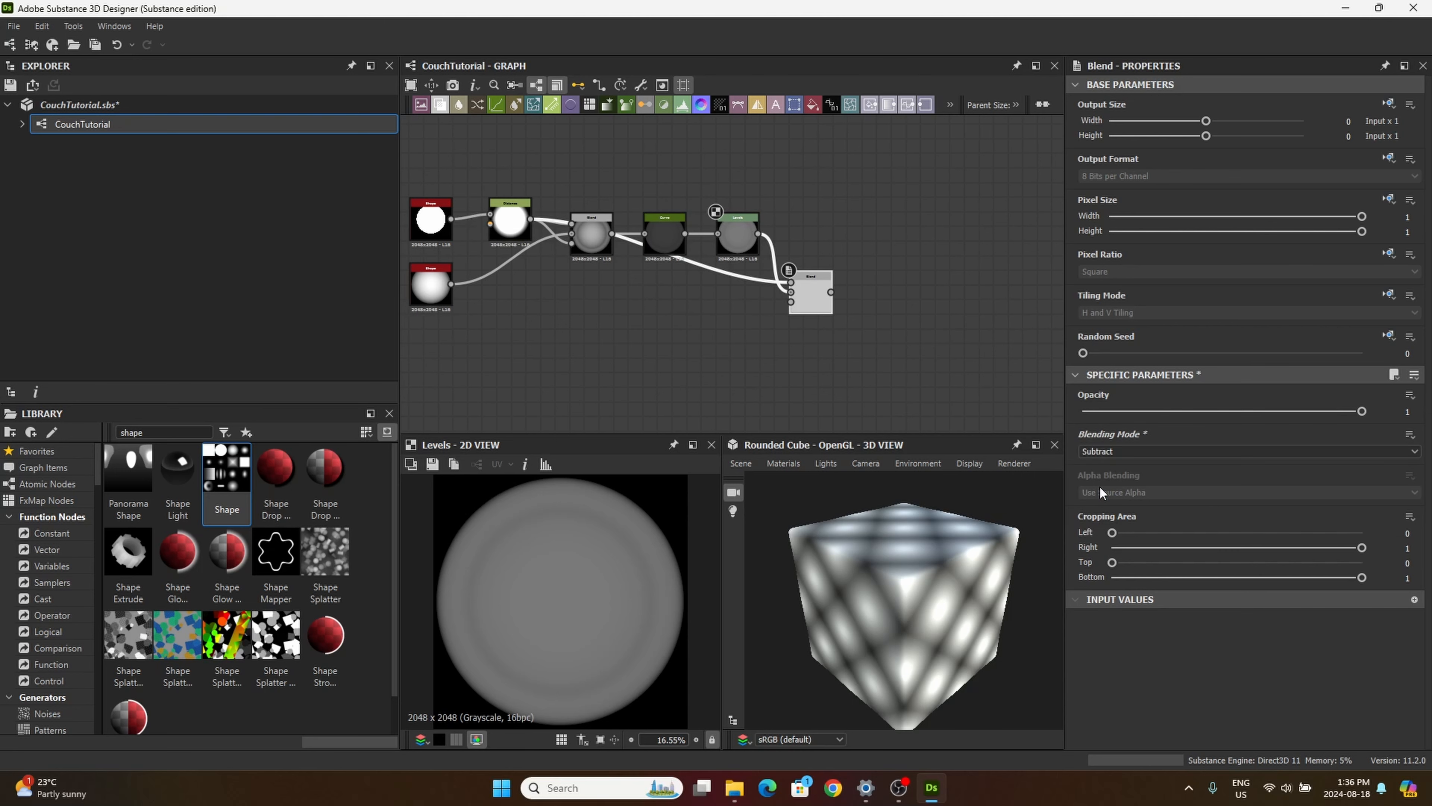
{"action": "double_click", "coordinate": [822, 300]}
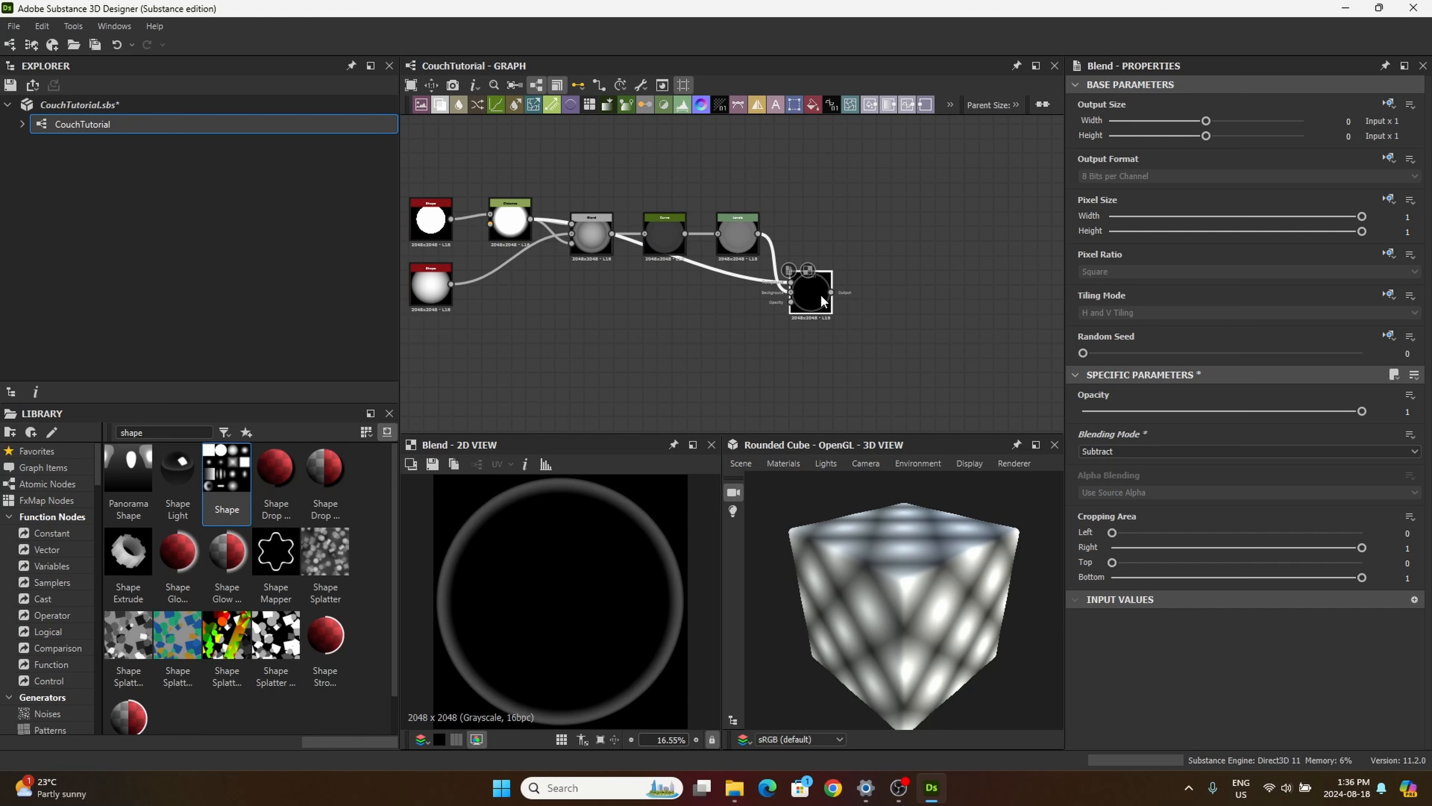
{"action": "left_click", "coordinate": [1407, 410]}
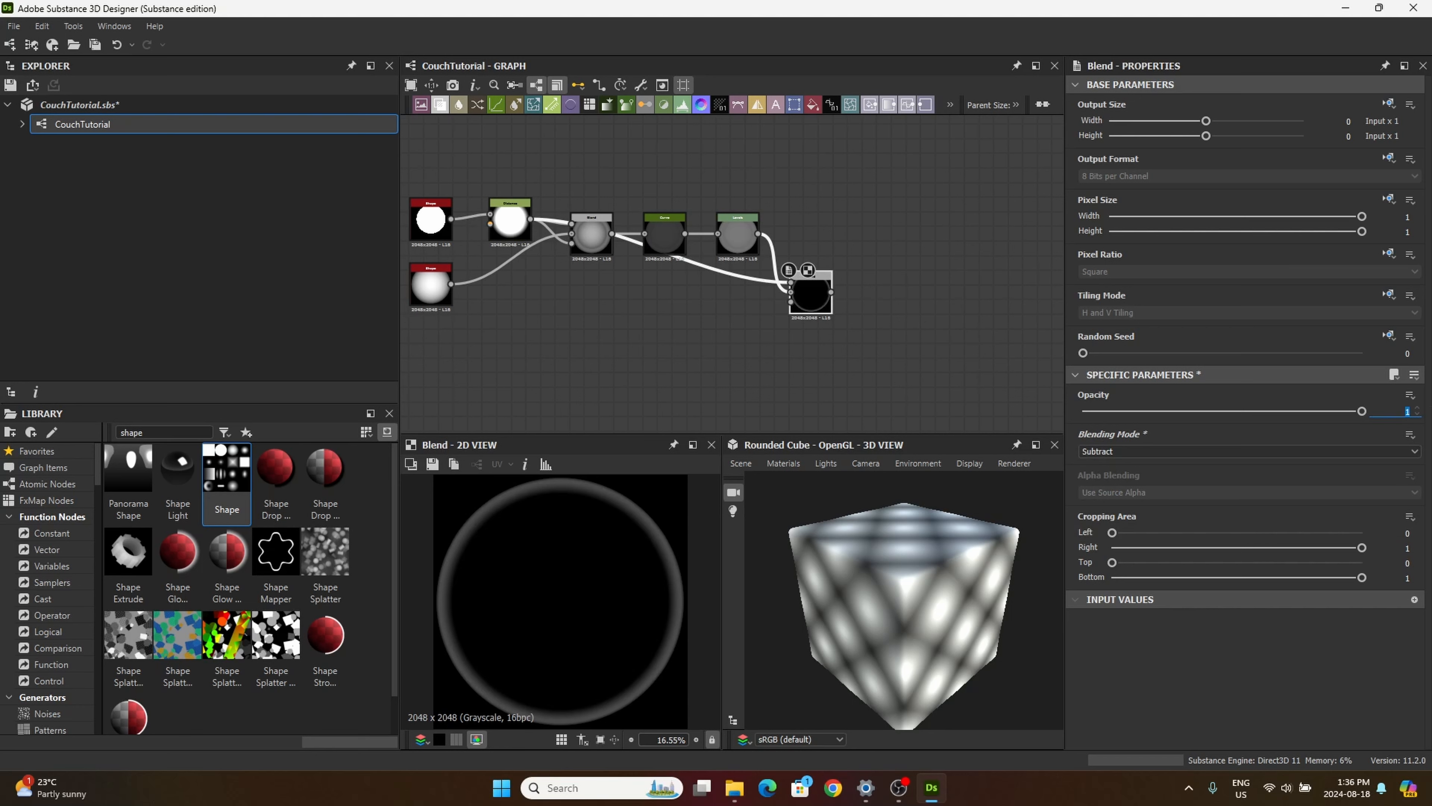
{"action": "type", "text": "0.1"}
{"action": "key", "text": "Return"}
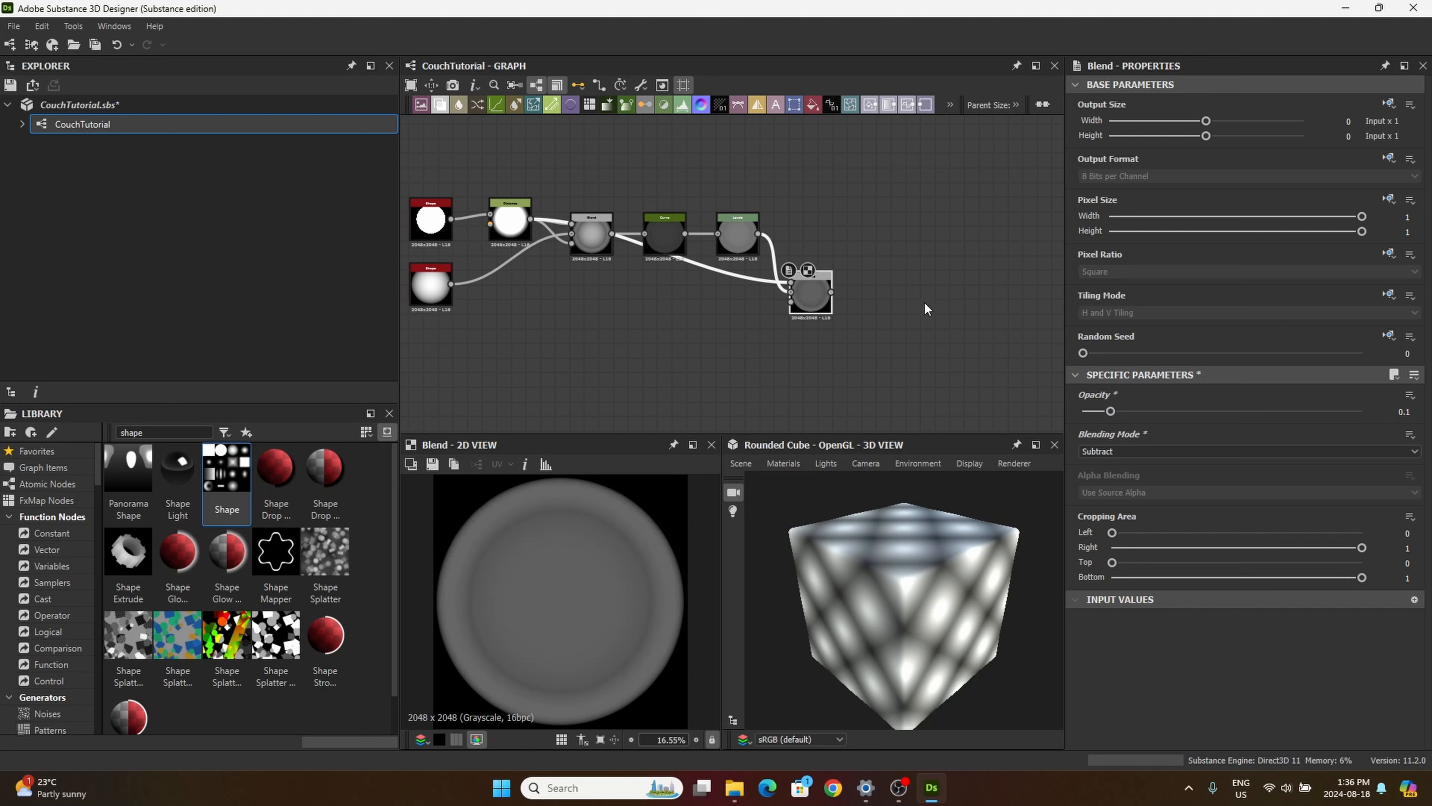
{"action": "left_click_drag", "start_coordinate": [811, 307], "coordinate": [825, 308]}
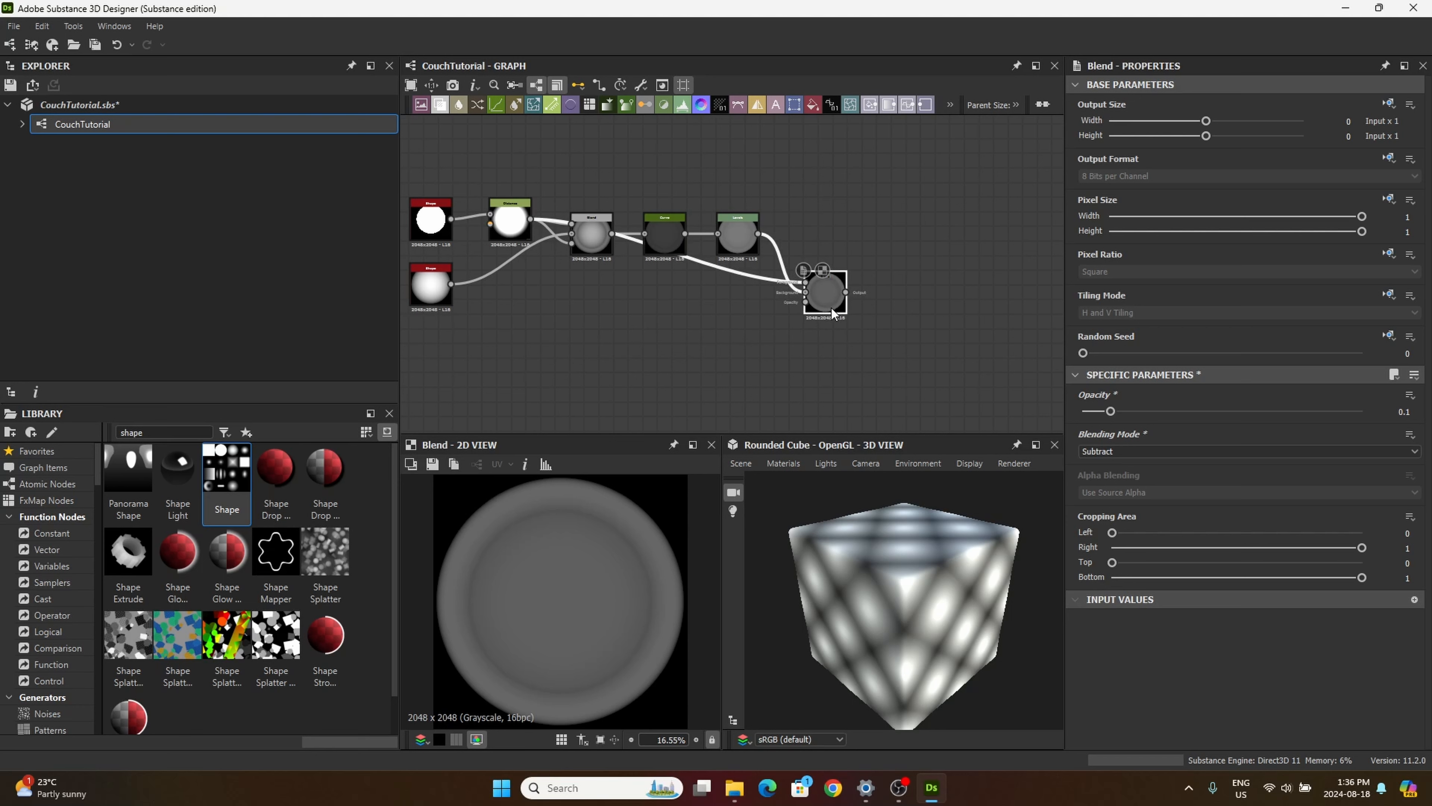
Step: Add a third Shape node beneath the hemisphere, with the Disc pattern and a scale of 0.05
{"action": "middle_click_drag", "start_coordinate": [767, 345], "coordinate": [879, 352]}
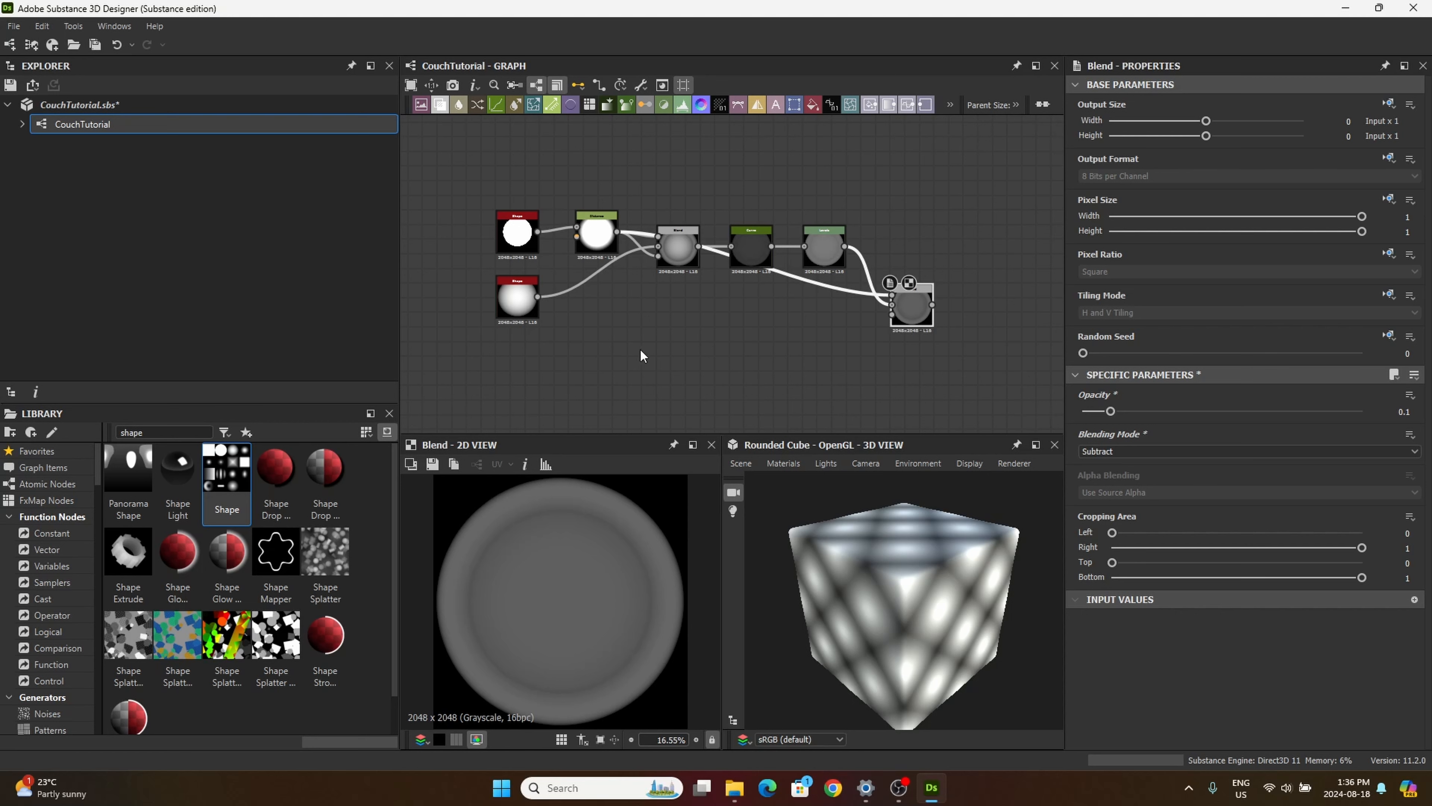
{"action": "middle_click_drag", "start_coordinate": [640, 350], "coordinate": [772, 307]}
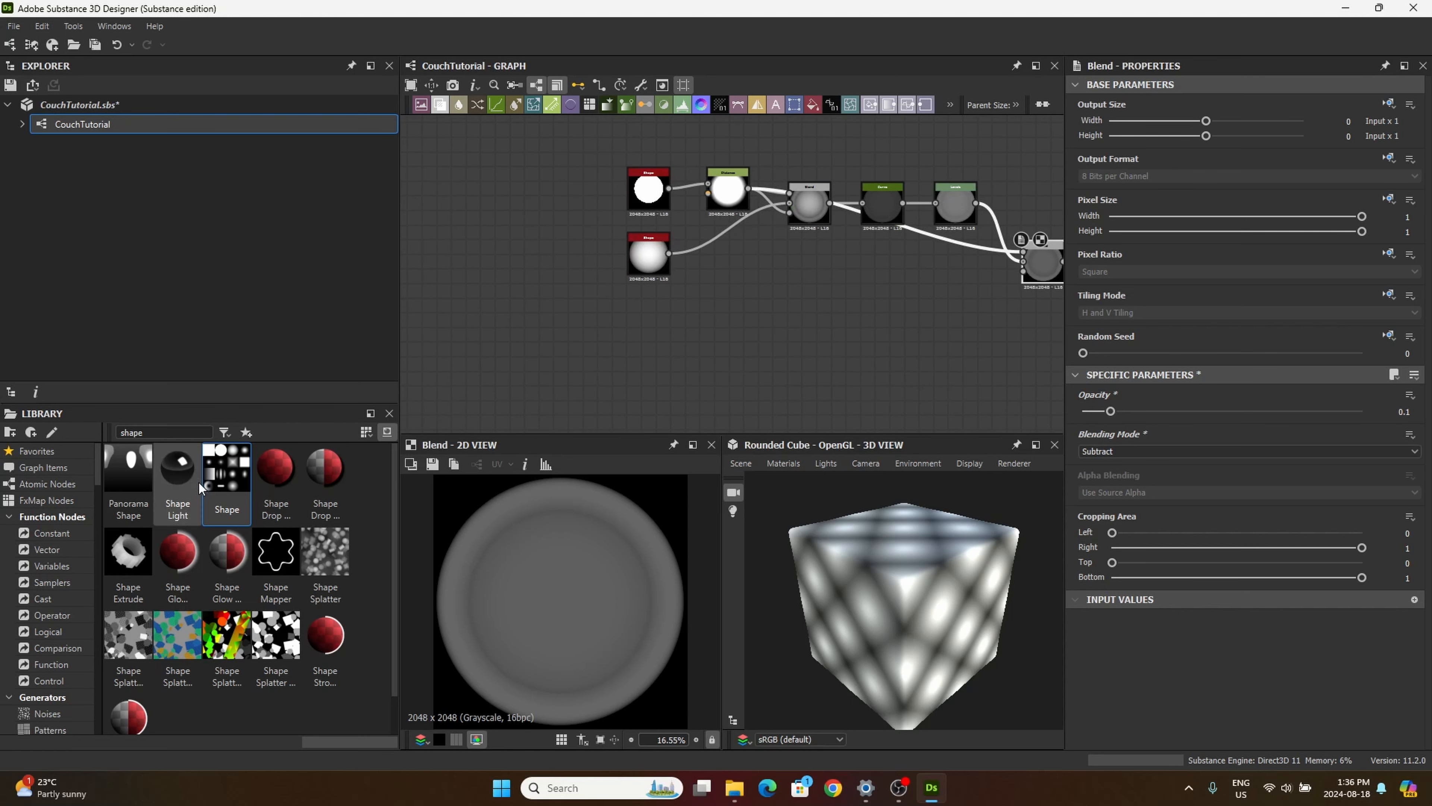
{"action": "left_click_drag", "start_coordinate": [229, 492], "coordinate": [653, 368]}
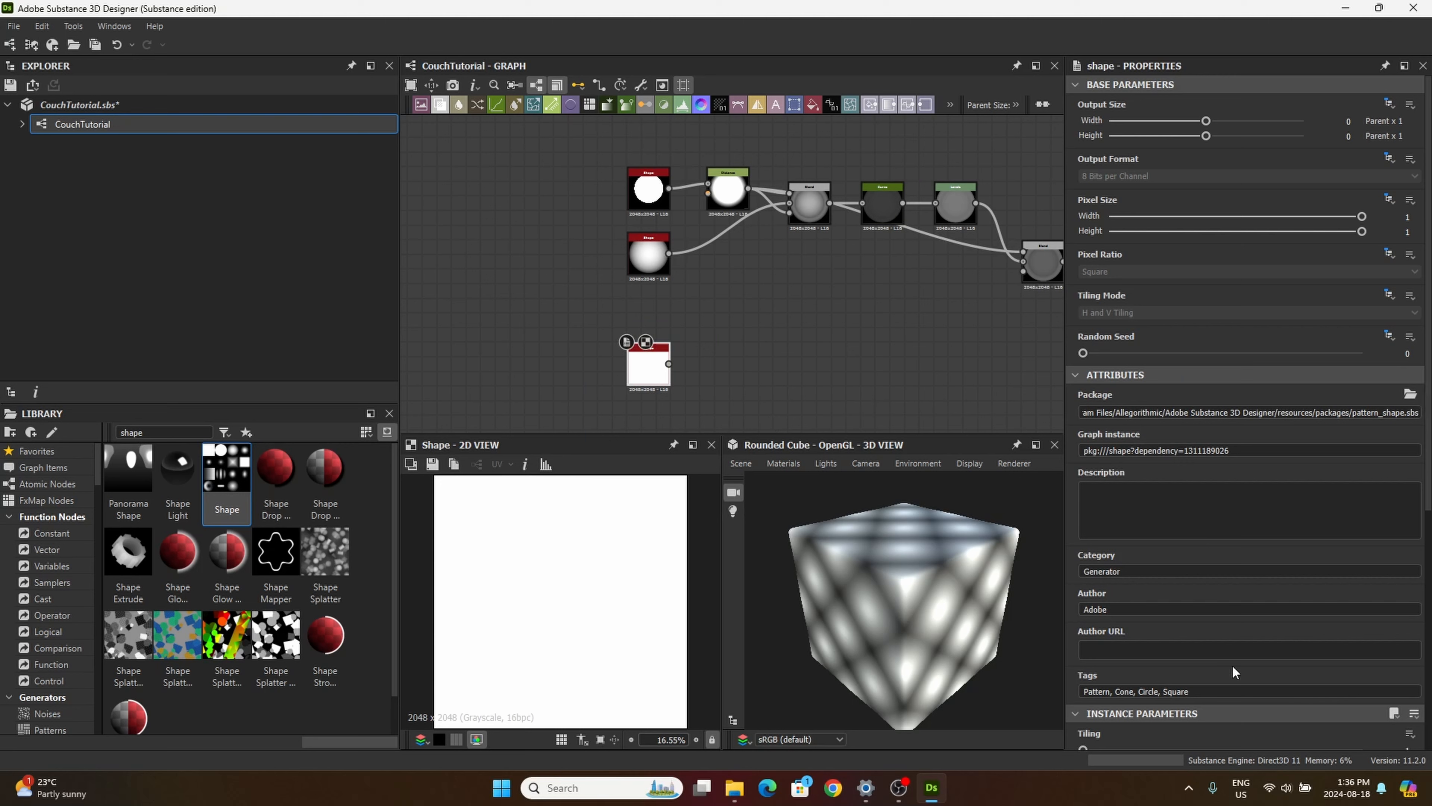
{"action": "scroll", "coordinate": [1225, 637], "scroll_direction": "down", "scroll_amount": 4}
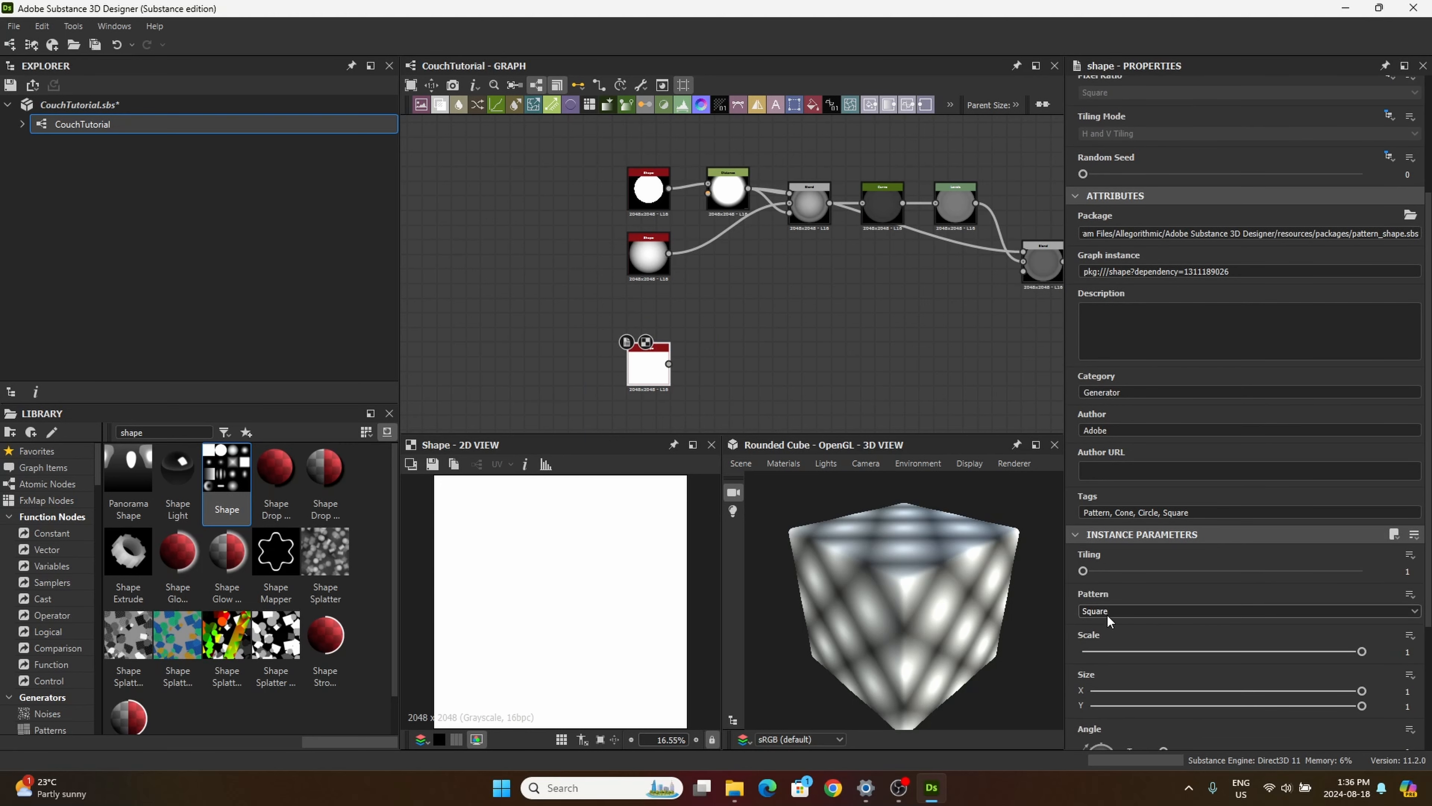
{"action": "left_click", "coordinate": [1107, 611]}
{"action": "left_click", "coordinate": [1101, 633]}
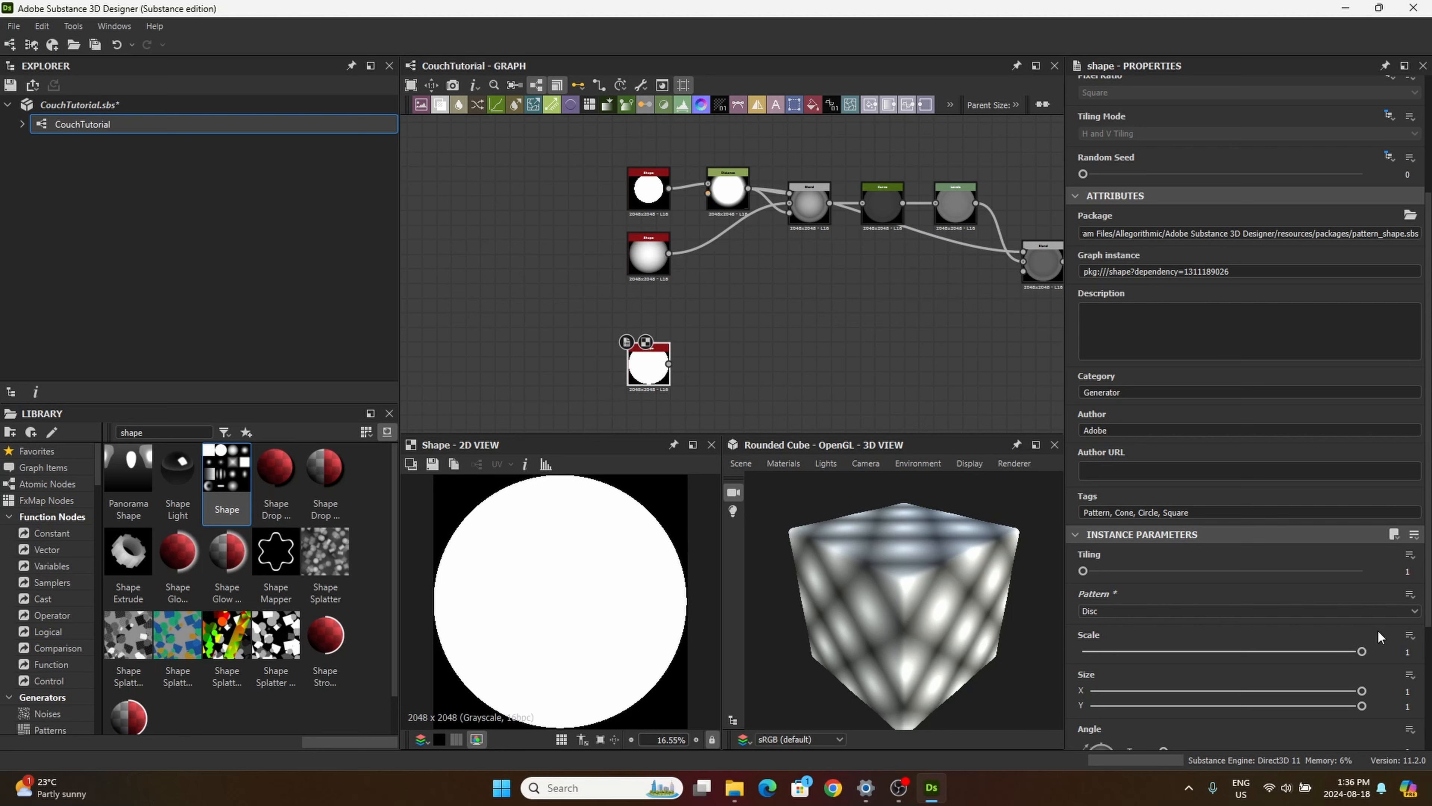
{"action": "left_click", "coordinate": [1402, 649]}
{"action": "type", "text": "0.05"}
{"action": "key", "text": "Return"}
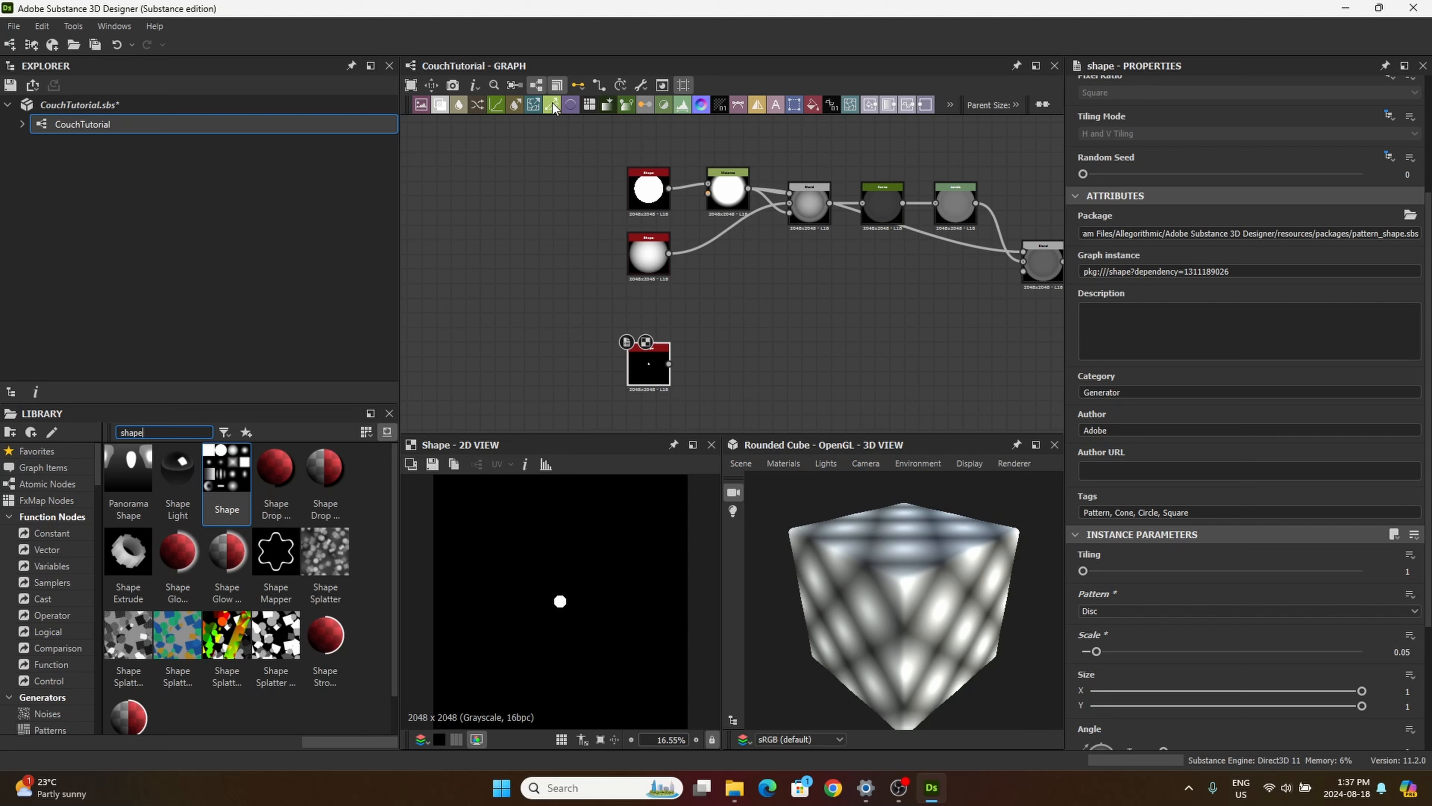
Step: Add a Distance node beside the small disc Shape and feed the disc into its Mask Input
{"action": "left_click_drag", "start_coordinate": [696, 298], "coordinate": [783, 404]}
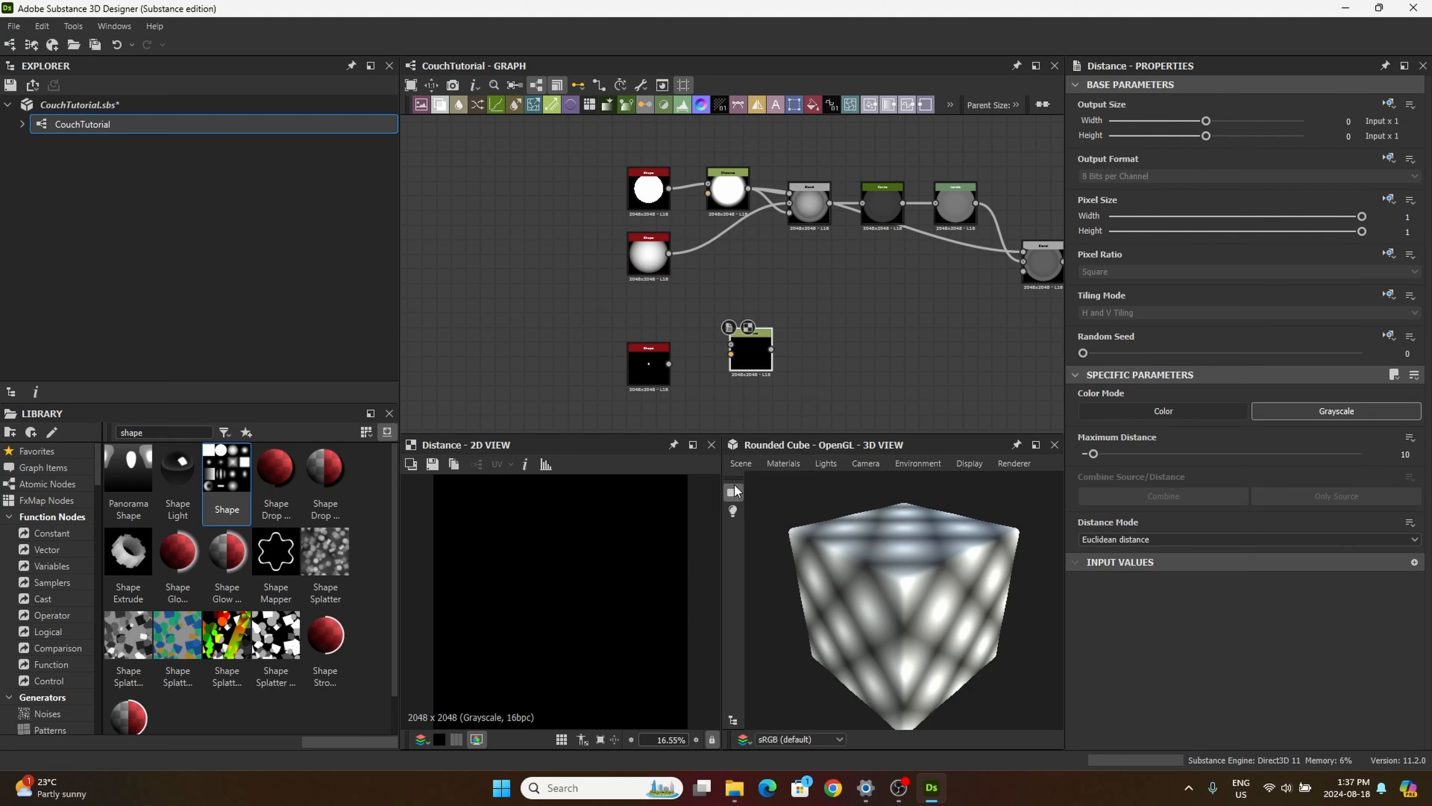
{"action": "scroll", "coordinate": [750, 355], "scroll_direction": "up", "scroll_amount": 3}
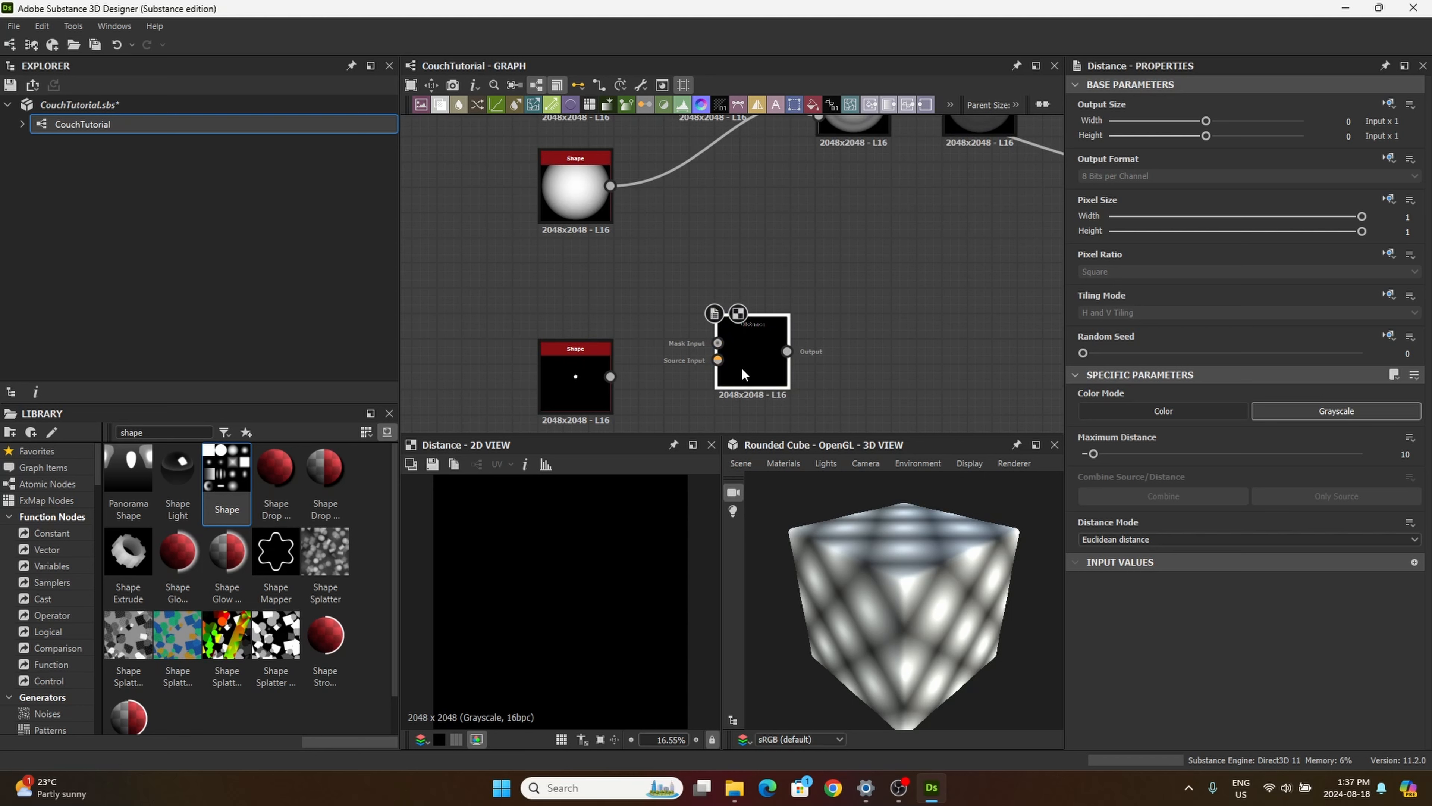
{"action": "left_click_drag", "start_coordinate": [742, 373], "coordinate": [743, 386]}
{"action": "left_click_drag", "start_coordinate": [611, 376], "coordinate": [759, 376]}
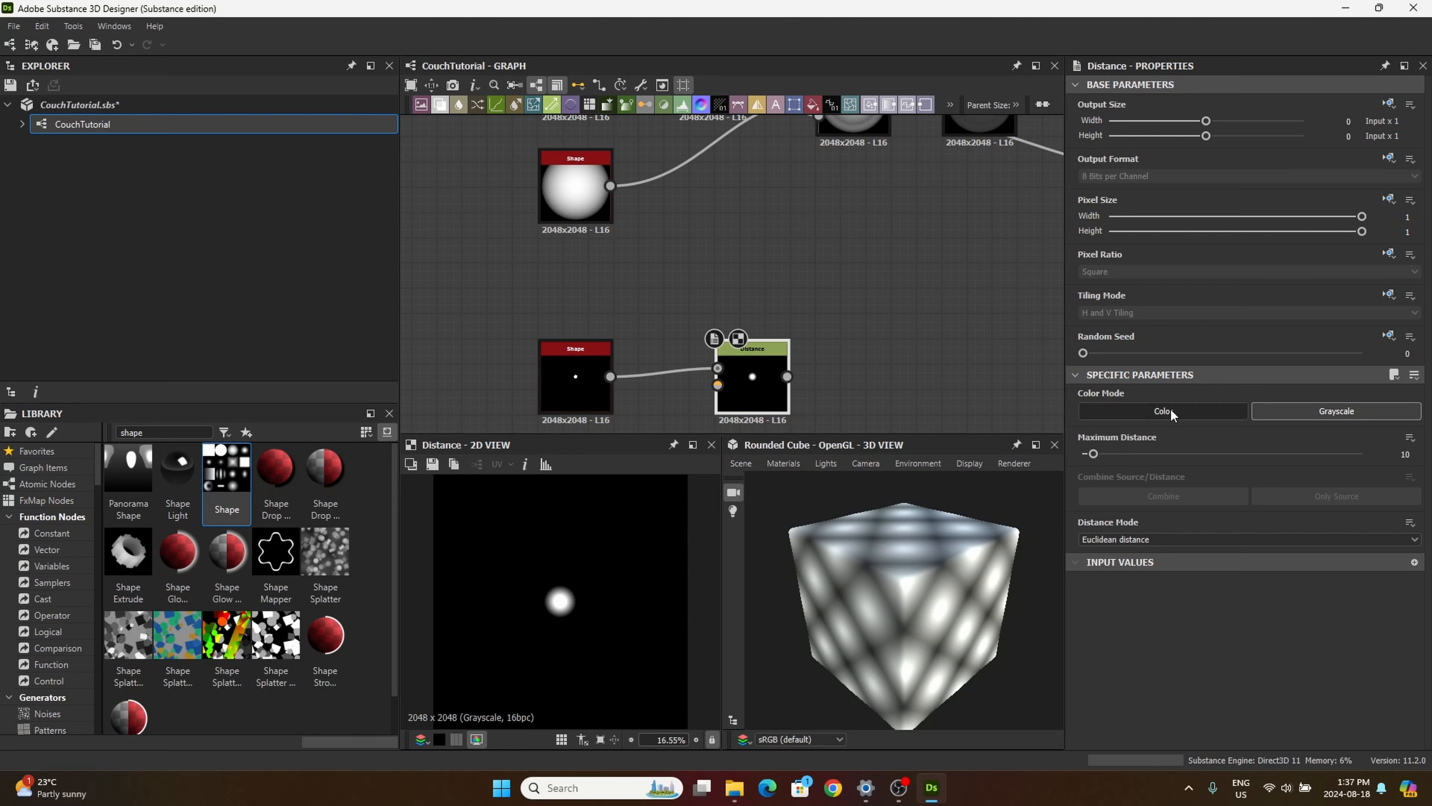
{"action": "middle_click_drag", "start_coordinate": [796, 280], "coordinate": [817, 210]}
{"action": "left_click_drag", "start_coordinate": [773, 309], "coordinate": [756, 318]}
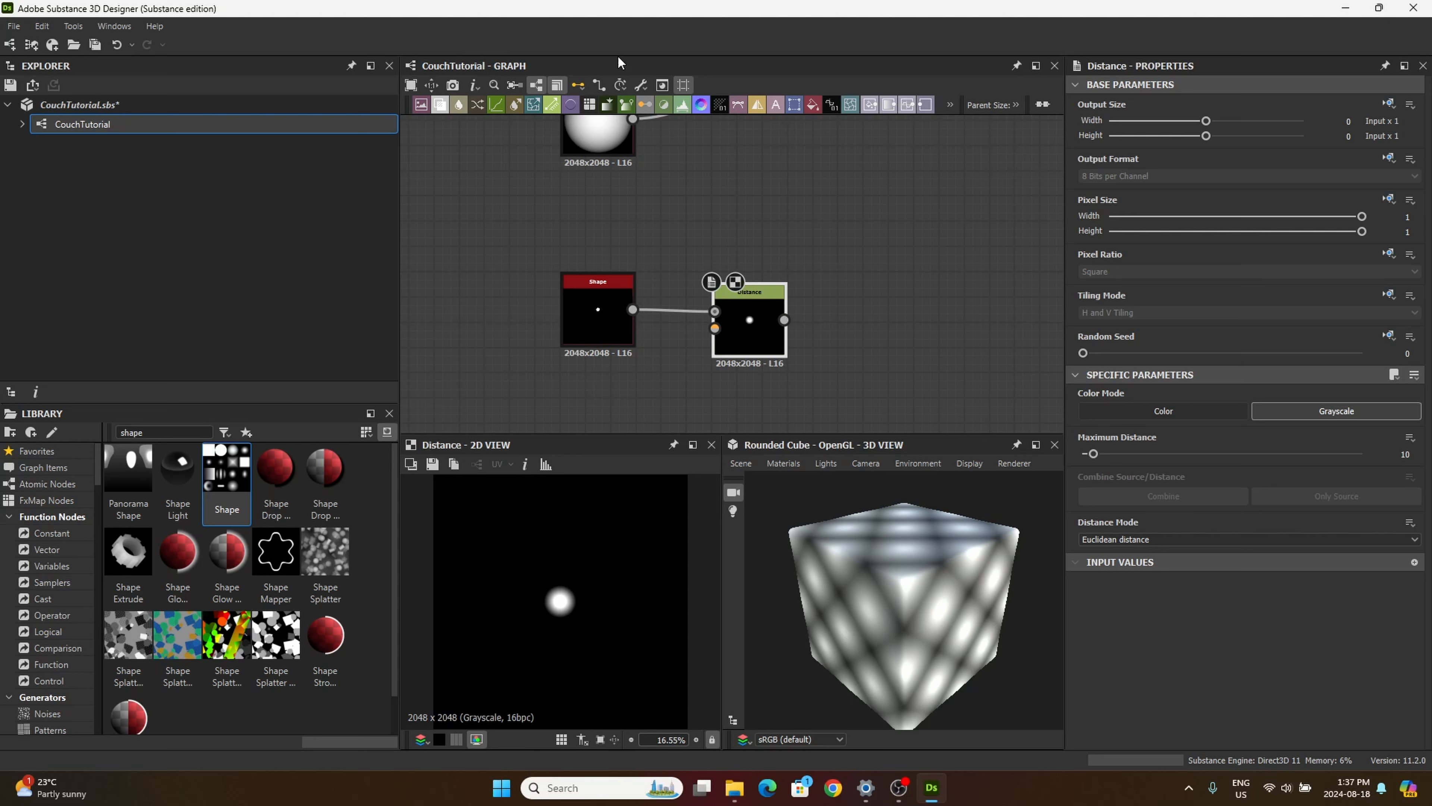
Step: Add a Curve node fed by the Distance node and insert a curve point at position 0.29, value 0.18
{"action": "left_click_drag", "start_coordinate": [496, 105], "coordinate": [882, 322]}
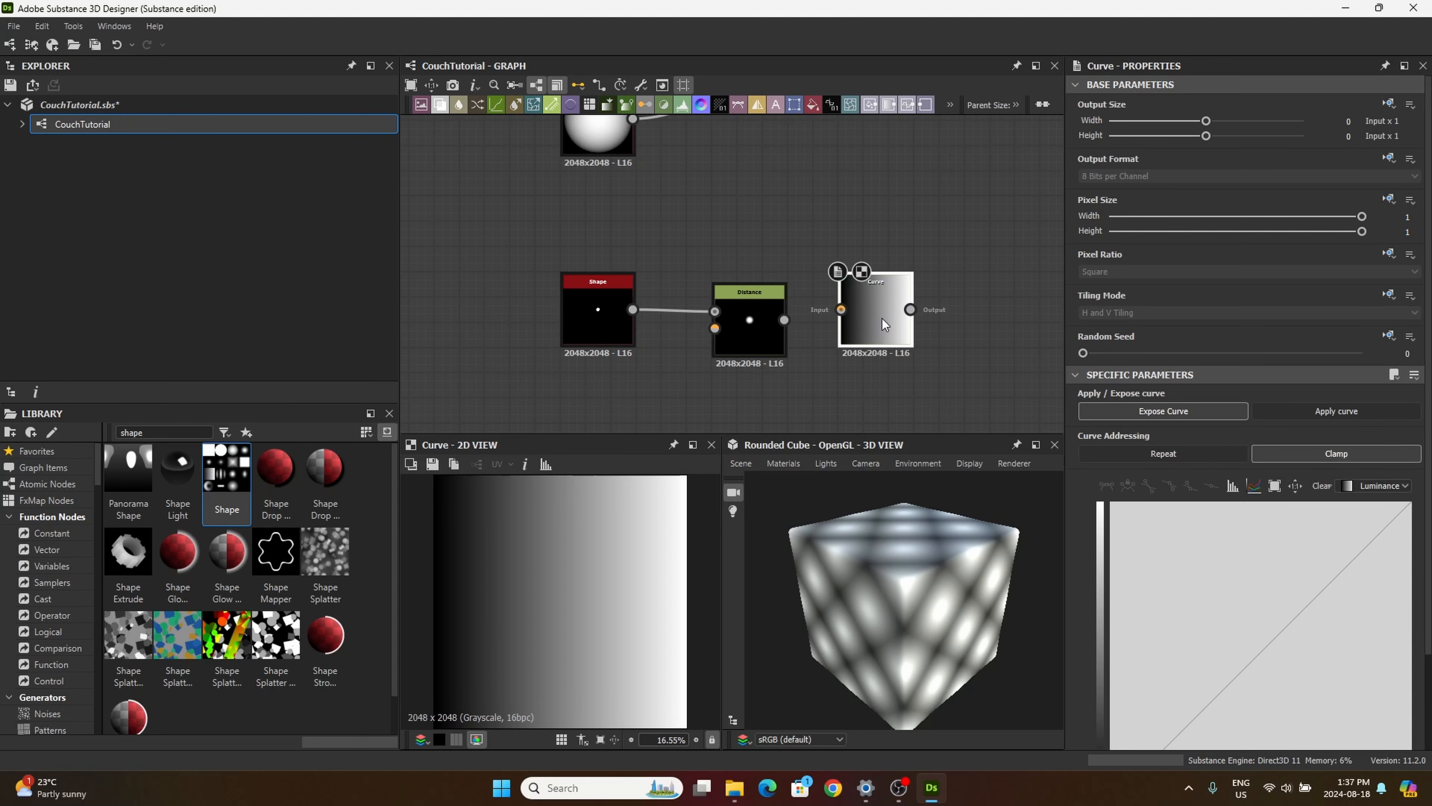
{"action": "left_click_drag", "start_coordinate": [783, 320], "coordinate": [841, 321]}
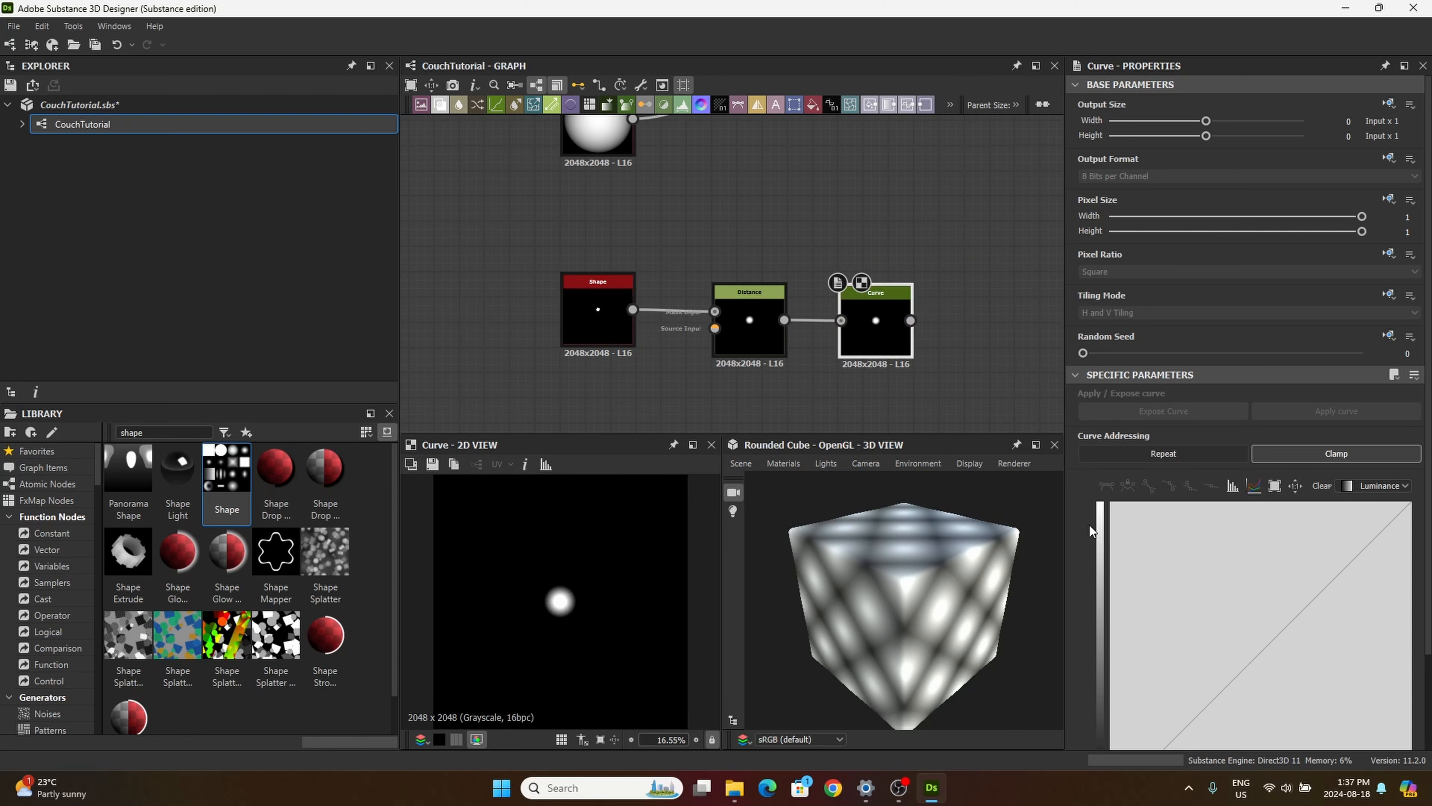
{"action": "scroll", "coordinate": [1198, 621], "scroll_direction": "down", "scroll_amount": 3}
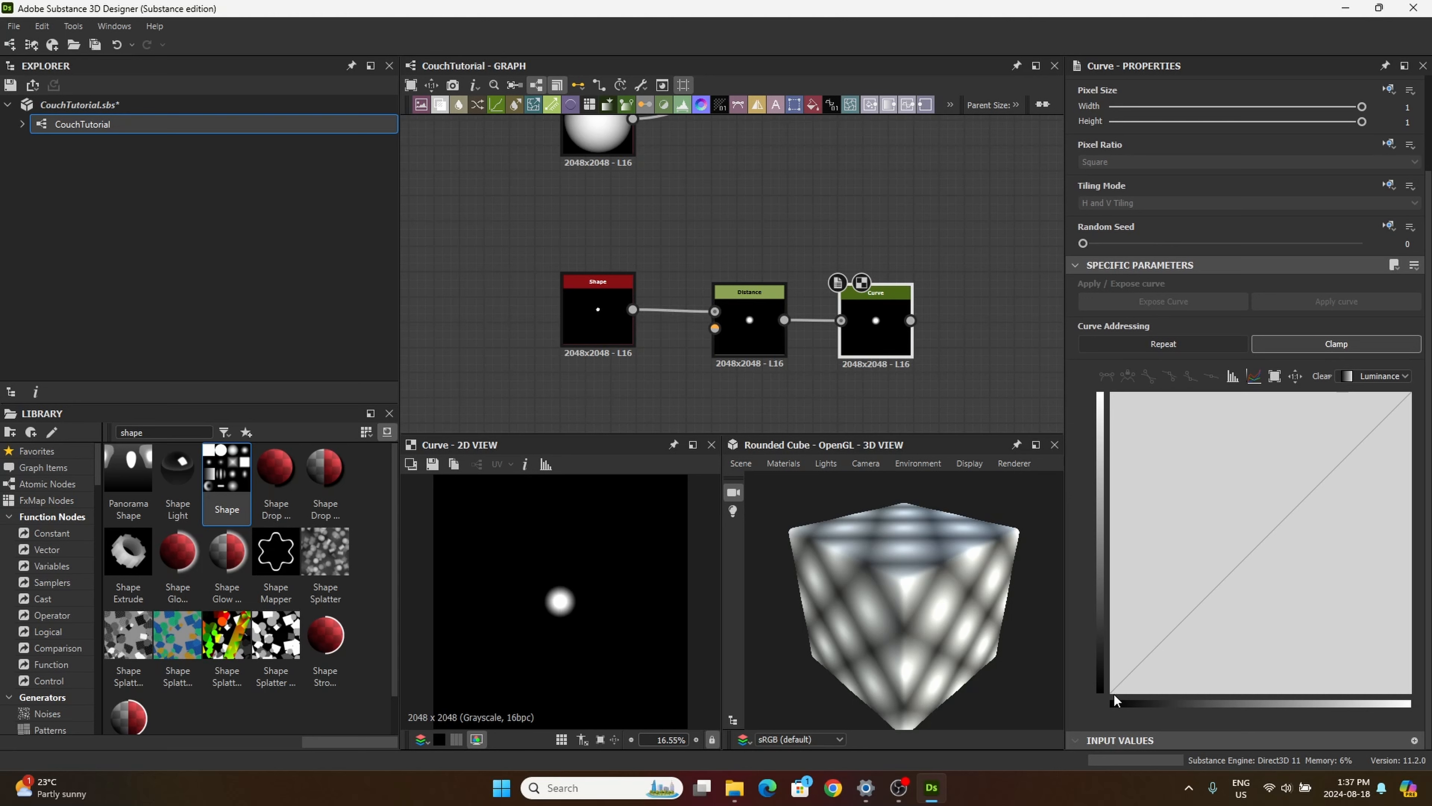
{"action": "scroll", "coordinate": [1108, 689], "scroll_direction": "up", "scroll_amount": 1}
{"action": "left_click", "coordinate": [1121, 724]}
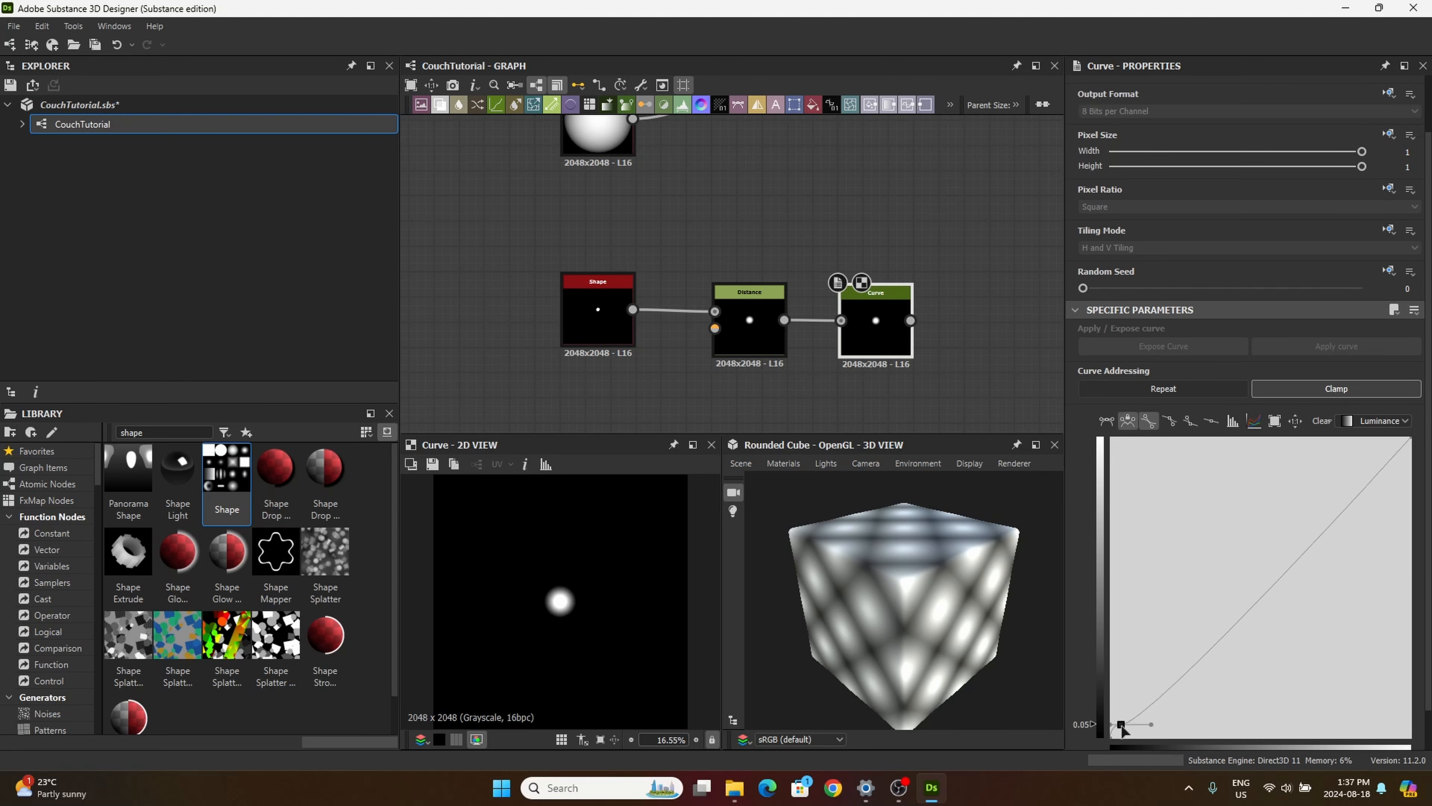
{"action": "left_click_drag", "start_coordinate": [1121, 725], "coordinate": [1160, 717]}
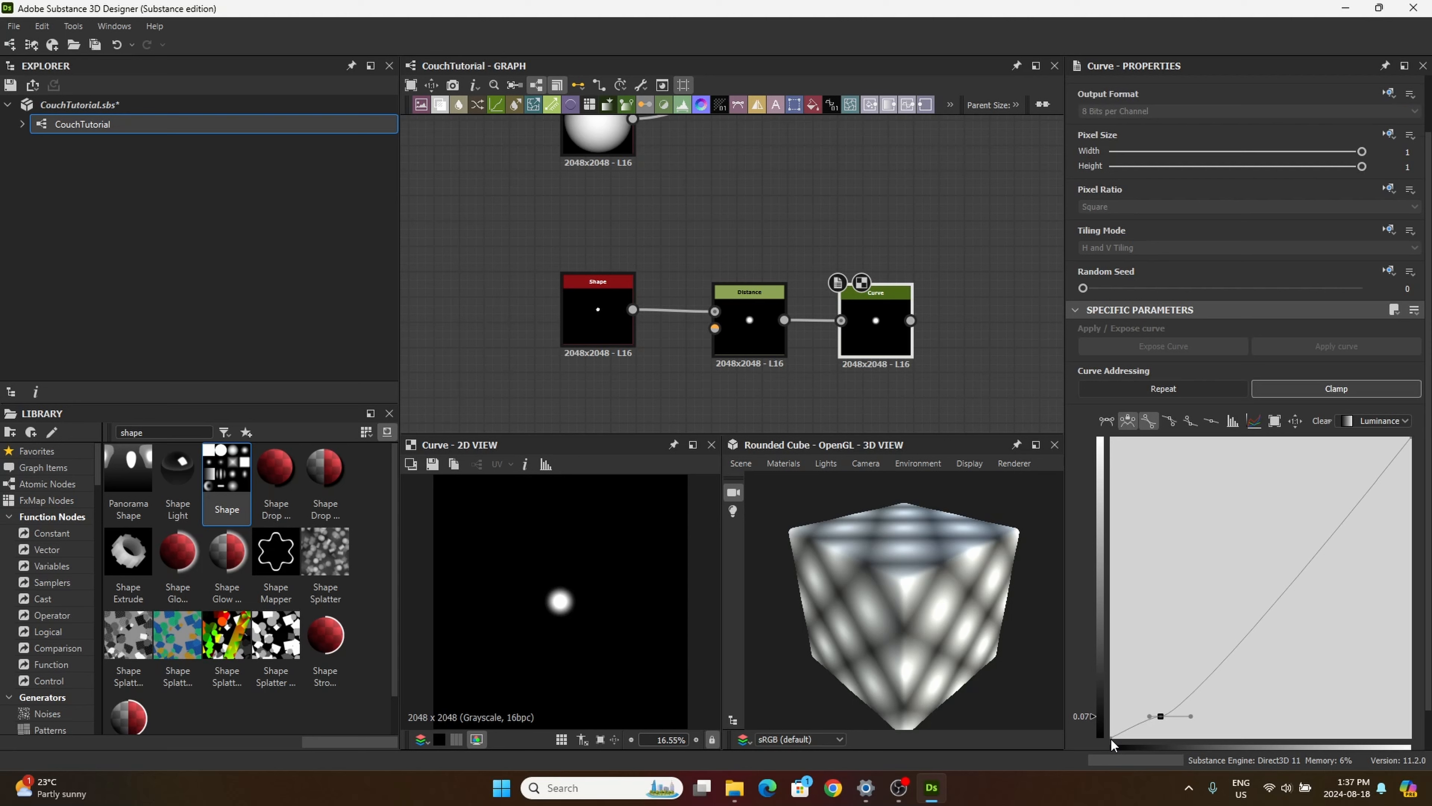
{"action": "scroll", "coordinate": [1084, 703], "scroll_direction": "down", "scroll_amount": 1}
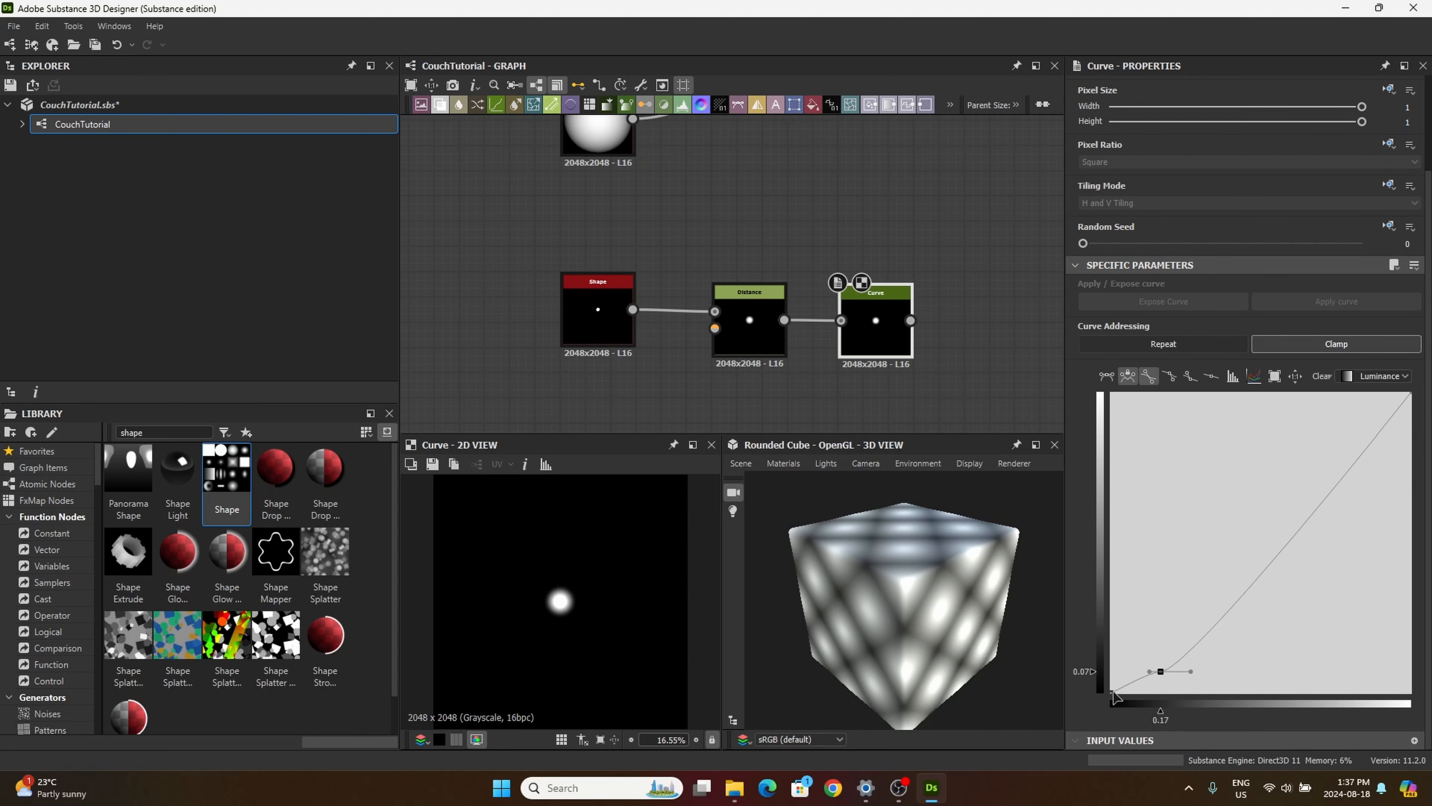
{"action": "left_click", "coordinate": [1127, 694]}
{"action": "left_click_drag", "start_coordinate": [1128, 696], "coordinate": [1198, 639]}
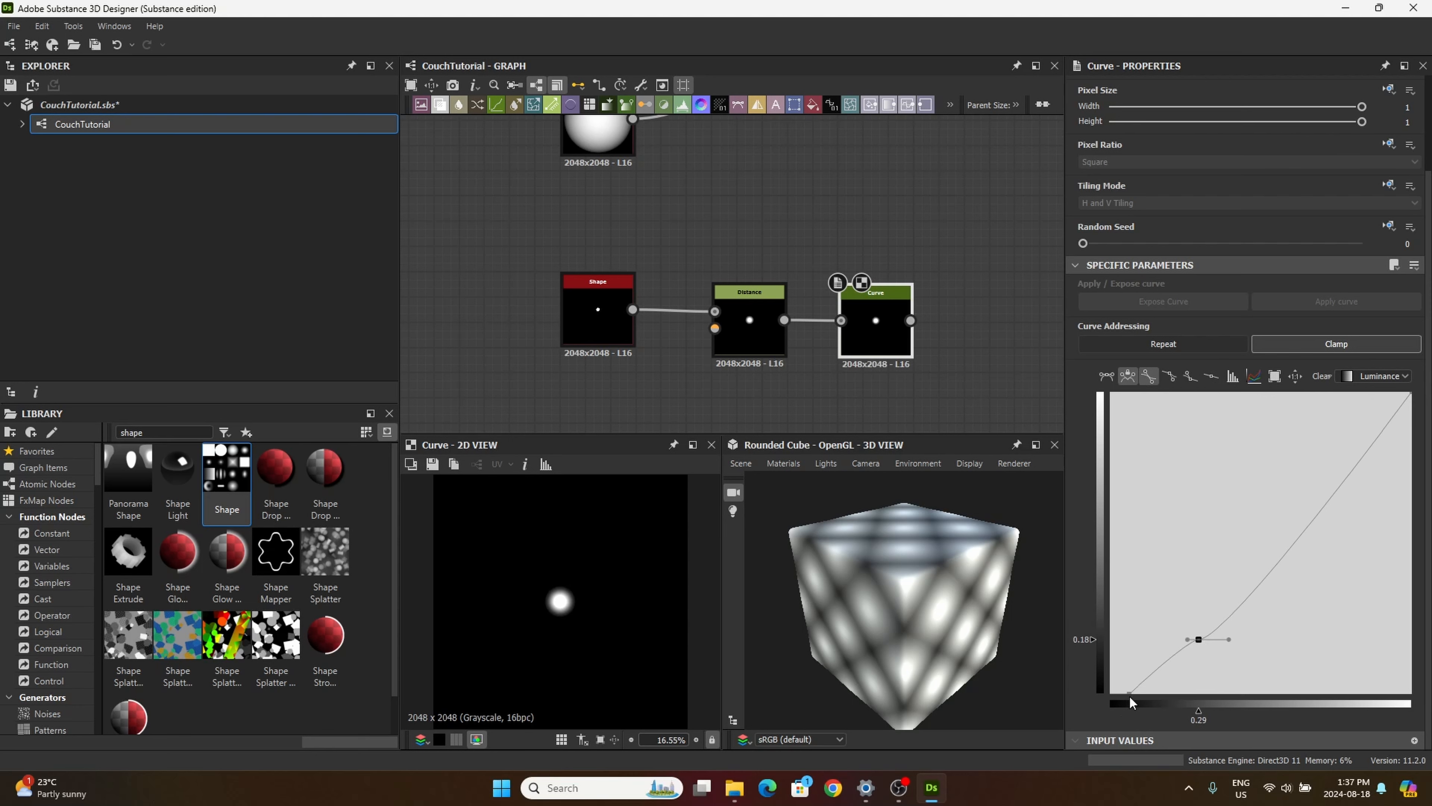
Step: Try a steep rising curve by moving its start to position 0.29 and its end to position 0.48, value 0.88
{"action": "left_click_drag", "start_coordinate": [1129, 700], "coordinate": [1195, 710]}
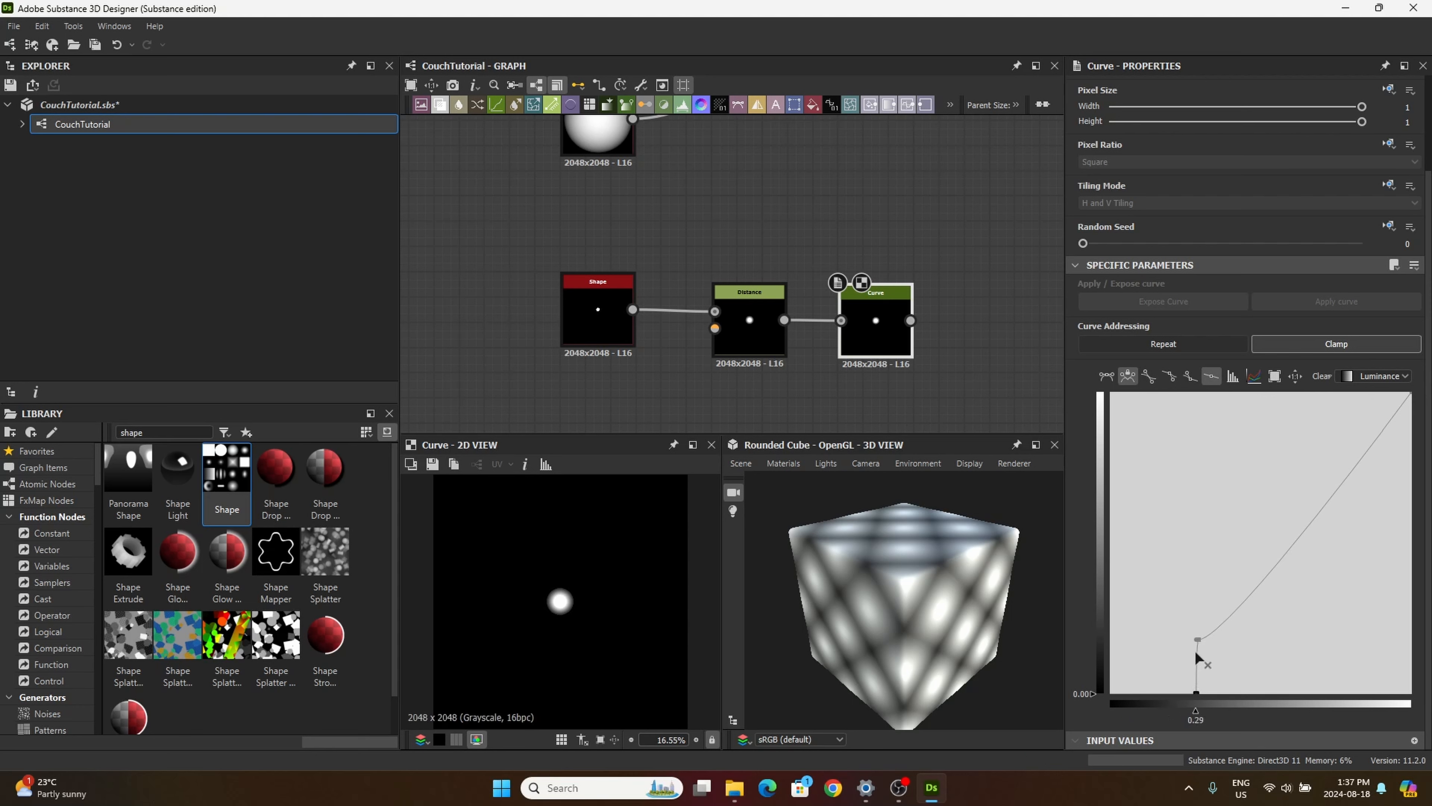
{"action": "left_click_drag", "start_coordinate": [1197, 641], "coordinate": [1204, 619]}
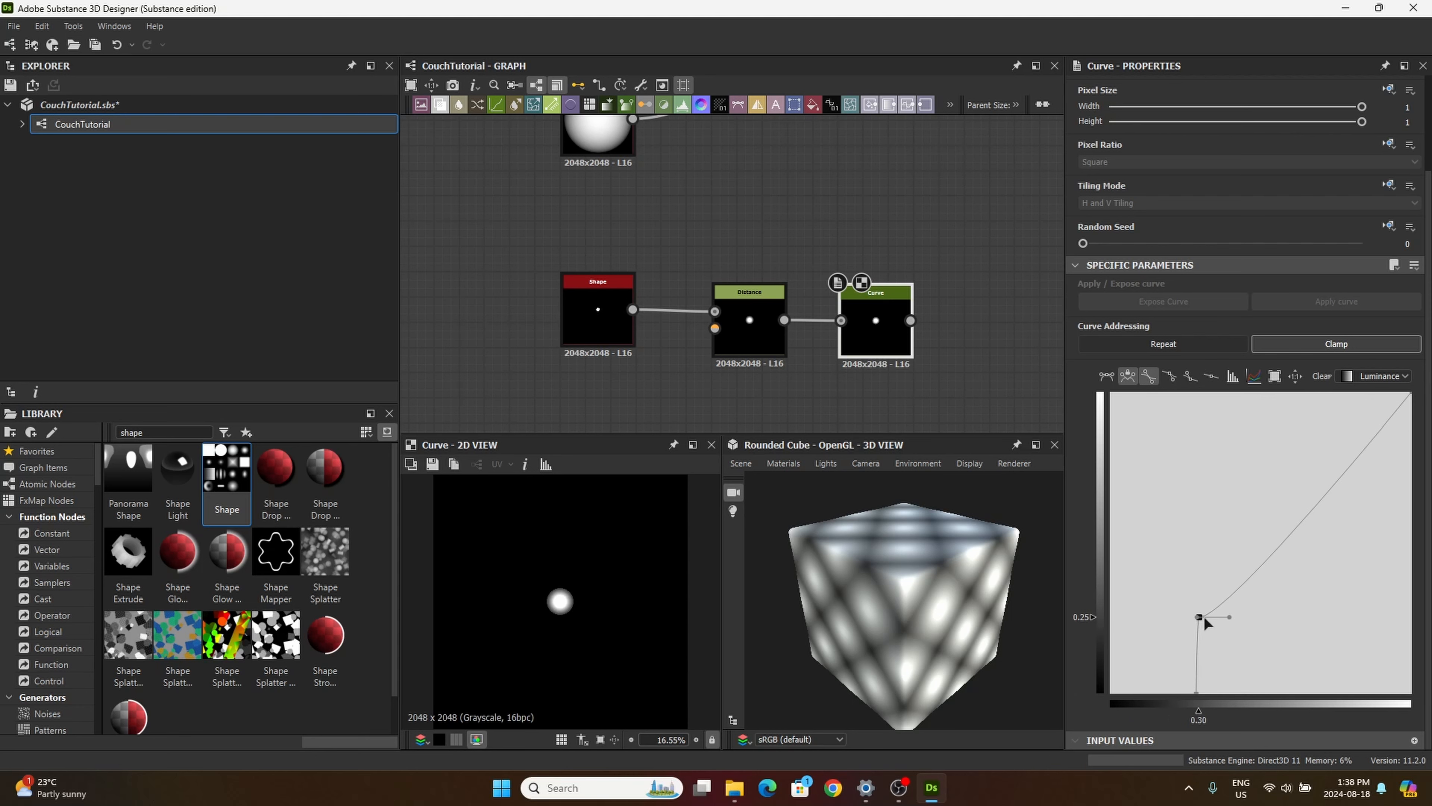
{"action": "left_click", "coordinate": [1410, 394]}
{"action": "left_click_drag", "start_coordinate": [1410, 394], "coordinate": [1007, 372]}
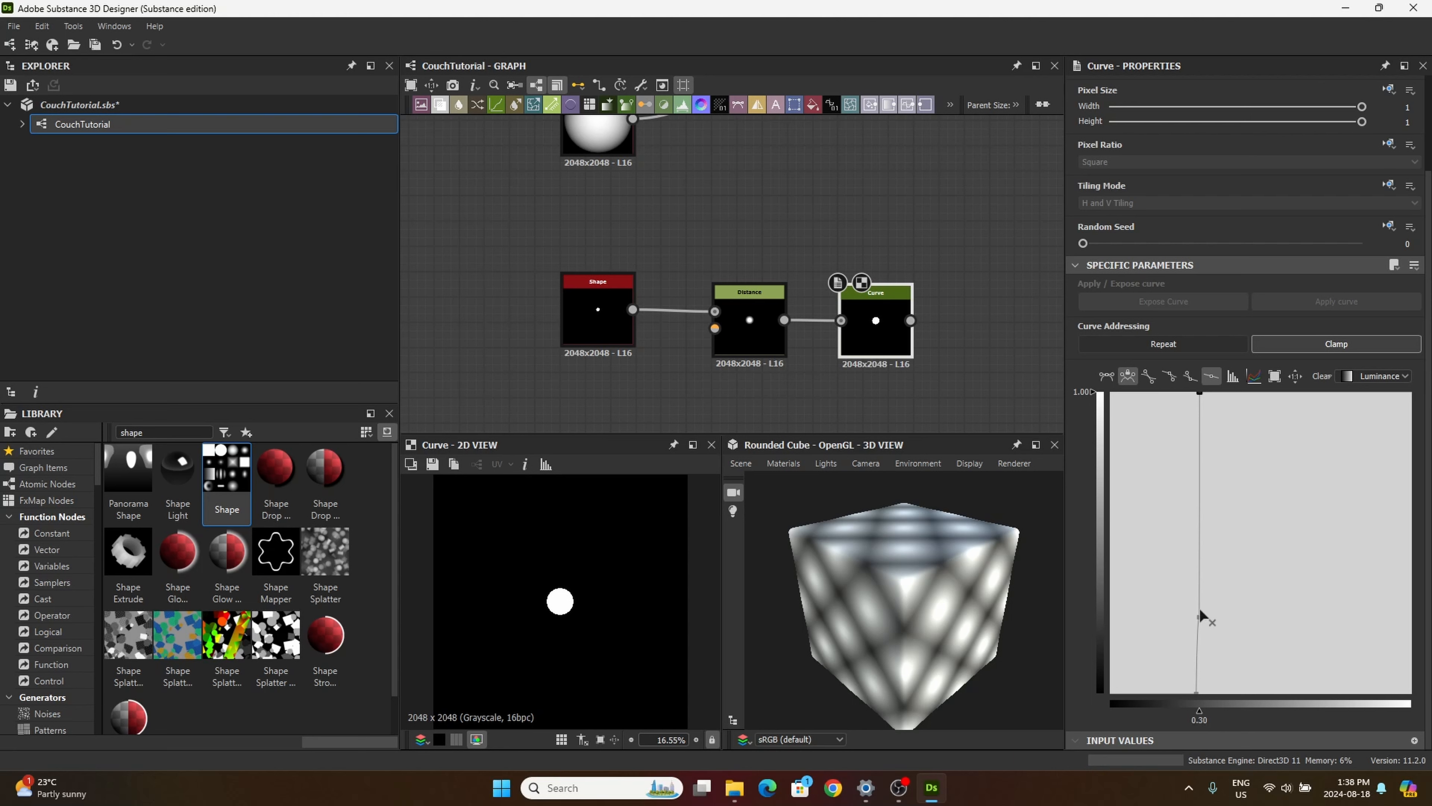
{"action": "left_click_drag", "start_coordinate": [1199, 616], "coordinate": [1244, 624]}
{"action": "left_click_drag", "start_coordinate": [1200, 397], "coordinate": [1256, 428]}
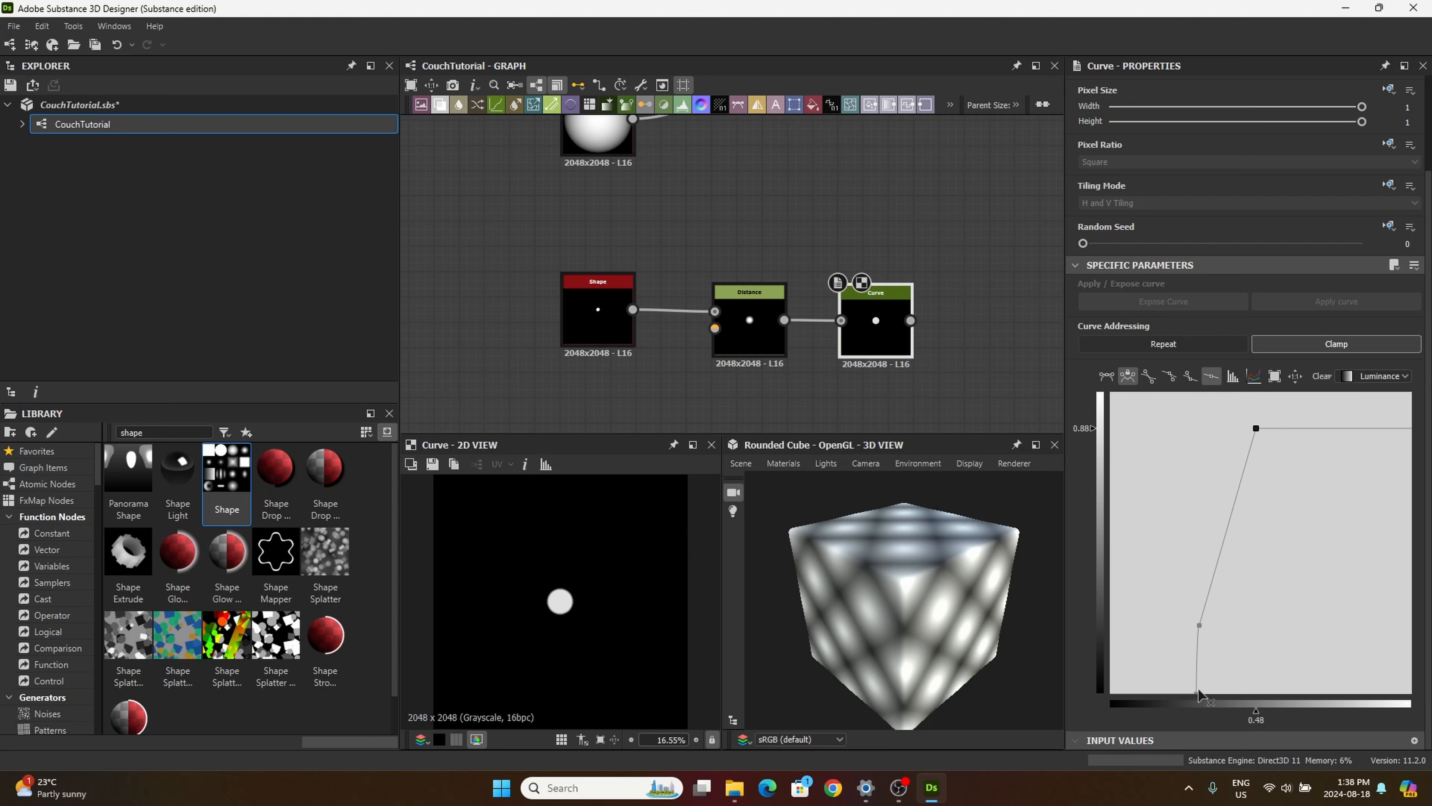
Step: Make the curve fall from value 1.00 at its start to 0 at position 0.34, with the middle point at value 0.54
{"action": "left_click_drag", "start_coordinate": [1196, 694], "coordinate": [1110, 392]}
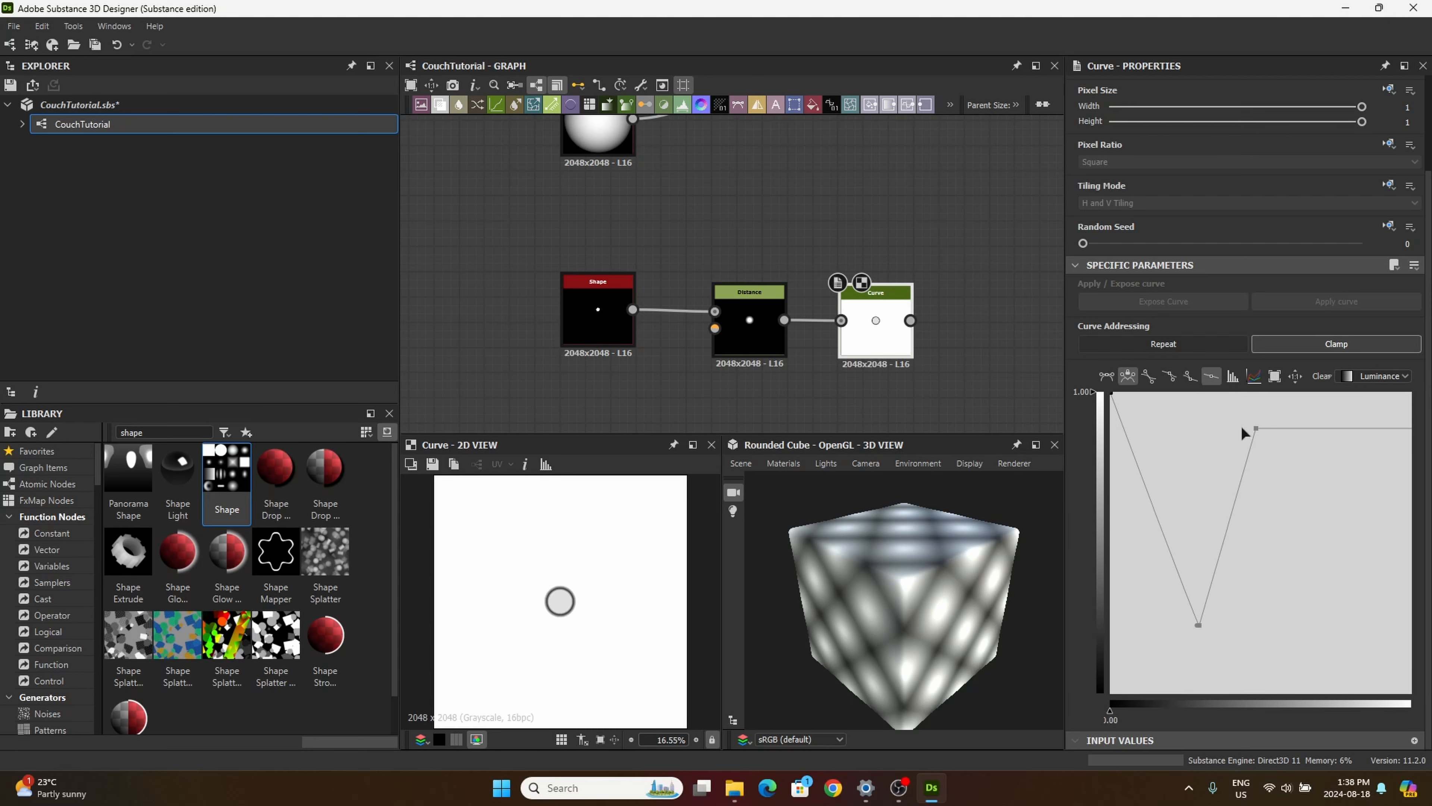
{"action": "left_click_drag", "start_coordinate": [1248, 428], "coordinate": [1212, 746]}
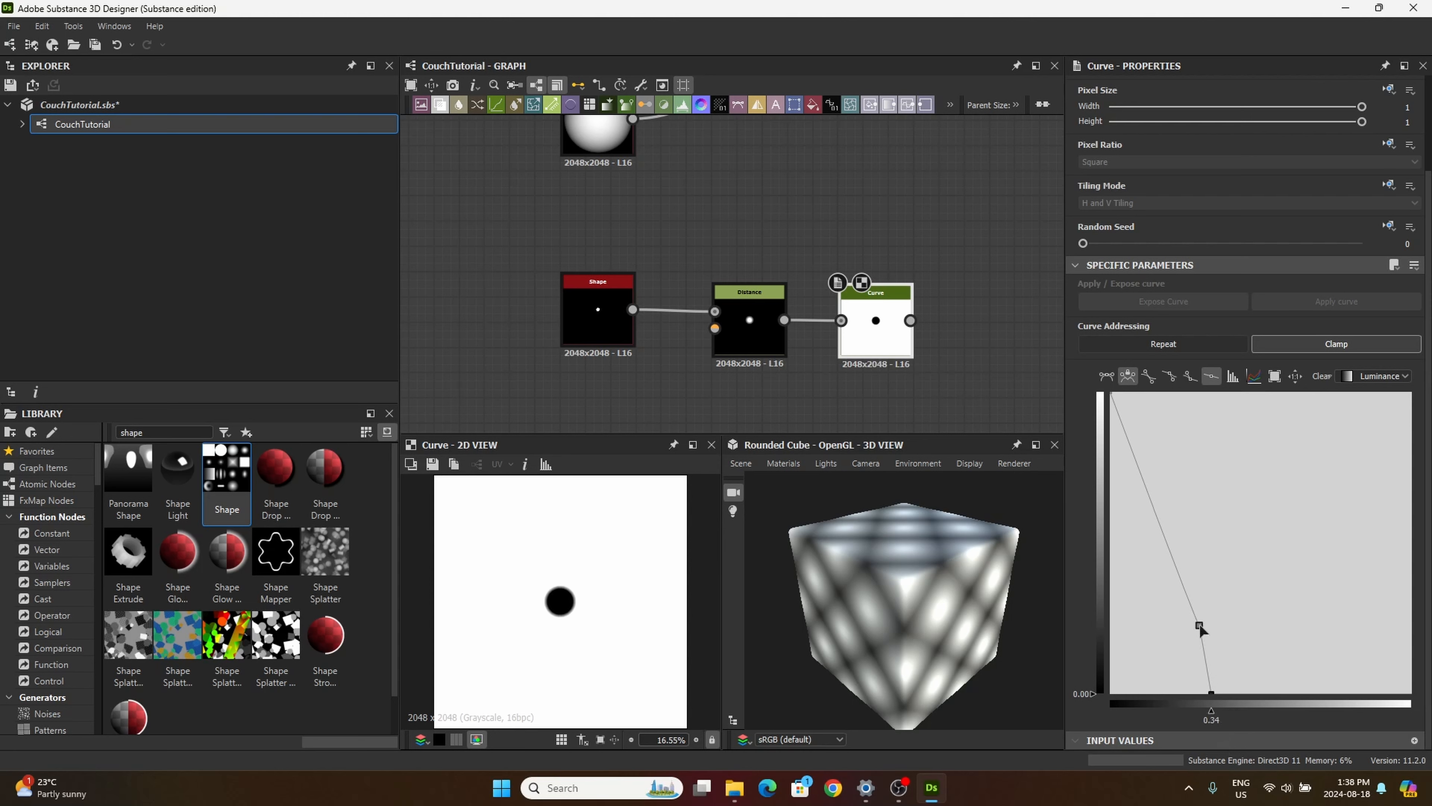
{"action": "left_click_drag", "start_coordinate": [1200, 625], "coordinate": [1173, 530]}
{"action": "scroll", "coordinate": [1179, 553], "scroll_direction": "up", "scroll_amount": 3}
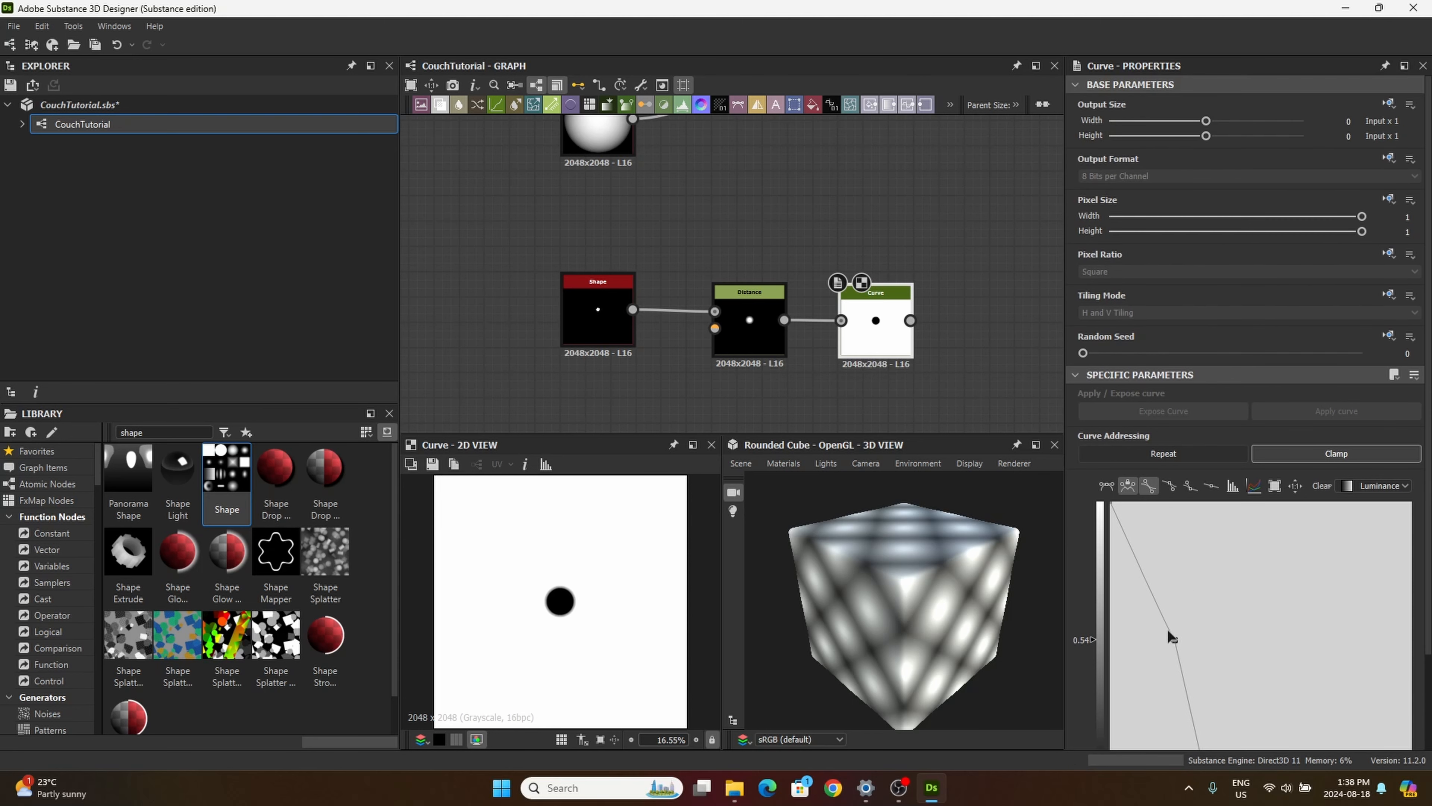
Step: Bend the middle curve point's incoming side, make its outgoing side straight, and move the point to position 0.32, value 0.43
{"action": "left_click_drag", "start_coordinate": [1171, 640], "coordinate": [1141, 679]}
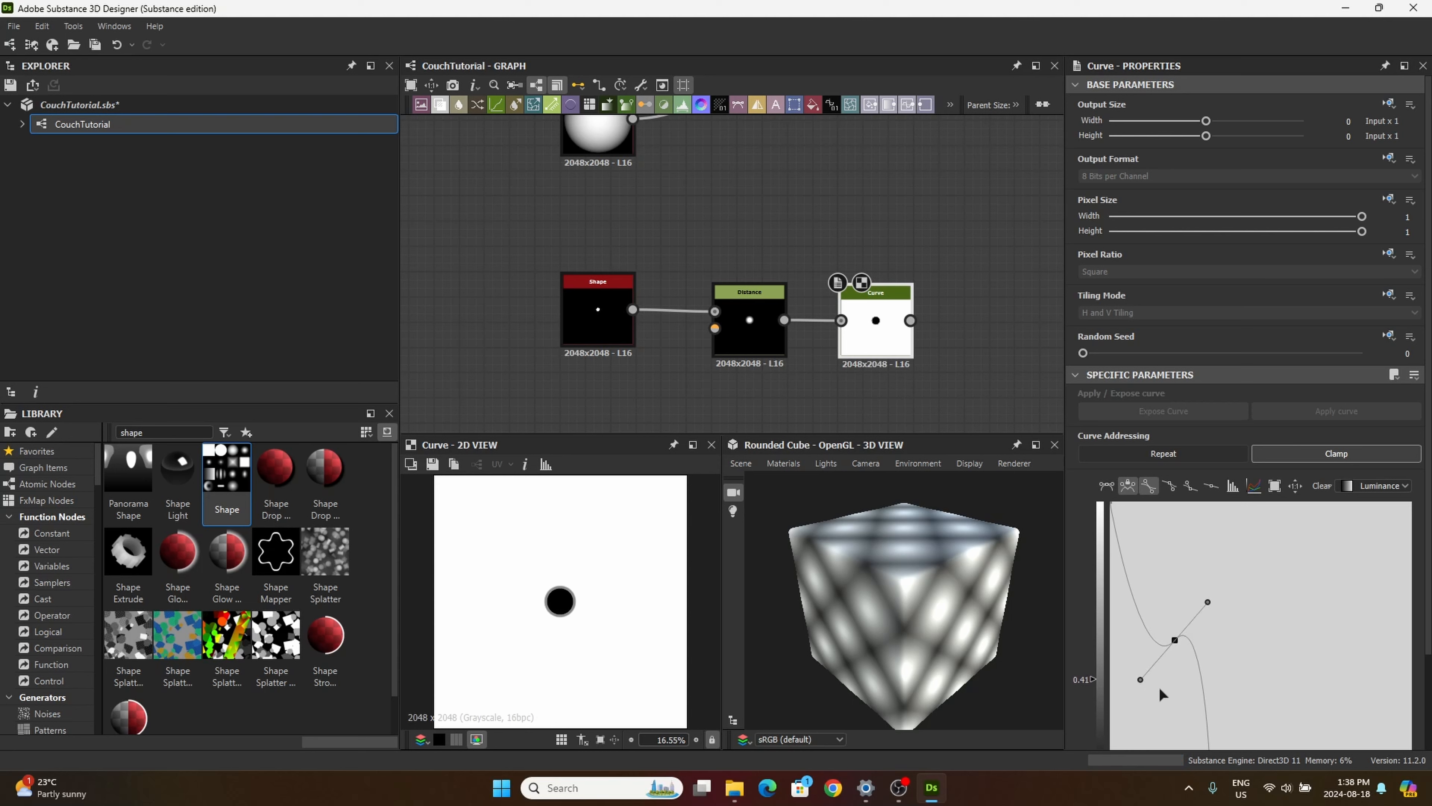
{"action": "scroll", "coordinate": [1158, 687], "scroll_direction": "down", "scroll_amount": 3}
{"action": "left_click", "coordinate": [1175, 531]}
{"action": "left_click_drag", "start_coordinate": [1175, 531], "coordinate": [1183, 565]}
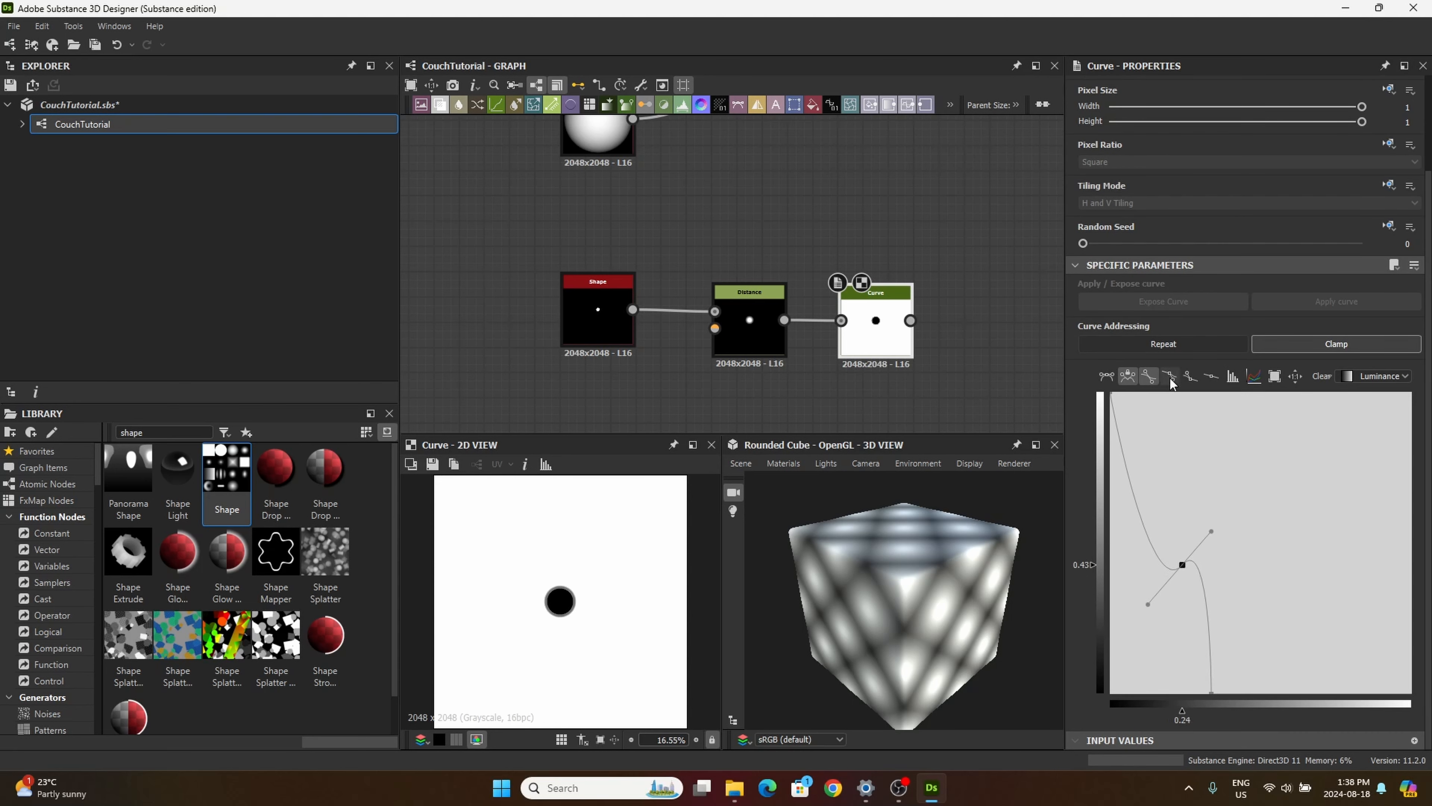
{"action": "left_click", "coordinate": [1190, 376]}
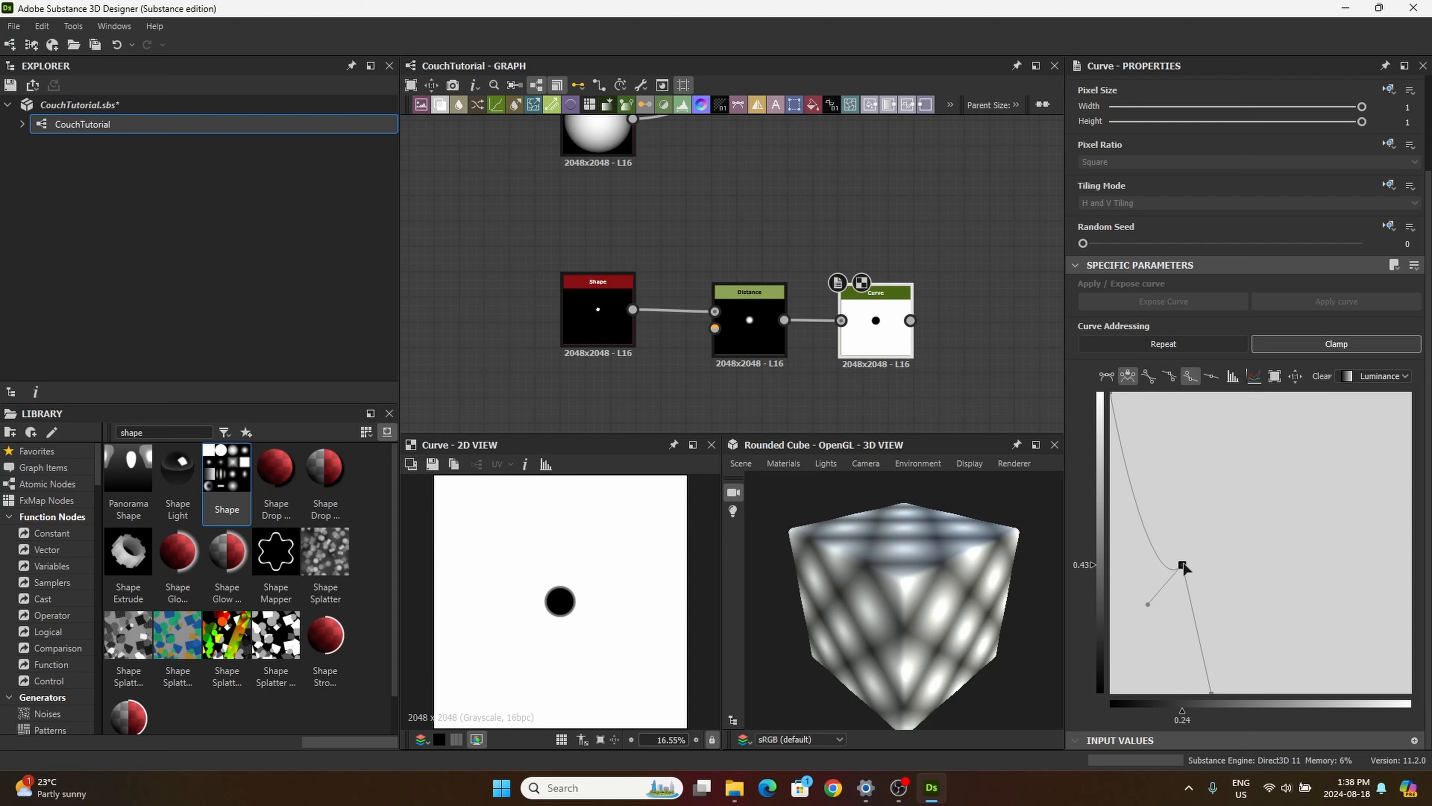
{"action": "left_click_drag", "start_coordinate": [1182, 567], "coordinate": [1207, 564]}
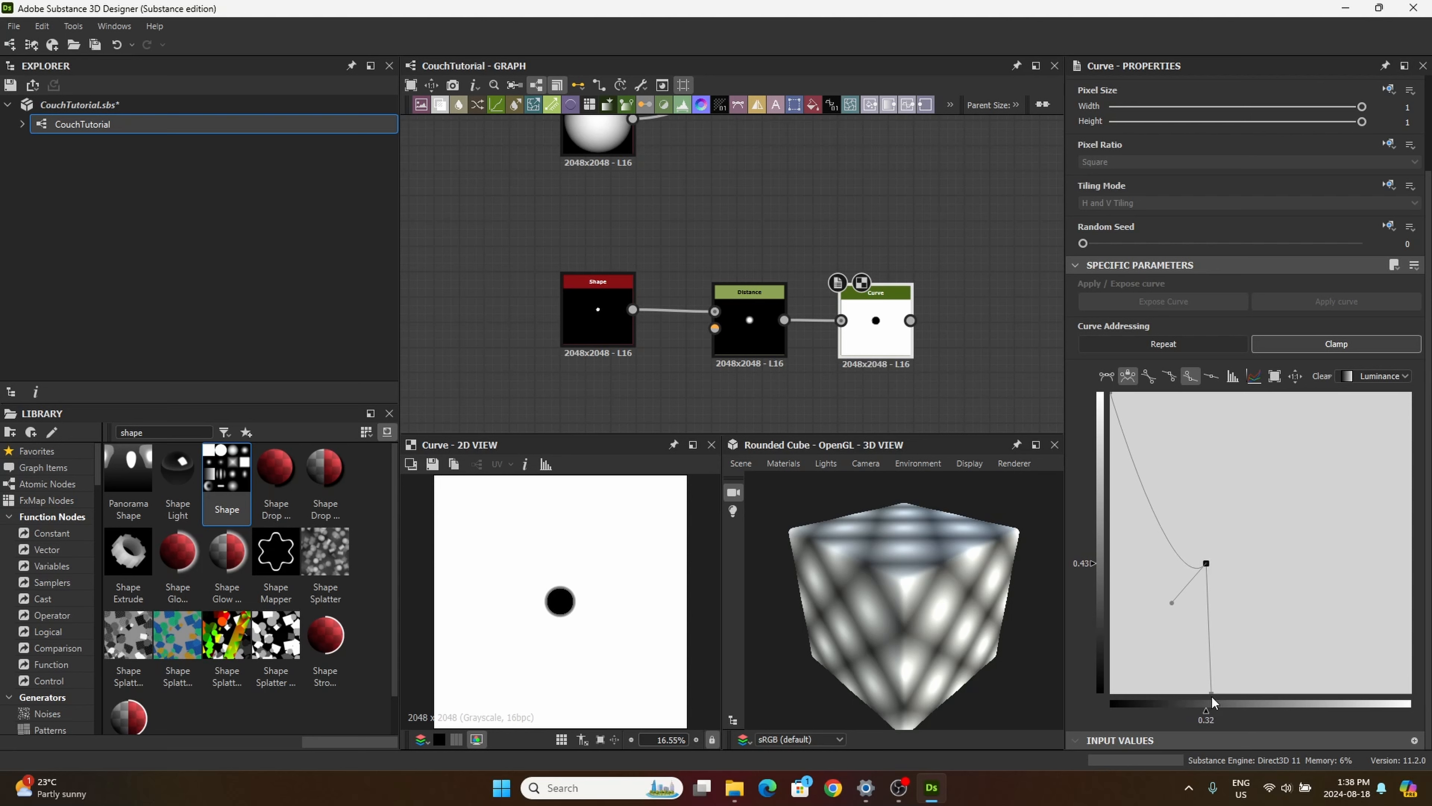
Step: Nudge the curve's end point beneath the middle point and extend the middle point's handle to position 0.01, value 0.28
{"action": "left_click", "coordinate": [1211, 693]}
{"action": "left_click_drag", "start_coordinate": [1212, 693], "coordinate": [1208, 691]}
{"action": "left_click", "coordinate": [1207, 563]}
{"action": "left_click_drag", "start_coordinate": [1171, 602], "coordinate": [1126, 612]}
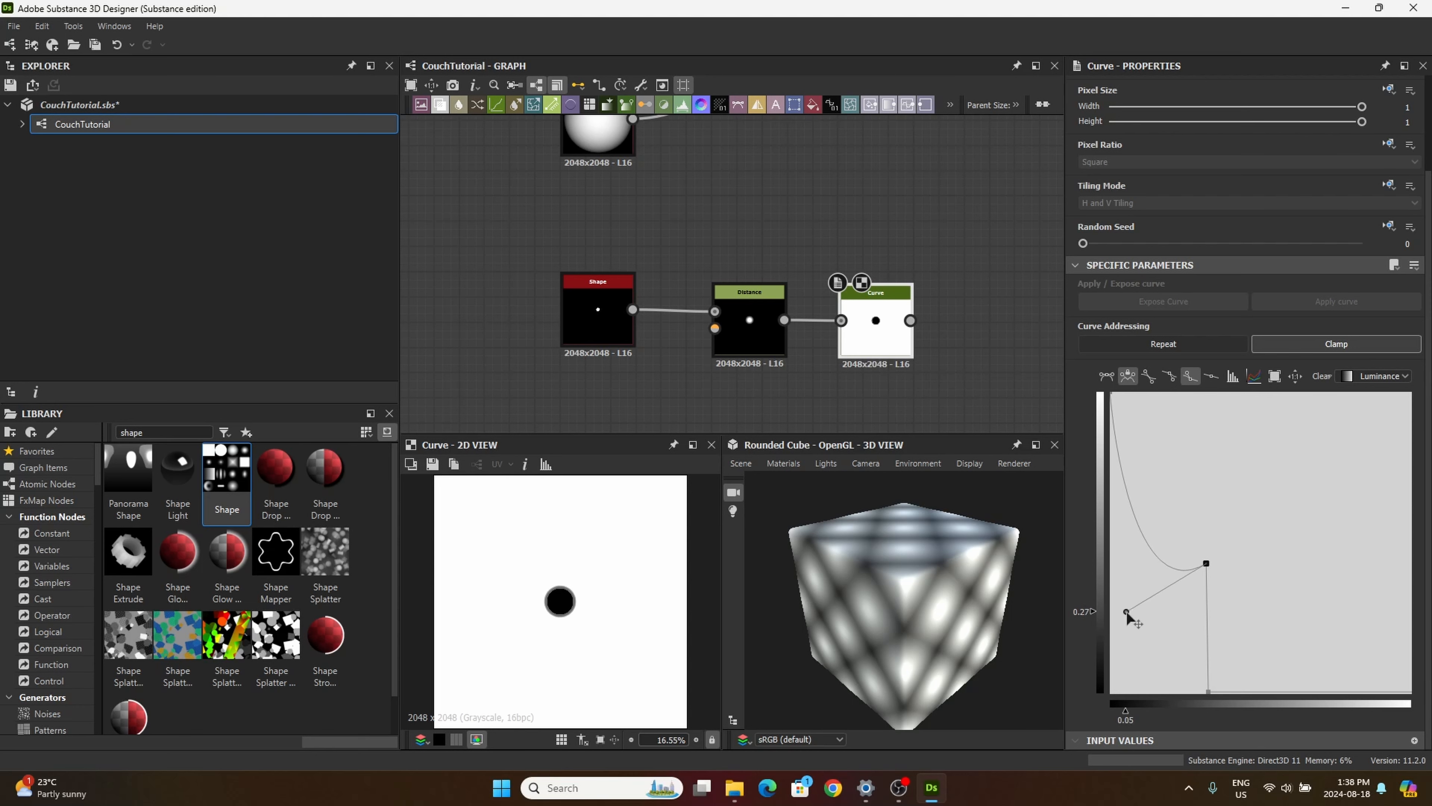
{"action": "left_click", "coordinate": [1110, 394]}
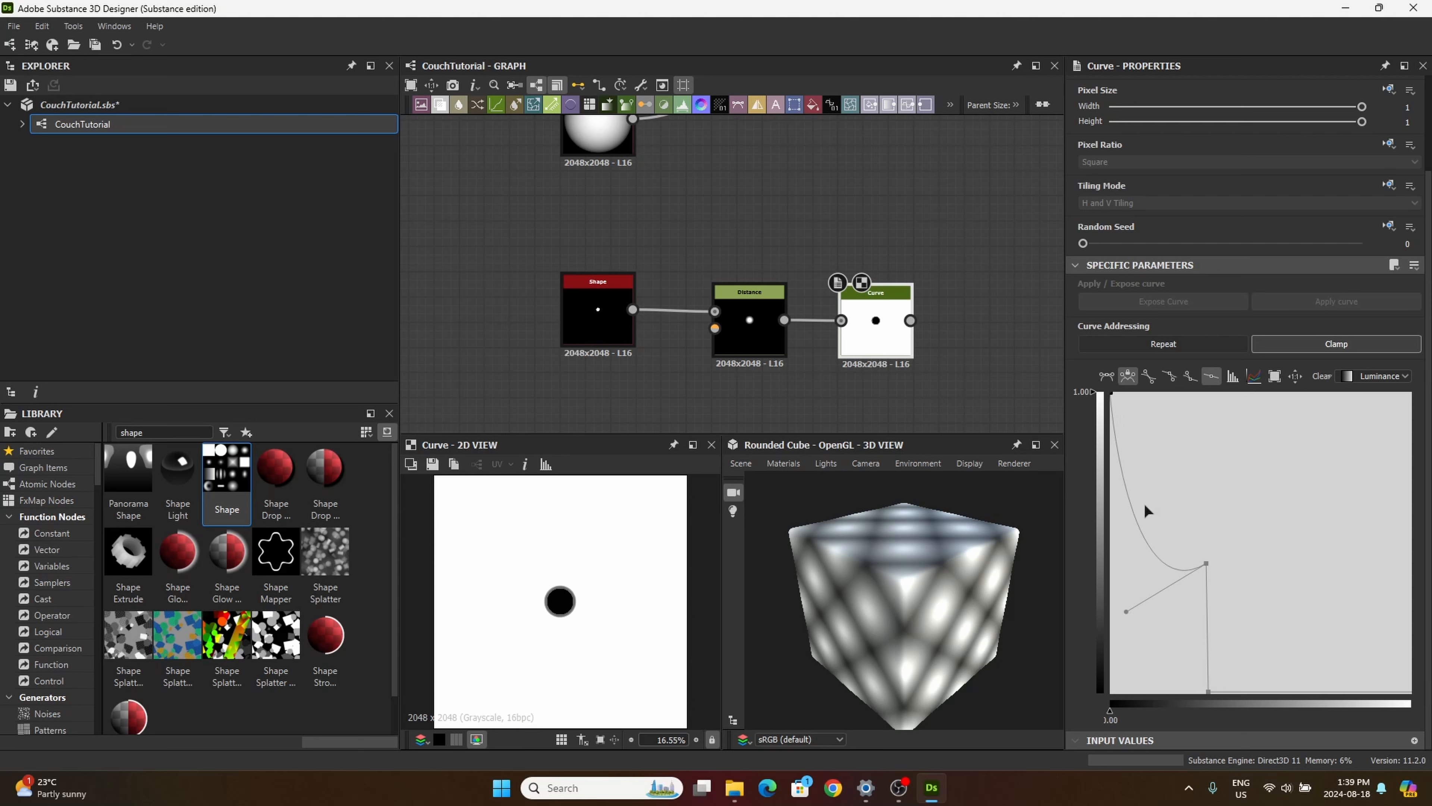
{"action": "left_click_drag", "start_coordinate": [1126, 612], "coordinate": [1113, 608]}
{"action": "scroll", "coordinate": [564, 618], "scroll_direction": "up", "scroll_amount": 5}
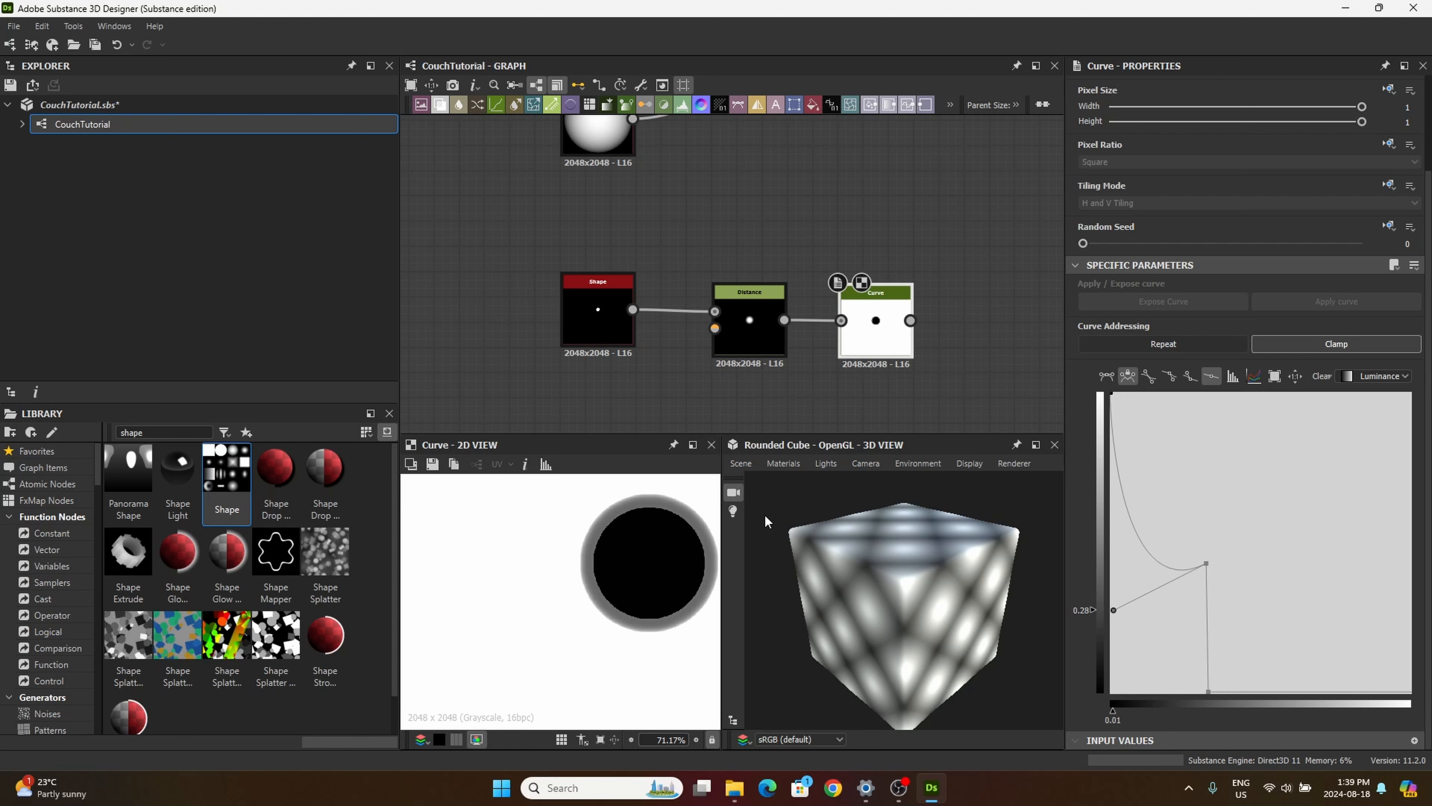
{"action": "scroll", "coordinate": [685, 618], "scroll_direction": "down", "scroll_amount": 3}
{"action": "middle_click_drag", "start_coordinate": [627, 627], "coordinate": [518, 601]}
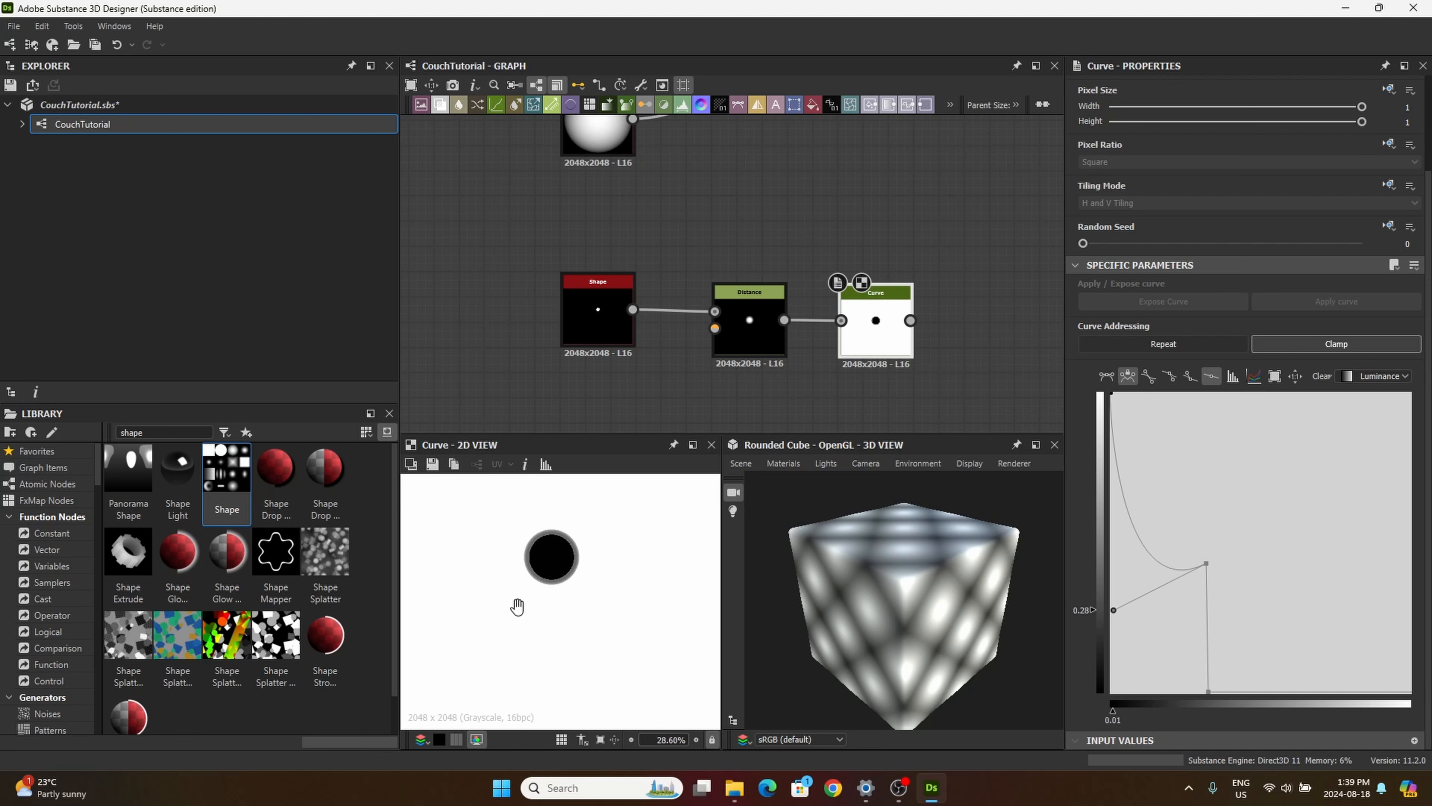
Step: Add a Mirror Grayscale node after the Curve node and set its Axis X Offset to 0.65
{"action": "scroll", "coordinate": [908, 376], "scroll_direction": "down", "scroll_amount": 1}
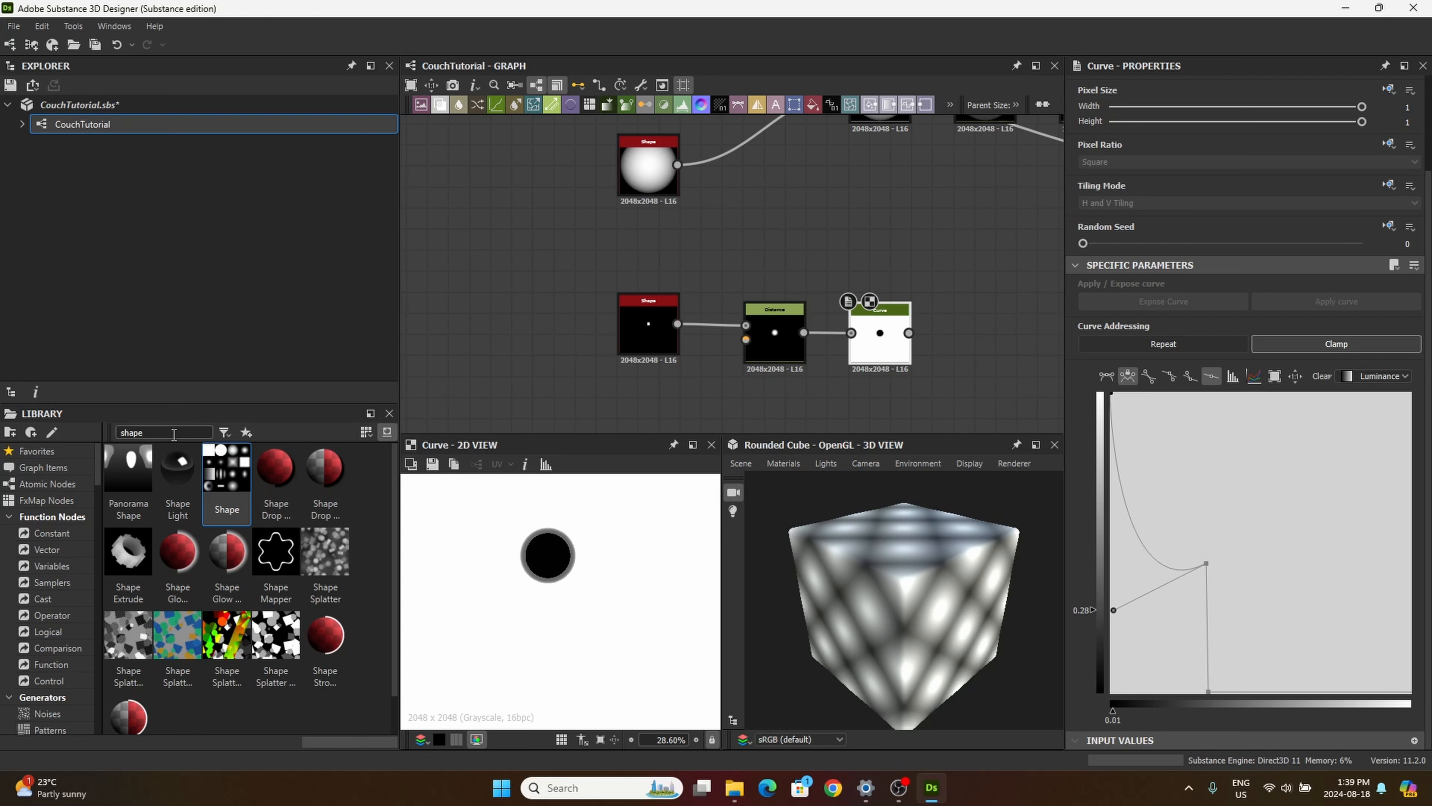
{"action": "double_click", "coordinate": [142, 433]}
{"action": "type", "text": "mirror"}
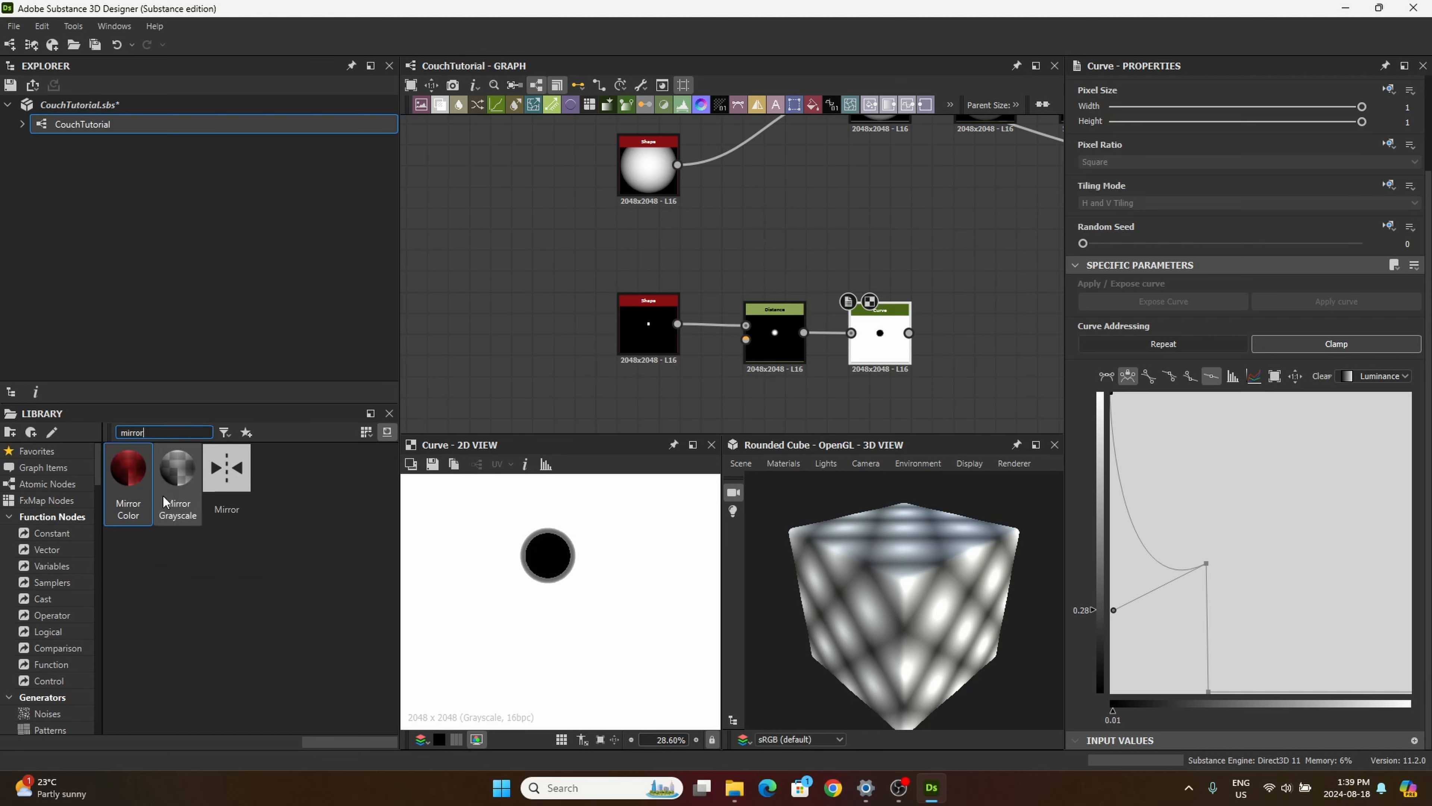
{"action": "left_click_drag", "start_coordinate": [174, 468], "coordinate": [978, 341]}
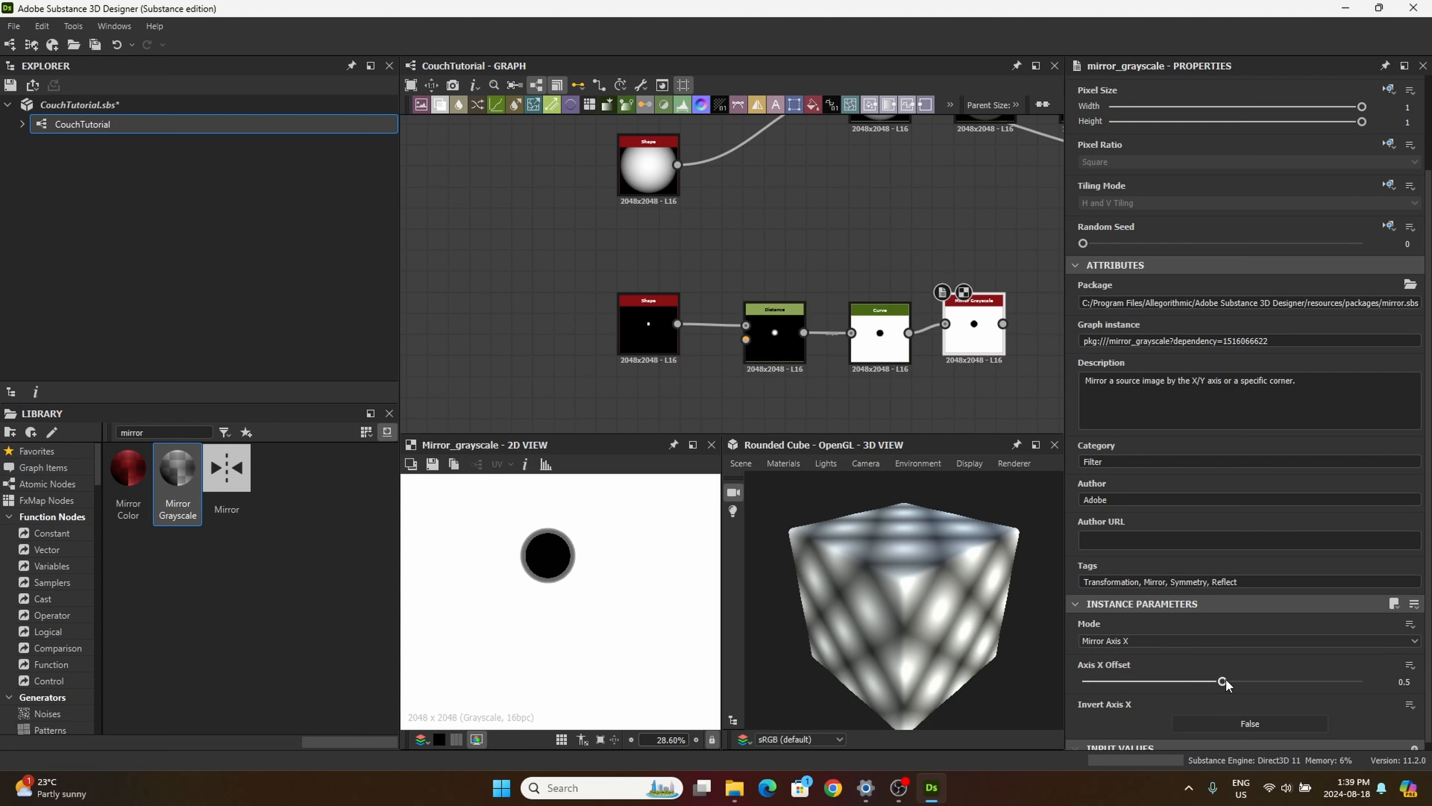
{"action": "left_click", "coordinate": [1406, 682]}
{"action": "type", "text": "0.65"}
{"action": "key", "text": "Return"}
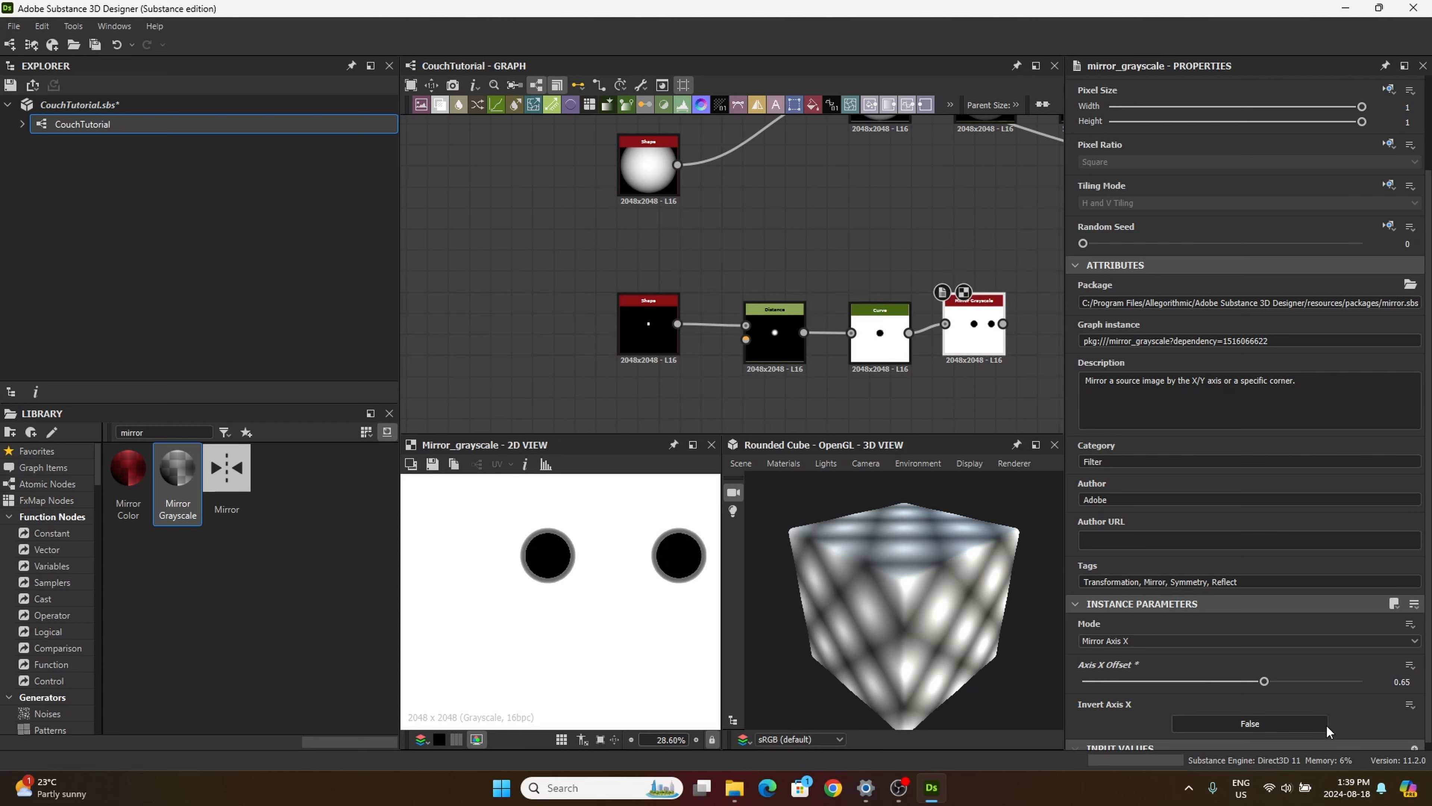
{"action": "key", "text": "f"}
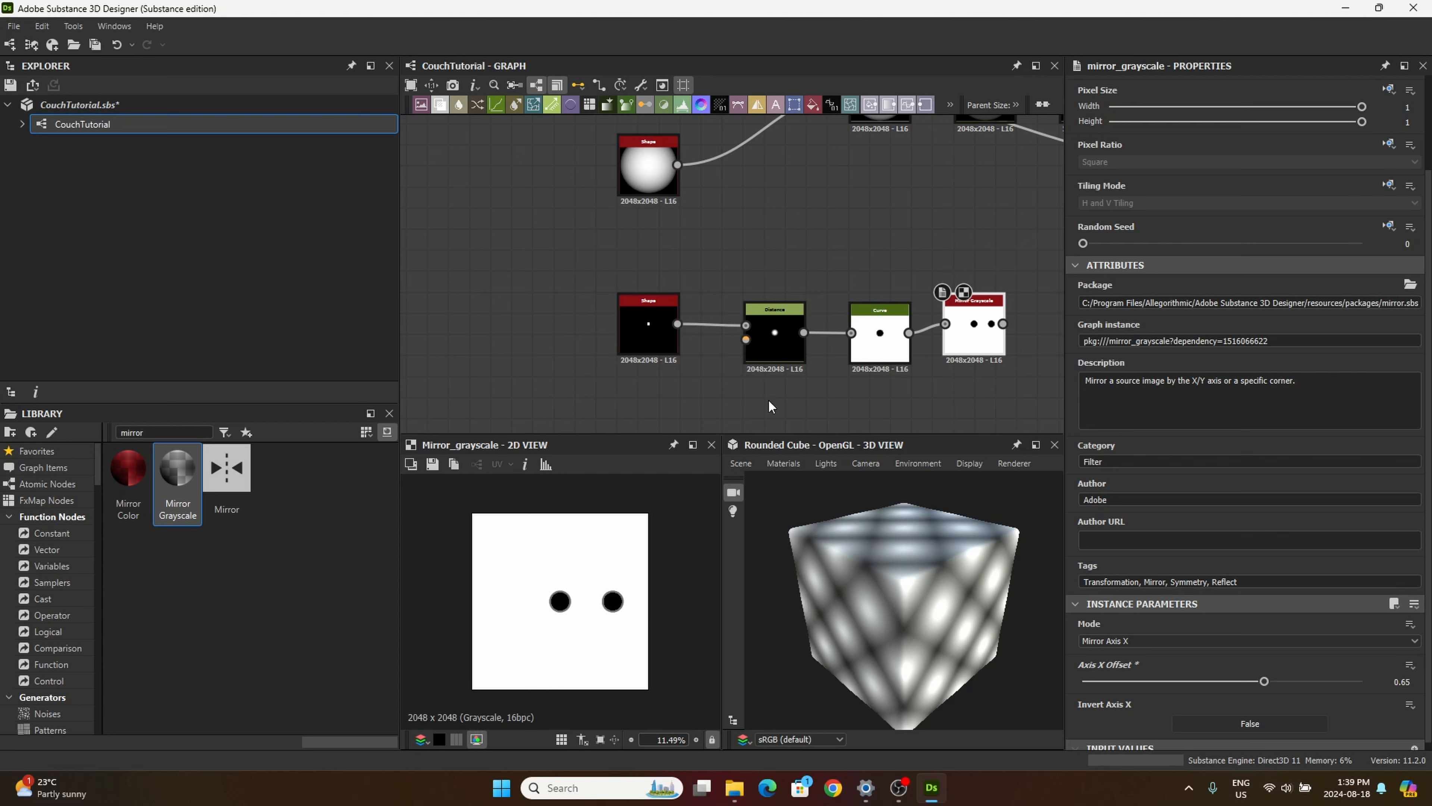
{"action": "left_click_drag", "start_coordinate": [973, 335], "coordinate": [984, 342]}
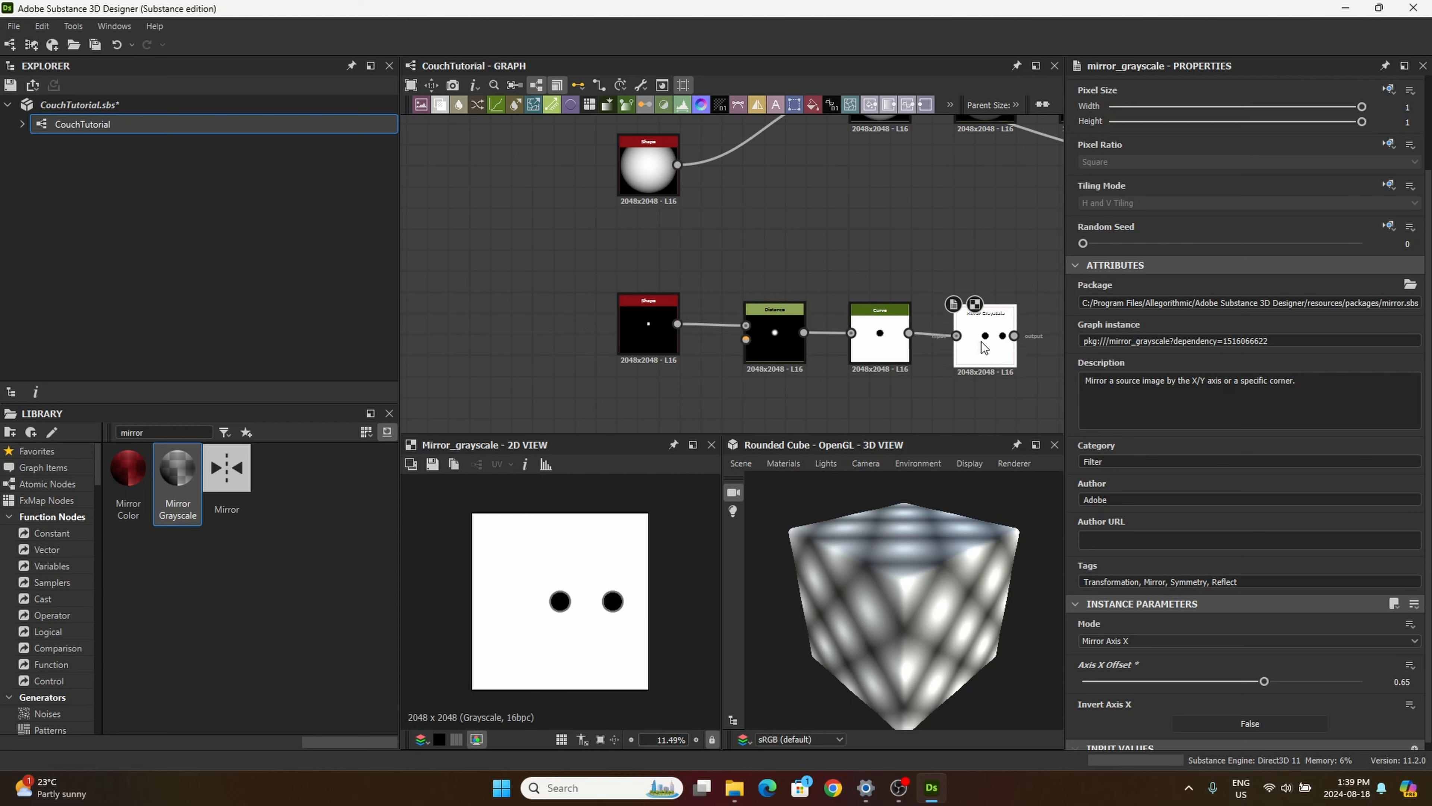
Step: Add a Transformation 2D node fed by the Mirror Grayscale output
{"action": "middle_click_drag", "start_coordinate": [935, 252], "coordinate": [688, 198]}
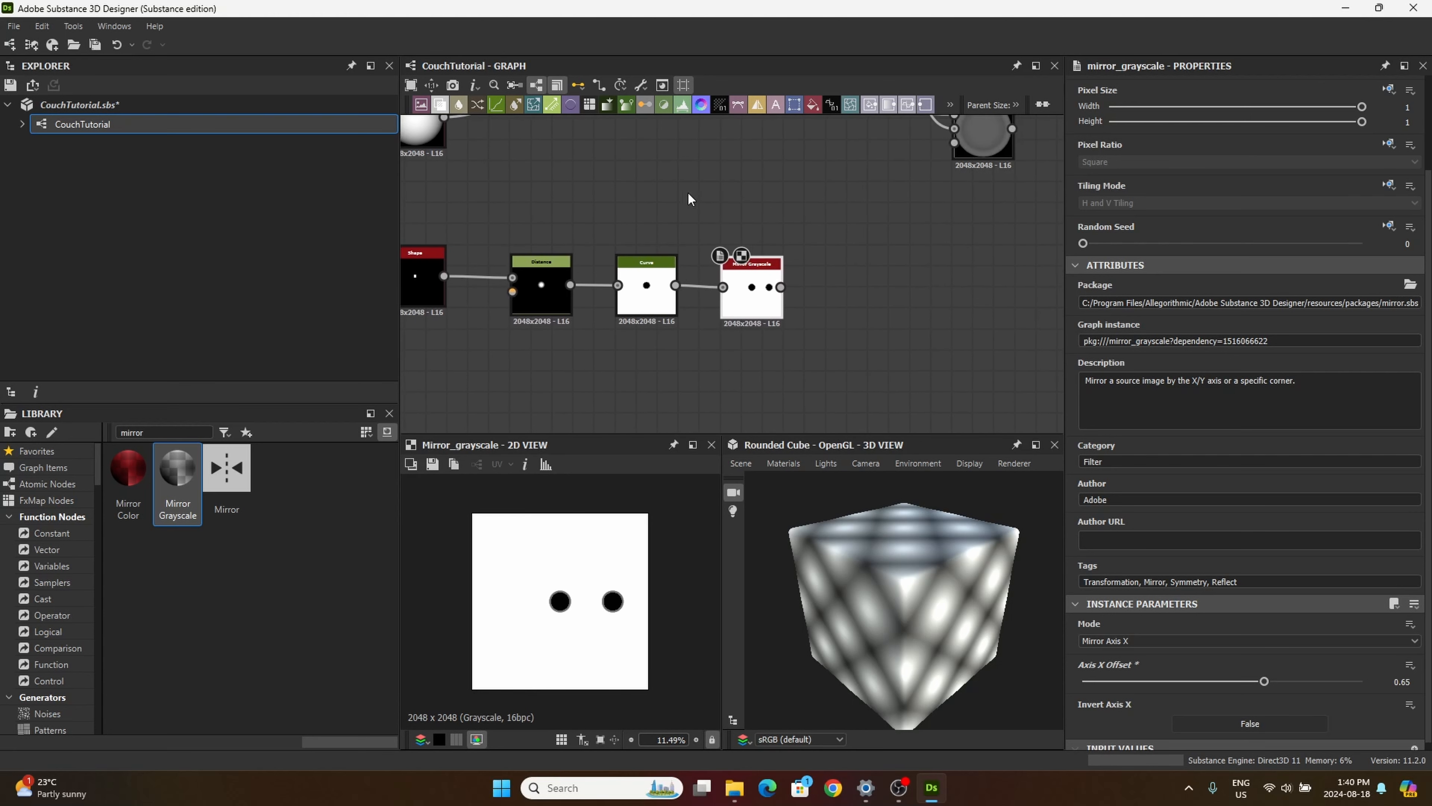
{"action": "left_click", "coordinate": [807, 107]}
{"action": "double_click", "coordinate": [876, 320]}
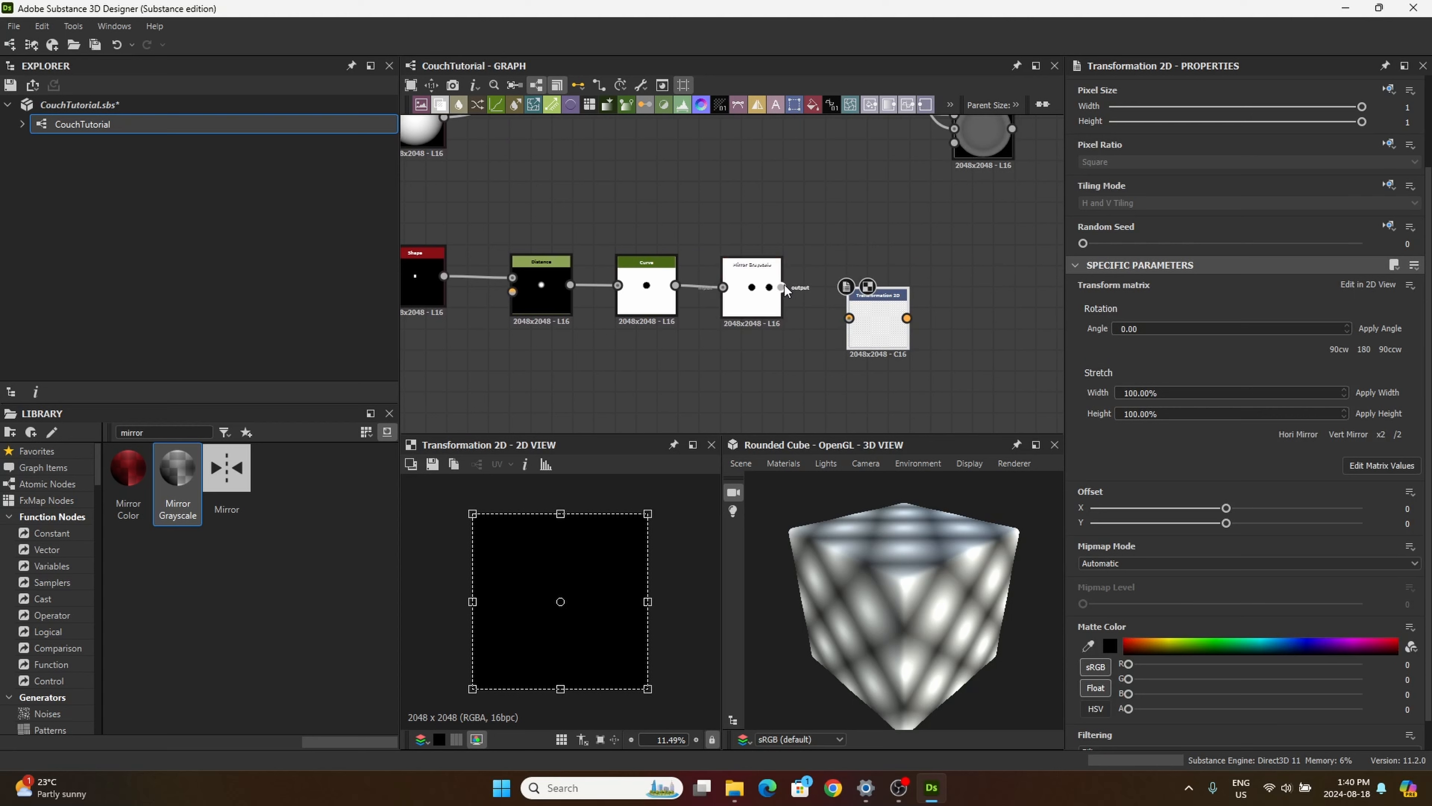
{"action": "left_click_drag", "start_coordinate": [782, 287], "coordinate": [849, 318]}
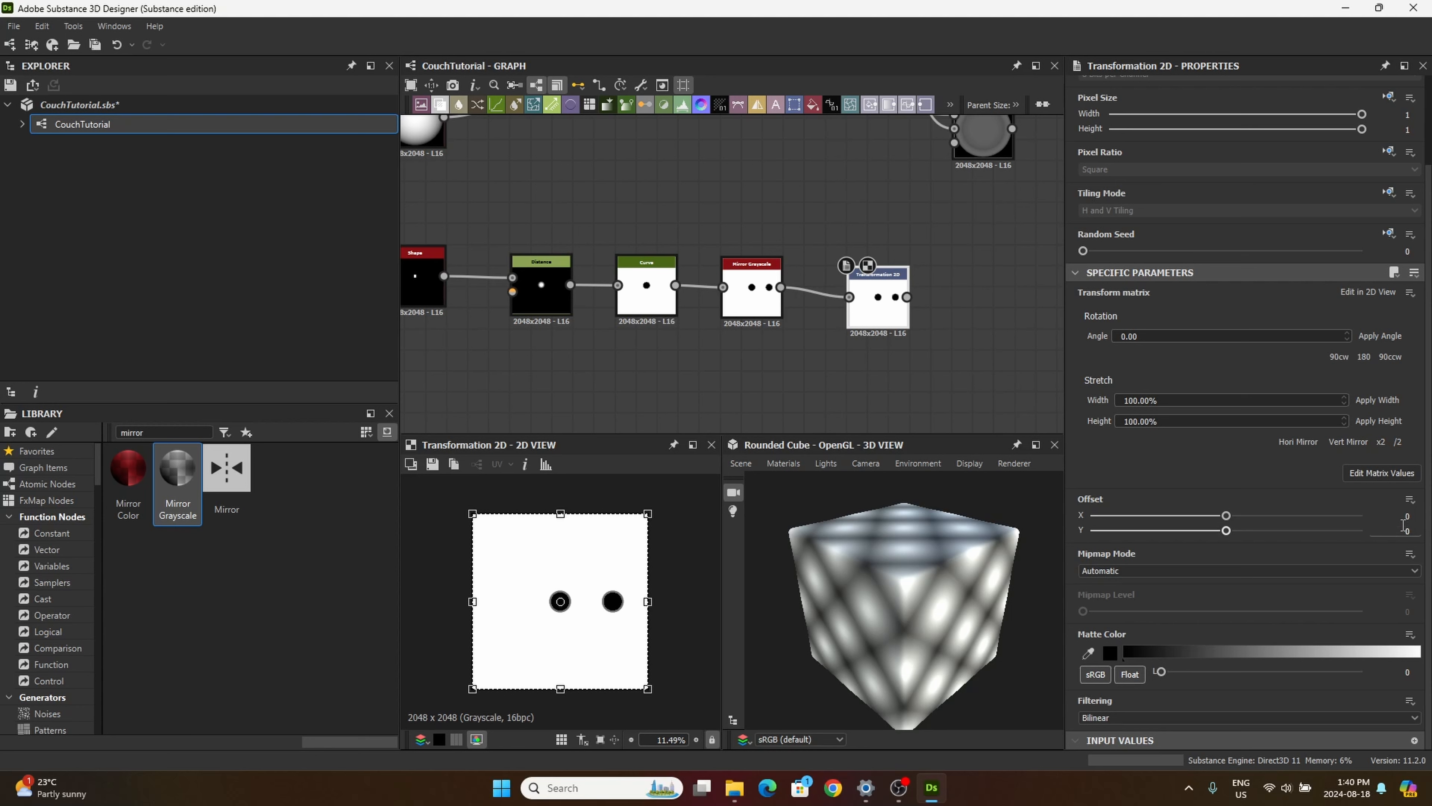
Step: Set the mirrored holes' Transformation 2D Offset to X 0.16 and Y -0.01
{"action": "left_click", "coordinate": [1404, 516]}
{"action": "left_click", "coordinate": [1408, 531]}
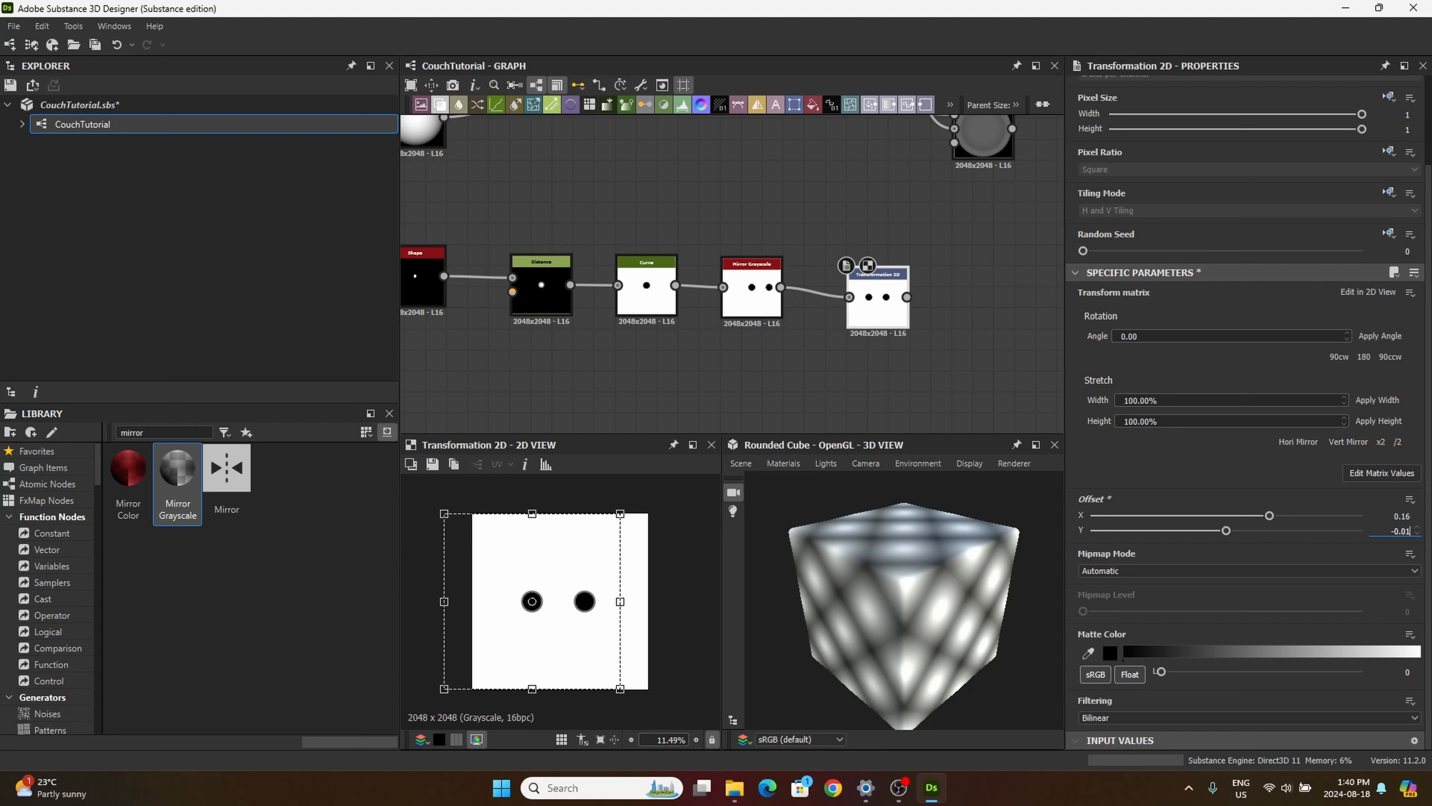
{"action": "key", "text": "Return"}
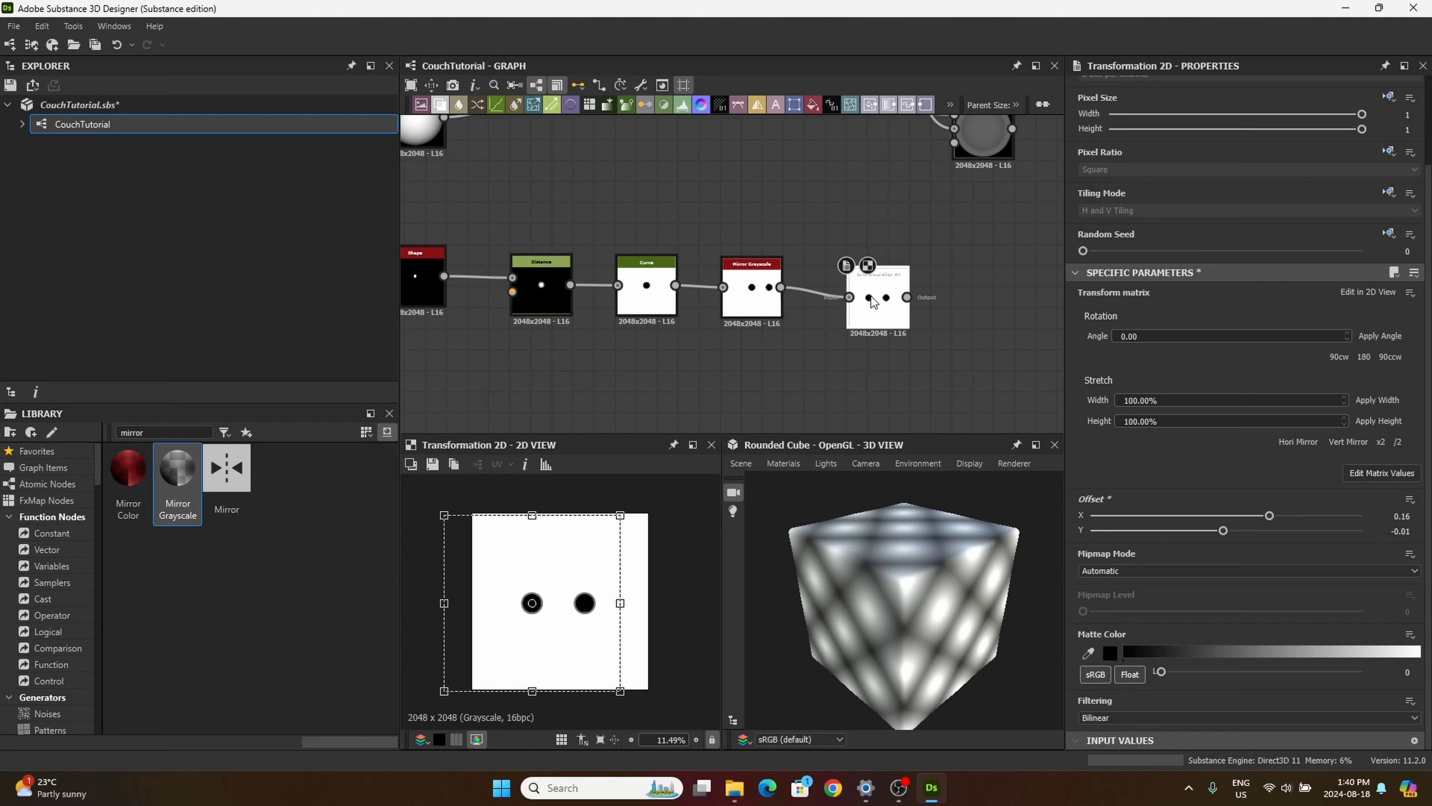
{"action": "left_click_drag", "start_coordinate": [869, 308], "coordinate": [848, 297]}
Step: Add a Blend node after the holes' Transformation 2D node and feed that node's output into its Foreground input
{"action": "scroll", "coordinate": [565, 231], "scroll_direction": "down", "scroll_amount": 3}
{"action": "middle_click_drag", "start_coordinate": [592, 358], "coordinate": [534, 320]}
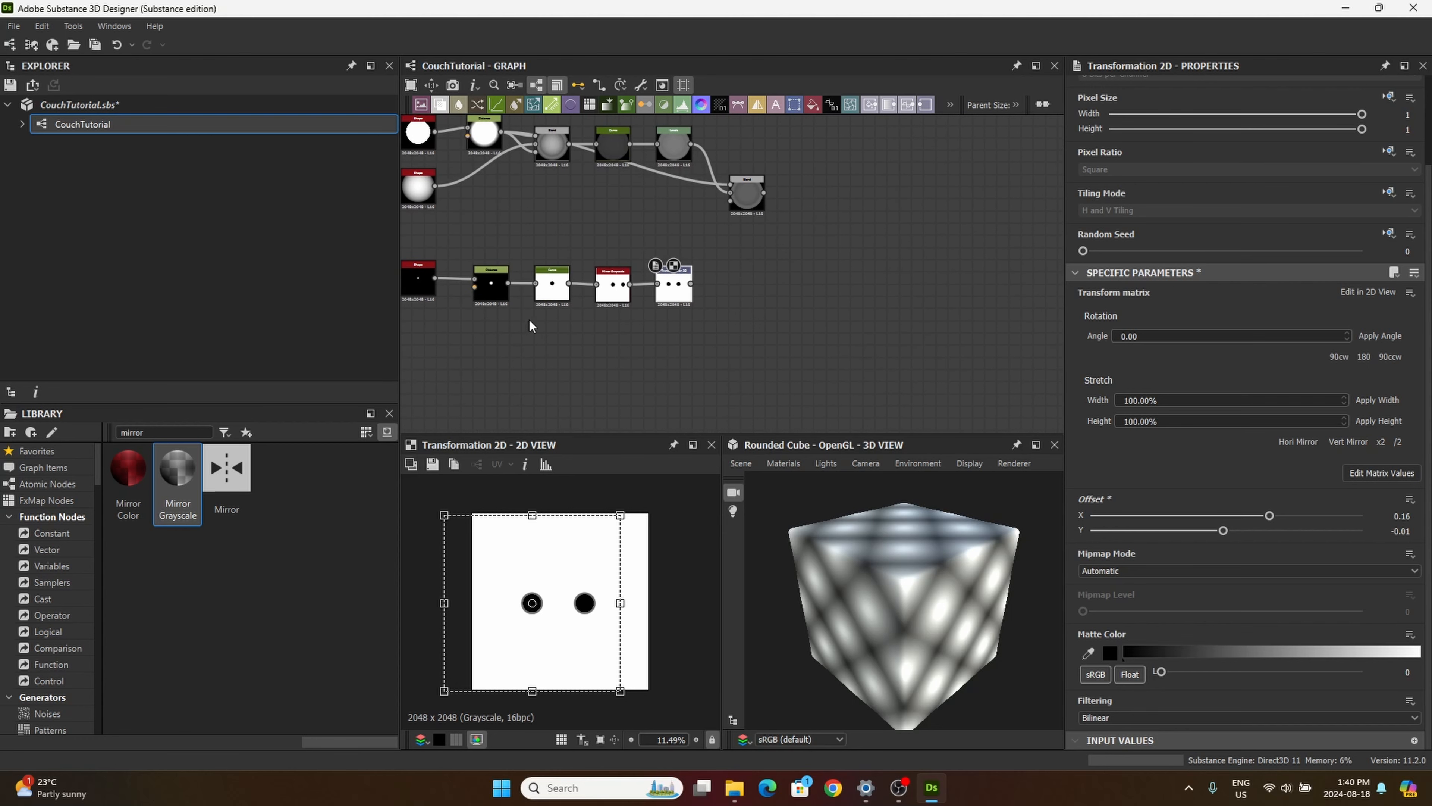
{"action": "left_click_drag", "start_coordinate": [499, 136], "coordinate": [776, 312]}
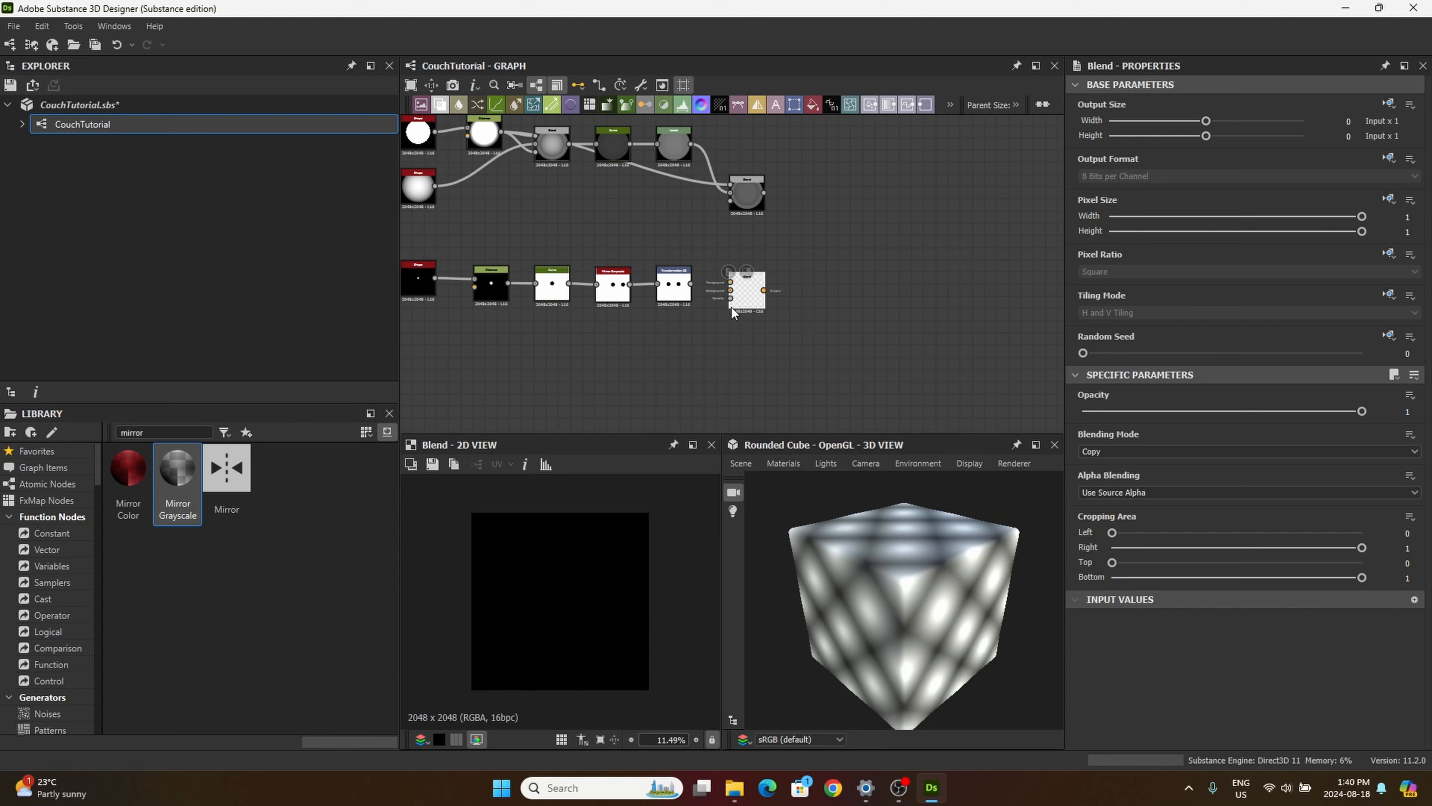
{"action": "scroll", "coordinate": [691, 284], "scroll_direction": "up", "scroll_amount": 3}
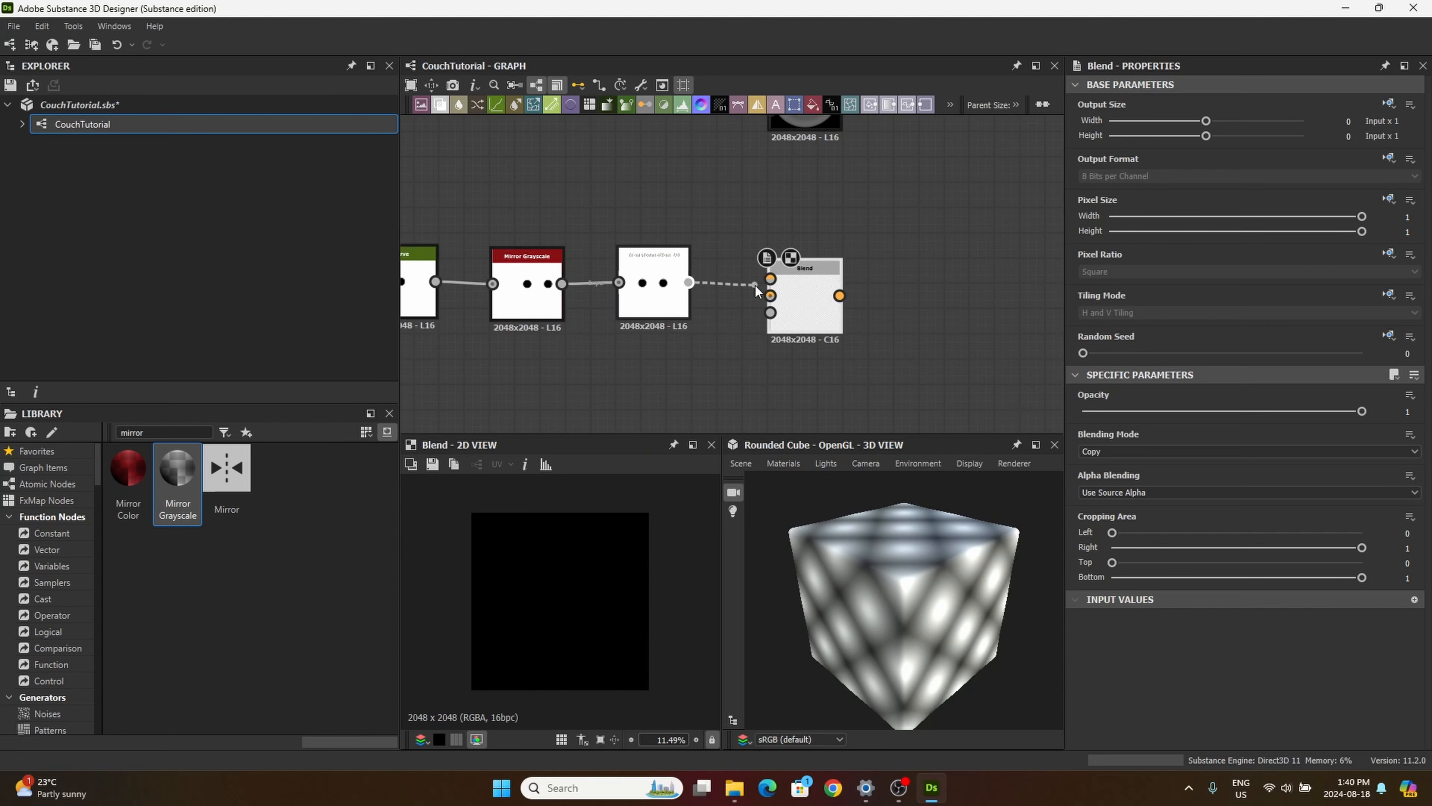
{"action": "left_click_drag", "start_coordinate": [755, 284], "coordinate": [770, 279]}
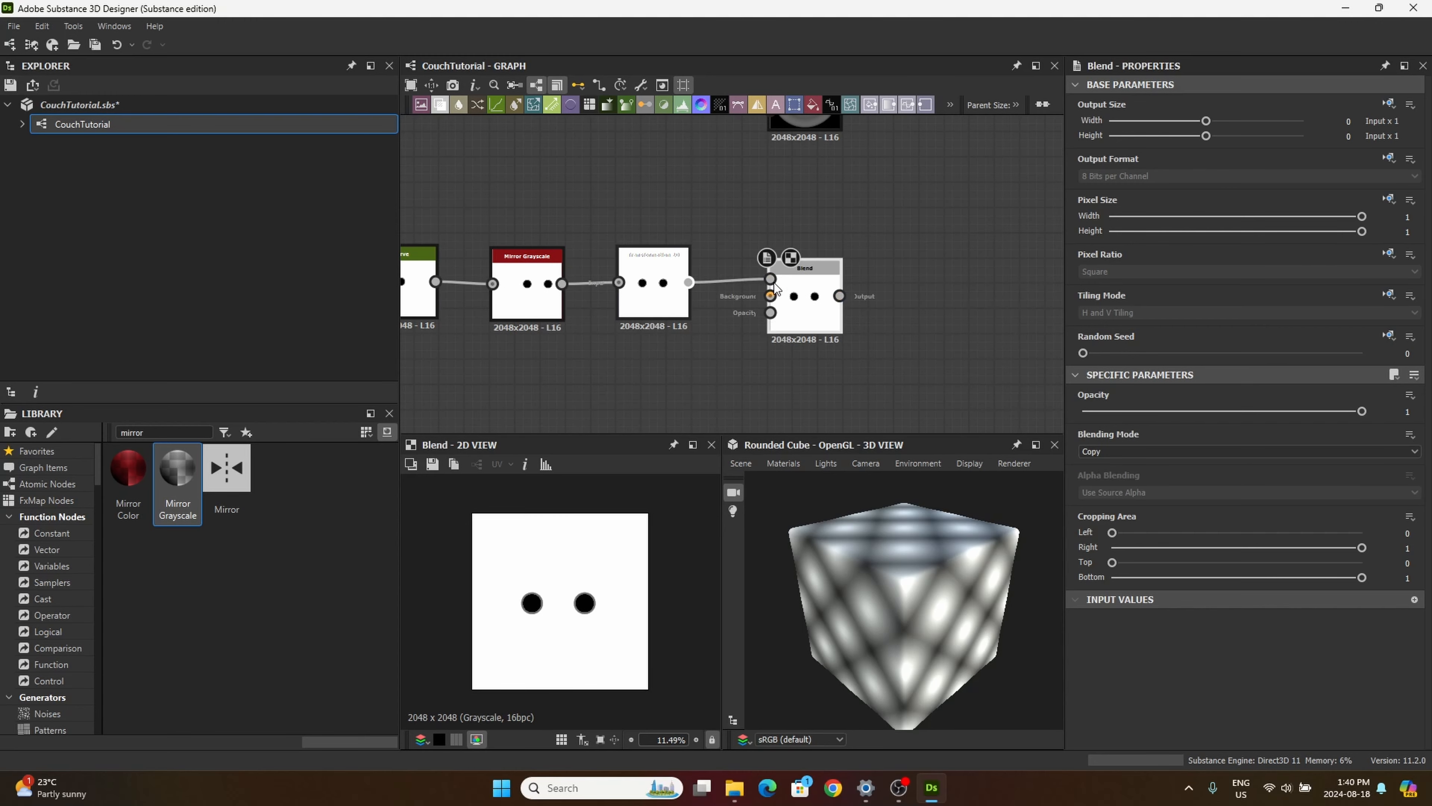
{"action": "scroll", "coordinate": [777, 290], "scroll_direction": "down", "scroll_amount": 3}
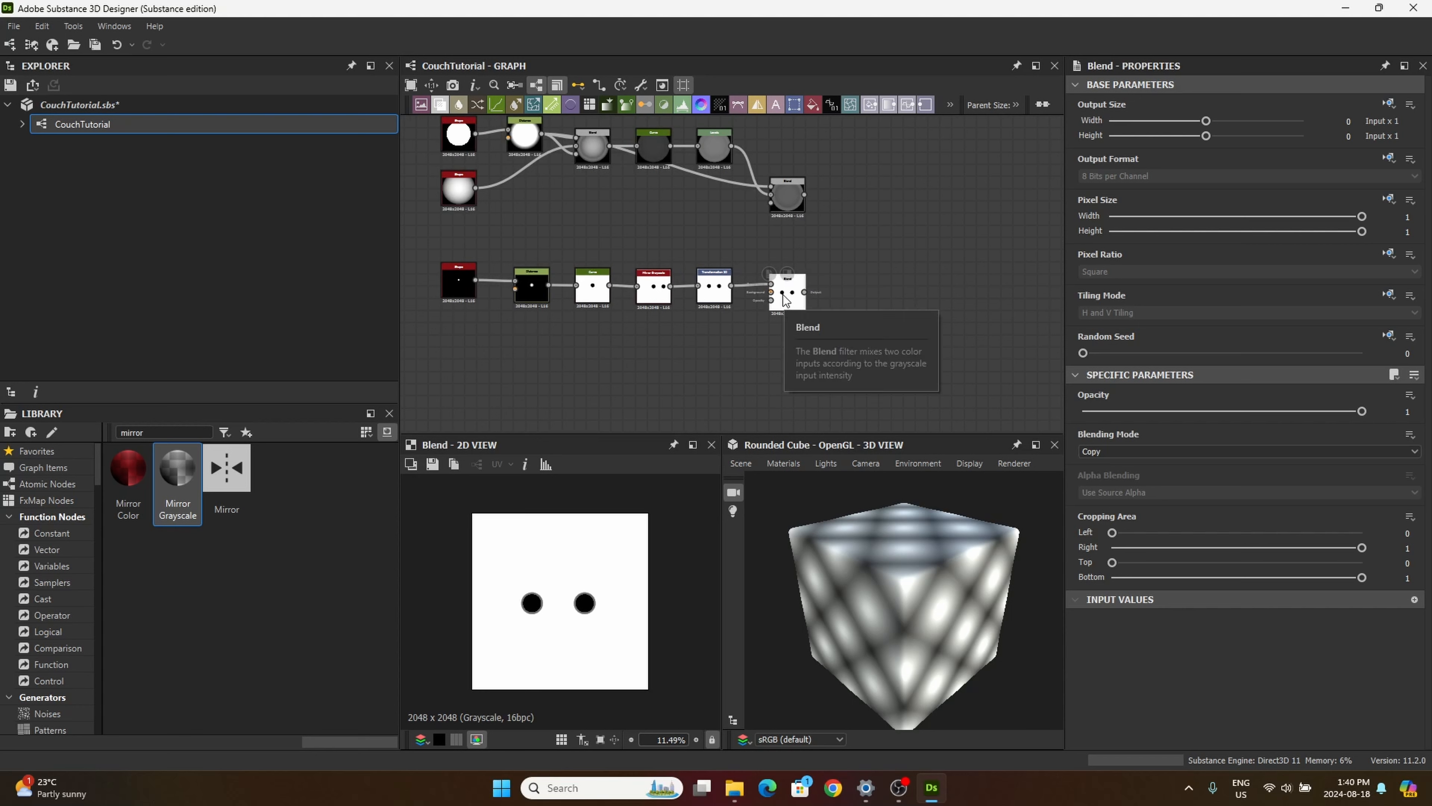
Step: Connect the rimmed button's Blend output to the new Blend node's Background and set the Blending Mode to Multiply
{"action": "left_click_drag", "start_coordinate": [787, 303], "coordinate": [855, 302]}
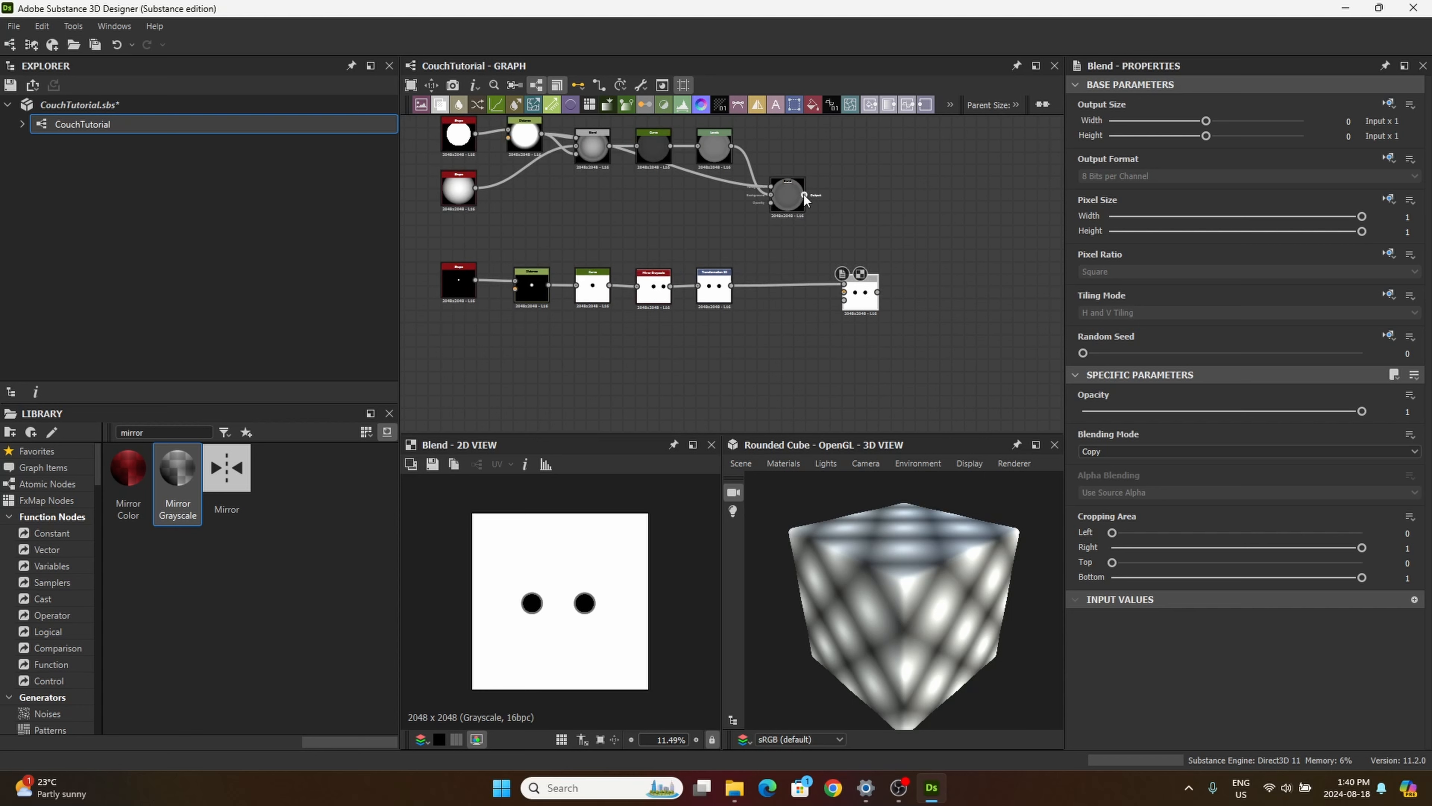
{"action": "left_click_drag", "start_coordinate": [804, 195], "coordinate": [843, 299]}
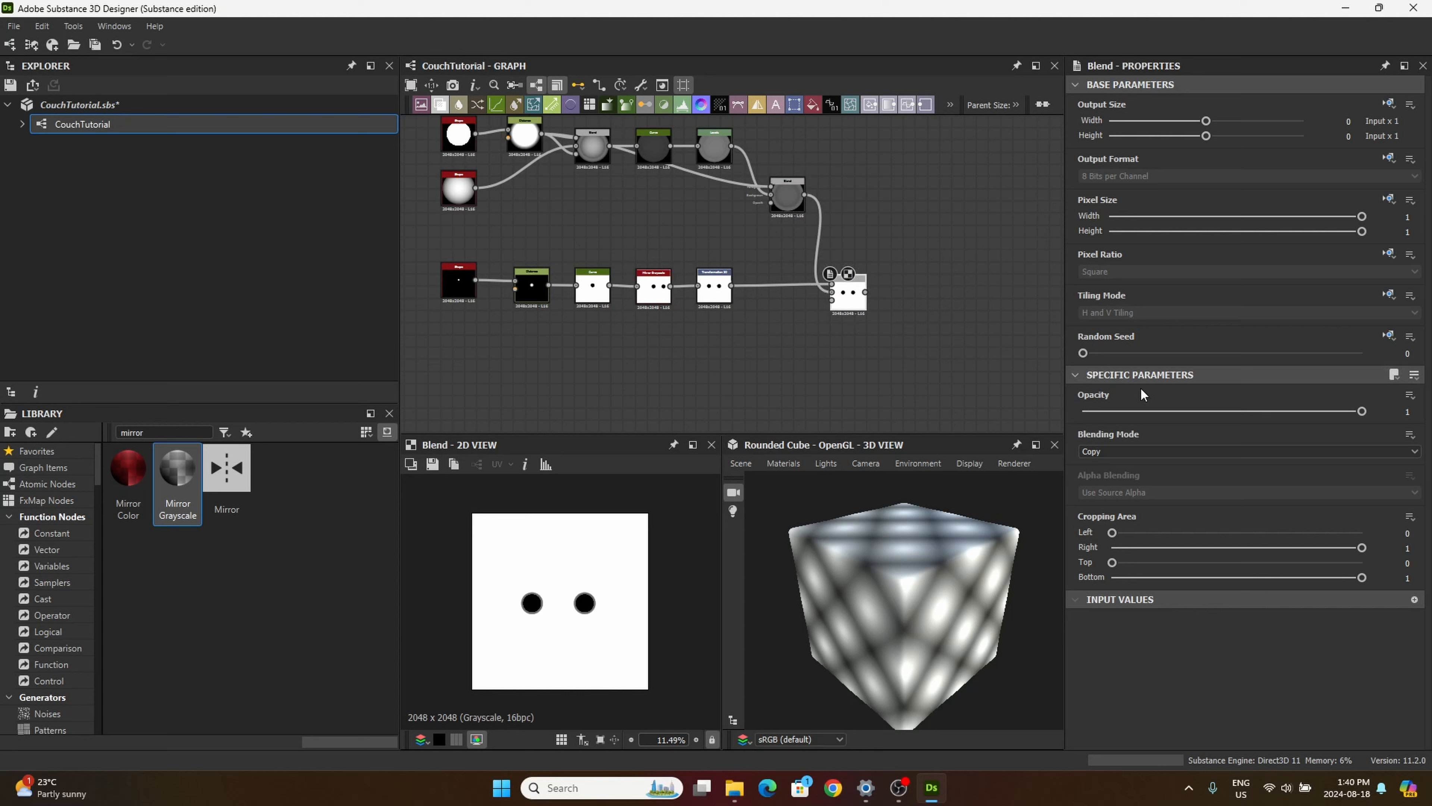
{"action": "left_click", "coordinate": [1136, 451]}
{"action": "left_click", "coordinate": [1111, 495]}
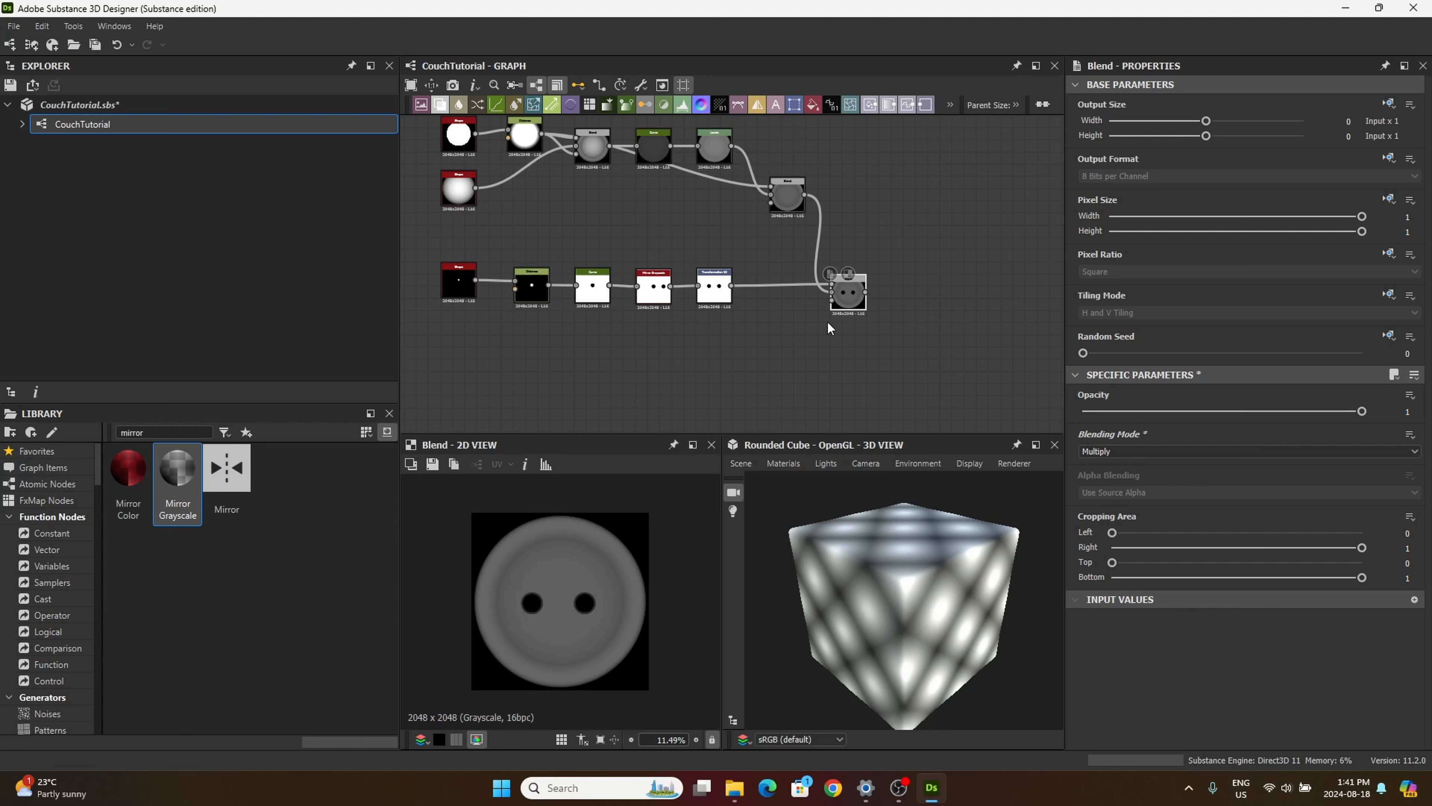
{"action": "left_click_drag", "start_coordinate": [849, 300], "coordinate": [844, 300]}
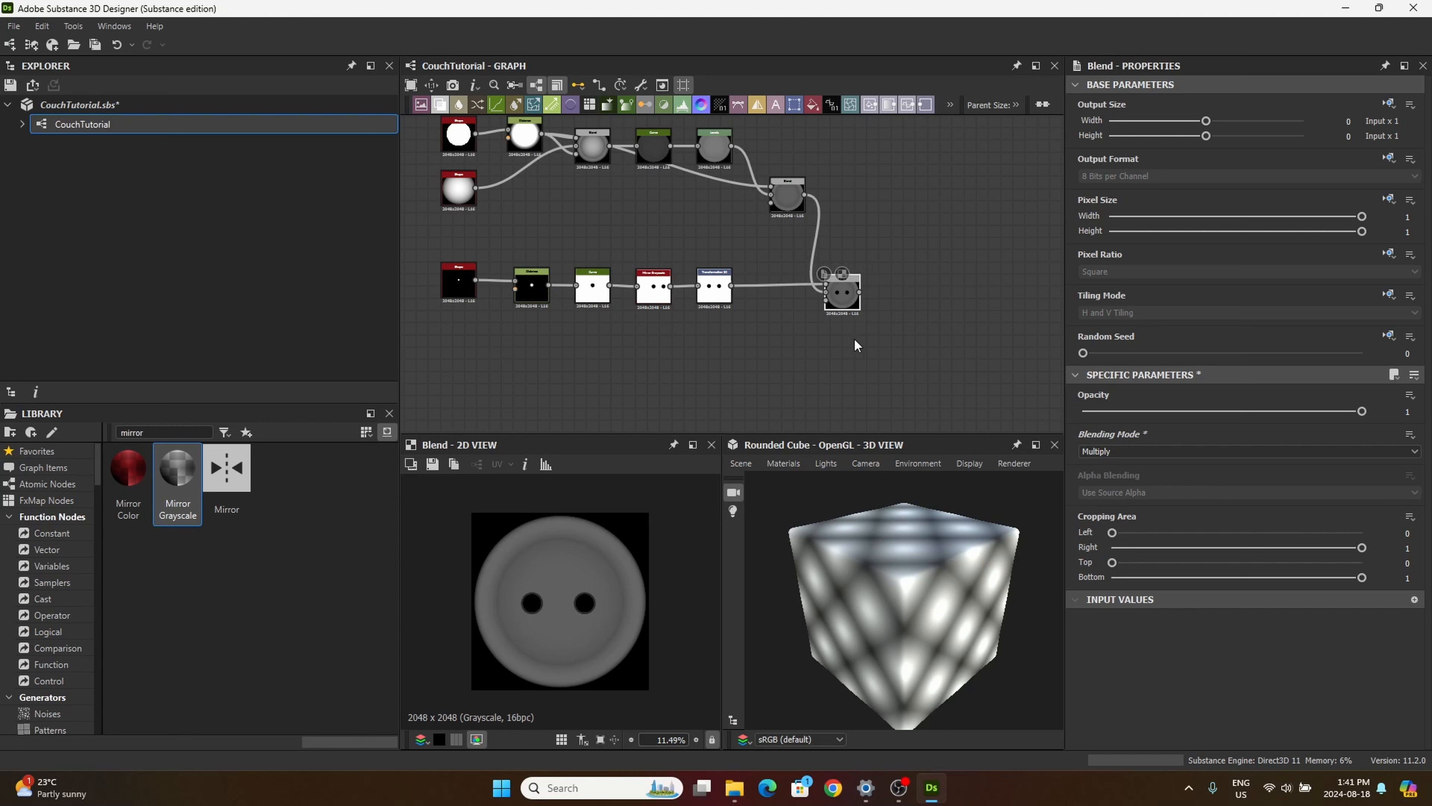
{"action": "middle_click_drag", "start_coordinate": [793, 347], "coordinate": [794, 334]}
{"action": "left_click_drag", "start_coordinate": [844, 284], "coordinate": [850, 283]}
{"action": "scroll", "coordinate": [906, 278], "scroll_direction": "down", "scroll_amount": 4}
{"action": "scroll", "coordinate": [881, 265], "scroll_direction": "up", "scroll_amount": 2}
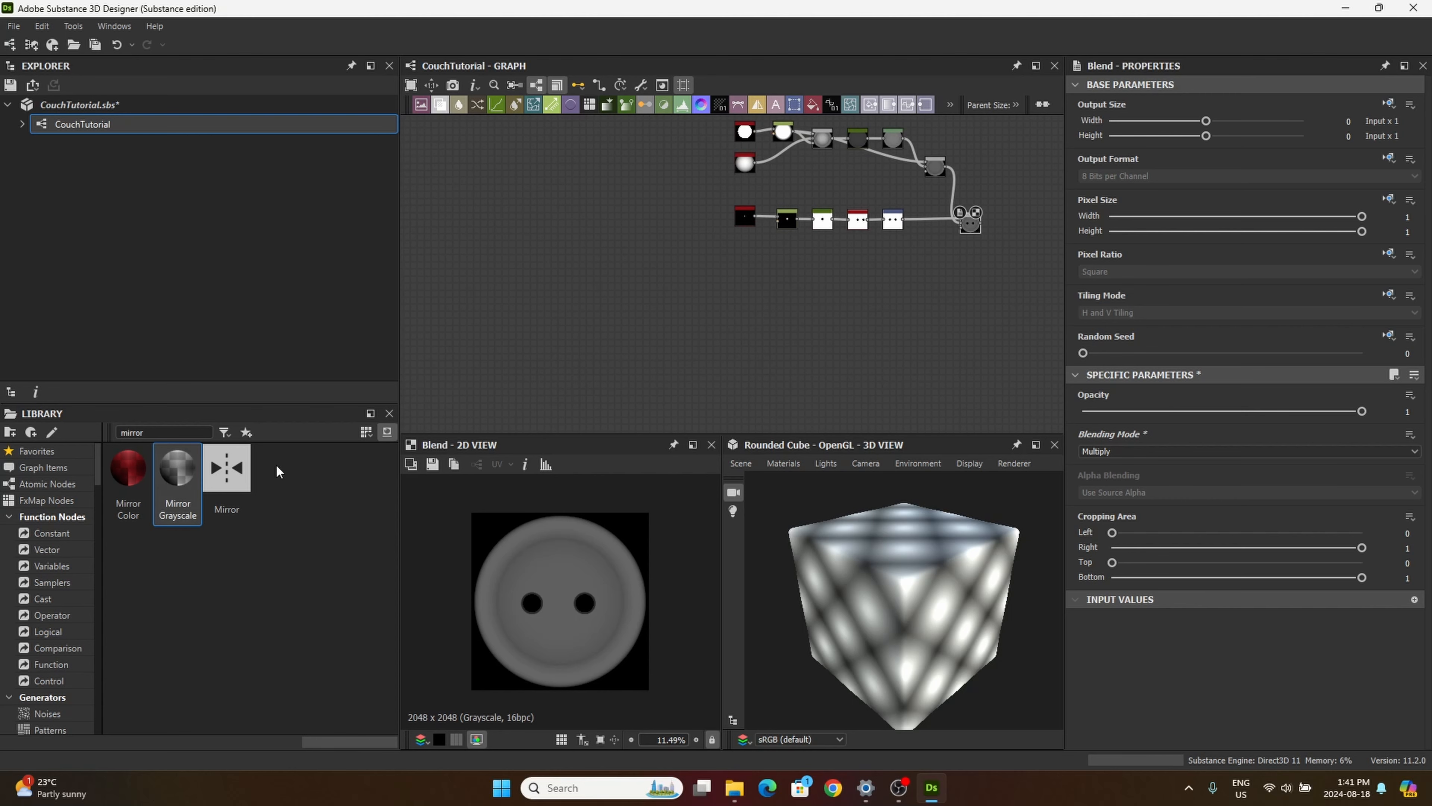
Step: Search the library for "fibers" and add a Fibers 1 node below the button hole nodes
{"action": "left_click_drag", "start_coordinate": [161, 432], "coordinate": [67, 361]}
{"action": "type", "text": "fib"}
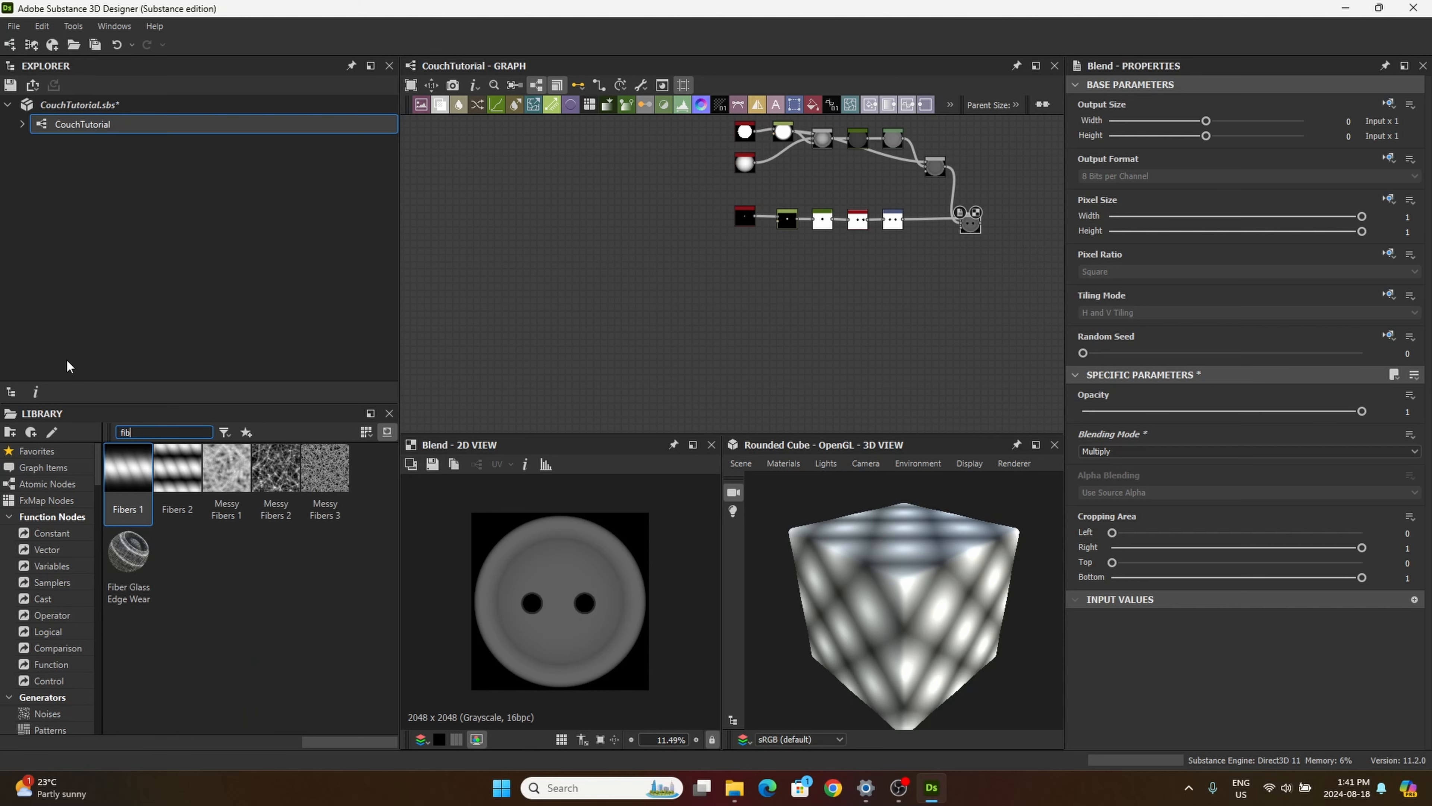
{"action": "type", "text": "ers"}
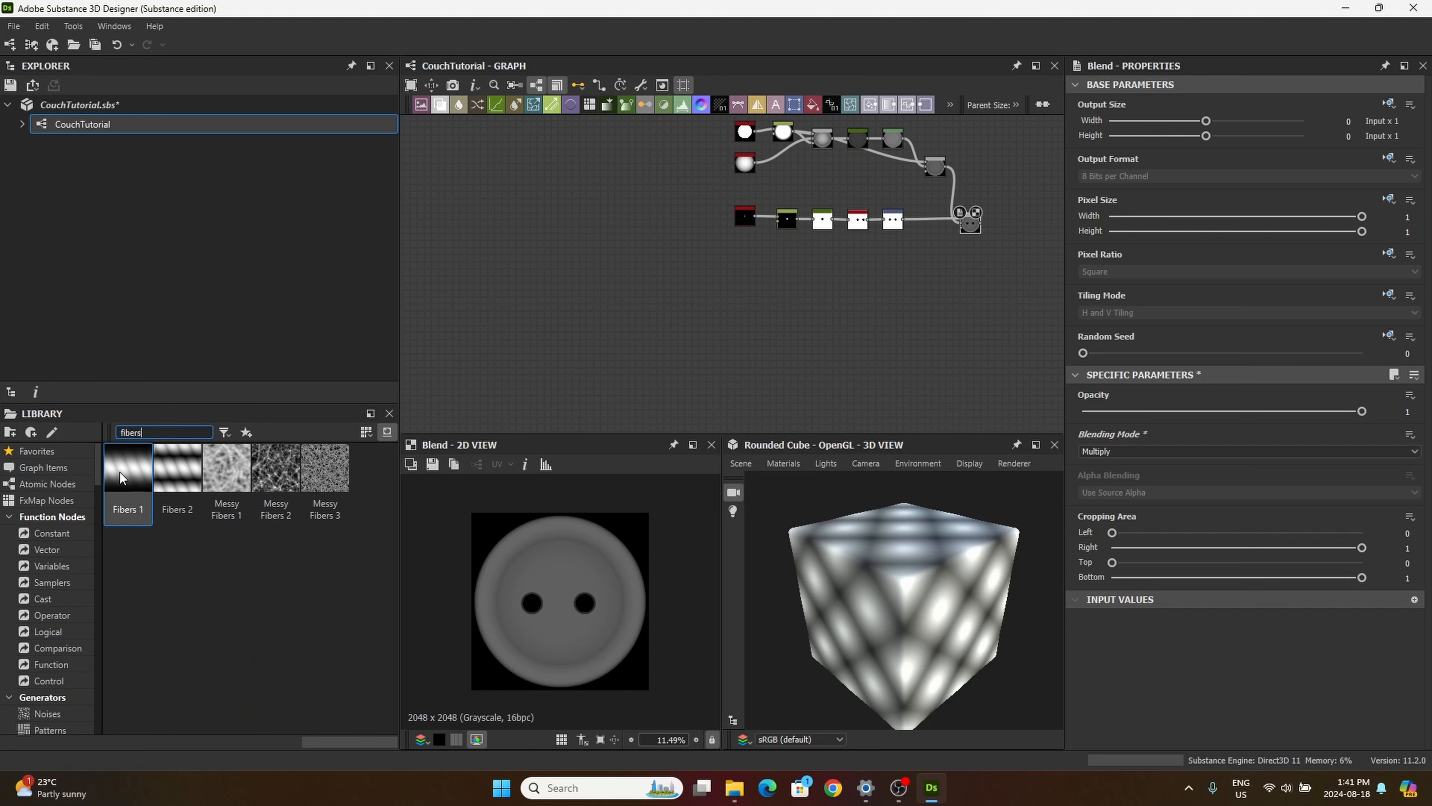
{"action": "left_click", "coordinate": [132, 478]}
{"action": "left_click_drag", "start_coordinate": [132, 478], "coordinate": [752, 332]}
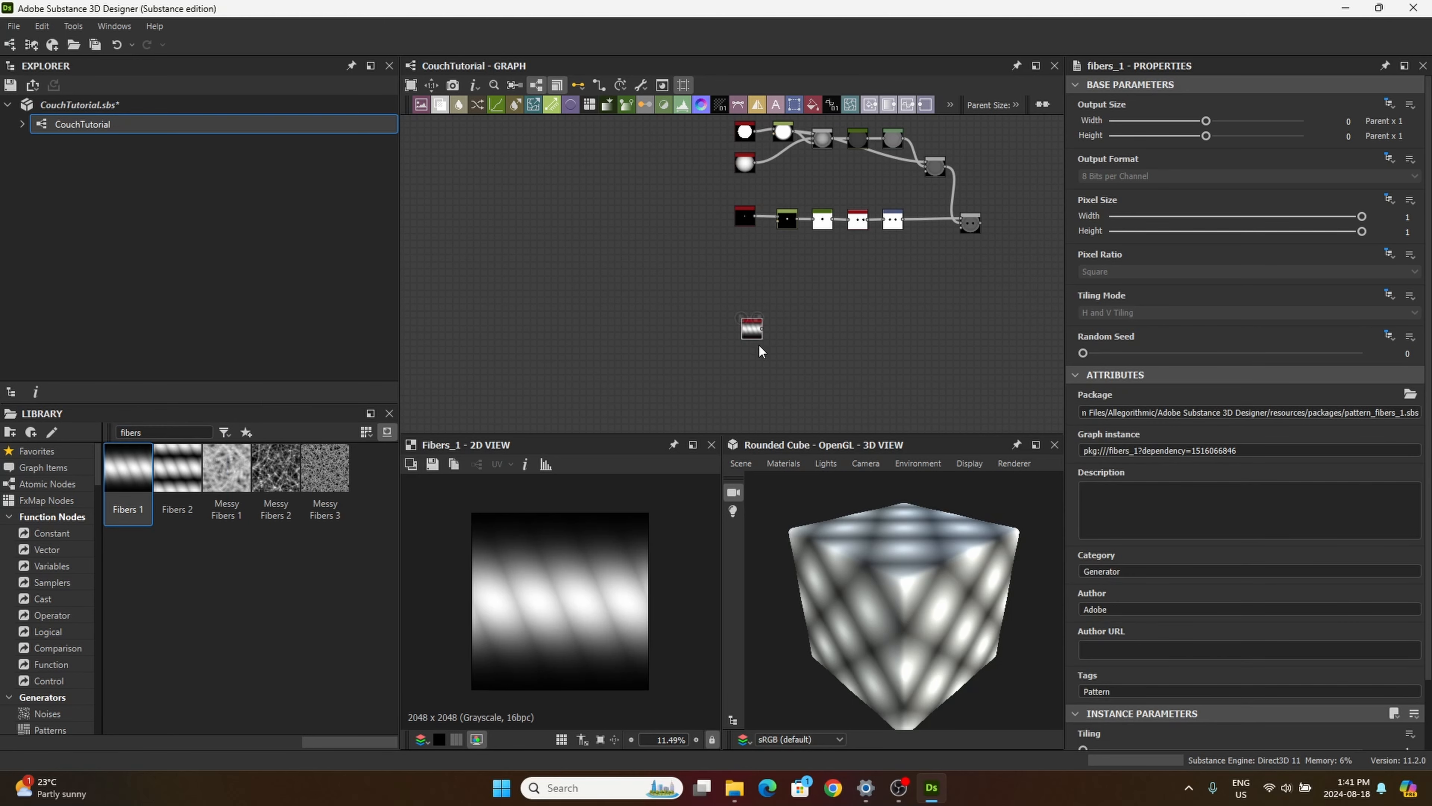
Step: Add a Transformation 2D node beside Fibers 1 and feed it the Fibers 1 output
{"action": "left_click_drag", "start_coordinate": [795, 107], "coordinate": [788, 313]}
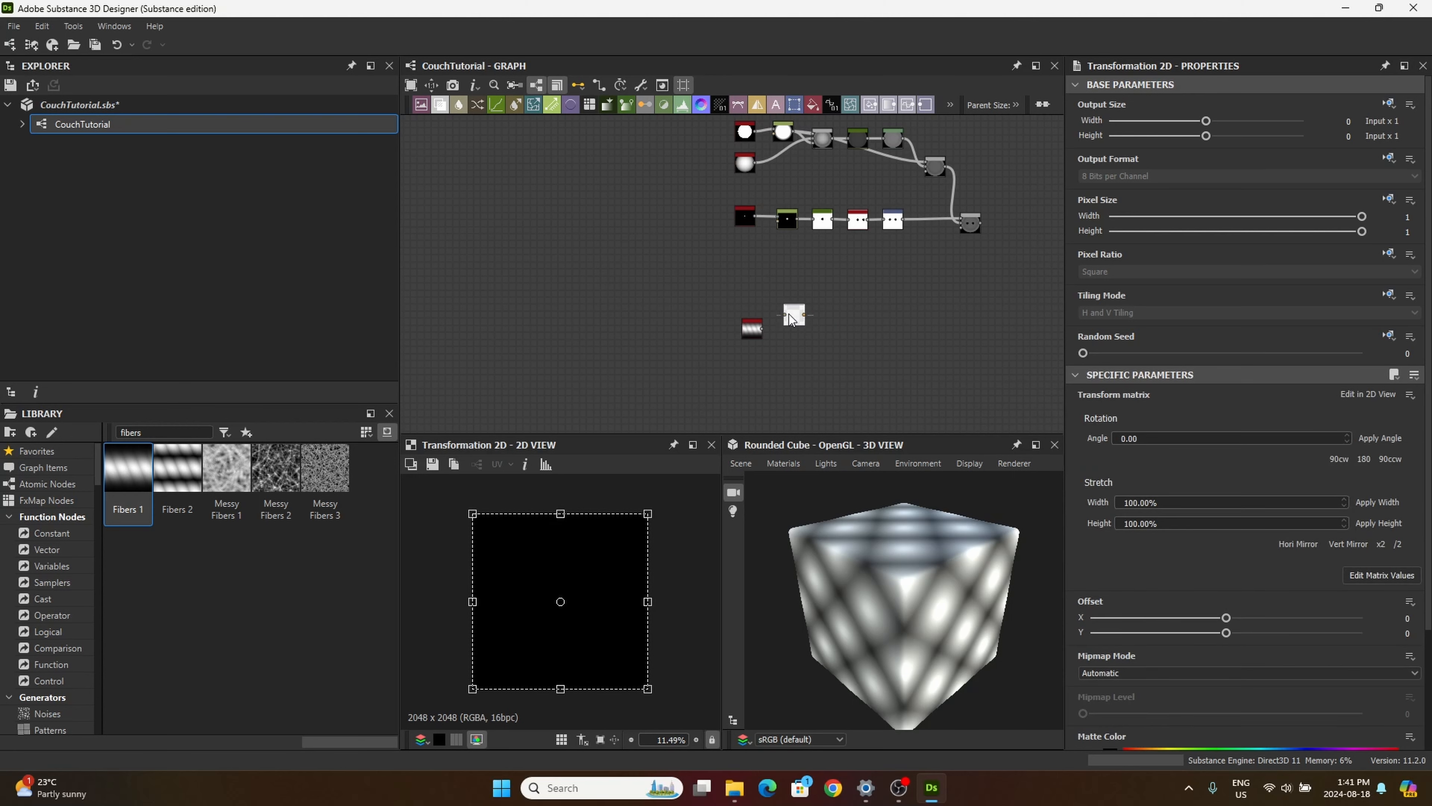
{"action": "scroll", "coordinate": [775, 313], "scroll_direction": "up", "scroll_amount": 5}
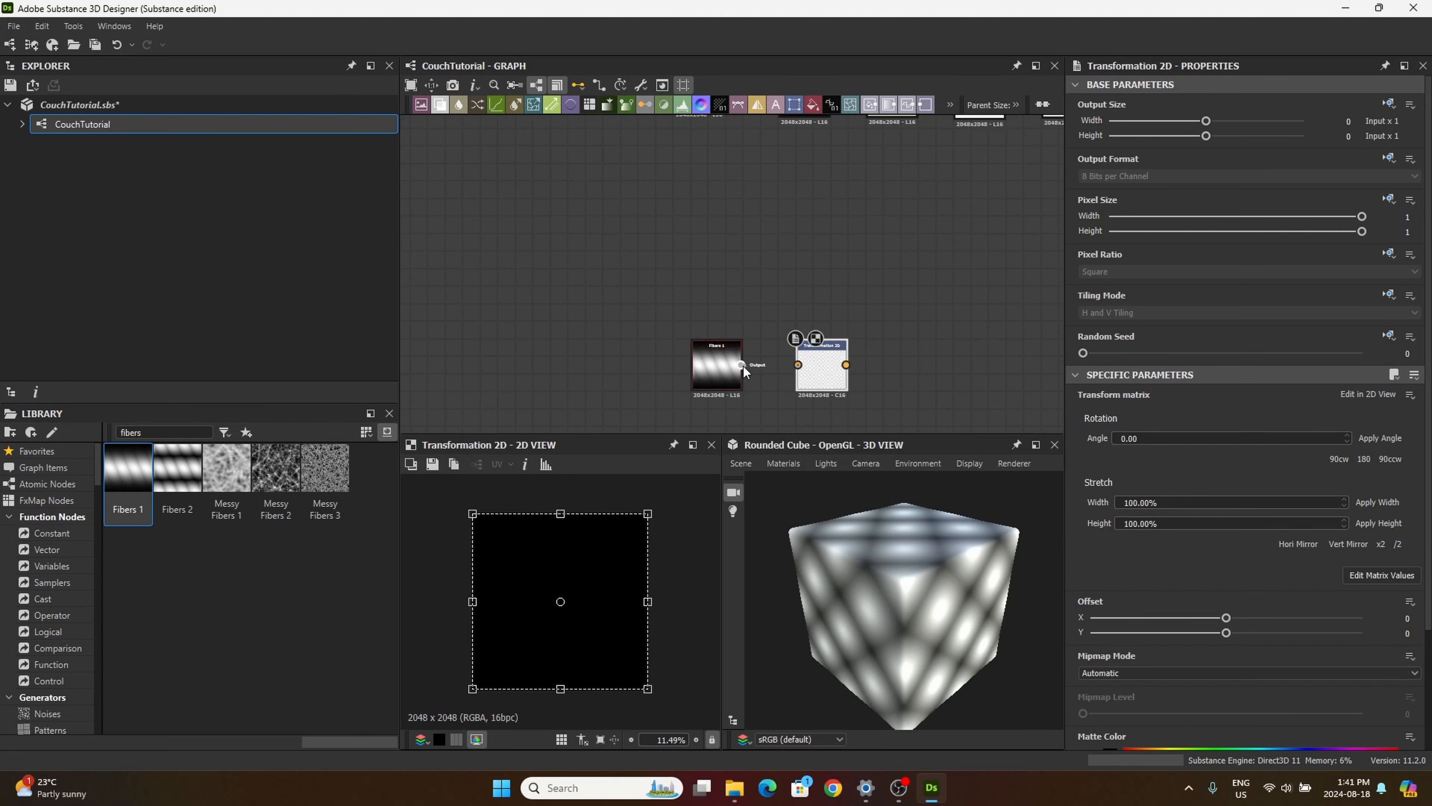
{"action": "left_click_drag", "start_coordinate": [743, 365], "coordinate": [822, 366]}
{"action": "middle_click_drag", "start_coordinate": [754, 395], "coordinate": [720, 304]}
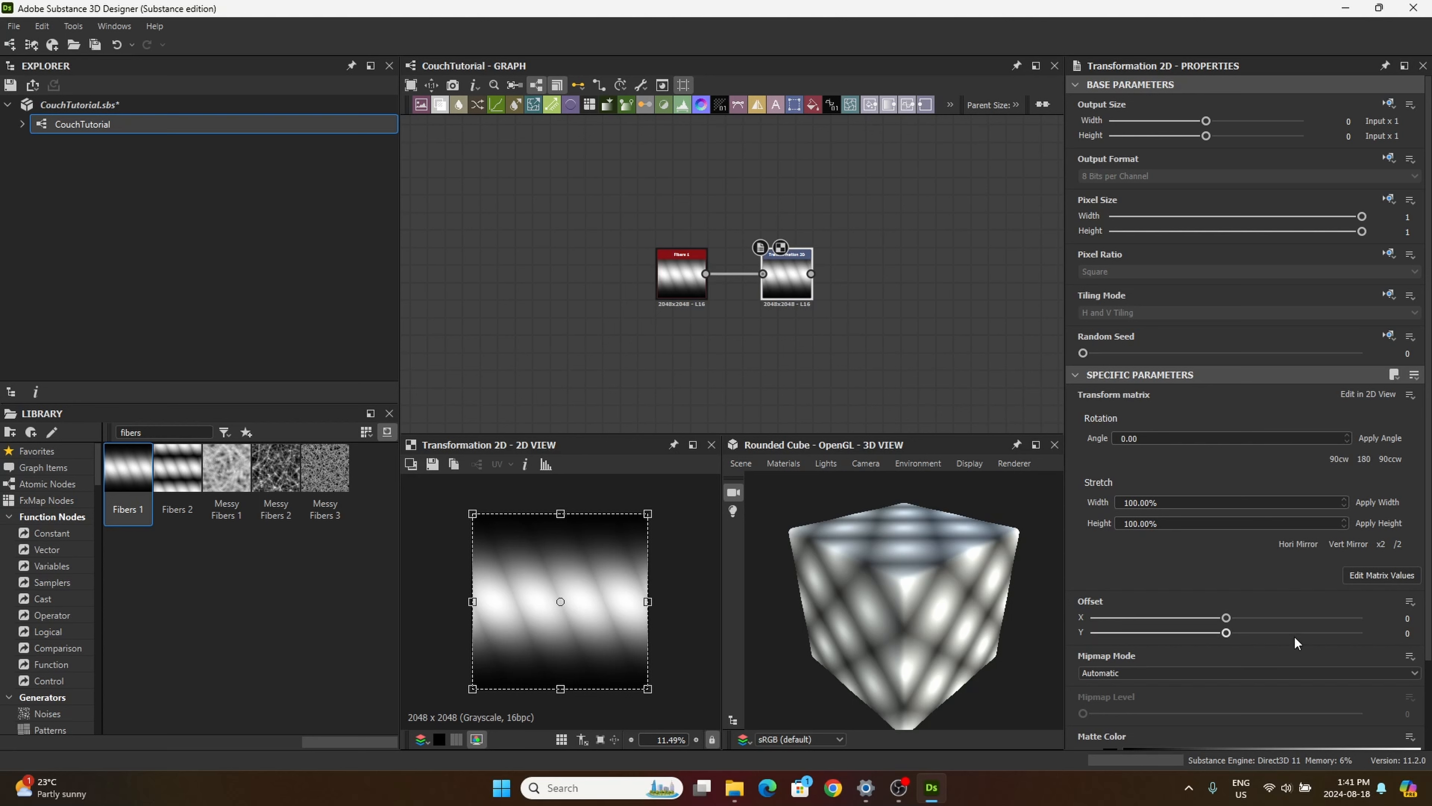
Step: Make the fibers' Transformation 2D Tiling Mode absolute and set it to Horizontal Tiling
{"action": "scroll", "coordinate": [1303, 642], "scroll_direction": "down", "scroll_amount": 2}
{"action": "scroll", "coordinate": [1304, 639], "scroll_direction": "up", "scroll_amount": 2}
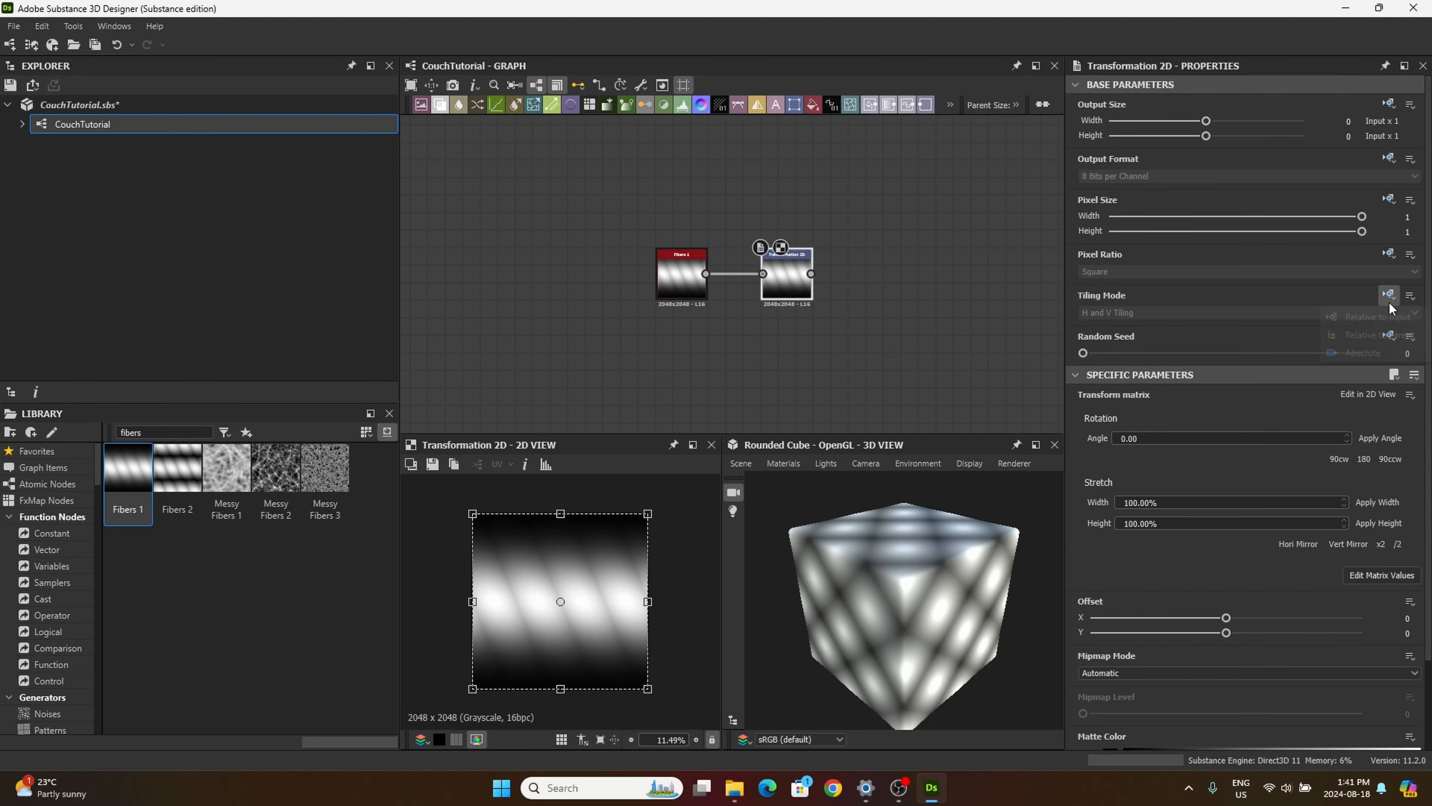
{"action": "left_click", "coordinate": [1388, 294]}
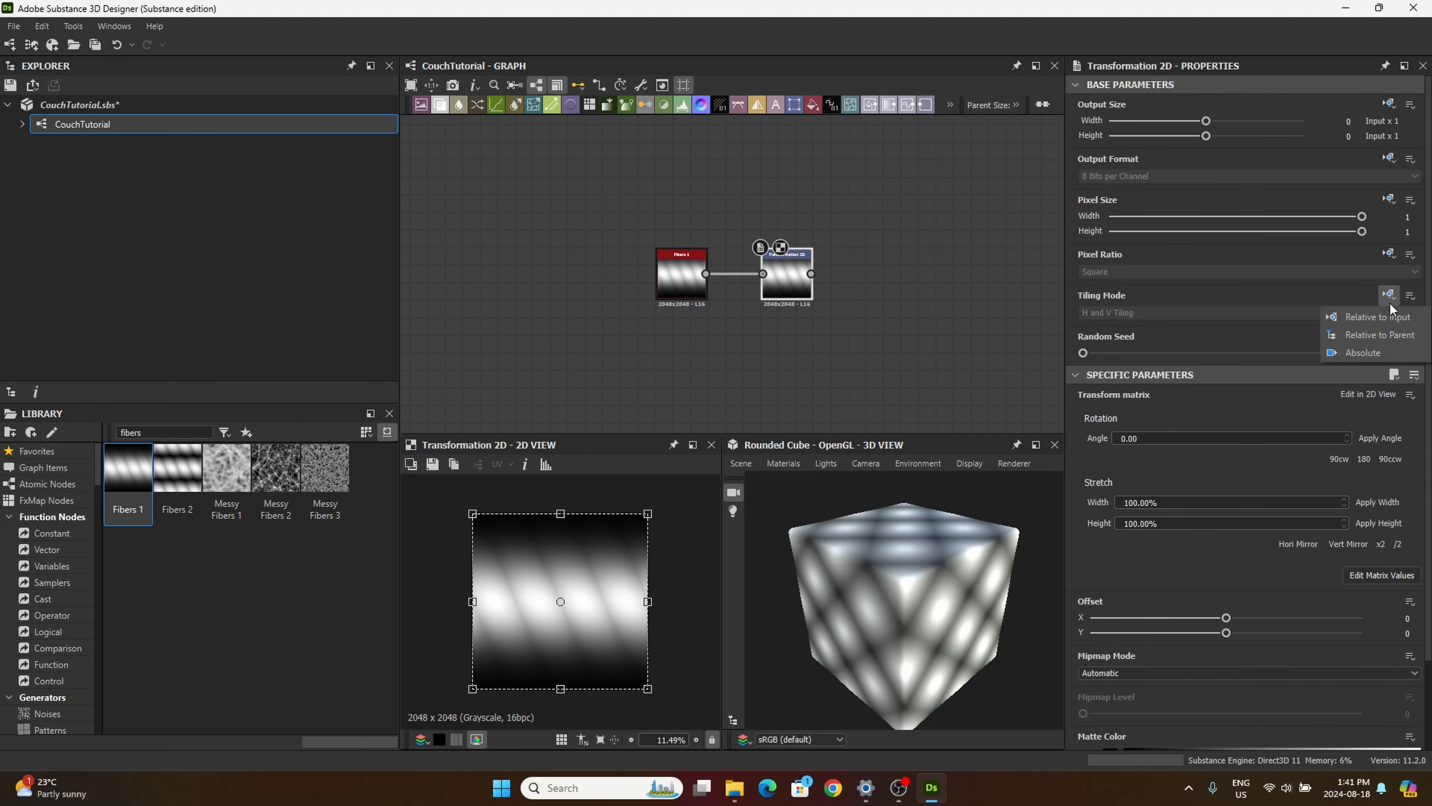
{"action": "left_click", "coordinate": [1353, 353]}
{"action": "left_click", "coordinate": [1194, 313]}
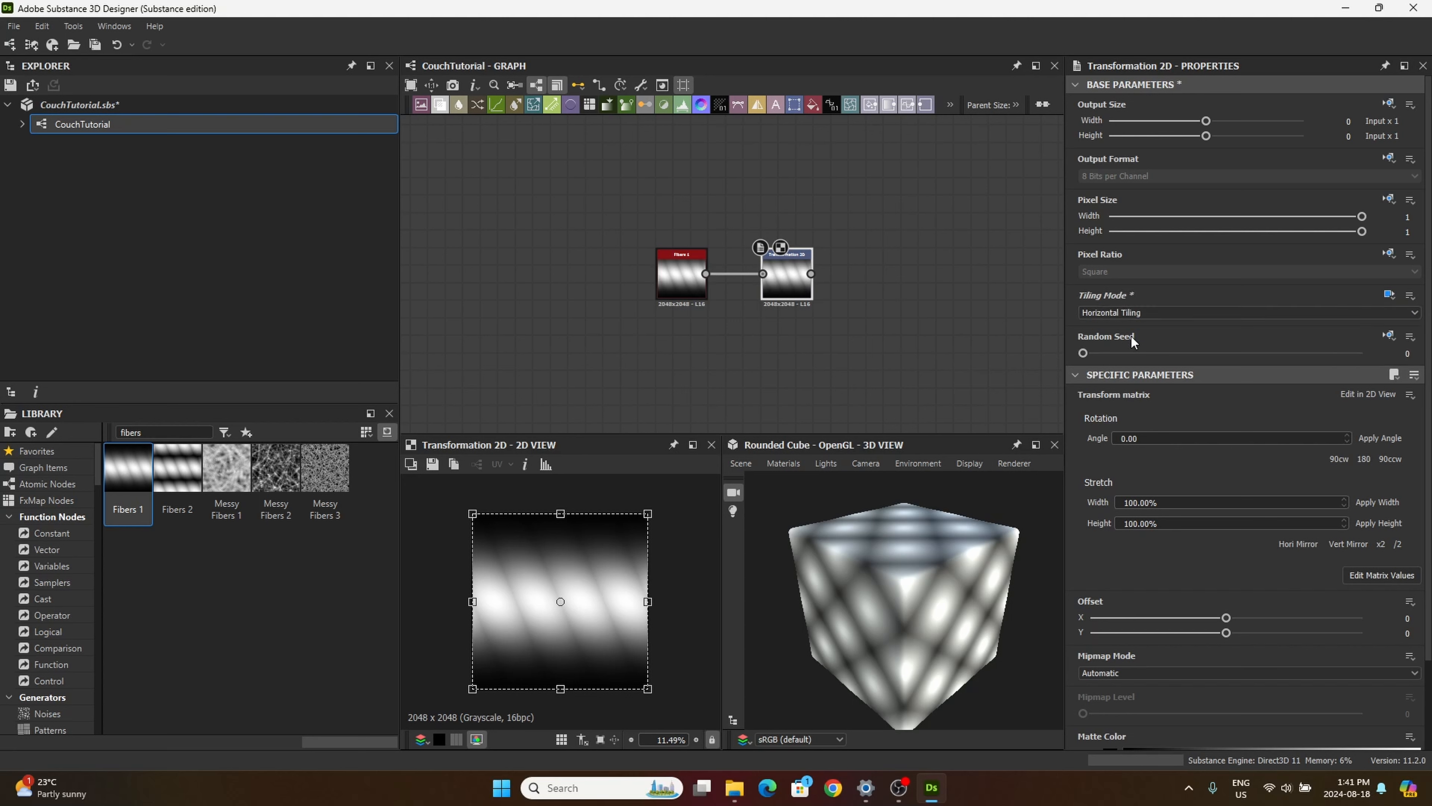
{"action": "left_click", "coordinate": [1135, 335]}
Step: Halve the fiber pattern's transform repeatedly until it is one eighth of its original size
{"action": "left_click", "coordinate": [1397, 545]}
{"action": "left_click", "coordinate": [1397, 545]}
{"action": "left_click", "coordinate": [1397, 545]}
{"action": "left_click", "coordinate": [1397, 545]}
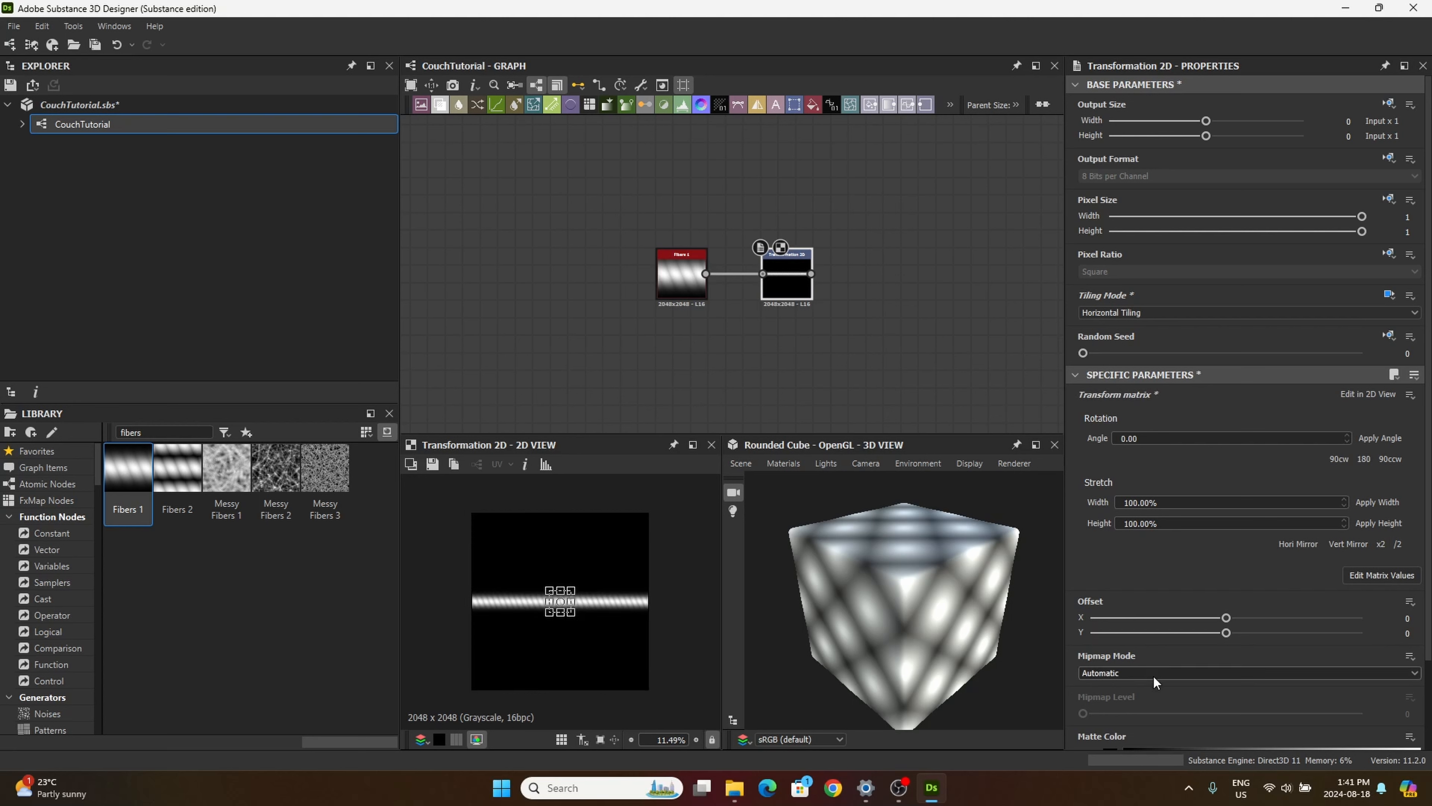
Step: Set the fibers' Transformation 2D Y Offset to 0.07
{"action": "scroll", "coordinate": [583, 619], "scroll_direction": "up", "scroll_amount": 5}
{"action": "scroll", "coordinate": [584, 619], "scroll_direction": "down", "scroll_amount": 5}
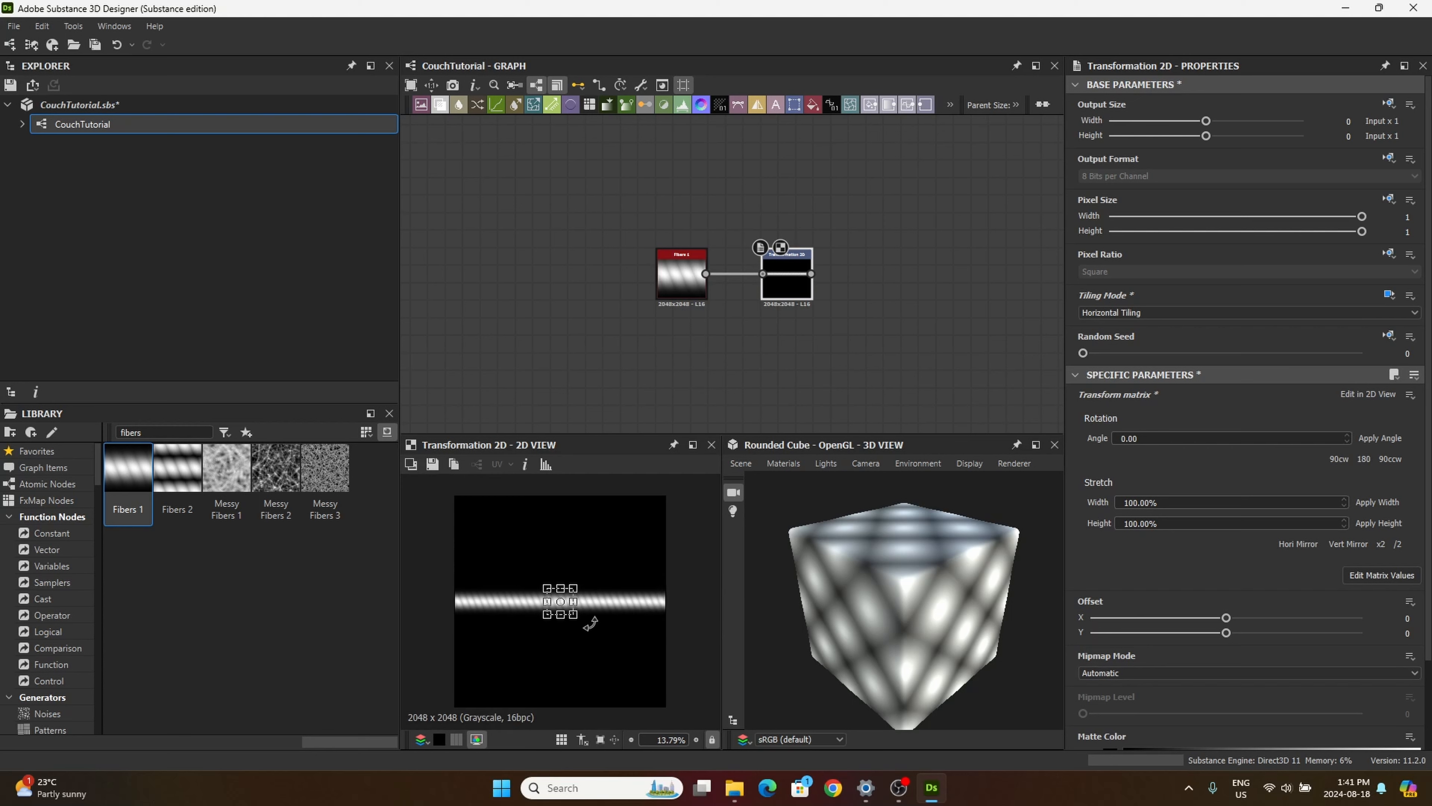
{"action": "left_click", "coordinate": [1389, 635]}
{"action": "mouse_move", "coordinate": [1396, 765]}
{"action": "type", "text": "0.07"}
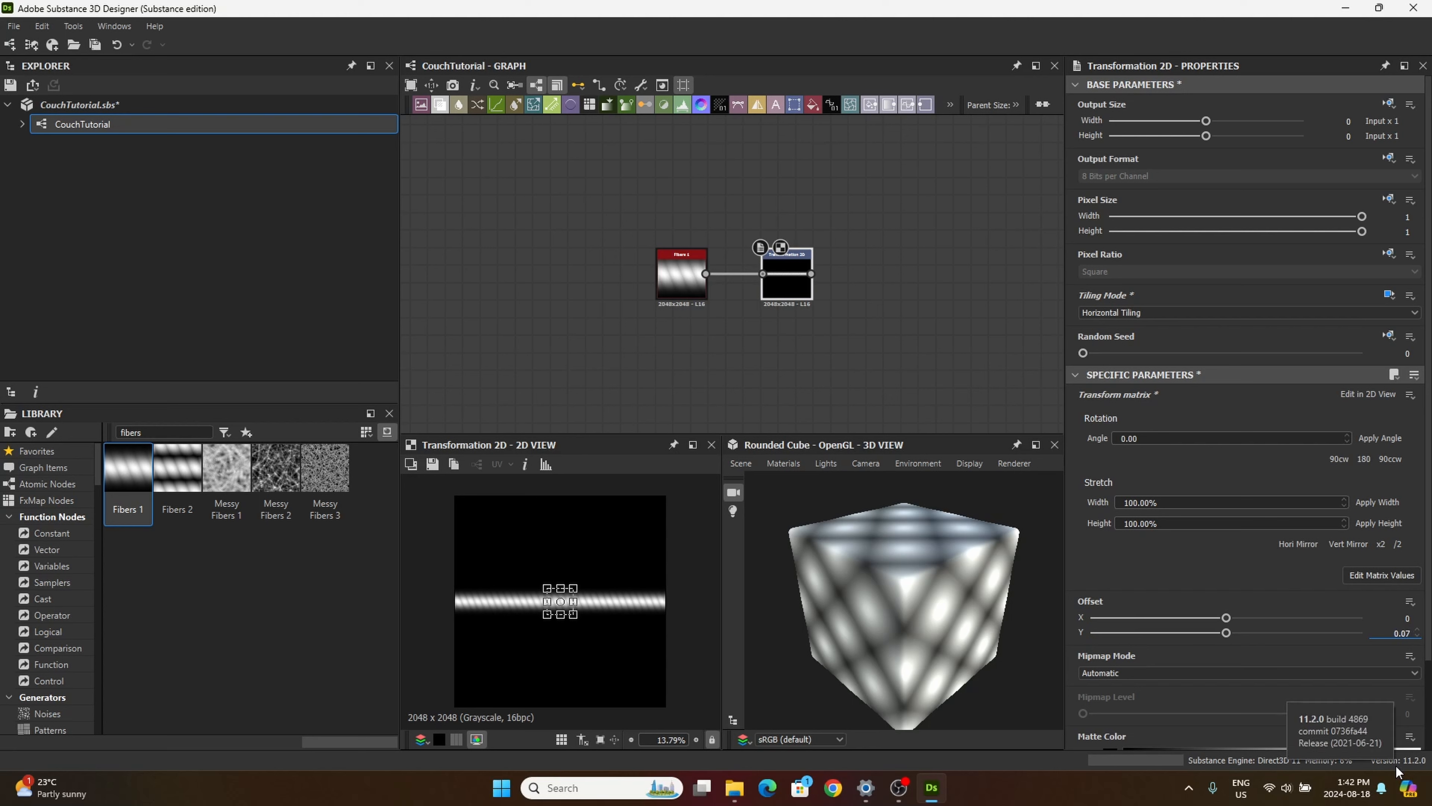
{"action": "key", "text": "Return"}
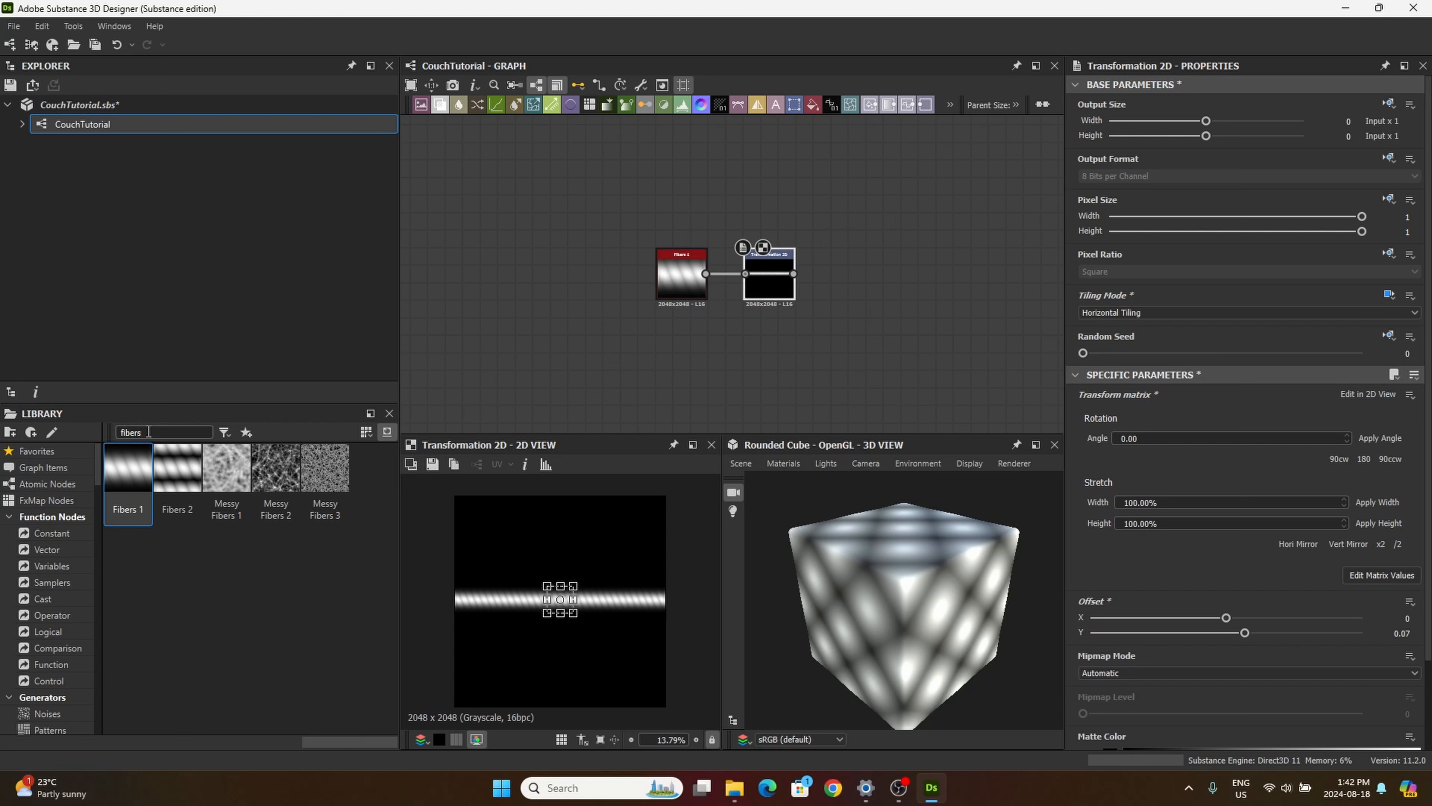
Step: Search the library for "shape" and add a Shape node beneath the Fibers 1 node
{"action": "left_click_drag", "start_coordinate": [164, 432], "coordinate": [94, 418]}
{"action": "type", "text": "shape"}
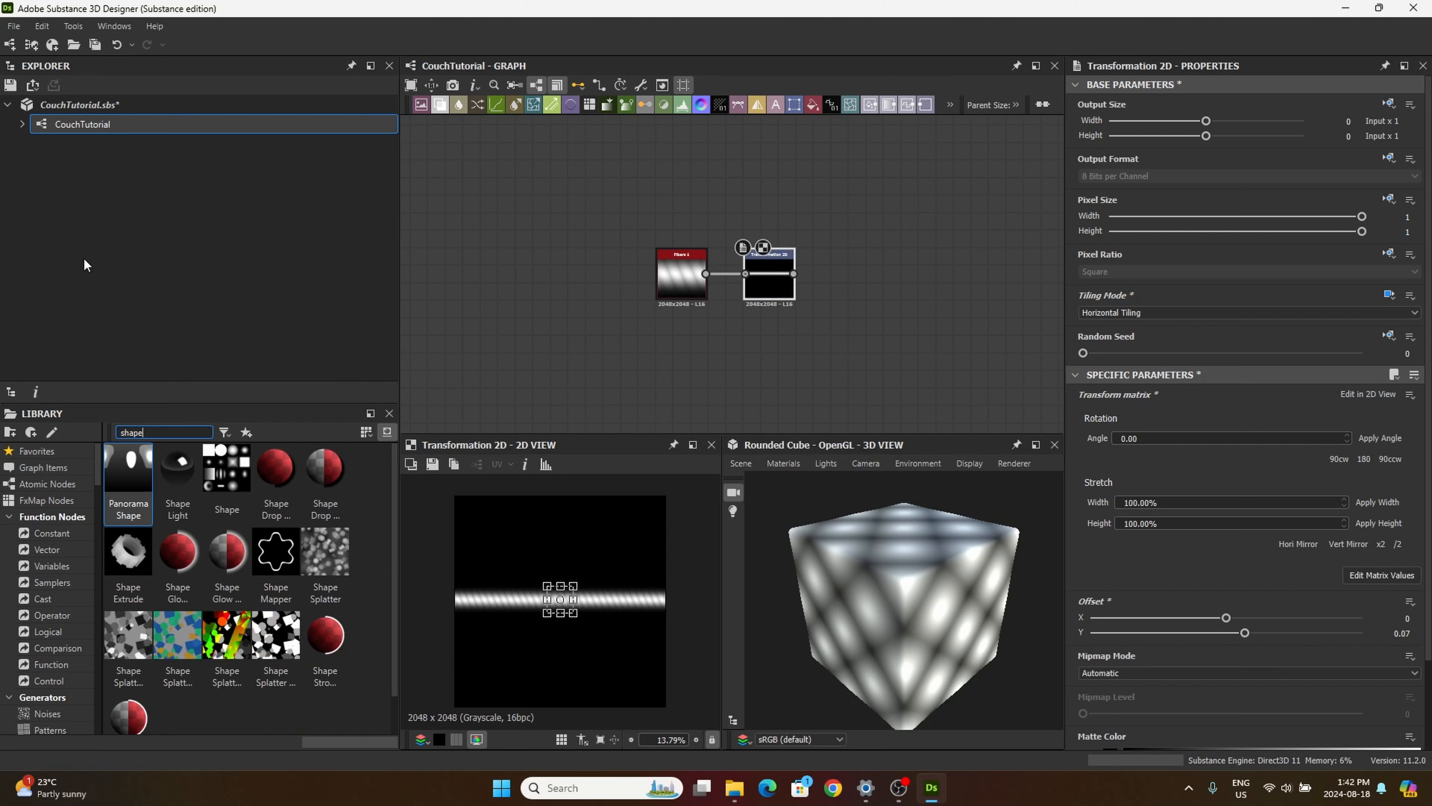
{"action": "middle_click_drag", "start_coordinate": [567, 271], "coordinate": [506, 197]}
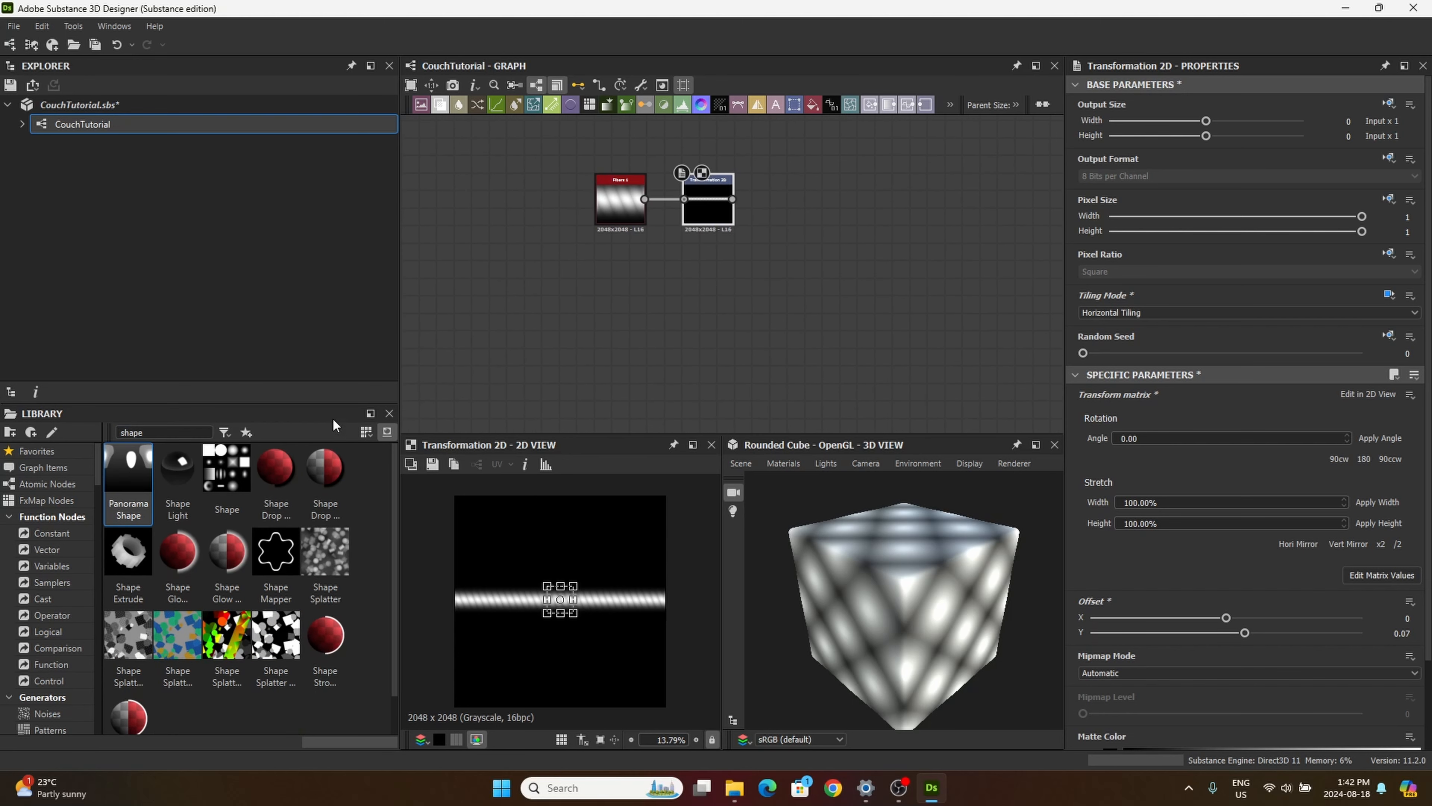
{"action": "left_click", "coordinate": [238, 476]}
{"action": "left_click_drag", "start_coordinate": [237, 475], "coordinate": [635, 302]}
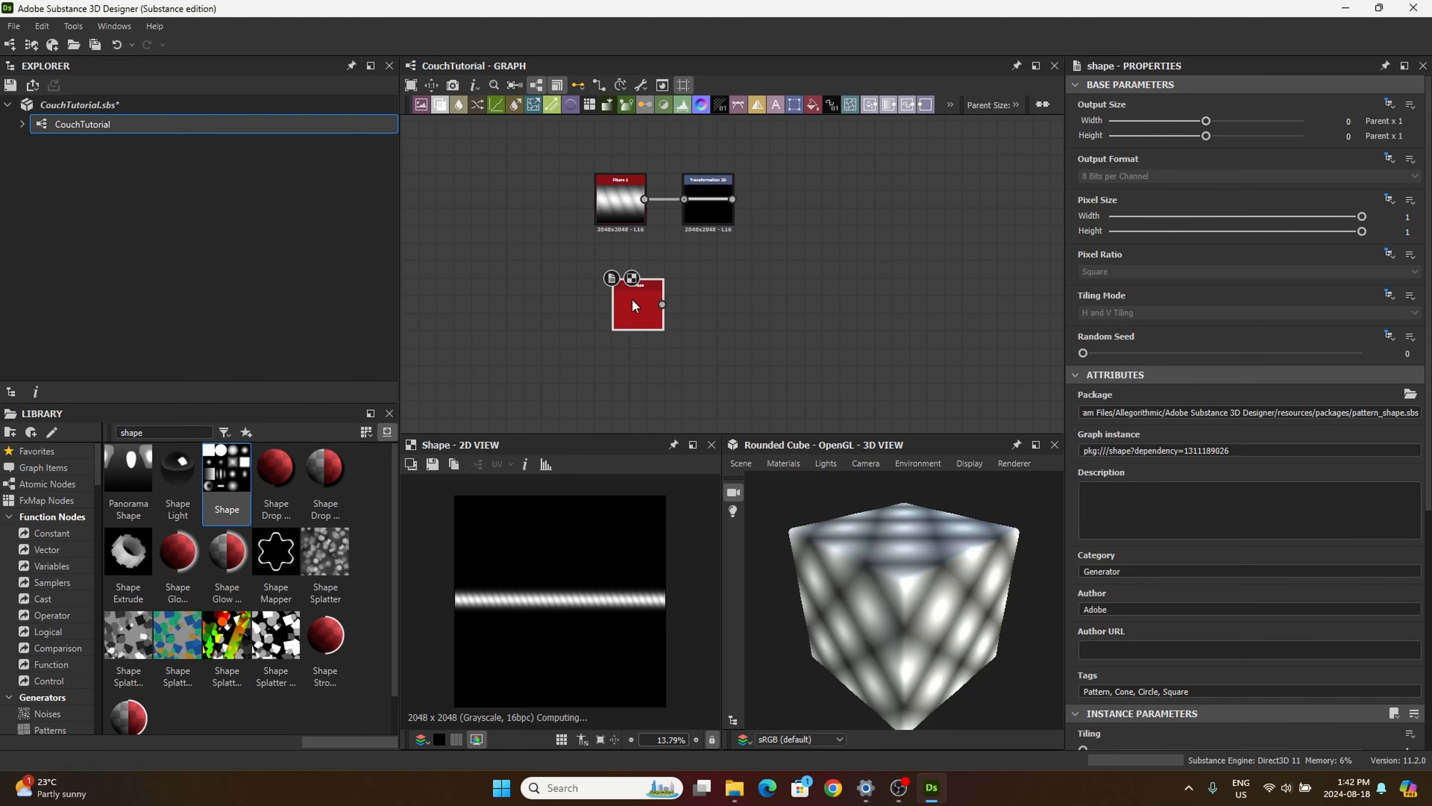
Step: Set the new Shape node's Pattern to Capsule and its Pattern Specific value to 0.41
{"action": "scroll", "coordinate": [1201, 550], "scroll_direction": "down", "scroll_amount": 4}
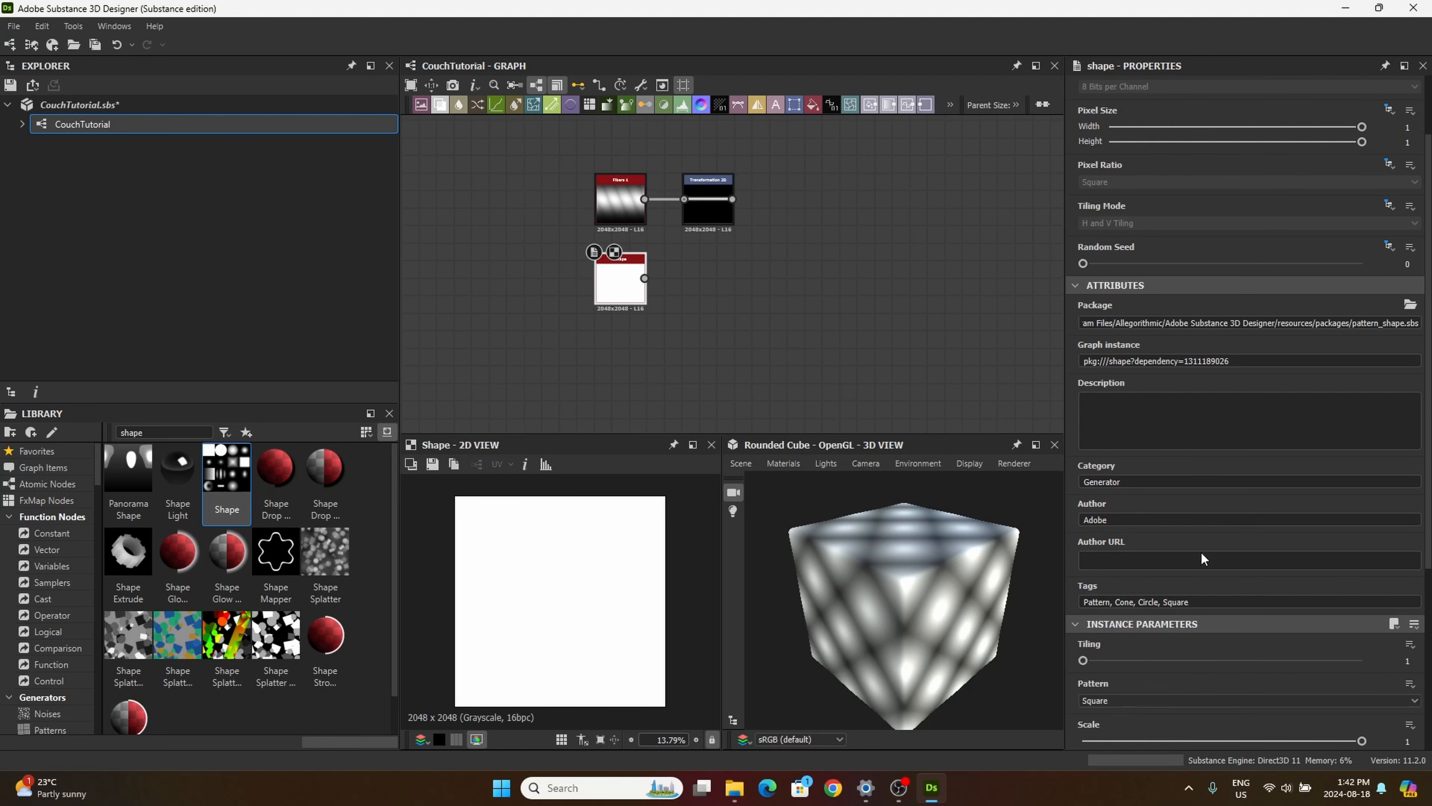
{"action": "left_click", "coordinate": [1114, 565]}
{"action": "scroll", "coordinate": [1118, 587], "scroll_direction": "down", "scroll_amount": 2}
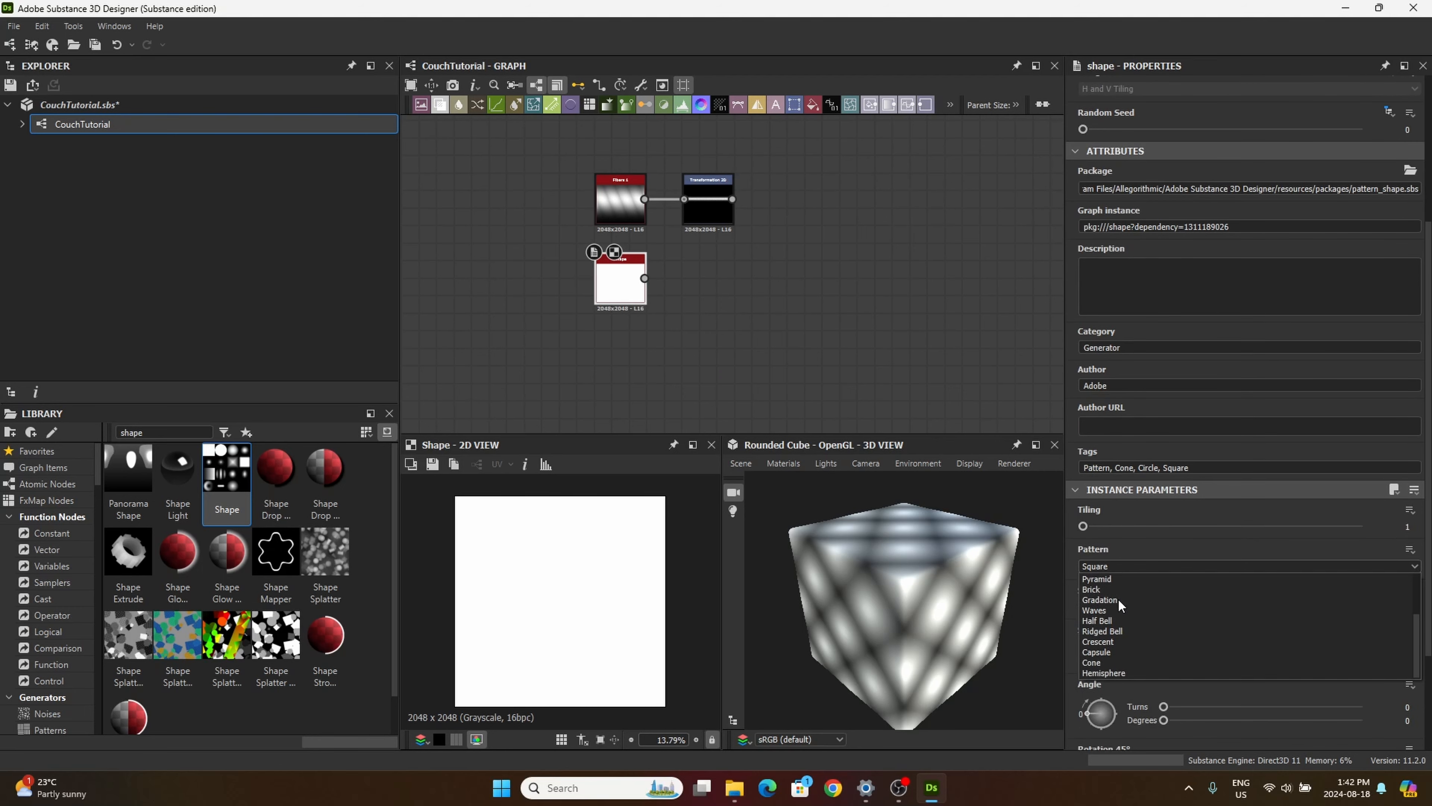
{"action": "left_click", "coordinate": [1107, 652]}
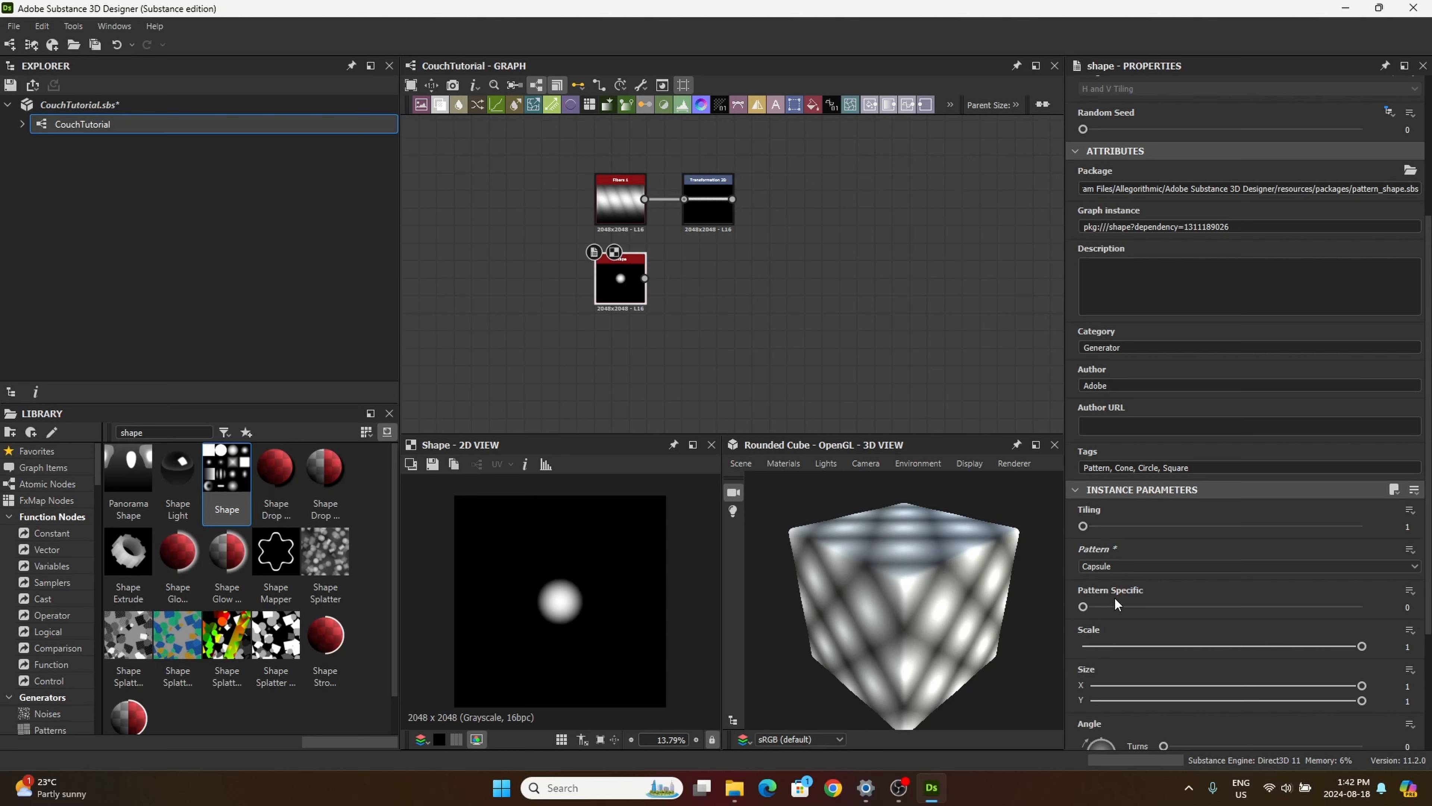
{"action": "double_click", "coordinate": [1398, 609]}
{"action": "type", "text": "0.41"}
{"action": "key", "text": "Return"}
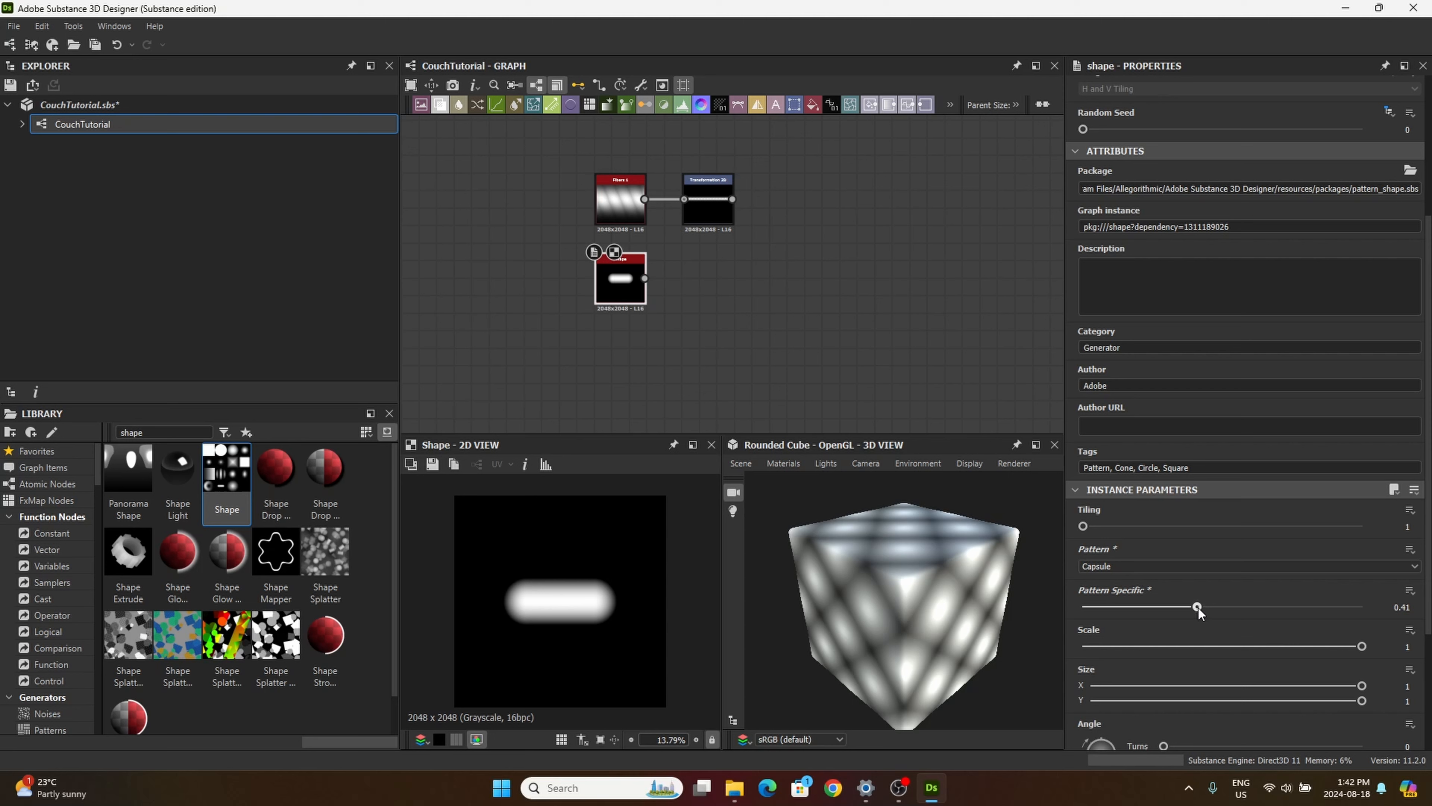
Step: Try a higher Pattern Specific value on the capsule, undo it, and try adjusting the X Size
{"action": "left_click_drag", "start_coordinate": [1198, 607], "coordinate": [1213, 609]}
{"action": "key", "text": "ctrl+z"}
{"action": "left_click_drag", "start_coordinate": [1362, 686], "coordinate": [1369, 748]}
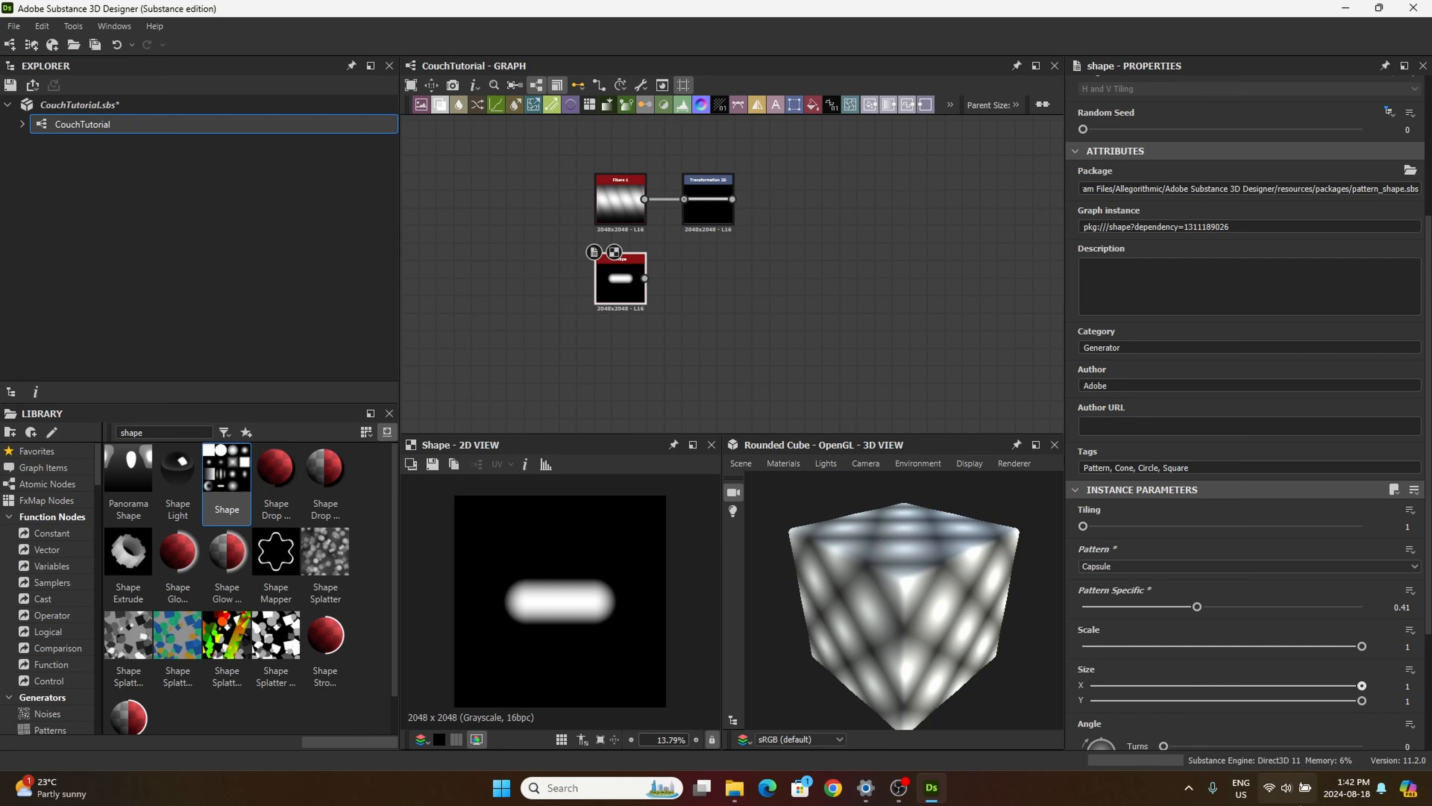
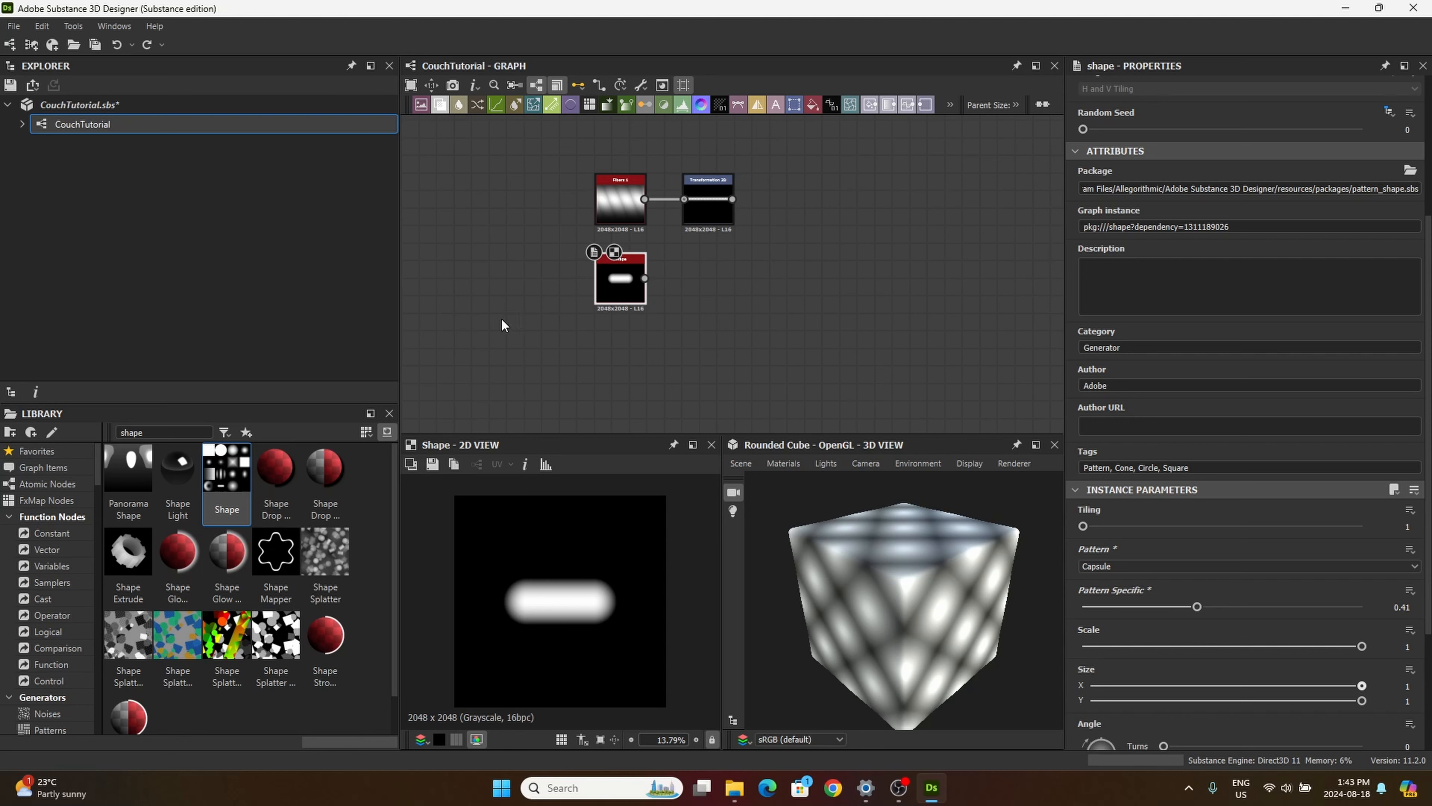
Step: Add a Transformation 2D node beside the capsule Shape node and feed the Shape output into it
{"action": "left_click_drag", "start_coordinate": [622, 289], "coordinate": [623, 292]}
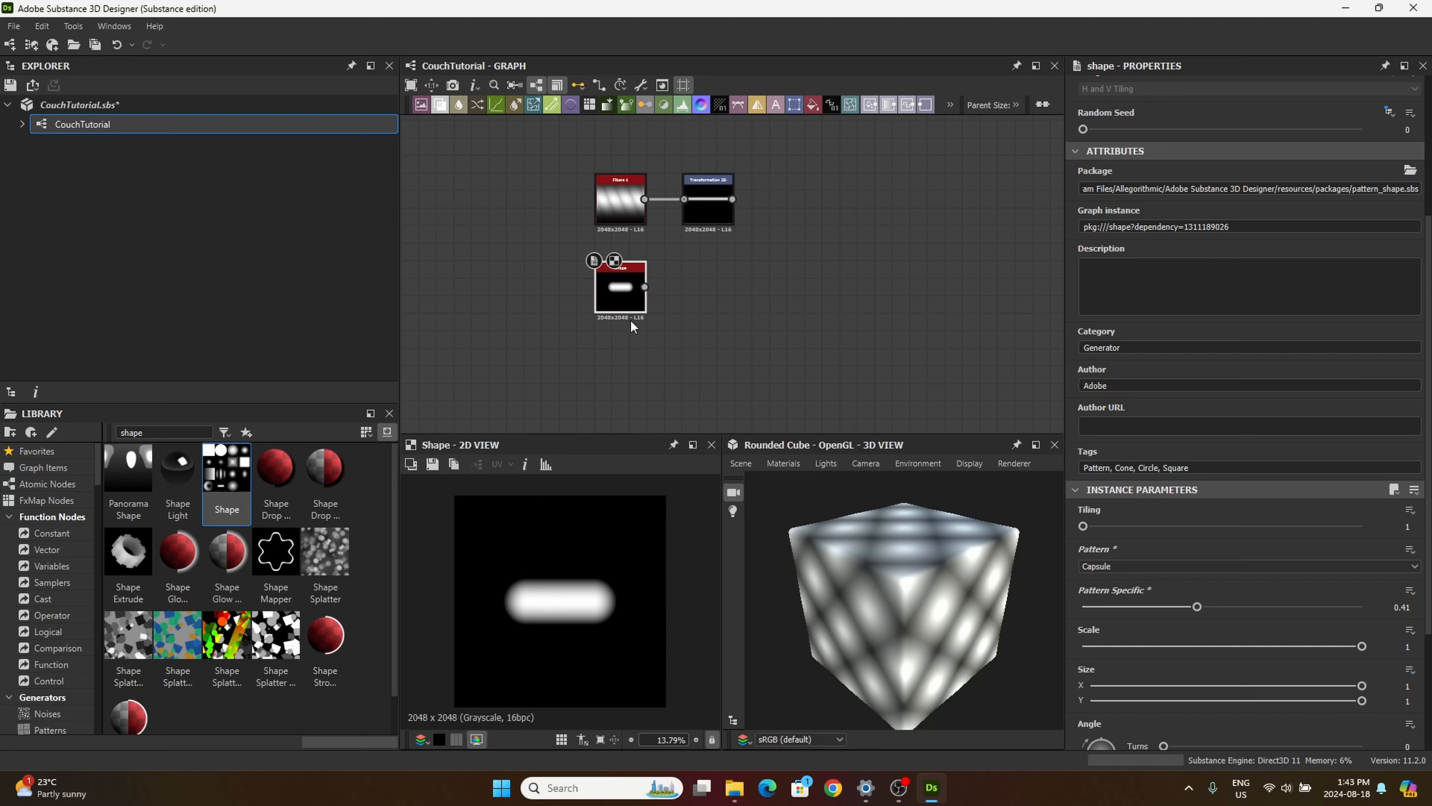
{"action": "left_click", "coordinate": [802, 104]}
{"action": "left_click", "coordinate": [715, 293]}
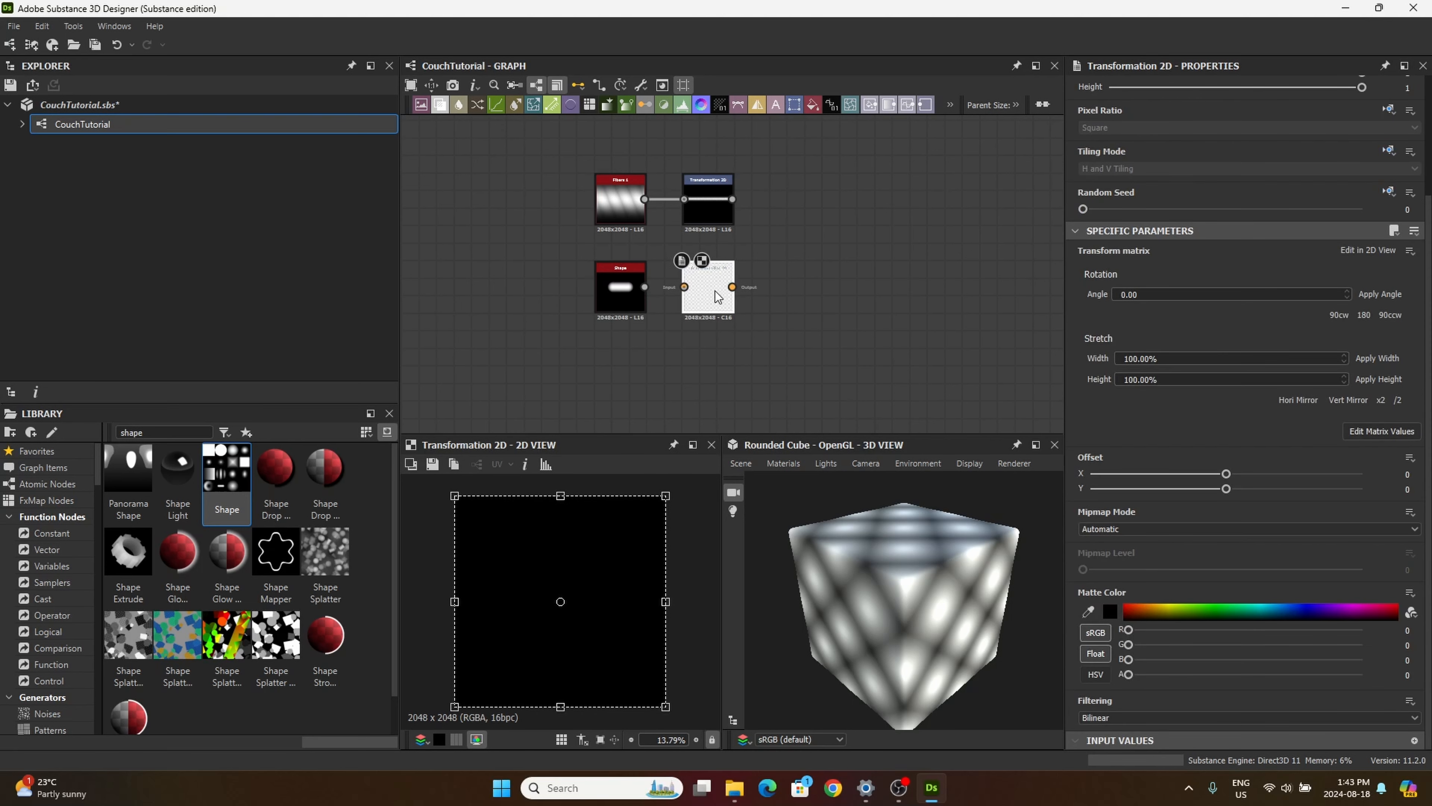
{"action": "left_click_drag", "start_coordinate": [644, 287], "coordinate": [685, 286]}
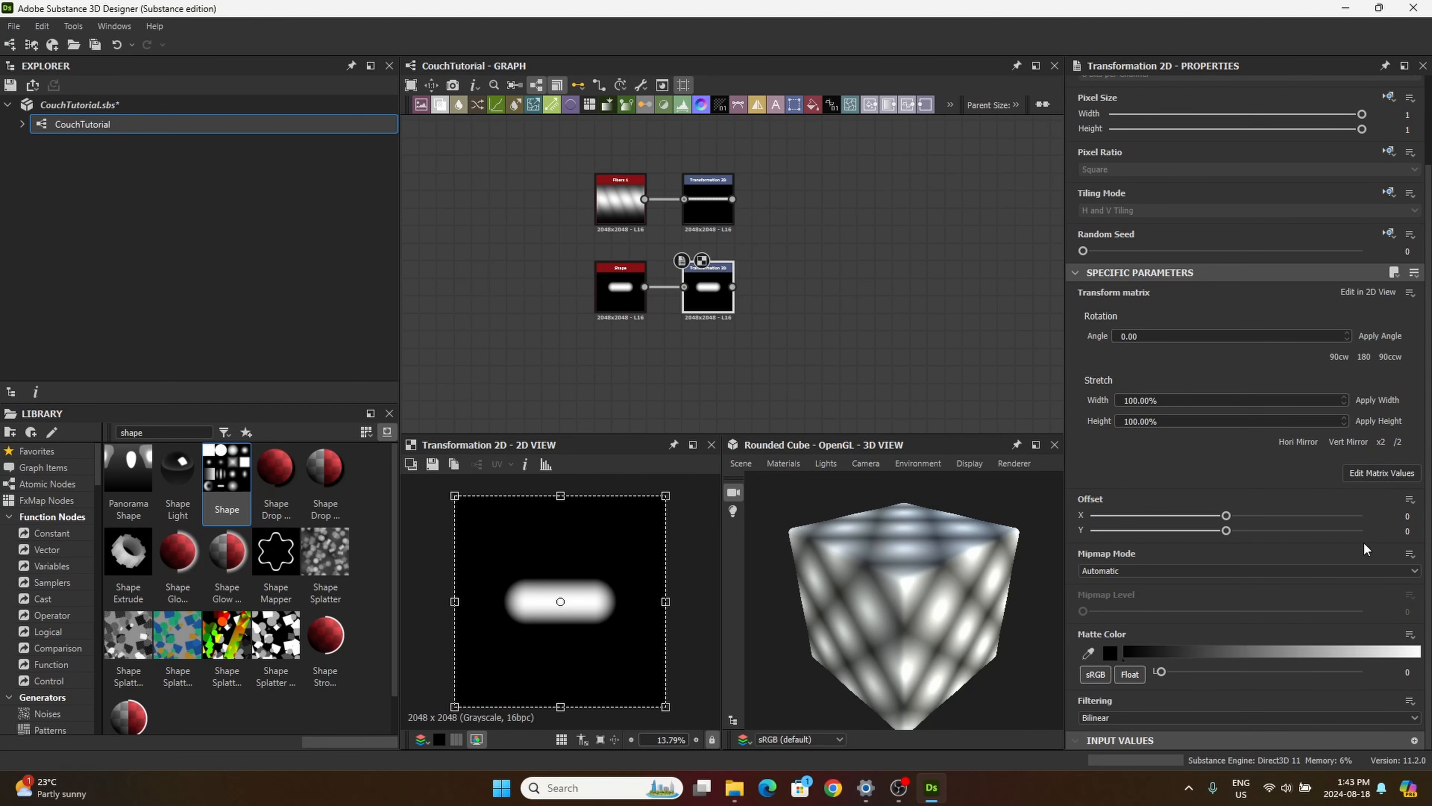
Step: Set the capsule's Transformation 2D Offset to 0.01 in both X and Y
{"action": "left_click", "coordinate": [1407, 515]}
{"action": "type", "text": ".01"}
{"action": "left_click", "coordinate": [1407, 530]}
{"action": "key", "text": "ctrl+a"}
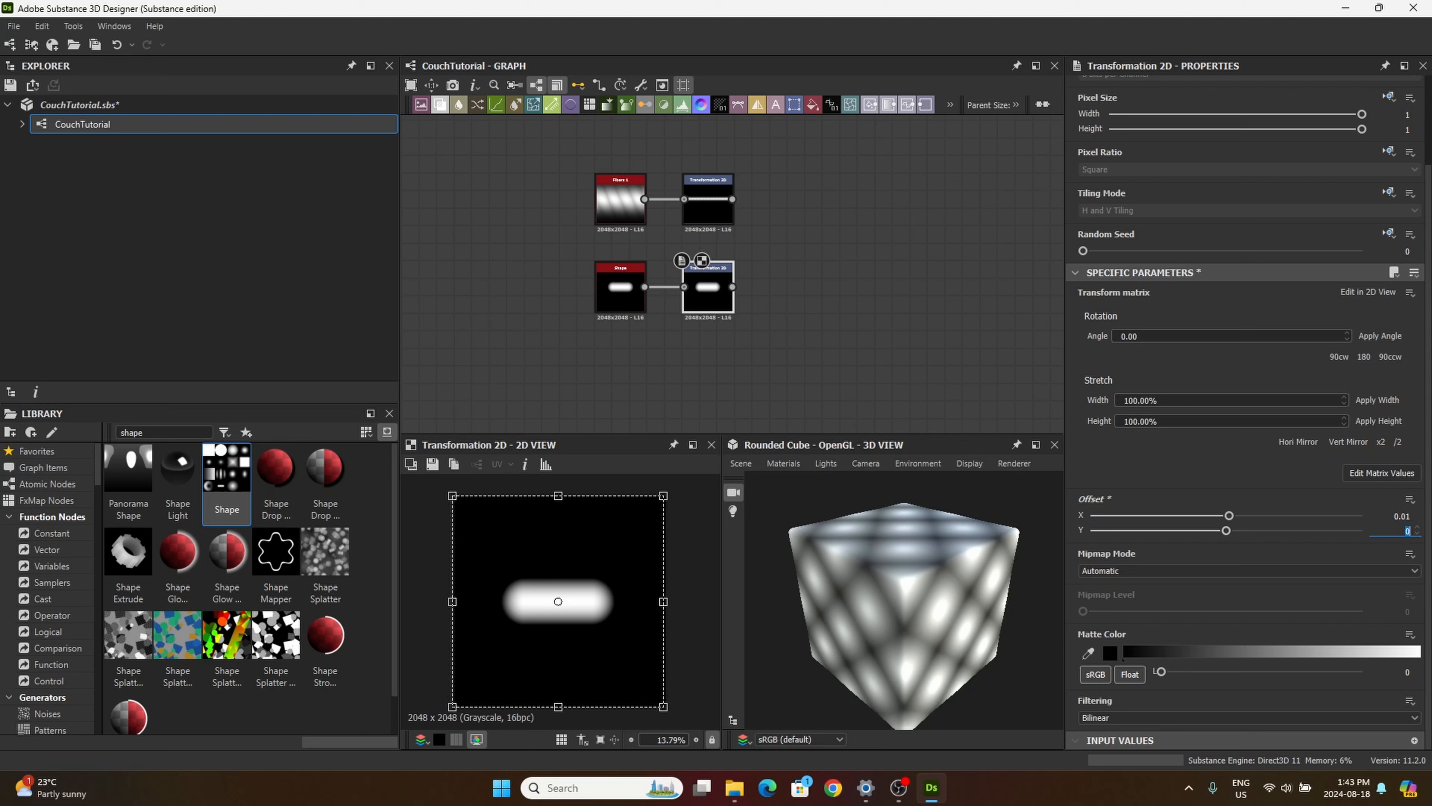
{"action": "type", "text": "0.01"}
{"action": "key", "text": "Return"}
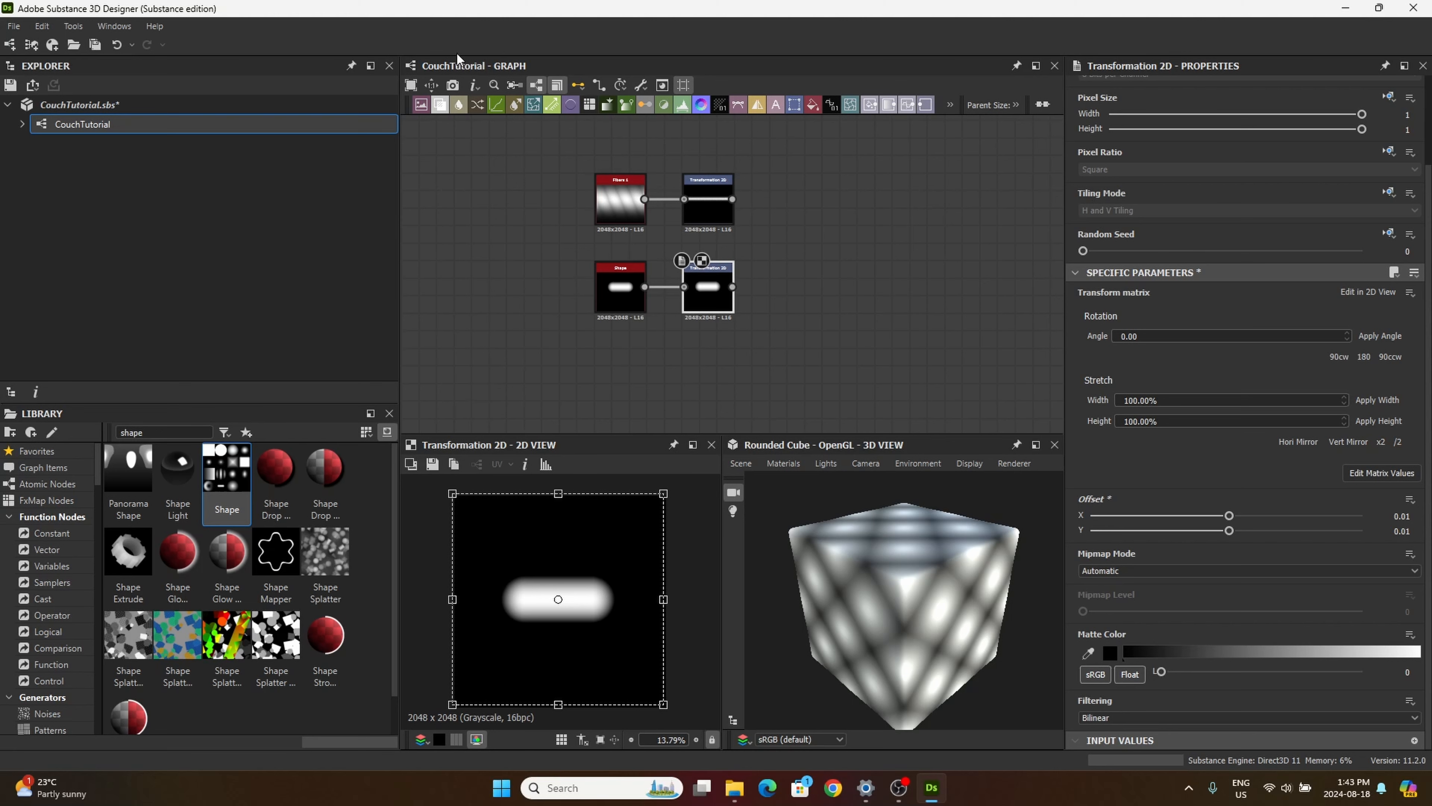
Step: Add a Multiply Blend node with the capsule's Transformation 2D as foreground and the fibers' Transformation 2D as background
{"action": "left_click_drag", "start_coordinate": [619, 211], "coordinate": [848, 270]}
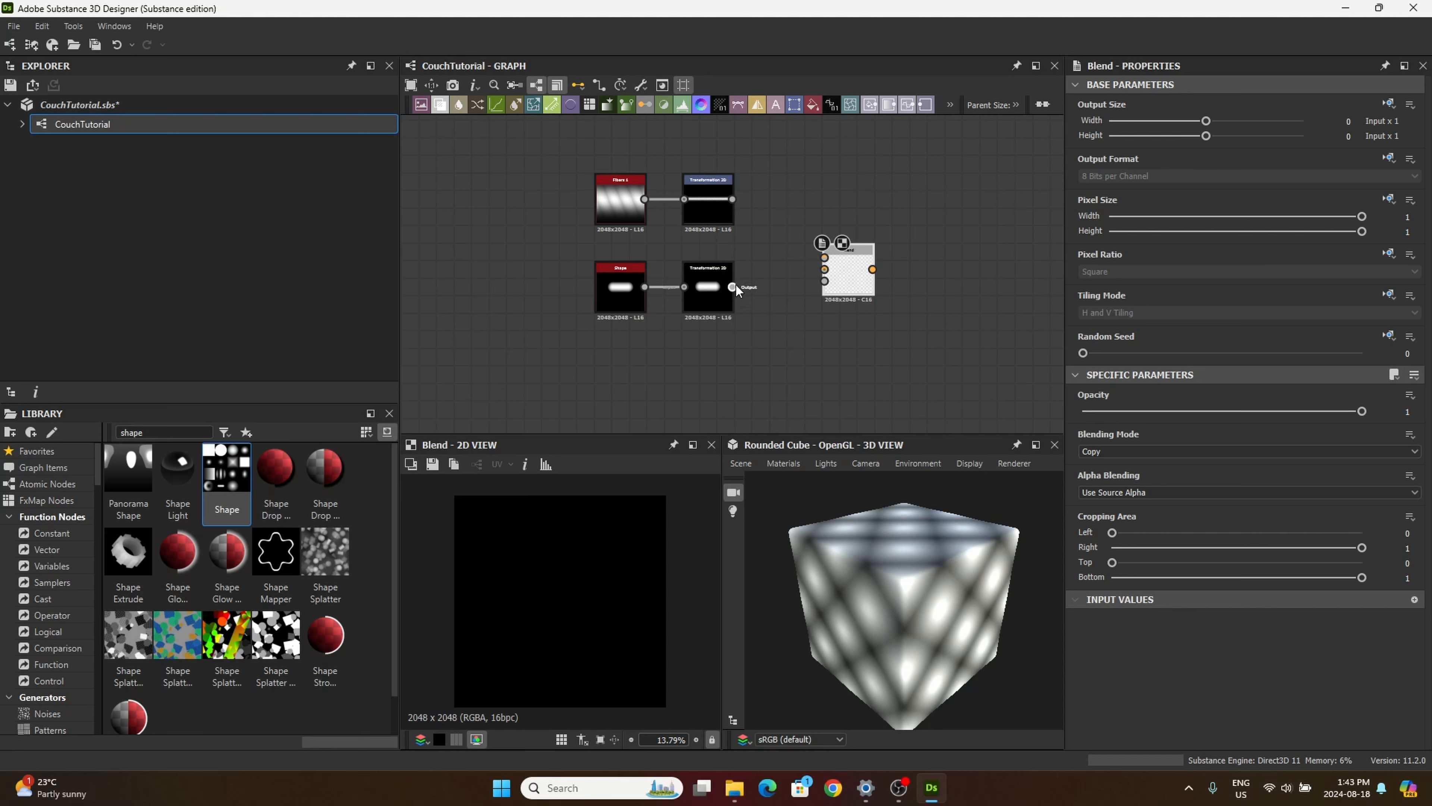
{"action": "left_click_drag", "start_coordinate": [823, 255], "coordinate": [824, 257]}
{"action": "left_click_drag", "start_coordinate": [735, 203], "coordinate": [826, 285]}
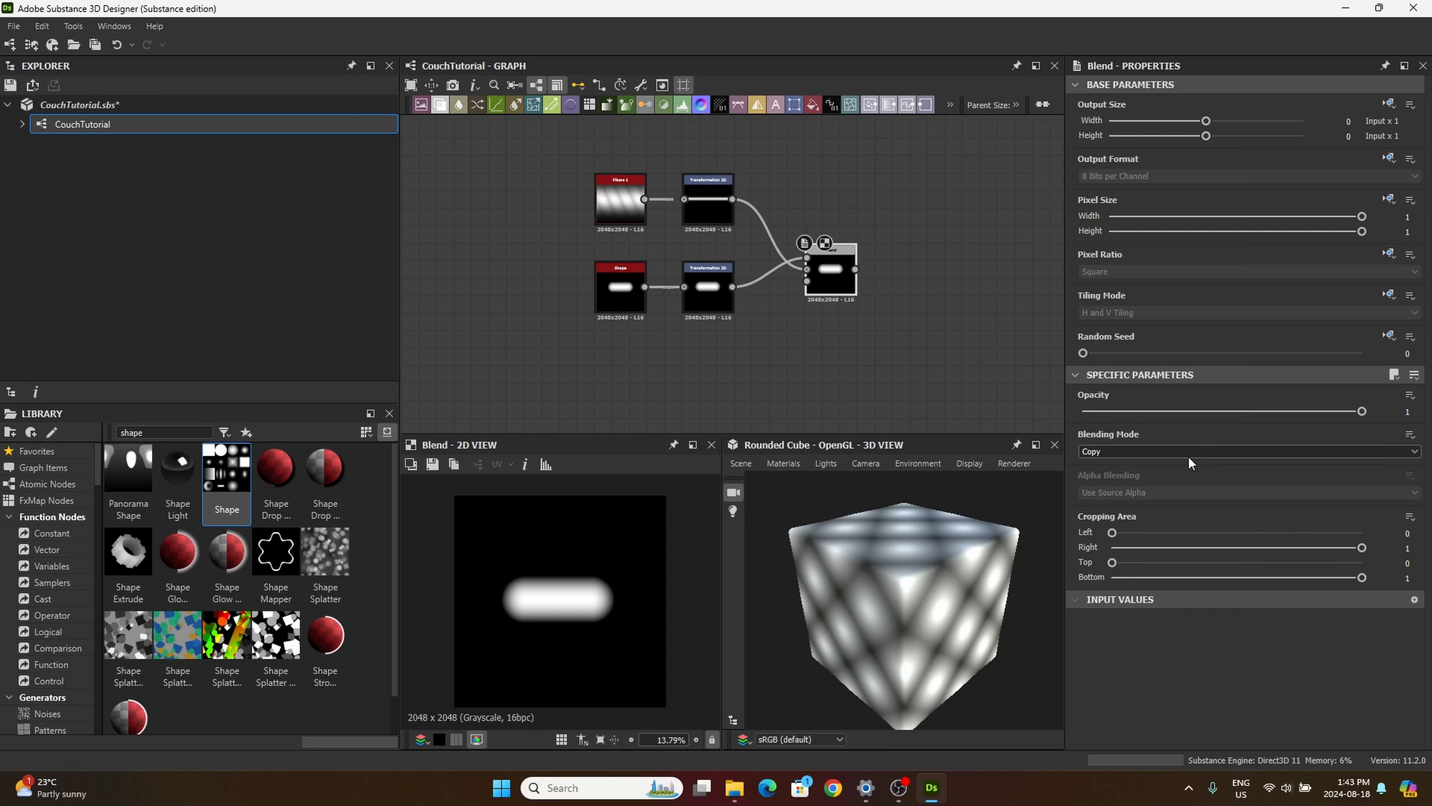
{"action": "left_click", "coordinate": [1096, 452]}
{"action": "left_click", "coordinate": [1117, 496]}
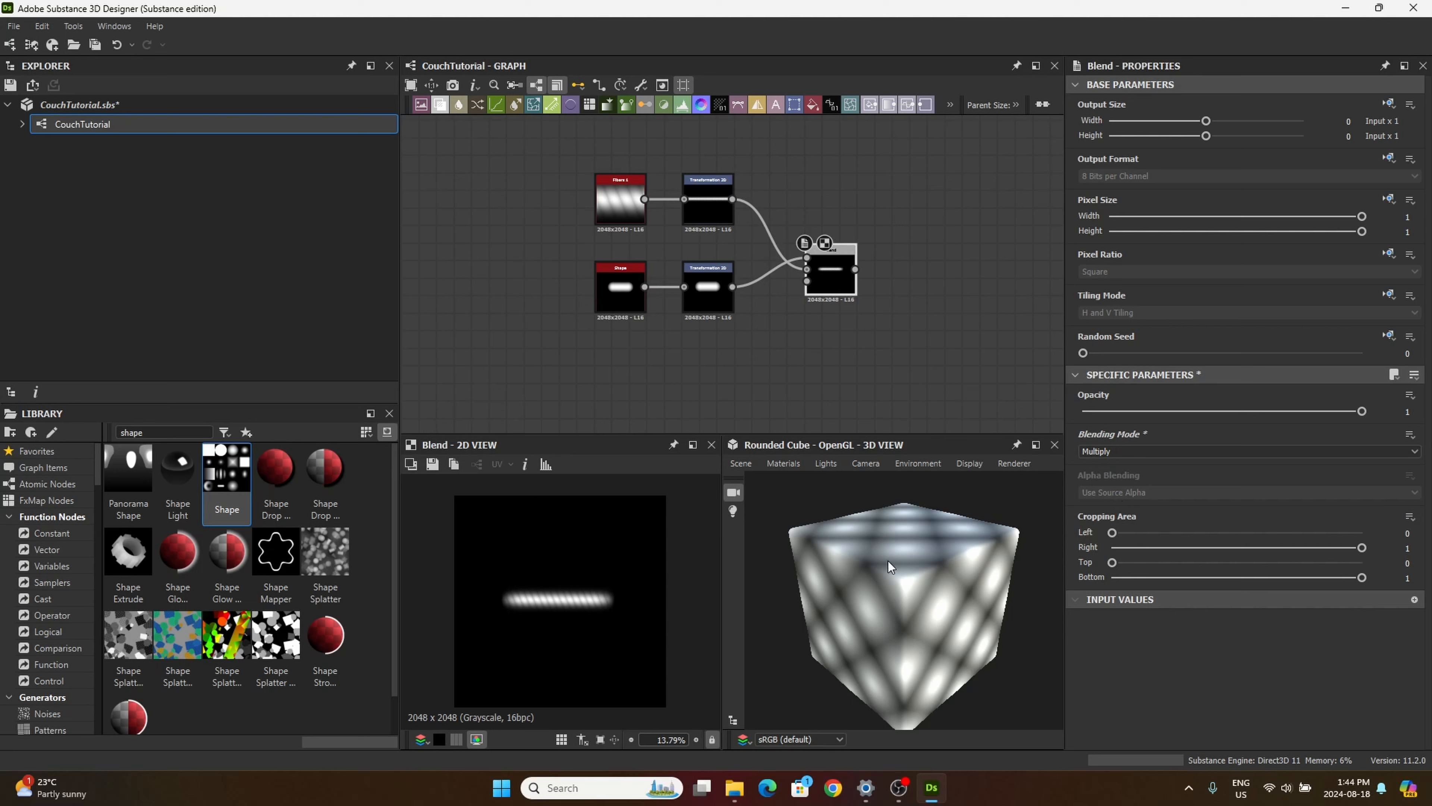
{"action": "scroll", "coordinate": [579, 605], "scroll_direction": "up", "scroll_amount": 3}
{"action": "scroll", "coordinate": [637, 608], "scroll_direction": "down", "scroll_amount": 2}
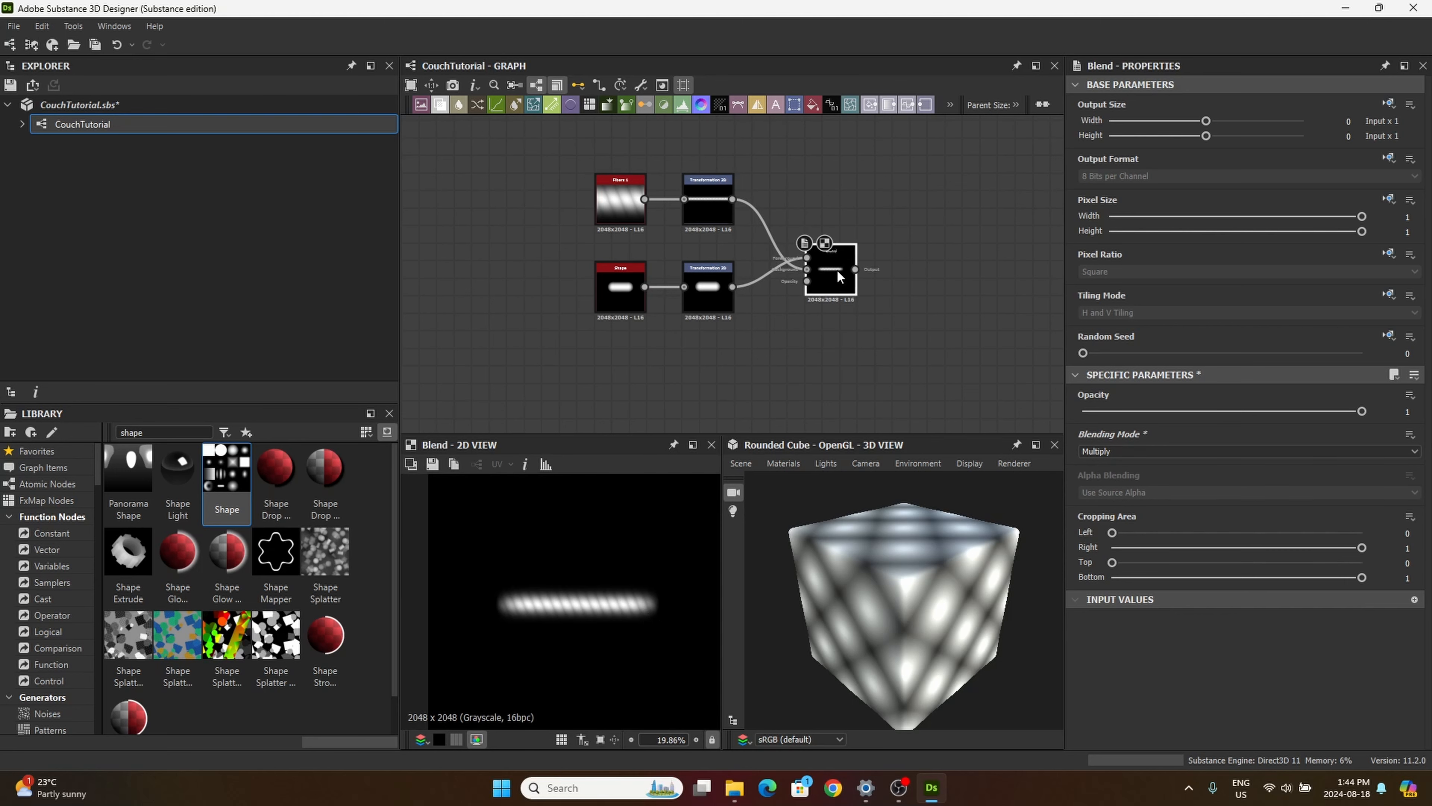
{"action": "left_click_drag", "start_coordinate": [837, 268], "coordinate": [820, 261]}
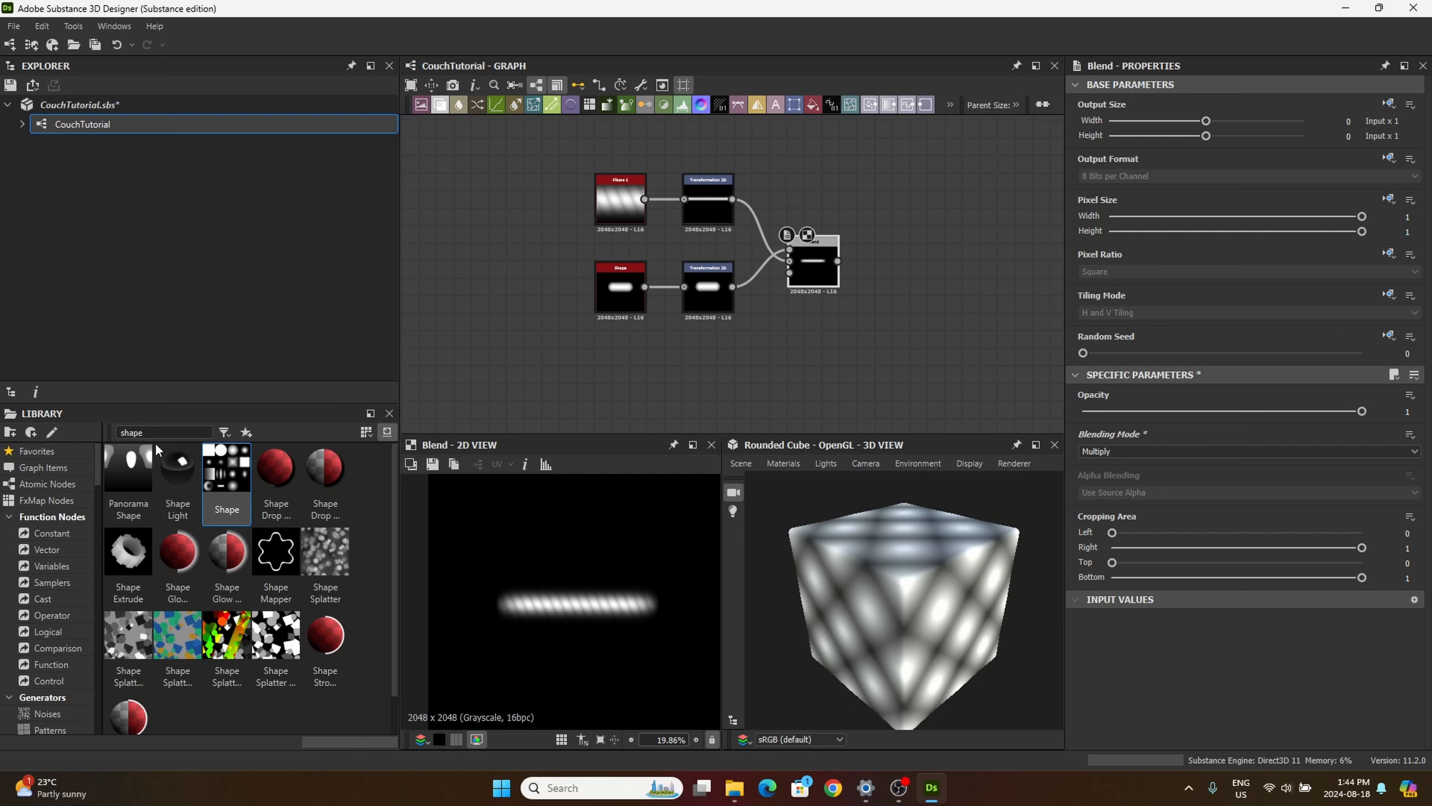
Step: Search the library for "hist" and add a Histogram Scan node fed by the Blend node
{"action": "left_click_drag", "start_coordinate": [155, 433], "coordinate": [66, 369]}
{"action": "type", "text": "hist"}
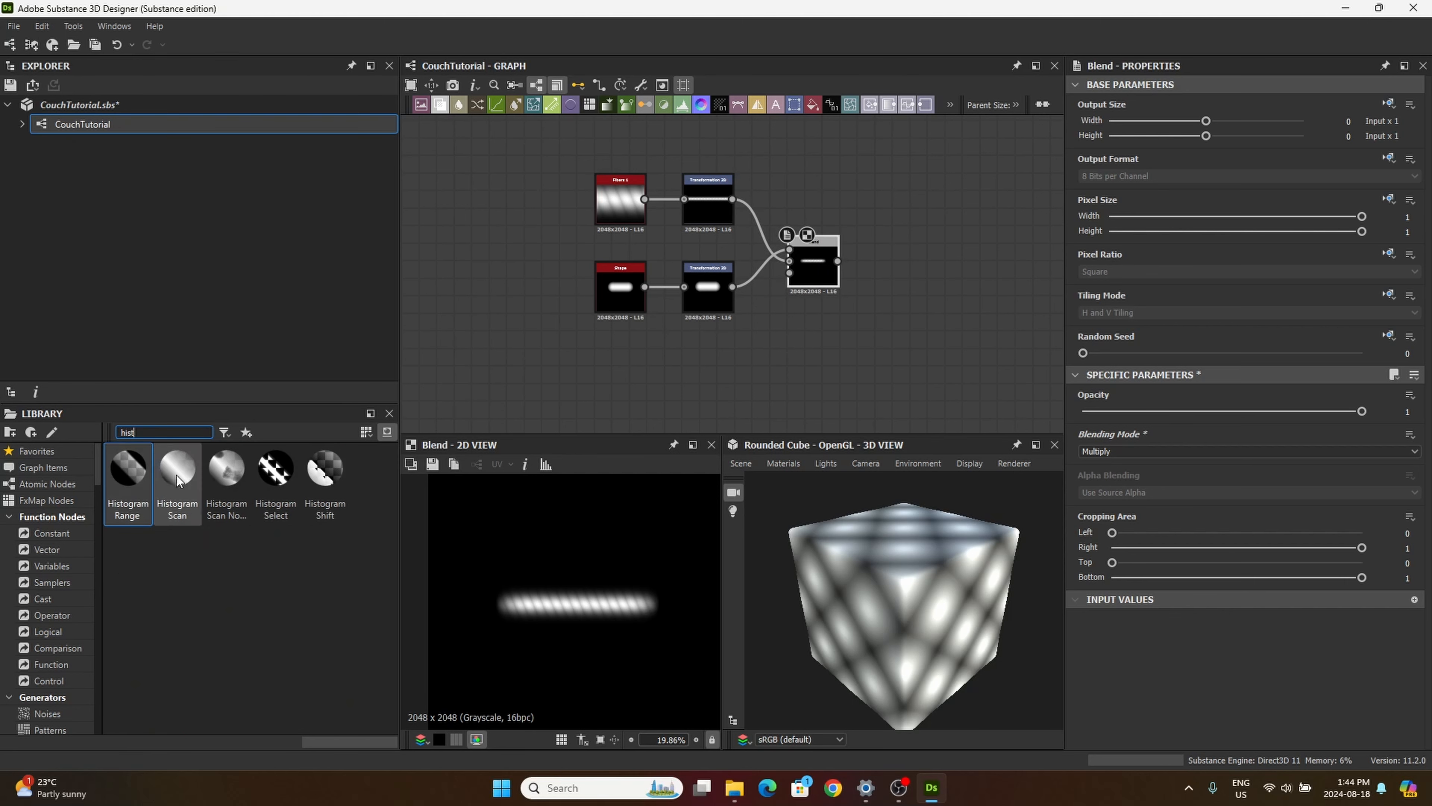
{"action": "left_click_drag", "start_coordinate": [177, 468], "coordinate": [914, 253]}
{"action": "left_click_drag", "start_coordinate": [924, 259], "coordinate": [912, 276]}
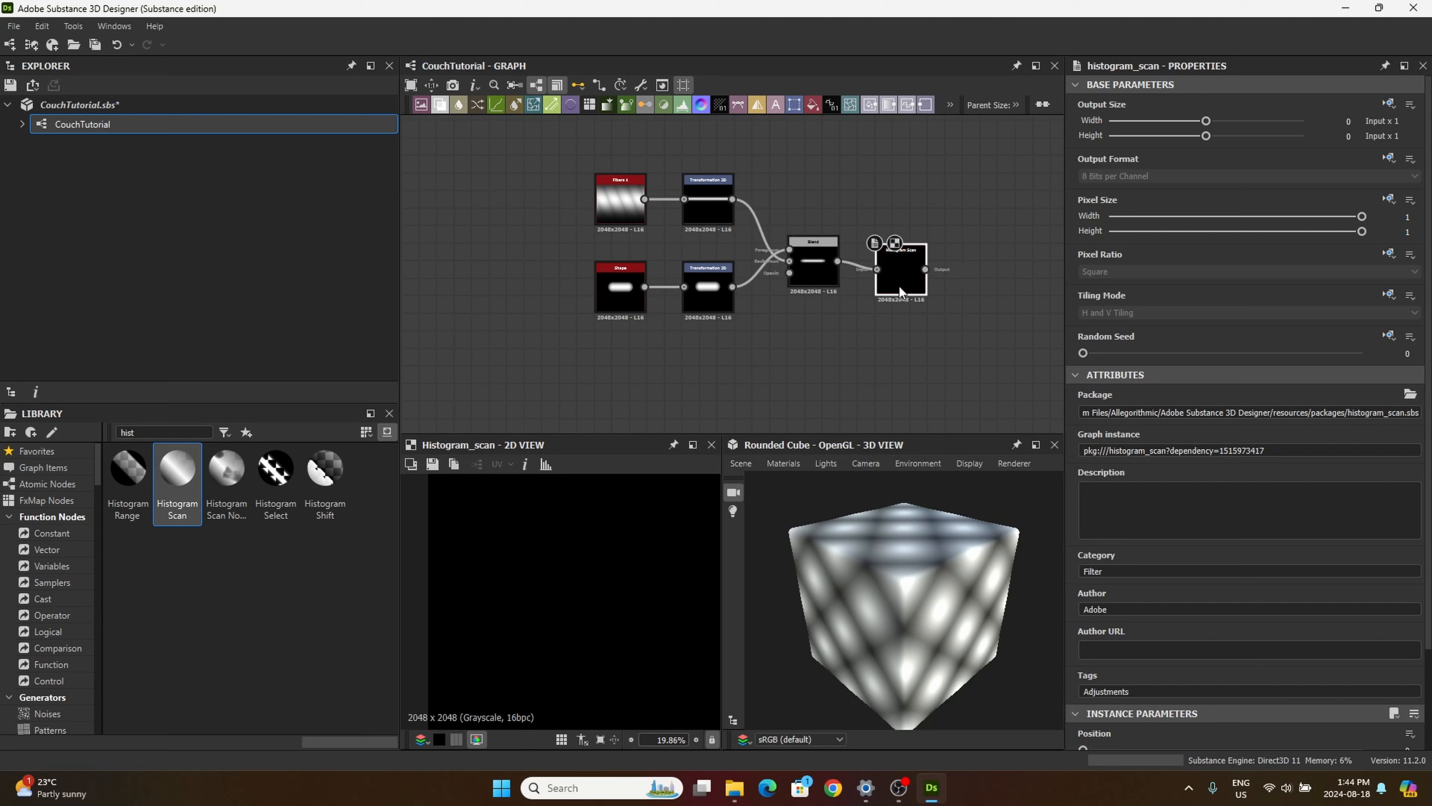
Step: Set the Histogram Scan's Position to 0.52 and Contrast to 1, and inspect the thread mask's edges
{"action": "scroll", "coordinate": [1233, 653], "scroll_direction": "down", "scroll_amount": 3}
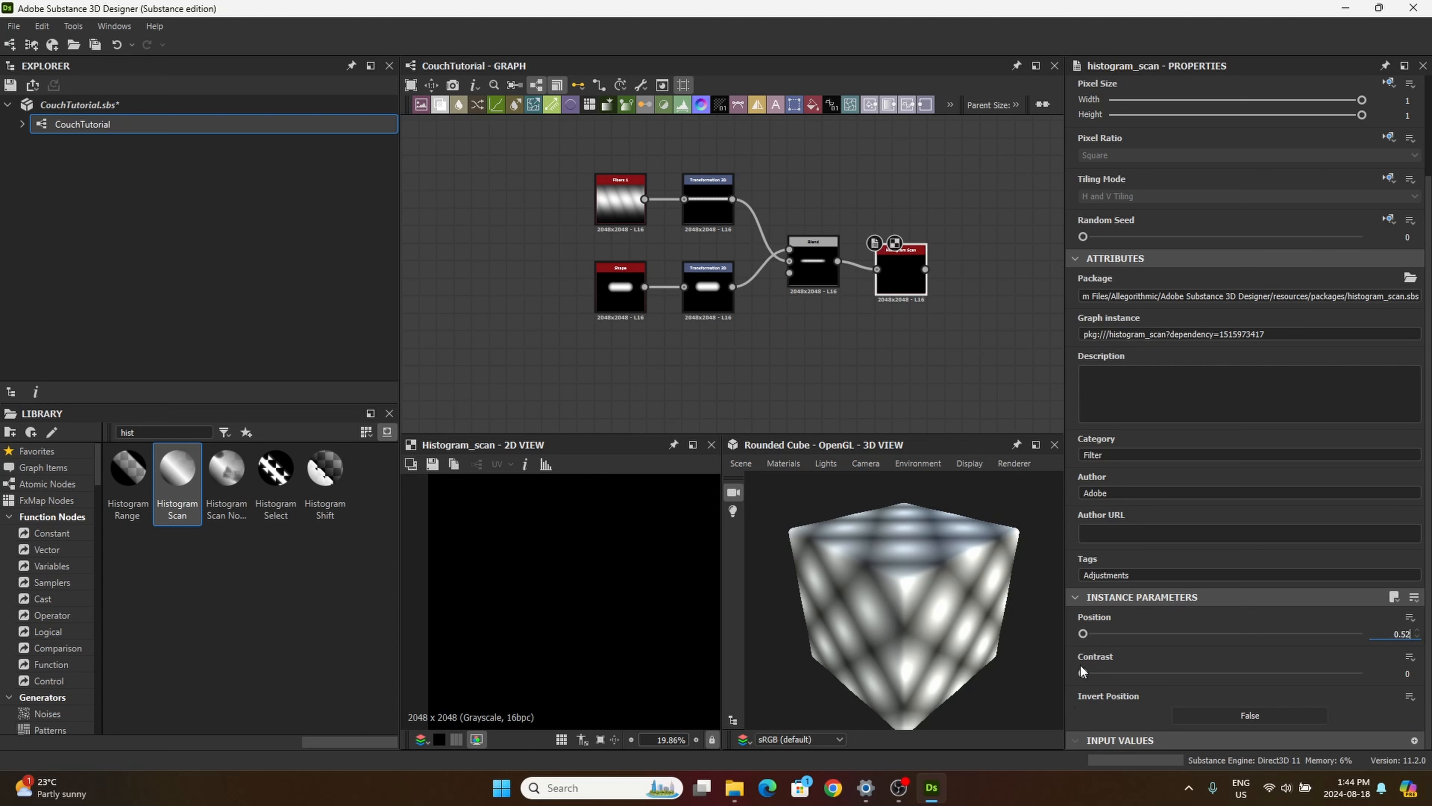
{"action": "left_click_drag", "start_coordinate": [1085, 669], "coordinate": [1363, 732]}
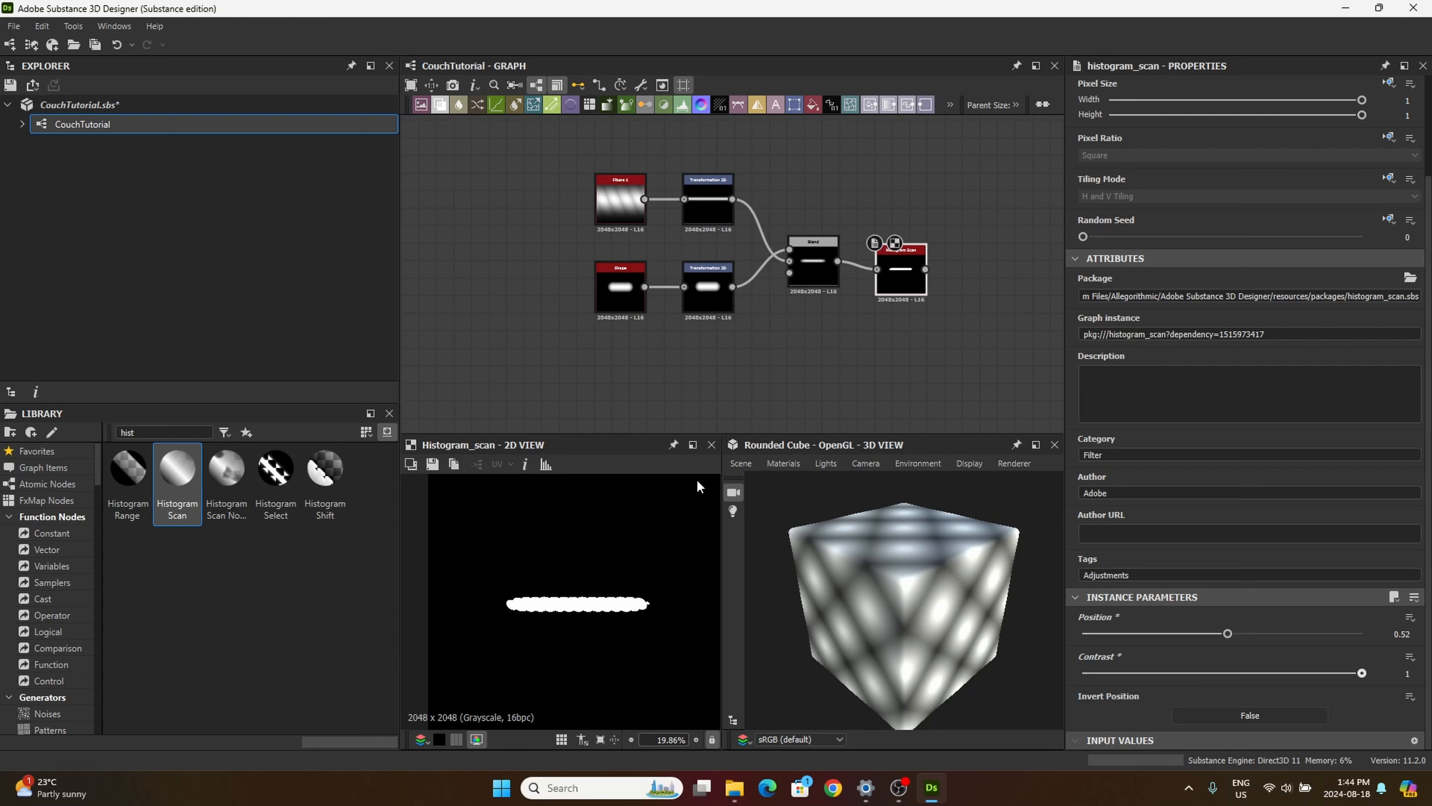
{"action": "middle_click_drag", "start_coordinate": [891, 279], "coordinate": [667, 235]}
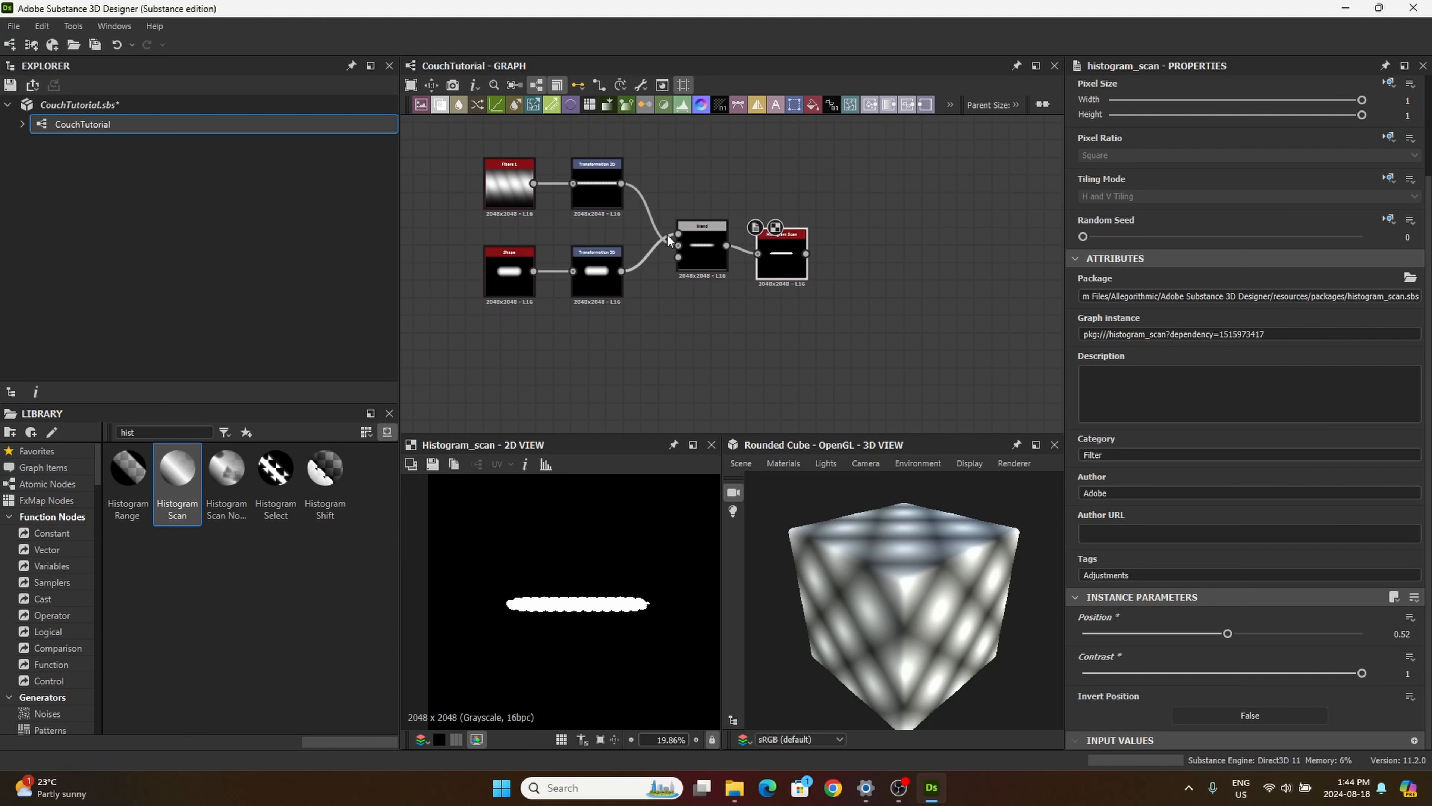
{"action": "scroll", "coordinate": [614, 602], "scroll_direction": "up", "scroll_amount": 3}
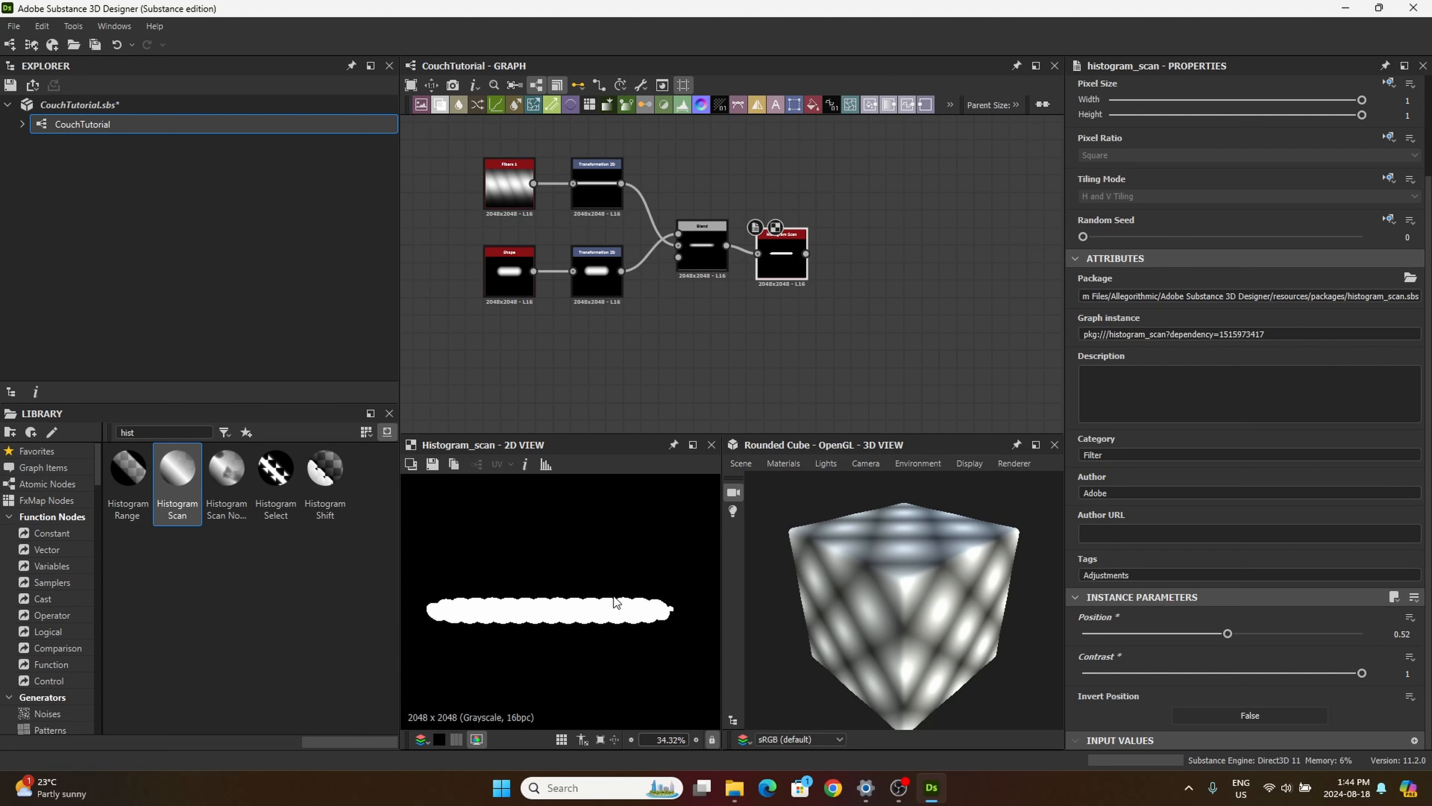
{"action": "scroll", "coordinate": [614, 601], "scroll_direction": "down", "scroll_amount": 2}
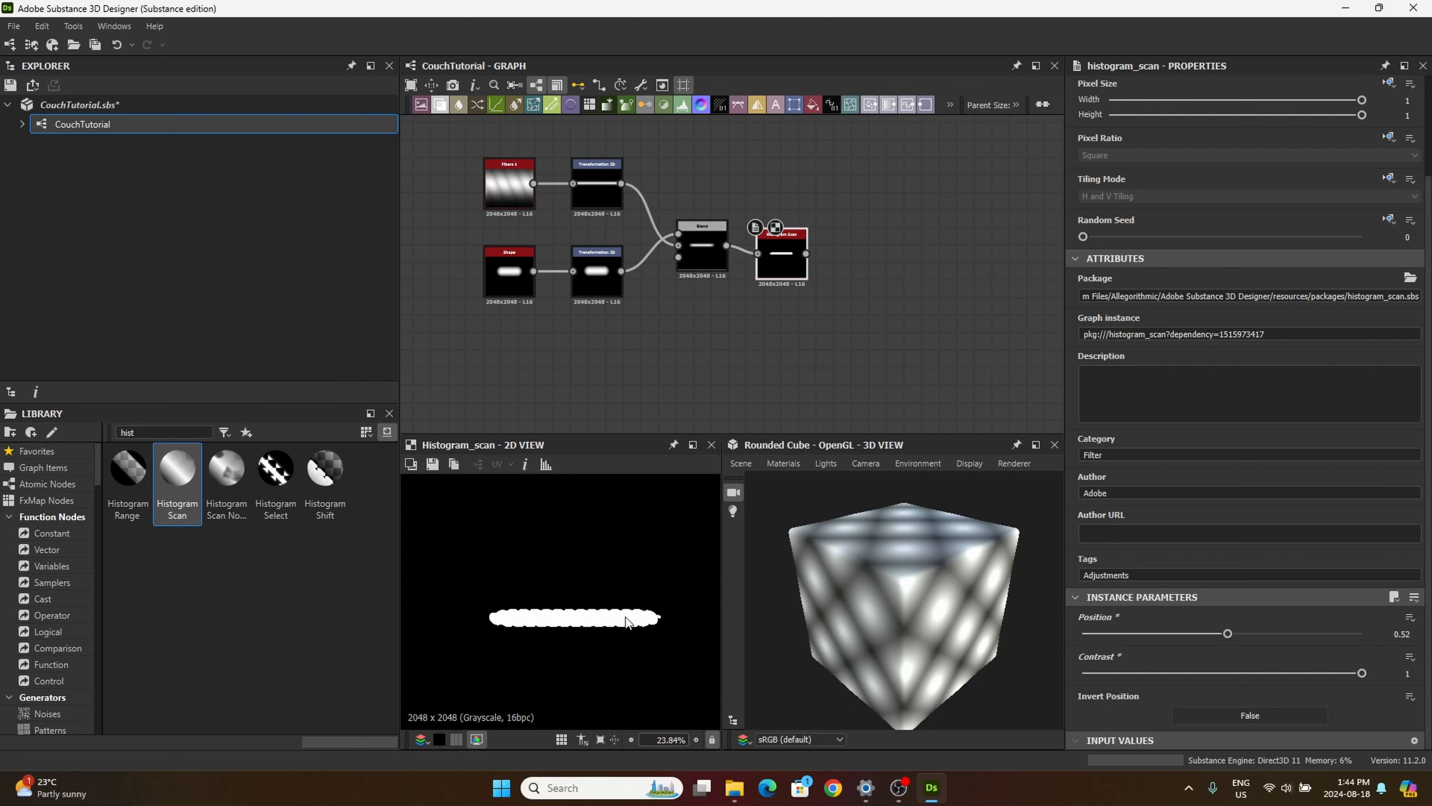
Step: Add a second Blend node with the first Blend as foreground and the Histogram Scan, moved lower, as background
{"action": "left_click", "coordinate": [902, 282]}
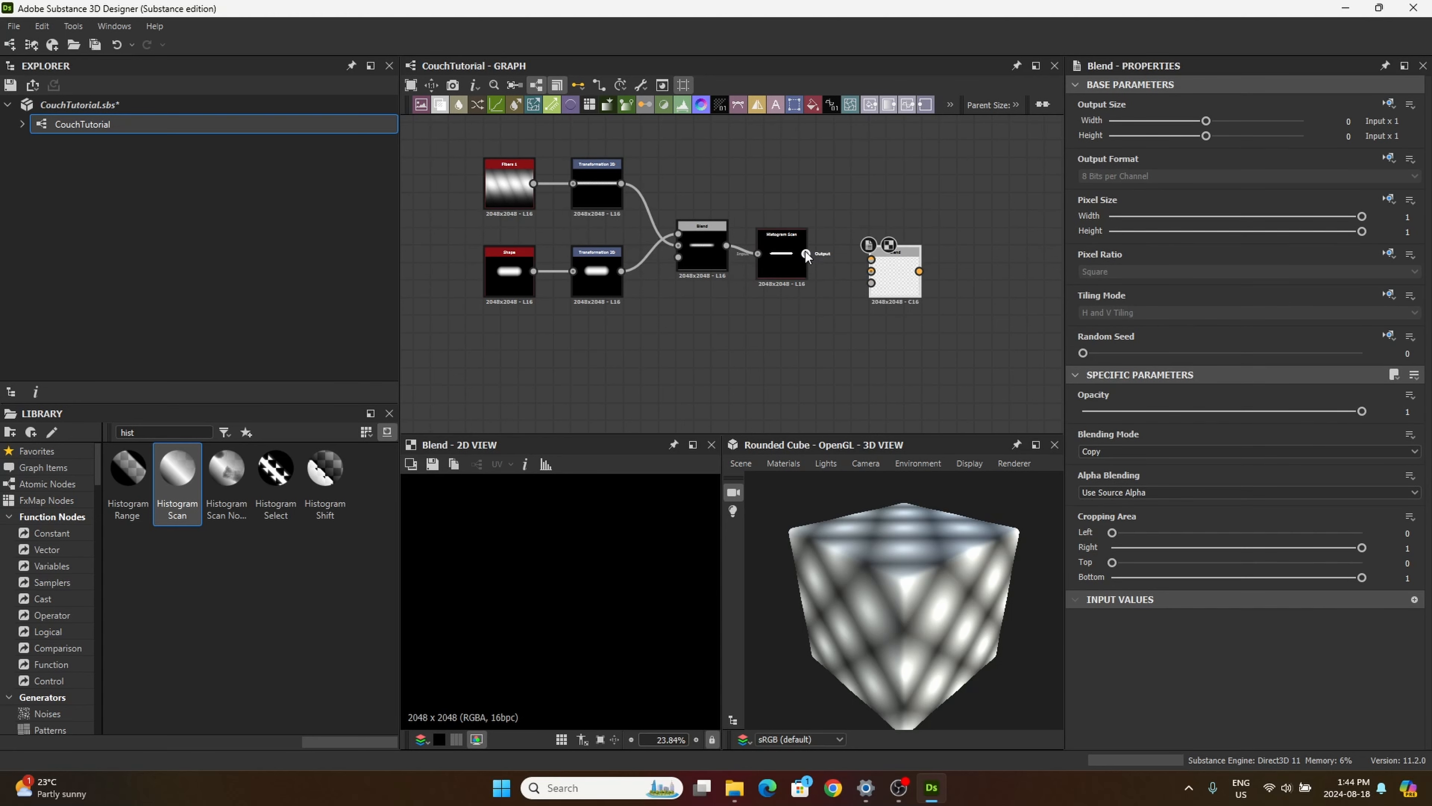
{"action": "left_click_drag", "start_coordinate": [806, 254], "coordinate": [774, 333]}
{"action": "left_click", "coordinate": [782, 259]}
{"action": "left_click_drag", "start_coordinate": [727, 246], "coordinate": [871, 278]}
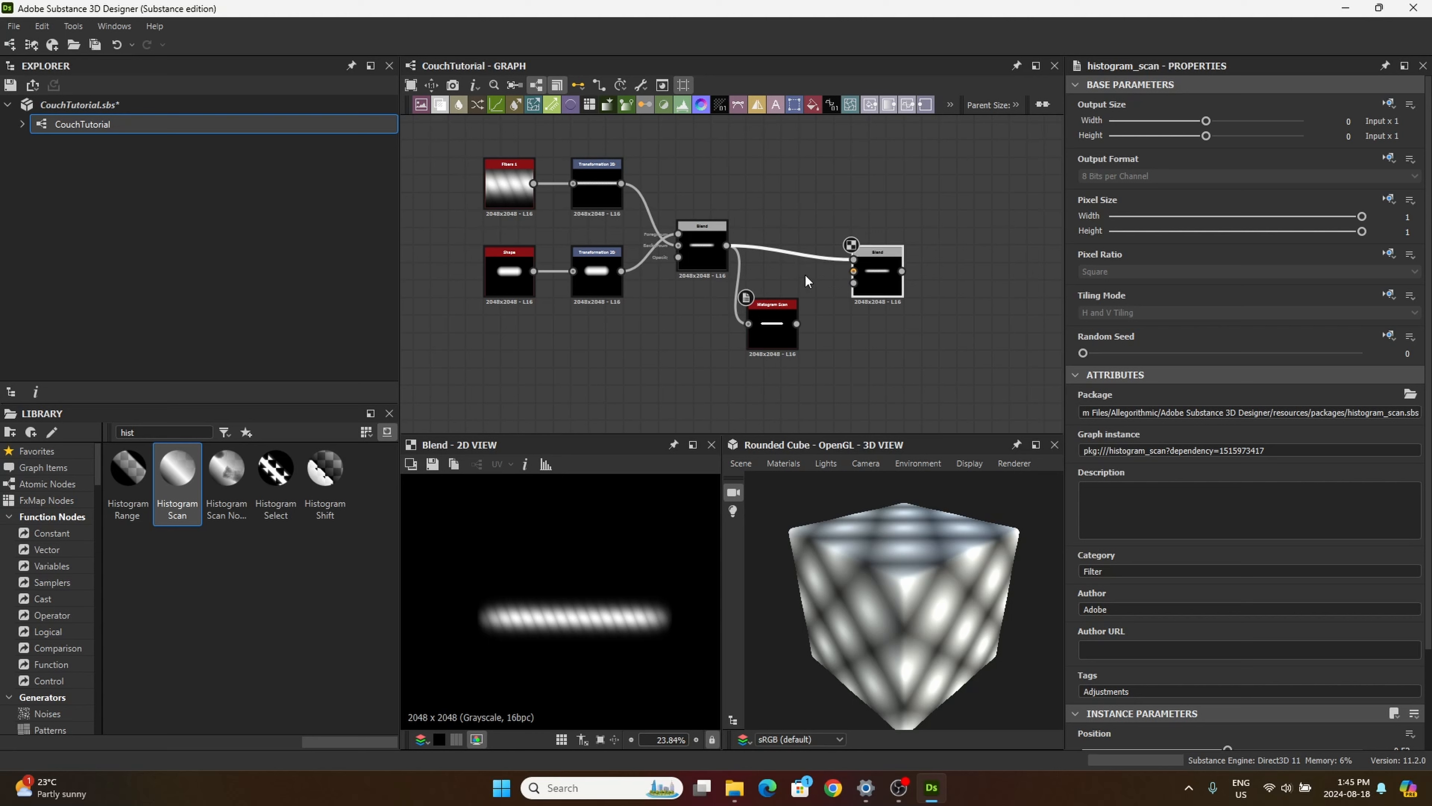
{"action": "left_click_drag", "start_coordinate": [797, 324], "coordinate": [876, 272]}
{"action": "left_click", "coordinate": [866, 265]}
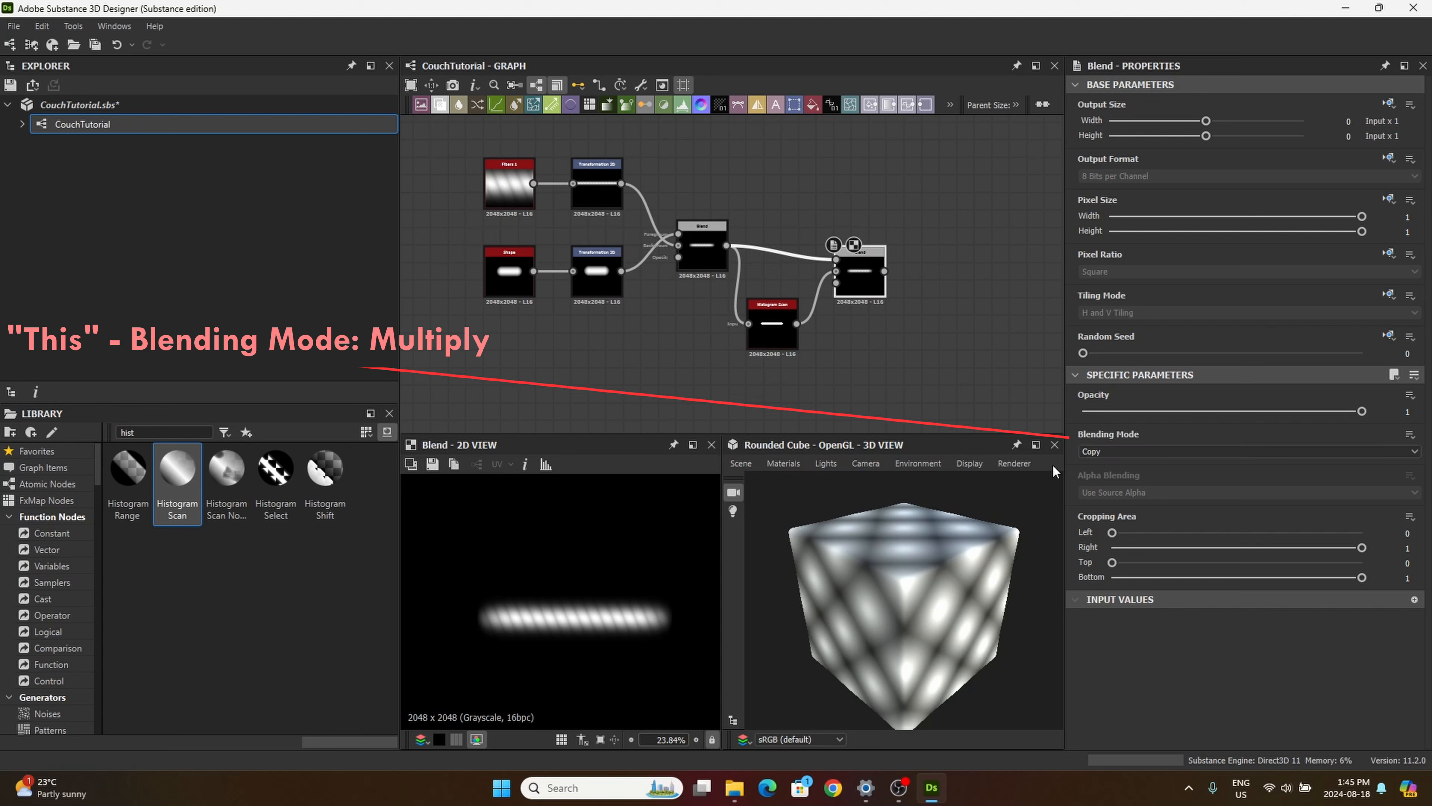
Step: Set the second Blend node's Blending Mode to Multiply and tidy the positions of it and the Histogram Scan
{"action": "left_click", "coordinate": [1092, 452]}
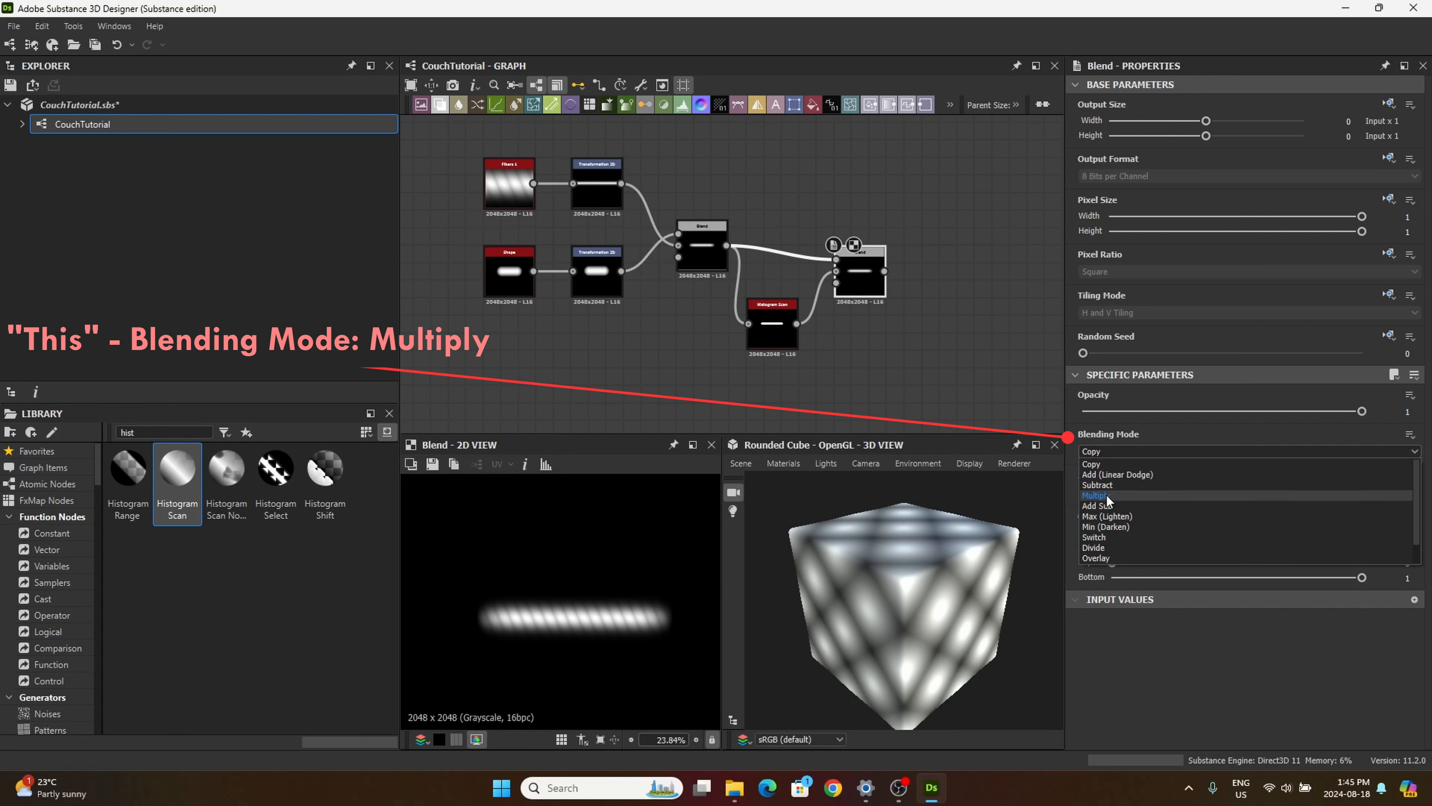
{"action": "left_click", "coordinate": [1099, 496]}
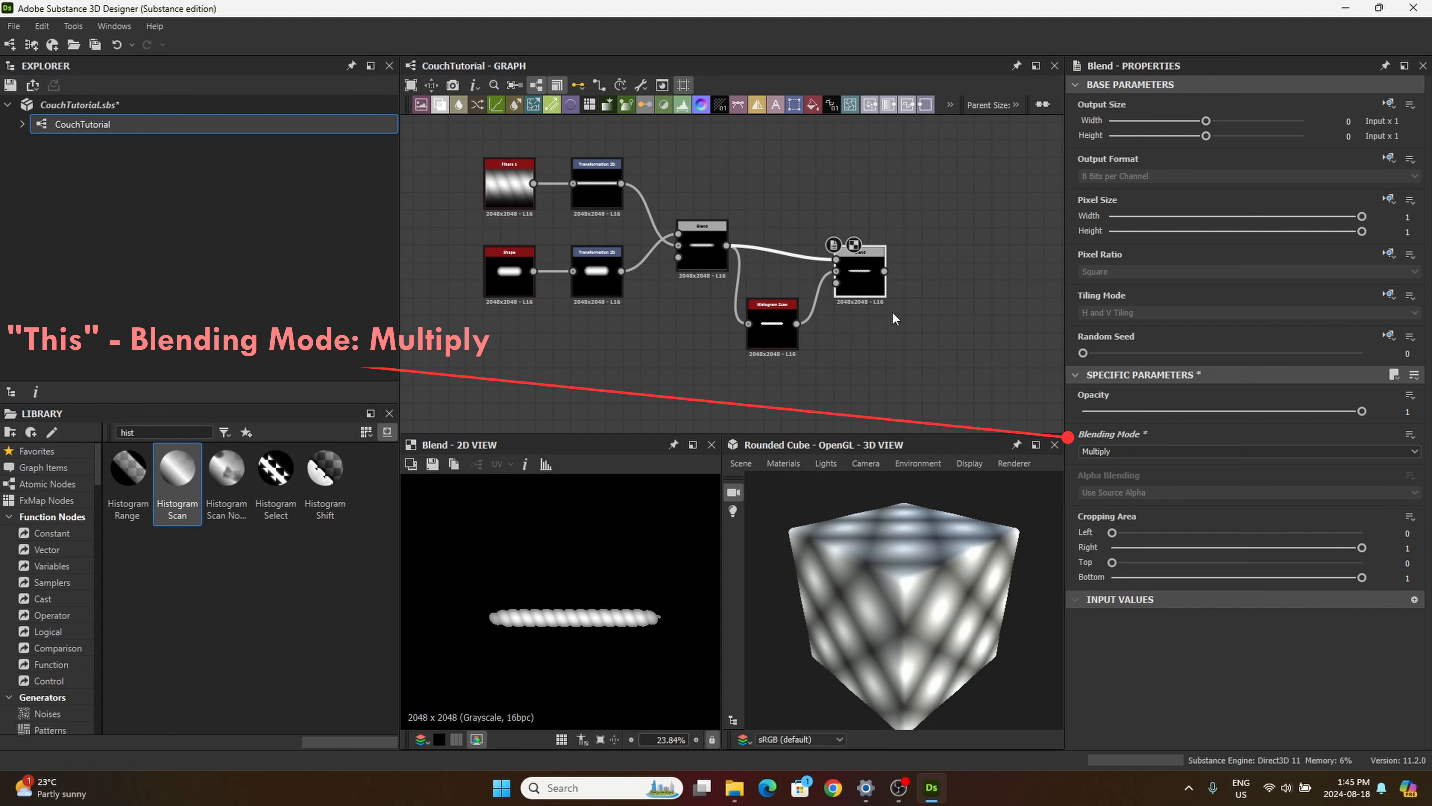
{"action": "middle_click_drag", "start_coordinate": [893, 319], "coordinate": [863, 308]}
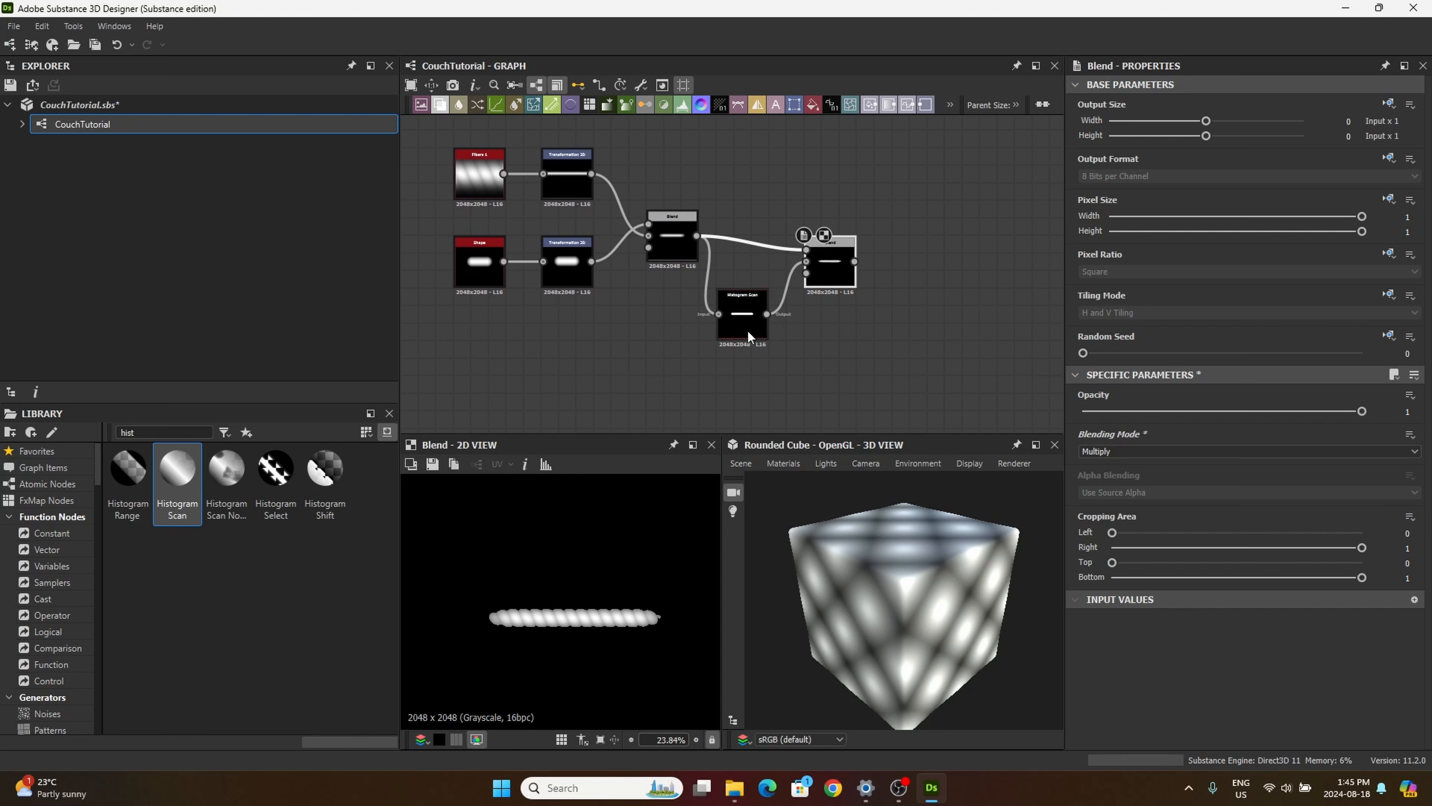
{"action": "left_click_drag", "start_coordinate": [748, 332], "coordinate": [758, 344]}
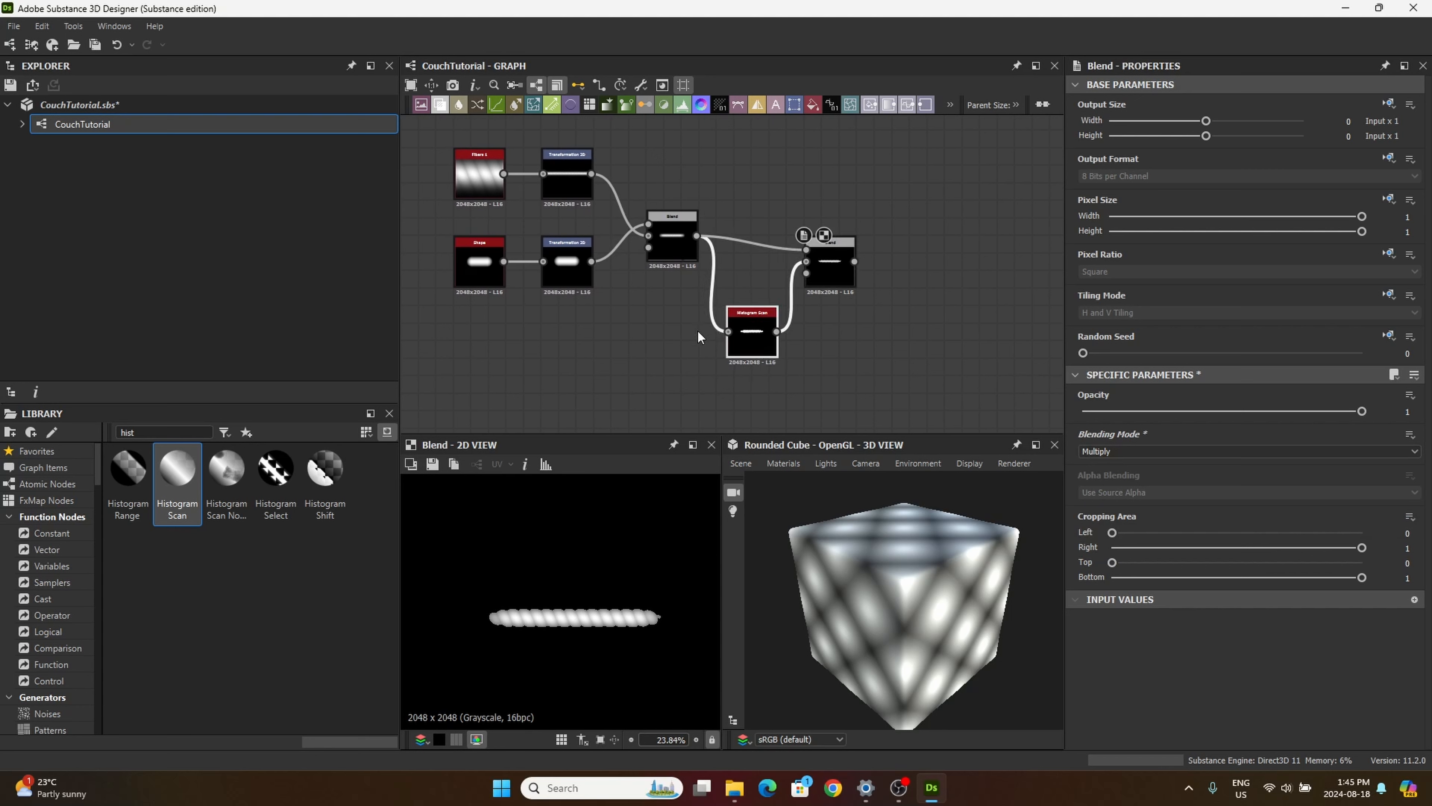
{"action": "left_click_drag", "start_coordinate": [829, 262], "coordinate": [812, 261]}
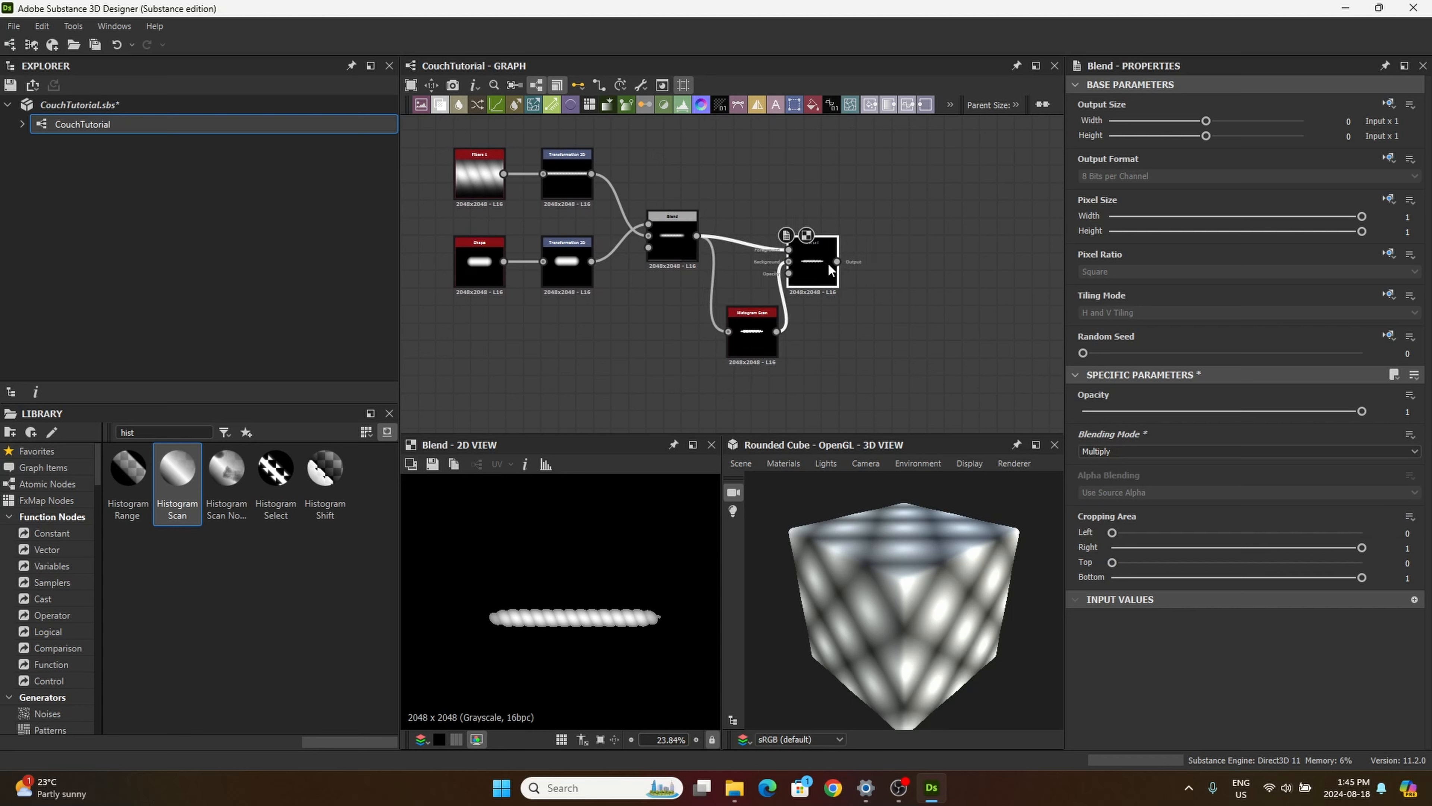
Step: Set the Histogram Scan's Position to 0.5, realign the second Blend node and display its output
{"action": "left_click", "coordinate": [751, 338]}
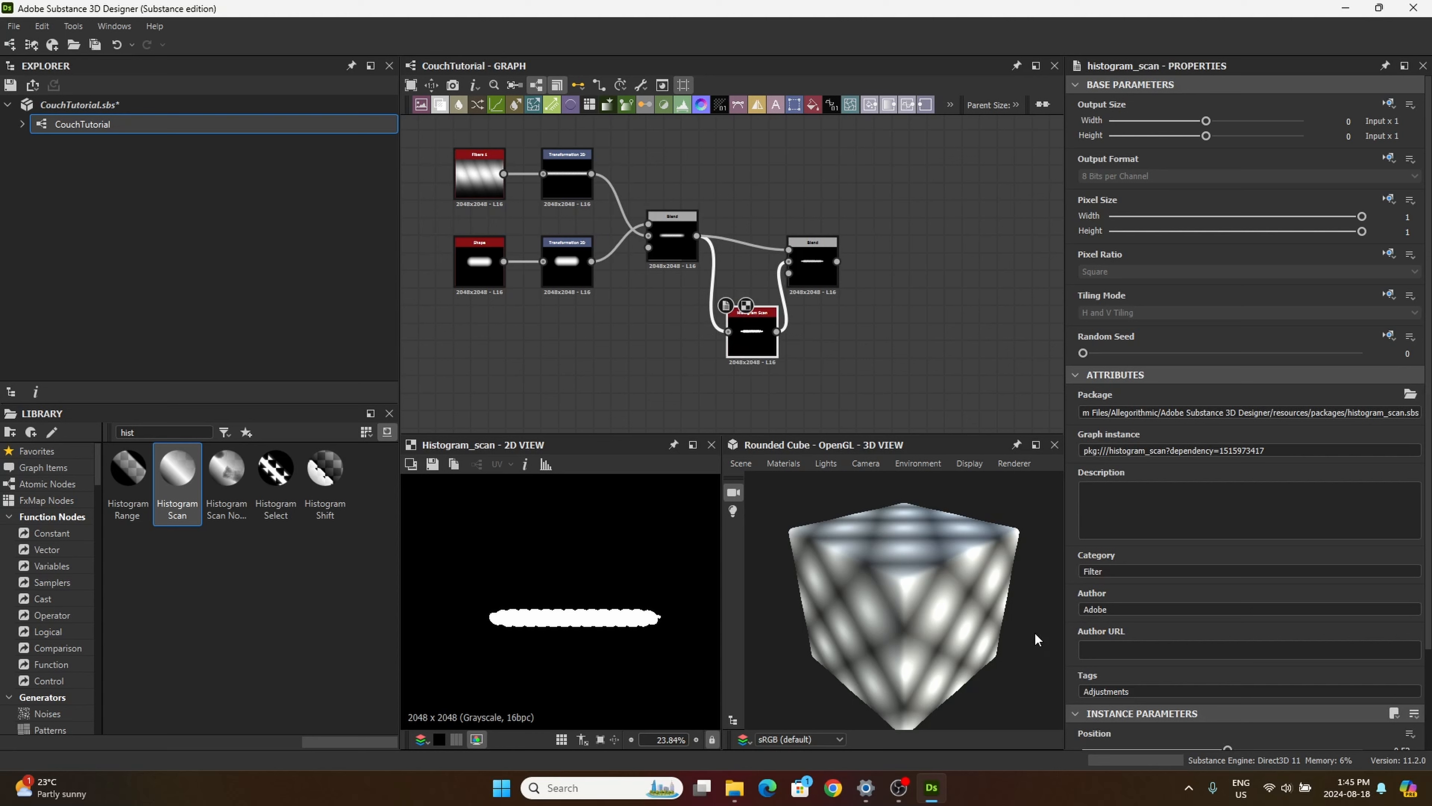
{"action": "scroll", "coordinate": [1162, 593], "scroll_direction": "down", "scroll_amount": 2}
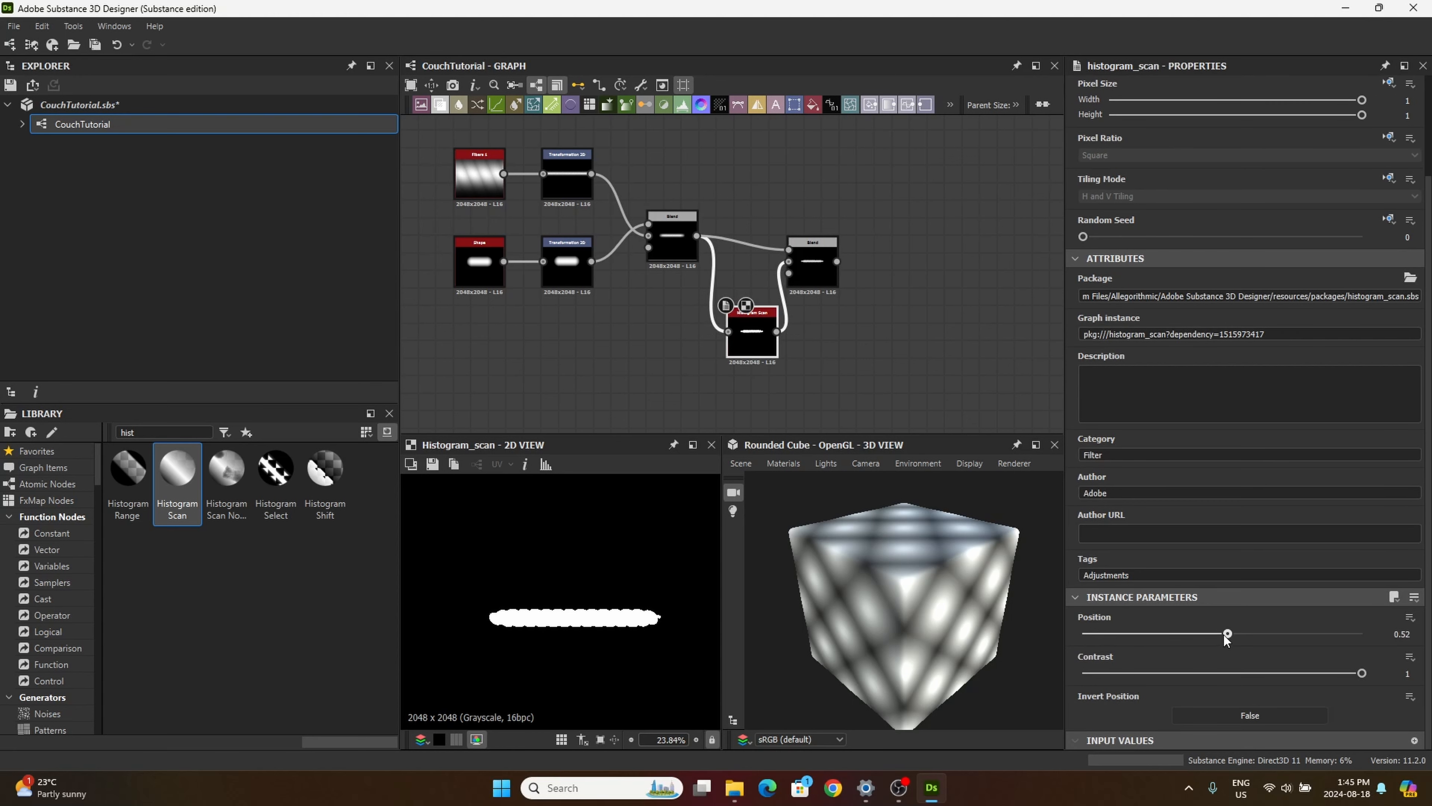
{"action": "left_click_drag", "start_coordinate": [1227, 634], "coordinate": [1222, 634]}
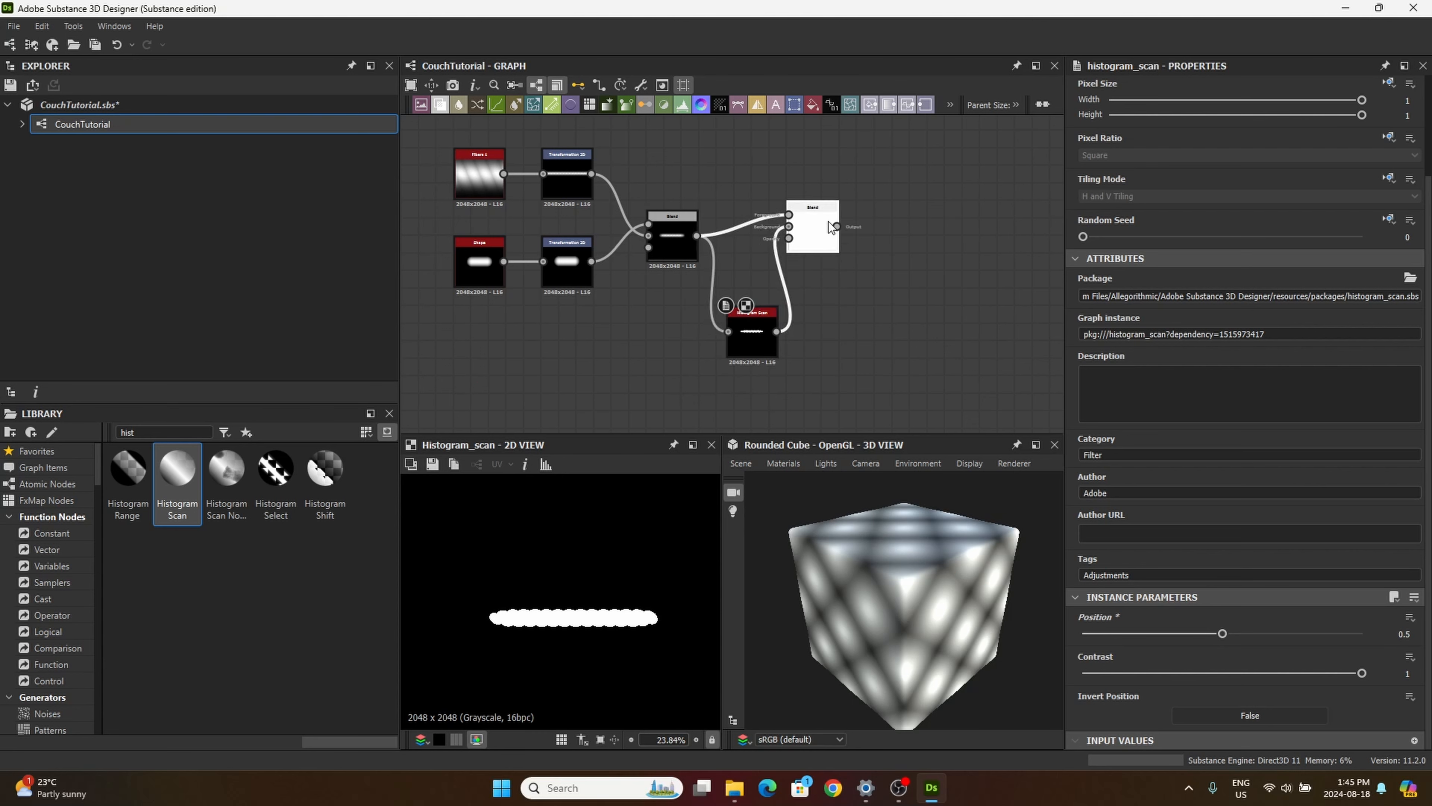
{"action": "double_click", "coordinate": [817, 248]}
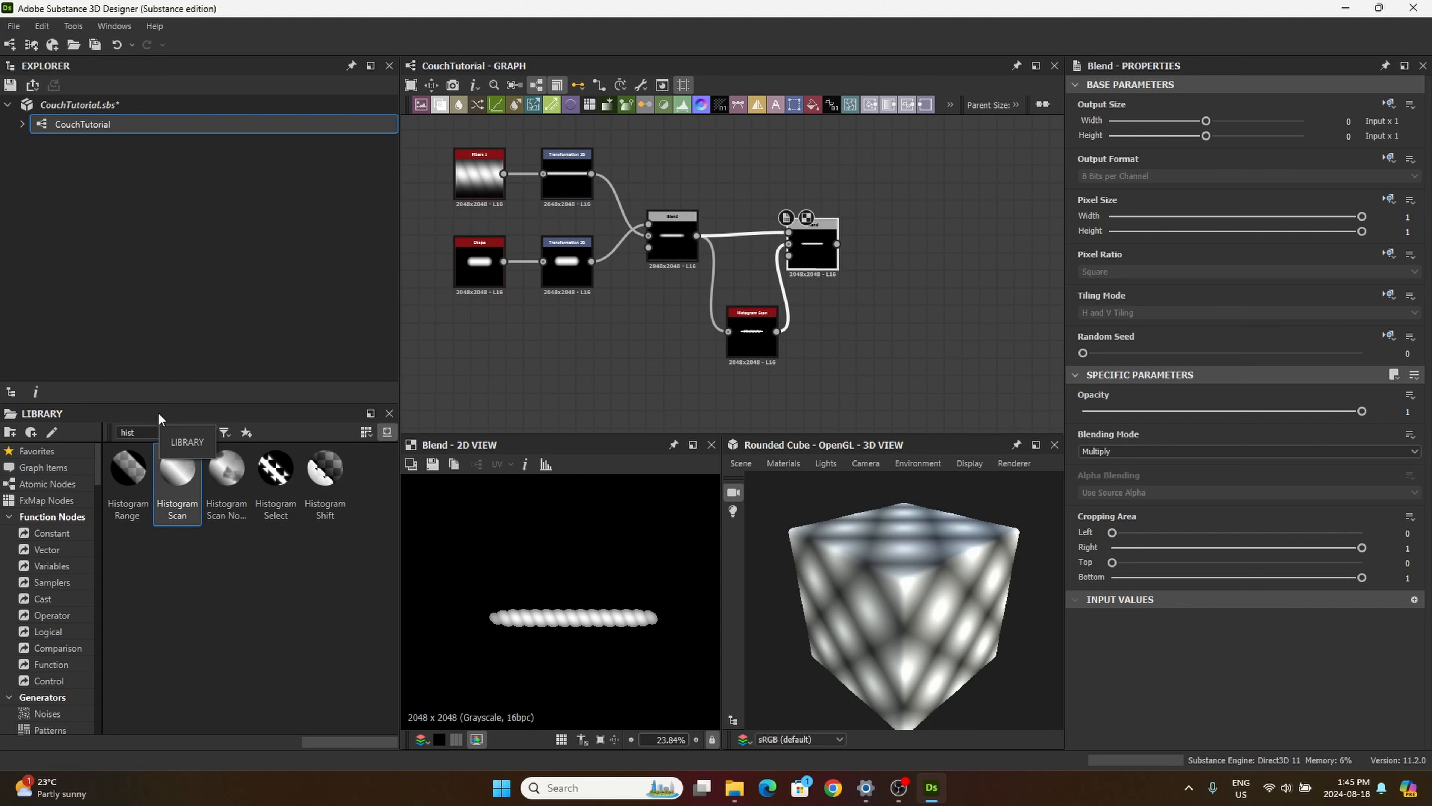
Step: Search the library for "mirr" and add a Mirror Grayscale node fed by the second Blend
{"action": "left_click_drag", "start_coordinate": [150, 431], "coordinate": [38, 393]}
{"action": "type", "text": "mi"}
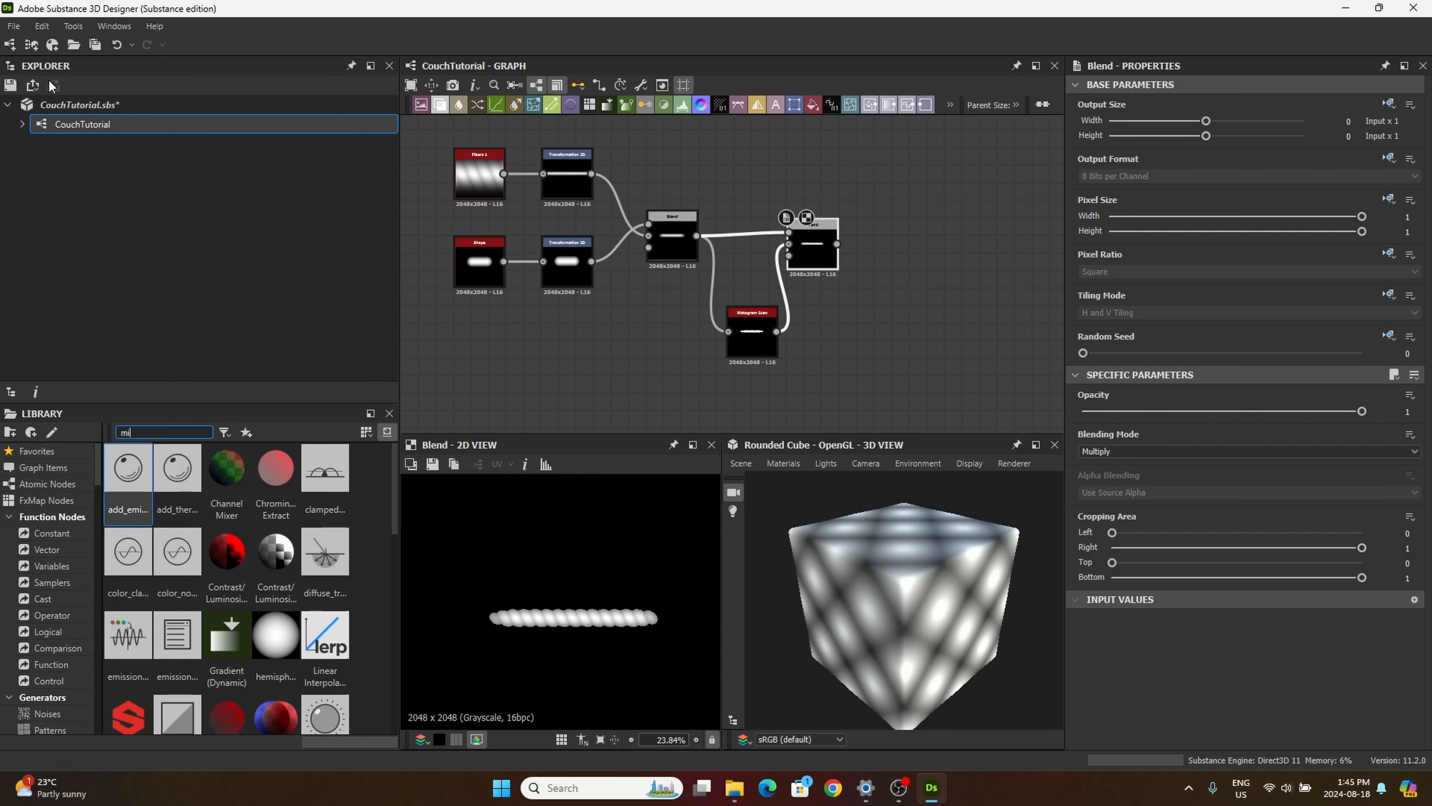
{"action": "type", "text": "rr"}
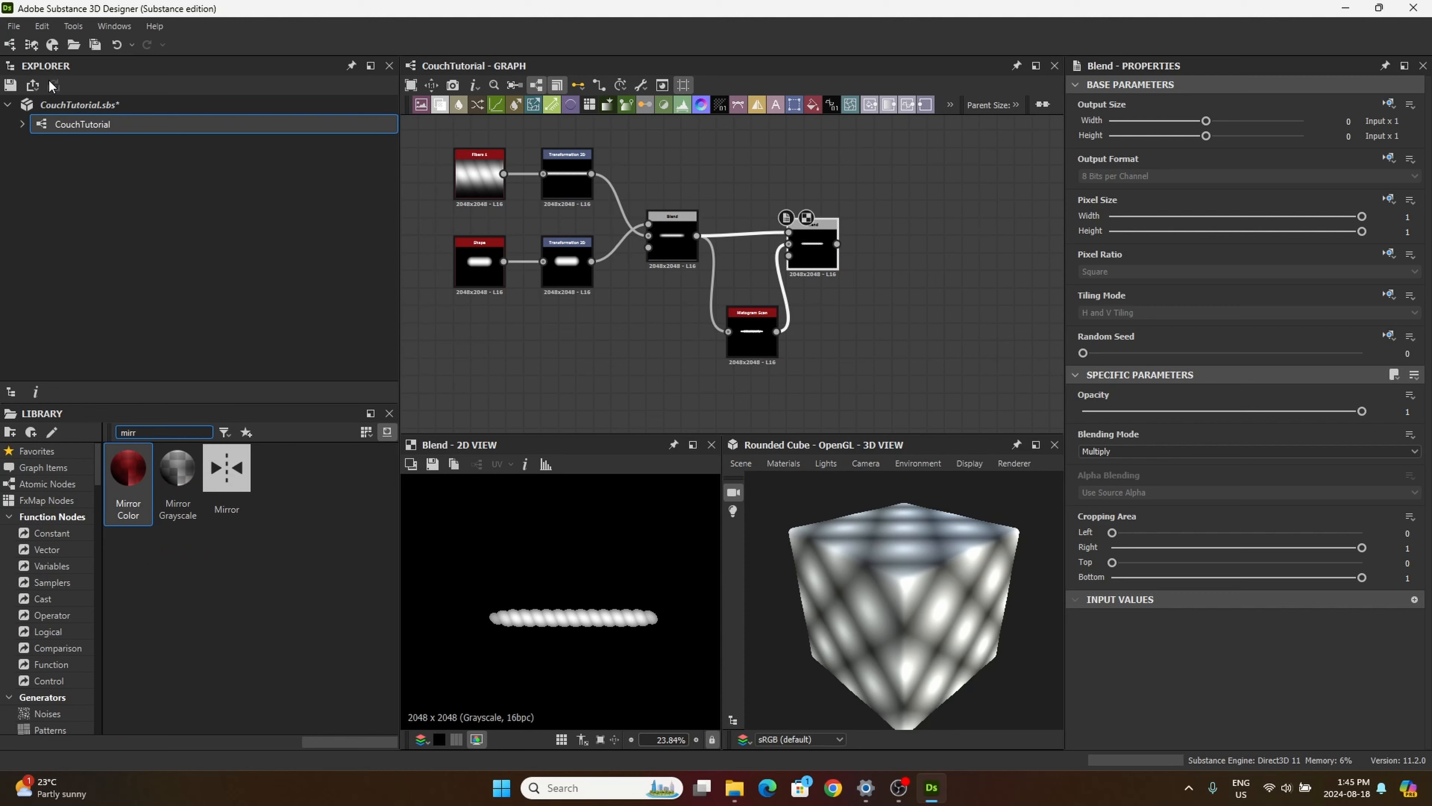
{"action": "left_click_drag", "start_coordinate": [177, 468], "coordinate": [879, 293]}
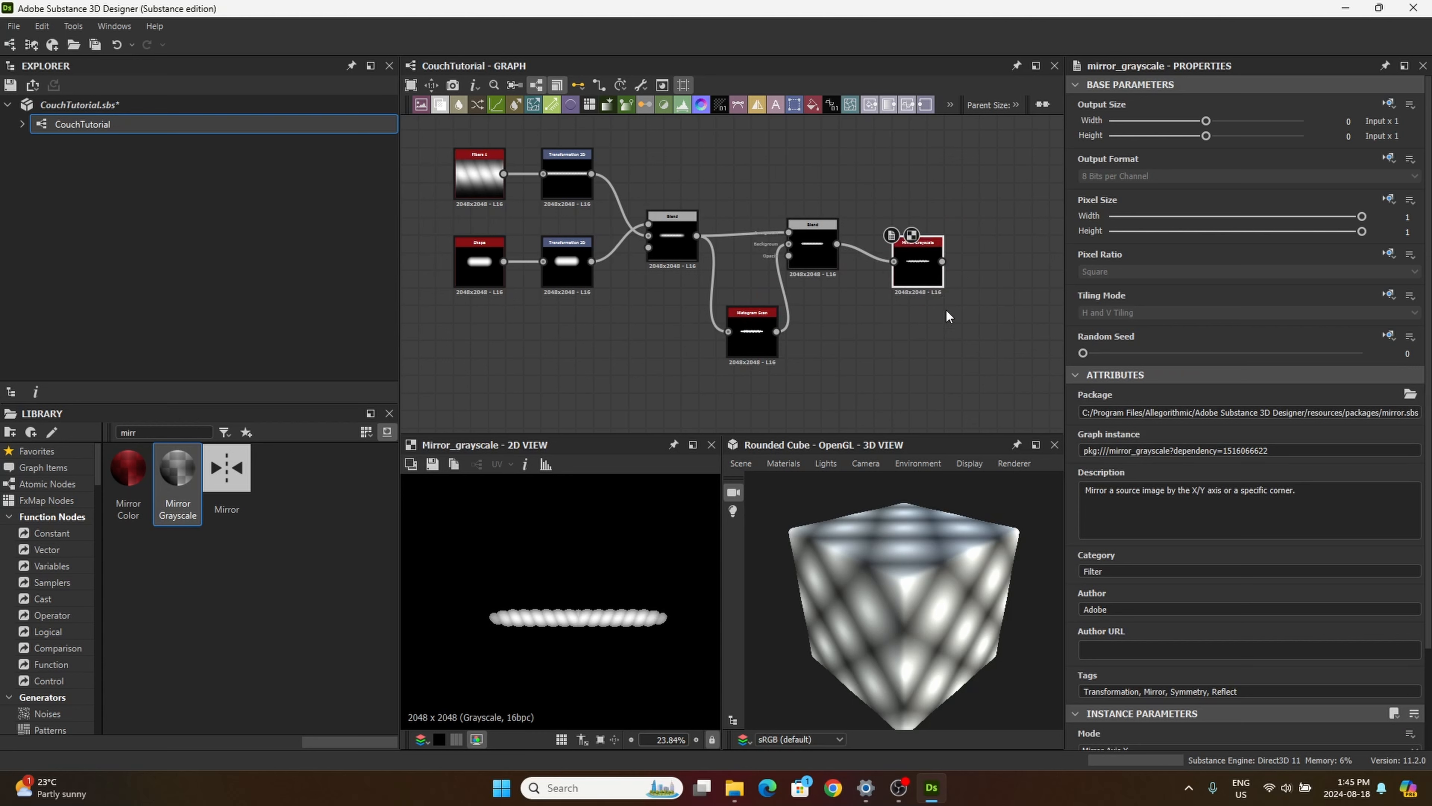
Step: Set the Mirror Grayscale node's Mode to Mirror Axis Y and its Axis Y Offset to 0.488
{"action": "scroll", "coordinate": [1374, 698], "scroll_direction": "down", "scroll_amount": 2}
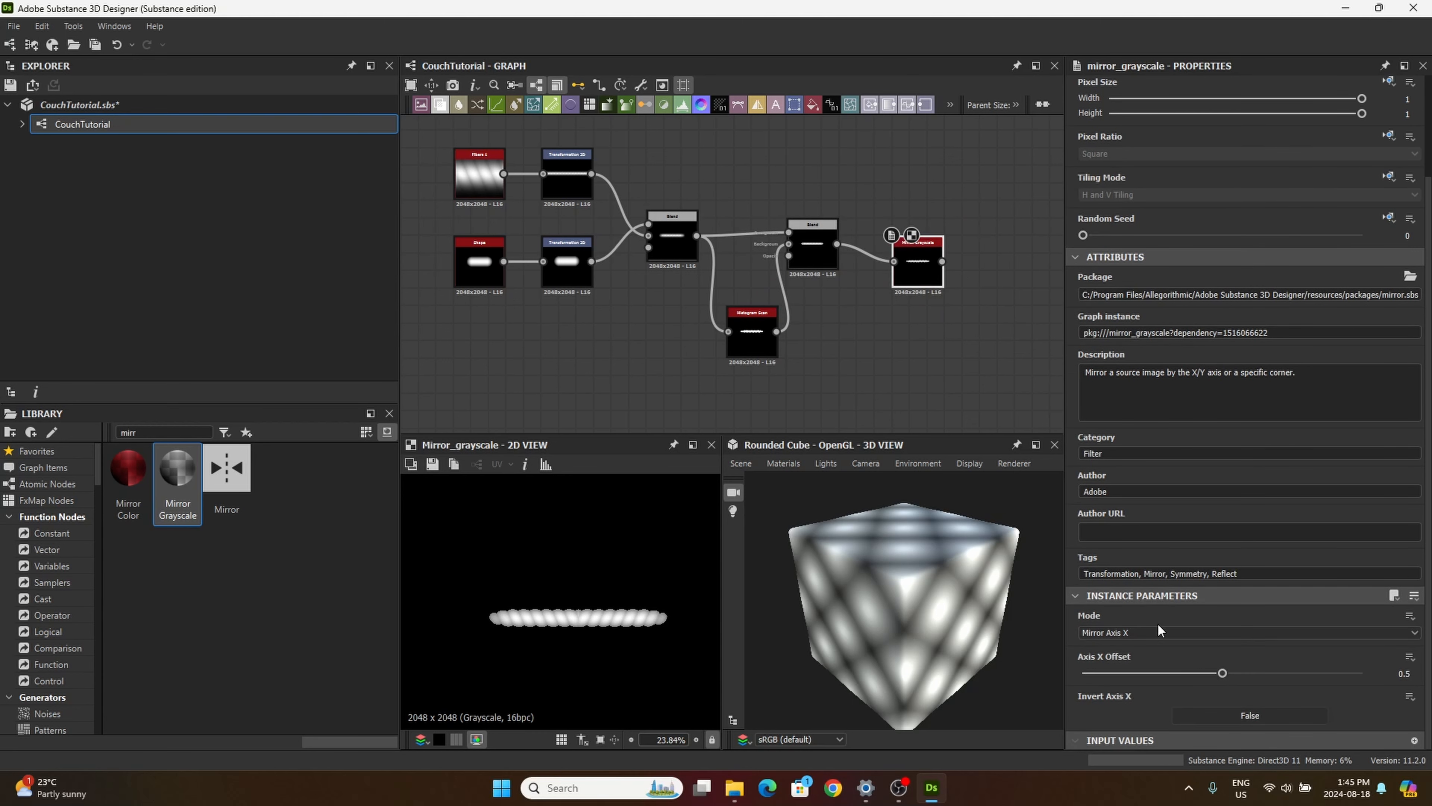
{"action": "left_click", "coordinate": [1130, 631]}
{"action": "left_click", "coordinate": [1145, 656]}
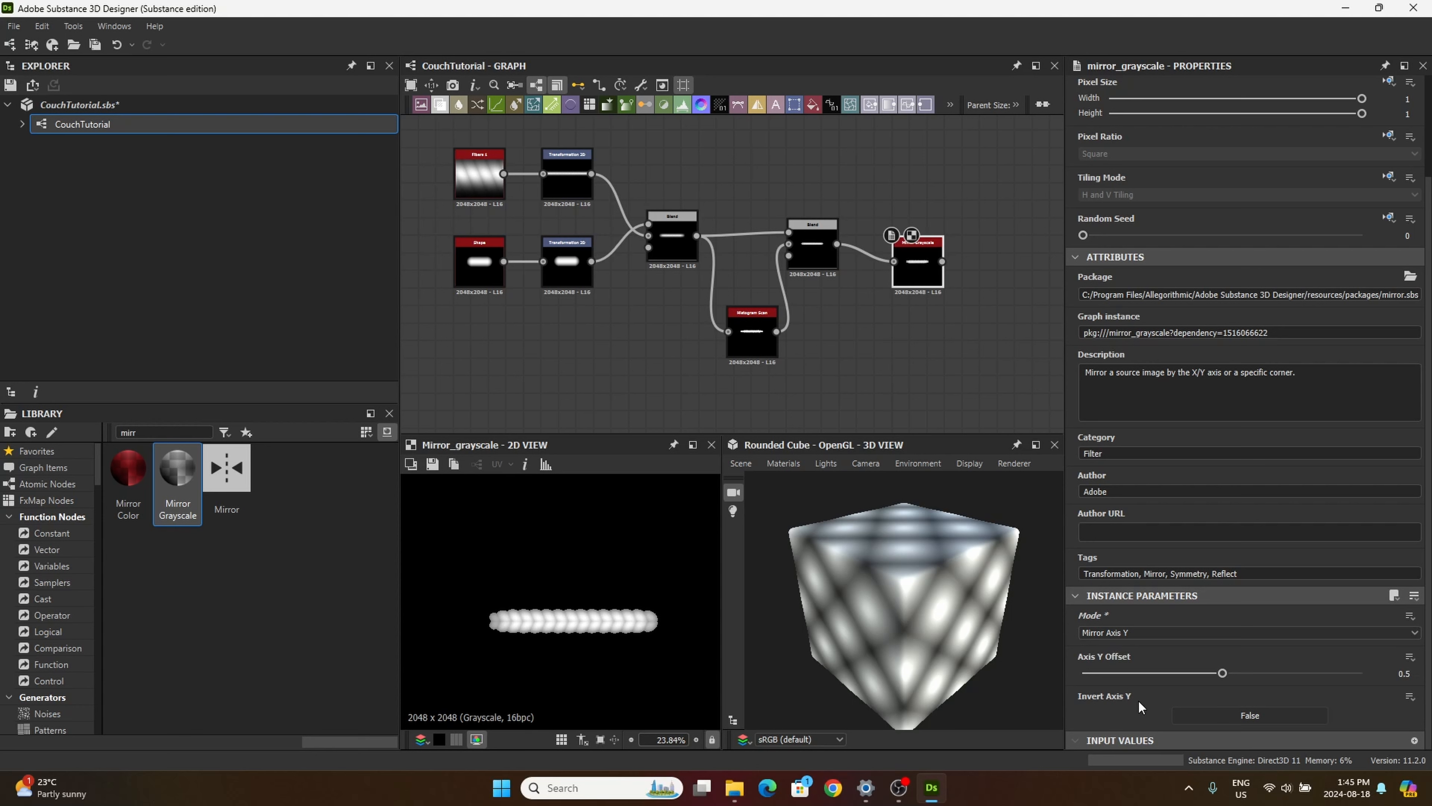
{"action": "left_click", "coordinate": [1396, 673]}
{"action": "type", "text": "488"}
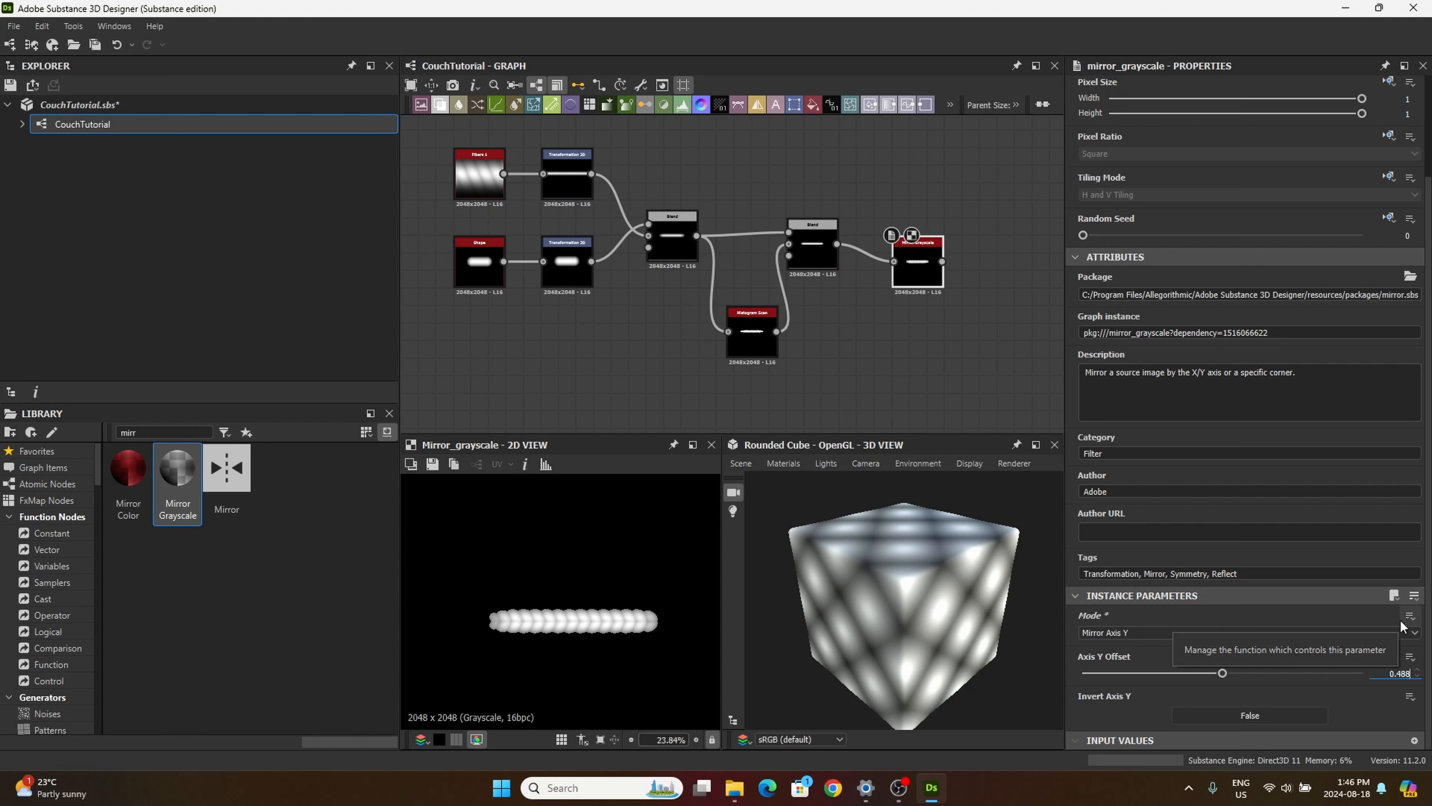
{"action": "key", "text": "Return"}
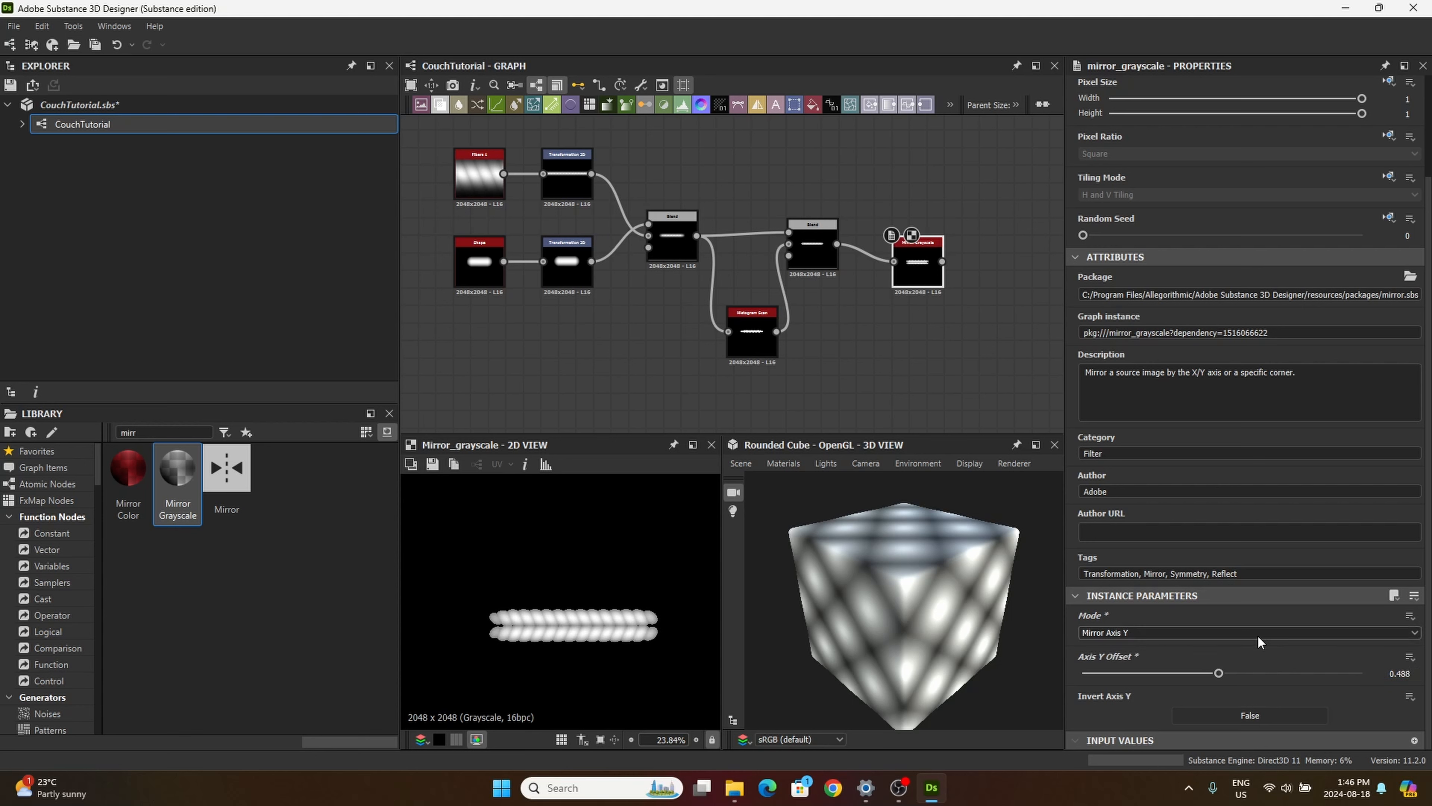
Step: Fine-tune the Mirror Grayscale node's Axis Y Offset to 0.485 and check the gap between the two threads up close
{"action": "left_click_drag", "start_coordinate": [1219, 675], "coordinate": [1217, 675]}
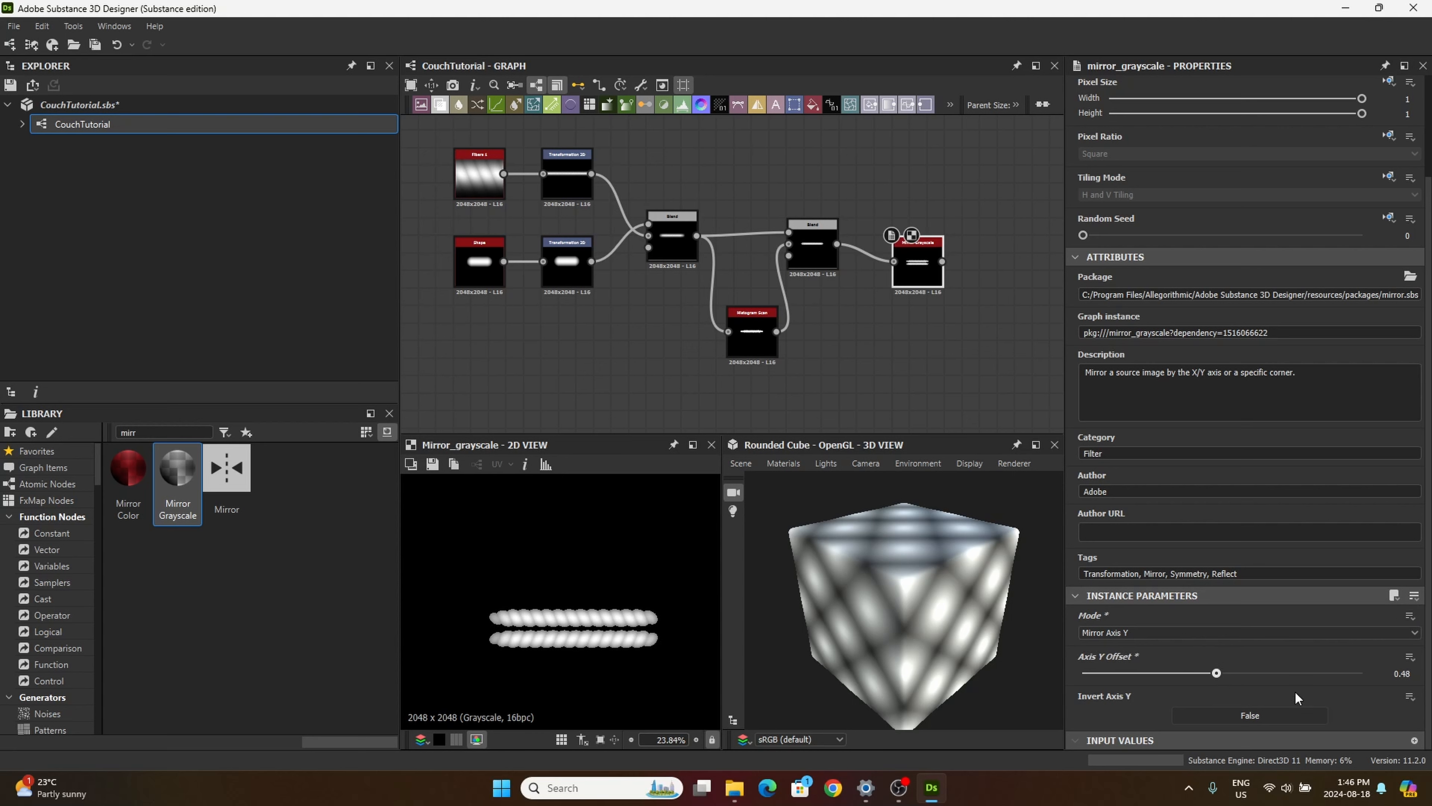
{"action": "left_click", "coordinate": [1411, 670]}
{"action": "type", "text": "5"}
{"action": "key", "text": "Return"}
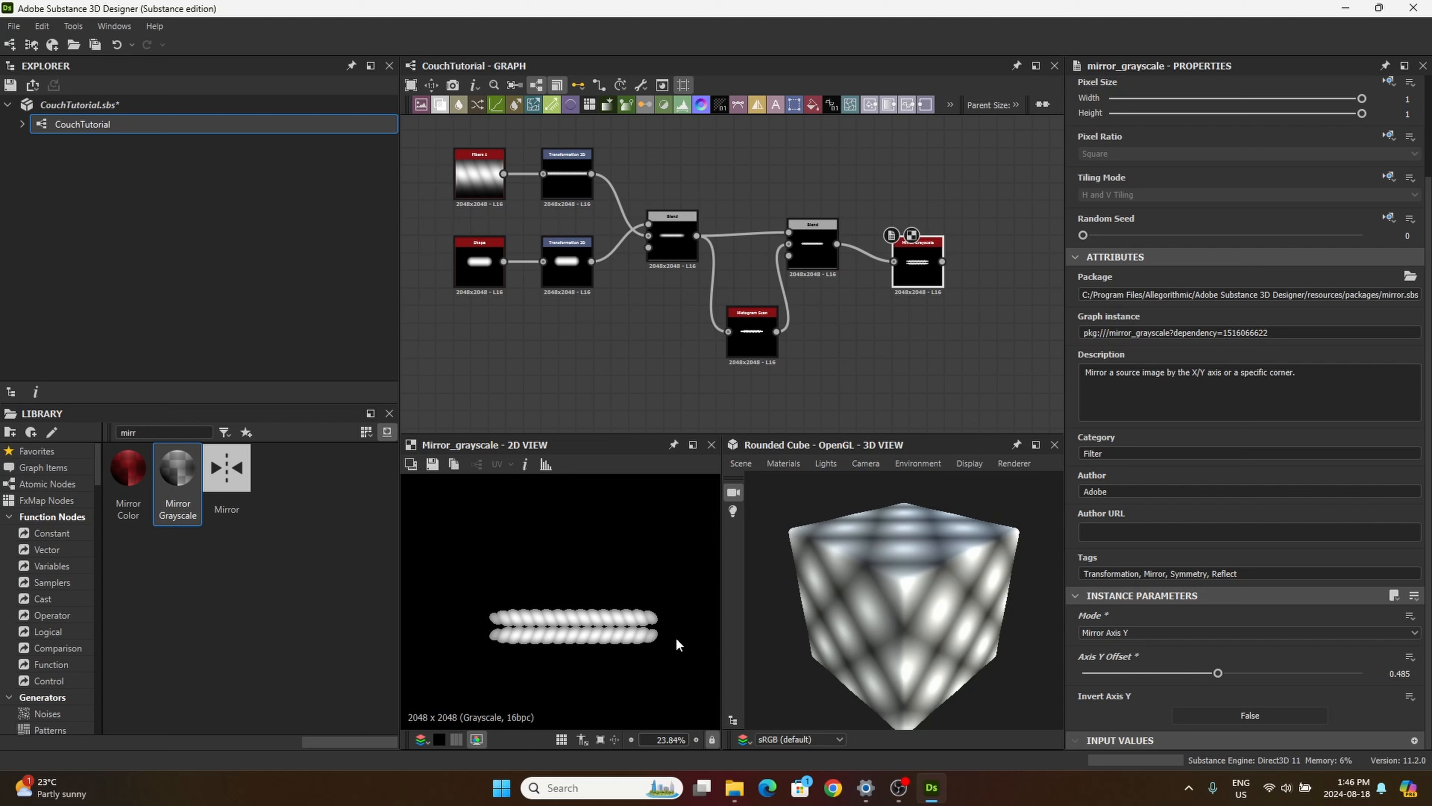
{"action": "scroll", "coordinate": [634, 657], "scroll_direction": "up", "scroll_amount": 5}
{"action": "scroll", "coordinate": [1256, 577], "scroll_direction": "up", "scroll_amount": 1}
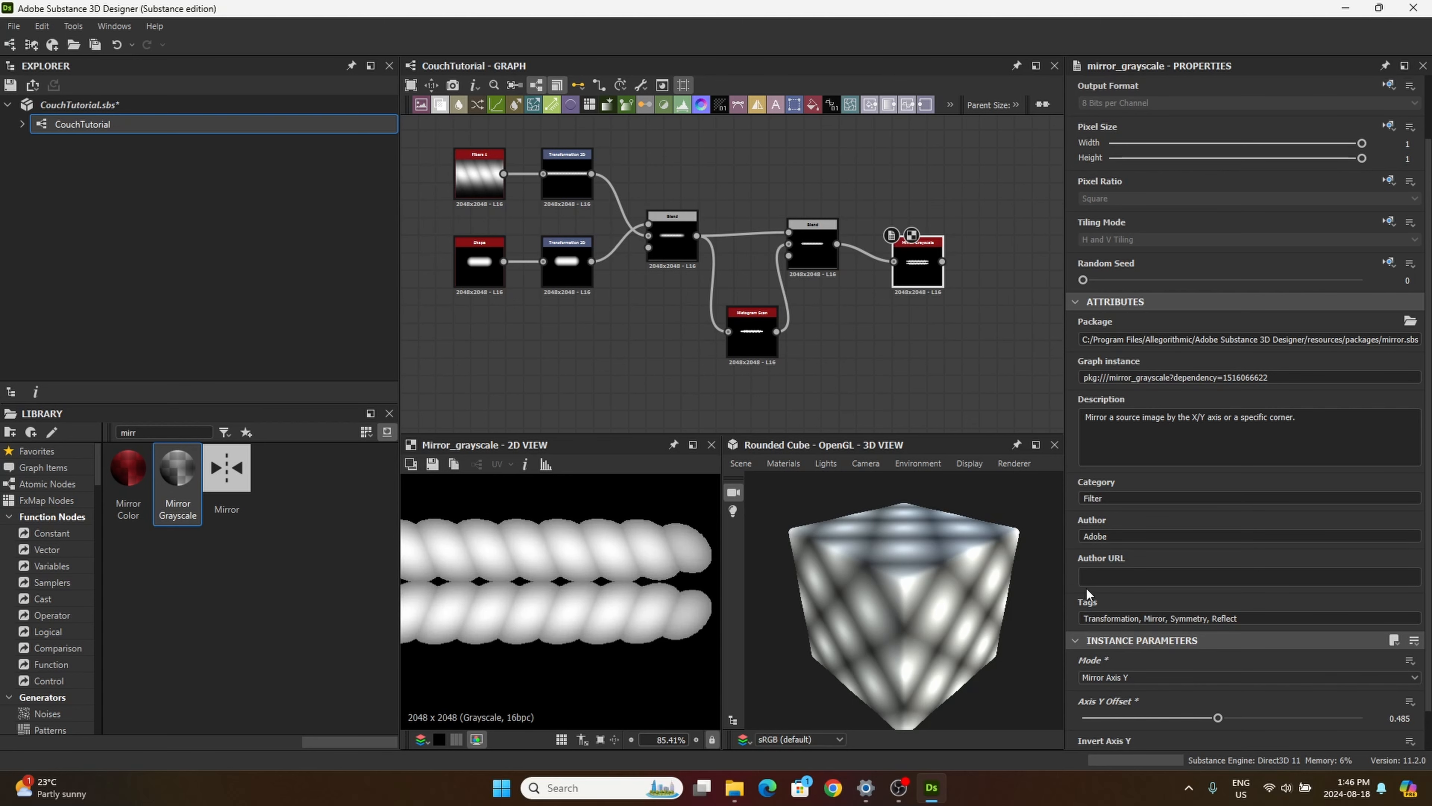
{"action": "scroll", "coordinate": [661, 618], "scroll_direction": "down", "scroll_amount": 4}
{"action": "scroll", "coordinate": [570, 248], "scroll_direction": "down", "scroll_amount": 1}
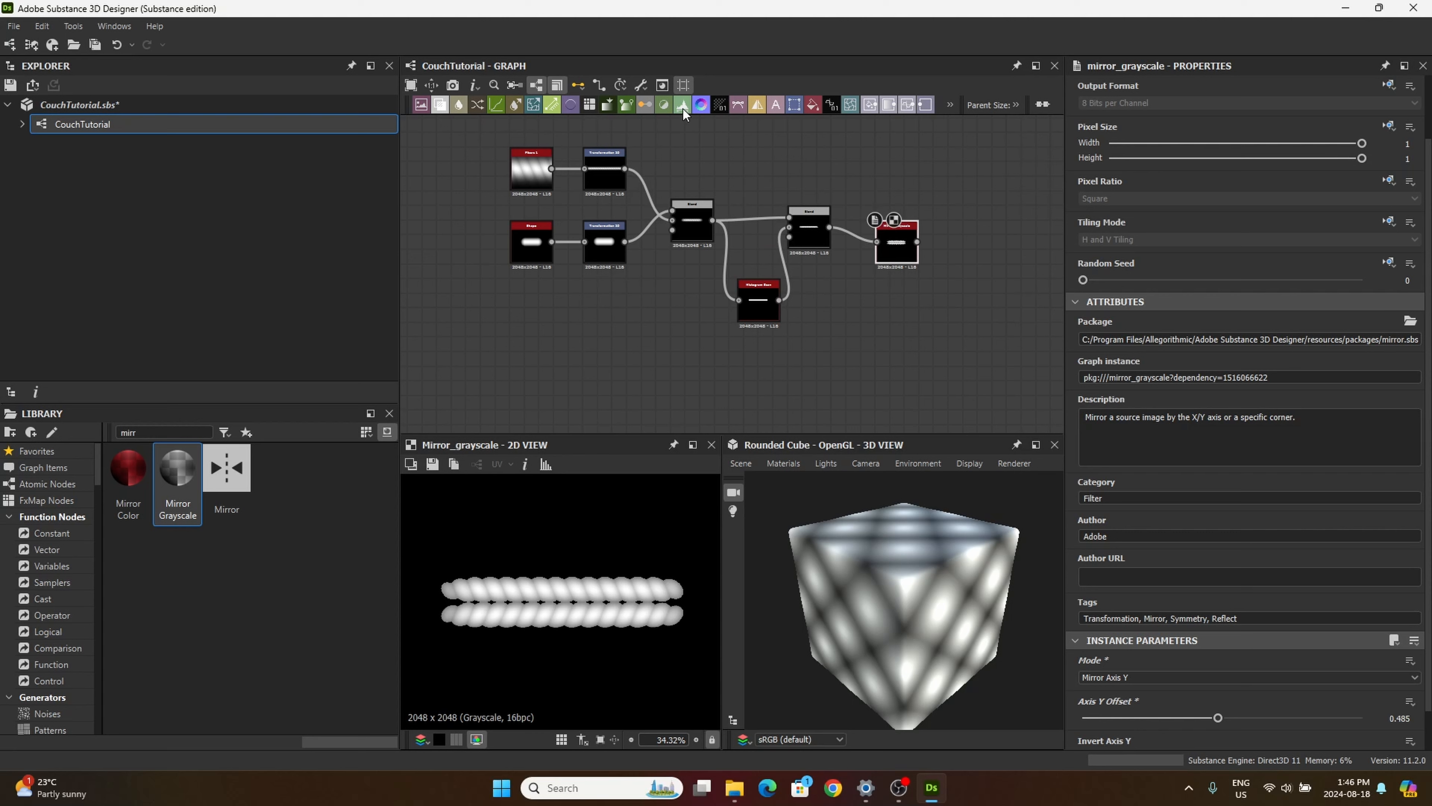
Step: Add a Levels node fed by the Mirror Grayscale and lower its output white level to about two thirds of the range
{"action": "left_click_drag", "start_coordinate": [682, 108], "coordinate": [984, 281]}
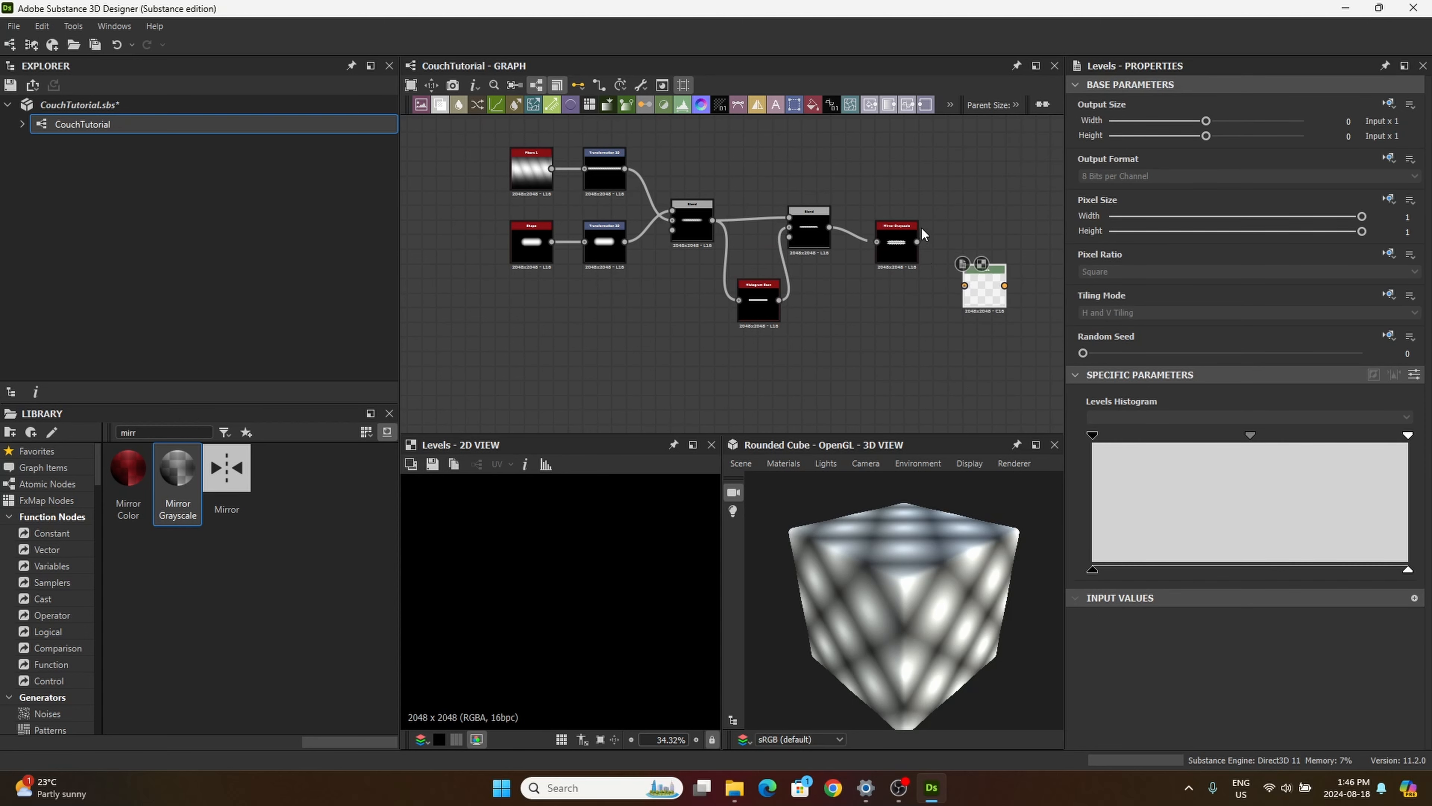
{"action": "left_click_drag", "start_coordinate": [918, 244], "coordinate": [980, 298]}
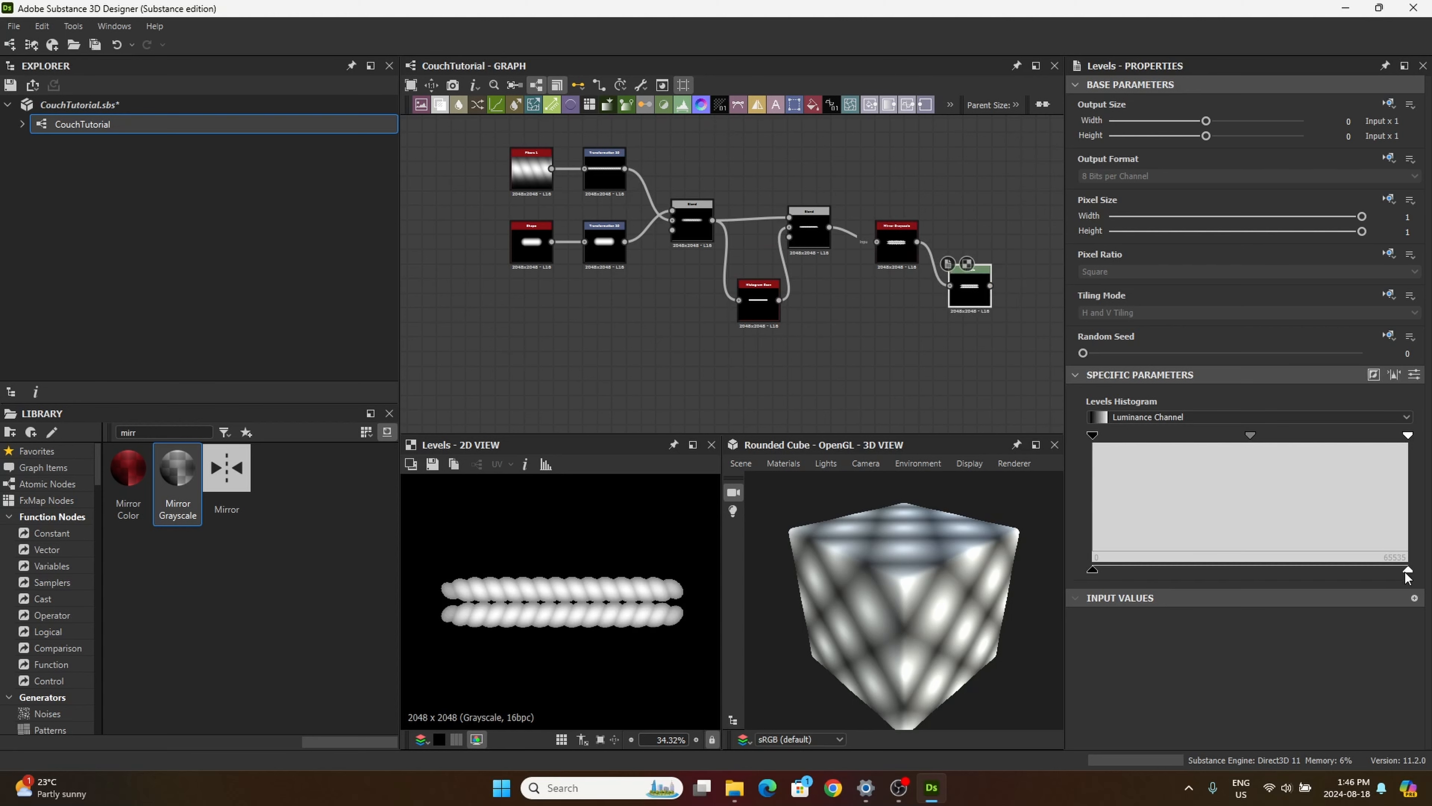
{"action": "left_click_drag", "start_coordinate": [1407, 570], "coordinate": [1307, 573]}
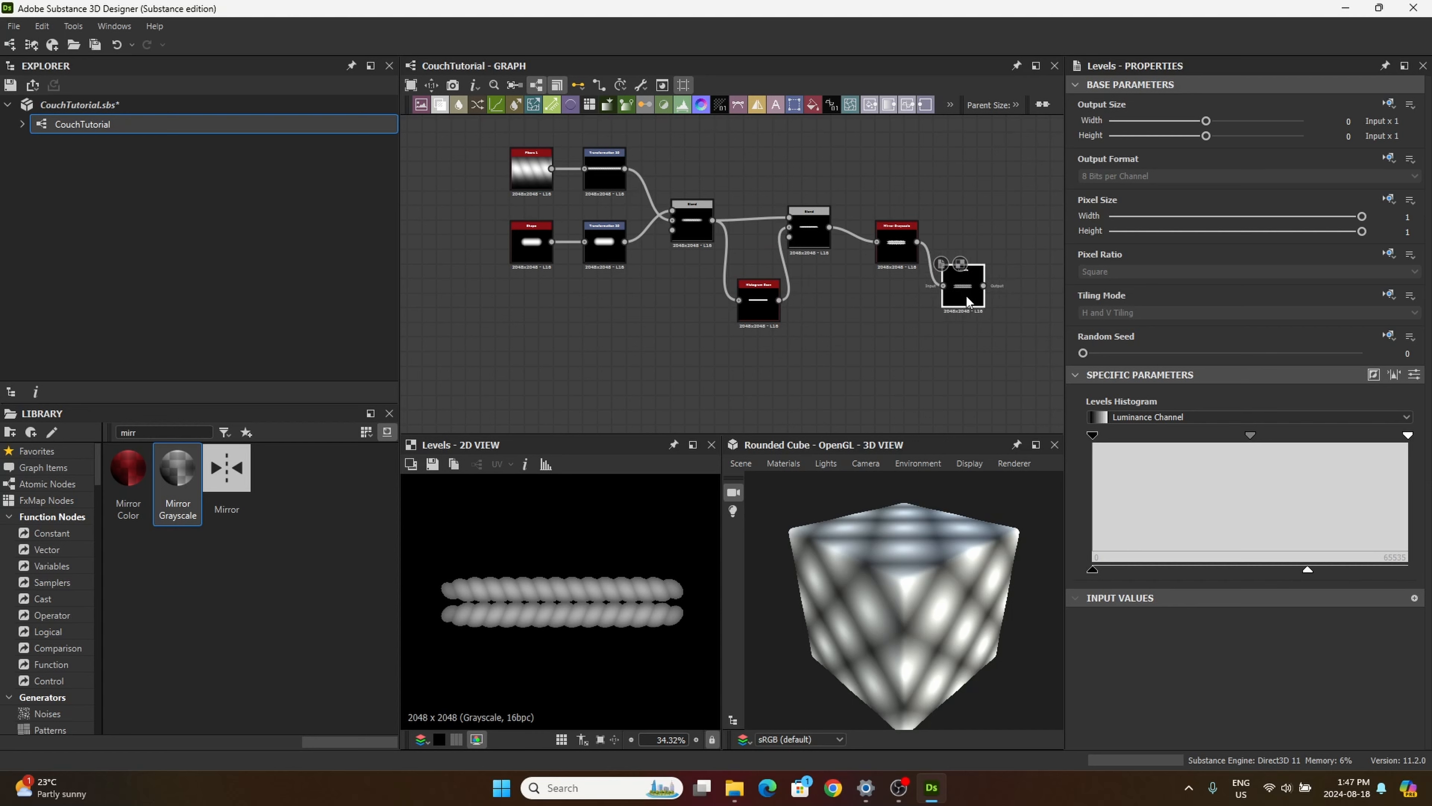
Step: Search the library for "hist" and add another Histogram Scan node fed by the Levels node
{"action": "middle_click_drag", "start_coordinate": [837, 310], "coordinate": [707, 340]}
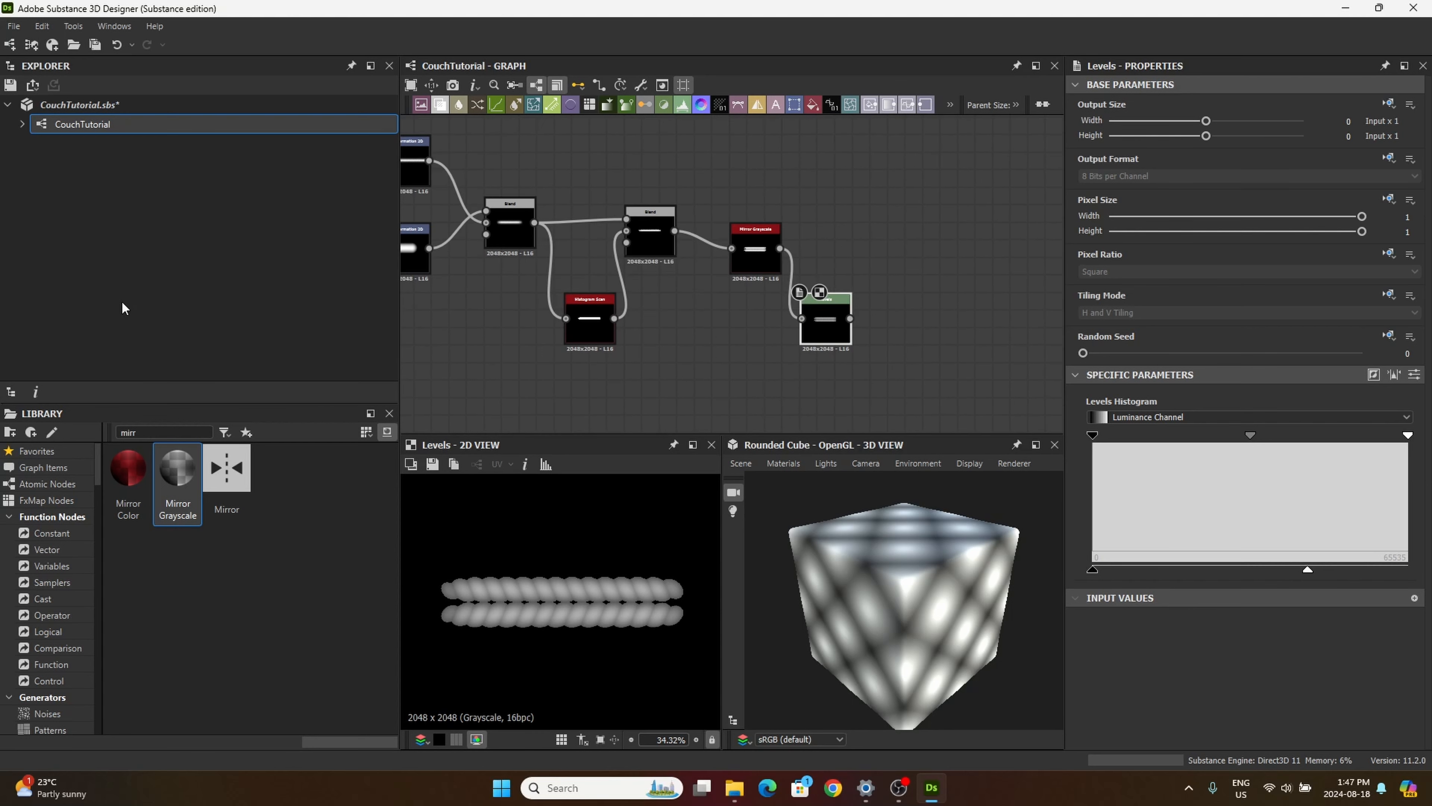
{"action": "double_click", "coordinate": [129, 432]}
{"action": "type", "text": "hist"}
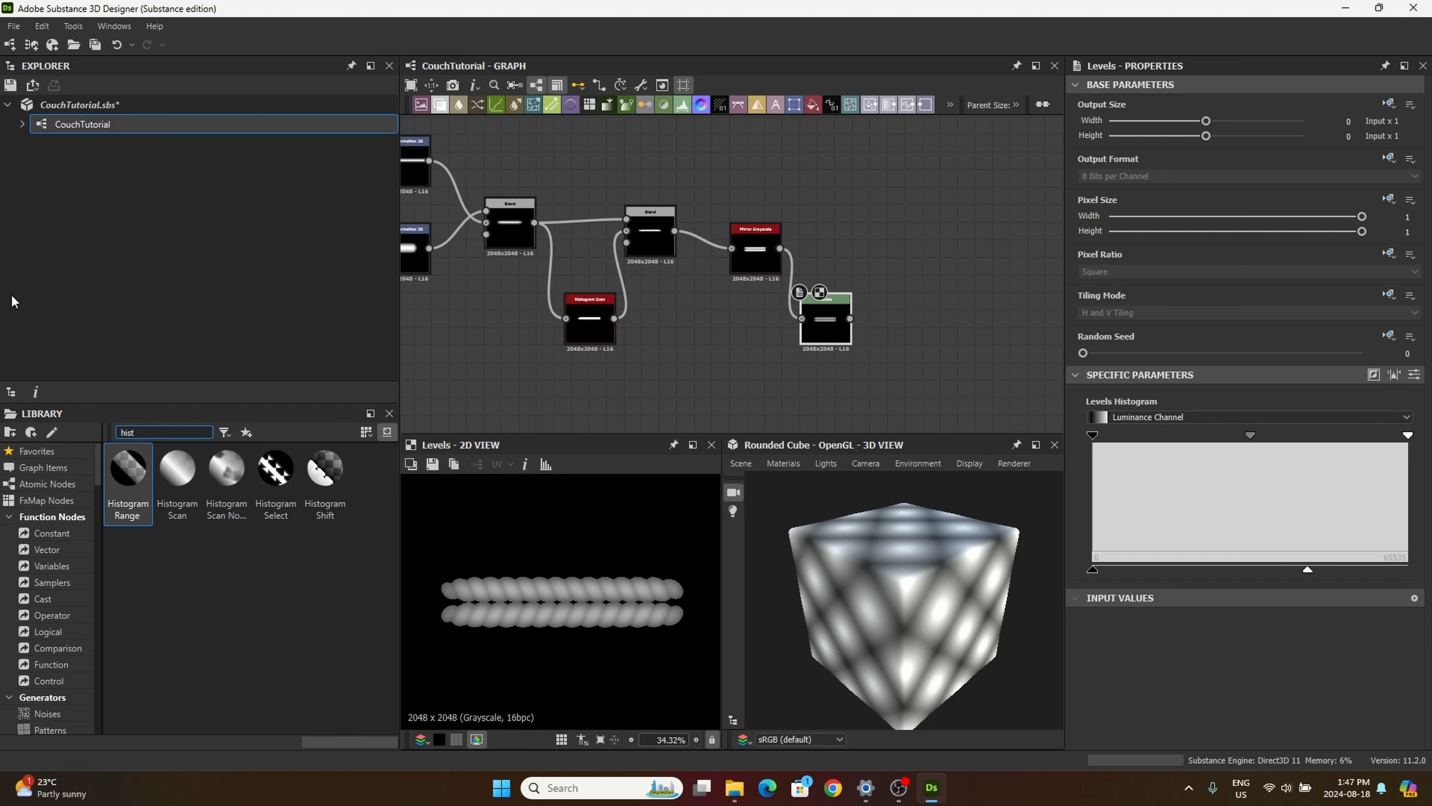
{"action": "left_click_drag", "start_coordinate": [177, 471], "coordinate": [916, 283]}
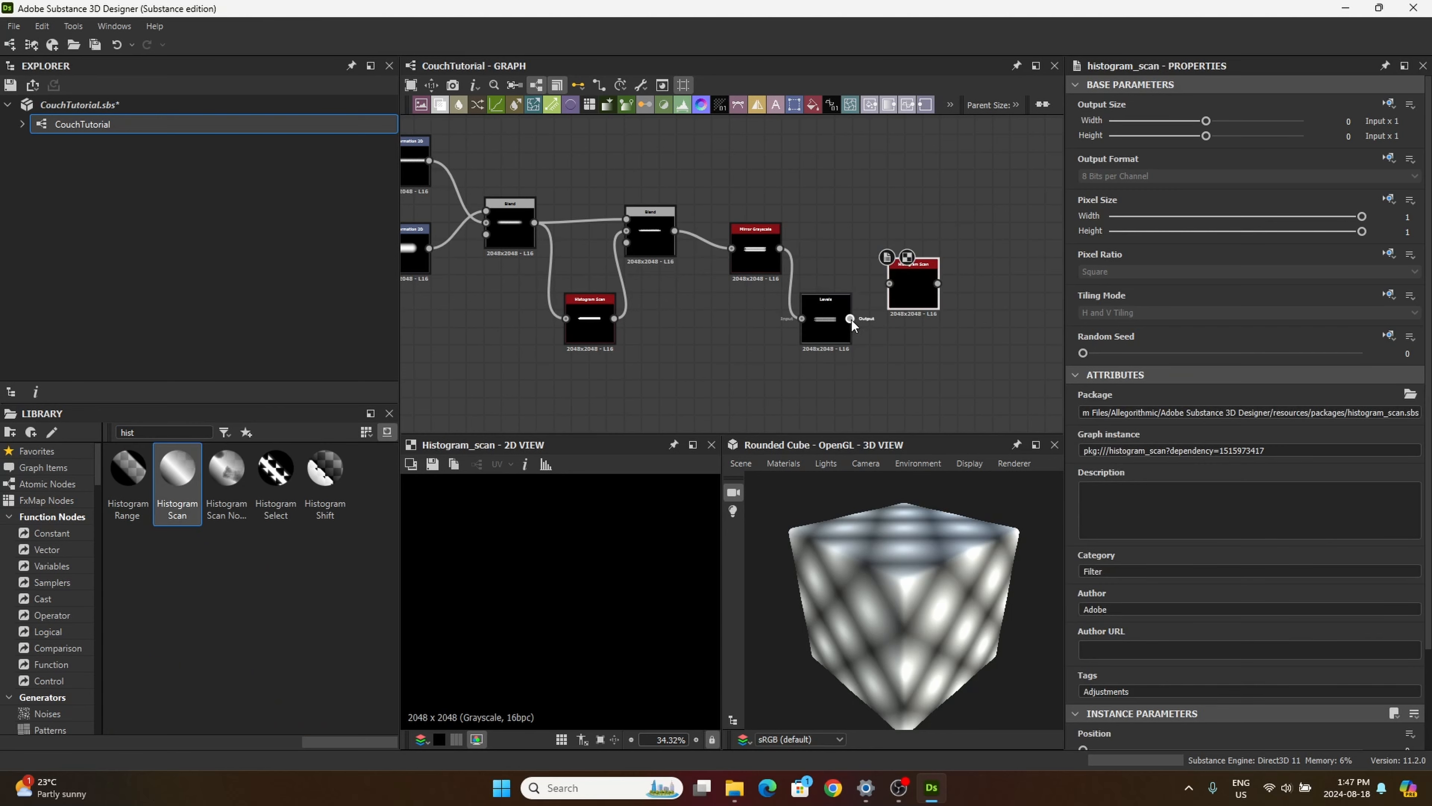
{"action": "left_click_drag", "start_coordinate": [851, 320], "coordinate": [897, 282]}
Step: Set the new Histogram Scan's Position to 0.52 and its Contrast to 1
{"action": "scroll", "coordinate": [1241, 649], "scroll_direction": "down", "scroll_amount": 2}
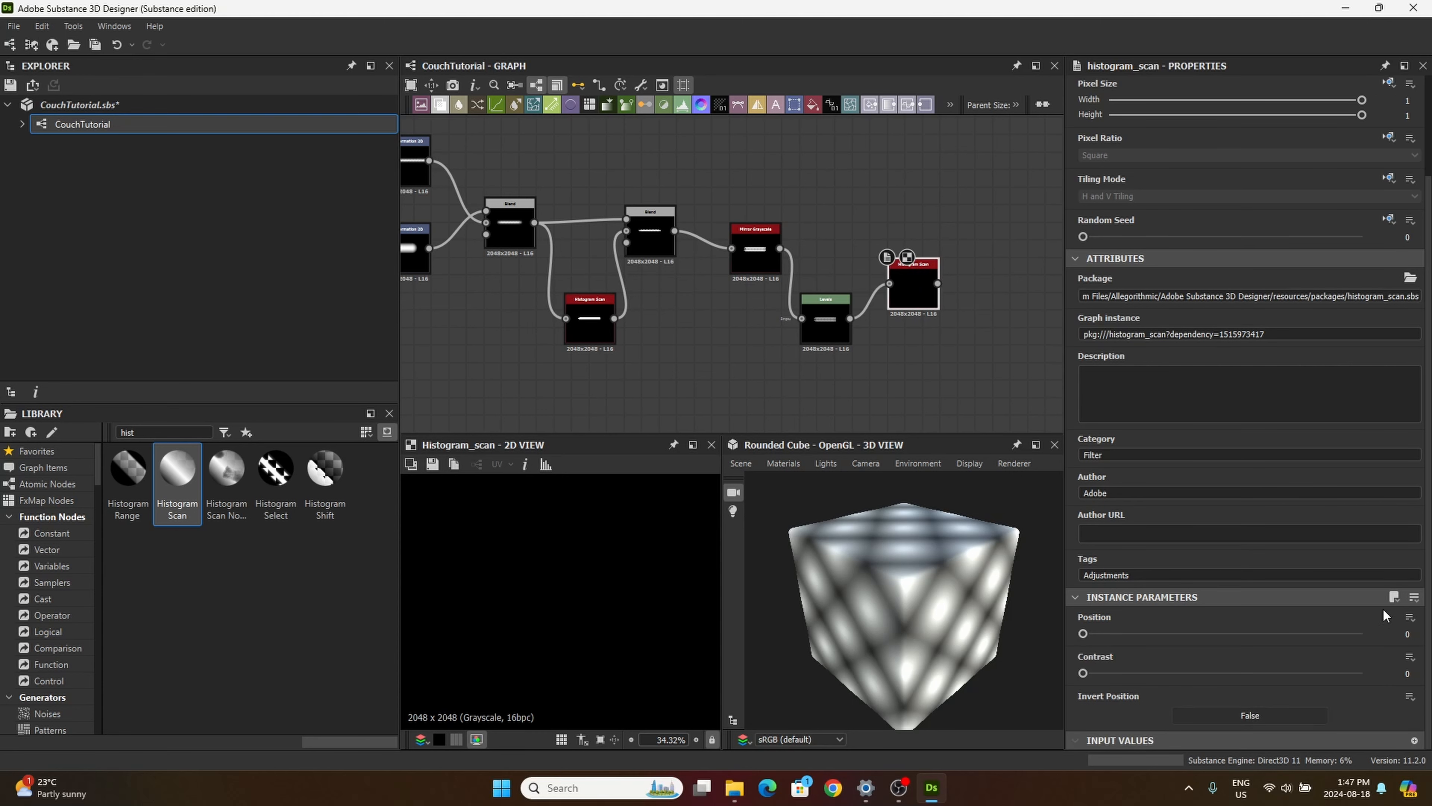
{"action": "left_click", "coordinate": [1407, 634]}
{"action": "key", "text": "BackSpace"}
{"action": "left_click", "coordinate": [1396, 673]}
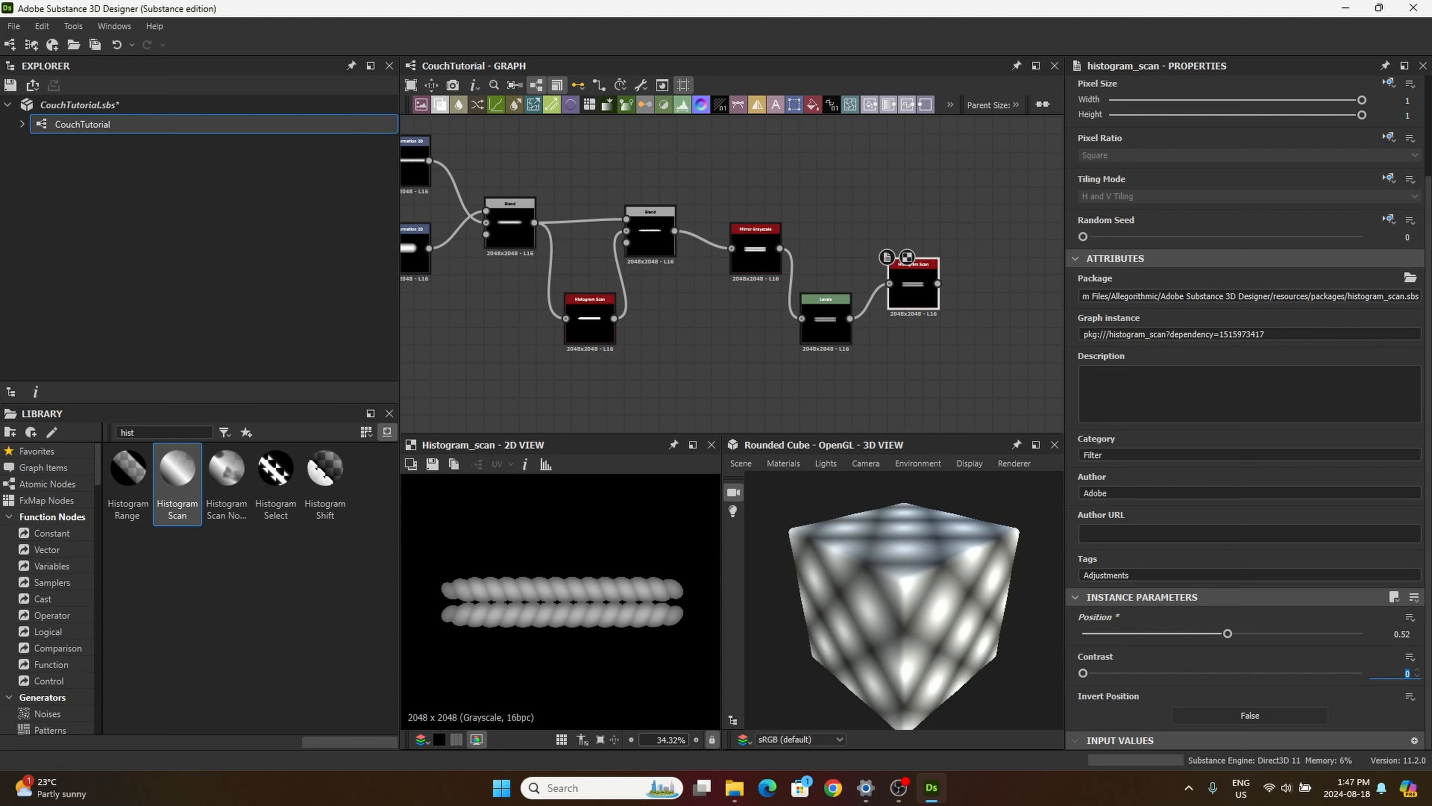
{"action": "type", "text": "1"}
{"action": "key", "text": "Return"}
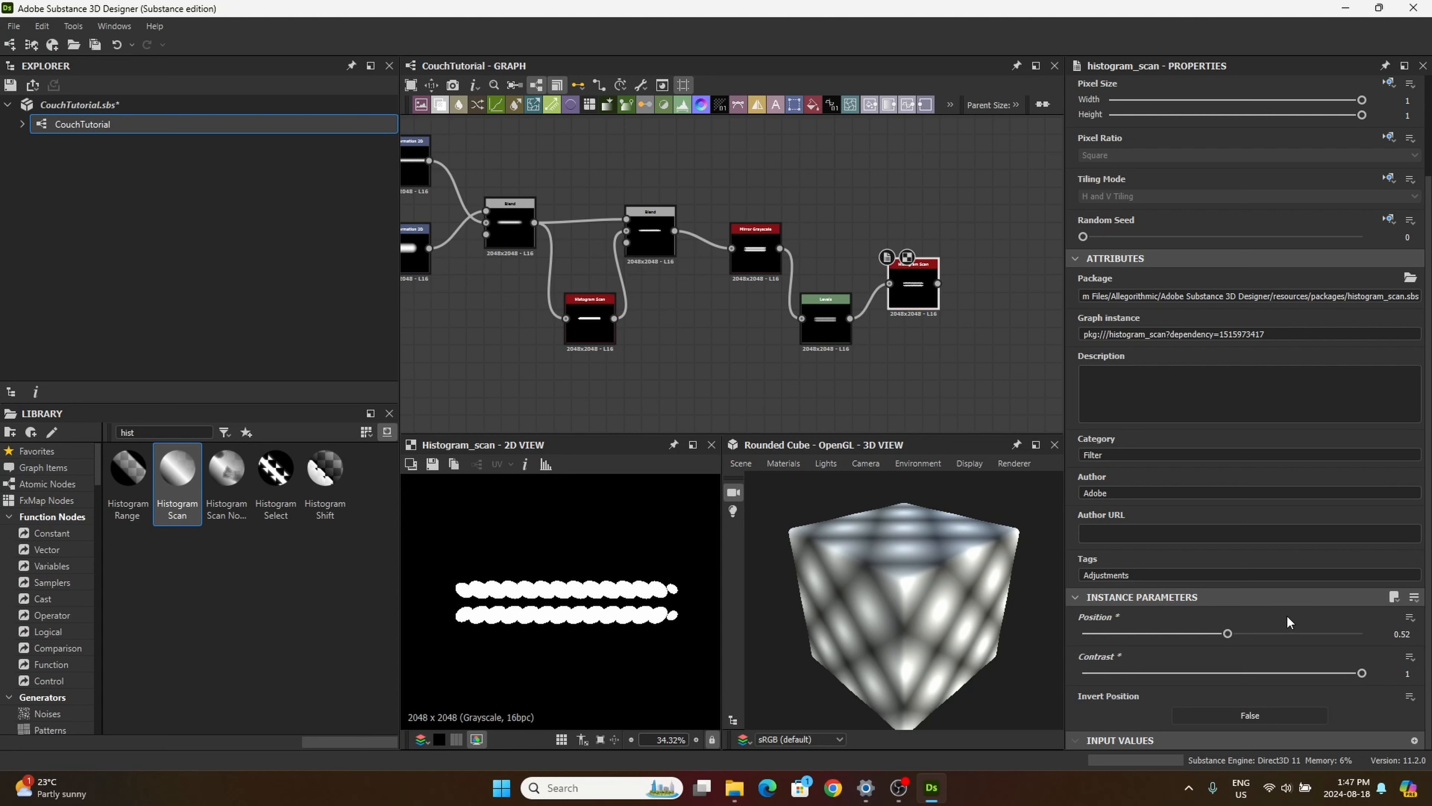
Step: Adjust the new Histogram Scan's Position to 0.65, comparing its mask with the Mirror Grayscale output
{"action": "left_click_drag", "start_coordinate": [1228, 633], "coordinate": [1261, 634]}
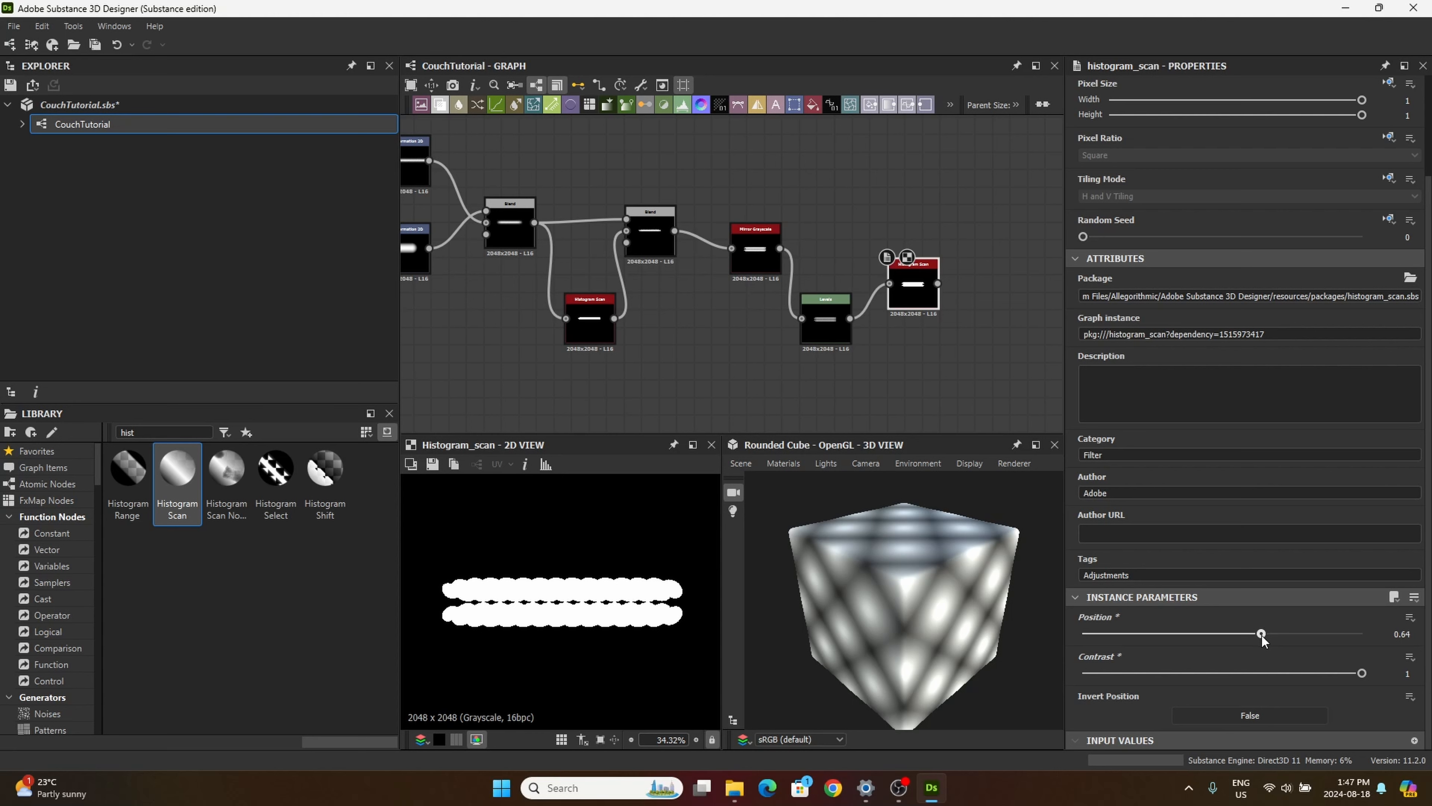
{"action": "left_click_drag", "start_coordinate": [1261, 635], "coordinate": [1264, 635]}
{"action": "double_click", "coordinate": [770, 258]}
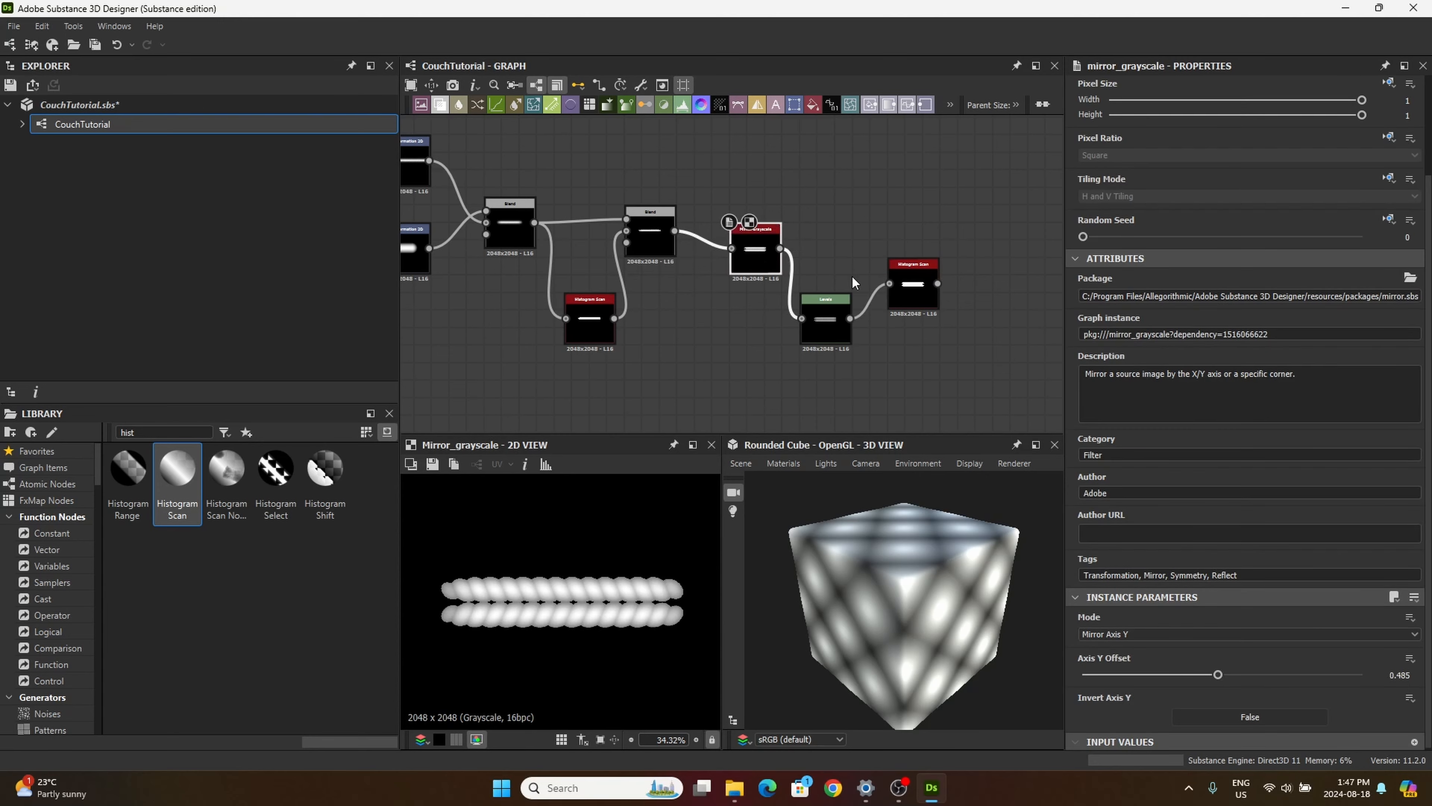
{"action": "double_click", "coordinate": [918, 296]}
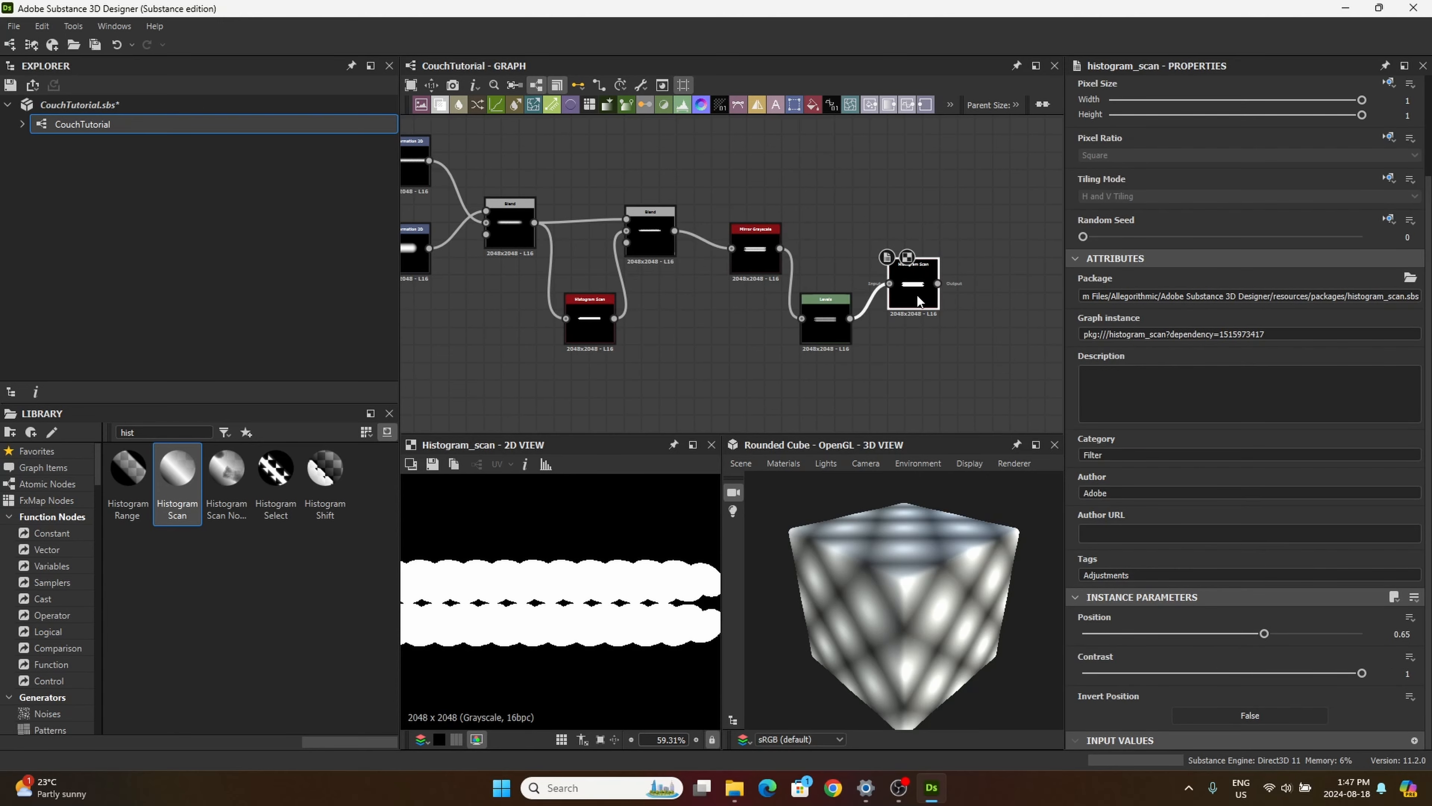
{"action": "left_click", "coordinate": [1417, 637]}
{"action": "left_click", "coordinate": [1411, 618]}
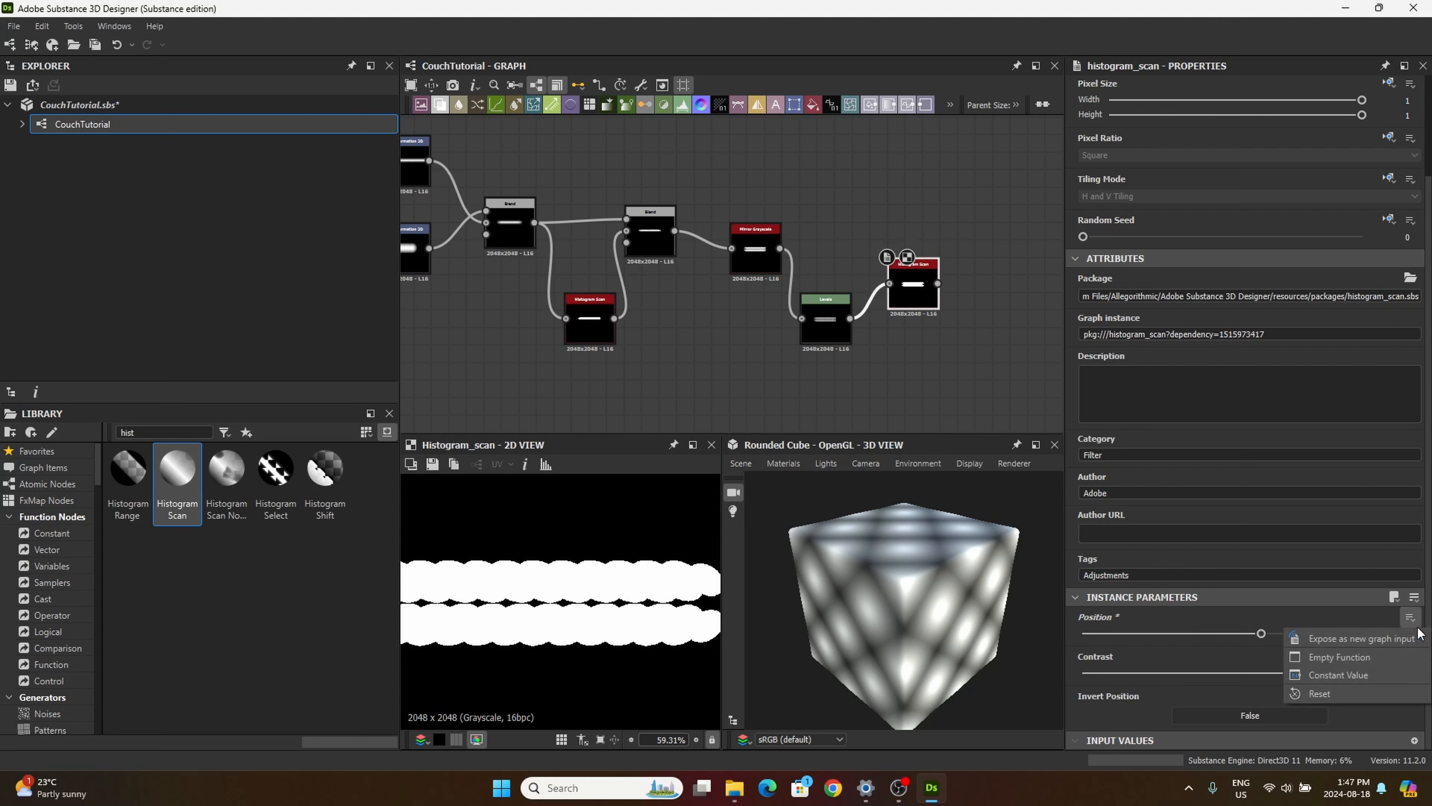
{"action": "left_click", "coordinate": [1339, 615]}
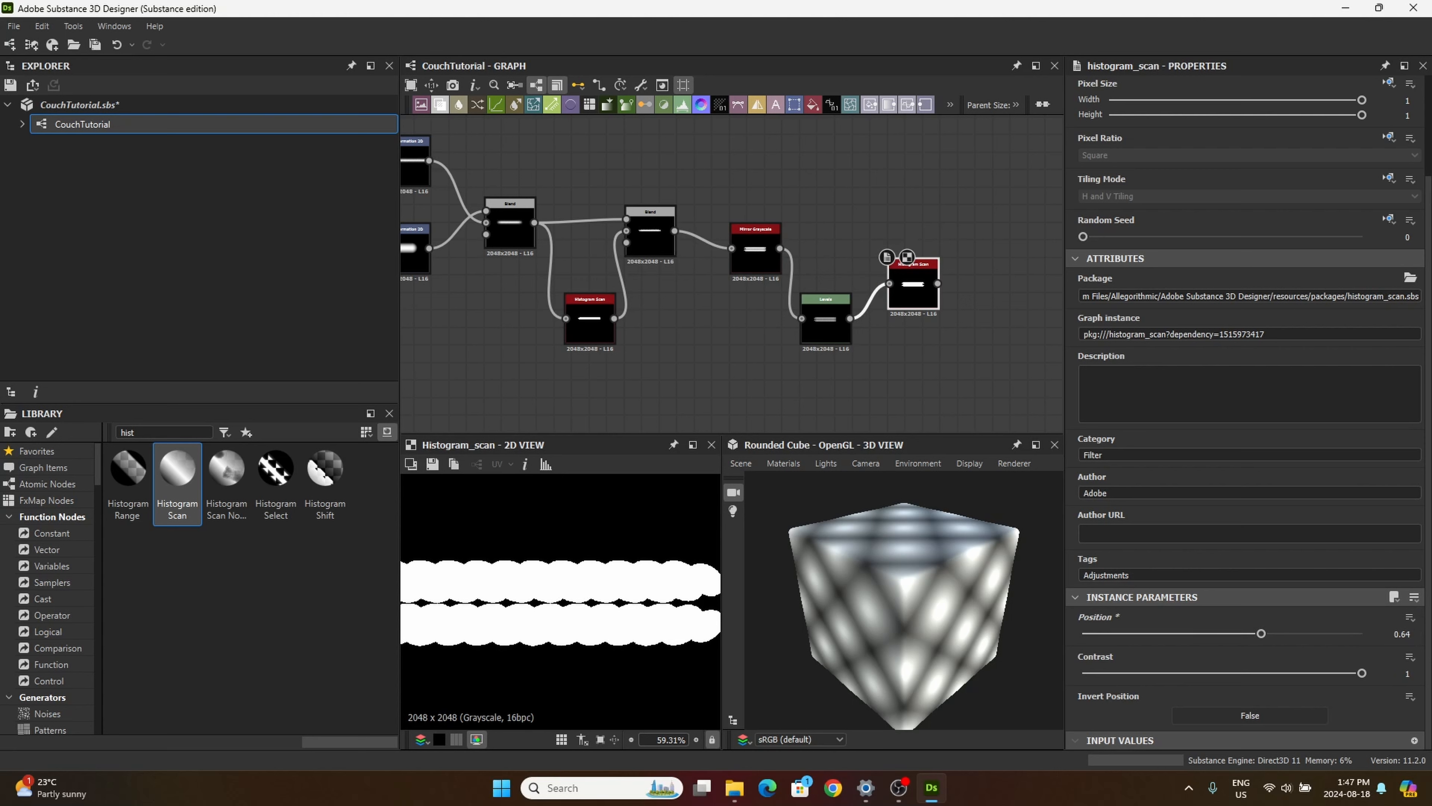
{"action": "left_click", "coordinate": [1417, 630]}
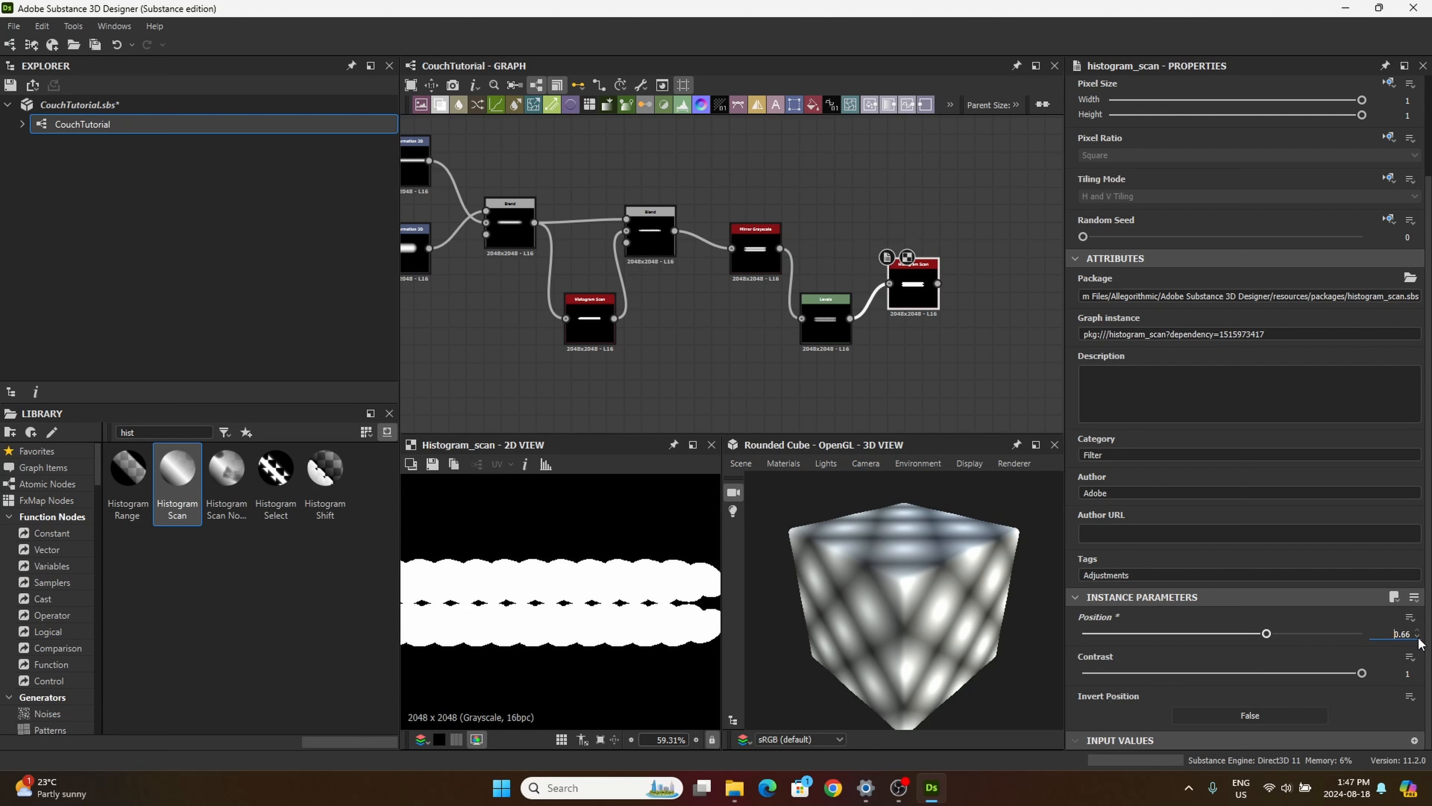
{"action": "left_click", "coordinate": [746, 258]}
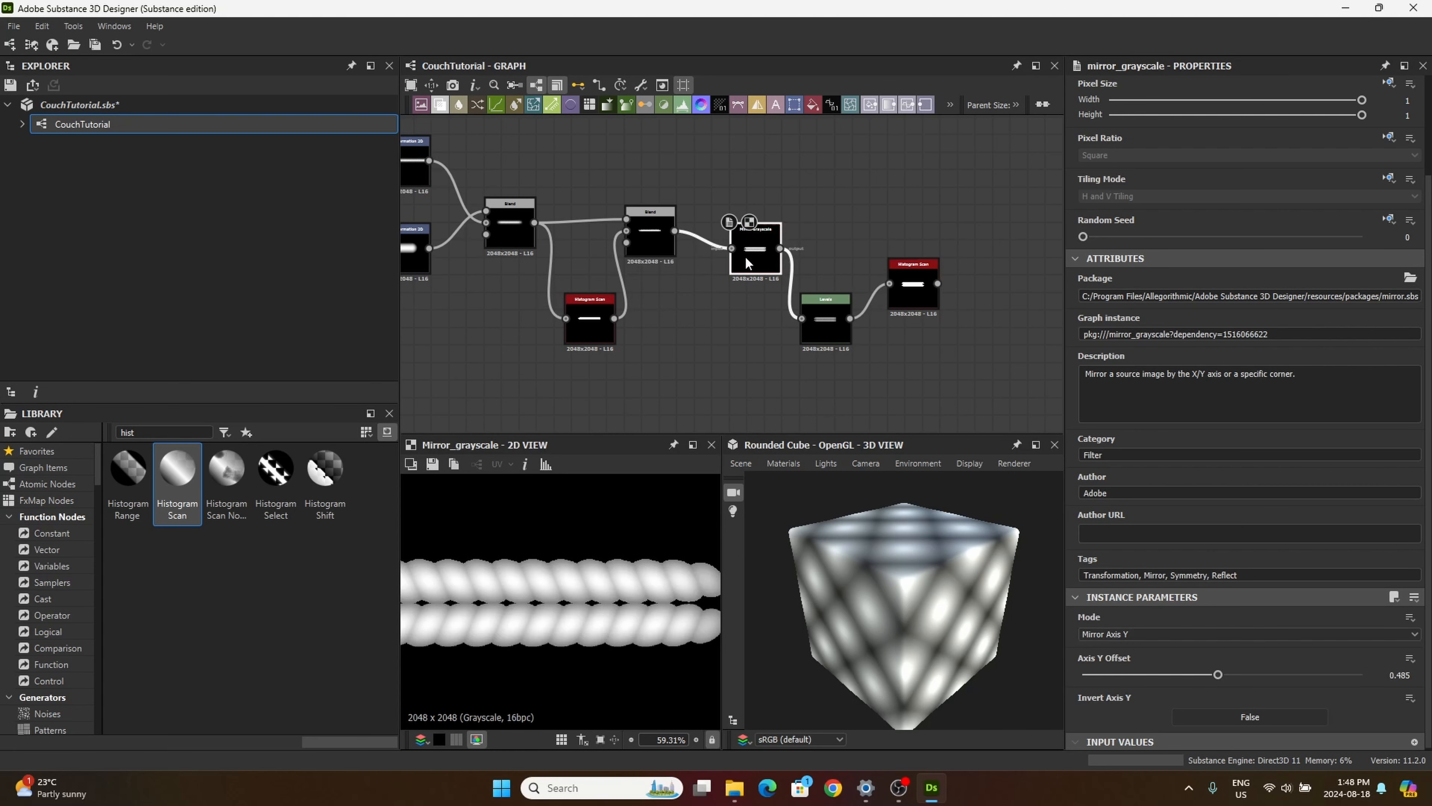
{"action": "left_click", "coordinate": [918, 287]}
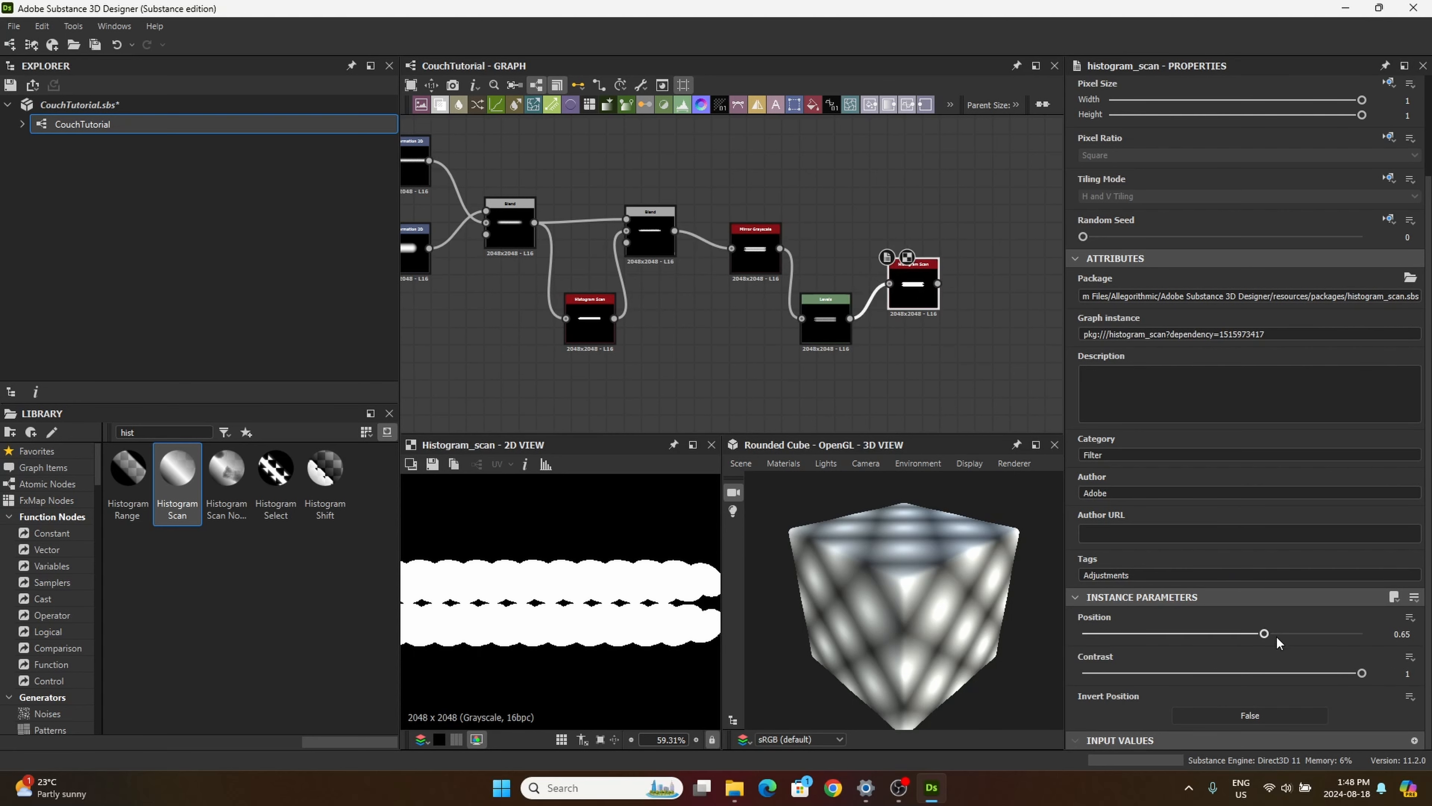
Step: Raise the new Histogram Scan's Position to 1 and compare its mask with the mirrored threads
{"action": "left_click_drag", "start_coordinate": [1265, 633], "coordinate": [1362, 634]}
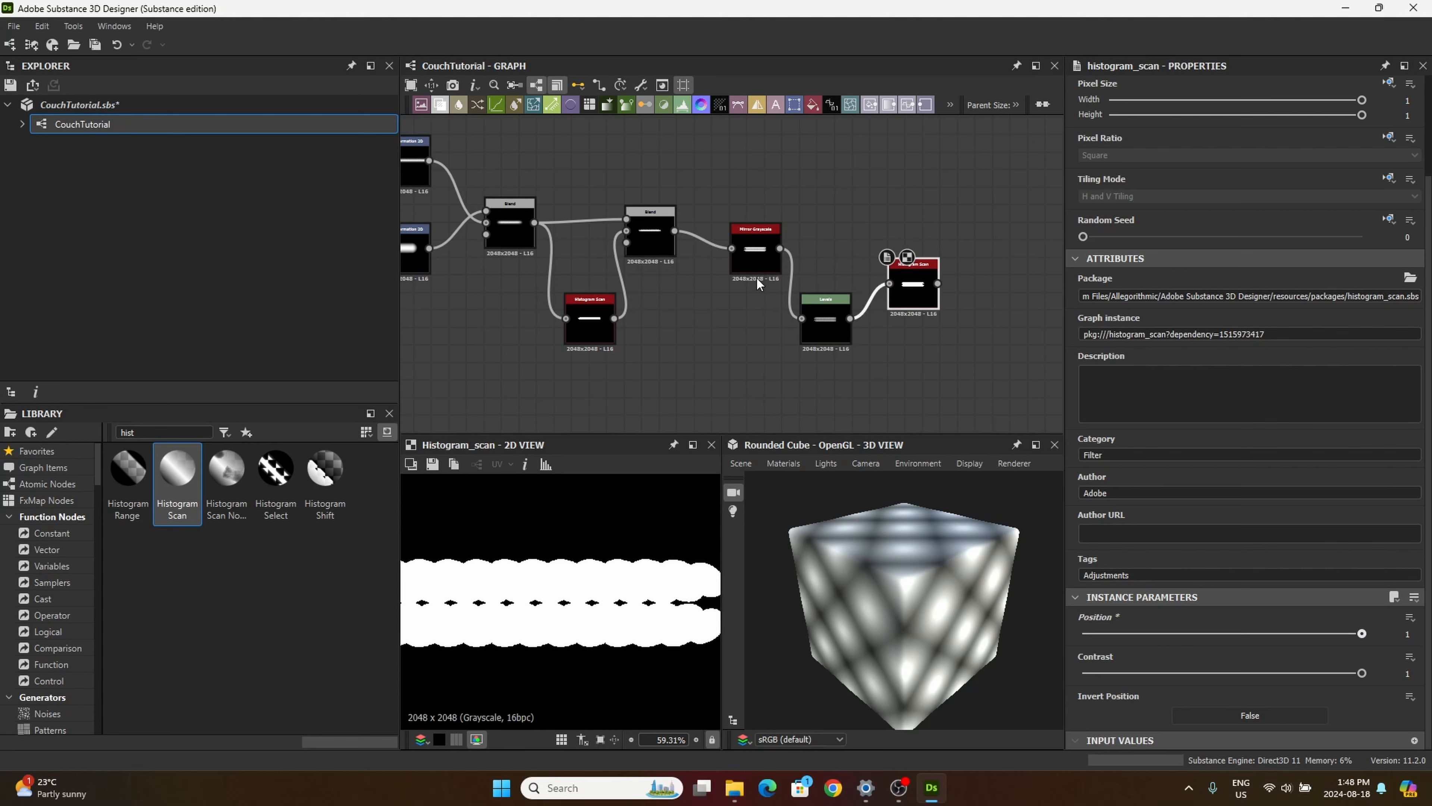
{"action": "left_click", "coordinate": [758, 259]}
{"action": "left_click", "coordinate": [903, 290]}
{"action": "left_click", "coordinate": [768, 258]}
{"action": "left_click", "coordinate": [917, 284]}
Step: Move the Levels node lower and the new Histogram Scan slightly higher in the graph, and inspect the whole mask
{"action": "left_click_drag", "start_coordinate": [836, 328], "coordinate": [836, 363]}
{"action": "left_click_drag", "start_coordinate": [924, 288], "coordinate": [907, 277]}
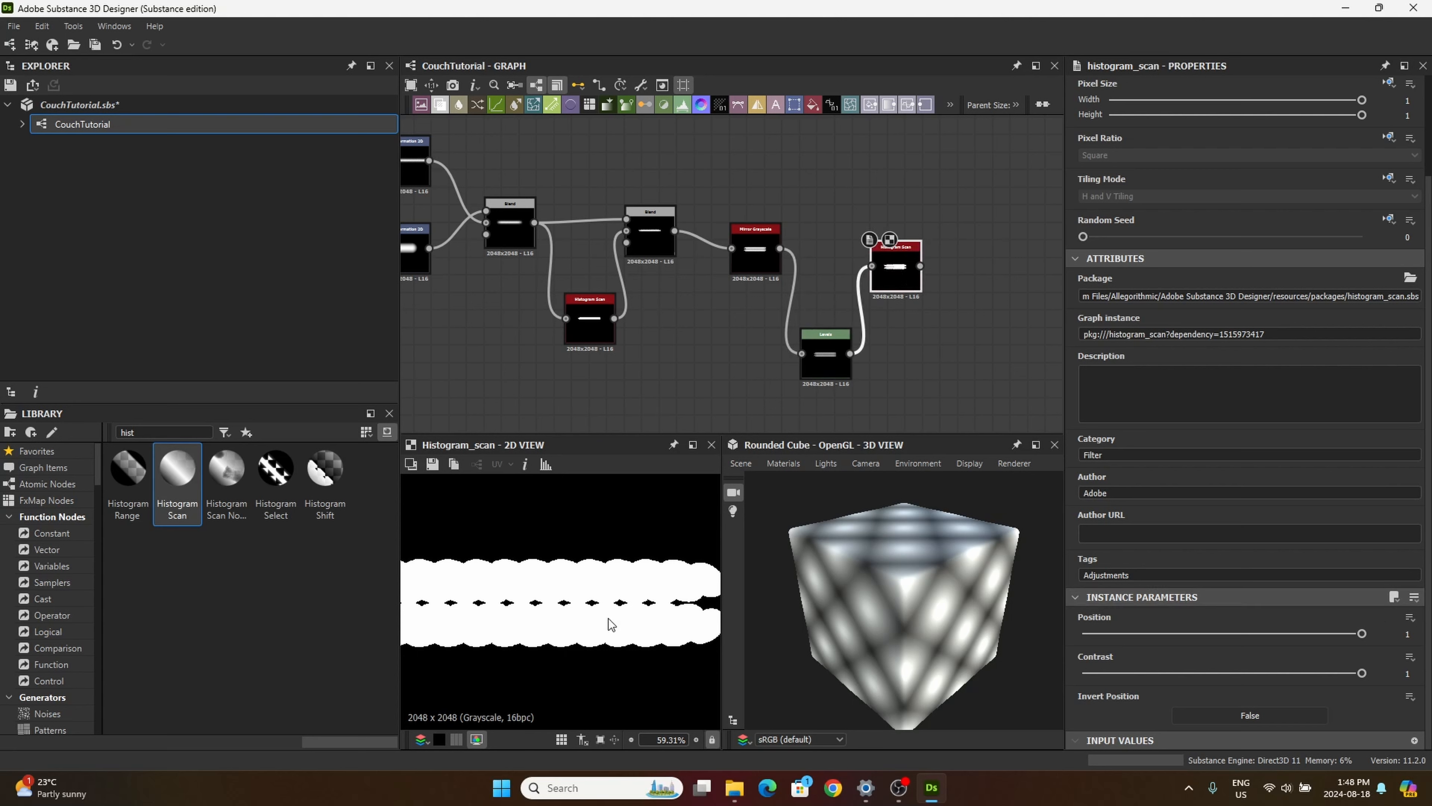
{"action": "scroll", "coordinate": [610, 618], "scroll_direction": "down", "scroll_amount": 3}
{"action": "scroll", "coordinate": [558, 621], "scroll_direction": "up", "scroll_amount": 2}
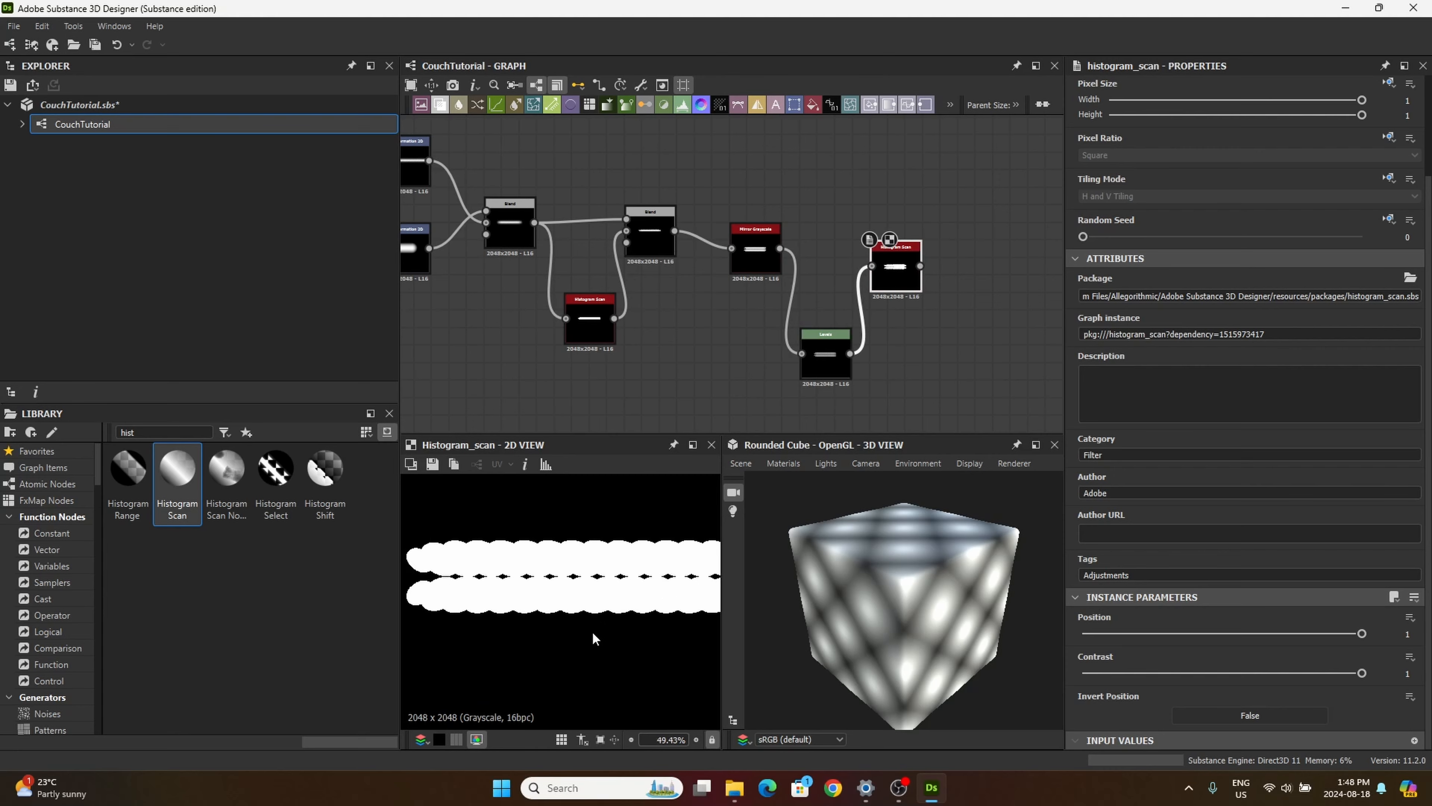
{"action": "scroll", "coordinate": [598, 621], "scroll_direction": "down", "scroll_amount": 3}
{"action": "scroll", "coordinate": [676, 398], "scroll_direction": "down", "scroll_amount": 2}
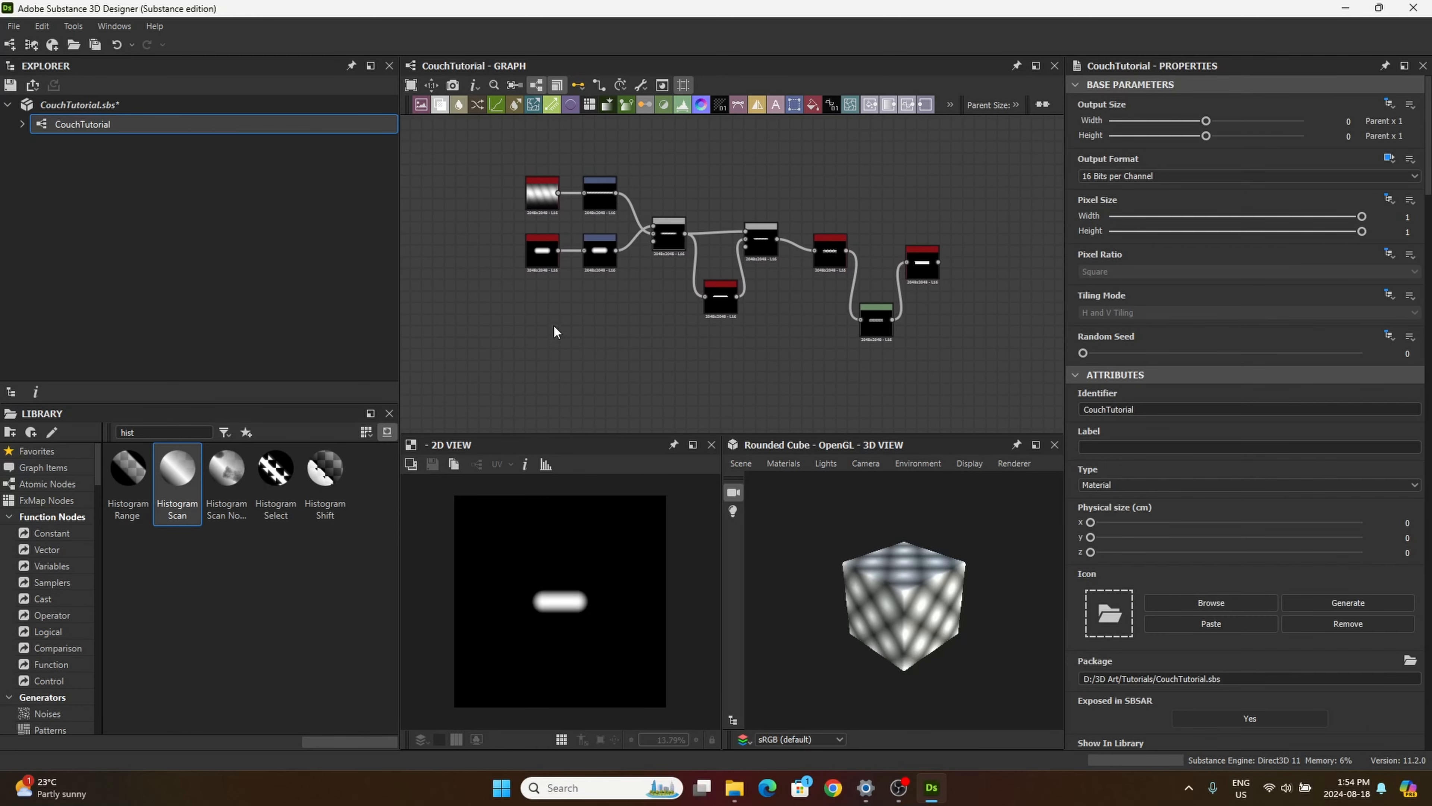
Step: Open the capsule Shape node's parameters and set its Size to 0.05 in both X and Y
{"action": "scroll", "coordinate": [550, 304], "scroll_direction": "up", "scroll_amount": 4}
{"action": "middle_click_drag", "start_coordinate": [541, 274], "coordinate": [548, 342]}
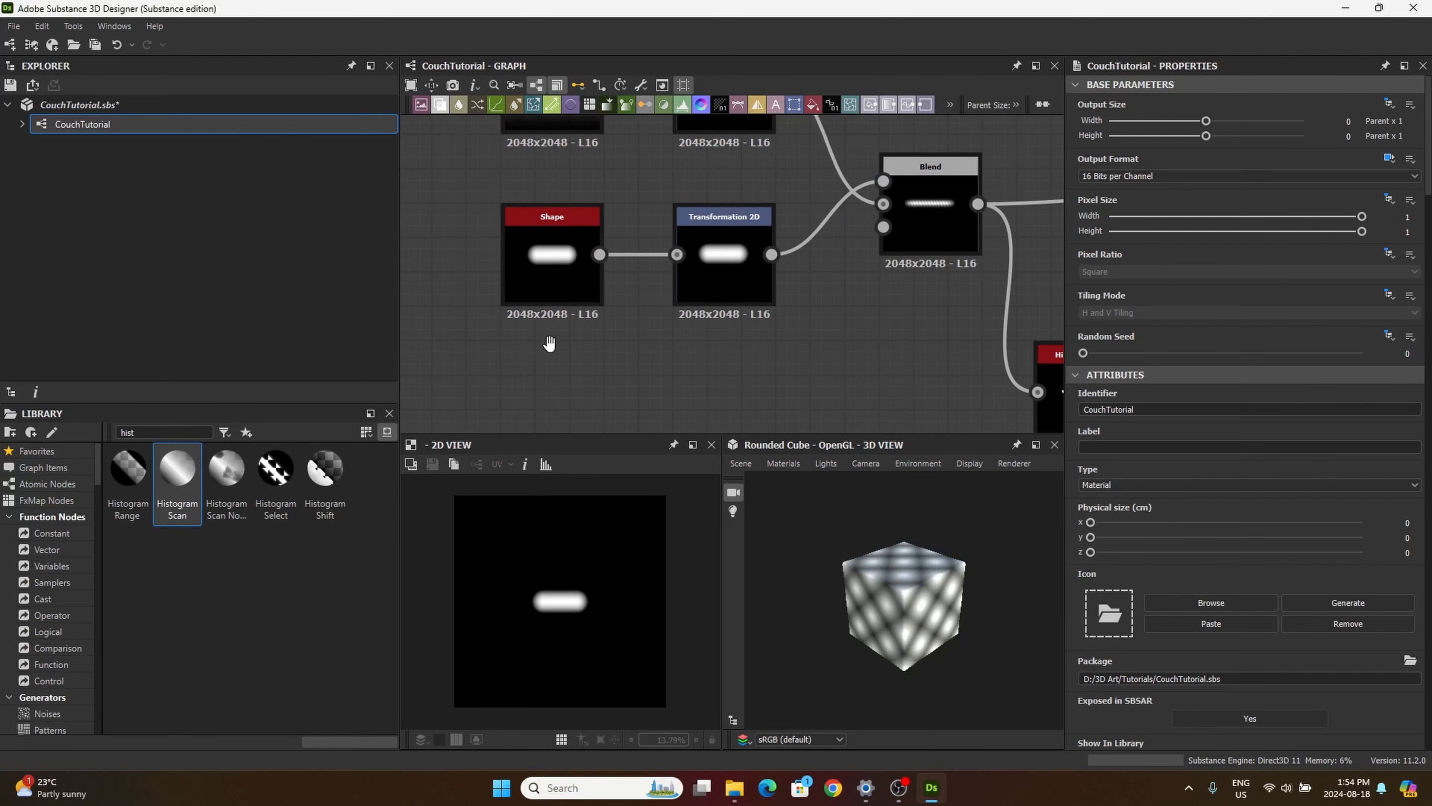
{"action": "left_click", "coordinate": [547, 266]}
{"action": "scroll", "coordinate": [1186, 597], "scroll_direction": "down", "scroll_amount": 4}
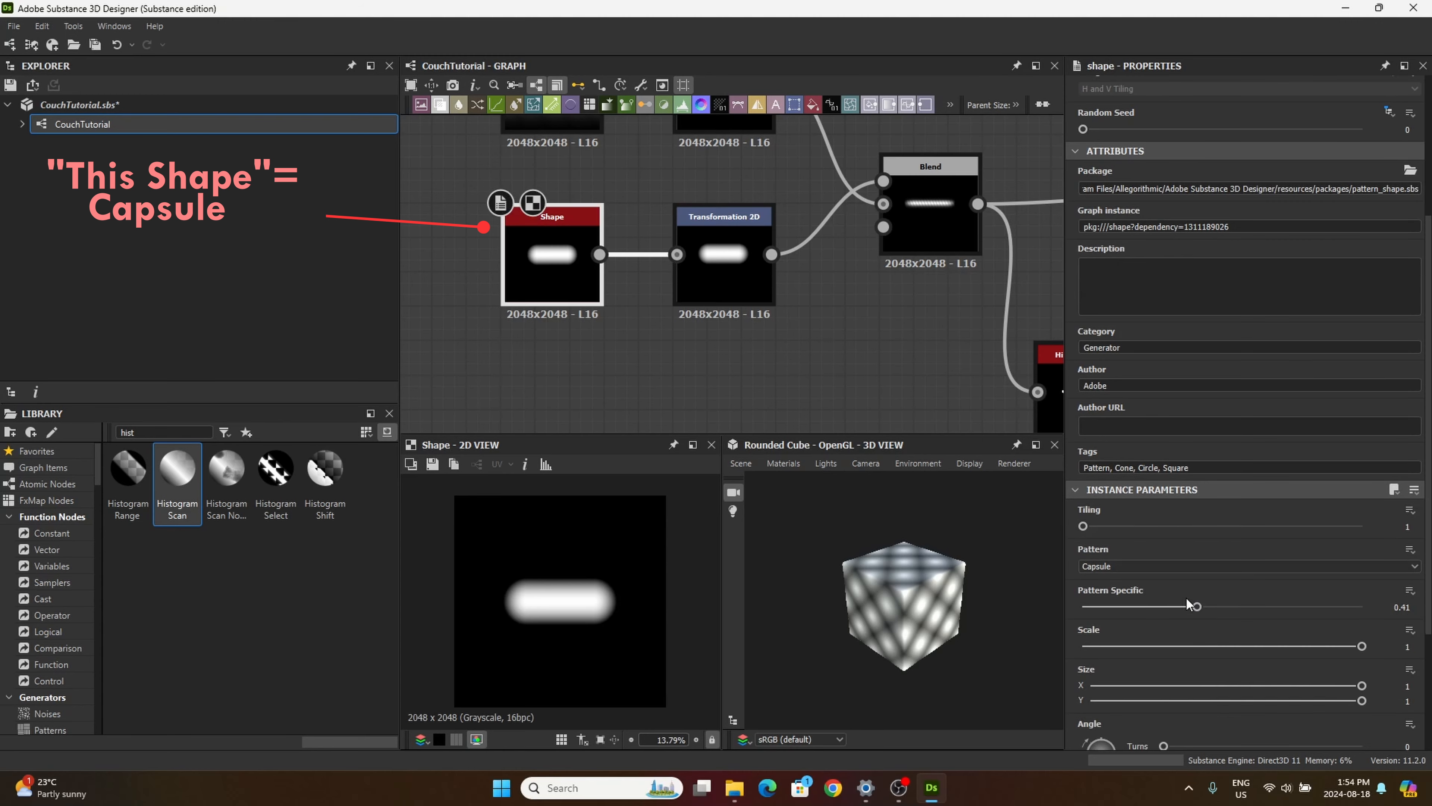
{"action": "scroll", "coordinate": [1185, 593], "scroll_direction": "down", "scroll_amount": 3}
{"action": "left_click", "coordinate": [1407, 506]}
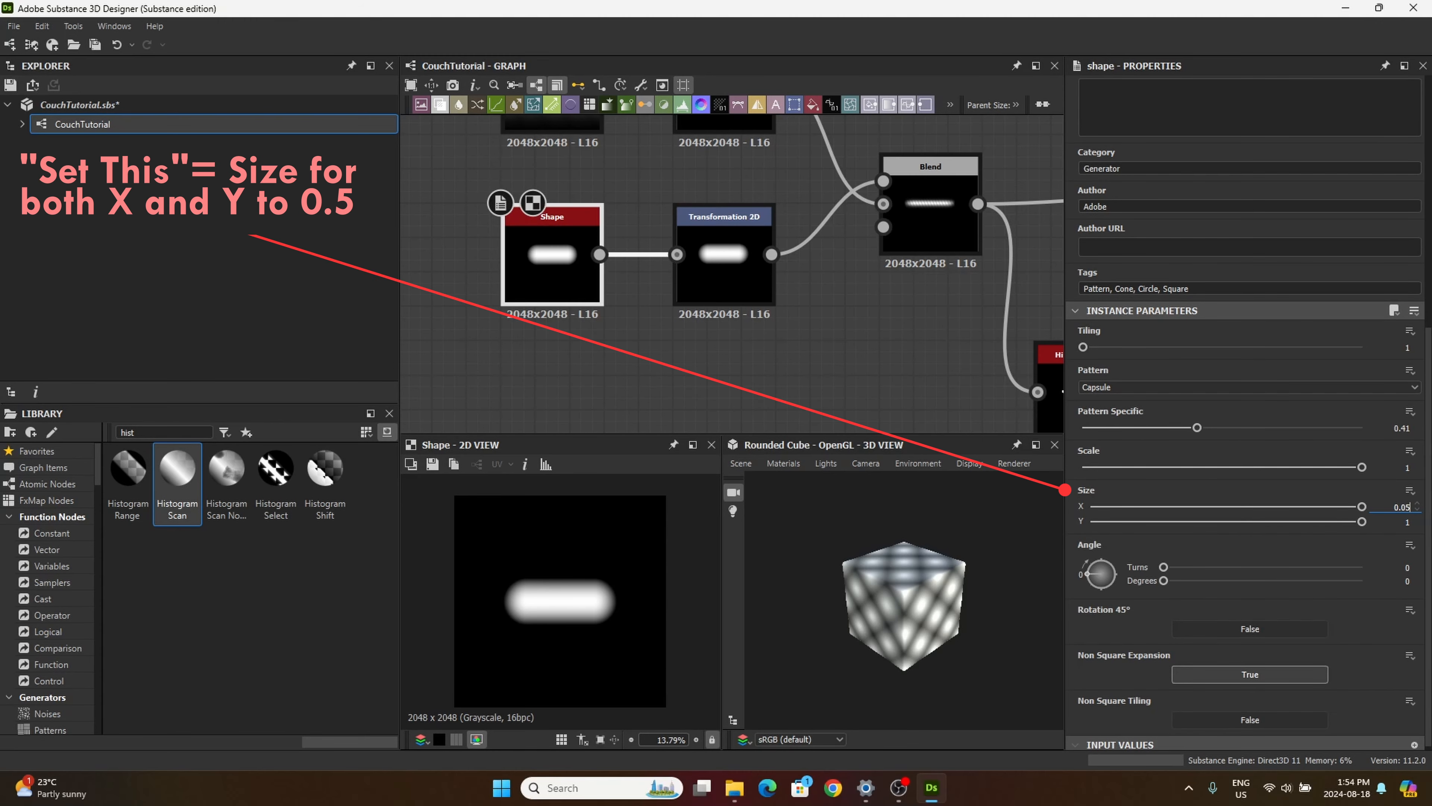
{"action": "type", "text": "0.05"}
{"action": "left_click", "coordinate": [1400, 523]}
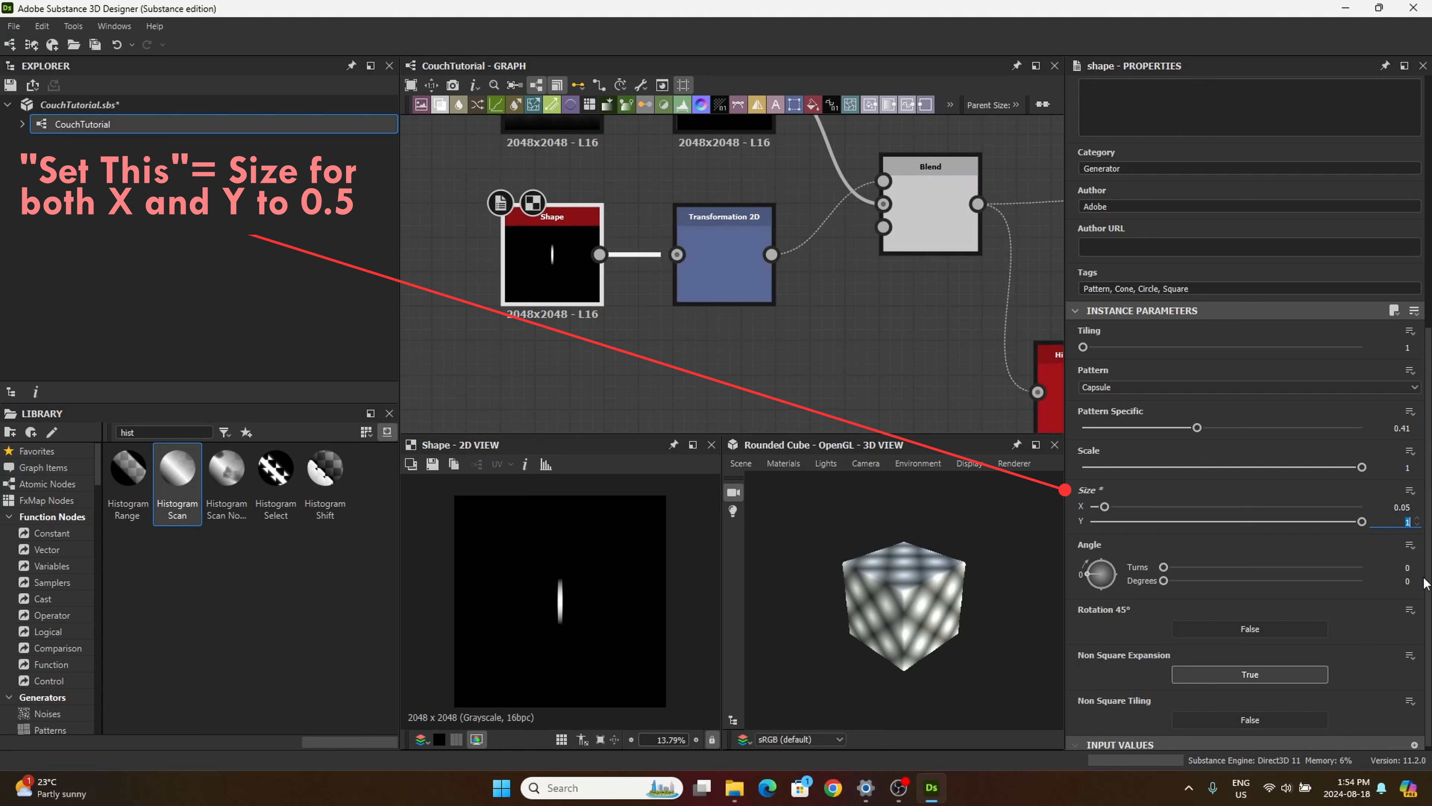
{"action": "type", "text": "0.05"}
{"action": "key", "text": "Return"}
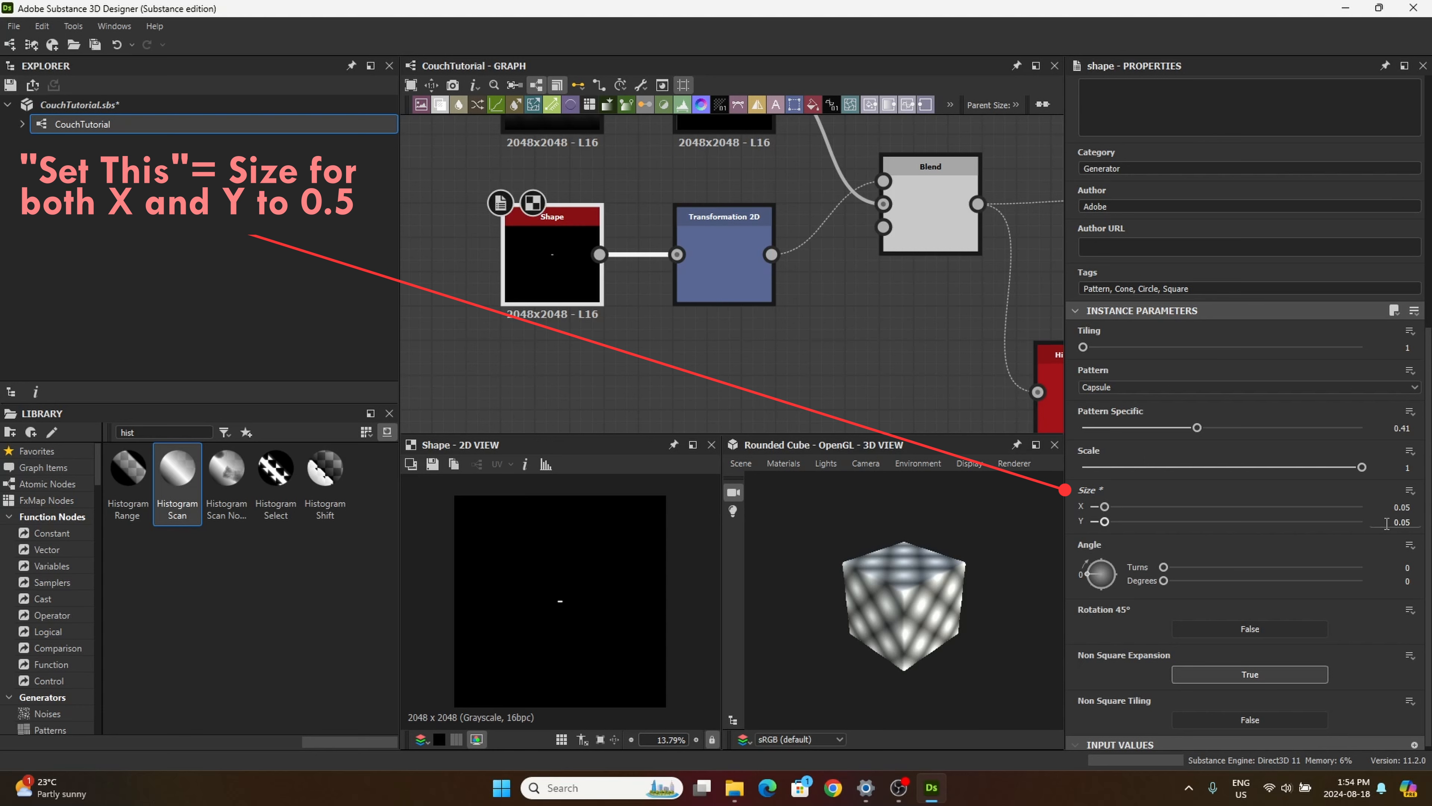
Step: Set the capsule Shape node's Size to 0.5 in both X and Y
{"action": "left_click", "coordinate": [1401, 507]}
{"action": "key", "text": "Return"}
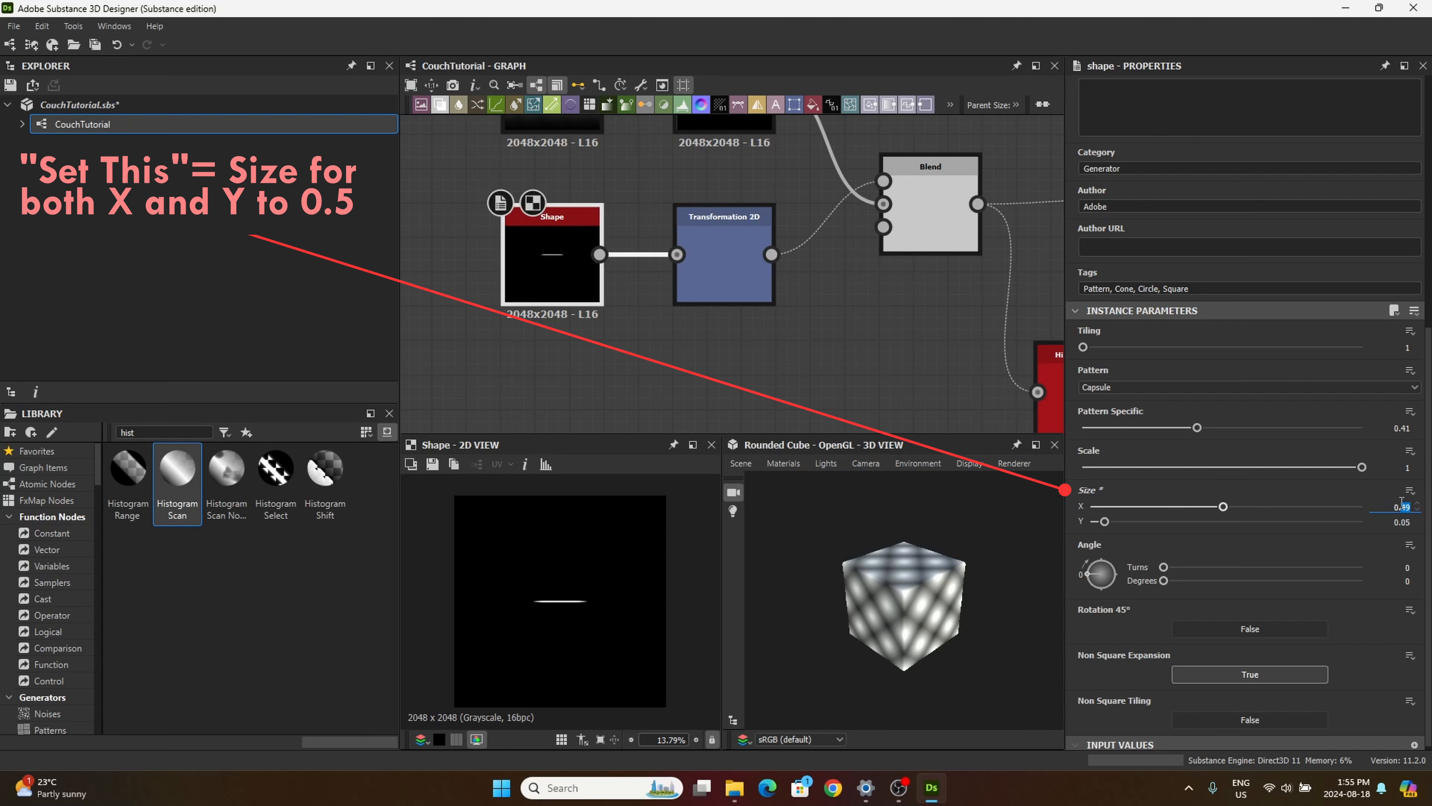
{"action": "type", "text": "5"}
{"action": "left_click_drag", "start_coordinate": [1403, 524], "coordinate": [1428, 520]}
{"action": "type", "text": "5"}
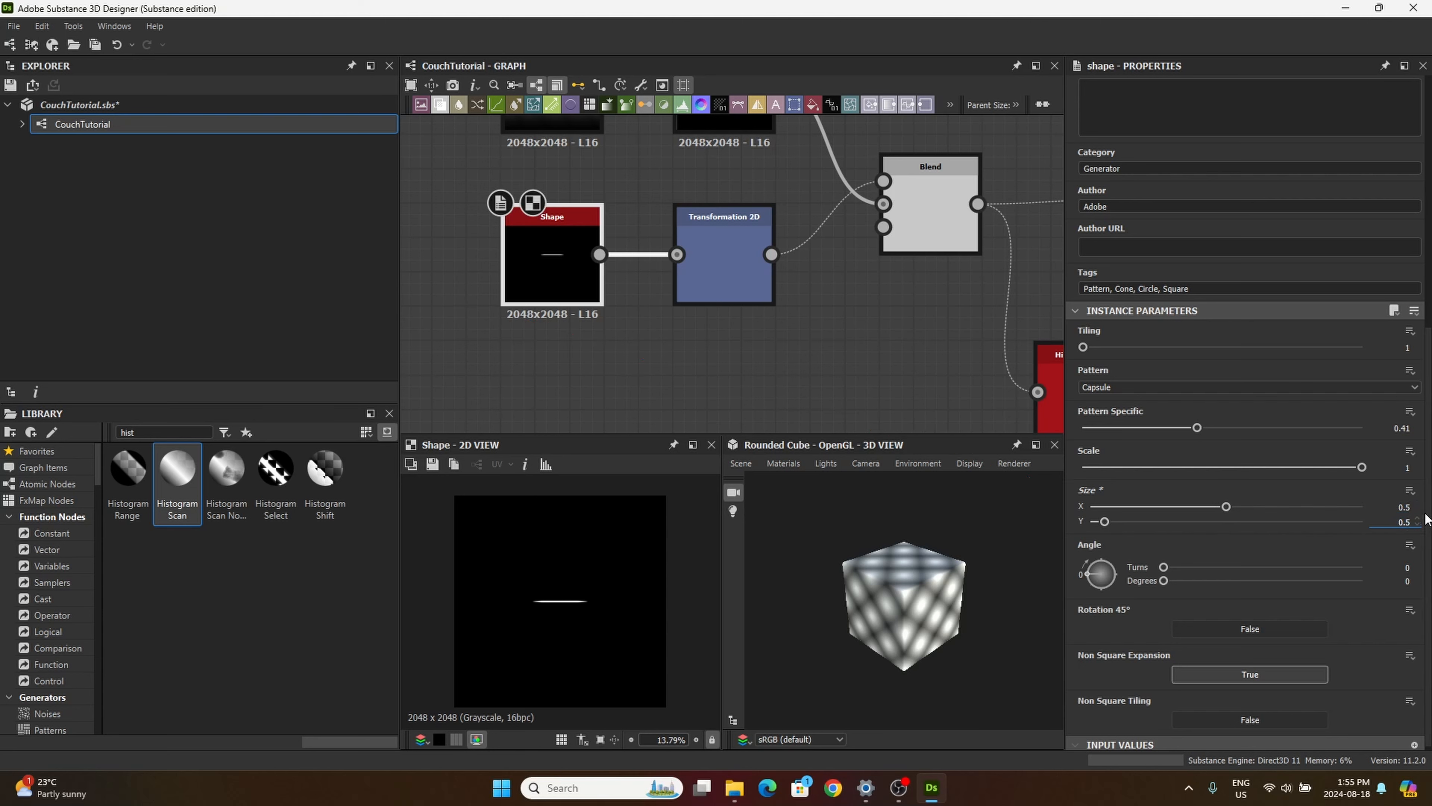
{"action": "key", "text": "Return"}
Step: Preview the mask from the last Histogram Scan node in the thread chain
{"action": "middle_click_drag", "start_coordinate": [768, 337], "coordinate": [643, 373]}
{"action": "scroll", "coordinate": [699, 314], "scroll_direction": "down", "scroll_amount": 4}
{"action": "scroll", "coordinate": [750, 277], "scroll_direction": "down", "scroll_amount": 3}
{"action": "middle_click_drag", "start_coordinate": [826, 198], "coordinate": [891, 144]}
{"action": "scroll", "coordinate": [897, 197], "scroll_direction": "up", "scroll_amount": 4}
{"action": "middle_click_drag", "start_coordinate": [810, 196], "coordinate": [904, 66]}
{"action": "scroll", "coordinate": [858, 195], "scroll_direction": "down", "scroll_amount": 5}
{"action": "middle_click_drag", "start_coordinate": [927, 248], "coordinate": [906, 233]}
{"action": "double_click", "coordinate": [909, 277]}
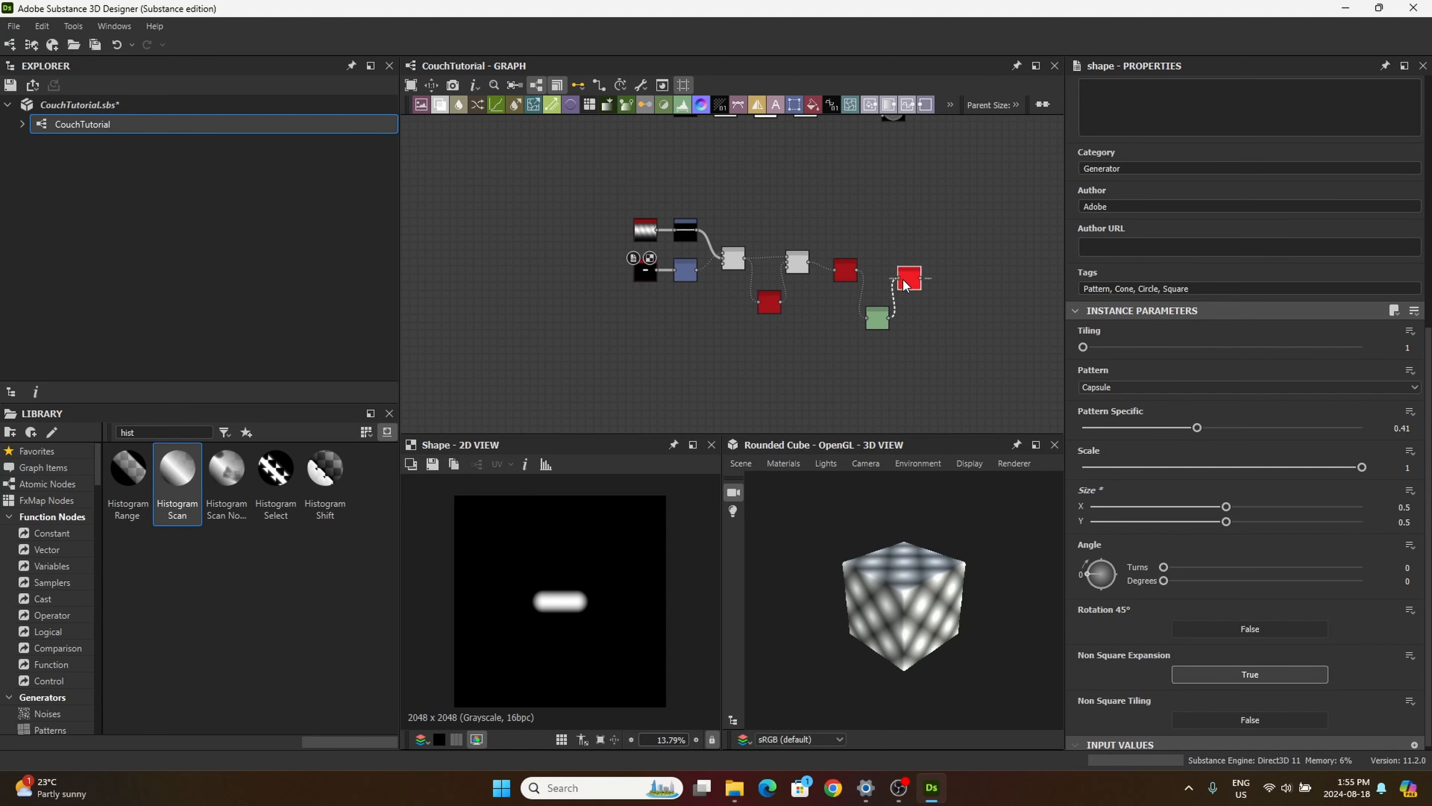
{"action": "scroll", "coordinate": [570, 608], "scroll_direction": "up", "scroll_amount": 6}
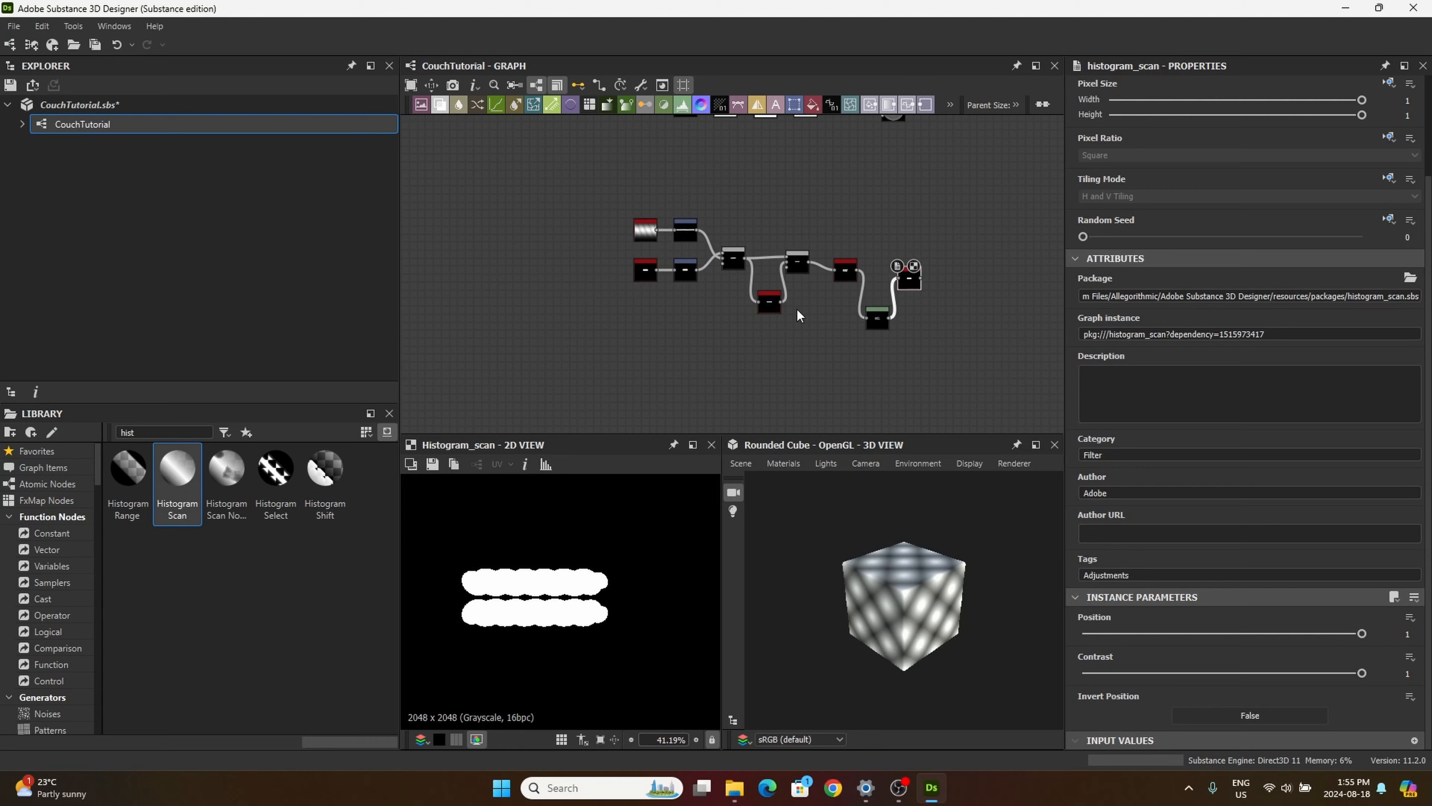
Step: Set the Mirror Grayscale node's Axis Y Offset to 0.488
{"action": "middle_click_drag", "start_coordinate": [788, 304], "coordinate": [748, 331]}
{"action": "scroll", "coordinate": [869, 284], "scroll_direction": "up", "scroll_amount": 8}
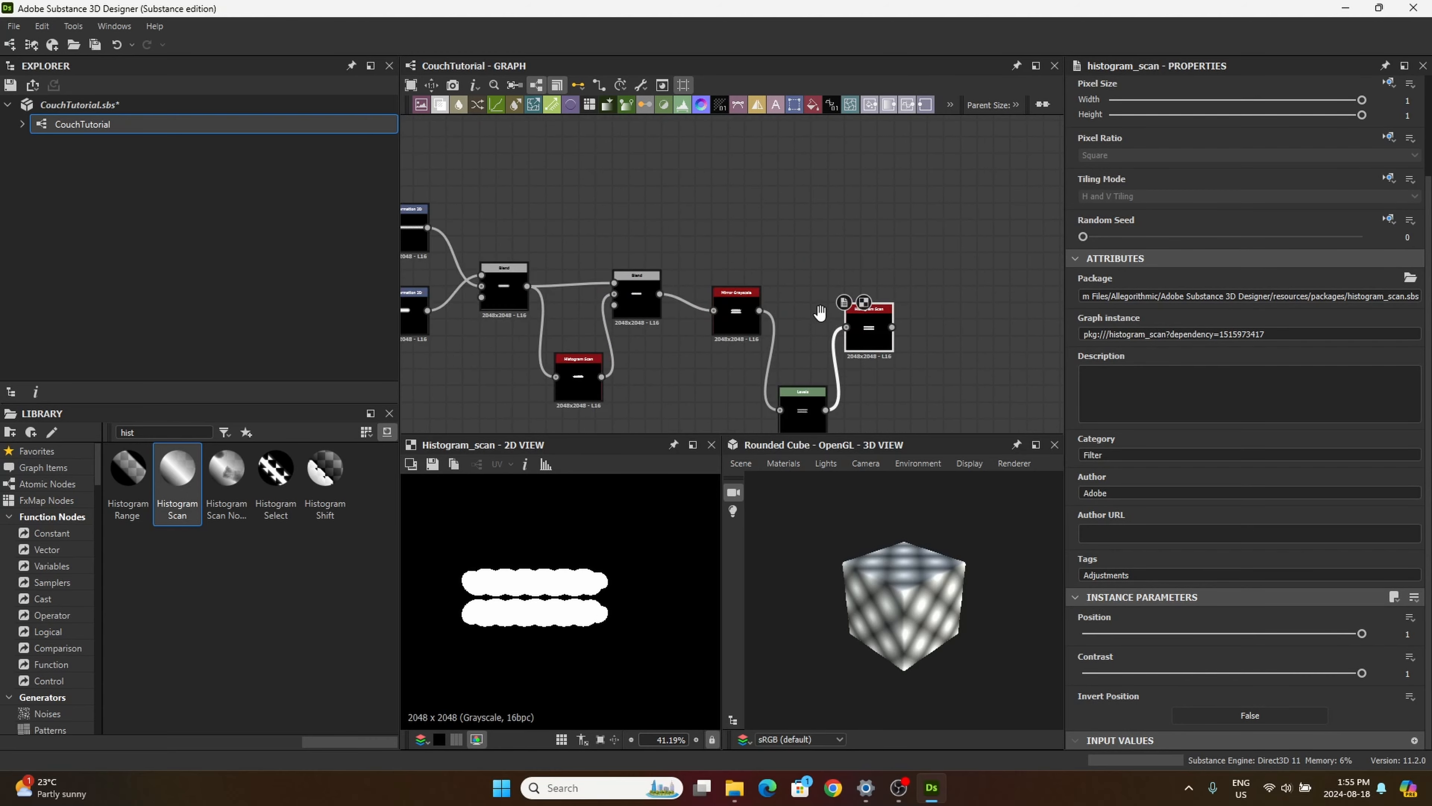
{"action": "middle_click_drag", "start_coordinate": [831, 341], "coordinate": [862, 380]}
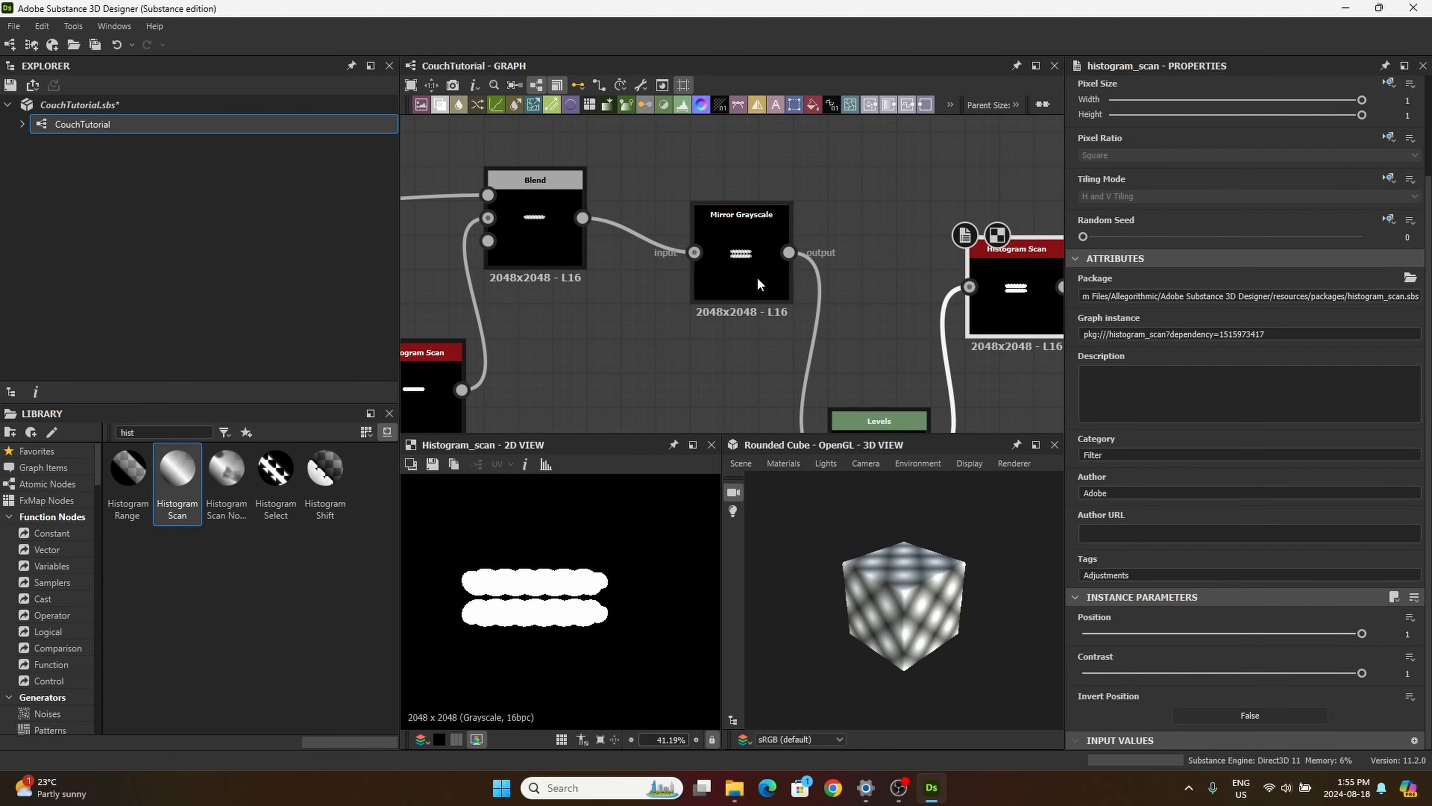
{"action": "double_click", "coordinate": [756, 273]}
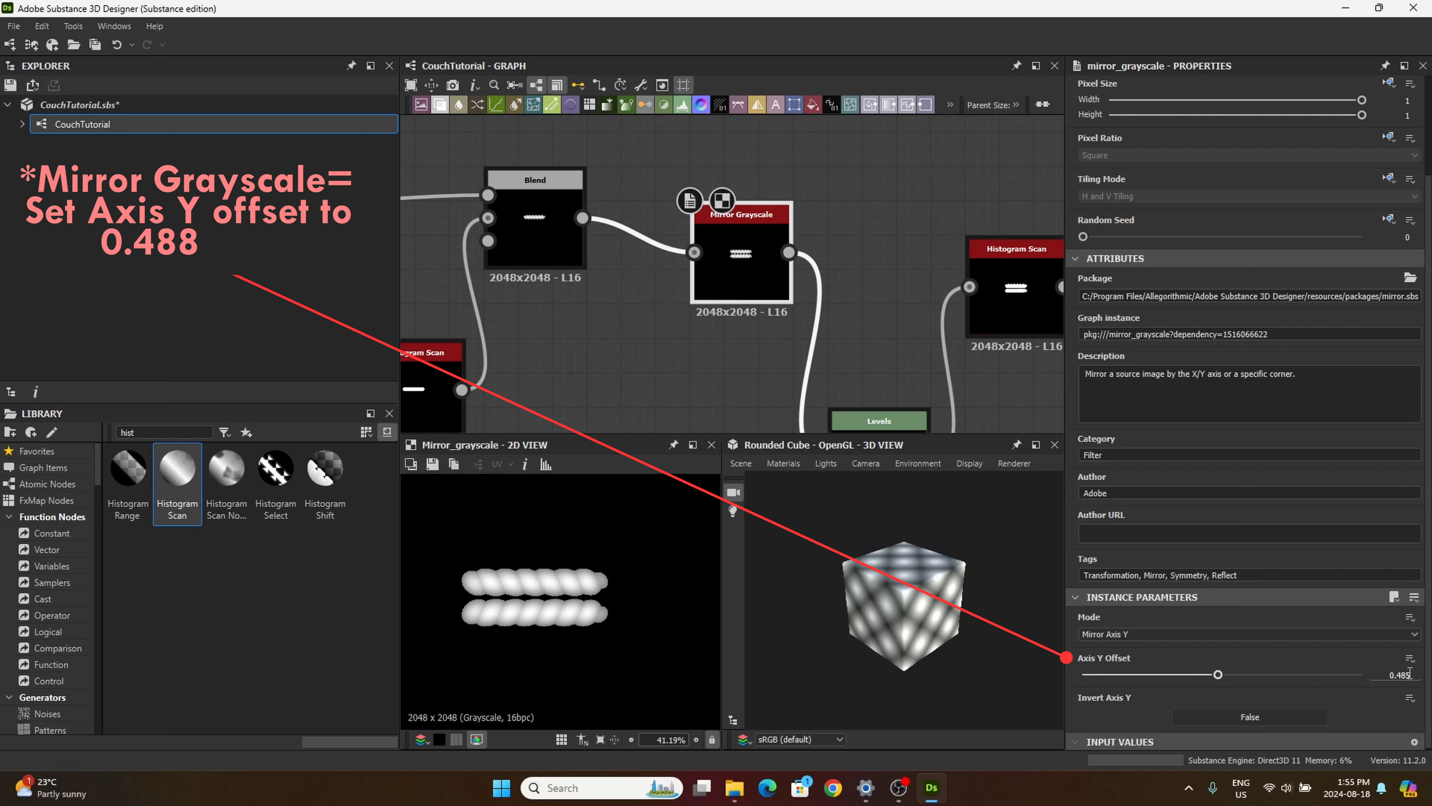
{"action": "left_click_drag", "start_coordinate": [1409, 673], "coordinate": [1389, 674]}
{"action": "key", "text": "BackSpace"}
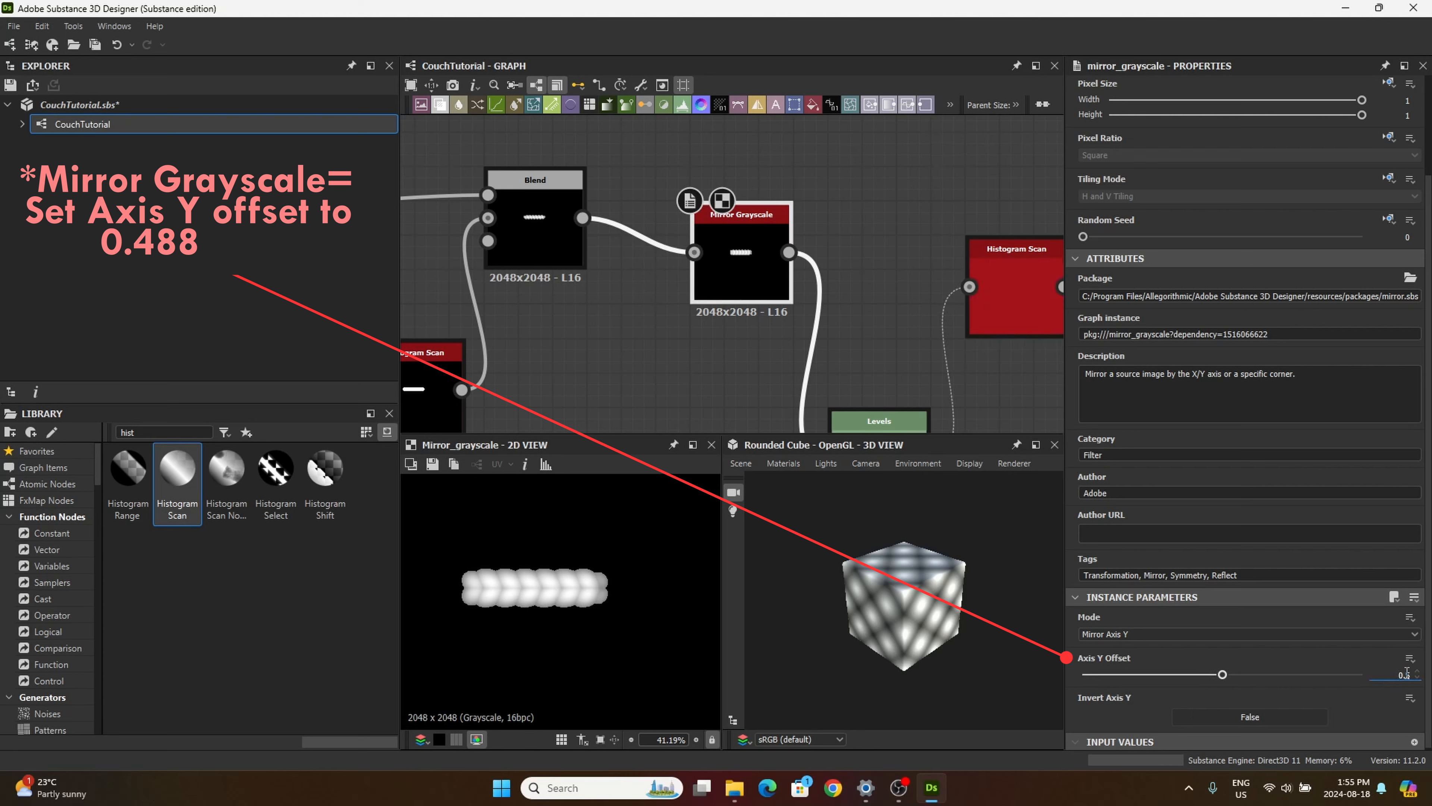
{"action": "double_click", "coordinate": [1405, 674]}
{"action": "key", "text": "Return"}
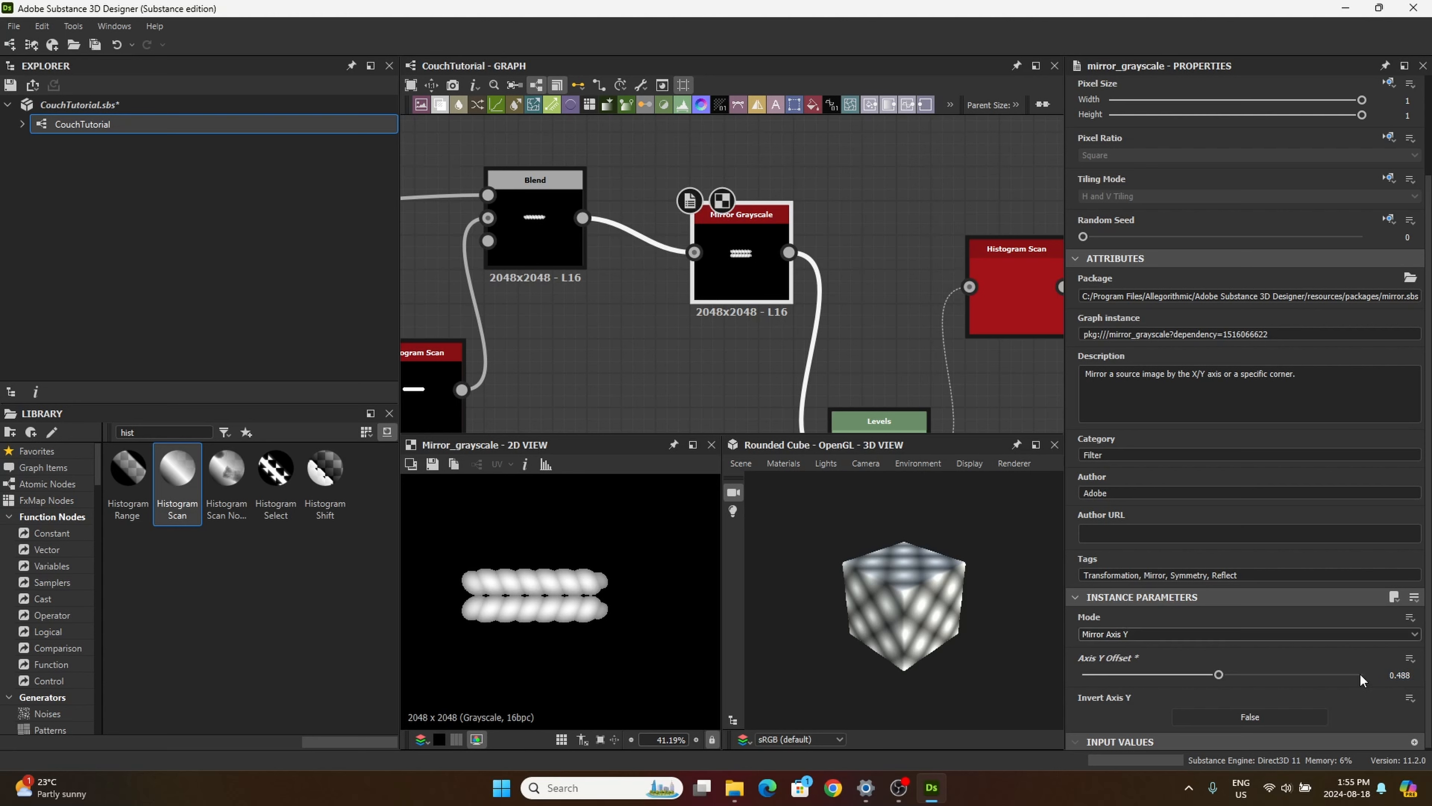
Step: Set the Position of the Histogram Scan between the two Blend nodes to 0.52
{"action": "middle_click_drag", "start_coordinate": [654, 304], "coordinate": [821, 255]}
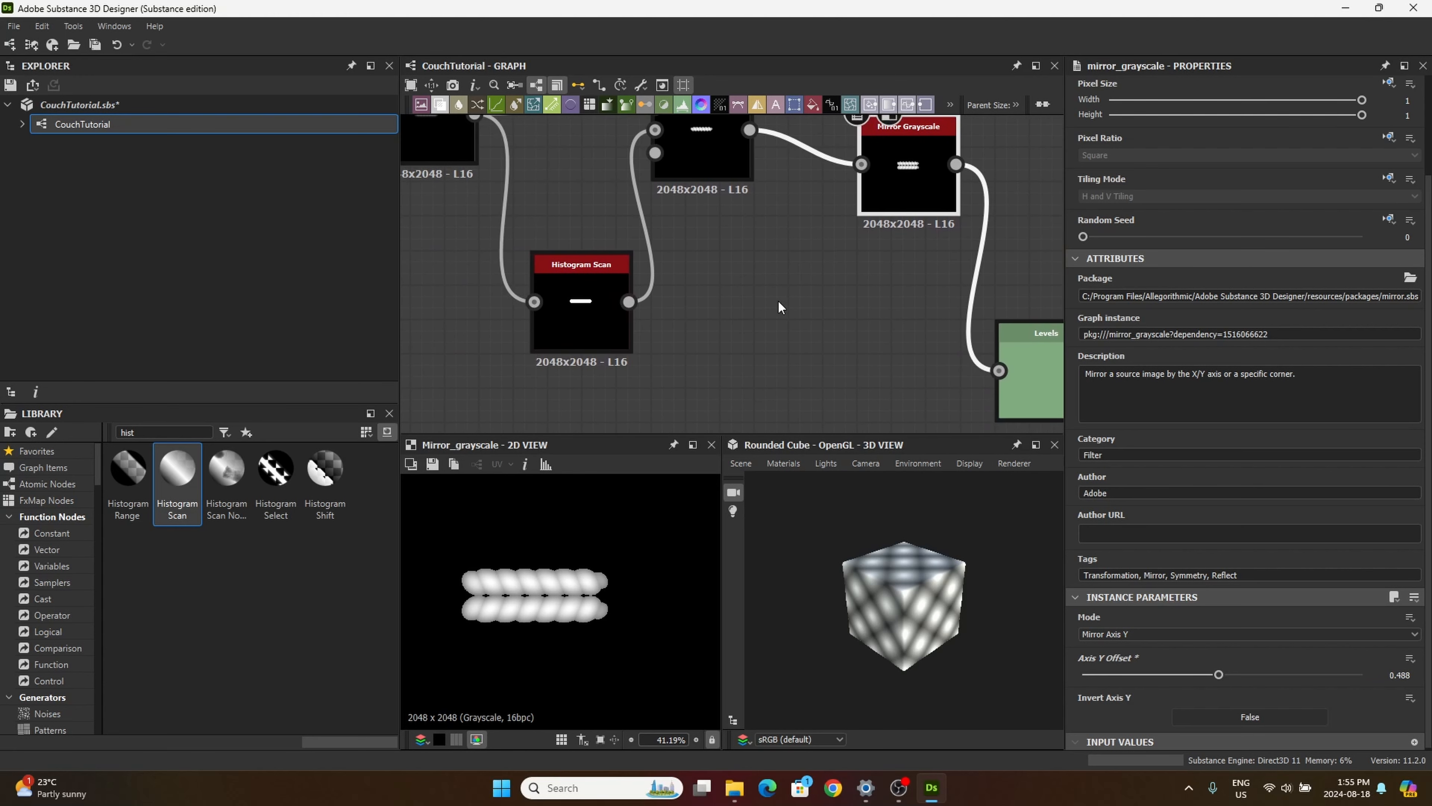
{"action": "middle_click_drag", "start_coordinate": [777, 300], "coordinate": [749, 291]}
{"action": "left_click", "coordinate": [548, 301]}
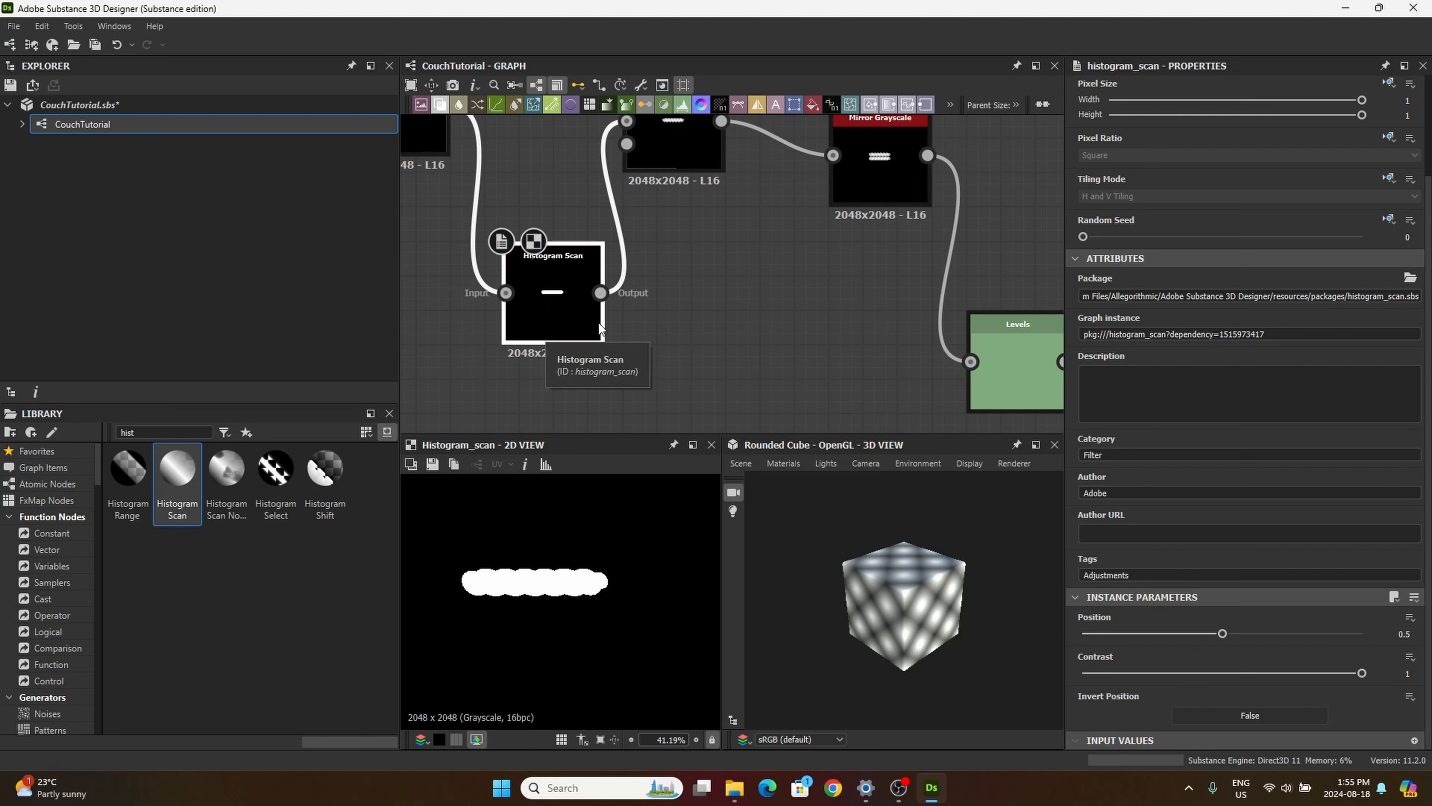
{"action": "left_click", "coordinate": [1406, 634]}
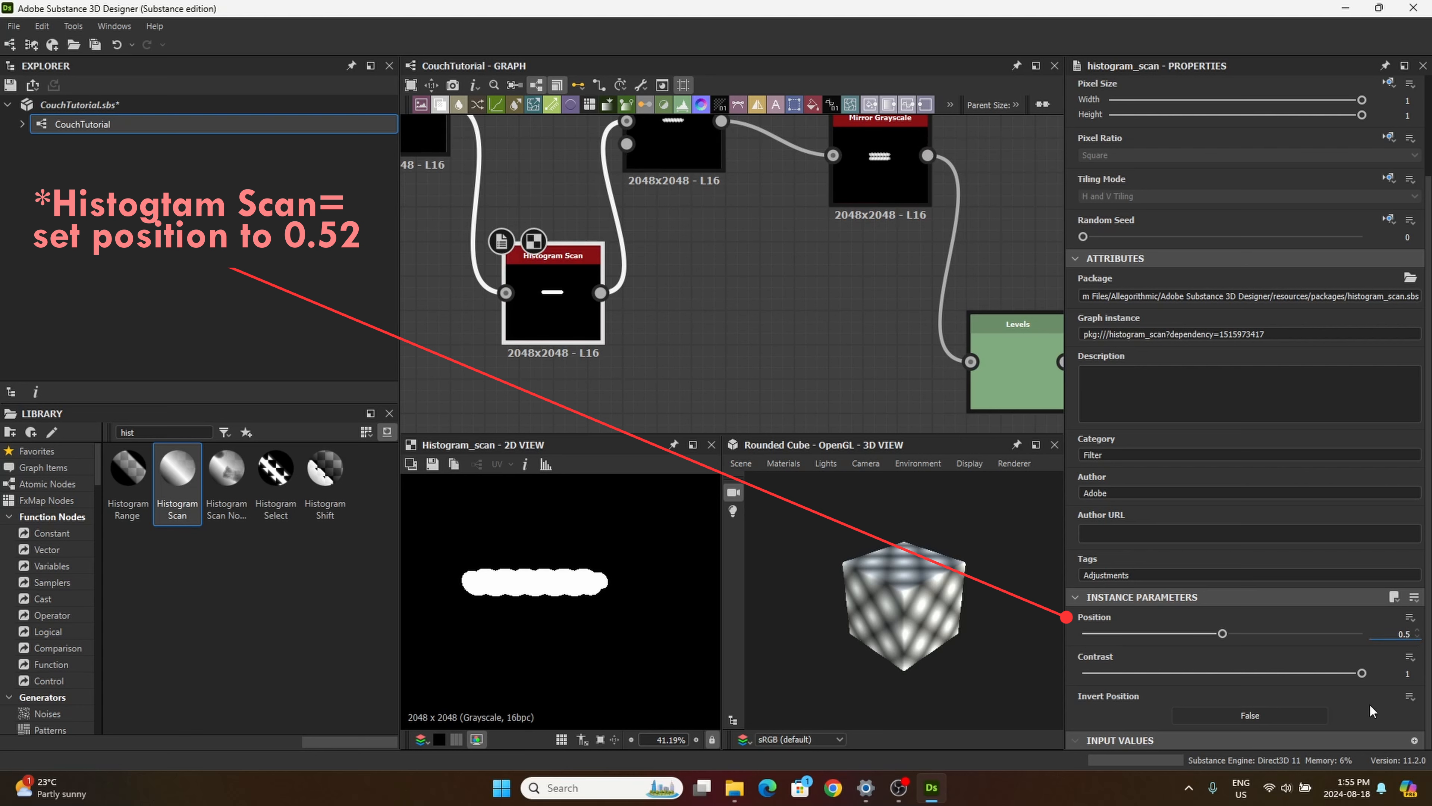
{"action": "type", "text": "2"}
{"action": "key", "text": "Return"}
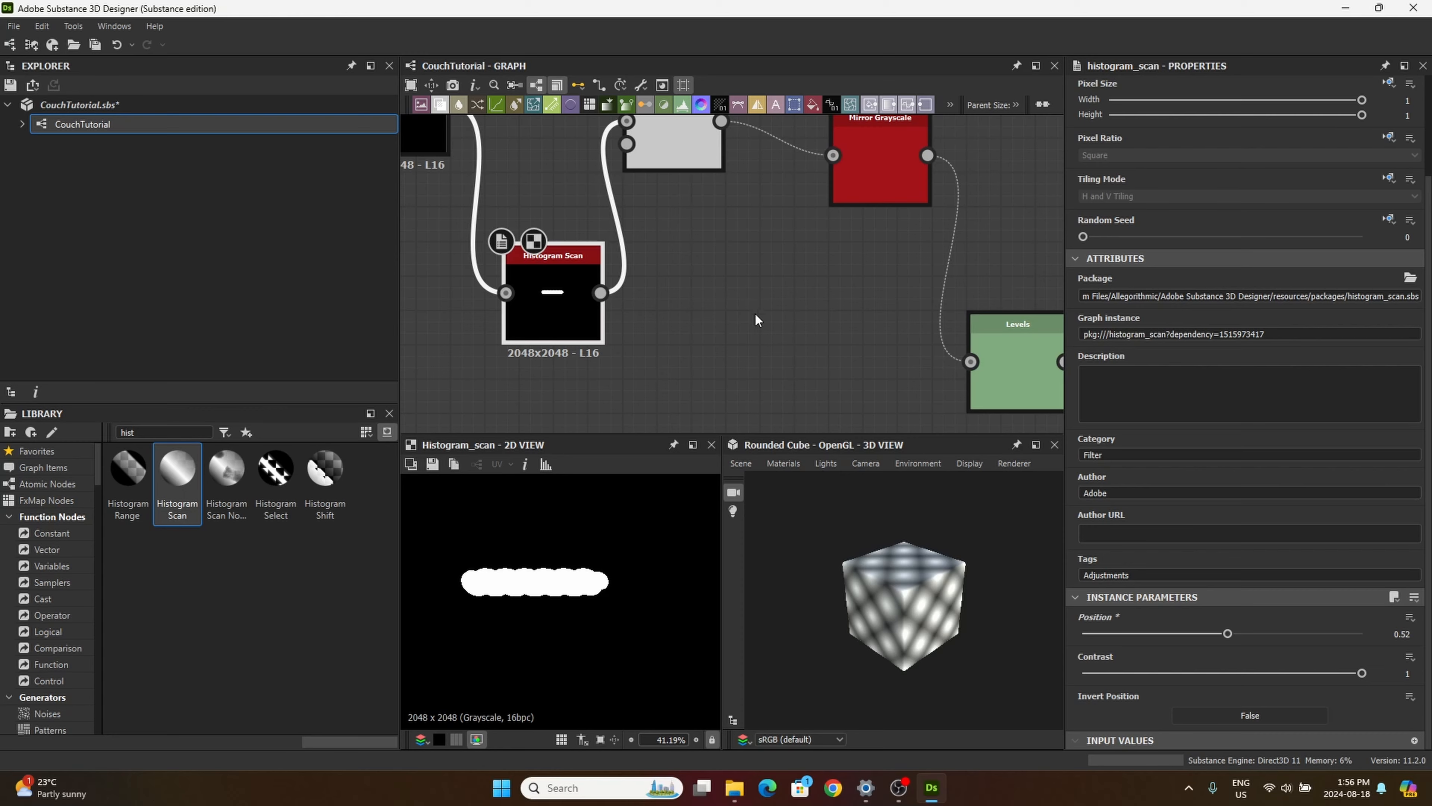
Step: Compare the Mirror Grayscale output with the mask from the last Histogram Scan
{"action": "middle_click_drag", "start_coordinate": [734, 321], "coordinate": [701, 333]}
{"action": "left_click", "coordinate": [841, 178]}
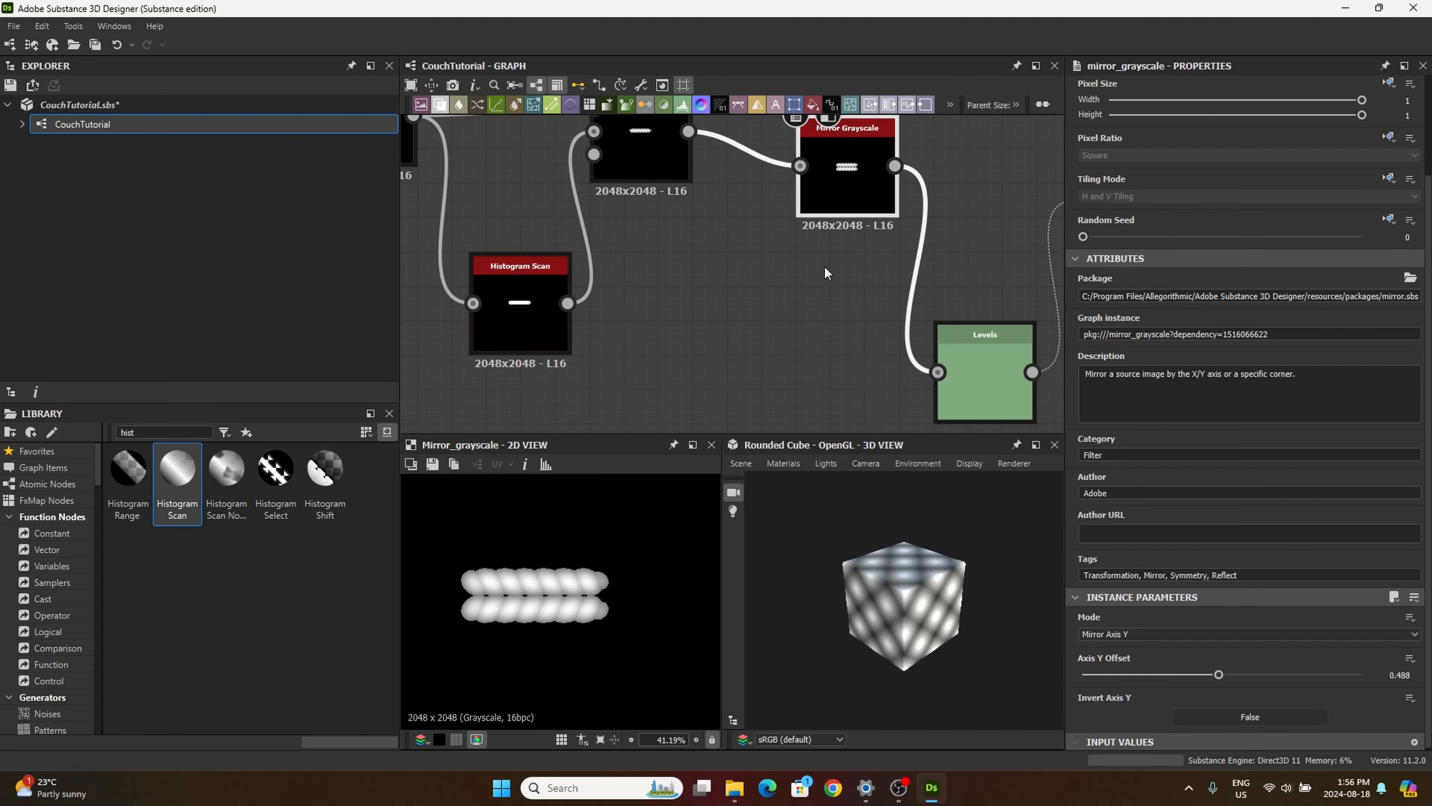
{"action": "middle_click_drag", "start_coordinate": [777, 293], "coordinate": [698, 317]}
{"action": "middle_click_drag", "start_coordinate": [808, 339], "coordinate": [693, 308]}
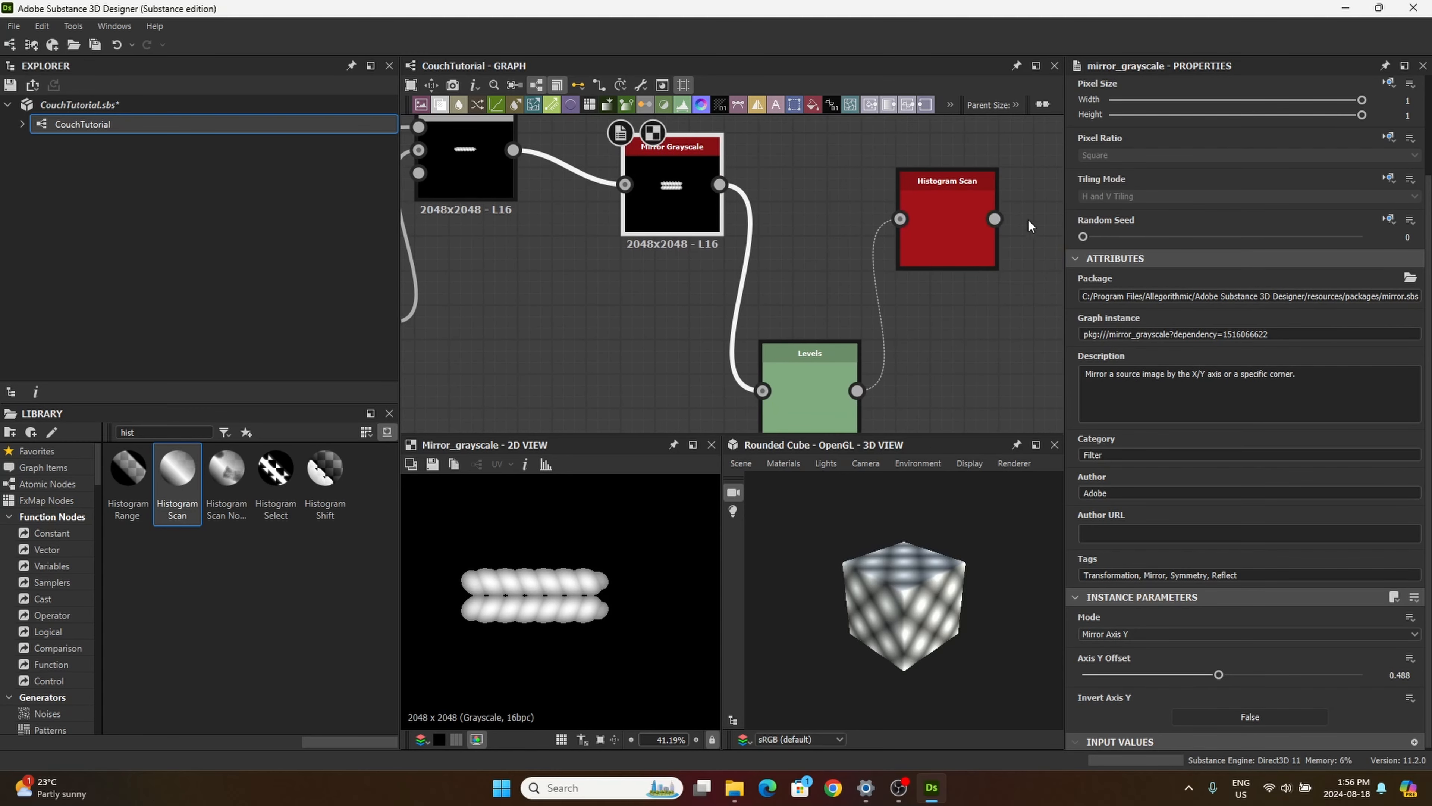
{"action": "left_click", "coordinate": [959, 219]}
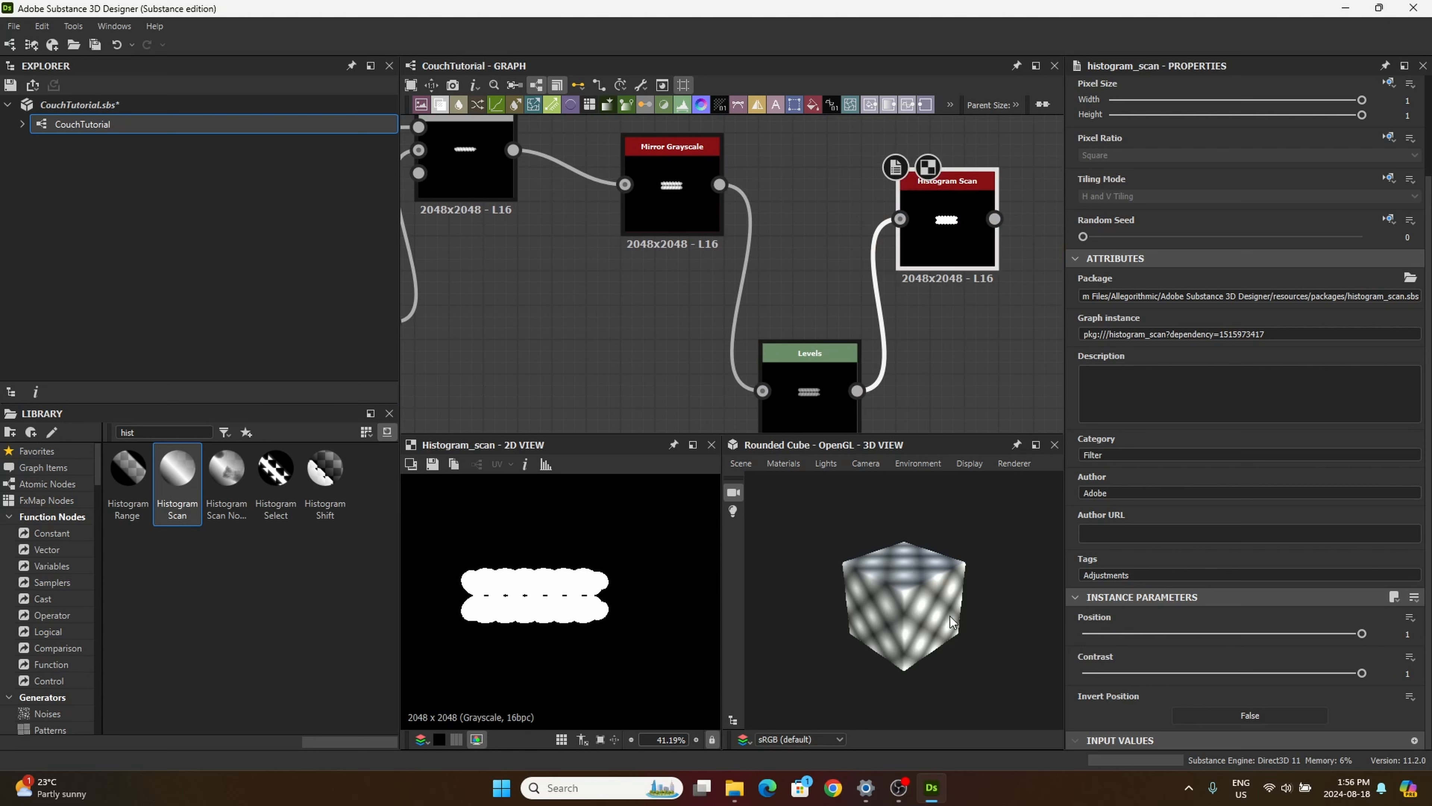
Step: Try lowering the last Histogram Scan's Position to 0.69 and 0.52
{"action": "left_click_drag", "start_coordinate": [1361, 632], "coordinate": [1276, 634]}
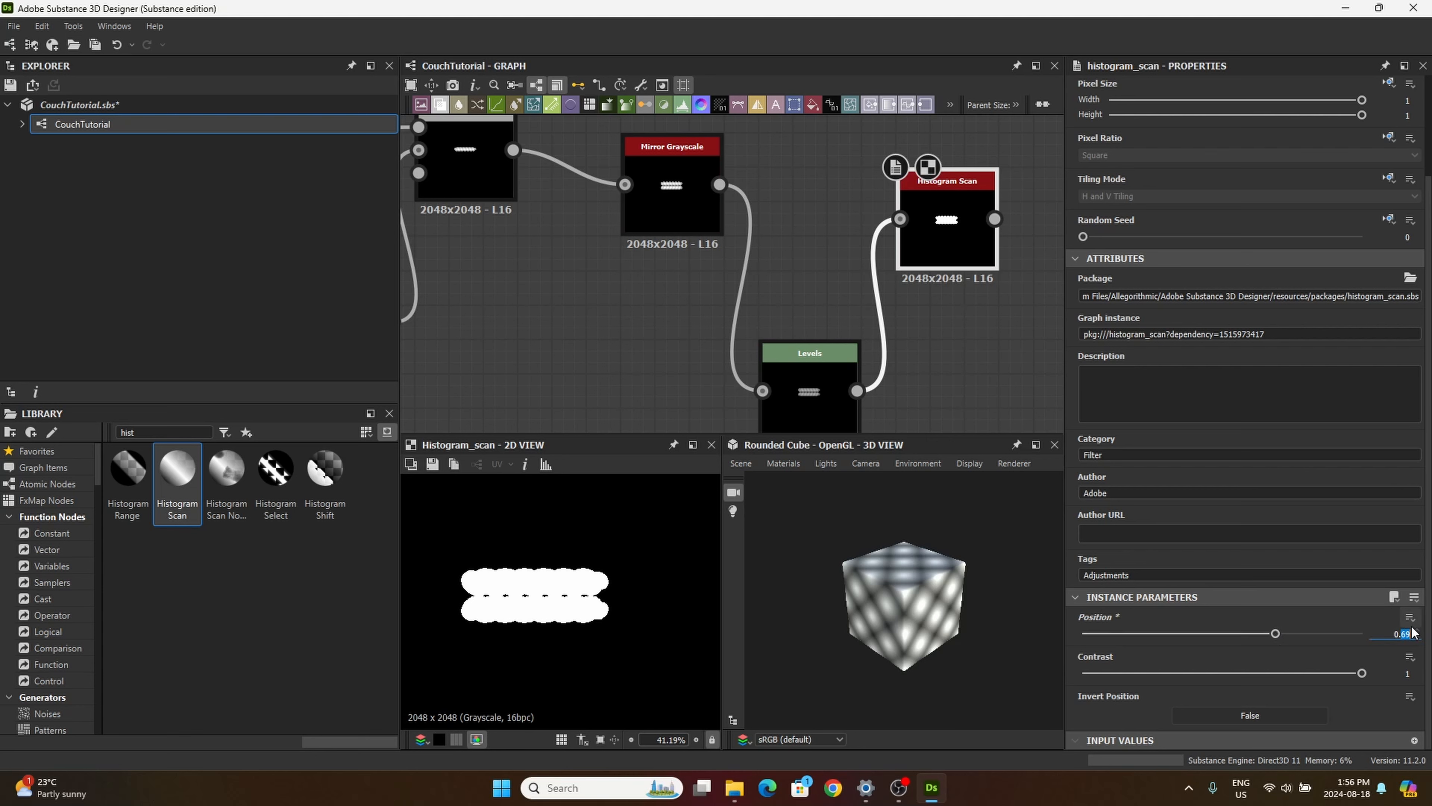
{"action": "type", "text": "52"}
{"action": "key", "text": "Return"}
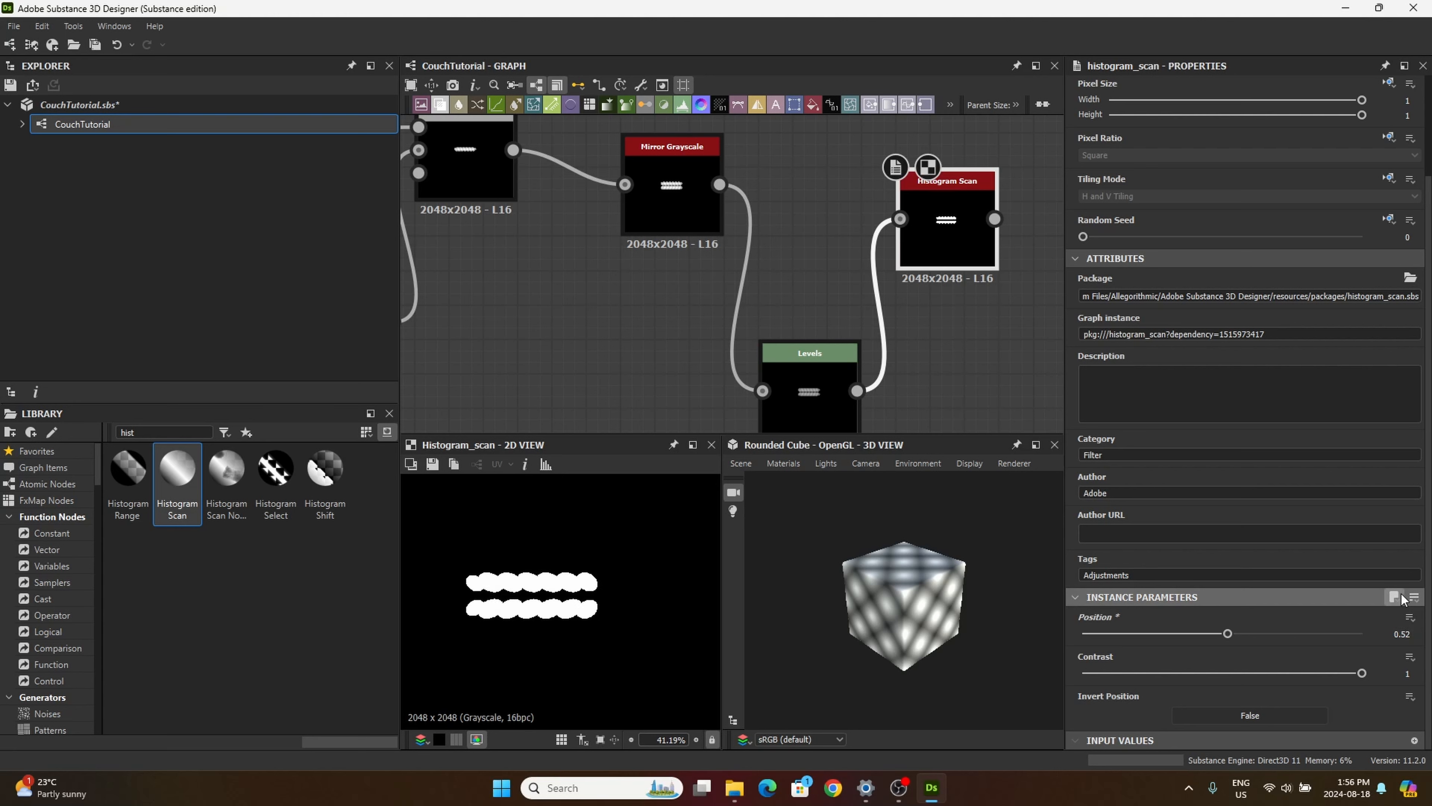
Step: Return the last Histogram Scan's Position to 1 and inspect the edges of its mask up close
{"action": "left_click_drag", "start_coordinate": [1227, 633], "coordinate": [1358, 634]}
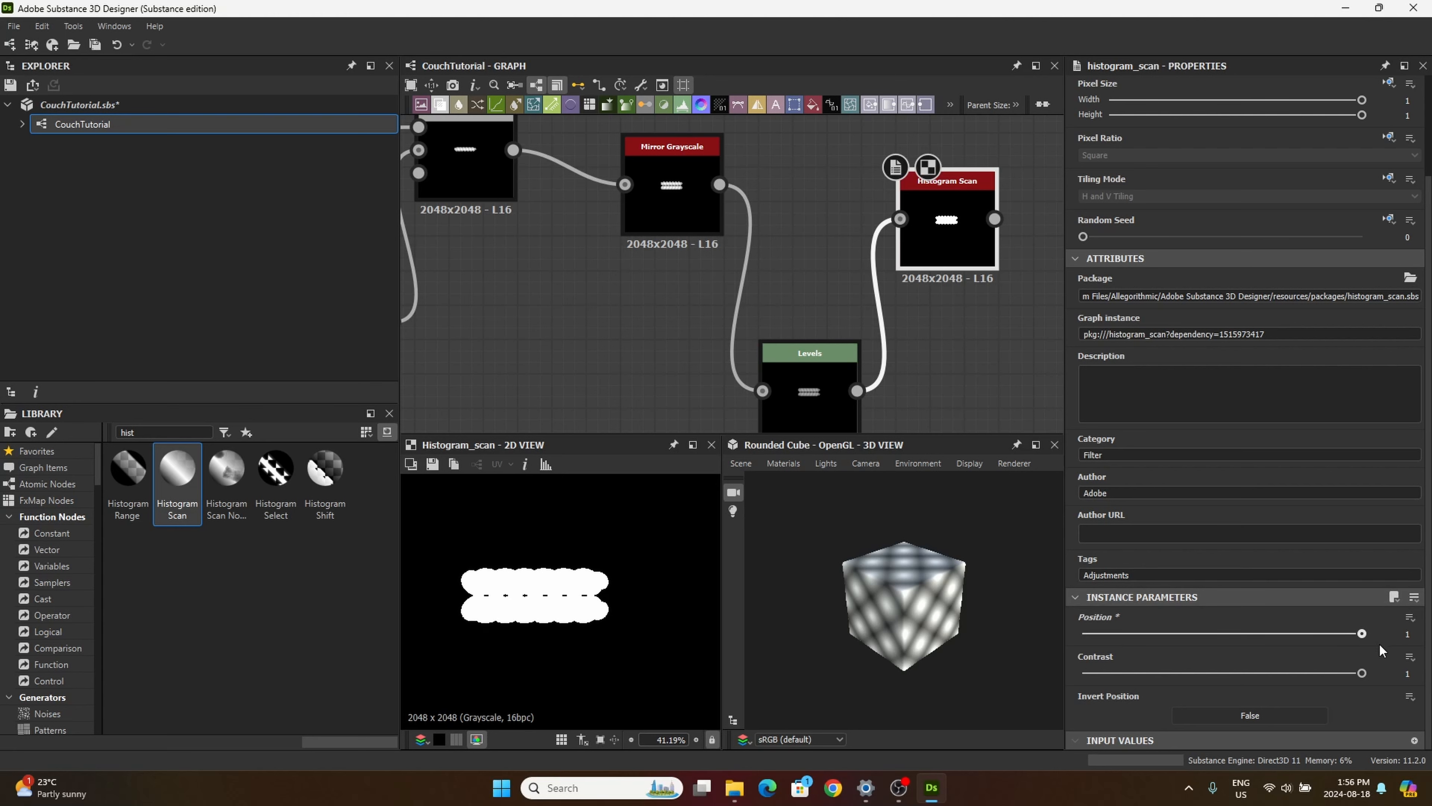
{"action": "left_click", "coordinate": [691, 211]}
{"action": "left_click", "coordinate": [935, 220]}
{"action": "scroll", "coordinate": [630, 503], "scroll_direction": "up", "scroll_amount": 6}
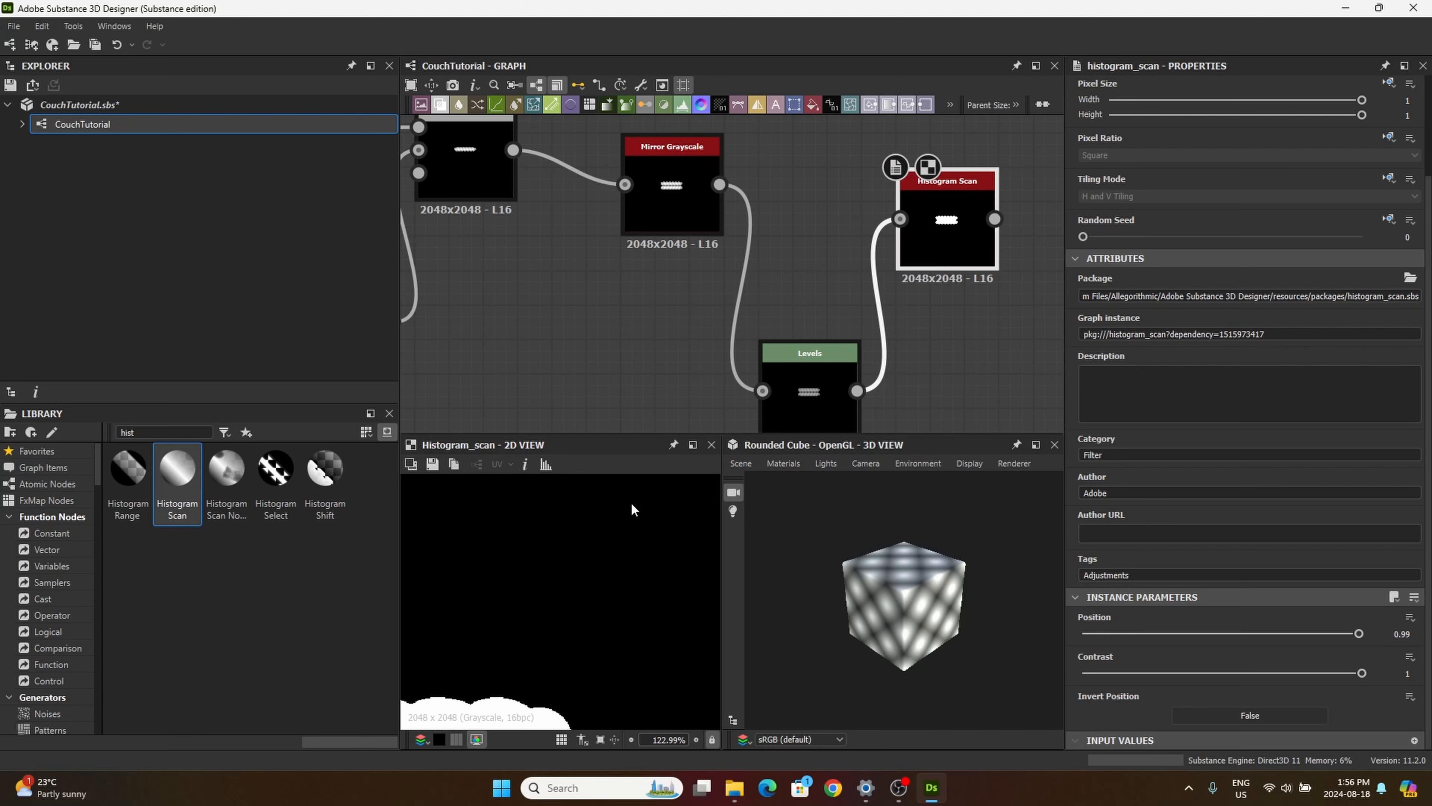
{"action": "scroll", "coordinate": [571, 577], "scroll_direction": "down", "scroll_amount": 4}
{"action": "middle_click_drag", "start_coordinate": [572, 582], "coordinate": [616, 512]}
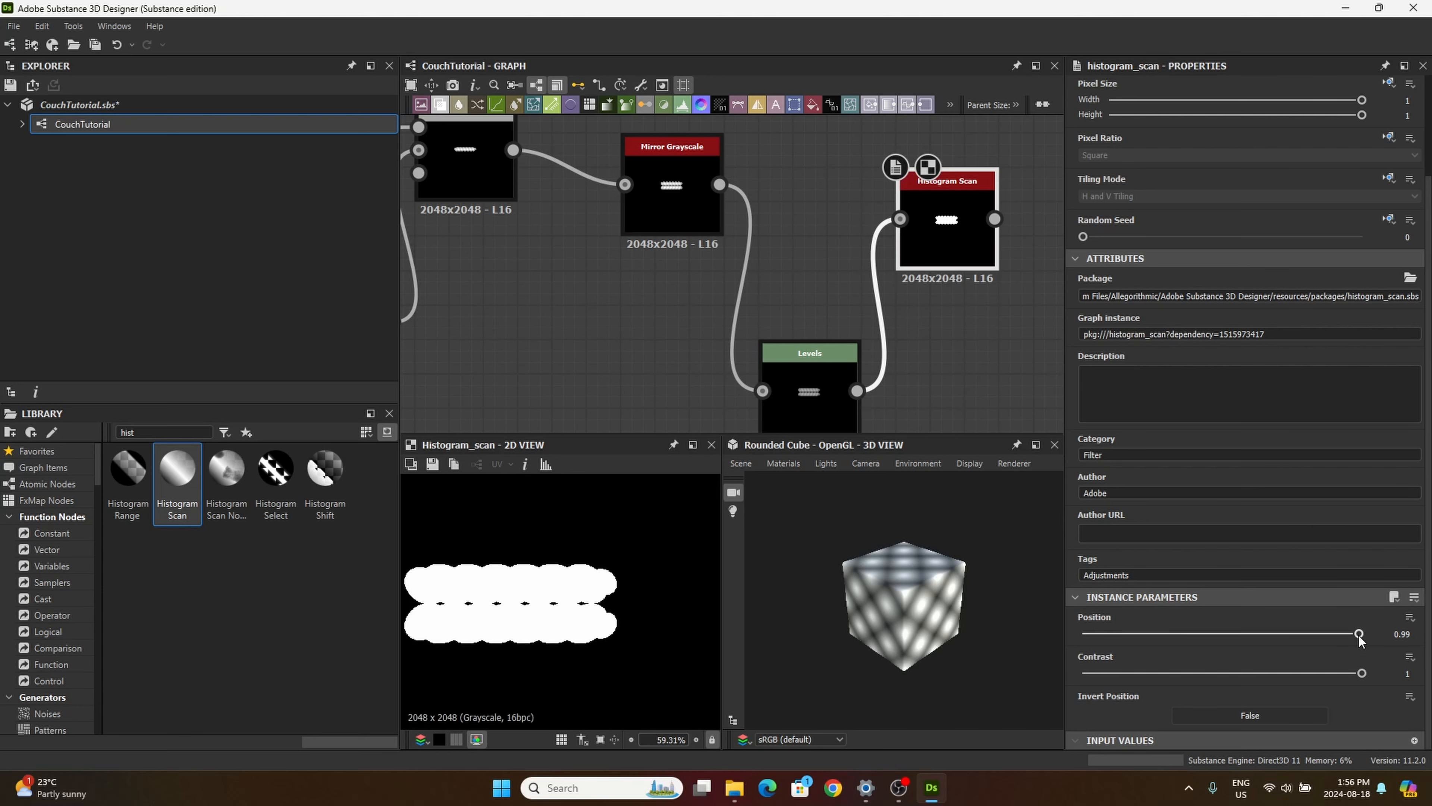
{"action": "left_click_drag", "start_coordinate": [1363, 633], "coordinate": [1381, 637]}
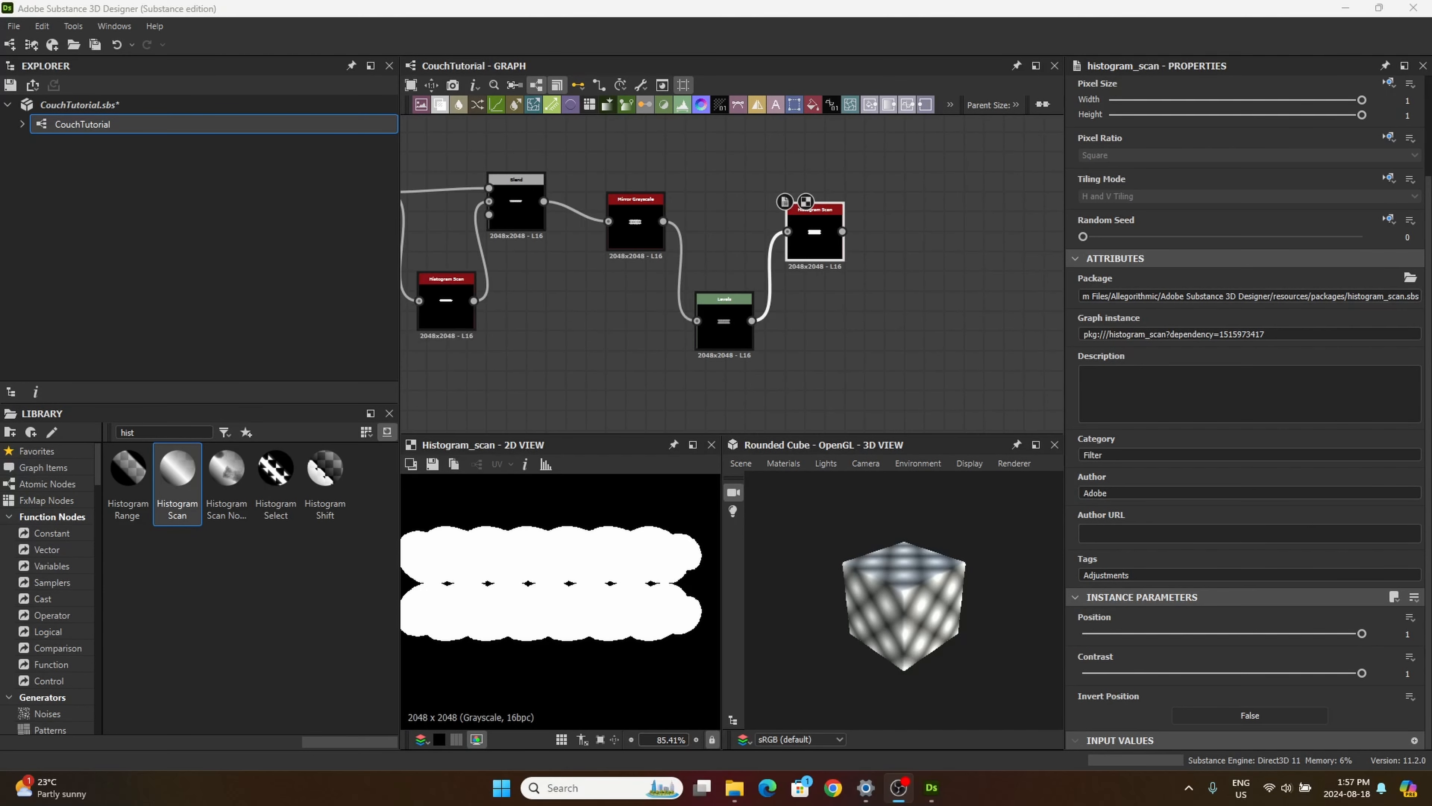
Step: Compact the graph by moving the thread nodes beneath the button nodes, Levels in line with its neighbours, and the button-hole row and final Blend higher
{"action": "scroll", "coordinate": [629, 299], "scroll_direction": "down", "scroll_amount": 6}
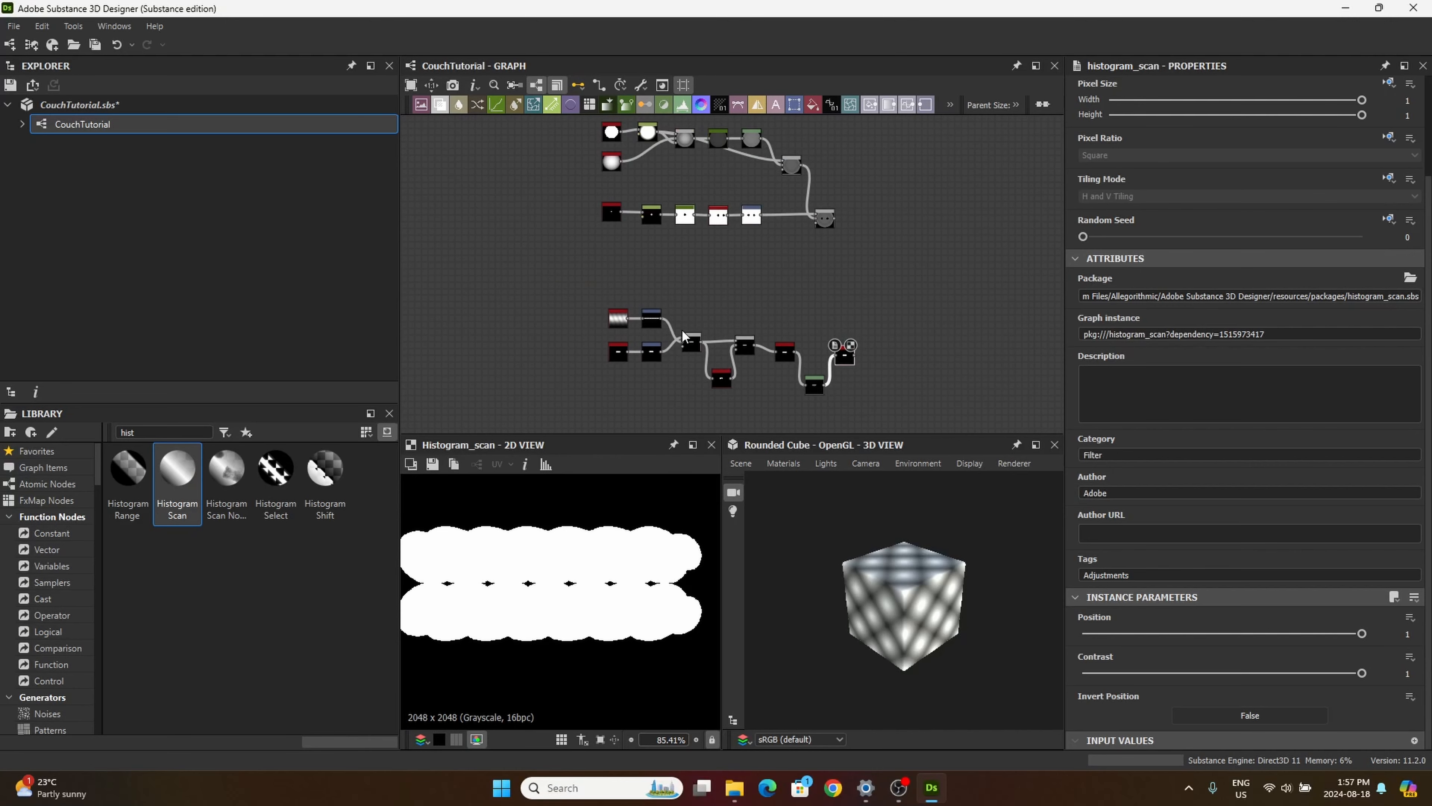
{"action": "left_click_drag", "start_coordinate": [584, 258], "coordinate": [856, 426]}
{"action": "left_click_drag", "start_coordinate": [843, 359], "coordinate": [791, 294]}
{"action": "middle_click_drag", "start_coordinate": [763, 293], "coordinate": [821, 358]}
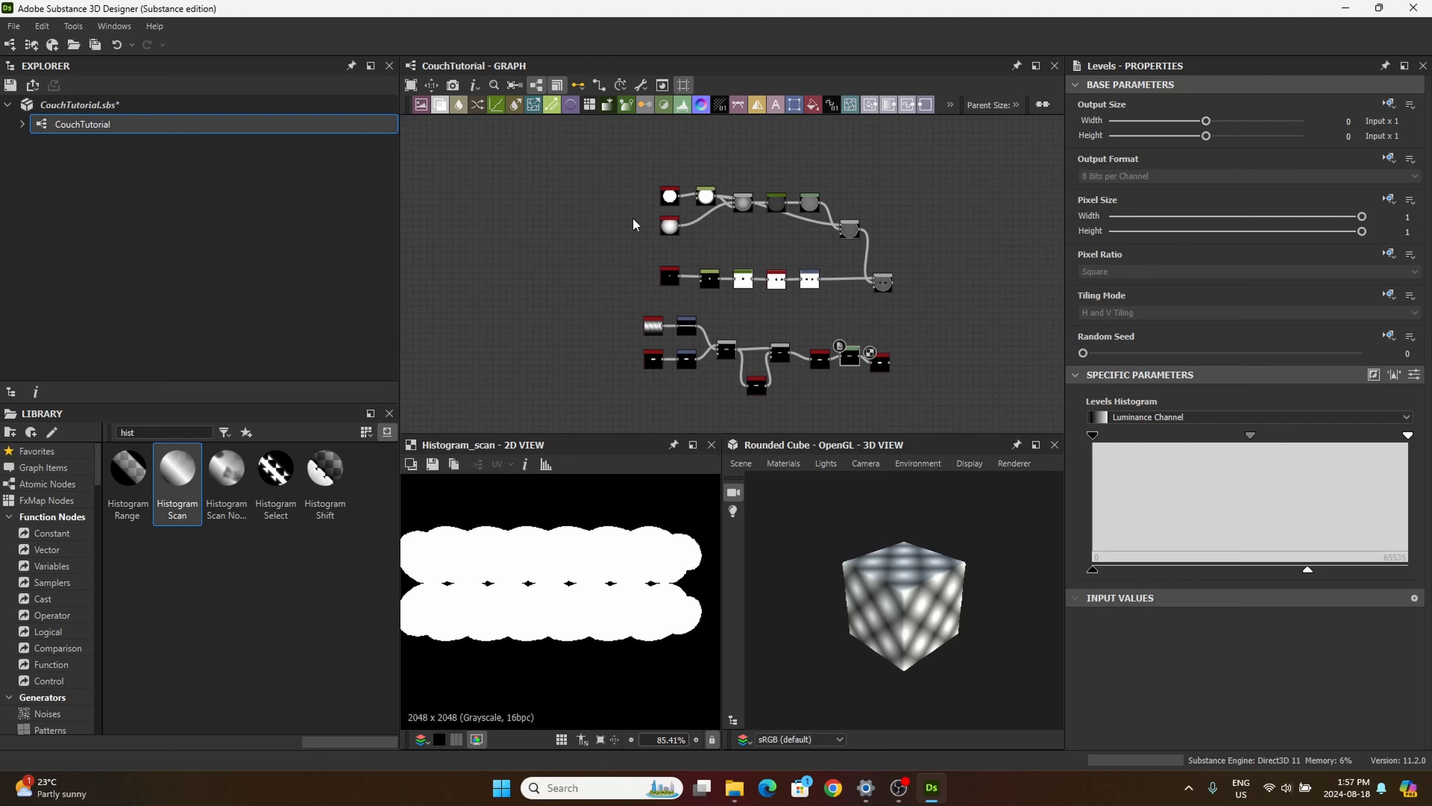
{"action": "left_click_drag", "start_coordinate": [644, 241], "coordinate": [813, 257]}
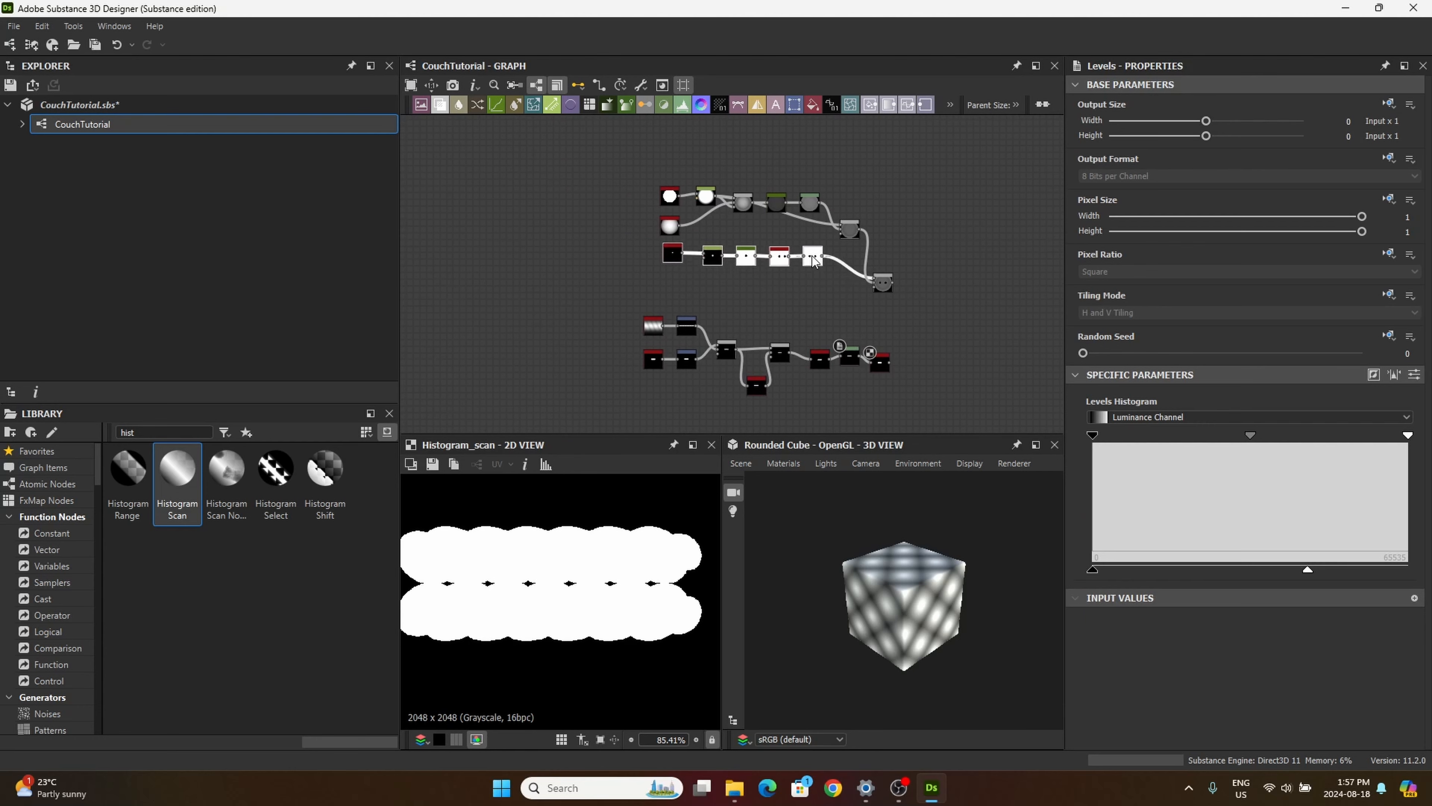
{"action": "left_click_drag", "start_coordinate": [895, 273], "coordinate": [888, 247]}
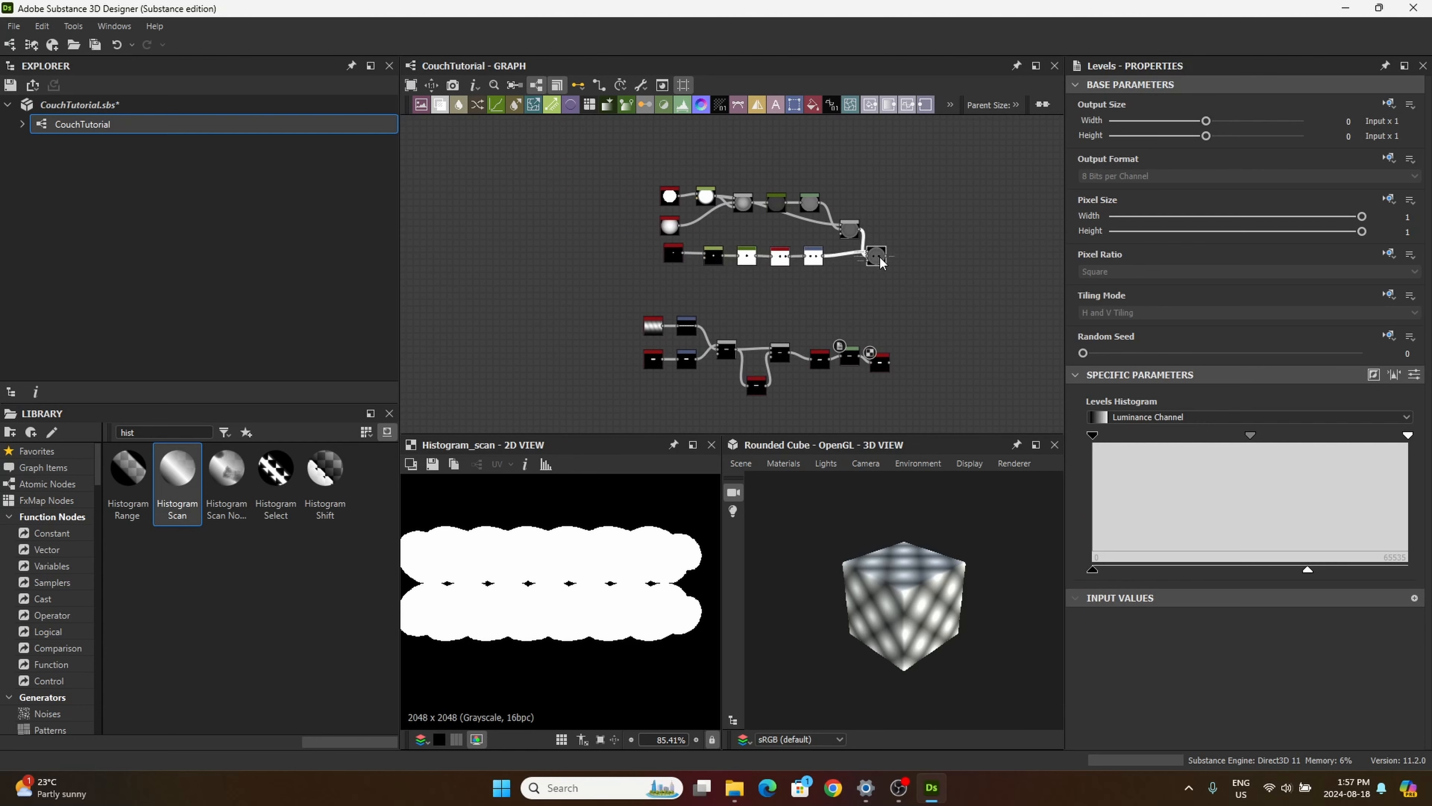
Step: Add a frame around all the button nodes and title it "Buttons"
{"action": "left_click_drag", "start_coordinate": [645, 162], "coordinate": [902, 282]}
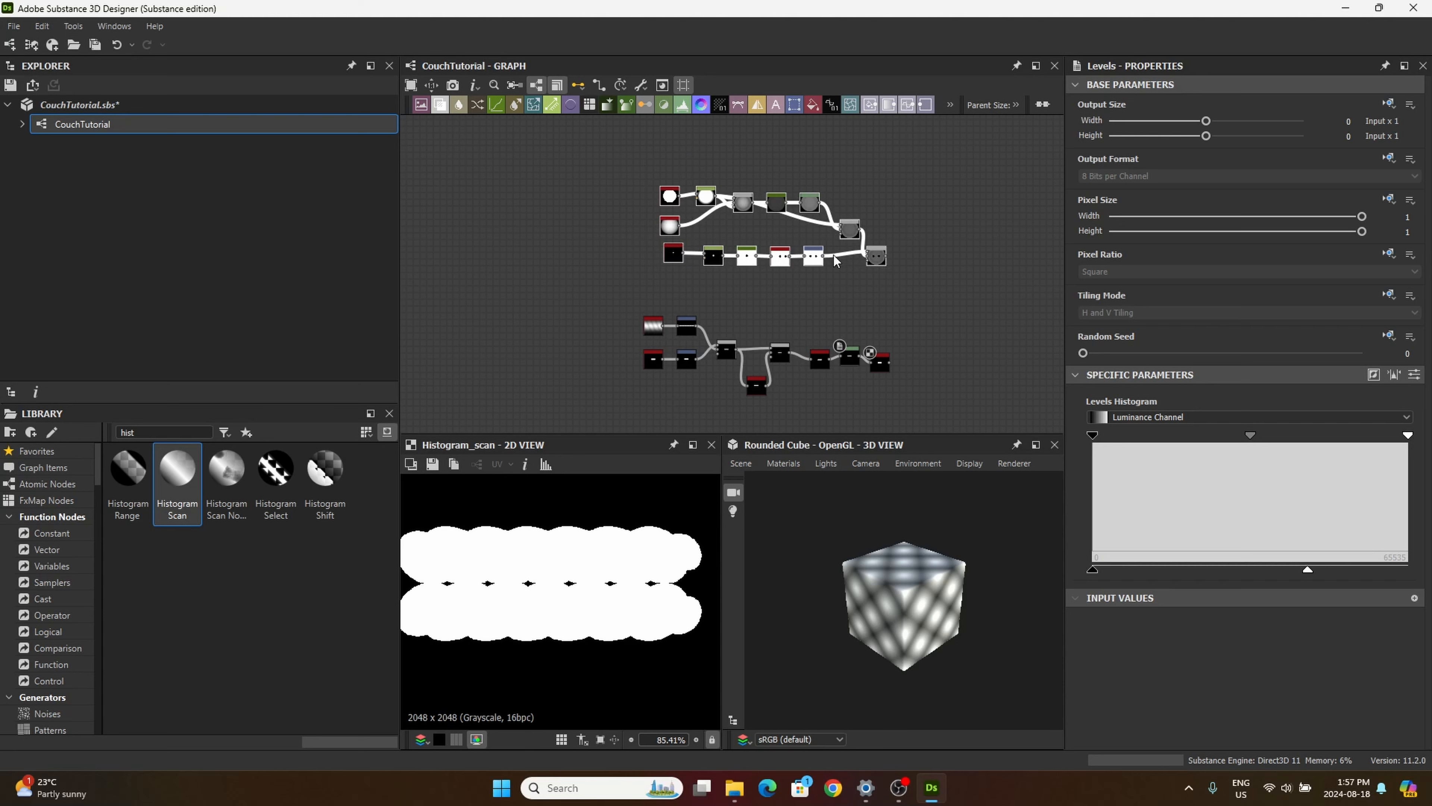
{"action": "right_click", "coordinate": [827, 221]}
{"action": "left_click", "coordinate": [861, 265]}
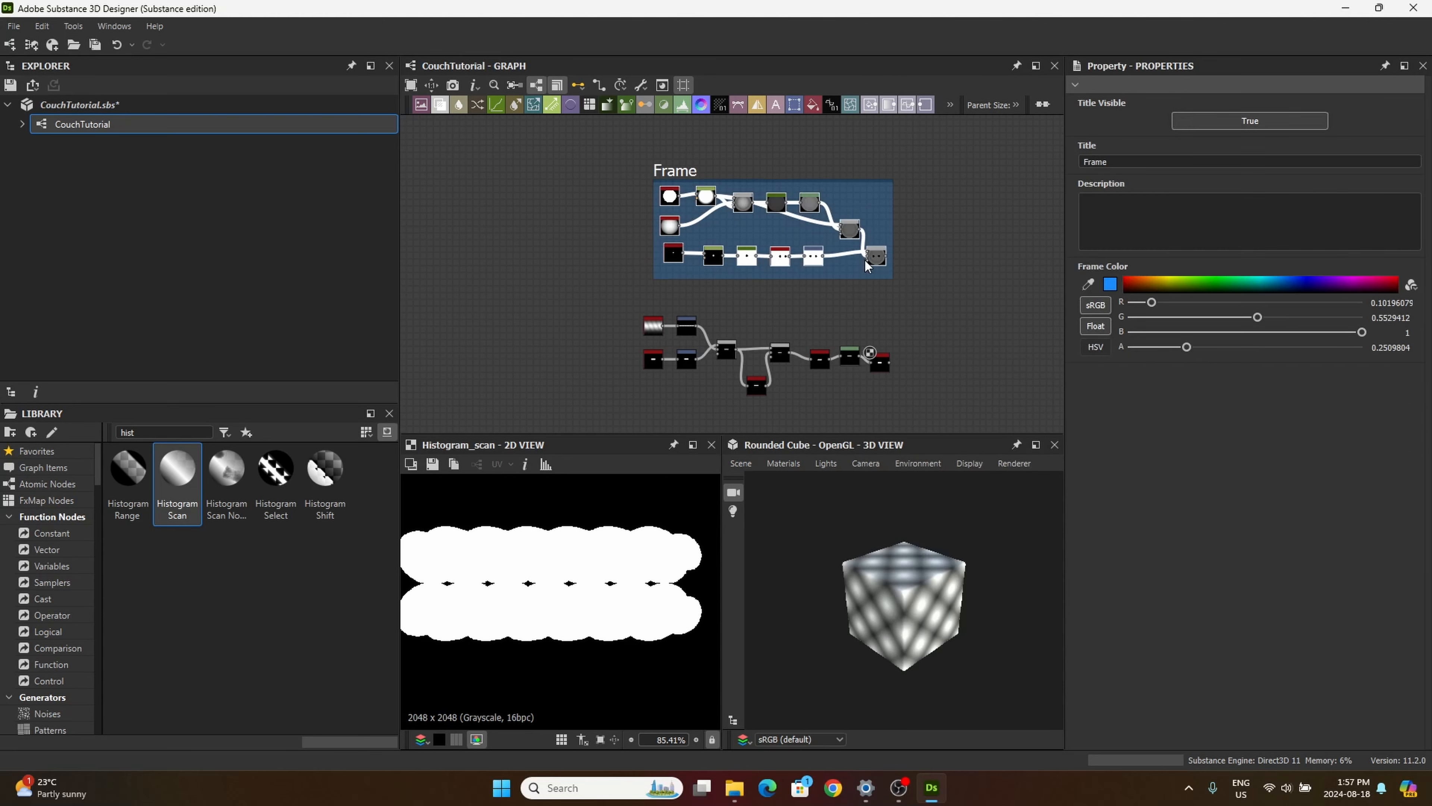
{"action": "double_click", "coordinate": [1128, 162]}
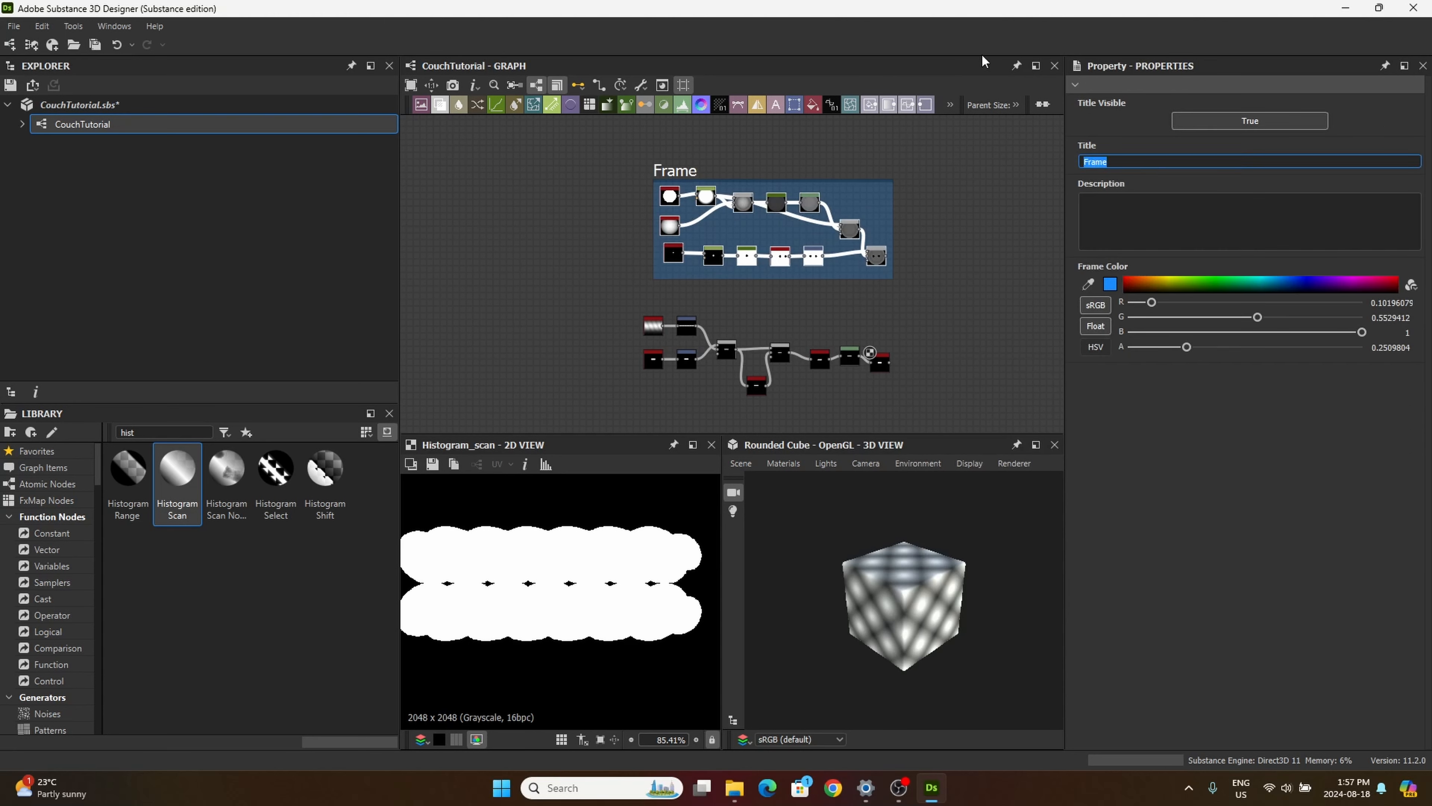
{"action": "type", "text": "Buttons"}
{"action": "left_click", "coordinate": [942, 308]}
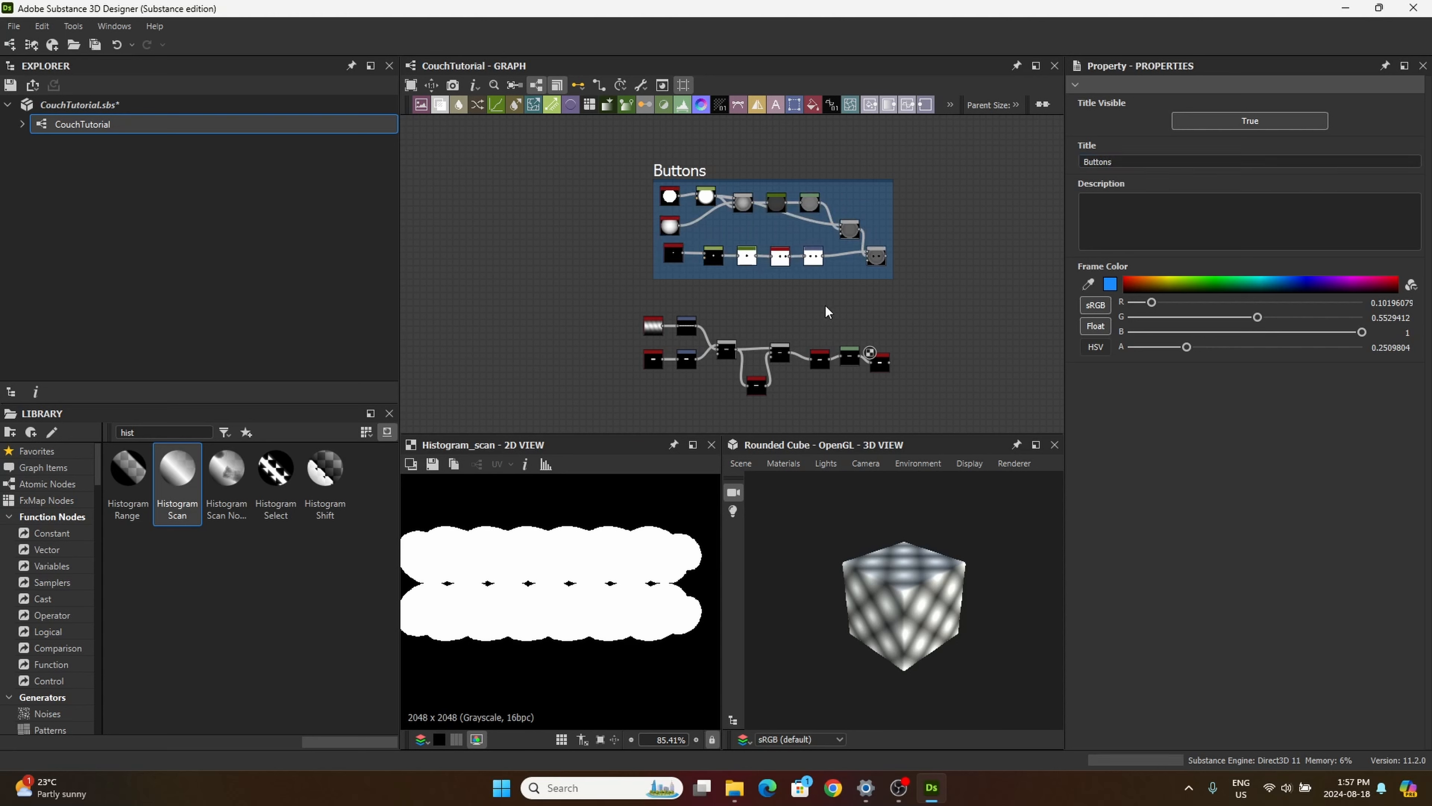
Step: Retitle the frame around the button nodes as "buttons" in lowercase
{"action": "middle_click_drag", "start_coordinate": [821, 299], "coordinate": [780, 274]}
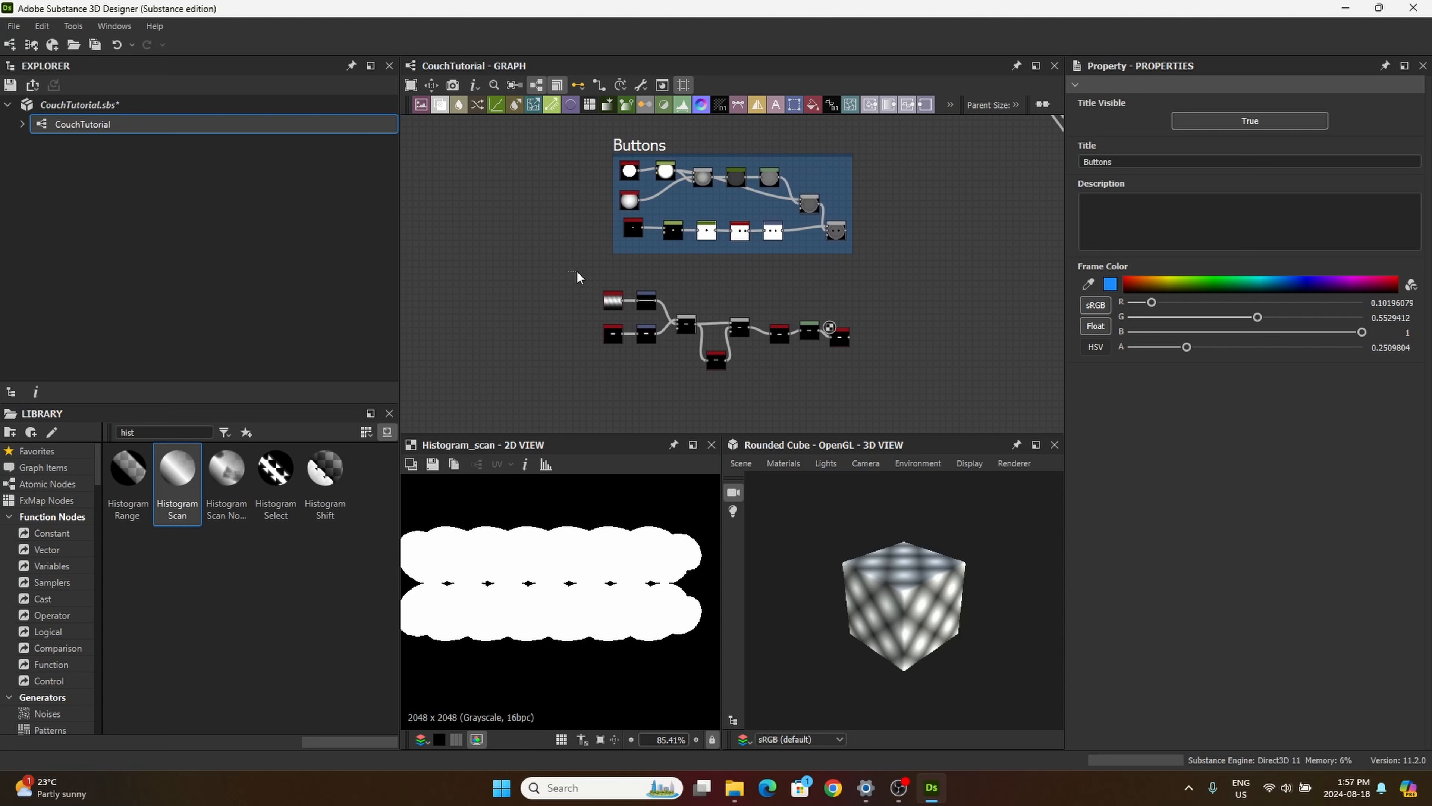
{"action": "left_click_drag", "start_coordinate": [567, 270], "coordinate": [891, 387]}
{"action": "double_click", "coordinate": [1099, 162]}
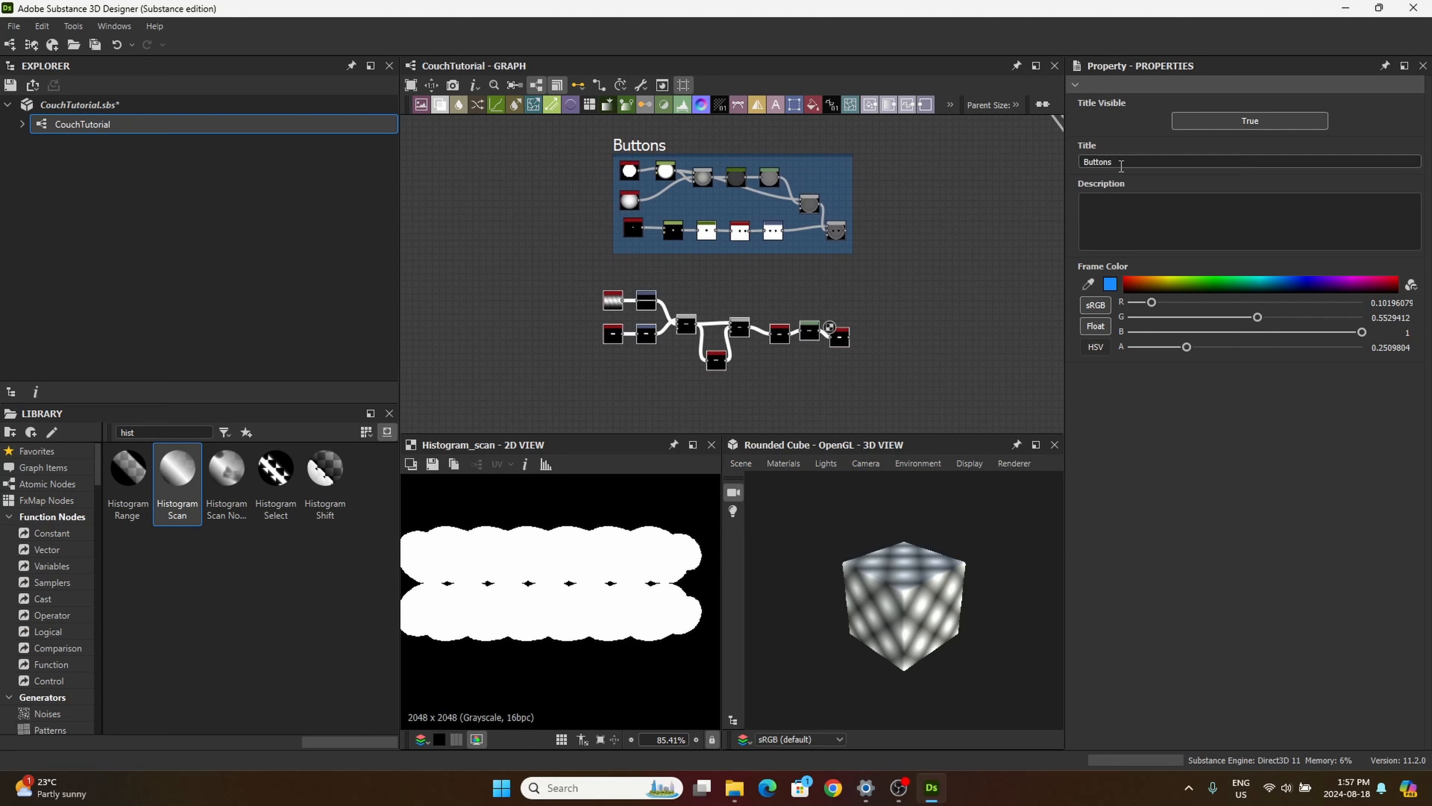
{"action": "type", "text": "thread"}
{"action": "key", "text": "Return"}
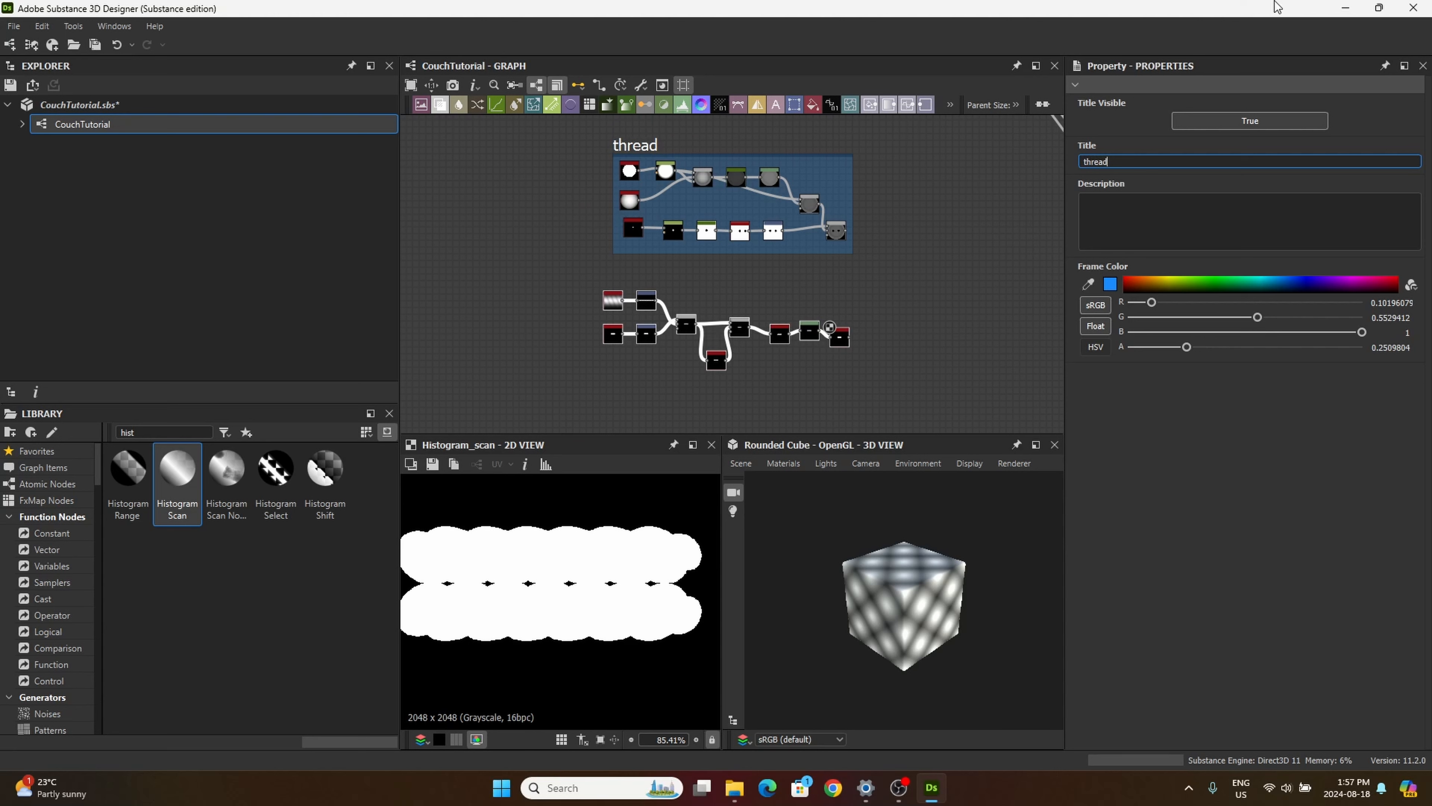
{"action": "double_click", "coordinate": [1109, 162]}
{"action": "type", "text": "buttons"}
{"action": "key", "text": "Return"}
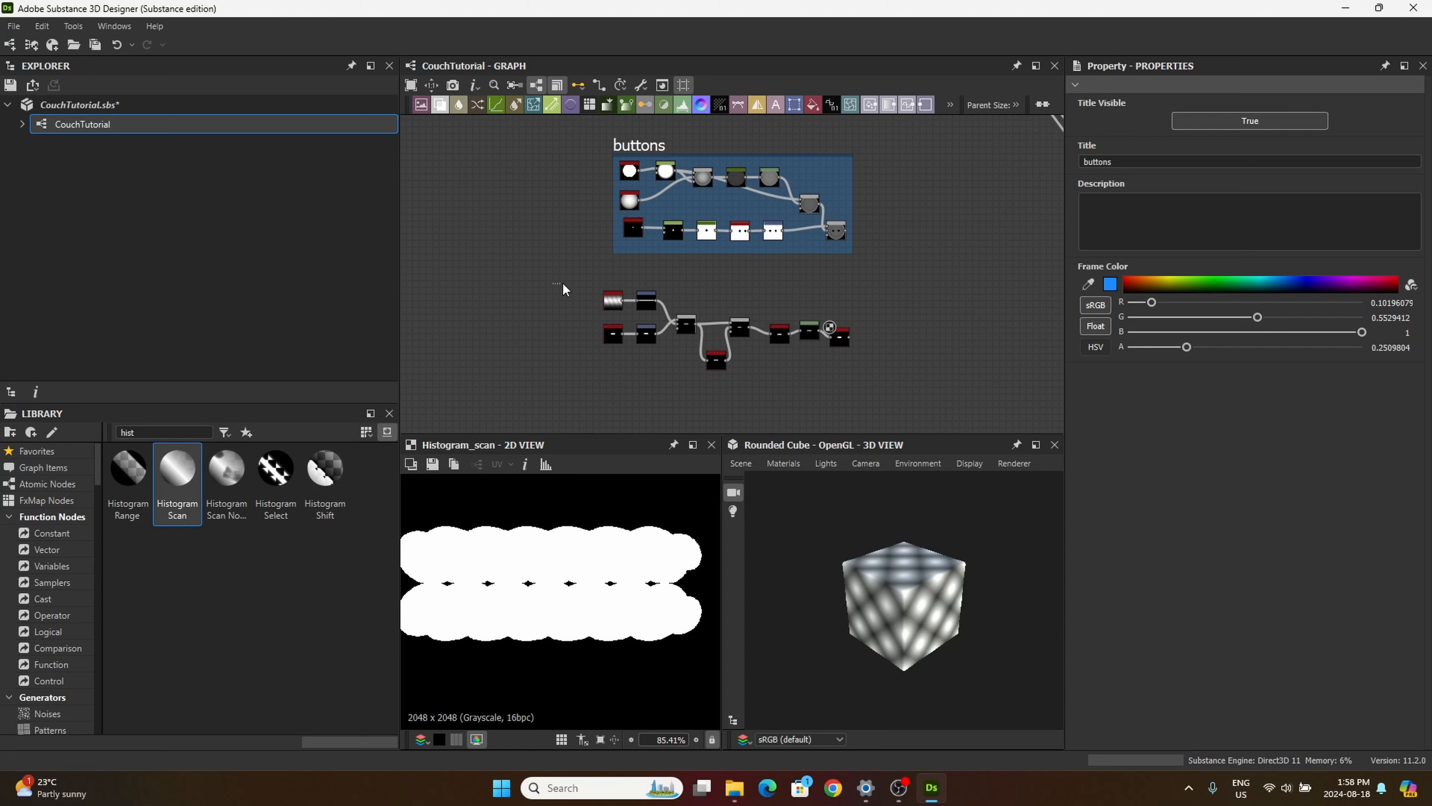
Step: Add a frame around all the thread nodes and title it "Thread"
{"action": "right_click", "coordinate": [745, 330]}
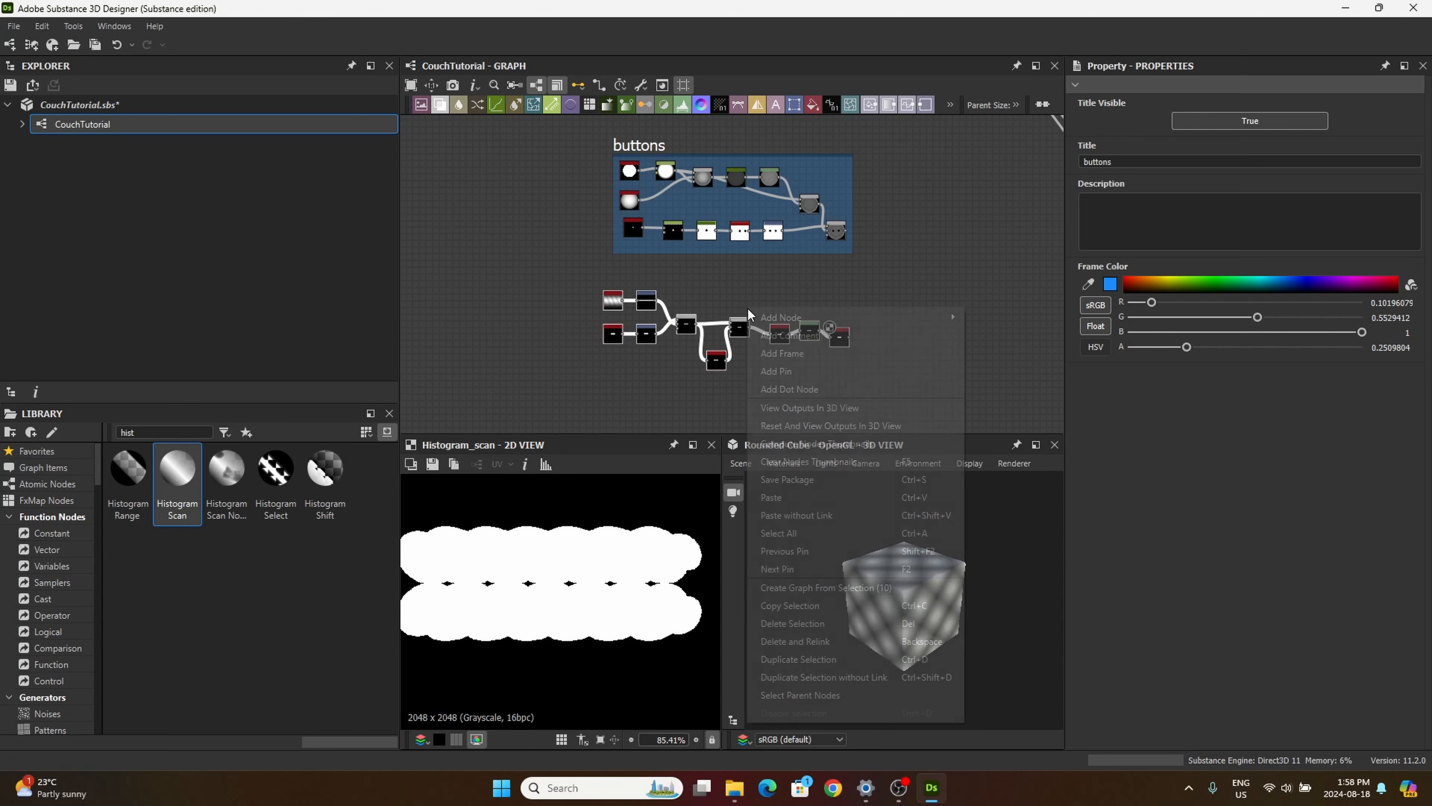
{"action": "left_click", "coordinate": [802, 359]}
{"action": "double_click", "coordinate": [1121, 161]}
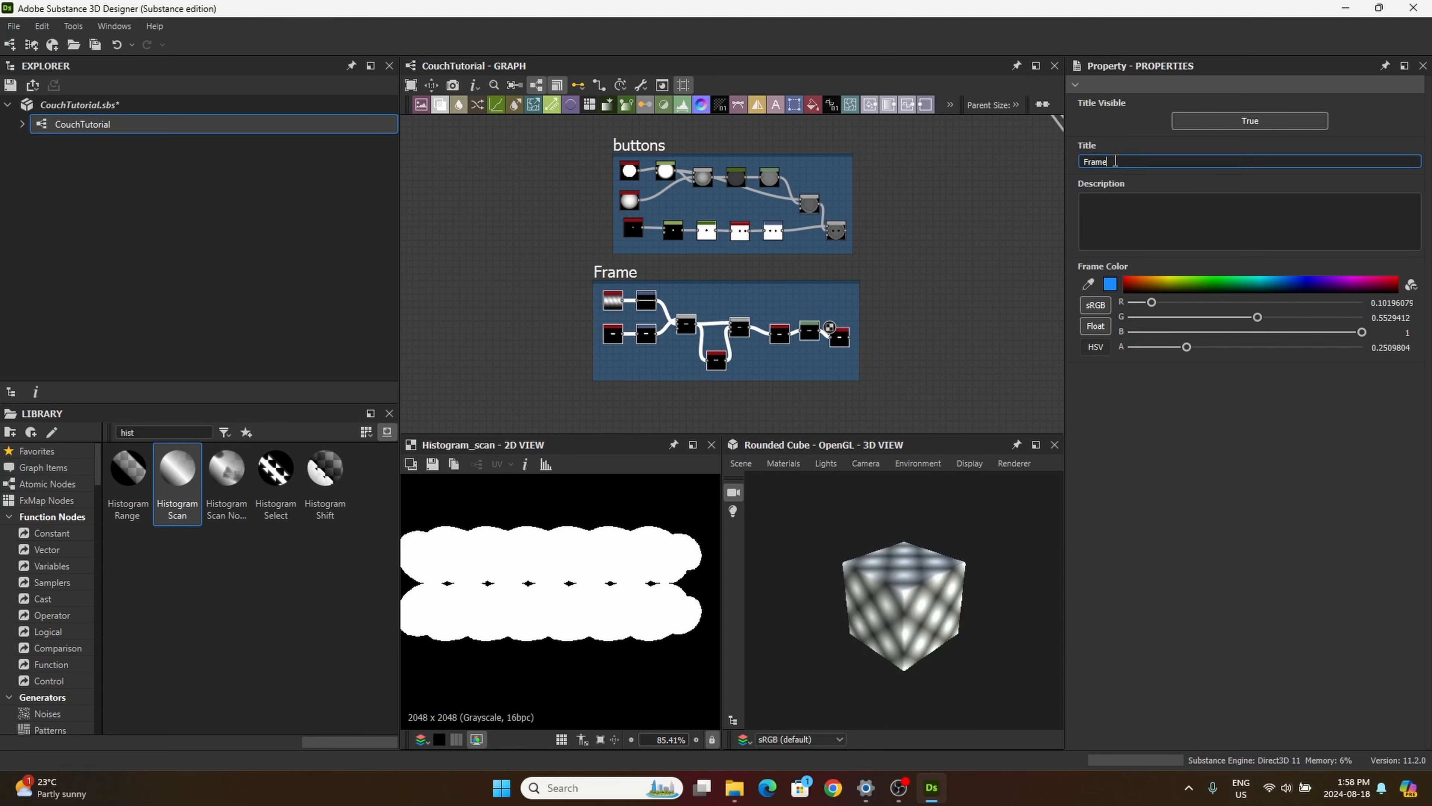
{"action": "type", "text": "Thread"}
{"action": "key", "text": "Return"}
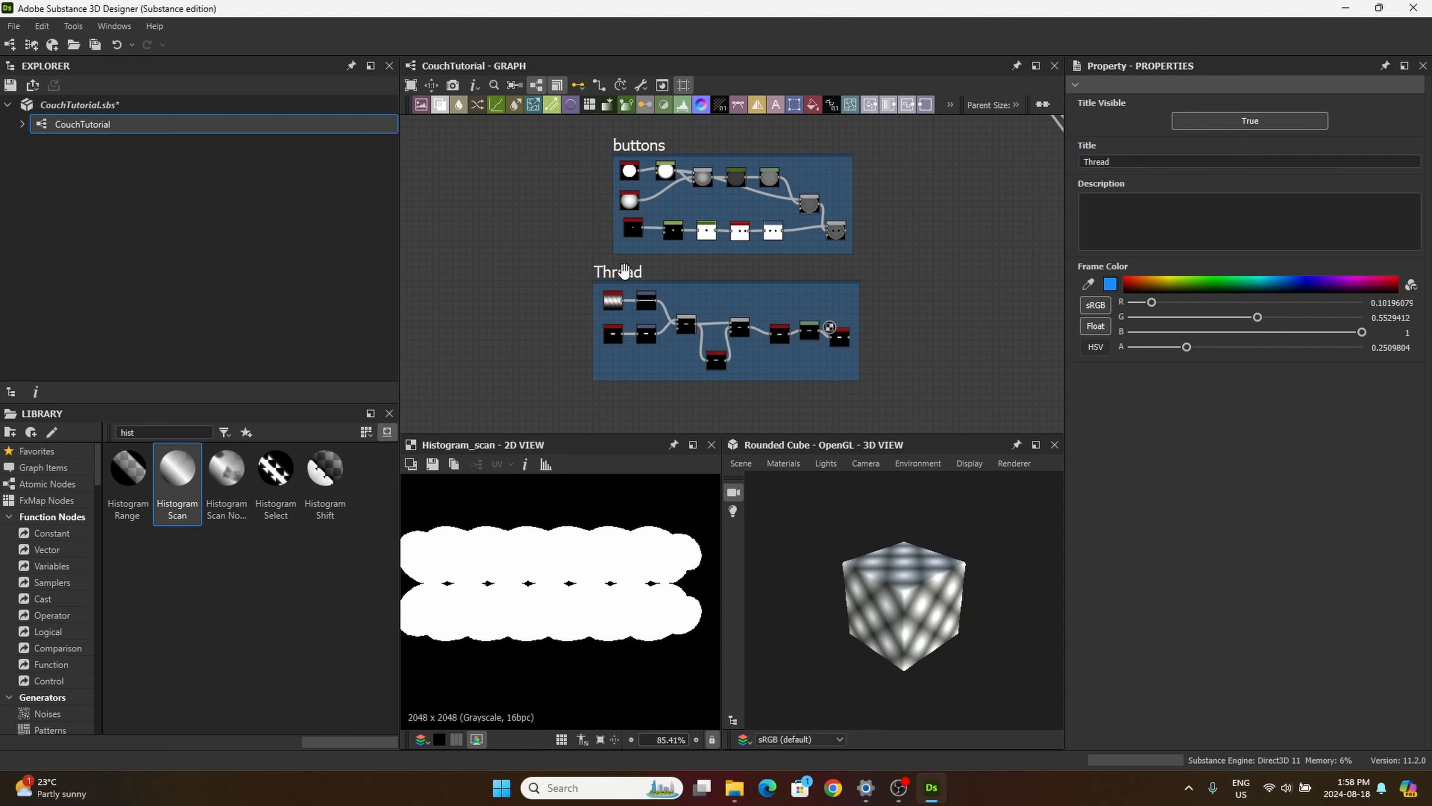
Step: Nudge the Thread frame under the buttons frame and shift both frames further left below the Cushin frame
{"action": "left_click_drag", "start_coordinate": [624, 270], "coordinate": [636, 272]}
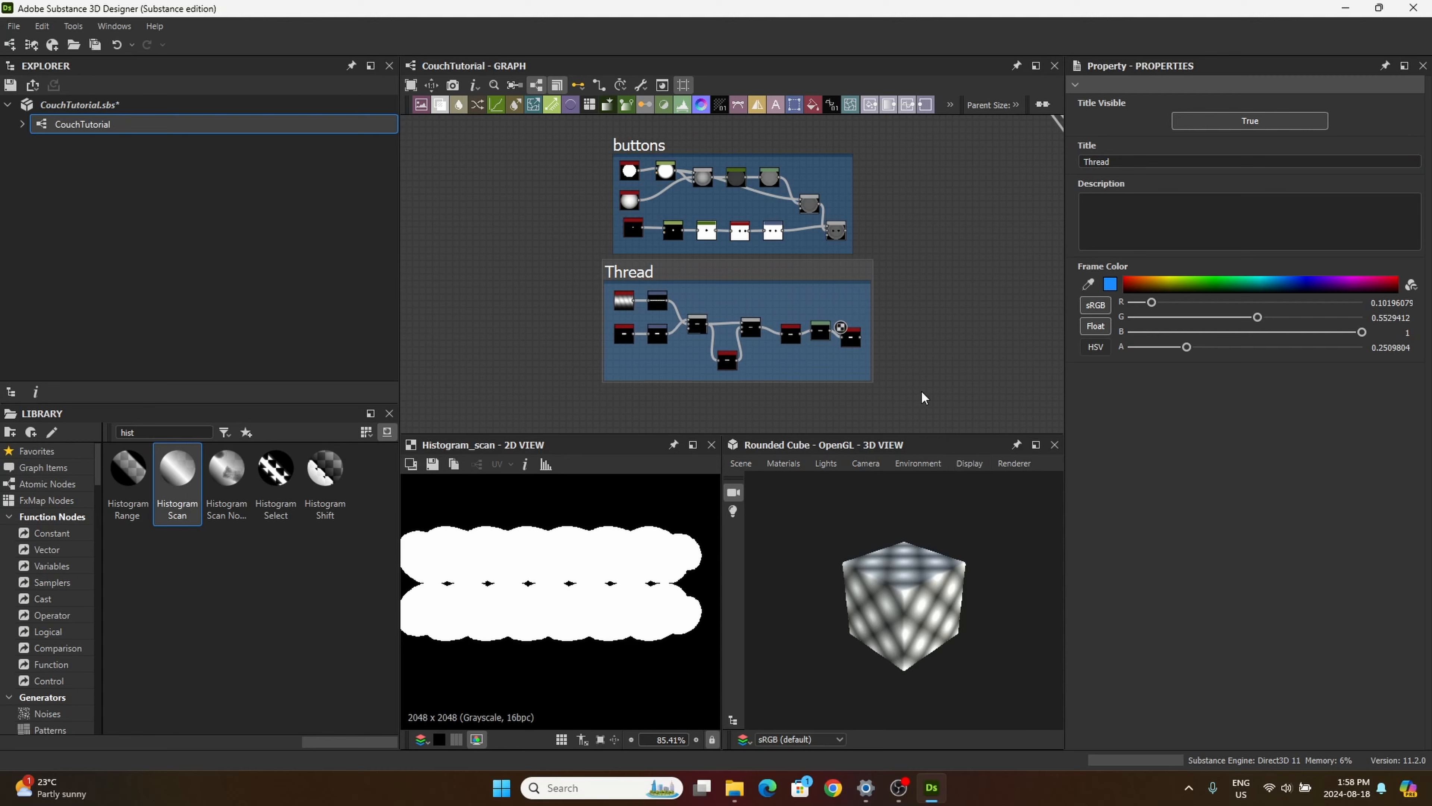
{"action": "middle_click_drag", "start_coordinate": [898, 353], "coordinate": [843, 392]}
{"action": "scroll", "coordinate": [843, 392], "scroll_direction": "down", "scroll_amount": 4}
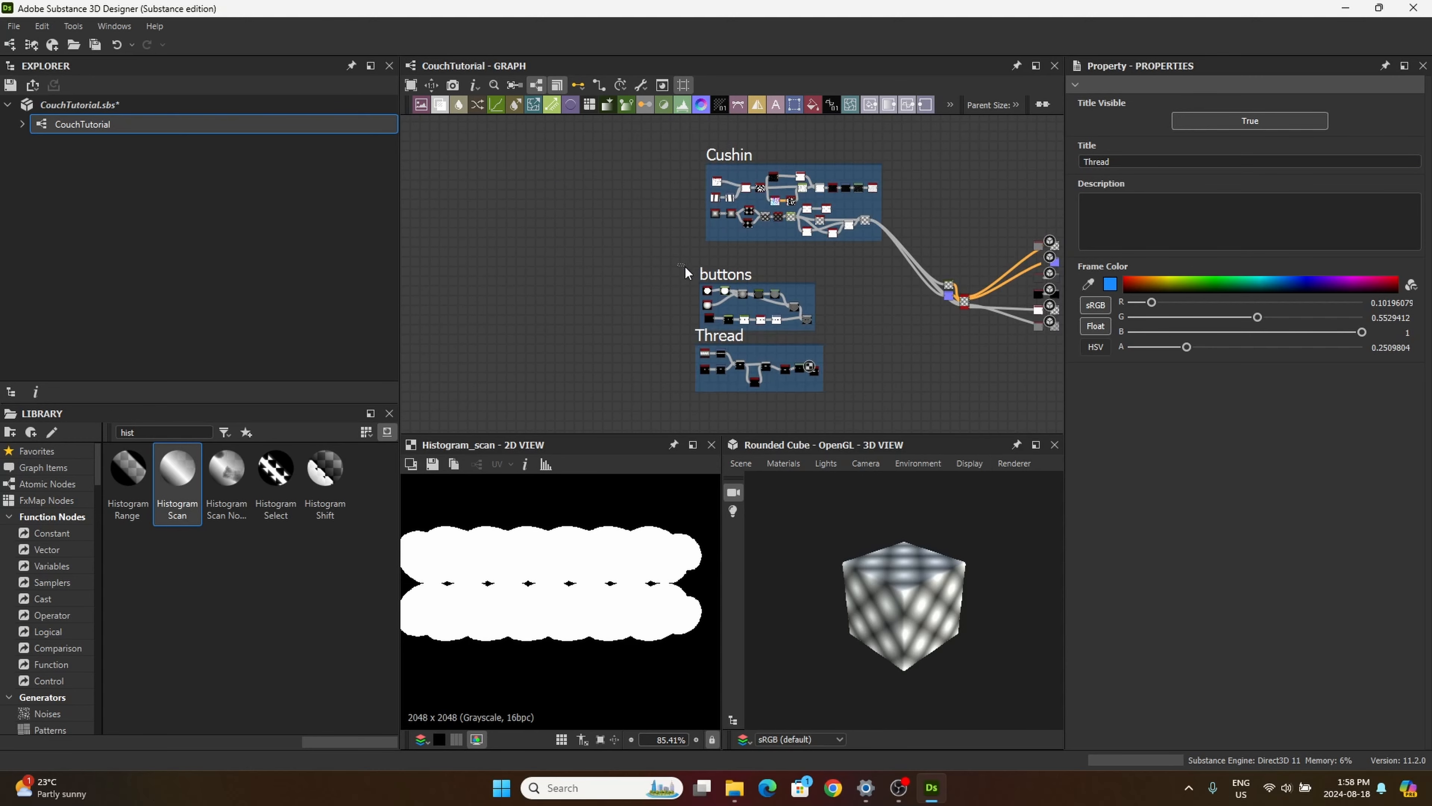
{"action": "left_click_drag", "start_coordinate": [731, 279], "coordinate": [681, 291]}
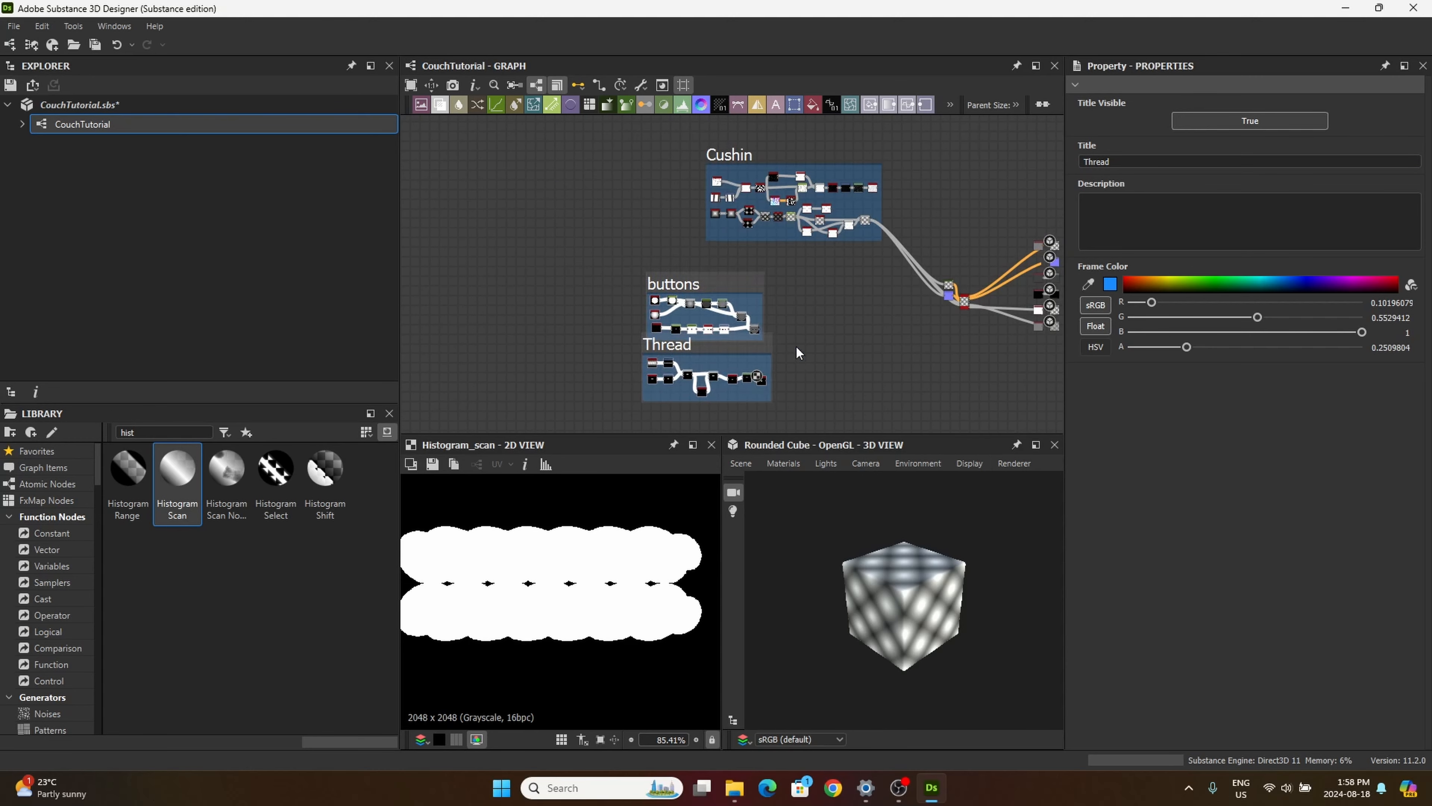
{"action": "scroll", "coordinate": [796, 341], "scroll_direction": "up", "scroll_amount": 3}
{"action": "scroll", "coordinate": [798, 328], "scroll_direction": "up", "scroll_amount": 1}
{"action": "scroll", "coordinate": [800, 224], "scroll_direction": "down", "scroll_amount": 1}
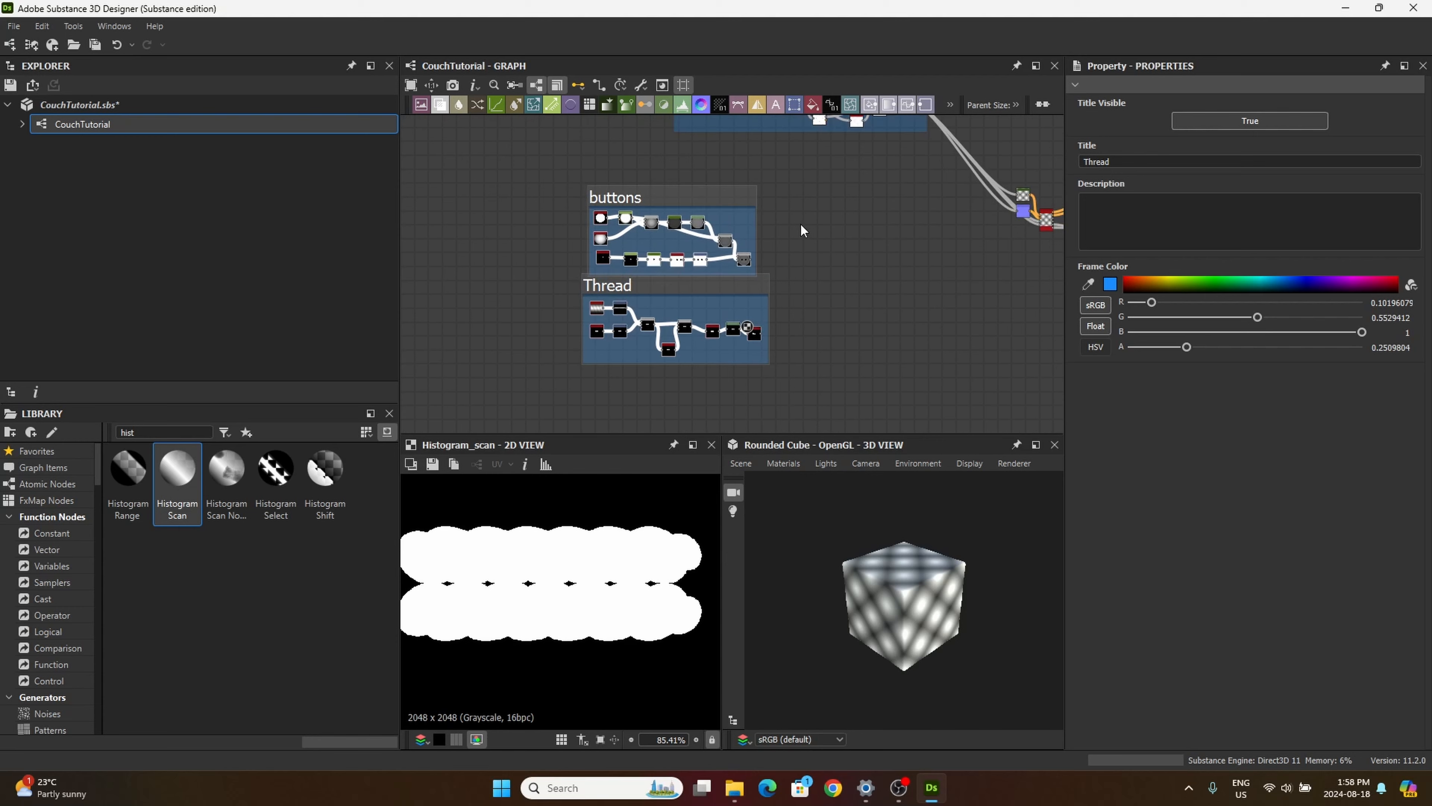
Step: Lower the Thread frame slightly and align its right edge with that of the buttons frame
{"action": "middle_click_drag", "start_coordinate": [804, 260], "coordinate": [801, 300]}
{"action": "left_click", "coordinate": [757, 298]}
{"action": "left_click_drag", "start_coordinate": [761, 302], "coordinate": [759, 309]}
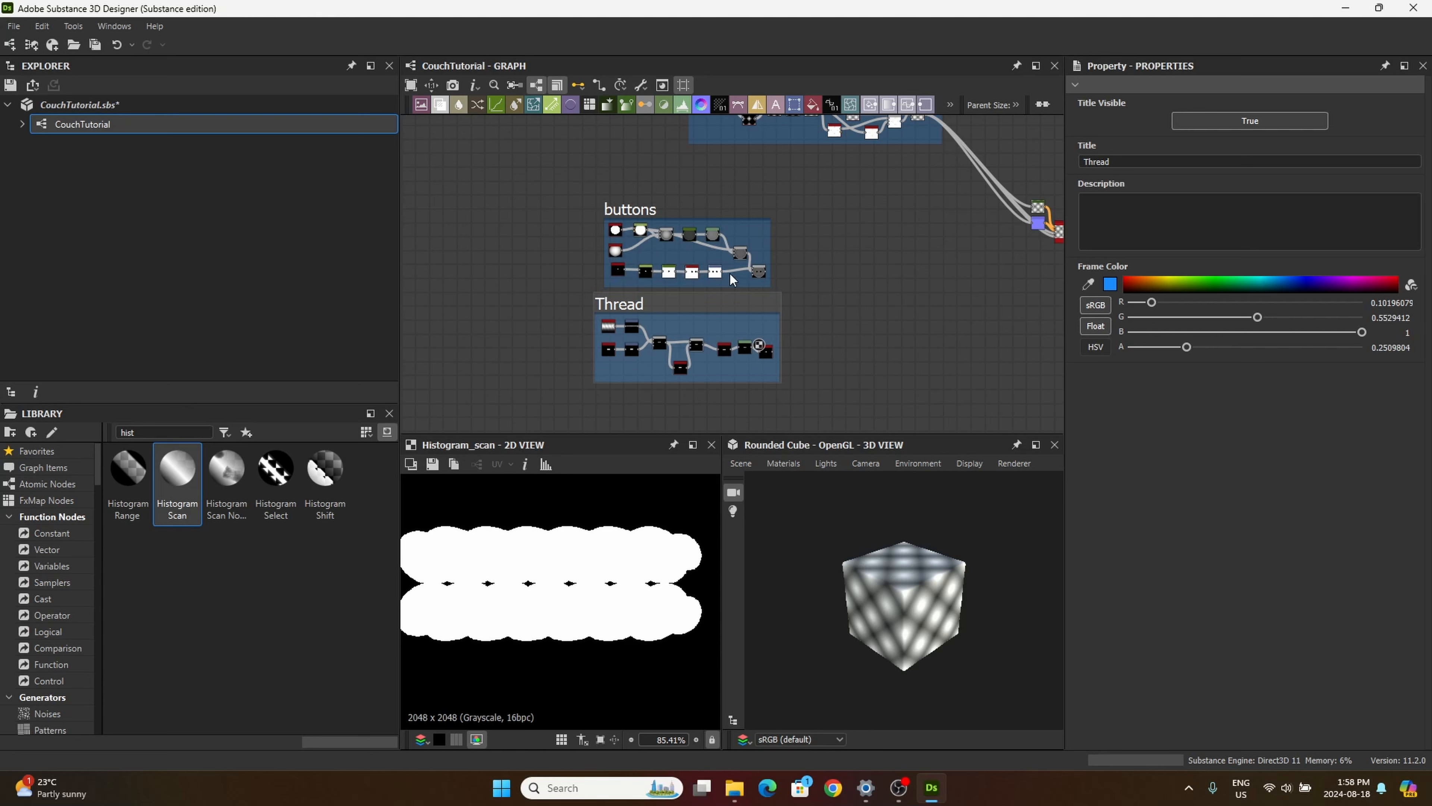
{"action": "middle_click_drag", "start_coordinate": [796, 329], "coordinate": [733, 304]}
{"action": "left_click_drag", "start_coordinate": [660, 274], "coordinate": [654, 274]}
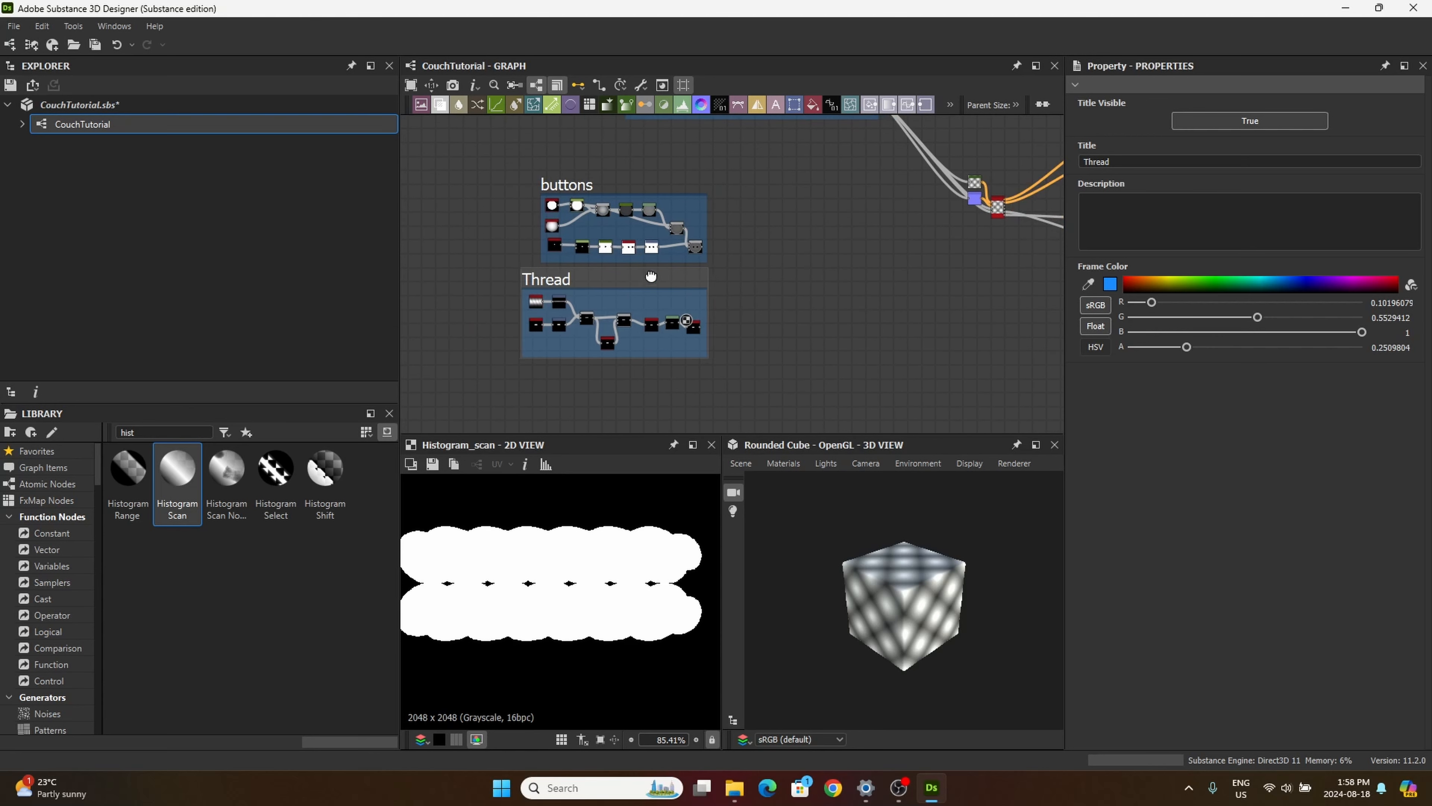
{"action": "middle_click_drag", "start_coordinate": [789, 279], "coordinate": [732, 270]}
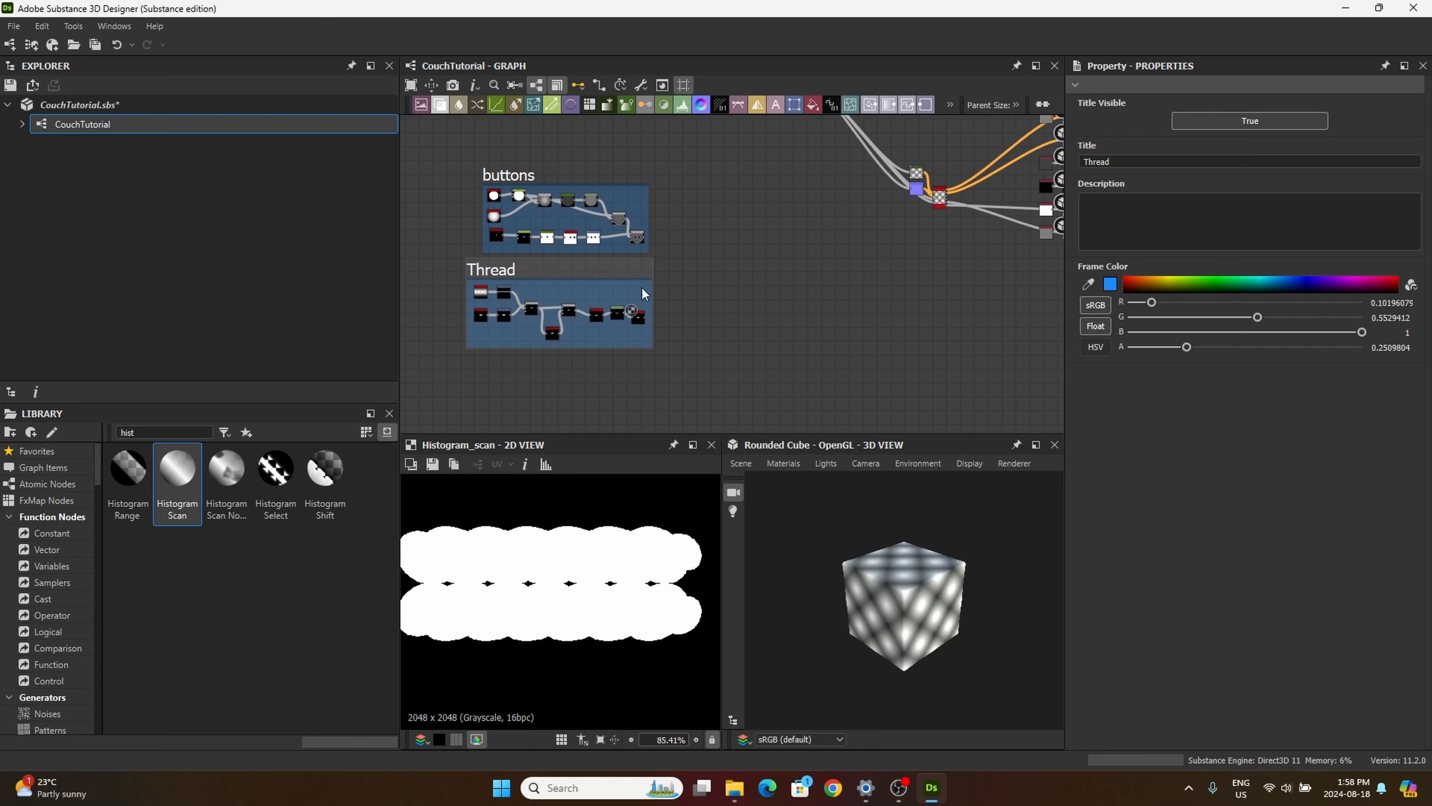
Step: Add a Tile Generator node beside the buttons frame and feed the final button Blend into its first input
{"action": "scroll", "coordinate": [643, 287], "scroll_direction": "up", "scroll_amount": 4}
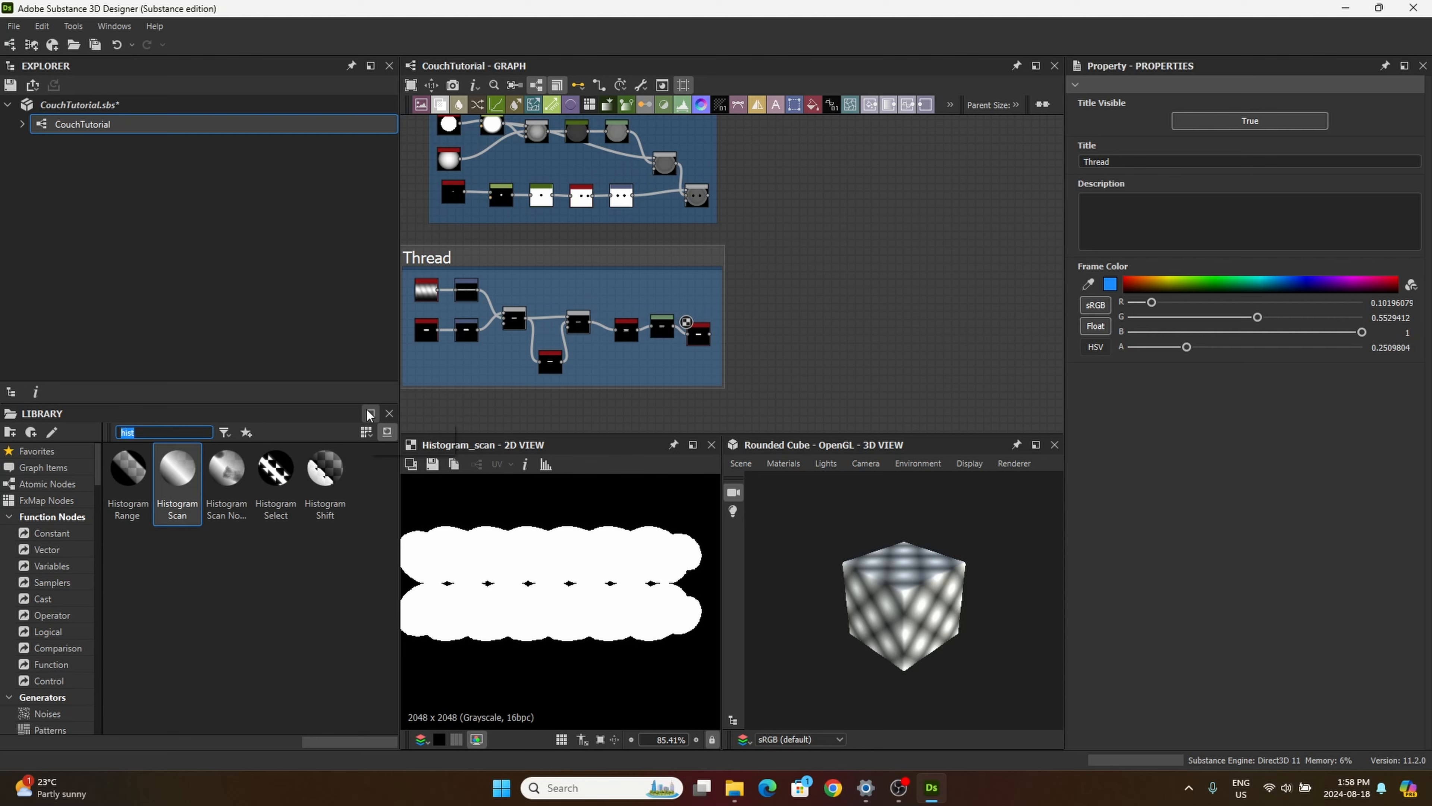
{"action": "type", "text": "tile"}
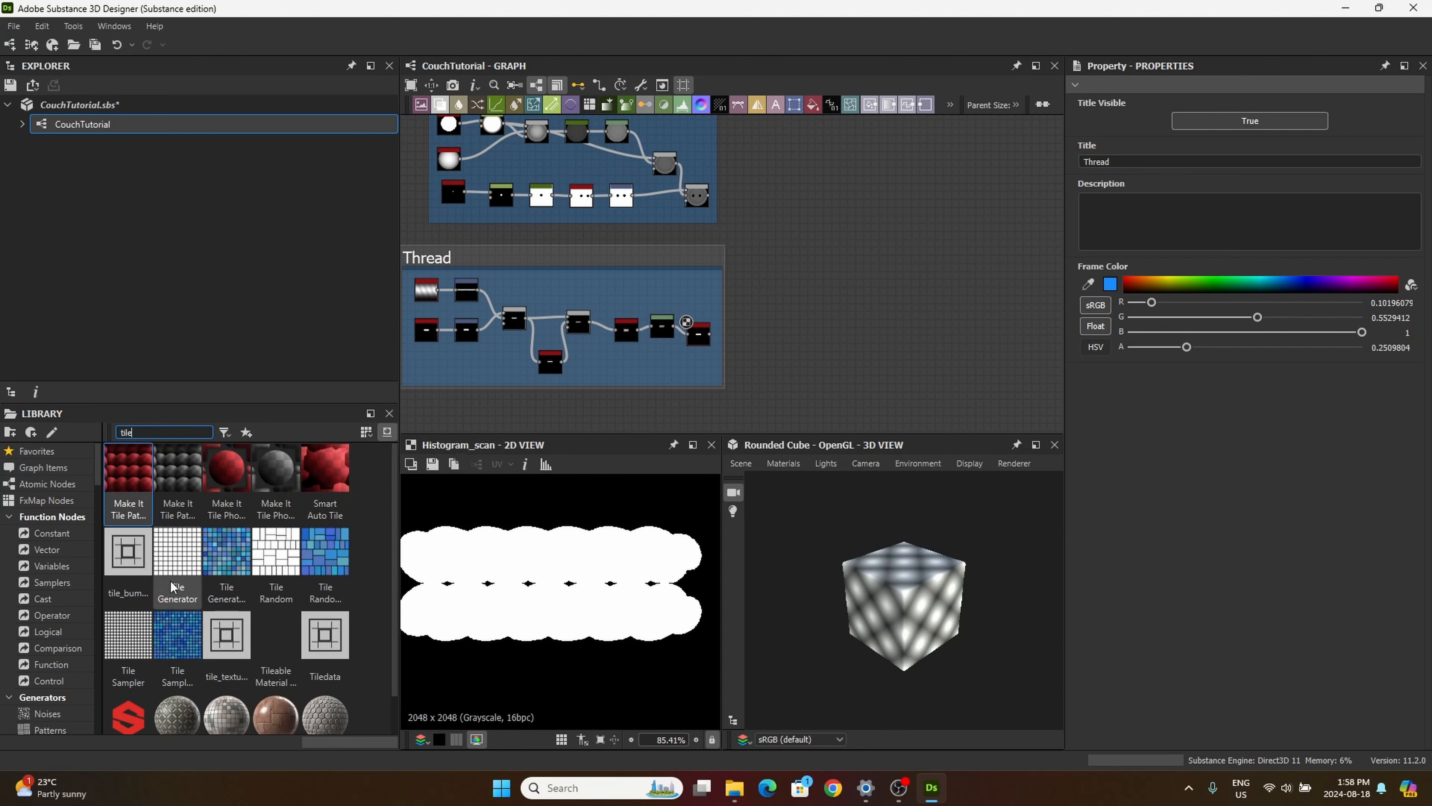
{"action": "left_click_drag", "start_coordinate": [177, 552], "coordinate": [810, 248]}
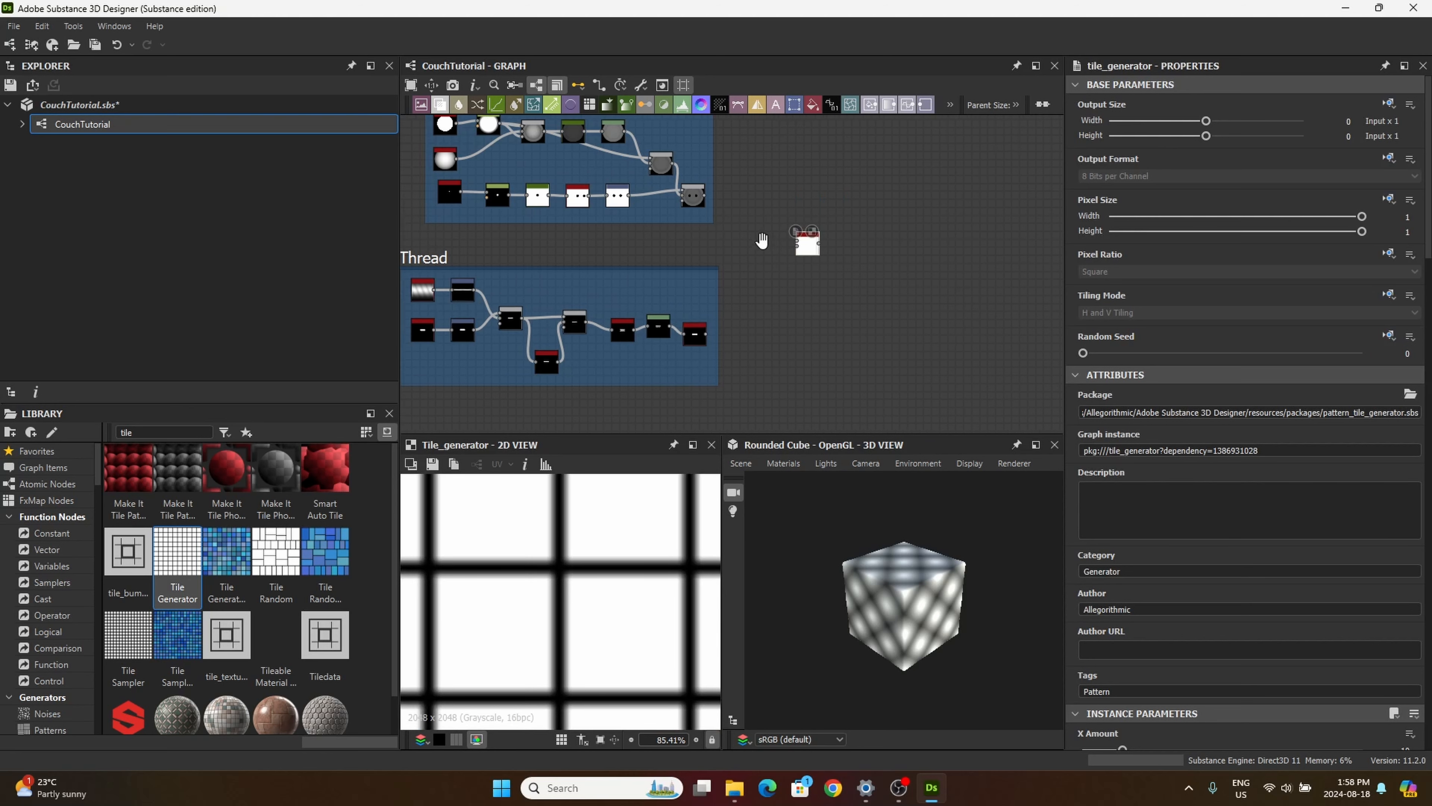
{"action": "middle_click_drag", "start_coordinate": [768, 236], "coordinate": [713, 308]}
{"action": "left_click_drag", "start_coordinate": [772, 320], "coordinate": [753, 235]}
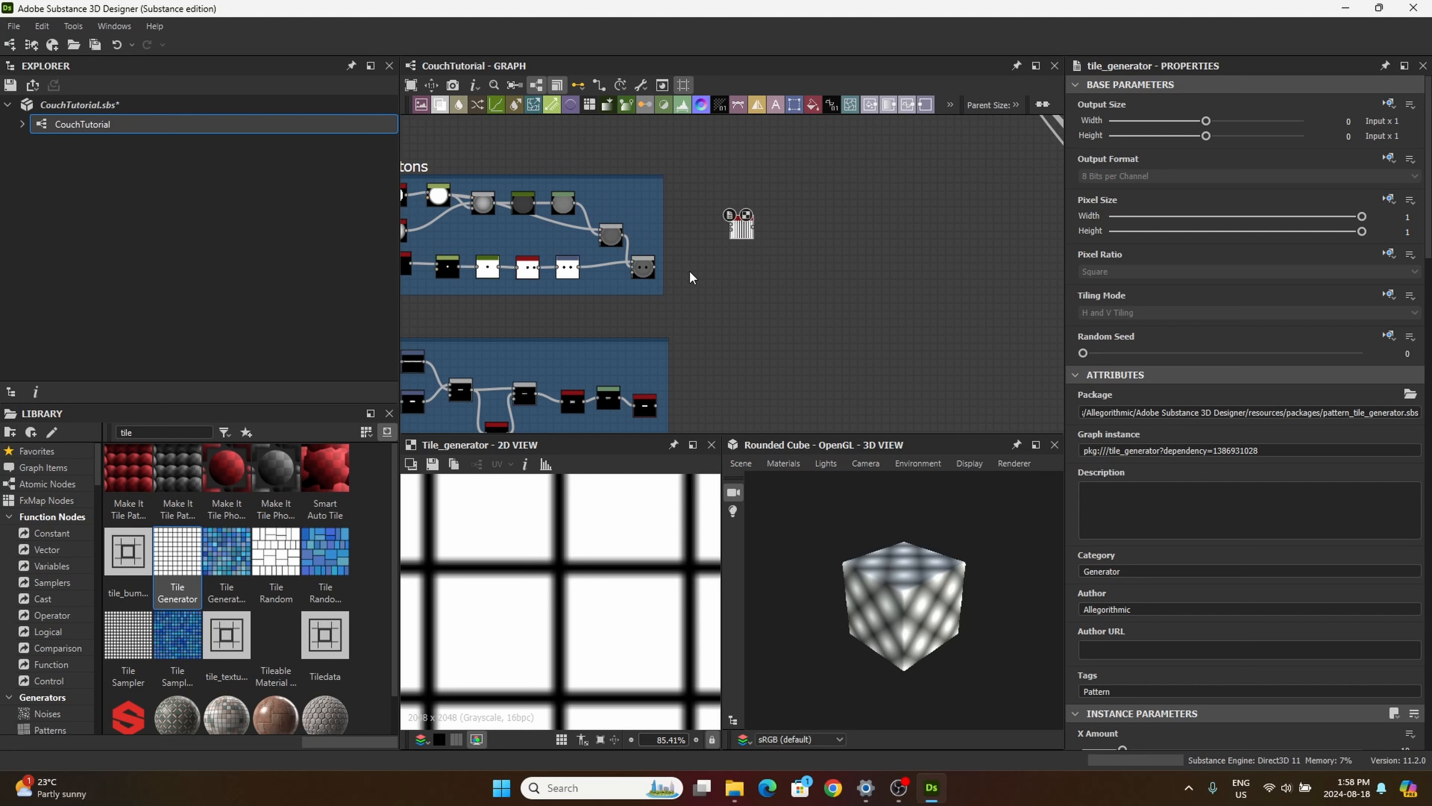
{"action": "middle_click_drag", "start_coordinate": [689, 270], "coordinate": [703, 312]}
{"action": "scroll", "coordinate": [705, 282], "scroll_direction": "up", "scroll_amount": 3}
{"action": "left_click_drag", "start_coordinate": [609, 331], "coordinate": [788, 262]}
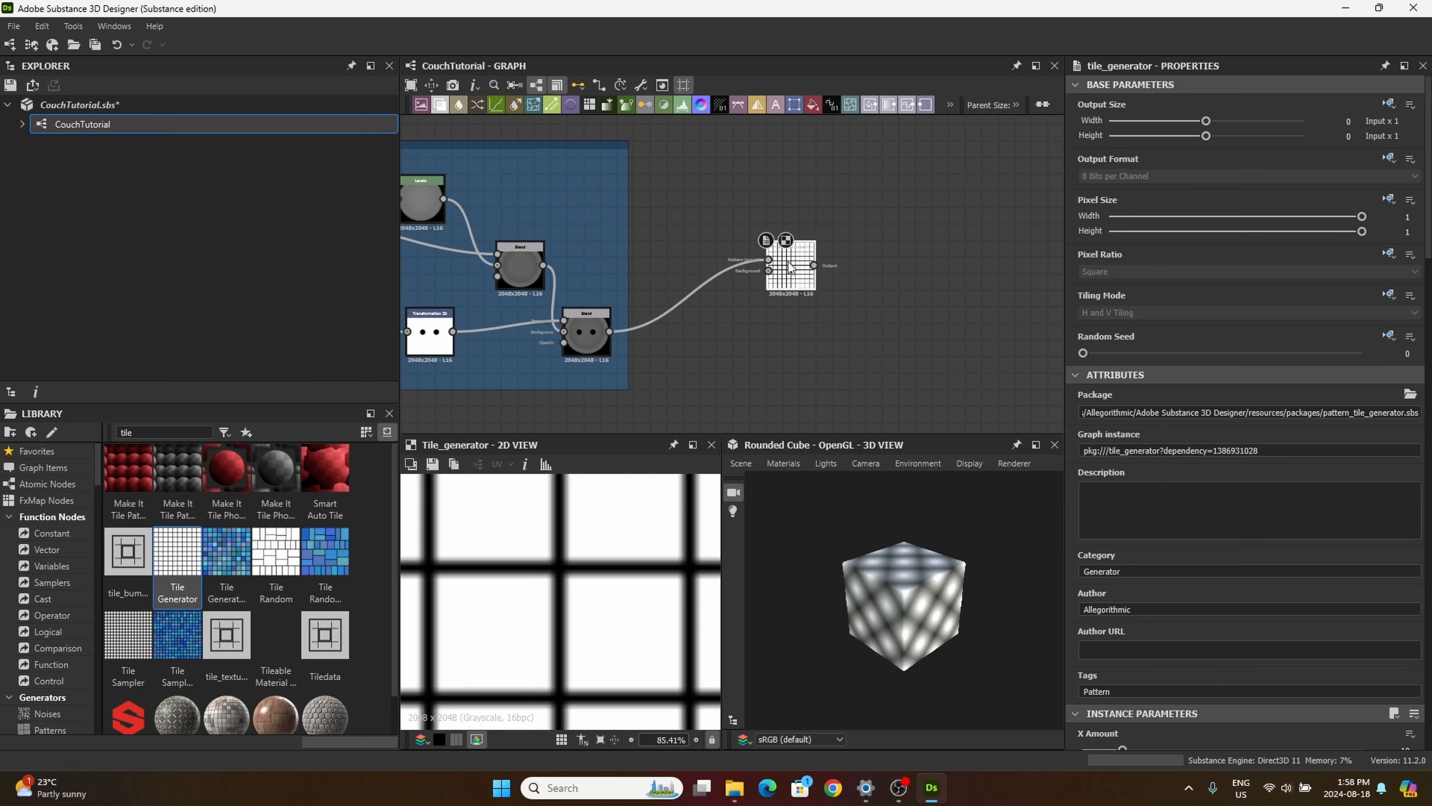
Step: Set the Tile Generator's X Amount and Y Amount to 2
{"action": "scroll", "coordinate": [1133, 593], "scroll_direction": "down", "scroll_amount": 3}
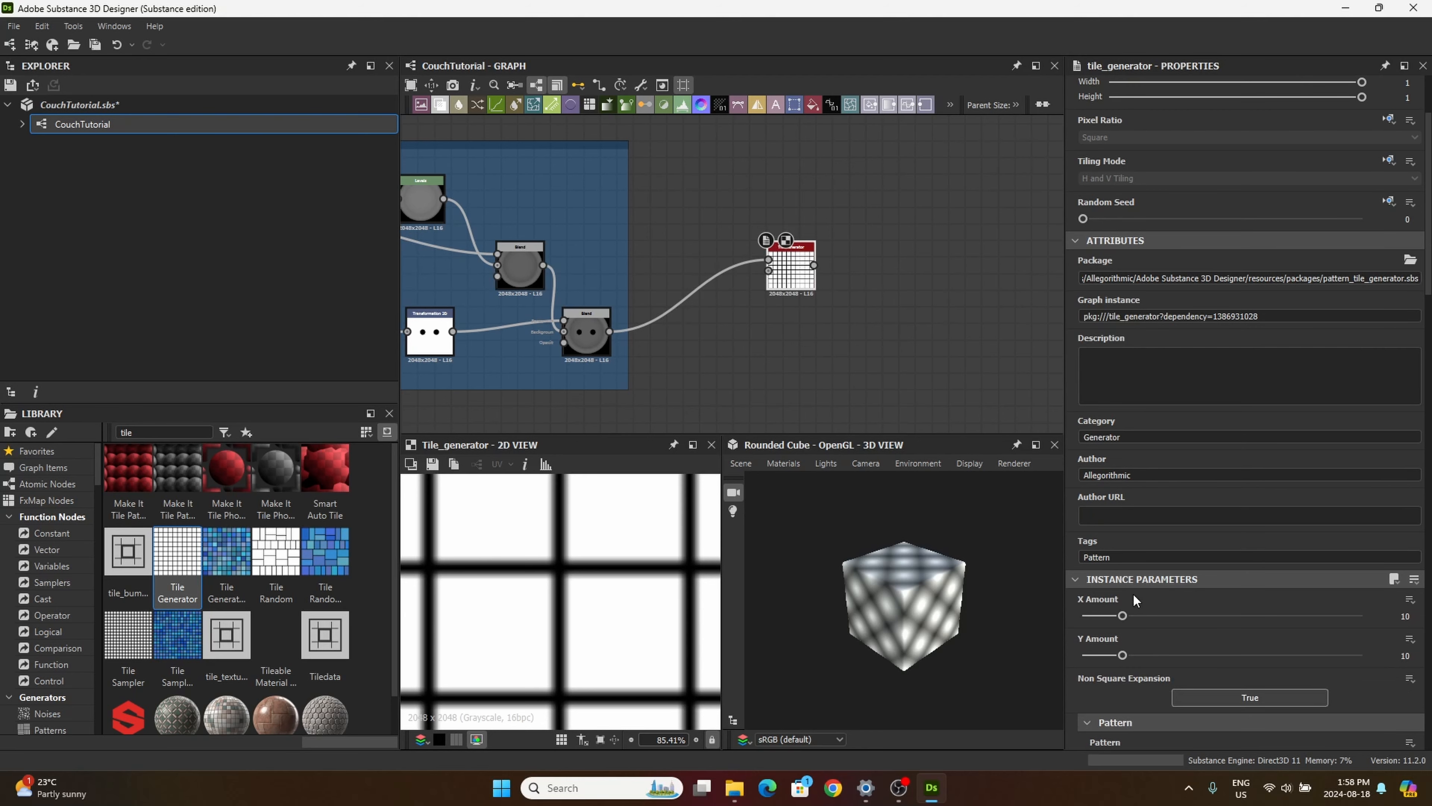
{"action": "left_click", "coordinate": [1388, 615]}
{"action": "type", "text": "2"}
{"action": "left_click", "coordinate": [1397, 653]}
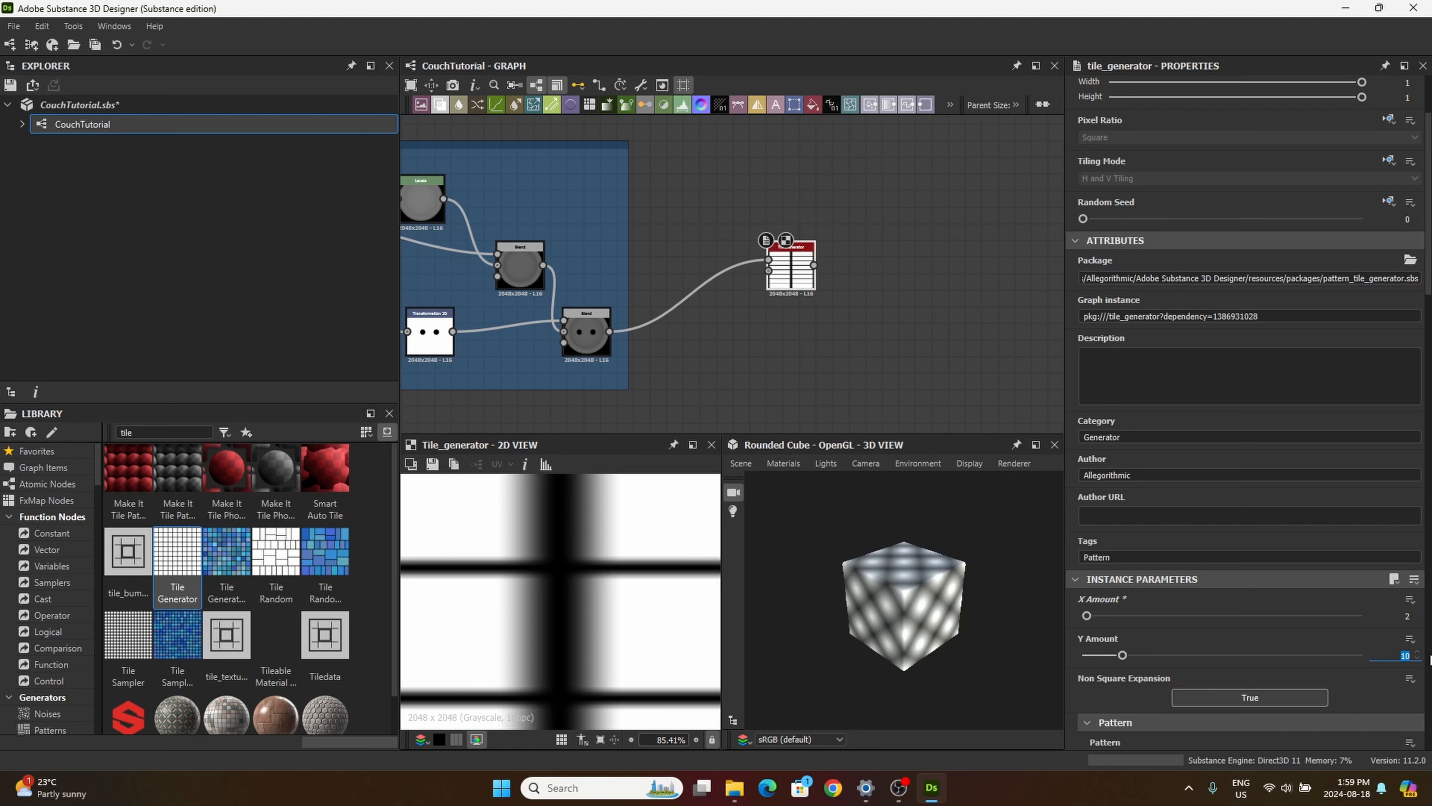
{"action": "type", "text": "2"}
{"action": "key", "text": "Return"}
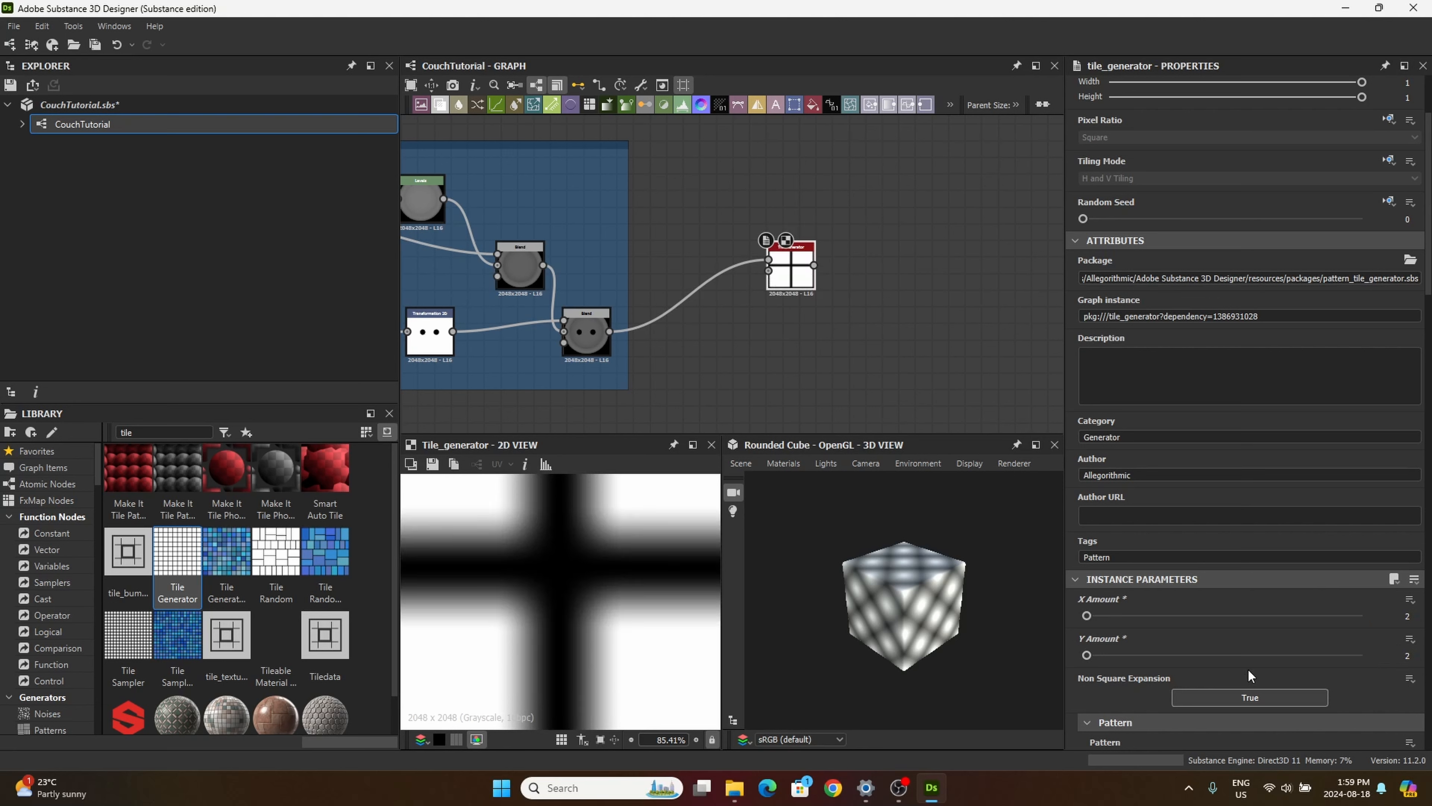
Step: Change the Tile Generator's Pattern to Image Input so it tiles the button
{"action": "scroll", "coordinate": [666, 589], "scroll_direction": "down", "scroll_amount": 1}
{"action": "scroll", "coordinate": [667, 584], "scroll_direction": "down", "scroll_amount": 8}
{"action": "scroll", "coordinate": [1147, 645], "scroll_direction": "down", "scroll_amount": 3}
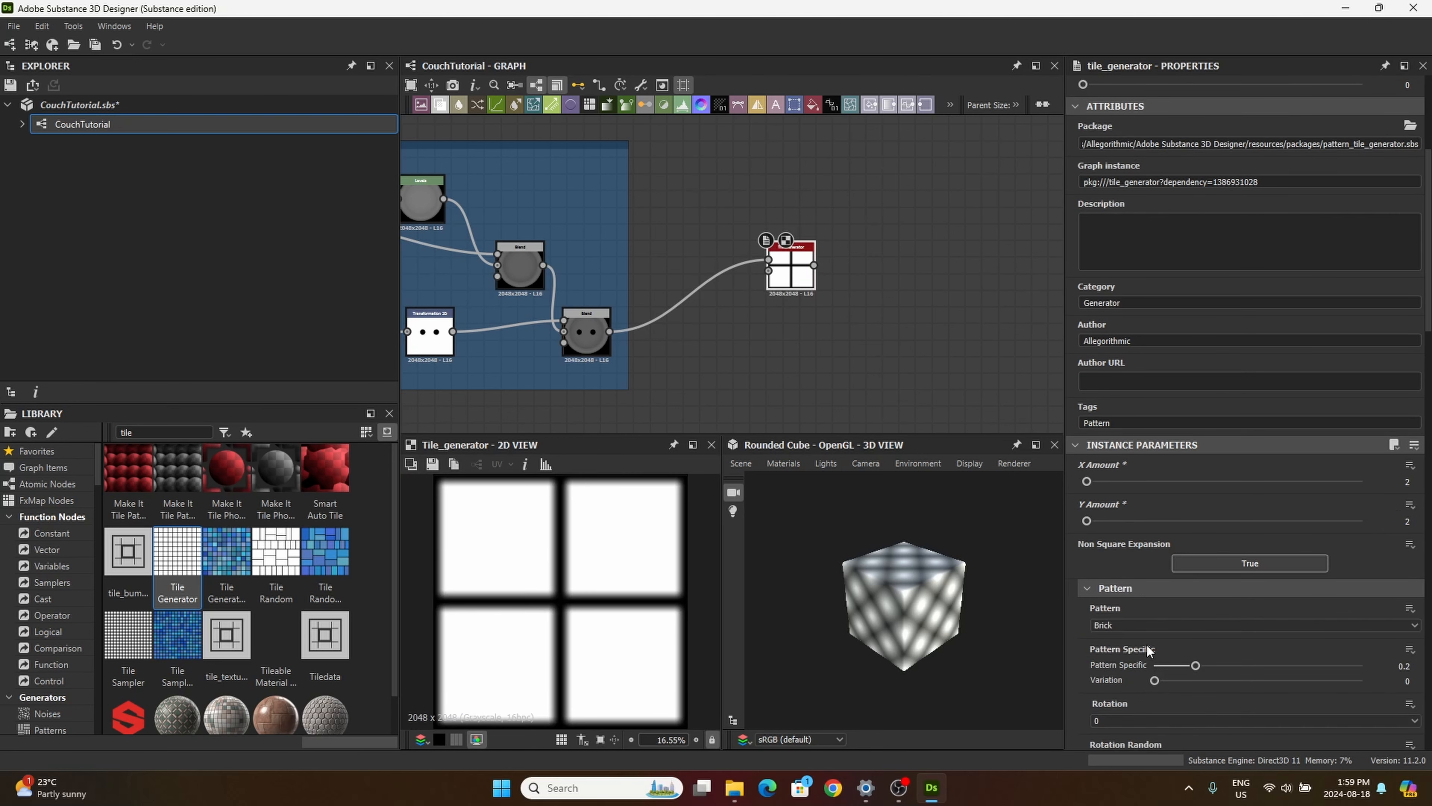
{"action": "left_click", "coordinate": [1110, 580]}
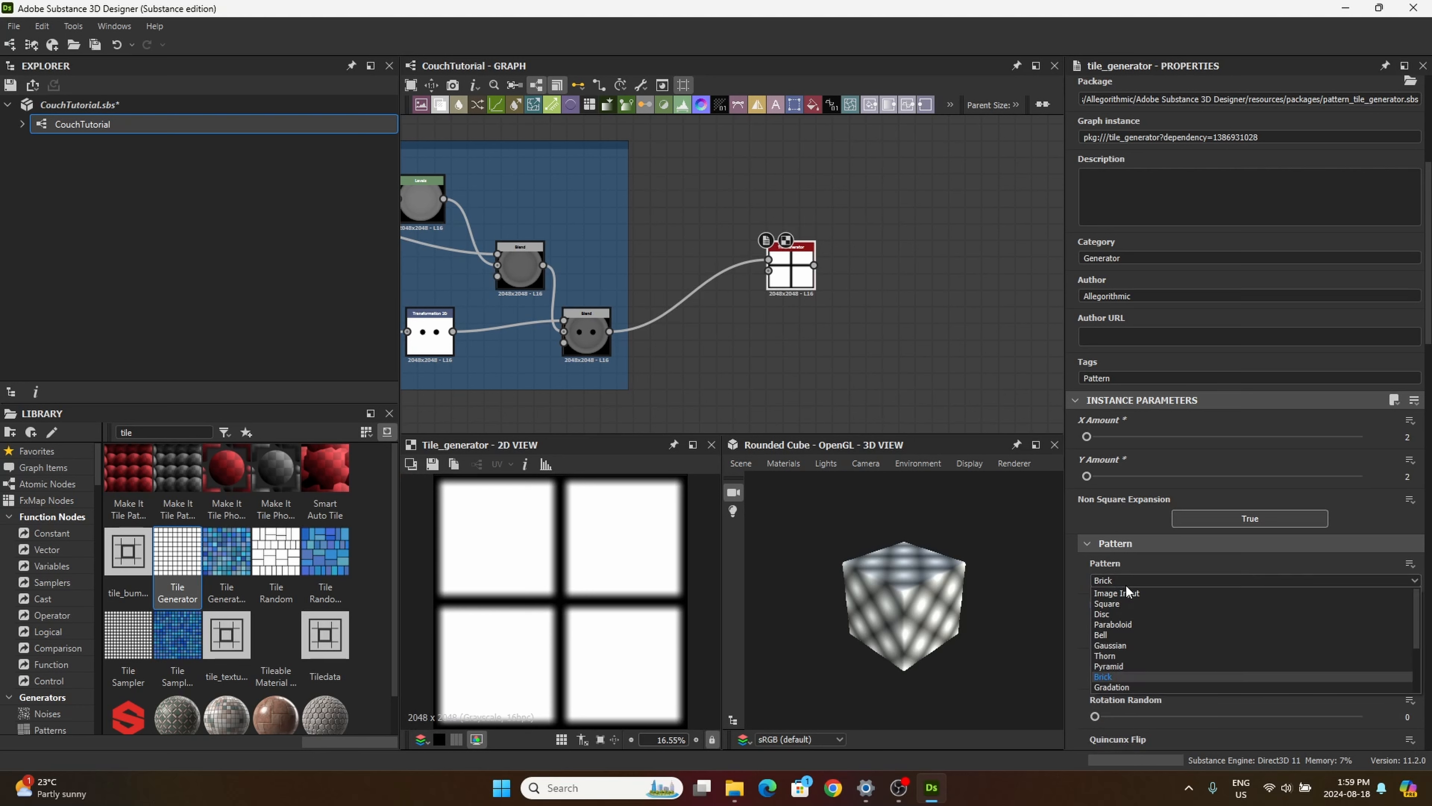
{"action": "left_click", "coordinate": [1134, 589]}
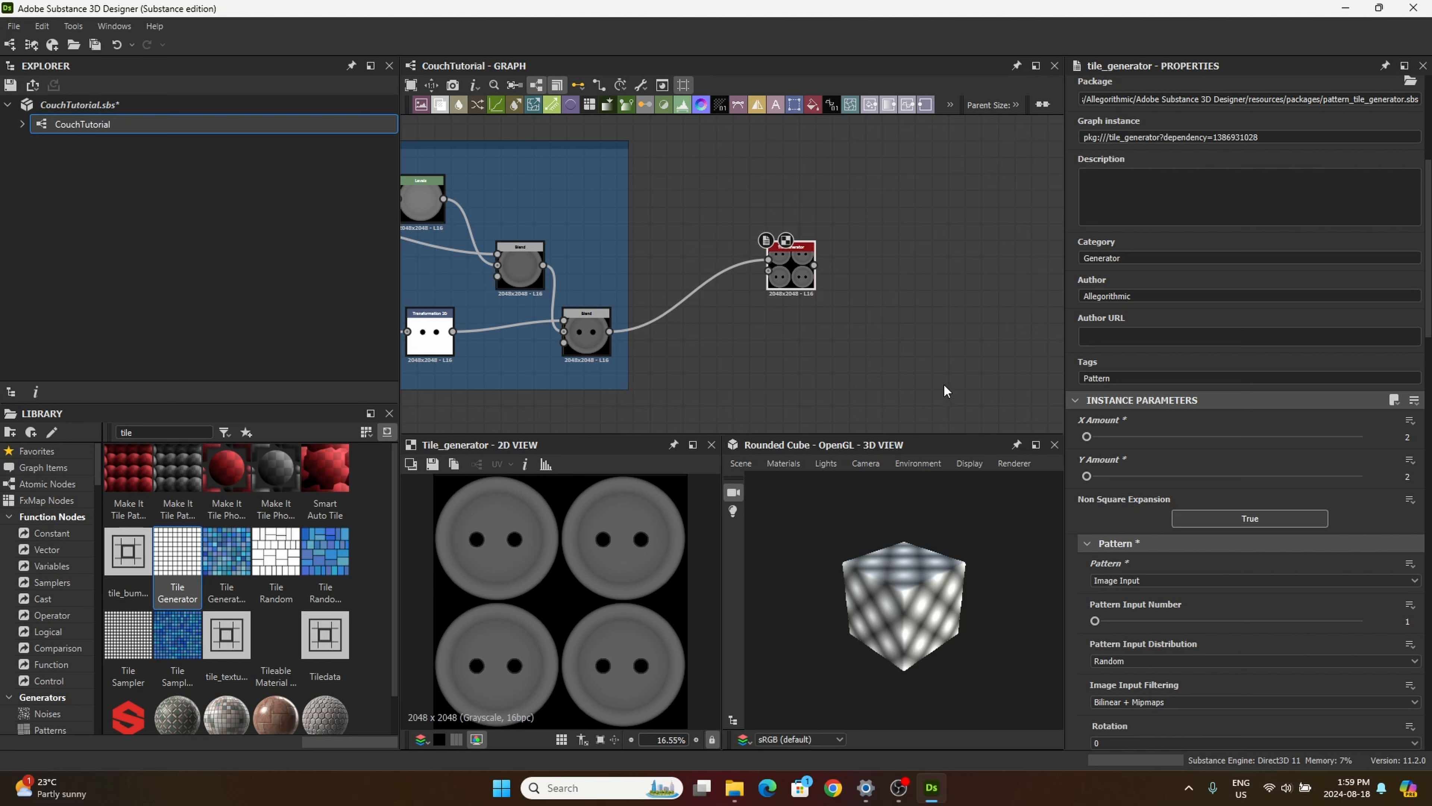
{"action": "middle_click_drag", "start_coordinate": [956, 375], "coordinate": [953, 346]}
Step: Set the tiled buttons' Scale to 0.23 in the Tile Generator
{"action": "scroll", "coordinate": [1097, 604], "scroll_direction": "down", "scroll_amount": 2}
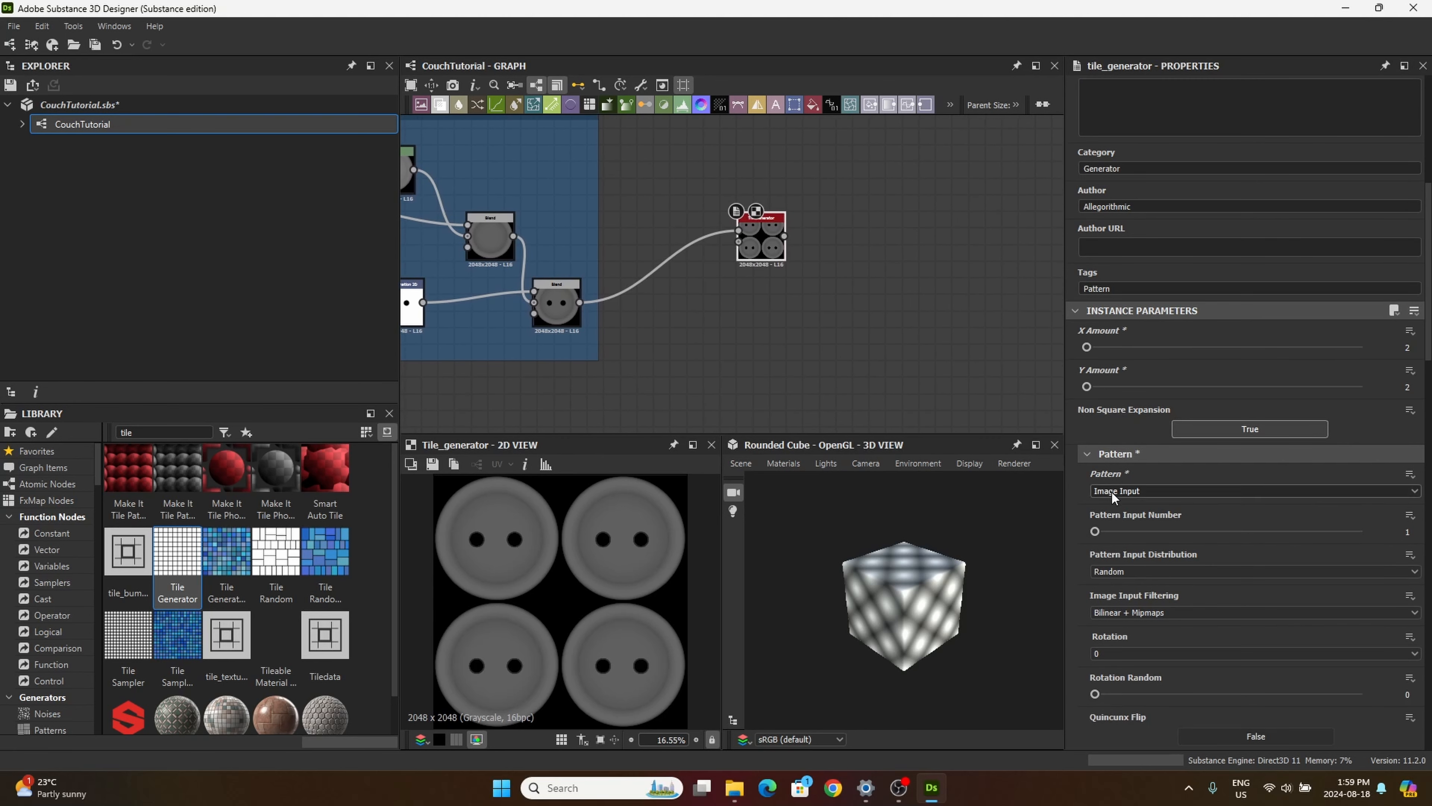
{"action": "scroll", "coordinate": [1170, 631], "scroll_direction": "down", "scroll_amount": 1}
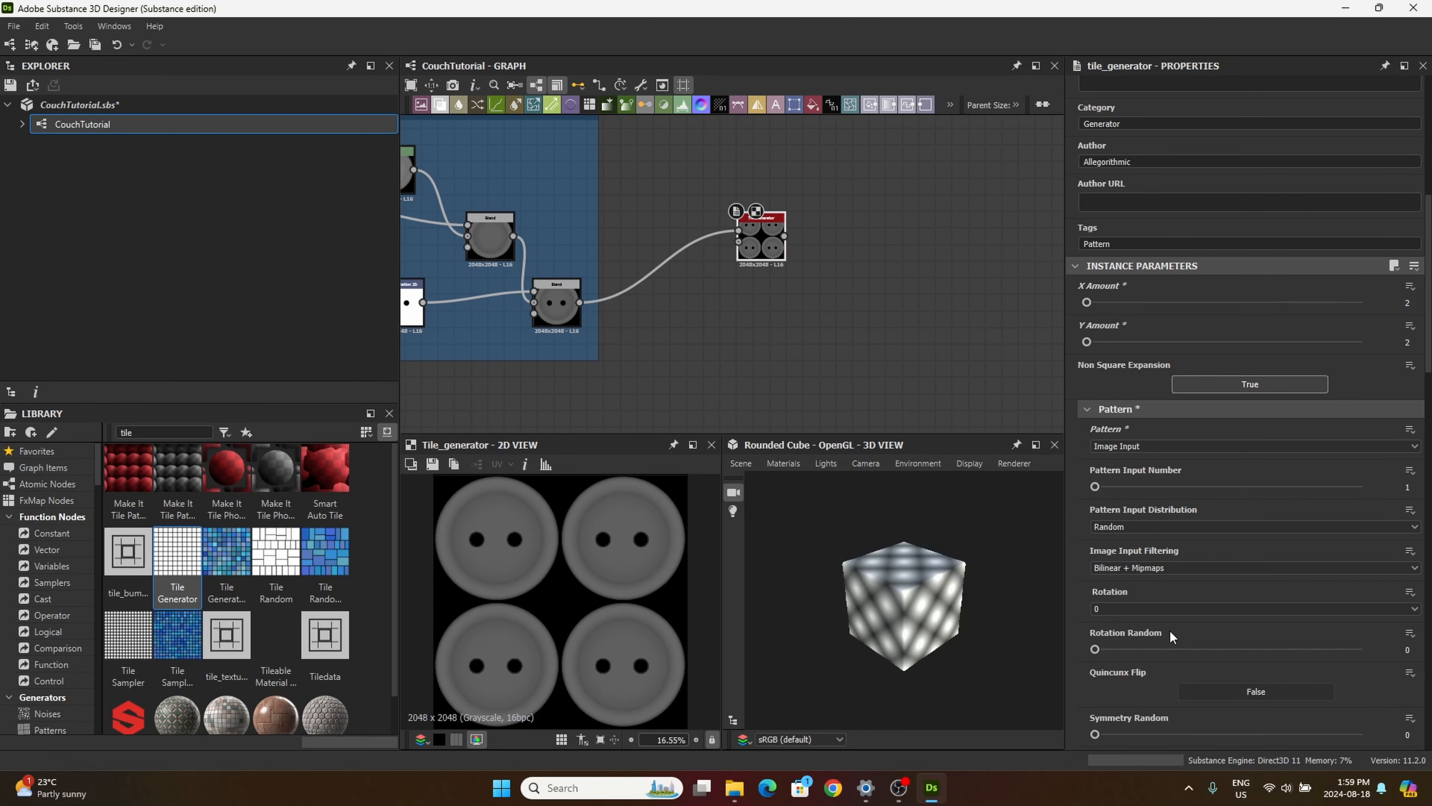
{"action": "scroll", "coordinate": [1182, 636], "scroll_direction": "down", "scroll_amount": 7}
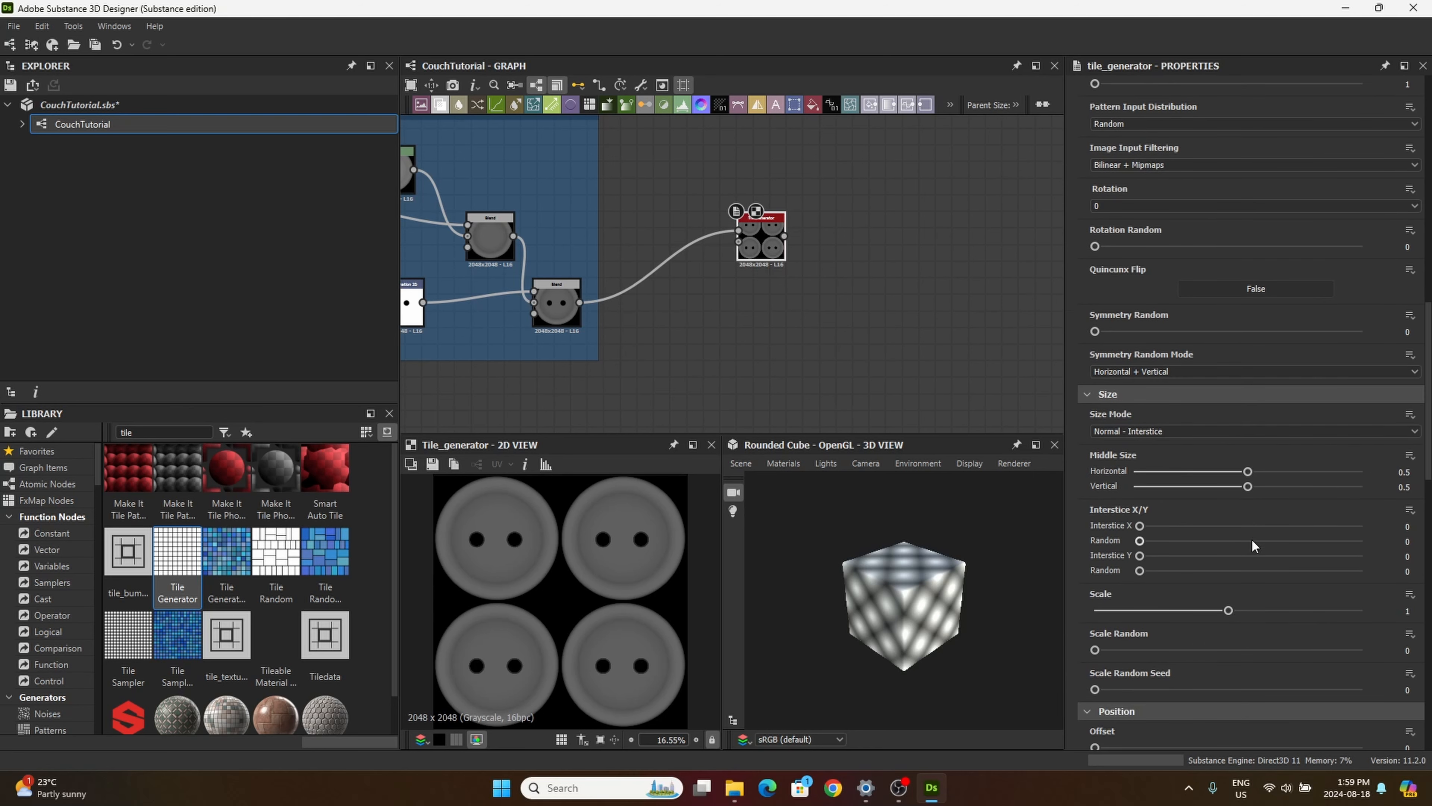
{"action": "double_click", "coordinate": [1407, 611]}
{"action": "type", "text": "0.23"}
{"action": "key", "text": "Return"}
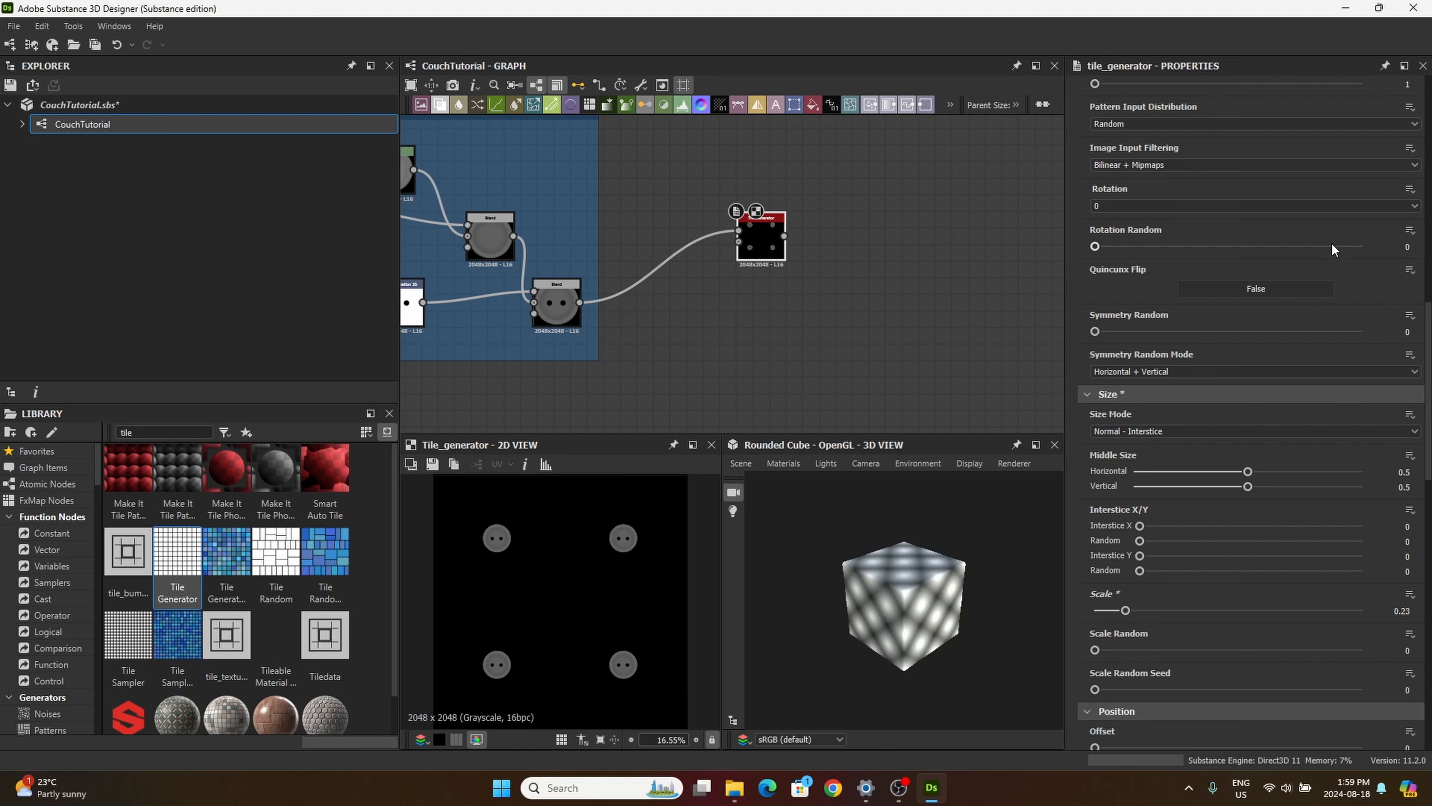
Step: Set the Tile Generator's position Offset to 0.55 and Offset Random to 1.15
{"action": "scroll", "coordinate": [1171, 660], "scroll_direction": "down", "scroll_amount": 1}
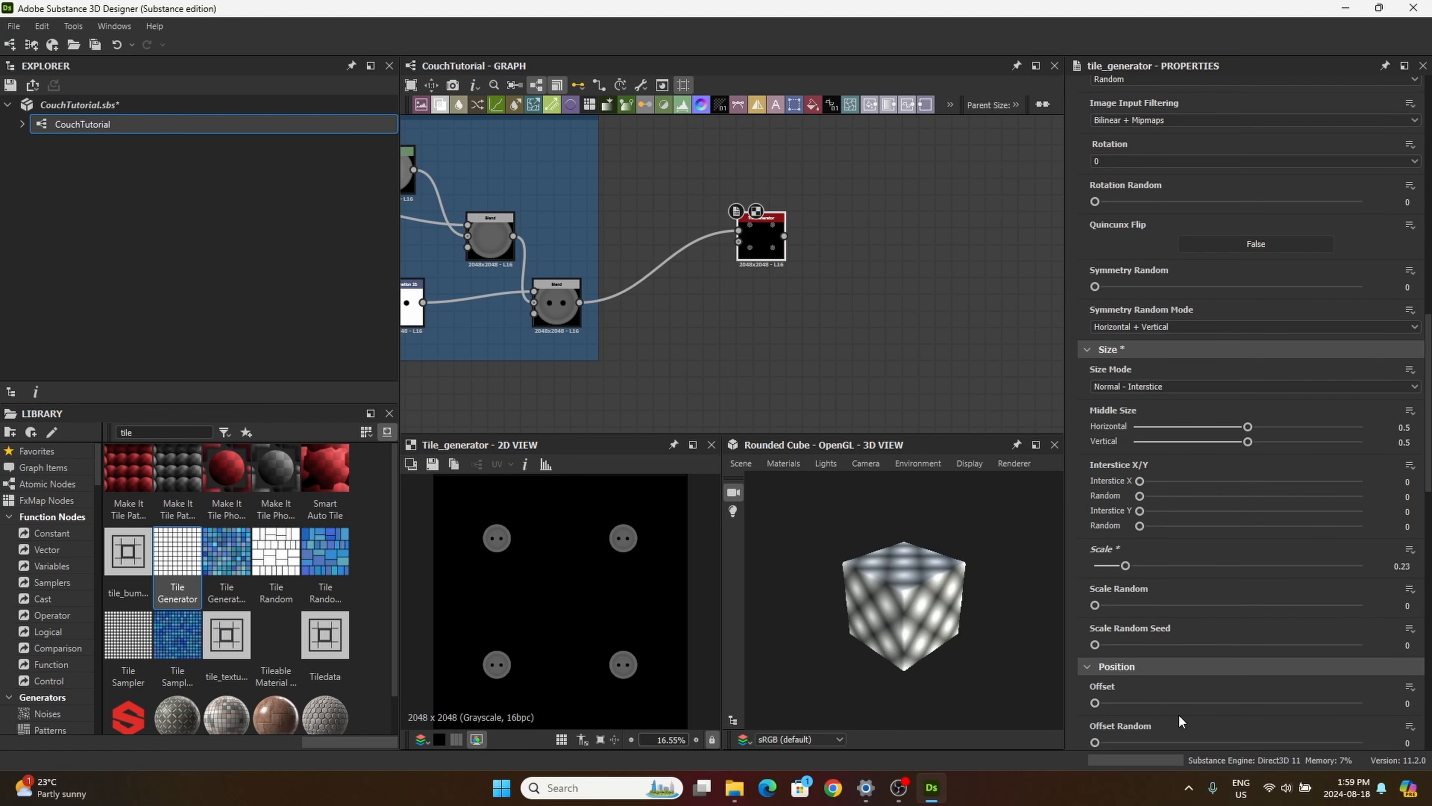
{"action": "left_click", "coordinate": [1406, 703]}
{"action": "type", "text": ".55"}
{"action": "key", "text": "Return"}
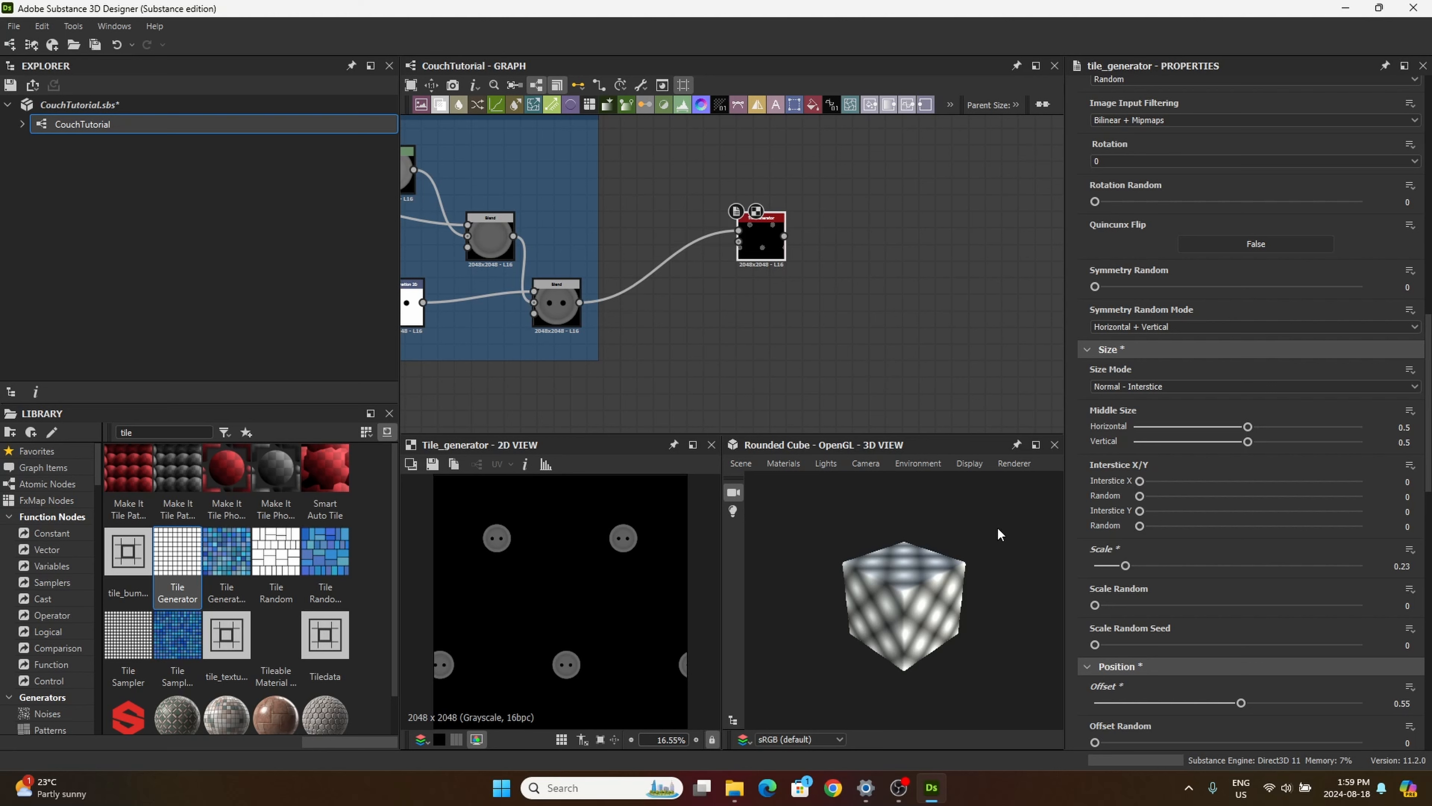
{"action": "scroll", "coordinate": [1158, 664], "scroll_direction": "down", "scroll_amount": 3}
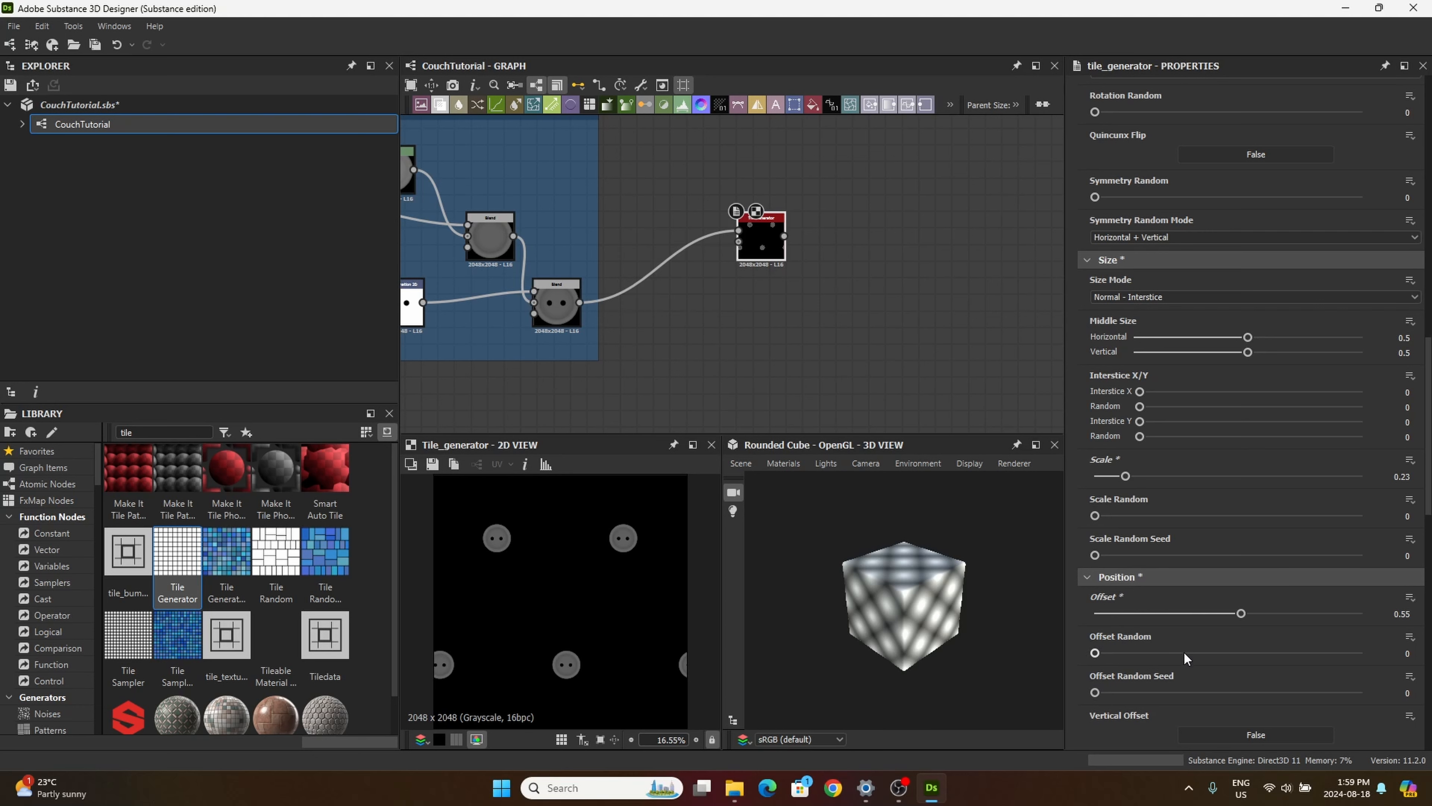
{"action": "double_click", "coordinate": [1406, 653]}
{"action": "type", "text": "1.15"}
{"action": "key", "text": "Return"}
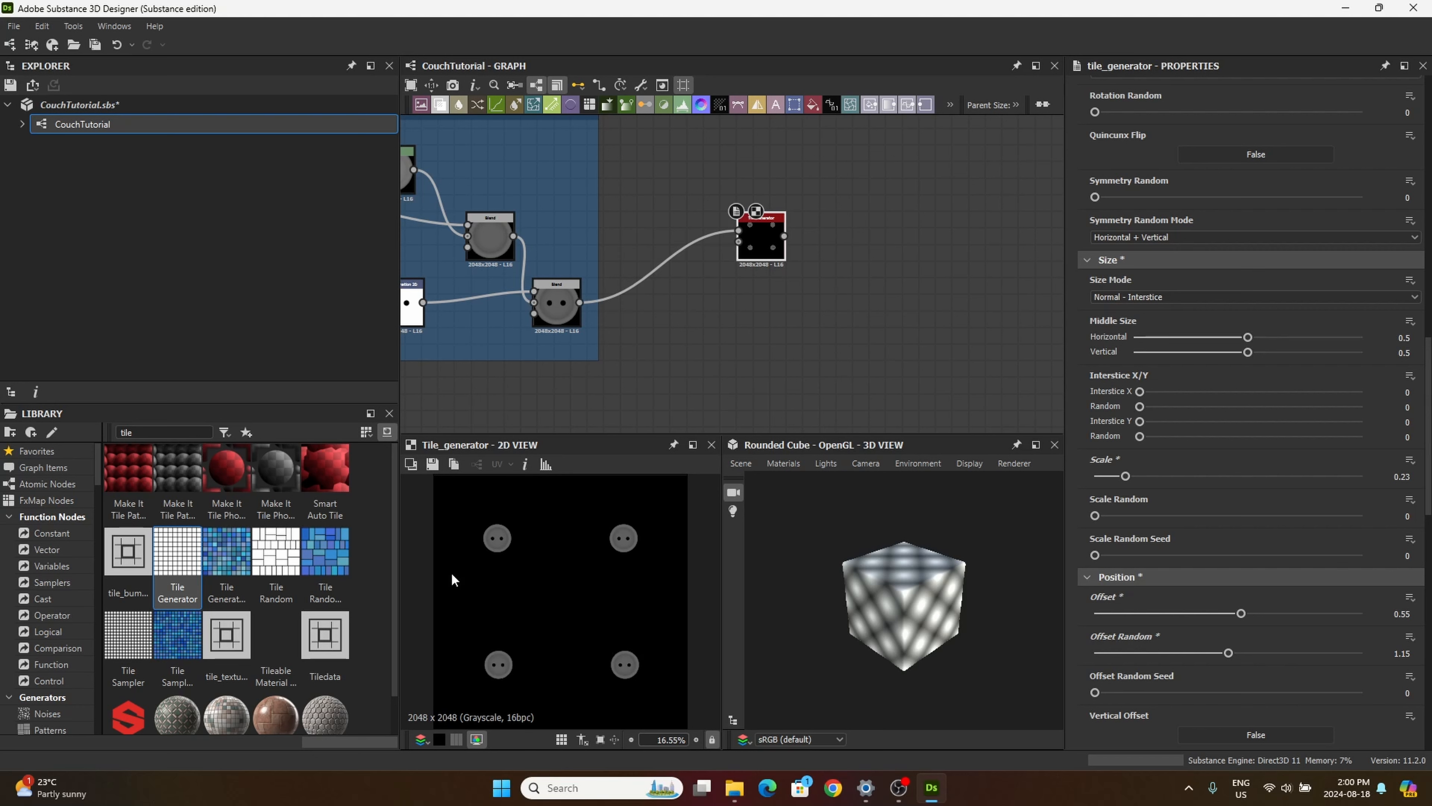
Step: Set the Tile Generator's Global Offset X to 0.25
{"action": "scroll", "coordinate": [454, 580], "scroll_direction": "down", "scroll_amount": 2}
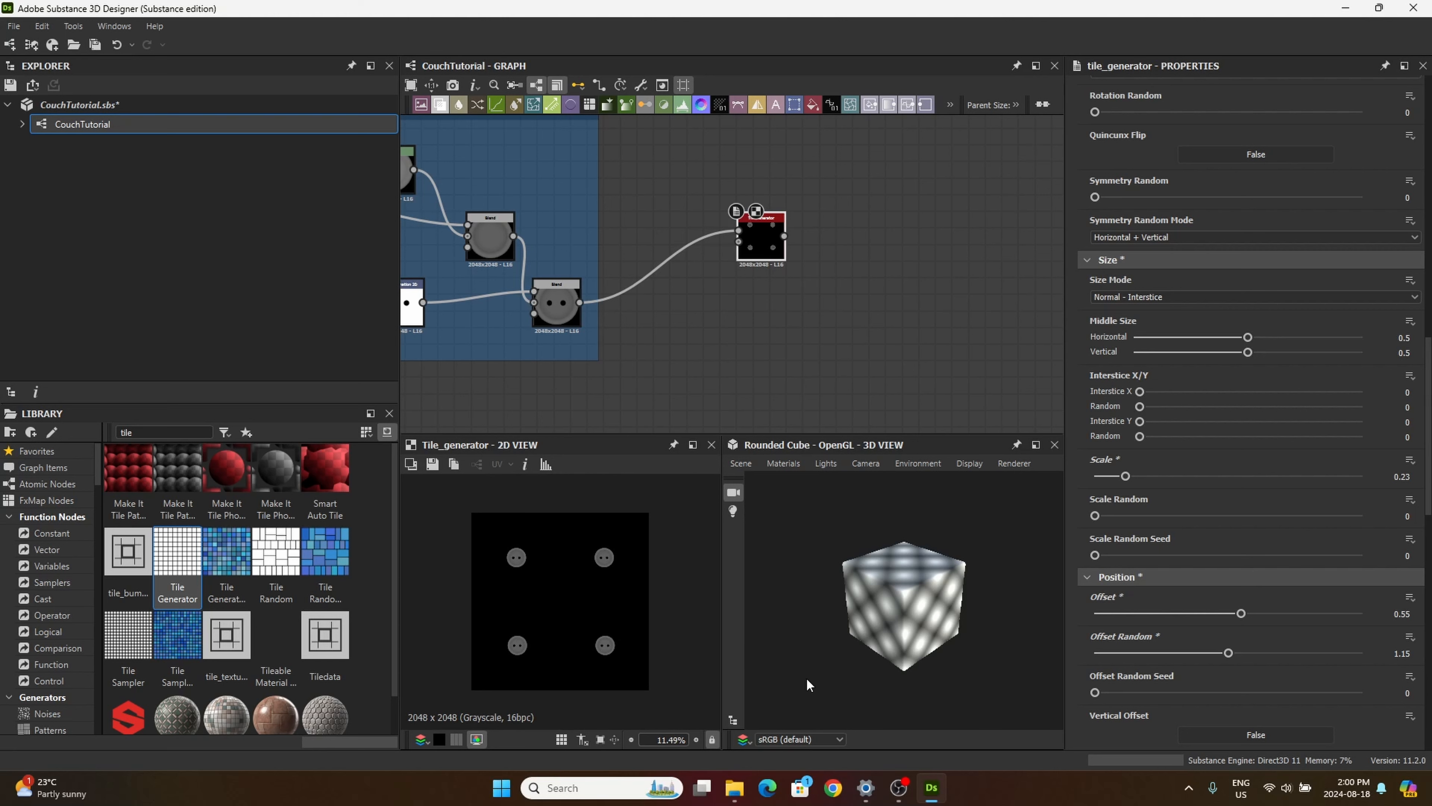
{"action": "scroll", "coordinate": [1277, 678], "scroll_direction": "down", "scroll_amount": 2}
{"action": "scroll", "coordinate": [1170, 671], "scroll_direction": "down", "scroll_amount": 1}
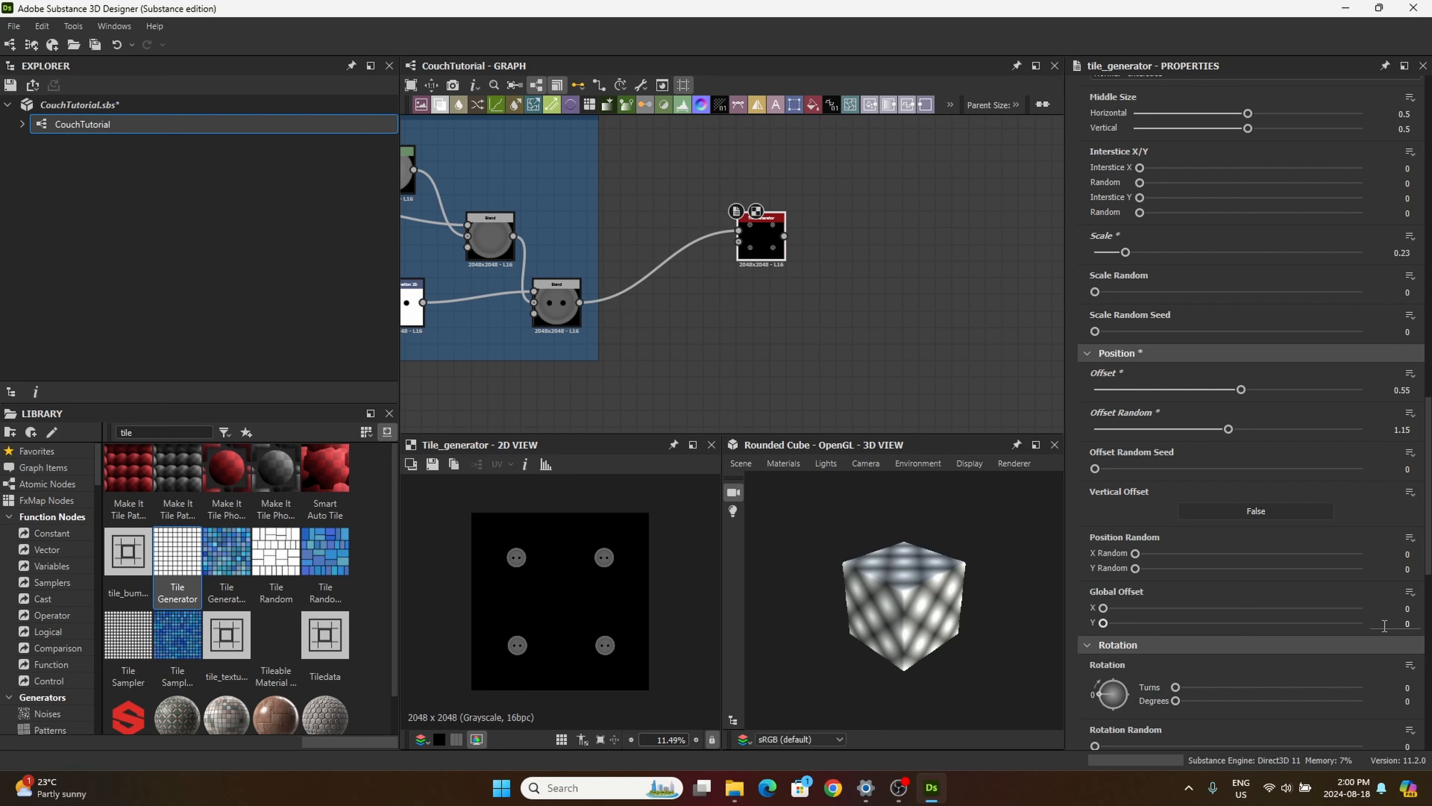
{"action": "left_click", "coordinate": [1406, 608]}
{"action": "type", "text": "0.25"}
{"action": "key", "text": "Return"}
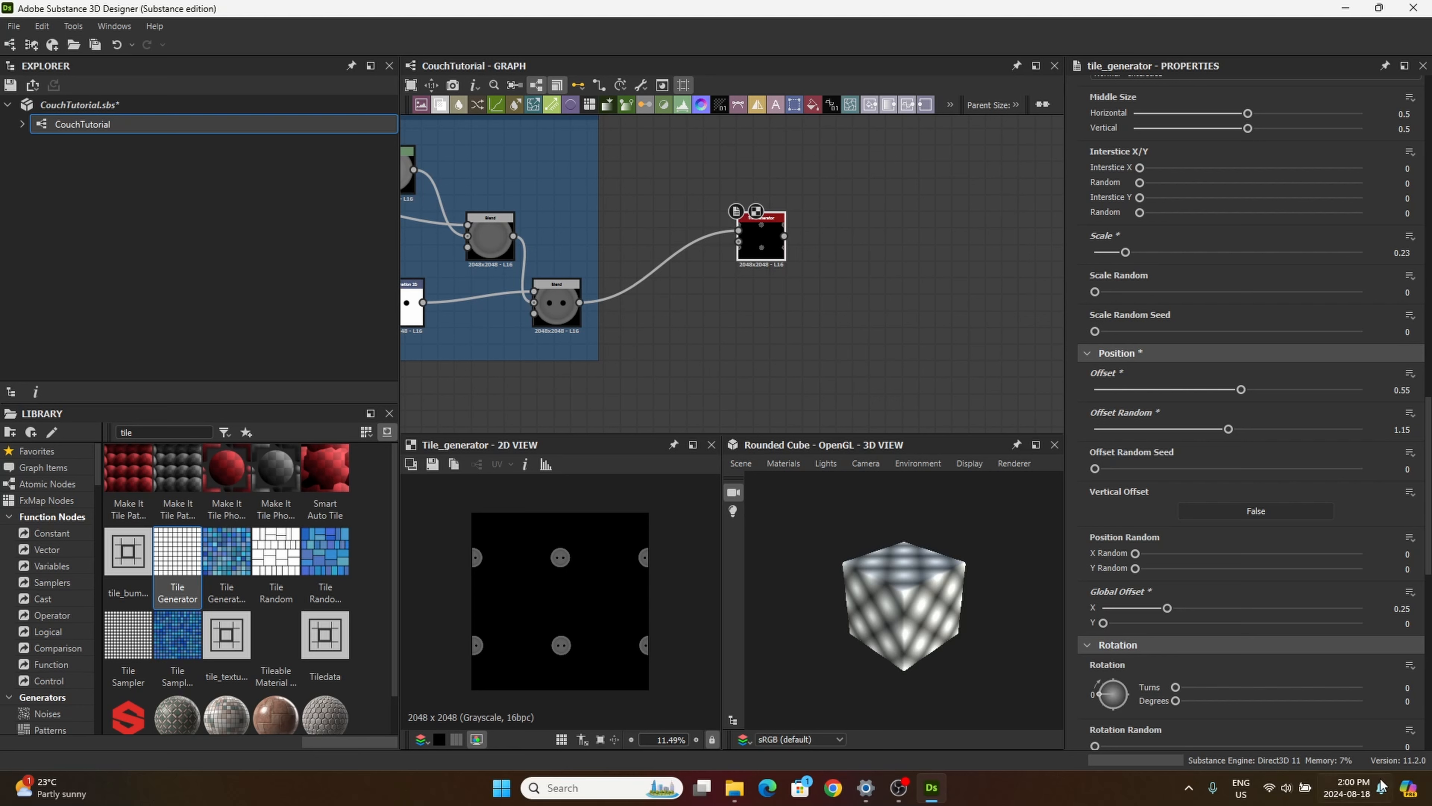
Step: Rotate the tiled buttons by setting the Tile Generator's Rotation to 0.361 turns
{"action": "scroll", "coordinate": [1297, 668], "scroll_direction": "down", "scroll_amount": 1}
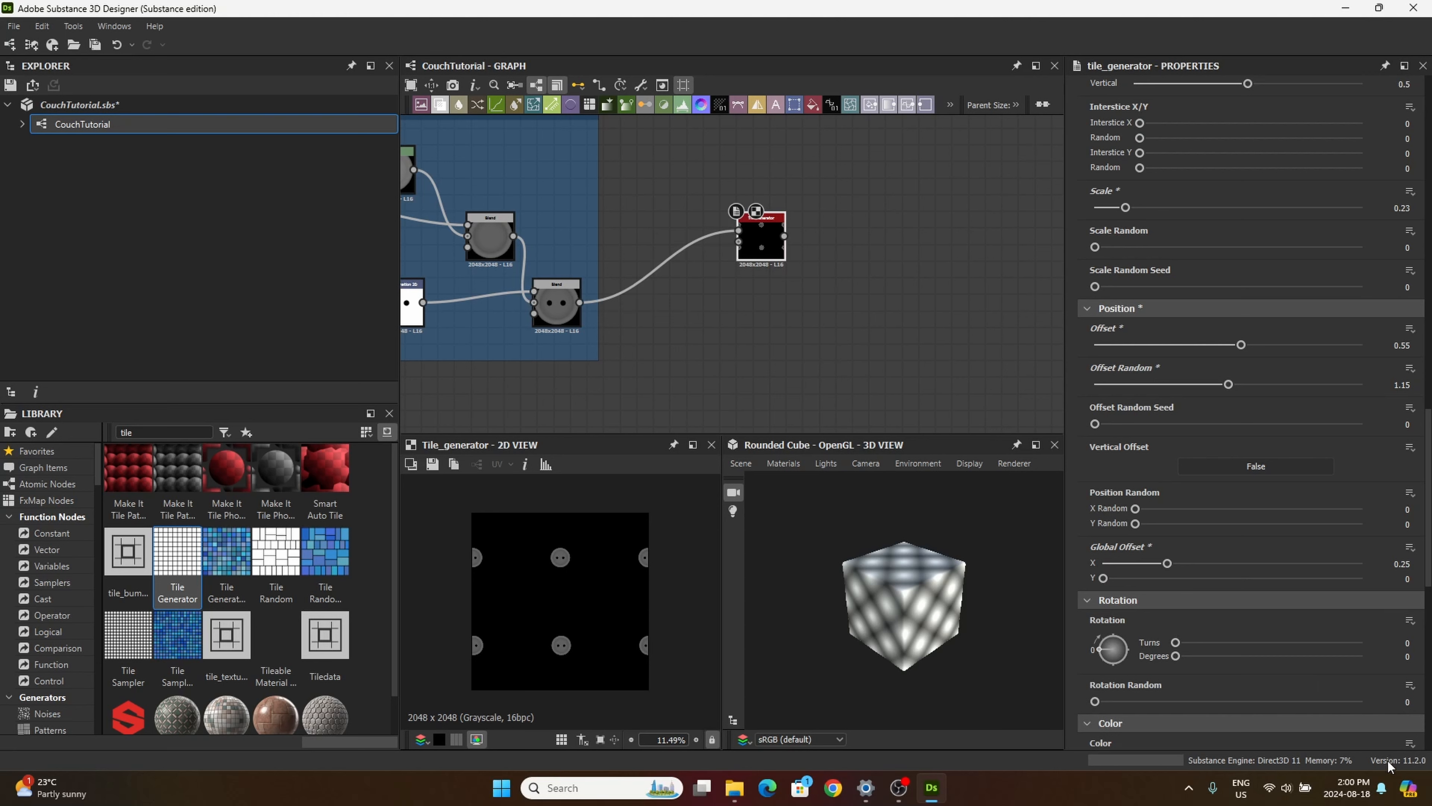
{"action": "double_click", "coordinate": [1407, 643]}
{"action": "type", "text": "0.361"}
{"action": "key", "text": "Return"}
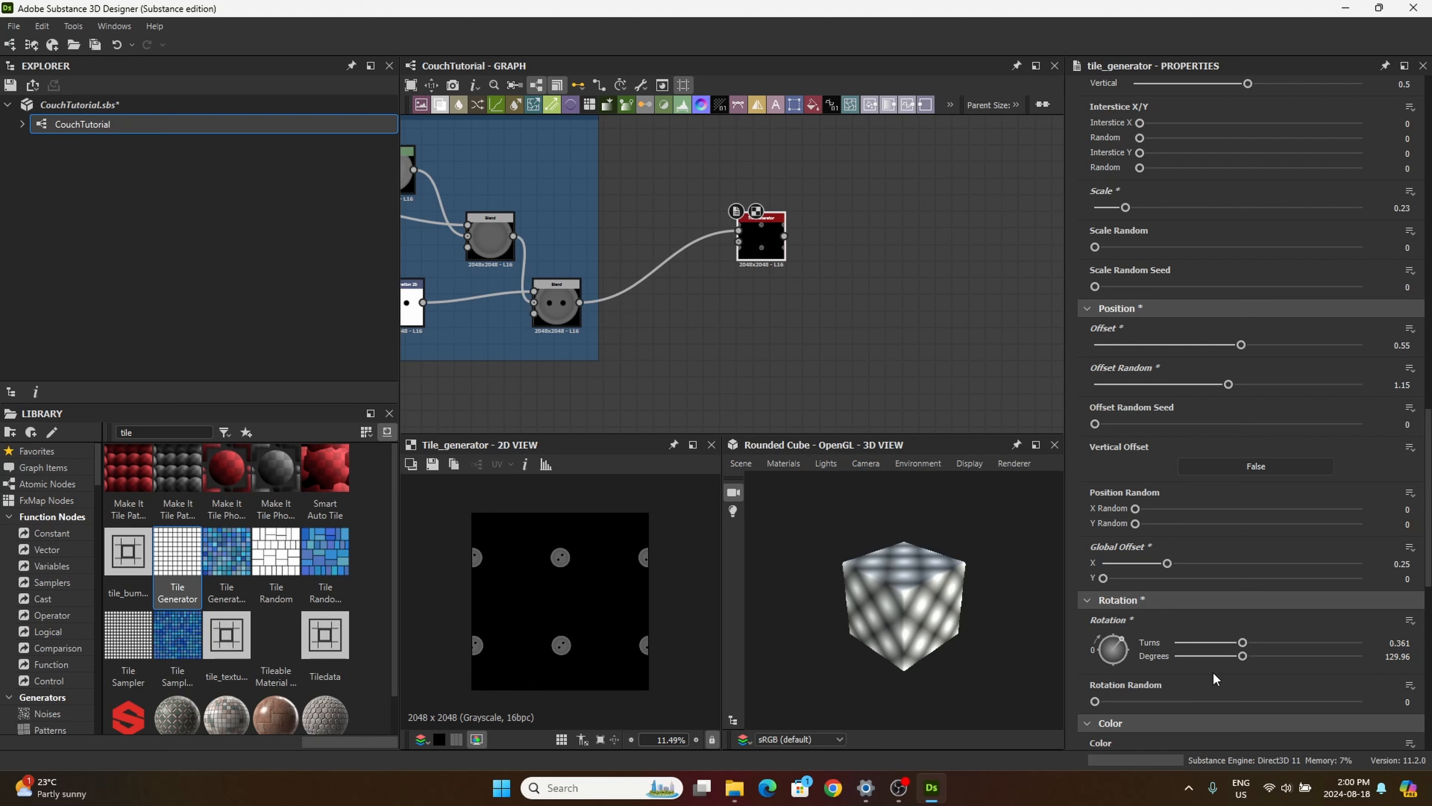
{"action": "scroll", "coordinate": [1240, 665], "scroll_direction": "down", "scroll_amount": 3}
{"action": "scroll", "coordinate": [1243, 667], "scroll_direction": "down", "scroll_amount": 10}
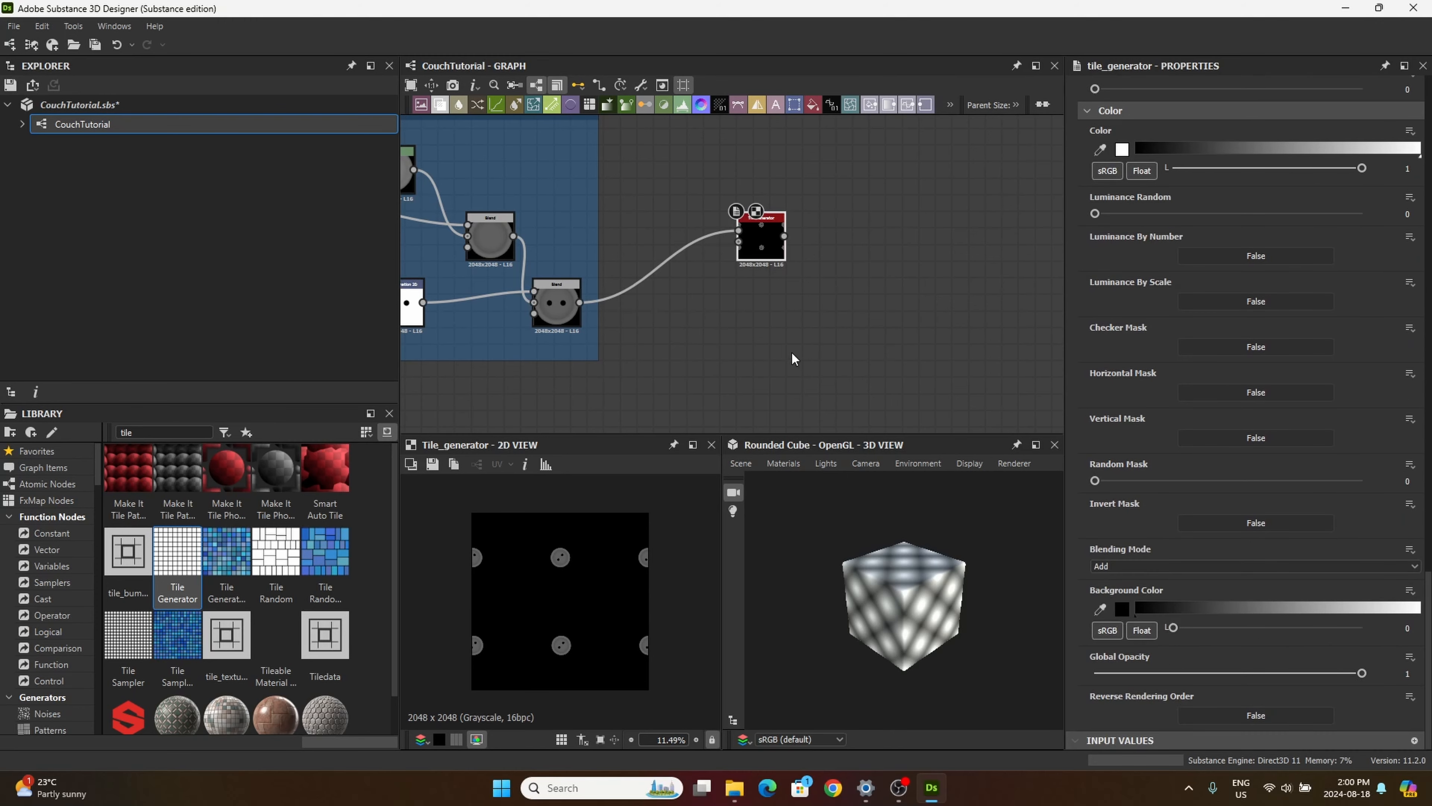
Step: Move the existing Tile Generator up, add a second one below it, and feed the button Blend into its pattern input
{"action": "left_click_drag", "start_coordinate": [759, 245], "coordinate": [759, 196]}
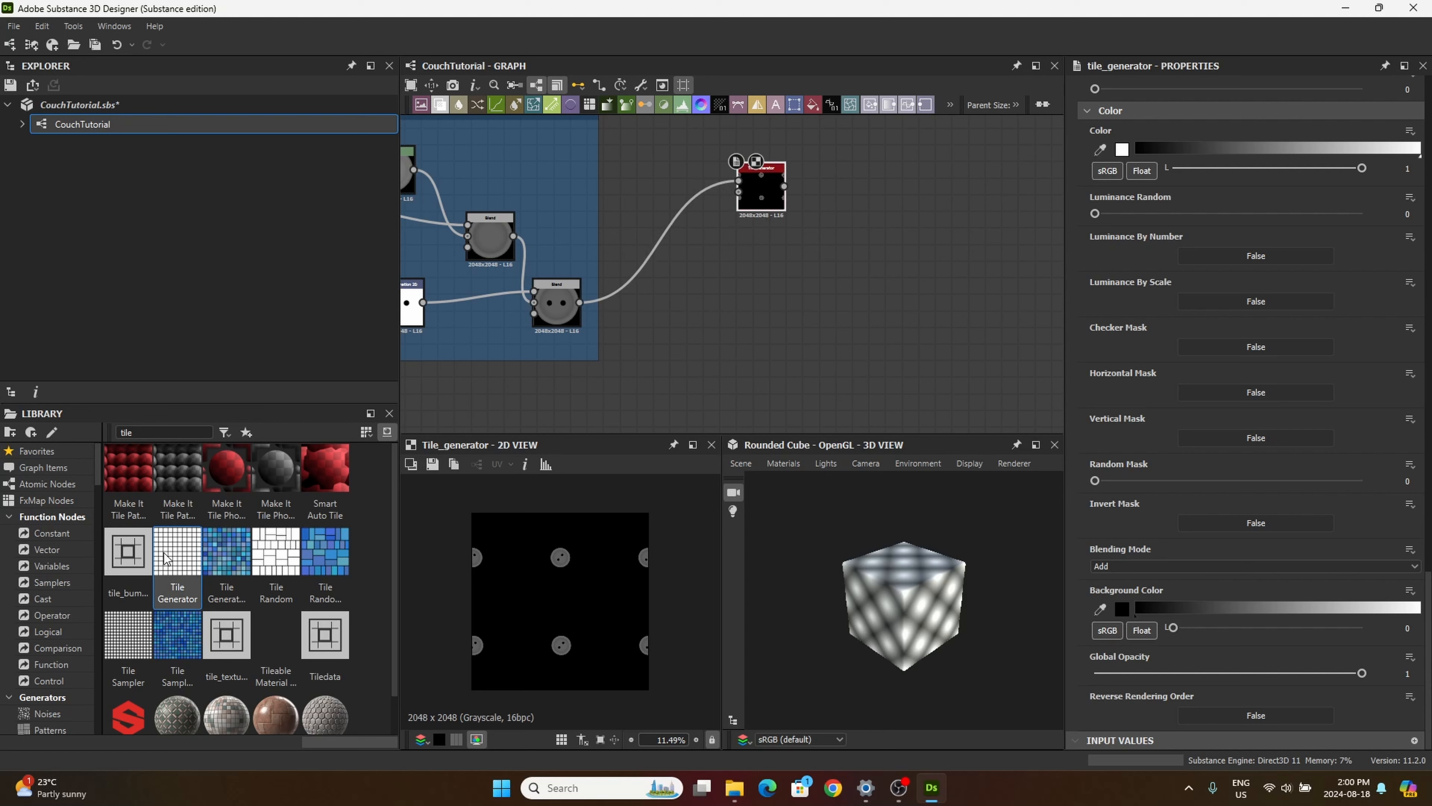
{"action": "left_click_drag", "start_coordinate": [177, 550], "coordinate": [736, 280]}
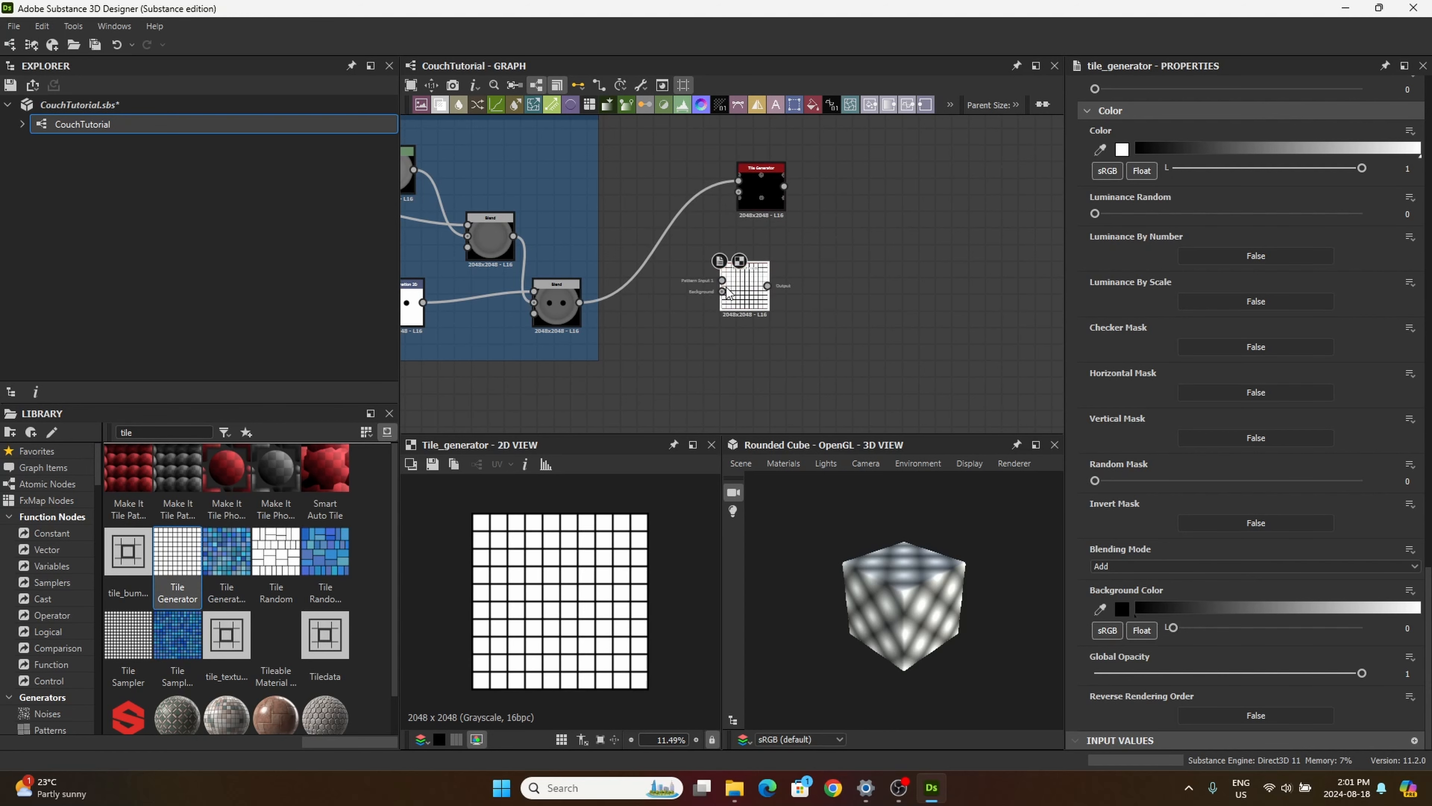
{"action": "left_click_drag", "start_coordinate": [580, 302], "coordinate": [762, 296]}
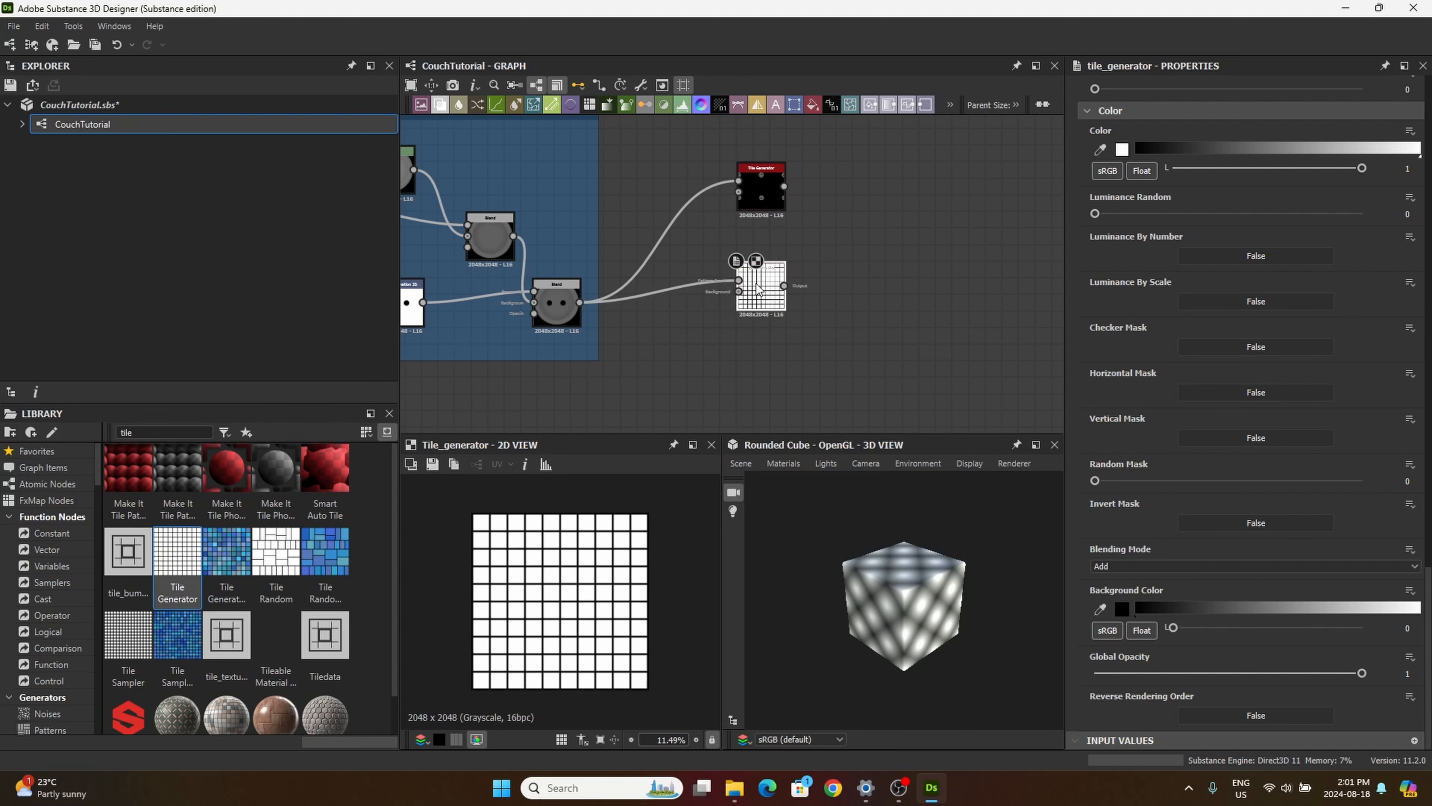
Step: Set the second Tile Generator's X Amount and Y Amount to 2
{"action": "scroll", "coordinate": [1258, 417], "scroll_direction": "up", "scroll_amount": 15}
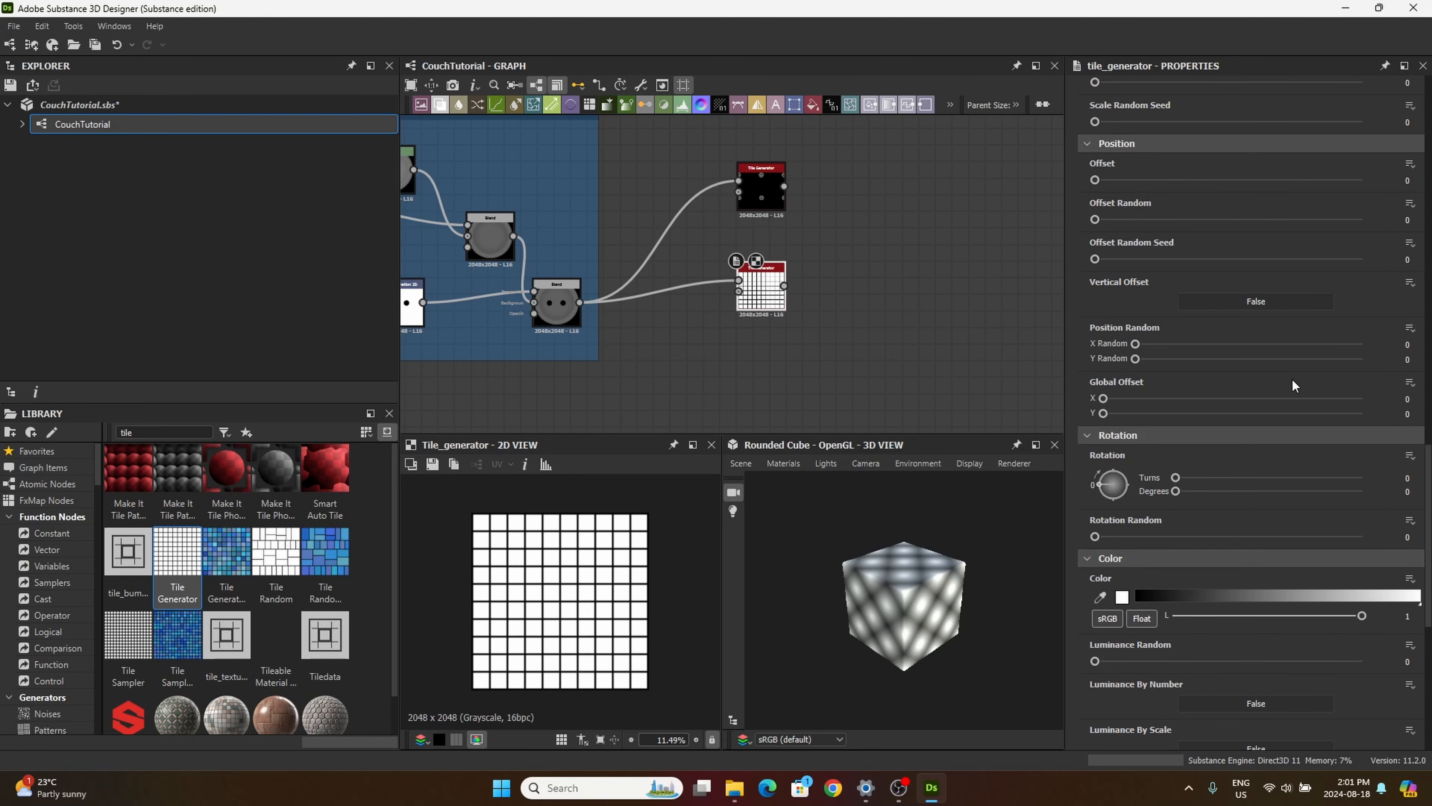
{"action": "scroll", "coordinate": [1285, 366], "scroll_direction": "up", "scroll_amount": 5}
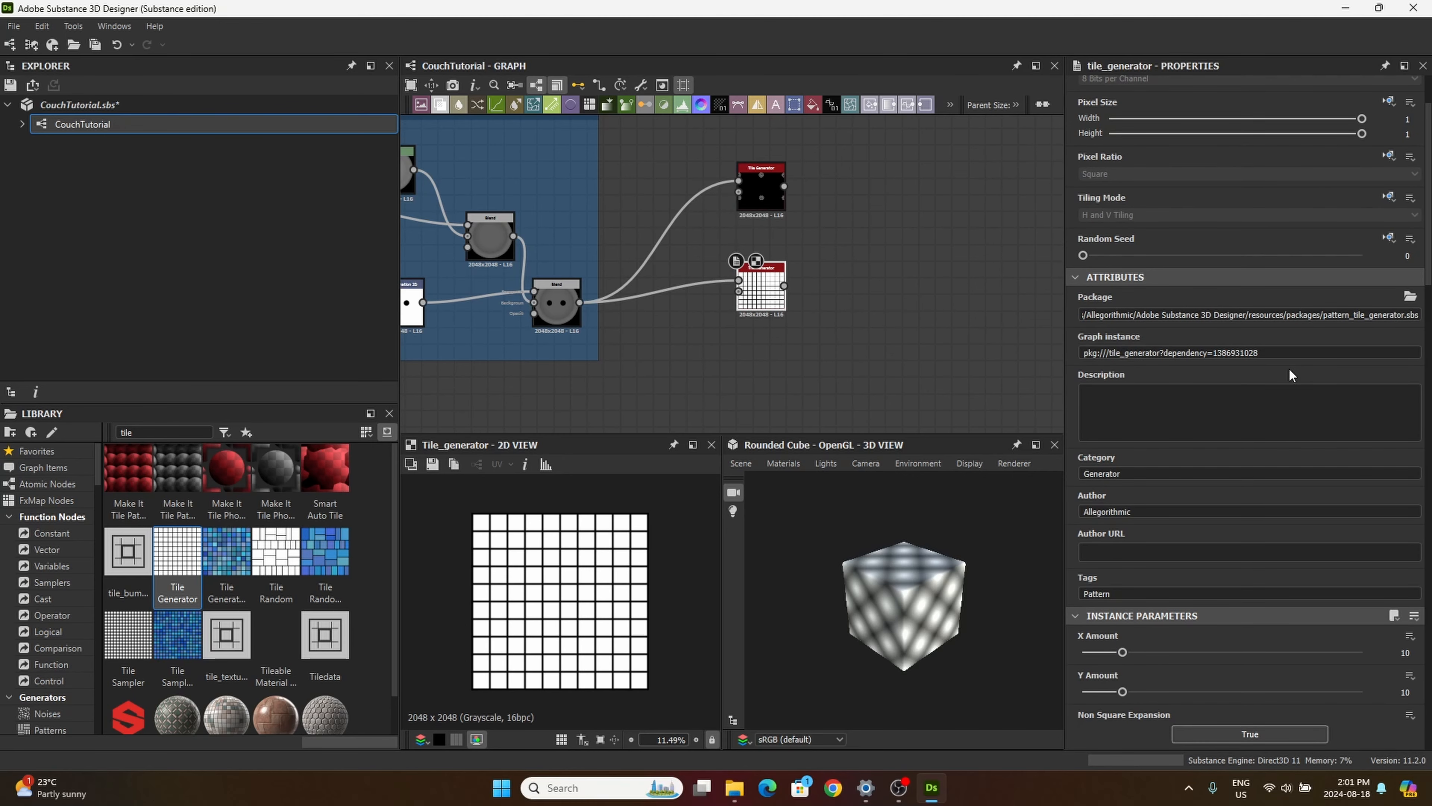
{"action": "scroll", "coordinate": [1292, 373], "scroll_direction": "up", "scroll_amount": 3}
{"action": "scroll", "coordinate": [1259, 373], "scroll_direction": "down", "scroll_amount": 8}
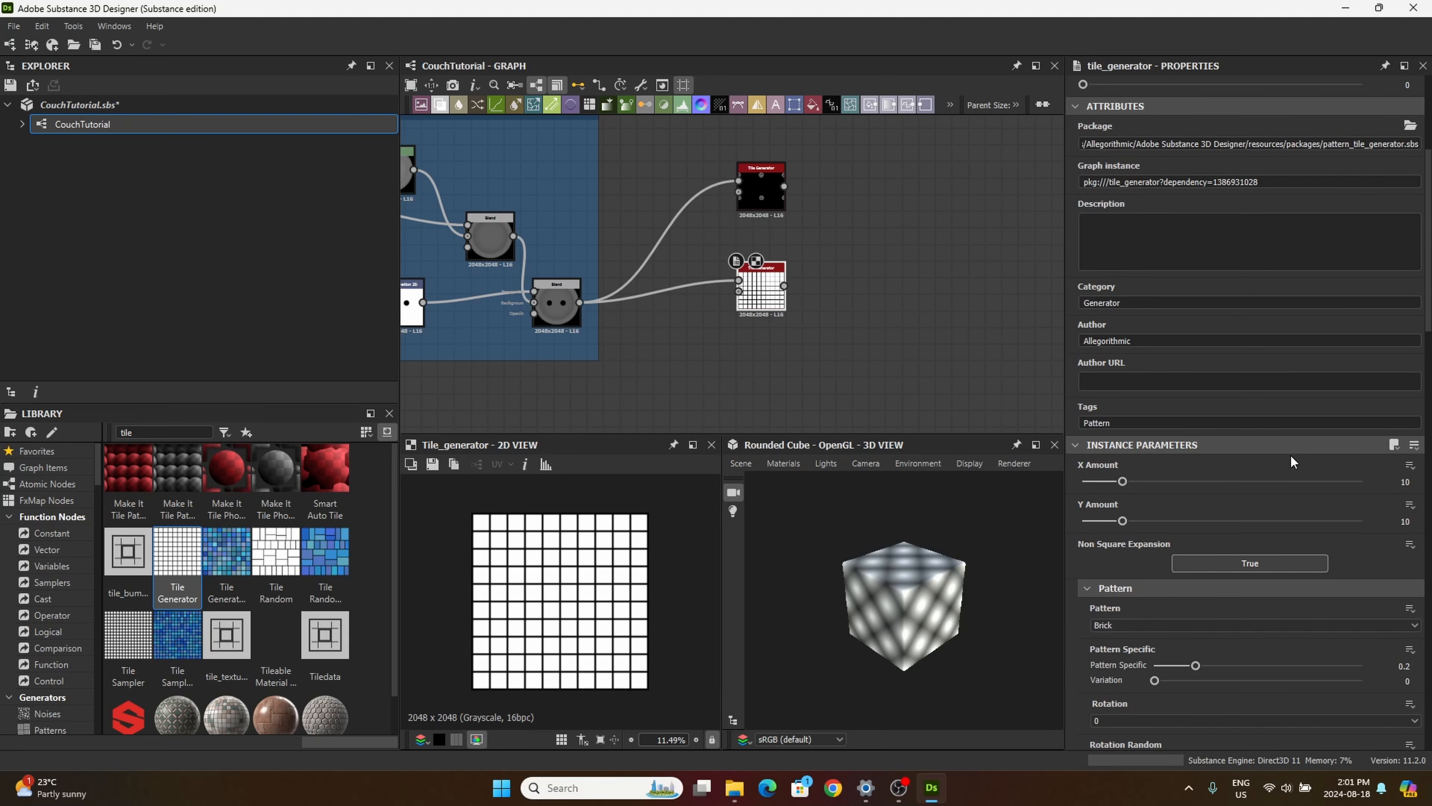
{"action": "double_click", "coordinate": [1404, 482]}
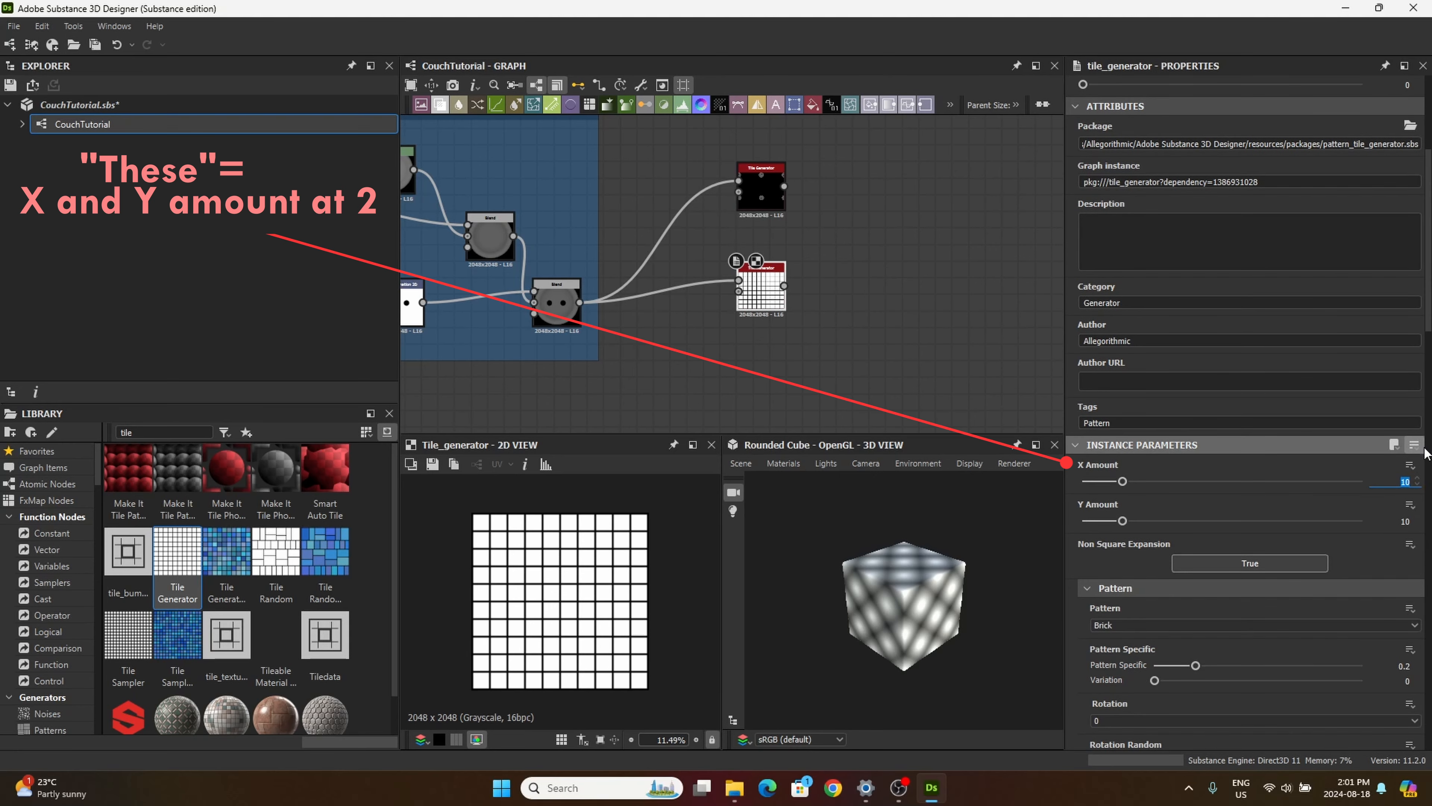
{"action": "type", "text": "2"}
{"action": "key", "text": "Tab"}
{"action": "type", "text": "2"}
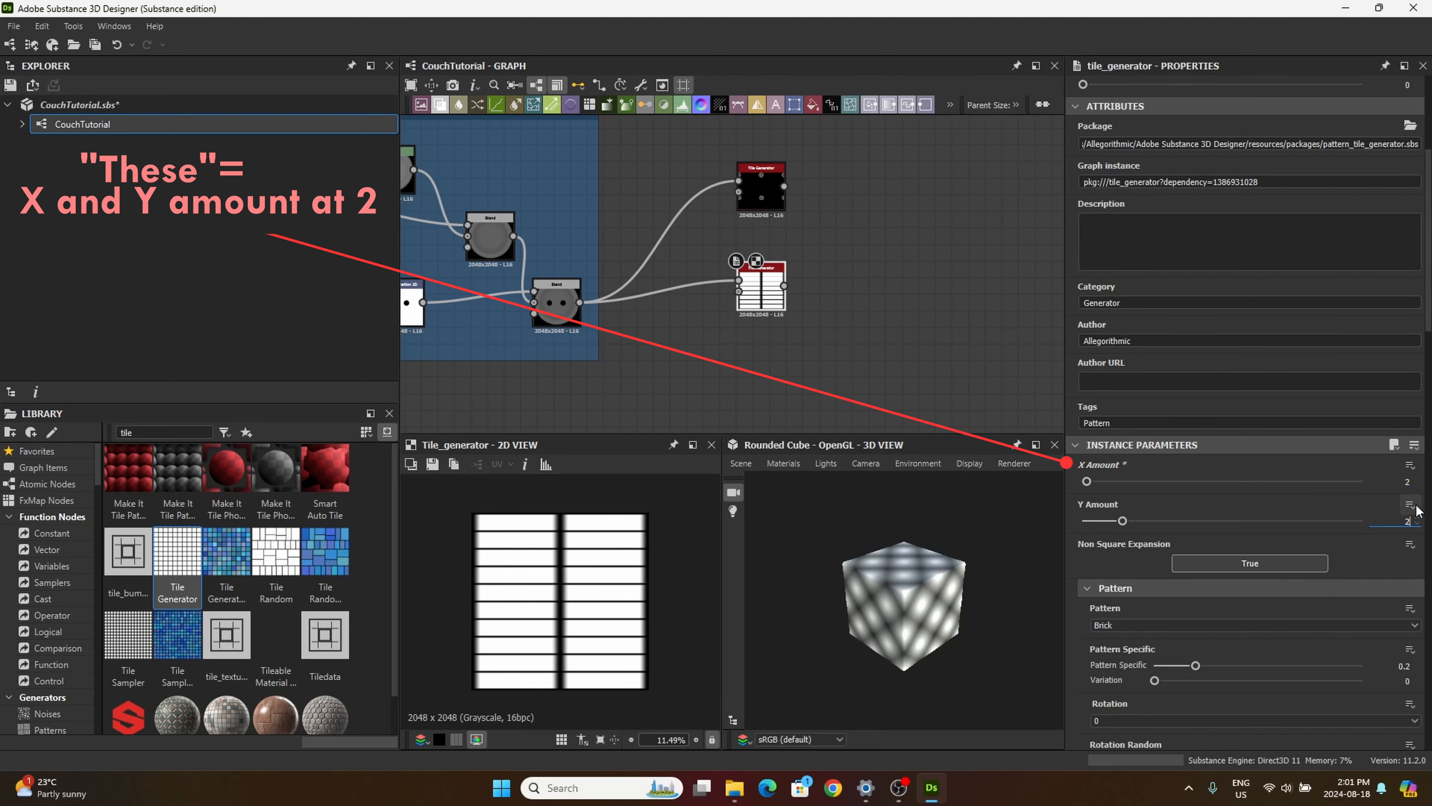
{"action": "key", "text": "Return"}
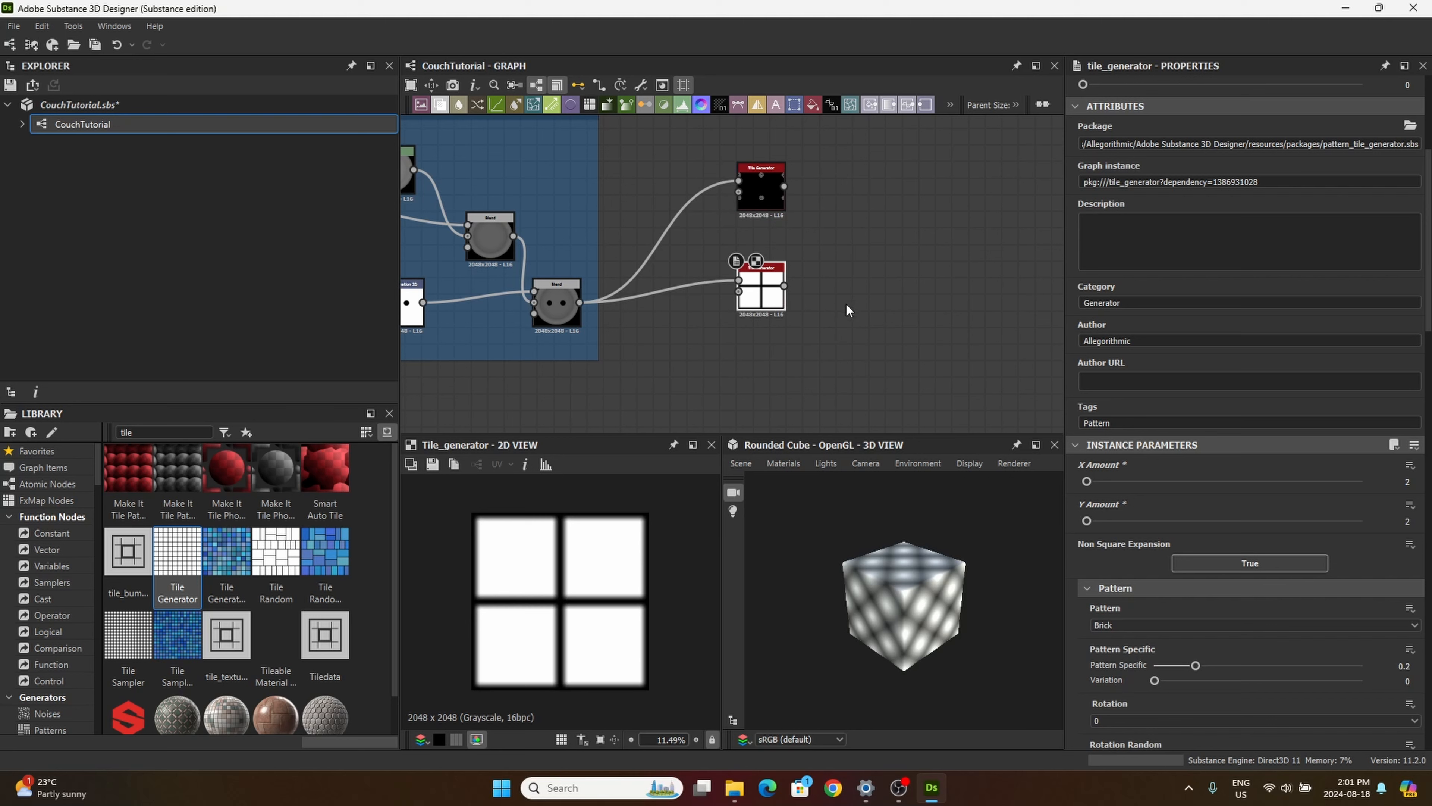
Step: Change the second Tile Generator's Pattern to Image Input
{"action": "scroll", "coordinate": [1240, 333], "scroll_direction": "up", "scroll_amount": 4}
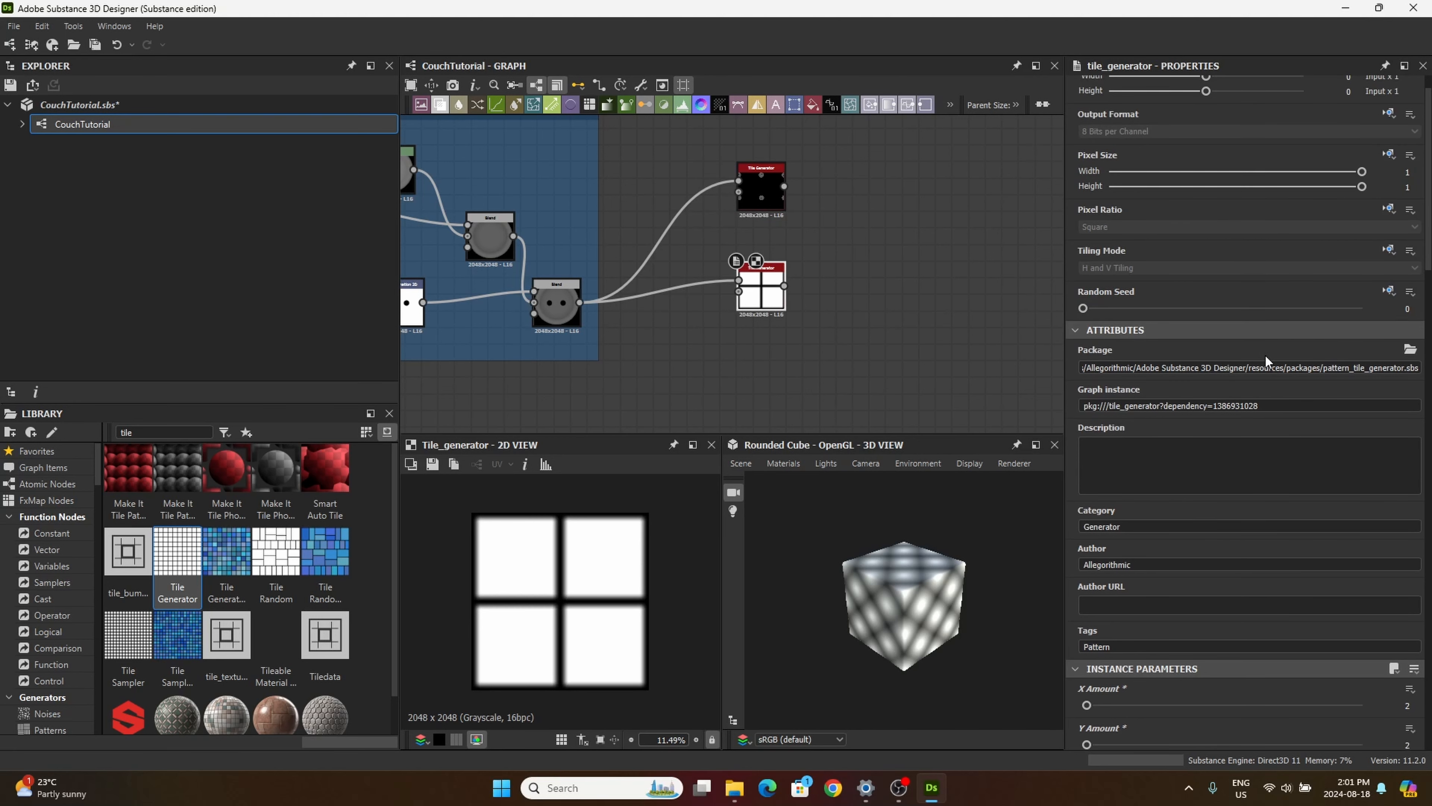
{"action": "scroll", "coordinate": [1226, 493], "scroll_direction": "down", "scroll_amount": 5}
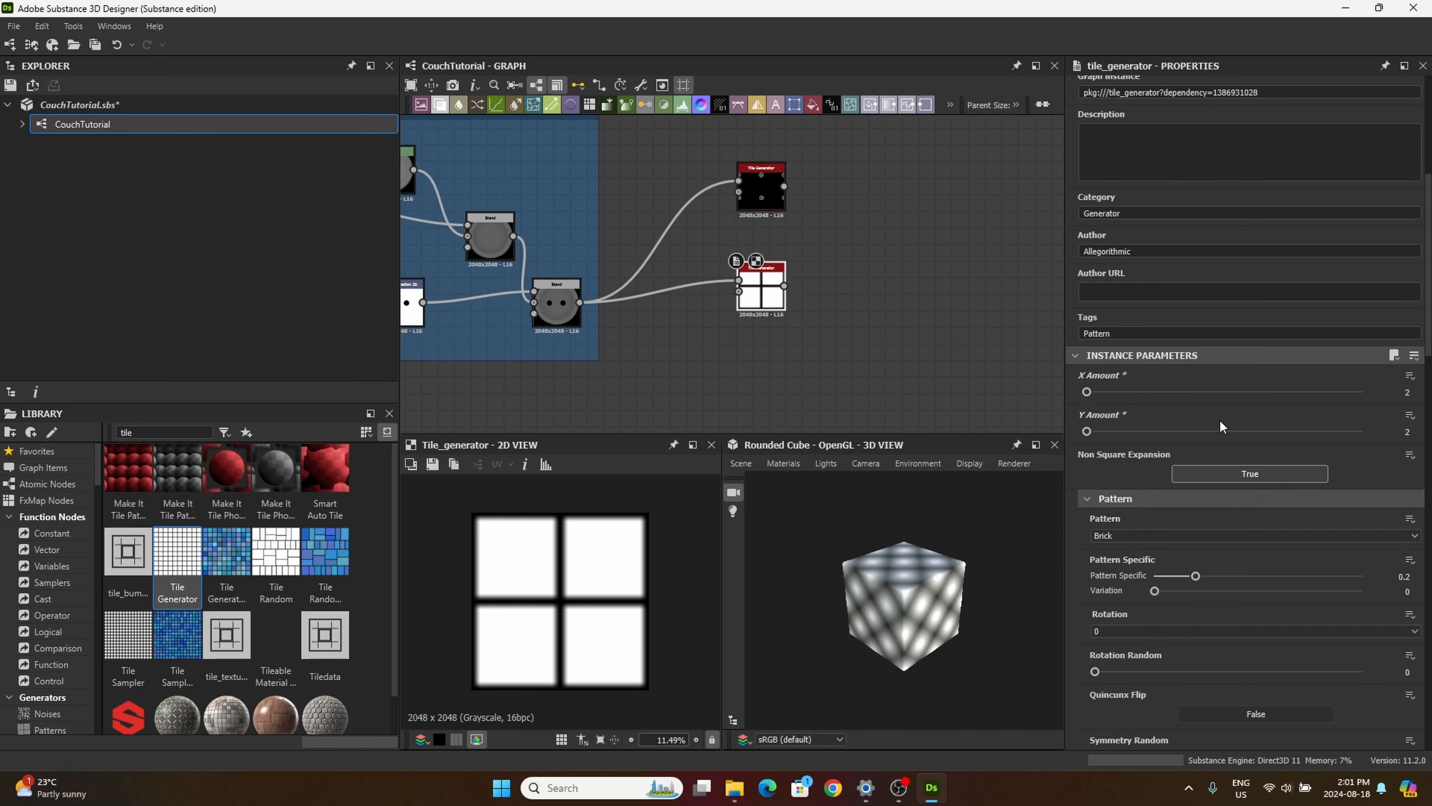
{"action": "left_click", "coordinate": [1103, 535]}
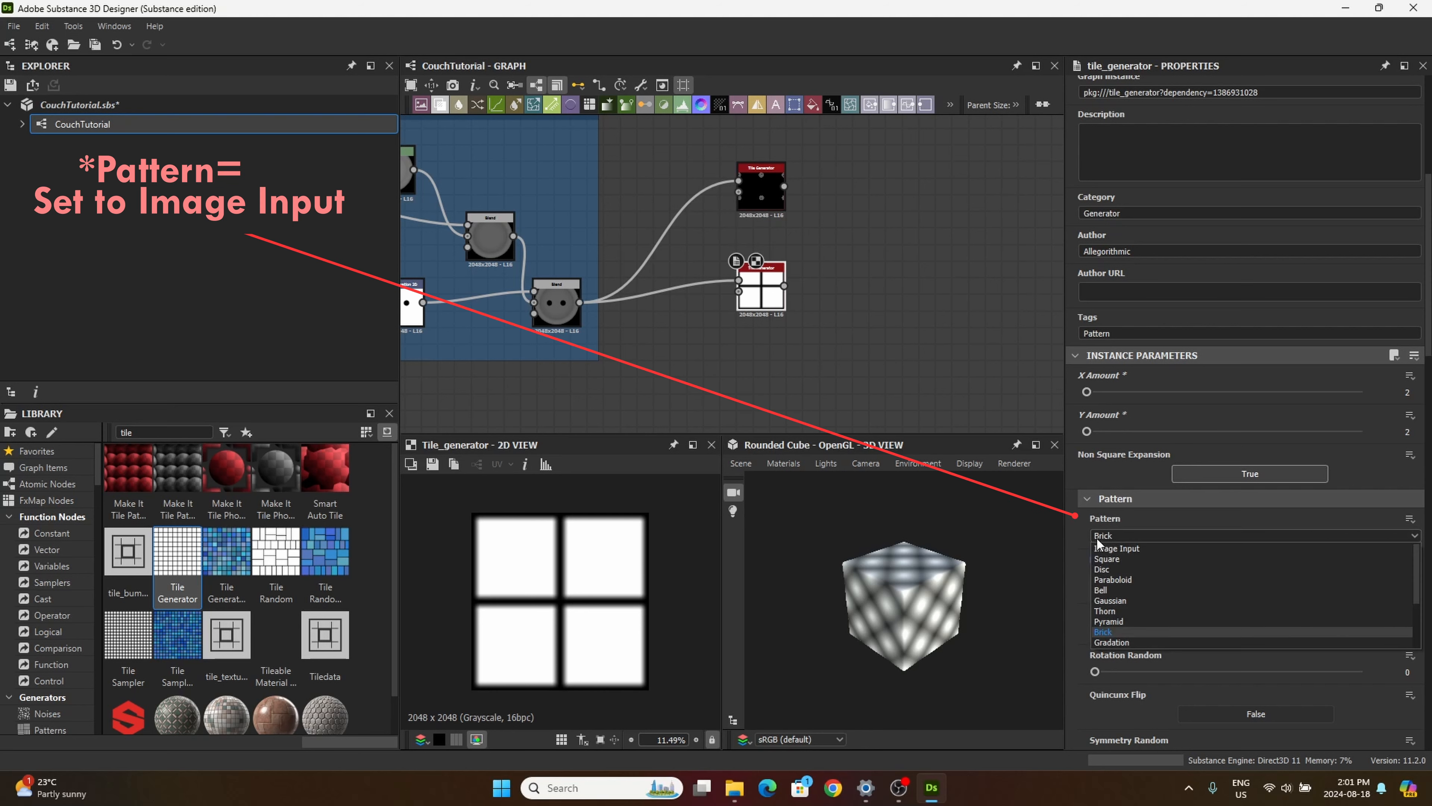
{"action": "left_click", "coordinate": [1120, 547]}
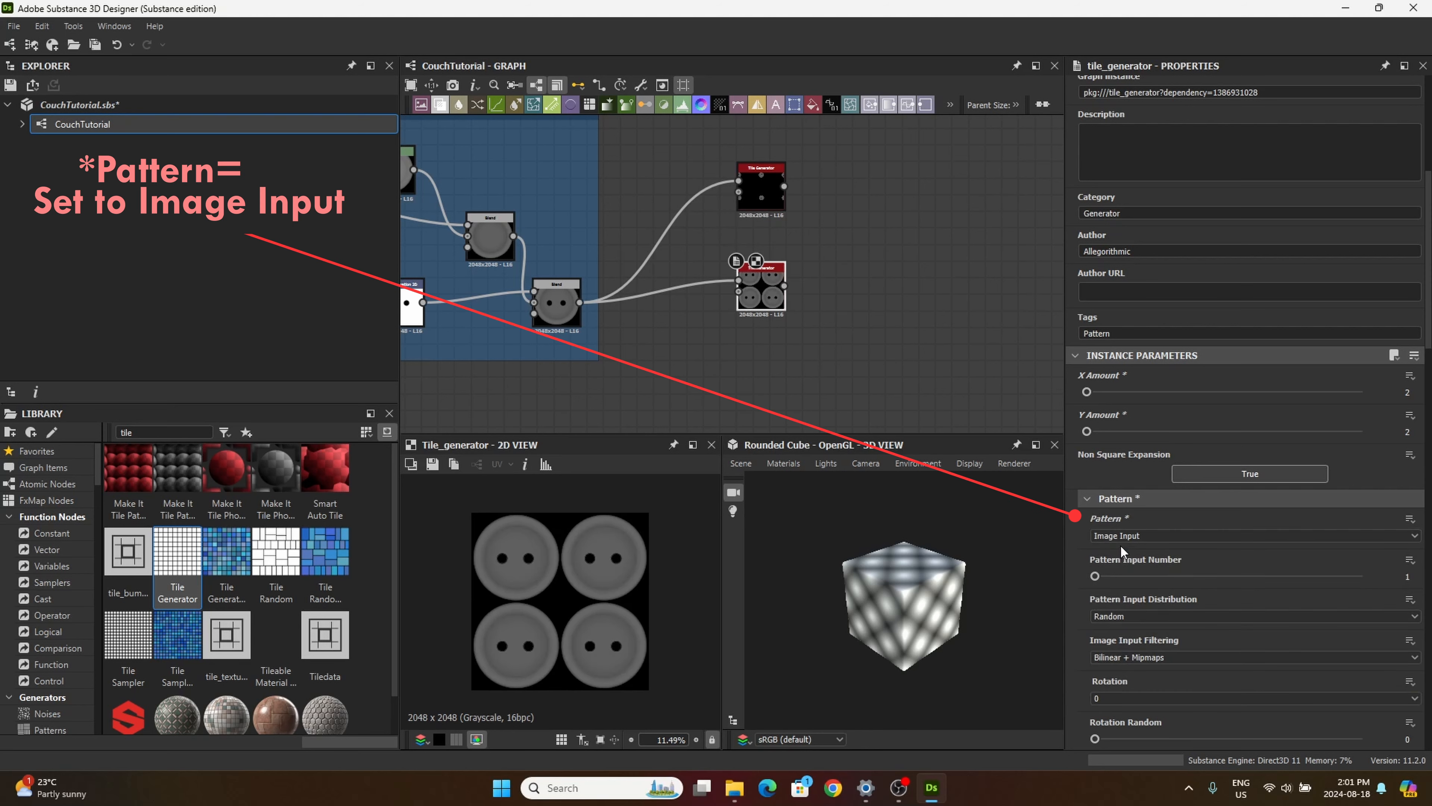
Step: Set the second Tile Generator's pattern Rotation Random to 0.47
{"action": "scroll", "coordinate": [1131, 590], "scroll_direction": "down", "scroll_amount": 1}
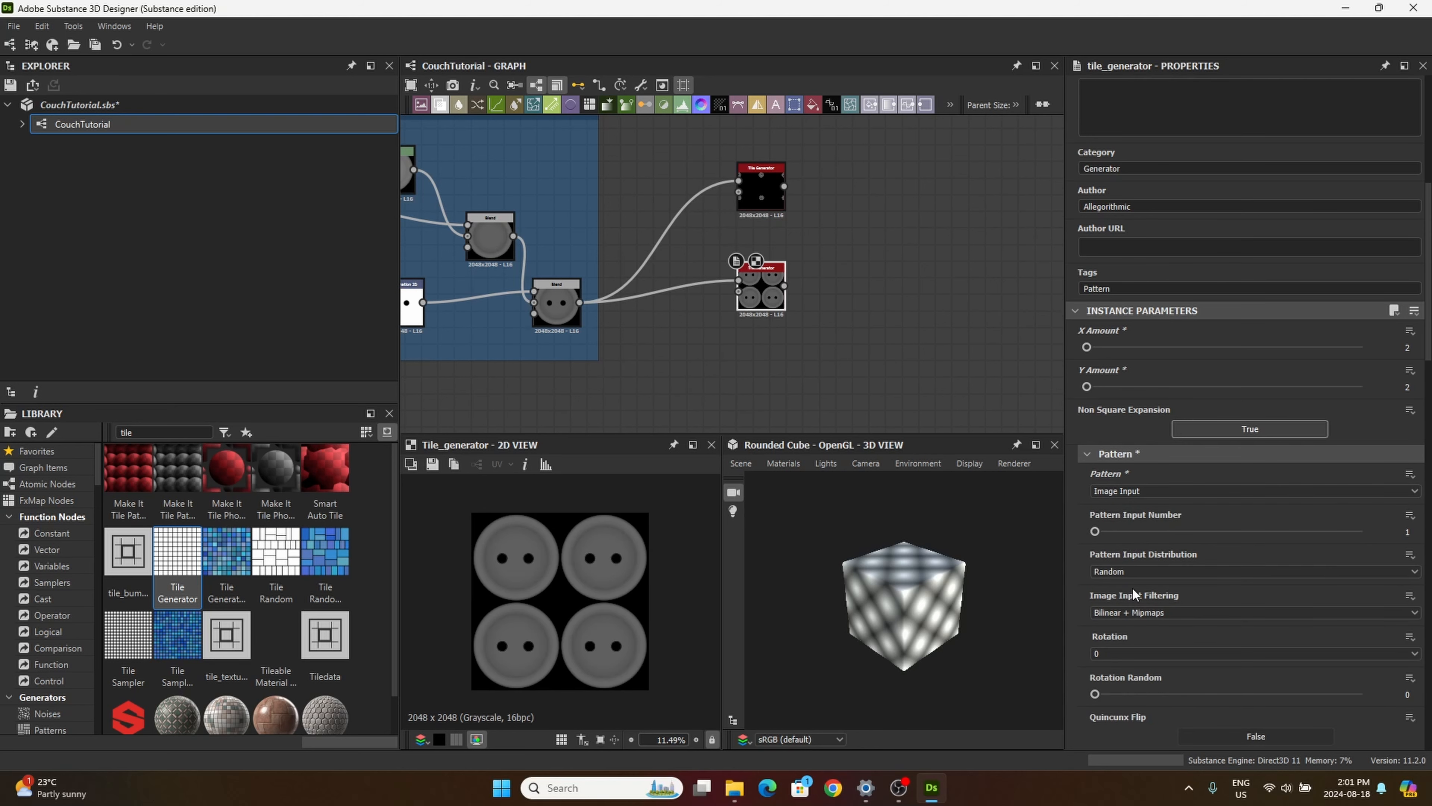
{"action": "scroll", "coordinate": [1132, 589], "scroll_direction": "down", "scroll_amount": 2}
{"action": "left_click", "coordinate": [1407, 605]}
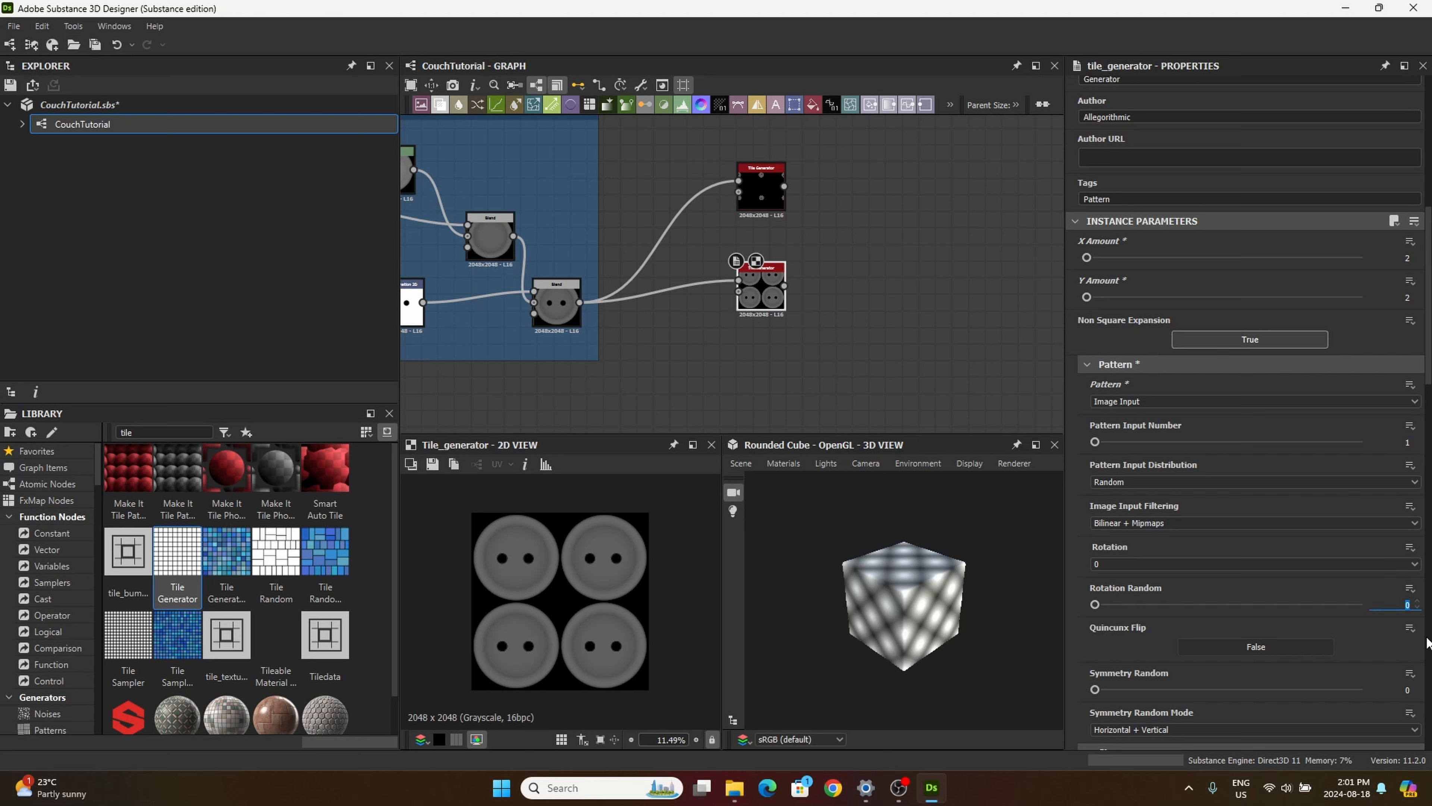
{"action": "type", "text": ".47"}
{"action": "key", "text": "Return"}
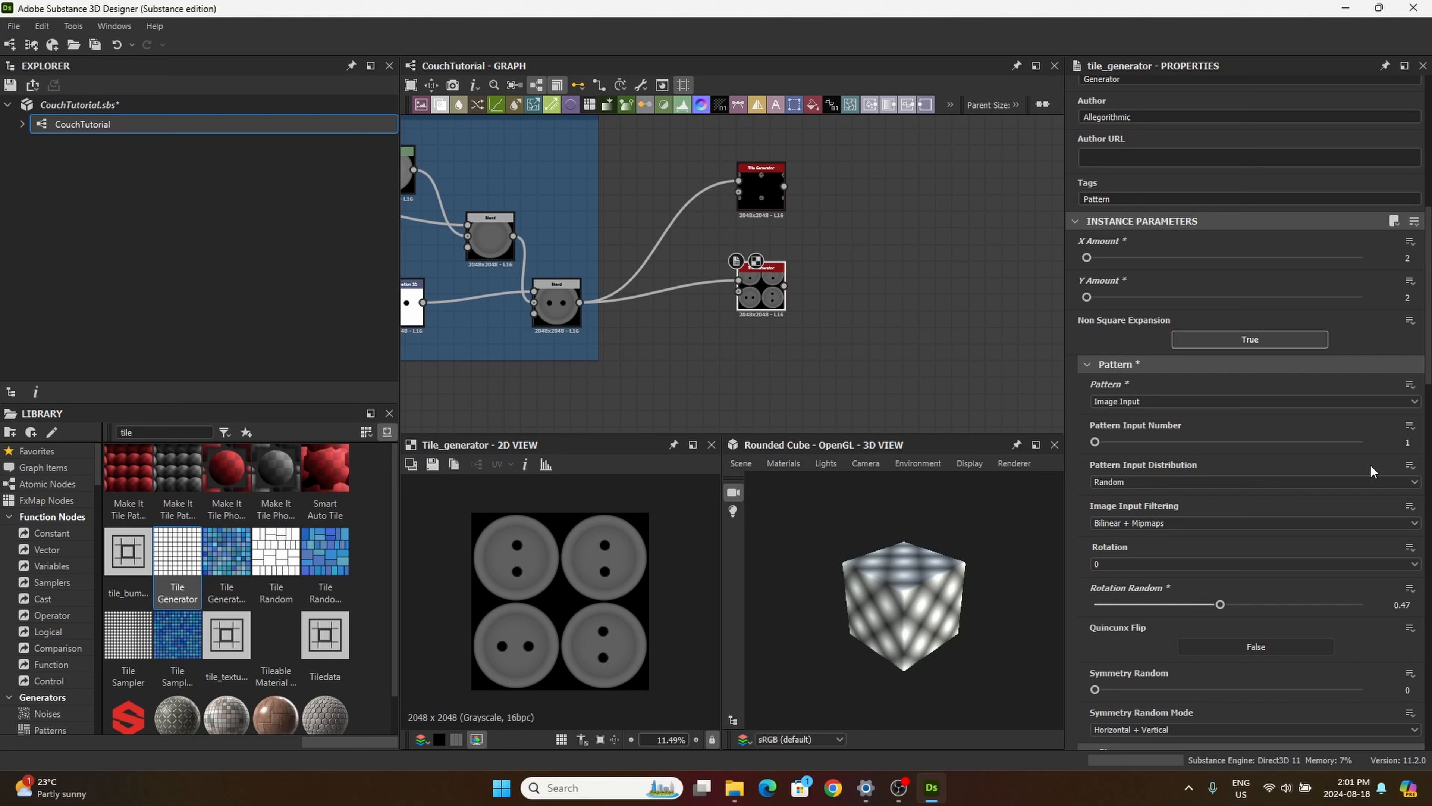
Step: Set the second Tile Generator's Scale to 0.23
{"action": "scroll", "coordinate": [1318, 575], "scroll_direction": "down", "scroll_amount": 2}
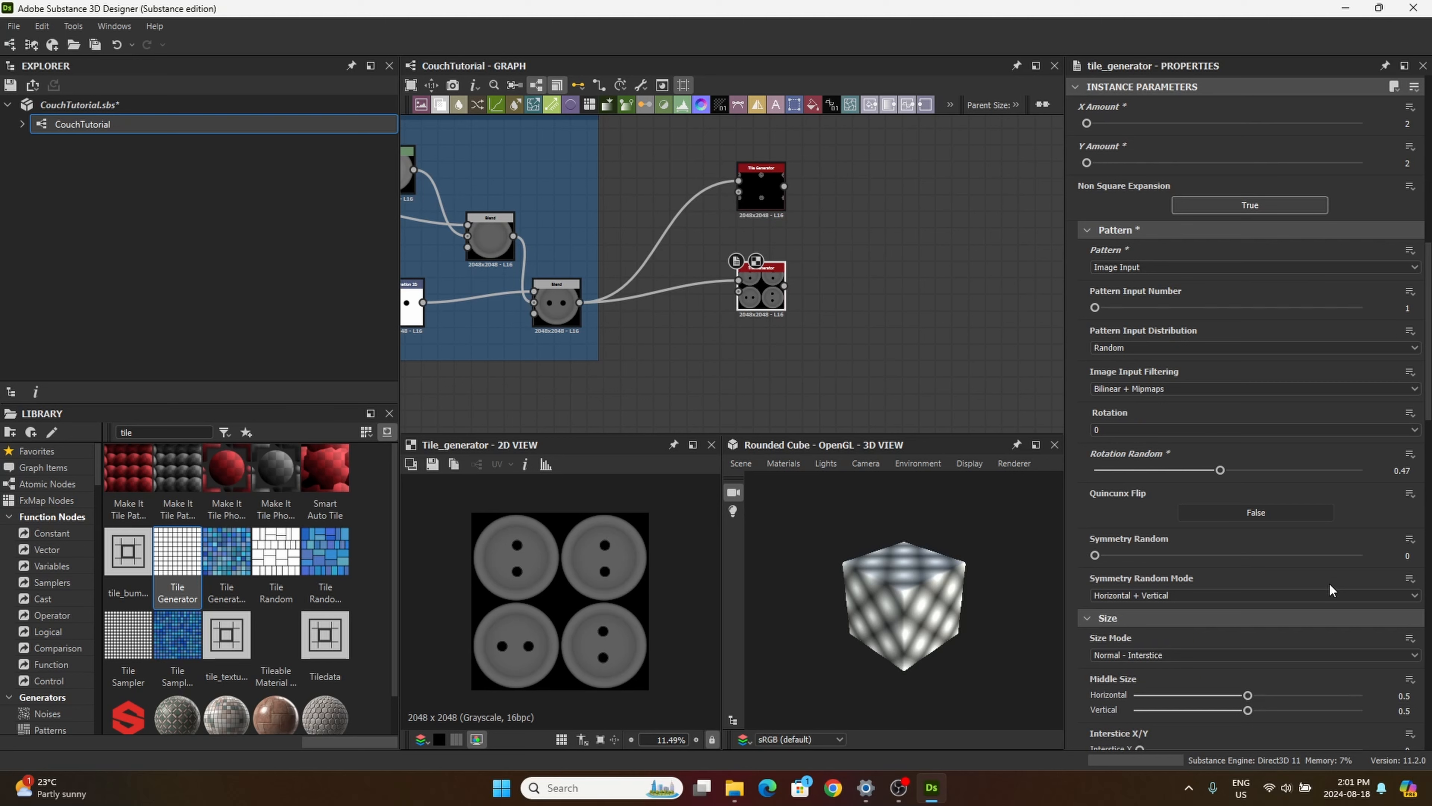
{"action": "scroll", "coordinate": [1330, 587], "scroll_direction": "down", "scroll_amount": 2}
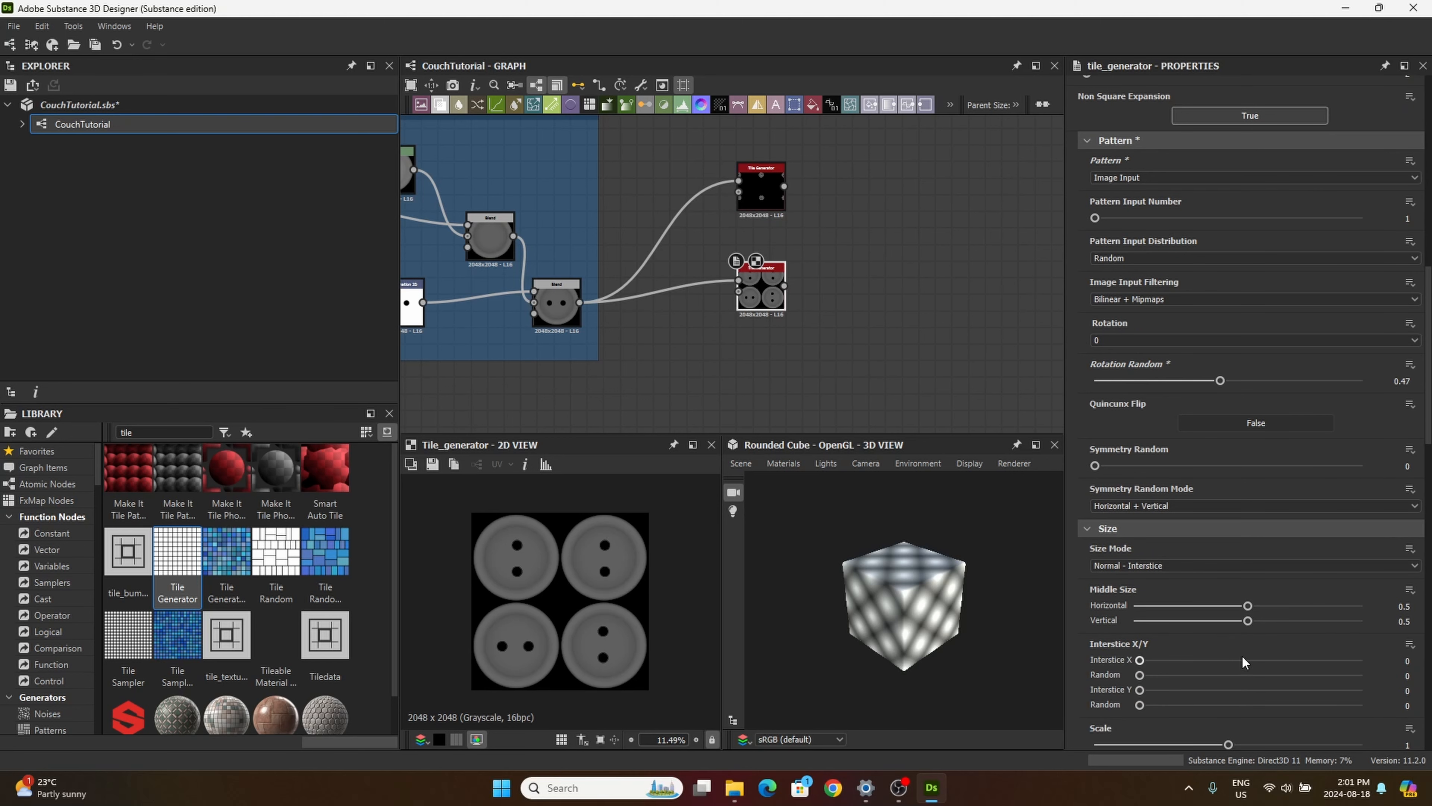
{"action": "scroll", "coordinate": [1297, 666], "scroll_direction": "down", "scroll_amount": 1}
{"action": "double_click", "coordinate": [1407, 700]}
{"action": "type", "text": "0"}
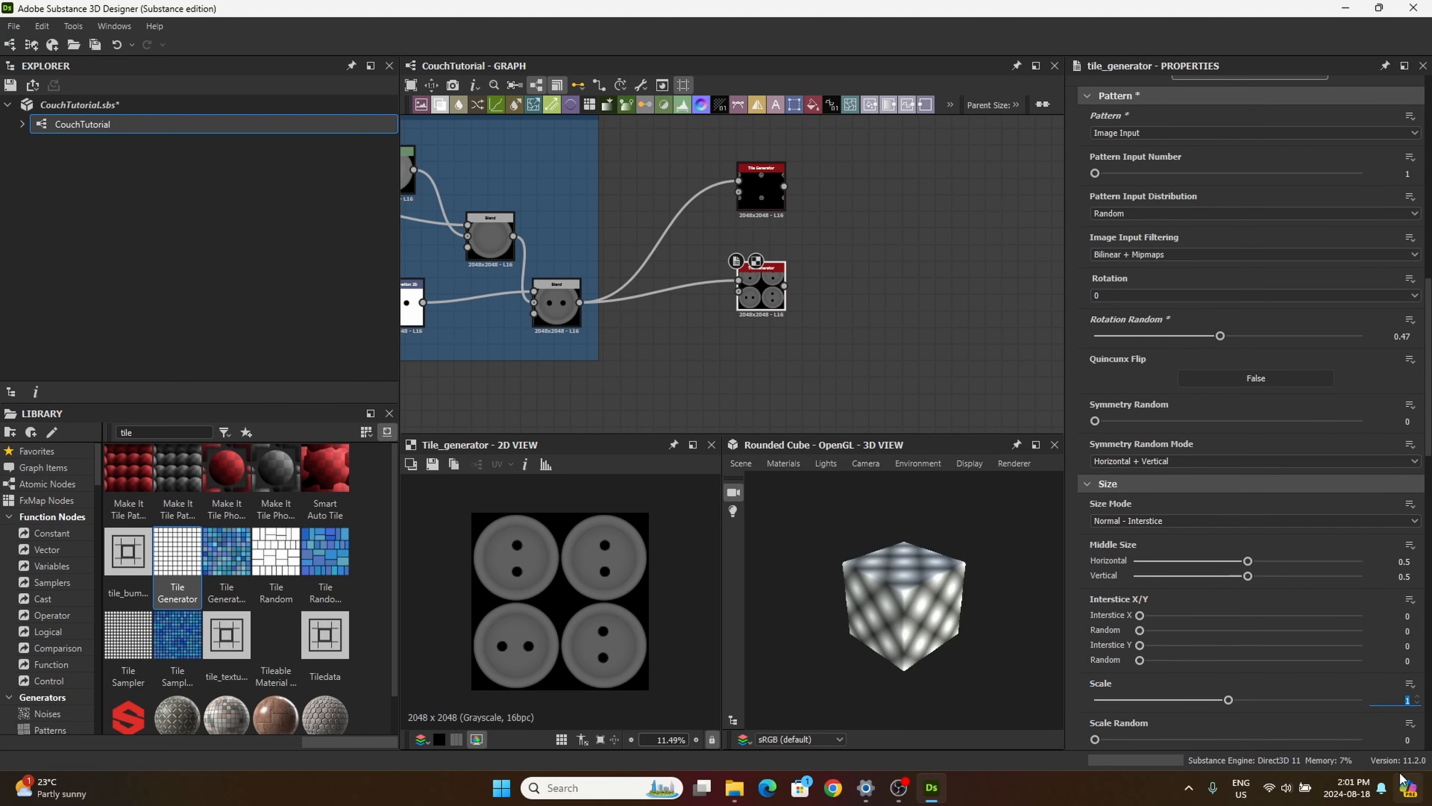
{"action": "type", "text": ".23"}
{"action": "key", "text": "Return"}
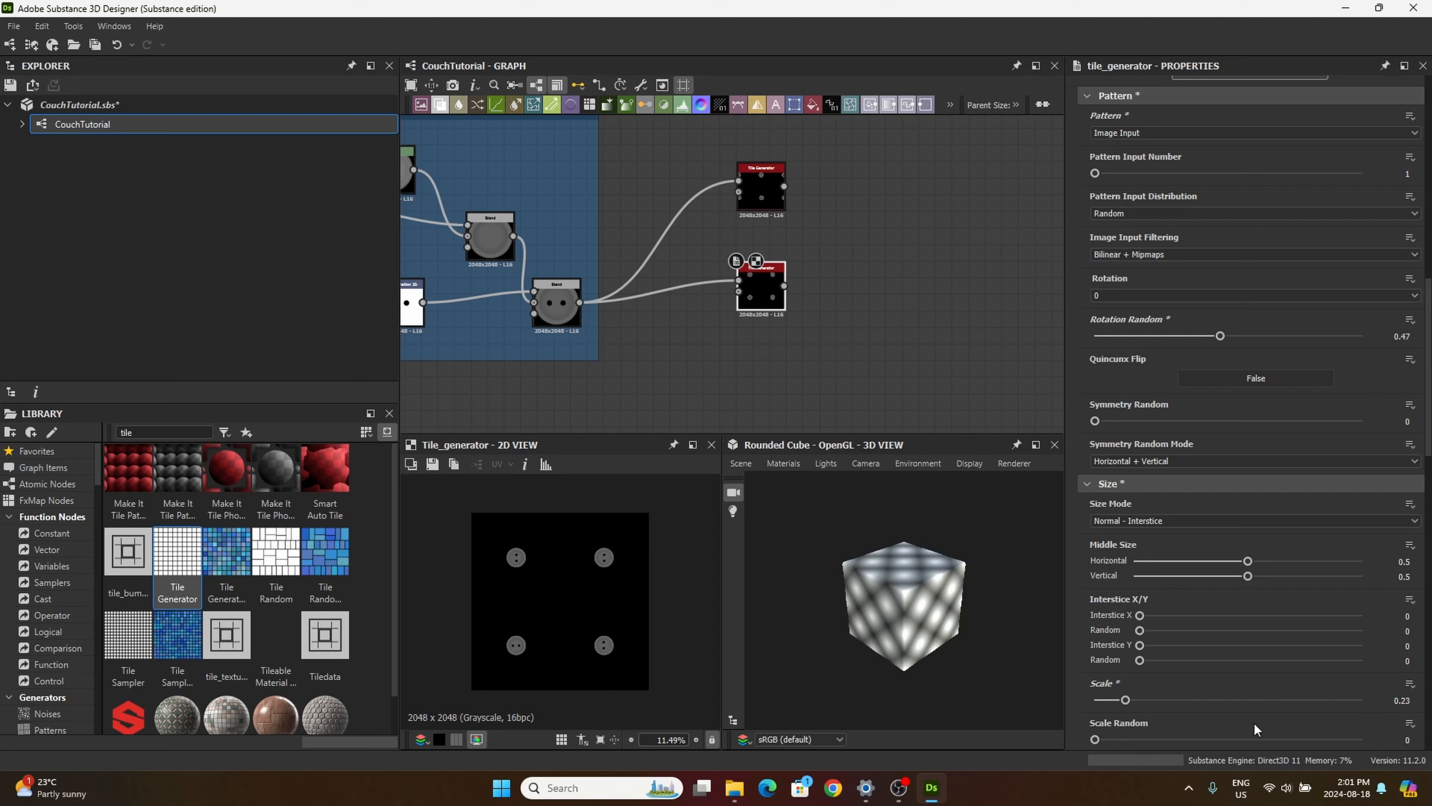
Step: Set the second Tile Generator's Global Offset Y to 0.75
{"action": "scroll", "coordinate": [1225, 691], "scroll_direction": "down", "scroll_amount": 4}
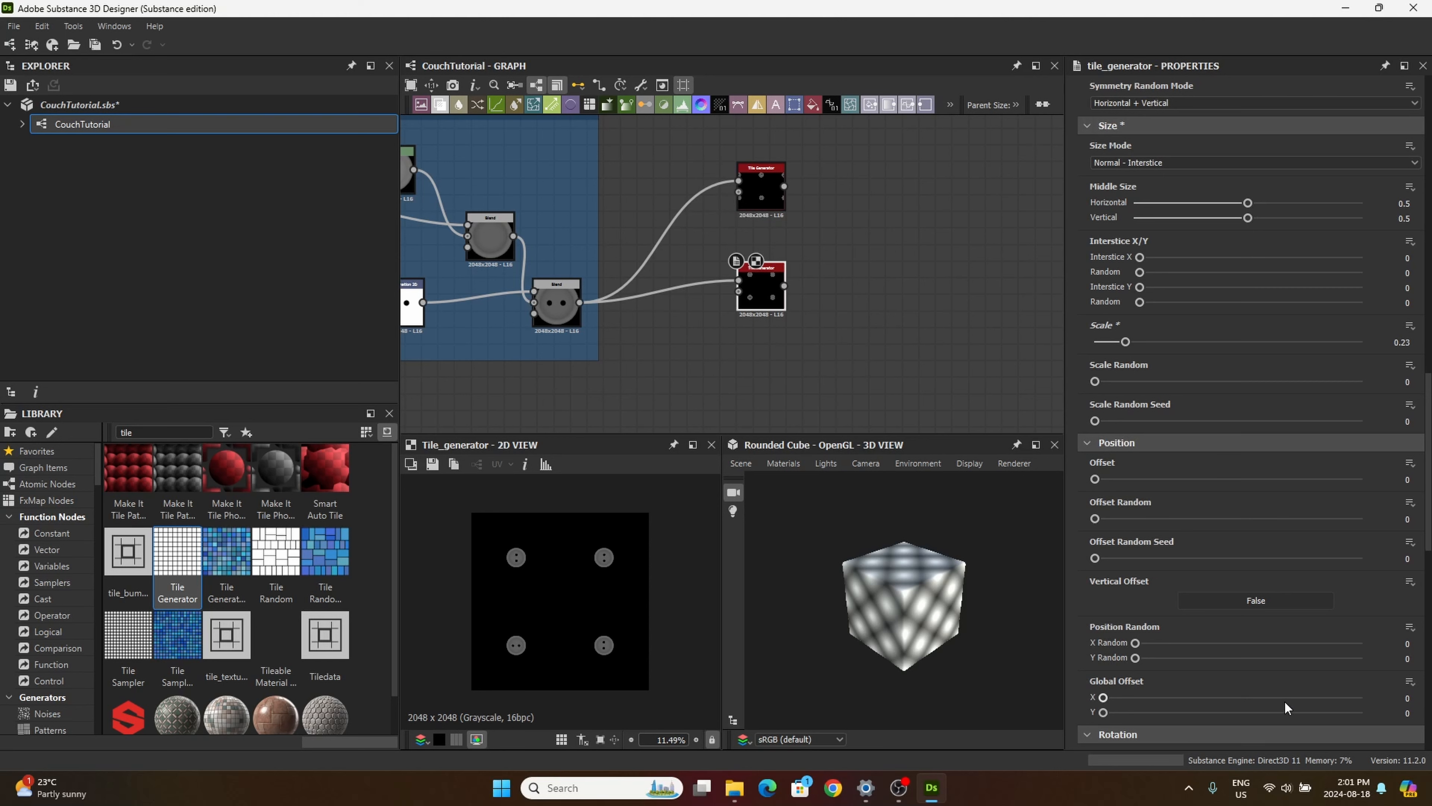
{"action": "double_click", "coordinate": [1407, 713]}
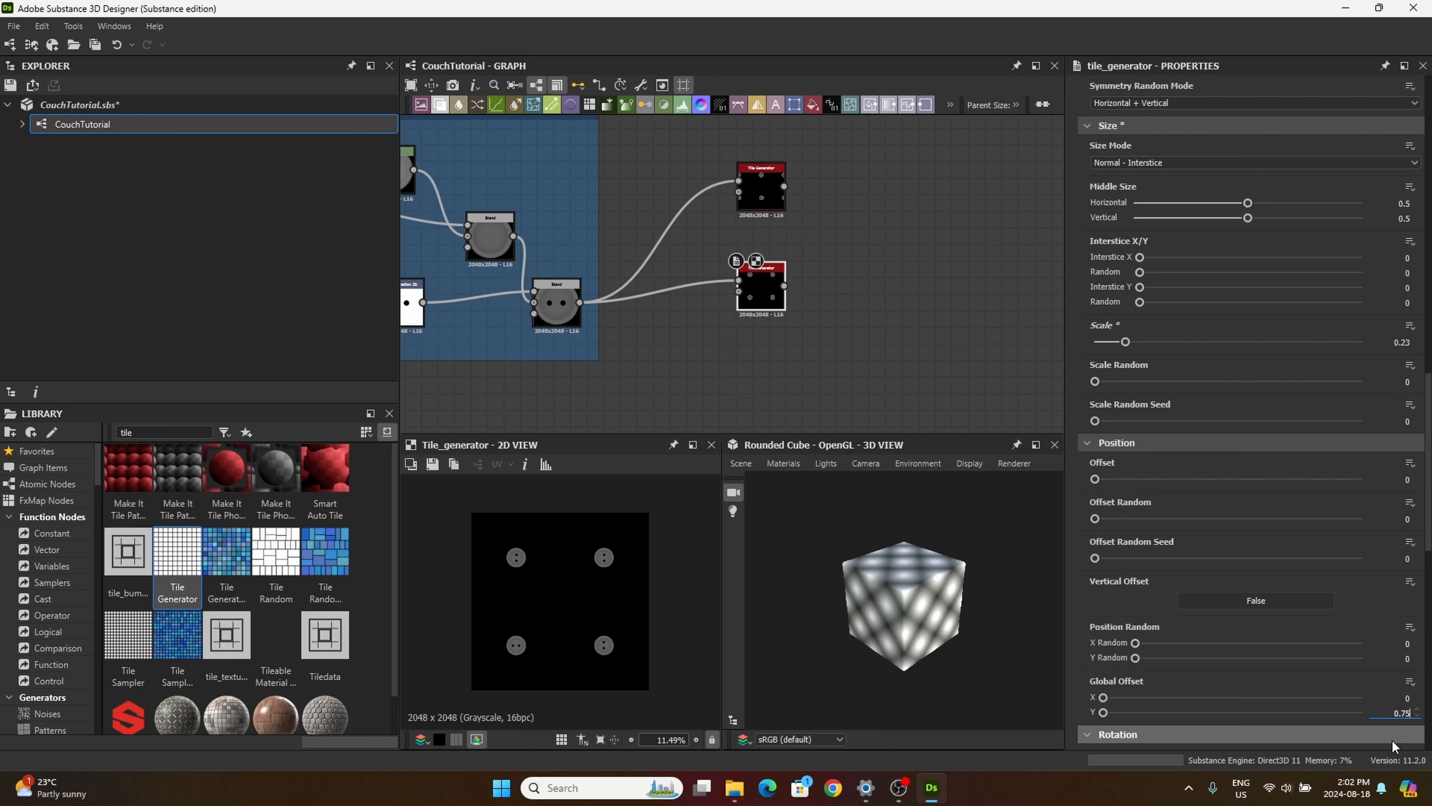
{"action": "type", "text": "0.75"}
{"action": "key", "text": "Return"}
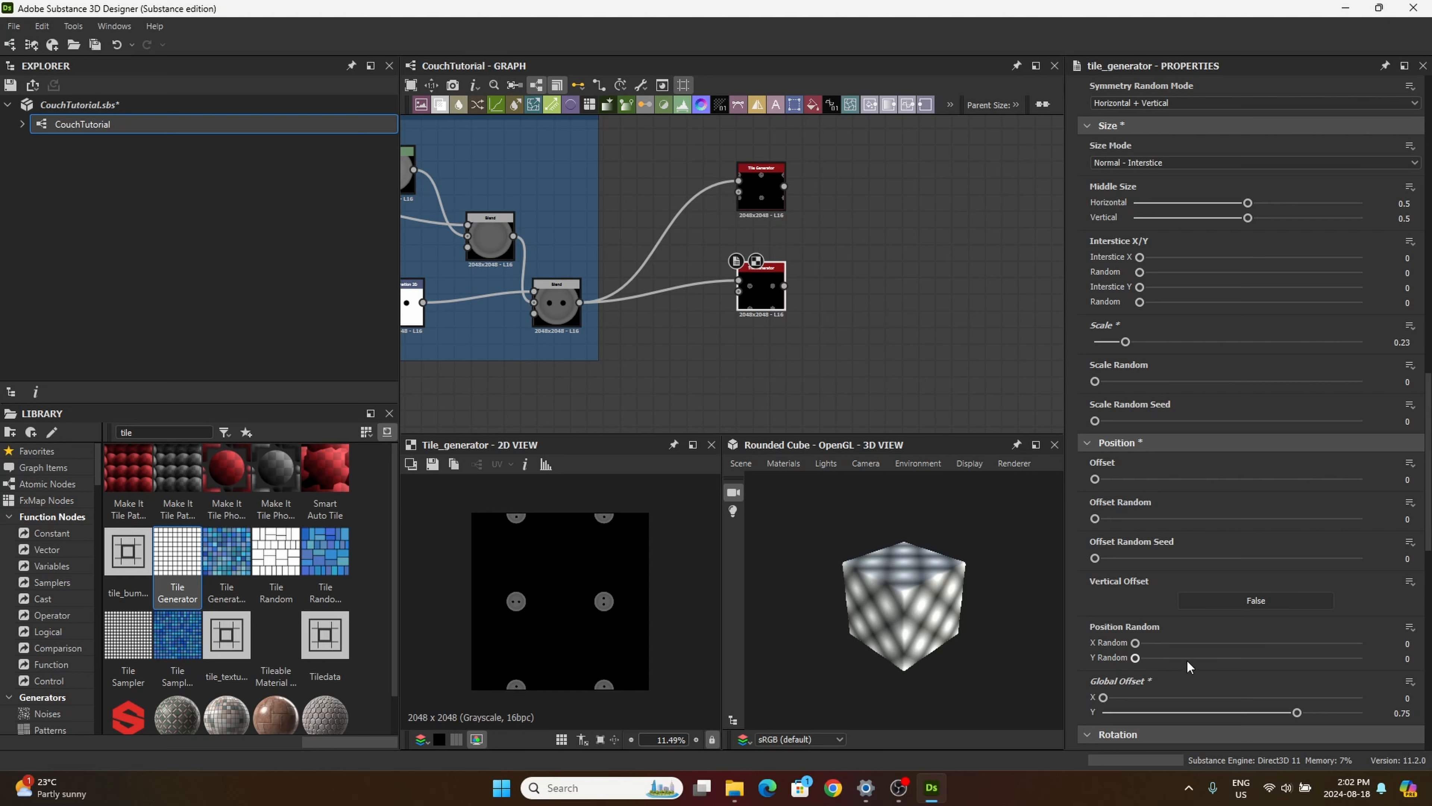
Step: Rotate the second Tile Generator's buttons by setting Rotation to 0.189 turns
{"action": "scroll", "coordinate": [1195, 652], "scroll_direction": "down", "scroll_amount": 4}
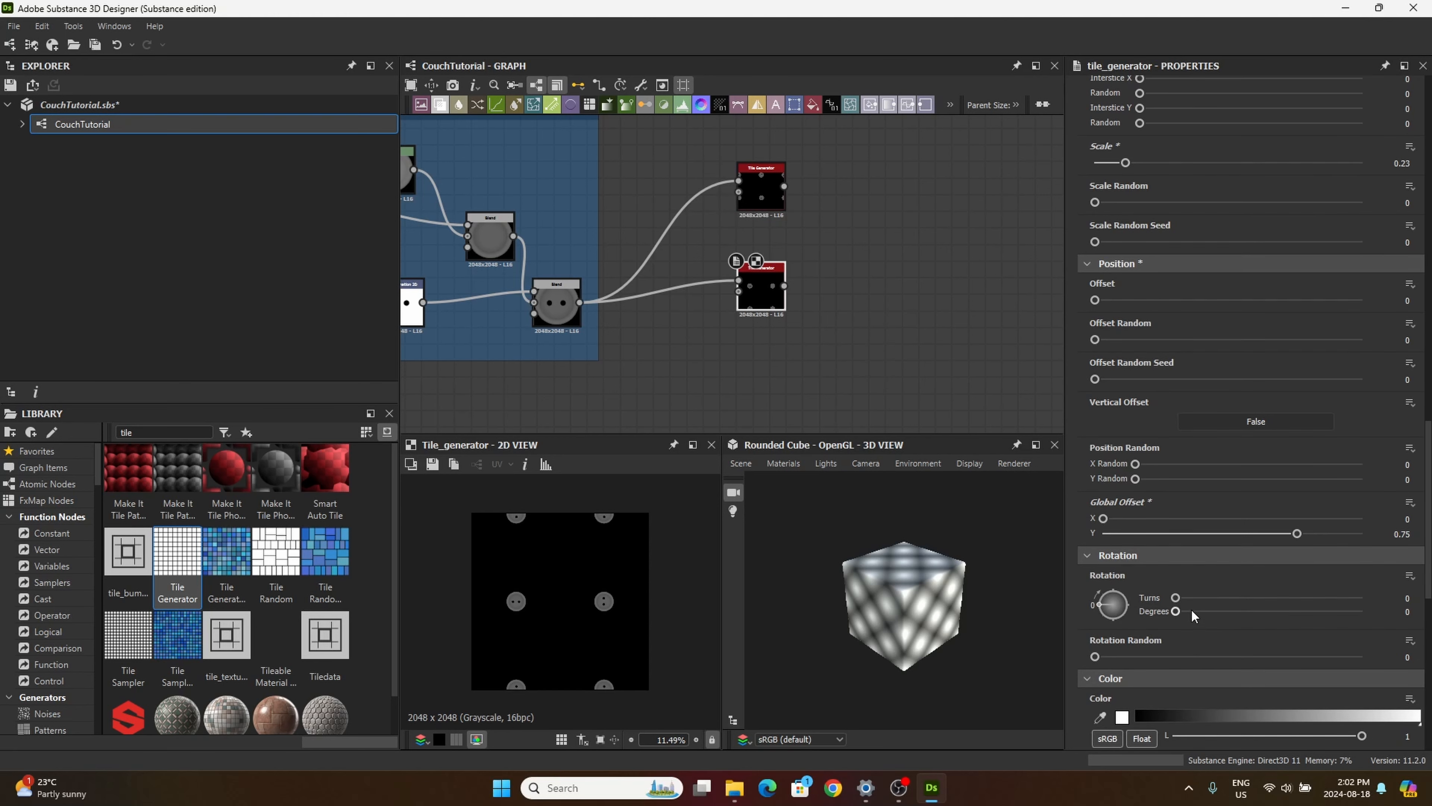
{"action": "left_click", "coordinate": [1407, 598]}
{"action": "type", "text": "0.189"}
Step: Set Rotation Random in the second Tile Generator's Rotation group to 0.6
{"action": "left_click", "coordinate": [1397, 655]}
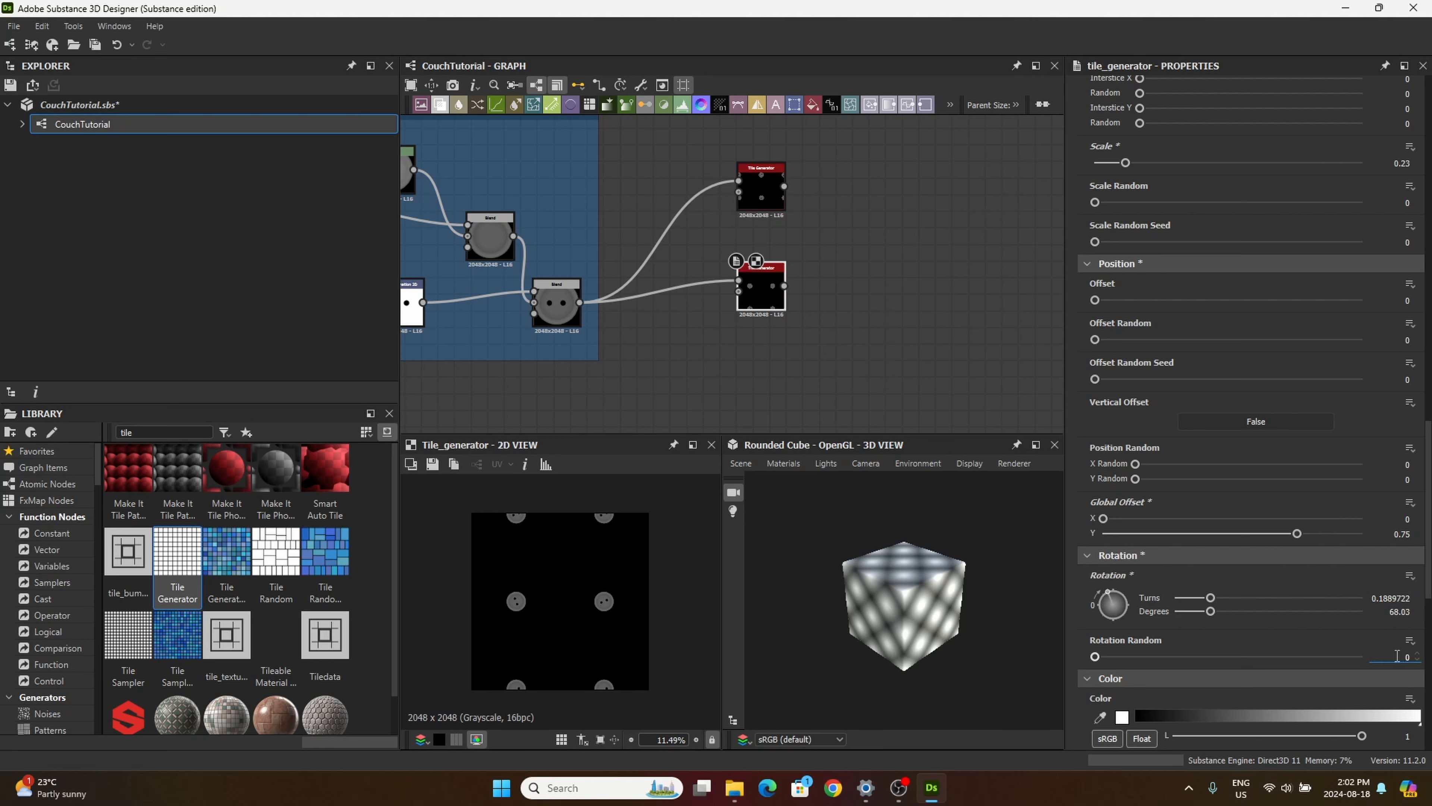
{"action": "left_click_drag", "start_coordinate": [1398, 656], "coordinate": [1421, 661]}
{"action": "type", "text": "0.6"}
{"action": "key", "text": "Return"}
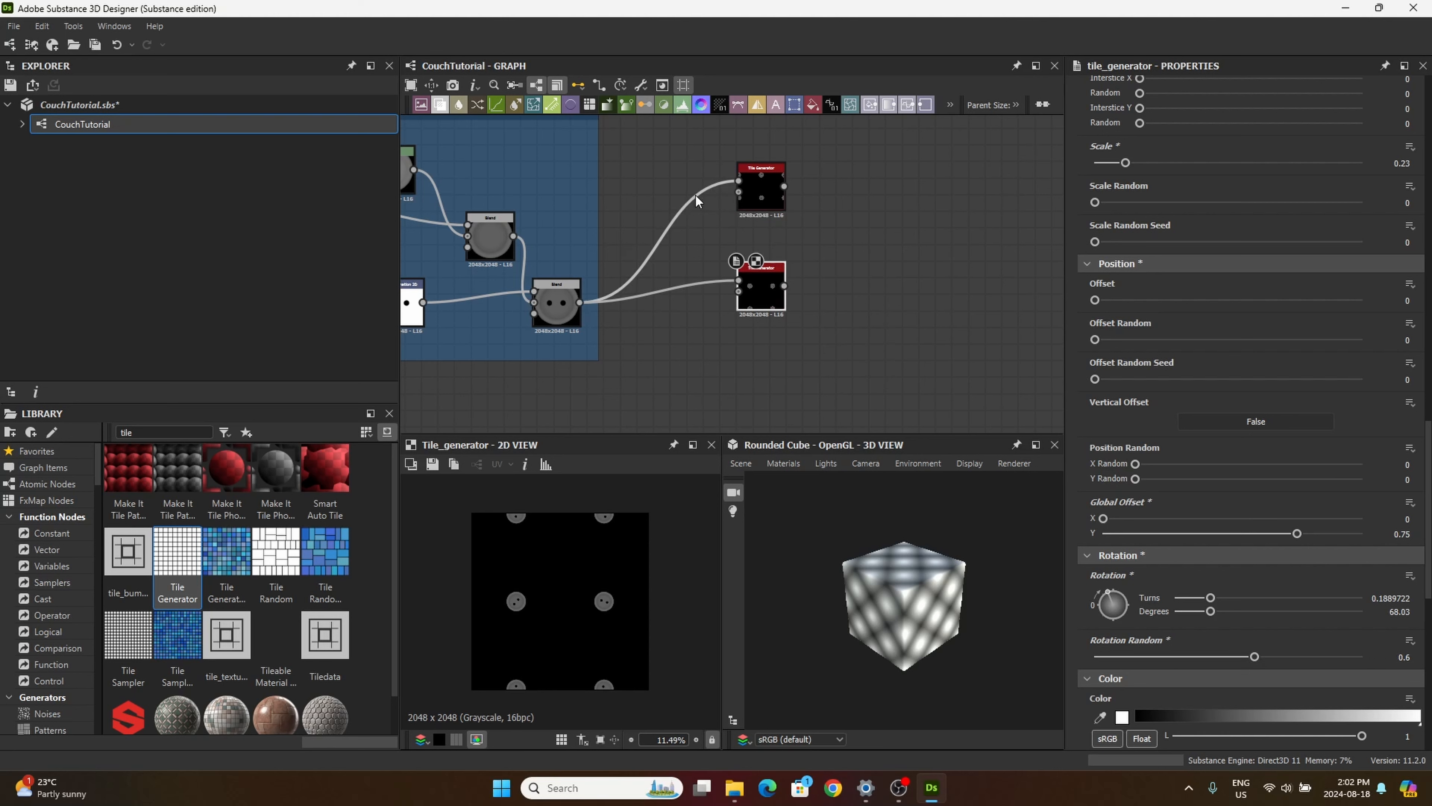
Step: Add a Blend node beside the two Tile Generators and align the first generator directly above the second
{"action": "scroll", "coordinate": [1233, 609], "scroll_direction": "down", "scroll_amount": 2}
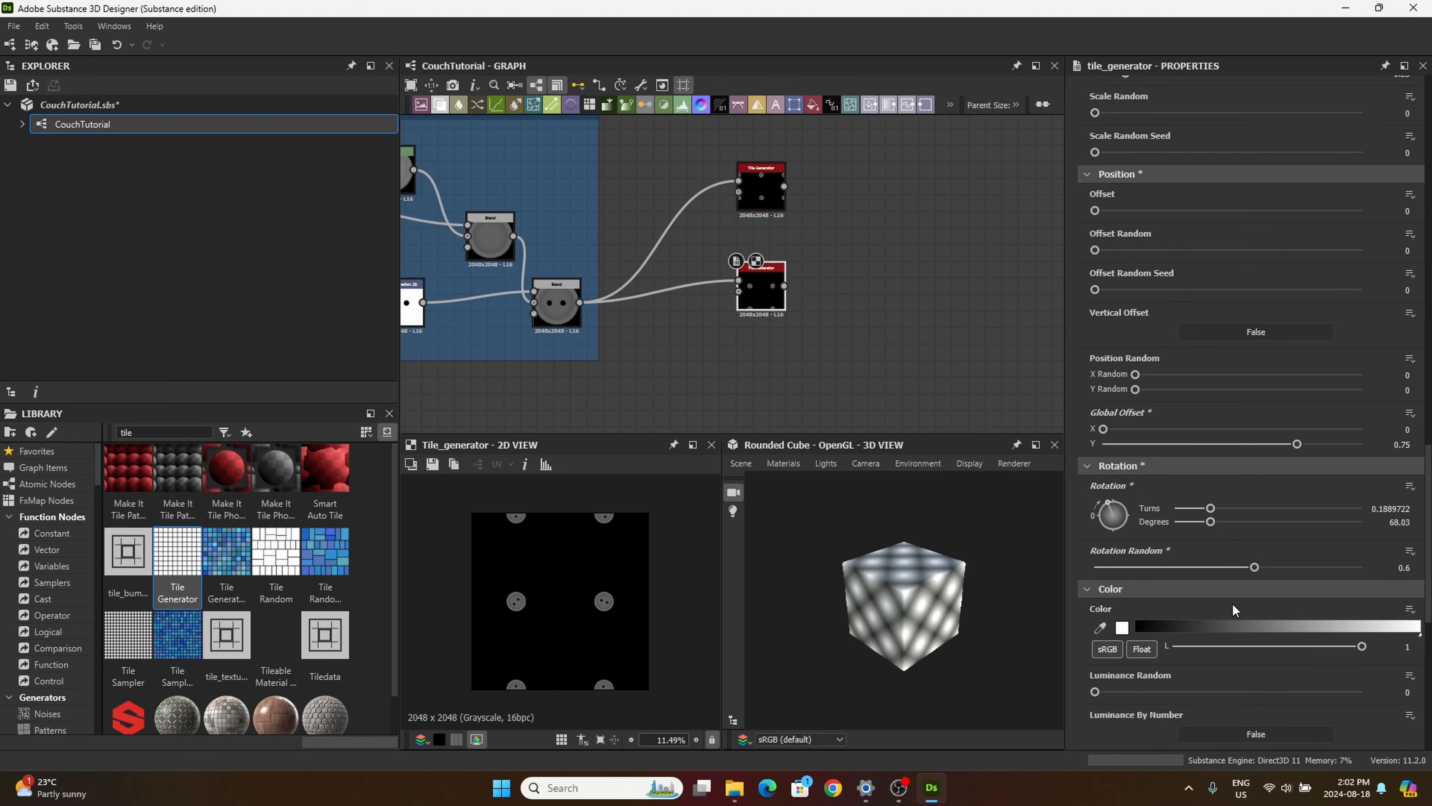
{"action": "scroll", "coordinate": [1233, 609], "scroll_direction": "down", "scroll_amount": 1}
{"action": "scroll", "coordinate": [746, 287], "scroll_direction": "up", "scroll_amount": 1}
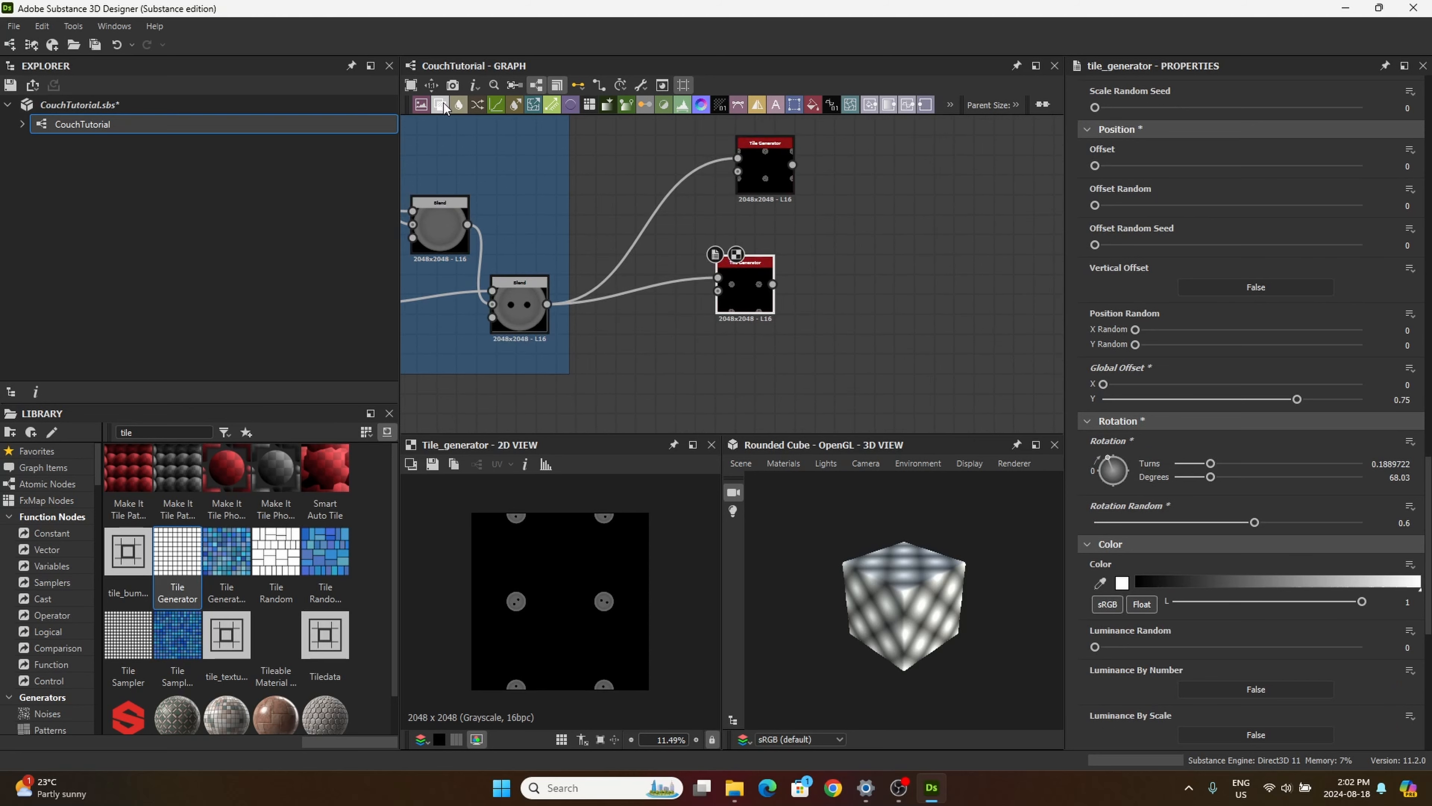
{"action": "left_click_drag", "start_coordinate": [444, 103], "coordinate": [920, 266]}
{"action": "left_click_drag", "start_coordinate": [762, 167], "coordinate": [742, 186]}
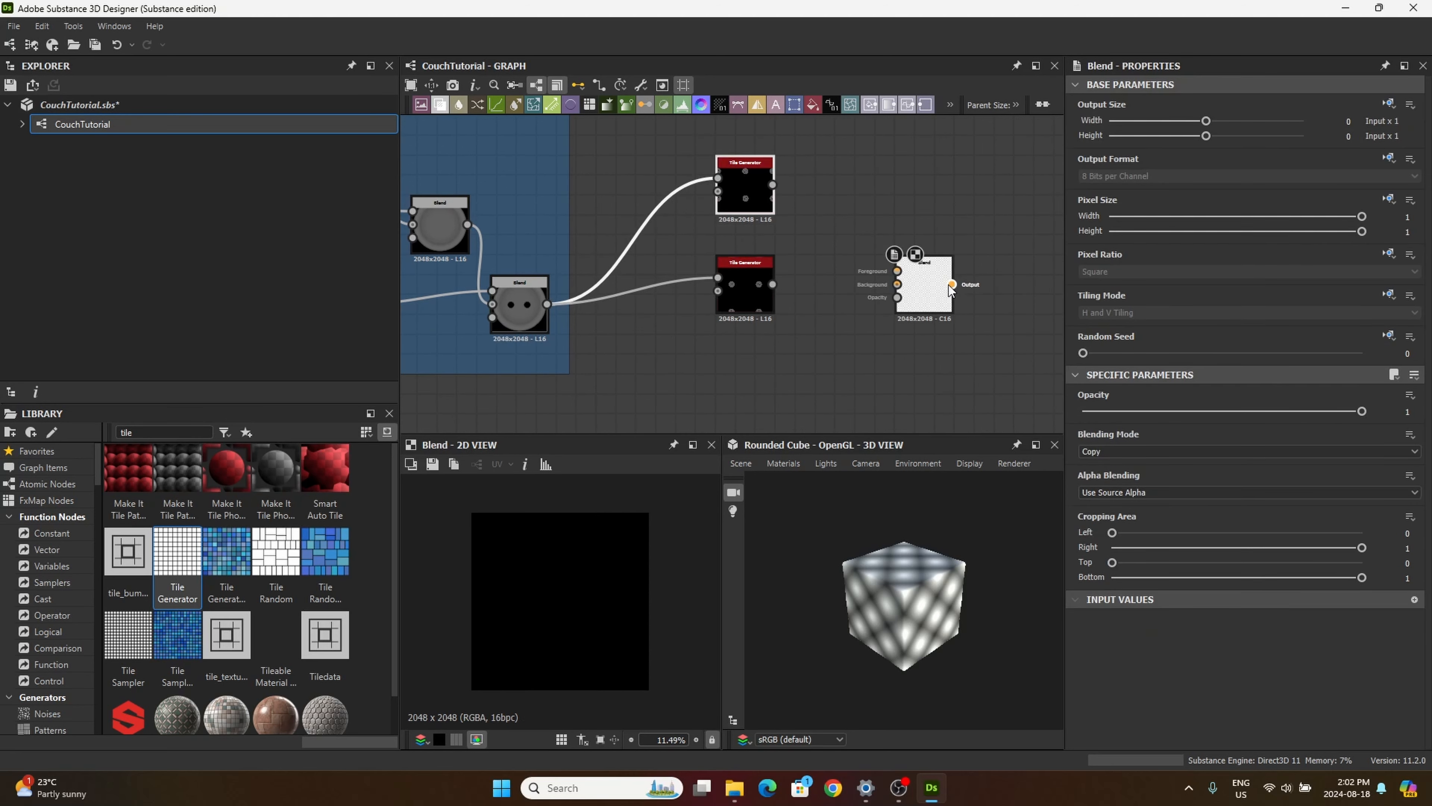
Step: Connect the first Tile Generator as the Blend's foreground and the second as its background, with Blending Mode set to Add (Linear Dodge)
{"action": "left_click_drag", "start_coordinate": [898, 261], "coordinate": [838, 210]}
{"action": "left_click_drag", "start_coordinate": [773, 285], "coordinate": [837, 234]}
{"action": "left_click_drag", "start_coordinate": [773, 185], "coordinate": [838, 221]}
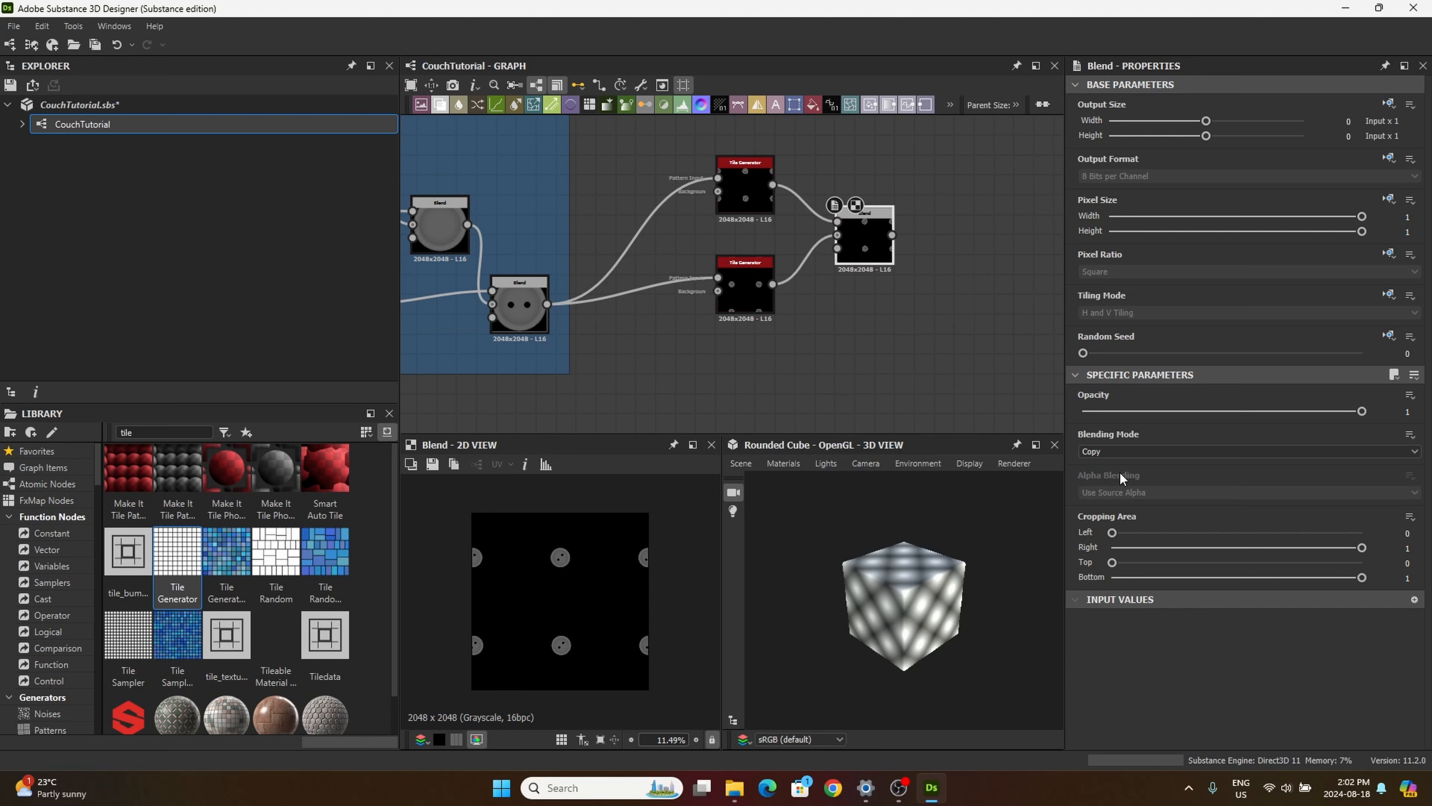
{"action": "left_click", "coordinate": [1114, 452]}
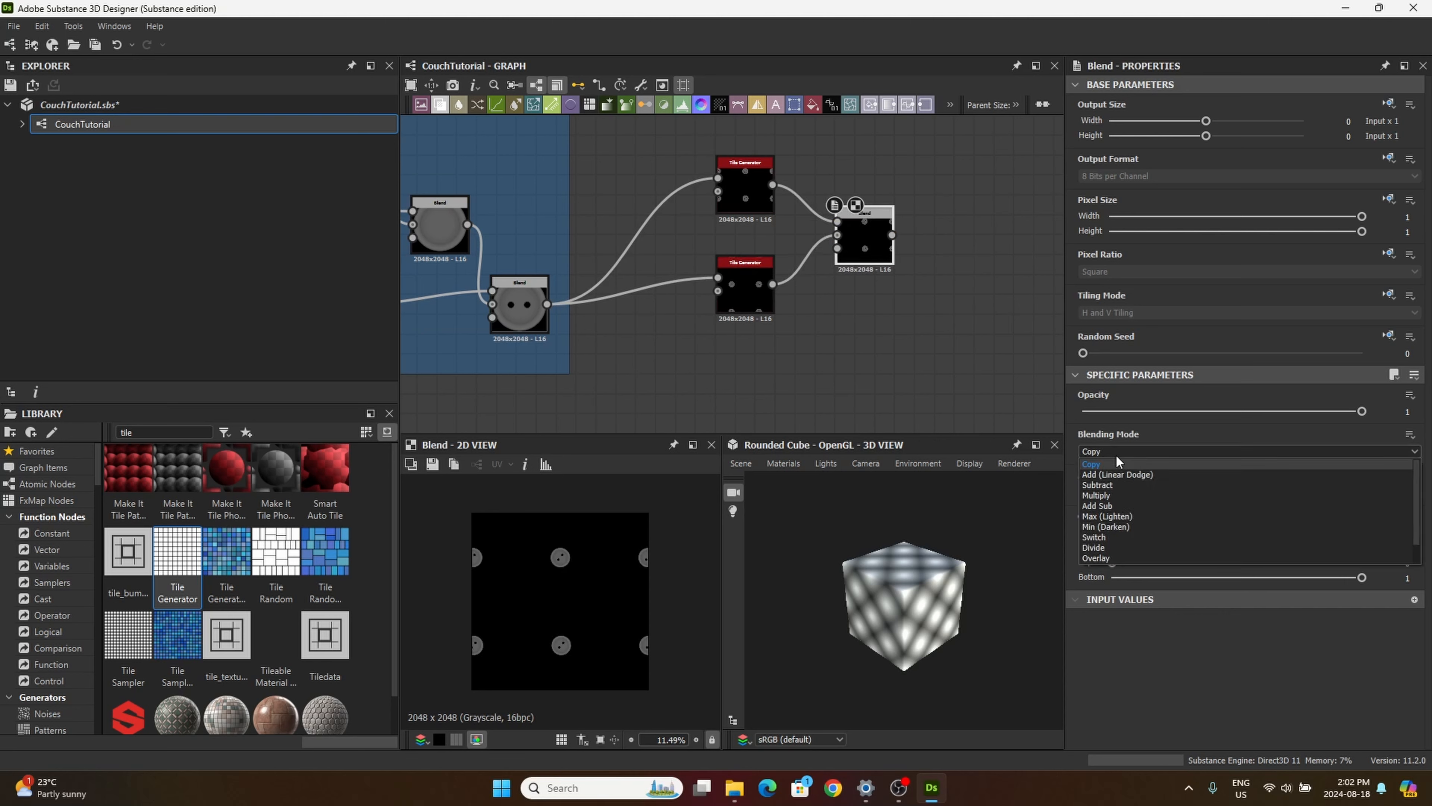
{"action": "left_click", "coordinate": [1138, 474]}
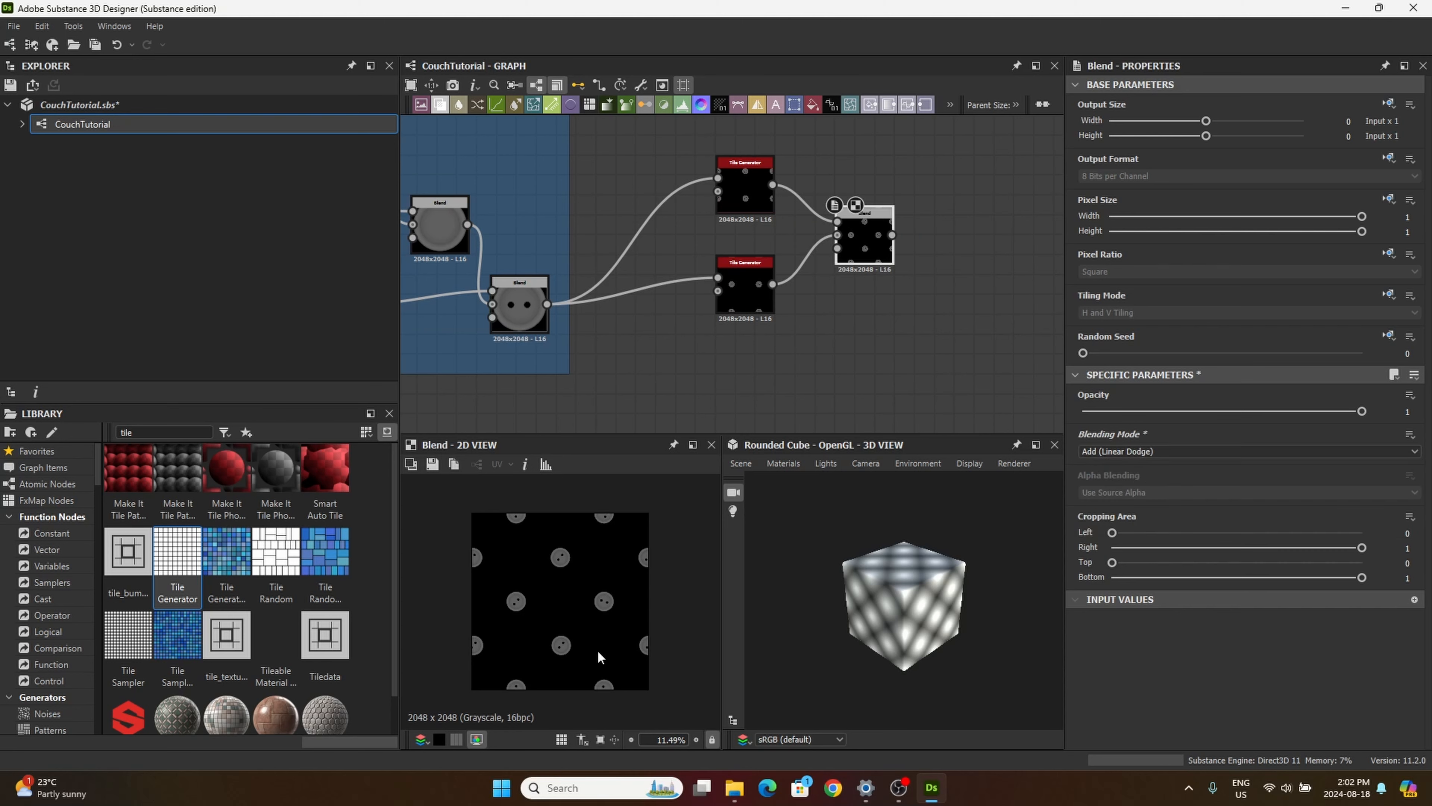
Step: Search the library for "blur" and add a Blur HQ Grayscale node after the Blend of the two Tile Generators
{"action": "scroll", "coordinate": [652, 299], "scroll_direction": "down", "scroll_amount": 4}
{"action": "left_click_drag", "start_coordinate": [144, 433], "coordinate": [101, 418]}
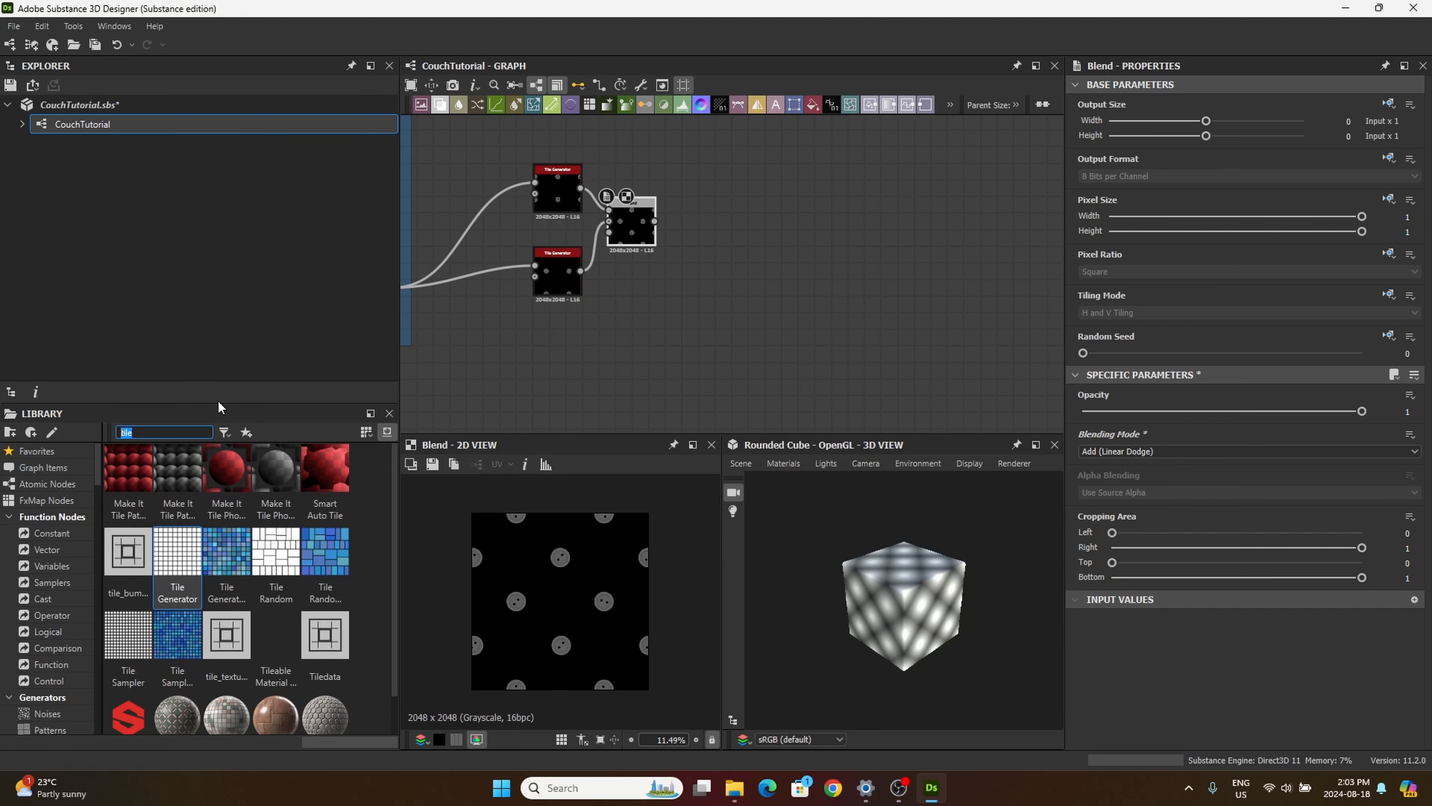
{"action": "type", "text": "blur"}
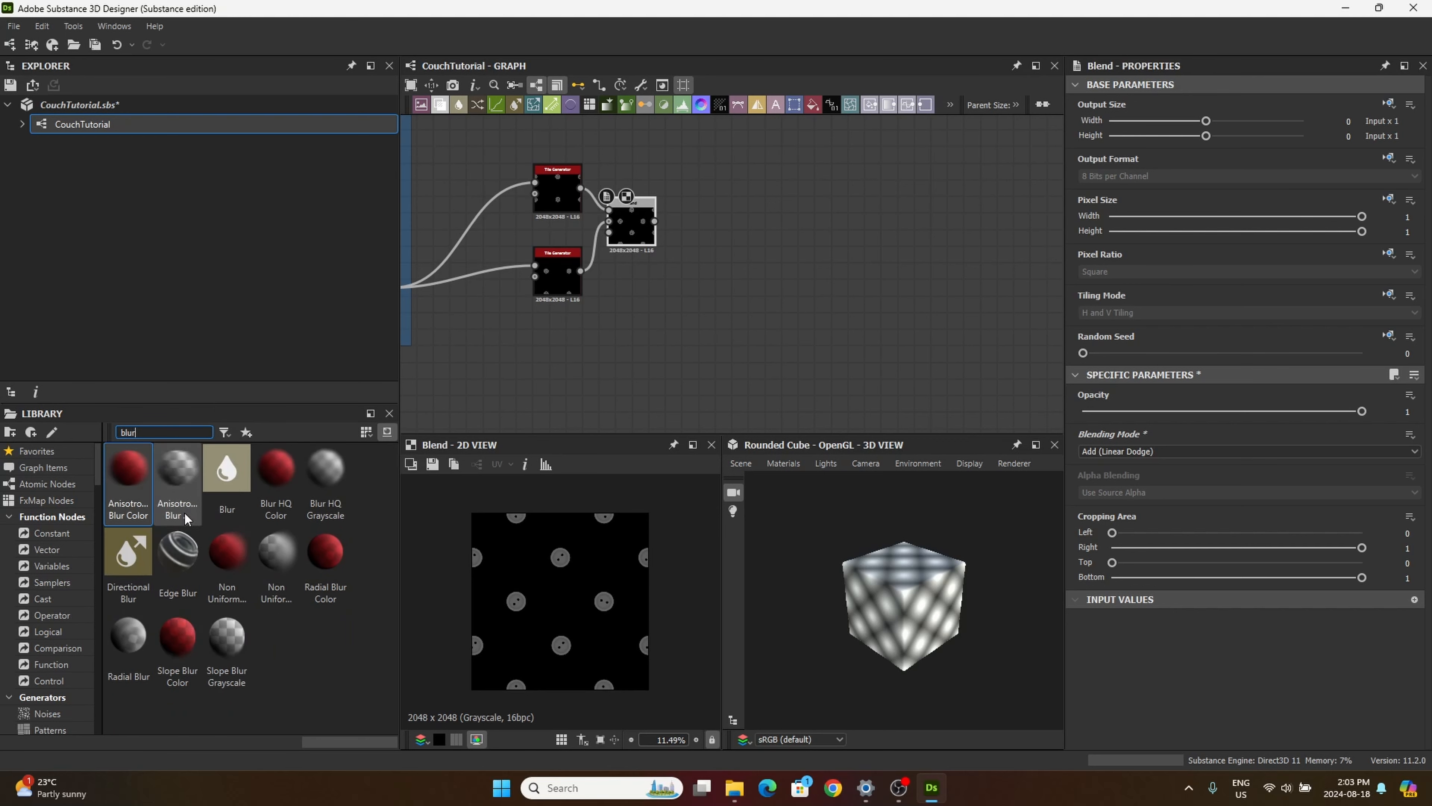
{"action": "left_click", "coordinate": [337, 475]}
{"action": "left_click_drag", "start_coordinate": [337, 475], "coordinate": [723, 256]}
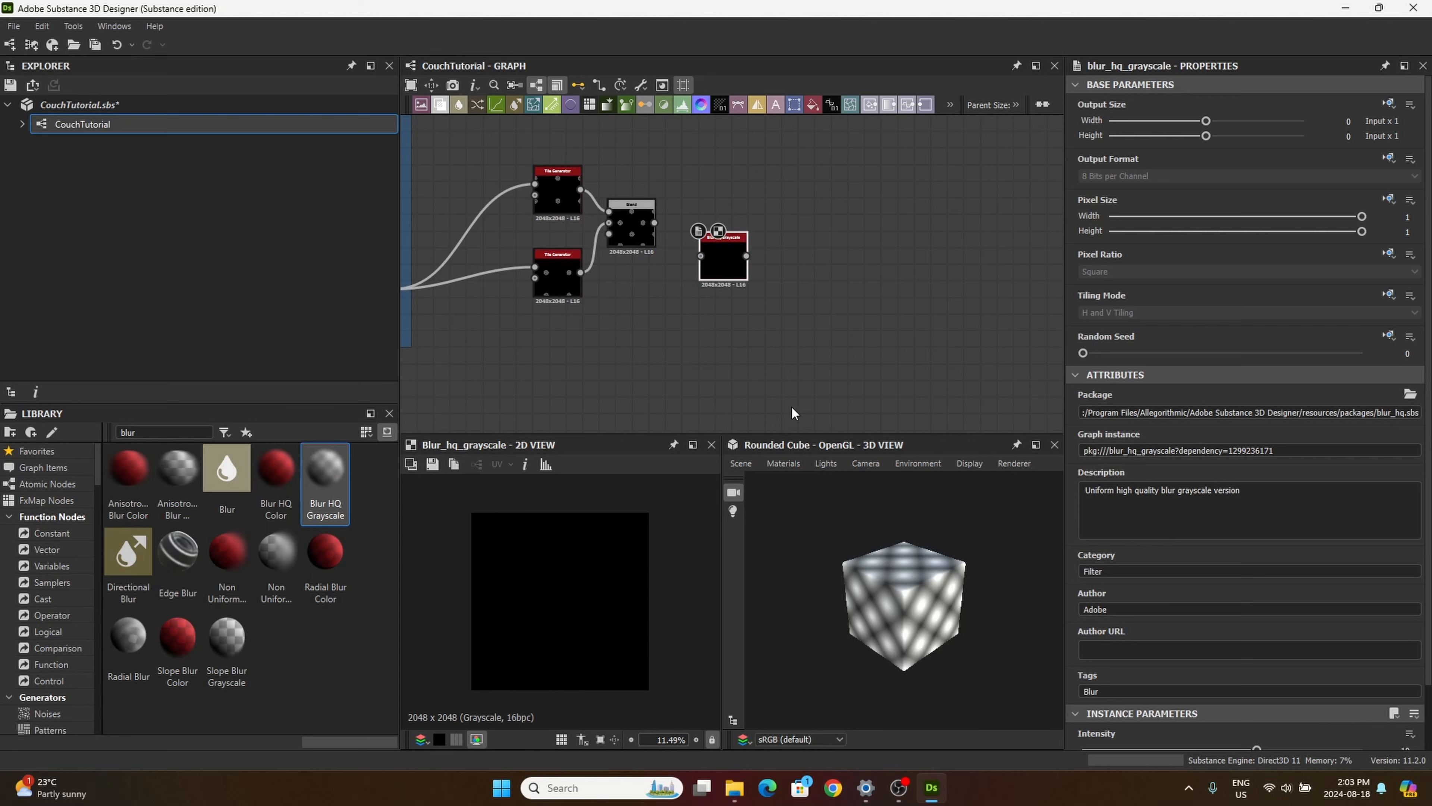
Step: Connect the Blend of the two Tile Generators to the Blur HQ Grayscale node and align the blur in line with the Blend
{"action": "scroll", "coordinate": [902, 556], "scroll_direction": "up", "scroll_amount": 10}
{"action": "scroll", "coordinate": [844, 576], "scroll_direction": "up", "scroll_amount": 1}
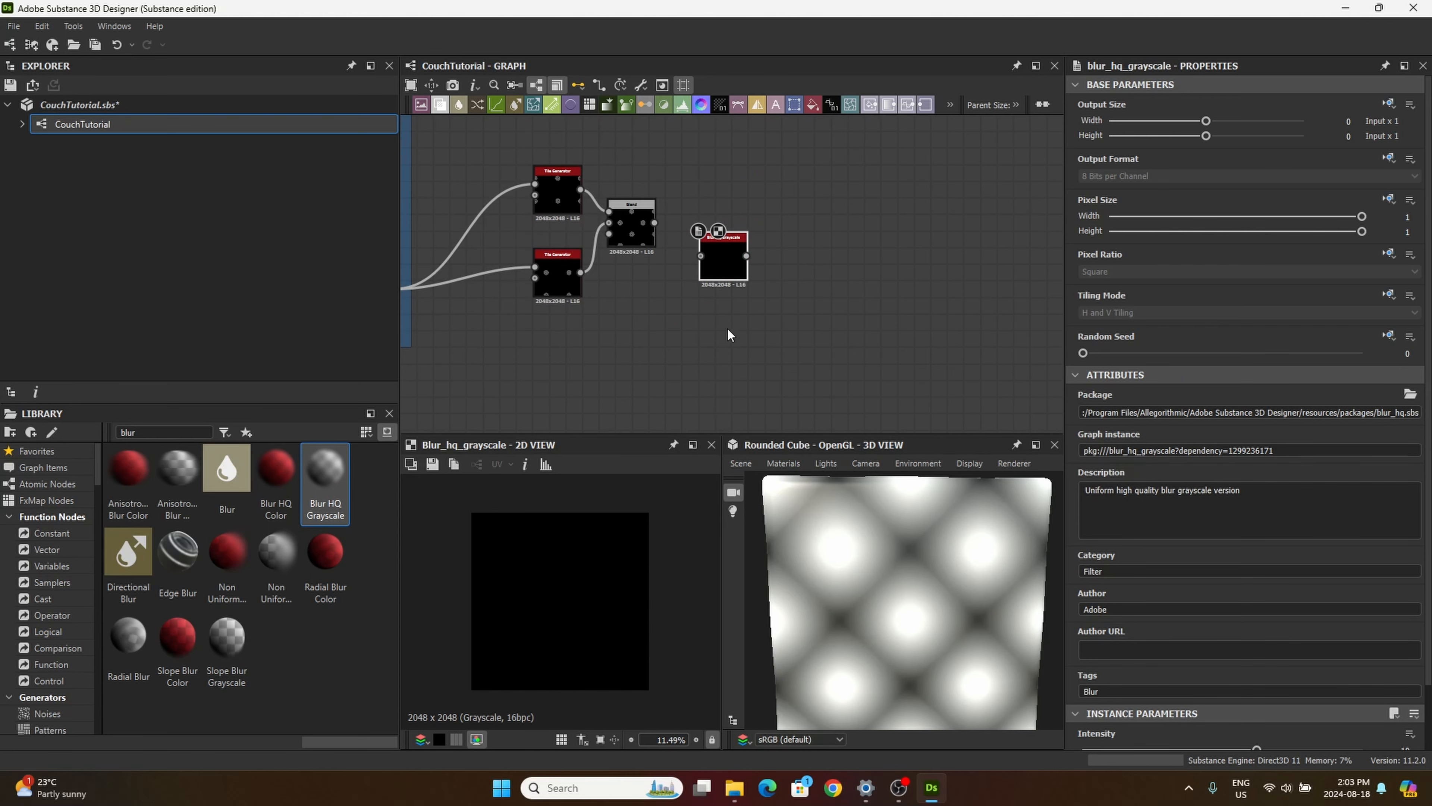
{"action": "left_click_drag", "start_coordinate": [725, 265], "coordinate": [708, 232]}
{"action": "left_click_drag", "start_coordinate": [998, 591], "coordinate": [985, 550]}
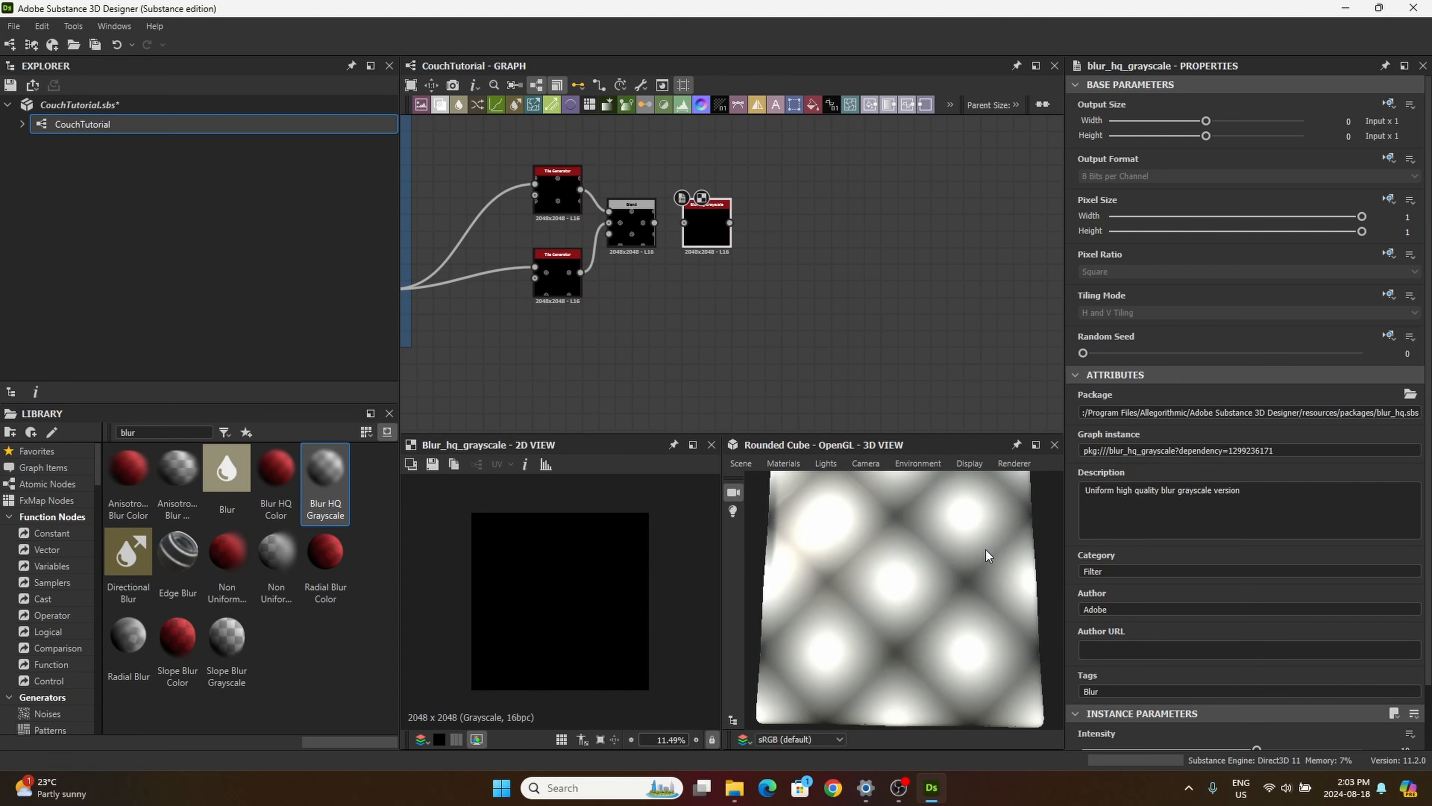
{"action": "left_click_drag", "start_coordinate": [654, 222], "coordinate": [719, 256]}
{"action": "scroll", "coordinate": [608, 576], "scroll_direction": "up", "scroll_amount": 2}
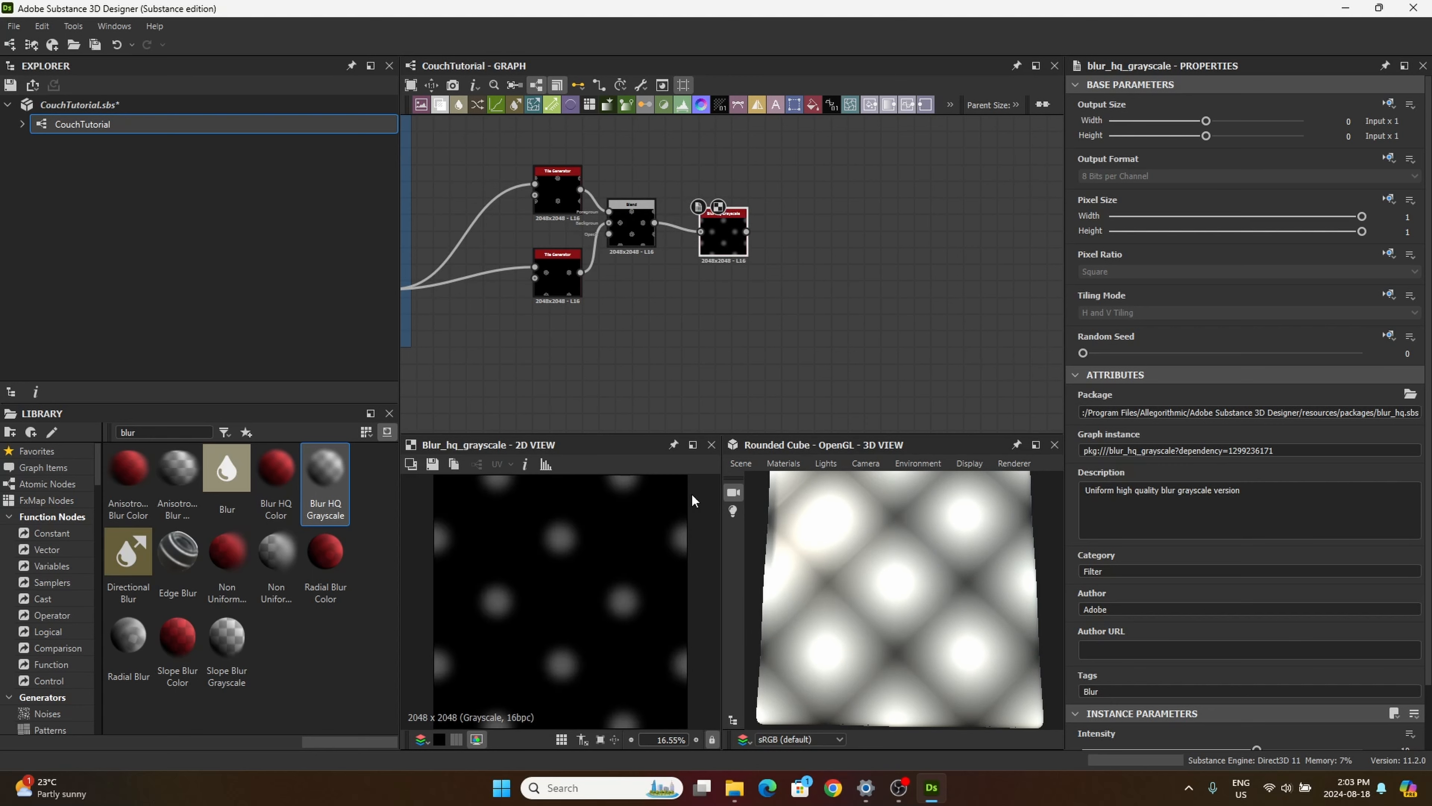
{"action": "mouse_move", "coordinate": [733, 233]}
{"action": "left_mouse_down"}
{"action": "mouse_move", "coordinate": [724, 223]}
{"action": "mouse_move", "coordinate": [756, 234]}
{"action": "left_mouse_up"}
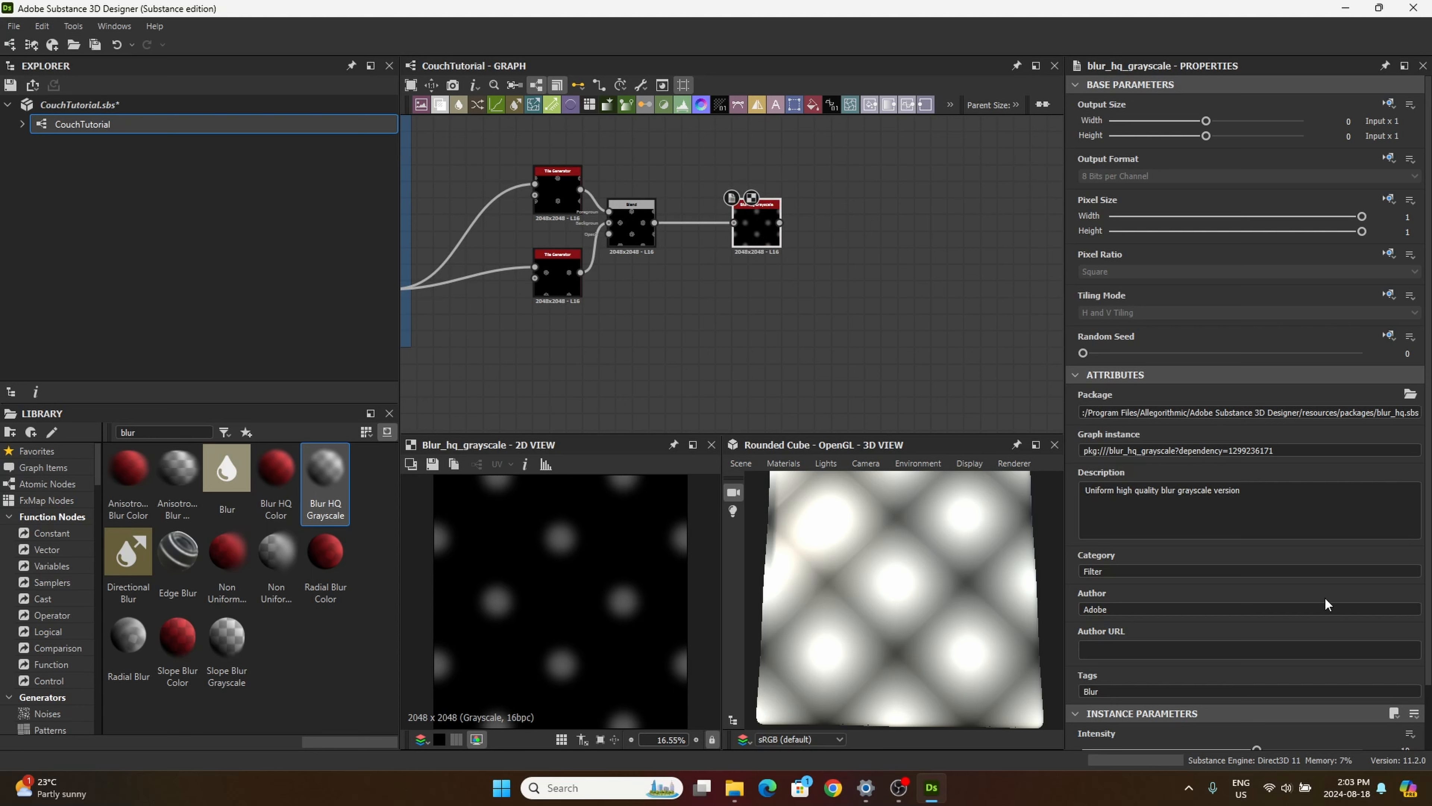
Step: Set the Blur HQ Grayscale's Intensity to 0.2 and its Quality to 1
{"action": "scroll", "coordinate": [1304, 639], "scroll_direction": "down", "scroll_amount": 2}
{"action": "left_click", "coordinate": [1404, 680]}
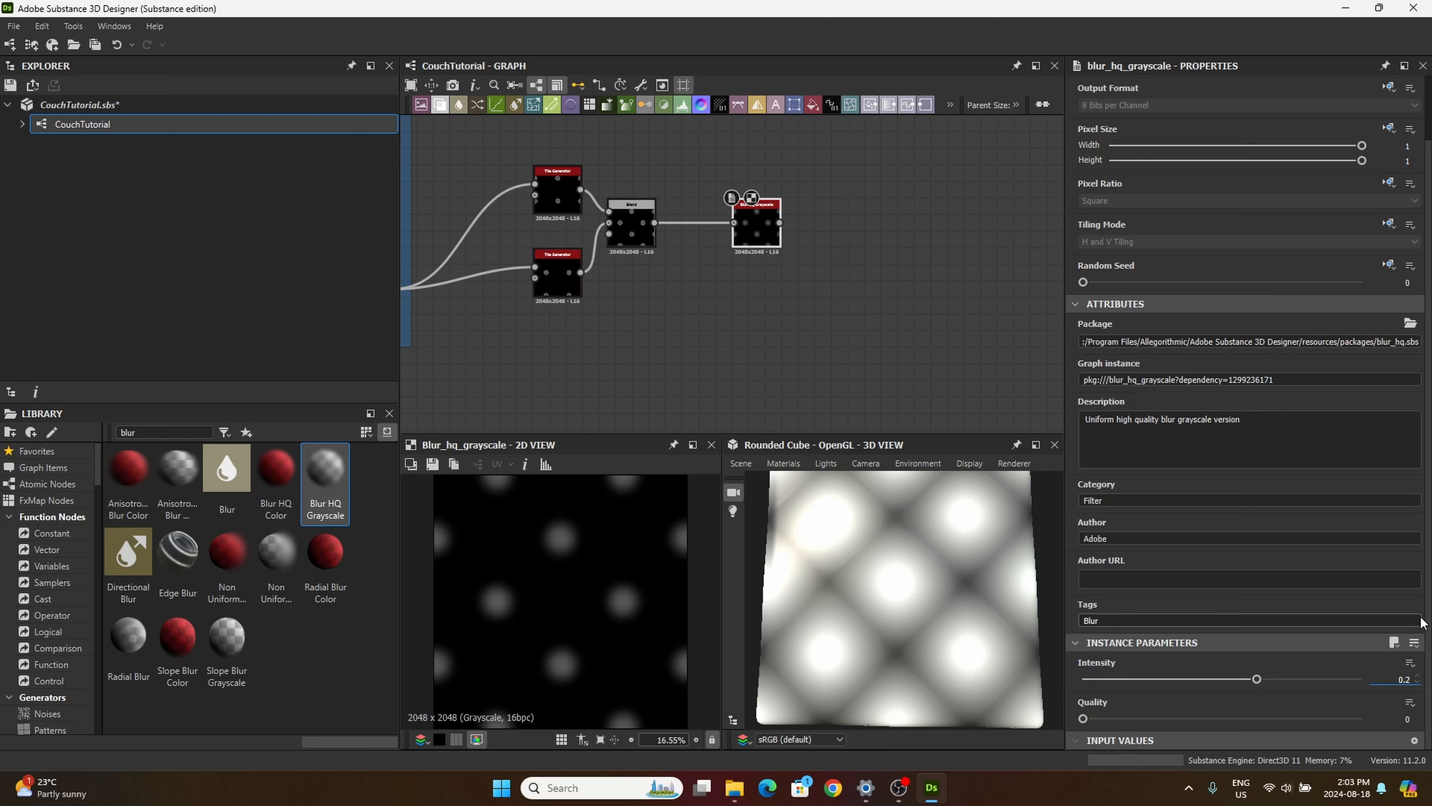
{"action": "left_click", "coordinate": [1081, 716]}
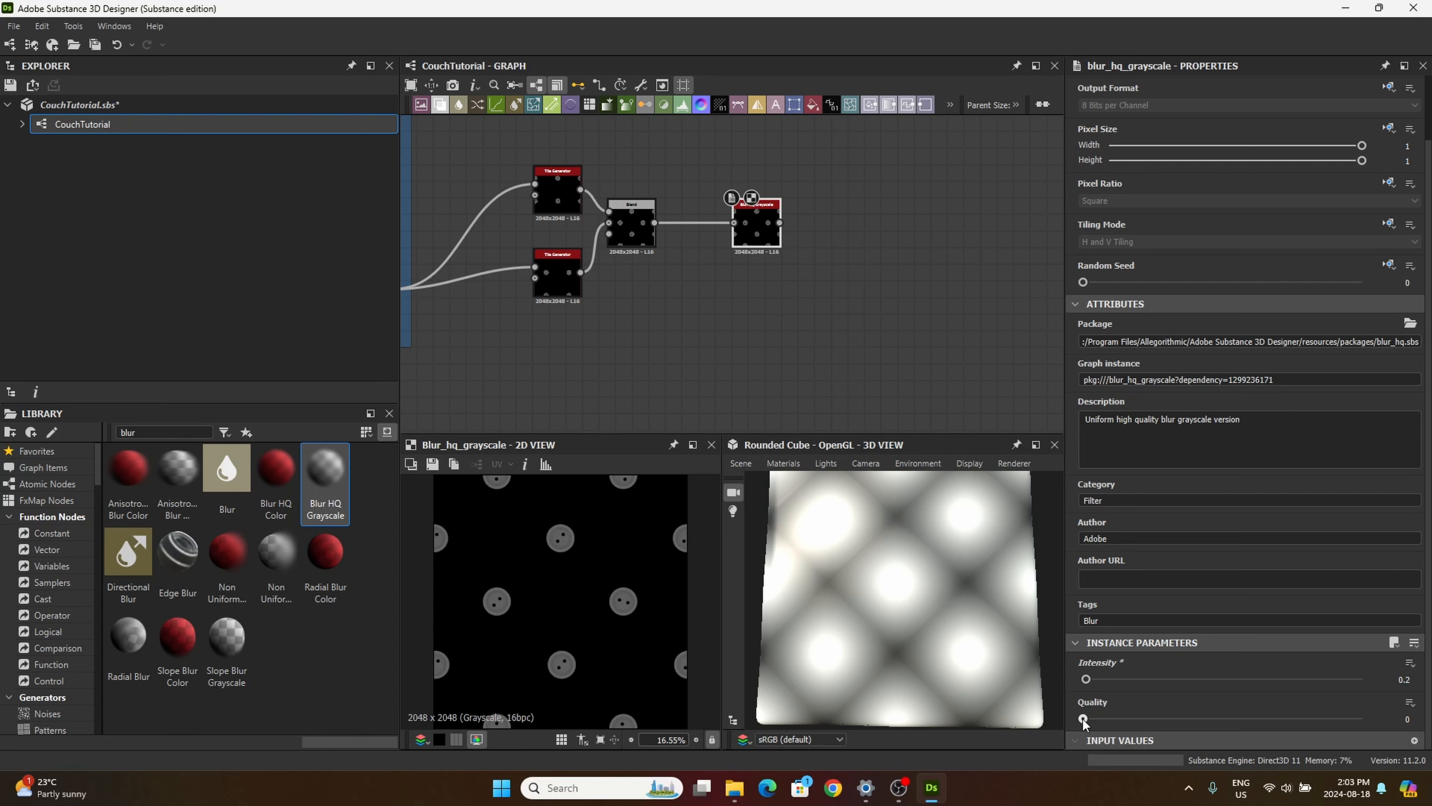
{"action": "left_click_drag", "start_coordinate": [1083, 718], "coordinate": [1316, 723]}
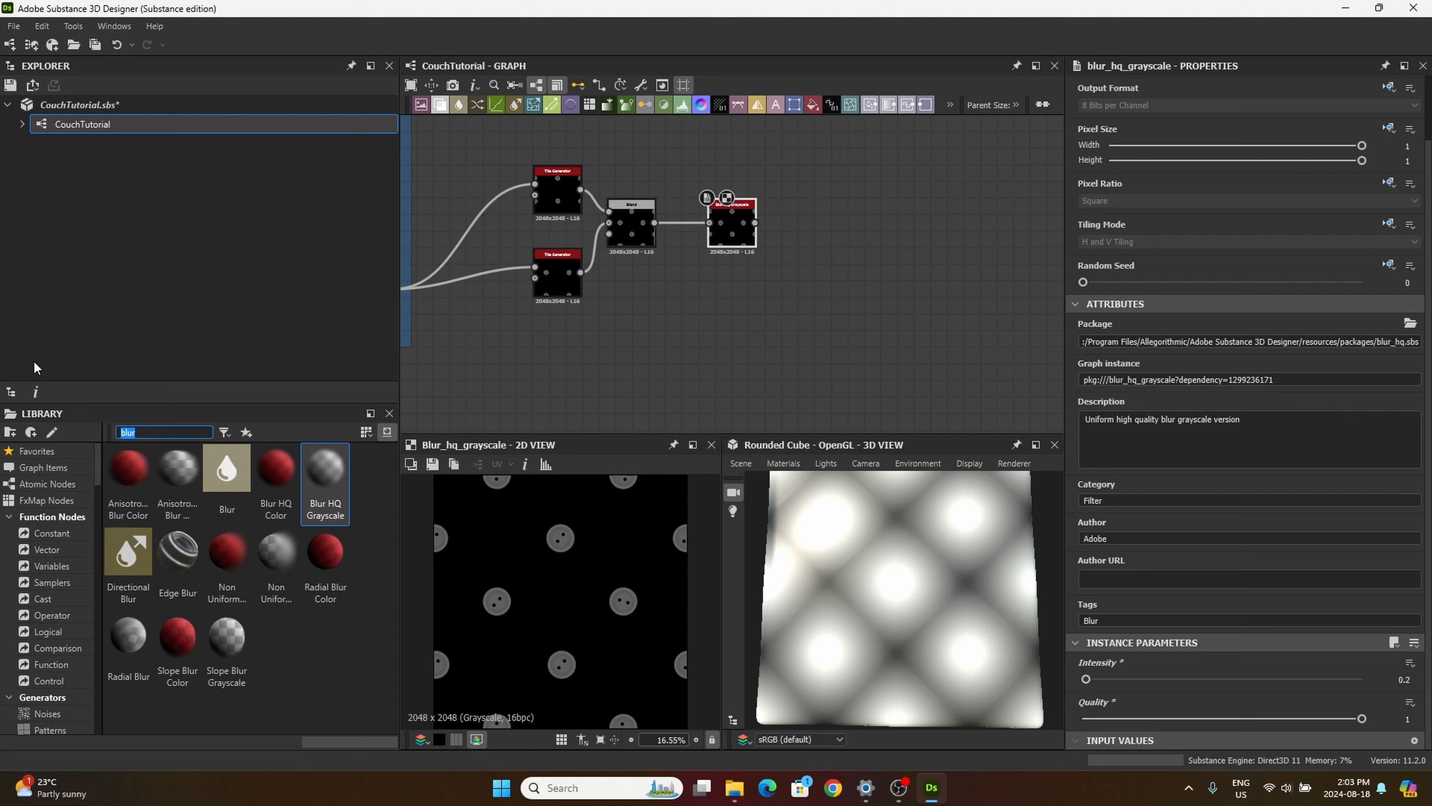
Step: Search the library for "hist" and add a Histogram Range after the Blur HQ Grayscale, with Range 1 and Position 0.2
{"action": "type", "text": "hist"}
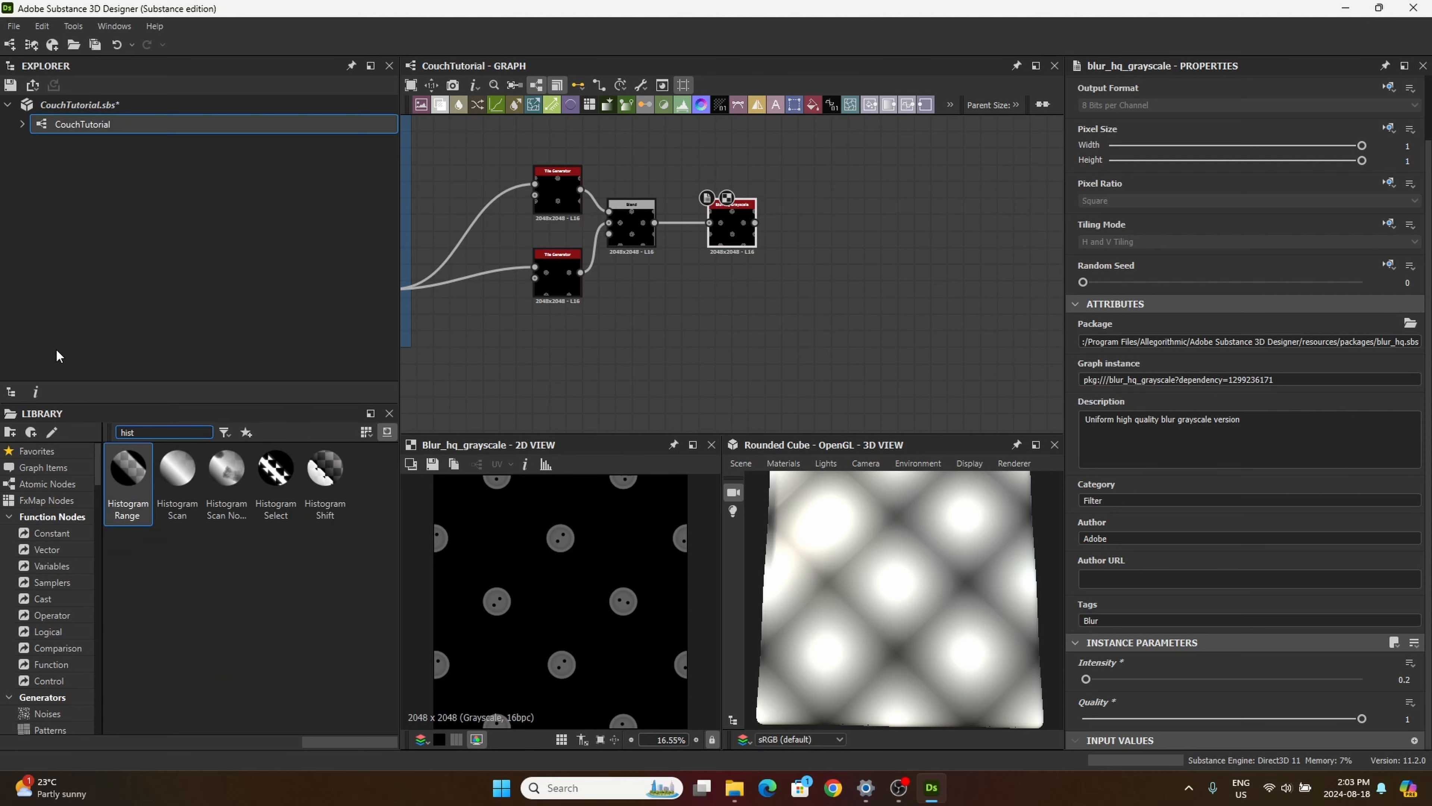
{"action": "left_click_drag", "start_coordinate": [128, 468], "coordinate": [789, 232]}
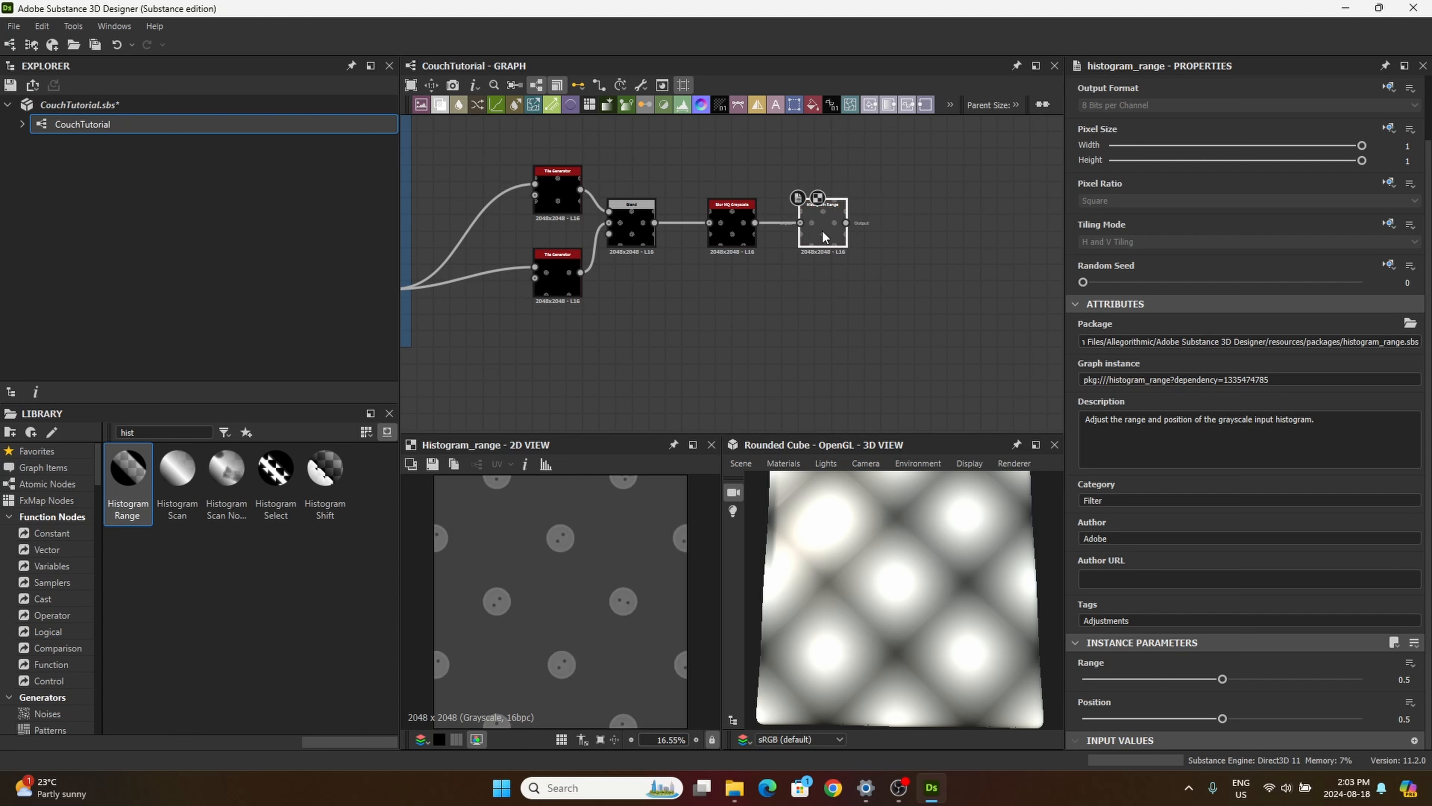
{"action": "left_click_drag", "start_coordinate": [1223, 679], "coordinate": [1362, 679]}
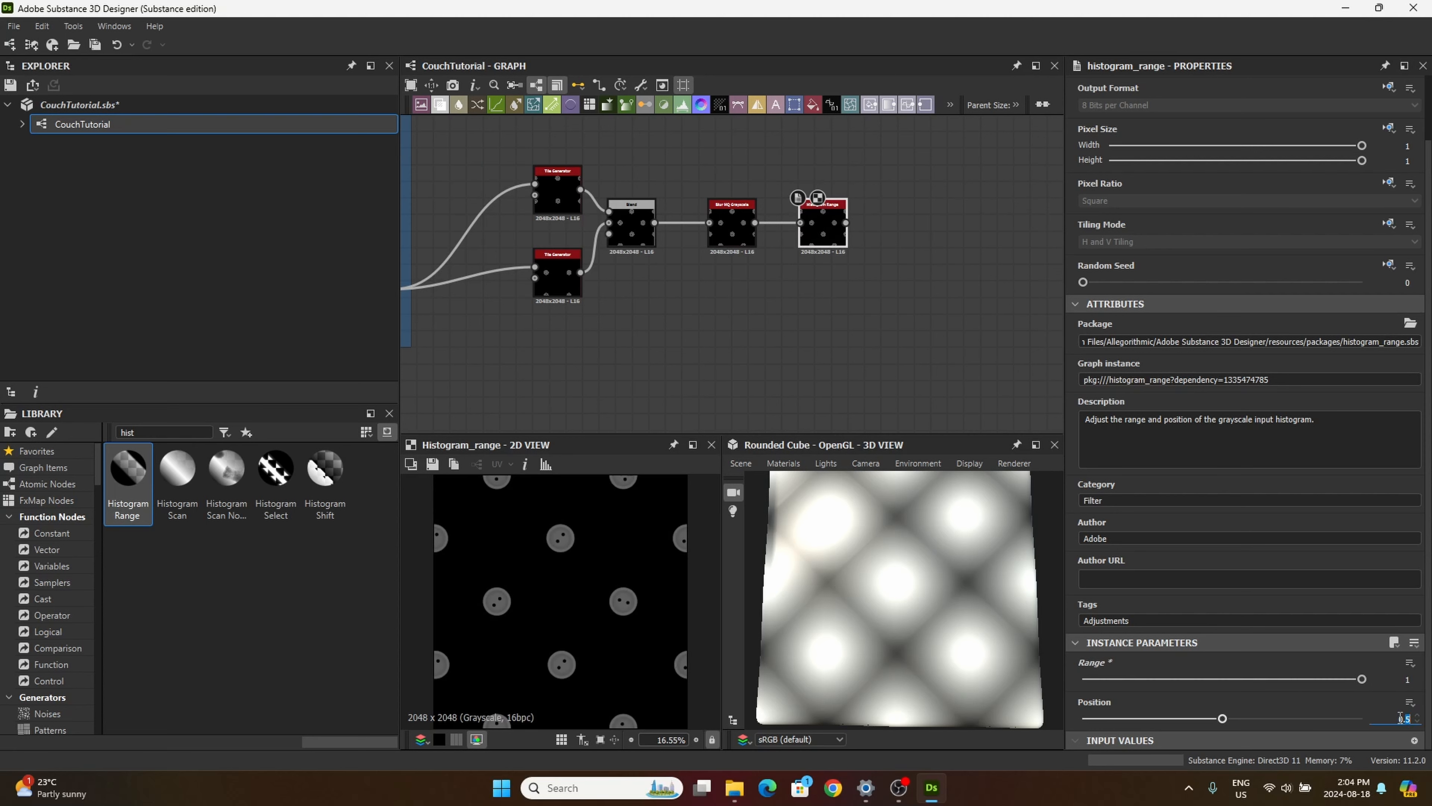
{"action": "key", "text": "Return"}
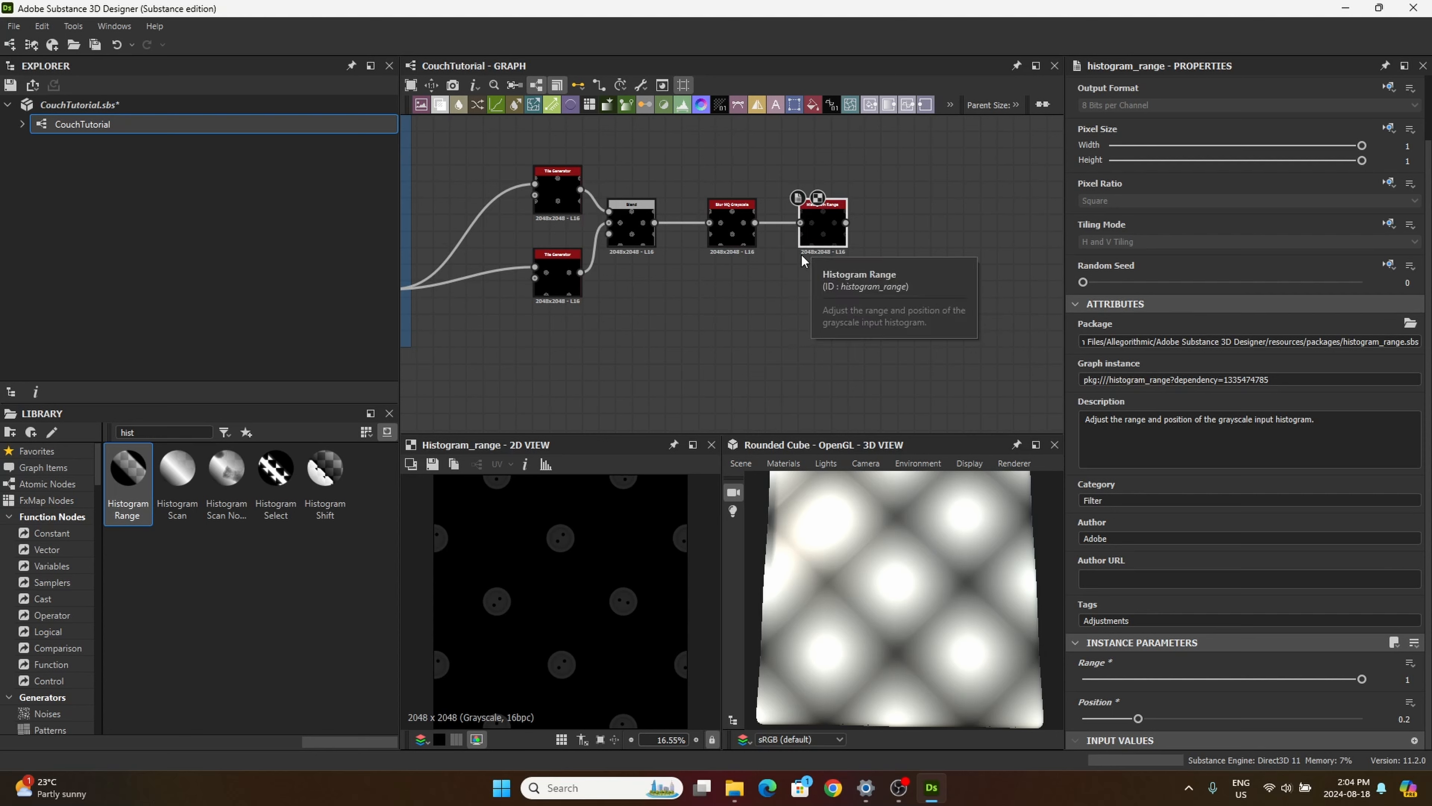
Step: Add a Histogram Scan node below the Tile Generators and feed it from the Transformation 2D in the buttons frame
{"action": "scroll", "coordinate": [801, 253], "scroll_direction": "down", "scroll_amount": 5}
{"action": "left_click_drag", "start_coordinate": [177, 468], "coordinate": [762, 283]}
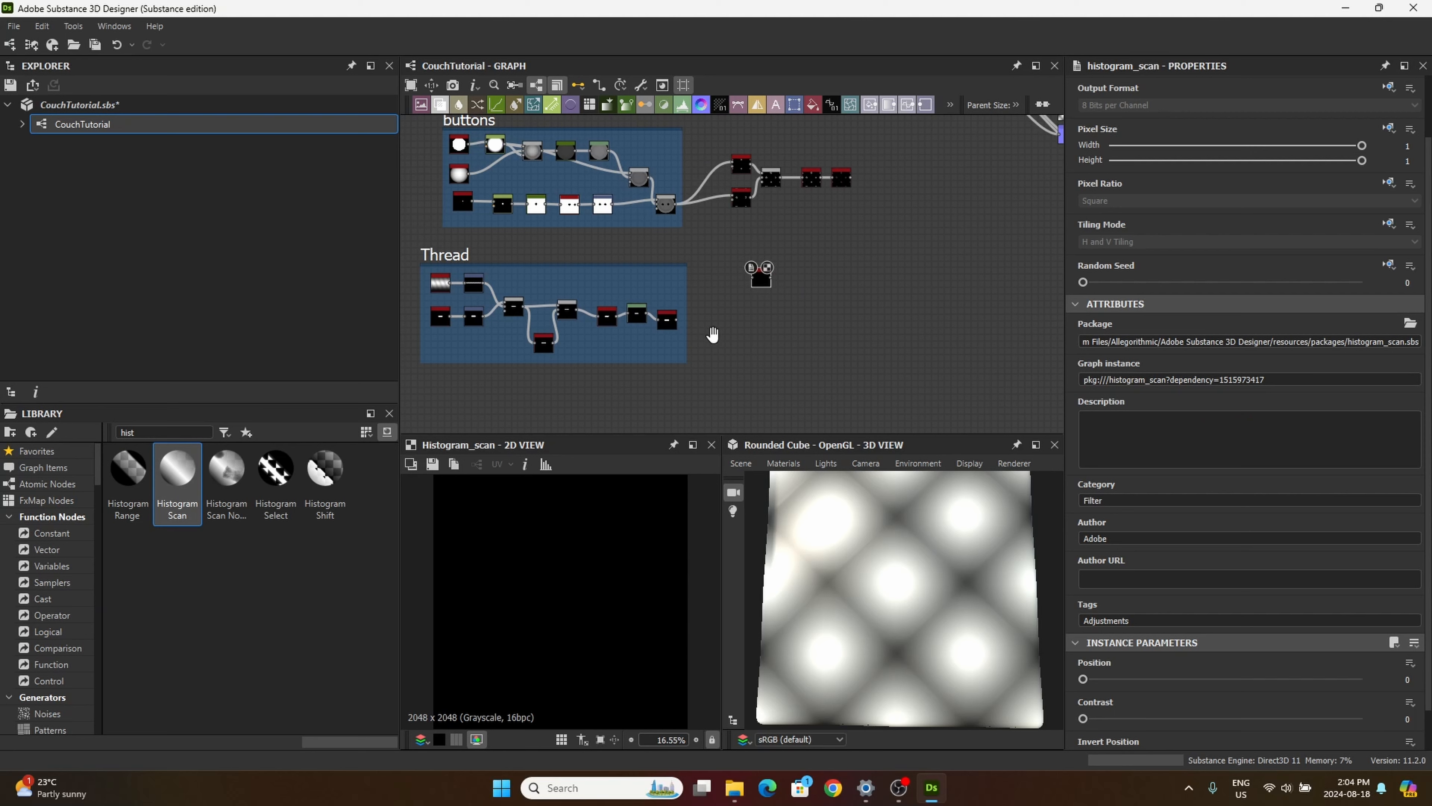
{"action": "scroll", "coordinate": [693, 231], "scroll_direction": "up", "scroll_amount": 3}
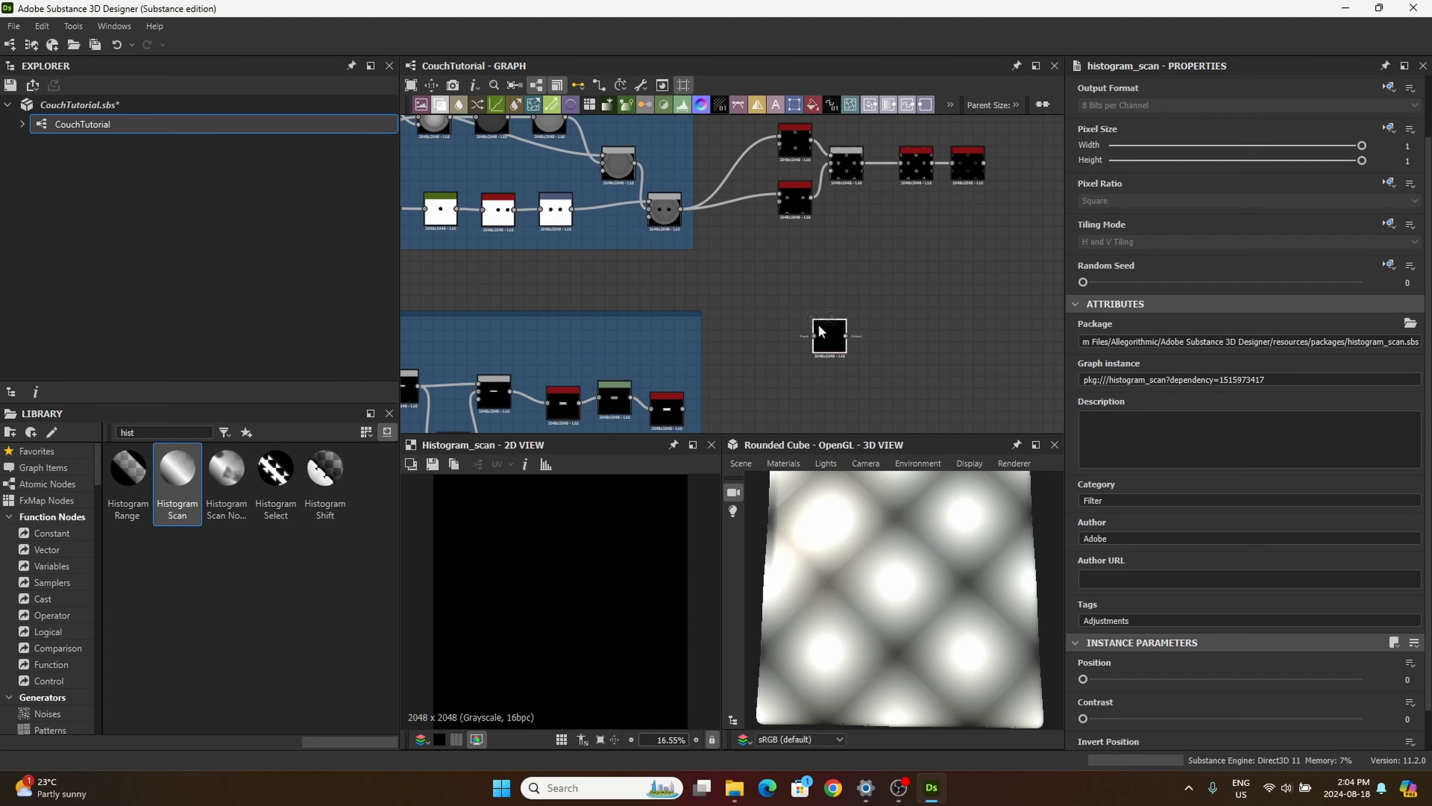
{"action": "left_click_drag", "start_coordinate": [826, 343], "coordinate": [804, 331]}
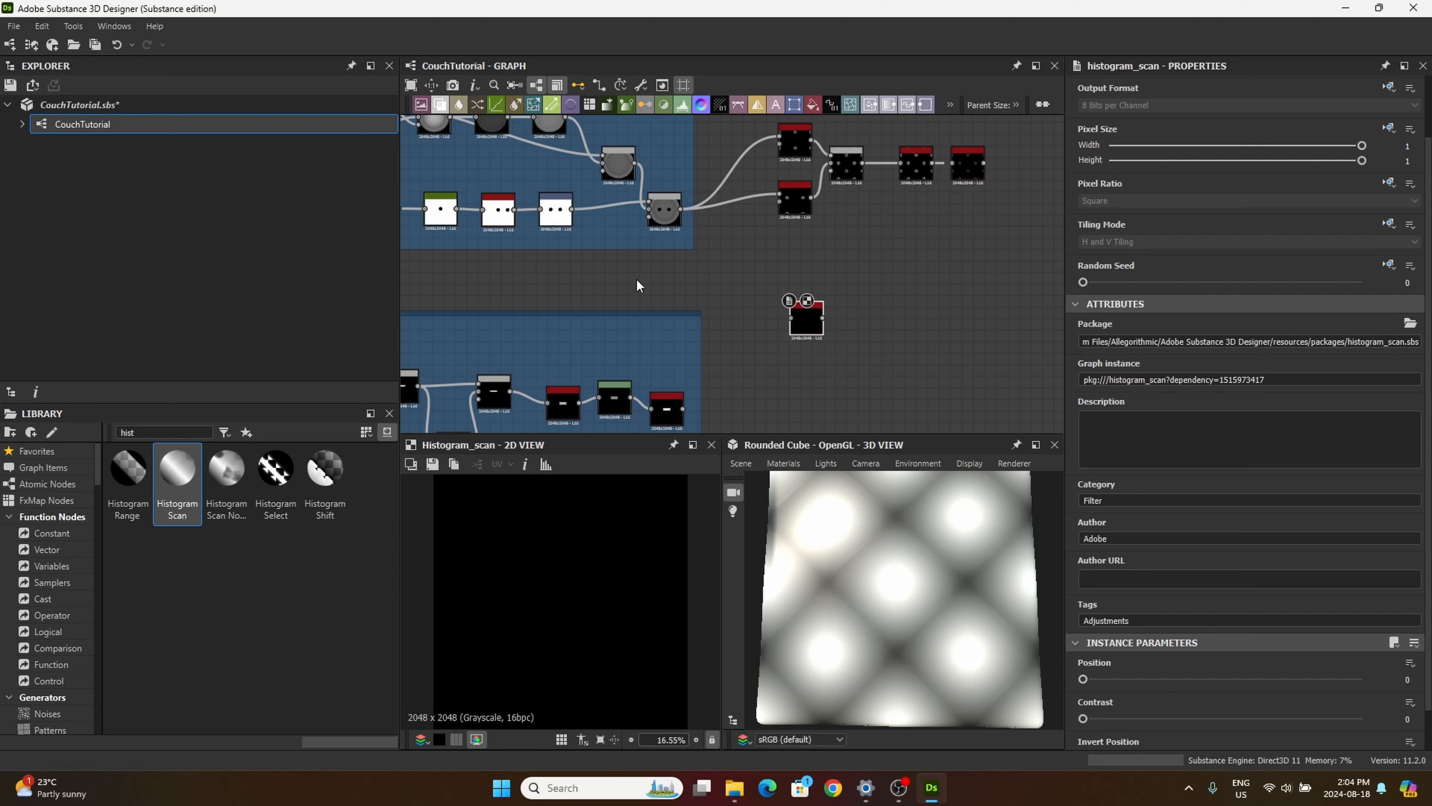
{"action": "middle_click_drag", "start_coordinate": [622, 351], "coordinate": [642, 356]}
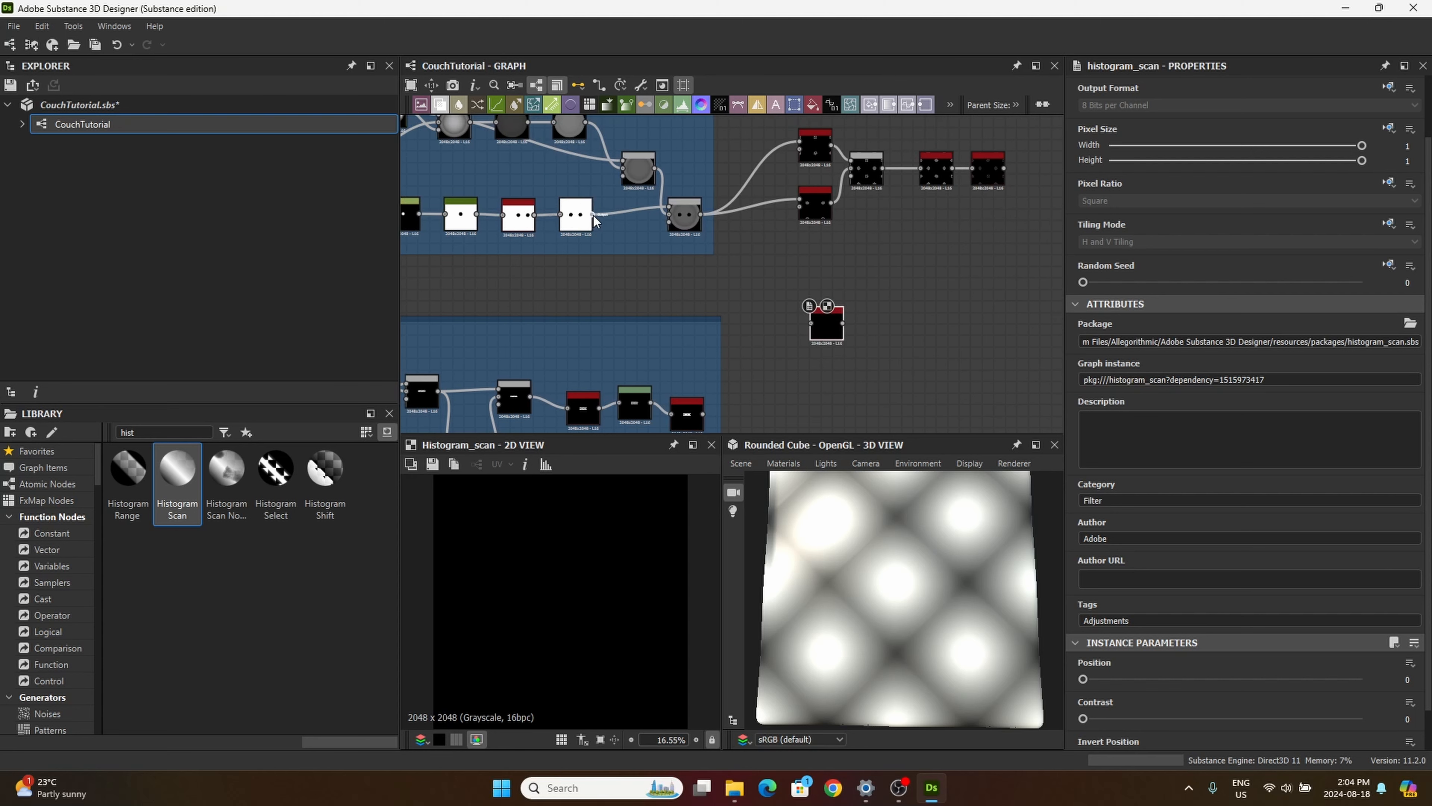
{"action": "left_click_drag", "start_coordinate": [593, 215], "coordinate": [812, 324]}
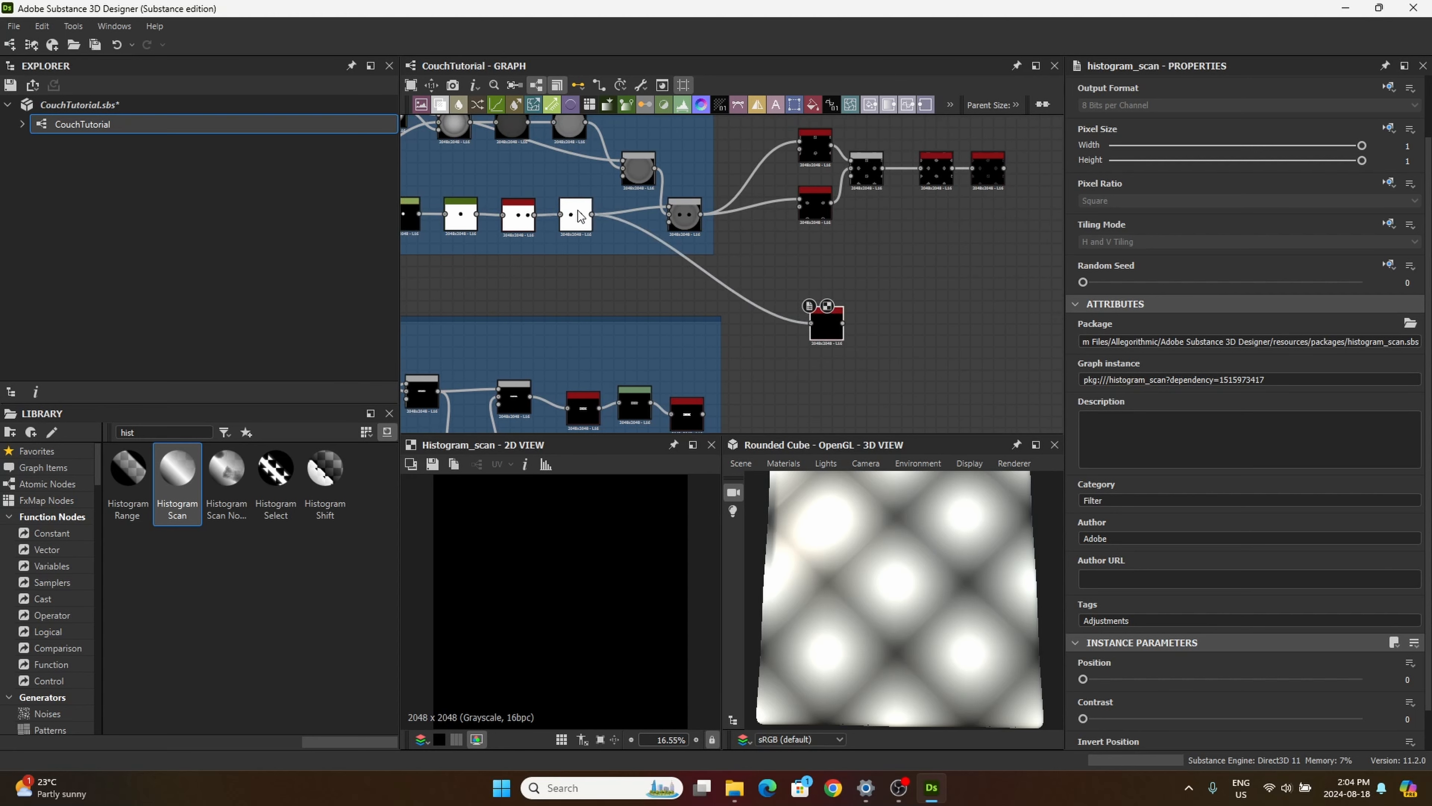
{"action": "scroll", "coordinate": [579, 210], "scroll_direction": "up", "scroll_amount": 5}
{"action": "middle_click_drag", "start_coordinate": [750, 427], "coordinate": [689, 344]}
{"action": "scroll", "coordinate": [689, 343], "scroll_direction": "down", "scroll_amount": 3}
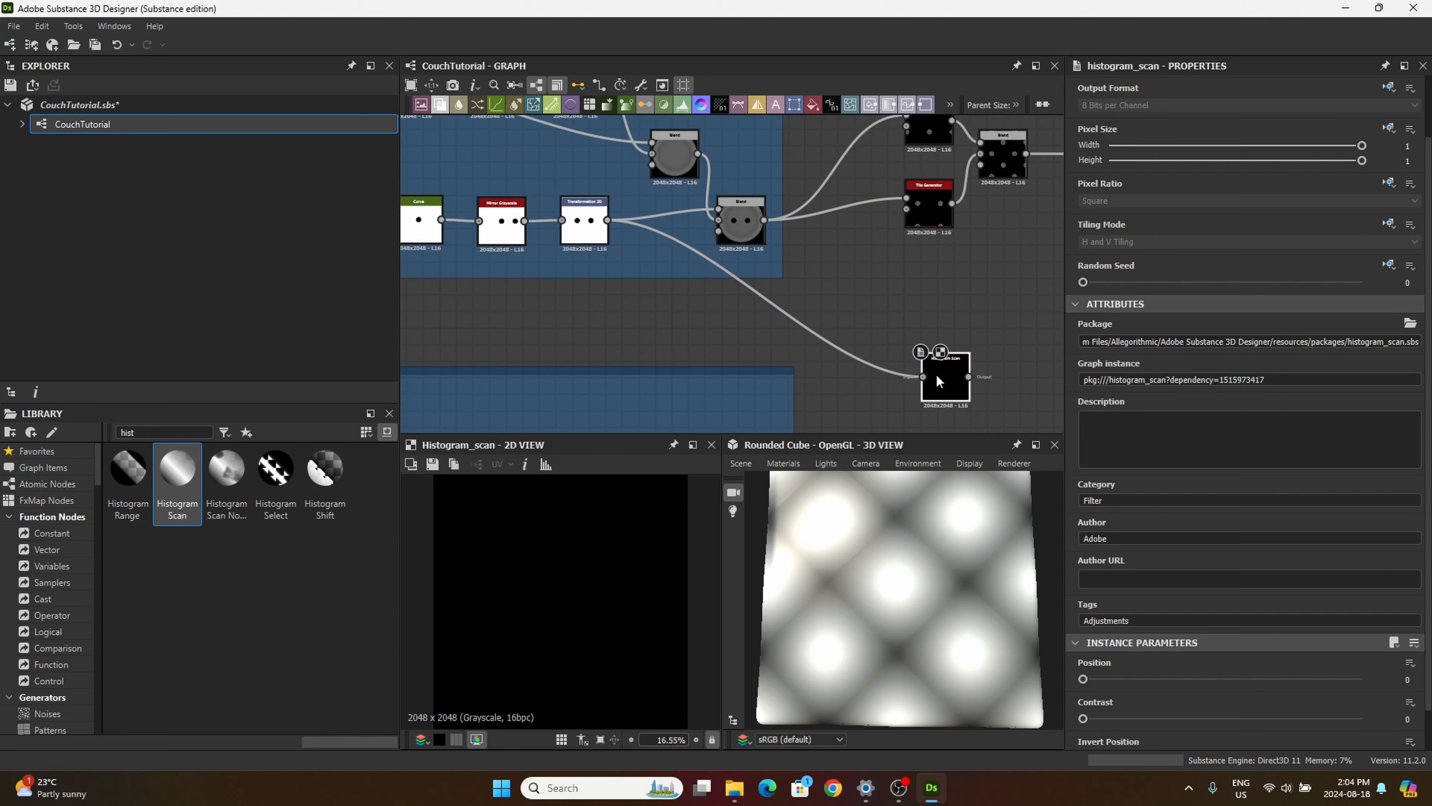
{"action": "left_click_drag", "start_coordinate": [936, 376], "coordinate": [913, 335]}
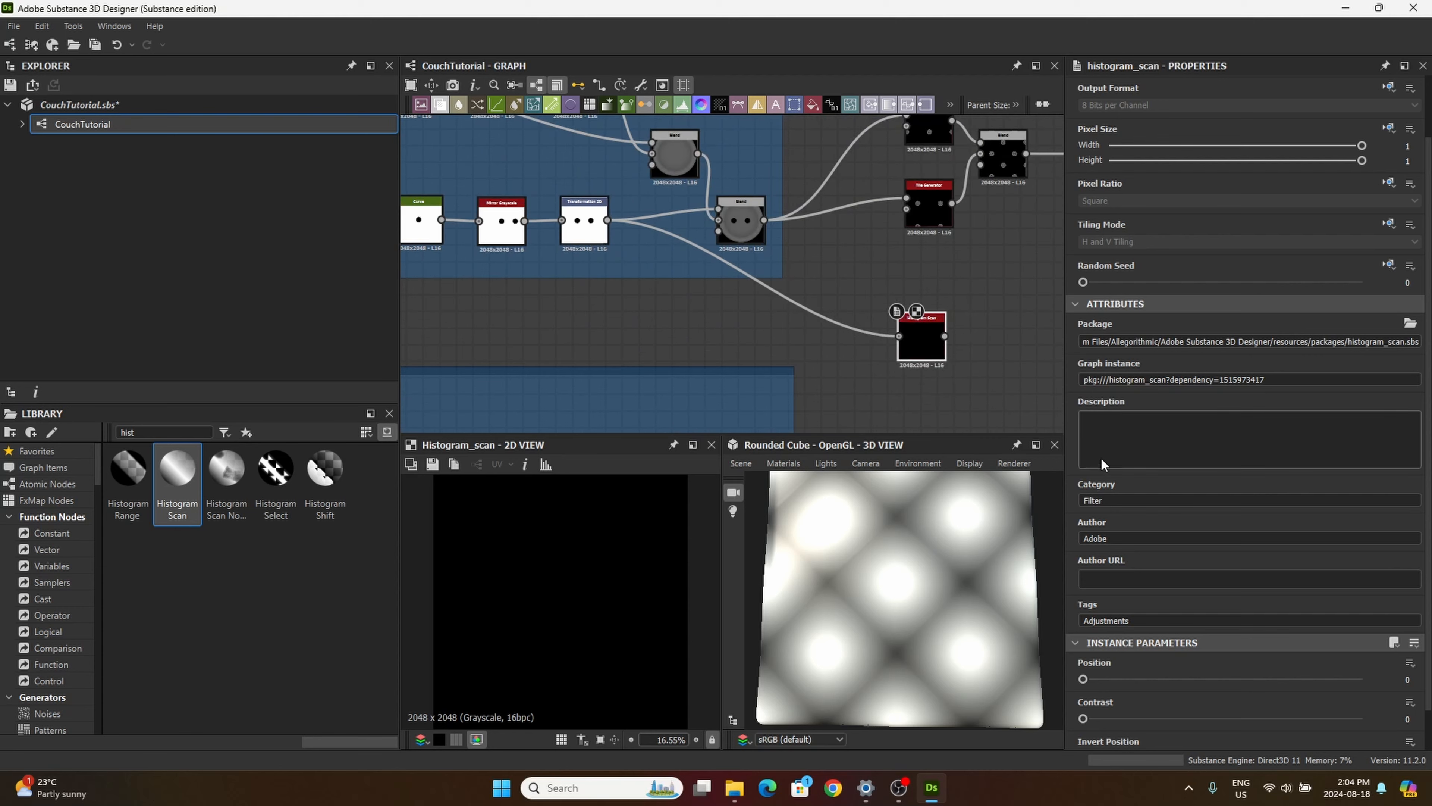
Step: Set the Histogram Scan's Position to 0.99 and Contrast to 1, checking the hole's edge in the 2D view
{"action": "left_click_drag", "start_coordinate": [1083, 679], "coordinate": [1365, 679]}
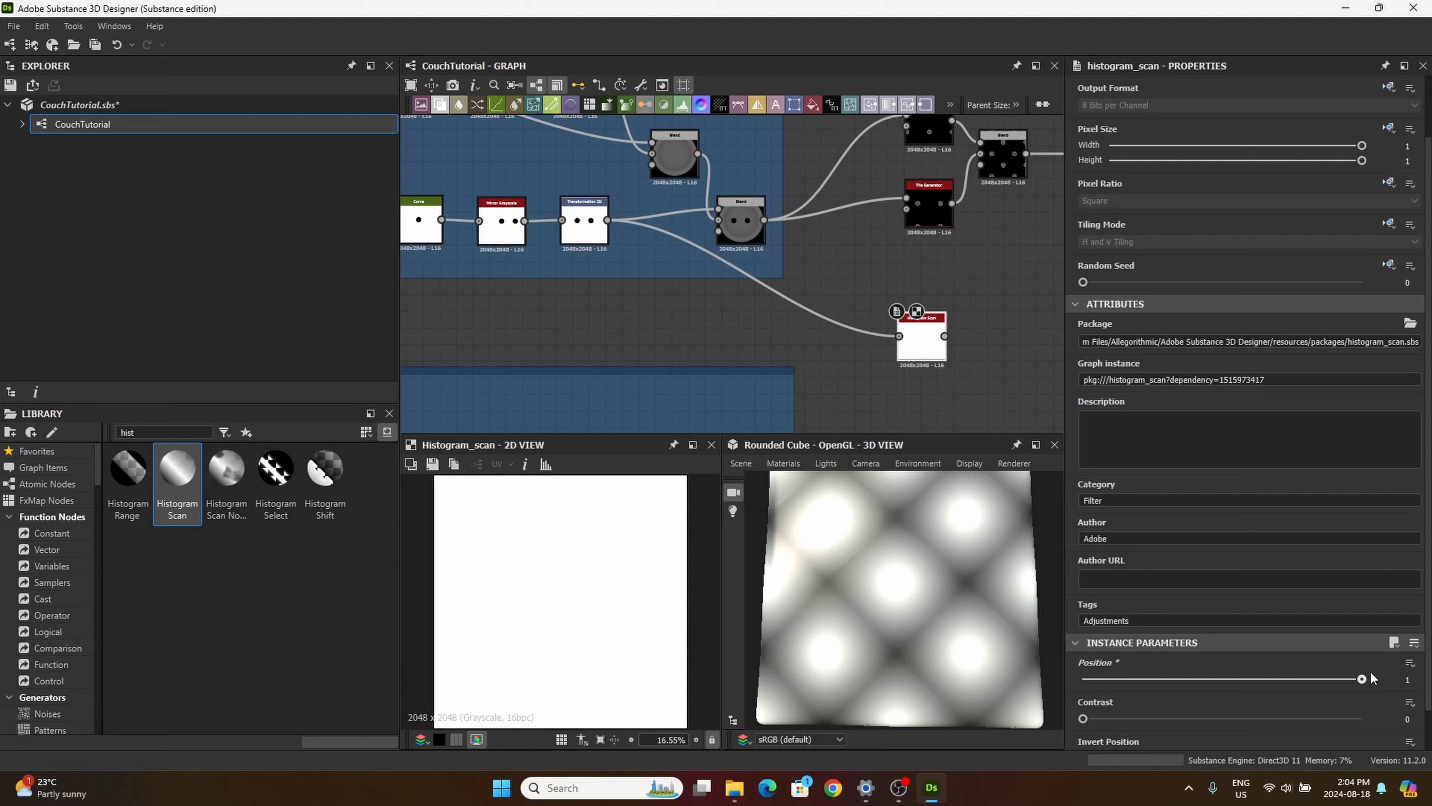
{"action": "left_click_drag", "start_coordinate": [1363, 679], "coordinate": [1311, 760]}
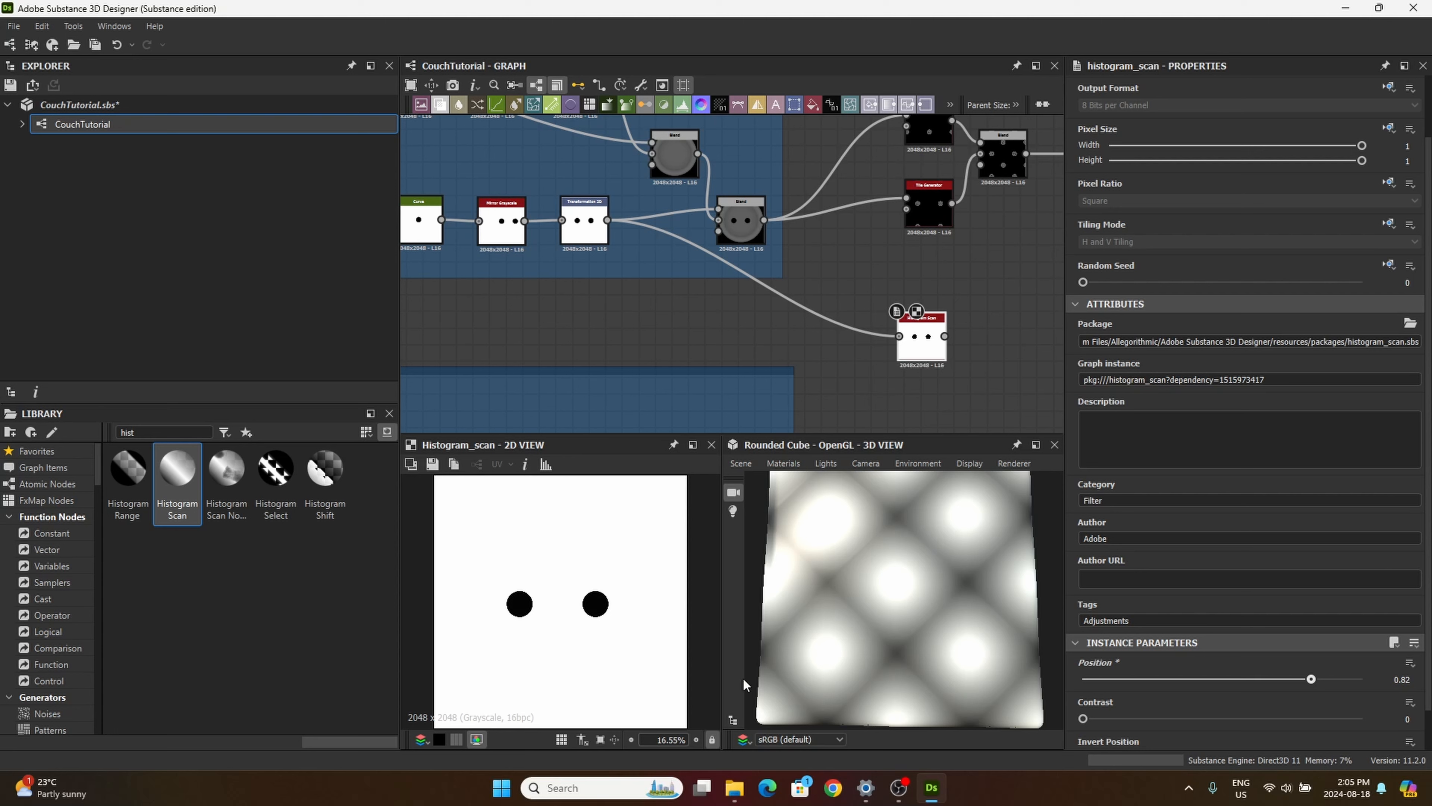
{"action": "scroll", "coordinate": [620, 618], "scroll_direction": "up", "scroll_amount": 10}
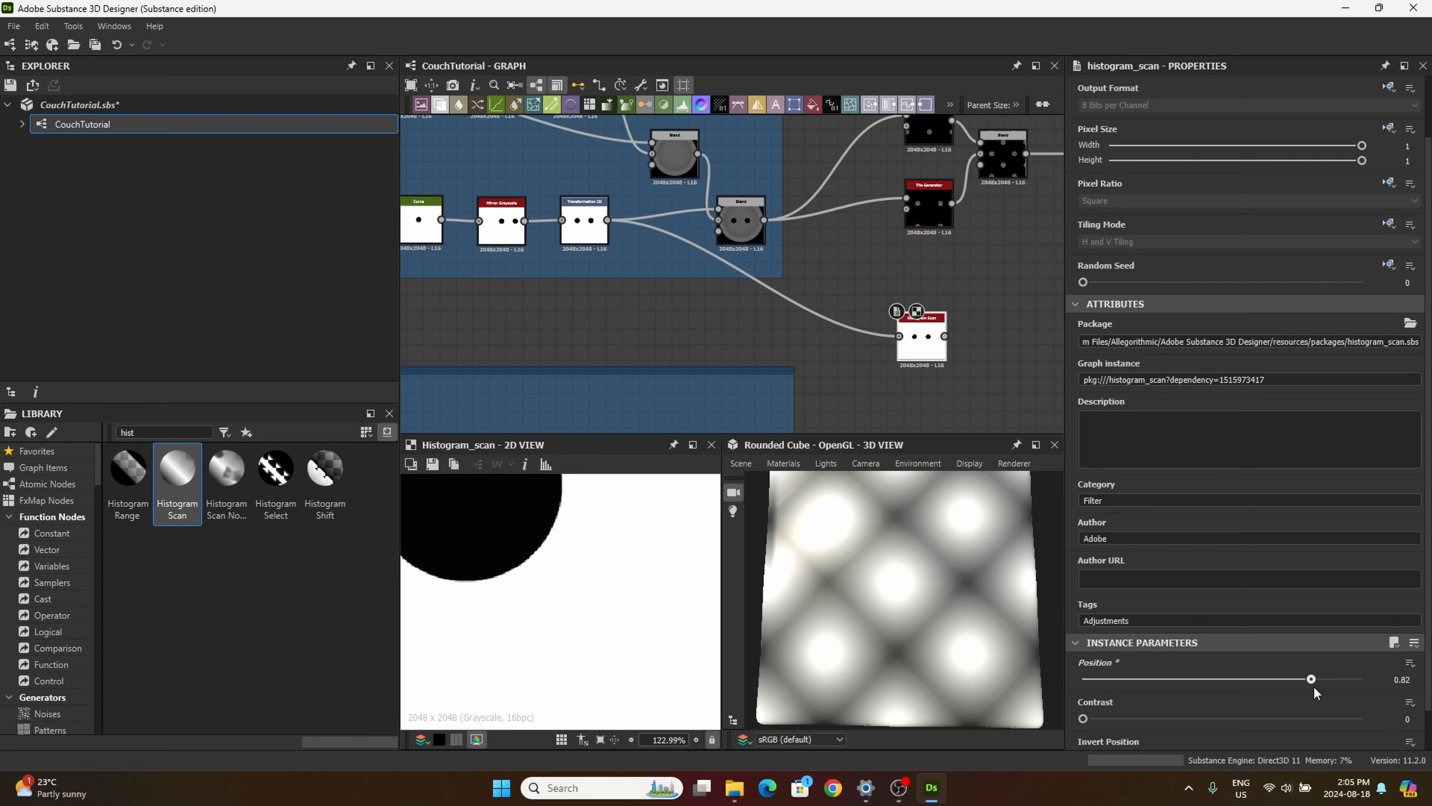
{"action": "left_click_drag", "start_coordinate": [1313, 680], "coordinate": [1345, 709]}
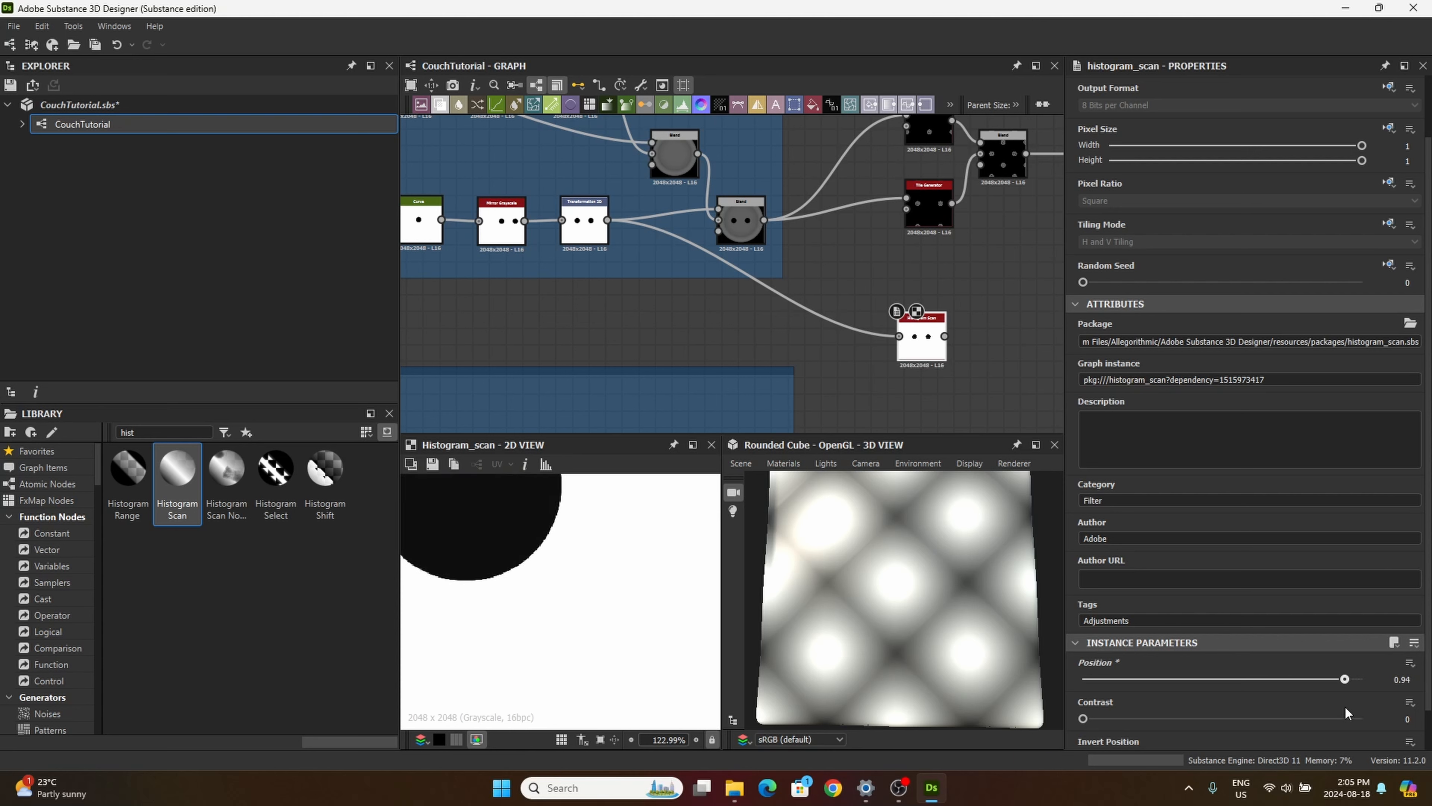
{"action": "left_click_drag", "start_coordinate": [1345, 709], "coordinate": [1335, 708]}
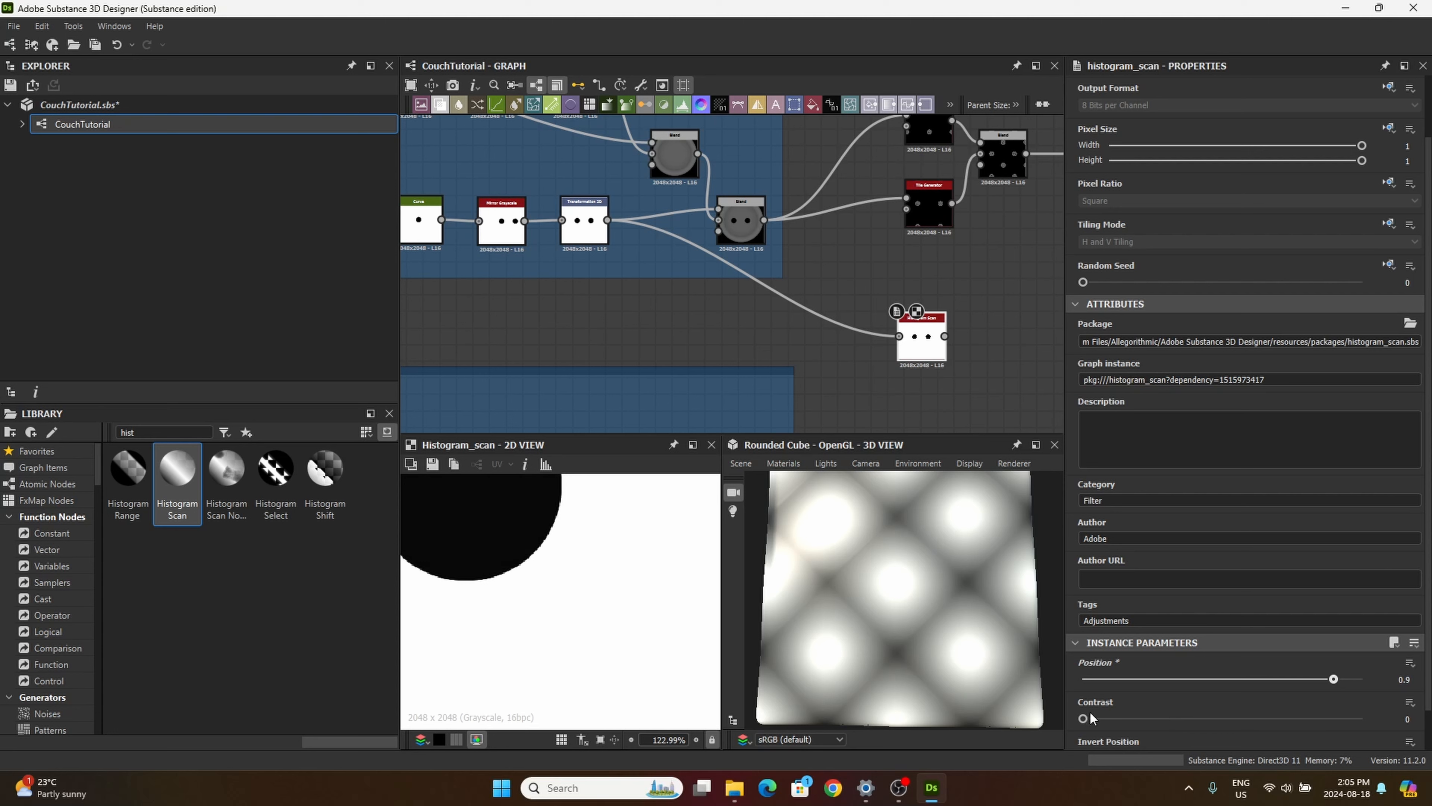
{"action": "left_click_drag", "start_coordinate": [1085, 718], "coordinate": [1359, 692]}
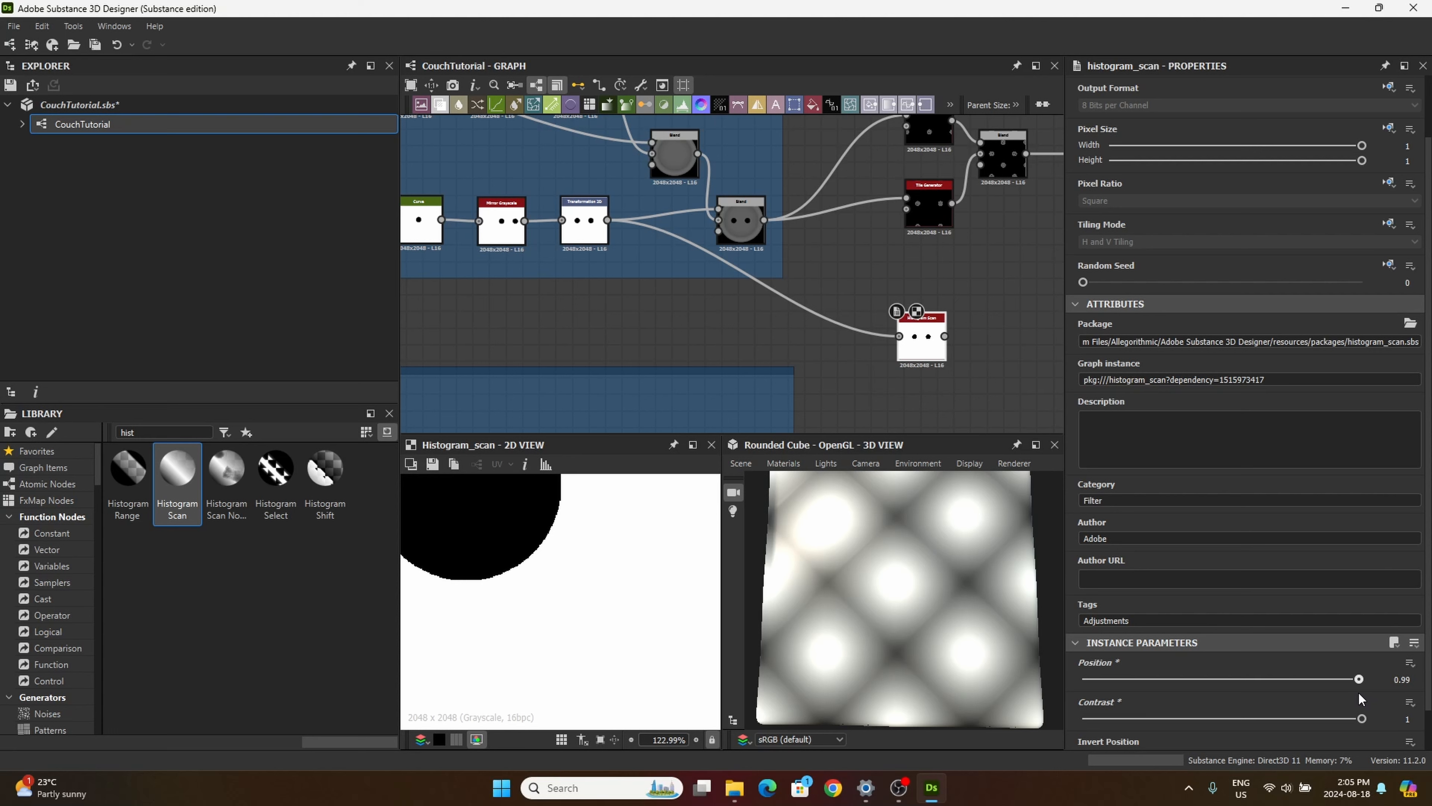
{"action": "middle_click_drag", "start_coordinate": [564, 559], "coordinate": [711, 642]}
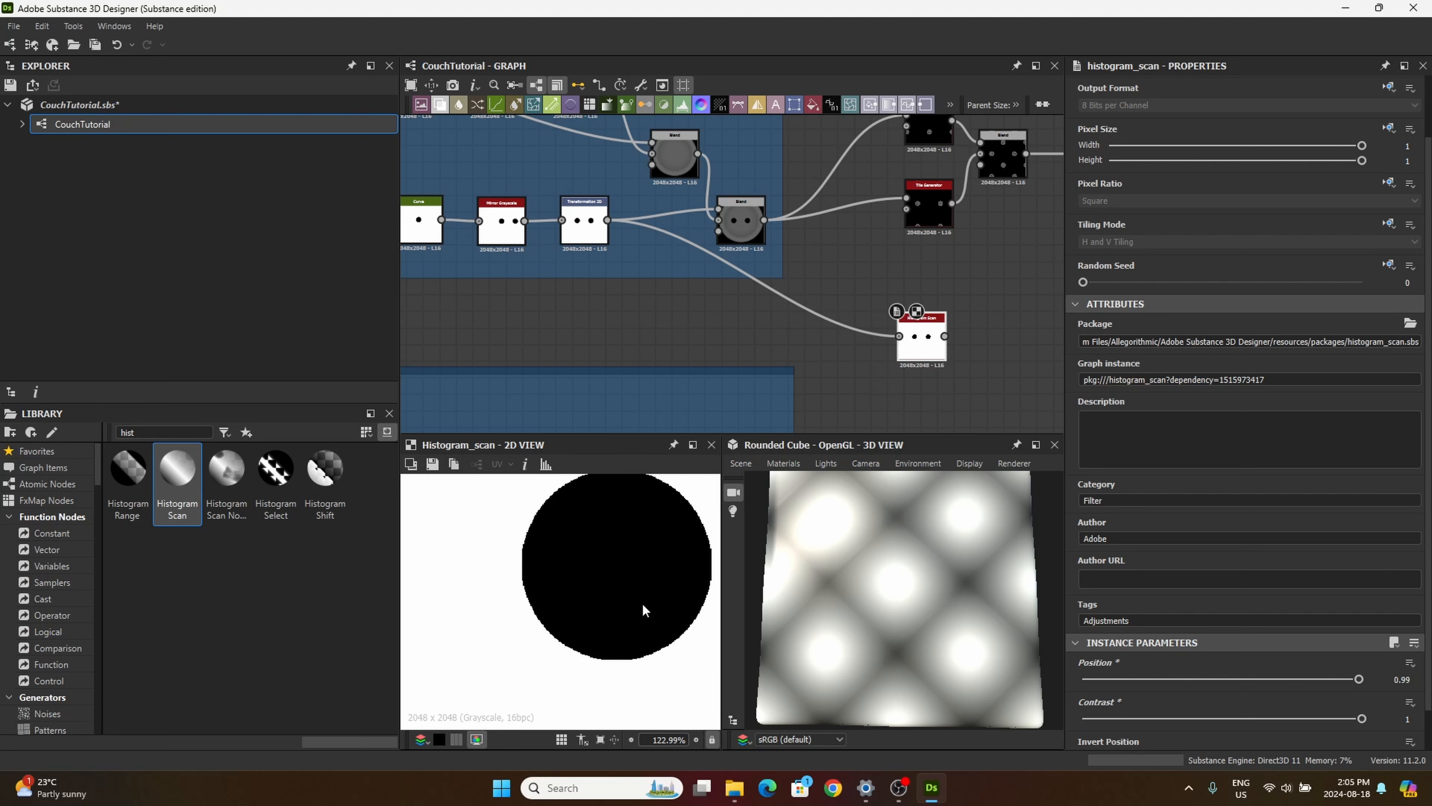
{"action": "middle_click_drag", "start_coordinate": [643, 603], "coordinate": [600, 632]}
{"action": "left_click_drag", "start_coordinate": [915, 348], "coordinate": [956, 357]}
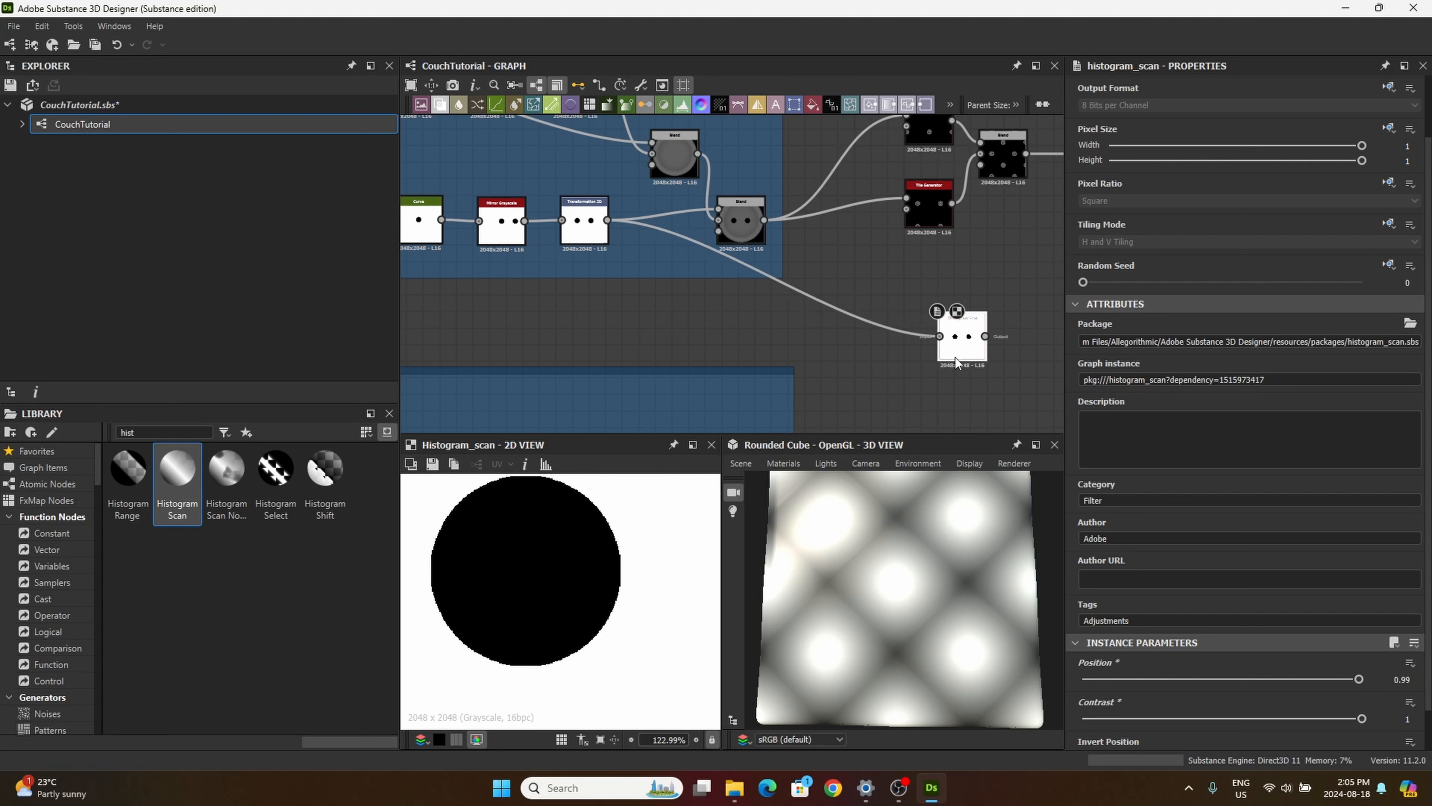
Step: Search the library for "shape", add a Shape node below the new Histogram Scan, and set its Pattern to Disc
{"action": "middle_click_drag", "start_coordinate": [867, 414], "coordinate": [766, 282]}
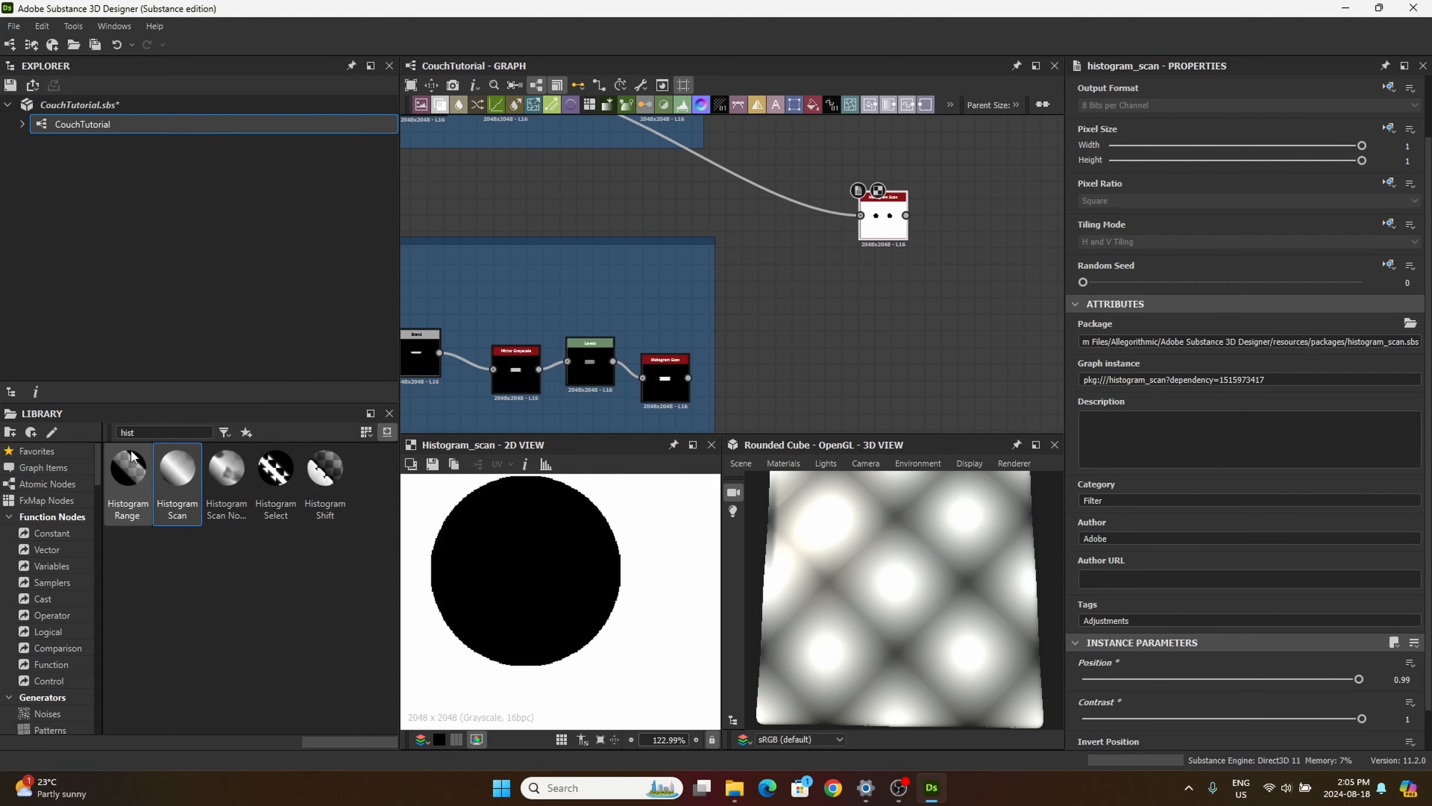
{"action": "left_click_drag", "start_coordinate": [142, 433], "coordinate": [18, 409]}
{"action": "type", "text": "shape"}
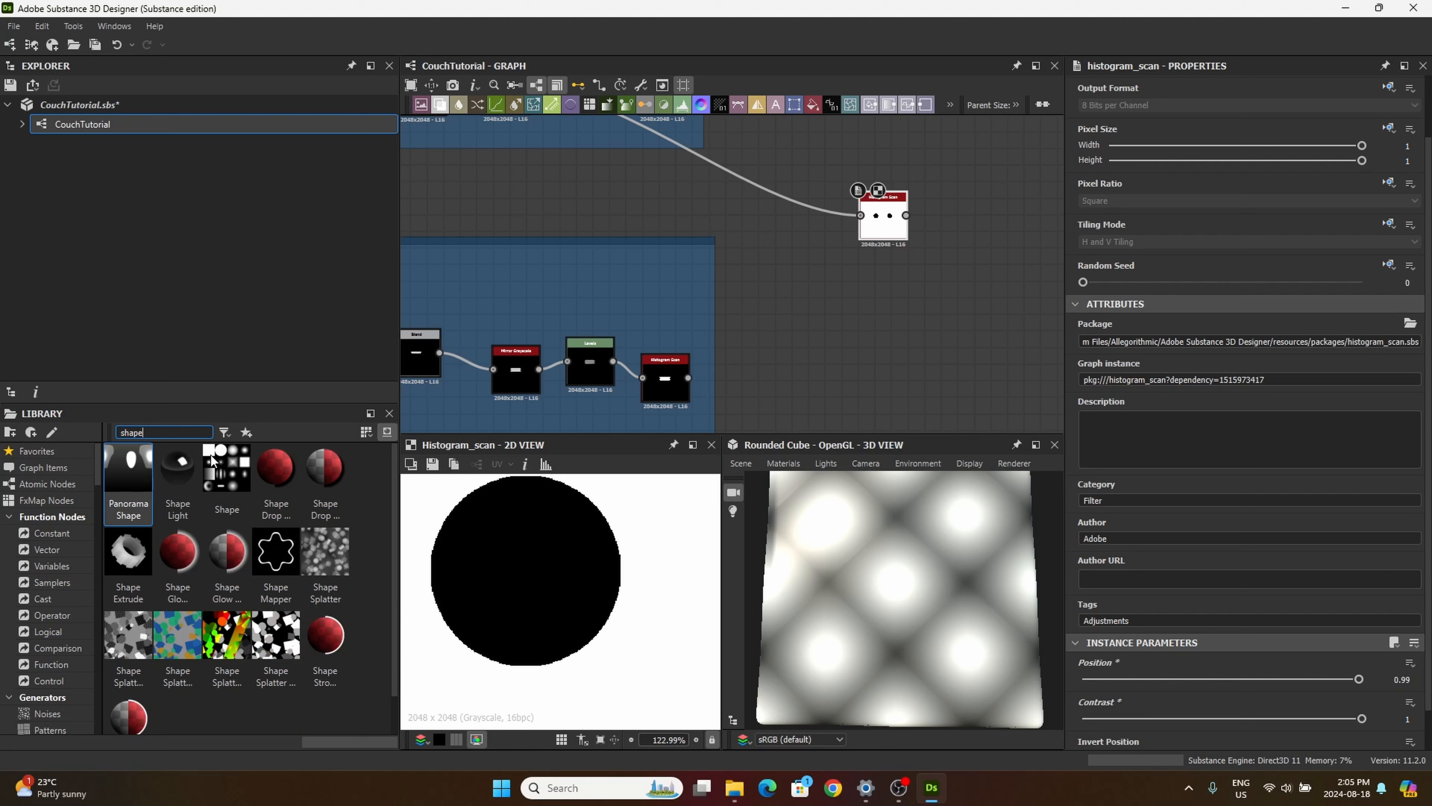
{"action": "left_click_drag", "start_coordinate": [226, 474], "coordinate": [901, 302]}
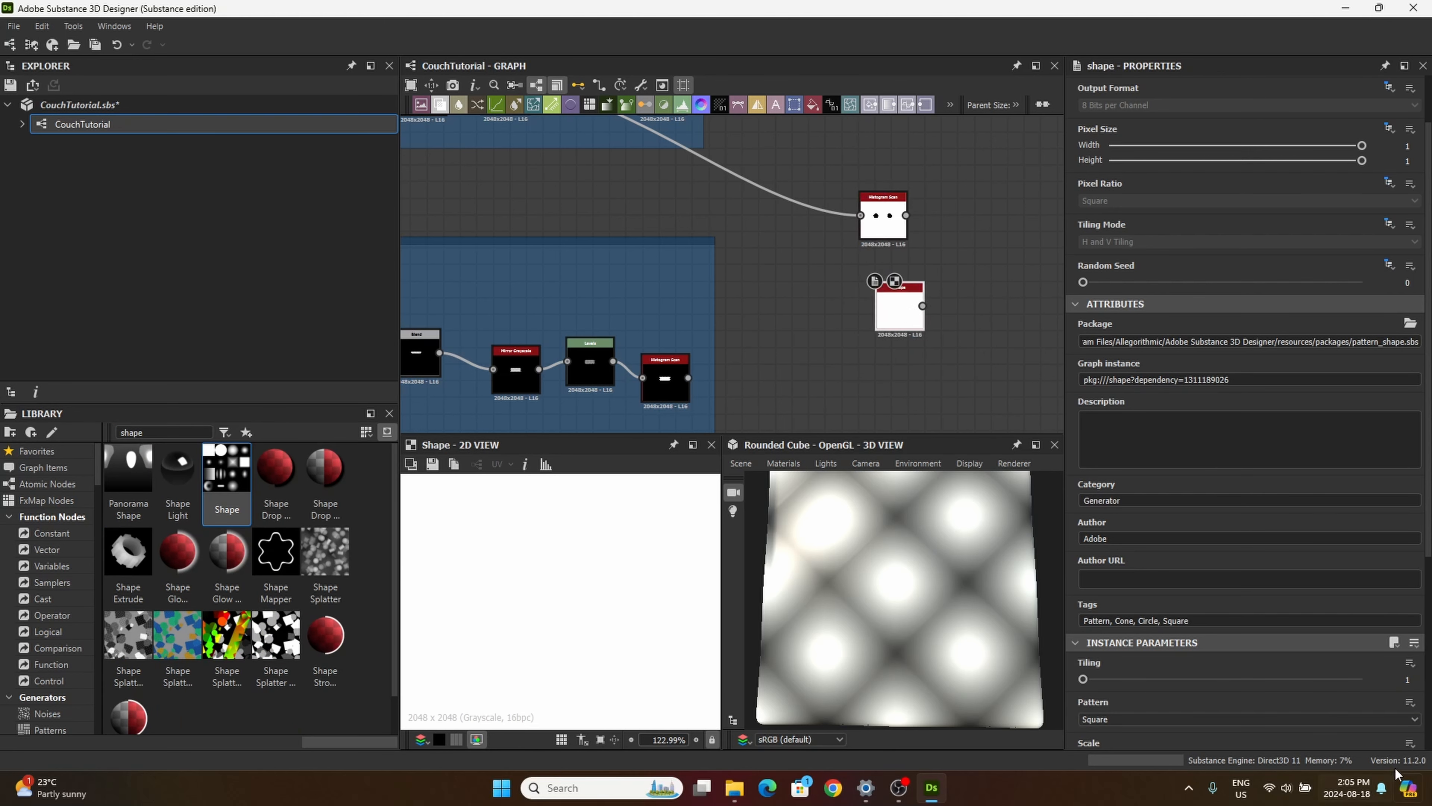
{"action": "scroll", "coordinate": [1235, 672], "scroll_direction": "down", "scroll_amount": 2}
{"action": "left_click", "coordinate": [1097, 629]}
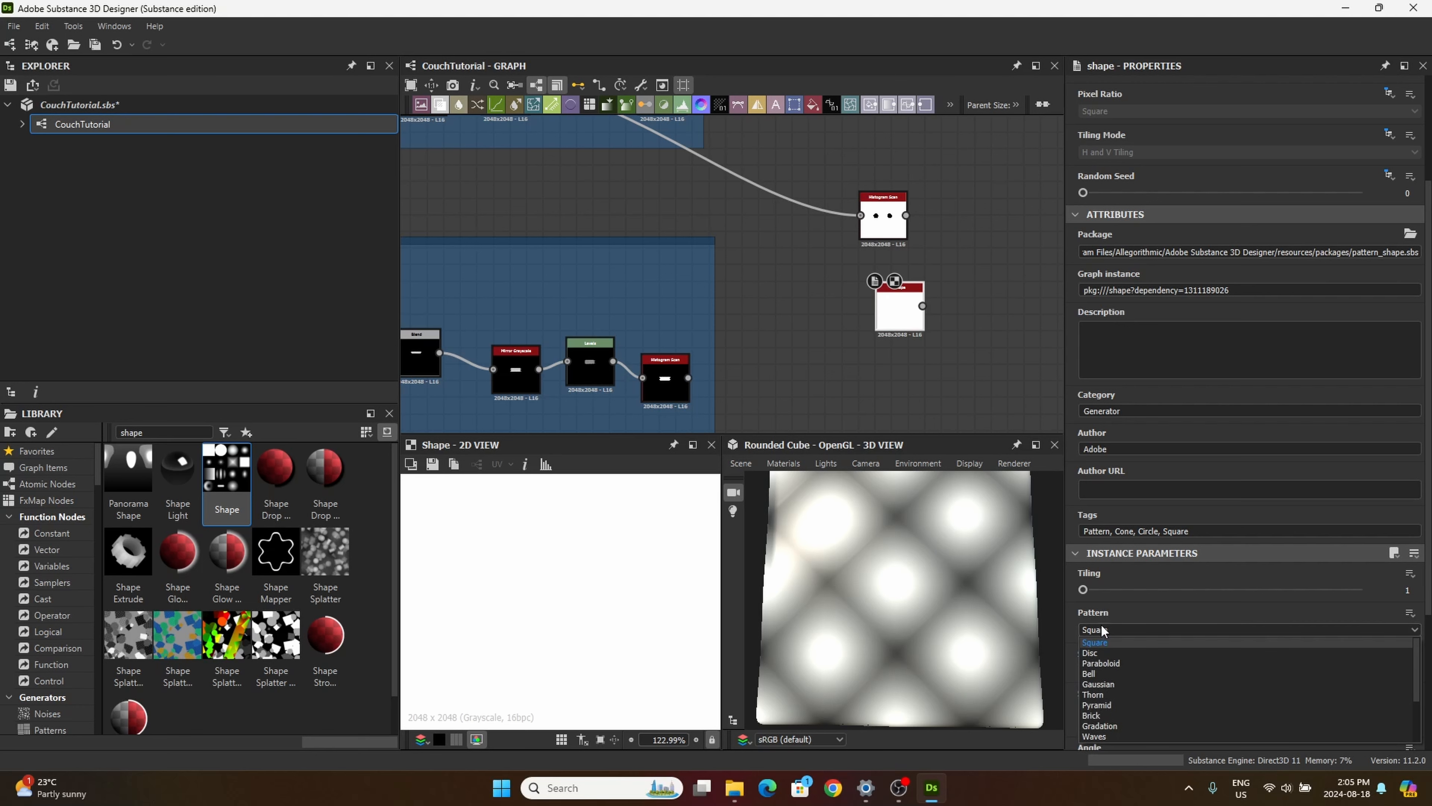
{"action": "left_click", "coordinate": [1105, 653]}
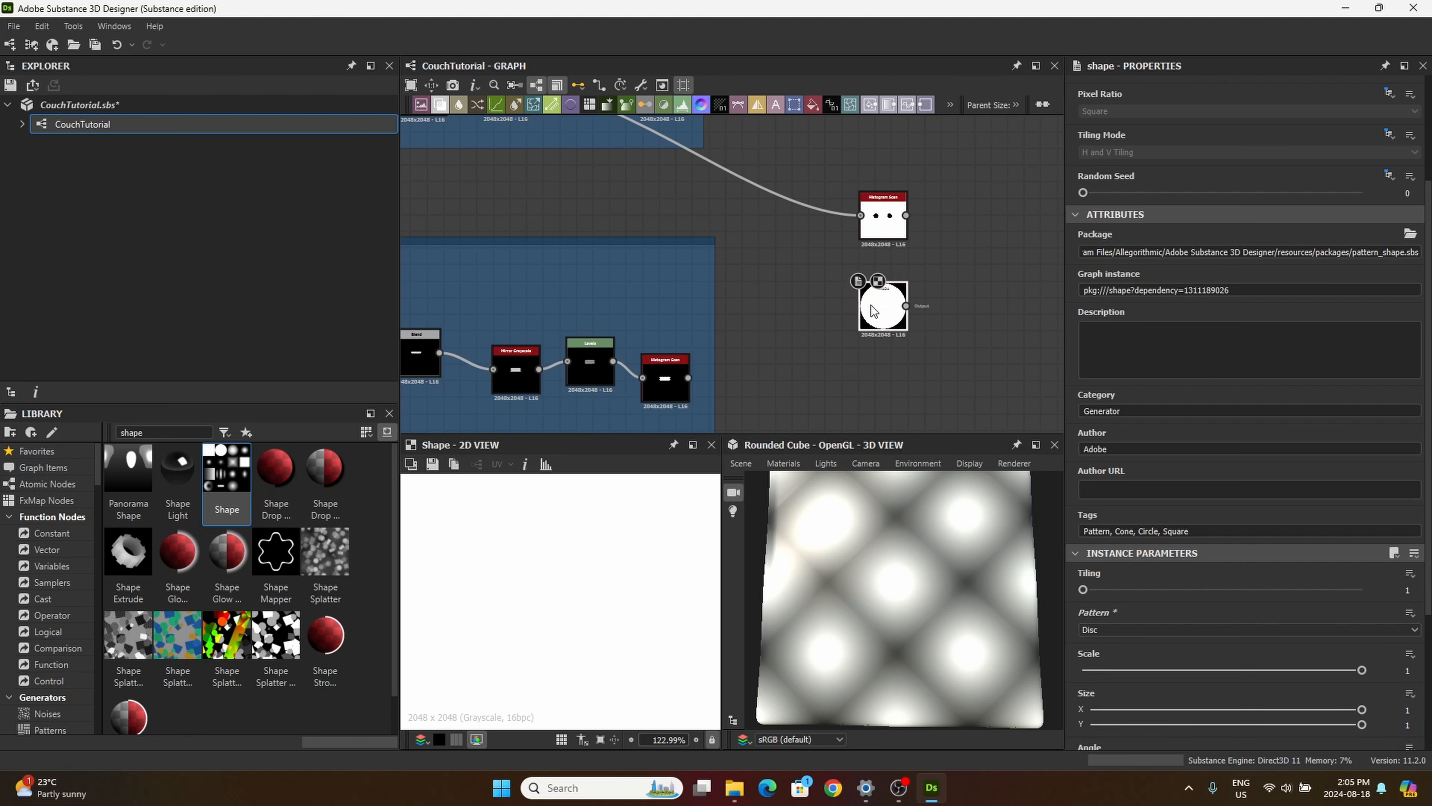
Step: Open the disc Shape node's Scale value for editing
{"action": "left_click", "coordinate": [1407, 670]}
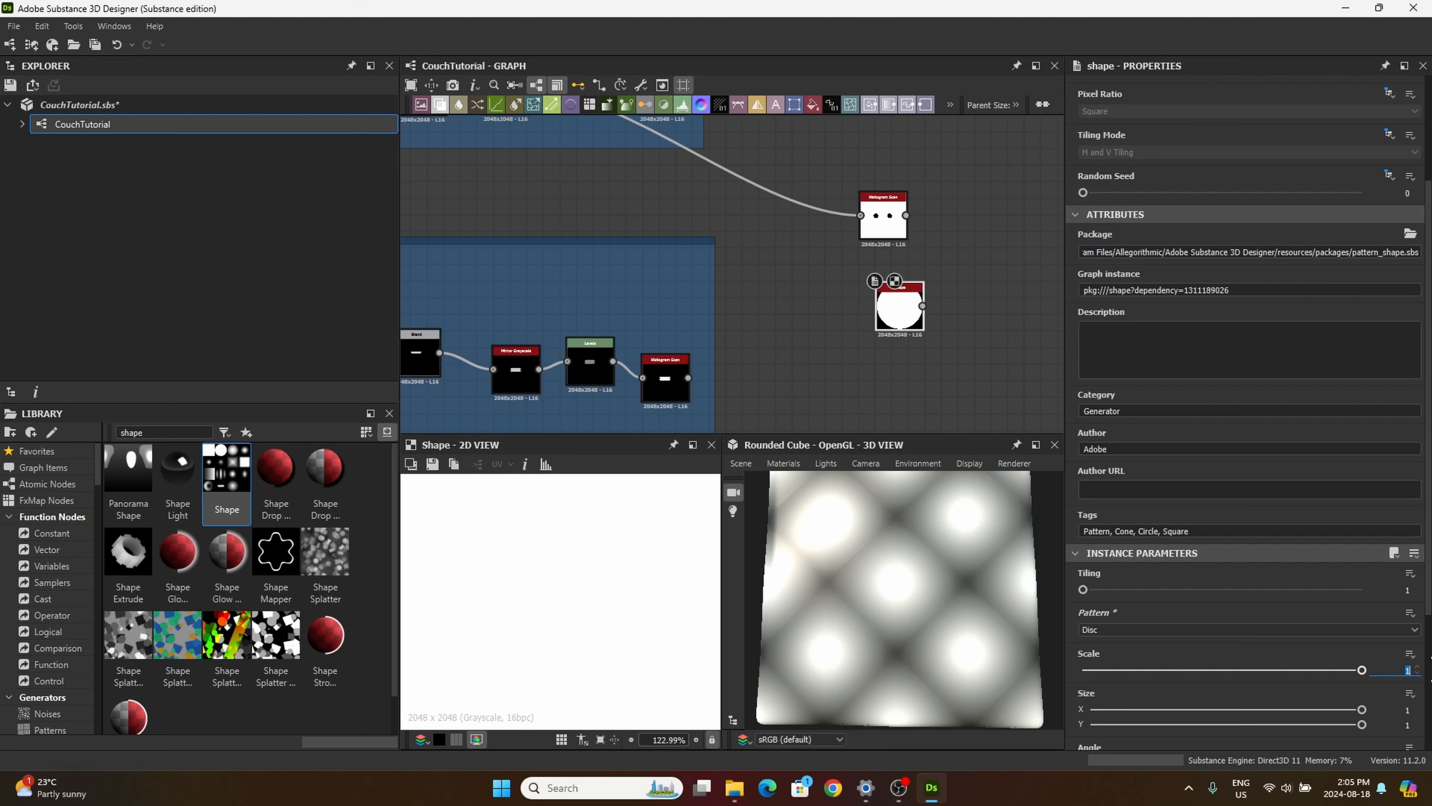
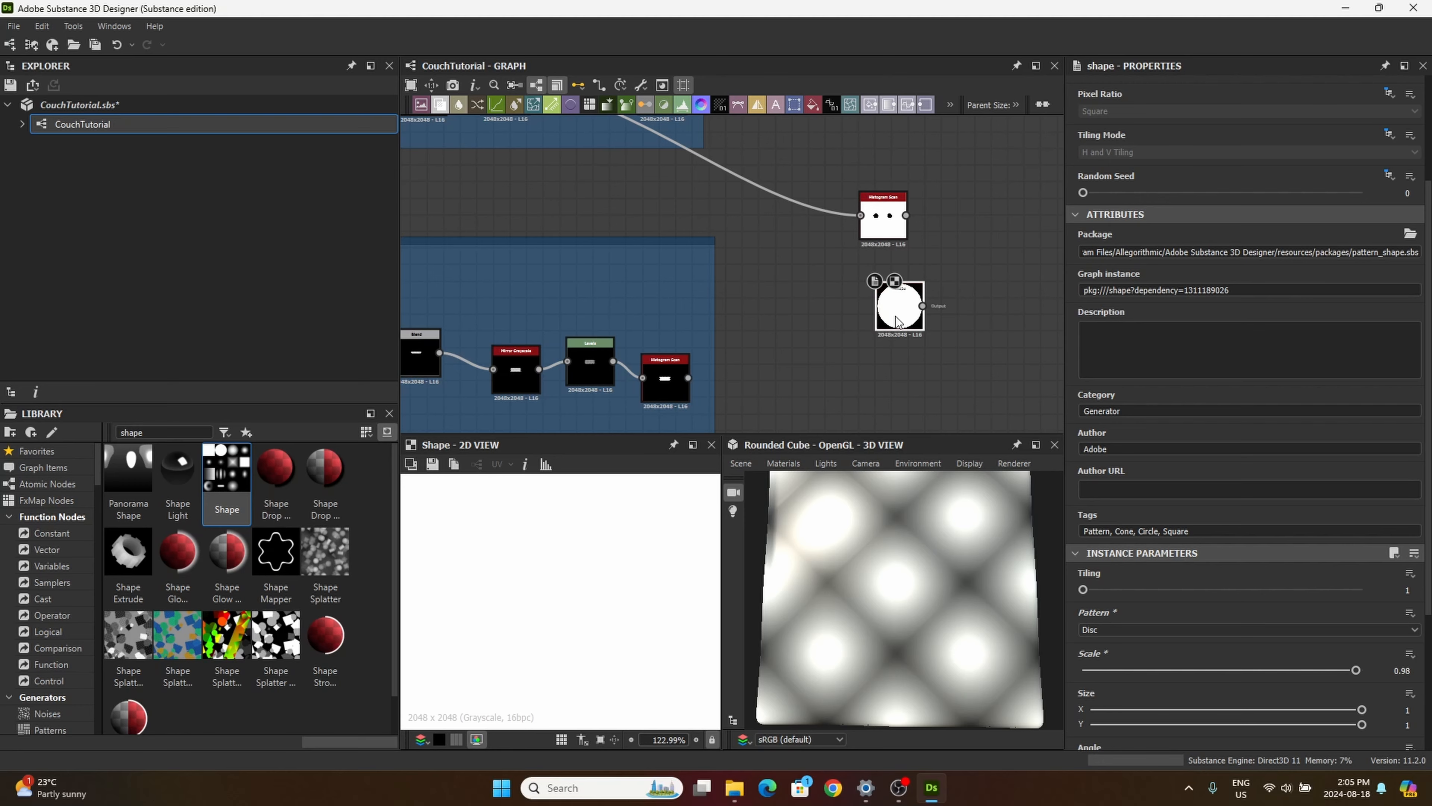
Step: Line up the disc Shape node directly below the new Histogram Scan node
{"action": "left_click_drag", "start_coordinate": [897, 320], "coordinate": [871, 330]}
{"action": "scroll", "coordinate": [871, 330], "scroll_direction": "down", "scroll_amount": 5}
{"action": "scroll", "coordinate": [632, 241], "scroll_direction": "up", "scroll_amount": 5}
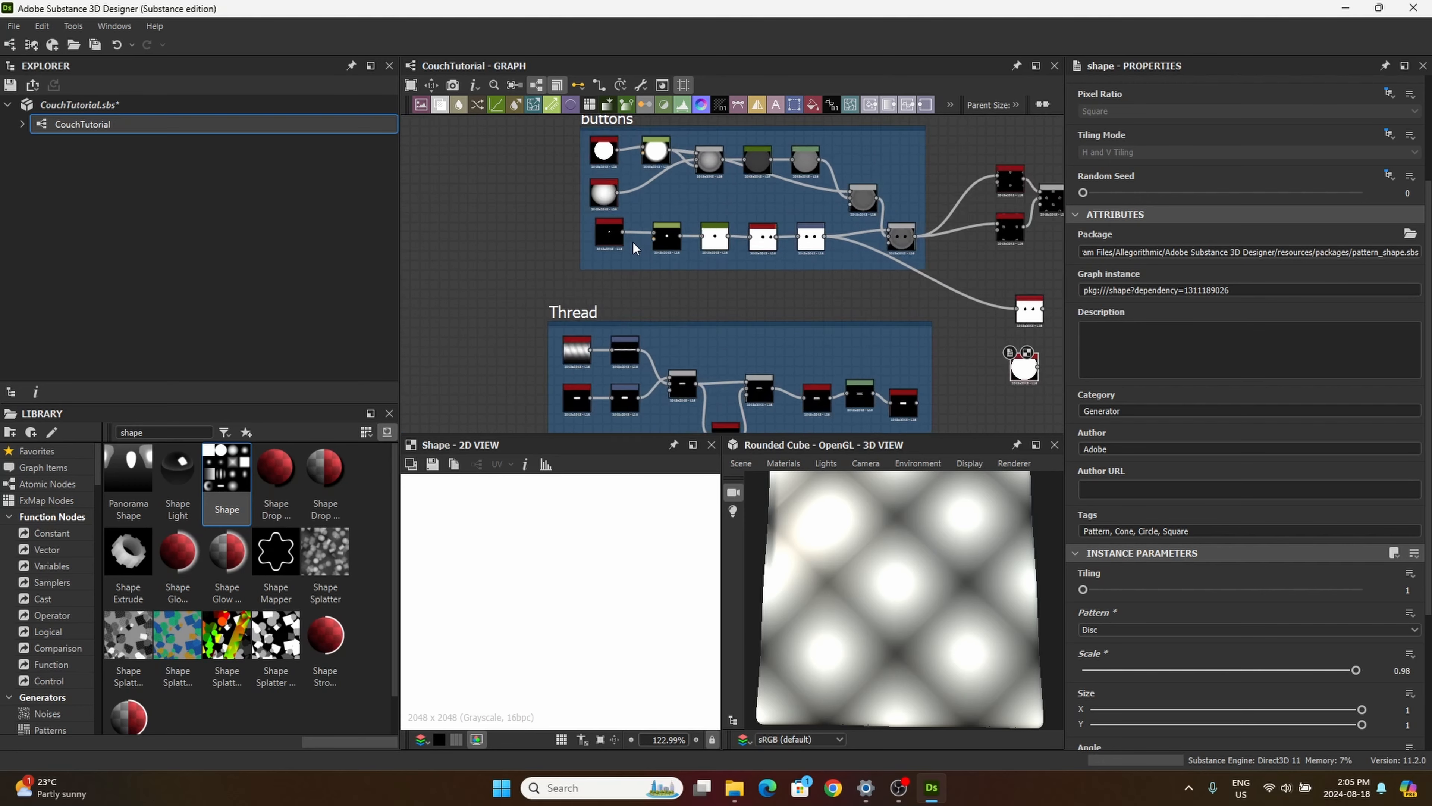
{"action": "scroll", "coordinate": [610, 184], "scroll_direction": "up", "scroll_amount": 5}
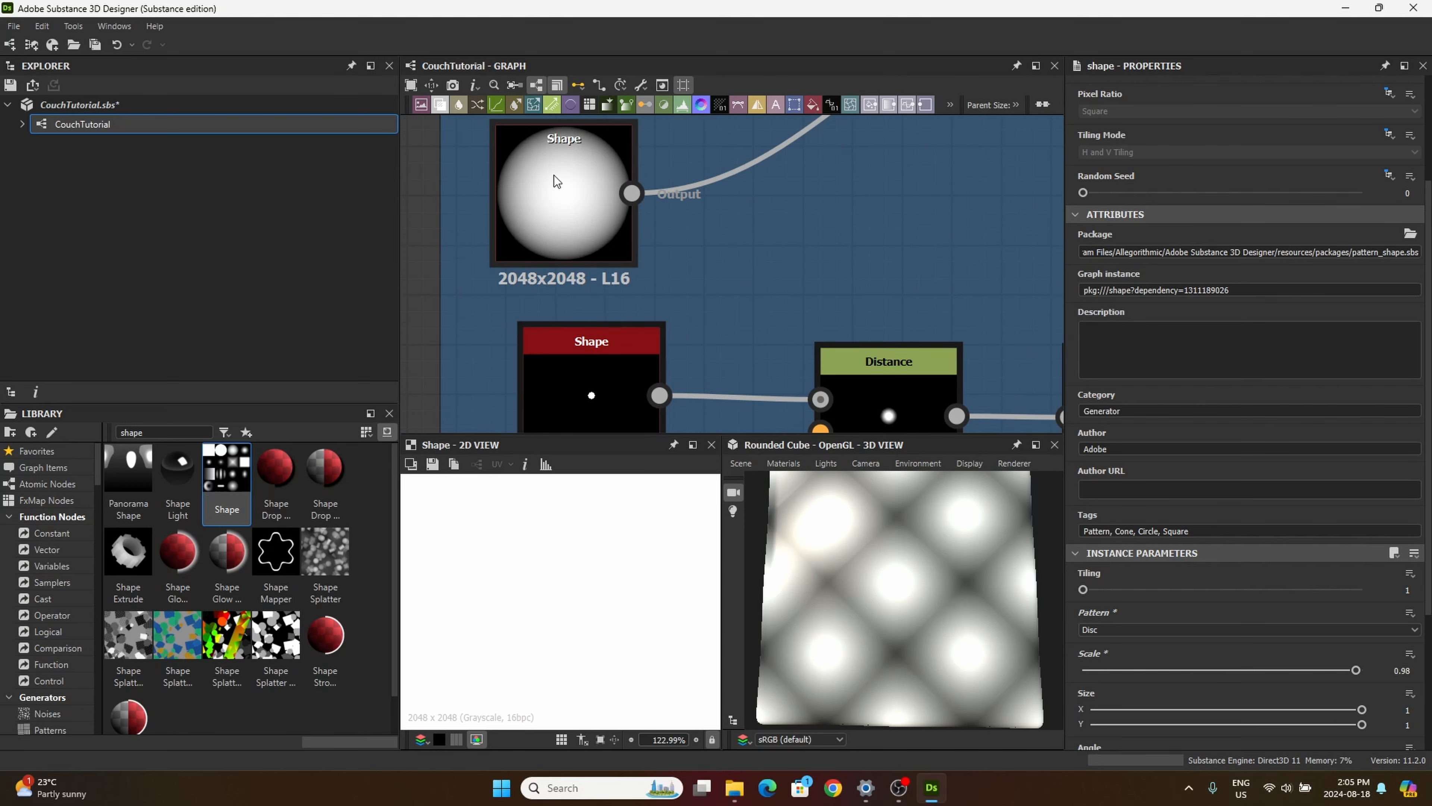
{"action": "scroll", "coordinate": [556, 178], "scroll_direction": "down", "scroll_amount": 4}
{"action": "mouse_move", "coordinate": [801, 360]}
{"action": "middle_mouse_down"}
{"action": "mouse_move", "coordinate": [661, 271]}
{"action": "mouse_move", "coordinate": [487, 250]}
{"action": "middle_mouse_up"}
{"action": "mouse_move", "coordinate": [711, 296]}
{"action": "middle_mouse_down"}
{"action": "mouse_move", "coordinate": [545, 254]}
{"action": "mouse_move", "coordinate": [440, 310]}
{"action": "middle_mouse_up"}
{"action": "middle_click_drag", "start_coordinate": [685, 283], "coordinate": [543, 219]}
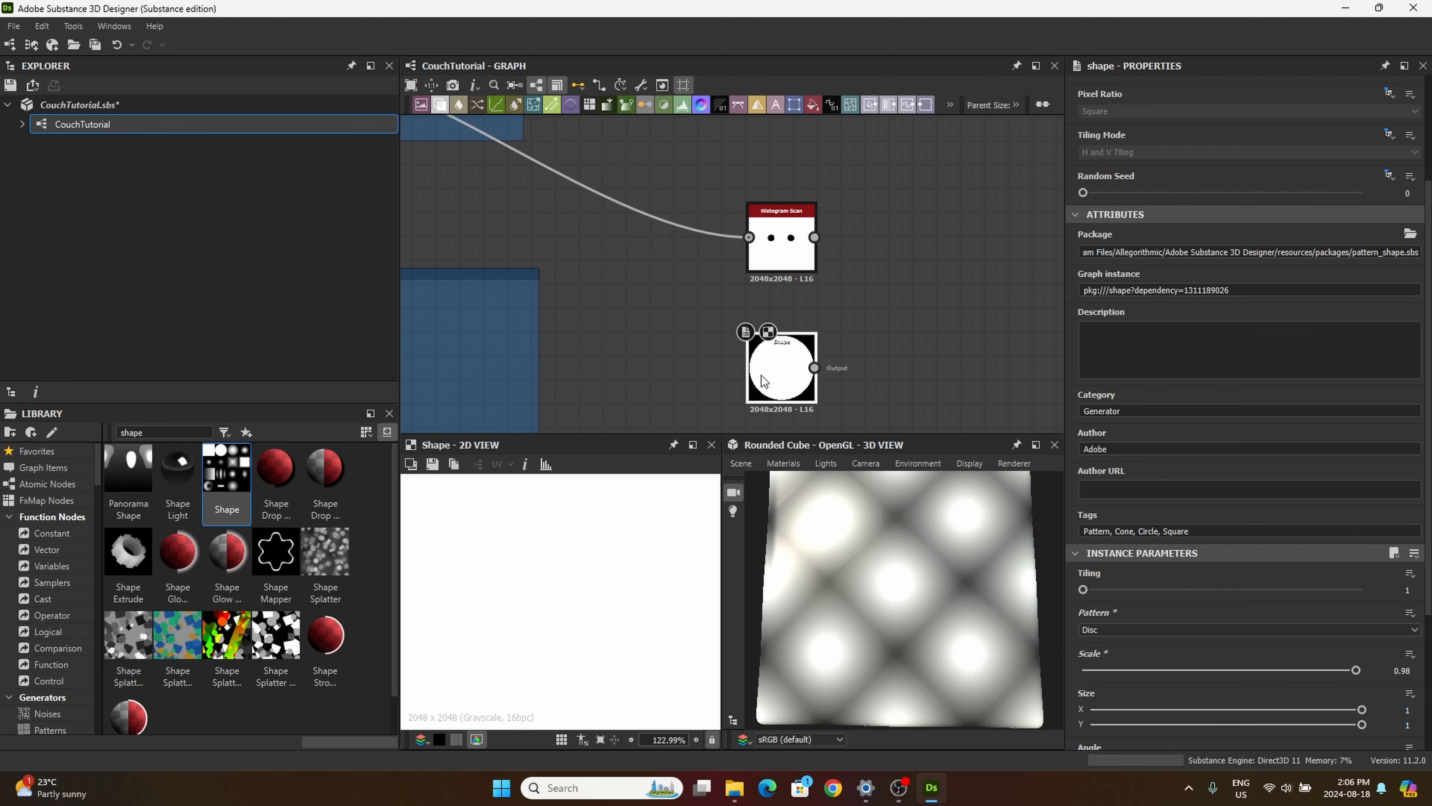
{"action": "scroll", "coordinate": [760, 375], "scroll_direction": "down", "scroll_amount": 5}
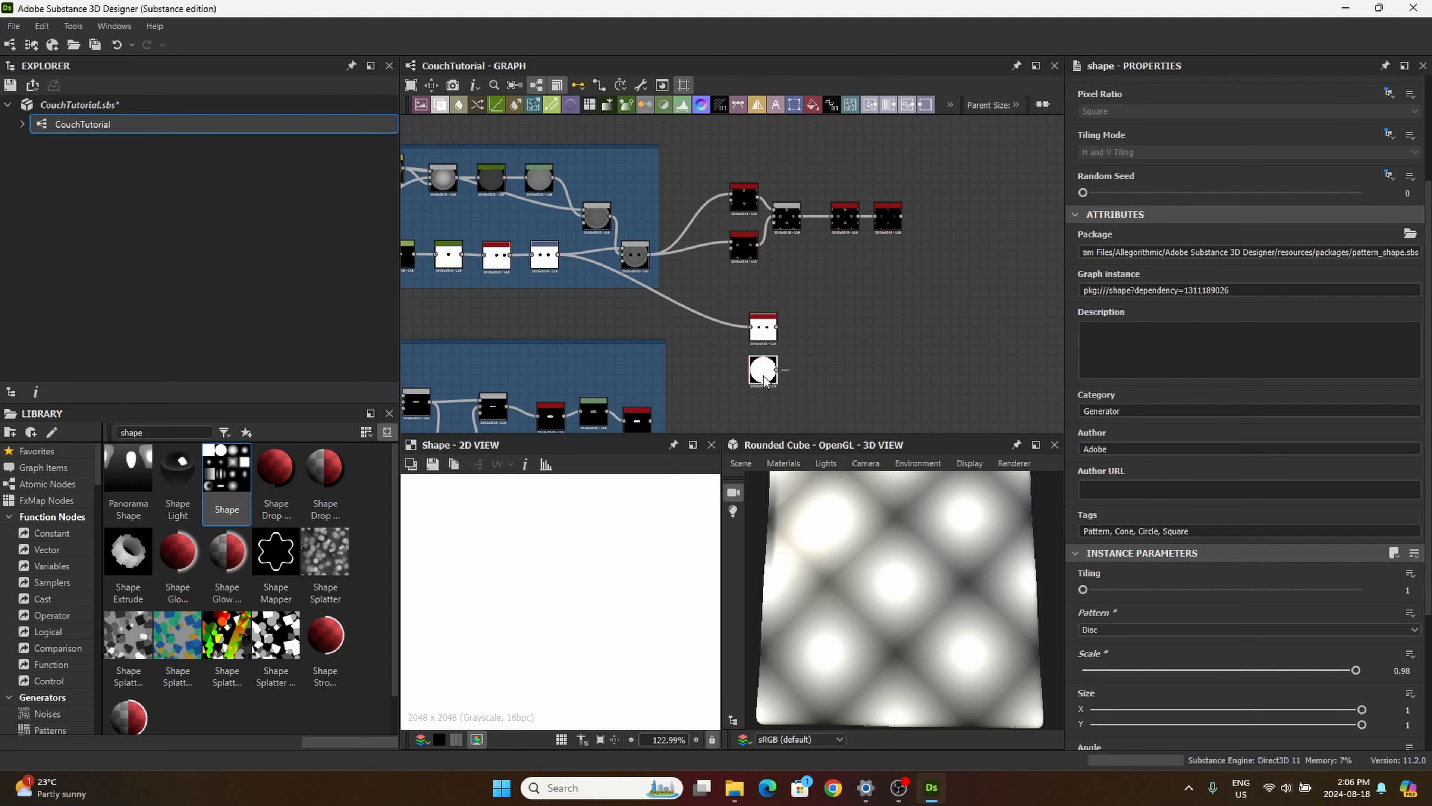
{"action": "scroll", "coordinate": [742, 338], "scroll_direction": "up", "scroll_amount": 5}
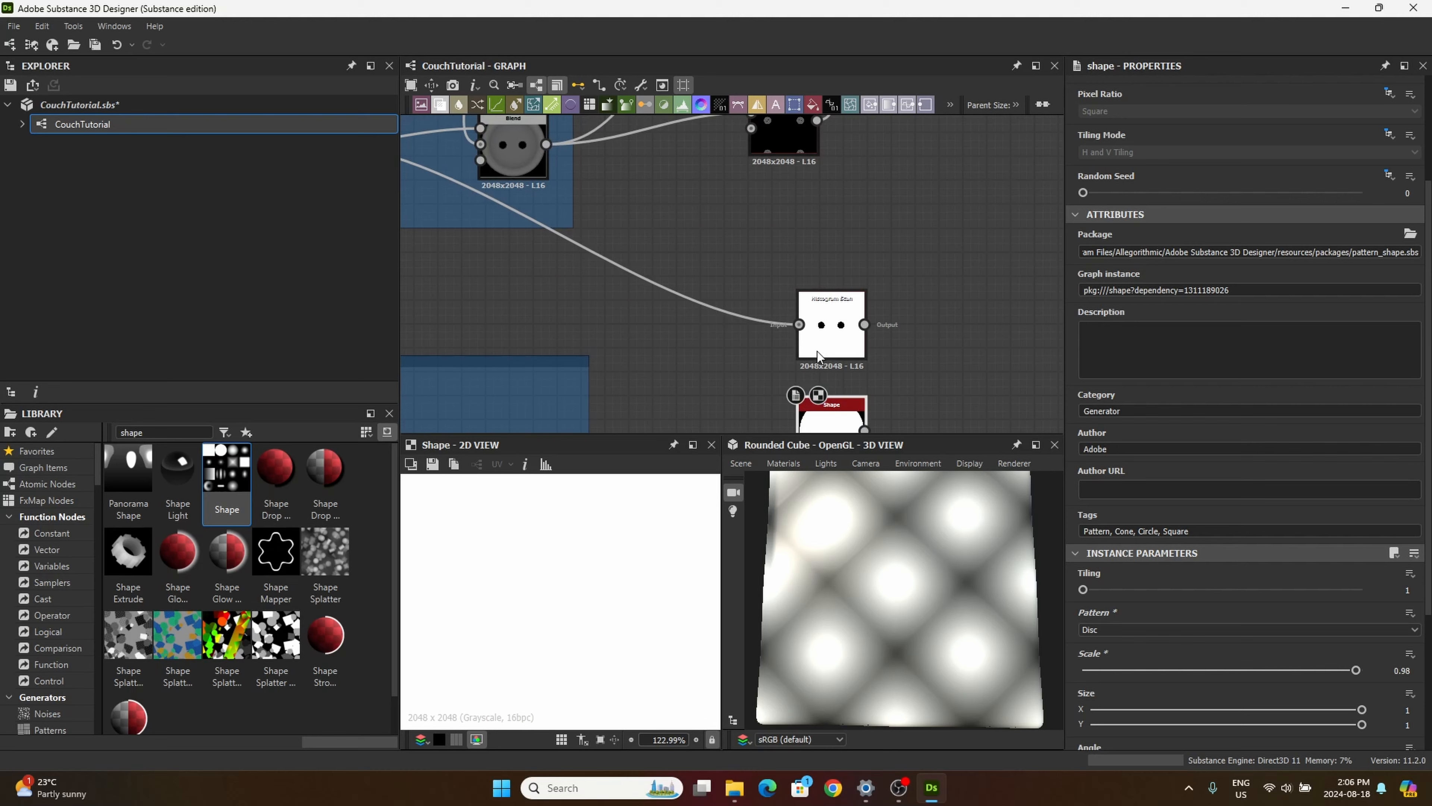
{"action": "scroll", "coordinate": [815, 353], "scroll_direction": "down", "scroll_amount": 2}
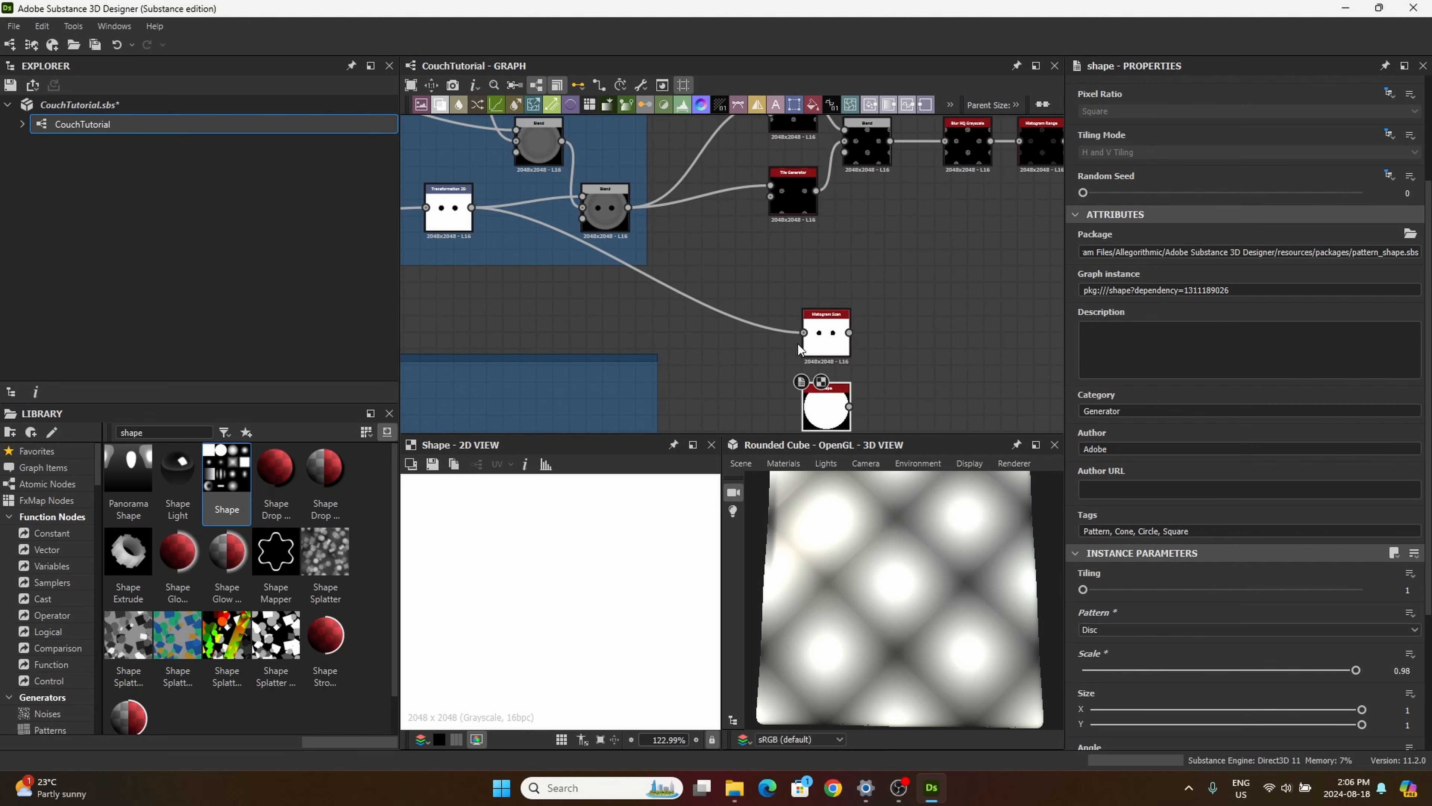
Step: Compare the Histogram Scan output with its Transformation 2D source in the 2D view, and nudge the disc Shape node slightly
{"action": "left_click", "coordinate": [824, 350]}
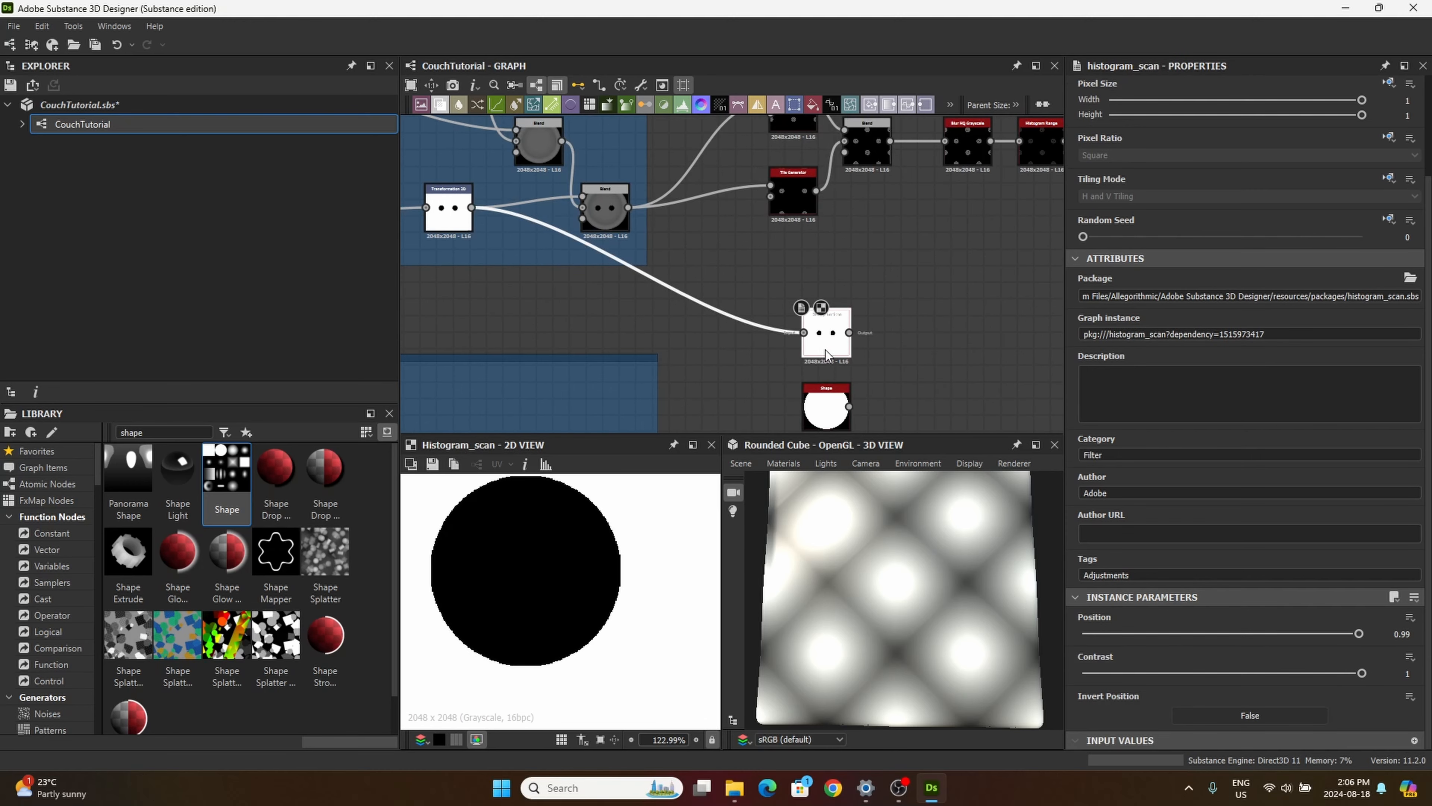
{"action": "left_click", "coordinate": [456, 215]}
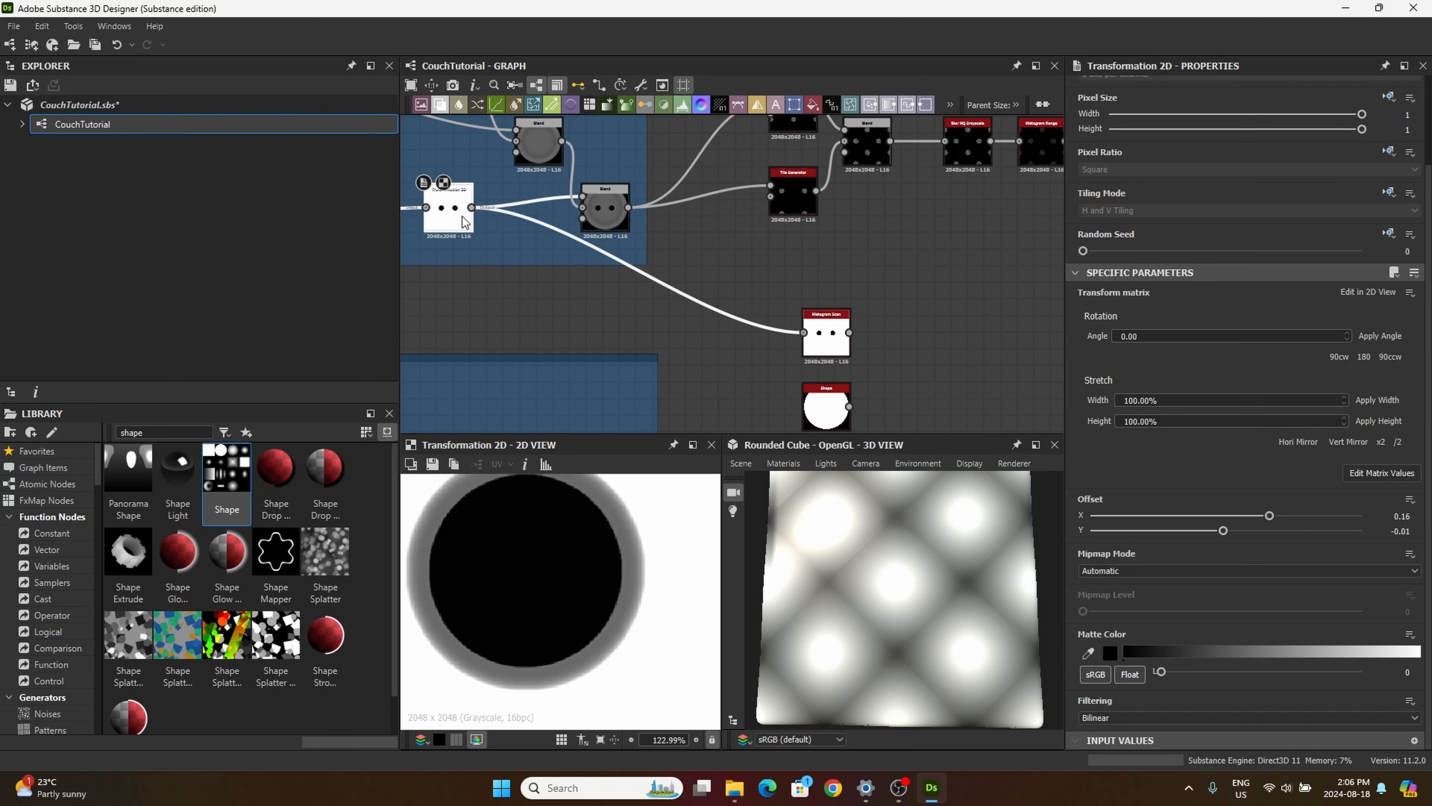
{"action": "left_click", "coordinate": [827, 334]}
{"action": "middle_click_drag", "start_coordinate": [822, 428], "coordinate": [808, 388]}
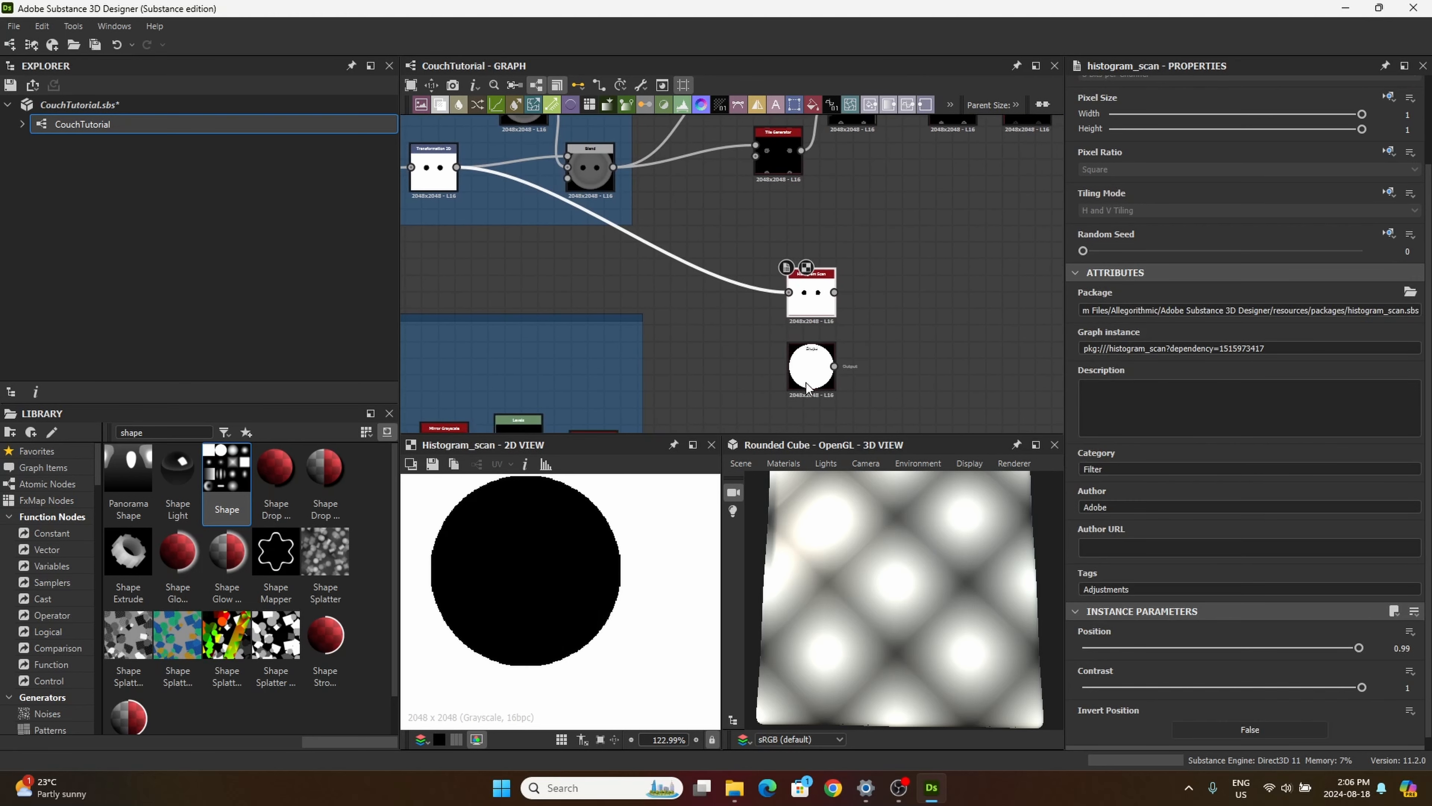
{"action": "left_click_drag", "start_coordinate": [812, 372], "coordinate": [820, 372]}
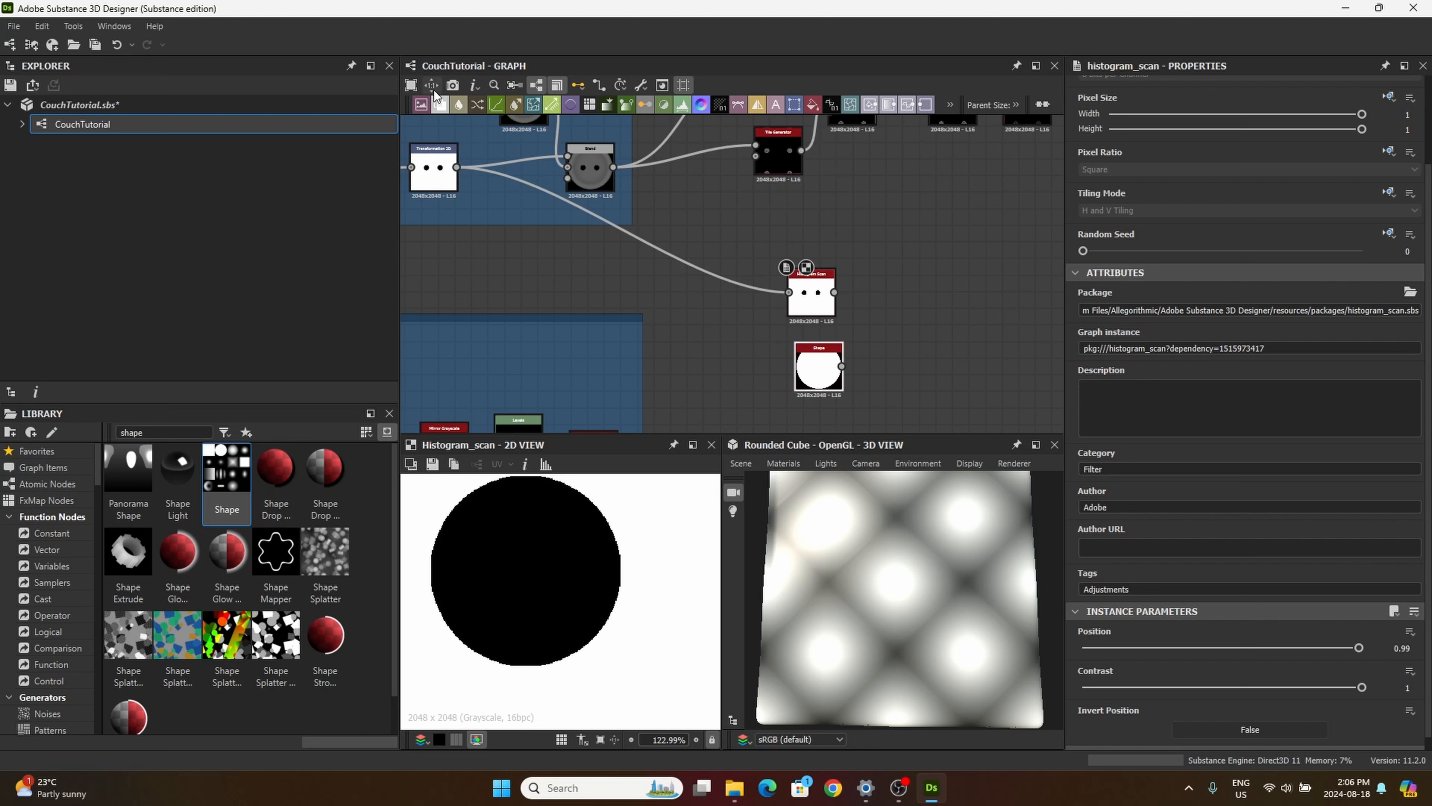
Step: Add a Blend node, feeding the disc Shape into its Foreground and the new Histogram Scan into its Background
{"action": "left_click", "coordinate": [440, 104]}
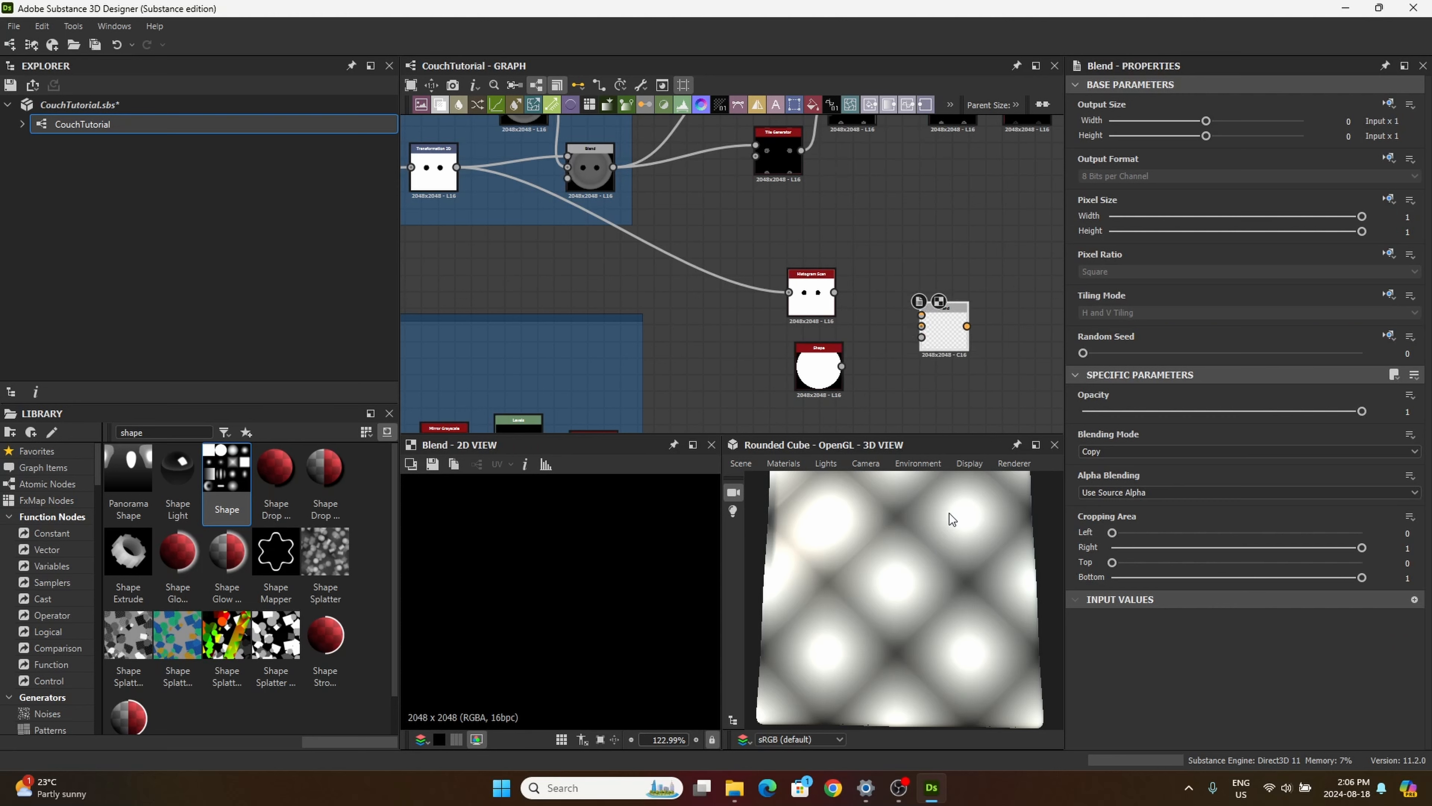
{"action": "scroll", "coordinate": [857, 370], "scroll_direction": "up", "scroll_amount": 2}
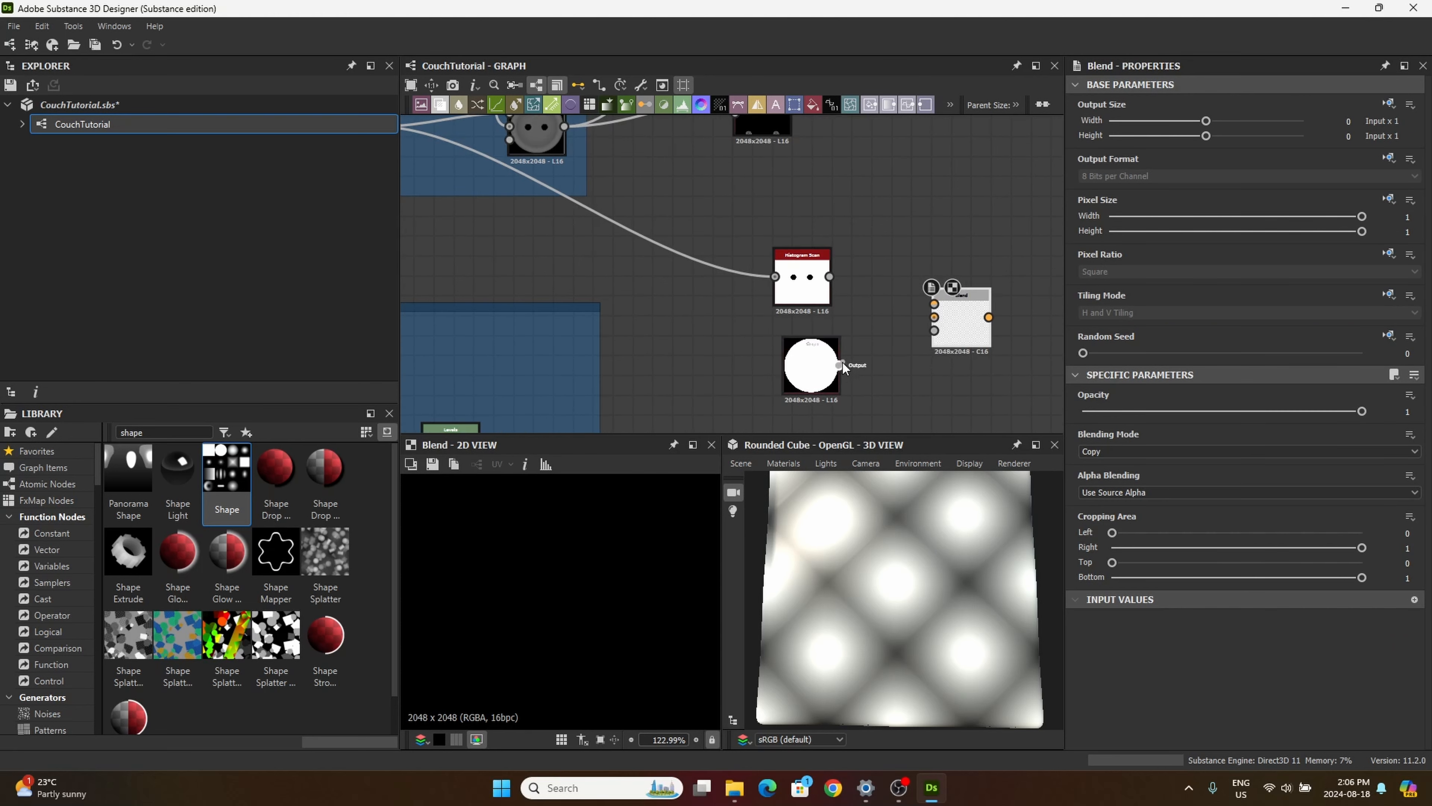
{"action": "left_click_drag", "start_coordinate": [839, 365], "coordinate": [933, 304]}
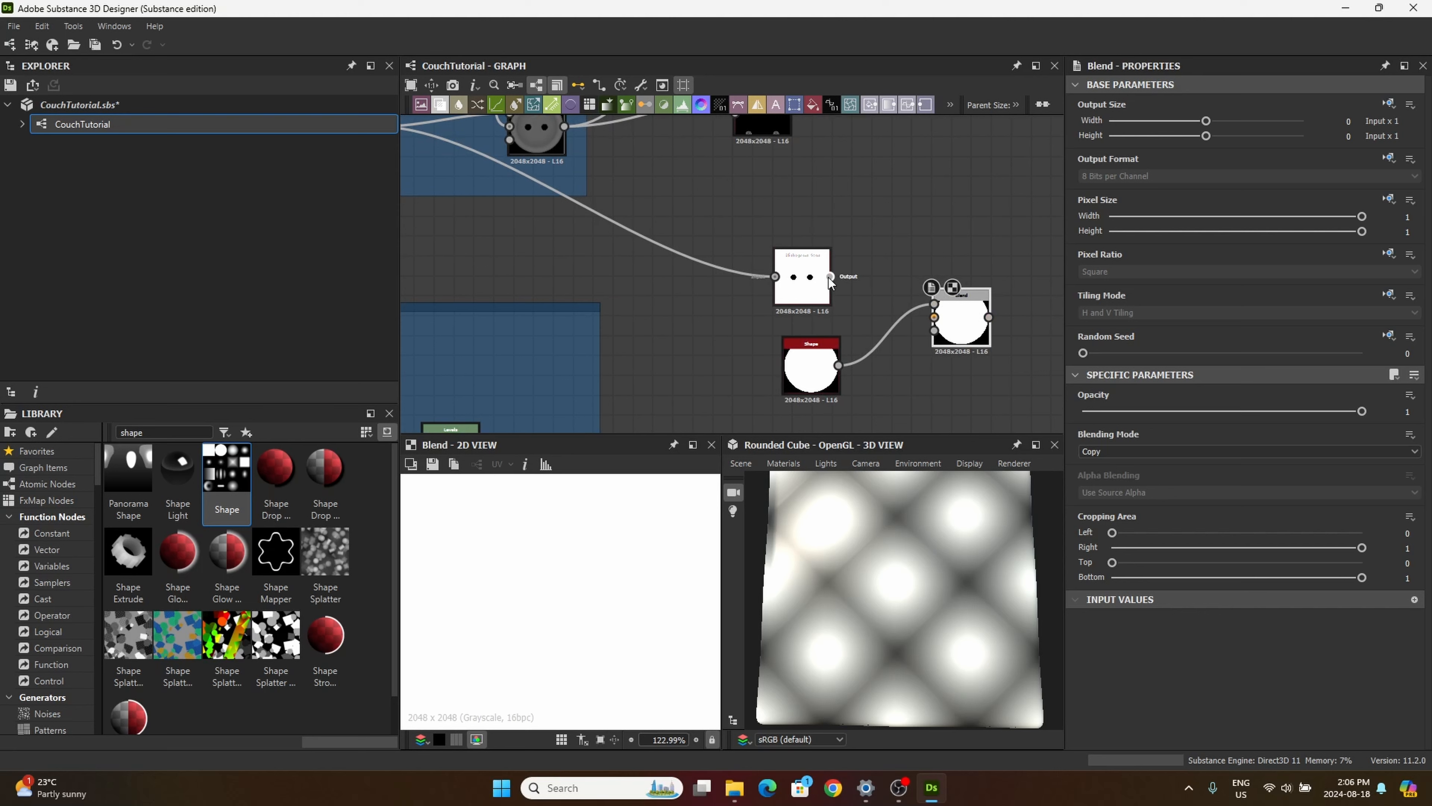
{"action": "left_click_drag", "start_coordinate": [831, 276], "coordinate": [931, 327]}
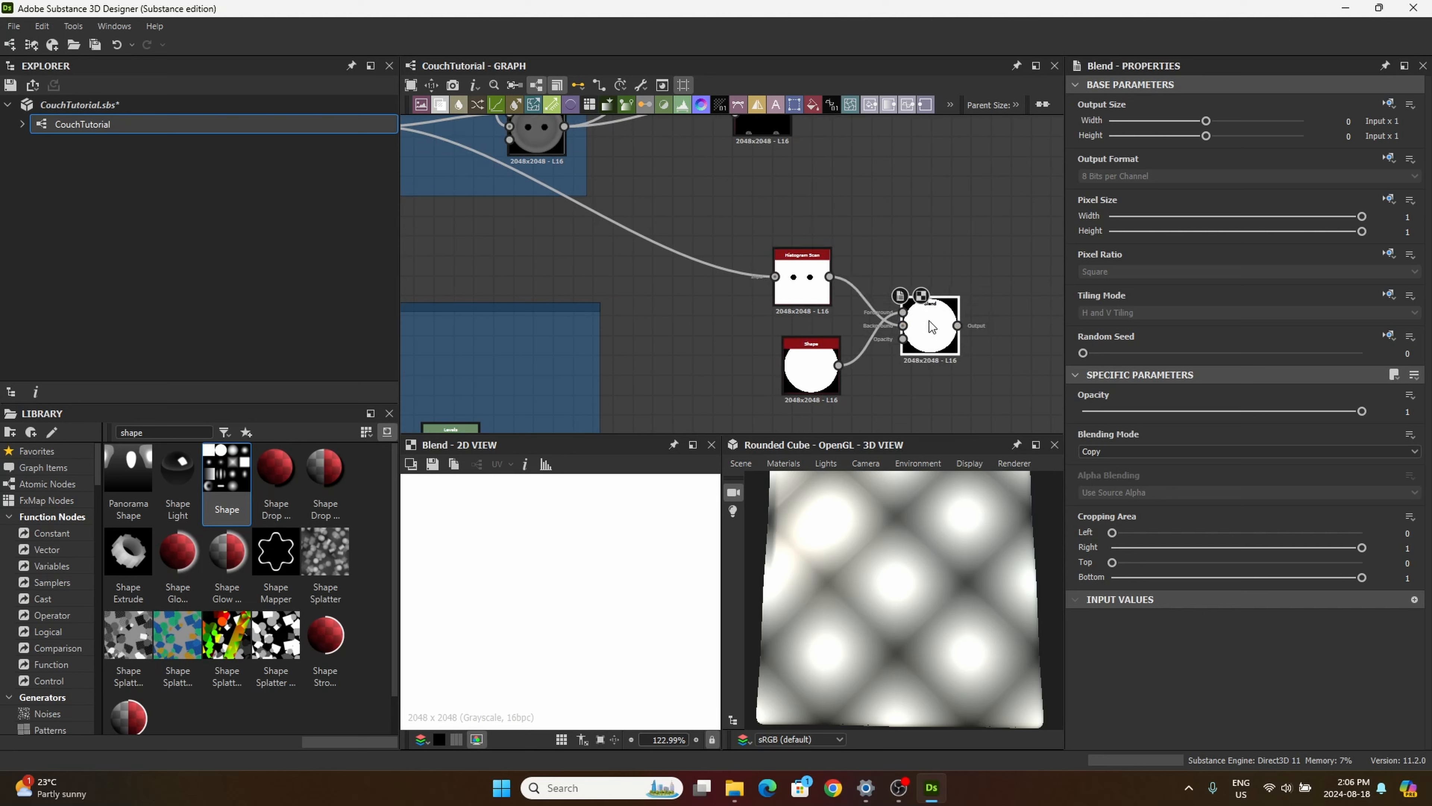
Step: Set the new Blend's Blending Mode to Multiply and check the whole button mask in the 2D view
{"action": "left_click", "coordinate": [1105, 450]}
{"action": "left_click", "coordinate": [1106, 504]}
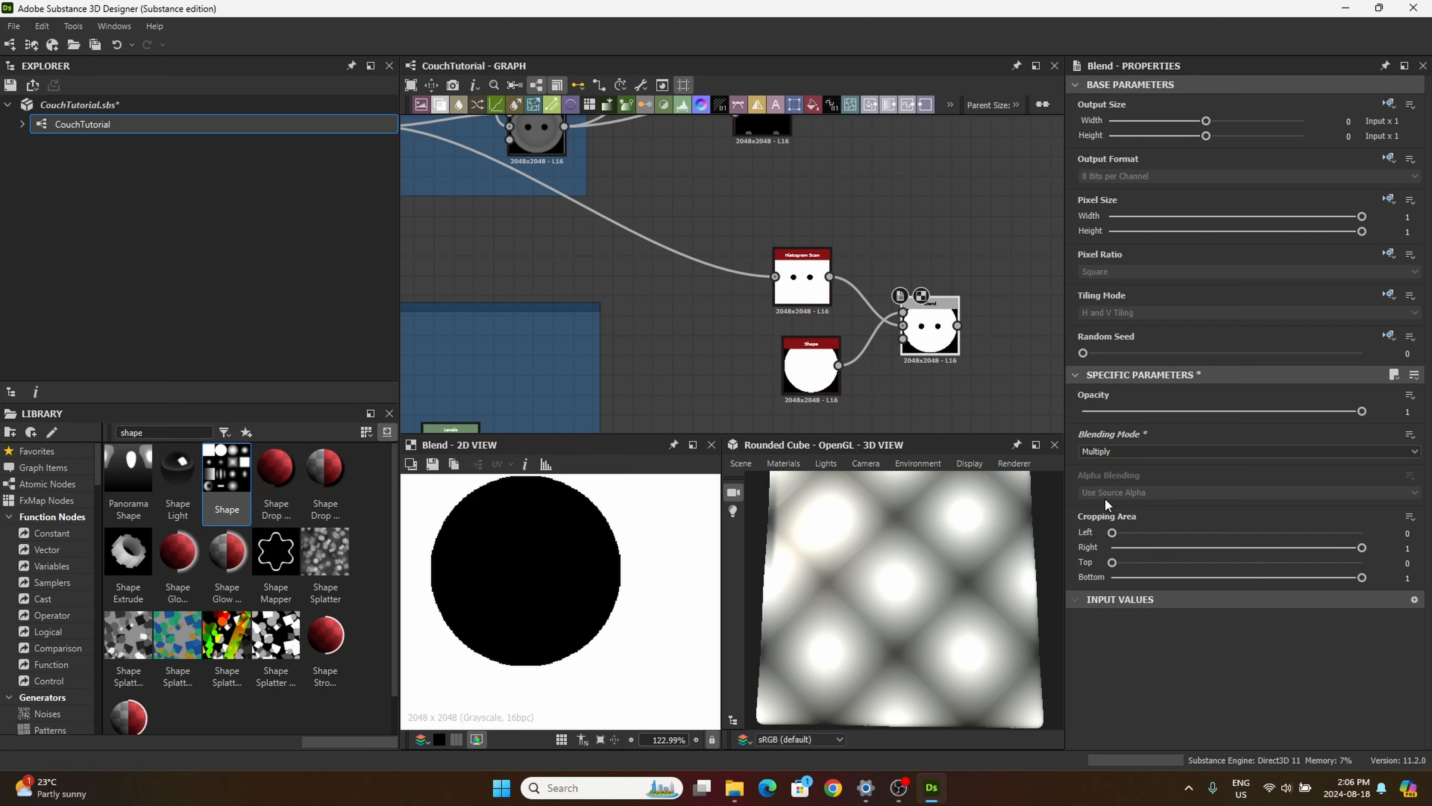
{"action": "scroll", "coordinate": [666, 579], "scroll_direction": "down", "scroll_amount": 5}
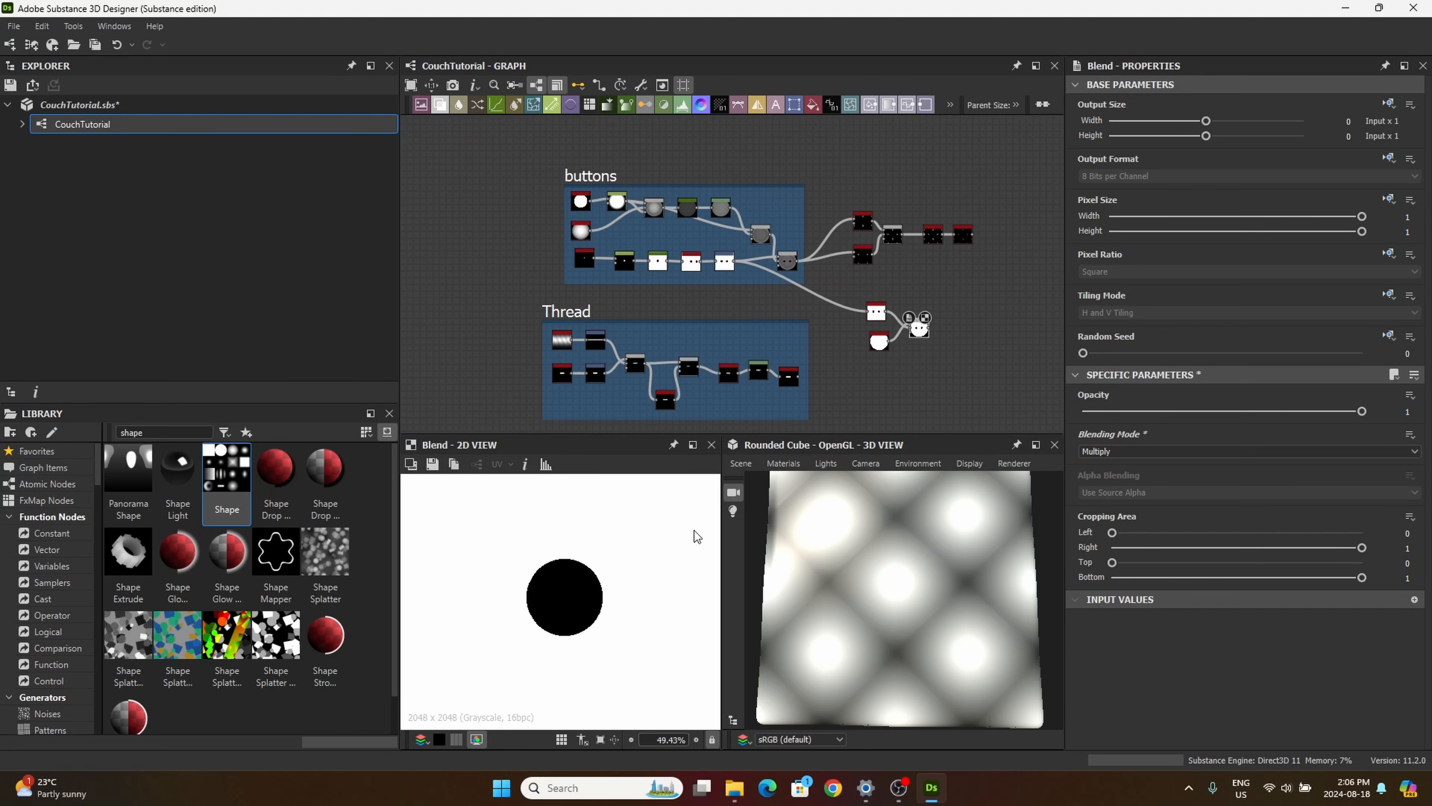
{"action": "scroll", "coordinate": [643, 609], "scroll_direction": "down", "scroll_amount": 5}
{"action": "scroll", "coordinate": [918, 322], "scroll_direction": "up", "scroll_amount": 1}
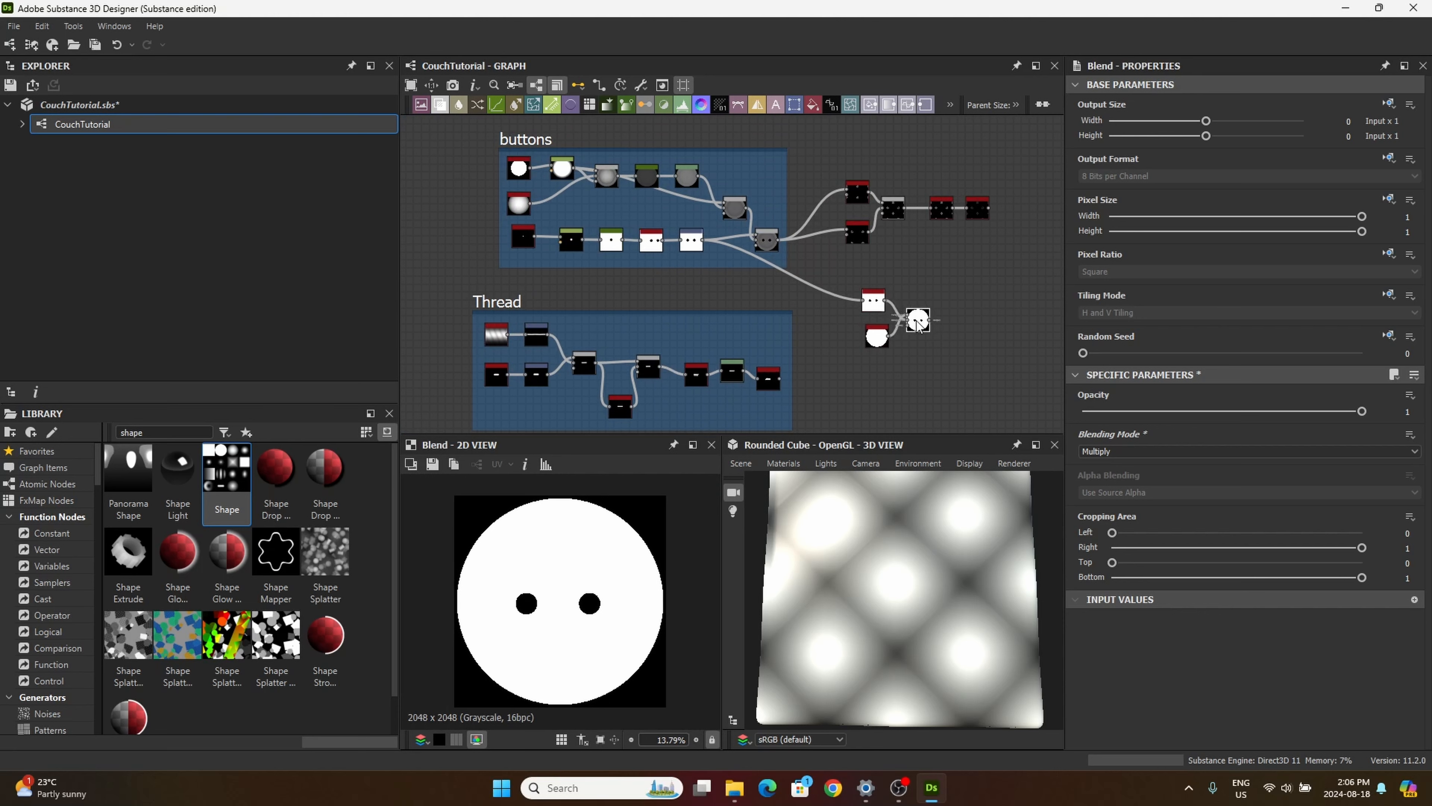
Step: Tidy the mask nodes by aligning the disc Shape and Histogram Scan in a column beside their Blend
{"action": "left_click_drag", "start_coordinate": [917, 321], "coordinate": [905, 323]}
{"action": "middle_click_drag", "start_coordinate": [894, 360], "coordinate": [860, 356]}
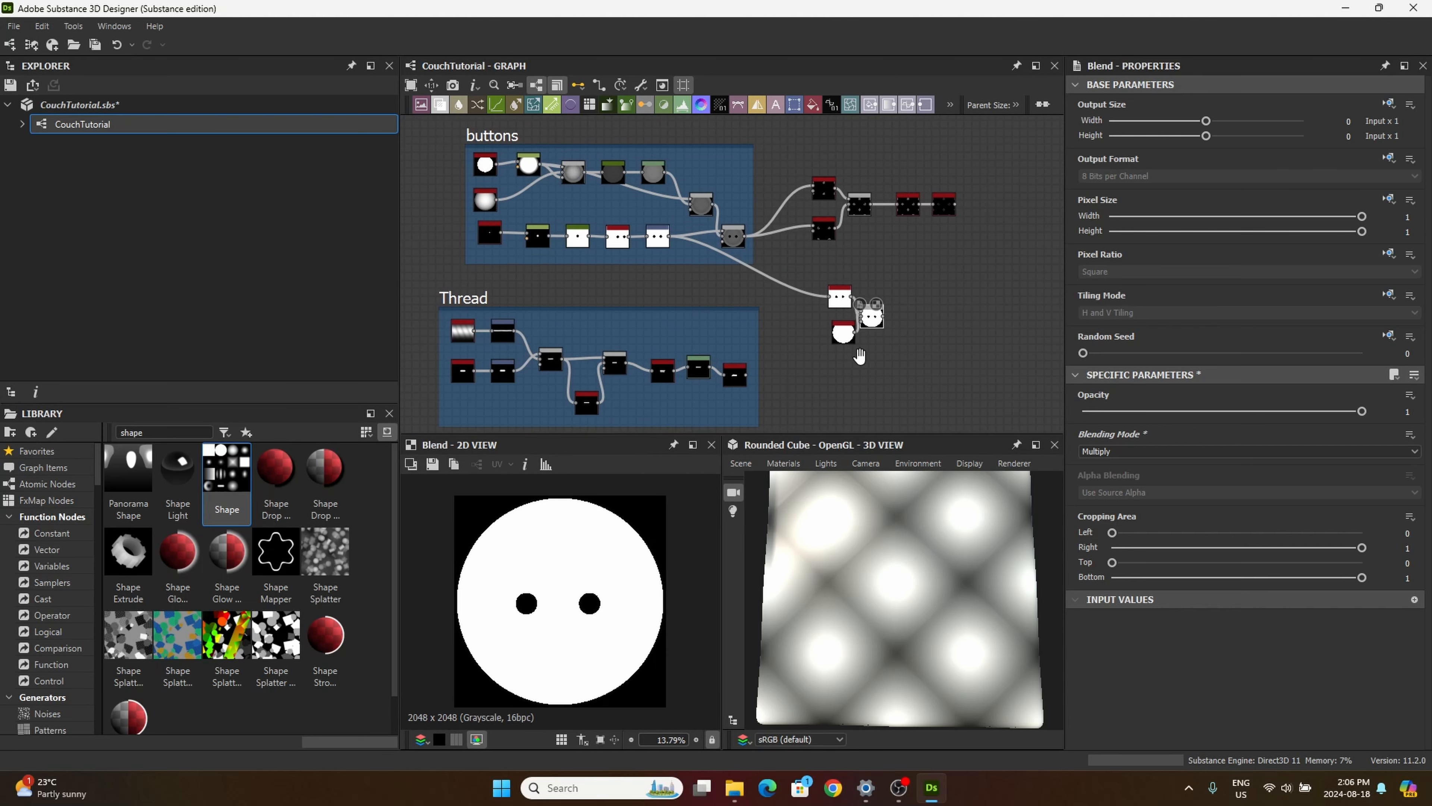
{"action": "left_click_drag", "start_coordinate": [845, 334], "coordinate": [833, 335]}
{"action": "left_click", "coordinate": [840, 292]}
{"action": "left_click", "coordinate": [872, 320]}
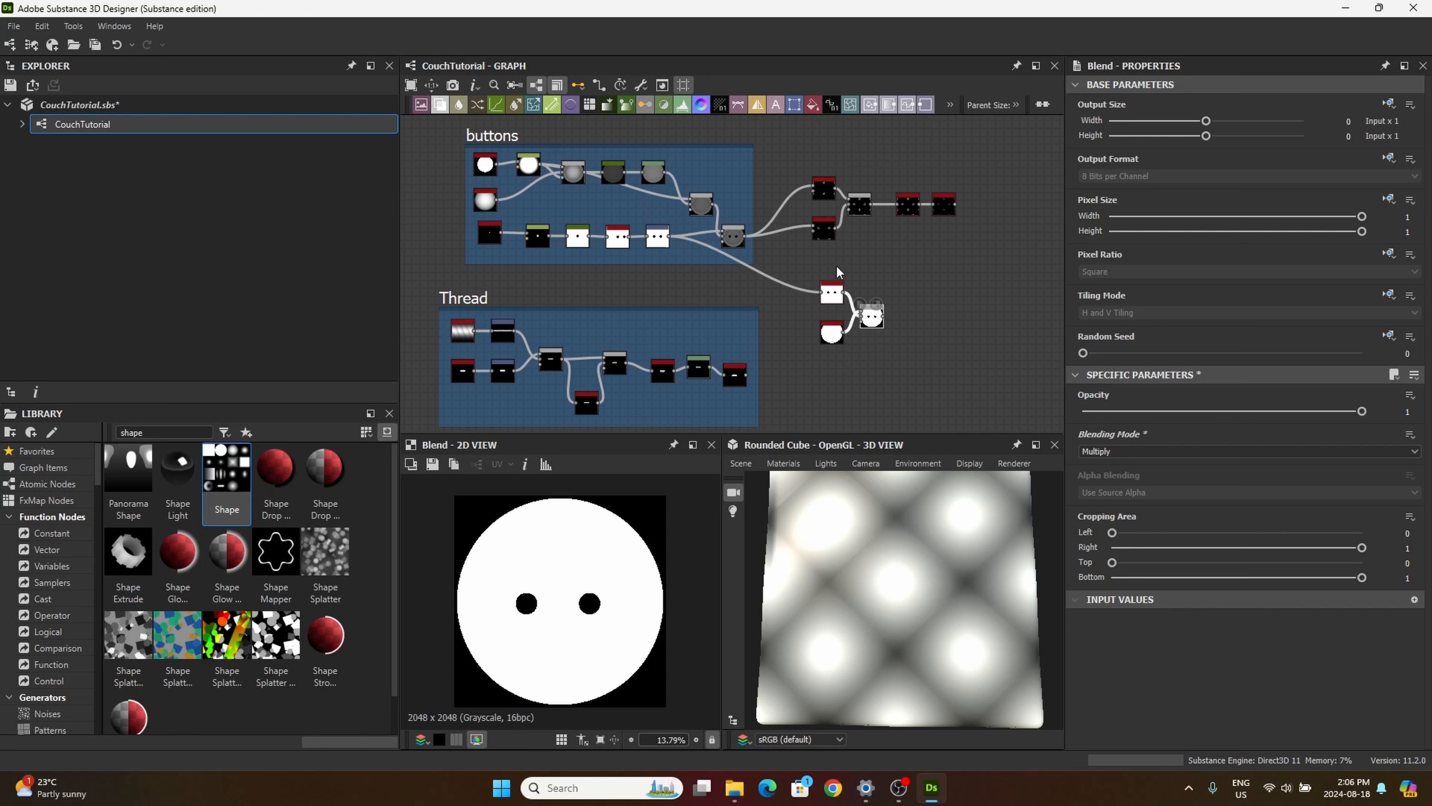
Step: Duplicate the buttons' two Tile Generators with their Blend and place the copies beside the button mask Blend
{"action": "left_click_drag", "start_coordinate": [800, 167], "coordinate": [879, 252]}
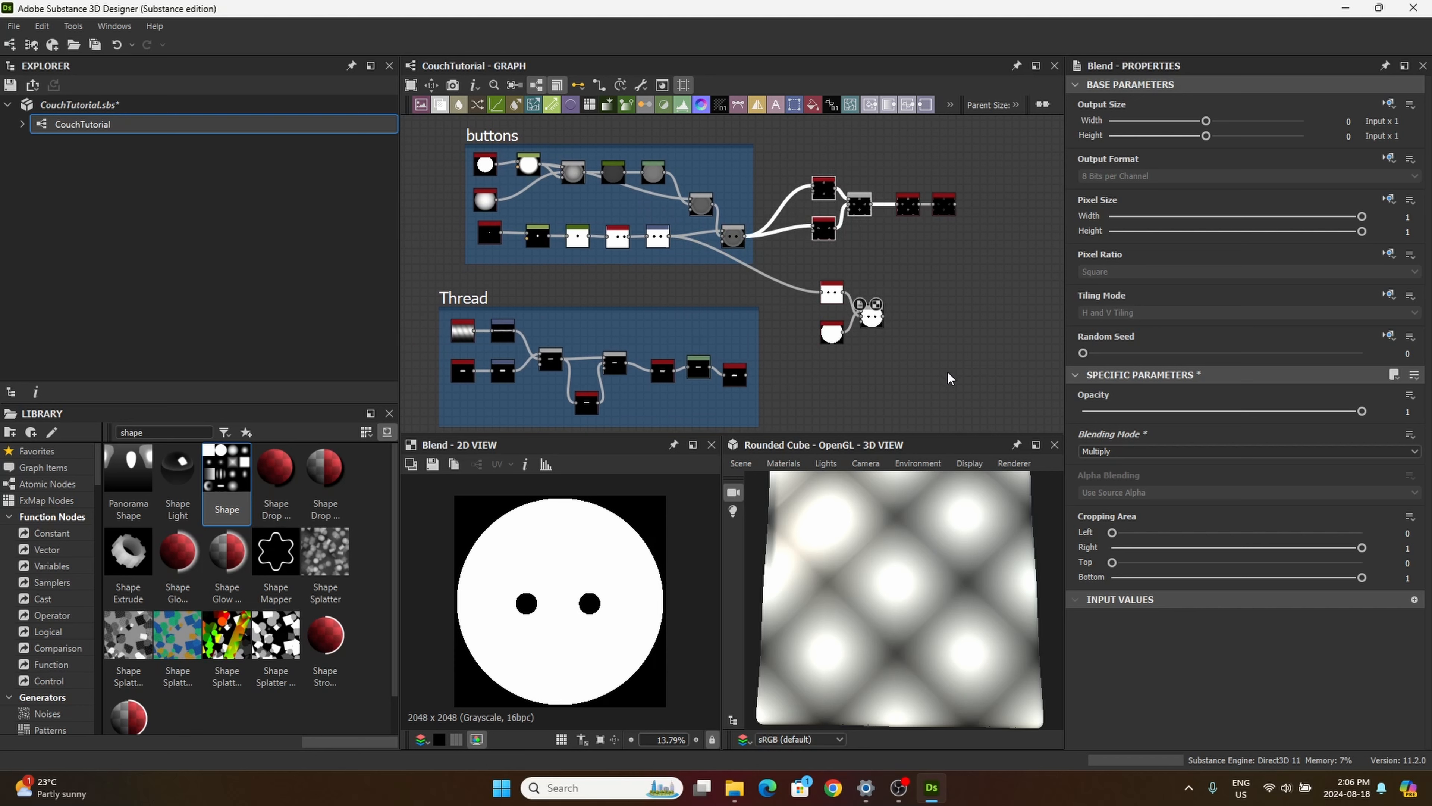
{"action": "middle_click_drag", "start_coordinate": [916, 365], "coordinate": [772, 344]}
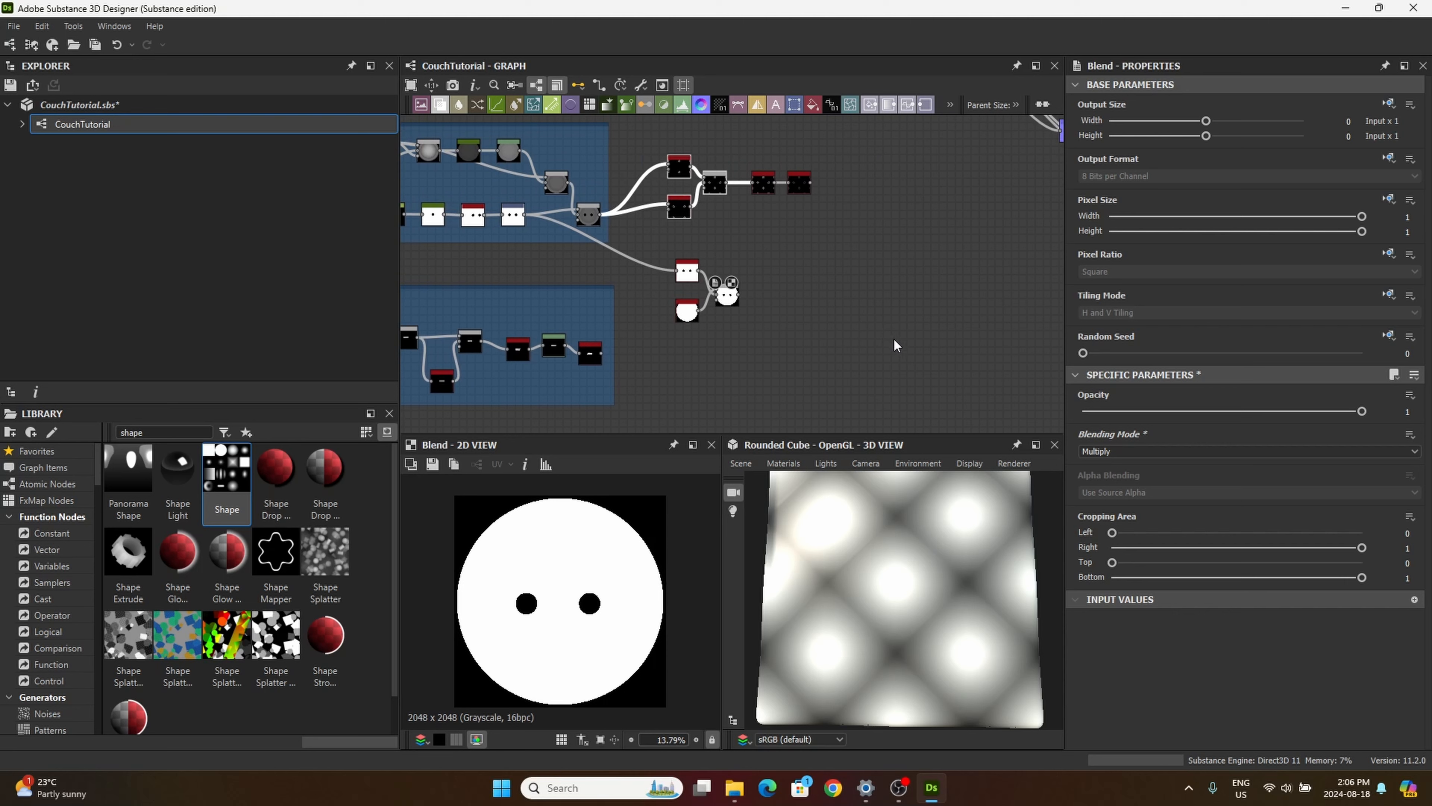
{"action": "key", "text": "ctrl+d"}
{"action": "left_click_drag", "start_coordinate": [754, 270], "coordinate": [818, 295]}
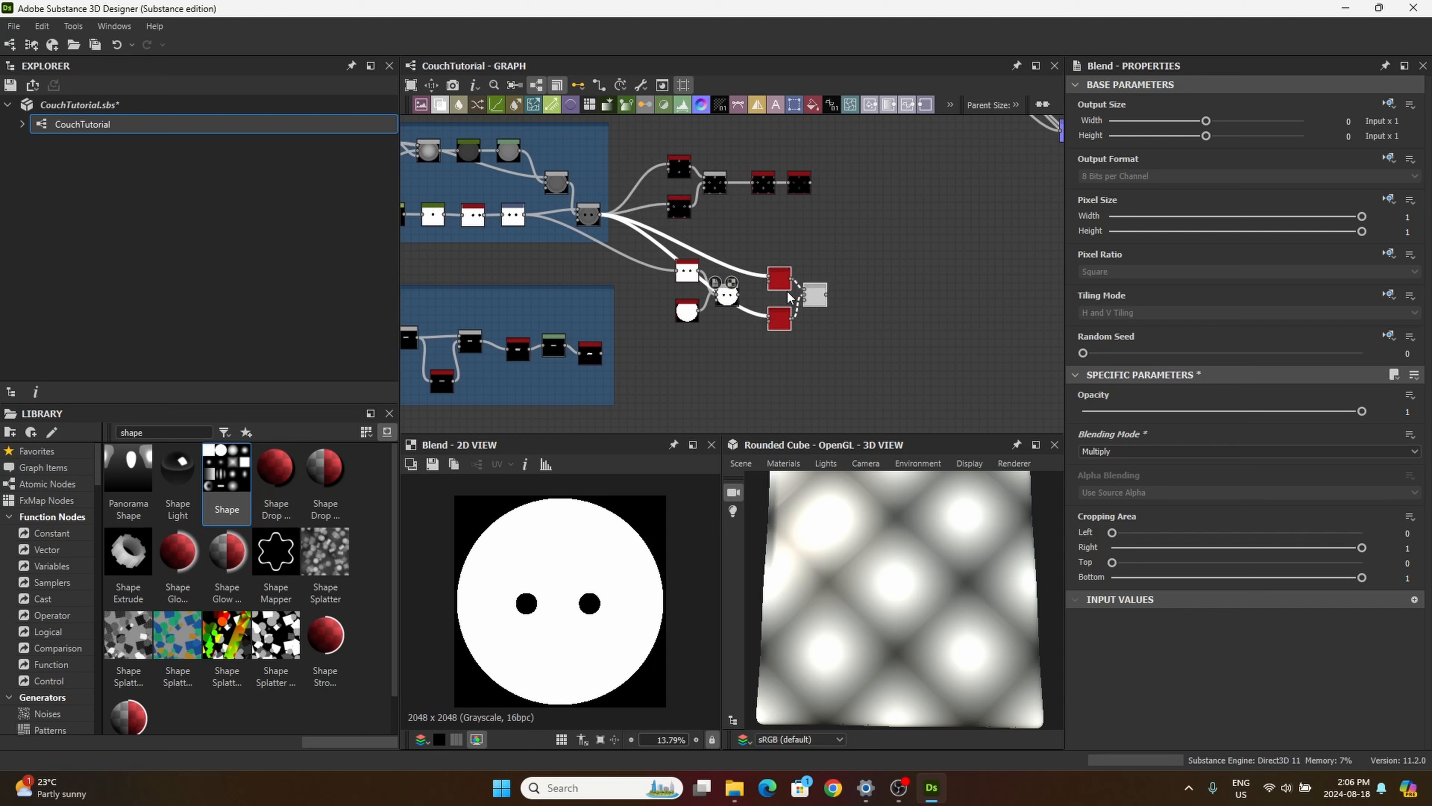
Step: Feed the button mask Blend into the Pattern Input of both copied Tile Generators and preview their combined Blend
{"action": "scroll", "coordinate": [771, 290], "scroll_direction": "up", "scroll_amount": 6}
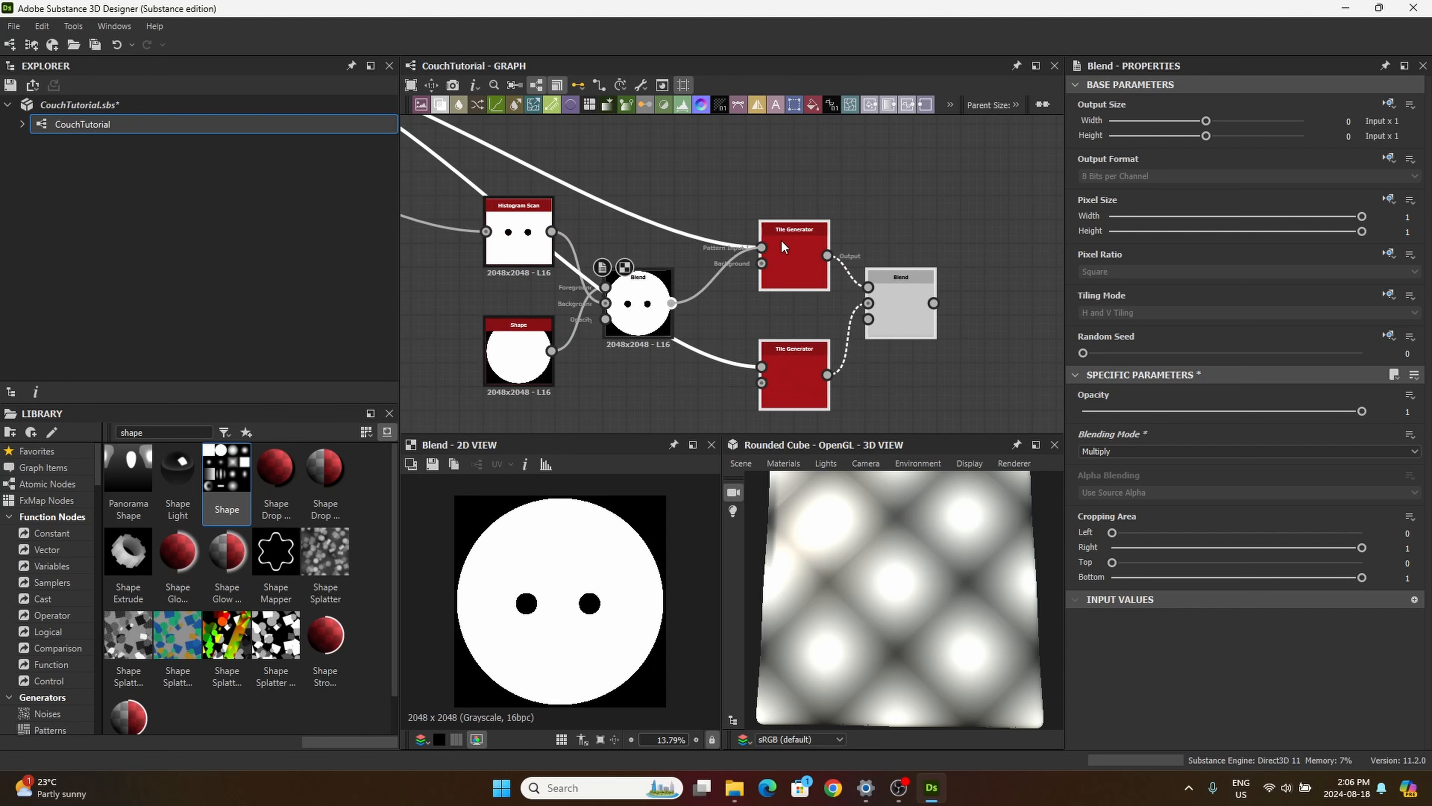
{"action": "left_click_drag", "start_coordinate": [762, 247], "coordinate": [762, 368]}
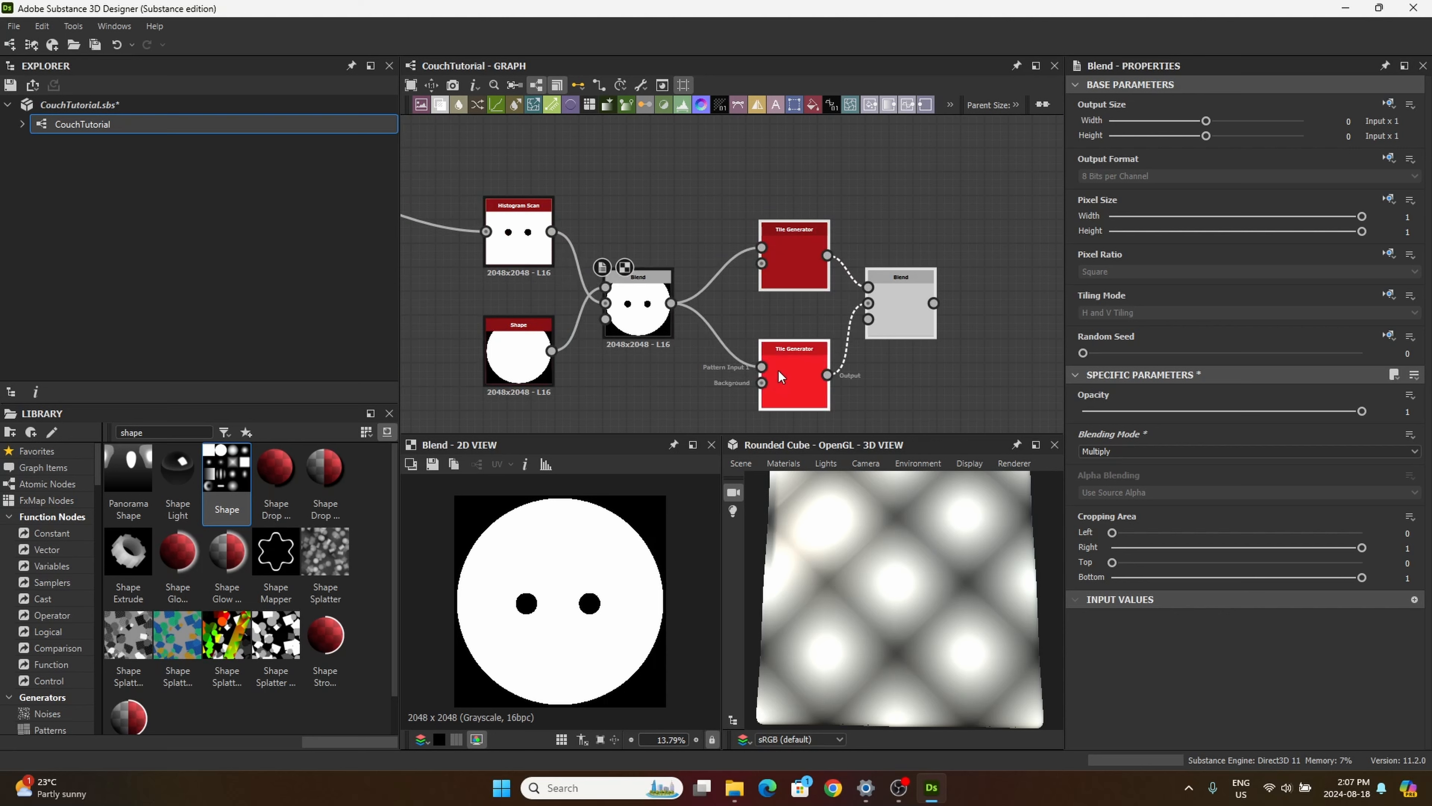
{"action": "double_click", "coordinate": [901, 313]}
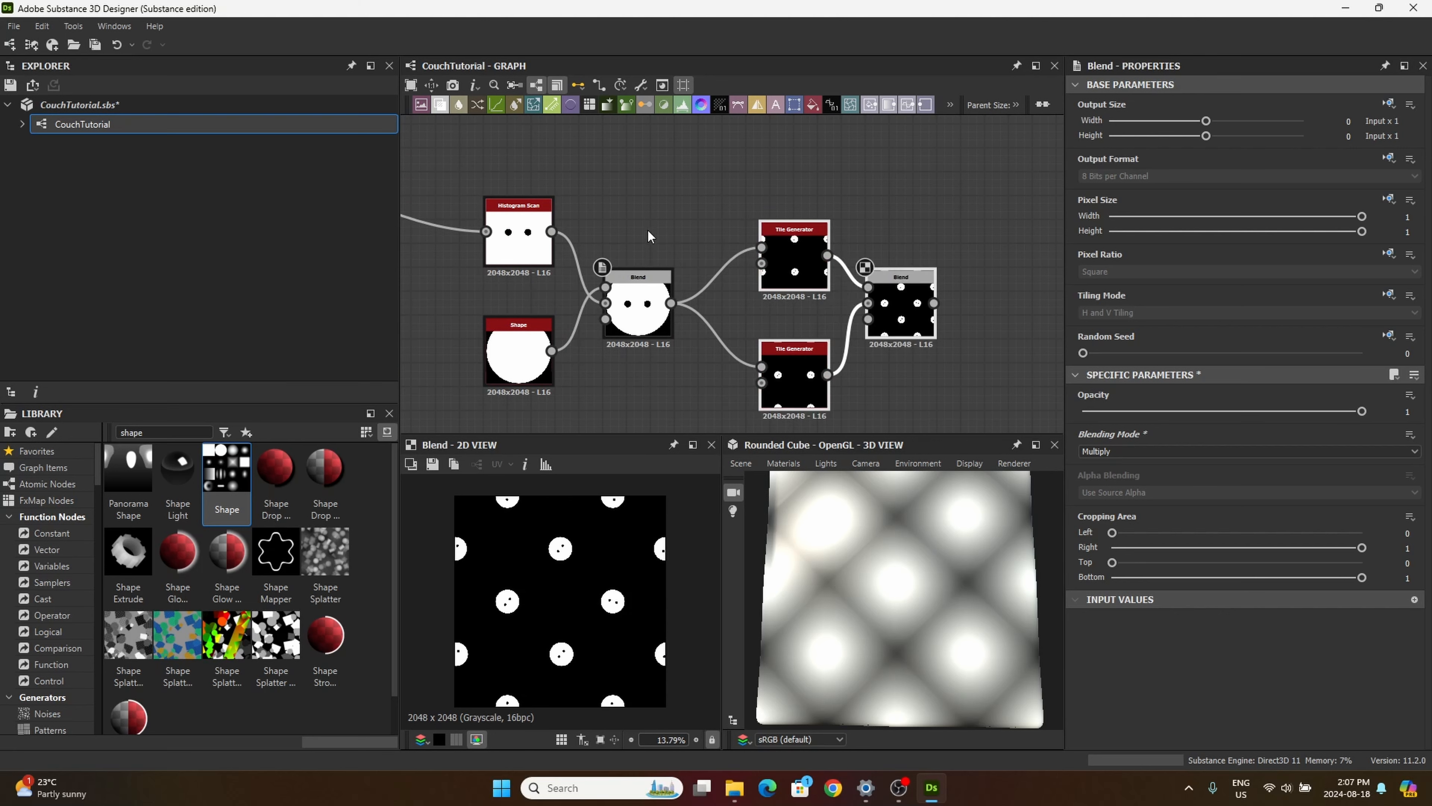
{"action": "scroll", "coordinate": [636, 226], "scroll_direction": "down", "scroll_amount": 4}
{"action": "middle_click_drag", "start_coordinate": [561, 194], "coordinate": [639, 261]}
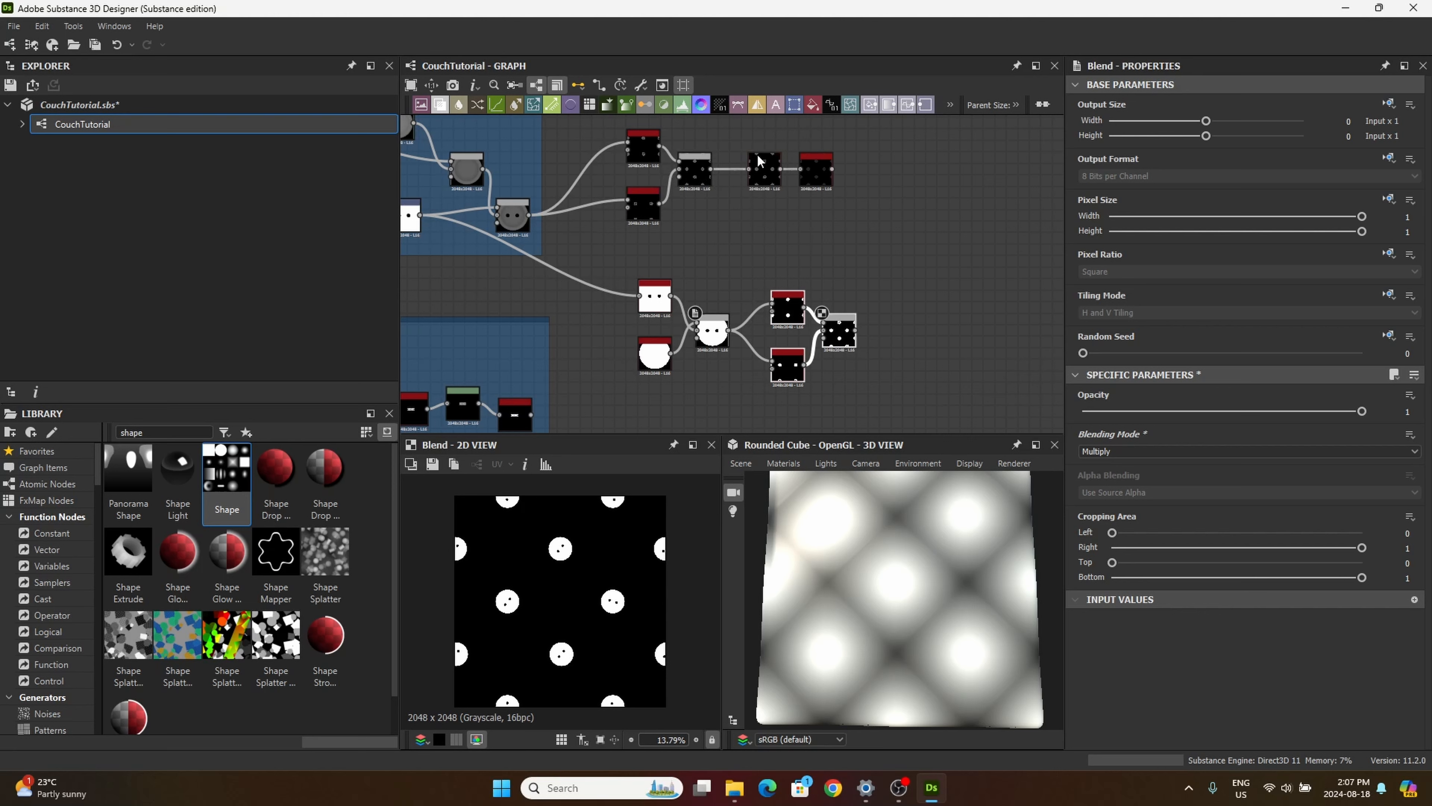
{"action": "middle_click_drag", "start_coordinate": [779, 269], "coordinate": [790, 235]}
{"action": "left_click_drag", "start_coordinate": [831, 267], "coordinate": [844, 274]}
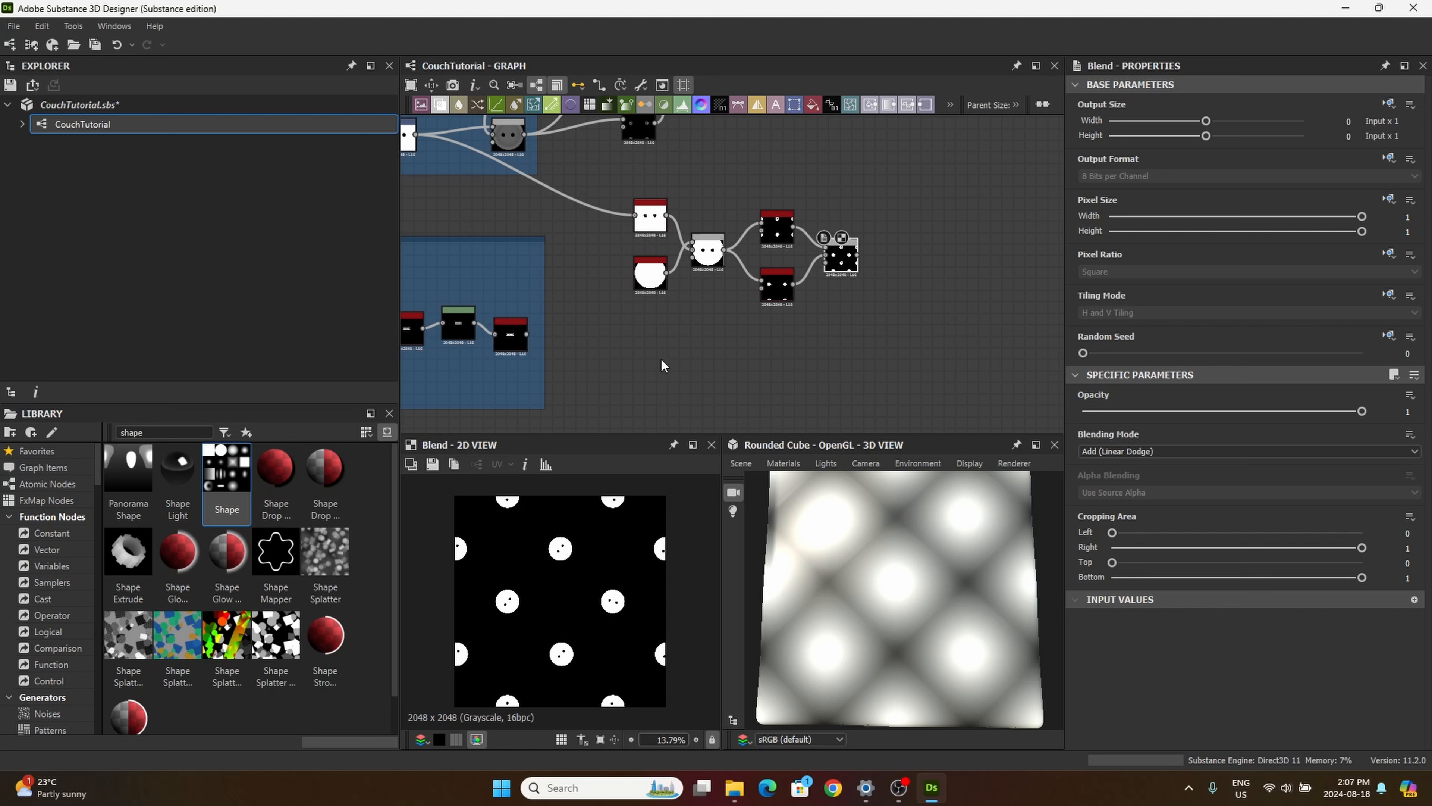
Step: Add another Blend node and connect the tiled buttons' Histogram Range to its Foreground
{"action": "middle_click_drag", "start_coordinate": [661, 360], "coordinate": [741, 306]}
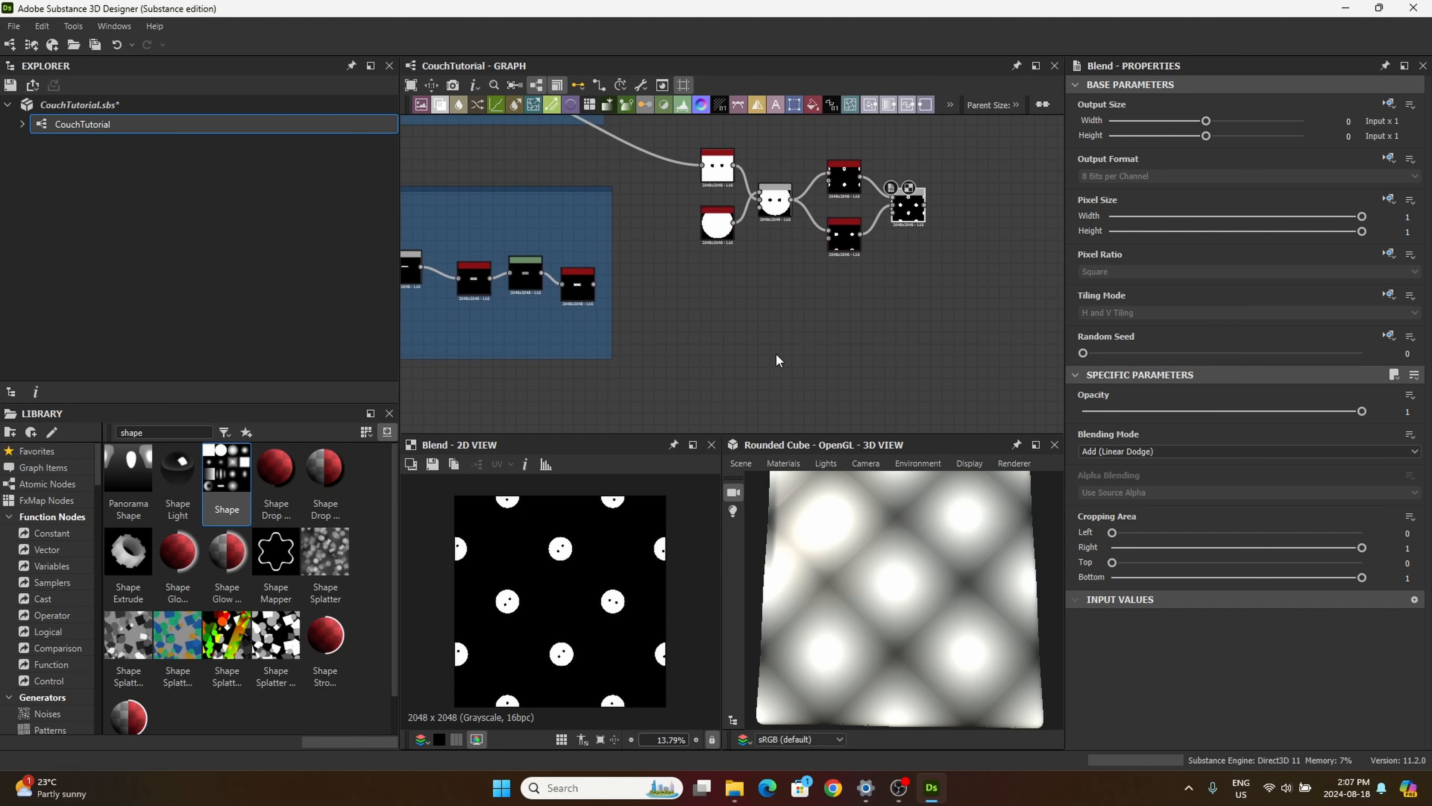
{"action": "middle_click_drag", "start_coordinate": [745, 343], "coordinate": [757, 390]}
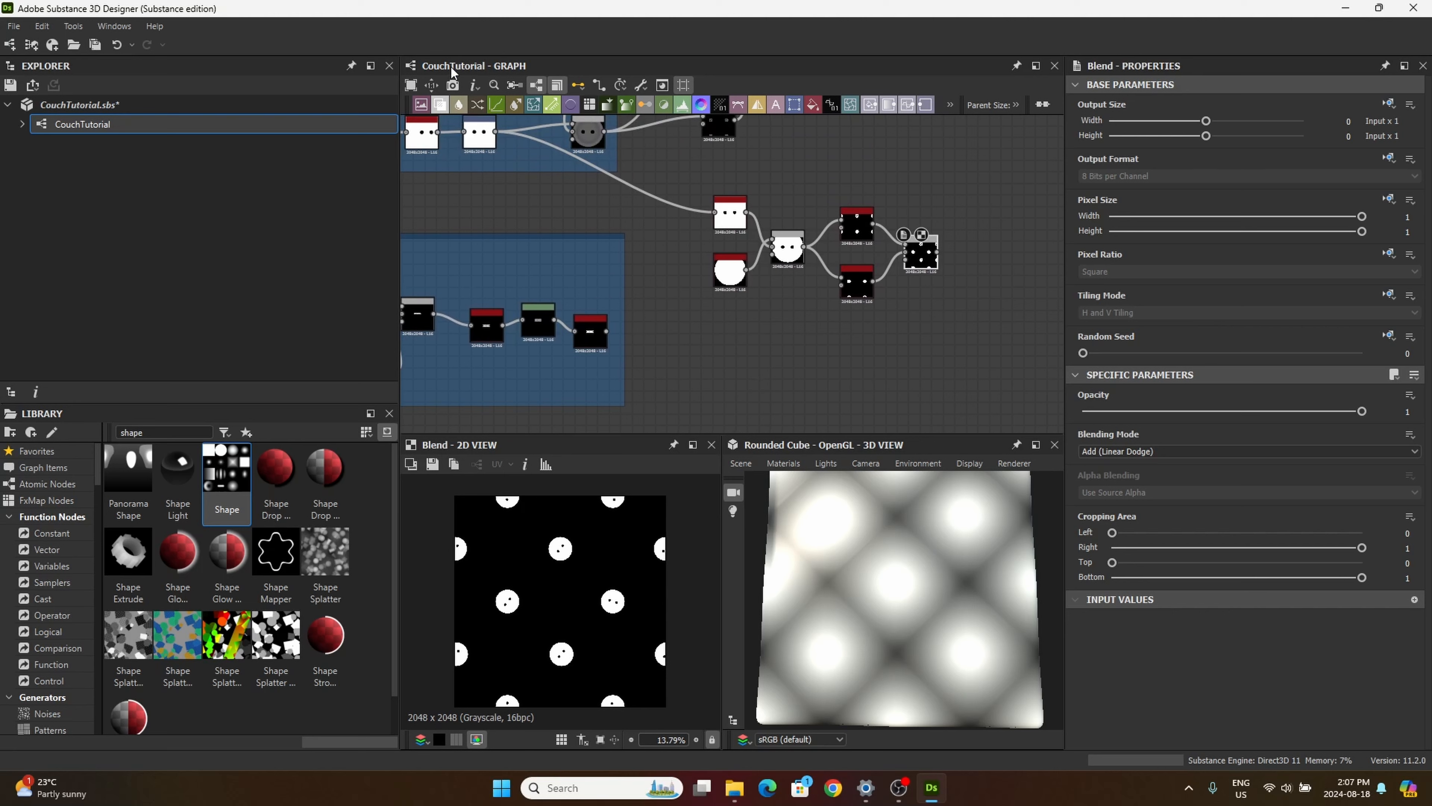
{"action": "left_click", "coordinate": [445, 99]}
{"action": "scroll", "coordinate": [987, 316], "scroll_direction": "down", "scroll_amount": 2}
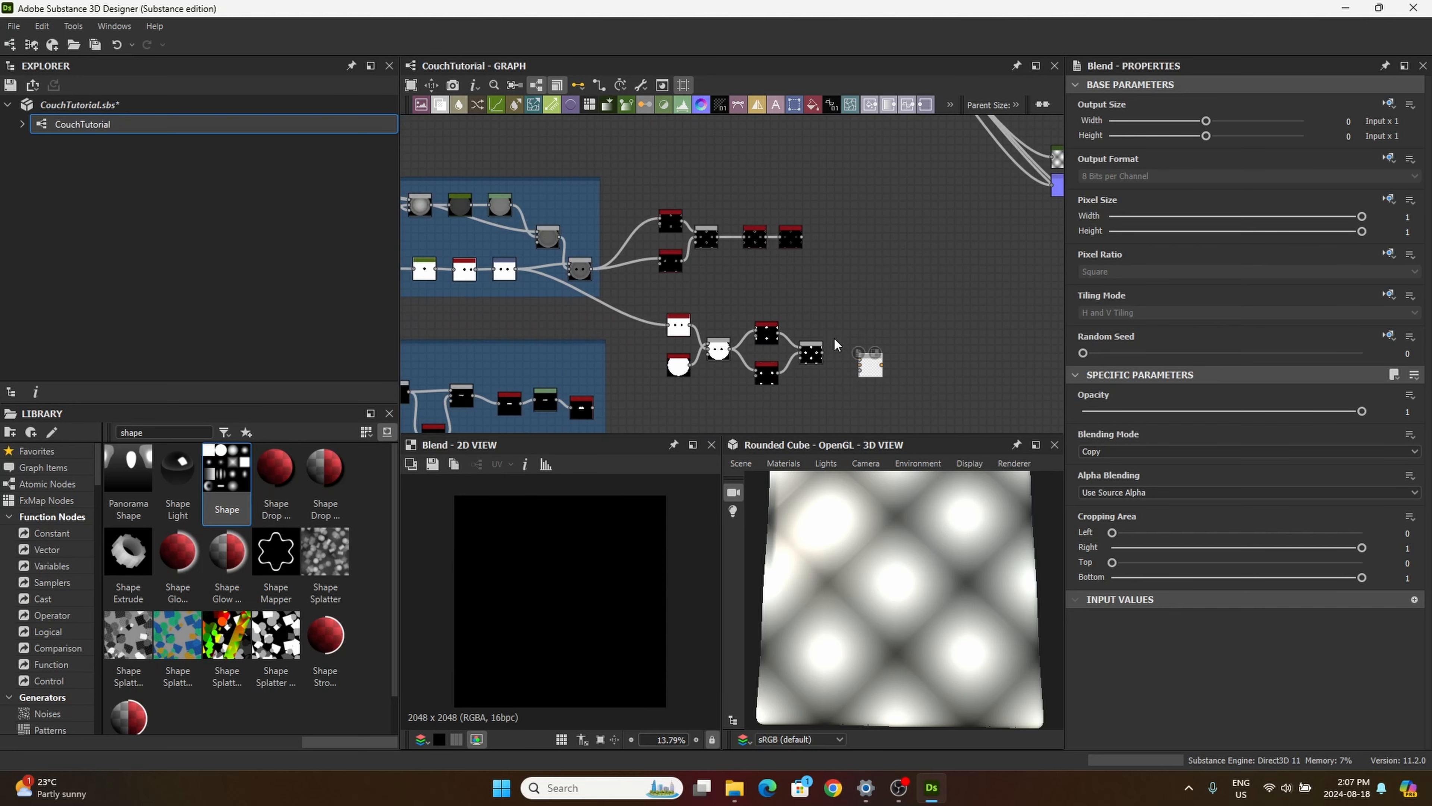
{"action": "scroll", "coordinate": [814, 270], "scroll_direction": "up", "scroll_amount": 4}
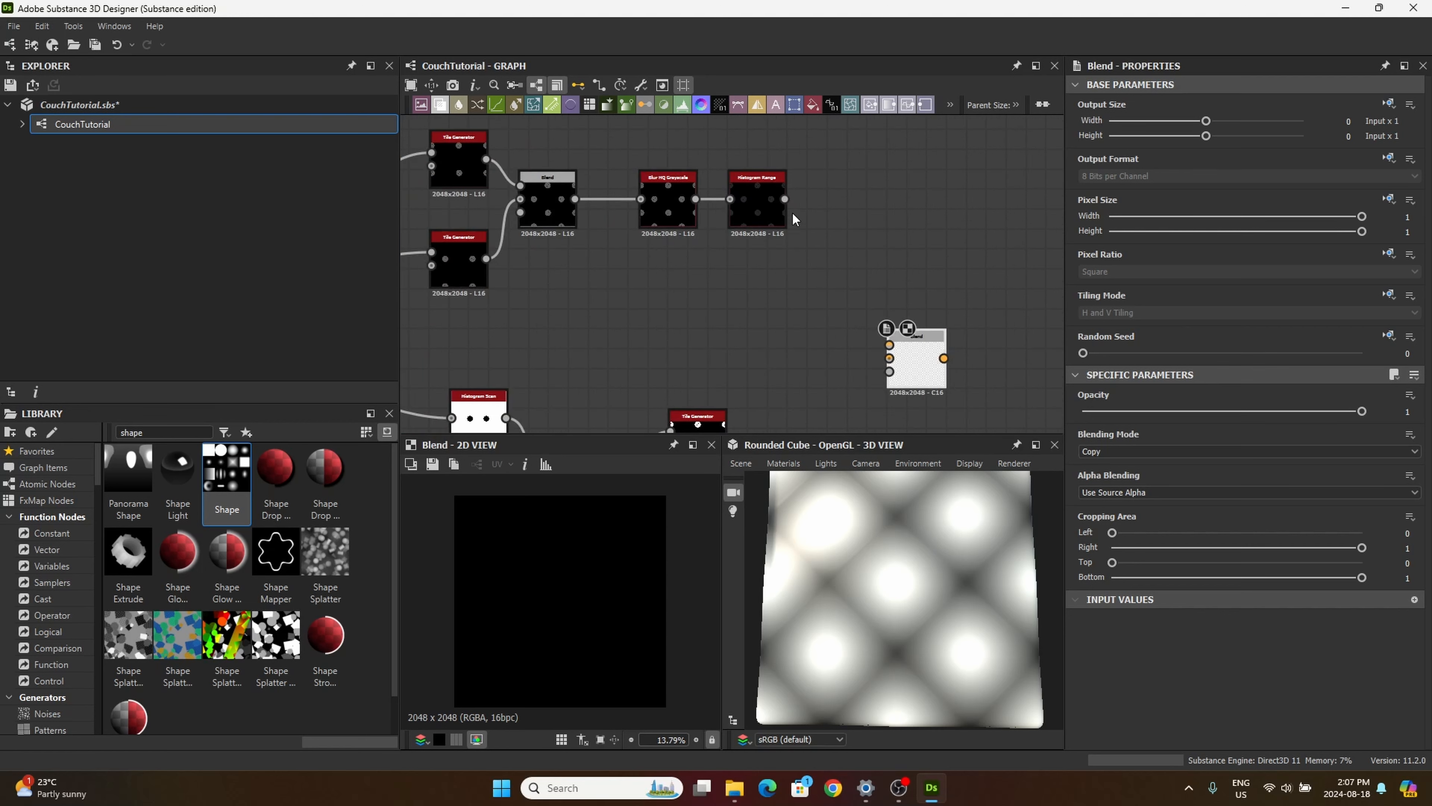
{"action": "left_click_drag", "start_coordinate": [819, 233], "coordinate": [896, 351]}
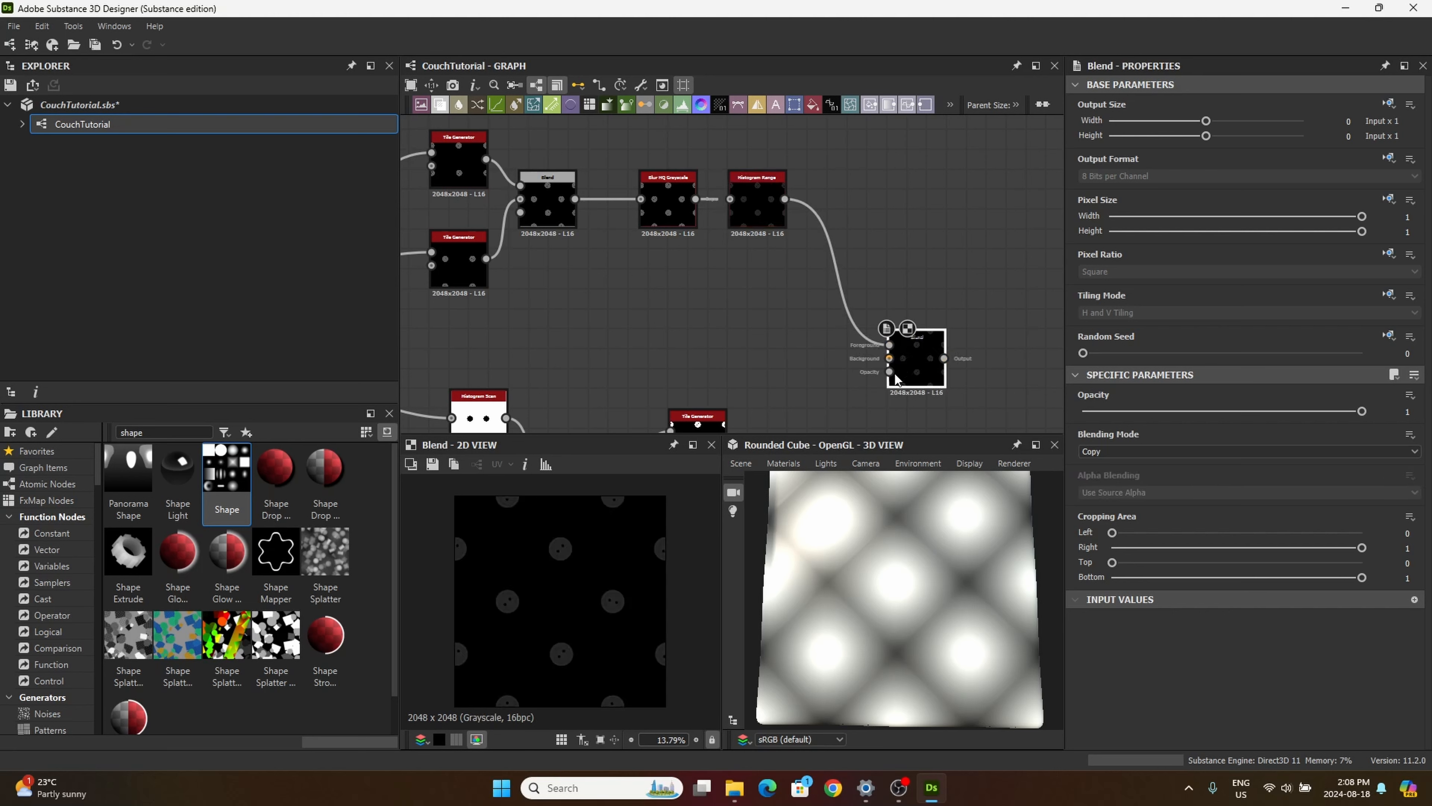
Step: Add an Invert Grayscale node and connect the Blend of the tiled button mask to its input
{"action": "scroll", "coordinate": [761, 363], "scroll_direction": "down", "scroll_amount": 5}
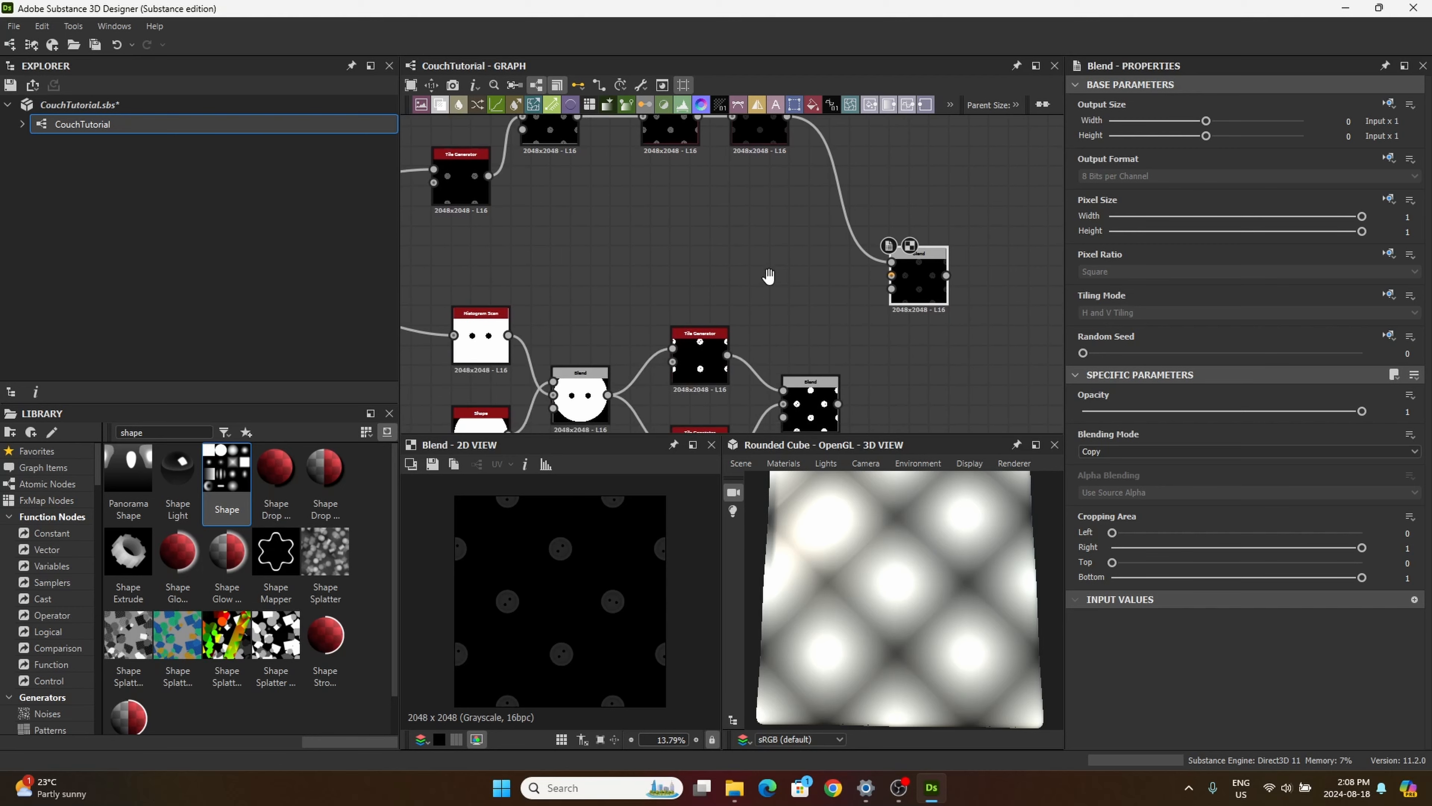
{"action": "double_click", "coordinate": [148, 432]}
{"action": "type", "text": "in"}
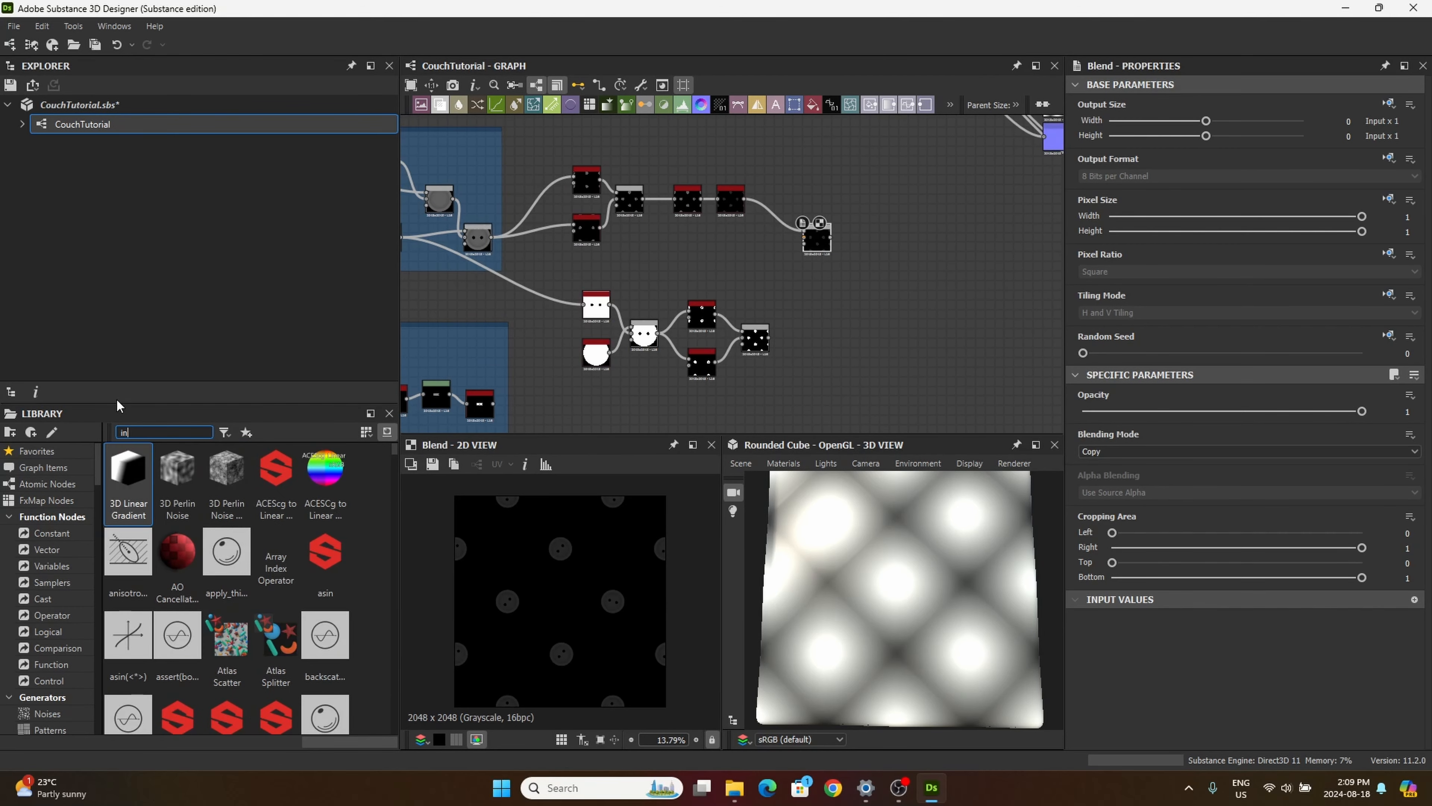
{"action": "type", "text": "vert"}
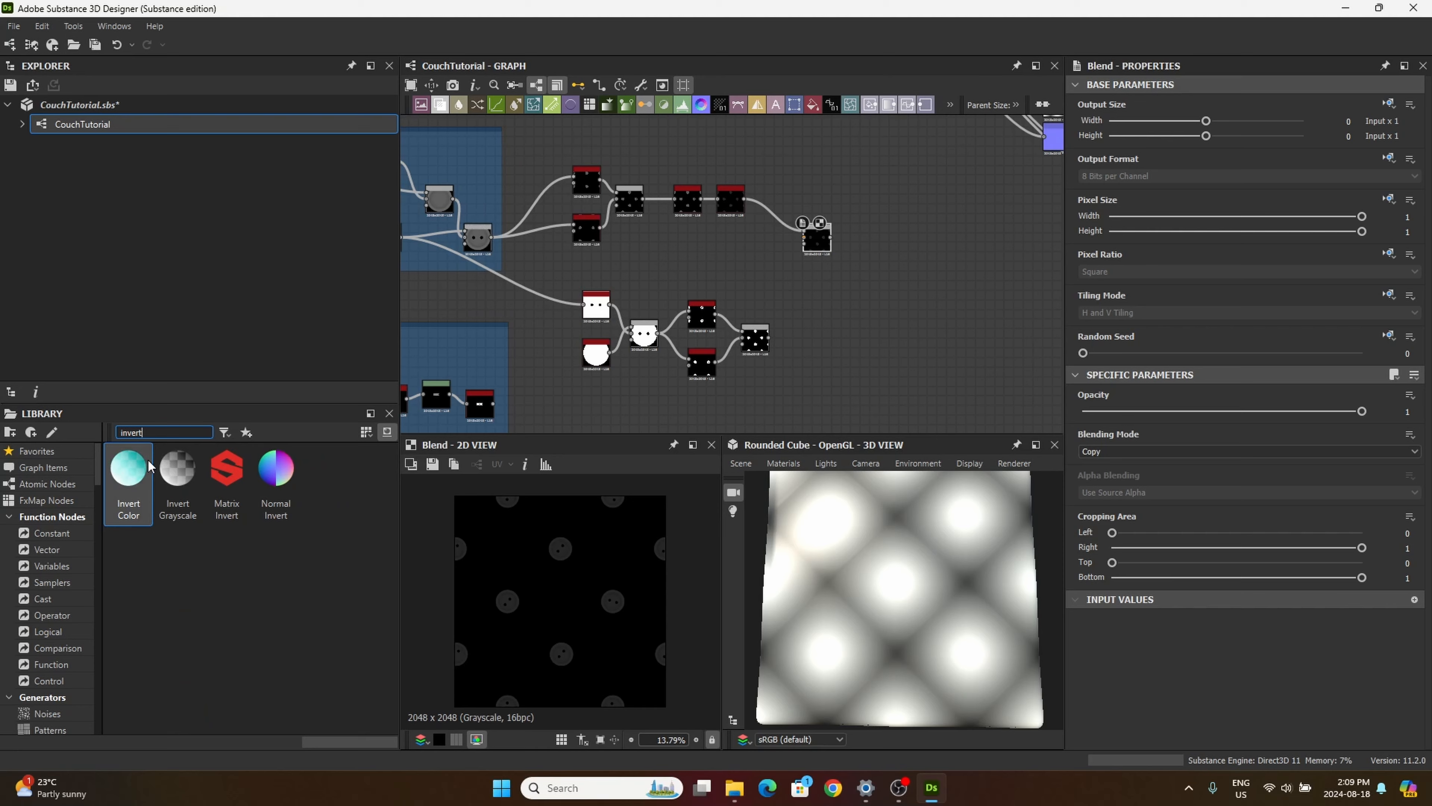
{"action": "left_click_drag", "start_coordinate": [177, 468], "coordinate": [814, 336]}
{"action": "double_click", "coordinate": [813, 337]}
{"action": "scroll", "coordinate": [816, 336], "scroll_direction": "up", "scroll_amount": 5}
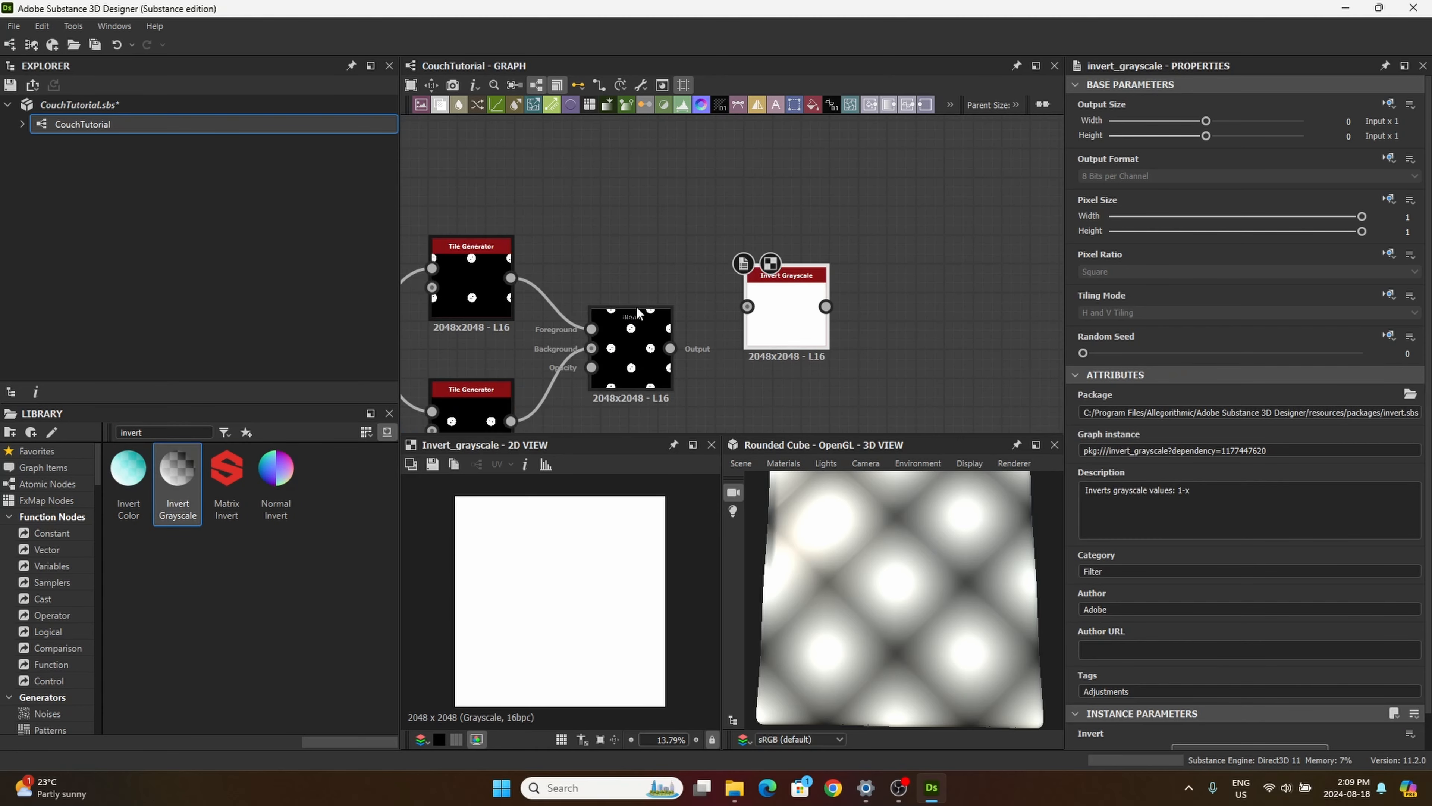
{"action": "left_click_drag", "start_coordinate": [670, 348], "coordinate": [777, 299]}
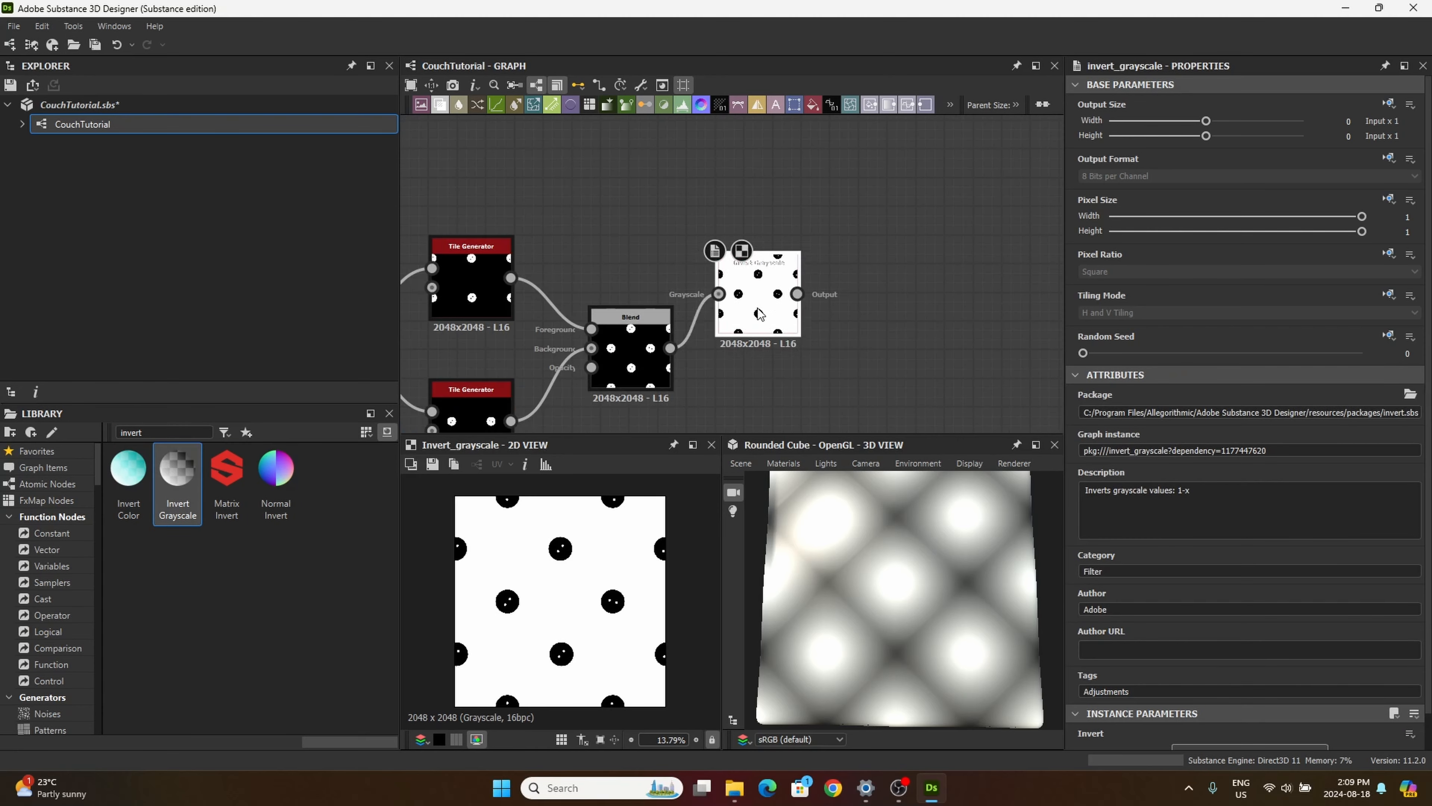
Step: Feed the inverted button mask into the Background of the Blend that receives the tiled buttons, and preview that Blend
{"action": "scroll", "coordinate": [777, 299], "scroll_direction": "down", "scroll_amount": 5}
{"action": "middle_click_drag", "start_coordinate": [784, 265], "coordinate": [802, 284]}
{"action": "left_click_drag", "start_coordinate": [798, 238], "coordinate": [827, 250]}
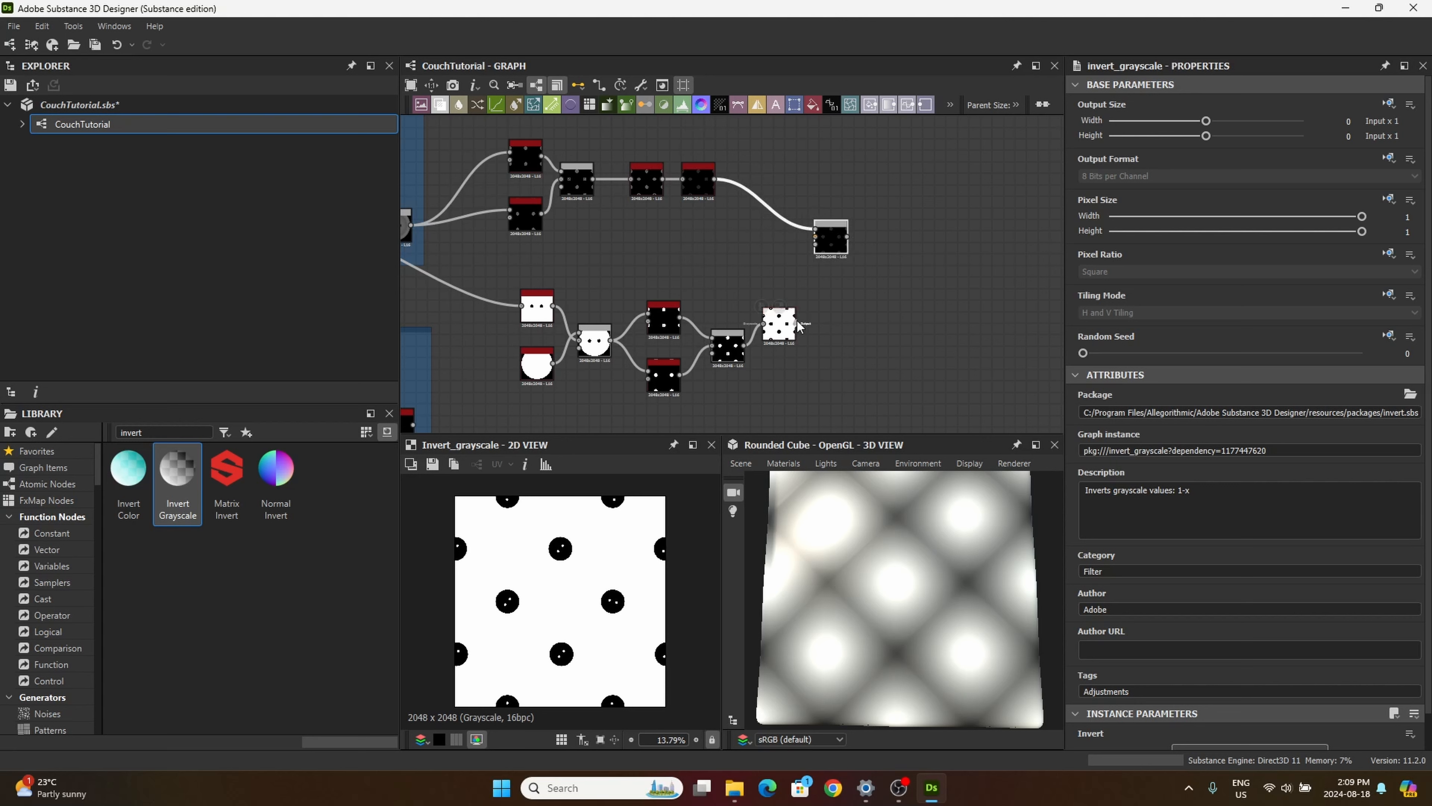
{"action": "left_click_drag", "start_coordinate": [798, 326], "coordinate": [814, 237]}
{"action": "scroll", "coordinate": [818, 238], "scroll_direction": "up", "scroll_amount": 3}
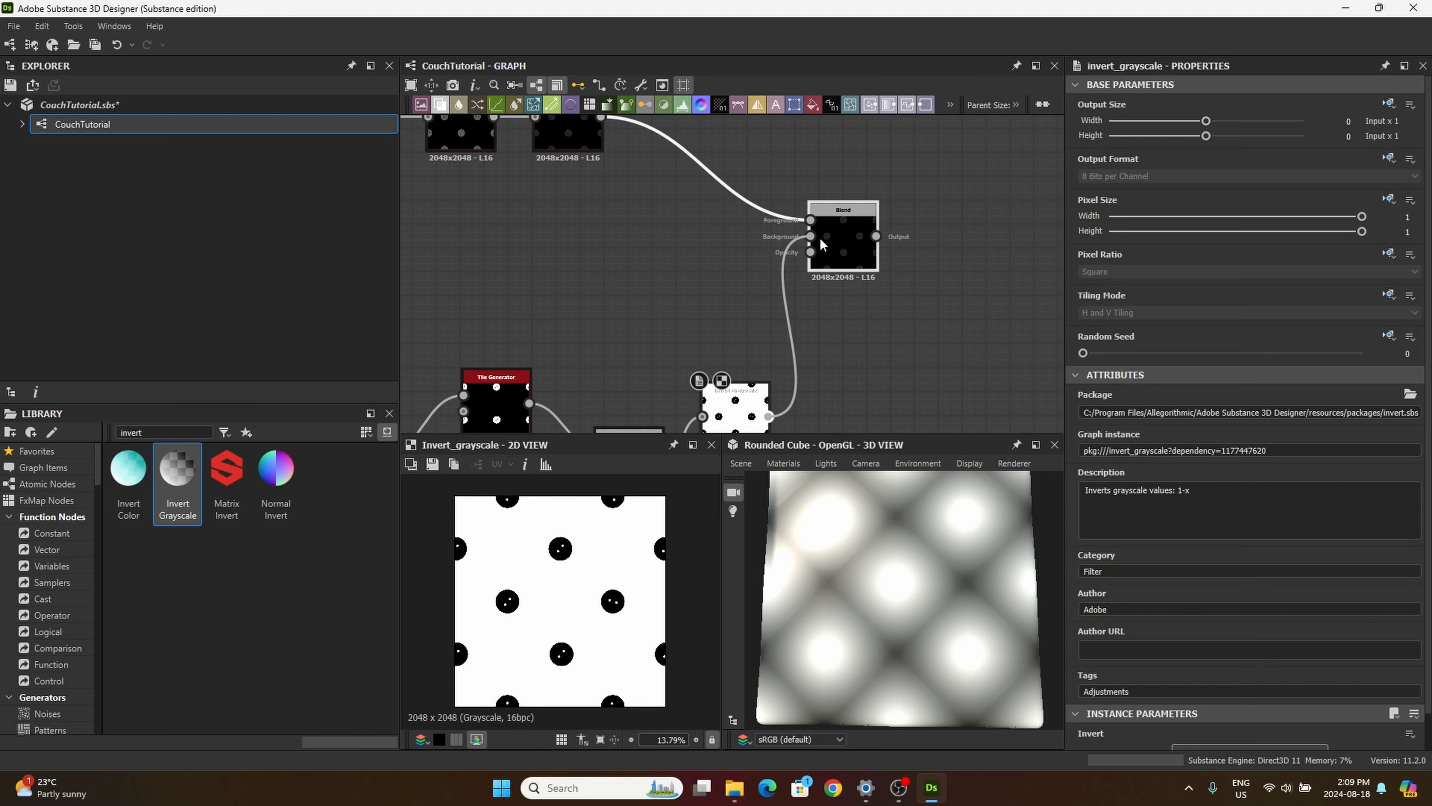
{"action": "double_click", "coordinate": [821, 243]}
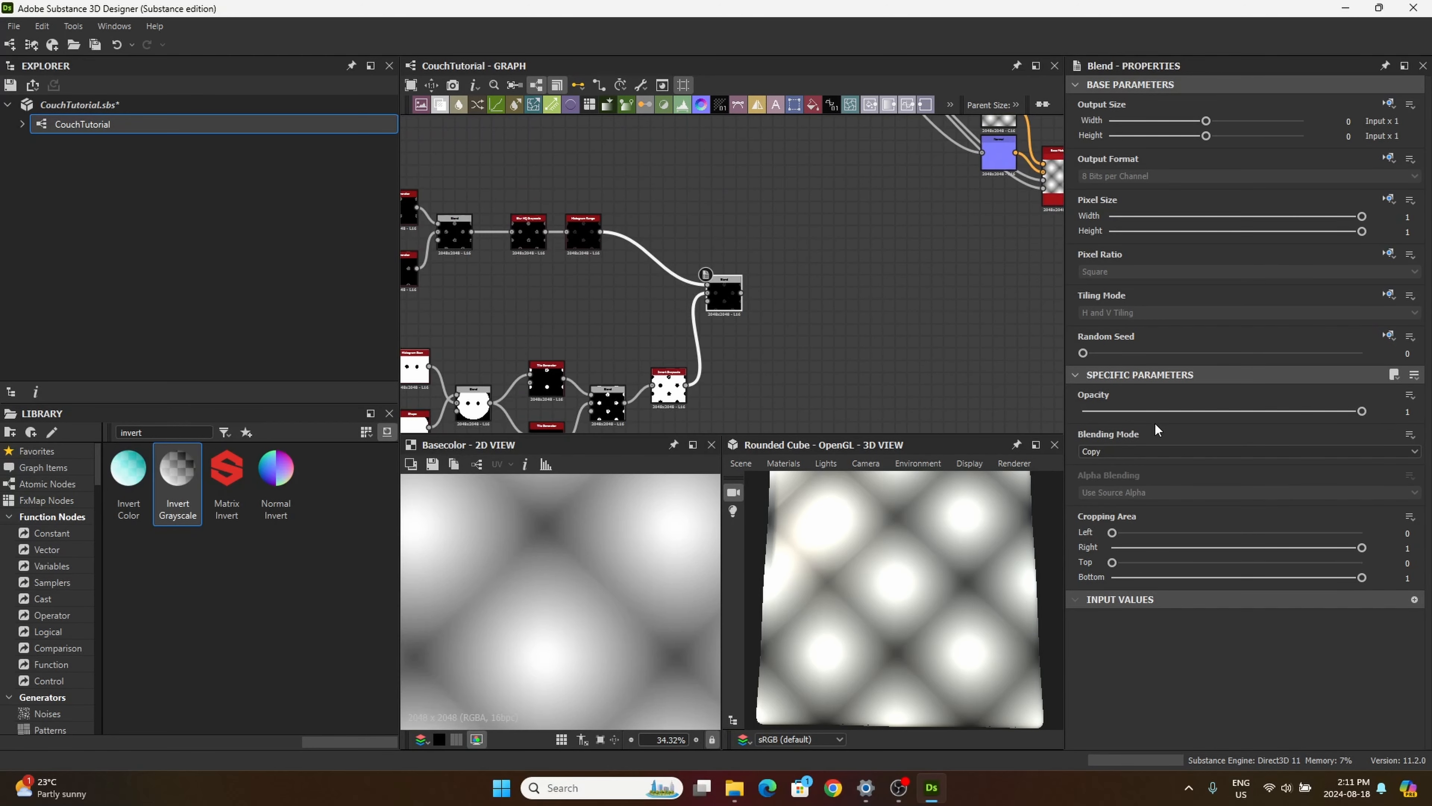
Step: Set the Blending Mode of the buttons-and-mask Blend to Add (Linear Dodge) and preview it
{"action": "left_click", "coordinate": [1157, 450]}
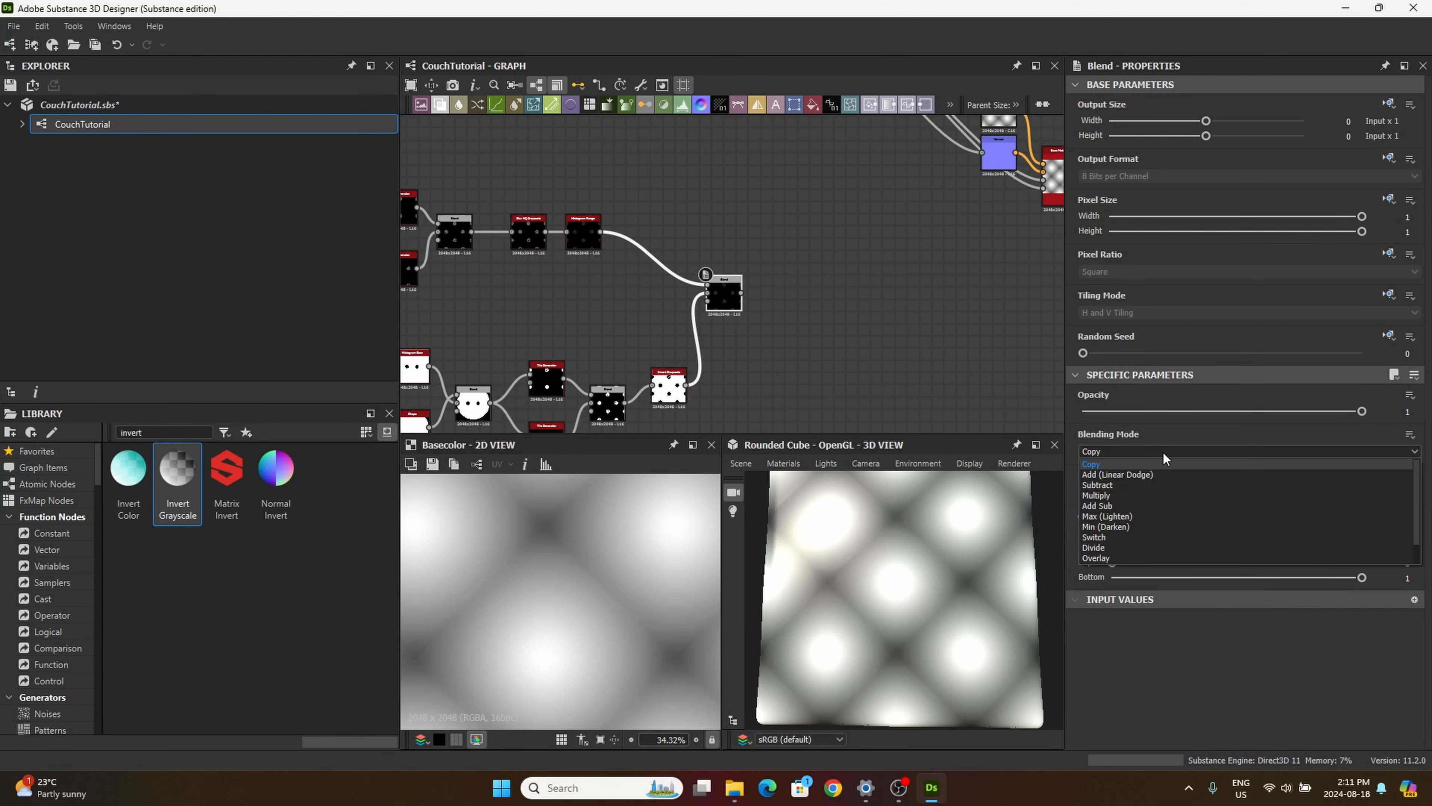
{"action": "left_click", "coordinate": [1129, 473]}
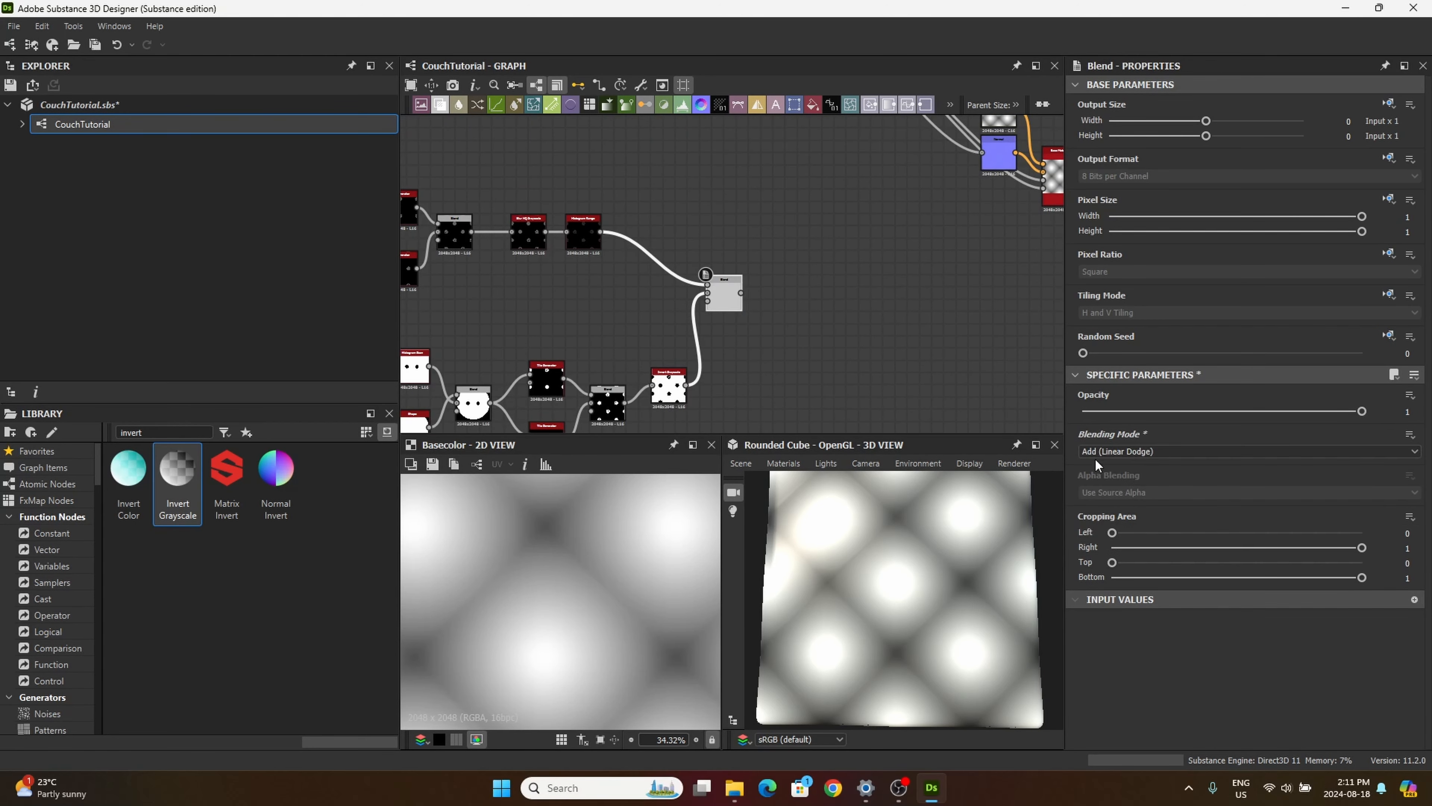
{"action": "double_click", "coordinate": [715, 287]}
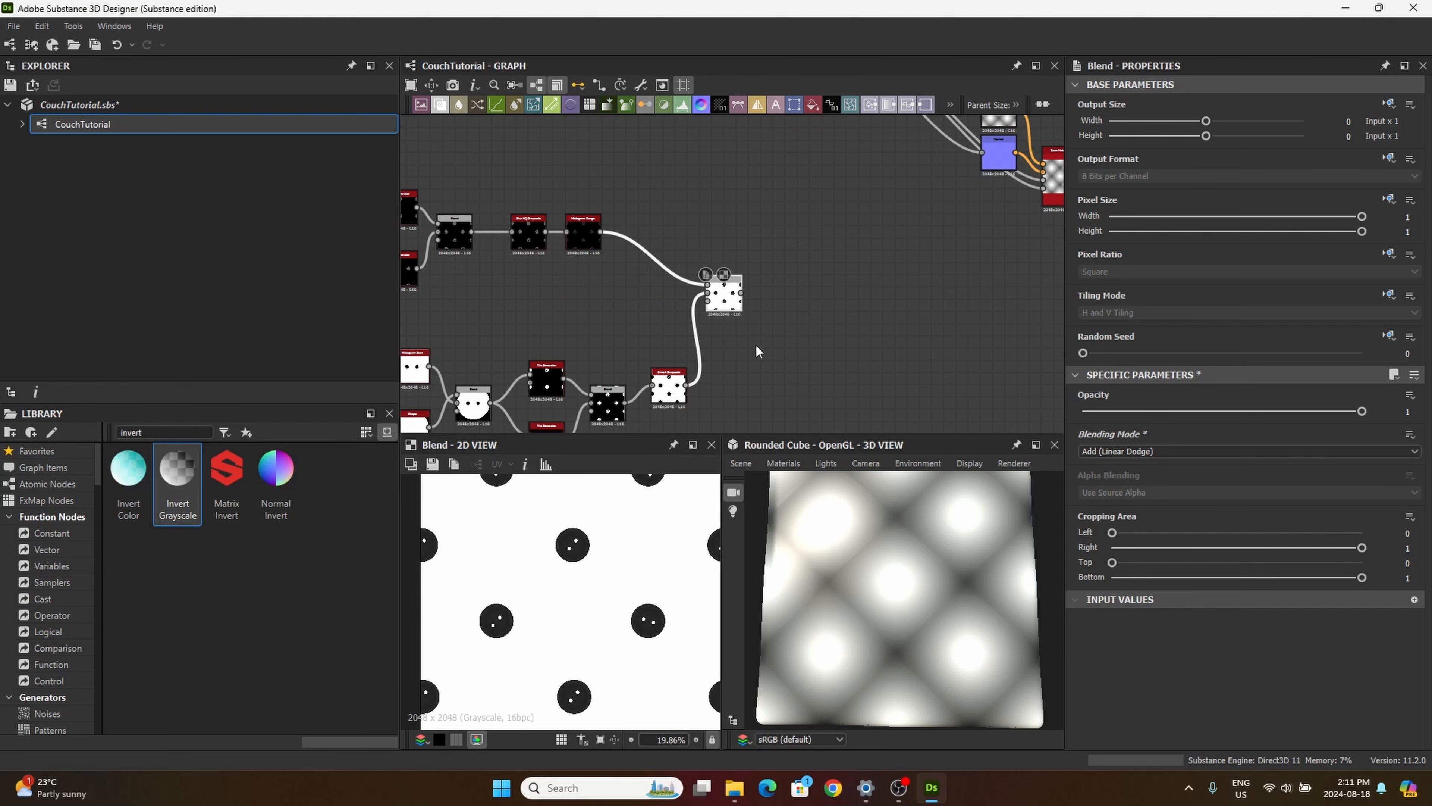
{"action": "scroll", "coordinate": [733, 338], "scroll_direction": "down", "scroll_amount": 2}
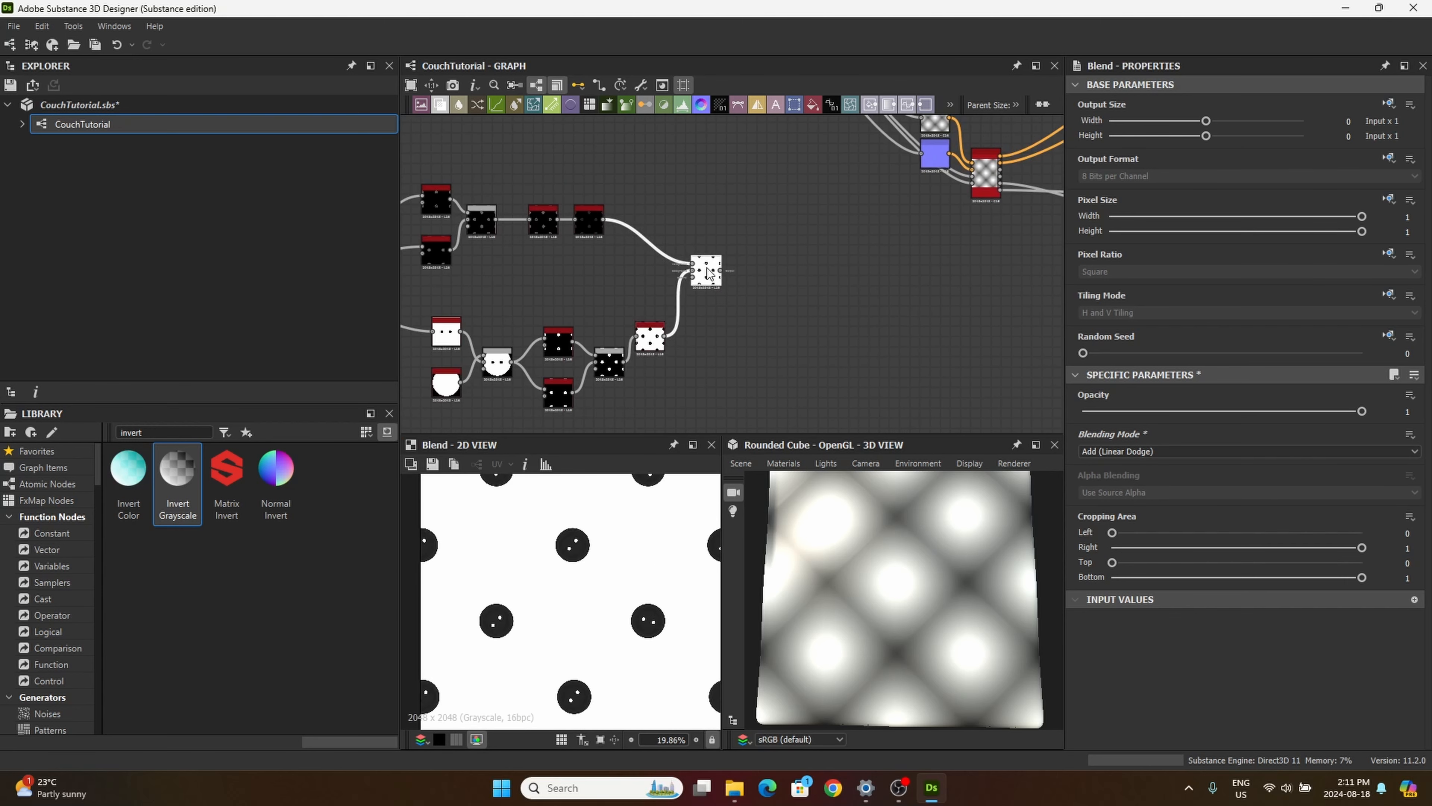
Step: Tidy the graph by moving the buttons-and-mask Blend lower and the Invert Grayscale node up beside it
{"action": "left_click_drag", "start_coordinate": [708, 268], "coordinate": [696, 268]}
{"action": "middle_click_drag", "start_coordinate": [750, 320], "coordinate": [833, 271]}
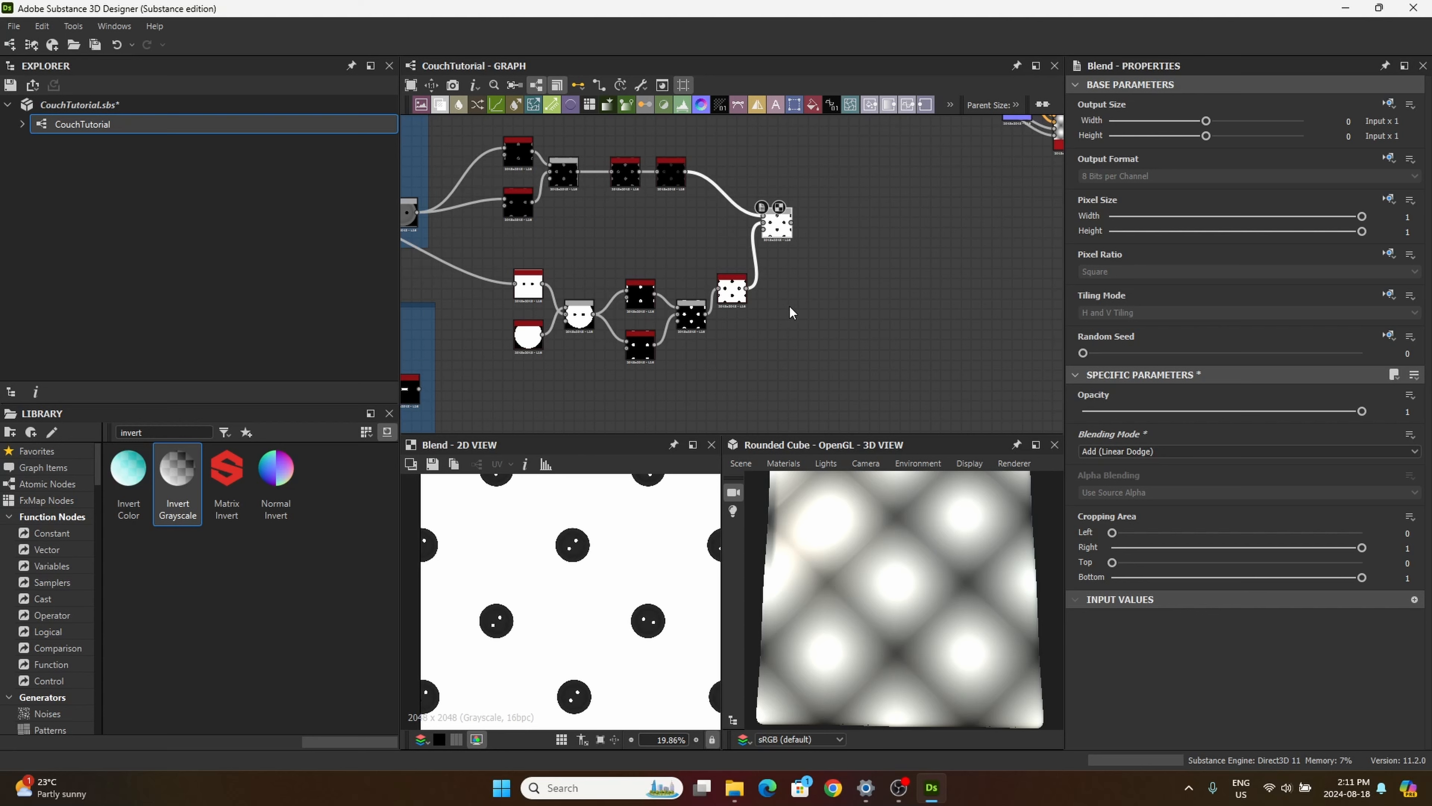
{"action": "scroll", "coordinate": [555, 300], "scroll_direction": "up", "scroll_amount": 1}
{"action": "middle_click_drag", "start_coordinate": [490, 283], "coordinate": [514, 227]}
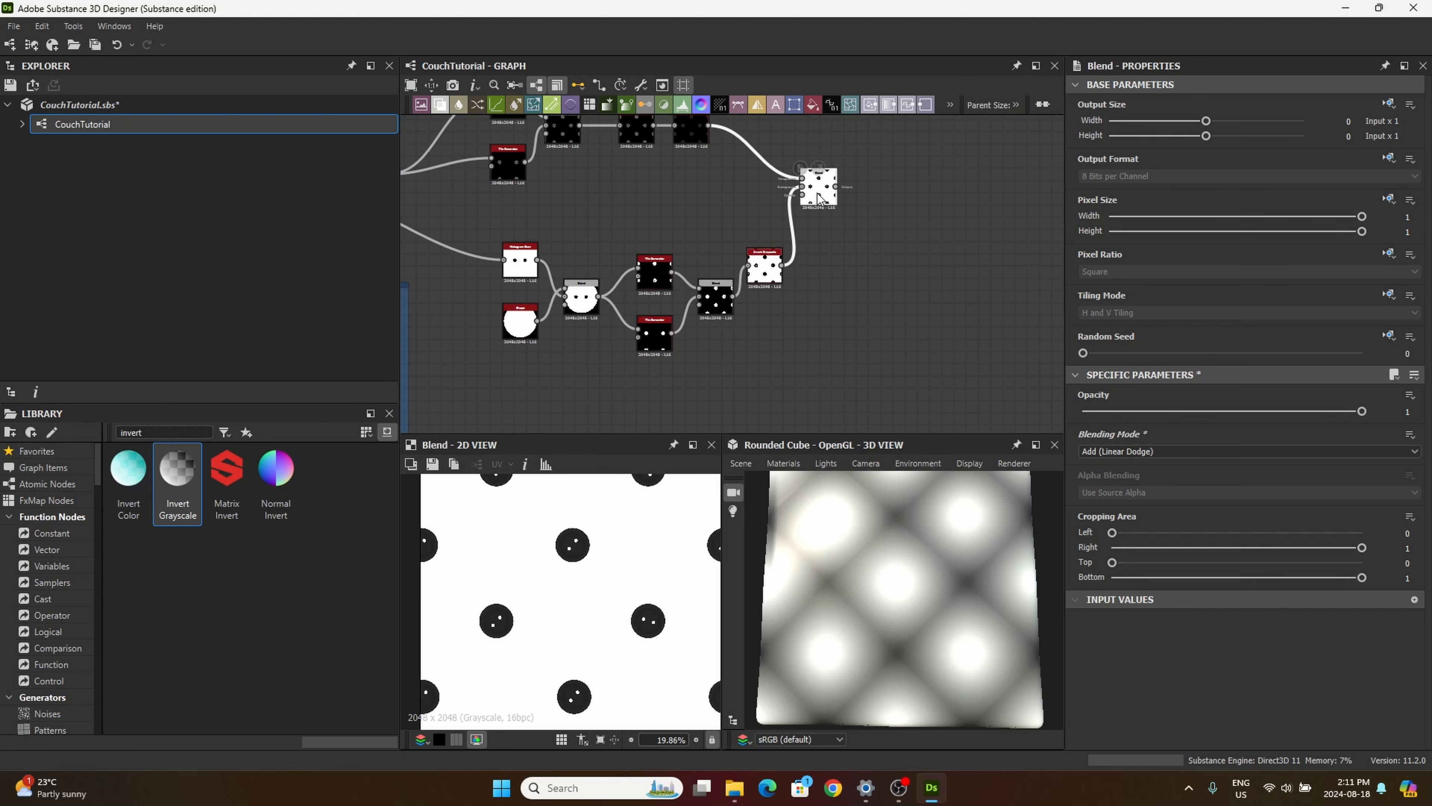
{"action": "left_click_drag", "start_coordinate": [819, 192], "coordinate": [839, 227]}
{"action": "left_click_drag", "start_coordinate": [768, 271], "coordinate": [756, 238]}
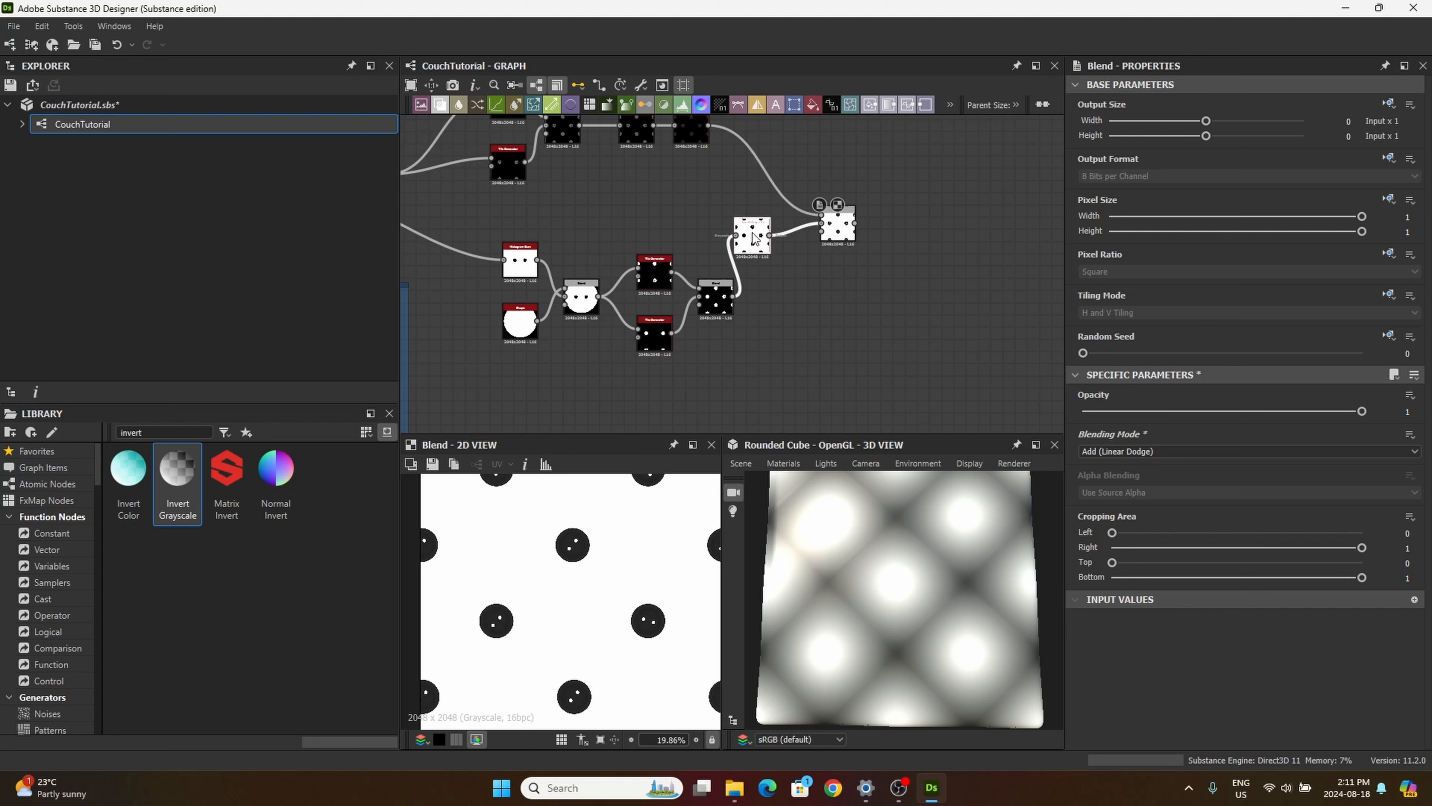
{"action": "middle_click_drag", "start_coordinate": [623, 237], "coordinate": [656, 217]}
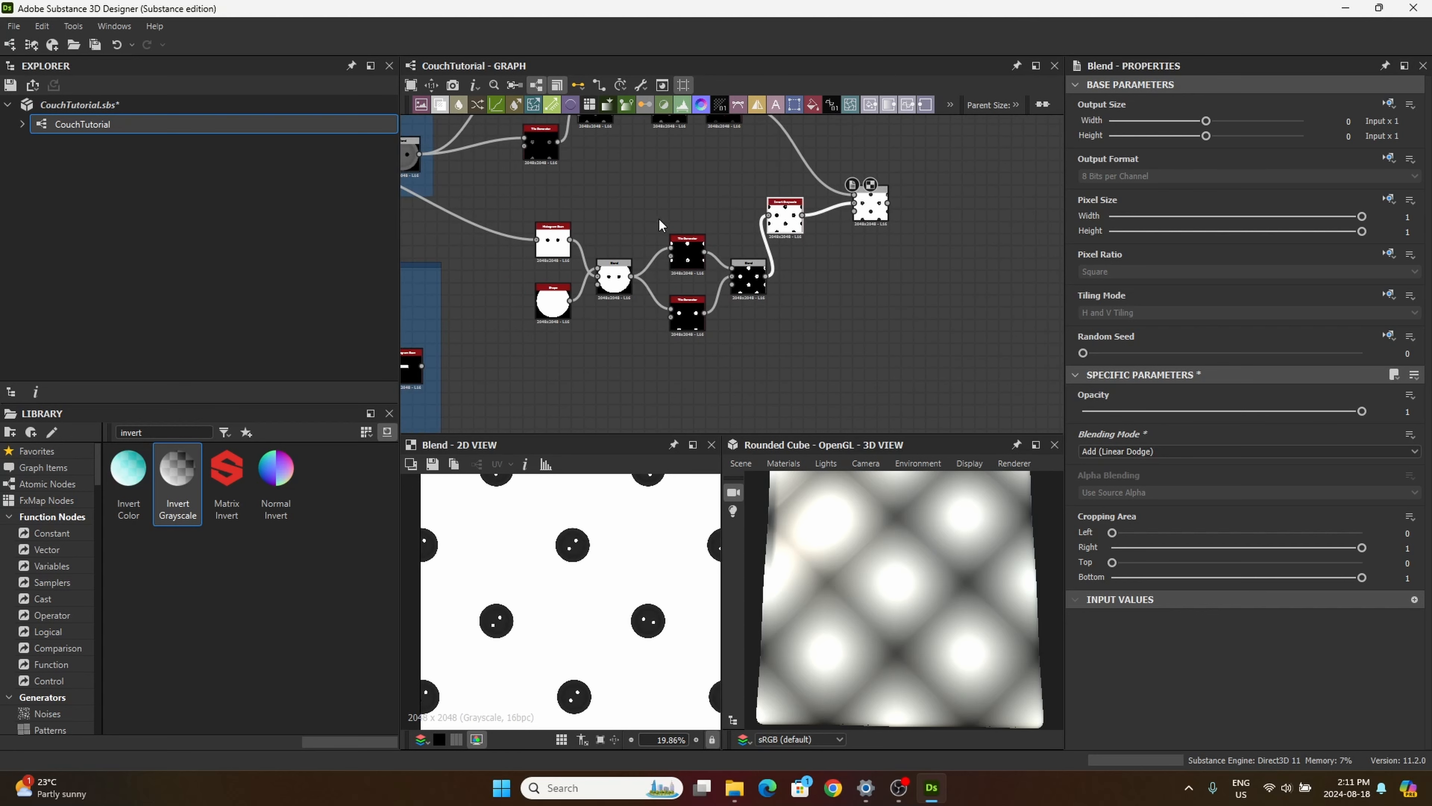
Step: Duplicate the mask's two Tile Generators with their Blend and place the copies below the mask nodes
{"action": "left_click_drag", "start_coordinate": [661, 220], "coordinate": [748, 342]}
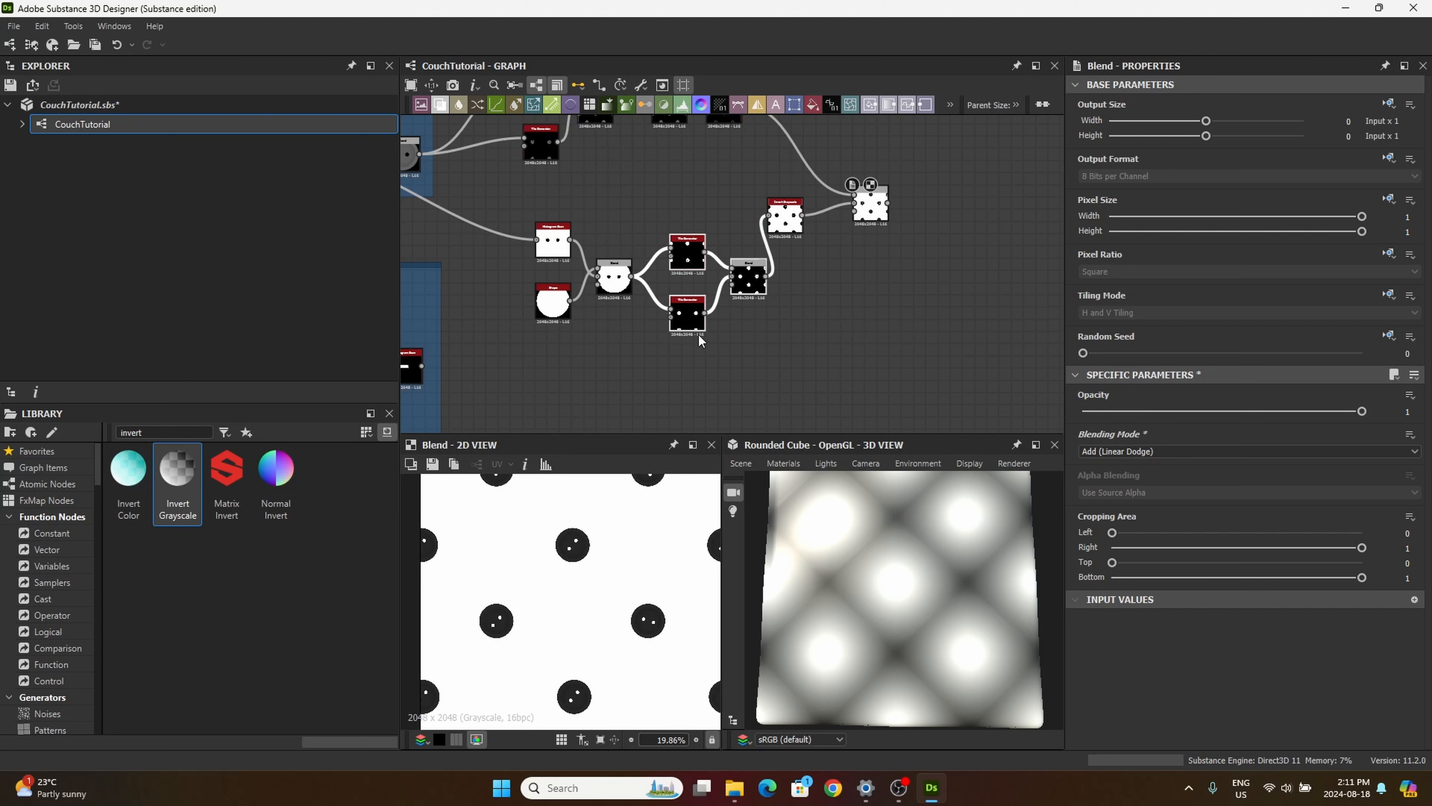
{"action": "middle_click_drag", "start_coordinate": [653, 360], "coordinate": [705, 187]}
{"action": "key", "text": "ctrl+v"}
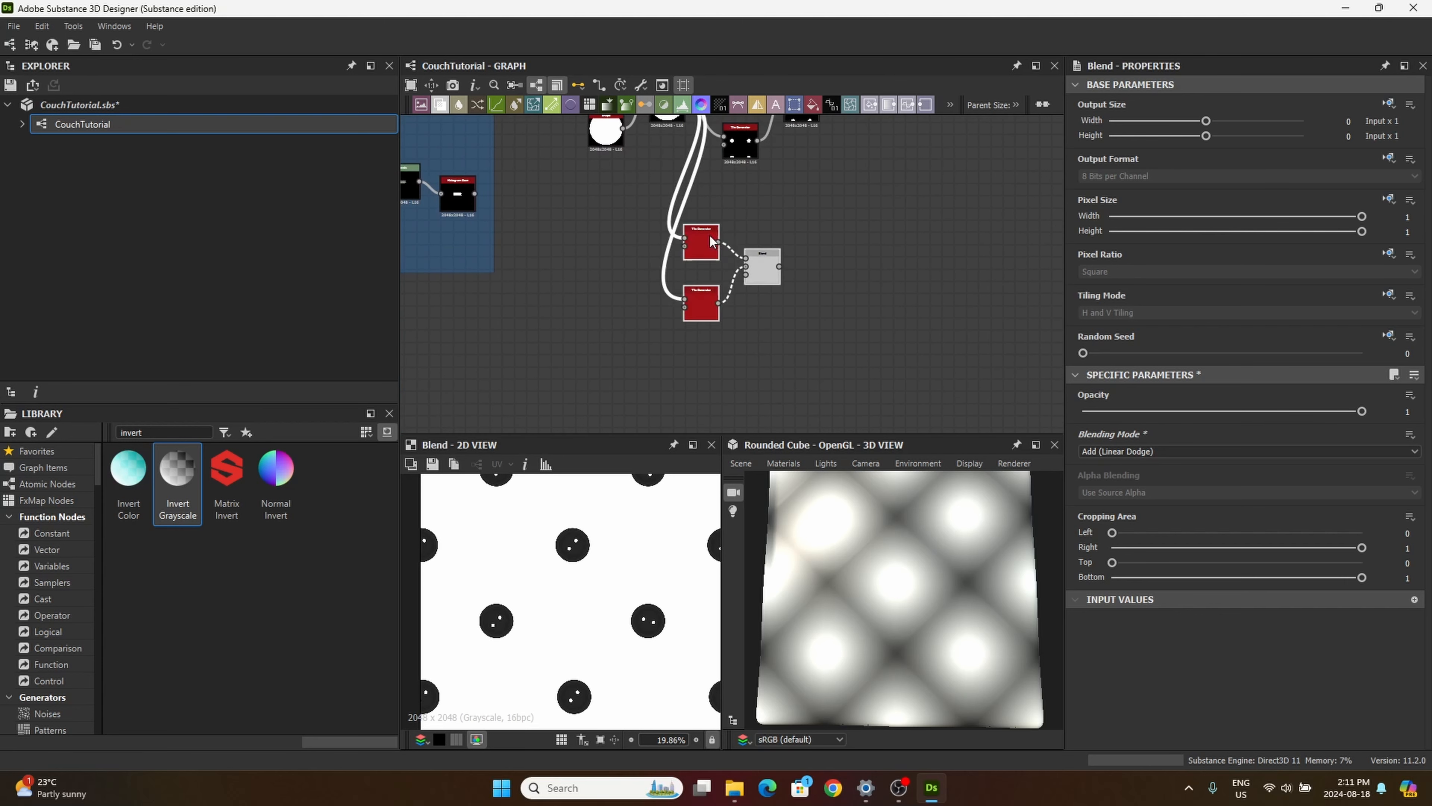
{"action": "left_click_drag", "start_coordinate": [757, 270], "coordinate": [706, 247]}
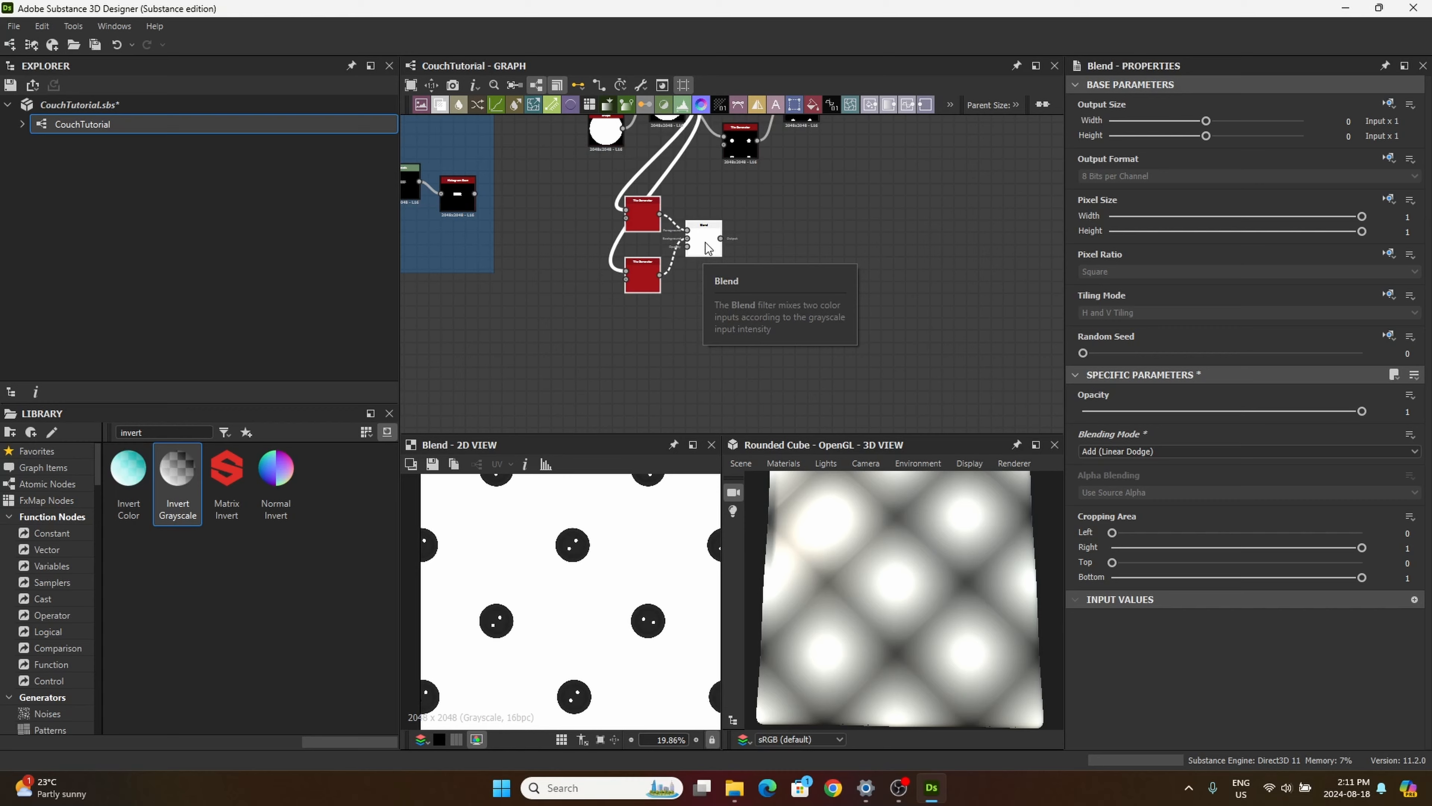
Step: Connect the Levels node in the lower frame to the Pattern Input of both new Tile Generators and preview their Blend
{"action": "middle_click_drag", "start_coordinate": [506, 241], "coordinate": [630, 315]}
{"action": "scroll", "coordinate": [616, 308], "scroll_direction": "up", "scroll_amount": 1}
{"action": "scroll", "coordinate": [574, 262], "scroll_direction": "up", "scroll_amount": 2}
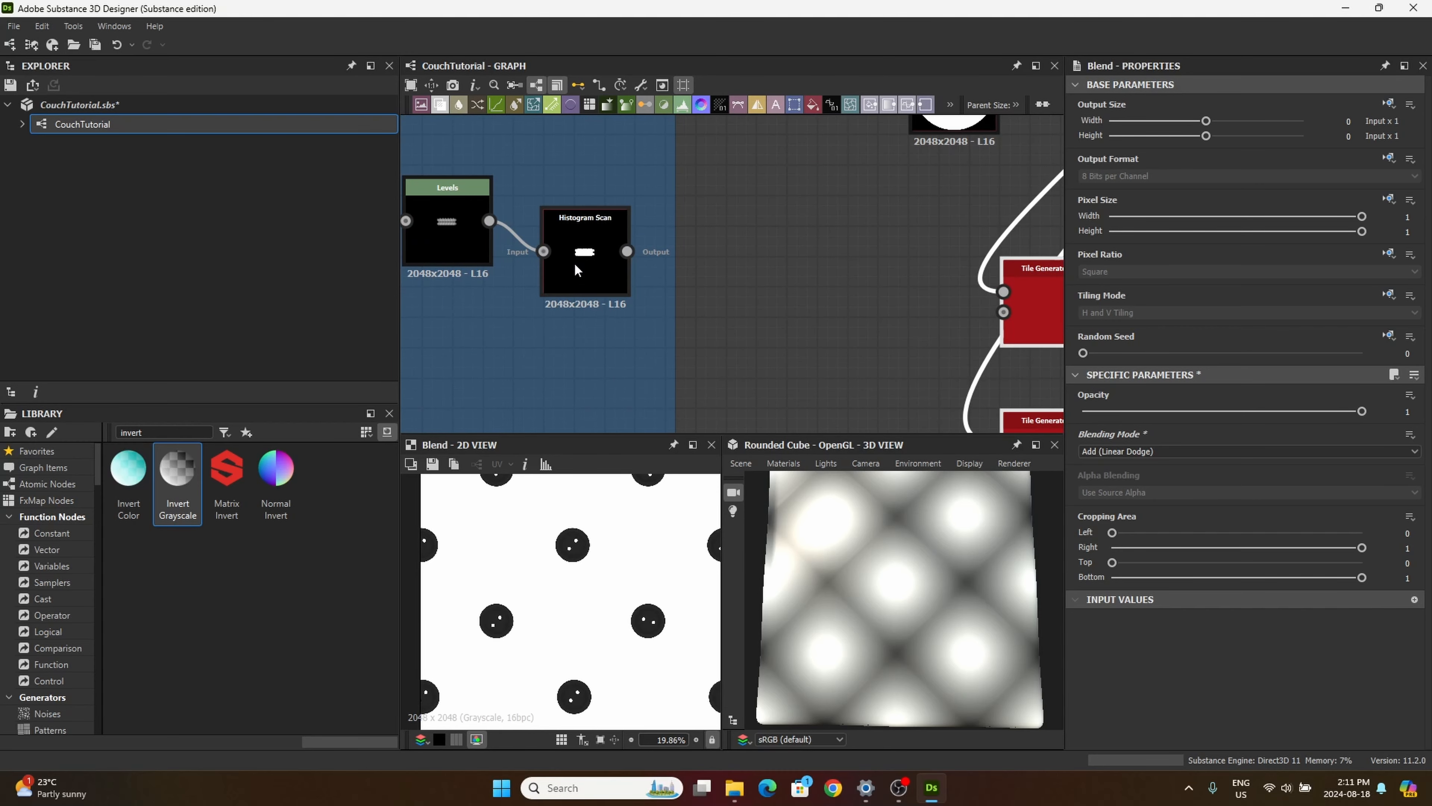
{"action": "scroll", "coordinate": [574, 262], "scroll_direction": "down", "scroll_amount": 2}
{"action": "left_click_drag", "start_coordinate": [589, 272], "coordinate": [577, 326]}
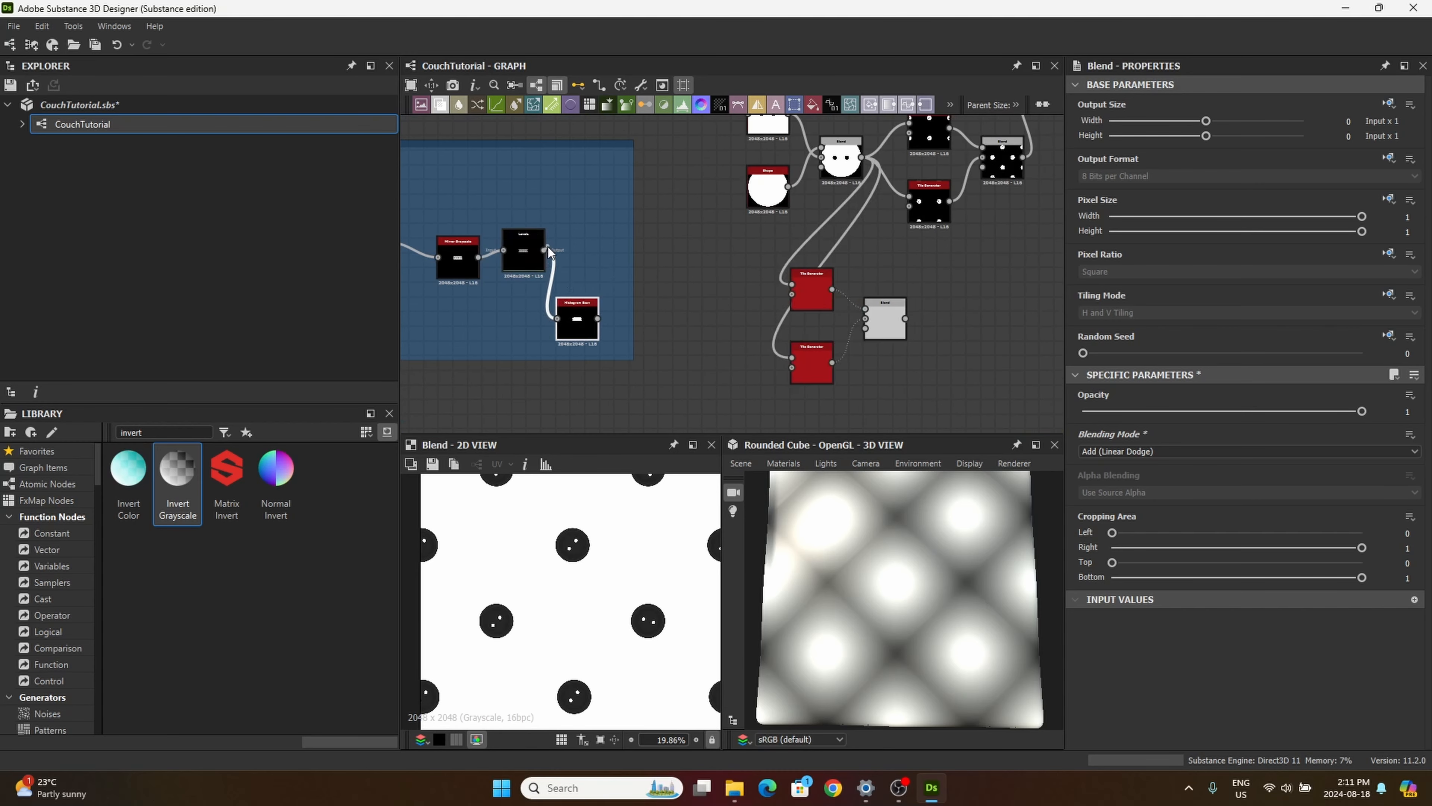
{"action": "left_click_drag", "start_coordinate": [545, 250], "coordinate": [792, 285]}
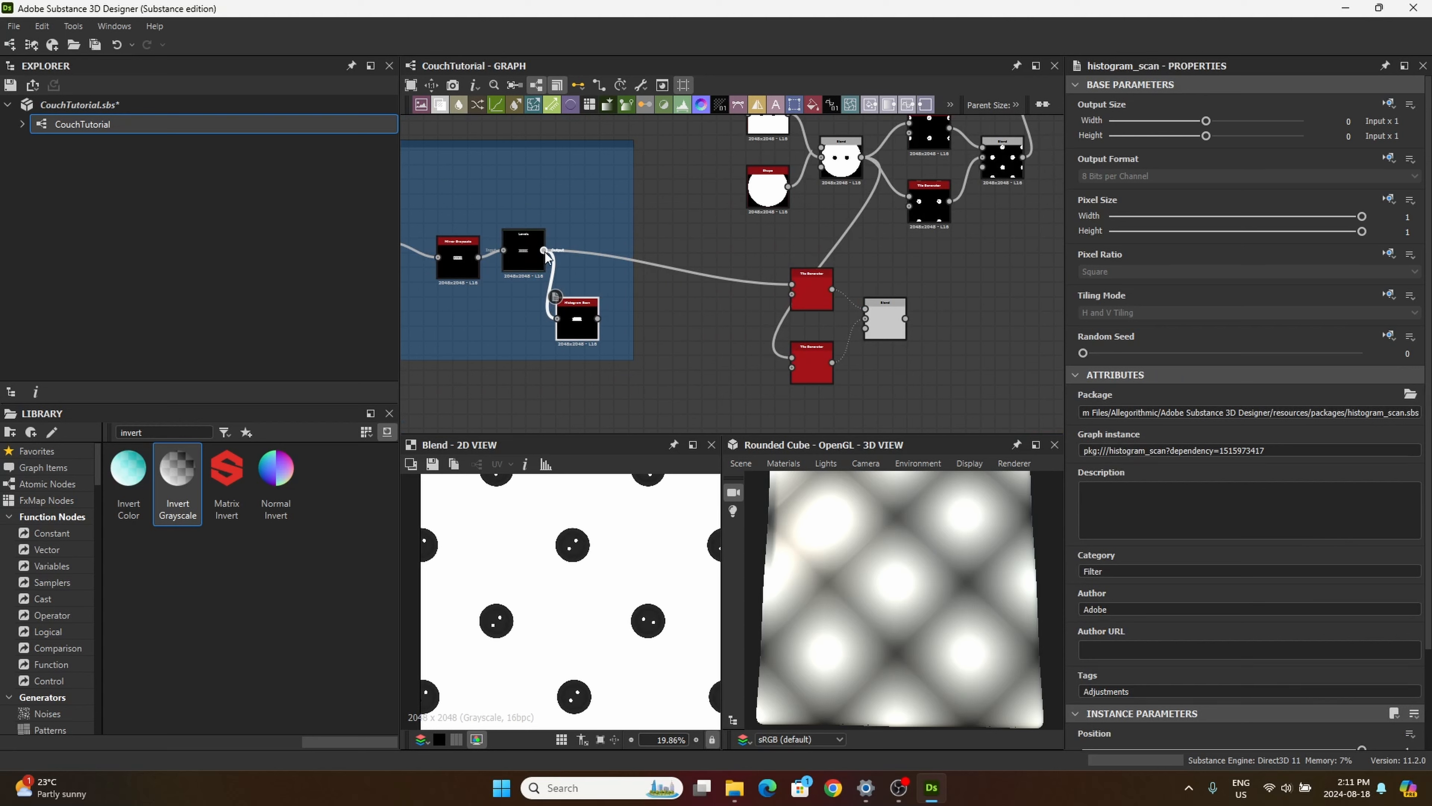
{"action": "left_click_drag", "start_coordinate": [544, 252], "coordinate": [792, 360]}
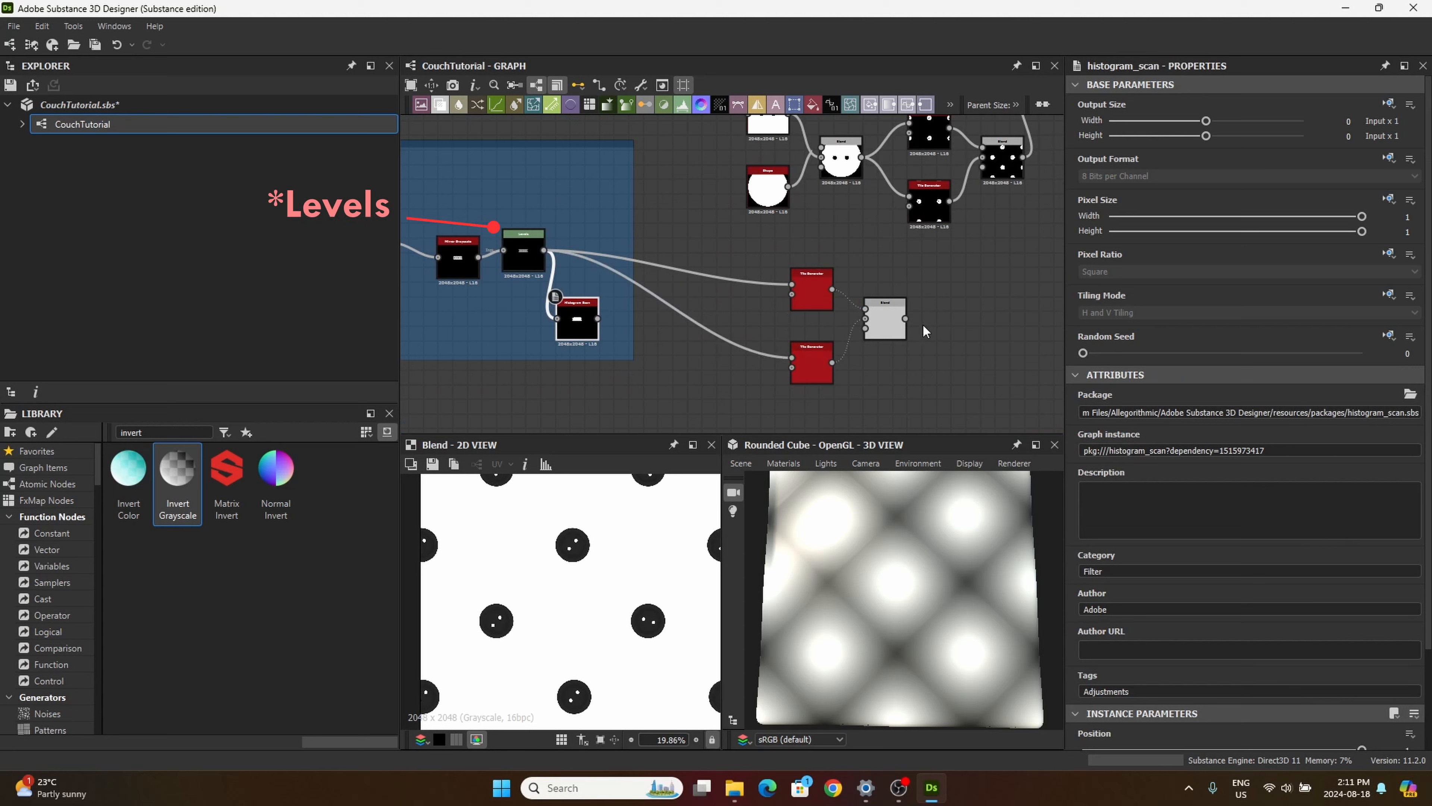
{"action": "left_click", "coordinate": [886, 322]}
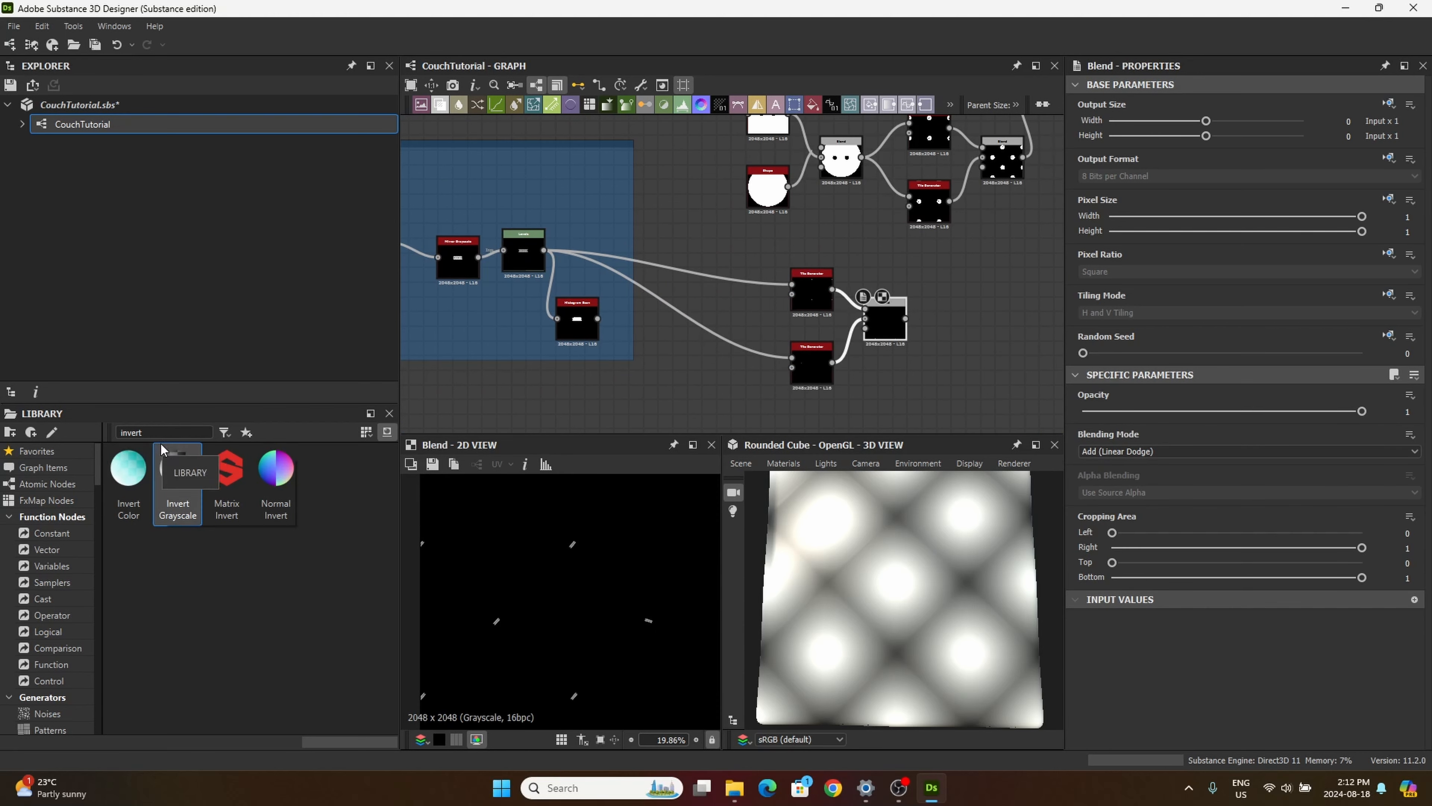
Step: Add a Histogram Scan node after the new Tile Generators' Blend and connect the Blend to it
{"action": "left_click_drag", "start_coordinate": [149, 433], "coordinate": [66, 383]}
{"action": "type", "text": "hist"}
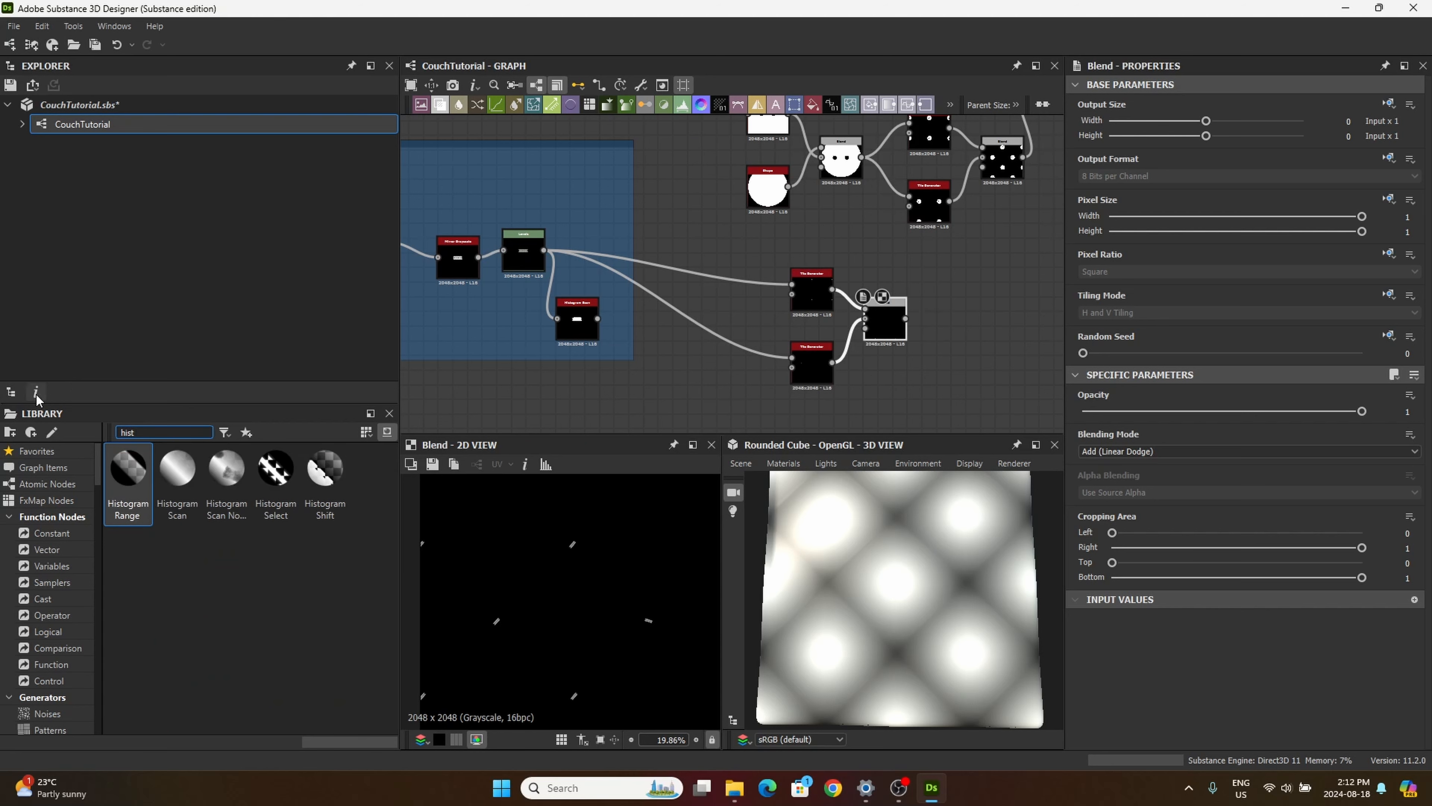
{"action": "left_click", "coordinate": [177, 479]}
{"action": "left_click_drag", "start_coordinate": [176, 478], "coordinate": [959, 316]}
{"action": "middle_click_drag", "start_coordinate": [915, 367], "coordinate": [787, 335]}
{"action": "left_click_drag", "start_coordinate": [849, 312], "coordinate": [838, 295]}
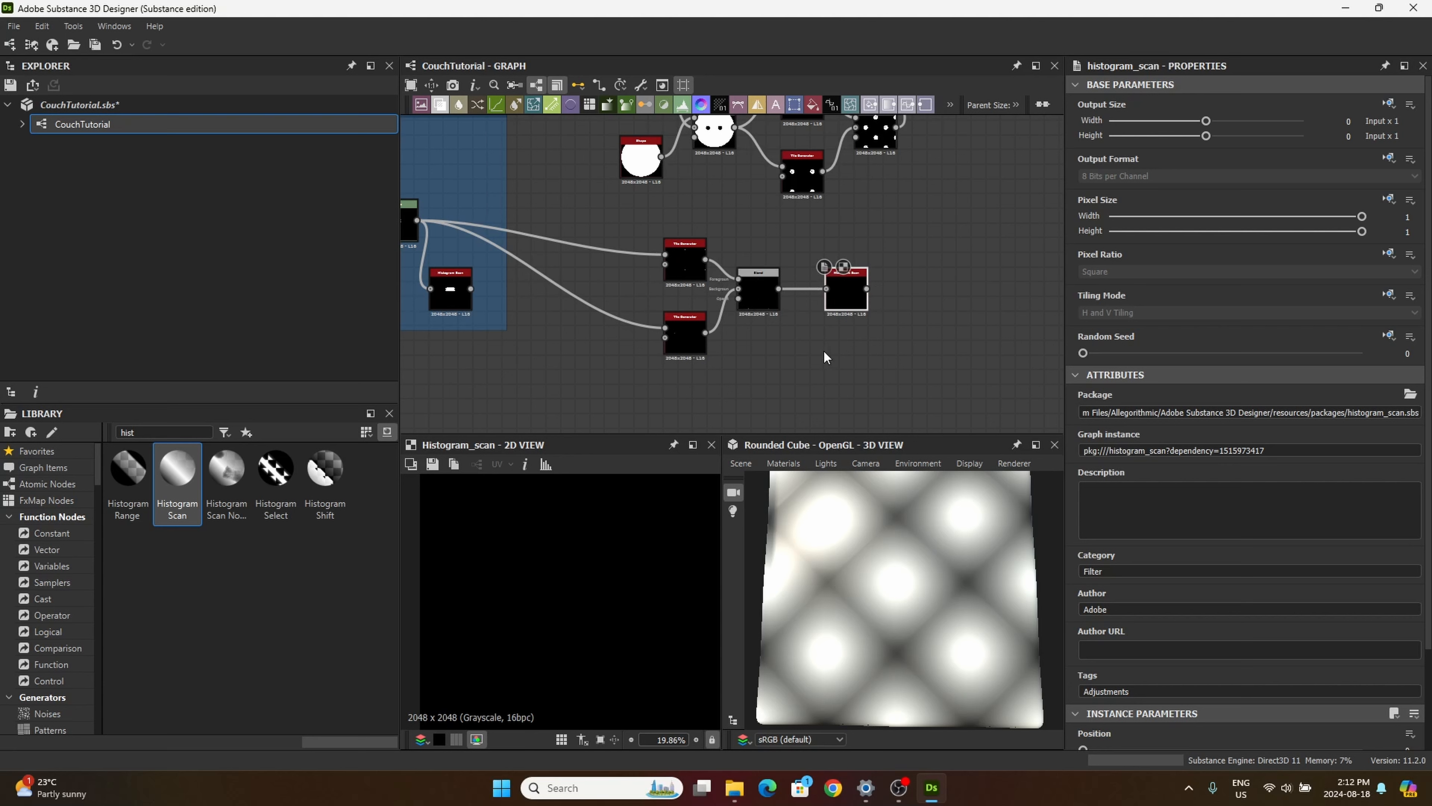
{"action": "middle_click_drag", "start_coordinate": [824, 350], "coordinate": [736, 356]}
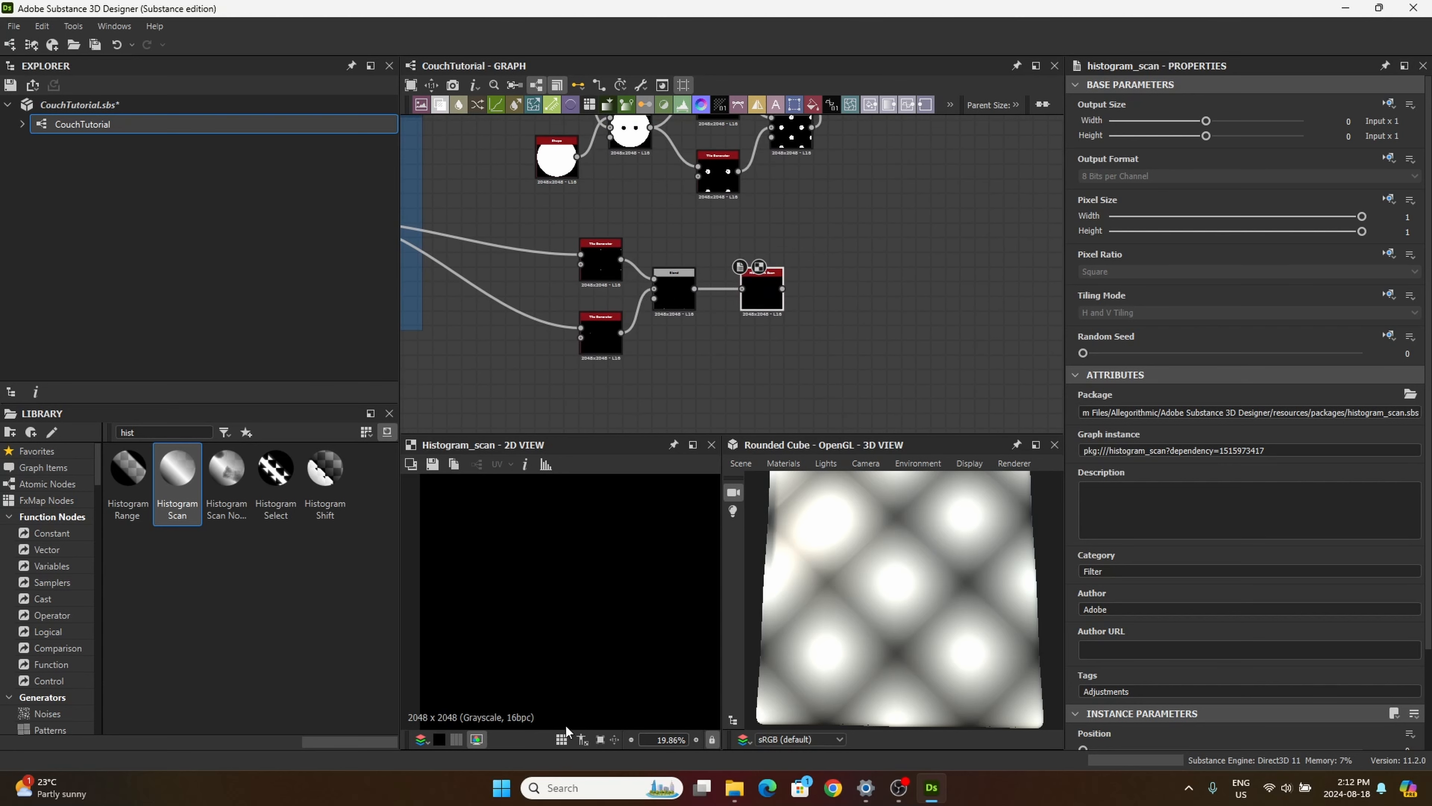
Step: Set the new Histogram Scan's Position to 0.9, checking the tiled shape up close in the 2D preview
{"action": "scroll", "coordinate": [1274, 643], "scroll_direction": "down", "scroll_amount": 3}
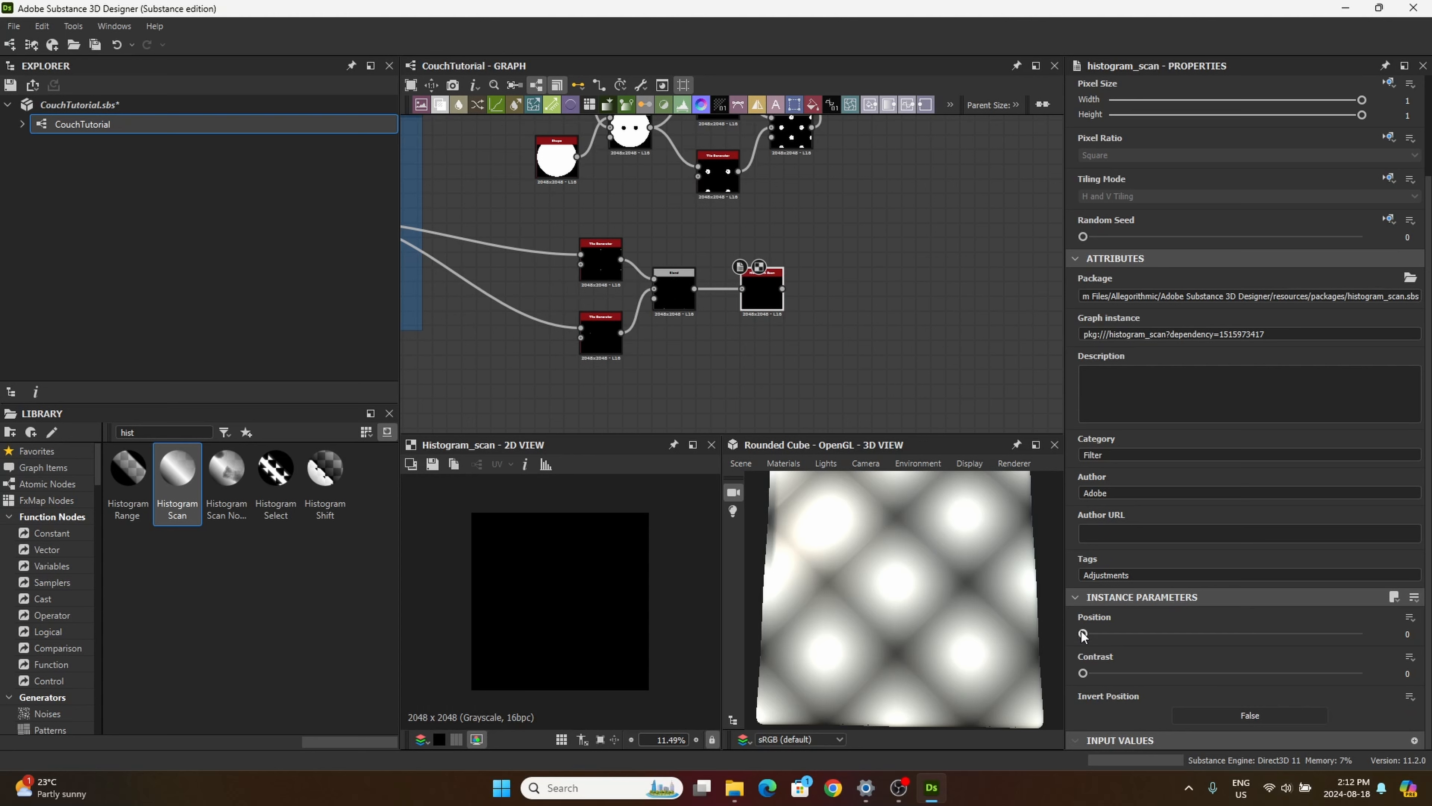
{"action": "left_click_drag", "start_coordinate": [1082, 635], "coordinate": [1292, 633]}
{"action": "scroll", "coordinate": [588, 602], "scroll_direction": "up", "scroll_amount": 3}
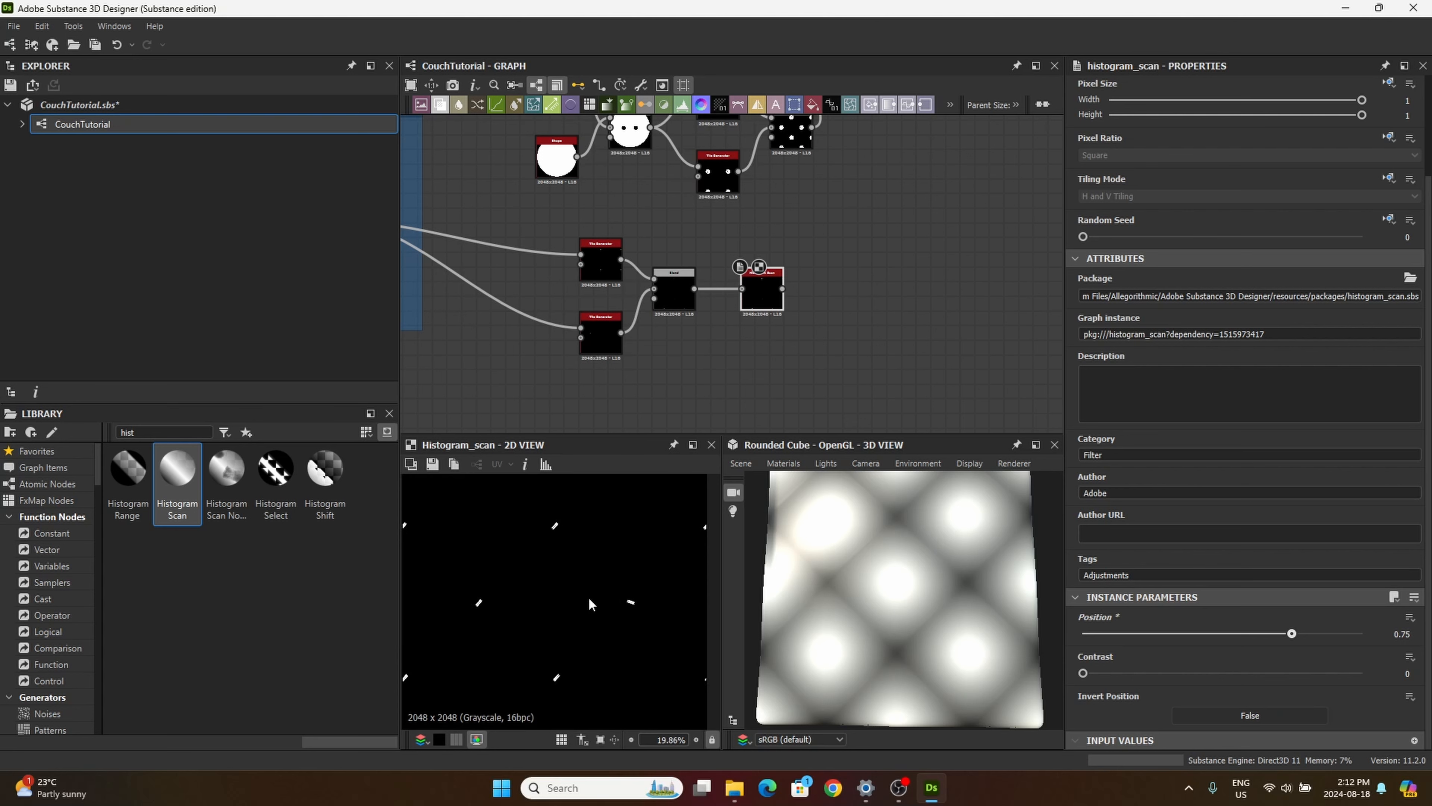
{"action": "scroll", "coordinate": [597, 601], "scroll_direction": "up", "scroll_amount": 8}
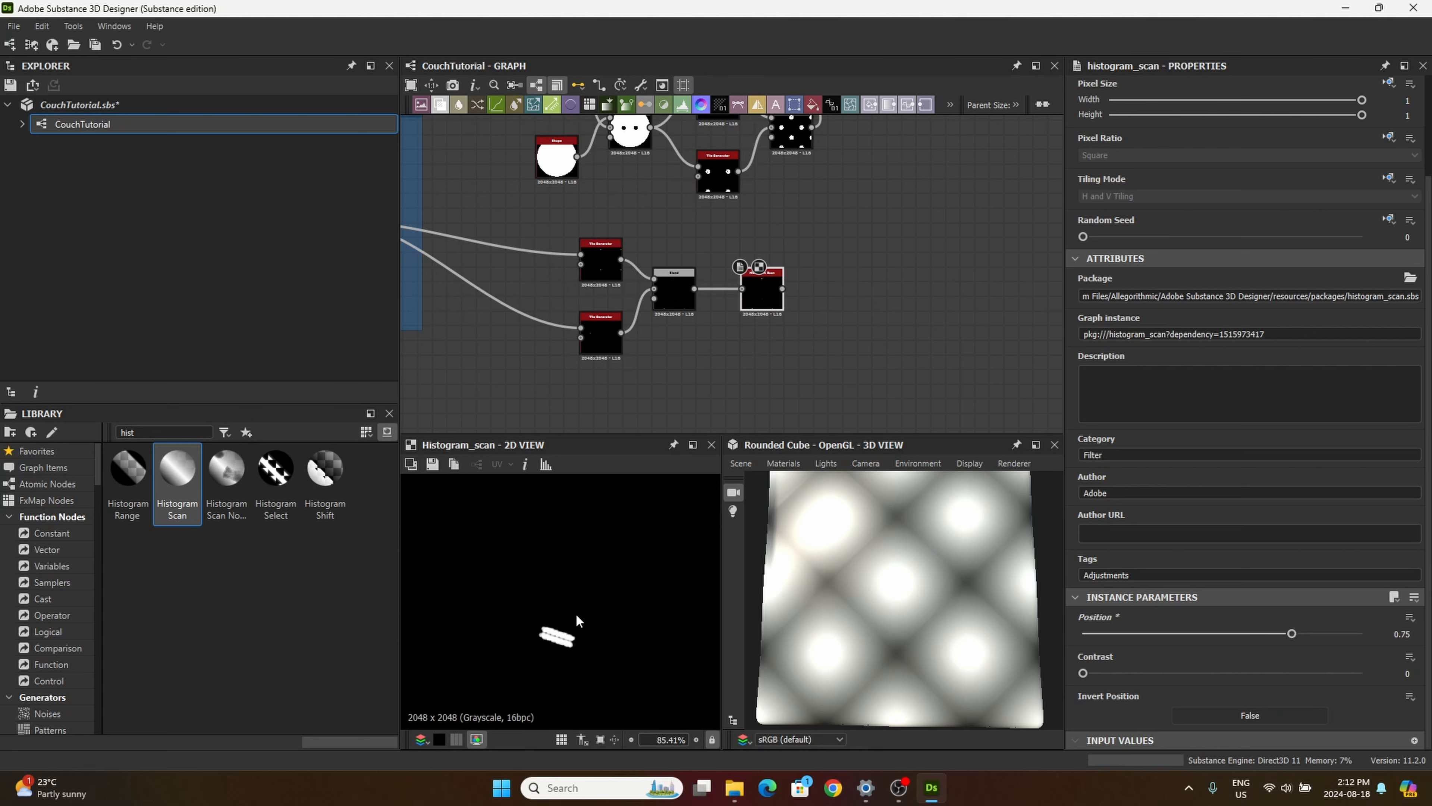
{"action": "scroll", "coordinate": [591, 567], "scroll_direction": "up", "scroll_amount": 4}
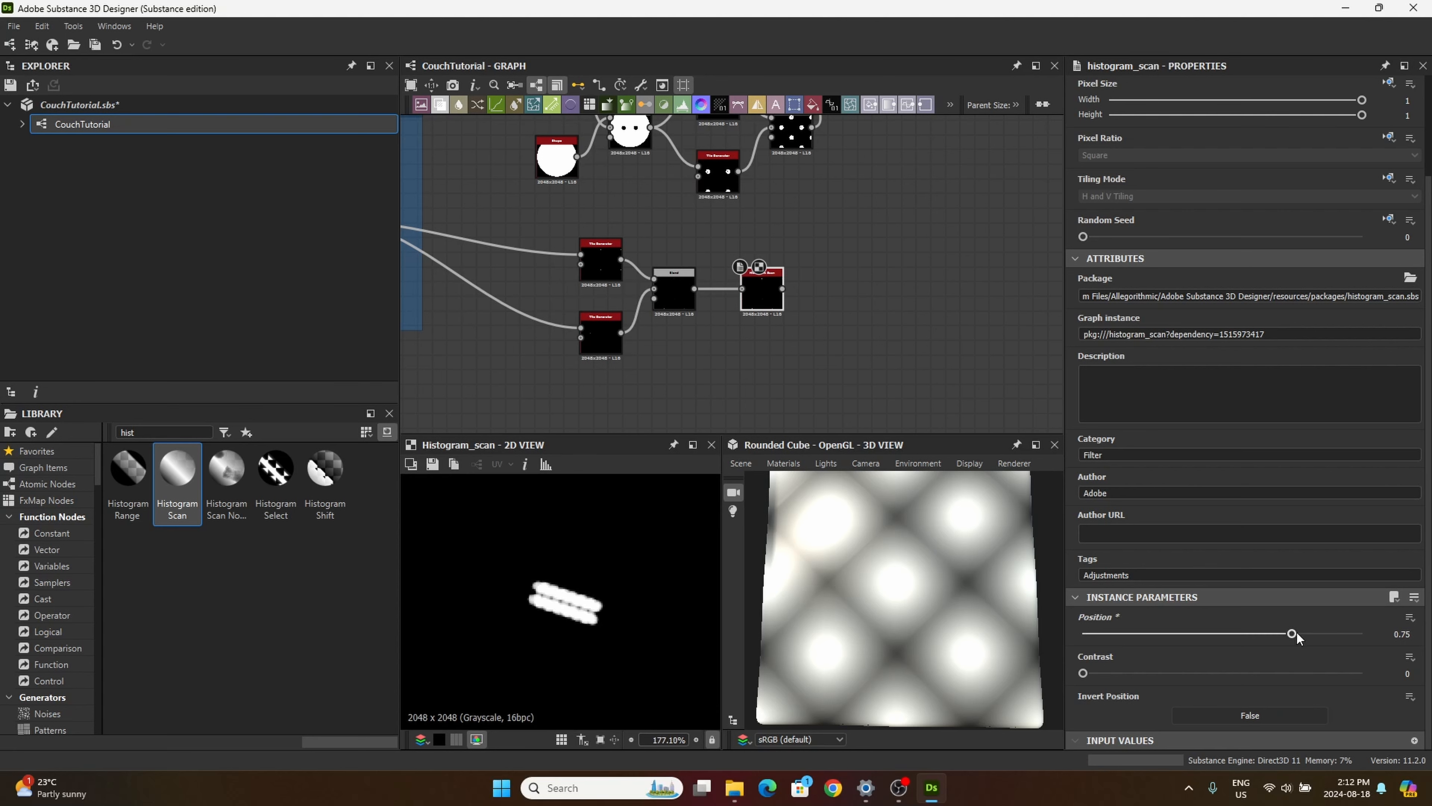
{"action": "left_click_drag", "start_coordinate": [1295, 633], "coordinate": [1334, 649]}
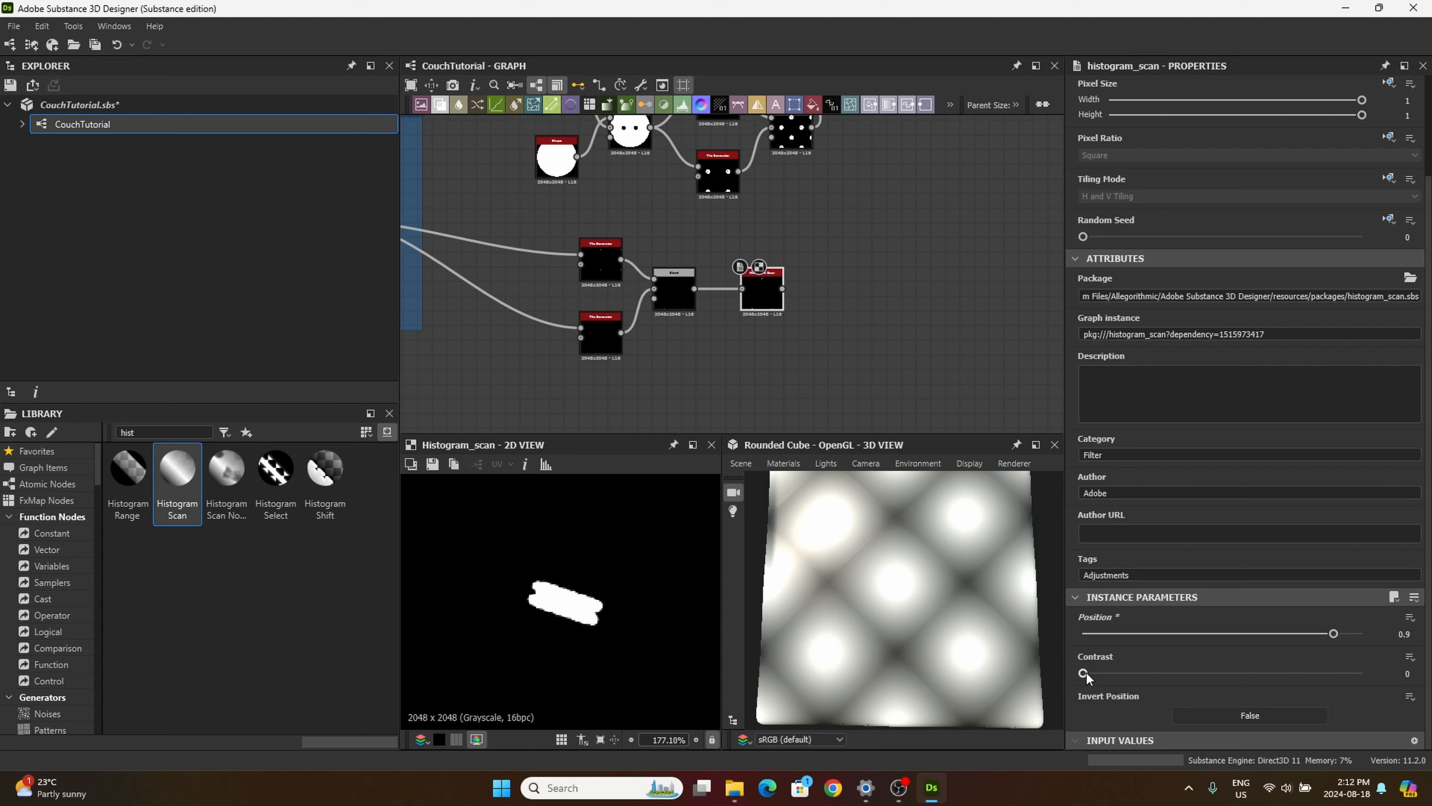
Step: Add a Blur HQ Grayscale node beside the new Histogram Scan
{"action": "scroll", "coordinate": [626, 378], "scroll_direction": "down", "scroll_amount": 5}
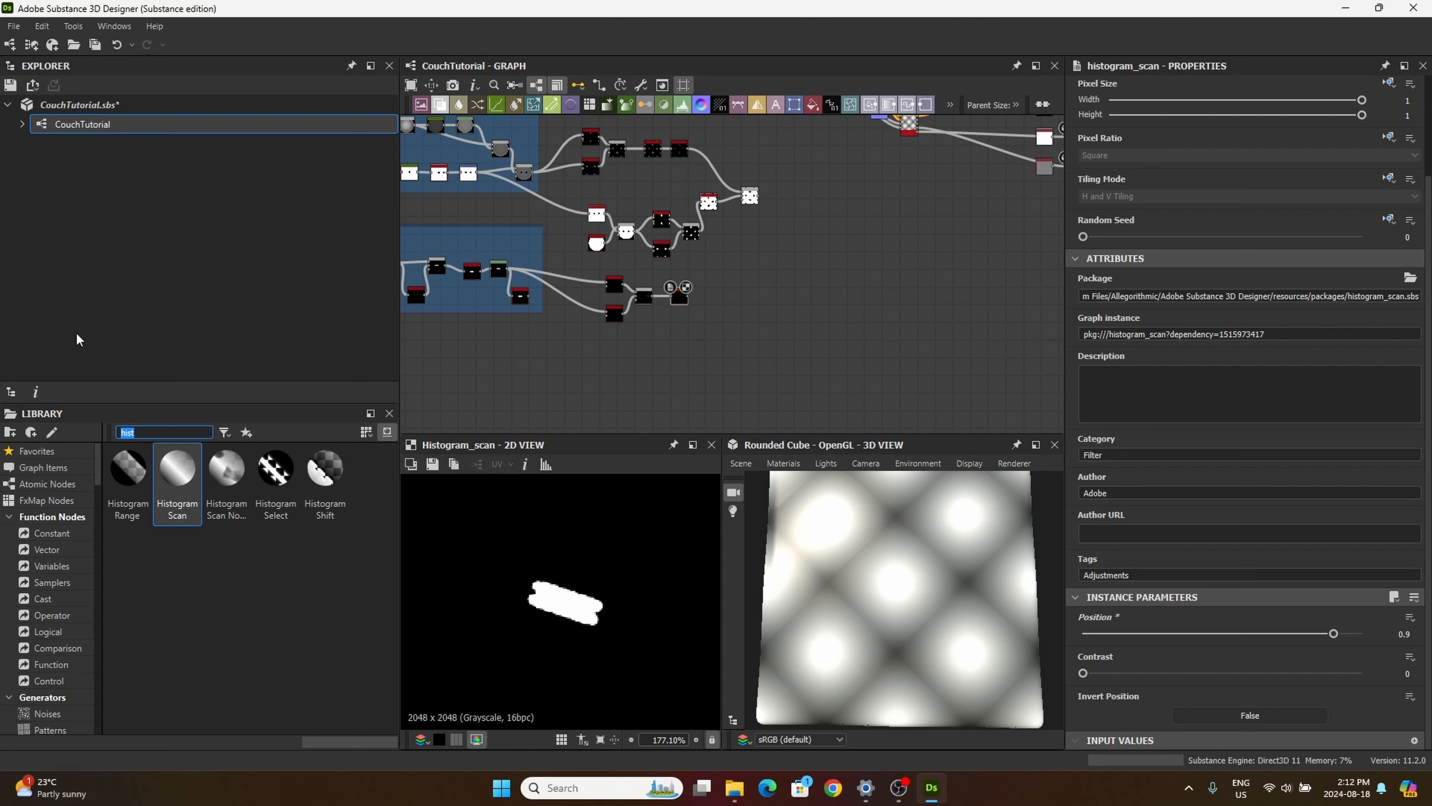
{"action": "type", "text": "blur"}
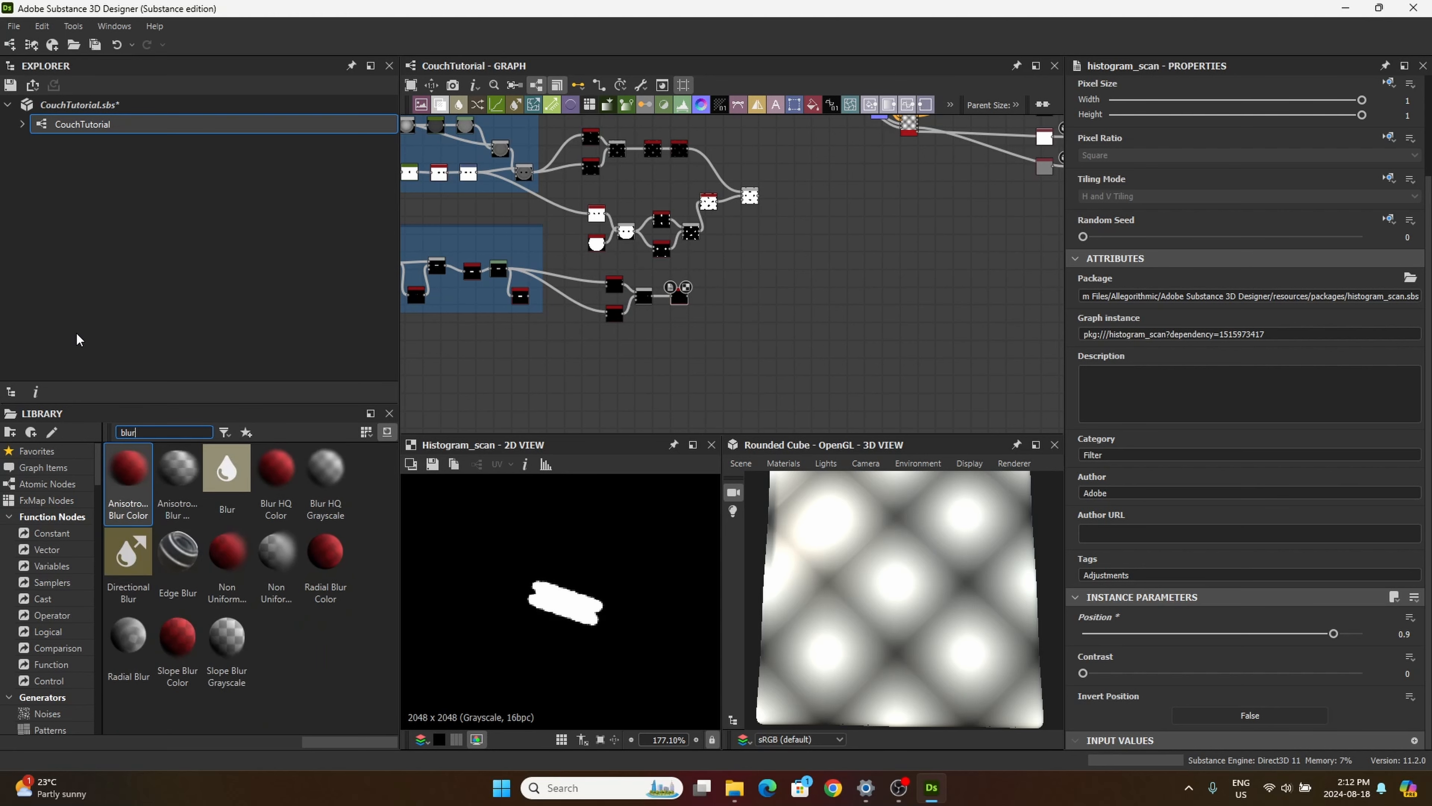
{"action": "left_click_drag", "start_coordinate": [314, 475], "coordinate": [625, 322]}
{"action": "scroll", "coordinate": [805, 276], "scroll_direction": "up", "scroll_amount": 3}
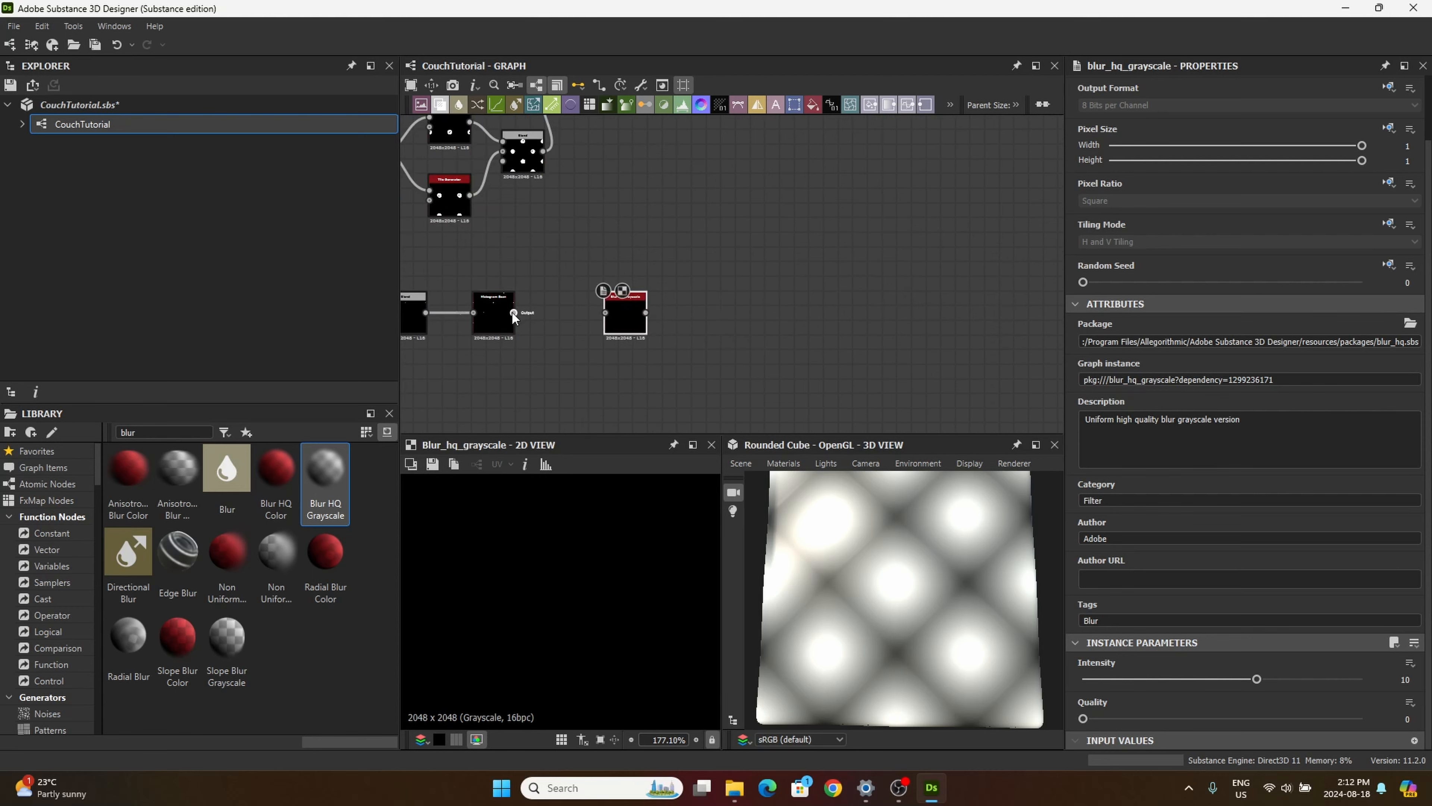
Step: Connect the new Histogram Scan to the Blur HQ Grayscale node and set the blur's Intensity to 0.2 and Quality to 1
{"action": "left_click_drag", "start_coordinate": [513, 313], "coordinate": [605, 312]}
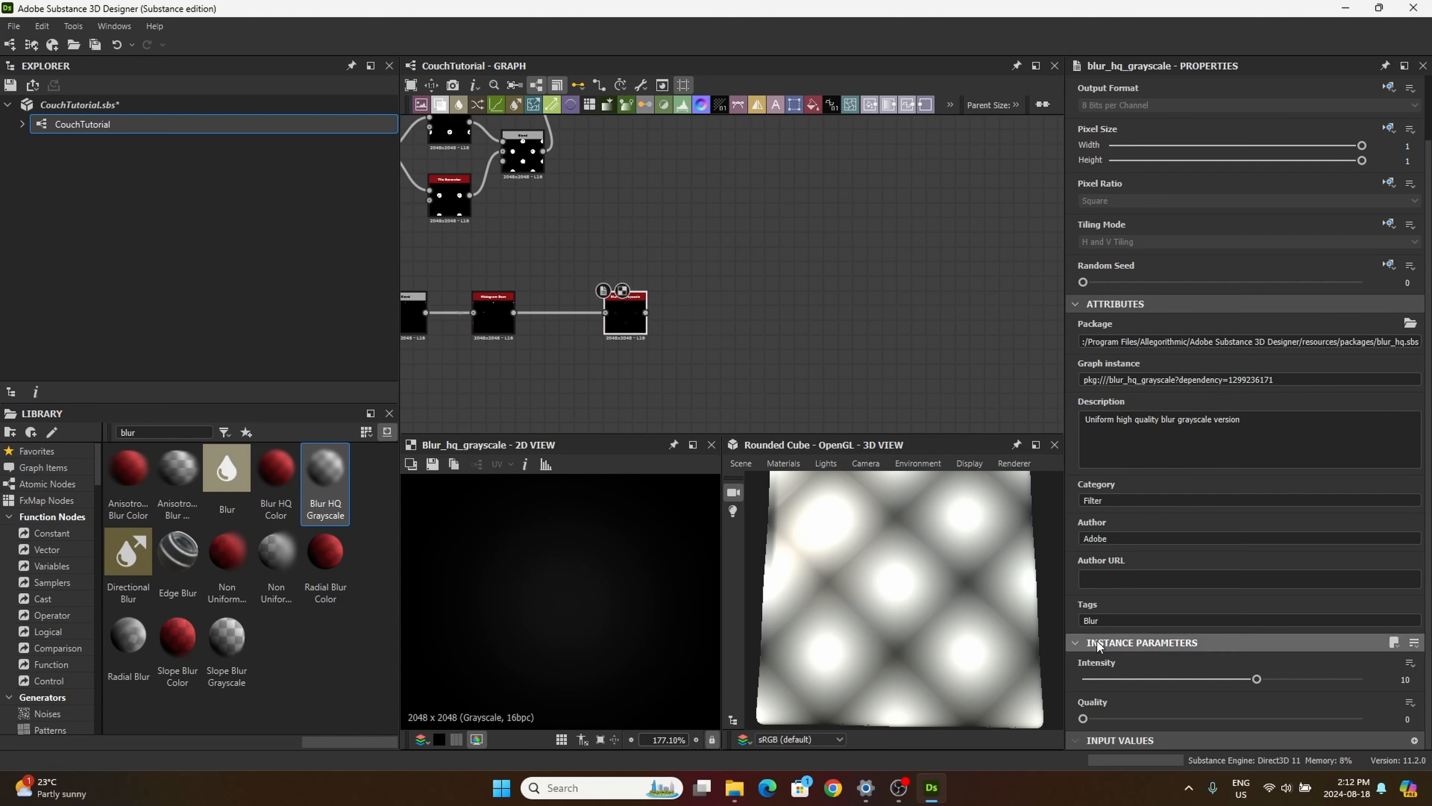
{"action": "double_click", "coordinate": [1402, 679]}
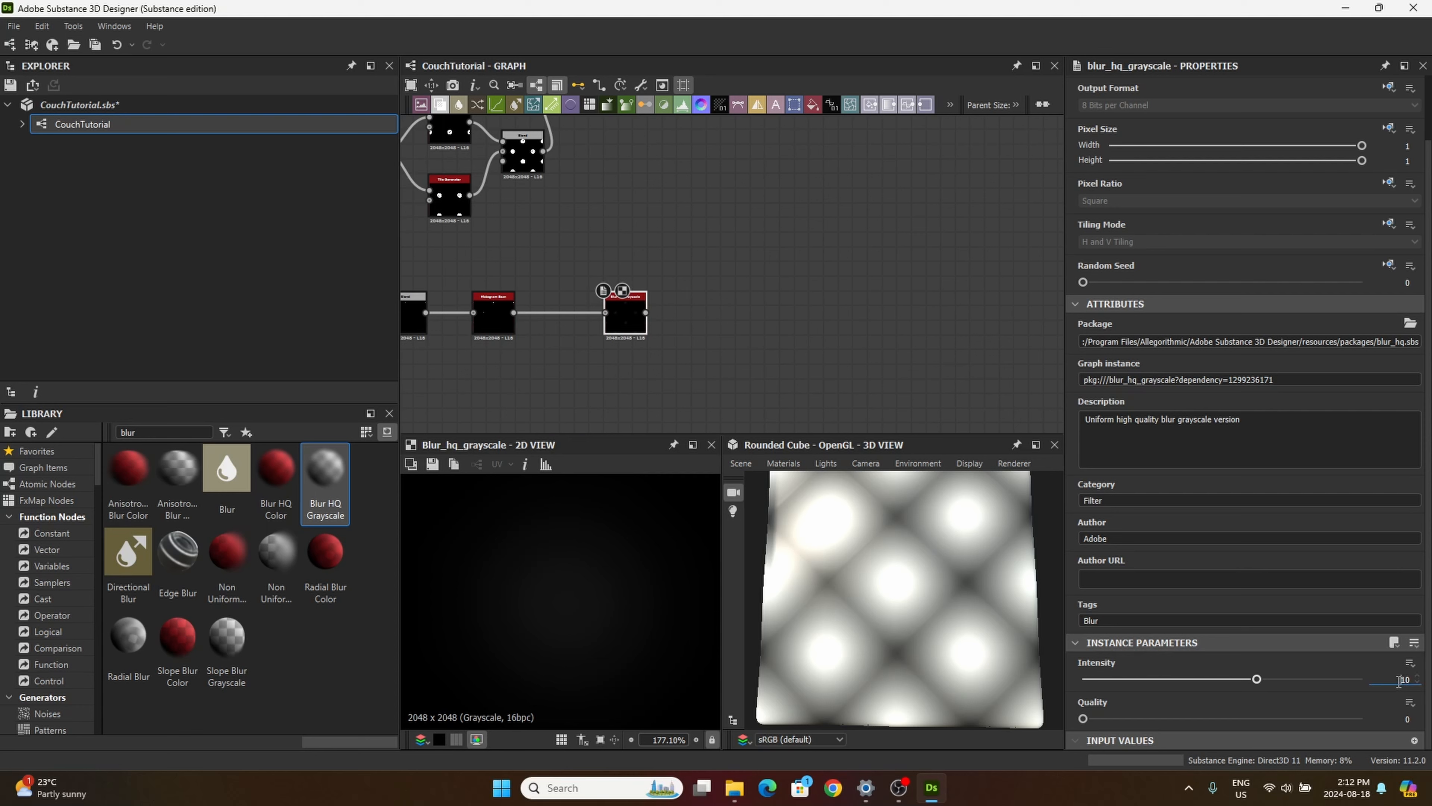
{"action": "type", "text": "0.2"}
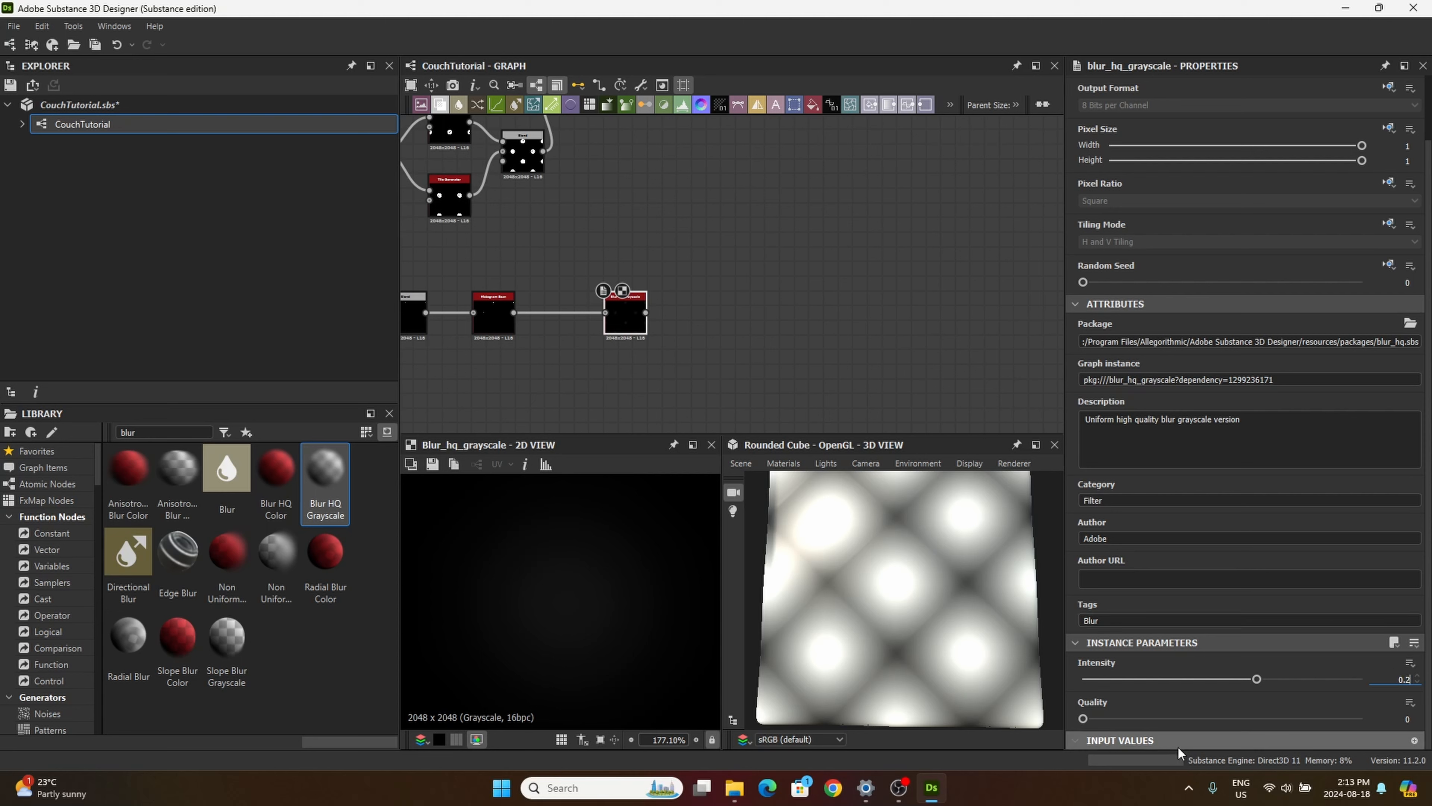
{"action": "left_click", "coordinate": [1083, 720]}
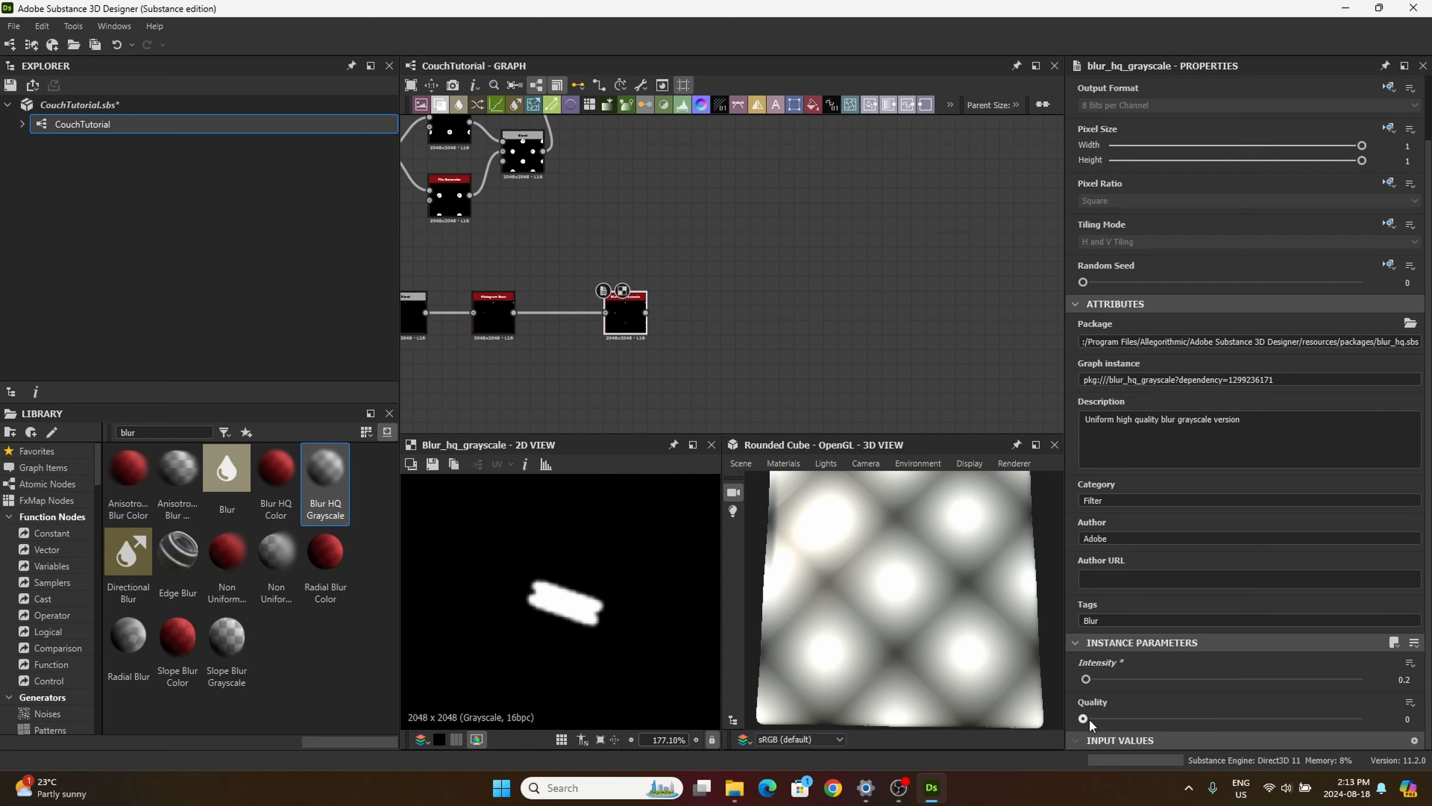
{"action": "left_click_drag", "start_coordinate": [1083, 719], "coordinate": [1361, 719]}
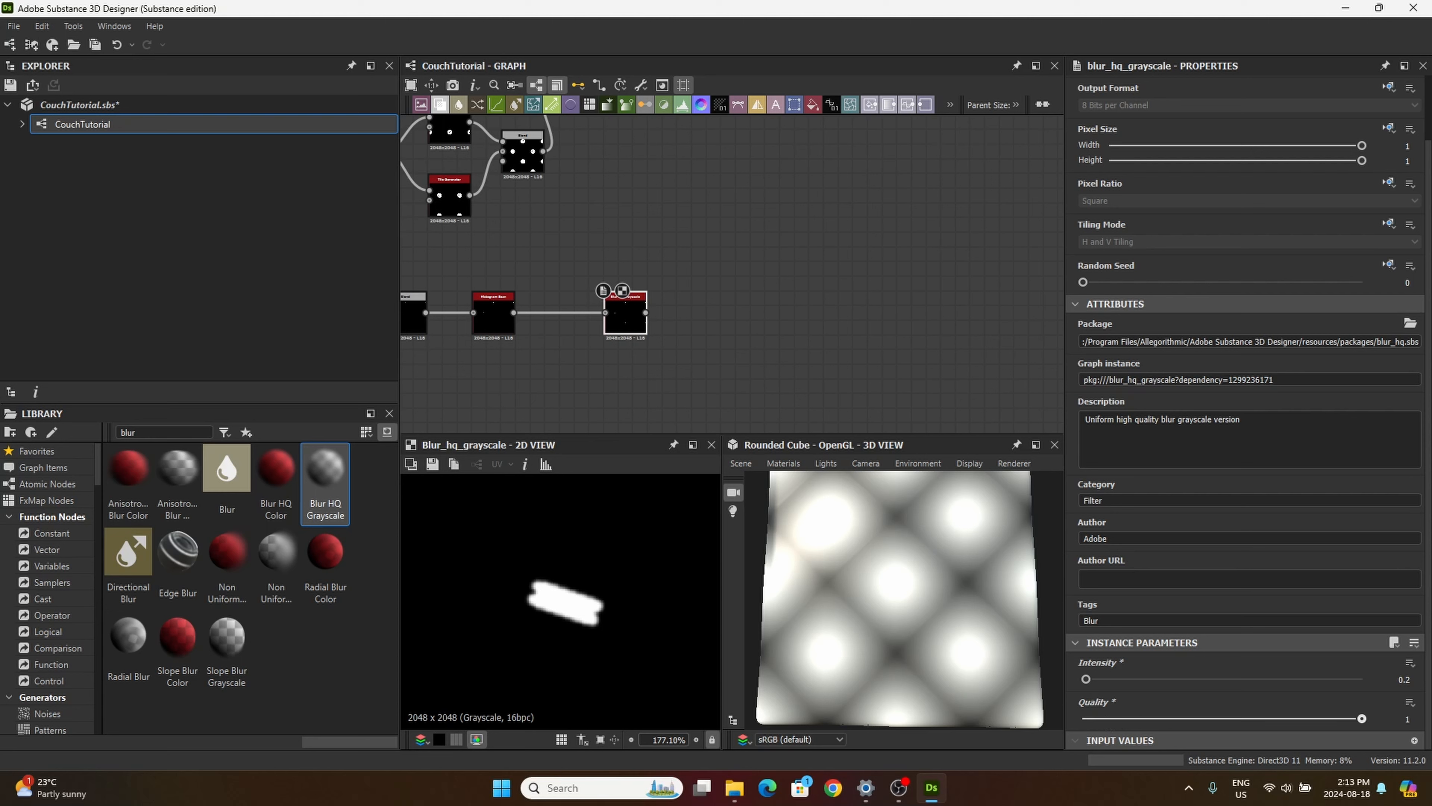
Step: Add an Invert Grayscale node after the Blur HQ Grayscale node
{"action": "left_click_drag", "start_coordinate": [626, 306], "coordinate": [611, 306]}
{"action": "scroll", "coordinate": [612, 304], "scroll_direction": "up", "scroll_amount": 1}
{"action": "middle_click_drag", "start_coordinate": [700, 344], "coordinate": [642, 299]}
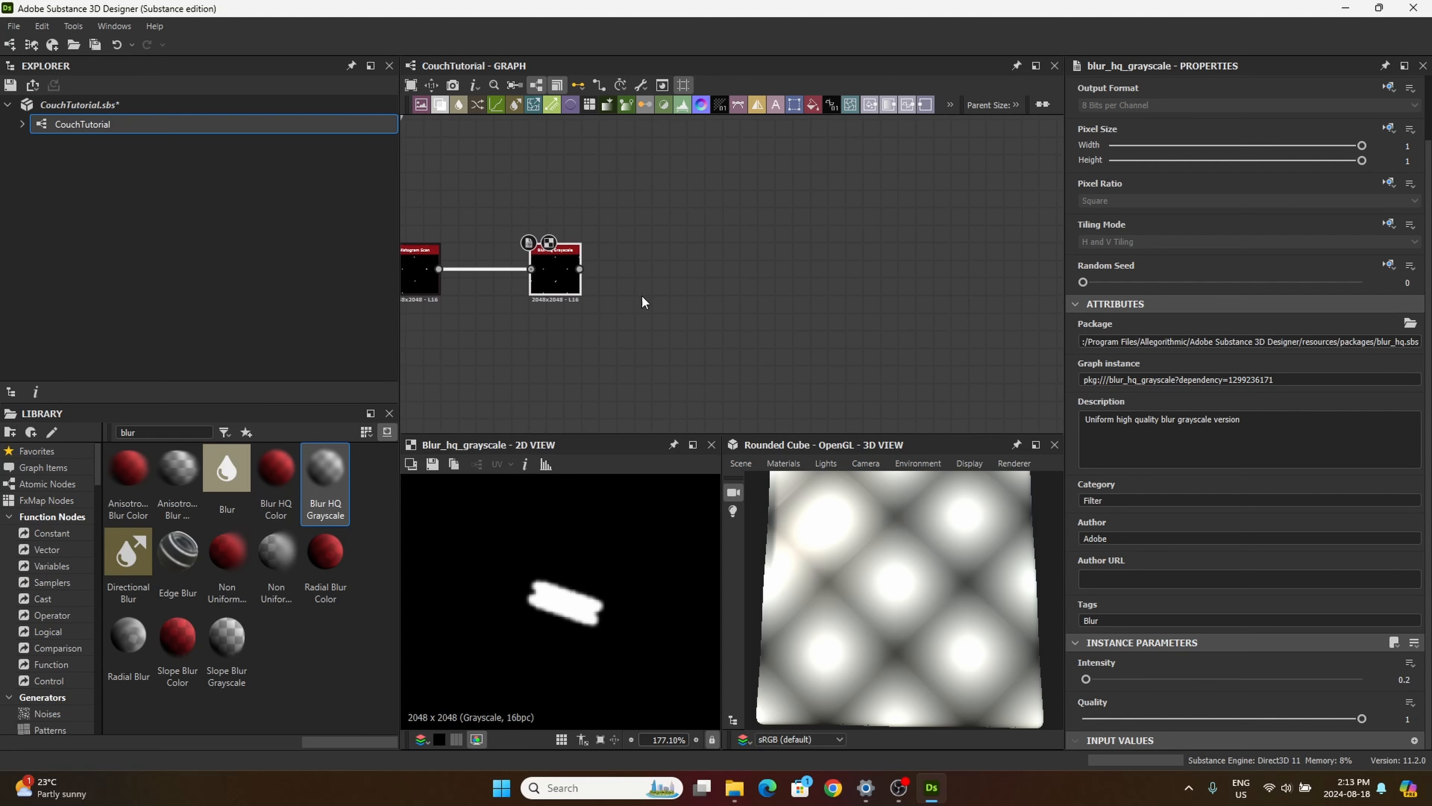
{"action": "double_click", "coordinate": [145, 432]}
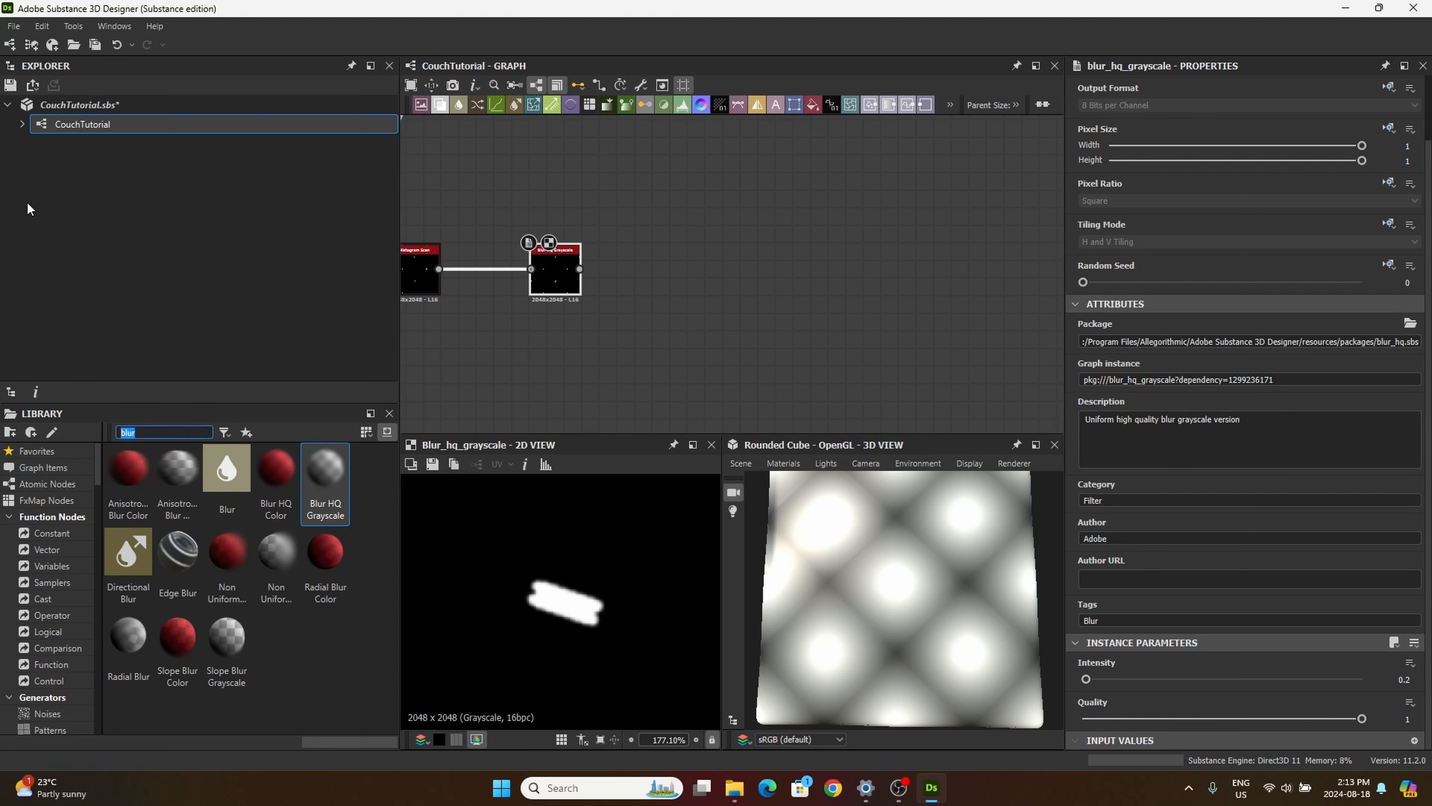
{"action": "type", "text": "invert"}
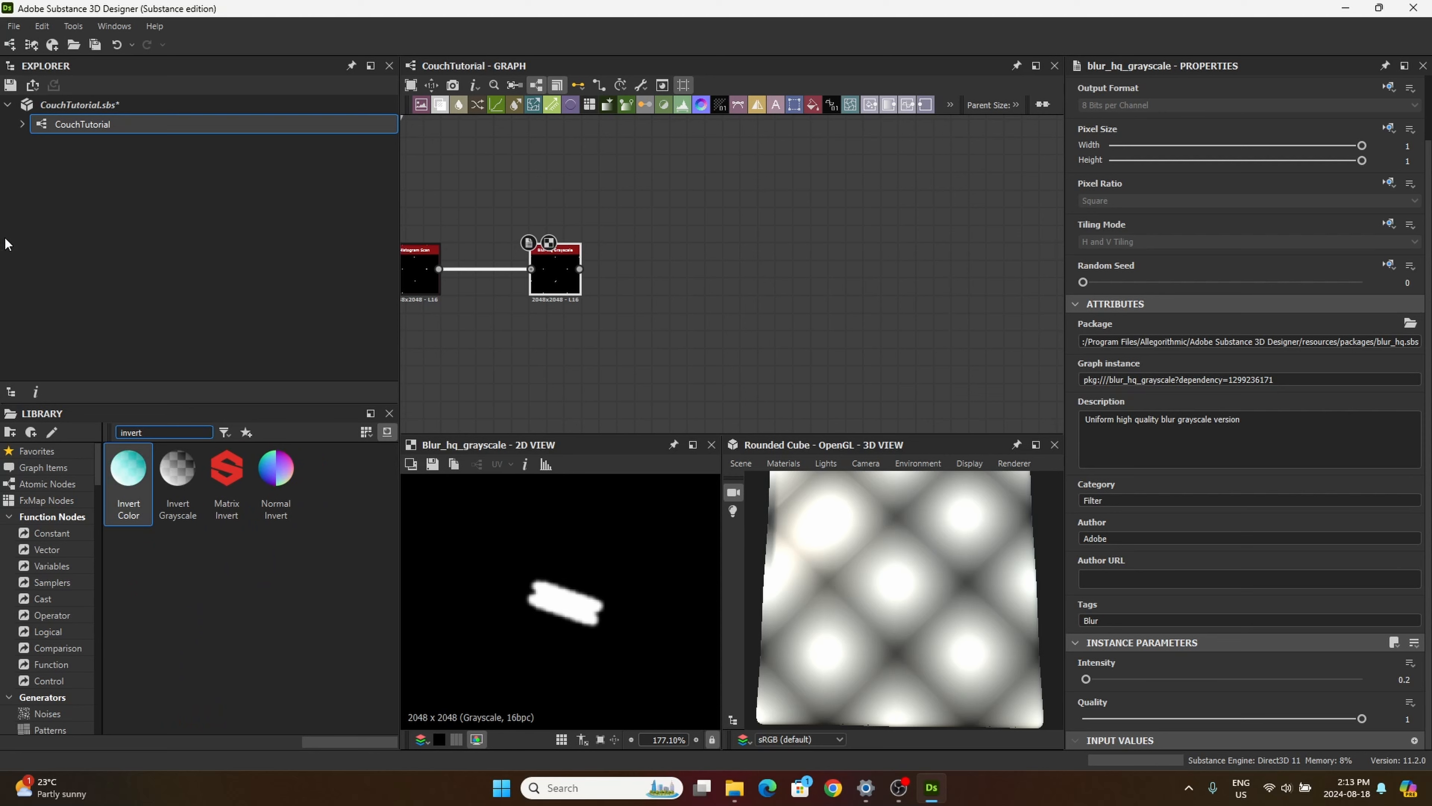
{"action": "left_click_drag", "start_coordinate": [177, 474], "coordinate": [671, 289]}
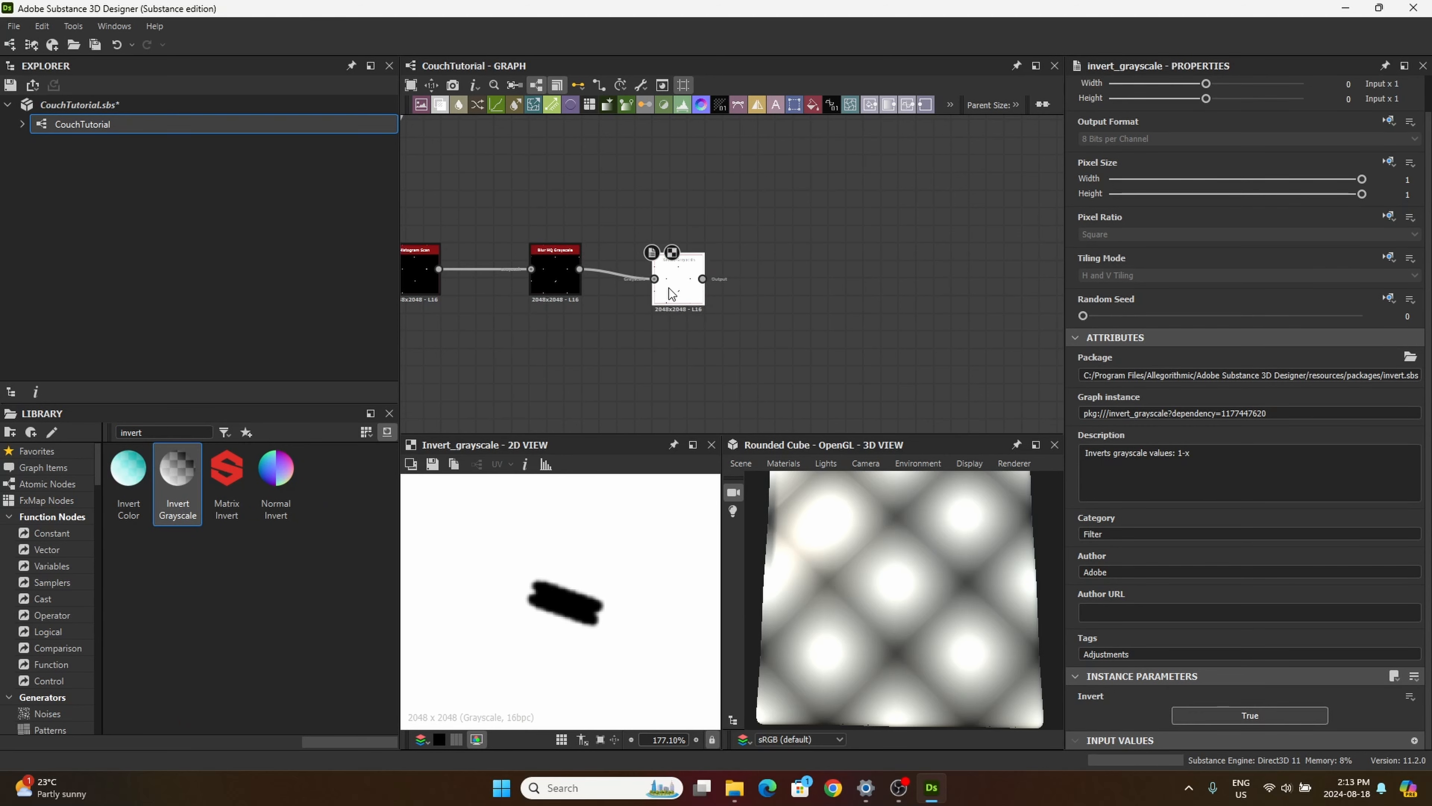
Step: Feed the new Invert Grayscale from the thread Tile Generators' Blend instead of the blur, and place it below that row
{"action": "middle_click_drag", "start_coordinate": [689, 322], "coordinate": [717, 357]}
{"action": "left_click_drag", "start_coordinate": [699, 326], "coordinate": [674, 334]}
{"action": "scroll", "coordinate": [670, 334], "scroll_direction": "down", "scroll_amount": 3}
{"action": "middle_click_drag", "start_coordinate": [679, 329], "coordinate": [760, 311]}
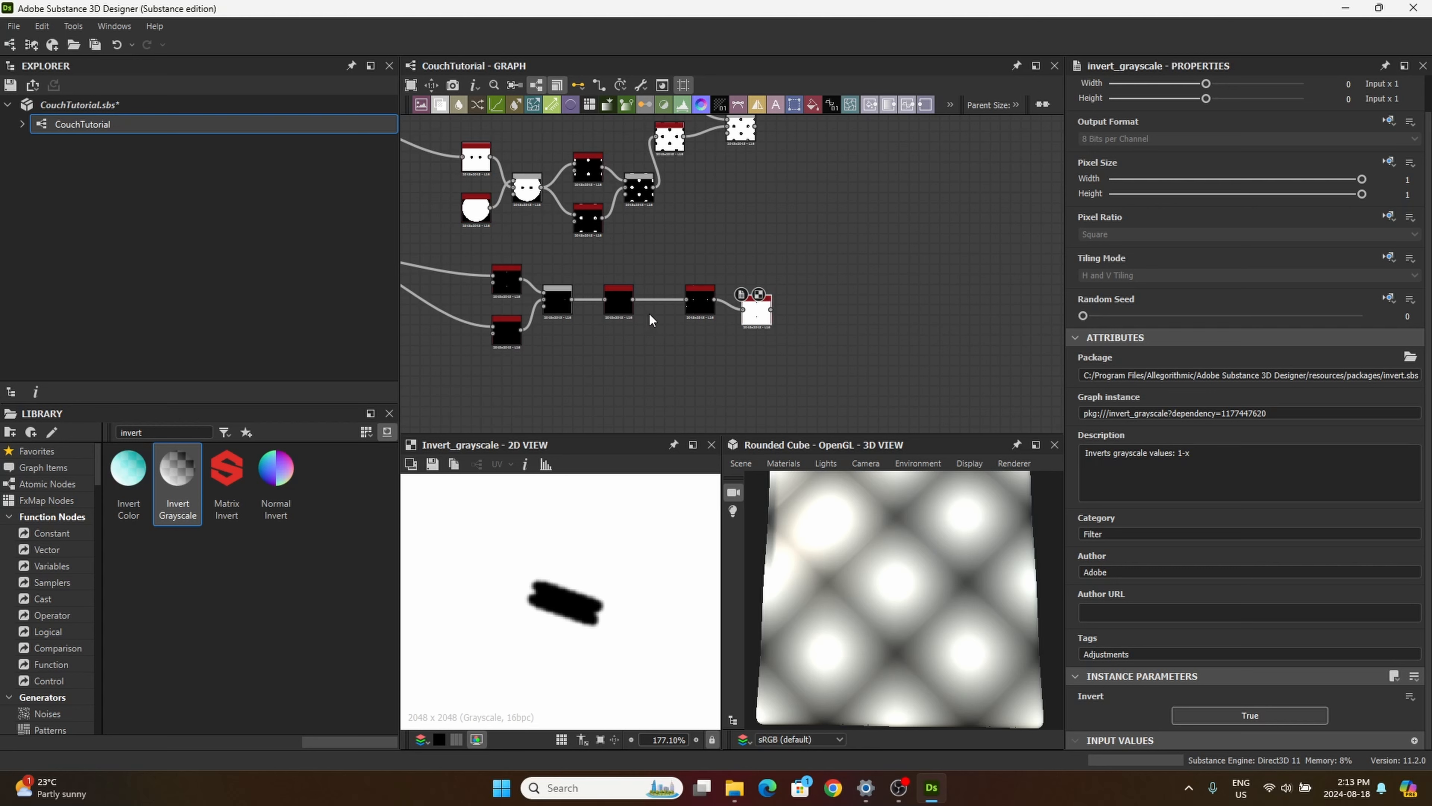
{"action": "scroll", "coordinate": [581, 310], "scroll_direction": "up", "scroll_amount": 2}
{"action": "left_click_drag", "start_coordinate": [563, 295], "coordinate": [804, 386]}
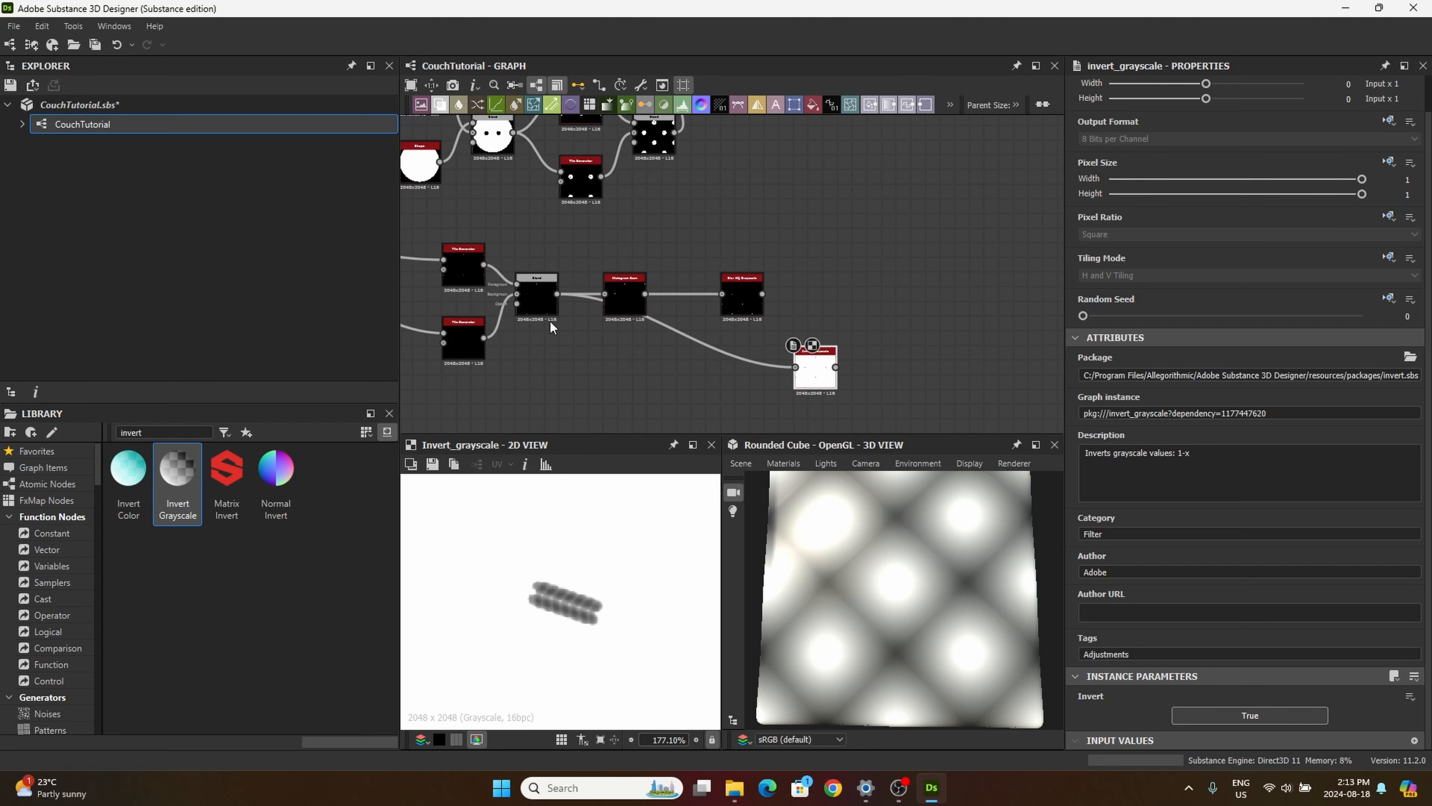
{"action": "left_click_drag", "start_coordinate": [670, 381], "coordinate": [606, 407]}
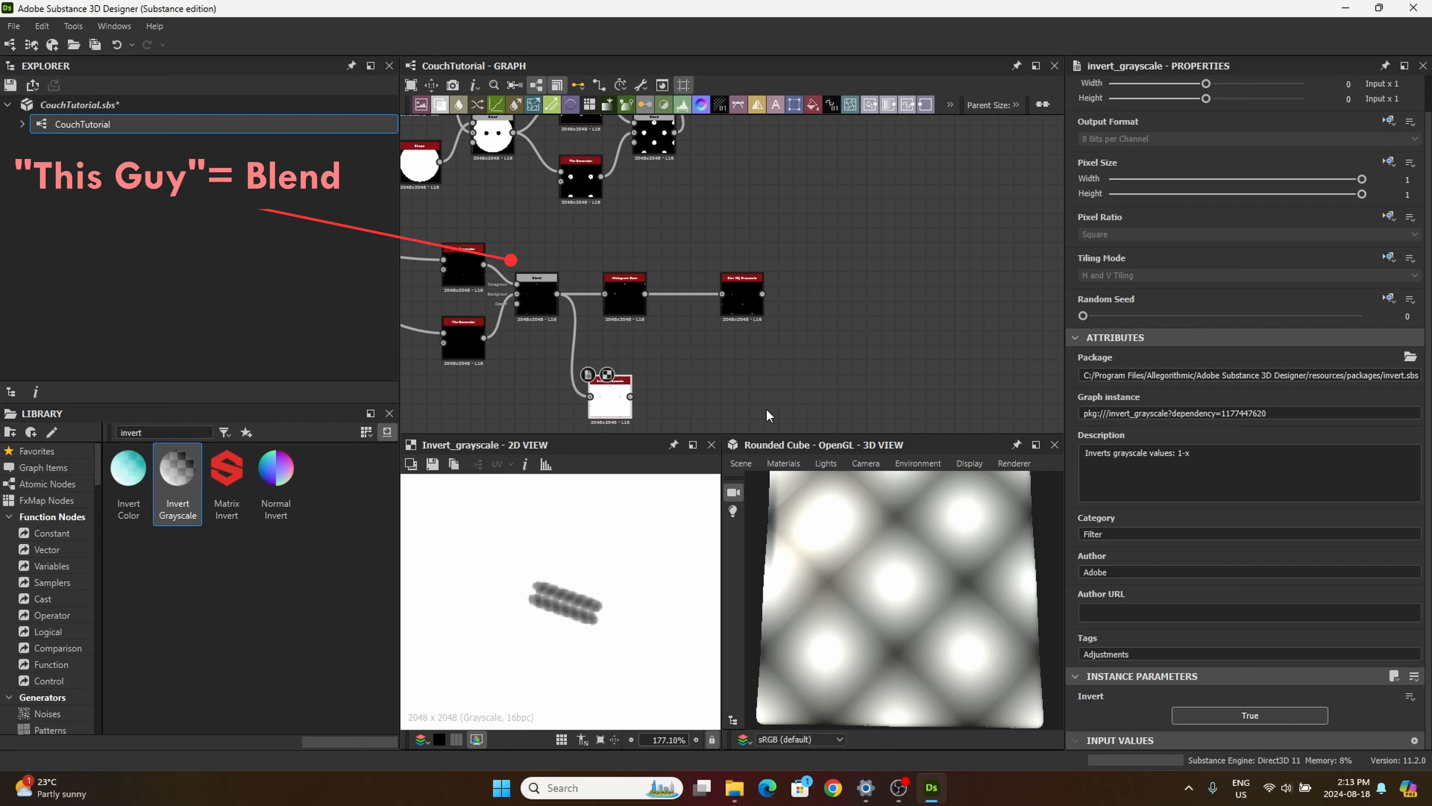
Step: Move the Blur HQ Grayscale closer to the Histogram Scan and position the Invert Grayscale beneath the blur
{"action": "left_click_drag", "start_coordinate": [741, 320], "coordinate": [697, 318]}
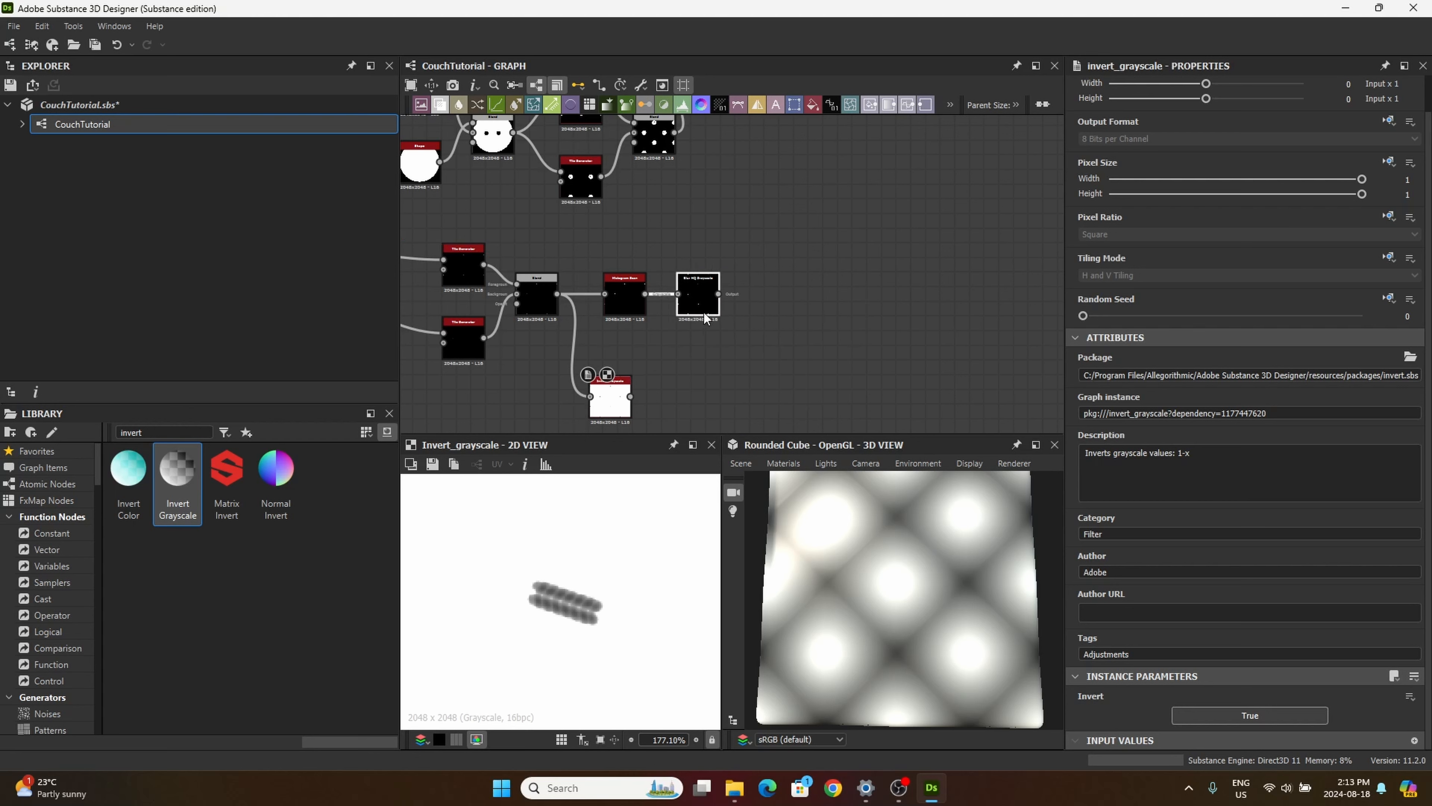
{"action": "double_click", "coordinate": [609, 393]}
{"action": "left_click_drag", "start_coordinate": [608, 394], "coordinate": [703, 395]}
Step: Add a Gradient Linear 2 node in the empty area below the thread Tile Generators
{"action": "middle_click_drag", "start_coordinate": [771, 334], "coordinate": [796, 318]}
{"action": "middle_click_drag", "start_coordinate": [589, 366], "coordinate": [777, 302]}
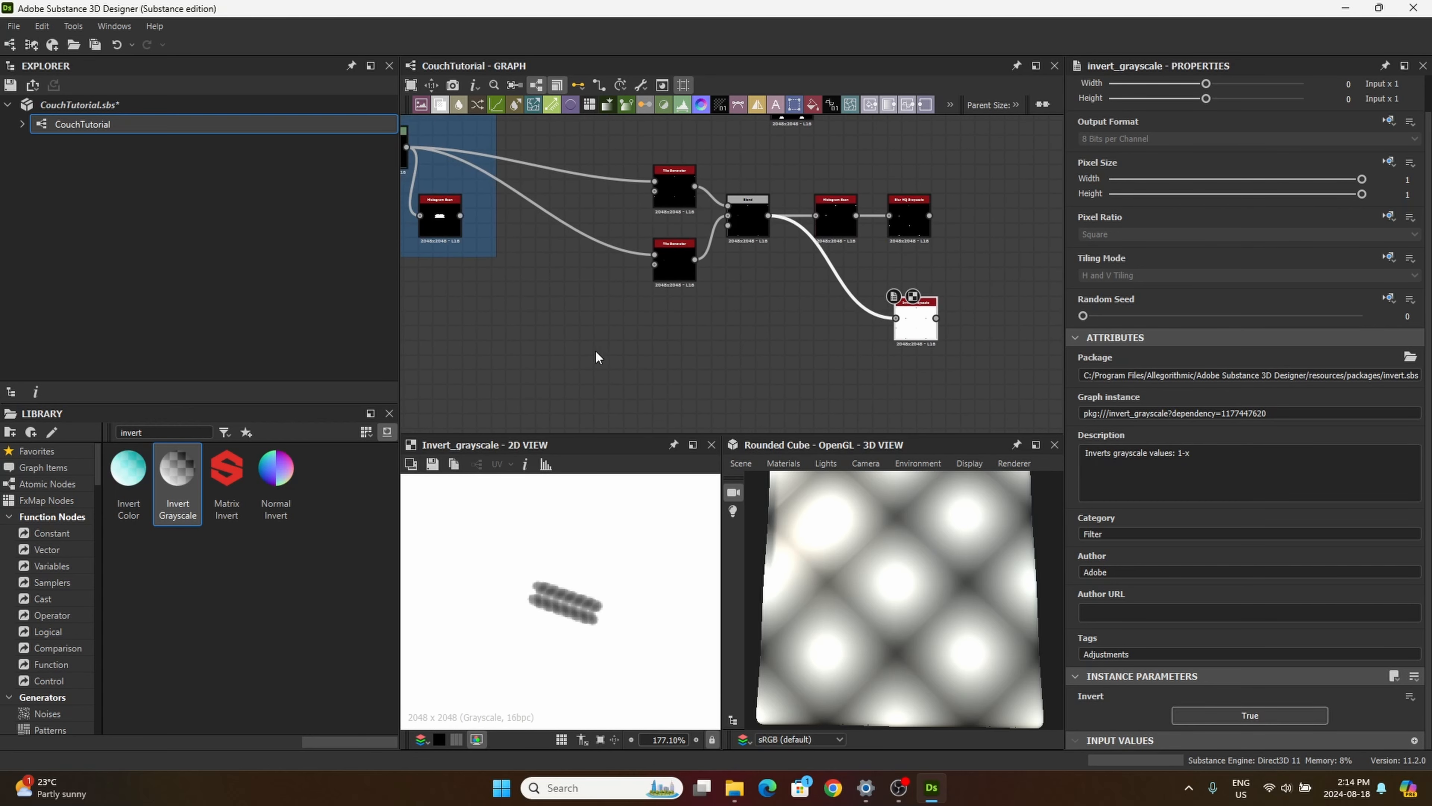
{"action": "middle_click_drag", "start_coordinate": [634, 317], "coordinate": [713, 287]}
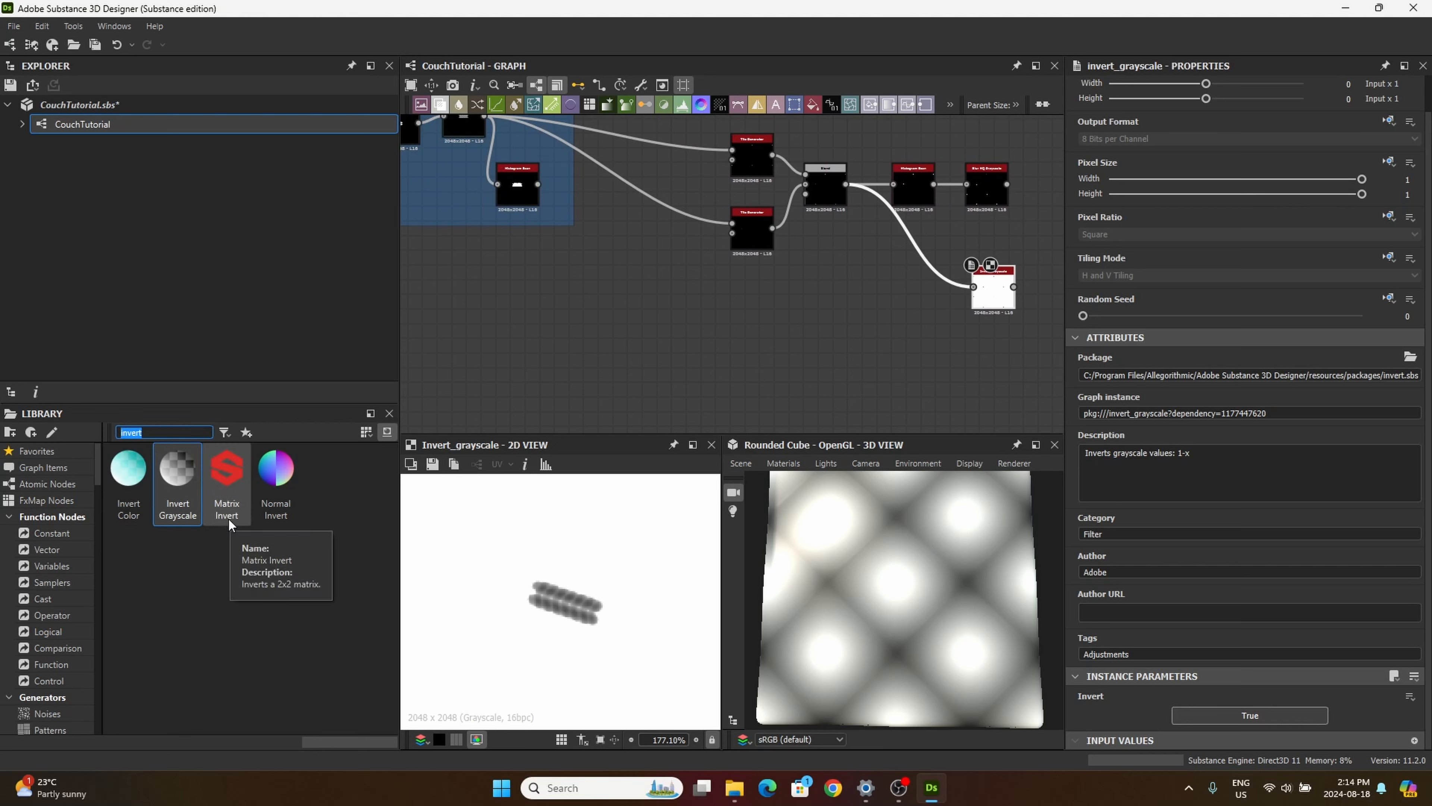
{"action": "type", "text": "gra"}
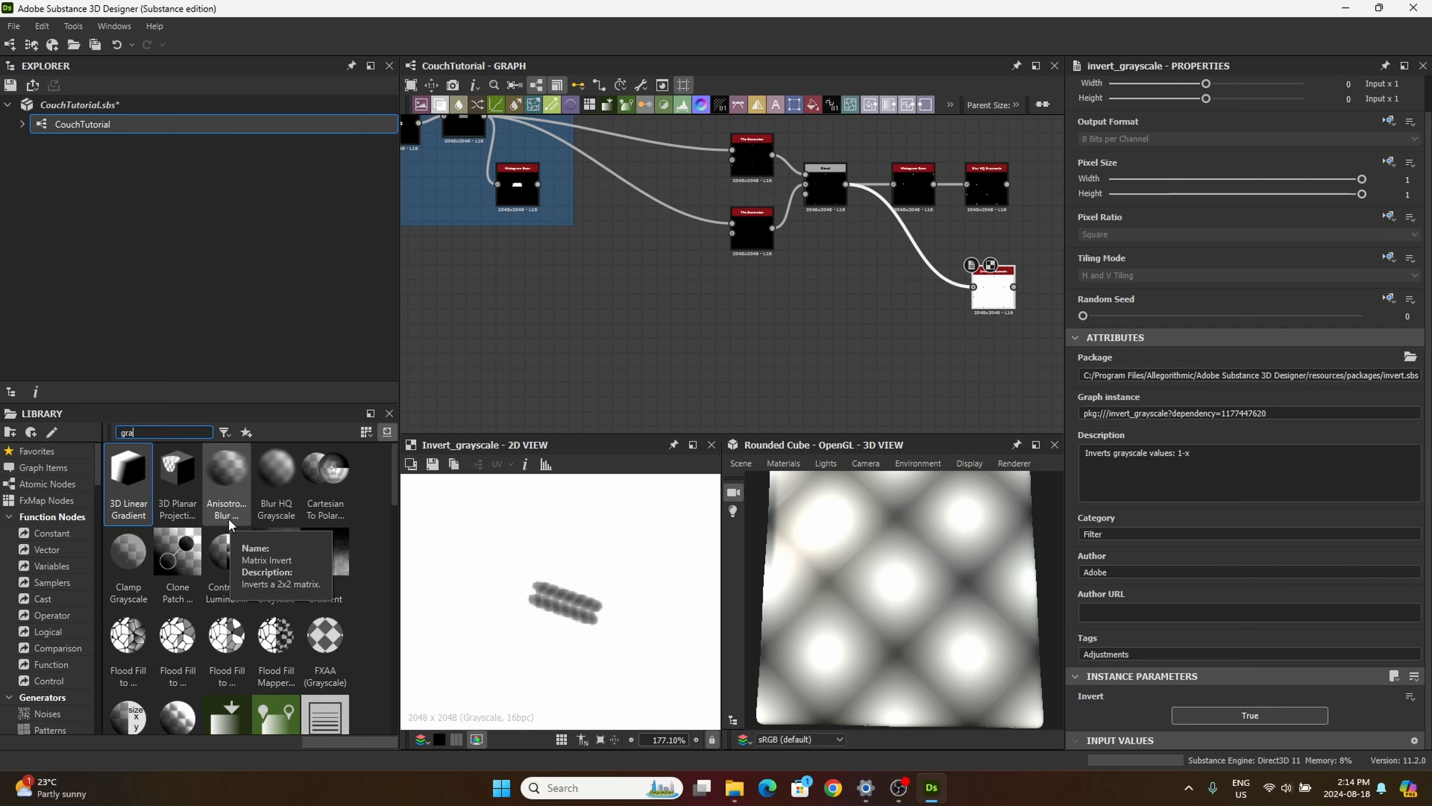
{"action": "type", "text": "dient"}
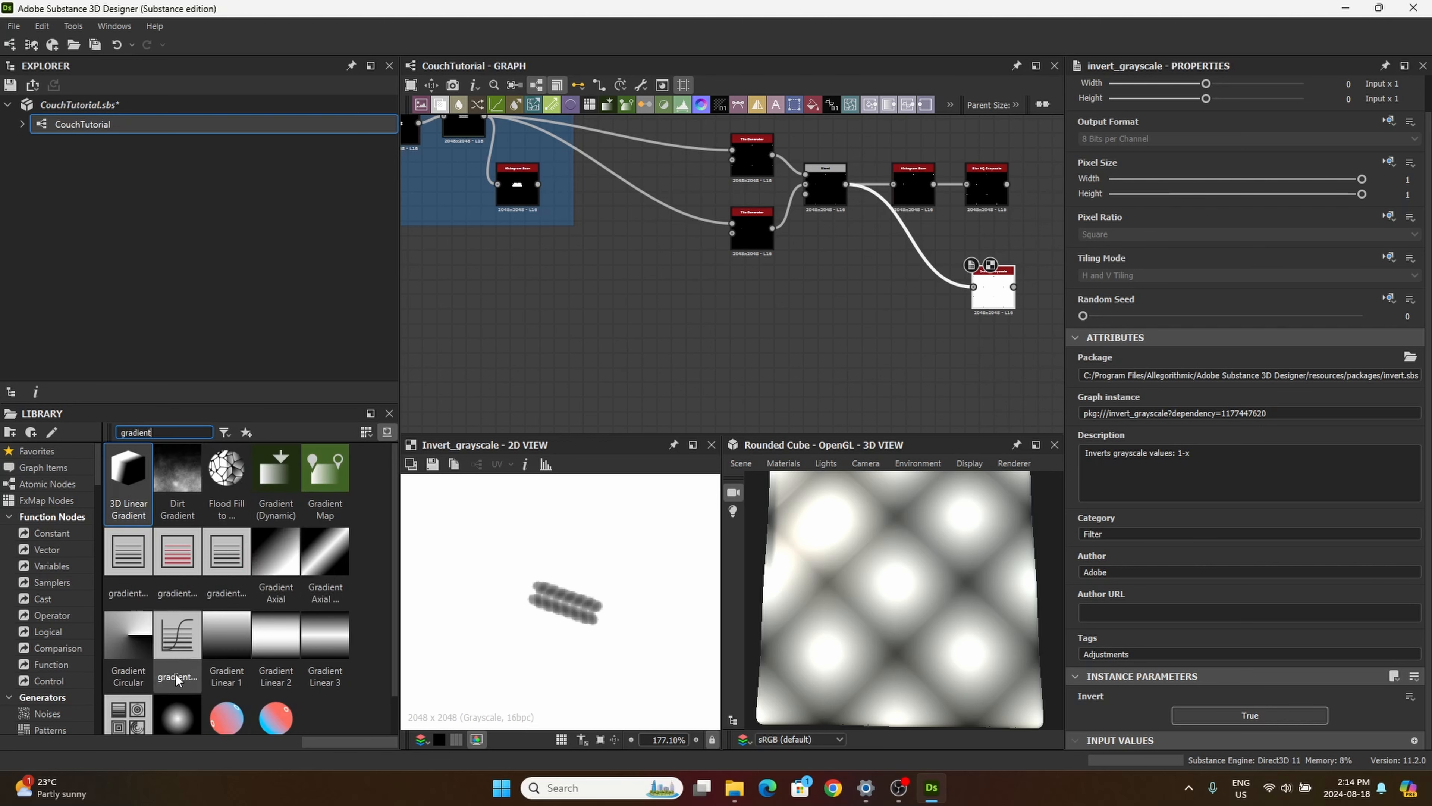
{"action": "left_click_drag", "start_coordinate": [282, 645], "coordinate": [649, 376]}
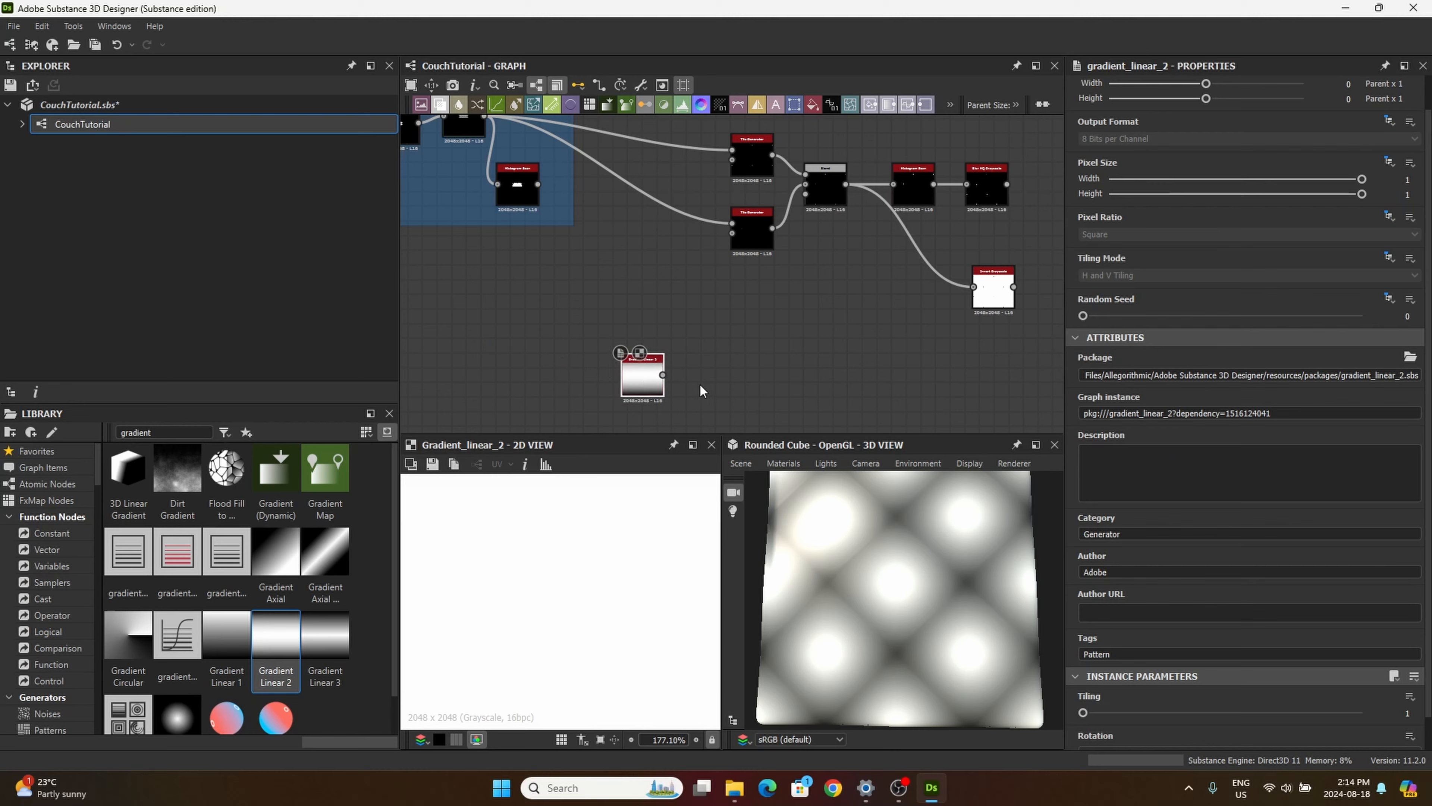
Step: Preview the new Invert Grayscale's thread detail up close and review the button Tile Generator chain above it
{"action": "middle_click_drag", "start_coordinate": [852, 290], "coordinate": [749, 280]}
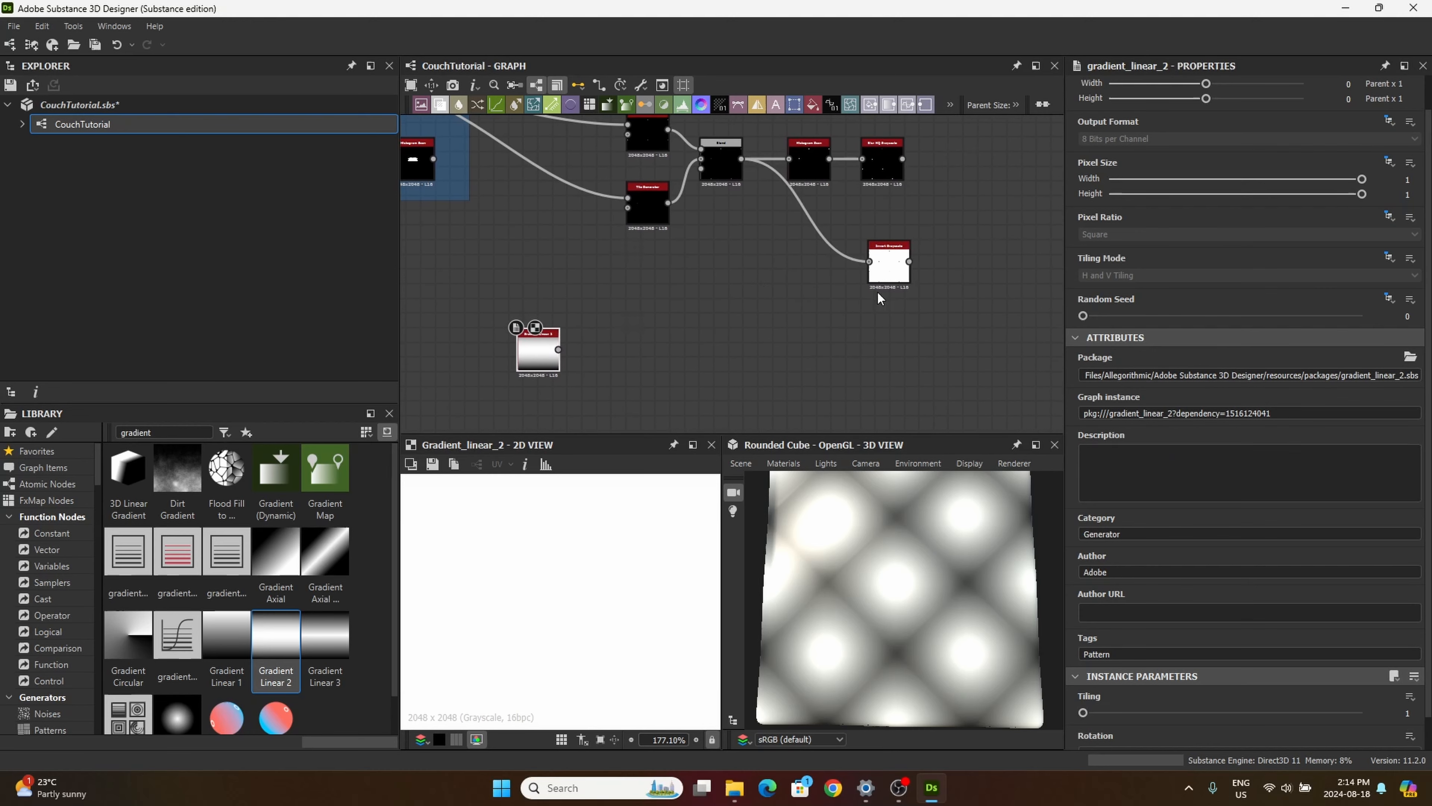
{"action": "middle_click_drag", "start_coordinate": [857, 281], "coordinate": [766, 329]}
{"action": "scroll", "coordinate": [820, 311], "scroll_direction": "up", "scroll_amount": 5}
{"action": "left_click", "coordinate": [795, 319]}
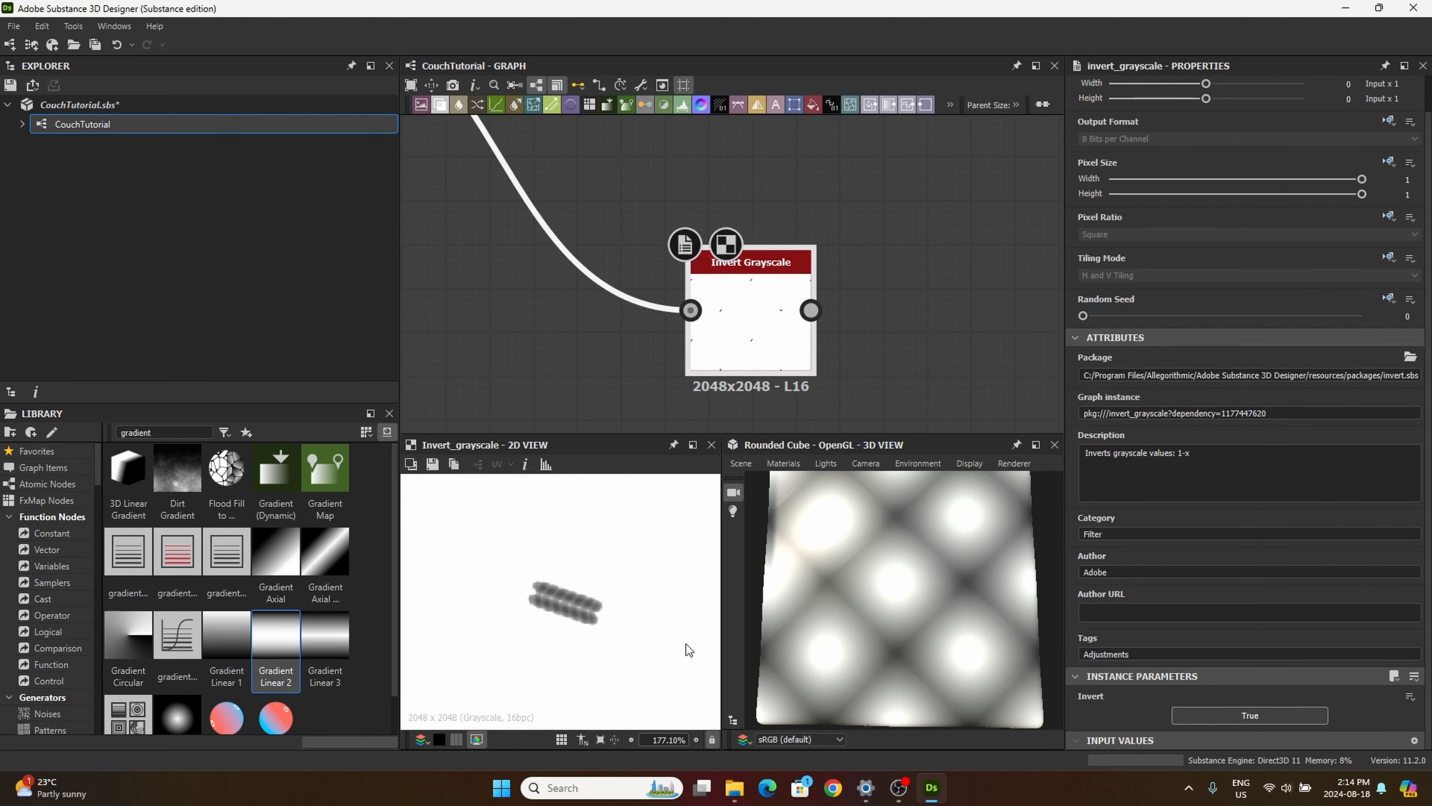
{"action": "scroll", "coordinate": [732, 339], "scroll_direction": "down", "scroll_amount": 8}
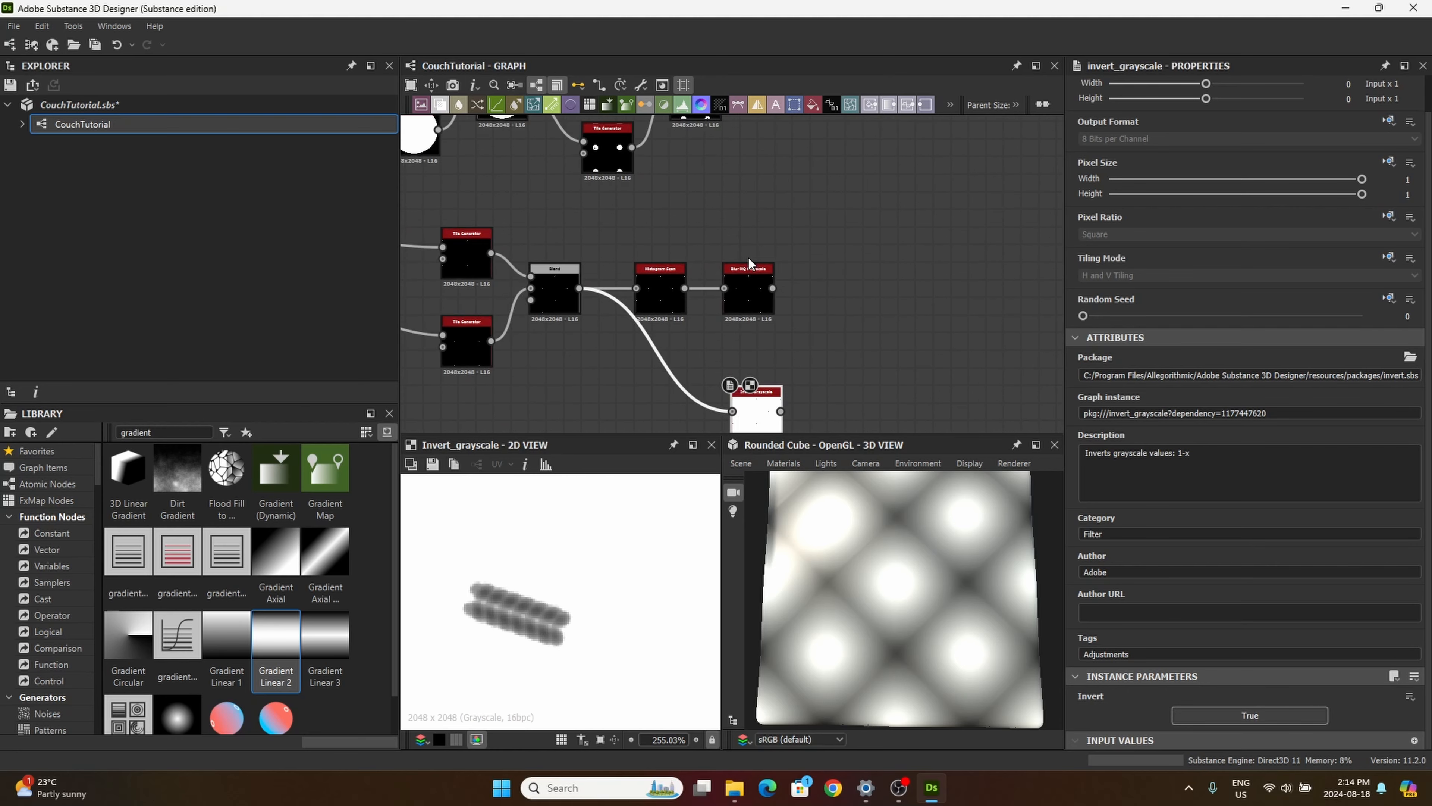
{"action": "scroll", "coordinate": [613, 269], "scroll_direction": "up", "scroll_amount": 4}
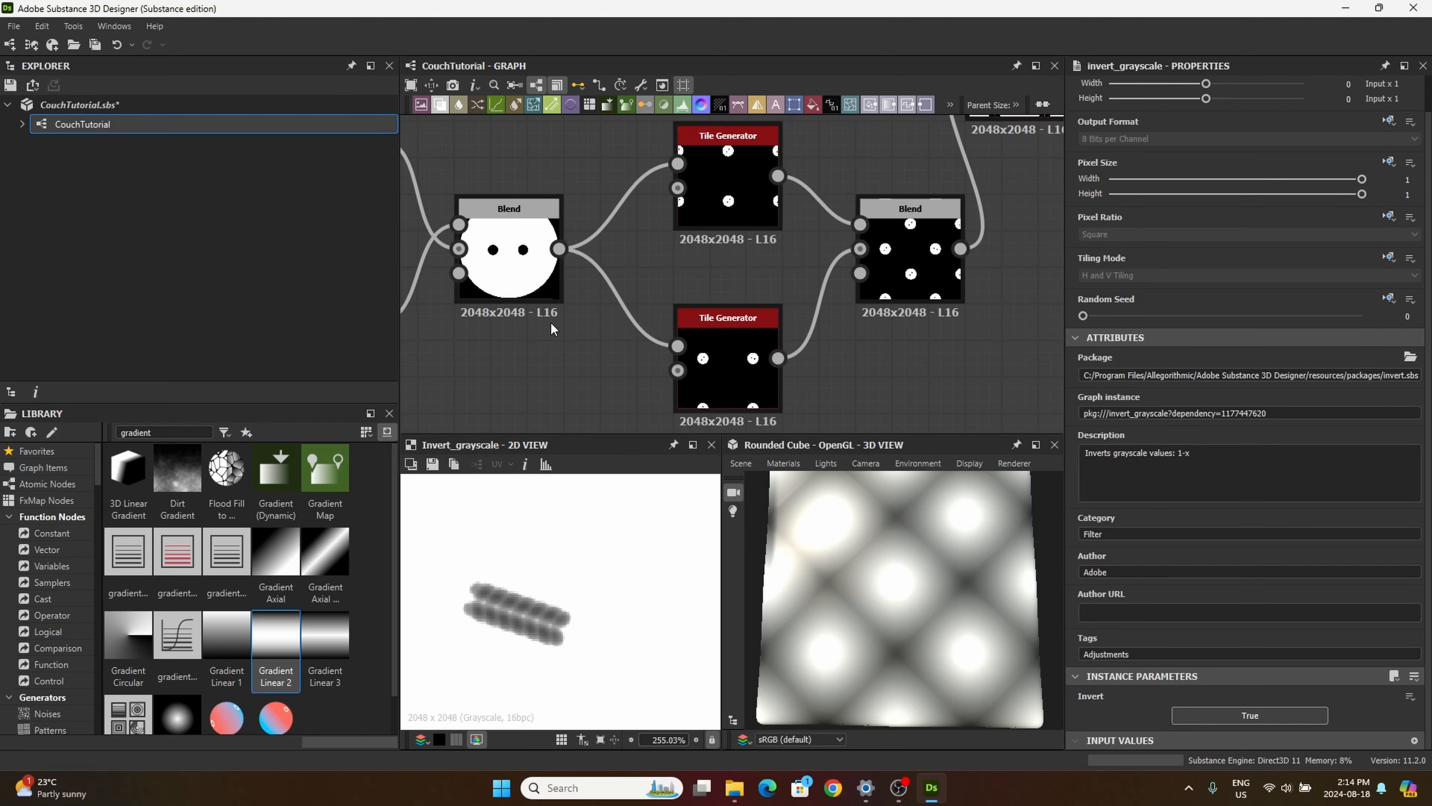
{"action": "middle_click_drag", "start_coordinate": [555, 369], "coordinate": [620, 241]}
{"action": "scroll", "coordinate": [619, 396], "scroll_direction": "down", "scroll_amount": 4}
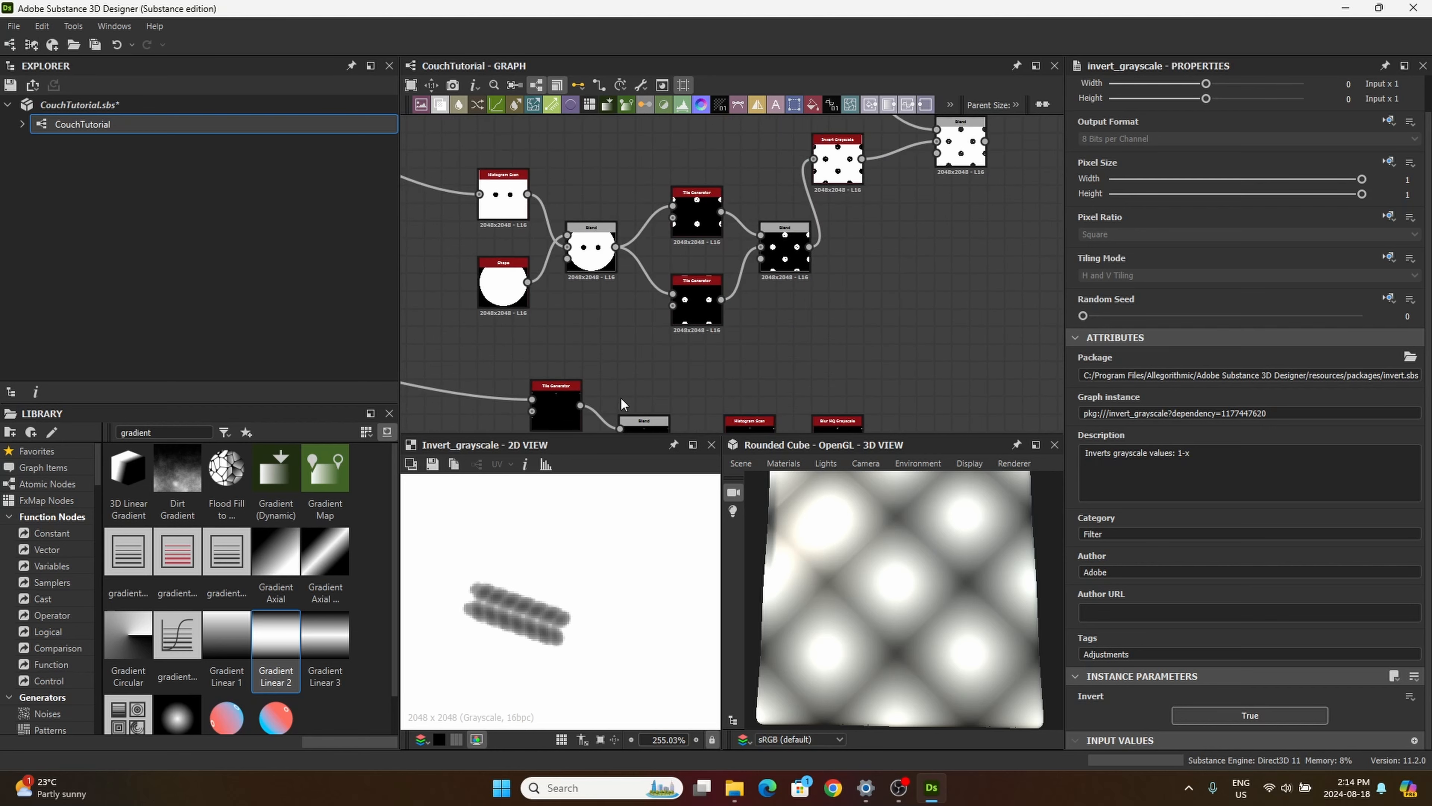
{"action": "middle_click_drag", "start_coordinate": [619, 396], "coordinate": [624, 248]}
{"action": "middle_click_drag", "start_coordinate": [666, 343], "coordinate": [758, 338]}
Step: Set the Gradient Linear 2 node's Rotation to 90° and move the node slightly lower
{"action": "left_click_drag", "start_coordinate": [536, 366], "coordinate": [615, 331]}
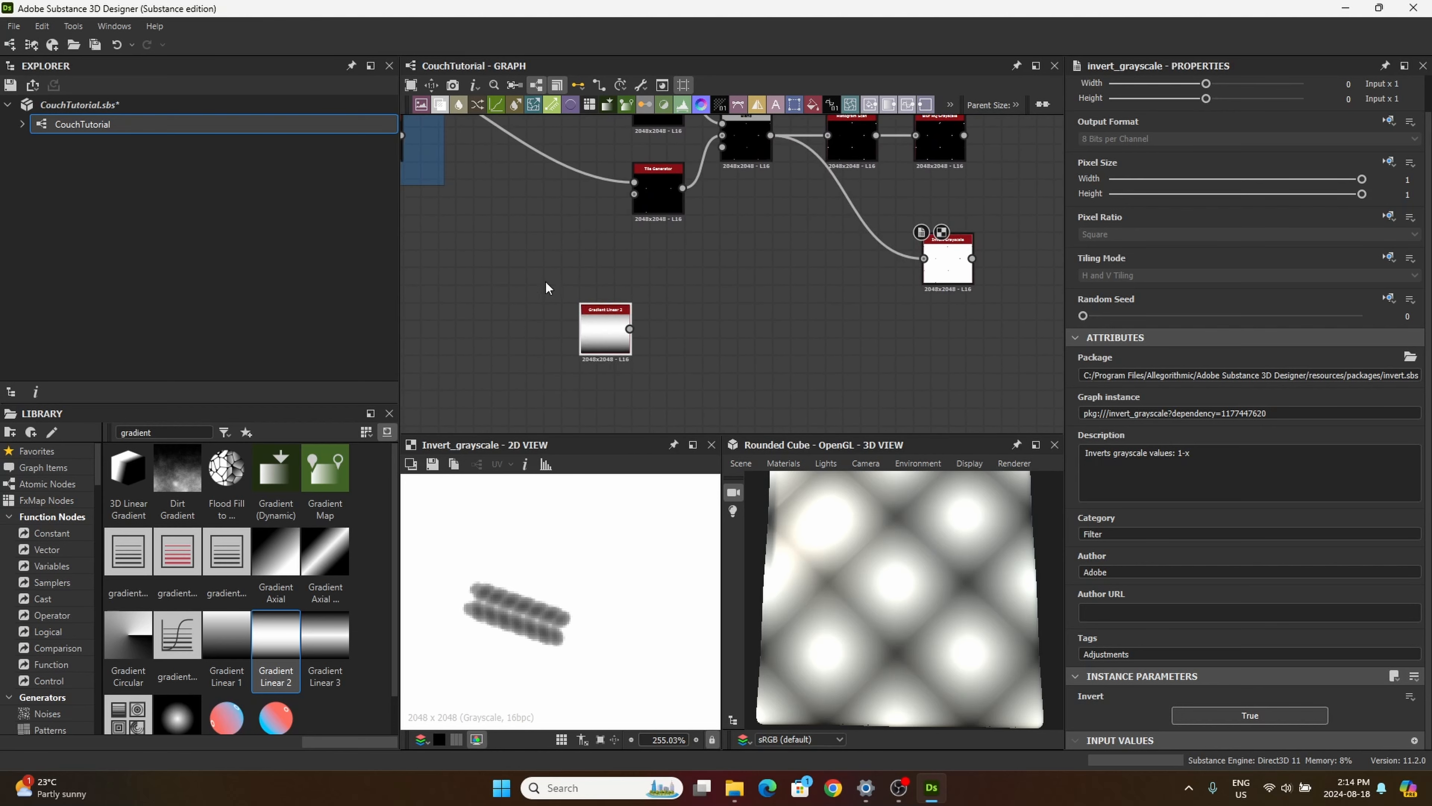
{"action": "left_click", "coordinate": [593, 335]}
{"action": "scroll", "coordinate": [1240, 649], "scroll_direction": "down", "scroll_amount": 1}
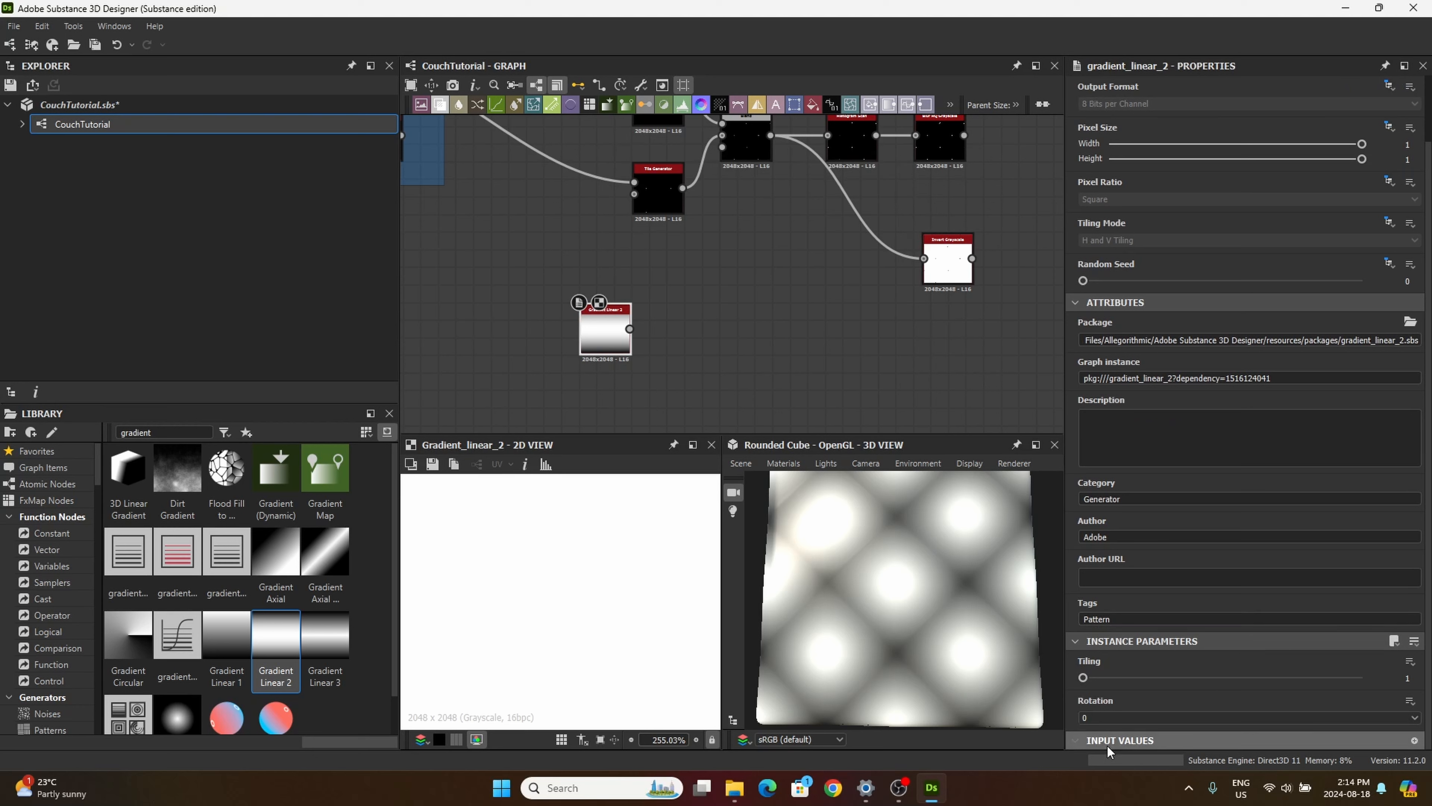
{"action": "left_click", "coordinate": [1108, 718]}
{"action": "left_click", "coordinate": [1127, 740]}
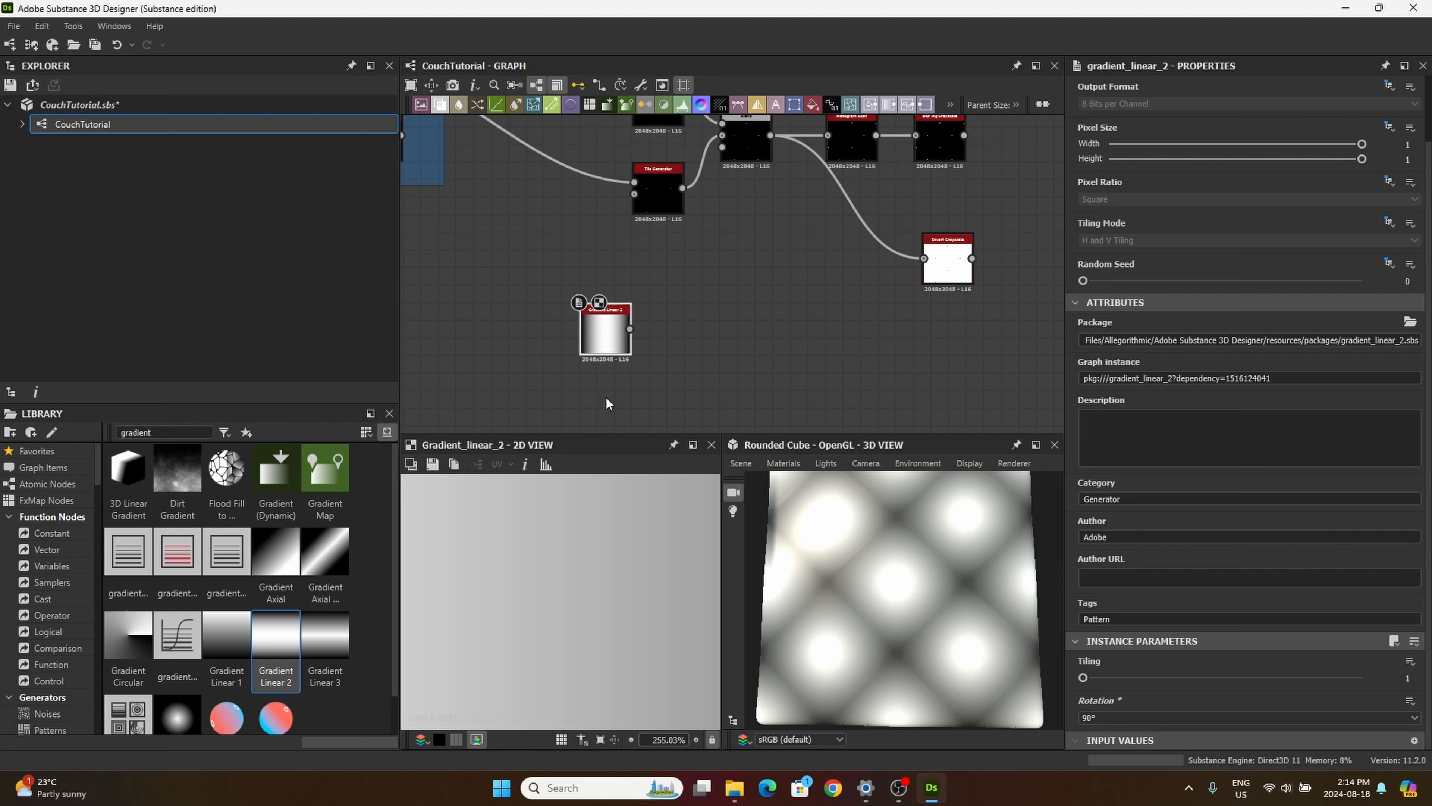
{"action": "left_click_drag", "start_coordinate": [603, 334], "coordinate": [603, 361]}
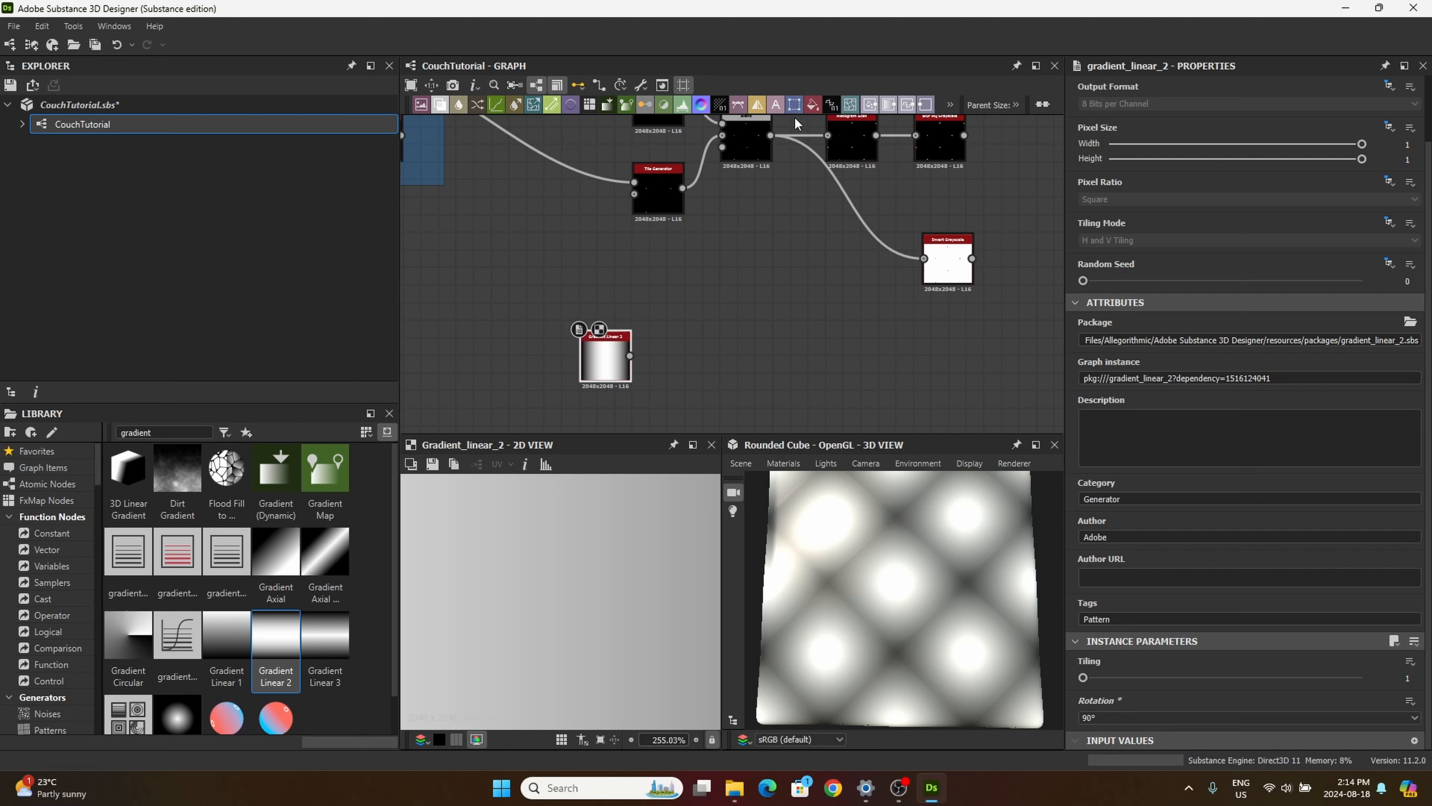
Step: Add a Transformation 2D node beside Gradient Linear 2 and connect the gradient to it
{"action": "left_click_drag", "start_coordinate": [795, 119], "coordinate": [712, 381]}
{"action": "left_click_drag", "start_coordinate": [630, 356], "coordinate": [696, 375]}
{"action": "left_click_drag", "start_coordinate": [947, 271], "coordinate": [957, 271]}
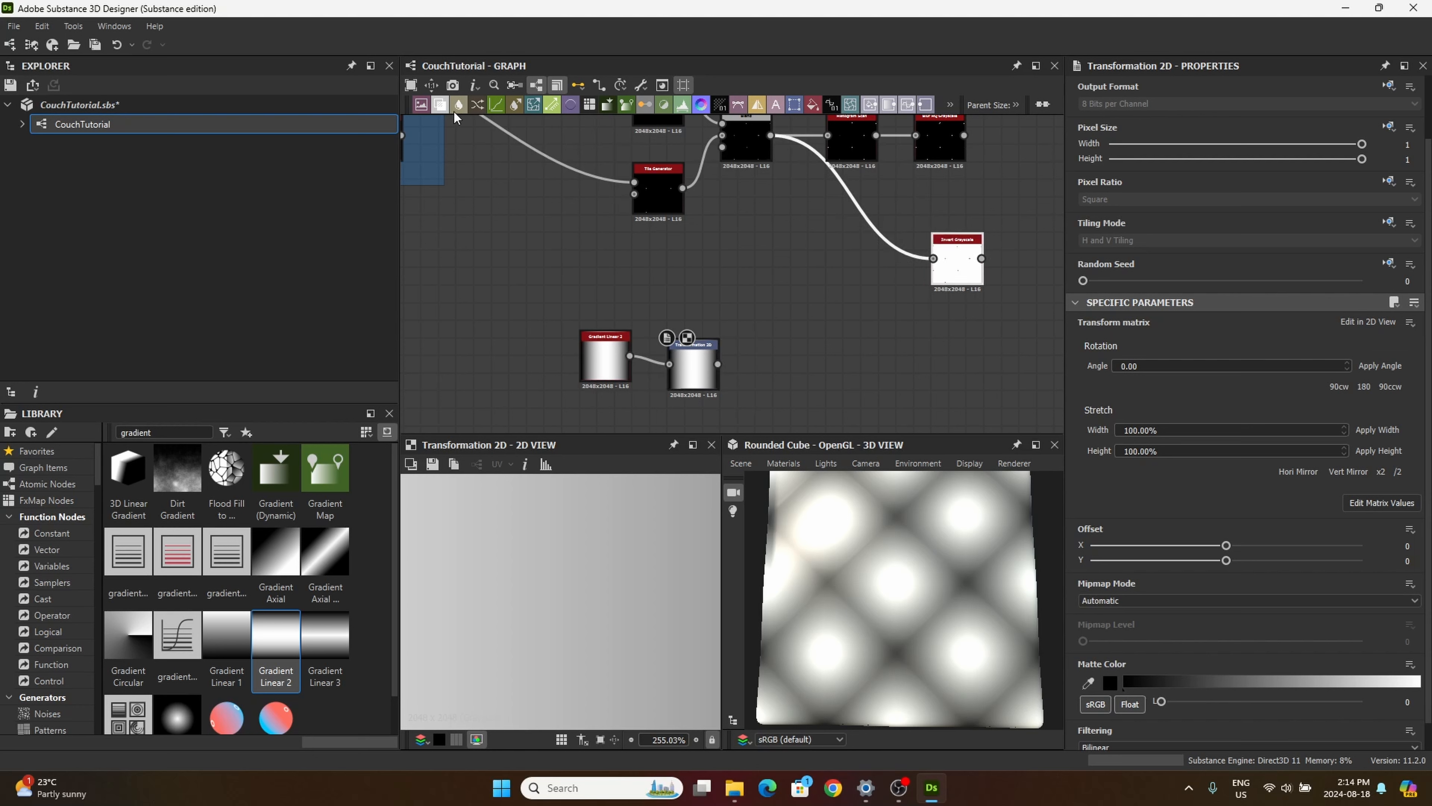
Step: Add a Blend node with the Transformation 2D as Foreground and the lower frame's Levels node as Background, and preview it
{"action": "left_click", "coordinate": [443, 110]}
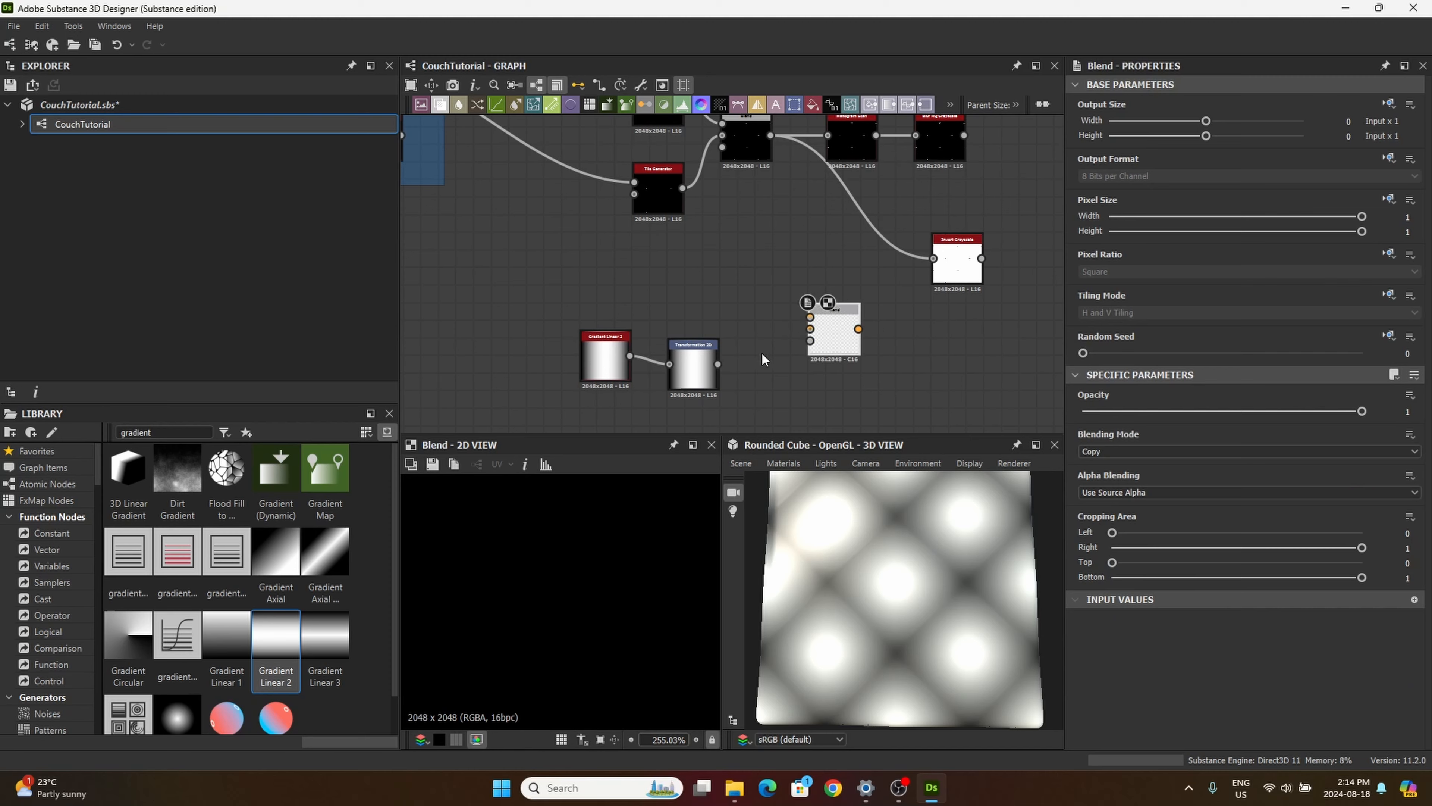
{"action": "left_click_drag", "start_coordinate": [718, 364], "coordinate": [810, 317]}
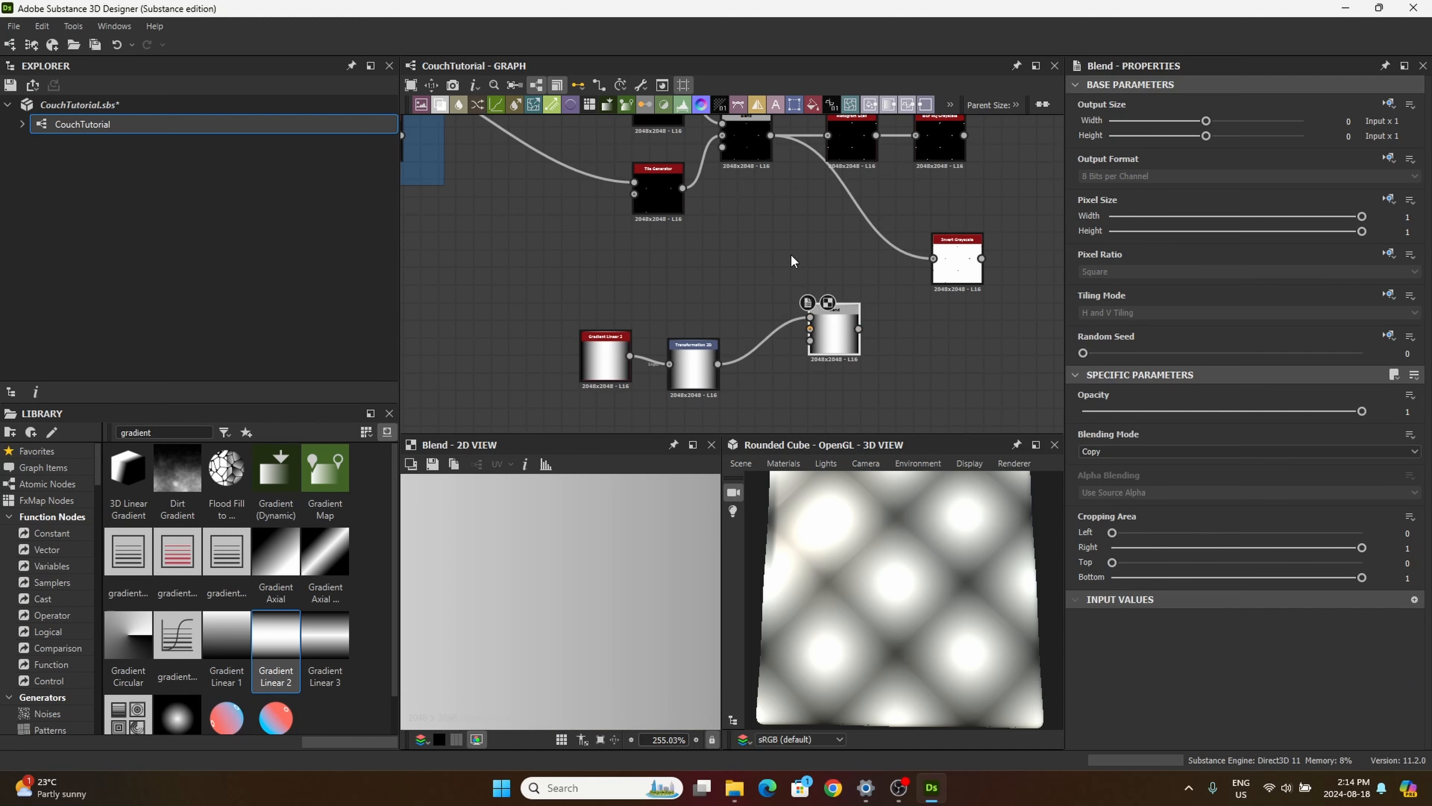
{"action": "scroll", "coordinate": [793, 263], "scroll_direction": "down", "scroll_amount": 5}
{"action": "scroll", "coordinate": [725, 262], "scroll_direction": "up", "scroll_amount": 5}
{"action": "left_click", "coordinate": [685, 305]}
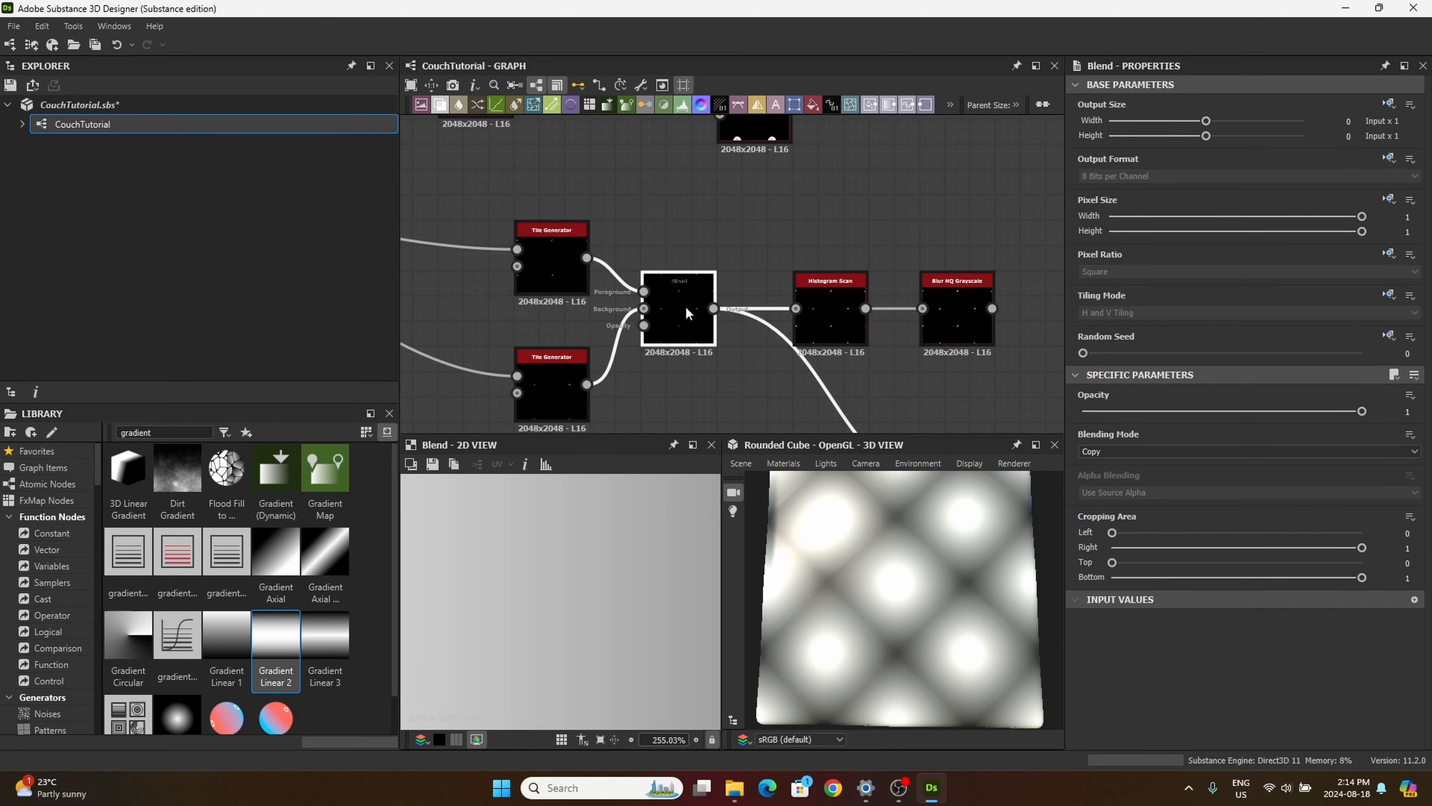
{"action": "scroll", "coordinate": [696, 394], "scroll_direction": "down", "scroll_amount": 5}
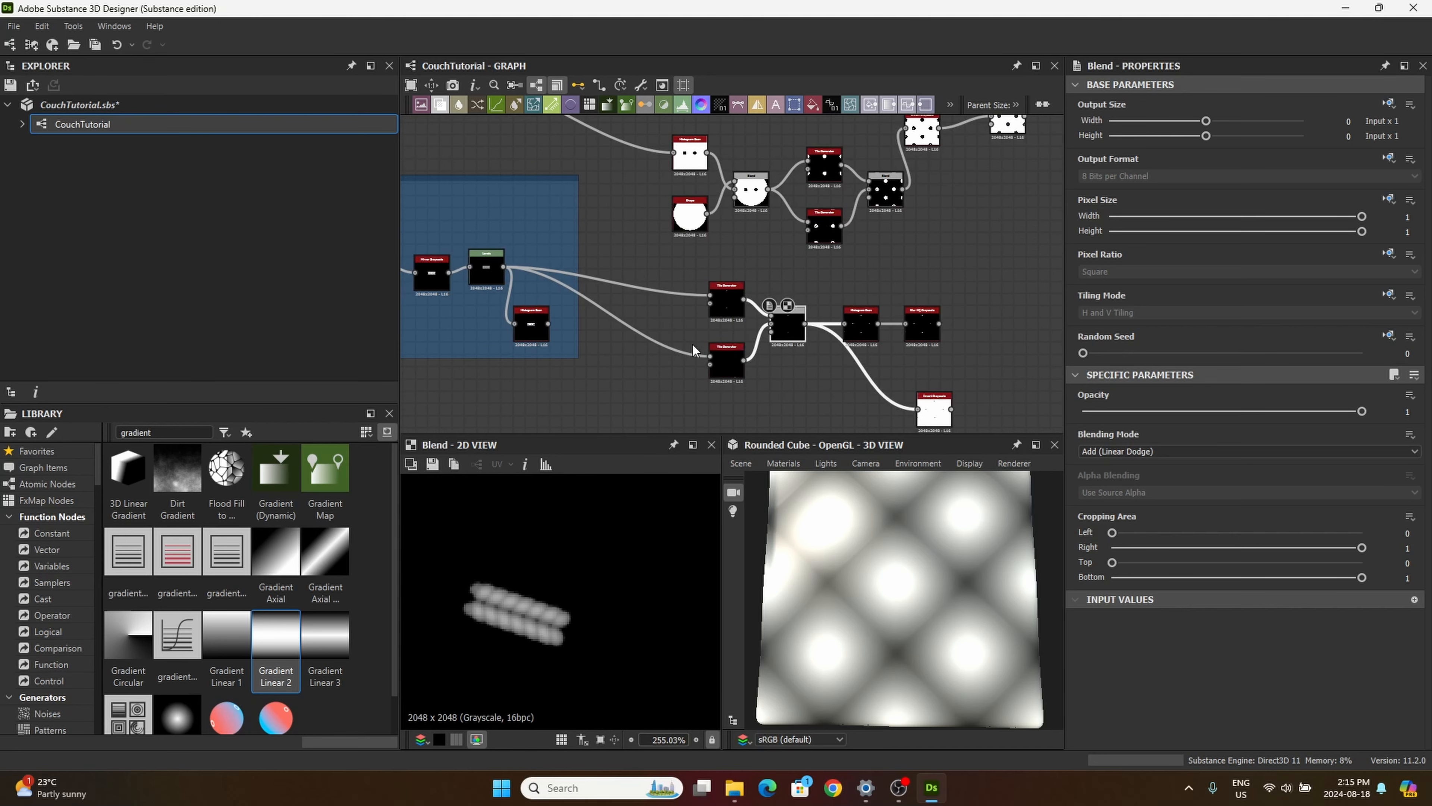
{"action": "middle_click_drag", "start_coordinate": [693, 344], "coordinate": [681, 209]}
{"action": "left_click_drag", "start_coordinate": [563, 154], "coordinate": [905, 351]}
{"action": "left_click", "coordinate": [904, 349]}
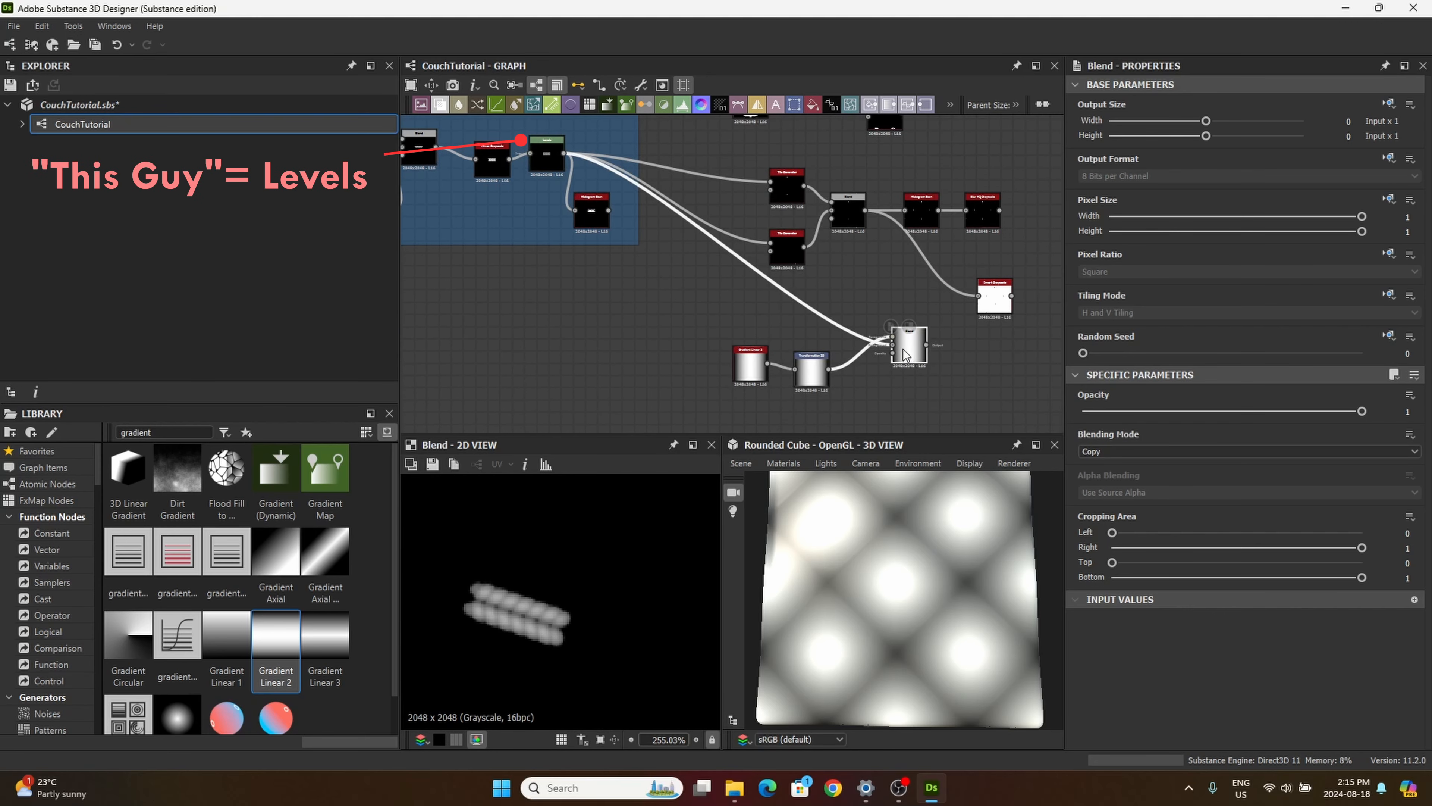
Step: Set the new Blend's Blending Mode to Multiply, with the whole texture shown in the 2D preview
{"action": "scroll", "coordinate": [564, 596], "scroll_direction": "down", "scroll_amount": 5}
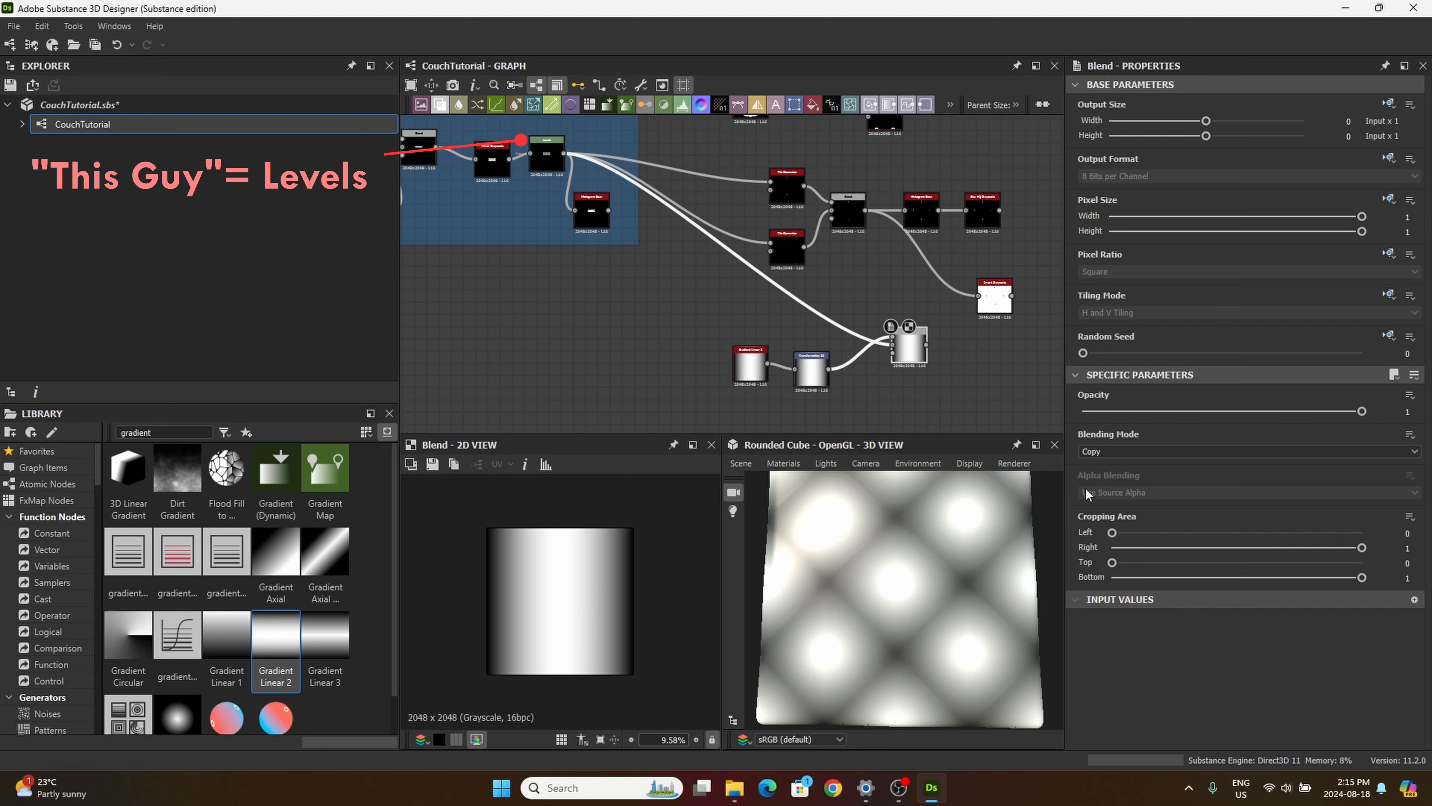
{"action": "left_click", "coordinate": [1098, 450]}
{"action": "left_click", "coordinate": [1097, 495]}
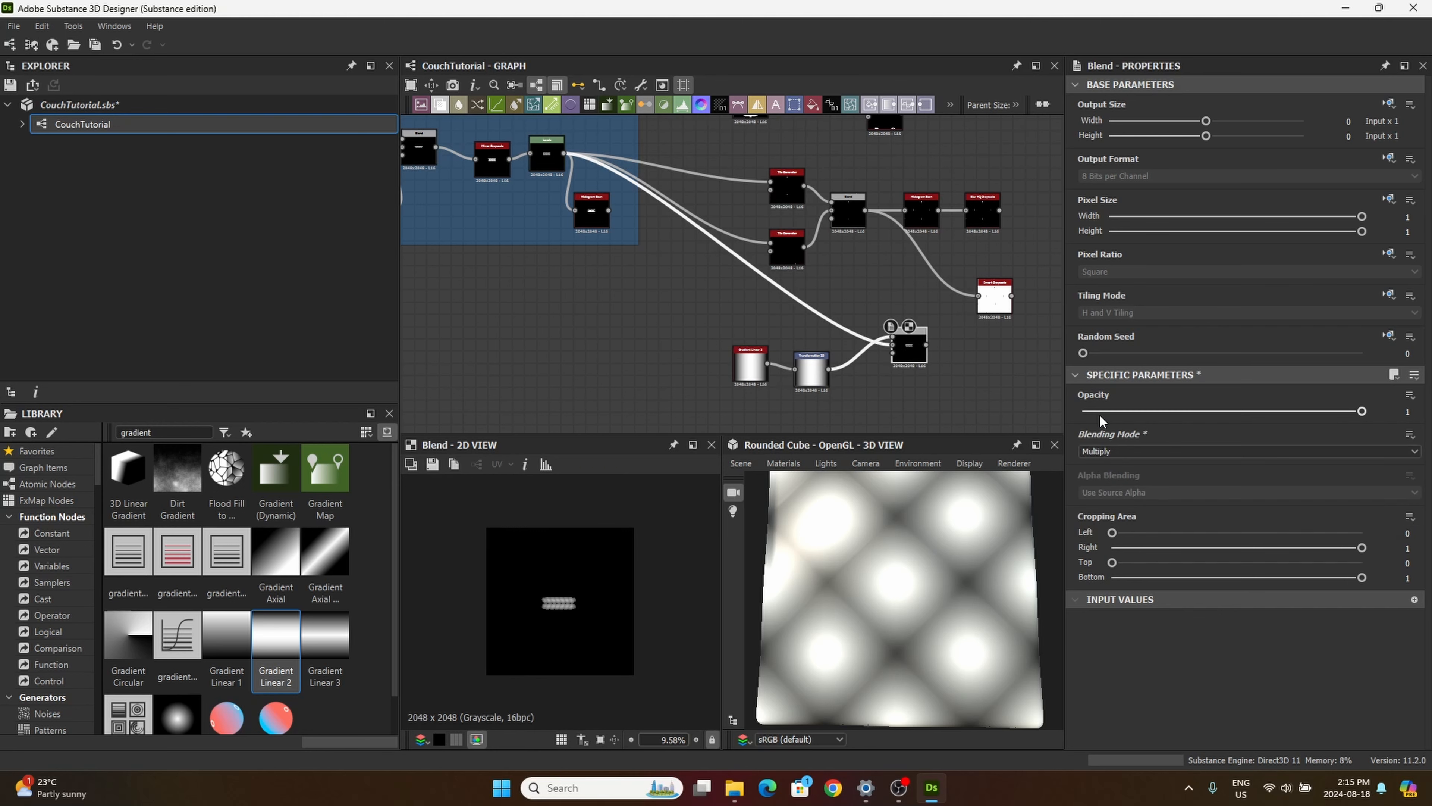
Step: Switch the Blend's Blending Mode to Add Sub to compare the gradient's position with the thread
{"action": "key", "text": "Down"}
{"action": "key", "text": "Down"}
{"action": "key", "text": "Up"}
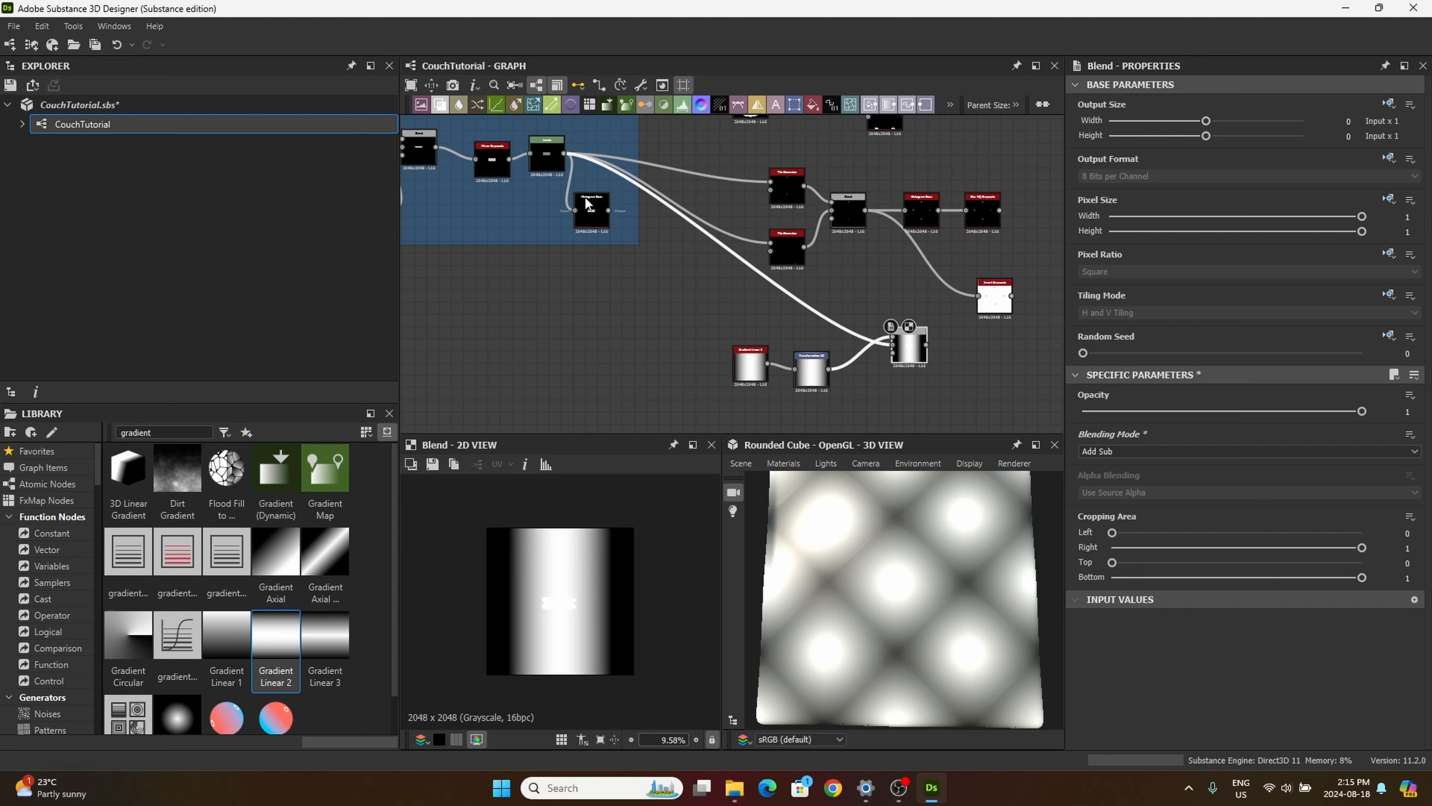
Step: Set the Transformation 2D node's Offset to X 0.04 and Y -0.08
{"action": "left_click", "coordinate": [810, 387]}
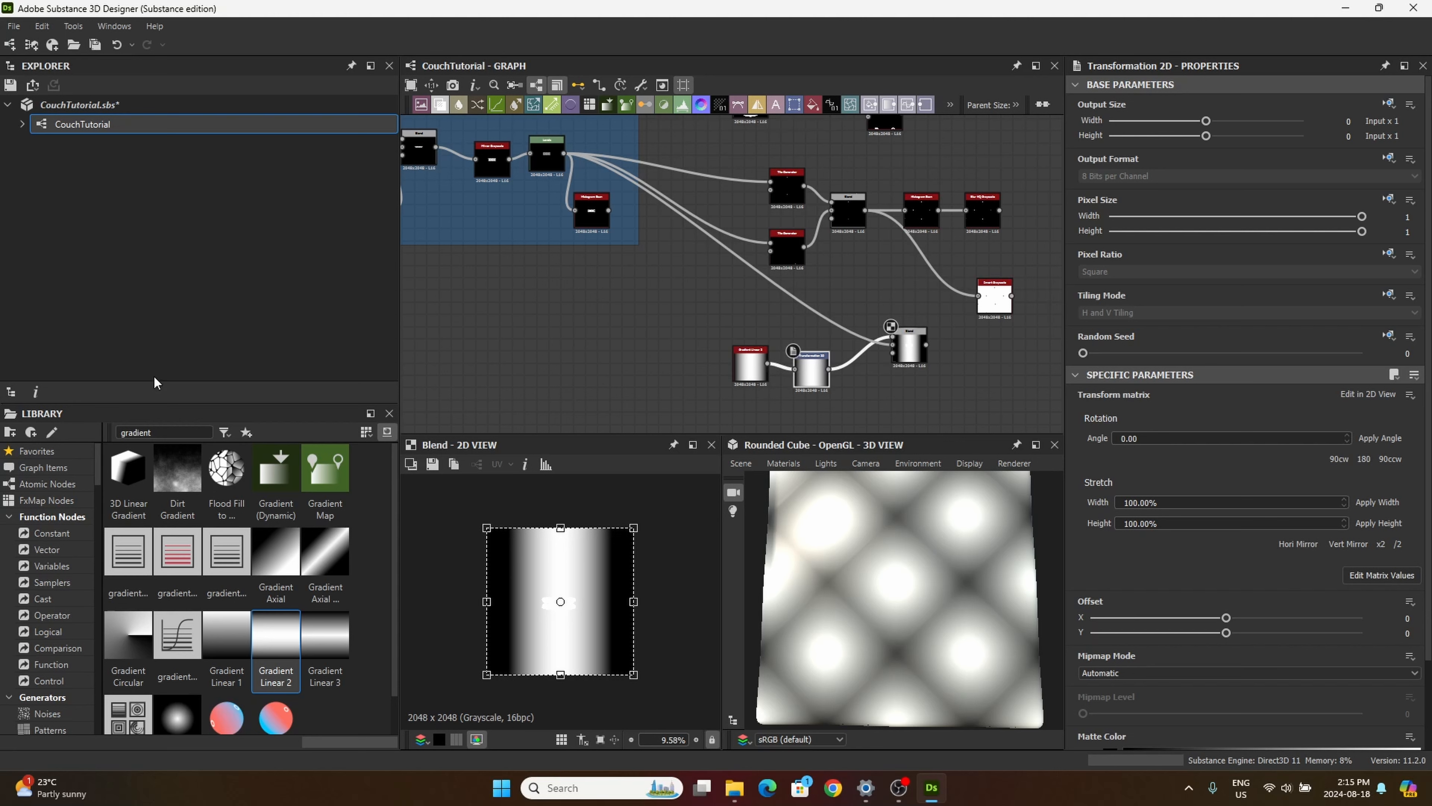
{"action": "scroll", "coordinate": [497, 549], "scroll_direction": "up", "scroll_amount": 1}
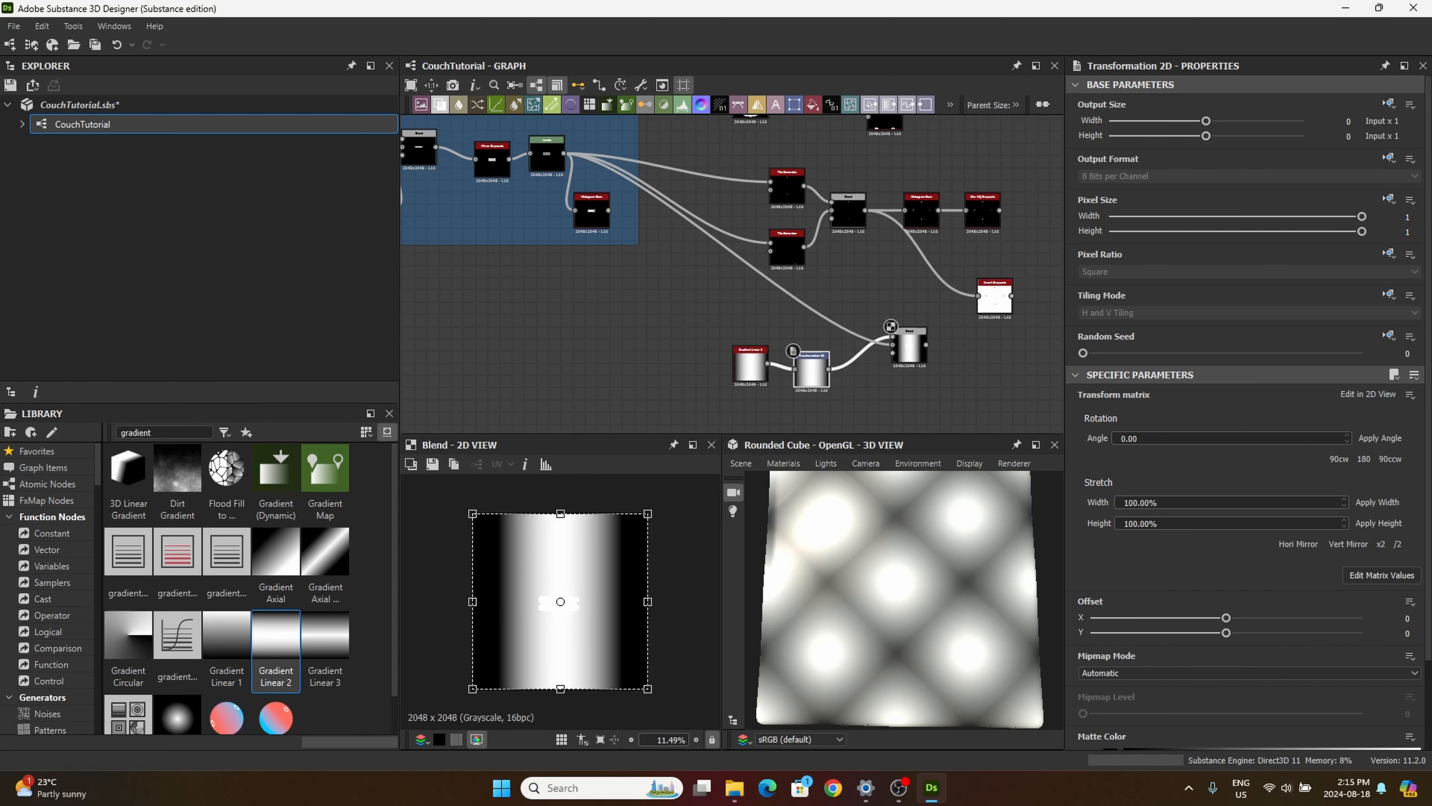
{"action": "left_click", "coordinate": [1406, 617]}
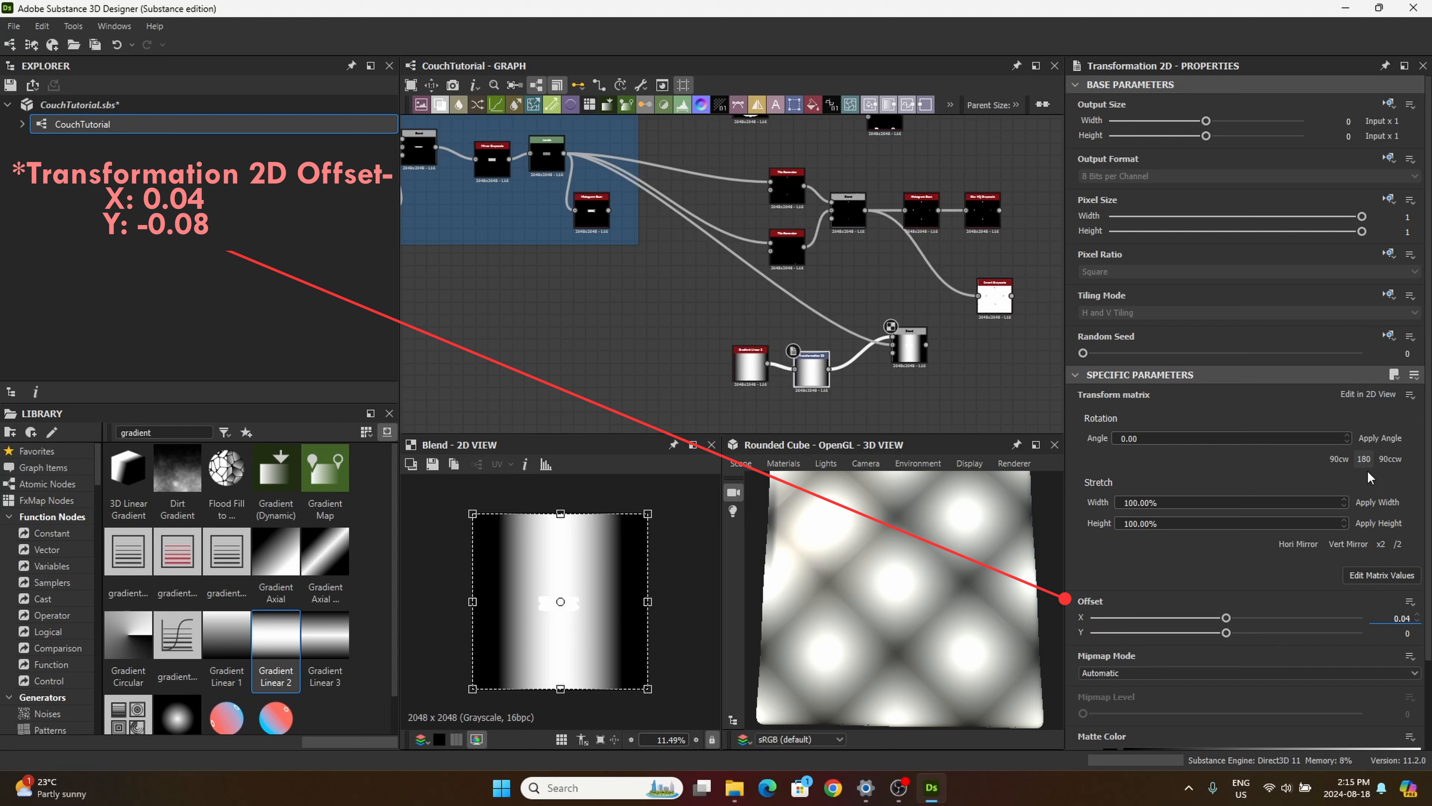
{"action": "left_click", "coordinate": [1407, 632]}
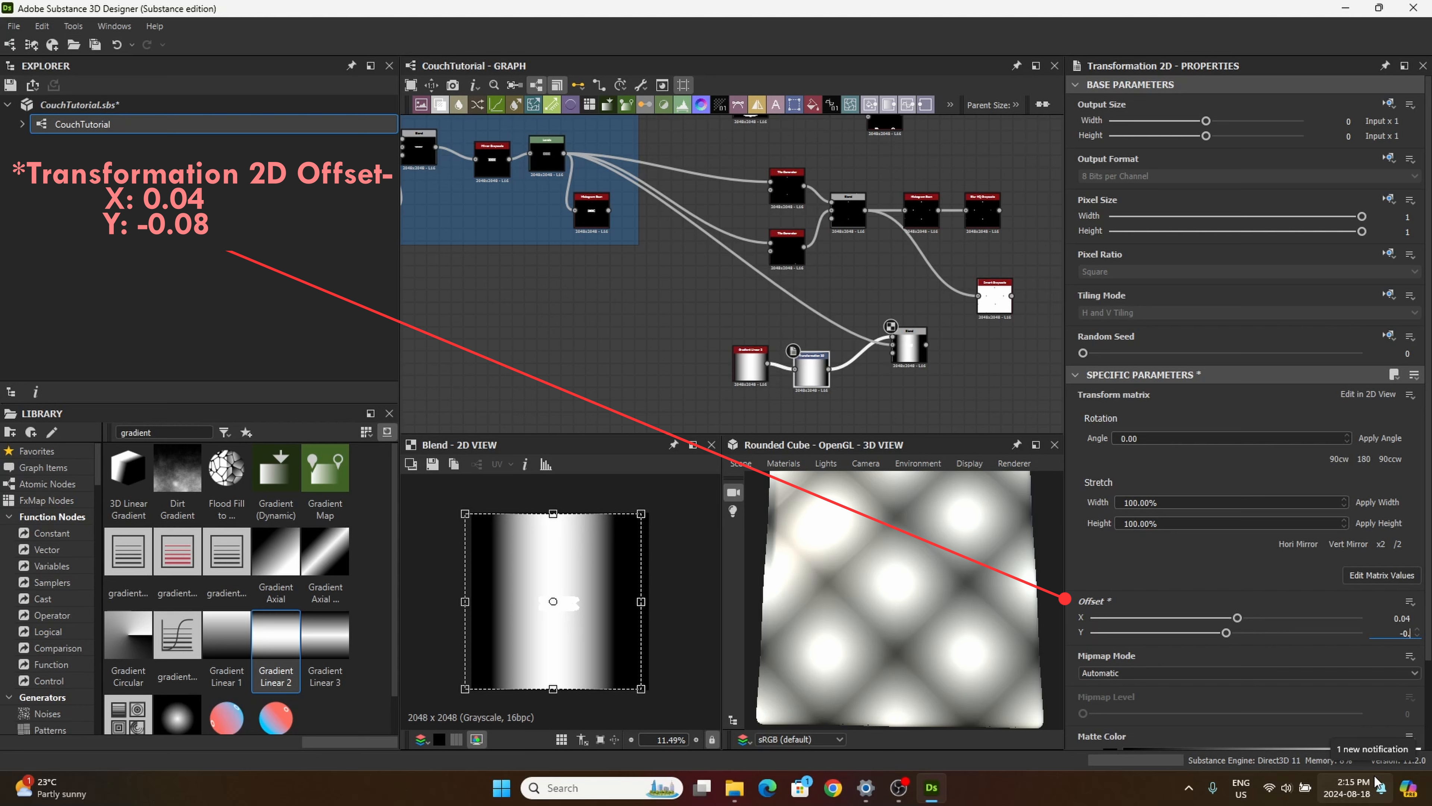
{"action": "key", "text": "Return"}
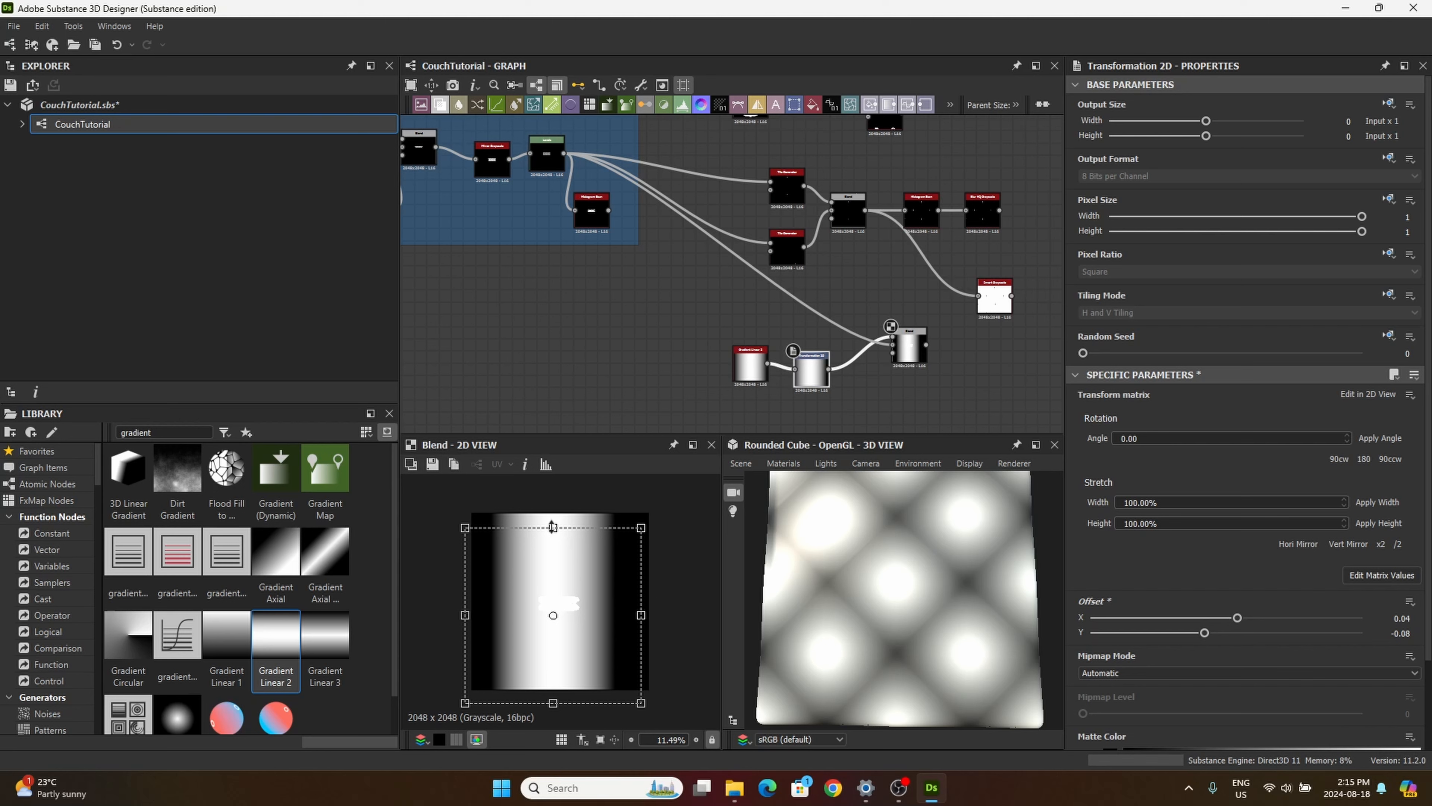
Step: Try to squash the gradient vertically with the Transformation 2D node, and undo the change
{"action": "left_click_drag", "start_coordinate": [553, 527], "coordinate": [566, 592]}
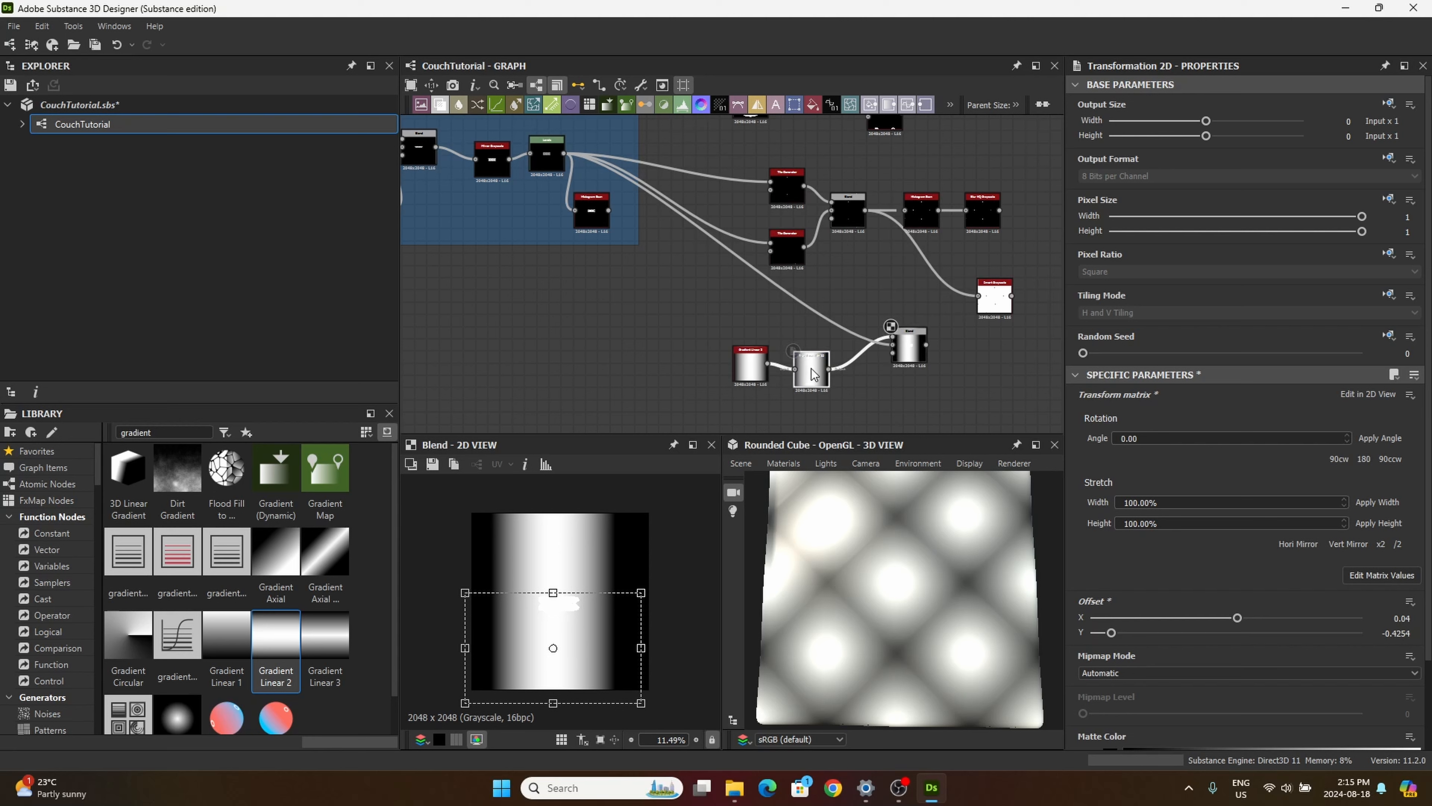
{"action": "left_click", "coordinate": [909, 351]}
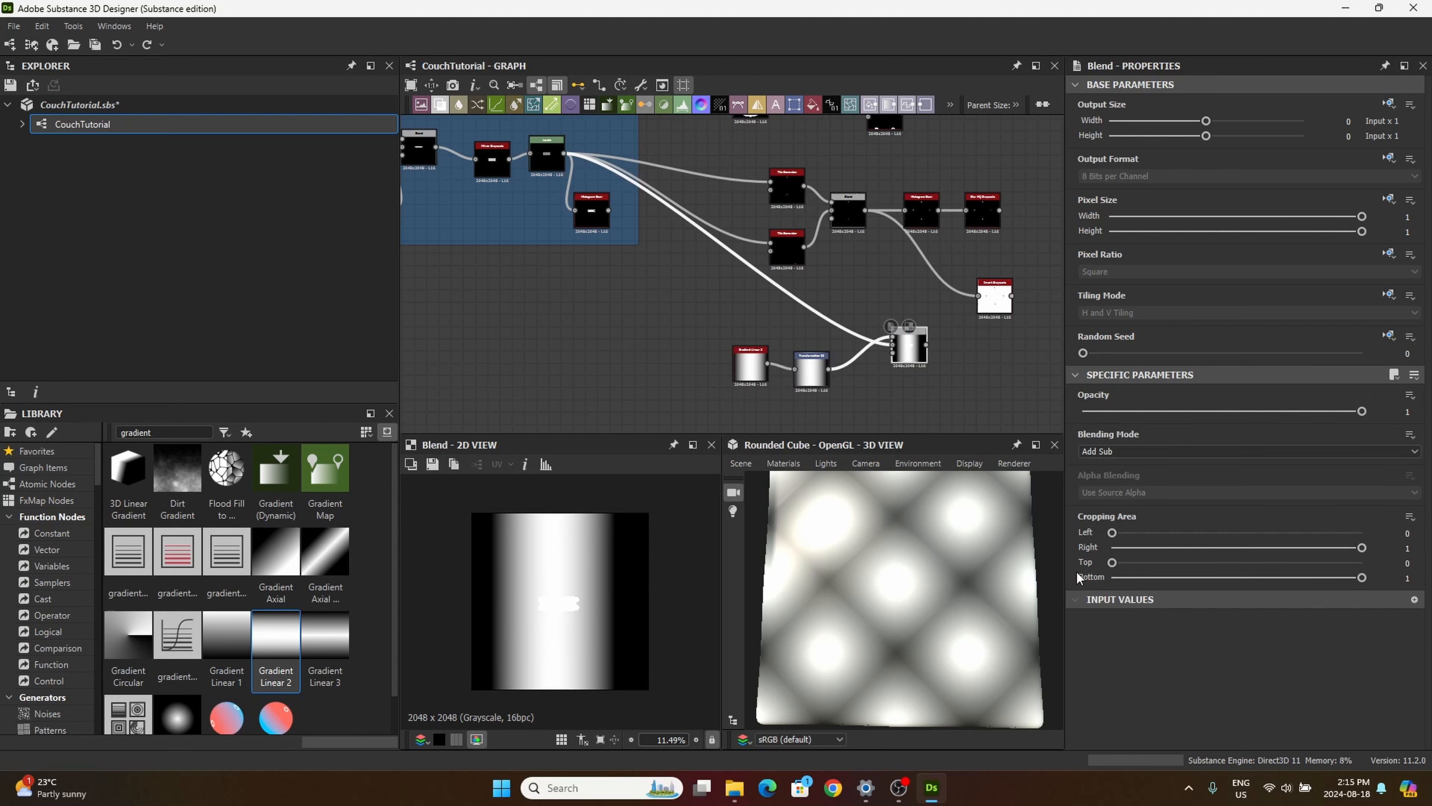
{"action": "left_click_drag", "start_coordinate": [812, 370], "coordinate": [812, 358]}
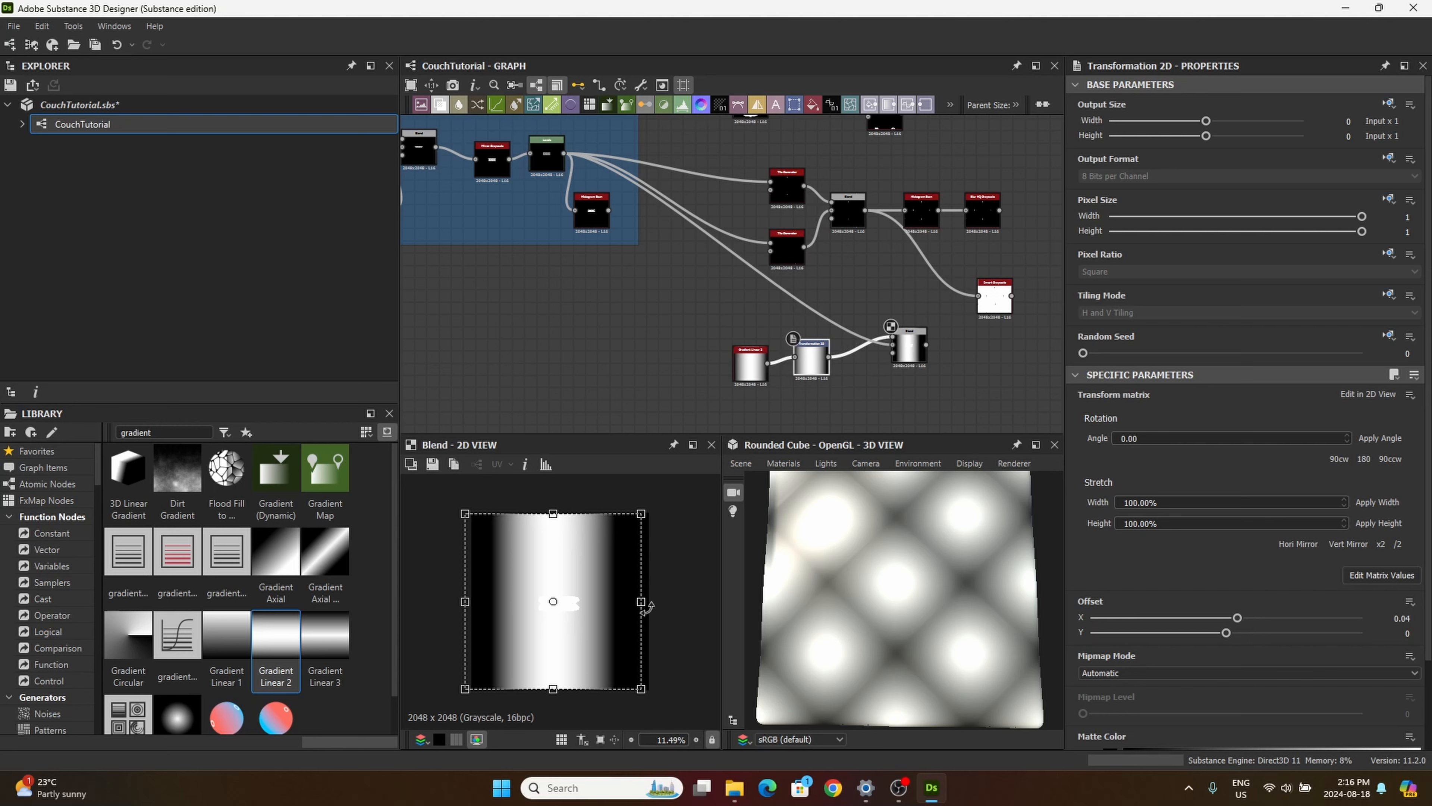
{"action": "left_click_drag", "start_coordinate": [553, 689], "coordinate": [553, 628]}
{"action": "key", "text": "ctrl+z"}
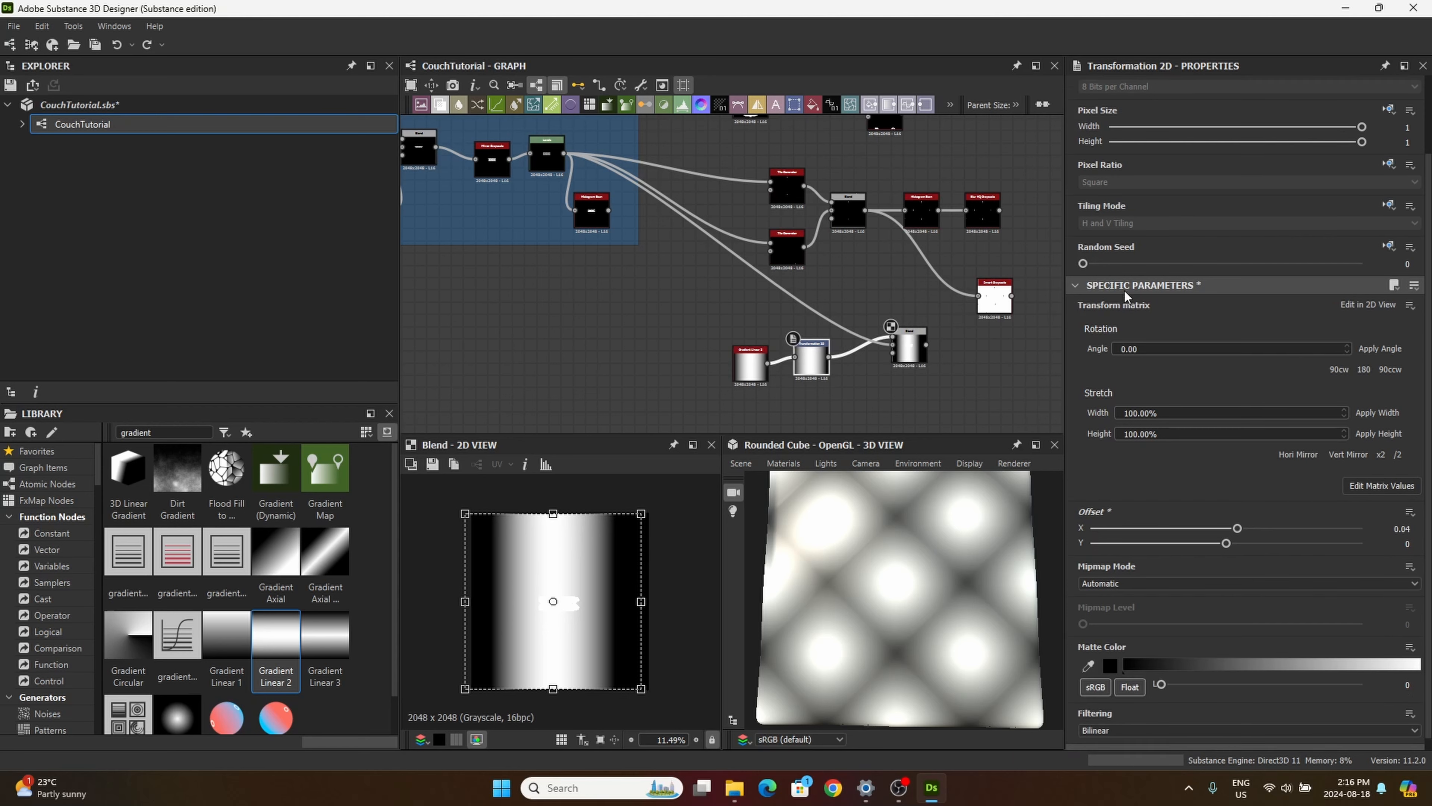
Step: Make the Transformation 2D node's Tiling Mode Absolute and set it to No Tiling
{"action": "left_click", "coordinate": [1388, 298]}
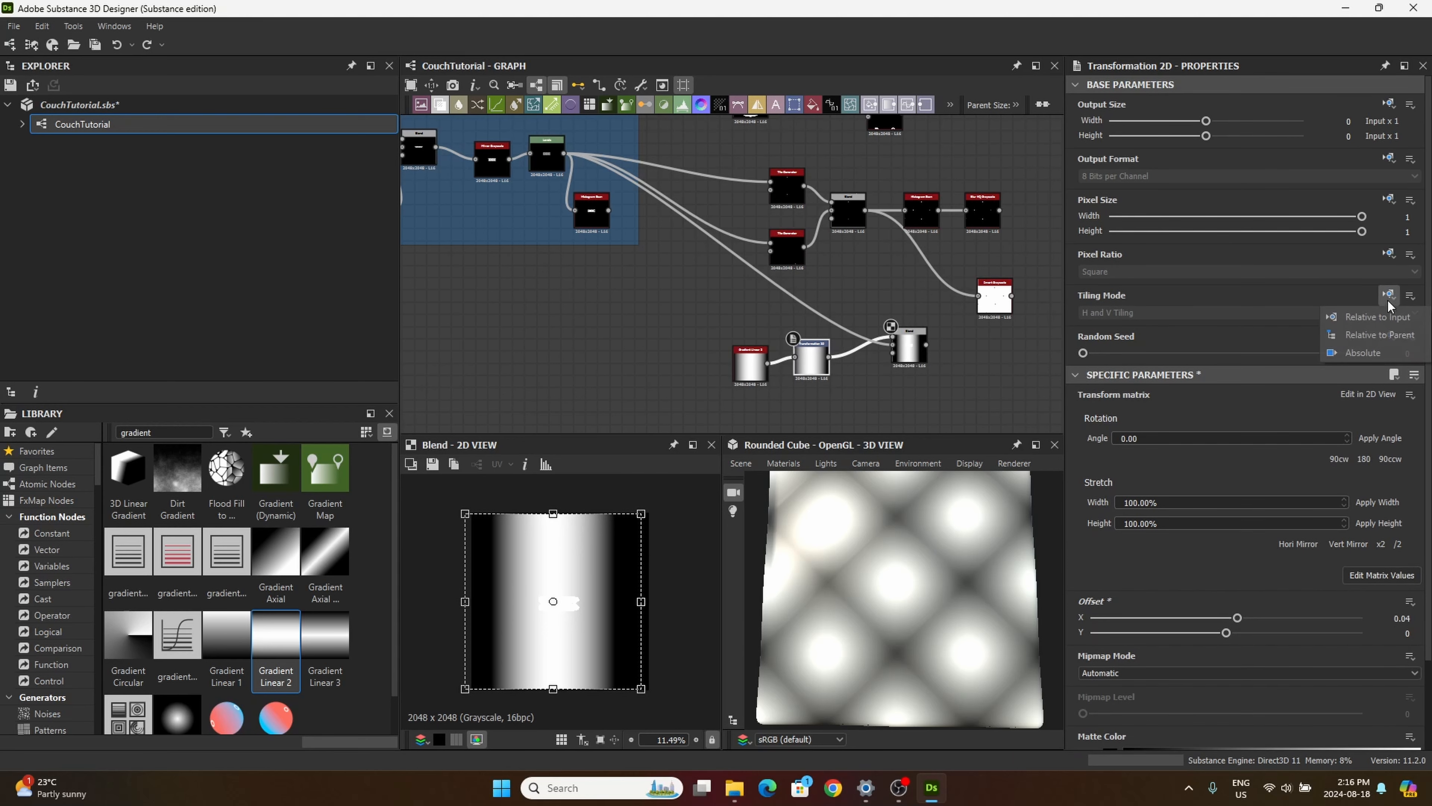
{"action": "left_click", "coordinate": [1354, 356]}
{"action": "left_click", "coordinate": [1153, 314]}
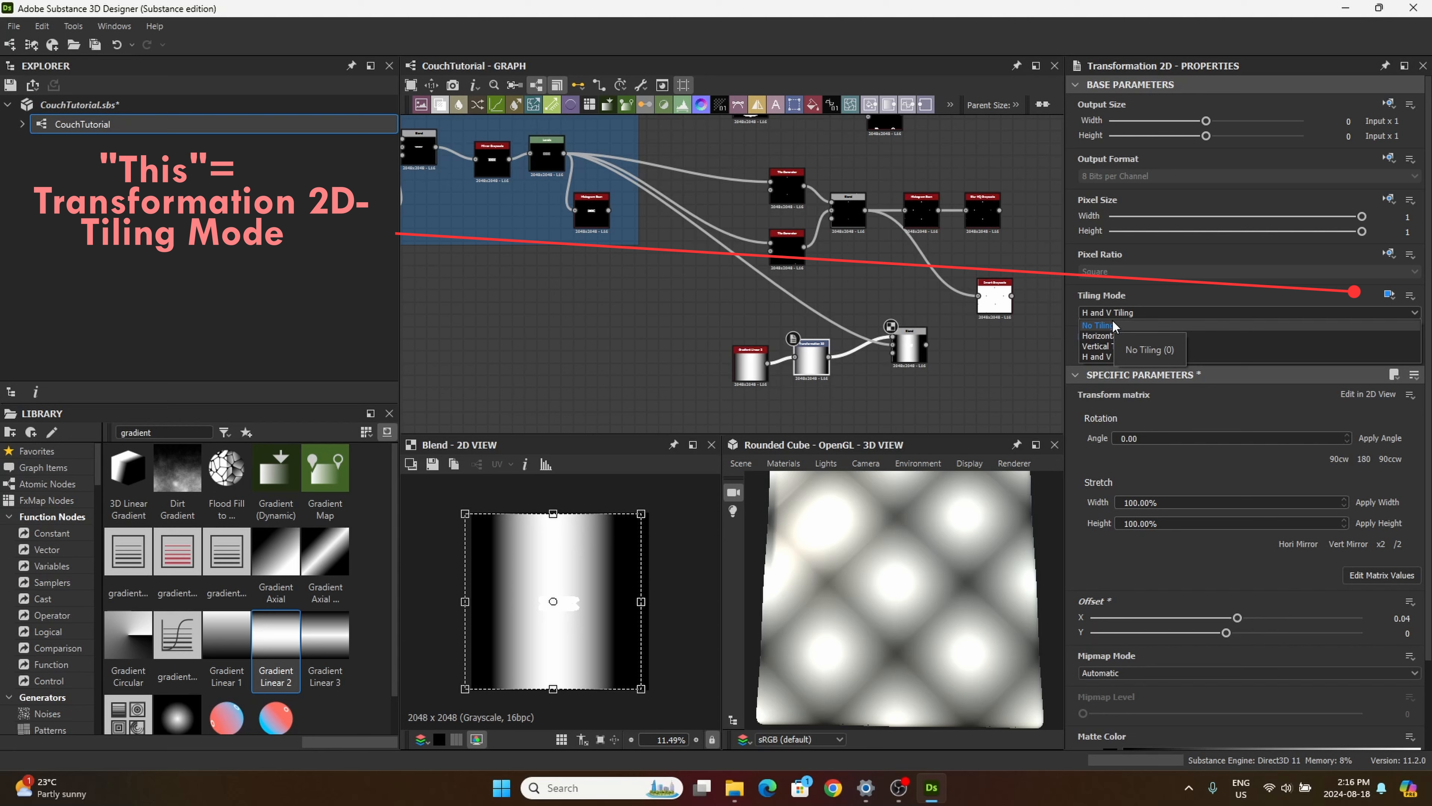
{"action": "left_click", "coordinate": [1111, 320]}
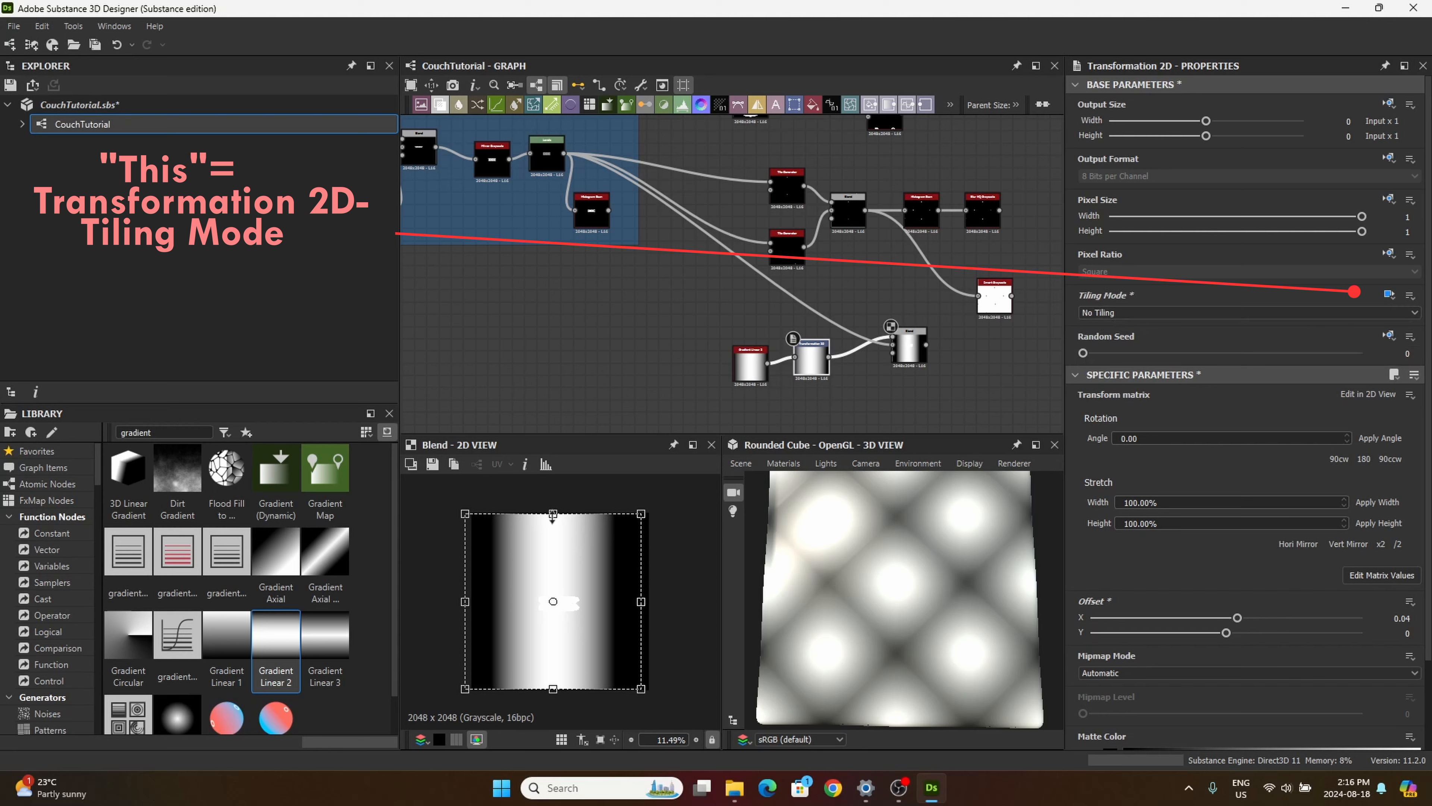
Step: Squash the Transformation 2D gradient from above and below into a band around the thread, with the Blend set to Multiply
{"action": "left_click_drag", "start_coordinate": [566, 533], "coordinate": [590, 593]}
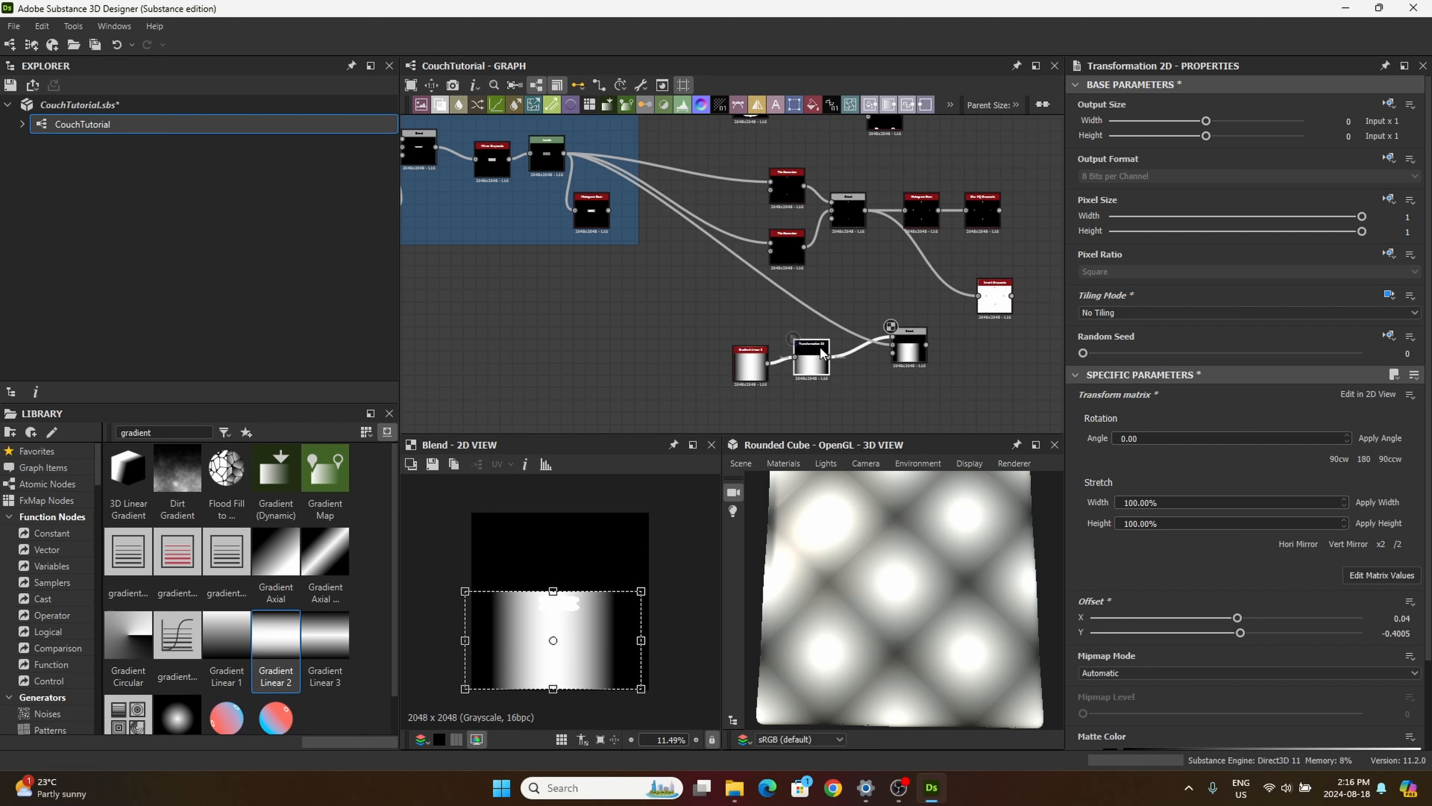
{"action": "scroll", "coordinate": [901, 355], "scroll_direction": "up", "scroll_amount": 1}
{"action": "left_click", "coordinate": [909, 350]}
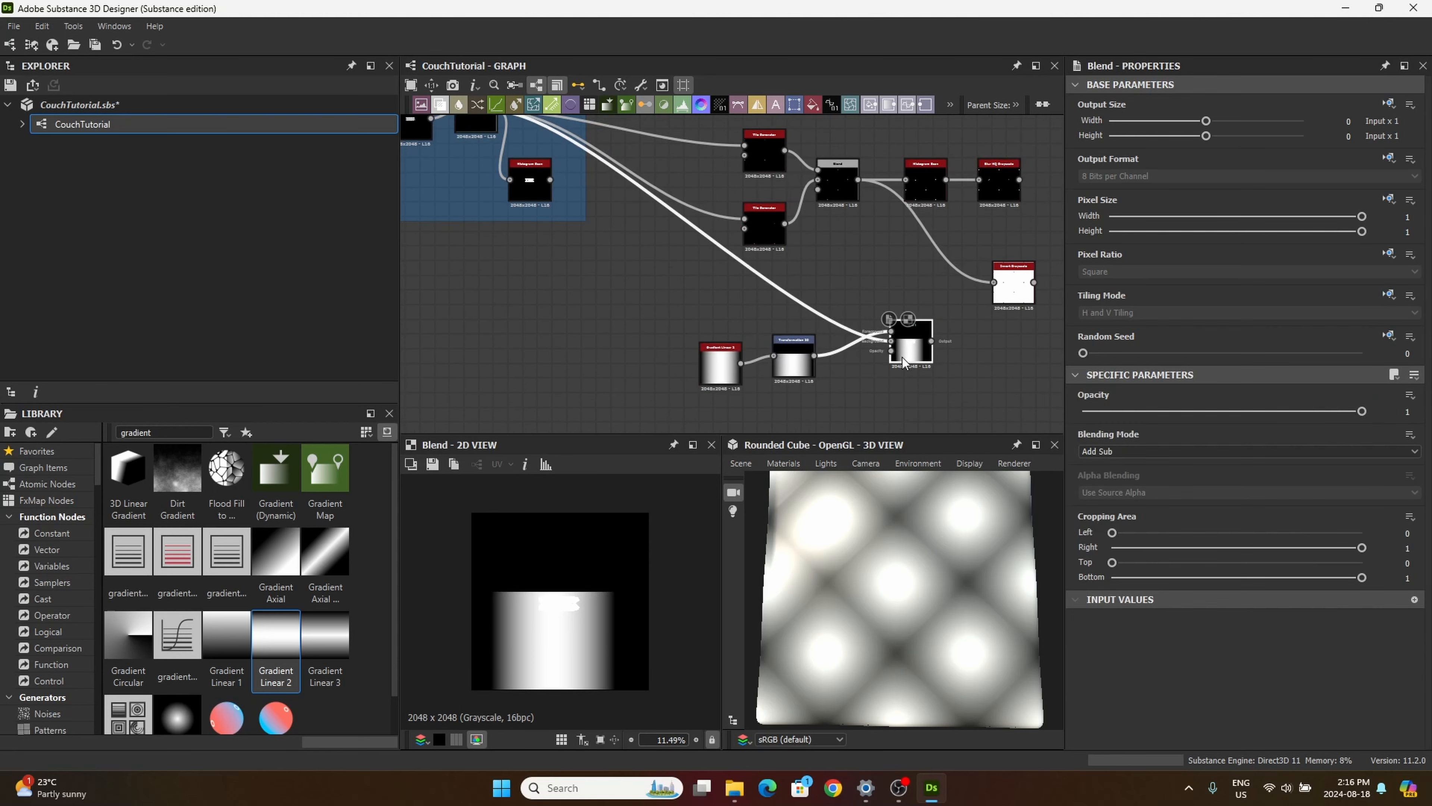
{"action": "left_click", "coordinate": [1104, 450]}
{"action": "left_click", "coordinate": [1097, 495]}
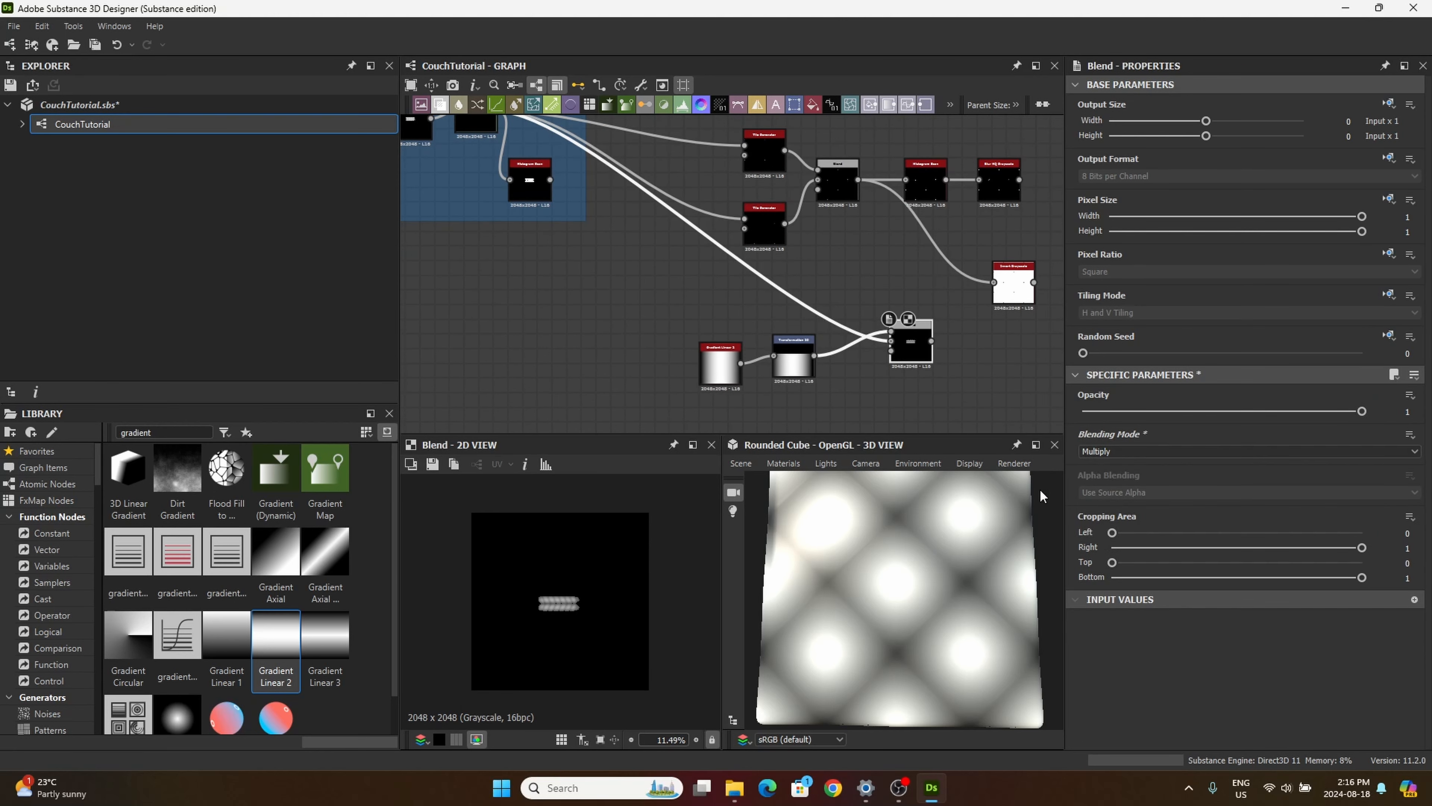
{"action": "left_click", "coordinate": [786, 366]}
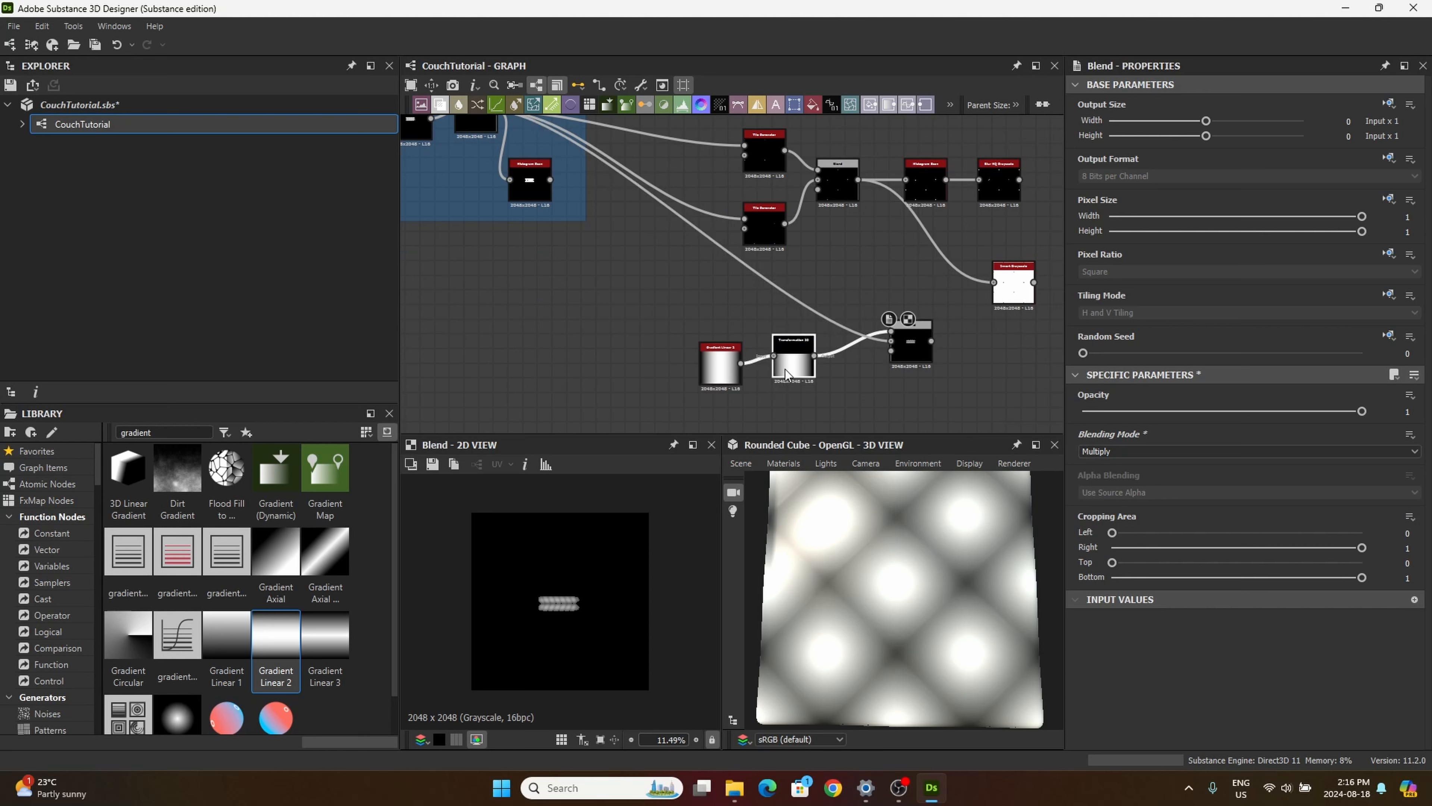
{"action": "left_click_drag", "start_coordinate": [553, 688], "coordinate": [553, 629]}
Step: Try Add Sub, Divide and Soft Light on the Blend node and set its Blending Mode to Screen
{"action": "left_click", "coordinate": [913, 340]}
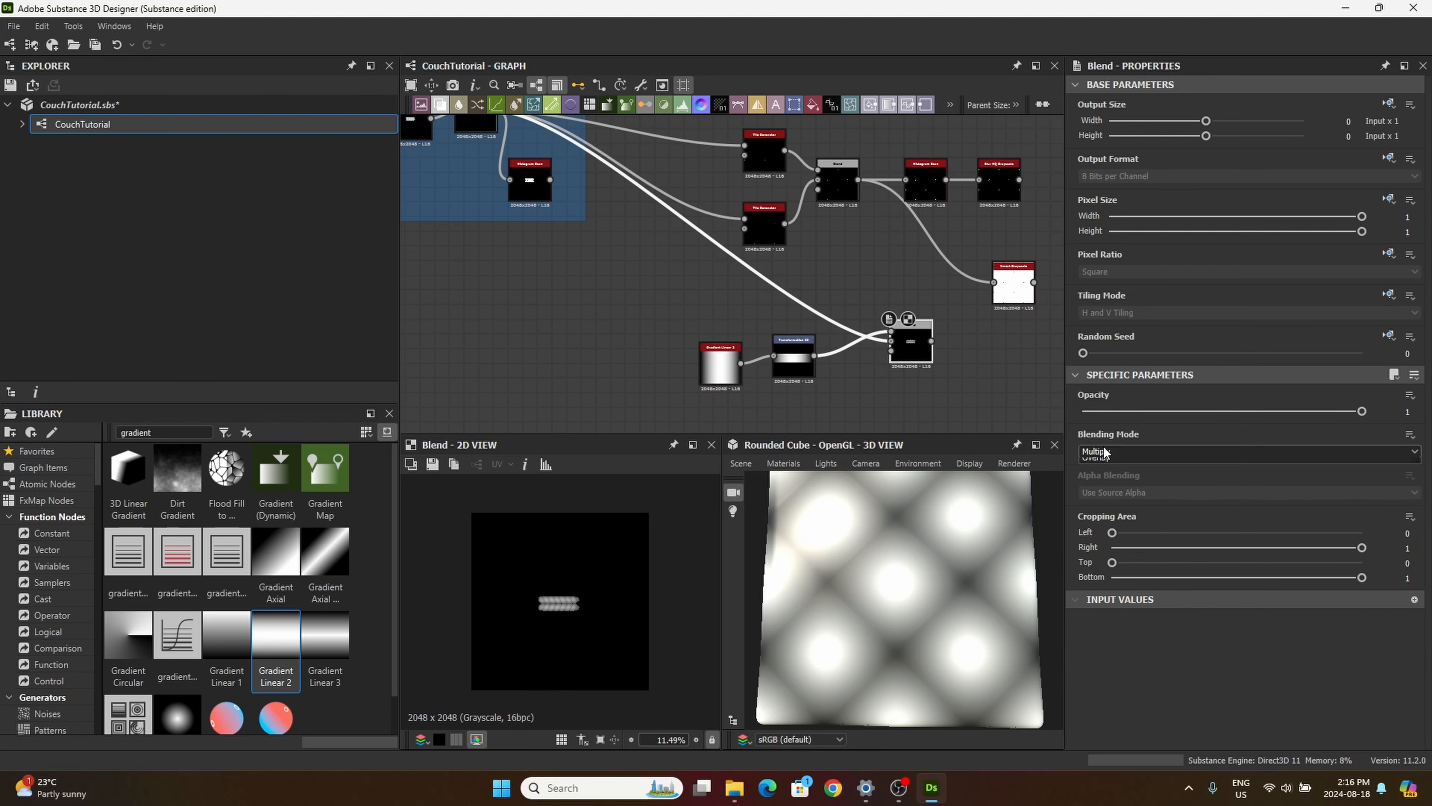
{"action": "left_click", "coordinate": [1096, 451]}
{"action": "left_click", "coordinate": [1102, 497]}
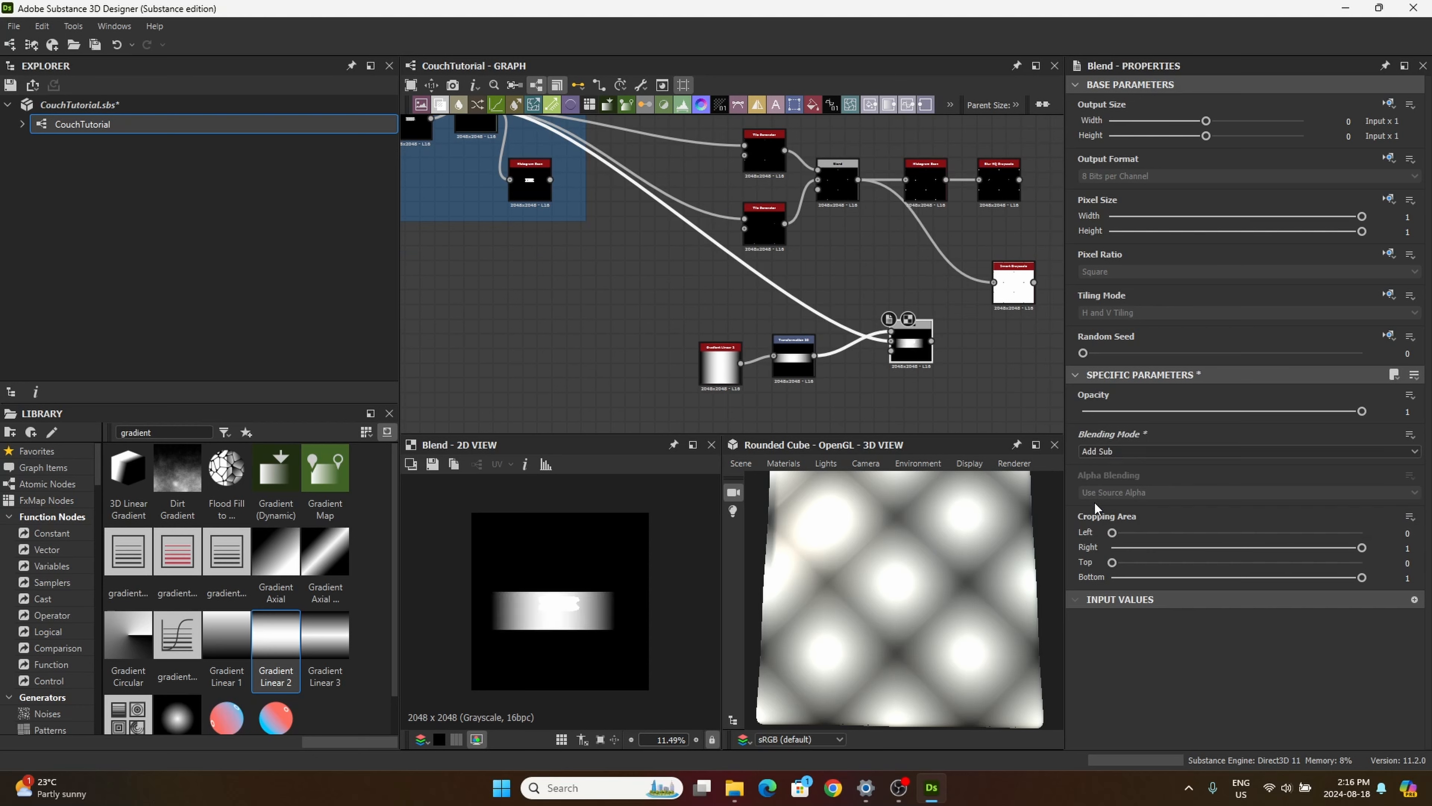
{"action": "key", "text": "Down"}
{"action": "key", "text": "Down"}
{"action": "key", "text": "Down"}
{"action": "key", "text": "Down"}
{"action": "key", "text": "Down"}
{"action": "key", "text": "Down"}
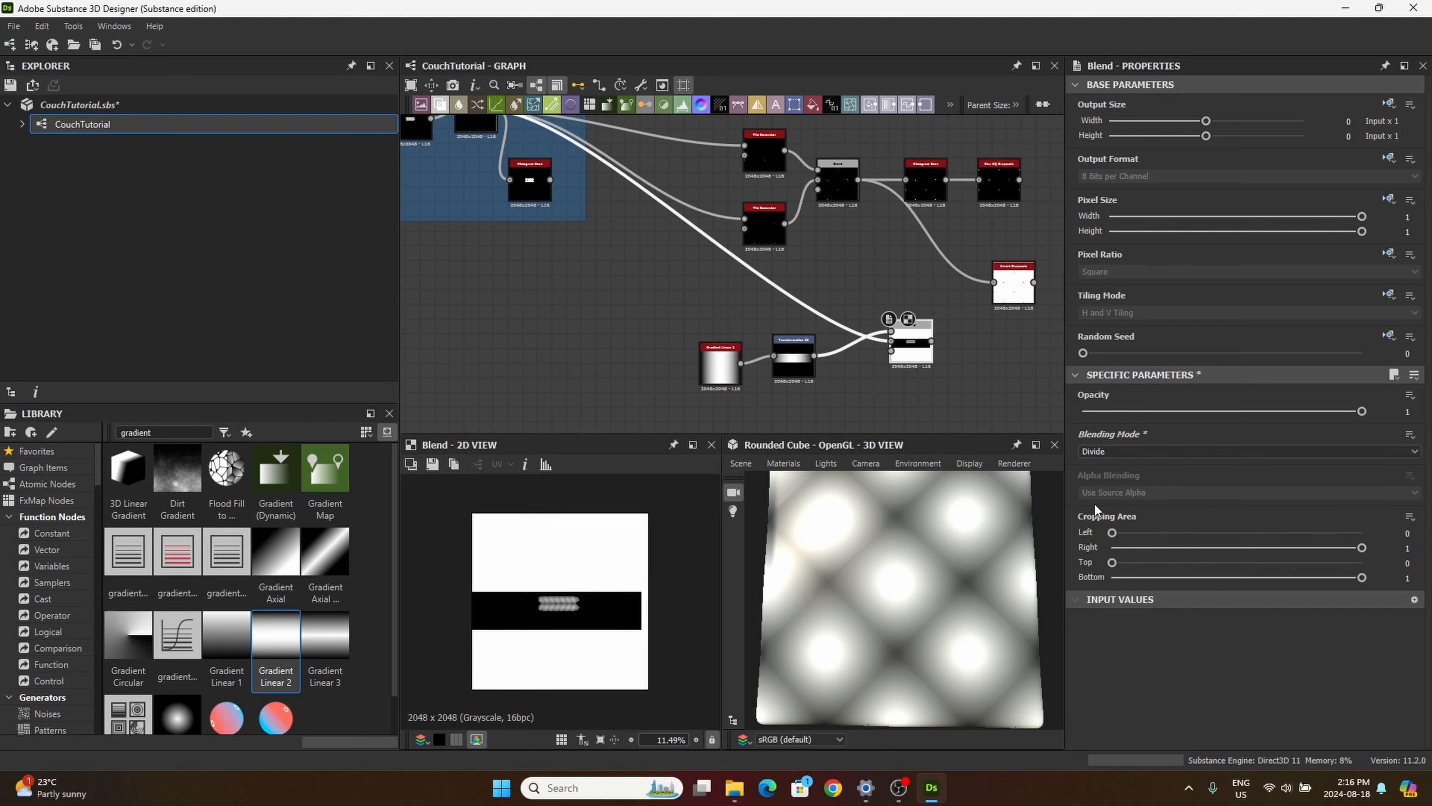
{"action": "key", "text": "Down"}
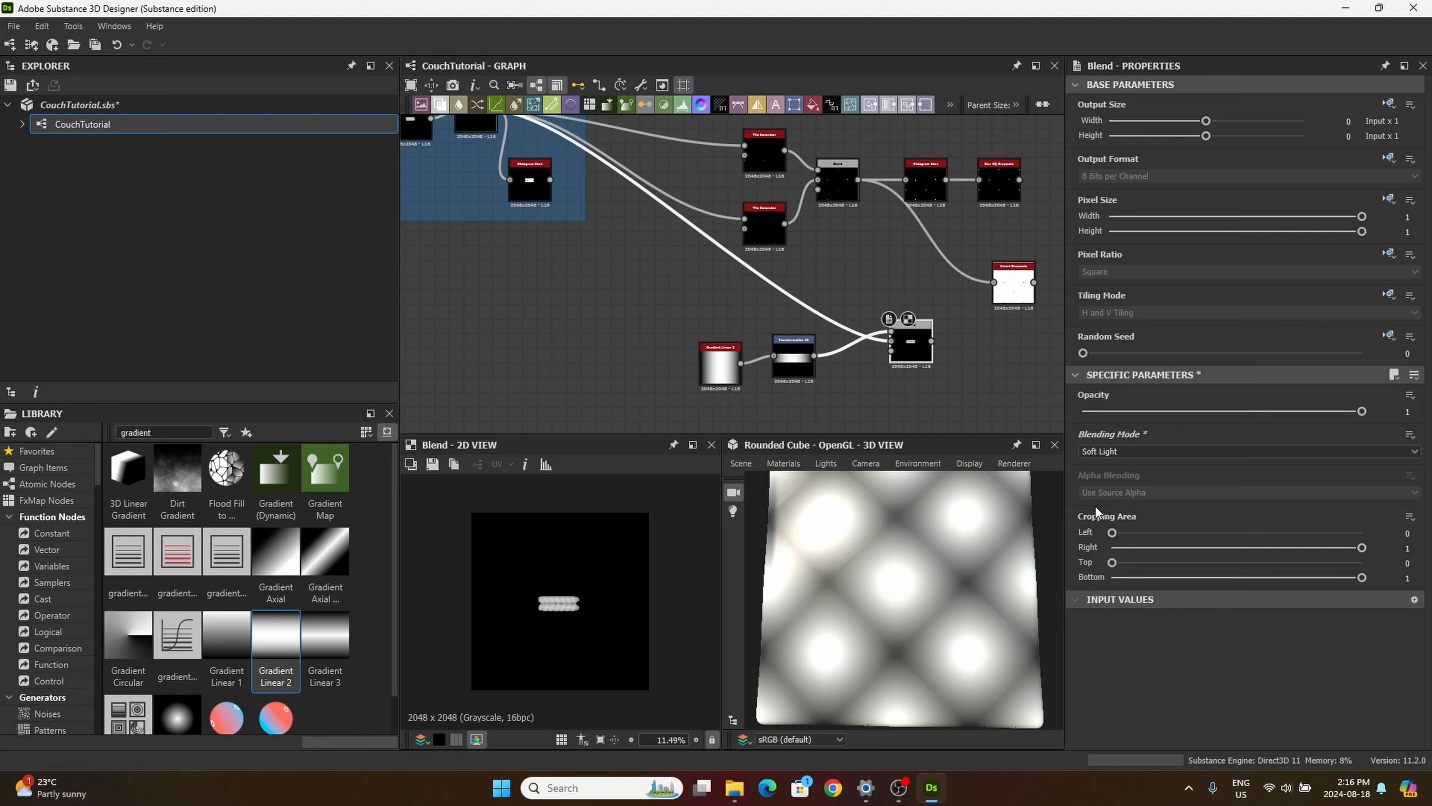
{"action": "key", "text": "Up"}
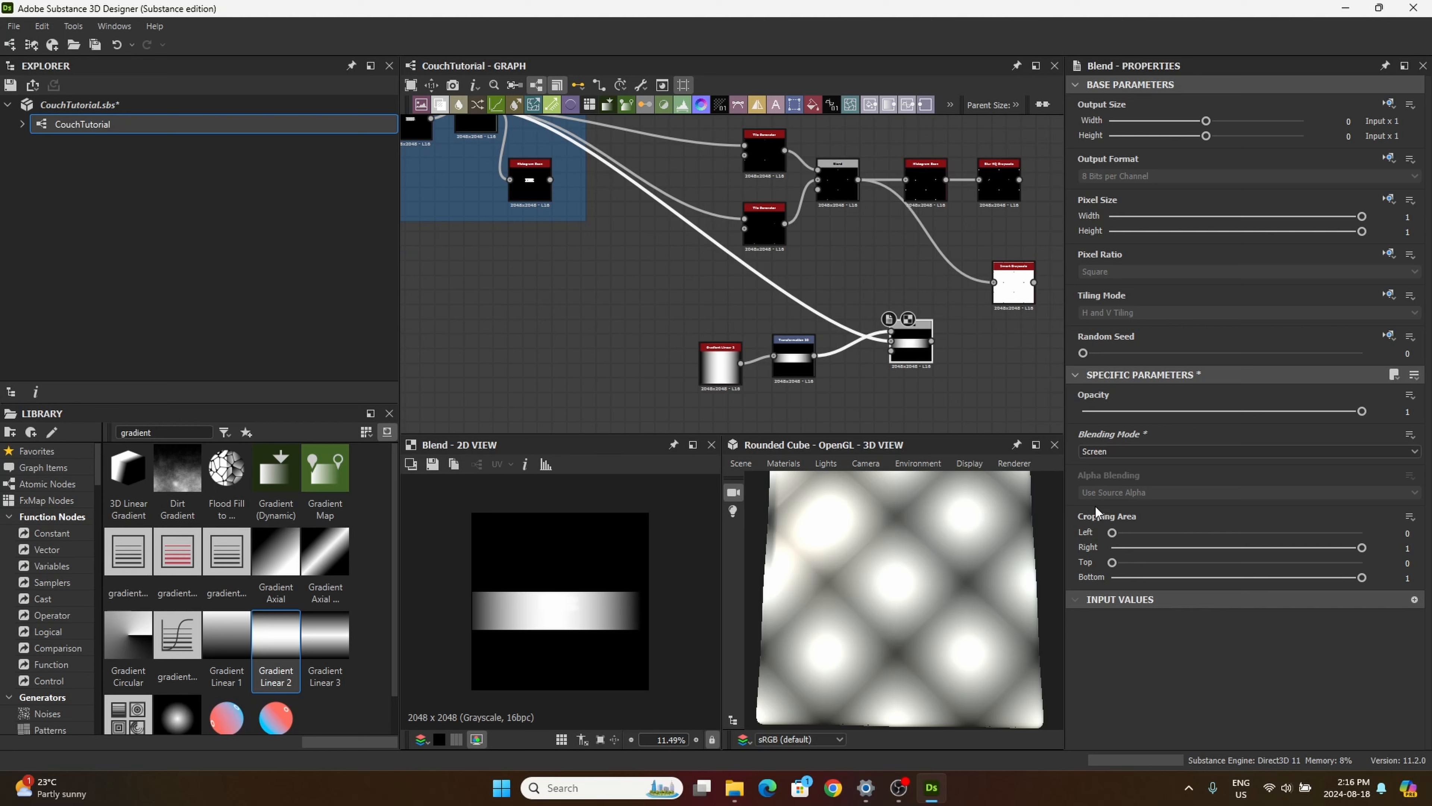
Step: Raise the lower edge of the Transformation 2D gradient band closer to the thread
{"action": "left_click", "coordinate": [800, 361]}
{"action": "scroll", "coordinate": [543, 621], "scroll_direction": "up", "scroll_amount": 5}
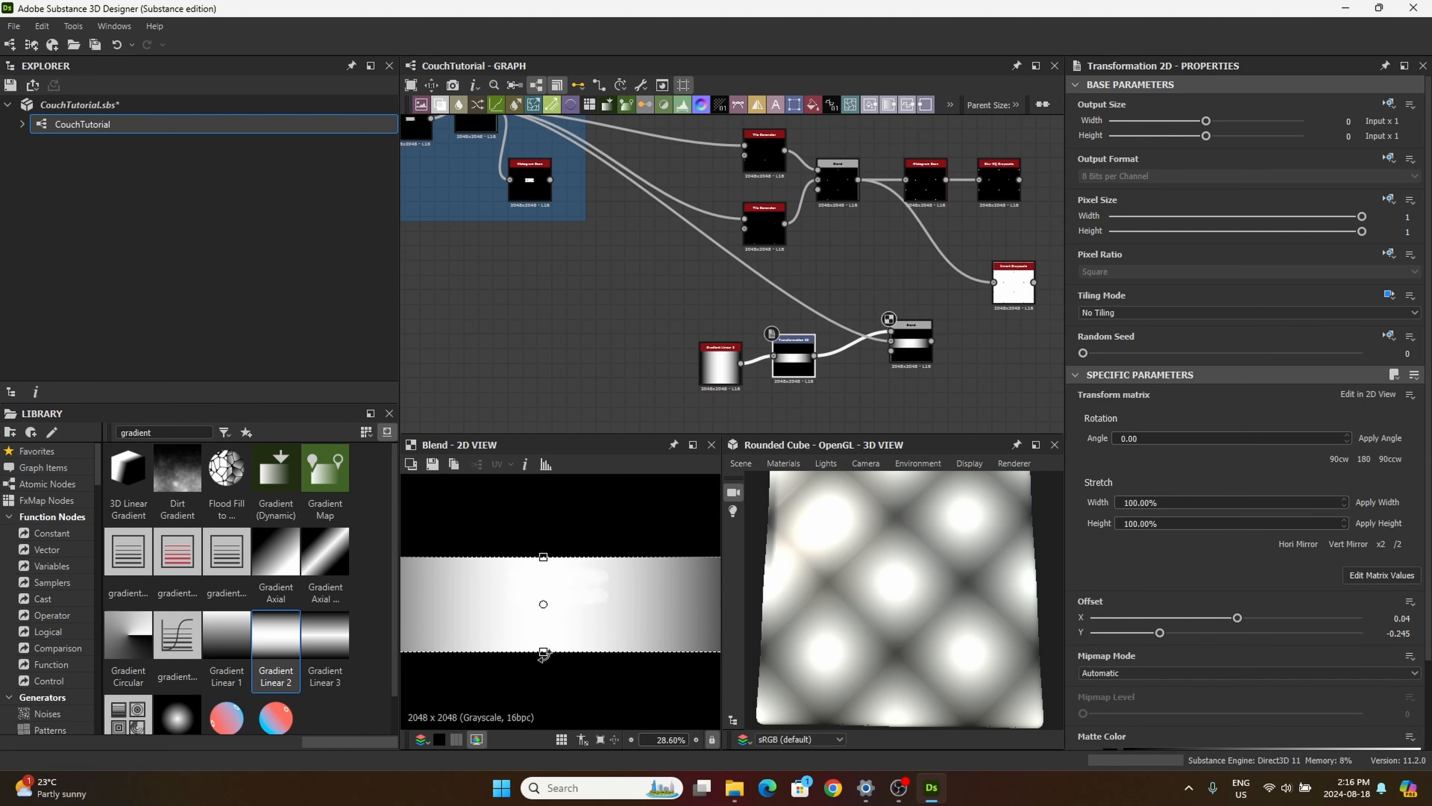
{"action": "left_click_drag", "start_coordinate": [543, 653], "coordinate": [543, 630]}
Step: Lower the Blend node's Opacity to 0.43
{"action": "left_click", "coordinate": [911, 346]}
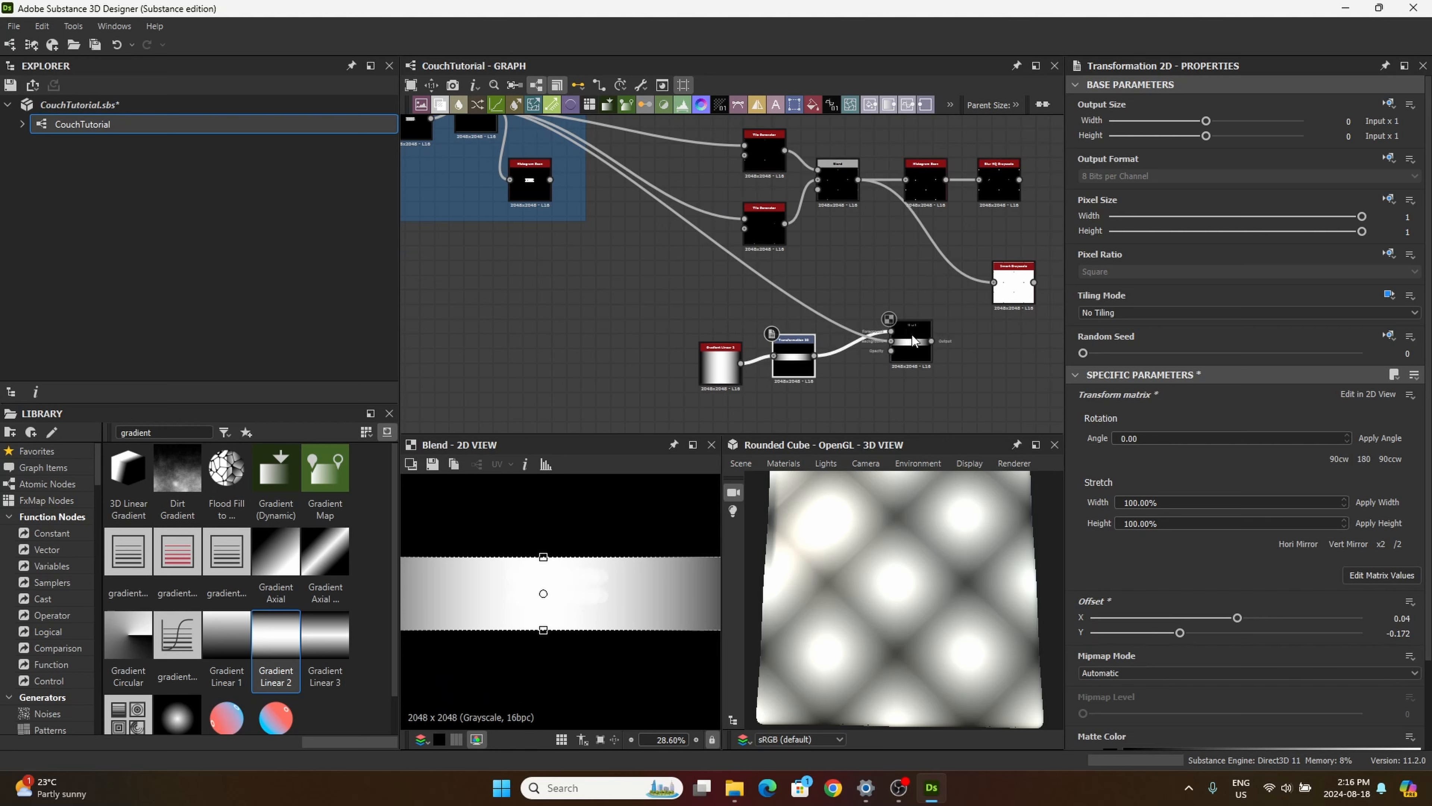
{"action": "left_click_drag", "start_coordinate": [1362, 411], "coordinate": [1200, 425]}
{"action": "middle_click_drag", "start_coordinate": [941, 376], "coordinate": [893, 339]}
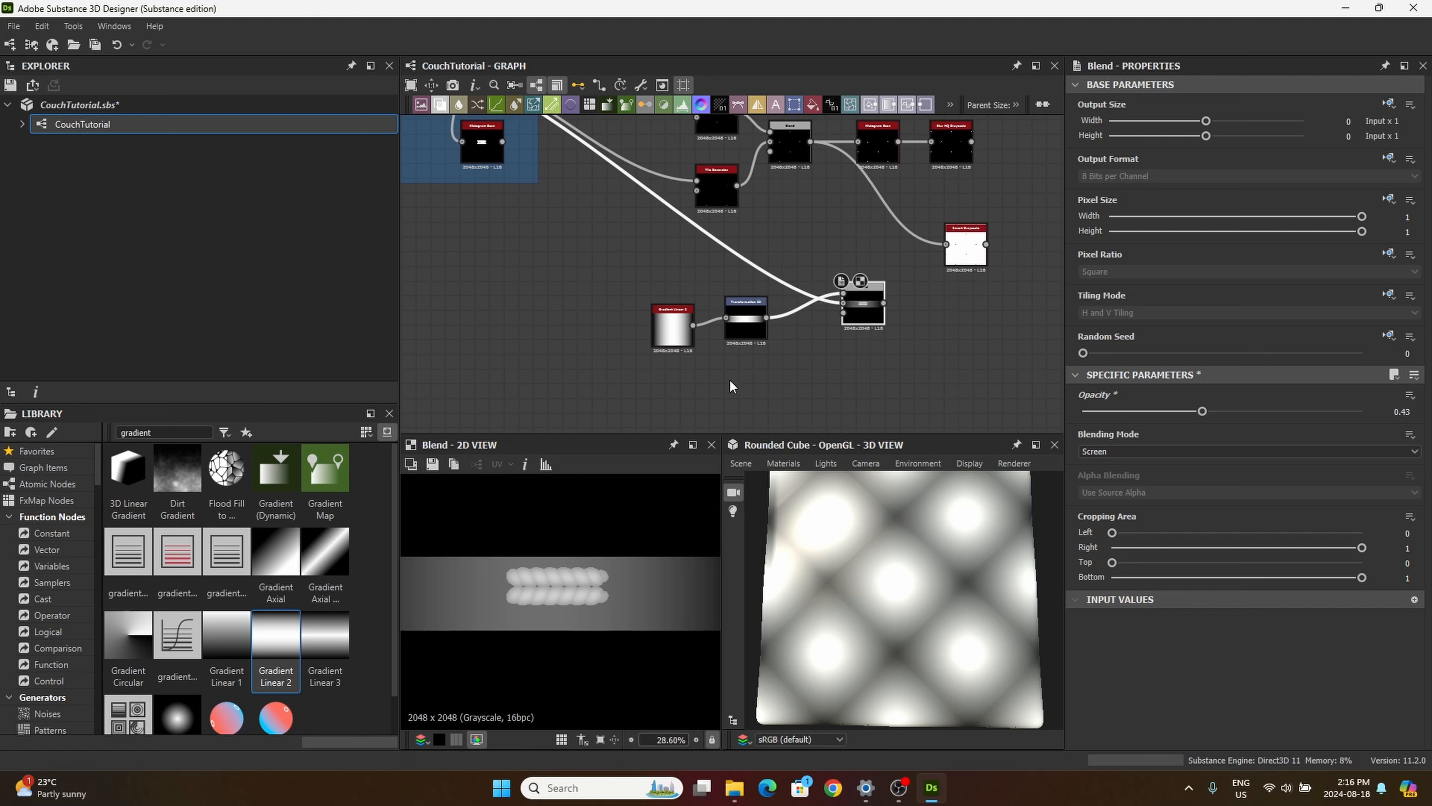
Step: Preview the Transformation 2D node and narrow its gradient band further from below
{"action": "double_click", "coordinate": [746, 306]}
{"action": "scroll", "coordinate": [560, 601], "scroll_direction": "down", "scroll_amount": 4}
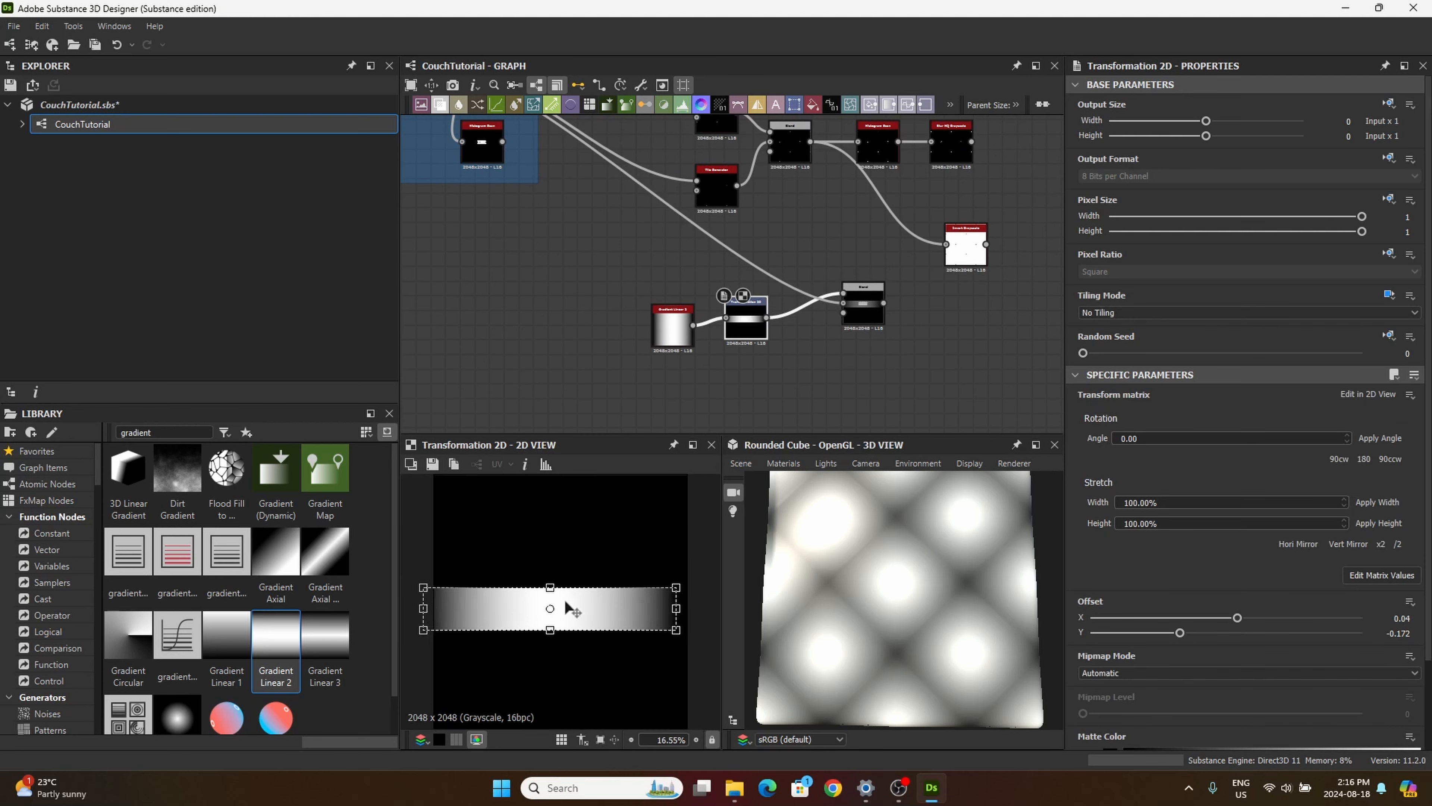
{"action": "left_click_drag", "start_coordinate": [553, 620], "coordinate": [553, 596]}
{"action": "scroll", "coordinate": [553, 596], "scroll_direction": "up", "scroll_amount": 9}
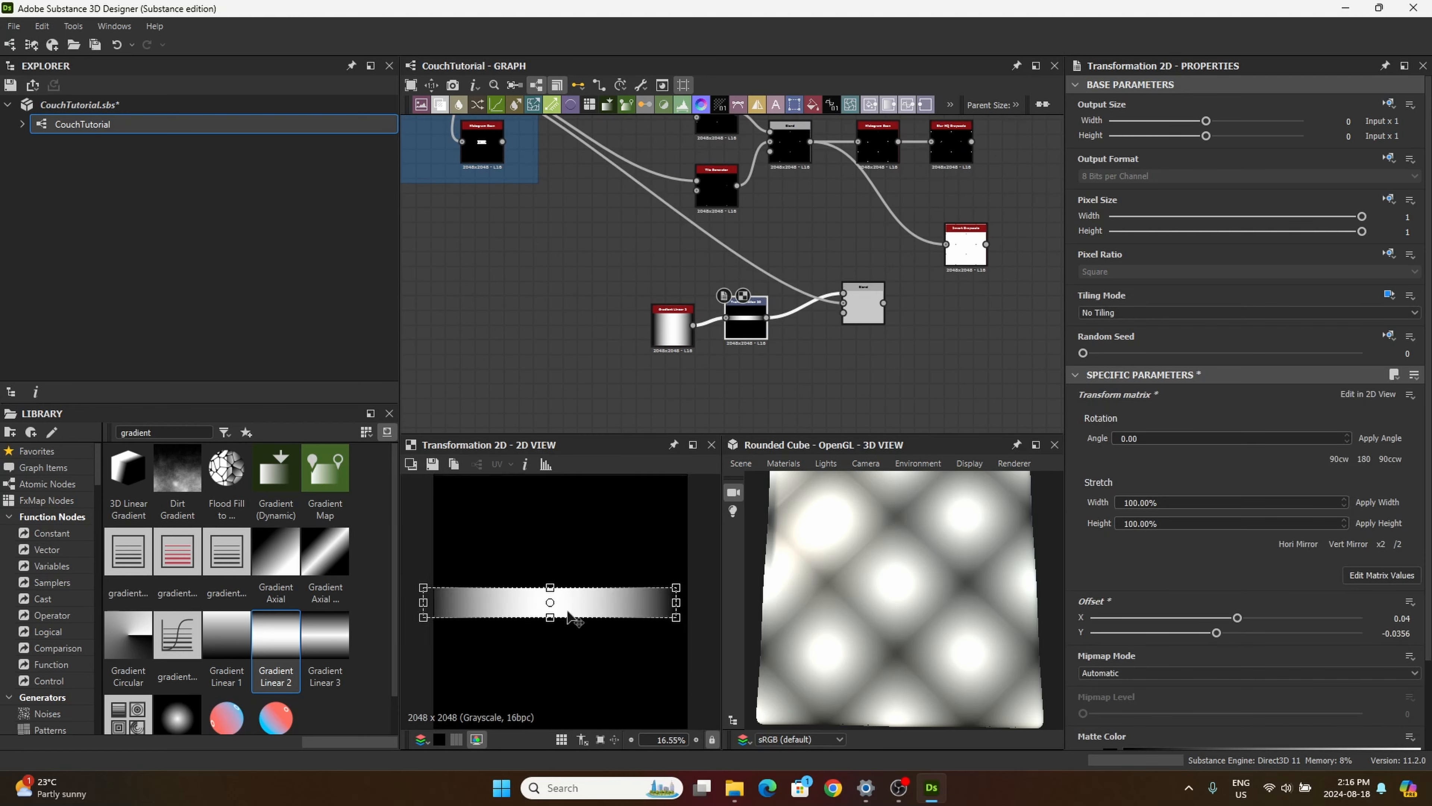
{"action": "scroll", "coordinate": [649, 611], "scroll_direction": "down", "scroll_amount": 3}
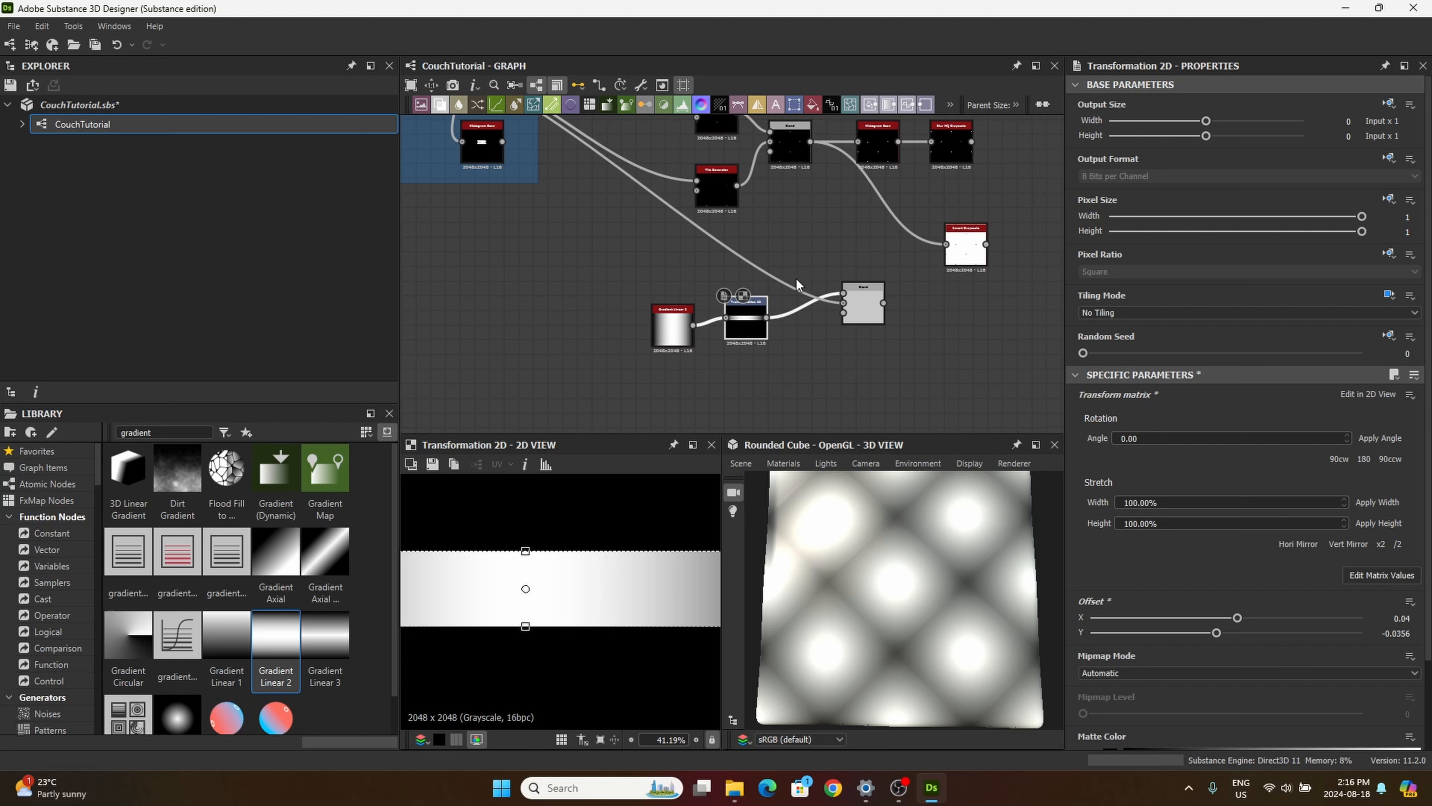
Step: Set the Blend node's Opacity to 0.3 and preview it in the 2D view
{"action": "left_click", "coordinate": [858, 312]}
{"action": "left_click_drag", "start_coordinate": [1202, 411], "coordinate": [1166, 454]}
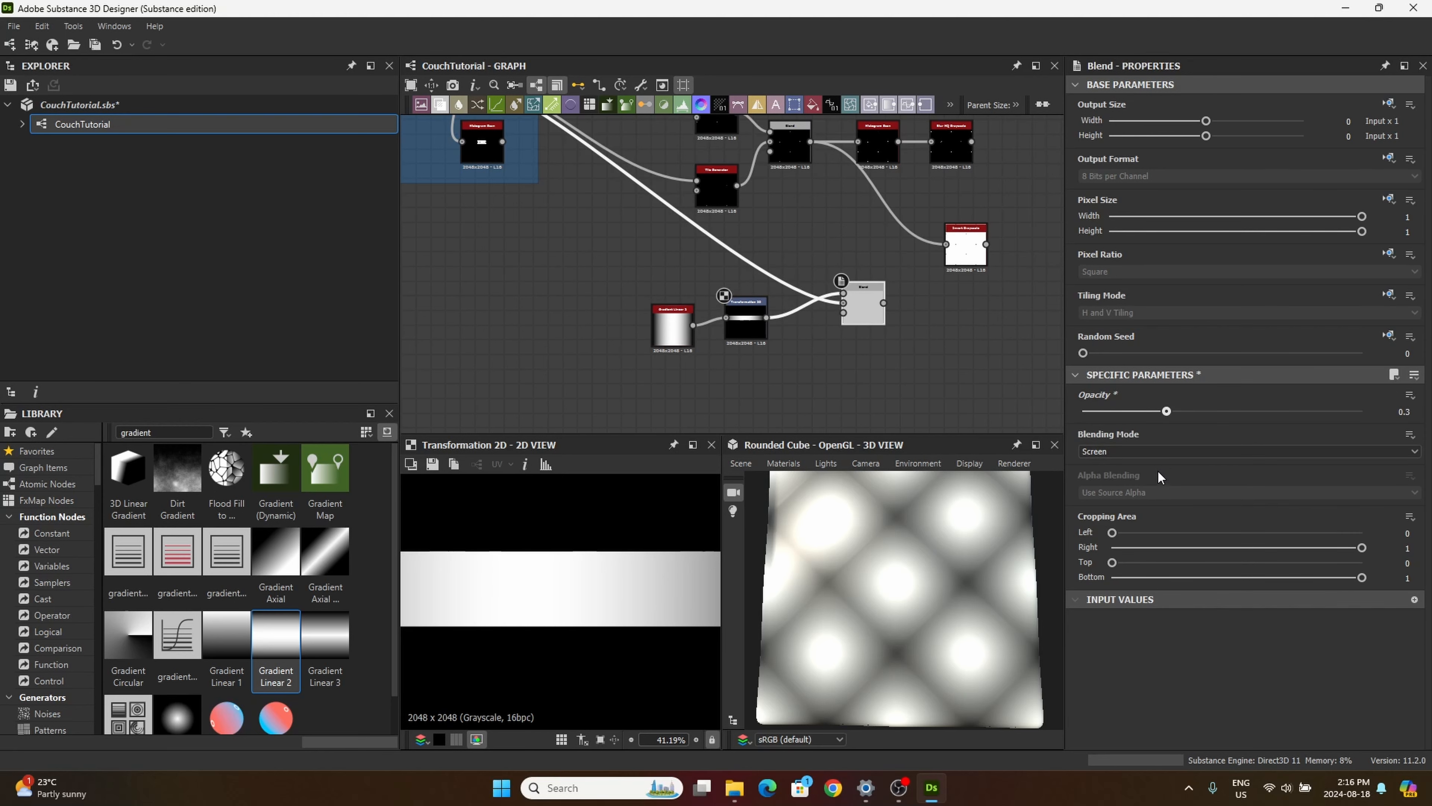
{"action": "double_click", "coordinate": [866, 307]}
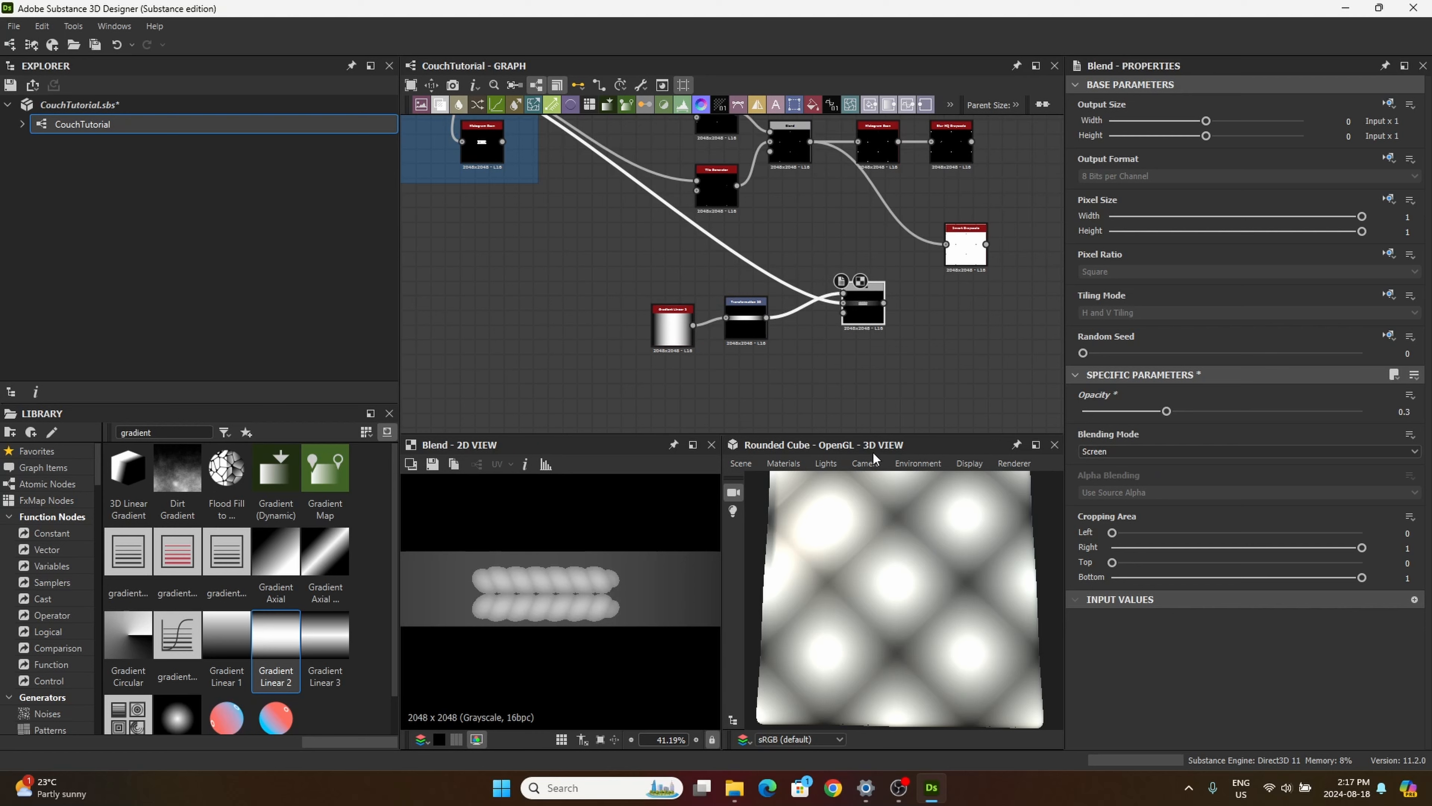
Step: Fine-tune the upper and lower edges of the Transformation 2D gradient band to fit the thread's height closely
{"action": "left_click", "coordinate": [746, 316]}
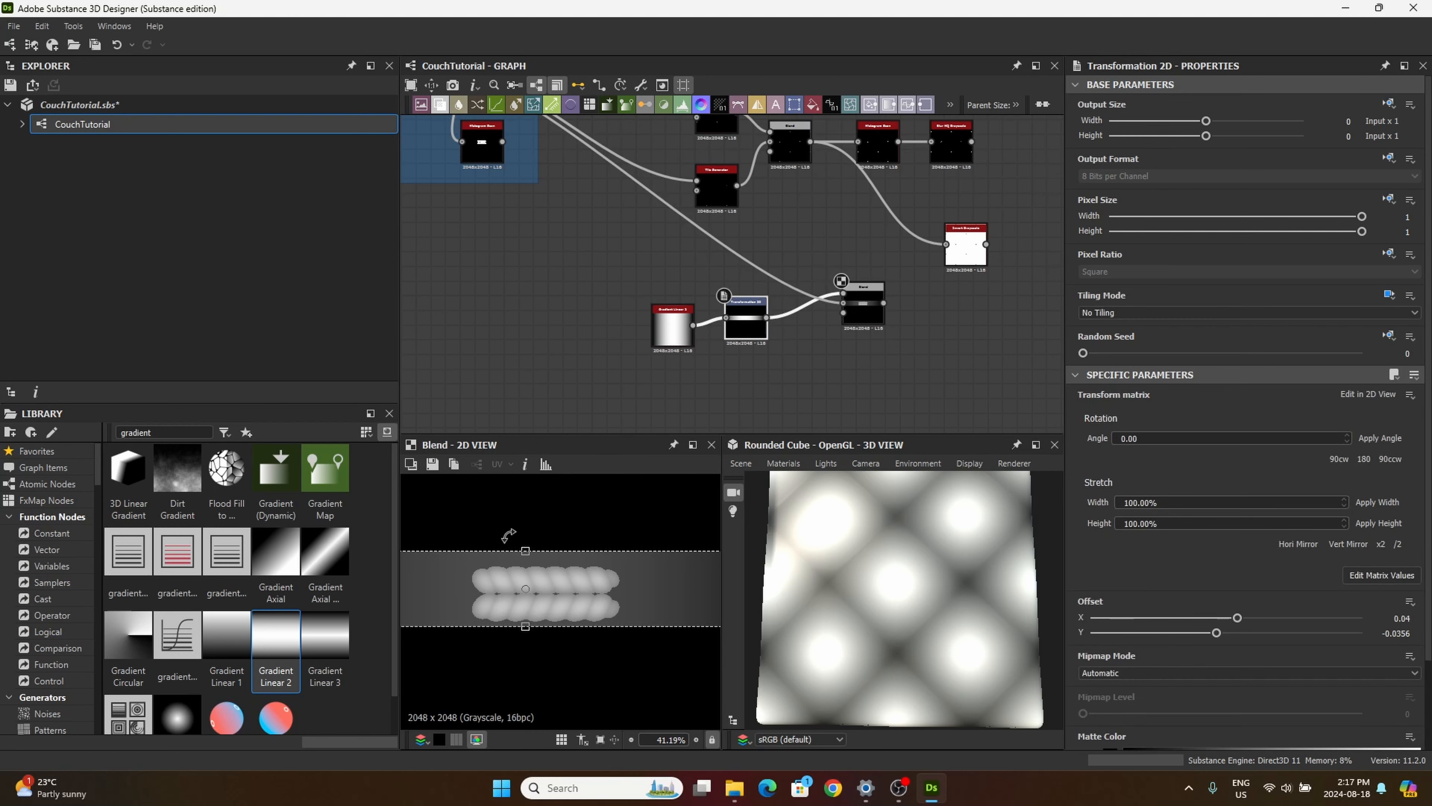
{"action": "left_click_drag", "start_coordinate": [524, 549], "coordinate": [493, 565]}
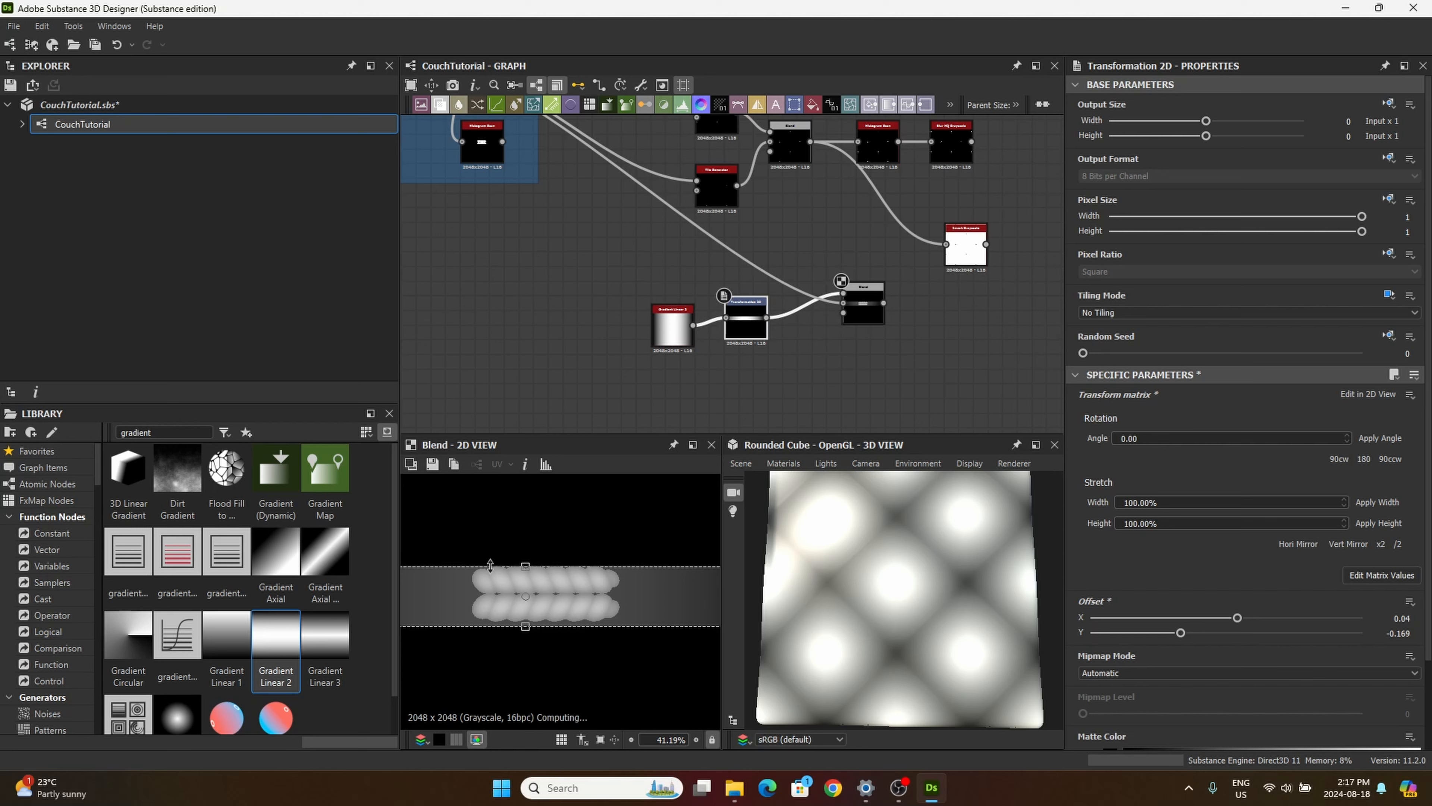
{"action": "left_click_drag", "start_coordinate": [526, 625], "coordinate": [526, 623]}
{"action": "scroll", "coordinate": [567, 560], "scroll_direction": "up", "scroll_amount": 6}
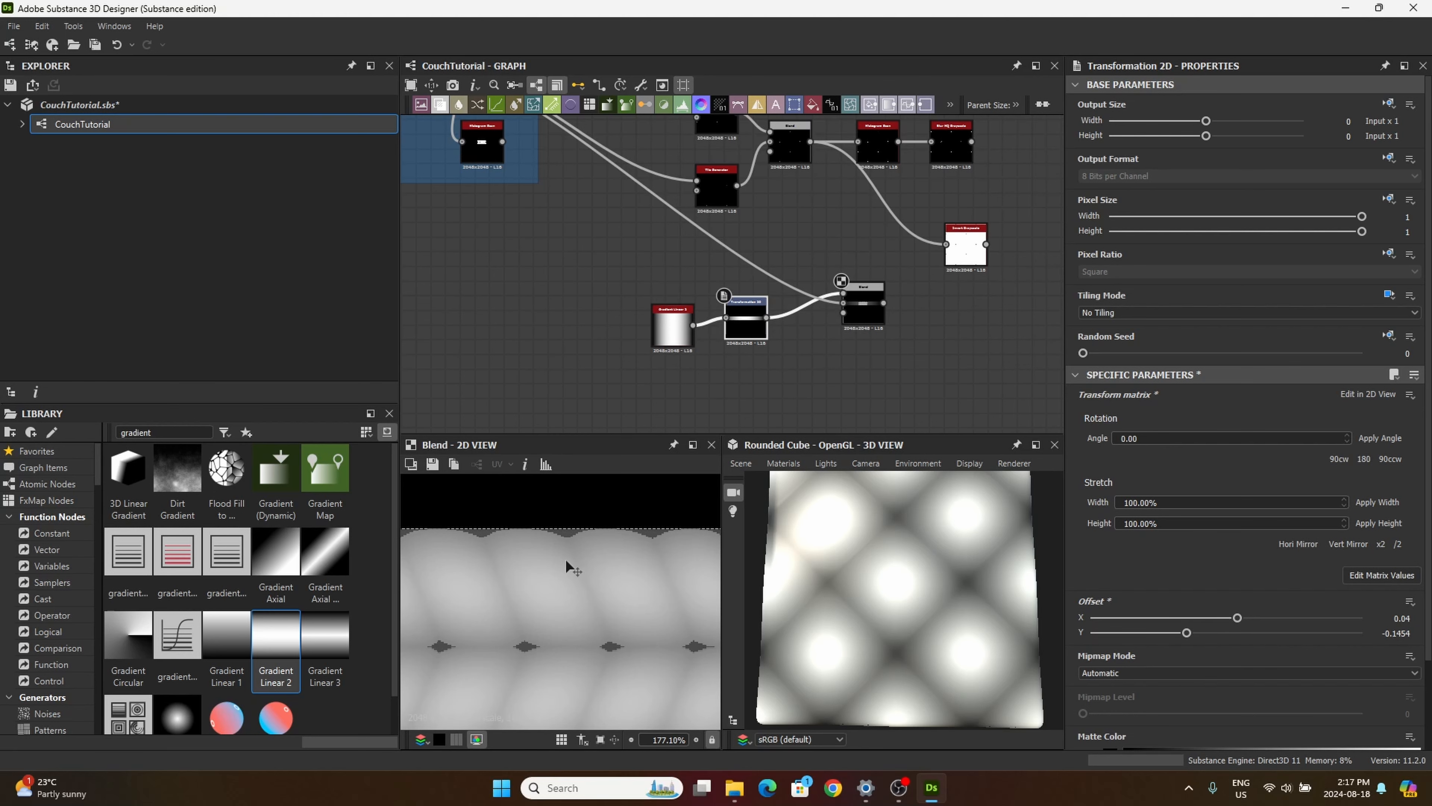
{"action": "scroll", "coordinate": [563, 556], "scroll_direction": "down", "scroll_amount": 4}
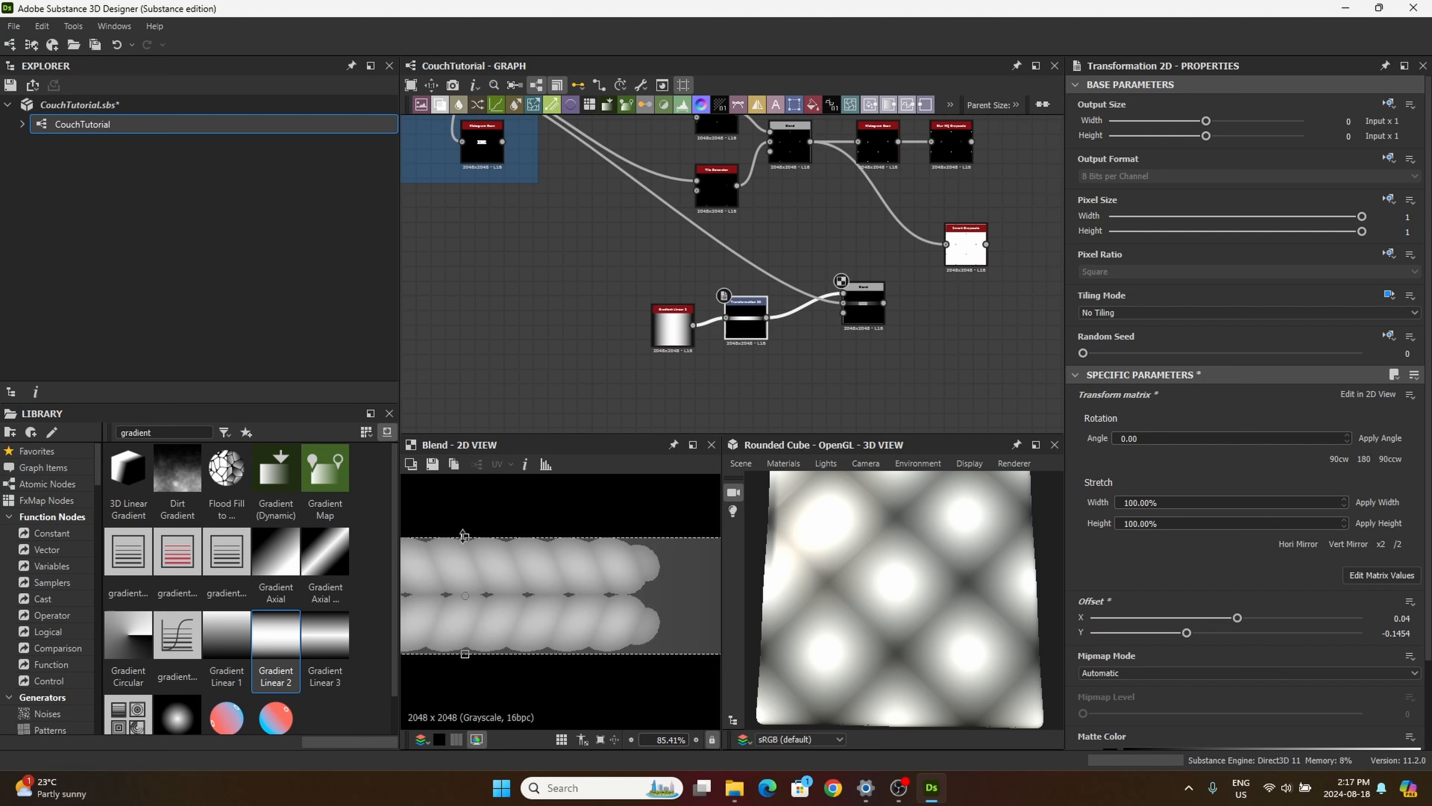
{"action": "left_click_drag", "start_coordinate": [464, 536], "coordinate": [463, 534]}
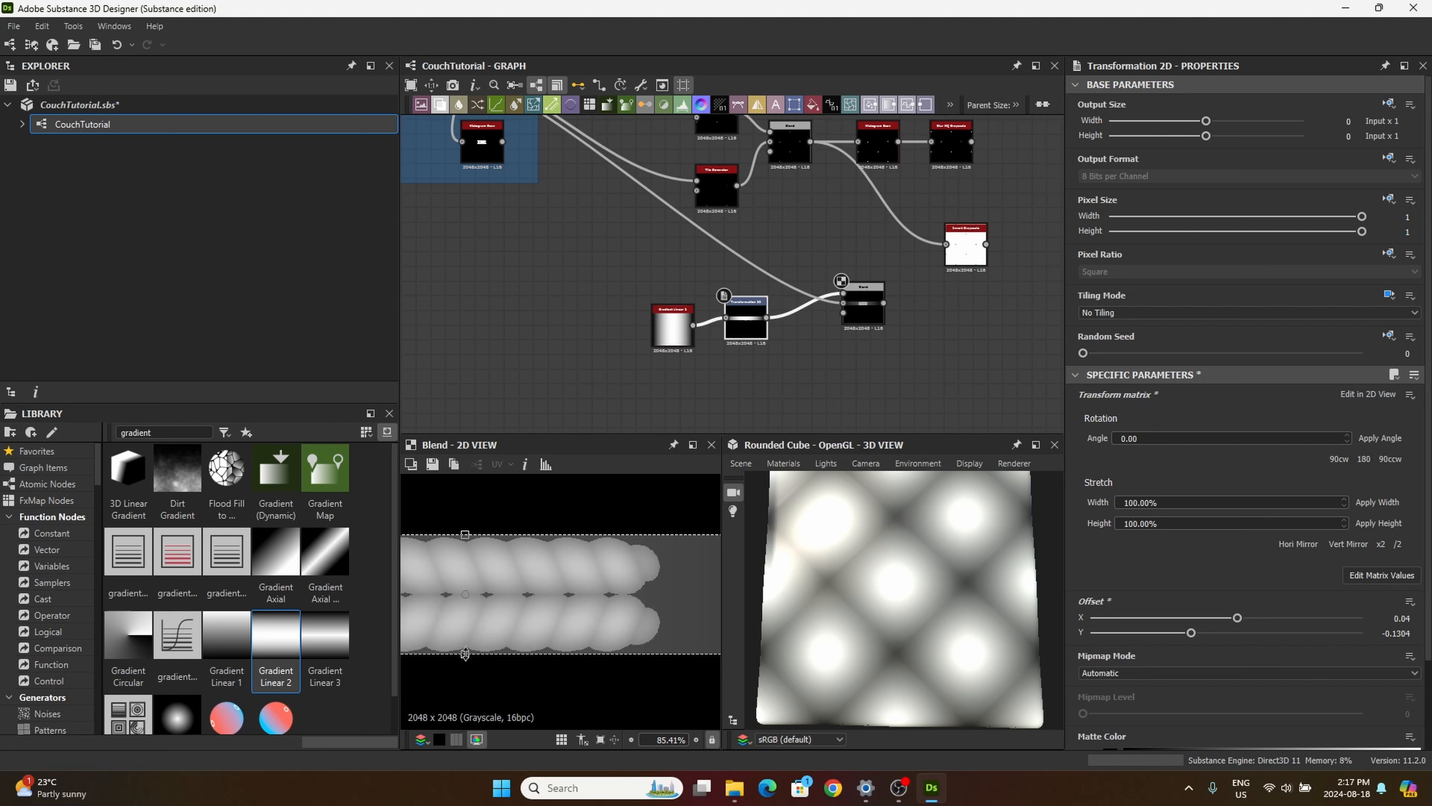
Step: Narrow the Transformation 2D gradient band from both sides to roughly match the thread's length
{"action": "scroll", "coordinate": [459, 655], "scroll_direction": "down", "scroll_amount": 6}
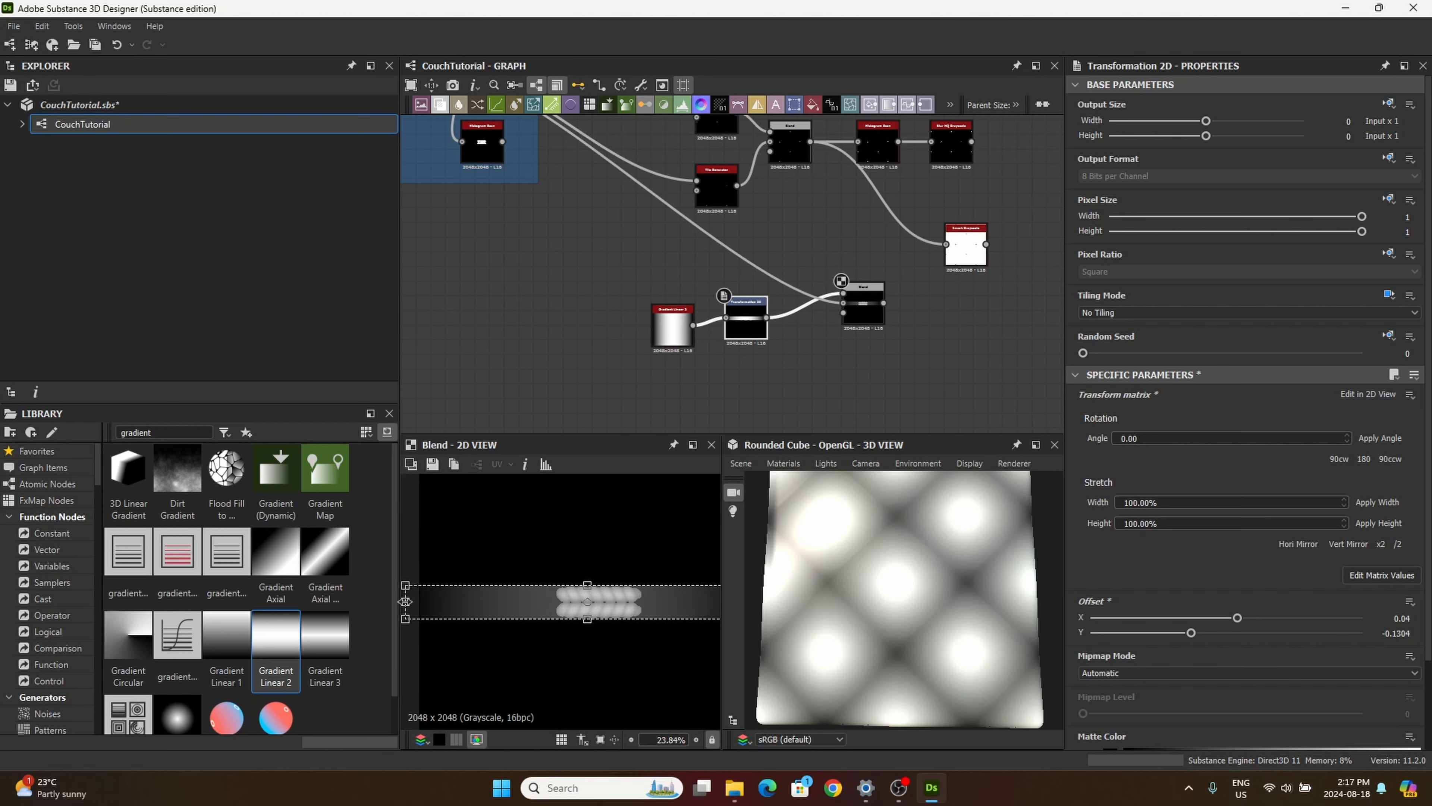
{"action": "left_click_drag", "start_coordinate": [406, 601], "coordinate": [550, 602]}
{"action": "scroll", "coordinate": [622, 621], "scroll_direction": "down", "scroll_amount": 3}
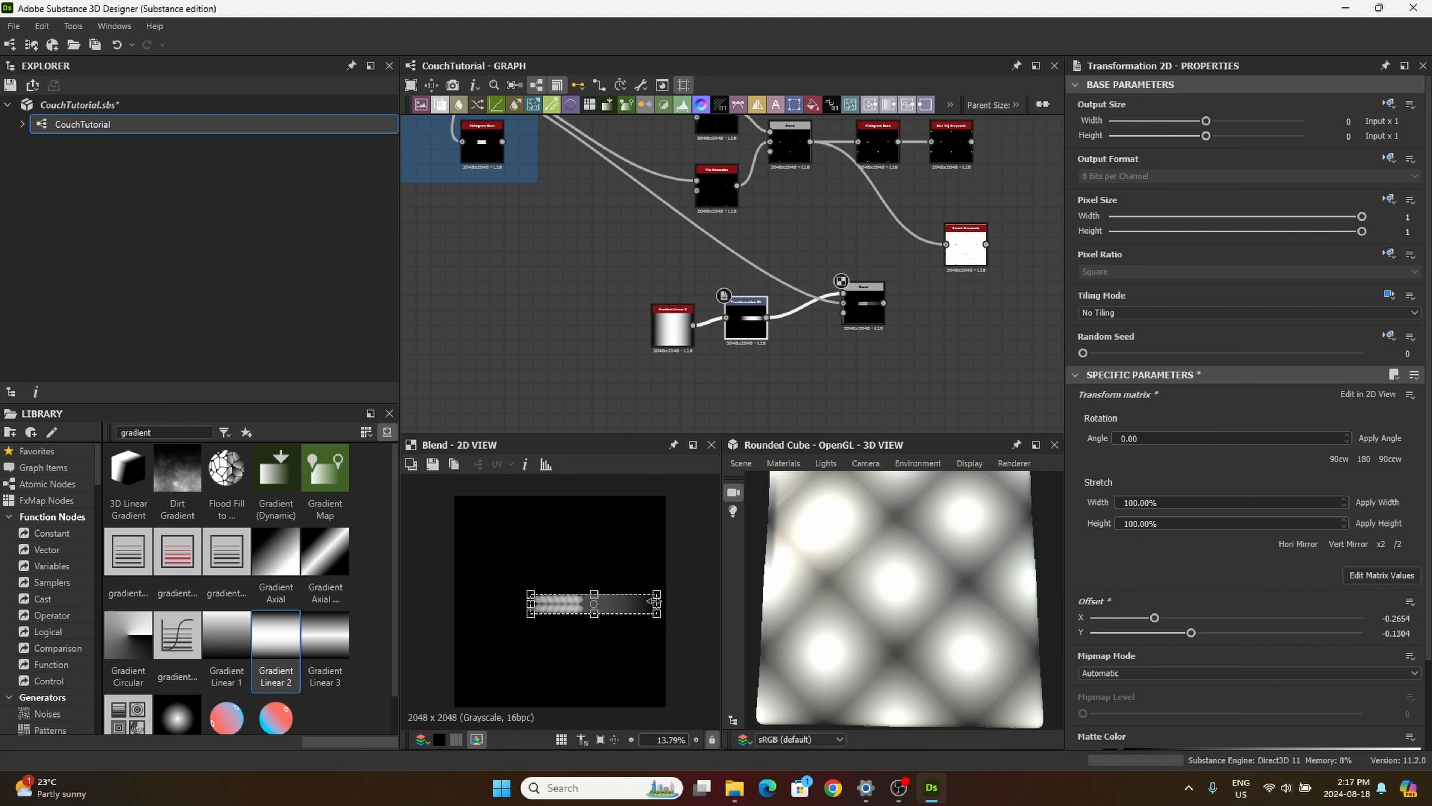
{"action": "left_click_drag", "start_coordinate": [655, 602], "coordinate": [597, 601]}
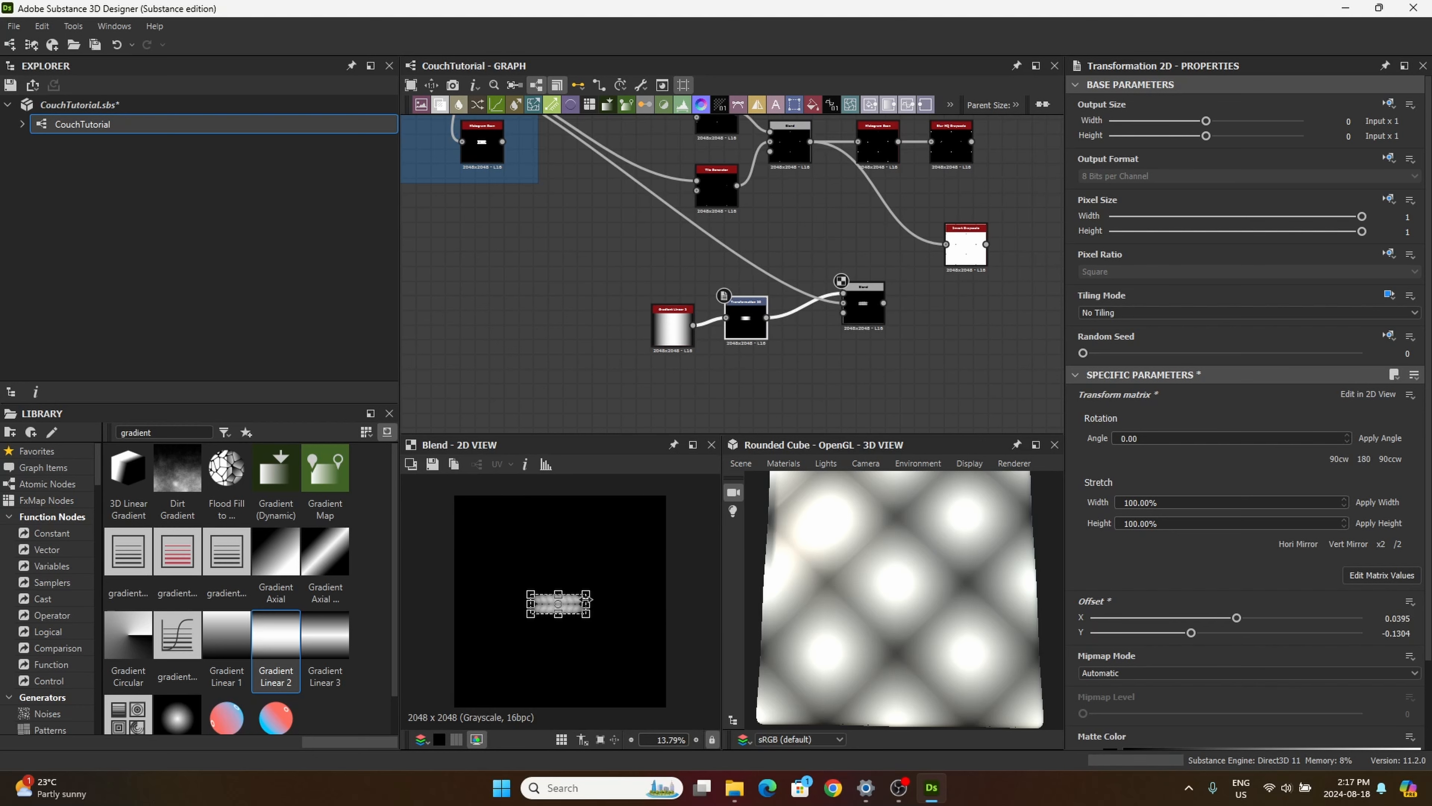
Step: Fine-tune both side edges of the gradient band to the thread's ends, undoing a trial change to Offset X
{"action": "scroll", "coordinate": [575, 599], "scroll_direction": "up", "scroll_amount": 8}
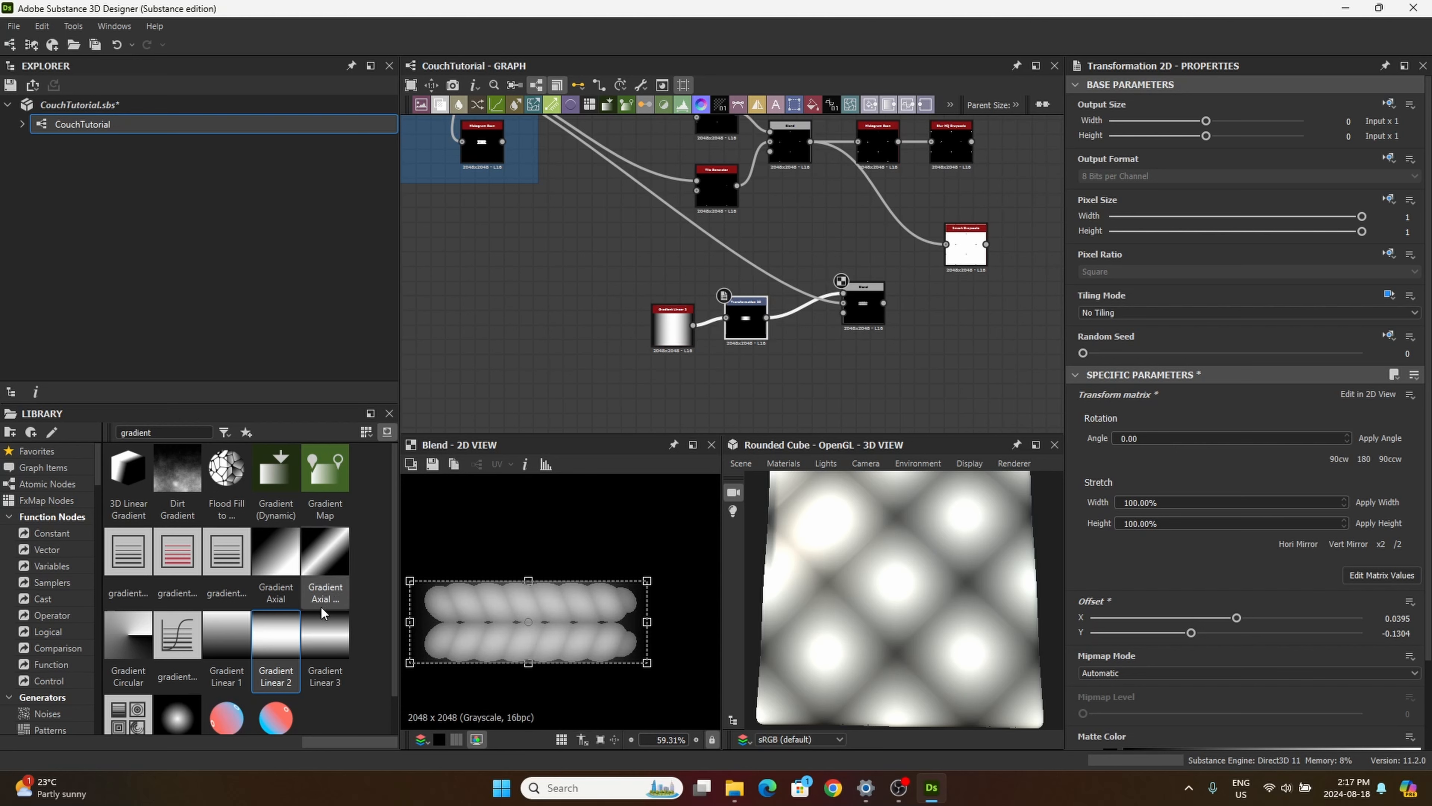
{"action": "left_click_drag", "start_coordinate": [410, 621], "coordinate": [417, 621]}
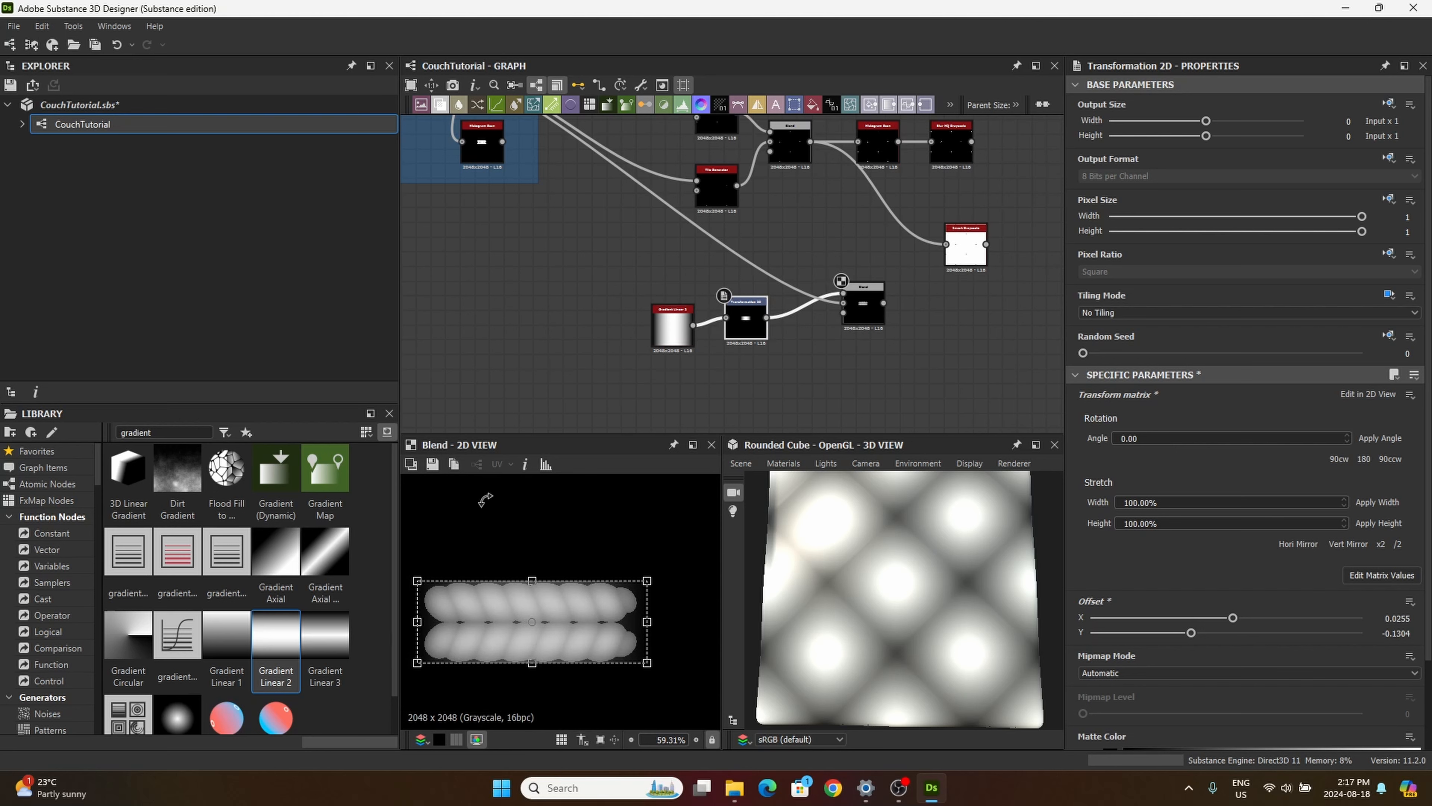
{"action": "left_click_drag", "start_coordinate": [646, 621], "coordinate": [639, 622]}
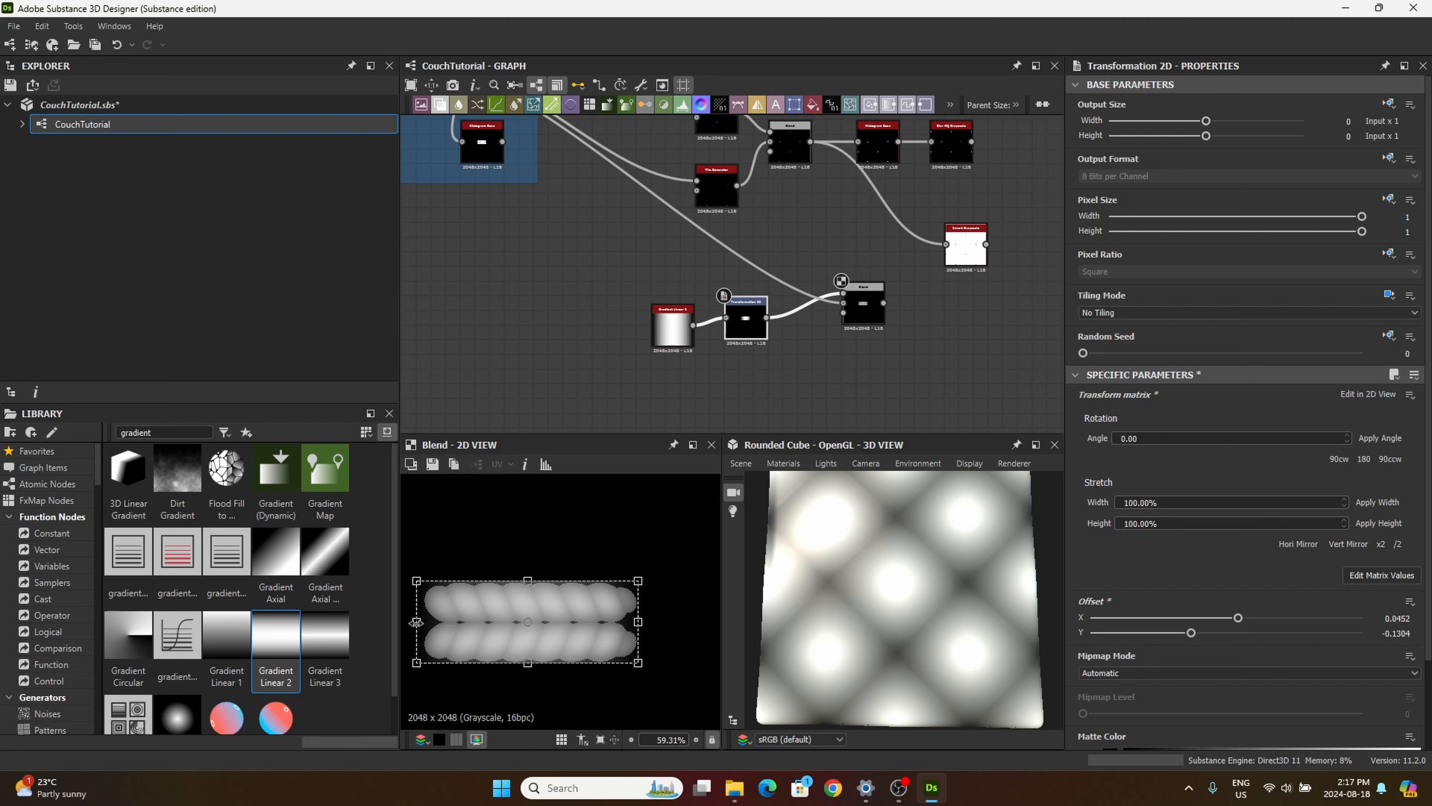
{"action": "left_click_drag", "start_coordinate": [417, 622], "coordinate": [423, 620]}
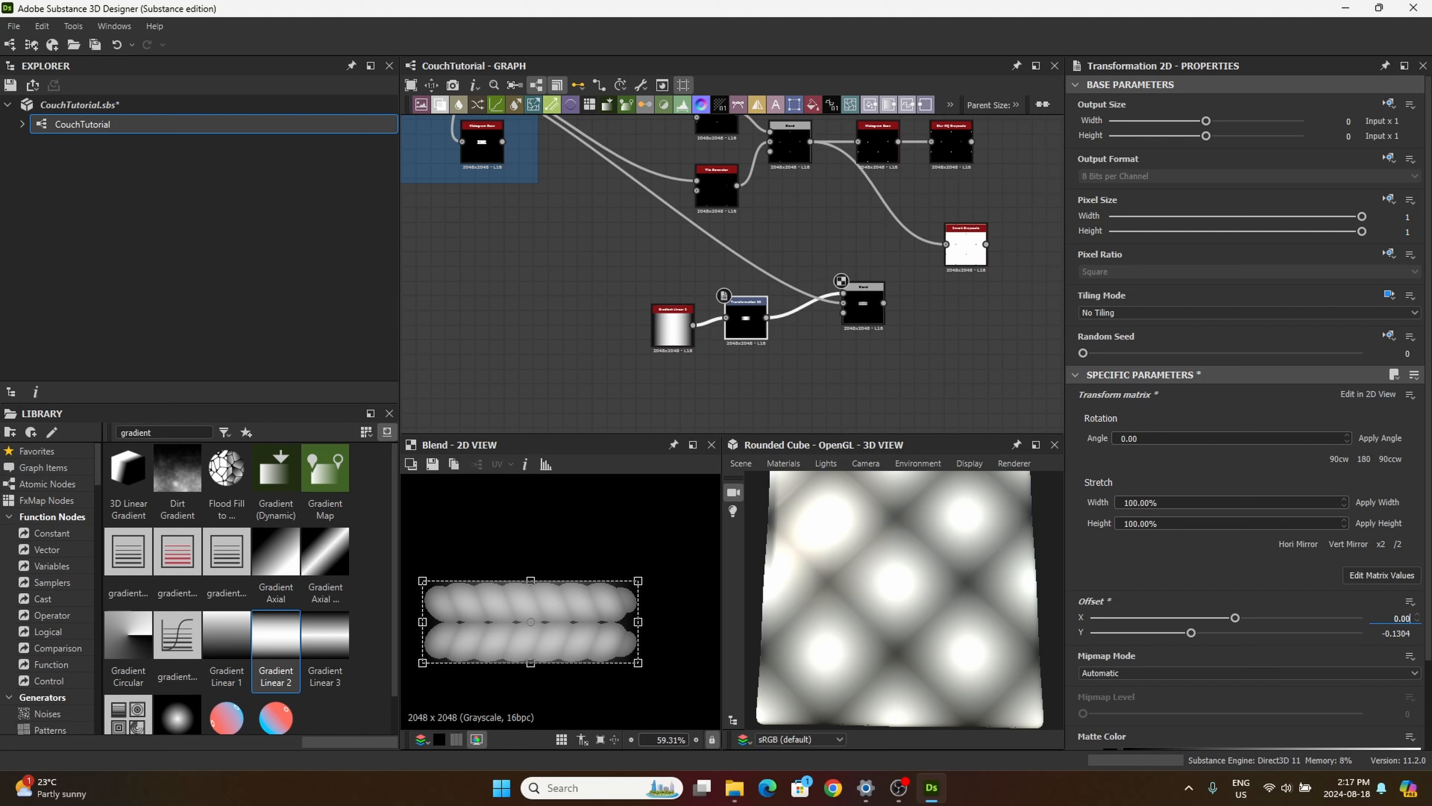
{"action": "key", "text": "Return"}
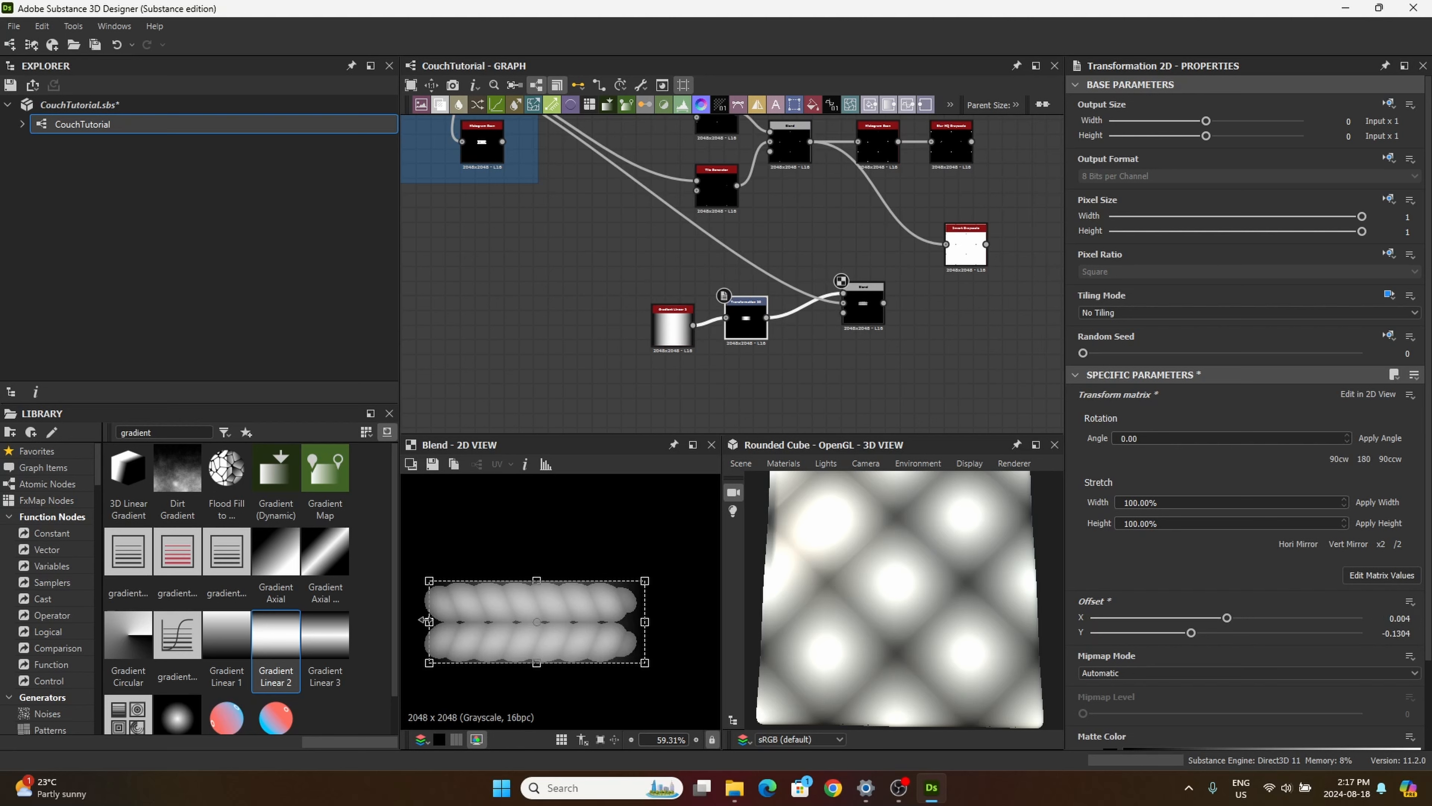
{"action": "key", "text": "ctrl+z"}
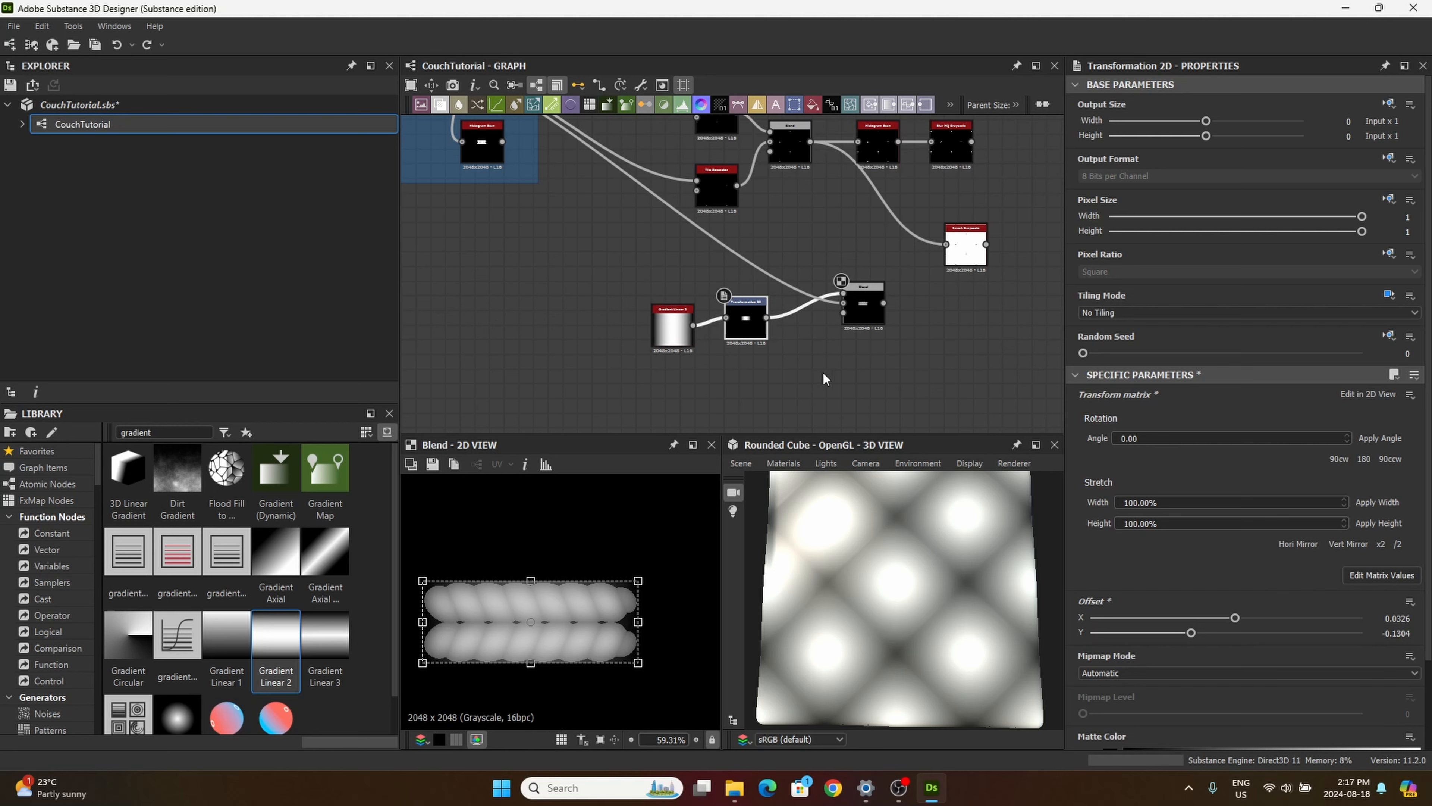
Step: Delete the Blend node that follows the Transformation 2D node and preview the Transformation 2D gradient
{"action": "left_click_drag", "start_coordinate": [866, 303], "coordinate": [851, 295]}
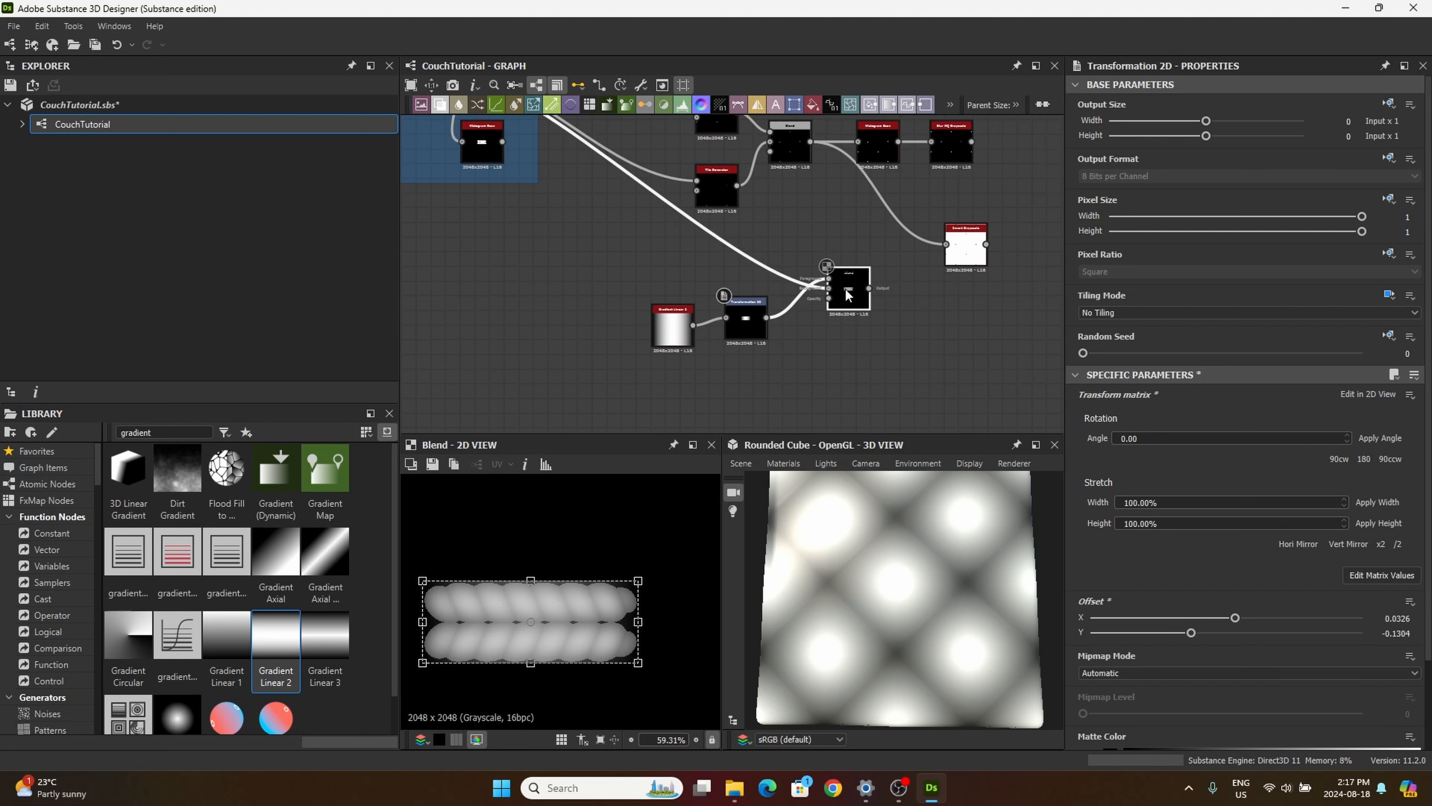
{"action": "left_click", "coordinate": [843, 288]}
{"action": "key", "text": "Delete"}
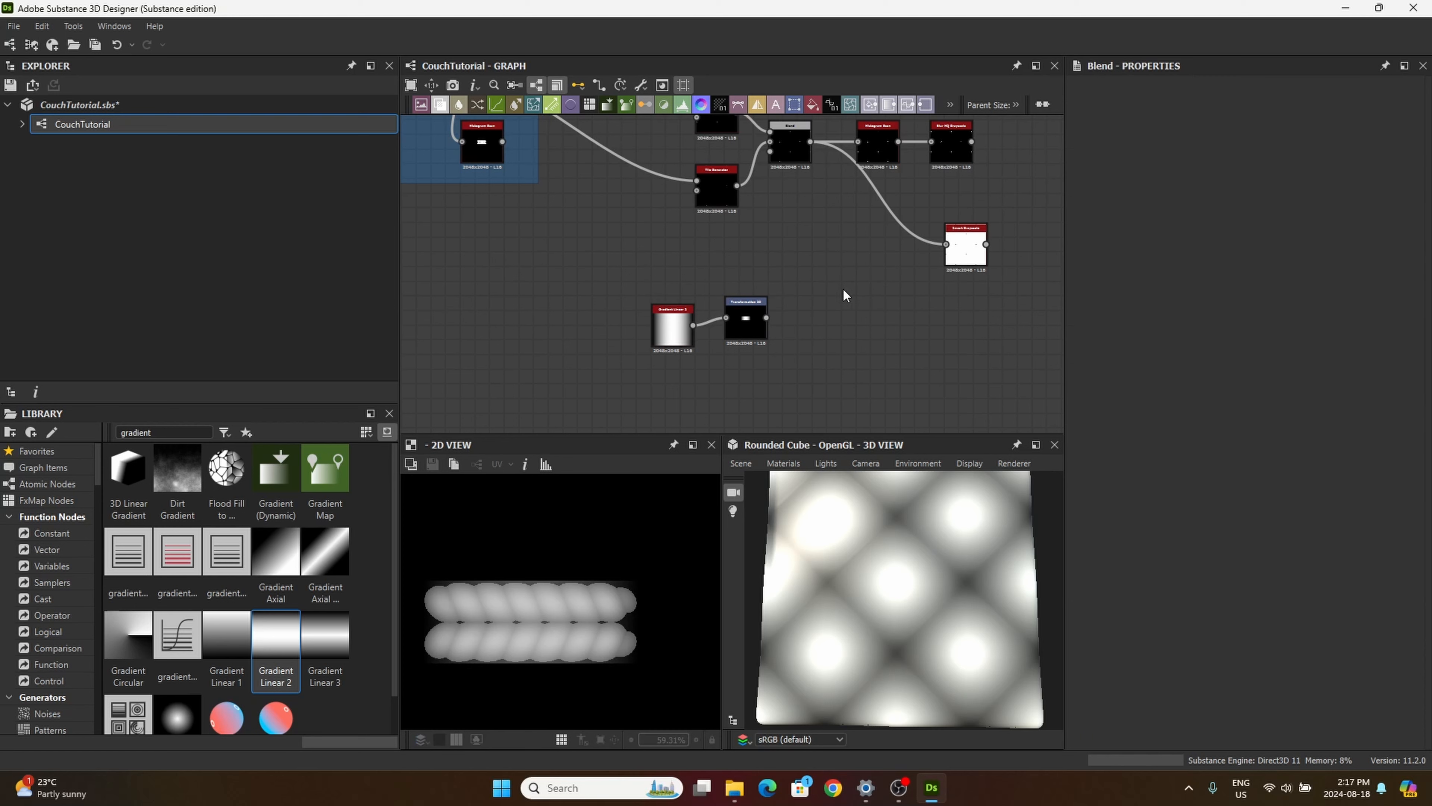
{"action": "left_click", "coordinate": [739, 331]}
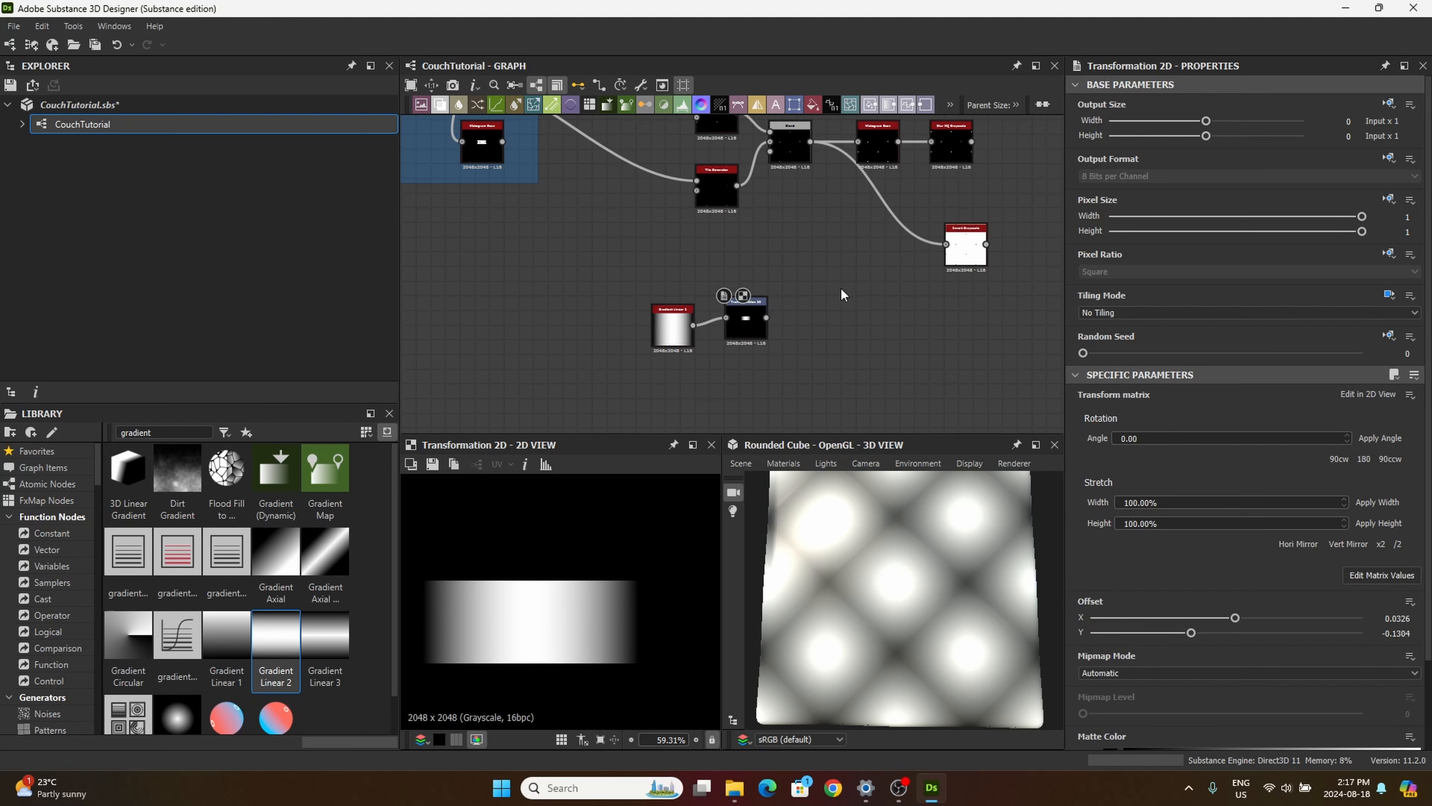
Step: Duplicate the thread's two Tile Generator nodes and their Blend node, placing the copies beside the Transformation 2D node
{"action": "middle_click_drag", "start_coordinate": [841, 287], "coordinate": [840, 358]}
{"action": "scroll", "coordinate": [840, 361], "scroll_direction": "down", "scroll_amount": 2}
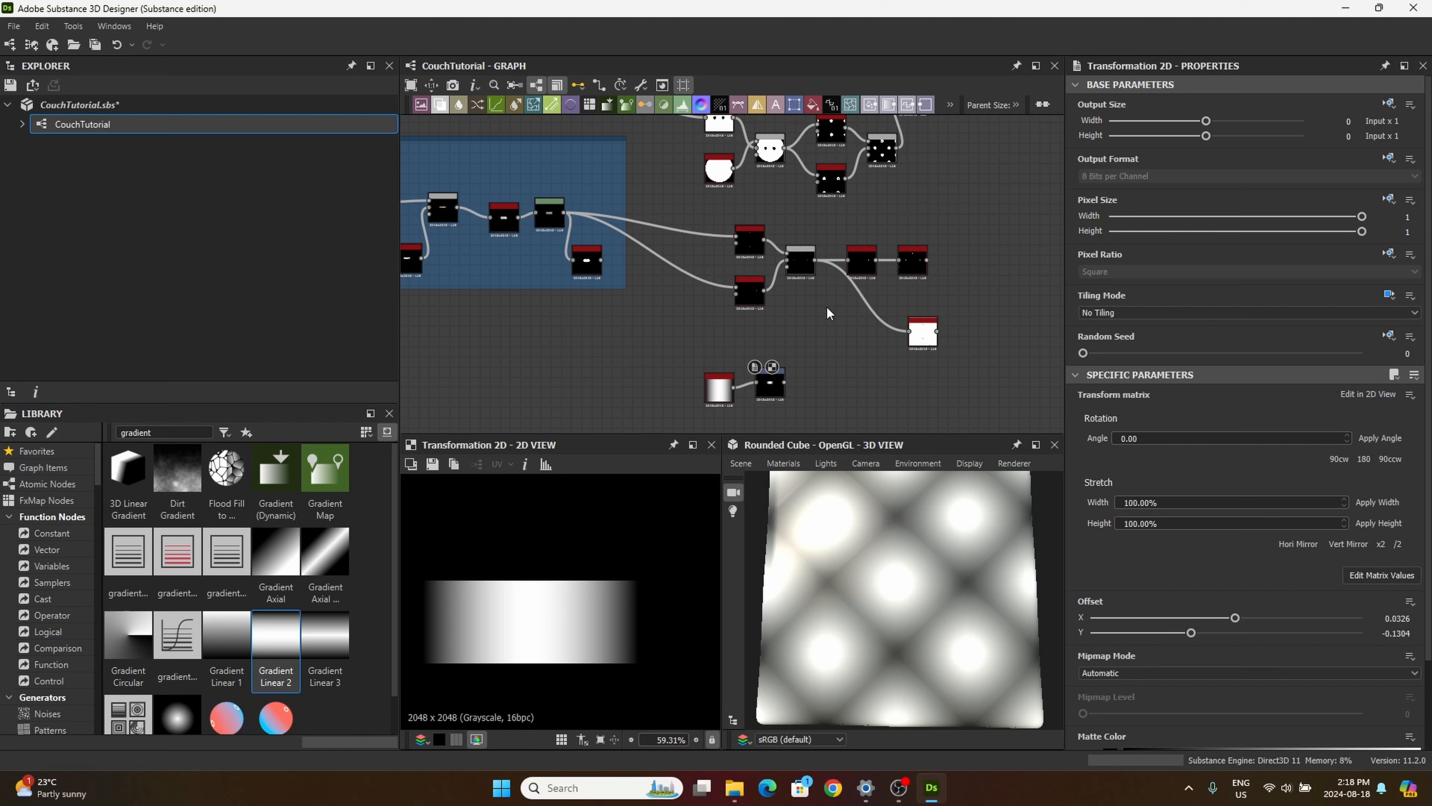
{"action": "scroll", "coordinate": [808, 276], "scroll_direction": "up", "scroll_amount": 2}
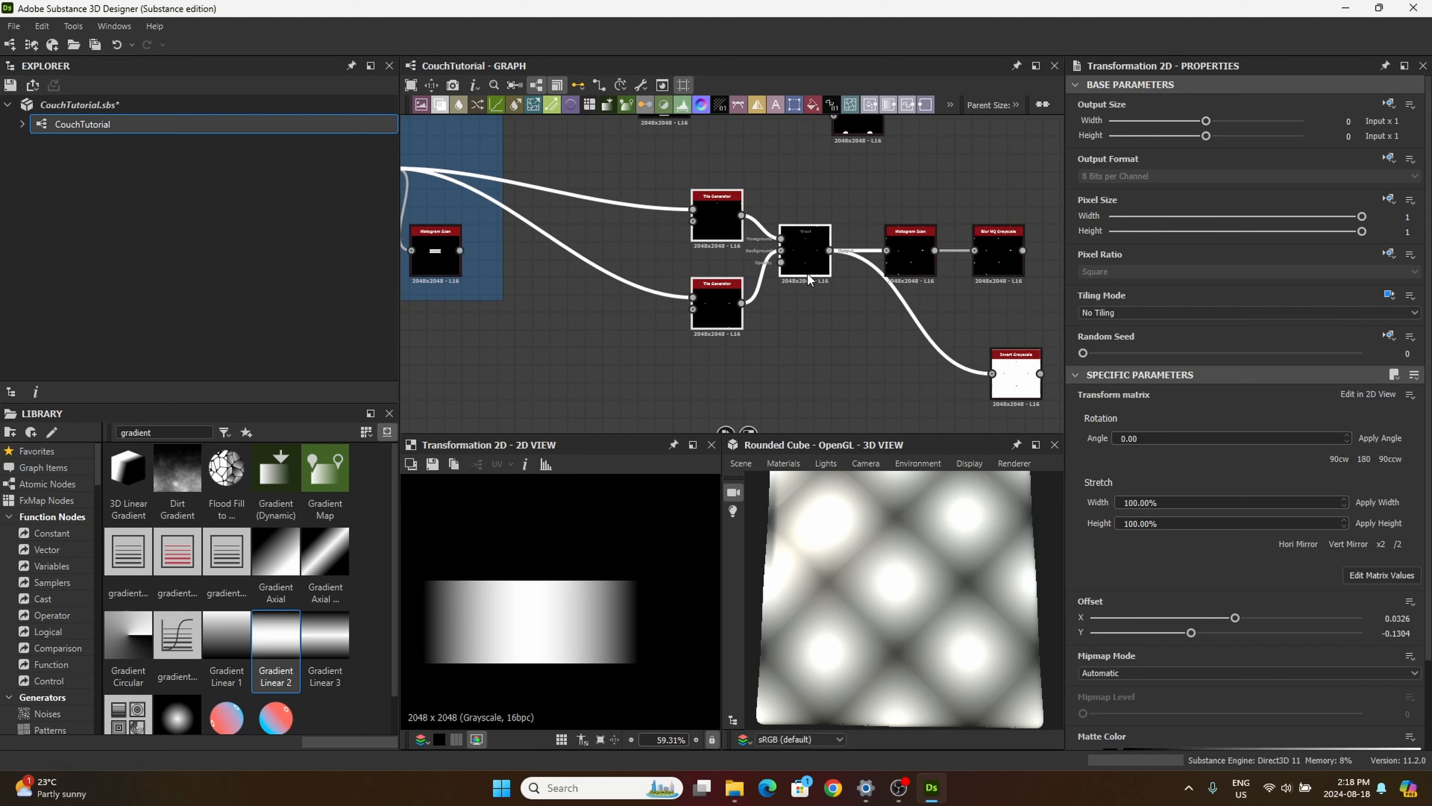
{"action": "scroll", "coordinate": [747, 232], "scroll_direction": "up", "scroll_amount": 2}
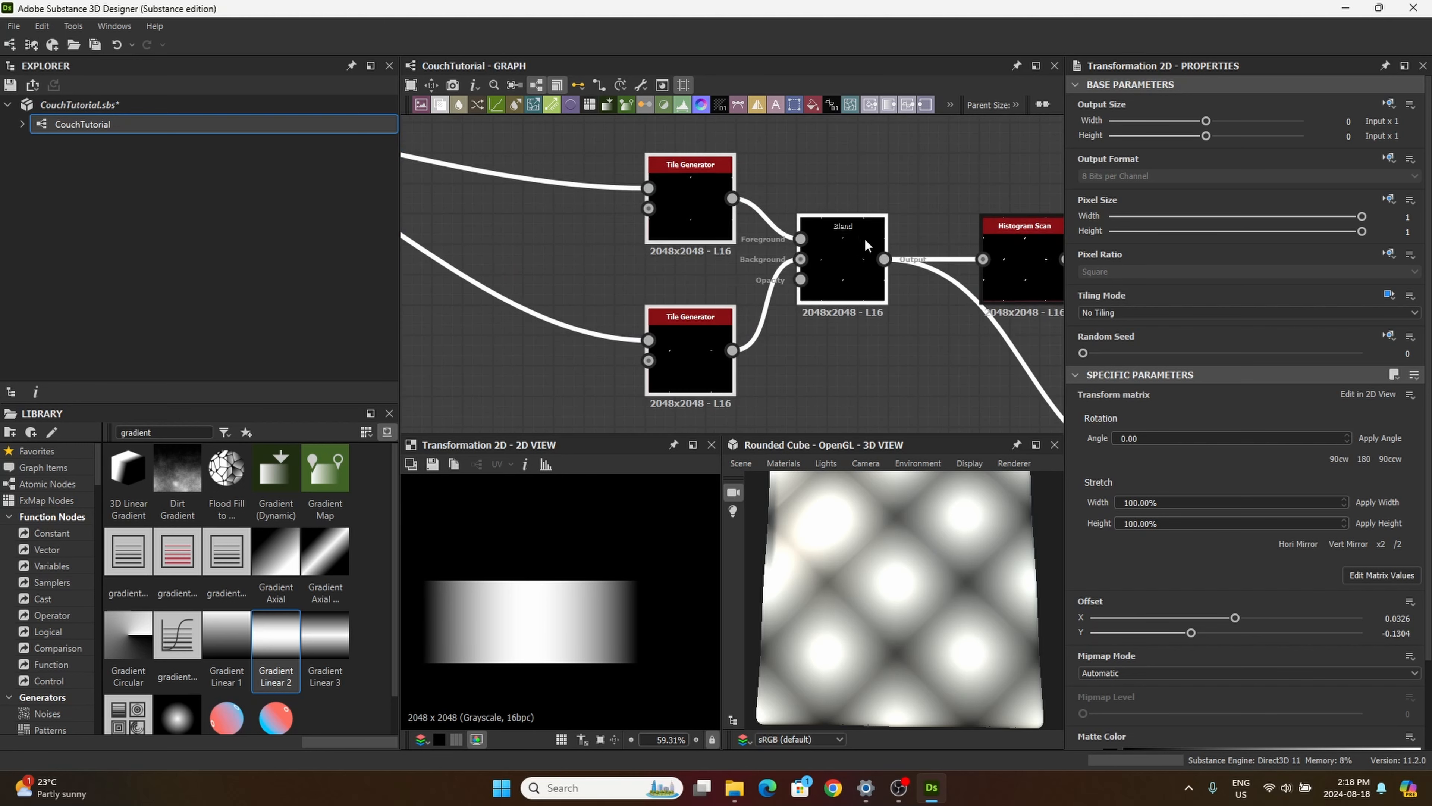
{"action": "scroll", "coordinate": [843, 270], "scroll_direction": "down", "scroll_amount": 3}
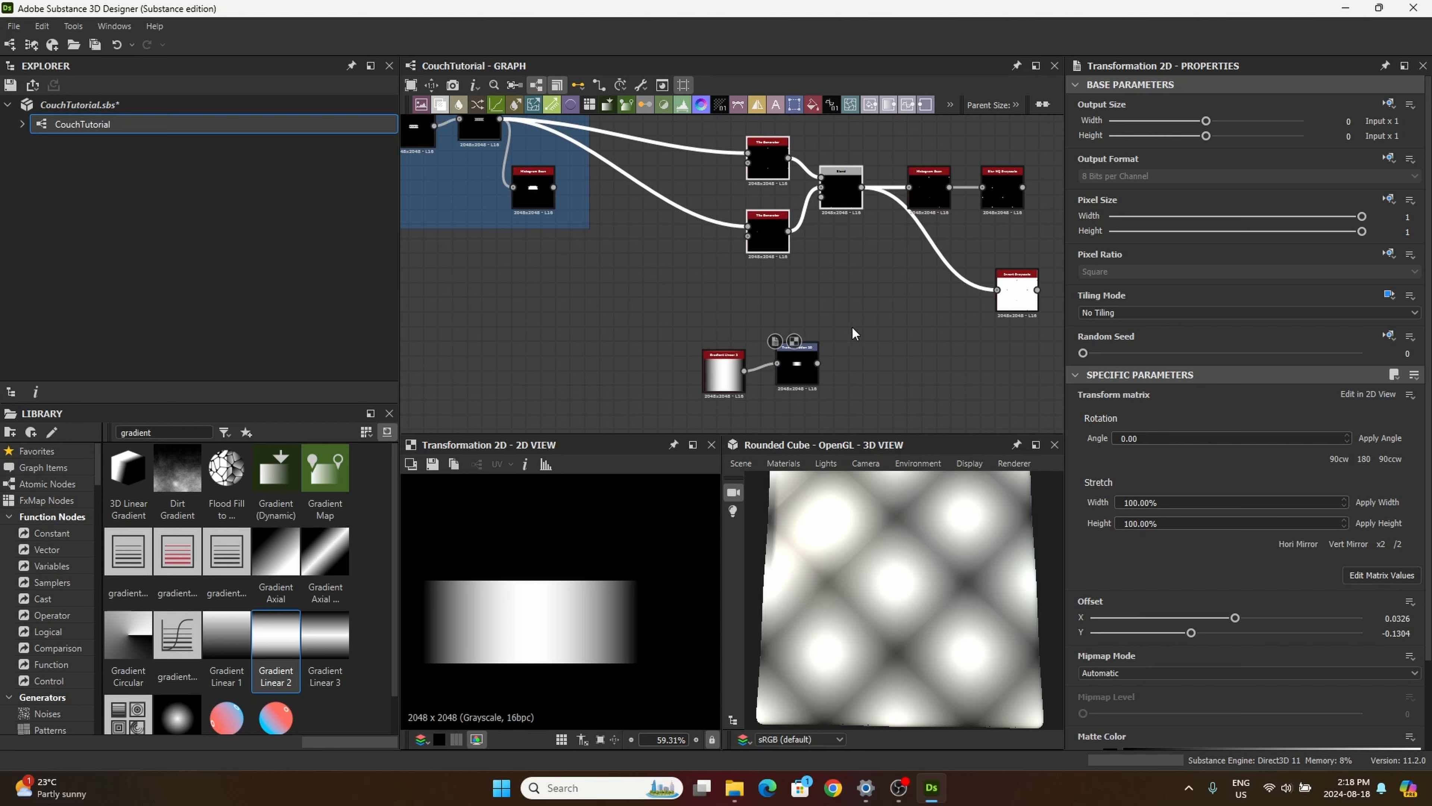
{"action": "middle_click_drag", "start_coordinate": [854, 332], "coordinate": [786, 250]}
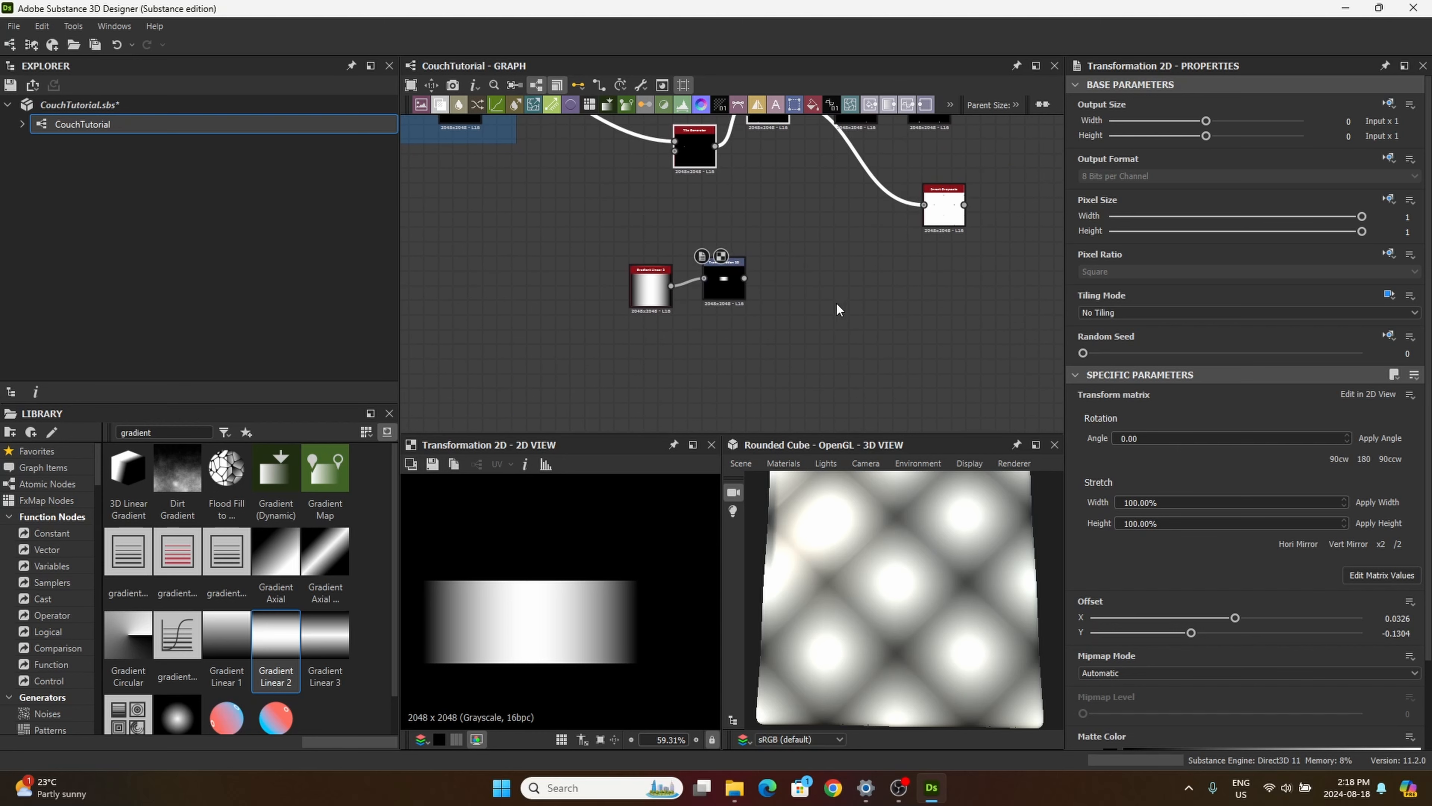
{"action": "middle_click_drag", "start_coordinate": [836, 302], "coordinate": [709, 202]}
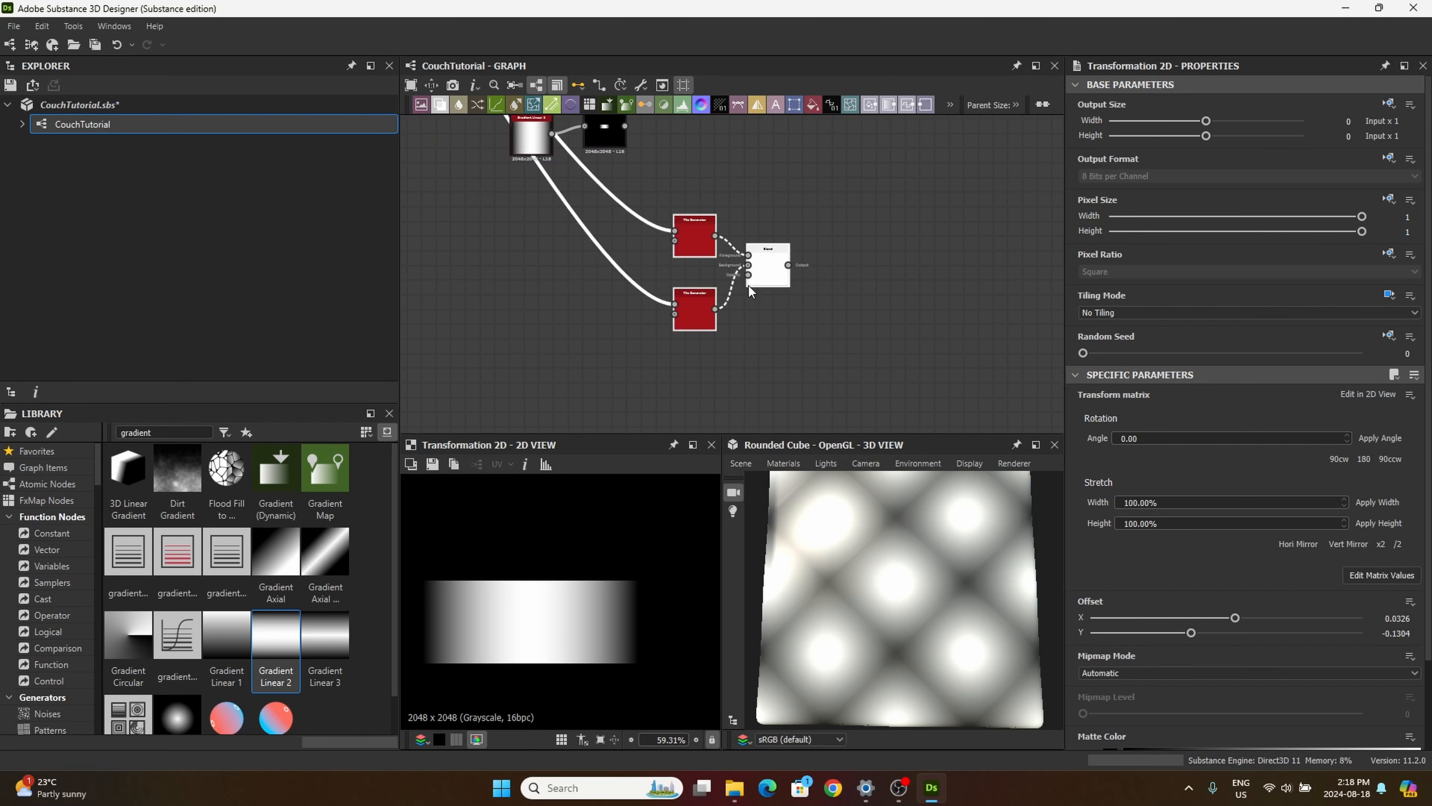
{"action": "left_click_drag", "start_coordinate": [760, 268], "coordinate": [810, 203]}
{"action": "middle_click_drag", "start_coordinate": [778, 146], "coordinate": [817, 272]}
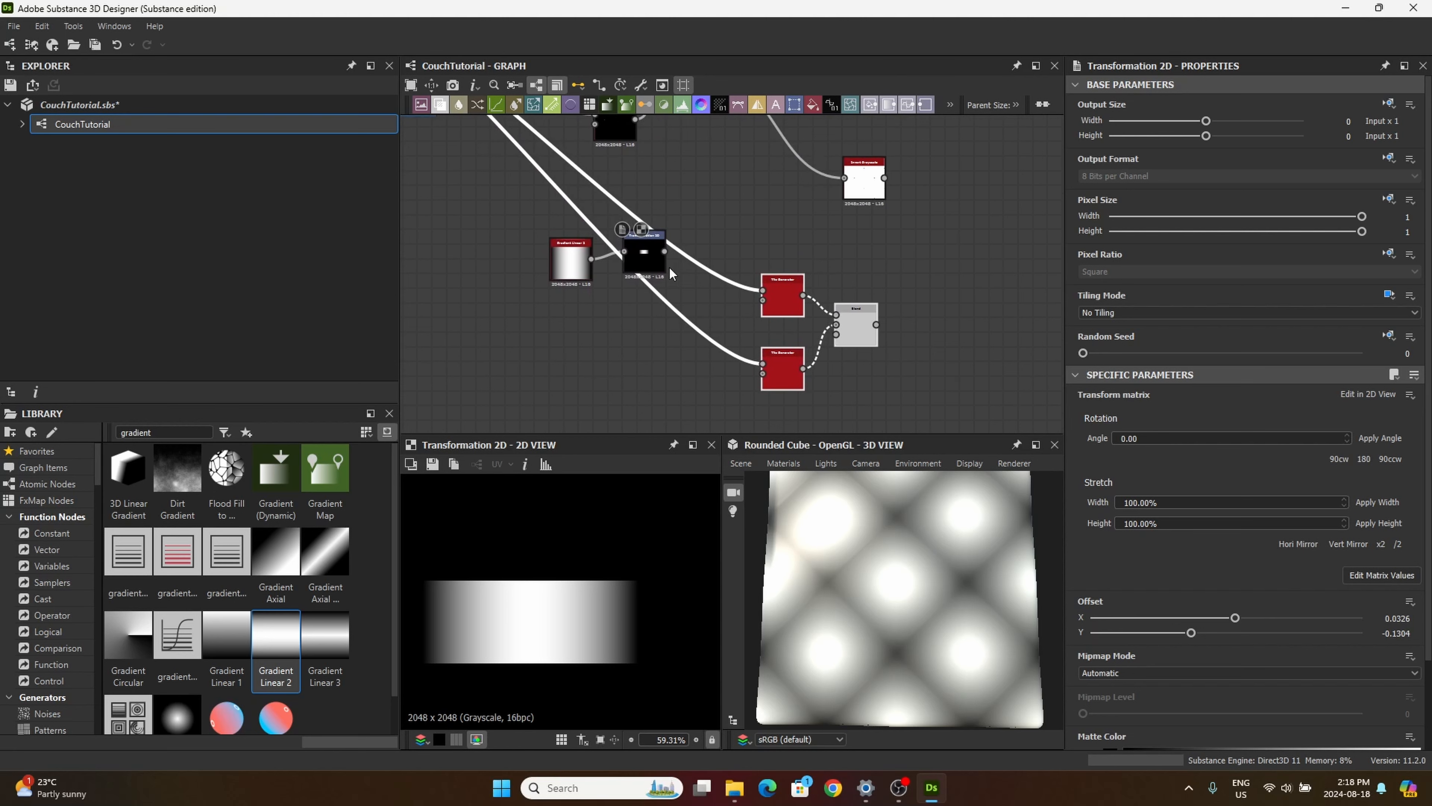
Step: Connect the Transformation 2D output to both copied Tile Generators and preview their Blend node
{"action": "left_click_drag", "start_coordinate": [664, 251], "coordinate": [782, 290]}
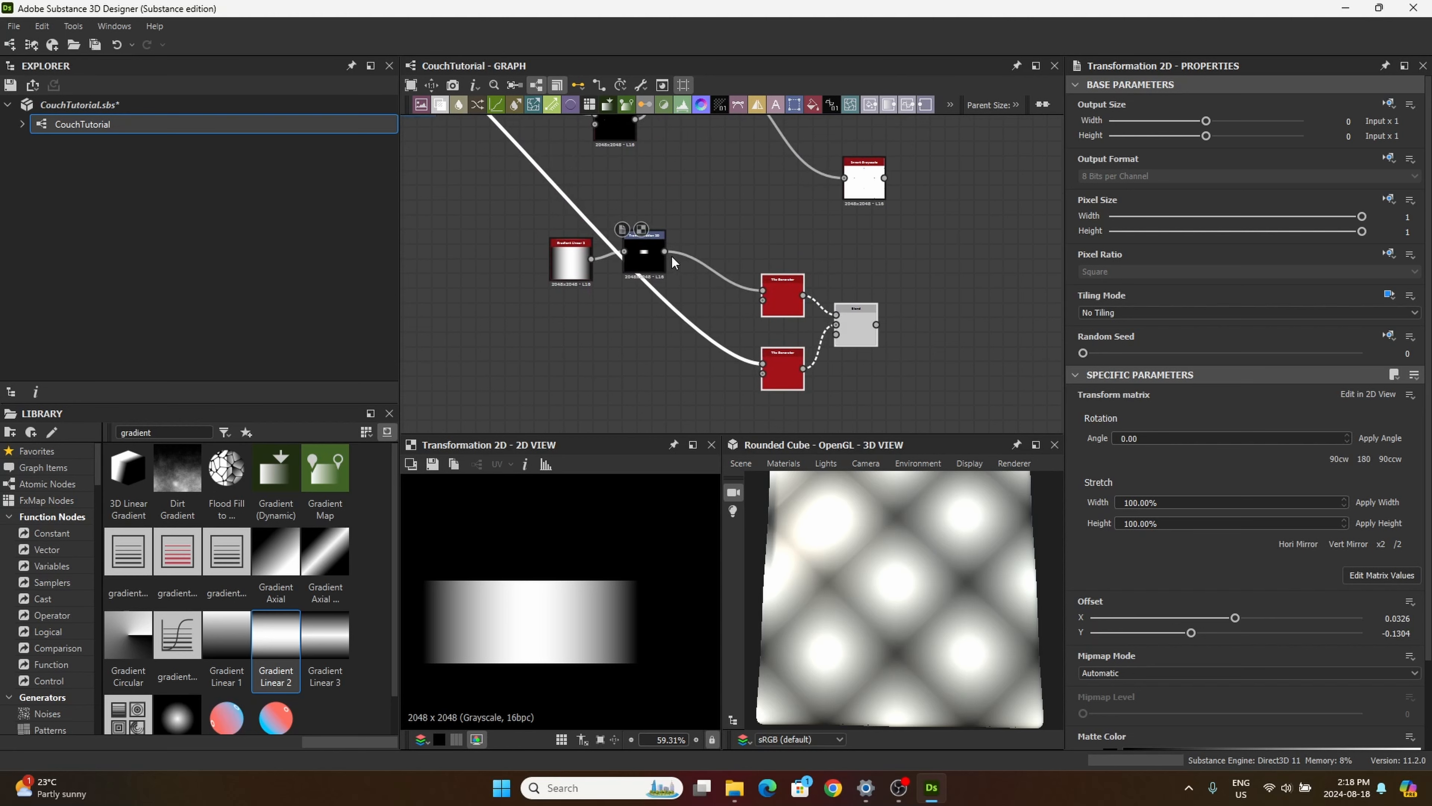
{"action": "left_click_drag", "start_coordinate": [665, 251], "coordinate": [763, 363]}
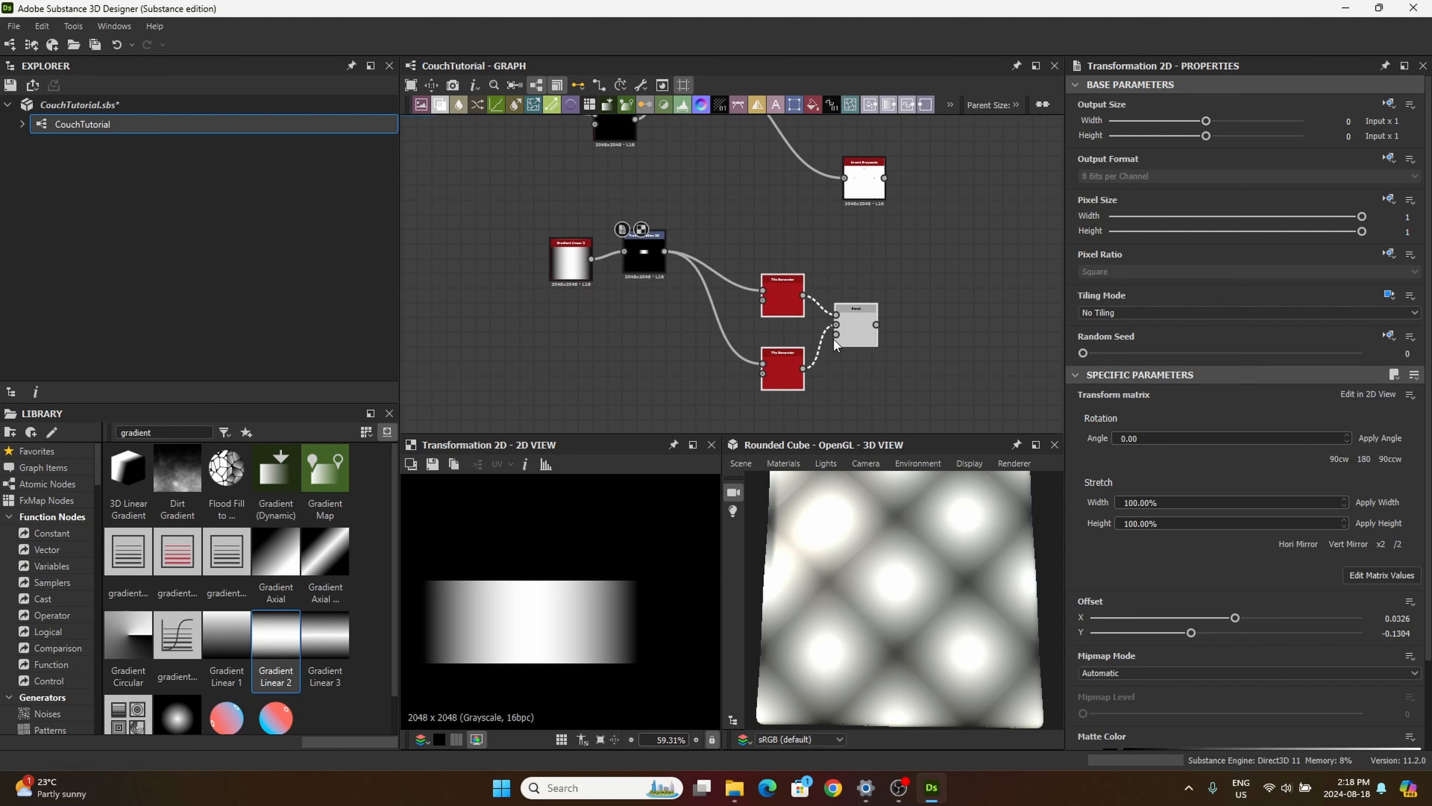
{"action": "left_click", "coordinate": [855, 330]}
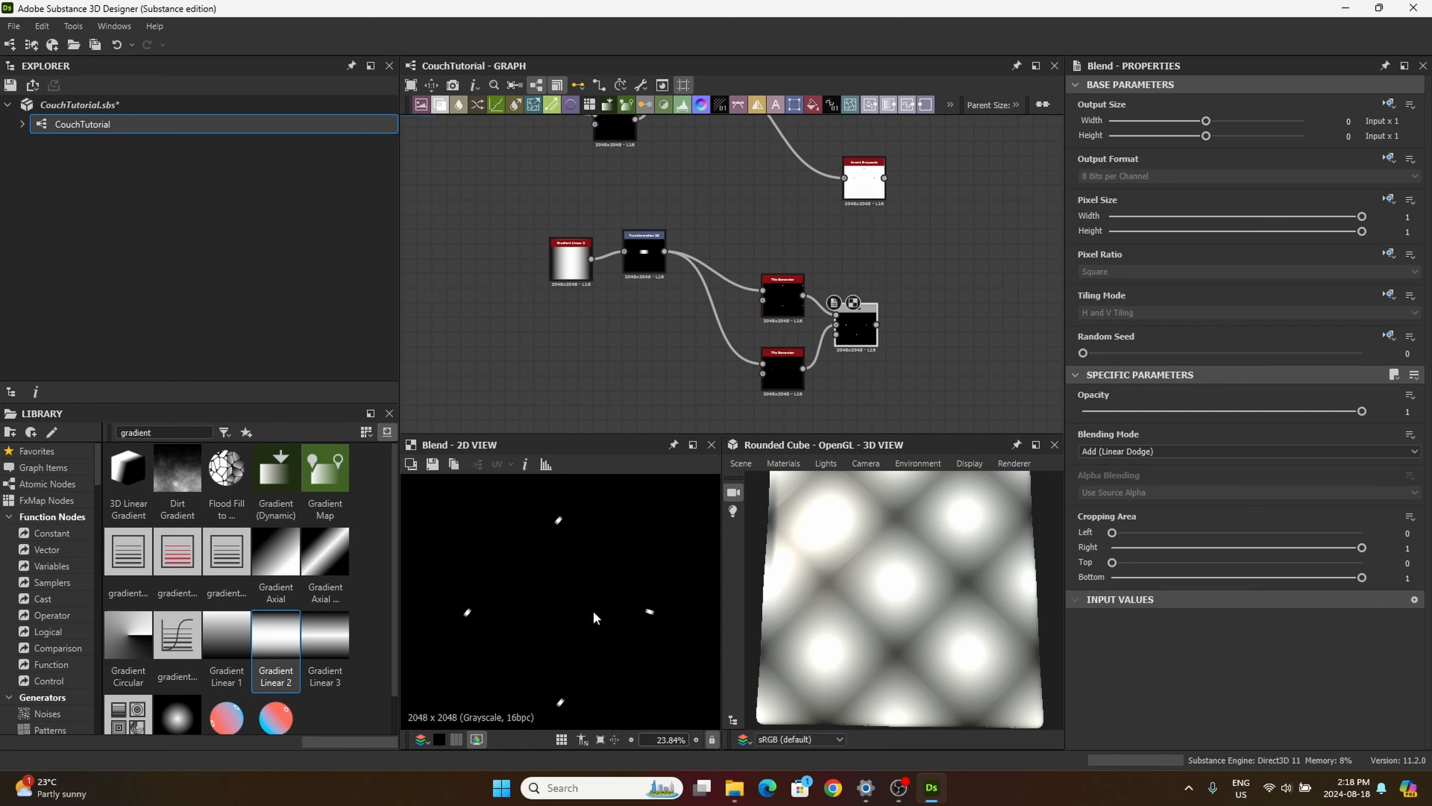
Step: Arrange the copied Tile Generator and Blend nodes beside Transformation 2D and move the whole gradient branch lower in the graph
{"action": "scroll", "coordinate": [593, 610], "scroll_direction": "down", "scroll_amount": 5}
{"action": "left_click_drag", "start_coordinate": [787, 299], "coordinate": [750, 257]}
{"action": "left_click_drag", "start_coordinate": [784, 377], "coordinate": [742, 346]}
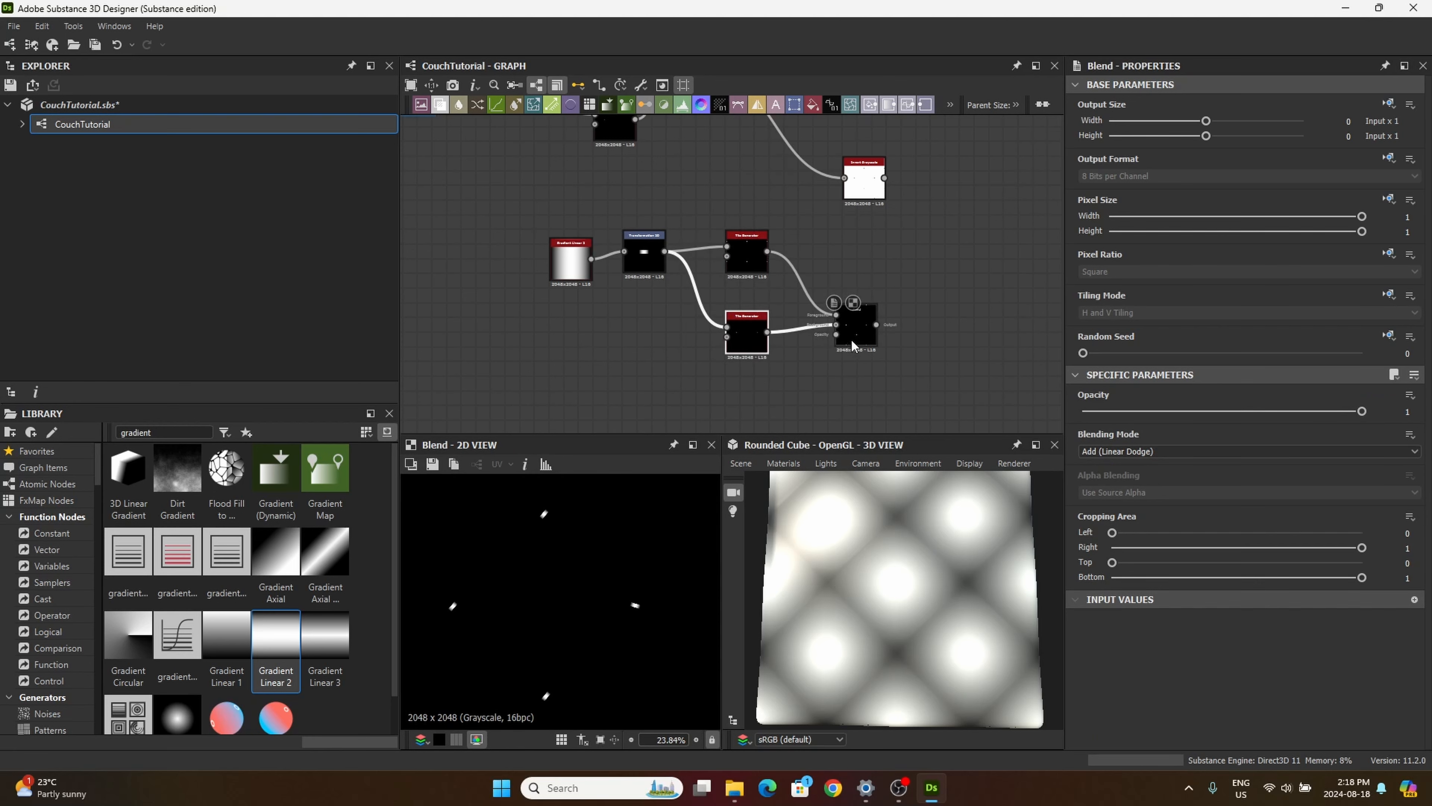
{"action": "left_click_drag", "start_coordinate": [851, 338], "coordinate": [820, 316]}
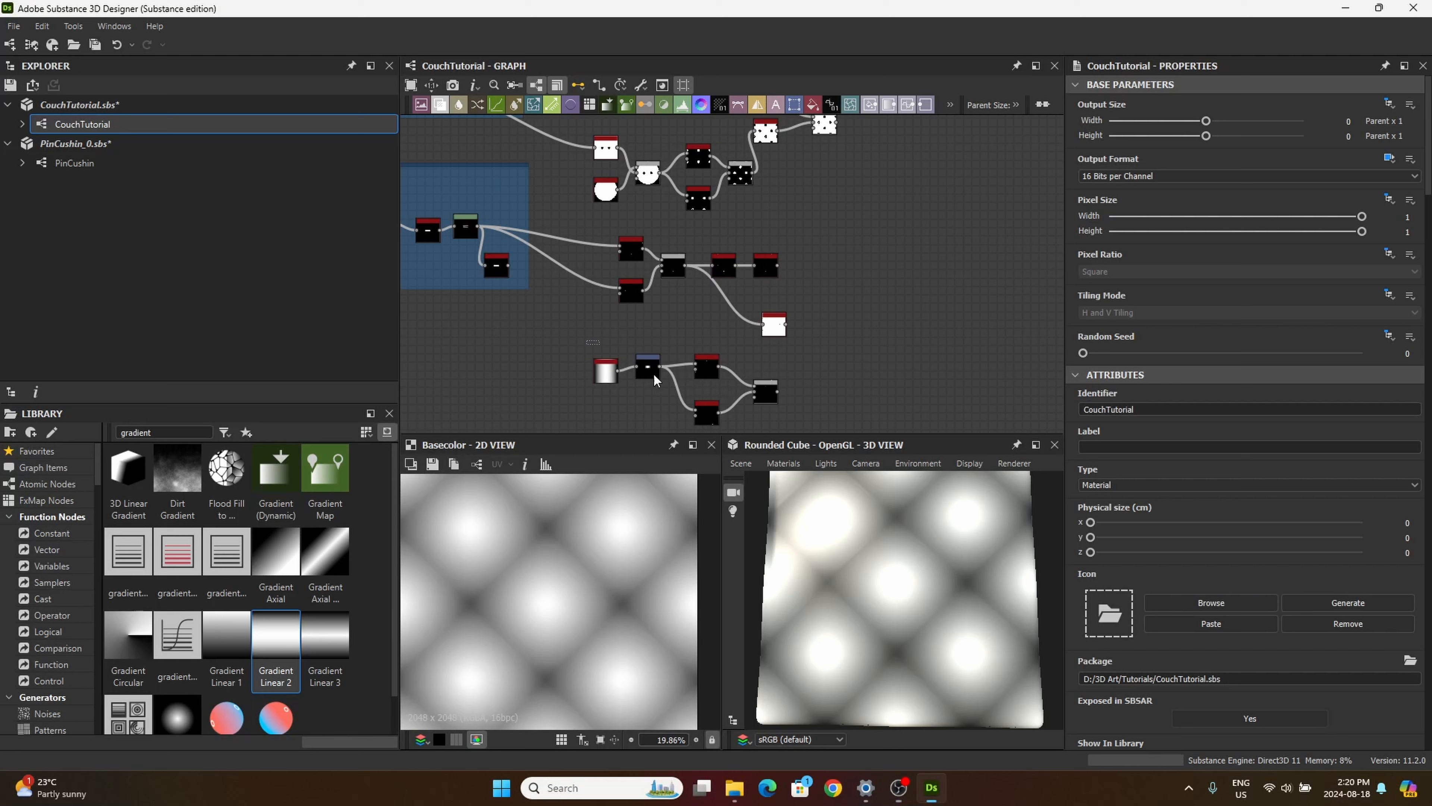
{"action": "left_click_drag", "start_coordinate": [655, 381], "coordinate": [784, 446]}
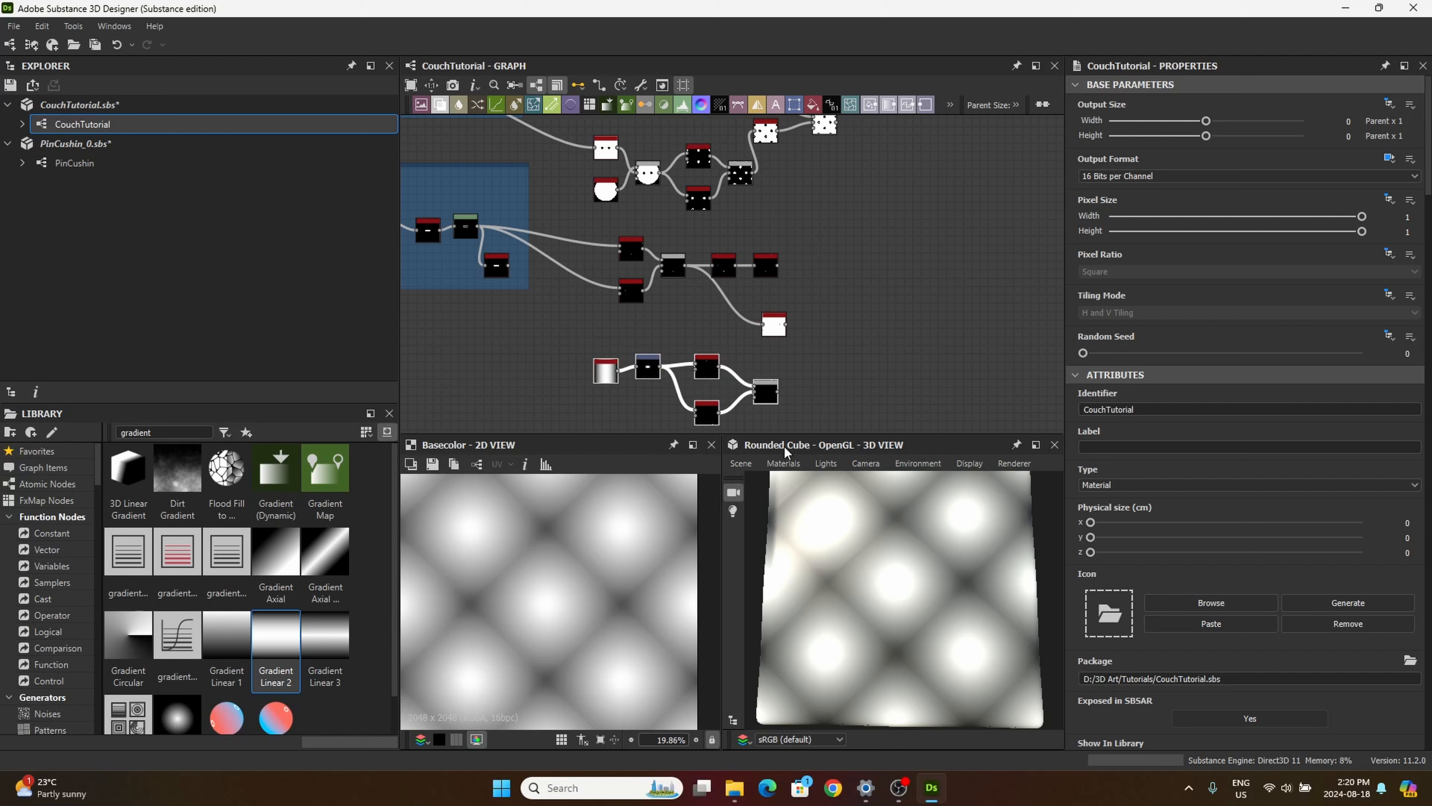
{"action": "middle_click_drag", "start_coordinate": [798, 373], "coordinate": [795, 321]}
{"action": "left_click_drag", "start_coordinate": [761, 347], "coordinate": [744, 383]}
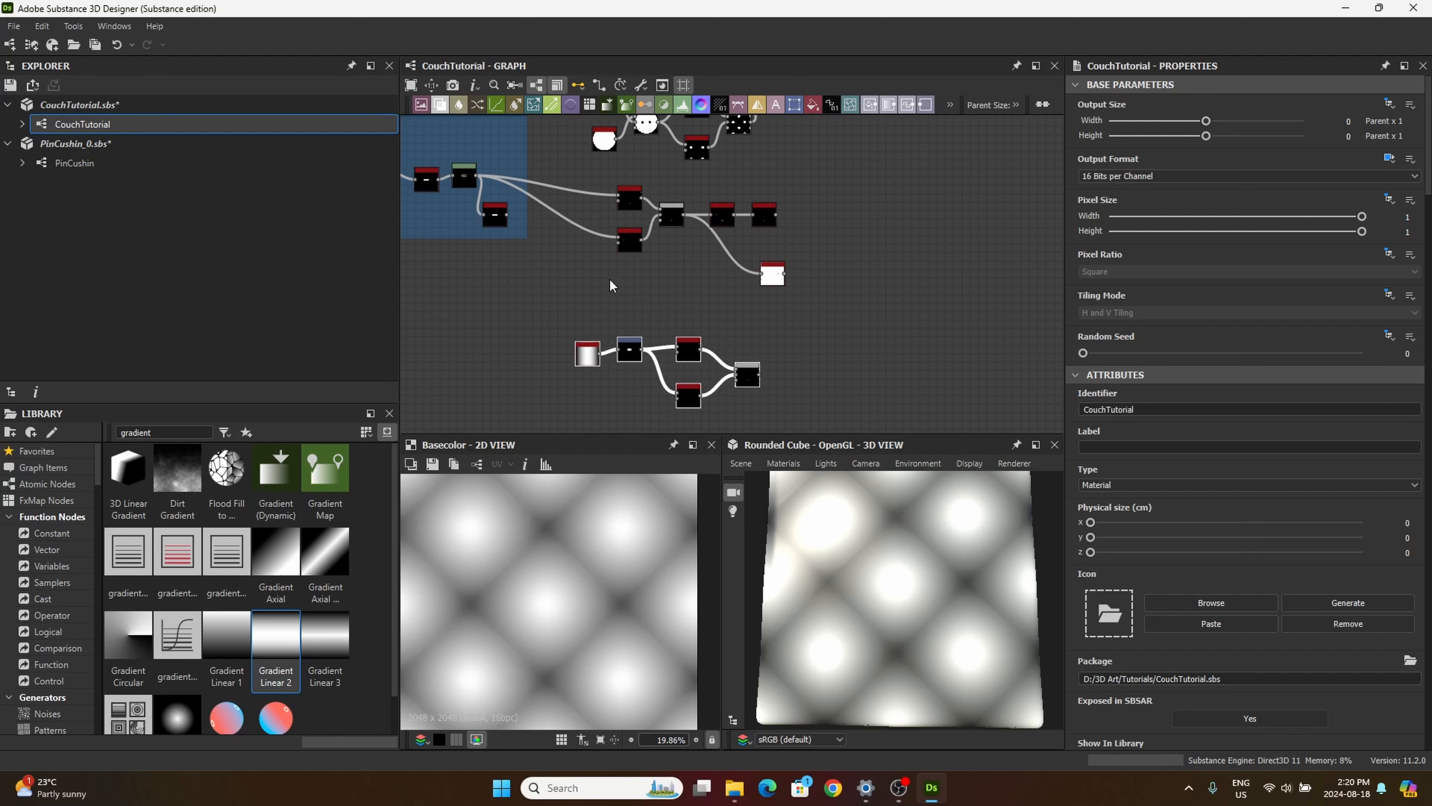
Step: Move the thread branch, from its two Tile Generators through Invert Grayscale, up closer to the button nodes
{"action": "scroll", "coordinate": [593, 252], "scroll_direction": "up", "scroll_amount": 5}
{"action": "middle_click_drag", "start_coordinate": [592, 252], "coordinate": [596, 334]}
{"action": "scroll", "coordinate": [696, 326], "scroll_direction": "down", "scroll_amount": 1}
{"action": "scroll", "coordinate": [620, 310], "scroll_direction": "down", "scroll_amount": 2}
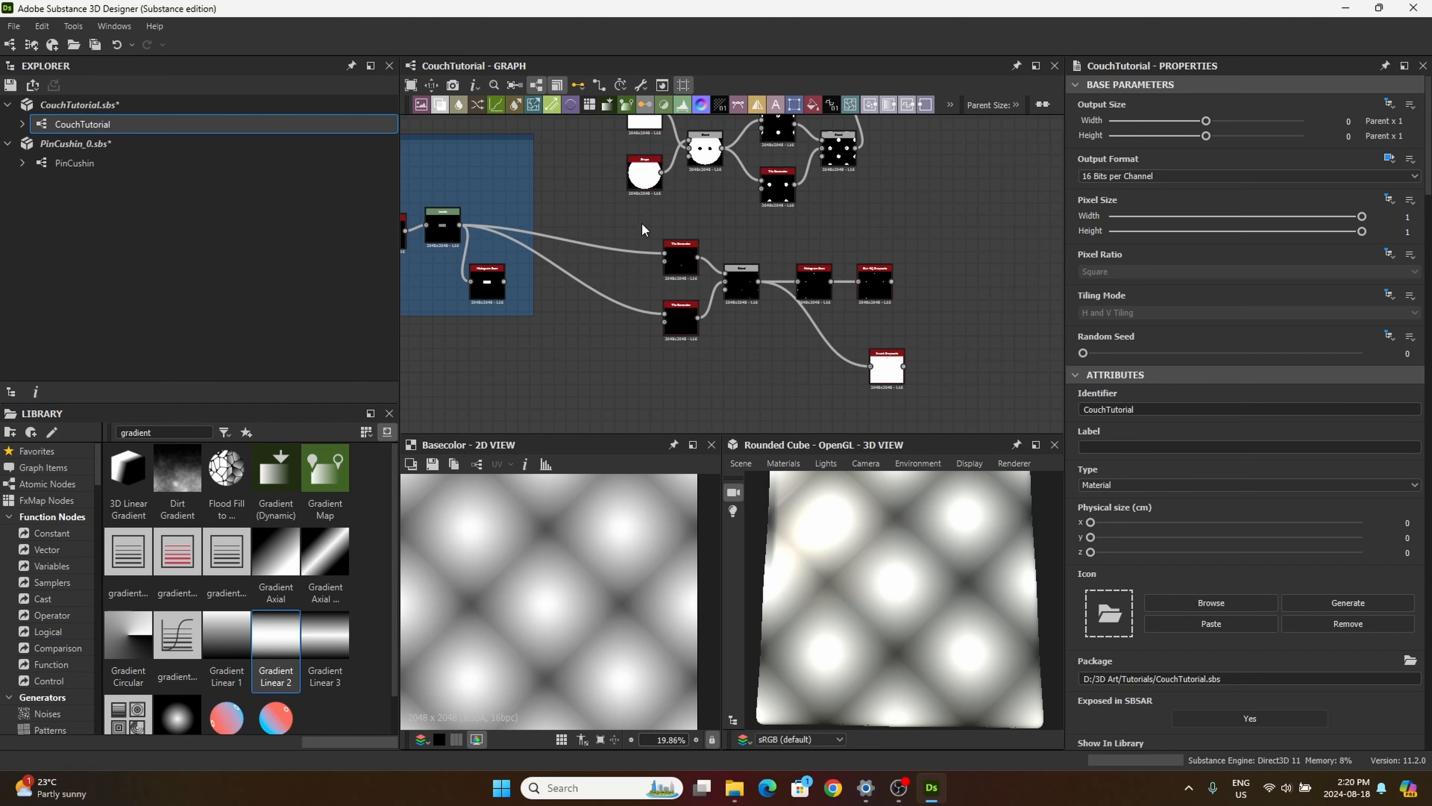
{"action": "left_click_drag", "start_coordinate": [642, 224], "coordinate": [947, 416]}
{"action": "left_click_drag", "start_coordinate": [874, 280], "coordinate": [875, 243]}
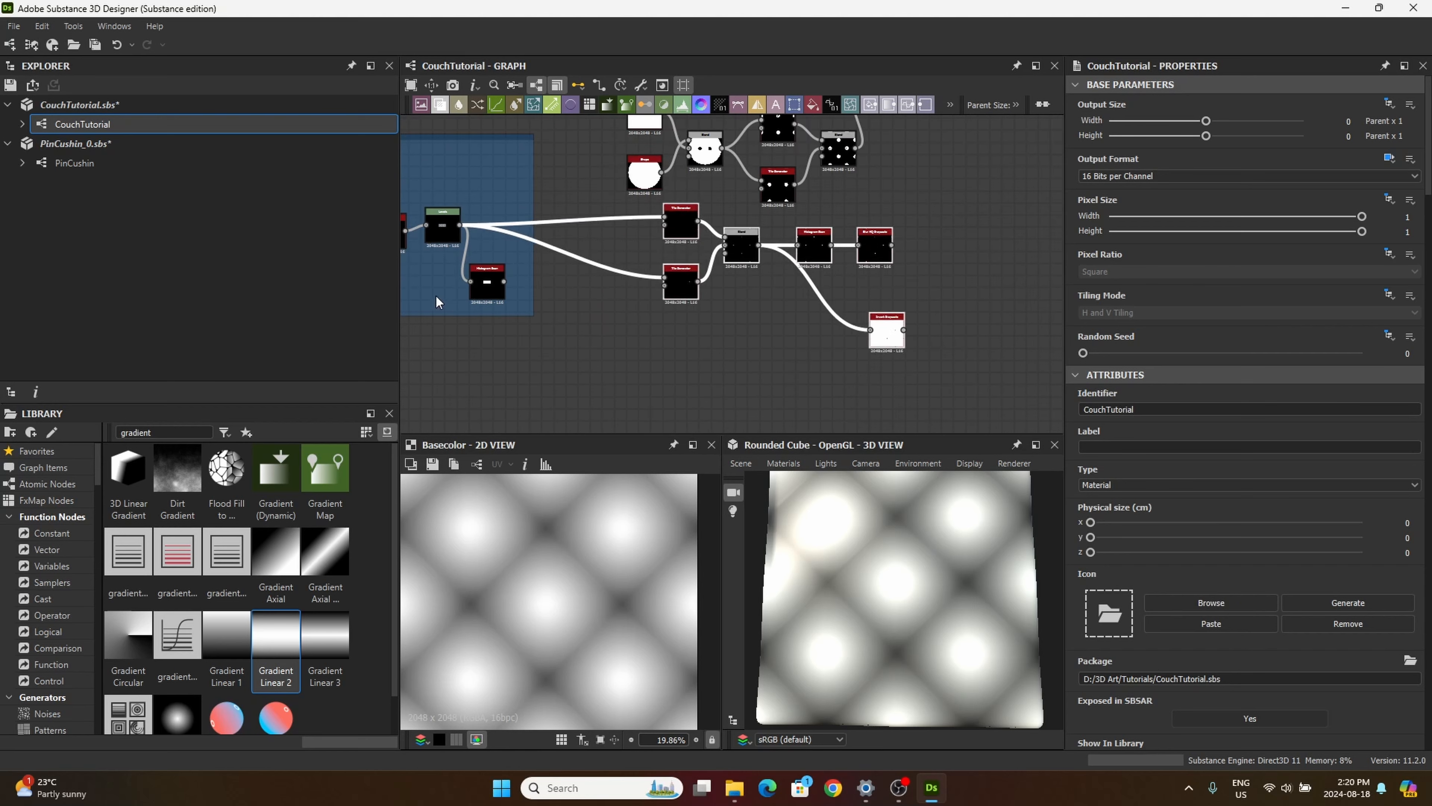
Step: Duplicate the thread's two Tile Generators and Blend node and place the copies below the originals
{"action": "scroll", "coordinate": [646, 367], "scroll_direction": "down", "scroll_amount": 1}
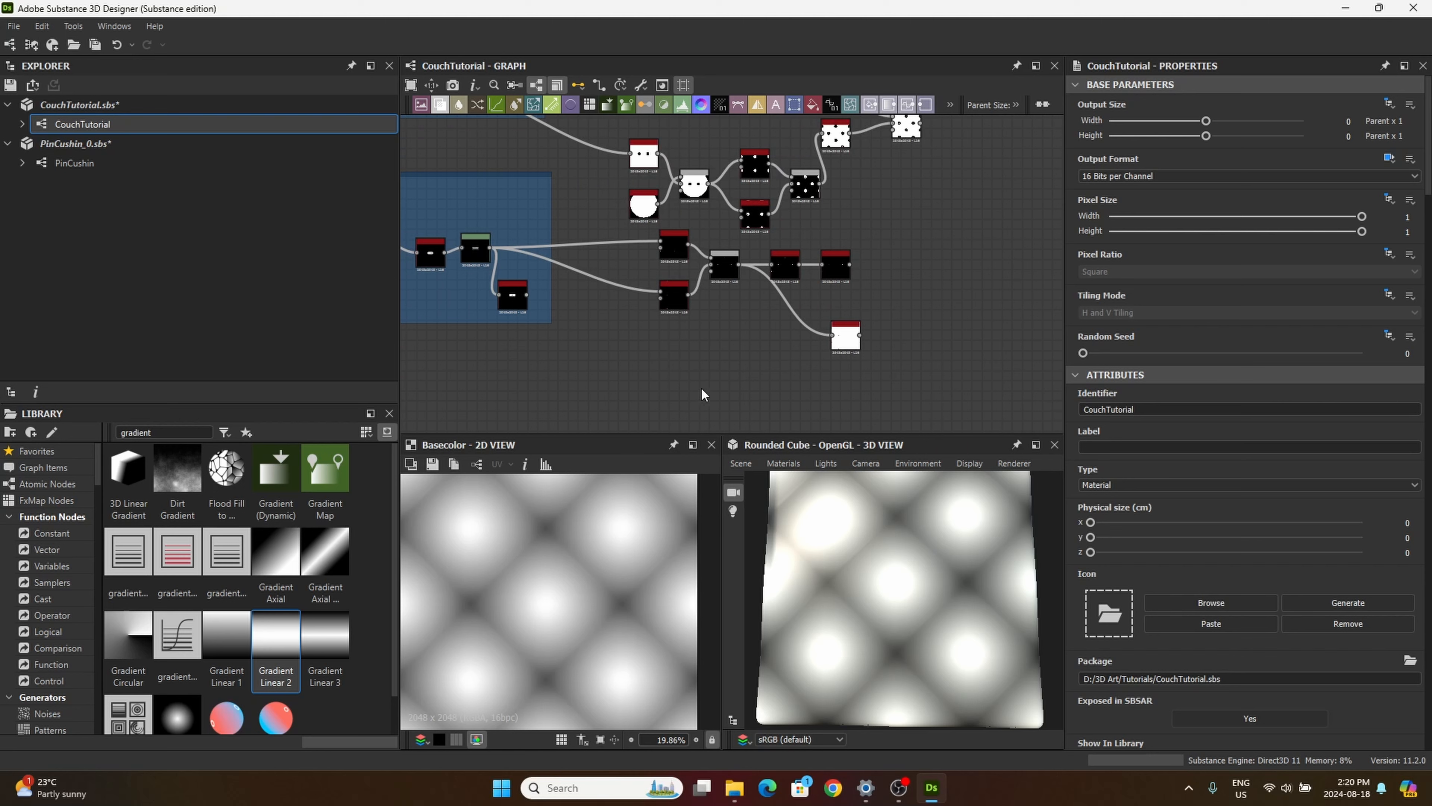
{"action": "left_click_drag", "start_coordinate": [725, 390], "coordinate": [658, 255]}
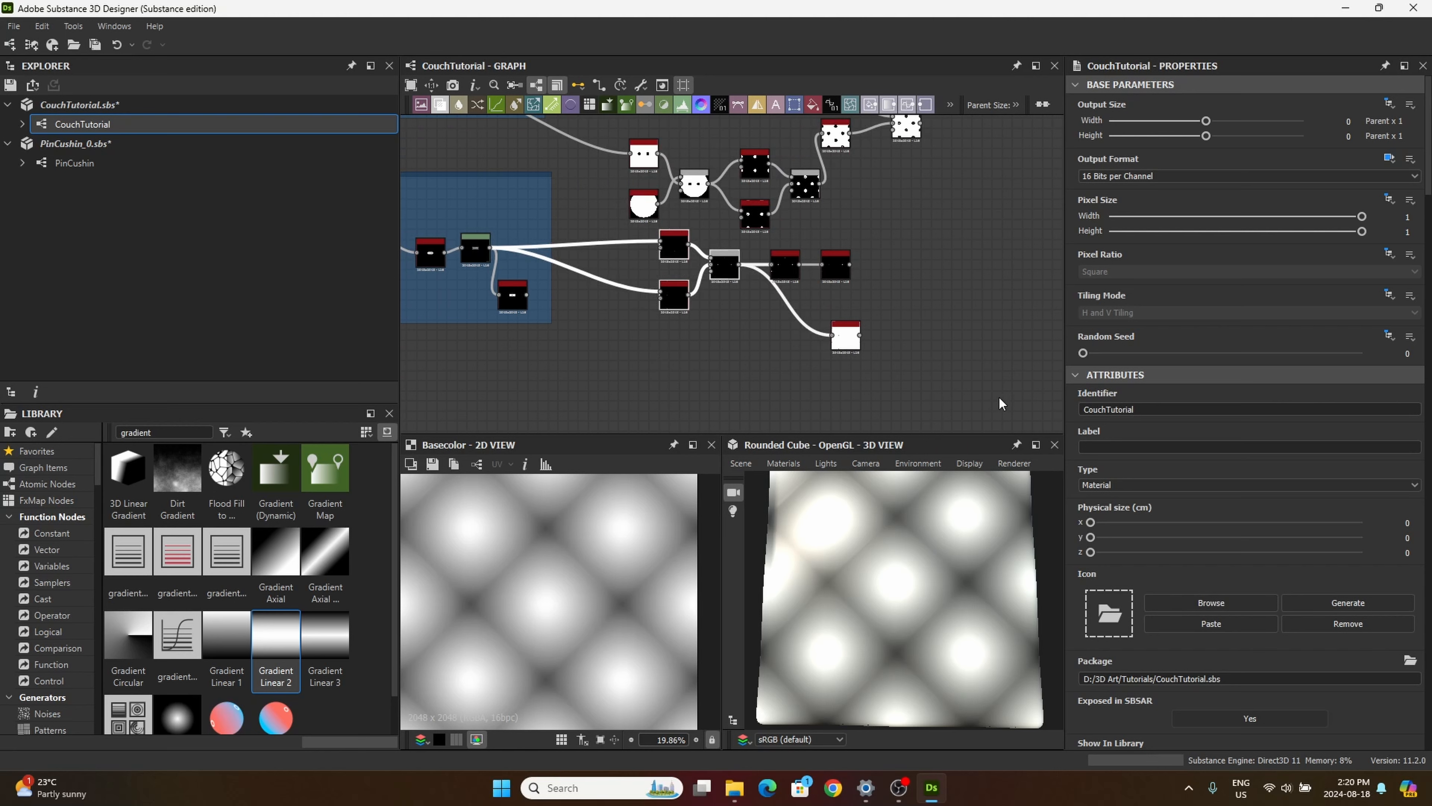
{"action": "key", "text": "ctrl+d"}
{"action": "left_click_drag", "start_coordinate": [714, 306], "coordinate": [674, 401]}
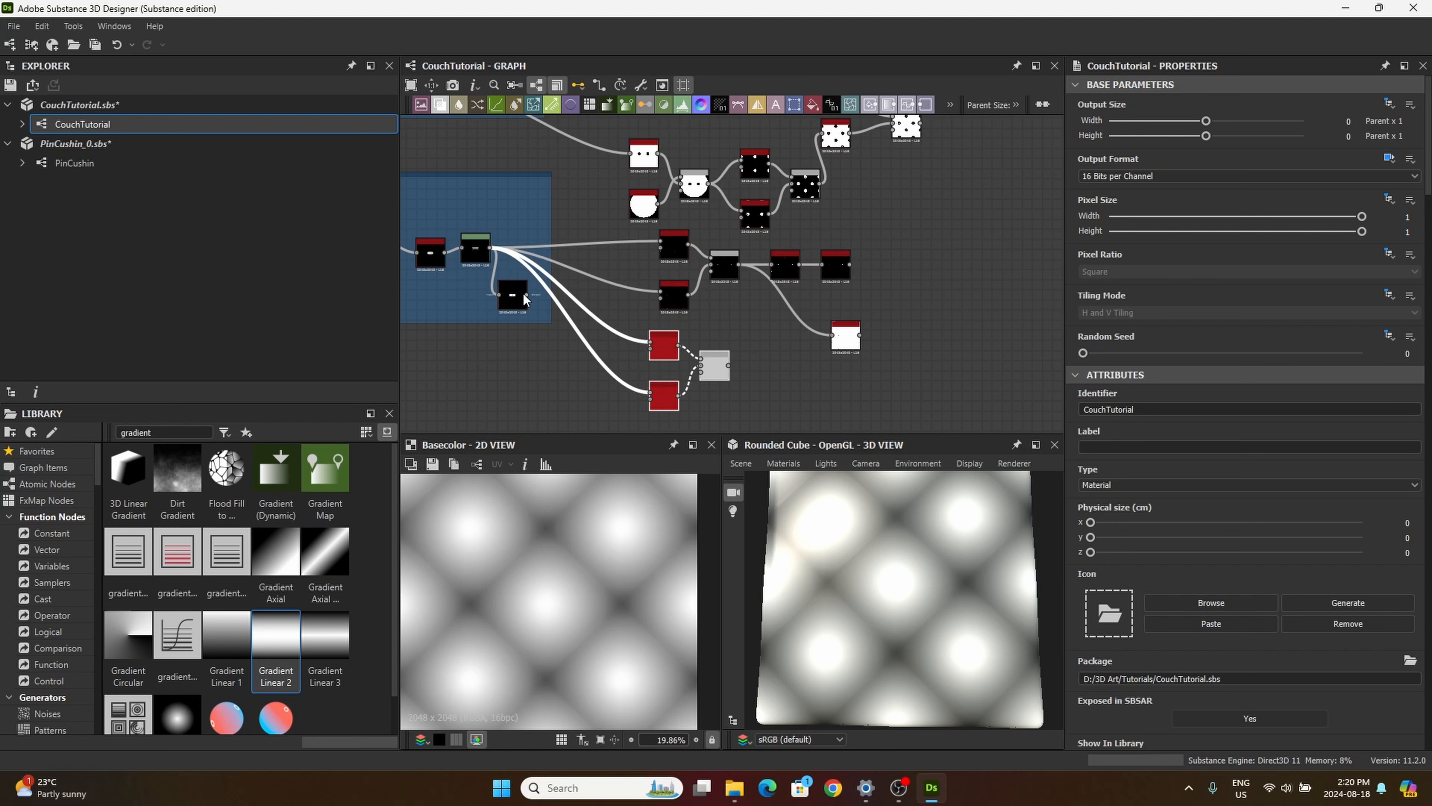
Step: Connect the framed Histogram Scan output to both original thread Tile Generators in place of the Levels output
{"action": "left_click_drag", "start_coordinate": [525, 294], "coordinate": [666, 239]}
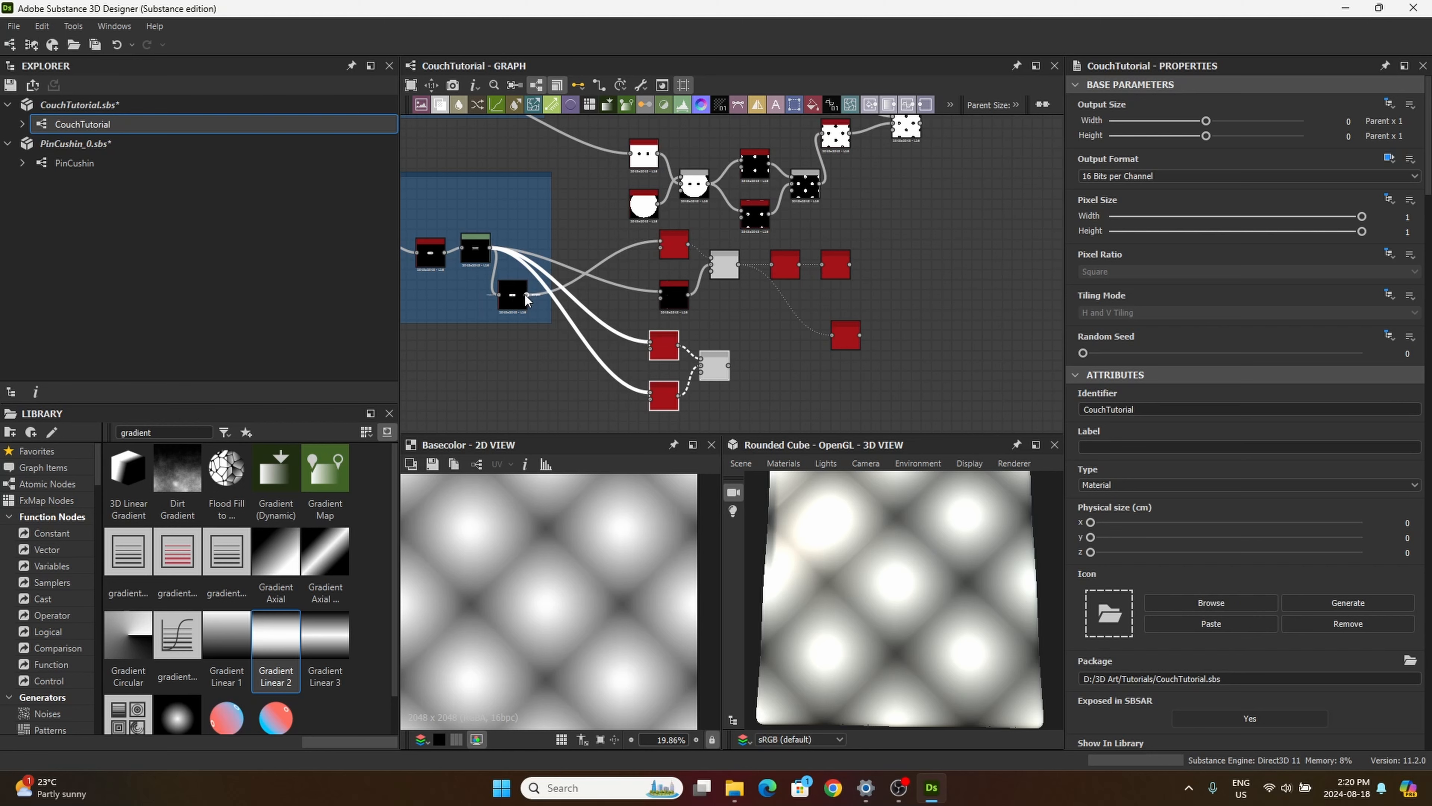
{"action": "scroll", "coordinate": [525, 294], "scroll_direction": "up", "scroll_amount": 4}
{"action": "left_click_drag", "start_coordinate": [544, 281], "coordinate": [886, 256]}
{"action": "scroll", "coordinate": [896, 280], "scroll_direction": "down", "scroll_amount": 2}
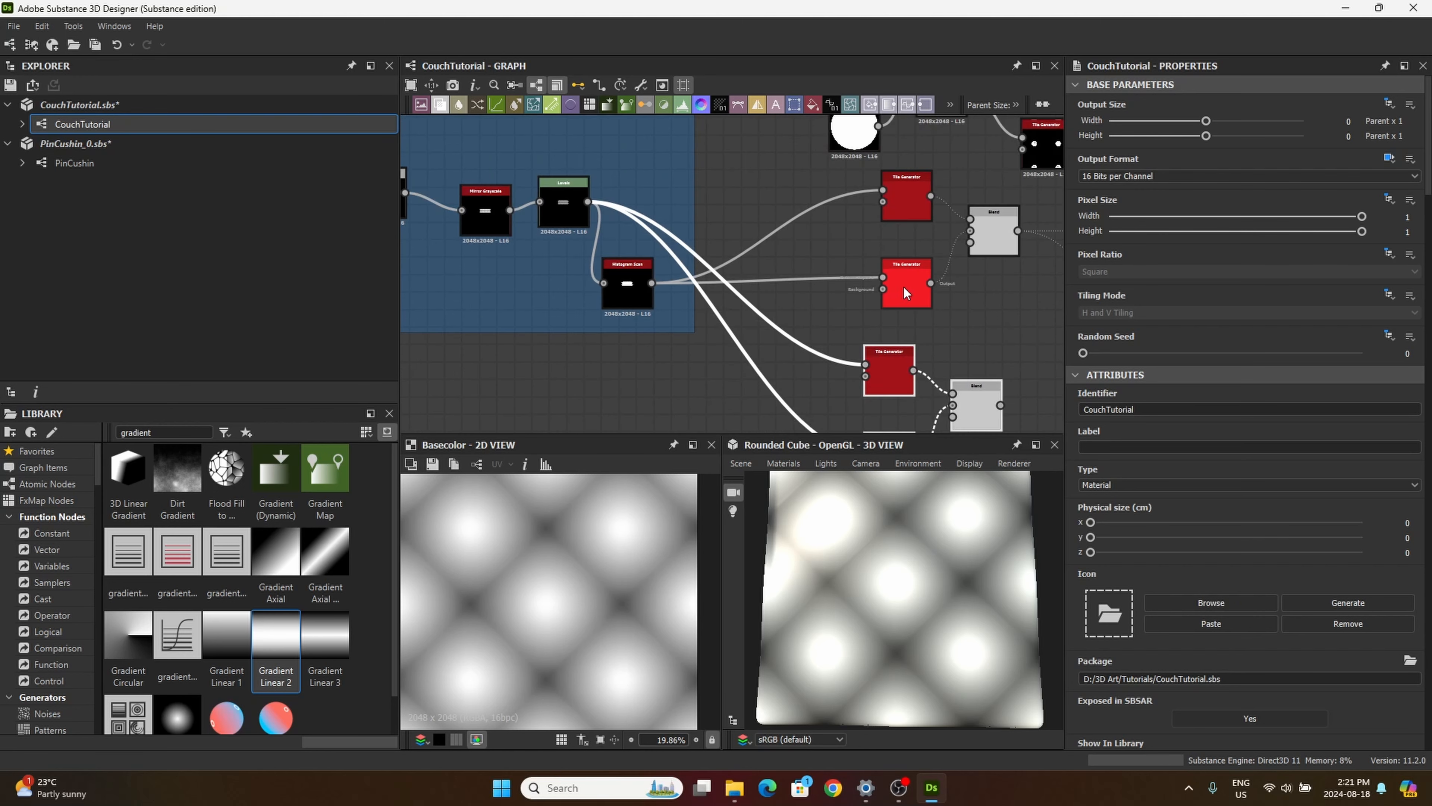
Step: Preview the Blur HQ Grayscale and Invert Grayscale outputs and examine the thread mask up close
{"action": "scroll", "coordinate": [897, 243], "scroll_direction": "down", "scroll_amount": 1}
{"action": "middle_click_drag", "start_coordinate": [897, 239], "coordinate": [463, 249]}
{"action": "middle_click_drag", "start_coordinate": [622, 282], "coordinate": [722, 259]}
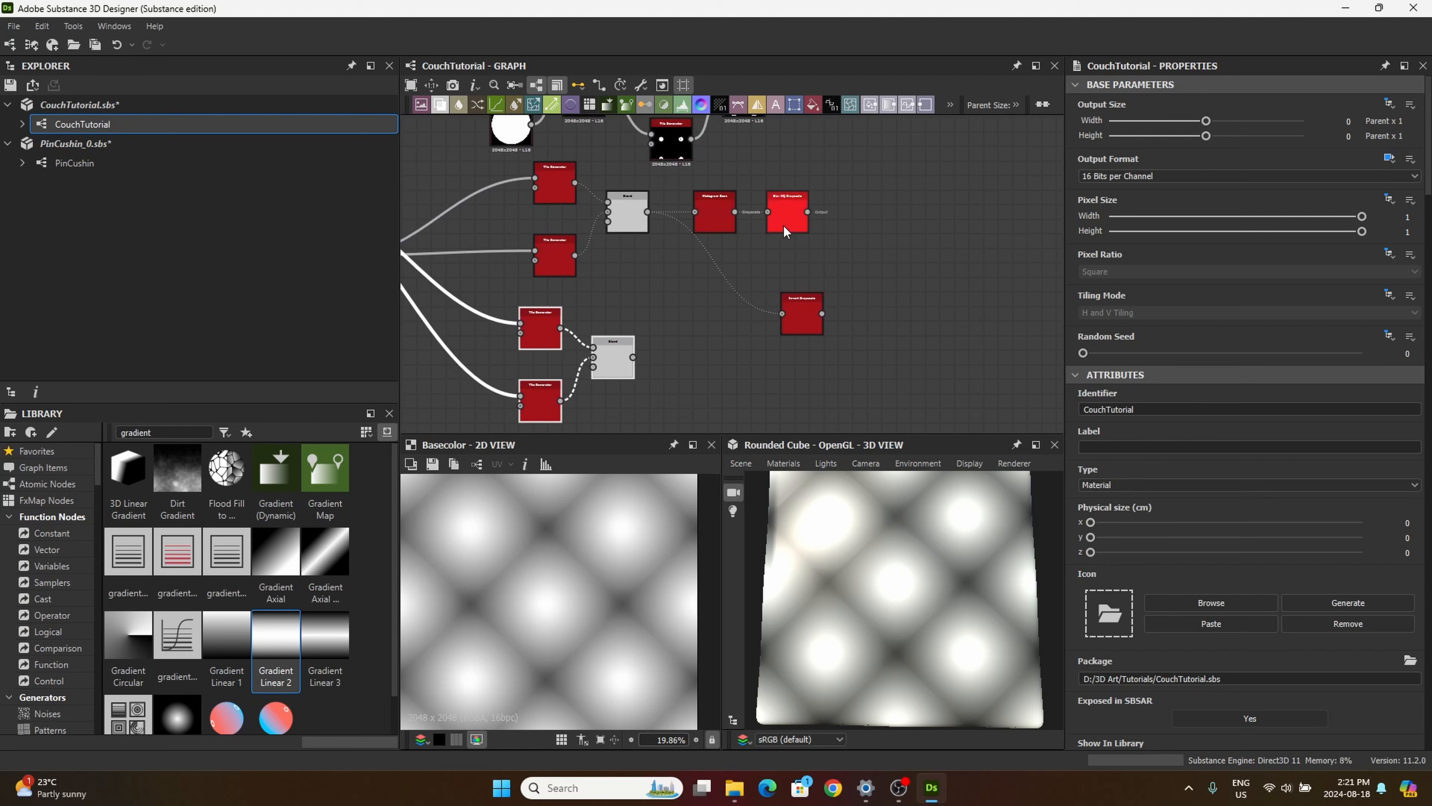
{"action": "double_click", "coordinate": [786, 219]}
{"action": "left_click", "coordinate": [801, 315]}
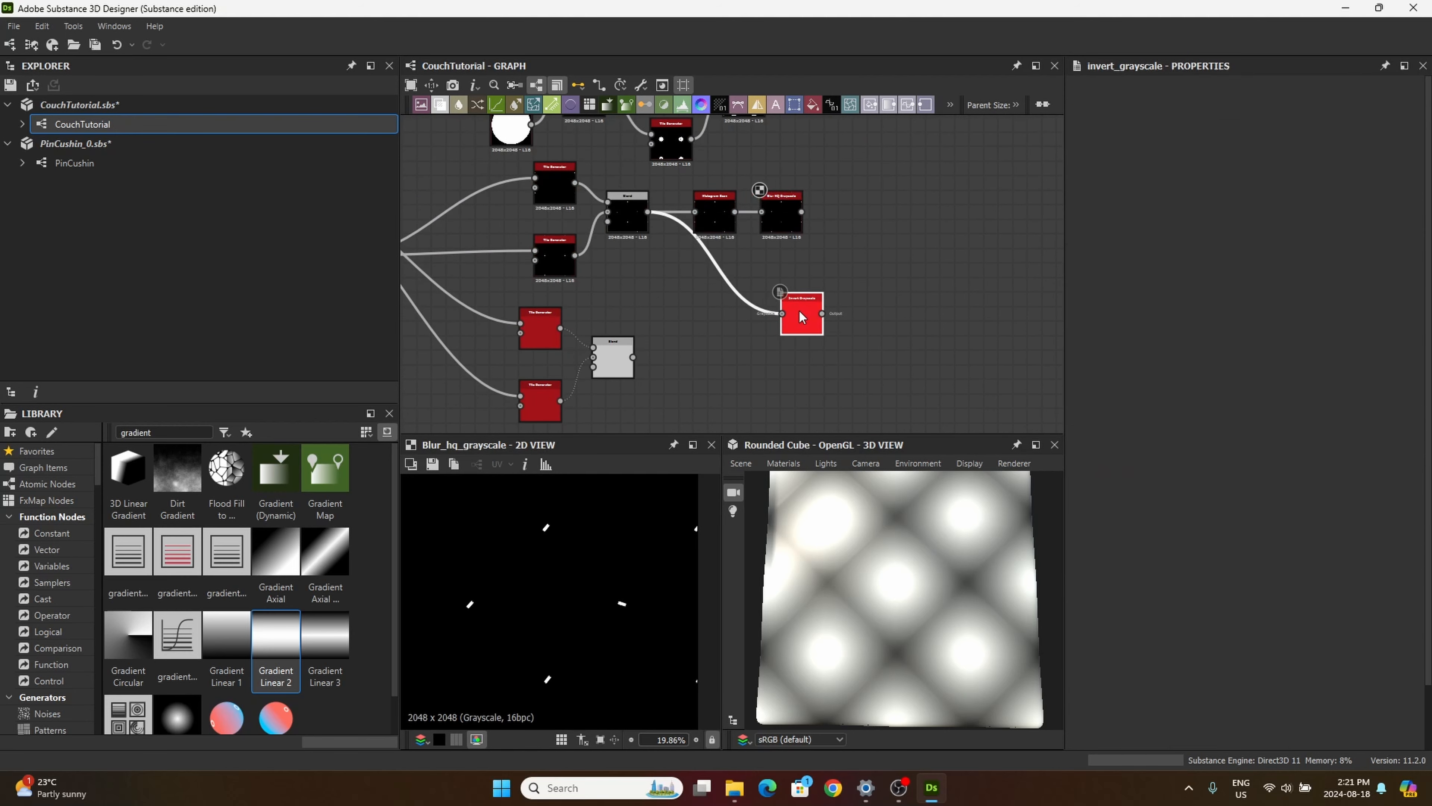
{"action": "double_click", "coordinate": [801, 315]}
{"action": "scroll", "coordinate": [659, 627], "scroll_direction": "up", "scroll_amount": 6}
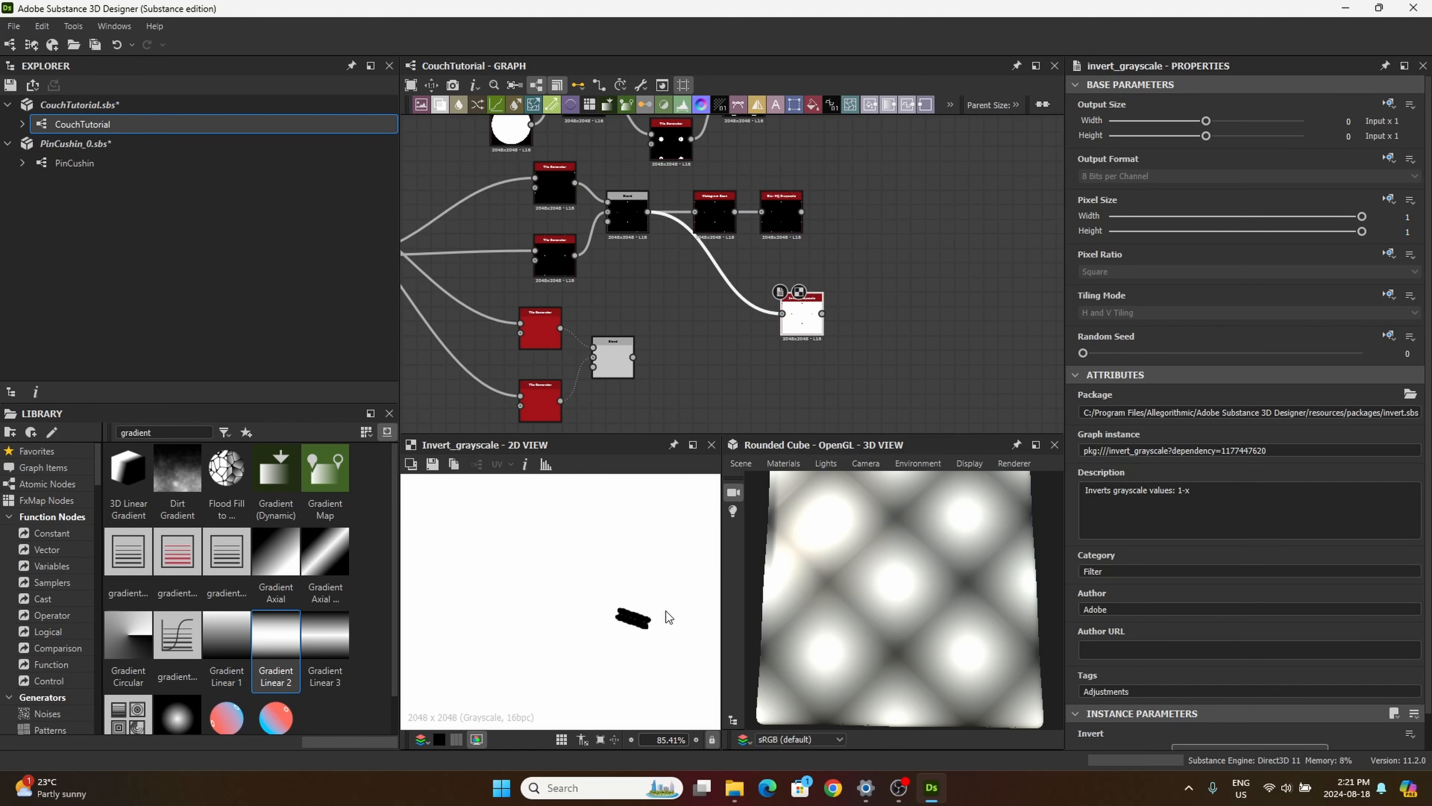
Step: Preview the Blend output of the duplicated thread Tile Generators
{"action": "scroll", "coordinate": [676, 375], "scroll_direction": "down", "scroll_amount": 5}
{"action": "double_click", "coordinate": [697, 344]}
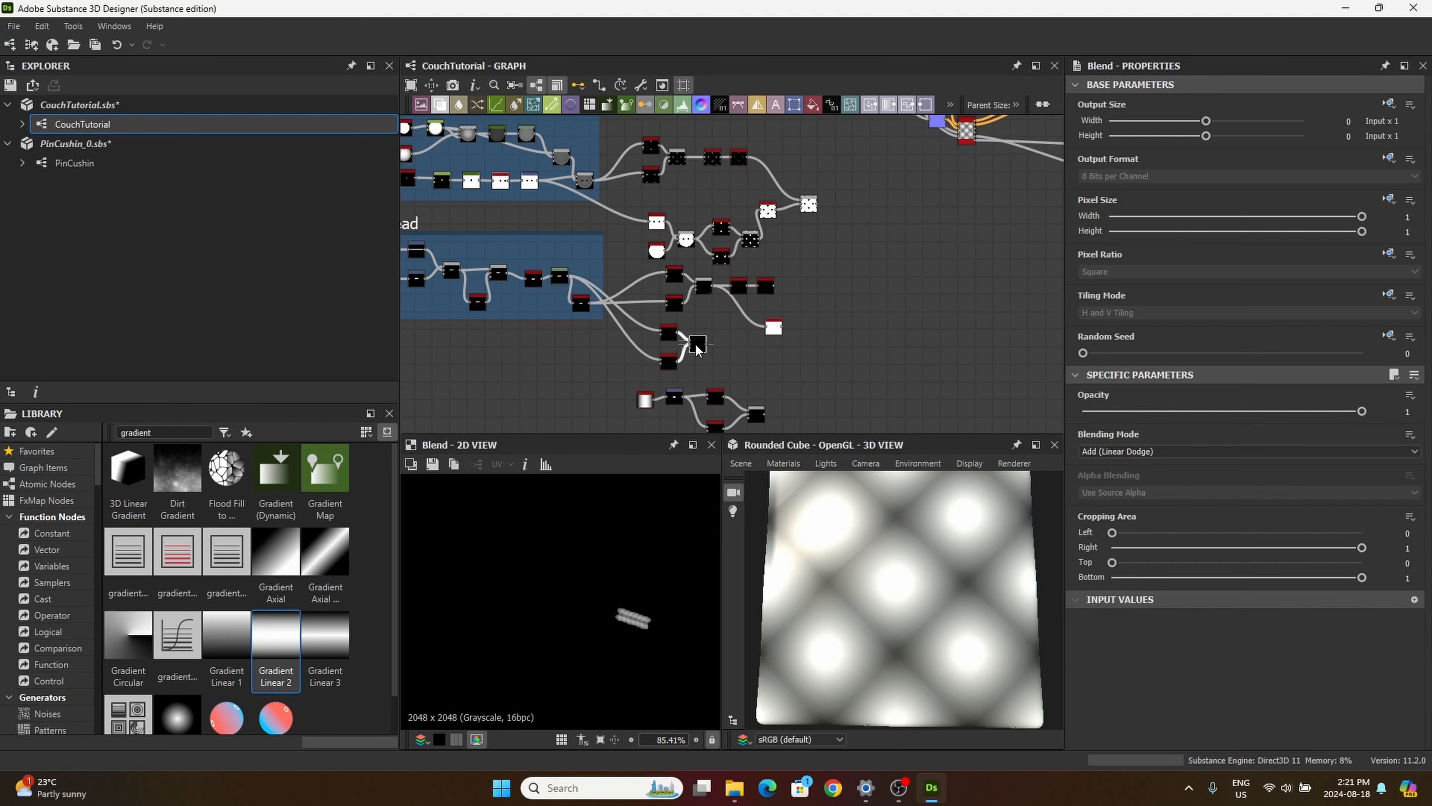
{"action": "middle_click_drag", "start_coordinate": [732, 352], "coordinate": [727, 340]}
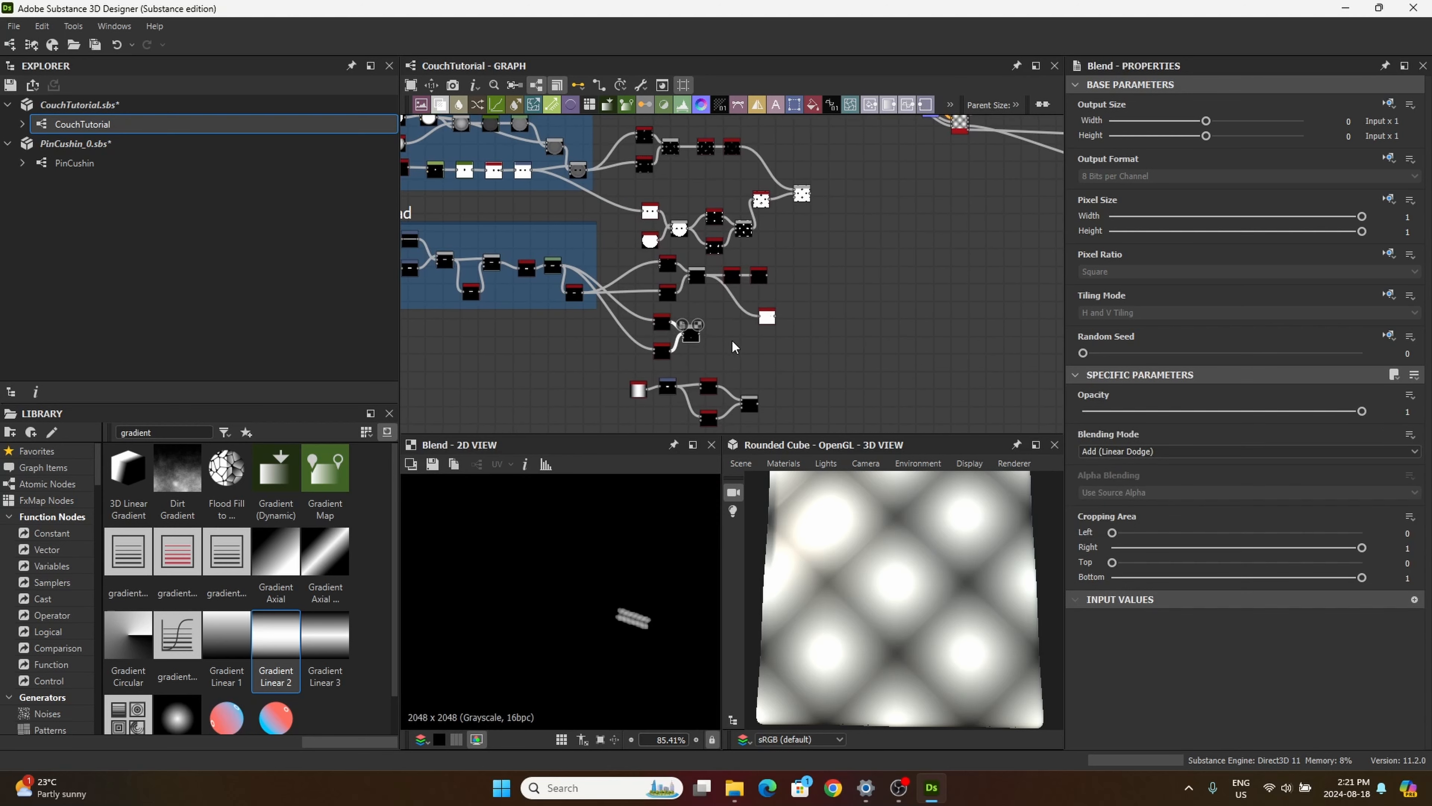
{"action": "scroll", "coordinate": [733, 345], "scroll_direction": "down", "scroll_amount": 2}
{"action": "scroll", "coordinate": [712, 220], "scroll_direction": "up", "scroll_amount": 2}
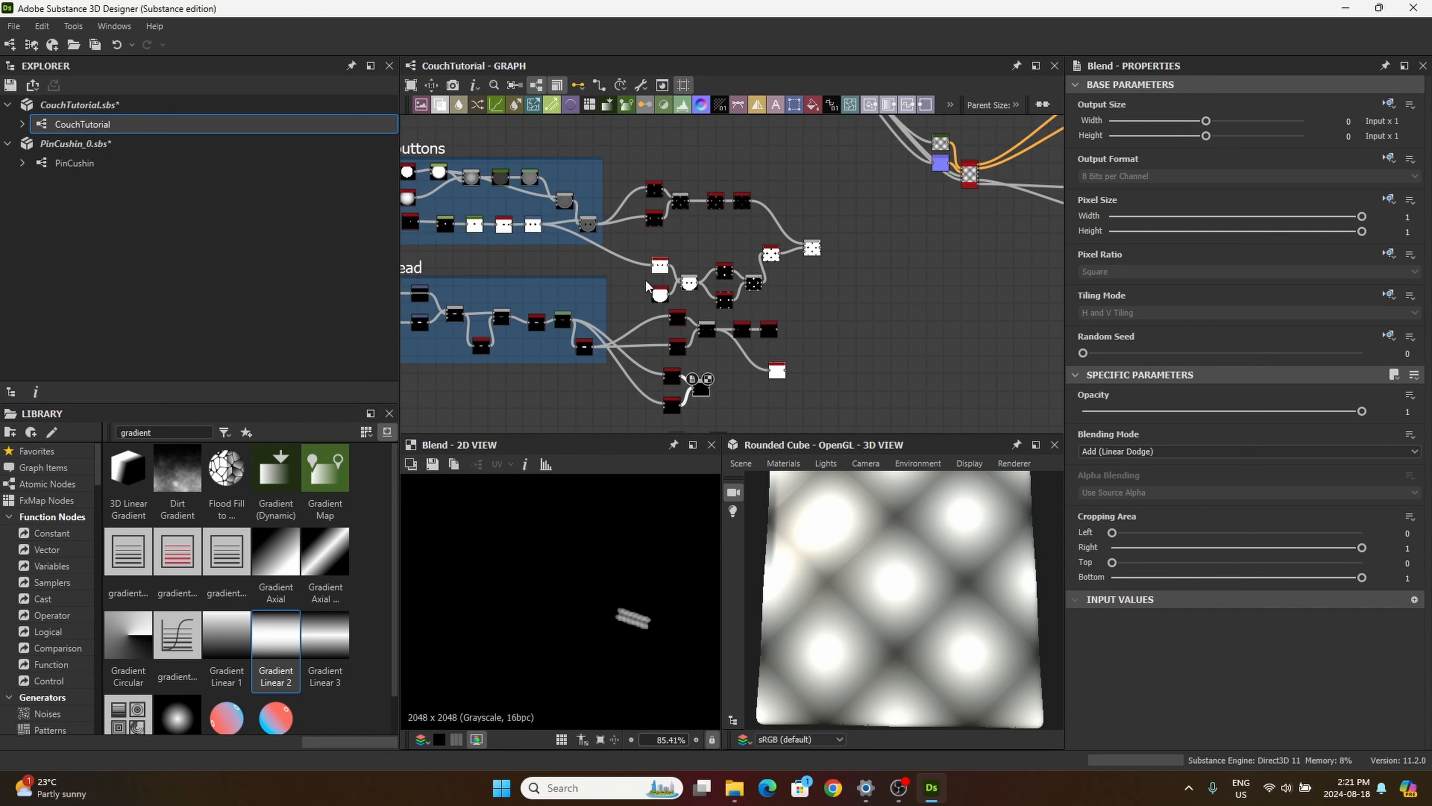
Step: Tidy the tiling nodes by shifting the lower button mask group and Invert Grayscale node up and the gradient chain slightly right
{"action": "left_click_drag", "start_coordinate": [634, 303], "coordinate": [795, 228]}
{"action": "scroll", "coordinate": [831, 241], "scroll_direction": "up", "scroll_amount": 1}
{"action": "middle_click_drag", "start_coordinate": [813, 319], "coordinate": [858, 190]}
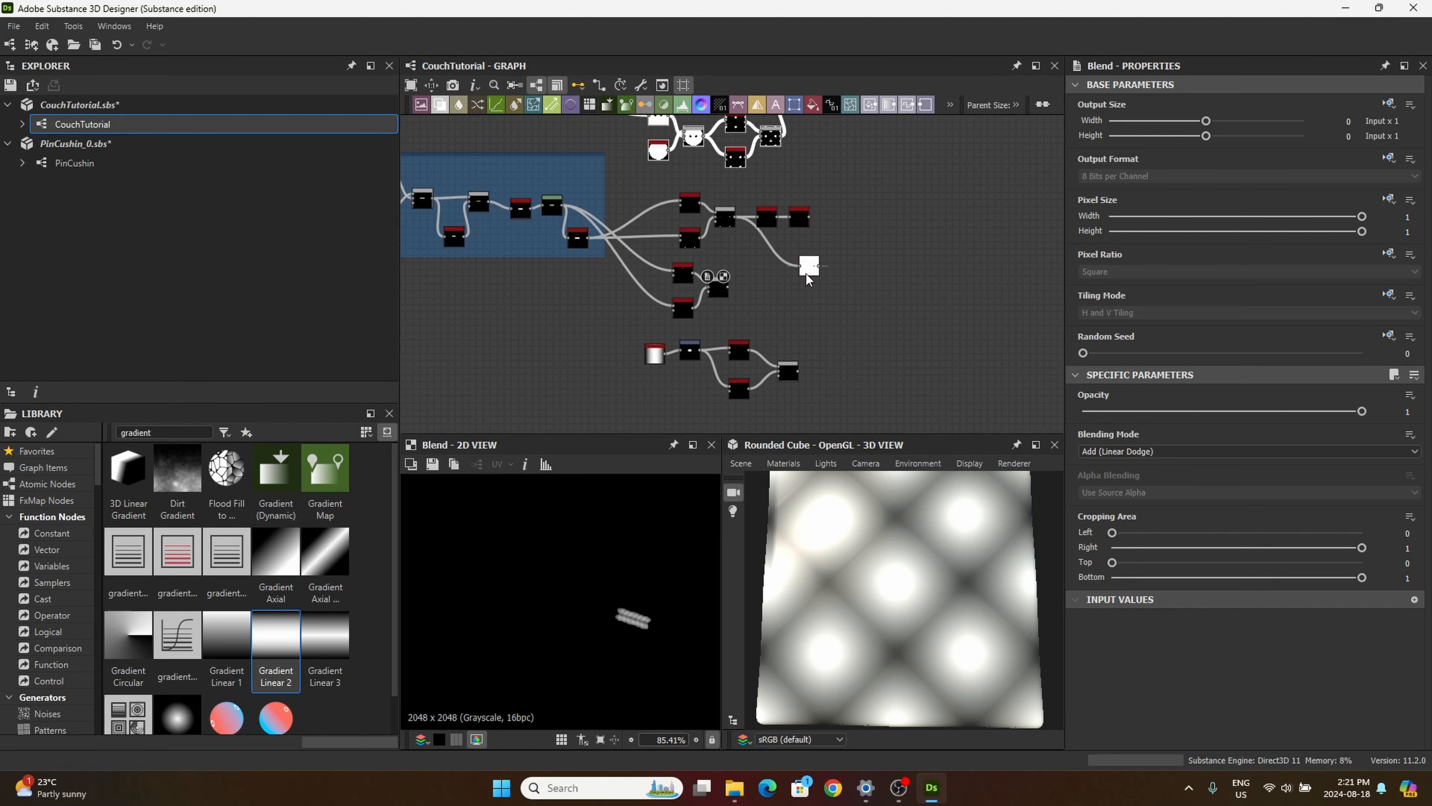
{"action": "middle_click_drag", "start_coordinate": [787, 326], "coordinate": [806, 289]}
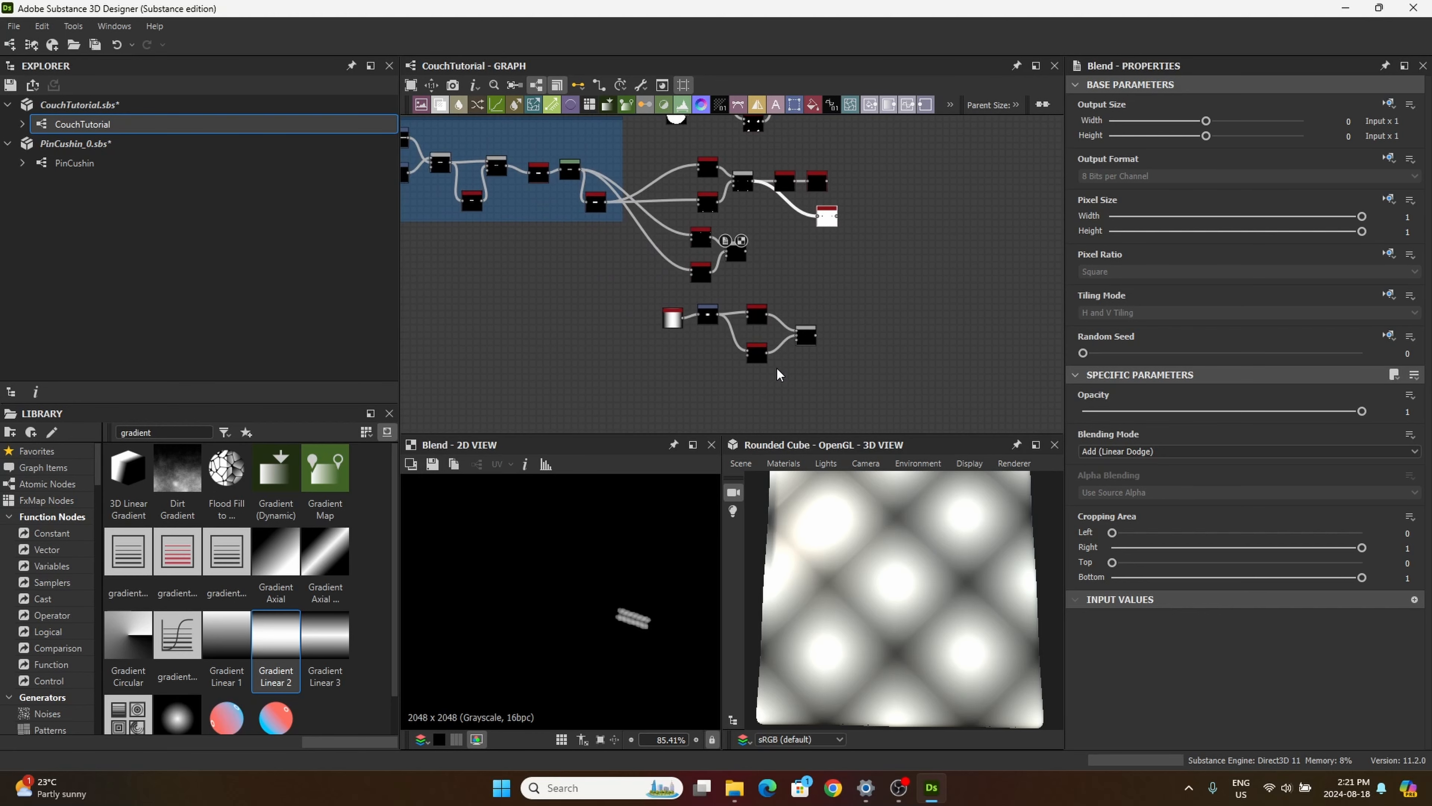
{"action": "scroll", "coordinate": [819, 399], "scroll_direction": "down", "scroll_amount": 3}
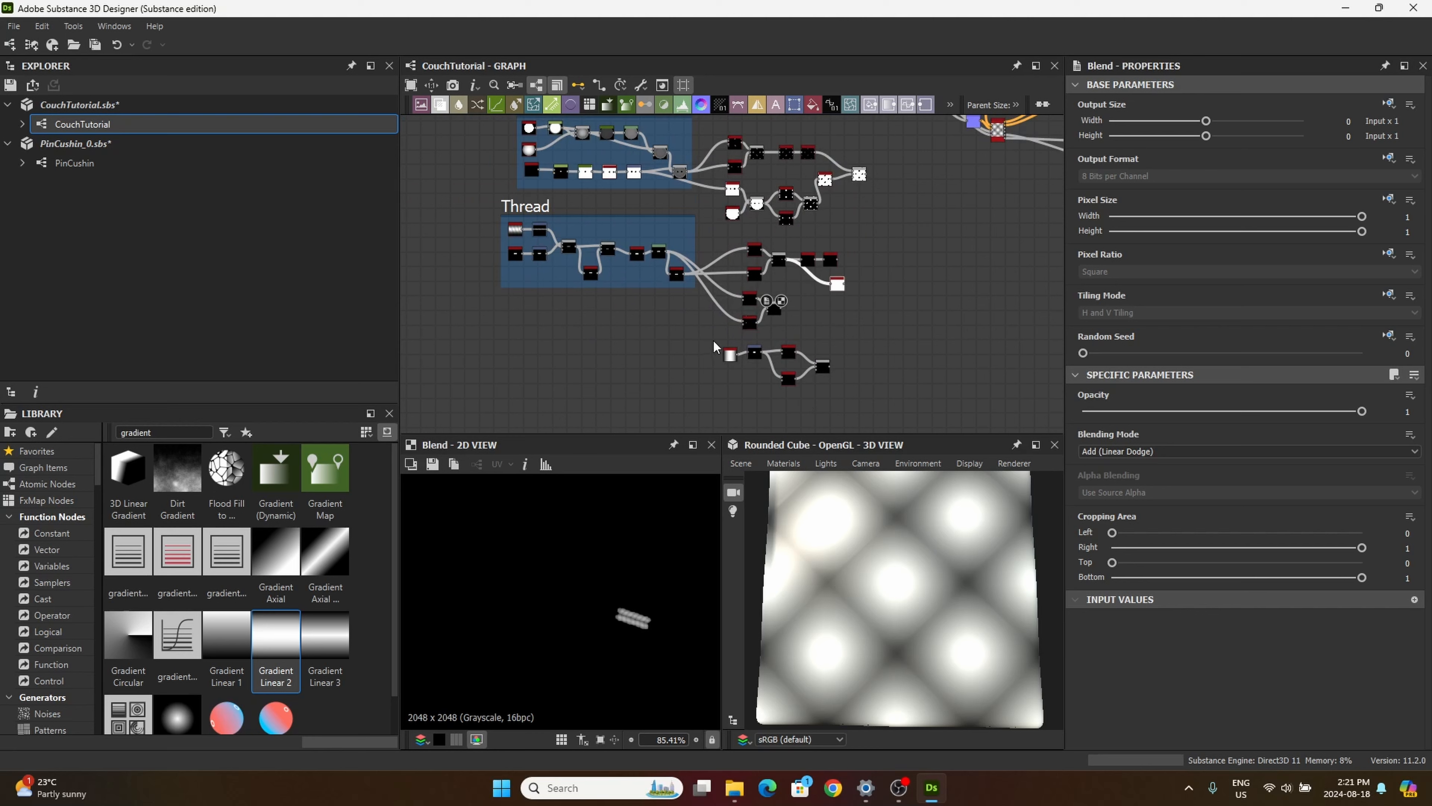
{"action": "left_click_drag", "start_coordinate": [713, 340], "coordinate": [841, 363]}
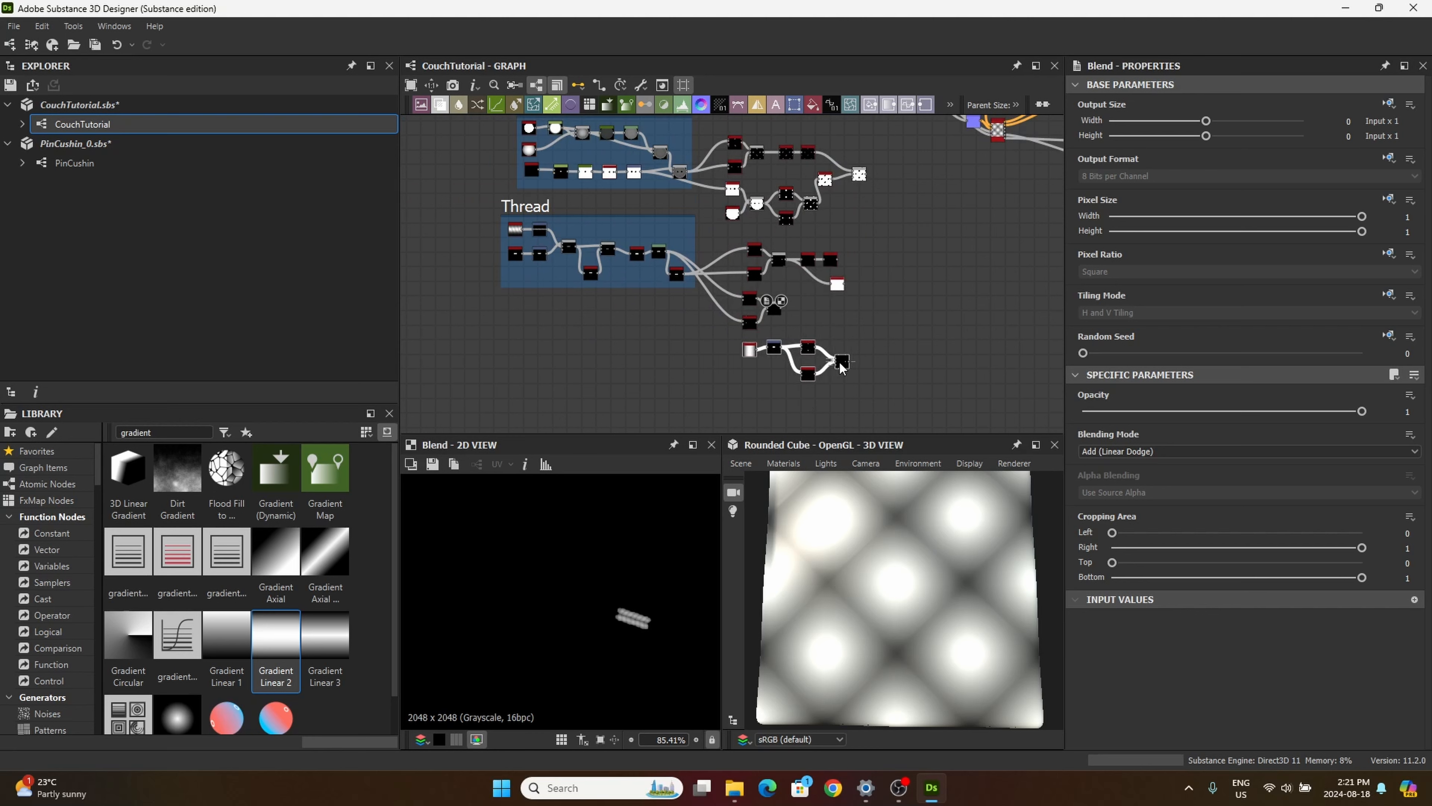
Step: Frame all the button, thread and gradient tiling nodes together and title the frame tiling/masking
{"action": "scroll", "coordinate": [766, 285], "scroll_direction": "down", "scroll_amount": 2}
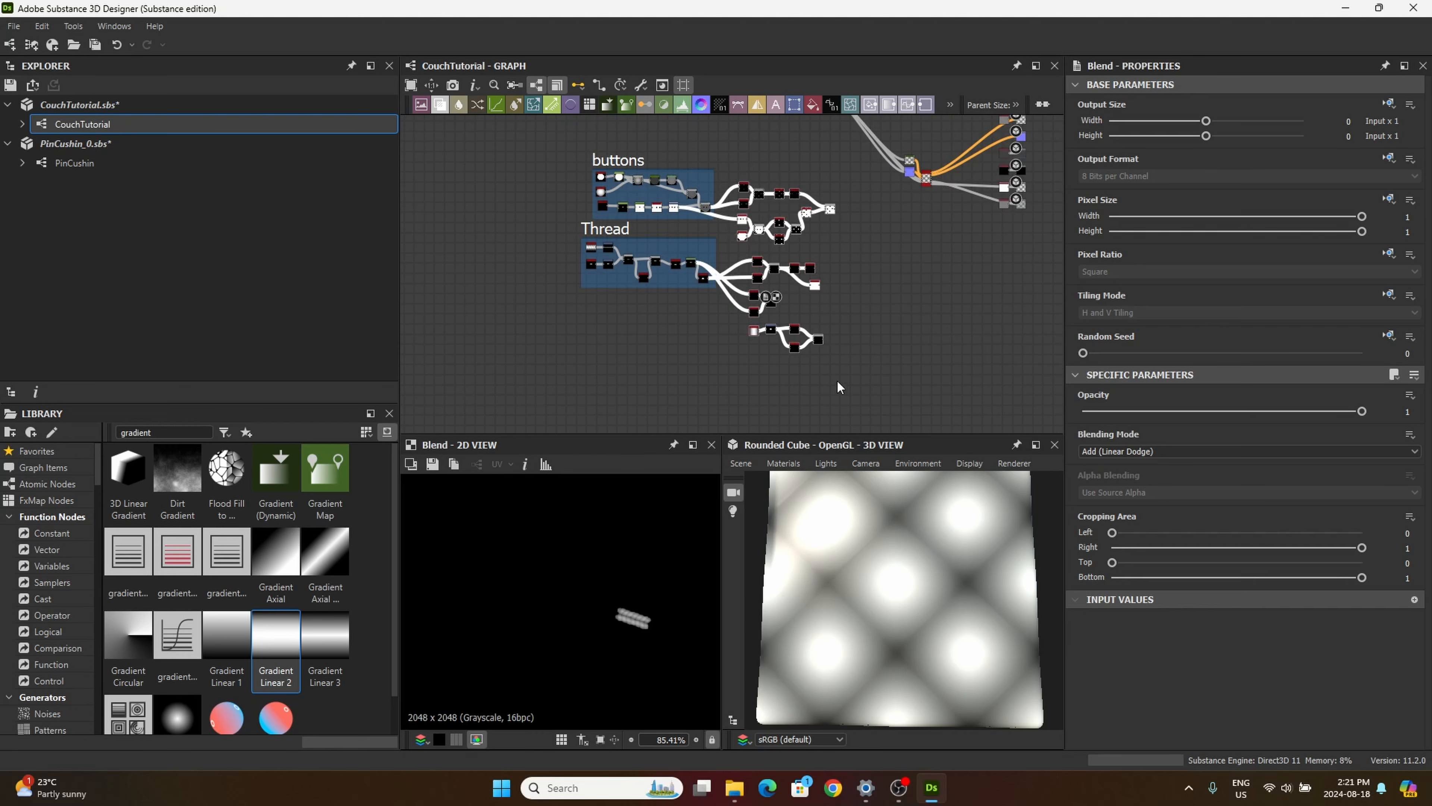
{"action": "right_click", "coordinate": [776, 286]}
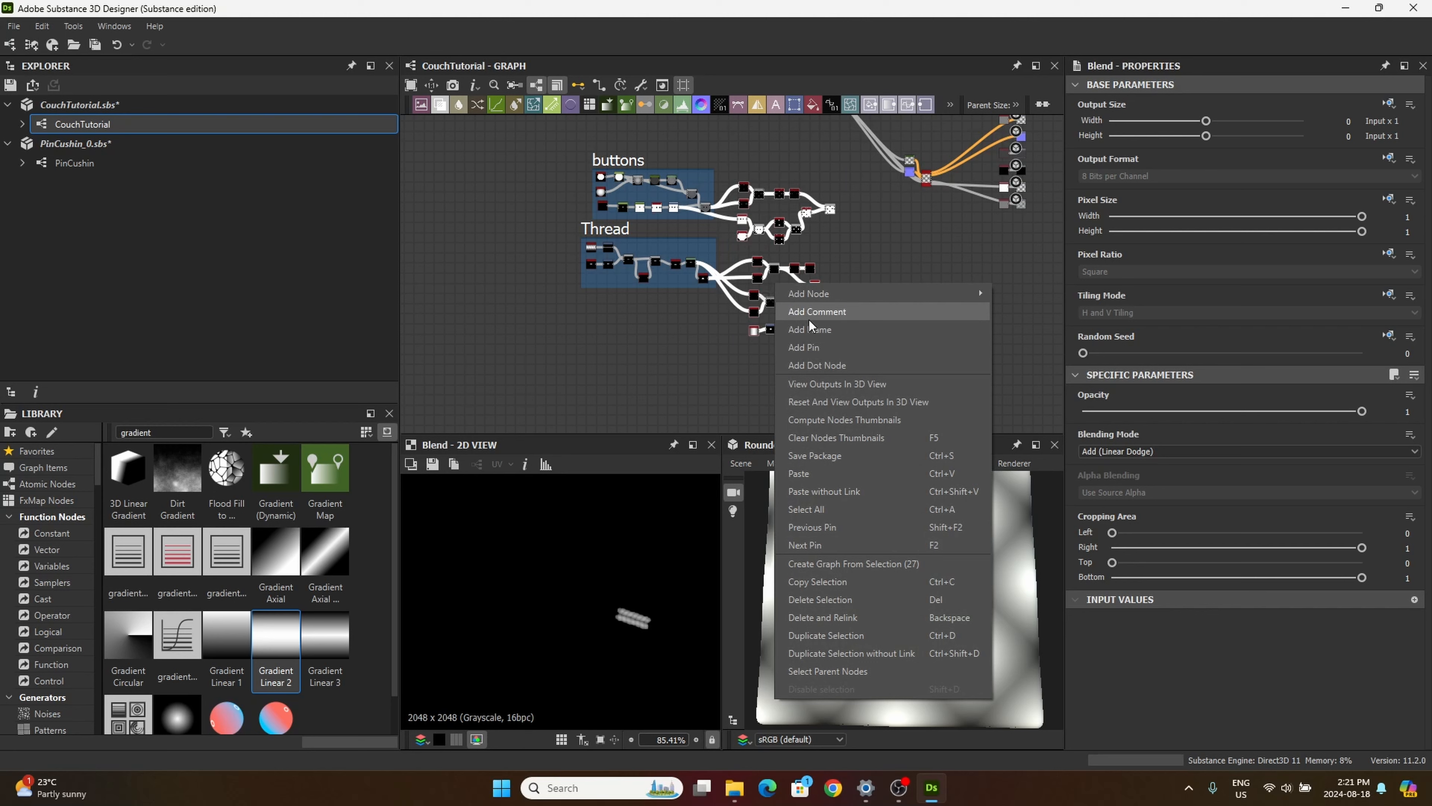
{"action": "left_click", "coordinate": [809, 332]}
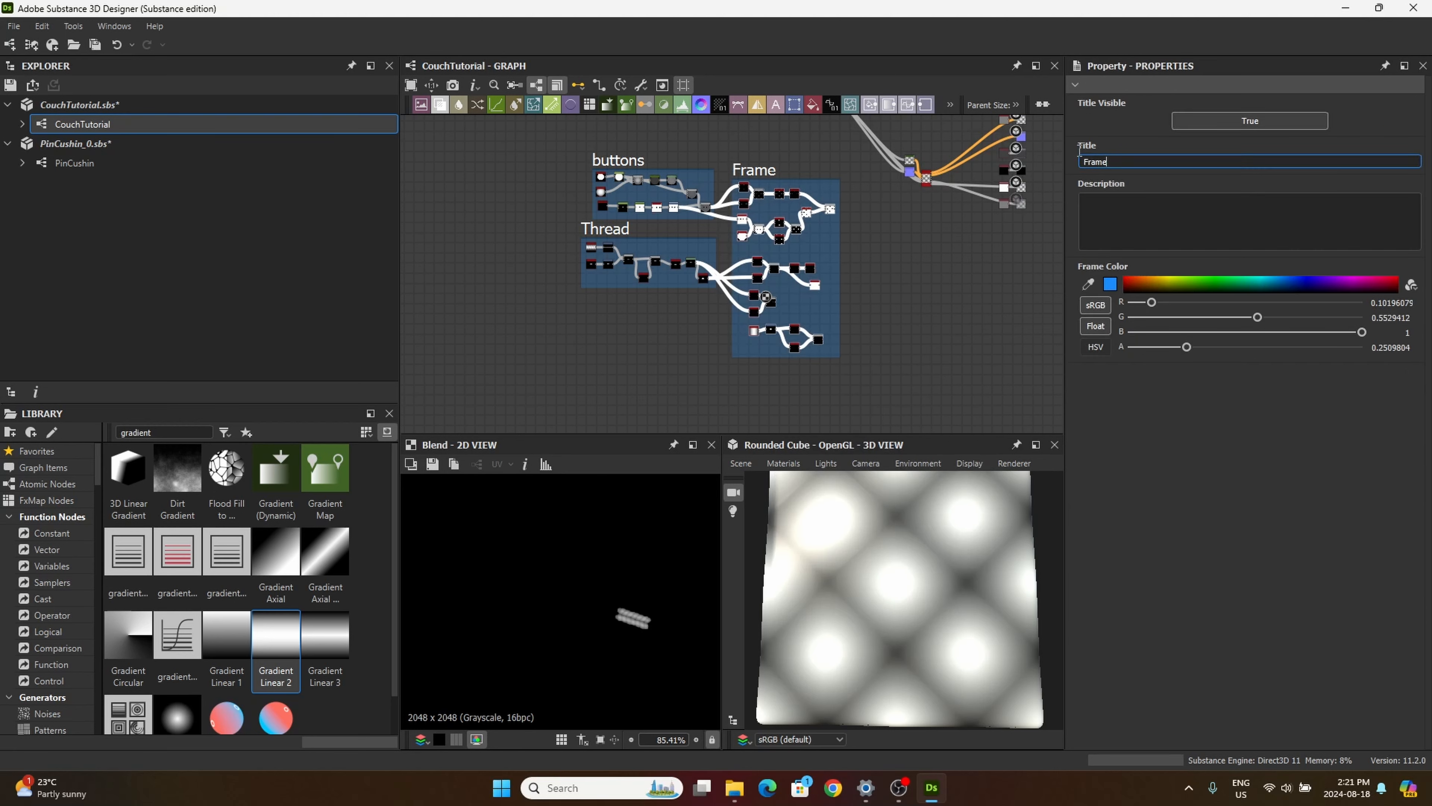
{"action": "left_click_drag", "start_coordinate": [1080, 150], "coordinate": [1071, 138]}
{"action": "type", "text": "tiling/masking"}
{"action": "key", "text": "Return"}
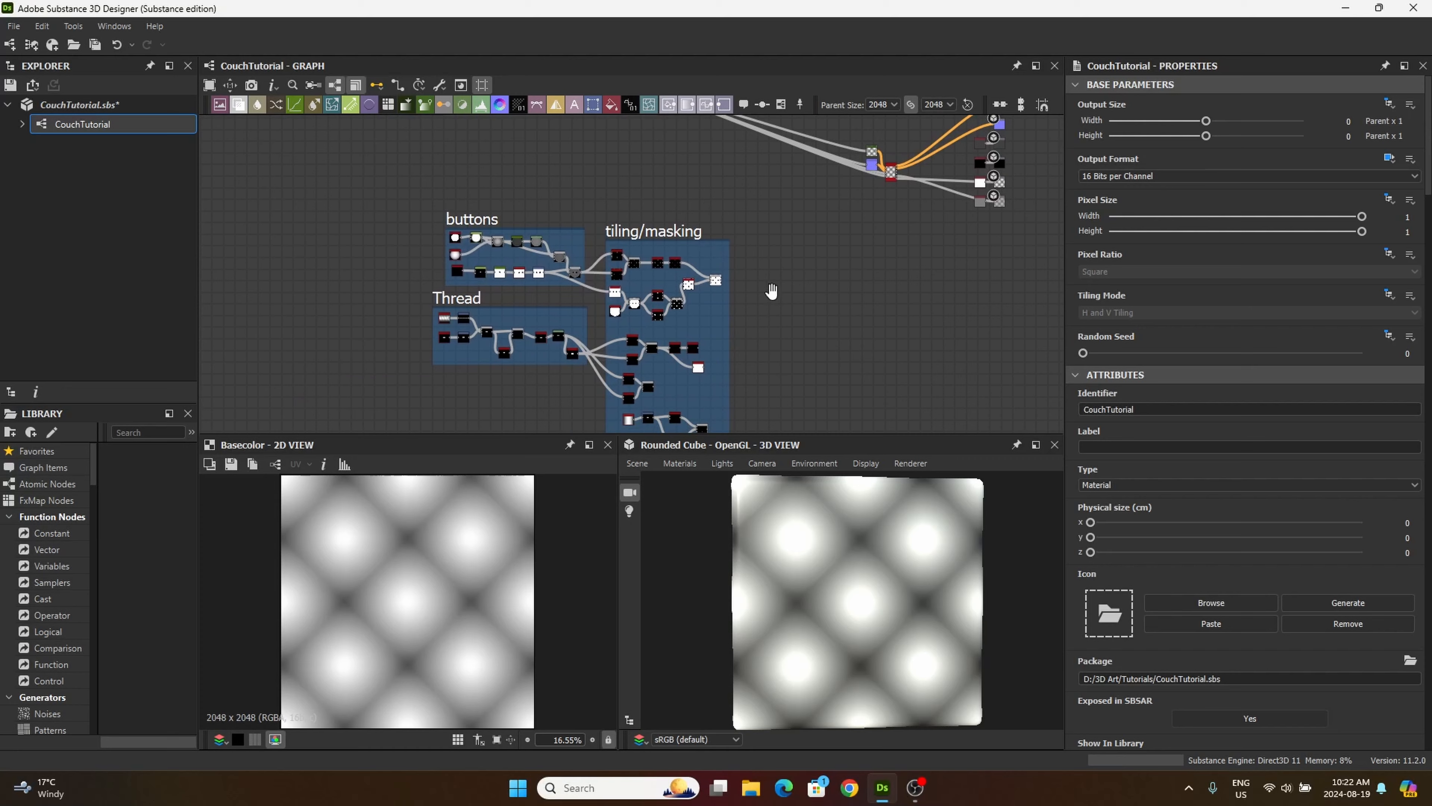
Step: Nudge the Normal node slightly left and add a Blend node in the empty space above the tiling/masking frame
{"action": "middle_click_drag", "start_coordinate": [767, 287], "coordinate": [761, 338]}
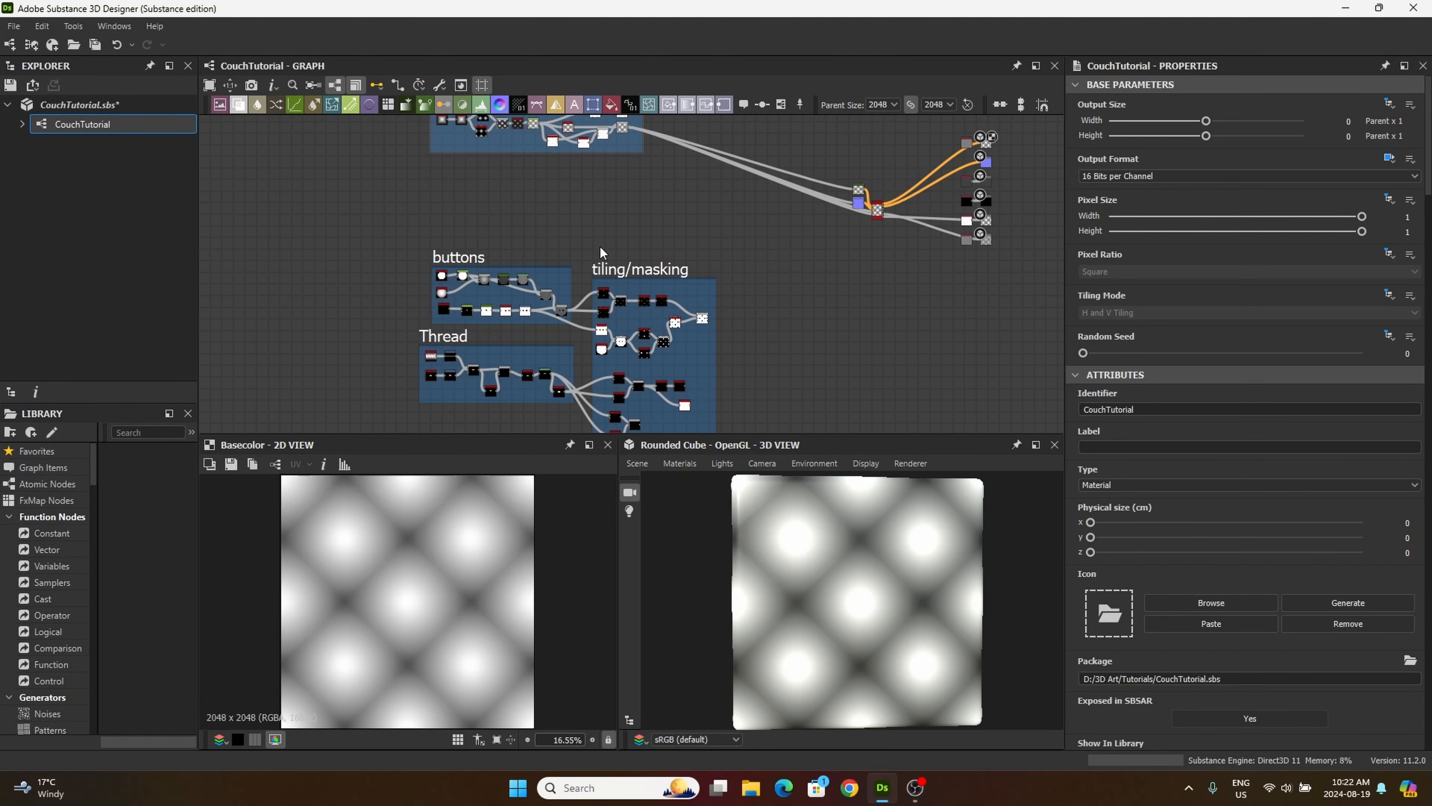
{"action": "middle_click_drag", "start_coordinate": [590, 228], "coordinate": [650, 259]}
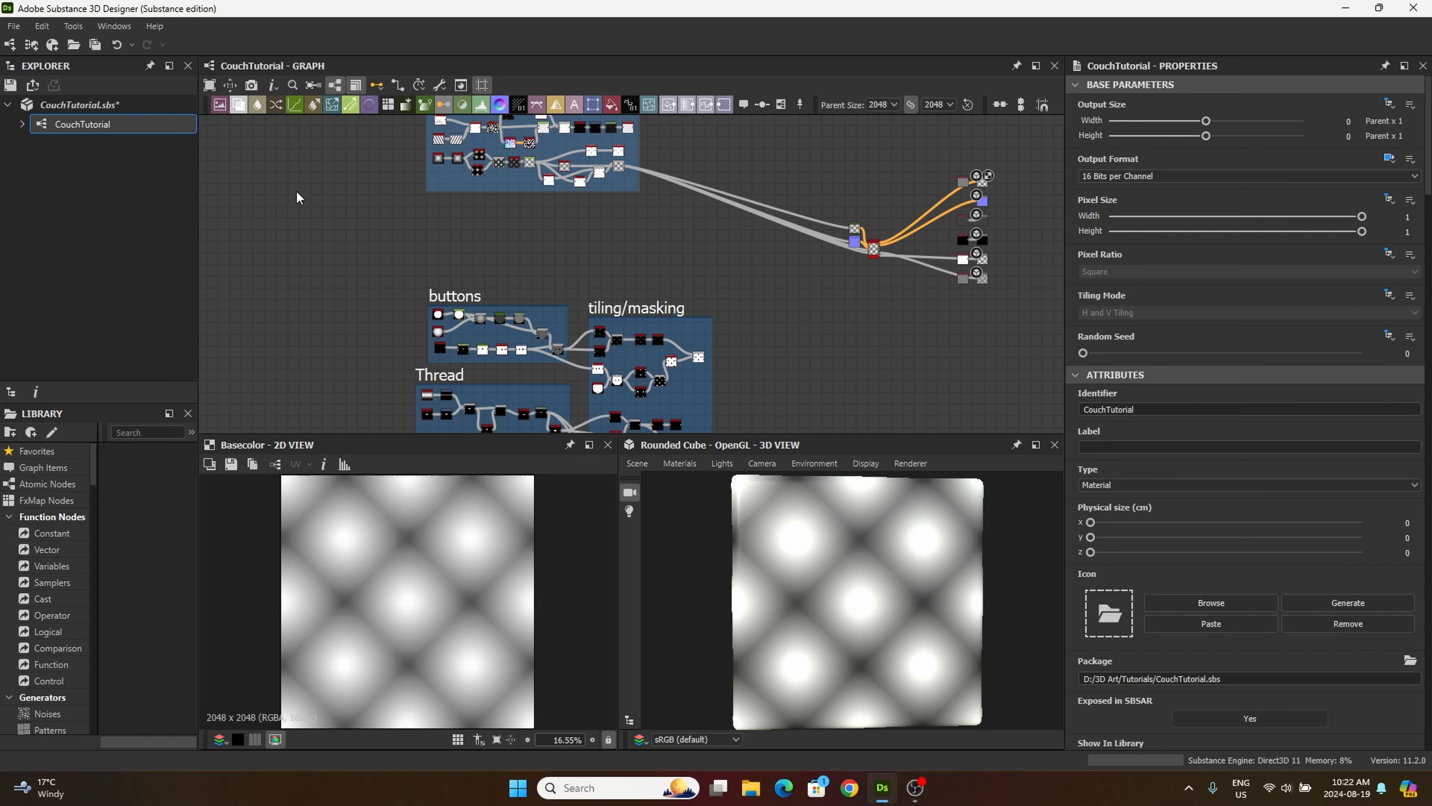
{"action": "middle_click_drag", "start_coordinate": [586, 263], "coordinate": [525, 213]}
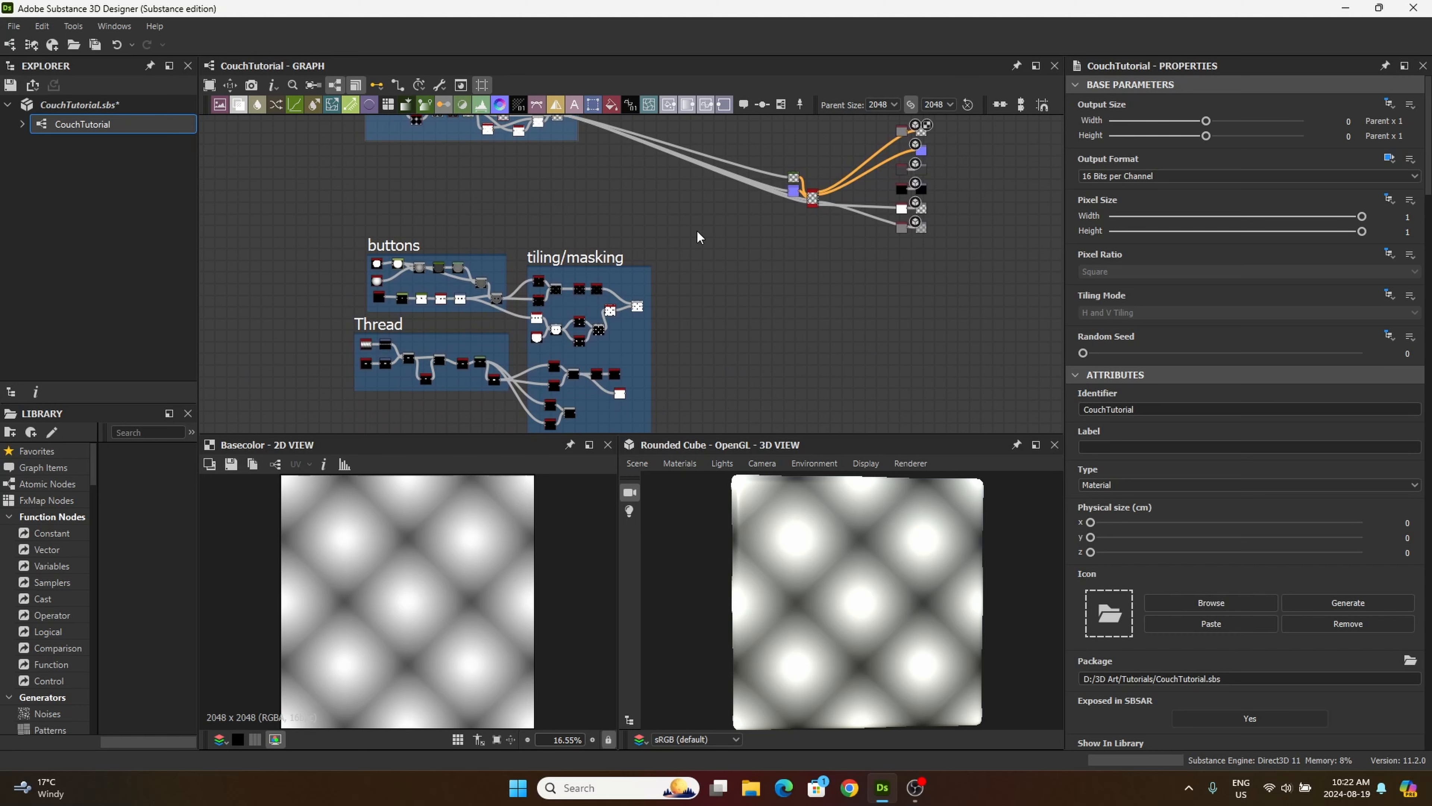
{"action": "middle_click_drag", "start_coordinate": [698, 237], "coordinate": [616, 315]}
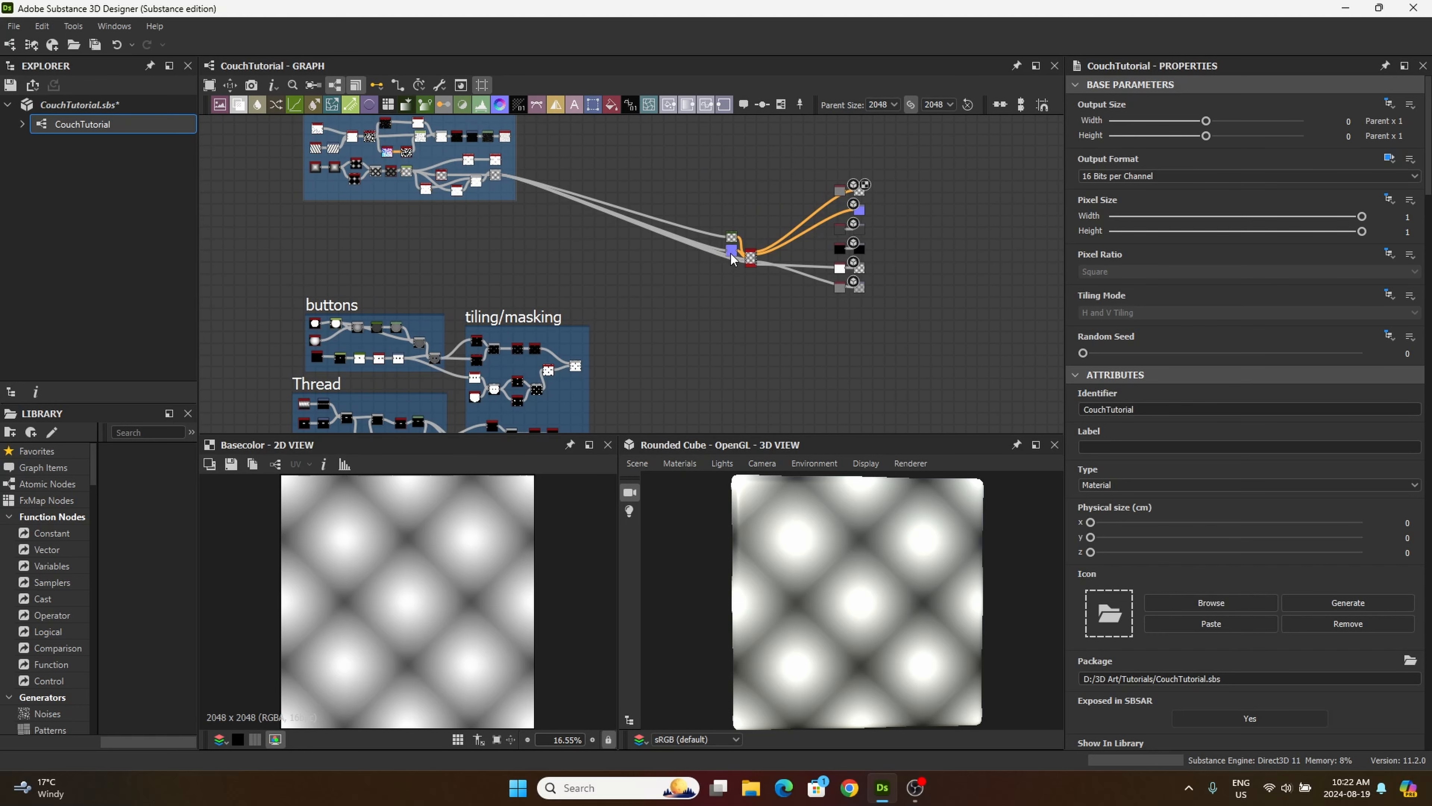
{"action": "left_click_drag", "start_coordinate": [730, 252], "coordinate": [723, 257]}
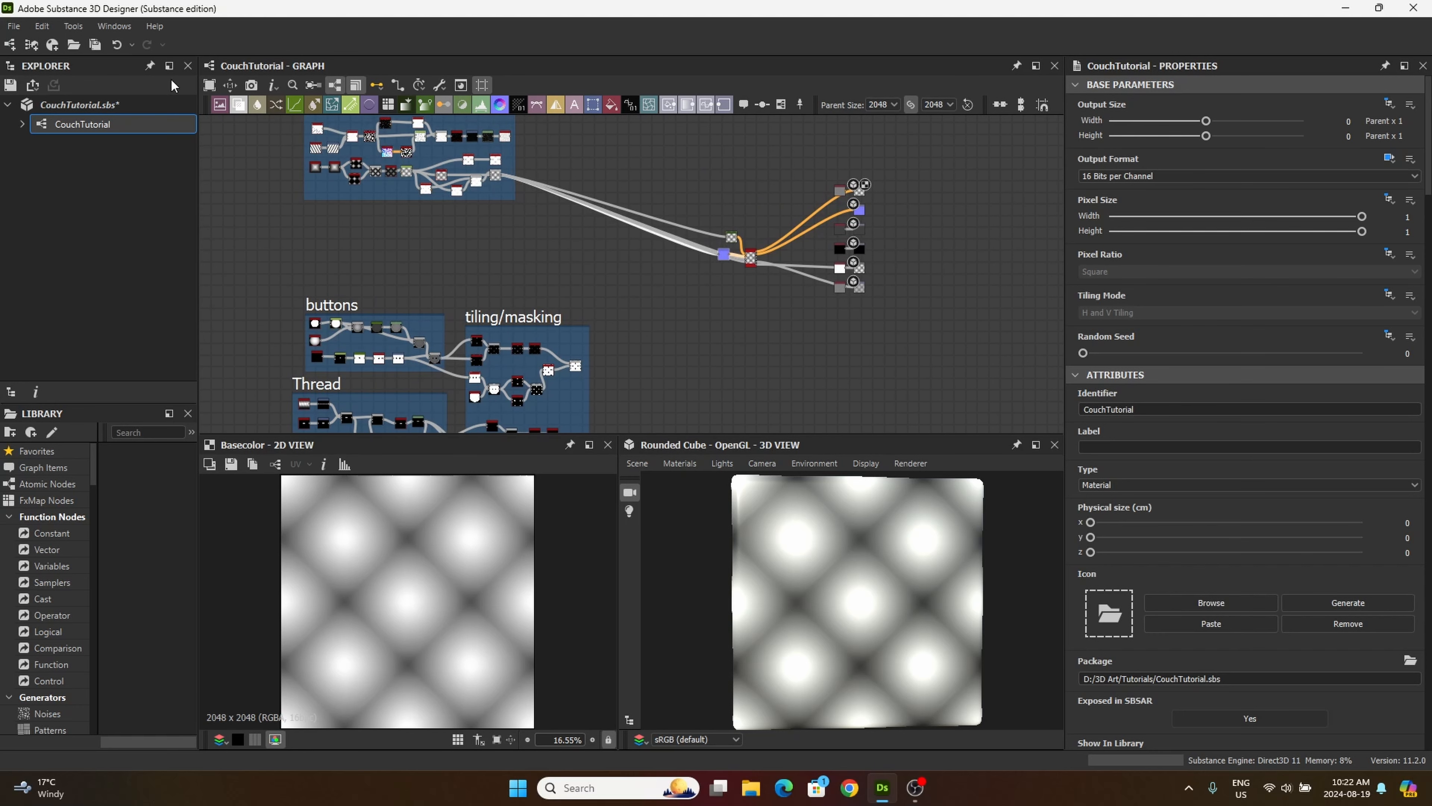
{"action": "left_click_drag", "start_coordinate": [238, 105], "coordinate": [586, 289]}
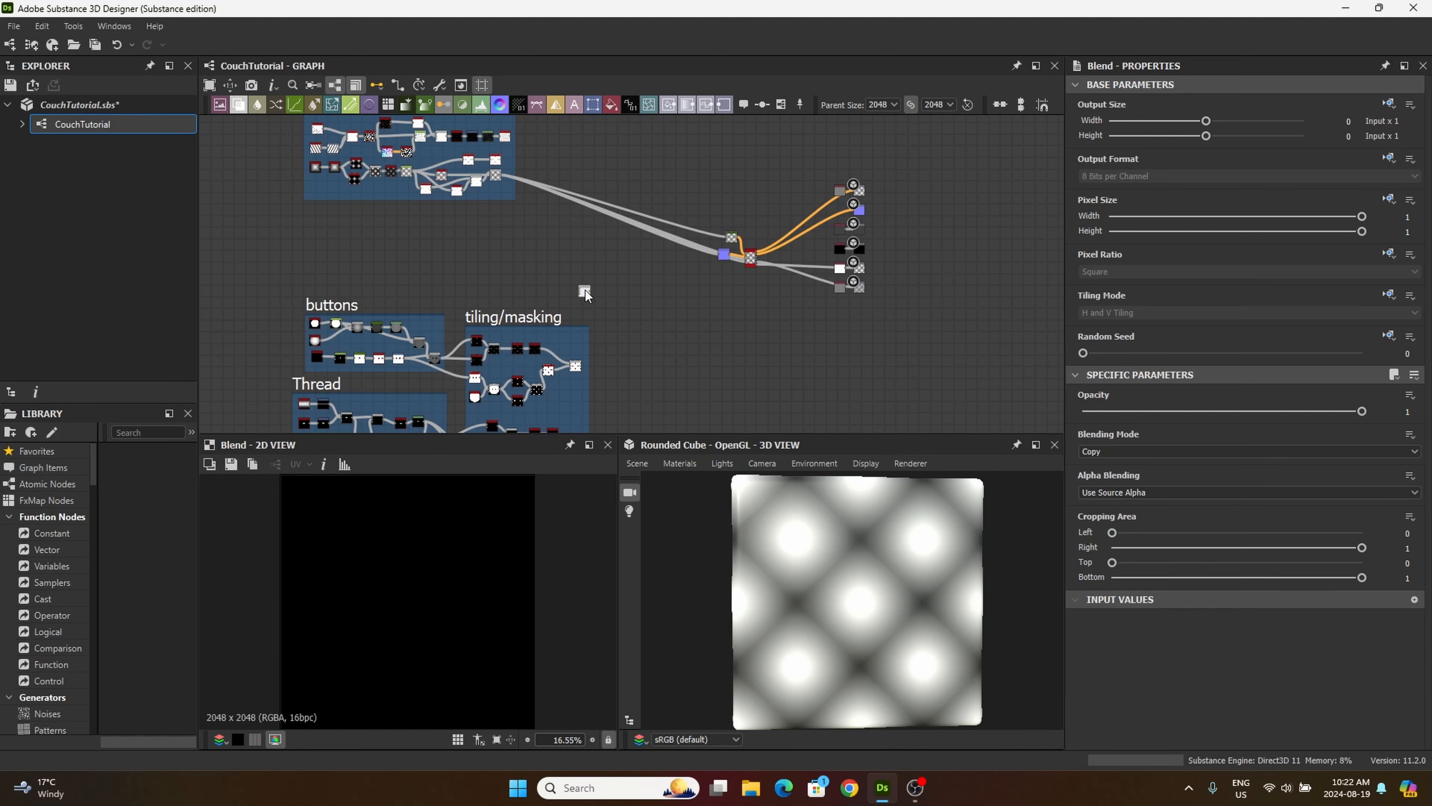
Step: Move the buttons, Thread and tiling/masking frames down and left, and shift the Cushin frame left to line up above them
{"action": "middle_click_drag", "start_coordinate": [495, 260], "coordinate": [522, 189]}
{"action": "scroll", "coordinate": [398, 206], "scroll_direction": "down", "scroll_amount": 1}
{"action": "left_click_drag", "start_coordinate": [307, 225], "coordinate": [544, 410]}
{"action": "left_click_drag", "start_coordinate": [506, 243], "coordinate": [441, 273]}
{"action": "middle_click_drag", "start_coordinate": [452, 186], "coordinate": [499, 322]}
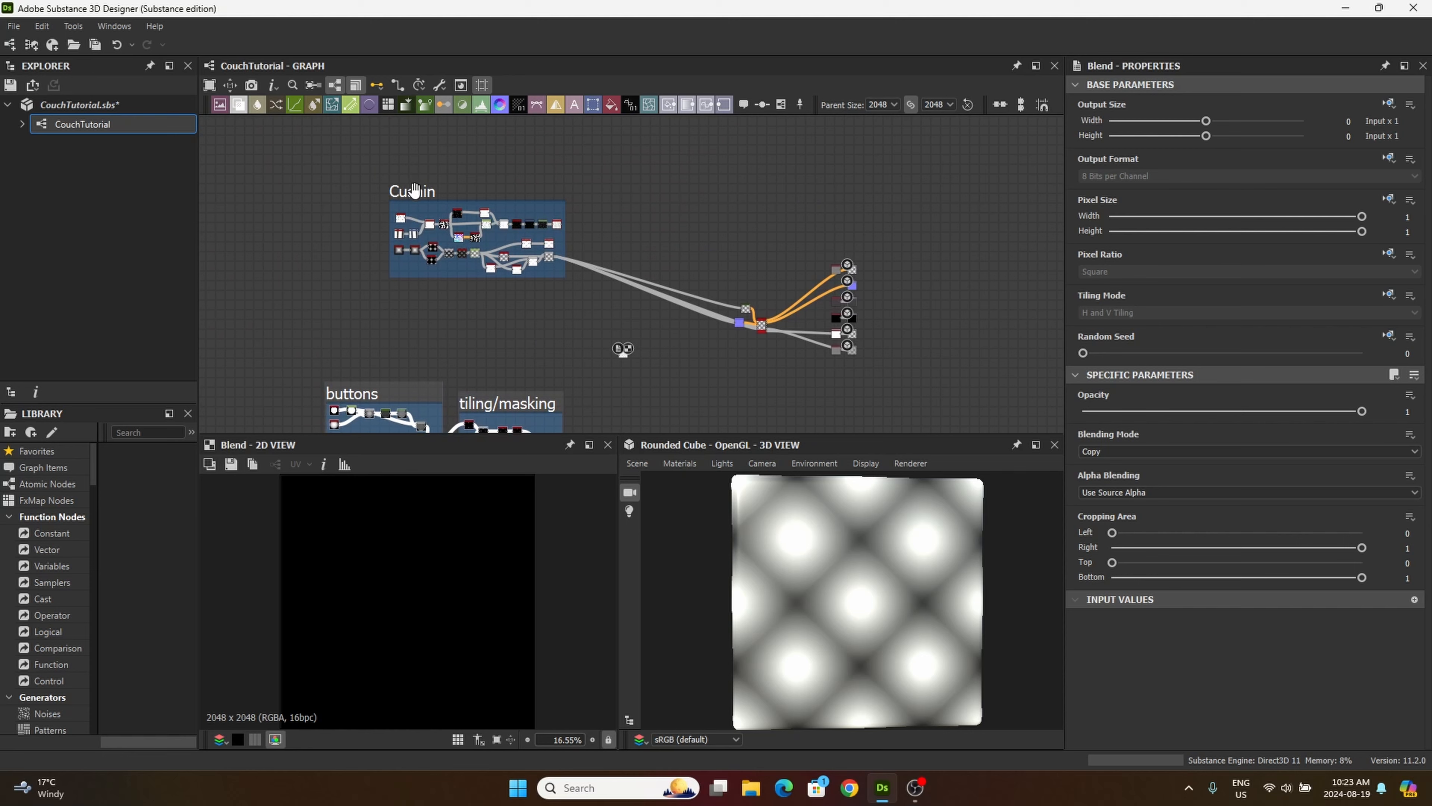
{"action": "left_click_drag", "start_coordinate": [415, 191], "coordinate": [353, 160]}
{"action": "scroll", "coordinate": [471, 248], "scroll_direction": "down", "scroll_amount": 1}
{"action": "middle_click_drag", "start_coordinate": [473, 251], "coordinate": [457, 208]}
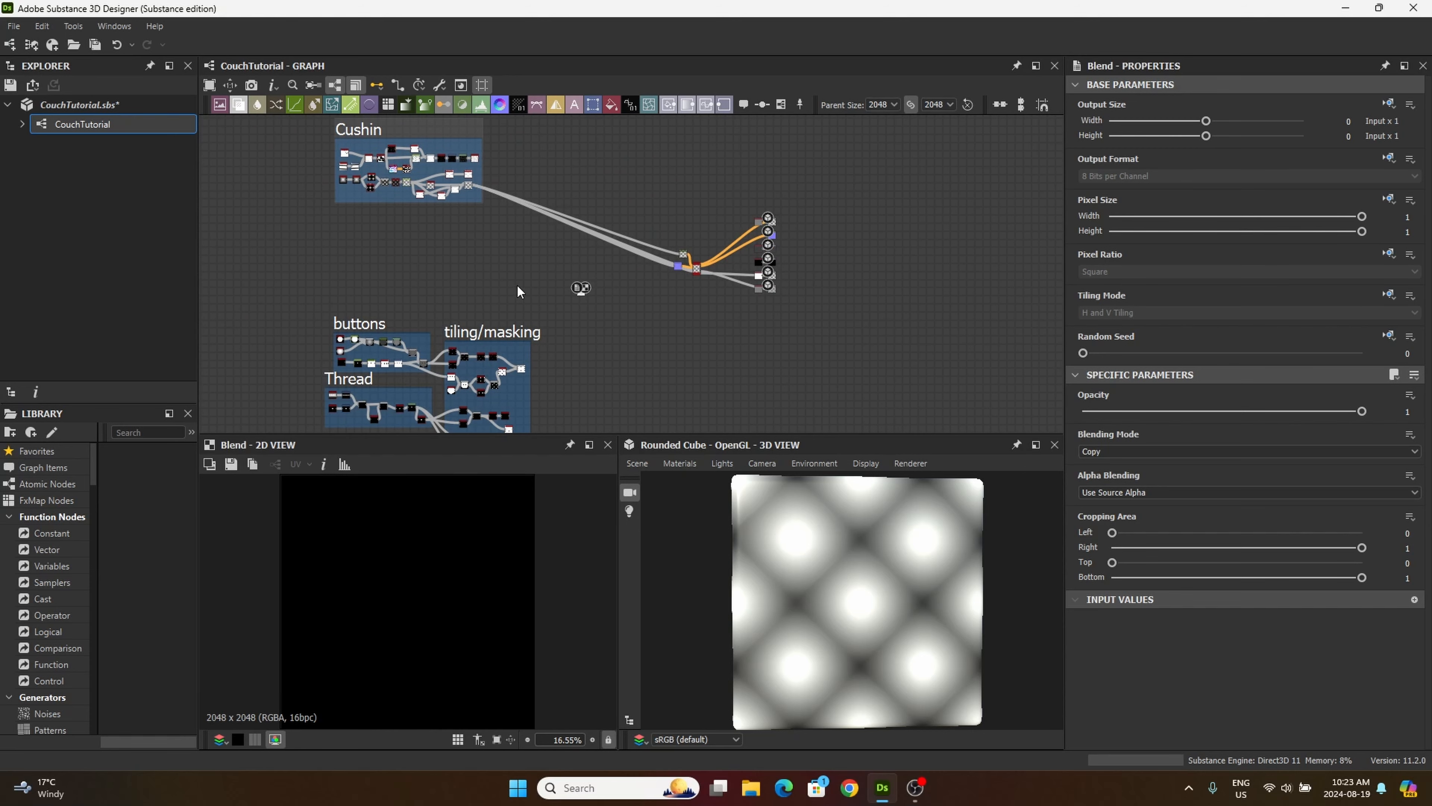
Step: Connect the Cushin frame's last Blur HQ Grayscale output to the new Blend node's Foreground input
{"action": "scroll", "coordinate": [623, 412], "scroll_direction": "up", "scroll_amount": 4}
{"action": "middle_click_drag", "start_coordinate": [595, 292], "coordinate": [632, 496]}
{"action": "scroll", "coordinate": [545, 305], "scroll_direction": "up", "scroll_amount": 5}
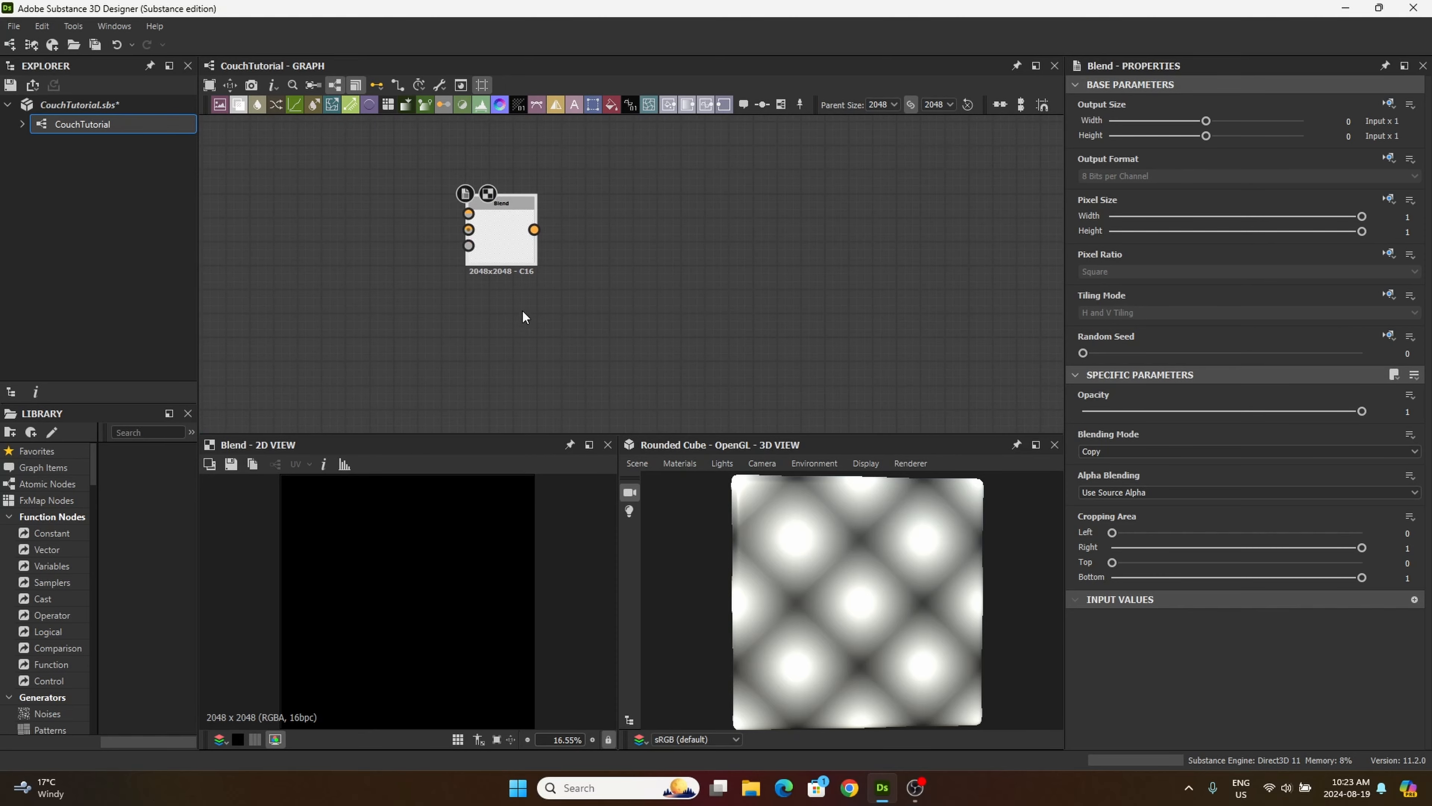
{"action": "middle_click_drag", "start_coordinate": [434, 314], "coordinate": [544, 374]}
{"action": "scroll", "coordinate": [516, 308], "scroll_direction": "down", "scroll_amount": 4}
{"action": "middle_click_drag", "start_coordinate": [517, 308], "coordinate": [588, 342]}
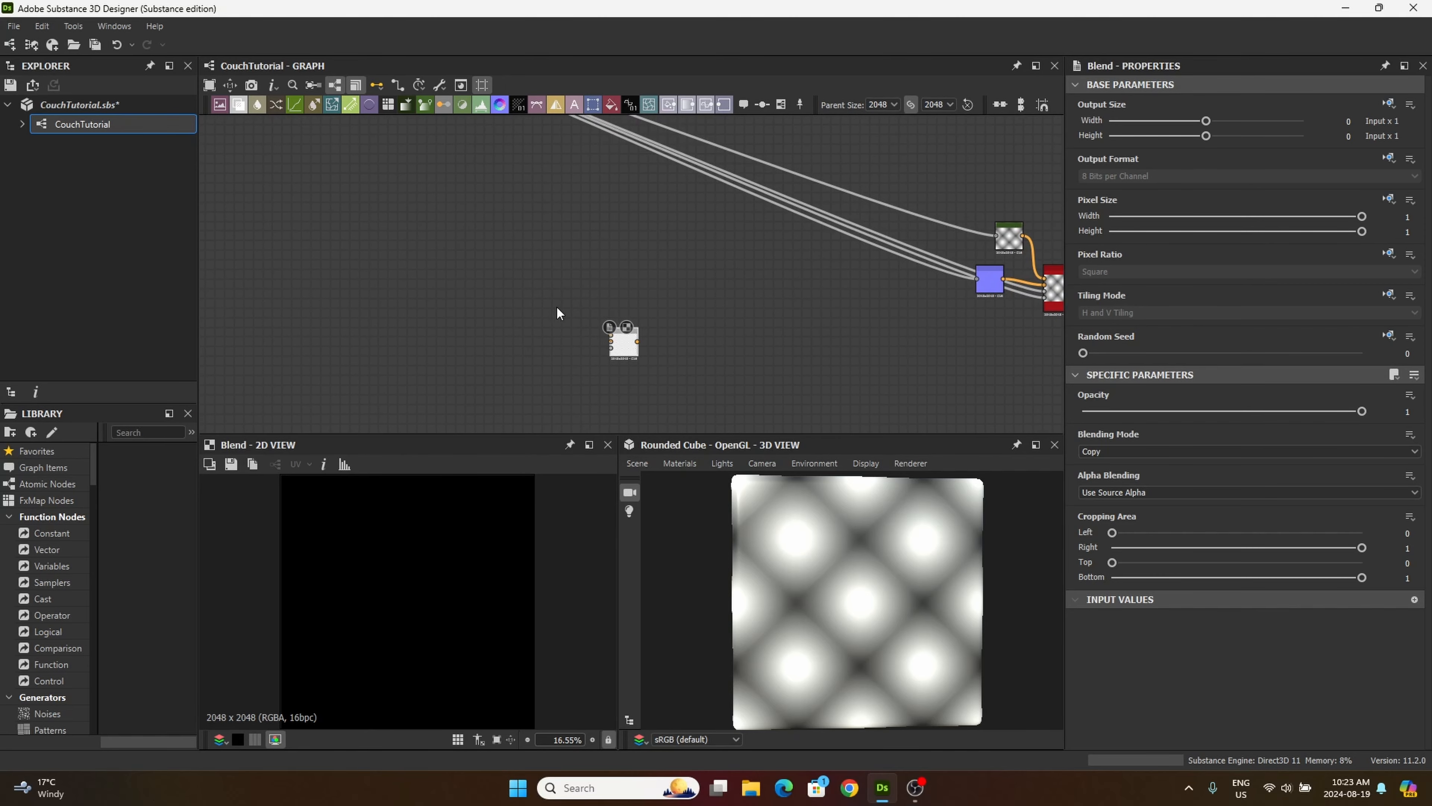
{"action": "scroll", "coordinate": [555, 307], "scroll_direction": "down", "scroll_amount": 3}
{"action": "middle_click_drag", "start_coordinate": [499, 278], "coordinate": [522, 300]}
{"action": "scroll", "coordinate": [475, 204], "scroll_direction": "up", "scroll_amount": 6}
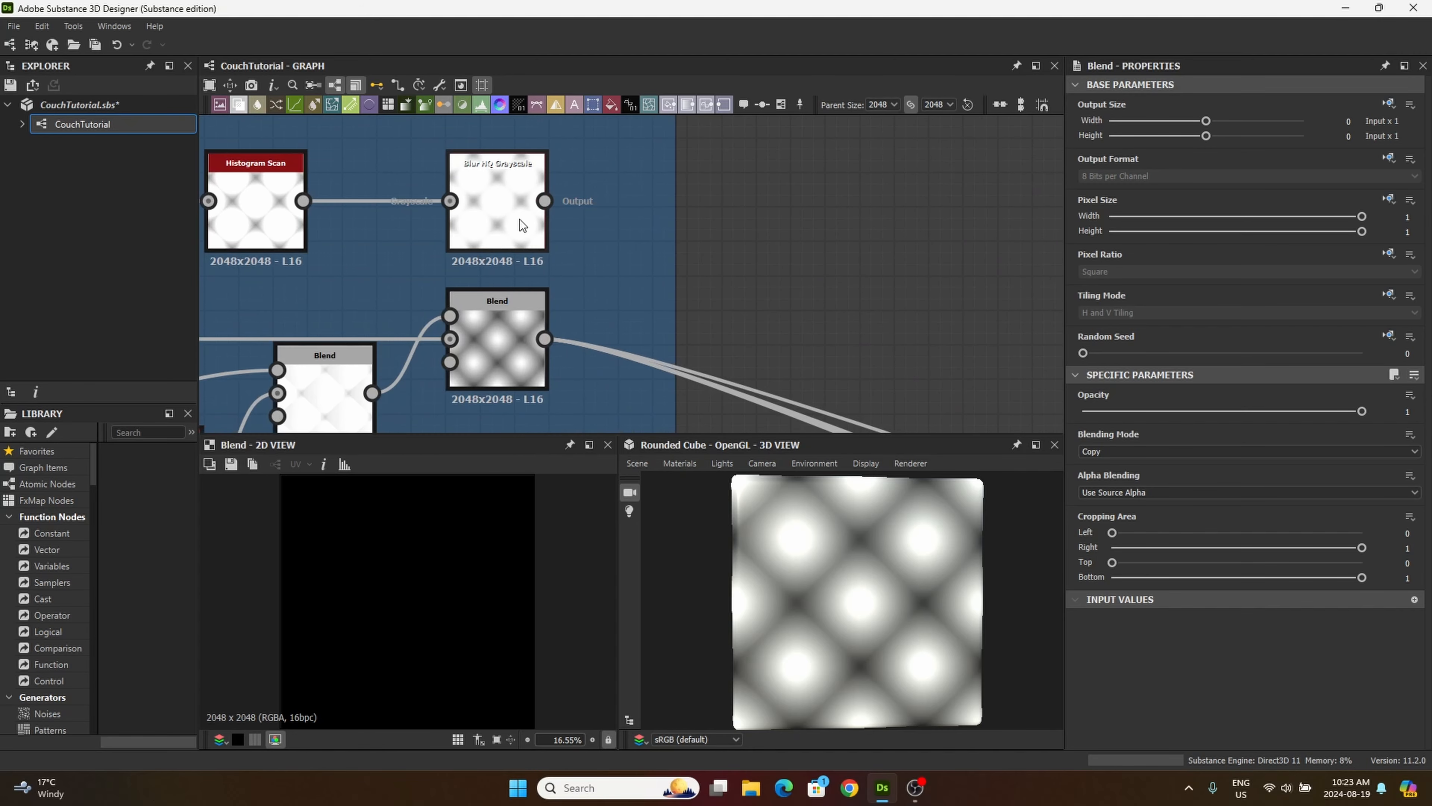
{"action": "scroll", "coordinate": [494, 260], "scroll_direction": "down", "scroll_amount": 6}
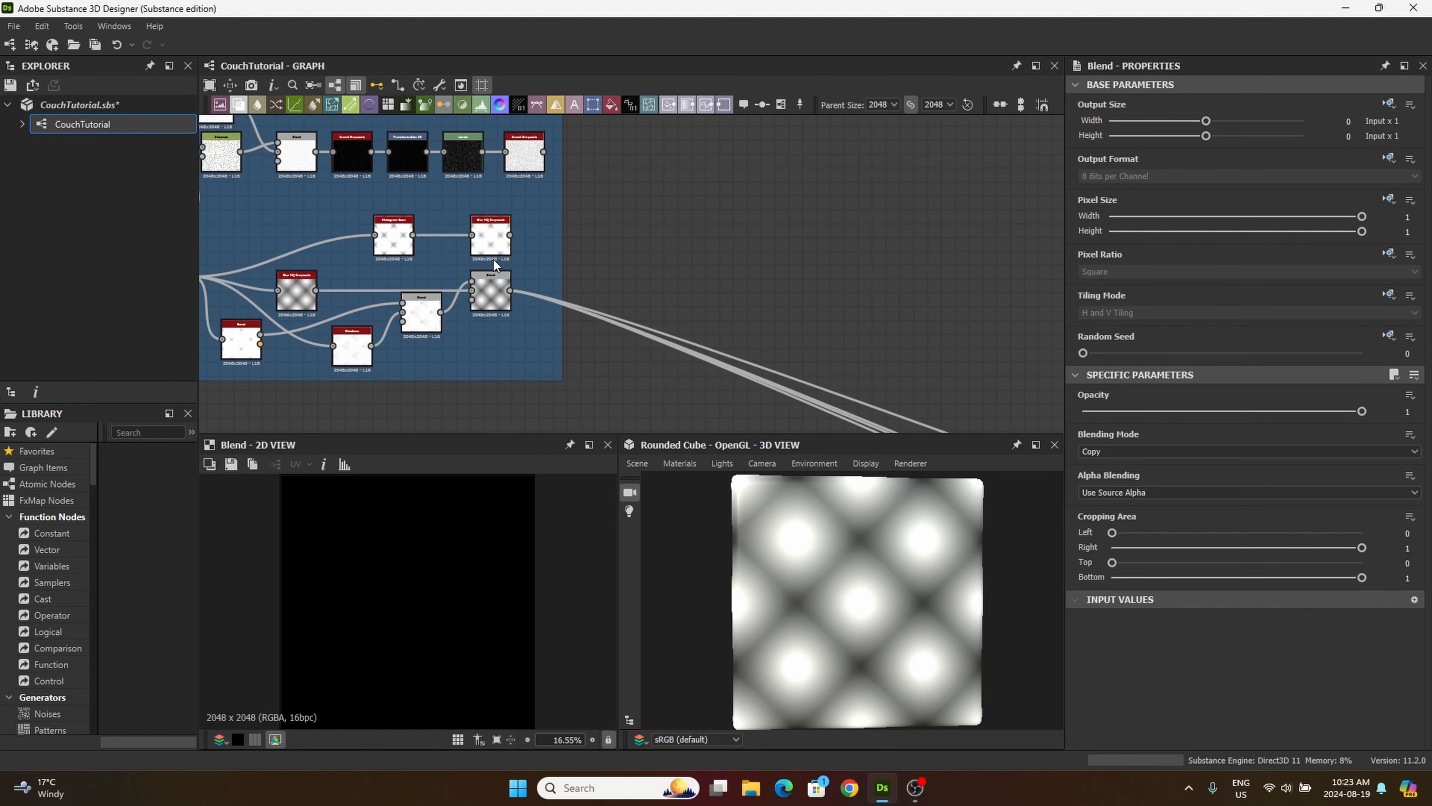
{"action": "middle_click_drag", "start_coordinate": [470, 231], "coordinate": [599, 303]}
{"action": "middle_click_drag", "start_coordinate": [487, 285], "coordinate": [531, 240]}
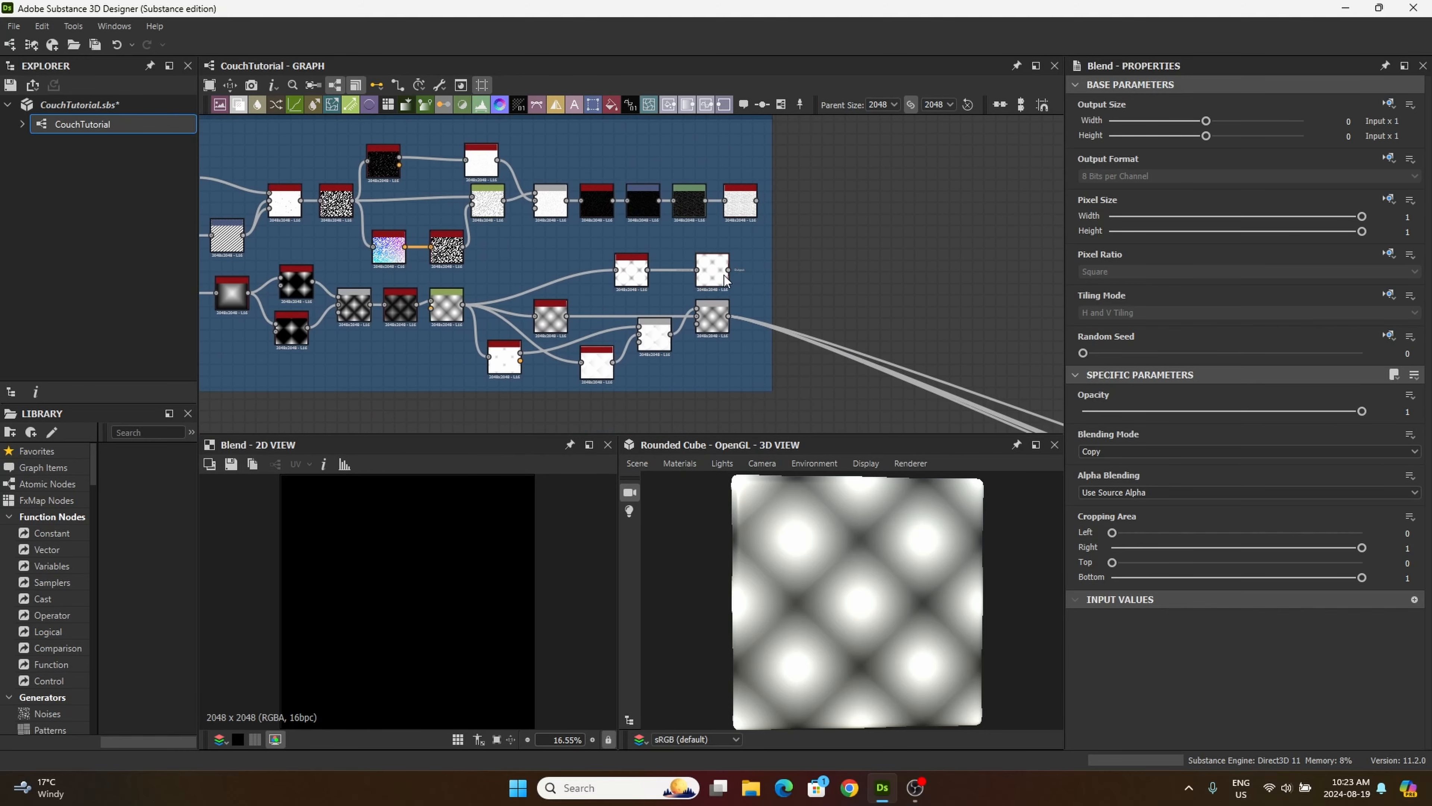
{"action": "mouse_move", "coordinate": [730, 269]}
{"action": "left_mouse_down"}
{"action": "mouse_move", "coordinate": [879, 342]}
{"action": "mouse_move", "coordinate": [777, 257]}
{"action": "mouse_move", "coordinate": [812, 337]}
{"action": "mouse_move", "coordinate": [633, 231]}
{"action": "mouse_move", "coordinate": [723, 173]}
{"action": "mouse_move", "coordinate": [671, 256]}
{"action": "mouse_move", "coordinate": [753, 330]}
{"action": "mouse_move", "coordinate": [724, 256]}
{"action": "left_mouse_up"}
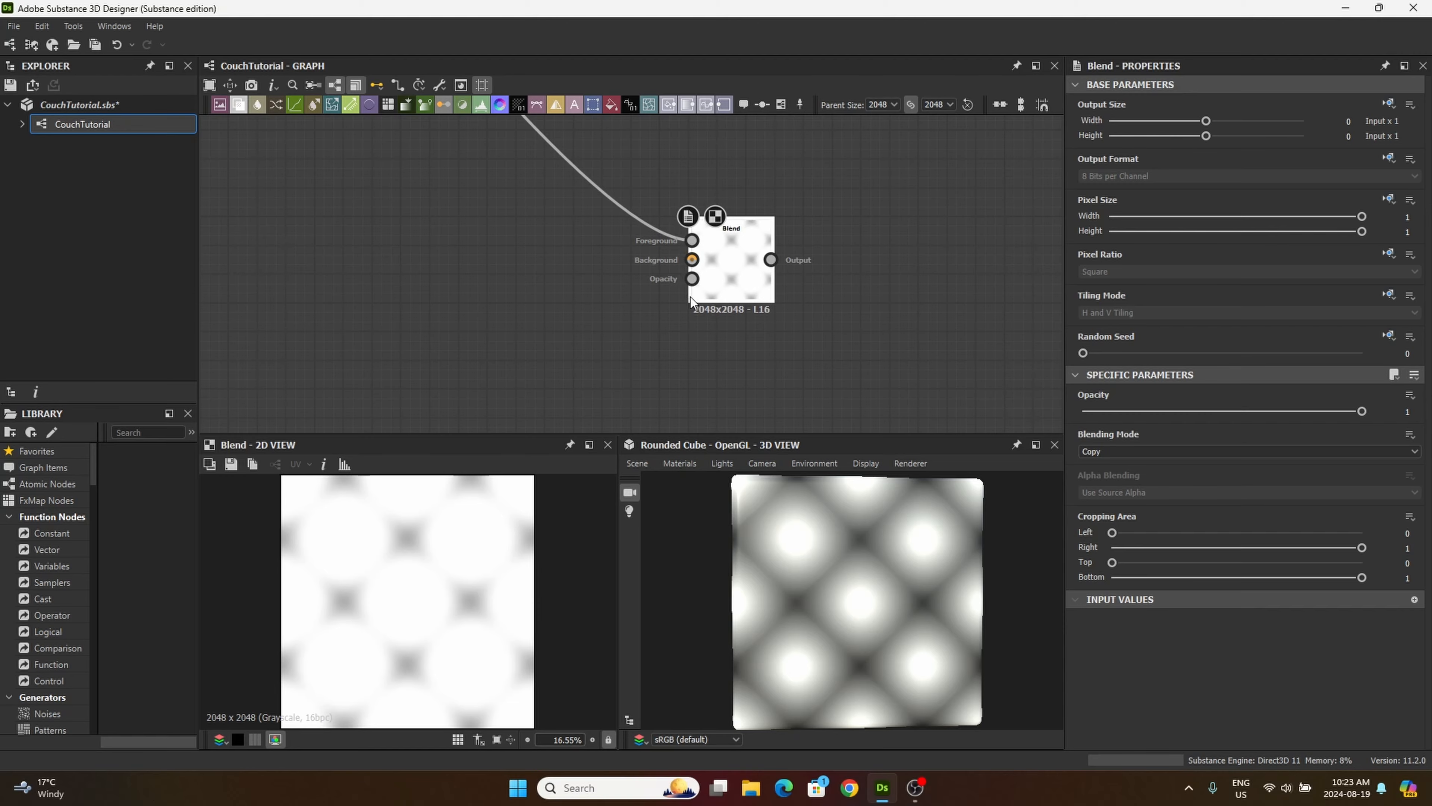
Step: Connect the Cushin frame's final Blend output to the new Blend node's Background input
{"action": "scroll", "coordinate": [690, 297], "scroll_direction": "down", "scroll_amount": 2}
{"action": "scroll", "coordinate": [690, 297], "scroll_direction": "down", "scroll_amount": 3}
{"action": "middle_click_drag", "start_coordinate": [571, 311], "coordinate": [689, 387]}
{"action": "scroll", "coordinate": [663, 333], "scroll_direction": "down", "scroll_amount": 4}
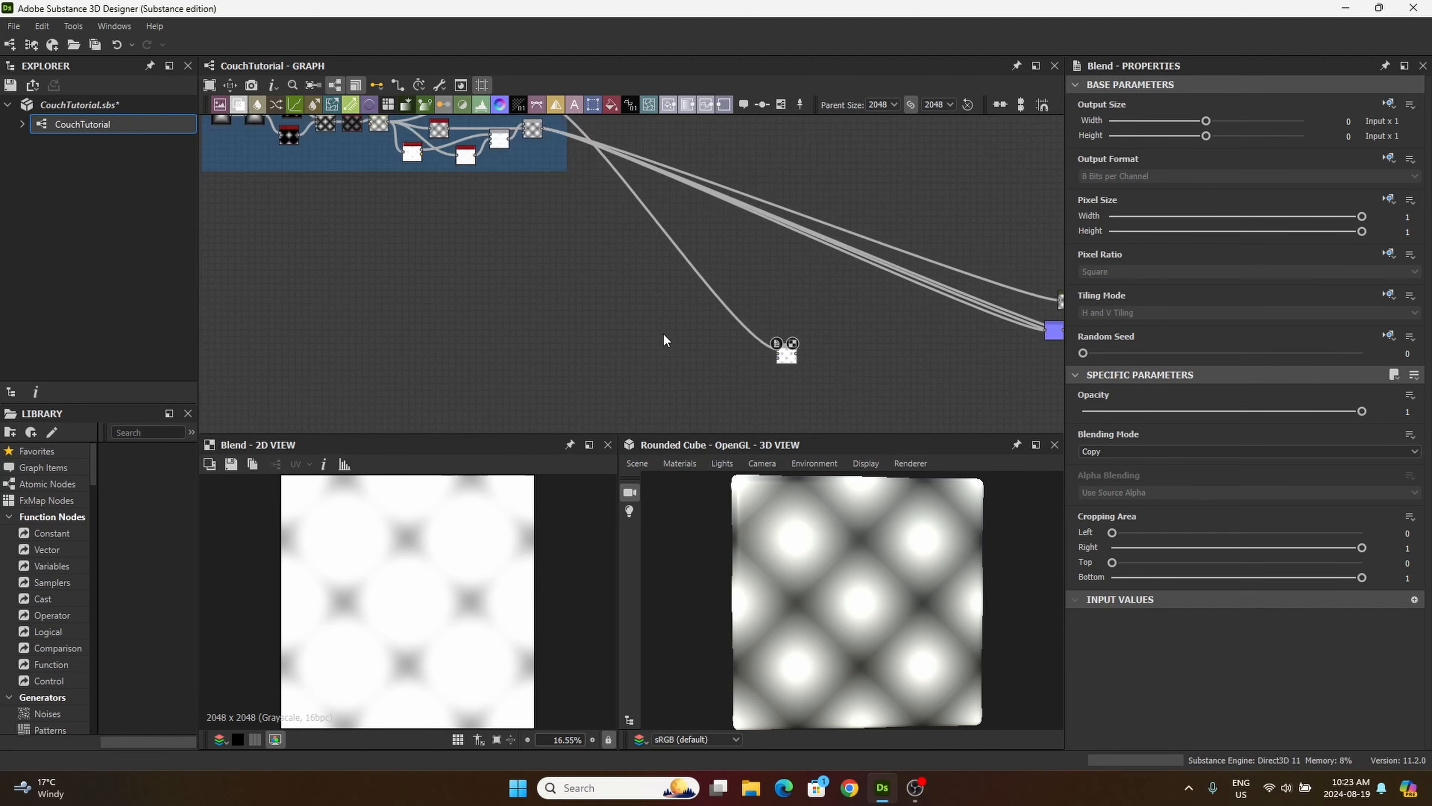
{"action": "middle_click_drag", "start_coordinate": [589, 288], "coordinate": [605, 297]}
{"action": "scroll", "coordinate": [610, 236], "scroll_direction": "up", "scroll_amount": 8}
{"action": "middle_click_drag", "start_coordinate": [609, 237], "coordinate": [763, 302]}
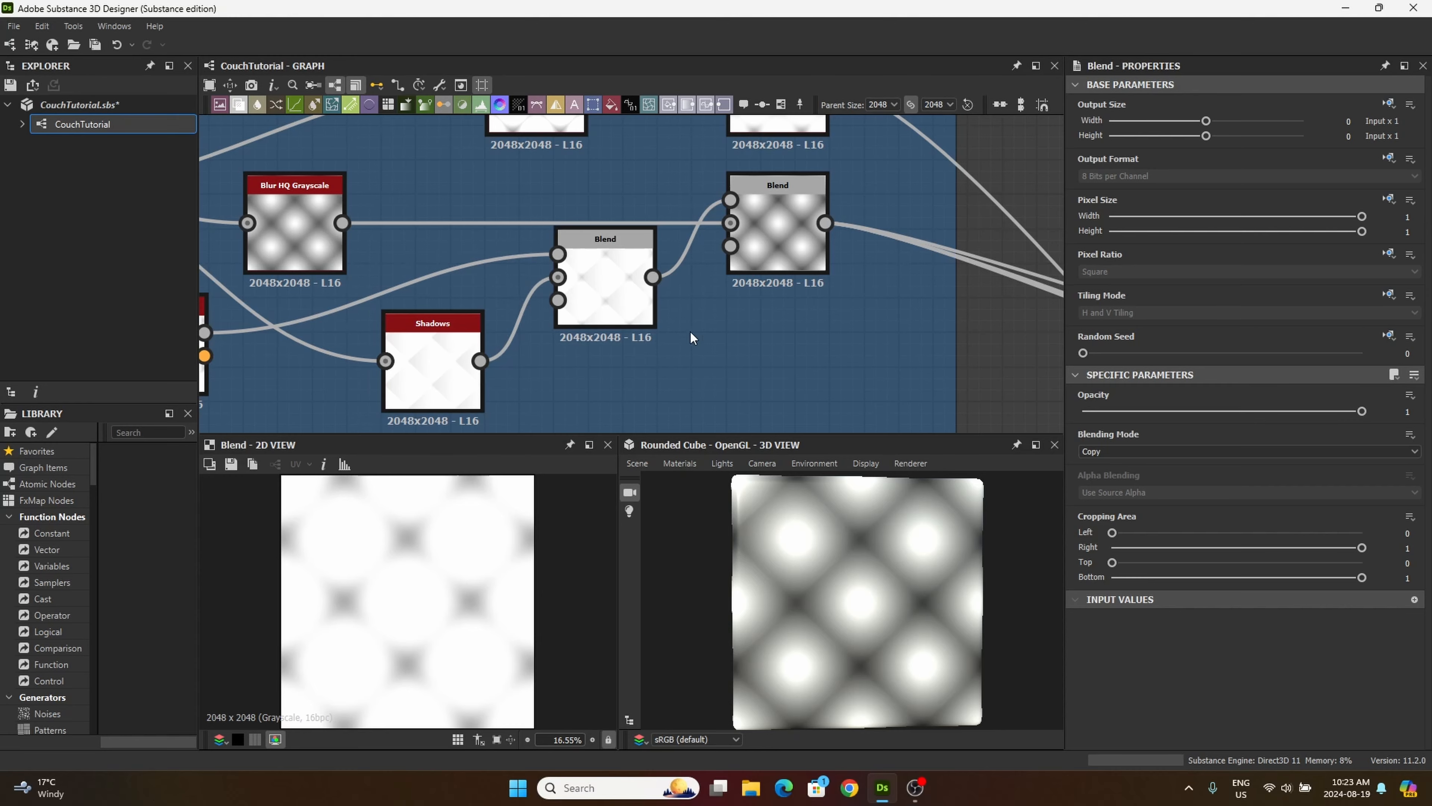
{"action": "middle_click_drag", "start_coordinate": [689, 330], "coordinate": [607, 314]}
{"action": "scroll", "coordinate": [635, 370], "scroll_direction": "down", "scroll_amount": 2}
{"action": "left_click_drag", "start_coordinate": [644, 266], "coordinate": [592, 178]}
{"action": "middle_click_drag", "start_coordinate": [712, 288], "coordinate": [594, 127]}
{"action": "left_click", "coordinate": [863, 309]}
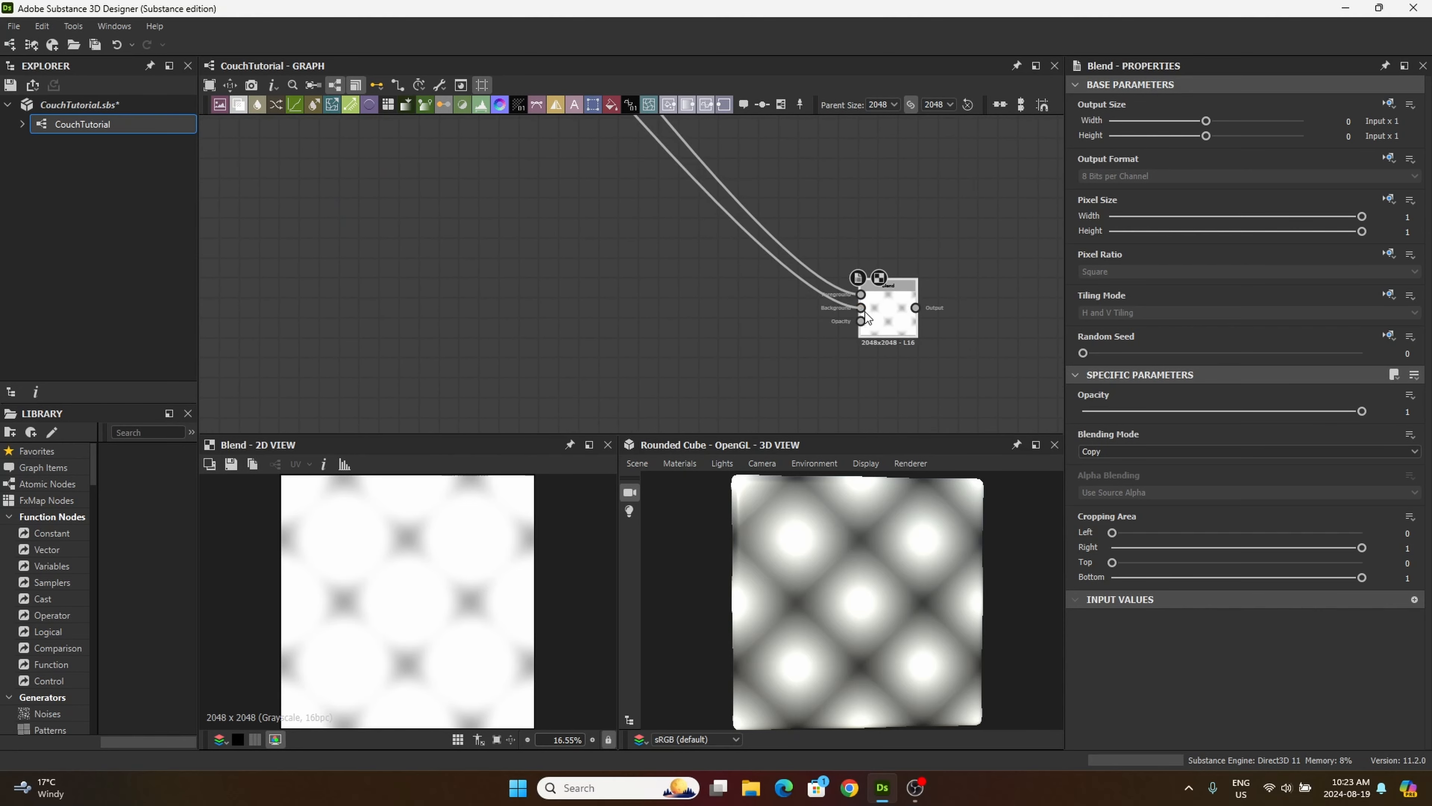
Step: Move the new Blend node close to the Cushin frame and shift the buttons, Thread and tiling/masking frames up and left
{"action": "scroll", "coordinate": [865, 317], "scroll_direction": "down", "scroll_amount": 5}
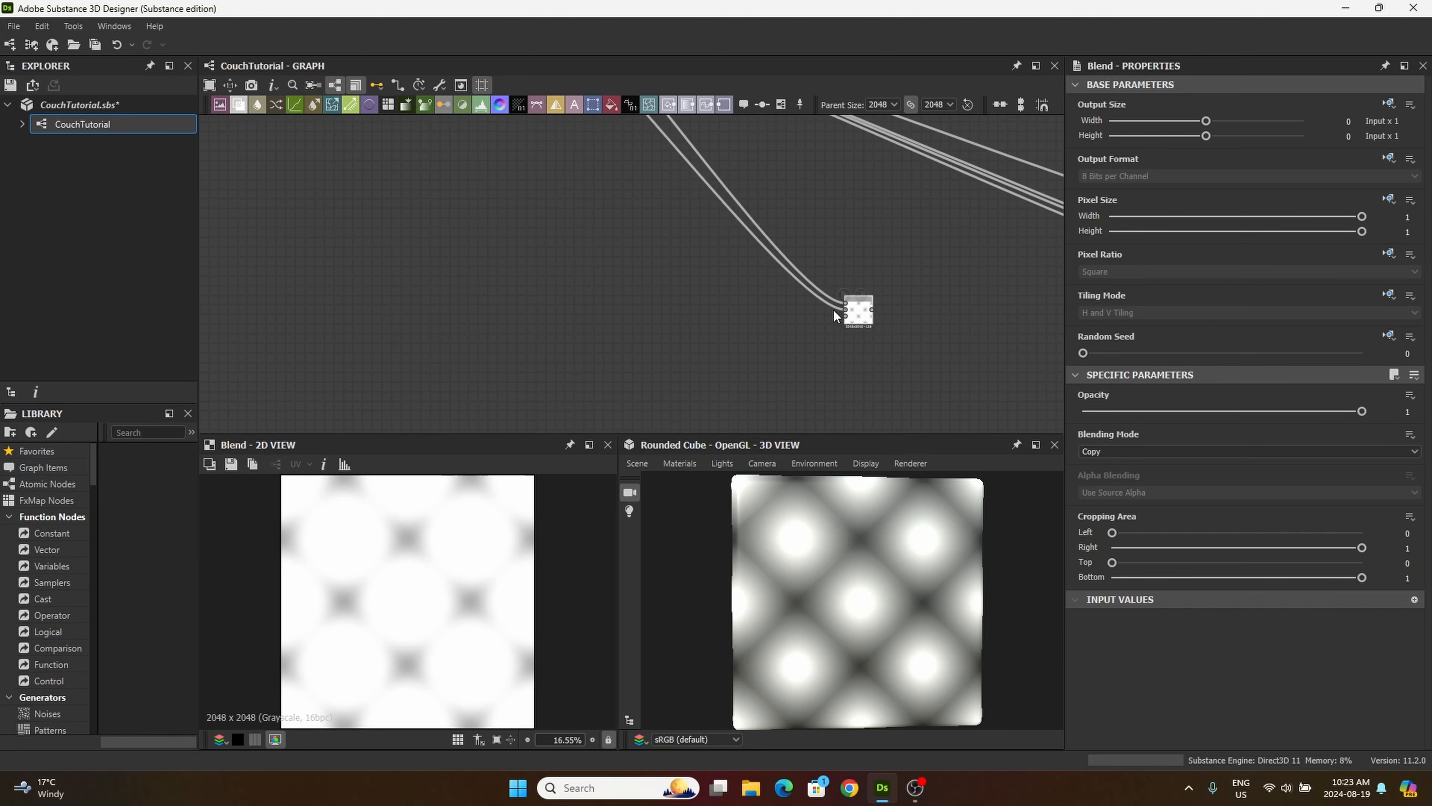
{"action": "left_click_drag", "start_coordinate": [842, 320], "coordinate": [788, 273]}
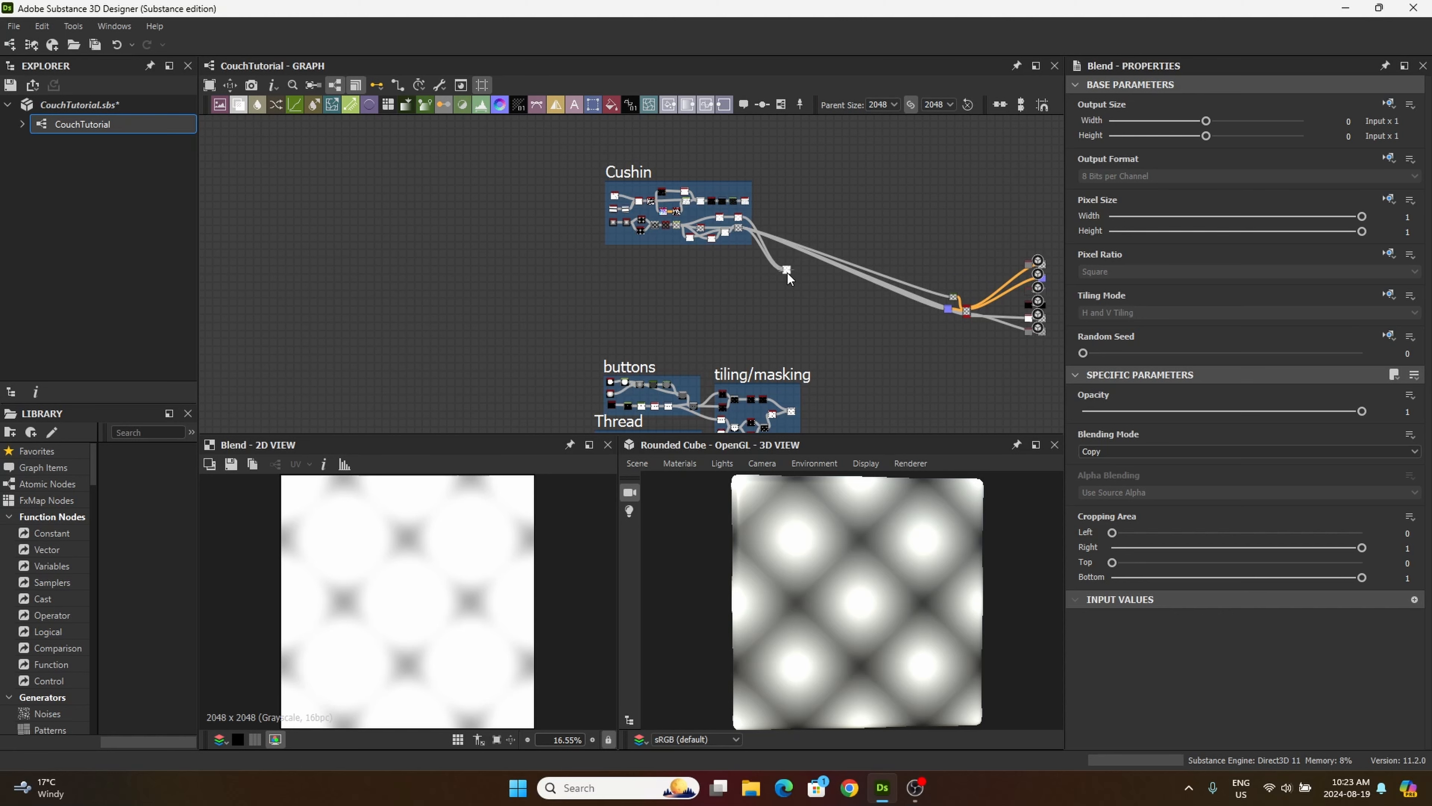
{"action": "middle_click_drag", "start_coordinate": [769, 295], "coordinate": [663, 245]}
{"action": "left_click_drag", "start_coordinate": [539, 321], "coordinate": [750, 429]}
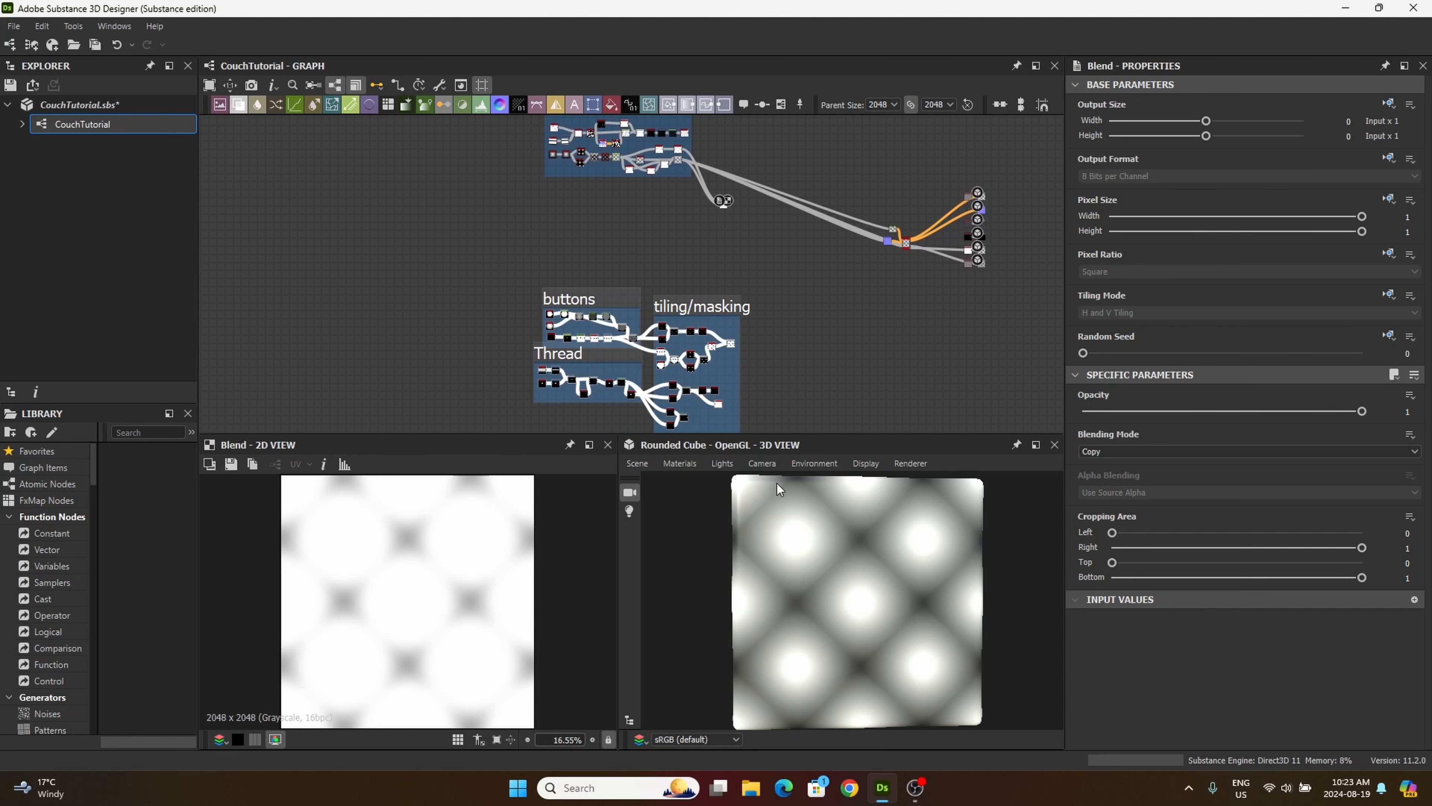
{"action": "left_click", "coordinate": [692, 293]}
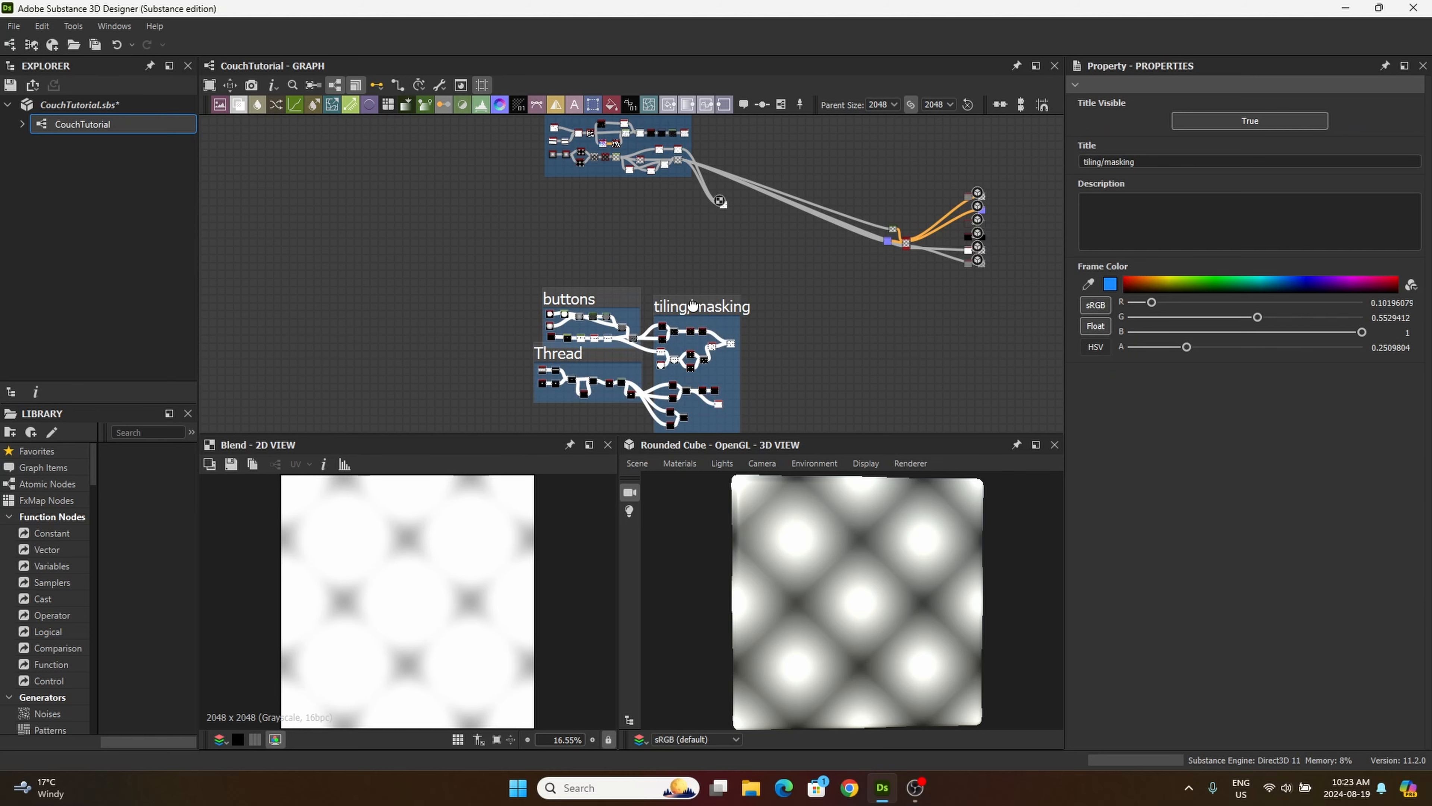
{"action": "left_click_drag", "start_coordinate": [693, 305], "coordinate": [626, 237]}
{"action": "middle_click_drag", "start_coordinate": [733, 240], "coordinate": [727, 334]}
Step: Connect the lower Blur HQ Grayscale output in the Cushin frame to the new Blend node's Background input, replacing the existing connection
{"action": "scroll", "coordinate": [726, 334], "scroll_direction": "up", "scroll_amount": 4}
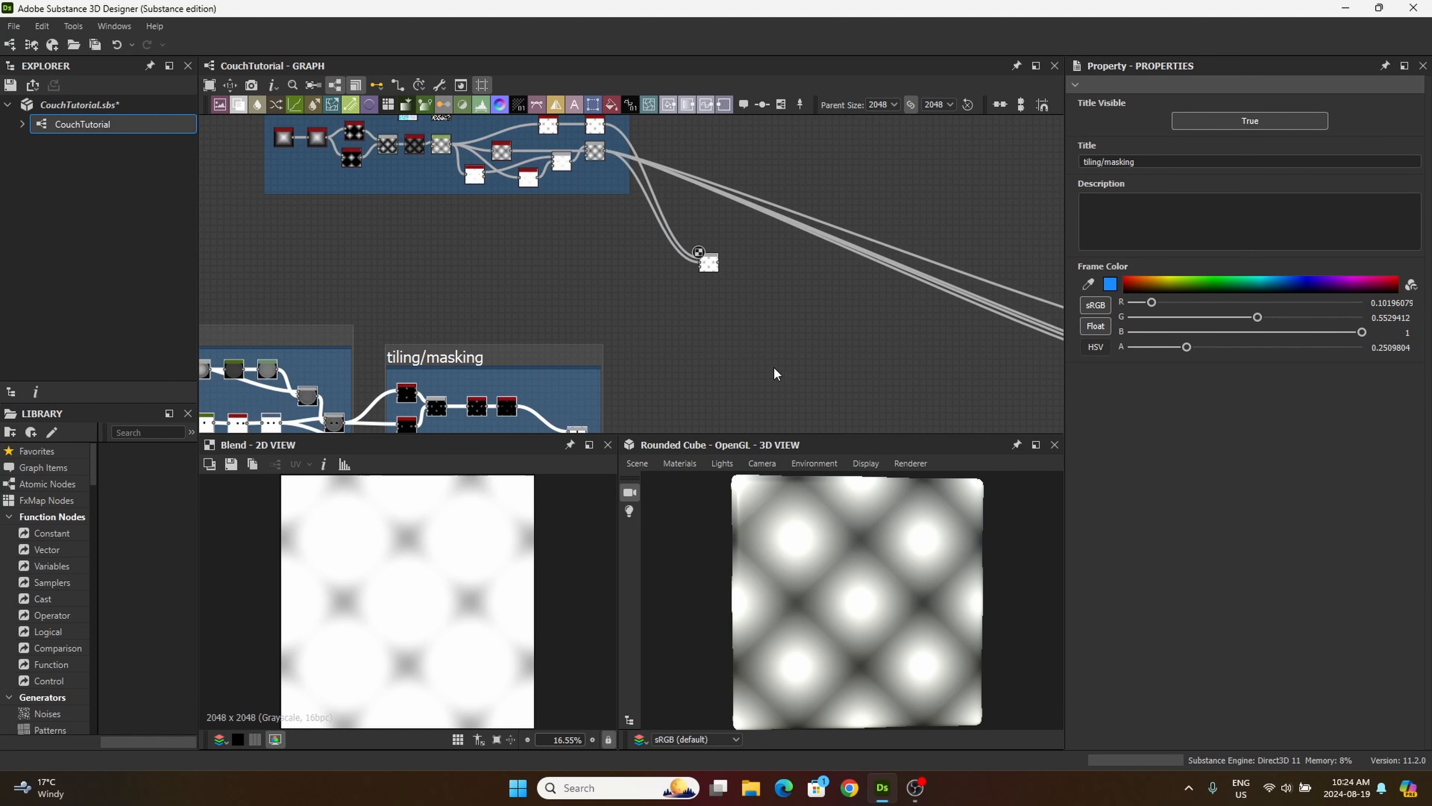
{"action": "scroll", "coordinate": [714, 253], "scroll_direction": "up", "scroll_amount": 3}
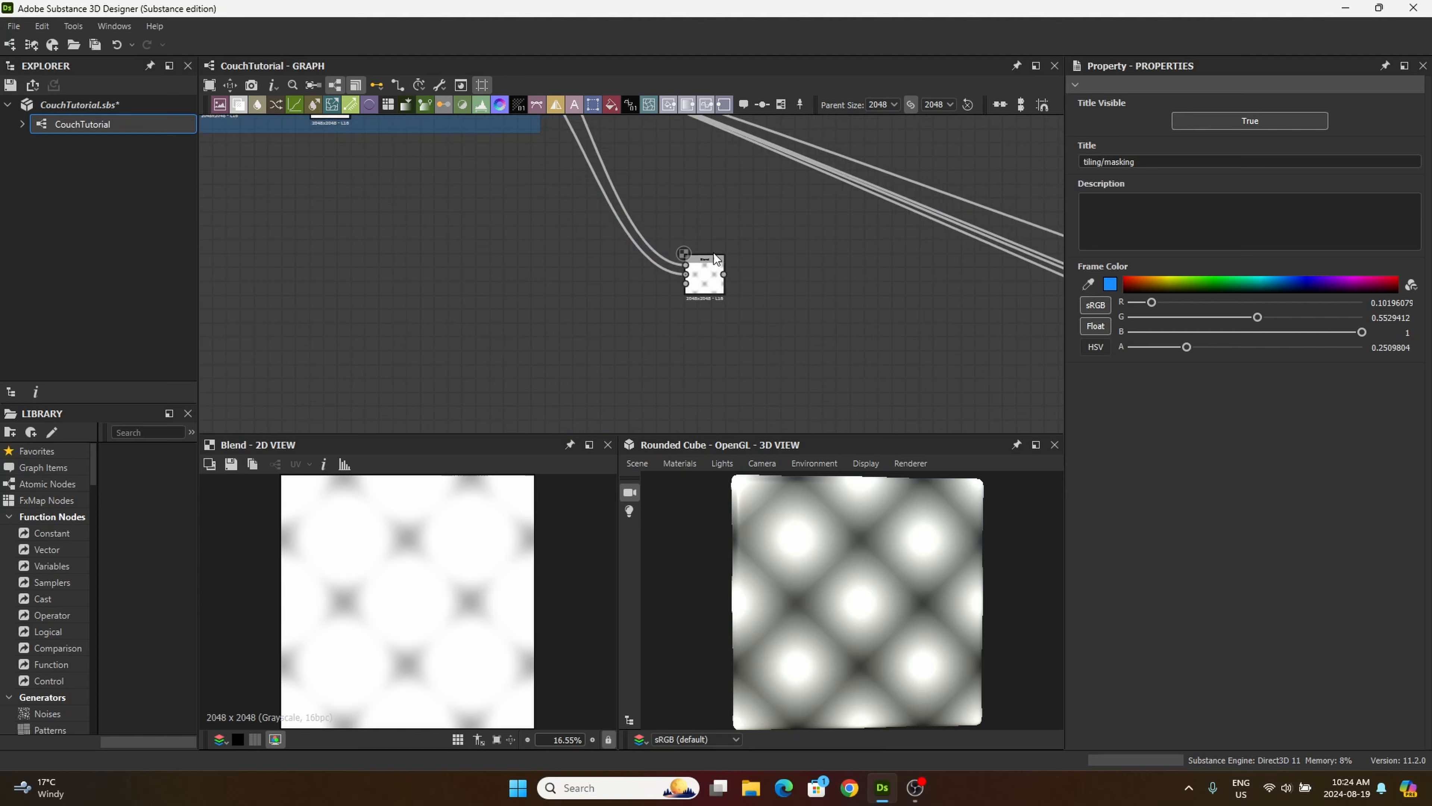
{"action": "left_click", "coordinate": [701, 280]}
{"action": "middle_click_drag", "start_coordinate": [588, 282], "coordinate": [642, 390]}
{"action": "scroll", "coordinate": [570, 304], "scroll_direction": "down", "scroll_amount": 1}
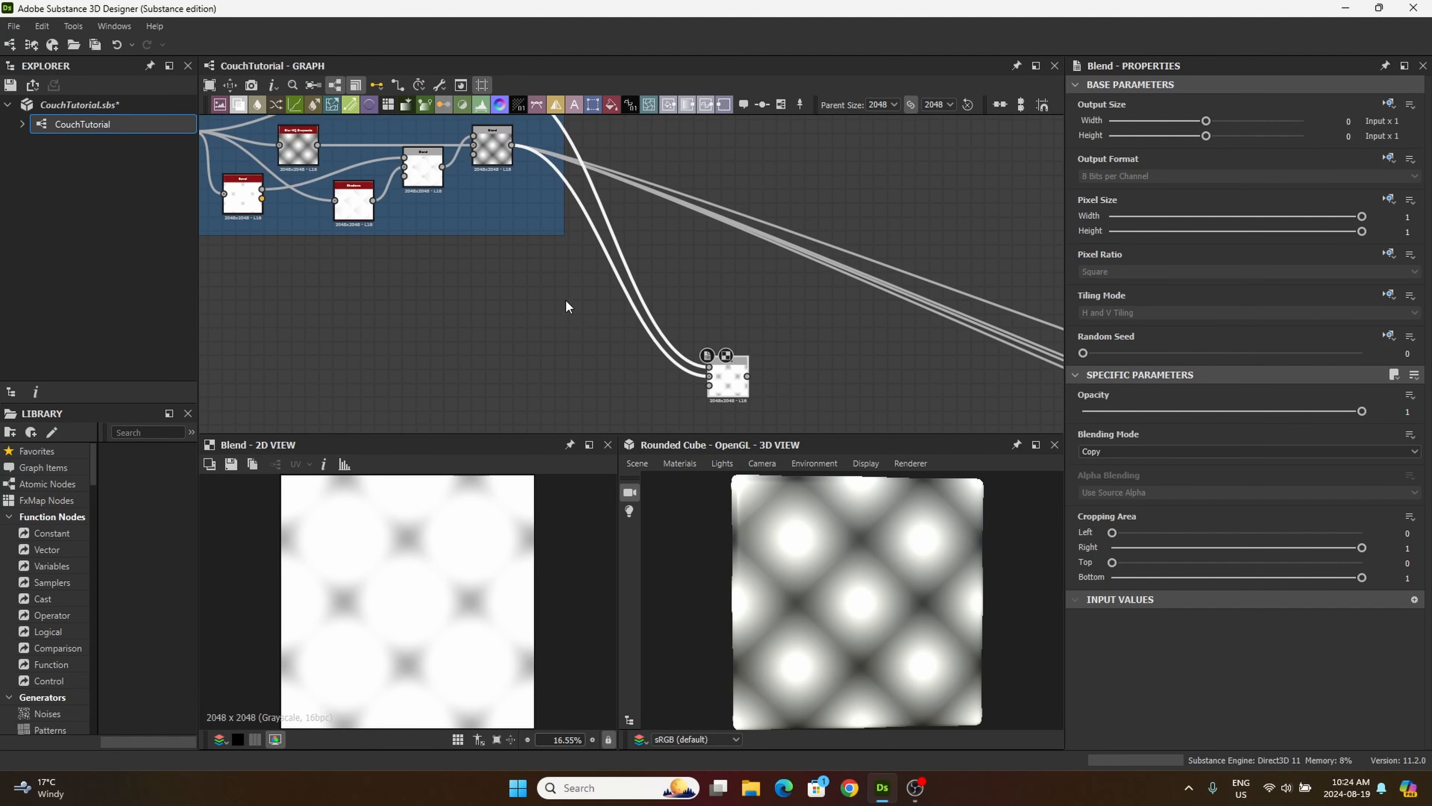
{"action": "middle_click_drag", "start_coordinate": [544, 283], "coordinate": [553, 286]}
{"action": "left_click_drag", "start_coordinate": [496, 153], "coordinate": [503, 148]}
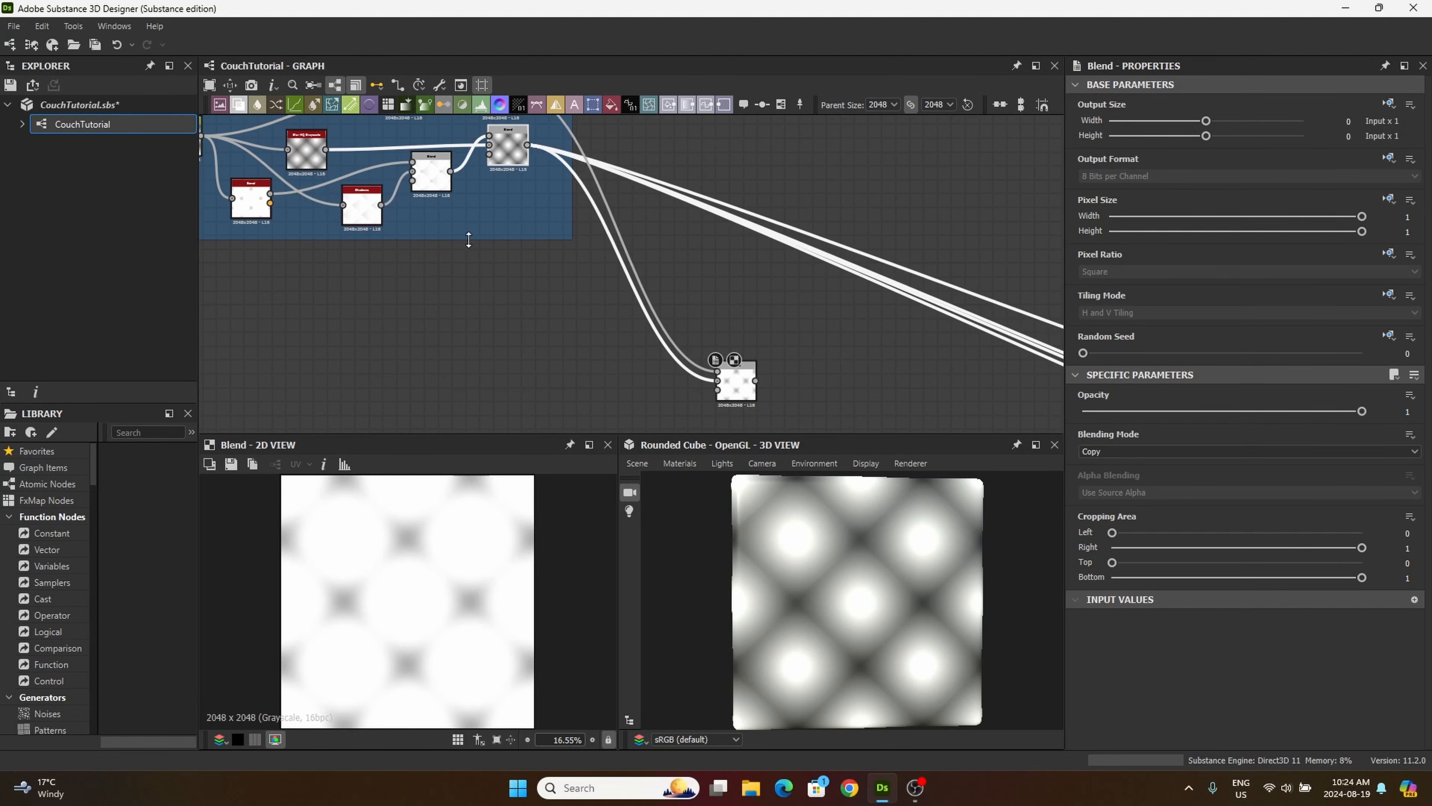
{"action": "middle_click_drag", "start_coordinate": [449, 239], "coordinate": [541, 315]}
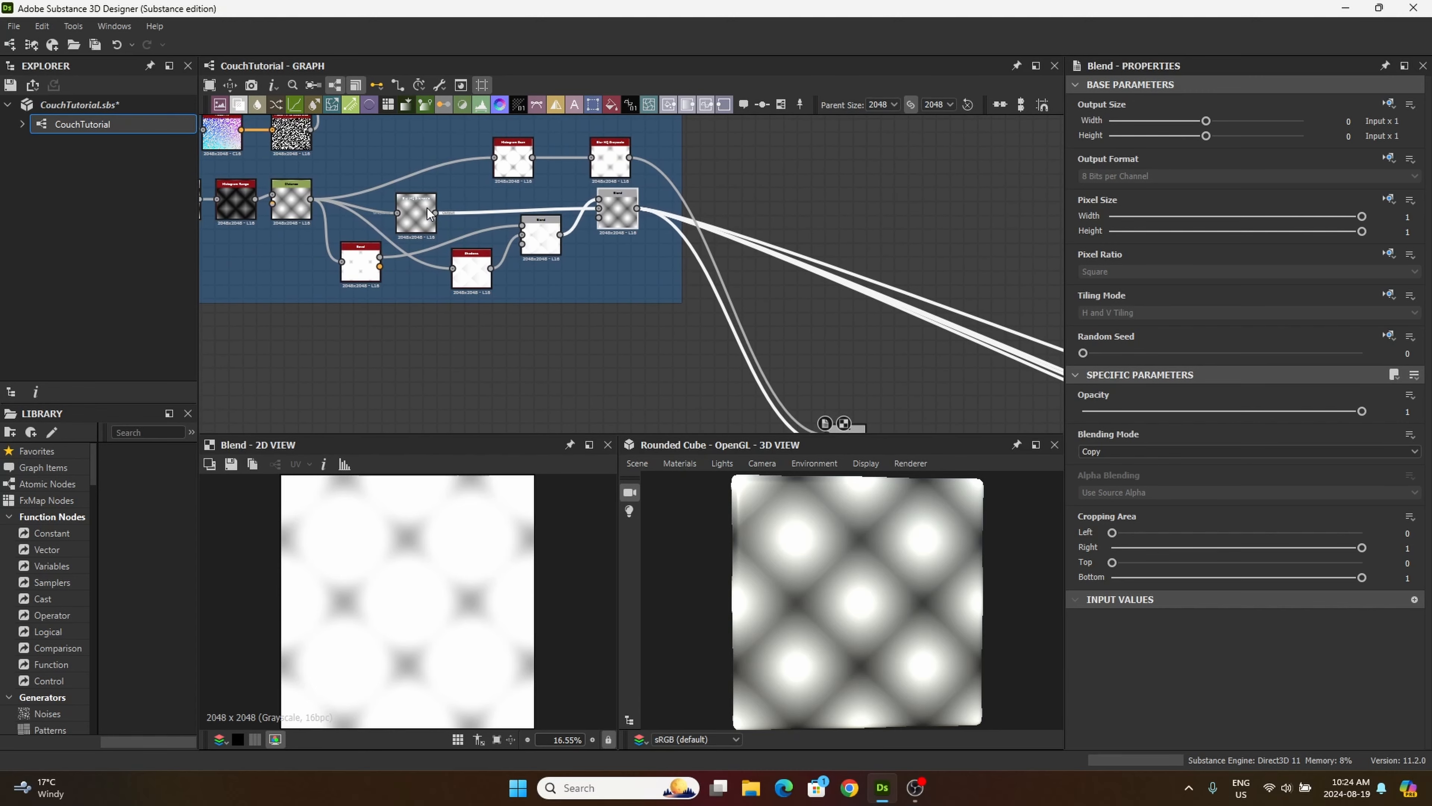
{"action": "left_click_drag", "start_coordinate": [436, 213], "coordinate": [551, 244]}
{"action": "scroll", "coordinate": [454, 247], "scroll_direction": "up", "scroll_amount": 4}
{"action": "middle_click_drag", "start_coordinate": [669, 381], "coordinate": [551, 244]}
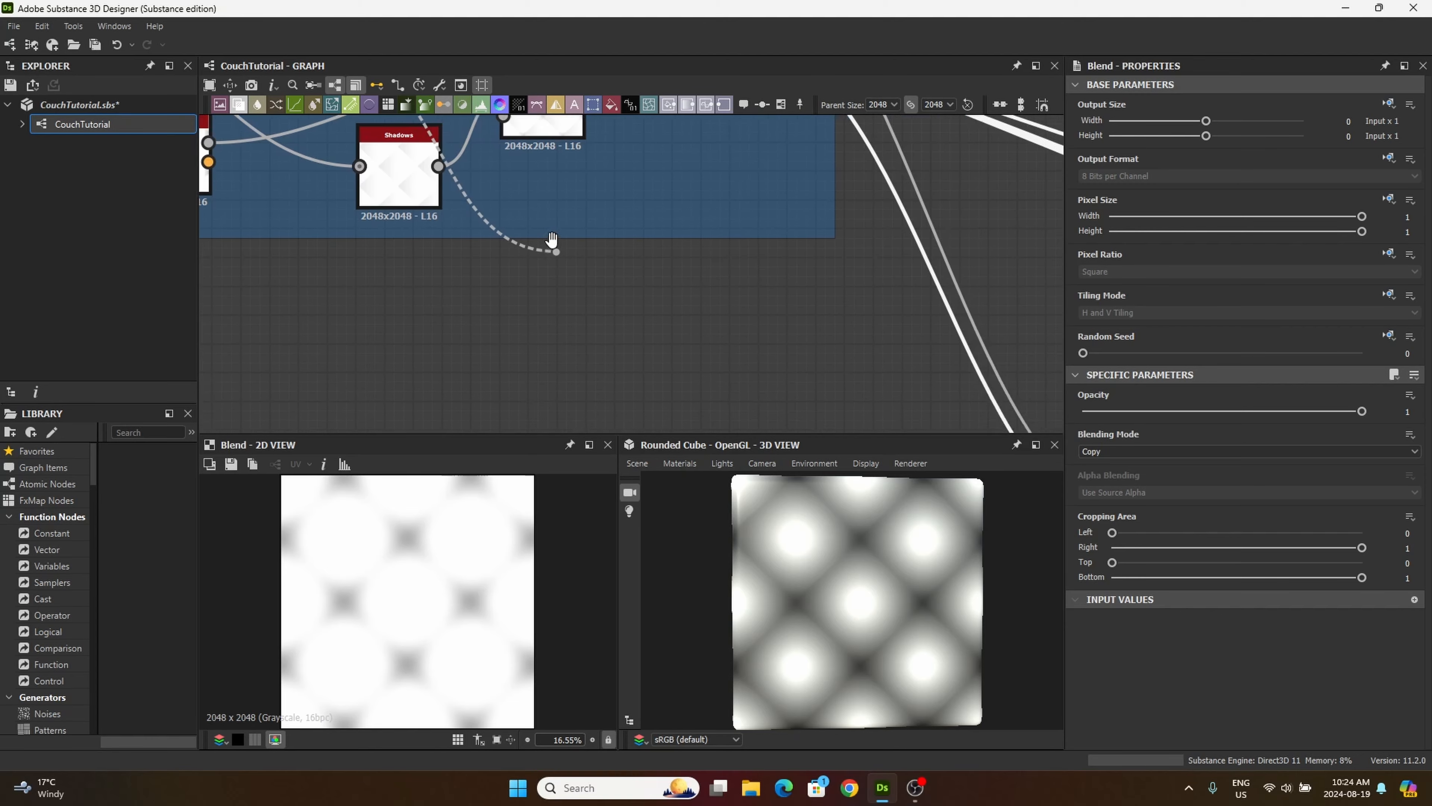
{"action": "left_click_drag", "start_coordinate": [551, 244], "coordinate": [602, 223]}
{"action": "middle_click_drag", "start_coordinate": [698, 340], "coordinate": [602, 223]}
{"action": "left_click_drag", "start_coordinate": [601, 223], "coordinate": [779, 314]}
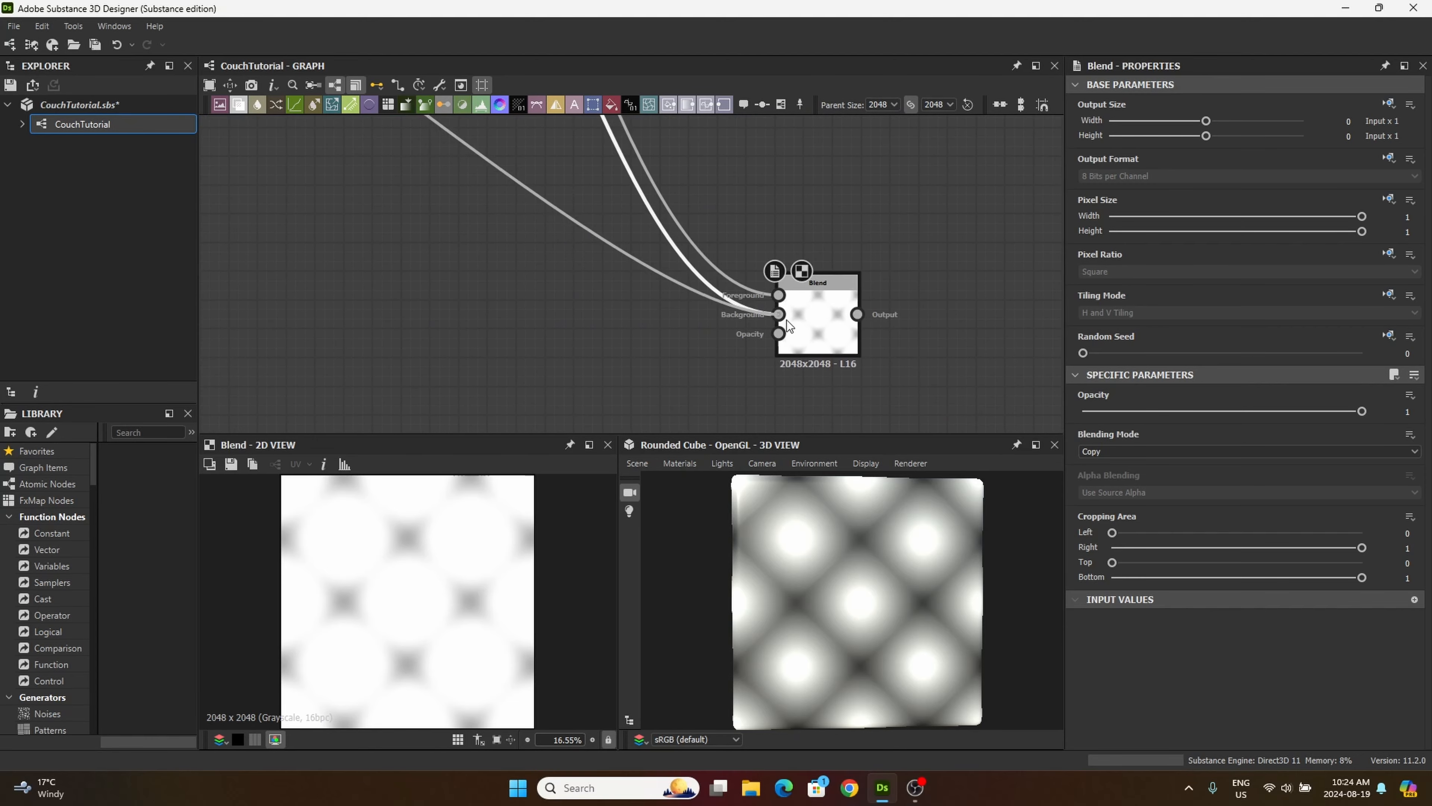
{"action": "left_click", "coordinate": [783, 311]}
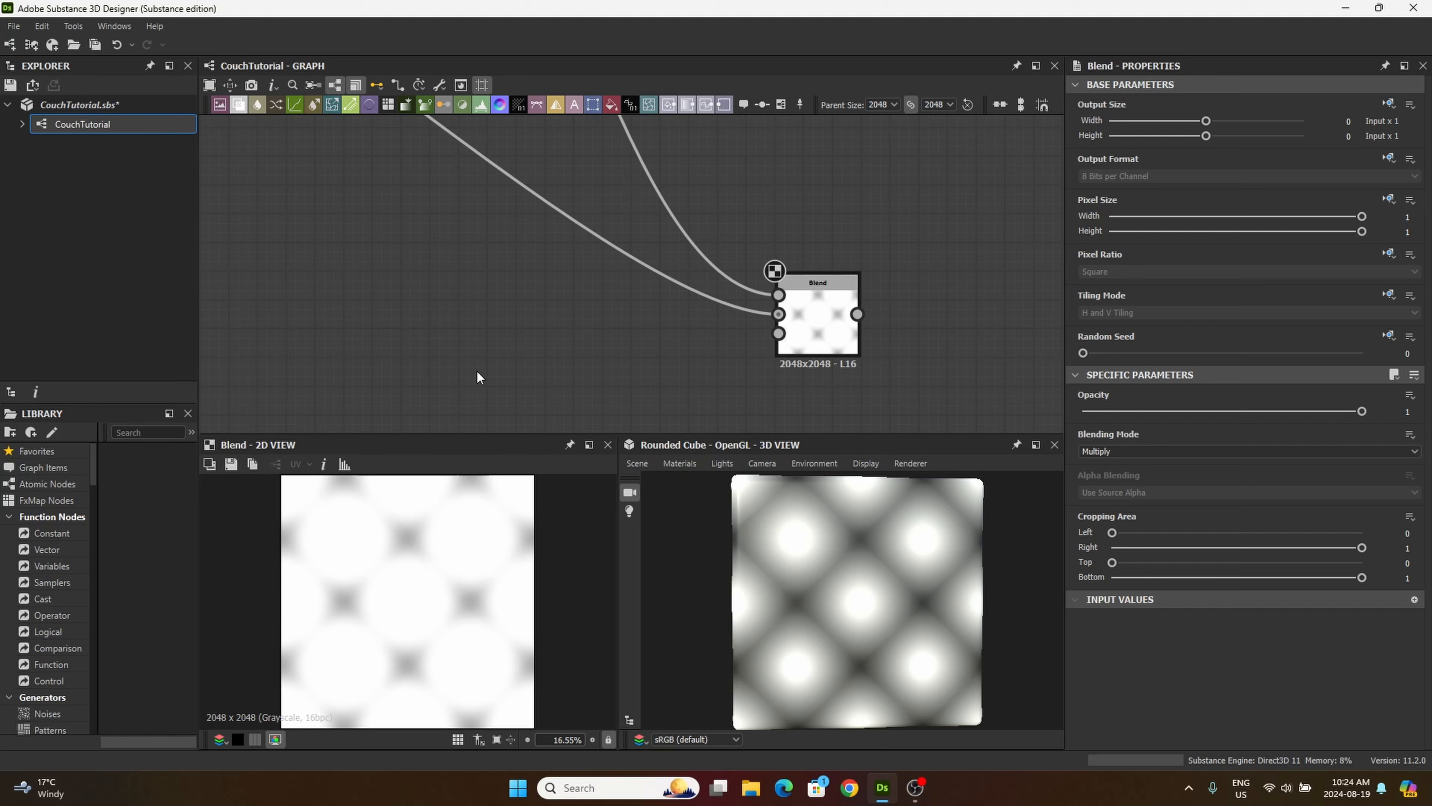
Step: Connect the Cushin frame's final Blend output to the Opacity input of the new Blend node outside the frame
{"action": "scroll", "coordinate": [470, 355], "scroll_direction": "down", "scroll_amount": 3}
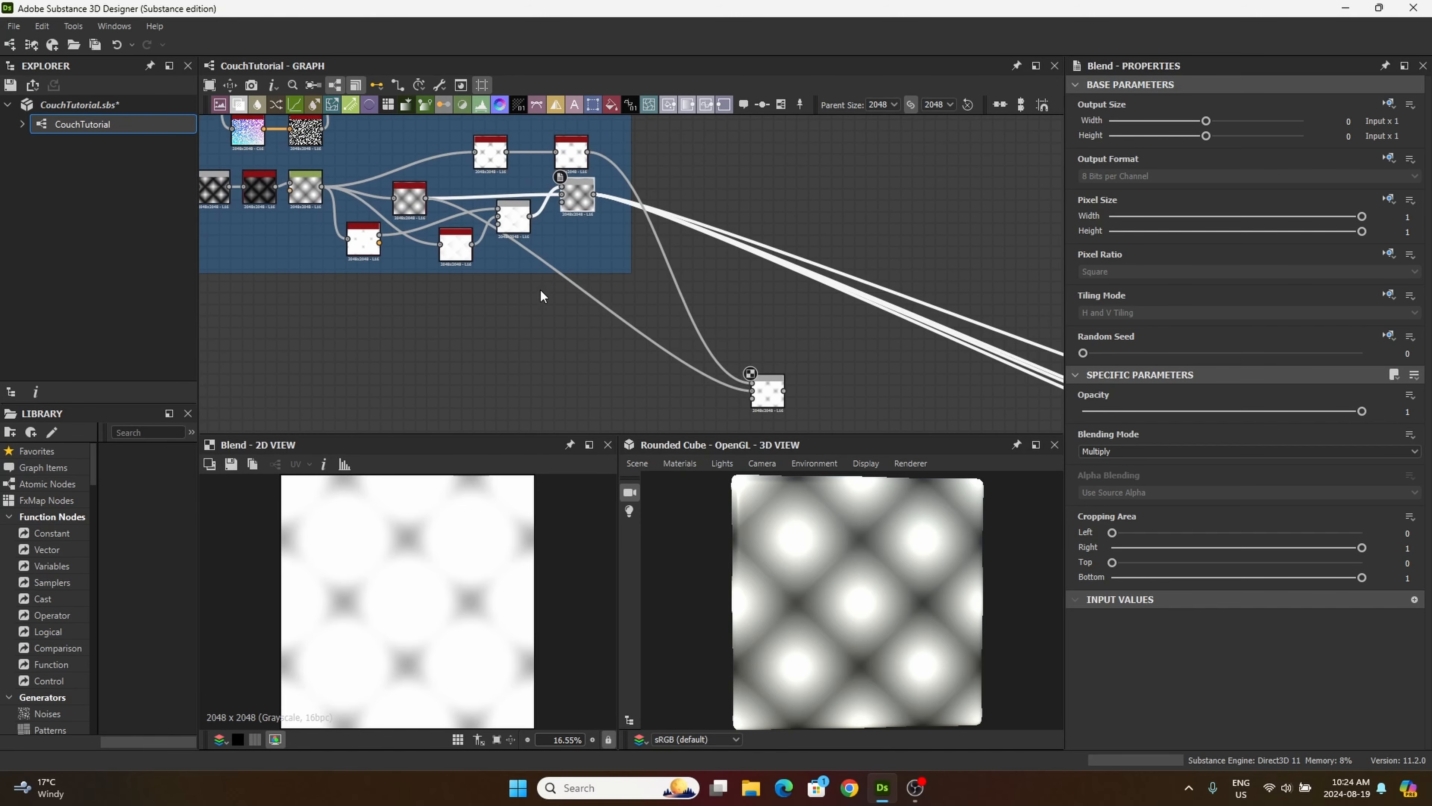
{"action": "scroll", "coordinate": [540, 295], "scroll_direction": "up", "scroll_amount": 4}
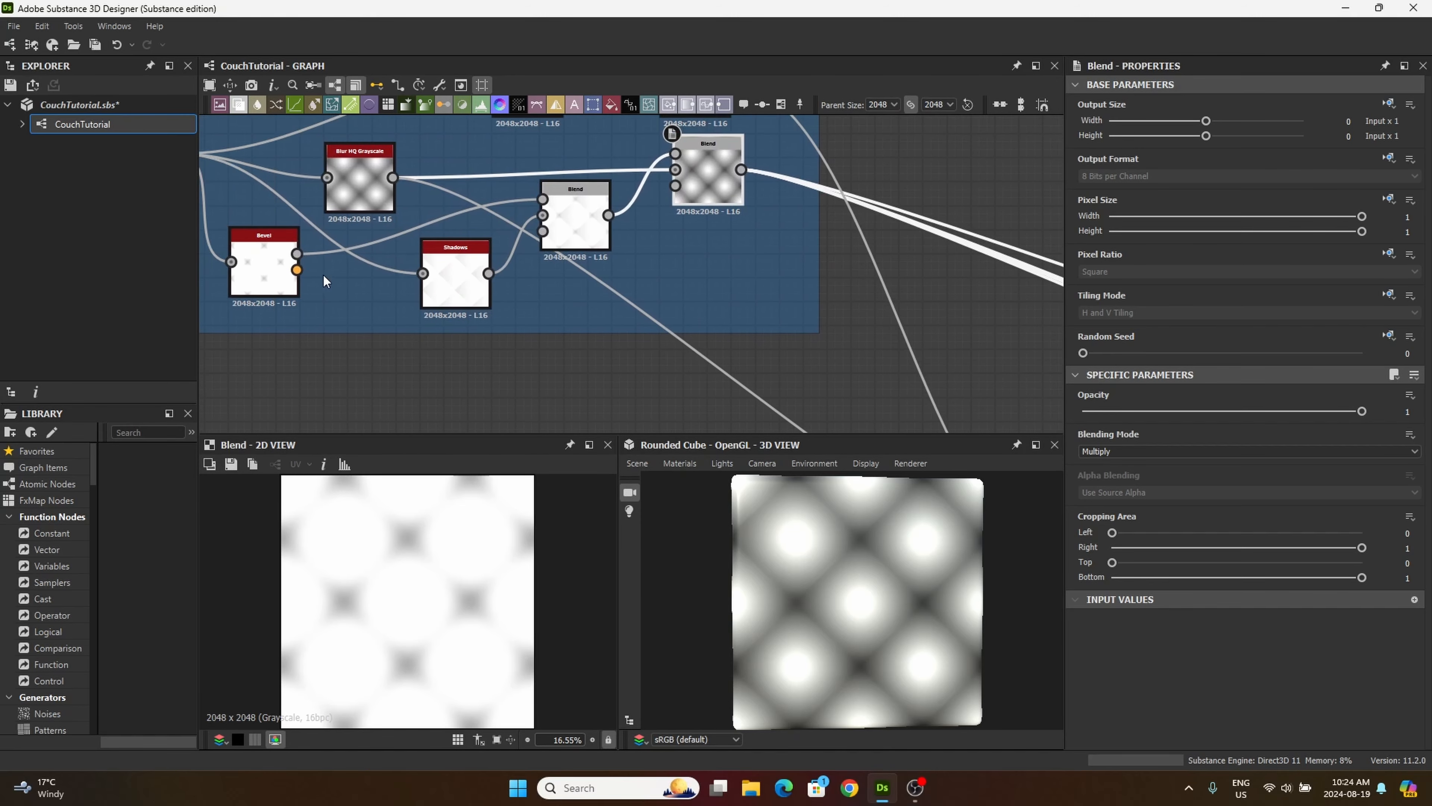
{"action": "middle_click_drag", "start_coordinate": [597, 239], "coordinate": [546, 295]}
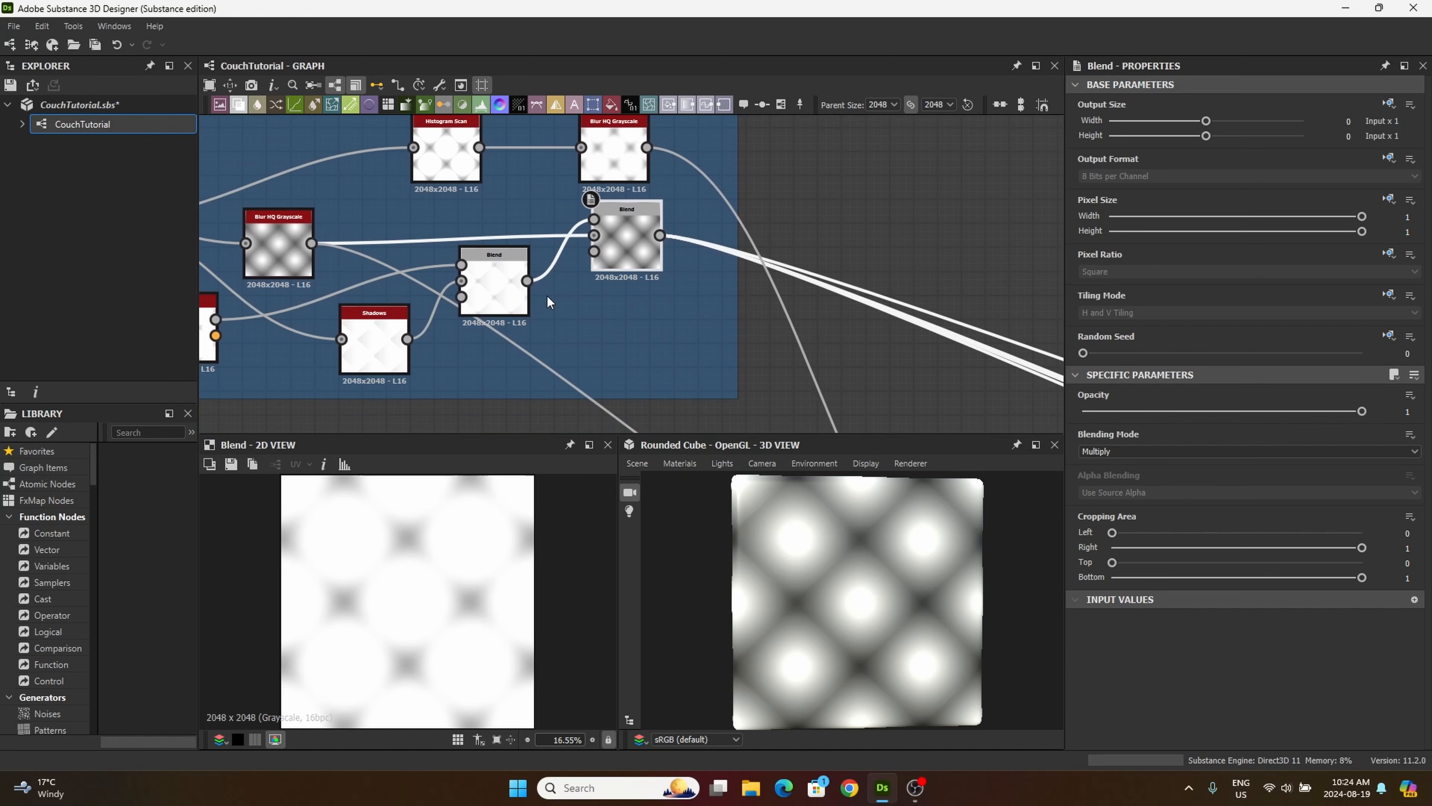
{"action": "left_click", "coordinate": [661, 235]}
{"action": "middle_click_drag", "start_coordinate": [829, 397], "coordinate": [697, 281]}
{"action": "middle_click_drag", "start_coordinate": [677, 226], "coordinate": [662, 203]}
{"action": "middle_click_drag", "start_coordinate": [717, 348], "coordinate": [574, 176]}
{"action": "left_click", "coordinate": [696, 344]}
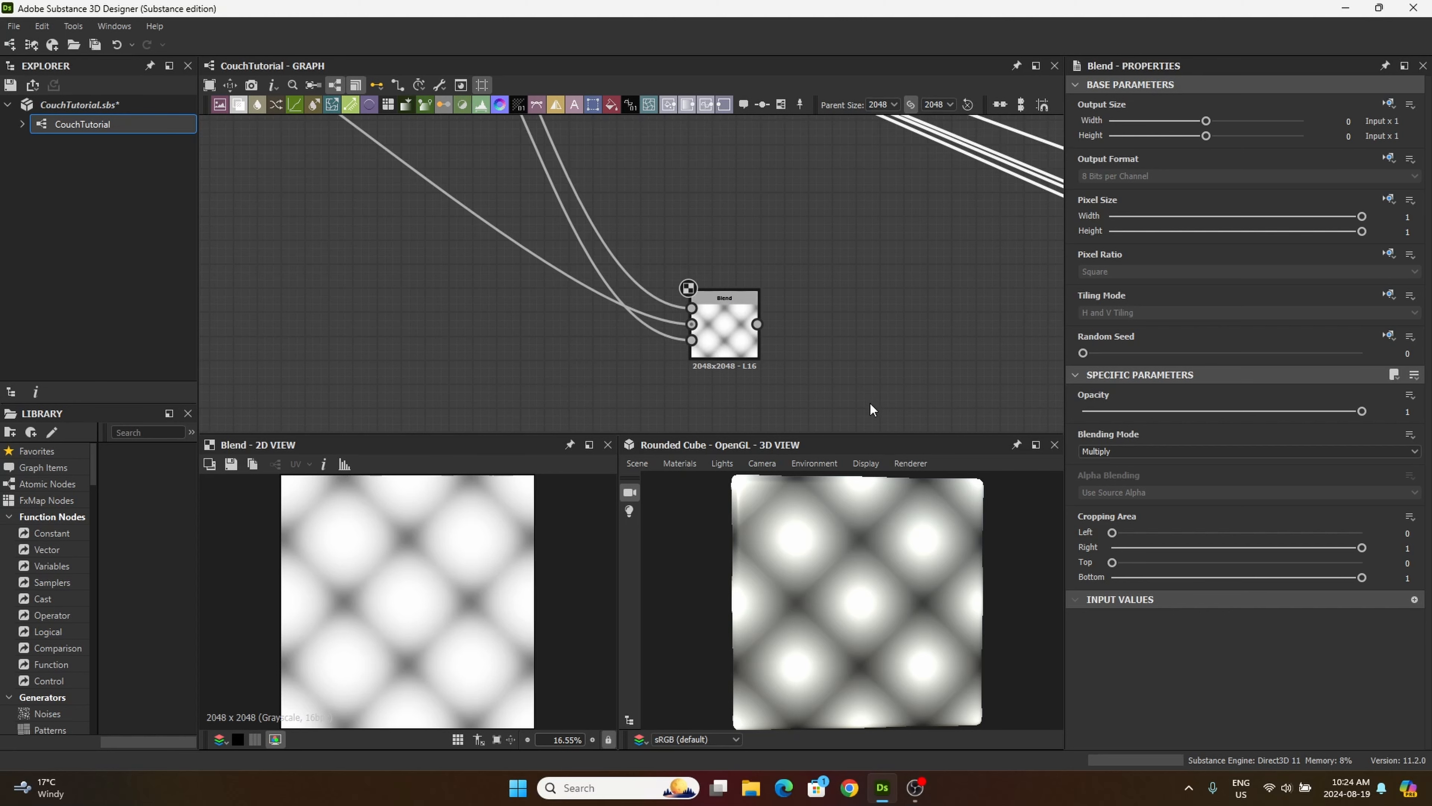
Step: Set the blending mode of the Cushin frame's final Blend node to Soft Light
{"action": "middle_click_drag", "start_coordinate": [981, 345], "coordinate": [950, 340]}
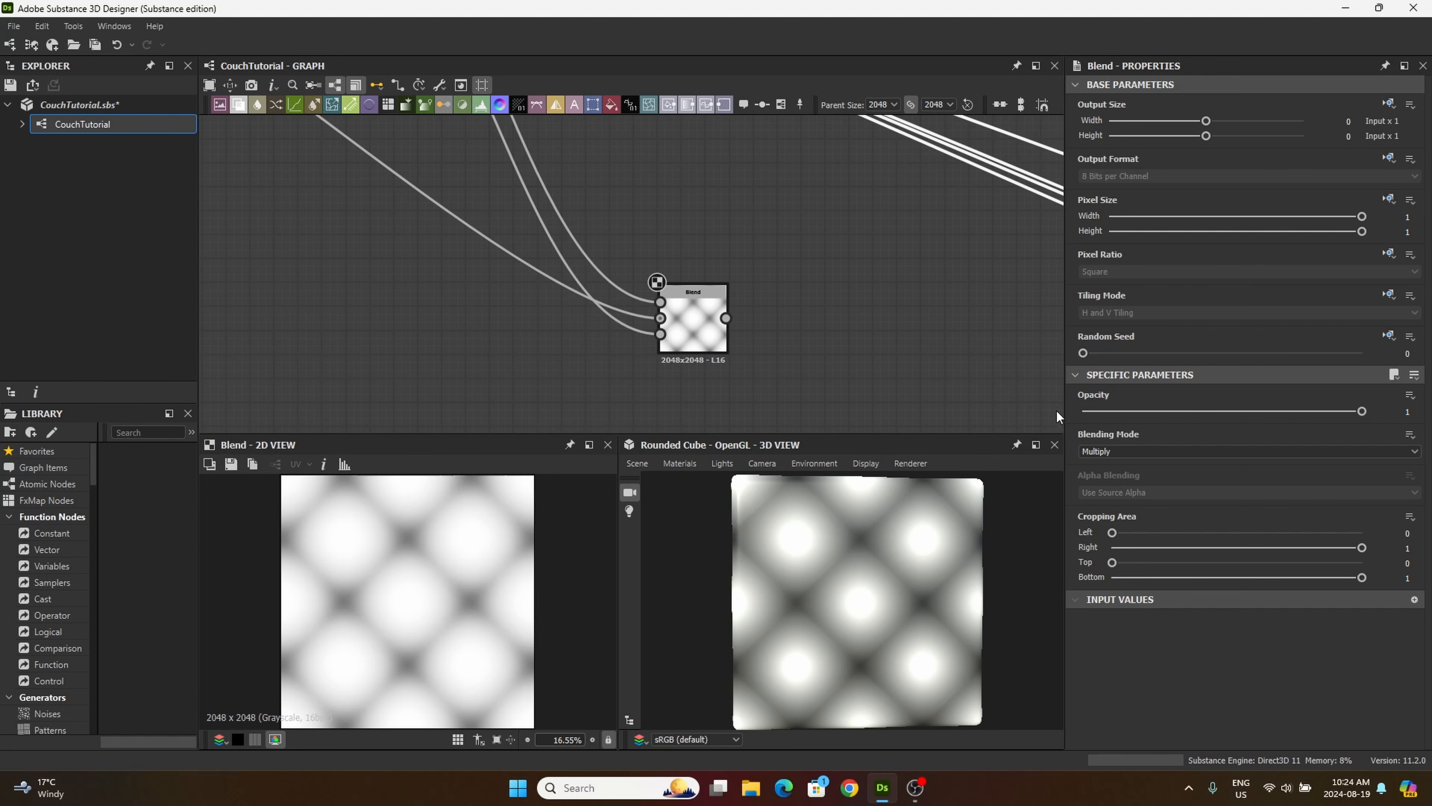
{"action": "left_click", "coordinate": [1104, 452]}
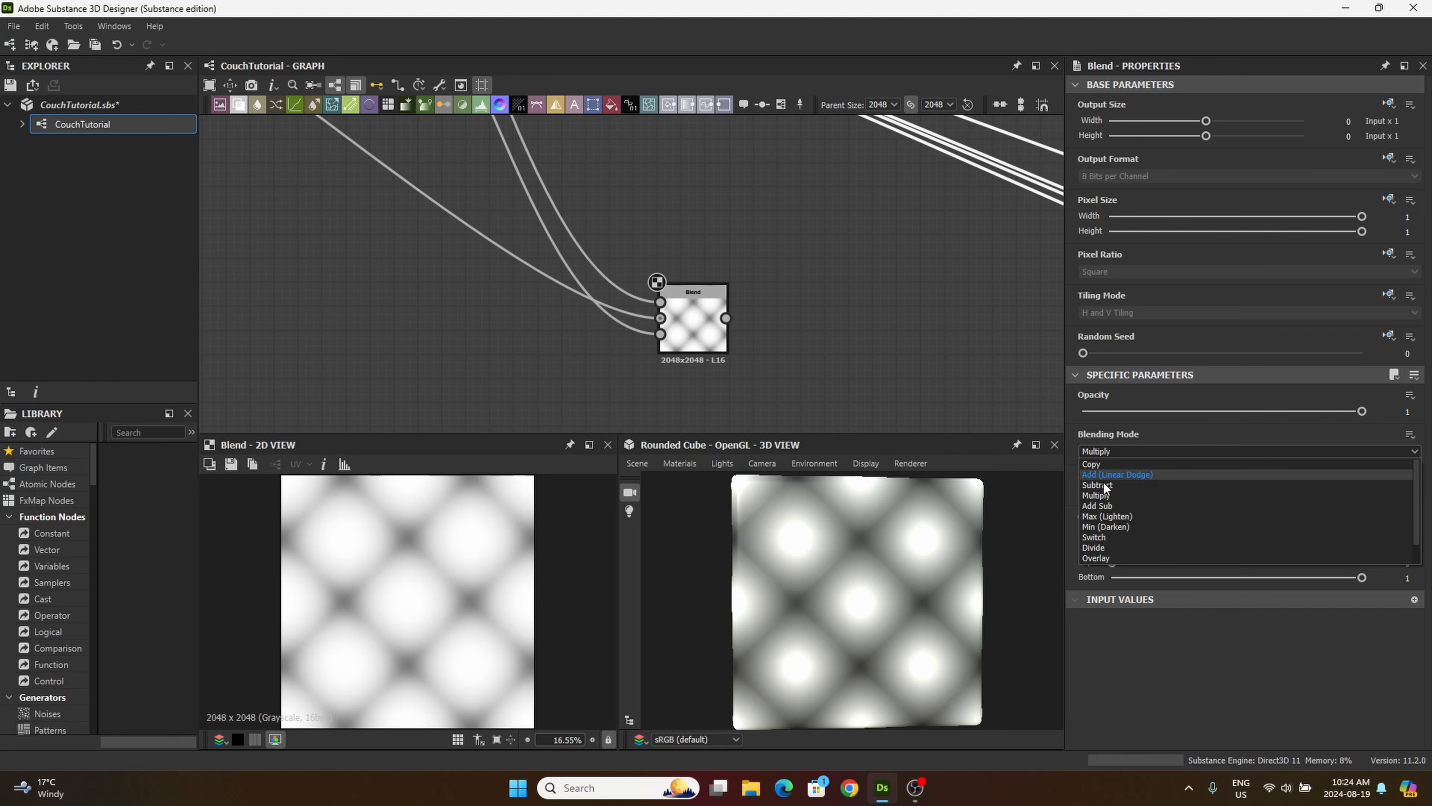
{"action": "scroll", "coordinate": [1103, 502], "scroll_direction": "down", "scroll_amount": 1}
{"action": "left_click", "coordinate": [1099, 558]}
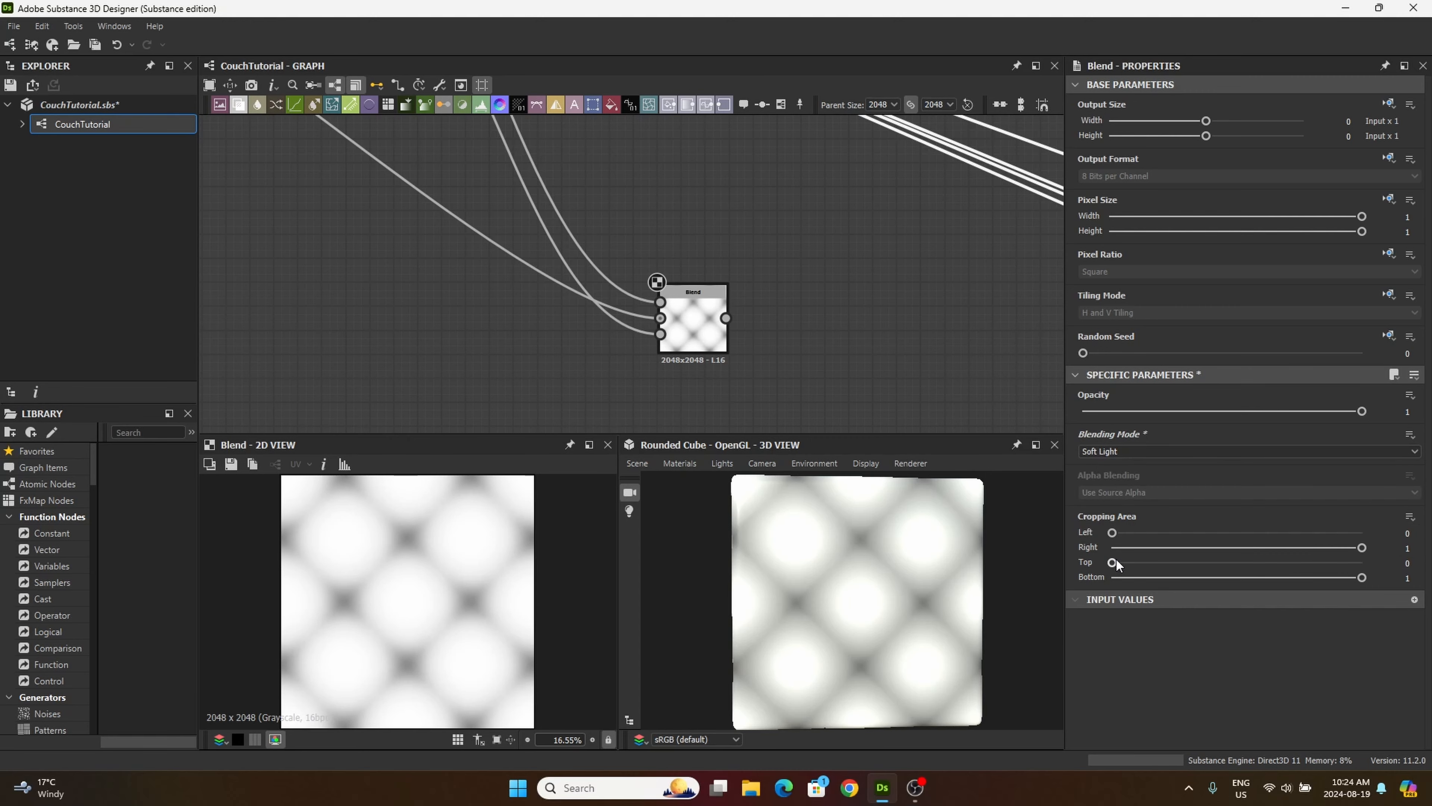
Step: Move the new Blend node slightly up and left, closer to the Cushin frame
{"action": "left_click_drag", "start_coordinate": [705, 317], "coordinate": [657, 294]}
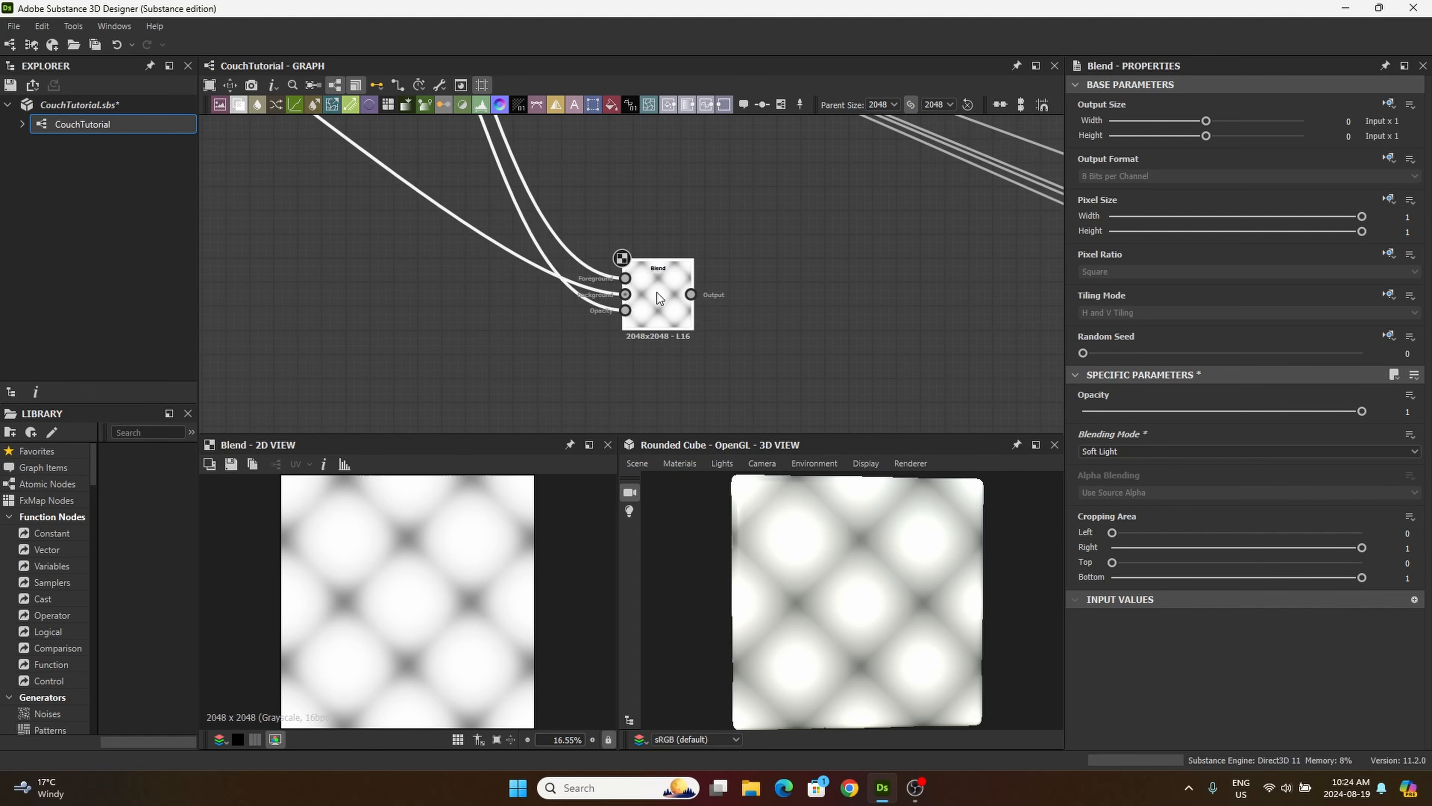
{"action": "scroll", "coordinate": [473, 395], "scroll_direction": "down", "scroll_amount": 4}
{"action": "middle_click_drag", "start_coordinate": [456, 348], "coordinate": [601, 388]}
{"action": "scroll", "coordinate": [492, 316], "scroll_direction": "up", "scroll_amount": 3}
{"action": "mouse_move", "coordinate": [488, 300]}
{"action": "middle_mouse_down"}
{"action": "mouse_move", "coordinate": [524, 321]}
{"action": "mouse_move", "coordinate": [528, 390]}
{"action": "mouse_move", "coordinate": [569, 410]}
{"action": "mouse_move", "coordinate": [589, 384]}
{"action": "middle_mouse_up"}
{"action": "scroll", "coordinate": [547, 358], "scroll_direction": "up", "scroll_amount": 1}
{"action": "middle_click_drag", "start_coordinate": [733, 417], "coordinate": [586, 241]}
{"action": "middle_click_drag", "start_coordinate": [795, 415], "coordinate": [670, 322]}
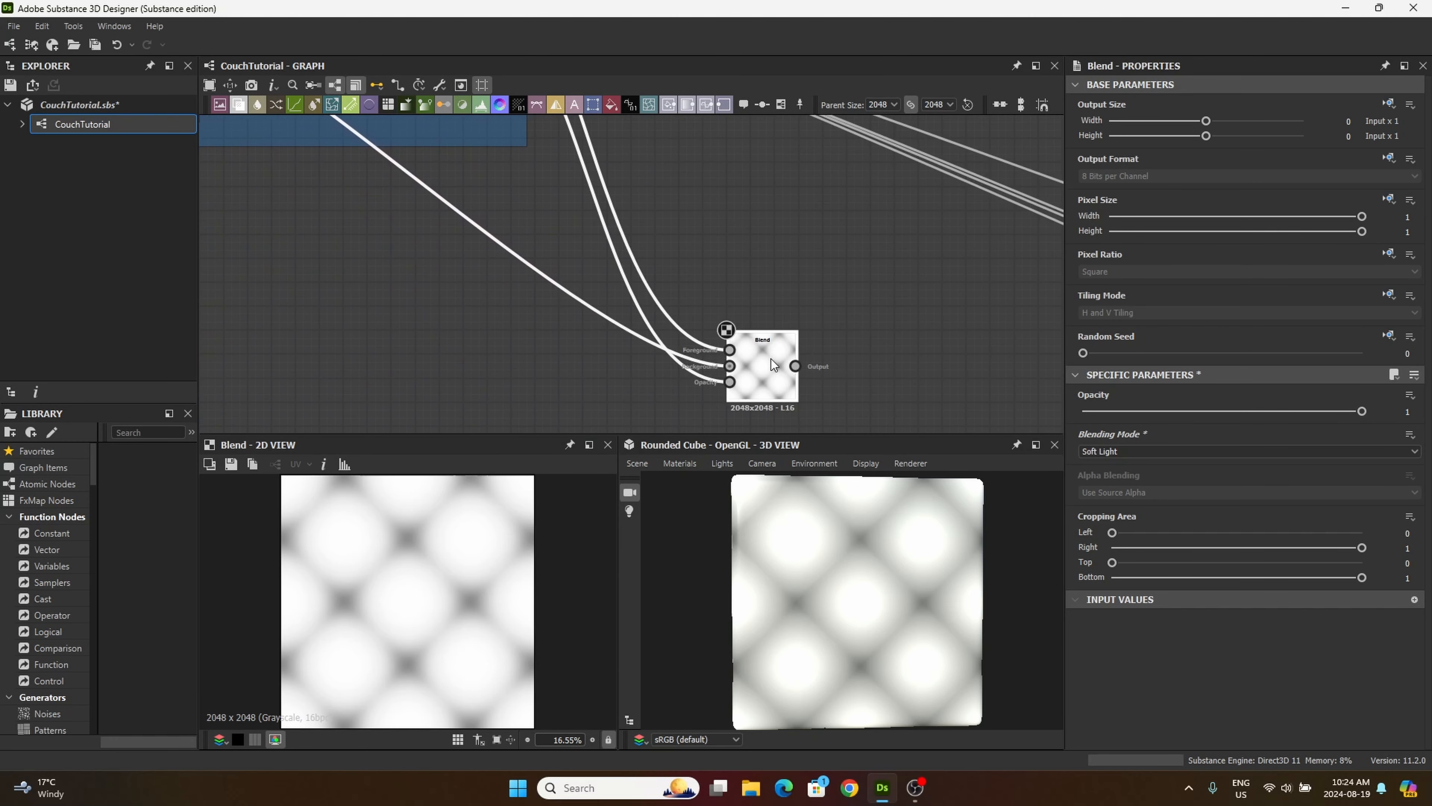
{"action": "left_click_drag", "start_coordinate": [771, 359], "coordinate": [751, 337]}
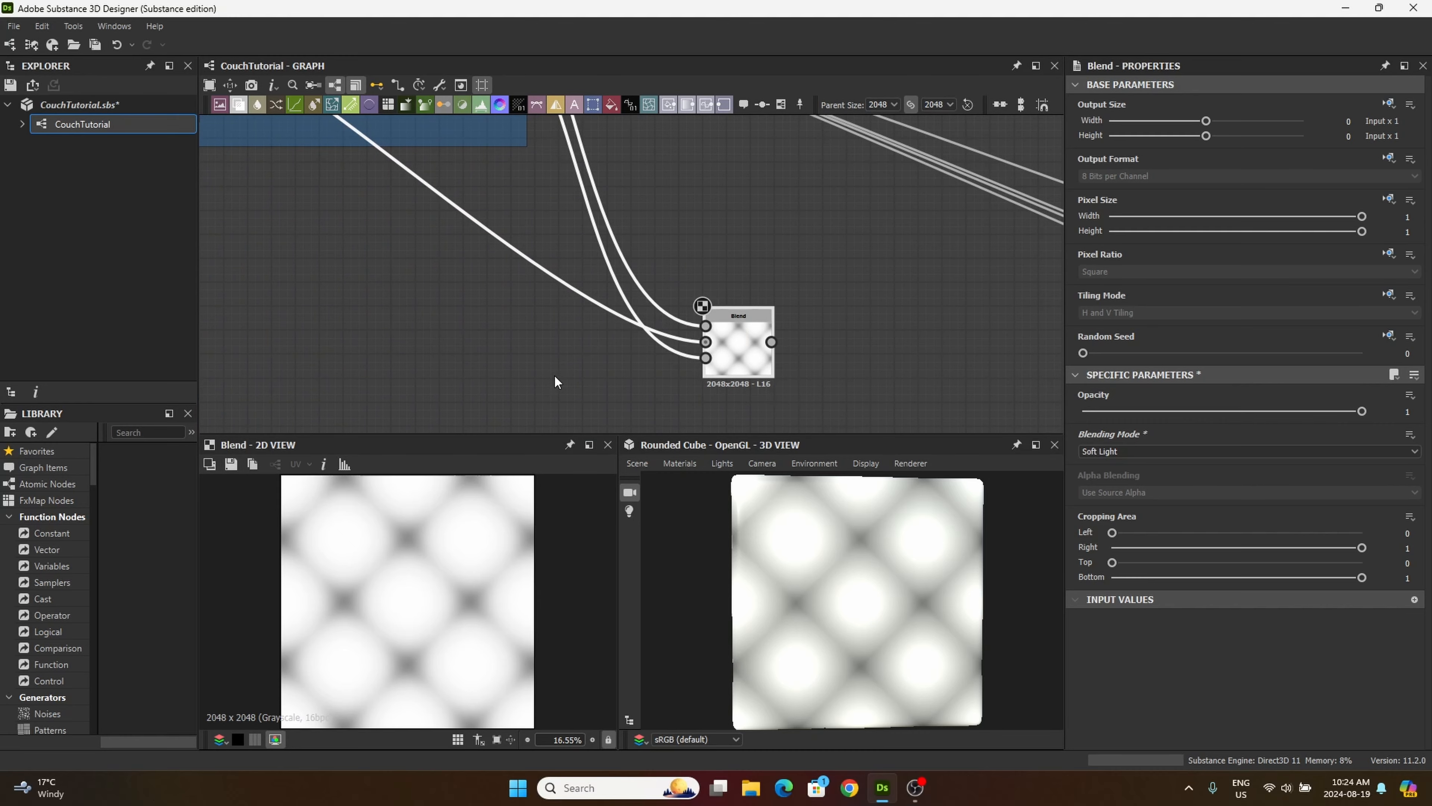
Step: Add a second Blend node and place it just below the Blend node outside the Cushin frame
{"action": "middle_click_drag", "start_coordinate": [560, 366], "coordinate": [623, 256]}
{"action": "left_click_drag", "start_coordinate": [248, 107], "coordinate": [832, 353]}
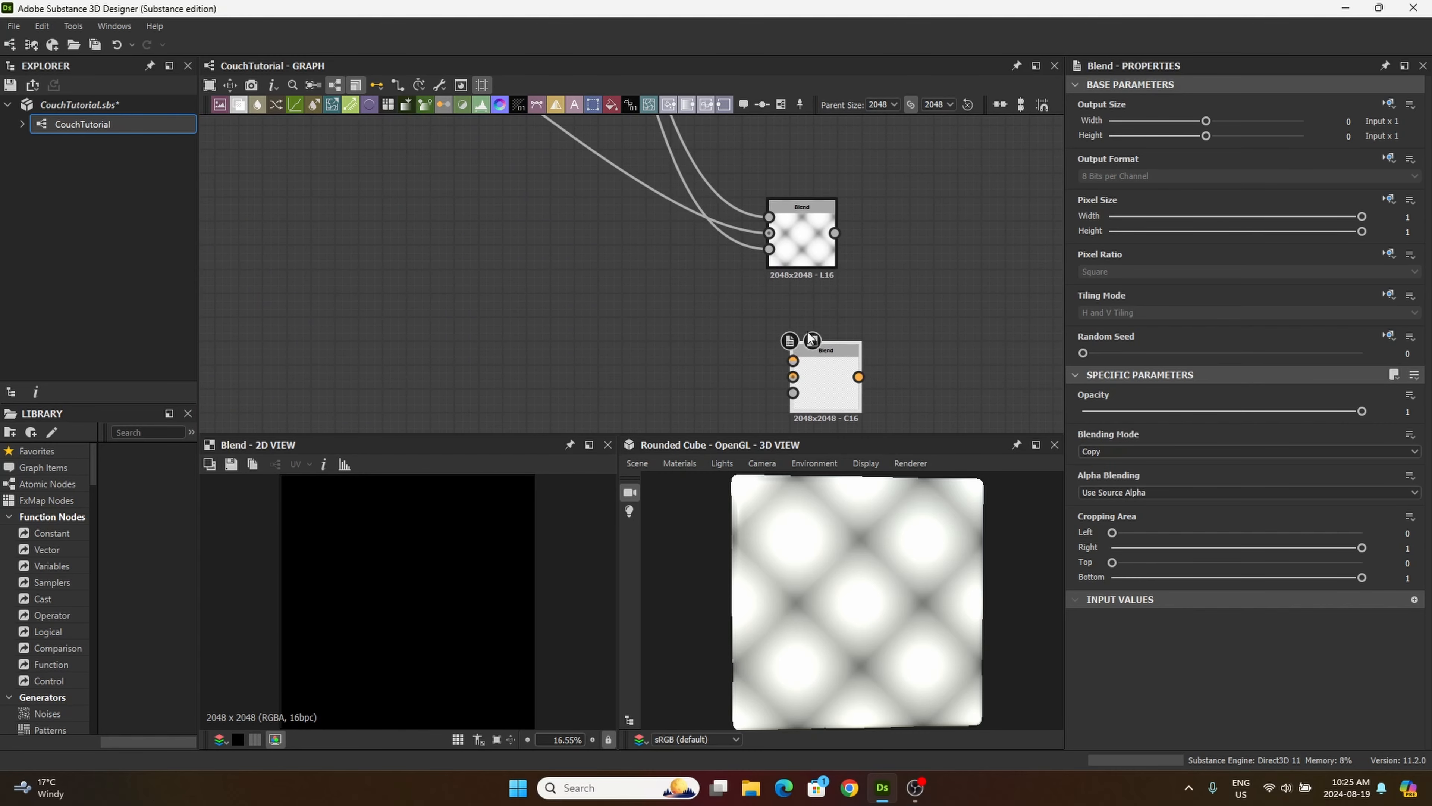
{"action": "middle_click_drag", "start_coordinate": [838, 376], "coordinate": [816, 360]}
Step: Connect the output of the Cushin frame's Levels node to the Foreground input of the second Blend node
{"action": "scroll", "coordinate": [649, 304], "scroll_direction": "down", "scroll_amount": 5}
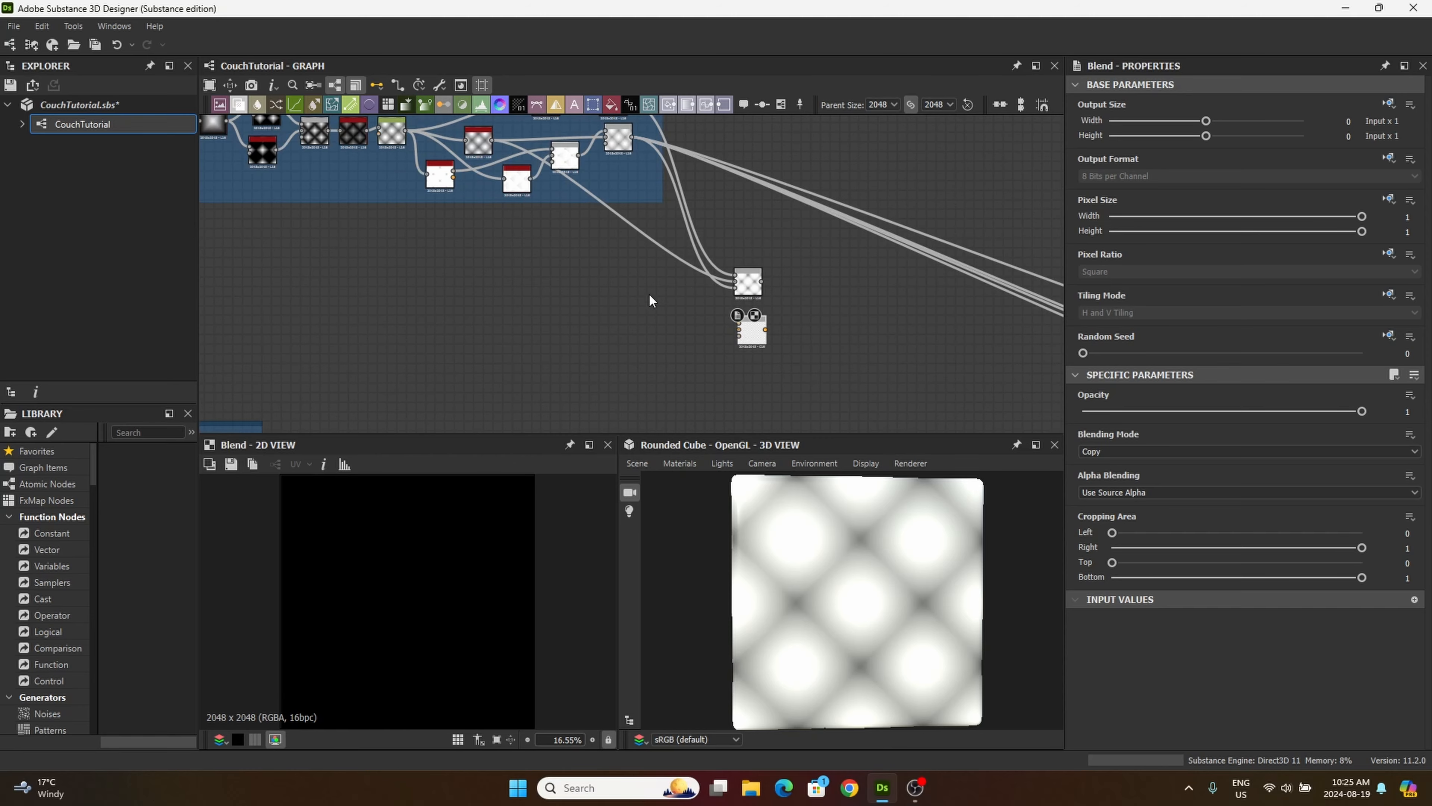
{"action": "middle_click_drag", "start_coordinate": [389, 227], "coordinate": [292, 388]}
{"action": "scroll", "coordinate": [454, 239], "scroll_direction": "up", "scroll_amount": 5}
{"action": "middle_click_drag", "start_coordinate": [662, 227], "coordinate": [595, 331]}
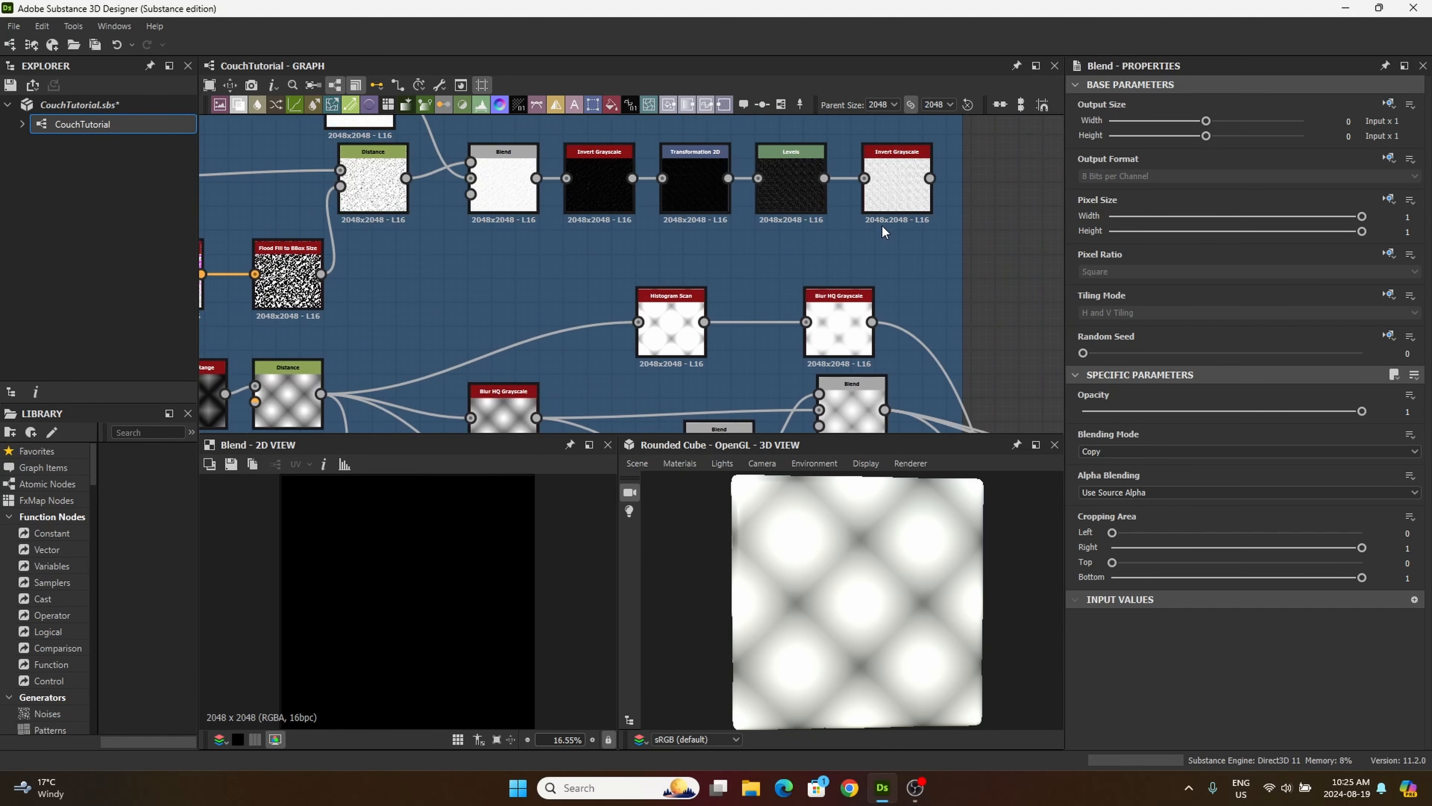
{"action": "middle_click_drag", "start_coordinate": [882, 224], "coordinate": [678, 240]}
{"action": "scroll", "coordinate": [677, 240], "scroll_direction": "down", "scroll_amount": 1}
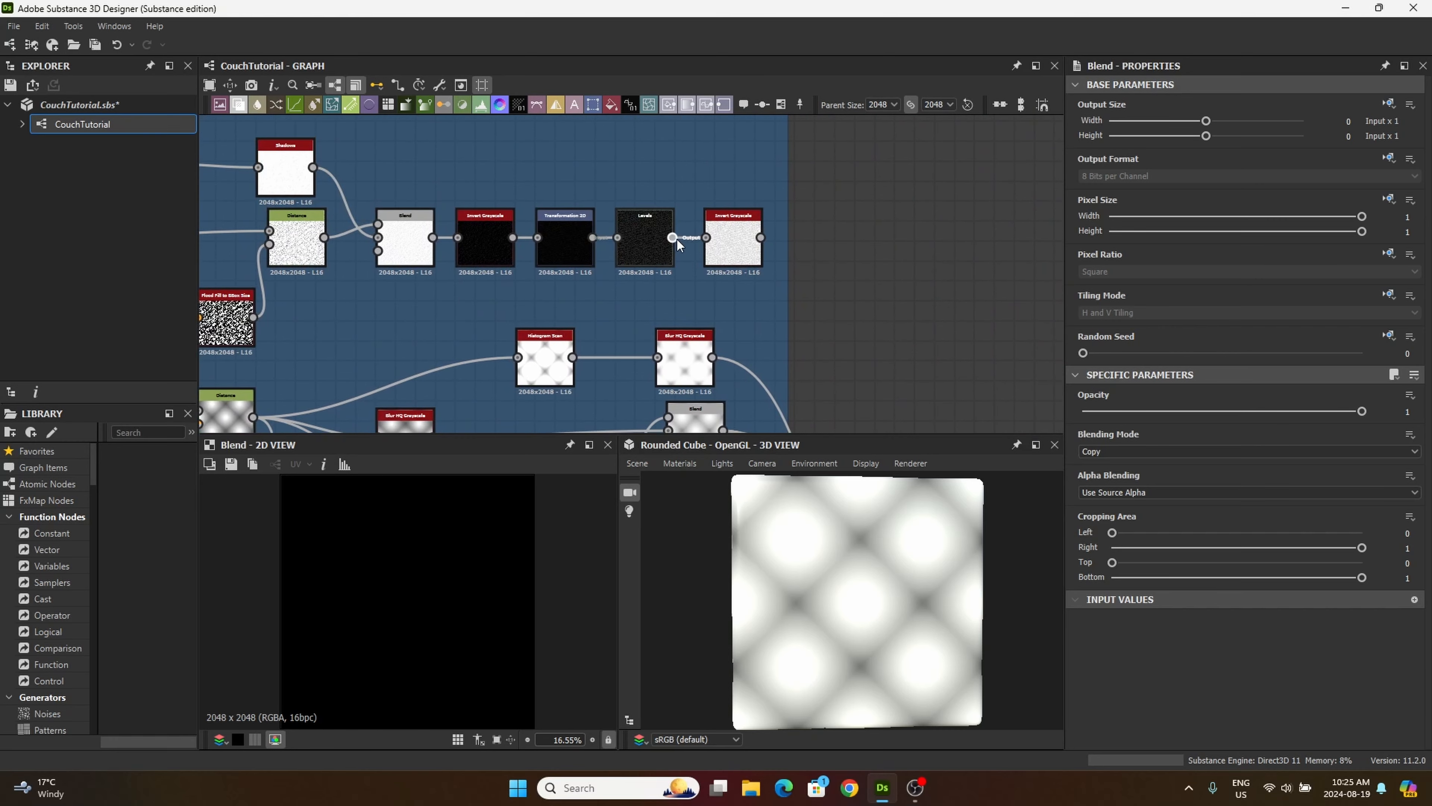
{"action": "left_click_drag", "start_coordinate": [673, 238], "coordinate": [816, 341]}
{"action": "middle_click_drag", "start_coordinate": [868, 399], "coordinate": [782, 259]}
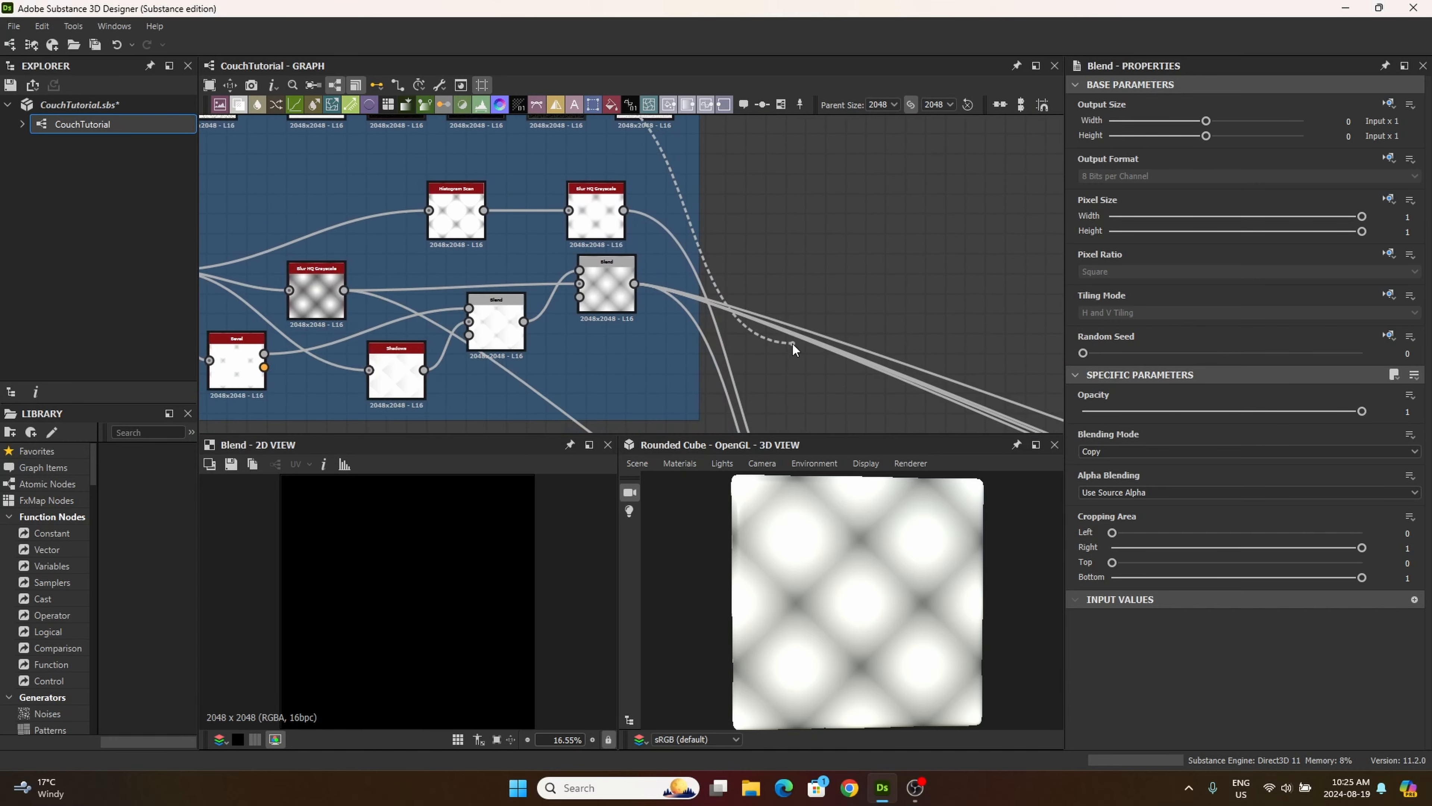
{"action": "mouse_move", "coordinate": [794, 348]}
{"action": "middle_mouse_down"}
{"action": "mouse_move", "coordinate": [750, 275]}
{"action": "mouse_move", "coordinate": [773, 327]}
{"action": "mouse_move", "coordinate": [776, 293]}
{"action": "middle_mouse_up"}
{"action": "middle_click_drag", "start_coordinate": [728, 368], "coordinate": [720, 208]}
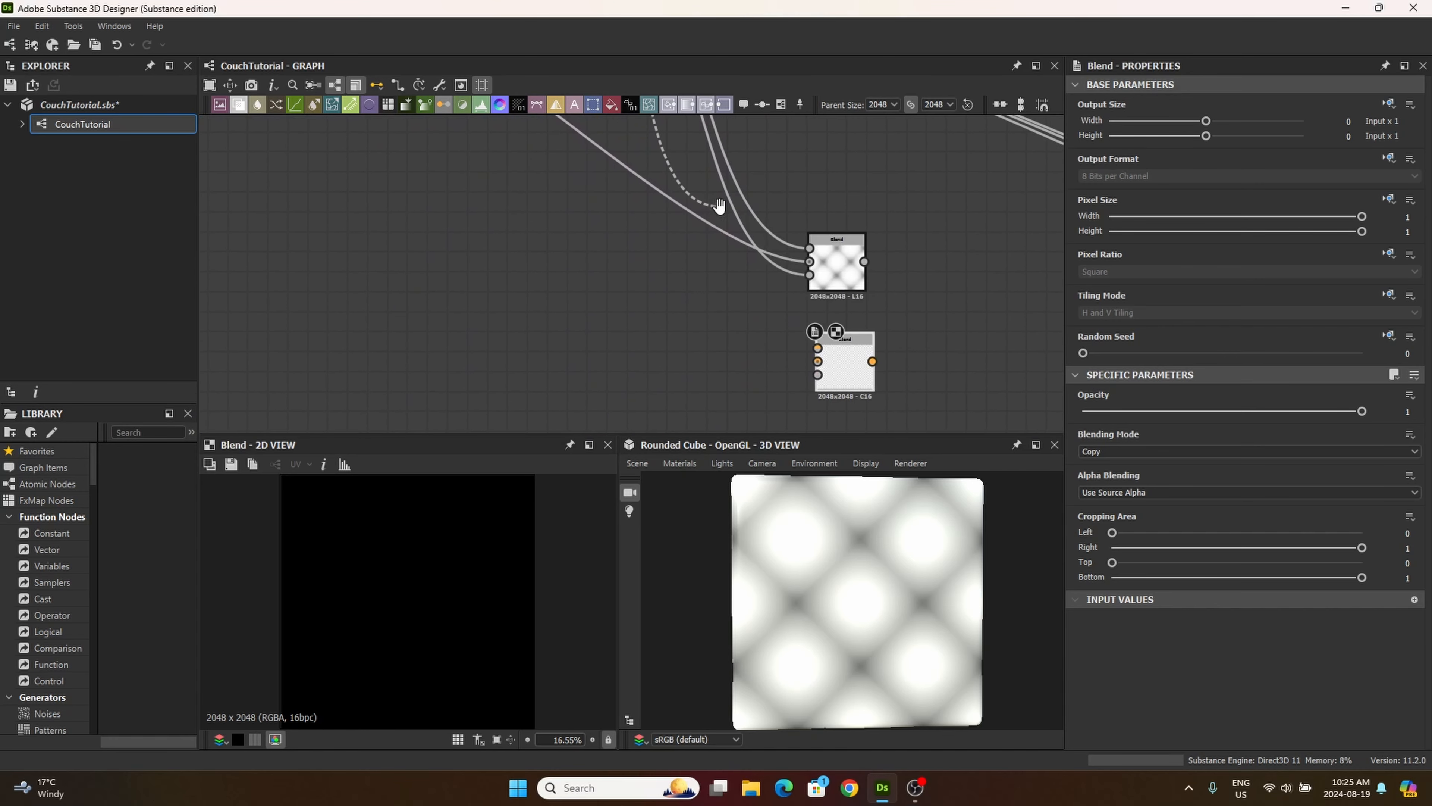
{"action": "left_click", "coordinate": [818, 347]}
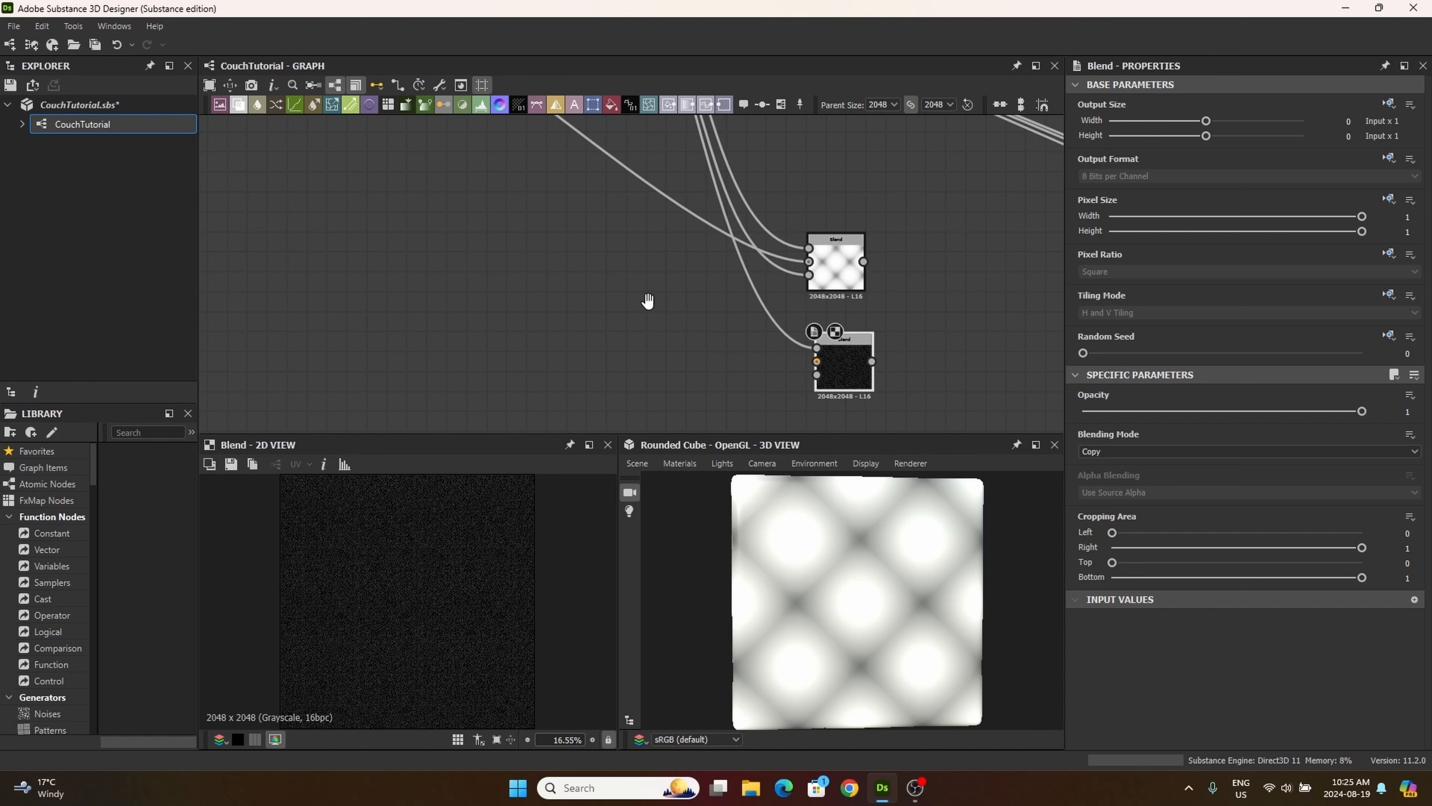
Step: Shift the second Blend node aside and connect the first outside Blend's output to its Background input
{"action": "scroll", "coordinate": [681, 329], "scroll_direction": "down", "scroll_amount": 3}
{"action": "left_click_drag", "start_coordinate": [829, 372], "coordinate": [875, 369]}
{"action": "left_click_drag", "start_coordinate": [832, 305], "coordinate": [848, 372]}
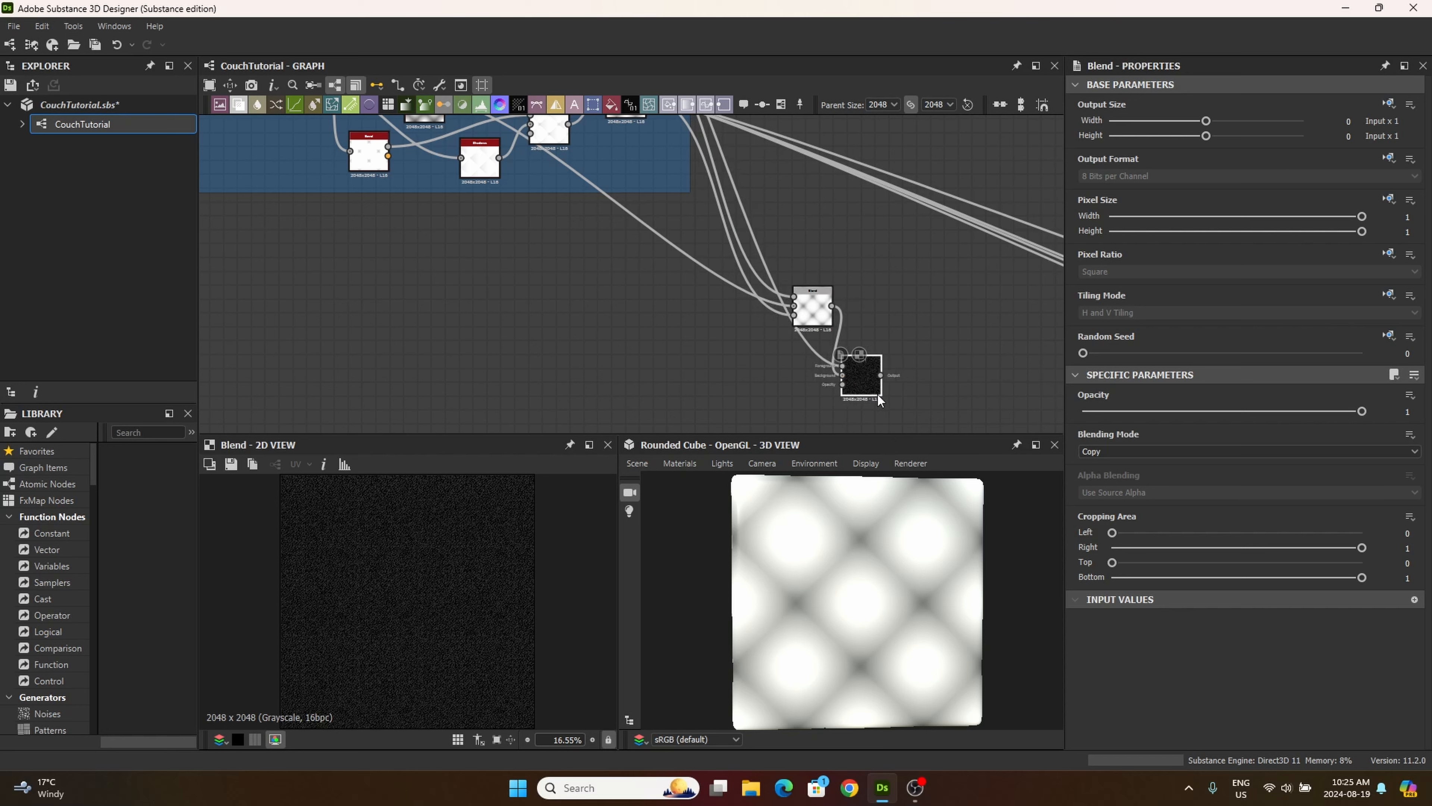
Step: Set the second Blend node's blending mode to Multiply and its opacity to 0.01
{"action": "left_click", "coordinate": [1148, 449]}
{"action": "left_click", "coordinate": [1103, 496]}
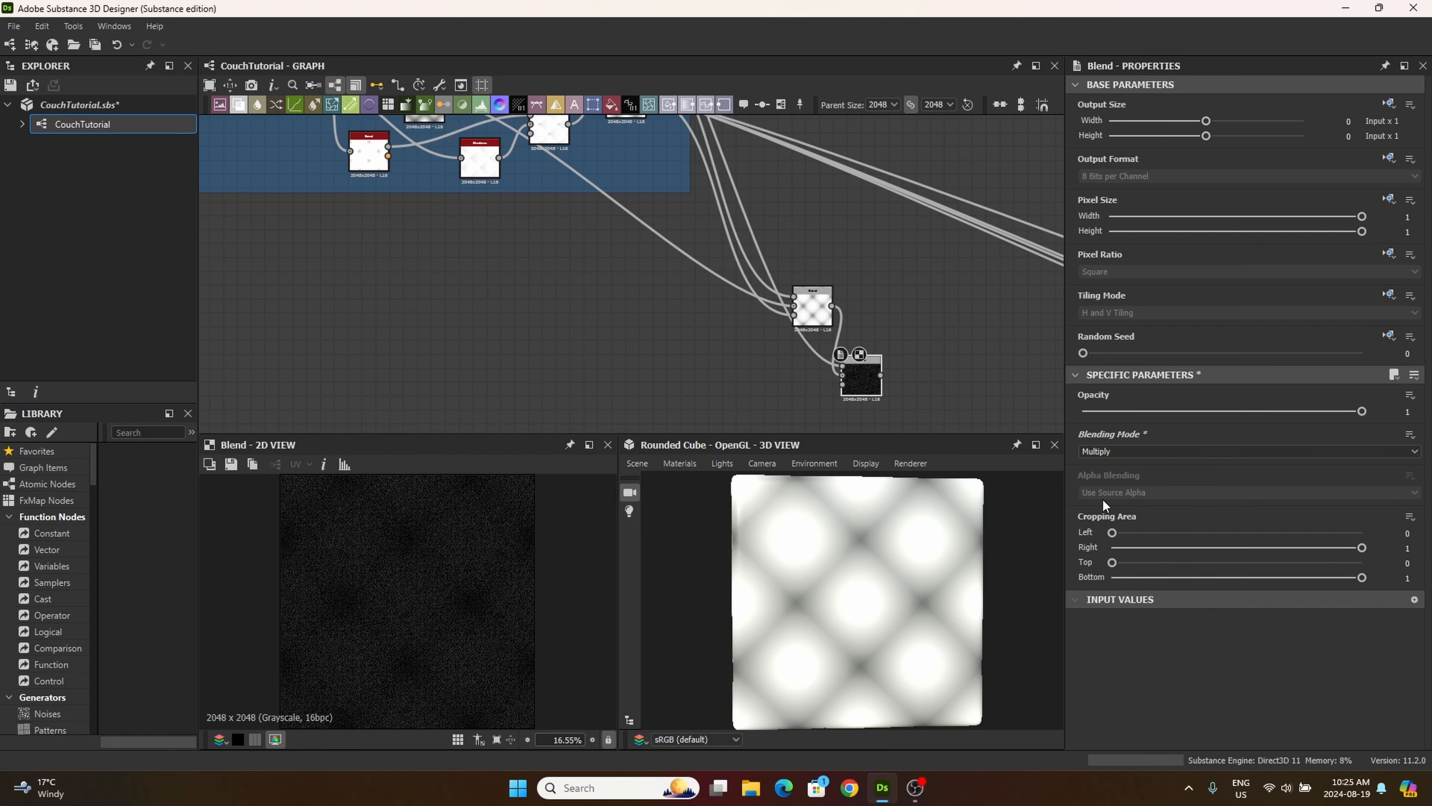
{"action": "left_click", "coordinate": [1408, 412]}
{"action": "type", "text": "0.01"}
{"action": "key", "text": "Return"}
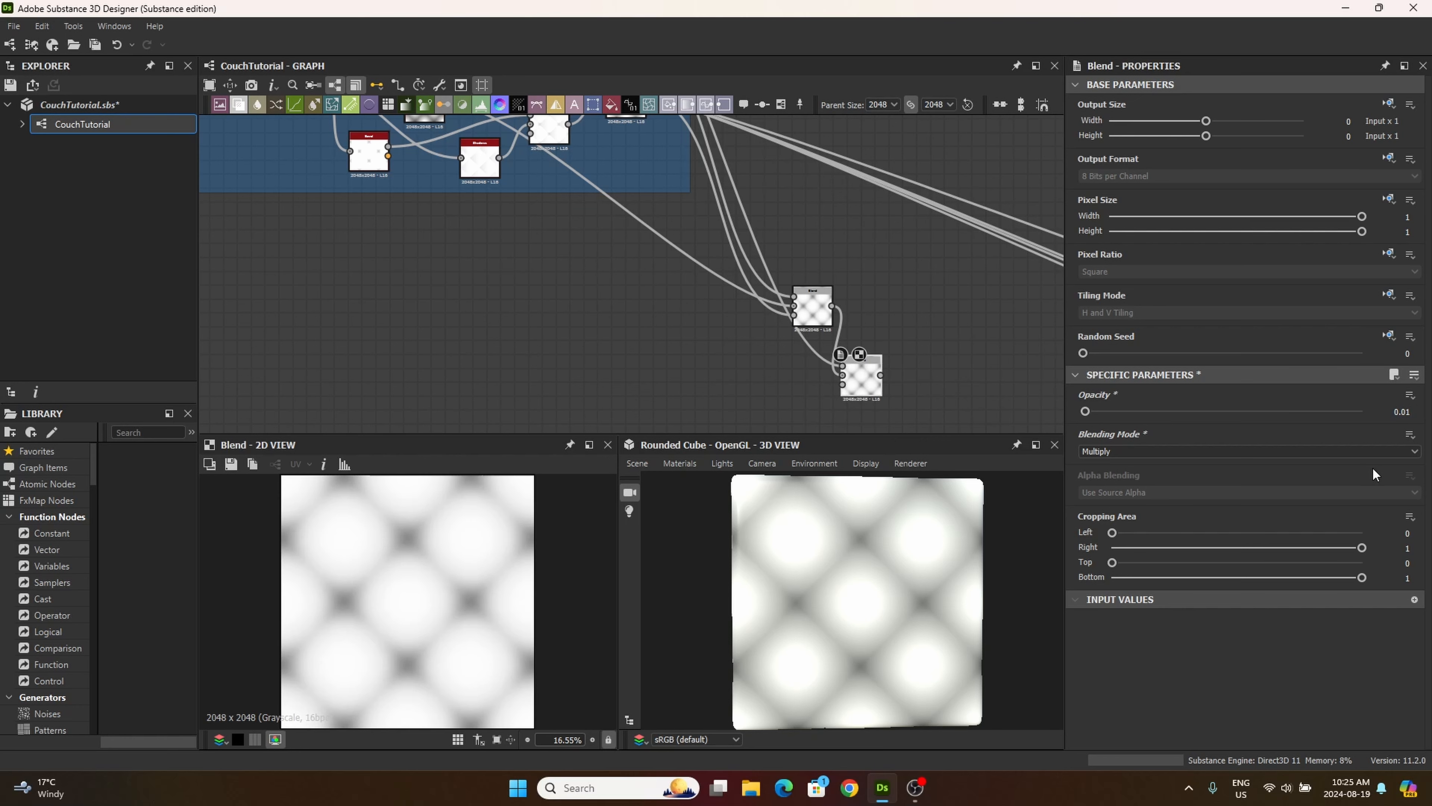
Step: Arrange the two Blend nodes outside the Cushin frame side by side, close together in one row
{"action": "left_click_drag", "start_coordinate": [874, 373], "coordinate": [895, 360]}
{"action": "scroll", "coordinate": [445, 581], "scroll_direction": "up", "scroll_amount": 5}
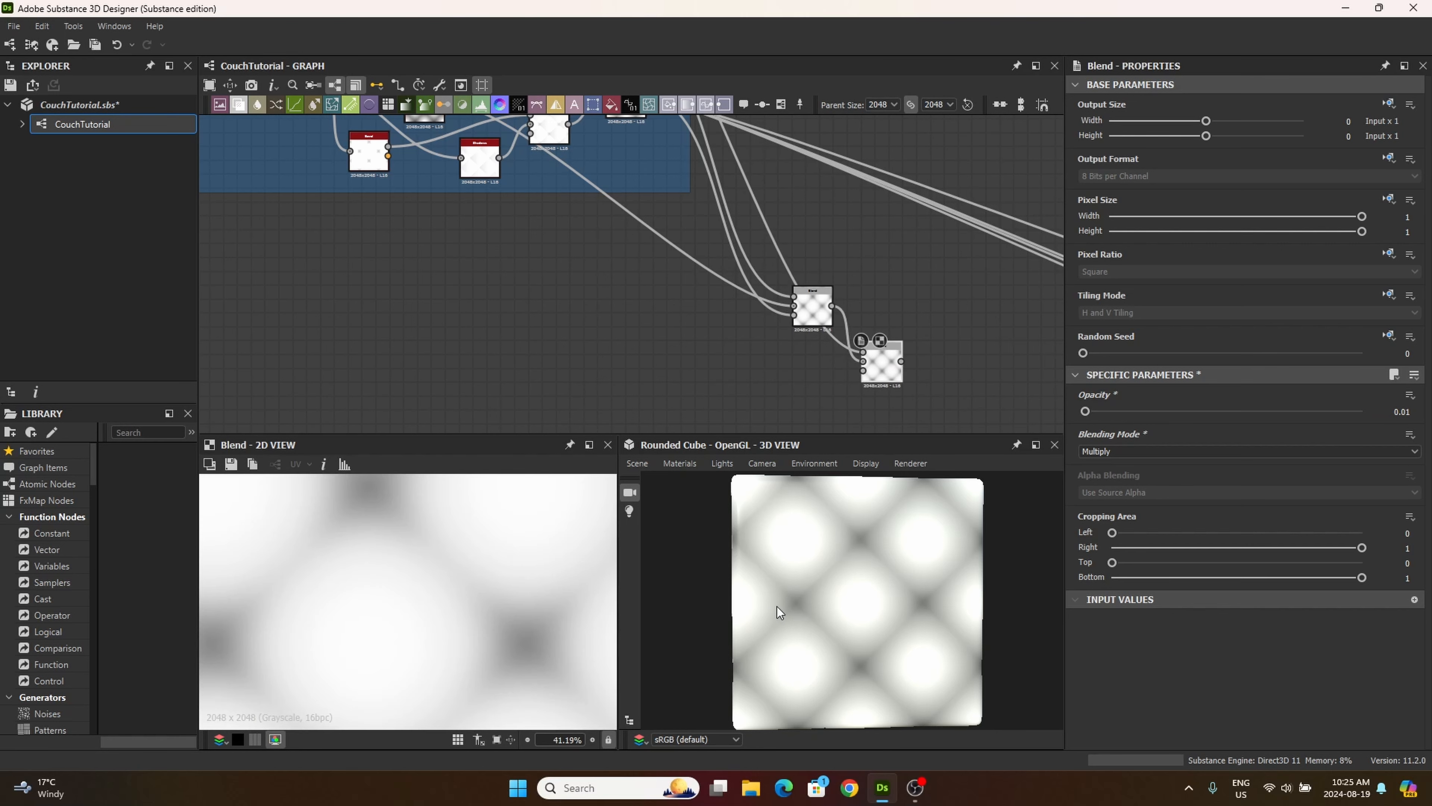
{"action": "scroll", "coordinate": [776, 608], "scroll_direction": "up", "scroll_amount": 3}
{"action": "middle_click_drag", "start_coordinate": [769, 403], "coordinate": [659, 395]}
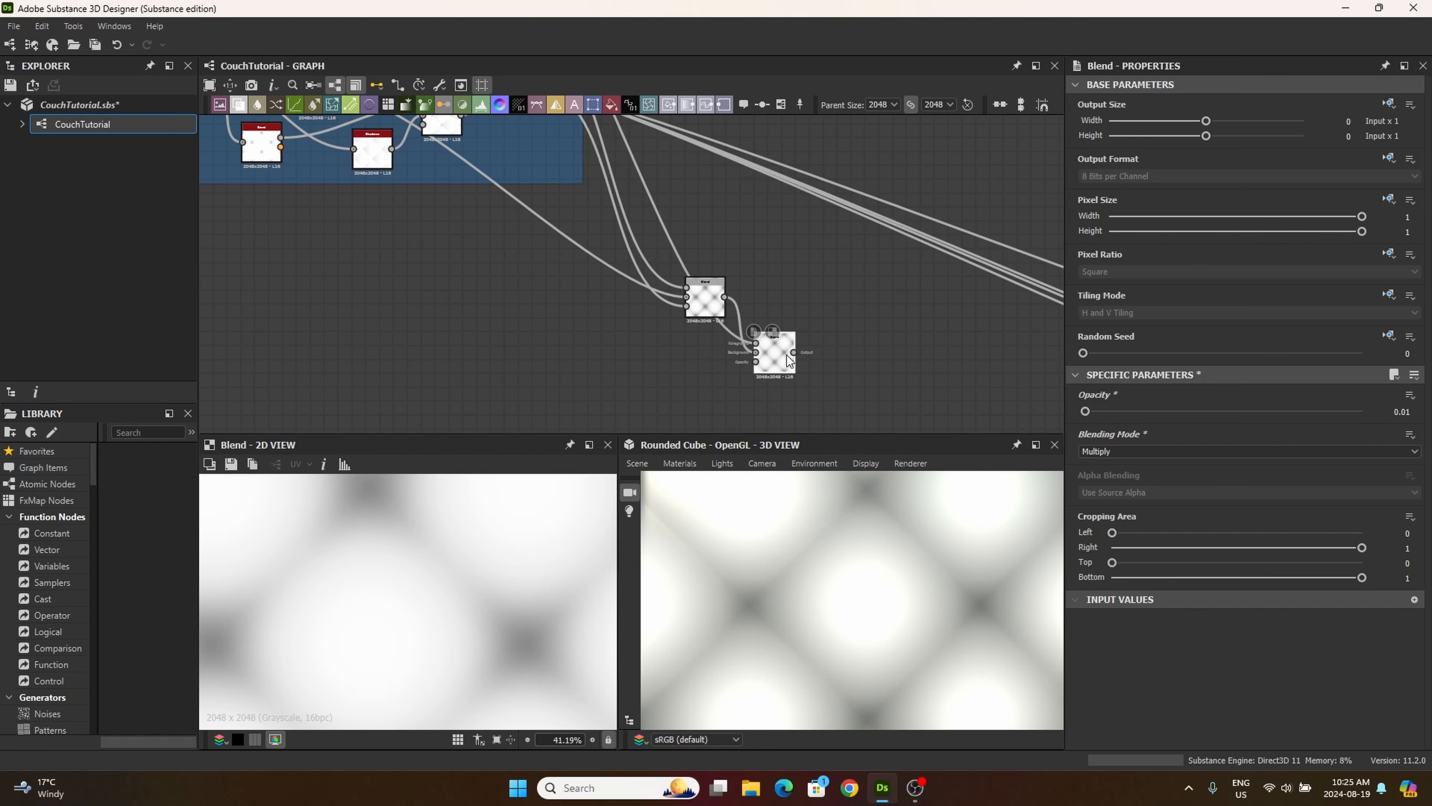
{"action": "left_click_drag", "start_coordinate": [786, 355], "coordinate": [786, 327]}
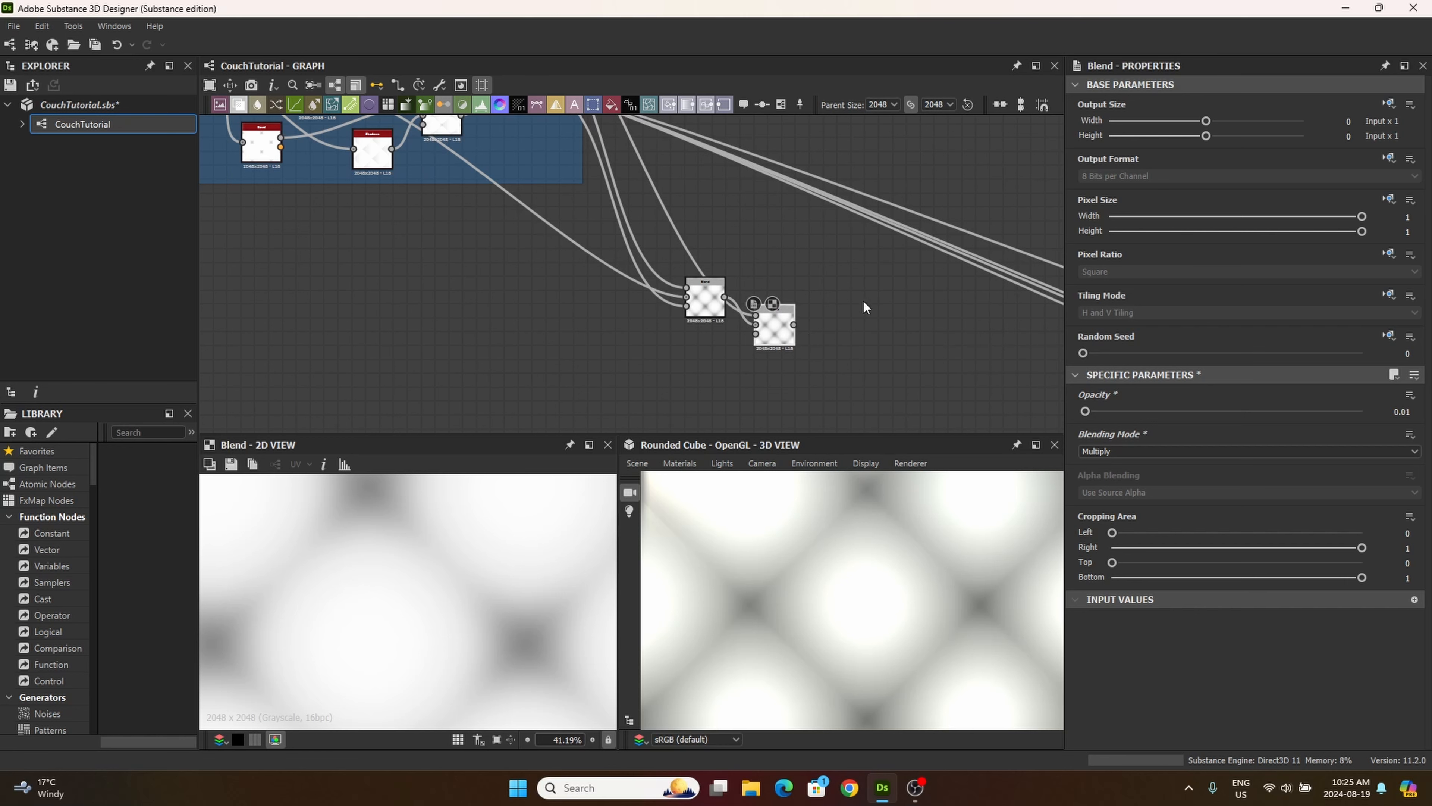
{"action": "left_click_drag", "start_coordinate": [705, 296], "coordinate": [677, 318]}
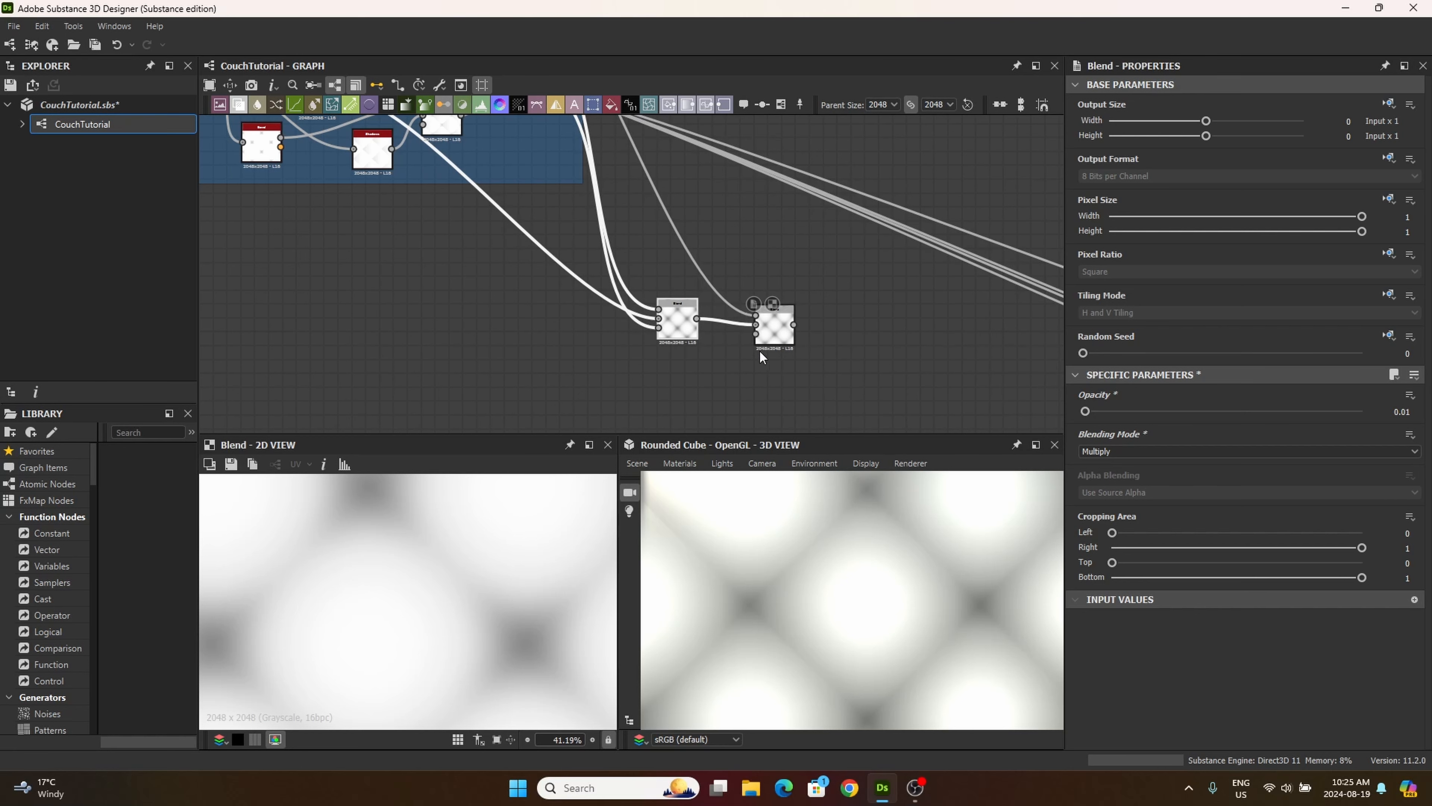
{"action": "left_click_drag", "start_coordinate": [763, 332], "coordinate": [736, 332]}
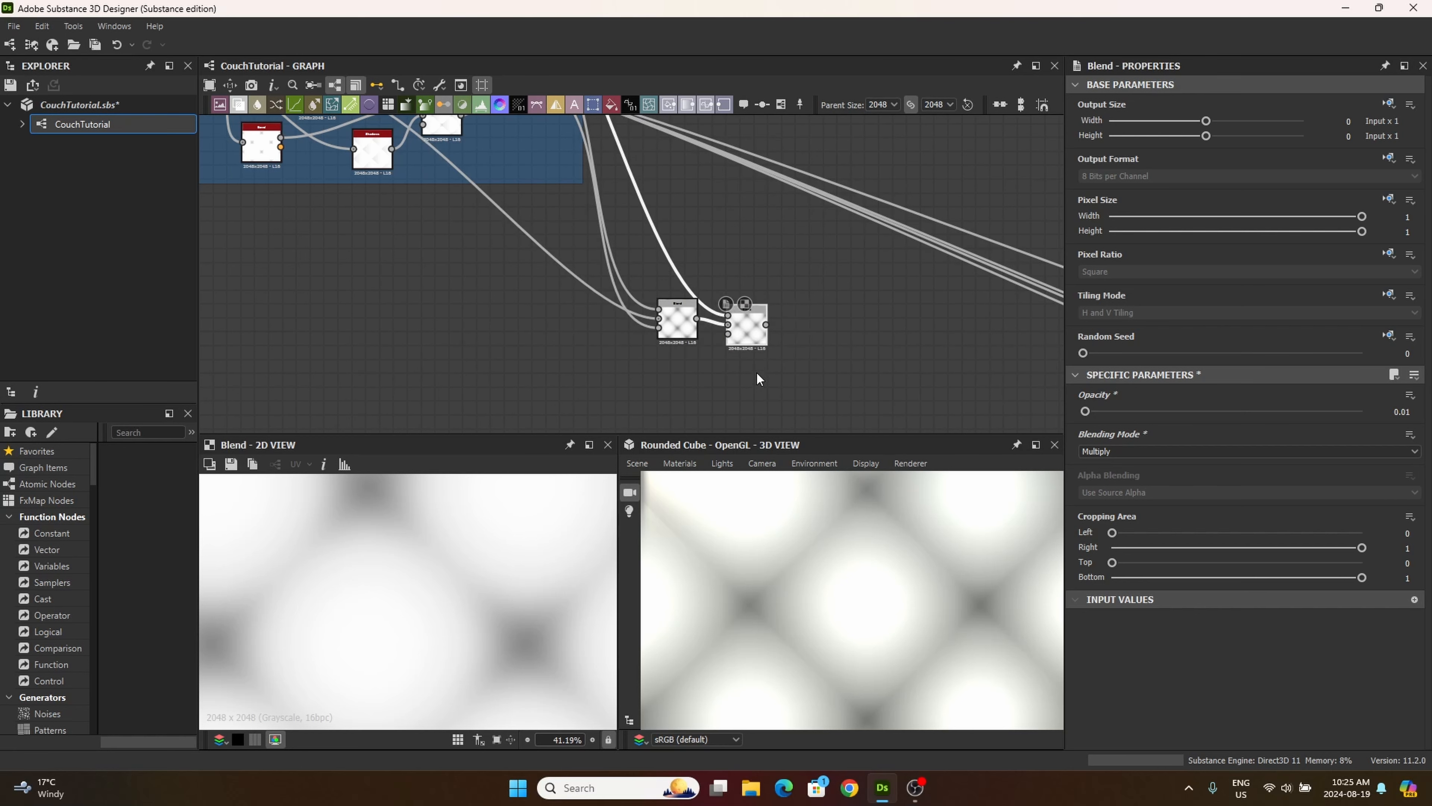
{"action": "middle_click_drag", "start_coordinate": [756, 372], "coordinate": [753, 369]}
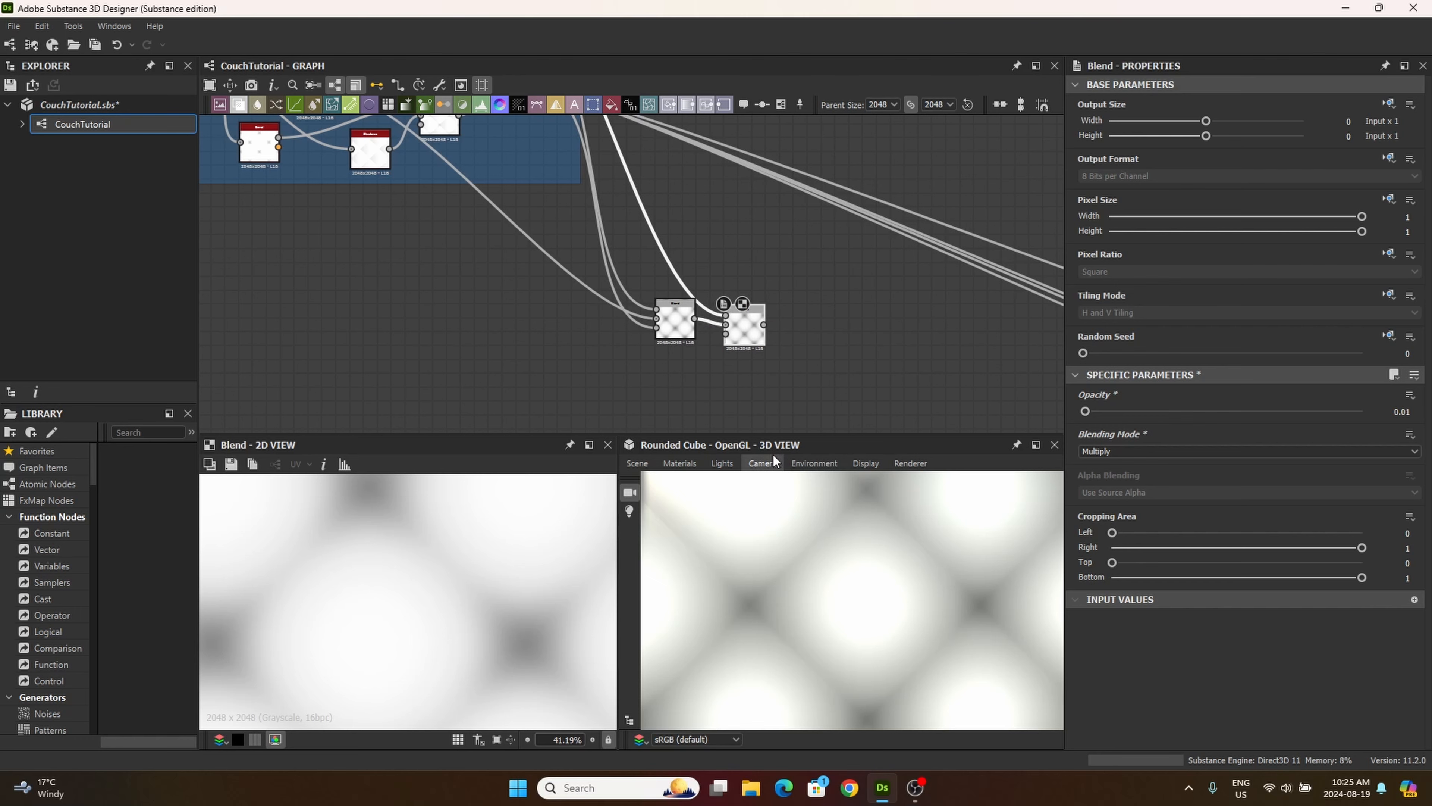
Step: Move the existing Normal node away from the far output nodes to just beyond the two Blend nodes outside the Cushin frame
{"action": "middle_click_drag", "start_coordinate": [760, 254], "coordinate": [710, 250]}
{"action": "scroll", "coordinate": [710, 249], "scroll_direction": "down", "scroll_amount": 3}
{"action": "scroll", "coordinate": [797, 260], "scroll_direction": "down", "scroll_amount": 1}
{"action": "middle_click_drag", "start_coordinate": [800, 276], "coordinate": [603, 219]}
{"action": "left_click", "coordinate": [918, 325]}
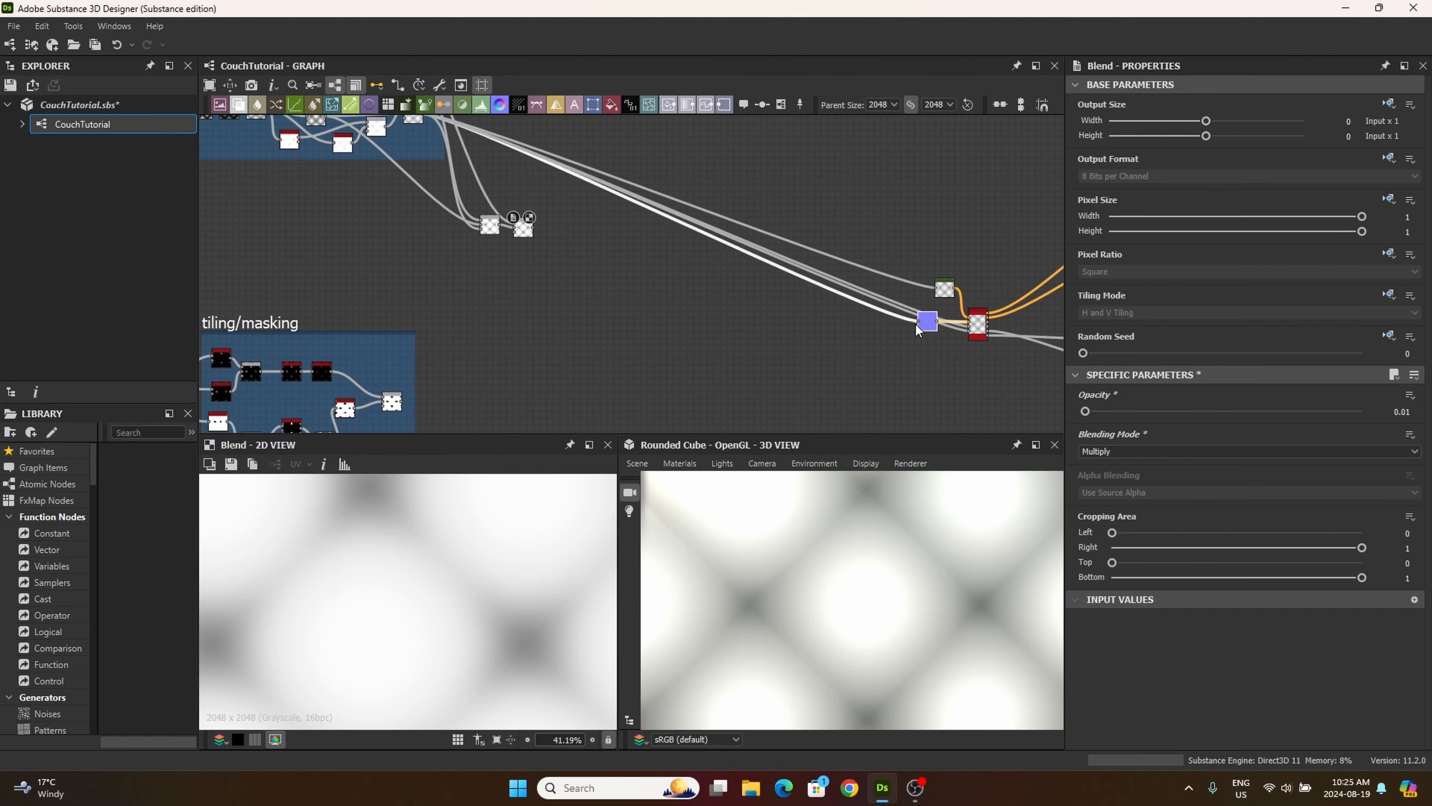
{"action": "left_click_drag", "start_coordinate": [917, 329], "coordinate": [592, 273]}
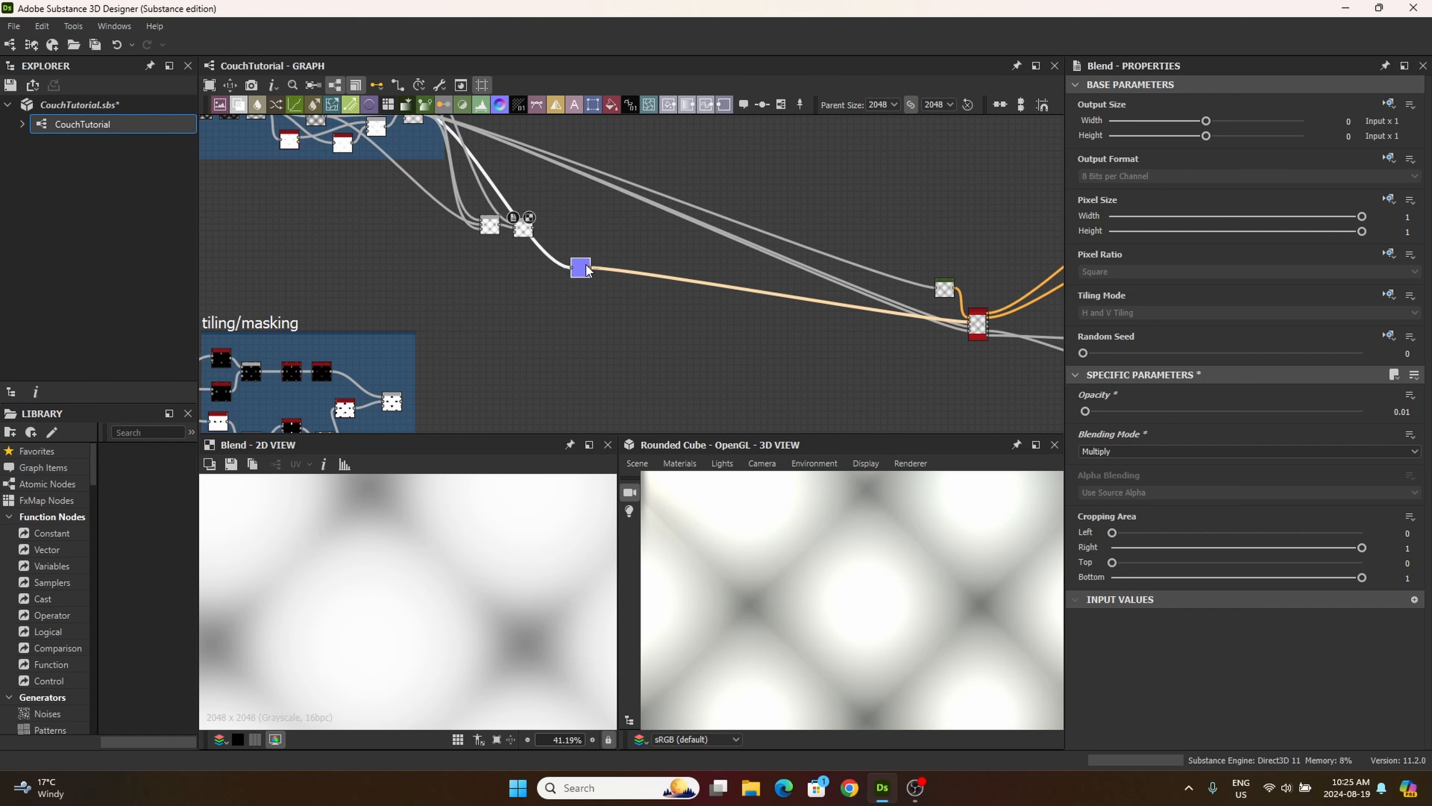
Step: Connect the second outside Blend's output to the input of the Normal node, replacing its old source, and select the Normal node
{"action": "middle_click_drag", "start_coordinate": [526, 284], "coordinate": [620, 326]}
{"action": "scroll", "coordinate": [629, 307], "scroll_direction": "up", "scroll_amount": 4}
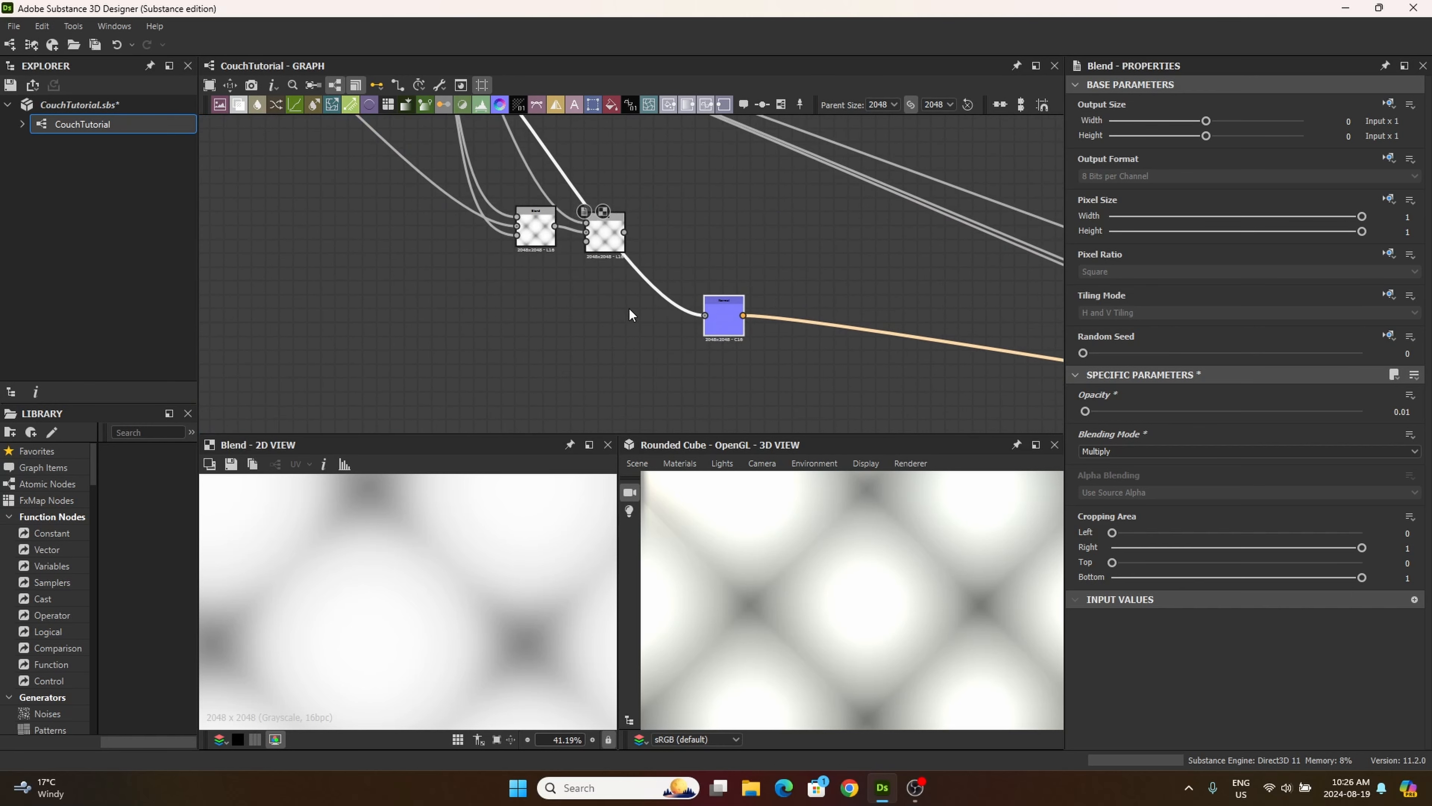
{"action": "scroll", "coordinate": [629, 307], "scroll_direction": "up", "scroll_amount": 1}
{"action": "left_click_drag", "start_coordinate": [637, 230], "coordinate": [731, 336]}
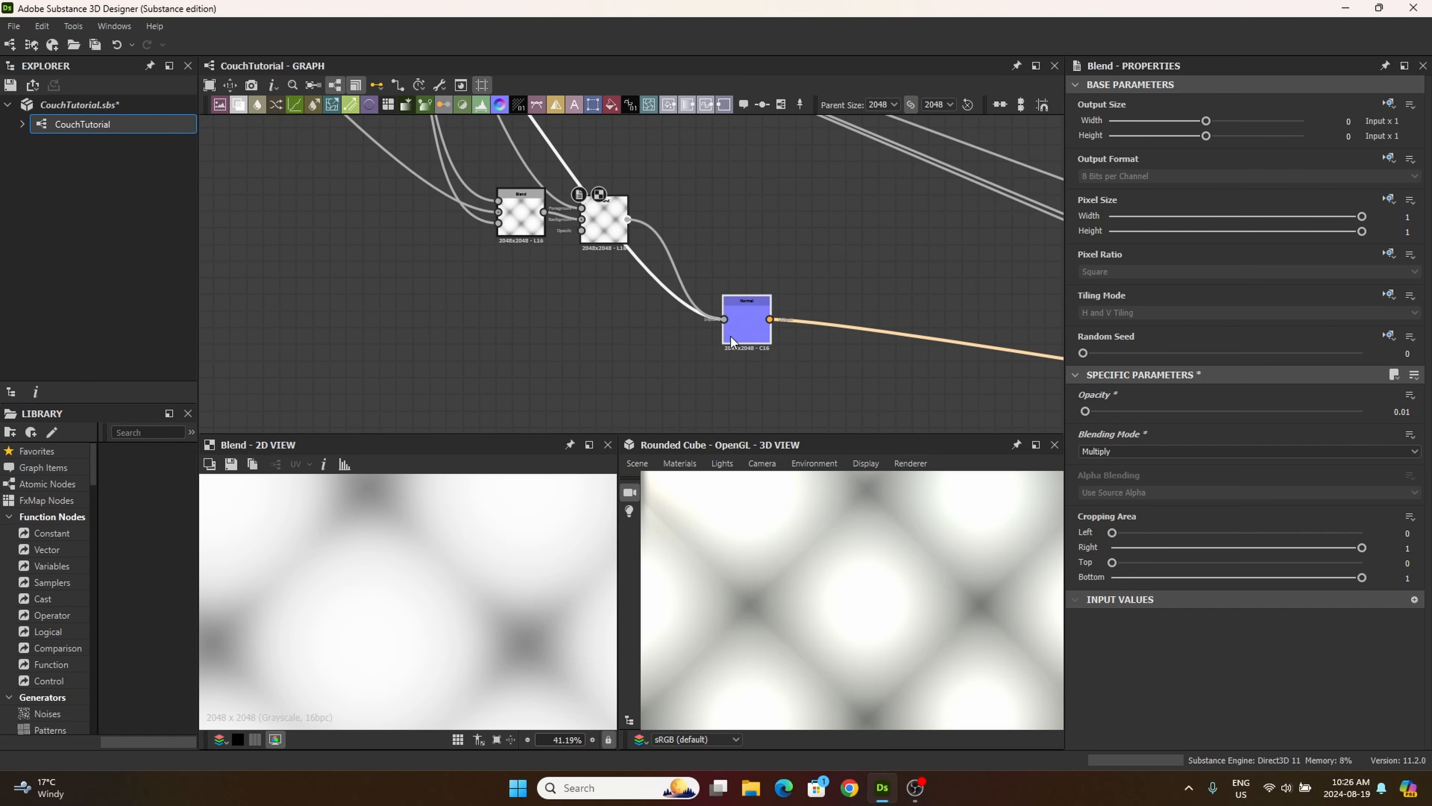
{"action": "left_click", "coordinate": [734, 339]}
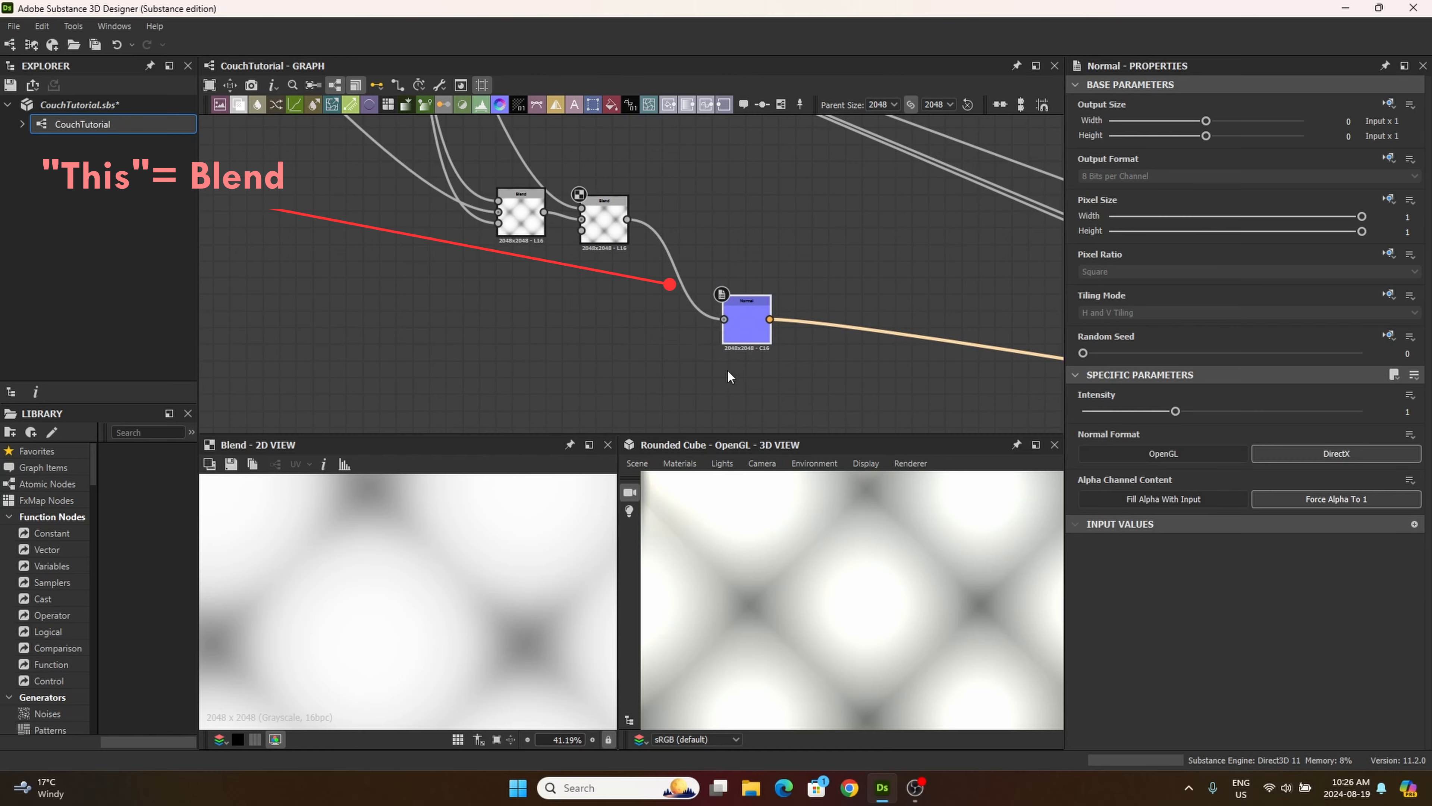
Step: Preview the Normal node in the 2D view and set its intensity to 25.15
{"action": "scroll", "coordinate": [727, 370], "scroll_direction": "down", "scroll_amount": 6}
{"action": "scroll", "coordinate": [790, 584], "scroll_direction": "down", "scroll_amount": 5}
{"action": "mouse_move", "coordinate": [790, 580]}
{"action": "left_mouse_down"}
{"action": "mouse_move", "coordinate": [703, 592]}
{"action": "mouse_move", "coordinate": [809, 612]}
{"action": "left_mouse_up"}
{"action": "scroll", "coordinate": [782, 591], "scroll_direction": "up", "scroll_amount": 4}
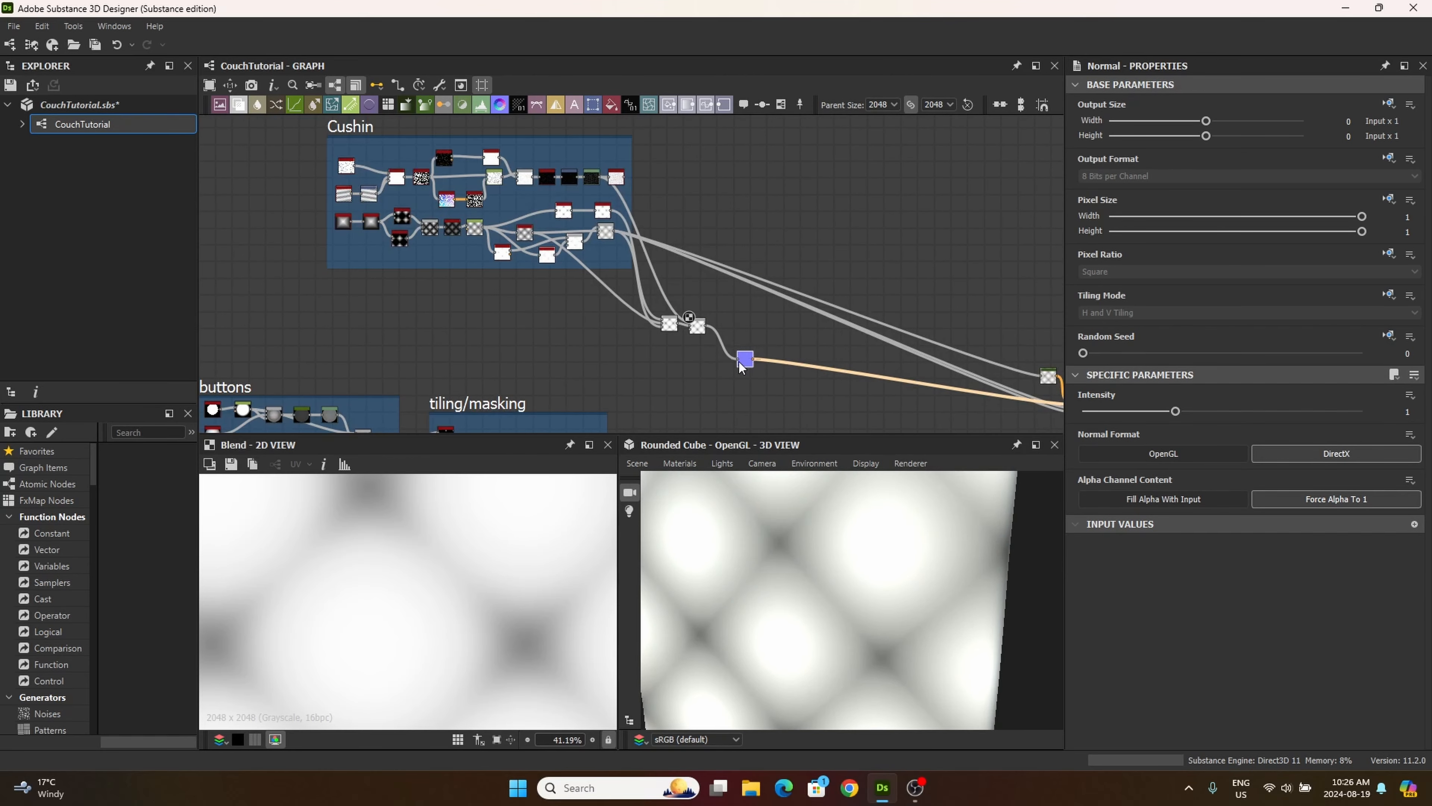
{"action": "double_click", "coordinate": [745, 360]}
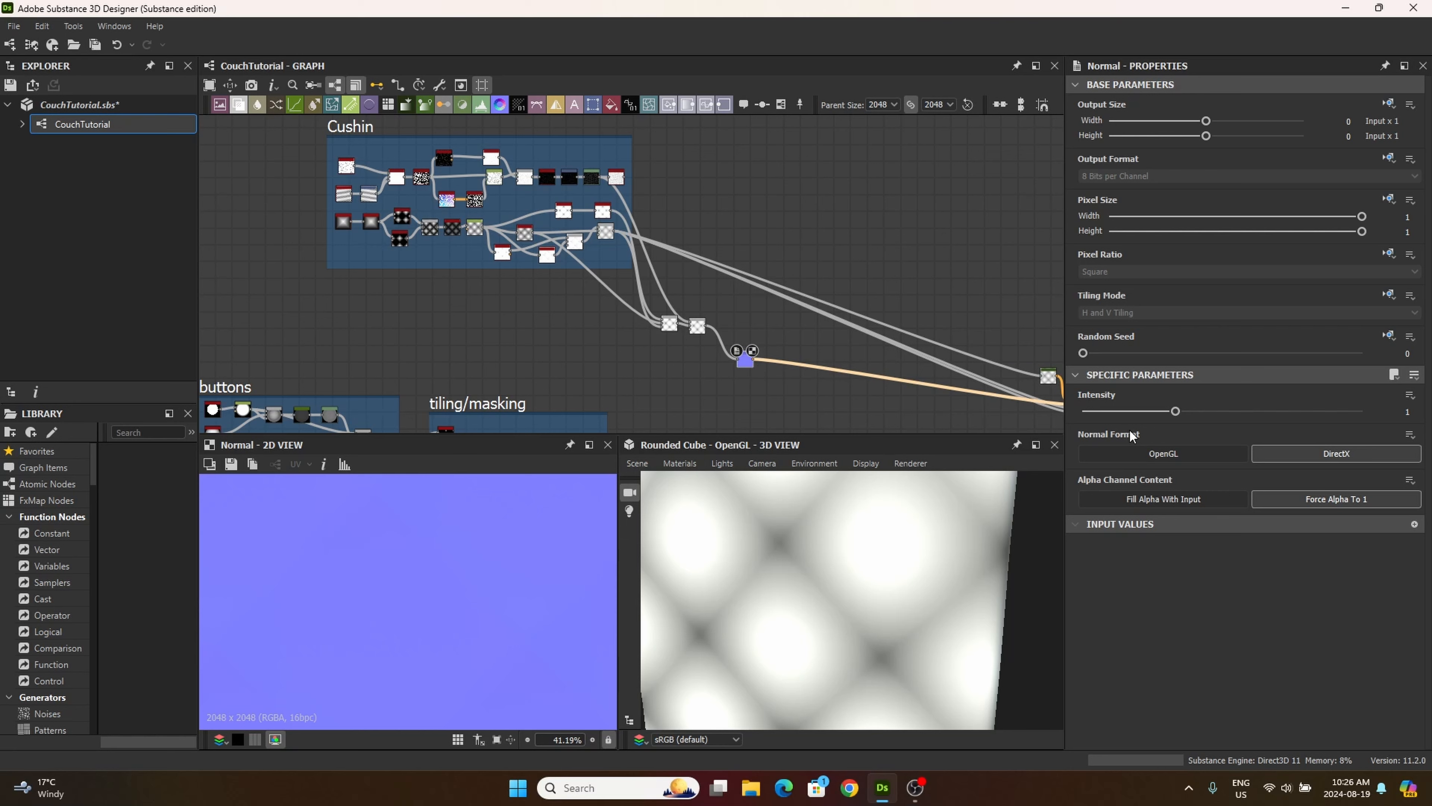
{"action": "mouse_move", "coordinate": [1131, 436]}
{"action": "left_click", "coordinate": [1405, 411]}
{"action": "key", "text": "Return"}
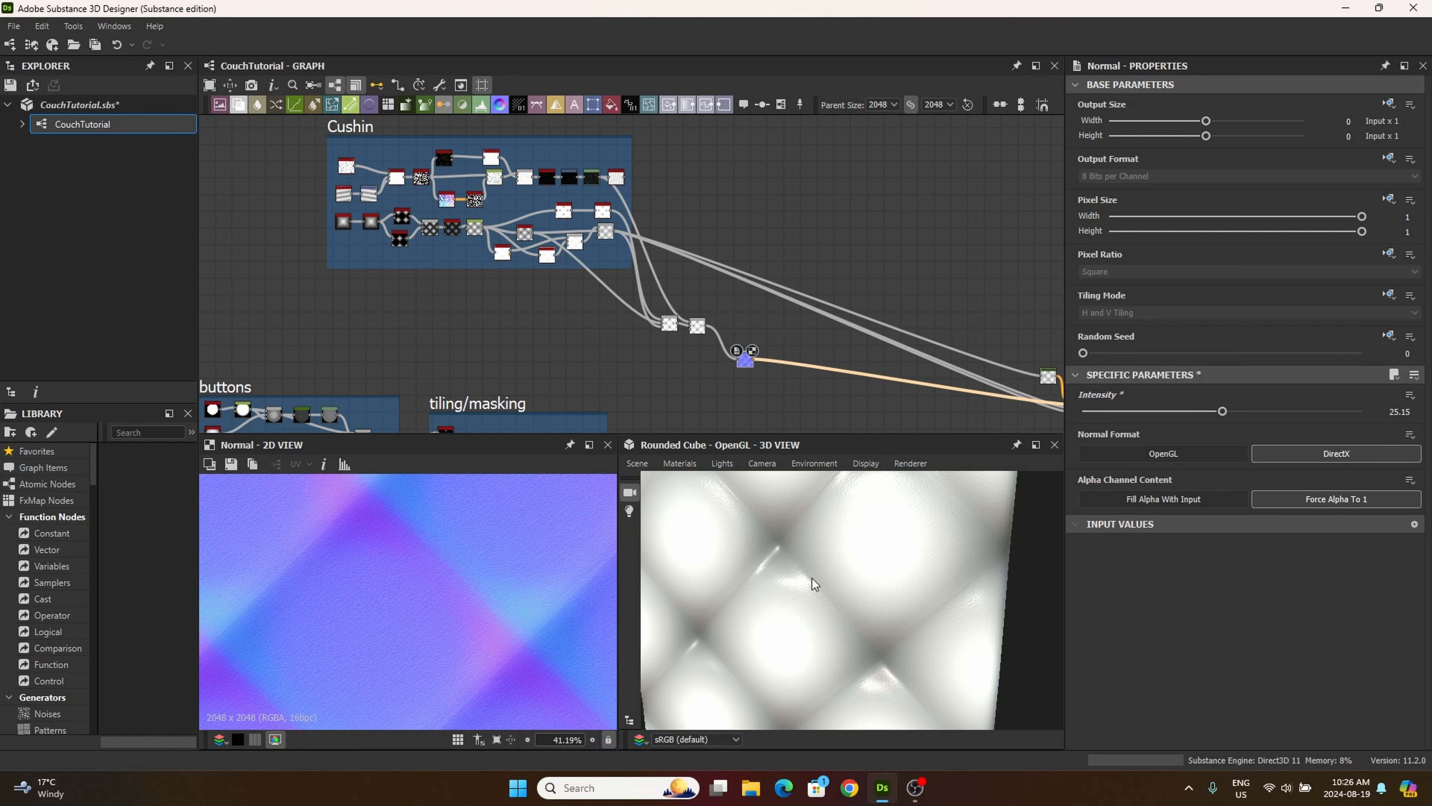
{"action": "left_click_drag", "start_coordinate": [811, 579], "coordinate": [948, 574]}
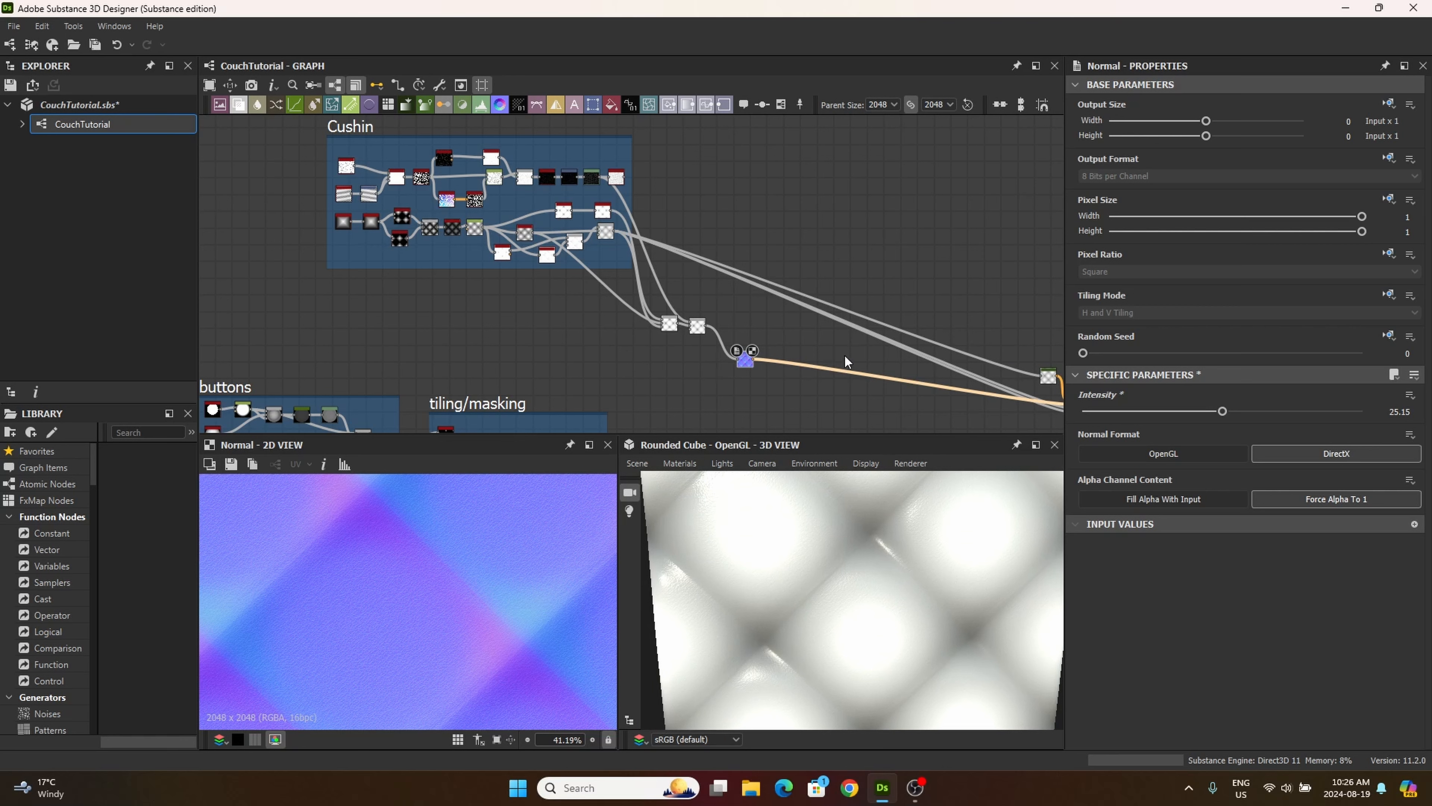
Step: Line up the Normal node with the two outside Blend nodes and add another Normal node just below it
{"action": "left_click_drag", "start_coordinate": [746, 362], "coordinate": [737, 333]}
{"action": "left_click_drag", "start_coordinate": [834, 569], "coordinate": [844, 715]}
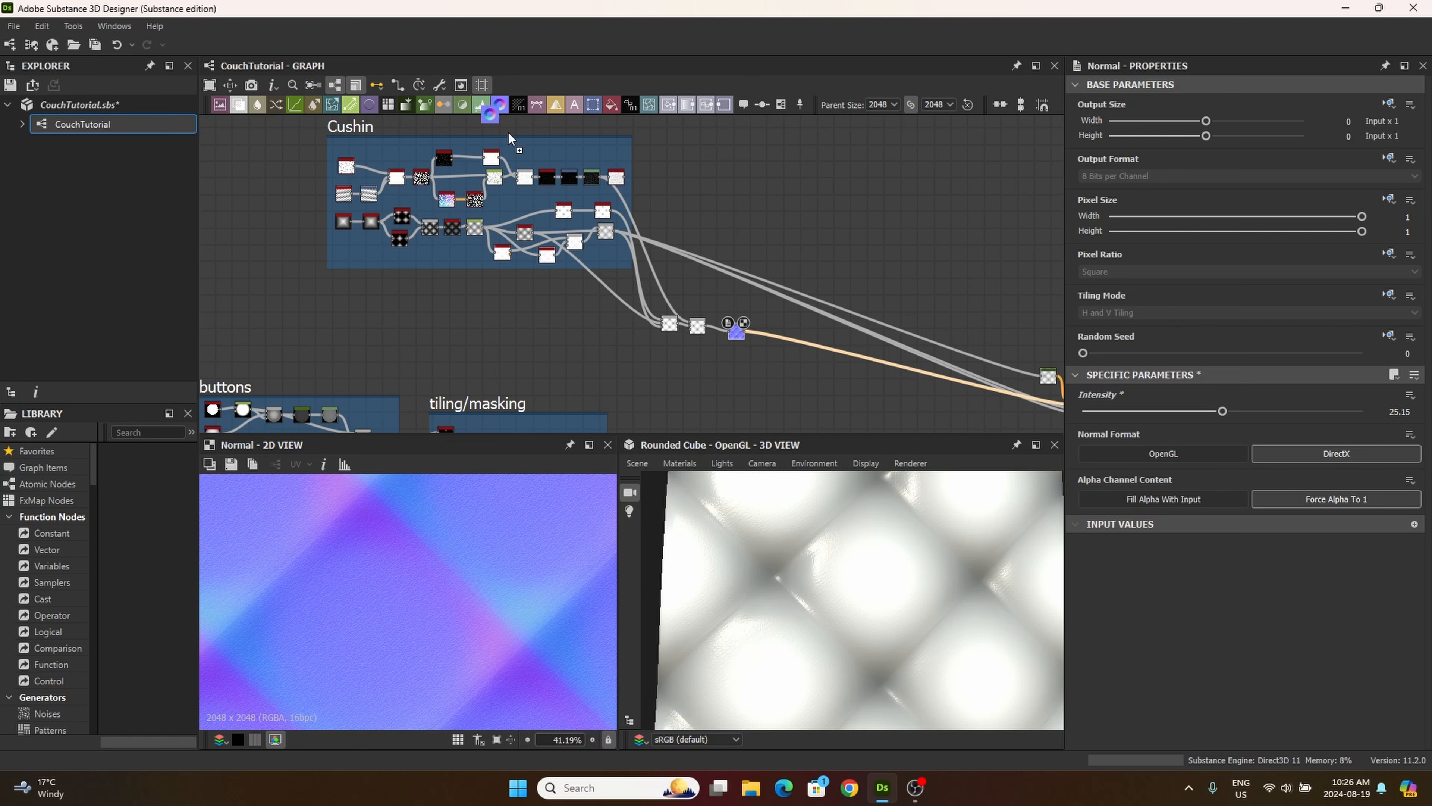
{"action": "left_click_drag", "start_coordinate": [508, 135], "coordinate": [758, 379]}
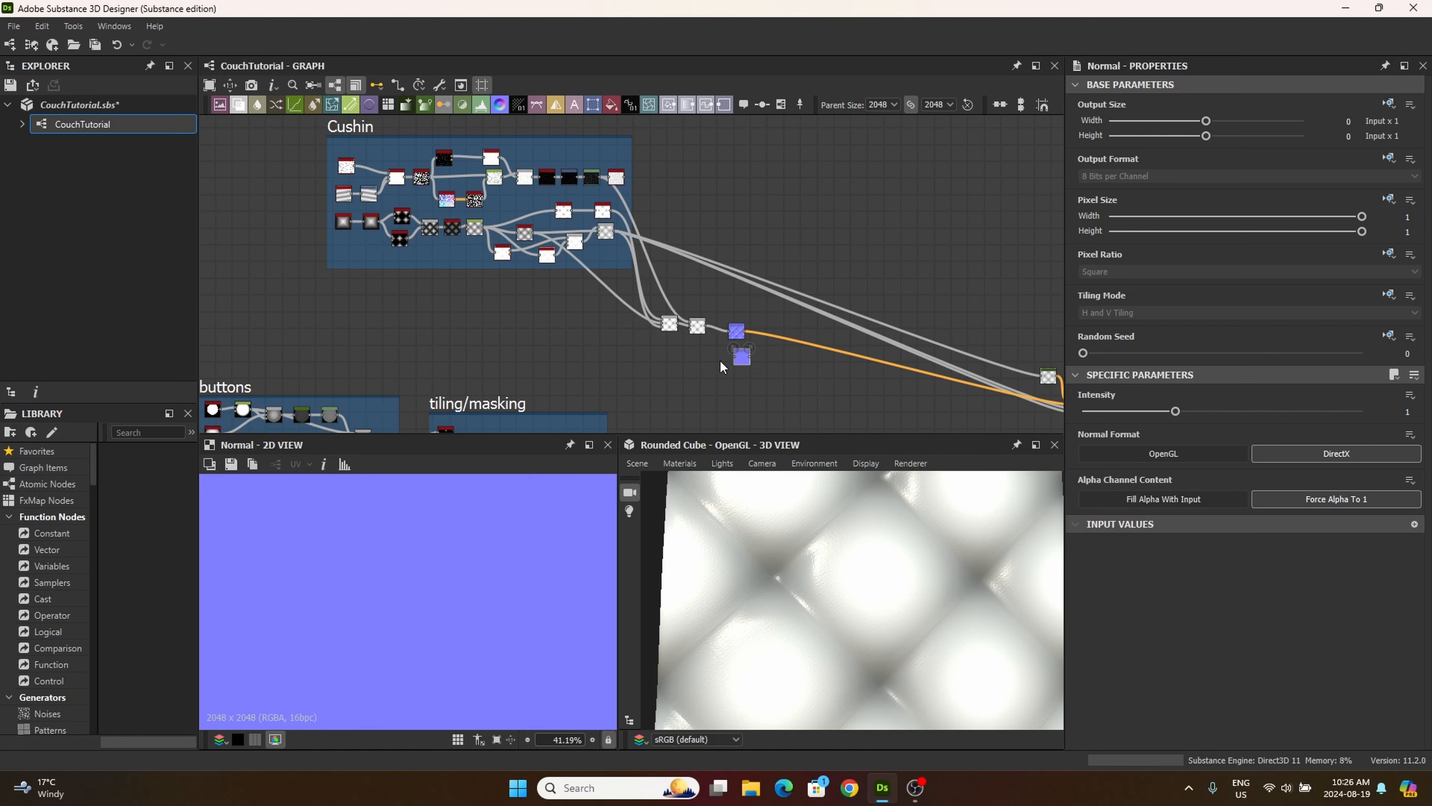
Step: Connect the Blend combining the upper two Tile Generators in the tiling/masking frame to the new Normal node, and align that node under the first Normal
{"action": "scroll", "coordinate": [715, 366], "scroll_direction": "up", "scroll_amount": 1}
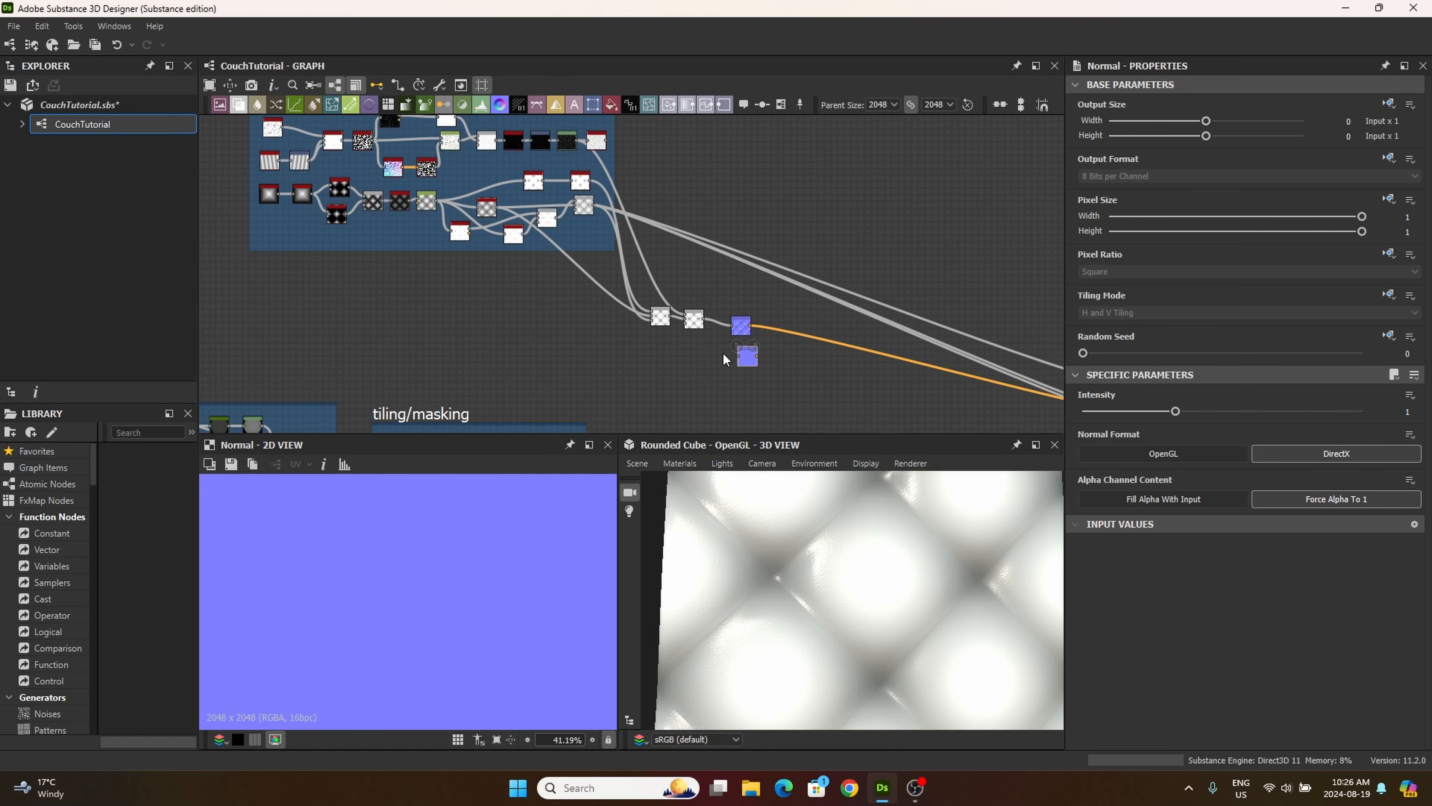
{"action": "scroll", "coordinate": [671, 310], "scroll_direction": "up", "scroll_amount": 5}
{"action": "middle_click_drag", "start_coordinate": [720, 399], "coordinate": [736, 242]}
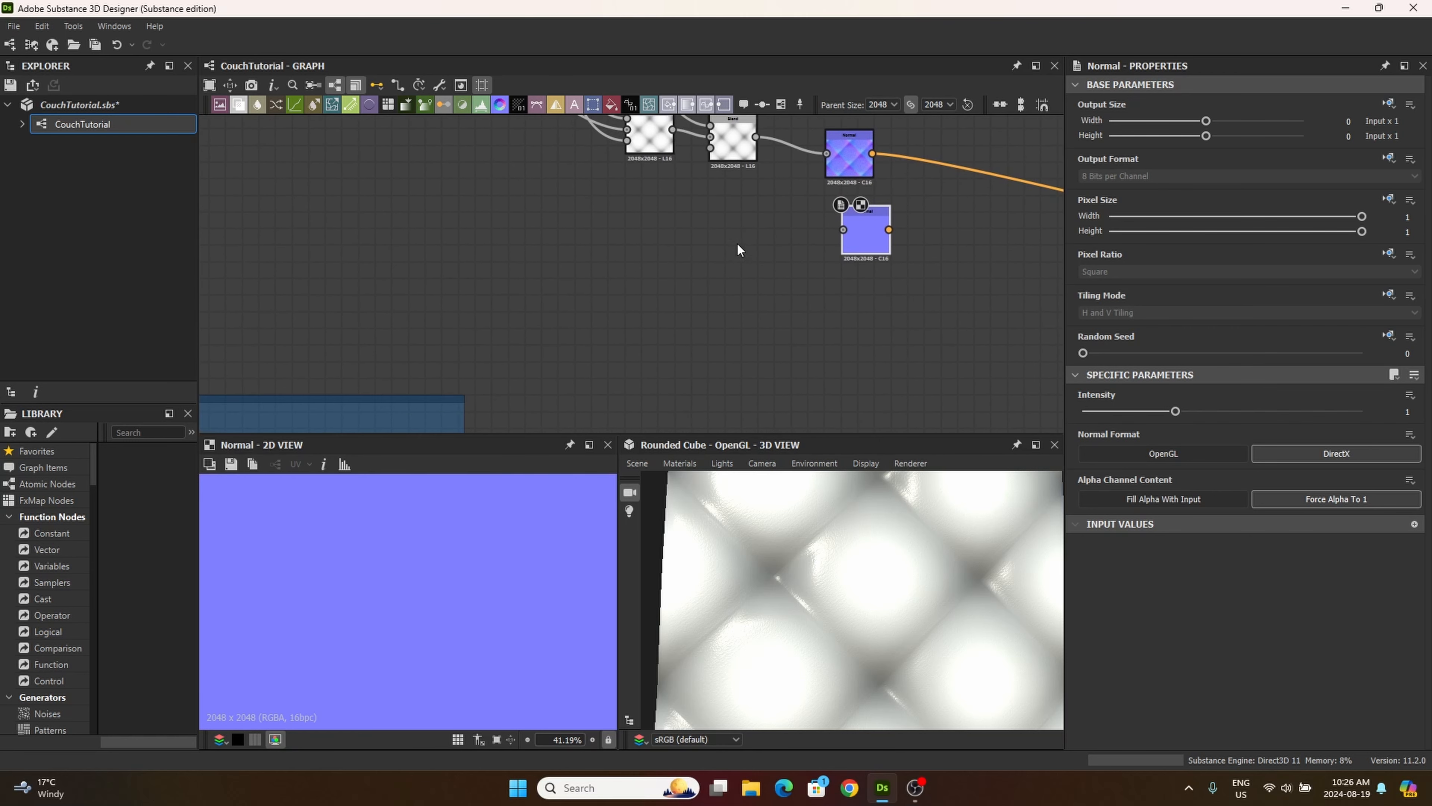
{"action": "scroll", "coordinate": [737, 279], "scroll_direction": "down", "scroll_amount": 4}
{"action": "middle_click_drag", "start_coordinate": [630, 341], "coordinate": [748, 248]}
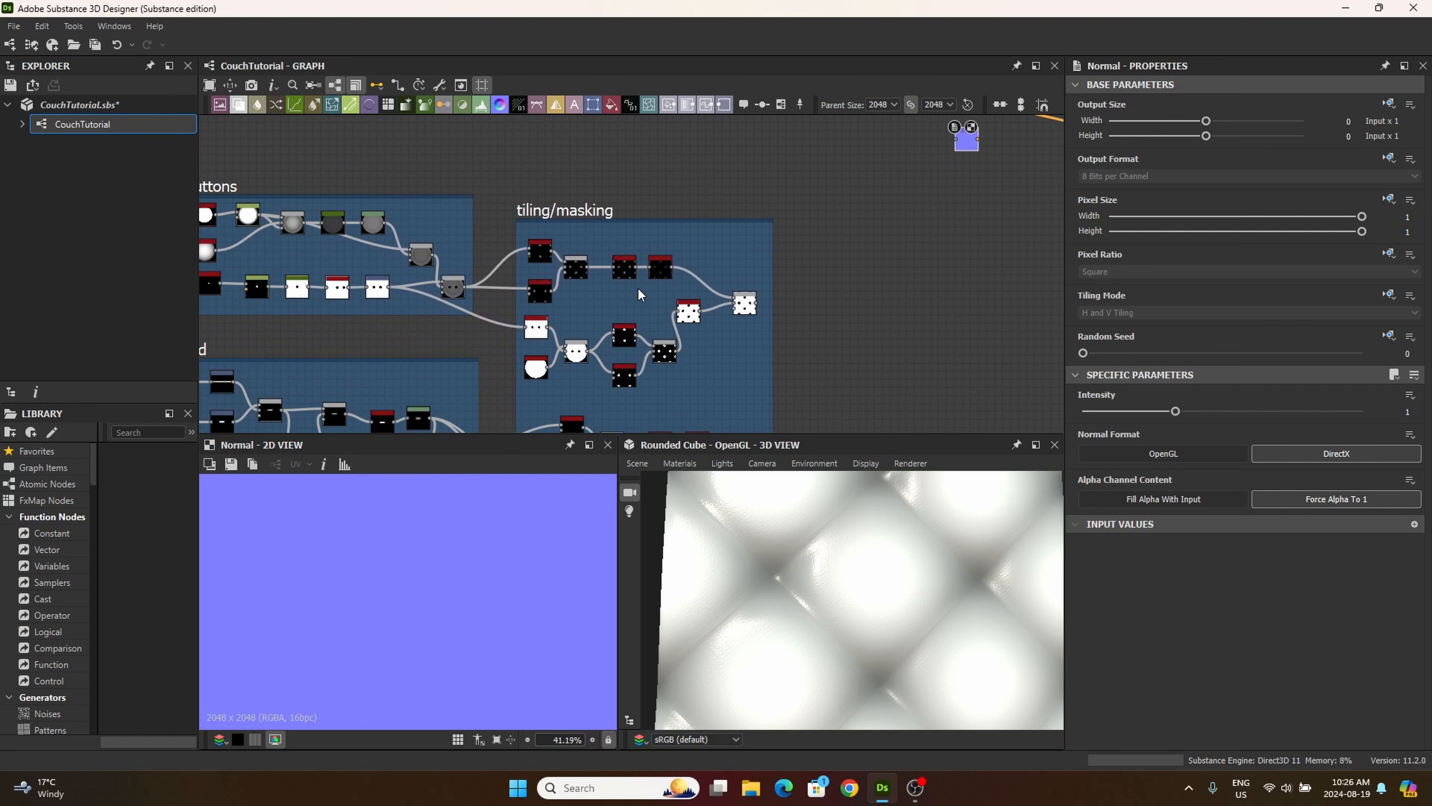
{"action": "middle_click_drag", "start_coordinate": [624, 320], "coordinate": [651, 344]}
{"action": "scroll", "coordinate": [691, 297], "scroll_direction": "up", "scroll_amount": 4}
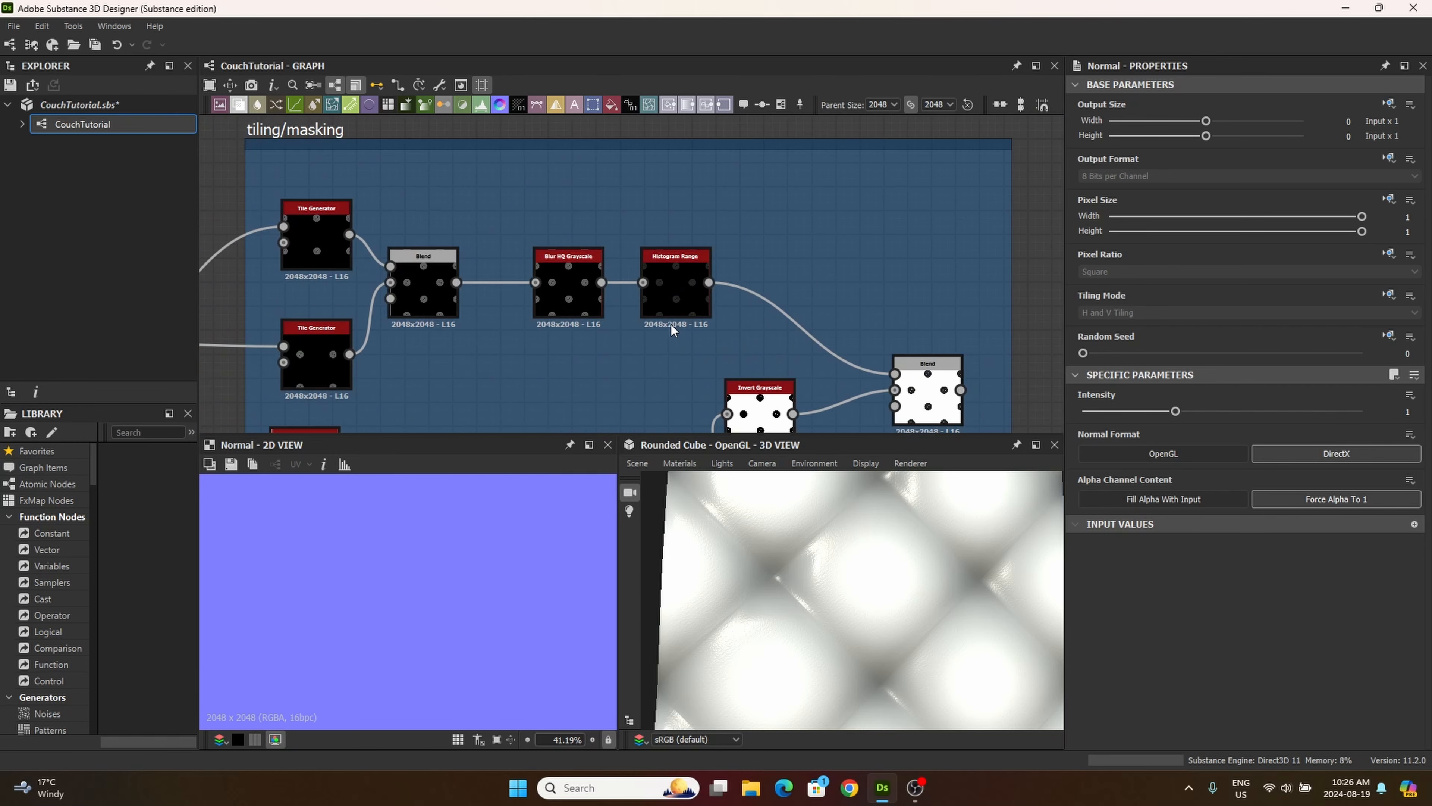
{"action": "middle_click_drag", "start_coordinate": [370, 292], "coordinate": [496, 308]}
{"action": "scroll", "coordinate": [496, 308], "scroll_direction": "up", "scroll_amount": 3}
{"action": "middle_click_drag", "start_coordinate": [473, 227], "coordinate": [495, 151]}
{"action": "middle_click_drag", "start_coordinate": [594, 298], "coordinate": [537, 365]}
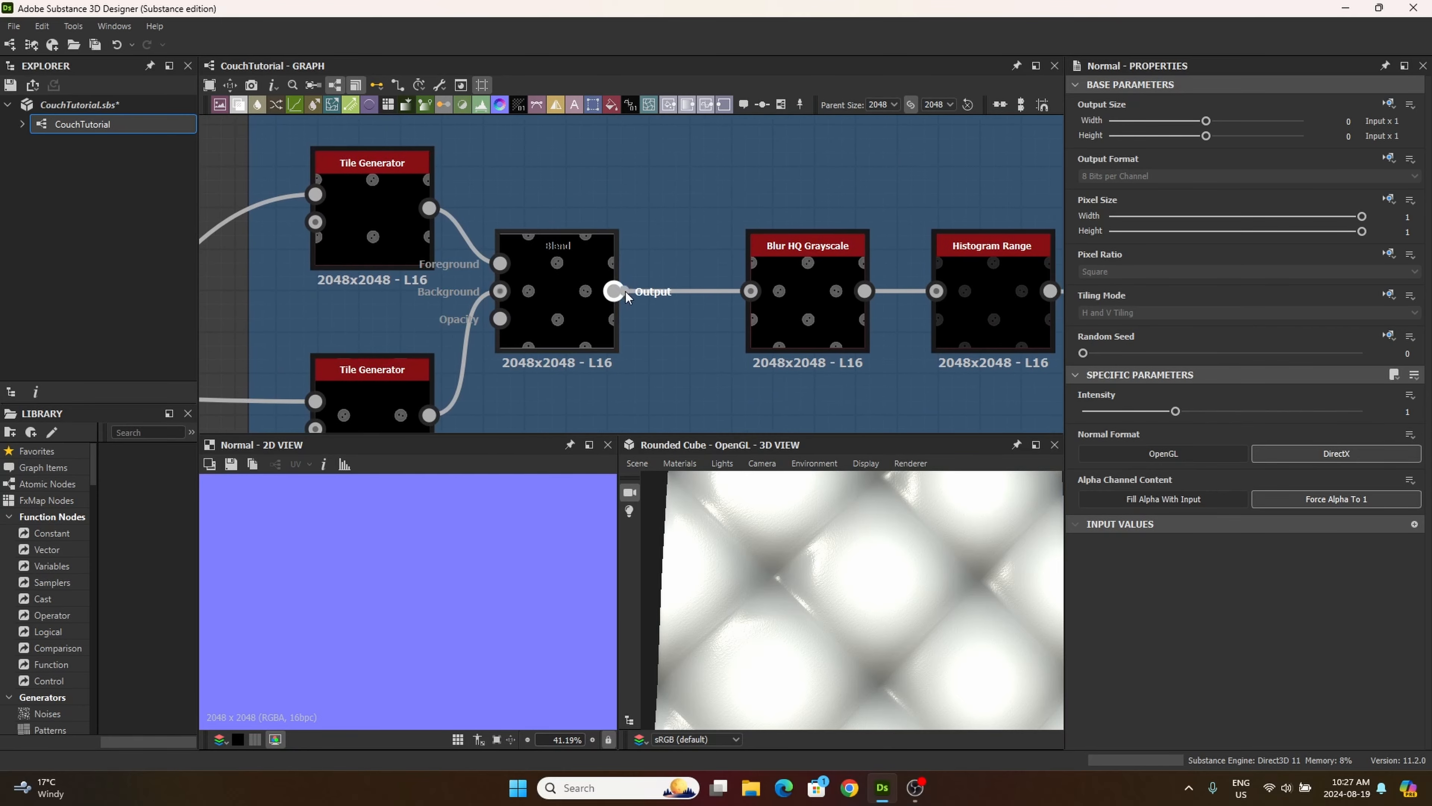
{"action": "left_click", "coordinate": [616, 289]}
{"action": "middle_click_drag", "start_coordinate": [781, 169], "coordinate": [629, 260]}
{"action": "scroll", "coordinate": [629, 260], "scroll_direction": "down", "scroll_amount": 3}
{"action": "middle_click_drag", "start_coordinate": [750, 268], "coordinate": [596, 391]}
{"action": "left_click", "coordinate": [773, 261]}
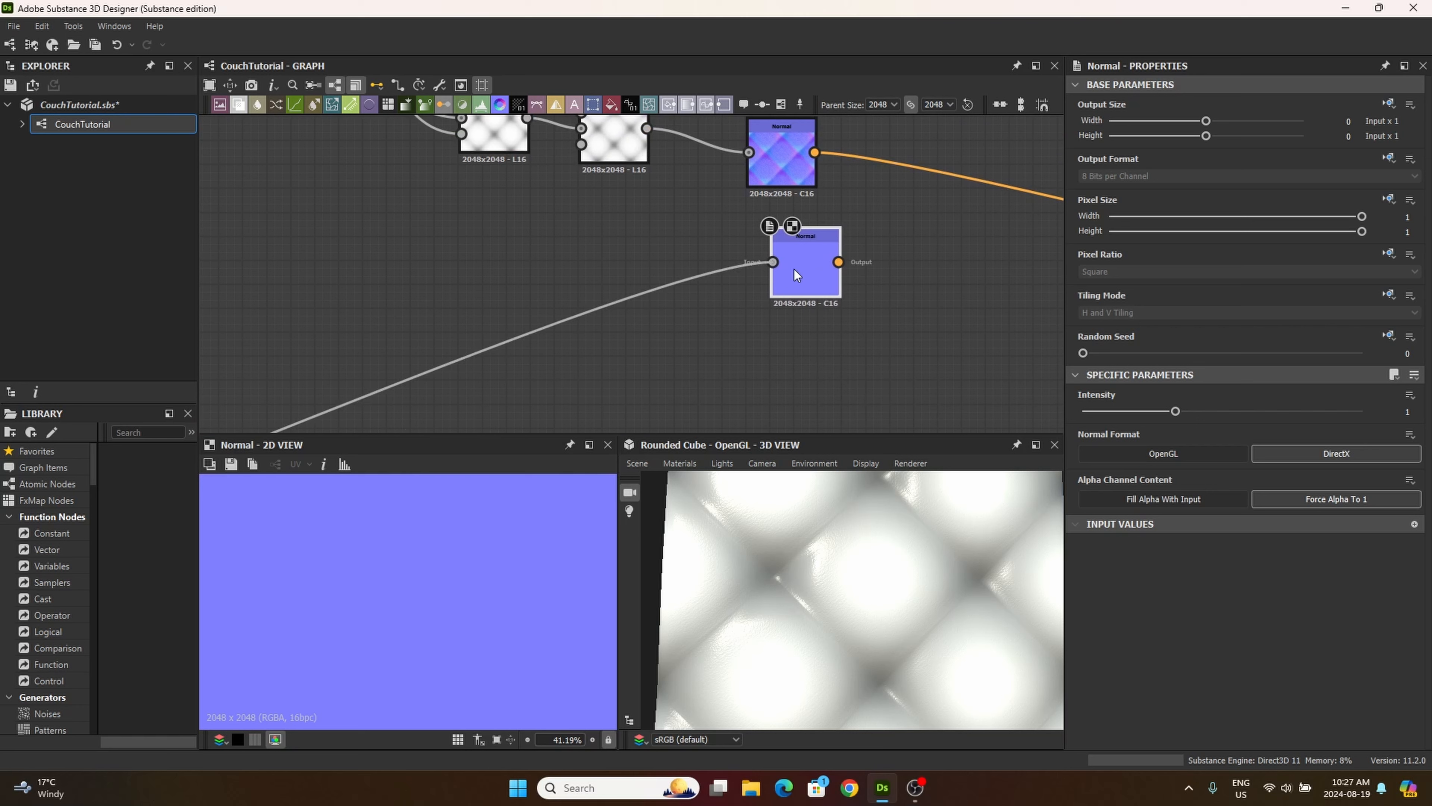
{"action": "left_click_drag", "start_coordinate": [802, 264], "coordinate": [782, 275]}
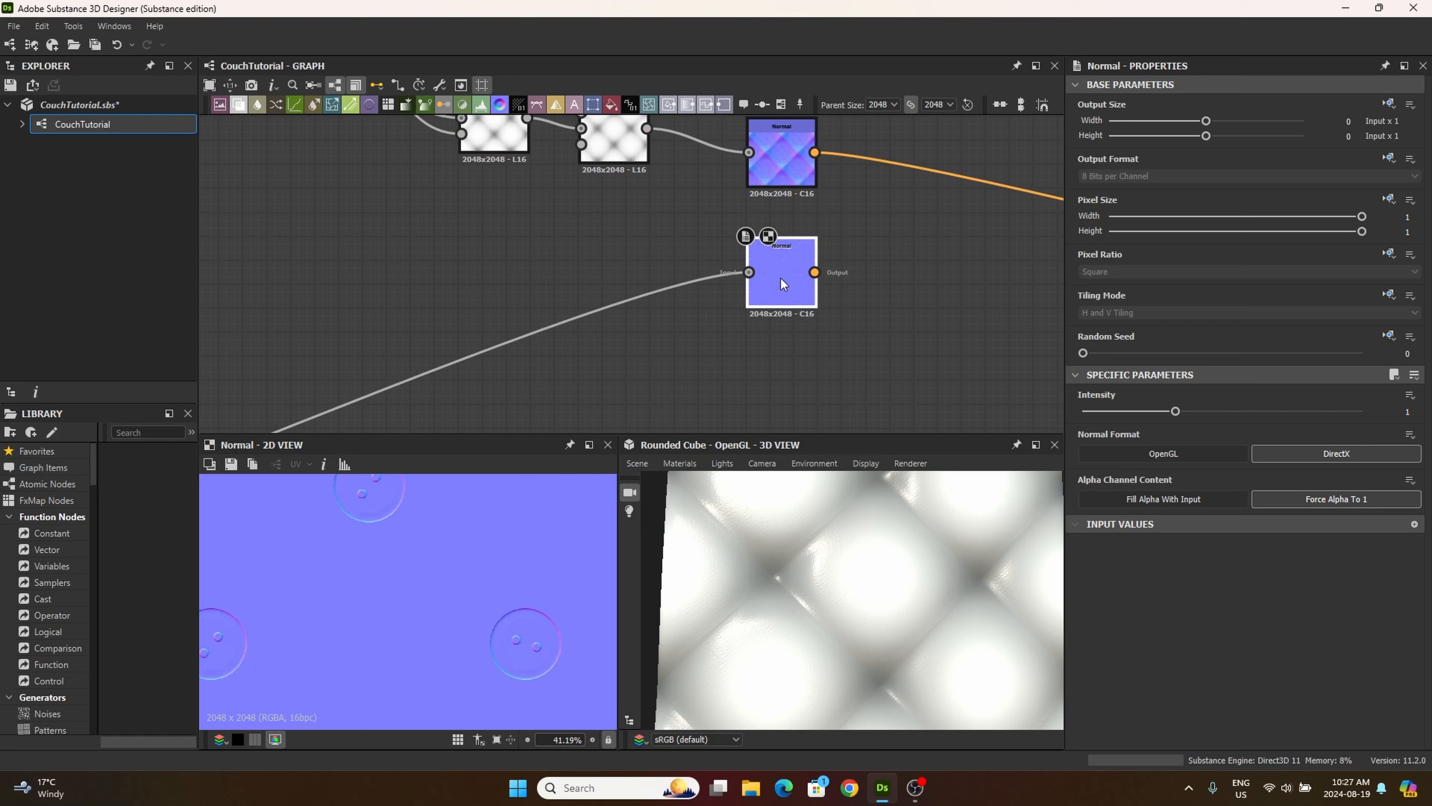
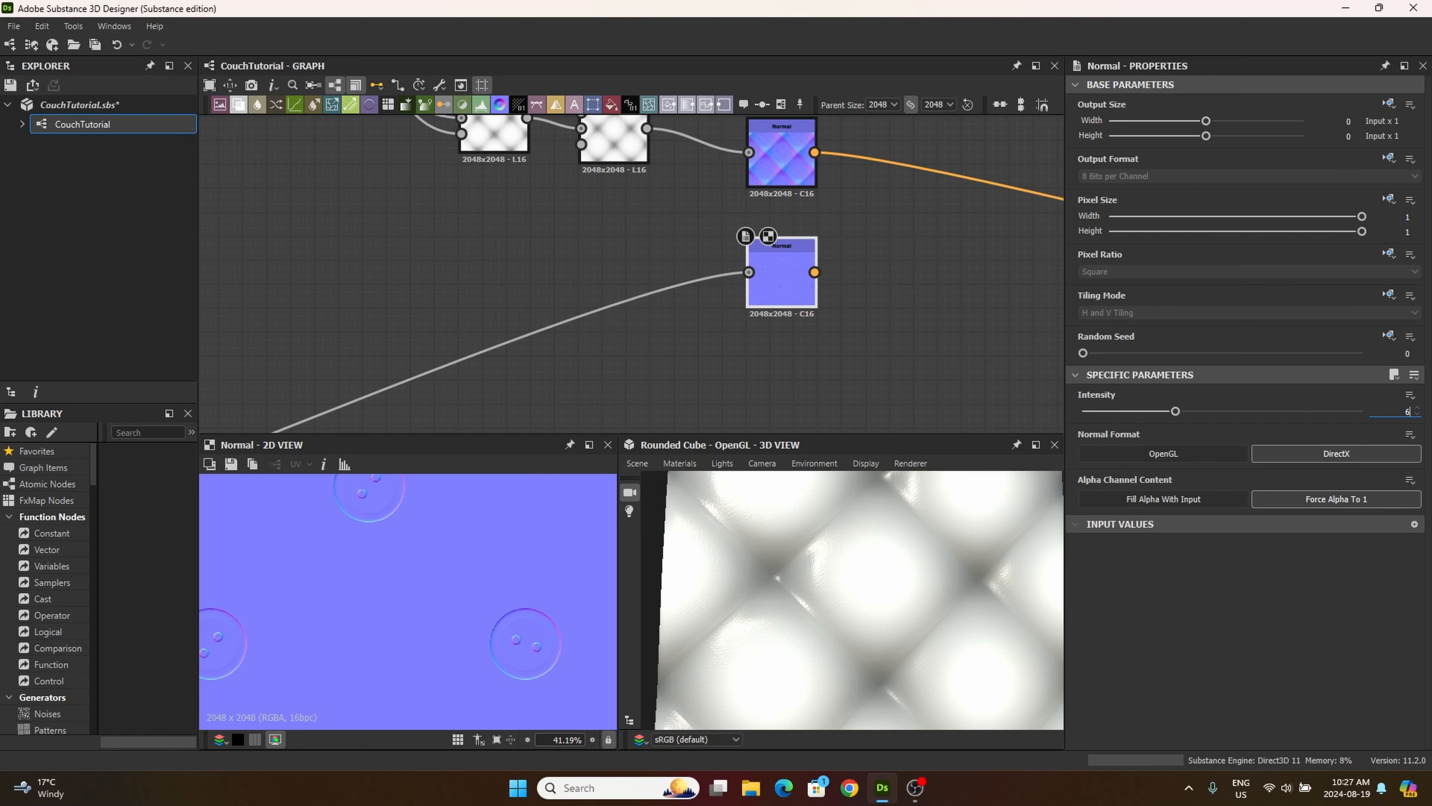
Step: Set the button Normal node's intensity to 6.67 and place the node closer beneath the quilted Normal node
{"action": "key", "text": "Return"}
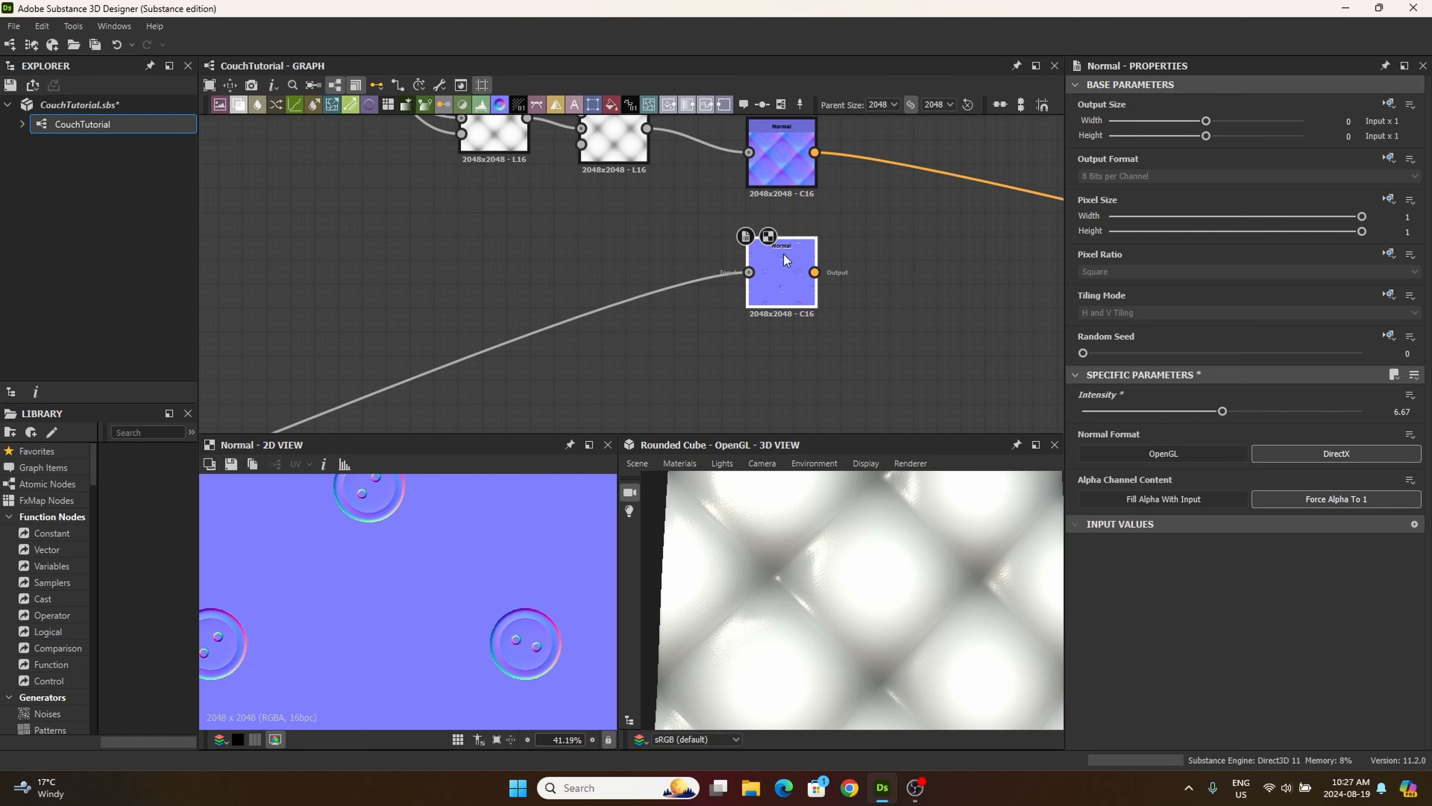
{"action": "left_click_drag", "start_coordinate": [784, 273], "coordinate": [783, 249]}
{"action": "middle_click_drag", "start_coordinate": [750, 422], "coordinate": [737, 501]}
{"action": "scroll", "coordinate": [792, 206], "scroll_direction": "up", "scroll_amount": 8}
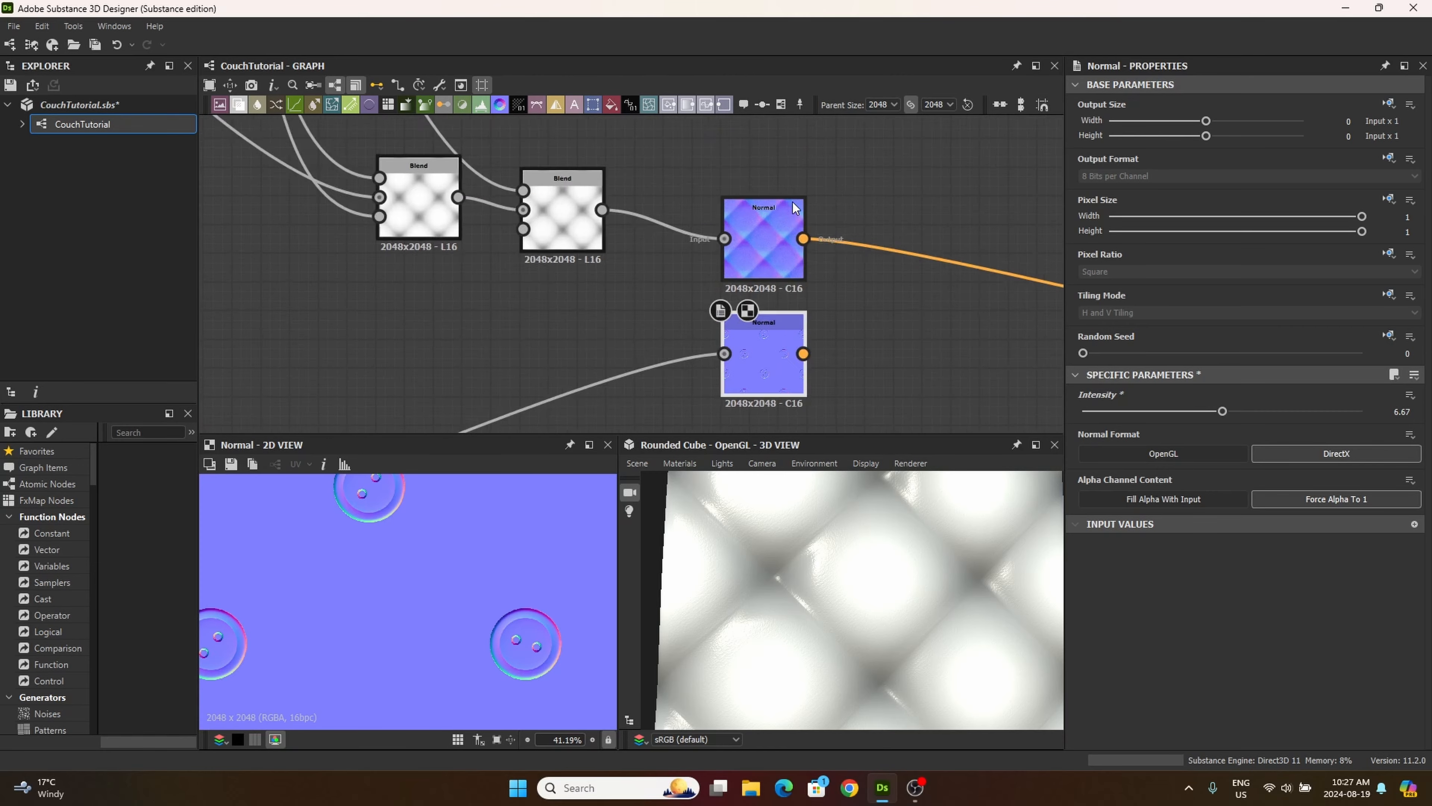
{"action": "scroll", "coordinate": [777, 317], "scroll_direction": "down", "scroll_amount": 5}
{"action": "middle_click_drag", "start_coordinate": [767, 353], "coordinate": [811, 255]}
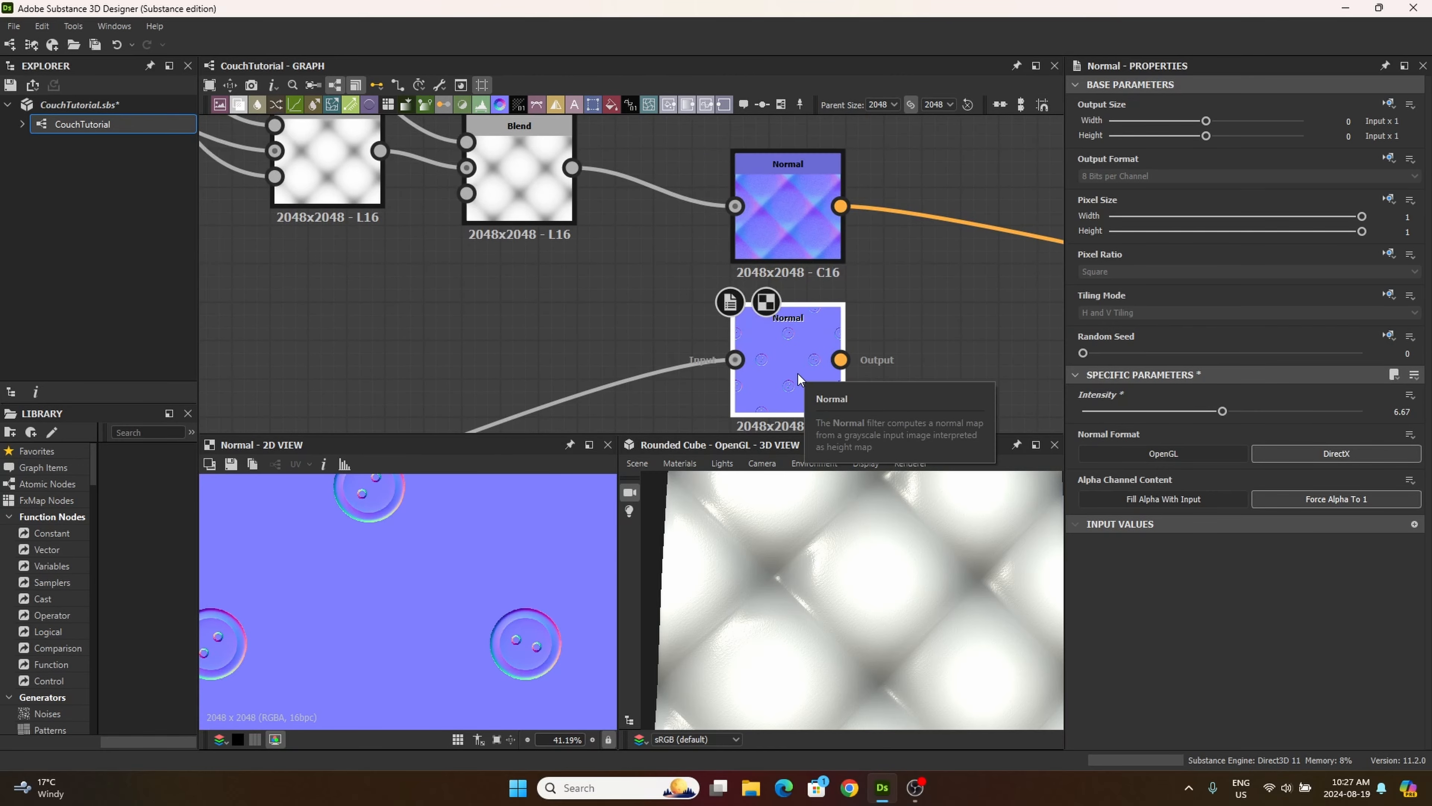
{"action": "middle_click_drag", "start_coordinate": [710, 374], "coordinate": [701, 238]}
{"action": "left_click_drag", "start_coordinate": [783, 261], "coordinate": [820, 298]}
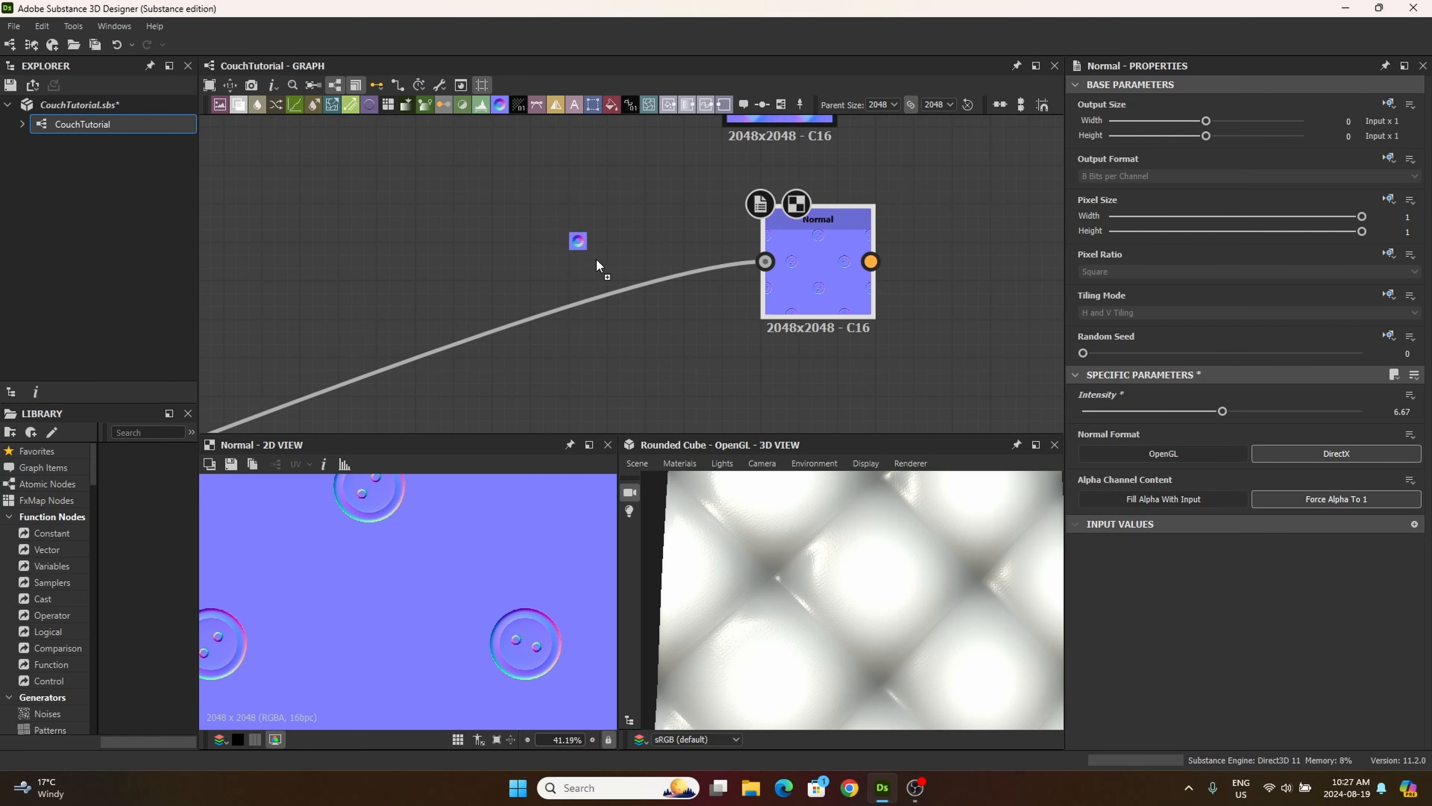
Step: Add another Normal node to the graph and align it directly below the button Normal node
{"action": "left_click_drag", "start_coordinate": [596, 264], "coordinate": [671, 399]}
{"action": "middle_click_drag", "start_coordinate": [796, 297], "coordinate": [726, 176]}
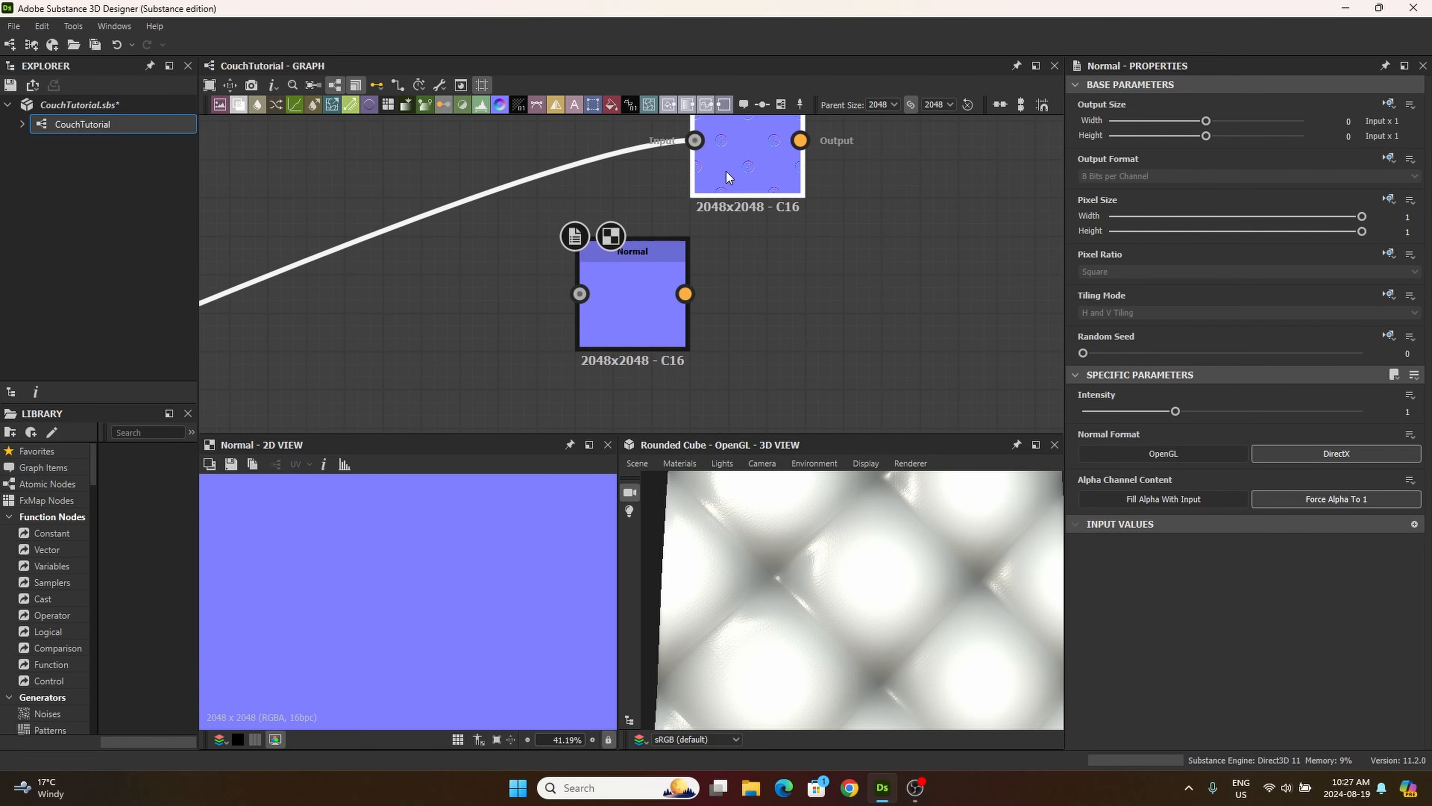
{"action": "left_click_drag", "start_coordinate": [629, 298], "coordinate": [759, 319]}
{"action": "scroll", "coordinate": [636, 304], "scroll_direction": "down", "scroll_amount": 5}
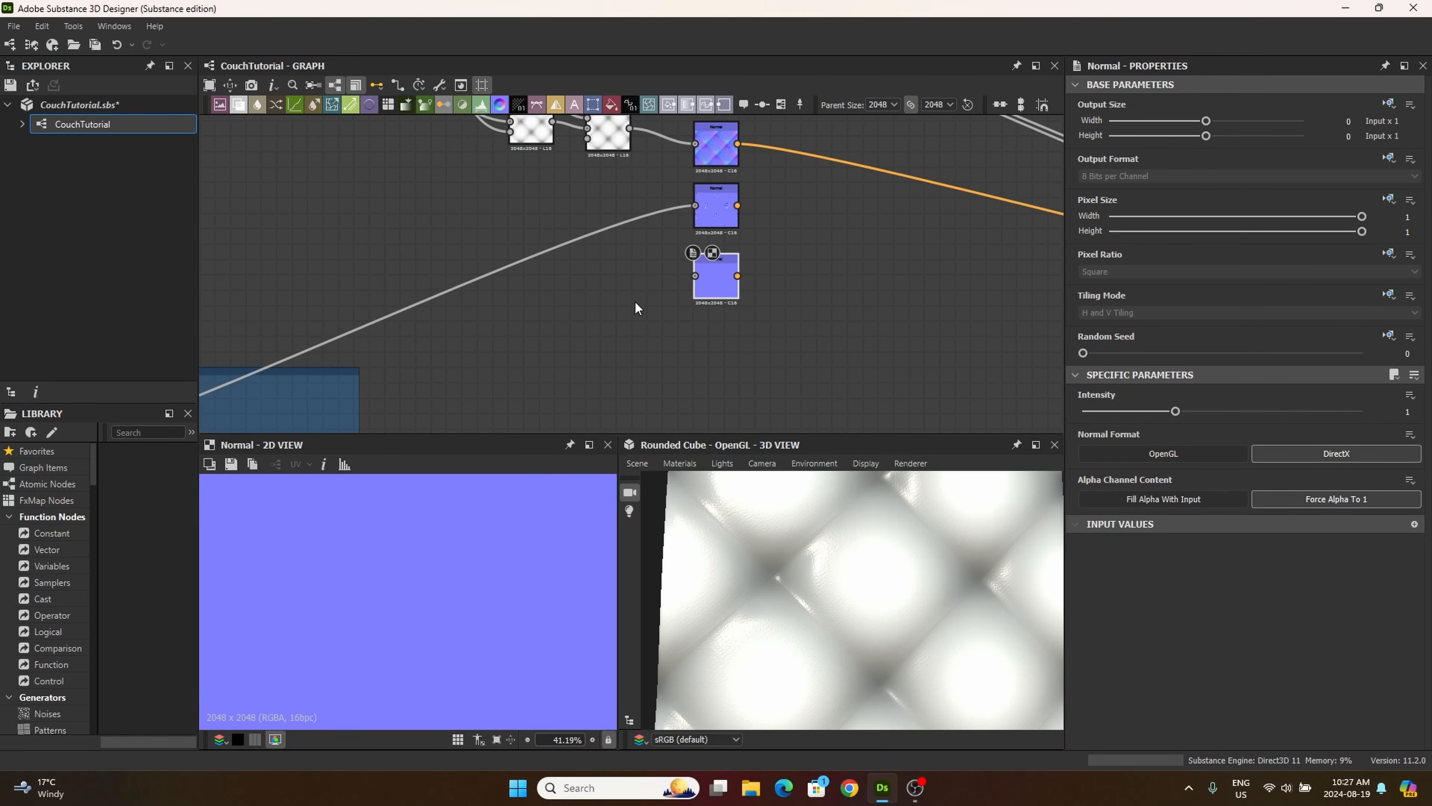
Step: Locate the Blend node that combines the two thread Tile Generators and preview its thread pattern
{"action": "scroll", "coordinate": [636, 304], "scroll_direction": "down", "scroll_amount": 1}
{"action": "middle_click_drag", "start_coordinate": [636, 304], "coordinate": [881, 190]}
{"action": "middle_click_drag", "start_coordinate": [629, 362], "coordinate": [619, 296]}
{"action": "scroll", "coordinate": [637, 350], "scroll_direction": "up", "scroll_amount": 8}
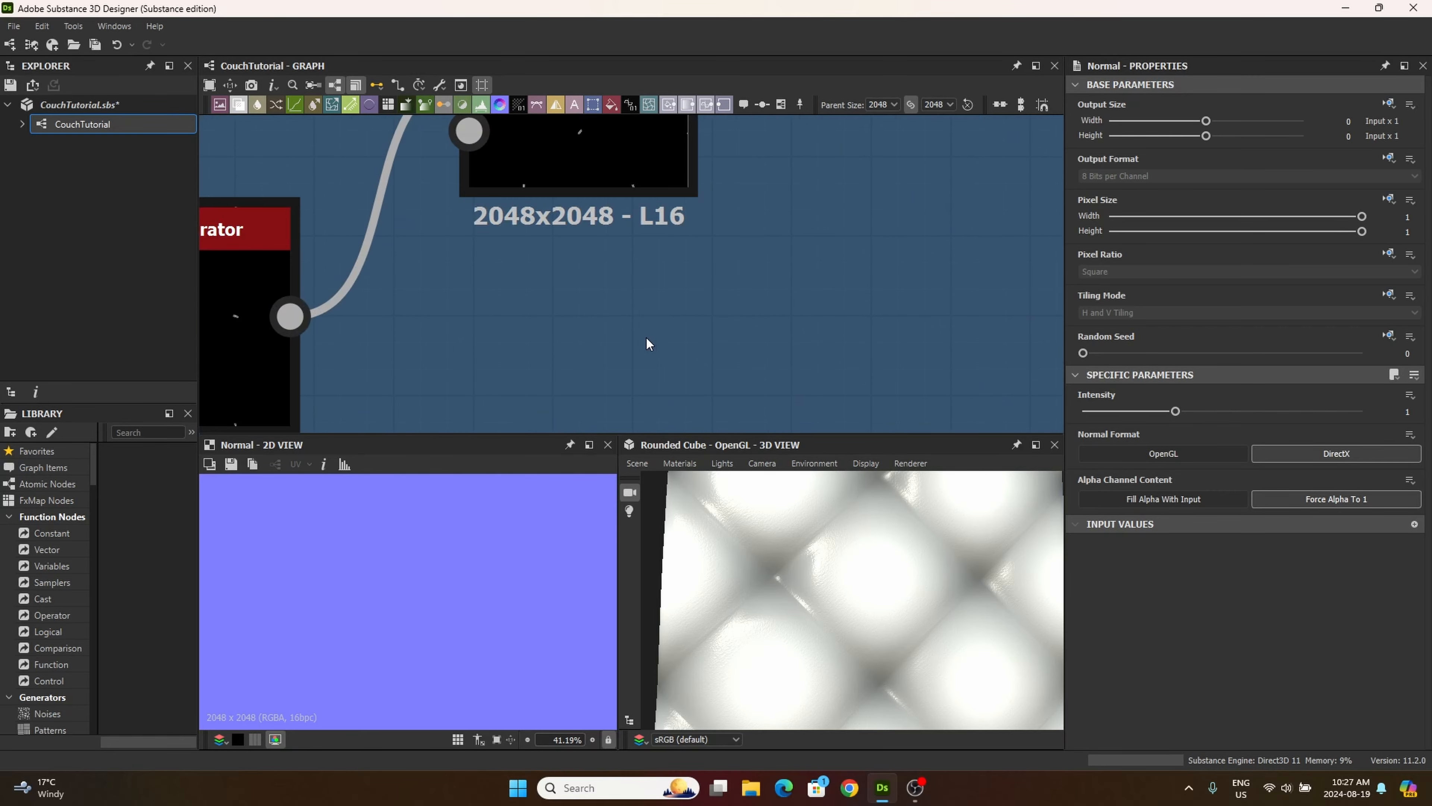
{"action": "left_click", "coordinate": [604, 137]}
{"action": "scroll", "coordinate": [629, 333], "scroll_direction": "down", "scroll_amount": 8}
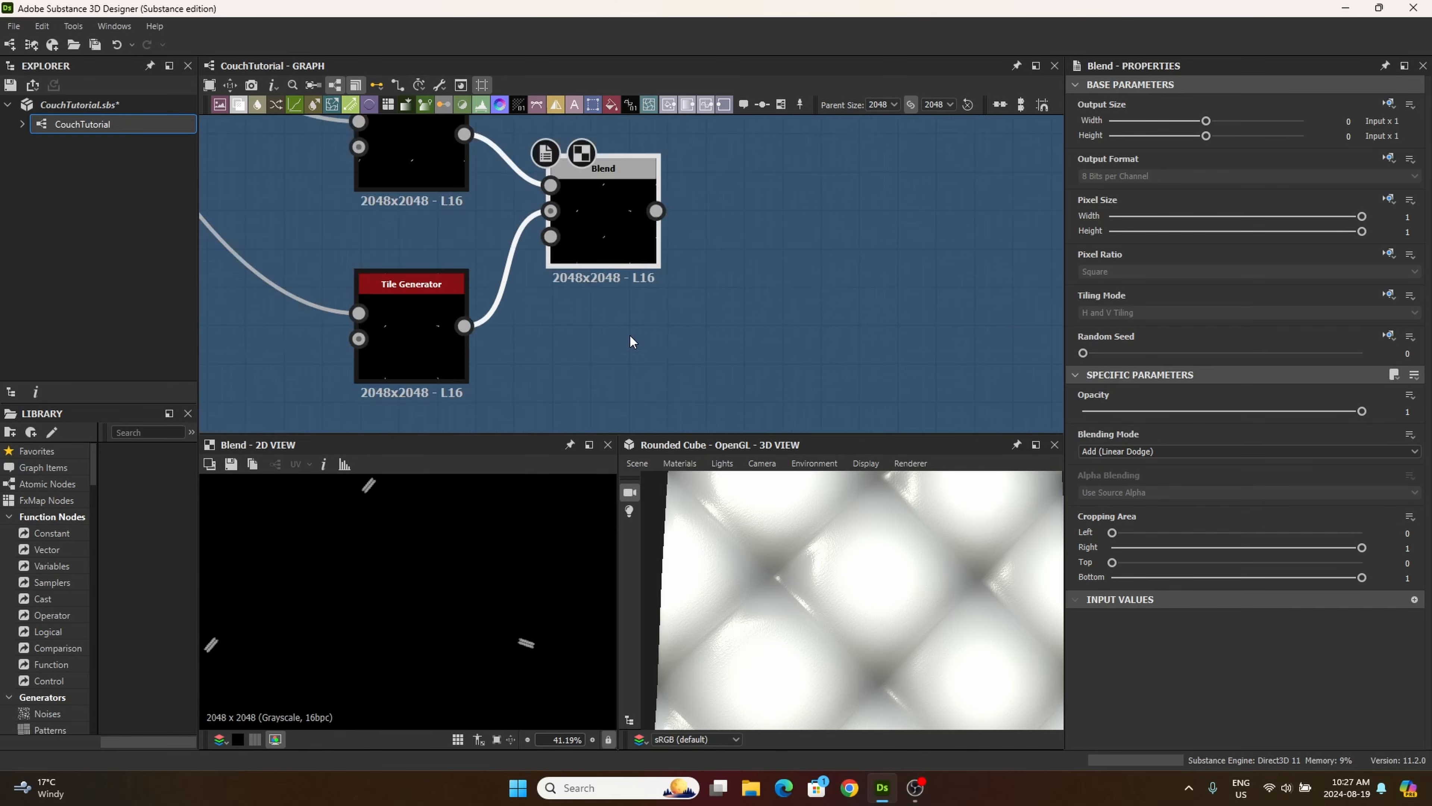
{"action": "middle_click_drag", "start_coordinate": [676, 267], "coordinate": [631, 223]}
{"action": "left_click", "coordinate": [614, 254]}
{"action": "left_click", "coordinate": [594, 314]}
{"action": "scroll", "coordinate": [615, 293], "scroll_direction": "up", "scroll_amount": 5}
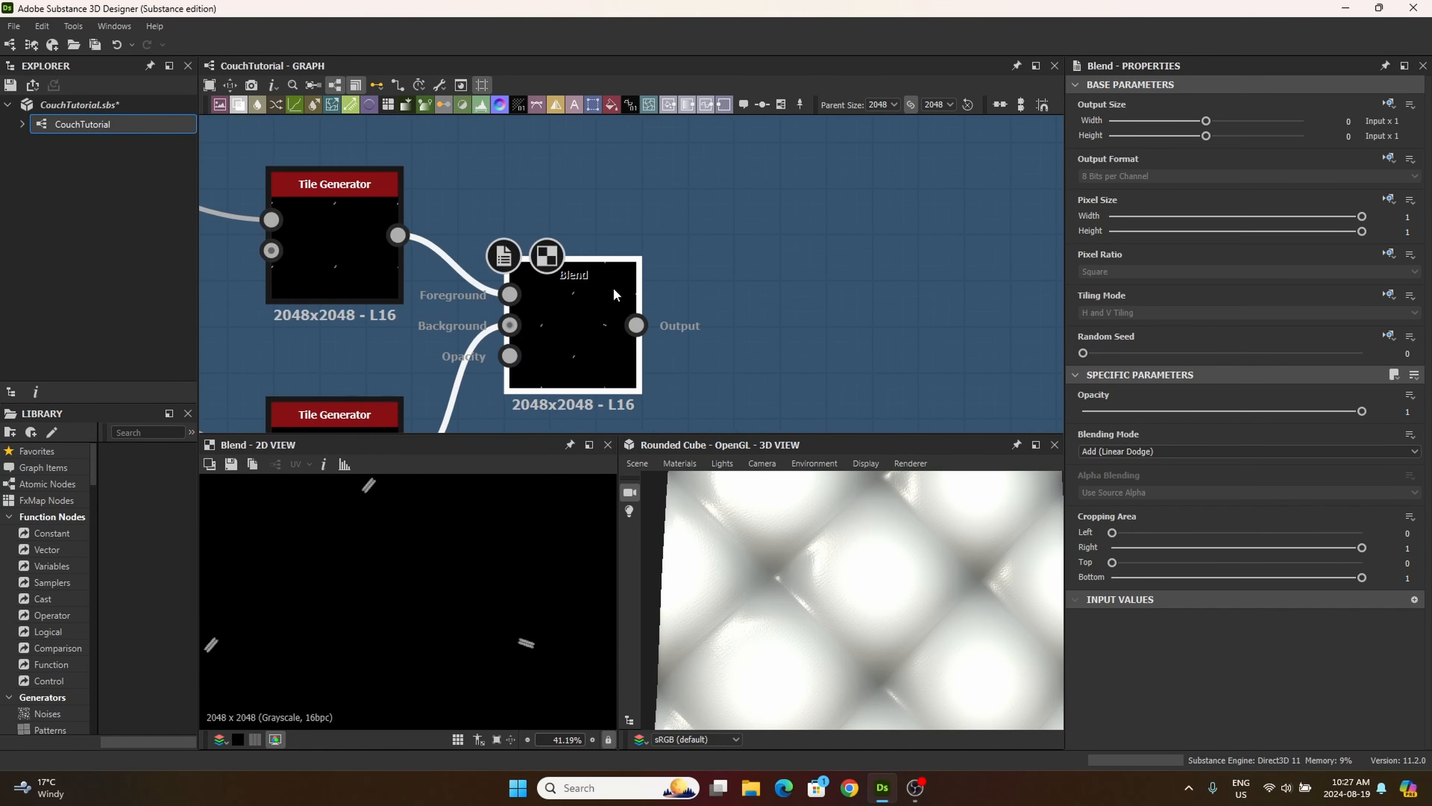
{"action": "middle_click_drag", "start_coordinate": [285, 248], "coordinate": [502, 299]}
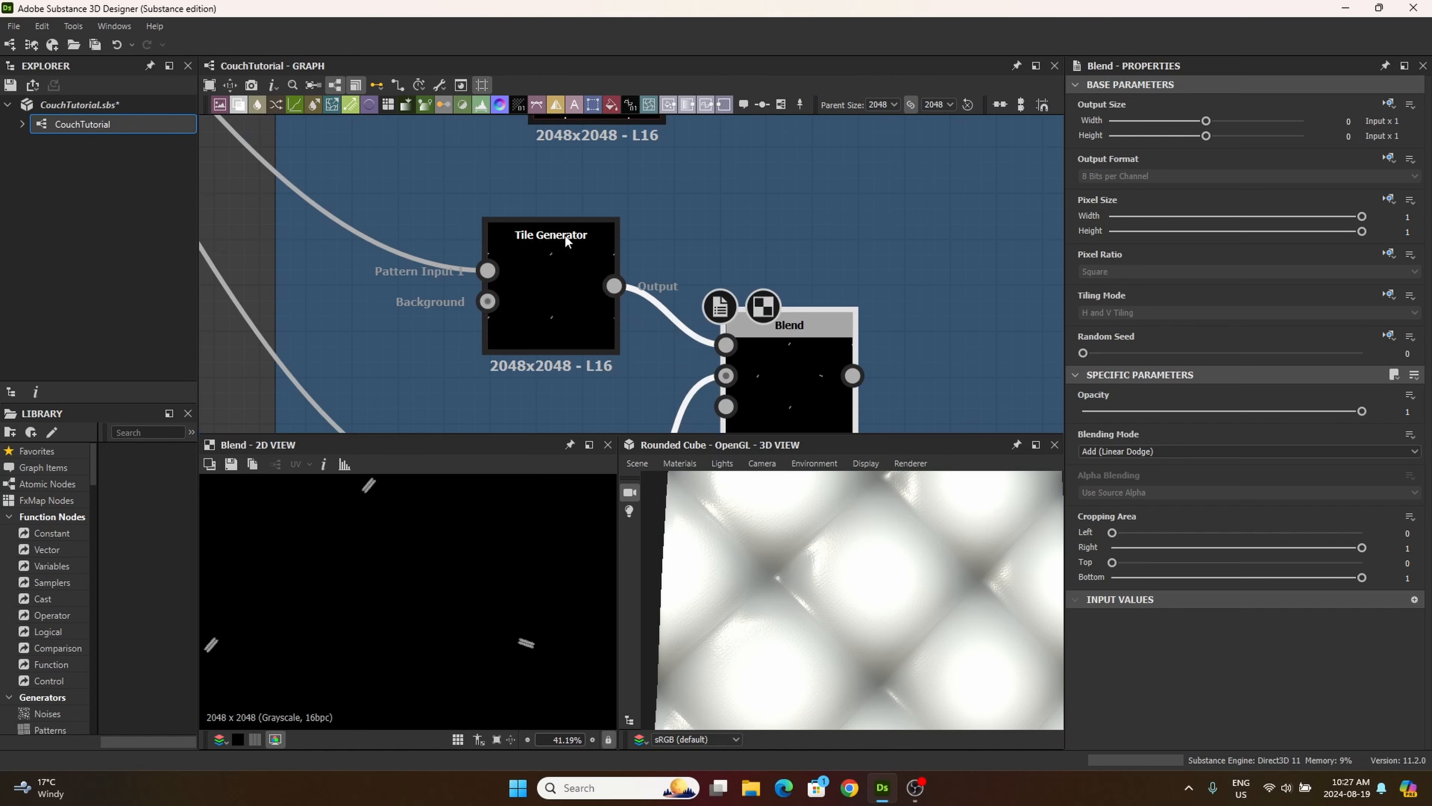
{"action": "middle_click_drag", "start_coordinate": [565, 235], "coordinate": [584, 213]}
{"action": "middle_click_drag", "start_coordinate": [611, 343], "coordinate": [700, 374]}
{"action": "middle_click_drag", "start_coordinate": [625, 285], "coordinate": [545, 250]}
{"action": "scroll", "coordinate": [600, 306], "scroll_direction": "down", "scroll_amount": 4}
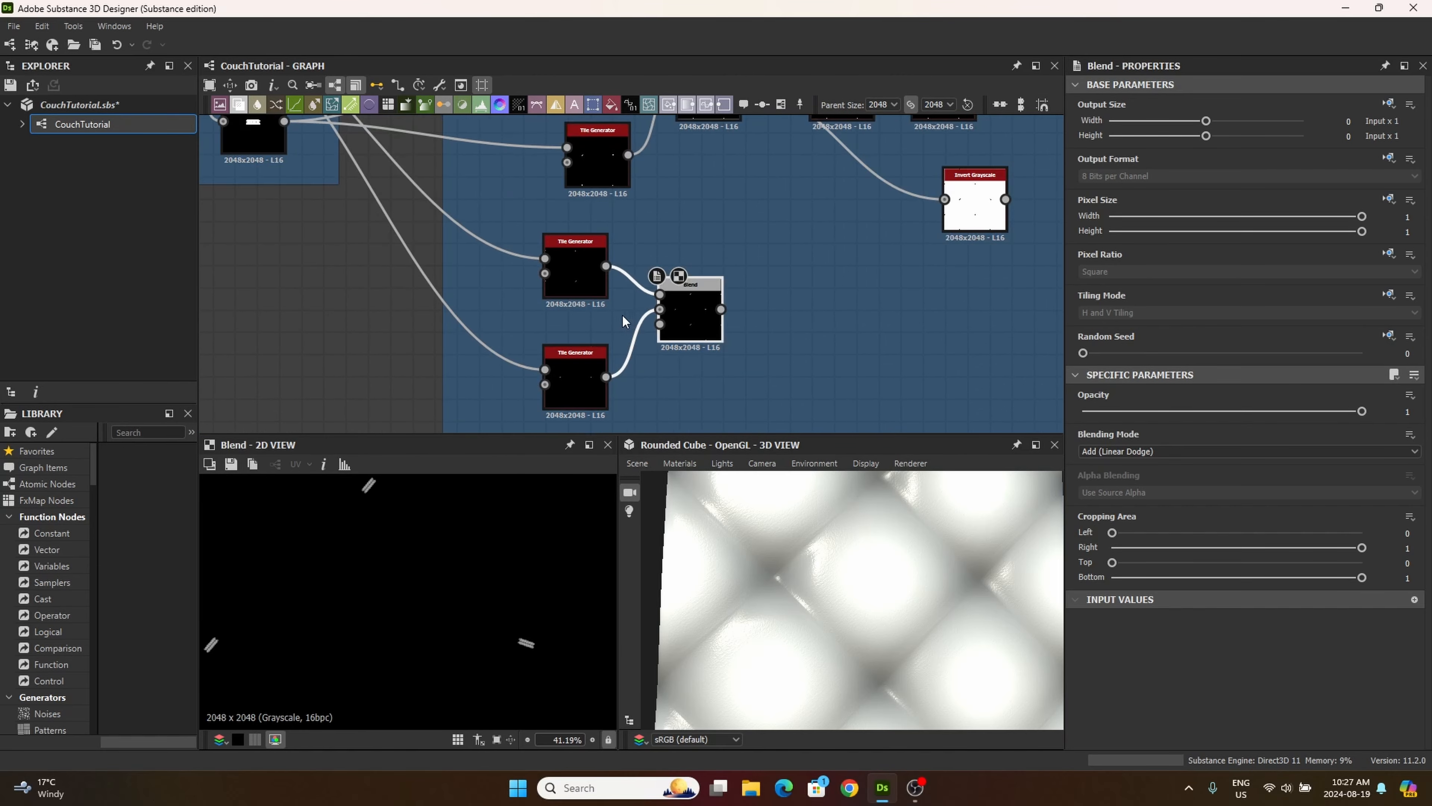
Step: Connect the output of the thread pattern's Blend node to the input of the new Normal node
{"action": "scroll", "coordinate": [626, 322], "scroll_direction": "down", "scroll_amount": 1}
{"action": "middle_click_drag", "start_coordinate": [689, 324], "coordinate": [571, 327]}
{"action": "left_click", "coordinate": [584, 316]}
{"action": "middle_click_drag", "start_coordinate": [876, 265], "coordinate": [640, 410]}
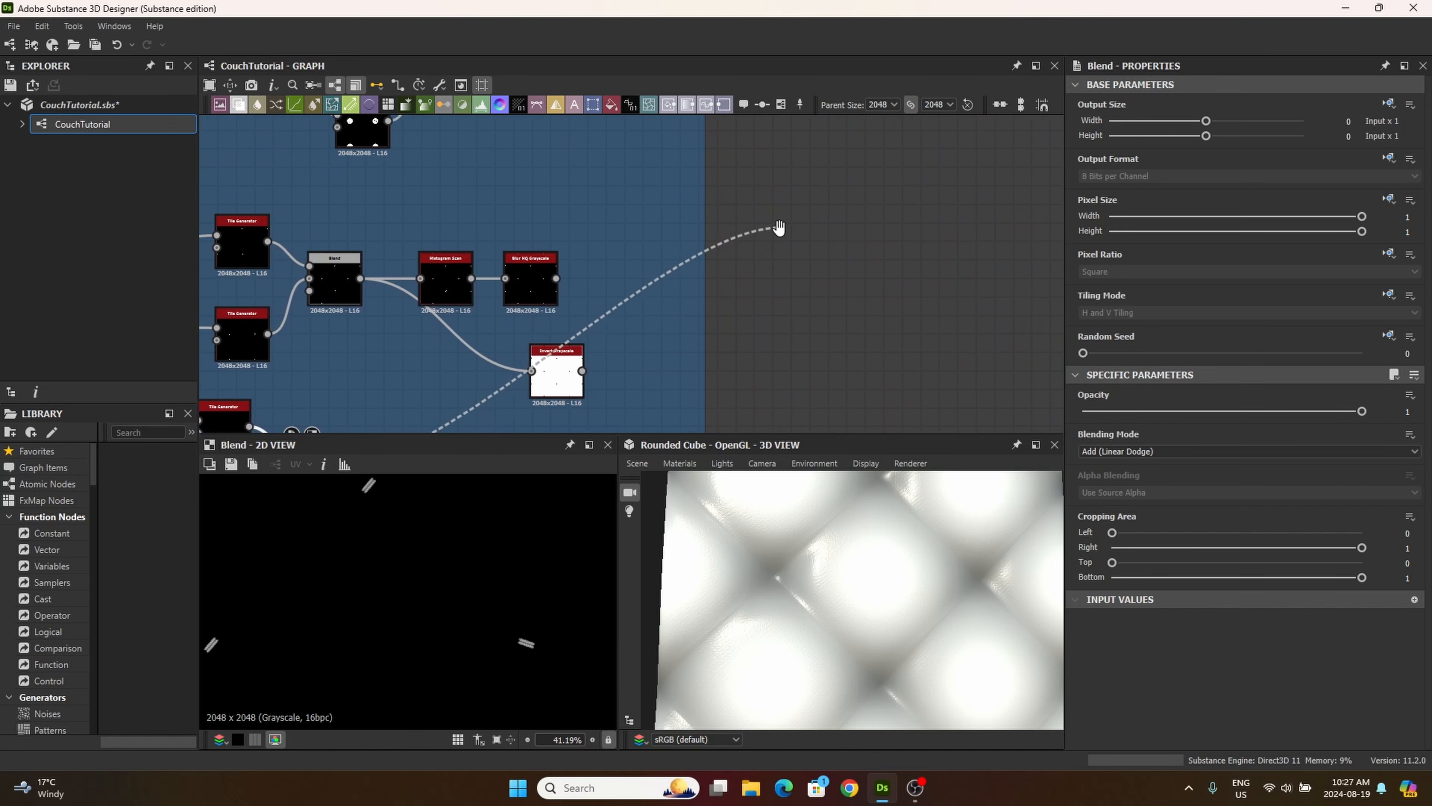
{"action": "middle_click_drag", "start_coordinate": [779, 228], "coordinate": [685, 424]}
{"action": "scroll", "coordinate": [683, 404], "scroll_direction": "up", "scroll_amount": 1}
{"action": "middle_click_drag", "start_coordinate": [733, 177], "coordinate": [496, 355]}
{"action": "left_click", "coordinate": [778, 244]}
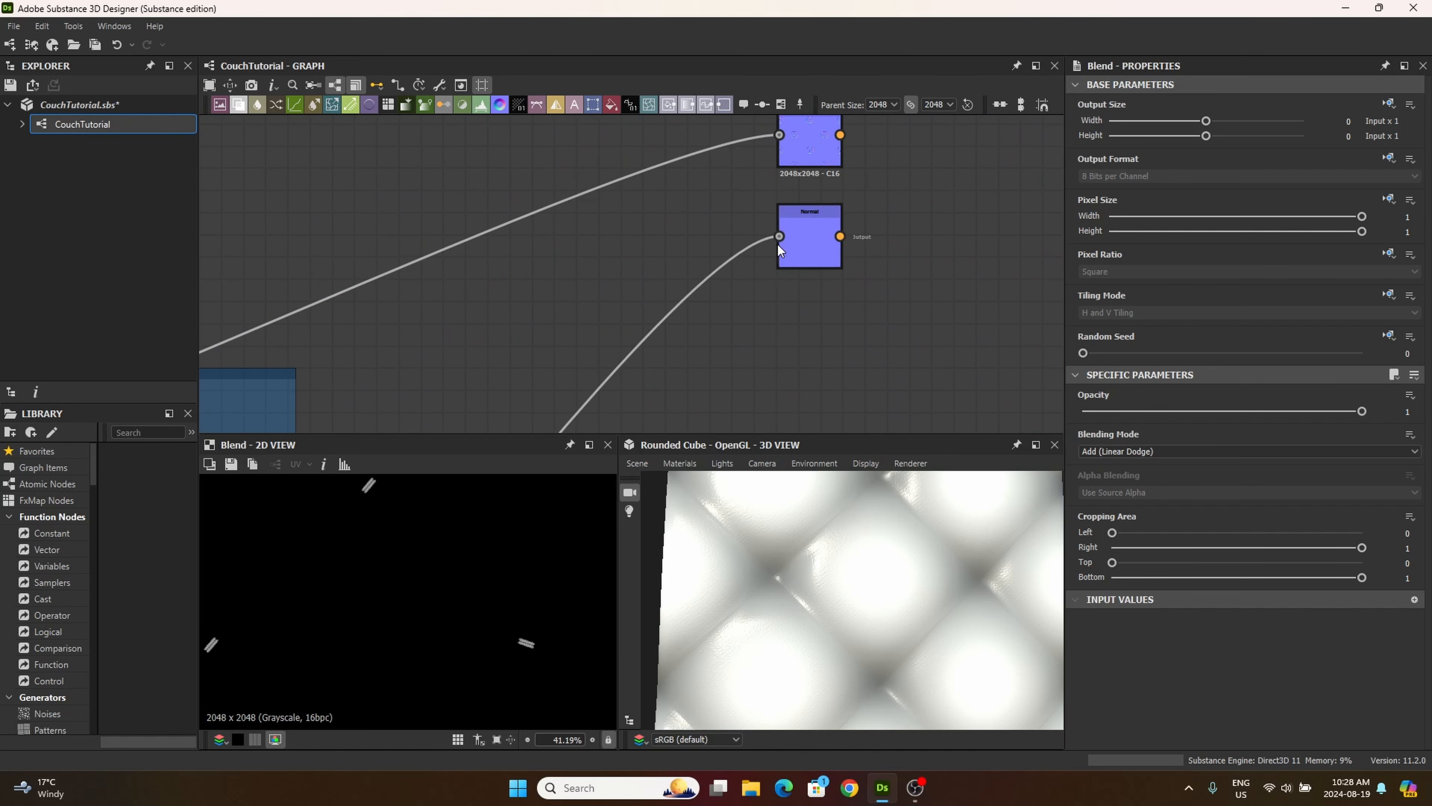
Step: Set the thread Normal node's intensity to 3 and move the node further down, away from the button Normal node
{"action": "left_click_drag", "start_coordinate": [804, 246], "coordinate": [805, 236]}
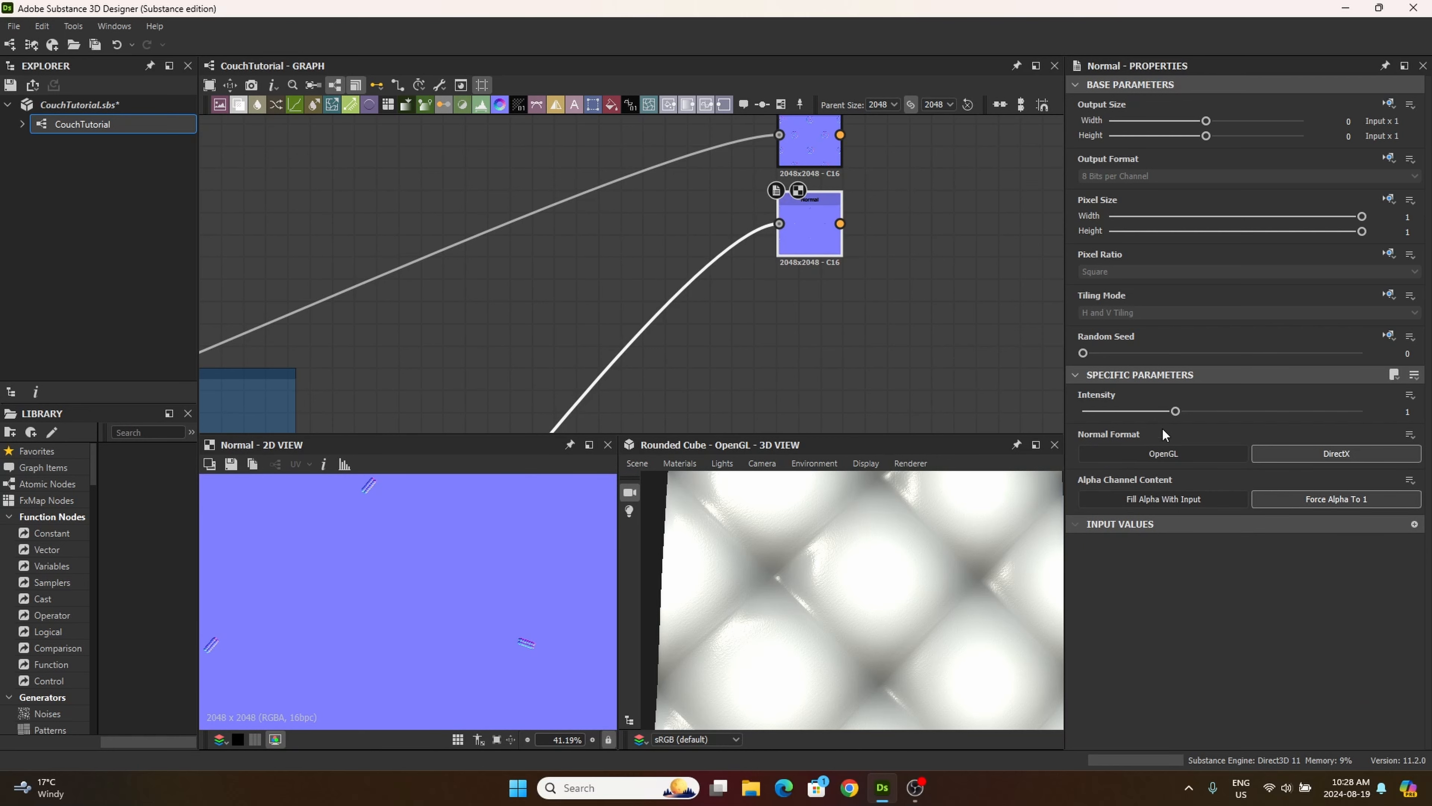
{"action": "left_click_drag", "start_coordinate": [1177, 412], "coordinate": [1362, 411]}
{"action": "middle_click_drag", "start_coordinate": [887, 389], "coordinate": [683, 430]}
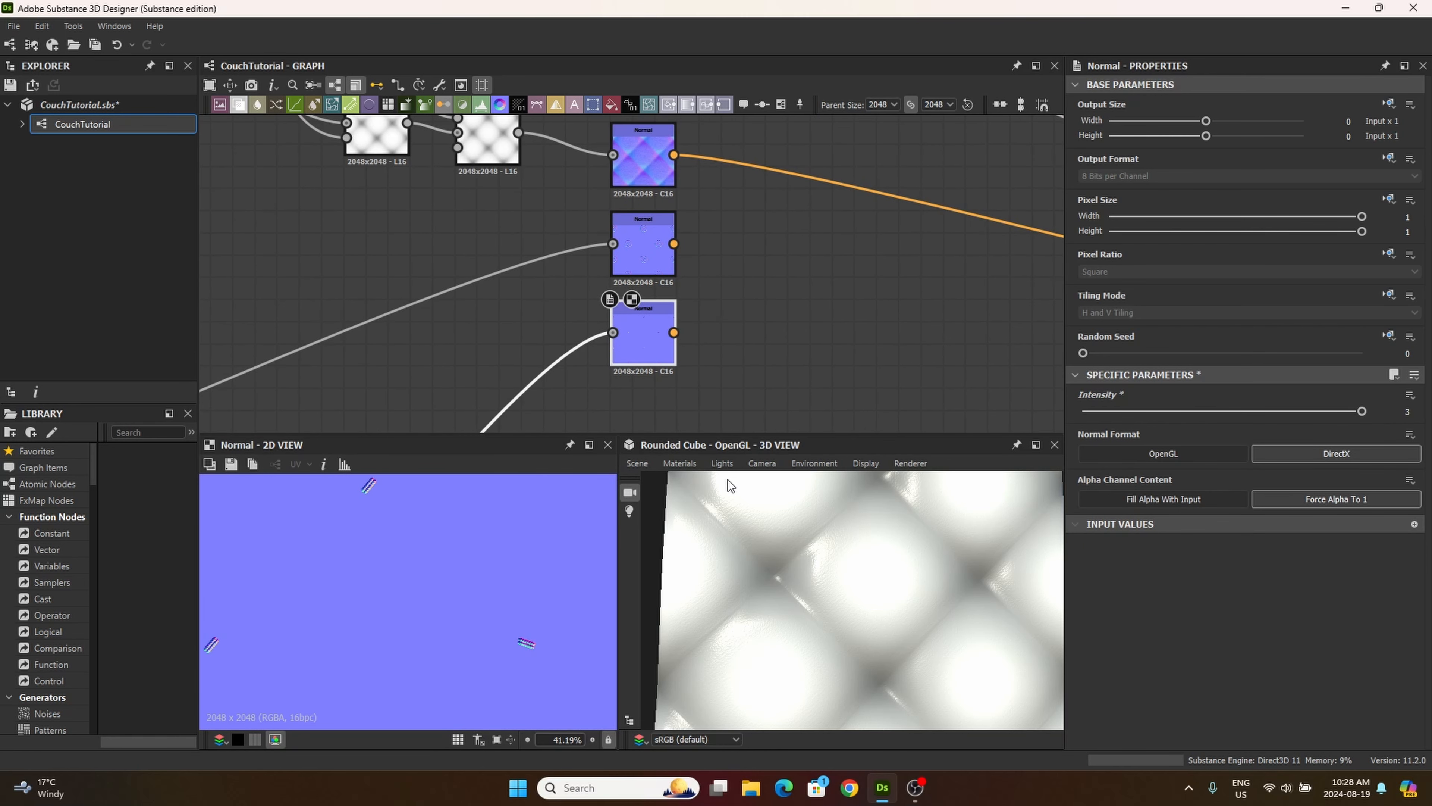
{"action": "left_click_drag", "start_coordinate": [642, 340], "coordinate": [633, 429]}
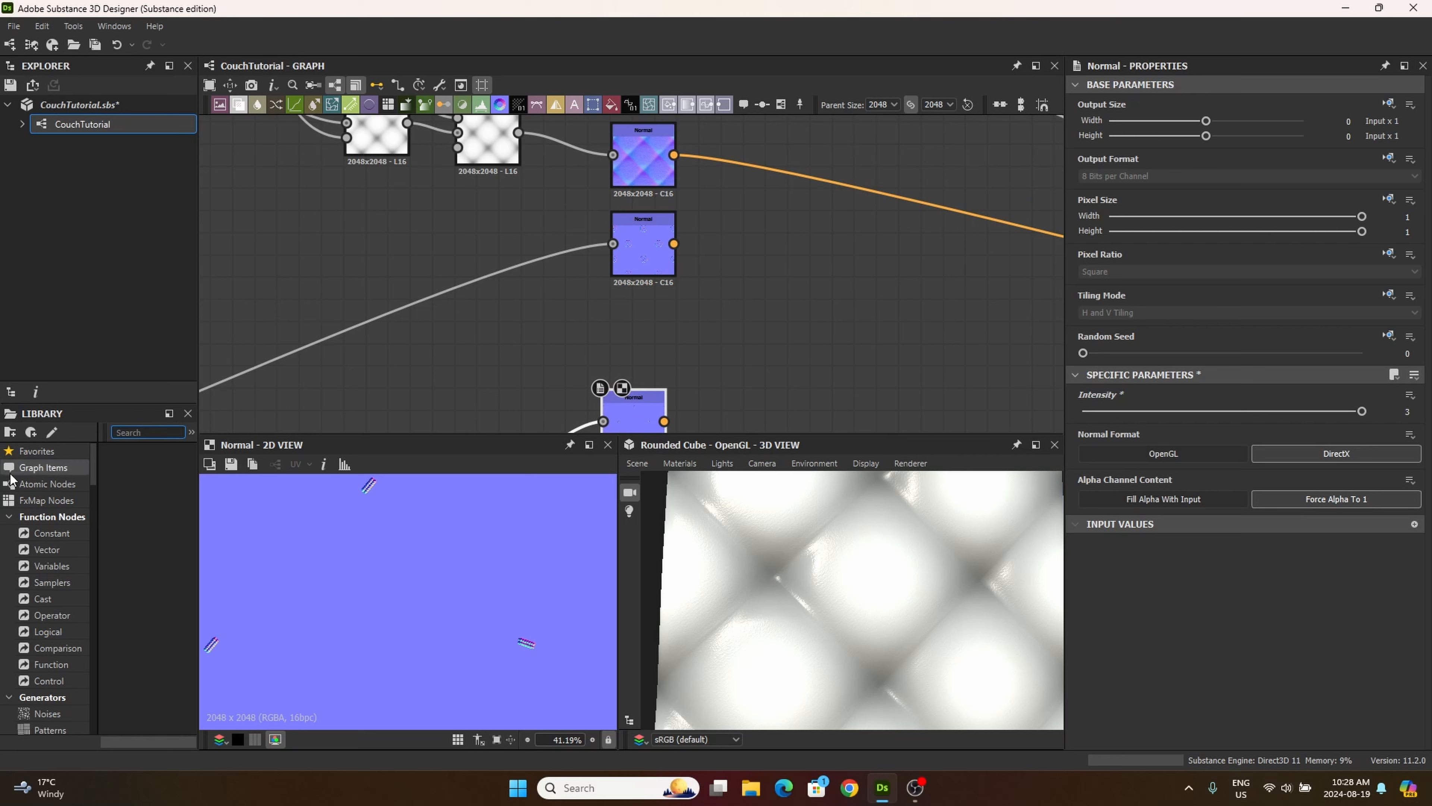
Step: Search the library for "normal bl" and add a Normal Blend node beside the button Normal node
{"action": "type", "text": "normal"}
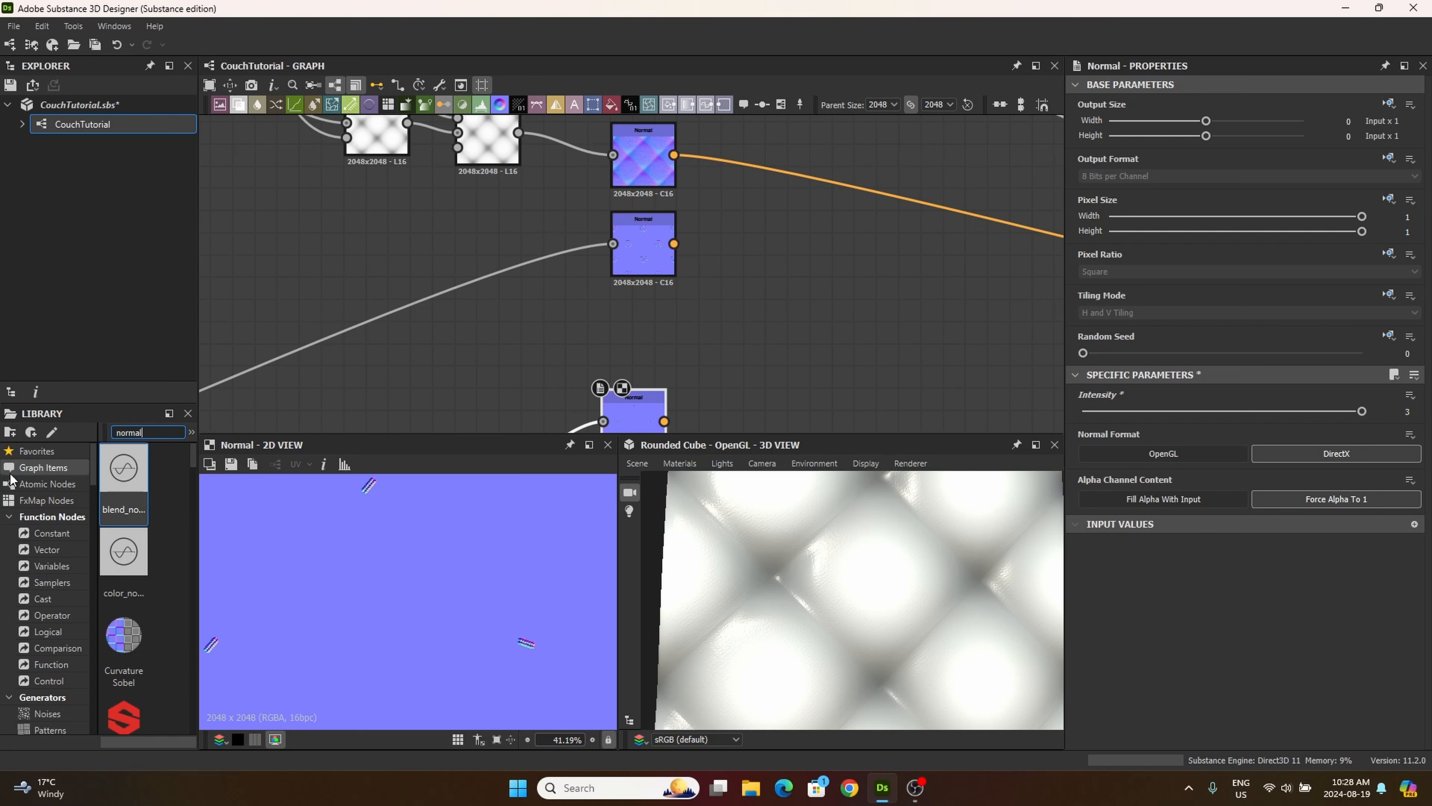
{"action": "type", "text": " bl"}
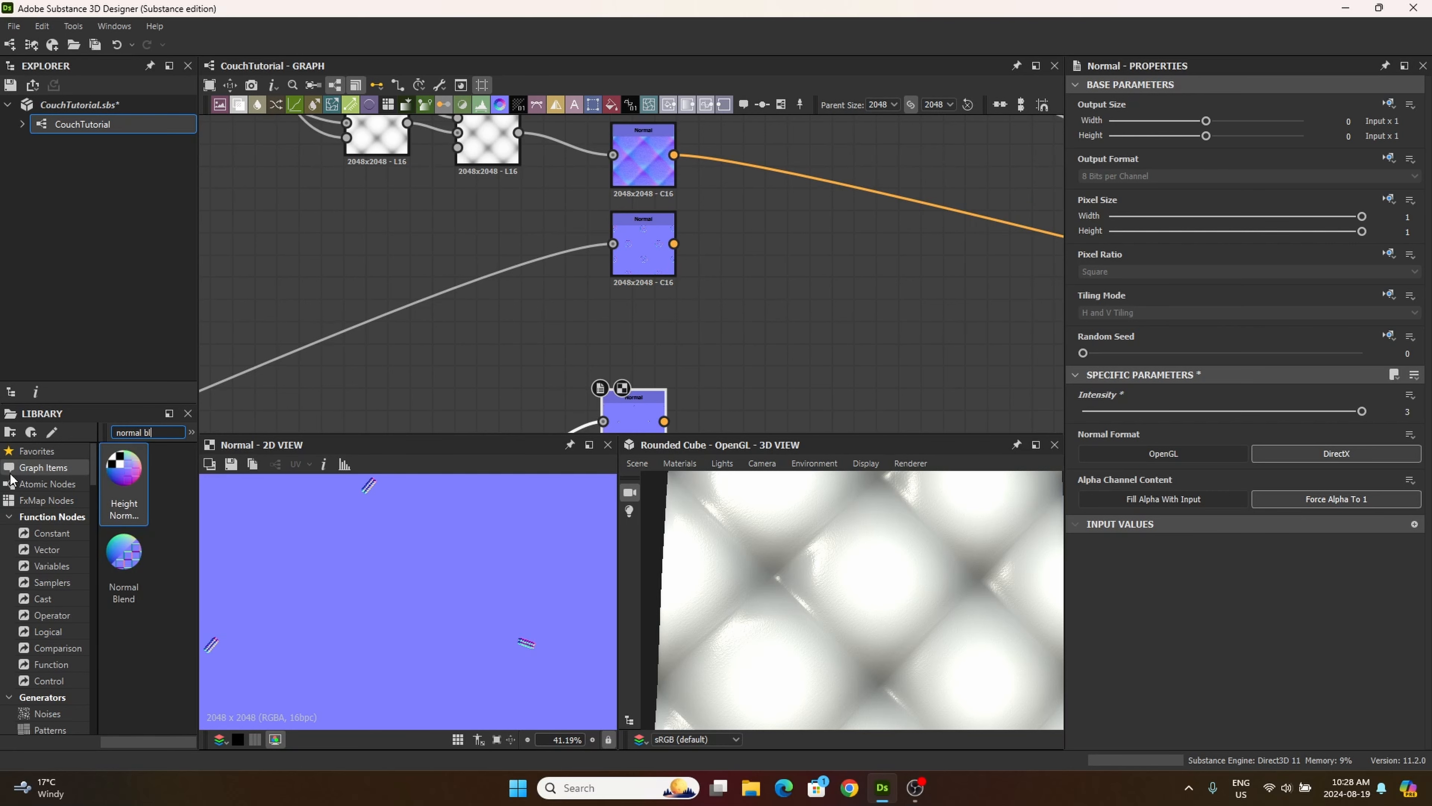
{"action": "left_click_drag", "start_coordinate": [124, 559], "coordinate": [827, 237]}
{"action": "middle_click_drag", "start_coordinate": [763, 311], "coordinate": [672, 342]}
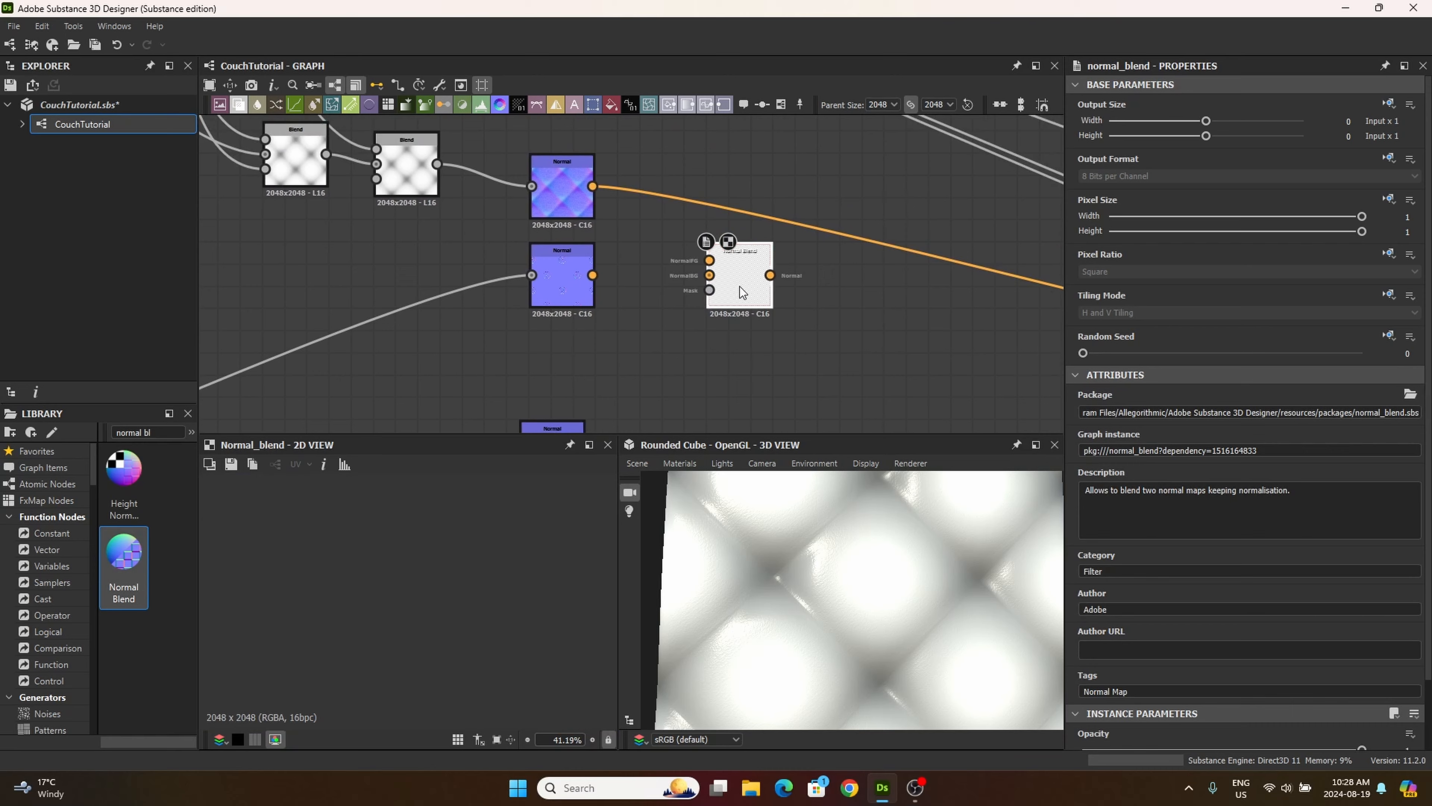
{"action": "scroll", "coordinate": [742, 276], "scroll_direction": "up", "scroll_amount": 3}
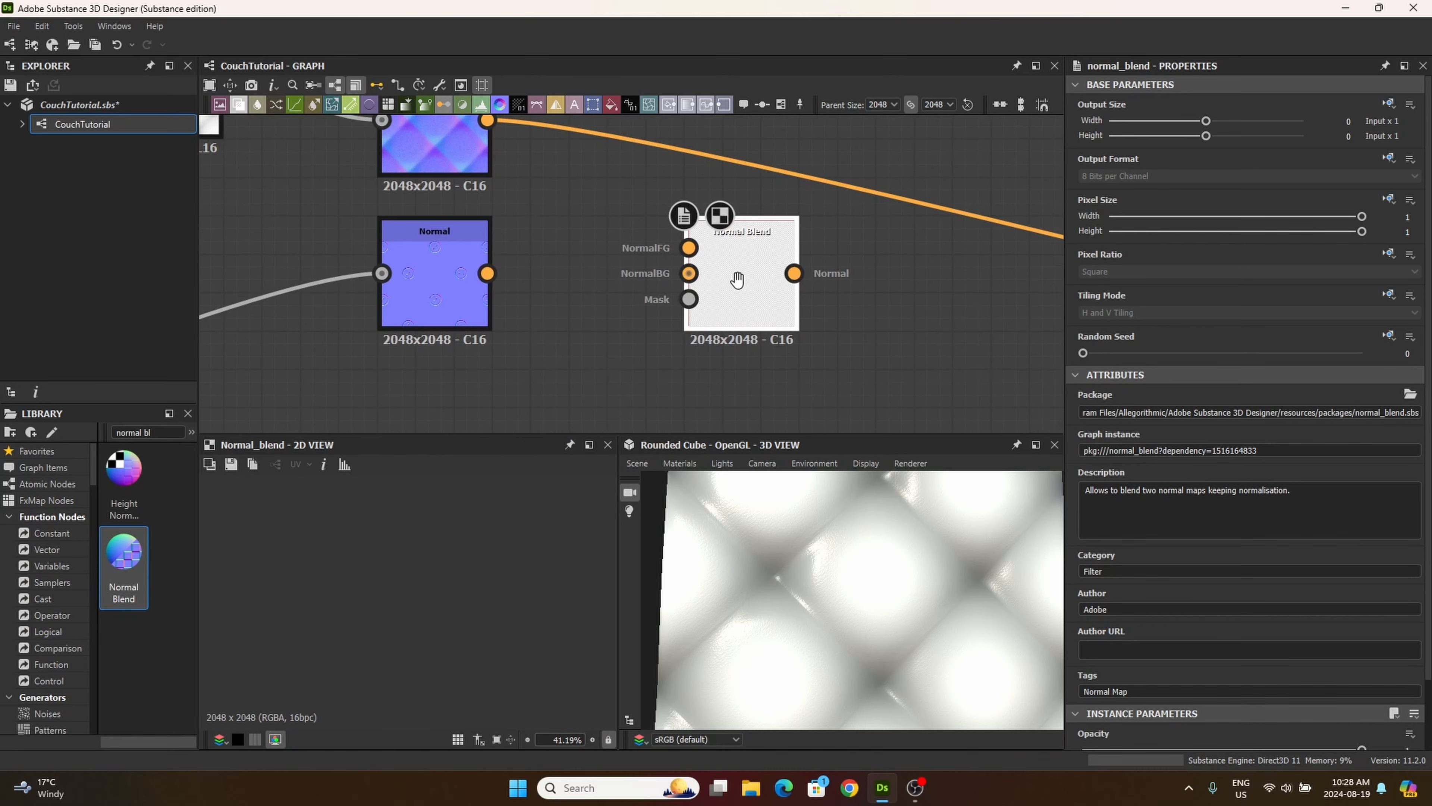
{"action": "mouse_move", "coordinate": [735, 282]}
{"action": "middle_mouse_down"}
{"action": "mouse_move", "coordinate": [733, 246]}
{"action": "mouse_move", "coordinate": [745, 299]}
{"action": "middle_mouse_up"}
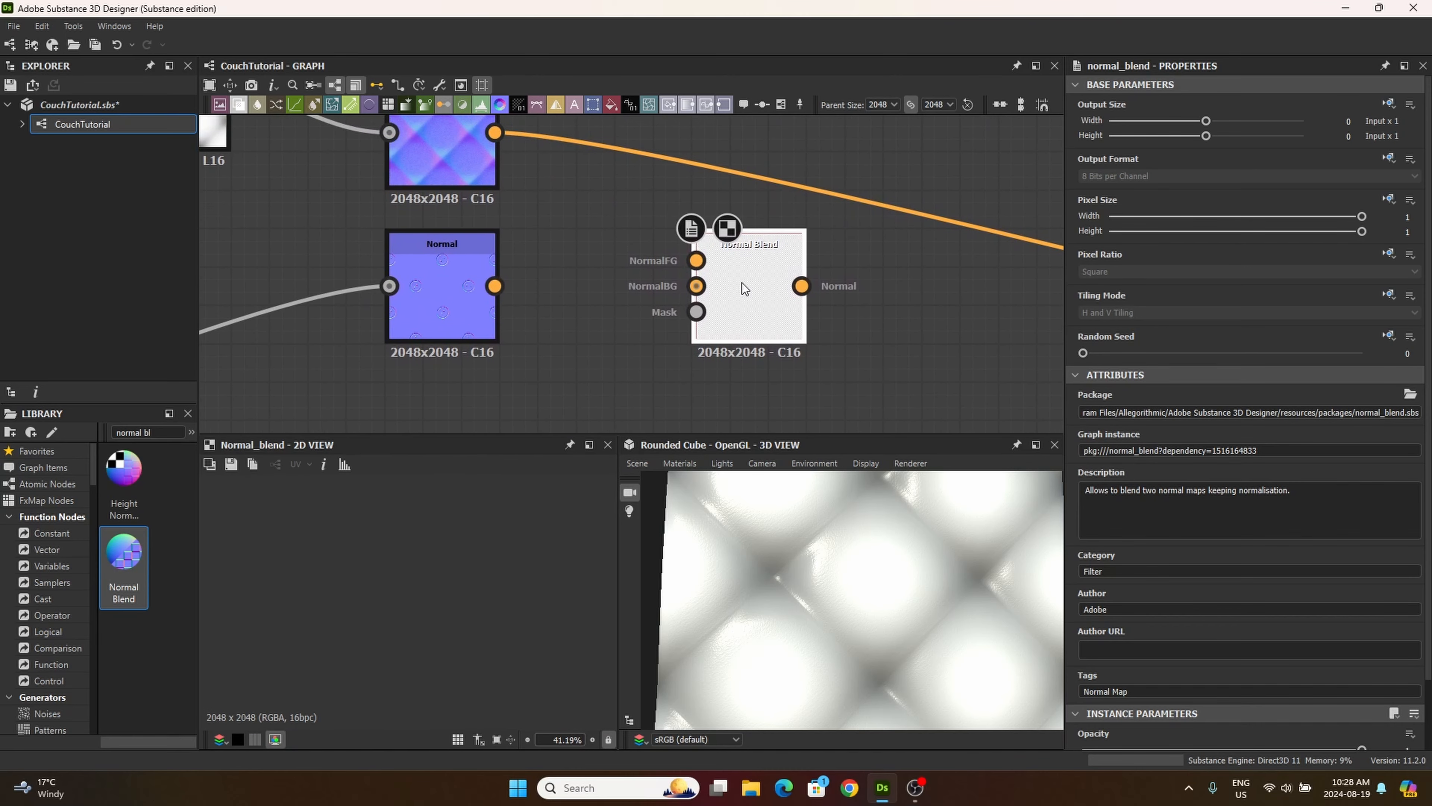
{"action": "middle_click_drag", "start_coordinate": [591, 306], "coordinate": [559, 351]}
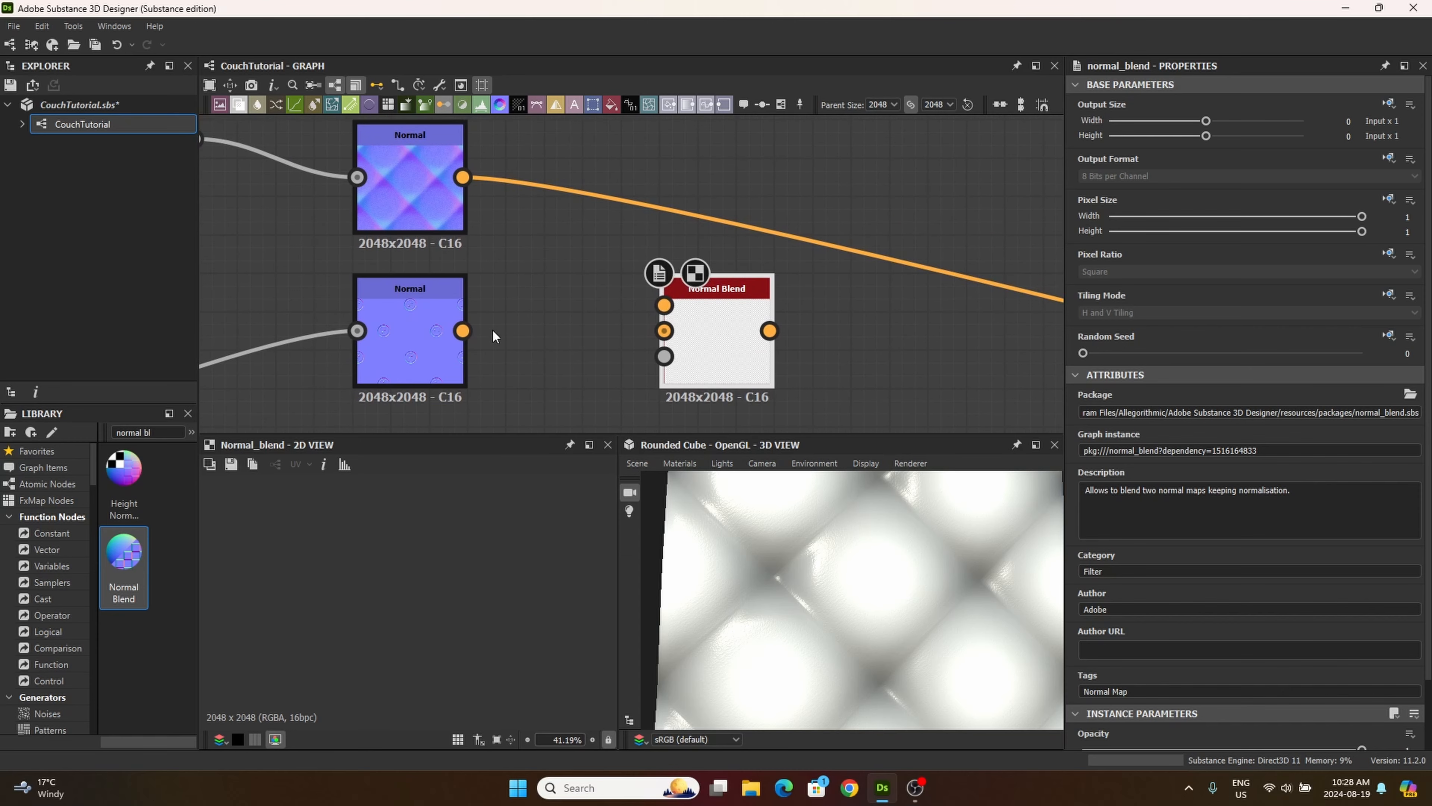
Step: Connect the button Normal to the Normal Blend's NormalFG input and the quilted Normal to its NormalBG input
{"action": "left_click_drag", "start_coordinate": [463, 331], "coordinate": [664, 305]}
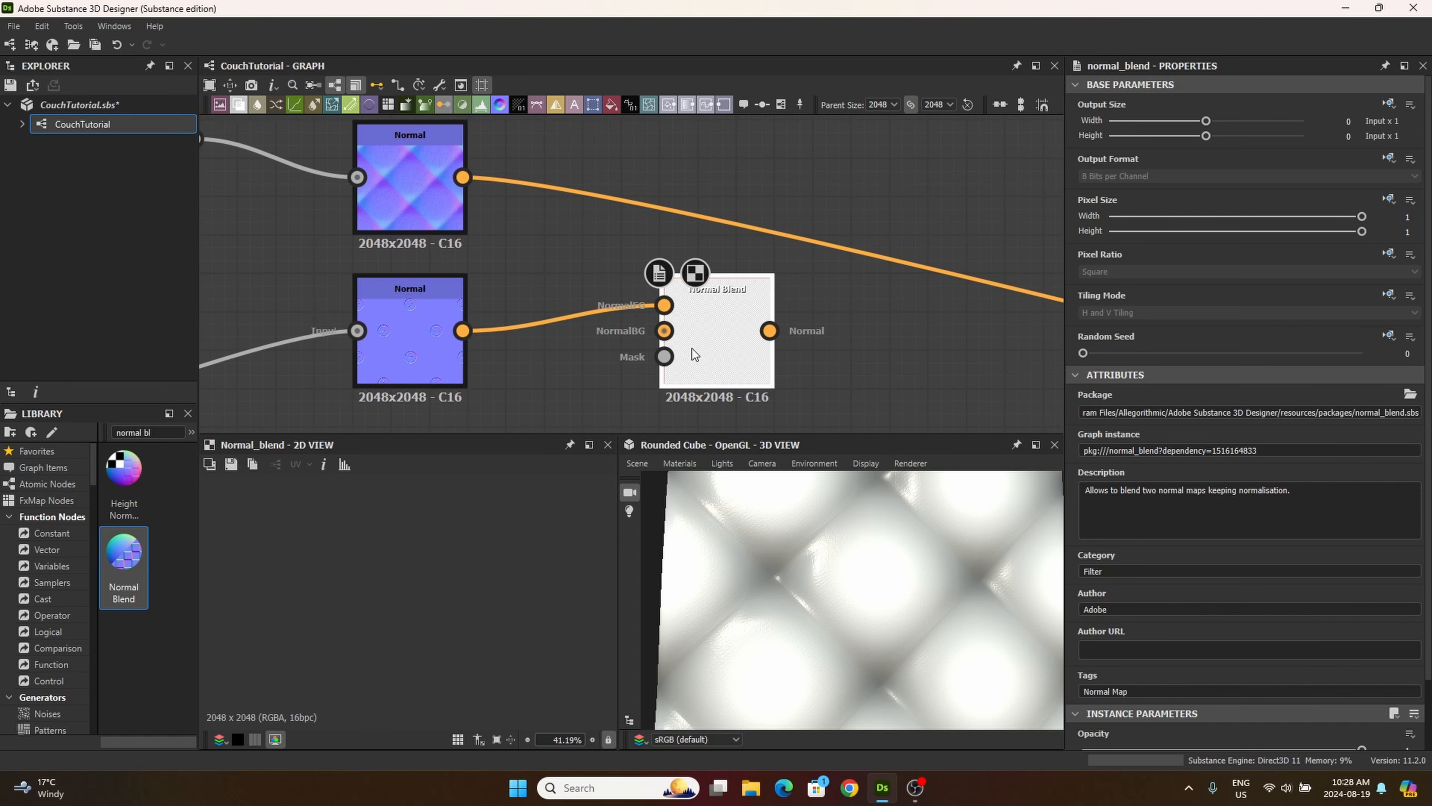
{"action": "left_click_drag", "start_coordinate": [691, 354], "coordinate": [691, 316]}
{"action": "left_click_drag", "start_coordinate": [469, 178], "coordinate": [498, 201]}
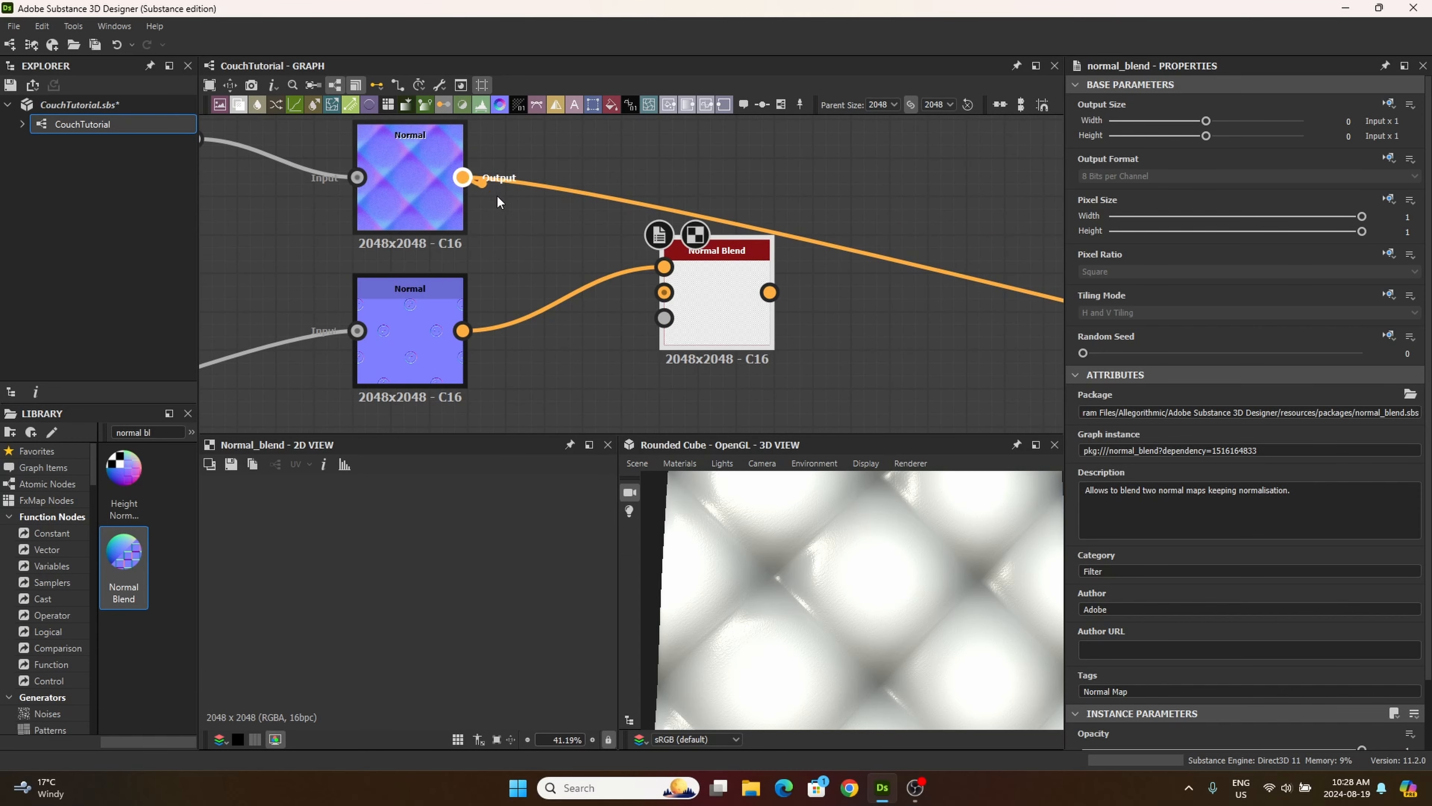
{"action": "left_click_drag", "start_coordinate": [541, 271], "coordinate": [663, 292]}
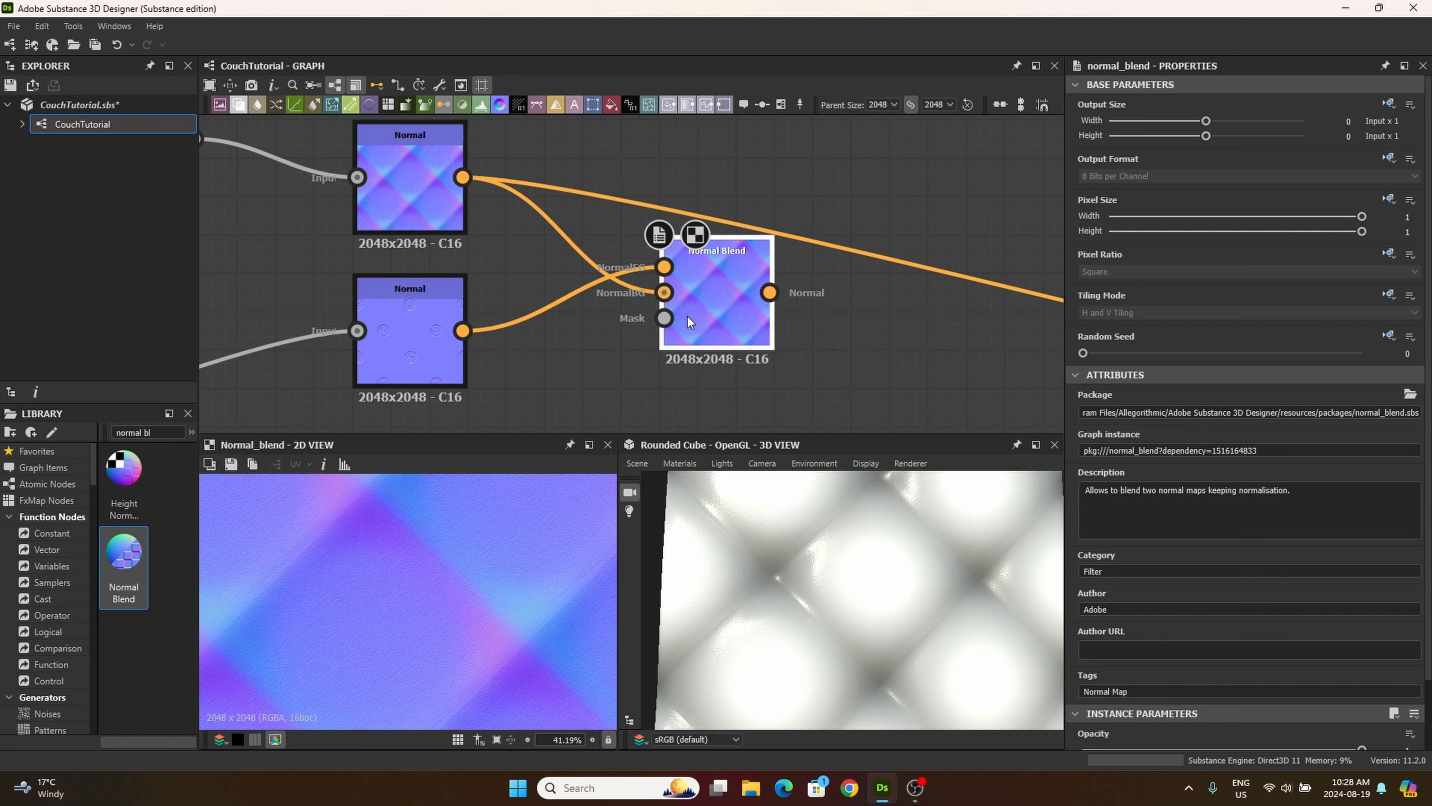
{"action": "middle_click_drag", "start_coordinate": [634, 345], "coordinate": [660, 319]}
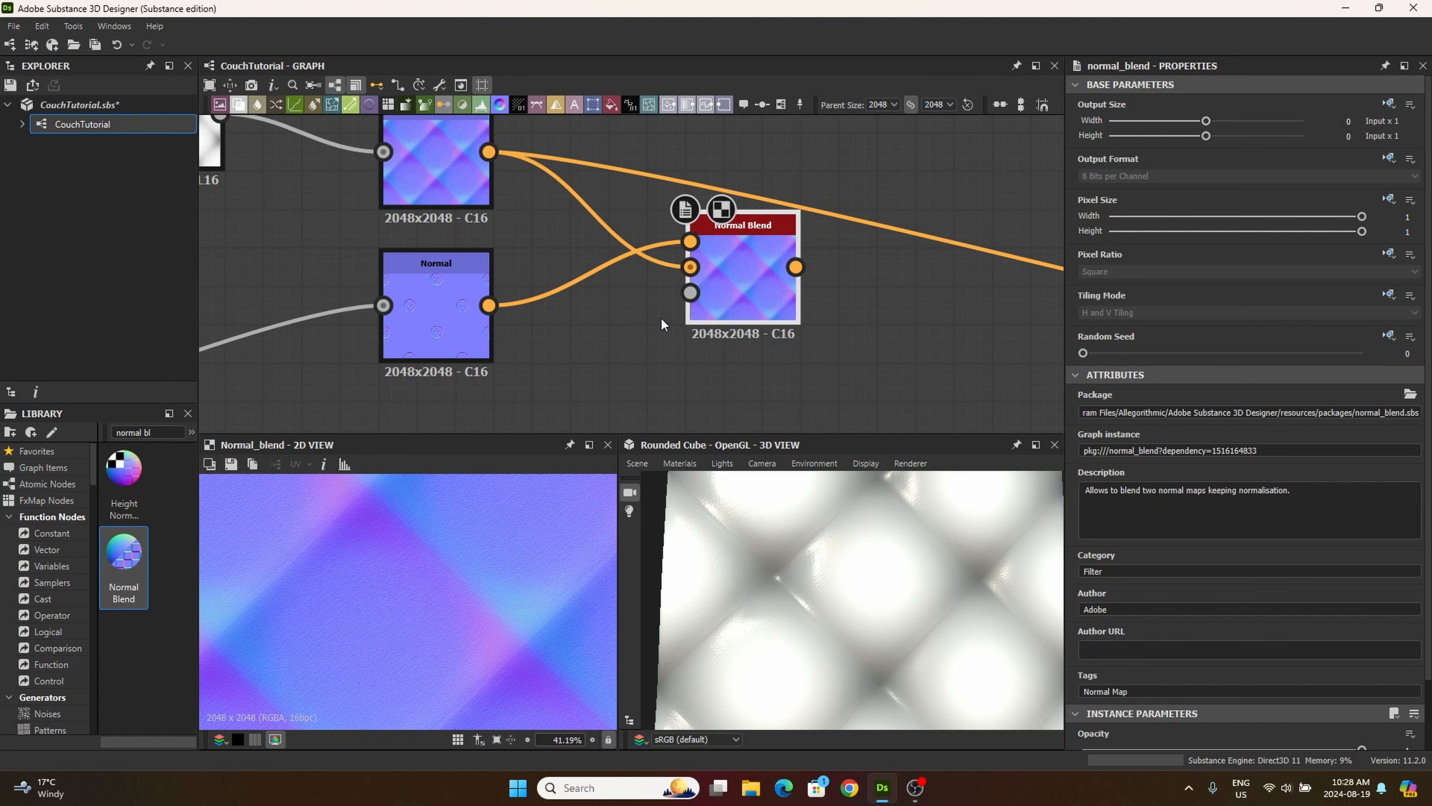
Step: Connect the Blend node of tiled white buttons from the tiling/masking frame to the Normal Blend's Mask input
{"action": "scroll", "coordinate": [685, 232], "scroll_direction": "down", "scroll_amount": 6}
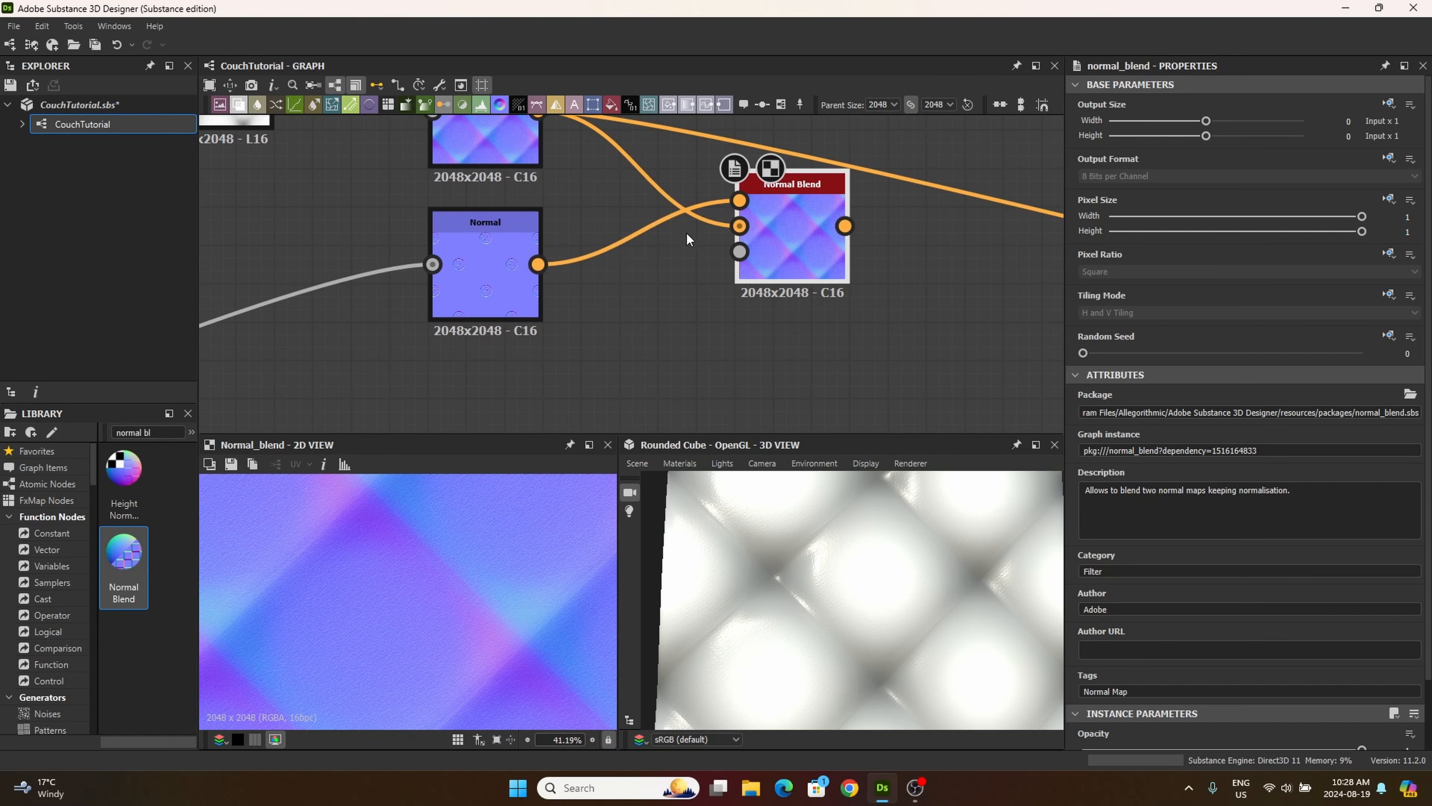
{"action": "middle_click_drag", "start_coordinate": [598, 303], "coordinate": [773, 139]}
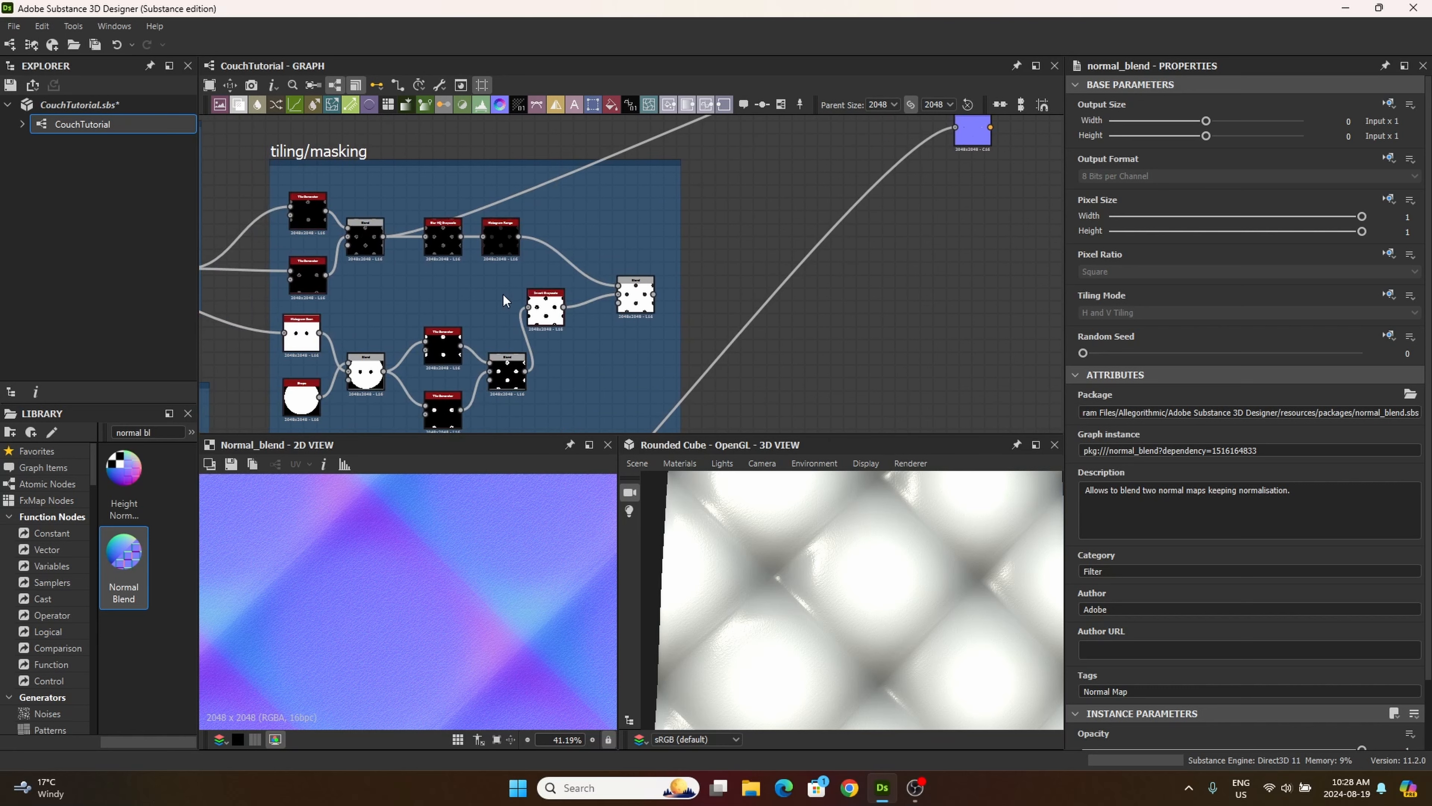
{"action": "middle_click_drag", "start_coordinate": [502, 294], "coordinate": [565, 241]}
{"action": "scroll", "coordinate": [594, 330], "scroll_direction": "up", "scroll_amount": 6}
{"action": "scroll", "coordinate": [536, 274], "scroll_direction": "up", "scroll_amount": 4}
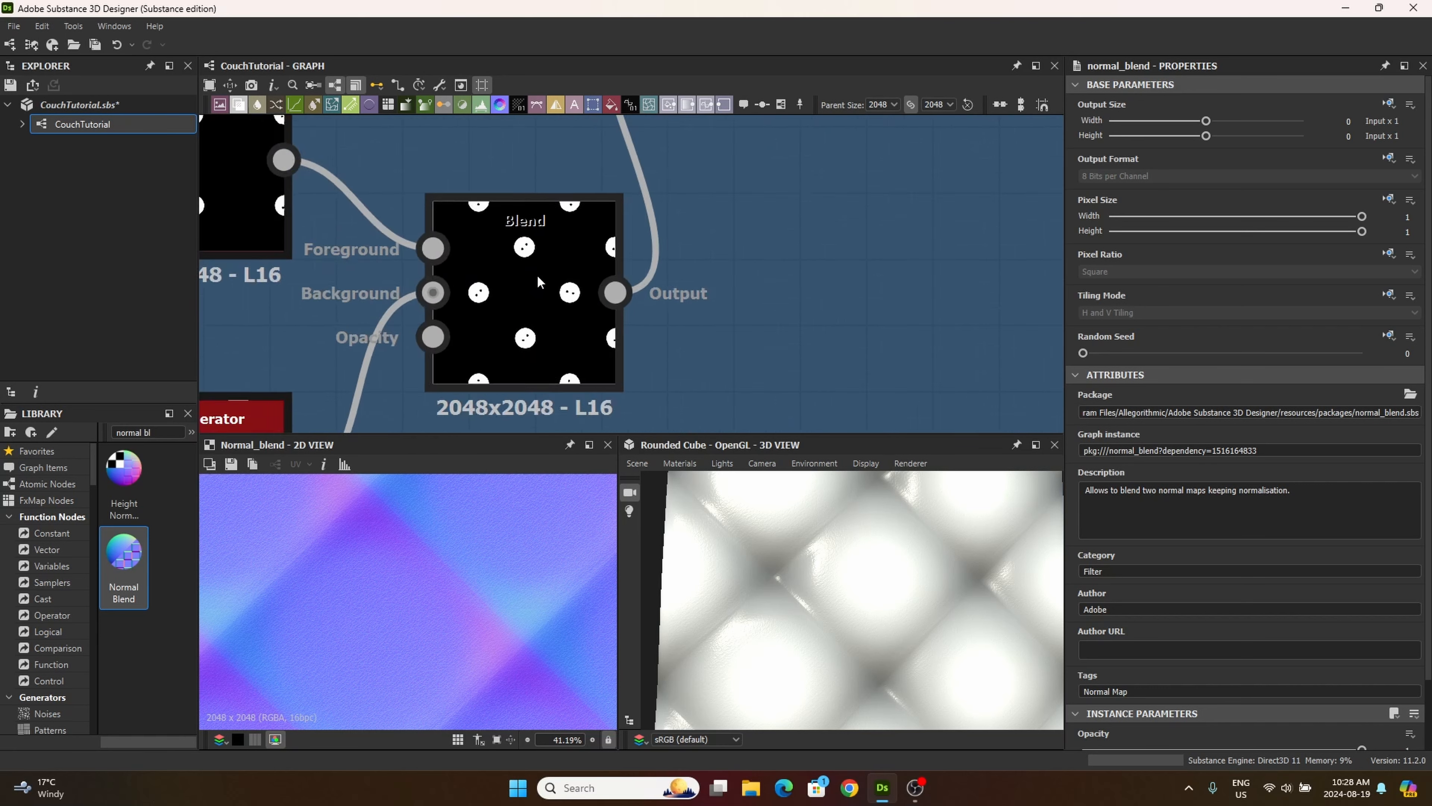
{"action": "left_click_drag", "start_coordinate": [658, 298], "coordinate": [819, 234]}
{"action": "scroll", "coordinate": [841, 186], "scroll_direction": "down", "scroll_amount": 5}
{"action": "middle_click_drag", "start_coordinate": [1012, 122], "coordinate": [657, 362]}
{"action": "scroll", "coordinate": [744, 310], "scroll_direction": "down", "scroll_amount": 4}
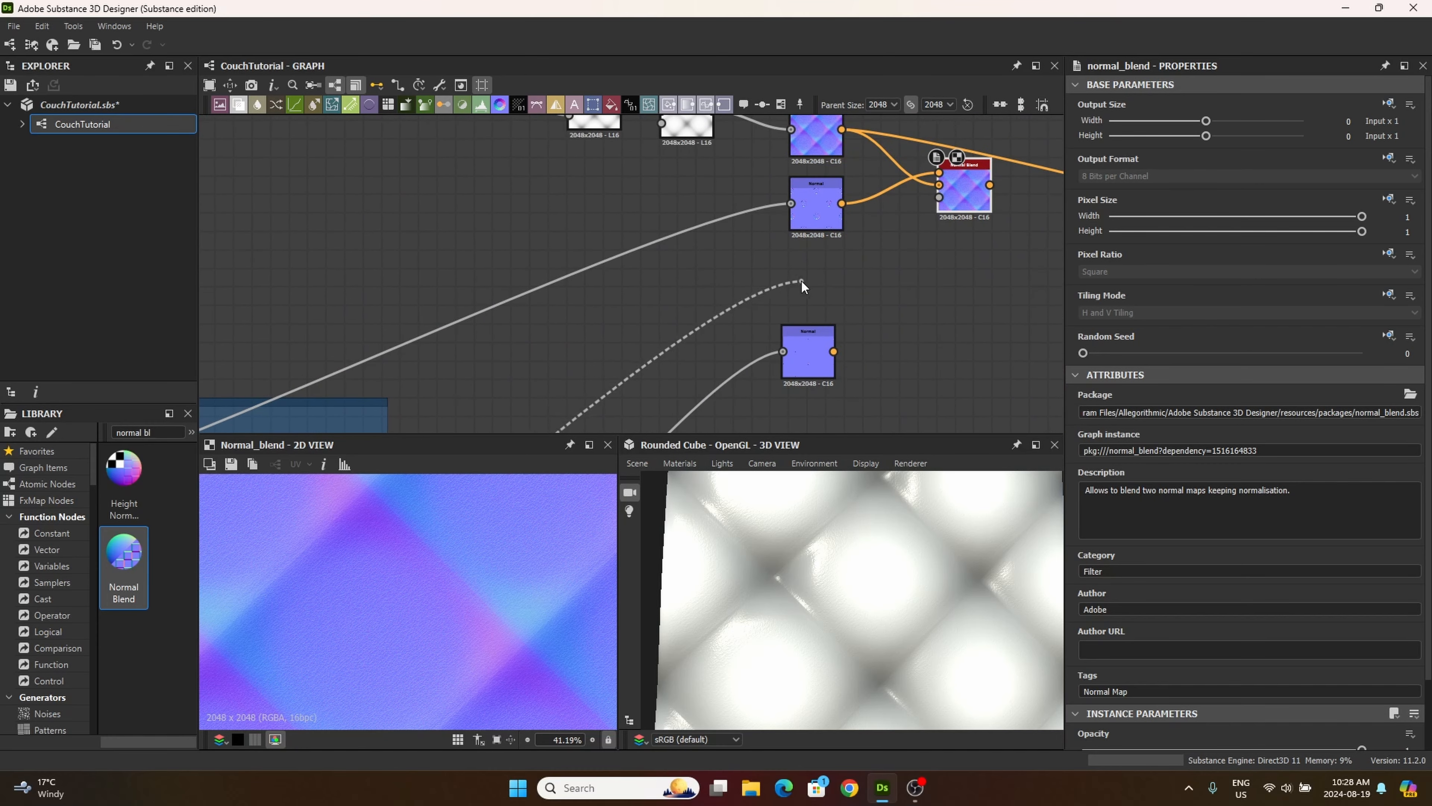
{"action": "left_click", "coordinate": [941, 208]}
{"action": "scroll", "coordinate": [902, 249], "scroll_direction": "up", "scroll_amount": 6}
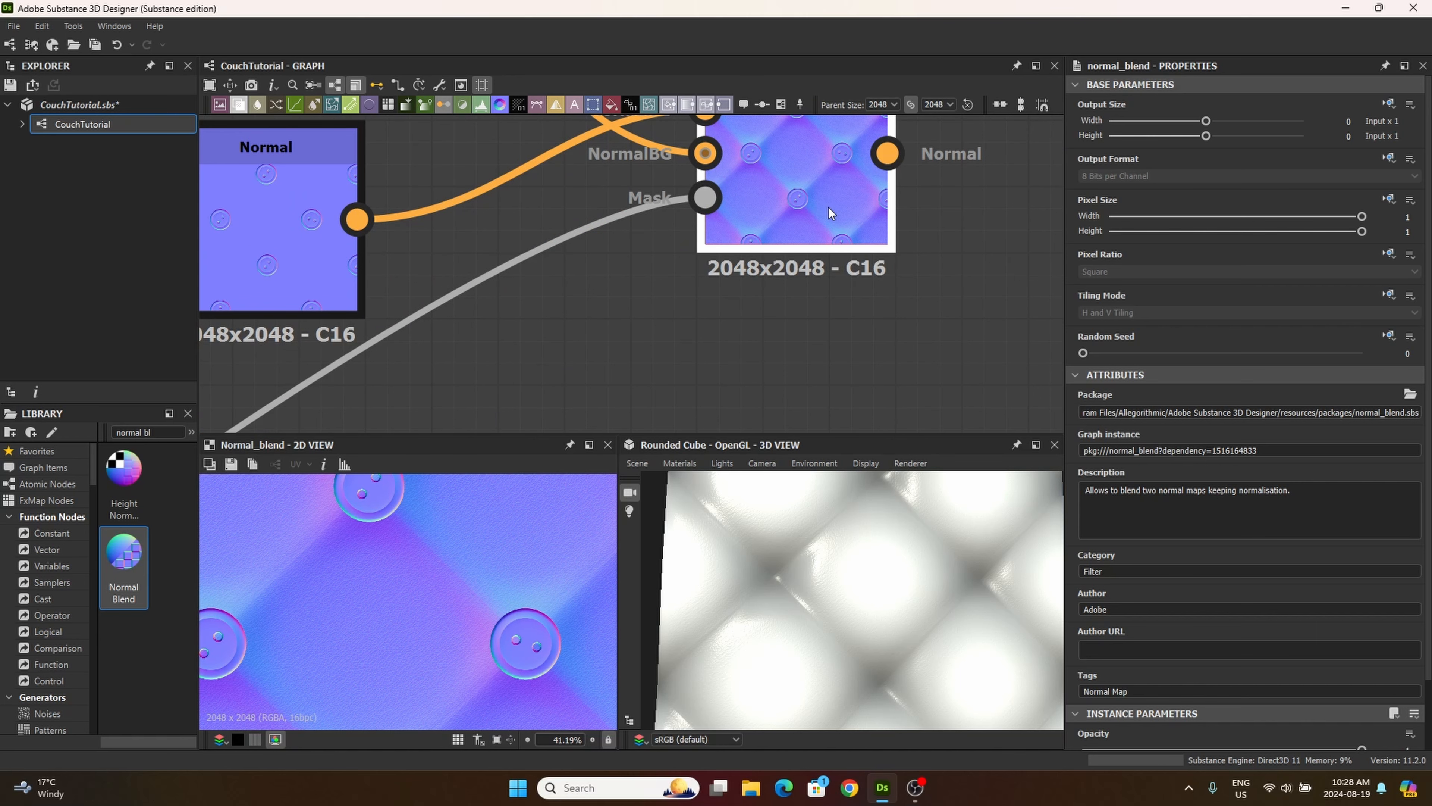
{"action": "scroll", "coordinate": [1235, 680], "scroll_direction": "down", "scroll_amount": 2}
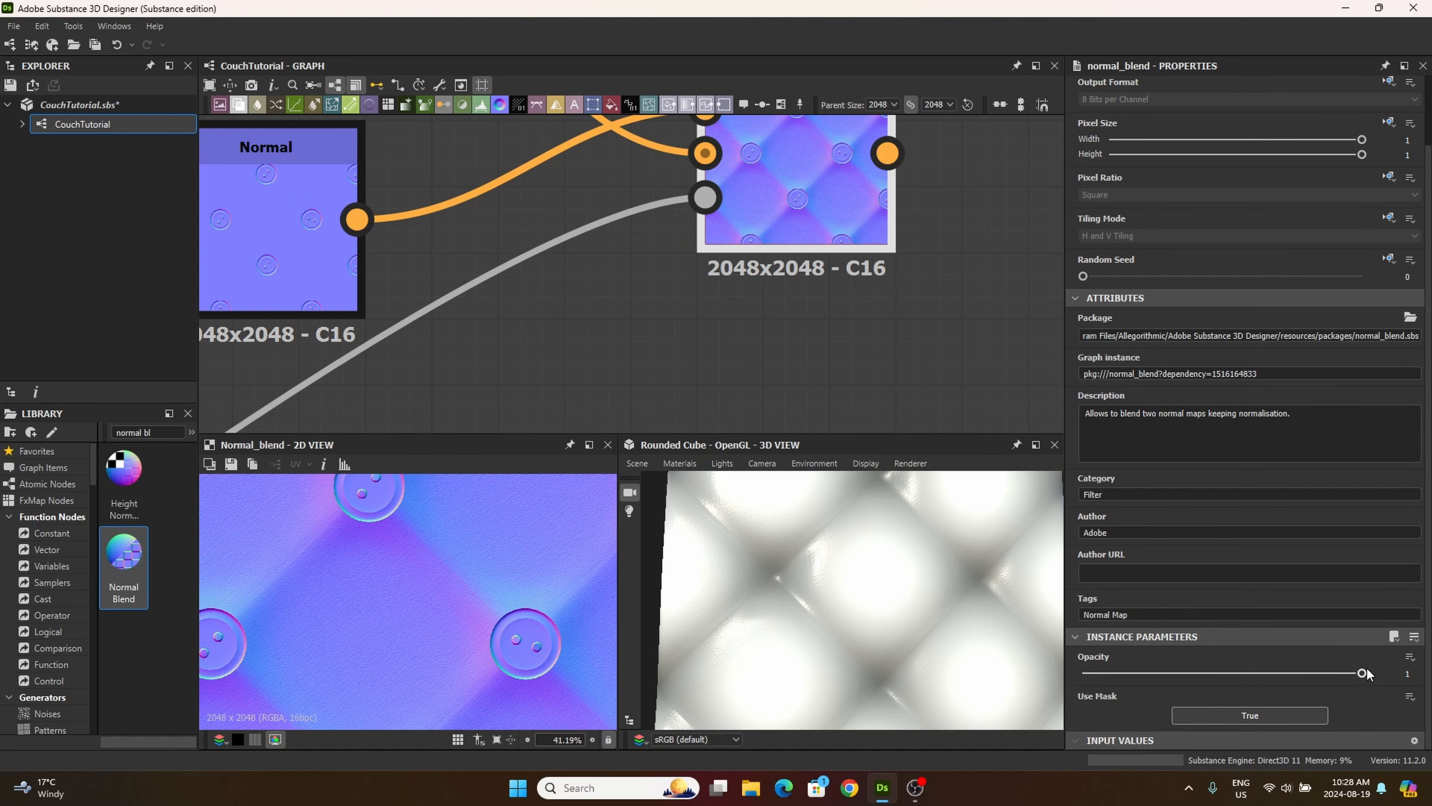
Step: Add a second Normal Blend node from the library below the first one
{"action": "middle_click_drag", "start_coordinate": [695, 358], "coordinate": [582, 407]}
{"action": "scroll", "coordinate": [582, 407], "scroll_direction": "down", "scroll_amount": 3}
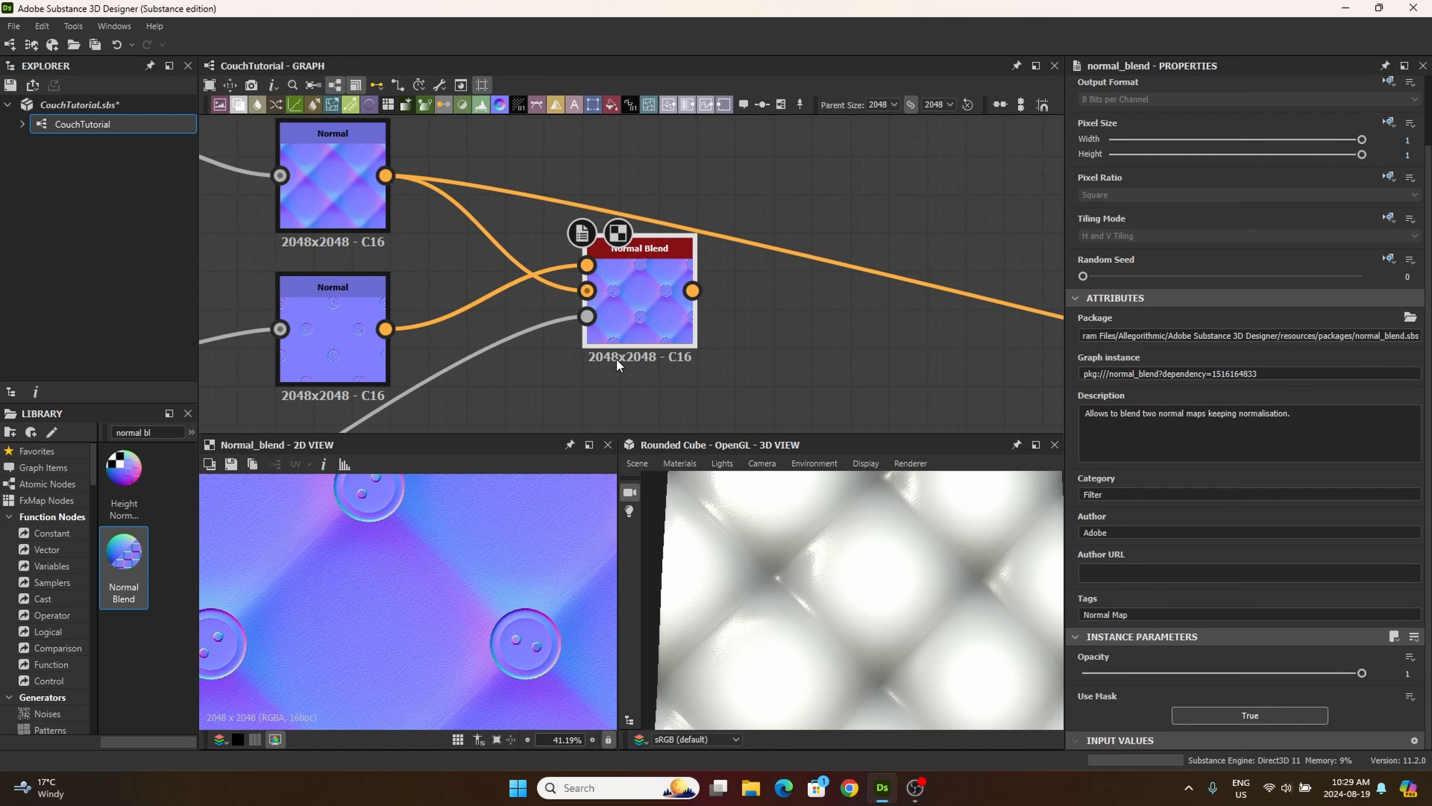
{"action": "middle_click_drag", "start_coordinate": [616, 360], "coordinate": [740, 288]}
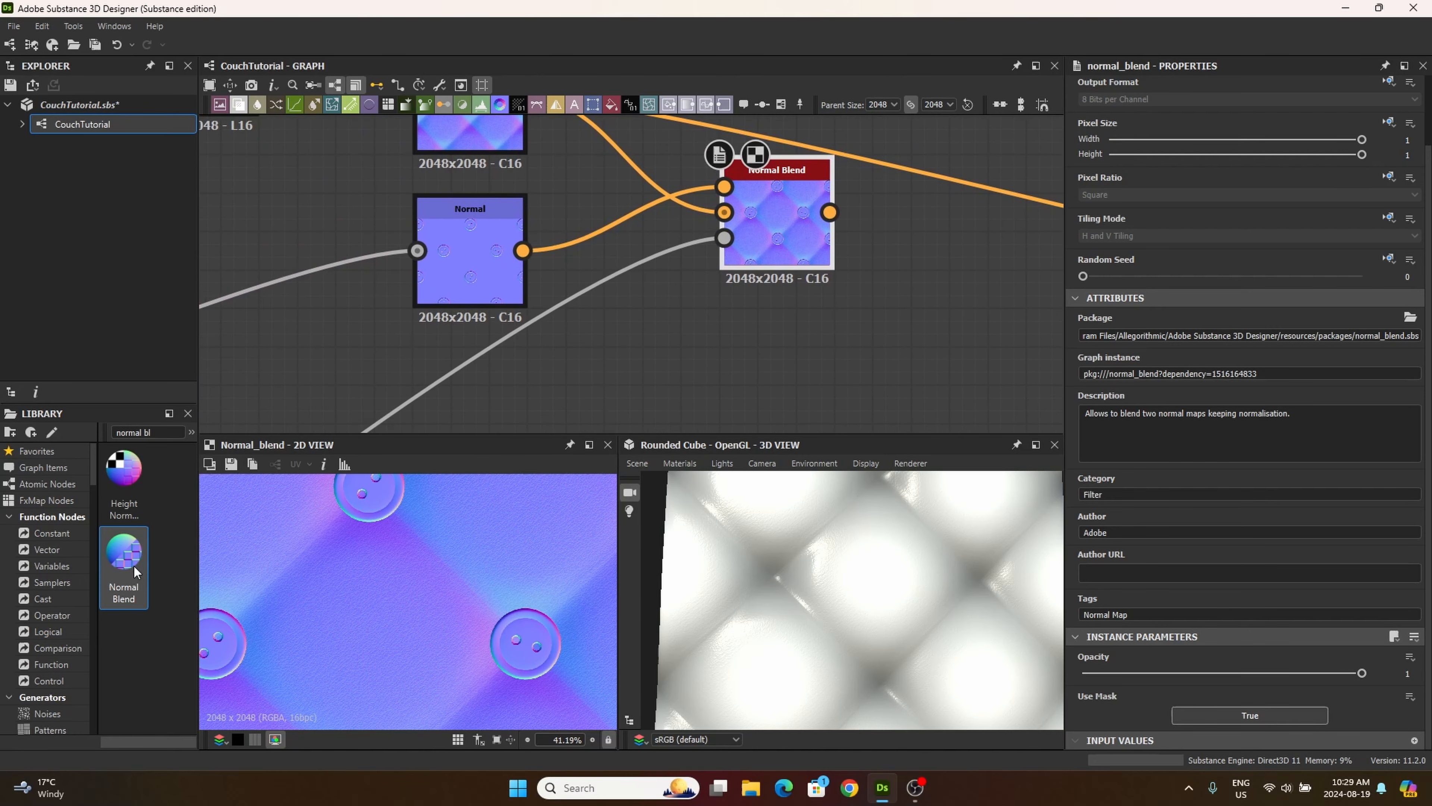
{"action": "left_click_drag", "start_coordinate": [135, 572], "coordinate": [813, 369]}
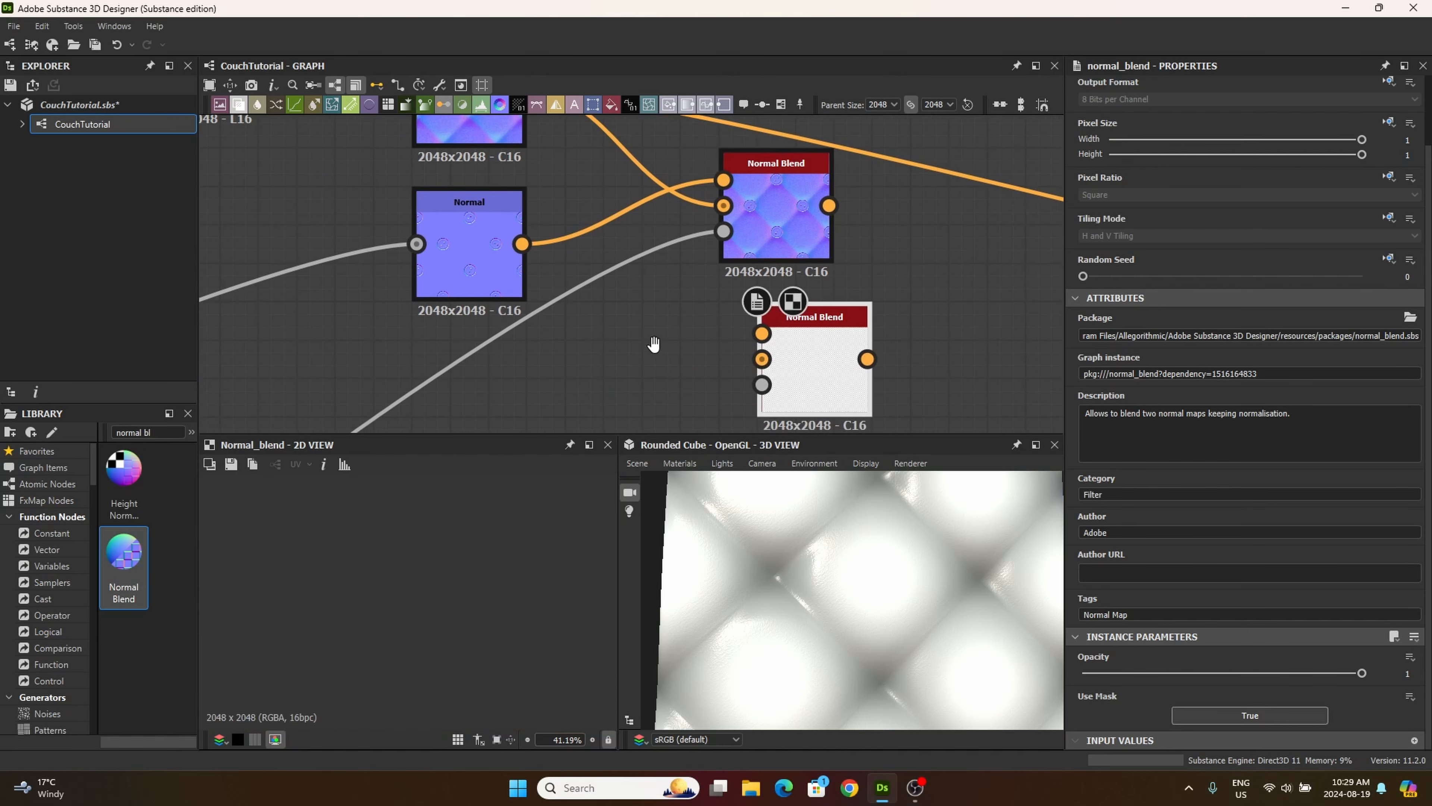
Step: Connect the thread Normal node's output to the second Normal Blend's NormalFG input
{"action": "middle_click_drag", "start_coordinate": [654, 344], "coordinate": [645, 284]}
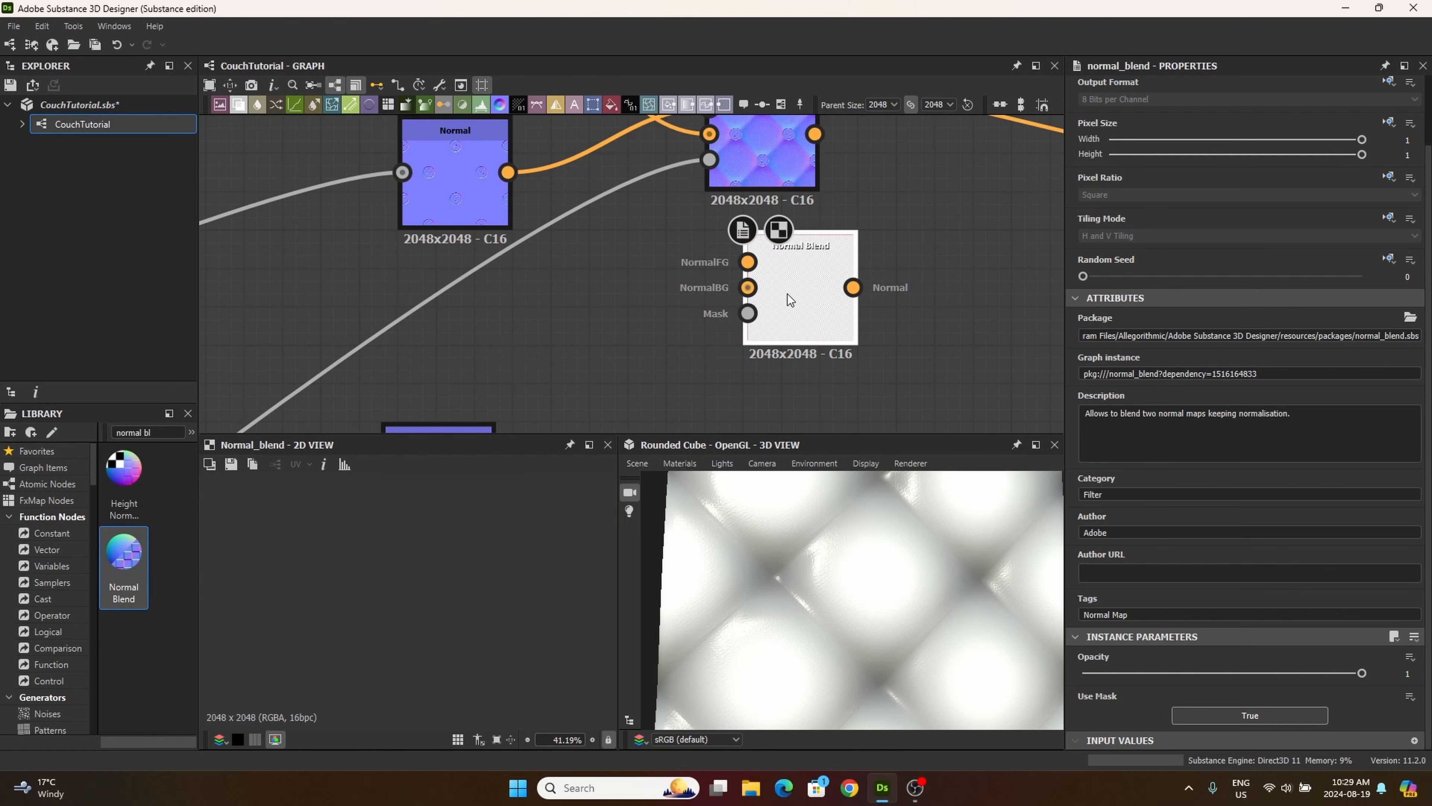
{"action": "middle_click_drag", "start_coordinate": [681, 310], "coordinate": [693, 208]}
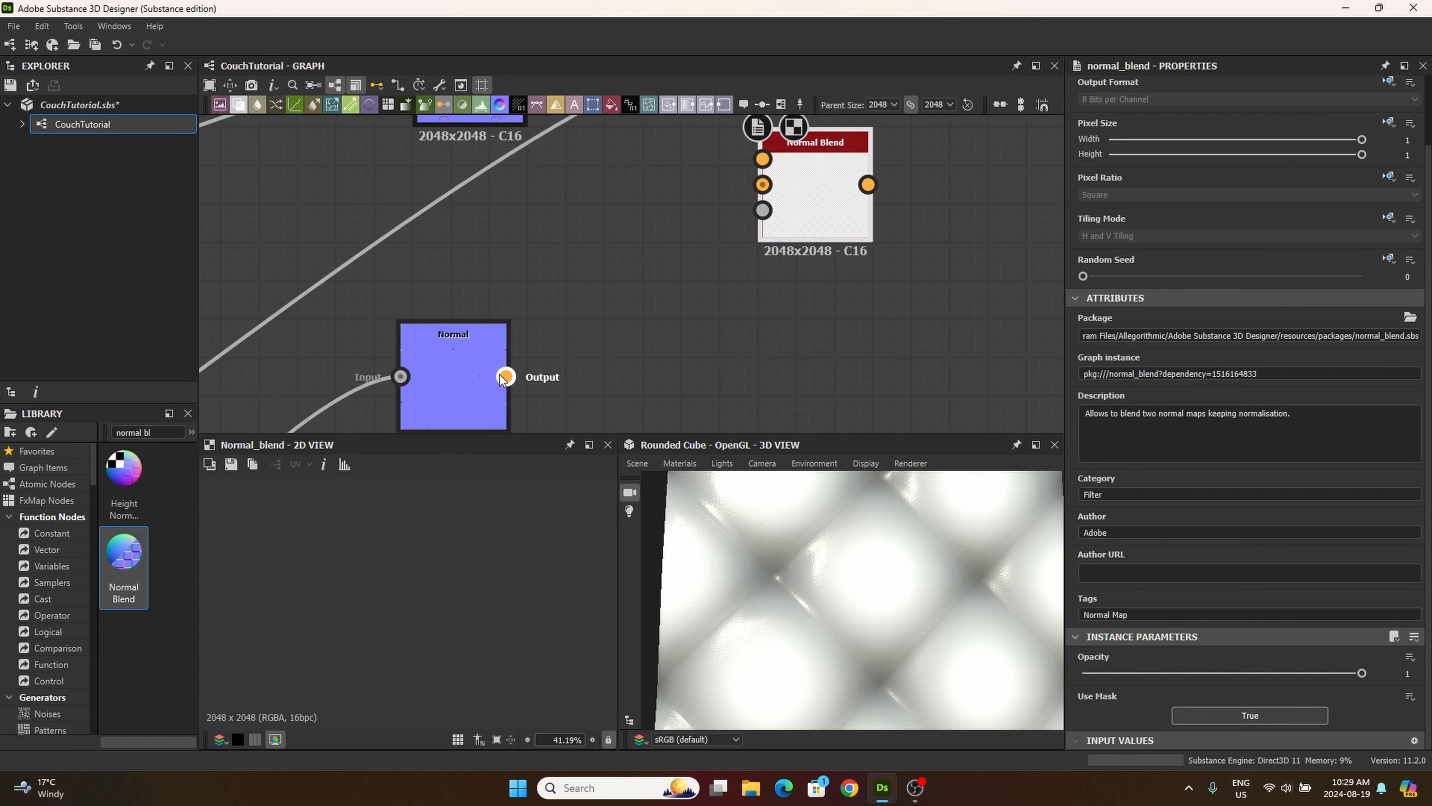
{"action": "left_click_drag", "start_coordinate": [506, 377], "coordinate": [762, 159]}
Step: Move the second Normal Blend further from the first and connect the first Normal Blend's output to its NormalBG input
{"action": "middle_click_drag", "start_coordinate": [802, 222], "coordinate": [699, 333]}
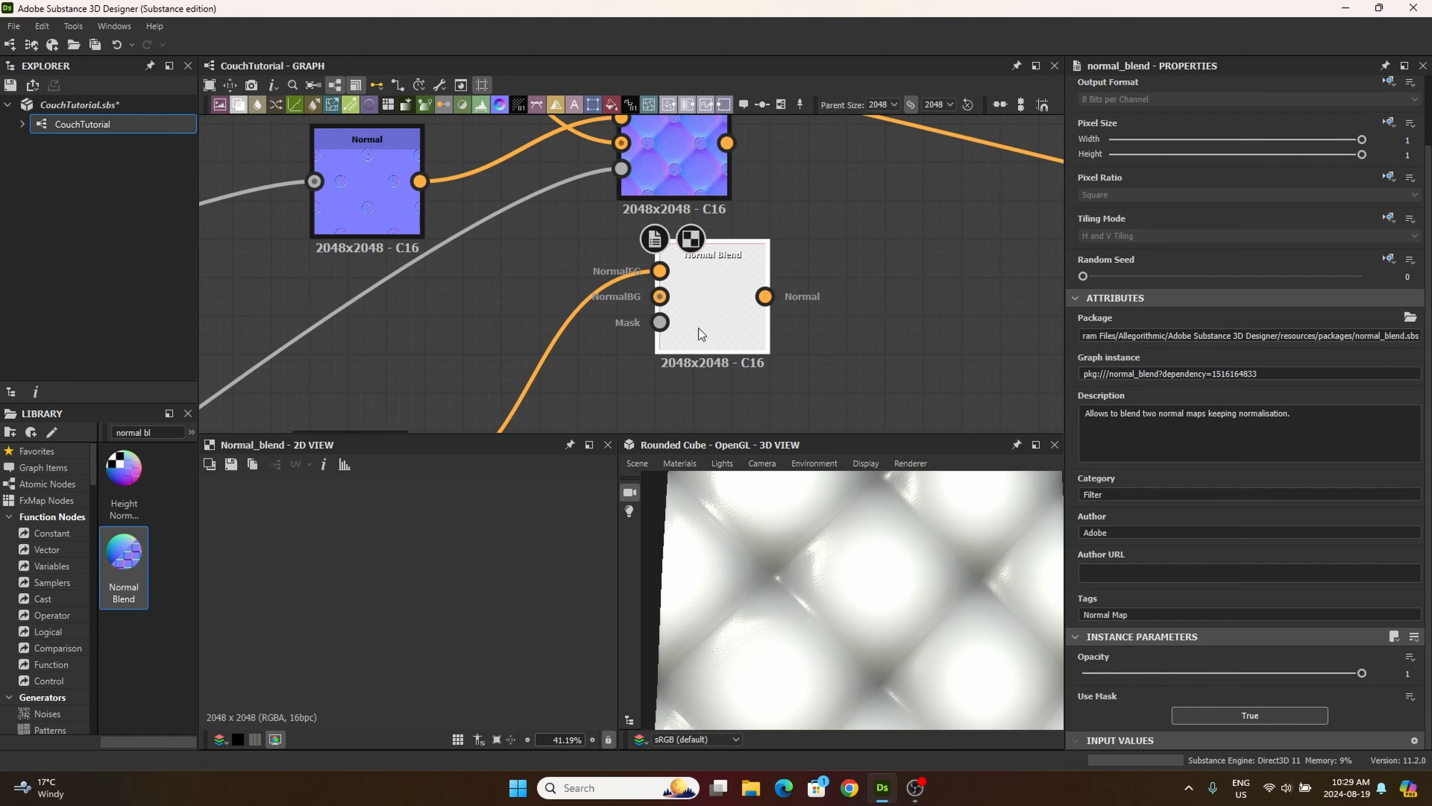
{"action": "left_click_drag", "start_coordinate": [699, 329], "coordinate": [759, 347]}
{"action": "left_click_drag", "start_coordinate": [730, 144], "coordinate": [840, 318]}
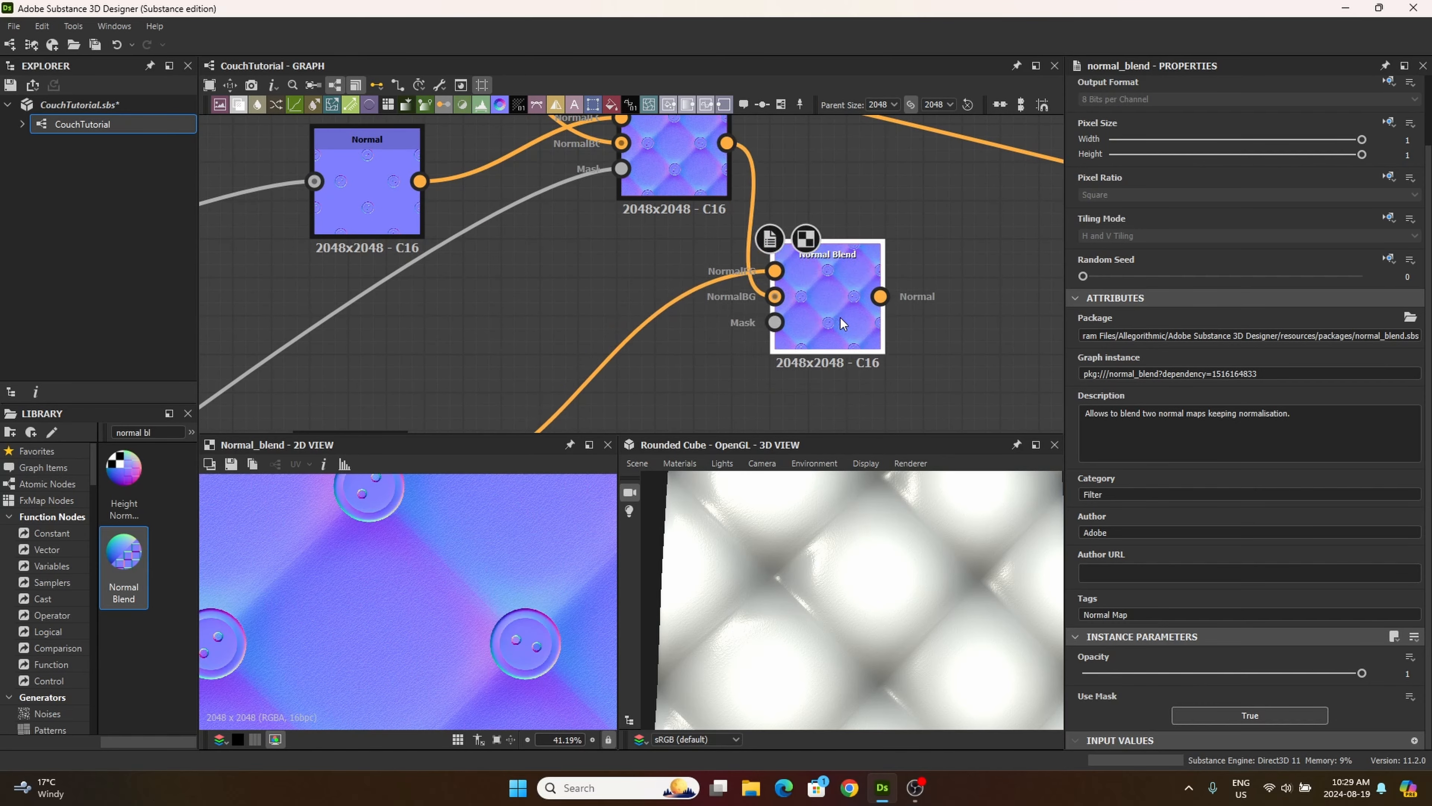
{"action": "mouse_move", "coordinate": [679, 212]}
{"action": "middle_mouse_down"}
{"action": "mouse_move", "coordinate": [690, 279]}
{"action": "mouse_move", "coordinate": [654, 202]}
{"action": "middle_mouse_up"}
{"action": "middle_click_drag", "start_coordinate": [676, 300], "coordinate": [678, 390]}
{"action": "left_click", "coordinate": [653, 249]}
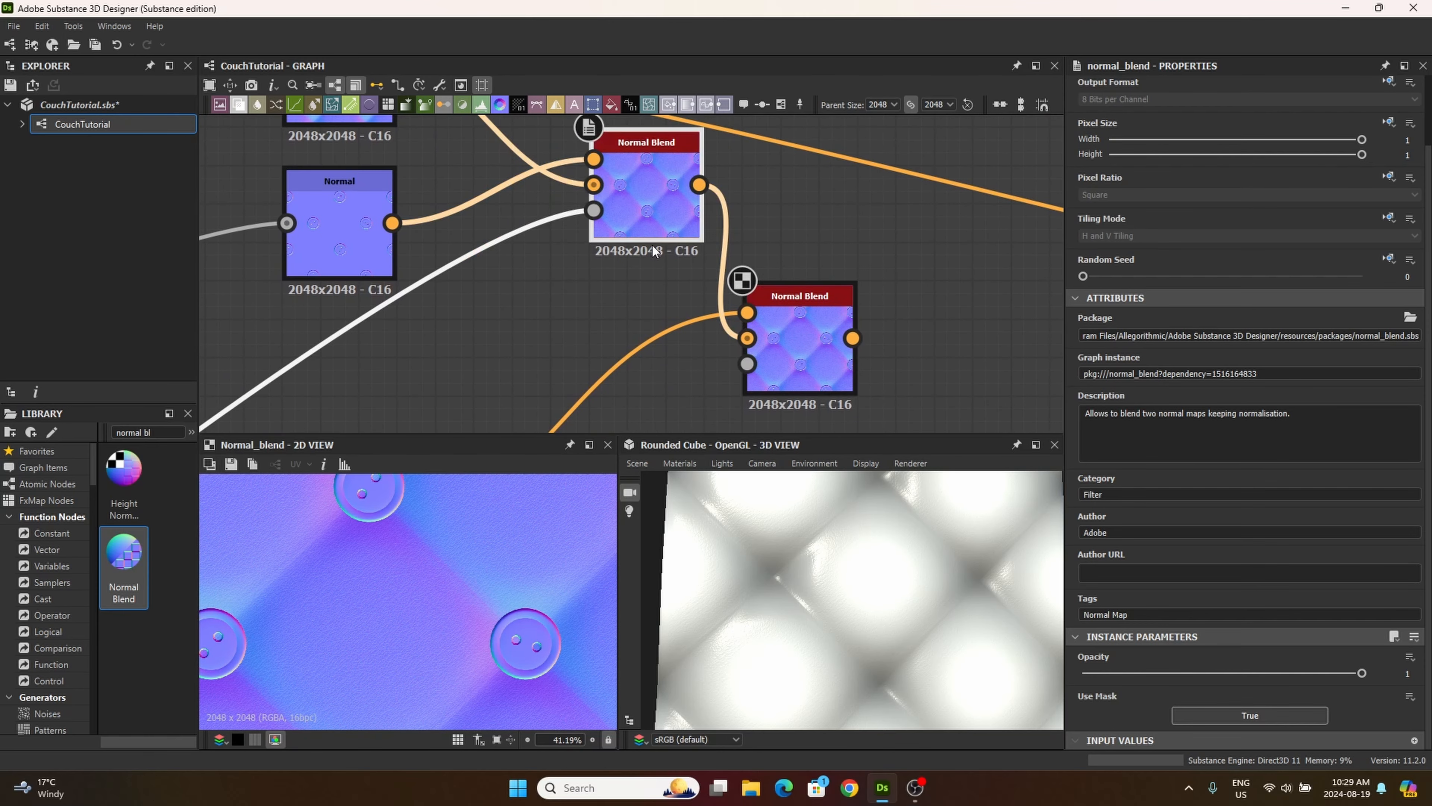
{"action": "middle_click_drag", "start_coordinate": [643, 303], "coordinate": [621, 243]}
{"action": "left_click", "coordinate": [802, 324]}
Step: Preview the thread's Blend, Blur HQ Grayscale and Histogram Scan nodes in the tiling/masking frame to compare them as masks
{"action": "middle_click_drag", "start_coordinate": [661, 362], "coordinate": [760, 243]}
{"action": "middle_click_drag", "start_coordinate": [648, 330], "coordinate": [923, 109]}
{"action": "scroll", "coordinate": [658, 302], "scroll_direction": "down", "scroll_amount": 5}
{"action": "middle_click_drag", "start_coordinate": [596, 338], "coordinate": [795, 103]}
{"action": "middle_click_drag", "start_coordinate": [557, 326], "coordinate": [698, 239]}
{"action": "scroll", "coordinate": [569, 297], "scroll_direction": "up", "scroll_amount": 6}
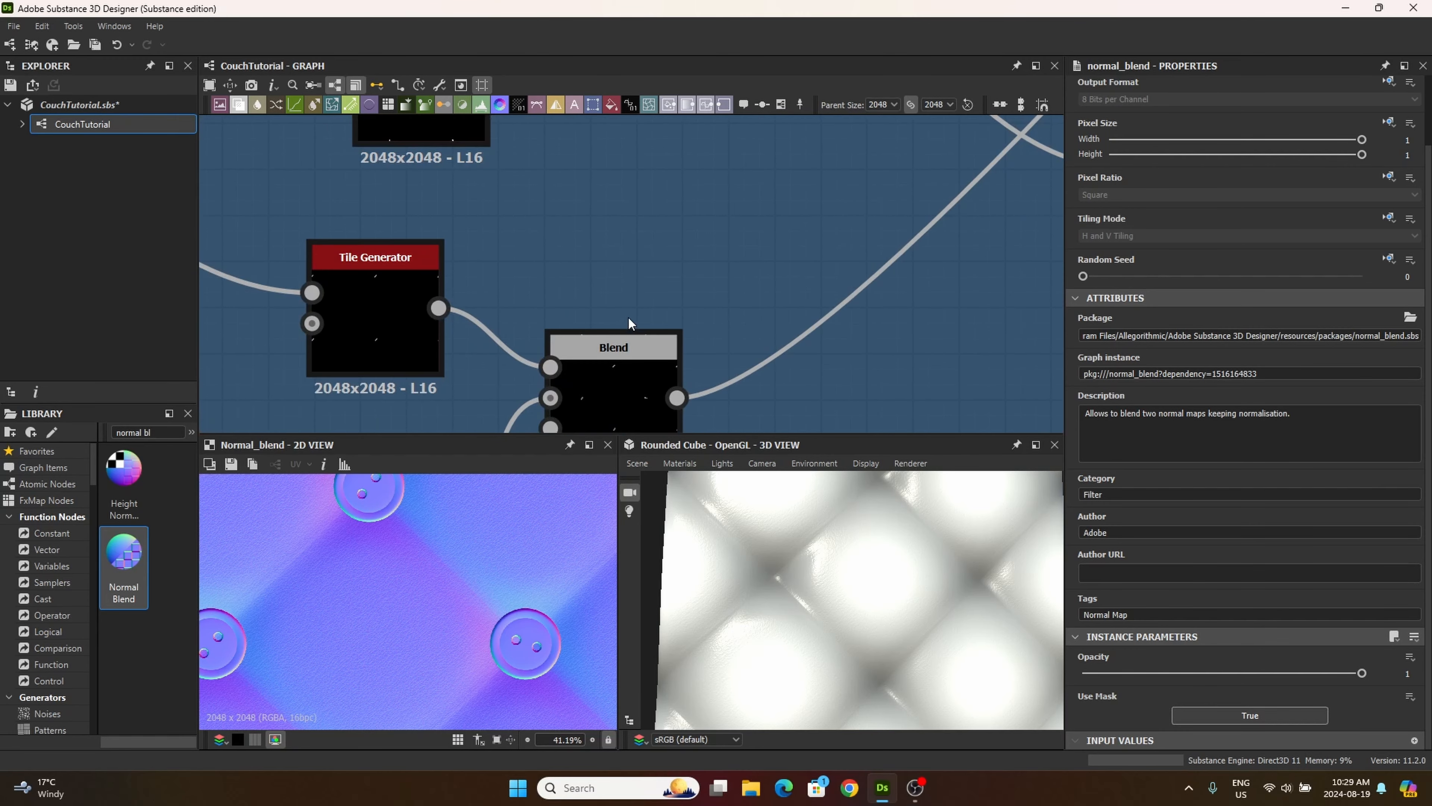
{"action": "middle_click_drag", "start_coordinate": [628, 316], "coordinate": [635, 126]}
{"action": "middle_click_drag", "start_coordinate": [574, 326], "coordinate": [666, 107]}
{"action": "middle_click_drag", "start_coordinate": [681, 200], "coordinate": [589, 223]}
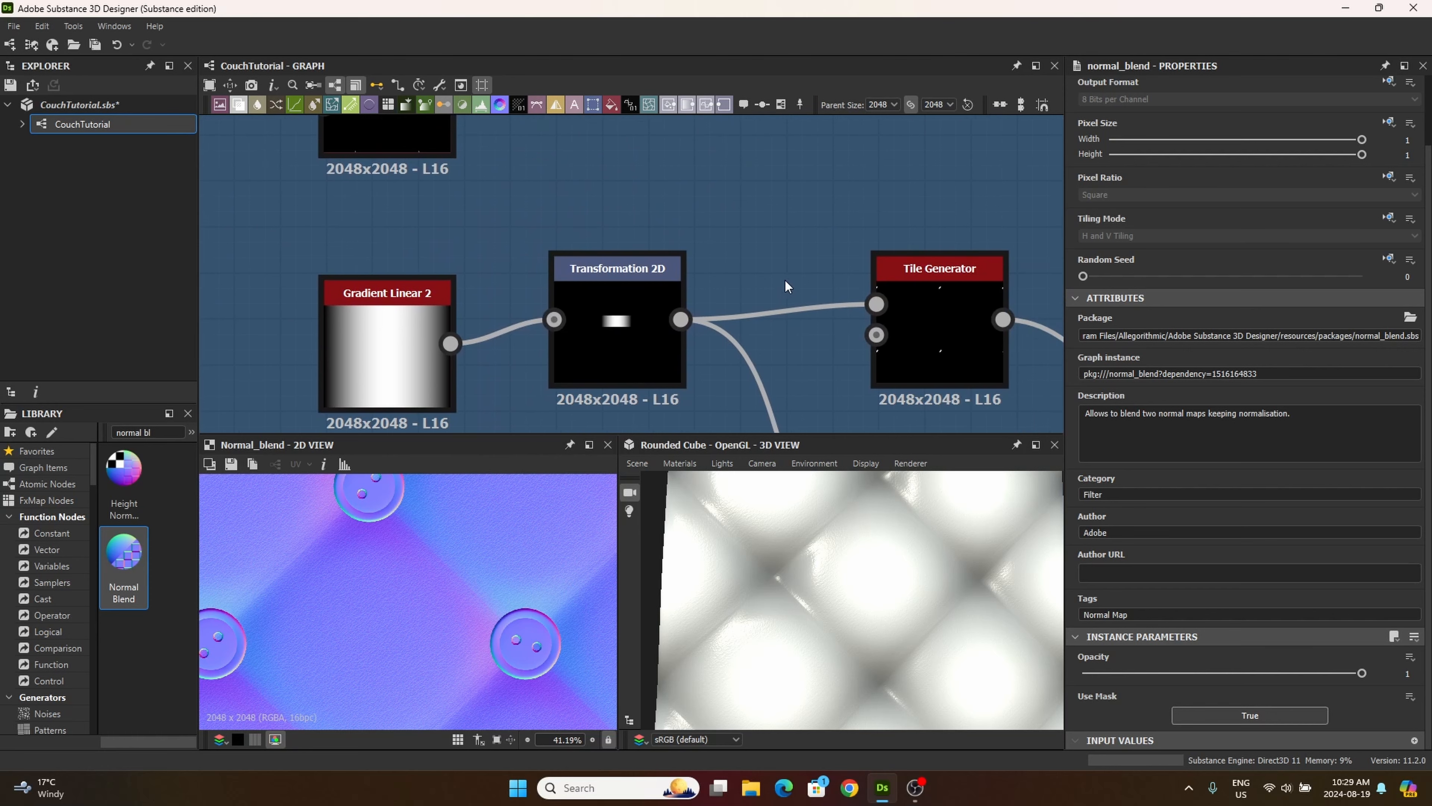
{"action": "middle_click_drag", "start_coordinate": [753, 303], "coordinate": [724, 433]}
{"action": "middle_click_drag", "start_coordinate": [700, 237], "coordinate": [811, 426]}
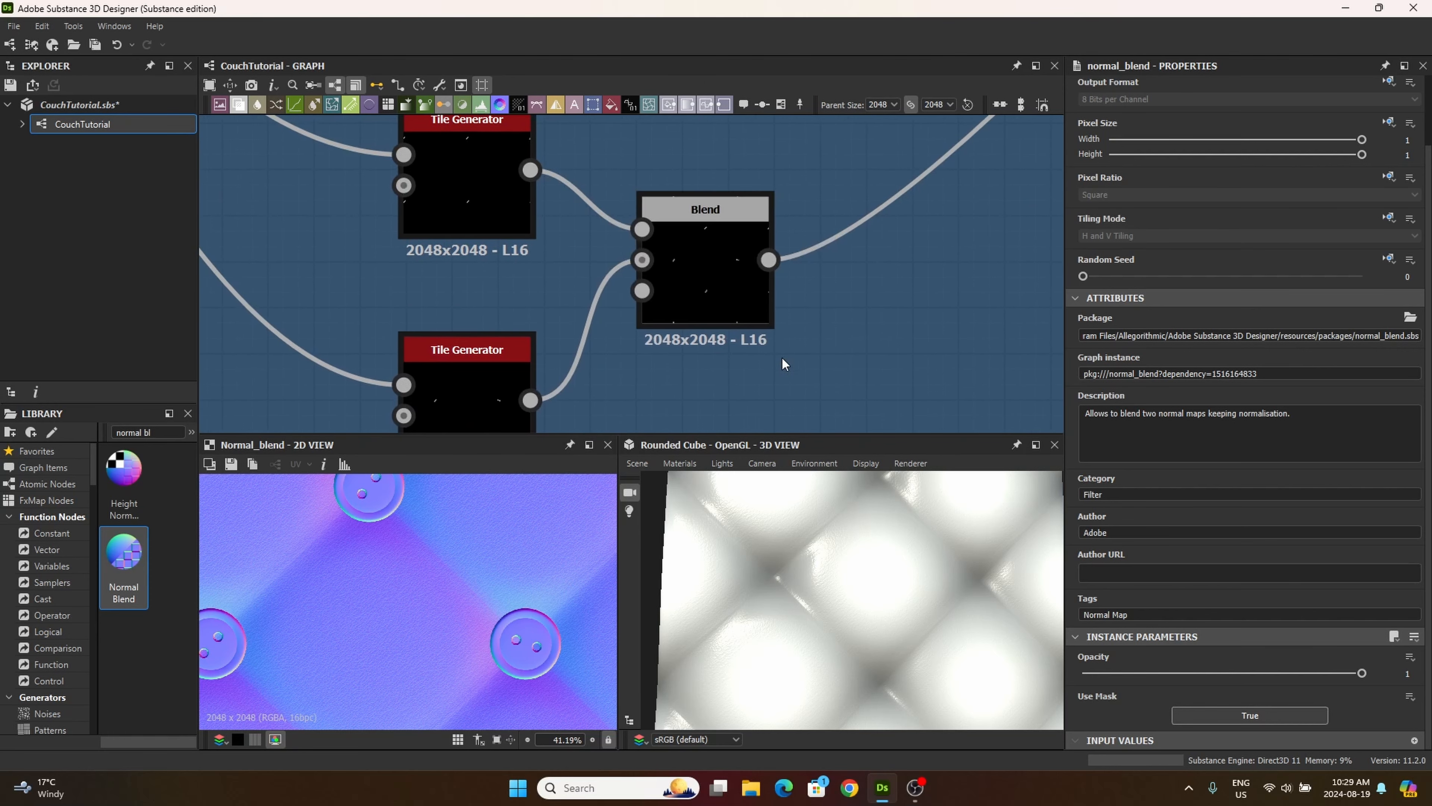
{"action": "middle_click_drag", "start_coordinate": [745, 237], "coordinate": [747, 397]}
{"action": "middle_click_drag", "start_coordinate": [721, 250], "coordinate": [716, 422]}
{"action": "middle_click_drag", "start_coordinate": [723, 277], "coordinate": [661, 371]}
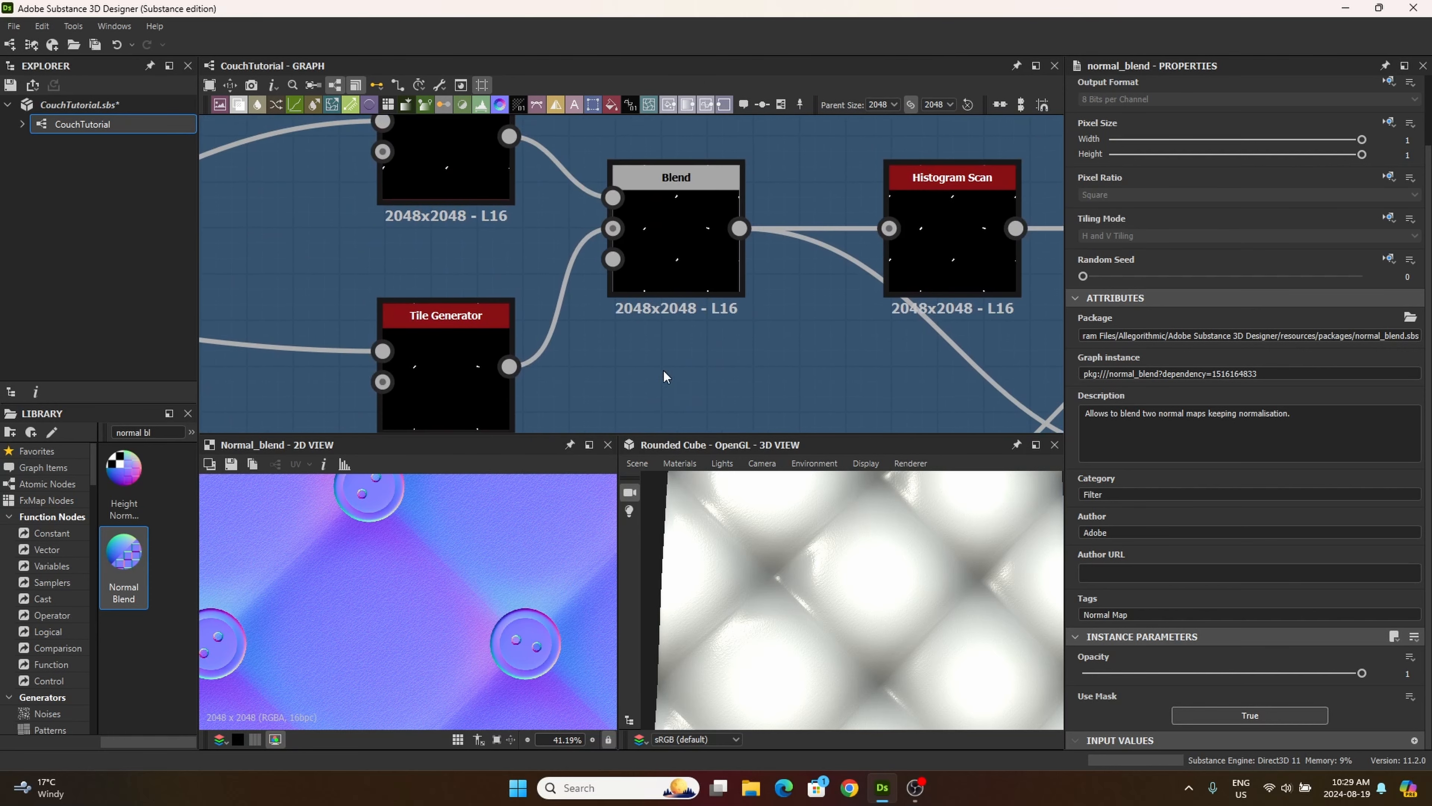
{"action": "left_click", "coordinate": [695, 237]}
{"action": "double_click", "coordinate": [694, 235]}
{"action": "scroll", "coordinate": [553, 657], "scroll_direction": "up", "scroll_amount": 6}
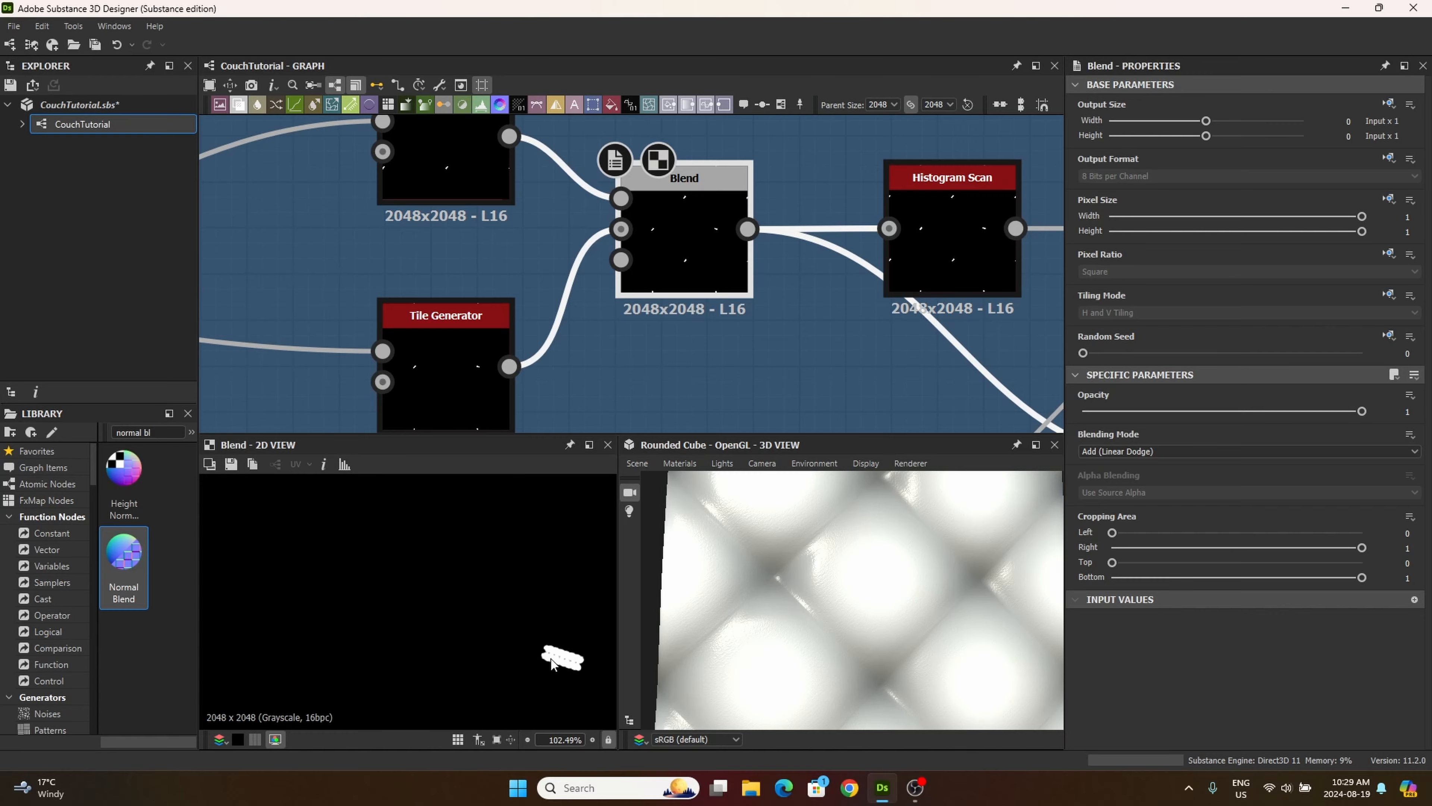
{"action": "scroll", "coordinate": [553, 658], "scroll_direction": "down", "scroll_amount": 3}
{"action": "scroll", "coordinate": [688, 356], "scroll_direction": "down", "scroll_amount": 5}
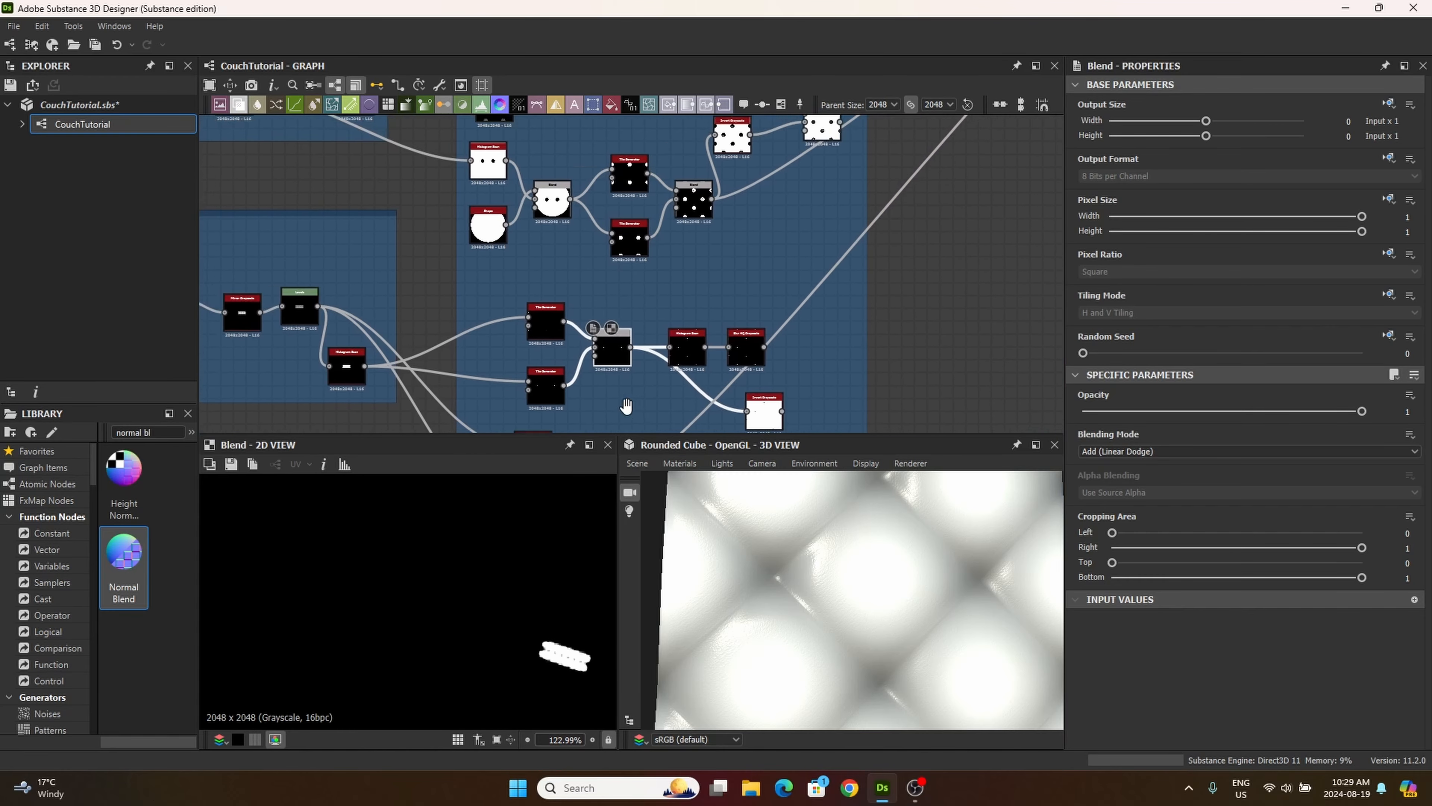
{"action": "middle_click_drag", "start_coordinate": [751, 364], "coordinate": [726, 366]}
{"action": "double_click", "coordinate": [725, 346]}
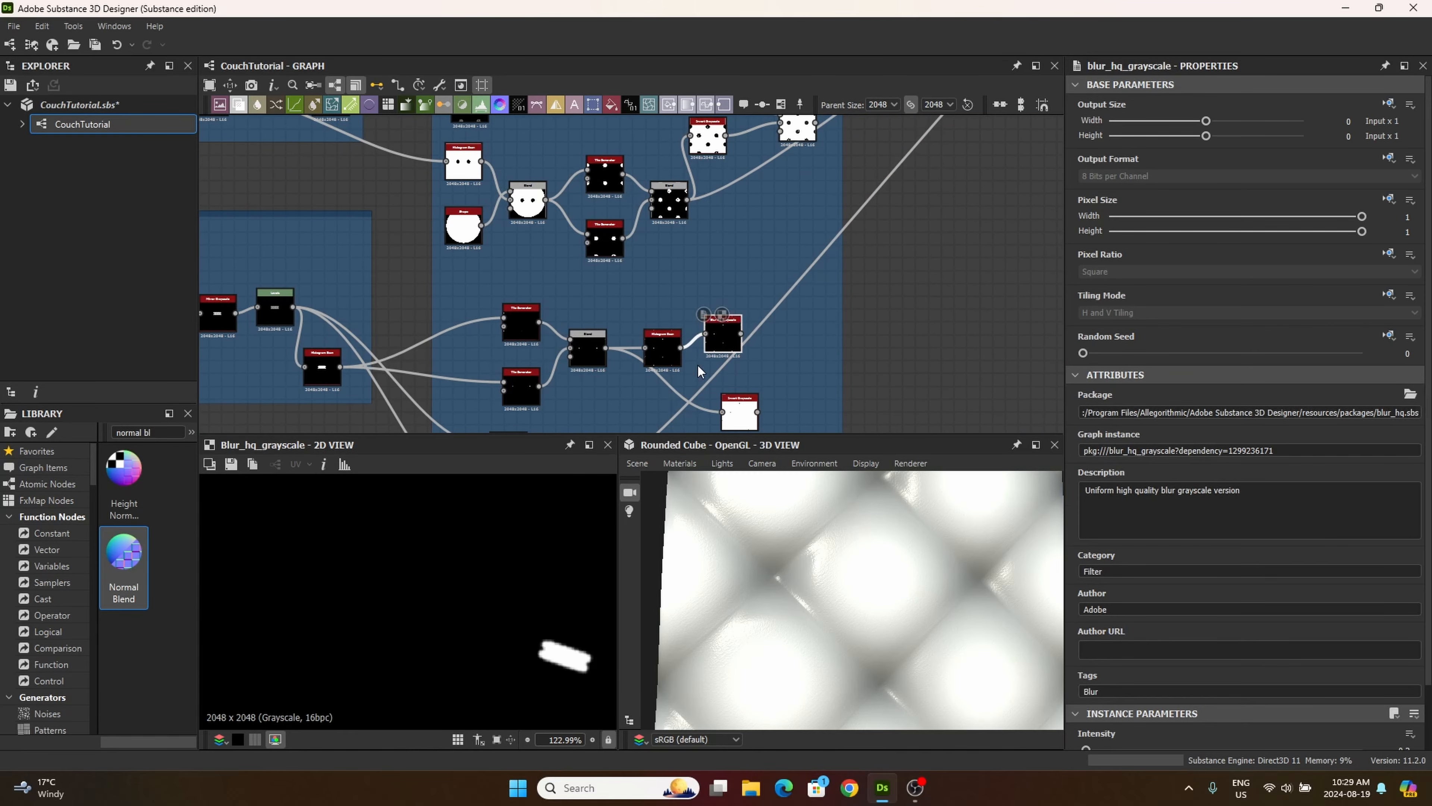
{"action": "scroll", "coordinate": [656, 379], "scroll_direction": "up", "scroll_amount": 4}
{"action": "scroll", "coordinate": [657, 380], "scroll_direction": "up", "scroll_amount": 1}
{"action": "double_click", "coordinate": [673, 258]}
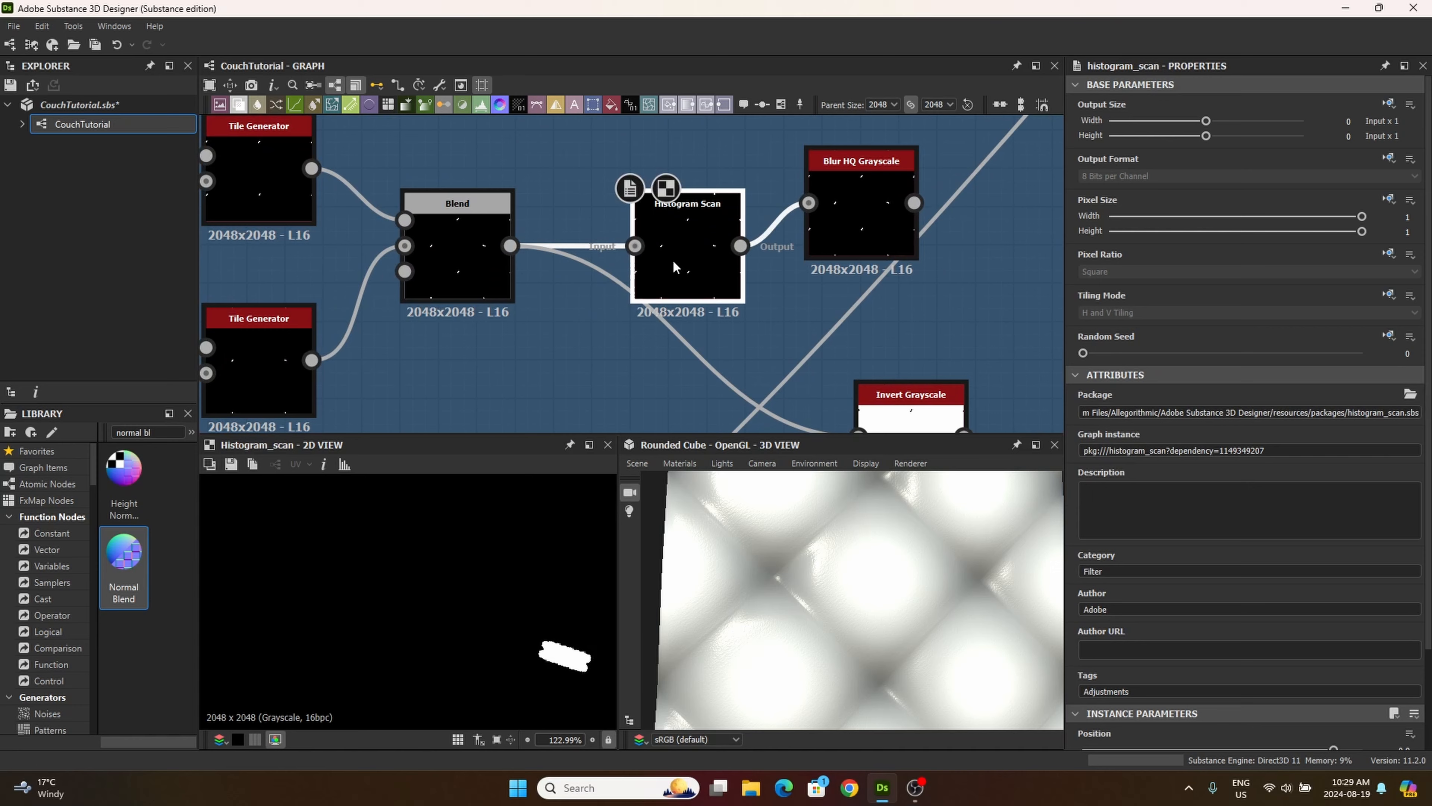
{"action": "double_click", "coordinate": [417, 282]}
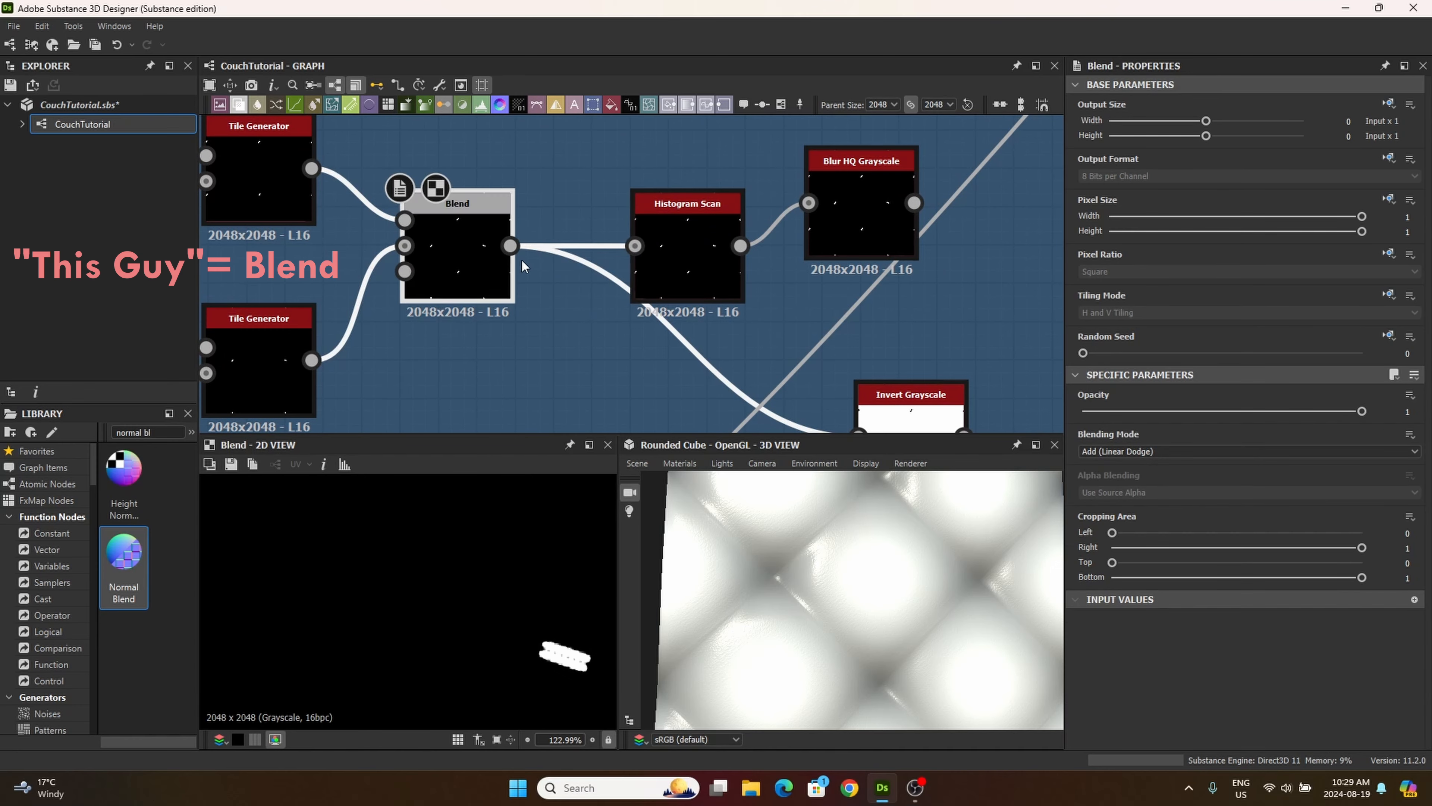
Step: Connect the thread's Blend node from the tiling/masking frame to the second Normal Blend's Mask input and preview the result
{"action": "left_click_drag", "start_coordinate": [510, 245], "coordinate": [748, 280]}
{"action": "double_click", "coordinate": [750, 277]}
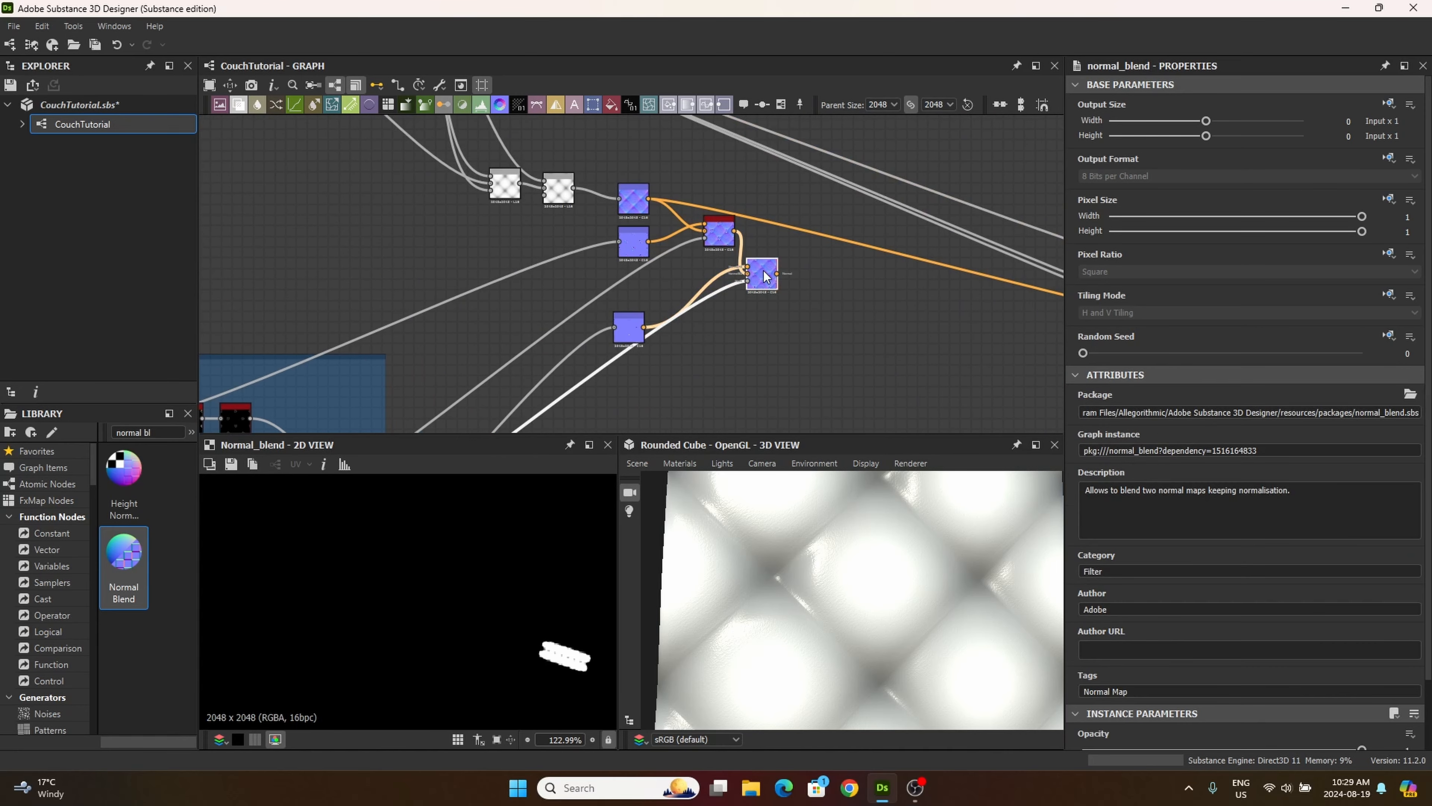
{"action": "scroll", "coordinate": [560, 635], "scroll_direction": "up", "scroll_amount": 4}
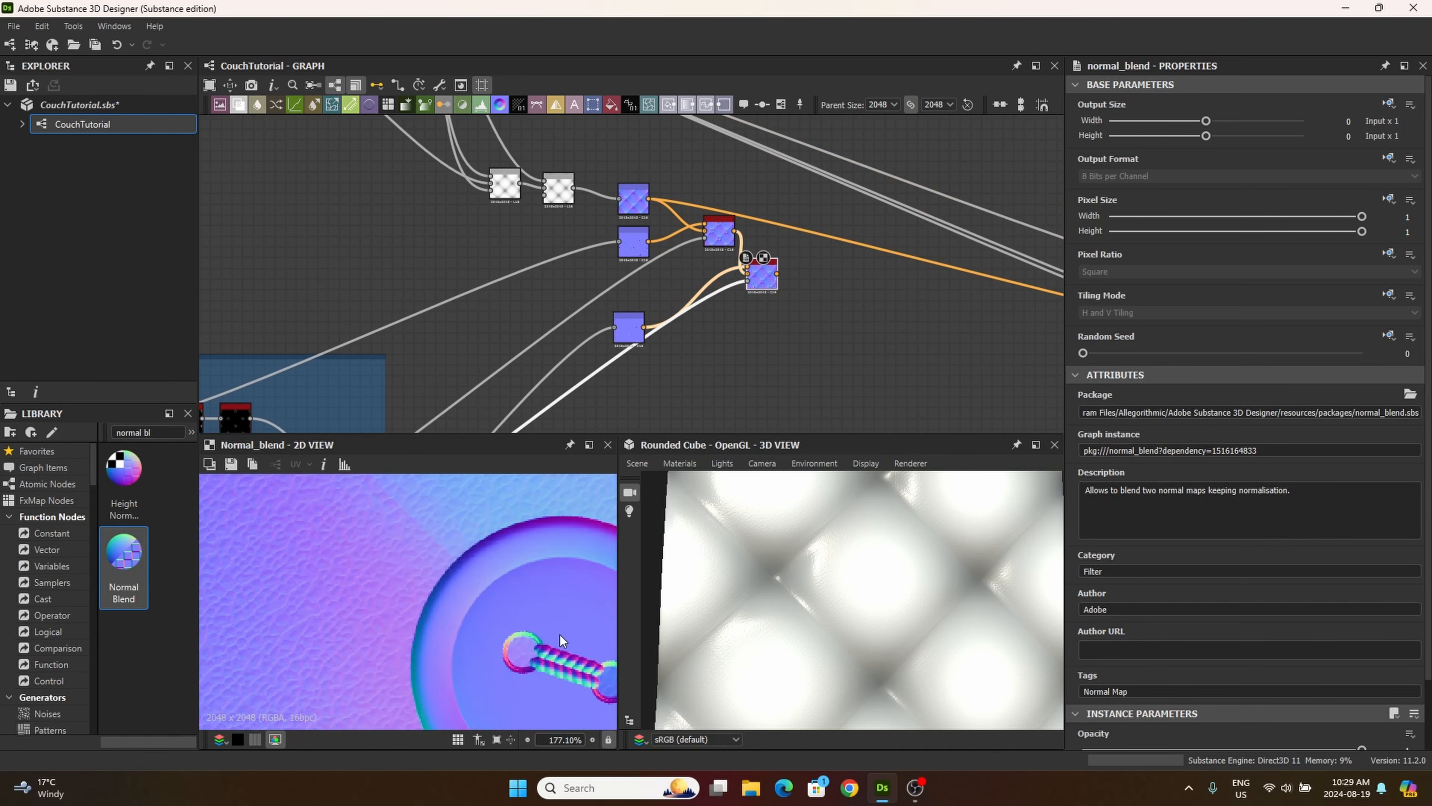
Step: Preview the thread Normal map and the second Normal Blend's combined result across the whole texture
{"action": "double_click", "coordinate": [627, 325]}
{"action": "scroll", "coordinate": [723, 332], "scroll_direction": "up", "scroll_amount": 8}
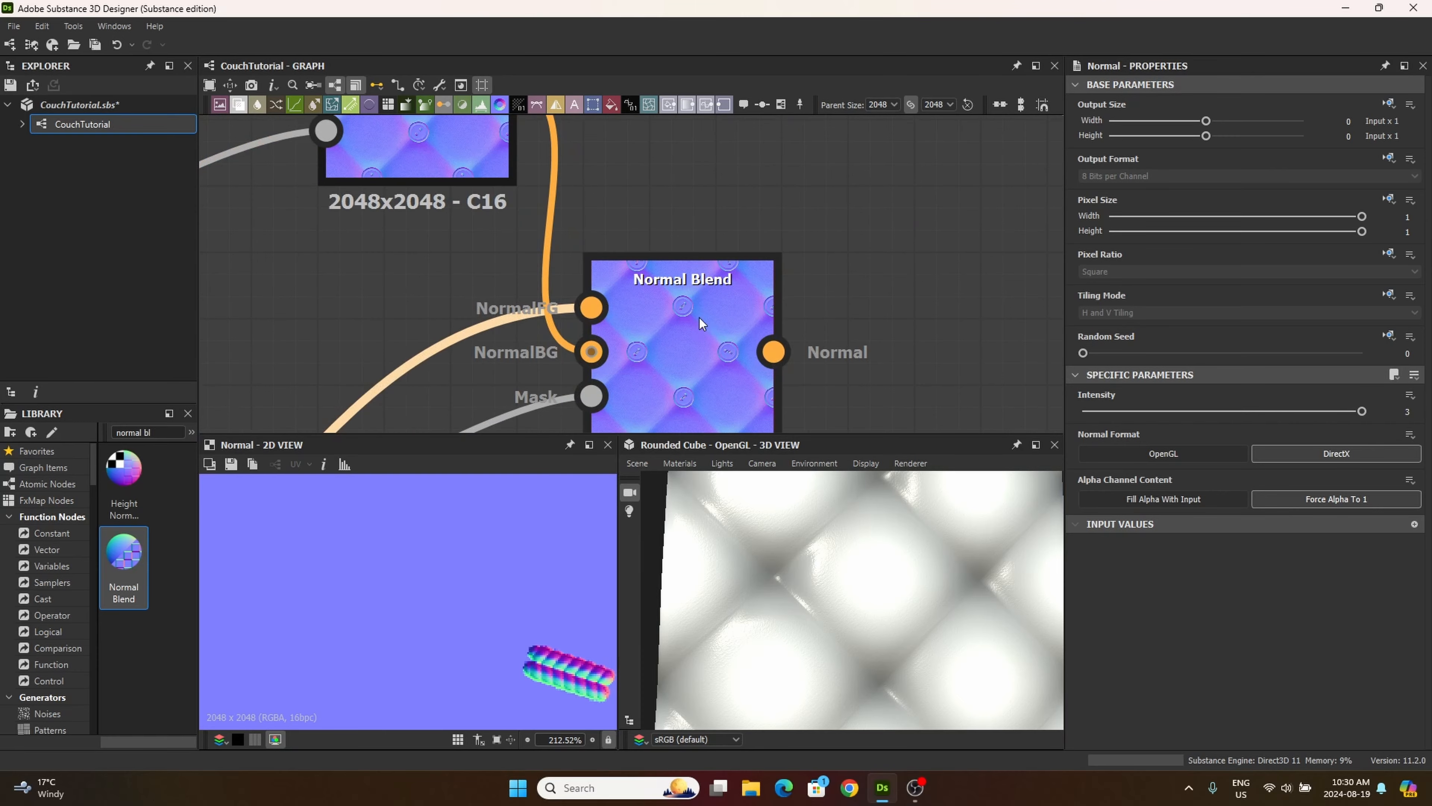
{"action": "left_click_drag", "start_coordinate": [699, 318], "coordinate": [736, 278]}
{"action": "double_click", "coordinate": [736, 278]}
{"action": "middle_click_drag", "start_coordinate": [740, 277], "coordinate": [700, 337]}
{"action": "scroll", "coordinate": [661, 304], "scroll_direction": "down", "scroll_amount": 3}
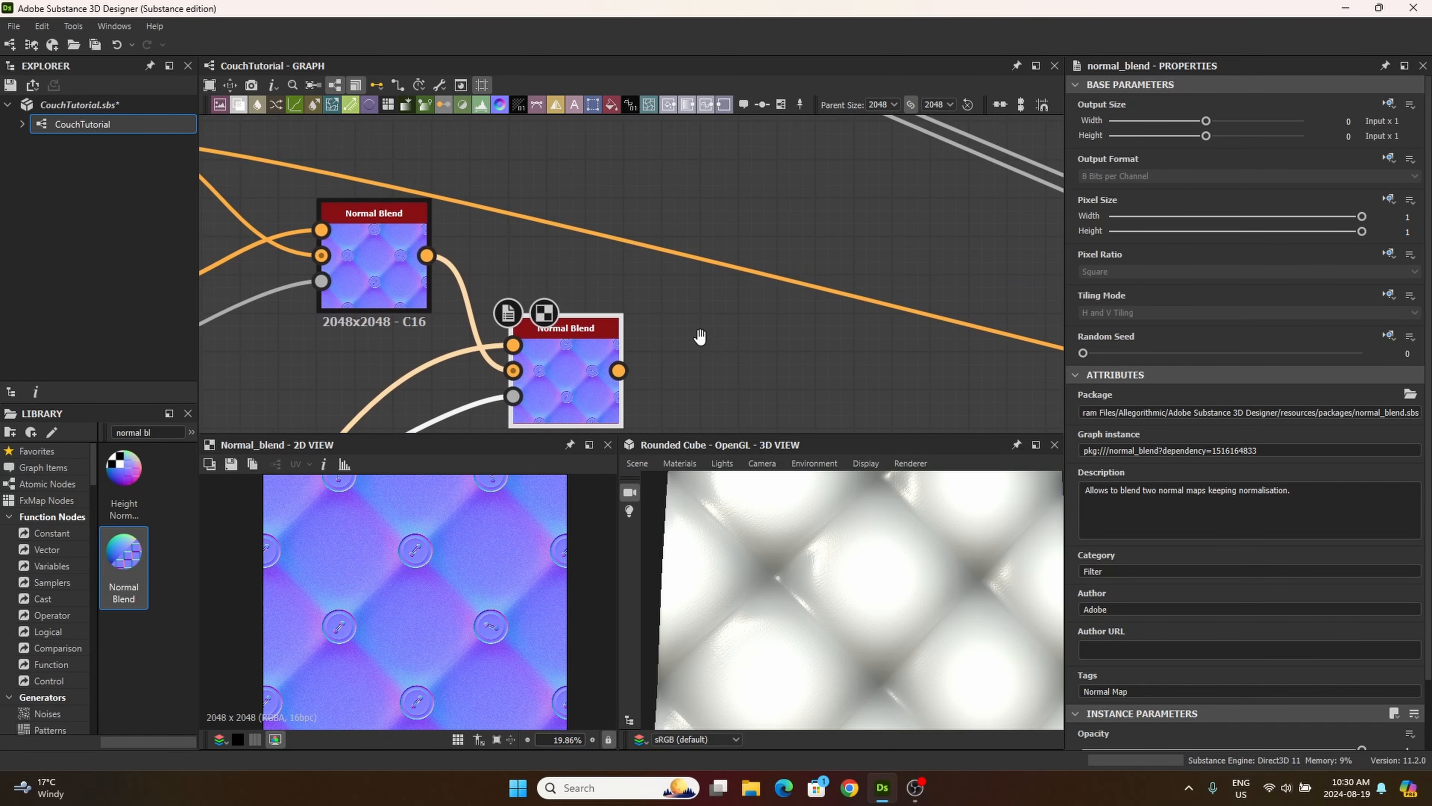
Step: Move the Base Material and Gradient Map closer to the Normal Blends and connect the second Normal Blend to the Base Material's normal input
{"action": "scroll", "coordinate": [641, 354], "scroll_direction": "down", "scroll_amount": 6}
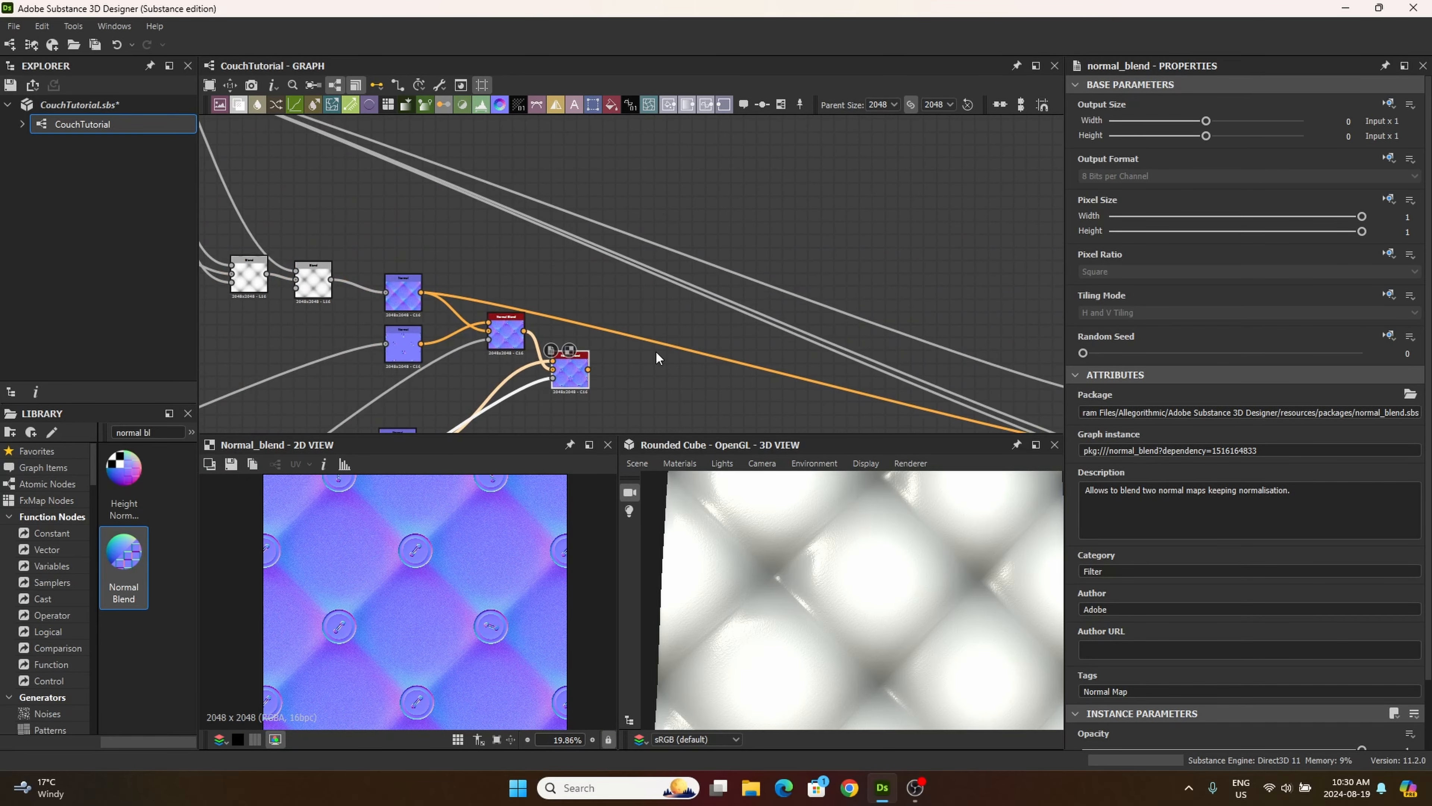
{"action": "scroll", "coordinate": [656, 352], "scroll_direction": "down", "scroll_amount": 6}
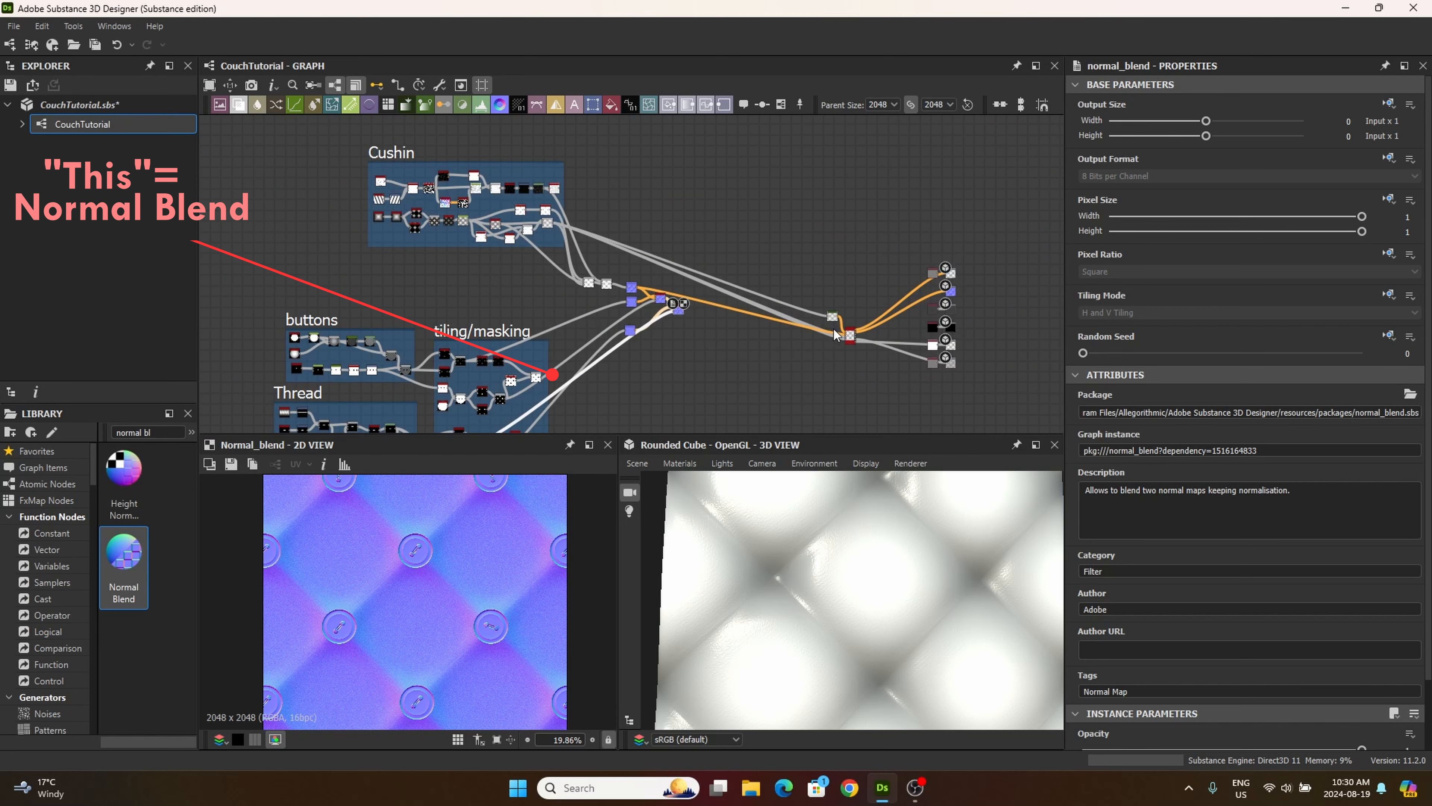
{"action": "middle_click_drag", "start_coordinate": [677, 307], "coordinate": [727, 277]}
{"action": "scroll", "coordinate": [754, 286], "scroll_direction": "down", "scroll_amount": 2}
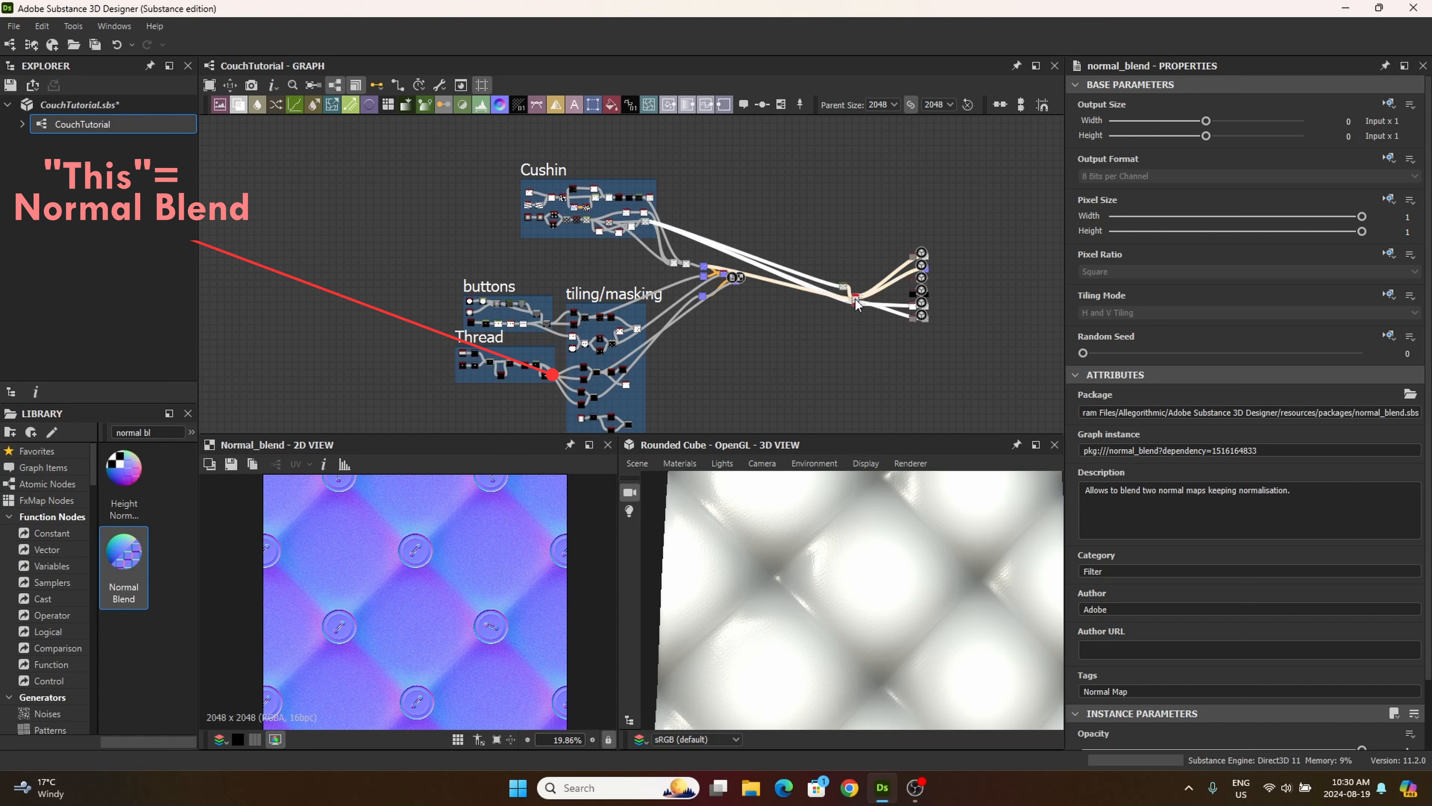
{"action": "left_click_drag", "start_coordinate": [855, 300], "coordinate": [778, 276]}
{"action": "scroll", "coordinate": [778, 275], "scroll_direction": "up", "scroll_amount": 1}
{"action": "scroll", "coordinate": [778, 277], "scroll_direction": "up", "scroll_amount": 5}
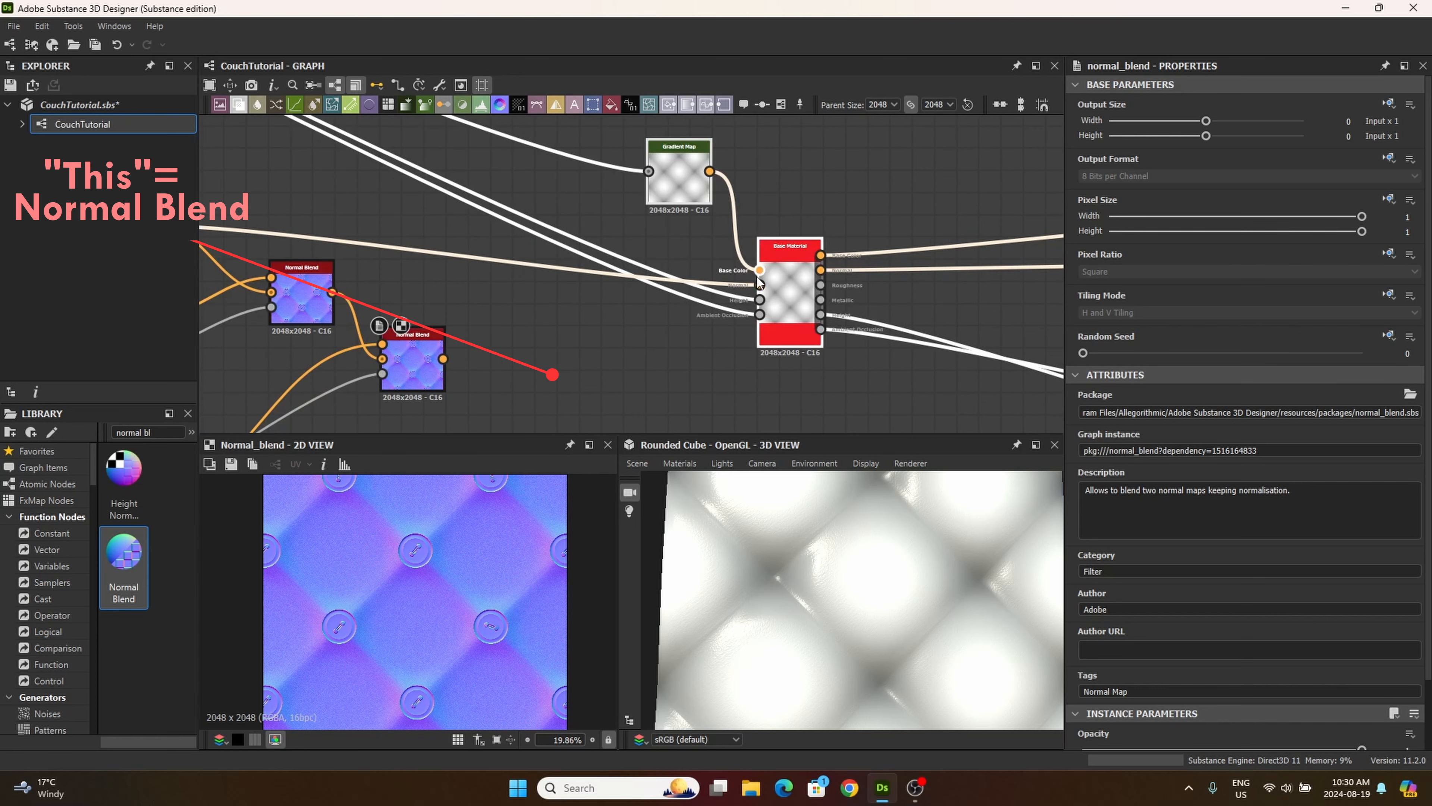
{"action": "middle_click_drag", "start_coordinate": [626, 351], "coordinate": [653, 337]}
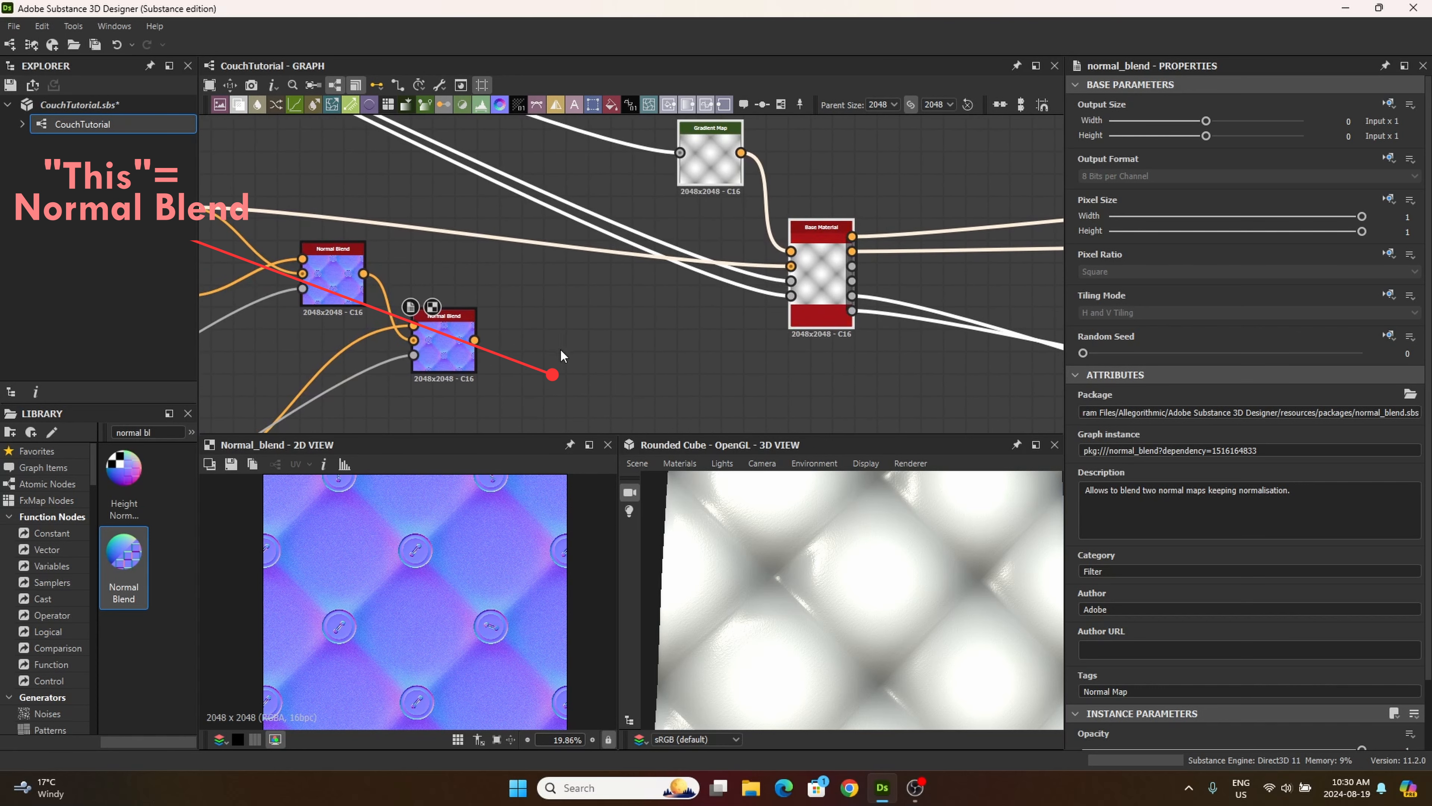
{"action": "left_click_drag", "start_coordinate": [488, 346], "coordinate": [770, 367]}
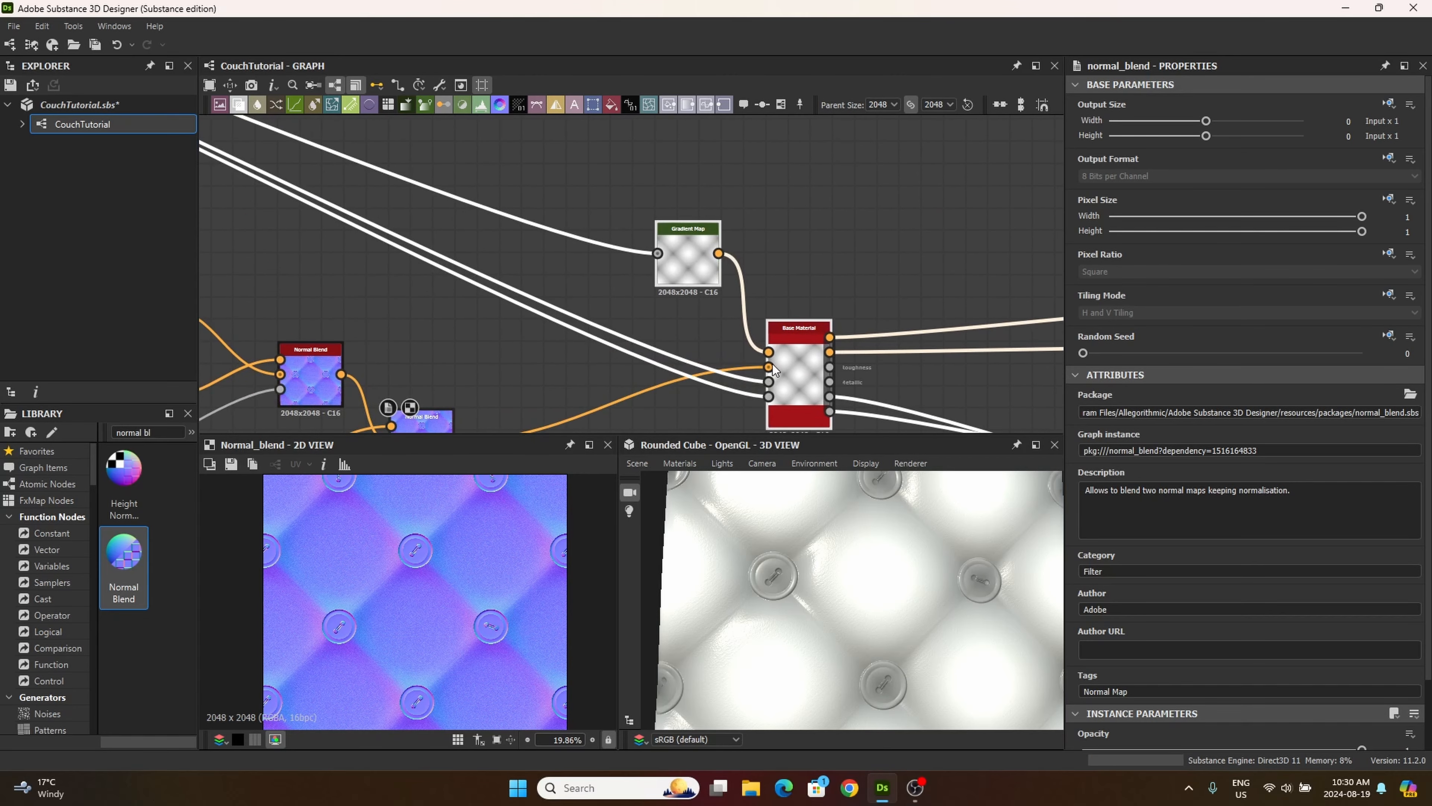
Step: Examine the buttons, thread and leather surface on the rounded cube in the 3D view from several angles
{"action": "scroll", "coordinate": [790, 591], "scroll_direction": "up", "scroll_amount": 5}
{"action": "scroll", "coordinate": [777, 579], "scroll_direction": "down", "scroll_amount": 2}
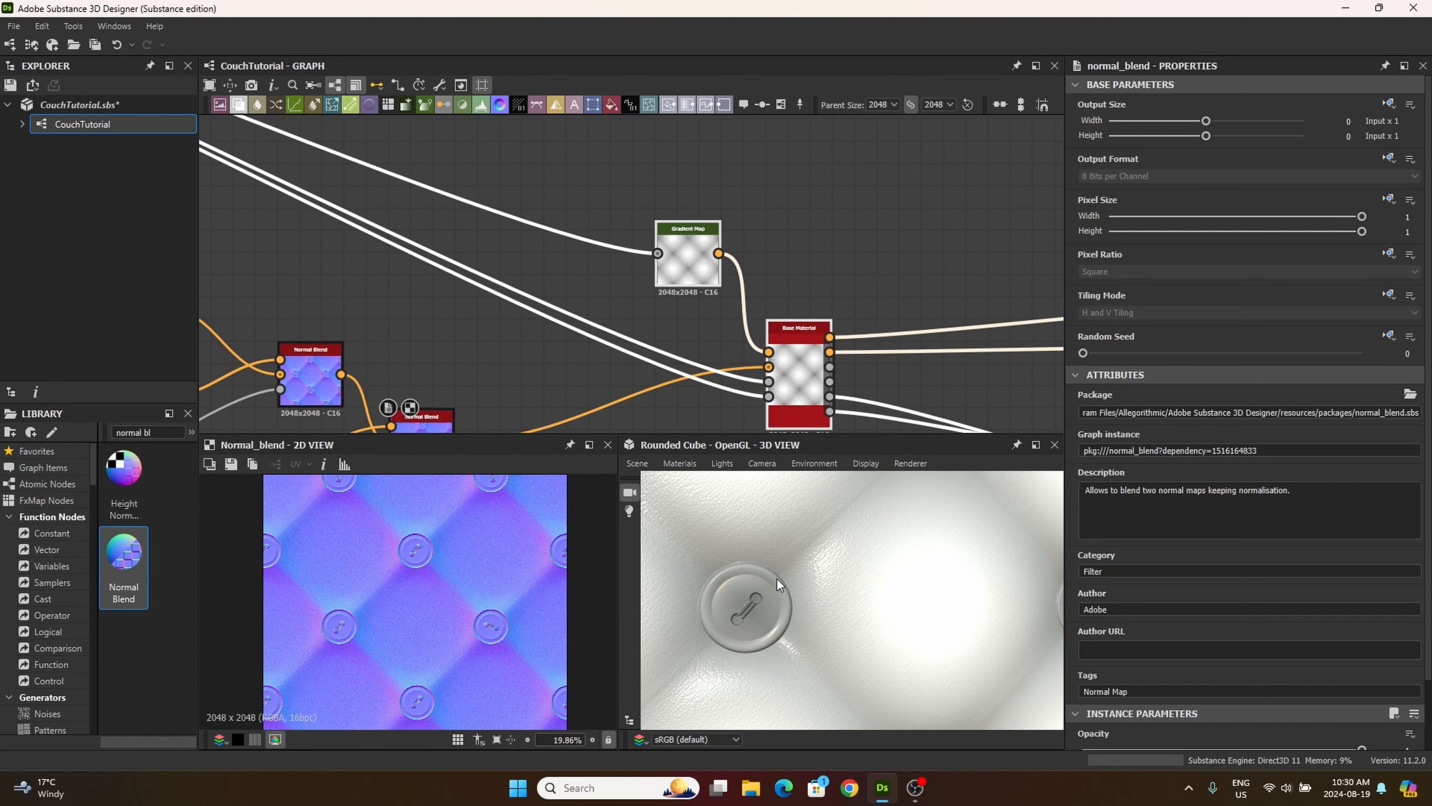
{"action": "middle_click_drag", "start_coordinate": [776, 579], "coordinate": [722, 568]}
{"action": "left_click_drag", "start_coordinate": [849, 580], "coordinate": [751, 649]}
{"action": "scroll", "coordinate": [825, 593], "scroll_direction": "down", "scroll_amount": 3}
{"action": "scroll", "coordinate": [810, 572], "scroll_direction": "down", "scroll_amount": 3}
{"action": "scroll", "coordinate": [854, 571], "scroll_direction": "up", "scroll_amount": 6}
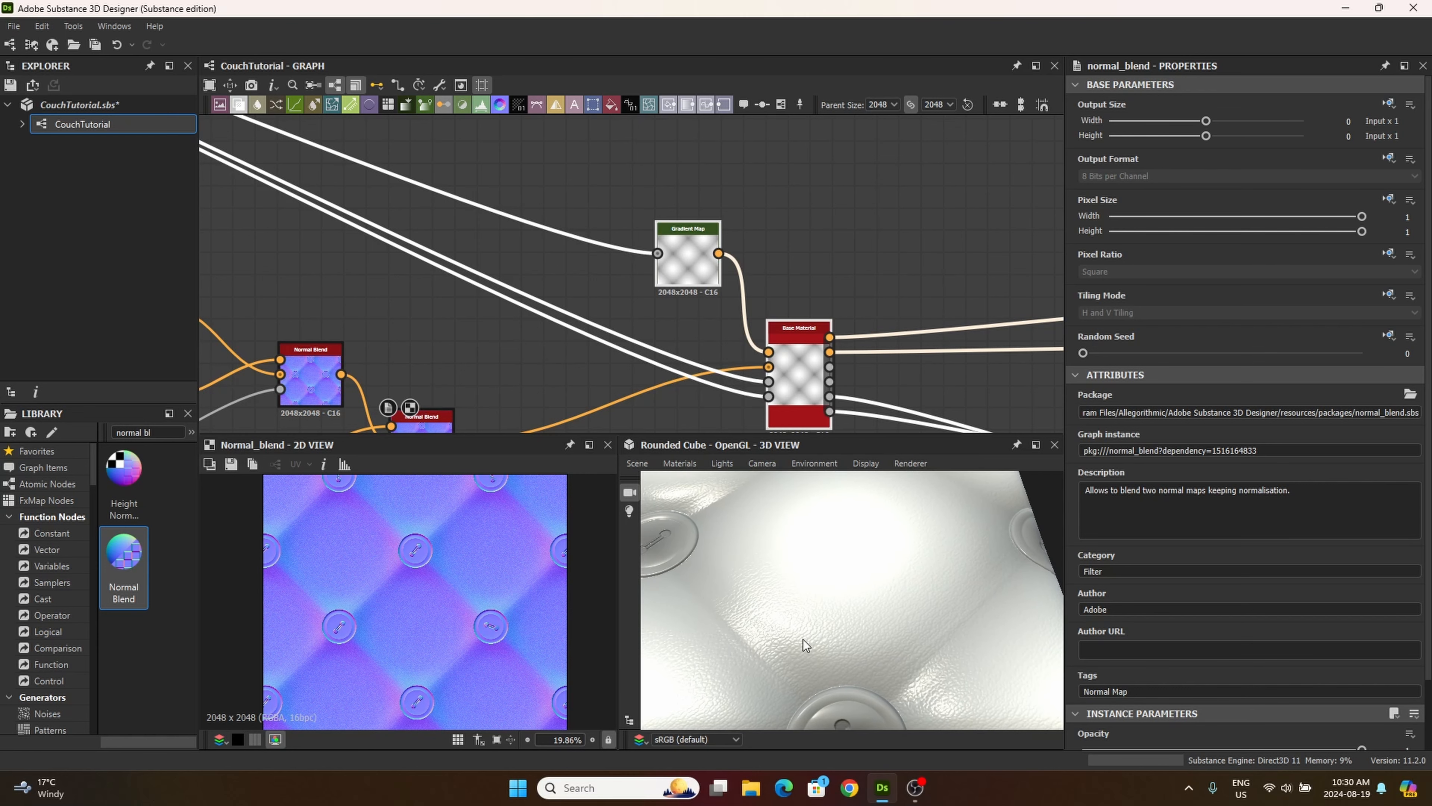
{"action": "left_click_drag", "start_coordinate": [741, 592], "coordinate": [799, 643]}
{"action": "scroll", "coordinate": [813, 654], "scroll_direction": "down", "scroll_amount": 5}
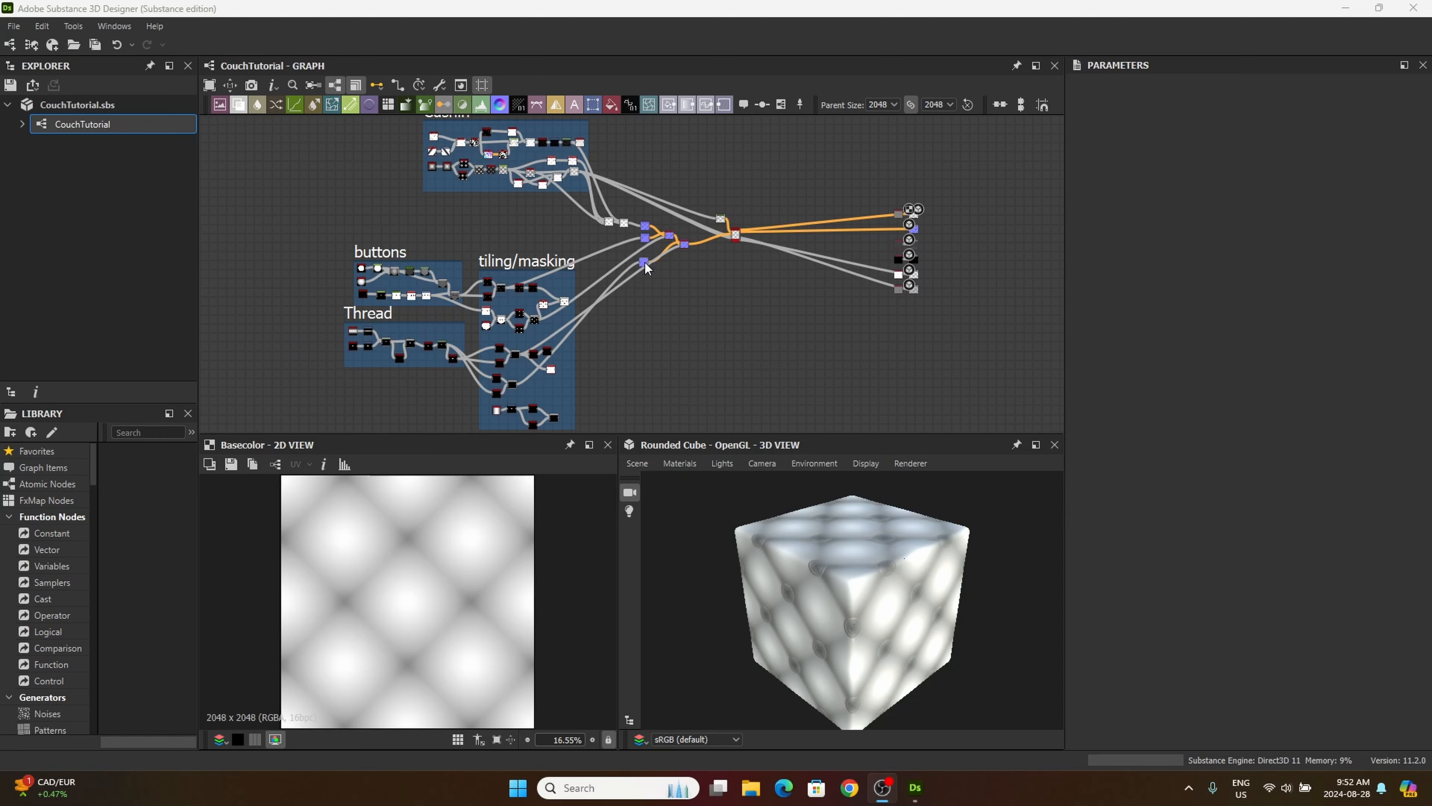
Step: Arrange the thread Normal, first Normal Blend and cushion Blend nodes into a compact cluster
{"action": "left_click_drag", "start_coordinate": [647, 268], "coordinate": [649, 255]}
{"action": "scroll", "coordinate": [691, 241], "scroll_direction": "up", "scroll_amount": 5}
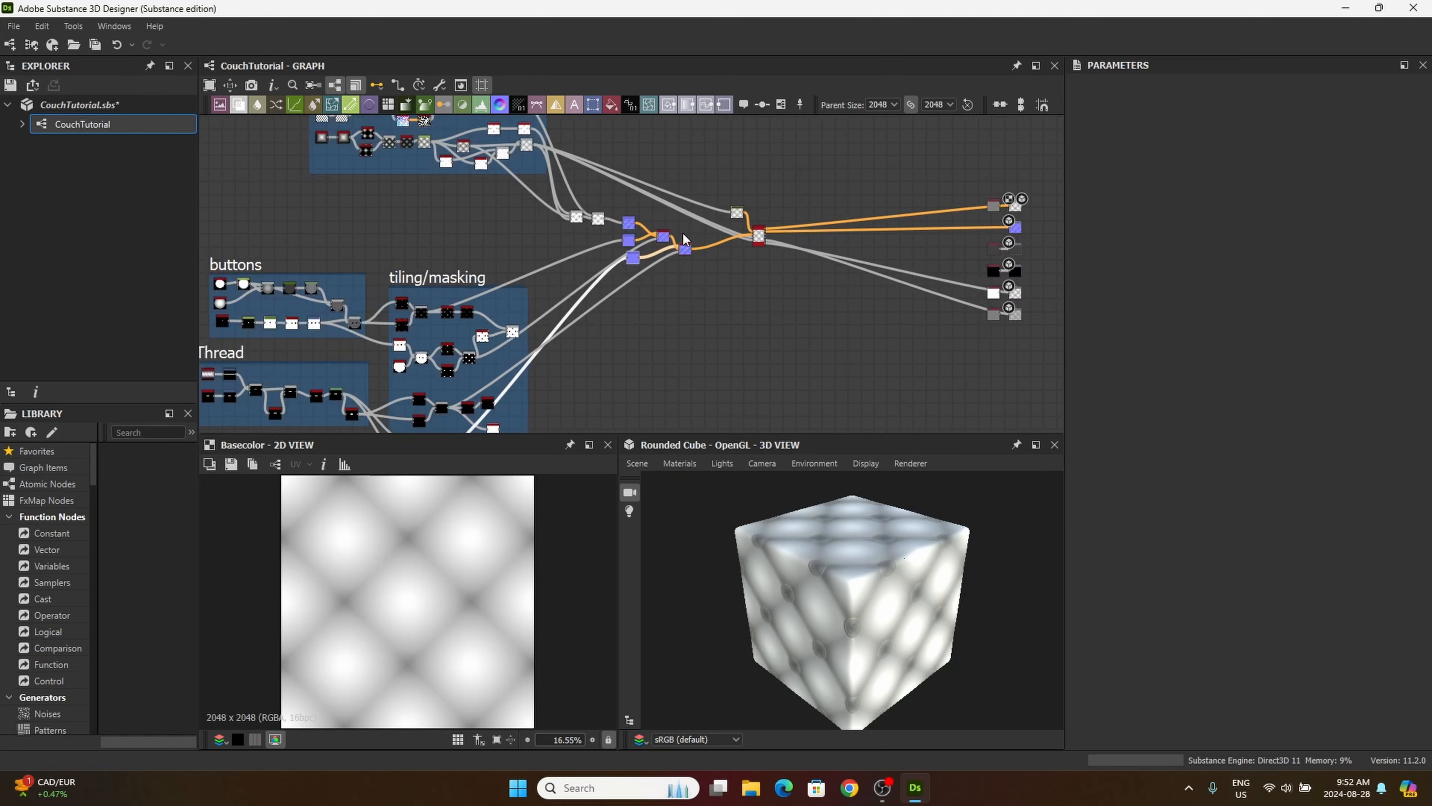
{"action": "left_click_drag", "start_coordinate": [591, 261], "coordinate": [582, 230]}
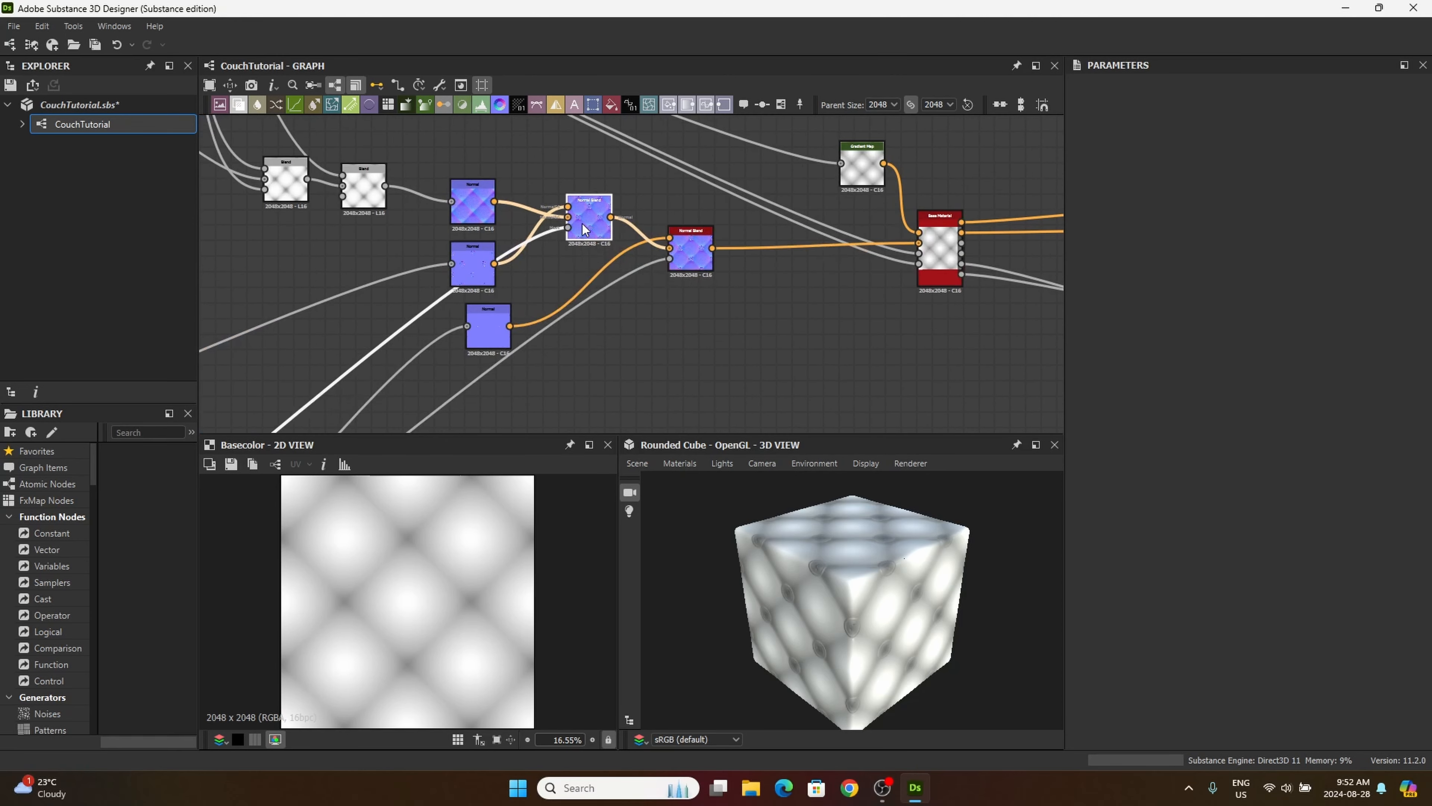
{"action": "left_click_drag", "start_coordinate": [485, 326], "coordinate": [562, 280]}
{"action": "scroll", "coordinate": [519, 261], "scroll_direction": "down", "scroll_amount": 5}
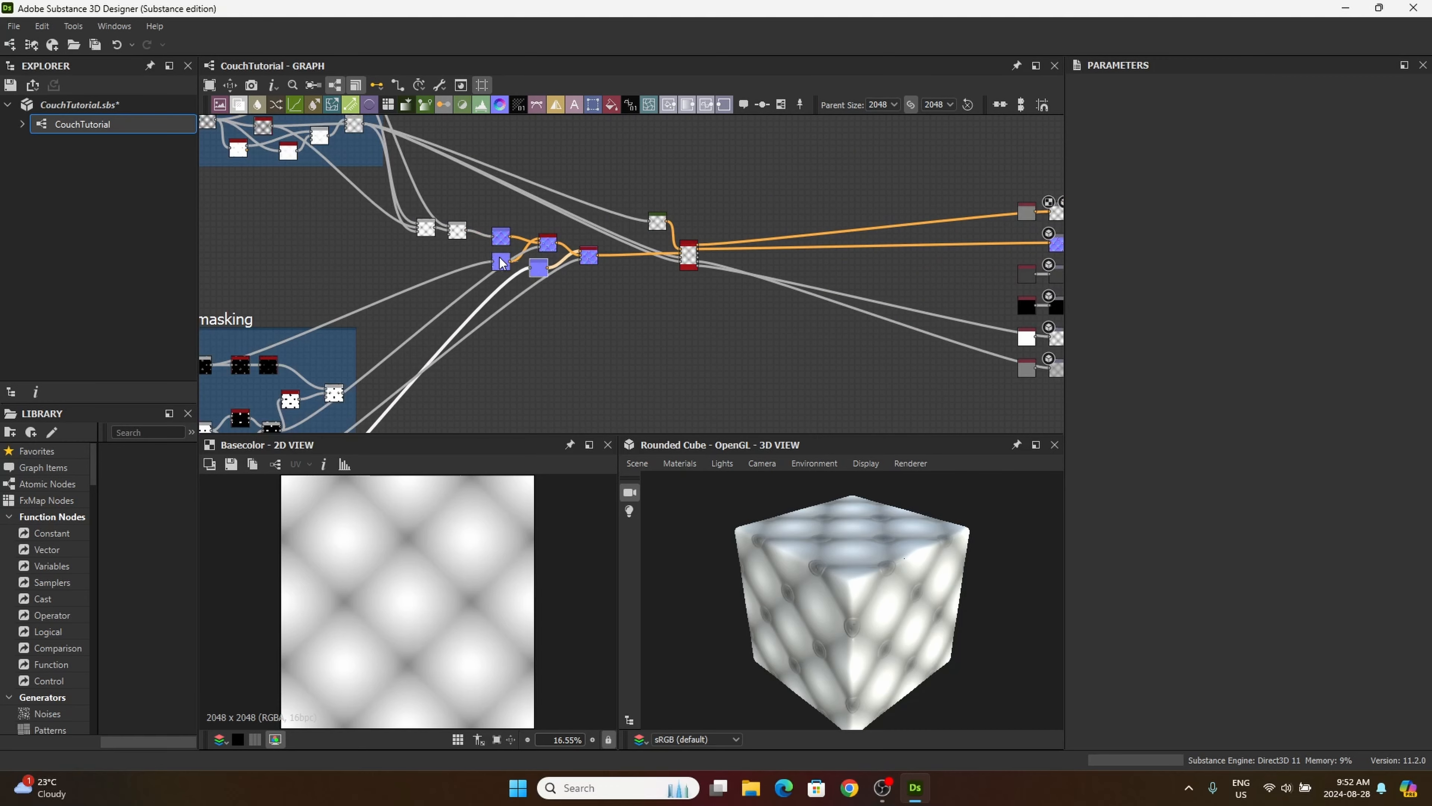
{"action": "mouse_move", "coordinate": [459, 229]}
{"action": "left_mouse_down"}
{"action": "mouse_move", "coordinate": [477, 243]}
{"action": "mouse_move", "coordinate": [423, 225]}
{"action": "mouse_move", "coordinate": [431, 236]}
{"action": "left_mouse_up"}
Step: Add a frame titled "Normal" around the cushion Blend, Normal and Normal Blend nodes and adjust its edge
{"action": "left_click_drag", "start_coordinate": [377, 200], "coordinate": [616, 326]}
{"action": "right_click", "coordinate": [552, 257]}
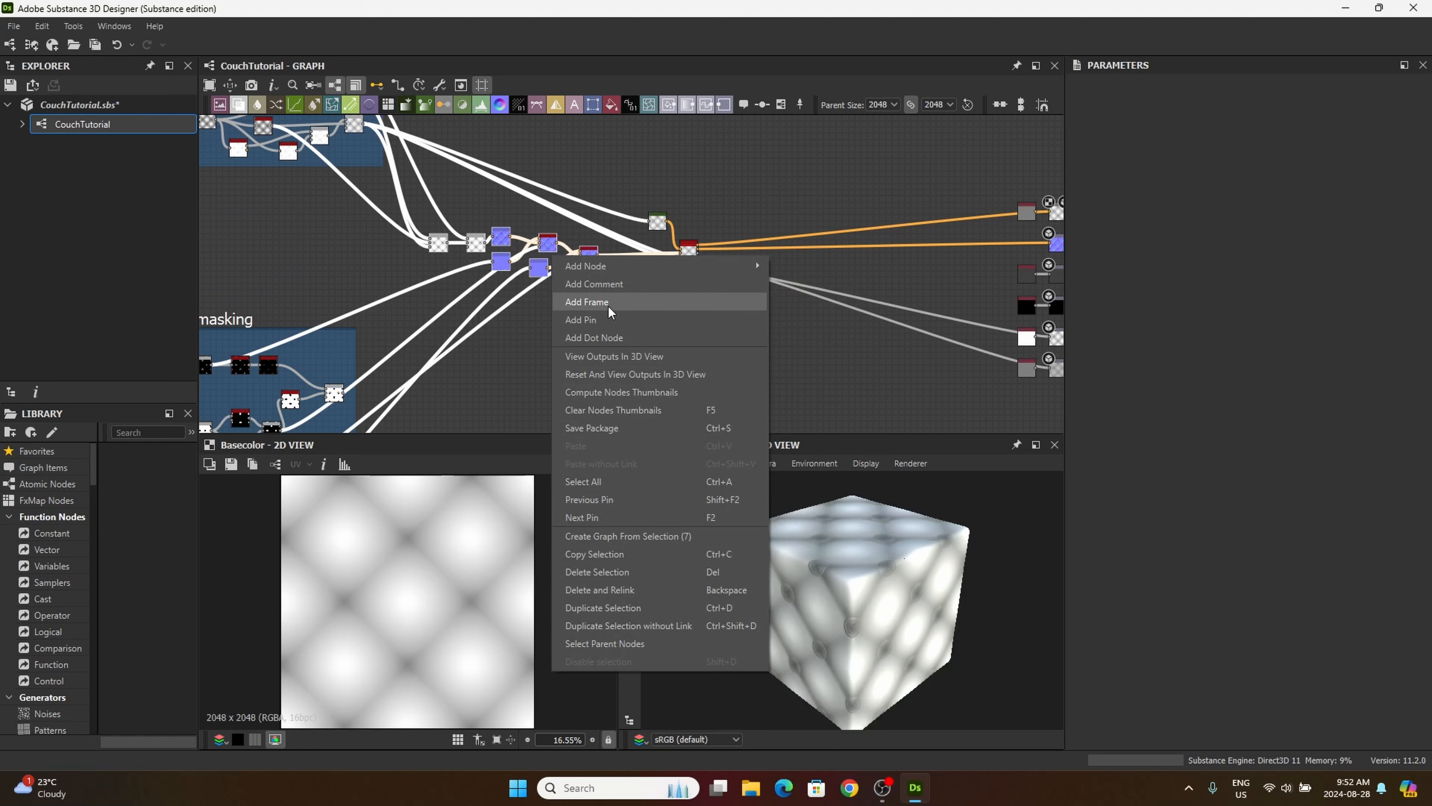
{"action": "left_click", "coordinate": [587, 302]}
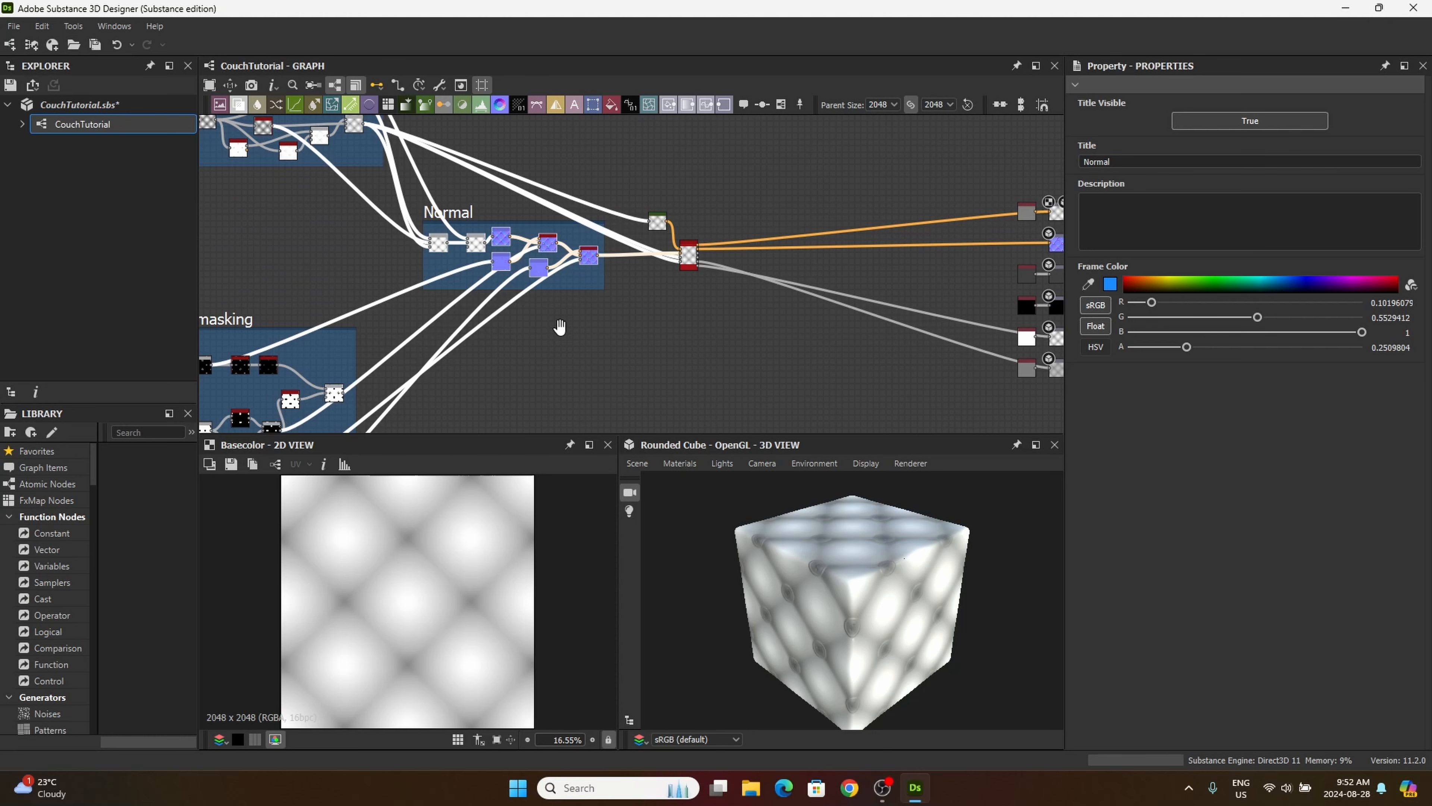
{"action": "middle_click_drag", "start_coordinate": [559, 326], "coordinate": [555, 292]}
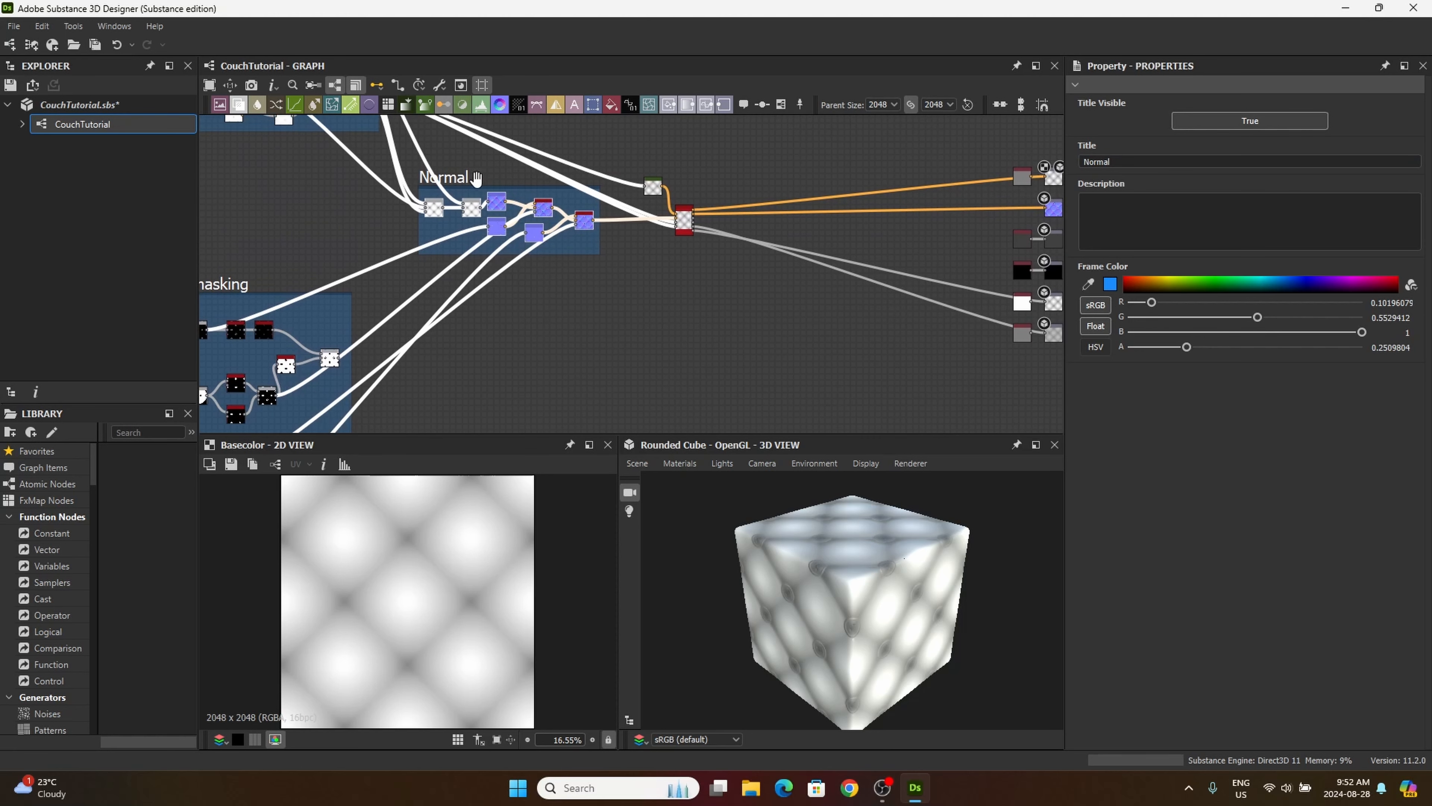
{"action": "left_click_drag", "start_coordinate": [458, 176], "coordinate": [448, 169]}
Step: Add a Blend node in the empty area below the Normal frame
{"action": "middle_click_drag", "start_coordinate": [477, 327], "coordinate": [522, 291]}
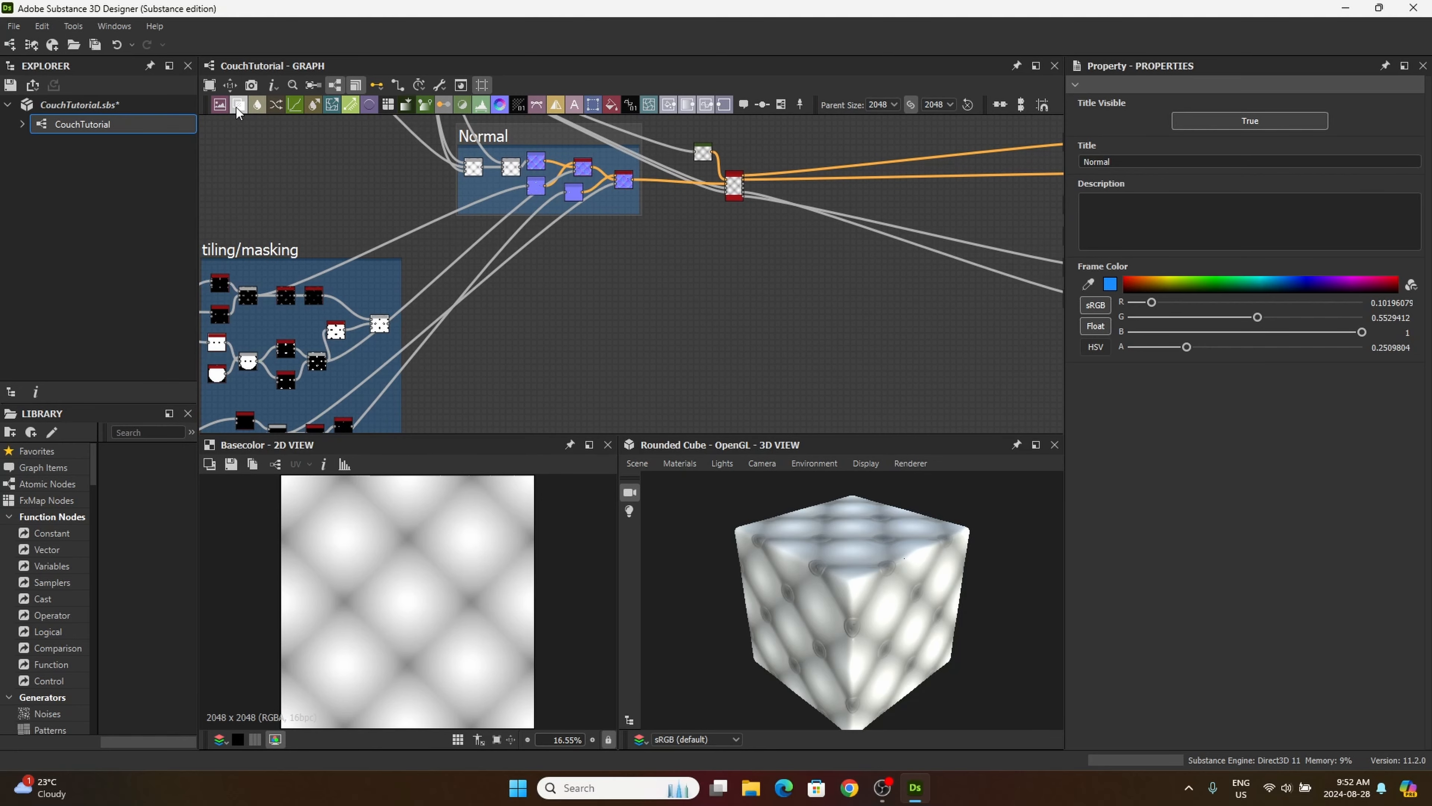
{"action": "left_click_drag", "start_coordinate": [528, 348], "coordinate": [539, 337]}
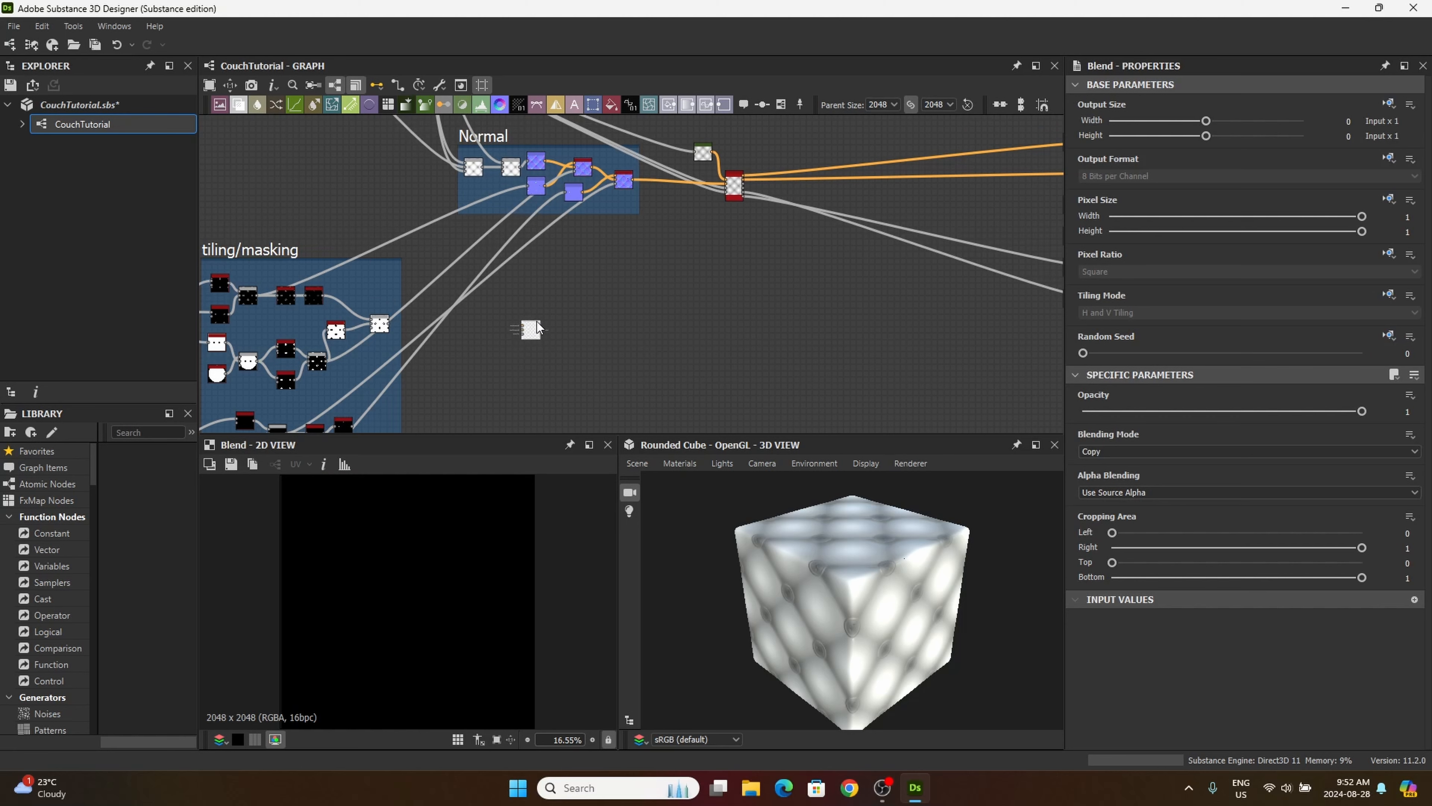
Step: Connect the thread tiling's Invert Grayscale output to the foreground input of the new Blend node below the Normal frame
{"action": "middle_click_drag", "start_coordinate": [550, 315], "coordinate": [640, 356]}
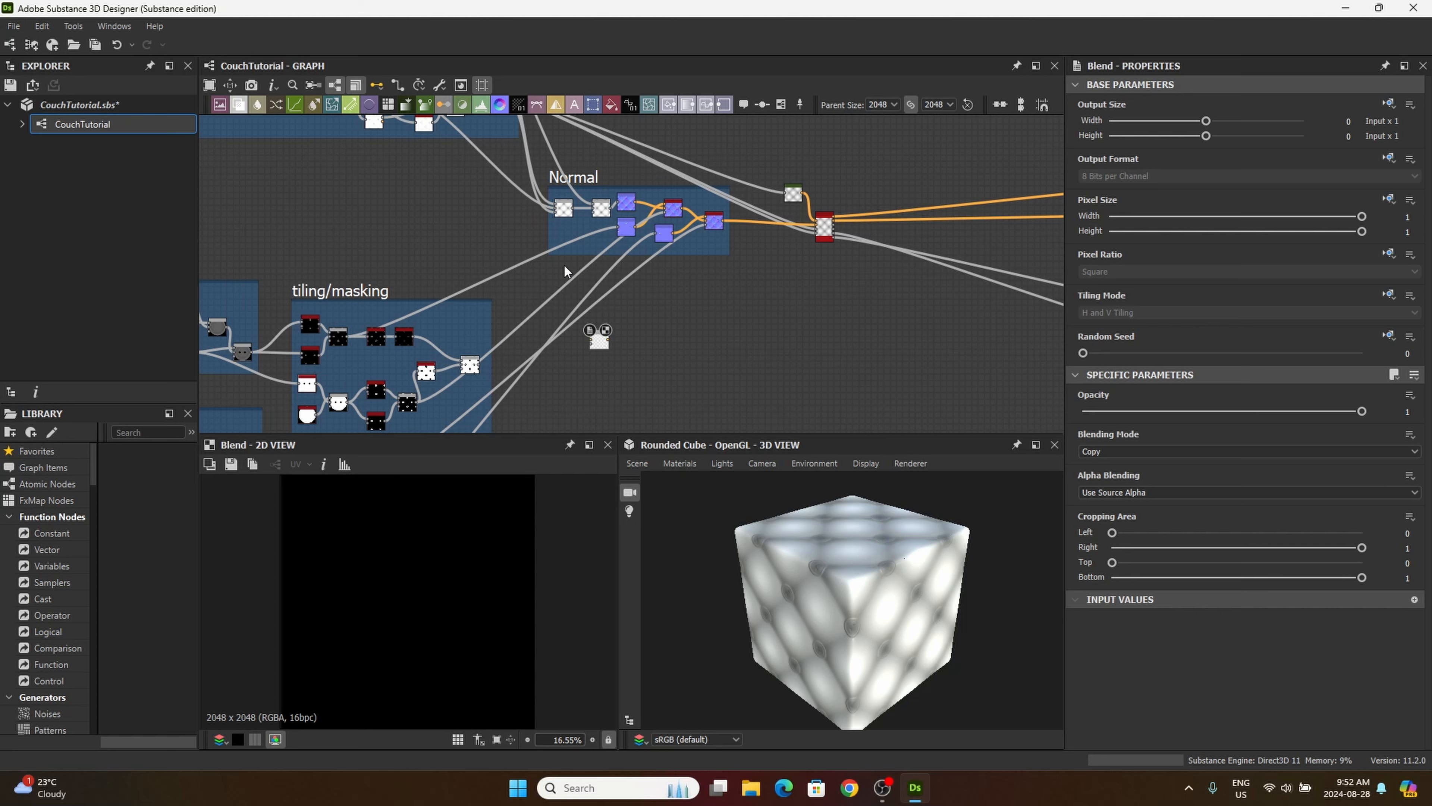
{"action": "scroll", "coordinate": [584, 323], "scroll_direction": "up", "scroll_amount": 7}
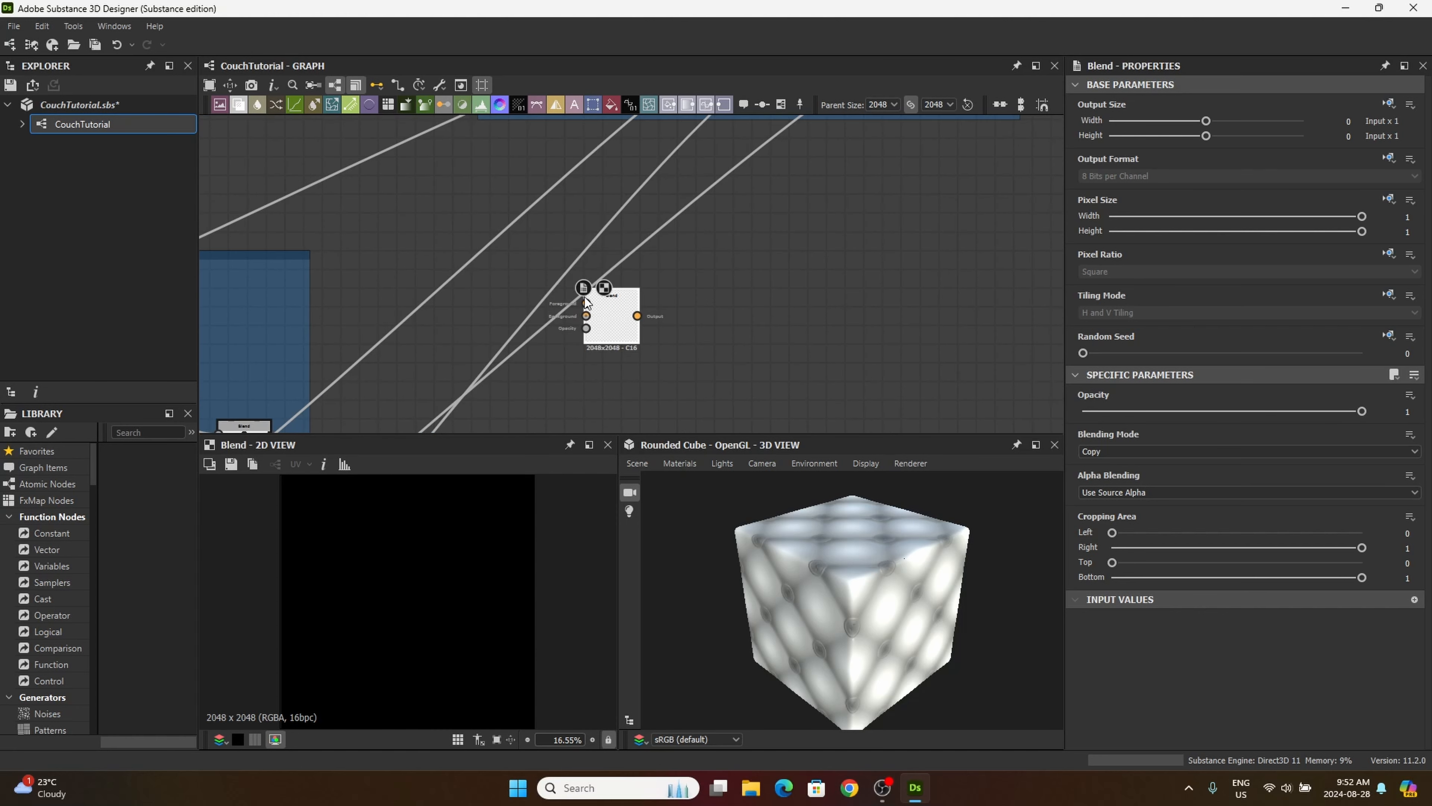
{"action": "middle_click_drag", "start_coordinate": [543, 303], "coordinate": [693, 415]}
{"action": "middle_click_drag", "start_coordinate": [522, 206], "coordinate": [631, 299]}
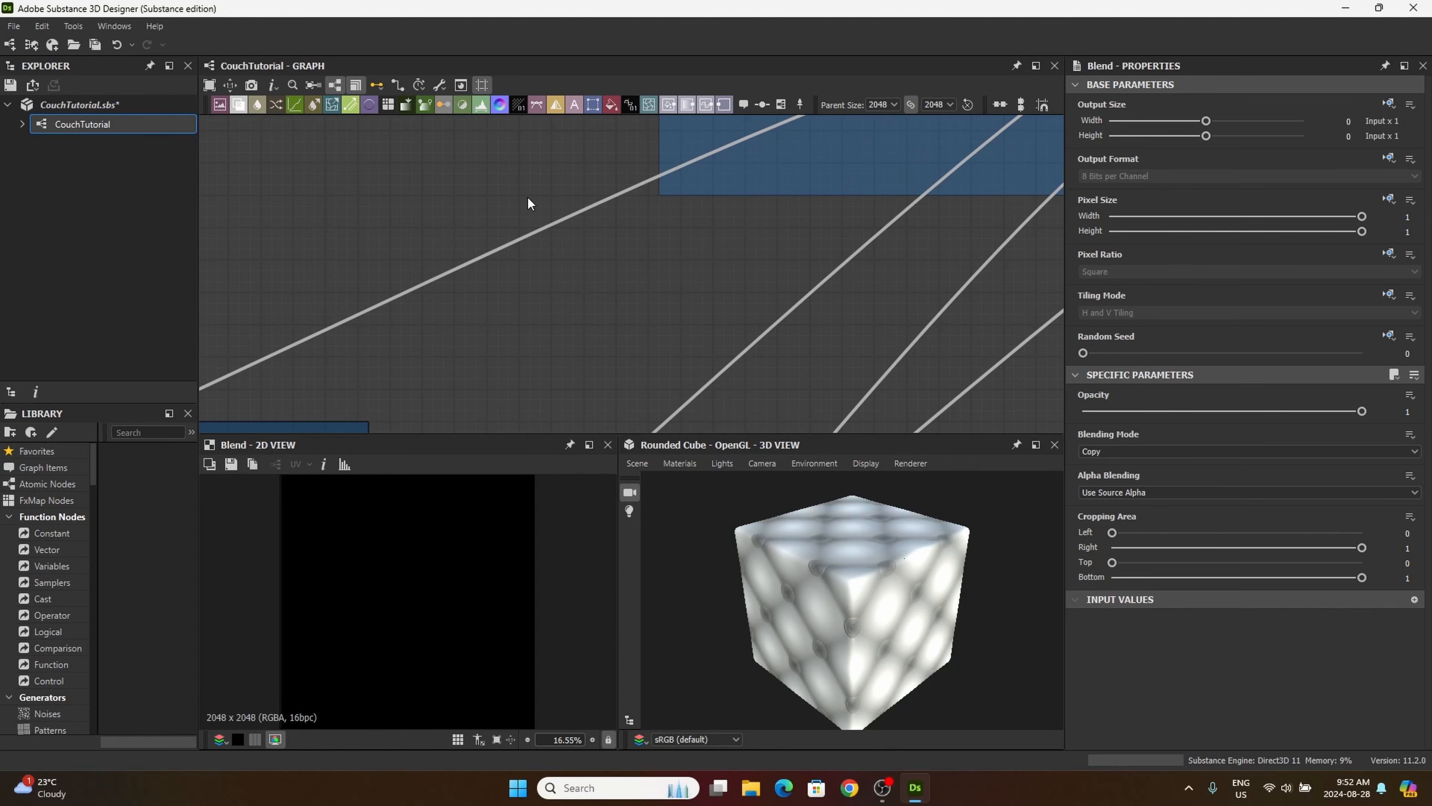
{"action": "middle_click_drag", "start_coordinate": [551, 228], "coordinate": [589, 80]}
{"action": "middle_click_drag", "start_coordinate": [449, 412], "coordinate": [574, 138]}
{"action": "middle_click_drag", "start_coordinate": [498, 386], "coordinate": [691, 153]}
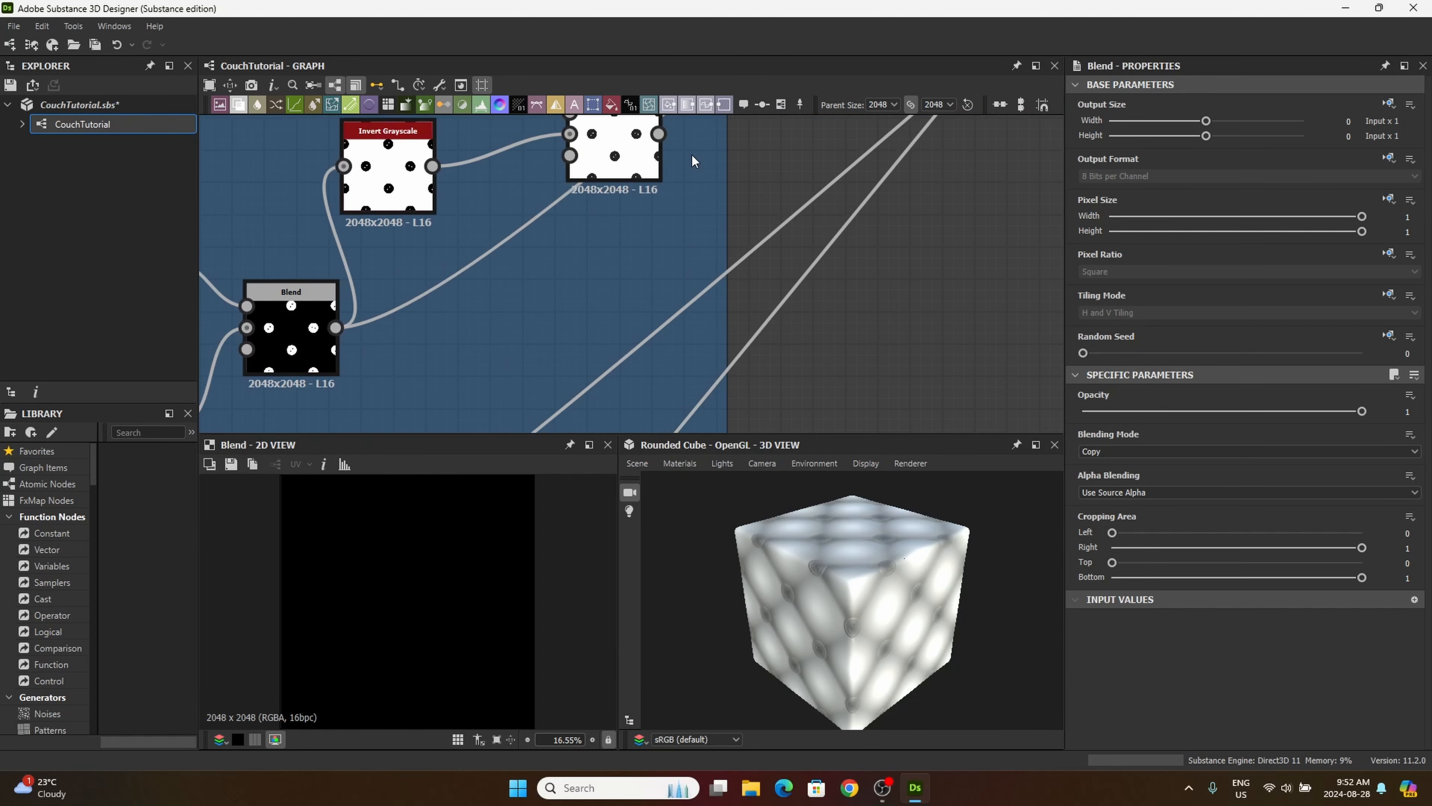
{"action": "middle_click_drag", "start_coordinate": [646, 267], "coordinate": [688, 314]}
{"action": "scroll", "coordinate": [519, 263], "scroll_direction": "down", "scroll_amount": 2}
{"action": "middle_click_drag", "start_coordinate": [574, 383], "coordinate": [567, 228]}
{"action": "scroll", "coordinate": [584, 263], "scroll_direction": "down", "scroll_amount": 4}
{"action": "scroll", "coordinate": [562, 360], "scroll_direction": "up", "scroll_amount": 7}
{"action": "middle_click_drag", "start_coordinate": [555, 169], "coordinate": [606, 401]}
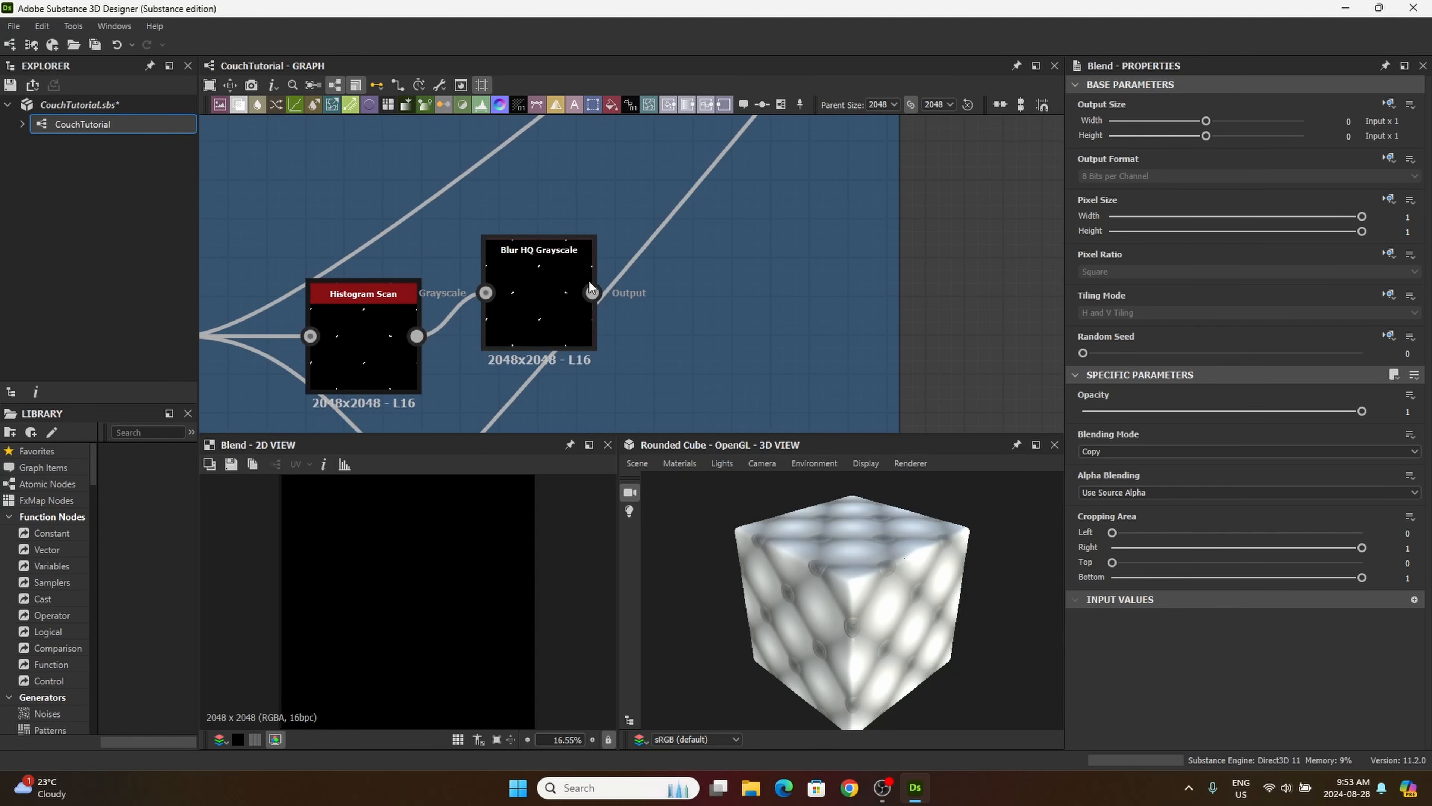
{"action": "middle_click_drag", "start_coordinate": [584, 228], "coordinate": [593, 398]}
{"action": "middle_click_drag", "start_coordinate": [584, 178], "coordinate": [593, 368]}
{"action": "middle_click_drag", "start_coordinate": [541, 220], "coordinate": [558, 440]}
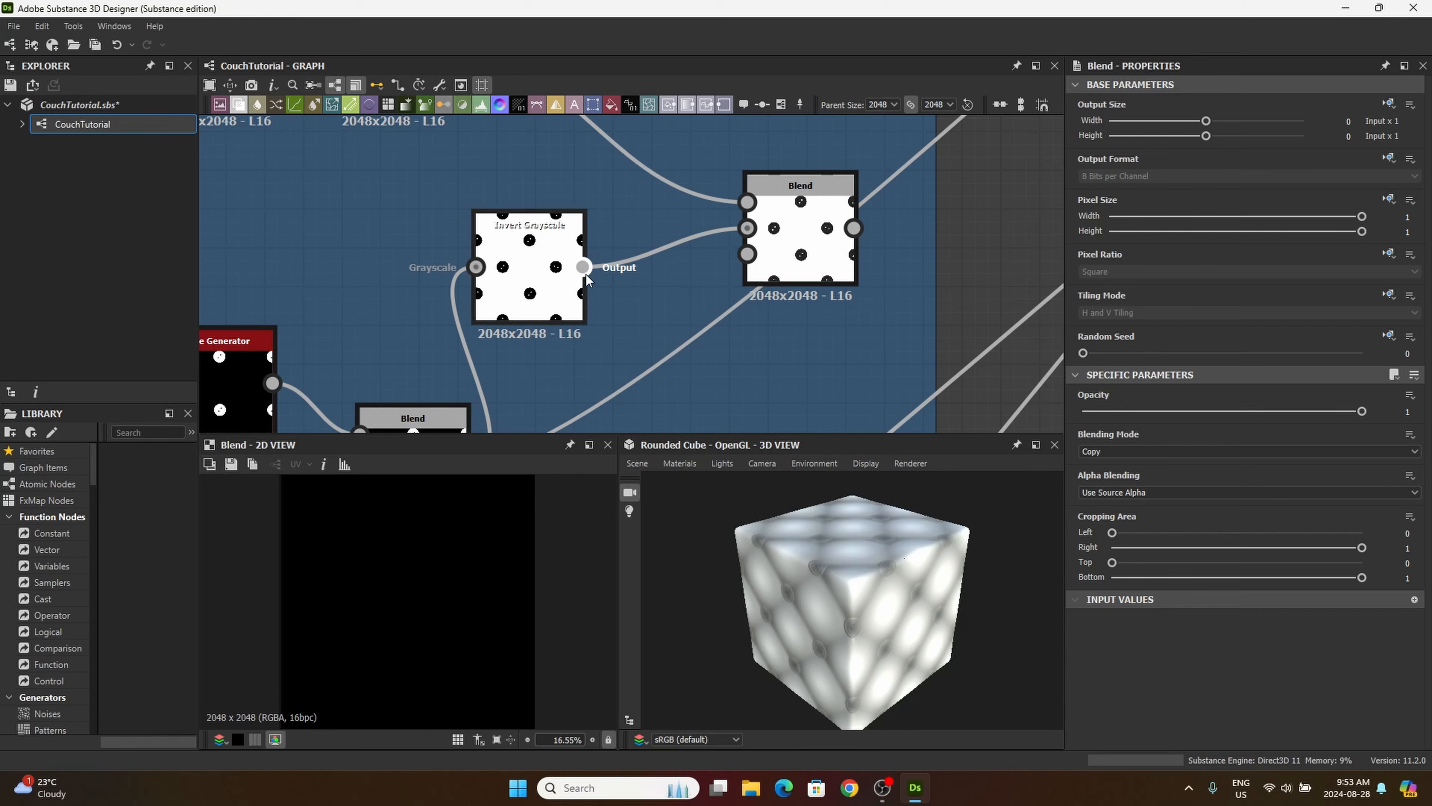
{"action": "scroll", "coordinate": [637, 335], "scroll_direction": "down", "scroll_amount": 2}
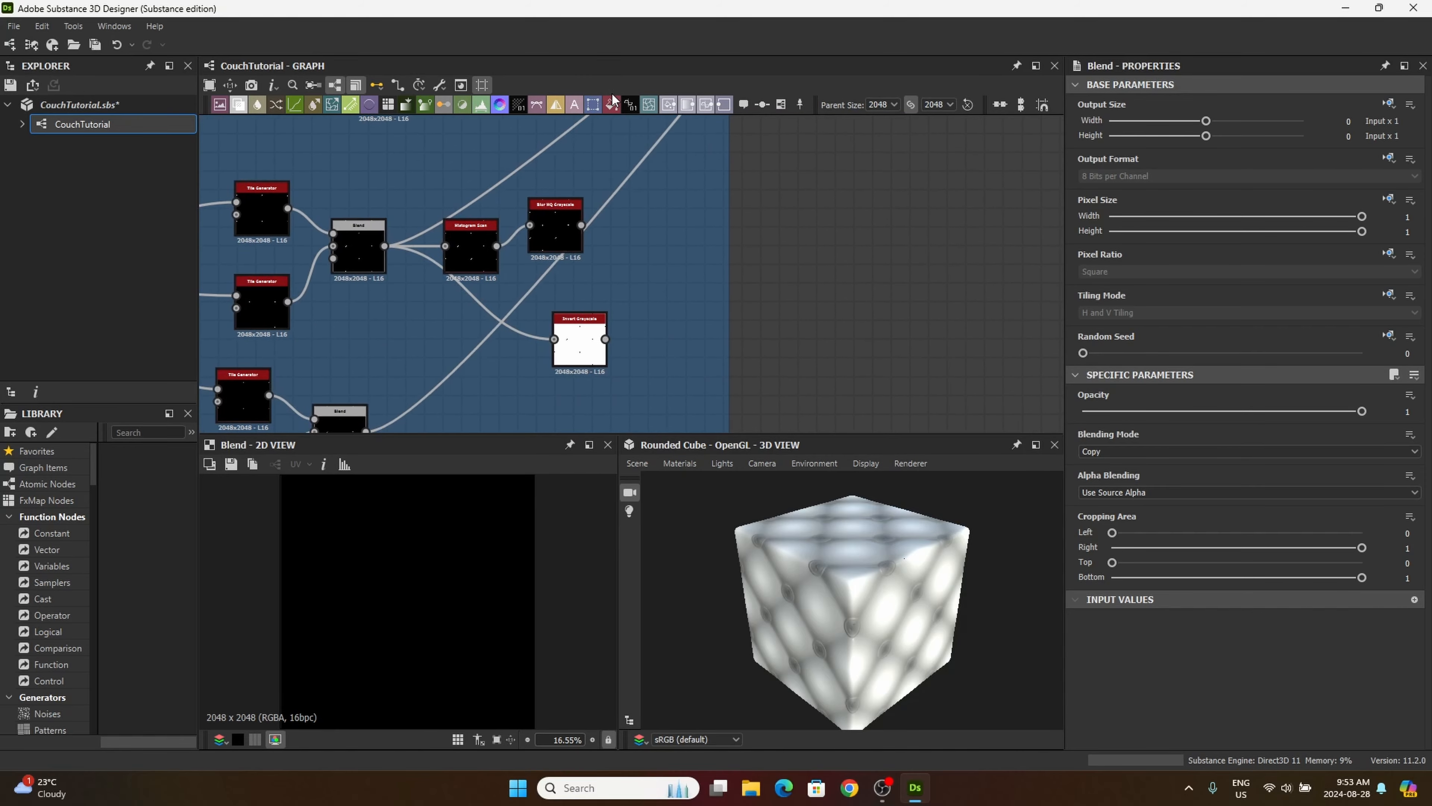
{"action": "left_click_drag", "start_coordinate": [606, 339], "coordinate": [755, 254]}
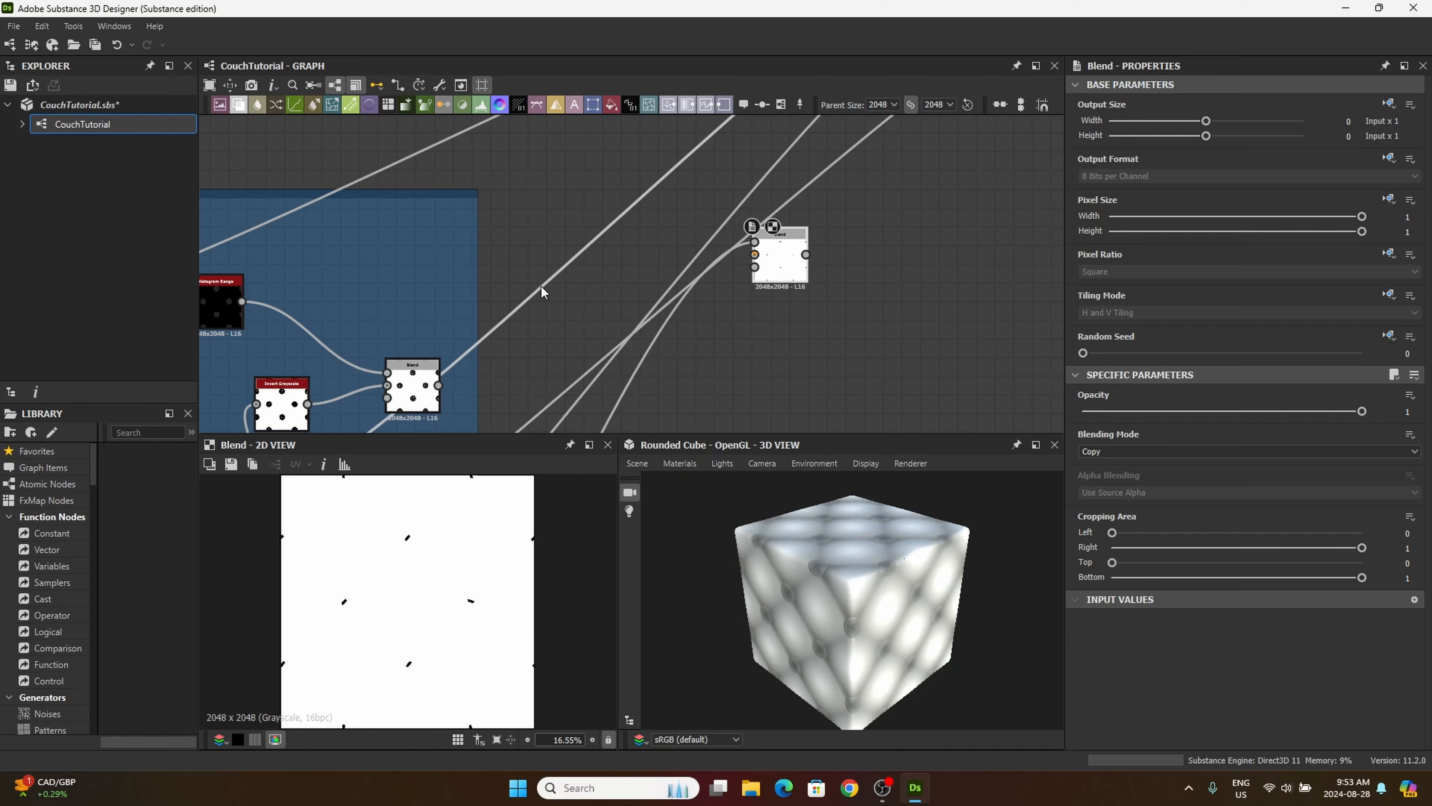
Step: Connect the thread tiling Blend node's output to the background input of the new Blend node
{"action": "scroll", "coordinate": [631, 140], "scroll_direction": "down", "scroll_amount": 2}
{"action": "middle_click_drag", "start_coordinate": [550, 342], "coordinate": [601, 212]}
{"action": "scroll", "coordinate": [592, 275], "scroll_direction": "down", "scroll_amount": 4}
{"action": "scroll", "coordinate": [524, 280], "scroll_direction": "up", "scroll_amount": 1}
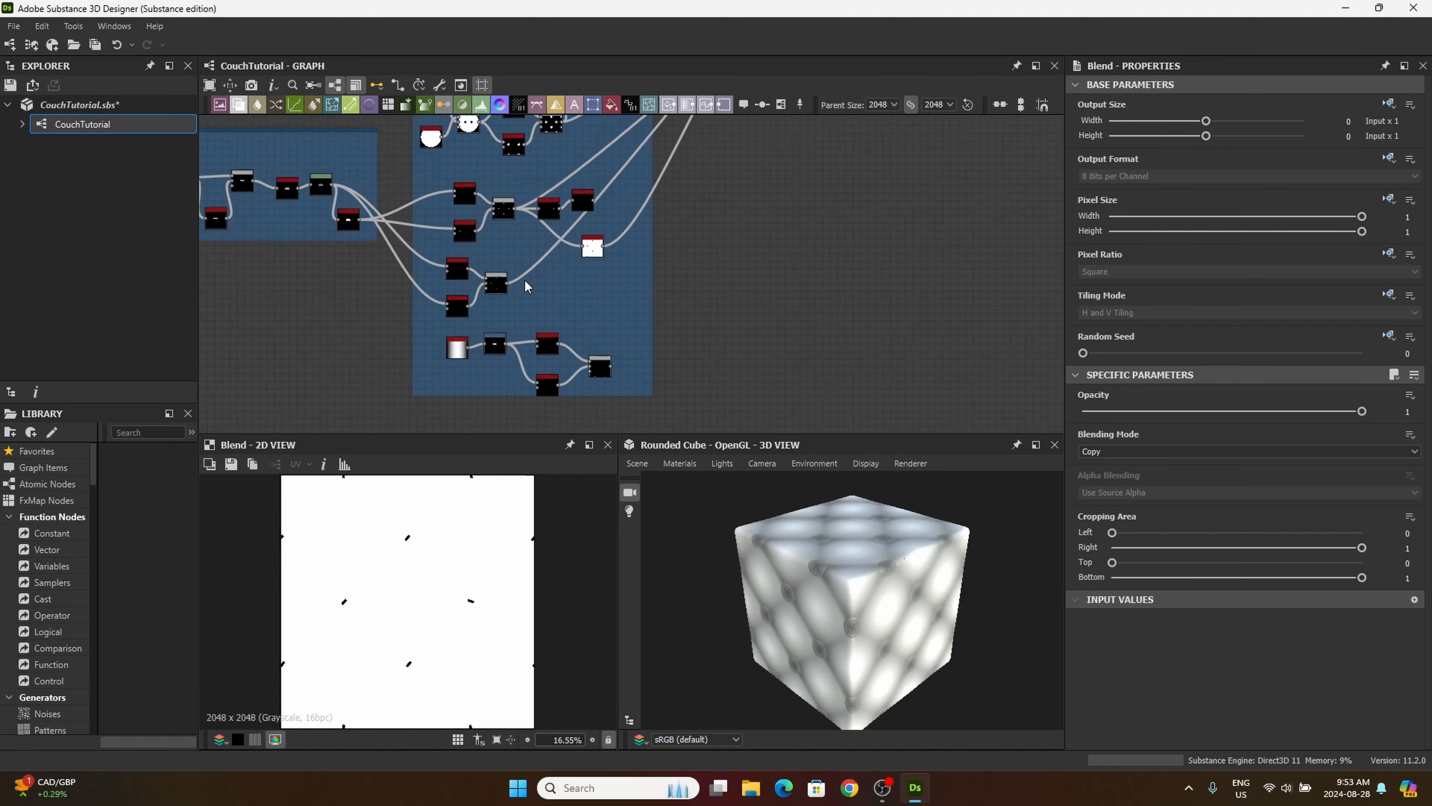
{"action": "scroll", "coordinate": [523, 278], "scroll_direction": "up", "scroll_amount": 8}
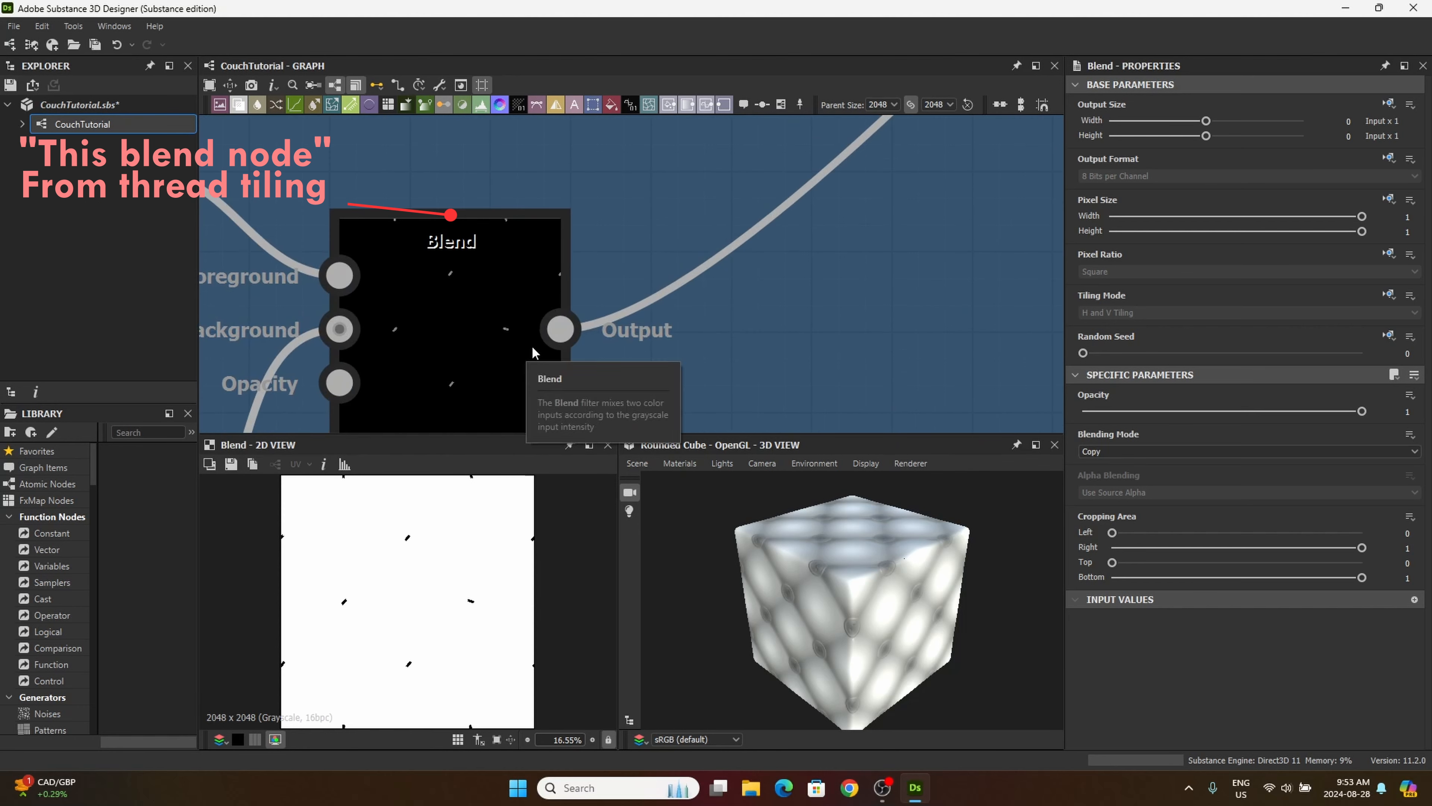
{"action": "left_click_drag", "start_coordinate": [563, 326], "coordinate": [700, 227]}
{"action": "scroll", "coordinate": [556, 294], "scroll_direction": "down", "scroll_amount": 6}
{"action": "scroll", "coordinate": [746, 243], "scroll_direction": "down", "scroll_amount": 5}
{"action": "scroll", "coordinate": [686, 161], "scroll_direction": "down", "scroll_amount": 1}
{"action": "middle_click_drag", "start_coordinate": [685, 153], "coordinate": [723, 262]}
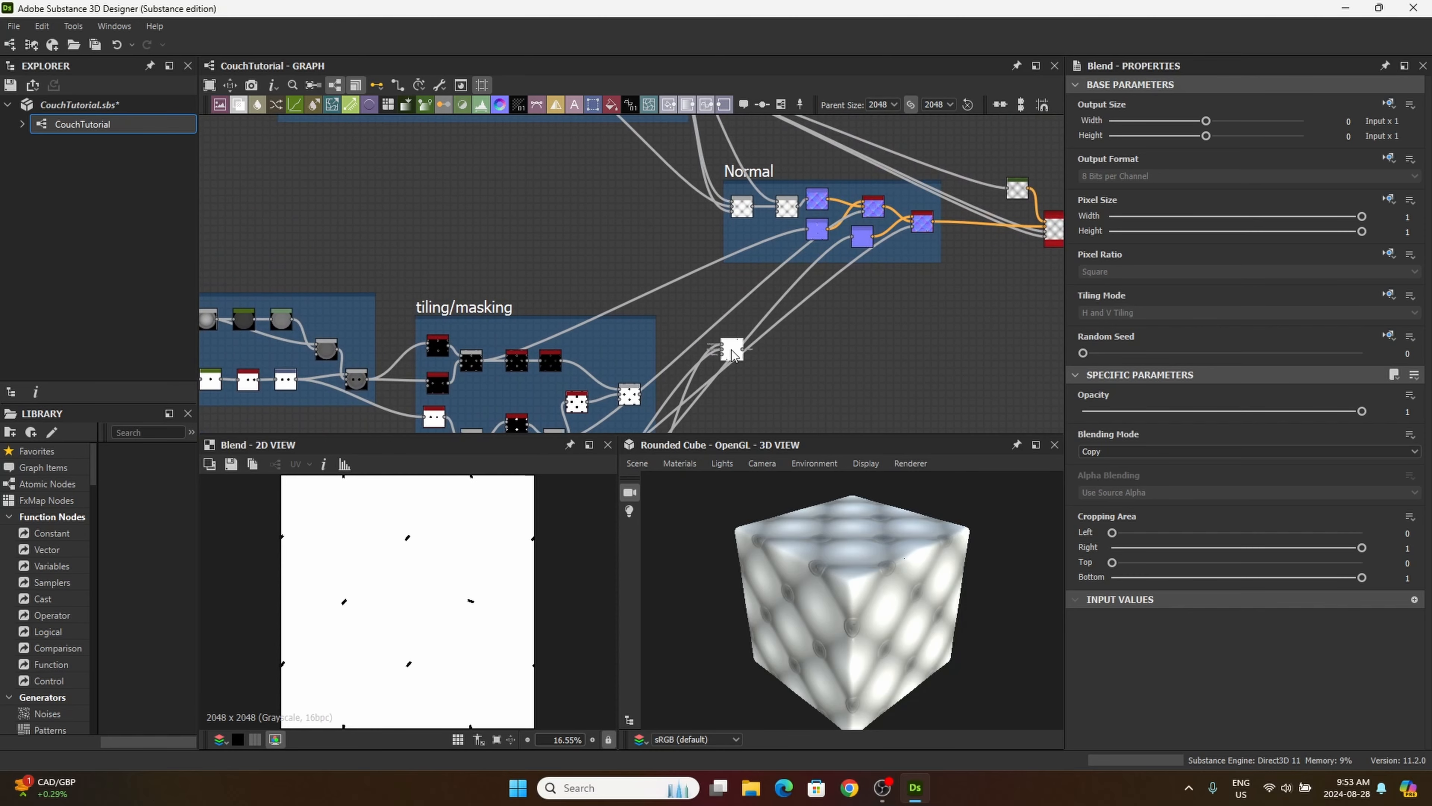
Step: Nudge the Normal frame and shift the new Blend node closer to the tiling/masking frame
{"action": "middle_click_drag", "start_coordinate": [761, 324], "coordinate": [777, 314]}
{"action": "scroll", "coordinate": [800, 237], "scroll_direction": "down", "scroll_amount": 4}
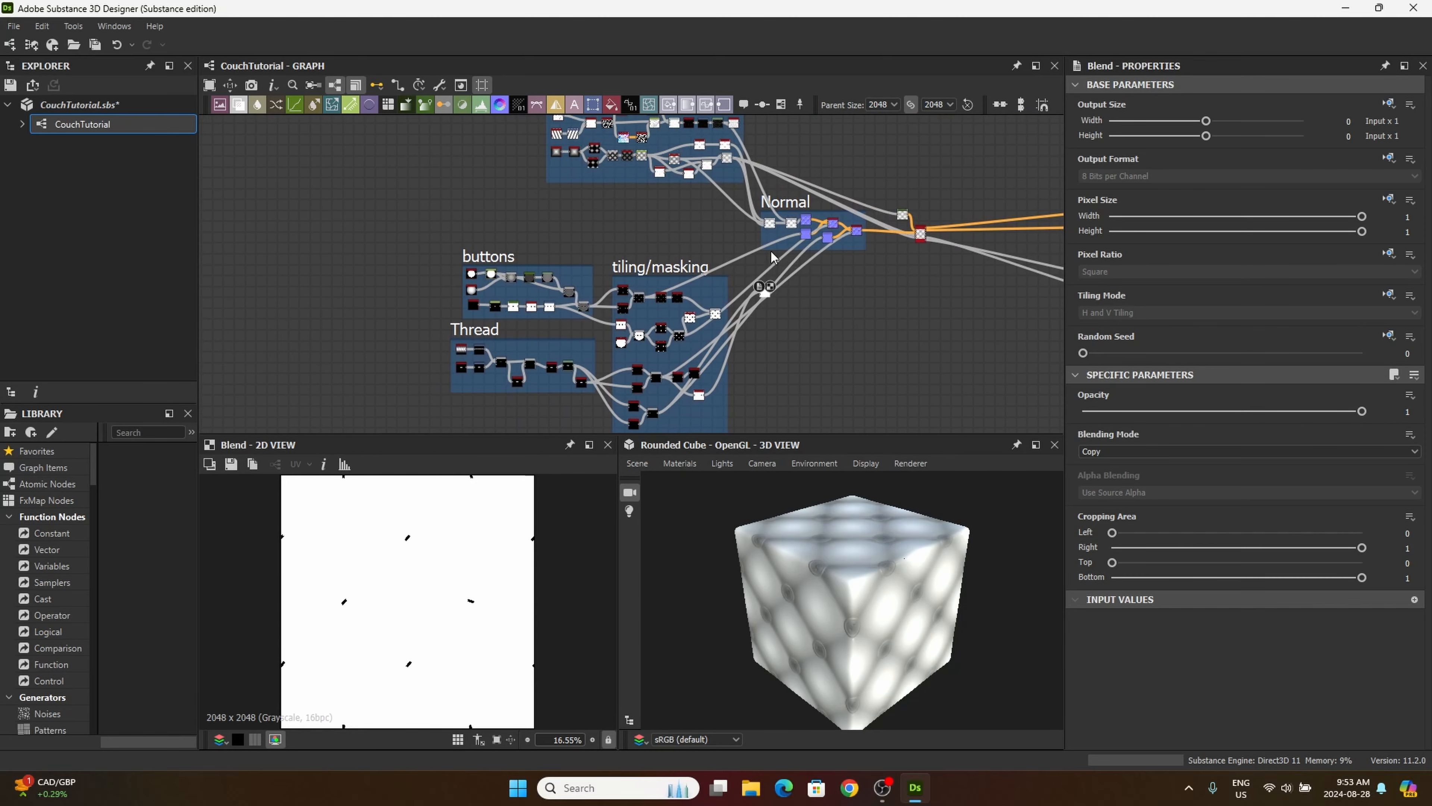
{"action": "left_click_drag", "start_coordinate": [787, 202], "coordinate": [792, 199]}
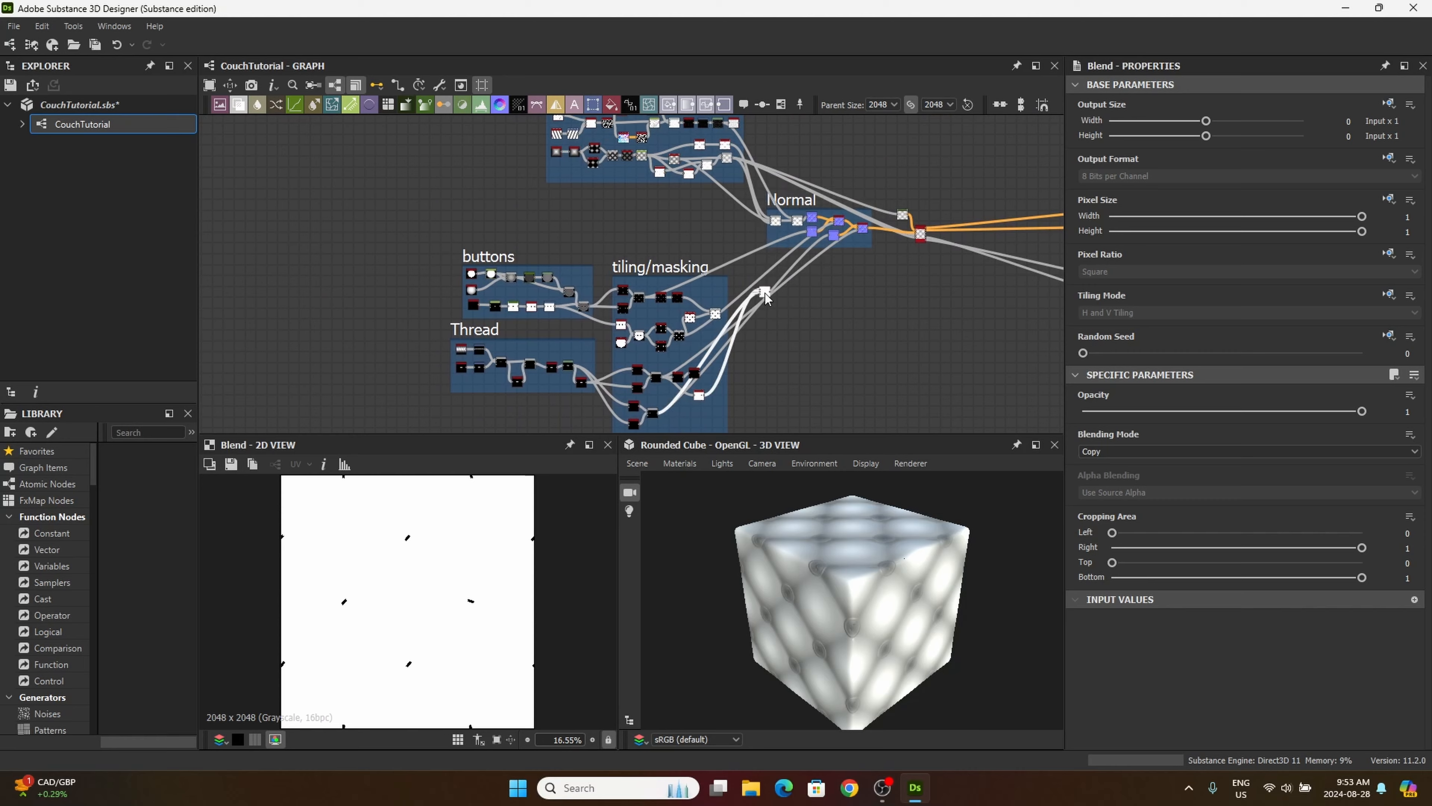
{"action": "left_click_drag", "start_coordinate": [766, 293], "coordinate": [742, 297]}
Step: Set the new Blend node's blending mode to Add (Linear Dodge) and inspect a thread up close in the 2D view
{"action": "scroll", "coordinate": [760, 293], "scroll_direction": "up", "scroll_amount": 5}
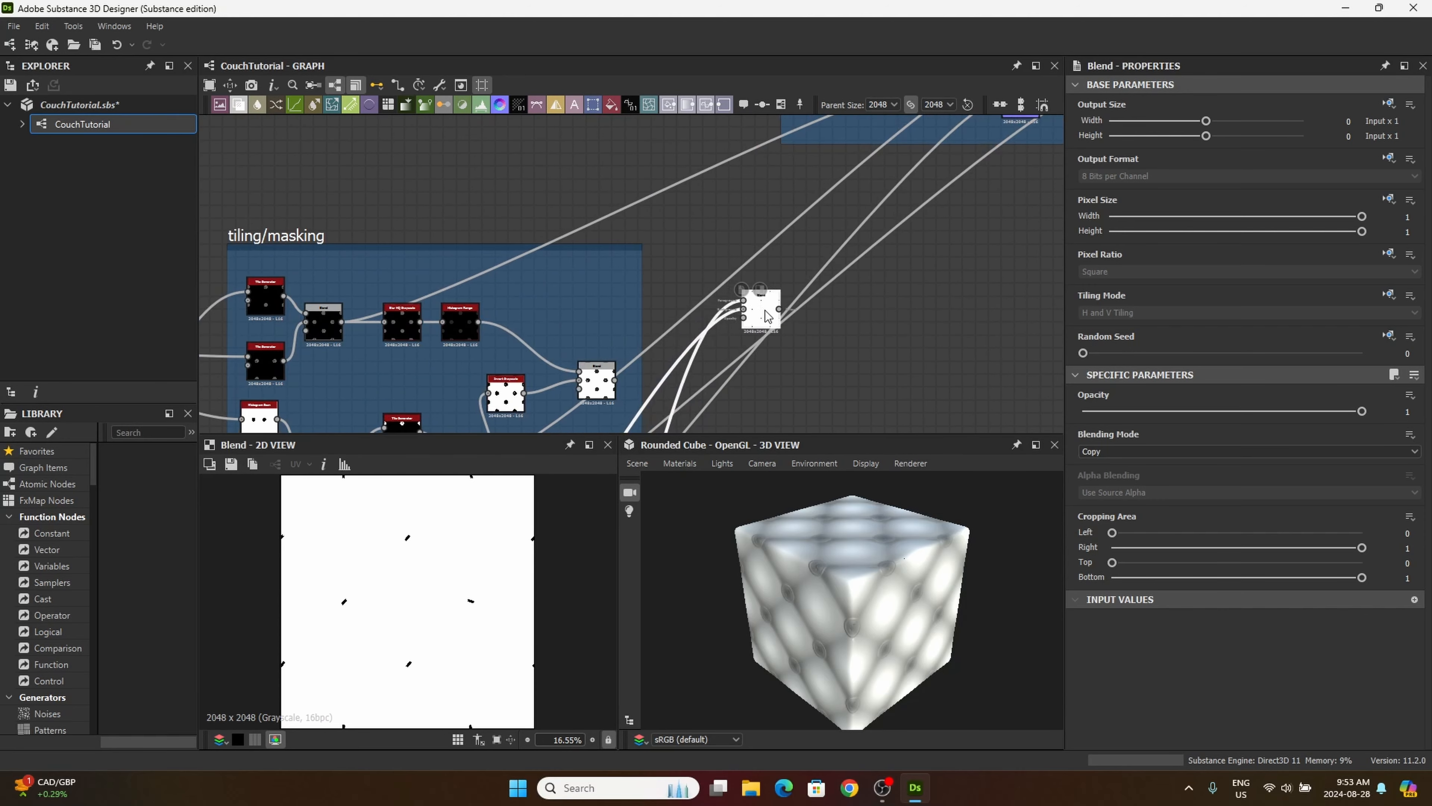
{"action": "middle_click_drag", "start_coordinate": [775, 345], "coordinate": [732, 270]}
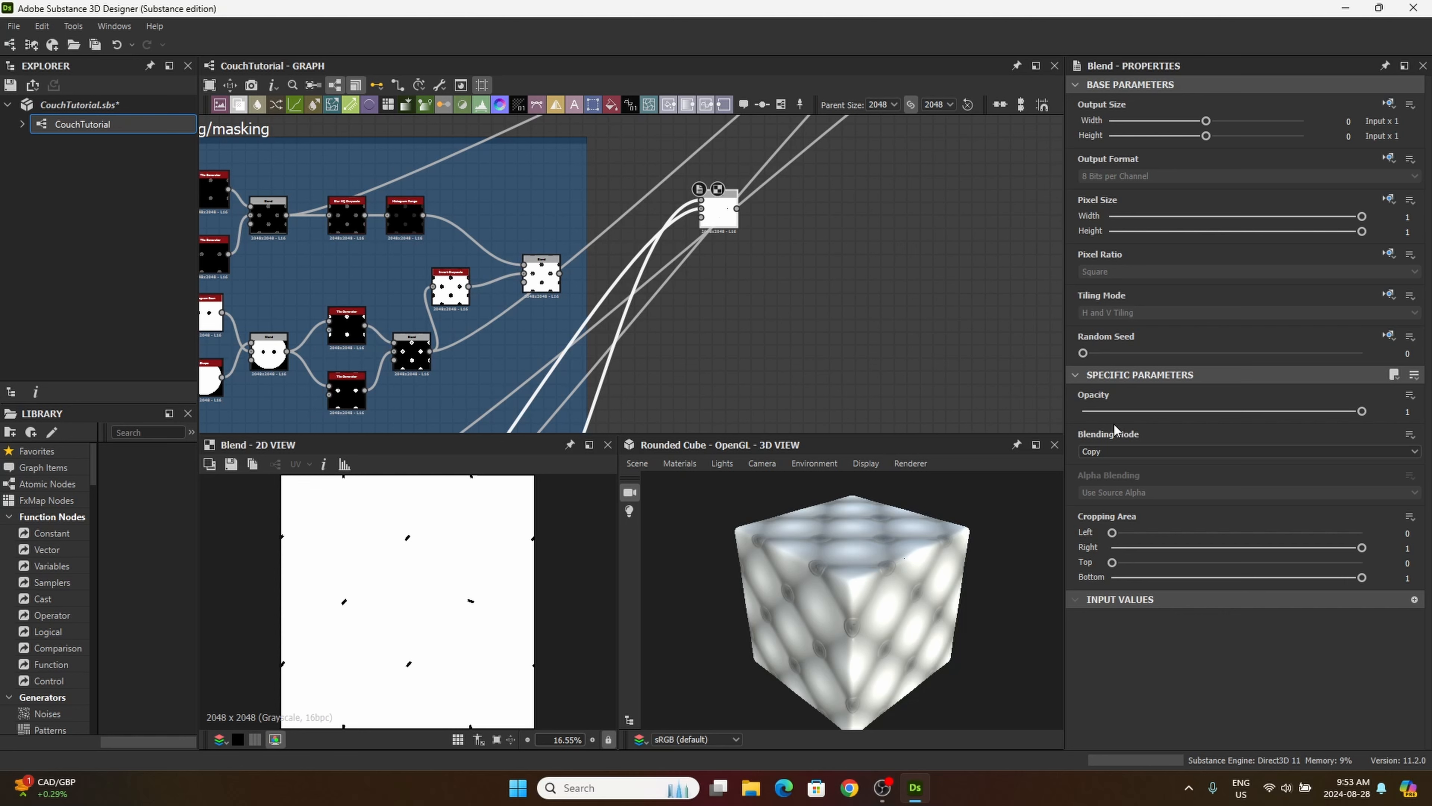
{"action": "mouse_move", "coordinate": [1115, 425]}
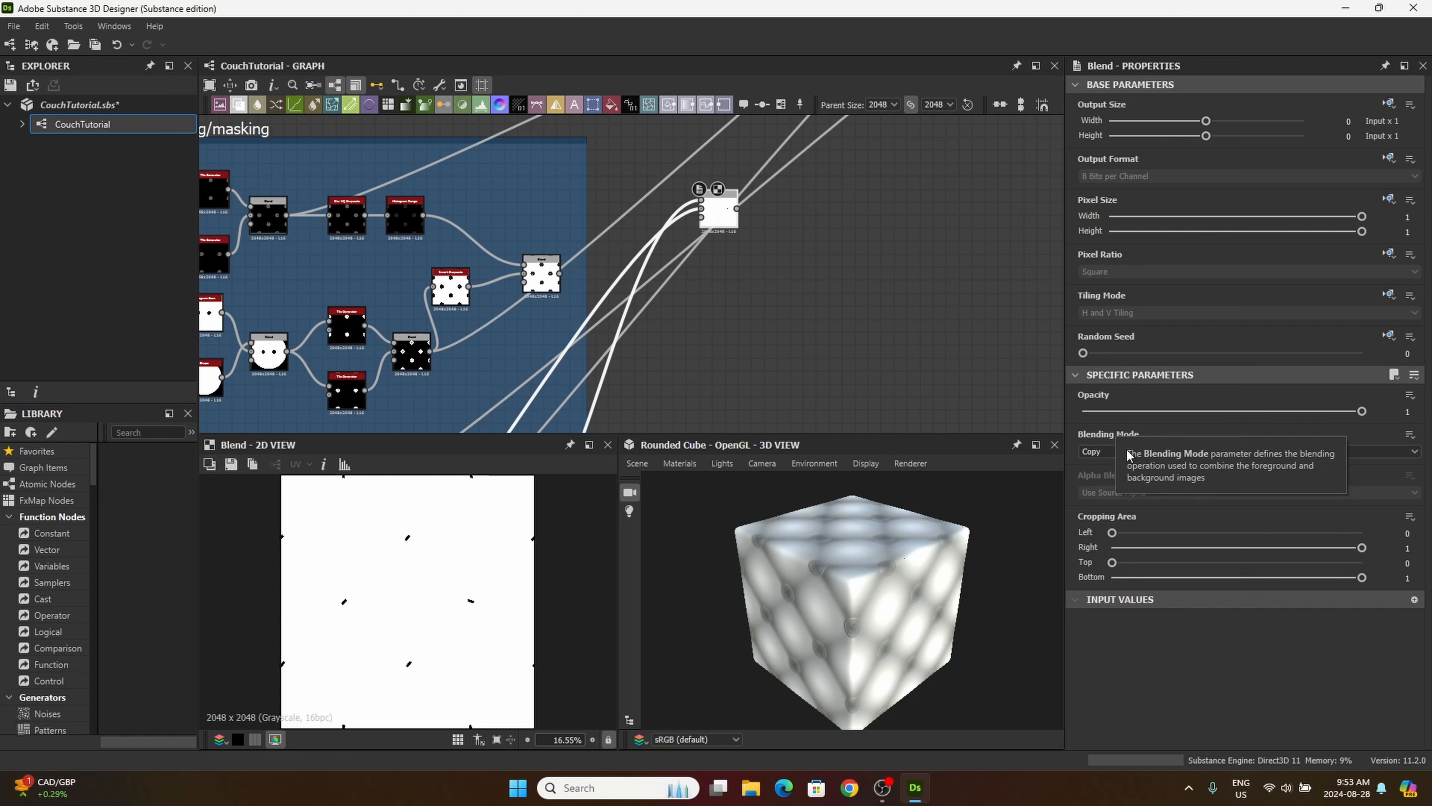
{"action": "left_click", "coordinate": [1091, 453]}
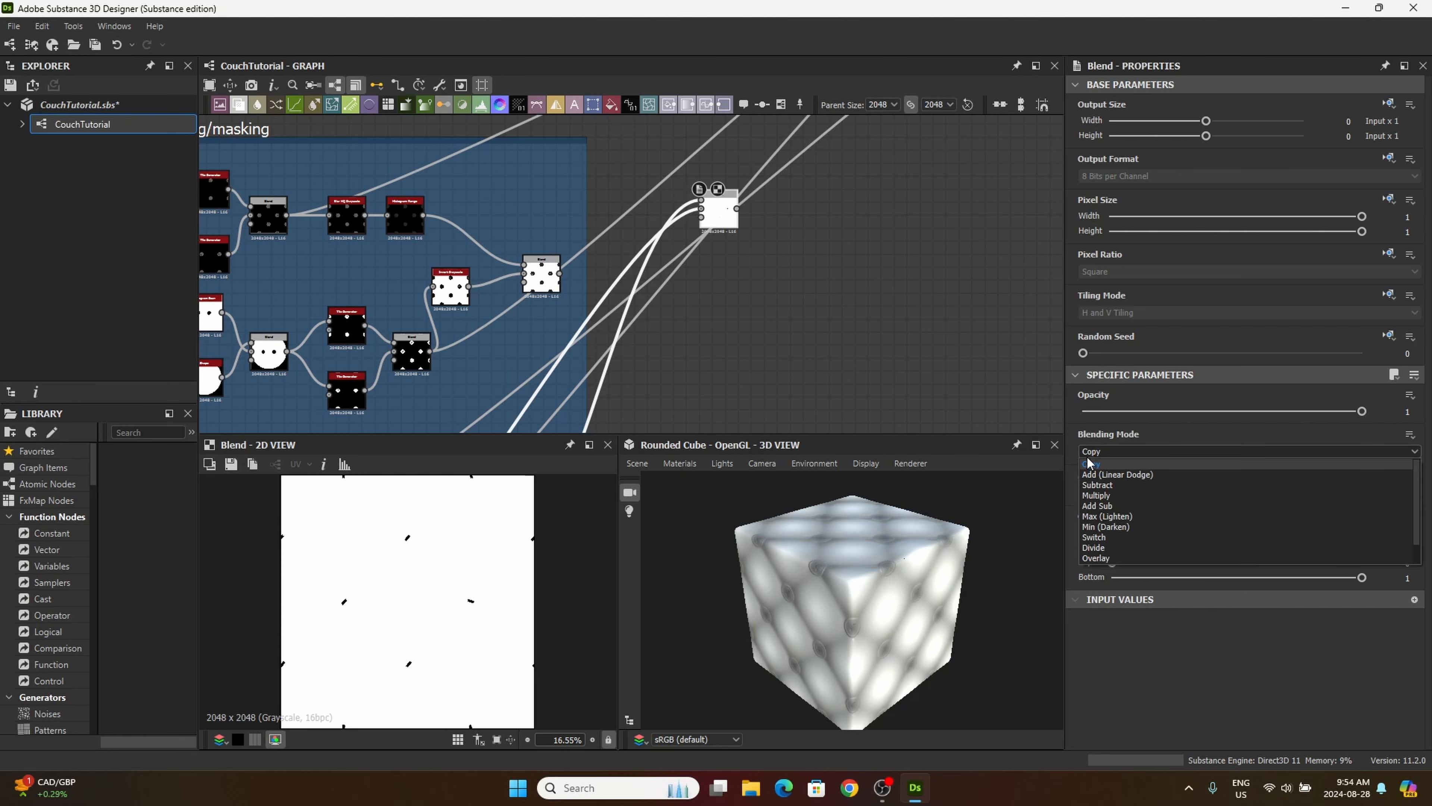
{"action": "left_click", "coordinate": [1130, 473]}
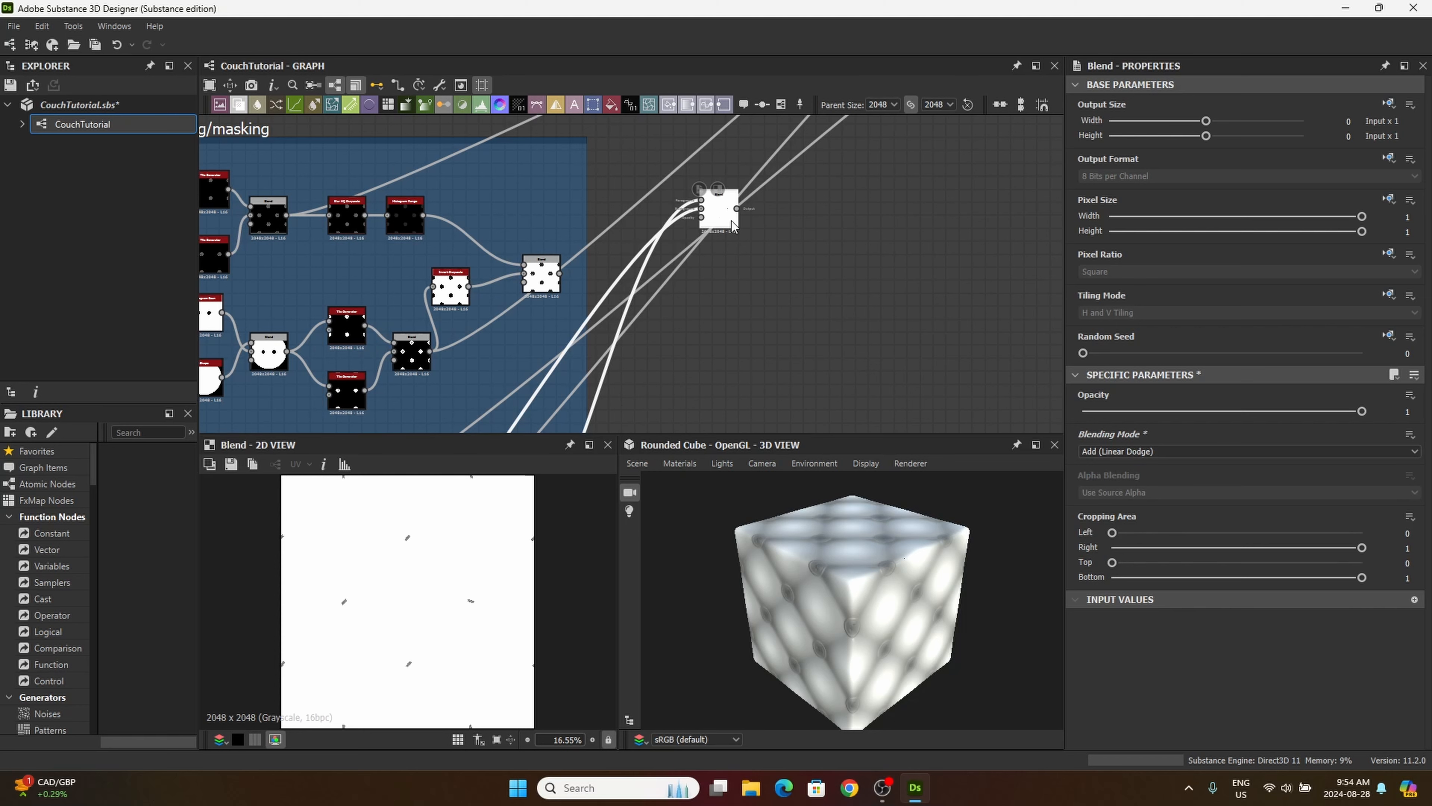
{"action": "scroll", "coordinate": [430, 594], "scroll_direction": "up", "scroll_amount": 5}
{"action": "scroll", "coordinate": [506, 589], "scroll_direction": "up", "scroll_amount": 1}
{"action": "middle_click_drag", "start_coordinate": [506, 589], "coordinate": [395, 561]}
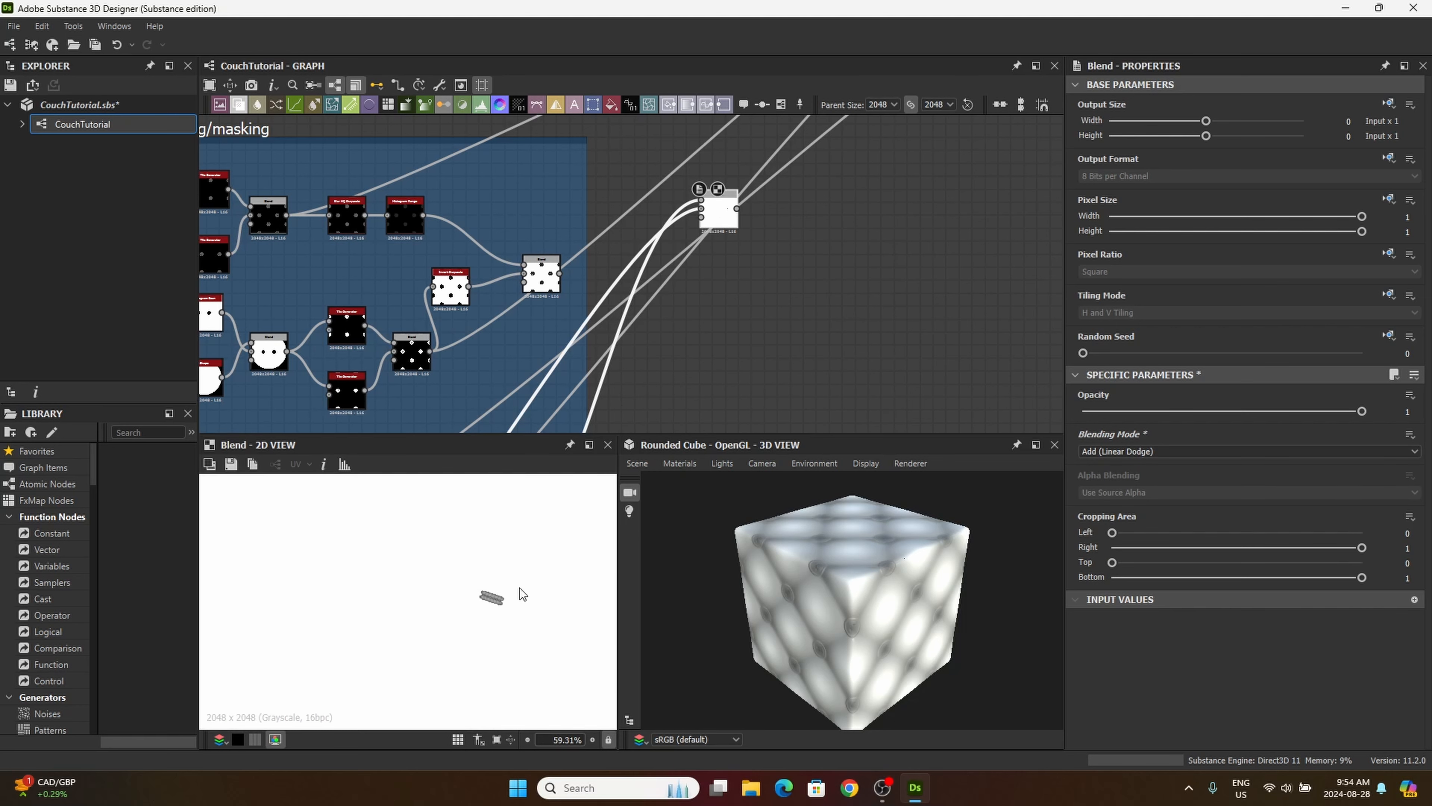
{"action": "scroll", "coordinate": [520, 591], "scroll_direction": "up", "scroll_amount": 7}
{"action": "mouse_move", "coordinate": [452, 622]}
{"action": "middle_mouse_down"}
{"action": "mouse_move", "coordinate": [426, 614]}
{"action": "mouse_move", "coordinate": [456, 624]}
{"action": "middle_mouse_up"}
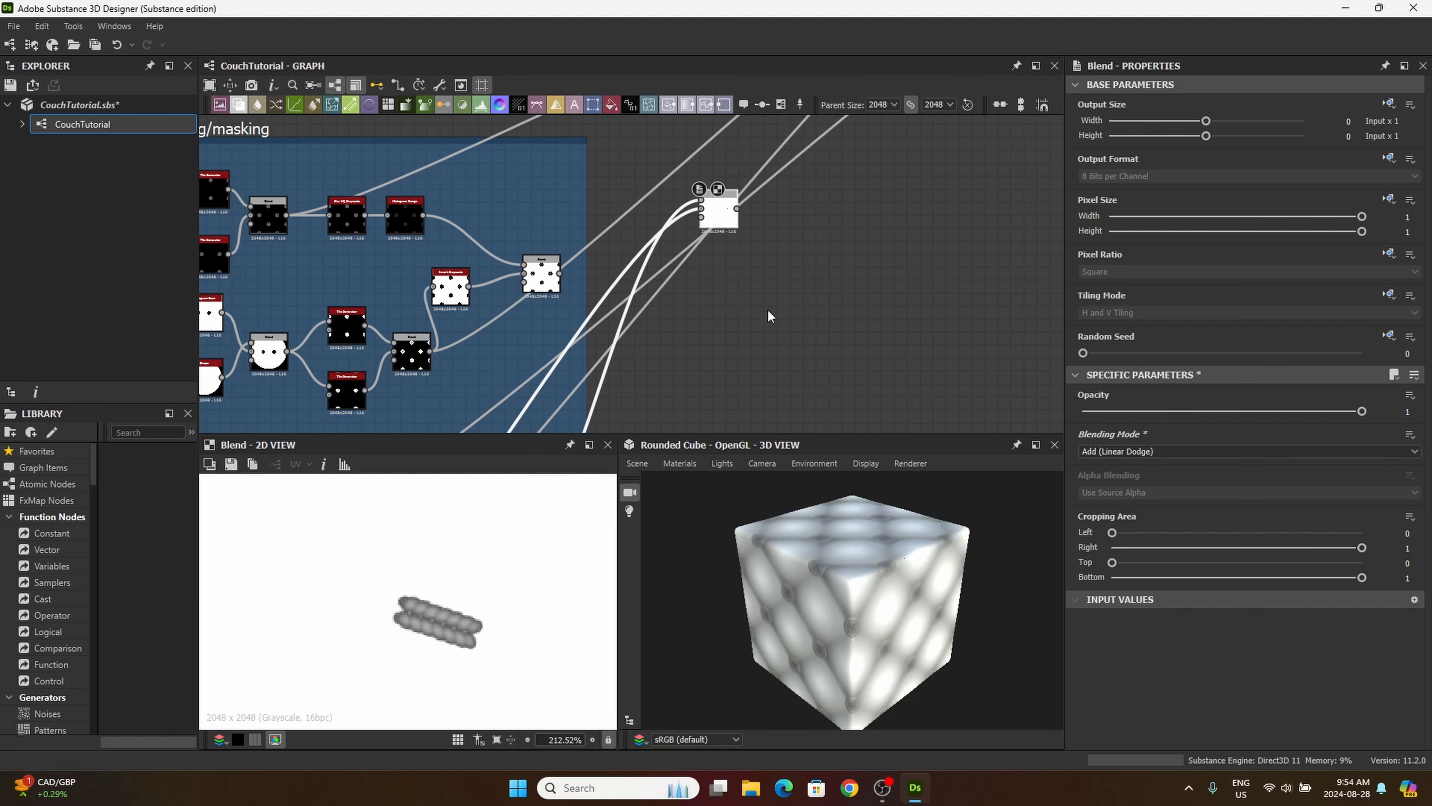
Step: Find the Distance node in the library and place it in the empty area below the new Blend node
{"action": "middle_click_drag", "start_coordinate": [768, 310], "coordinate": [732, 321]}
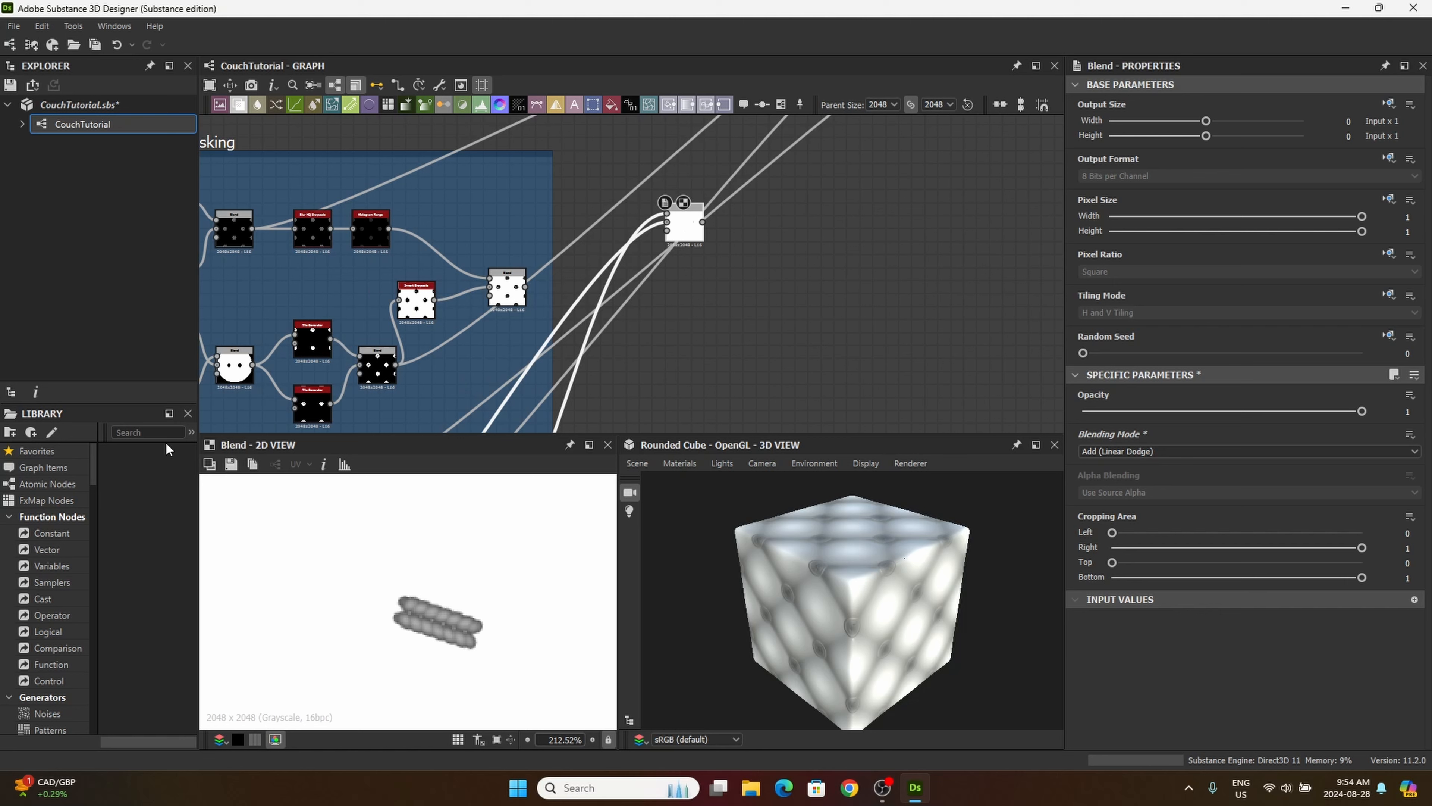
{"action": "left_click", "coordinate": [146, 432]}
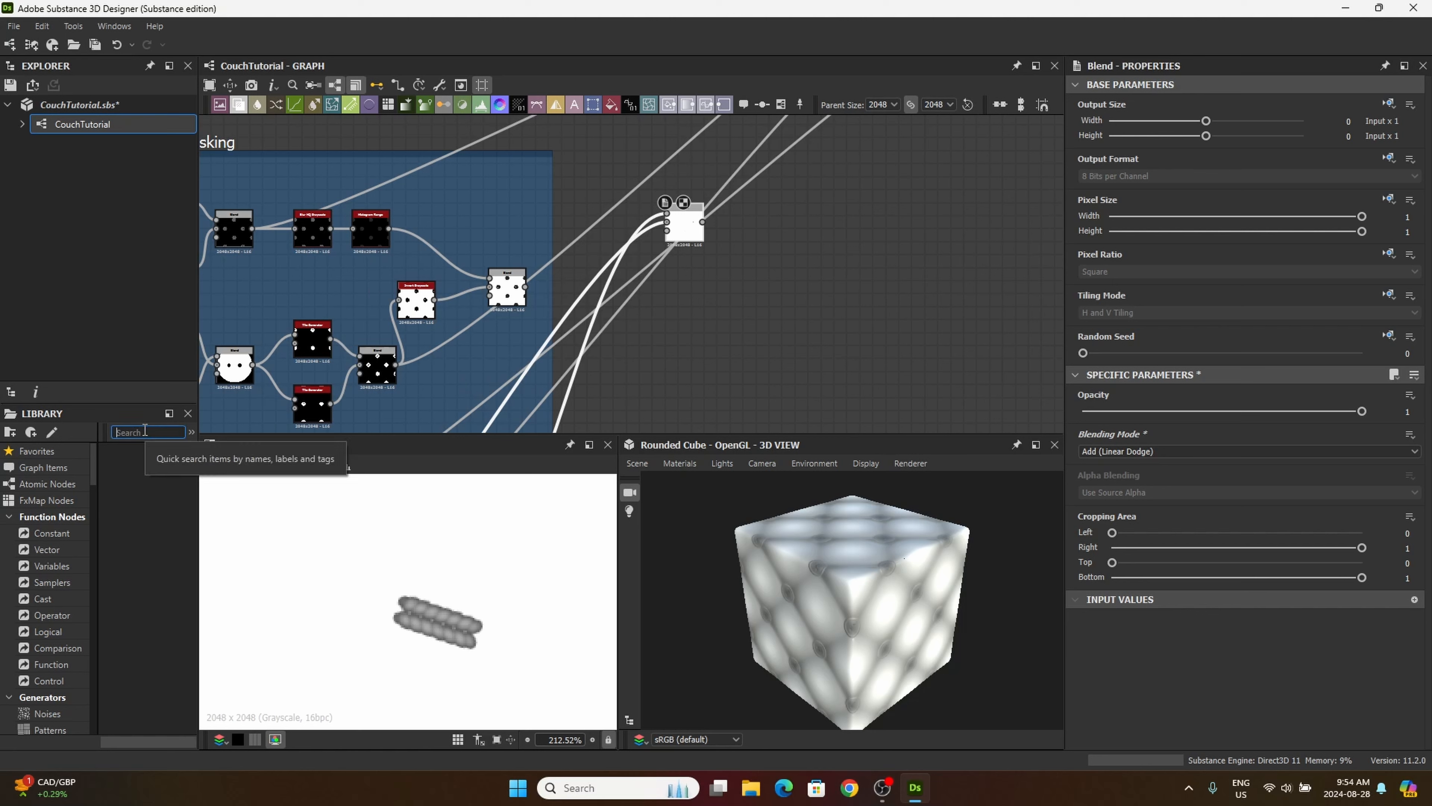
{"action": "type", "text": "distanc"}
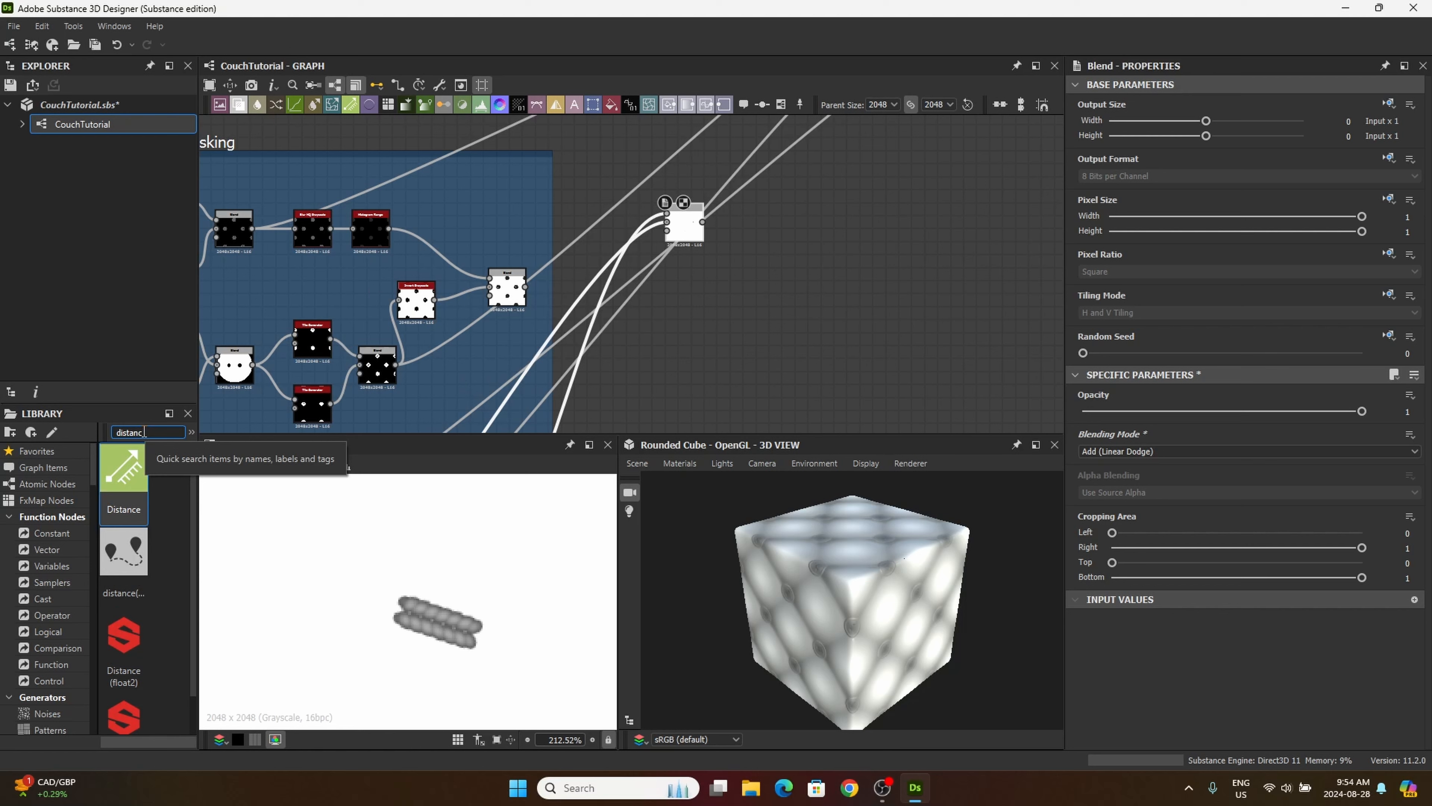
{"action": "left_click_drag", "start_coordinate": [123, 468], "coordinate": [723, 352]}
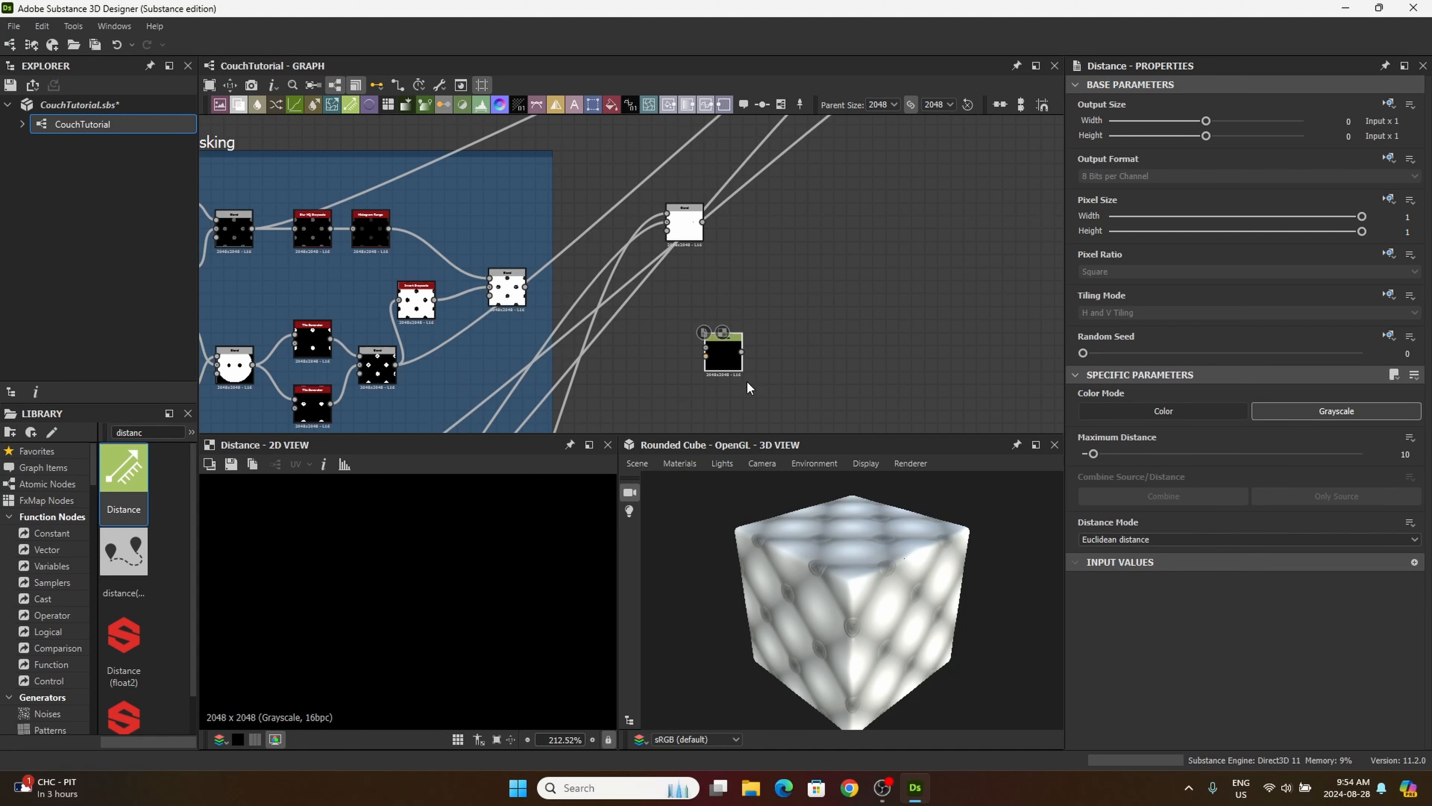
{"action": "left_click_drag", "start_coordinate": [765, 345], "coordinate": [760, 318]}
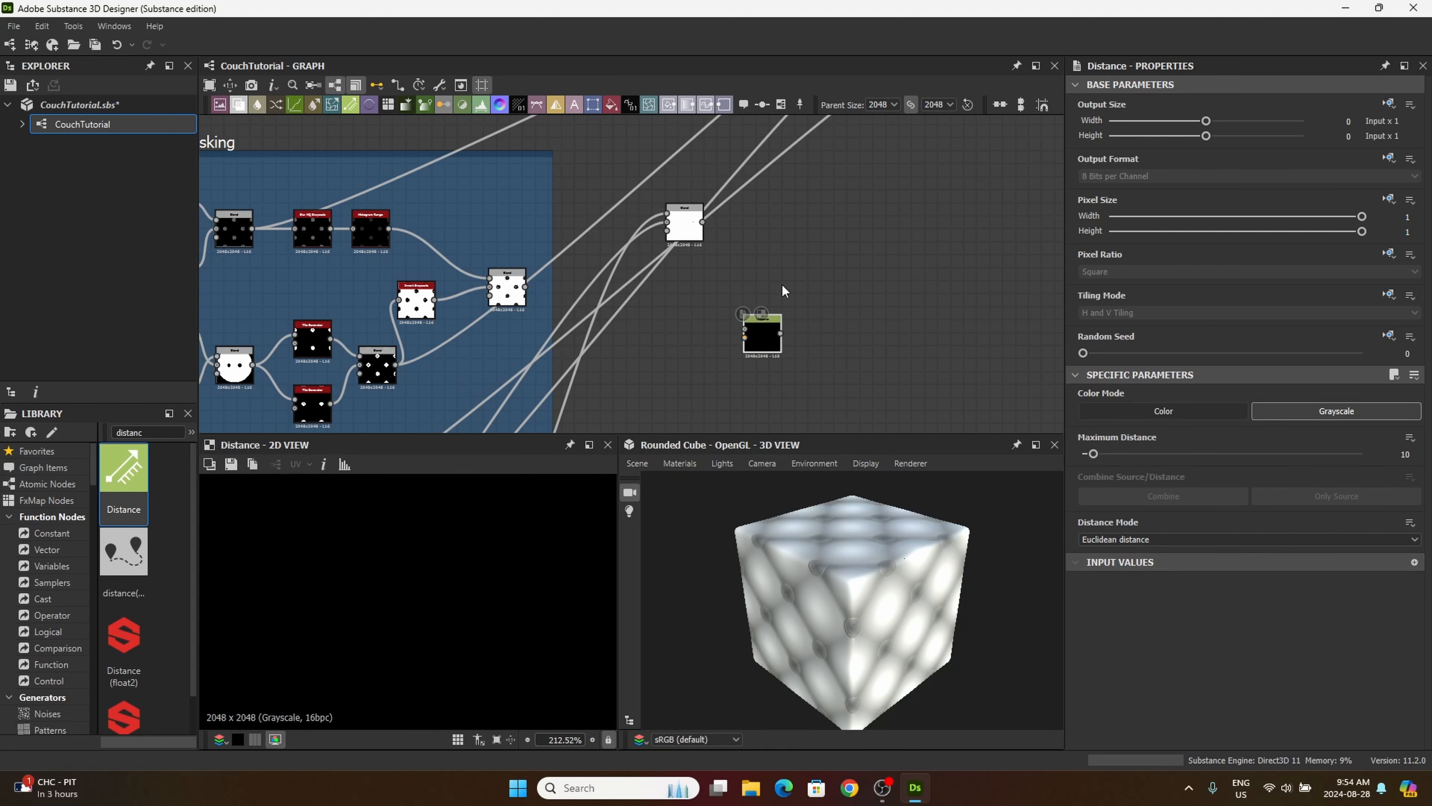
Step: Reposition the new Blend and Distance nodes higher up, between the tiling/masking and Normal frames
{"action": "middle_click_drag", "start_coordinate": [730, 228], "coordinate": [785, 294]}
{"action": "left_click_drag", "start_coordinate": [733, 290], "coordinate": [670, 178]}
{"action": "scroll", "coordinate": [743, 337], "scroll_direction": "down", "scroll_amount": 3}
{"action": "middle_click_drag", "start_coordinate": [725, 209], "coordinate": [715, 253]}
{"action": "scroll", "coordinate": [742, 337], "scroll_direction": "down", "scroll_amount": 2}
{"action": "scroll", "coordinate": [715, 251], "scroll_direction": "up", "scroll_amount": 6}
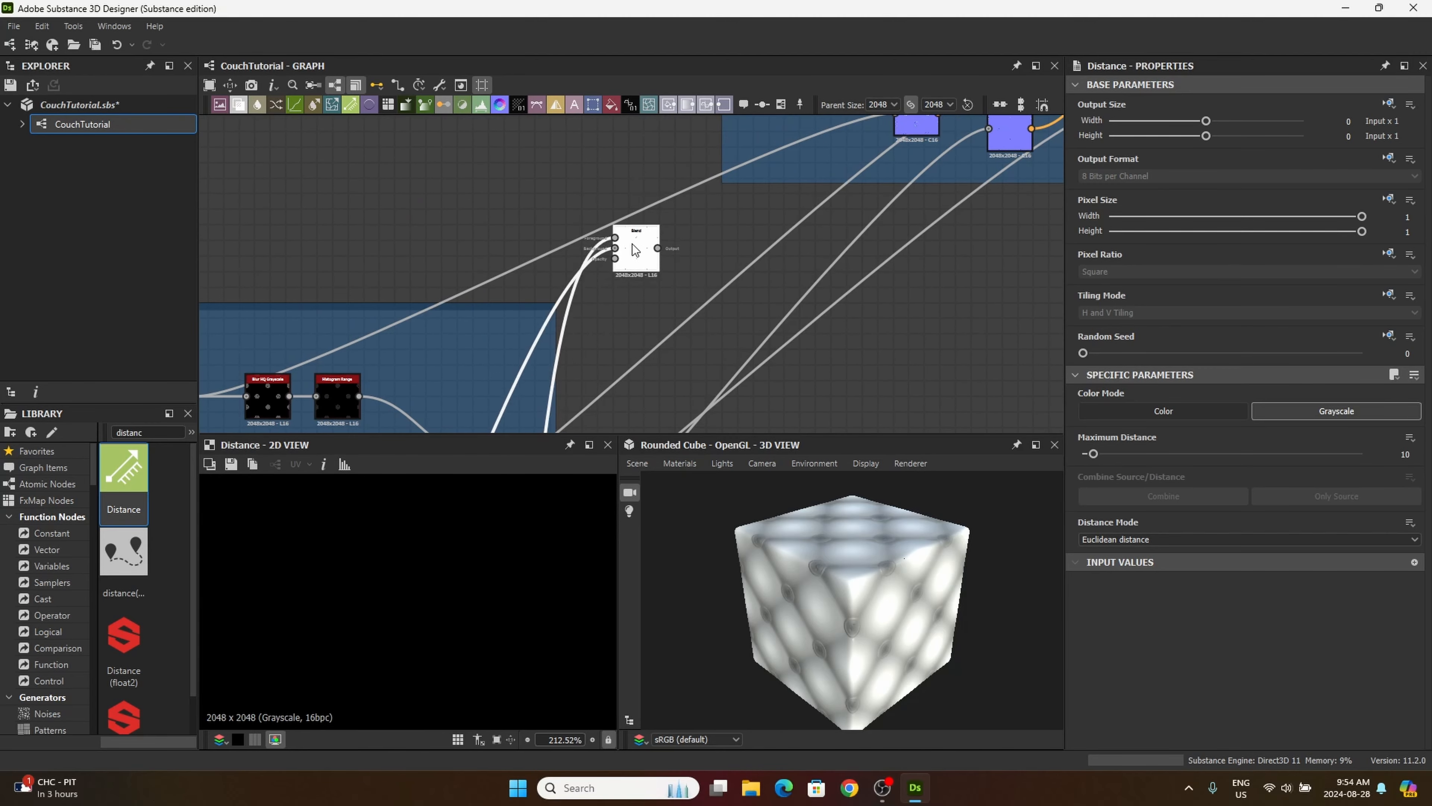
{"action": "left_click_drag", "start_coordinate": [632, 245], "coordinate": [648, 251]}
{"action": "middle_click_drag", "start_coordinate": [691, 355], "coordinate": [644, 160]}
{"action": "scroll", "coordinate": [668, 221], "scroll_direction": "down", "scroll_amount": 2}
{"action": "middle_click_drag", "start_coordinate": [668, 220], "coordinate": [736, 290]}
{"action": "left_click_drag", "start_coordinate": [747, 354], "coordinate": [720, 247]}
{"action": "middle_click_drag", "start_coordinate": [719, 246], "coordinate": [732, 308]}
{"action": "middle_click_drag", "start_coordinate": [805, 244], "coordinate": [723, 244]}
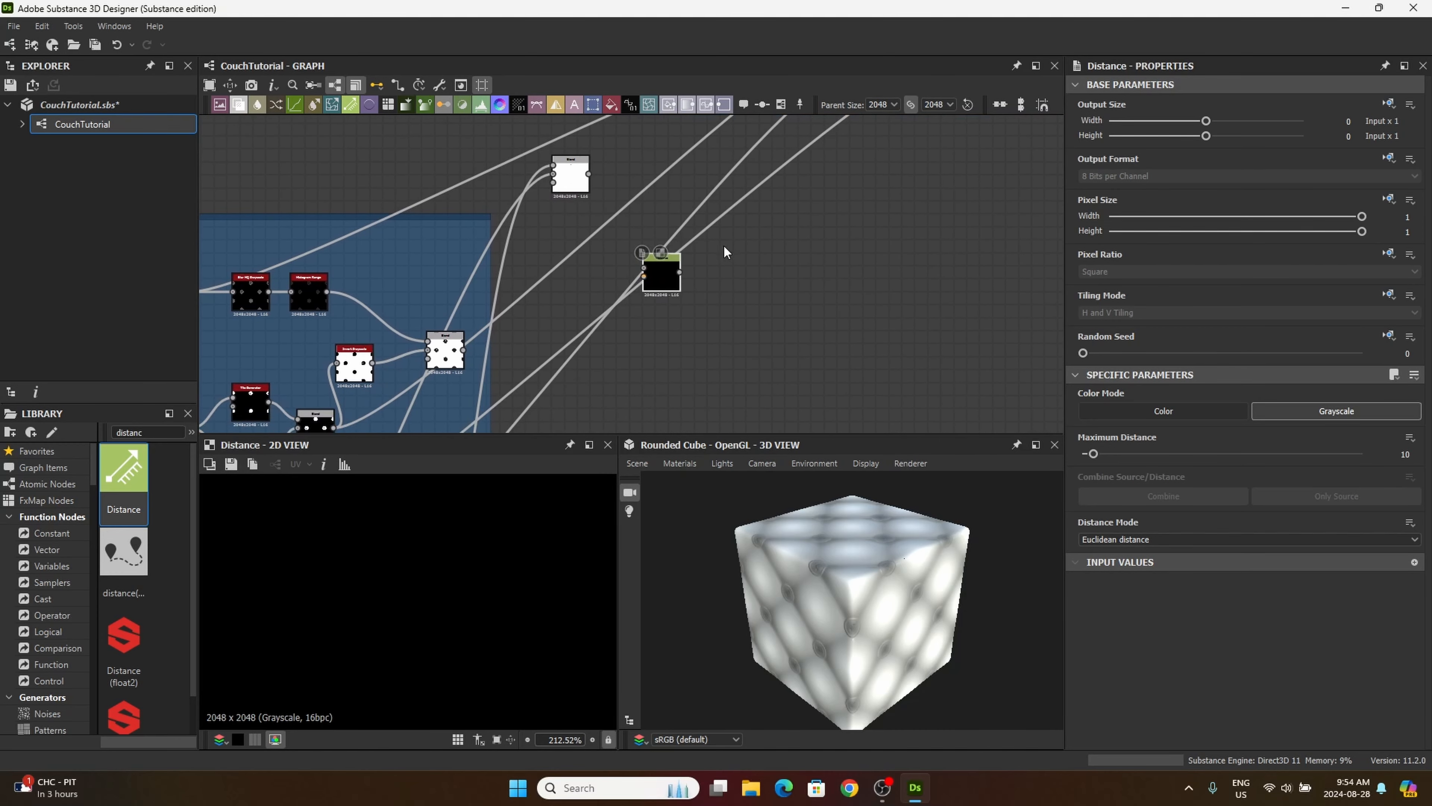
{"action": "middle_click_drag", "start_coordinate": [800, 319], "coordinate": [757, 315]}
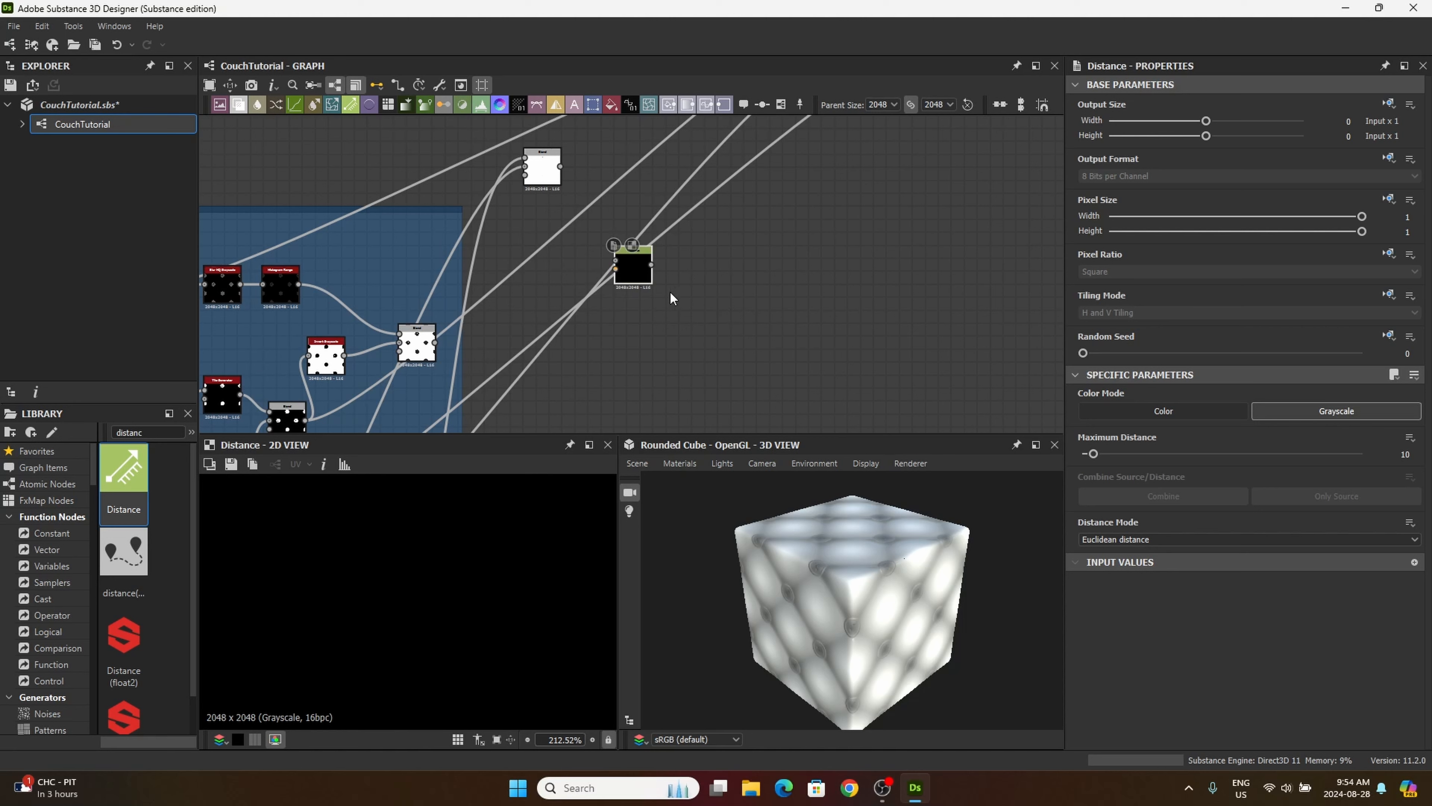
{"action": "left_click_drag", "start_coordinate": [638, 269], "coordinate": [641, 275]}
Step: Connect the cushion pattern's Histogram Range output to the mask input of the new Distance node
{"action": "scroll", "coordinate": [641, 276], "scroll_direction": "up", "scroll_amount": 2}
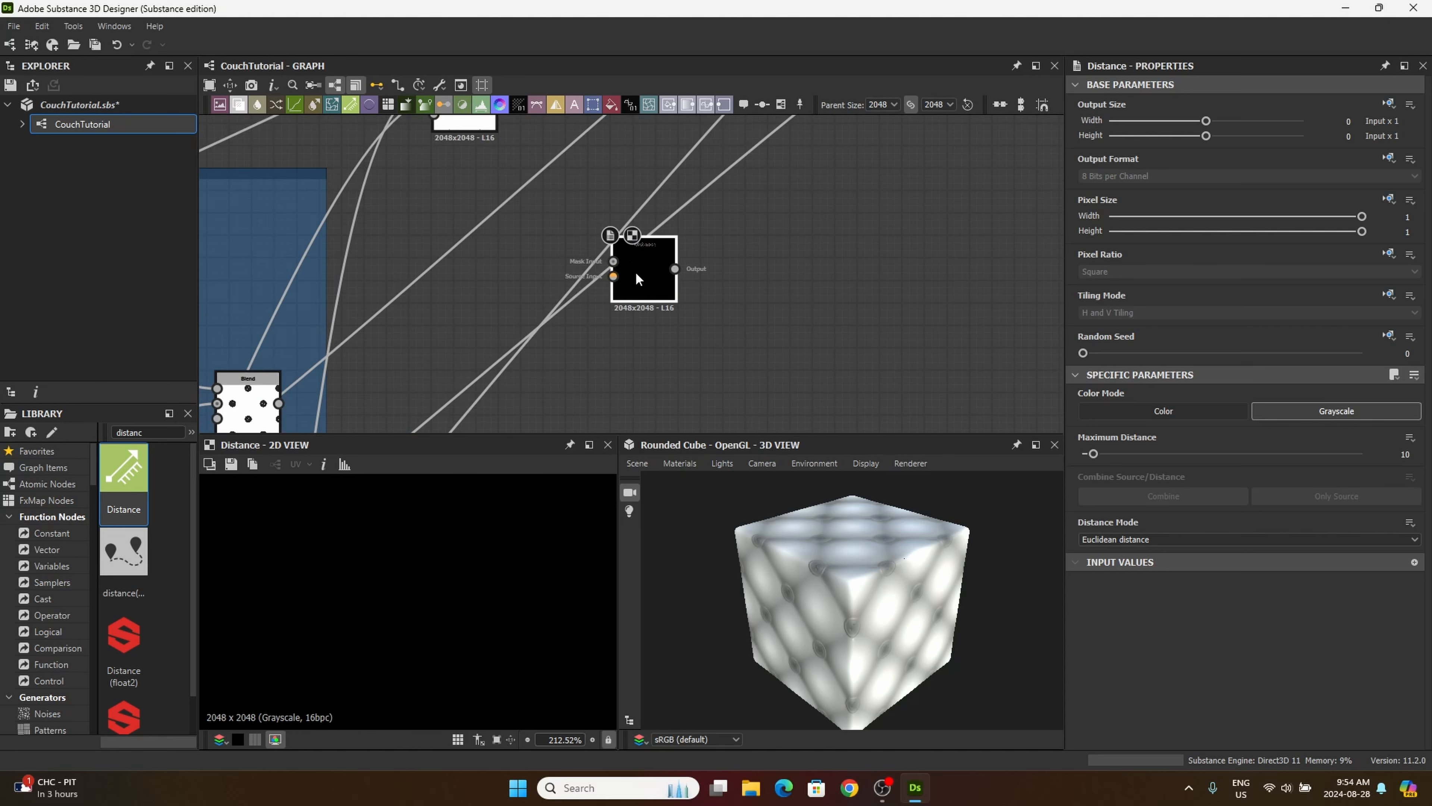
{"action": "middle_click_drag", "start_coordinate": [566, 299], "coordinate": [582, 332]}
{"action": "middle_click_drag", "start_coordinate": [549, 258], "coordinate": [618, 378]}
{"action": "scroll", "coordinate": [555, 291], "scroll_direction": "down", "scroll_amount": 4}
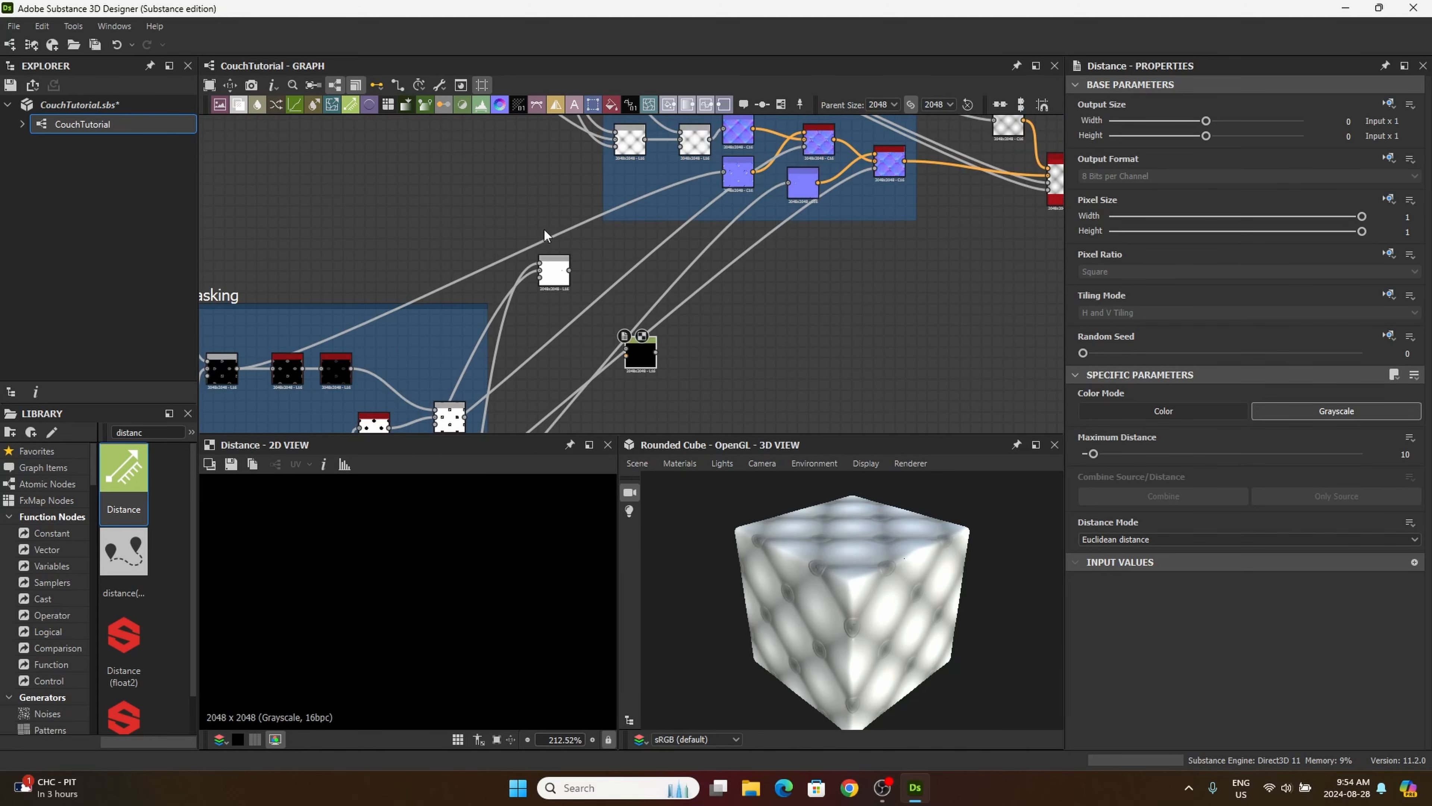
{"action": "middle_click_drag", "start_coordinate": [543, 234], "coordinate": [641, 400]}
{"action": "middle_click_drag", "start_coordinate": [544, 260], "coordinate": [724, 400]}
{"action": "scroll", "coordinate": [612, 307], "scroll_direction": "up", "scroll_amount": 5}
{"action": "middle_click_drag", "start_coordinate": [607, 298], "coordinate": [760, 365]}
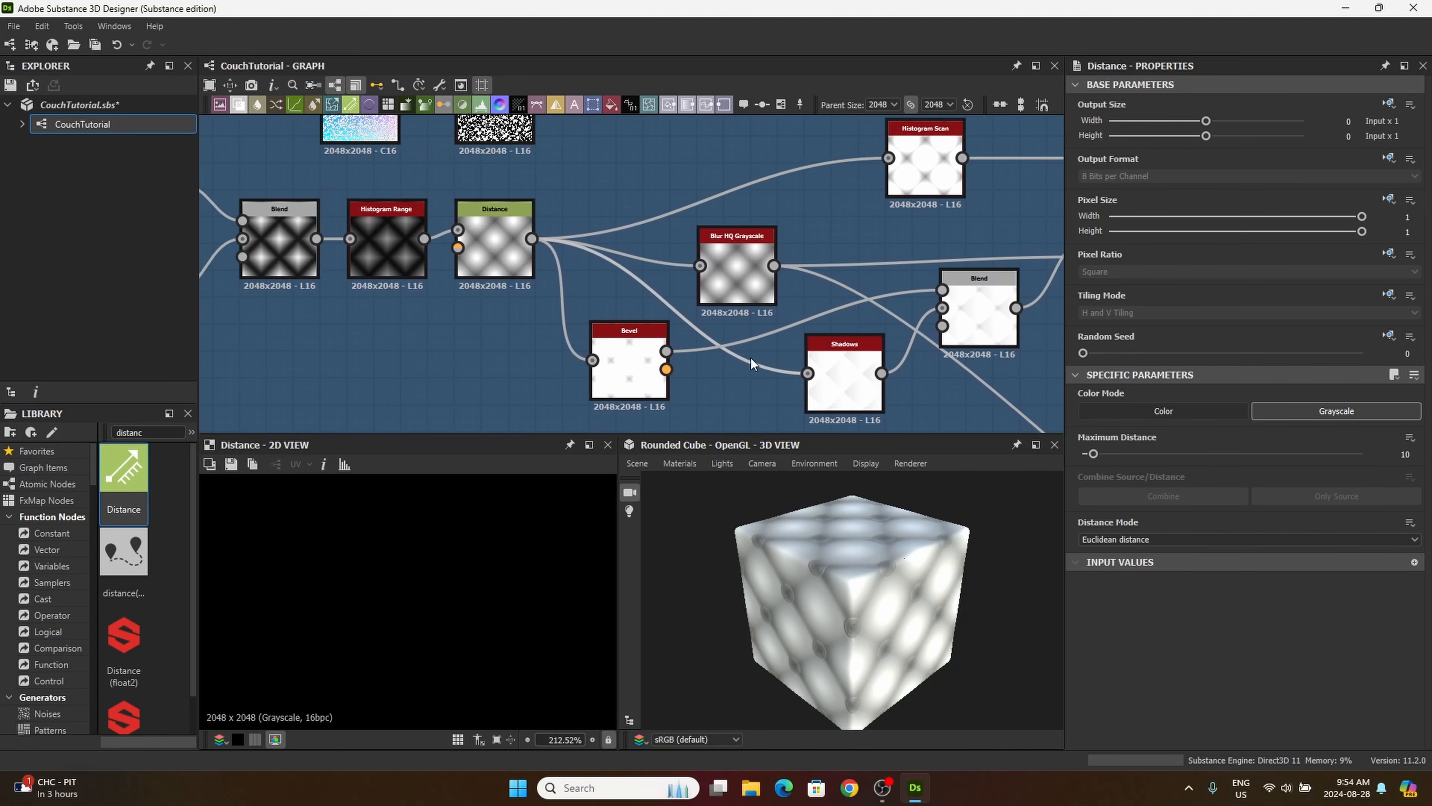
{"action": "middle_click_drag", "start_coordinate": [404, 273], "coordinate": [549, 313]}
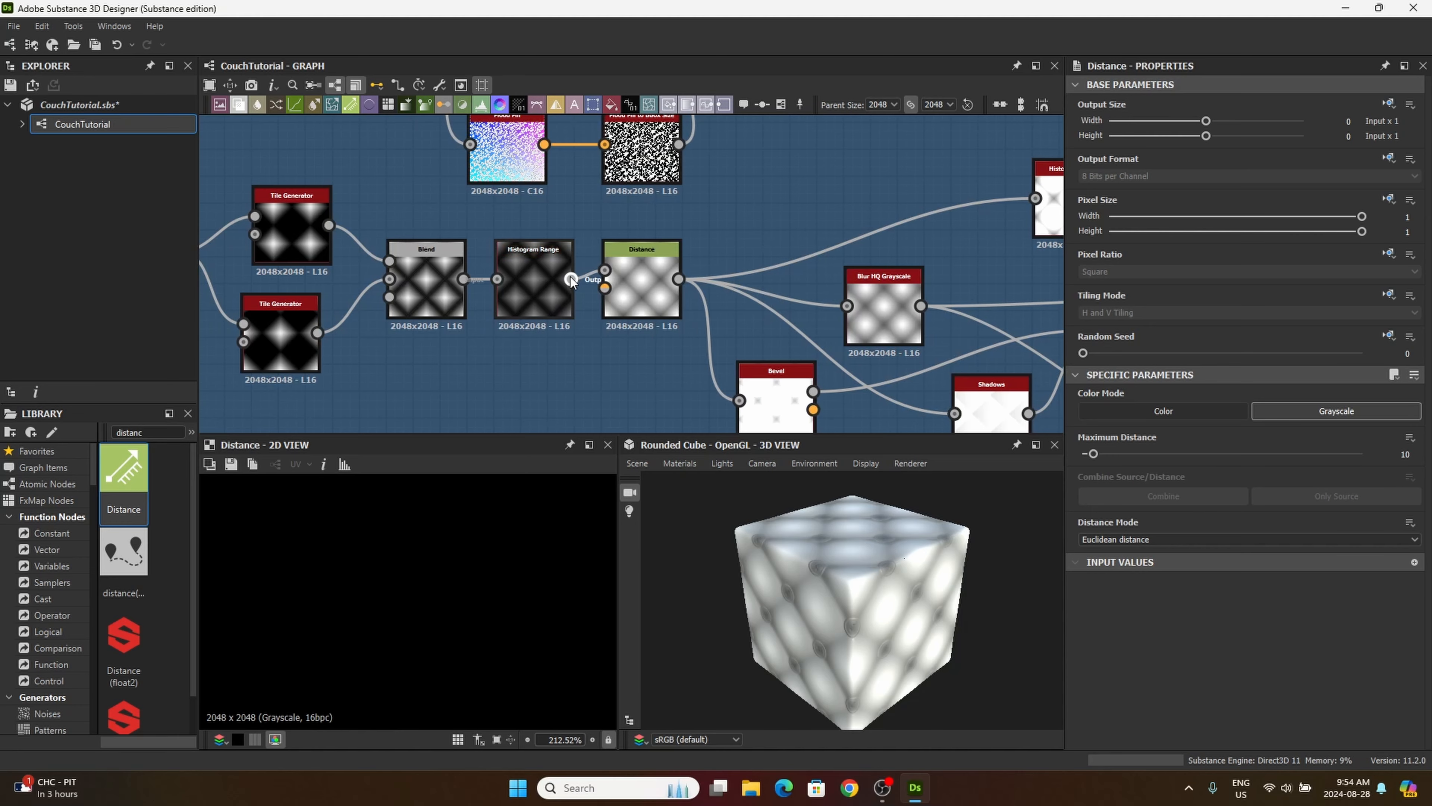
{"action": "scroll", "coordinate": [579, 275], "scroll_direction": "up", "scroll_amount": 3}
{"action": "left_click_drag", "start_coordinate": [572, 281], "coordinate": [575, 294]}
{"action": "middle_click_drag", "start_coordinate": [640, 365], "coordinate": [553, 277]}
{"action": "middle_click_drag", "start_coordinate": [671, 377], "coordinate": [503, 226]}
{"action": "scroll", "coordinate": [622, 320], "scroll_direction": "down", "scroll_amount": 4}
{"action": "middle_click_drag", "start_coordinate": [727, 389], "coordinate": [632, 226]}
{"action": "scroll", "coordinate": [733, 301], "scroll_direction": "down", "scroll_amount": 1}
{"action": "middle_click_drag", "start_coordinate": [764, 333], "coordinate": [623, 223]}
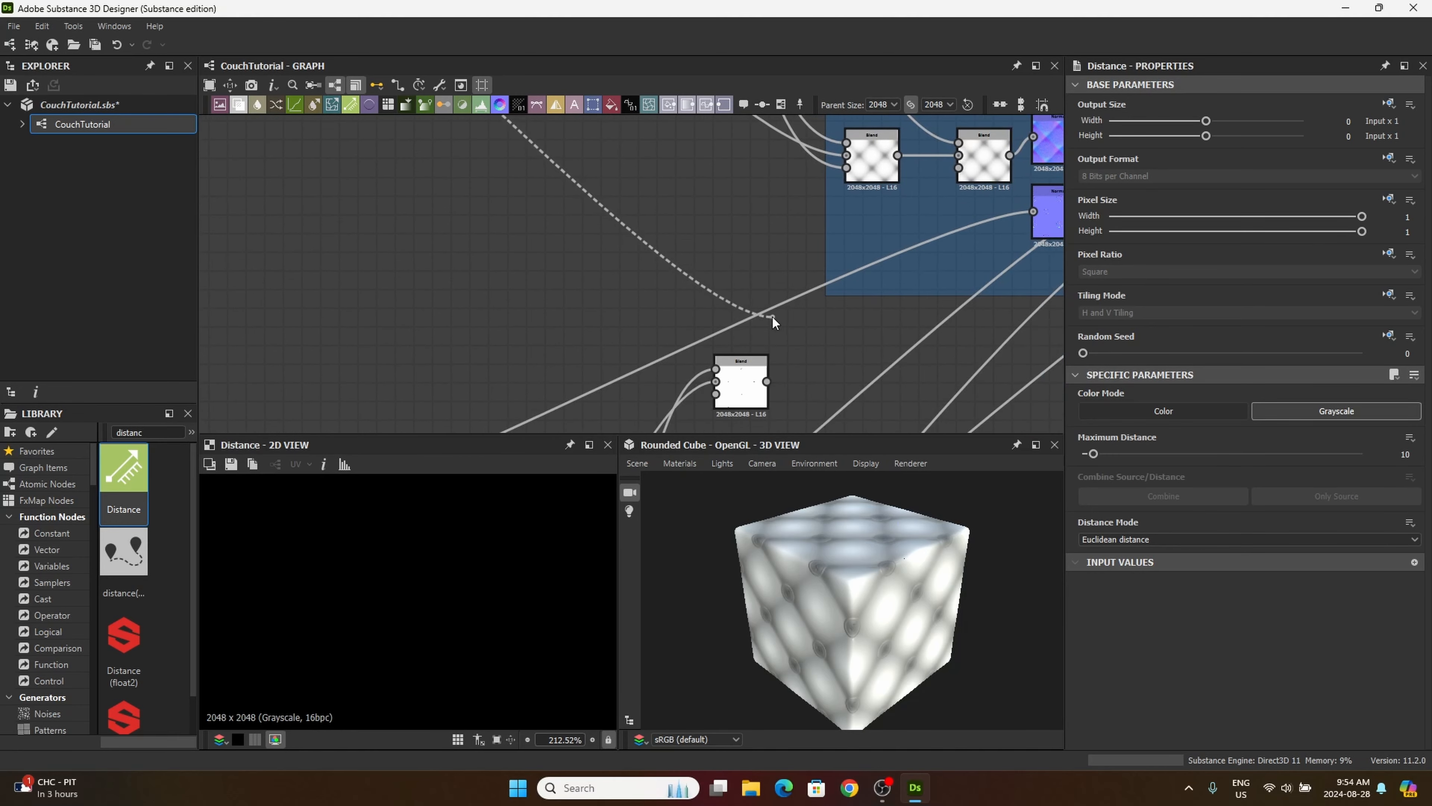
{"action": "middle_click_drag", "start_coordinate": [826, 364], "coordinate": [658, 172]}
{"action": "scroll", "coordinate": [670, 272], "scroll_direction": "up", "scroll_amount": 1}
{"action": "left_click_drag", "start_coordinate": [661, 377], "coordinate": [709, 341]}
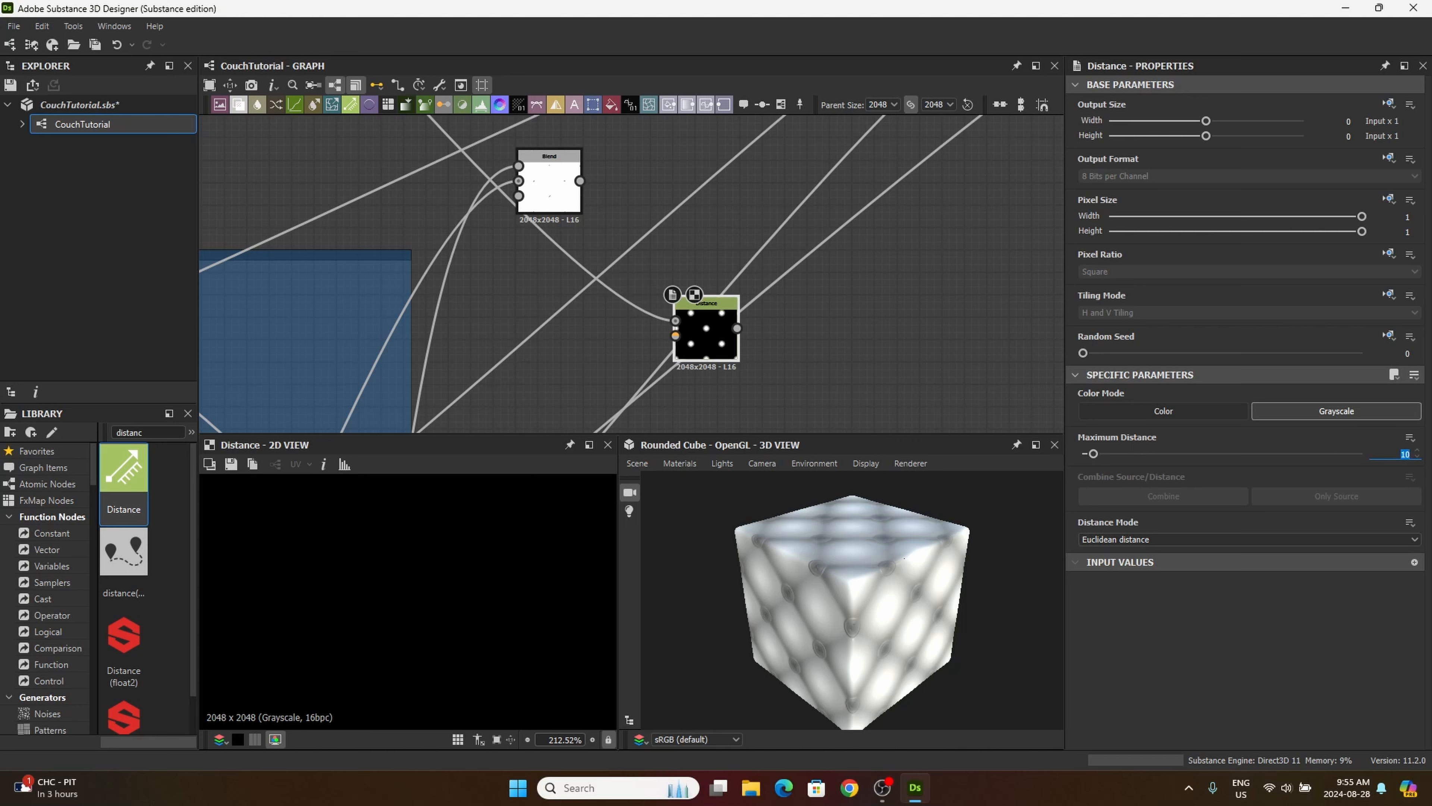
Step: Set the new Distance node's Maximum Distance to 137.55
{"action": "type", "text": "137.55"}
{"action": "key", "text": "Return"}
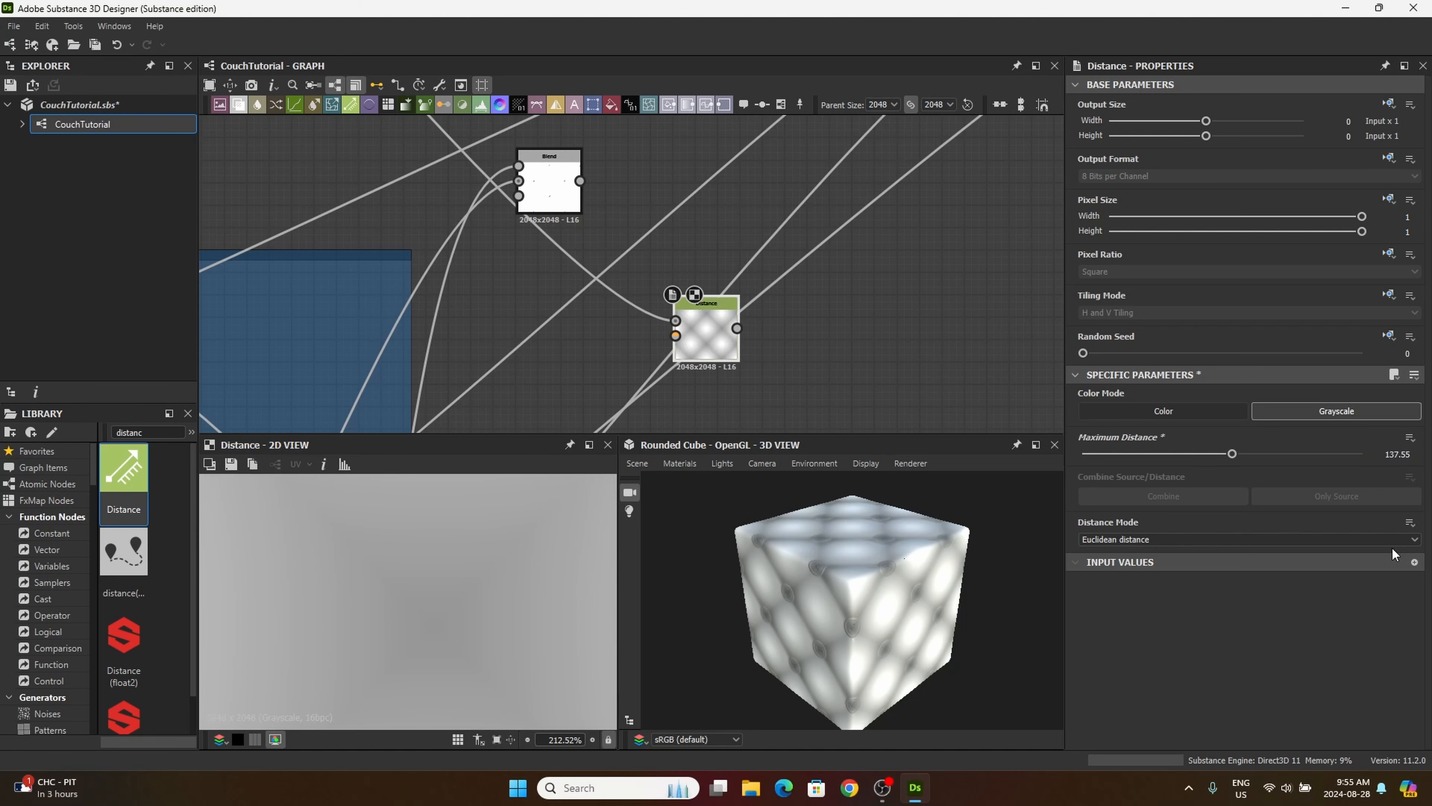
Step: Add a Histogram Scan node beside the new Distance node and feed it from the Distance output
{"action": "scroll", "coordinate": [521, 631], "scroll_direction": "down", "scroll_amount": 8}
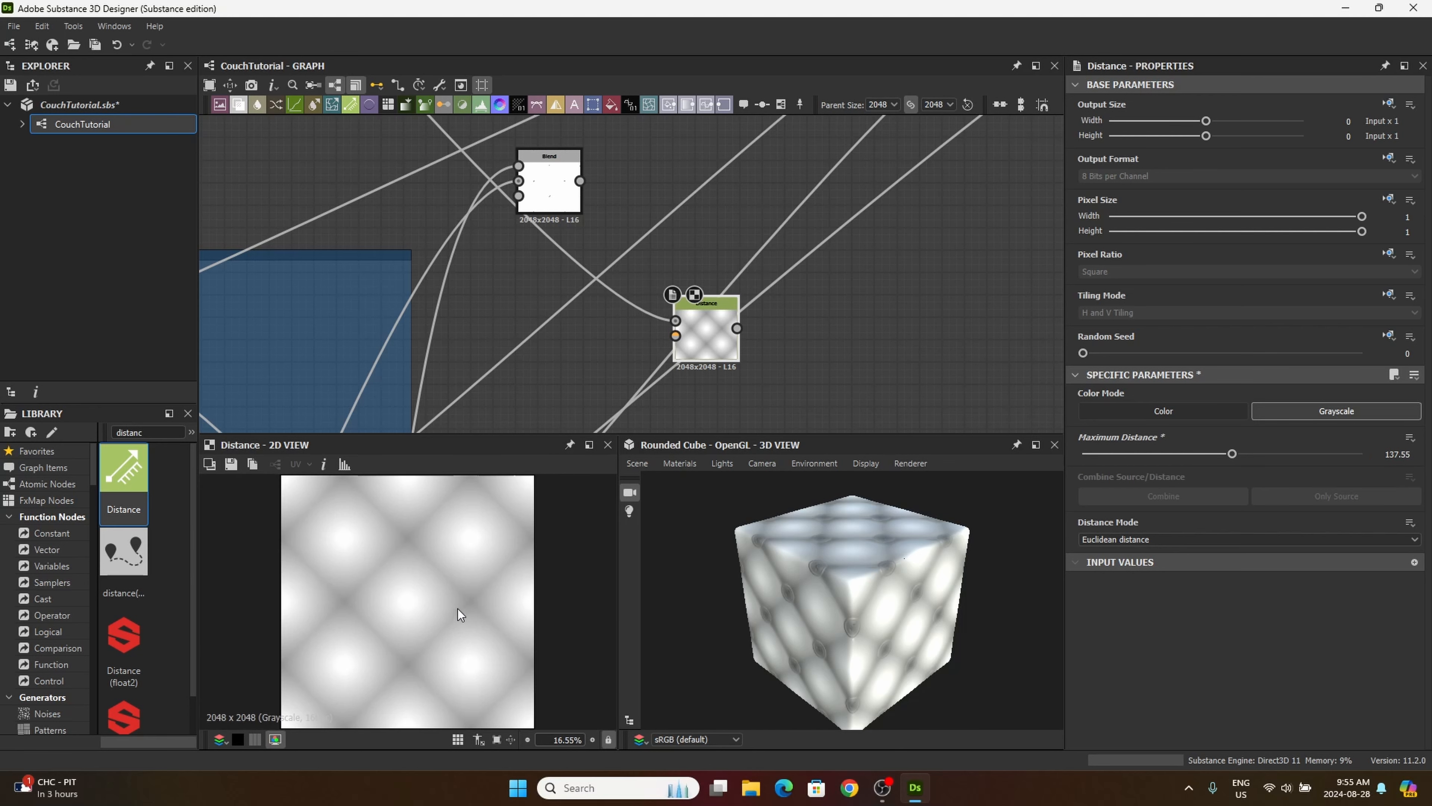
{"action": "left_click_drag", "start_coordinate": [690, 316], "coordinate": [646, 314]}
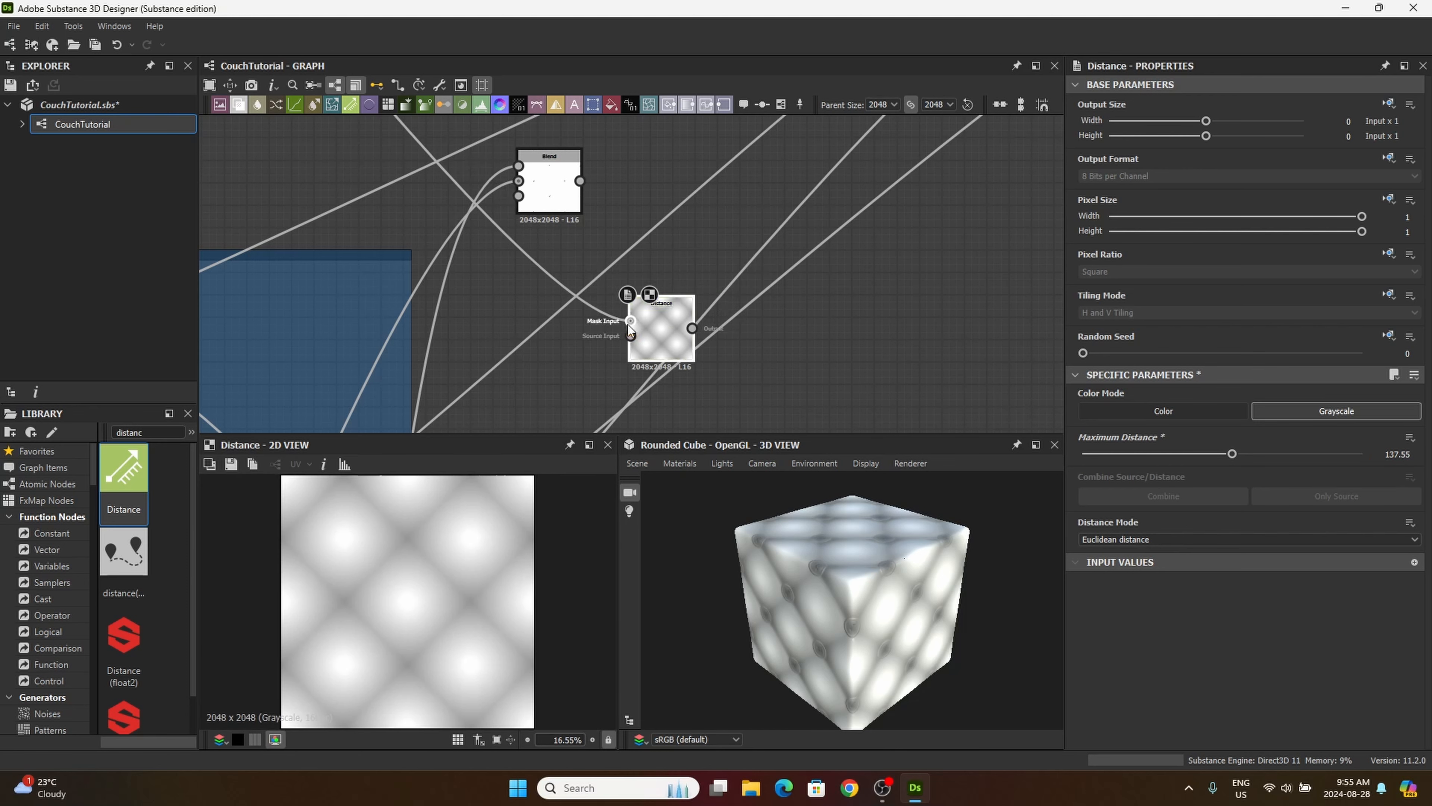
{"action": "left_click_drag", "start_coordinate": [162, 431], "coordinate": [112, 433]}
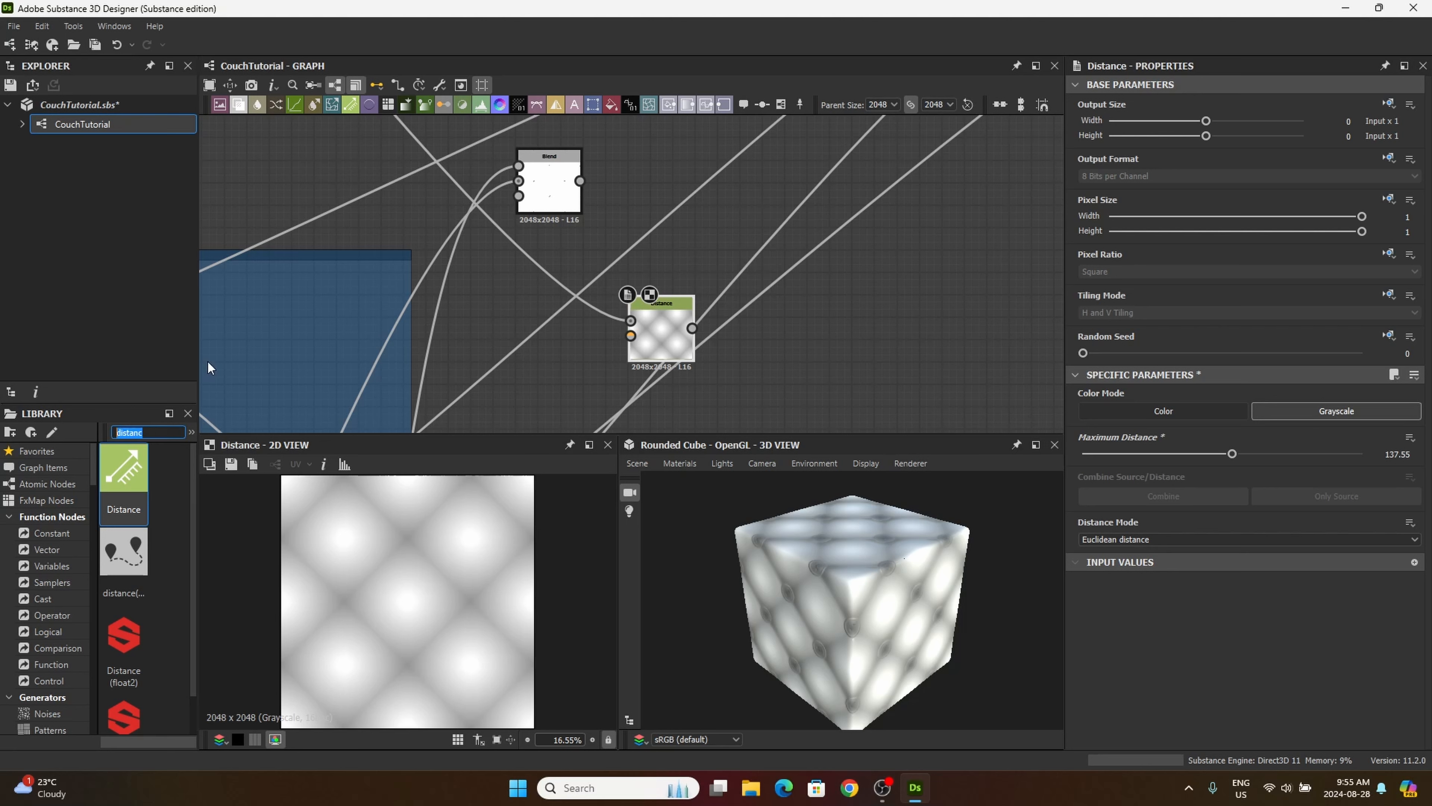
{"action": "type", "text": "hist"}
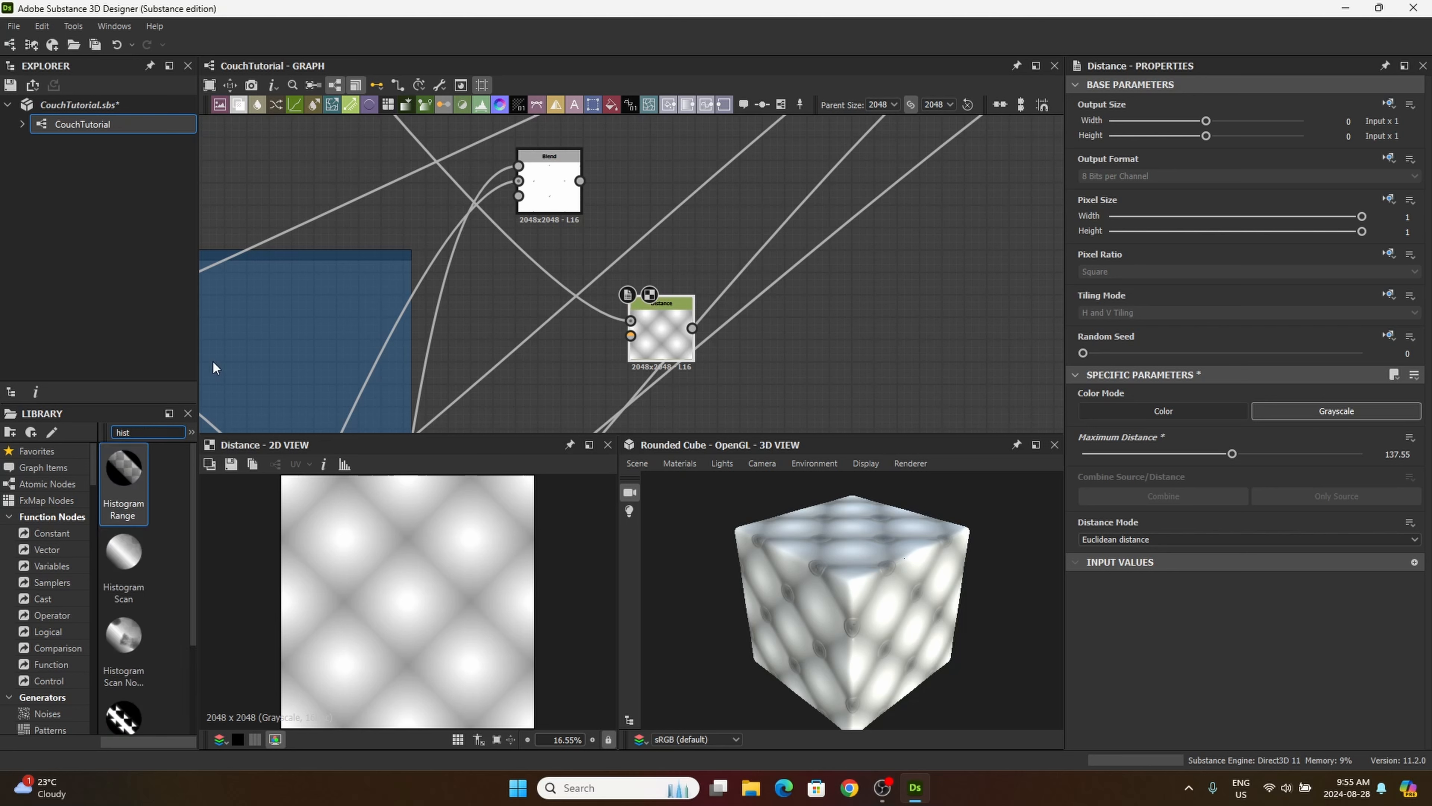
{"action": "left_click_drag", "start_coordinate": [124, 556], "coordinate": [794, 324]}
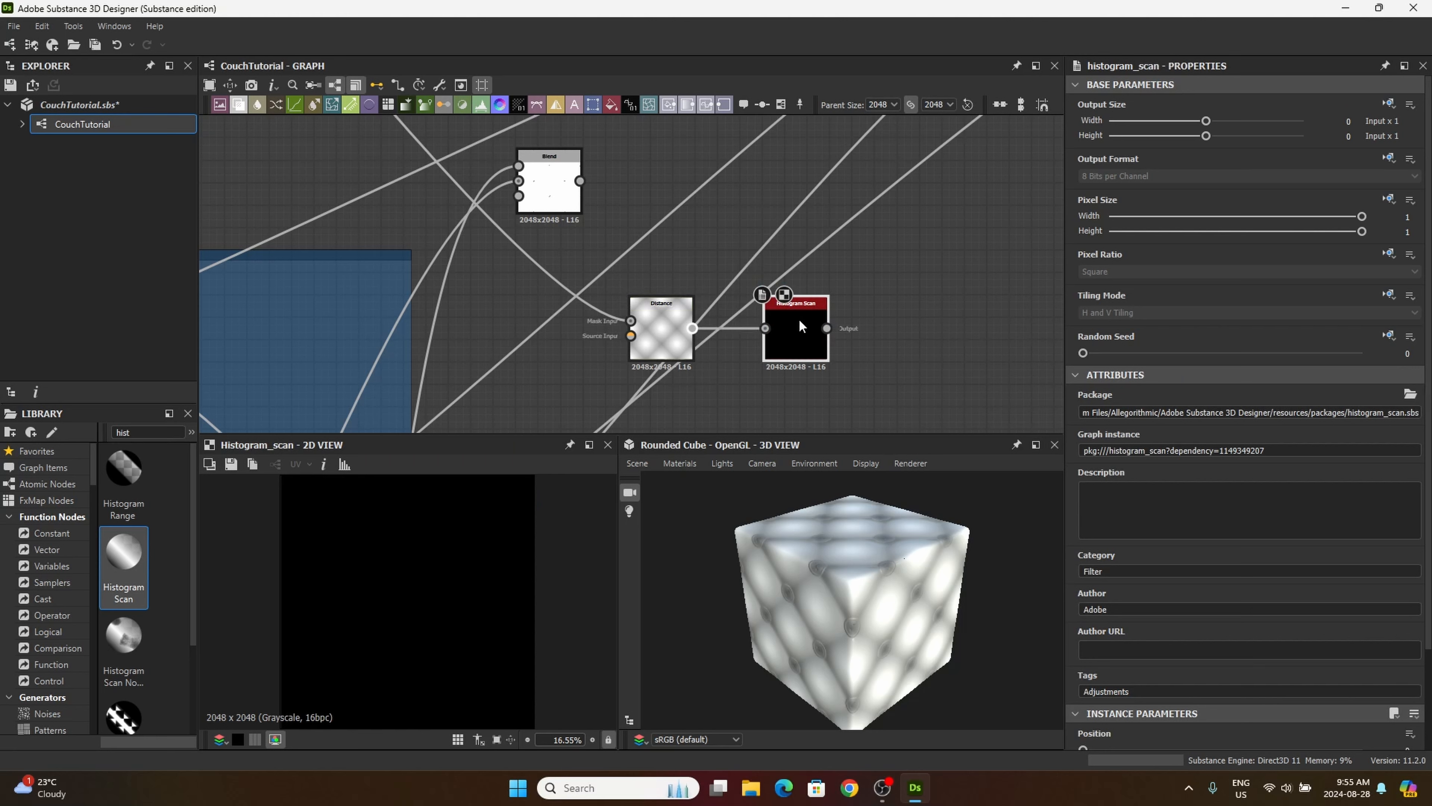
{"action": "left_click_drag", "start_coordinate": [799, 318], "coordinate": [770, 318]}
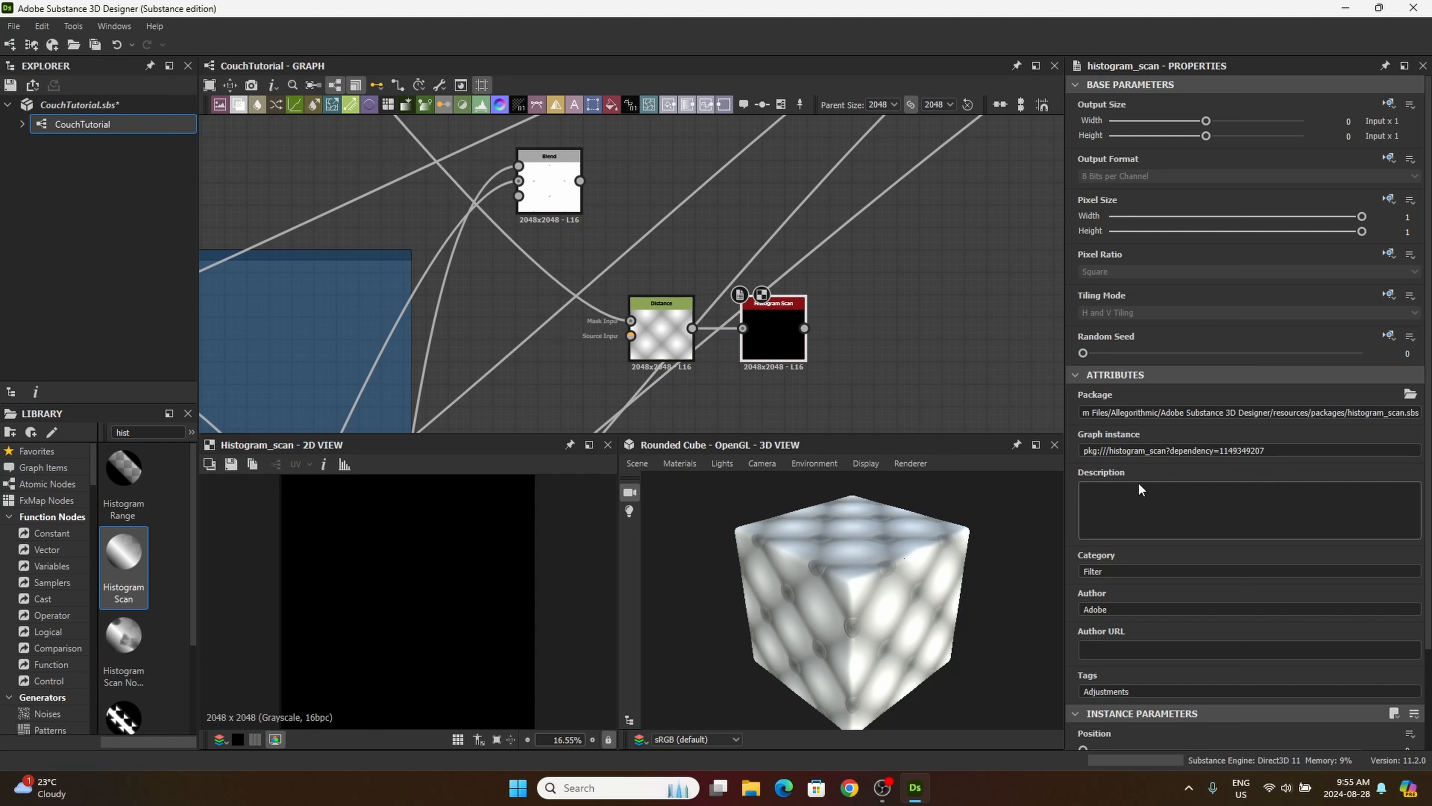
Step: Set the new Histogram Scan's Position to 0.29 and Contrast to 0.49
{"action": "scroll", "coordinate": [1163, 633], "scroll_direction": "down", "scroll_amount": 3}
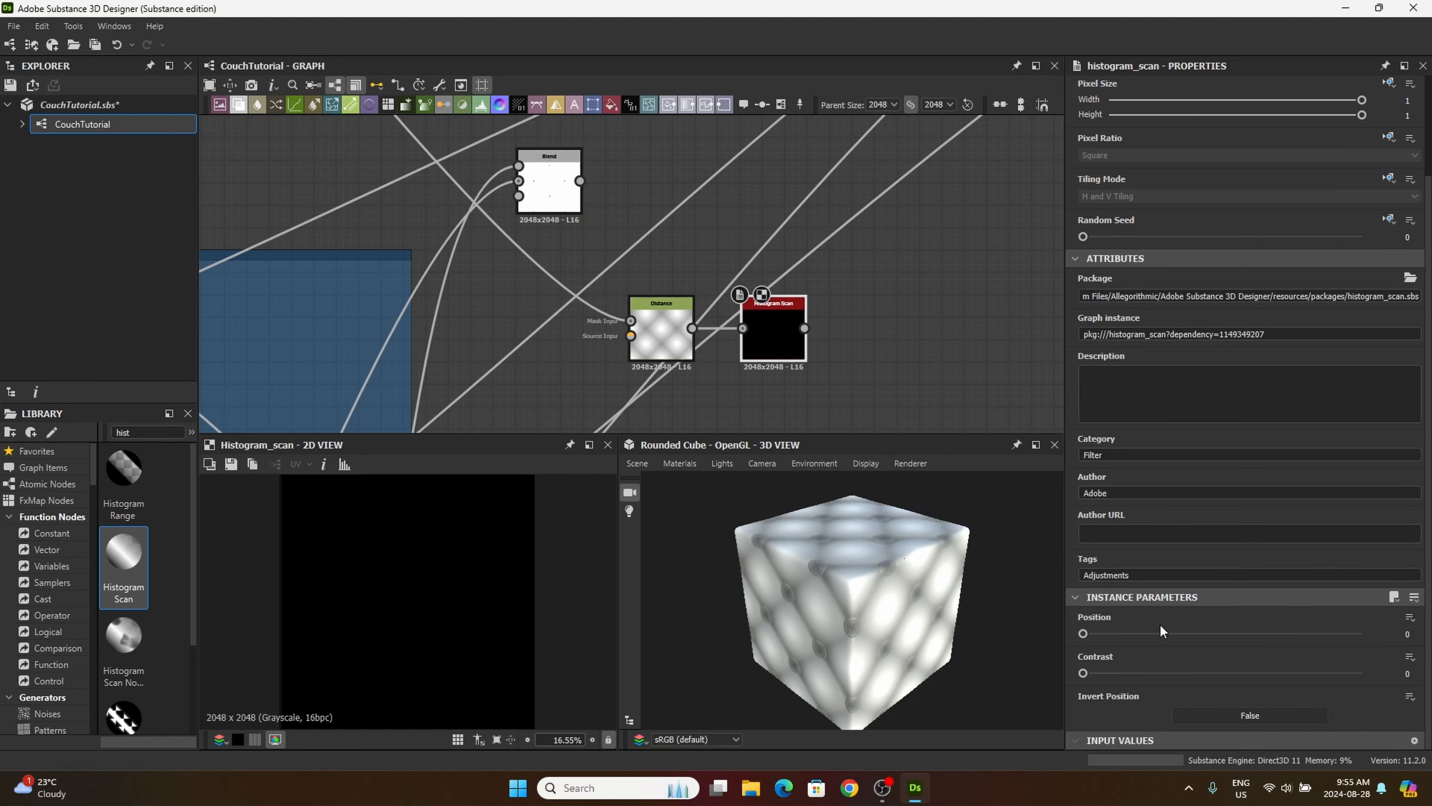
{"action": "left_click", "coordinate": [1404, 635]}
{"action": "type", "text": "0.29"}
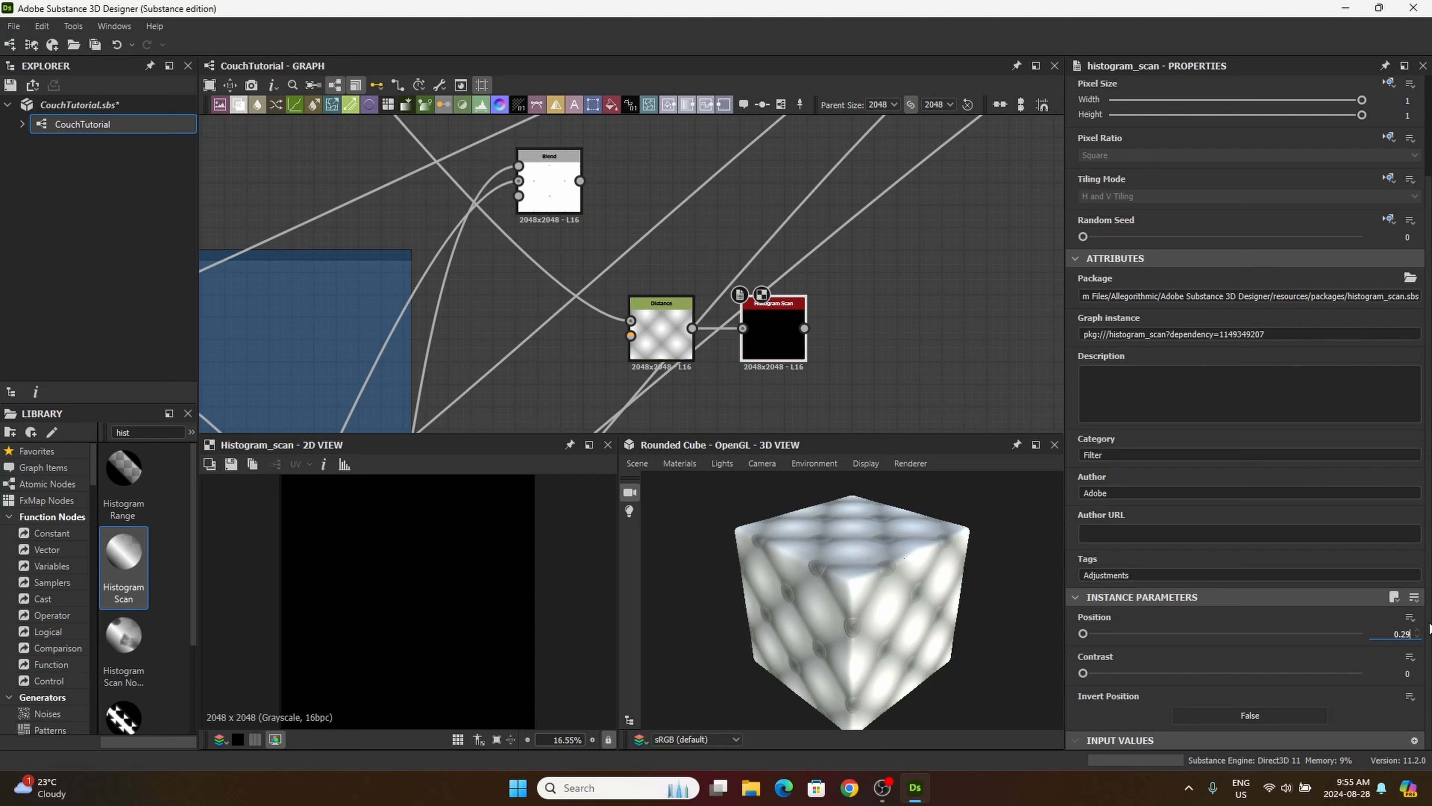
{"action": "left_click", "coordinate": [1413, 672]}
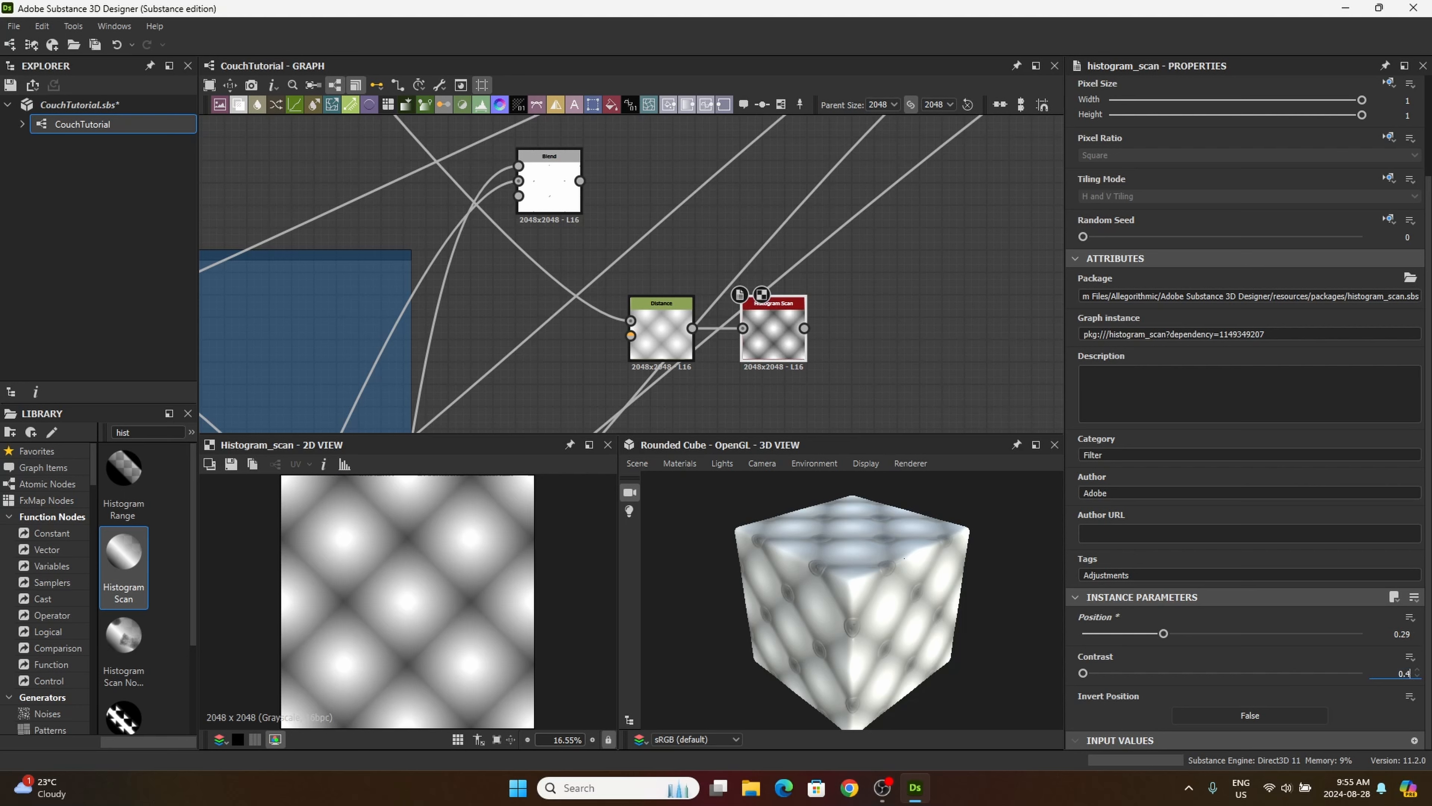
{"action": "type", "text": "0.49"}
{"action": "key", "text": "Return"}
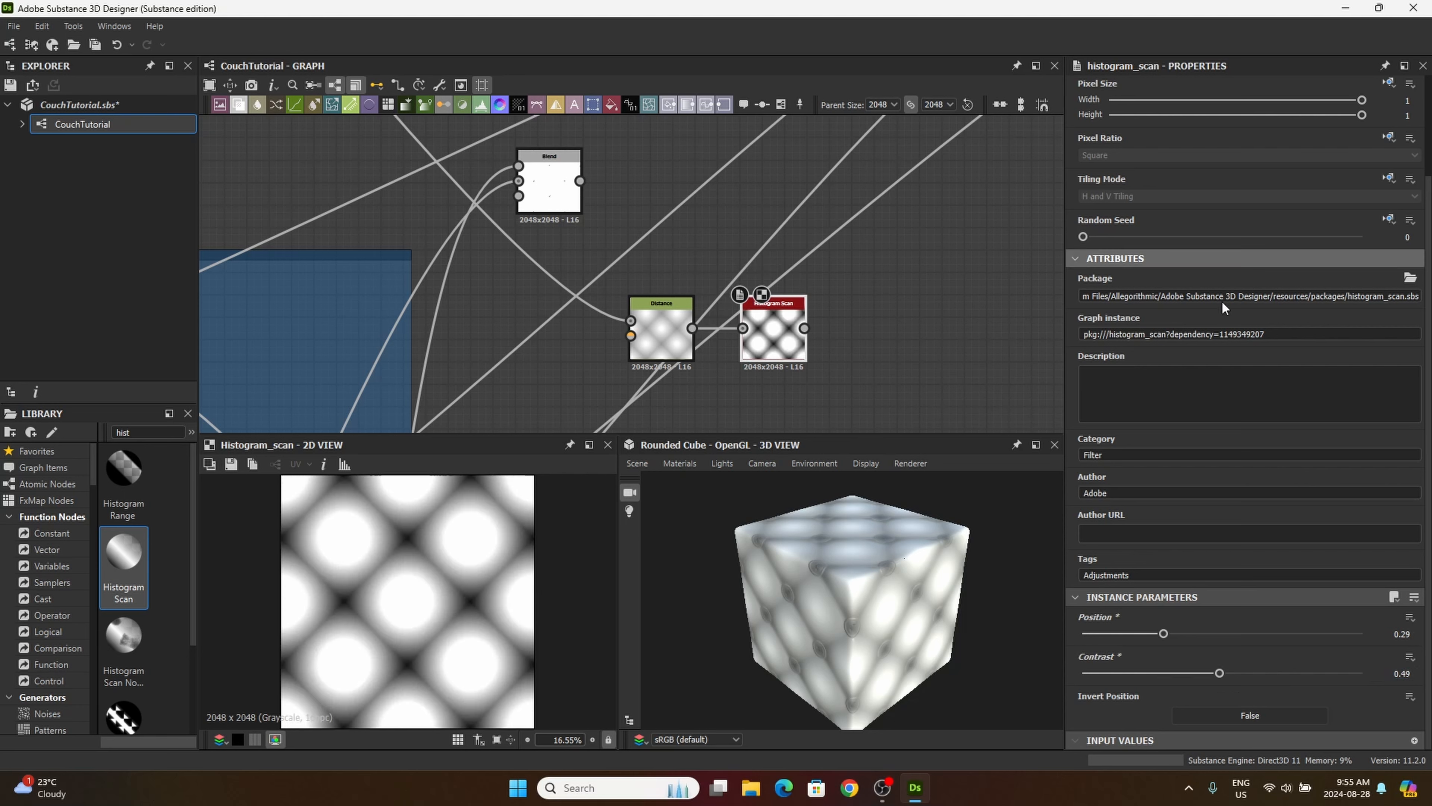
Step: Add an Auto Levels node after the new Histogram Scan and connect the scan's output to its input
{"action": "left_click_drag", "start_coordinate": [780, 355], "coordinate": [790, 378]}
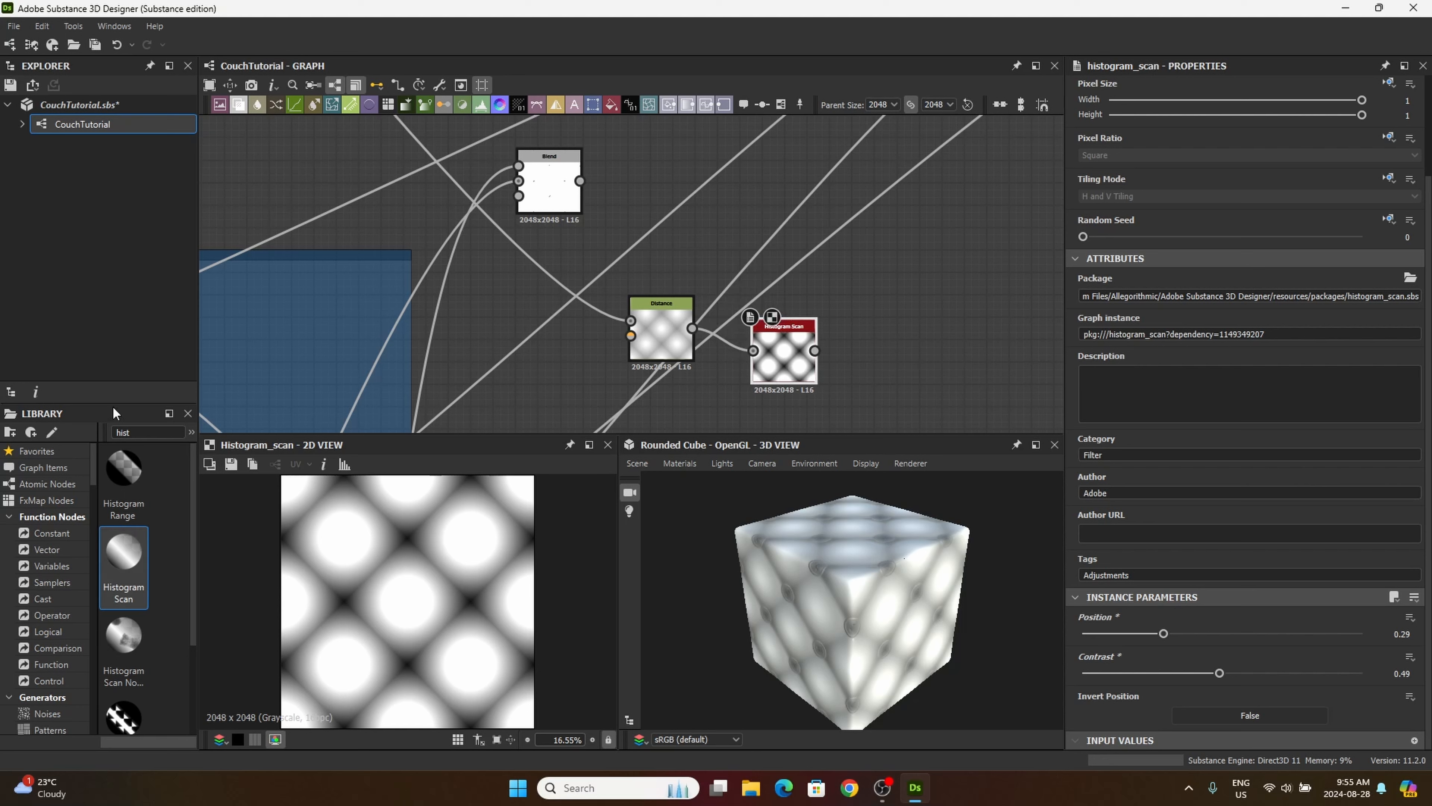
{"action": "left_click_drag", "start_coordinate": [131, 432], "coordinate": [99, 424]}
{"action": "type", "text": "auto"}
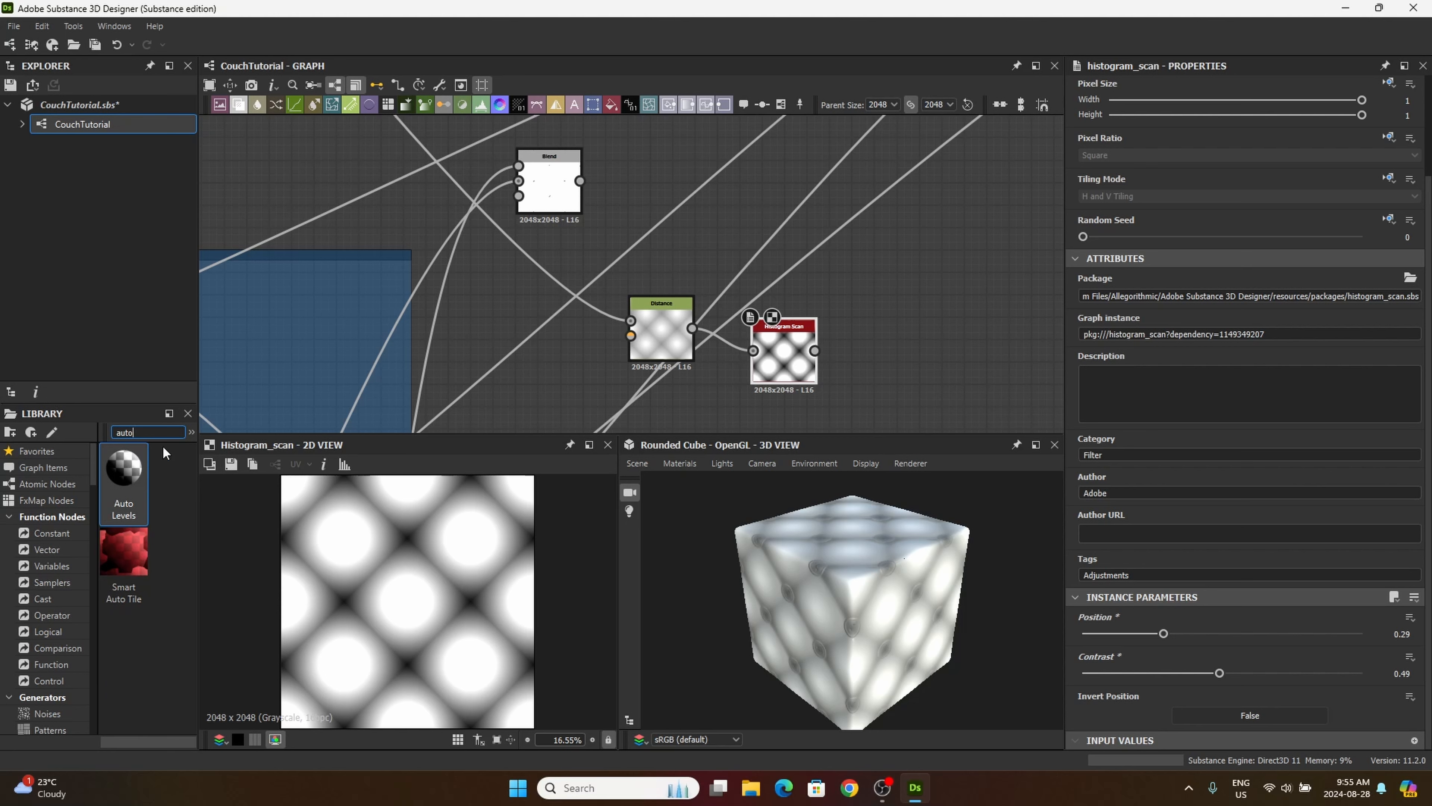
{"action": "left_click_drag", "start_coordinate": [138, 472], "coordinate": [895, 351]}
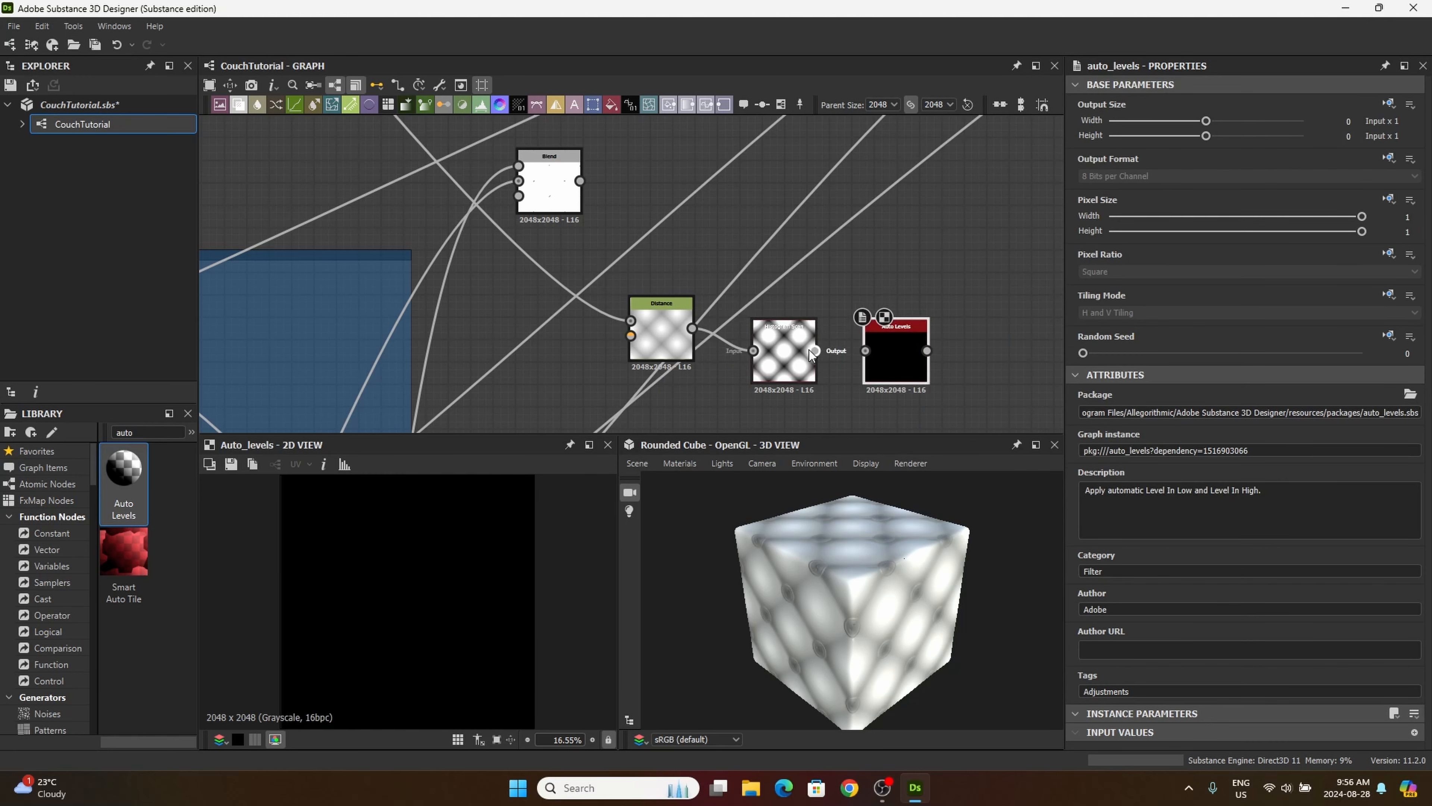
{"action": "left_click_drag", "start_coordinate": [815, 351], "coordinate": [878, 363]}
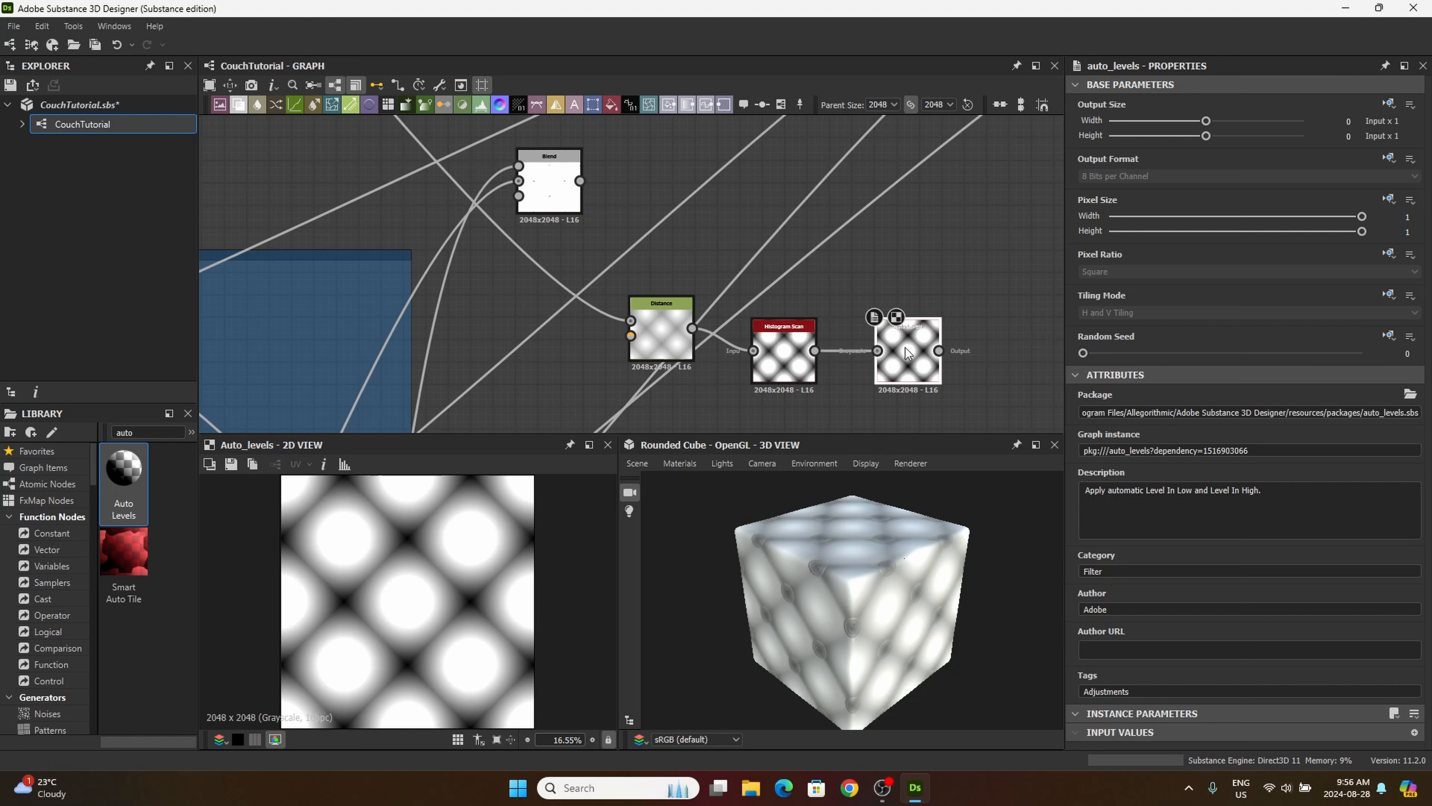
{"action": "scroll", "coordinate": [872, 353], "scroll_direction": "up", "scroll_amount": 3}
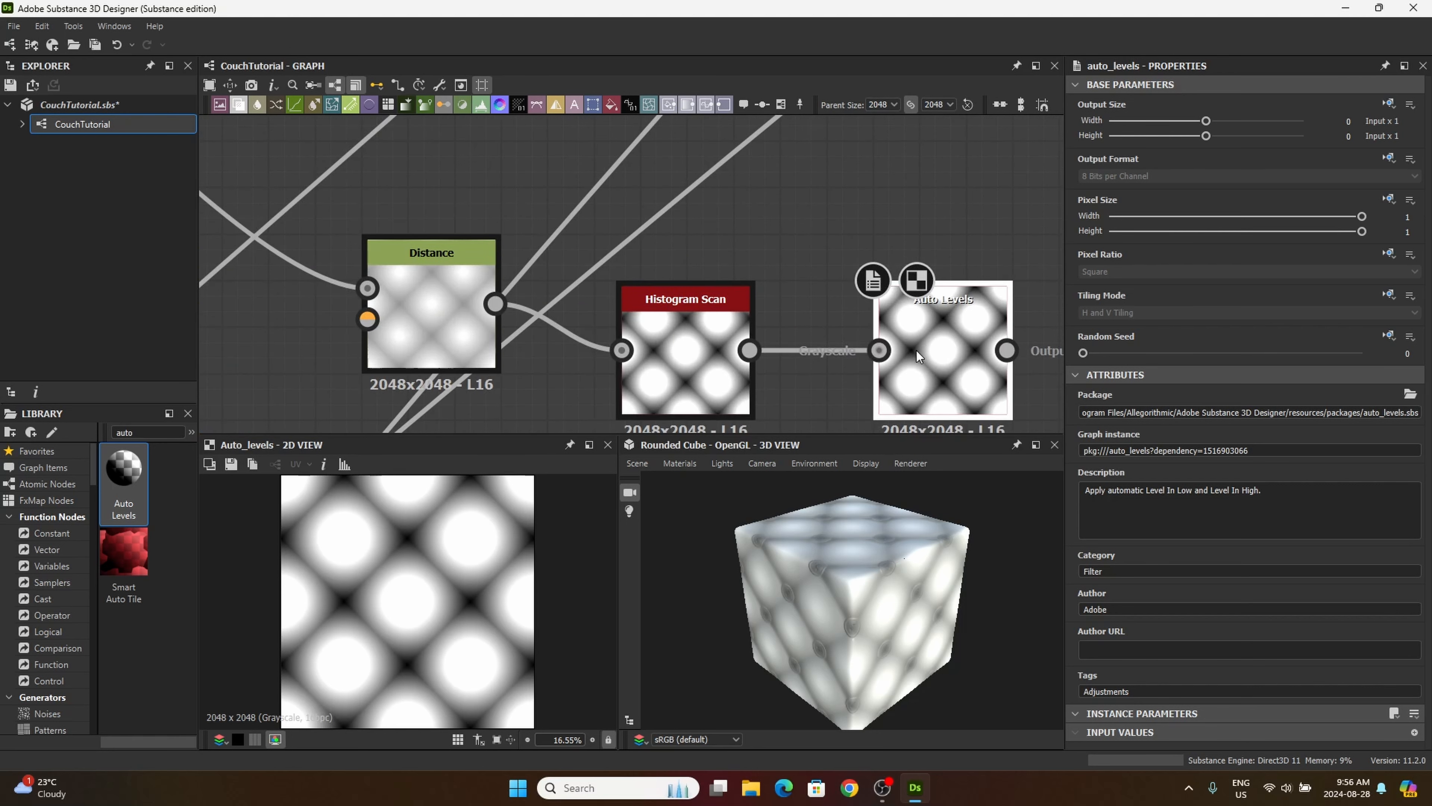
{"action": "scroll", "coordinate": [900, 354], "scroll_direction": "down", "scroll_amount": 3}
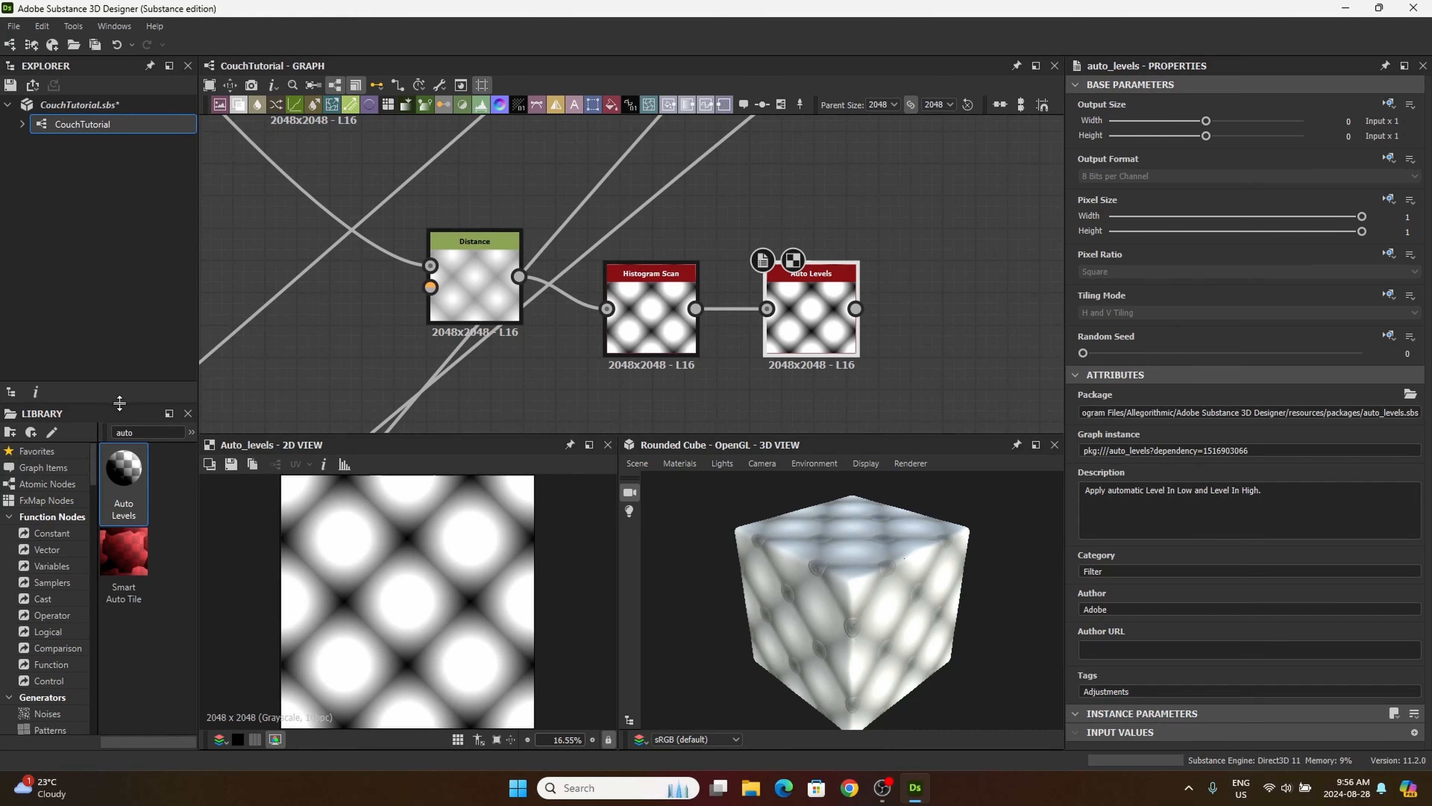
Step: Add a Blur HQ Grayscale node after Auto Levels and connect the Auto Levels output to it
{"action": "left_click_drag", "start_coordinate": [139, 432], "coordinate": [109, 427]}
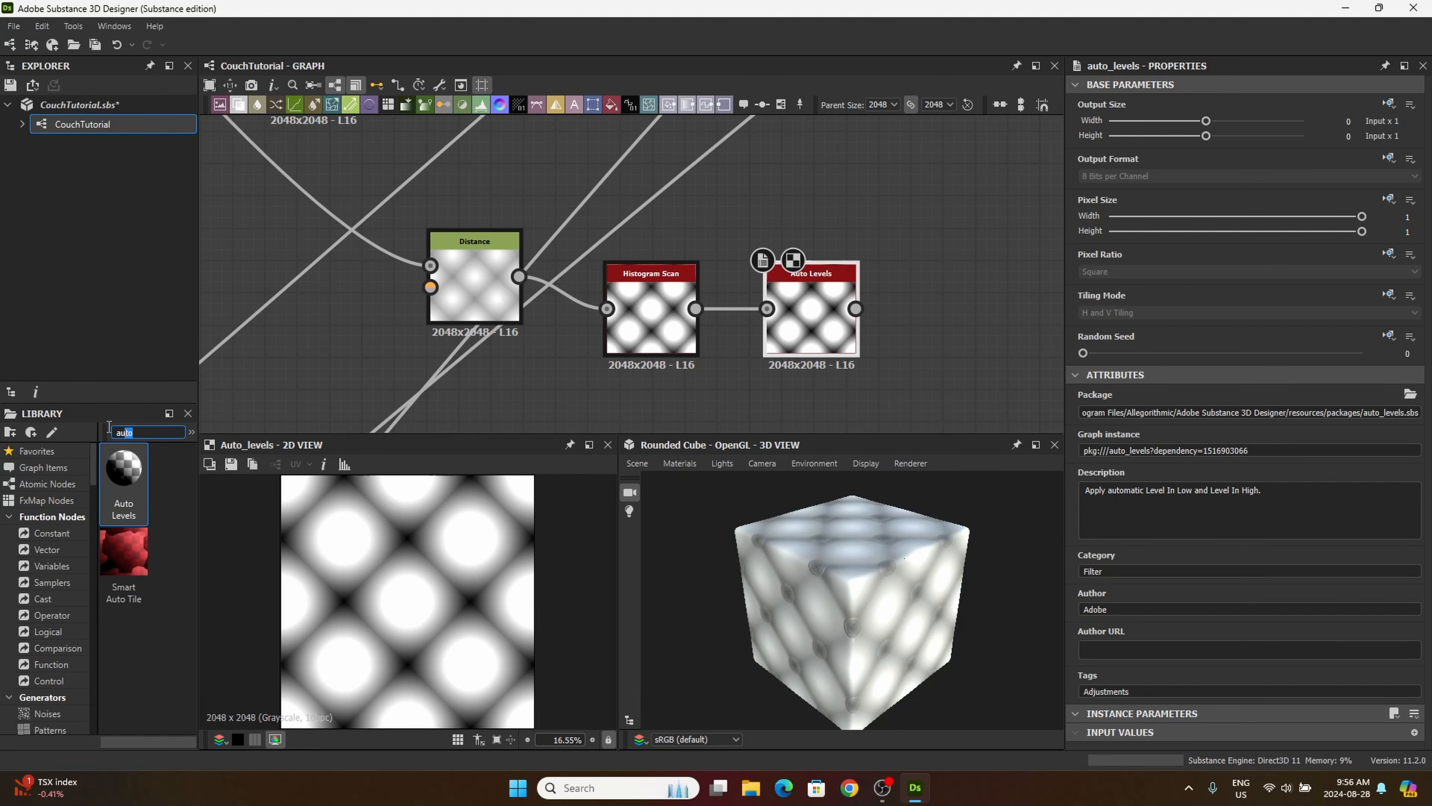
{"action": "double_click", "coordinate": [129, 429]}
{"action": "type", "text": "blur"}
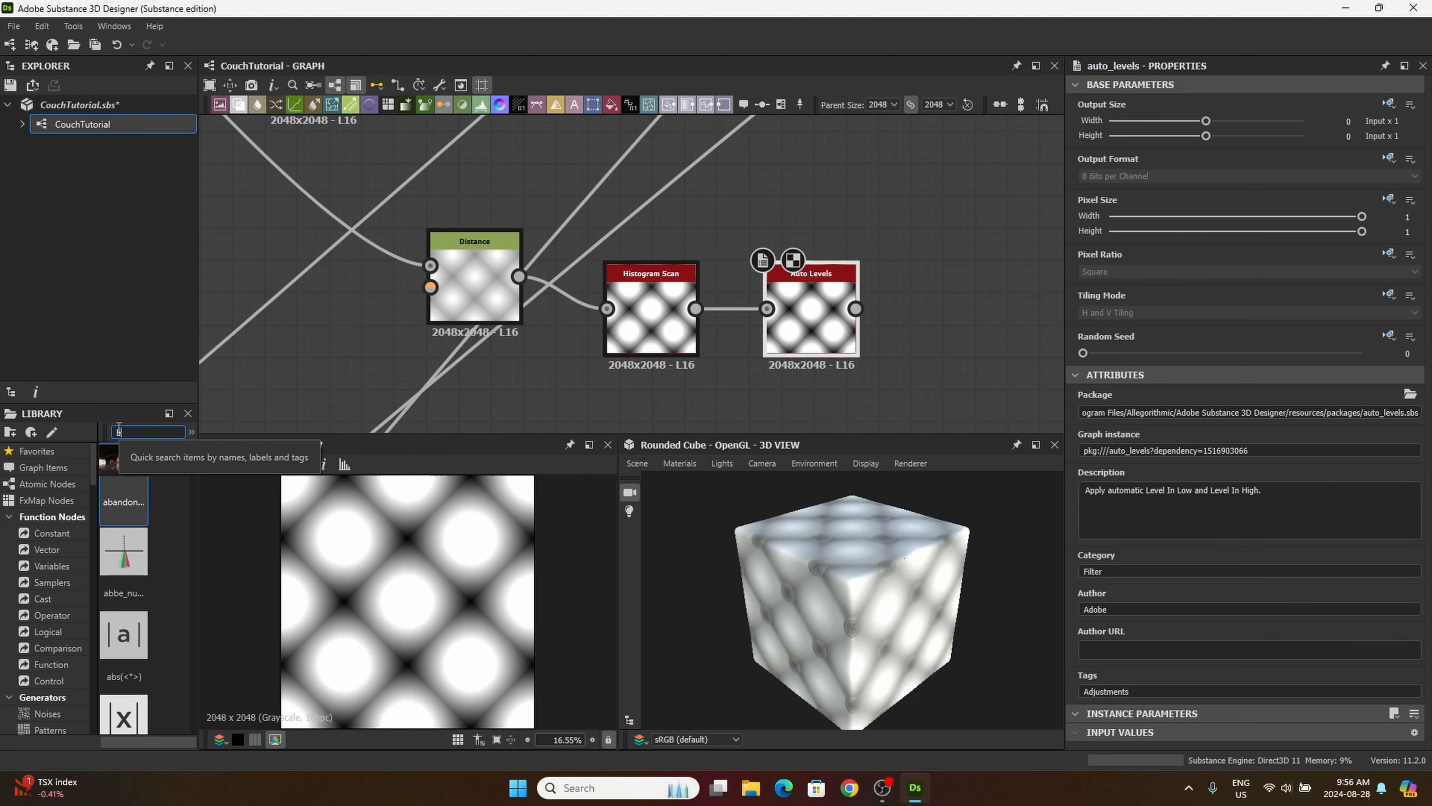
{"action": "type", "text": " hq"}
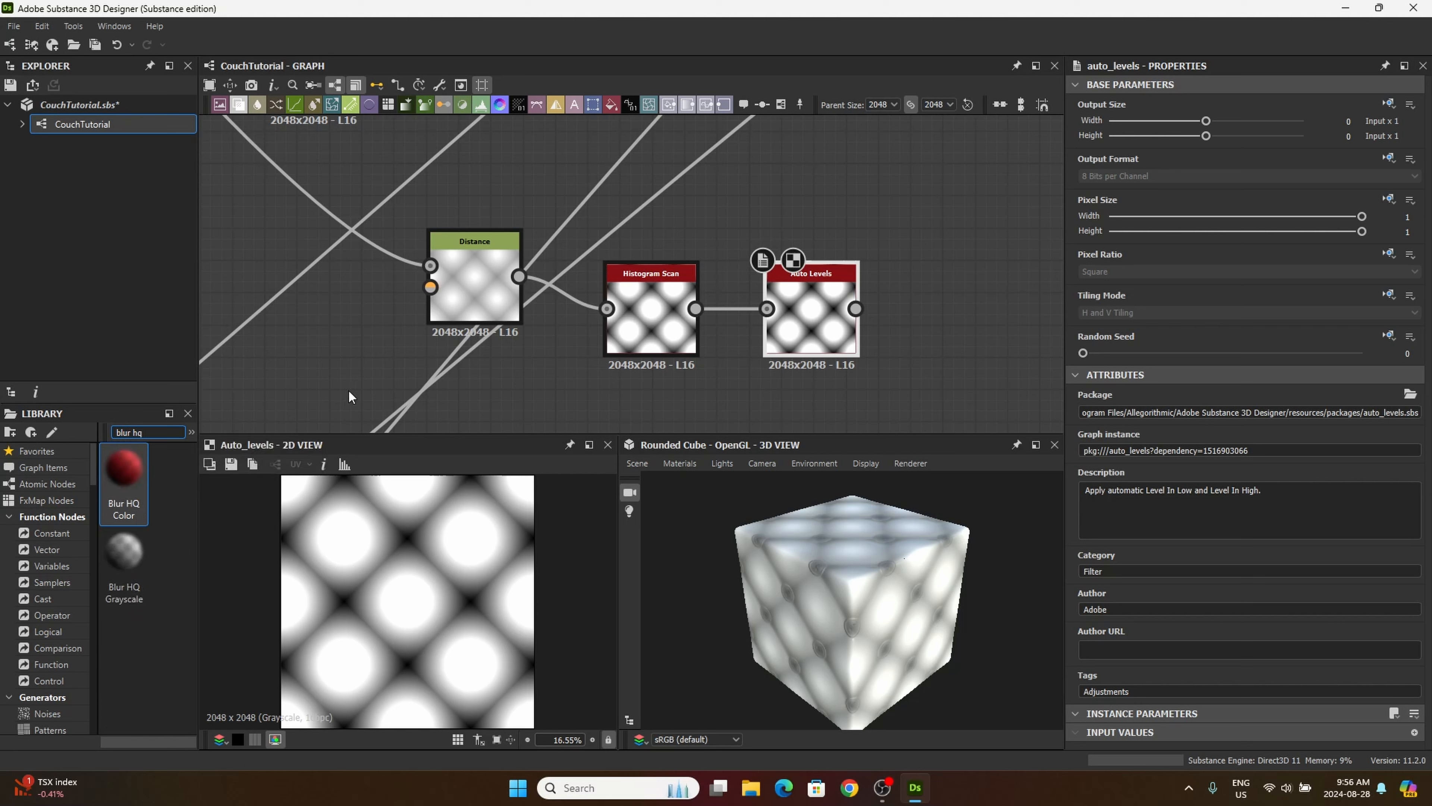
{"action": "left_click_drag", "start_coordinate": [125, 556], "coordinate": [963, 304]}
{"action": "left_click_drag", "start_coordinate": [855, 308], "coordinate": [914, 309]}
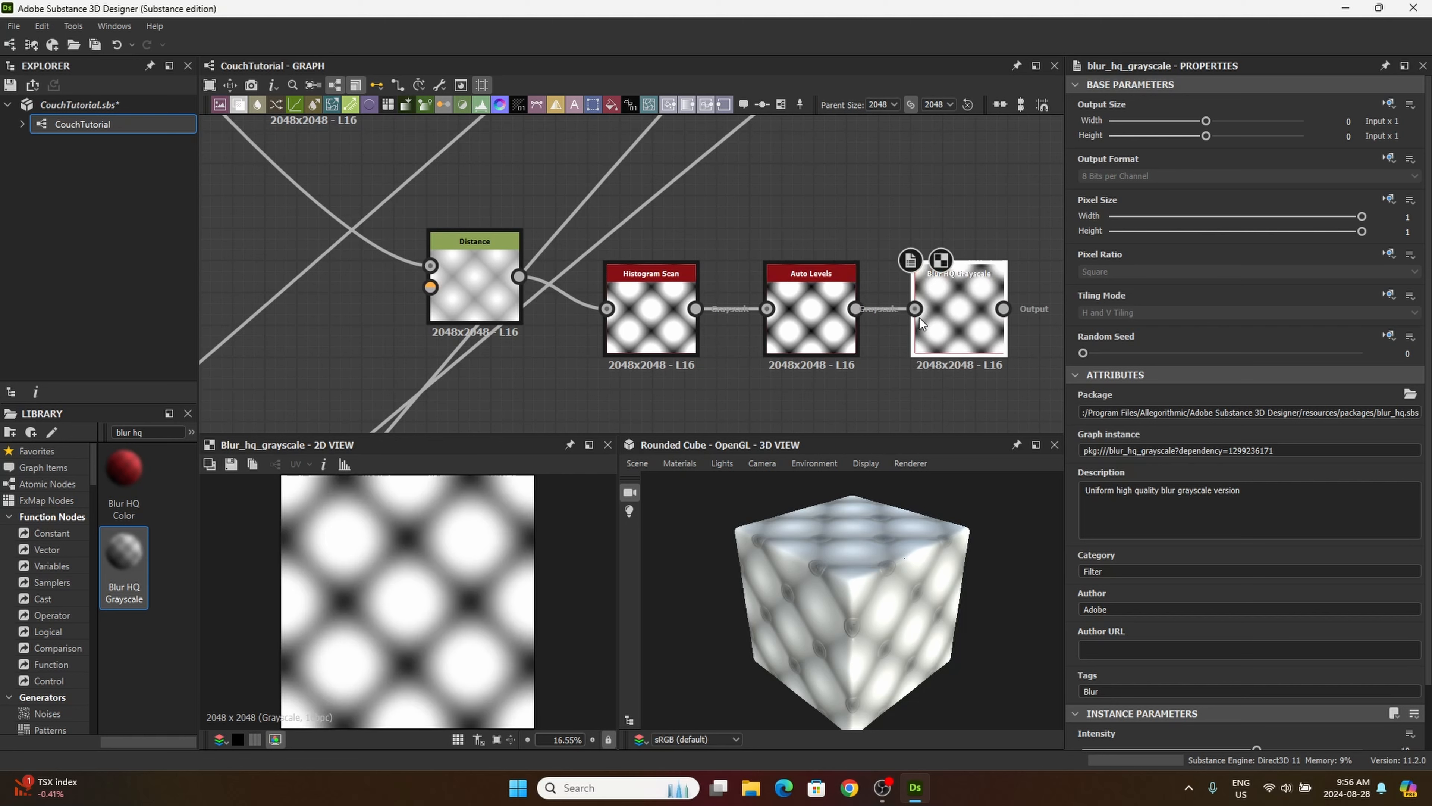
Step: Set the new Blur HQ Grayscale node's Intensity to 6.93 and Quality to 1
{"action": "middle_click_drag", "start_coordinate": [868, 311], "coordinate": [724, 279]}
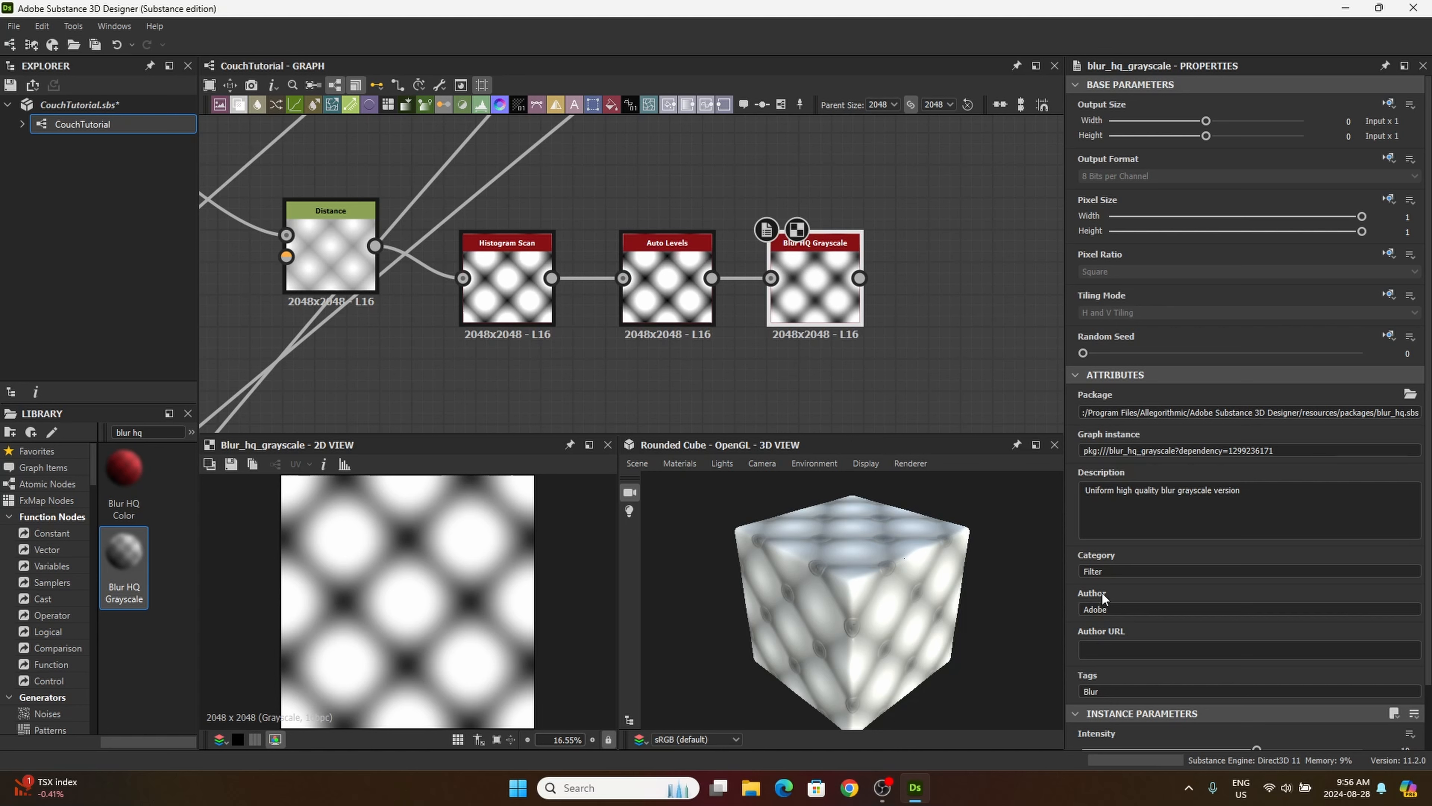
{"action": "scroll", "coordinate": [1155, 652], "scroll_direction": "down", "scroll_amount": 2}
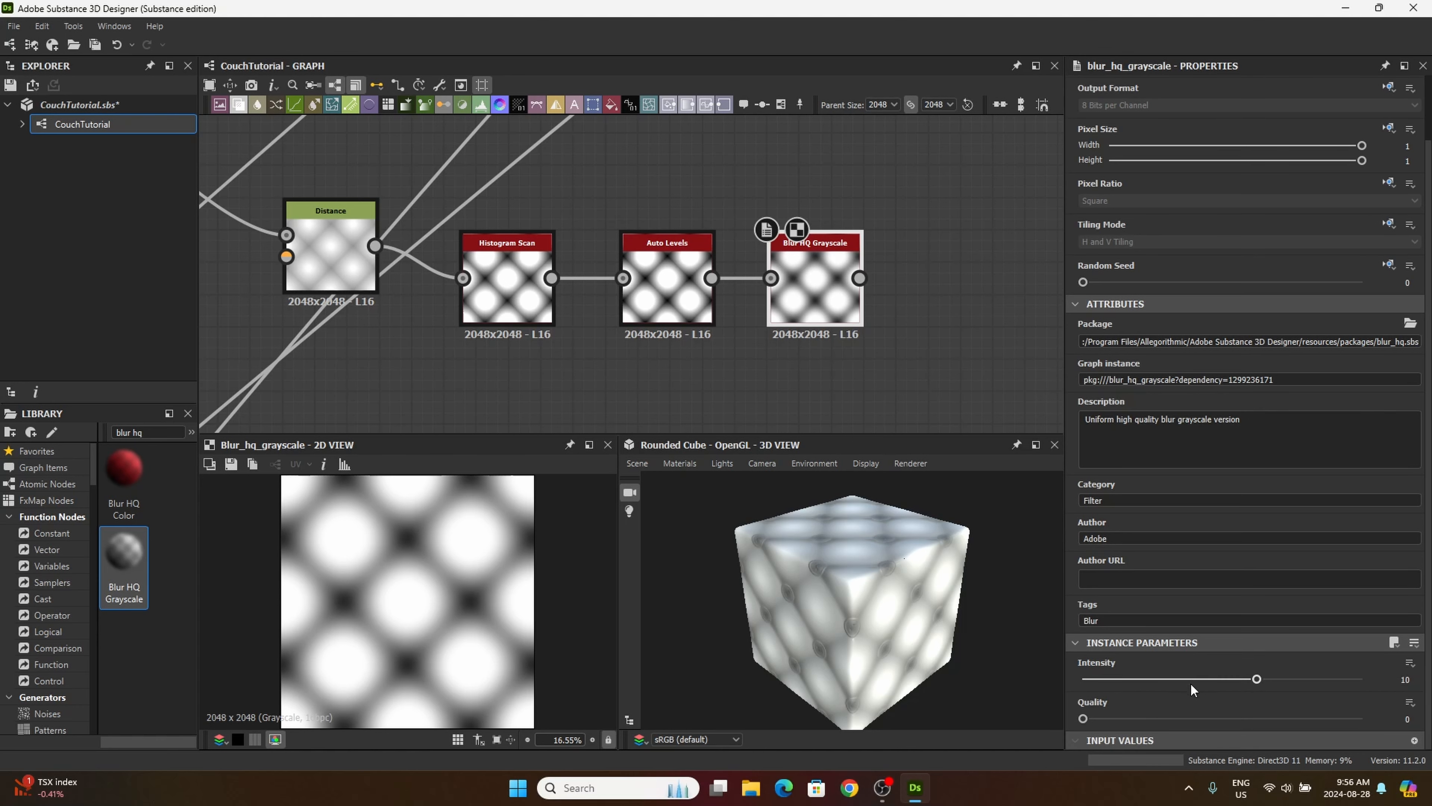
{"action": "left_click", "coordinate": [1405, 680]}
{"action": "left_click_drag", "start_coordinate": [1083, 719], "coordinate": [1362, 718]}
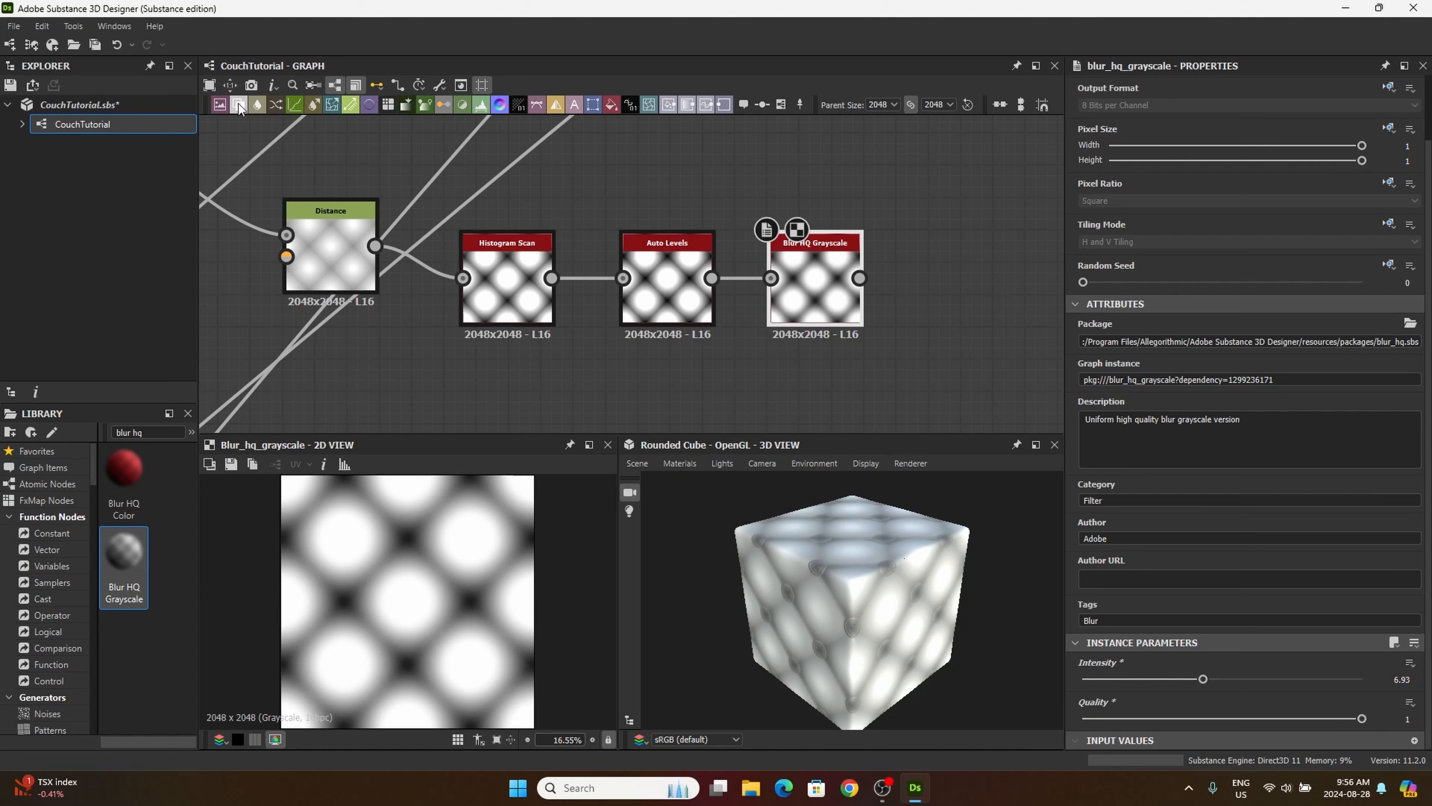
Step: Add a Blend node after the new Blur HQ Grayscale and connect the blur's output to its Foreground input
{"action": "left_click", "coordinate": [953, 365]}
{"action": "middle_click_drag", "start_coordinate": [916, 376], "coordinate": [815, 358]}
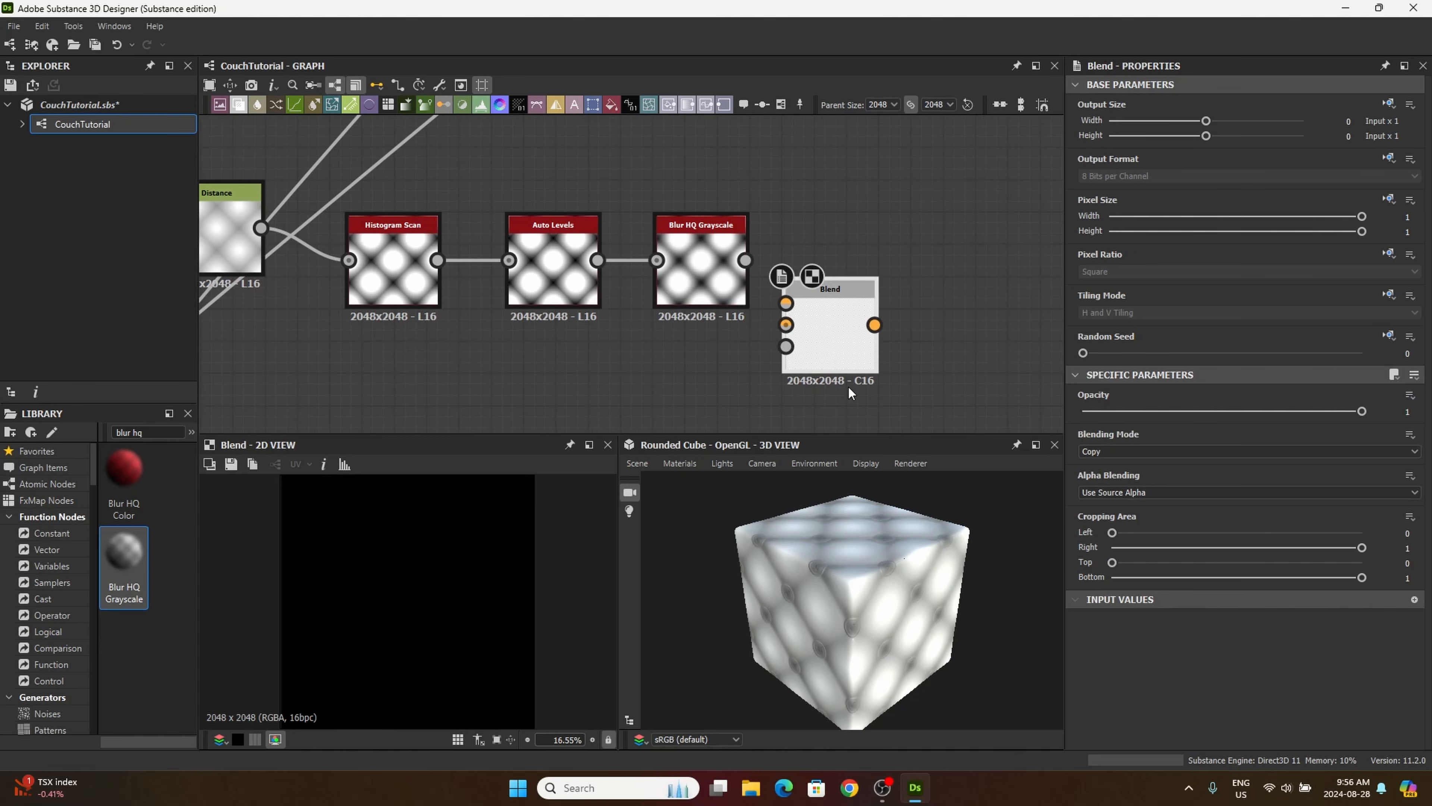
{"action": "left_click_drag", "start_coordinate": [832, 368], "coordinate": [864, 381]}
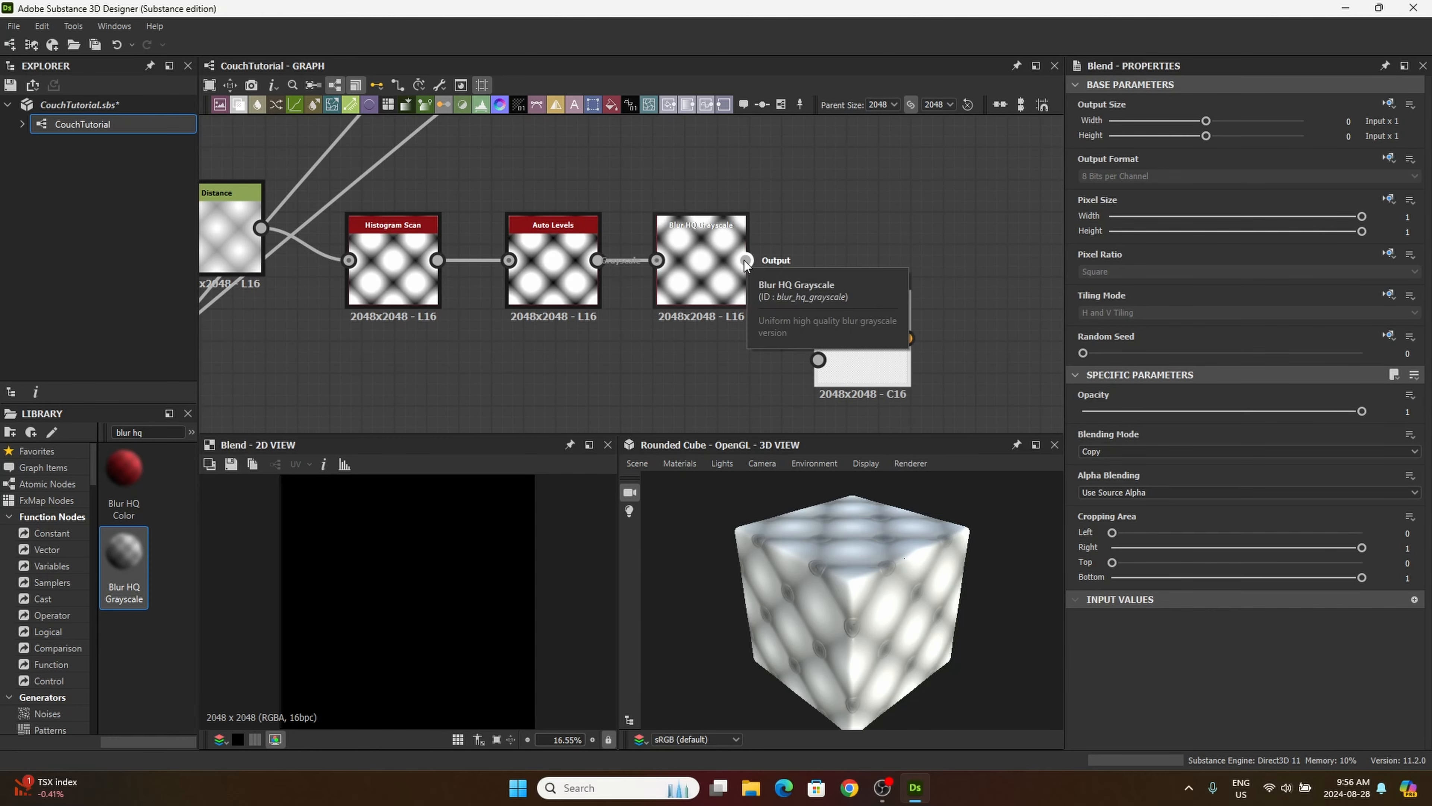
{"action": "left_click_drag", "start_coordinate": [746, 261], "coordinate": [819, 317]}
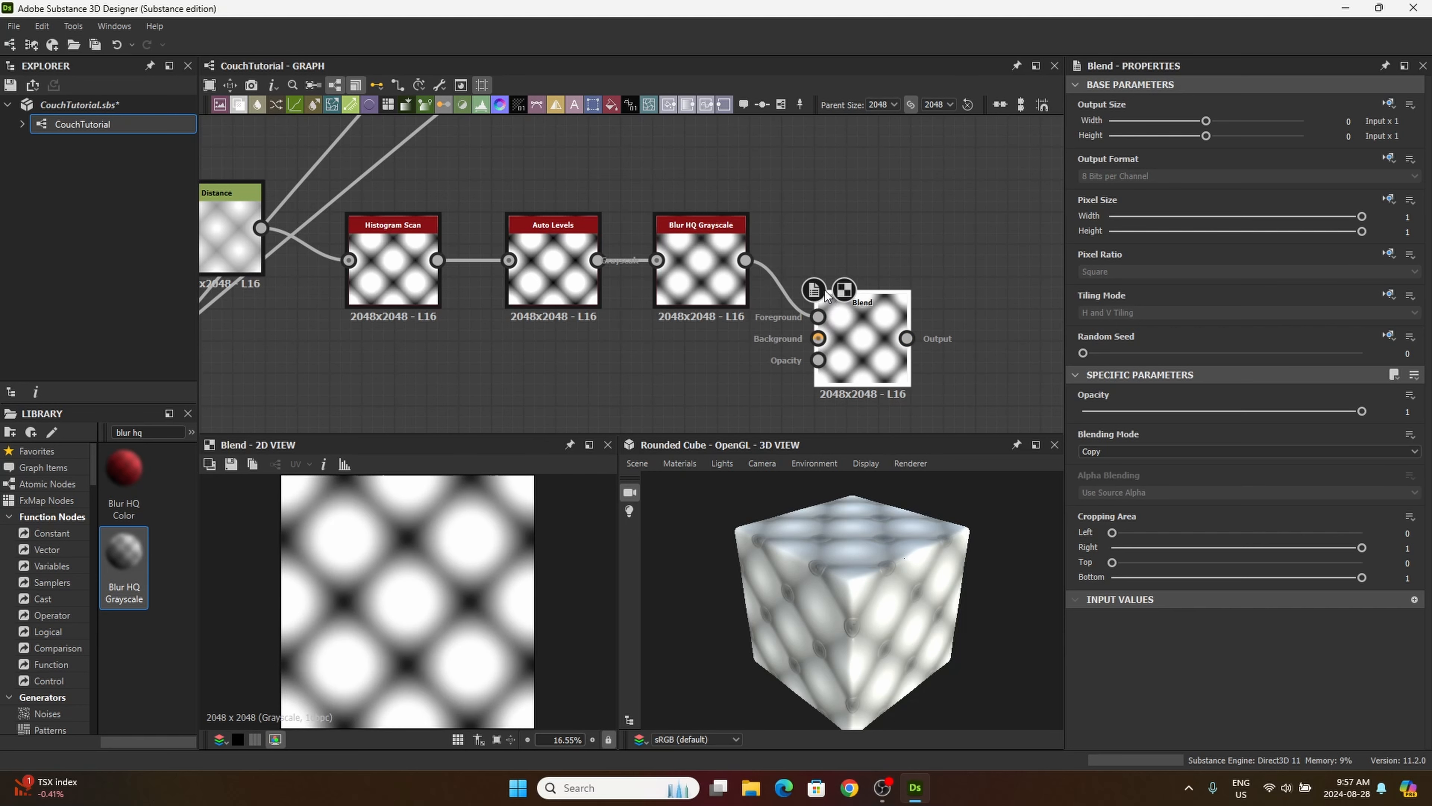
Step: Connect the output of the last Blend in the cushion frame to the Background input of the newly added Blend
{"action": "middle_click_drag", "start_coordinate": [757, 331], "coordinate": [818, 353]}
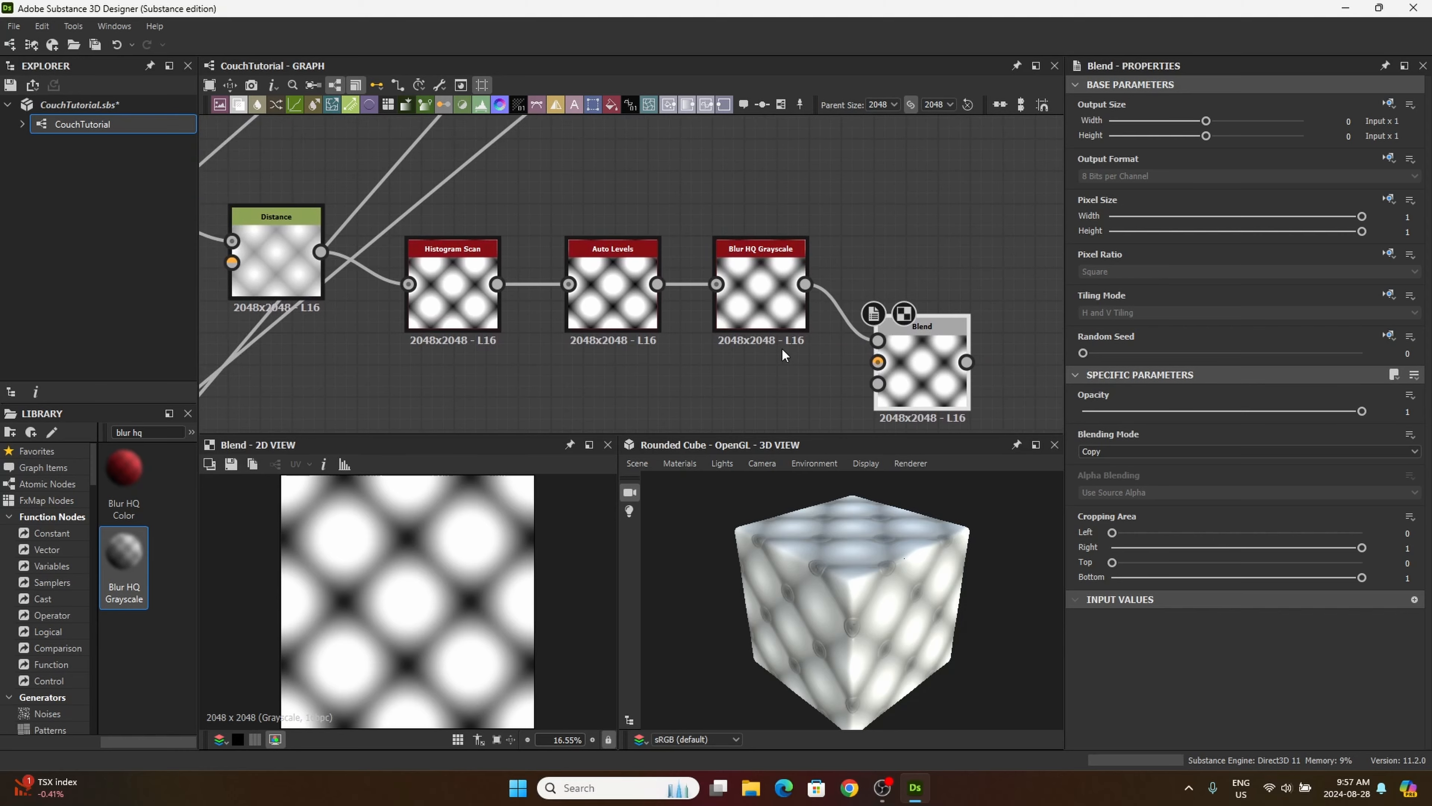
{"action": "scroll", "coordinate": [773, 349], "scroll_direction": "down", "scroll_amount": 5}
{"action": "middle_click_drag", "start_coordinate": [581, 241], "coordinate": [777, 347]}
{"action": "middle_click_drag", "start_coordinate": [592, 207], "coordinate": [800, 386]}
{"action": "middle_click_drag", "start_coordinate": [714, 271], "coordinate": [805, 368]}
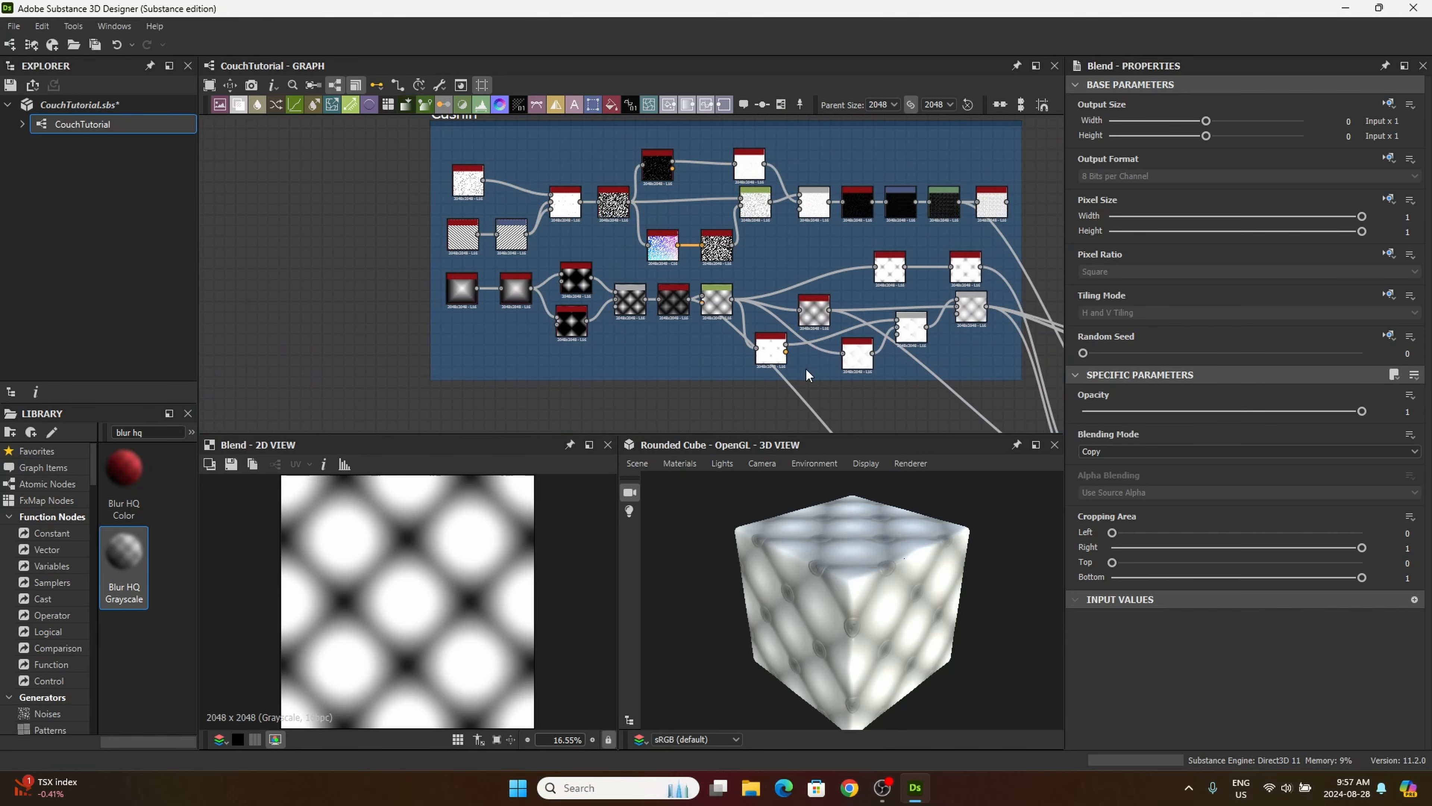
{"action": "mouse_move", "coordinate": [746, 294]}
{"action": "middle_mouse_down"}
{"action": "mouse_move", "coordinate": [763, 321]}
{"action": "mouse_move", "coordinate": [744, 313]}
{"action": "middle_mouse_up"}
{"action": "scroll", "coordinate": [743, 288], "scroll_direction": "up", "scroll_amount": 3}
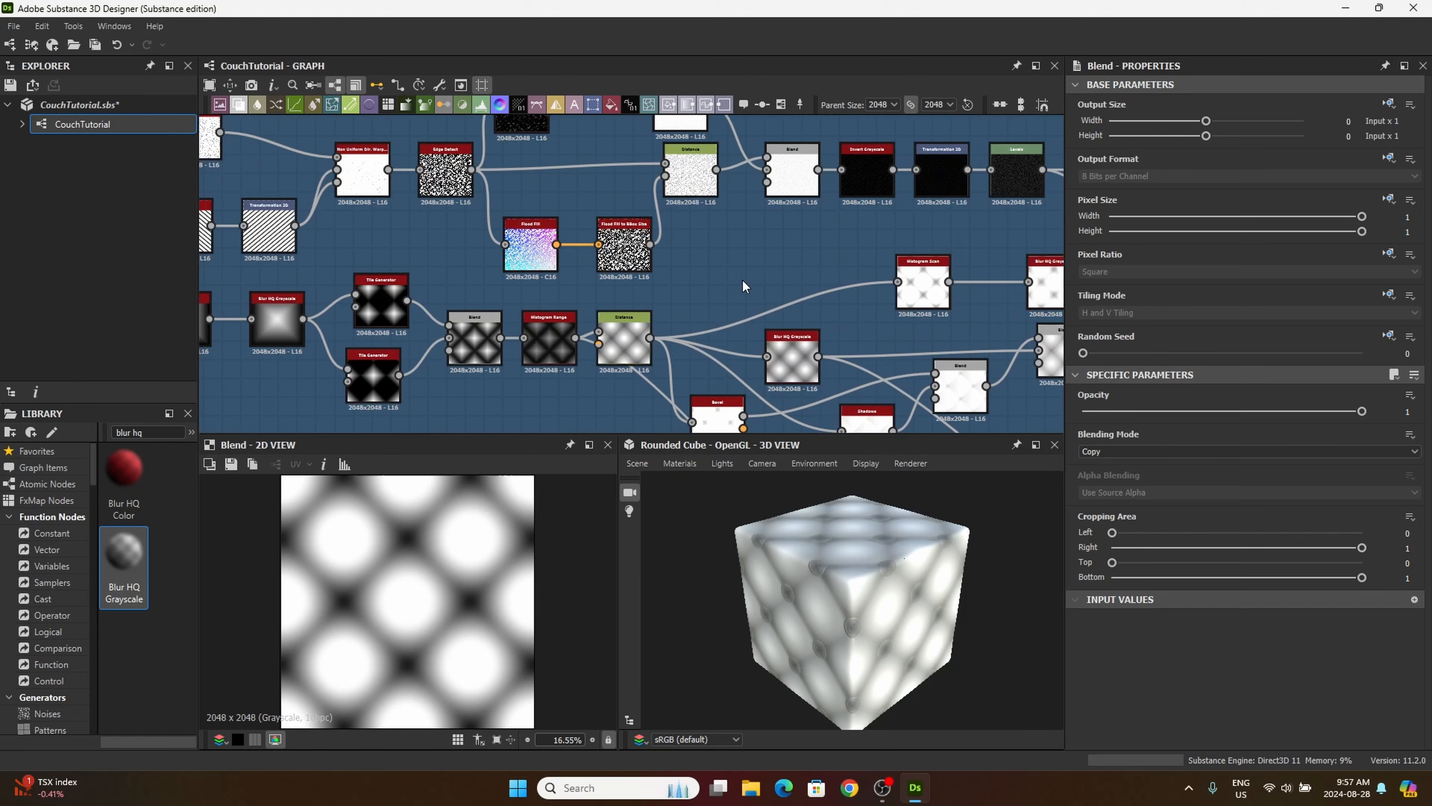
{"action": "middle_click_drag", "start_coordinate": [642, 249], "coordinate": [599, 242]}
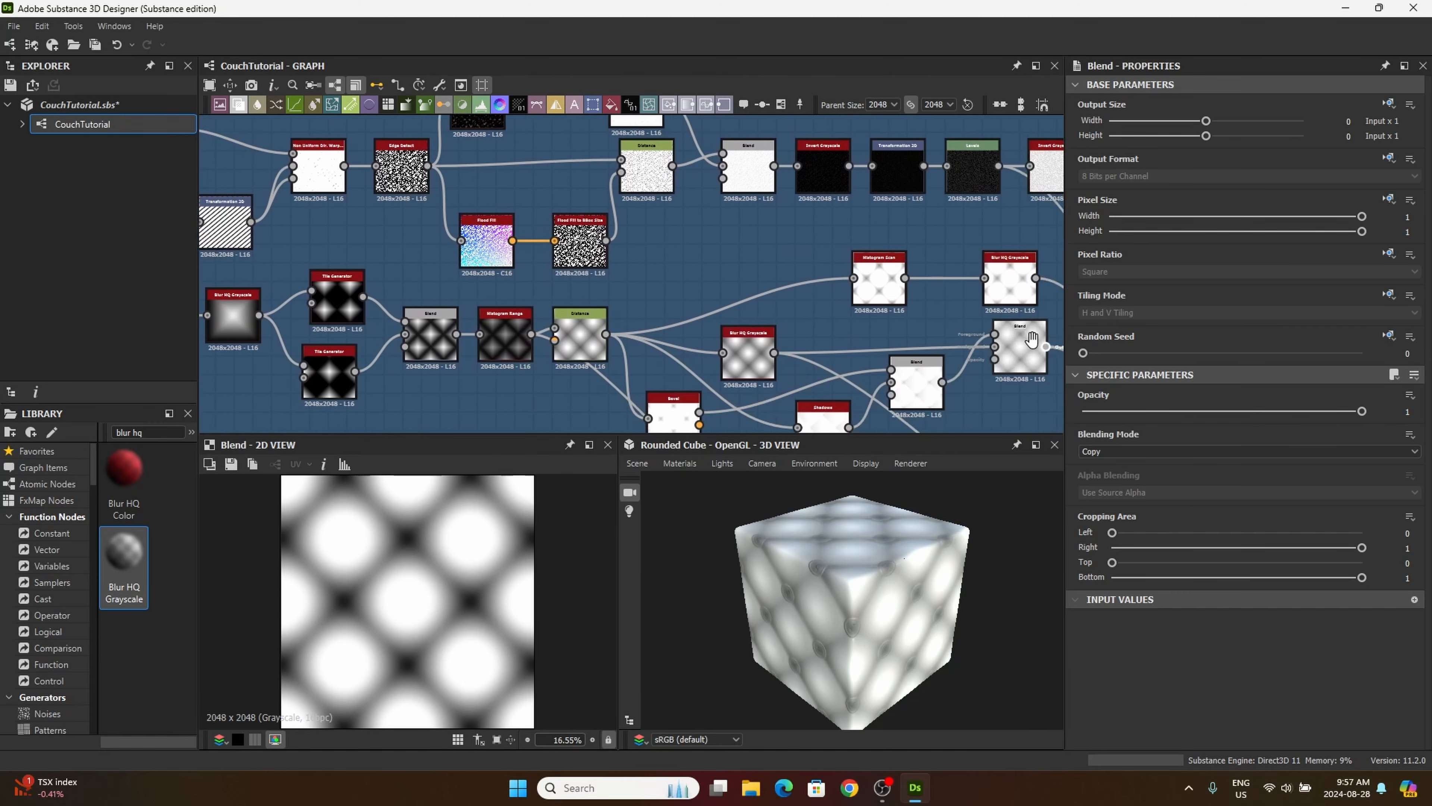
{"action": "middle_click_drag", "start_coordinate": [1041, 337], "coordinate": [751, 268]}
{"action": "scroll", "coordinate": [760, 283], "scroll_direction": "up", "scroll_amount": 4}
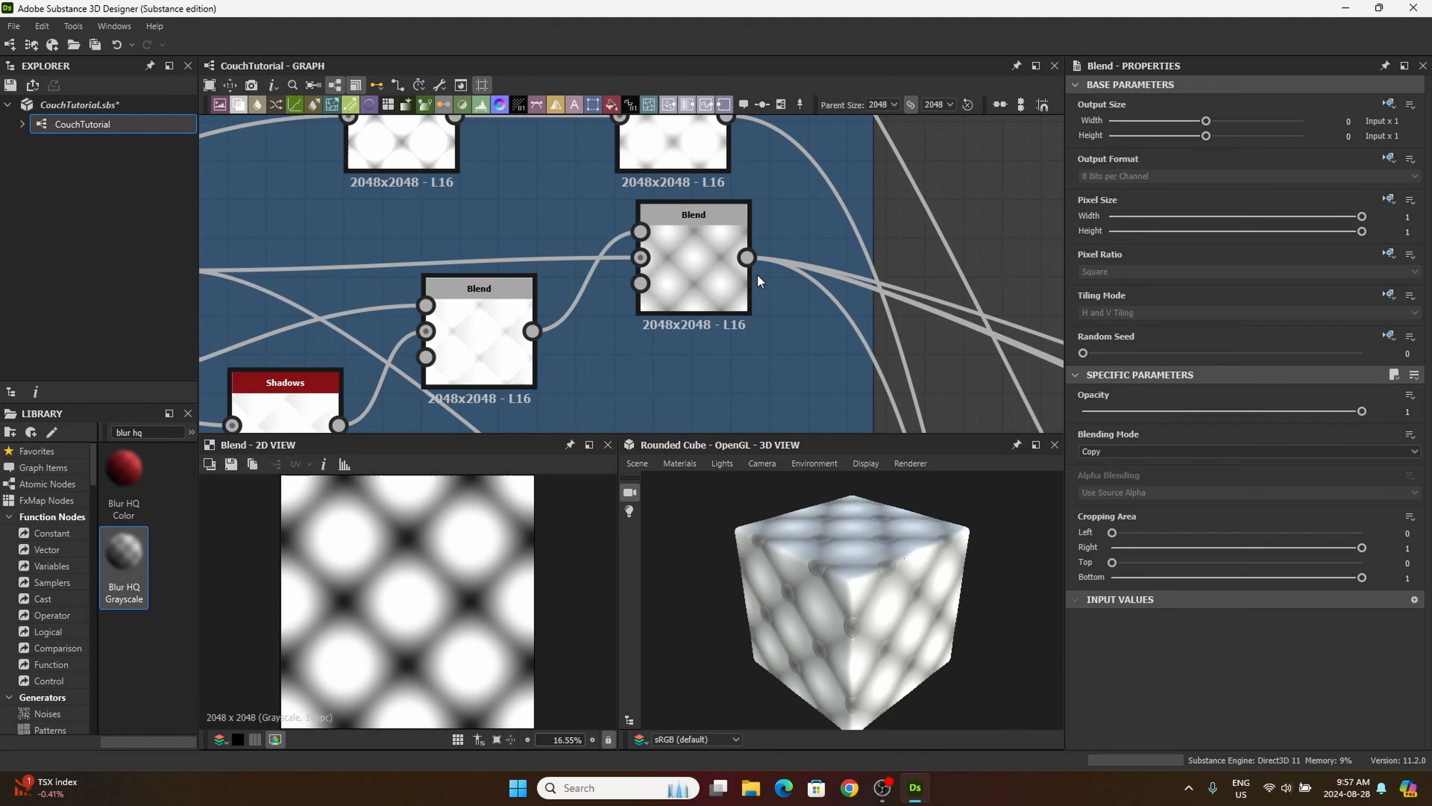
{"action": "left_click_drag", "start_coordinate": [748, 258], "coordinate": [832, 248]}
{"action": "scroll", "coordinate": [846, 265], "scroll_direction": "down", "scroll_amount": 5}
{"action": "middle_click_drag", "start_coordinate": [933, 342], "coordinate": [733, 214]}
{"action": "middle_click_drag", "start_coordinate": [887, 342], "coordinate": [825, 211]}
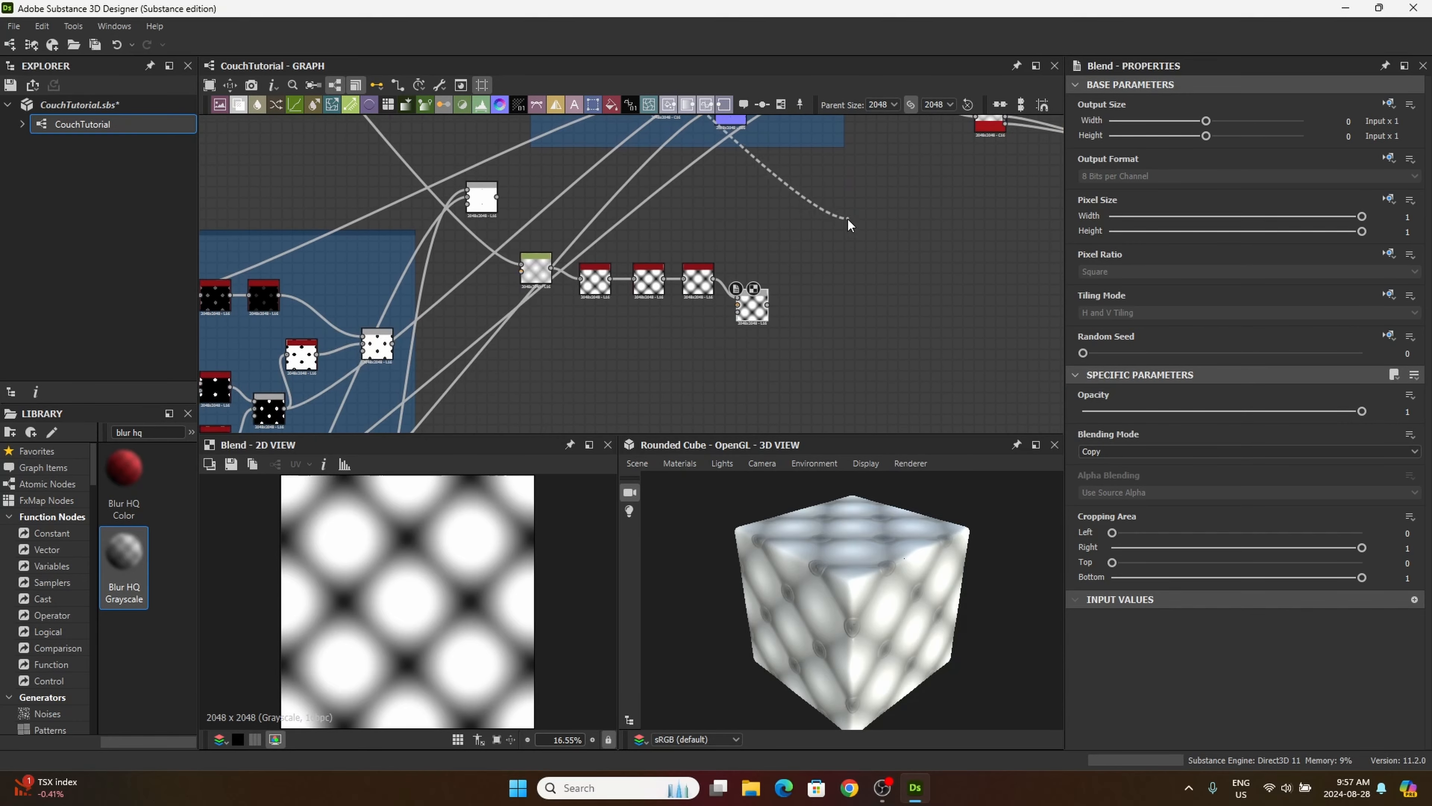
{"action": "middle_click_drag", "start_coordinate": [824, 263], "coordinate": [966, 330]}
{"action": "scroll", "coordinate": [849, 396], "scroll_direction": "up", "scroll_amount": 5}
{"action": "scroll", "coordinate": [874, 394], "scroll_direction": "up", "scroll_amount": 4}
{"action": "left_click", "coordinate": [1006, 217]}
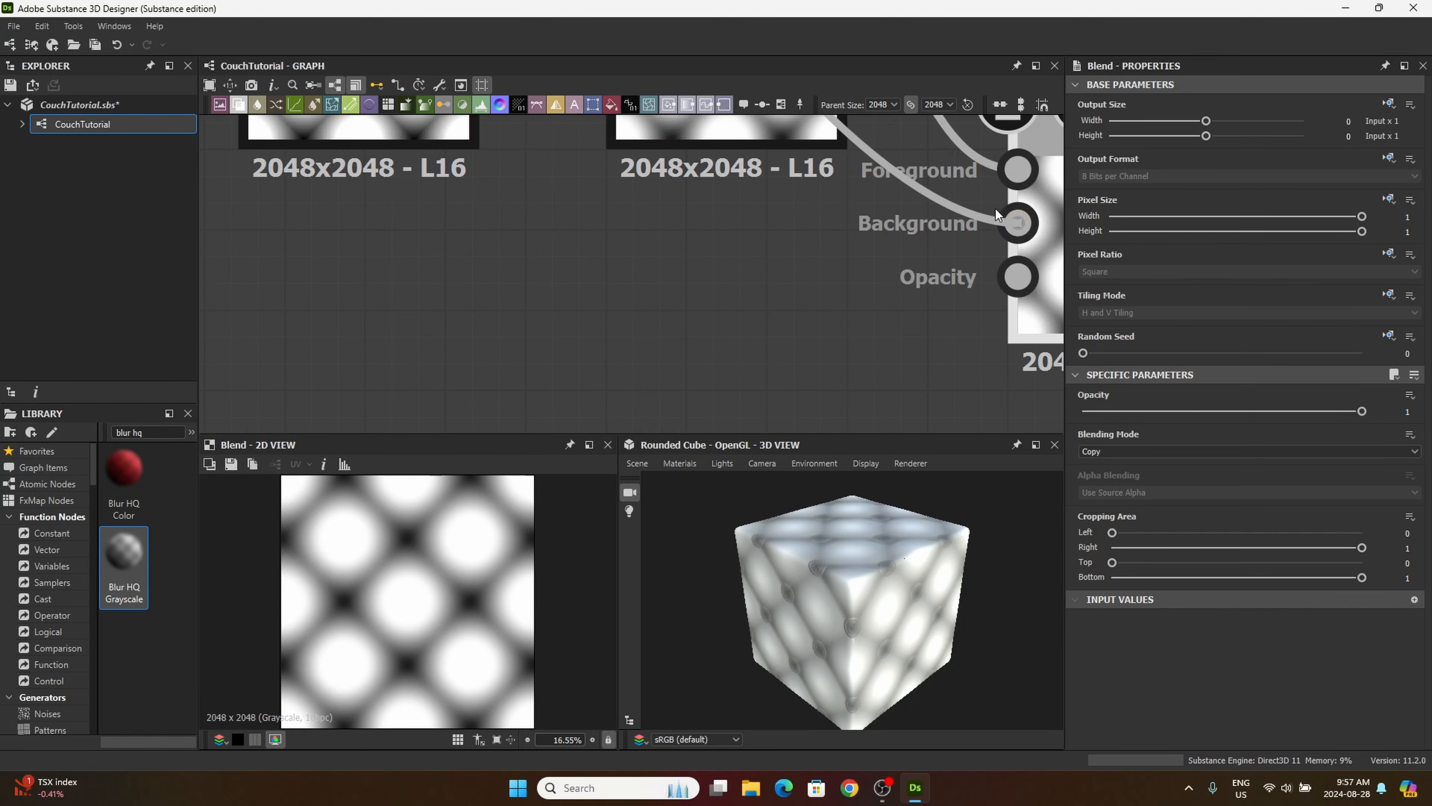
Step: Set the new Blend node's Blending Mode to Multiply
{"action": "middle_click_drag", "start_coordinate": [825, 336], "coordinate": [559, 355]}
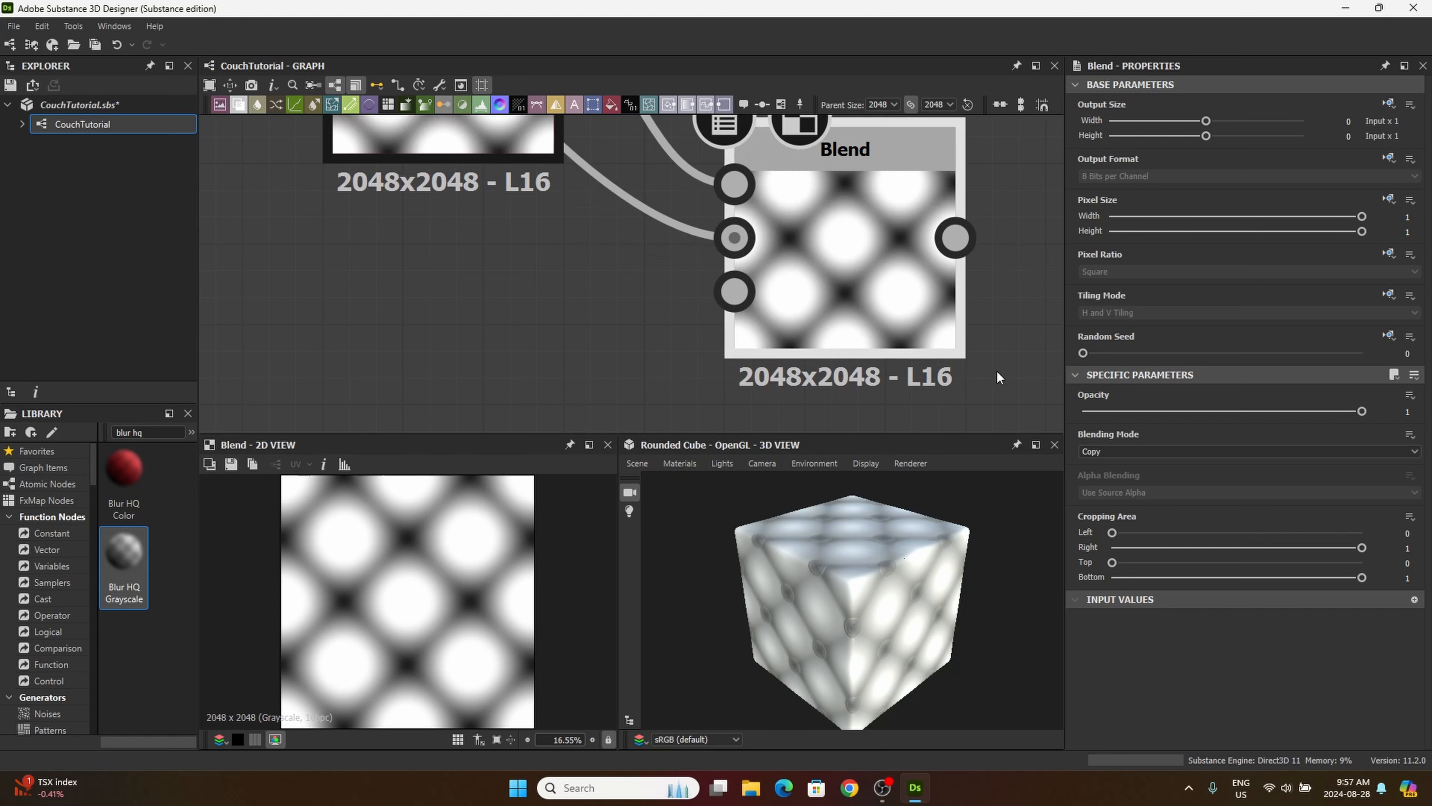
{"action": "left_click", "coordinate": [1144, 451]}
{"action": "left_click", "coordinate": [1108, 498]}
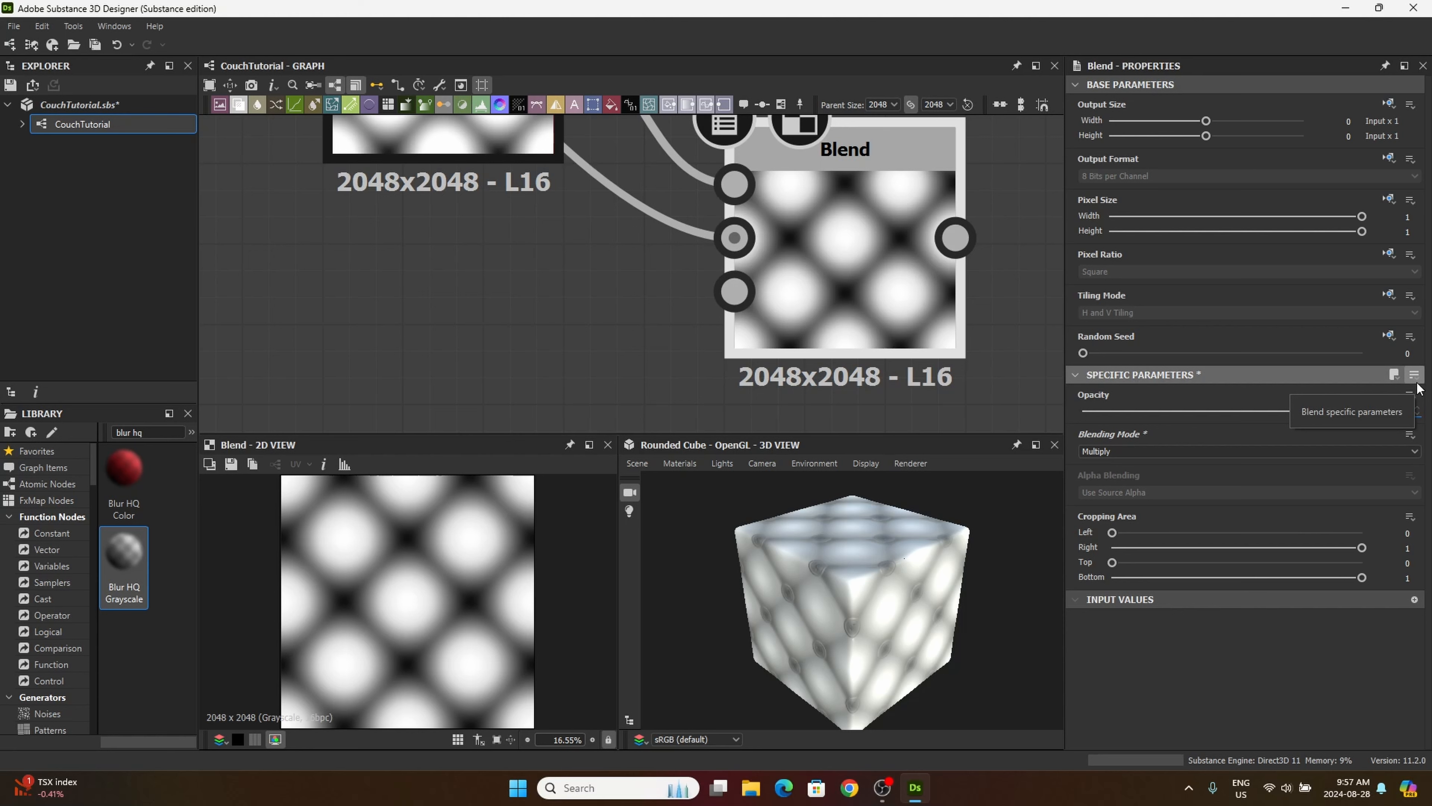
Step: Set the Multiply Blend node's Opacity to 0.54 and move the node up closer in line with the Blur HQ Grayscale
{"action": "left_click", "coordinate": [1398, 412]}
{"action": "type", "text": "0.54"}
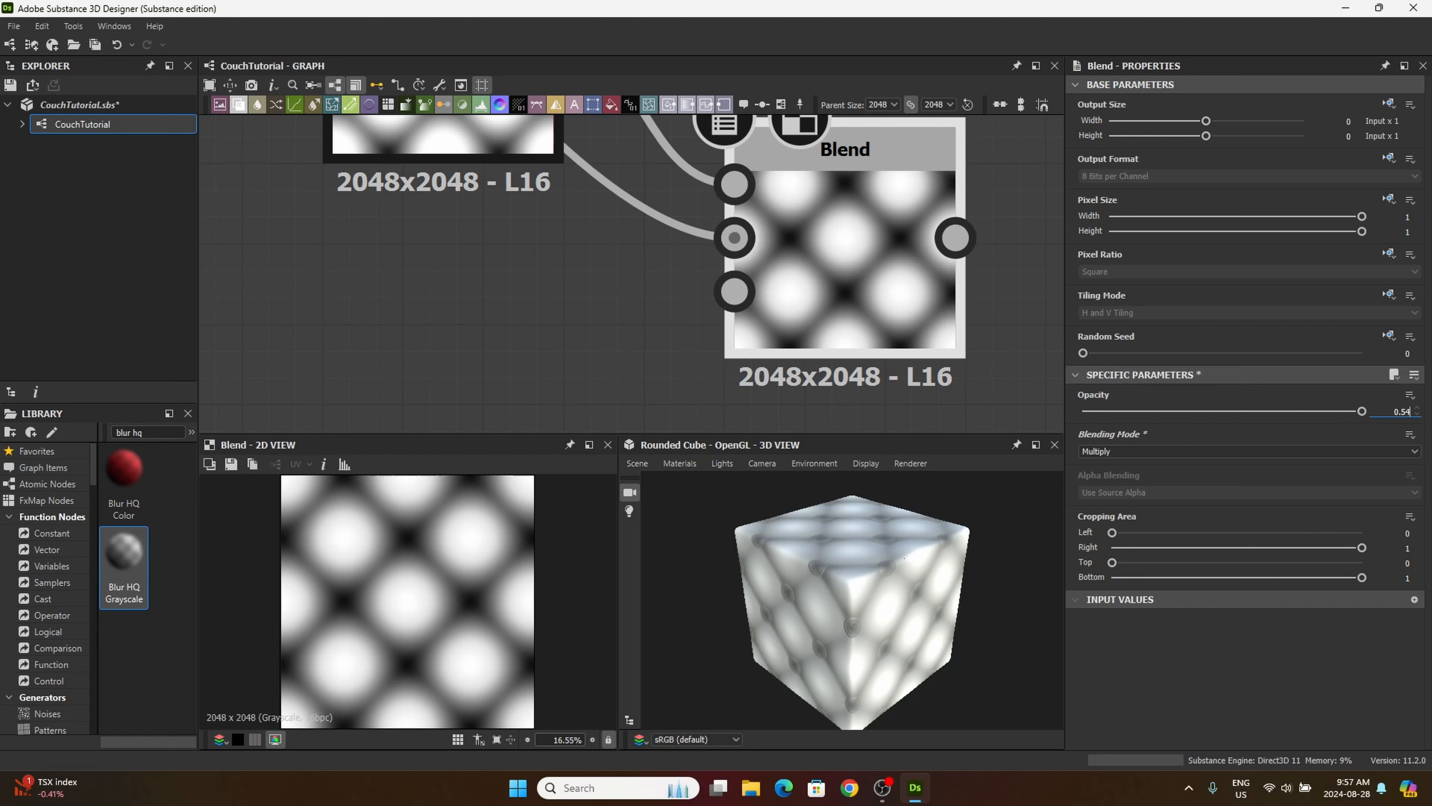
{"action": "key", "text": "Return"}
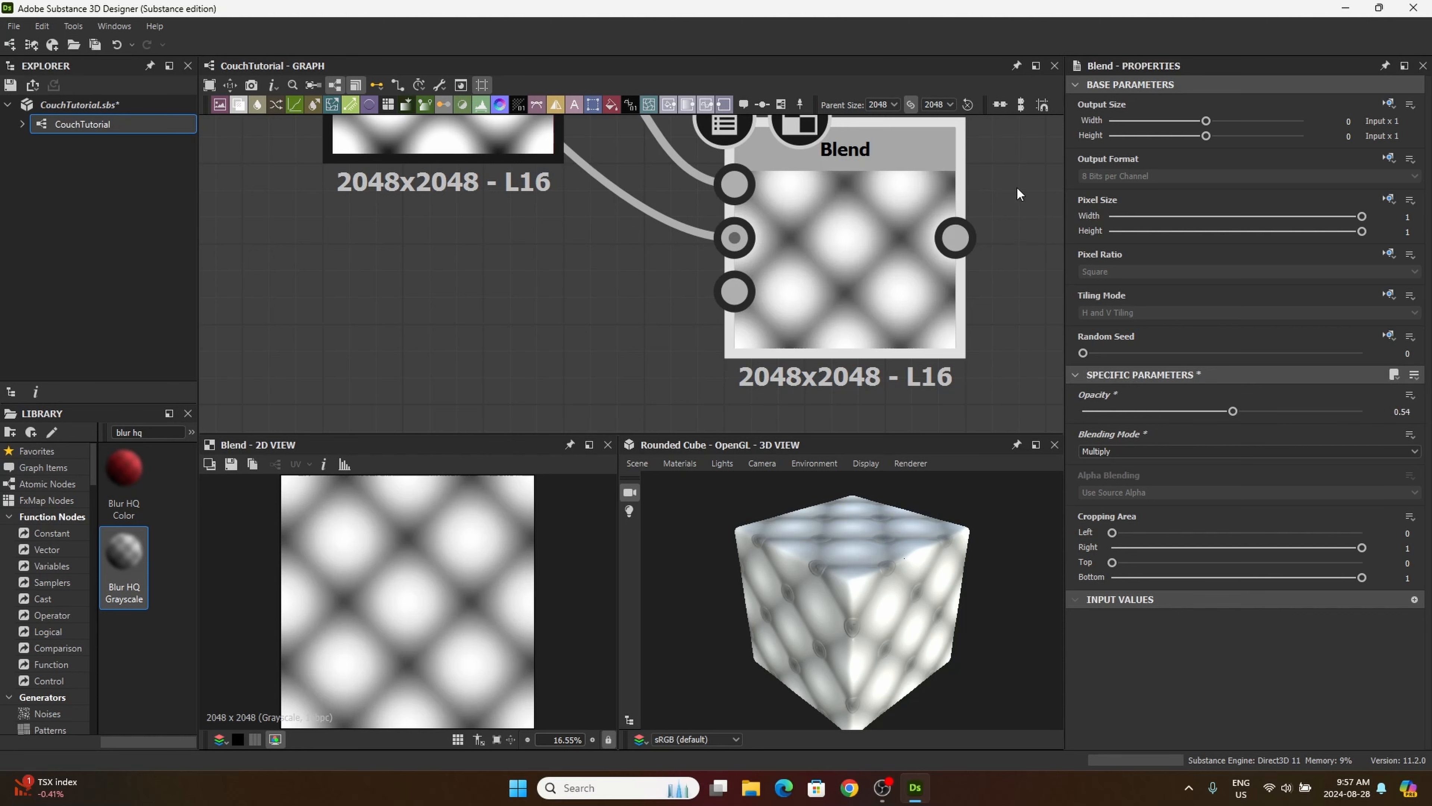
{"action": "scroll", "coordinate": [578, 307], "scroll_direction": "down", "scroll_amount": 5}
{"action": "middle_click_drag", "start_coordinate": [531, 320], "coordinate": [607, 334]}
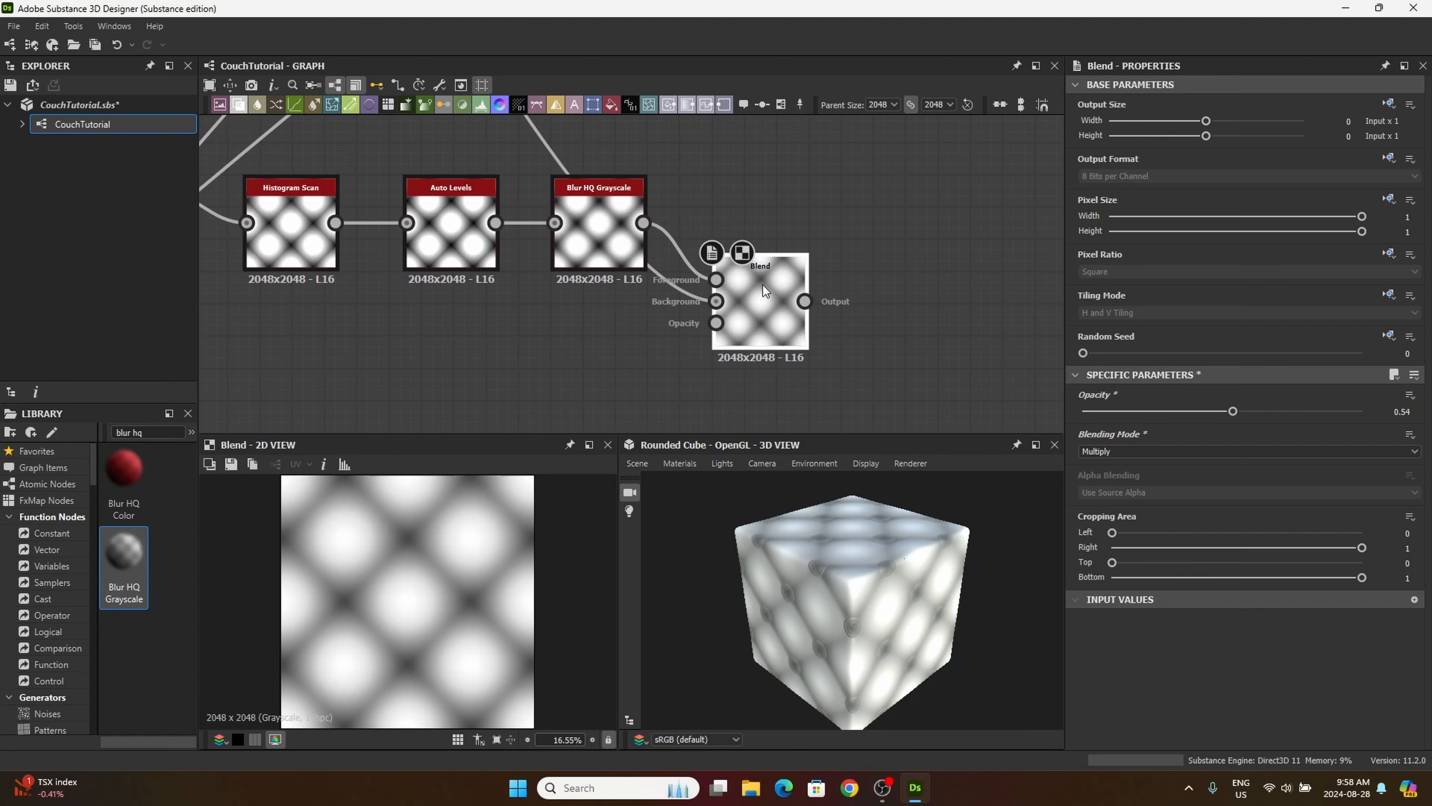
{"action": "left_click_drag", "start_coordinate": [765, 284], "coordinate": [774, 249]}
Step: Add a Histogram Range node after the Multiply Blend and connect the Blend's output to its input
{"action": "middle_click_drag", "start_coordinate": [520, 366], "coordinate": [702, 392]}
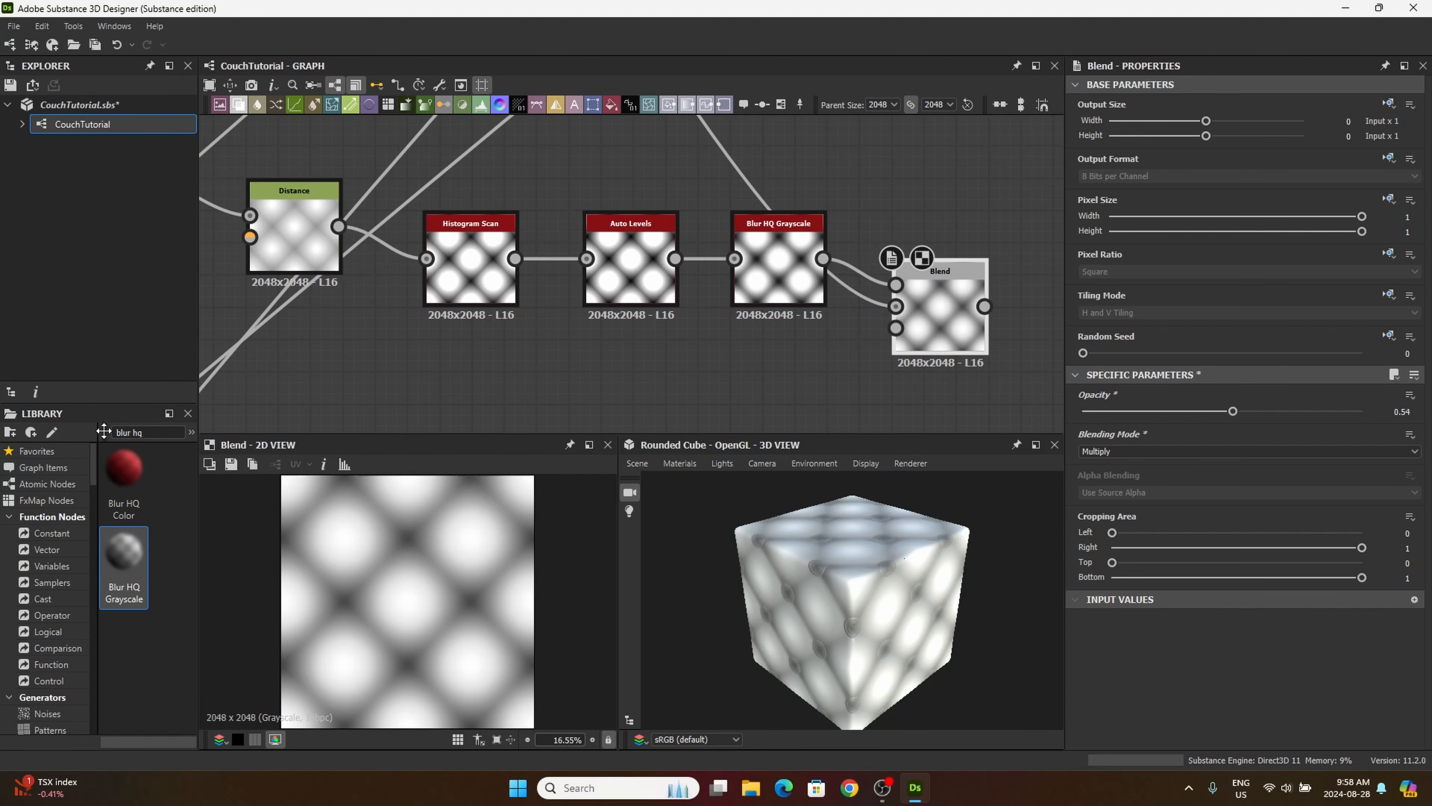
{"action": "left_click_drag", "start_coordinate": [156, 433], "coordinate": [57, 416]}
{"action": "type", "text": "hist"}
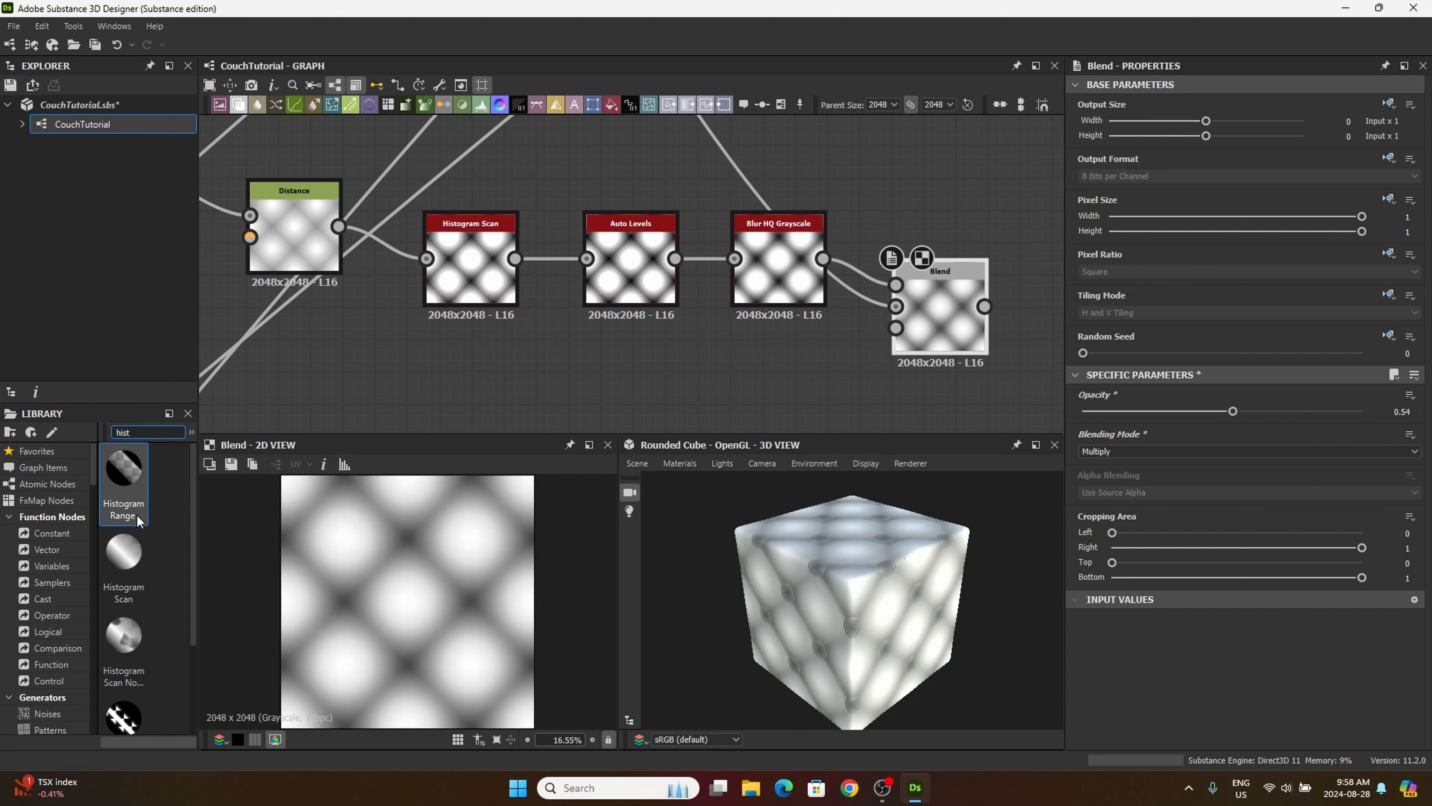
{"action": "left_click_drag", "start_coordinate": [123, 480], "coordinate": [644, 387]}
{"action": "middle_click_drag", "start_coordinate": [529, 394], "coordinate": [179, 314]}
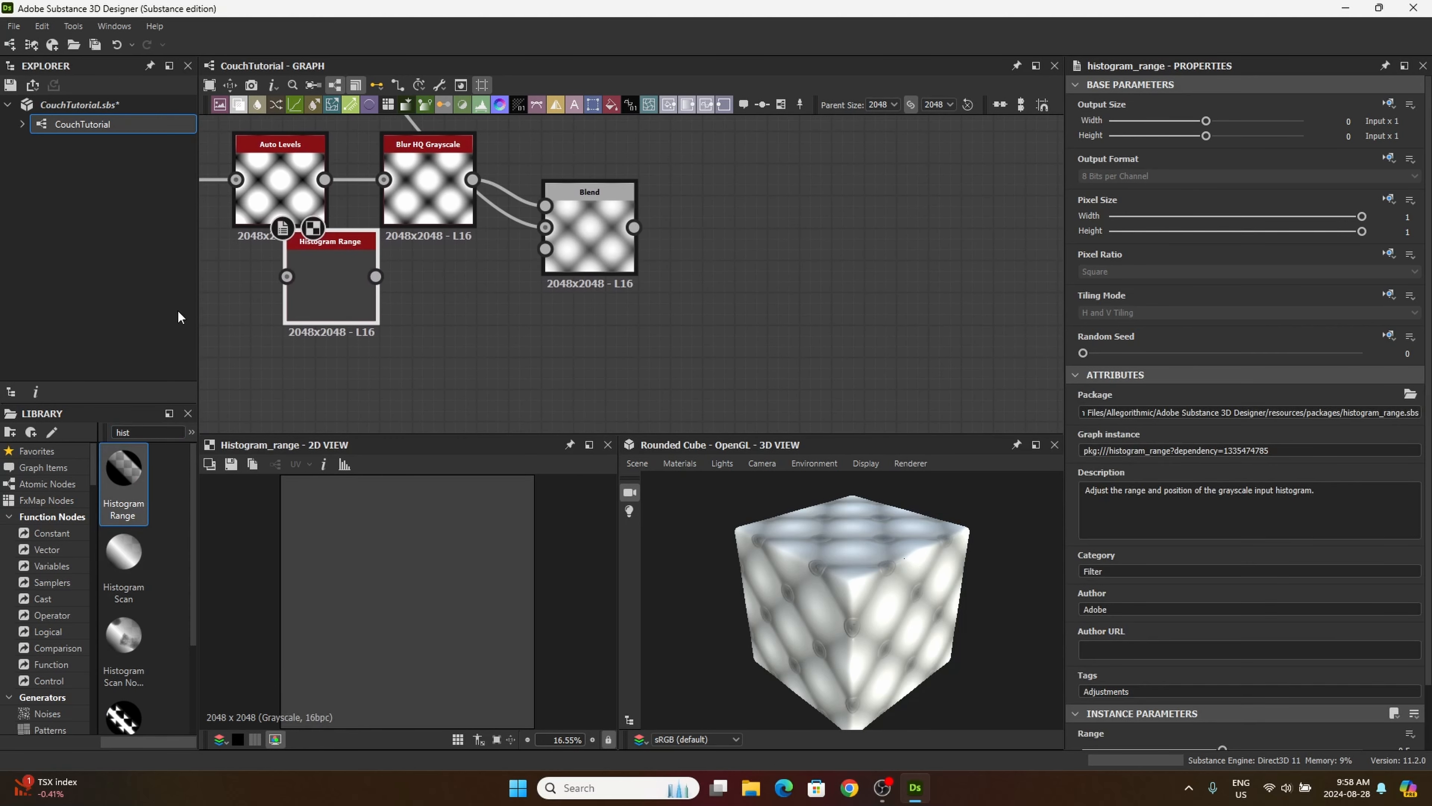
{"action": "left_click_drag", "start_coordinate": [322, 297], "coordinate": [799, 216]}
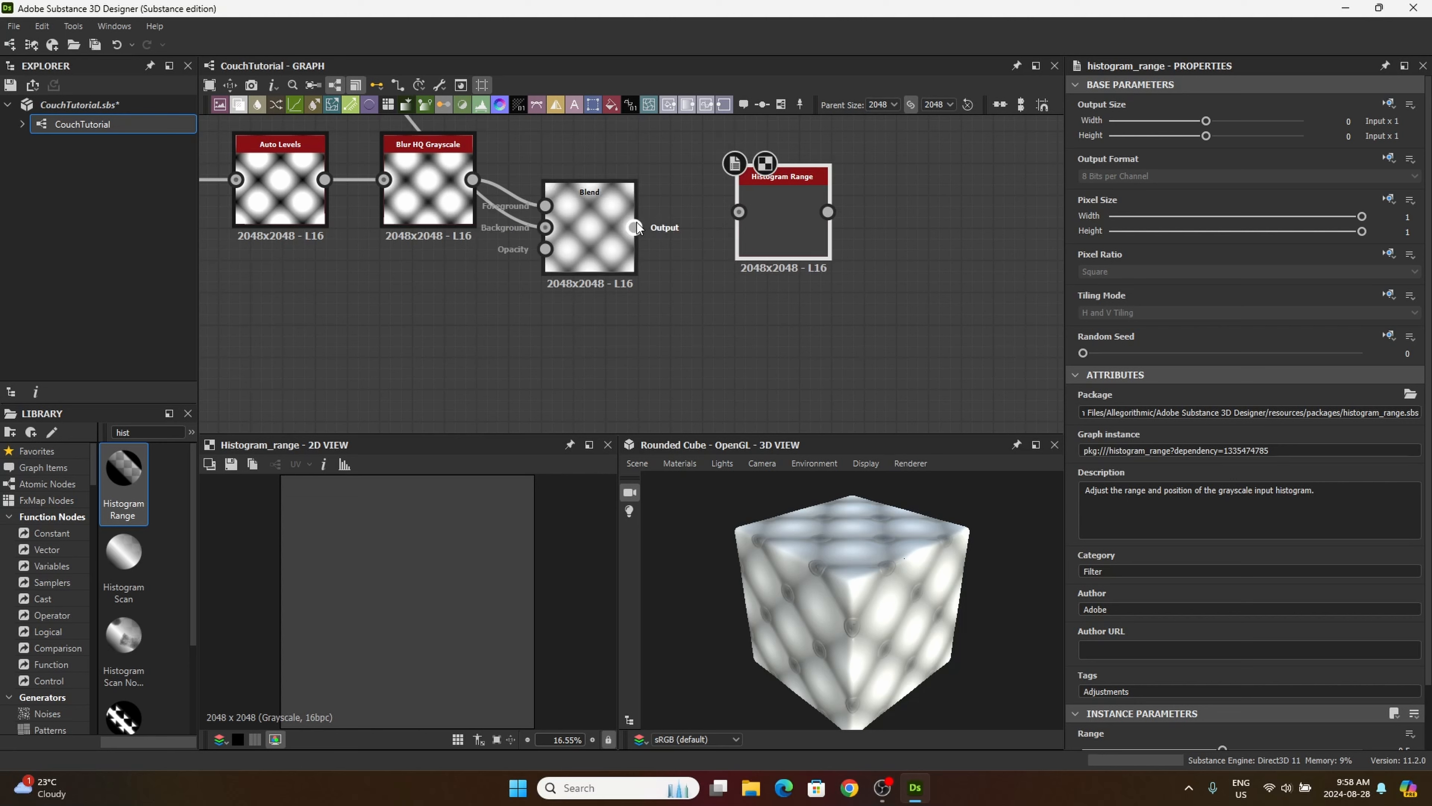
{"action": "left_click_drag", "start_coordinate": [634, 227], "coordinate": [739, 212]}
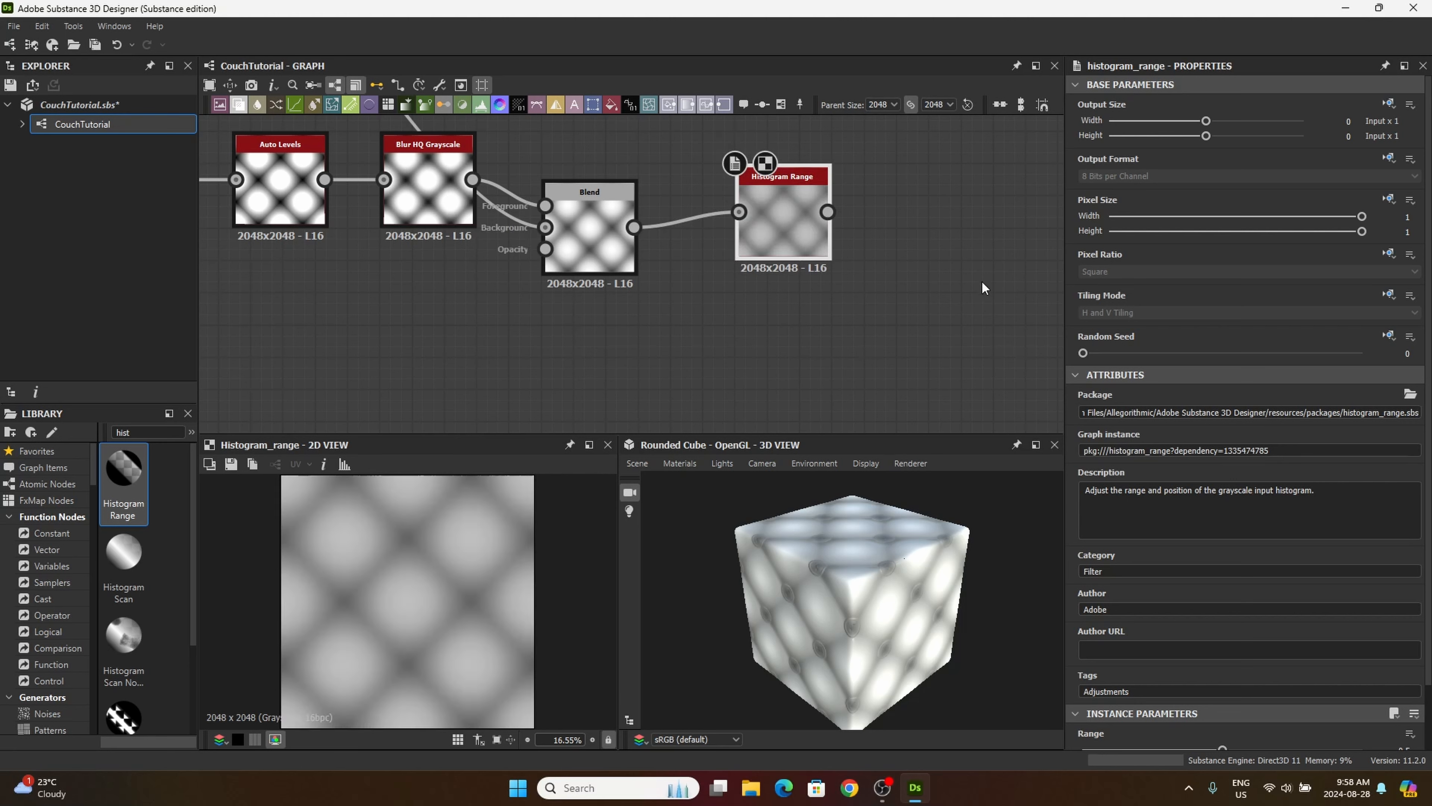
Step: Set the Histogram Range node's Range and Position to 0.35 and move the node closer to the Blend
{"action": "scroll", "coordinate": [1261, 558], "scroll_direction": "down", "scroll_amount": 2}
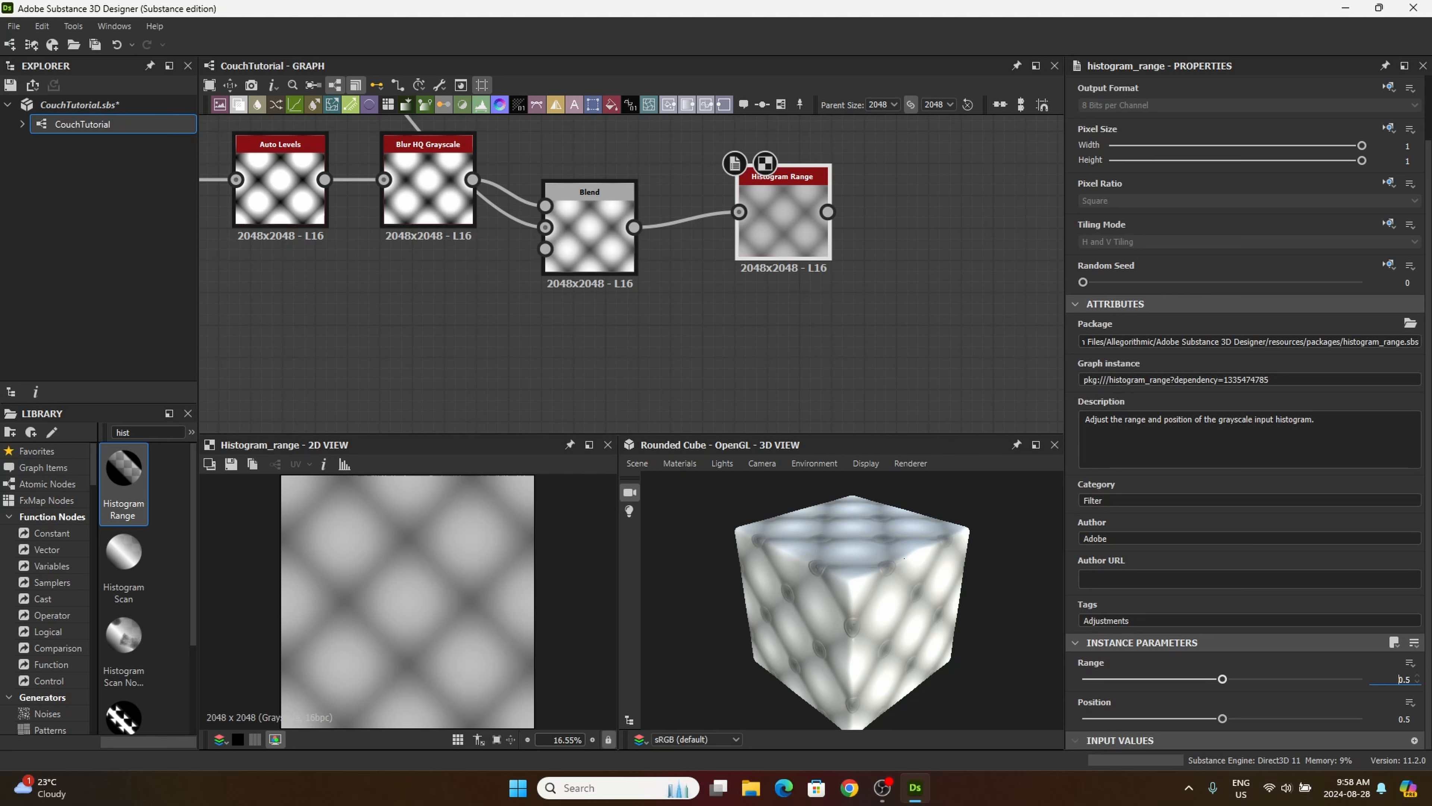
{"action": "double_click", "coordinate": [1400, 679]}
{"action": "key", "text": "Tab"}
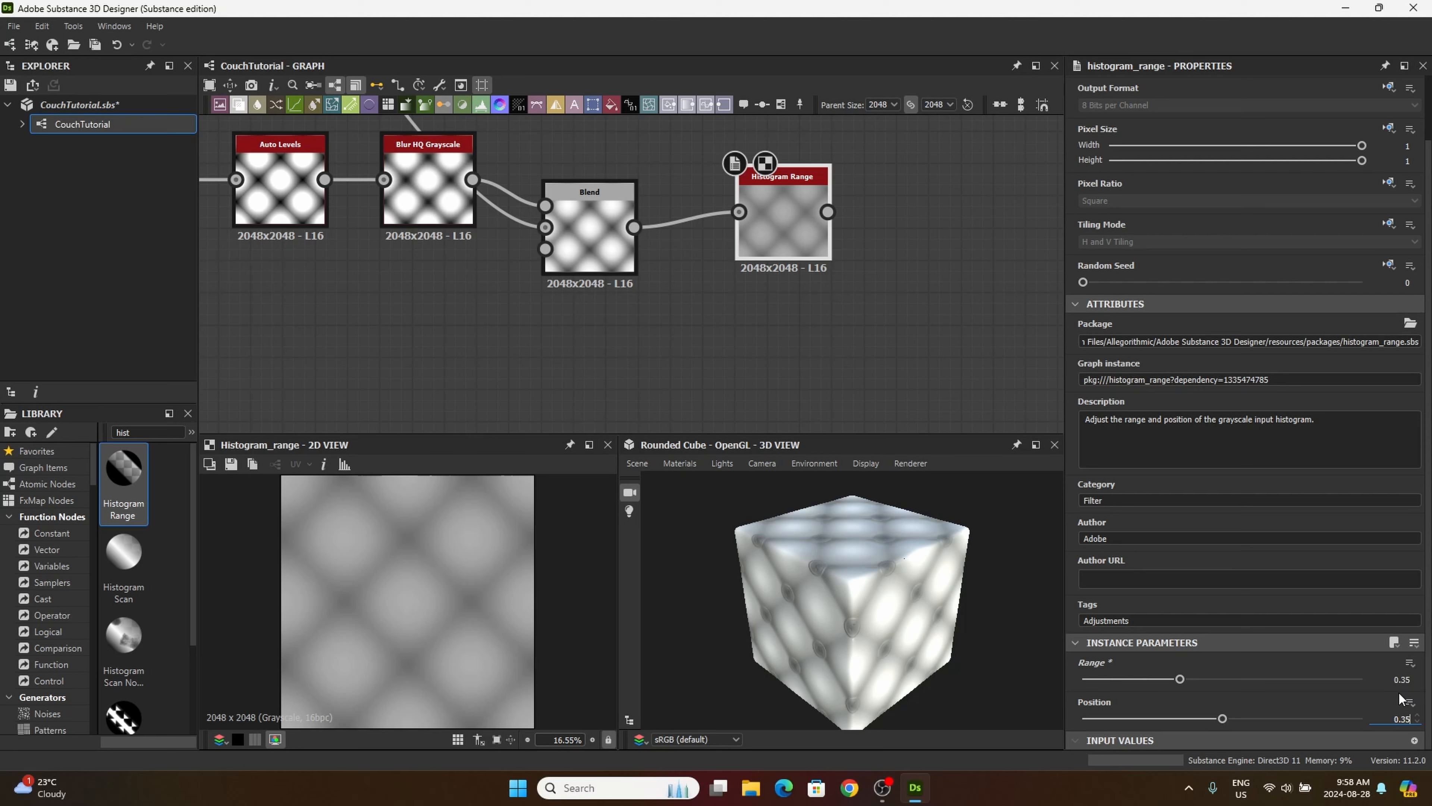
{"action": "key", "text": "Return"}
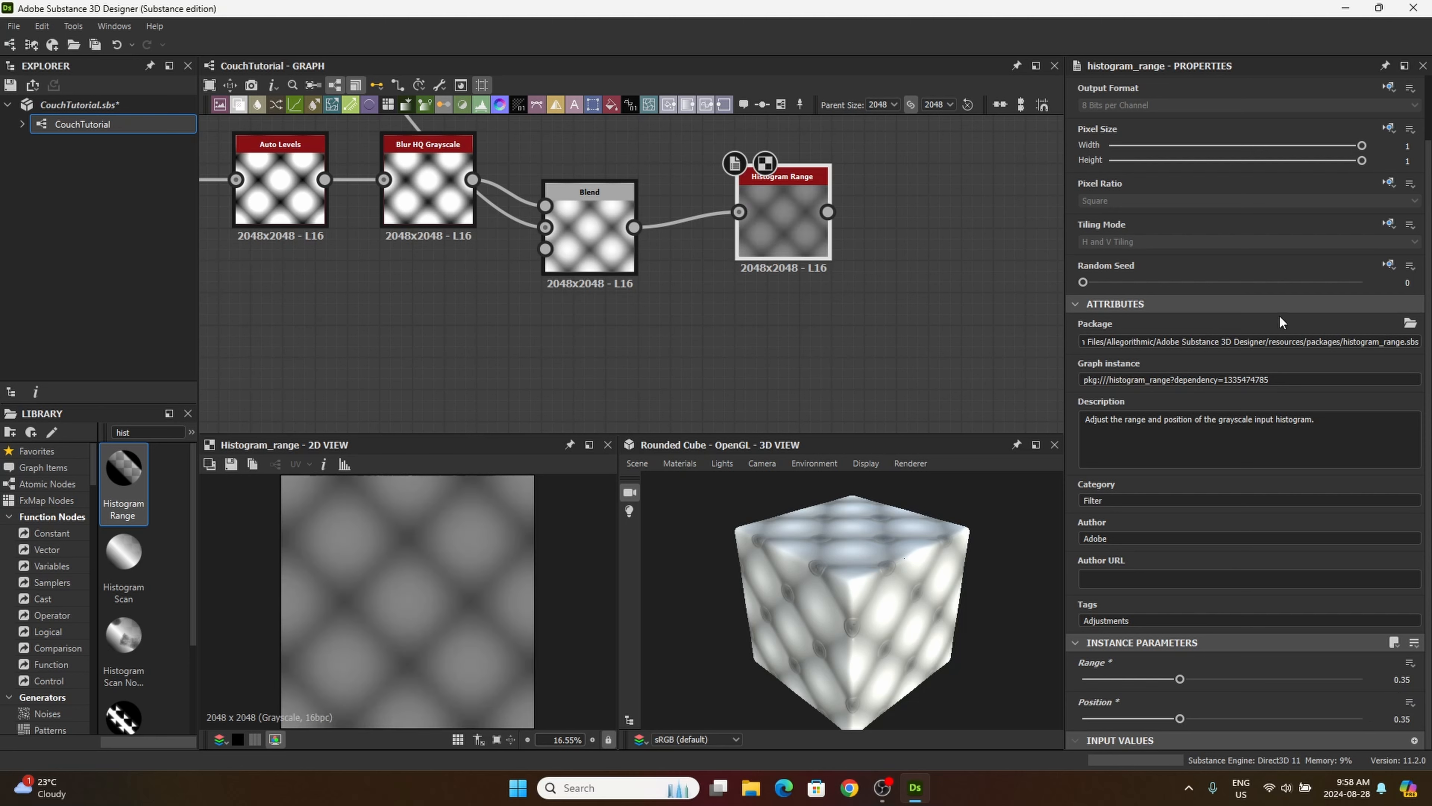
{"action": "mouse_move", "coordinate": [782, 222]}
{"action": "left_mouse_down"}
{"action": "mouse_move", "coordinate": [806, 235]}
{"action": "mouse_move", "coordinate": [758, 253]}
{"action": "mouse_move", "coordinate": [759, 231]}
{"action": "left_mouse_up"}
Step: Add a Blend node below the Histogram Range and feed its Foreground from the Blend holding the white button mask
{"action": "left_click_drag", "start_coordinate": [238, 106], "coordinate": [659, 372]}
{"action": "middle_click_drag", "start_coordinate": [510, 354], "coordinate": [573, 288]}
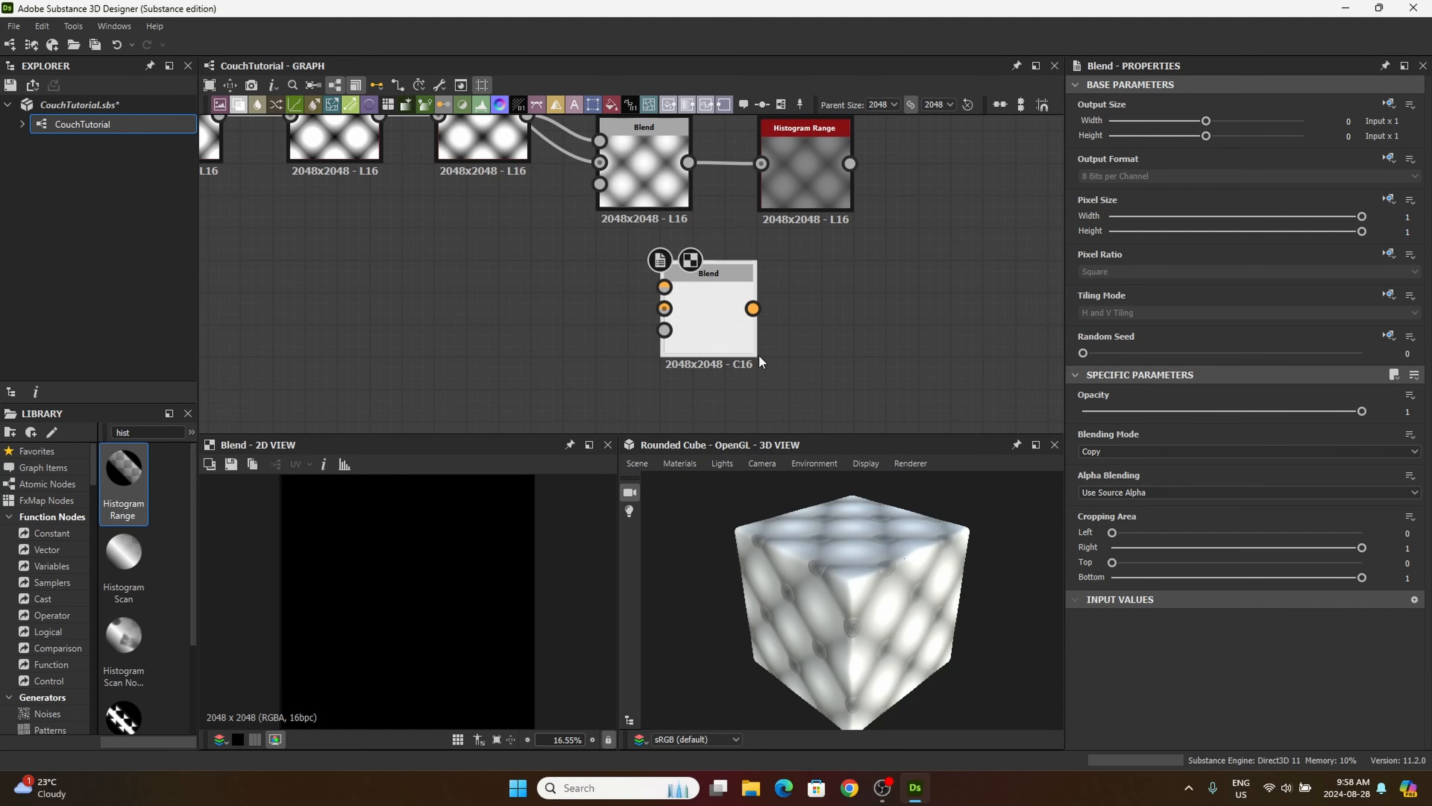
{"action": "left_click_drag", "start_coordinate": [727, 337], "coordinate": [696, 335]}
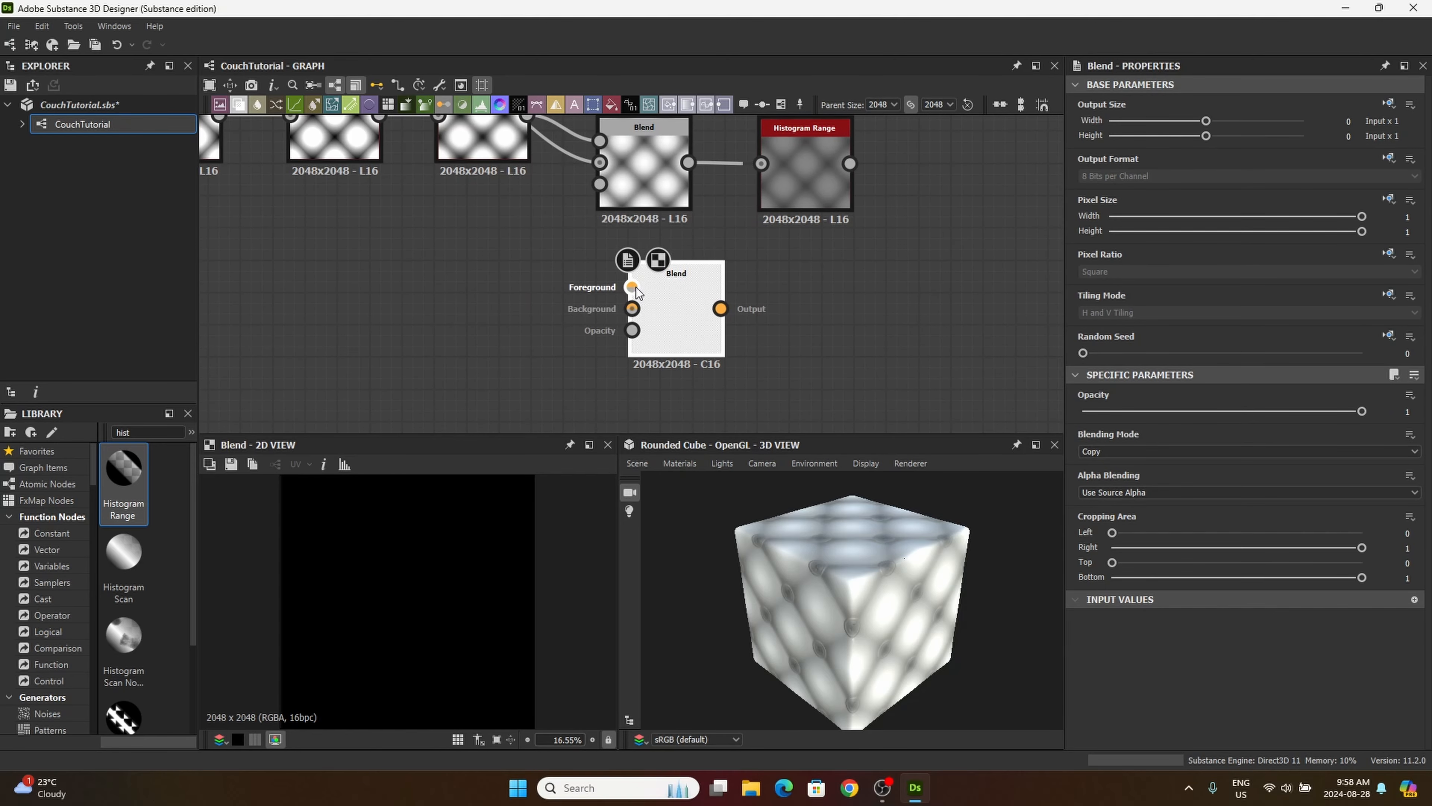
{"action": "scroll", "coordinate": [578, 269], "scroll_direction": "down", "scroll_amount": 4}
{"action": "middle_click_drag", "start_coordinate": [537, 335], "coordinate": [769, 262]}
{"action": "middle_click_drag", "start_coordinate": [566, 316], "coordinate": [749, 295]}
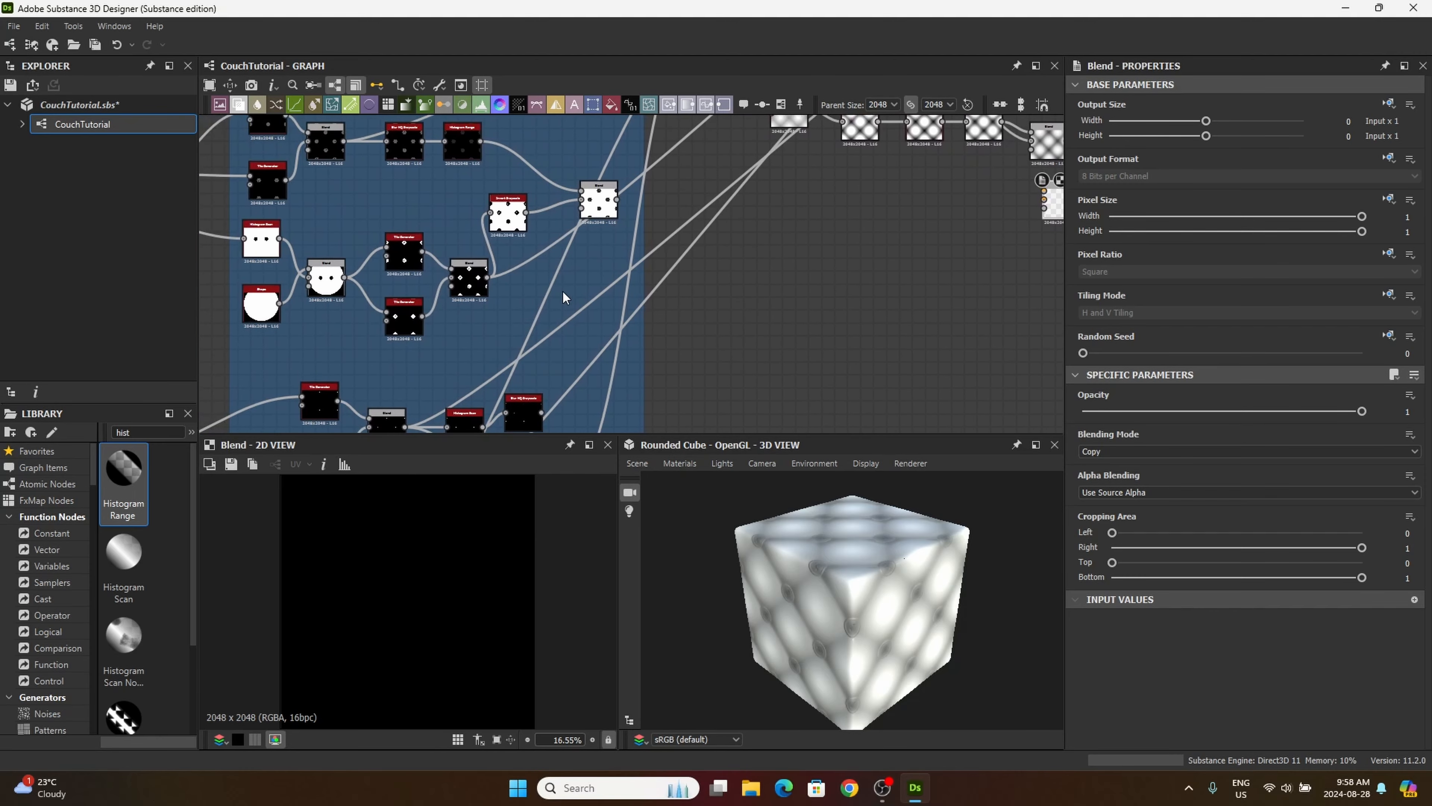
{"action": "middle_click_drag", "start_coordinate": [499, 303], "coordinate": [561, 323]}
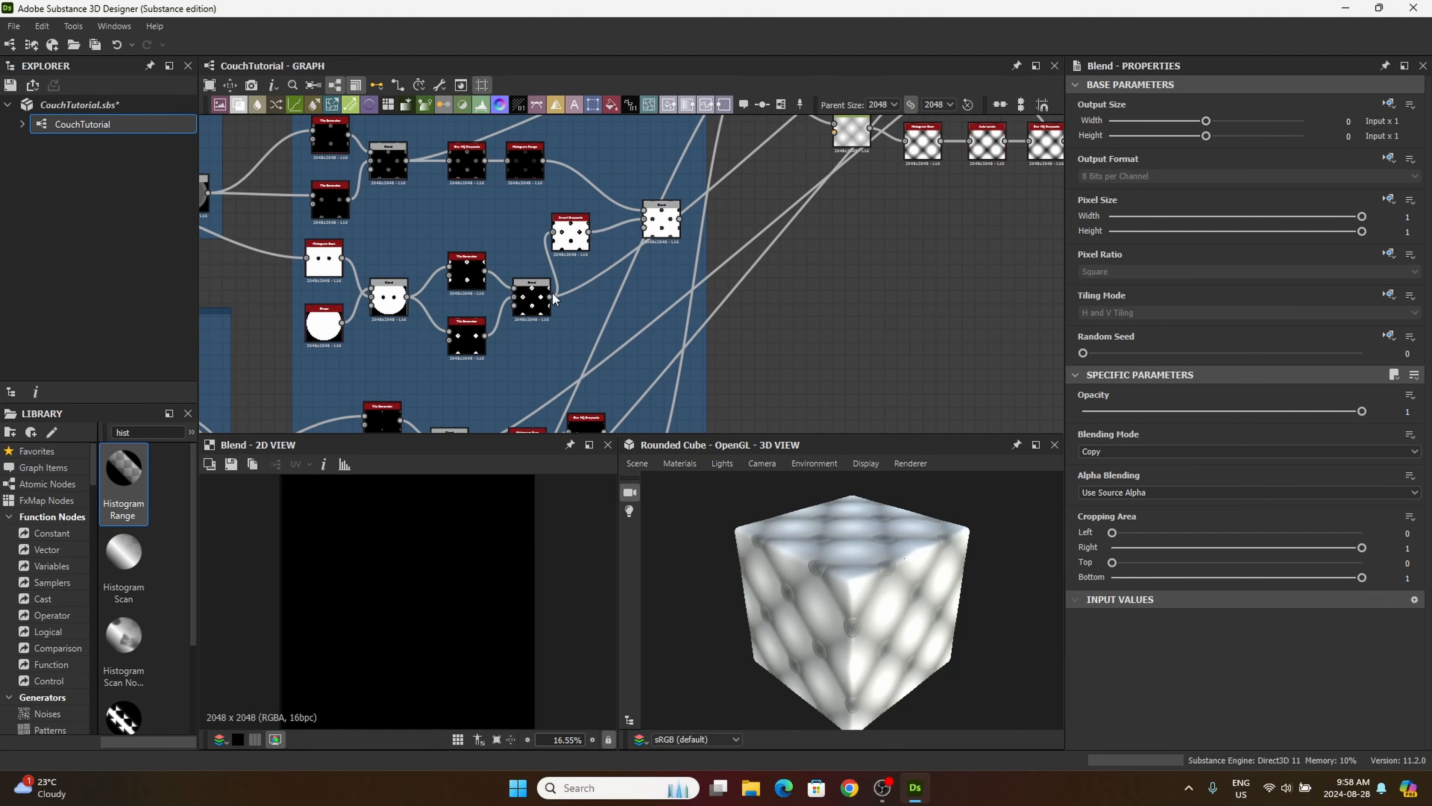
{"action": "scroll", "coordinate": [553, 299], "scroll_direction": "up", "scroll_amount": 5}
{"action": "scroll", "coordinate": [570, 298], "scroll_direction": "up", "scroll_amount": 3}
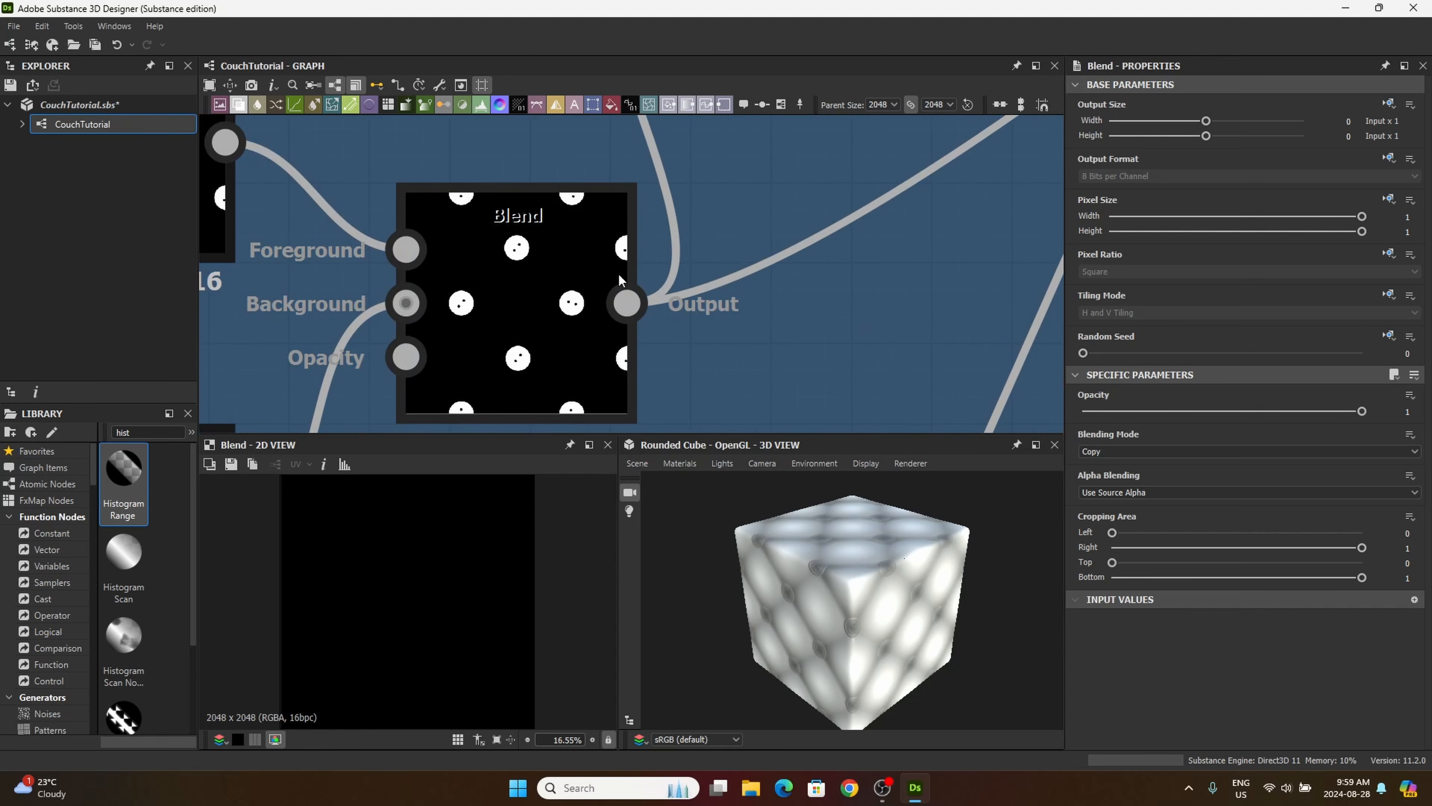
{"action": "left_click_drag", "start_coordinate": [627, 303], "coordinate": [787, 330]}
{"action": "scroll", "coordinate": [624, 376], "scroll_direction": "down", "scroll_amount": 5}
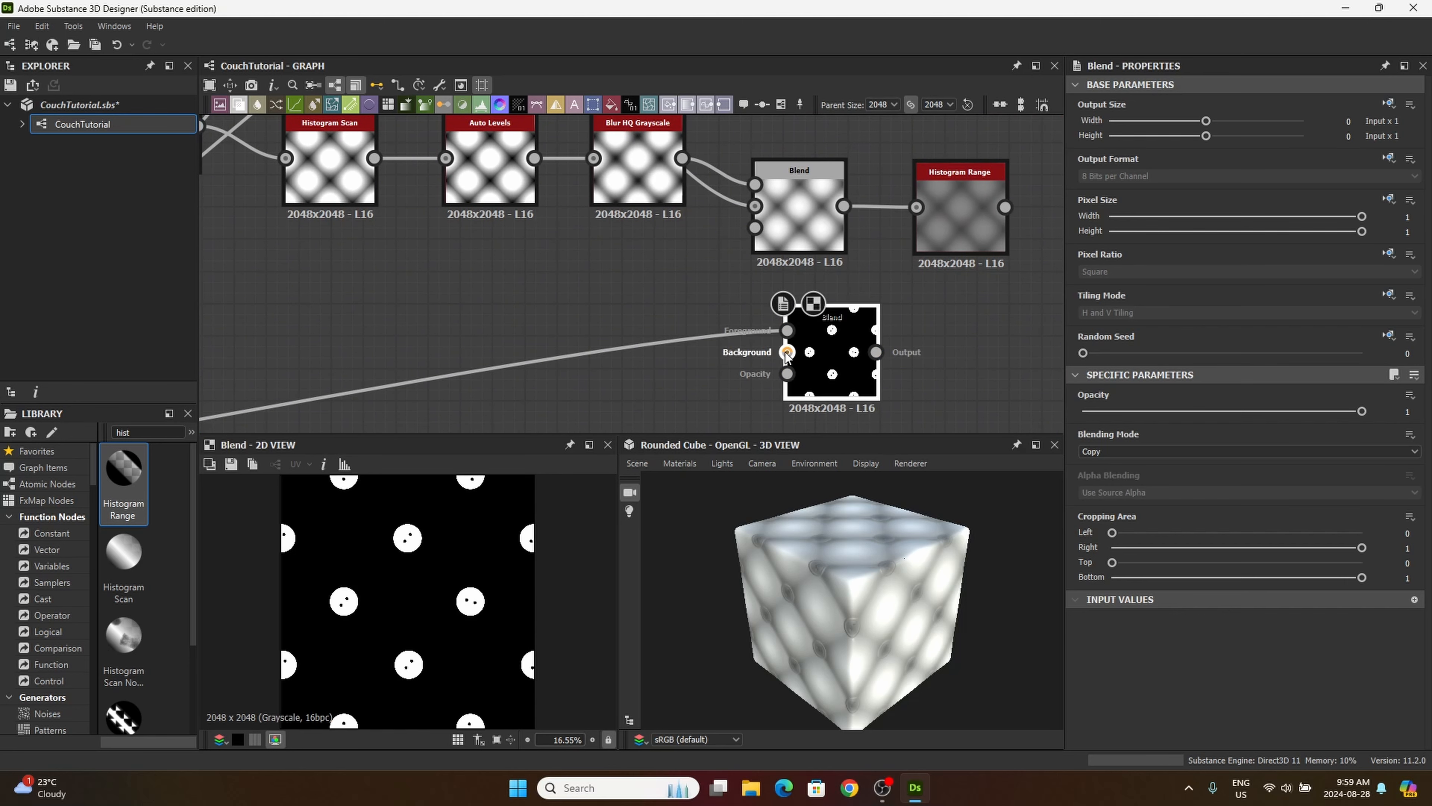
Step: Move the new Blend beyond the Histogram Range and connect the Histogram Range output to its Background input
{"action": "left_click_drag", "start_coordinate": [834, 361], "coordinate": [1013, 348]}
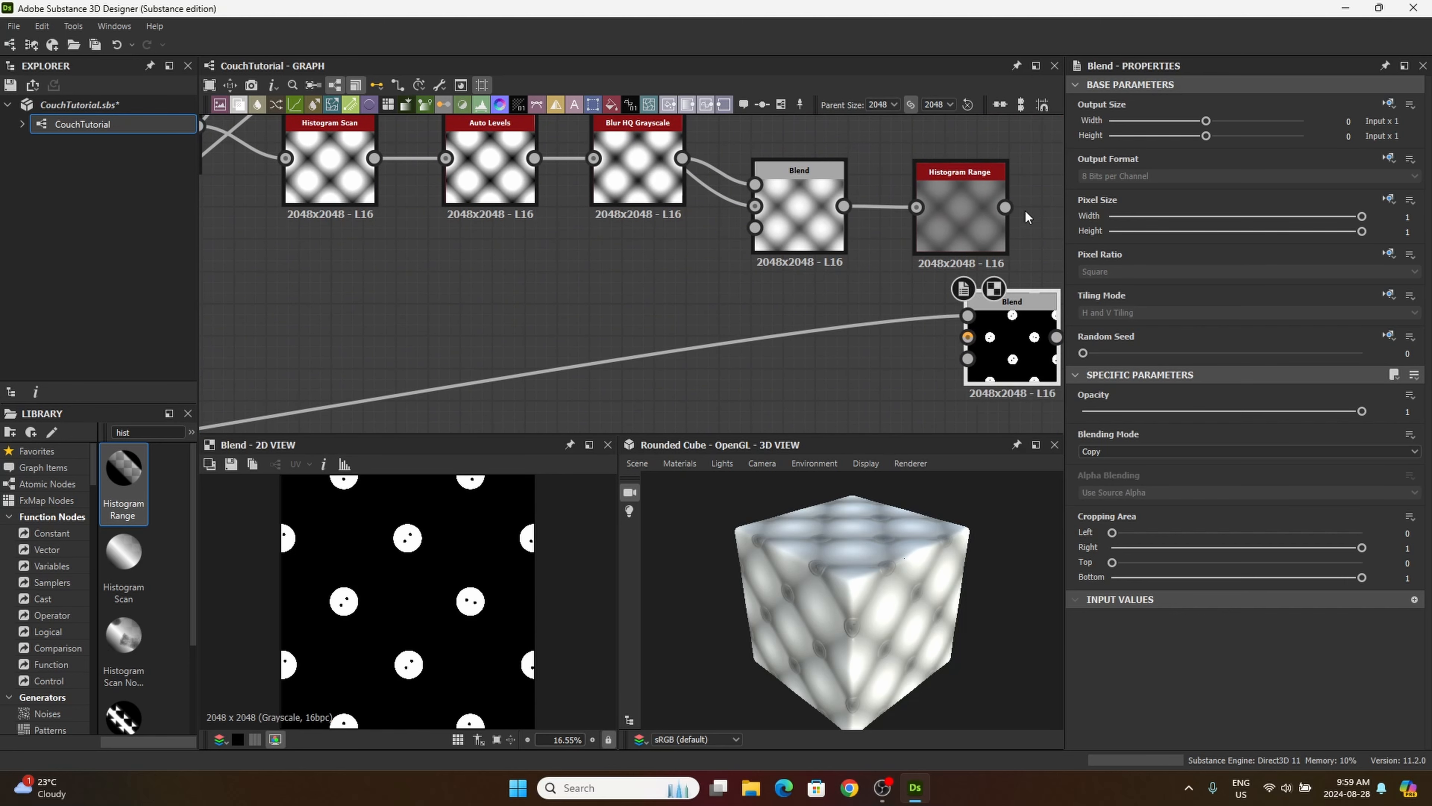
{"action": "middle_click_drag", "start_coordinate": [842, 235], "coordinate": [676, 209]}
{"action": "left_click_drag", "start_coordinate": [861, 330], "coordinate": [907, 359]}
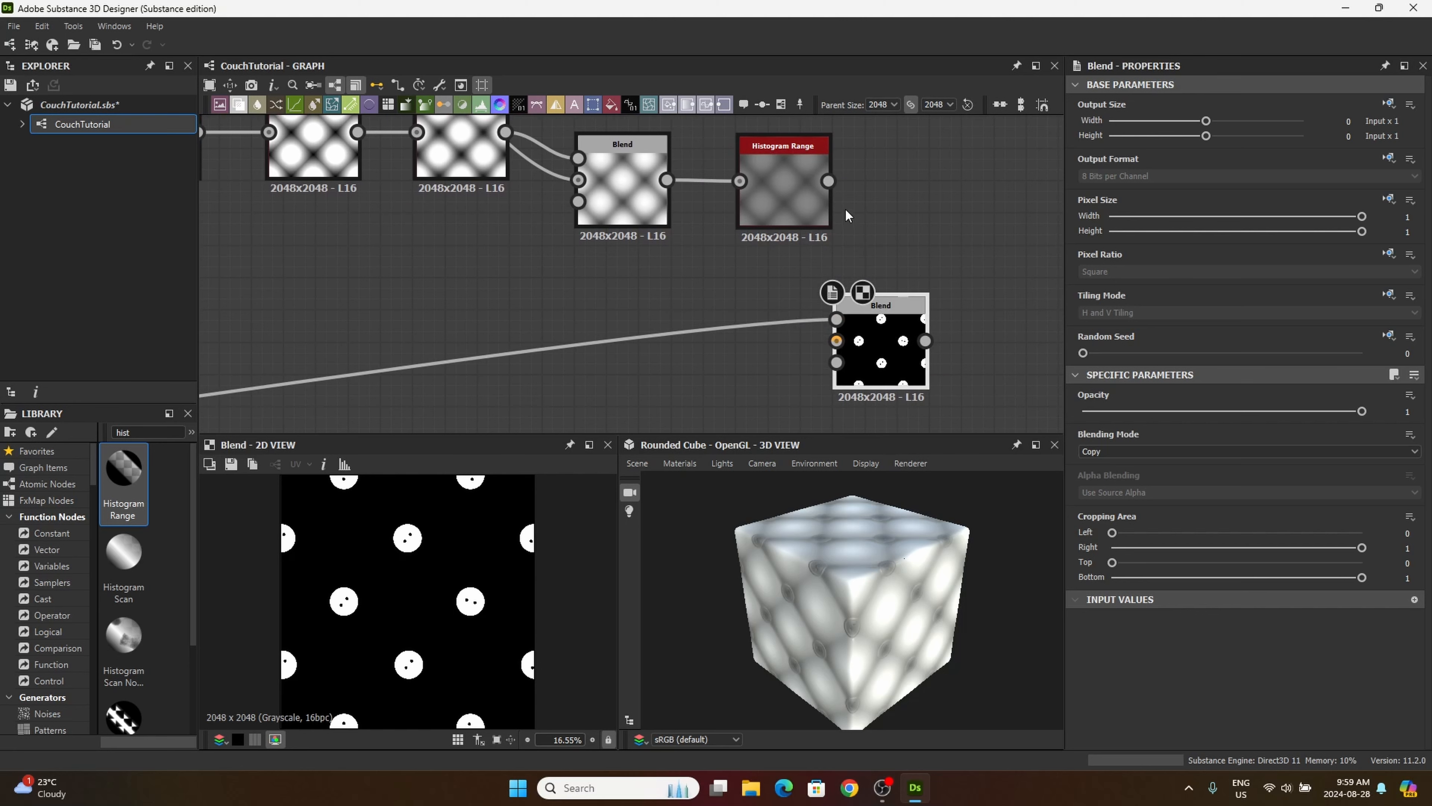
{"action": "left_click_drag", "start_coordinate": [829, 180], "coordinate": [904, 359]}
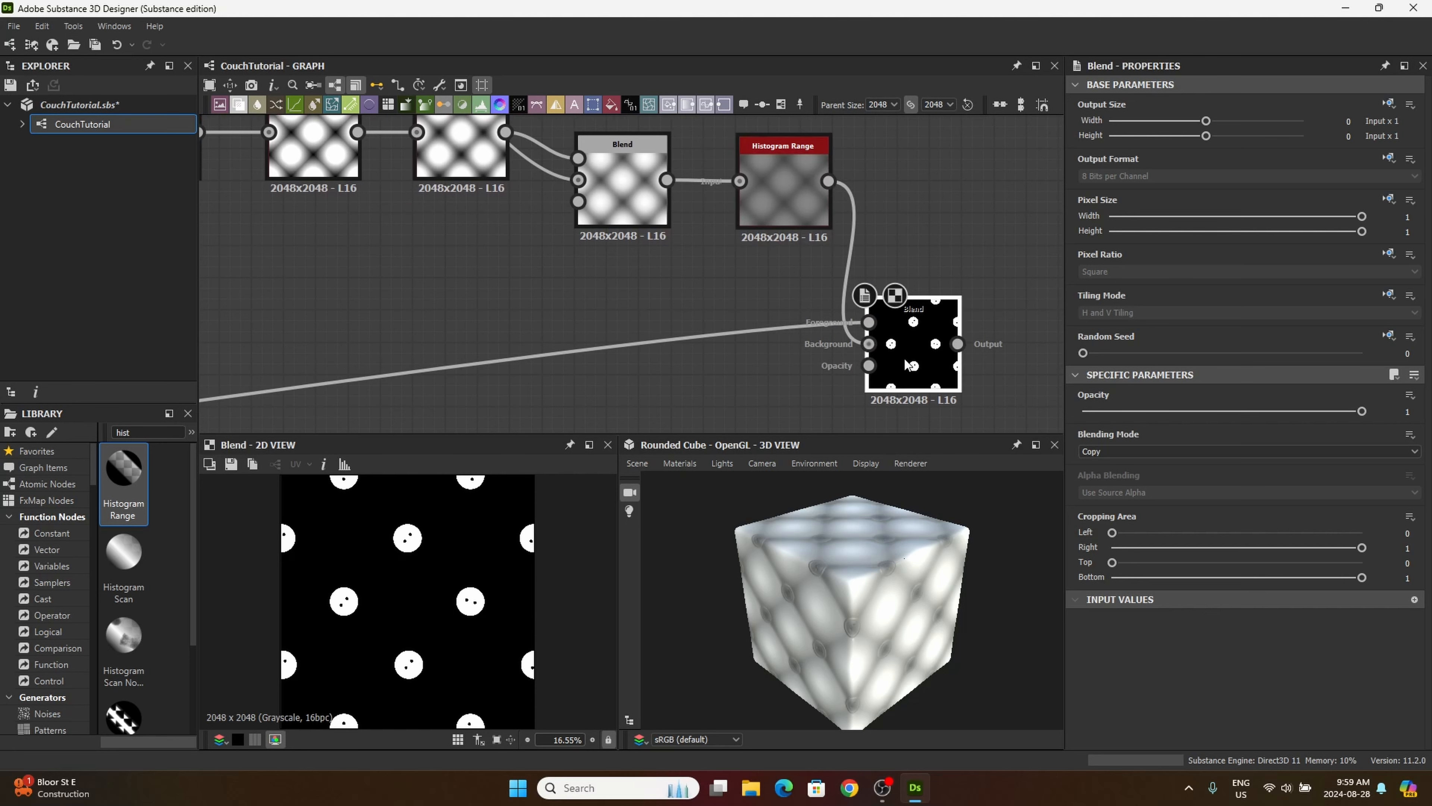
Step: Set the new Blend node's Blending Mode to Max (Lighten)
{"action": "middle_click_drag", "start_coordinate": [792, 370], "coordinate": [643, 323]}
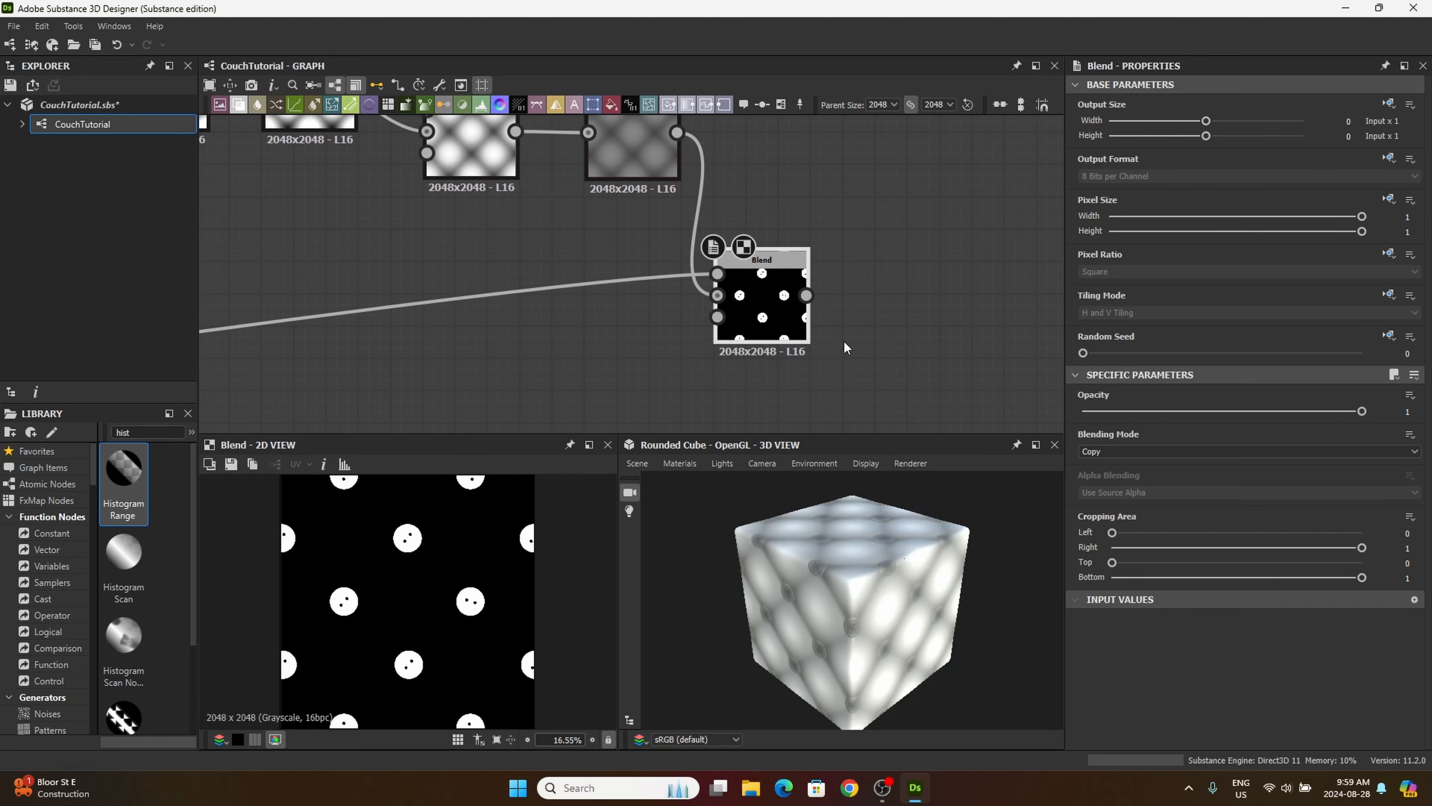
{"action": "left_click", "coordinate": [1100, 454]}
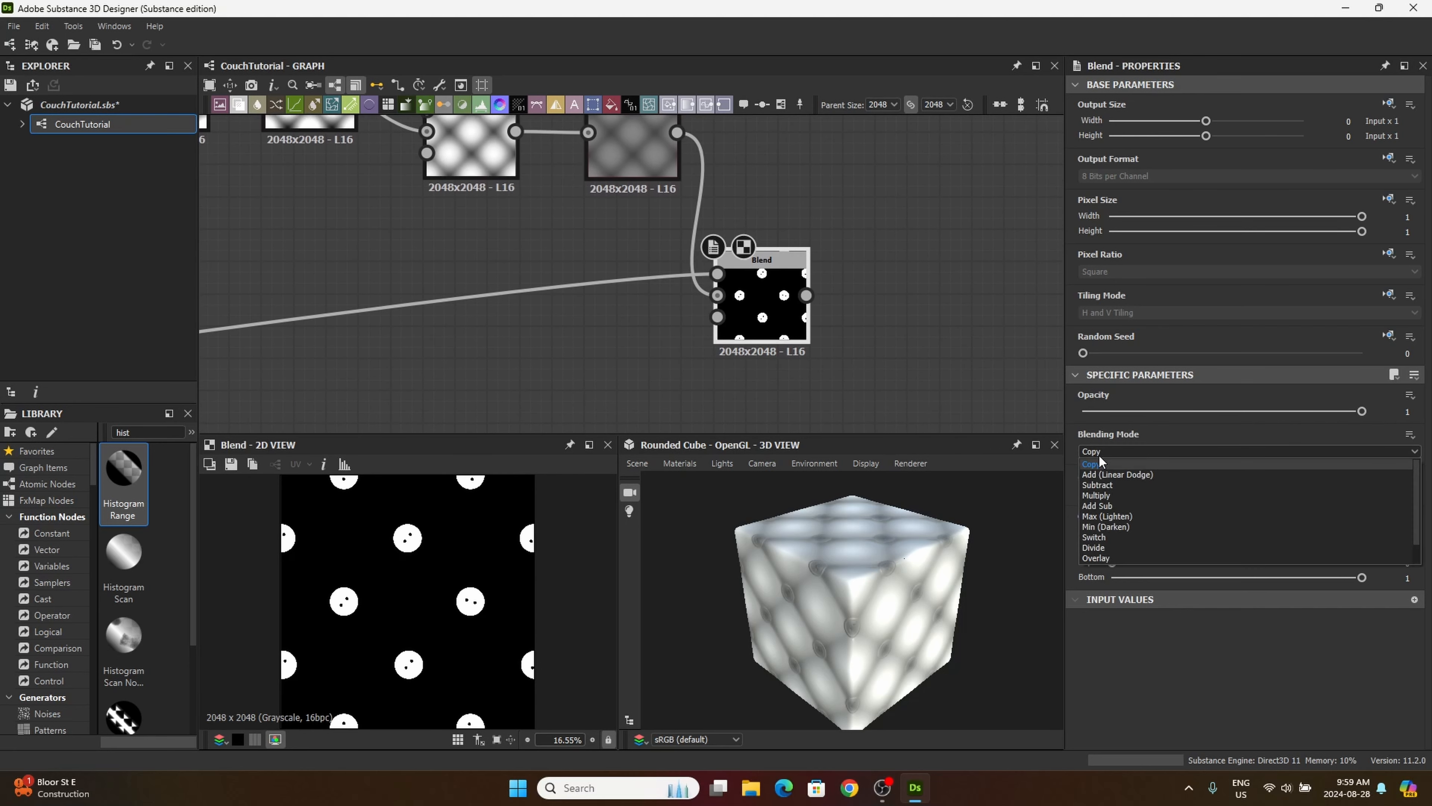
{"action": "left_click", "coordinate": [1103, 517]}
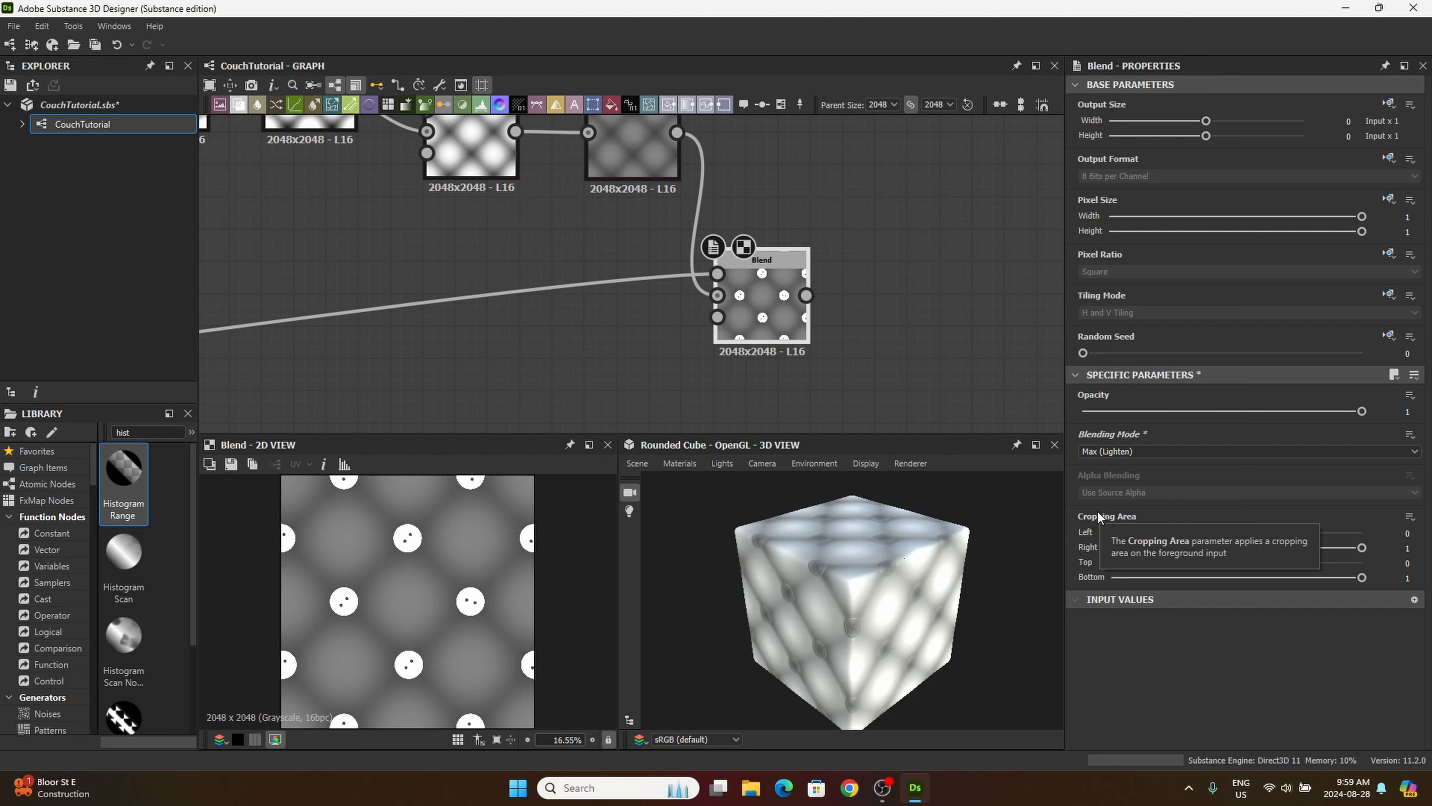
Step: Add a Shadows node from the library and arrange it directly below the Max (Lighten) Blend
{"action": "scroll", "coordinate": [956, 309], "scroll_direction": "down", "scroll_amount": 2}
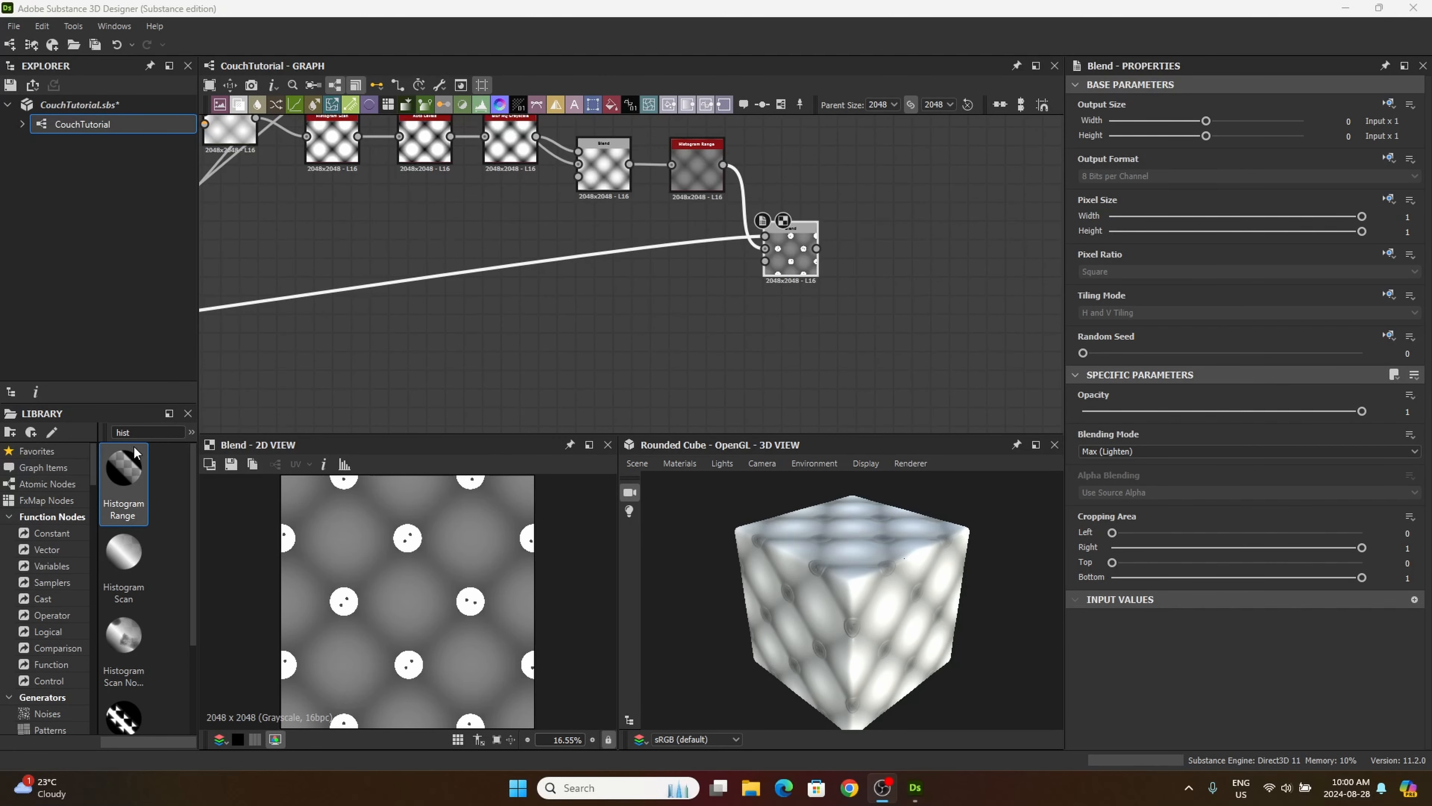
{"action": "left_click_drag", "start_coordinate": [136, 432], "coordinate": [82, 416]}
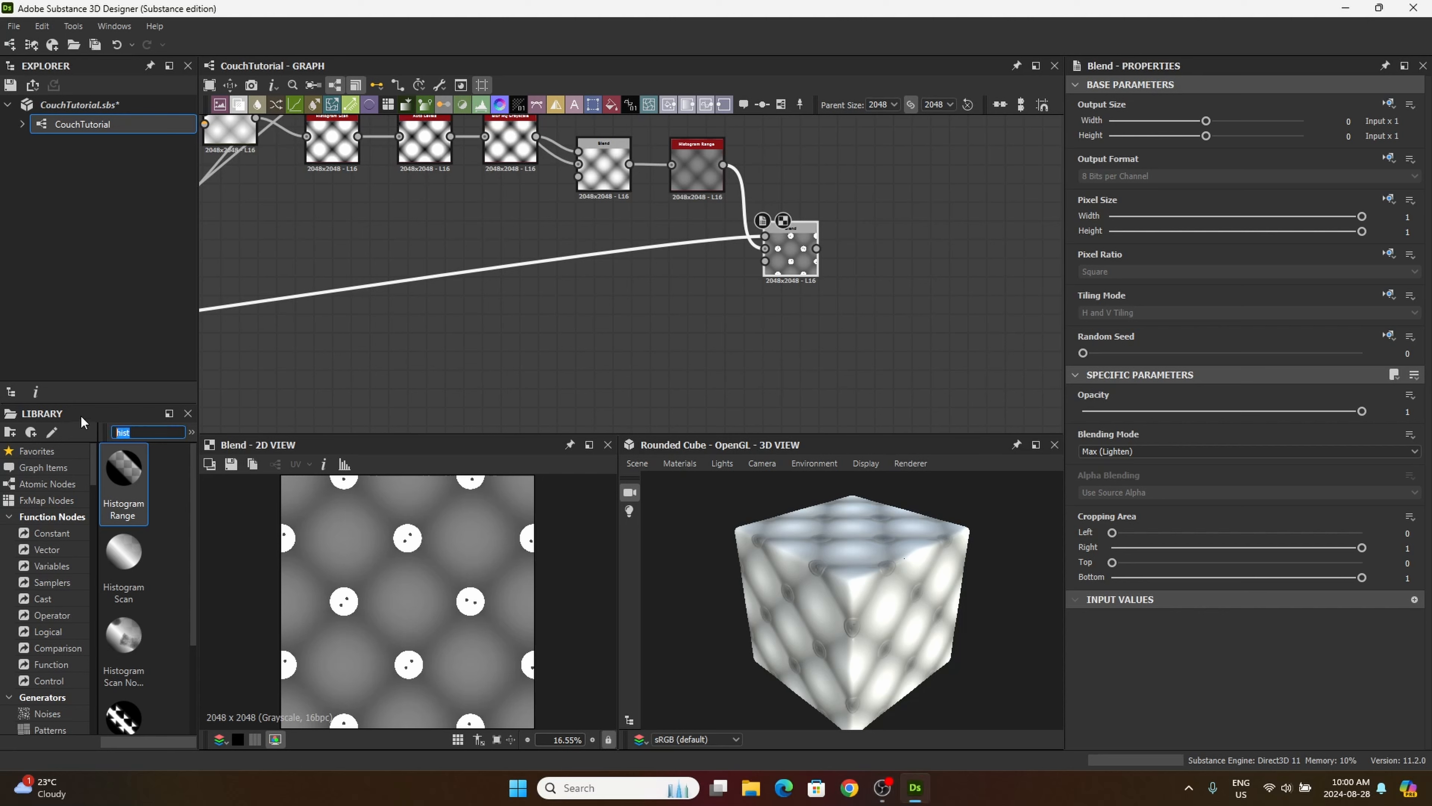
{"action": "type", "text": "shadows"}
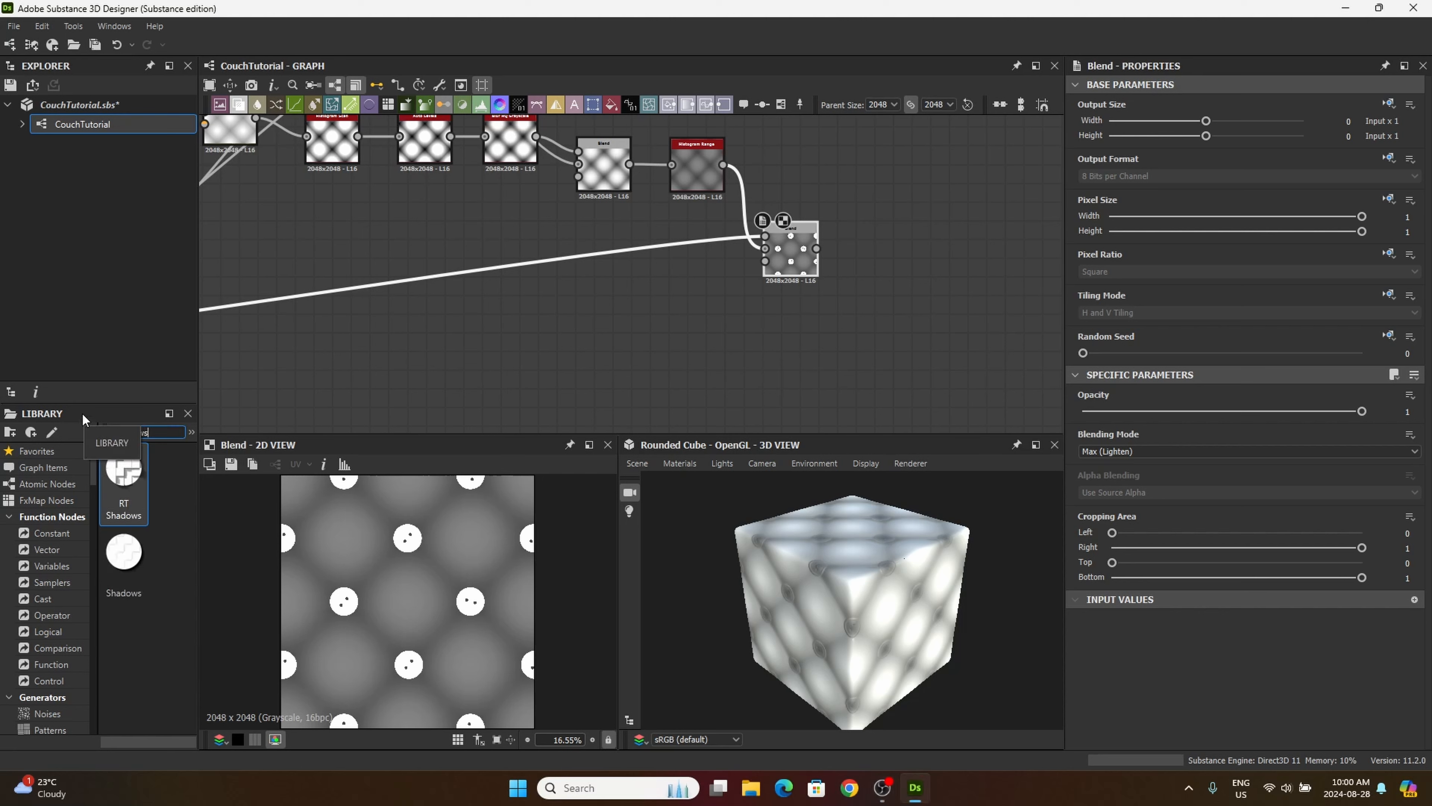
{"action": "left_click_drag", "start_coordinate": [123, 551], "coordinate": [868, 321]}
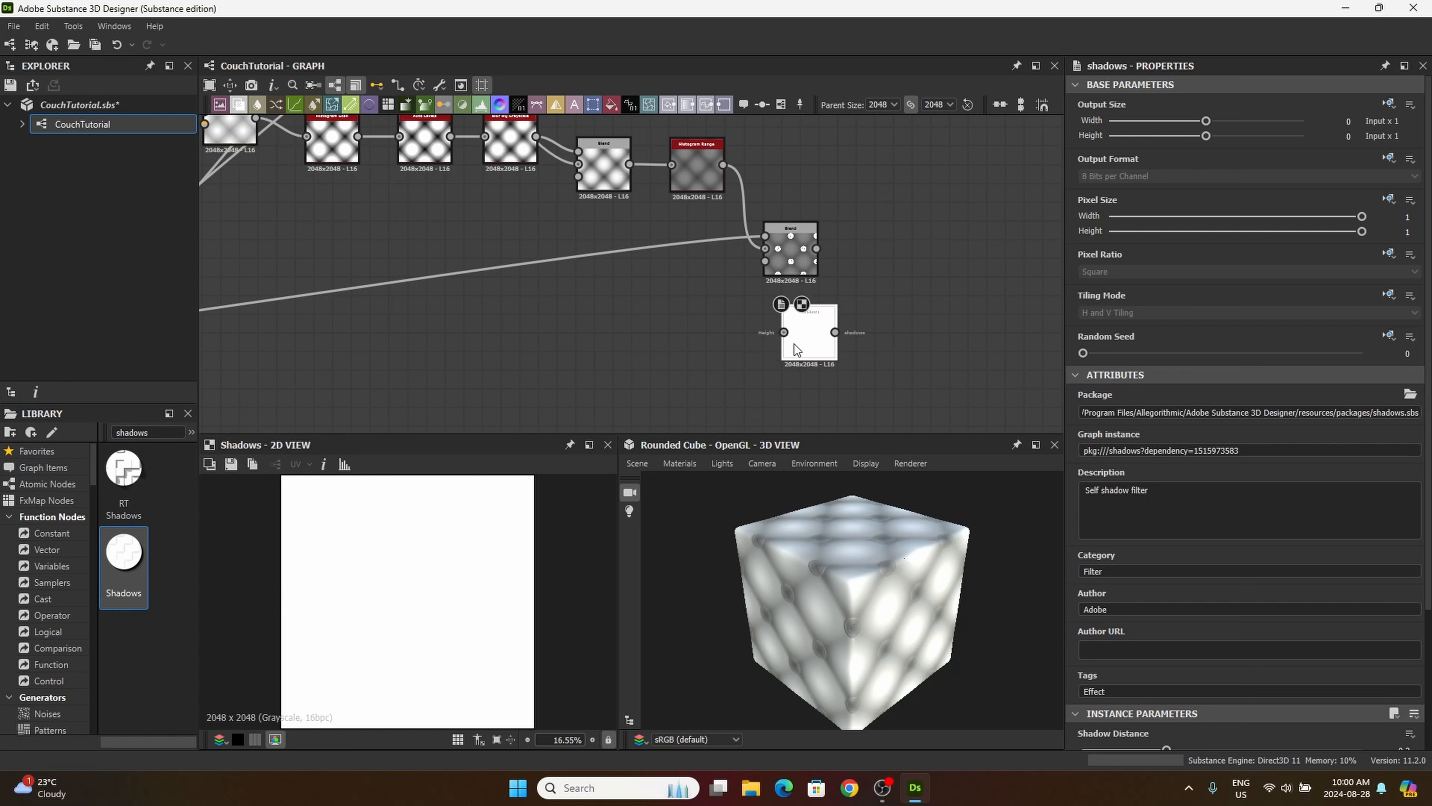
{"action": "left_click_drag", "start_coordinate": [797, 261], "coordinate": [815, 205]}
{"action": "left_click_drag", "start_coordinate": [813, 335], "coordinate": [813, 308]}
Step: Connect the output of the Blend with the grey button pattern to the Shadows node's height input
{"action": "middle_click_drag", "start_coordinate": [705, 373], "coordinate": [993, 360]}
{"action": "middle_click_drag", "start_coordinate": [457, 360], "coordinate": [822, 390]}
{"action": "middle_click_drag", "start_coordinate": [438, 245], "coordinate": [659, 278]}
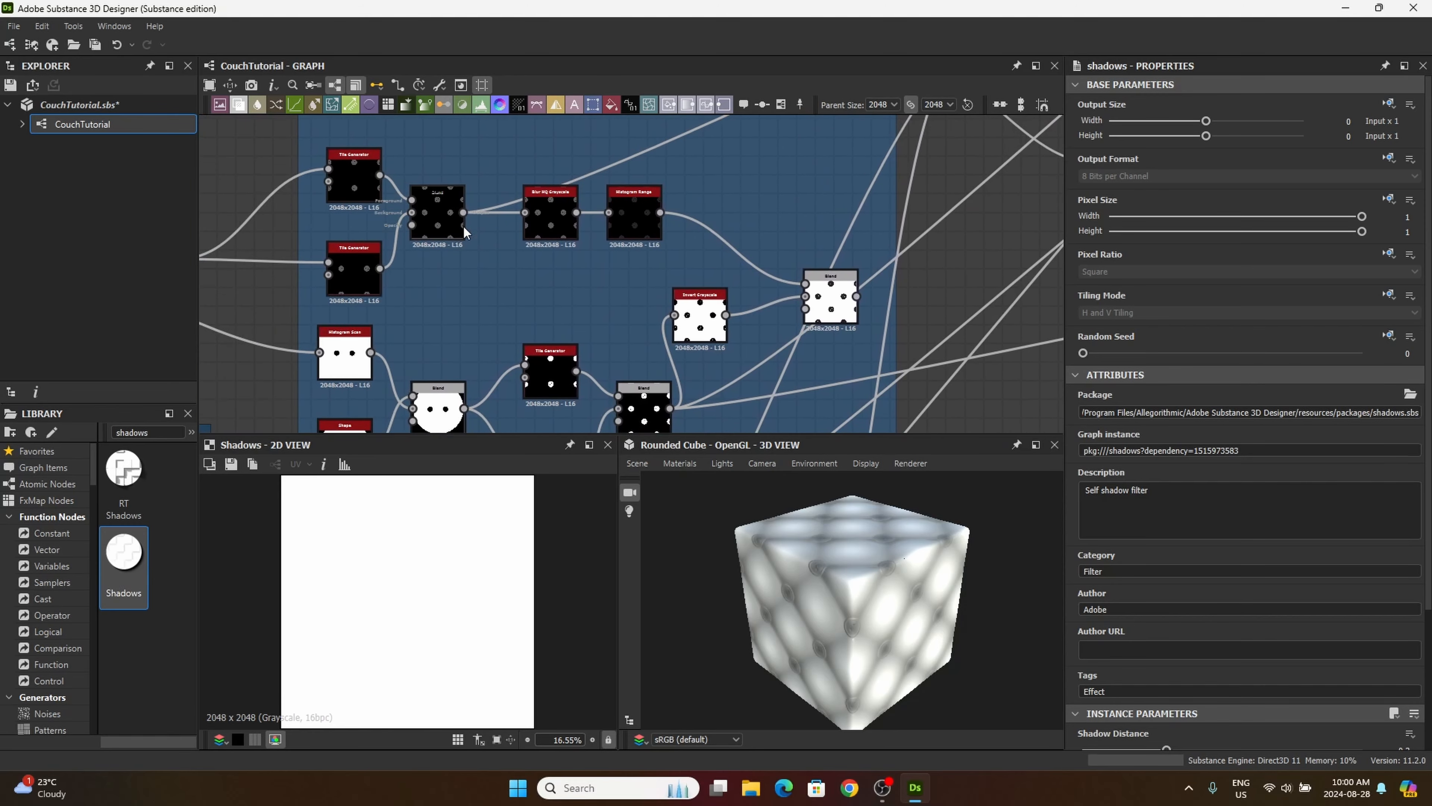
{"action": "scroll", "coordinate": [441, 211], "scroll_direction": "up", "scroll_amount": 6}
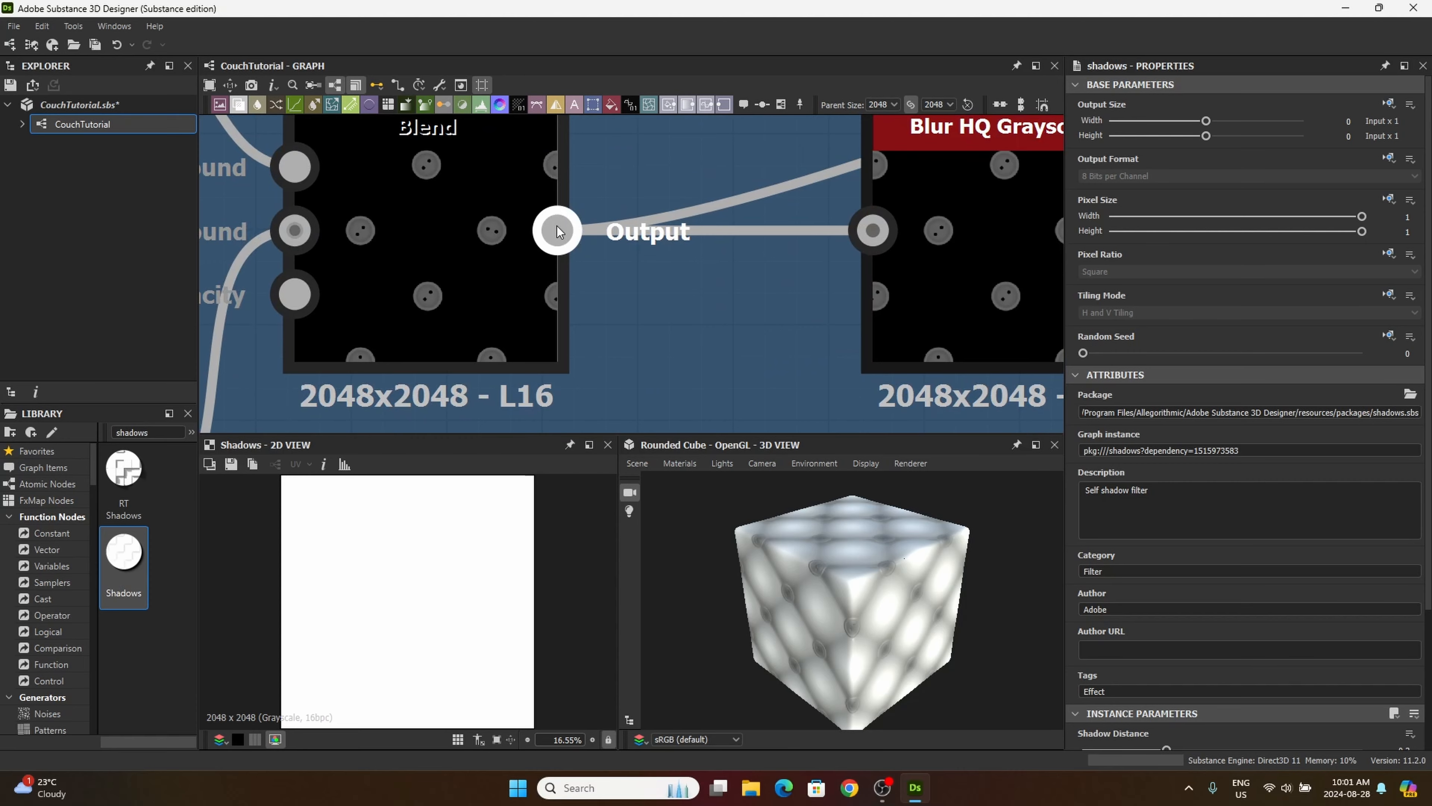
{"action": "left_click_drag", "start_coordinate": [557, 231], "coordinate": [608, 340]}
{"action": "scroll", "coordinate": [677, 361], "scroll_direction": "down", "scroll_amount": 5}
{"action": "left_click_drag", "start_coordinate": [617, 363], "coordinate": [733, 378]}
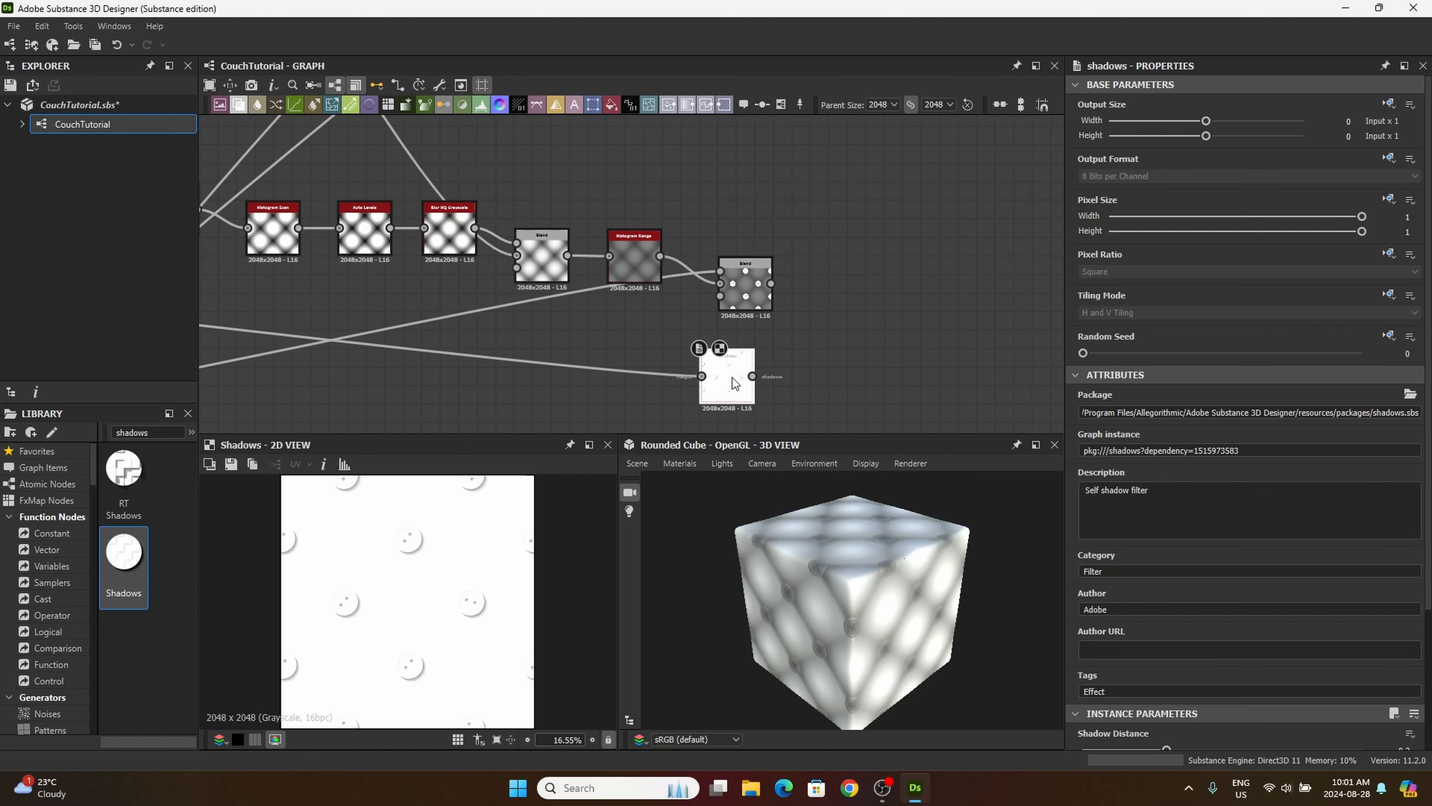
Step: Set the Shadows node's Shadow Distance to 1, Edges Softness to 0 and Samples to 16, aligning it under the Blend
{"action": "scroll", "coordinate": [1204, 639], "scroll_direction": "down", "scroll_amount": 3}
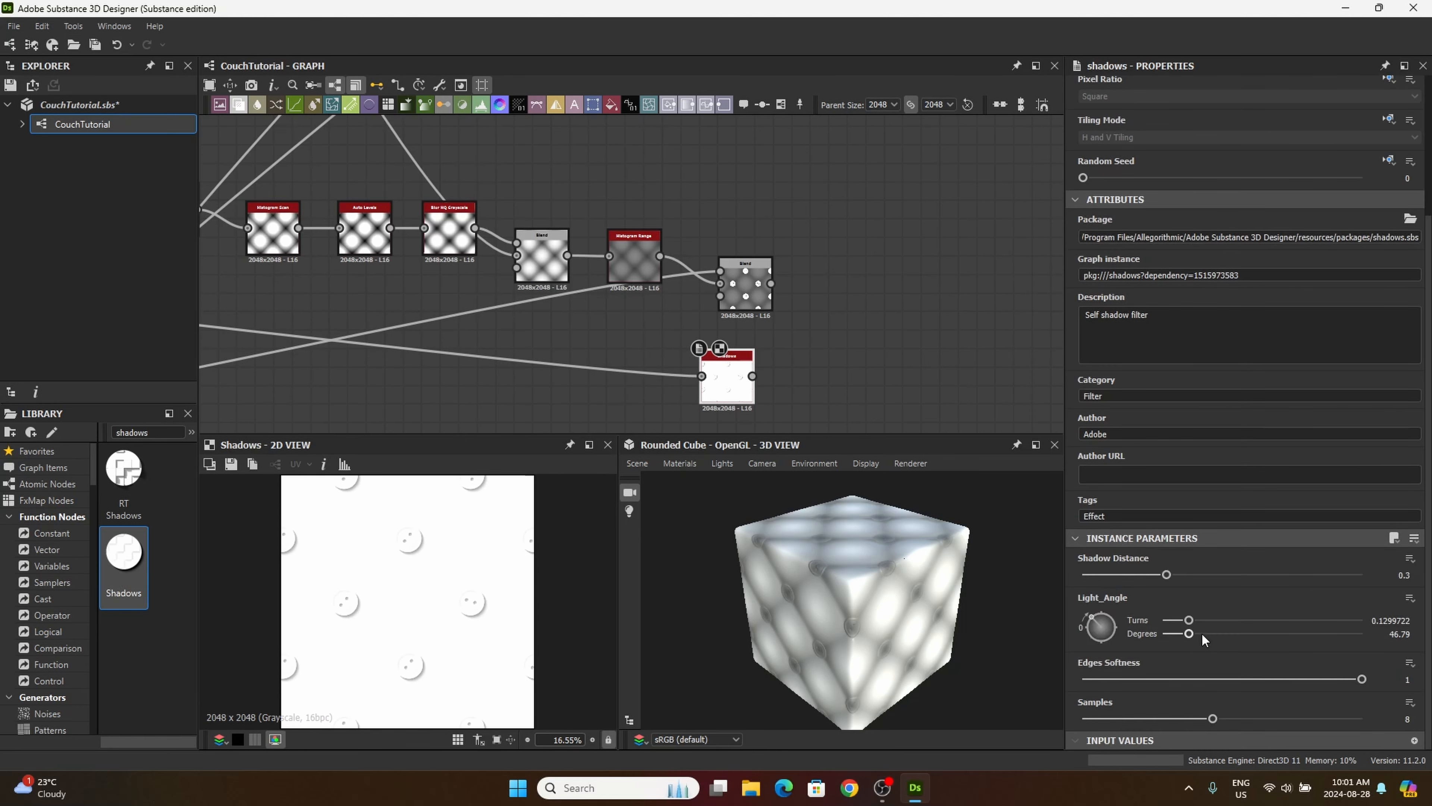
{"action": "double_click", "coordinate": [1402, 575]}
{"action": "type", "text": "1"}
{"action": "key", "text": "Return"}
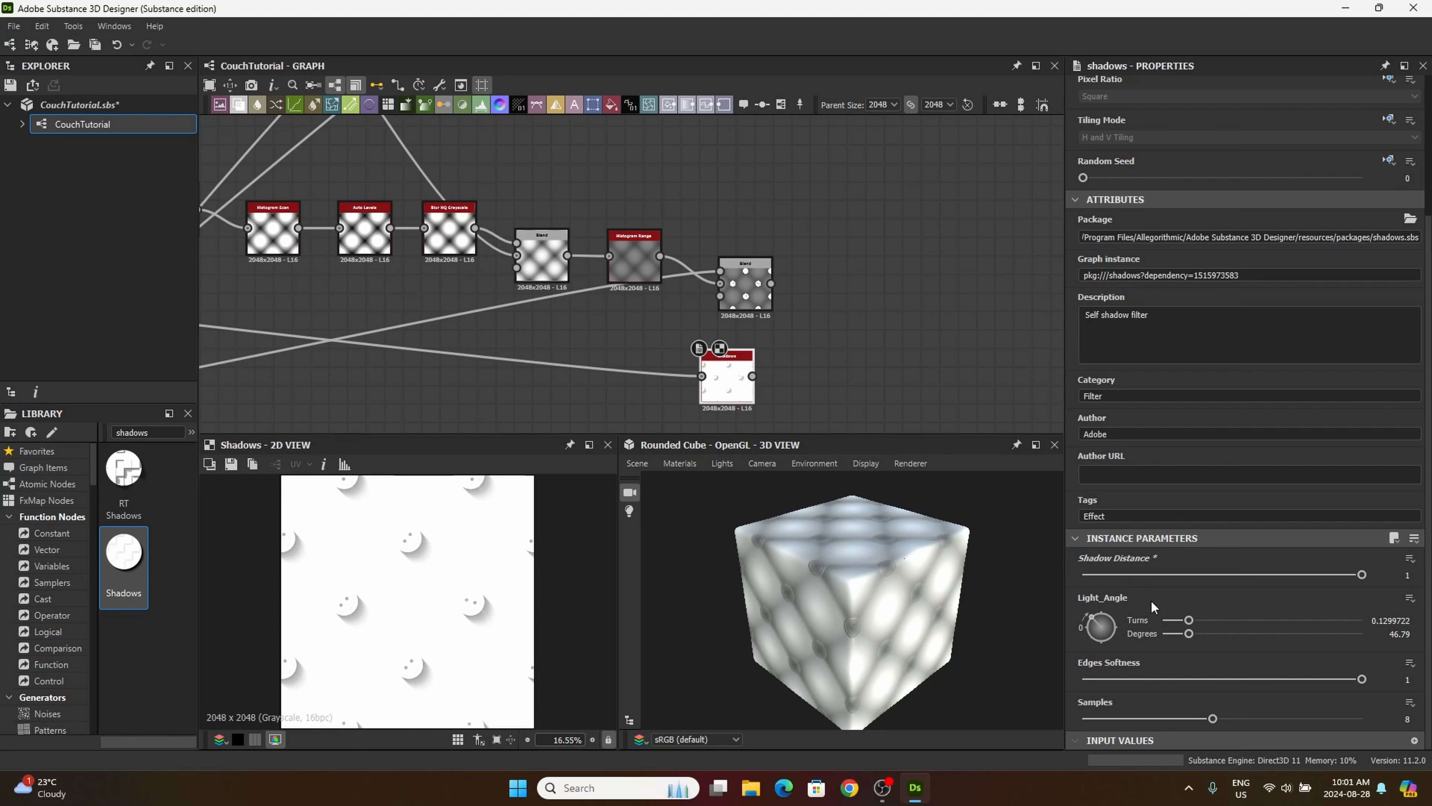
{"action": "left_click_drag", "start_coordinate": [717, 395], "coordinate": [736, 395]}
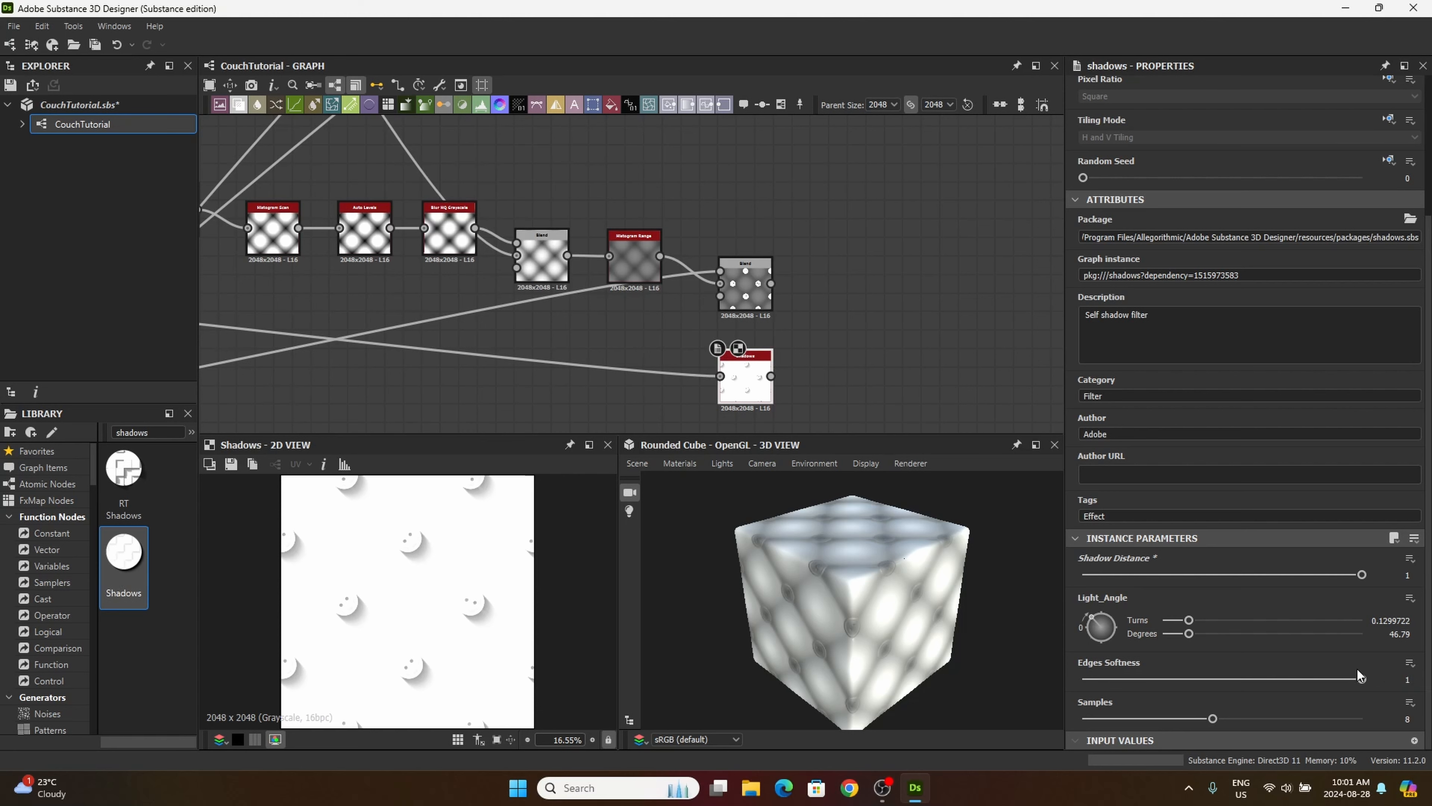
{"action": "left_click_drag", "start_coordinate": [1362, 679], "coordinate": [1039, 681]}
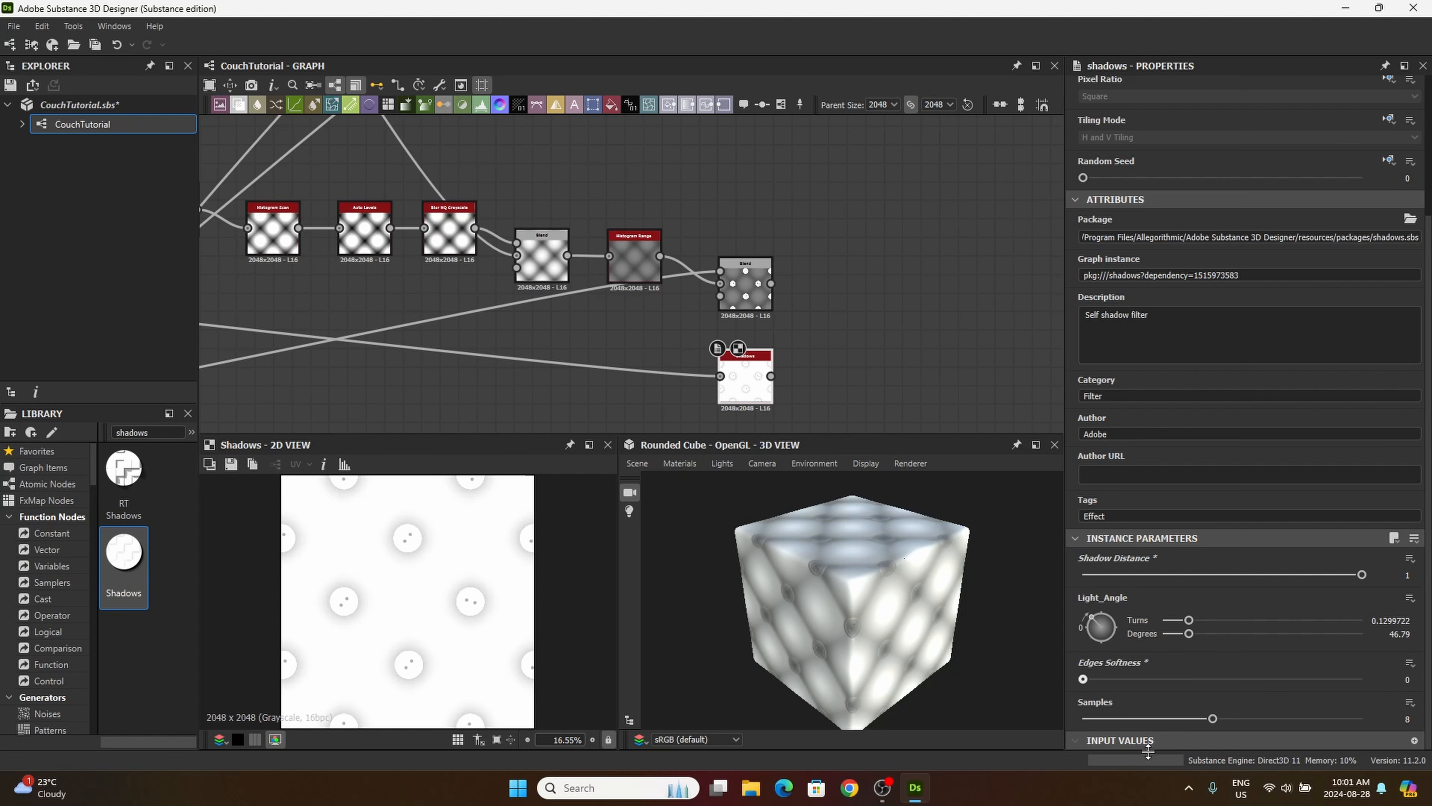
{"action": "left_click_drag", "start_coordinate": [1212, 719], "coordinate": [1362, 719]}
Step: Add a Levels node from the library beside the Shadows node and connect the Shadows output to its input
{"action": "double_click", "coordinate": [151, 432]}
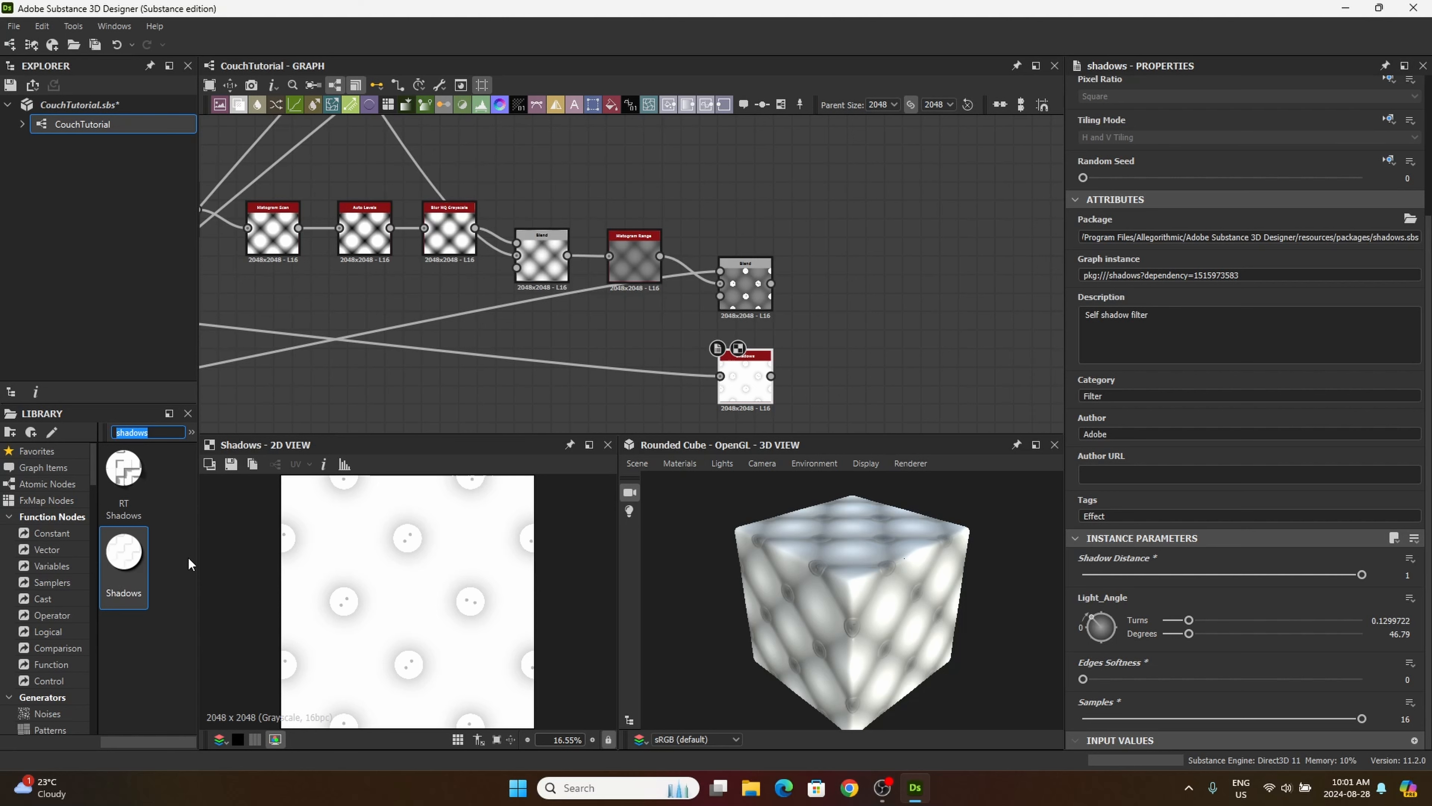
{"action": "type", "text": "levels"}
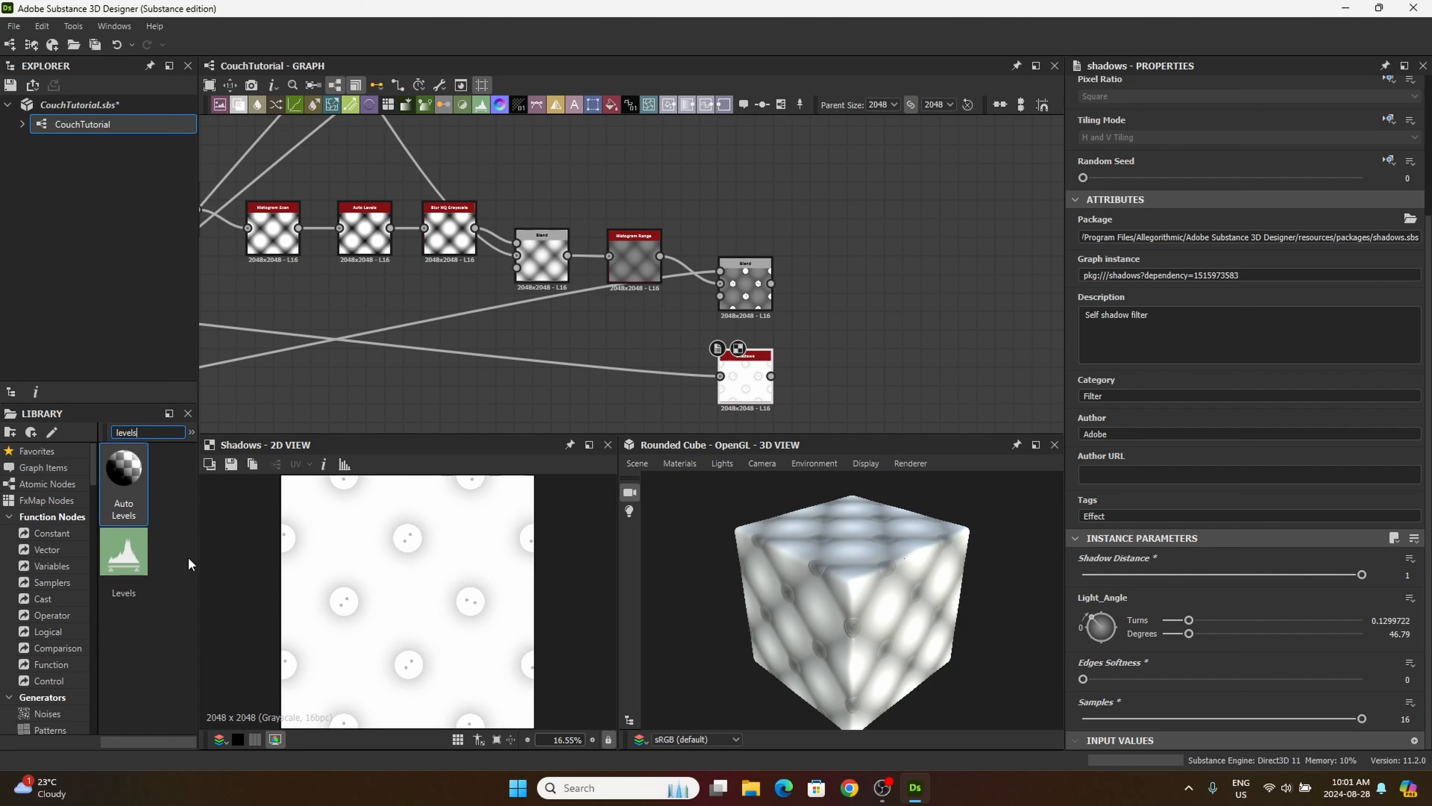
{"action": "left_click_drag", "start_coordinate": [123, 551], "coordinate": [865, 371]}
{"action": "mouse_move", "coordinate": [733, 390]}
{"action": "left_mouse_down"}
{"action": "mouse_move", "coordinate": [752, 379]}
{"action": "mouse_move", "coordinate": [733, 372]}
{"action": "left_mouse_up"}
{"action": "left_click", "coordinate": [819, 374]}
{"action": "middle_click_drag", "start_coordinate": [818, 374], "coordinate": [787, 255]}
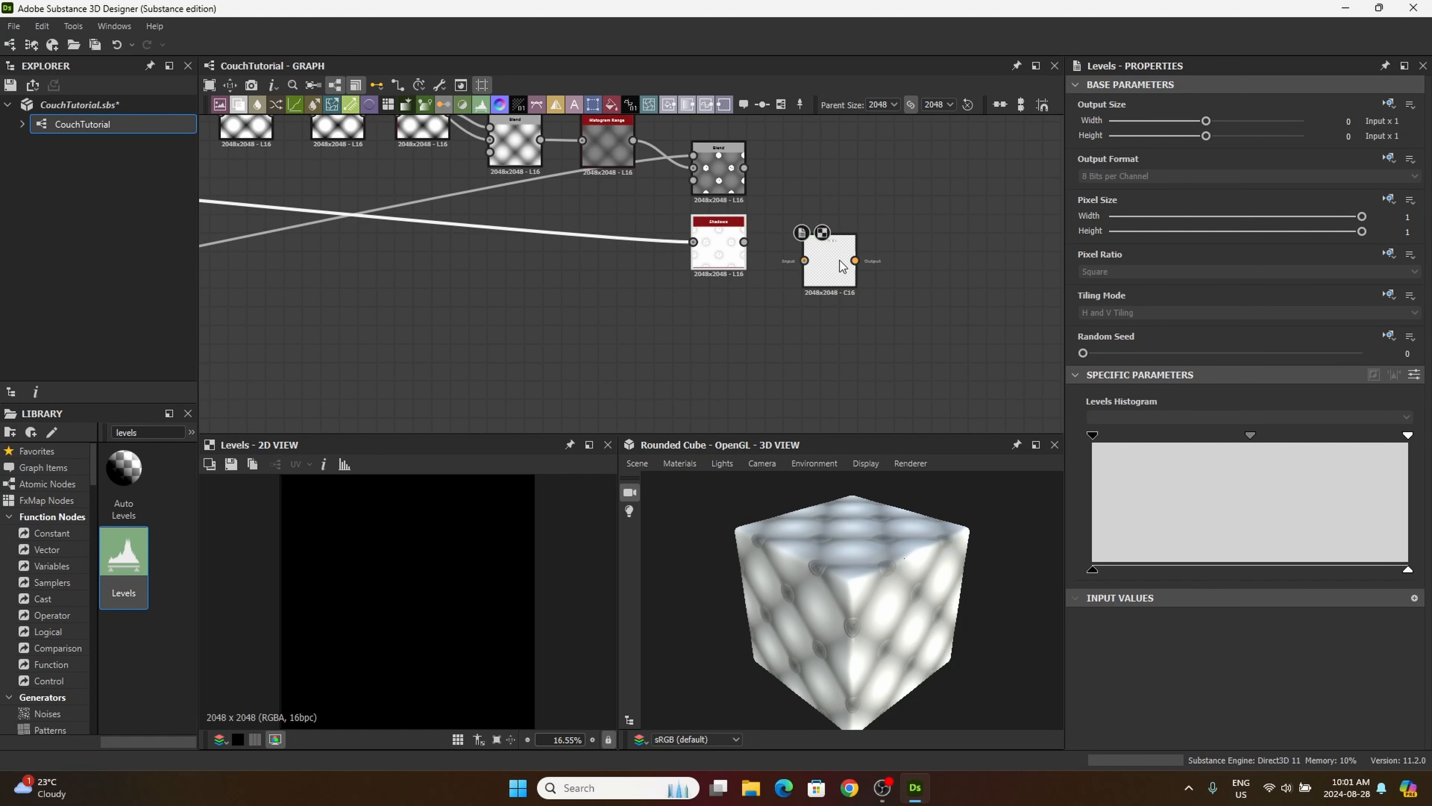
{"action": "left_click_drag", "start_coordinate": [840, 265], "coordinate": [766, 326]}
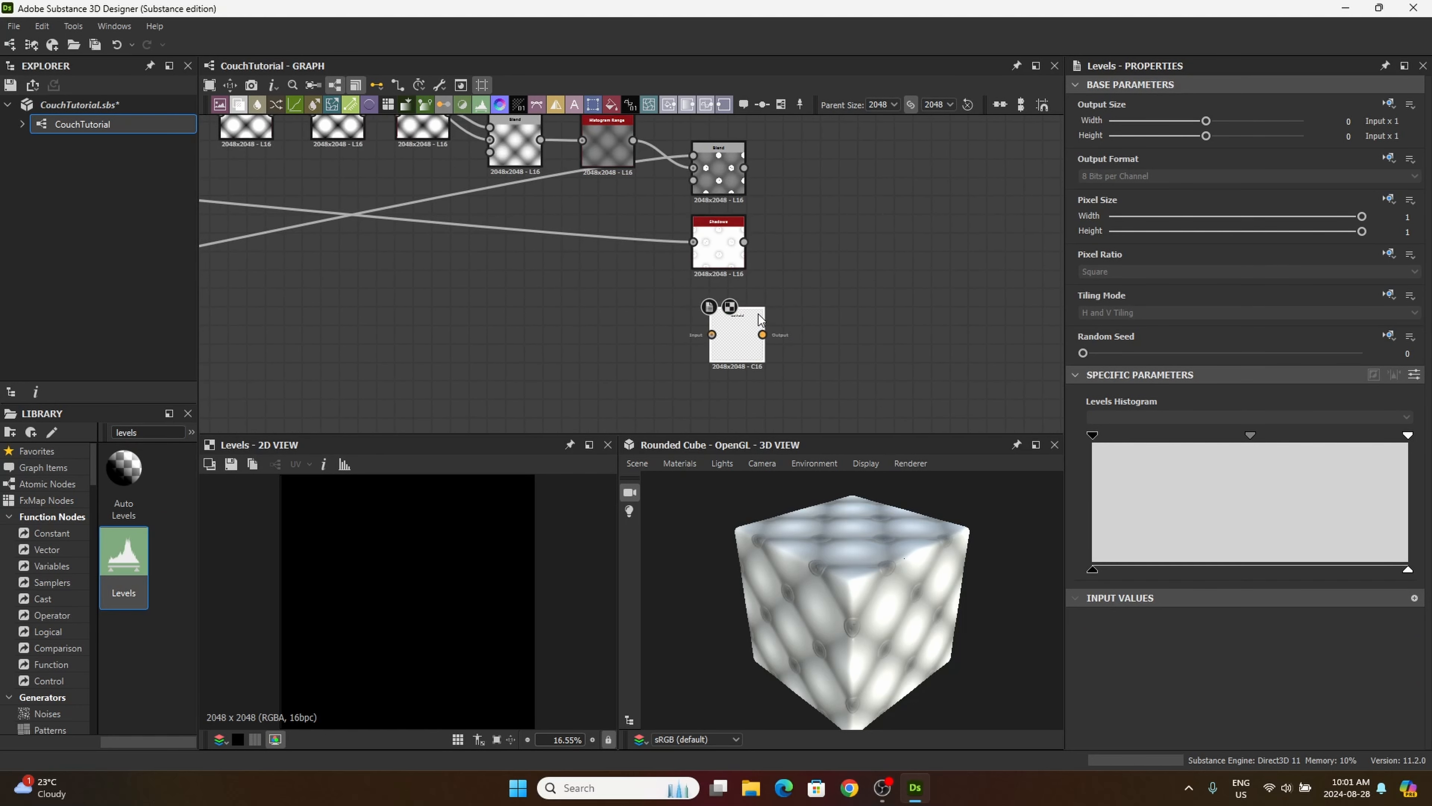
{"action": "left_click_drag", "start_coordinate": [739, 335], "coordinate": [786, 242]}
{"action": "middle_click_drag", "start_coordinate": [787, 284], "coordinate": [763, 291]}
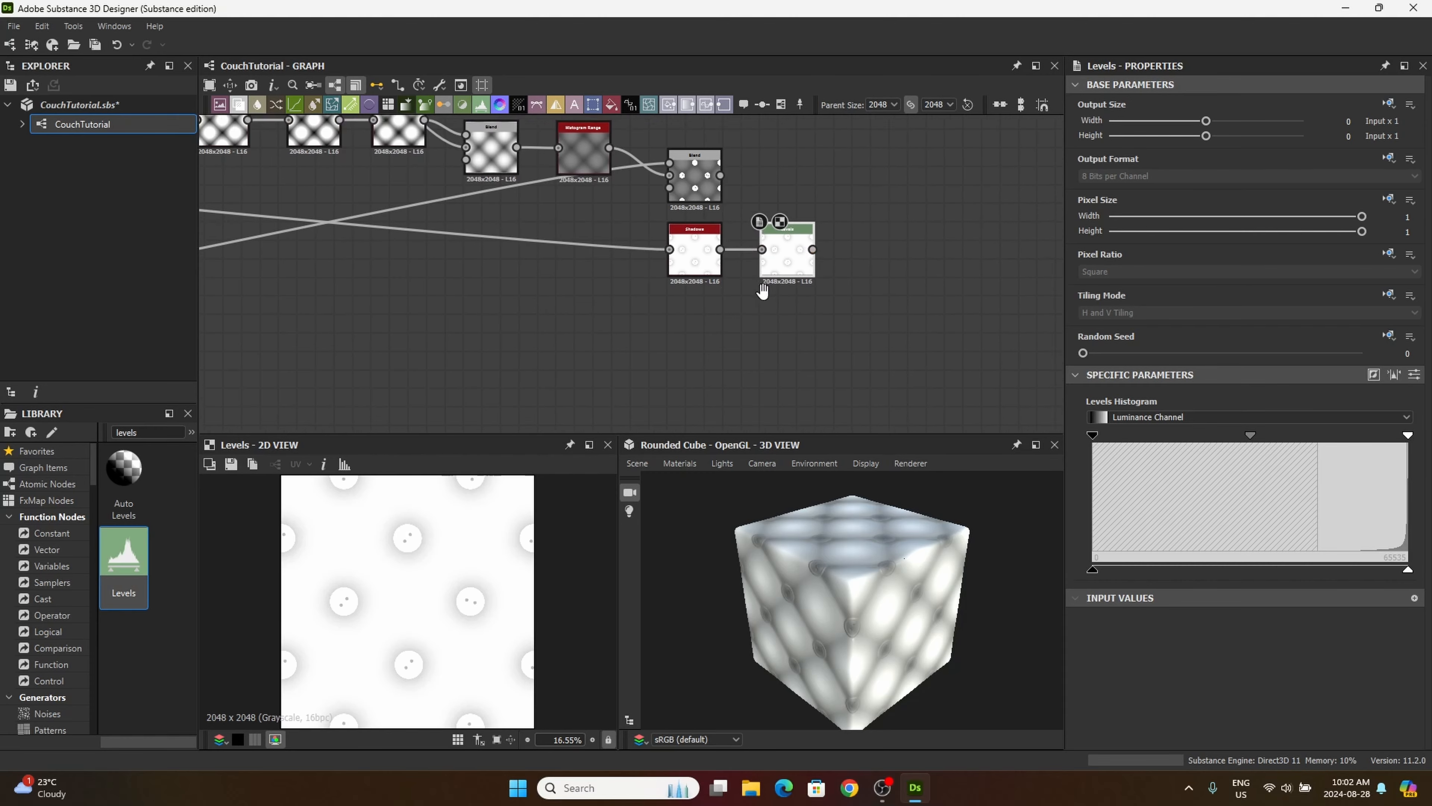
Step: Shift the Levels node's midtone toward the highlights, to nearly three quarters of the histogram, to darken the button shadows
{"action": "scroll", "coordinate": [738, 278], "scroll_direction": "up", "scroll_amount": 5}
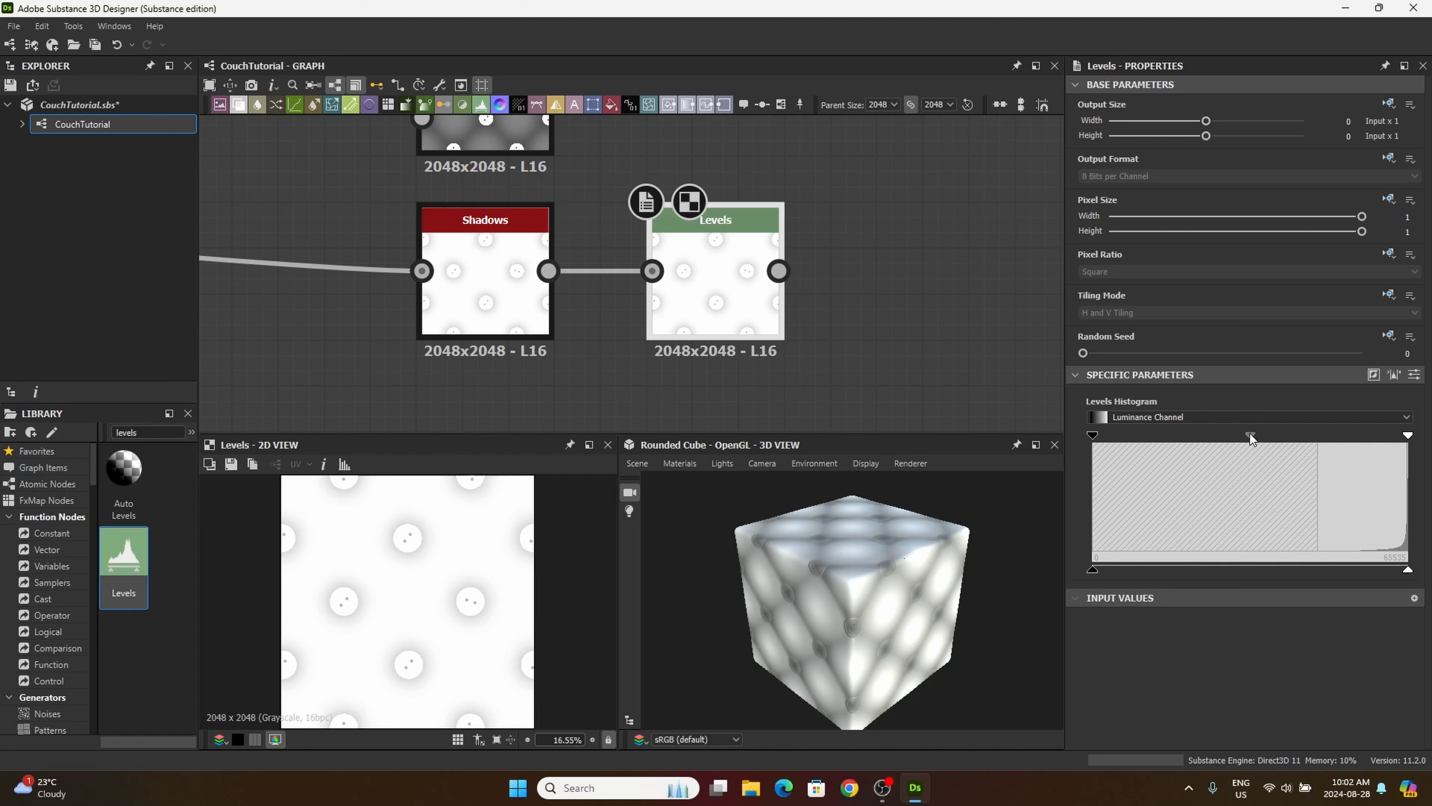
{"action": "left_click_drag", "start_coordinate": [1251, 437], "coordinate": [1321, 448]}
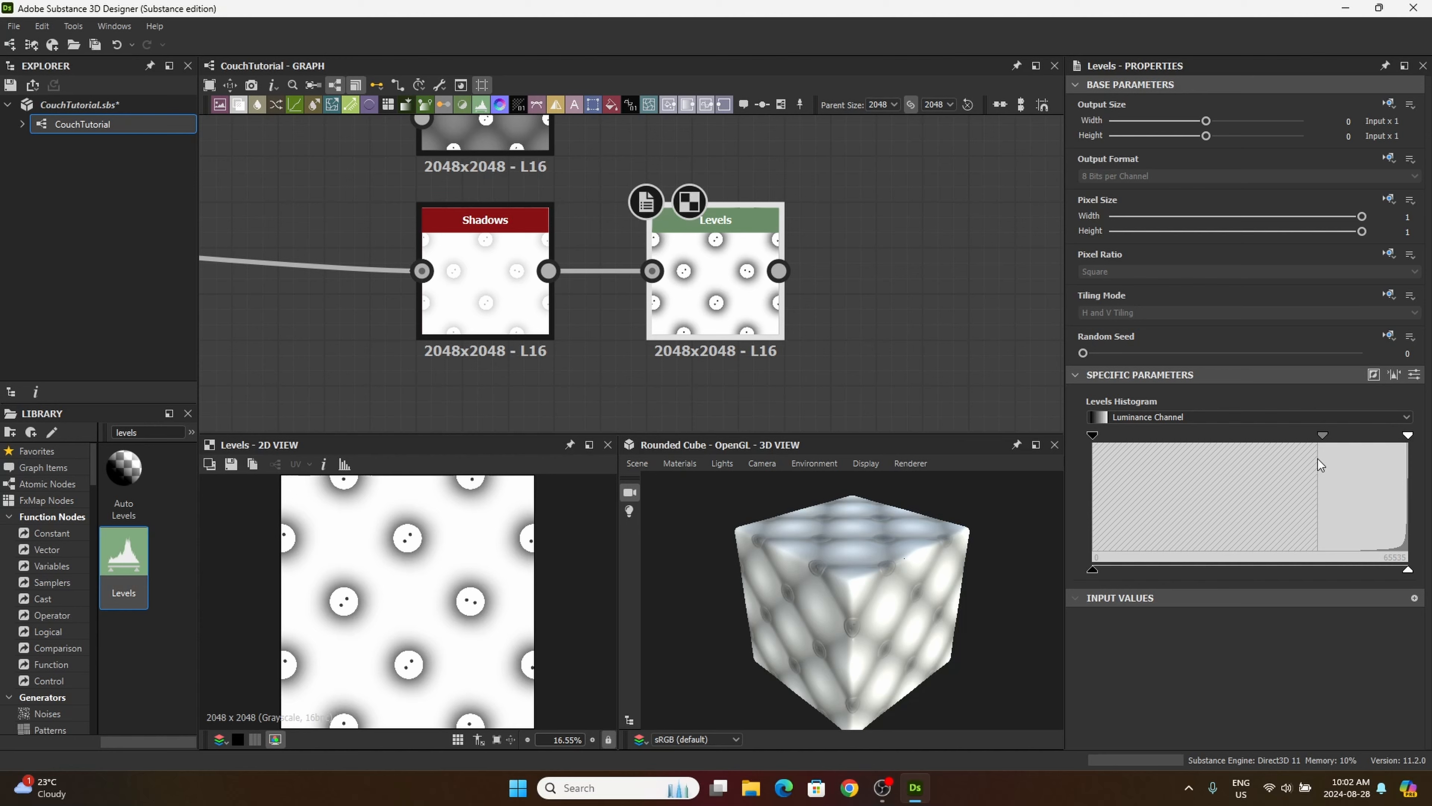
{"action": "middle_click_drag", "start_coordinate": [745, 297], "coordinate": [771, 290]}
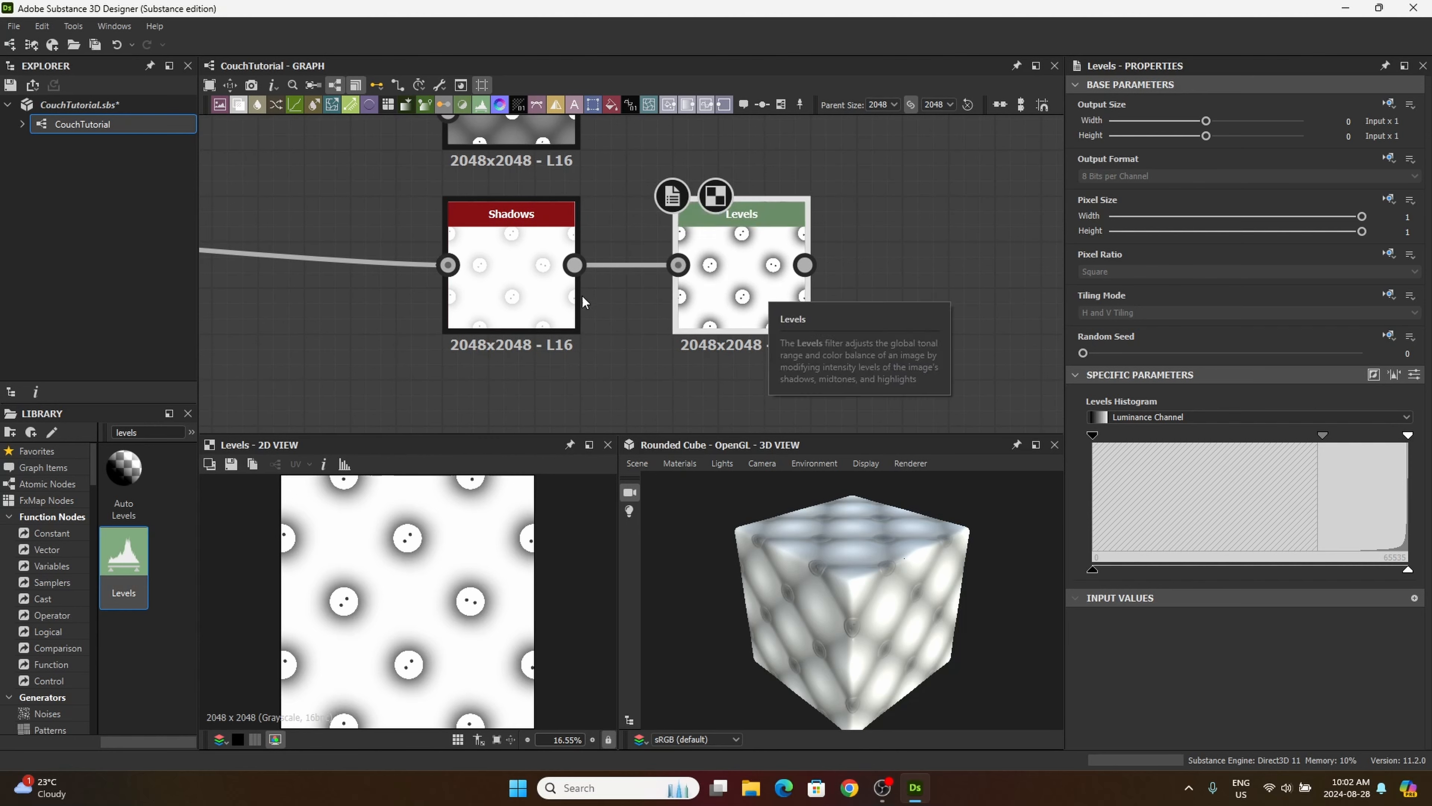
Step: Add a second Levels node from the library and place it directly below the first Levels node
{"action": "middle_click_drag", "start_coordinate": [490, 370], "coordinate": [308, 318]}
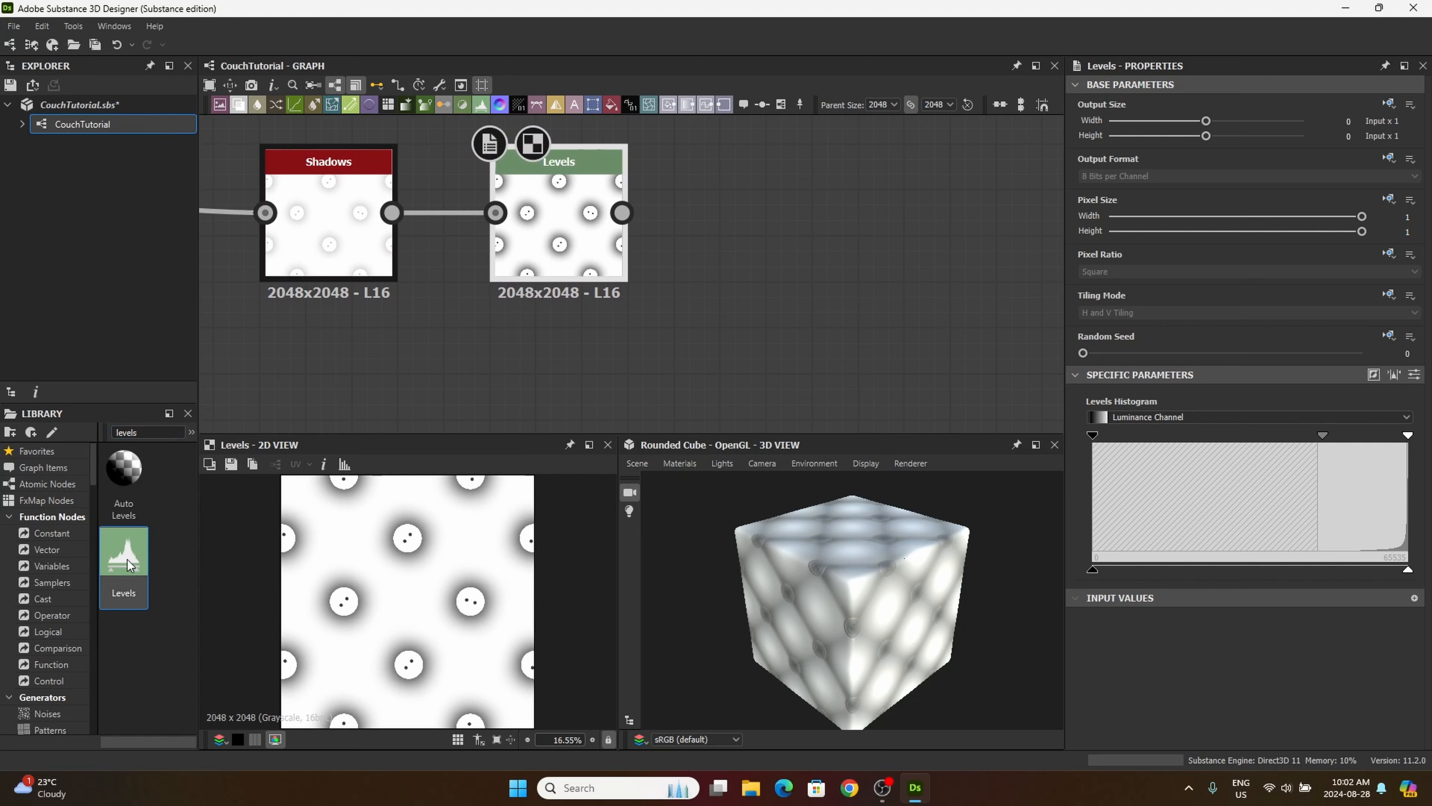
{"action": "left_click_drag", "start_coordinate": [123, 556], "coordinate": [591, 377]}
{"action": "scroll", "coordinate": [591, 378], "scroll_direction": "down", "scroll_amount": 3}
{"action": "middle_click_drag", "start_coordinate": [658, 333], "coordinate": [742, 241]}
{"action": "left_click_drag", "start_coordinate": [672, 296], "coordinate": [660, 309]}
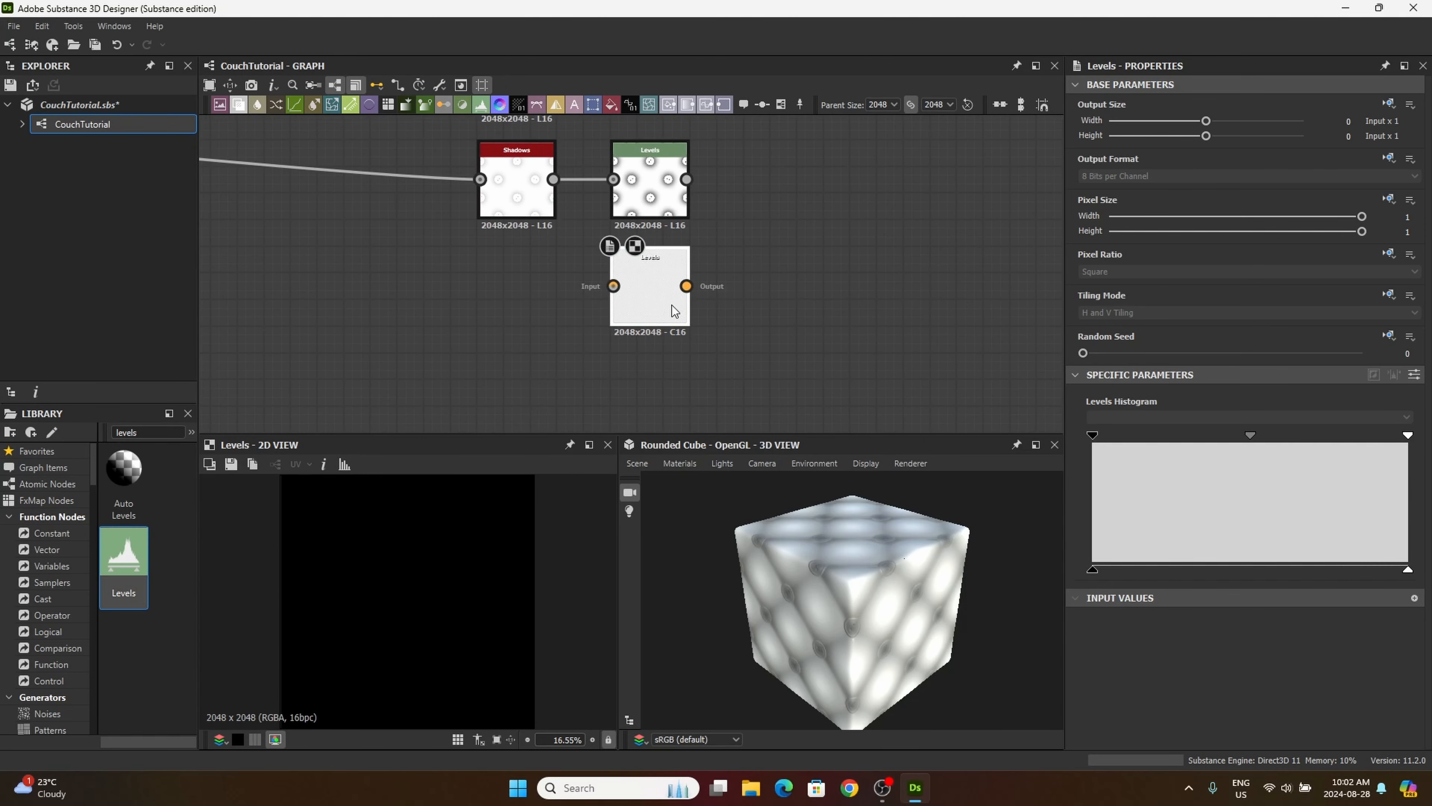
Step: Connect the tiling/masking frame's Blend of Histogram Range and Invert Grayscale to the second Levels node's input
{"action": "middle_click_drag", "start_coordinate": [484, 359], "coordinate": [665, 352]}
{"action": "scroll", "coordinate": [666, 351], "scroll_direction": "down", "scroll_amount": 3}
{"action": "middle_click_drag", "start_coordinate": [316, 301], "coordinate": [672, 306]}
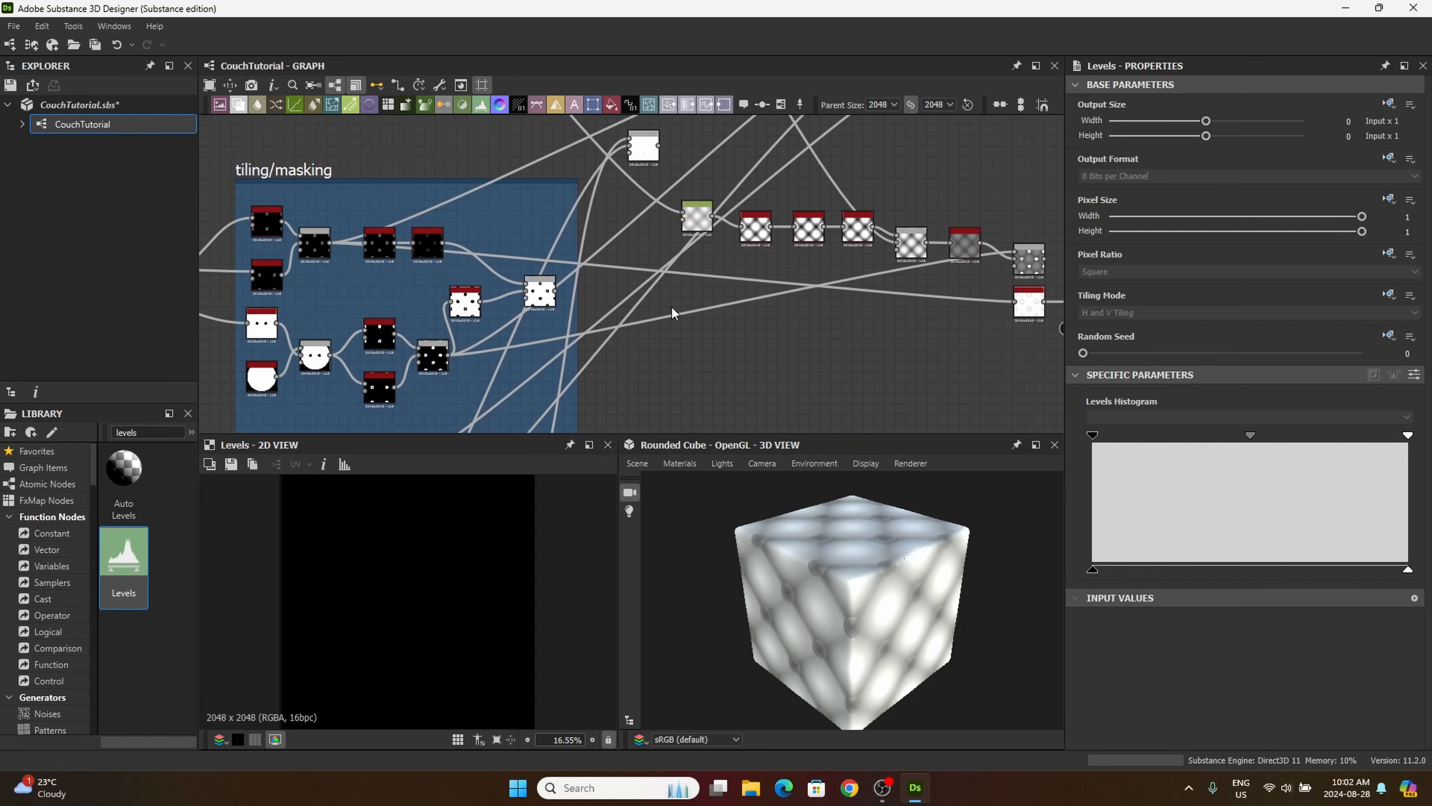
{"action": "middle_click_drag", "start_coordinate": [483, 278], "coordinate": [678, 318]}
{"action": "scroll", "coordinate": [679, 318], "scroll_direction": "up", "scroll_amount": 1}
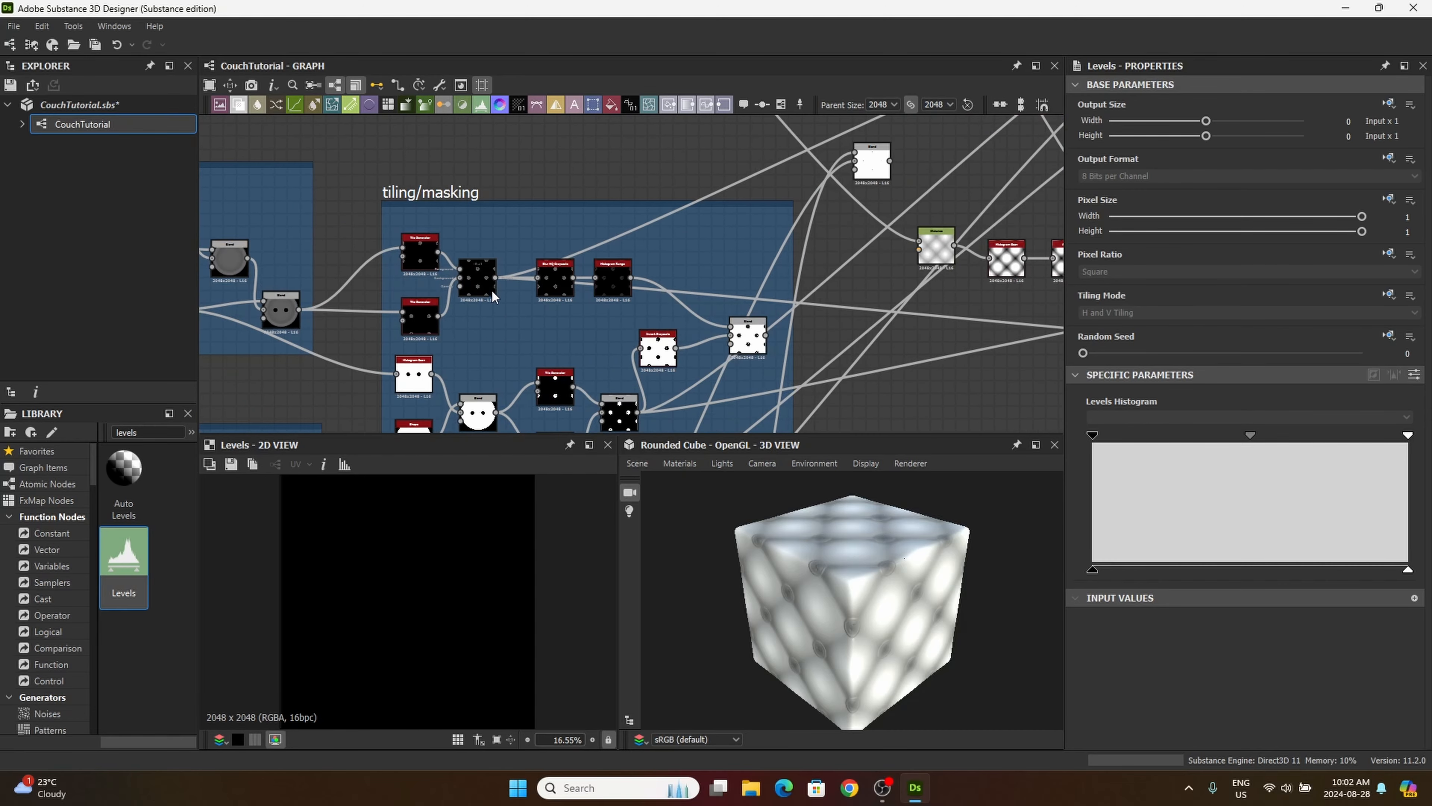
{"action": "scroll", "coordinate": [761, 330], "scroll_direction": "up", "scroll_amount": 3}
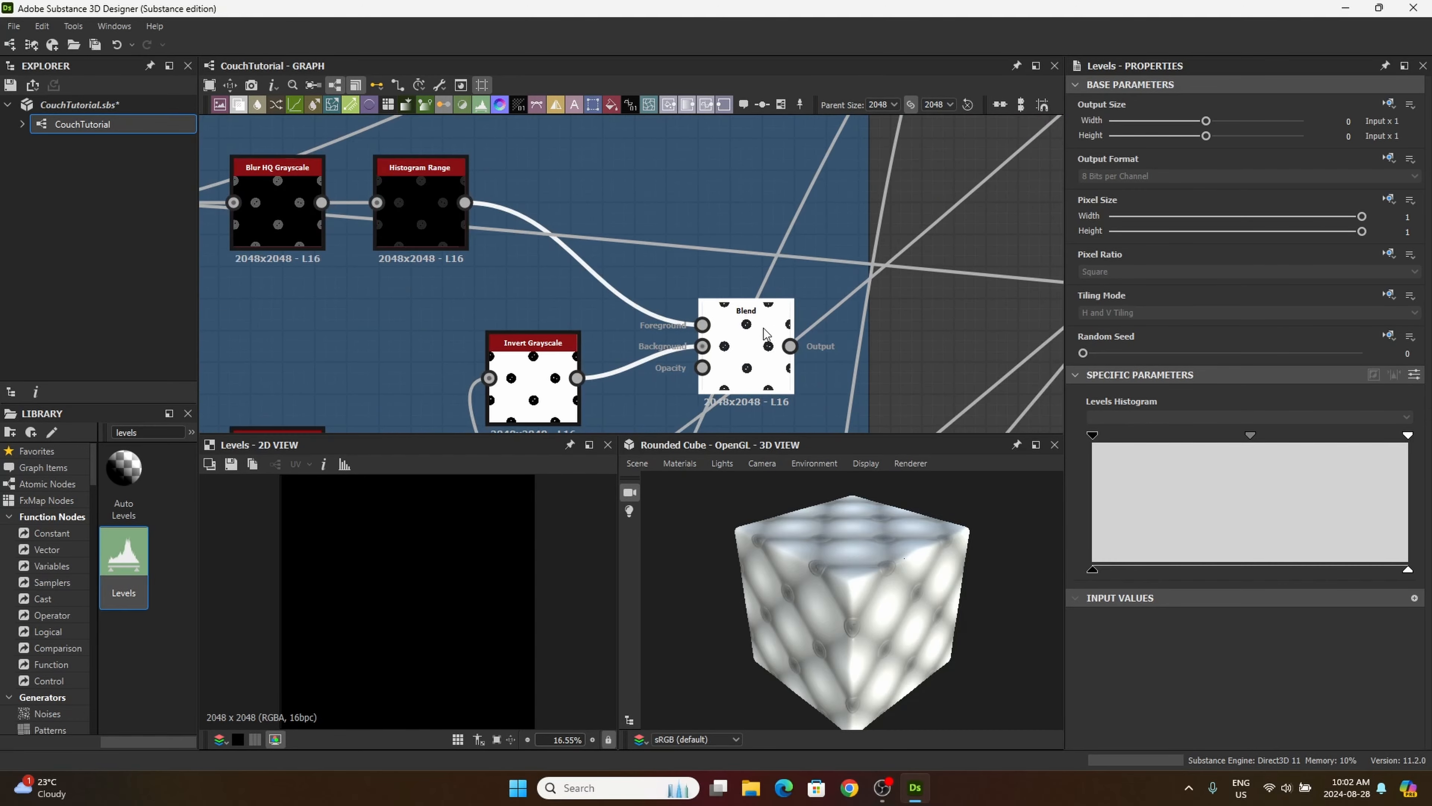
{"action": "scroll", "coordinate": [759, 349], "scroll_direction": "up", "scroll_amount": 3}
{"action": "scroll", "coordinate": [778, 332], "scroll_direction": "down", "scroll_amount": 3}
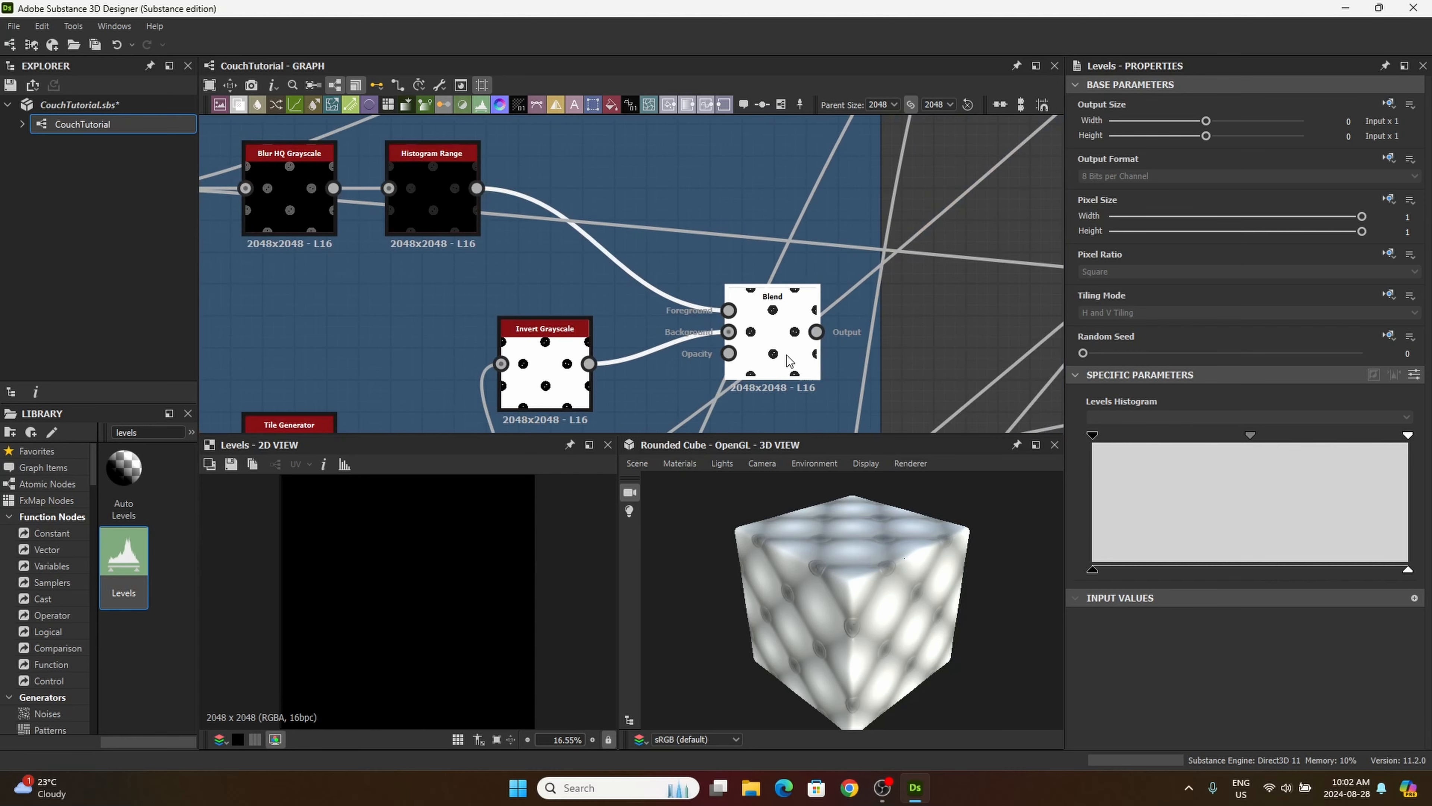
{"action": "middle_click_drag", "start_coordinate": [790, 361], "coordinate": [642, 347]}
{"action": "left_click_drag", "start_coordinate": [668, 318], "coordinate": [877, 340]}
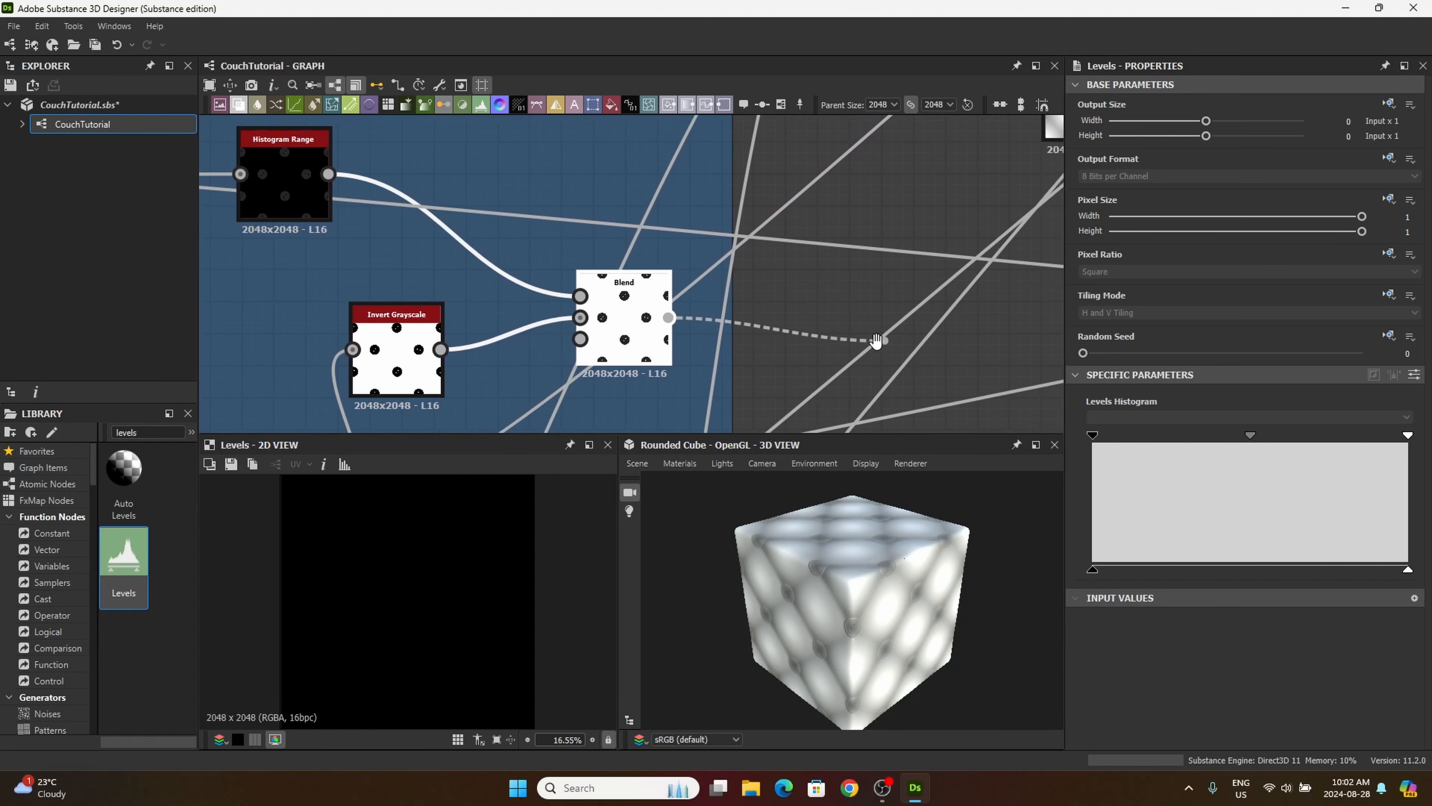
{"action": "middle_click_drag", "start_coordinate": [877, 340], "coordinate": [623, 368]}
{"action": "middle_click_drag", "start_coordinate": [744, 362], "coordinate": [972, 390]}
{"action": "scroll", "coordinate": [800, 353], "scroll_direction": "down", "scroll_amount": 4}
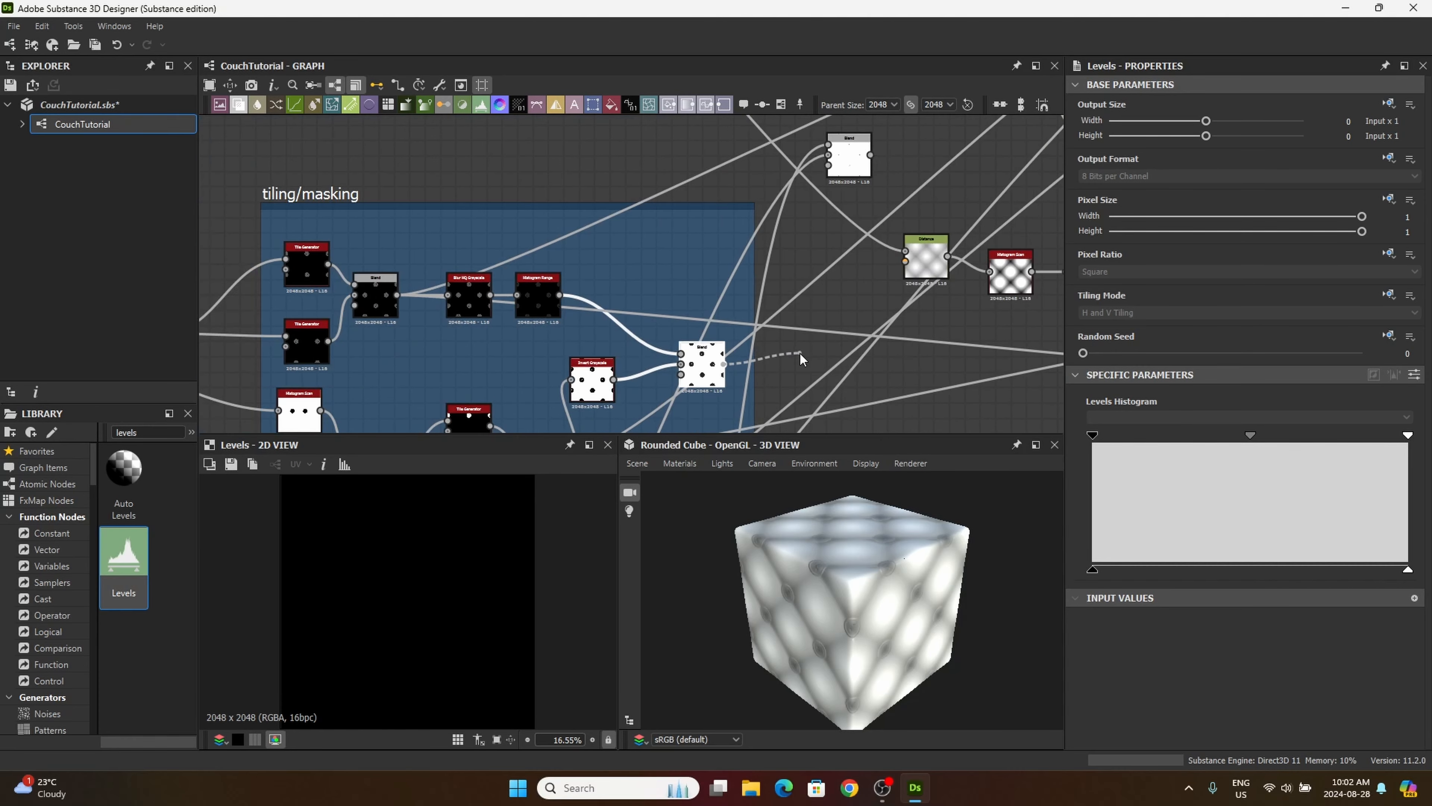
{"action": "middle_click_drag", "start_coordinate": [812, 381], "coordinate": [765, 322]}
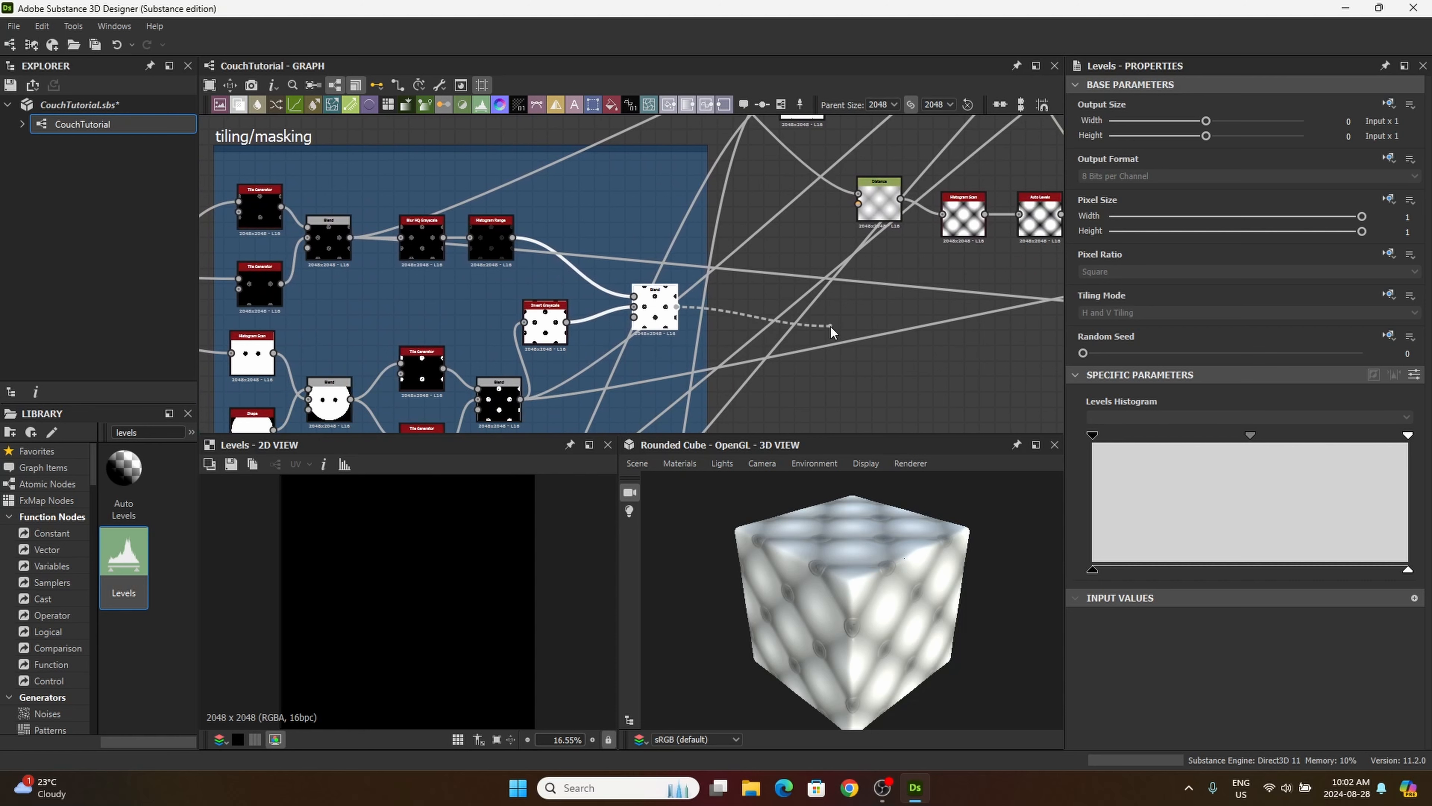
{"action": "middle_click_drag", "start_coordinate": [923, 327], "coordinate": [764, 360]}
{"action": "middle_click_drag", "start_coordinate": [923, 376], "coordinate": [735, 383]}
{"action": "middle_click_drag", "start_coordinate": [845, 390], "coordinate": [713, 322]}
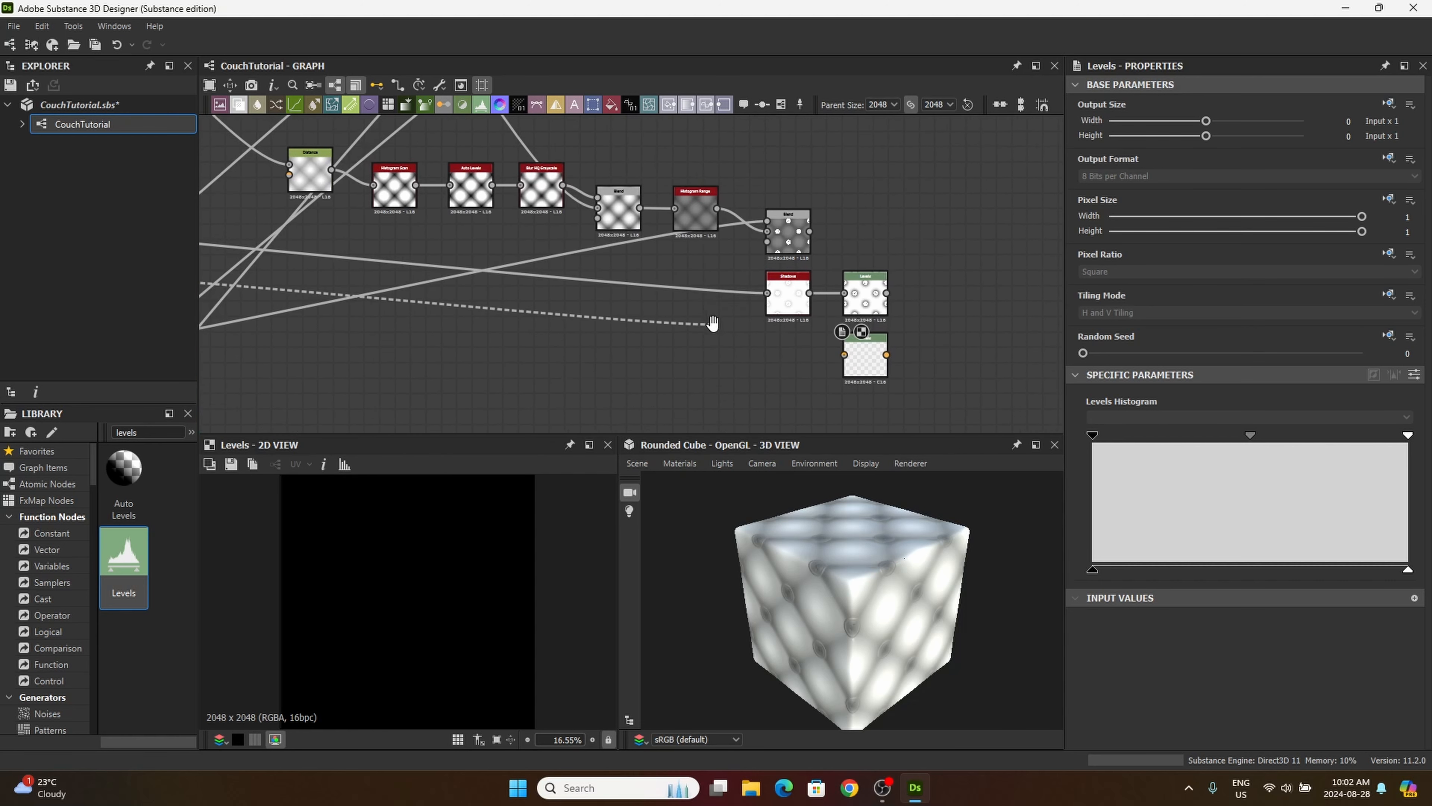
{"action": "left_click", "coordinate": [863, 367]}
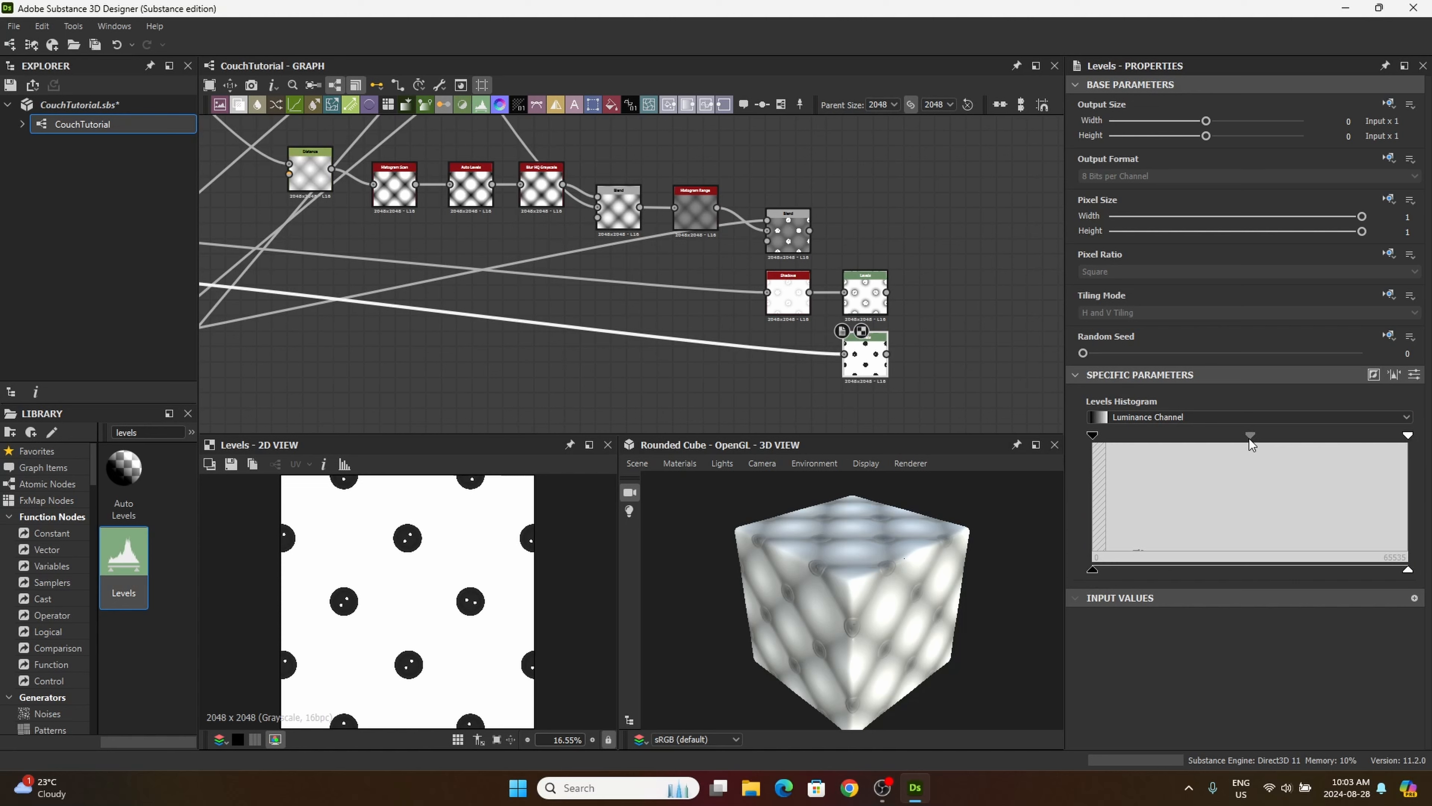
{"action": "left_click_drag", "start_coordinate": [1250, 437], "coordinate": [1197, 456]}
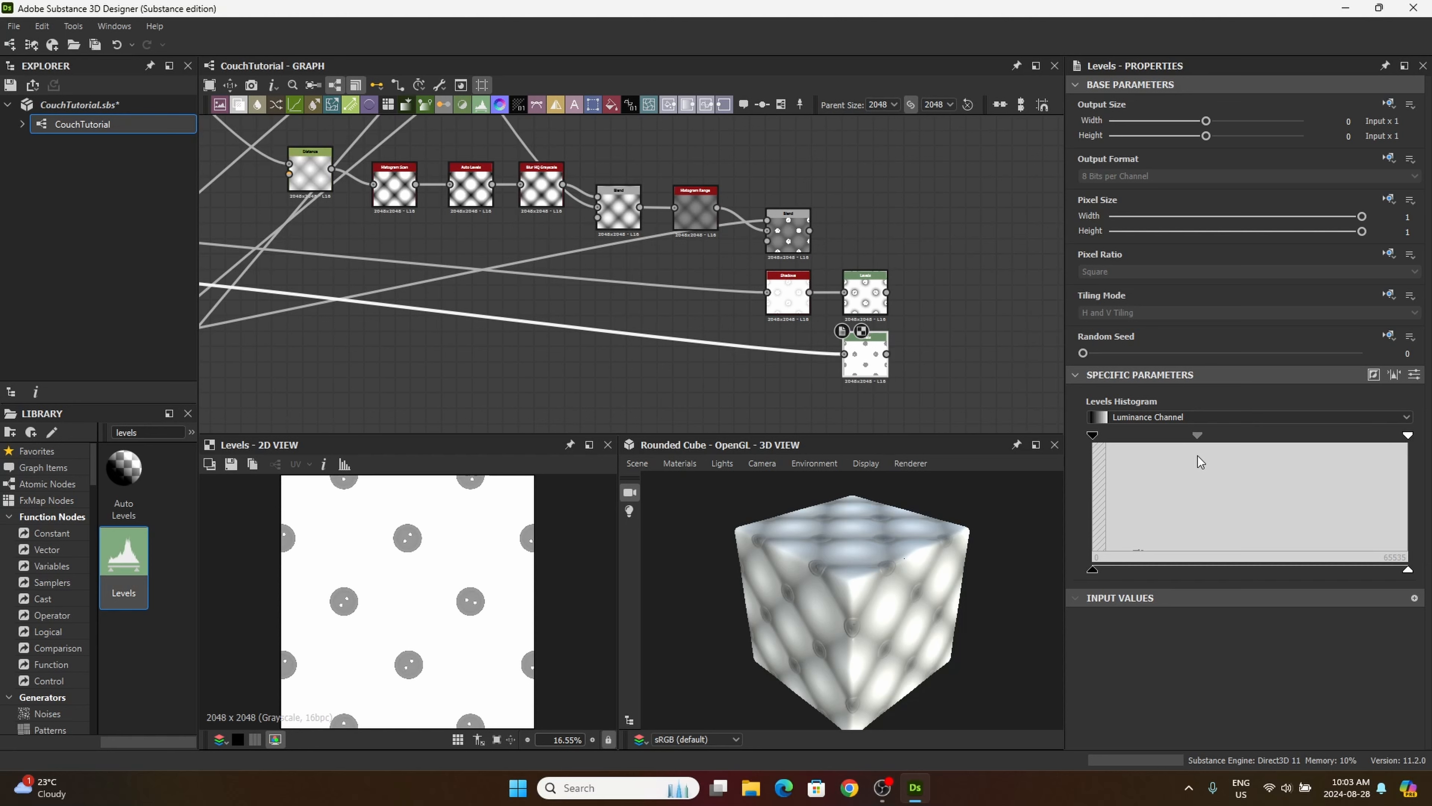
{"action": "scroll", "coordinate": [496, 584], "scroll_direction": "up", "scroll_amount": 6}
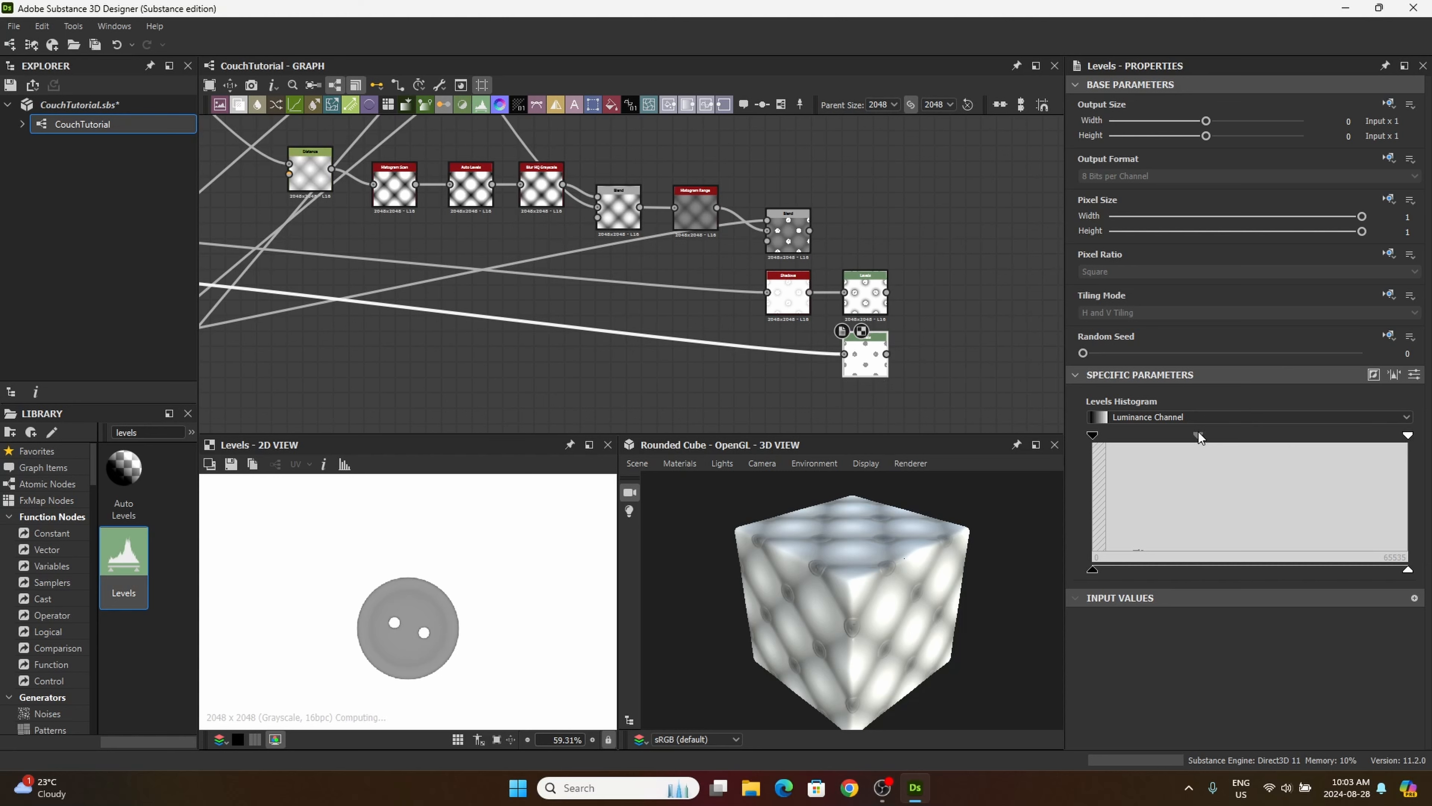
{"action": "key", "text": "ctrl+z"}
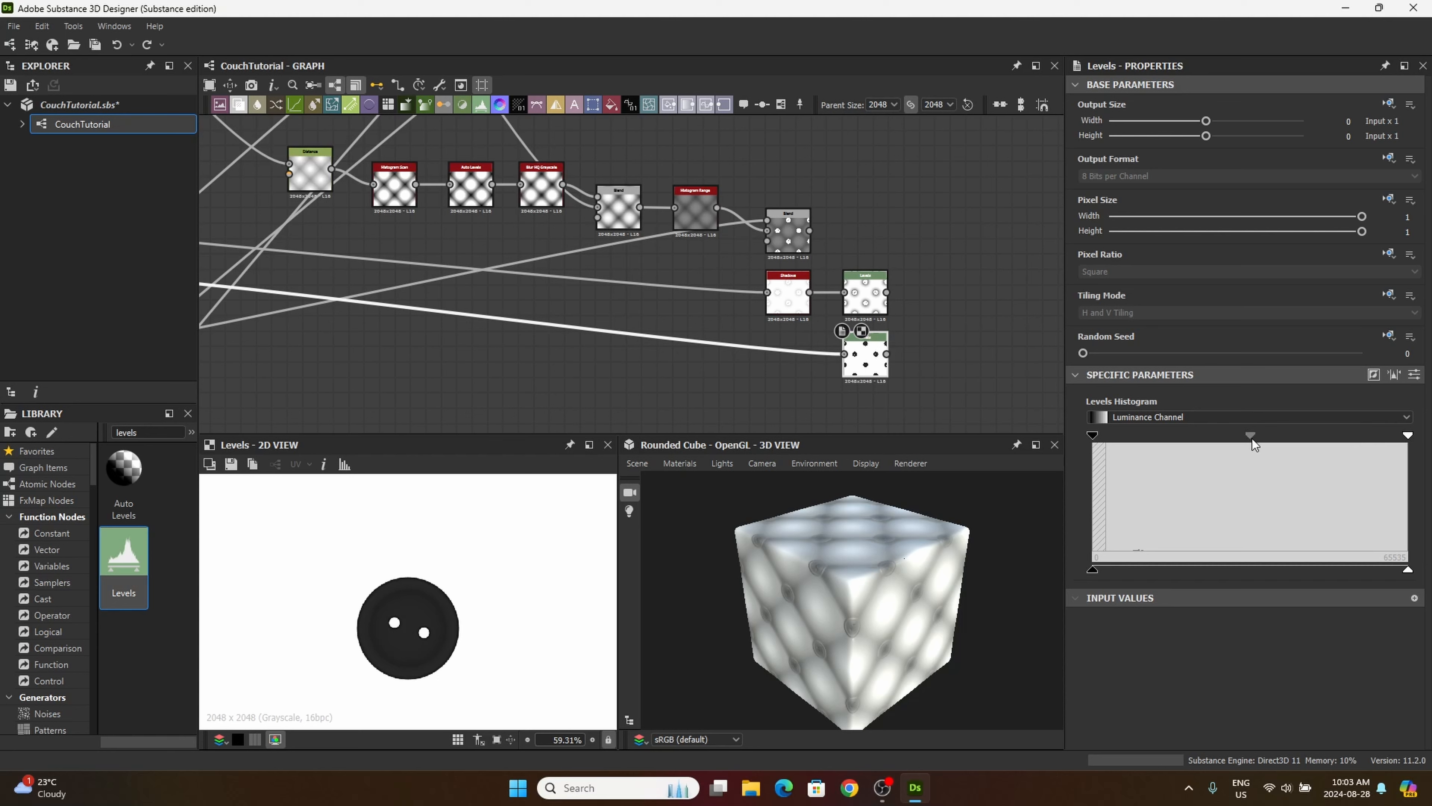
Step: Shift the second Levels node's midtone toward the shadows, to about a third of the histogram, lightening the buttons to mid grey
{"action": "left_click_drag", "start_coordinate": [1251, 437], "coordinate": [1200, 435]}
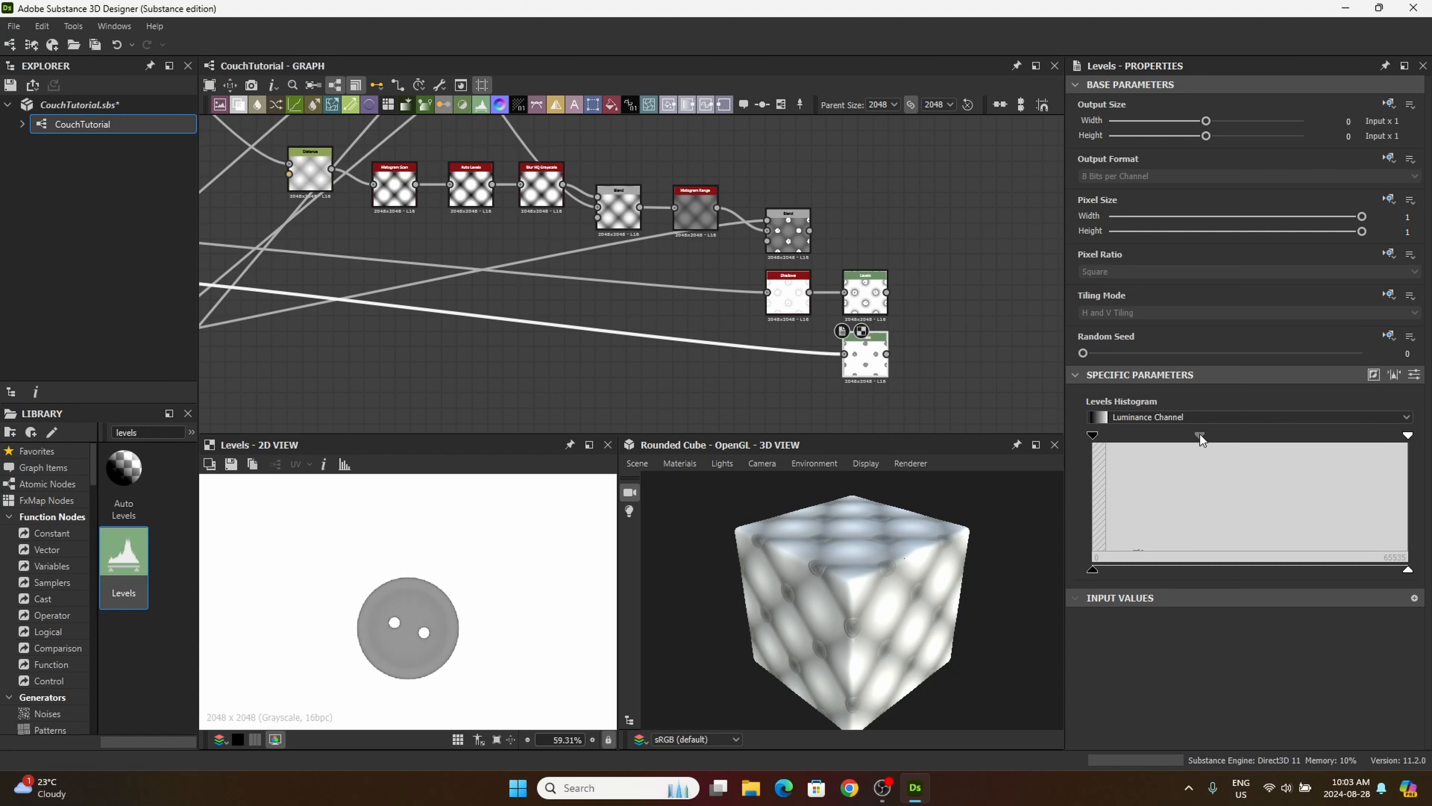
{"action": "left_click_drag", "start_coordinate": [1200, 434], "coordinate": [1195, 433]}
Step: Add a Blend node to the graph, placed just after the two Levels nodes
{"action": "middle_click_drag", "start_coordinate": [787, 363], "coordinate": [724, 313]}
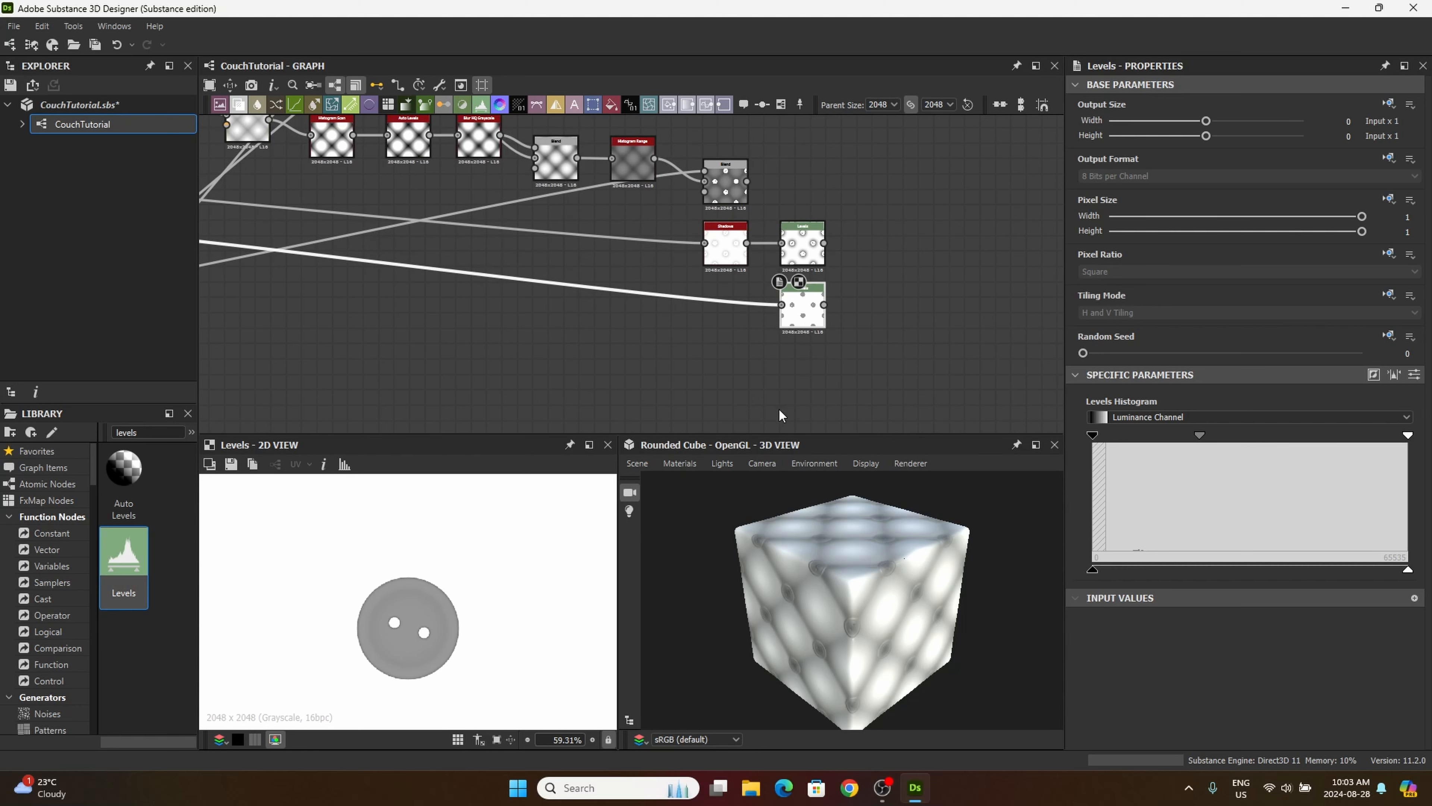
{"action": "middle_click_drag", "start_coordinate": [770, 344], "coordinate": [727, 345]}
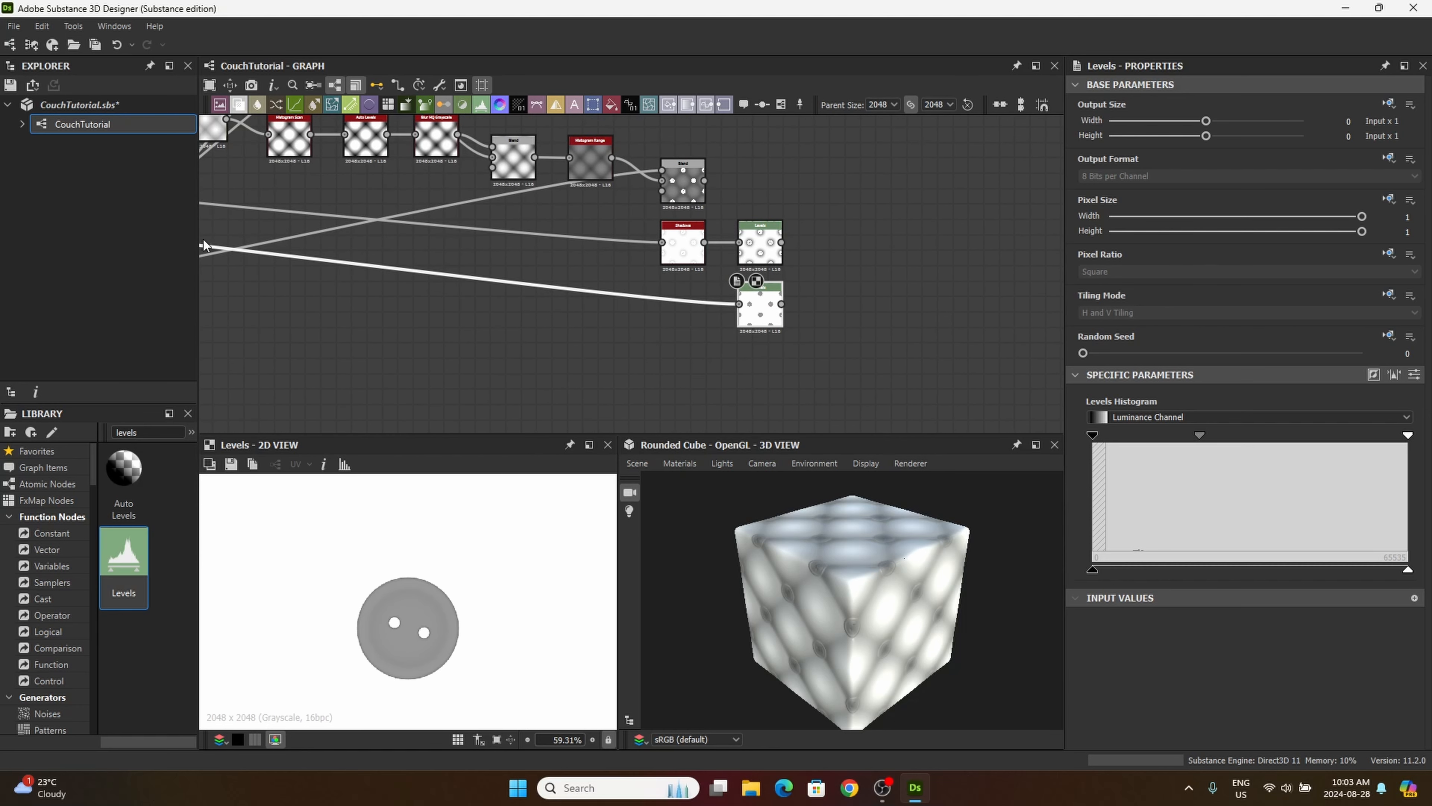
{"action": "left_click_drag", "start_coordinate": [238, 105], "coordinate": [880, 287]}
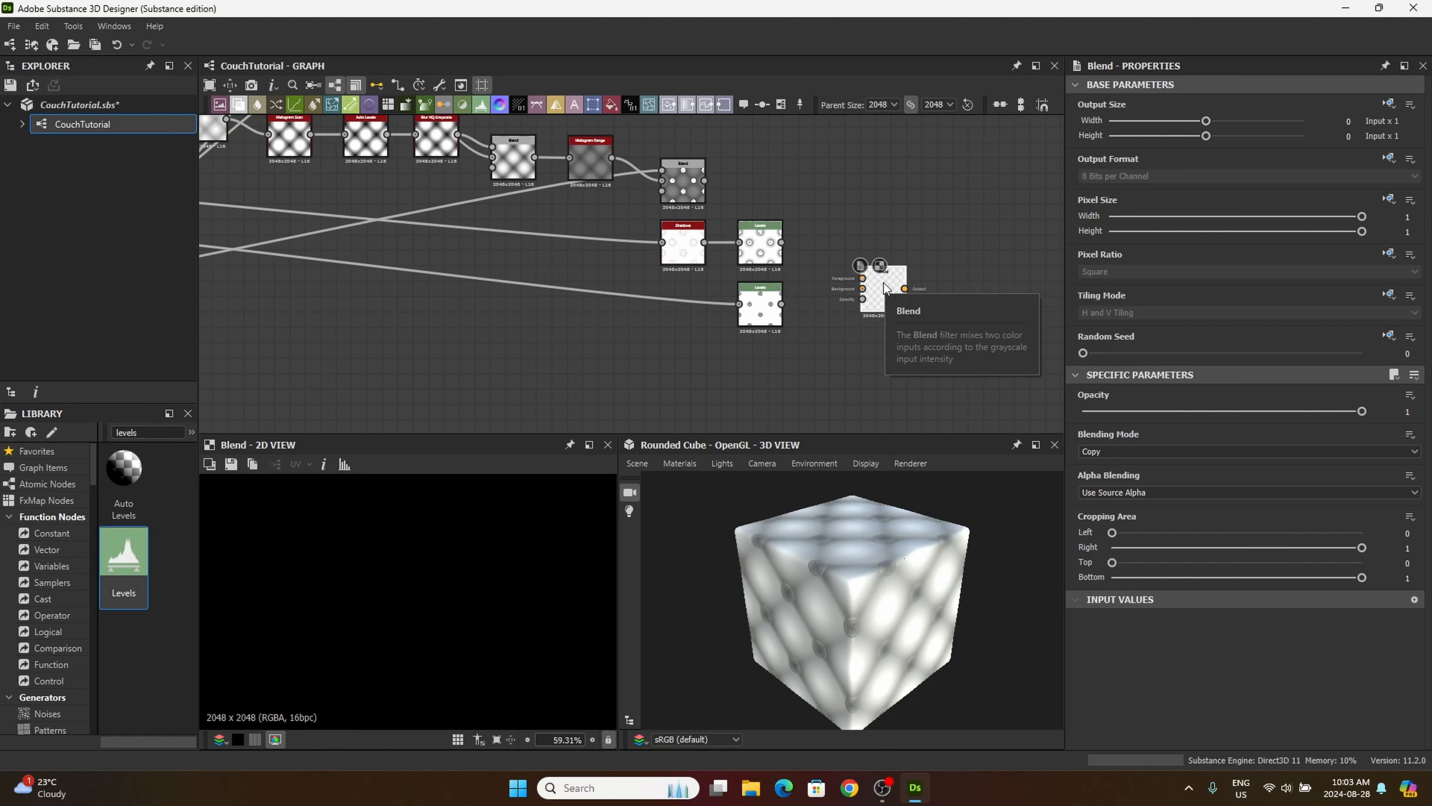
{"action": "left_click_drag", "start_coordinate": [884, 293], "coordinate": [868, 277]}
{"action": "scroll", "coordinate": [780, 305], "scroll_direction": "up", "scroll_amount": 4}
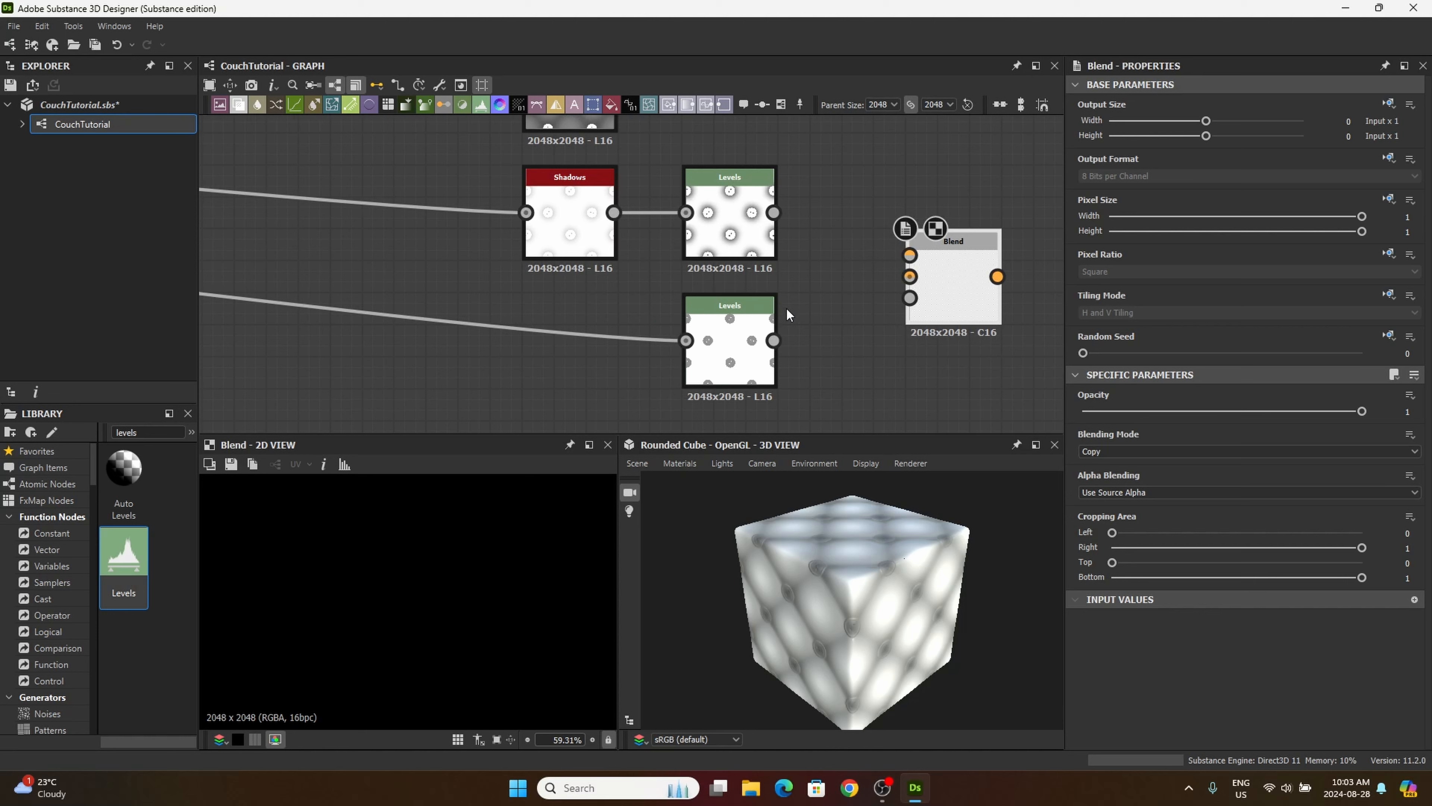
Step: Connect the button-mask Levels to the new Blend's foreground and the shadow Levels to its background, moving the Blend closer to them
{"action": "left_click_drag", "start_coordinate": [773, 341], "coordinate": [912, 257]}
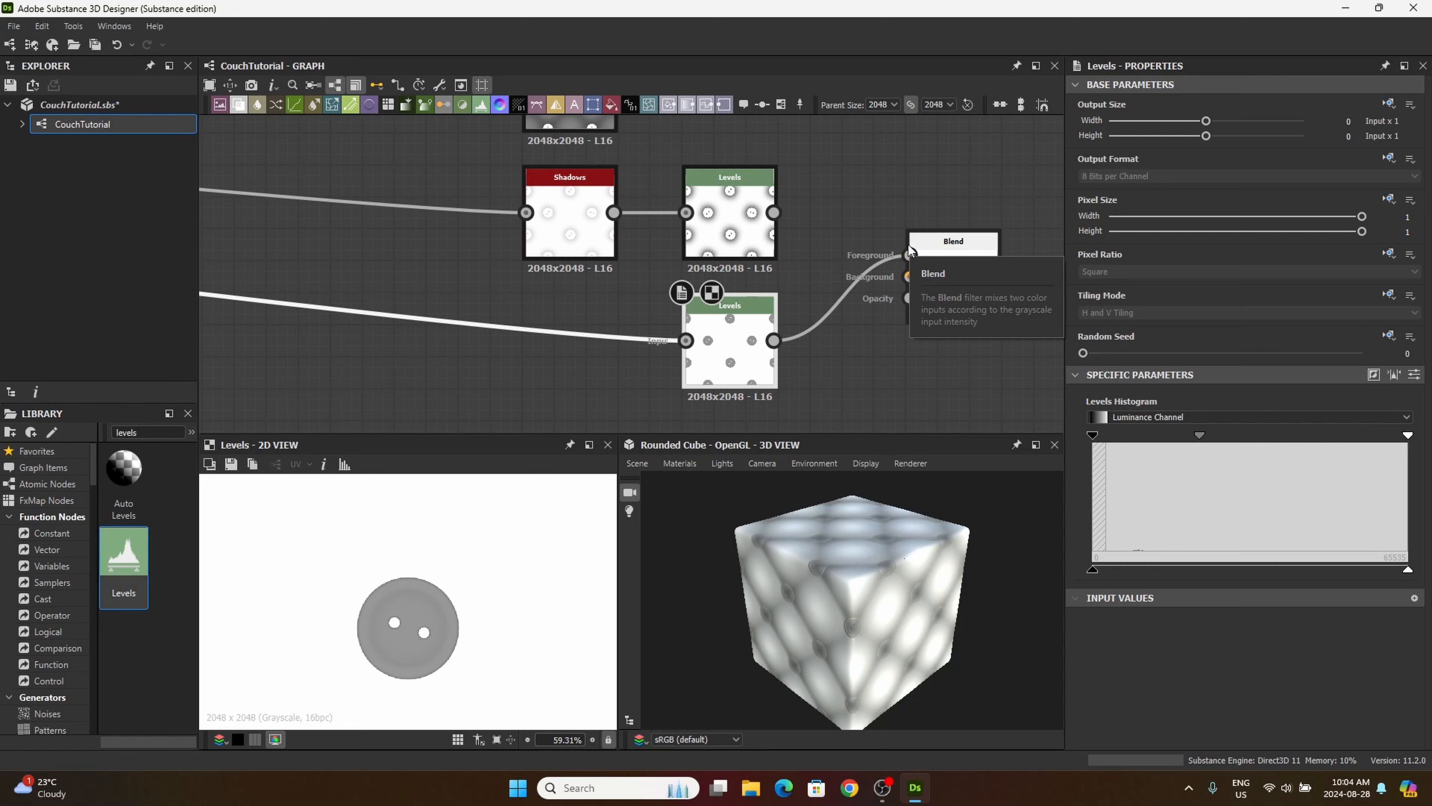
{"action": "left_click_drag", "start_coordinate": [776, 213], "coordinate": [905, 276]}
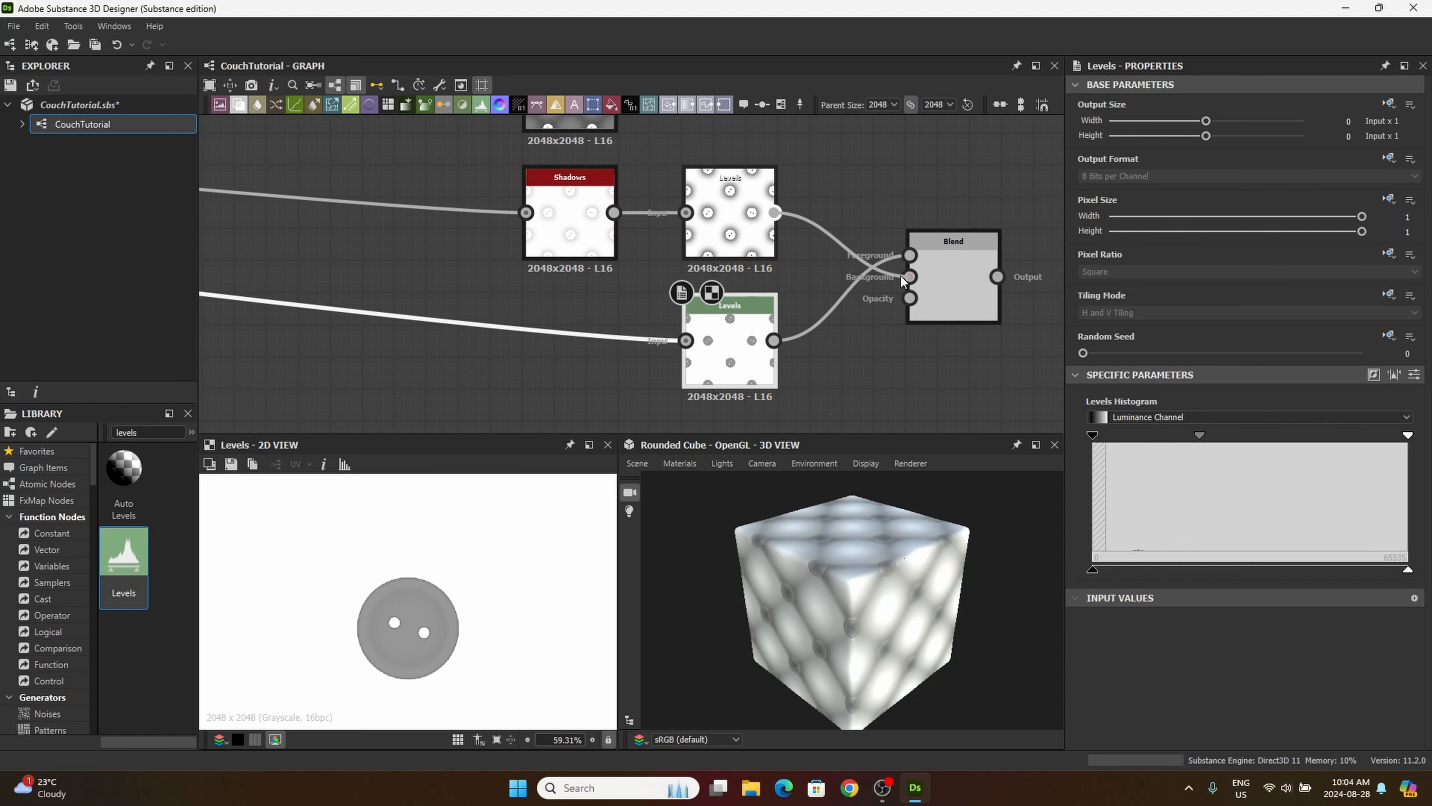
{"action": "middle_click_drag", "start_coordinate": [921, 356], "coordinate": [793, 335]}
{"action": "left_click_drag", "start_coordinate": [827, 269], "coordinate": [808, 268]}
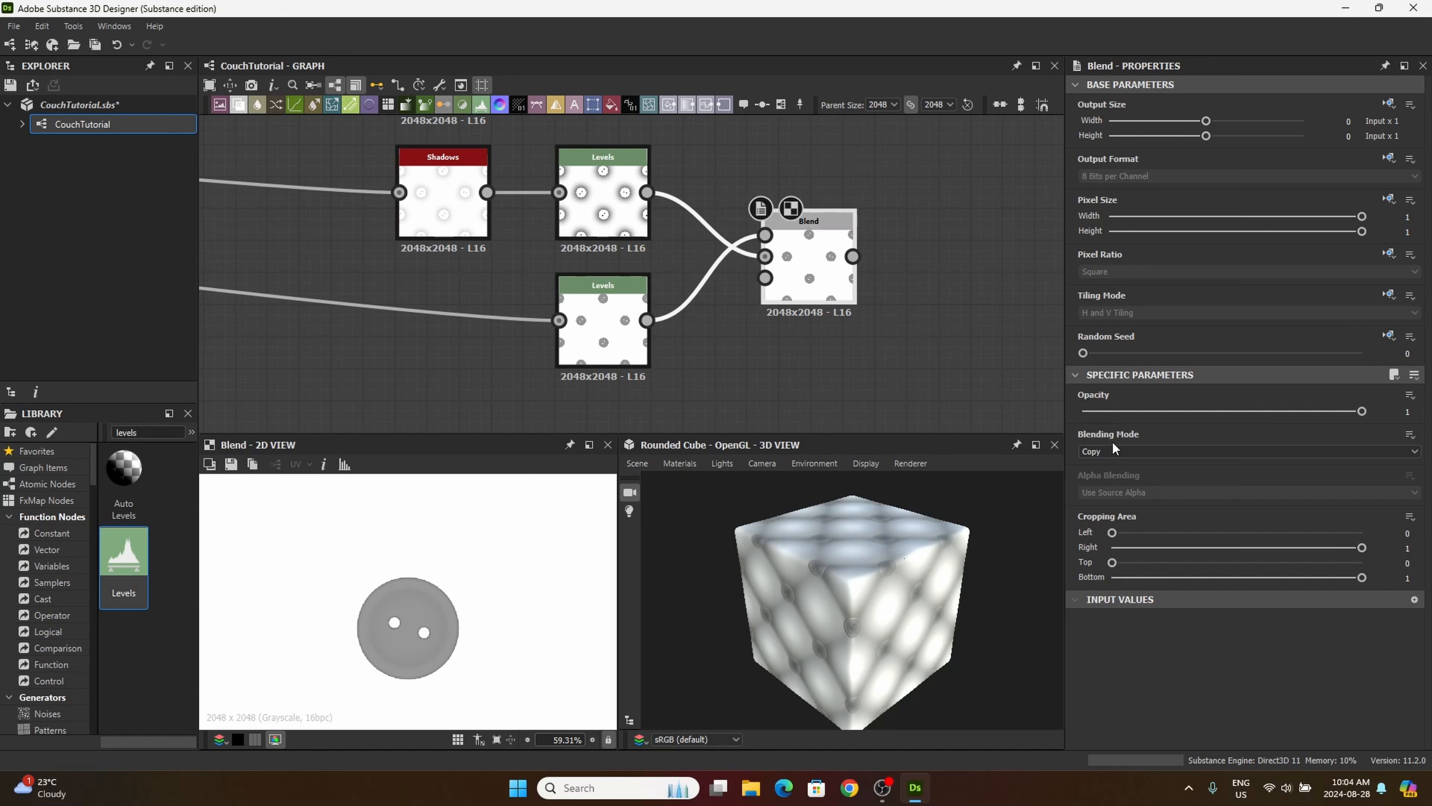
Step: Set the new Blend's Blending Mode to Multiply and adjust the node's spacing from the two Levels nodes
{"action": "left_click", "coordinate": [1106, 451]}
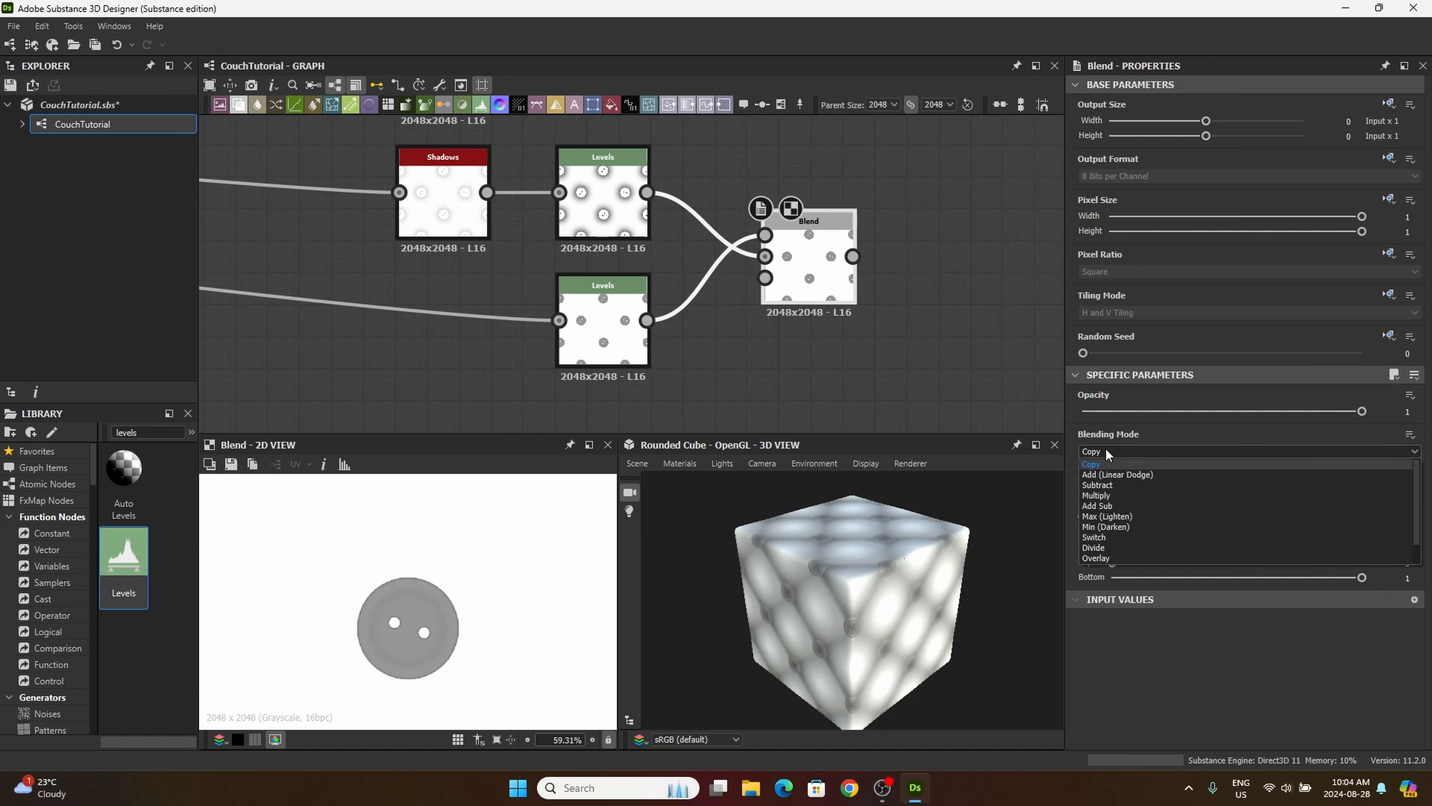
{"action": "left_click", "coordinate": [1111, 493]}
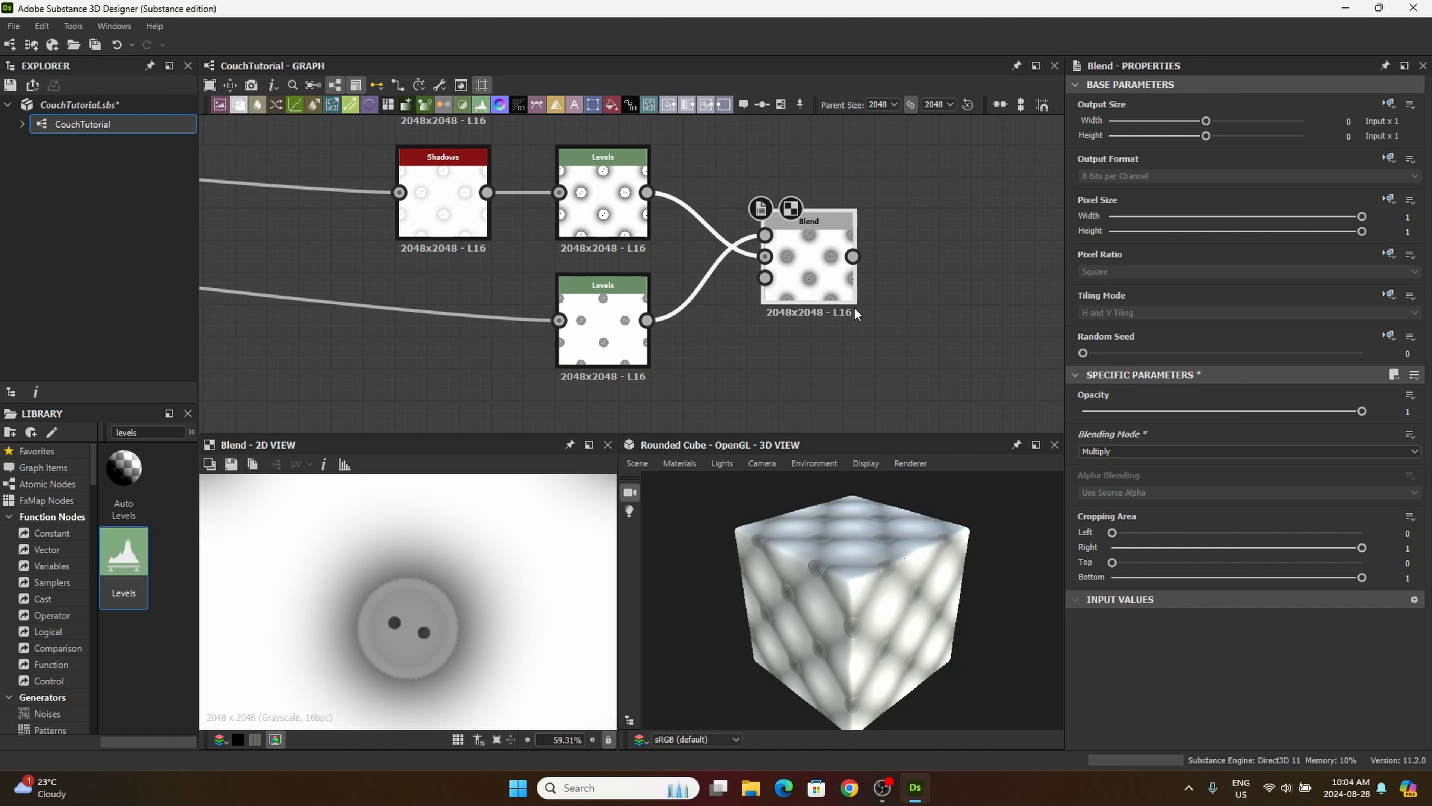
{"action": "left_click_drag", "start_coordinate": [794, 246], "coordinate": [780, 246]}
{"action": "scroll", "coordinate": [502, 616], "scroll_direction": "up", "scroll_amount": 5}
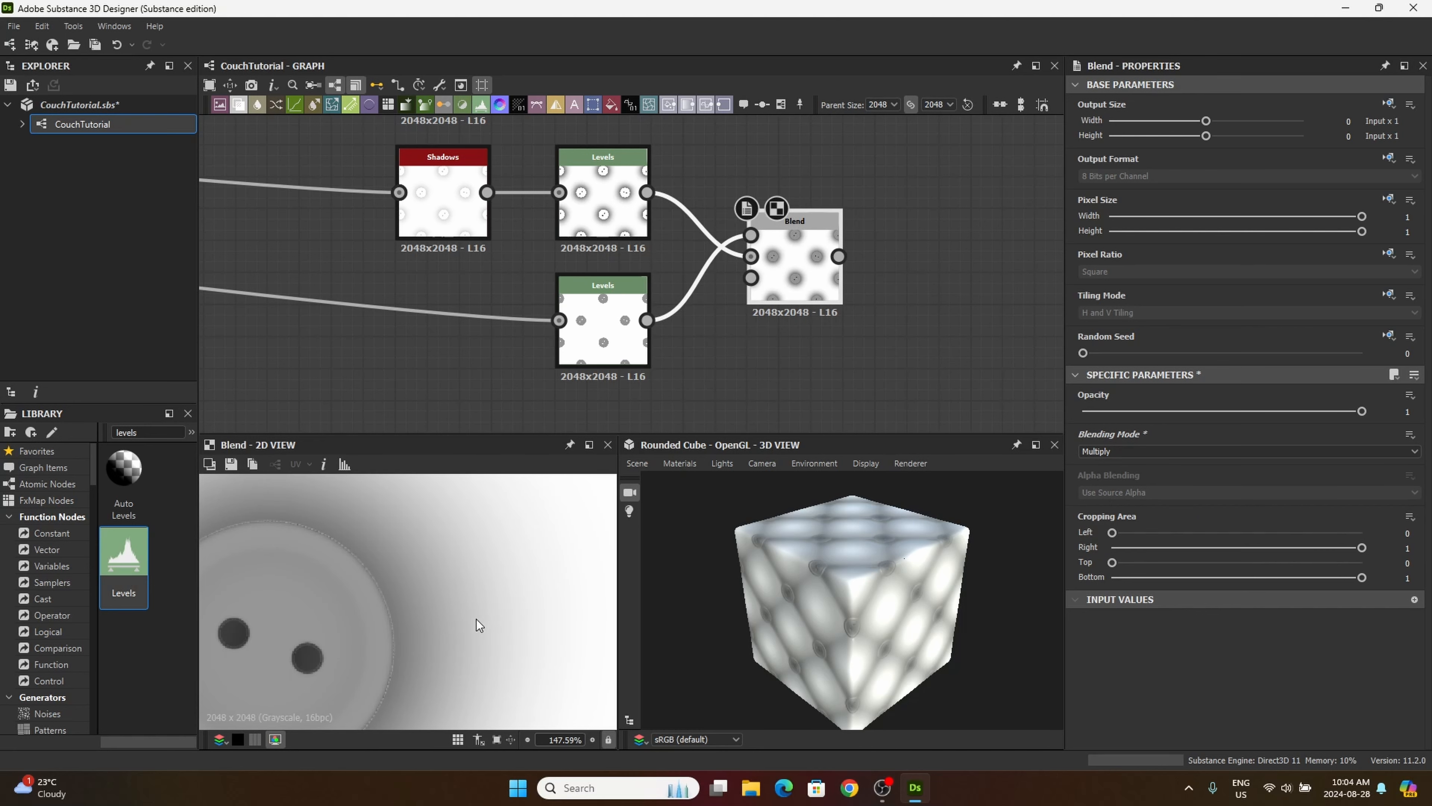
{"action": "scroll", "coordinate": [438, 629], "scroll_direction": "down", "scroll_amount": 4}
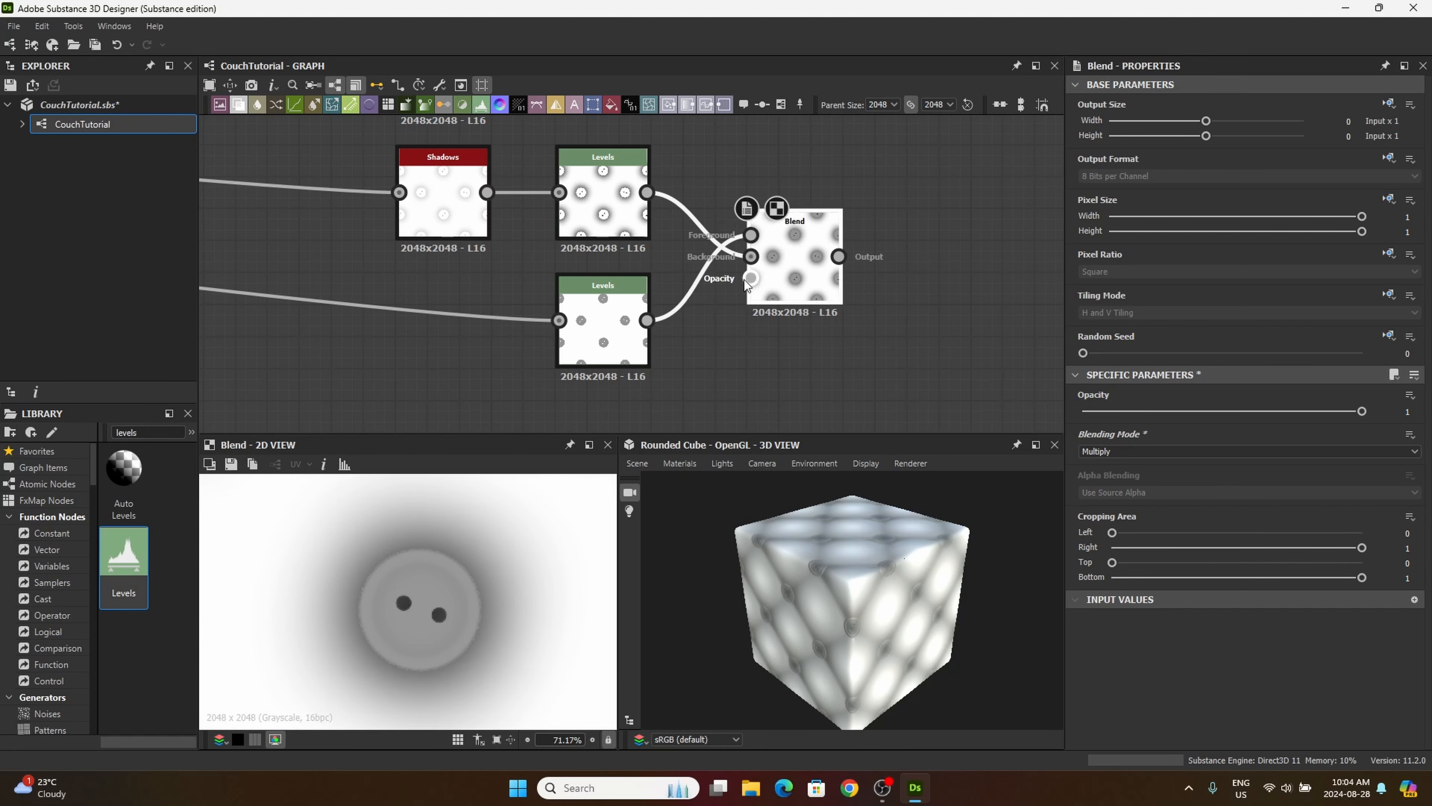
{"action": "left_click_drag", "start_coordinate": [794, 258], "coordinate": [826, 258]}
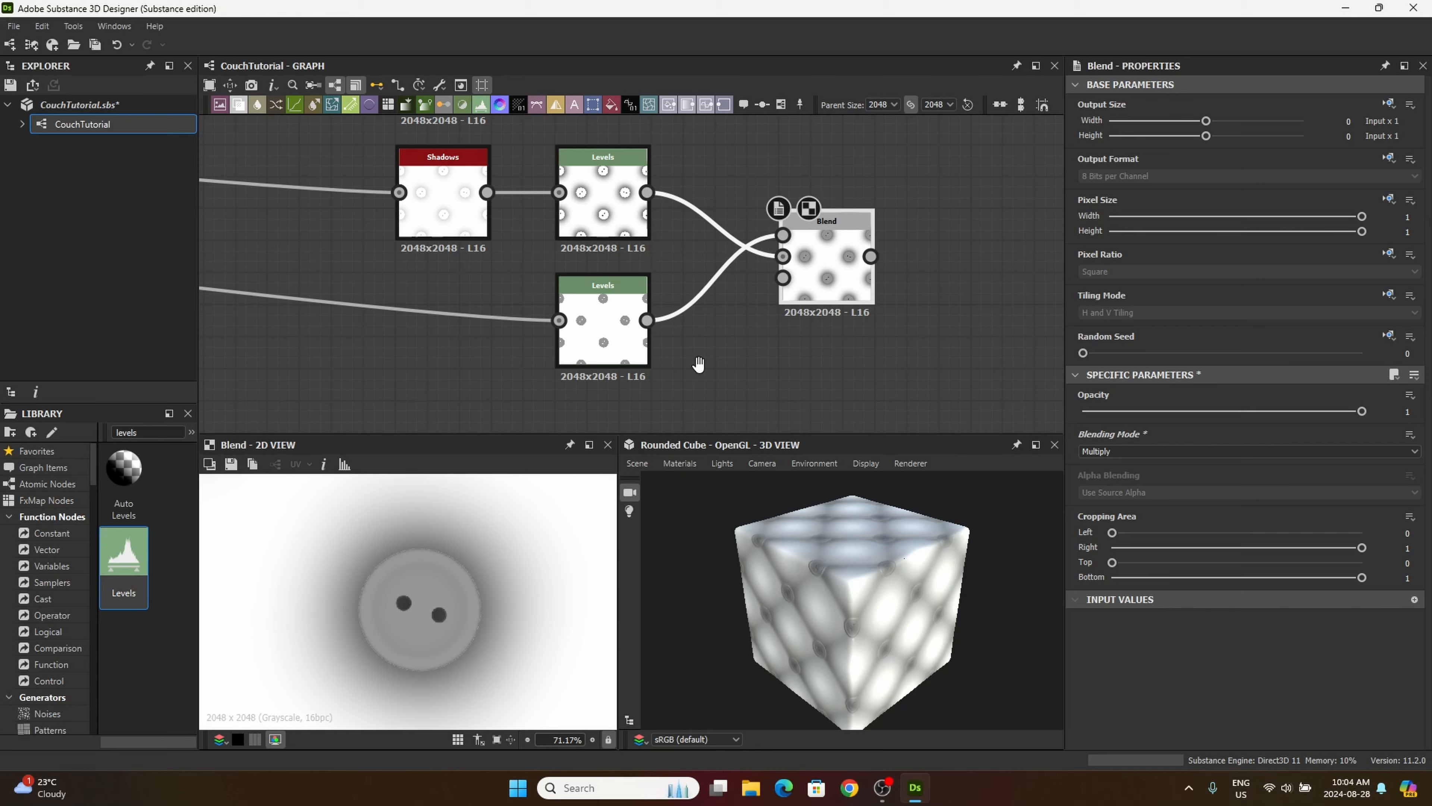
Step: Inspect the edge, holes and surrounding shadow of the multiplied button up close in the 2D view
{"action": "middle_click_drag", "start_coordinate": [698, 364], "coordinate": [670, 357]}
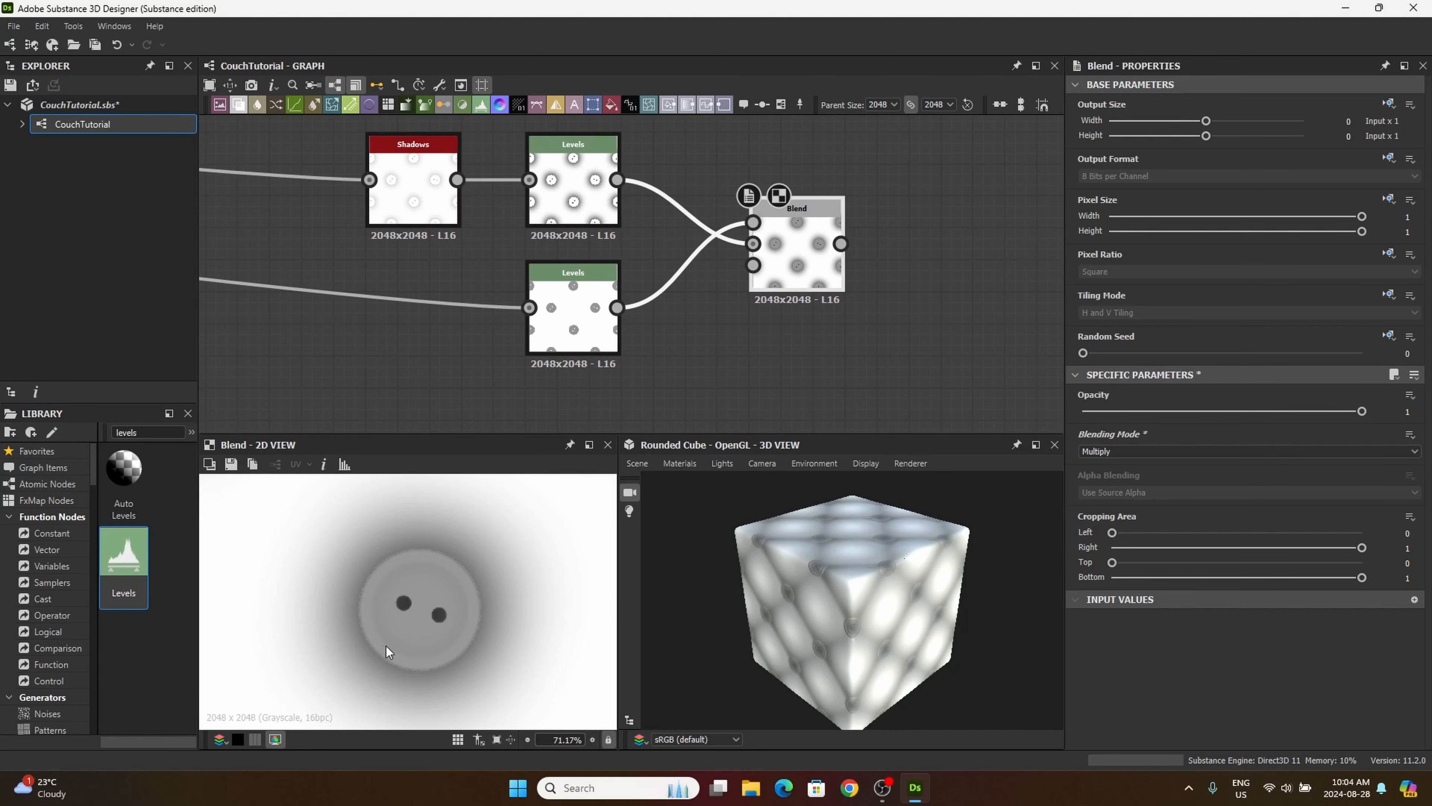
{"action": "scroll", "coordinate": [456, 597], "scroll_direction": "up", "scroll_amount": 8}
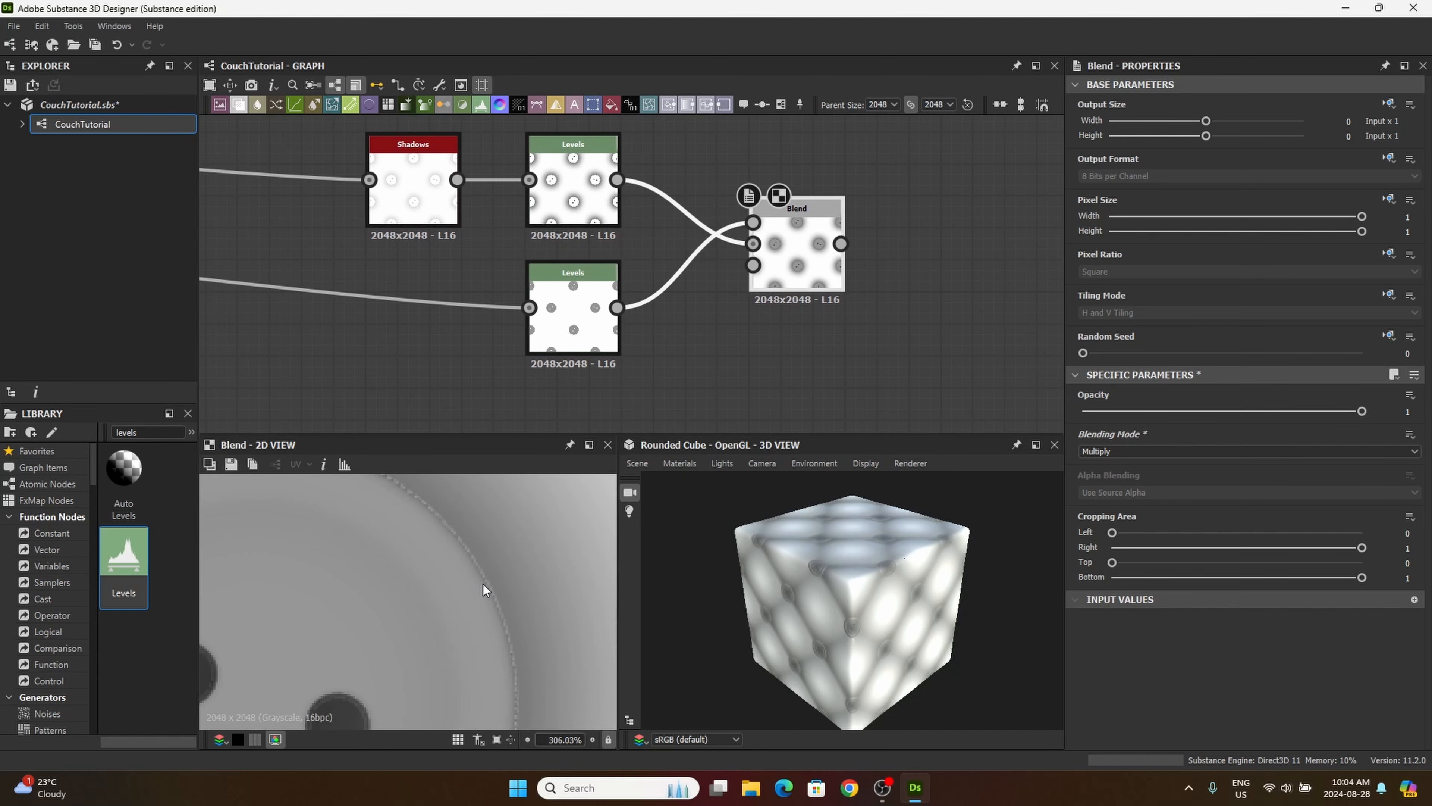
{"action": "scroll", "coordinate": [483, 585], "scroll_direction": "down", "scroll_amount": 3}
{"action": "middle_click_drag", "start_coordinate": [462, 556], "coordinate": [474, 509]}
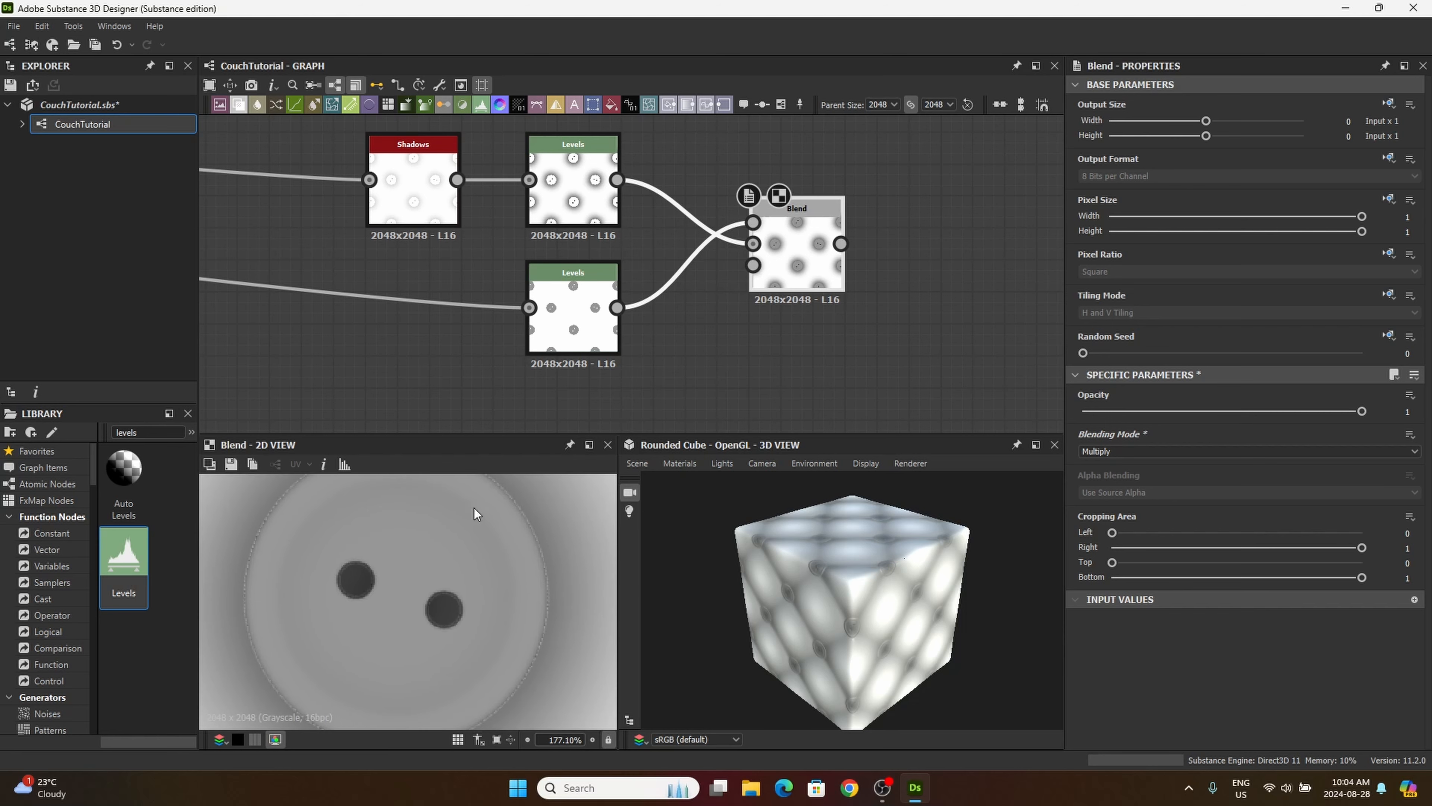
{"action": "scroll", "coordinate": [502, 577], "scroll_direction": "down", "scroll_amount": 2}
{"action": "middle_click_drag", "start_coordinate": [442, 603], "coordinate": [401, 609]}
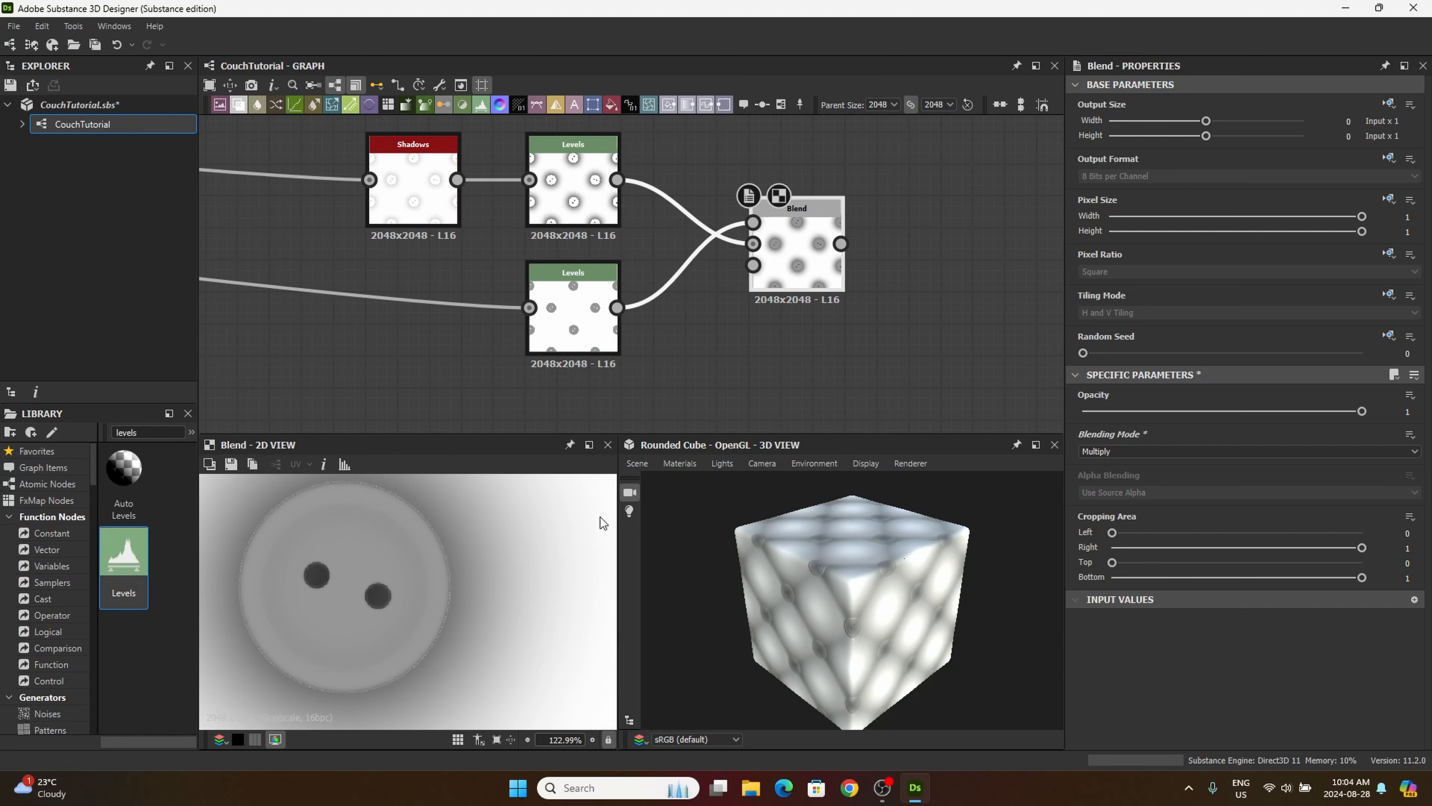
Step: Add another Blend node to the graph, just after the Multiply Blend of the buttons and shadows
{"action": "middle_click_drag", "start_coordinate": [761, 342], "coordinate": [715, 362]}
{"action": "left_click_drag", "start_coordinate": [764, 289], "coordinate": [760, 271]}
{"action": "middle_click_drag", "start_coordinate": [785, 367], "coordinate": [716, 359]}
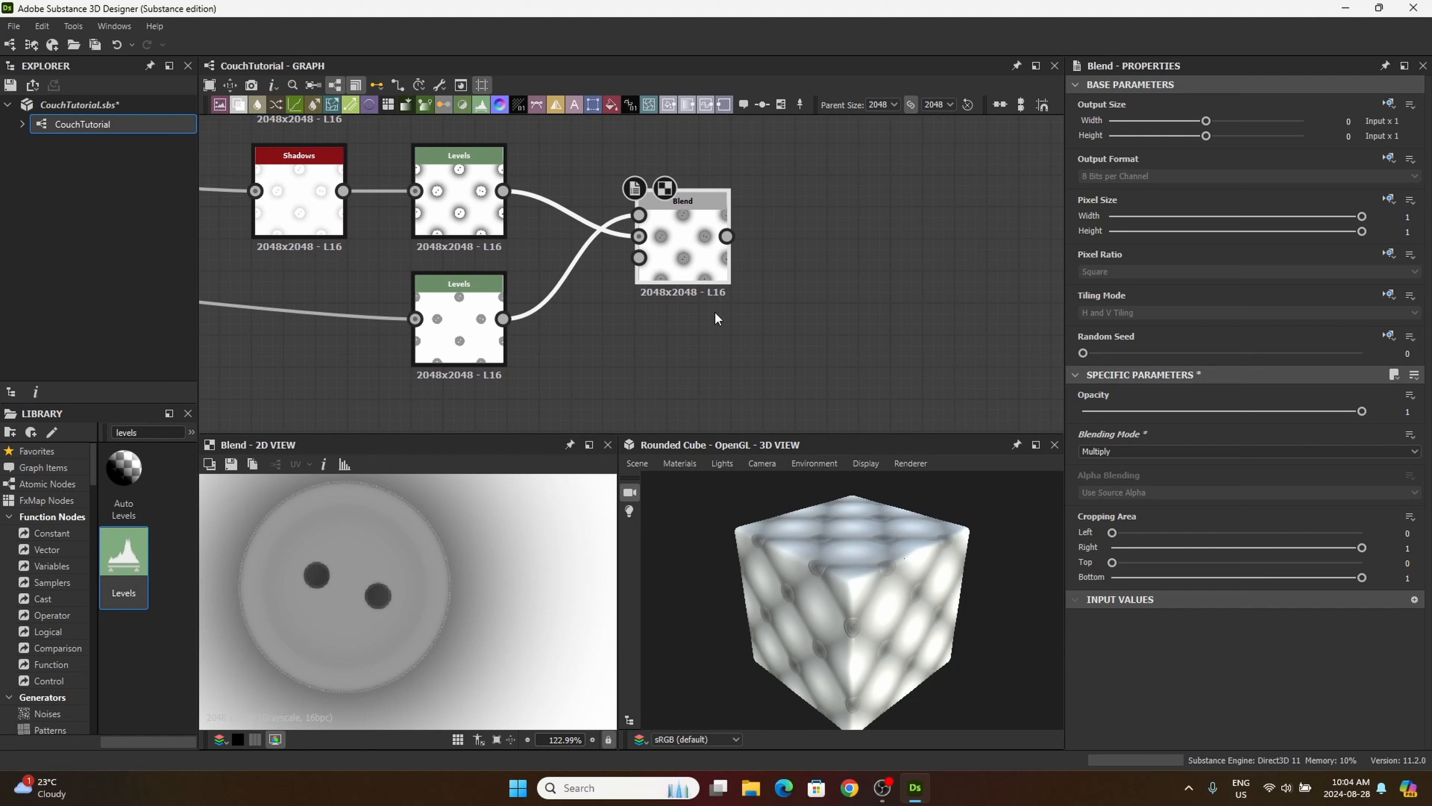
{"action": "middle_click_drag", "start_coordinate": [768, 351], "coordinate": [688, 362]}
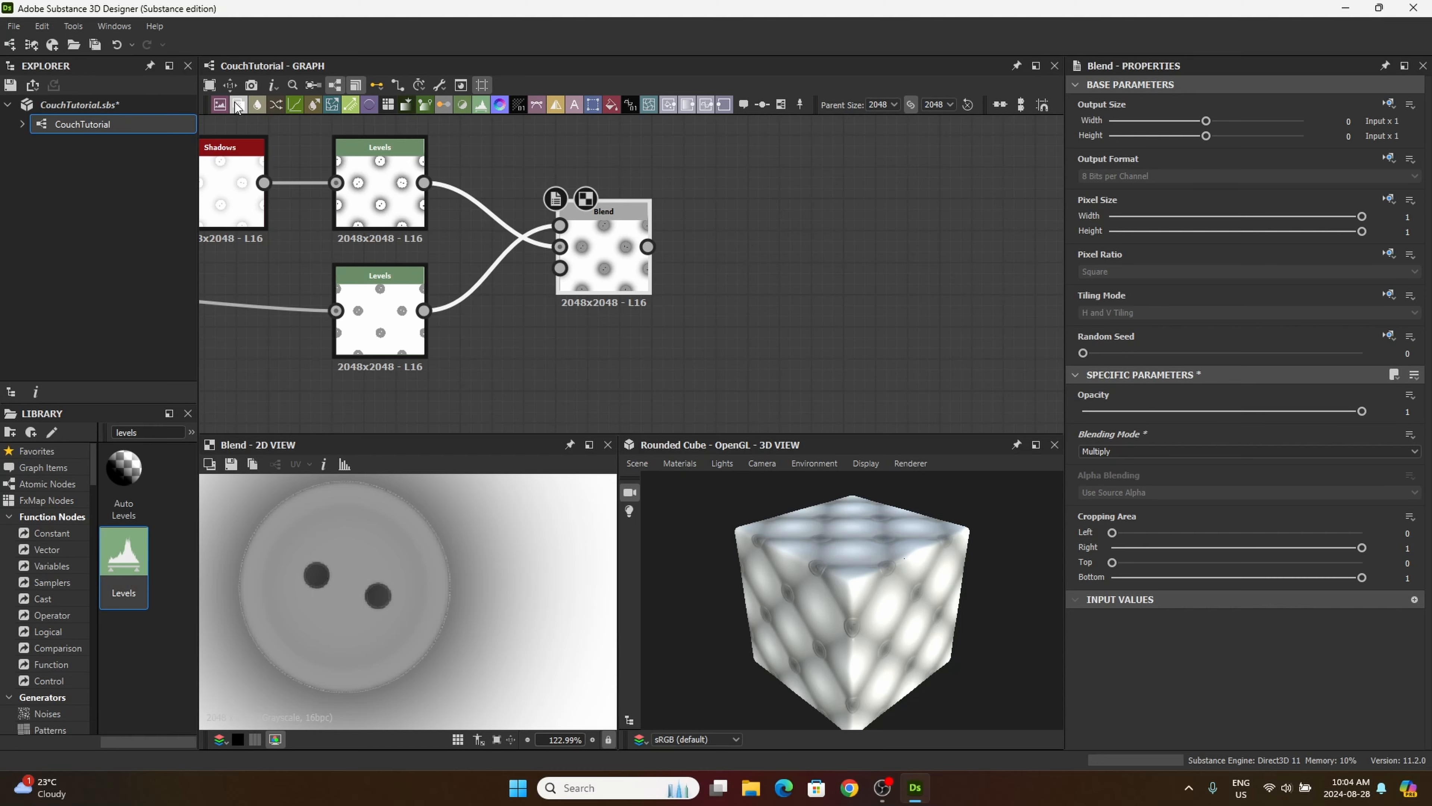
{"action": "left_click_drag", "start_coordinate": [722, 370], "coordinate": [723, 370]}
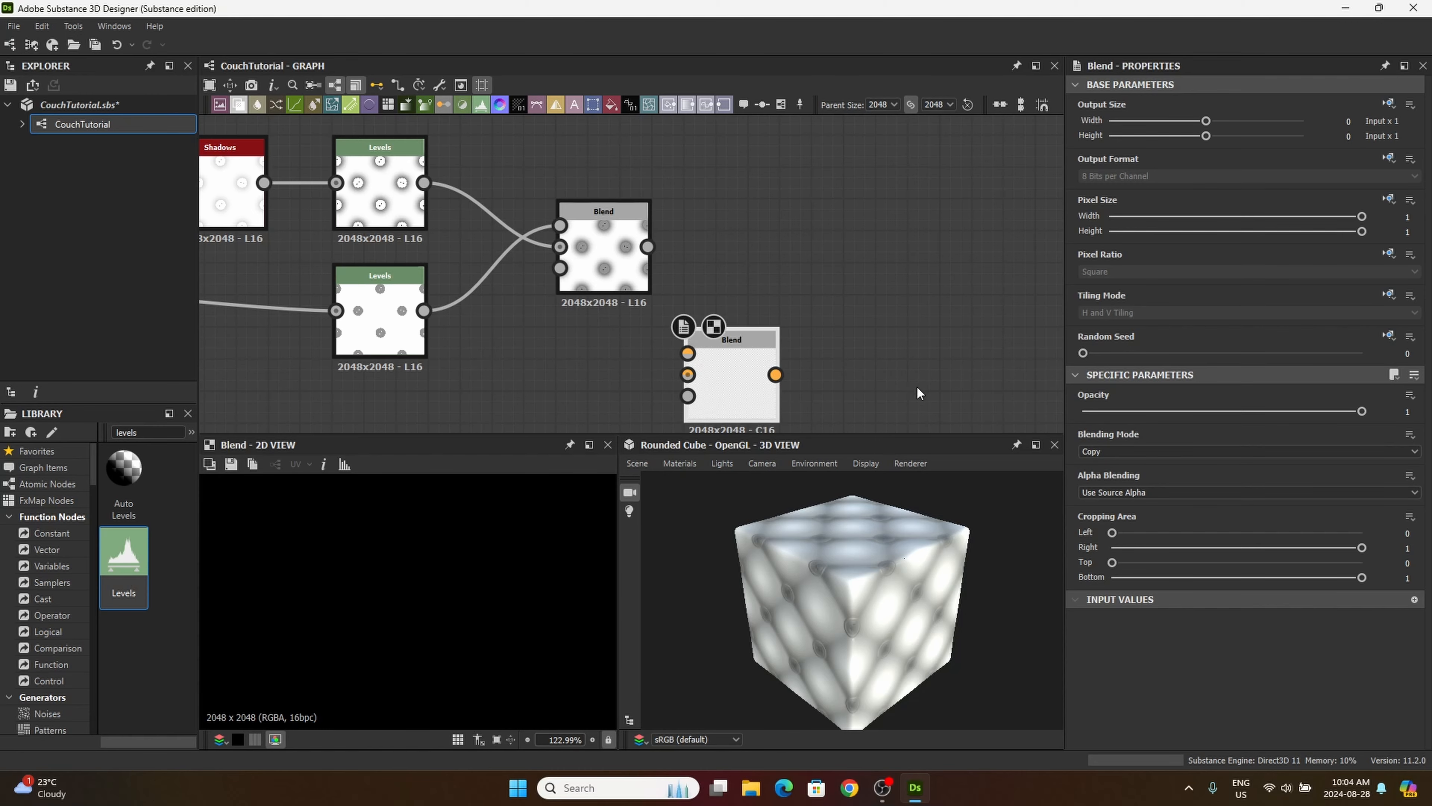
Step: Place the new Blend beside and slightly above the Multiply Blend, and connect the Multiply Blend's output to its foreground
{"action": "middle_click_drag", "start_coordinate": [731, 410], "coordinate": [794, 369]}
{"action": "left_click_drag", "start_coordinate": [793, 369], "coordinate": [826, 242]}
{"action": "left_click_drag", "start_coordinate": [764, 194], "coordinate": [783, 183]}
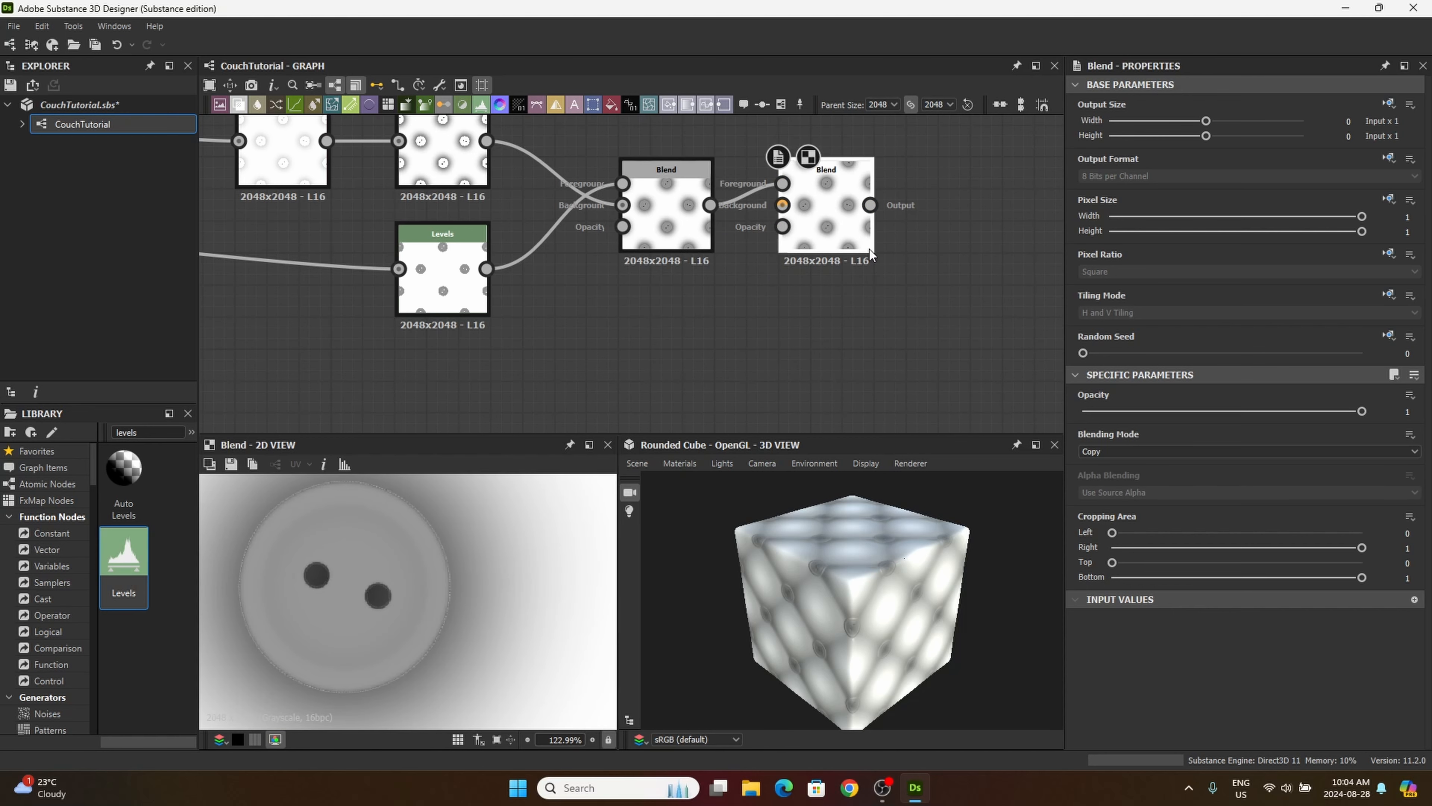
{"action": "left_click_drag", "start_coordinate": [828, 201], "coordinate": [828, 169]}
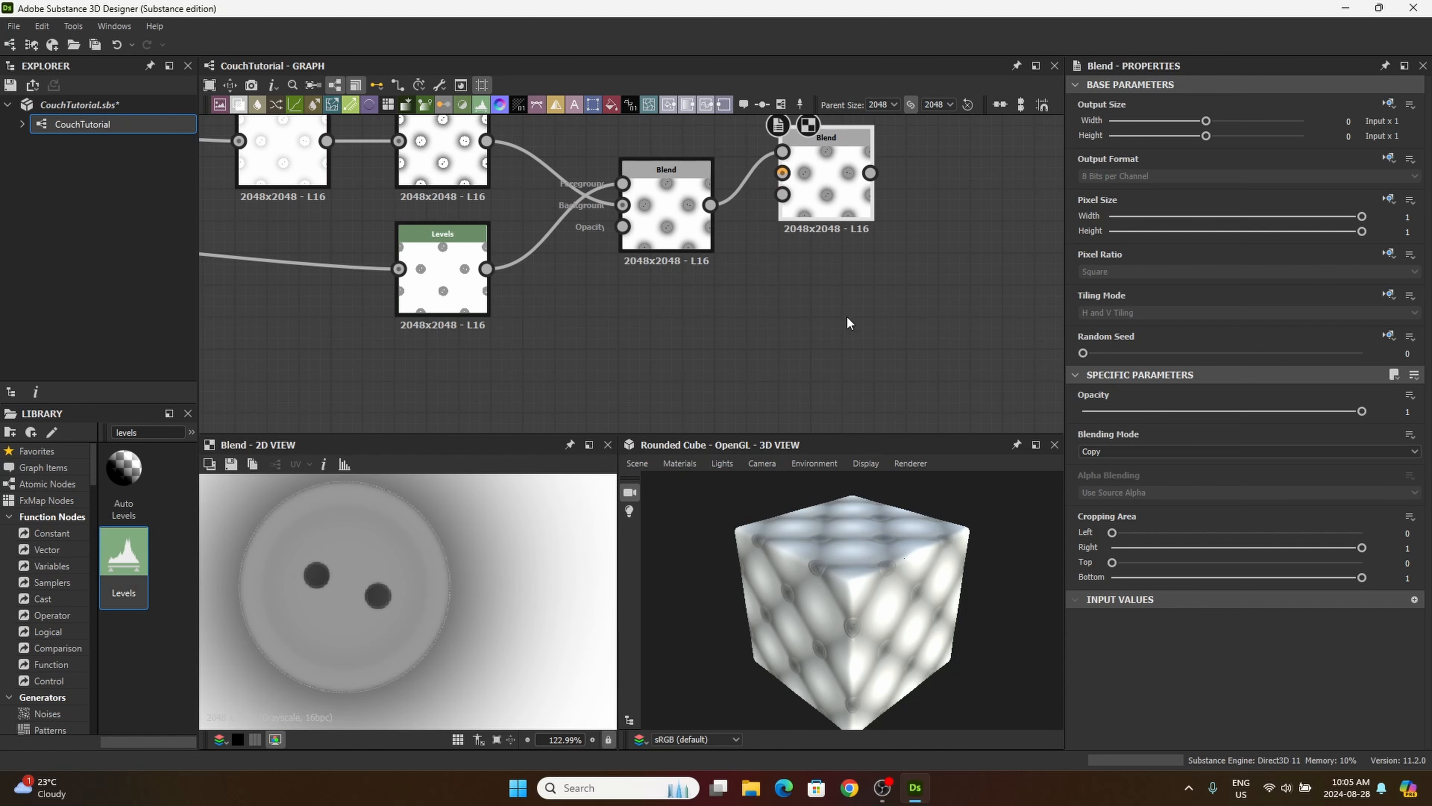
Step: Connect the Blend combining the cushion pattern and button mask to the new Blend's background, moving it closer
{"action": "middle_click_drag", "start_coordinate": [845, 316], "coordinate": [862, 408]}
{"action": "left_click_drag", "start_coordinate": [854, 279], "coordinate": [835, 246]}
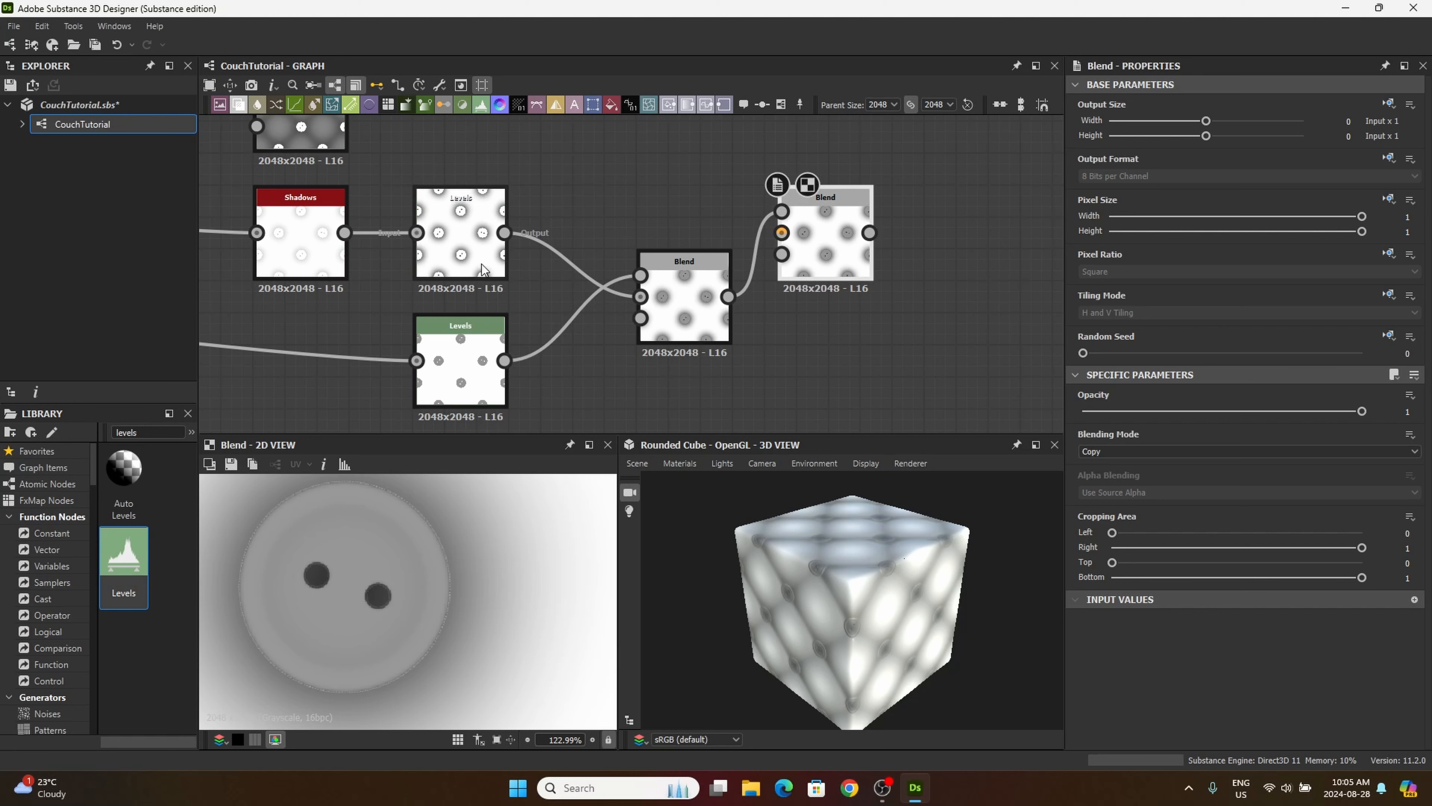
{"action": "scroll", "coordinate": [491, 273], "scroll_direction": "down", "scroll_amount": 4}
{"action": "middle_click_drag", "start_coordinate": [491, 273], "coordinate": [543, 329]}
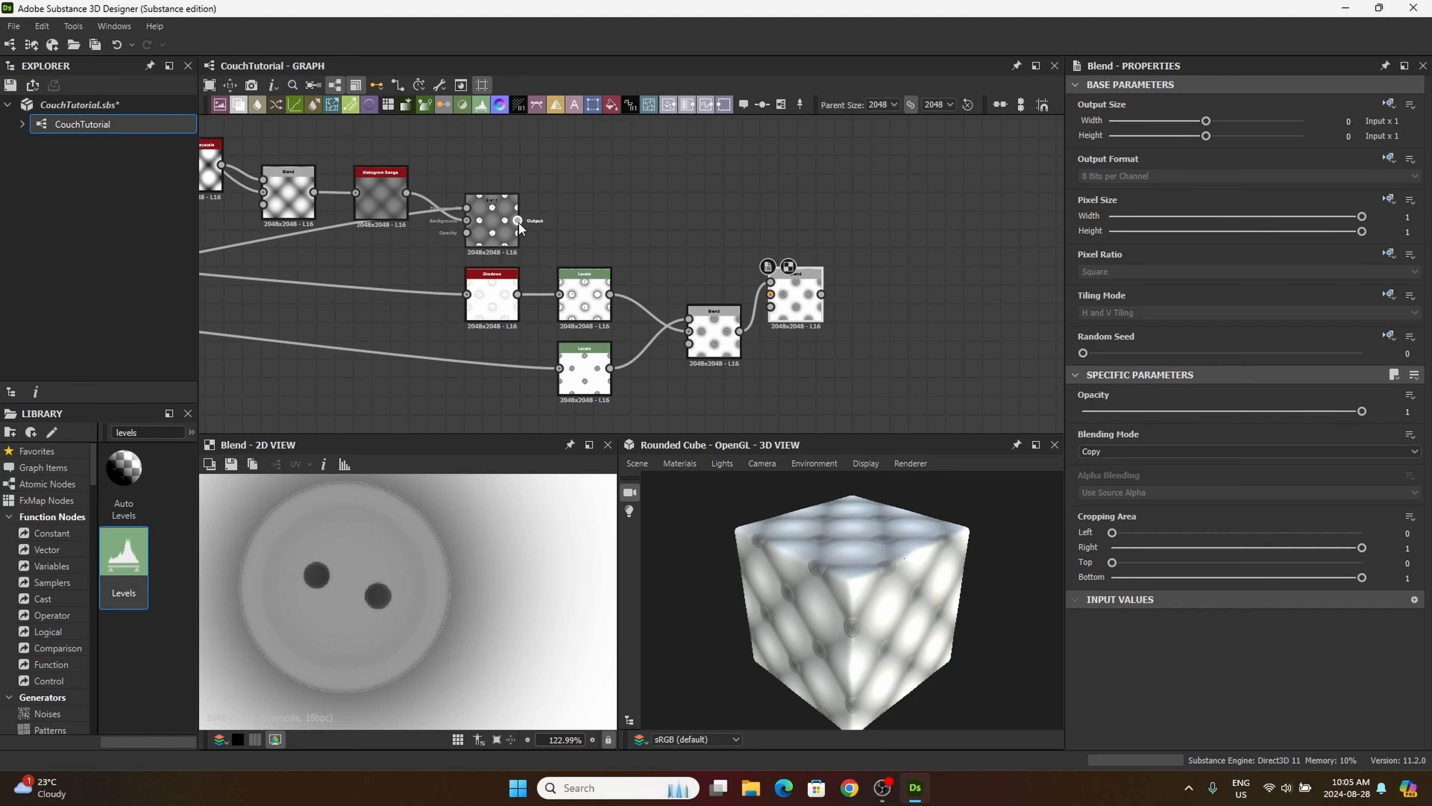
{"action": "left_click_drag", "start_coordinate": [517, 220], "coordinate": [744, 283]}
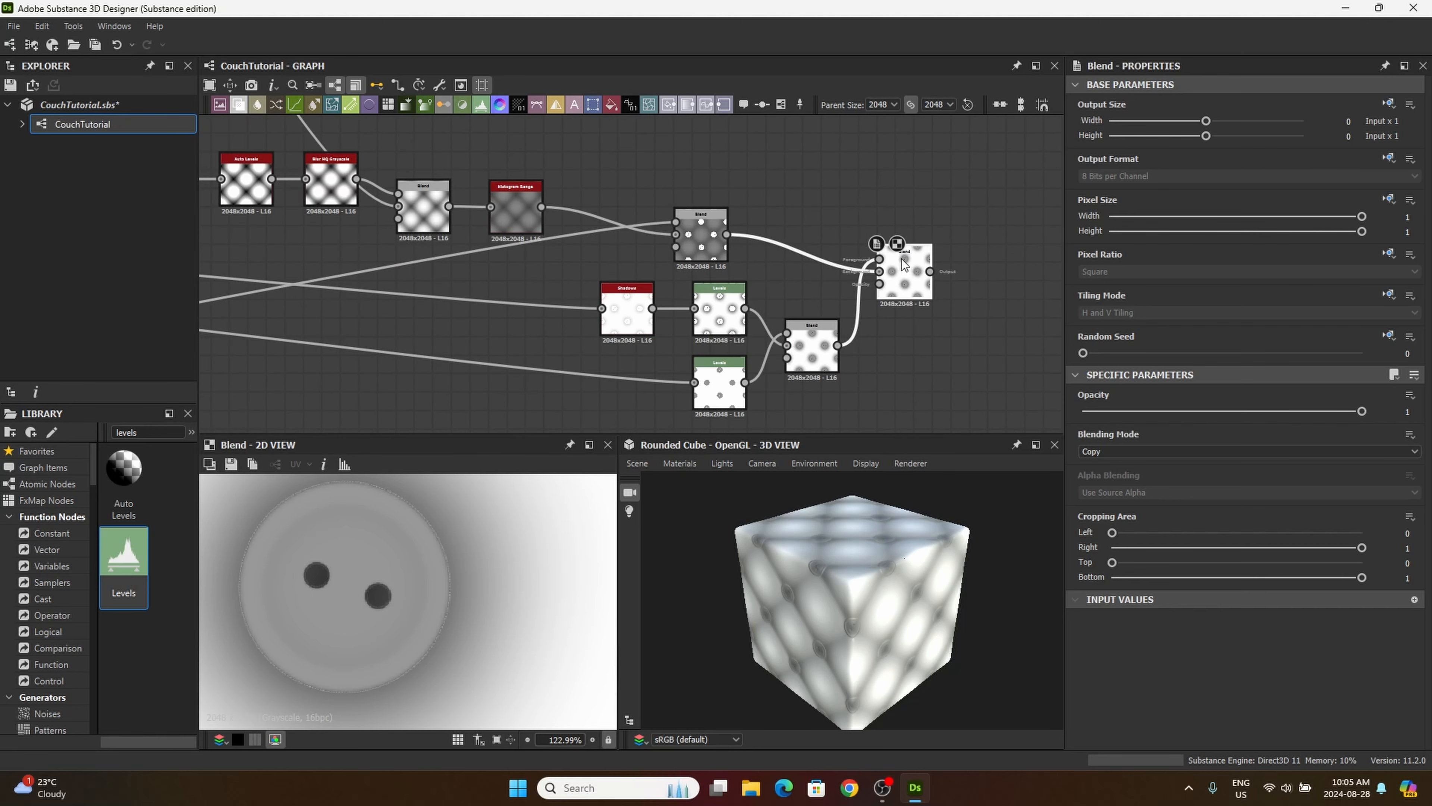
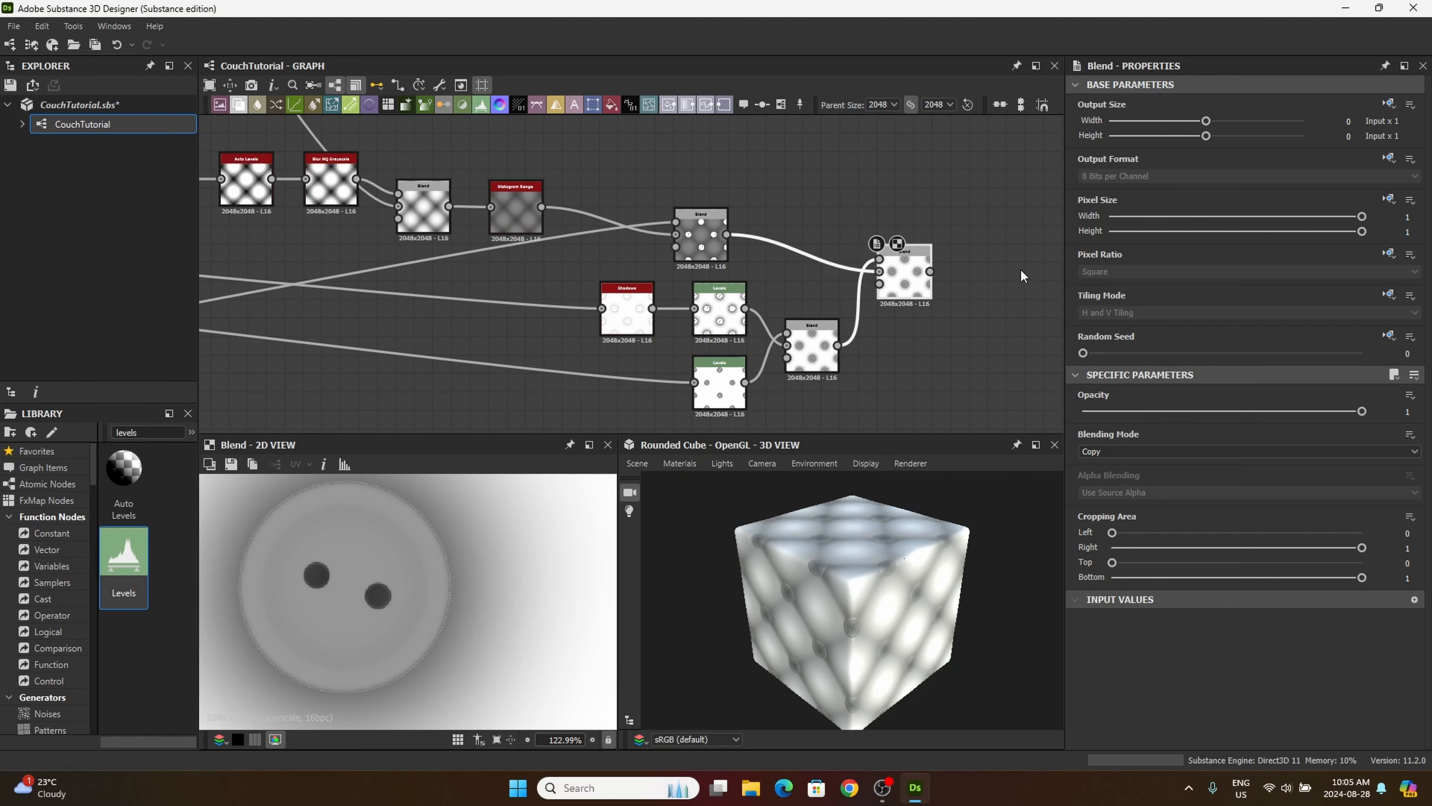
Step: Set the new Blend's blending mode to Multiply and add another Blend node just after it
{"action": "left_click", "coordinate": [1107, 450]}
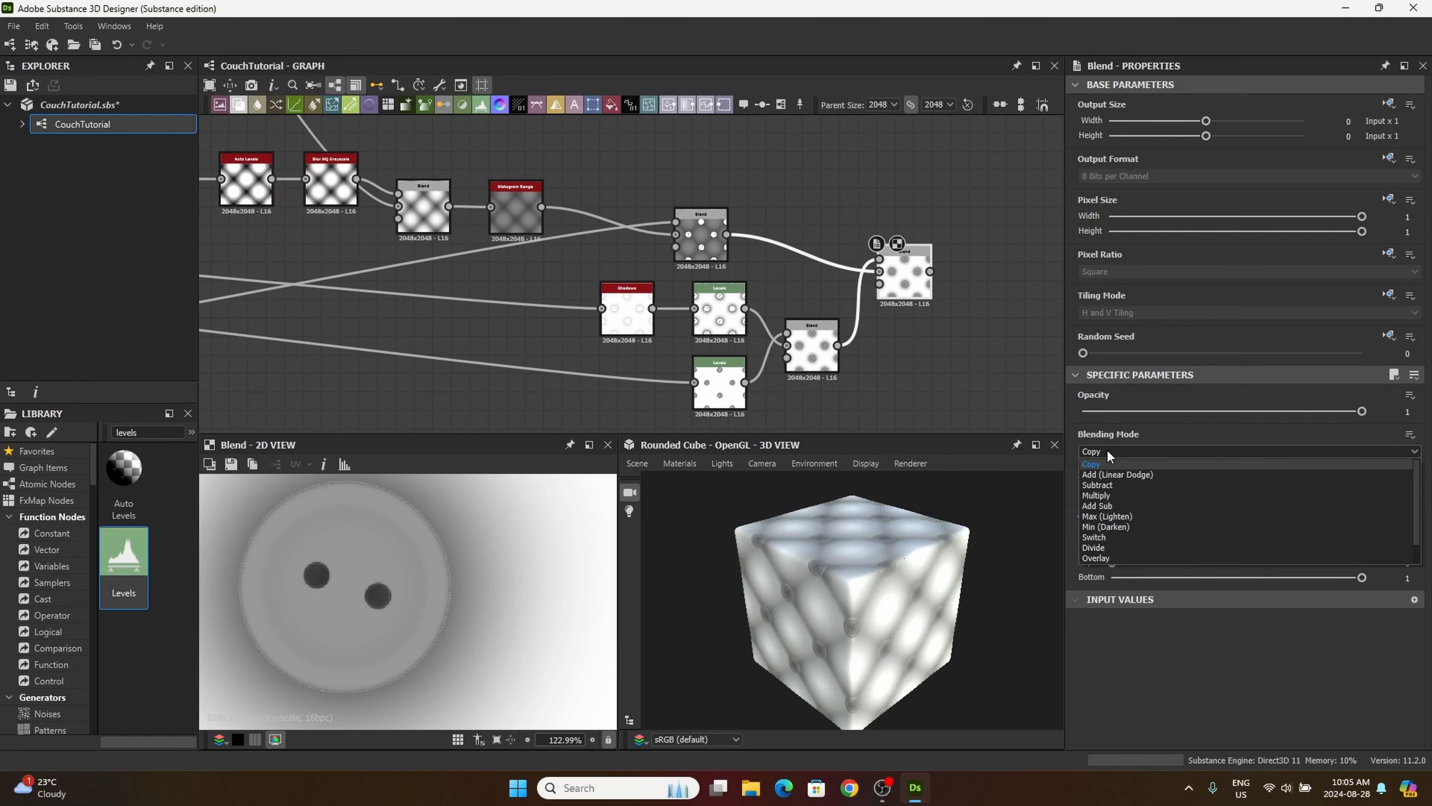
{"action": "left_click", "coordinate": [1110, 495]}
{"action": "middle_click_drag", "start_coordinate": [899, 343], "coordinate": [736, 342]}
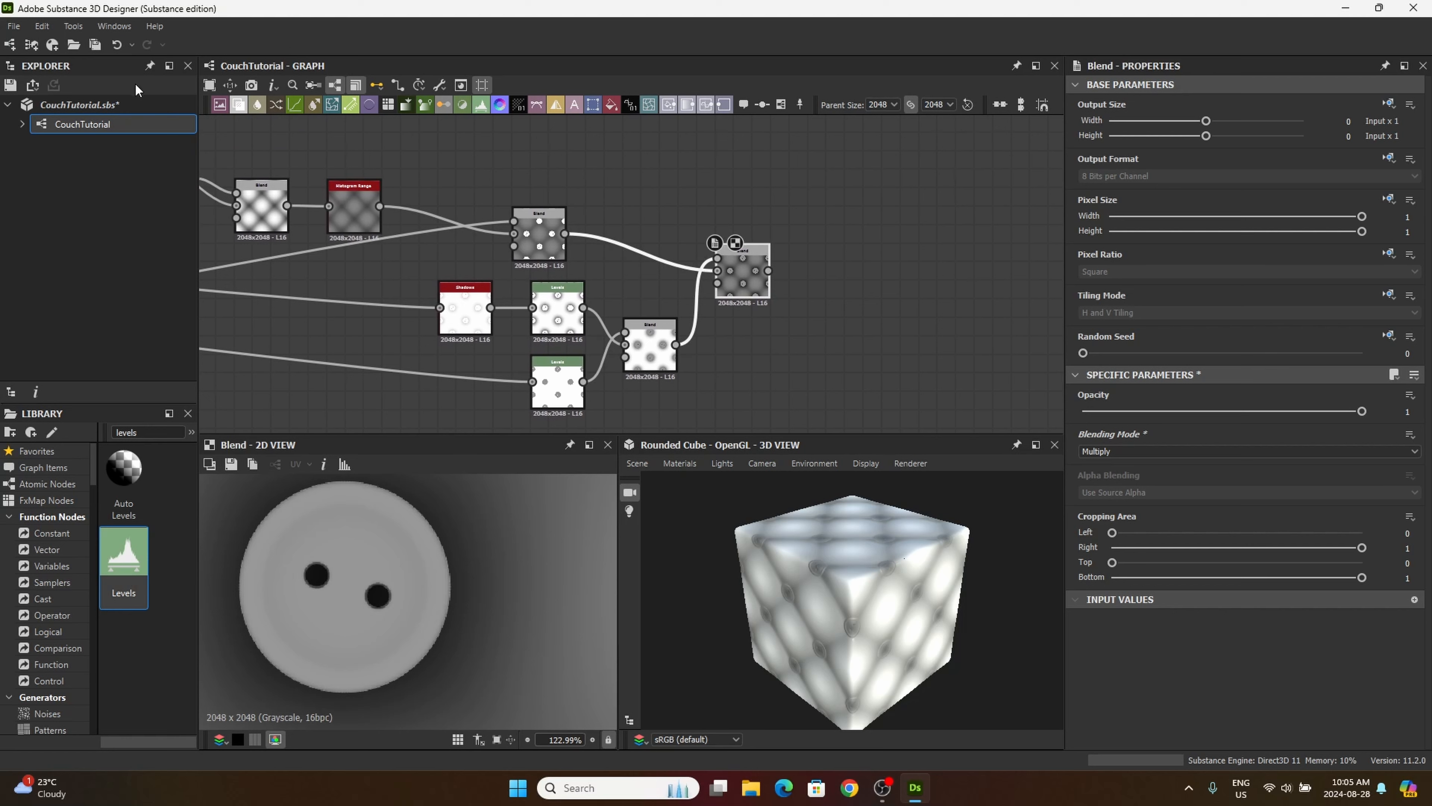
{"action": "left_click", "coordinate": [257, 109]}
{"action": "left_click", "coordinate": [860, 291]}
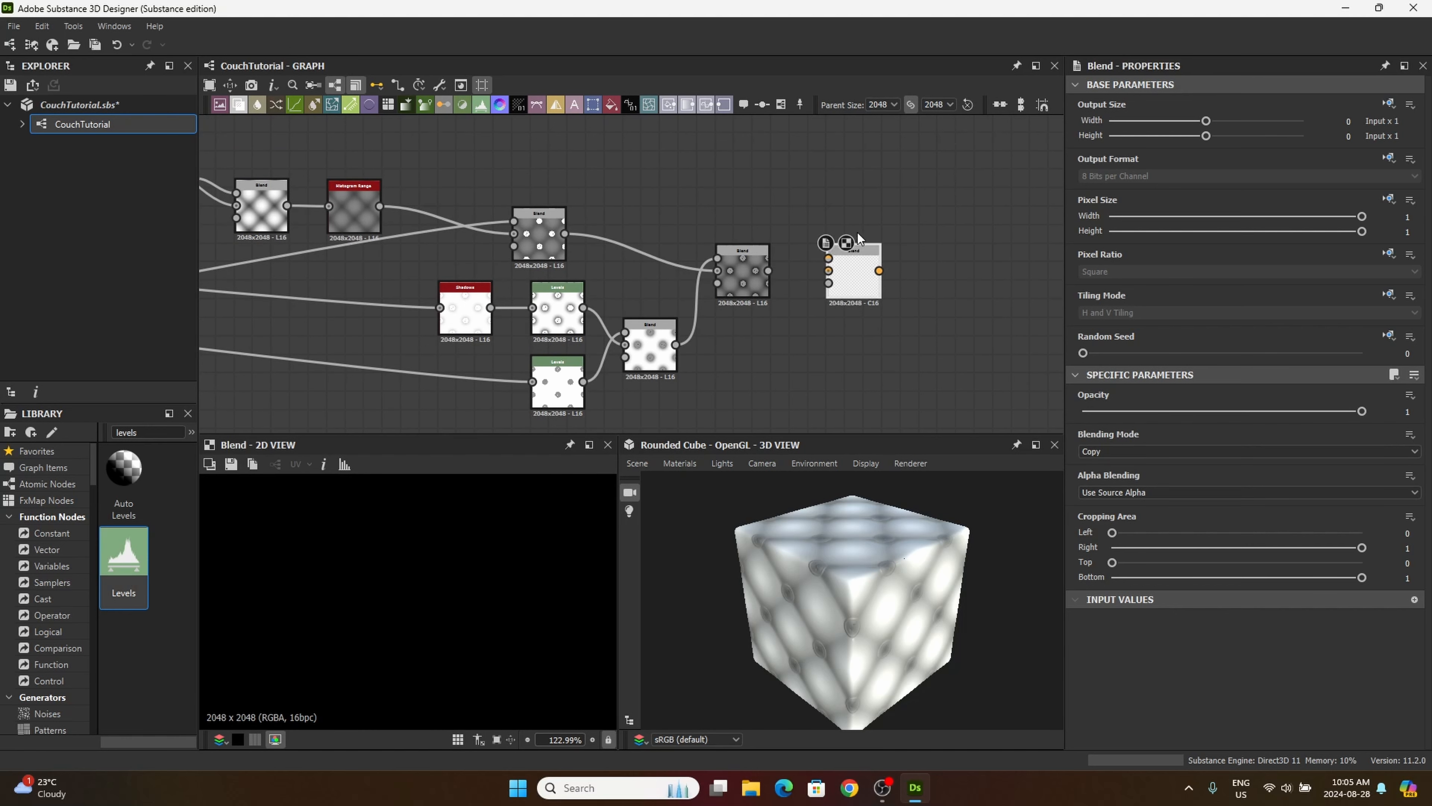
Step: Connect the output of the thread's Blur HQ Grayscale node in the masking frame to the newly added Blend's foreground
{"action": "middle_click_drag", "start_coordinate": [337, 308], "coordinate": [710, 231]}
{"action": "scroll", "coordinate": [371, 307], "scroll_direction": "down", "scroll_amount": 2}
{"action": "middle_click_drag", "start_coordinate": [402, 308], "coordinate": [760, 228]}
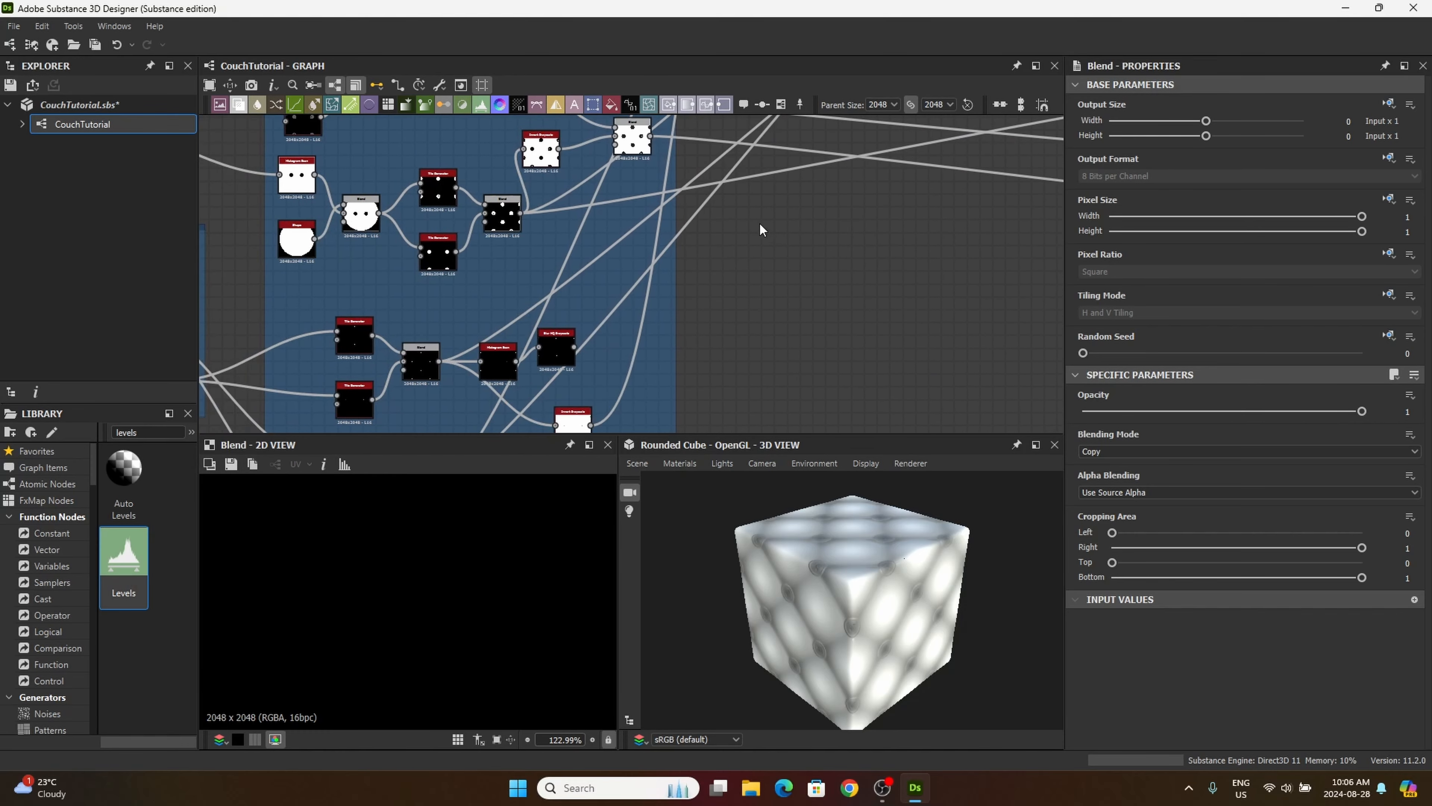
{"action": "middle_click_drag", "start_coordinate": [479, 277], "coordinate": [506, 167]}
{"action": "scroll", "coordinate": [546, 233], "scroll_direction": "up", "scroll_amount": 7}
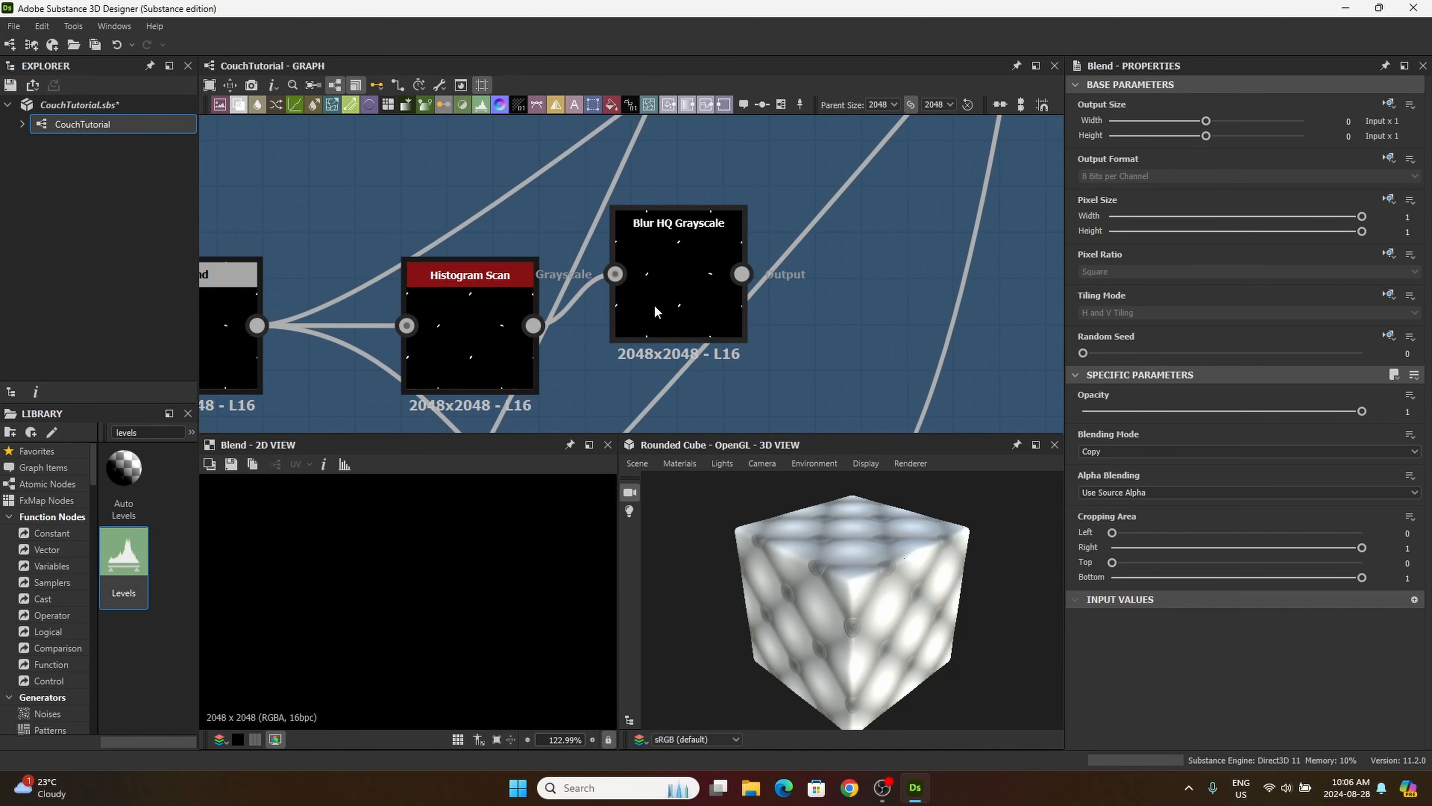
{"action": "middle_click_drag", "start_coordinate": [651, 299], "coordinate": [617, 366]}
{"action": "scroll", "coordinate": [599, 276], "scroll_direction": "up", "scroll_amount": 4}
{"action": "scroll", "coordinate": [565, 287], "scroll_direction": "down", "scroll_amount": 5}
{"action": "scroll", "coordinate": [565, 286], "scroll_direction": "down", "scroll_amount": 5}
{"action": "mouse_move", "coordinate": [574, 289]}
{"action": "middle_mouse_down"}
{"action": "mouse_move", "coordinate": [617, 400]}
{"action": "mouse_move", "coordinate": [529, 216]}
{"action": "mouse_move", "coordinate": [603, 335]}
{"action": "mouse_move", "coordinate": [536, 250]}
{"action": "middle_mouse_up"}
{"action": "mouse_move", "coordinate": [592, 317]}
{"action": "middle_mouse_down"}
{"action": "mouse_move", "coordinate": [550, 226]}
{"action": "mouse_move", "coordinate": [549, 263]}
{"action": "middle_mouse_up"}
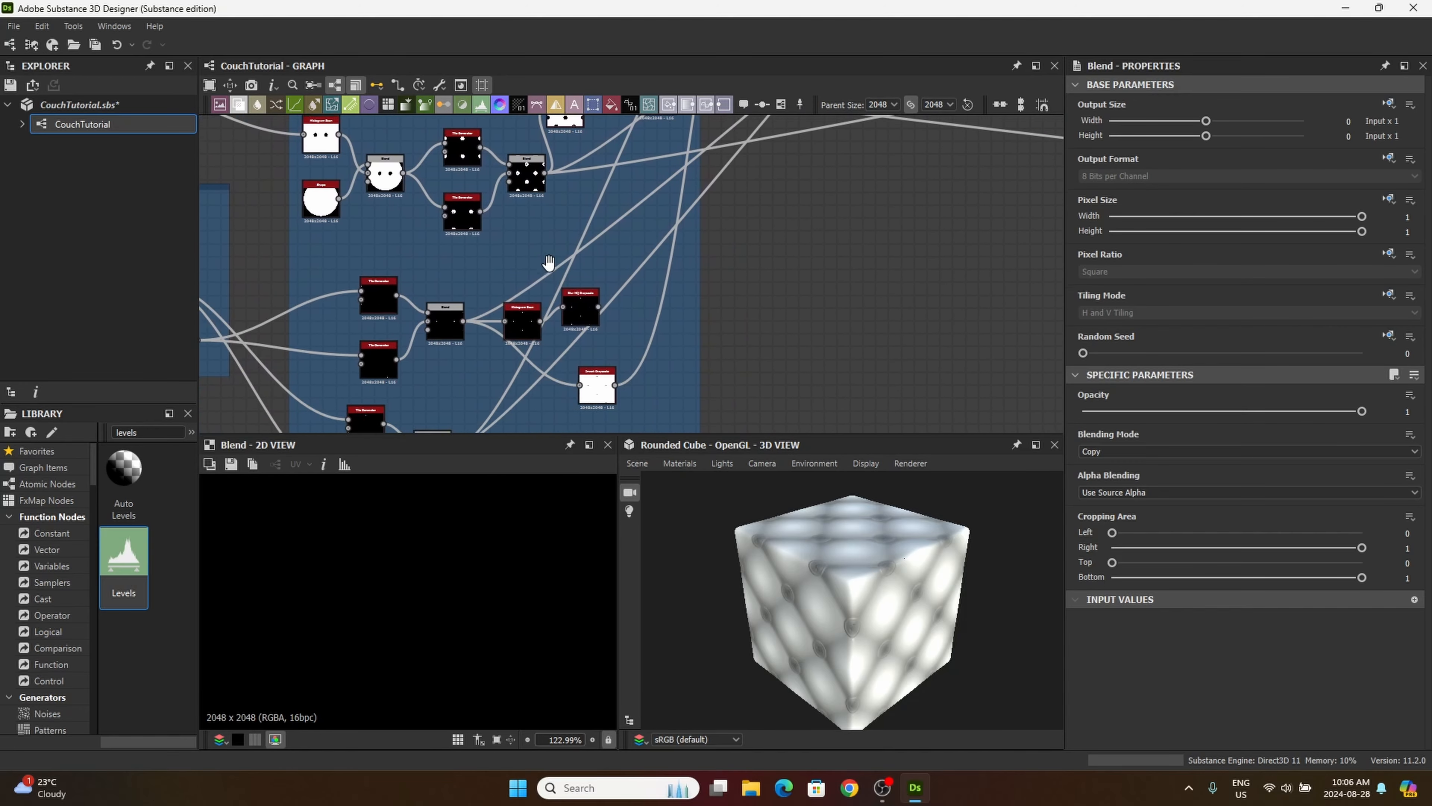
{"action": "scroll", "coordinate": [582, 296], "scroll_direction": "up", "scroll_amount": 5}
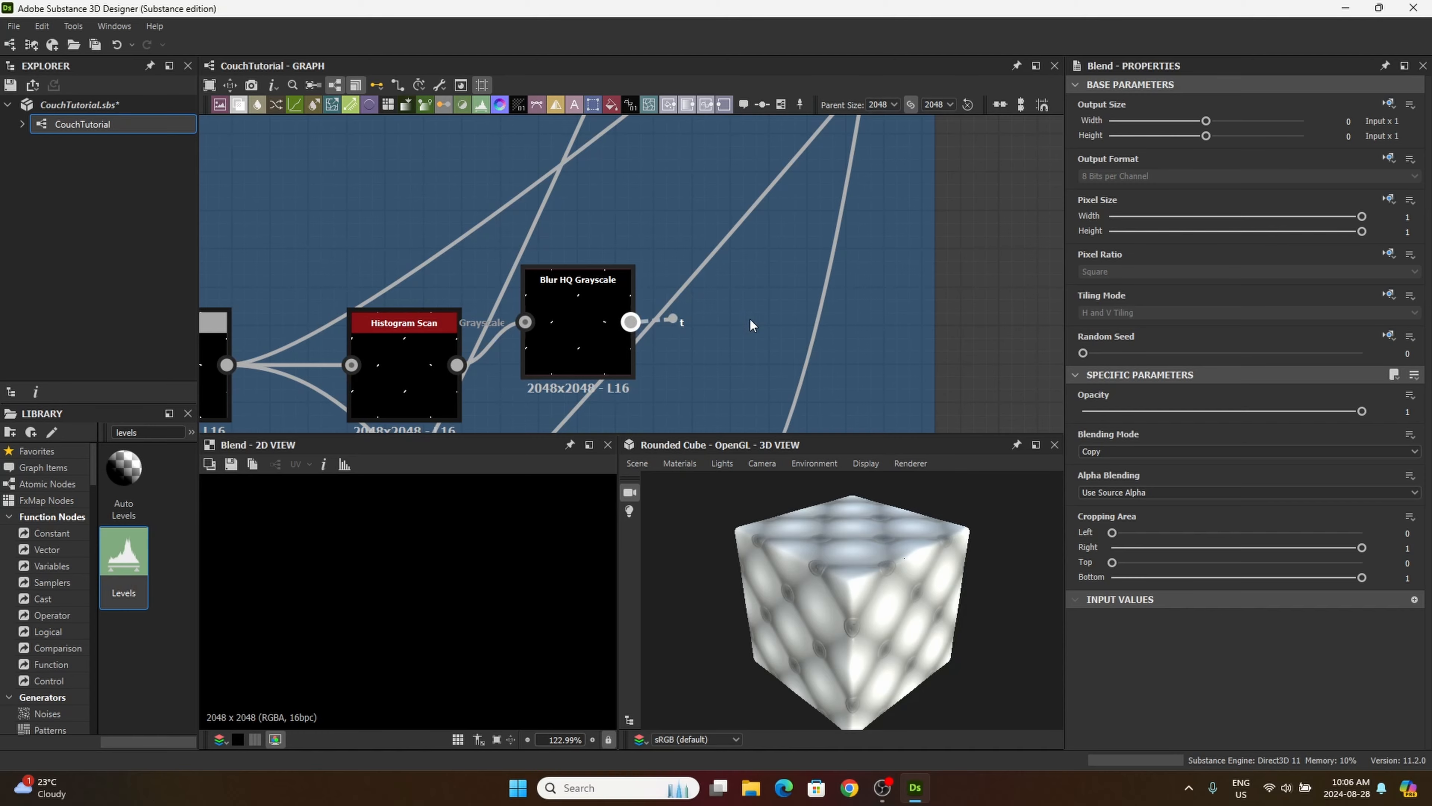
{"action": "middle_click_drag", "start_coordinate": [875, 294], "coordinate": [408, 349]}
{"action": "middle_click_drag", "start_coordinate": [818, 286], "coordinate": [491, 408]}
{"action": "scroll", "coordinate": [604, 308], "scroll_direction": "down", "scroll_amount": 5}
{"action": "middle_click_drag", "start_coordinate": [758, 237], "coordinate": [497, 296]}
{"action": "middle_click_drag", "start_coordinate": [802, 319], "coordinate": [587, 379]}
{"action": "scroll", "coordinate": [751, 348], "scroll_direction": "up", "scroll_amount": 5}
{"action": "middle_click_drag", "start_coordinate": [766, 301], "coordinate": [712, 388]}
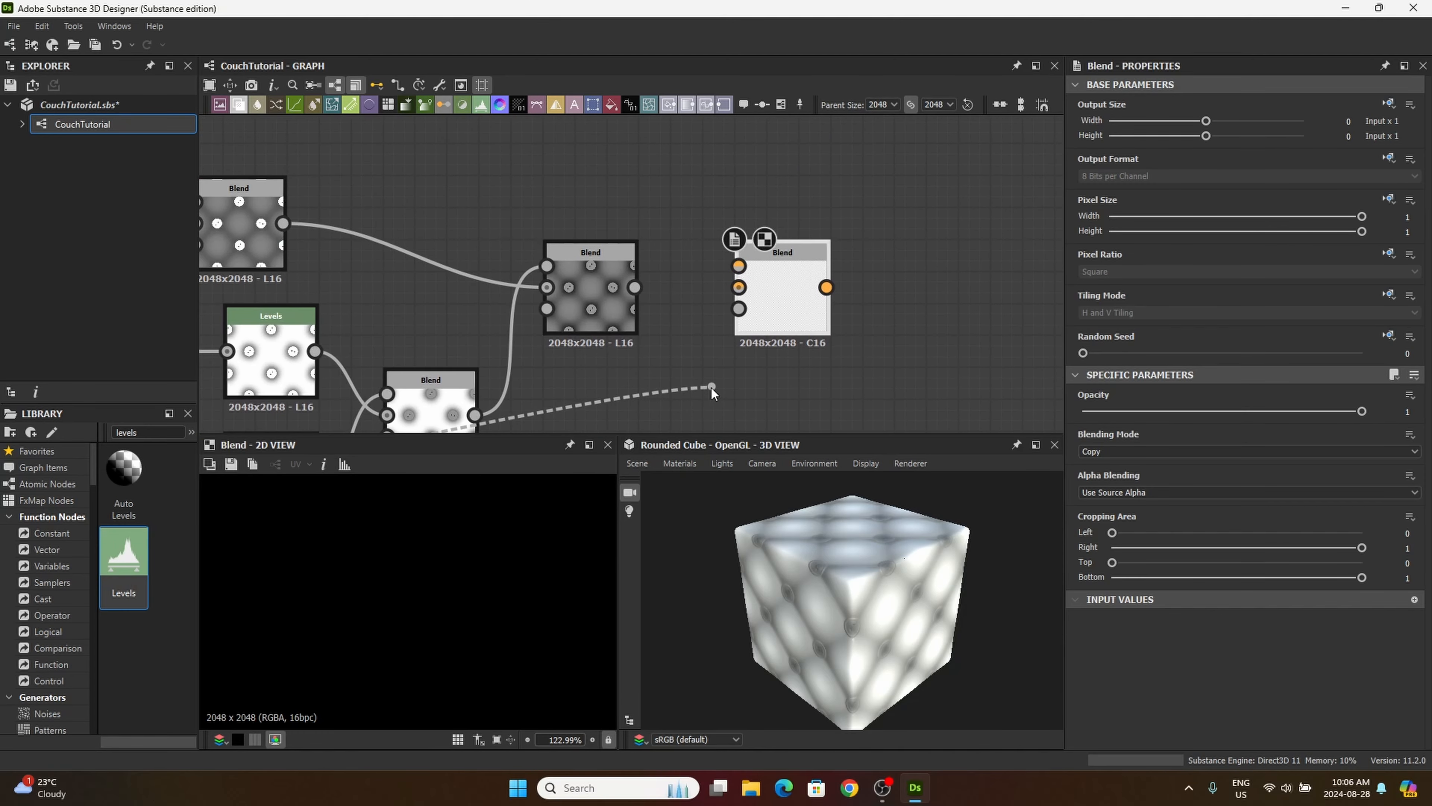
{"action": "left_click", "coordinate": [738, 266]}
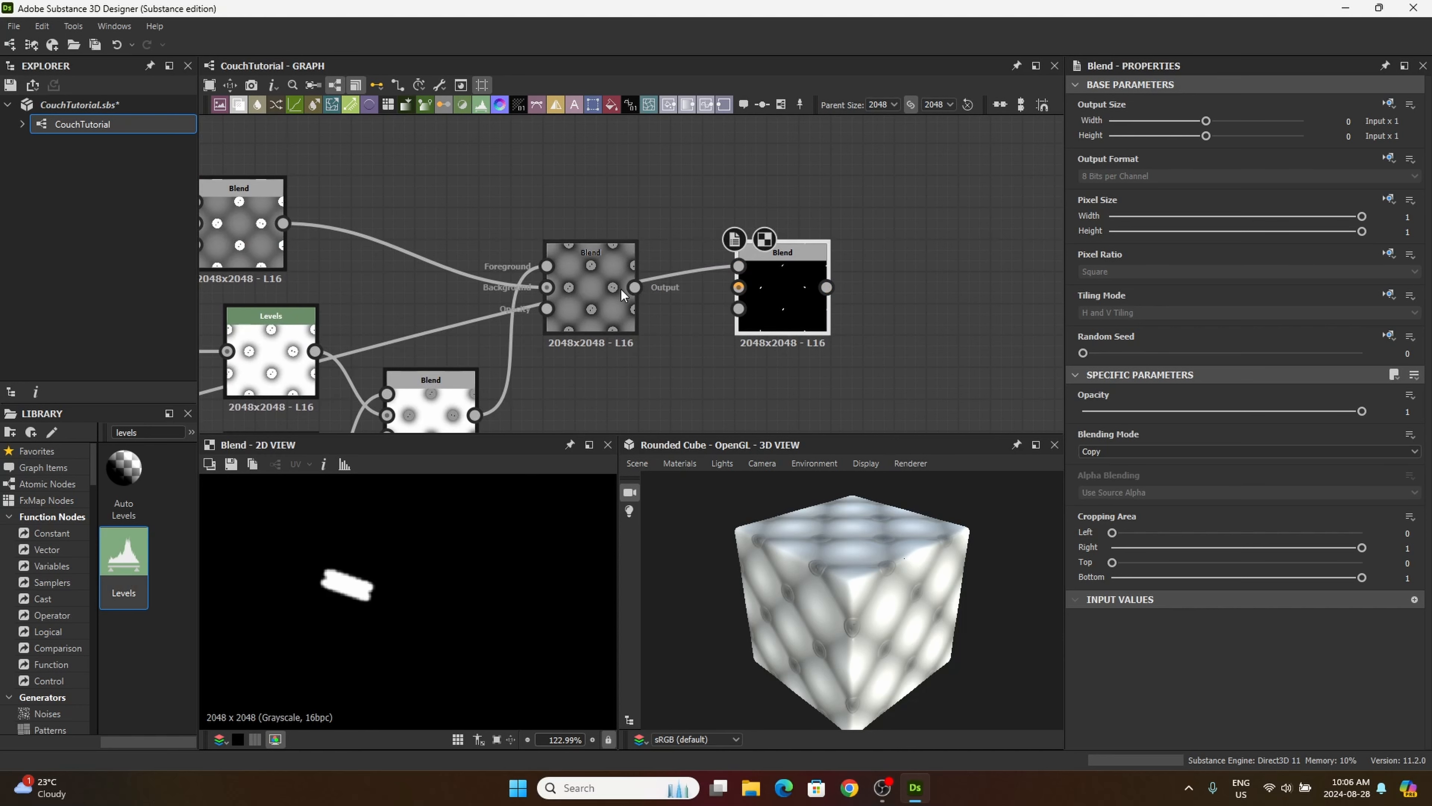
Step: Connect the Multiply Blend's output to the thread Blend's background and set its blending mode to Max (Lighten)
{"action": "left_click_drag", "start_coordinate": [648, 292], "coordinate": [738, 287]}
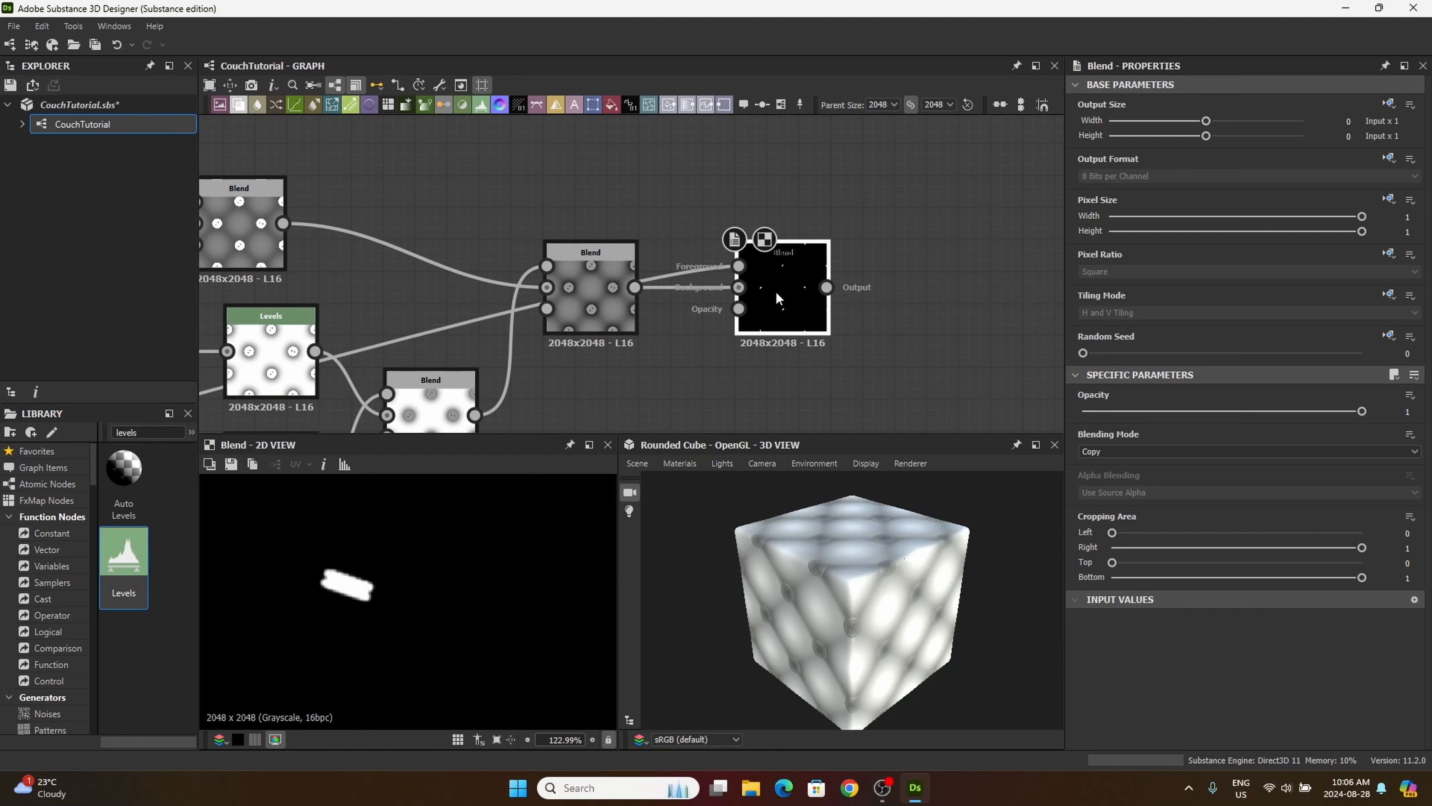
{"action": "left_click", "coordinate": [1098, 451]}
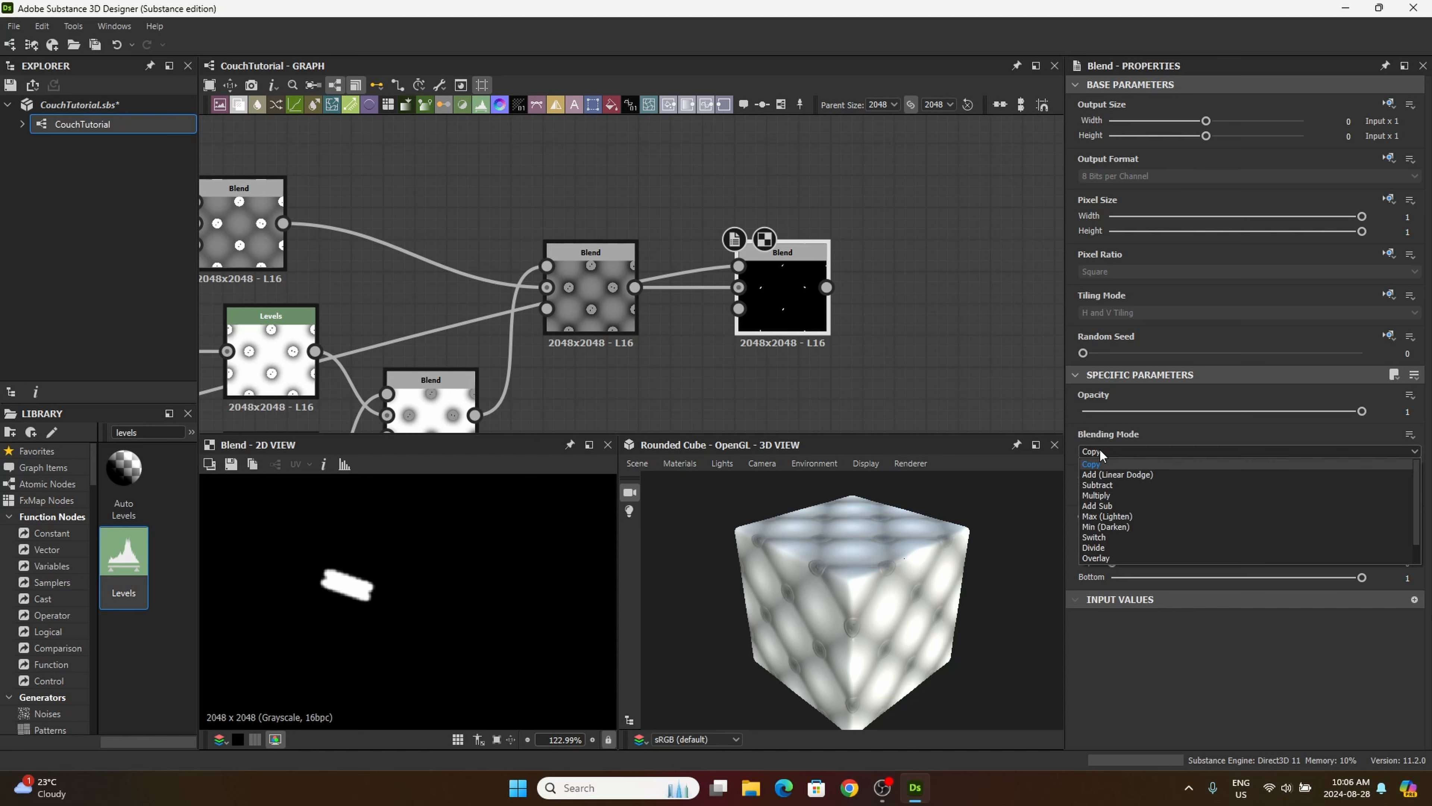
{"action": "left_click", "coordinate": [1125, 517]}
{"action": "scroll", "coordinate": [423, 555], "scroll_direction": "up", "scroll_amount": 5}
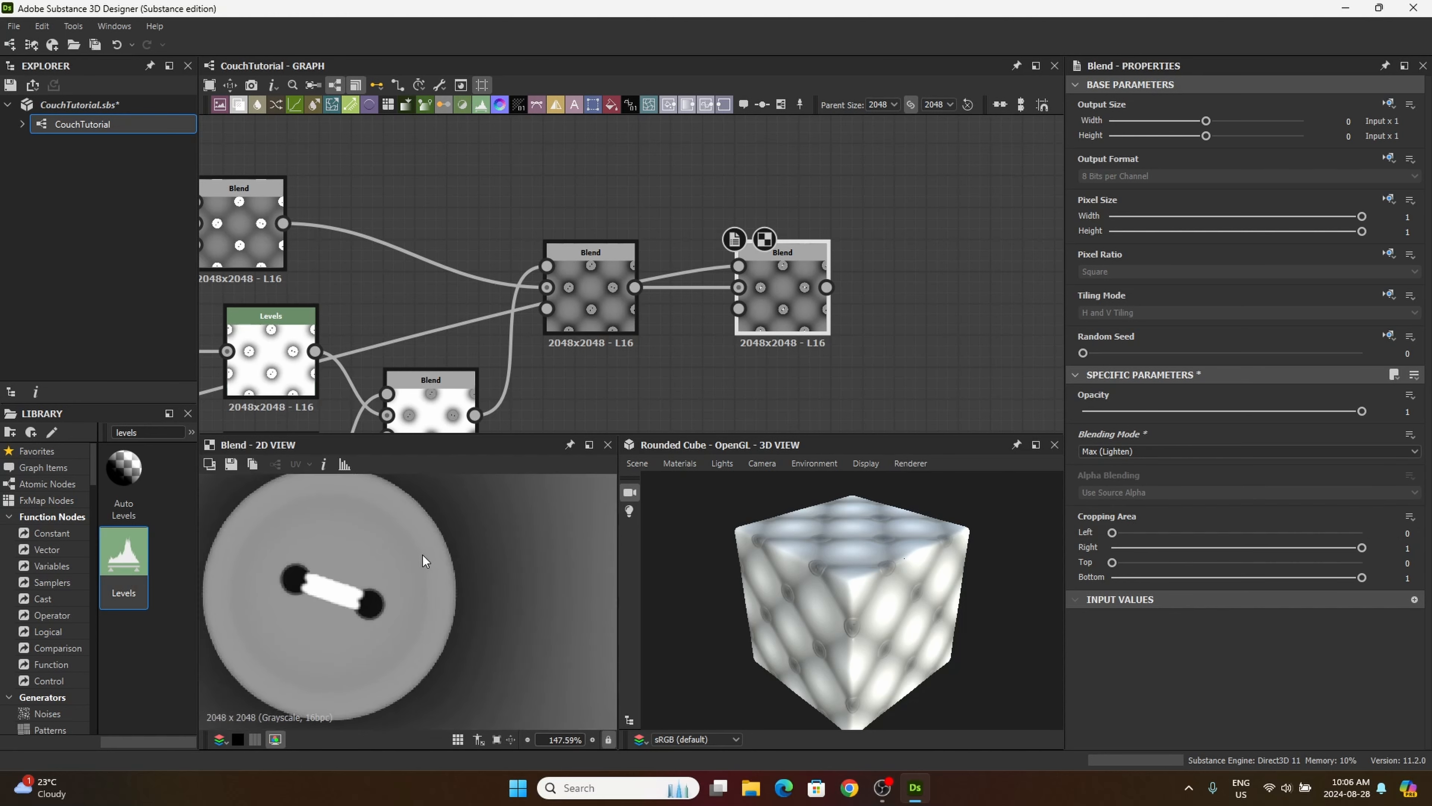
{"action": "scroll", "coordinate": [422, 555], "scroll_direction": "down", "scroll_amount": 4}
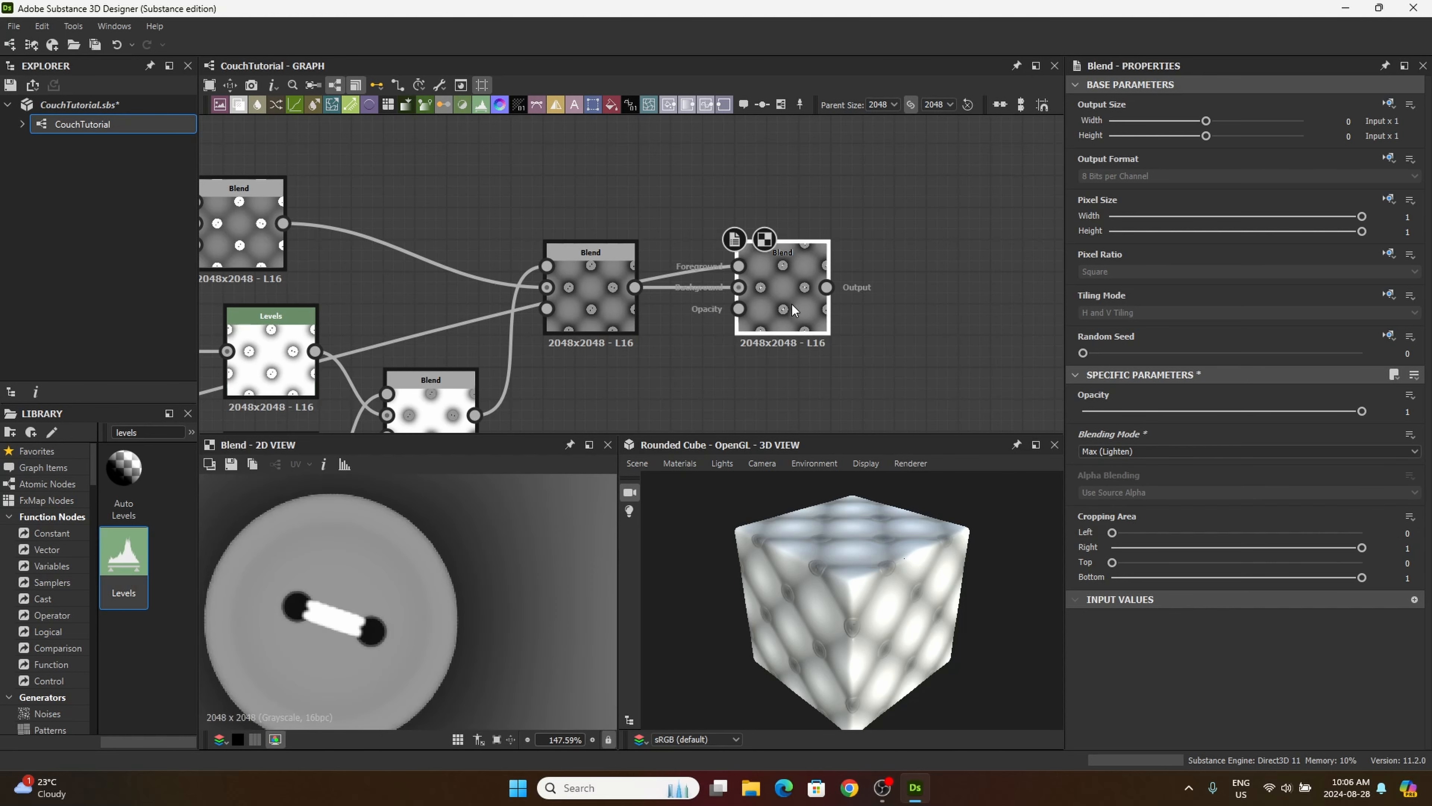
Step: Add another Blend node after the Max (Lighten) Blend and connect that Blend's output to its foreground
{"action": "middle_click_drag", "start_coordinate": [731, 379], "coordinate": [643, 345]}
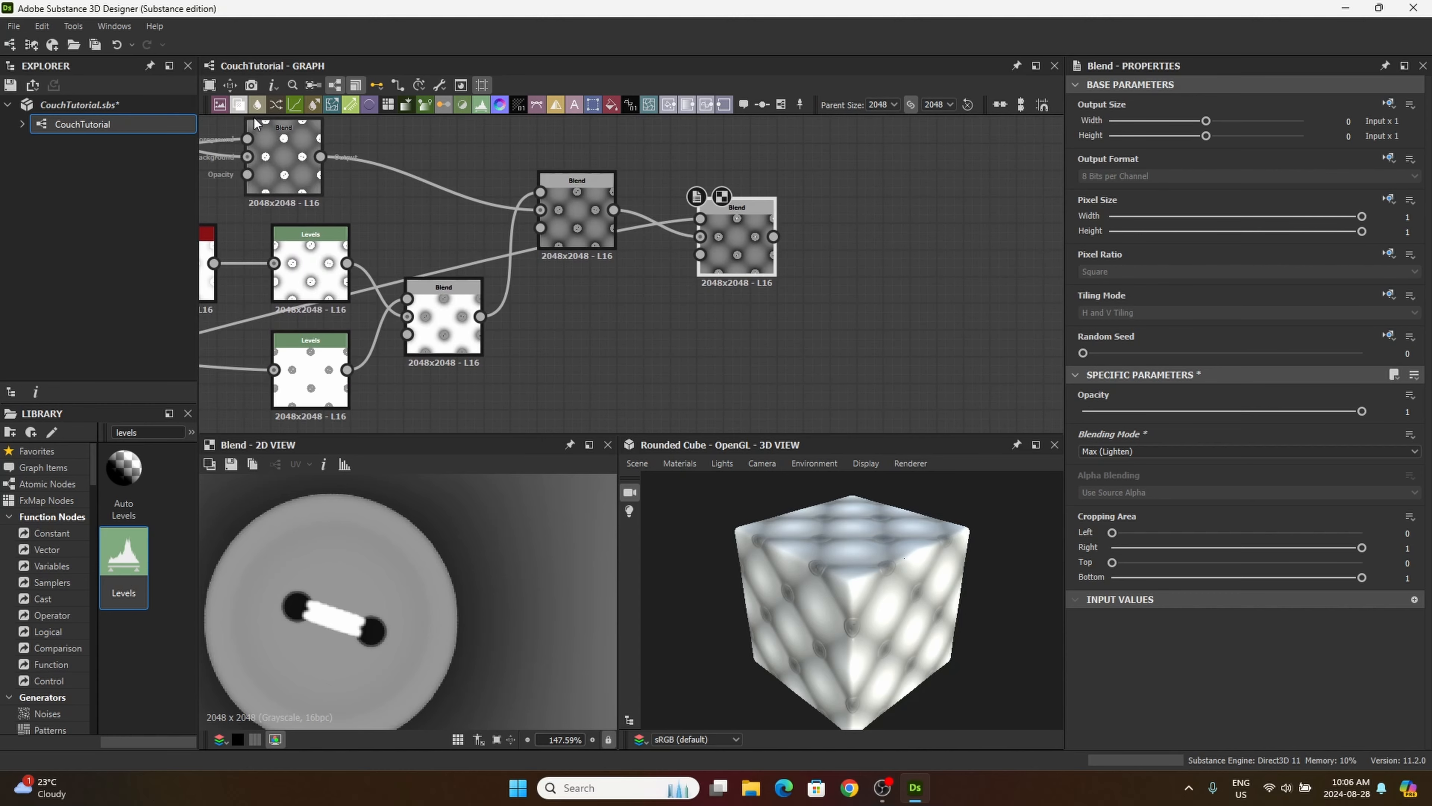
{"action": "left_click_drag", "start_coordinate": [239, 105], "coordinate": [871, 331]}
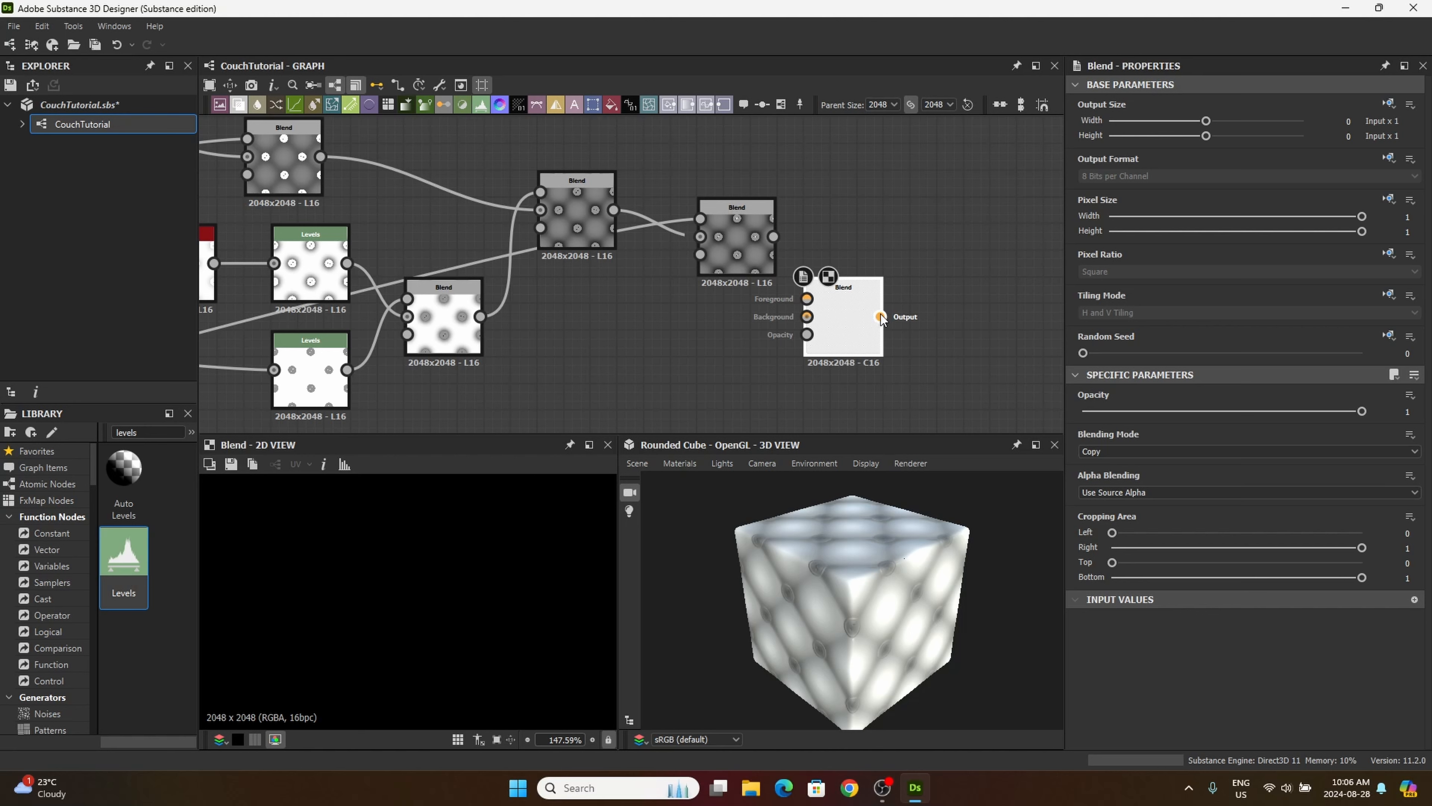
{"action": "left_click_drag", "start_coordinate": [862, 282], "coordinate": [916, 229]}
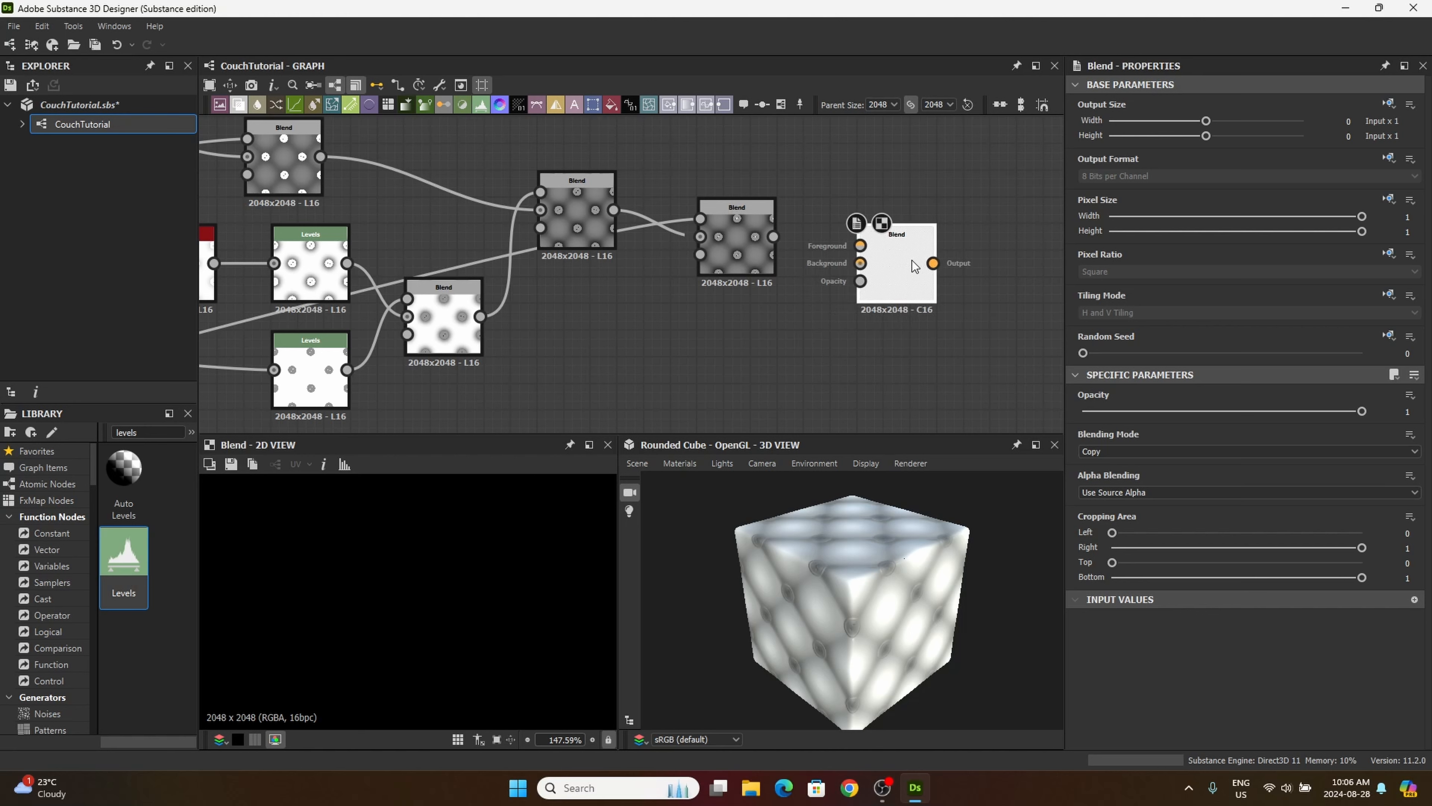
{"action": "left_click_drag", "start_coordinate": [774, 236], "coordinate": [880, 330]}
{"action": "middle_click_drag", "start_coordinate": [703, 352], "coordinate": [782, 307]}
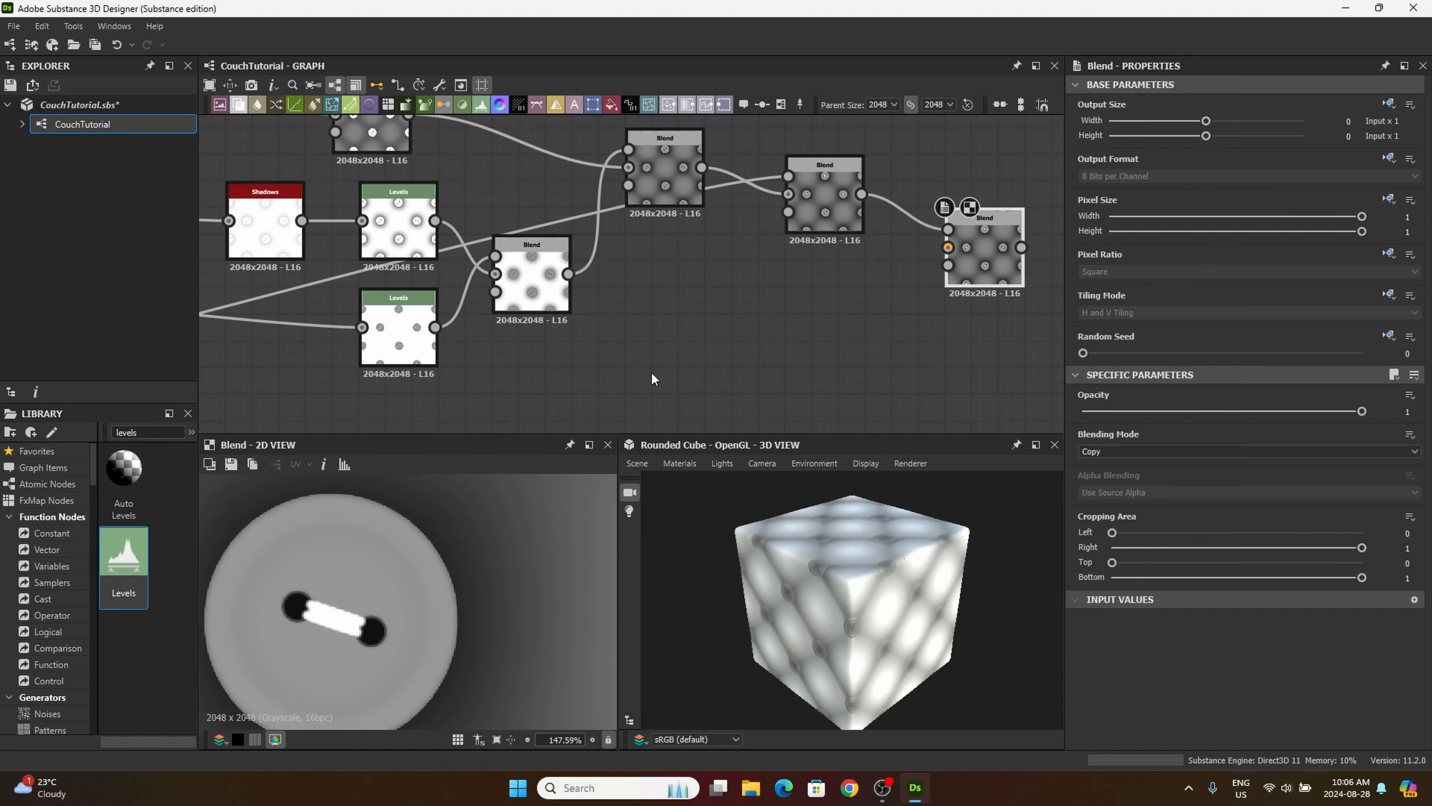
Step: Replace the new Blend's foreground input with the output of the Blend combining the two gradient Tile Generators in the masking frame
{"action": "scroll", "coordinate": [651, 372], "scroll_direction": "down", "scroll_amount": 6}
{"action": "middle_click_drag", "start_coordinate": [651, 372], "coordinate": [768, 256]}
{"action": "middle_click_drag", "start_coordinate": [558, 326], "coordinate": [831, 129]}
{"action": "middle_click_drag", "start_coordinate": [575, 256], "coordinate": [697, 237]}
{"action": "scroll", "coordinate": [566, 315], "scroll_direction": "up", "scroll_amount": 4}
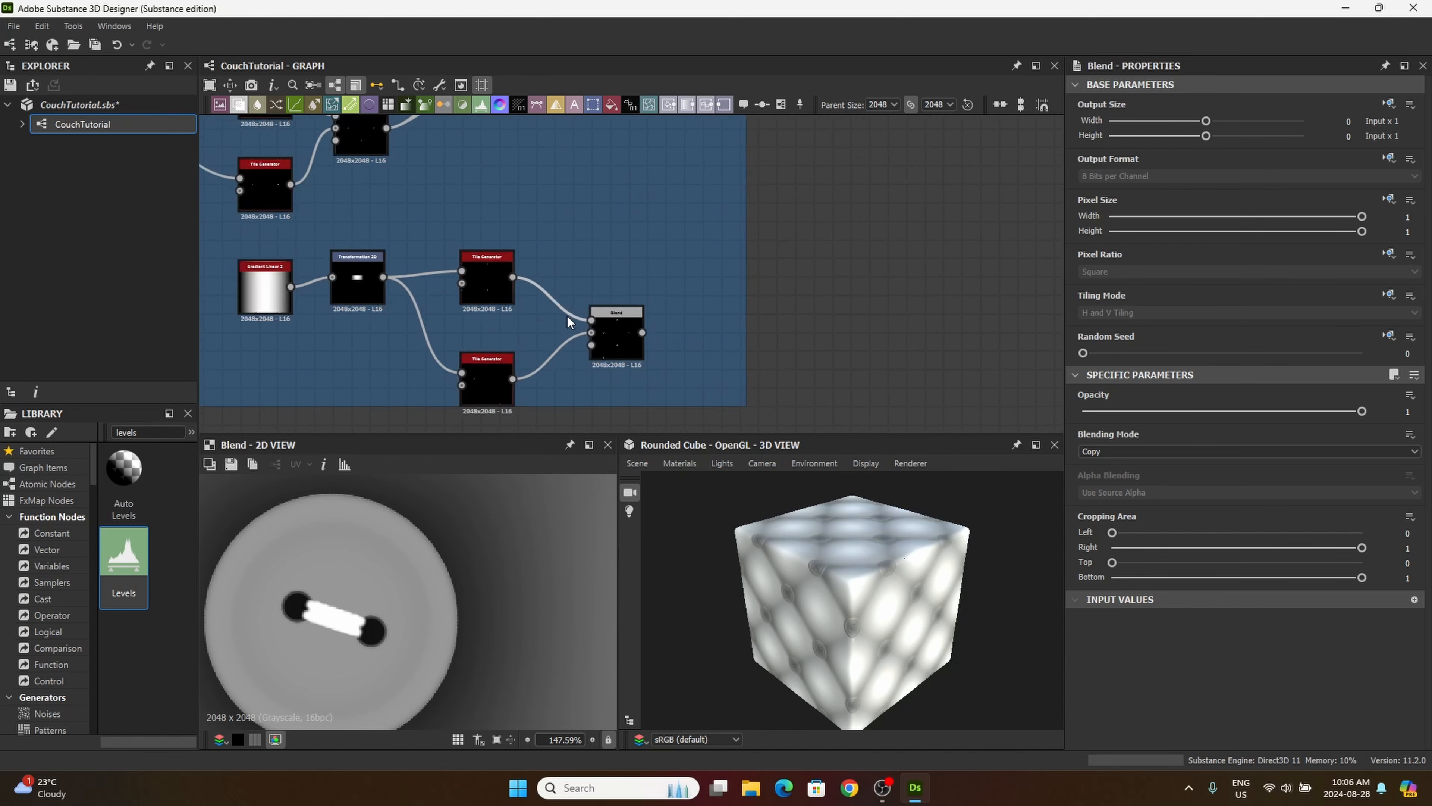
{"action": "scroll", "coordinate": [609, 334], "scroll_direction": "up", "scroll_amount": 5}
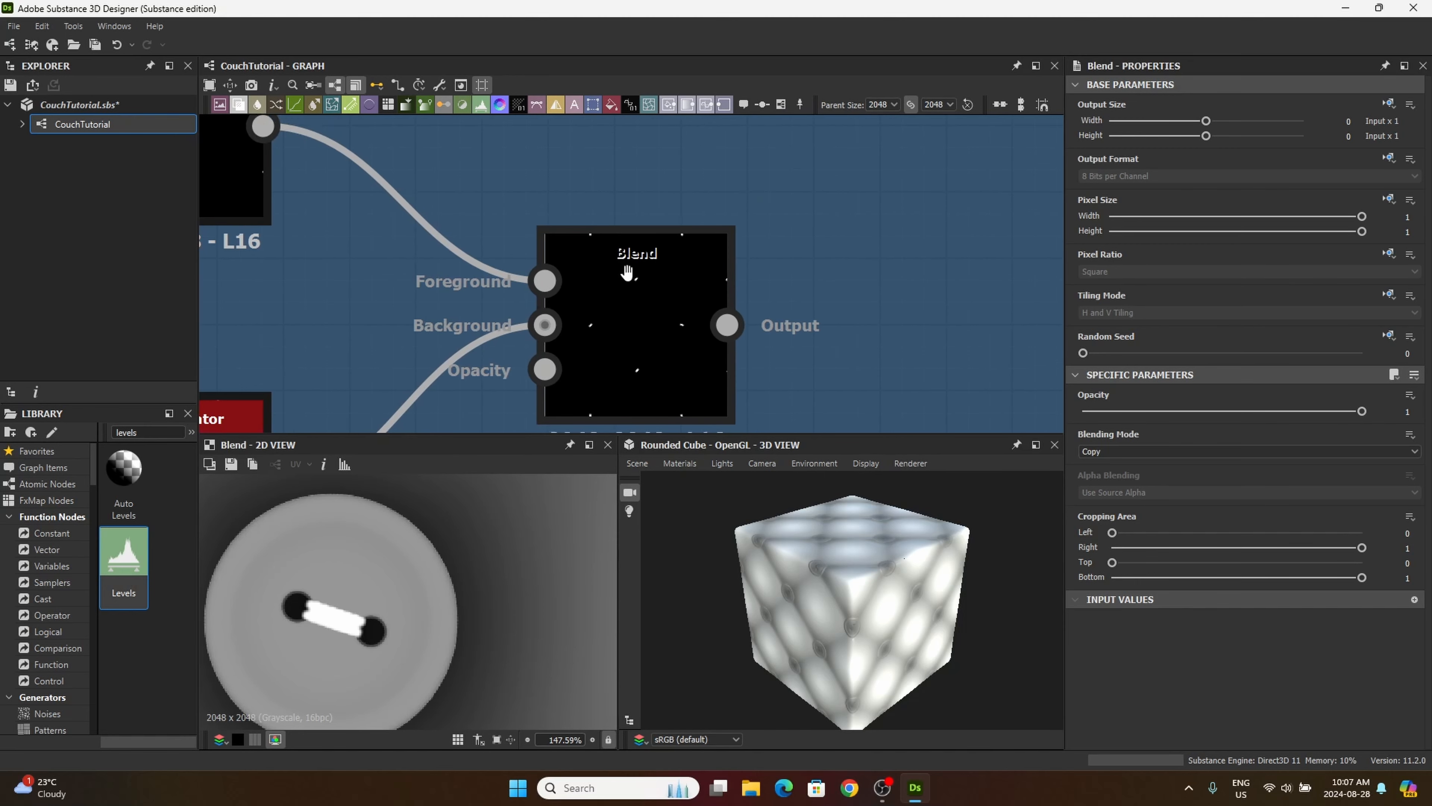
{"action": "left_click", "coordinate": [737, 326]}
{"action": "middle_click_drag", "start_coordinate": [838, 339], "coordinate": [776, 466]}
{"action": "scroll", "coordinate": [904, 303], "scroll_direction": "down", "scroll_amount": 3}
{"action": "scroll", "coordinate": [817, 332], "scroll_direction": "down", "scroll_amount": 5}
{"action": "scroll", "coordinate": [832, 412], "scroll_direction": "down", "scroll_amount": 2}
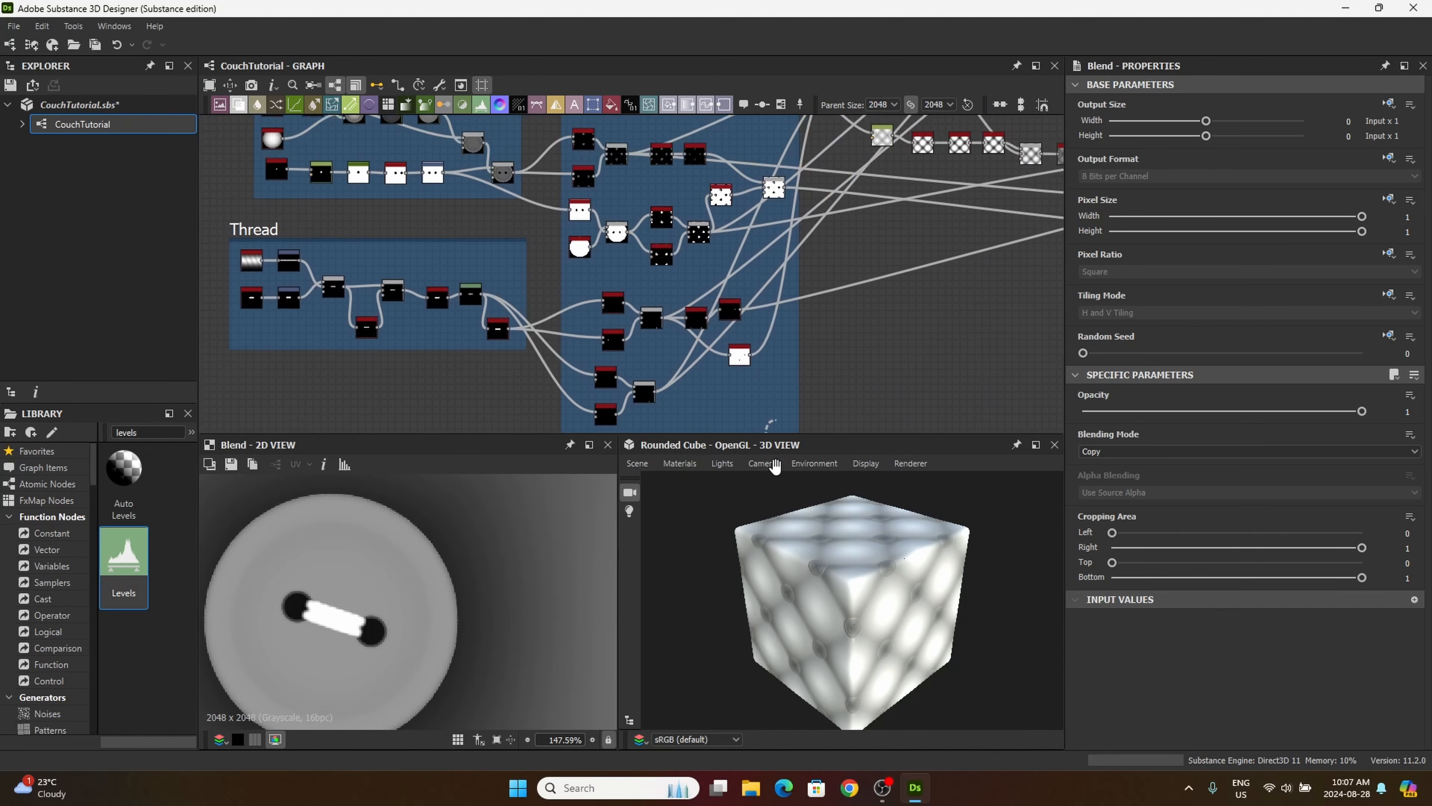
{"action": "middle_click_drag", "start_coordinate": [752, 399], "coordinate": [734, 344]}
{"action": "middle_click_drag", "start_coordinate": [776, 430], "coordinate": [734, 362]}
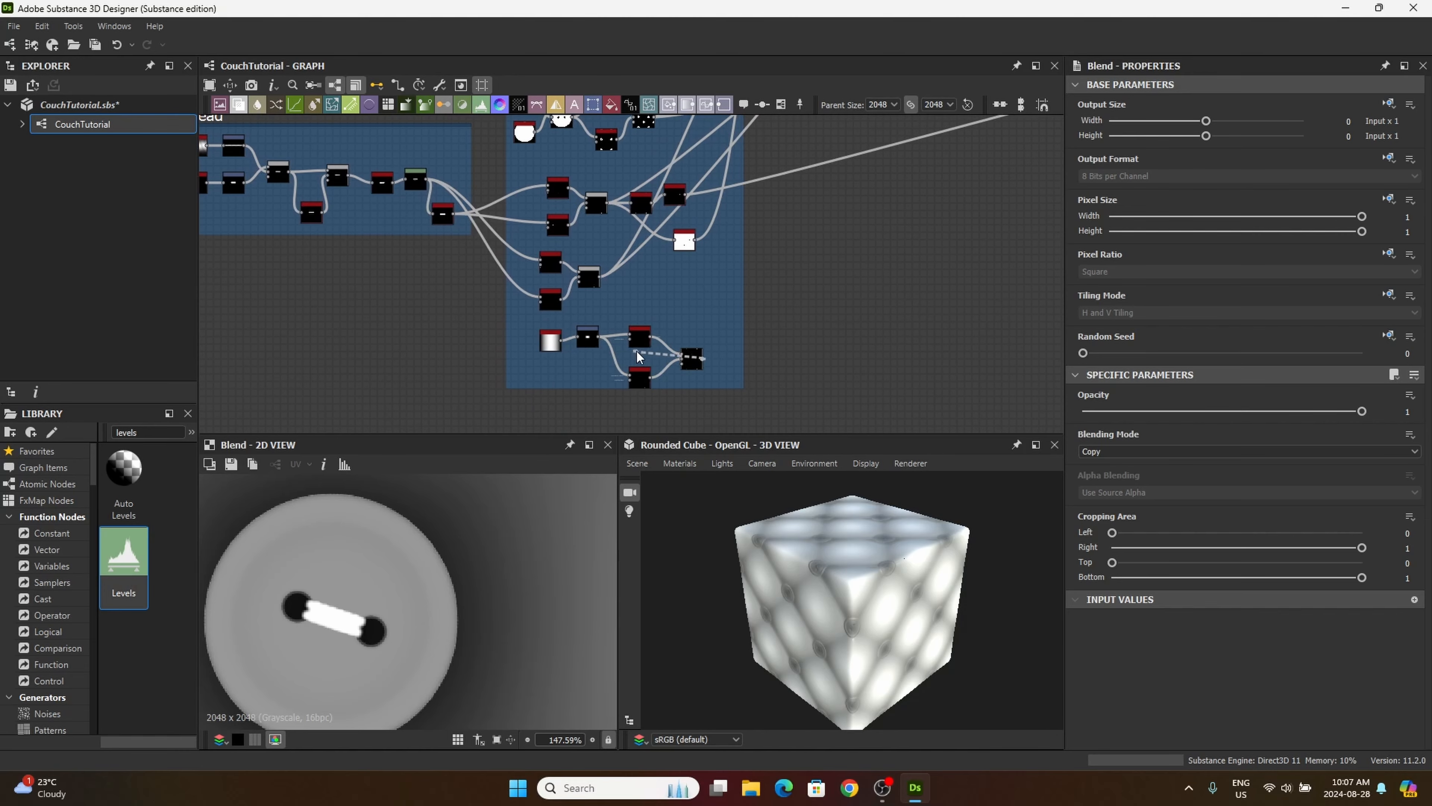
{"action": "middle_click_drag", "start_coordinate": [814, 326], "coordinate": [640, 464]}
{"action": "middle_click_drag", "start_coordinate": [950, 307], "coordinate": [790, 354]}
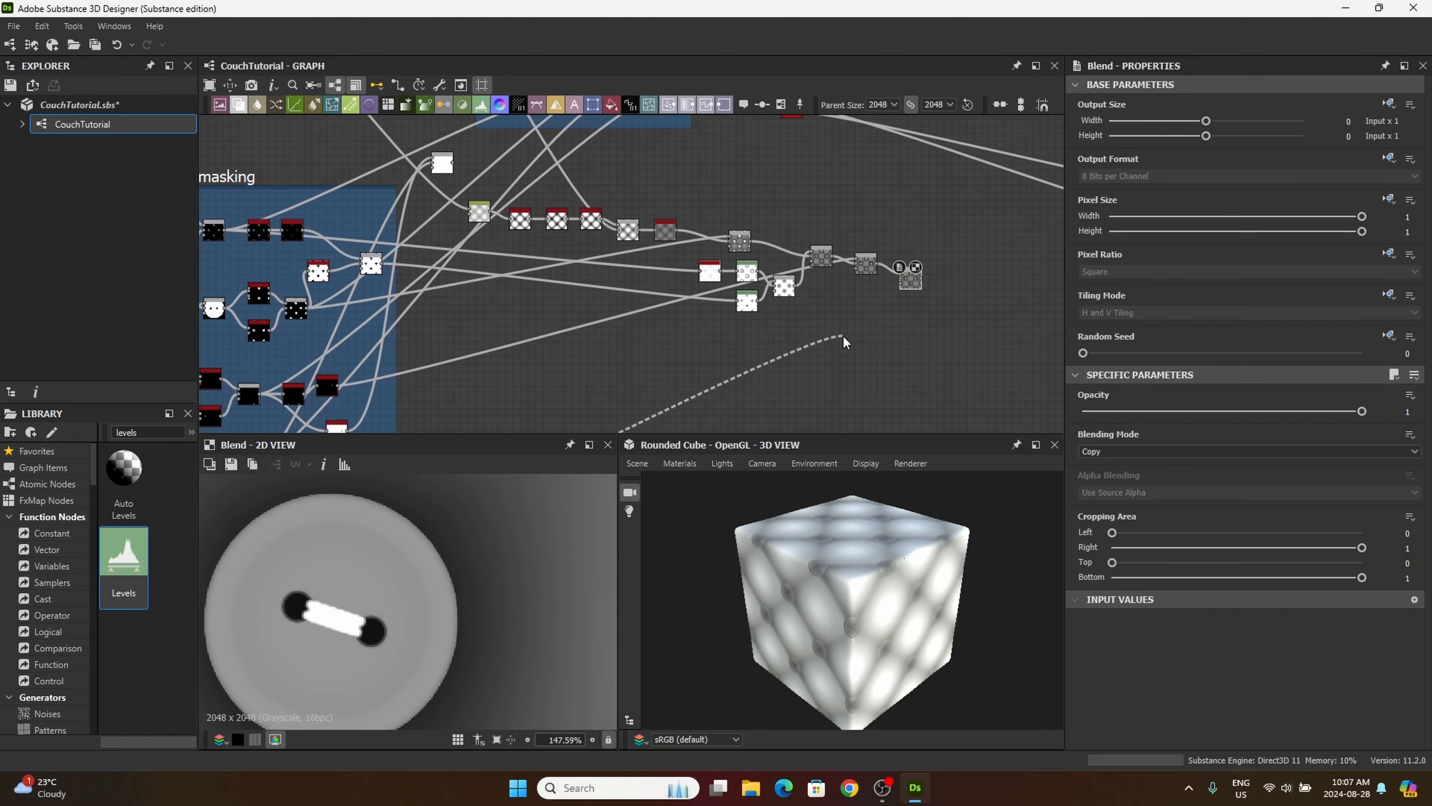
{"action": "middle_click_drag", "start_coordinate": [868, 332], "coordinate": [794, 359]}
{"action": "scroll", "coordinate": [811, 323], "scroll_direction": "up", "scroll_amount": 6}
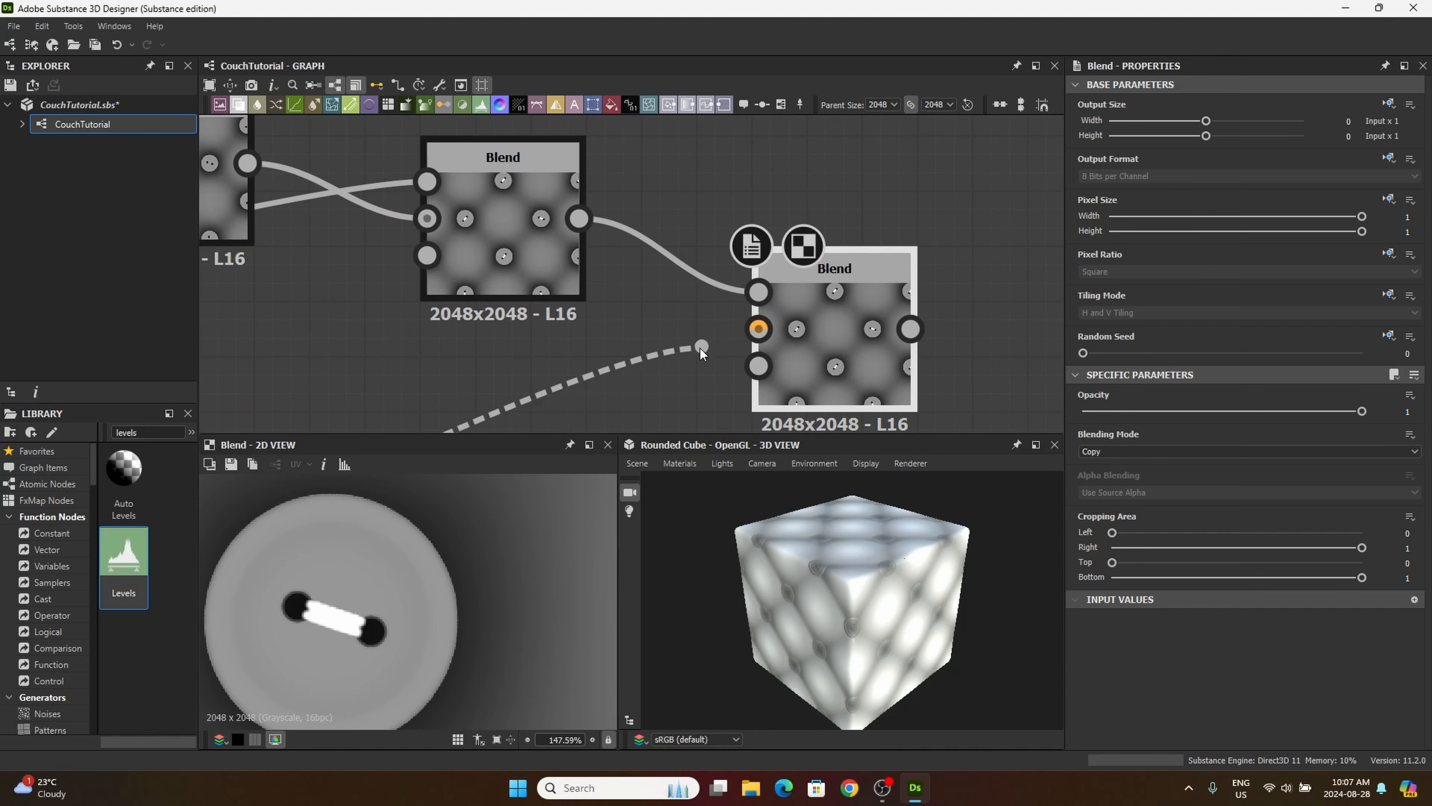
{"action": "left_click", "coordinate": [762, 292]}
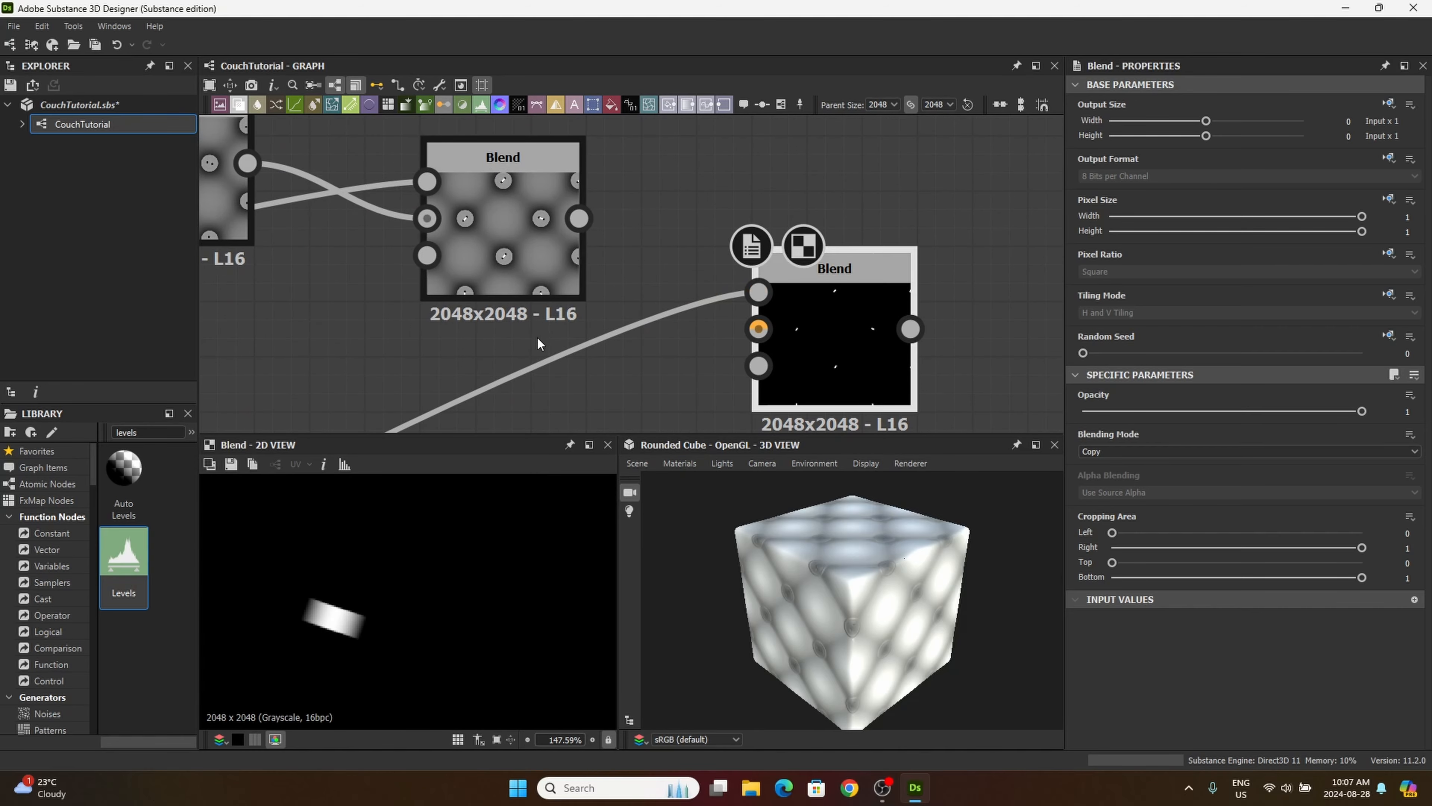
Step: Connect the output of the white Blend with the small grey thread marks to the new Blend's background
{"action": "scroll", "coordinate": [537, 336], "scroll_direction": "down", "scroll_amount": 4}
{"action": "middle_click_drag", "start_coordinate": [390, 321], "coordinate": [575, 310]}
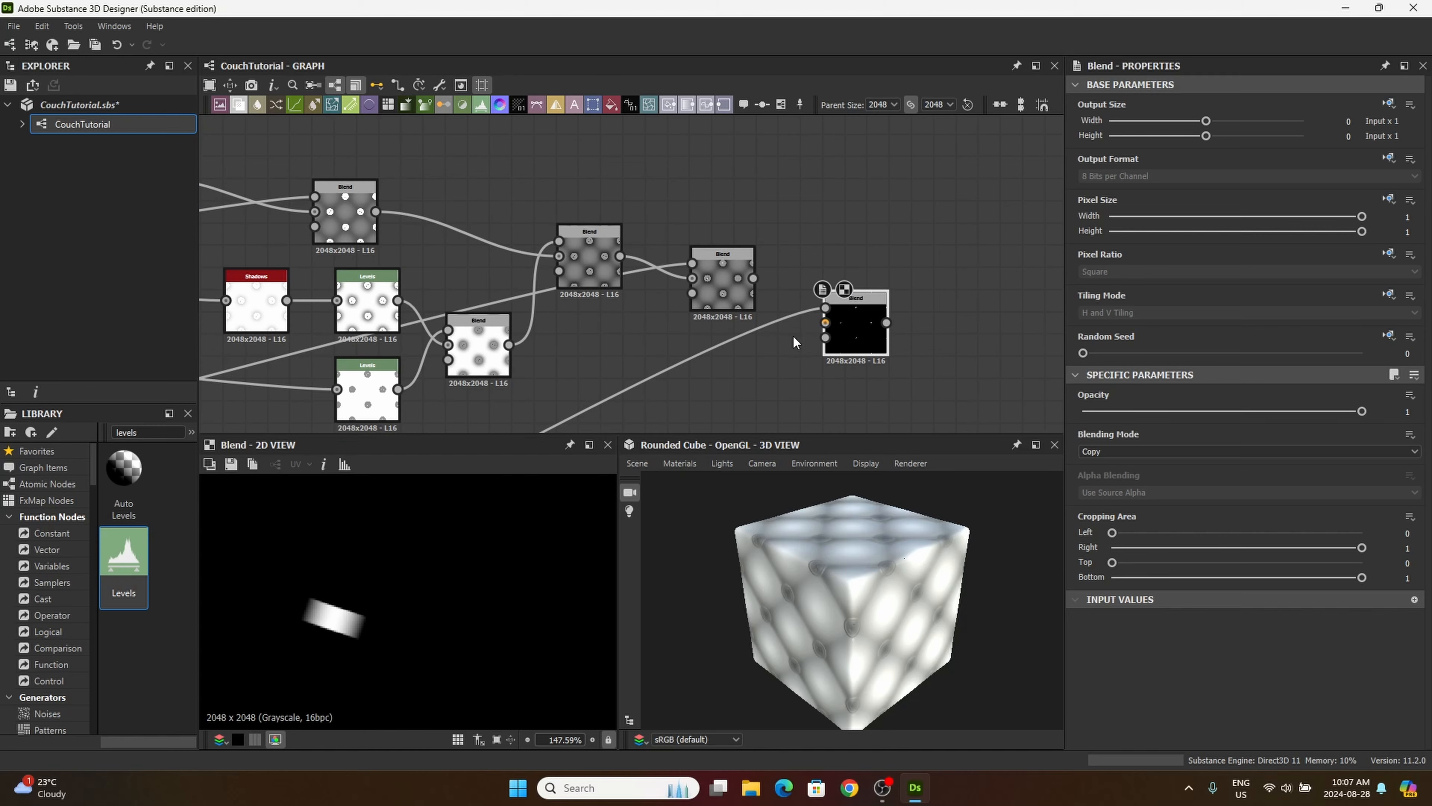
{"action": "middle_click_drag", "start_coordinate": [792, 334], "coordinate": [954, 354]}
{"action": "scroll", "coordinate": [769, 354], "scroll_direction": "down", "scroll_amount": 3}
{"action": "middle_click_drag", "start_coordinate": [404, 284], "coordinate": [440, 307]}
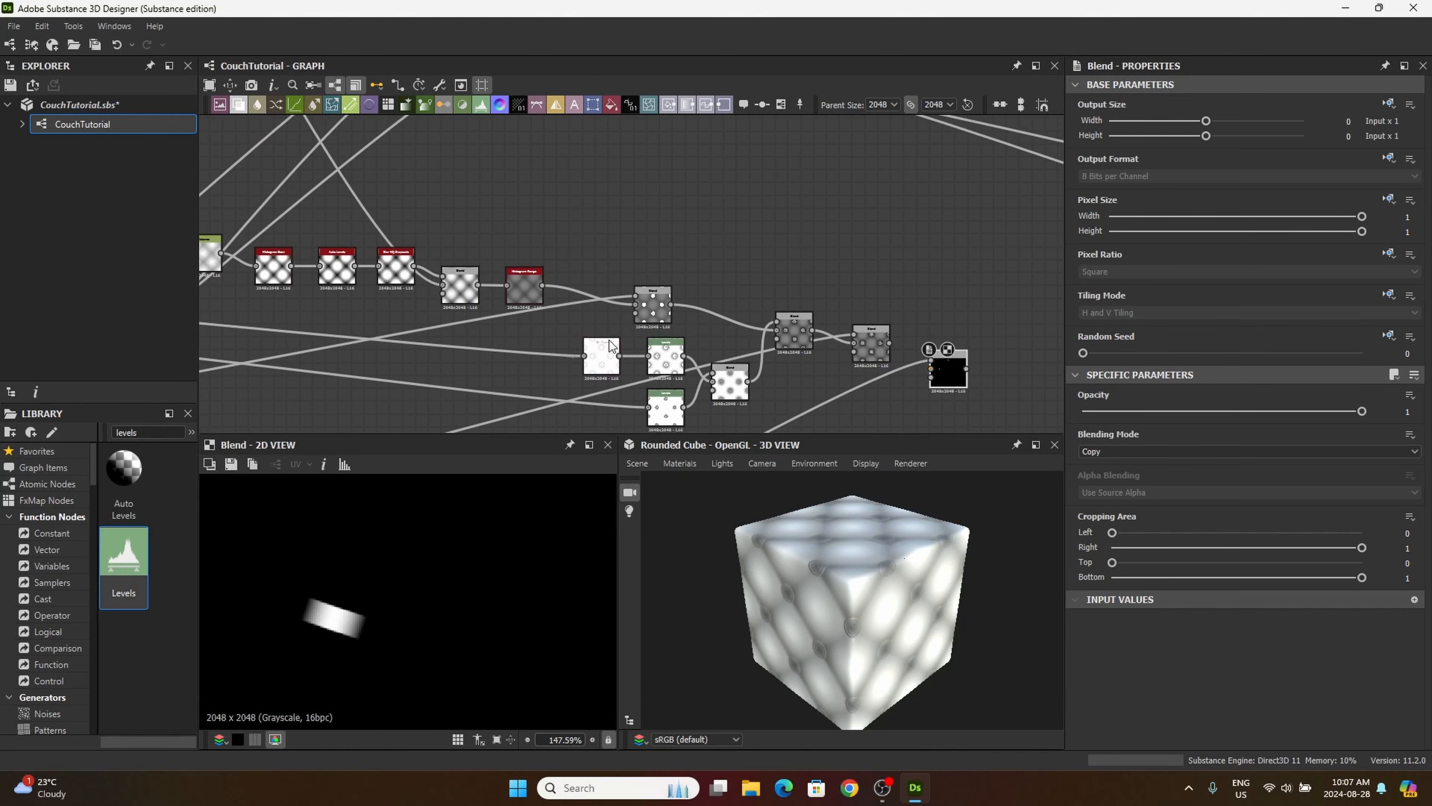
{"action": "scroll", "coordinate": [528, 276], "scroll_direction": "down", "scroll_amount": 4}
{"action": "middle_click_drag", "start_coordinate": [337, 206], "coordinate": [512, 267]}
{"action": "scroll", "coordinate": [516, 289], "scroll_direction": "up", "scroll_amount": 10}
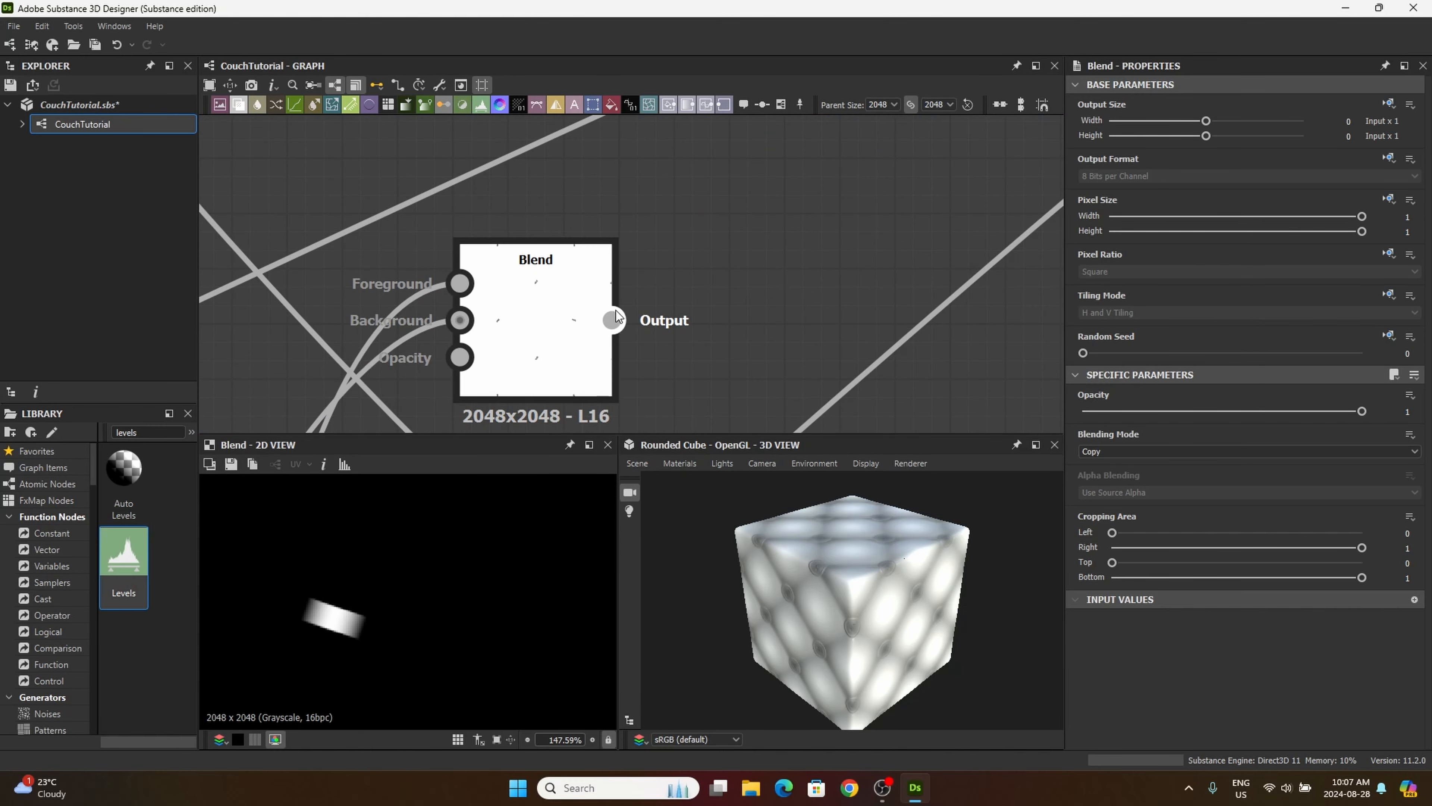
{"action": "scroll", "coordinate": [556, 287], "scroll_direction": "up", "scroll_amount": 2}
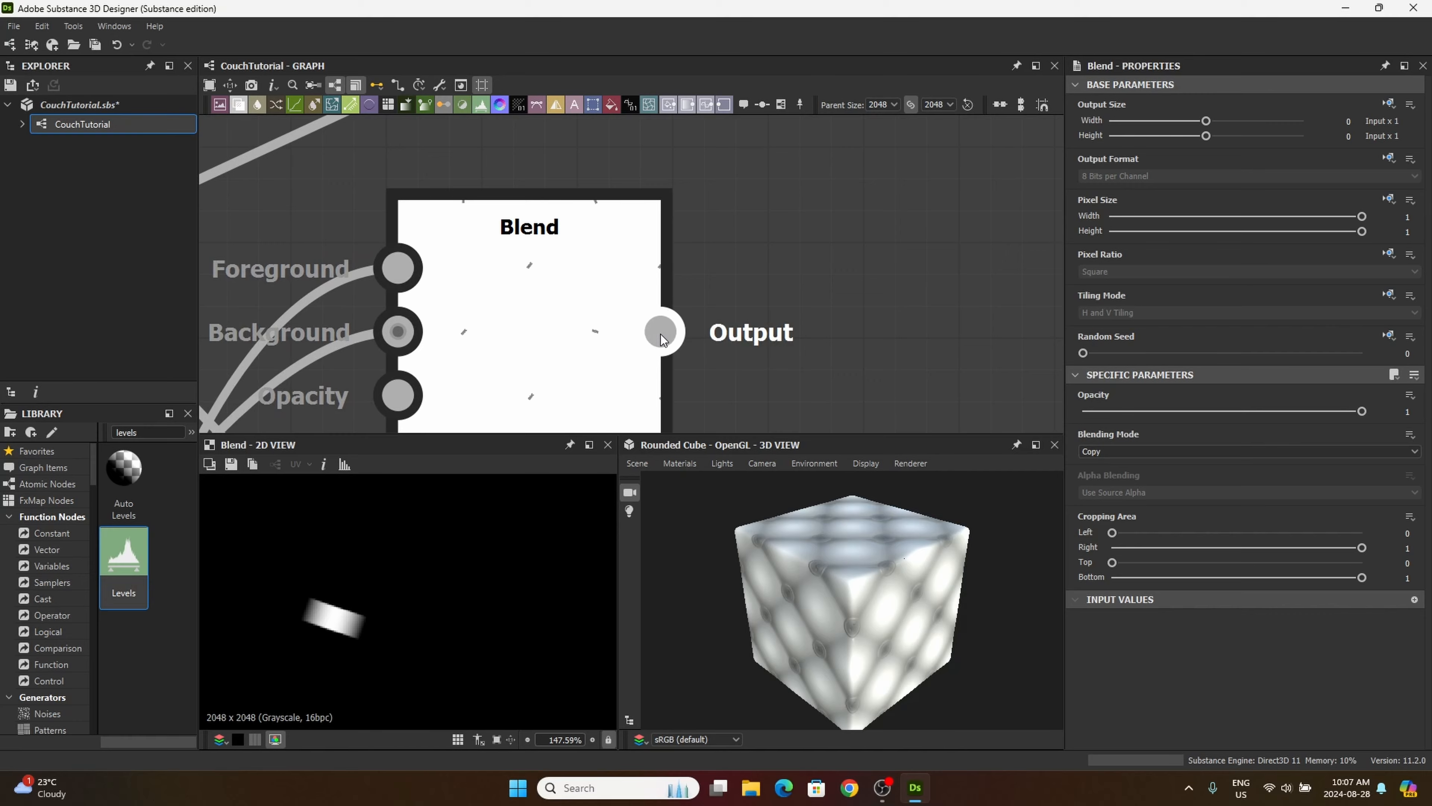
{"action": "left_click_drag", "start_coordinate": [660, 333], "coordinate": [685, 309]}
{"action": "scroll", "coordinate": [665, 303], "scroll_direction": "down", "scroll_amount": 4}
{"action": "middle_click_drag", "start_coordinate": [740, 359], "coordinate": [651, 280]}
{"action": "scroll", "coordinate": [733, 311], "scroll_direction": "down", "scroll_amount": 1}
{"action": "middle_click_drag", "start_coordinate": [752, 317], "coordinate": [612, 277]}
{"action": "mouse_move", "coordinate": [801, 328]}
{"action": "middle_mouse_down"}
{"action": "mouse_move", "coordinate": [668, 317]}
{"action": "mouse_move", "coordinate": [612, 282]}
{"action": "middle_mouse_up"}
{"action": "mouse_move", "coordinate": [855, 343]}
{"action": "middle_mouse_down"}
{"action": "mouse_move", "coordinate": [741, 269]}
{"action": "mouse_move", "coordinate": [611, 236]}
{"action": "middle_mouse_up"}
{"action": "middle_click_drag", "start_coordinate": [882, 240], "coordinate": [611, 211]}
{"action": "middle_click_drag", "start_coordinate": [950, 271], "coordinate": [598, 186]}
{"action": "middle_click_drag", "start_coordinate": [873, 273], "coordinate": [604, 205]}
{"action": "middle_click_drag", "start_coordinate": [876, 239], "coordinate": [684, 207]}
{"action": "left_click_drag", "start_coordinate": [685, 207], "coordinate": [752, 318]}
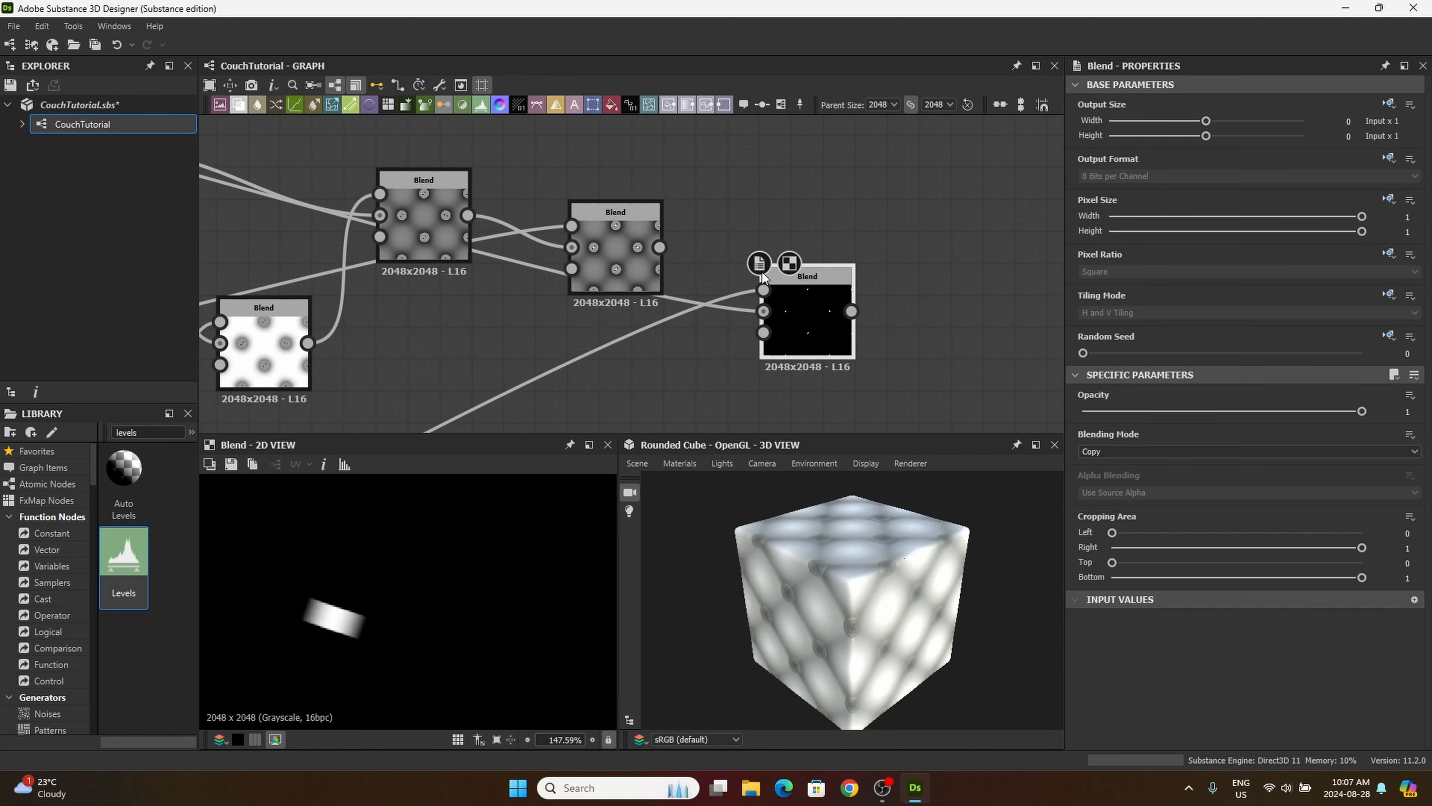
Step: Move the Blend of the gradient and white thread mask into the empty area below the main blend chain
{"action": "left_click_drag", "start_coordinate": [823, 302], "coordinate": [807, 387]}
{"action": "scroll", "coordinate": [812, 289], "scroll_direction": "down", "scroll_amount": 2}
{"action": "middle_click_drag", "start_coordinate": [812, 289], "coordinate": [819, 122]}
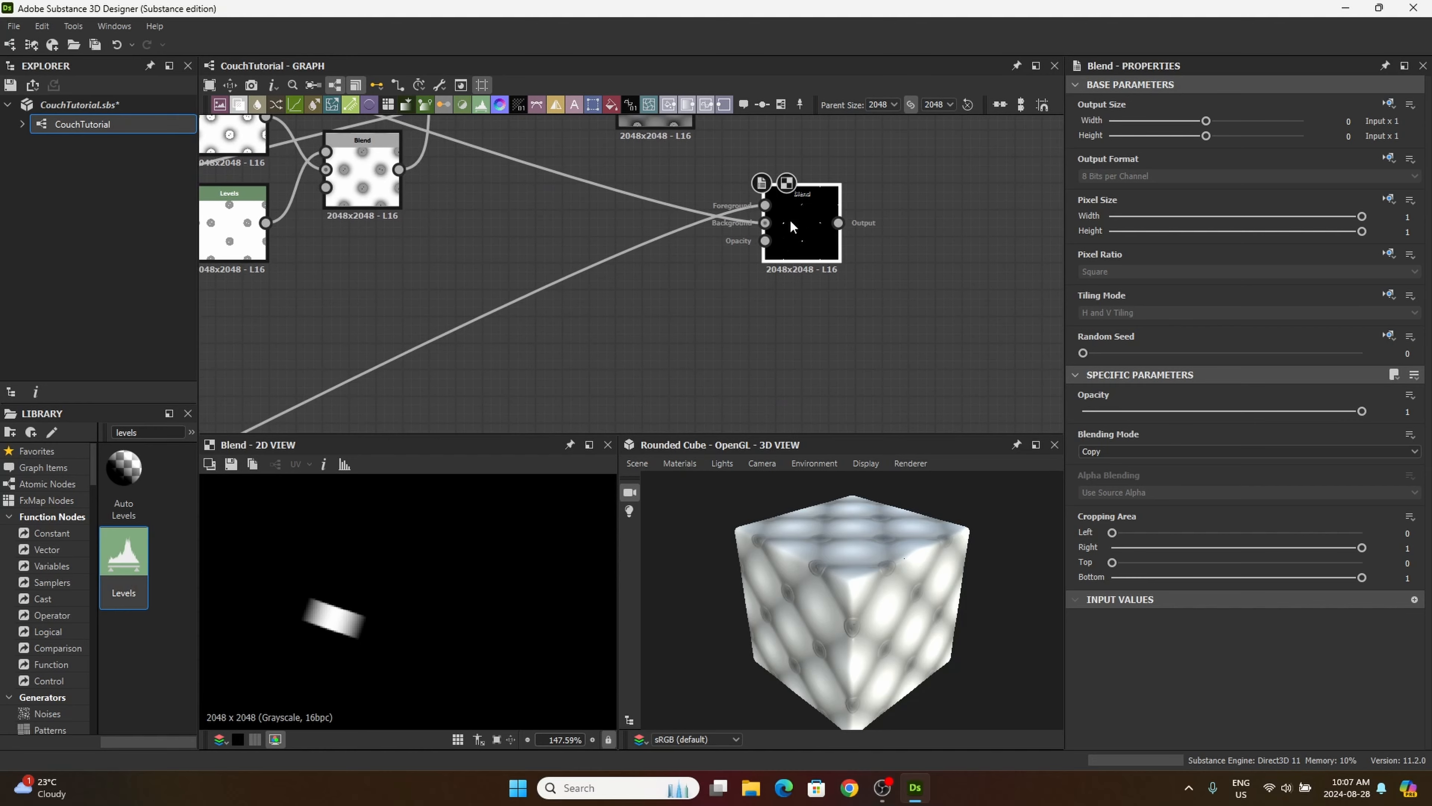
{"action": "left_click_drag", "start_coordinate": [802, 227], "coordinate": [777, 263]}
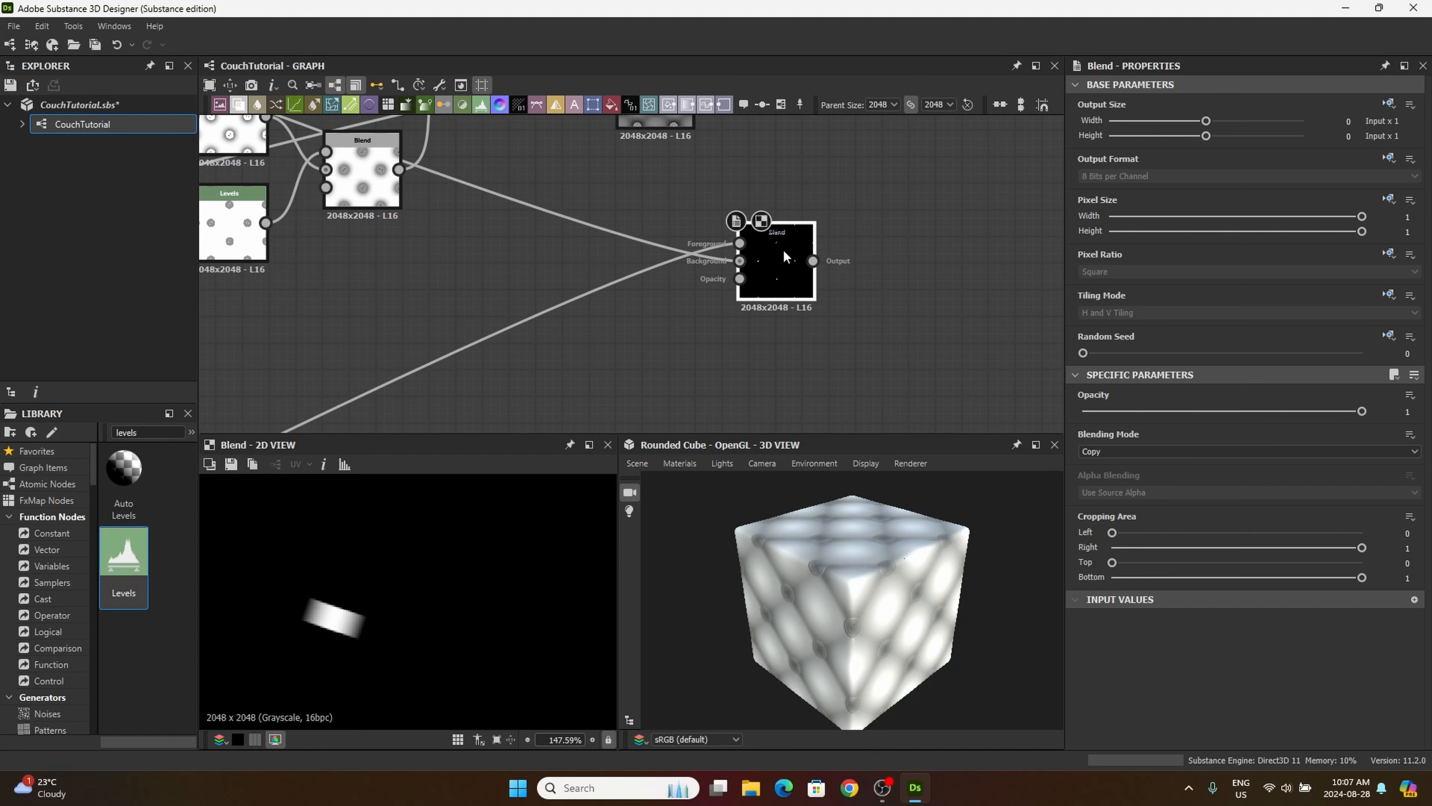
{"action": "left_click_drag", "start_coordinate": [782, 263], "coordinate": [778, 266]}
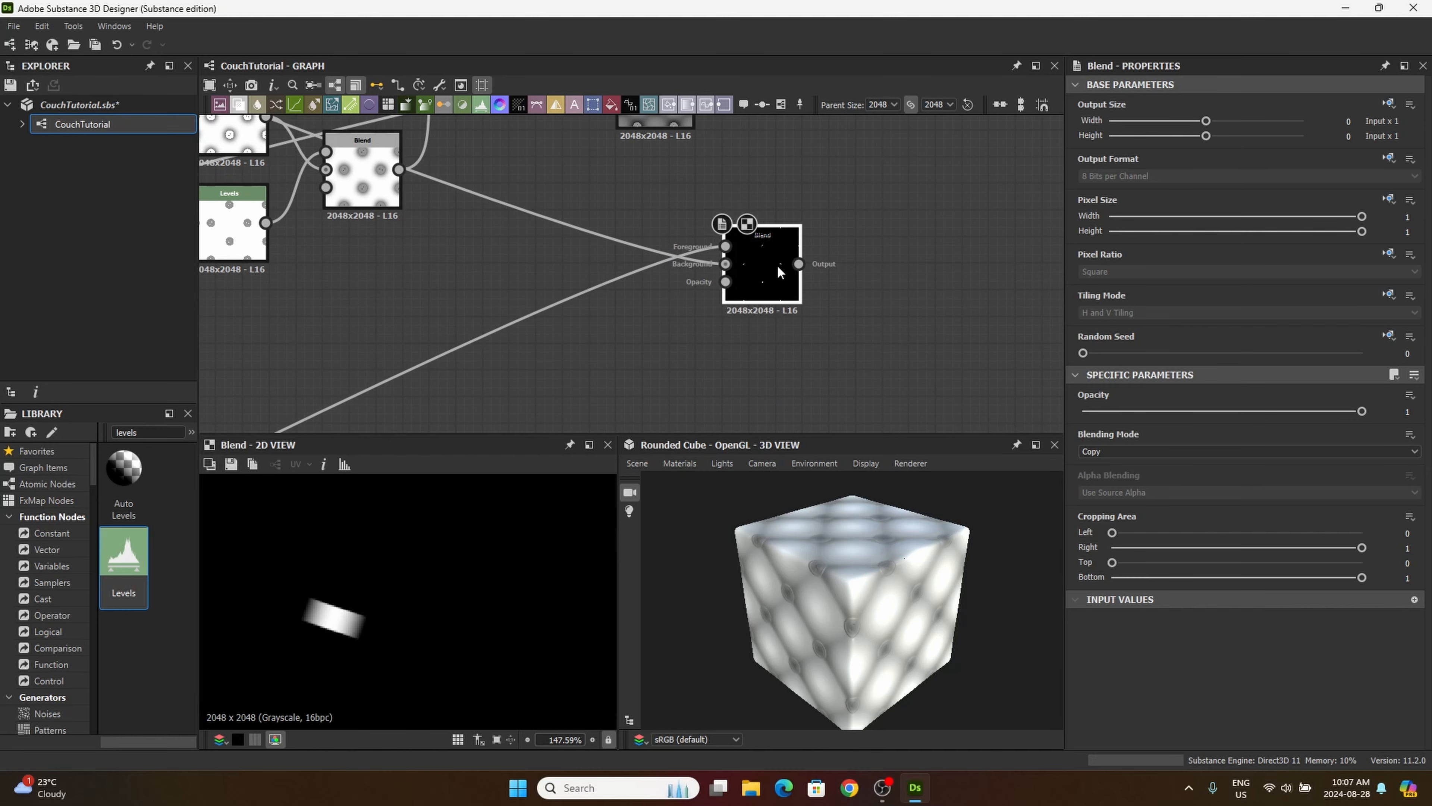
Step: Set the gradient and thread mask Blend to Screen blending mode with an opacity of 0.4
{"action": "left_click", "coordinate": [1119, 450]}
{"action": "scroll", "coordinate": [1103, 521], "scroll_direction": "down", "scroll_amount": 1}
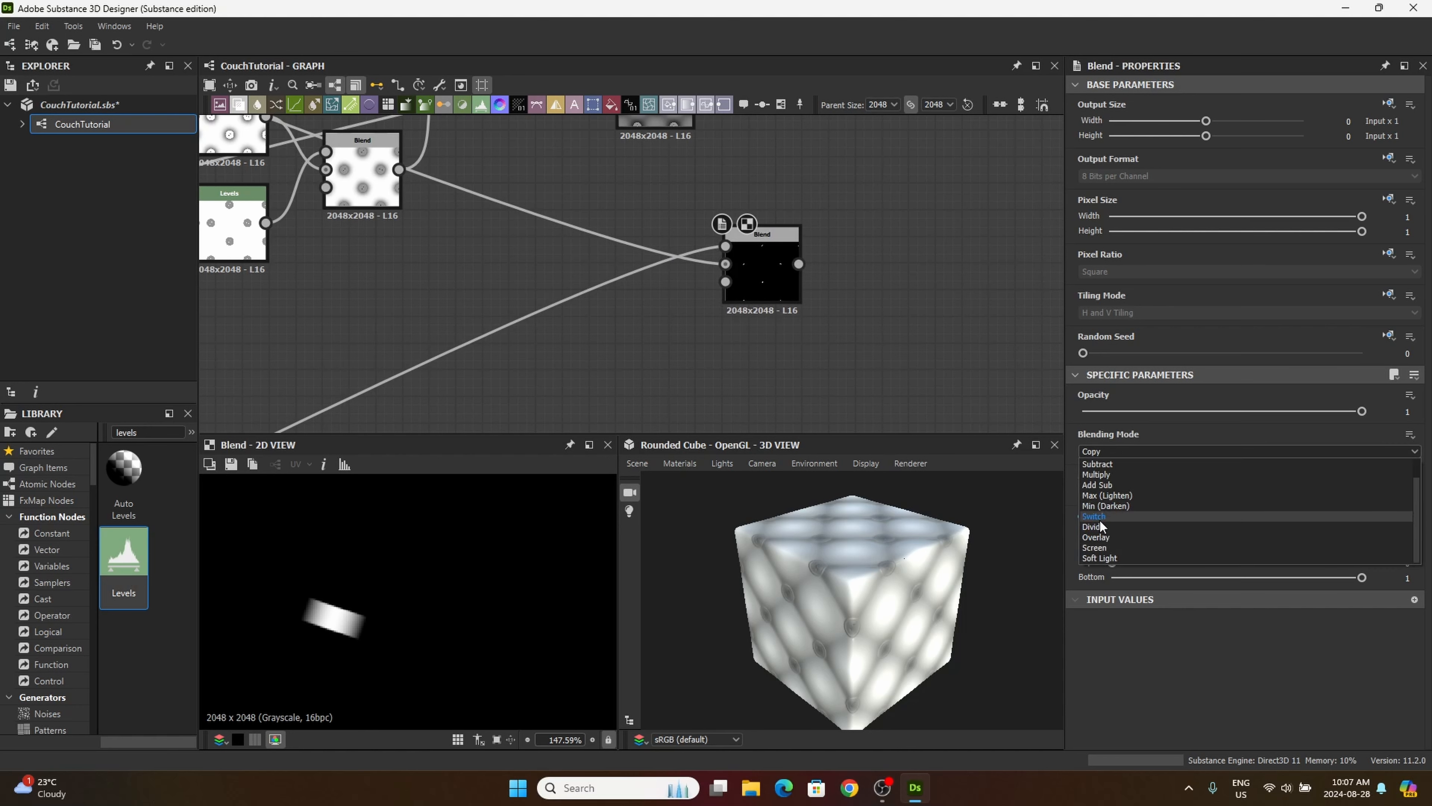
{"action": "left_click", "coordinate": [1109, 546]}
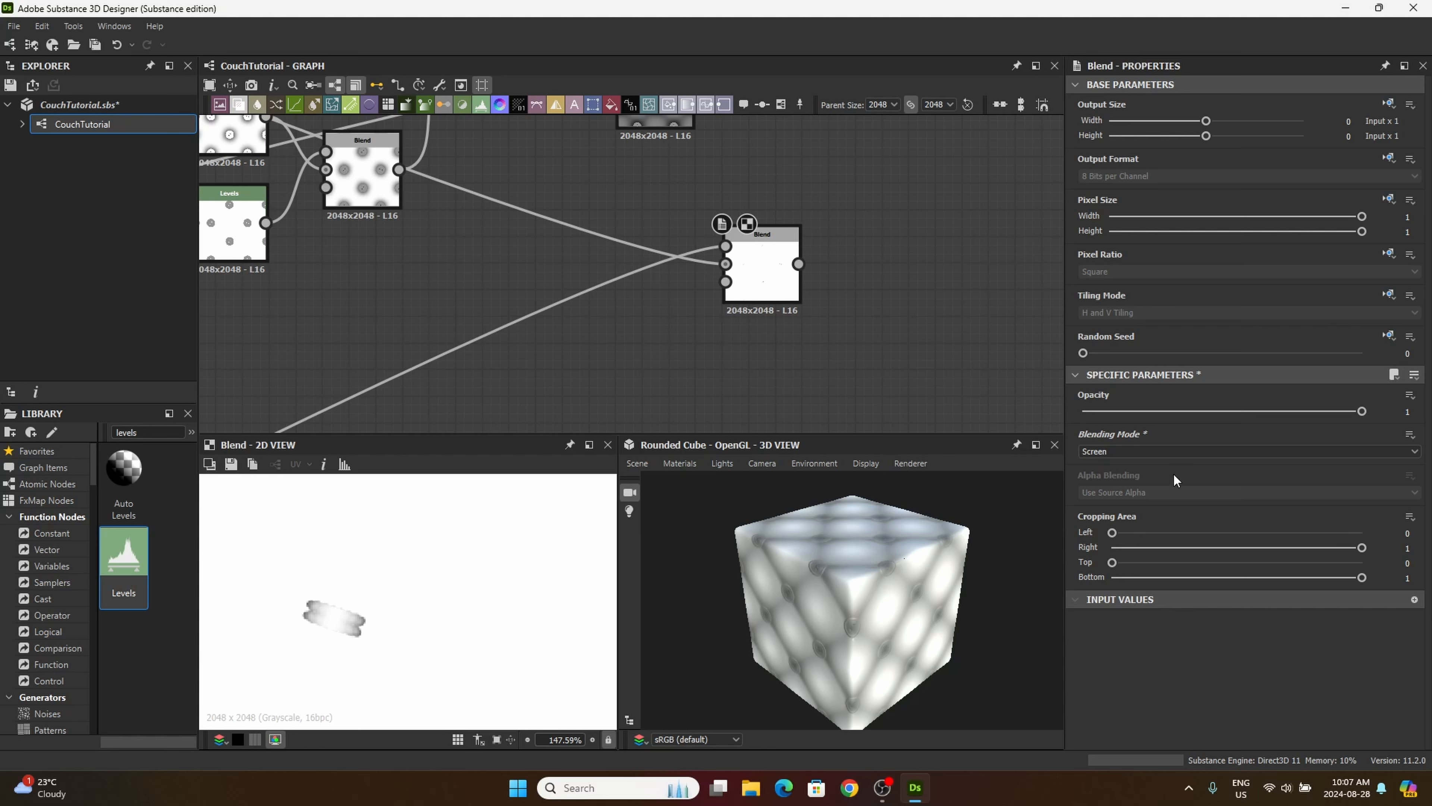
{"action": "double_click", "coordinate": [1406, 411]}
{"action": "key", "text": "Return"}
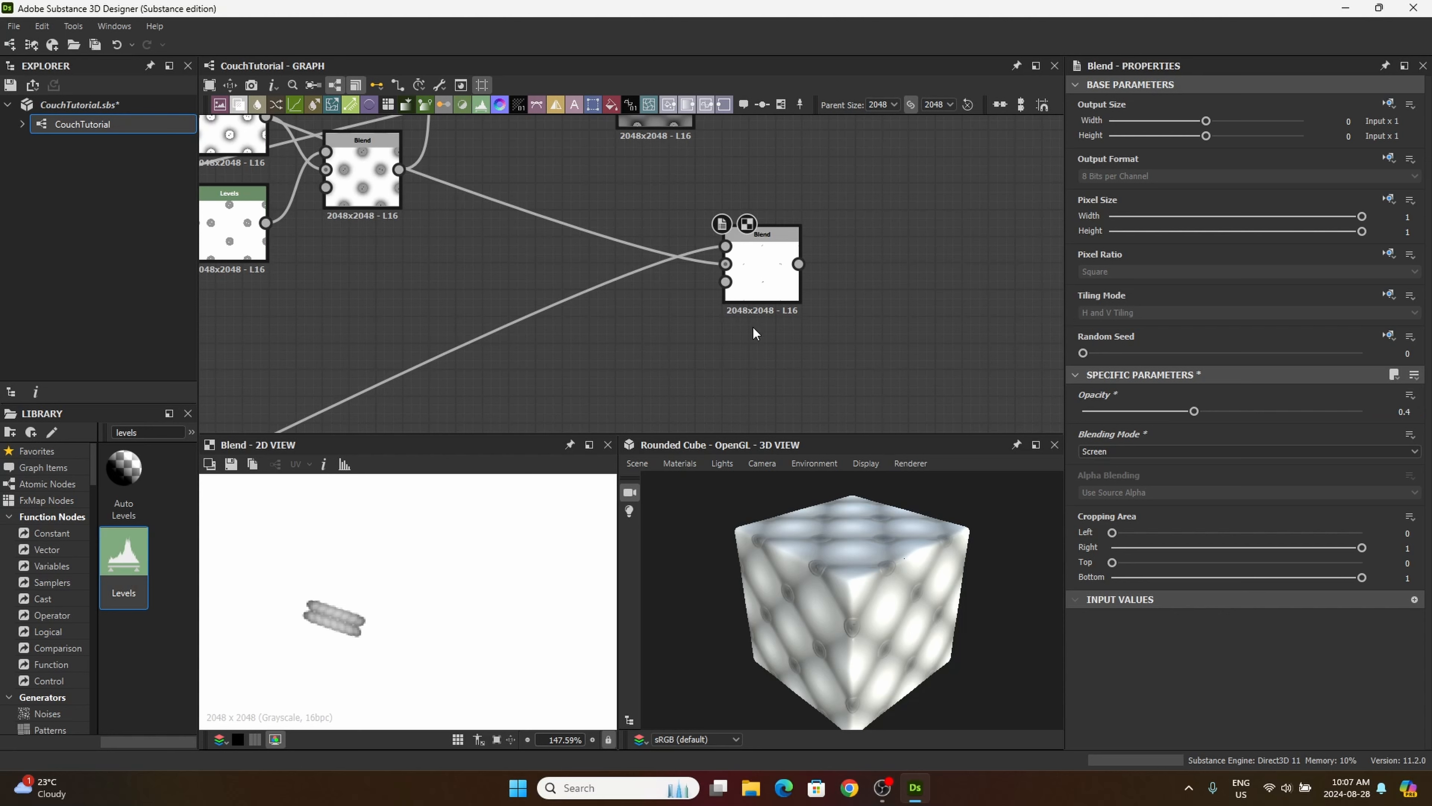
Step: Align the gradient and thread mask Blend directly below the last grey button Blend, checking its thread marks up close
{"action": "left_click_drag", "start_coordinate": [752, 284], "coordinate": [619, 348]}
{"action": "left_click_drag", "start_coordinate": [330, 598], "coordinate": [464, 592]}
{"action": "scroll", "coordinate": [464, 592], "scroll_direction": "up", "scroll_amount": 4}
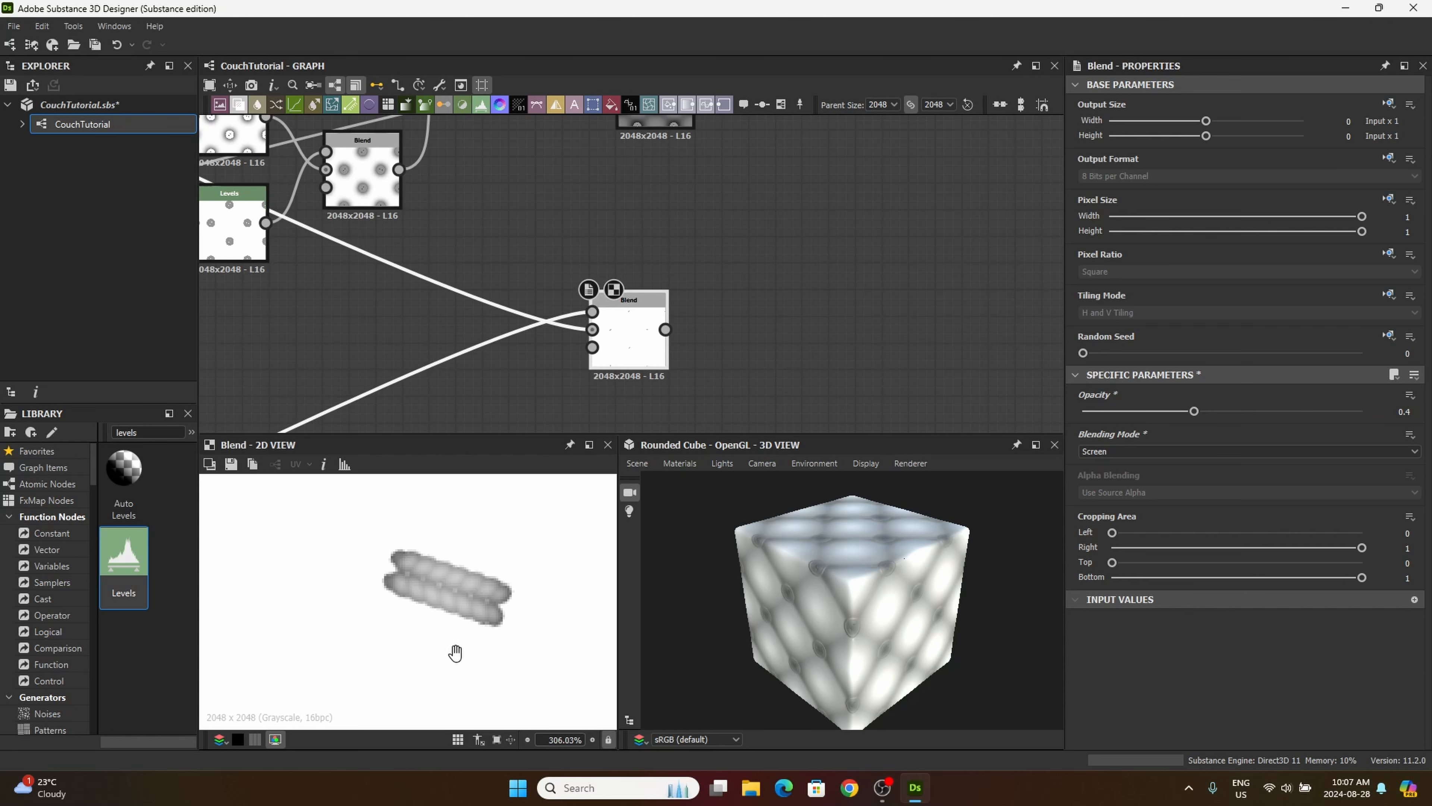
{"action": "scroll", "coordinate": [510, 582], "scroll_direction": "down", "scroll_amount": 12}
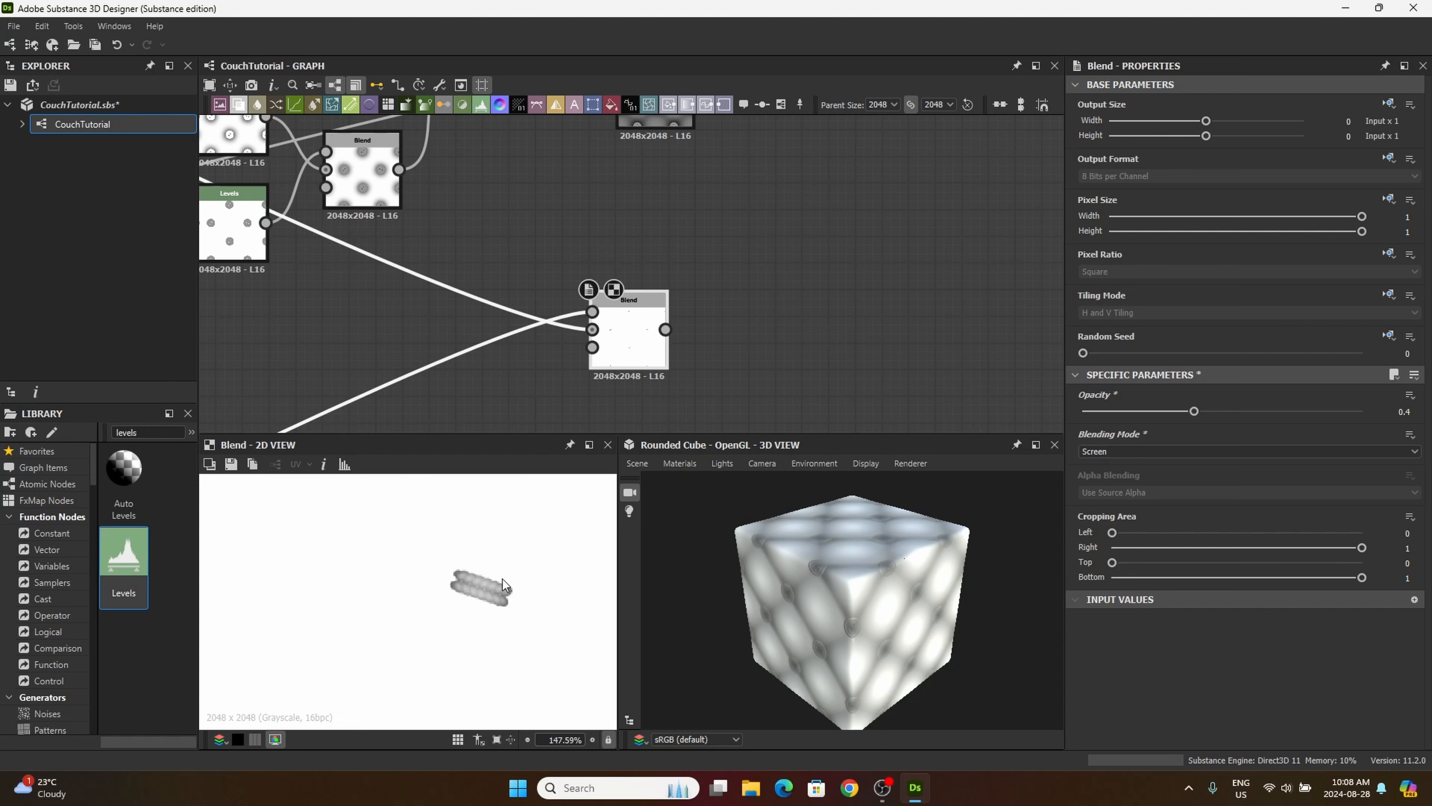
{"action": "middle_click_drag", "start_coordinate": [489, 586], "coordinate": [501, 596]}
{"action": "middle_click_drag", "start_coordinate": [706, 256], "coordinate": [672, 323]}
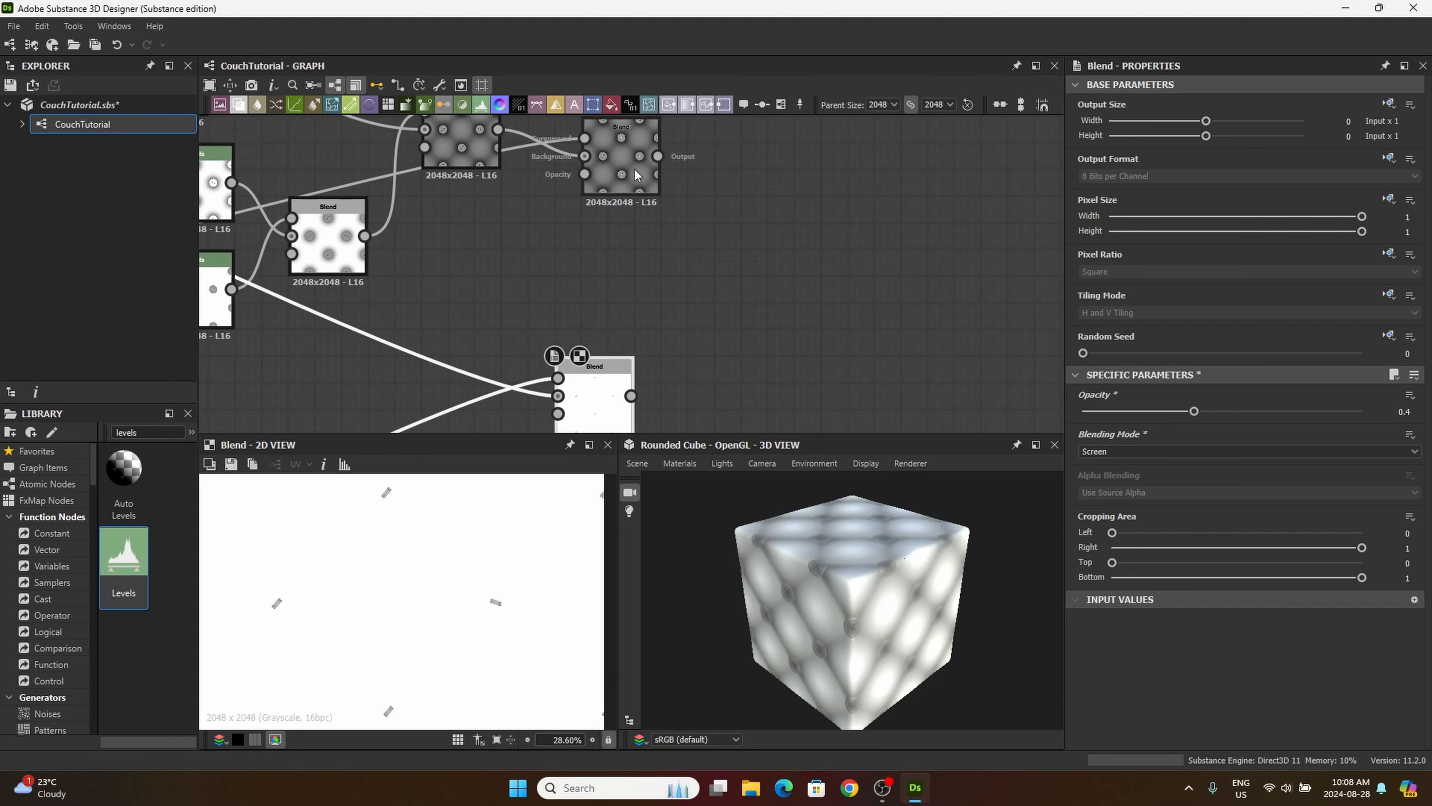
{"action": "left_click", "coordinate": [632, 170]}
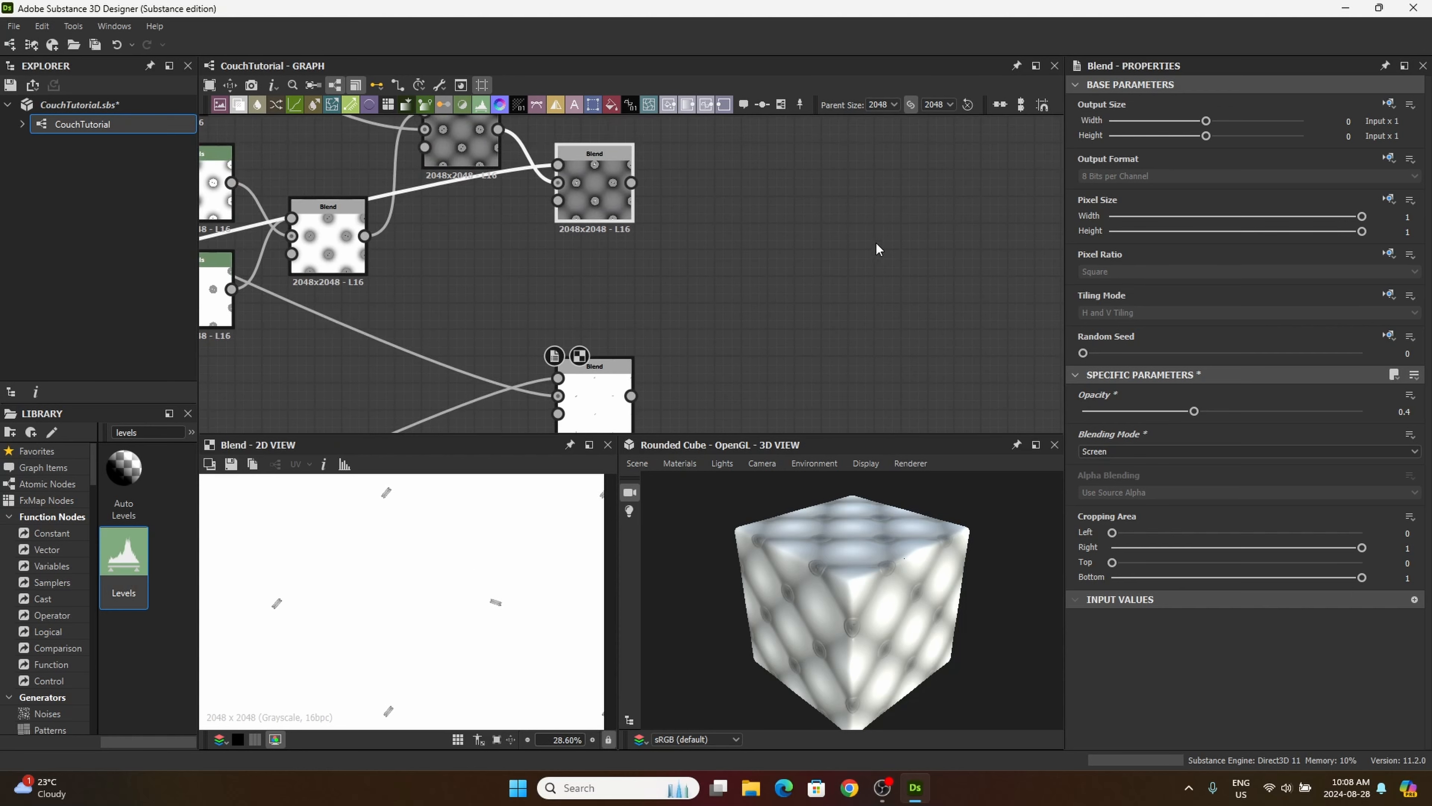
{"action": "left_click_drag", "start_coordinate": [600, 409], "coordinate": [600, 356]}
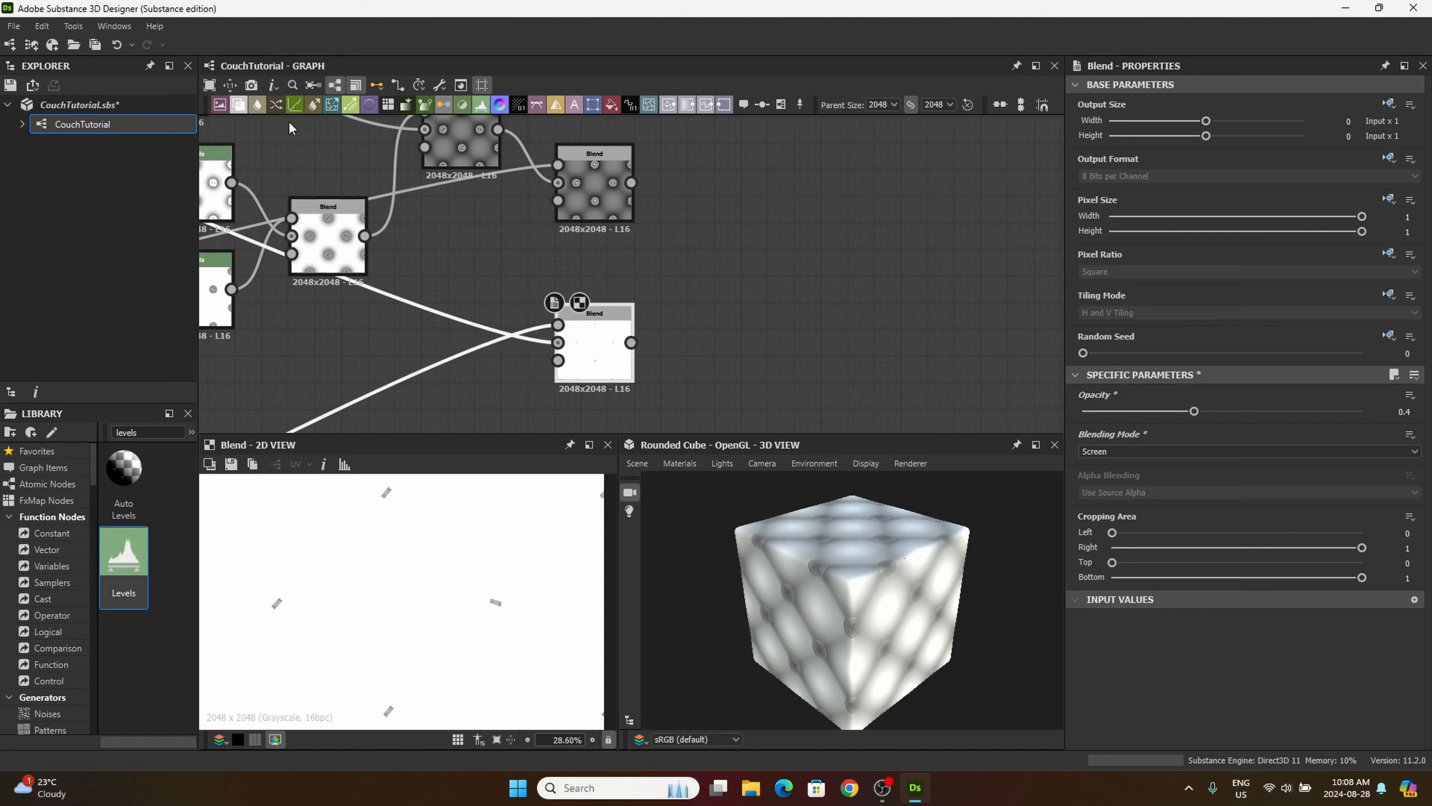
Step: Add a new Blend node beside the two aligned Blends and feed the gradient and thread mask Blend into its foreground
{"action": "left_click_drag", "start_coordinate": [239, 105], "coordinate": [786, 297]}
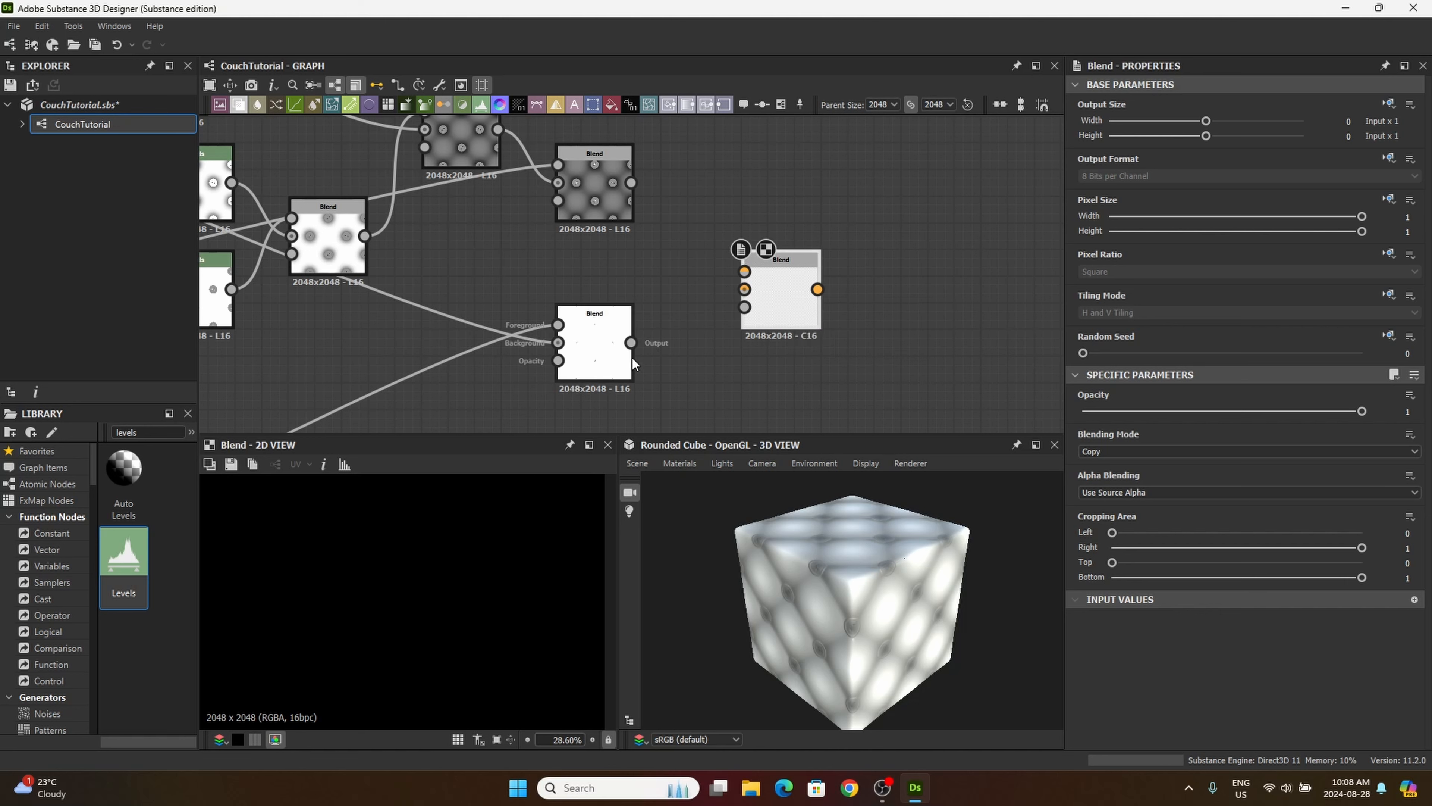
{"action": "left_click_drag", "start_coordinate": [633, 343], "coordinate": [749, 275]}
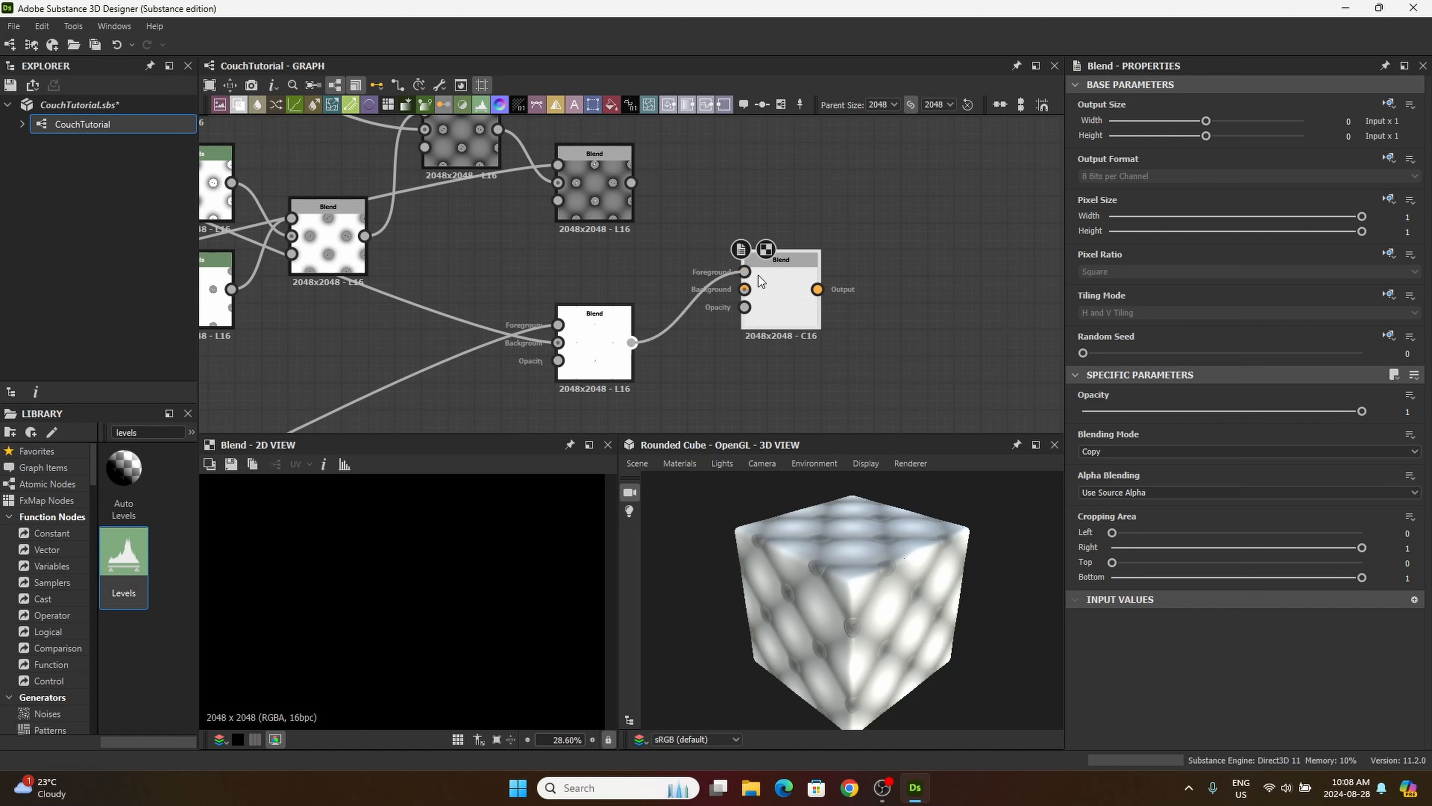
{"action": "scroll", "coordinate": [611, 338], "scroll_direction": "up", "scroll_amount": 6}
{"action": "scroll", "coordinate": [611, 348], "scroll_direction": "up", "scroll_amount": 1}
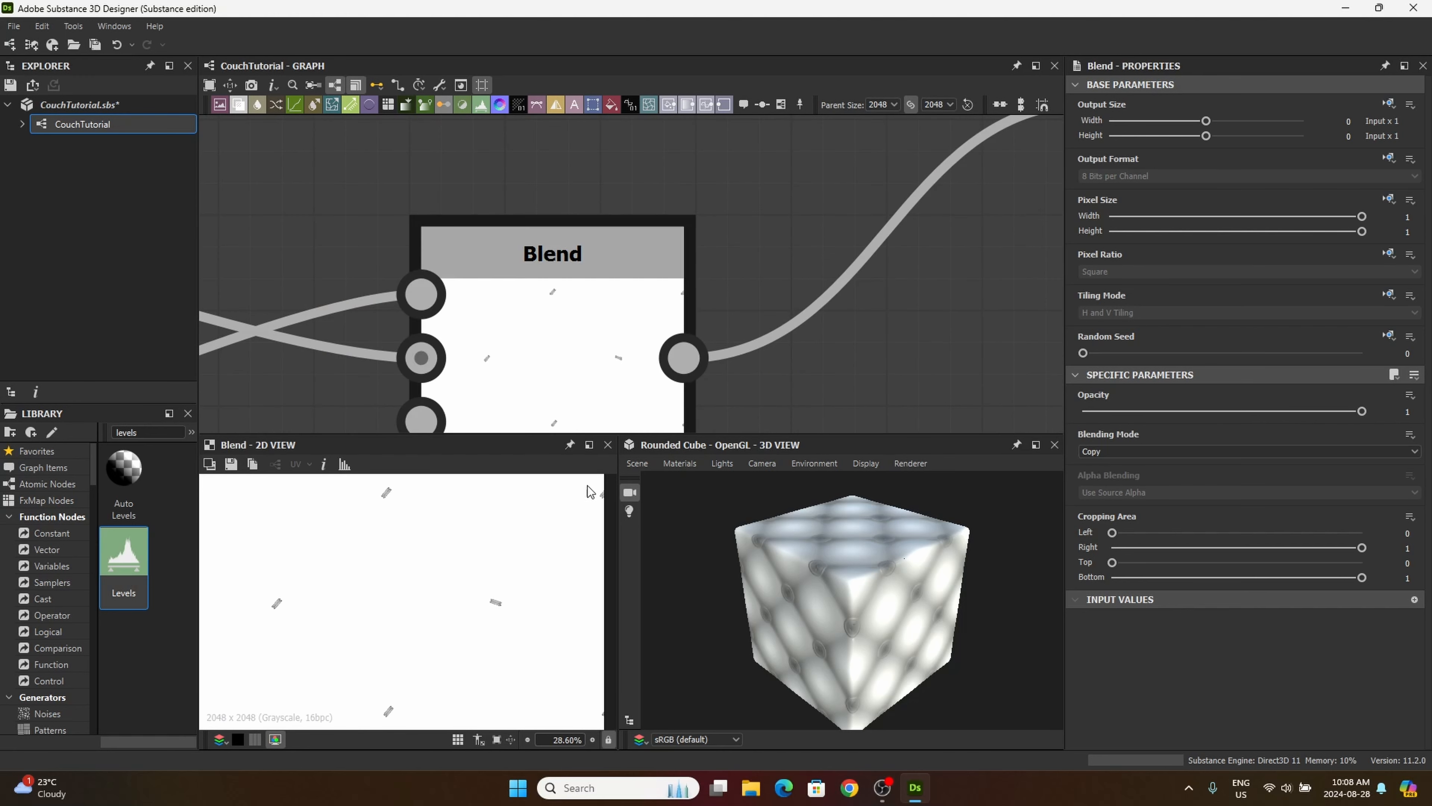
{"action": "middle_click_drag", "start_coordinate": [544, 387], "coordinate": [537, 339]}
{"action": "scroll", "coordinate": [521, 572], "scroll_direction": "up", "scroll_amount": 4}
{"action": "scroll", "coordinate": [474, 648], "scroll_direction": "down", "scroll_amount": 2}
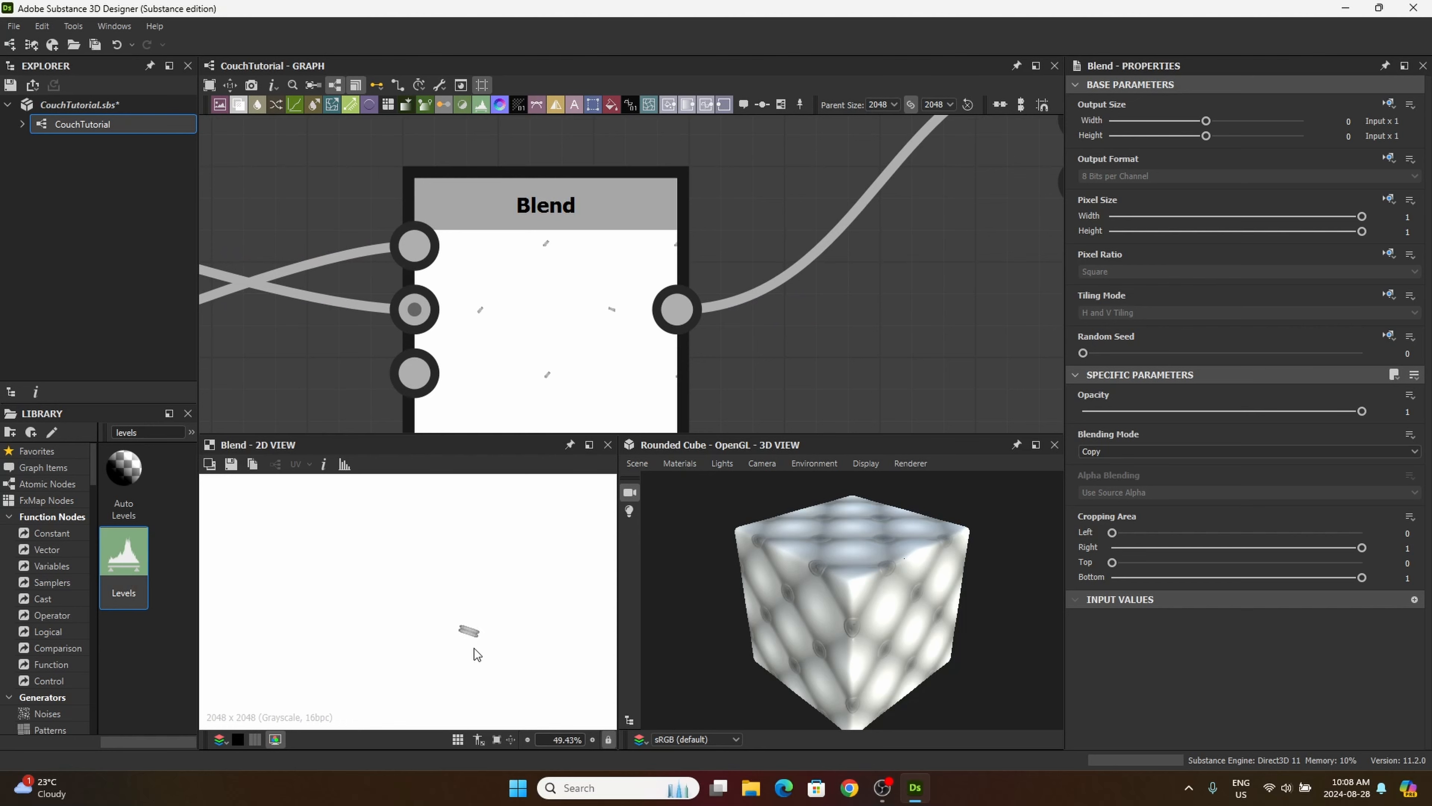
{"action": "middle_click_drag", "start_coordinate": [755, 265], "coordinate": [514, 366]}
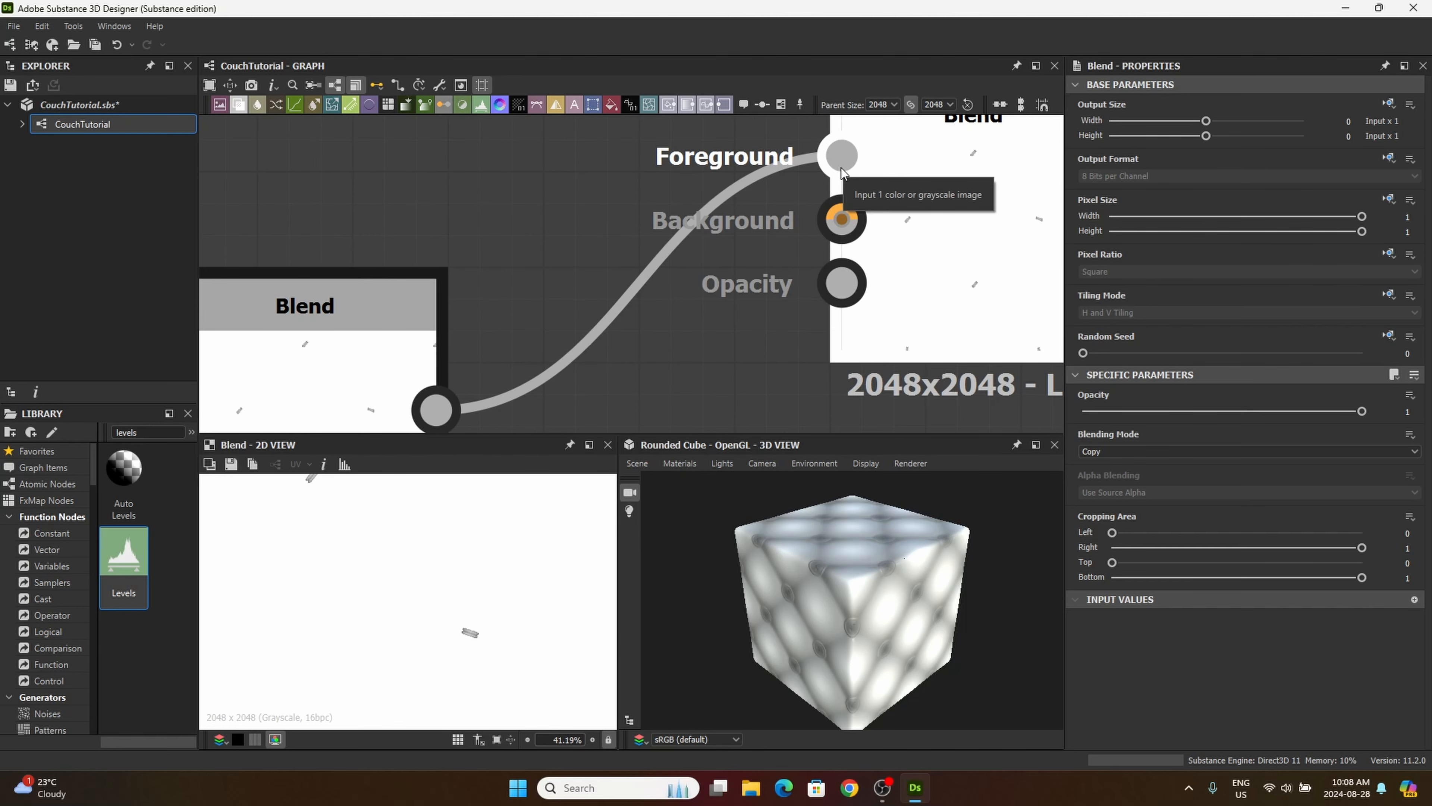
{"action": "scroll", "coordinate": [842, 172], "scroll_direction": "down", "scroll_amount": 5}
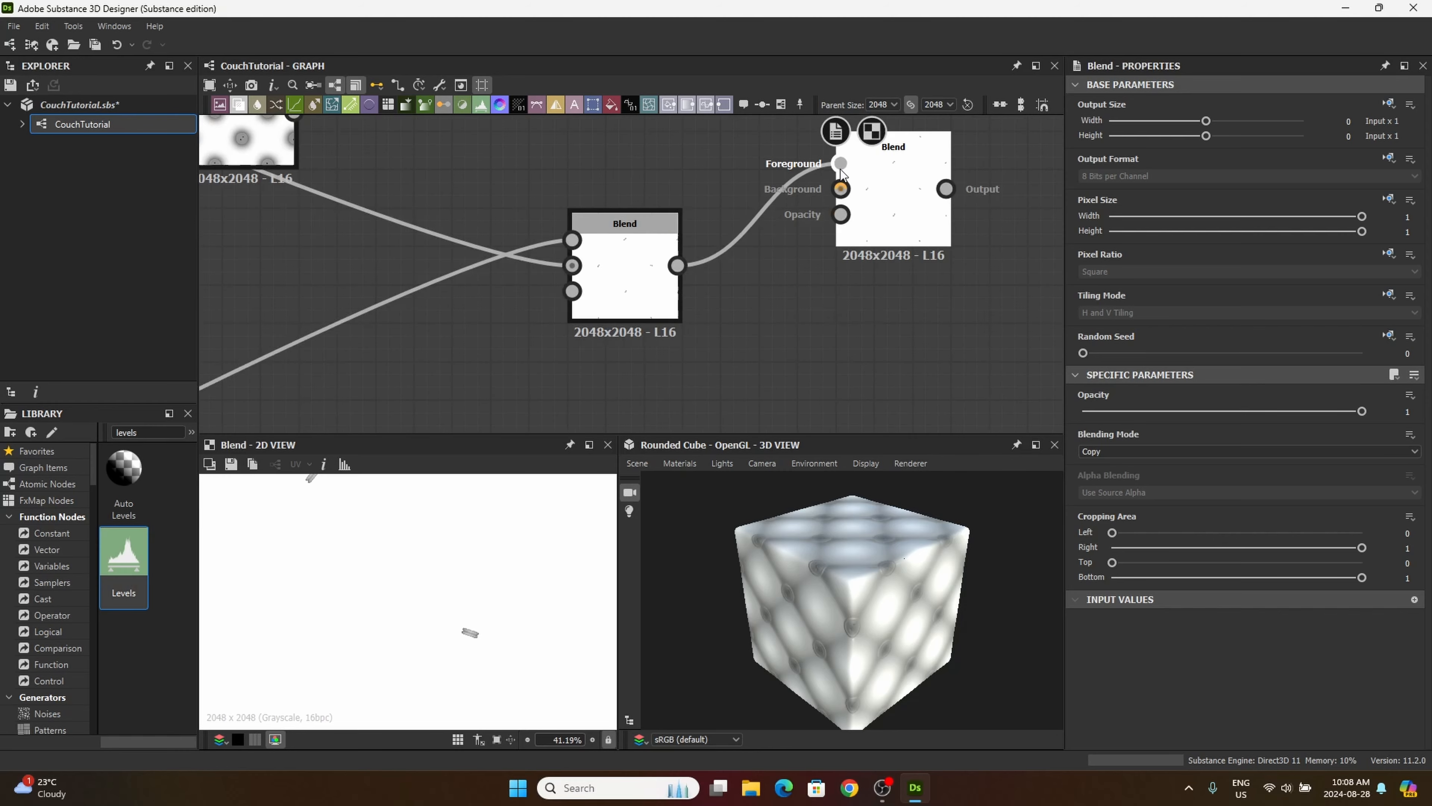
{"action": "middle_click_drag", "start_coordinate": [840, 170], "coordinate": [841, 341]}
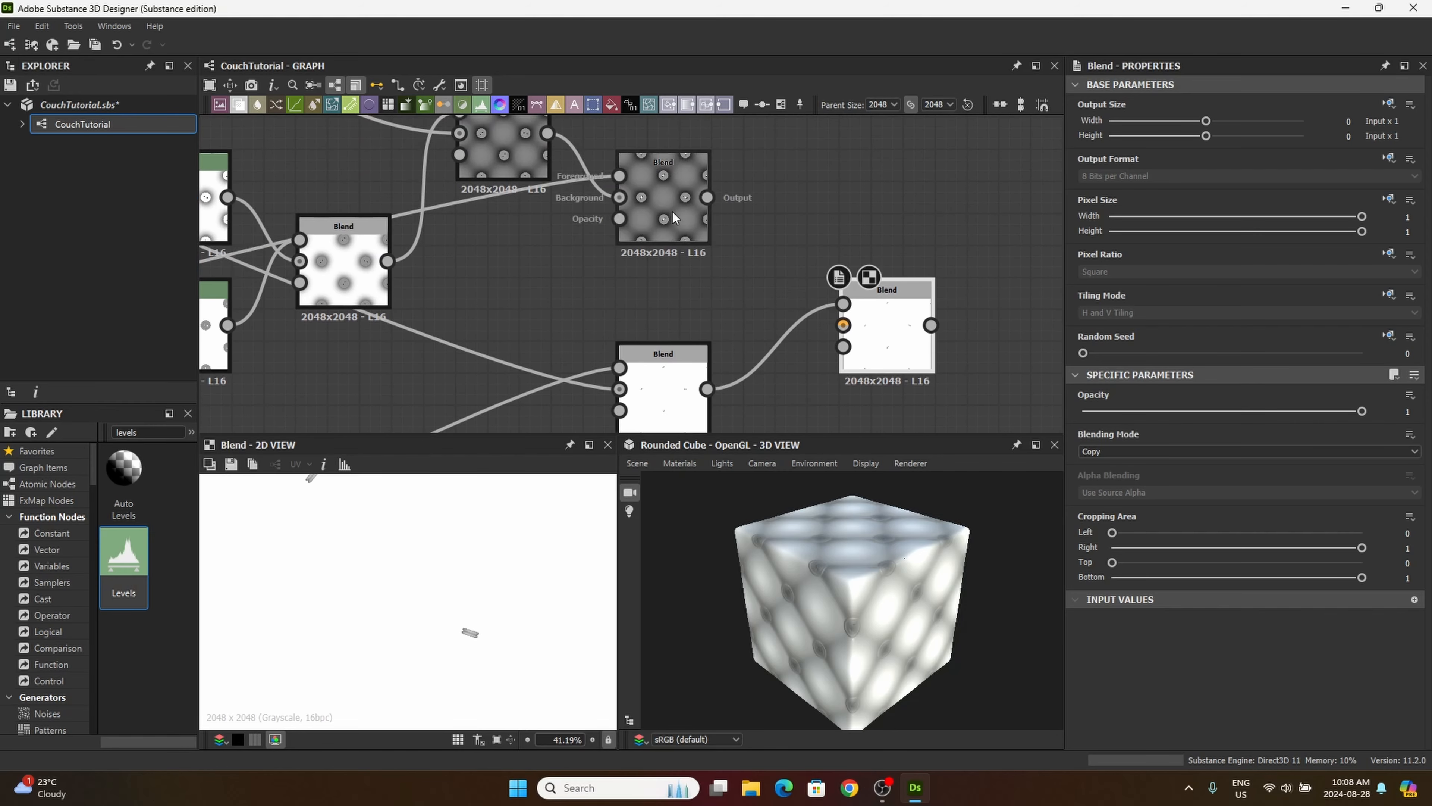
Step: Connect the output of the grey cushion-and-button Blend to the new Blend's background
{"action": "scroll", "coordinate": [673, 212], "scroll_direction": "up", "scroll_amount": 5}
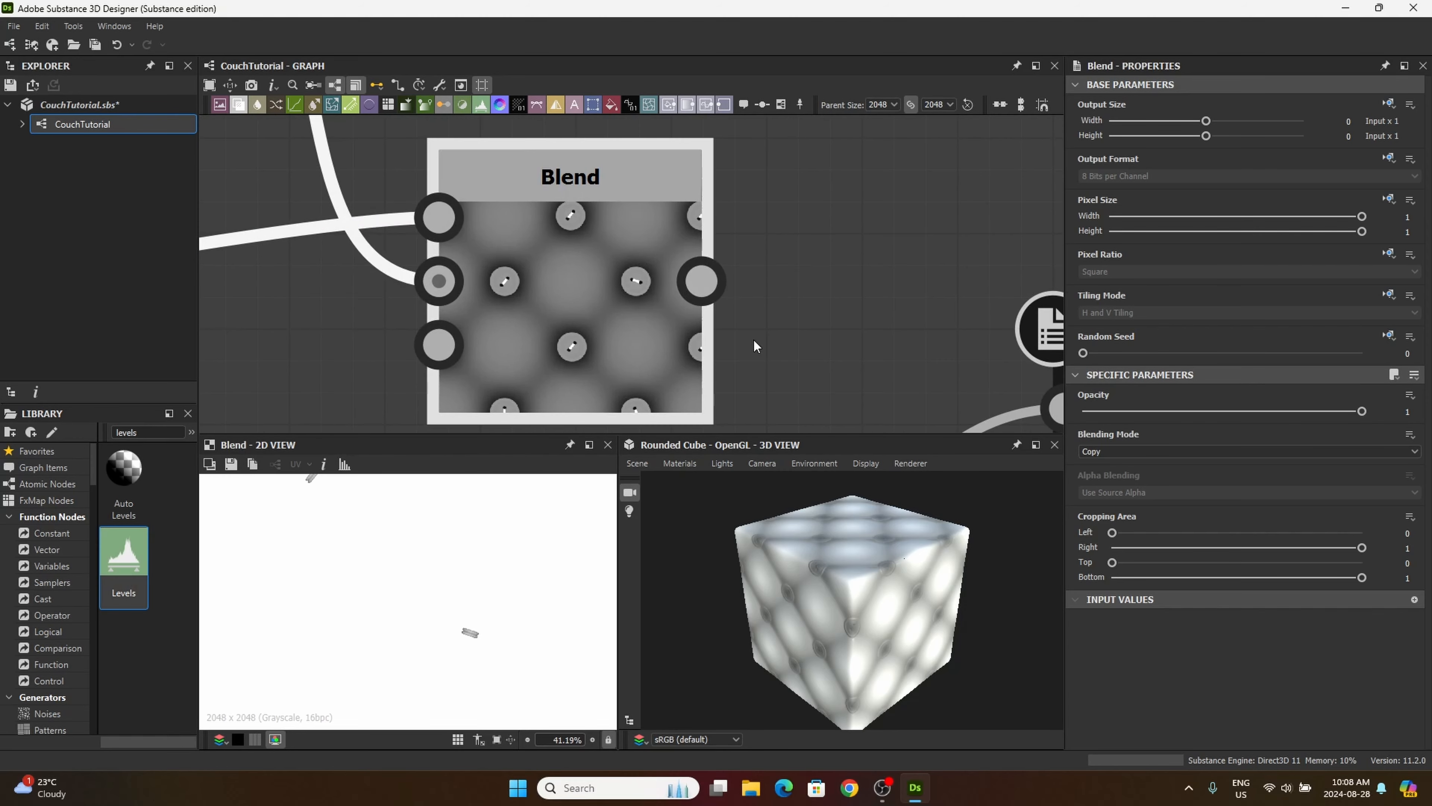
{"action": "middle_click_drag", "start_coordinate": [735, 296], "coordinate": [689, 275]}
{"action": "scroll", "coordinate": [506, 294], "scroll_direction": "down", "scroll_amount": 2}
{"action": "scroll", "coordinate": [506, 294], "scroll_direction": "down", "scroll_amount": 1}
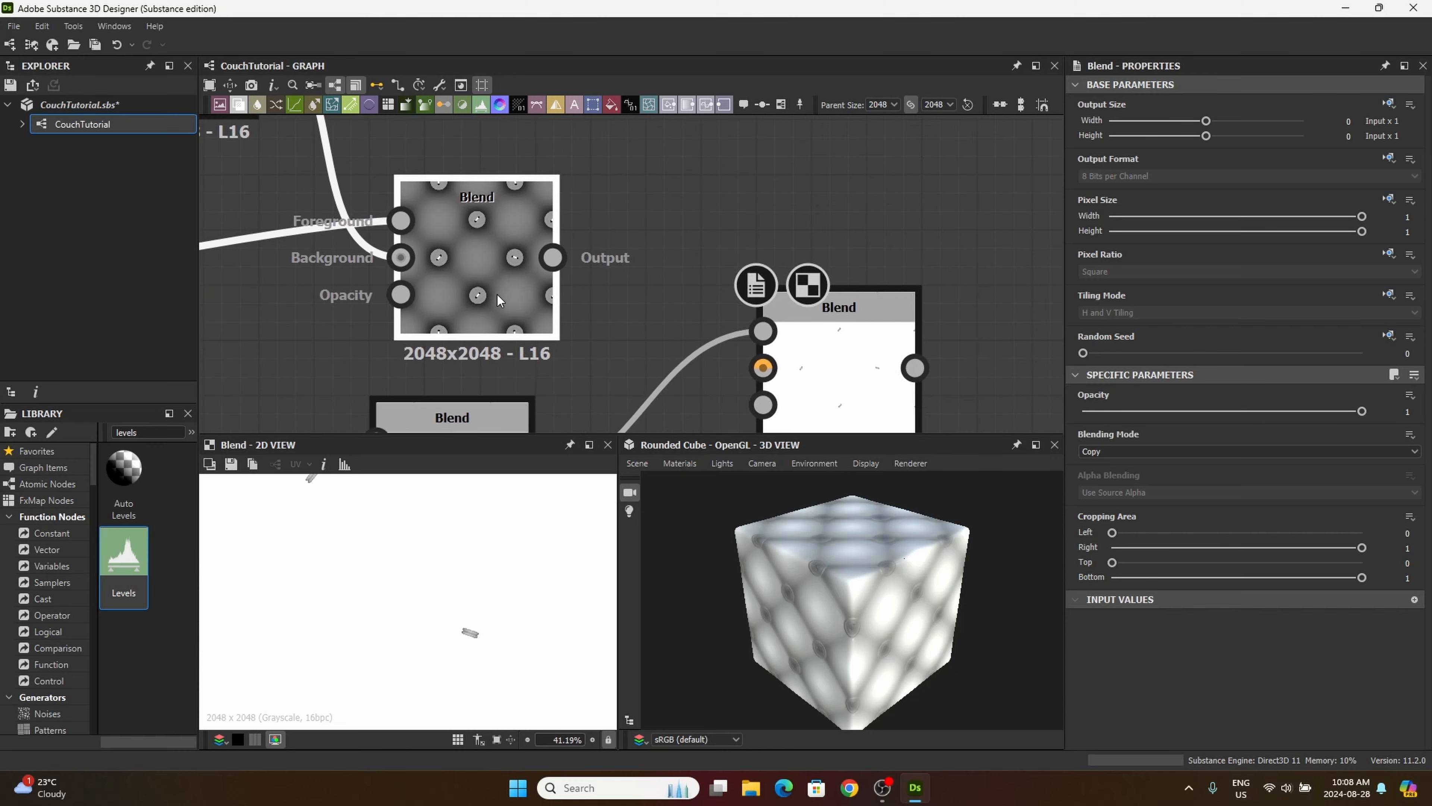
{"action": "middle_click_drag", "start_coordinate": [537, 279], "coordinate": [502, 254]}
{"action": "left_click_drag", "start_coordinate": [519, 232], "coordinate": [727, 351]}
Step: Set the new Blend's blending mode to Min (Darken) and nudge the node slightly upward
{"action": "left_click", "coordinate": [774, 364]}
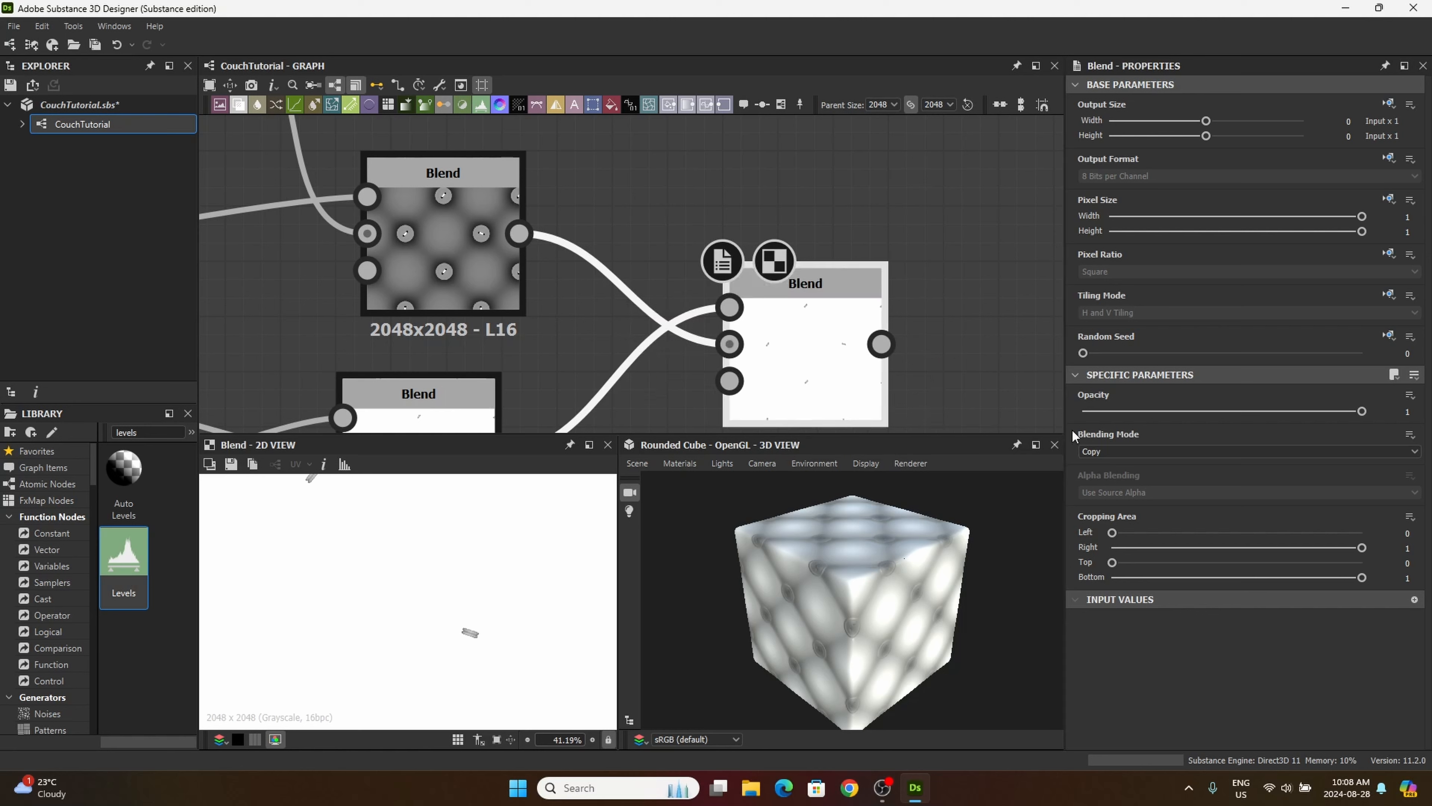
{"action": "left_click", "coordinate": [1141, 451]}
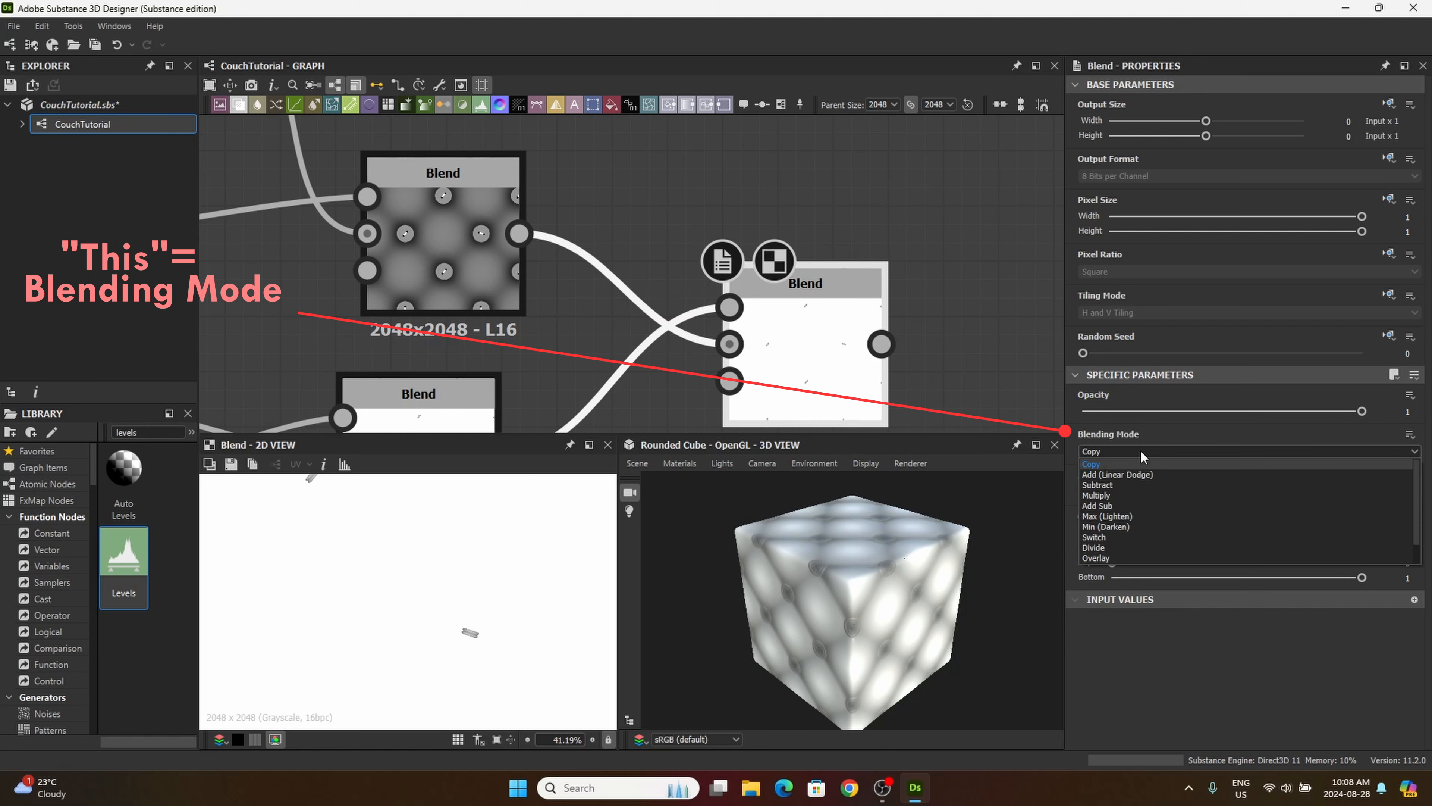
{"action": "left_click", "coordinate": [1107, 526]}
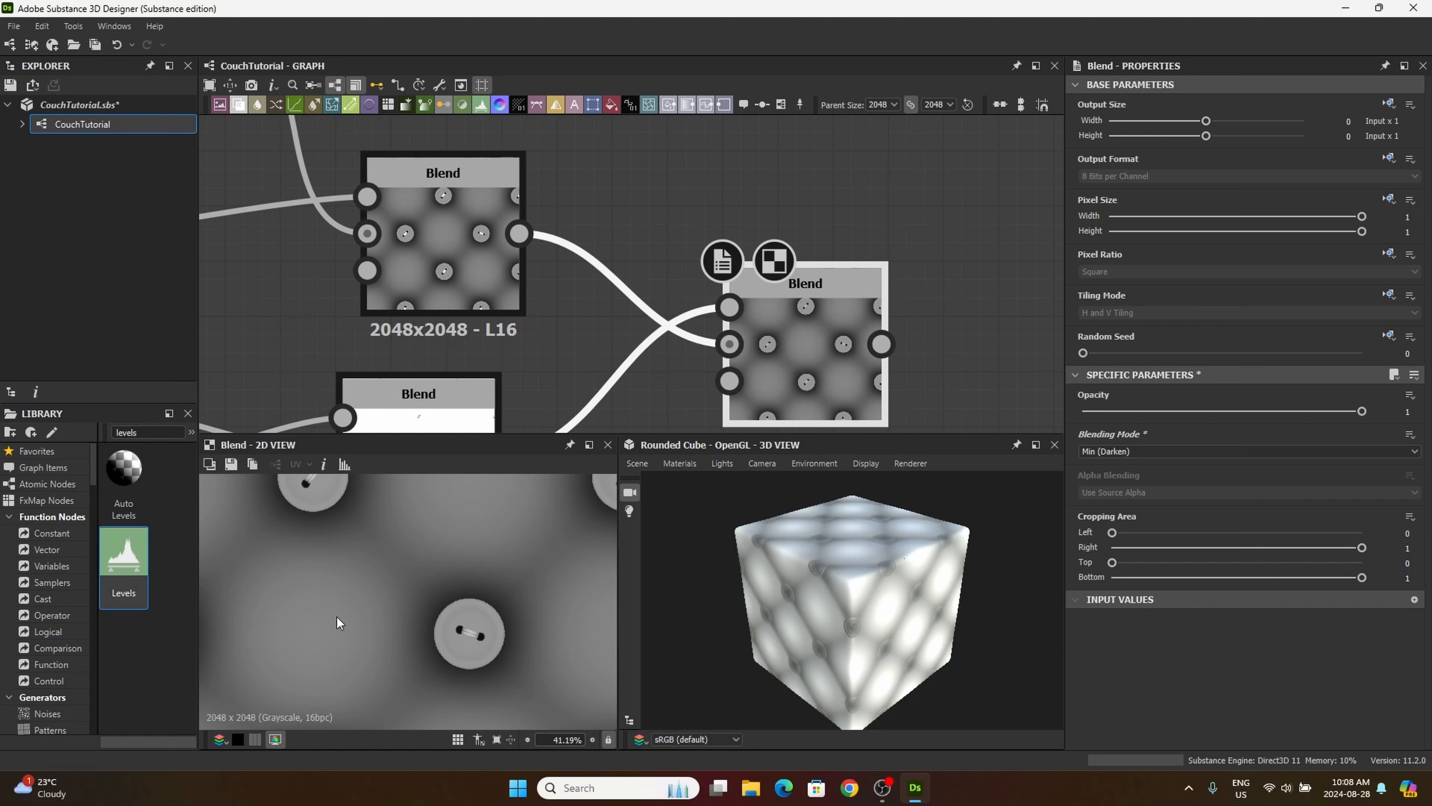
{"action": "key", "text": "f"}
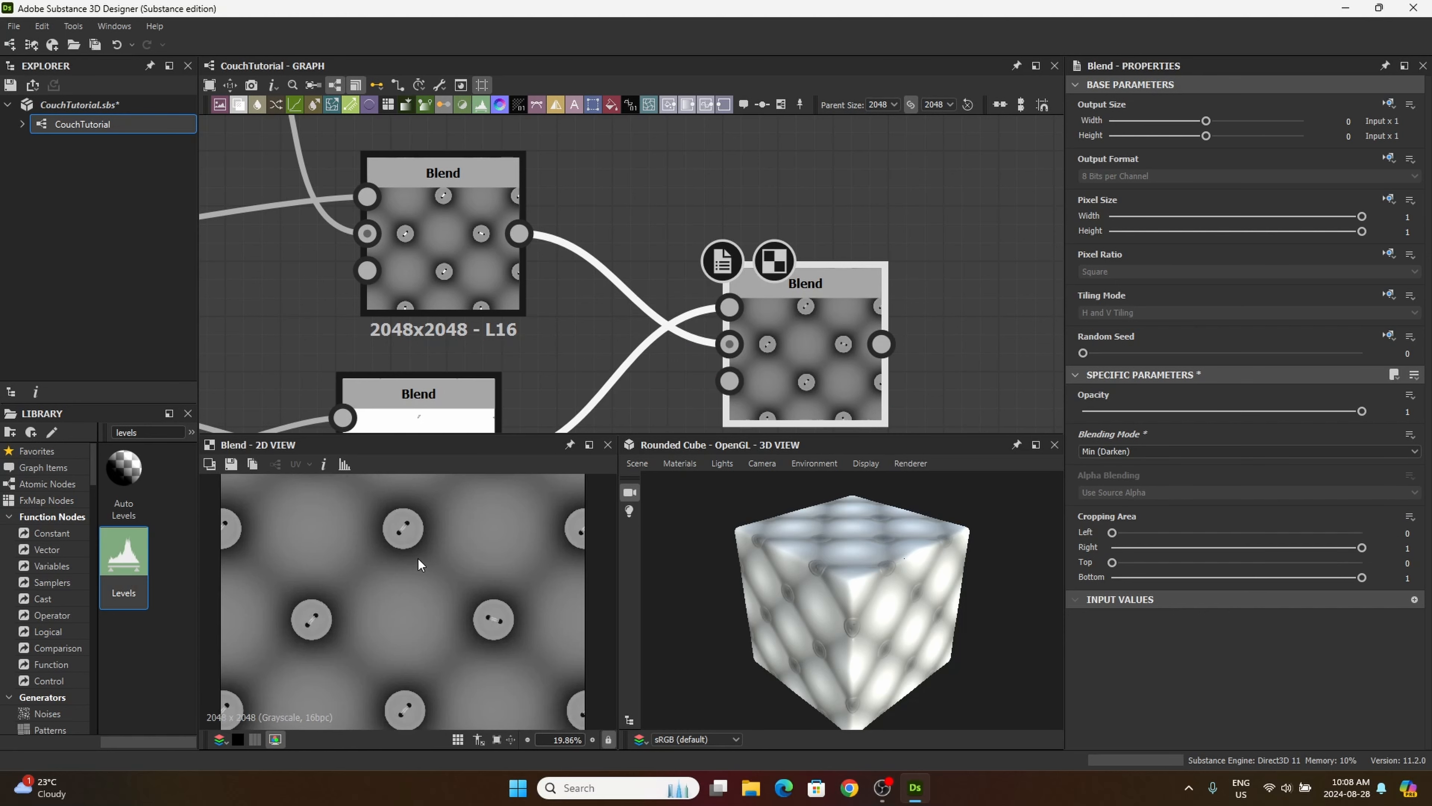
{"action": "mouse_move", "coordinate": [780, 355]}
{"action": "left_mouse_down"}
{"action": "mouse_move", "coordinate": [763, 322]}
{"action": "mouse_move", "coordinate": [779, 331]}
{"action": "left_mouse_up"}
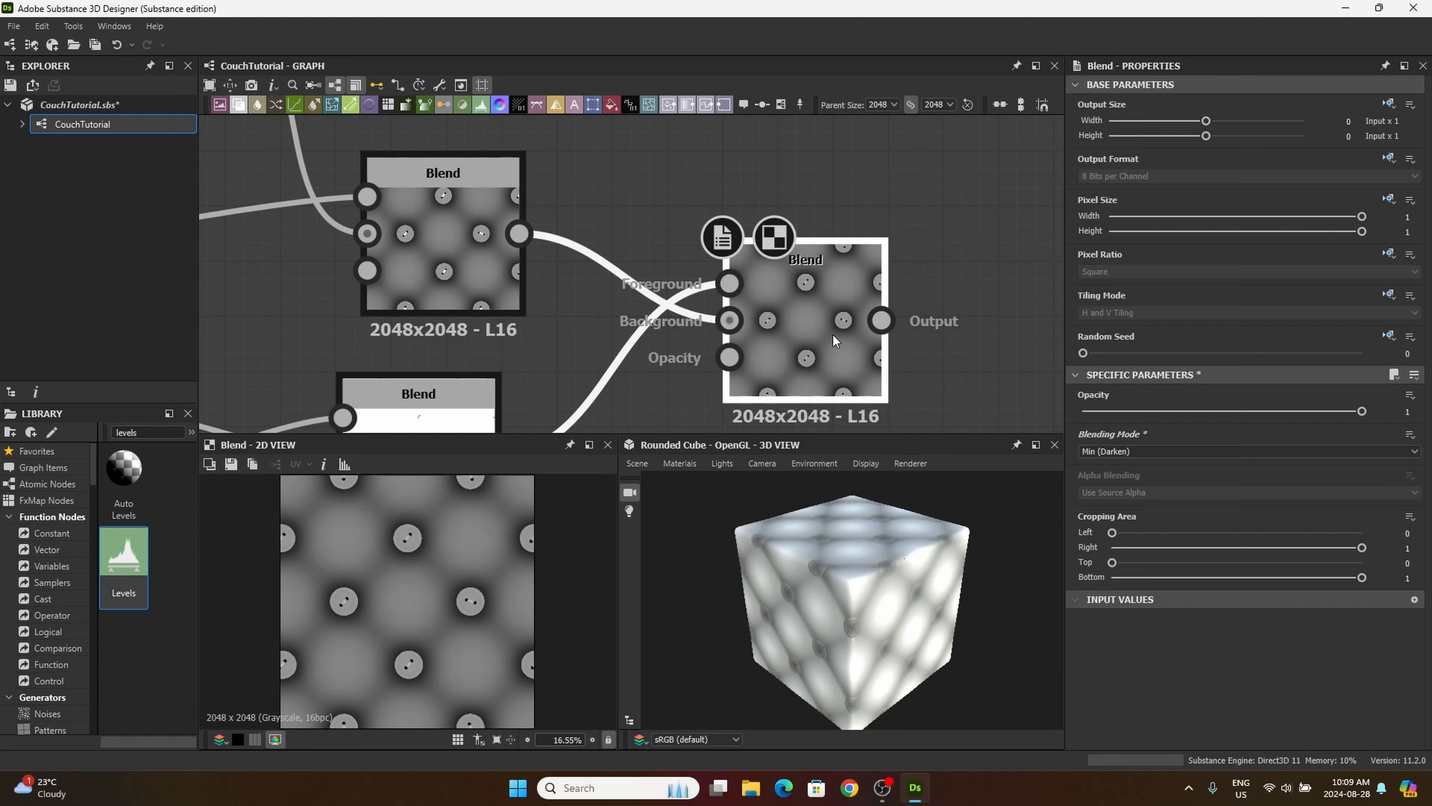
Step: Connect the output of the Min (Darken) Blend to the Height input of the Base Material node
{"action": "scroll", "coordinate": [832, 334], "scroll_direction": "down", "scroll_amount": 5}
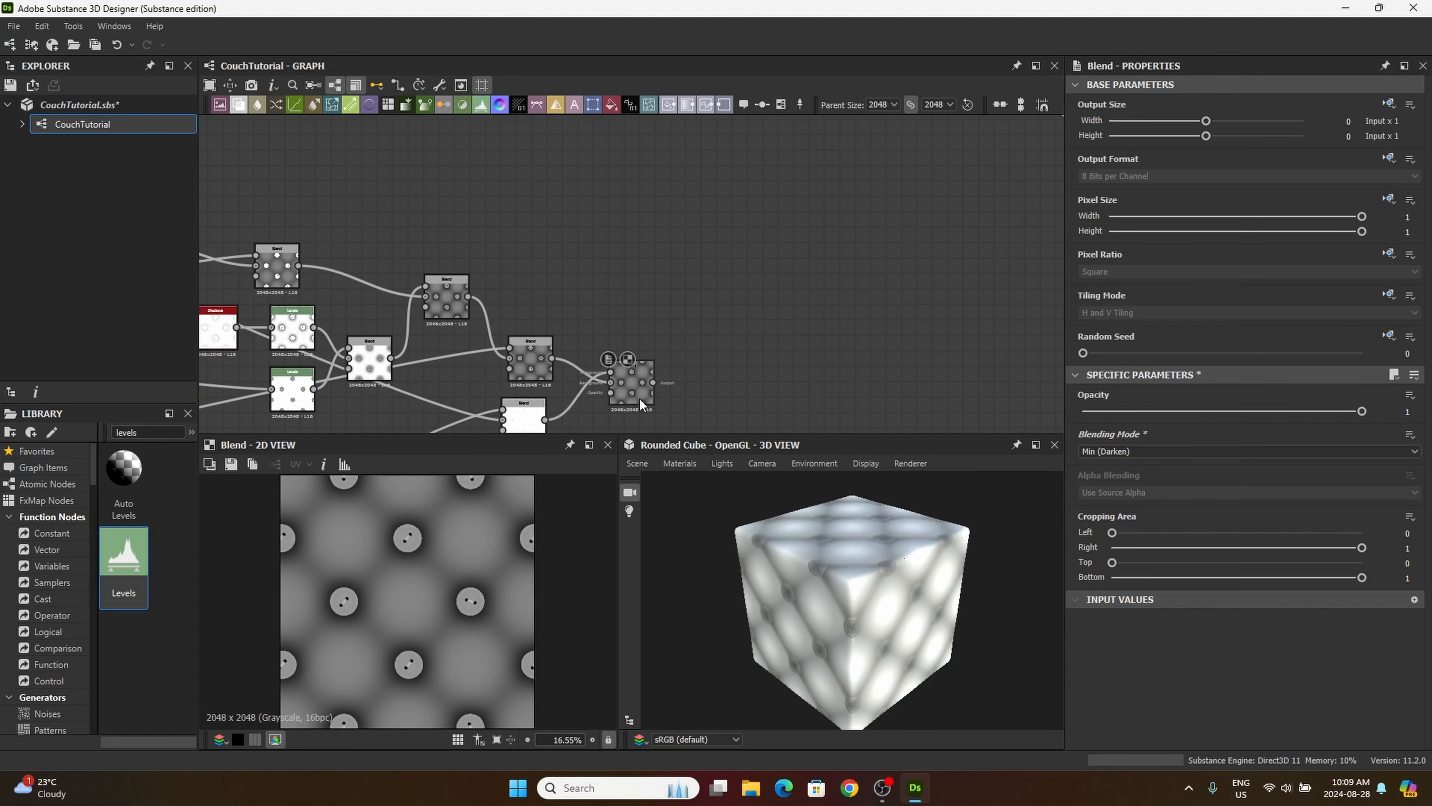
{"action": "left_click_drag", "start_coordinate": [654, 384], "coordinate": [864, 211]}
{"action": "scroll", "coordinate": [745, 308], "scroll_direction": "up", "scroll_amount": 5}
{"action": "left_click", "coordinate": [864, 211]}
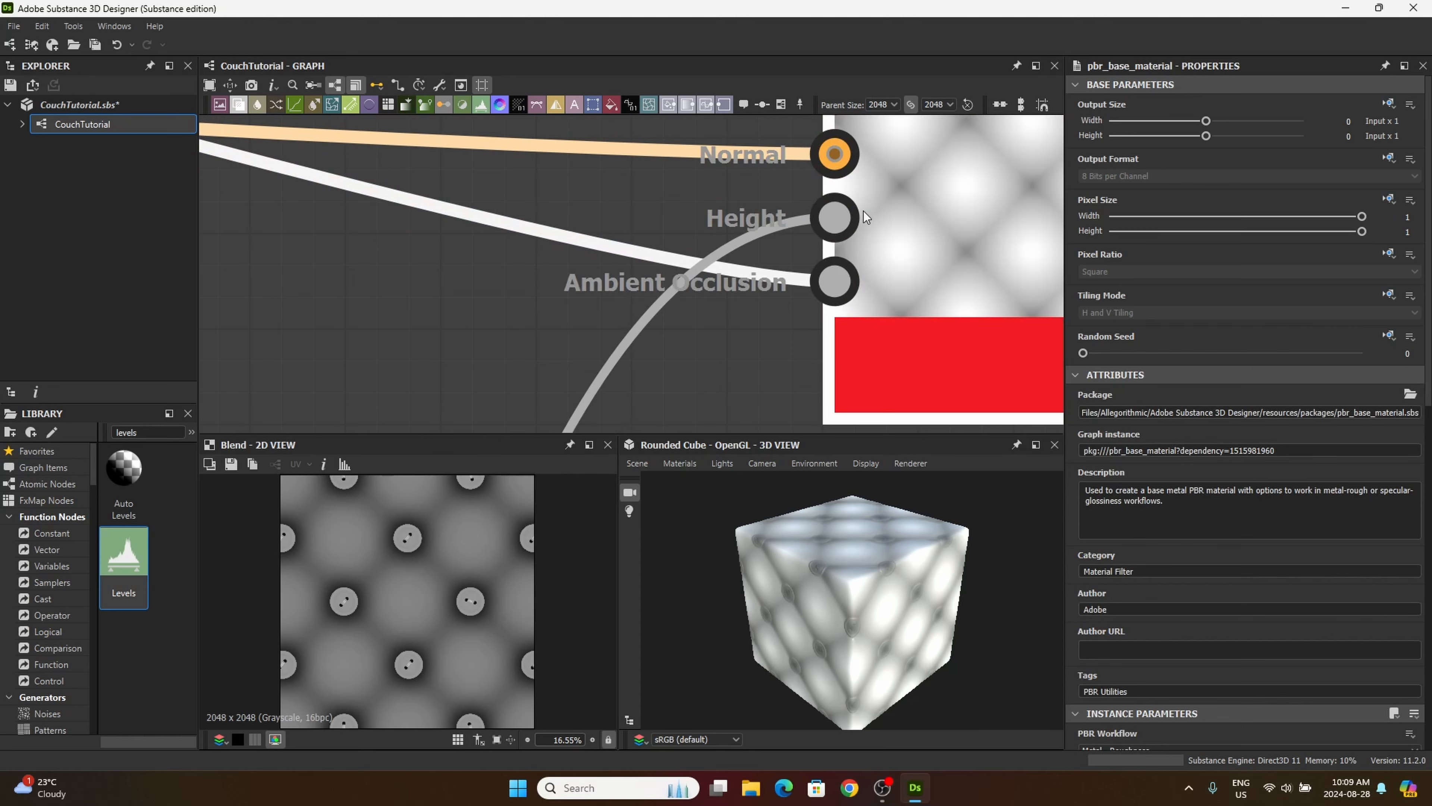
{"action": "scroll", "coordinate": [736, 303], "scroll_direction": "down", "scroll_amount": 3}
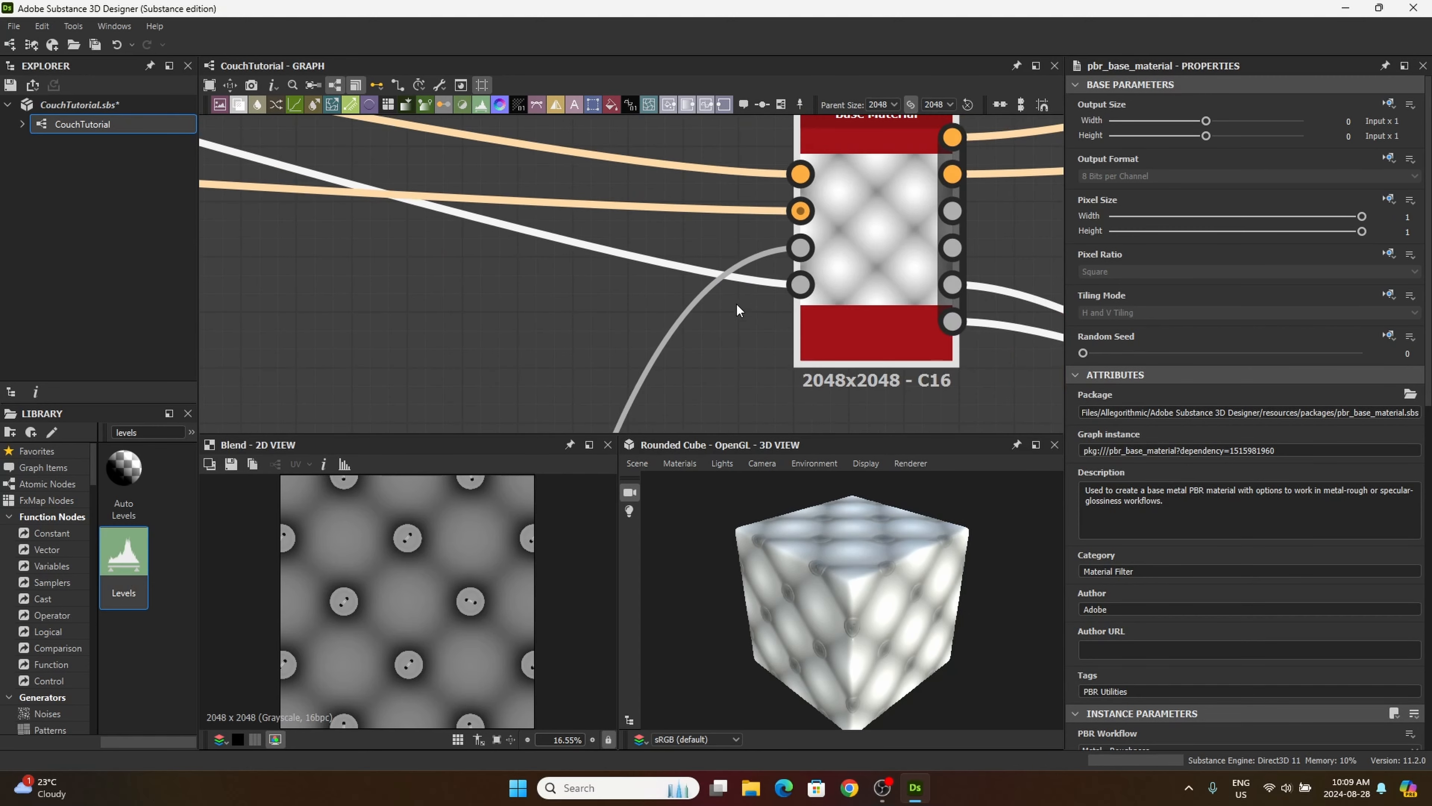
{"action": "scroll", "coordinate": [736, 305], "scroll_direction": "down", "scroll_amount": 6}
{"action": "middle_click_drag", "start_coordinate": [690, 350], "coordinate": [712, 148]}
{"action": "middle_click_drag", "start_coordinate": [705, 373], "coordinate": [727, 155]}
{"action": "middle_click_drag", "start_coordinate": [706, 340], "coordinate": [709, 302]}
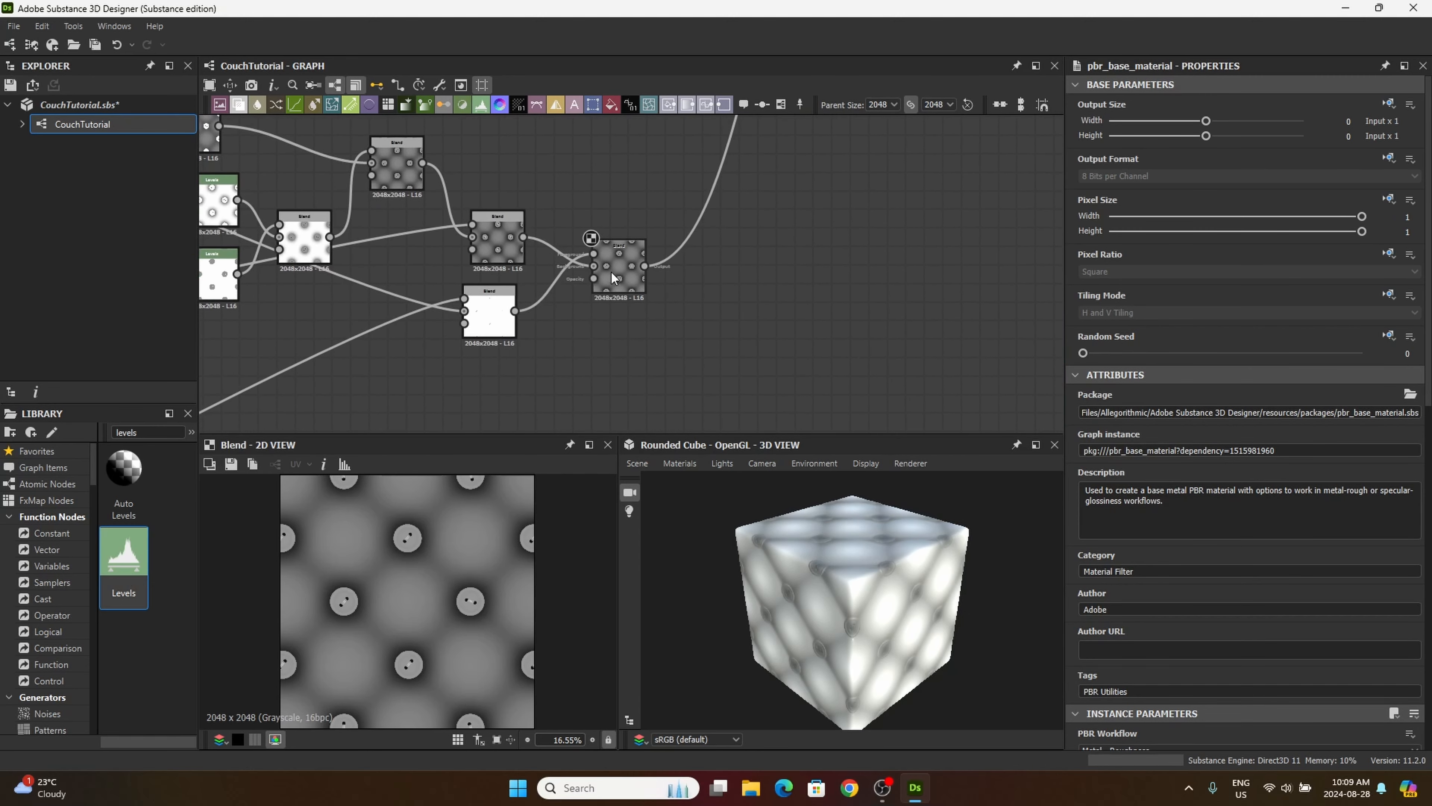
Step: Tidy the height chain by moving the button shadow nodes and their following Blends closer to the cushion pattern nodes
{"action": "left_click_drag", "start_coordinate": [611, 273], "coordinate": [633, 276]}
{"action": "scroll", "coordinate": [637, 277], "scroll_direction": "down", "scroll_amount": 3}
{"action": "middle_click_drag", "start_coordinate": [661, 290], "coordinate": [871, 326]}
{"action": "scroll", "coordinate": [781, 310], "scroll_direction": "down", "scroll_amount": 1}
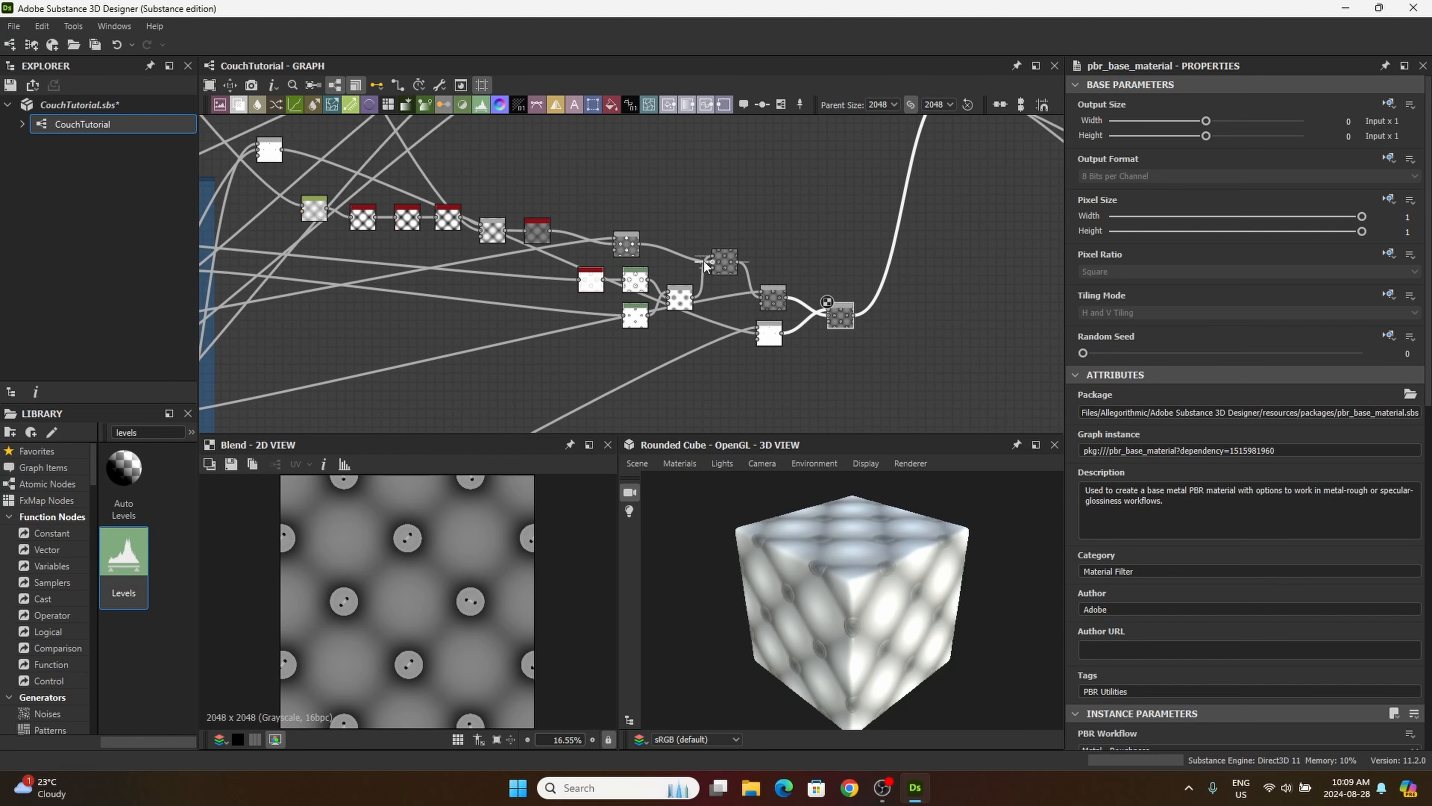
{"action": "left_click_drag", "start_coordinate": [626, 242], "coordinate": [599, 233]}
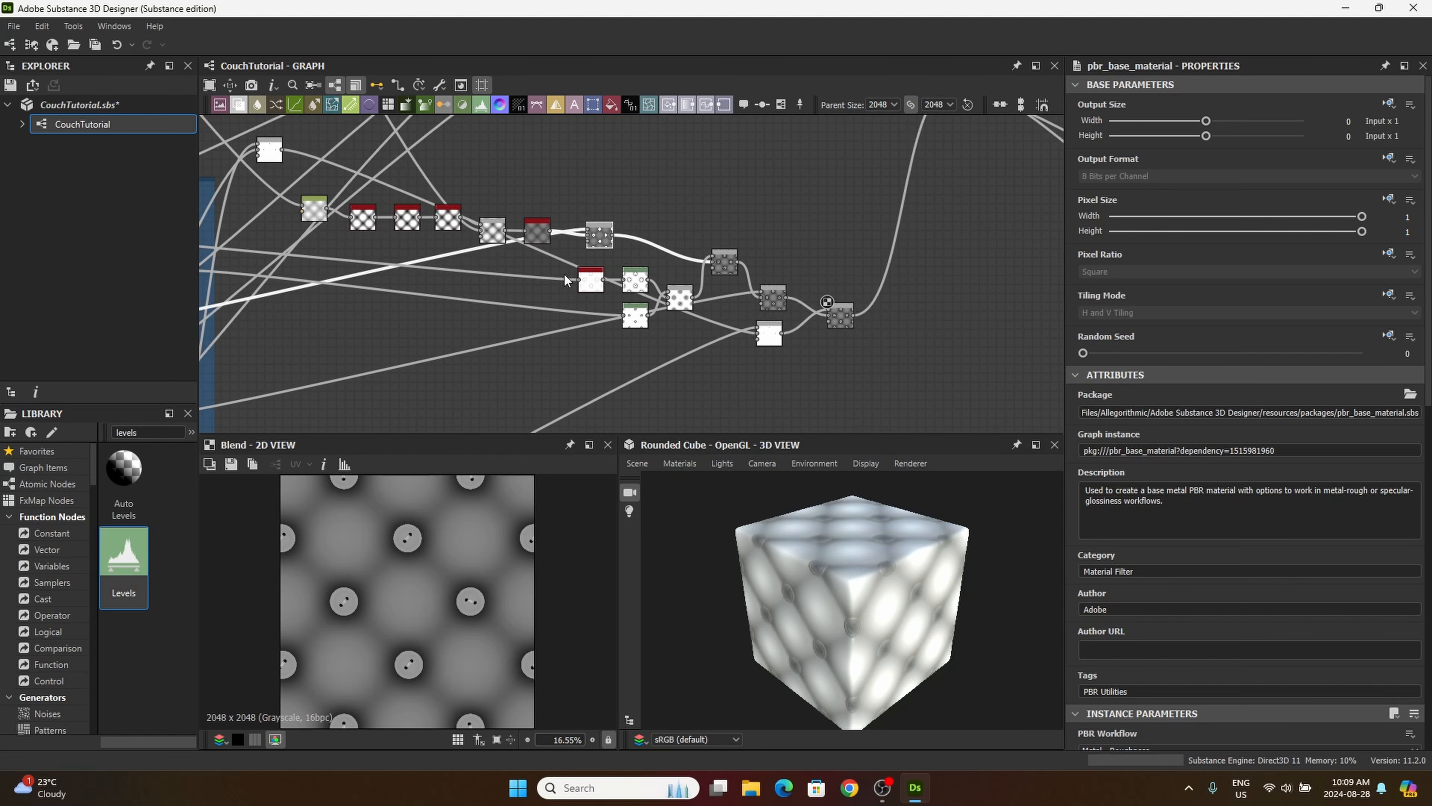
{"action": "left_click", "coordinate": [685, 295]}
{"action": "left_click_drag", "start_coordinate": [649, 291], "coordinate": [612, 292]}
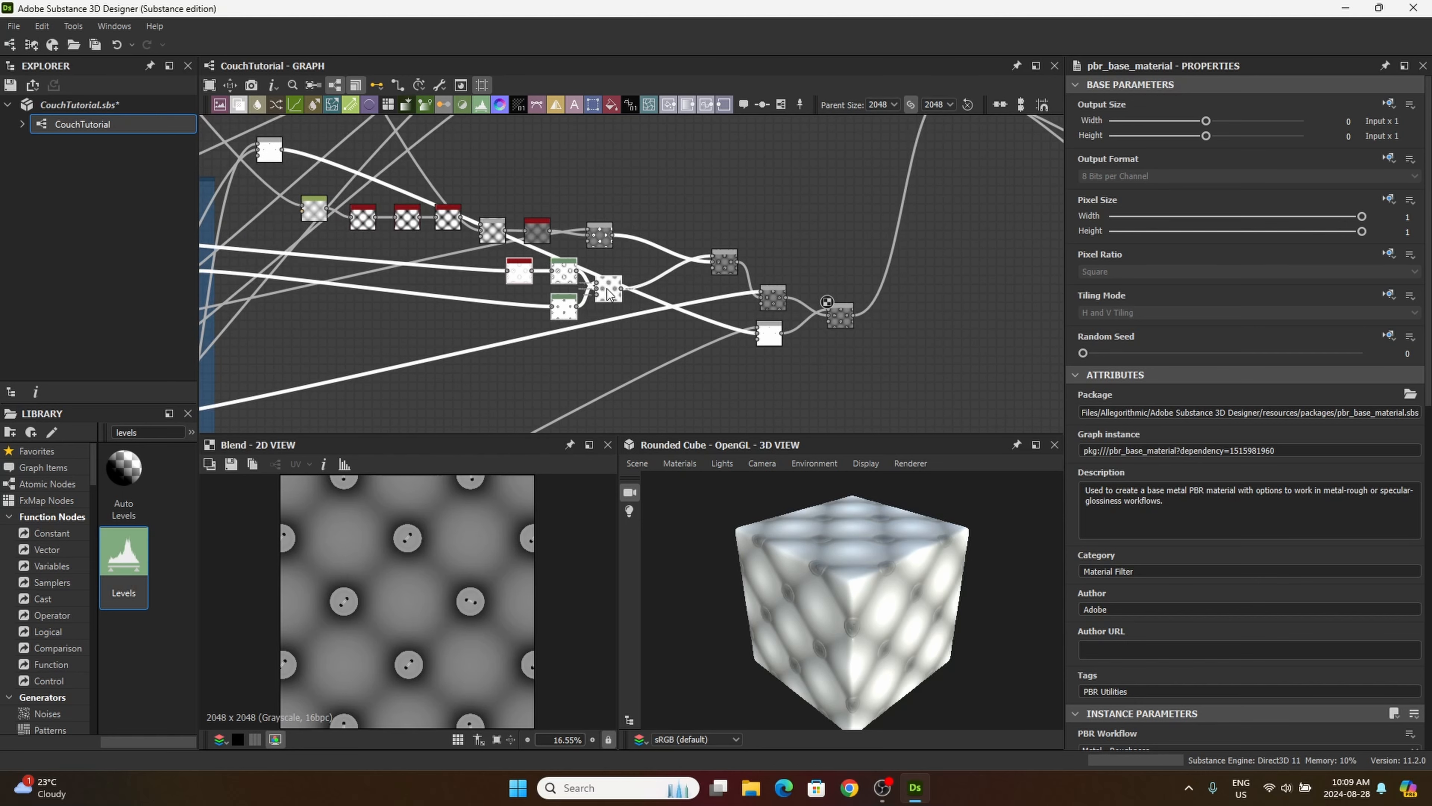
{"action": "left_click_drag", "start_coordinate": [727, 264], "coordinate": [647, 261]}
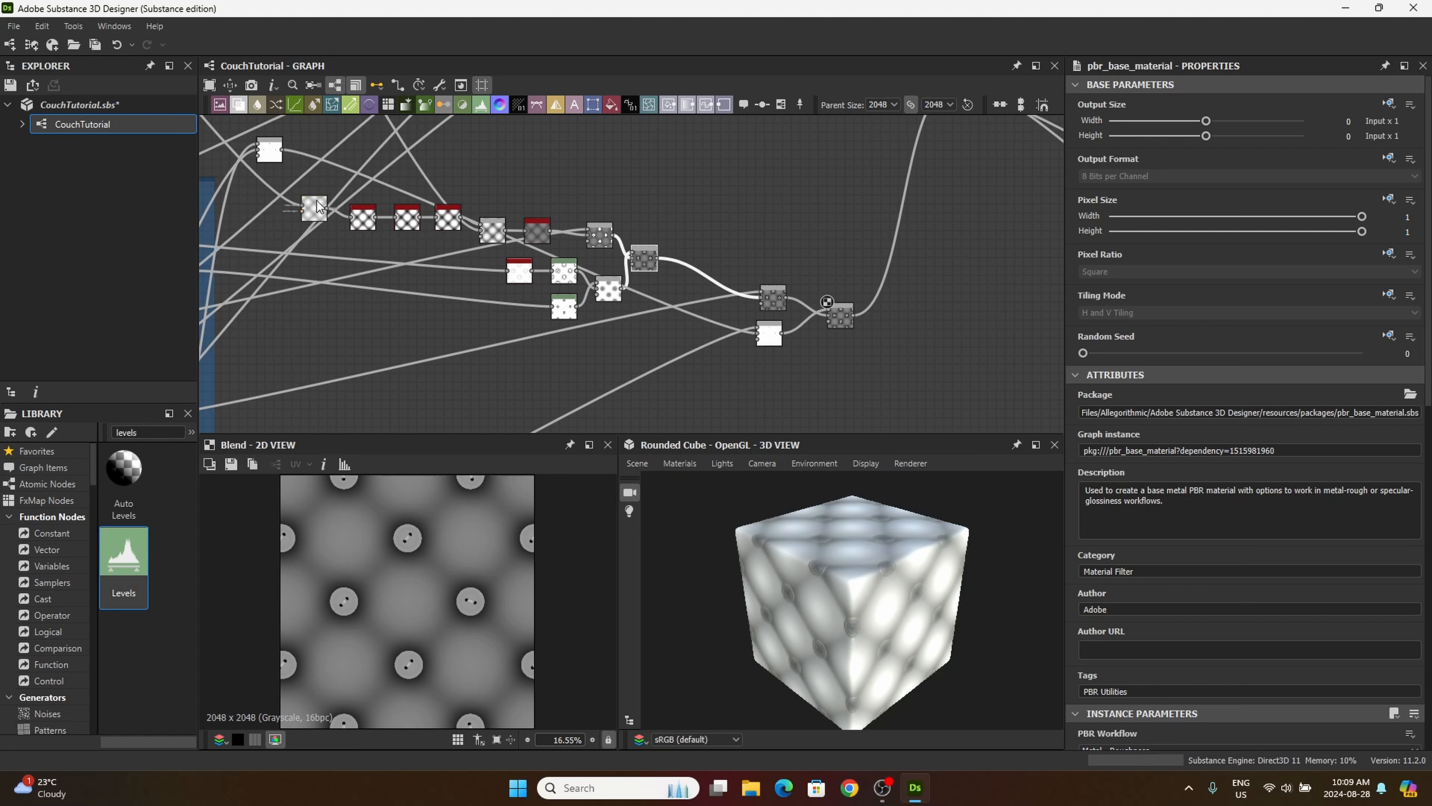
{"action": "left_click_drag", "start_coordinate": [314, 210], "coordinate": [322, 213]}
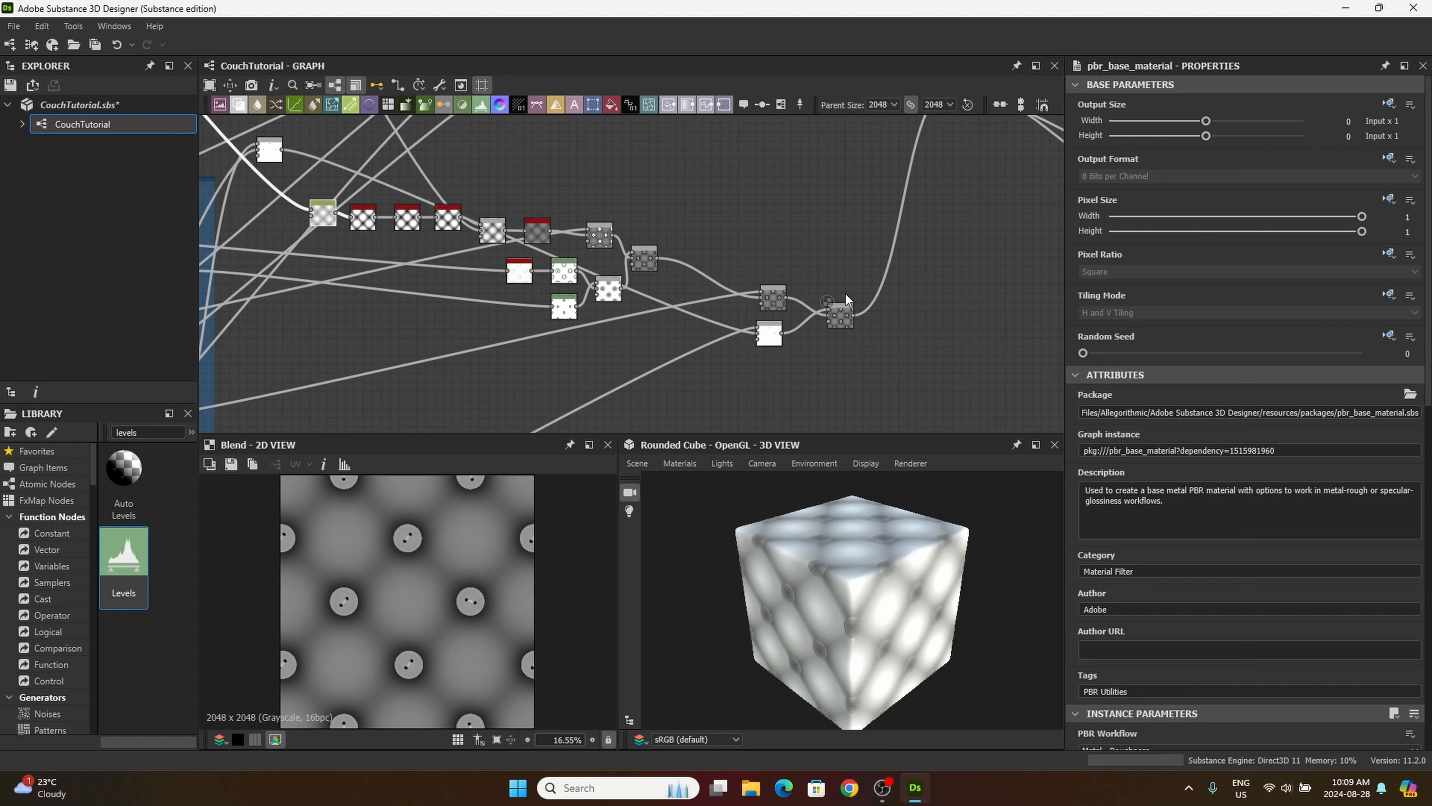
Step: Move the final Min (Darken) Blend and its two source Blends together, close to the rest of the height chain
{"action": "left_click_drag", "start_coordinate": [841, 319], "coordinate": [814, 320]}
{"action": "left_click_drag", "start_coordinate": [736, 242], "coordinate": [826, 394]}
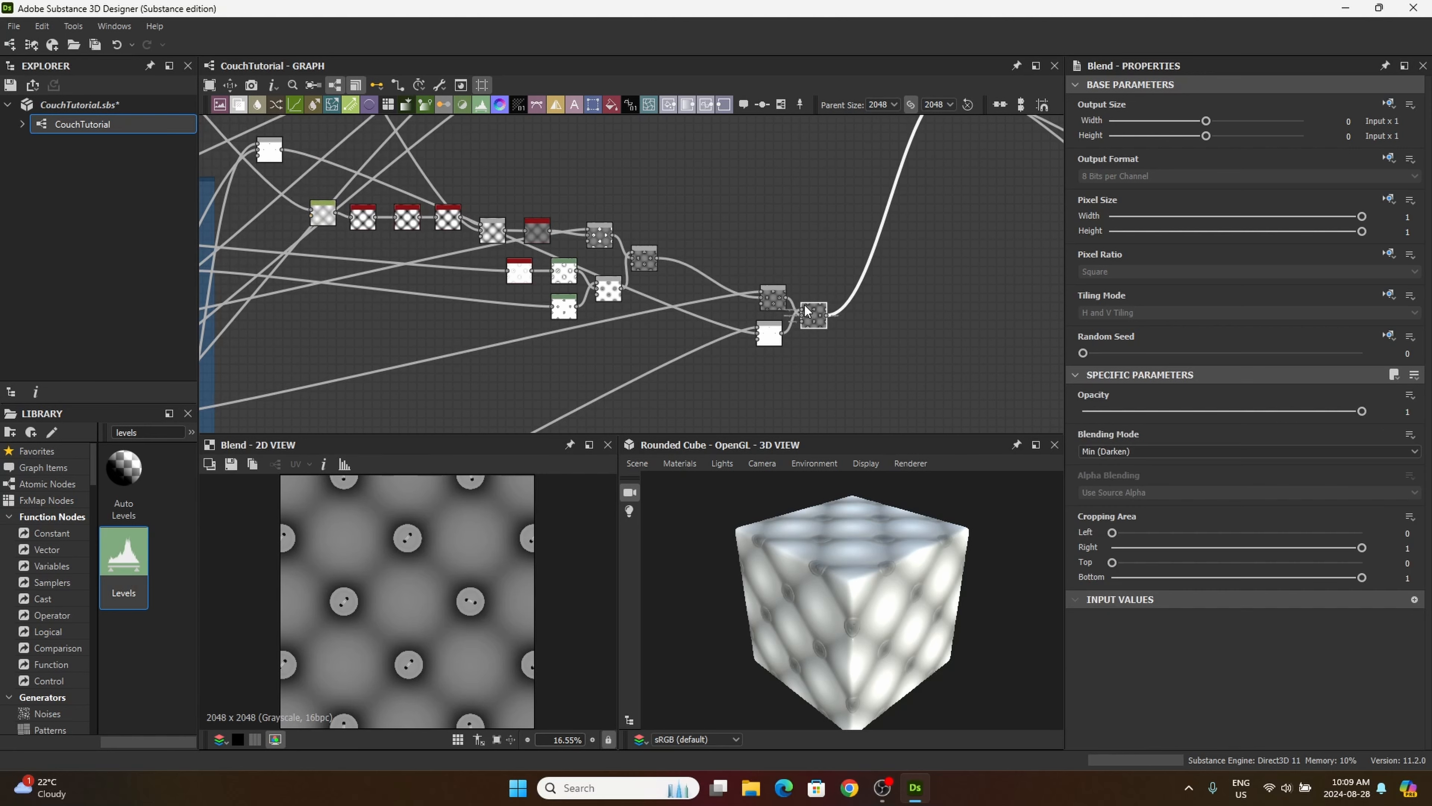
{"action": "left_click_drag", "start_coordinate": [816, 315], "coordinate": [734, 279]}
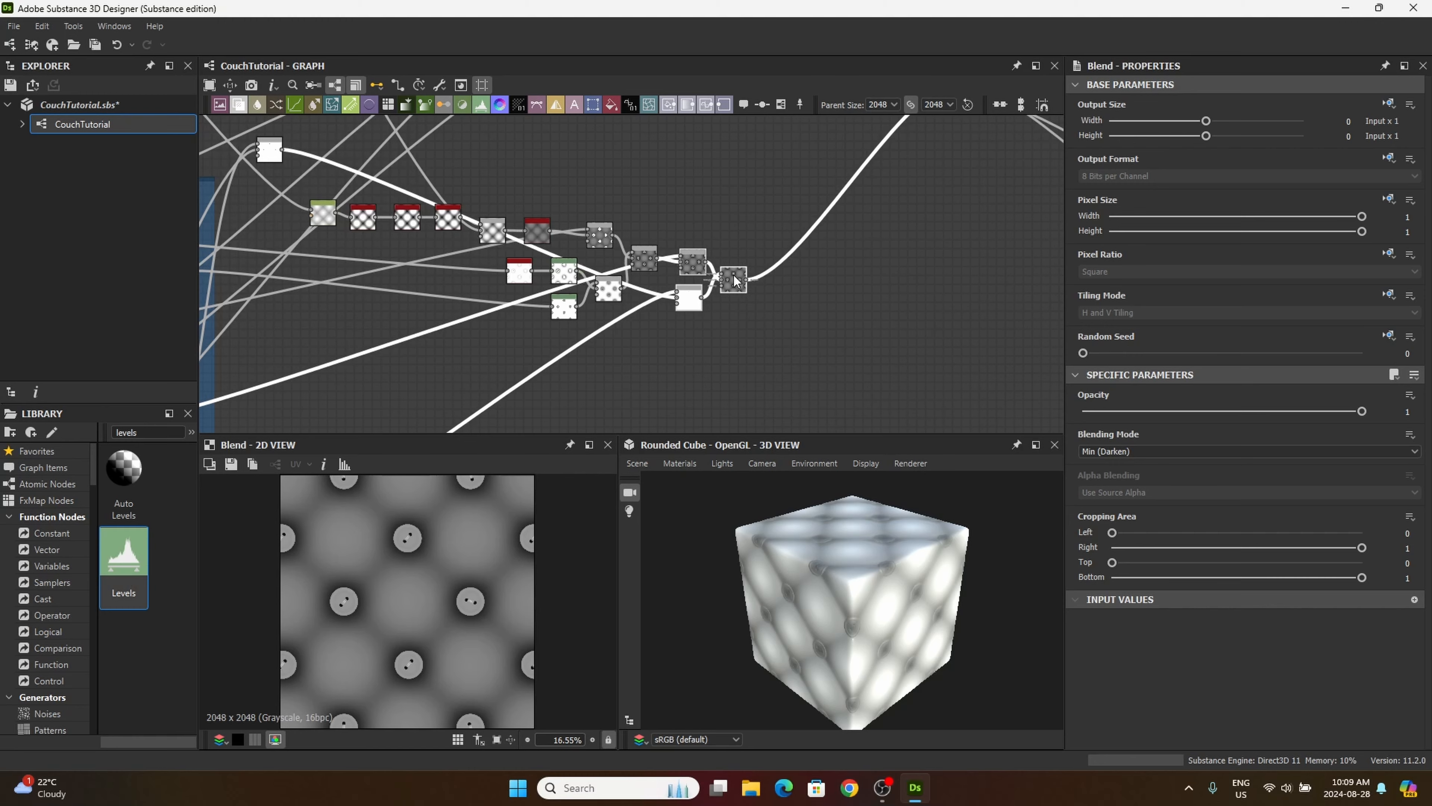
Step: Insert a Dot node on the long link into the thread mask Blend and place it below the height chain
{"action": "scroll", "coordinate": [737, 282], "scroll_direction": "down", "scroll_amount": 5}
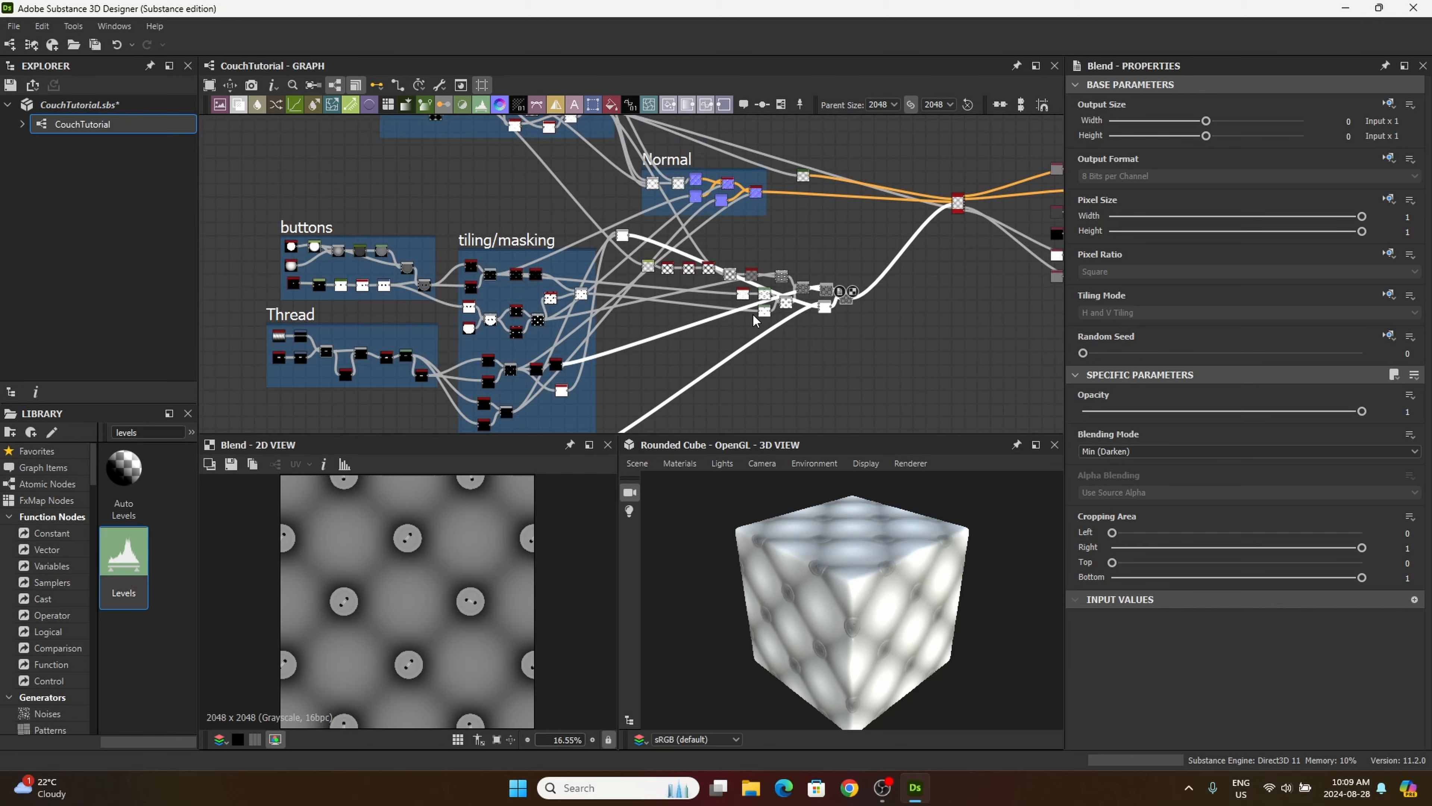
{"action": "scroll", "coordinate": [707, 297], "scroll_direction": "up", "scroll_amount": 7}
{"action": "middle_click_drag", "start_coordinate": [595, 274], "coordinate": [521, 218]}
{"action": "middle_click_drag", "start_coordinate": [567, 371], "coordinate": [670, 321]}
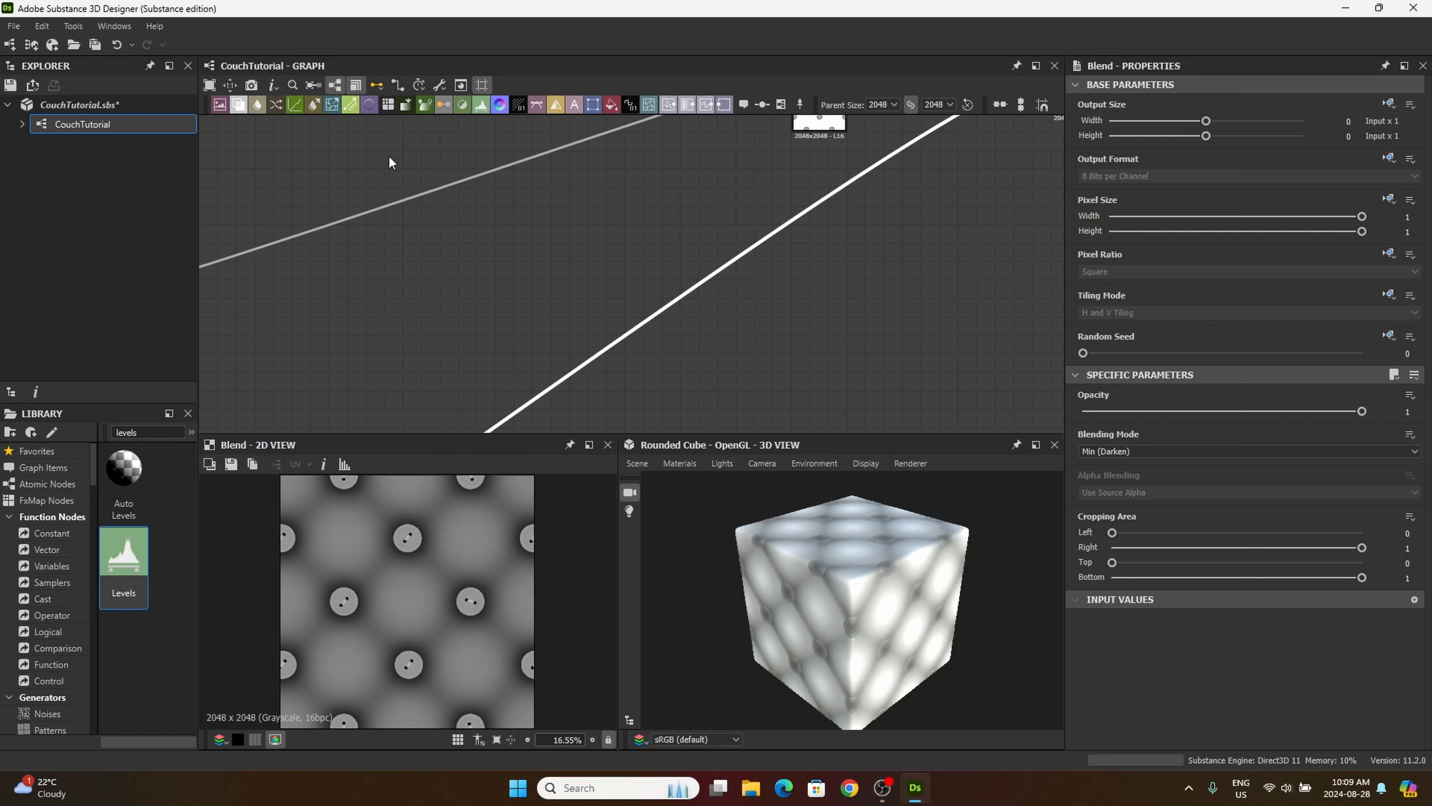
{"action": "right_click", "coordinate": [599, 344]}
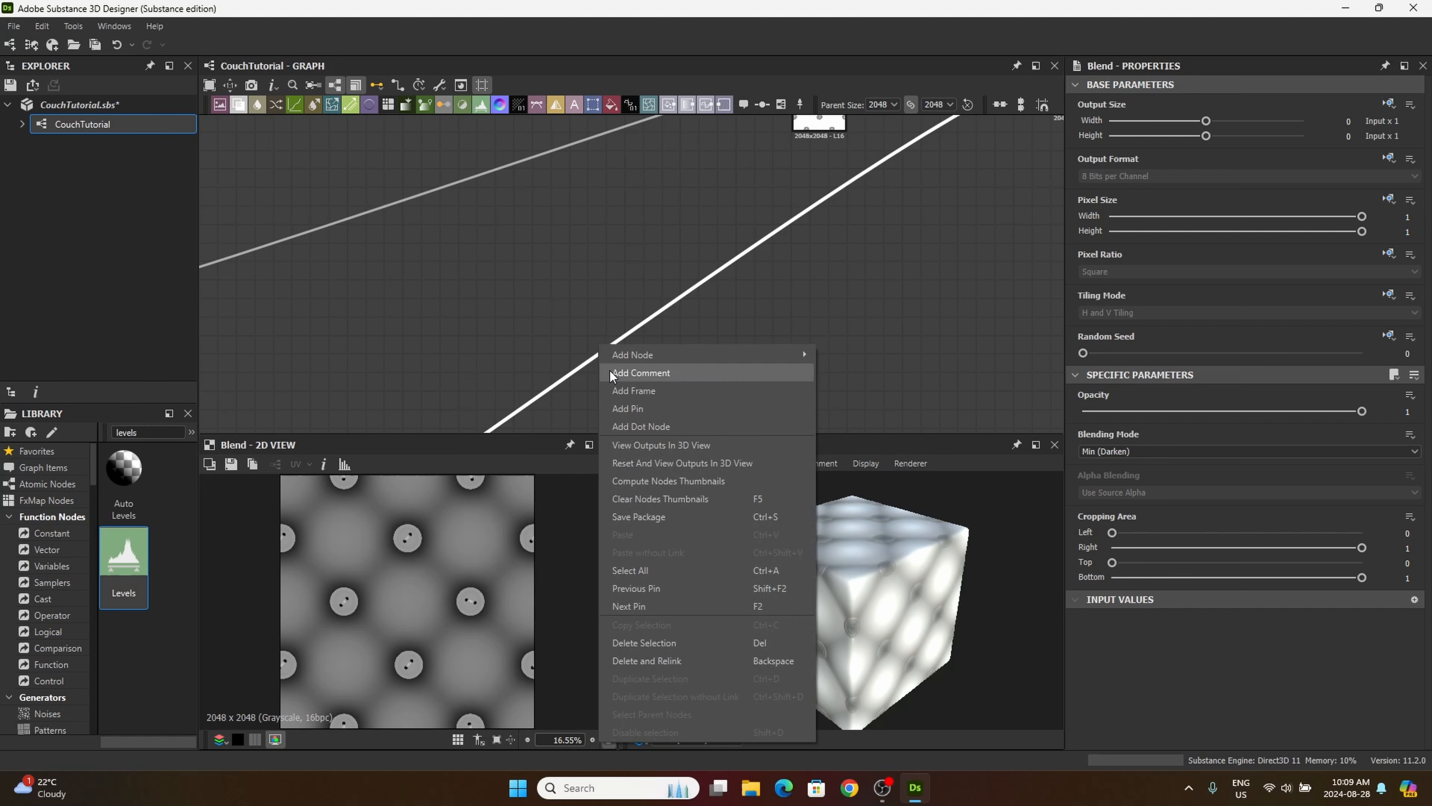
{"action": "left_click", "coordinate": [618, 427]}
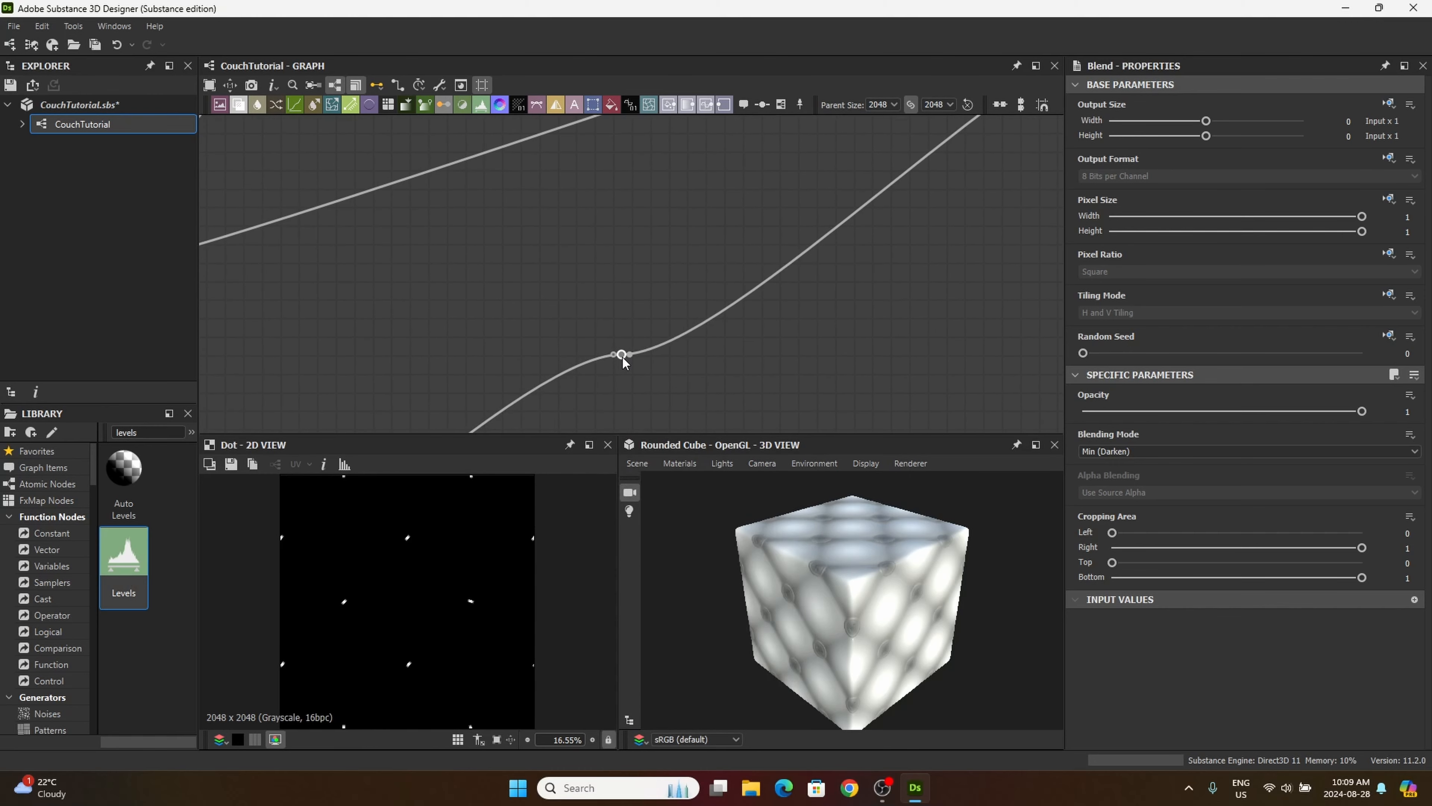
{"action": "left_click_drag", "start_coordinate": [622, 357], "coordinate": [631, 391]}
{"action": "scroll", "coordinate": [619, 380], "scroll_direction": "down", "scroll_amount": 5}
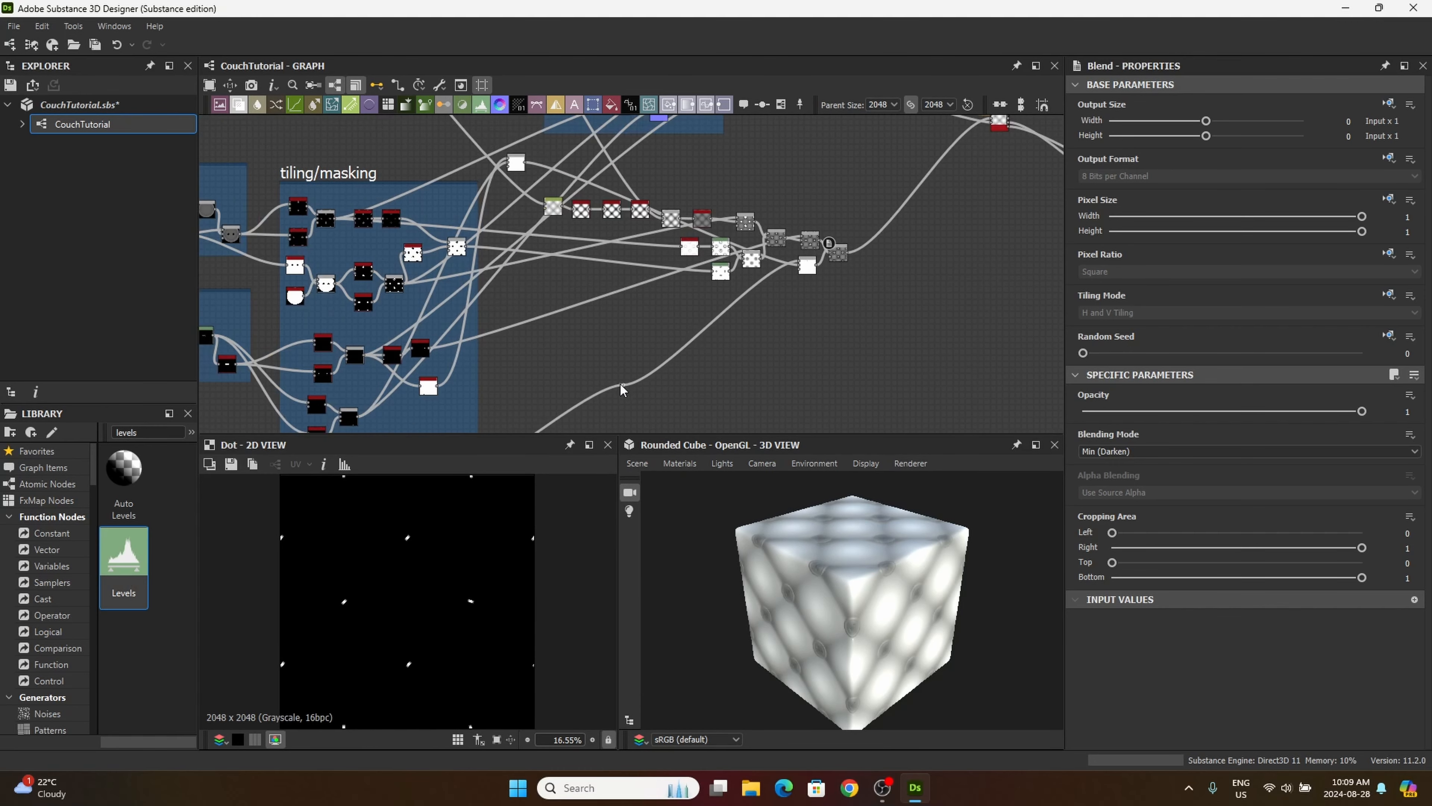
{"action": "scroll", "coordinate": [619, 384], "scroll_direction": "up", "scroll_amount": 5}
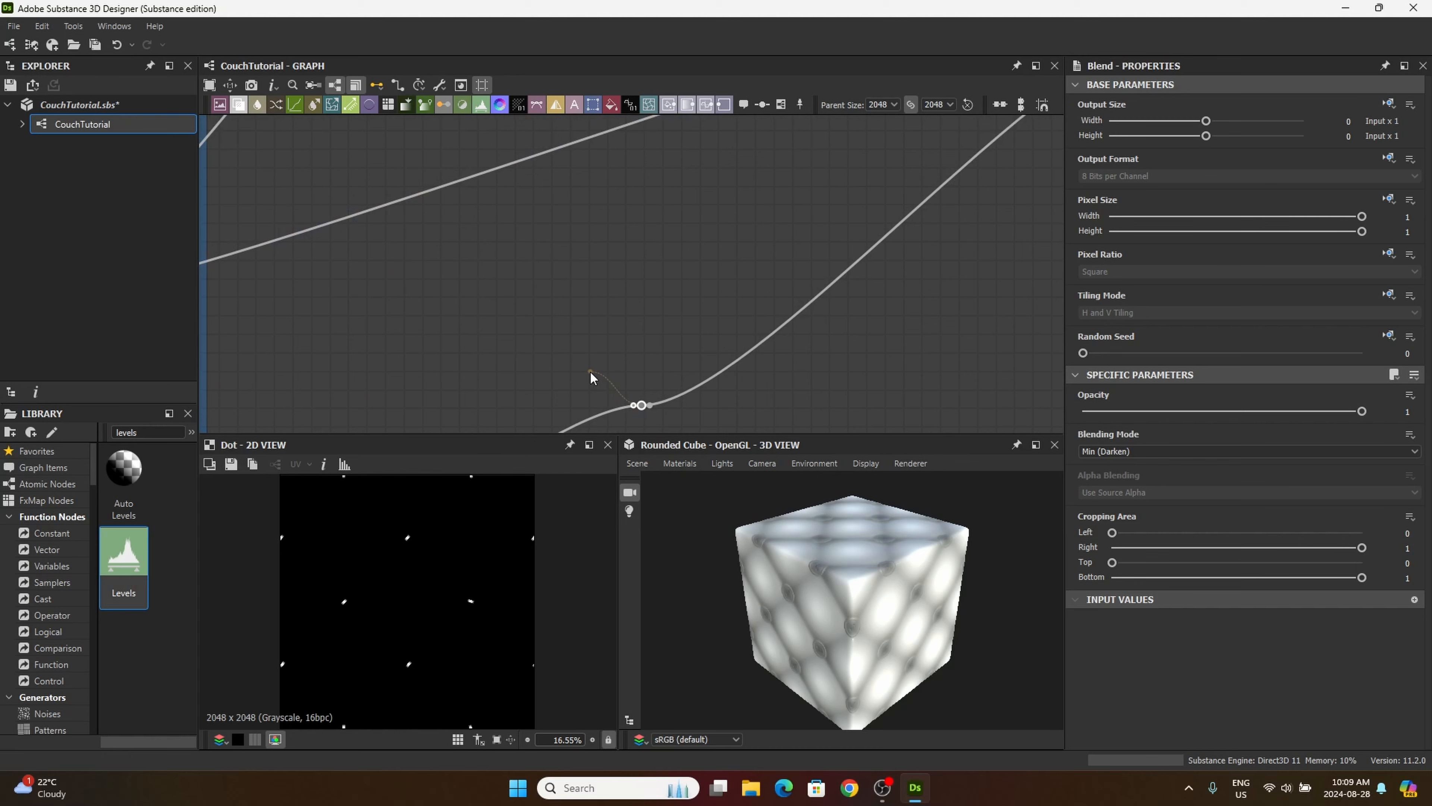
{"action": "left_click_drag", "start_coordinate": [642, 404], "coordinate": [616, 382]}
{"action": "left_click", "coordinate": [618, 381]}
{"action": "middle_click_drag", "start_coordinate": [857, 413], "coordinate": [610, 393]}
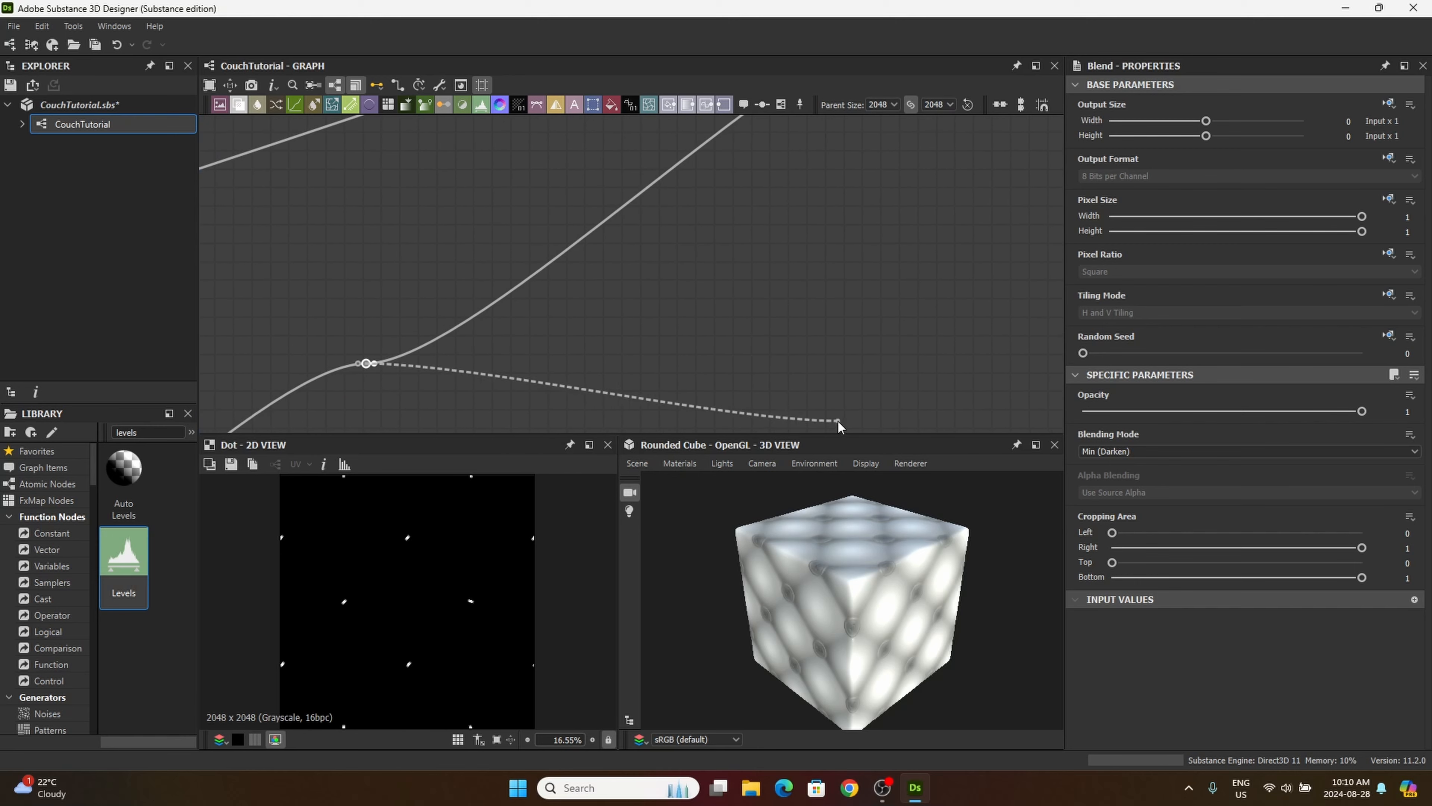
{"action": "middle_click_drag", "start_coordinate": [793, 387], "coordinate": [641, 402]}
{"action": "left_click", "coordinate": [679, 377]}
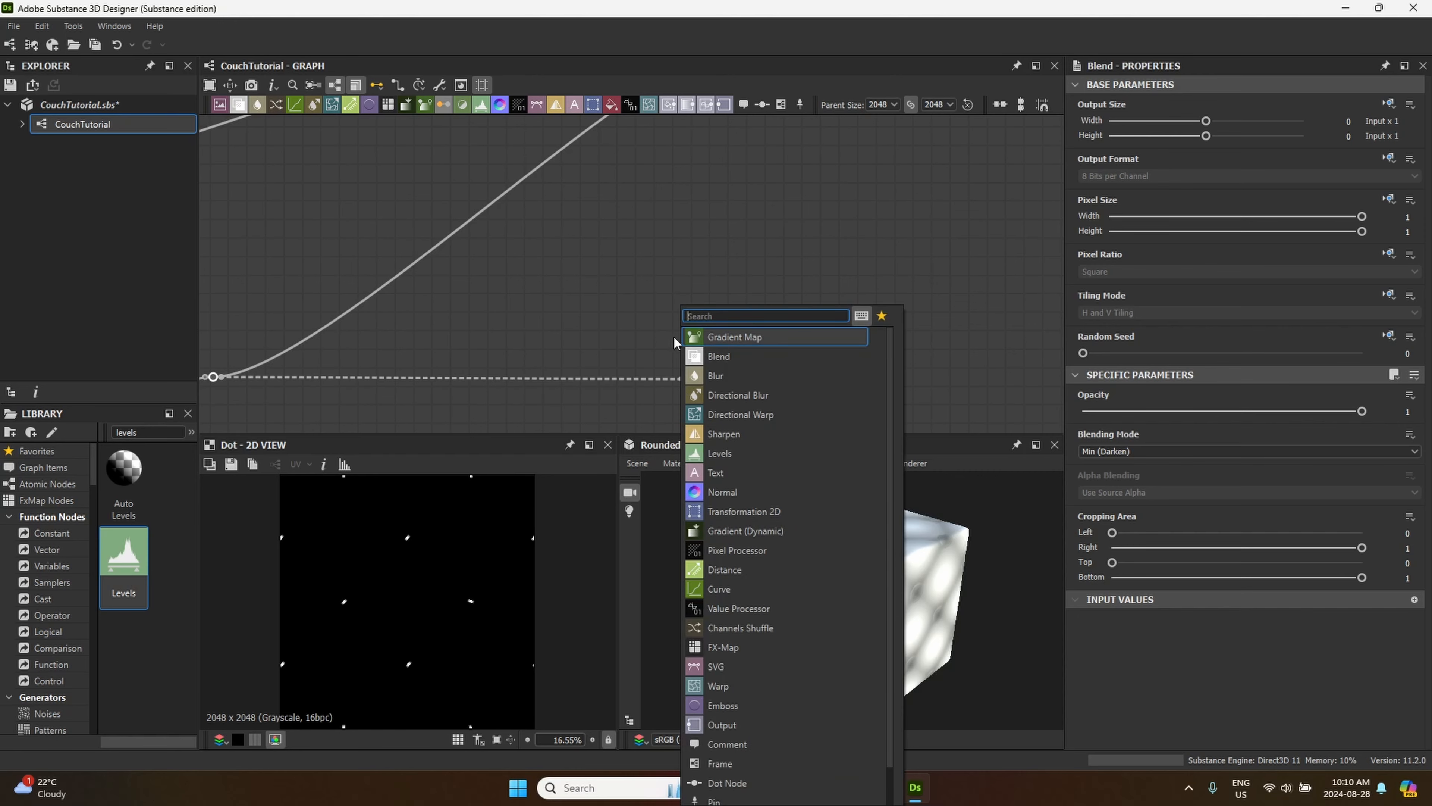
{"action": "left_click", "coordinate": [671, 335]}
{"action": "middle_click_drag", "start_coordinate": [473, 351], "coordinate": [846, 268]}
Step: Move the Dot node lower and farther right so the thread mask link runs level with its source before rising to the Blend
{"action": "scroll", "coordinate": [846, 268], "scroll_direction": "down", "scroll_amount": 5}
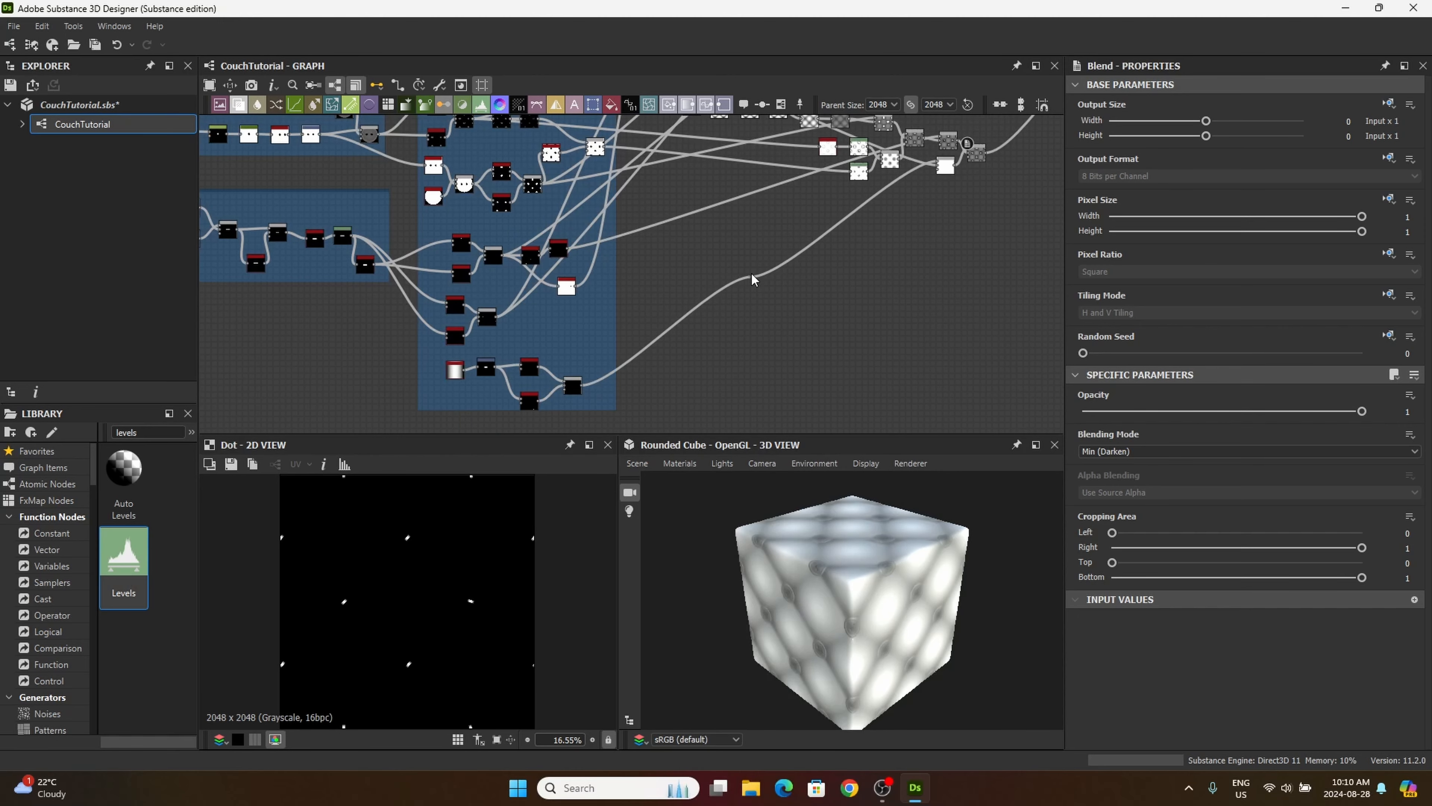
{"action": "left_click", "coordinate": [752, 277]}
{"action": "left_click_drag", "start_coordinate": [749, 278], "coordinate": [912, 385]}
{"action": "left_click", "coordinate": [755, 247]}
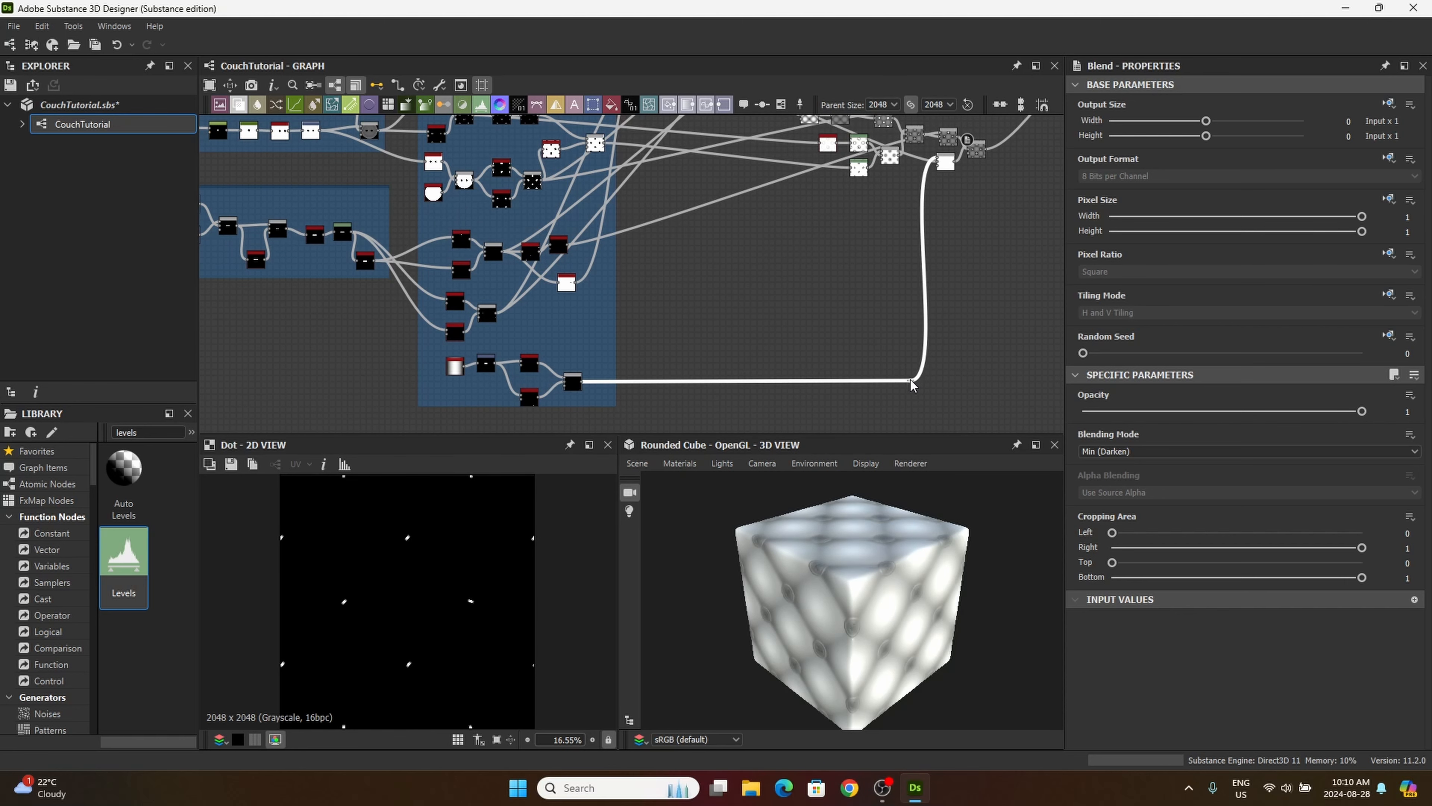
{"action": "scroll", "coordinate": [919, 357], "scroll_direction": "down", "scroll_amount": 5}
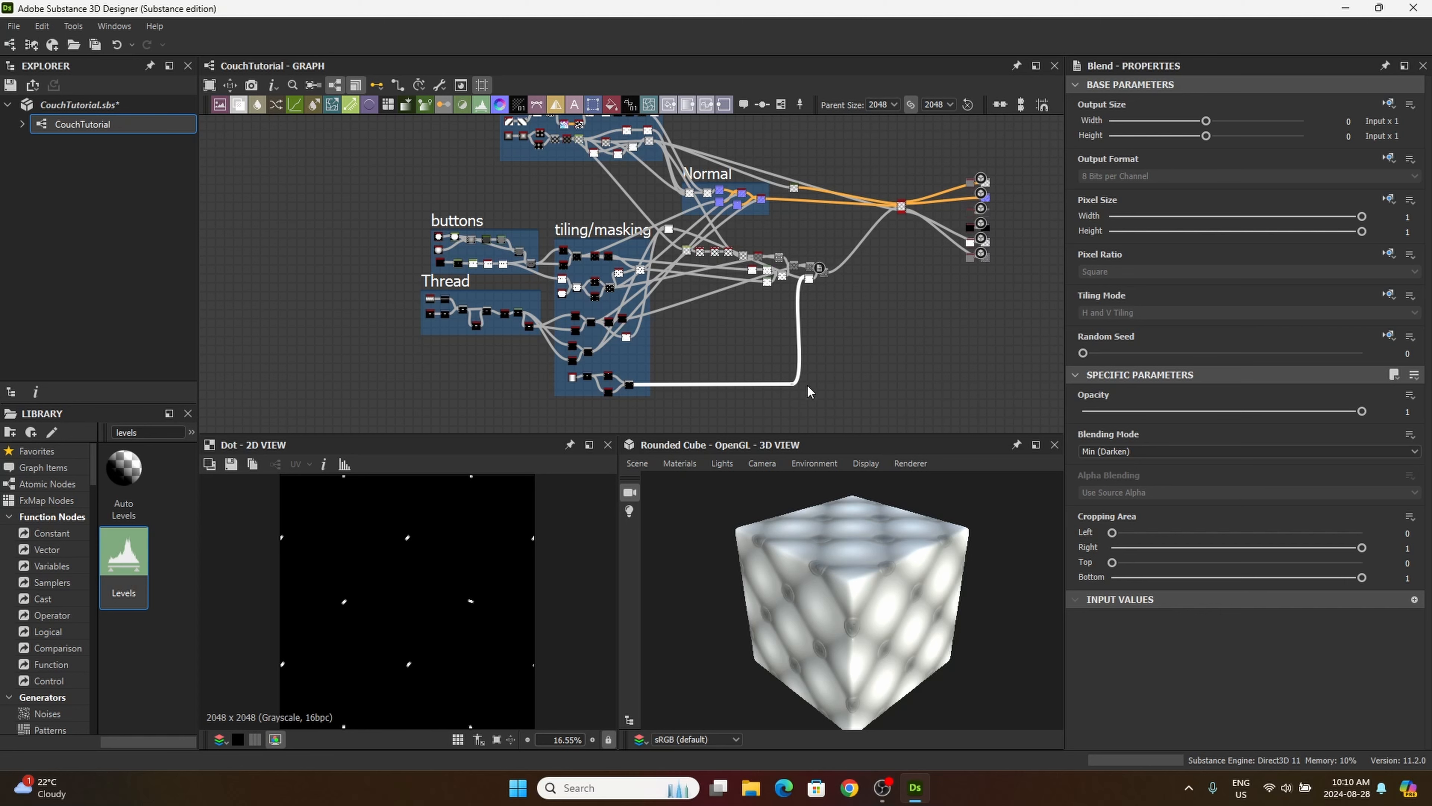
{"action": "scroll", "coordinate": [779, 355], "scroll_direction": "up", "scroll_amount": 6}
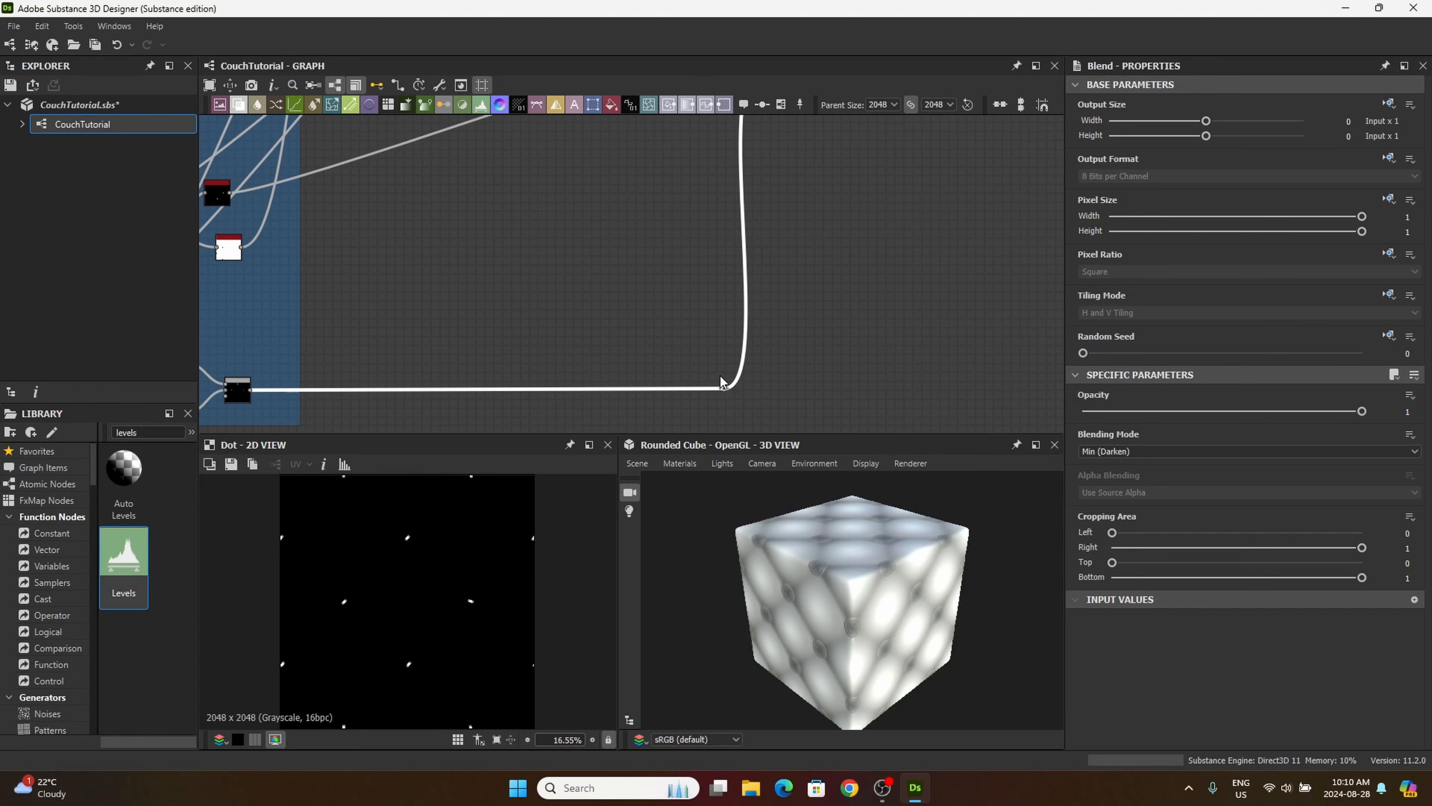
{"action": "middle_click_drag", "start_coordinate": [720, 377], "coordinate": [684, 354]}
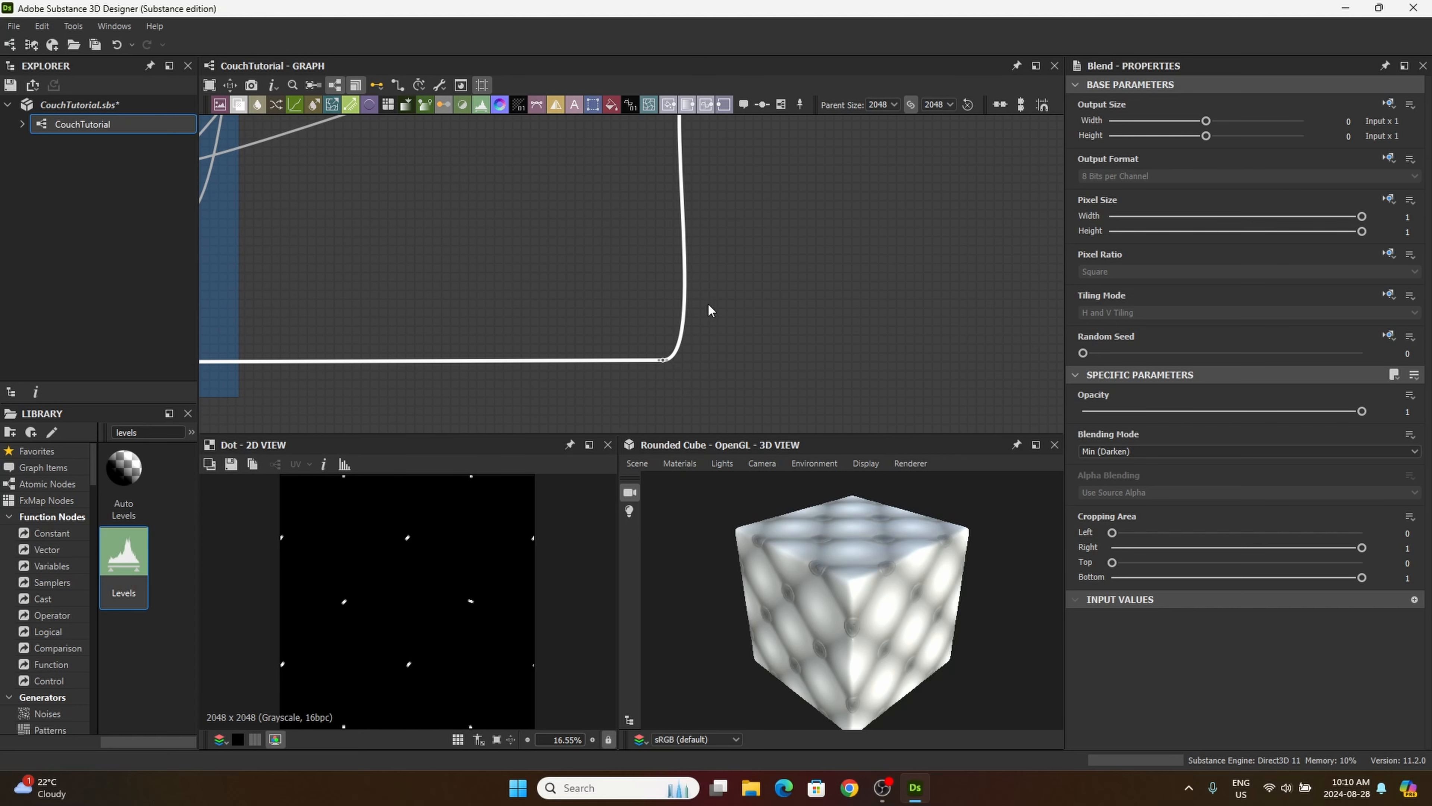
{"action": "middle_click_drag", "start_coordinate": [697, 304], "coordinate": [573, 422]}
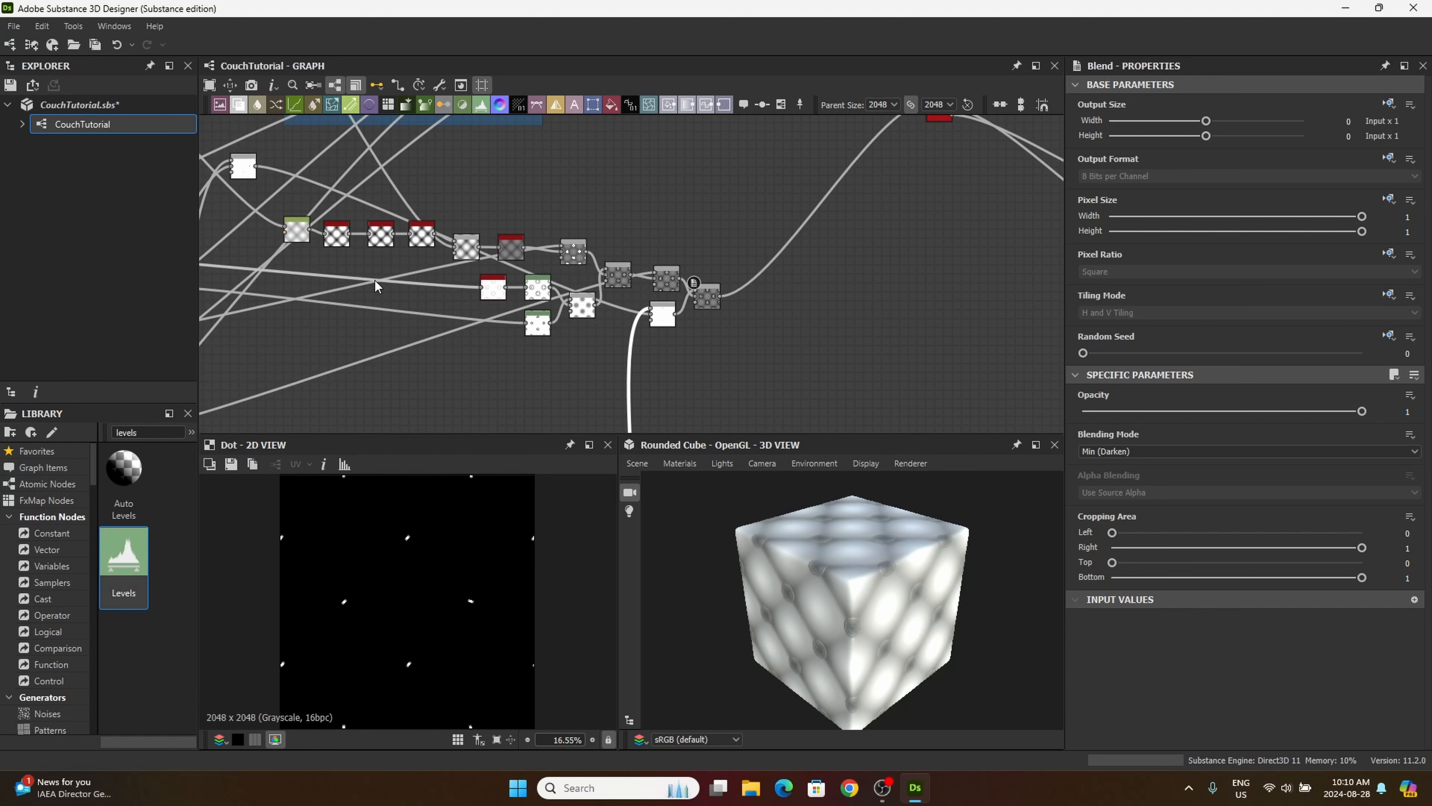
{"action": "middle_click_drag", "start_coordinate": [768, 297], "coordinate": [830, 298]}
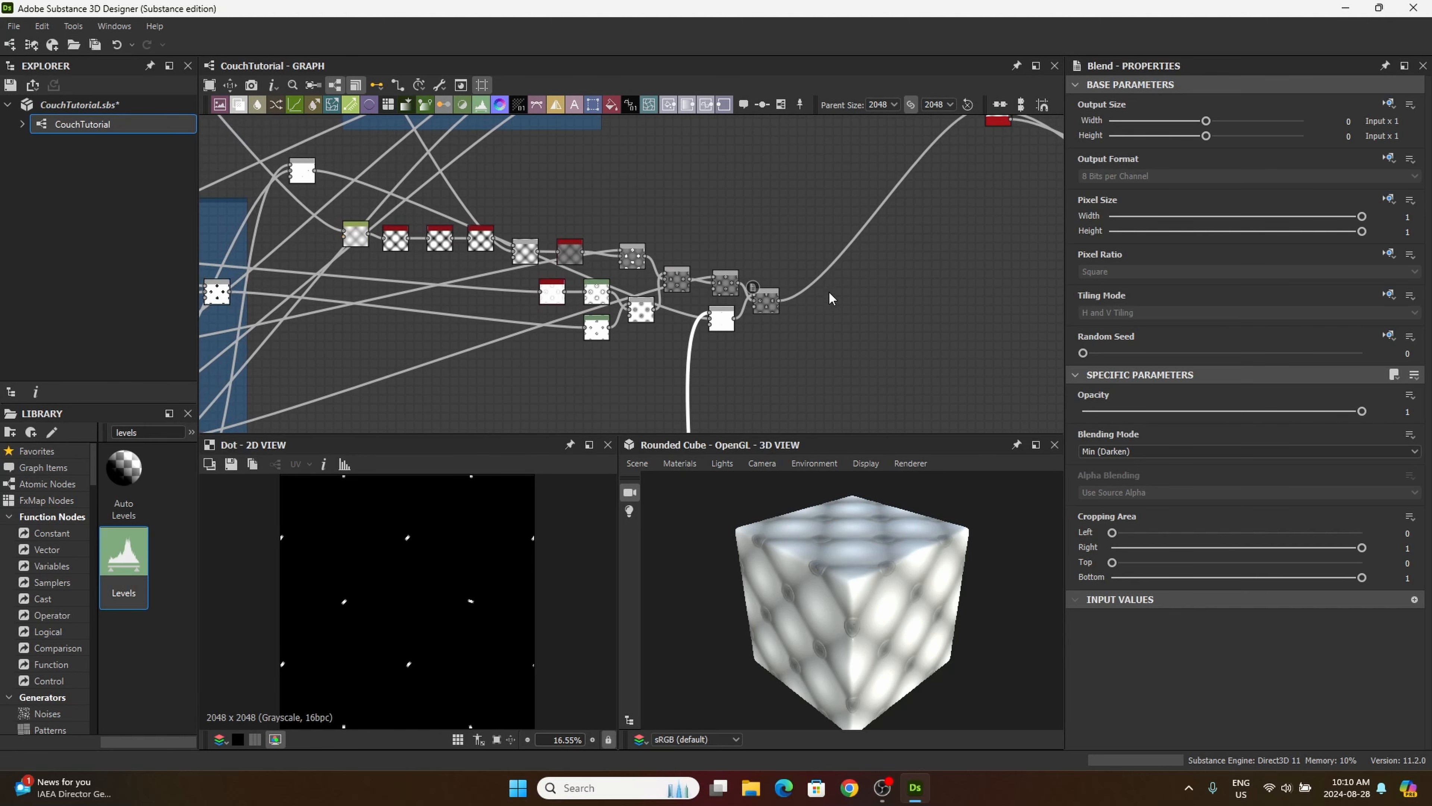
{"action": "middle_click_drag", "start_coordinate": [807, 371], "coordinate": [818, 309]}
{"action": "middle_click_drag", "start_coordinate": [489, 330], "coordinate": [713, 377]}
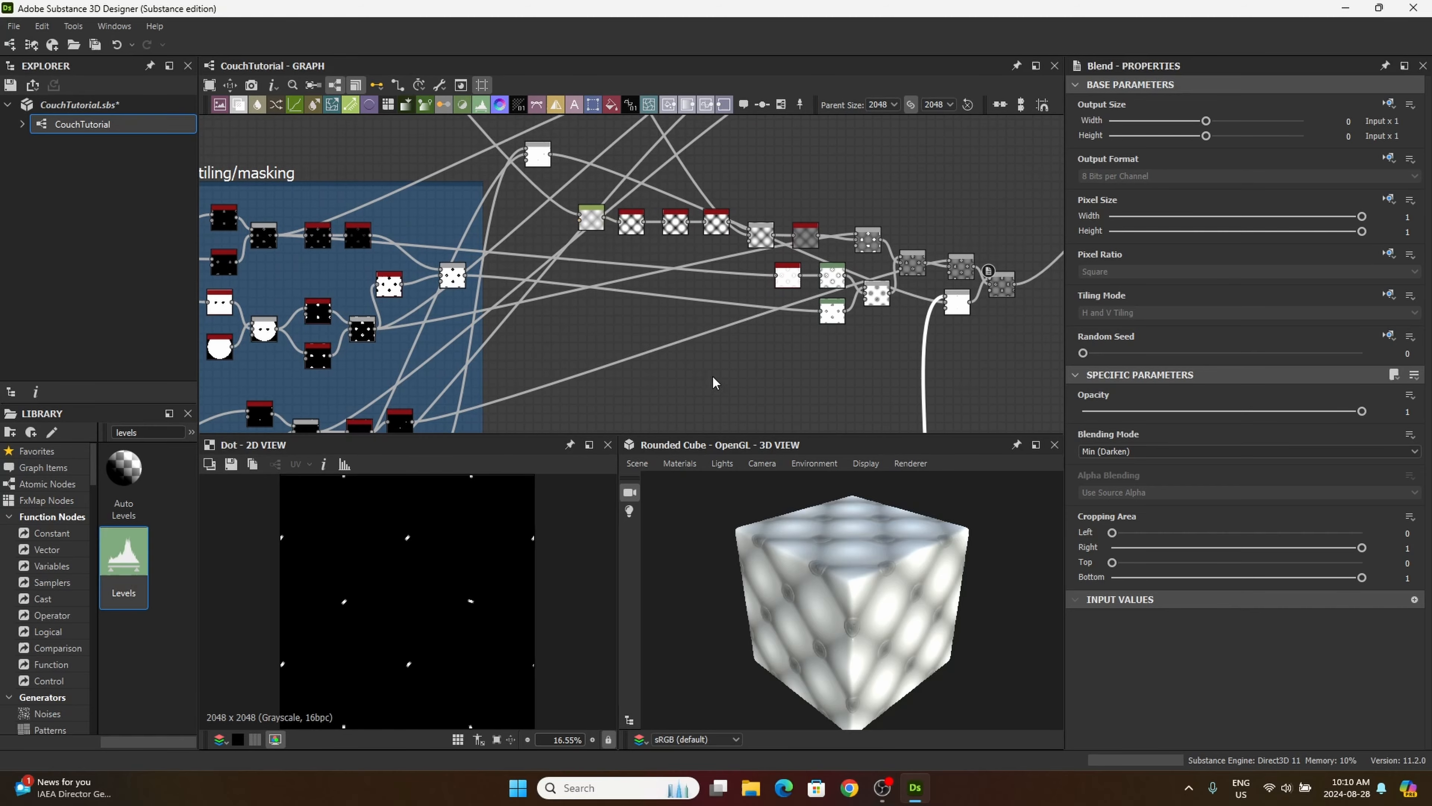
{"action": "middle_click_drag", "start_coordinate": [573, 229], "coordinate": [411, 255]}
{"action": "mouse_move", "coordinate": [561, 319]}
{"action": "middle_mouse_down"}
{"action": "mouse_move", "coordinate": [493, 300]}
{"action": "mouse_move", "coordinate": [511, 286]}
{"action": "middle_mouse_up"}
{"action": "mouse_move", "coordinate": [663, 362]}
{"action": "middle_mouse_down"}
{"action": "mouse_move", "coordinate": [589, 203]}
{"action": "mouse_move", "coordinate": [675, 185]}
{"action": "mouse_move", "coordinate": [702, 395]}
{"action": "middle_mouse_up"}
{"action": "middle_click_drag", "start_coordinate": [678, 249], "coordinate": [663, 387]}
{"action": "middle_click_drag", "start_coordinate": [634, 307], "coordinate": [693, 332]}
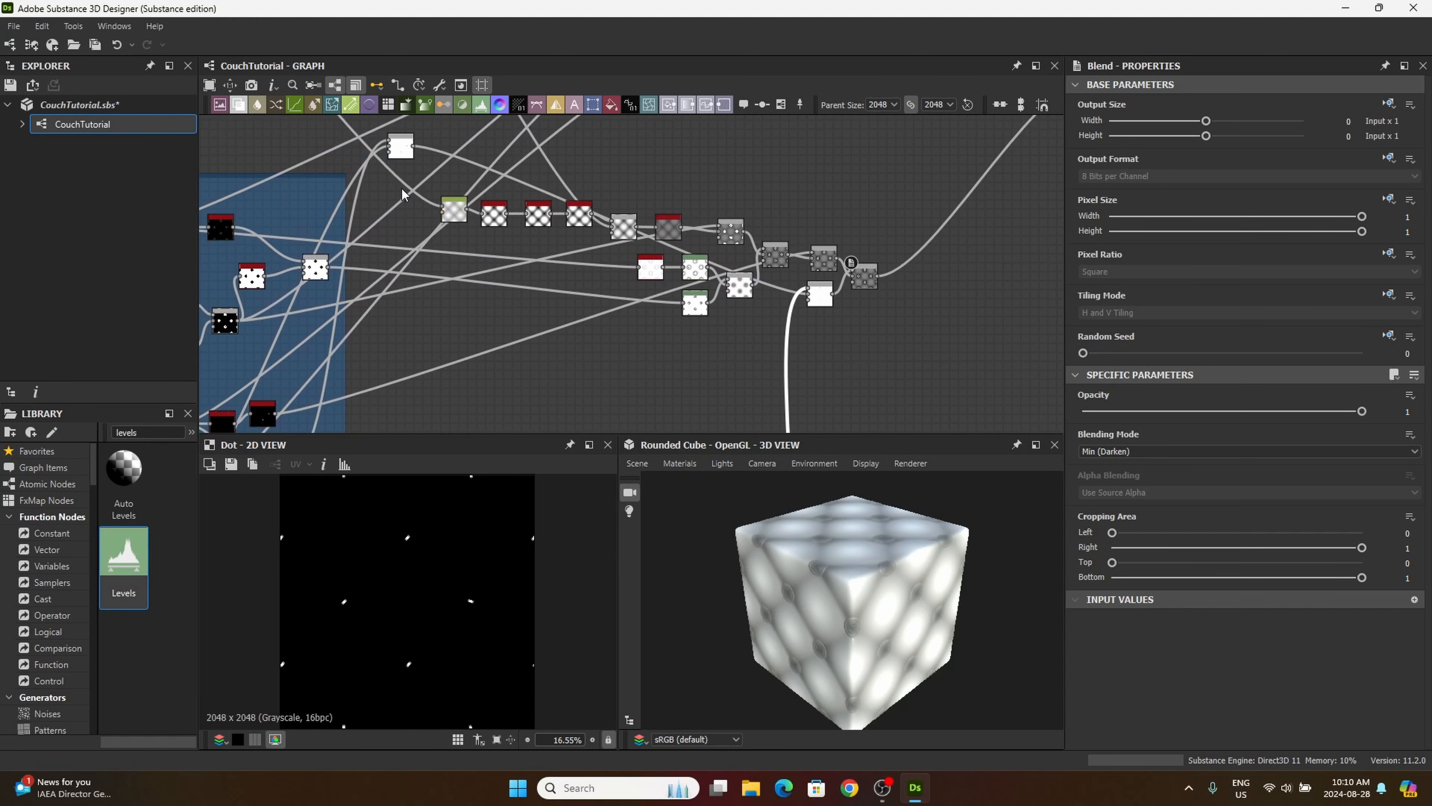
Step: Add a frame around all the height chain nodes and title it Height
{"action": "left_click_drag", "start_coordinate": [949, 359], "coordinate": [434, 164]}
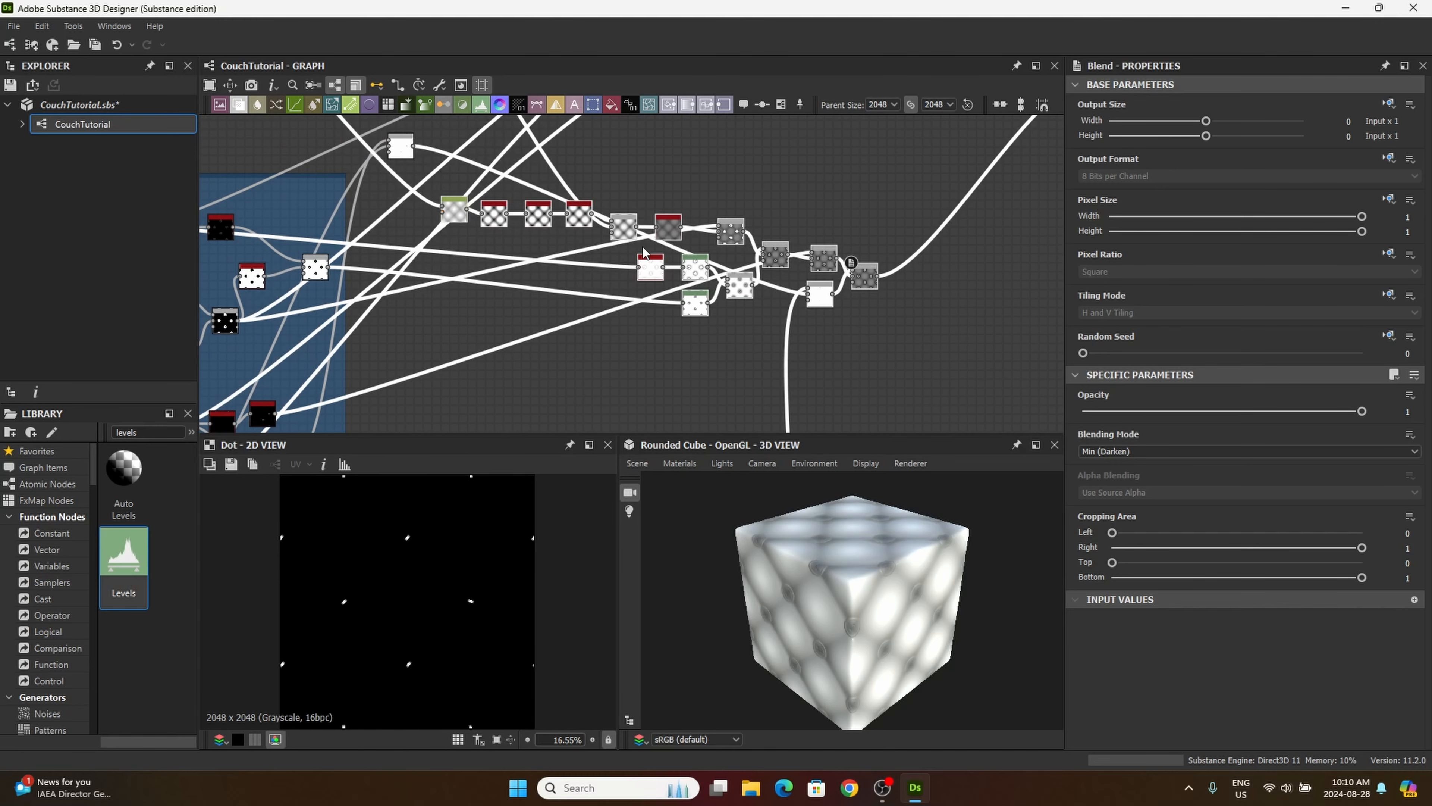
{"action": "right_click", "coordinate": [560, 288]}
{"action": "left_click", "coordinate": [596, 337]}
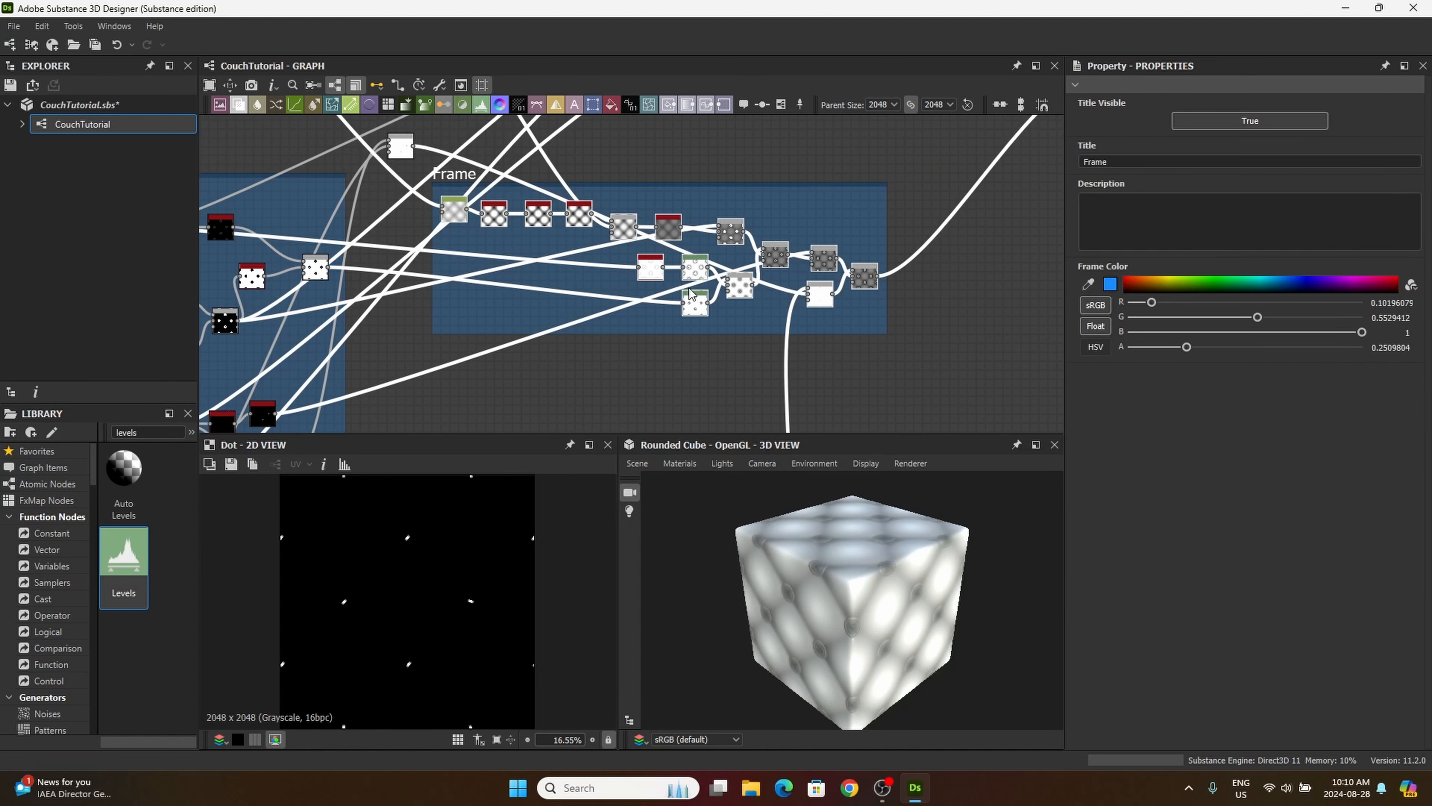
{"action": "left_click", "coordinate": [1142, 161]}
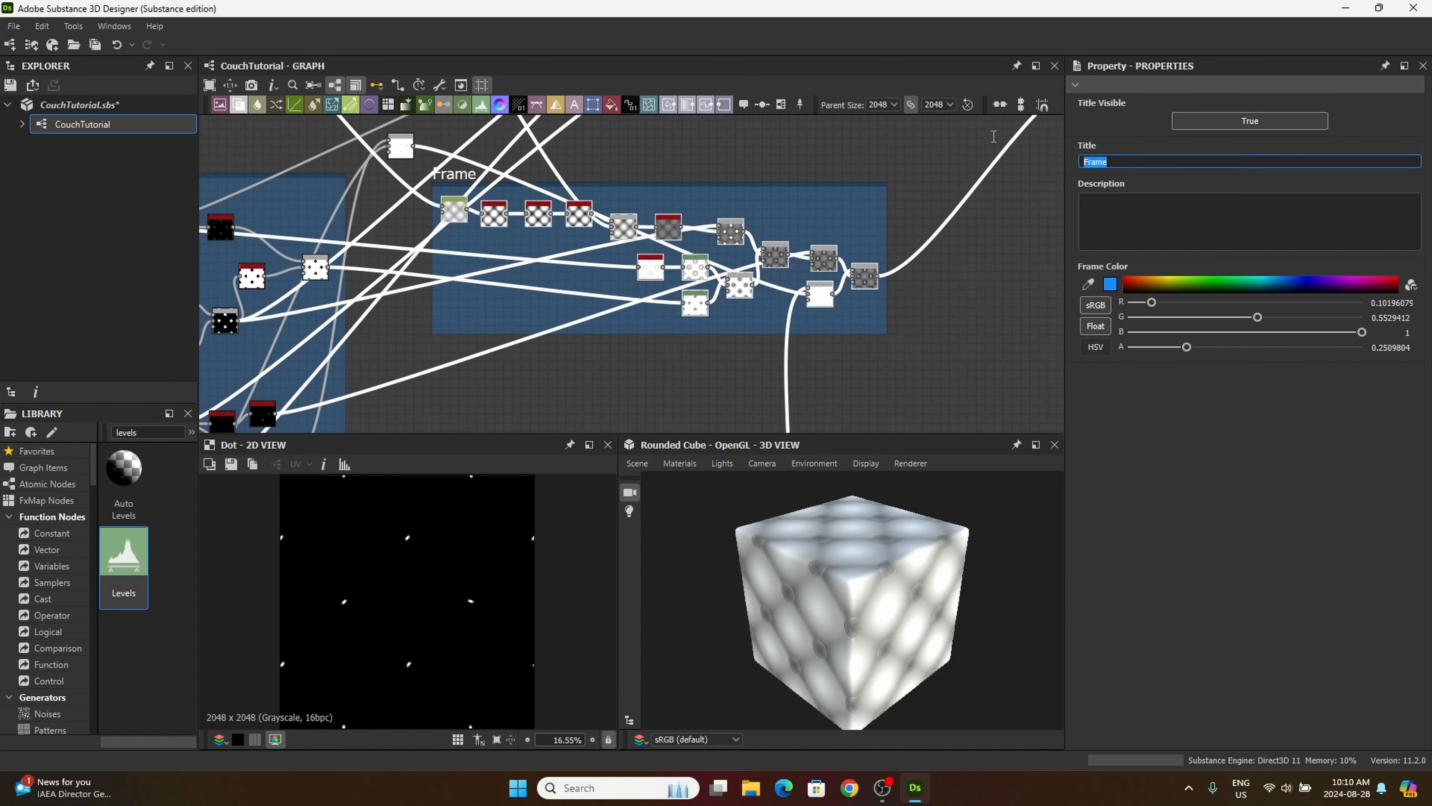
{"action": "type", "text": "Height"}
{"action": "key", "text": "Return"}
Step: Switch the default material in the 3D view to the Metallic Roughness shader with Tesselation + Displacement
{"action": "middle_click_drag", "start_coordinate": [941, 298], "coordinate": [916, 258]}
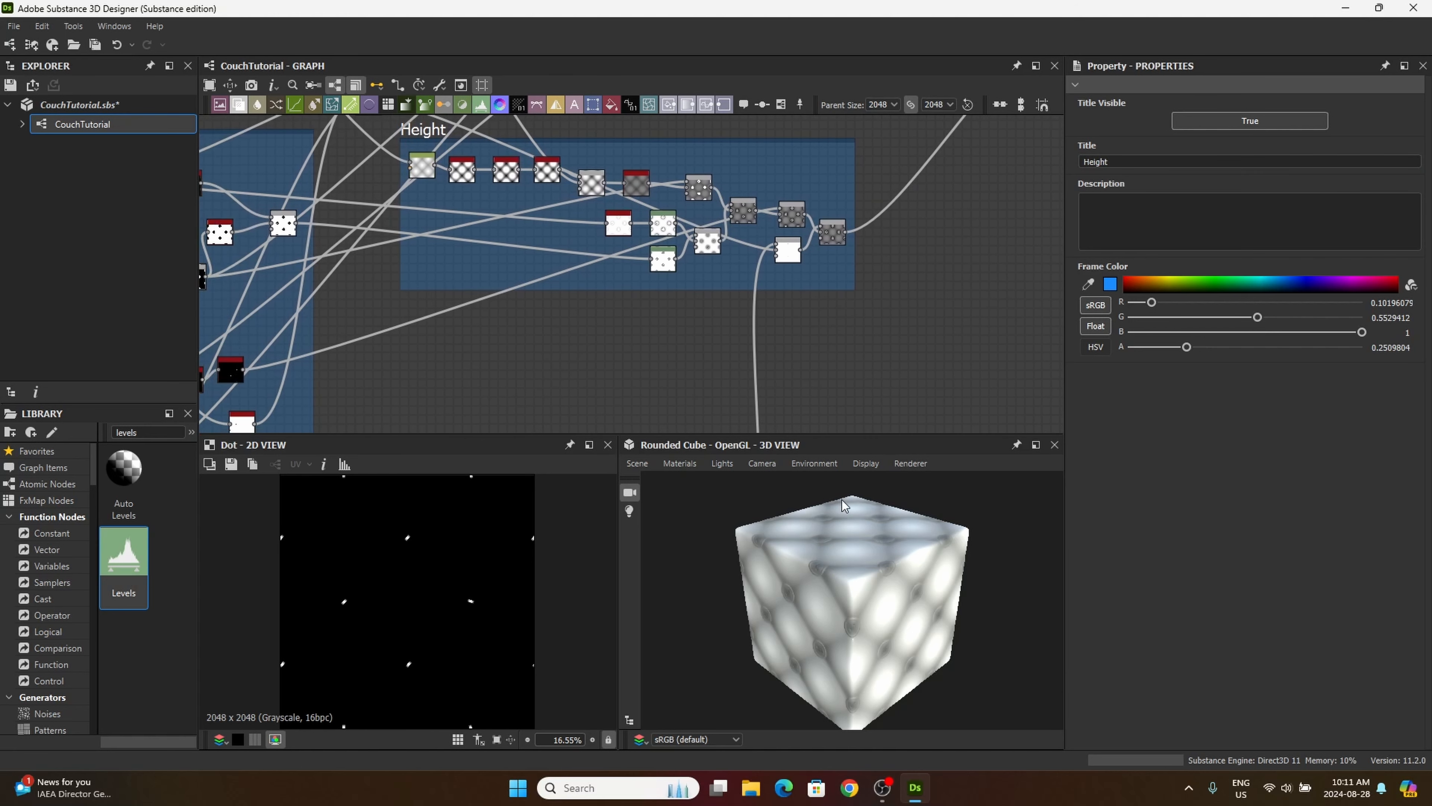
{"action": "left_click_drag", "start_coordinate": [877, 597], "coordinate": [897, 560]}
{"action": "scroll", "coordinate": [863, 557], "scroll_direction": "up", "scroll_amount": 4}
{"action": "left_click", "coordinate": [681, 463]}
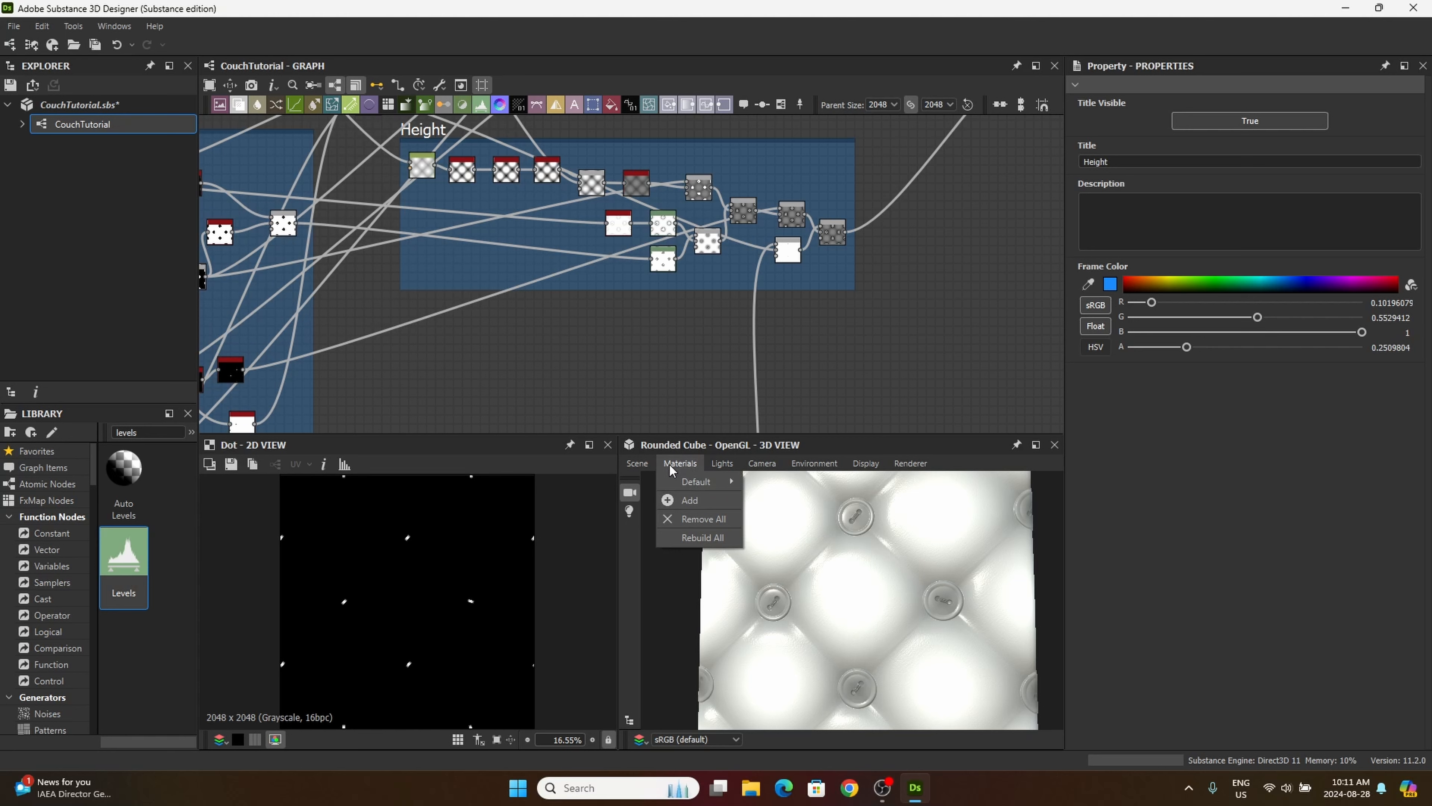
{"action": "mouse_move", "coordinate": [680, 485]}
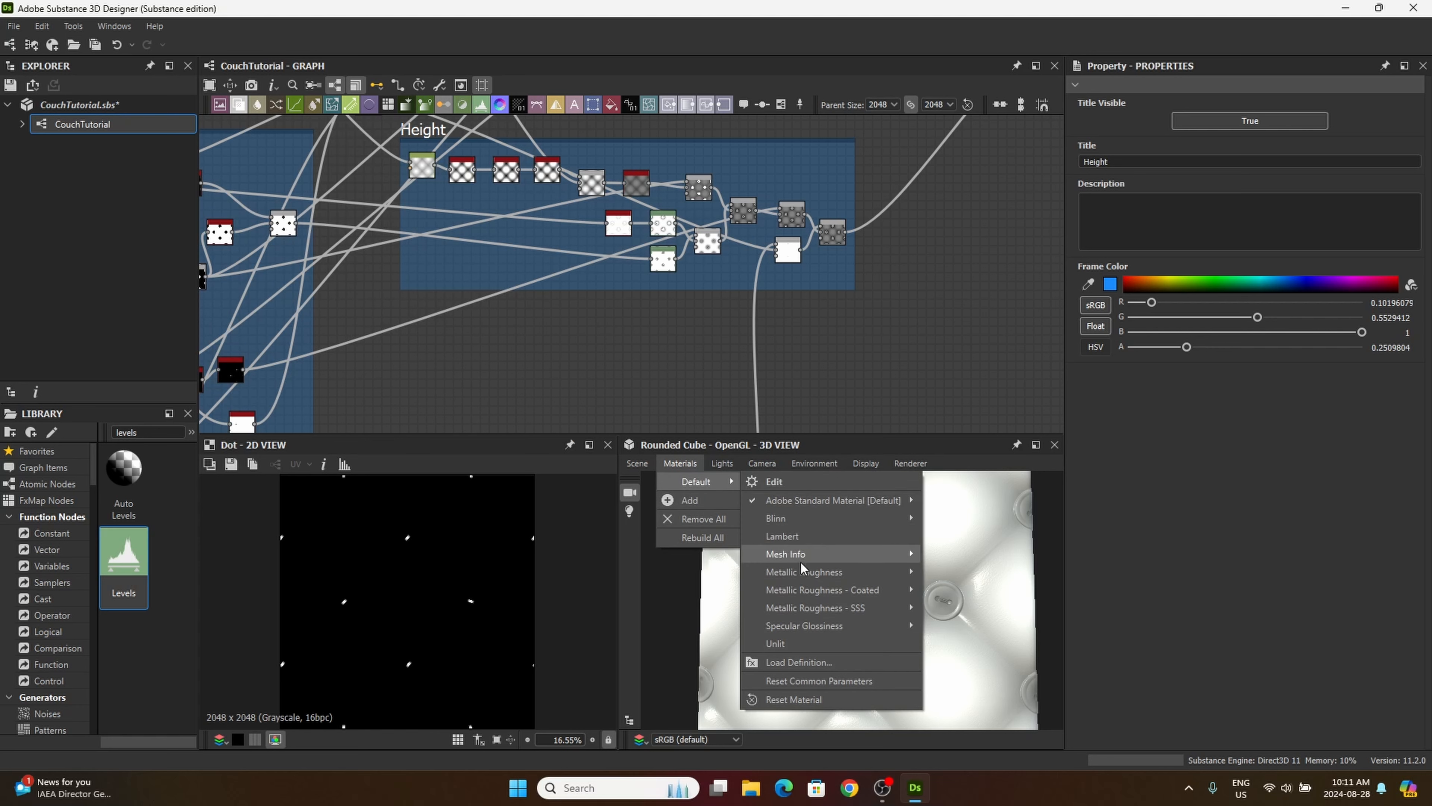
{"action": "mouse_move", "coordinate": [823, 575]}
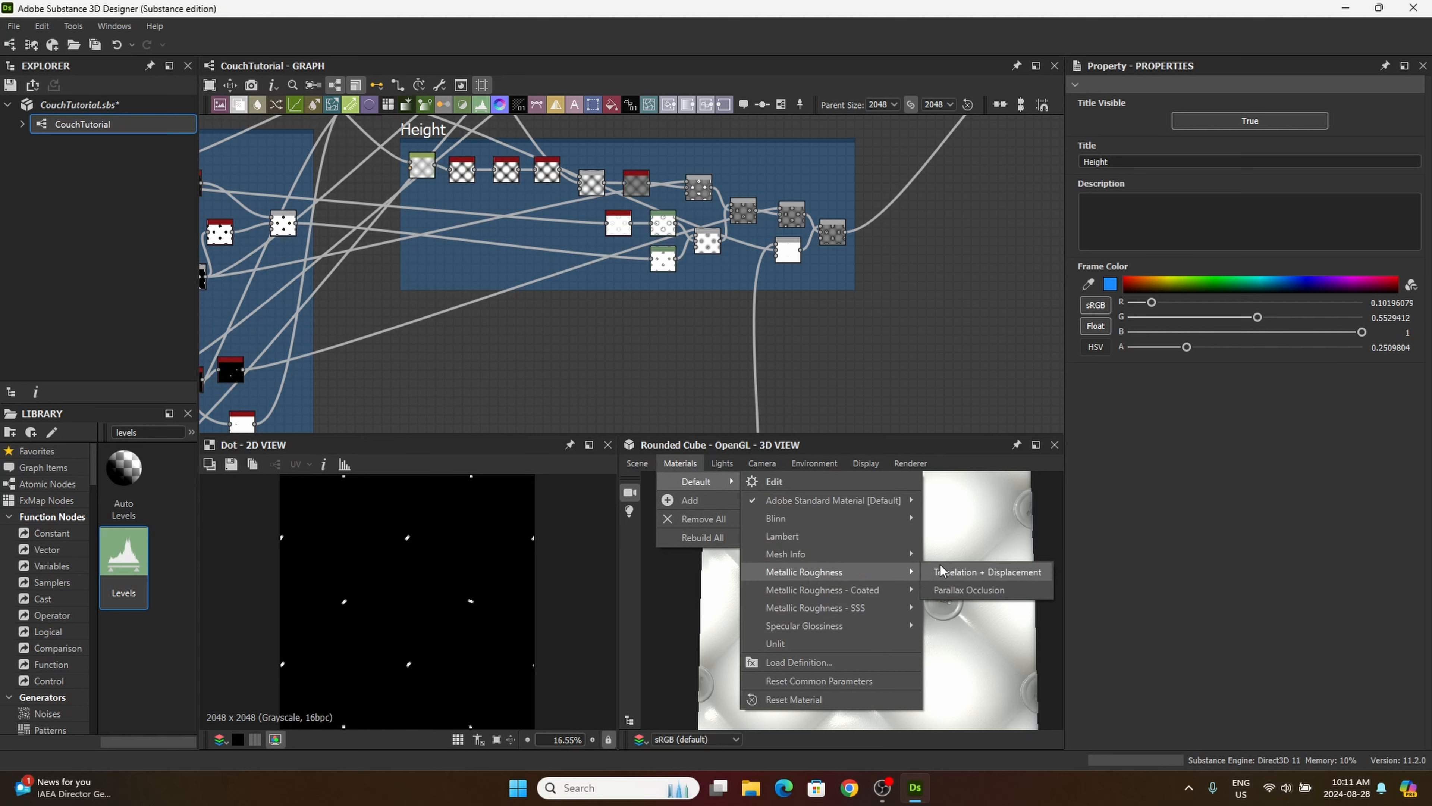
{"action": "left_click", "coordinate": [960, 573]}
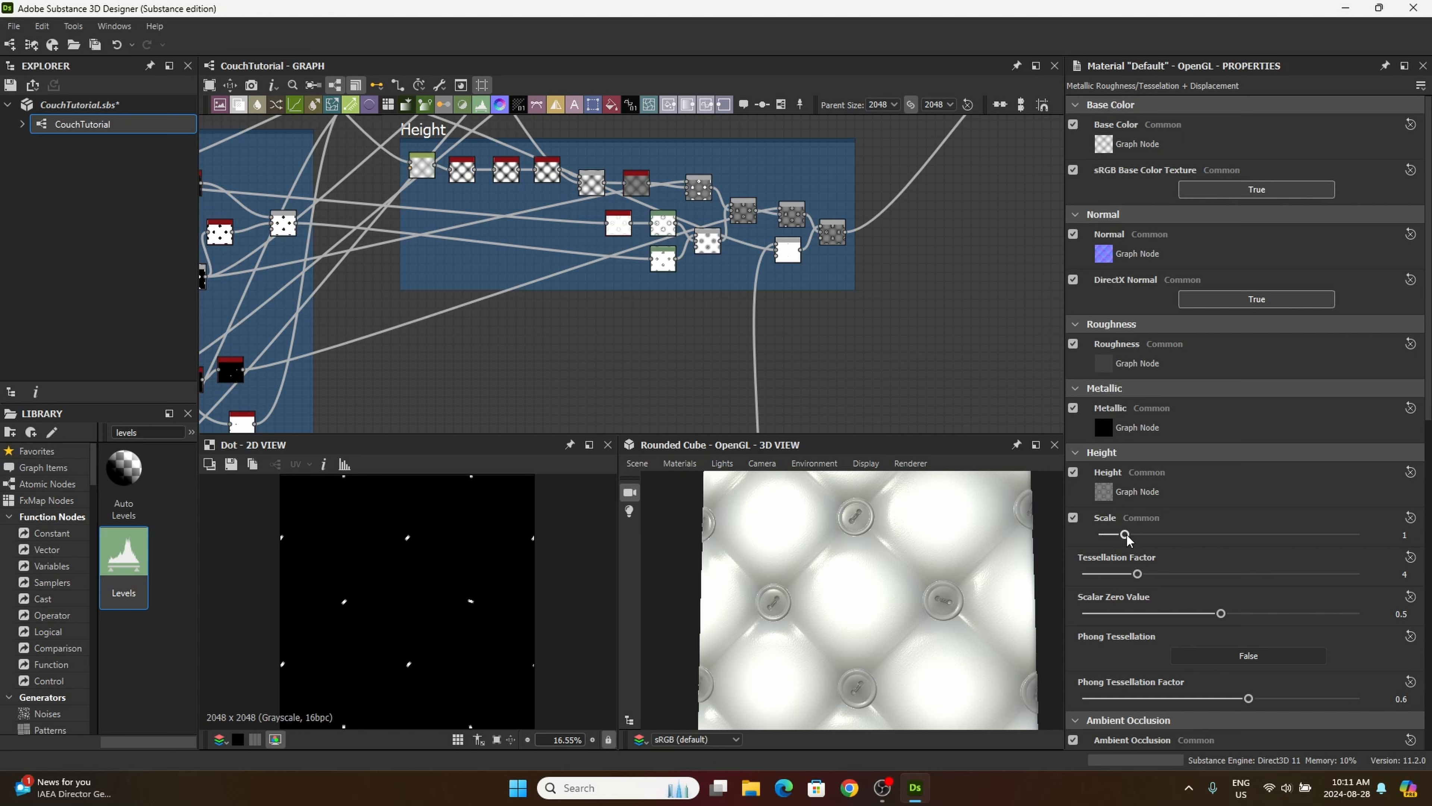
Step: Try a height scale of 9.03 and a tessellation factor of 13 on the material, inspecting the displaced cushions and buttons up close
{"action": "left_click_drag", "start_coordinate": [1125, 535], "coordinate": [1335, 549]}
{"action": "left_click_drag", "start_coordinate": [979, 610], "coordinate": [884, 592]}
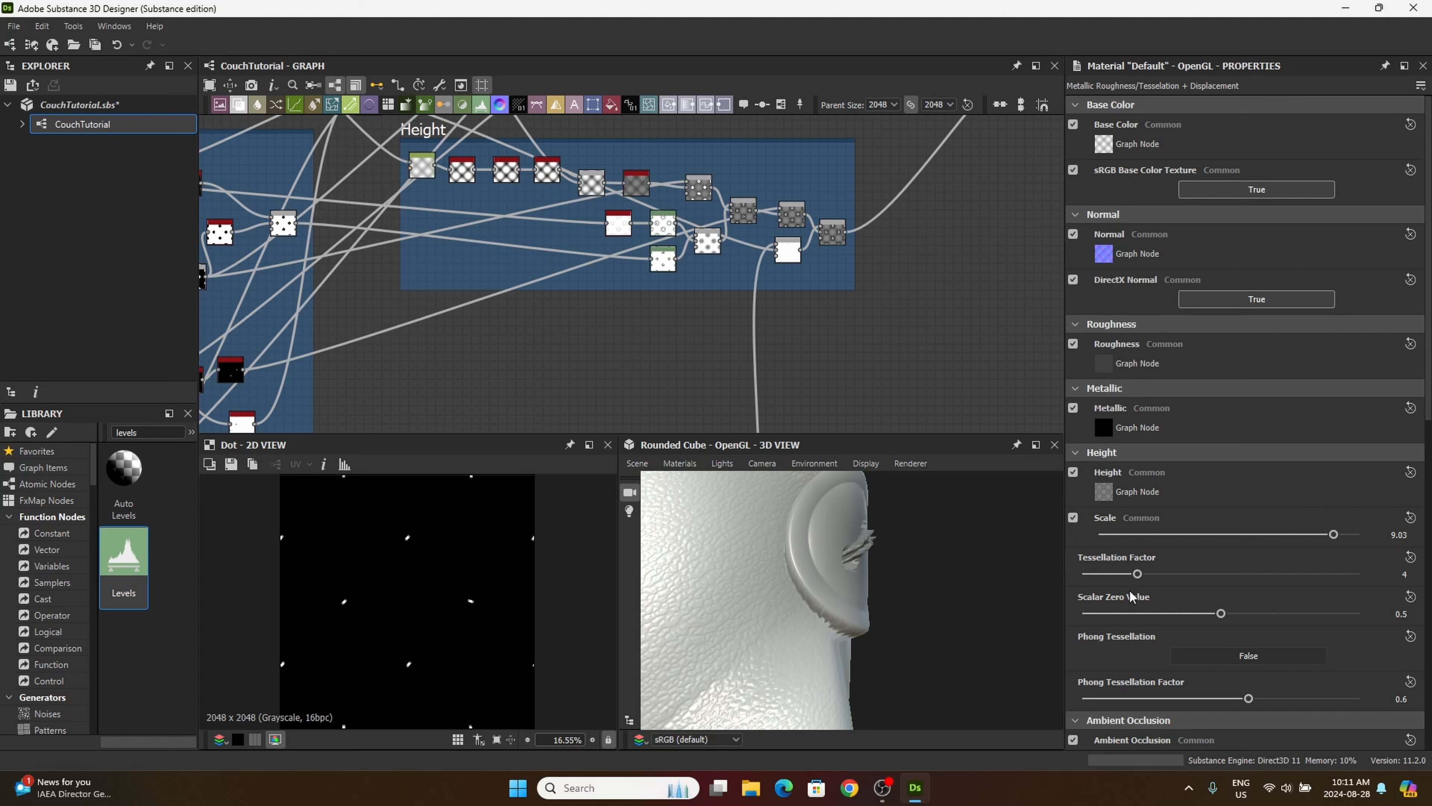
{"action": "left_click_drag", "start_coordinate": [1137, 573], "coordinate": [1303, 574]}
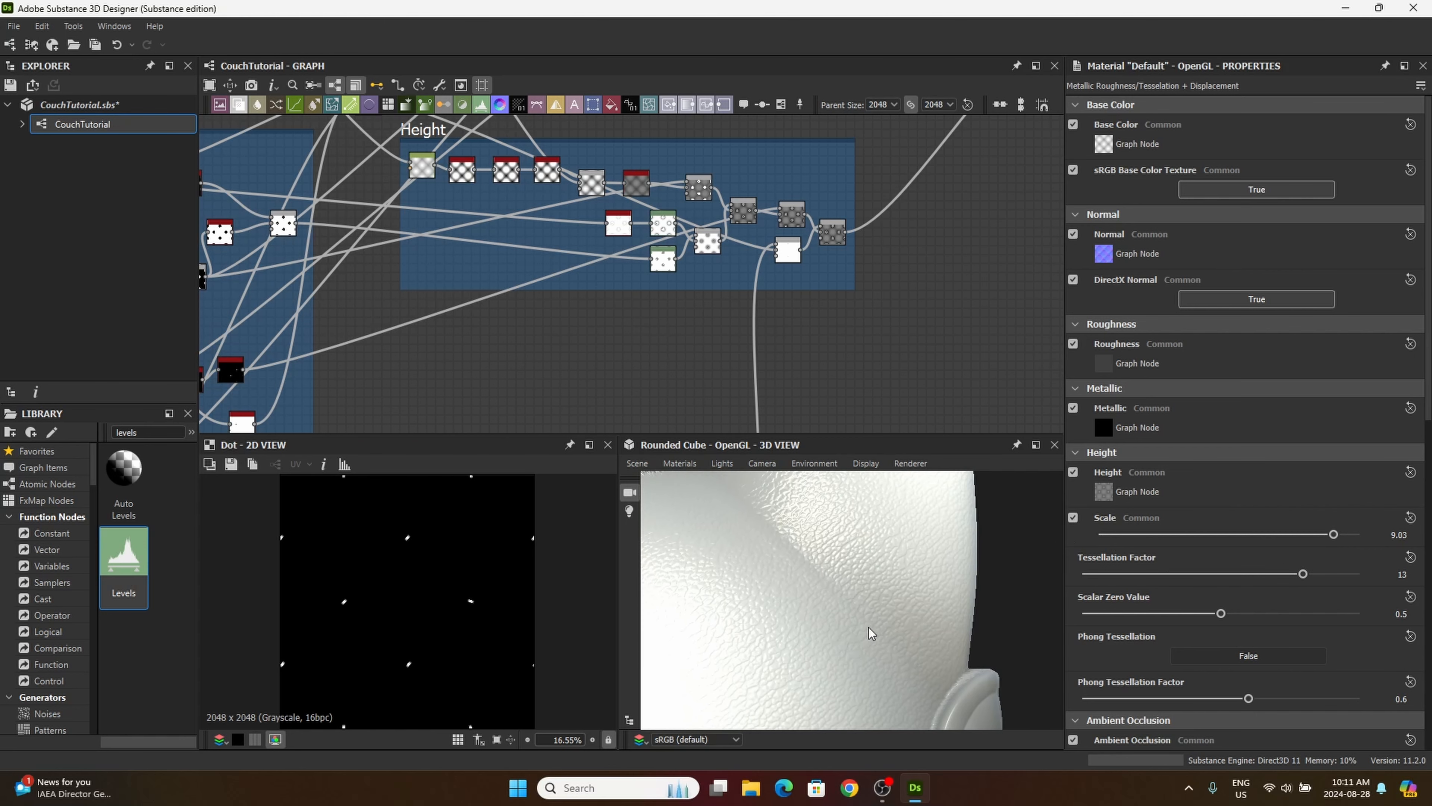
{"action": "left_click_drag", "start_coordinate": [870, 631], "coordinate": [880, 567]}
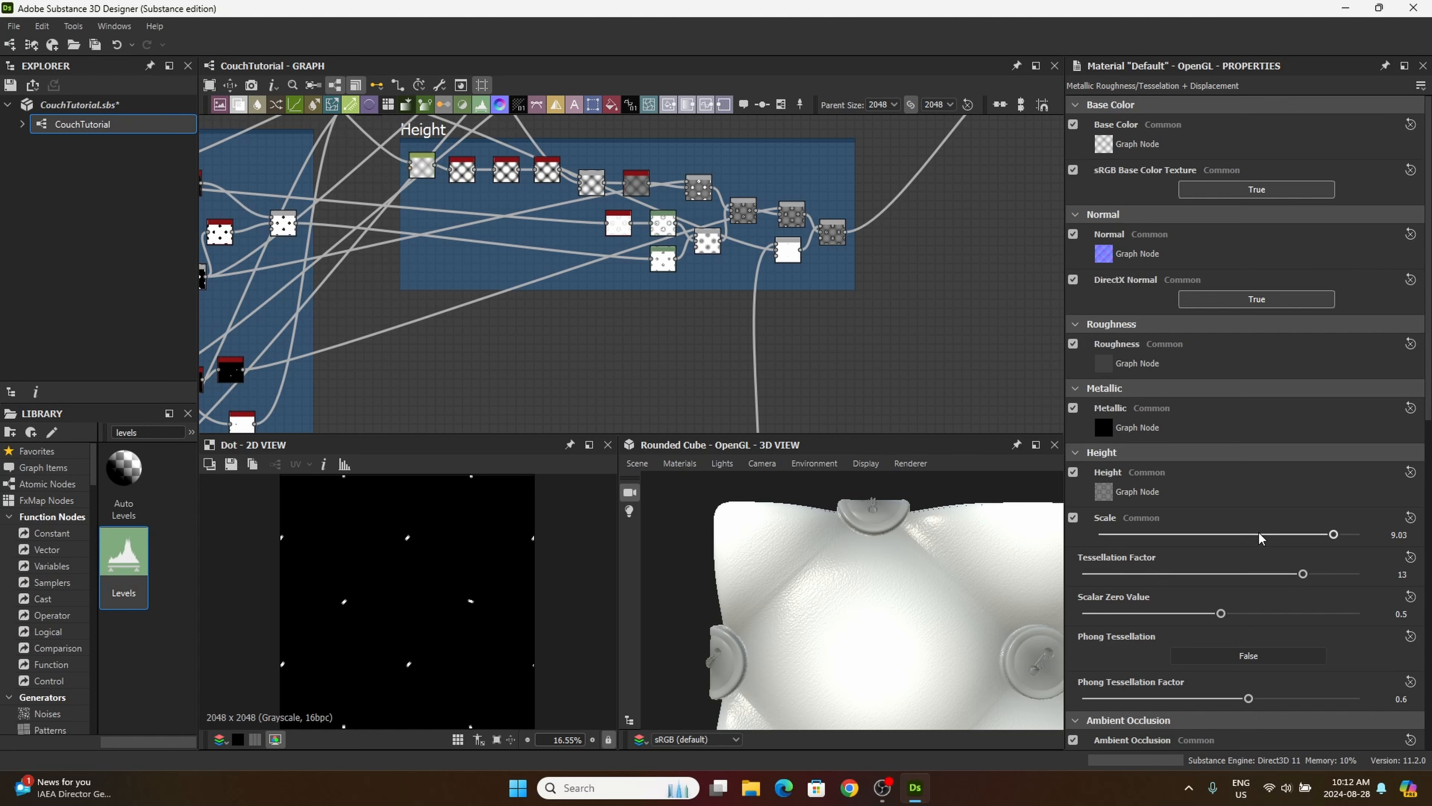
{"action": "left_click_drag", "start_coordinate": [953, 587], "coordinate": [925, 617]}
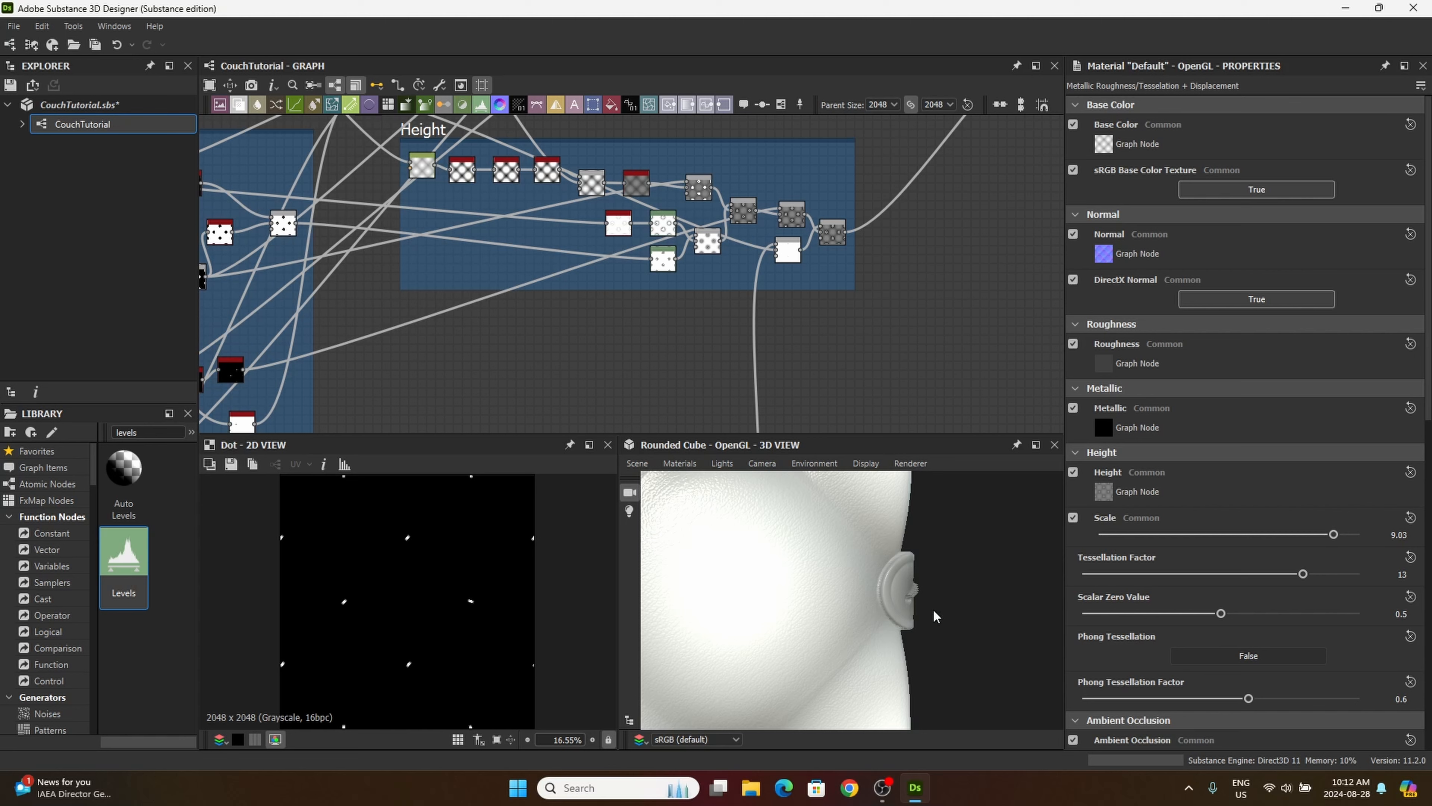
{"action": "left_click_drag", "start_coordinate": [917, 580], "coordinate": [908, 607]}
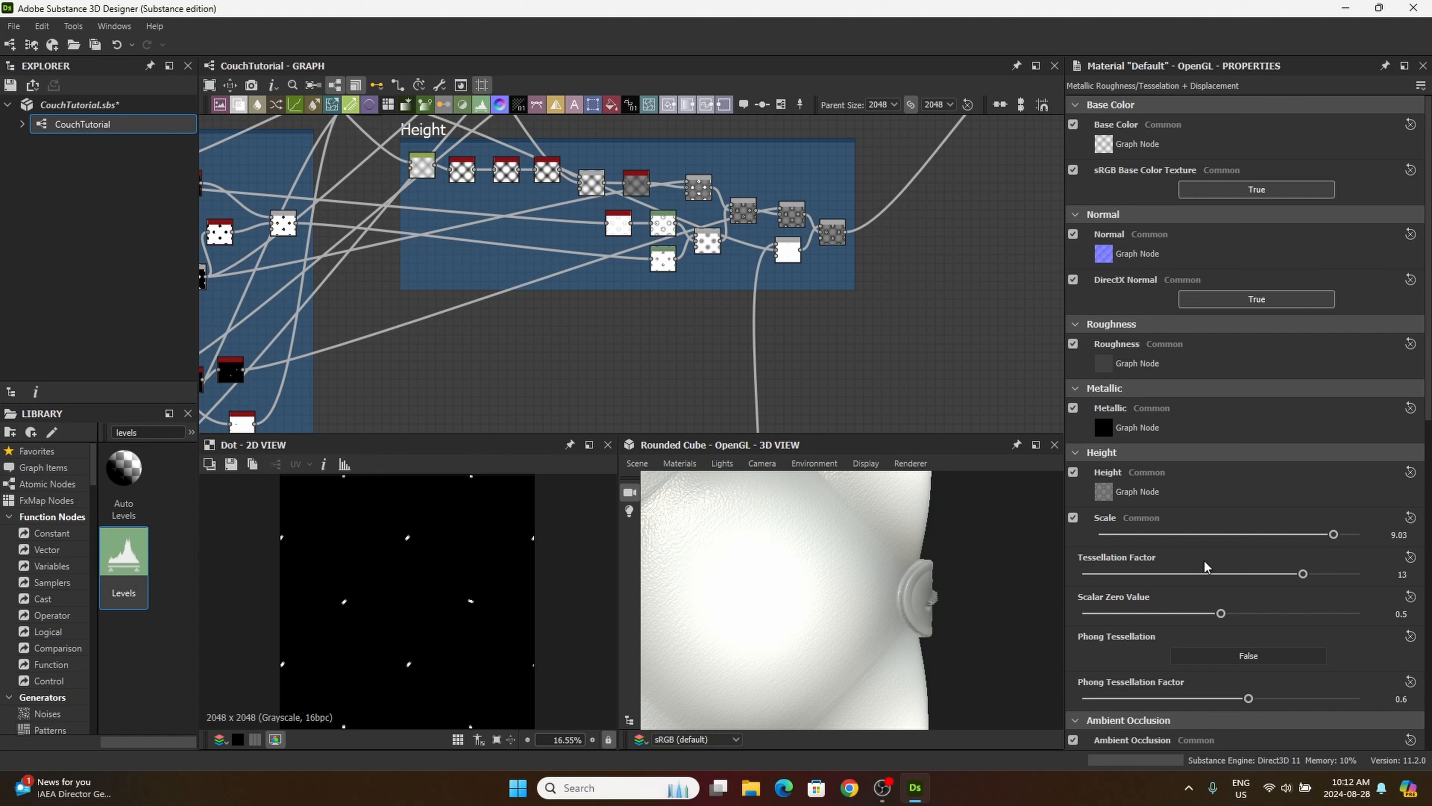
{"action": "left_click_drag", "start_coordinate": [1042, 593], "coordinate": [851, 563]}
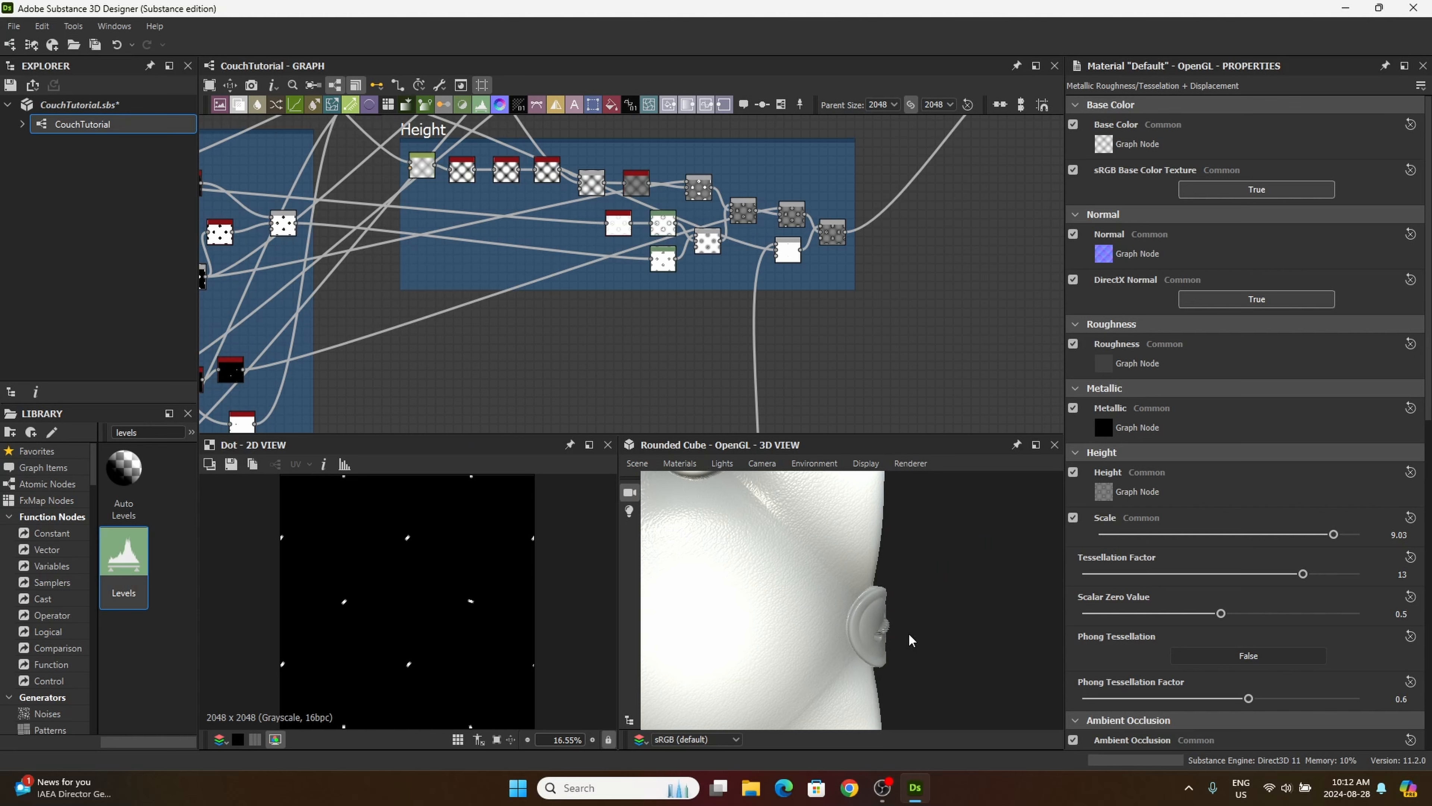
{"action": "left_click_drag", "start_coordinate": [925, 630], "coordinate": [939, 571]}
Step: Set the material's tessellation factor to 2 and its height scale to 3.32
{"action": "left_click_drag", "start_coordinate": [1302, 574], "coordinate": [1099, 586]}
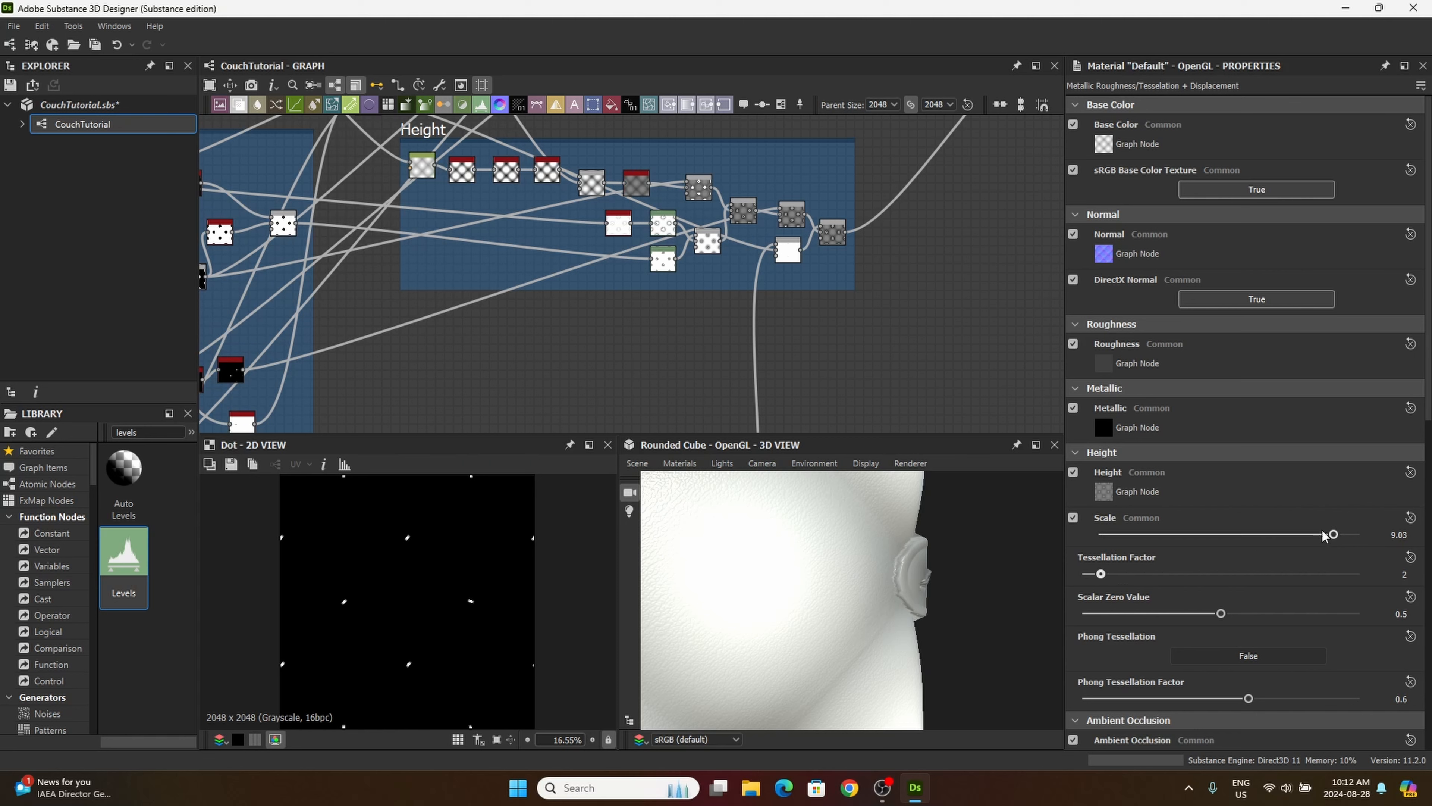
{"action": "left_click_drag", "start_coordinate": [1329, 536], "coordinate": [1186, 537]}
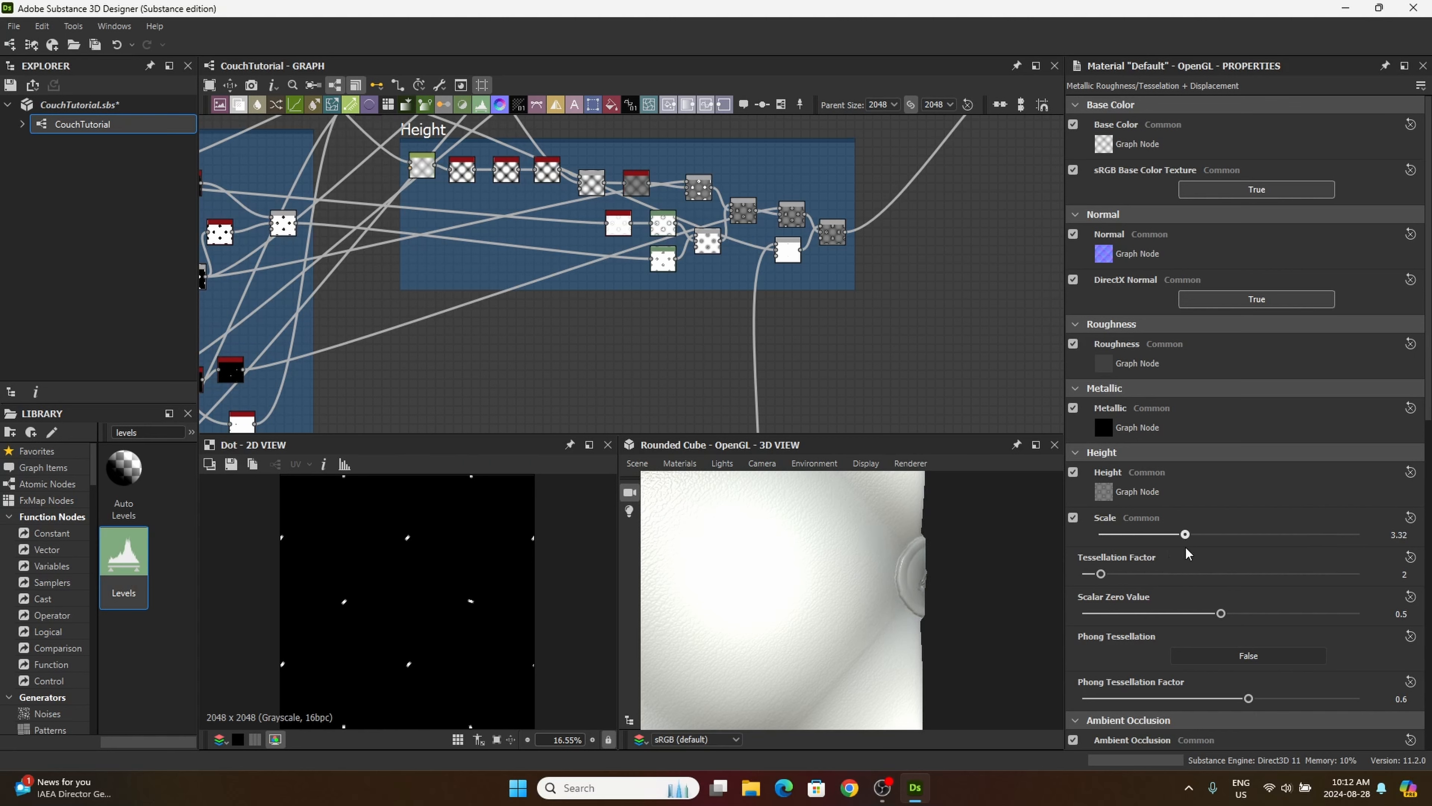
{"action": "left_click_drag", "start_coordinate": [929, 613], "coordinate": [864, 592]}
{"action": "left_click_drag", "start_coordinate": [757, 632], "coordinate": [796, 636]}
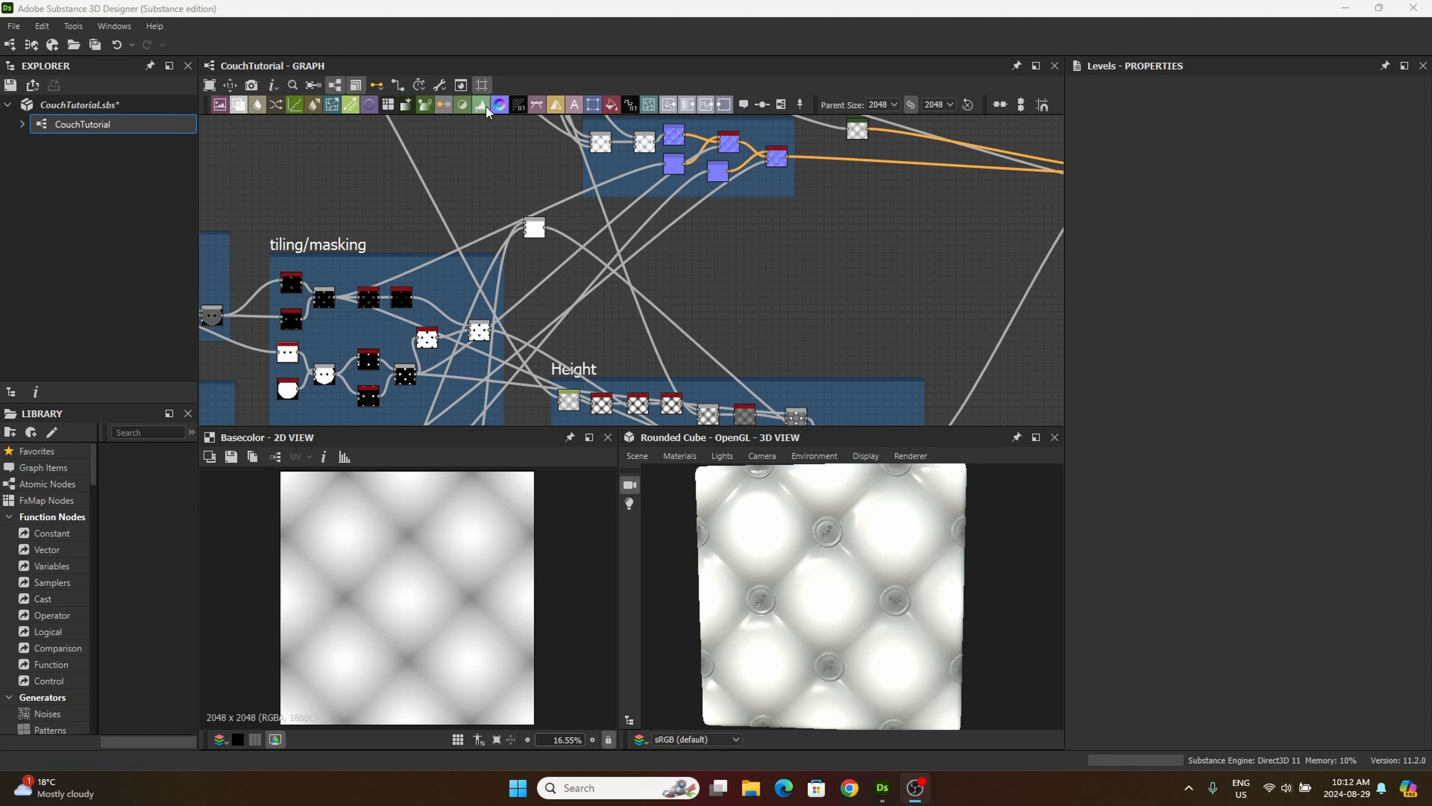
Step: Add a Levels node above the Height frame and connect the cushion pattern from the height chain to its input
{"action": "left_click_drag", "start_coordinate": [482, 106], "coordinate": [587, 251]}
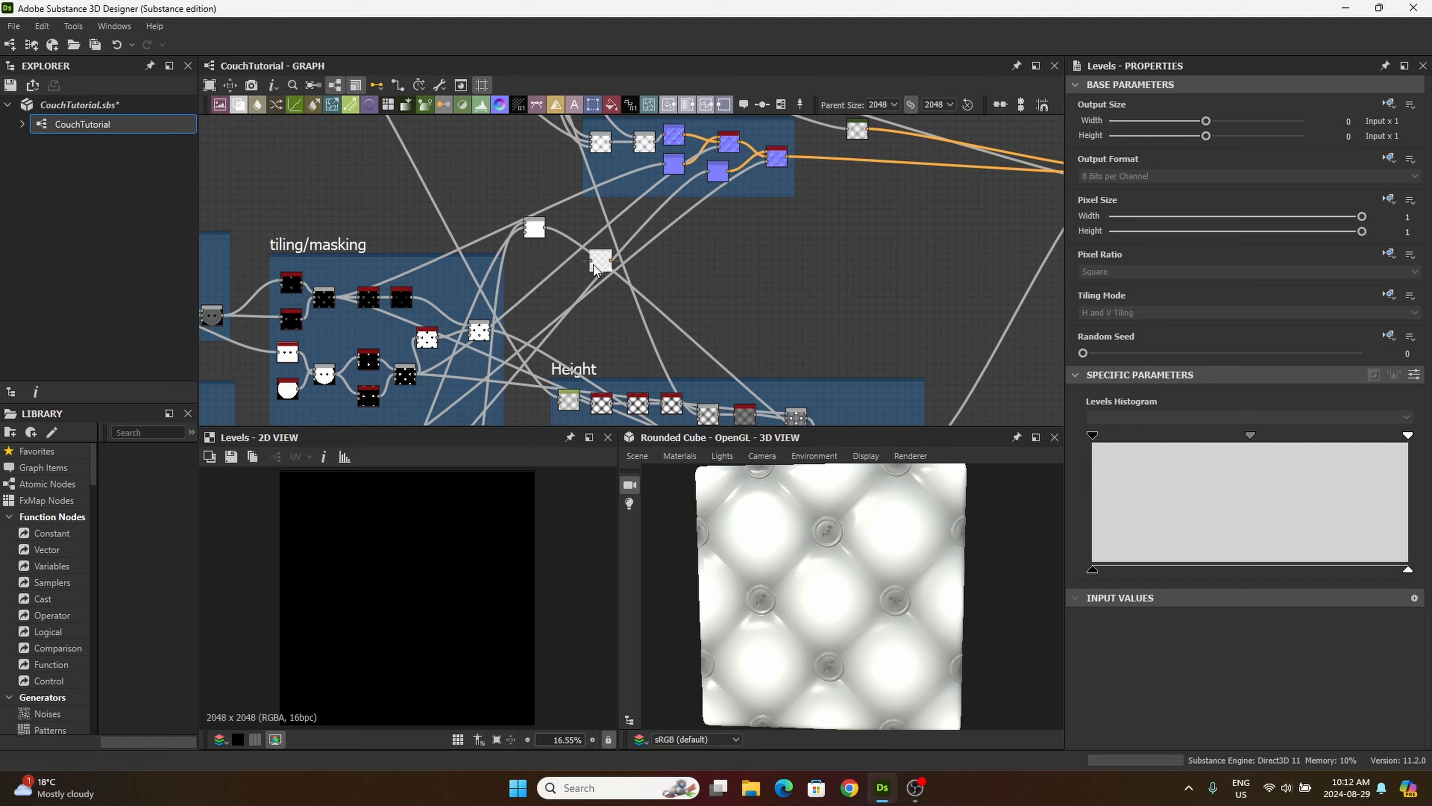
{"action": "scroll", "coordinate": [598, 262], "scroll_direction": "up", "scroll_amount": 5}
{"action": "middle_click_drag", "start_coordinate": [596, 335], "coordinate": [592, 203]}
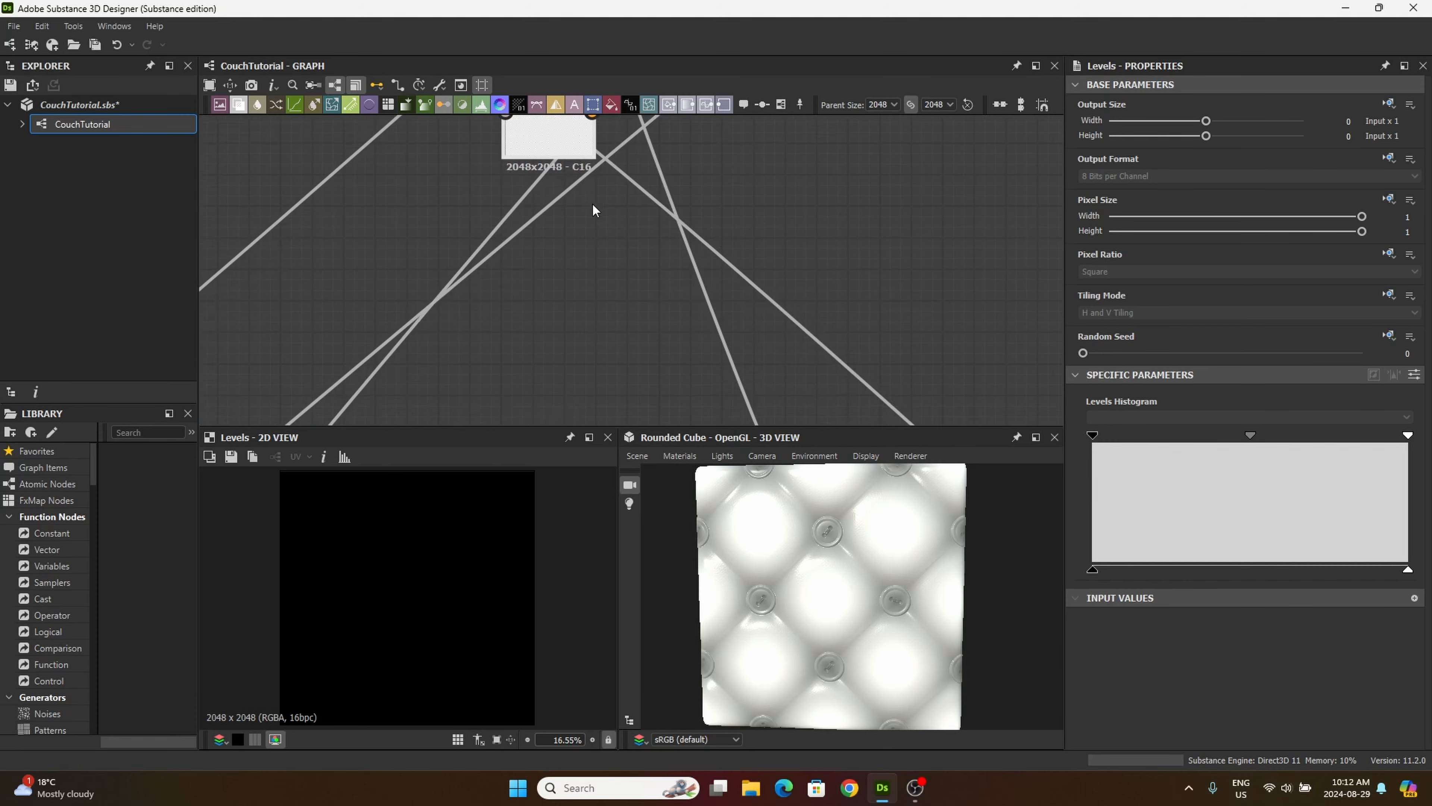
{"action": "scroll", "coordinate": [571, 248], "scroll_direction": "down", "scroll_amount": 5}
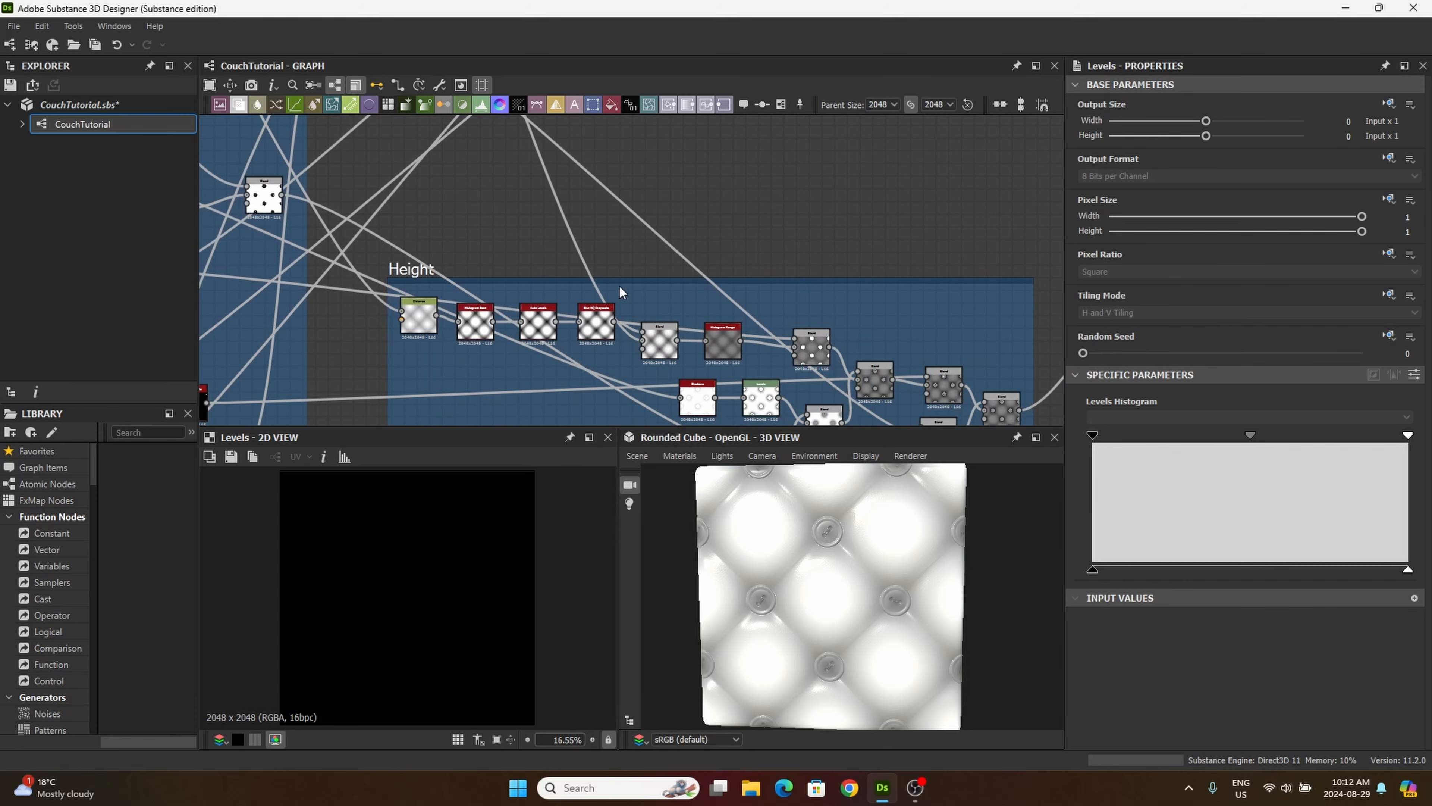
{"action": "scroll", "coordinate": [676, 338], "scroll_direction": "up", "scroll_amount": 8}
{"action": "middle_click_drag", "start_coordinate": [649, 359], "coordinate": [978, 332]}
{"action": "scroll", "coordinate": [649, 261], "scroll_direction": "down", "scroll_amount": 3}
{"action": "left_click", "coordinate": [675, 266]}
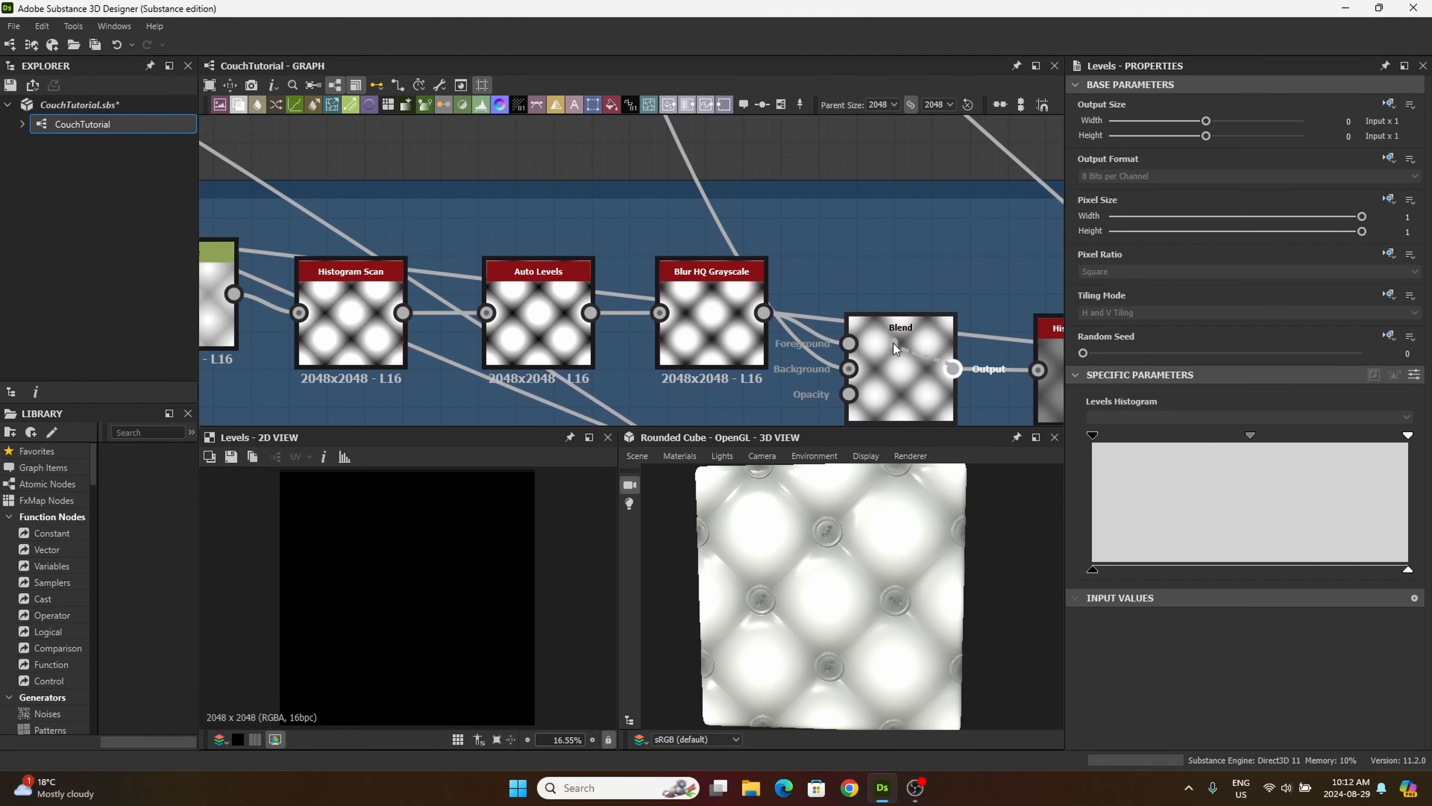
{"action": "middle_click_drag", "start_coordinate": [744, 299], "coordinate": [888, 294]}
{"action": "scroll", "coordinate": [883, 291], "scroll_direction": "down", "scroll_amount": 5}
{"action": "middle_click_drag", "start_coordinate": [822, 243], "coordinate": [798, 345]}
{"action": "middle_click_drag", "start_coordinate": [767, 211], "coordinate": [844, 371]}
{"action": "left_click", "coordinate": [762, 259]}
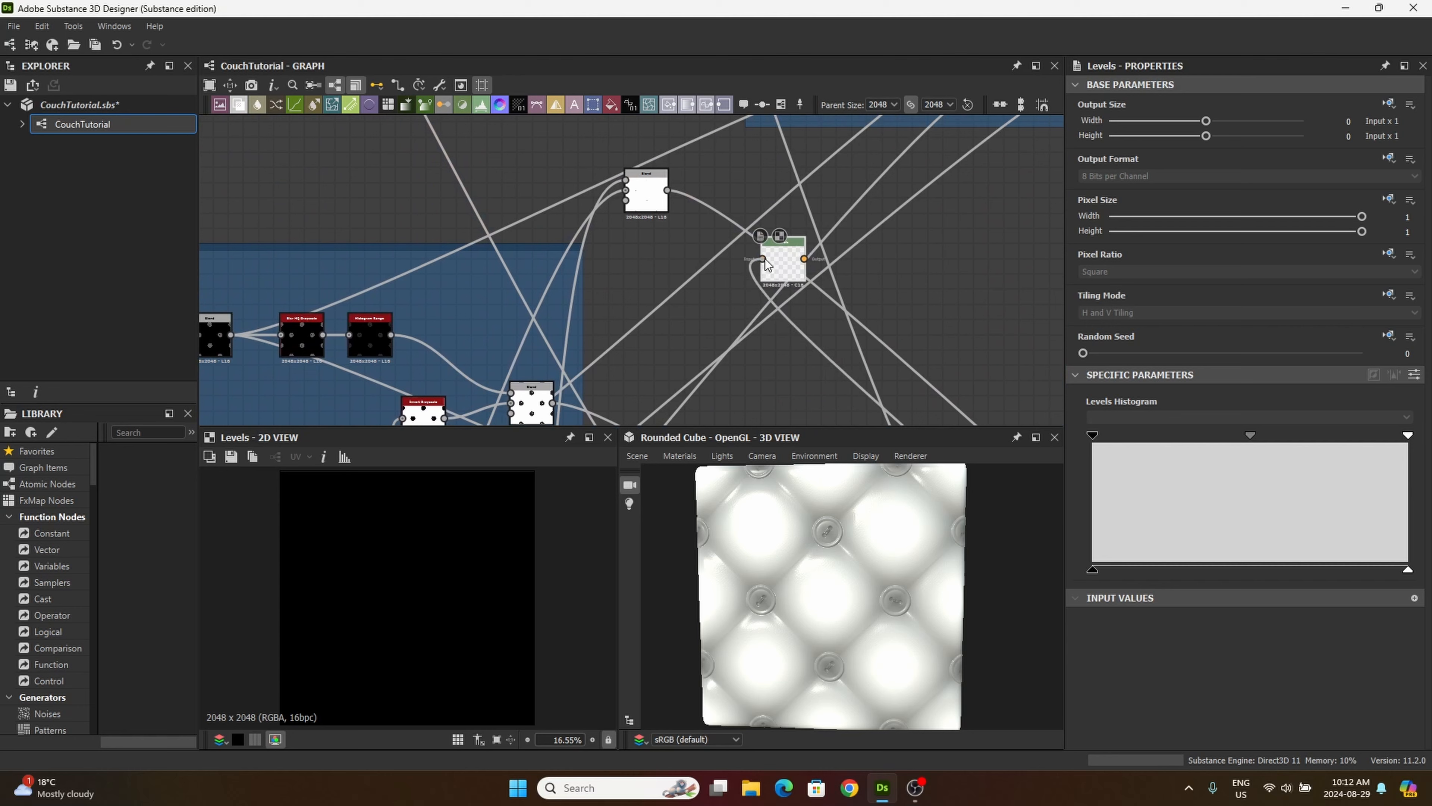
{"action": "left_click_drag", "start_coordinate": [788, 253], "coordinate": [858, 271]}
{"action": "middle_click_drag", "start_coordinate": [858, 270], "coordinate": [697, 224]}
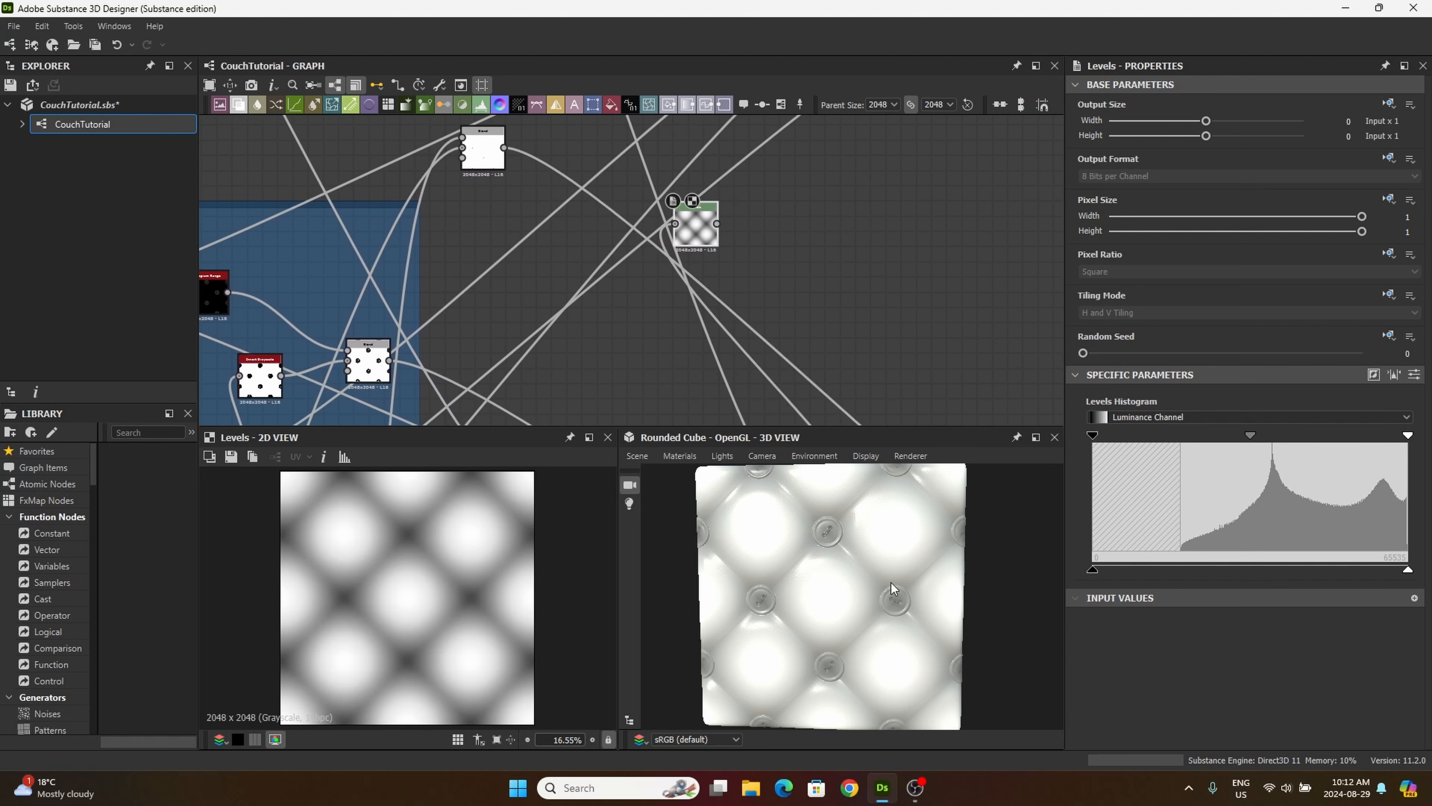
Step: Reduce the Levels node's contrast: raise its input and output black points, nudge the midtone up and slightly lower the output white point
{"action": "middle_click_drag", "start_coordinate": [924, 297], "coordinate": [818, 299]}
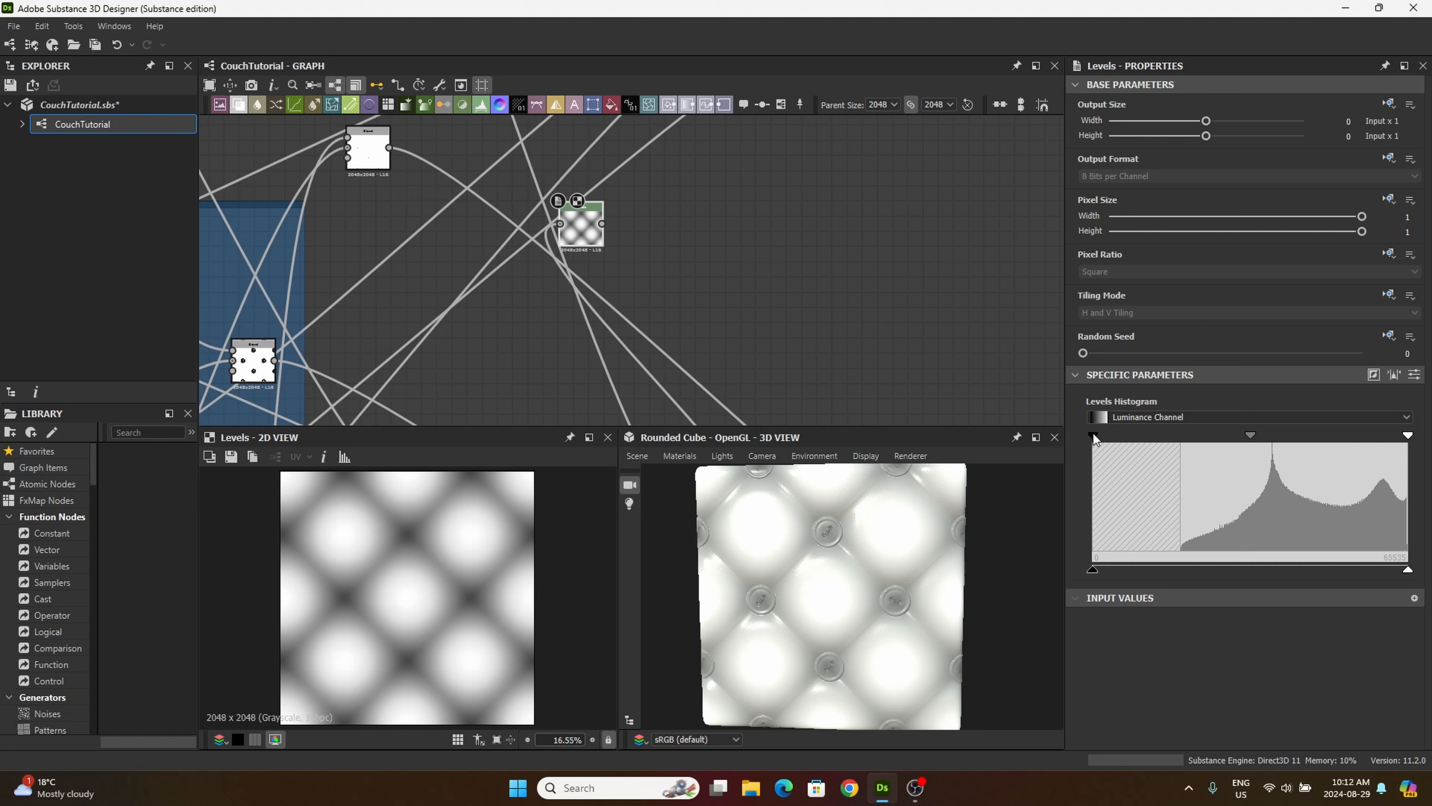
{"action": "left_click_drag", "start_coordinate": [1093, 434], "coordinate": [1134, 440]}
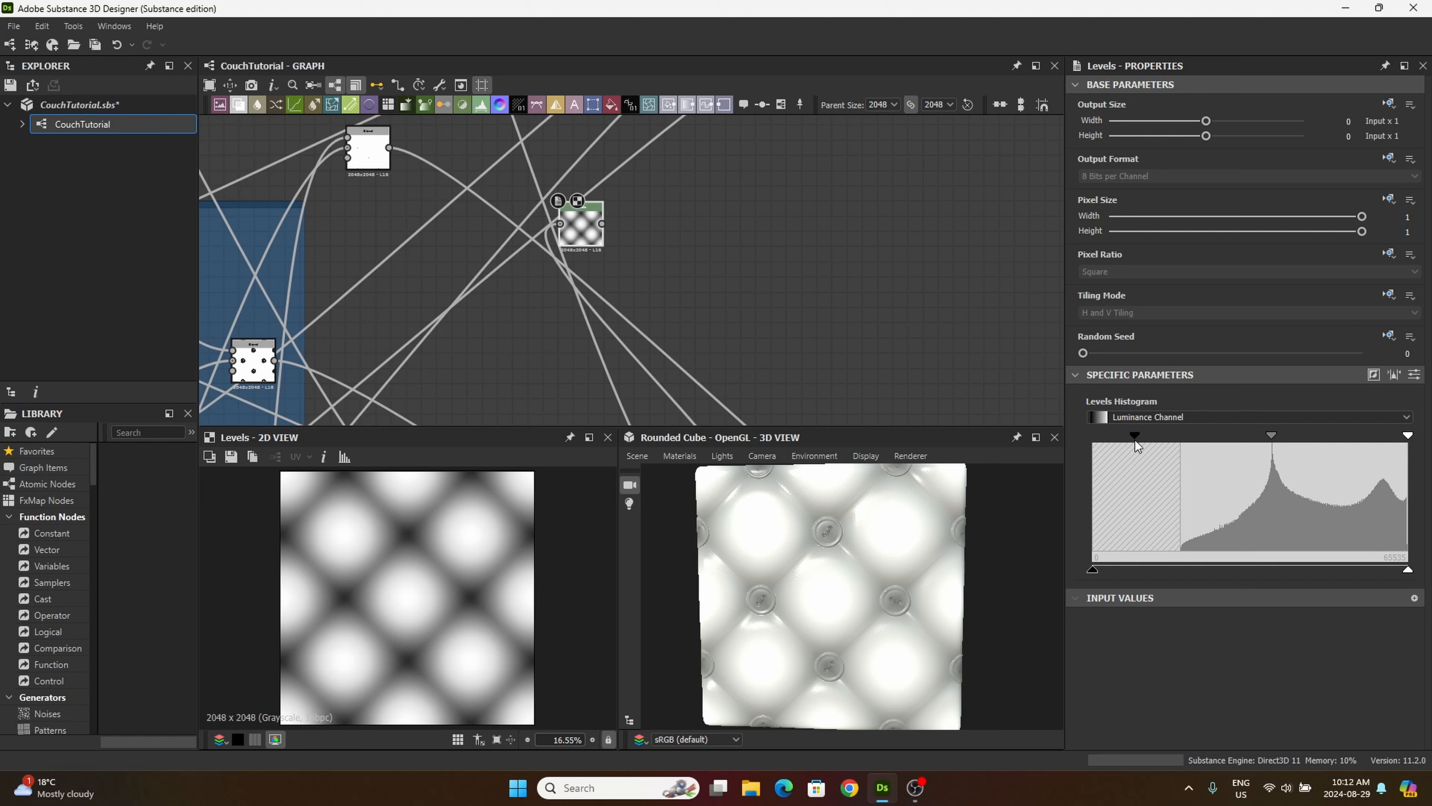
{"action": "left_click_drag", "start_coordinate": [1135, 440], "coordinate": [1145, 439]}
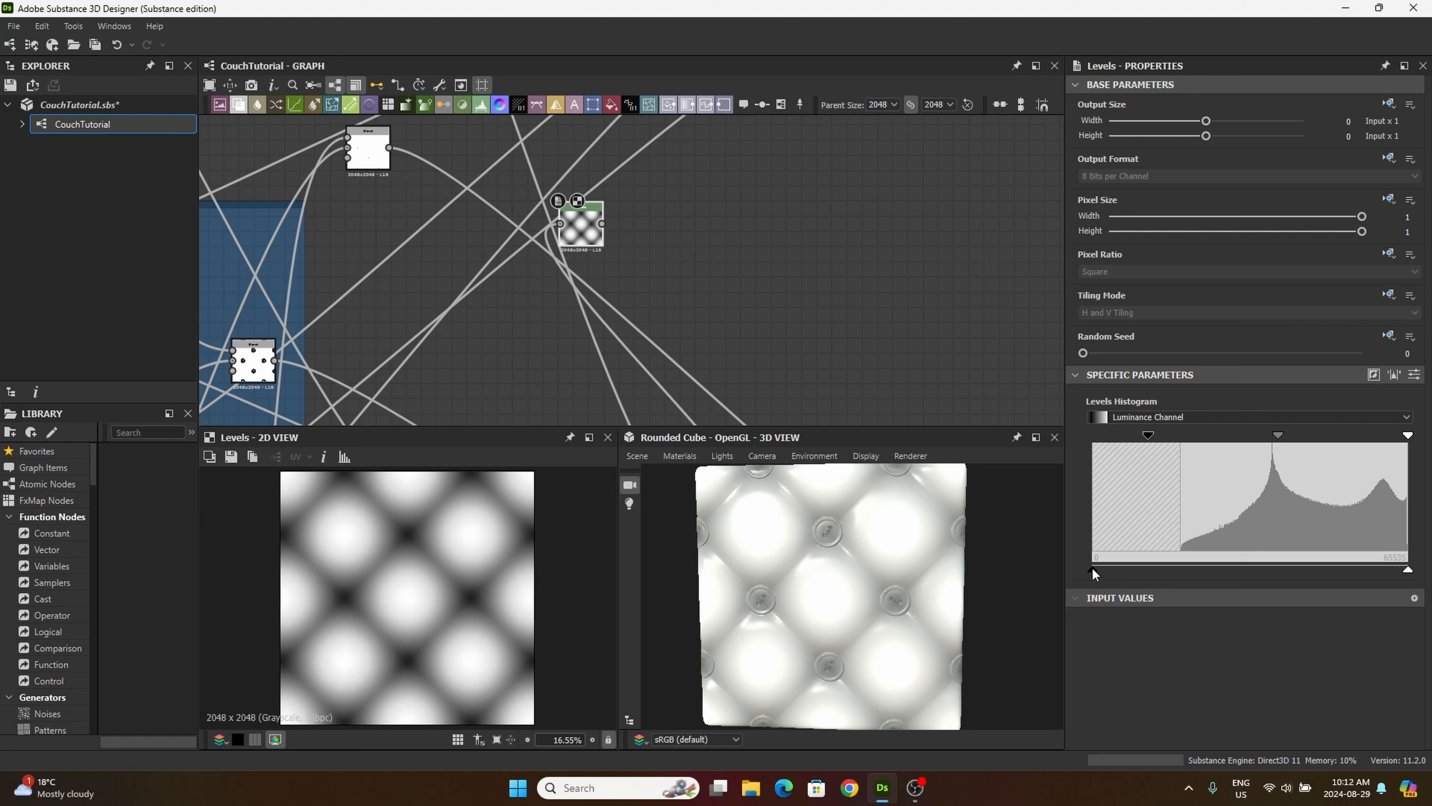
{"action": "left_click_drag", "start_coordinate": [1092, 568], "coordinate": [1206, 569]}
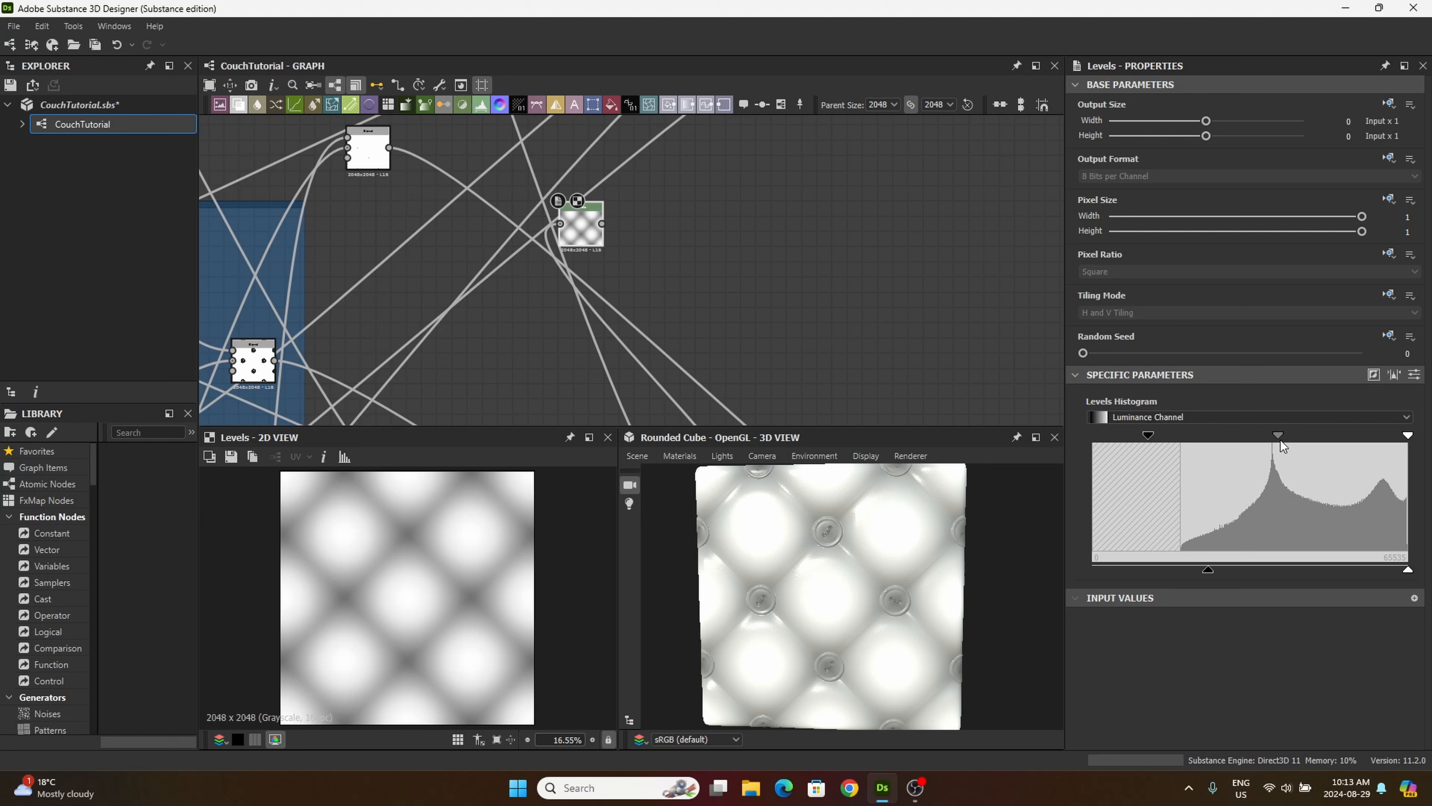
{"action": "left_click_drag", "start_coordinate": [1279, 434], "coordinate": [1283, 433]}
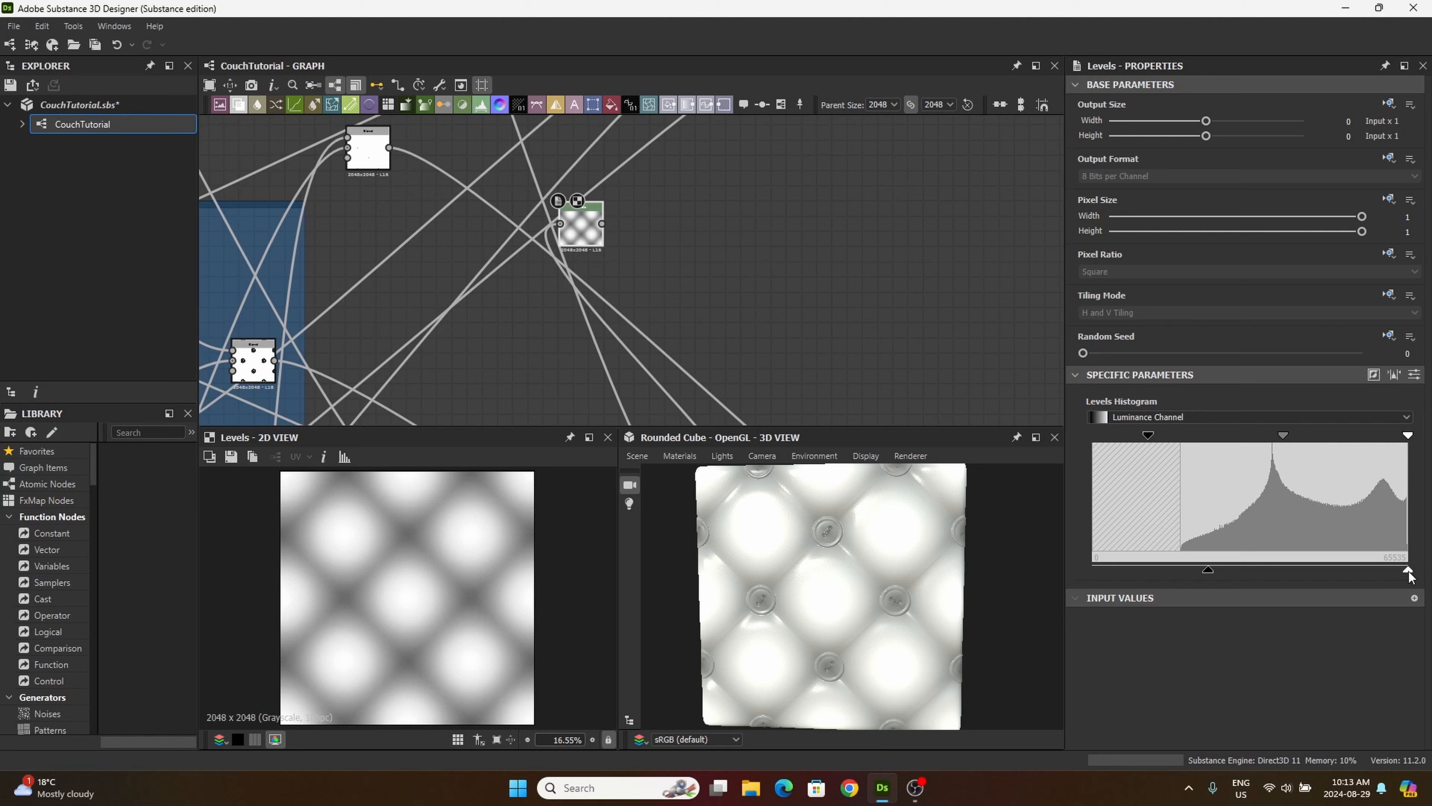
{"action": "left_click_drag", "start_coordinate": [1408, 574], "coordinate": [1396, 572]}
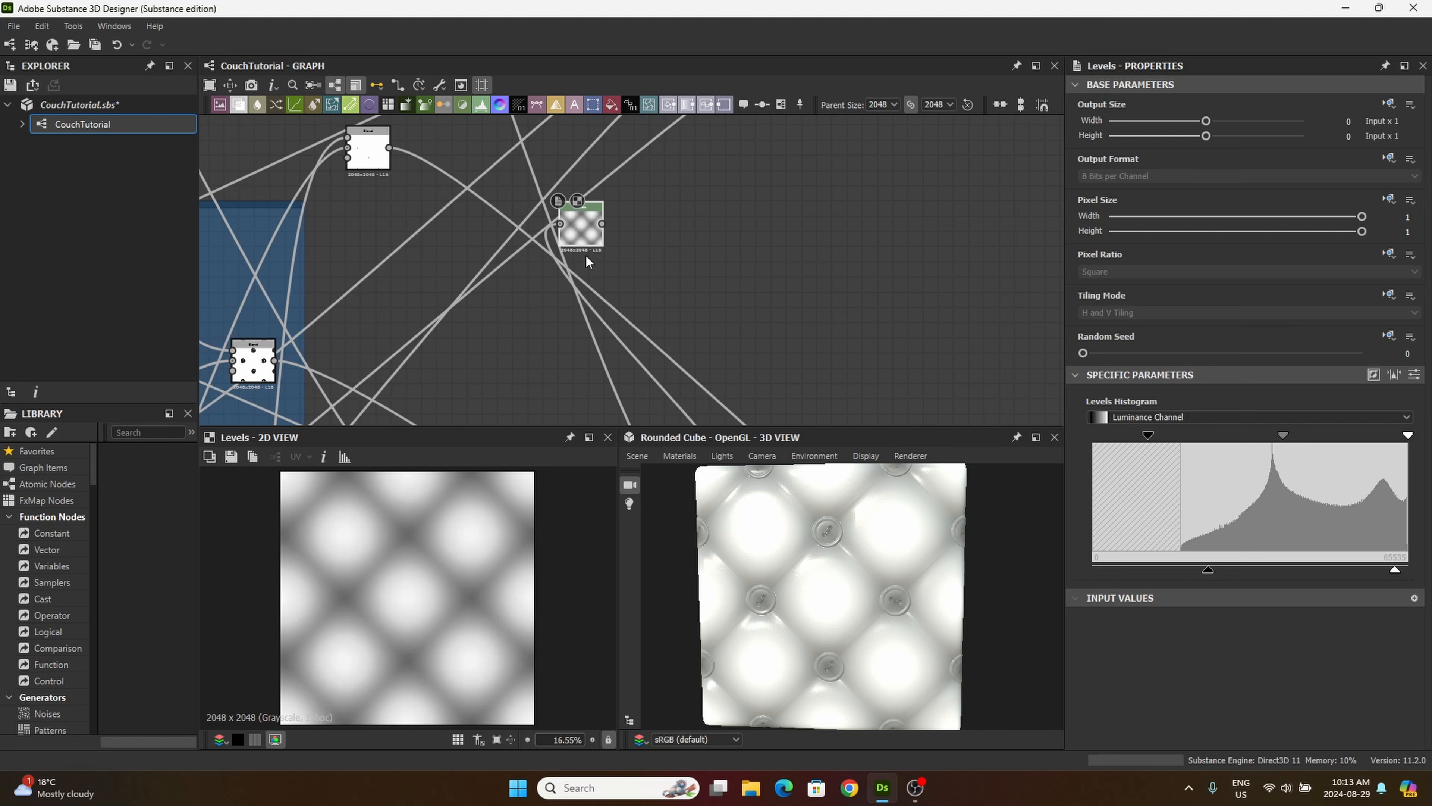
{"action": "left_click_drag", "start_coordinate": [587, 234], "coordinate": [596, 242]}
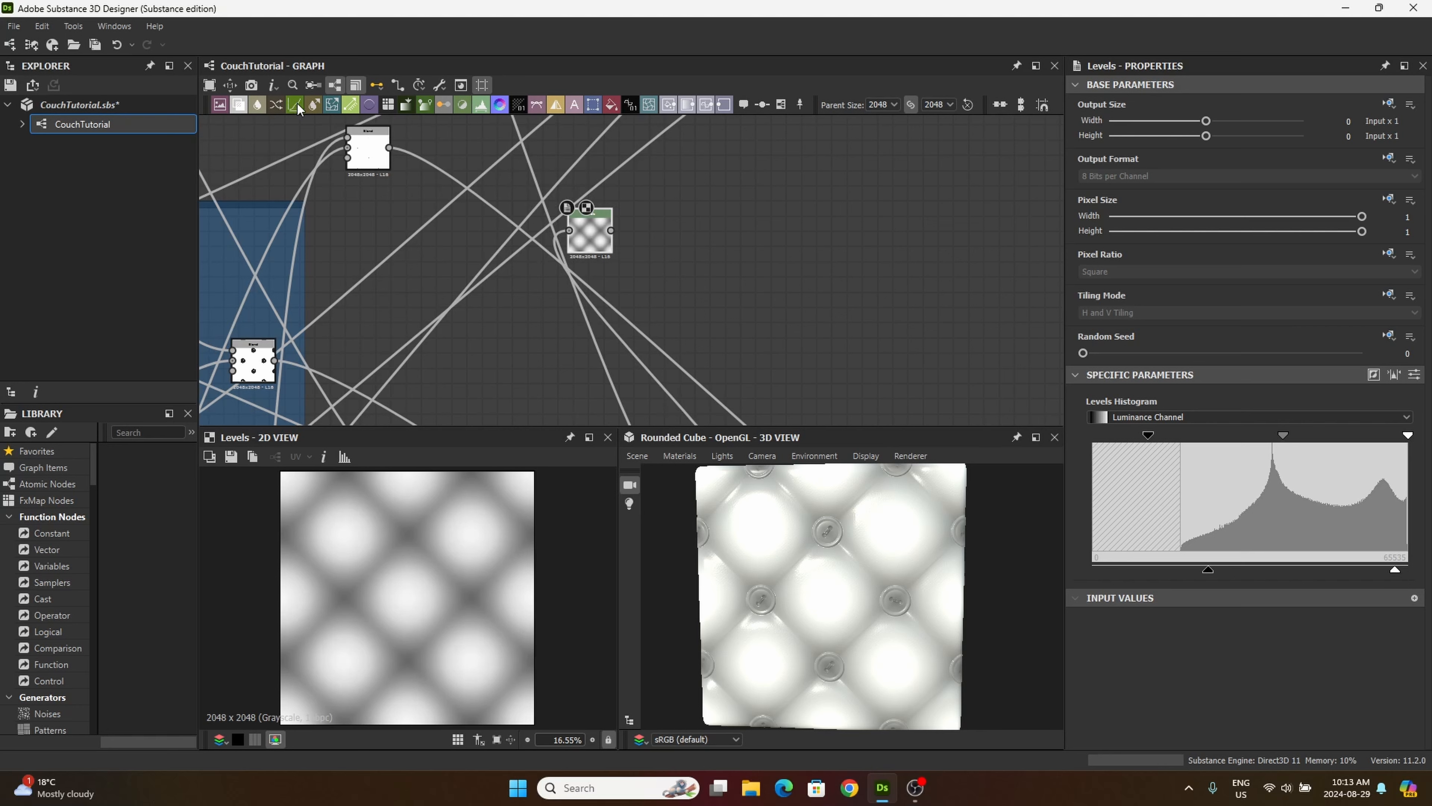
Step: Add a Curve node below the Levels node and connect the output of the Cushion frame's Blend fed by Shadows to its input
{"action": "left_click_drag", "start_coordinate": [297, 103], "coordinate": [683, 316]}
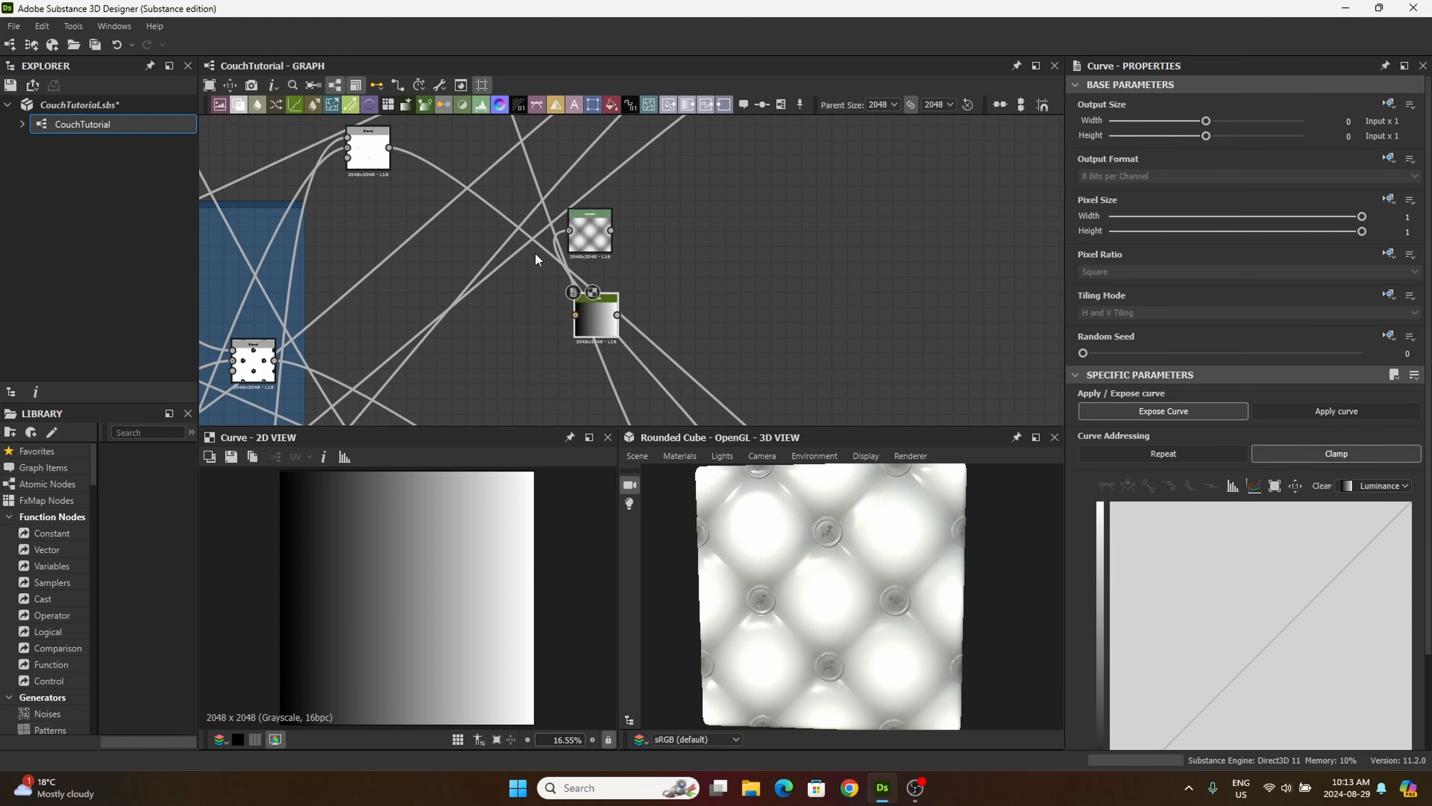
{"action": "scroll", "coordinate": [613, 321], "scroll_direction": "down", "scroll_amount": 5}
{"action": "middle_click_drag", "start_coordinate": [504, 277], "coordinate": [526, 350]}
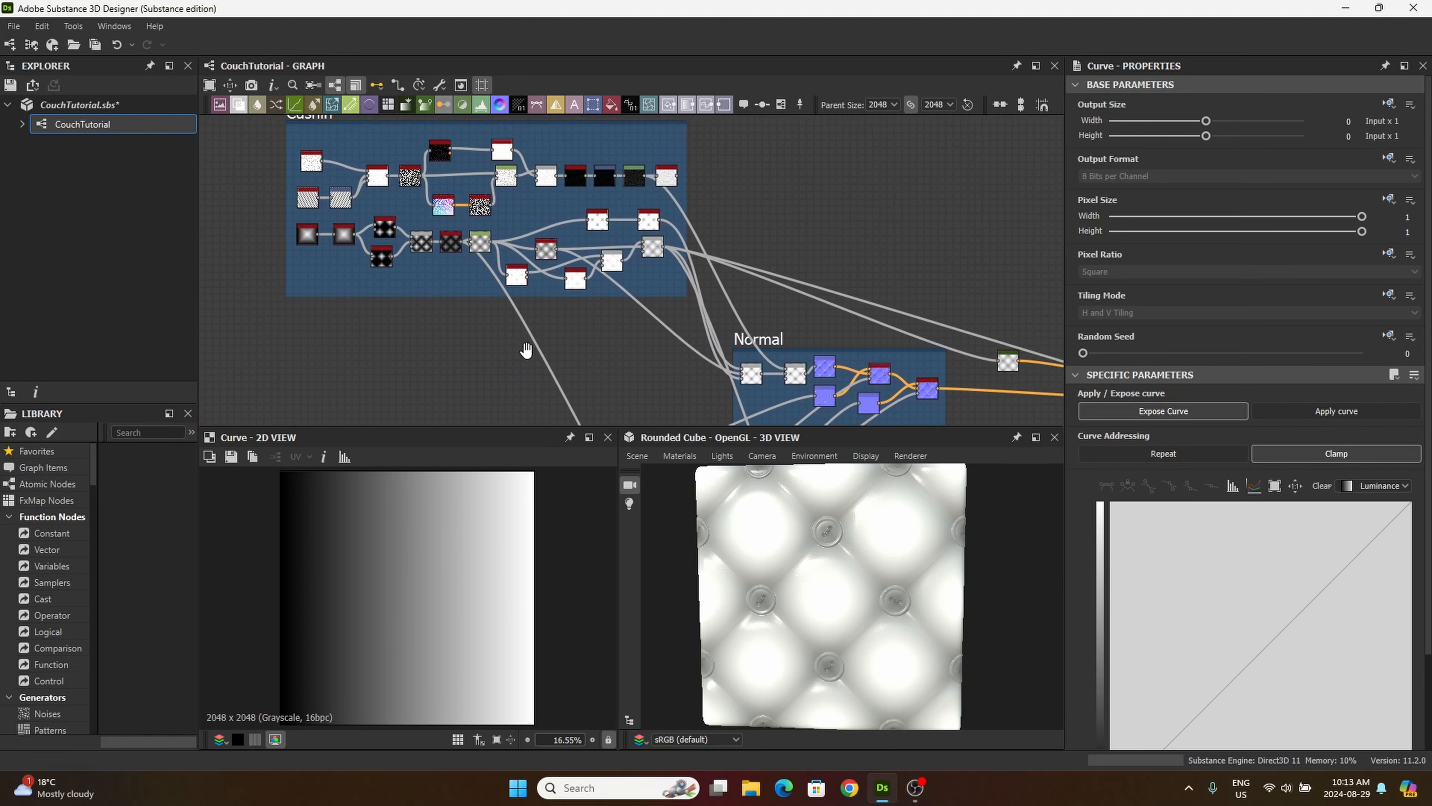
{"action": "scroll", "coordinate": [610, 312], "scroll_direction": "up", "scroll_amount": 10}
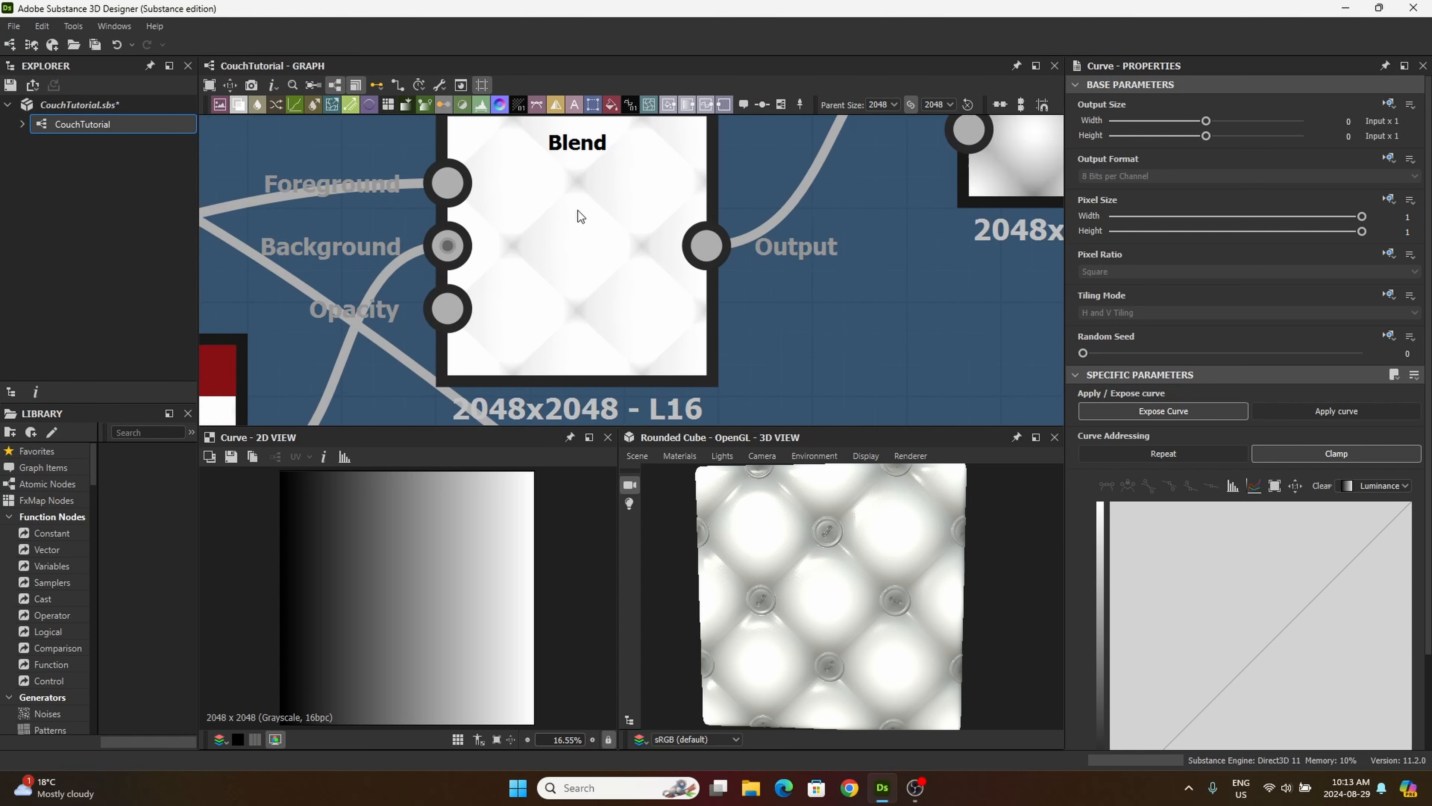
{"action": "scroll", "coordinate": [570, 235], "scroll_direction": "down", "scroll_amount": 2}
{"action": "scroll", "coordinate": [606, 251], "scroll_direction": "down", "scroll_amount": 2}
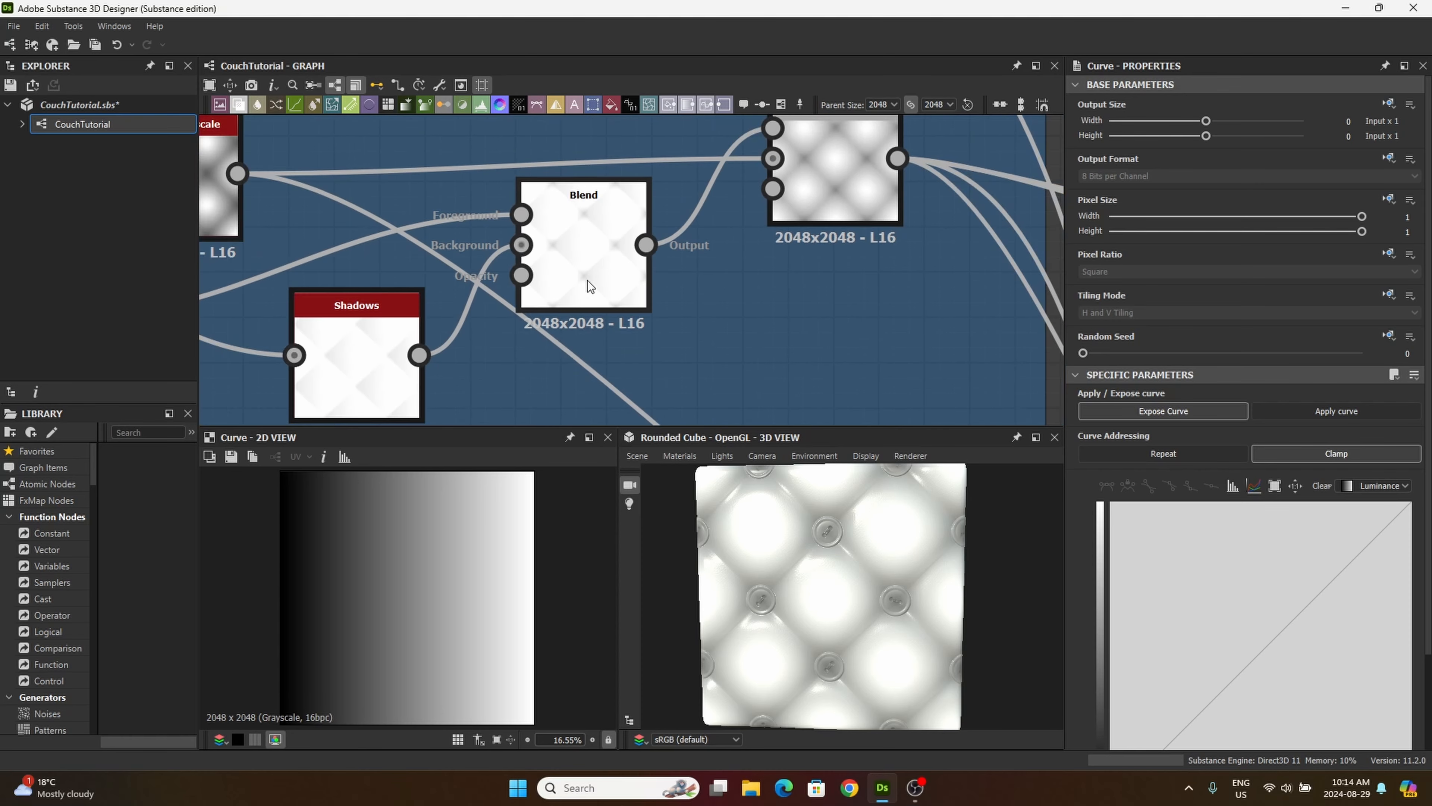
{"action": "left_click_drag", "start_coordinate": [646, 245], "coordinate": [687, 356]}
{"action": "middle_click_drag", "start_coordinate": [686, 354], "coordinate": [477, 198]}
{"action": "scroll", "coordinate": [575, 224], "scroll_direction": "down", "scroll_amount": 3}
{"action": "middle_click_drag", "start_coordinate": [649, 284], "coordinate": [467, 115]}
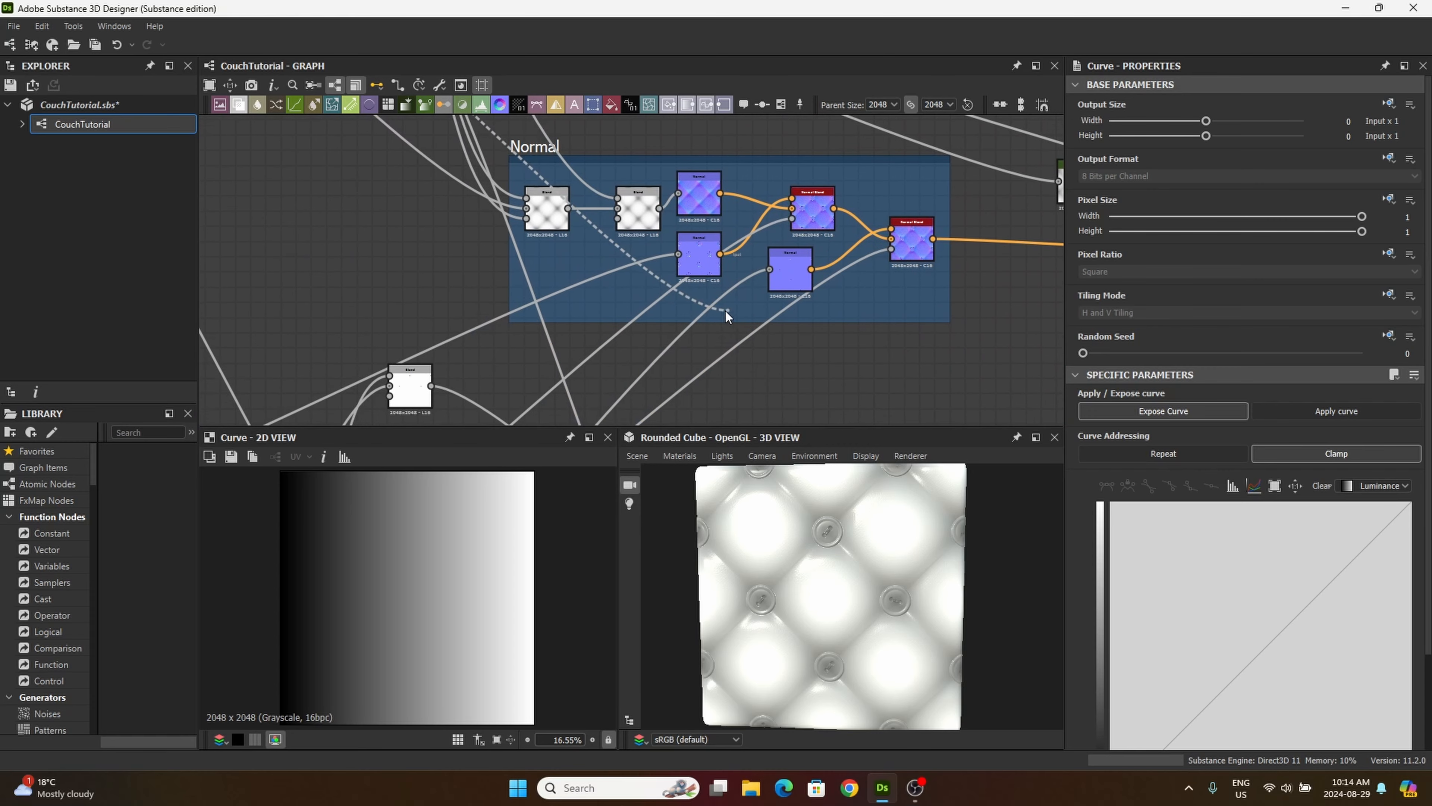
{"action": "middle_click_drag", "start_coordinate": [725, 311], "coordinate": [519, 112]}
{"action": "middle_click_drag", "start_coordinate": [656, 290], "coordinate": [783, 243]}
{"action": "left_click_drag", "start_coordinate": [784, 243], "coordinate": [567, 311]}
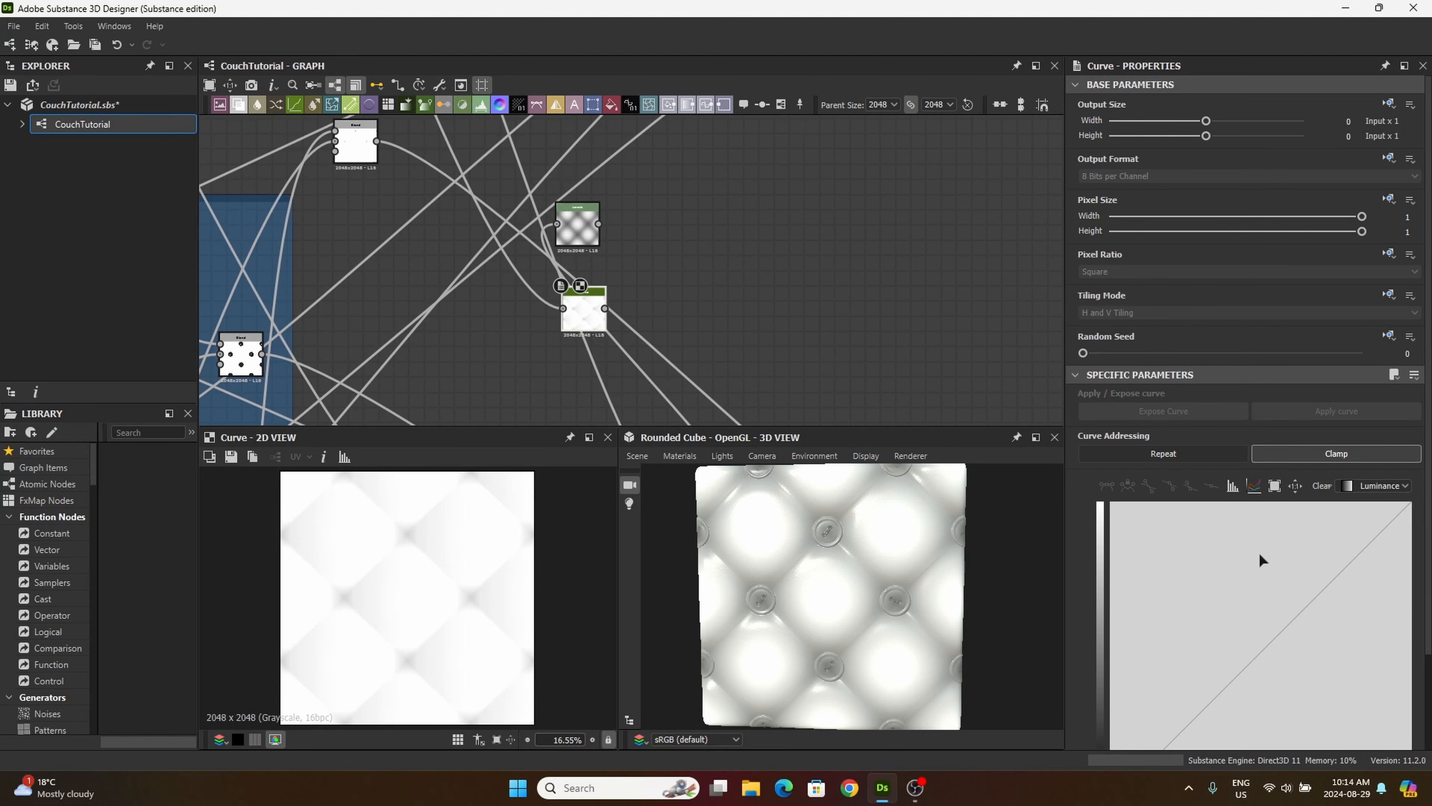
Step: Add a point to the Curve node's luminance curve and pull it down to about 0.20 output, deepening the shadows around the buttons
{"action": "scroll", "coordinate": [1257, 557], "scroll_direction": "down", "scroll_amount": 3}
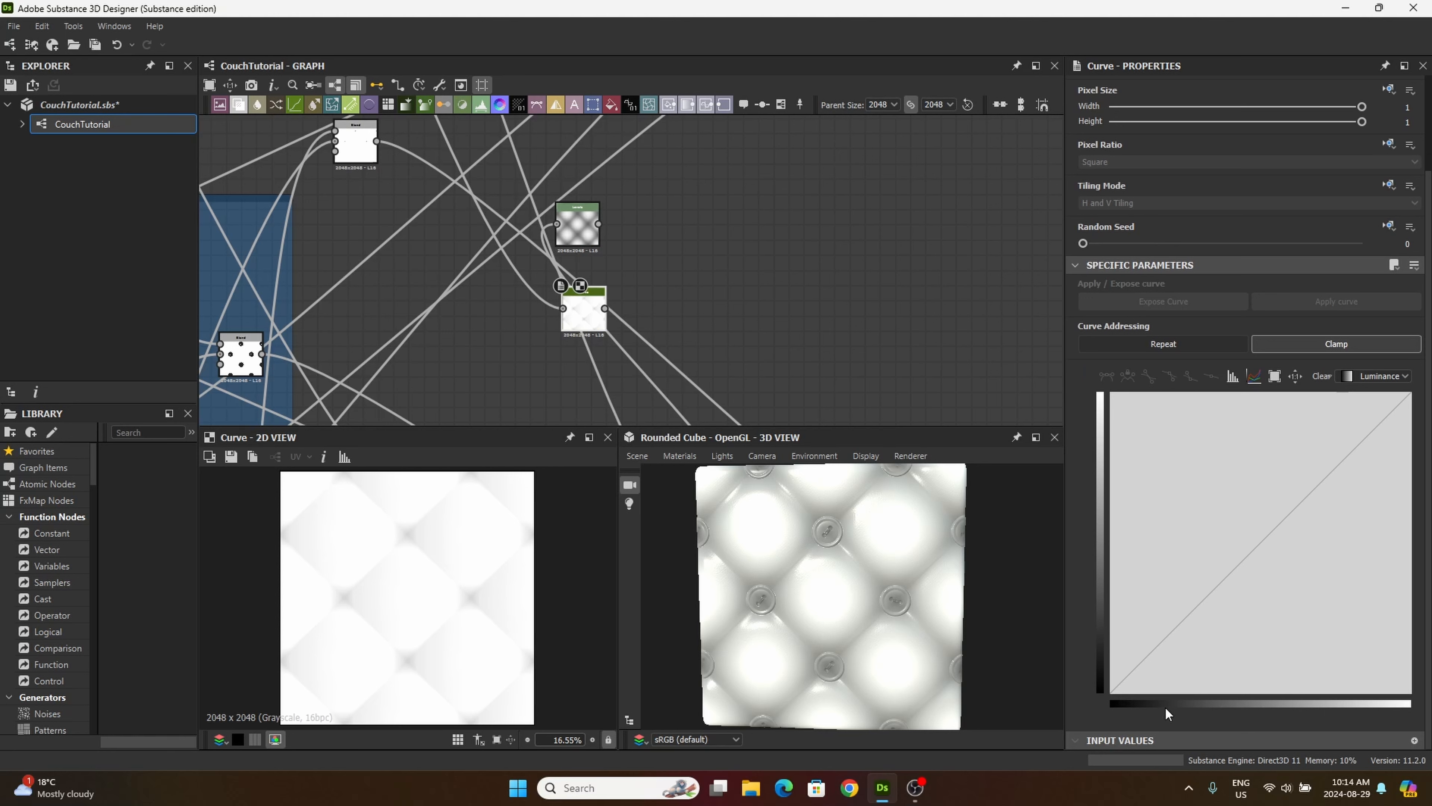
{"action": "left_click", "coordinate": [1282, 518]}
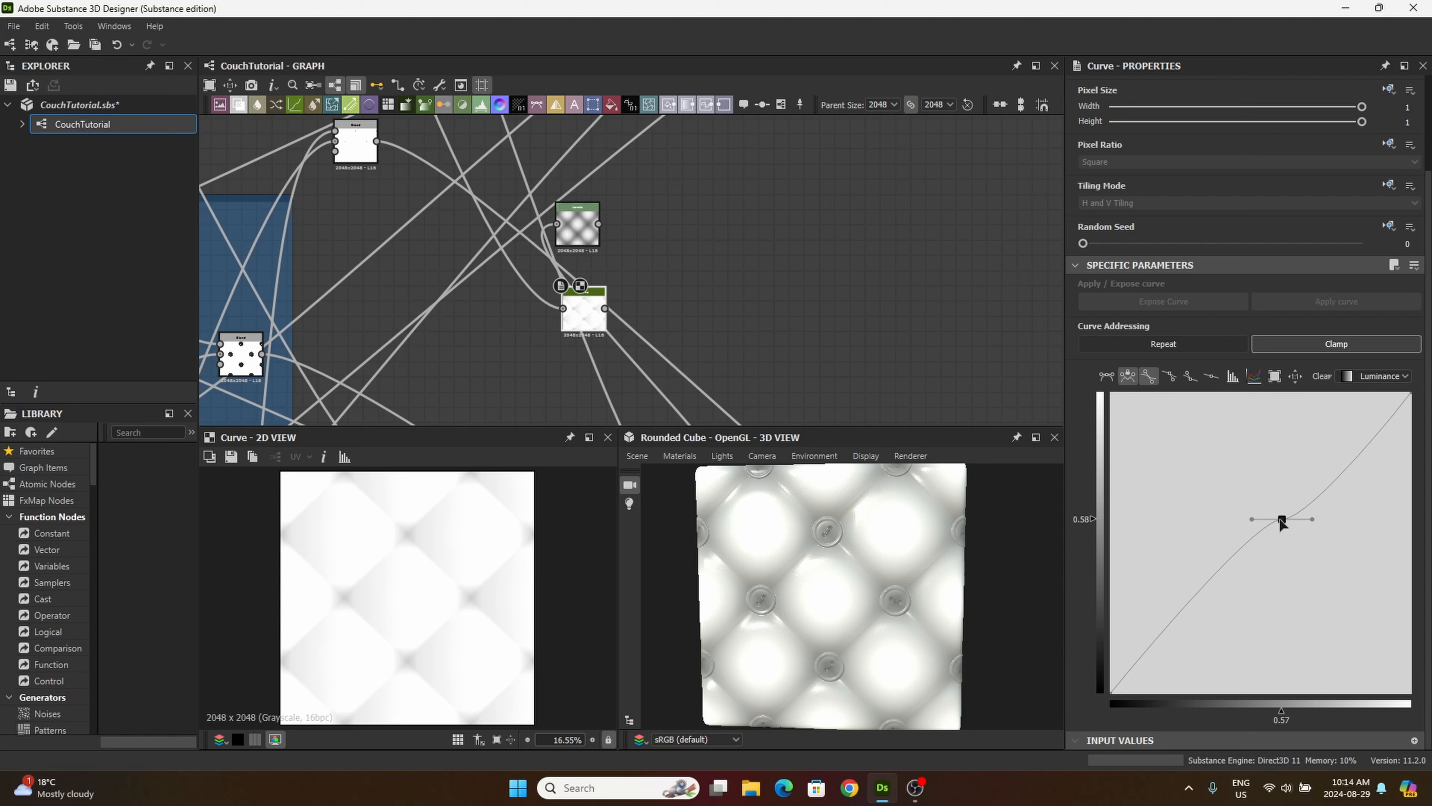
{"action": "left_click_drag", "start_coordinate": [1283, 519], "coordinate": [1299, 611]}
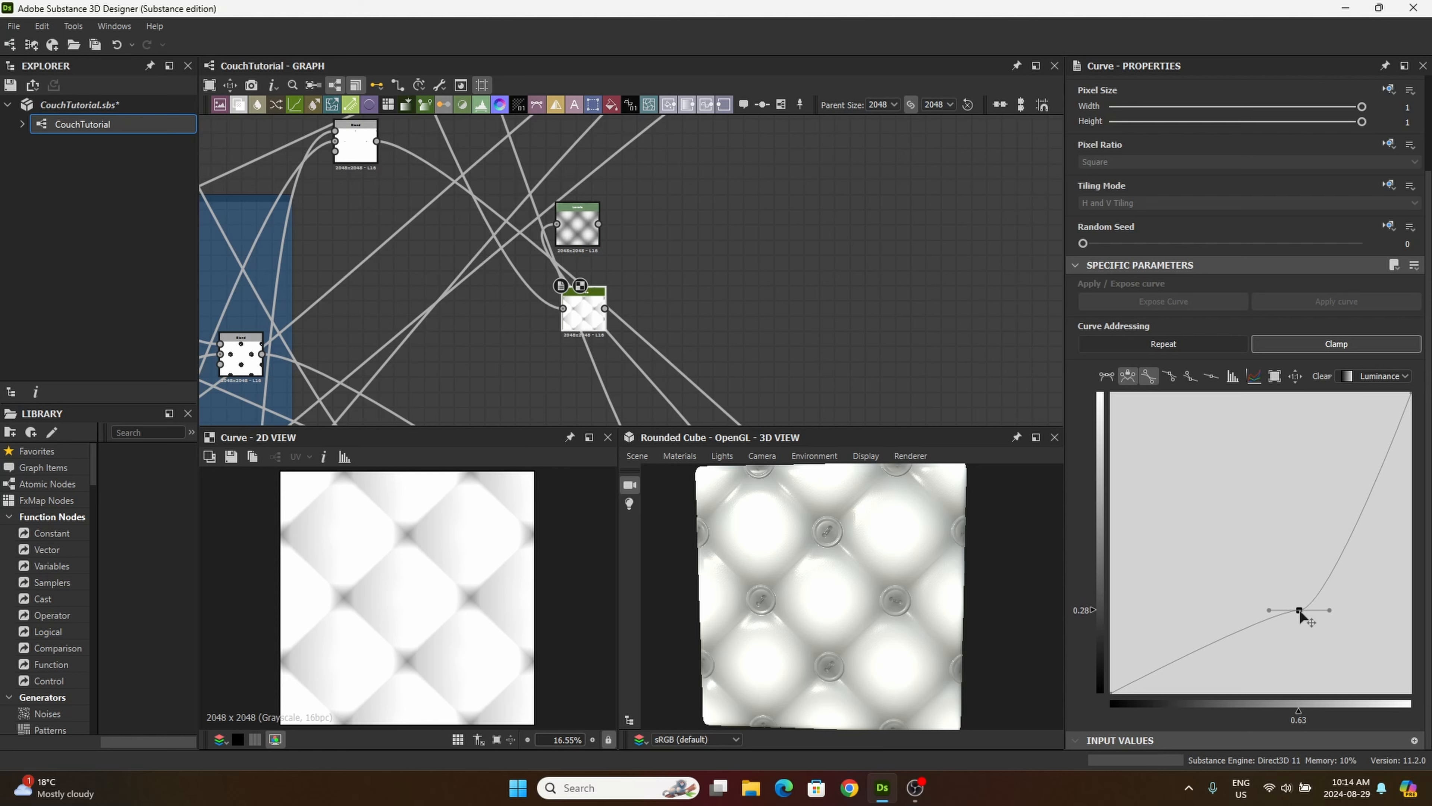
{"action": "left_click_drag", "start_coordinate": [1299, 611], "coordinate": [1339, 635]}
Step: Fine-tune the tangent handles of the curve point while checking the fabric shadows around the buttons in the 2D view
{"action": "scroll", "coordinate": [432, 628], "scroll_direction": "up", "scroll_amount": 5}
{"action": "scroll", "coordinate": [1297, 618], "scroll_direction": "up", "scroll_amount": 1}
{"action": "scroll", "coordinate": [1356, 597], "scroll_direction": "down", "scroll_amount": 1}
{"action": "scroll", "coordinate": [503, 618], "scroll_direction": "down", "scroll_amount": 5}
{"action": "scroll", "coordinate": [504, 621], "scroll_direction": "up", "scroll_amount": 2}
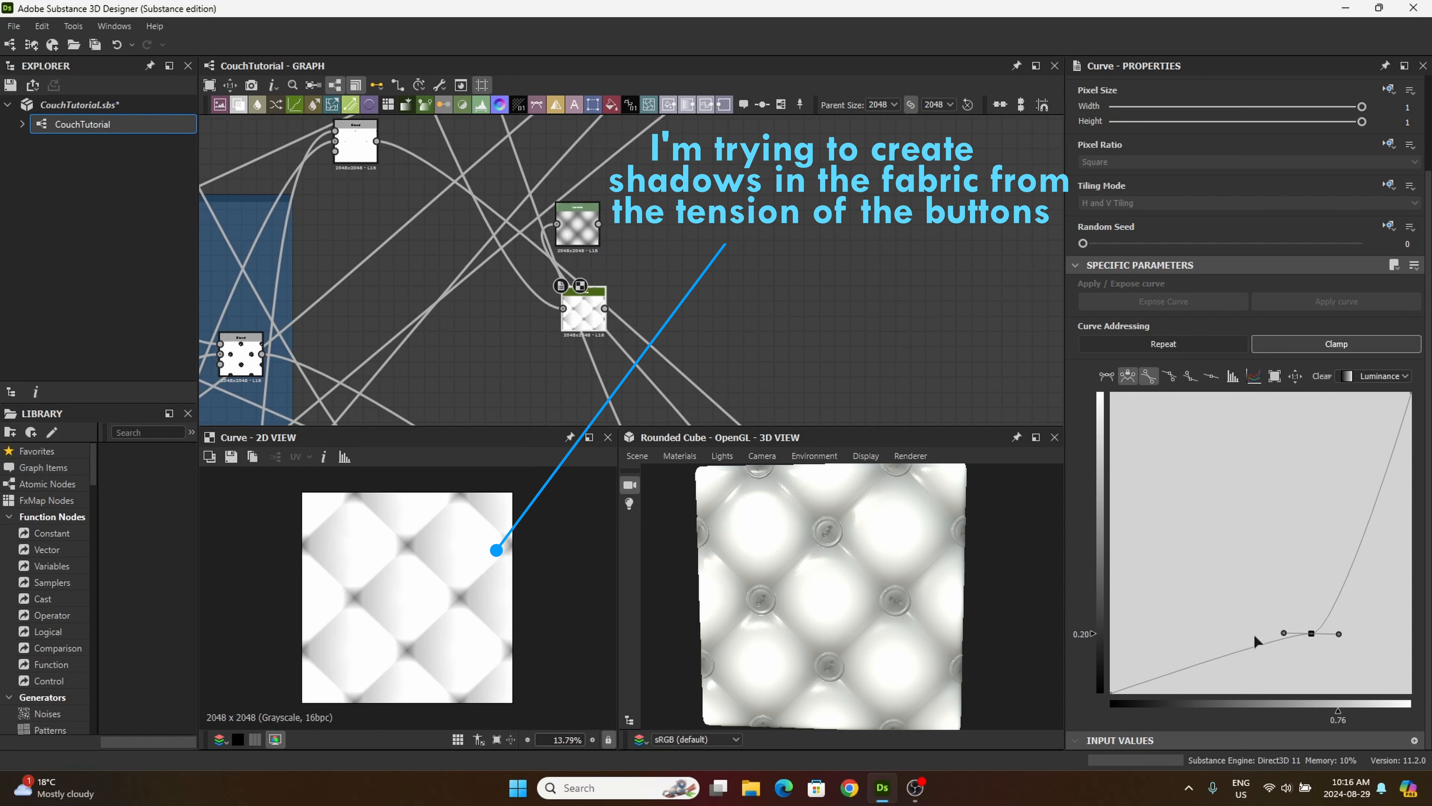
{"action": "left_click_drag", "start_coordinate": [1338, 634], "coordinate": [1287, 633]}
{"action": "key", "text": "ctrl+z"}
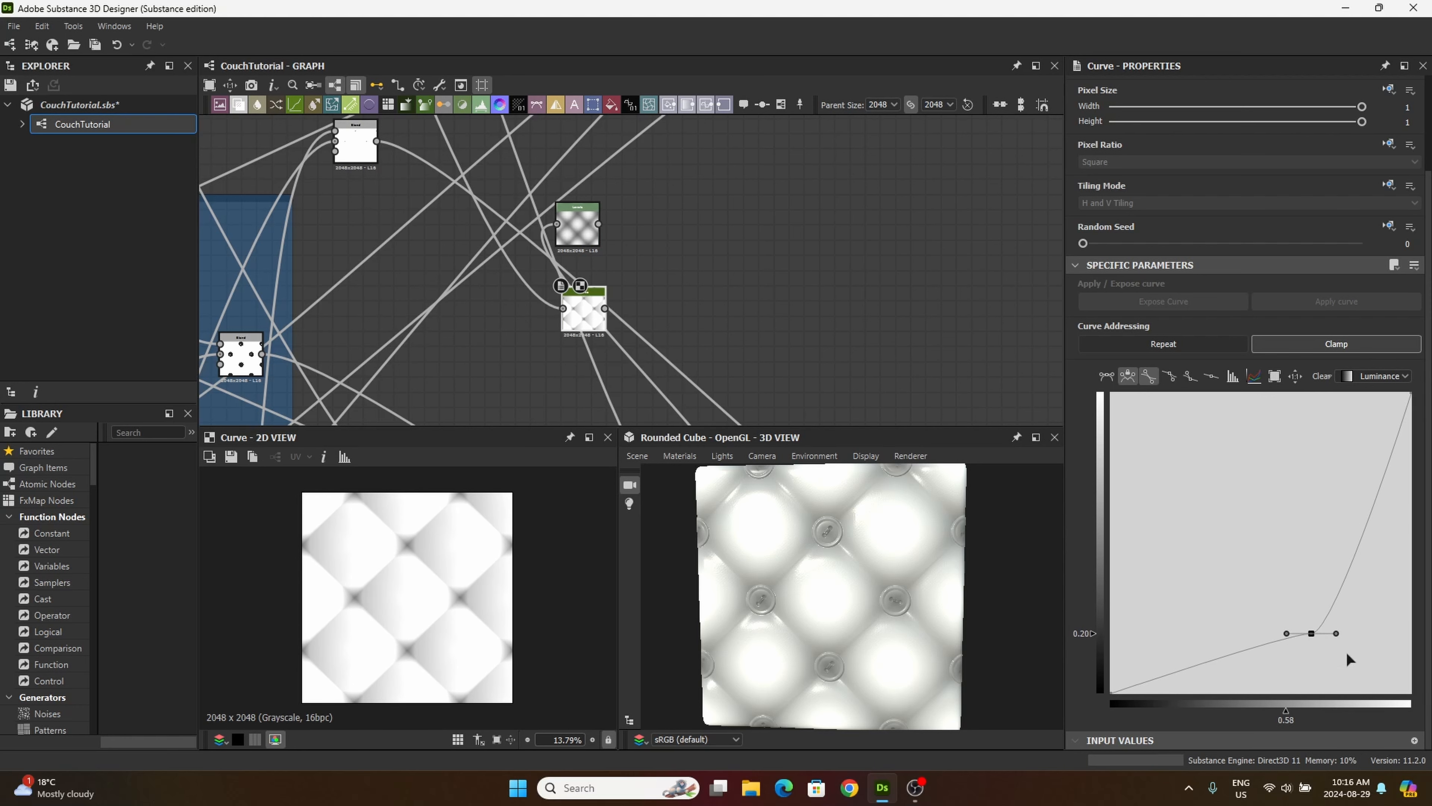
{"action": "scroll", "coordinate": [402, 608], "scroll_direction": "up", "scroll_amount": 3}
{"action": "scroll", "coordinate": [426, 614], "scroll_direction": "down", "scroll_amount": 1}
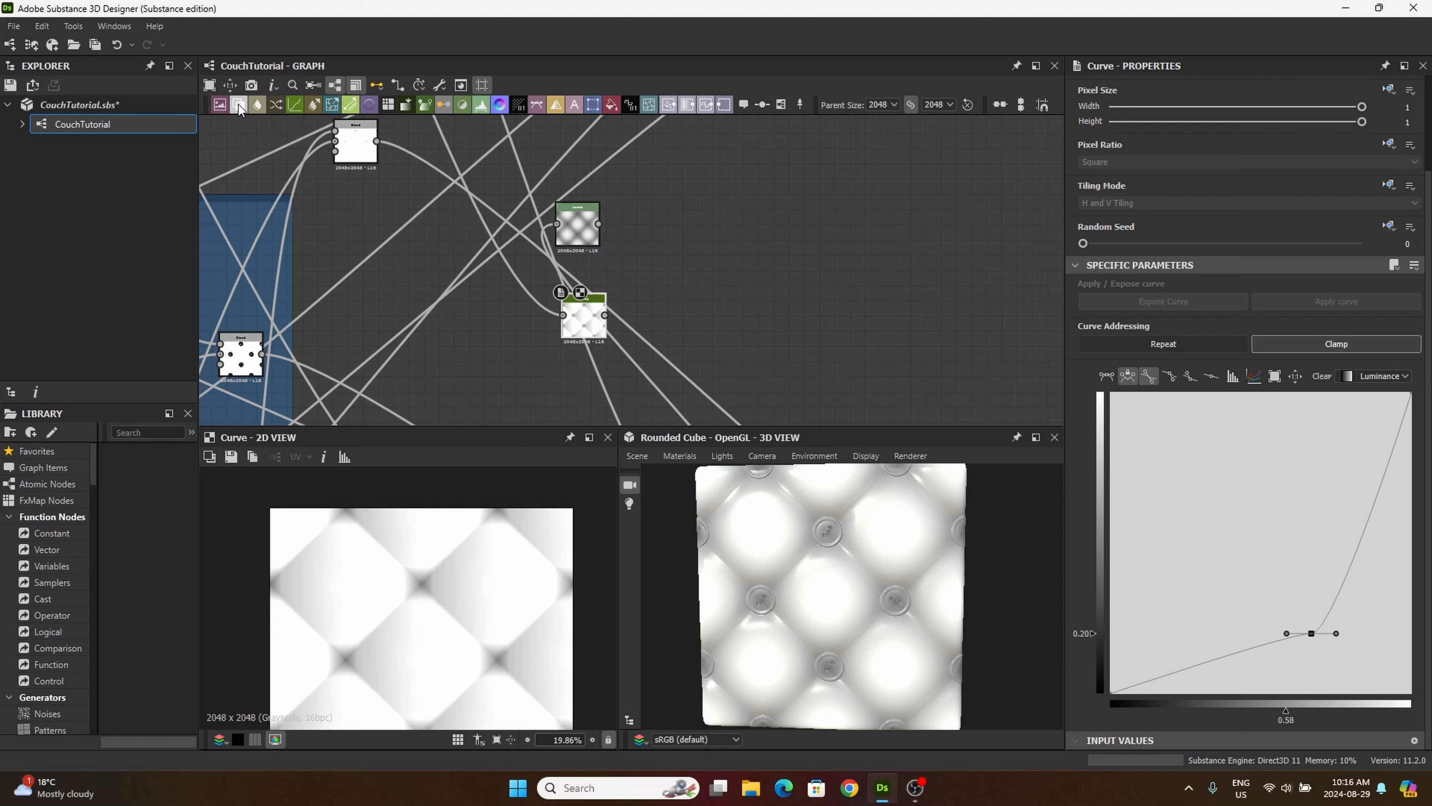
Step: Add a Blend node beside the Levels and Curve nodes, connecting Curve to its foreground and Levels to its background
{"action": "left_click_drag", "start_coordinate": [239, 104], "coordinate": [689, 293]}
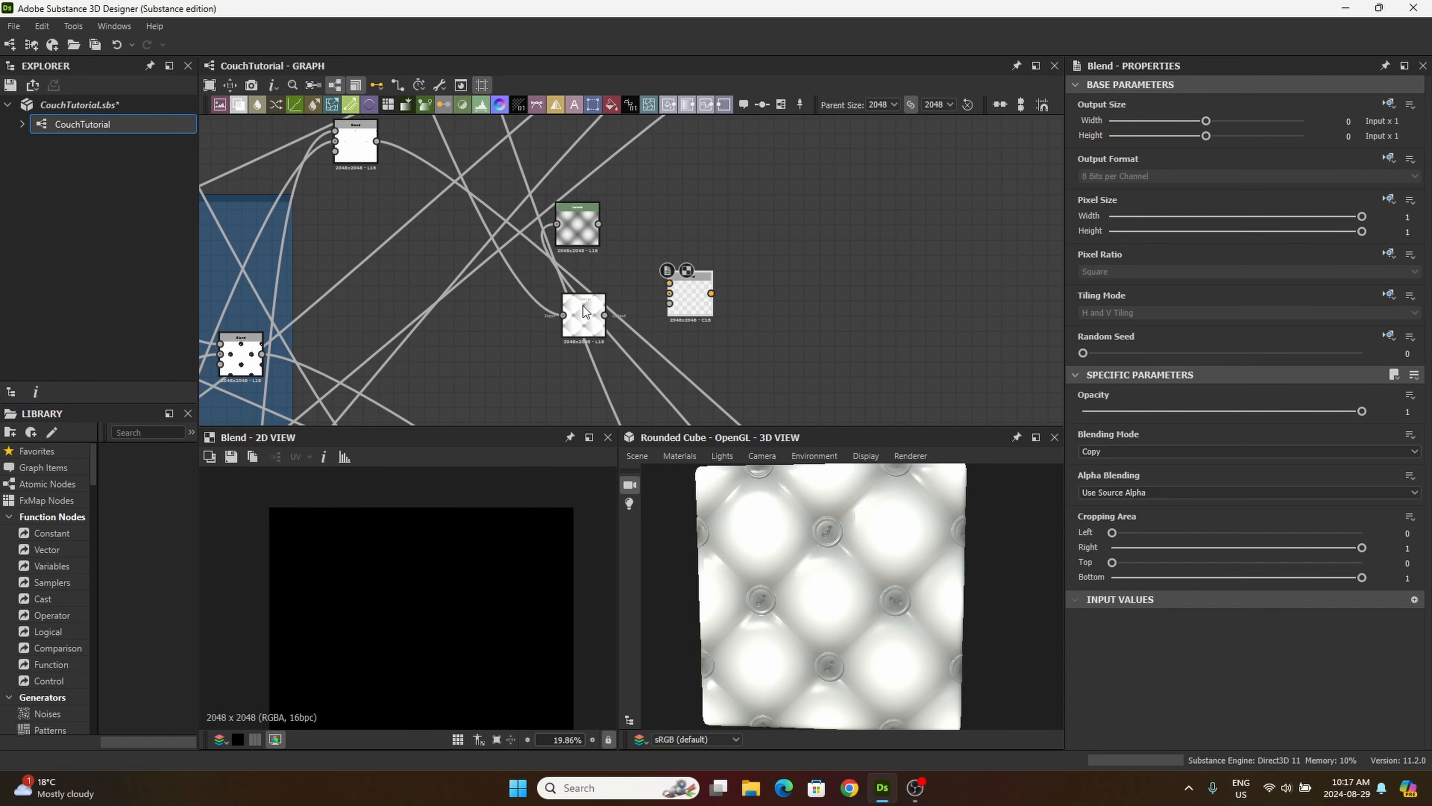
{"action": "left_click_drag", "start_coordinate": [584, 311], "coordinate": [568, 301]}
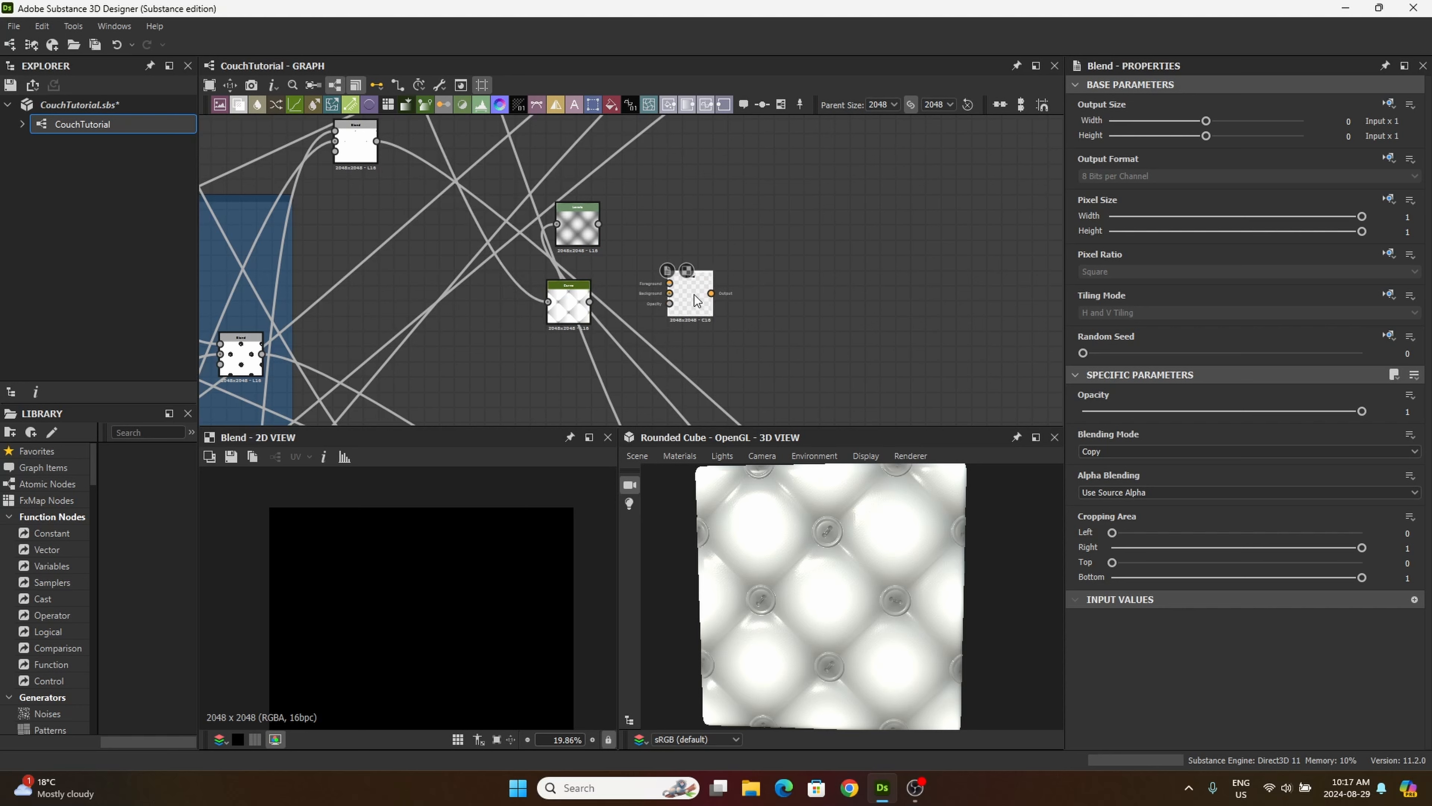
{"action": "left_click_drag", "start_coordinate": [697, 300], "coordinate": [655, 267]}
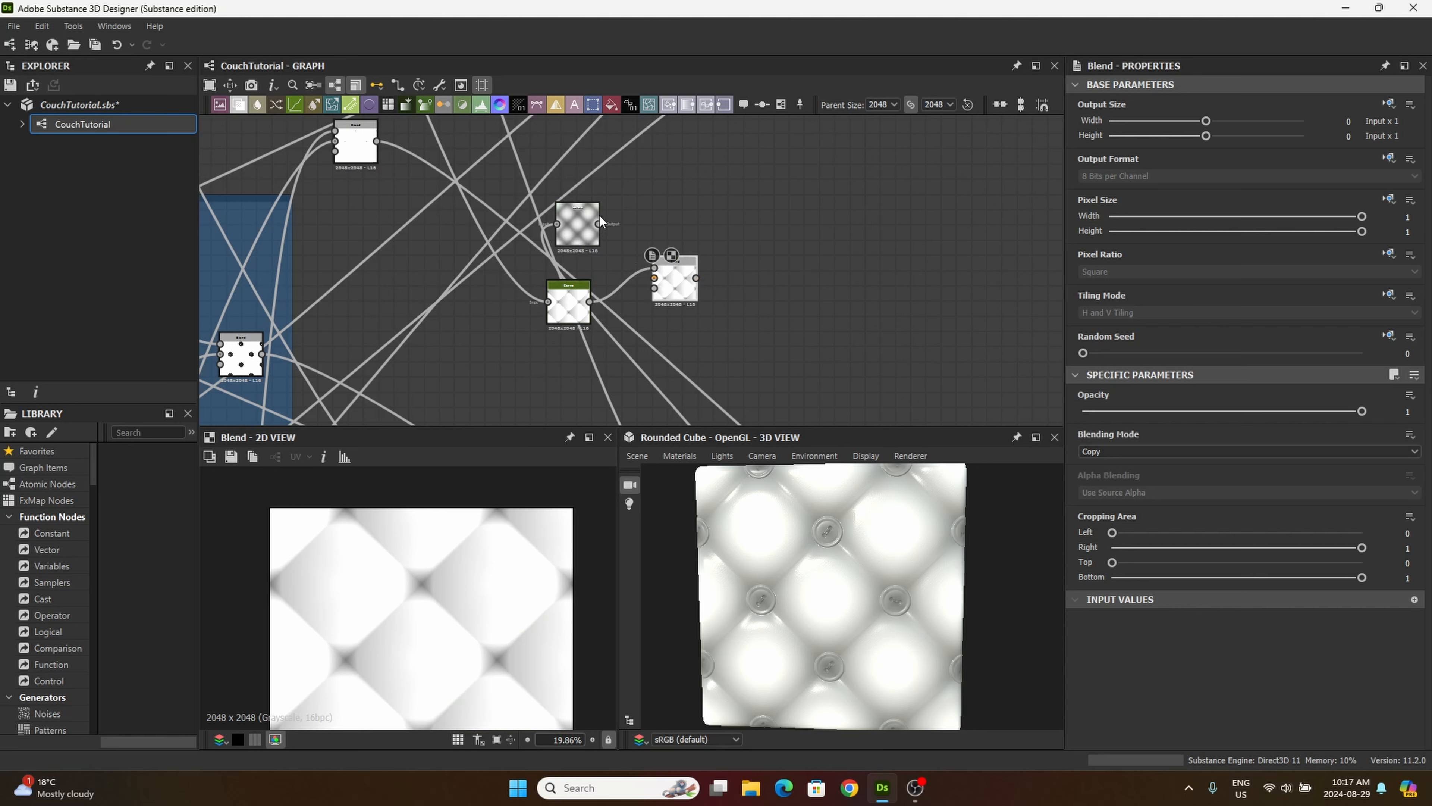
{"action": "left_click_drag", "start_coordinate": [600, 224], "coordinate": [666, 278]}
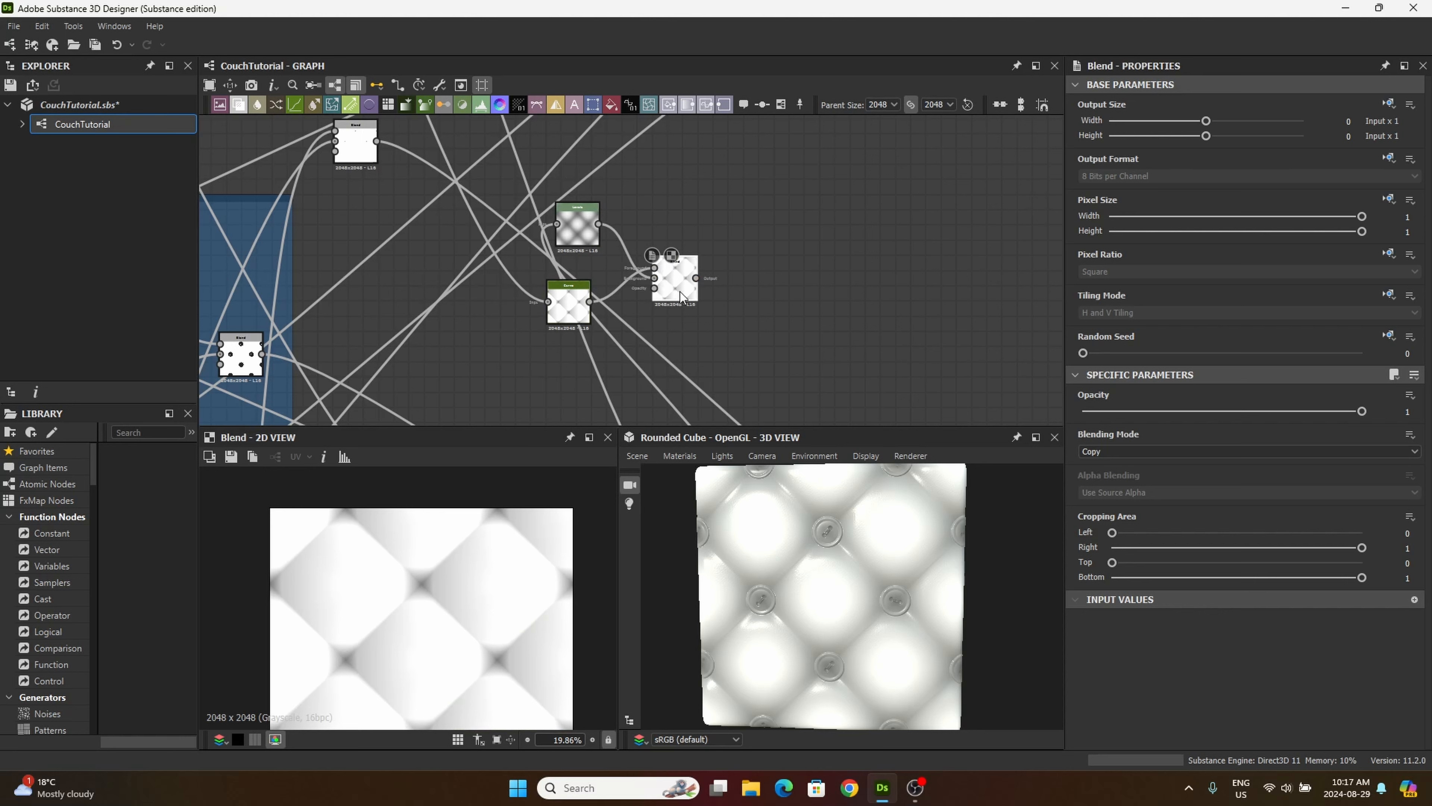
Step: Brighten the Levels node's midtones slightly, after trying and undoing shifts of its output black and white points
{"action": "double_click", "coordinate": [572, 229]}
{"action": "scroll", "coordinate": [504, 610], "scroll_direction": "down", "scroll_amount": 4}
{"action": "scroll", "coordinate": [488, 620], "scroll_direction": "up", "scroll_amount": 2}
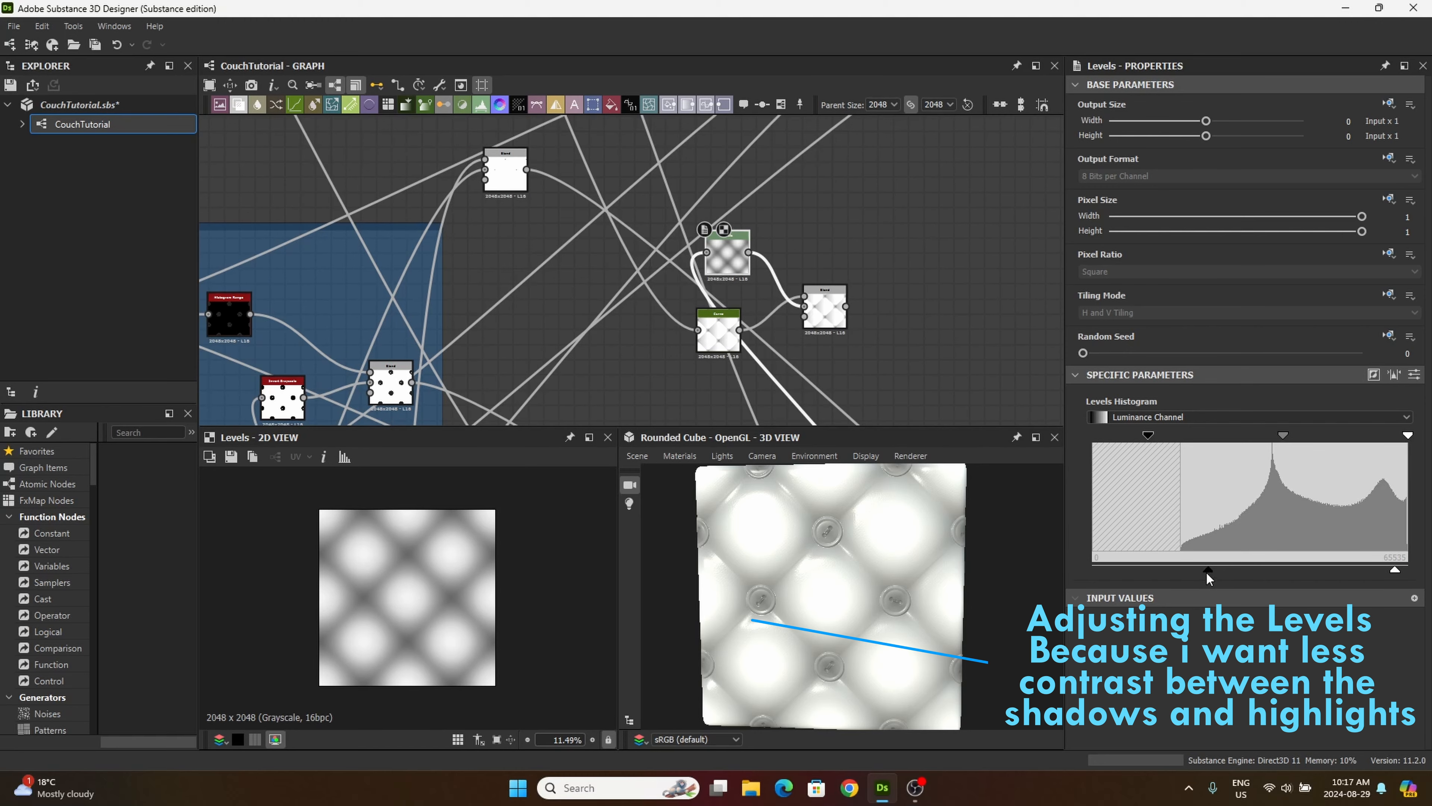
{"action": "mouse_move", "coordinate": [1206, 571]}
{"action": "left_mouse_down"}
{"action": "mouse_move", "coordinate": [1190, 568]}
{"action": "mouse_move", "coordinate": [1212, 567]}
{"action": "left_mouse_up"}
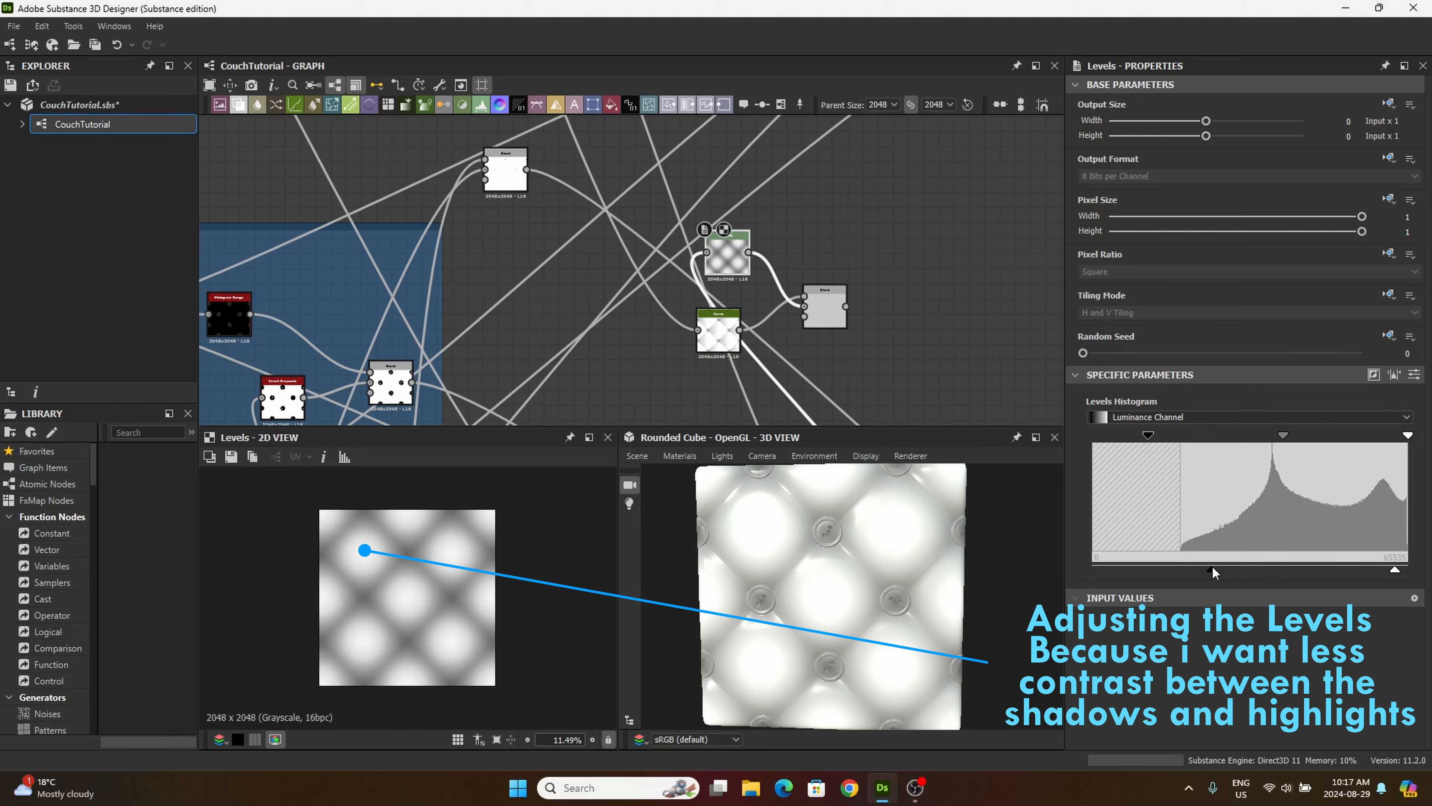
{"action": "key", "text": "ctrl+z"}
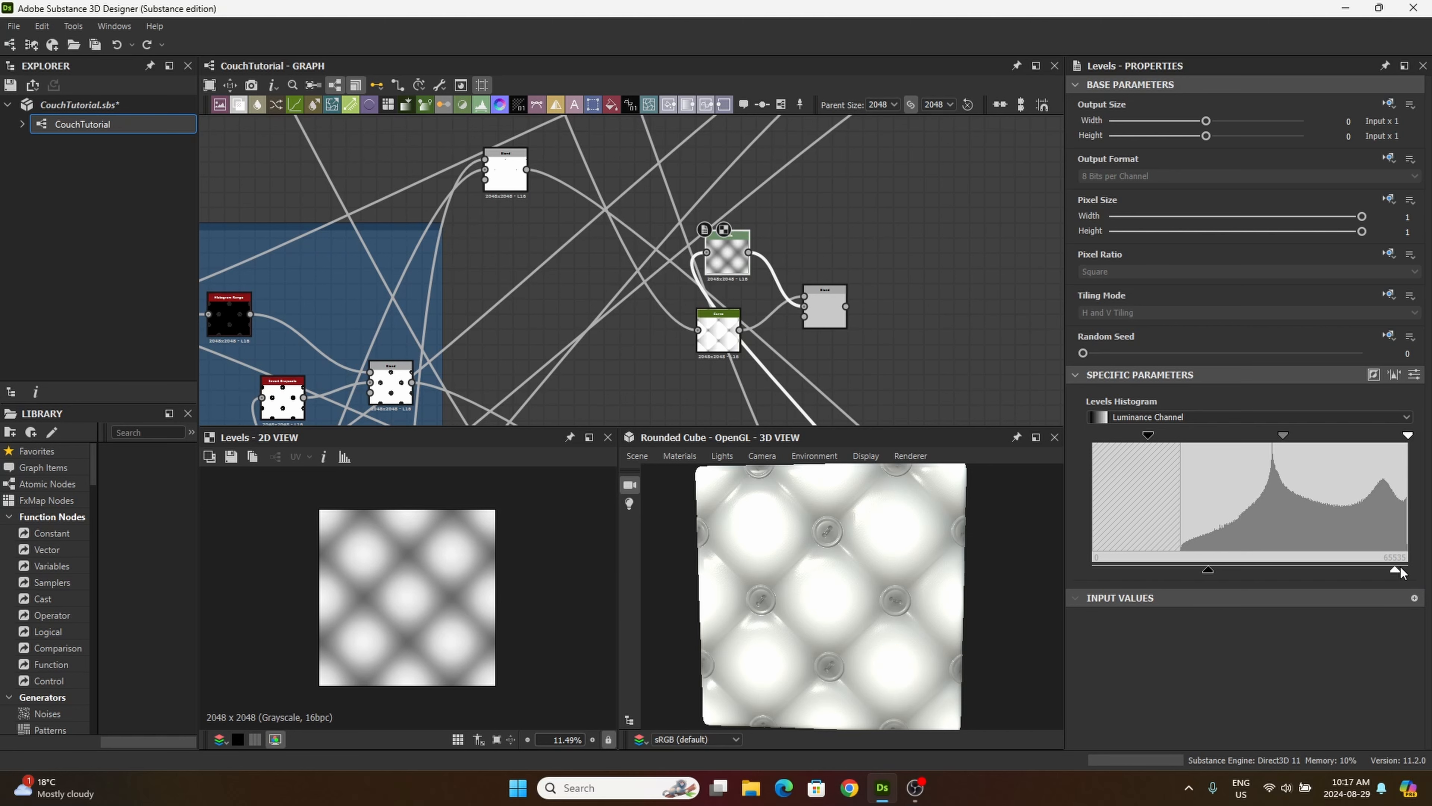
{"action": "mouse_move", "coordinate": [1395, 569]}
{"action": "left_mouse_down"}
{"action": "mouse_move", "coordinate": [1375, 570]}
{"action": "mouse_move", "coordinate": [1407, 571]}
{"action": "left_mouse_up"}
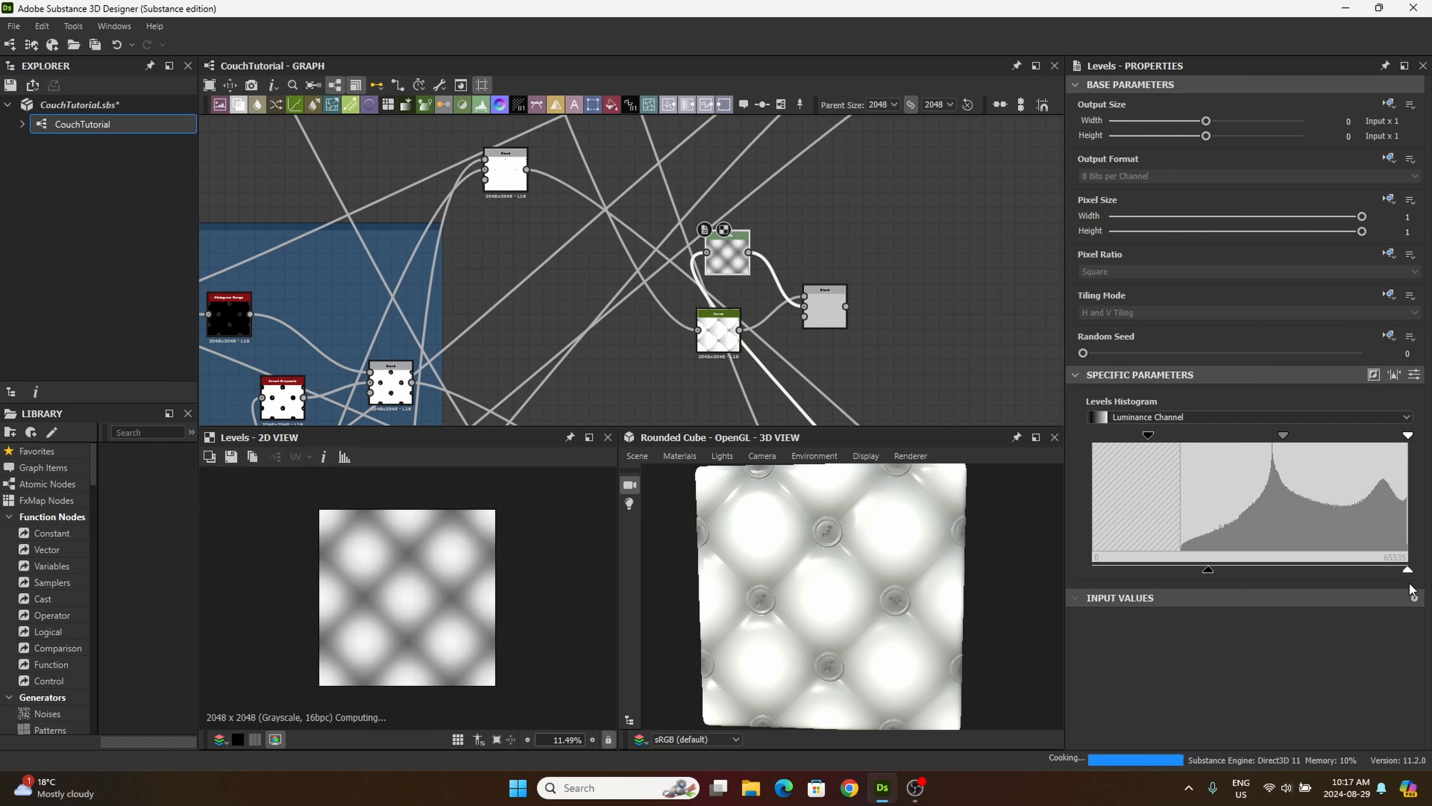
{"action": "key", "text": "ctrl+z"}
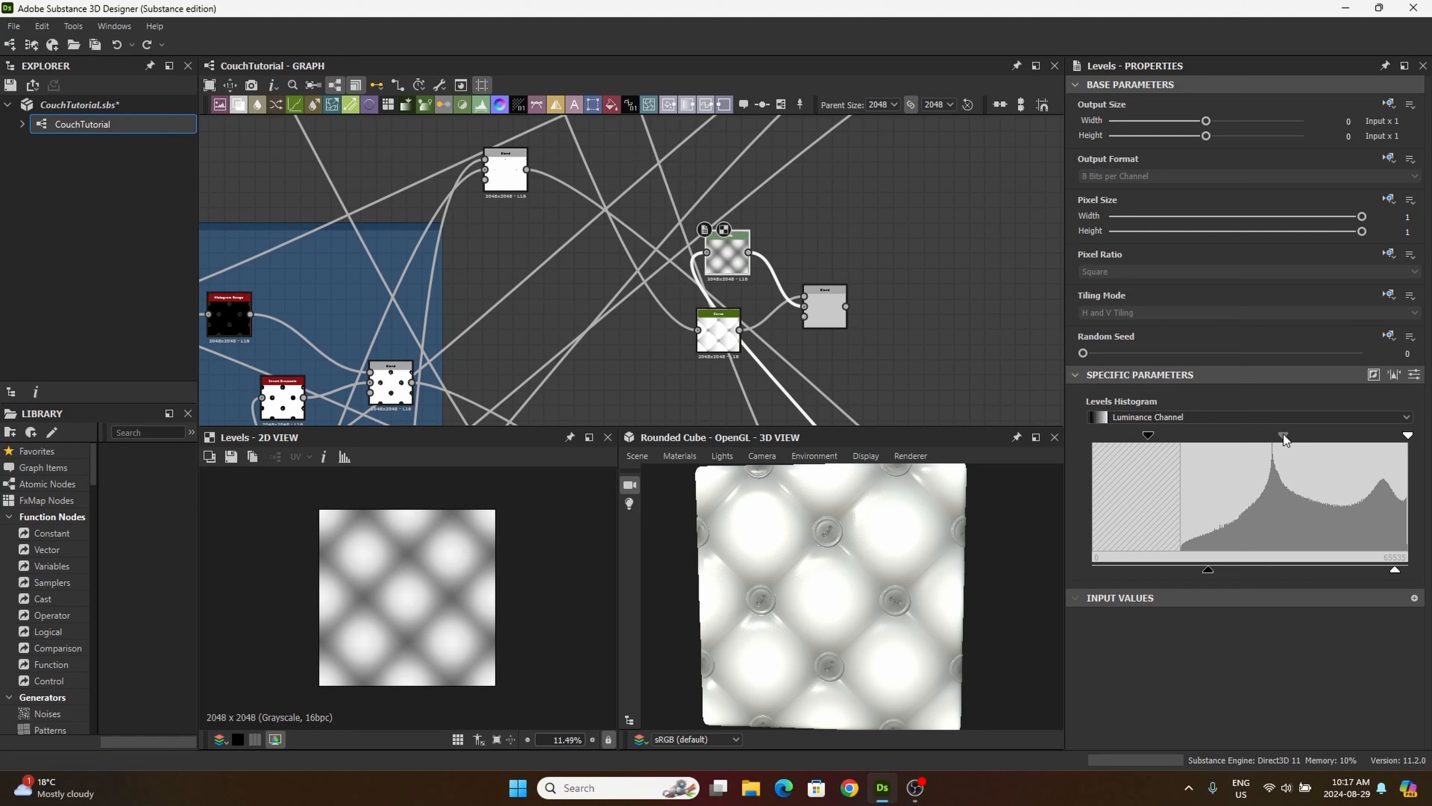
{"action": "left_click_drag", "start_coordinate": [1284, 434], "coordinate": [1276, 432]}
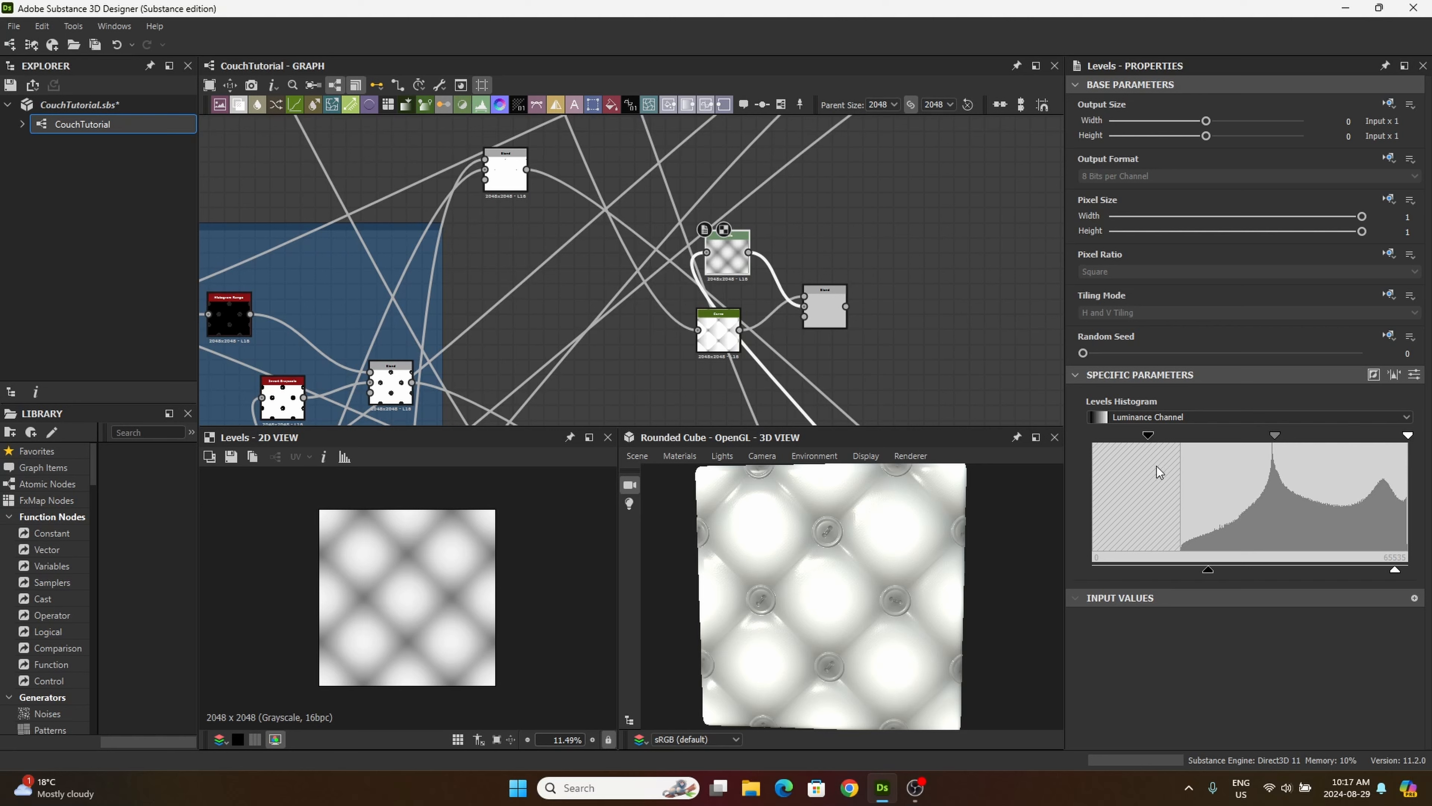
{"action": "left_click_drag", "start_coordinate": [727, 259], "coordinate": [719, 251]}
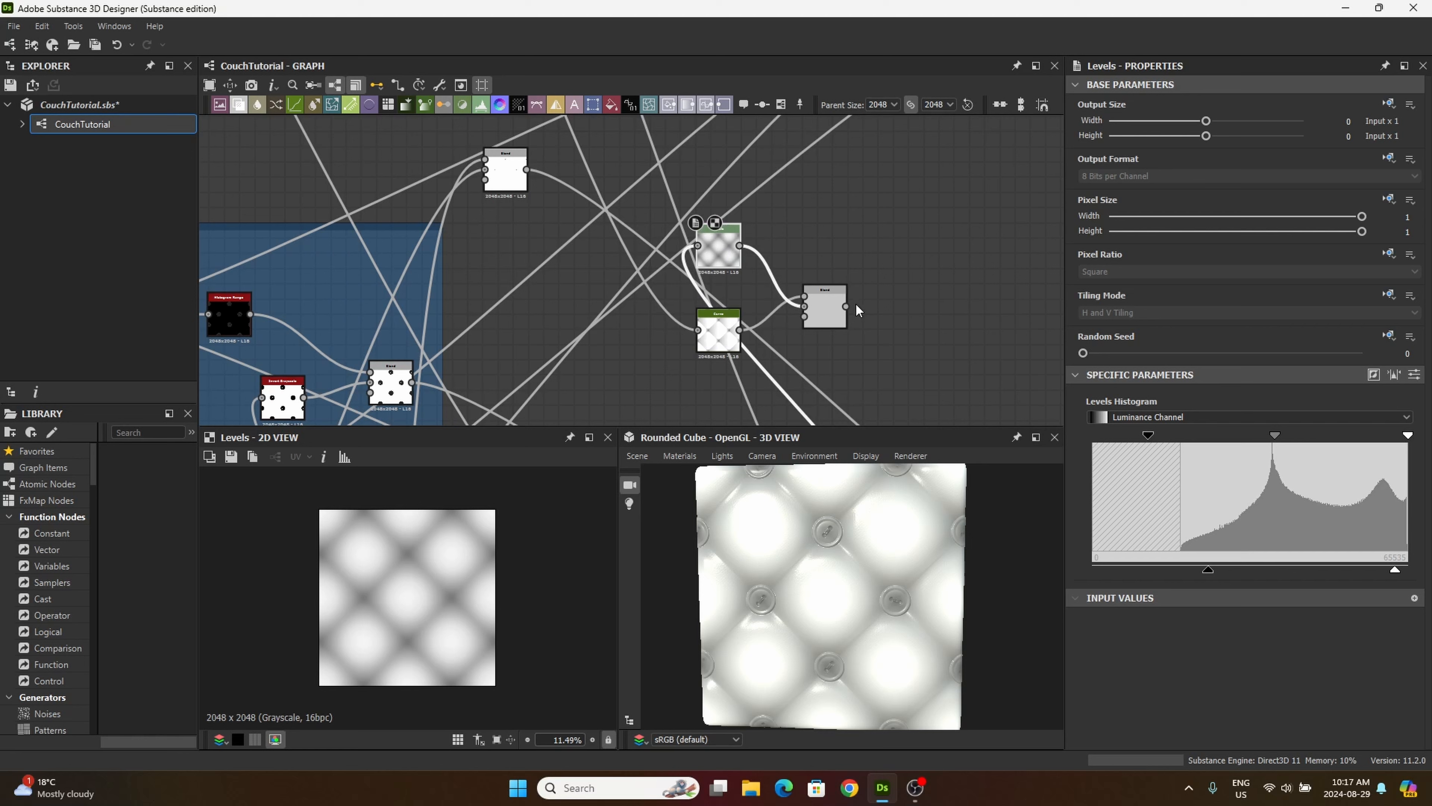
Step: Set the new Blend node's blending mode to Multiply to combine the curved shadows with the cushion gradient
{"action": "left_click", "coordinate": [830, 301]}
{"action": "scroll", "coordinate": [459, 583], "scroll_direction": "up", "scroll_amount": 5}
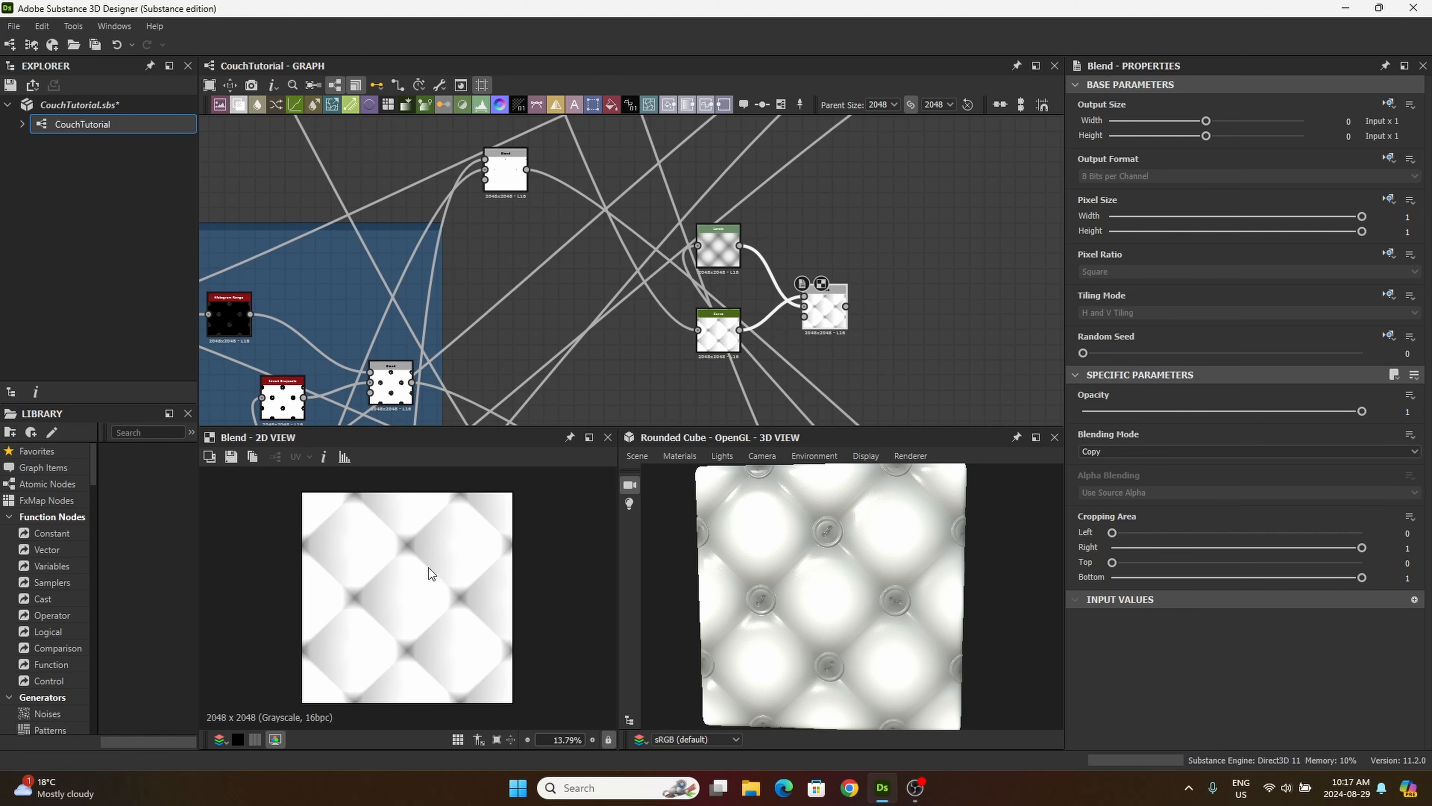
{"action": "left_click_drag", "start_coordinate": [825, 319], "coordinate": [826, 304]}
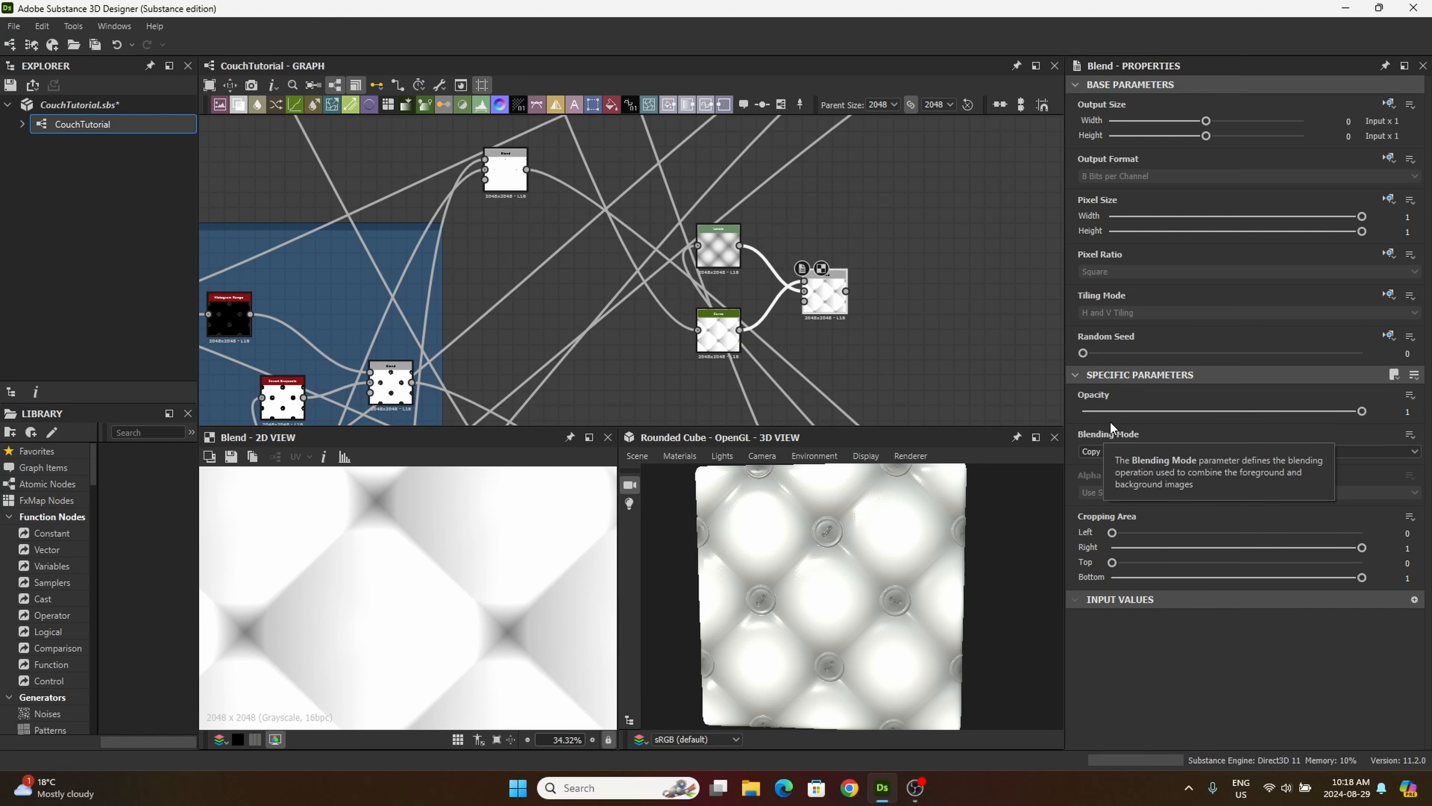
{"action": "left_click", "coordinate": [1090, 453]}
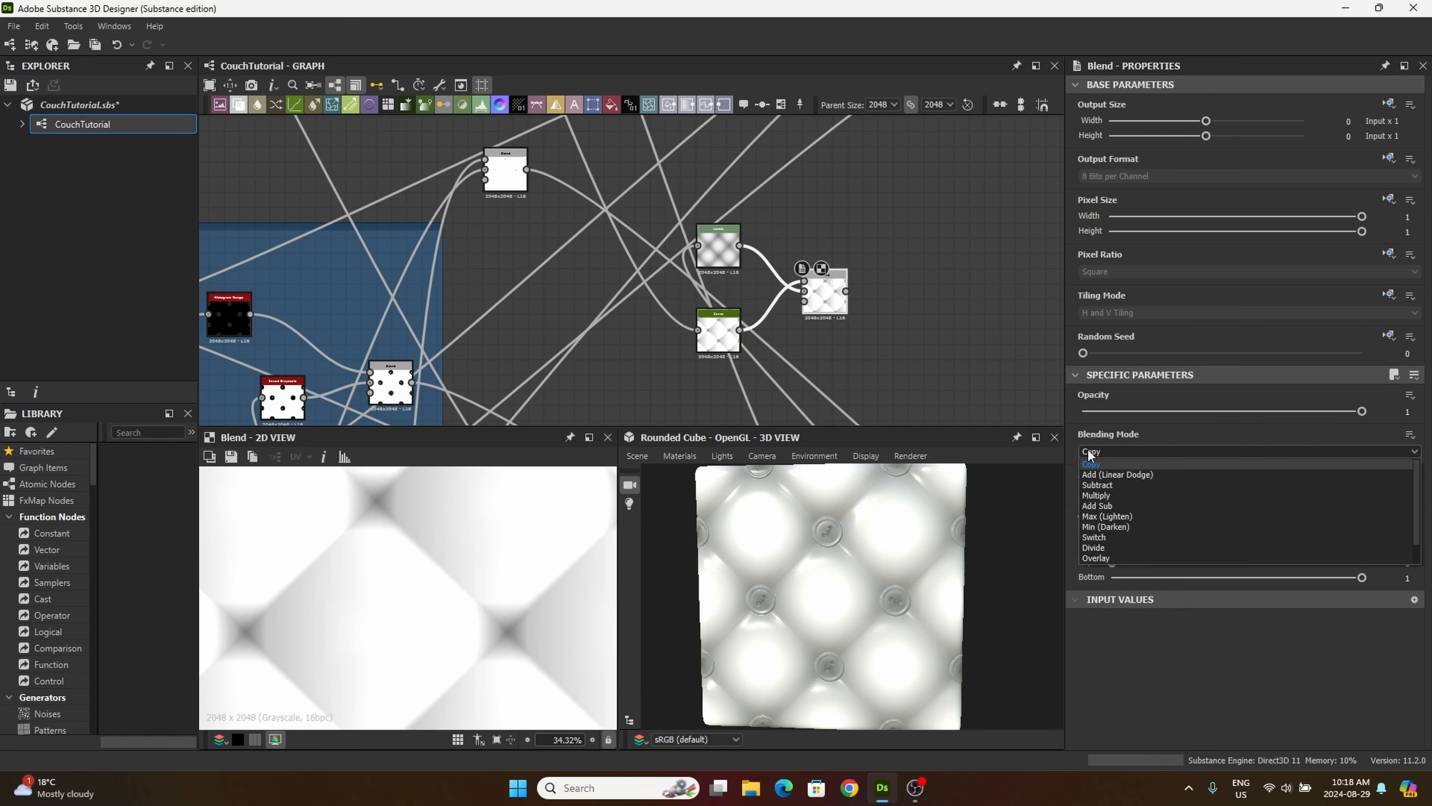
{"action": "left_click", "coordinate": [1130, 496]}
{"action": "scroll", "coordinate": [375, 603], "scroll_direction": "down", "scroll_amount": 5}
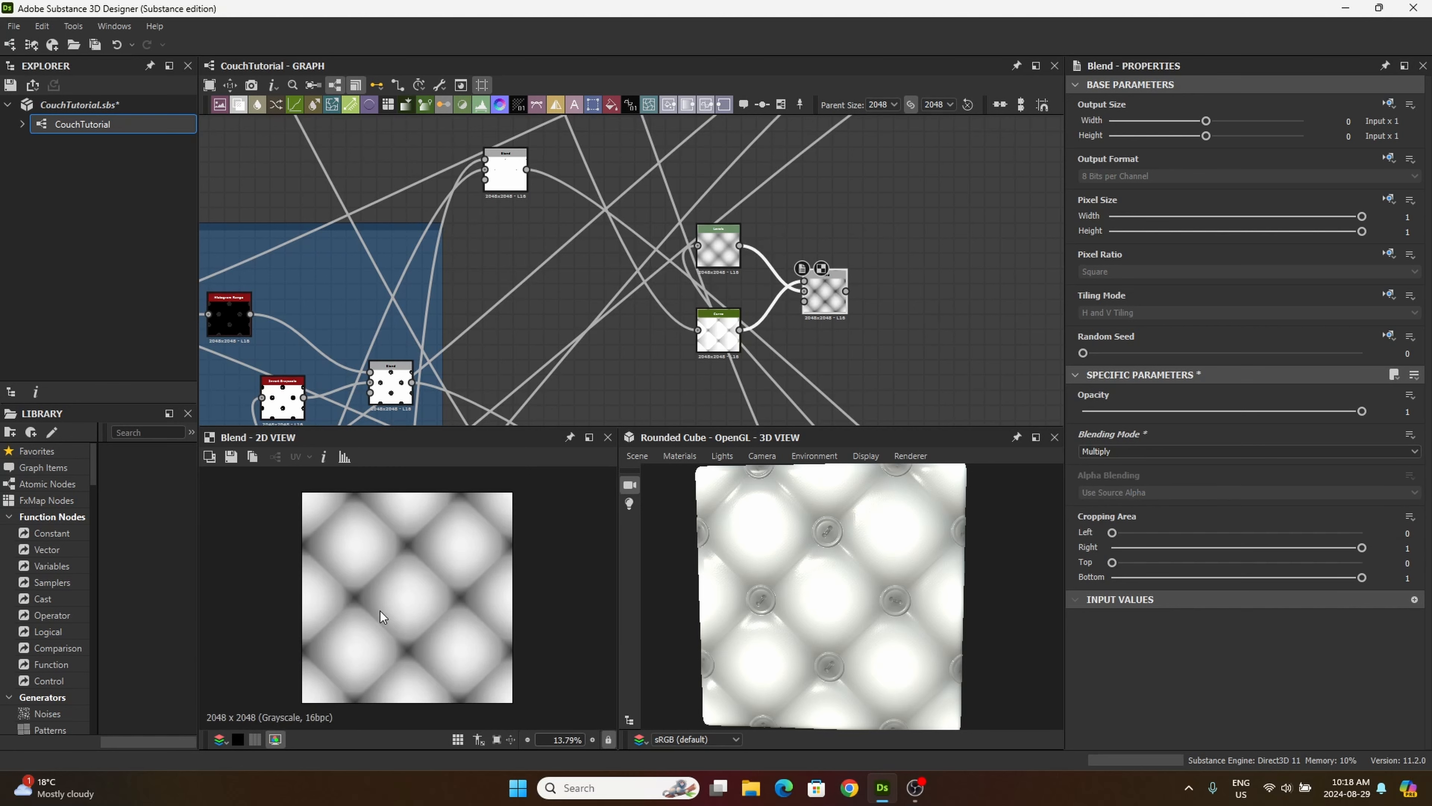
Step: Compare the multiplied Blend result with the Curve output in the 2D view, examining the shadows between the cushions
{"action": "scroll", "coordinate": [389, 598], "scroll_direction": "up", "scroll_amount": 5}
{"action": "middle_click_drag", "start_coordinate": [408, 567], "coordinate": [471, 596]}
{"action": "scroll", "coordinate": [470, 597], "scroll_direction": "down", "scroll_amount": 3}
{"action": "double_click", "coordinate": [722, 344]}
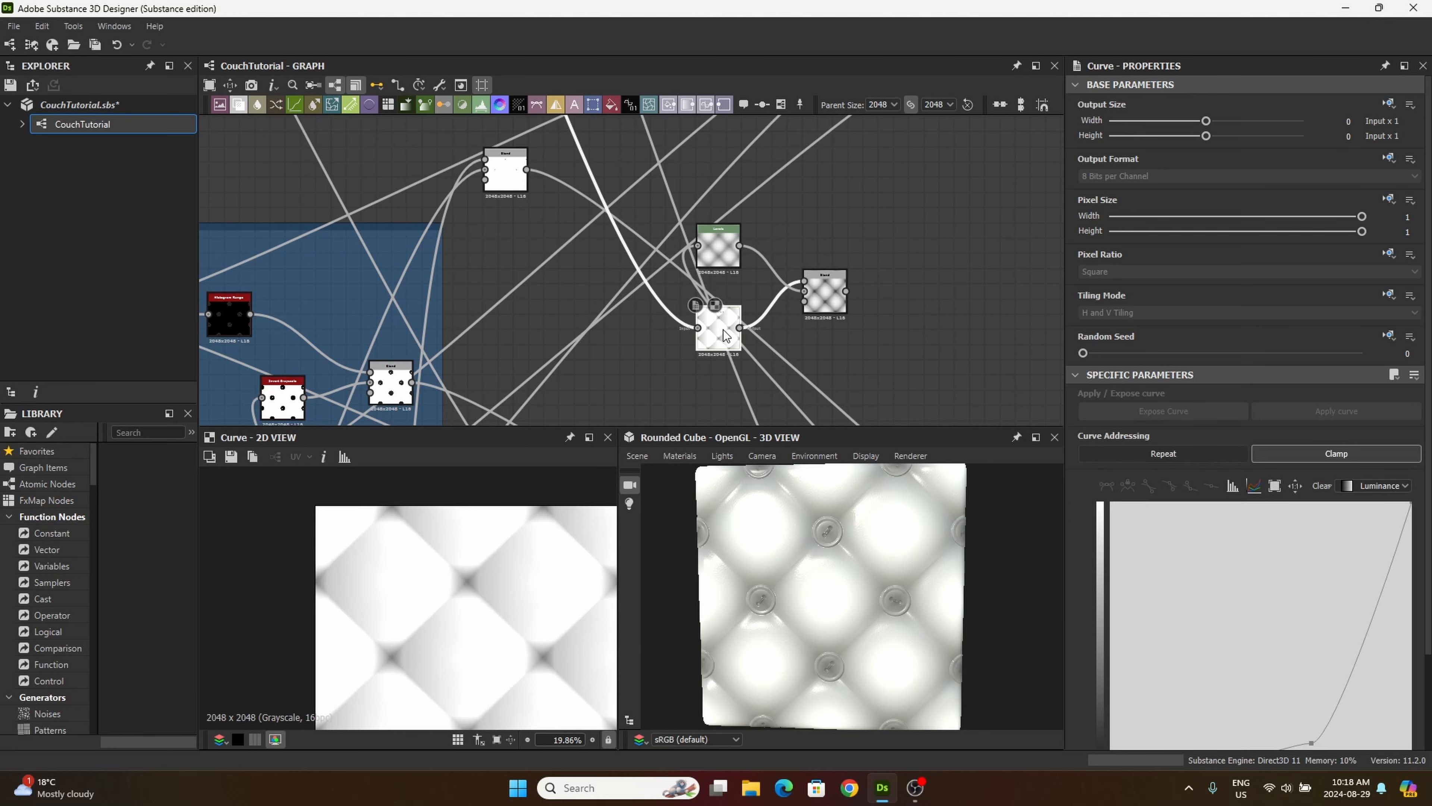
{"action": "double_click", "coordinate": [826, 296]}
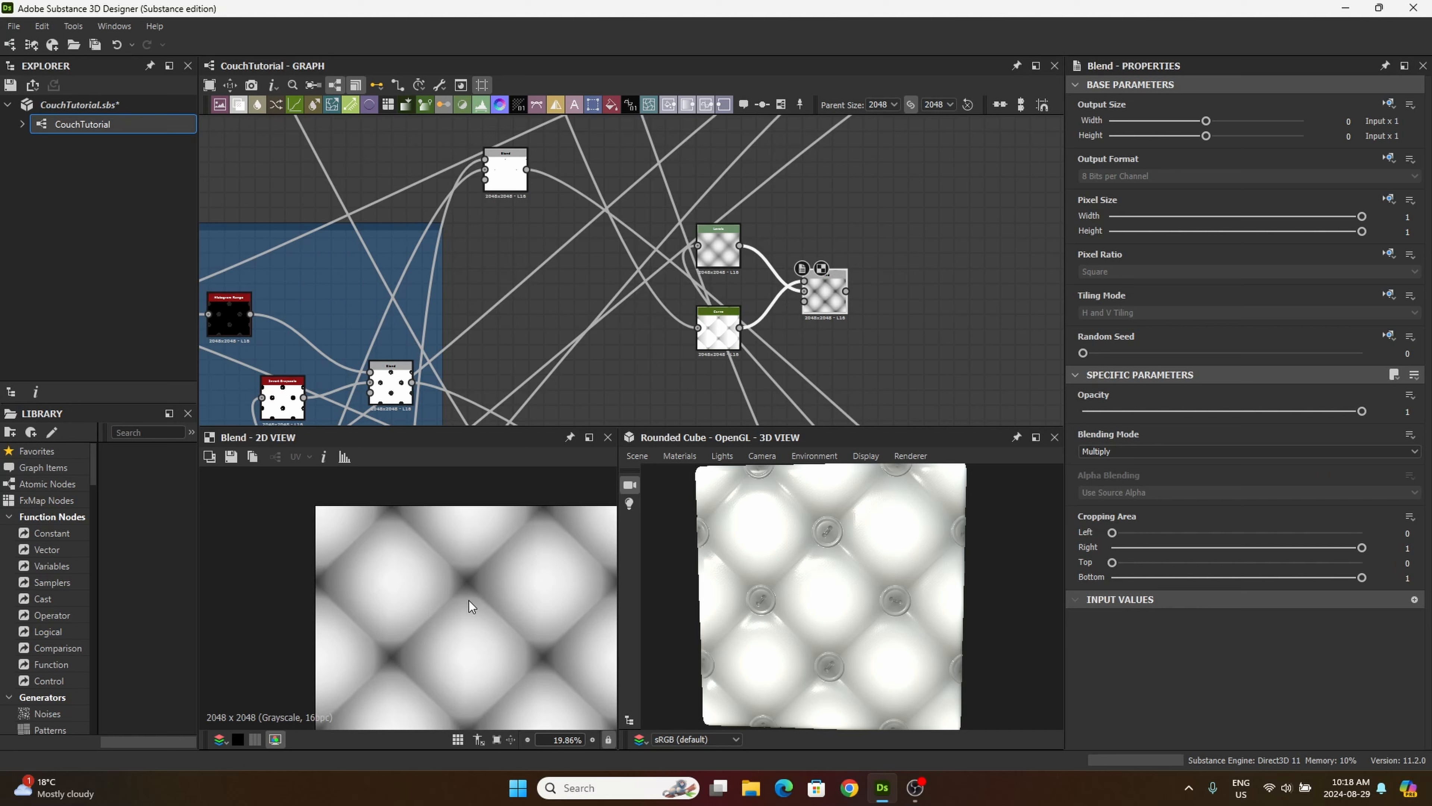
{"action": "scroll", "coordinate": [468, 600], "scroll_direction": "up", "scroll_amount": 2}
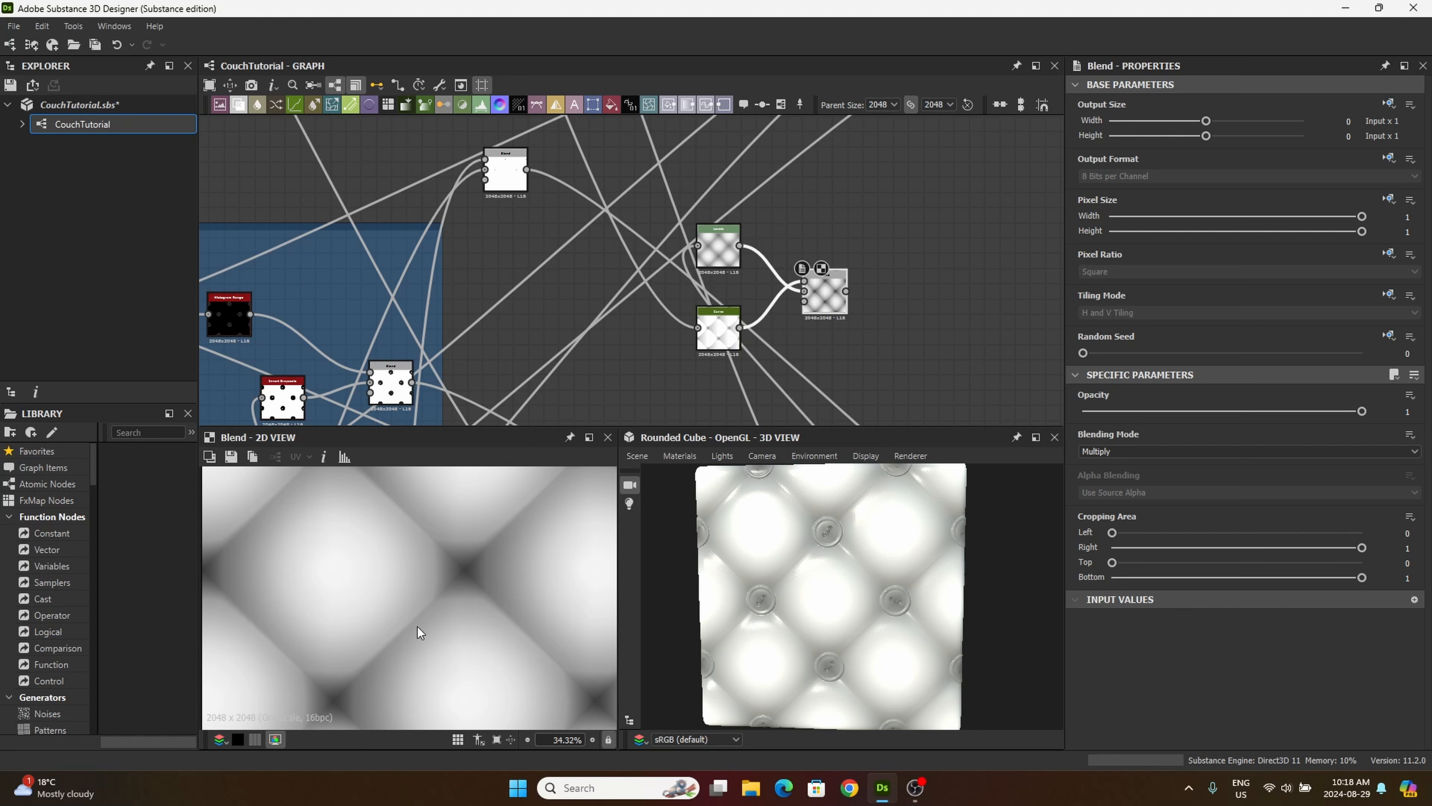
{"action": "scroll", "coordinate": [441, 573], "scroll_direction": "down", "scroll_amount": 1}
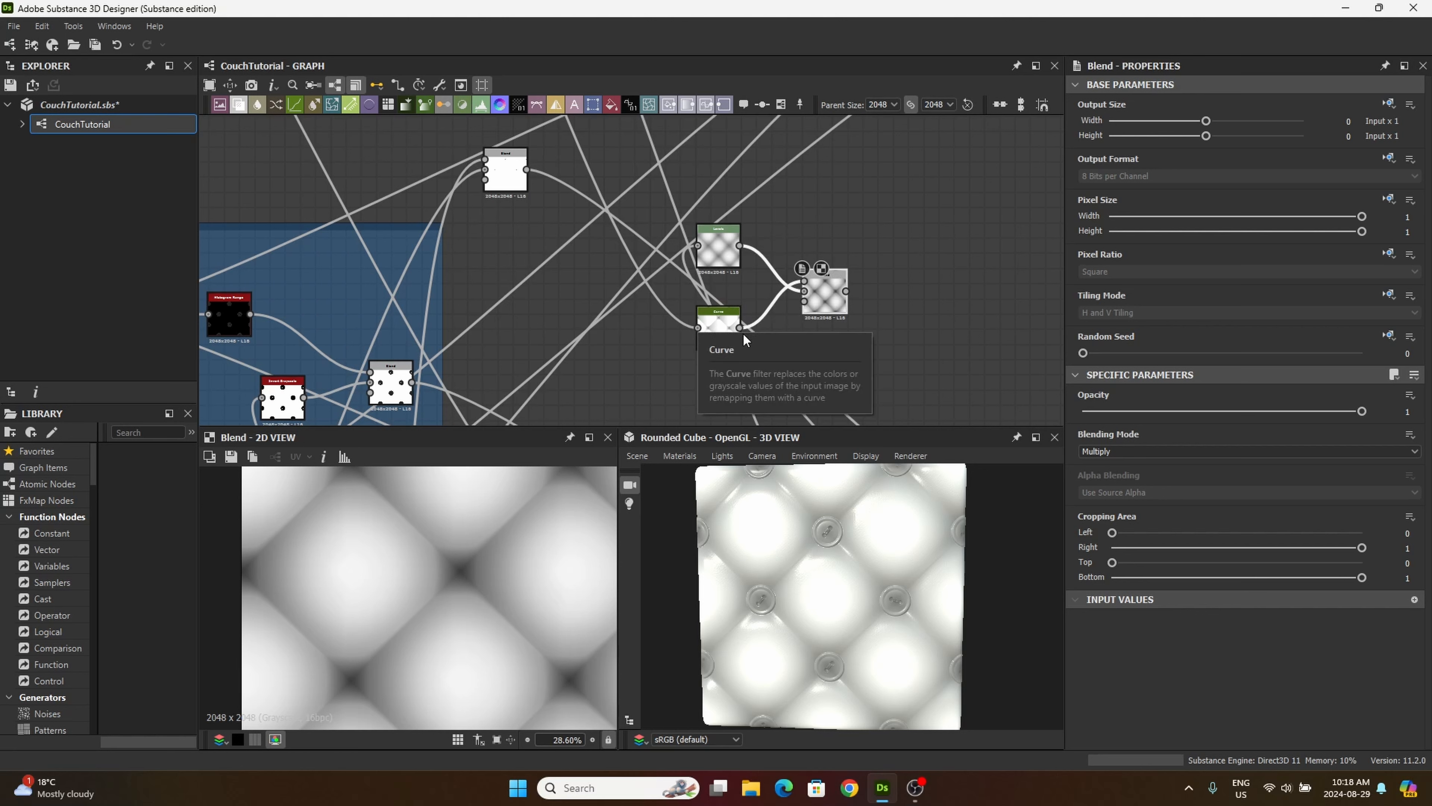
Step: Move the Curve node's middle point to 0.53 horizontally and 0.20 vertically, then check the blended shadows around the button positions
{"action": "left_click", "coordinate": [717, 322]}
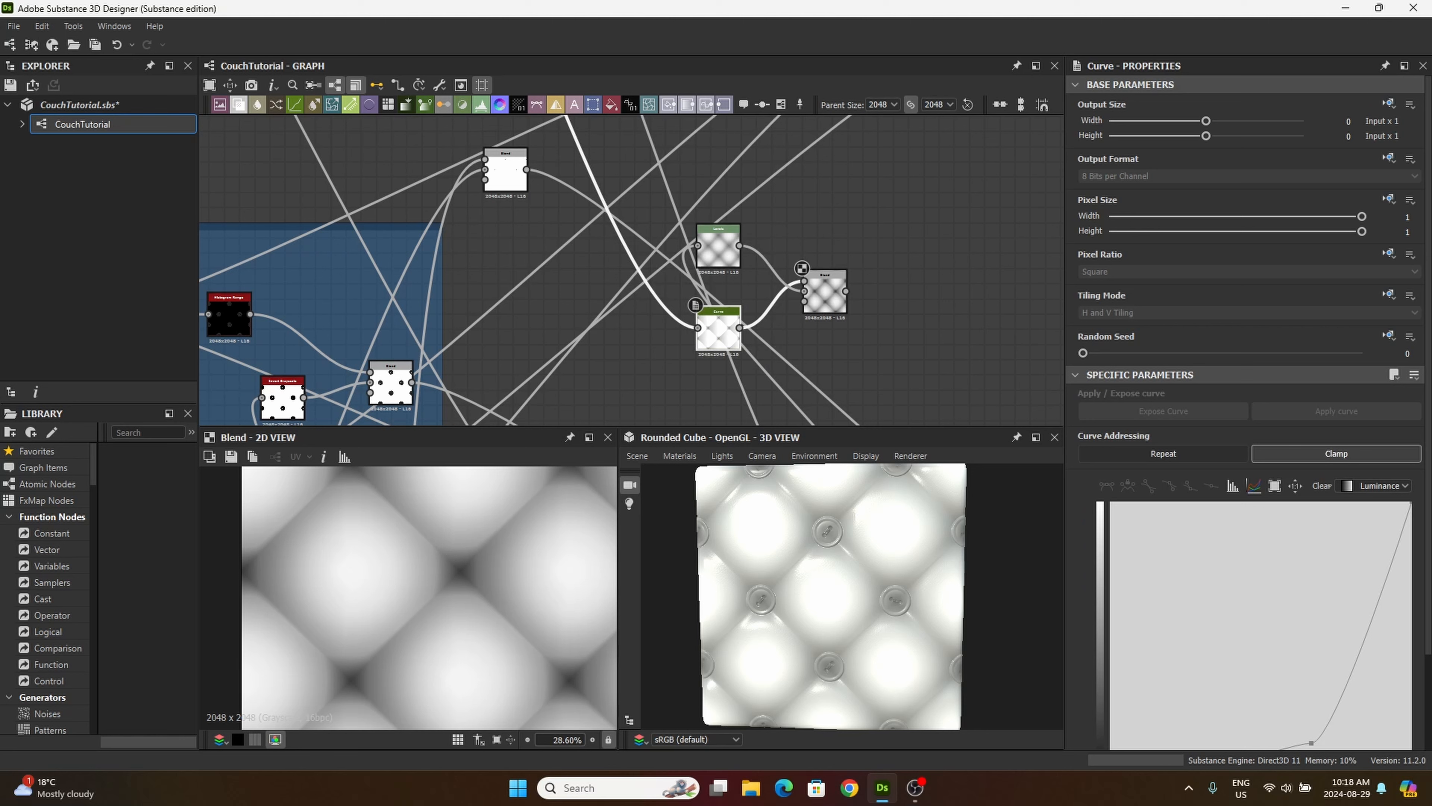
{"action": "scroll", "coordinate": [1276, 618], "scroll_direction": "down", "scroll_amount": 2}
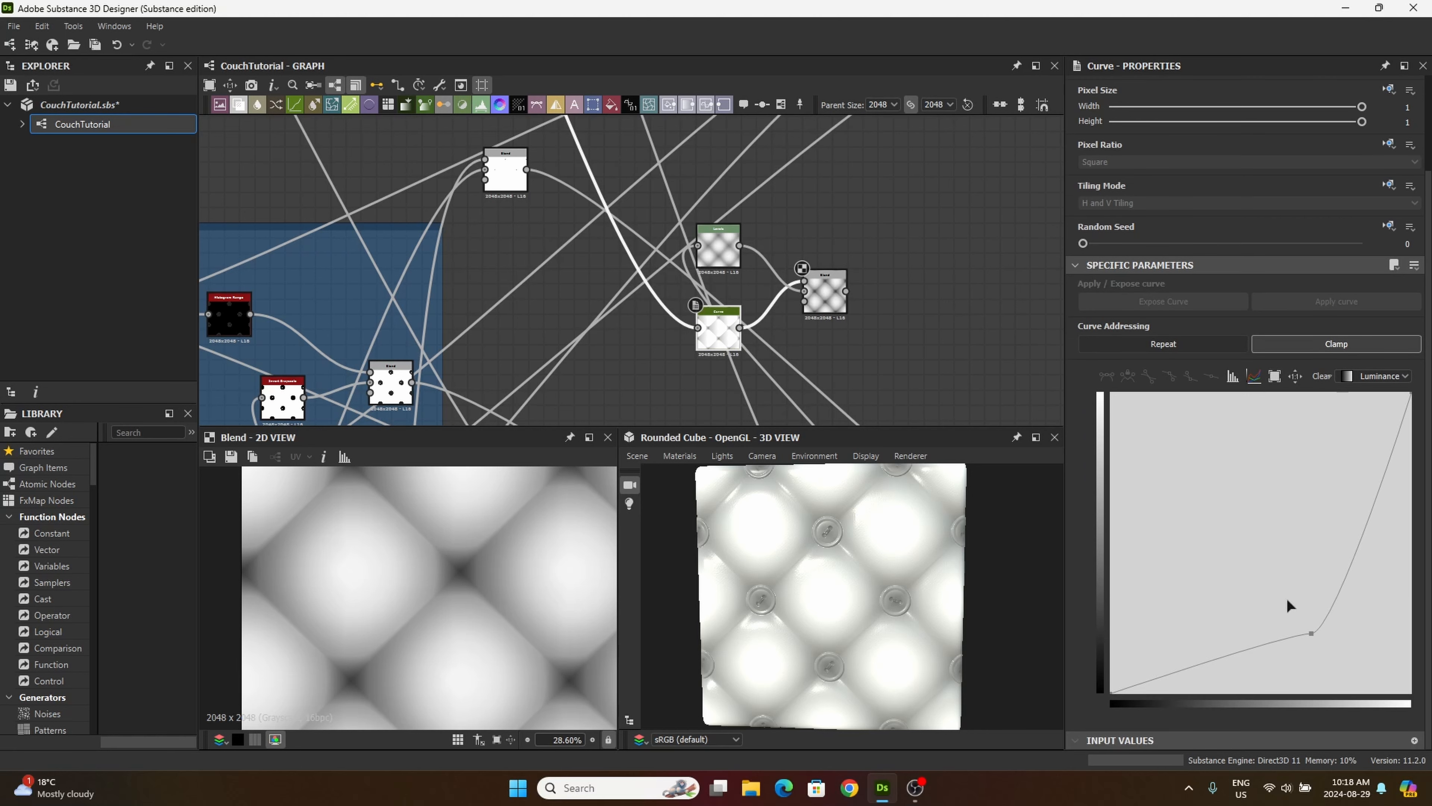
{"action": "mouse_move", "coordinate": [1312, 636]}
{"action": "left_mouse_down"}
{"action": "mouse_move", "coordinate": [1256, 624]}
{"action": "mouse_move", "coordinate": [1256, 637]}
{"action": "mouse_move", "coordinate": [1305, 637]}
{"action": "mouse_move", "coordinate": [1280, 626]}
{"action": "mouse_move", "coordinate": [1307, 624]}
{"action": "mouse_move", "coordinate": [1285, 654]}
{"action": "mouse_move", "coordinate": [1295, 640]}
{"action": "mouse_move", "coordinate": [1276, 591]}
{"action": "mouse_move", "coordinate": [1279, 640]}
{"action": "mouse_move", "coordinate": [1306, 648]}
{"action": "mouse_move", "coordinate": [1243, 630]}
{"action": "mouse_move", "coordinate": [1245, 646]}
{"action": "mouse_move", "coordinate": [1249, 592]}
{"action": "mouse_move", "coordinate": [1244, 628]}
{"action": "mouse_move", "coordinate": [1269, 632]}
{"action": "left_mouse_up"}
{"action": "scroll", "coordinate": [494, 643], "scroll_direction": "down", "scroll_amount": 3}
{"action": "scroll", "coordinate": [494, 643], "scroll_direction": "up", "scroll_amount": 3}
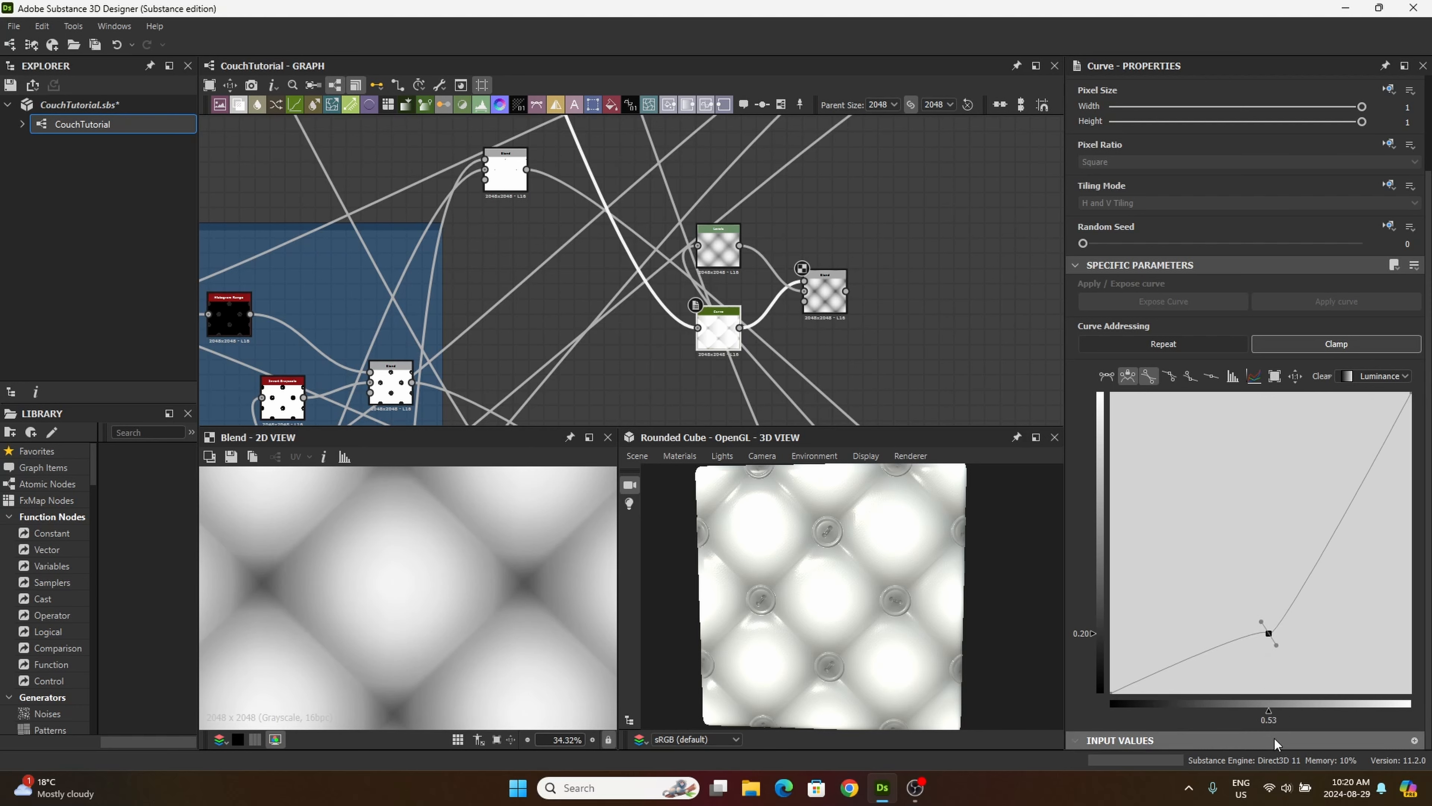
{"action": "scroll", "coordinate": [433, 633], "scroll_direction": "down", "scroll_amount": 3}
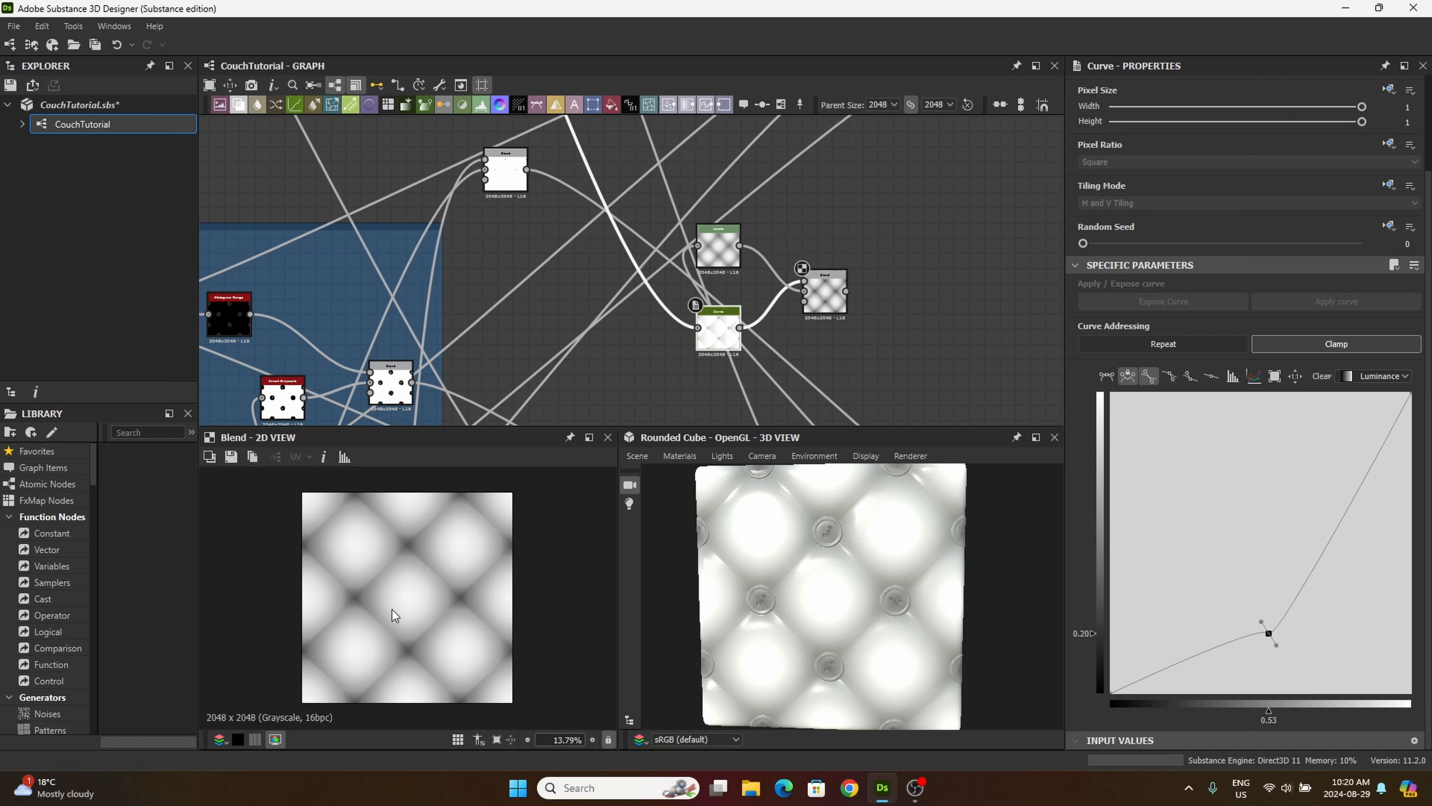
{"action": "scroll", "coordinate": [394, 614], "scroll_direction": "up", "scroll_amount": 5}
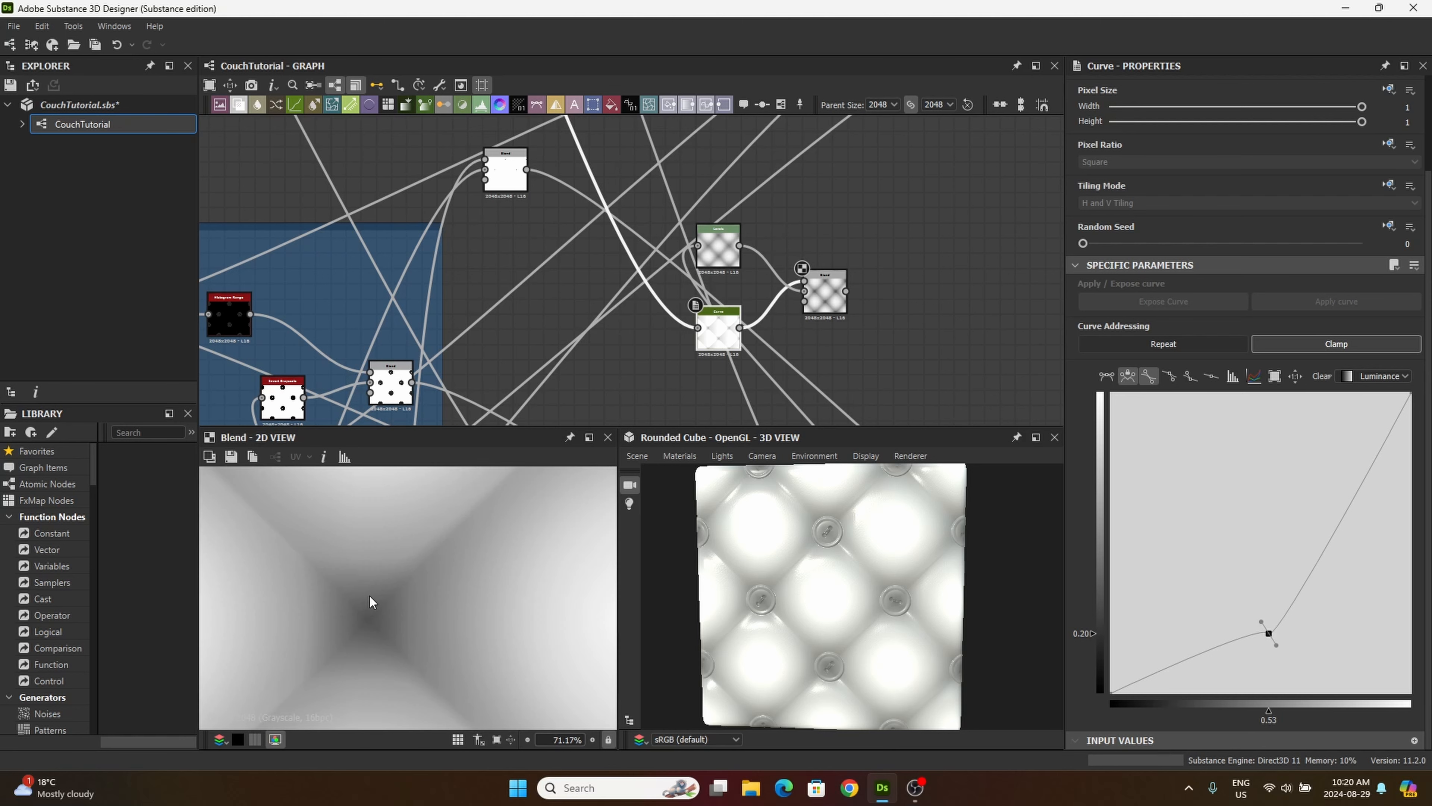
{"action": "scroll", "coordinate": [505, 602], "scroll_direction": "down", "scroll_amount": 3}
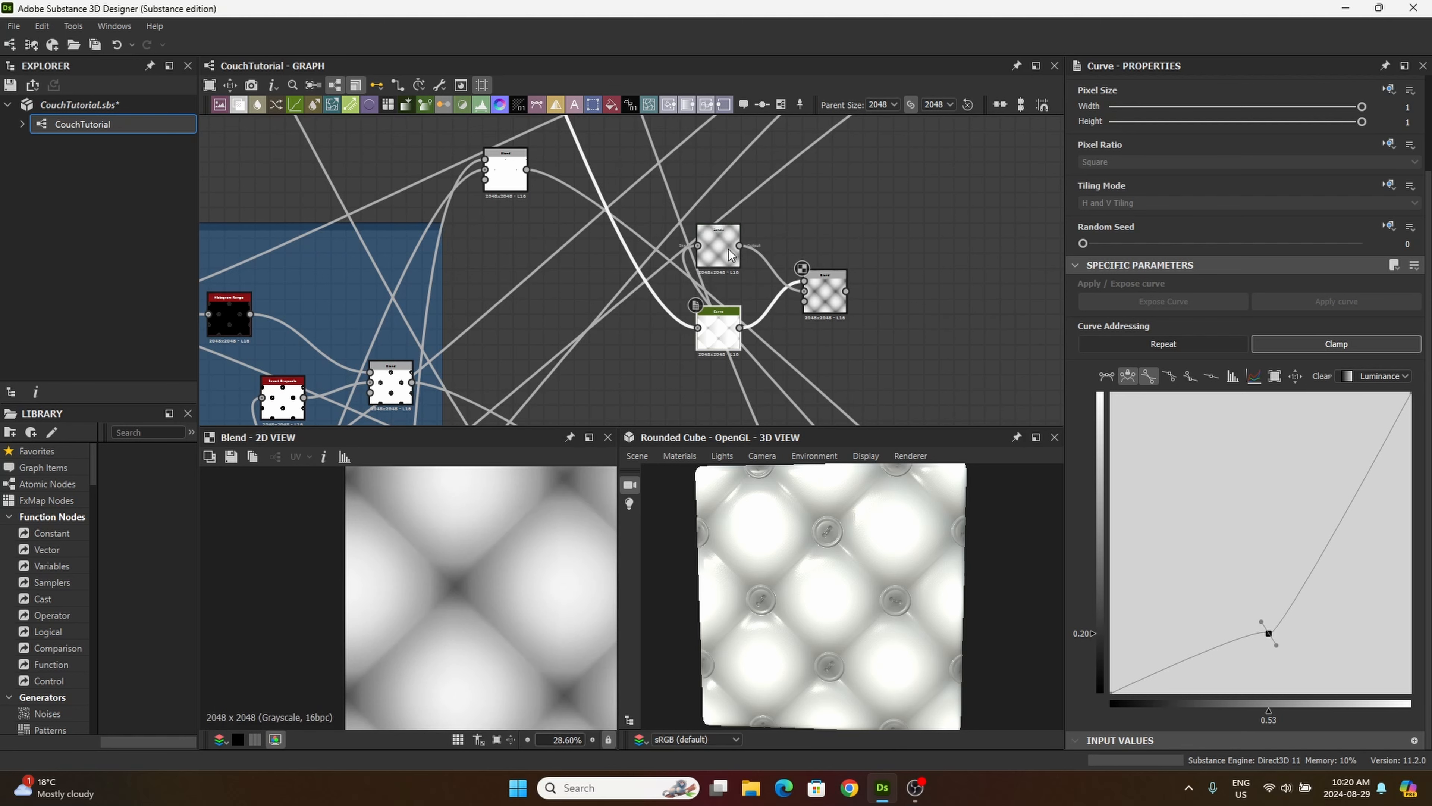
Step: Compare the Levels, Curve and Blend outputs one after another in the 2D view to judge the added tension shadows
{"action": "left_click_drag", "start_coordinate": [828, 295], "coordinate": [843, 294]}
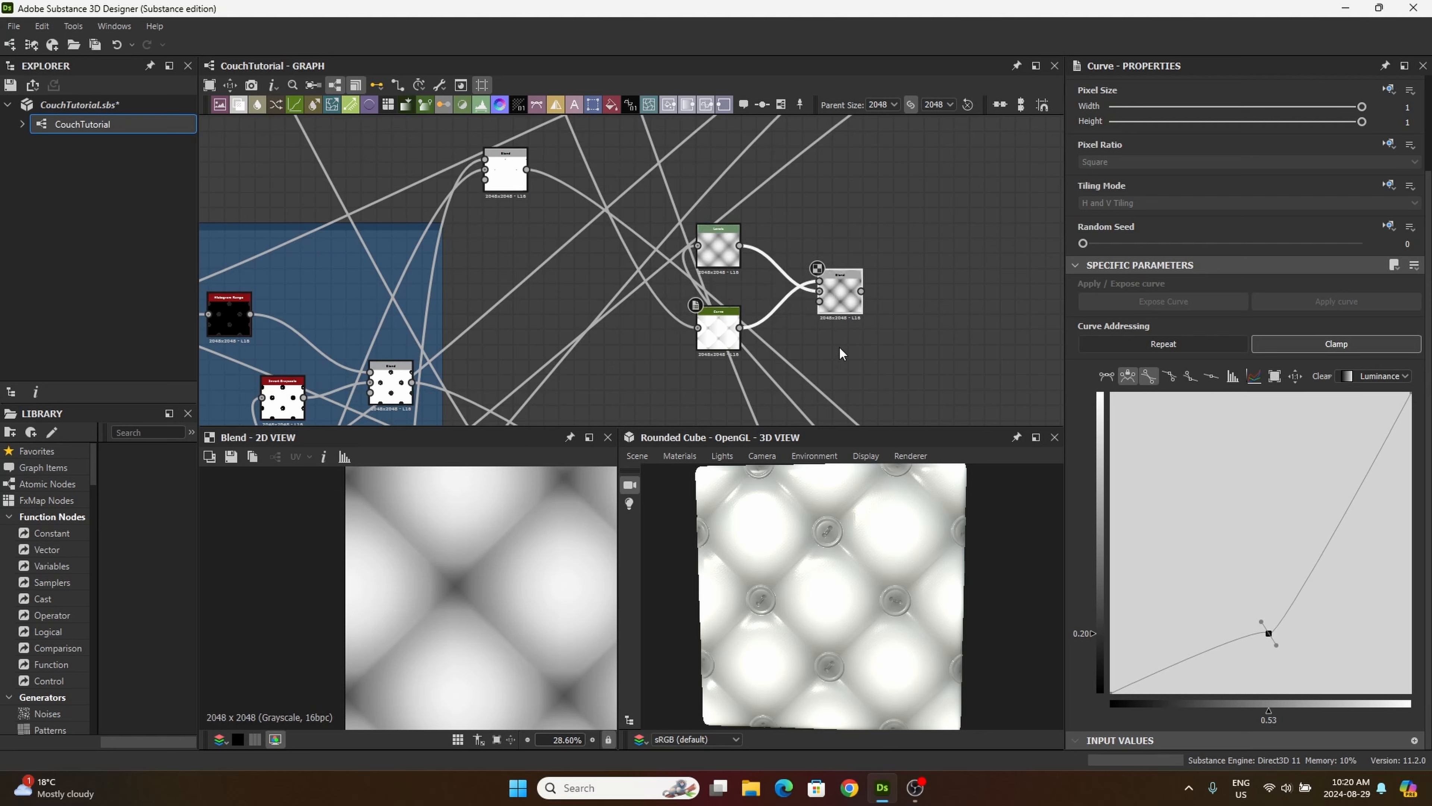
{"action": "double_click", "coordinate": [718, 248]}
{"action": "scroll", "coordinate": [532, 585], "scroll_direction": "down", "scroll_amount": 3}
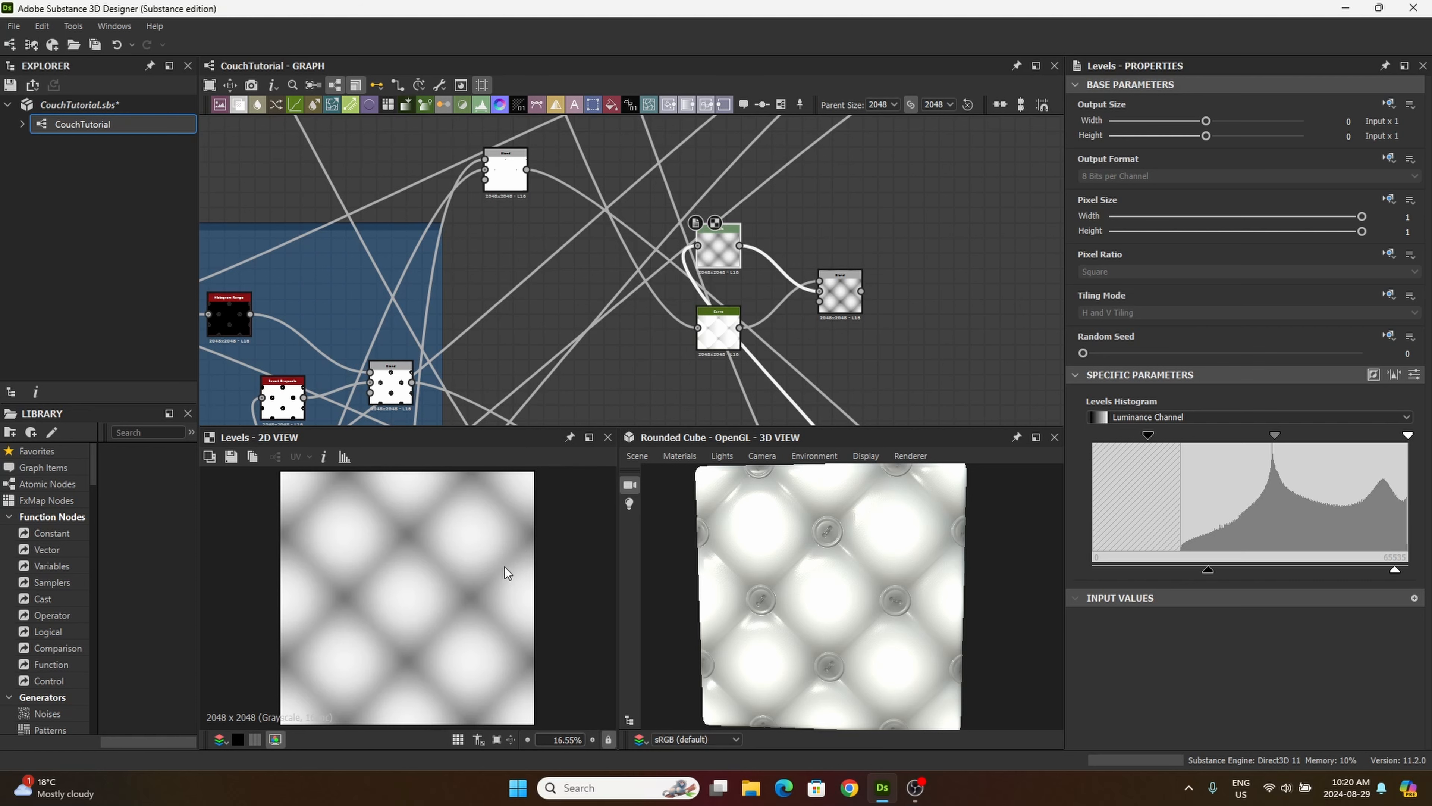
{"action": "double_click", "coordinate": [835, 292]}
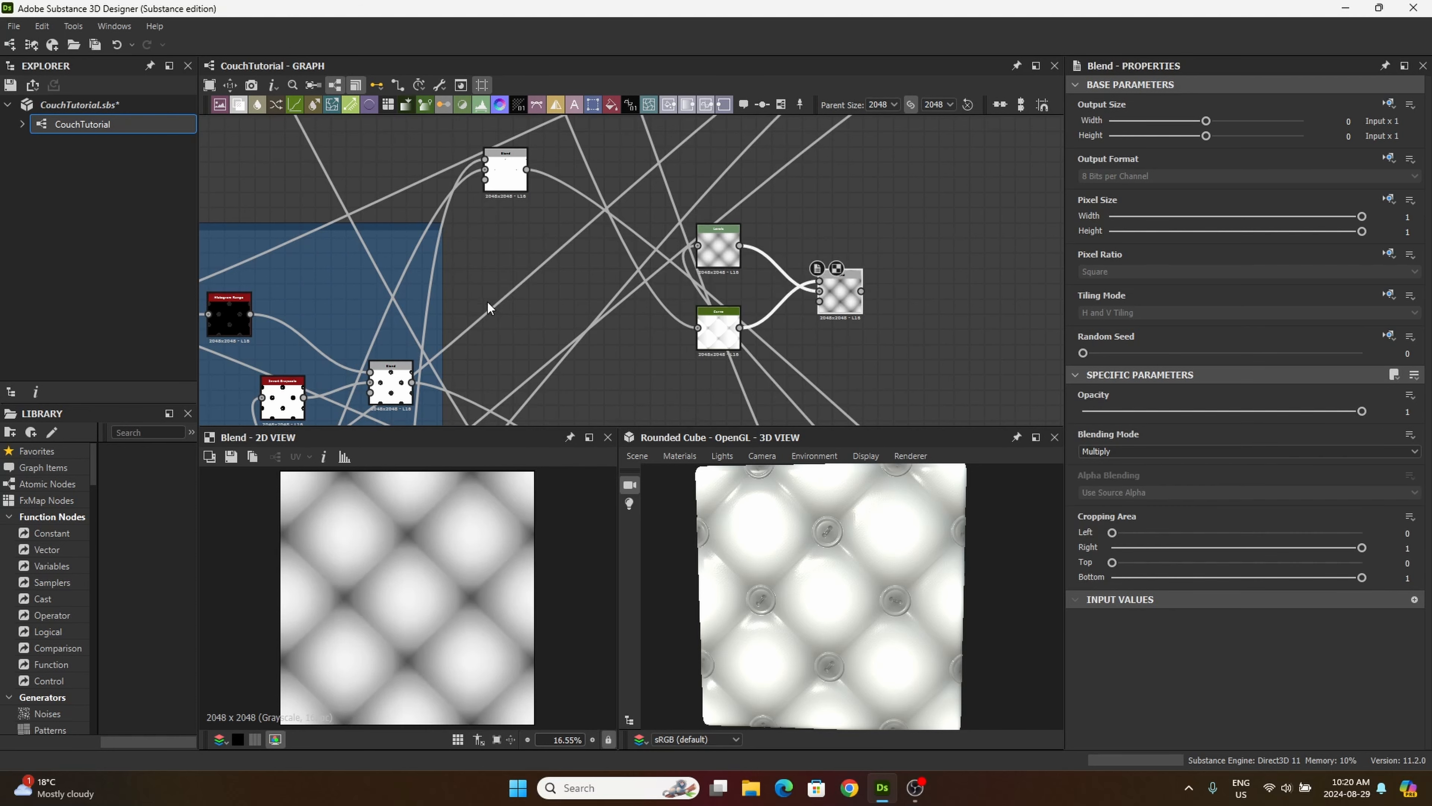
{"action": "double_click", "coordinate": [725, 340]}
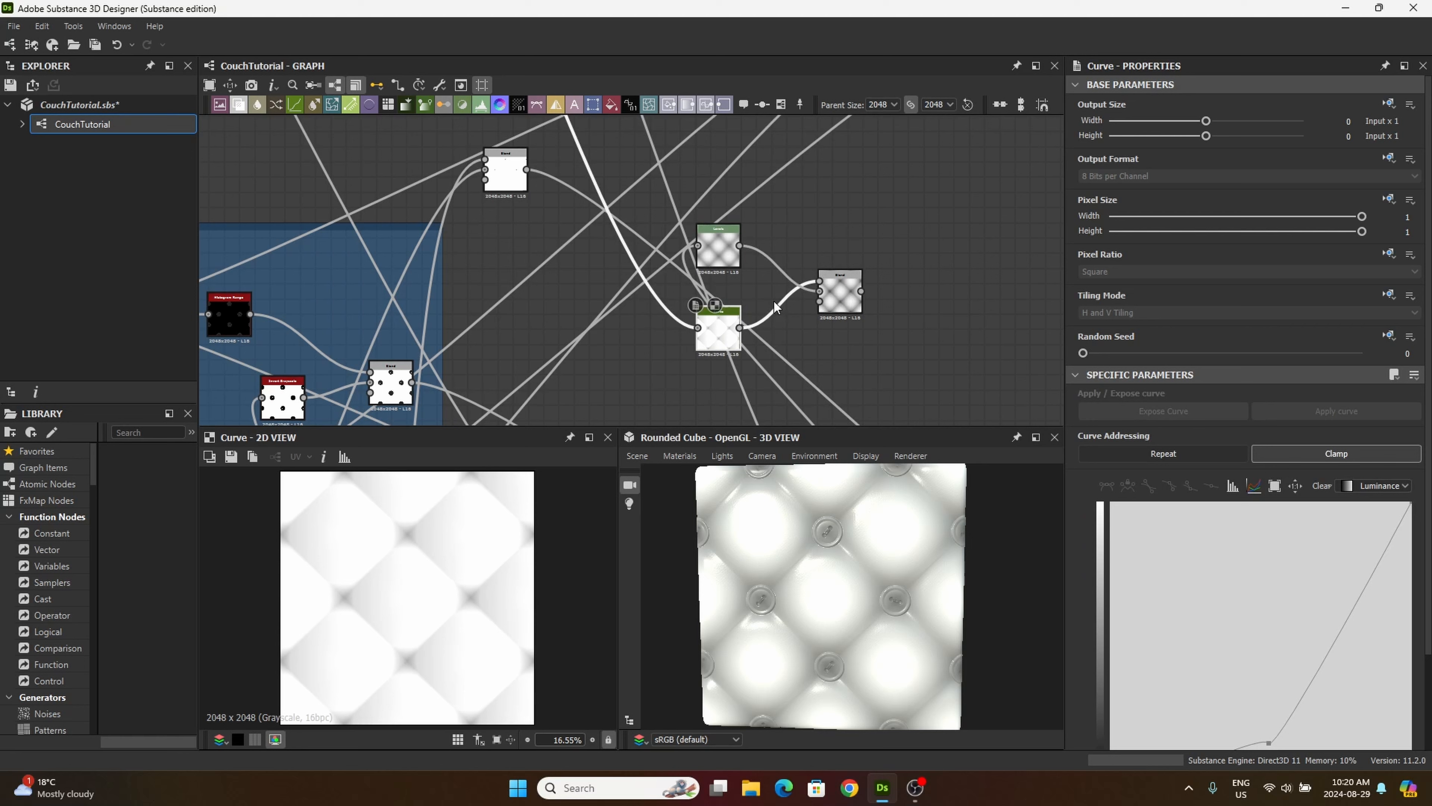
{"action": "double_click", "coordinate": [854, 309]}
{"action": "double_click", "coordinate": [721, 239]}
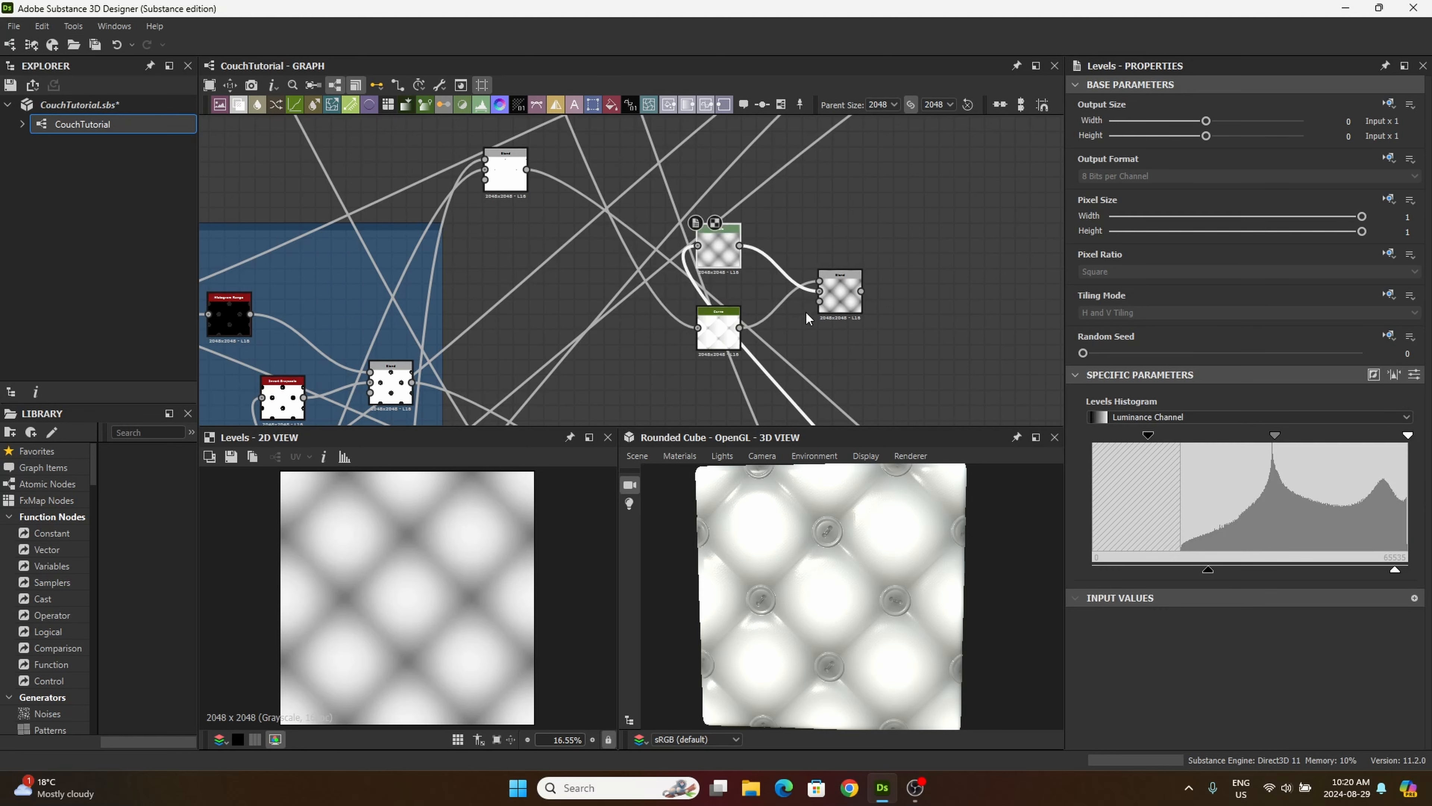
{"action": "double_click", "coordinate": [838, 305]}
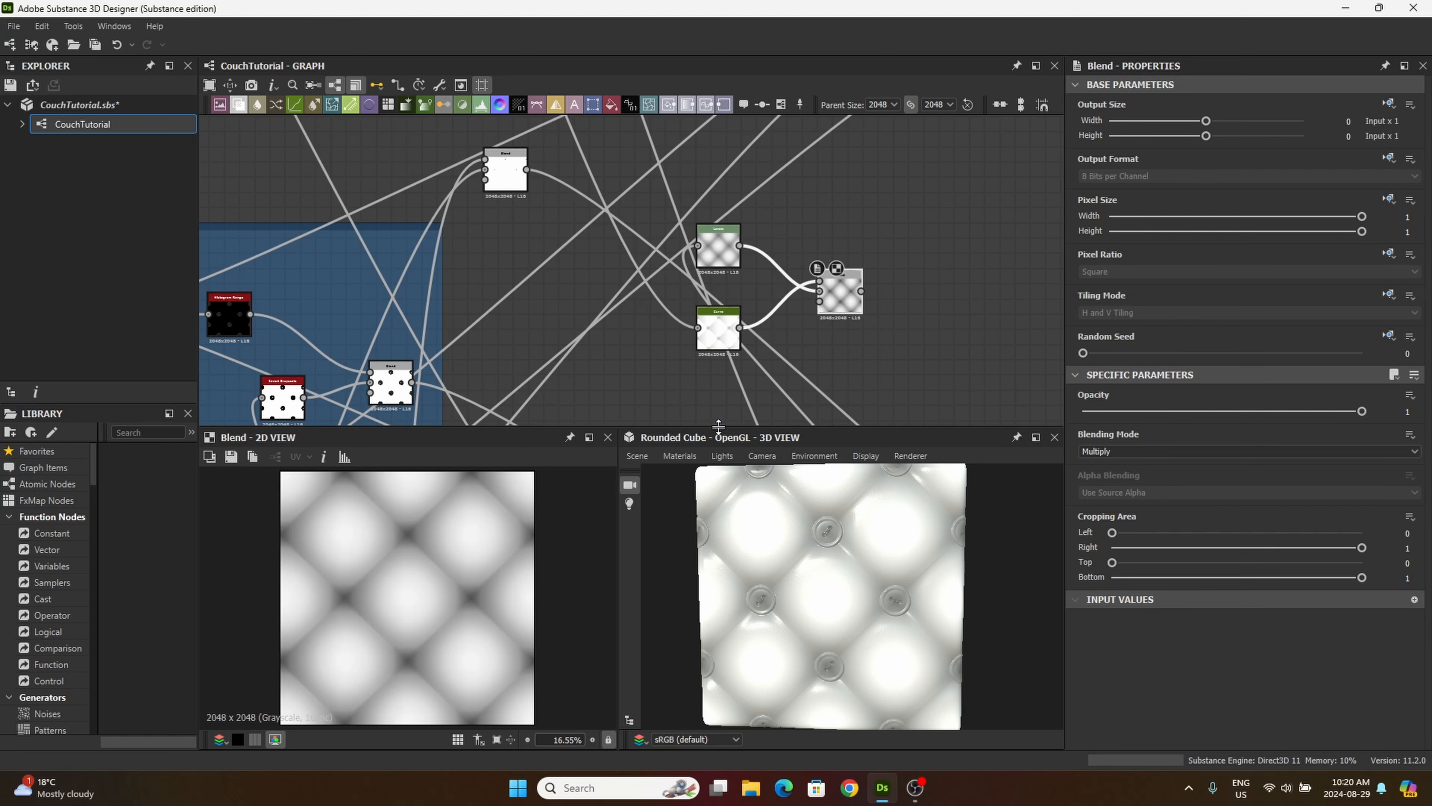
{"action": "scroll", "coordinate": [397, 536], "scroll_direction": "up", "scroll_amount": 1}
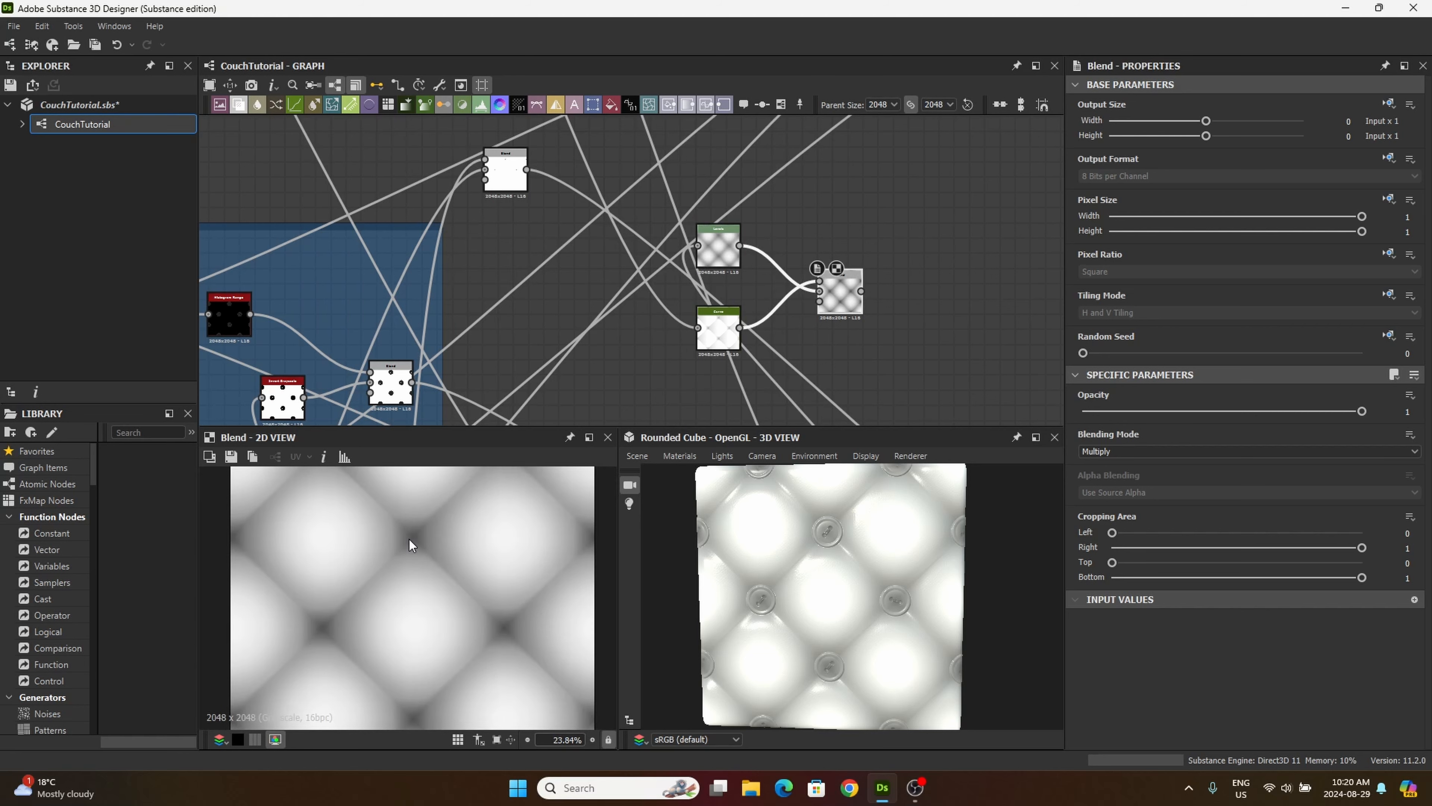
Step: Add another Blend node below the Multiply Blend and connect the tiled button mask Blend from the tiling/masking frame to its foreground
{"action": "left_click_drag", "start_coordinate": [852, 284], "coordinate": [829, 269]}
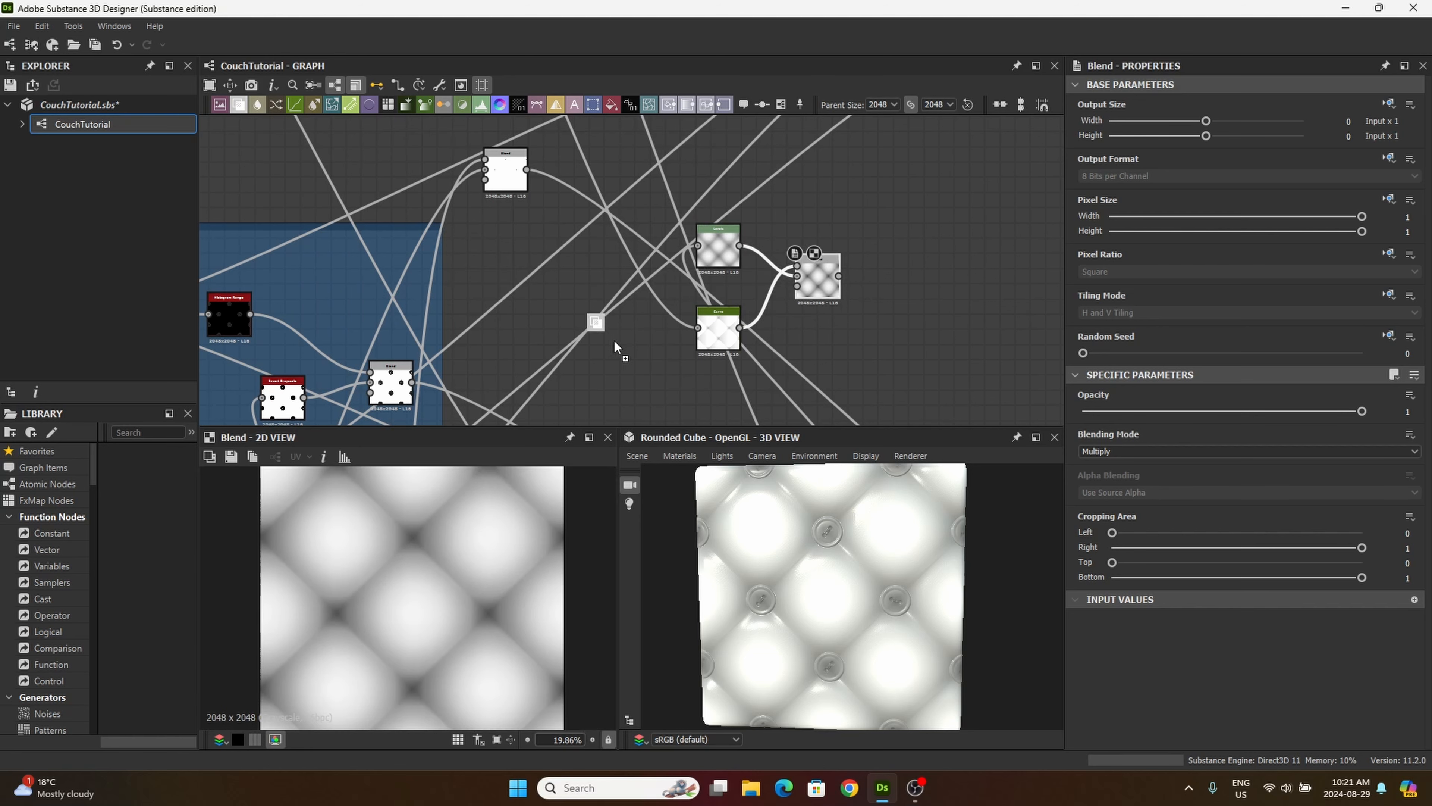
{"action": "left_click_drag", "start_coordinate": [617, 347], "coordinate": [825, 375]}
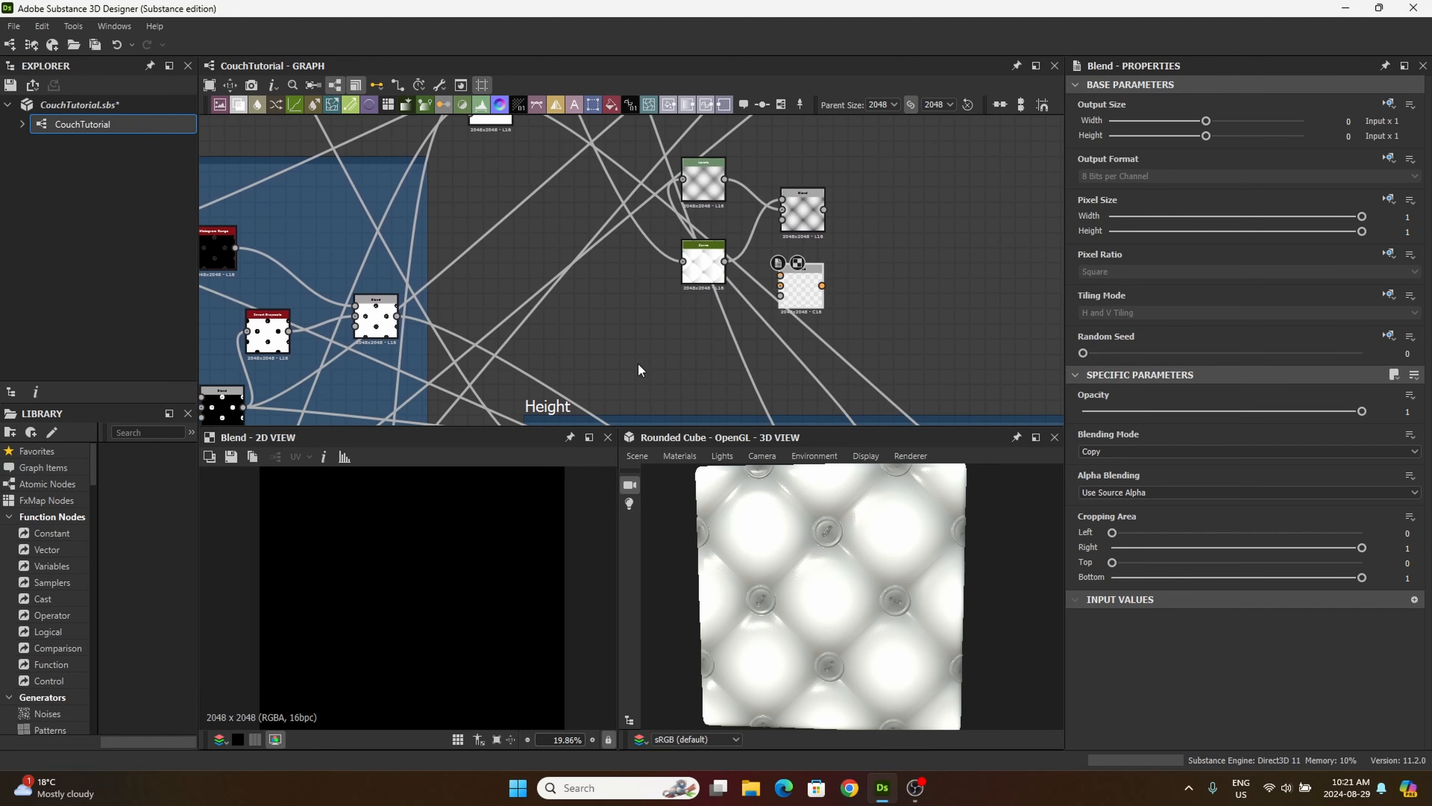
{"action": "scroll", "coordinate": [640, 370], "scroll_direction": "down", "scroll_amount": 3}
{"action": "middle_click_drag", "start_coordinate": [609, 327], "coordinate": [748, 297]}
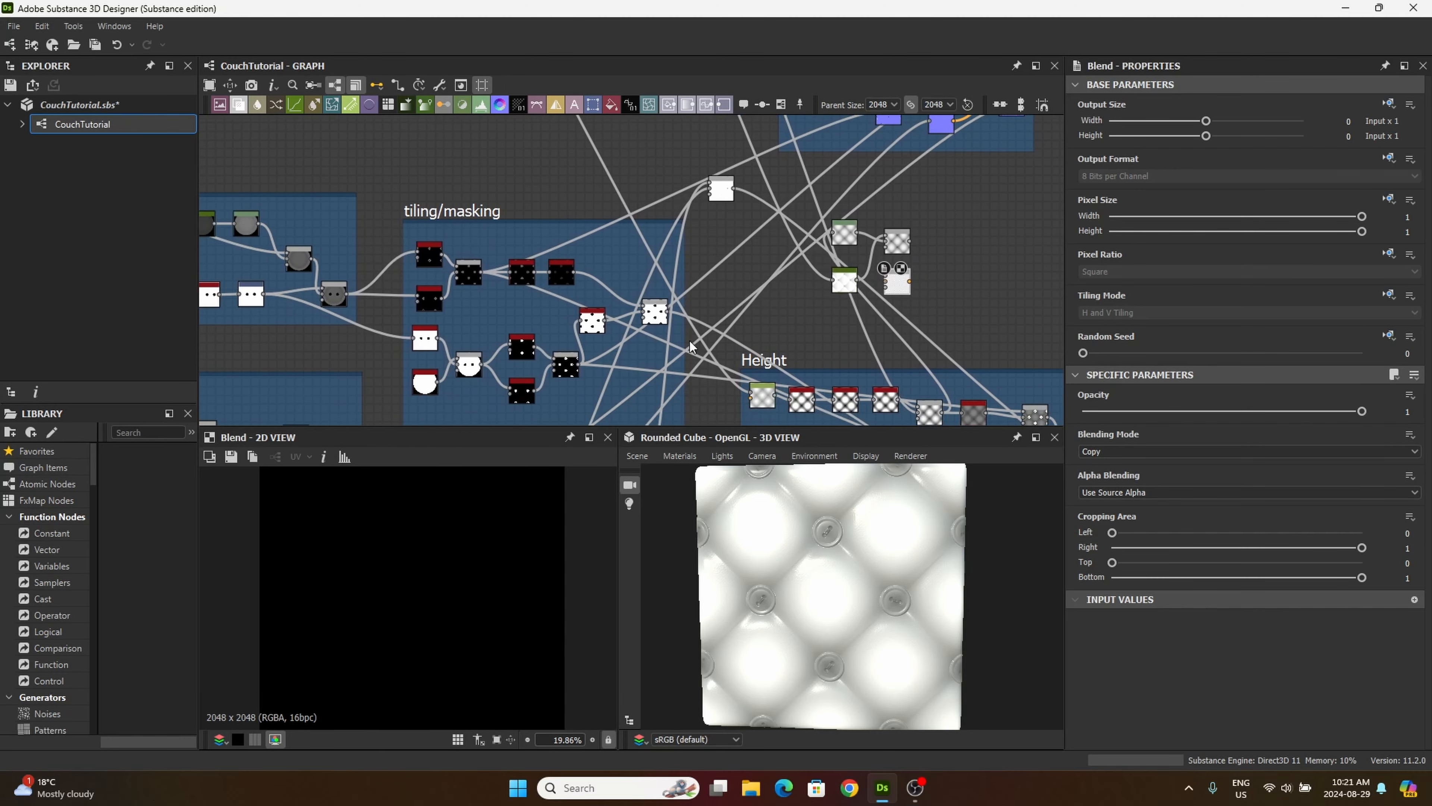
{"action": "scroll", "coordinate": [559, 364], "scroll_direction": "up", "scroll_amount": 5}
{"action": "scroll", "coordinate": [557, 362], "scroll_direction": "down", "scroll_amount": 2}
{"action": "middle_click_drag", "start_coordinate": [467, 247], "coordinate": [471, 209]}
{"action": "scroll", "coordinate": [575, 344], "scroll_direction": "up", "scroll_amount": 5}
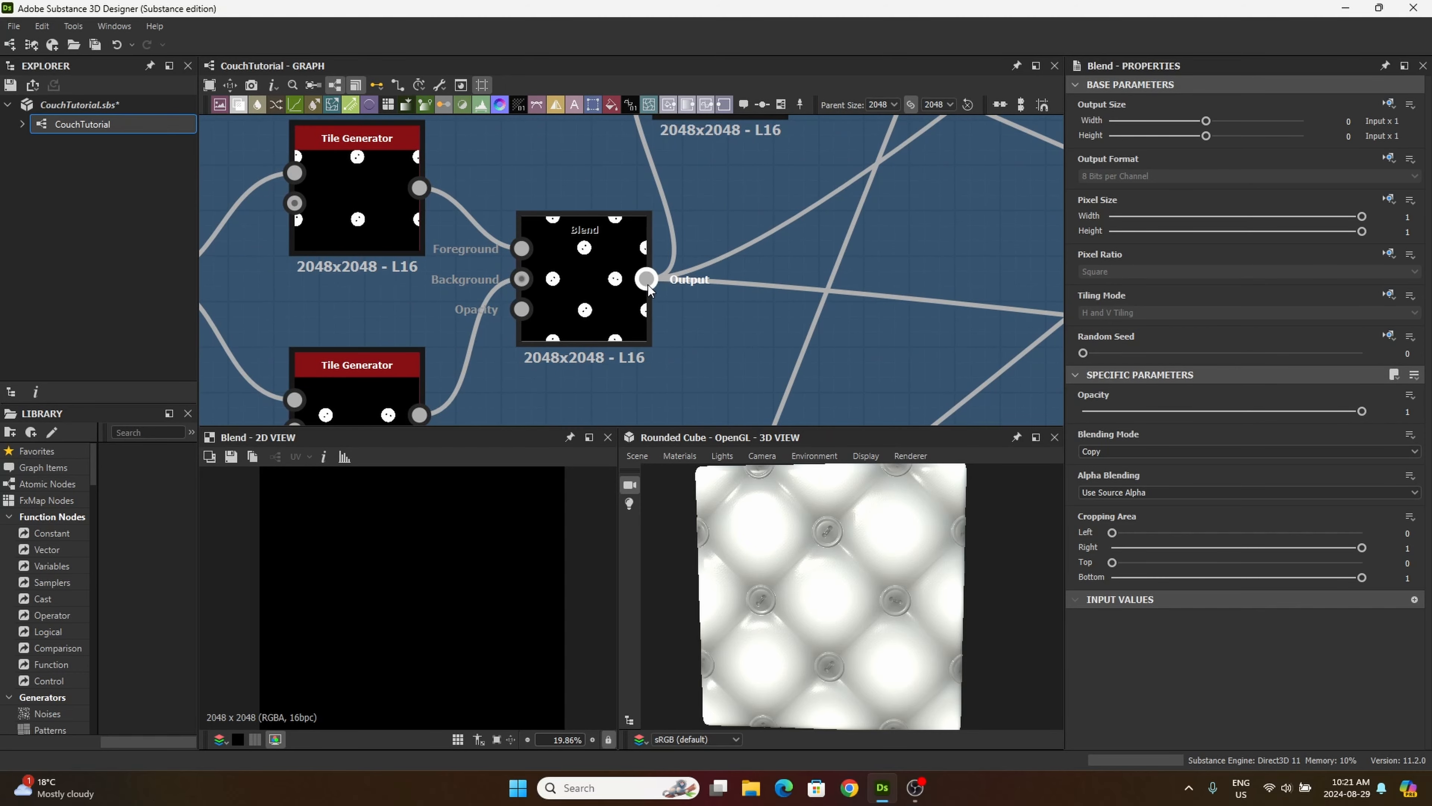
{"action": "left_click_drag", "start_coordinate": [647, 278], "coordinate": [960, 310]}
{"action": "scroll", "coordinate": [799, 355], "scroll_direction": "down", "scroll_amount": 5}
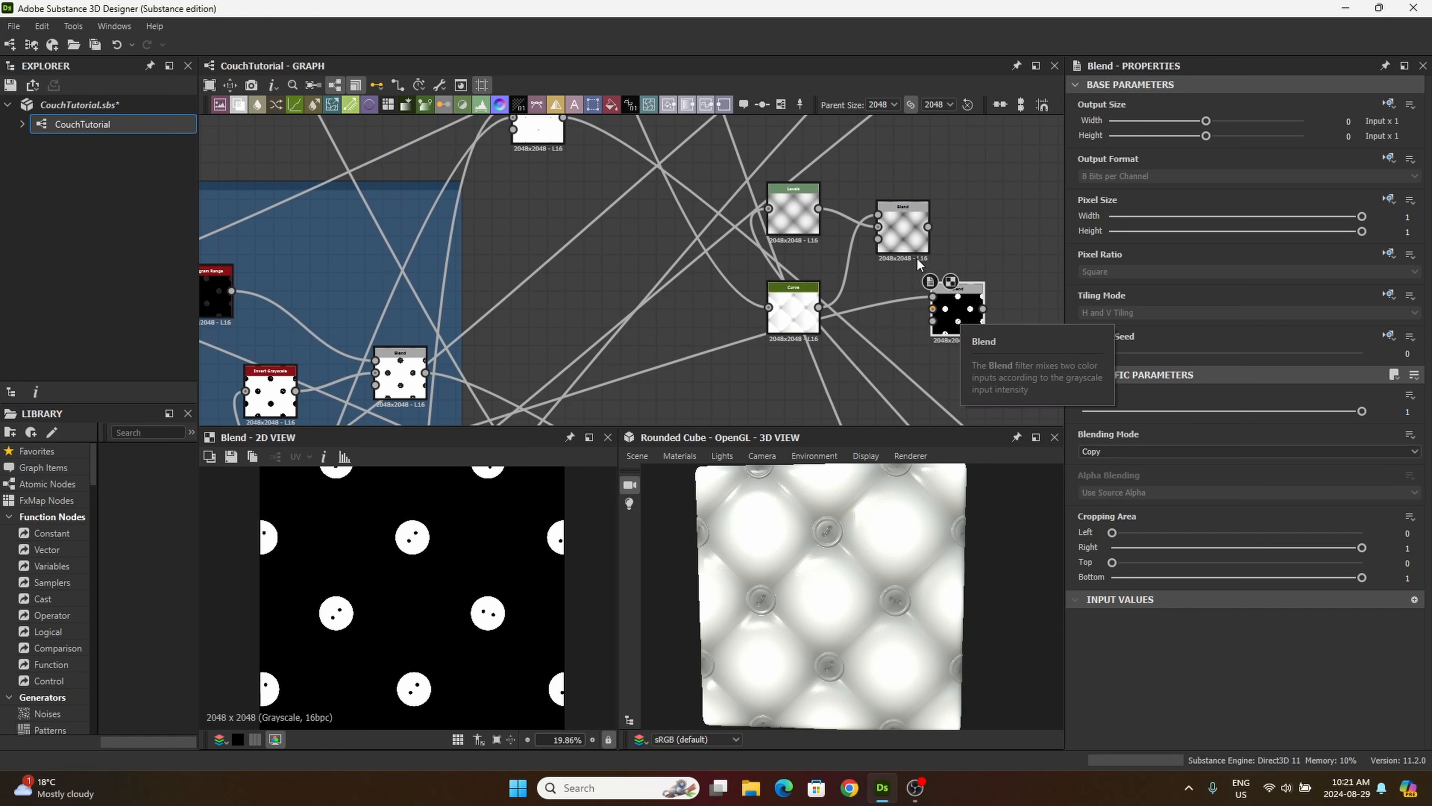
Step: Connect the Multiply Blend to the new Blend's background and set the new node's blending mode to Screen
{"action": "mouse_move", "coordinate": [897, 235]}
{"action": "left_mouse_down"}
{"action": "mouse_move", "coordinate": [861, 255]}
{"action": "mouse_move", "coordinate": [932, 309]}
{"action": "mouse_move", "coordinate": [979, 316]}
{"action": "mouse_move", "coordinate": [884, 244]}
{"action": "mouse_move", "coordinate": [902, 245]}
{"action": "left_mouse_up"}
{"action": "left_click", "coordinate": [959, 317]}
{"action": "left_click", "coordinate": [982, 307]}
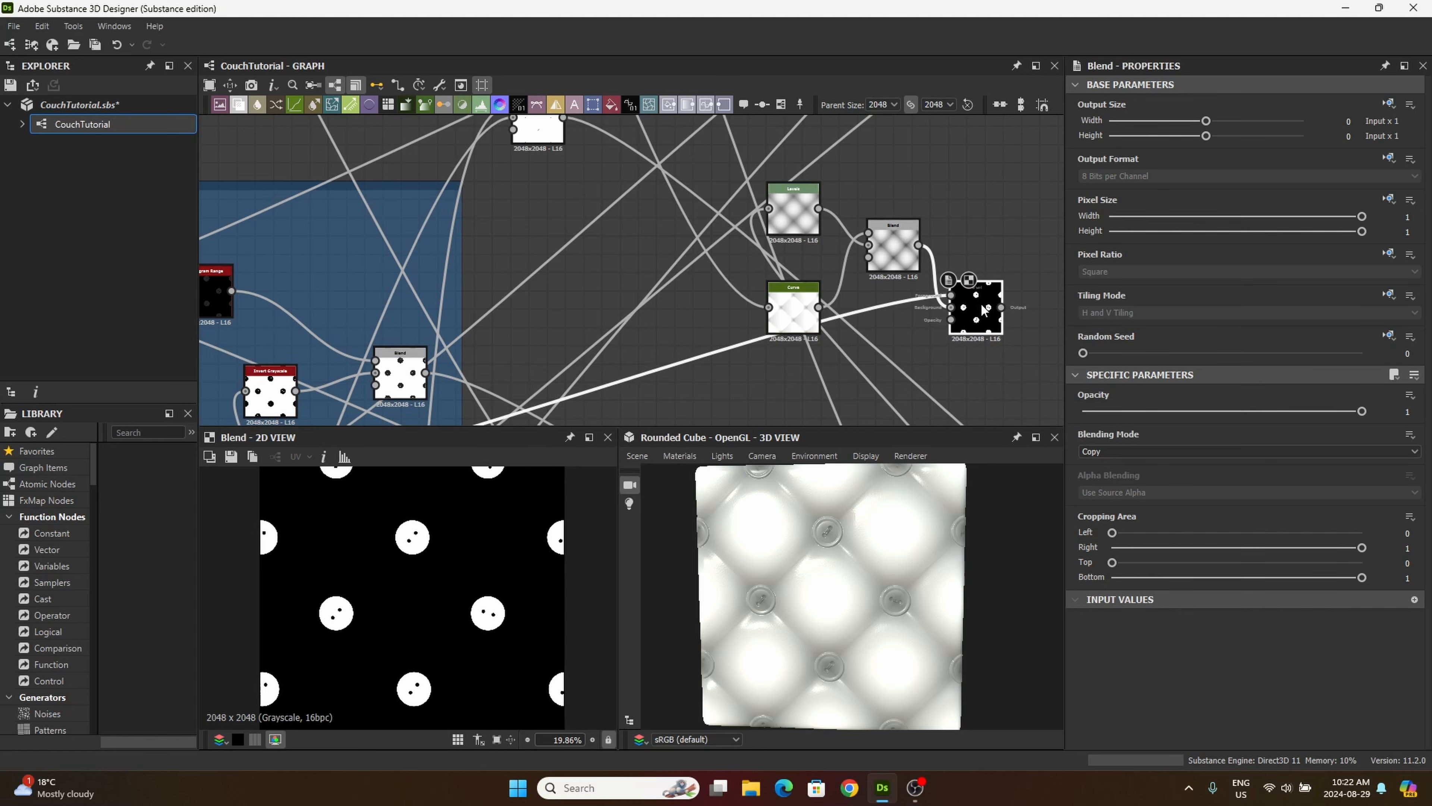
{"action": "left_click", "coordinate": [1101, 449]}
{"action": "left_click", "coordinate": [1109, 548]}
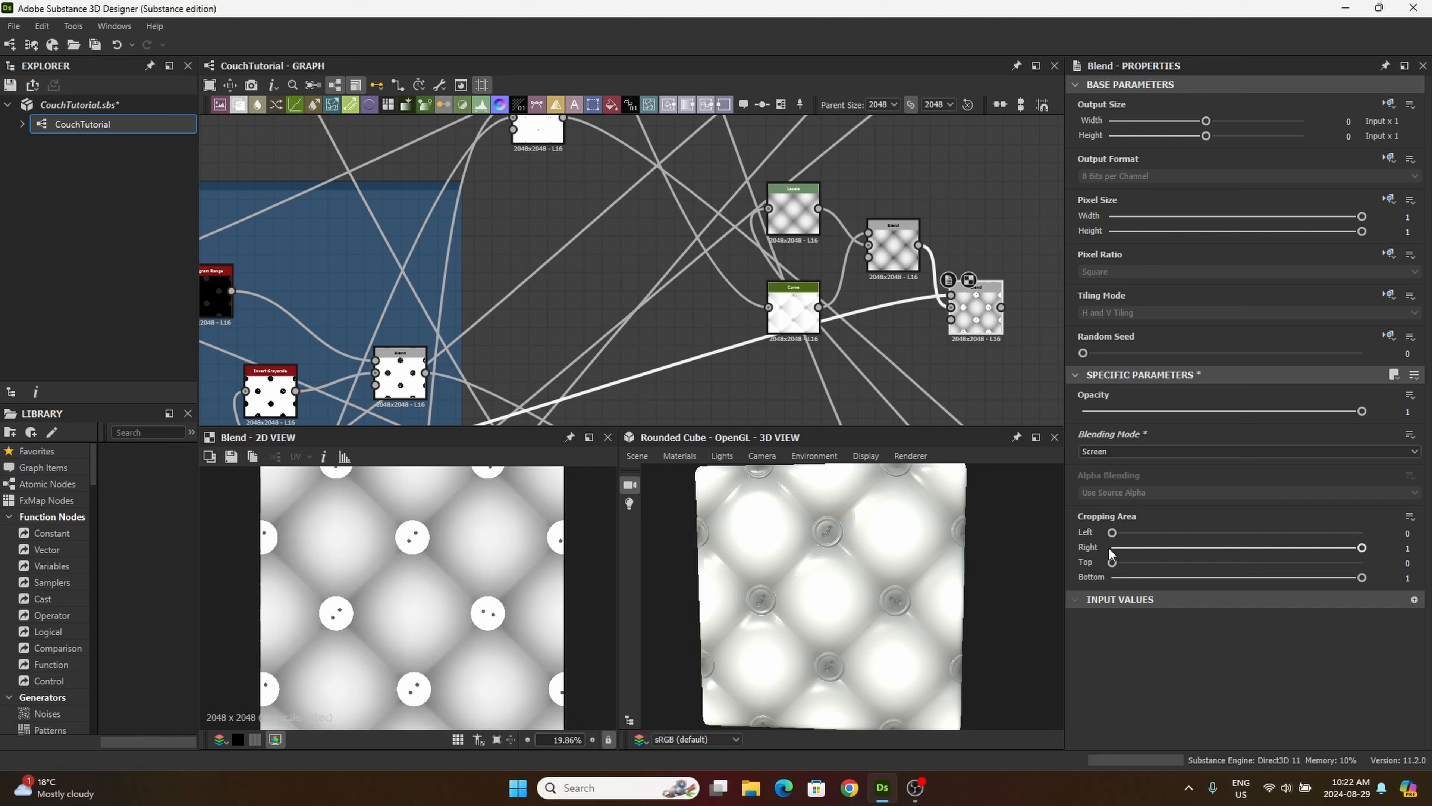
{"action": "scroll", "coordinate": [443, 558], "scroll_direction": "up", "scroll_amount": 3}
{"action": "scroll", "coordinate": [444, 561], "scroll_direction": "down", "scroll_amount": 2}
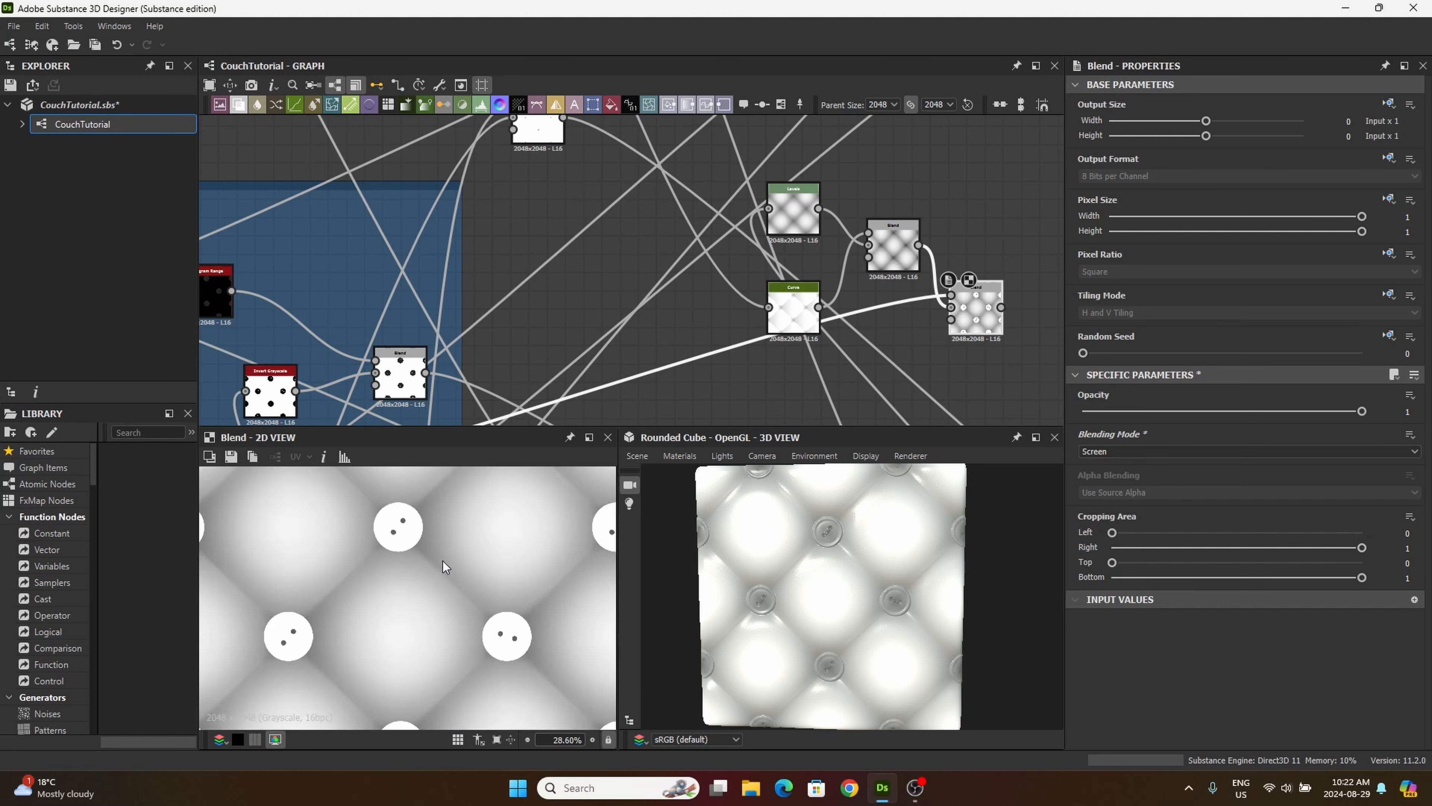
{"action": "left_click_drag", "start_coordinate": [986, 325], "coordinate": [987, 317]}
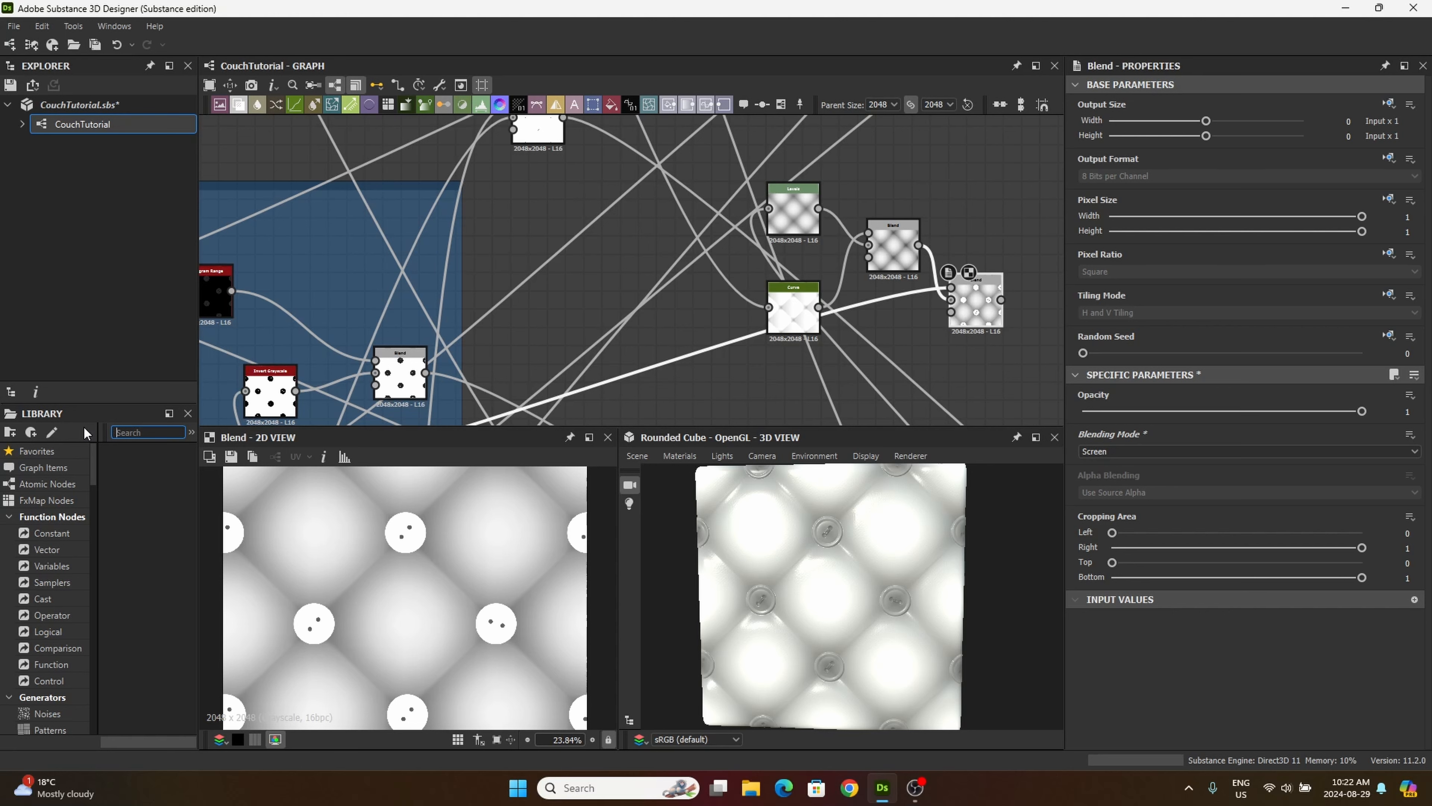
Step: Find the Ambient Occlusion (HBAO) filter in the library by searching for AO and add it below the Blend nodes
{"action": "type", "text": "AO"}
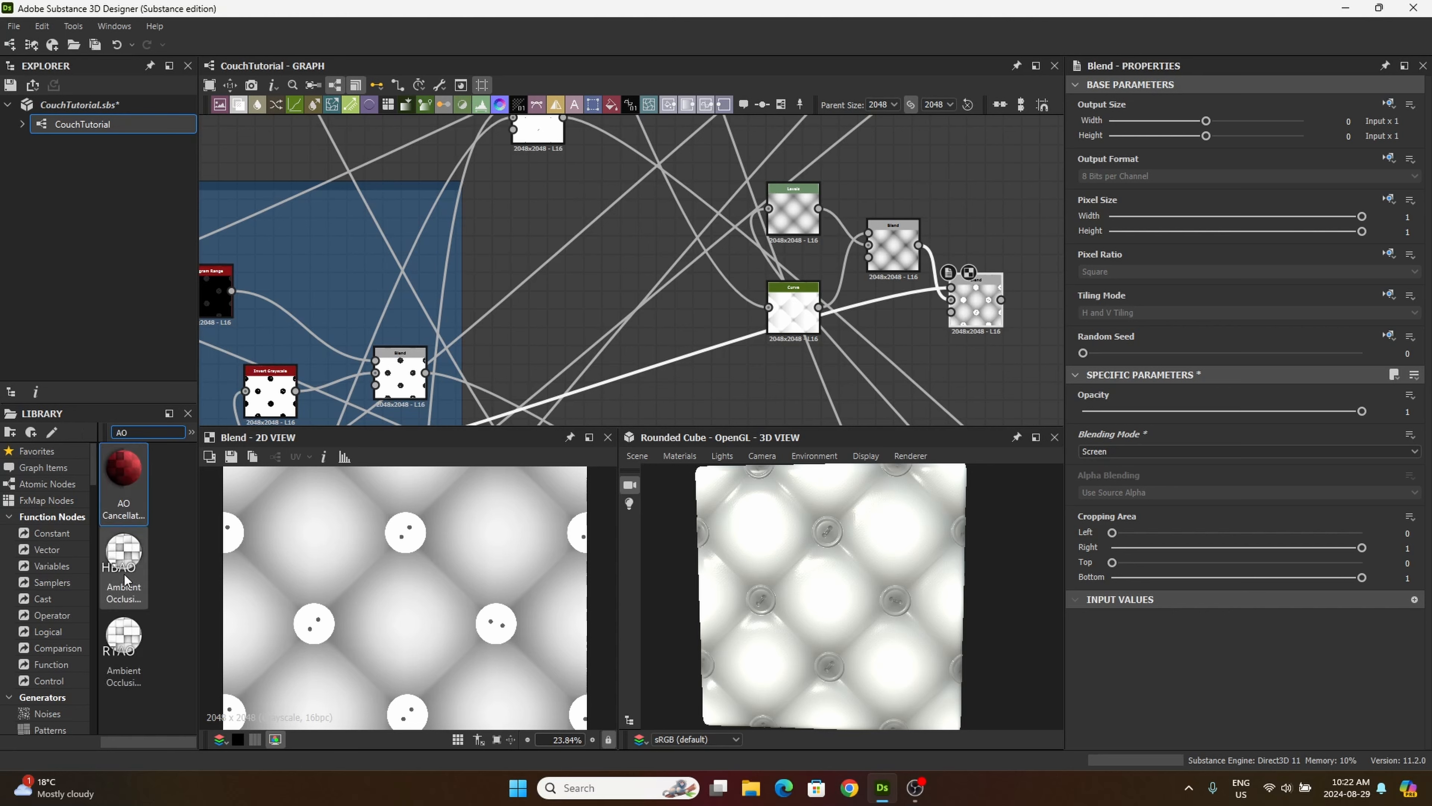
{"action": "left_click_drag", "start_coordinate": [120, 566], "coordinate": [910, 367]}
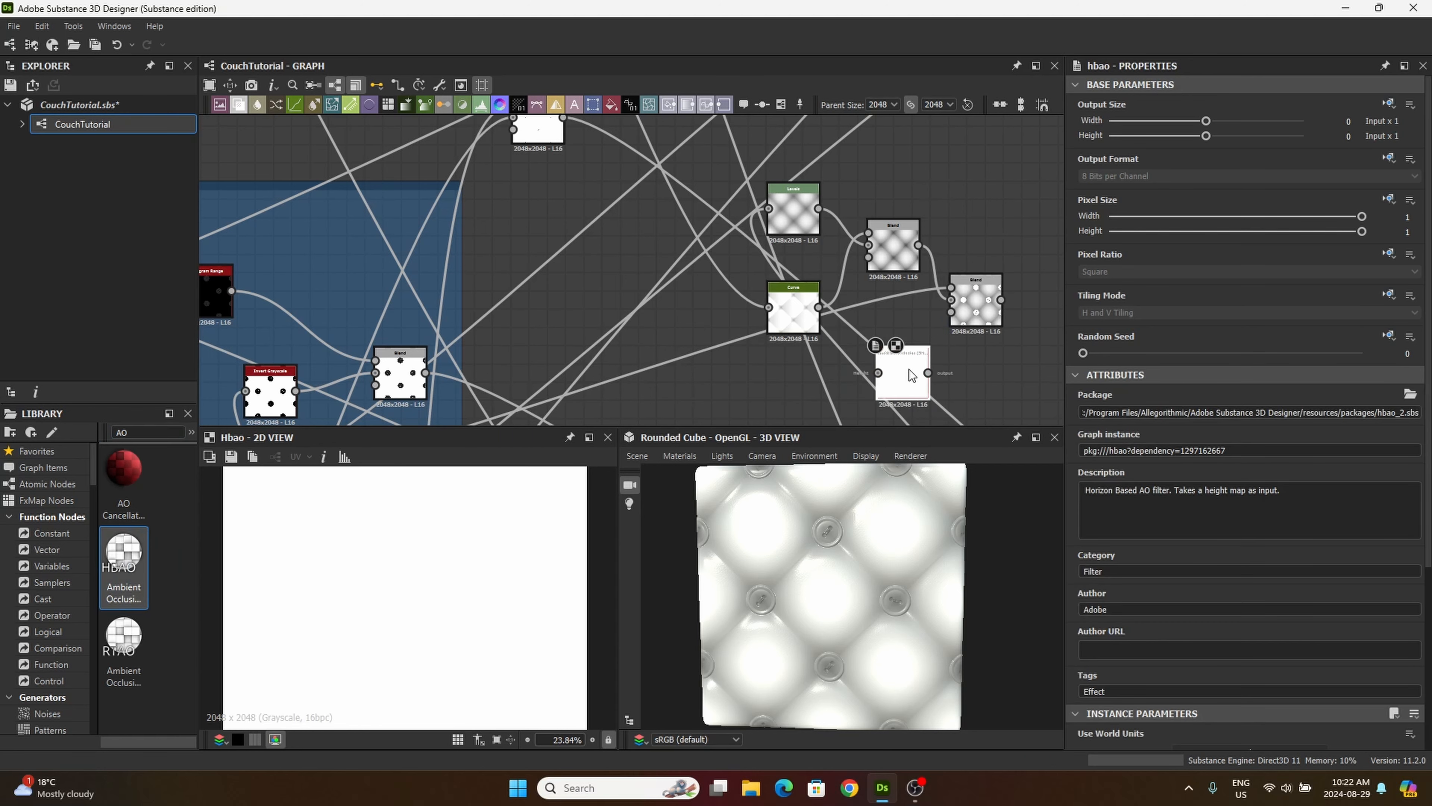
{"action": "middle_click_drag", "start_coordinate": [851, 376], "coordinate": [831, 331]}
Step: Connect the tiled button Blend from the tiling/masking frame to the Ambient Occlusion (HBAO) node's input
{"action": "middle_click_drag", "start_coordinate": [698, 388], "coordinate": [922, 338]}
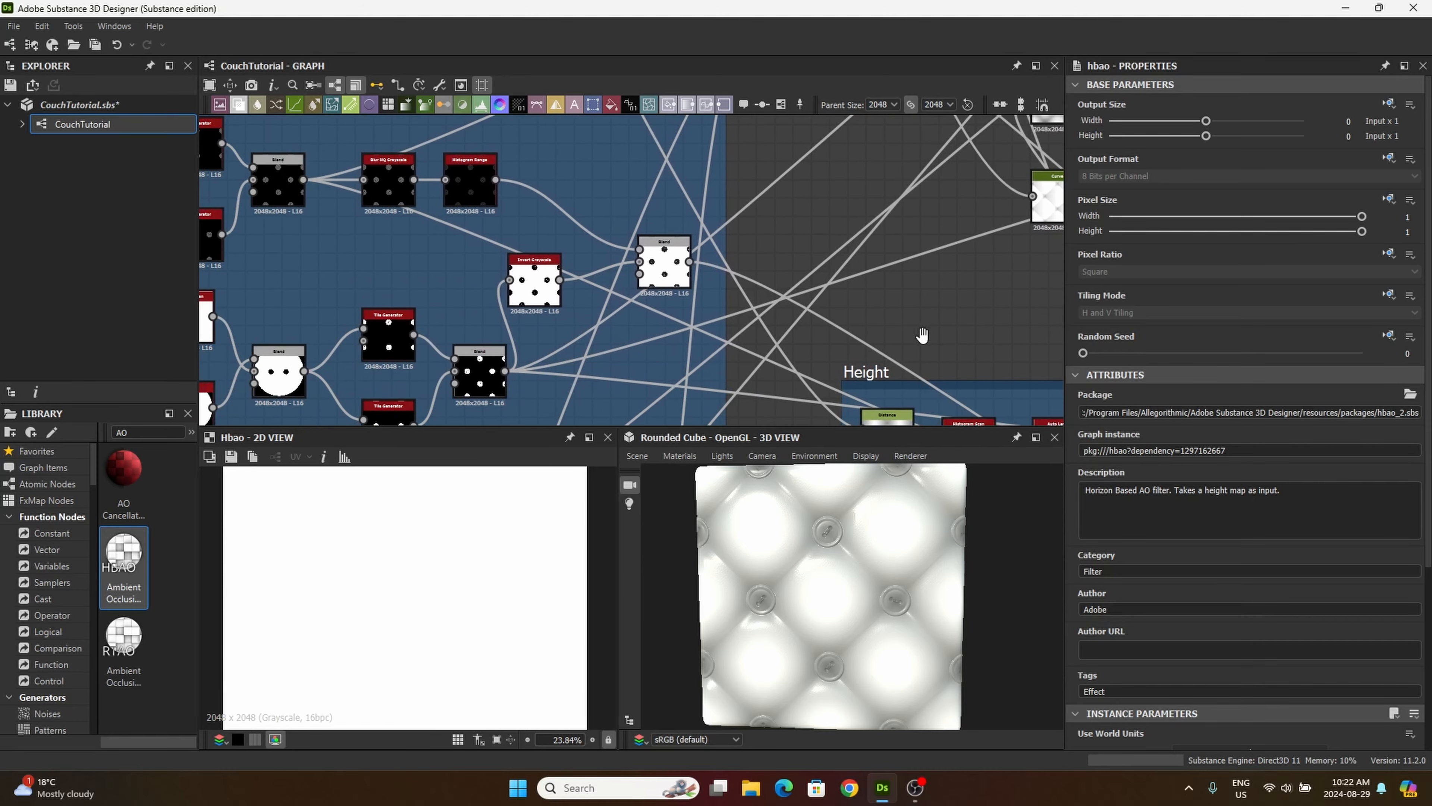
{"action": "middle_click_drag", "start_coordinate": [567, 224], "coordinate": [500, 142]}
{"action": "scroll", "coordinate": [722, 243], "scroll_direction": "up", "scroll_amount": 3}
{"action": "scroll", "coordinate": [596, 263], "scroll_direction": "up", "scroll_amount": 4}
{"action": "scroll", "coordinate": [573, 200], "scroll_direction": "down", "scroll_amount": 2}
{"action": "scroll", "coordinate": [583, 277], "scroll_direction": "down", "scroll_amount": 4}
{"action": "middle_click_drag", "start_coordinate": [826, 266], "coordinate": [480, 237]}
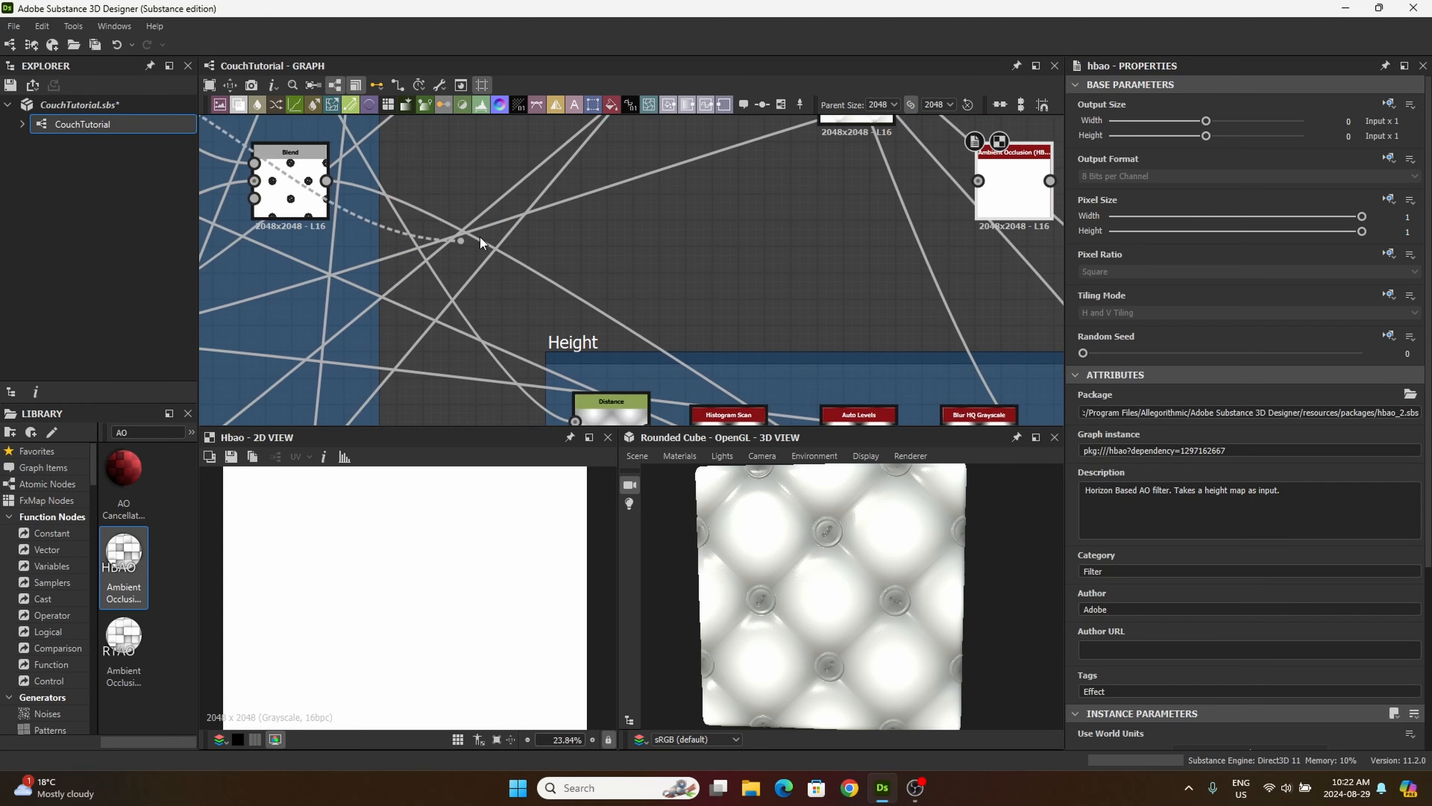
{"action": "middle_click_drag", "start_coordinate": [451, 292], "coordinate": [387, 327]}
{"action": "middle_click_drag", "start_coordinate": [667, 257], "coordinate": [387, 394]}
{"action": "left_click_drag", "start_coordinate": [387, 394], "coordinate": [606, 355]}
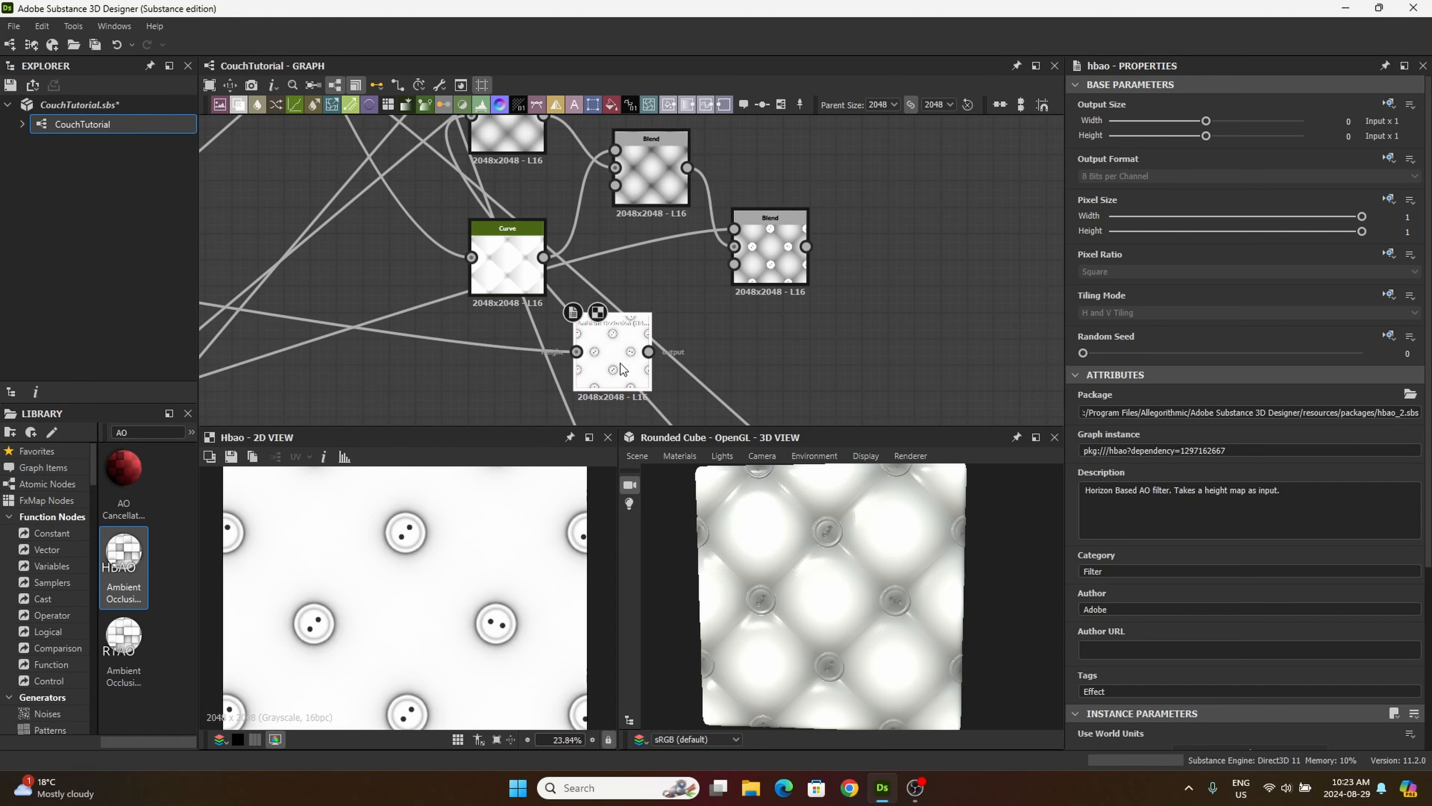
Step: Set the Ambient Occlusion node's Height Depth to 0.7 and Quality to 16 samples, and place it below the Curve node
{"action": "scroll", "coordinate": [1189, 711], "scroll_direction": "down", "scroll_amount": 5}
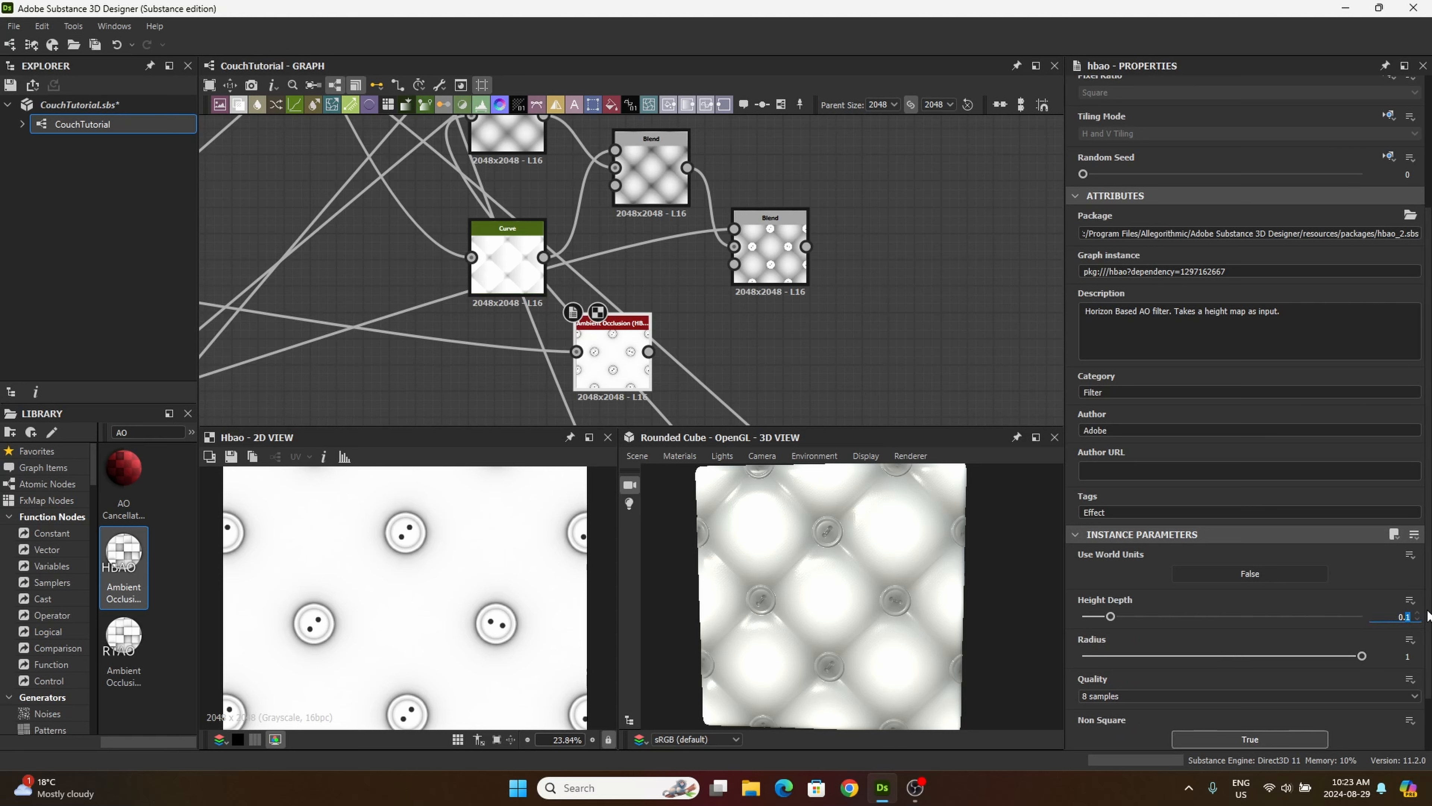
{"action": "type", "text": "7"}
{"action": "key", "text": "Return"}
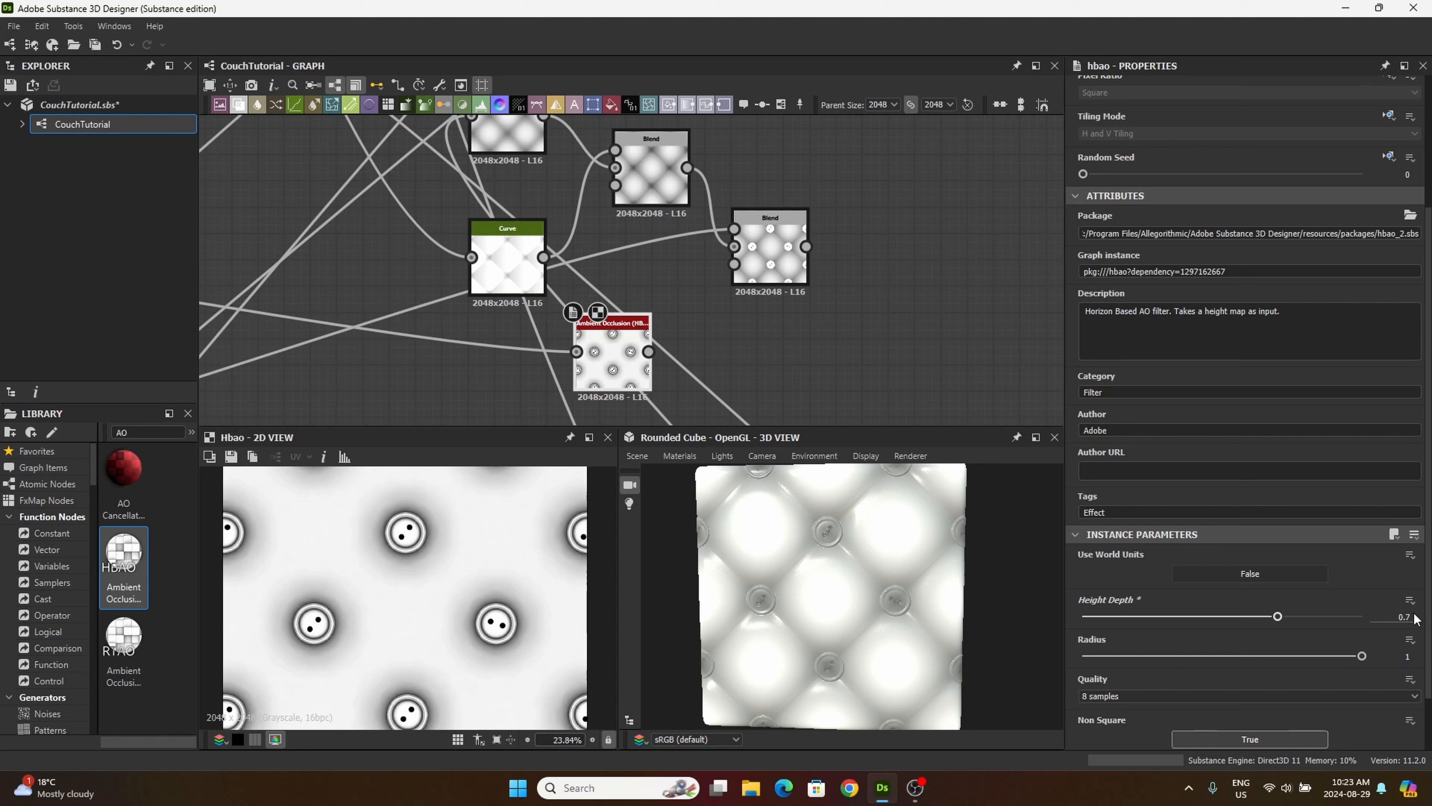
{"action": "left_click", "coordinate": [1160, 700]}
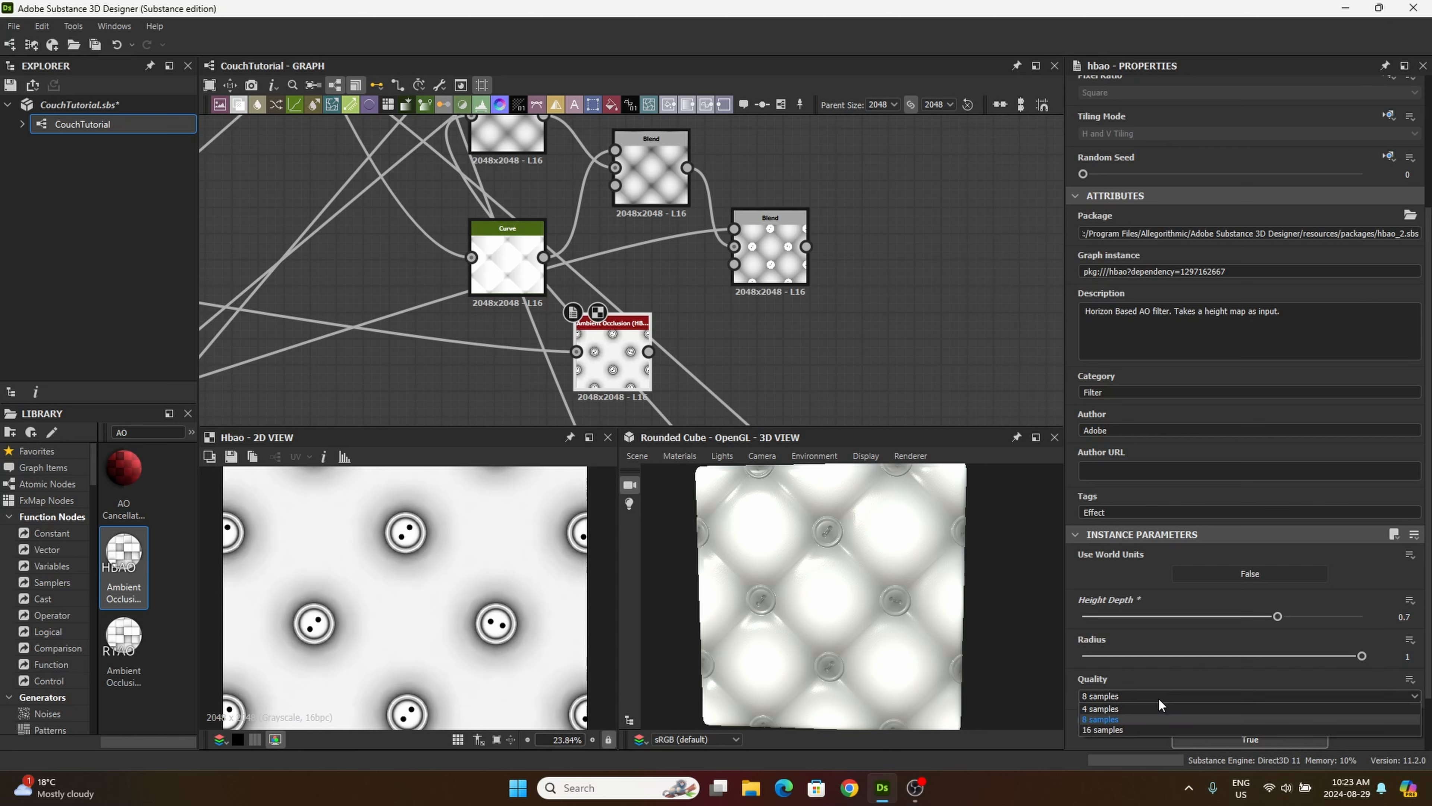
{"action": "left_click", "coordinate": [1114, 730]}
{"action": "left_click_drag", "start_coordinate": [615, 376], "coordinate": [510, 402]}
{"action": "middle_click_drag", "start_coordinate": [582, 379], "coordinate": [533, 359]}
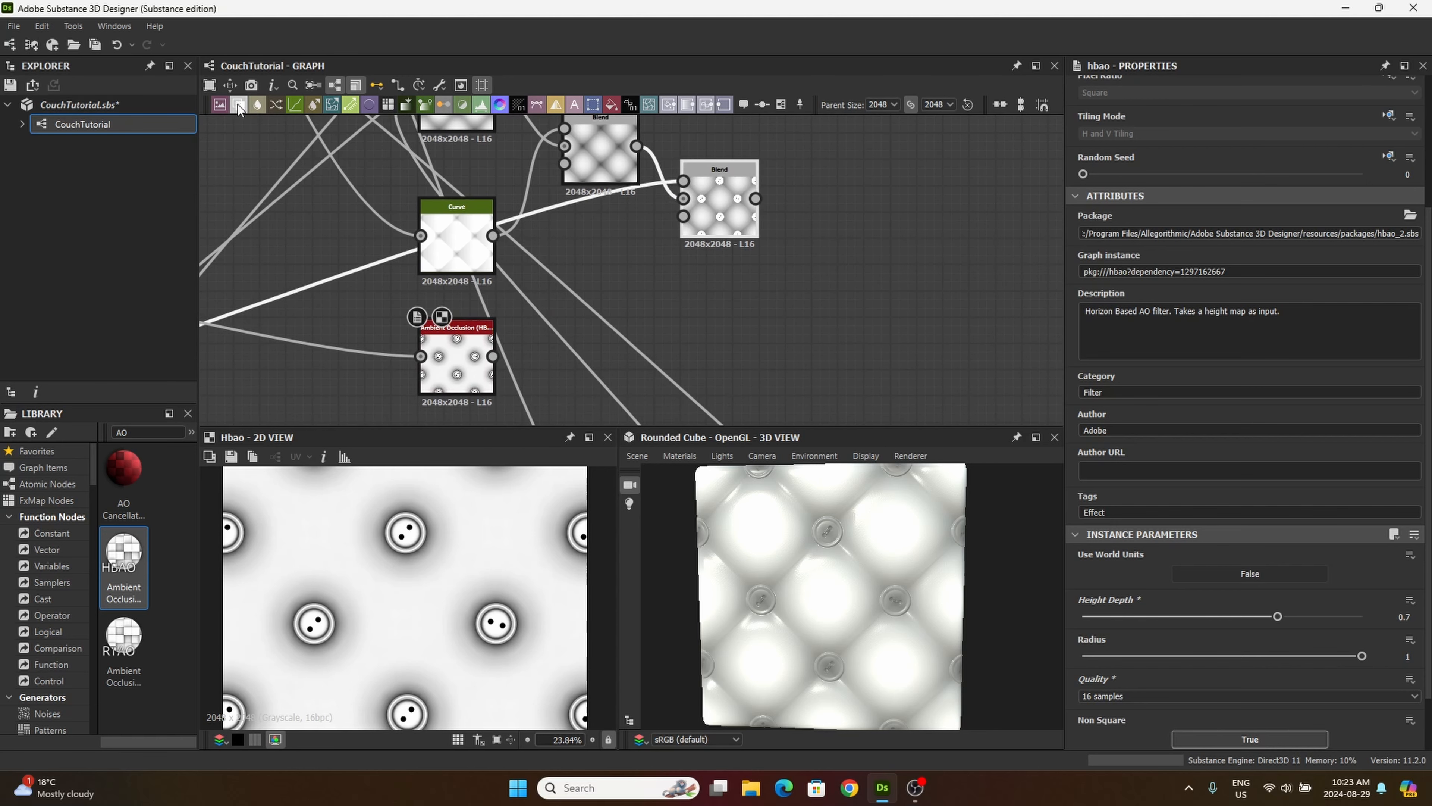
Step: Add a Blend node beside the Ambient Occlusion (HBAO) node and preview the white thread-mask Blend that feeds the Histogram Scan
{"action": "left_click_drag", "start_coordinate": [238, 104], "coordinate": [721, 334]}
{"action": "middle_click_drag", "start_coordinate": [623, 319], "coordinate": [824, 253]}
{"action": "scroll", "coordinate": [614, 367], "scroll_direction": "down", "scroll_amount": 3}
{"action": "middle_click_drag", "start_coordinate": [421, 346], "coordinate": [741, 288]}
{"action": "middle_click_drag", "start_coordinate": [514, 341], "coordinate": [561, 217]}
{"action": "scroll", "coordinate": [582, 307], "scroll_direction": "down", "scroll_amount": 1}
{"action": "scroll", "coordinate": [468, 333], "scroll_direction": "up", "scroll_amount": 11}
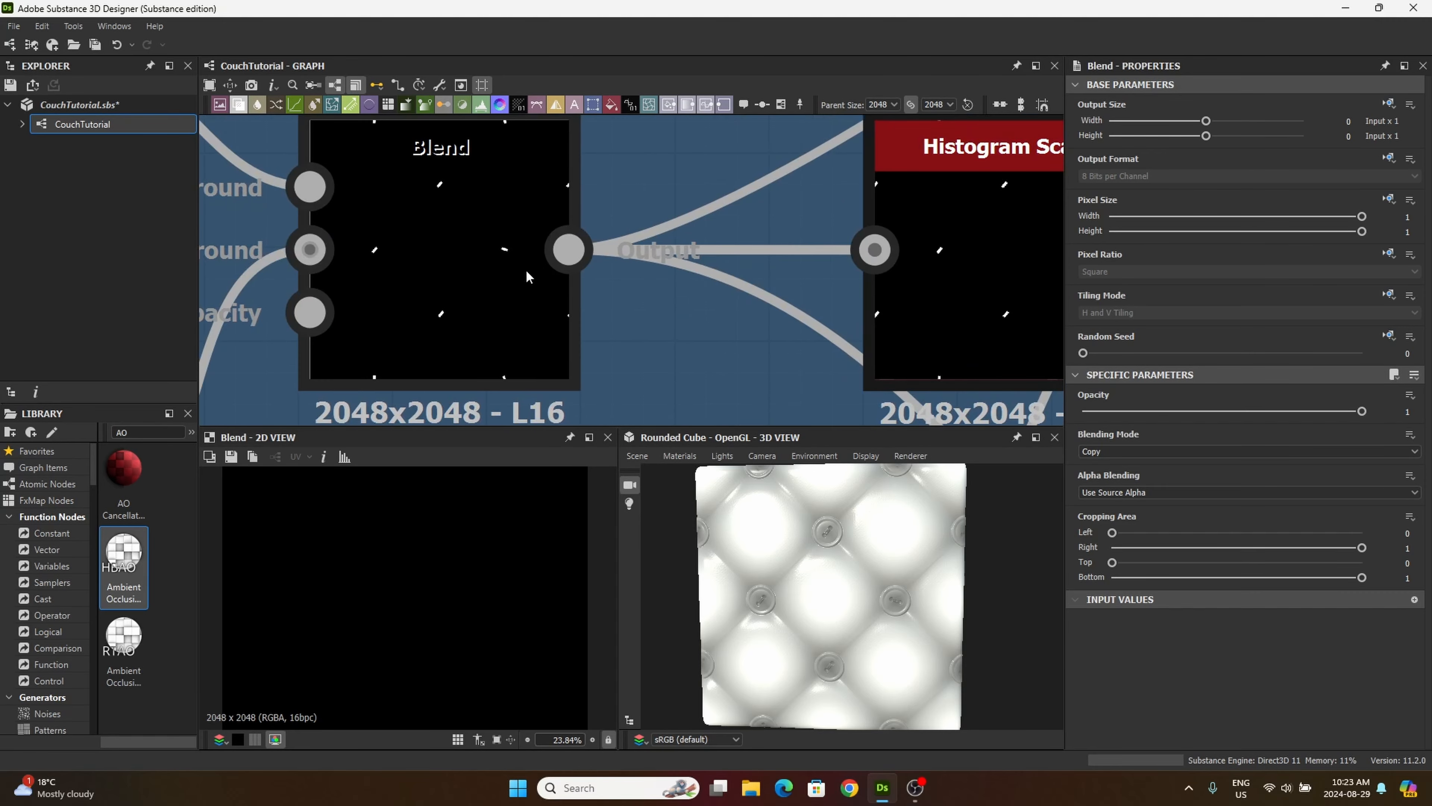
{"action": "double_click", "coordinate": [527, 270]}
{"action": "scroll", "coordinate": [443, 608], "scroll_direction": "up", "scroll_amount": 8}
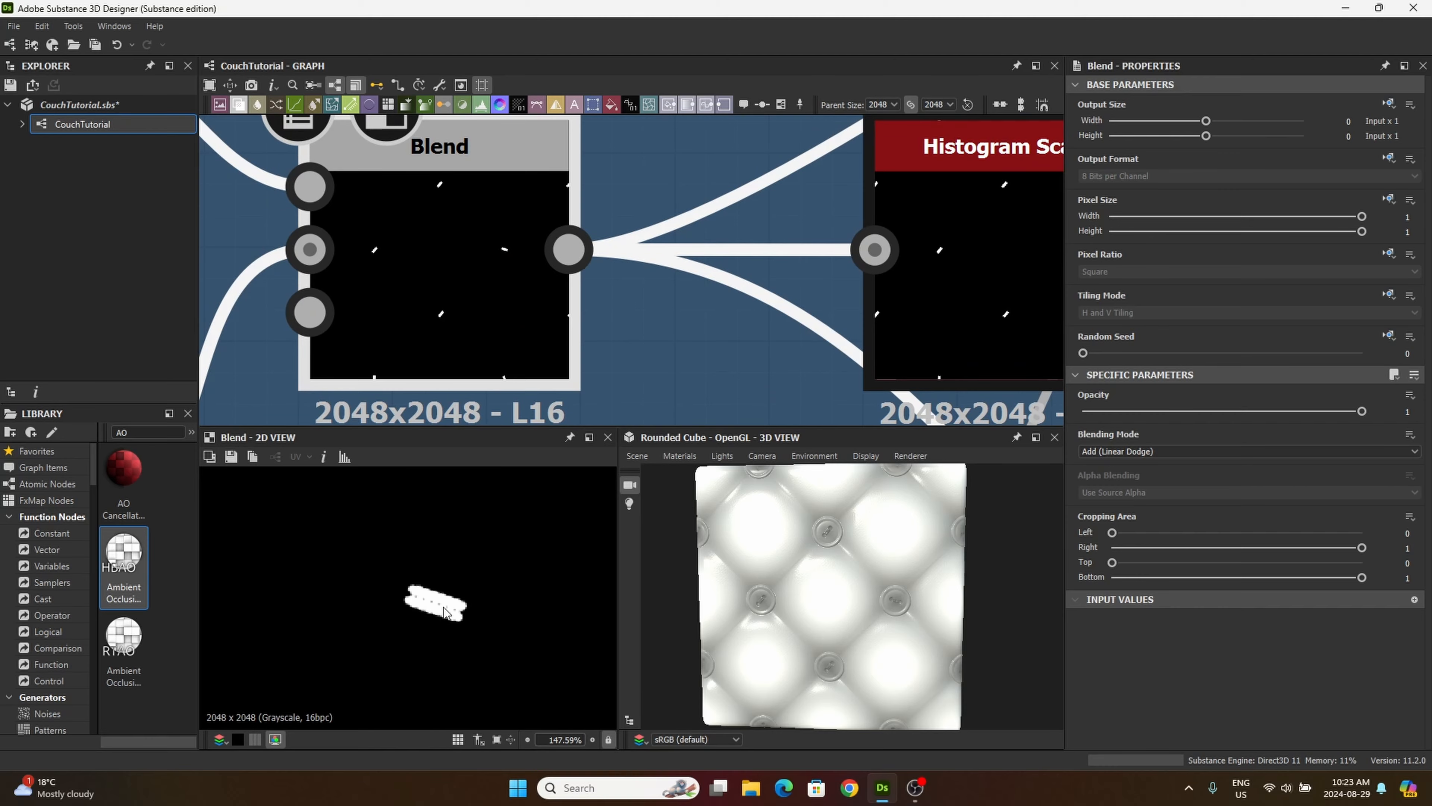
Step: Connect the thread-mask Blend's output to the foreground input of the new Blend beside the Ambient Occlusion node
{"action": "scroll", "coordinate": [485, 567], "scroll_direction": "down", "scroll_amount": 2}
{"action": "scroll", "coordinate": [607, 301], "scroll_direction": "down", "scroll_amount": 8}
{"action": "middle_click_drag", "start_coordinate": [592, 294], "coordinate": [505, 324]}
{"action": "left_click_drag", "start_coordinate": [506, 325], "coordinate": [826, 231]}
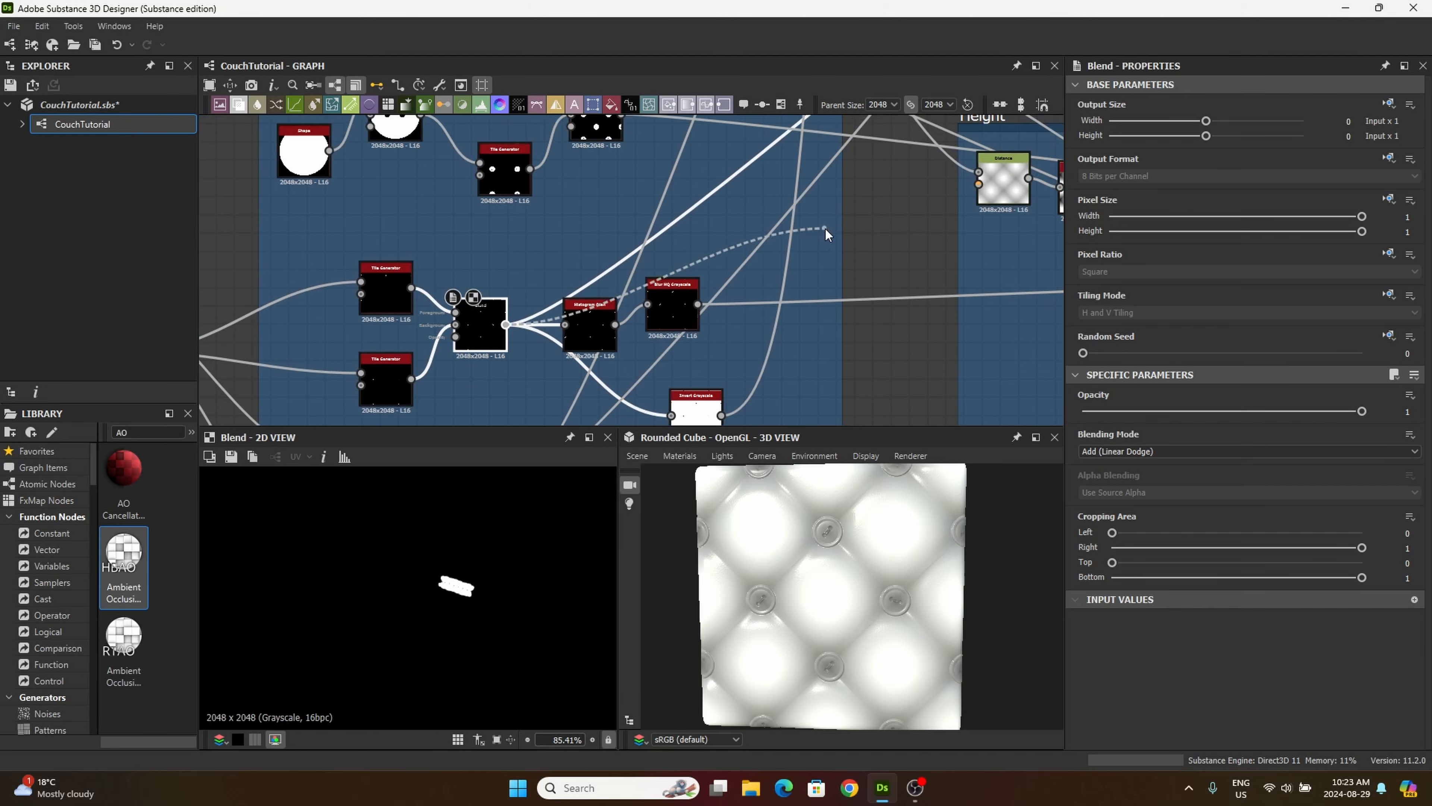
{"action": "middle_click_drag", "start_coordinate": [923, 146], "coordinate": [683, 305]}
{"action": "middle_click_drag", "start_coordinate": [768, 204], "coordinate": [545, 316]}
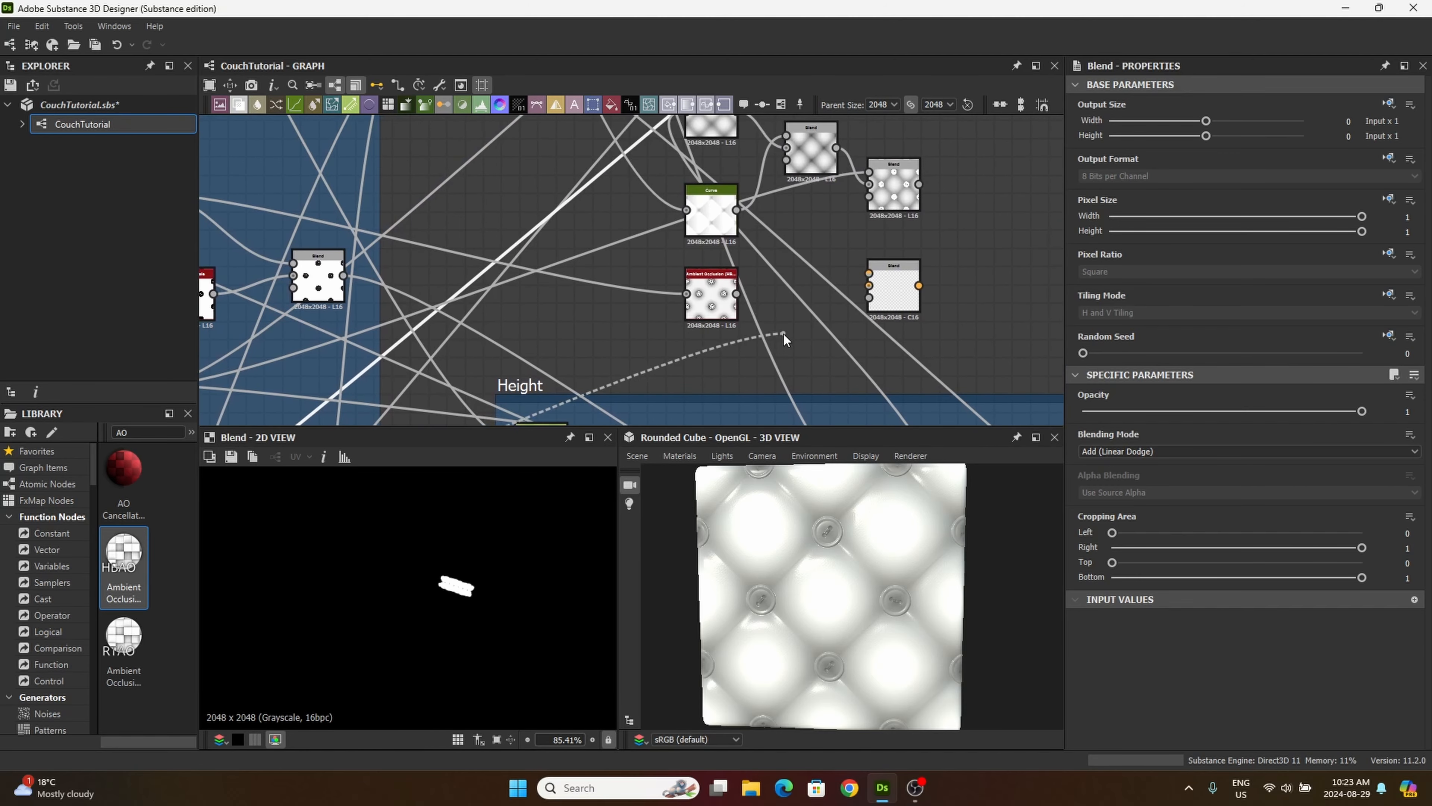
{"action": "left_click_drag", "start_coordinate": [784, 332], "coordinate": [884, 280]}
{"action": "scroll", "coordinate": [852, 268], "scroll_direction": "up", "scroll_amount": 3}
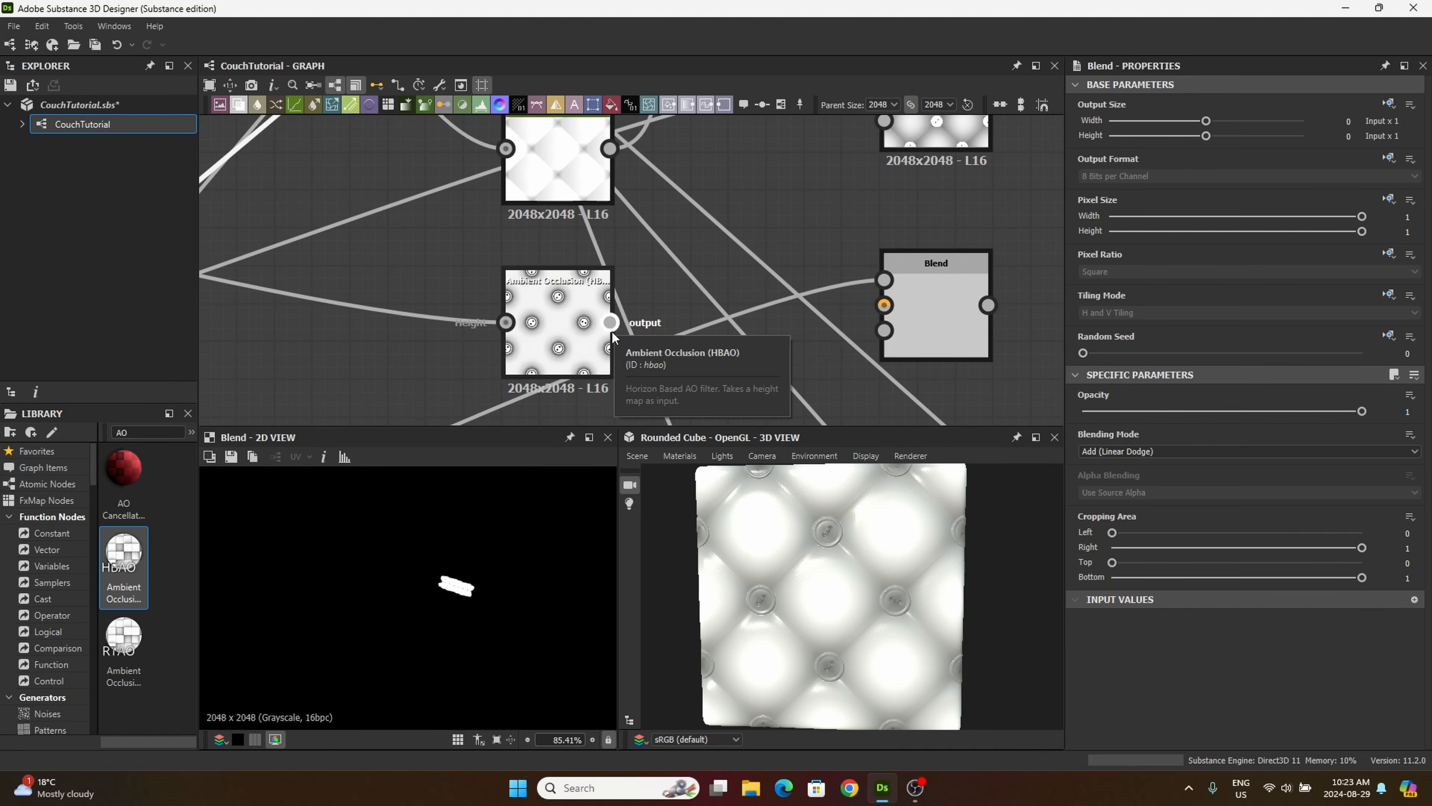
Step: Connect the Ambient Occlusion output to the new Blend's background and set the blending mode to Add (Linear Dodge)
{"action": "left_click_drag", "start_coordinate": [611, 323], "coordinate": [898, 320]}
{"action": "double_click", "coordinate": [898, 319]}
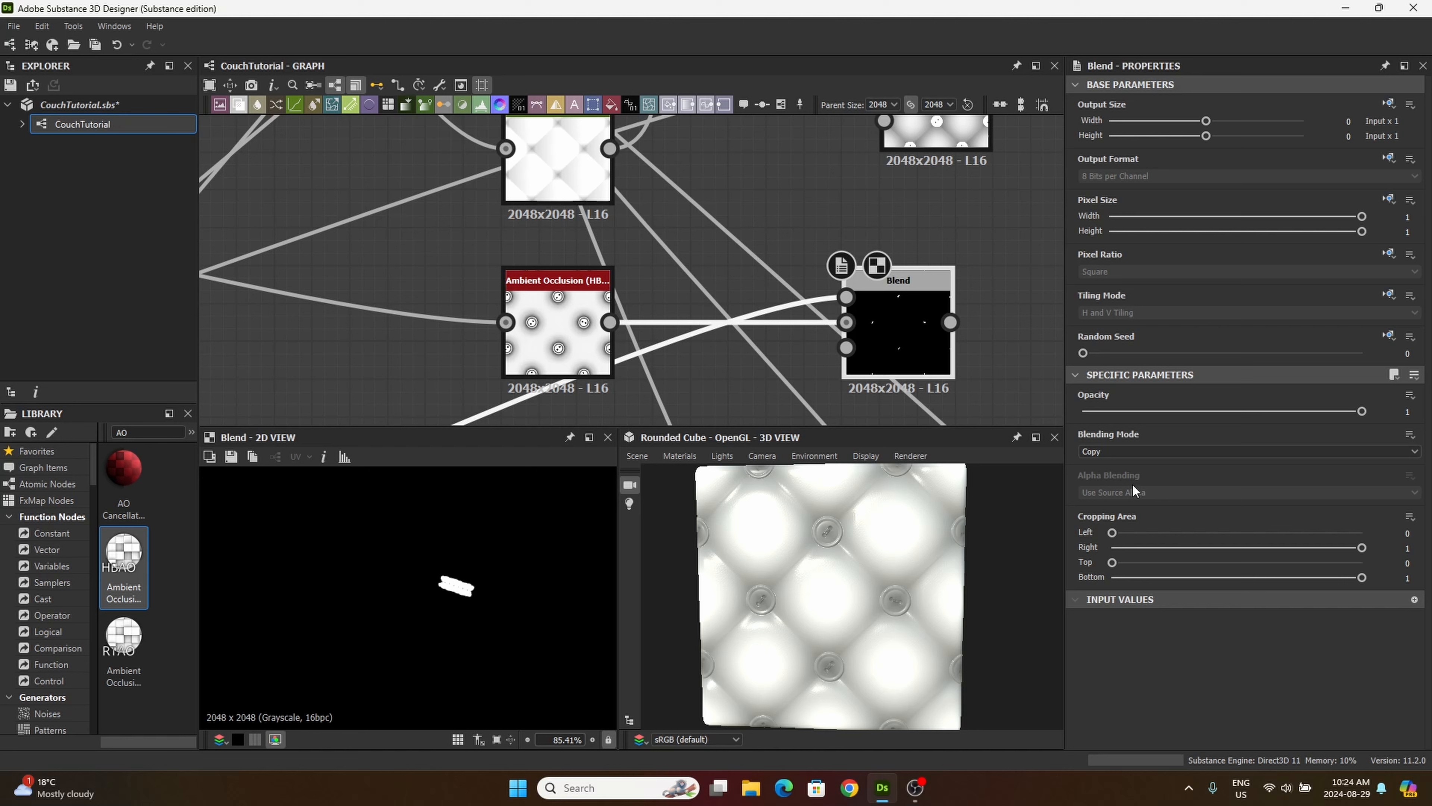
{"action": "left_click", "coordinate": [1111, 455]}
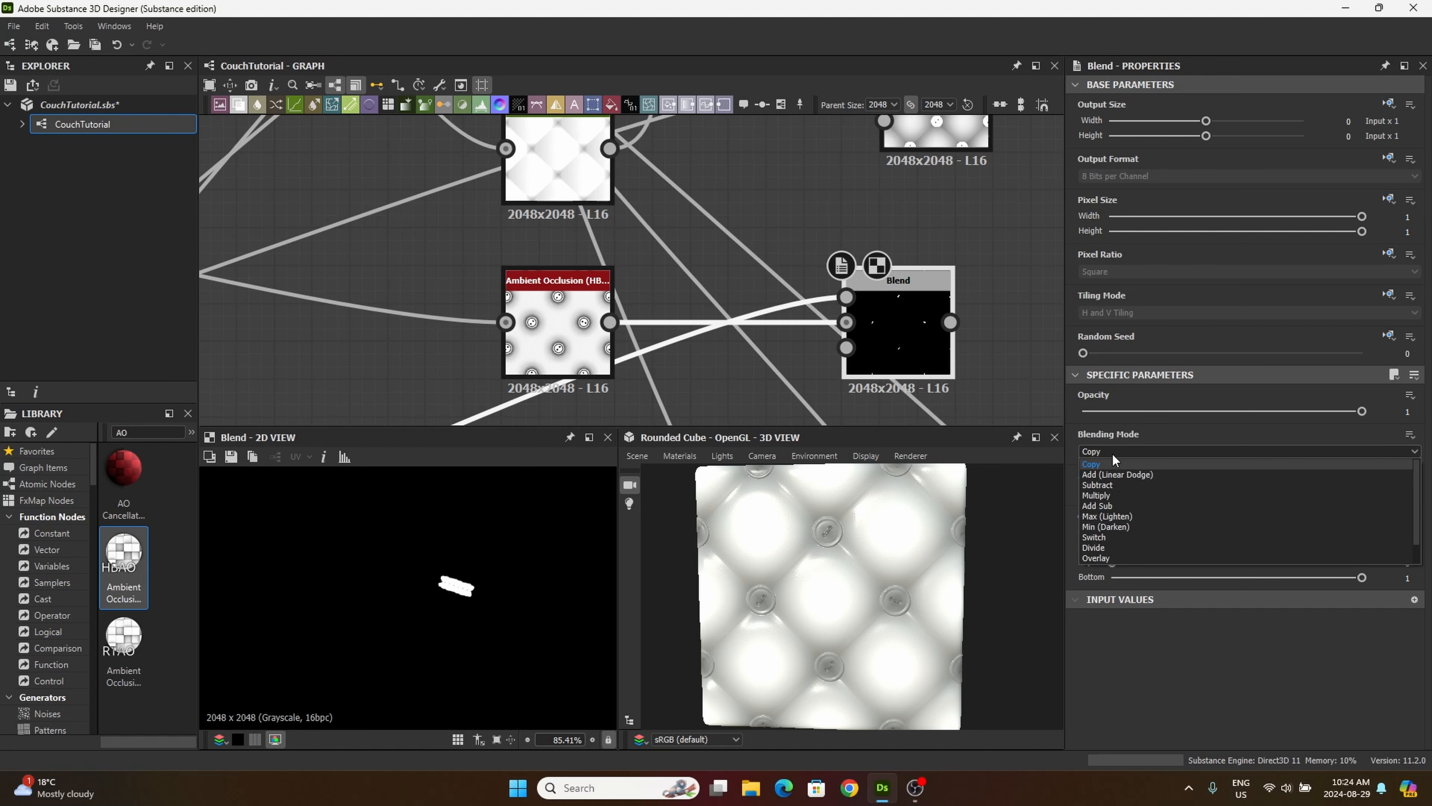
{"action": "left_click", "coordinate": [1137, 475]}
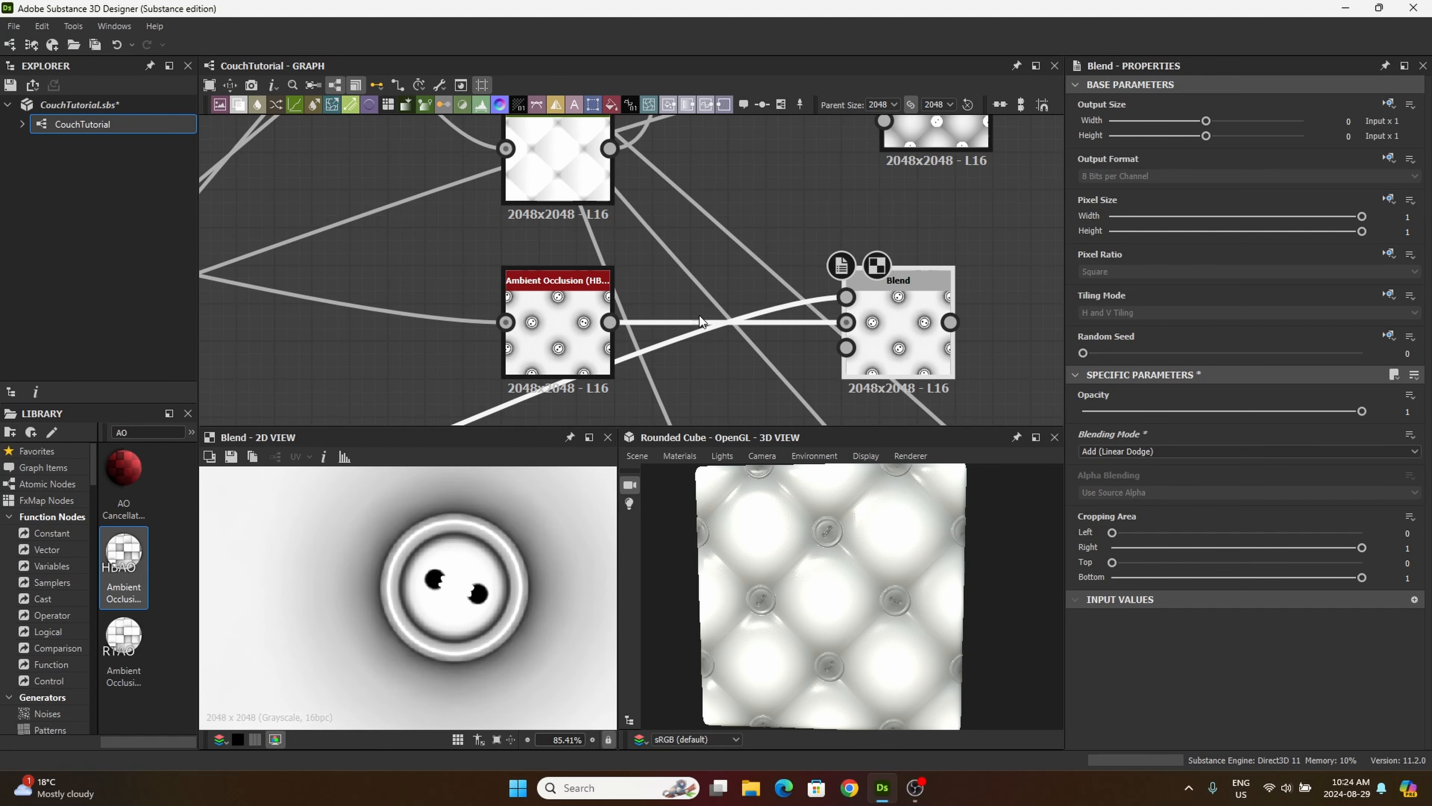
Step: Search the library for shadow and add the Shadows filter to the graph near the Blend nodes
{"action": "middle_click_drag", "start_coordinate": [725, 290], "coordinate": [684, 298]}
{"action": "key", "text": "ctrl+a"}
{"action": "type", "text": "shadow"}
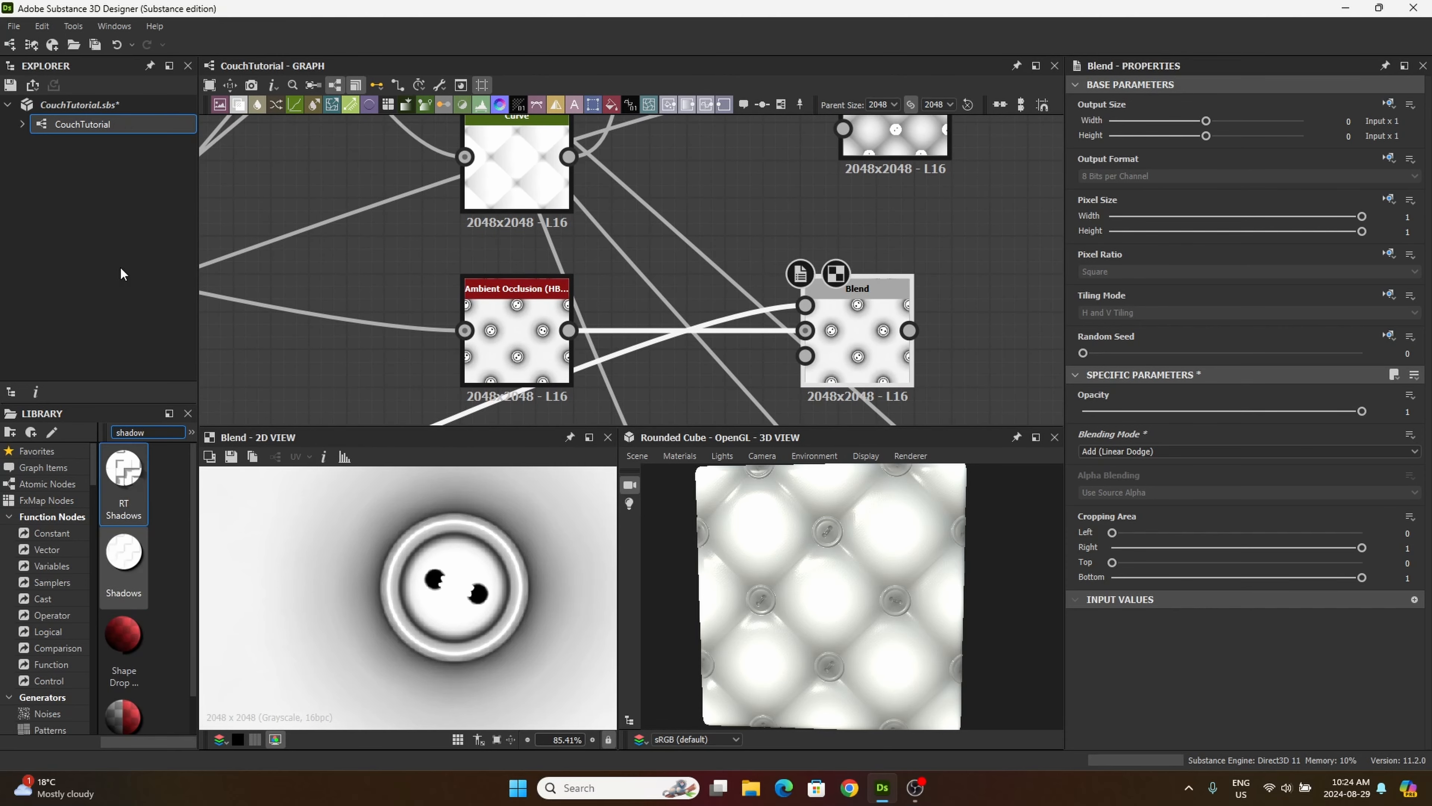
{"action": "left_click_drag", "start_coordinate": [123, 553], "coordinate": [1044, 294]}
{"action": "middle_click_drag", "start_coordinate": [991, 368], "coordinate": [829, 463]}
{"action": "left_click_drag", "start_coordinate": [855, 365], "coordinate": [892, 341]}
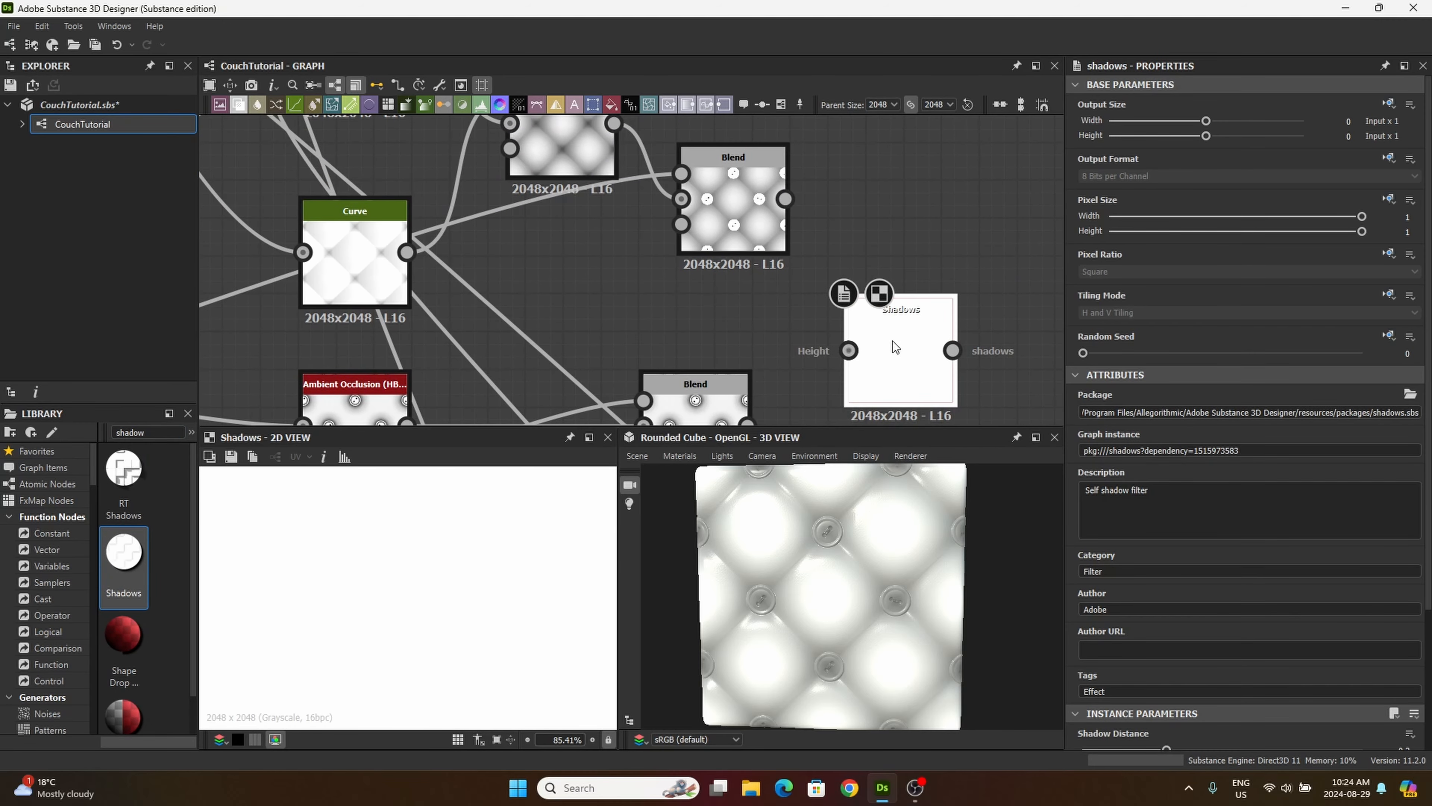
Step: Connect the shaded thread Blend, fed by the two lowest Tile Generators in the tiling/masking frame, to the Shadows node's Height input
{"action": "scroll", "coordinate": [718, 417], "scroll_direction": "down", "scroll_amount": 1}
{"action": "middle_click_drag", "start_coordinate": [716, 340], "coordinate": [1011, 171]}
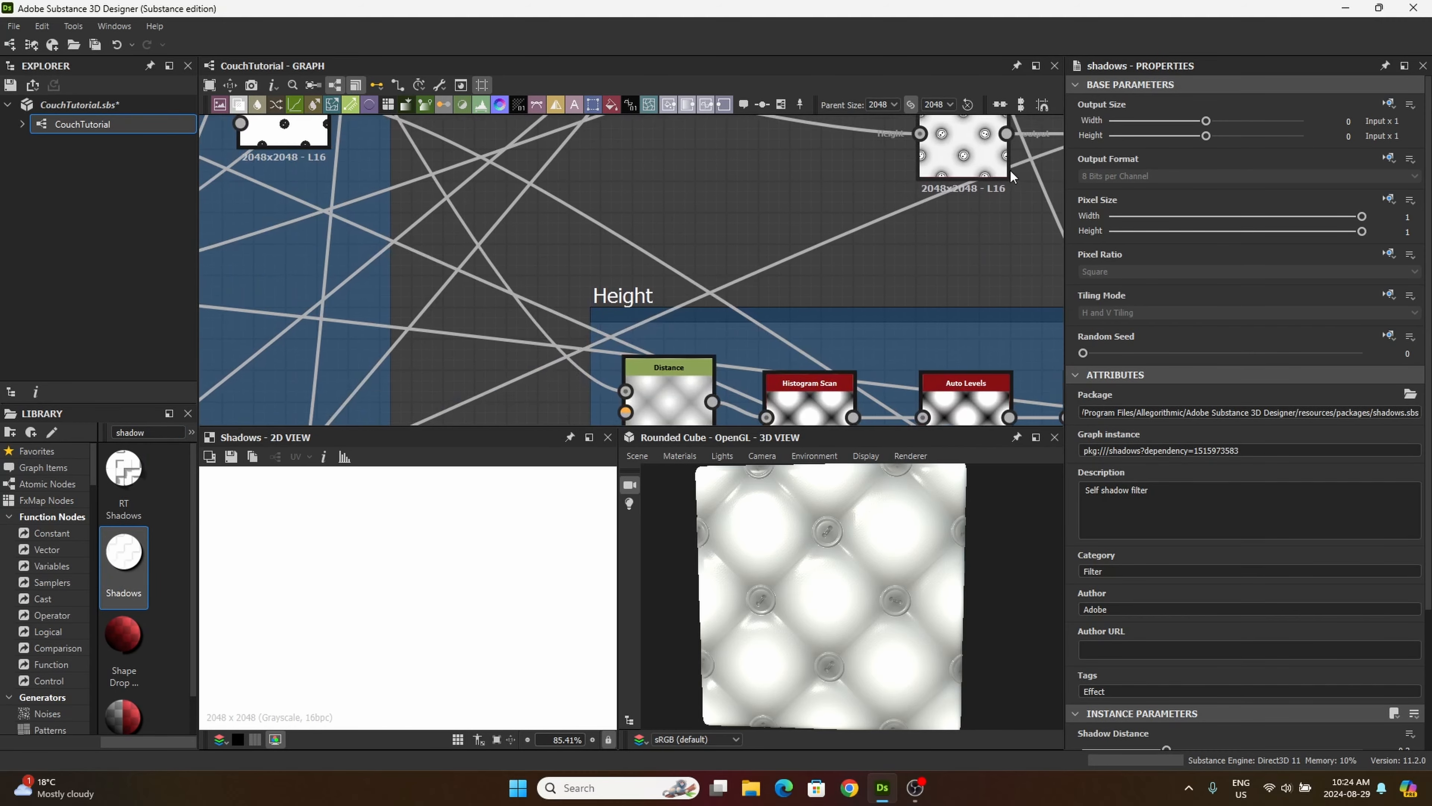
{"action": "middle_click_drag", "start_coordinate": [749, 254], "coordinate": [815, 294]}
{"action": "middle_click_drag", "start_coordinate": [627, 241], "coordinate": [927, 409]}
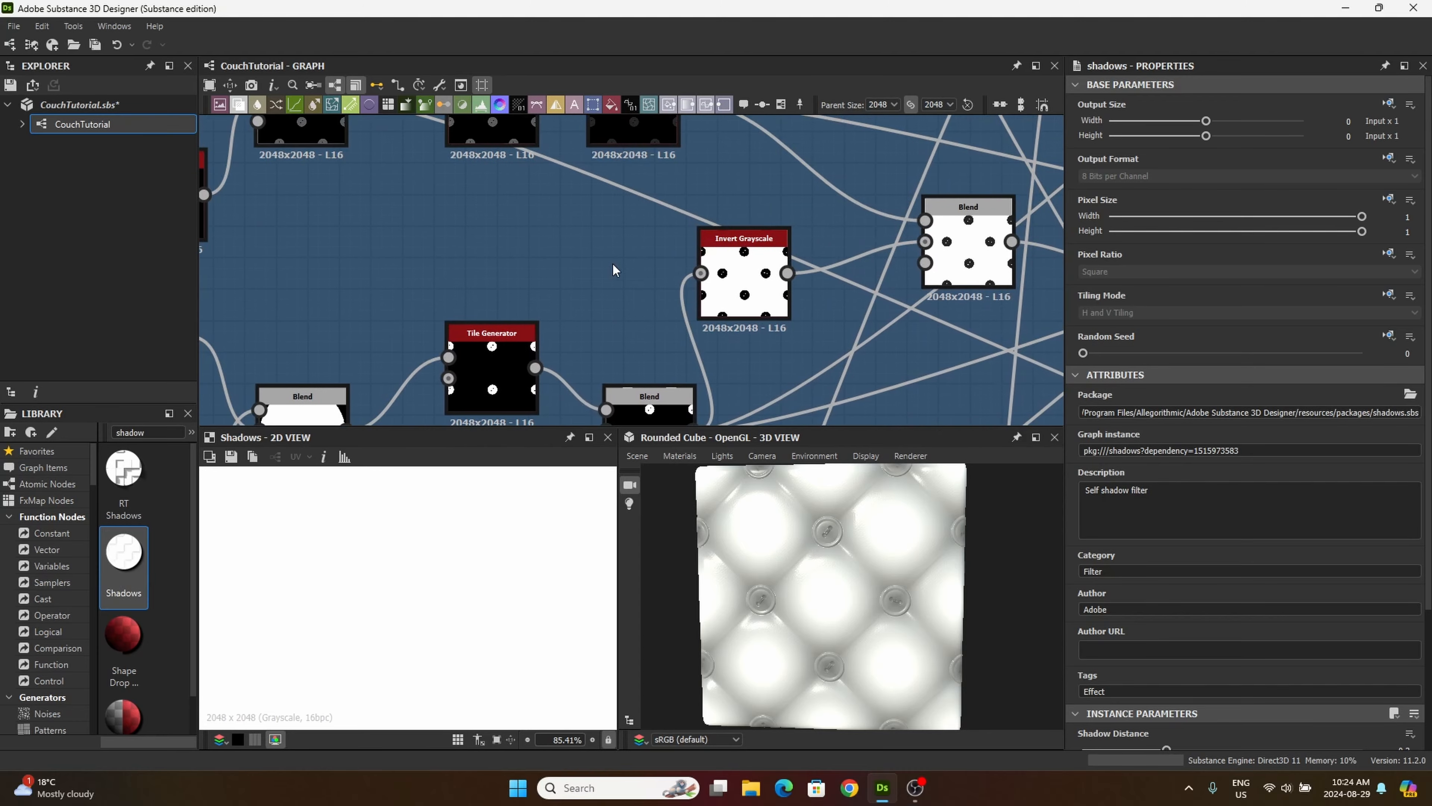
{"action": "scroll", "coordinate": [448, 233], "scroll_direction": "down", "scroll_amount": 3}
{"action": "middle_click_drag", "start_coordinate": [605, 304], "coordinate": [600, 148]}
{"action": "middle_click_drag", "start_coordinate": [665, 388], "coordinate": [650, 163]}
{"action": "middle_click_drag", "start_coordinate": [564, 349], "coordinate": [570, 194]}
{"action": "double_click", "coordinate": [542, 311]}
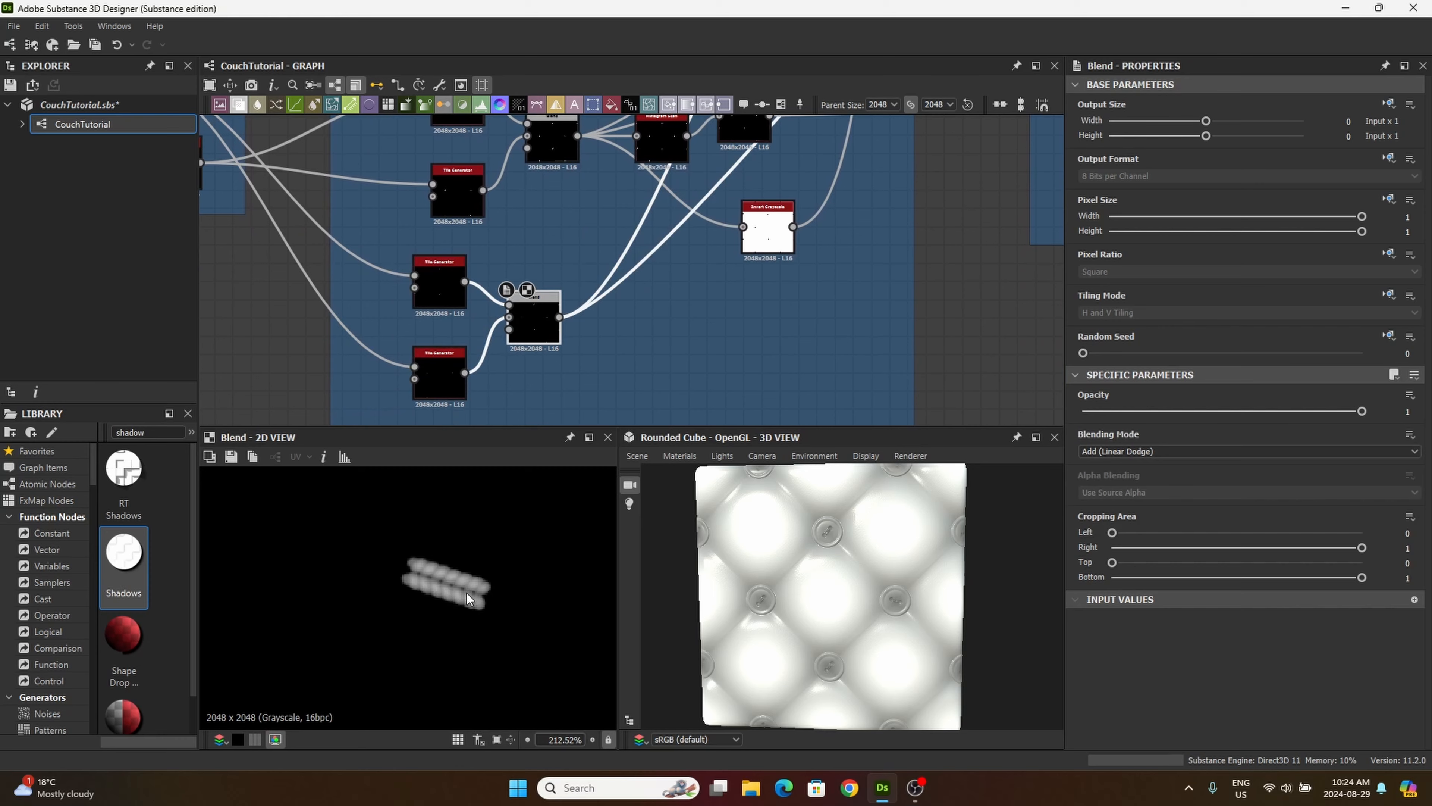
{"action": "left_click_drag", "start_coordinate": [560, 317], "coordinate": [800, 267]}
{"action": "double_click", "coordinate": [825, 272]}
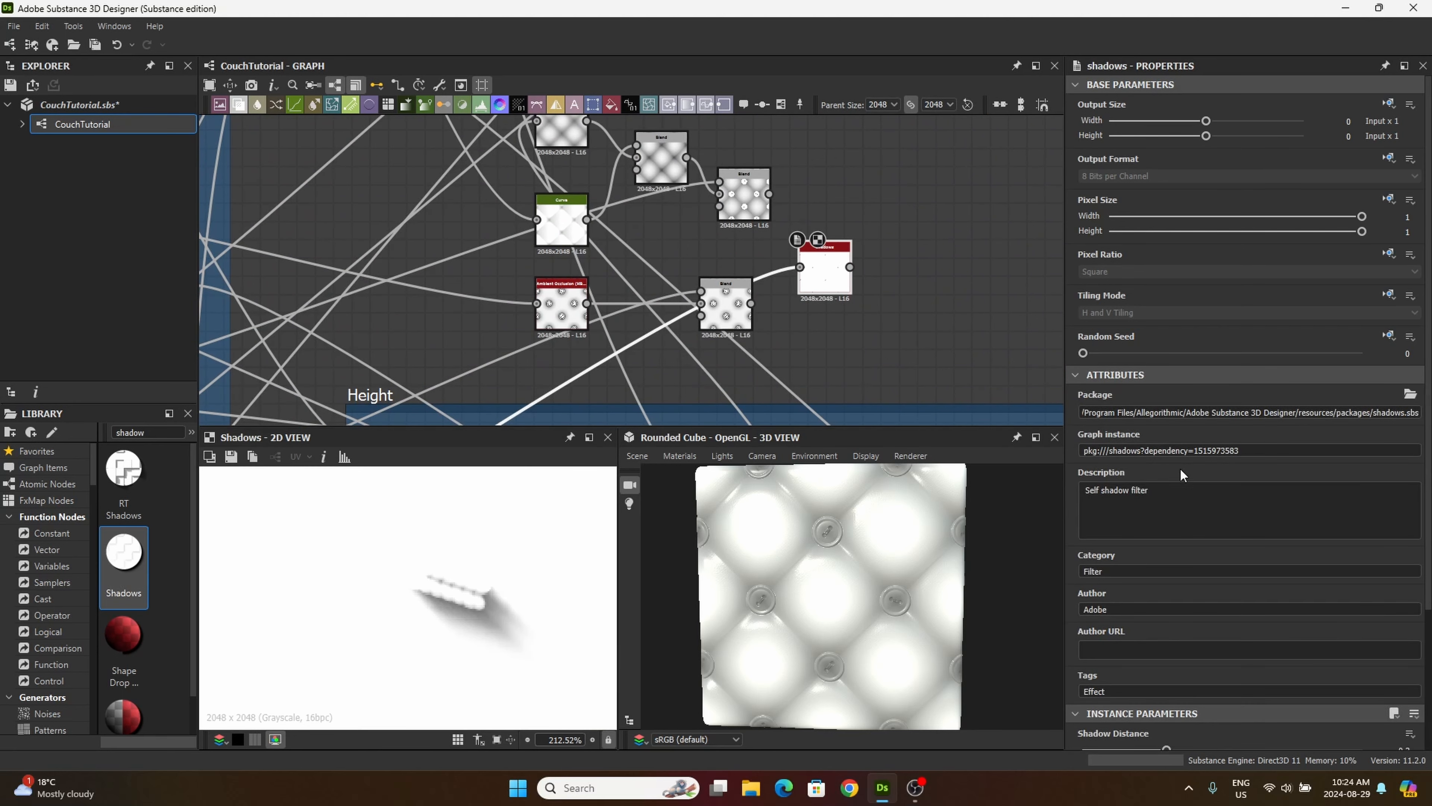
Step: Set the Shadows node's Shadow Distance to 0.07, Light Angle to 94.68 degrees and Edges Softness to 0.34
{"action": "scroll", "coordinate": [1147, 602], "scroll_direction": "down", "scroll_amount": 3}
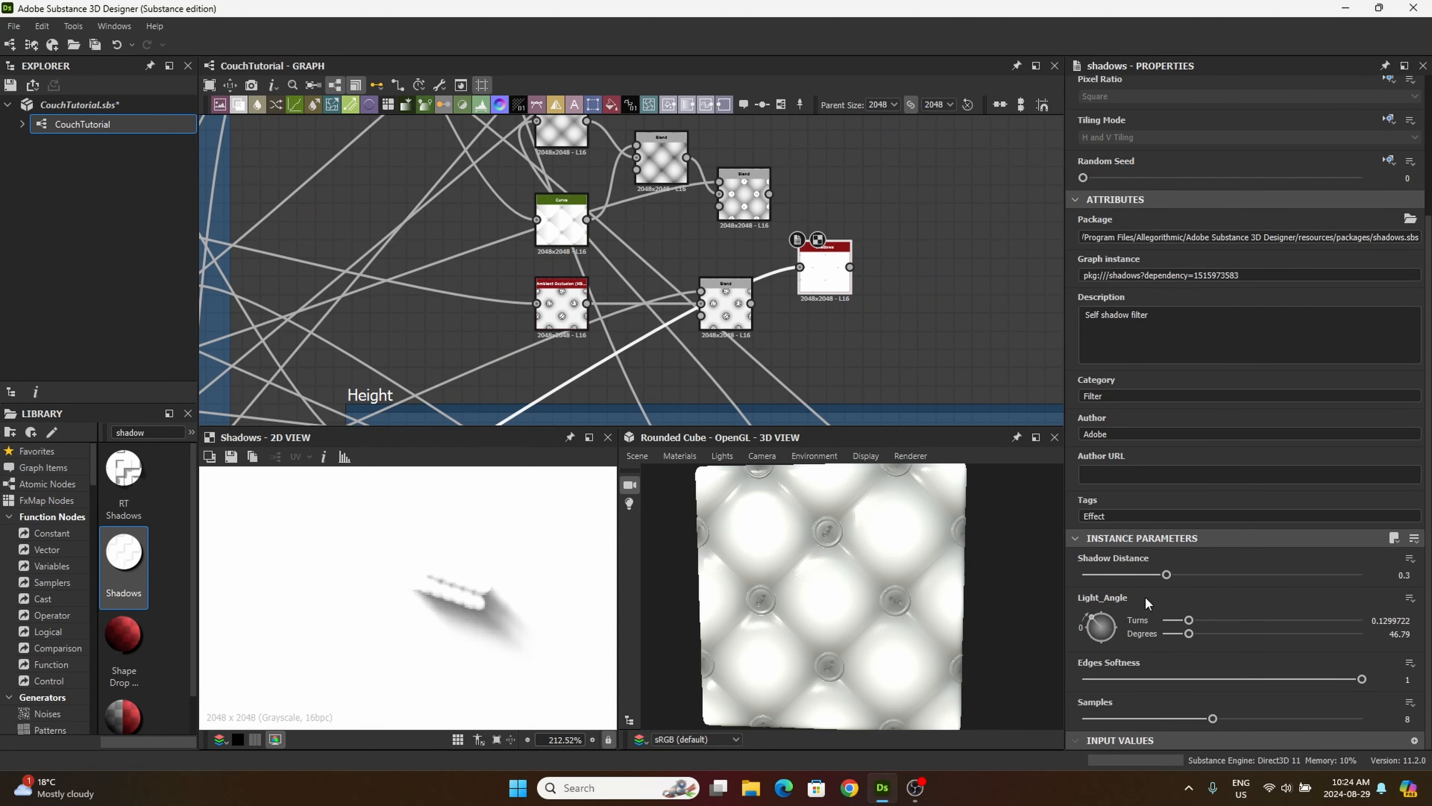
{"action": "left_click", "coordinate": [1409, 572]}
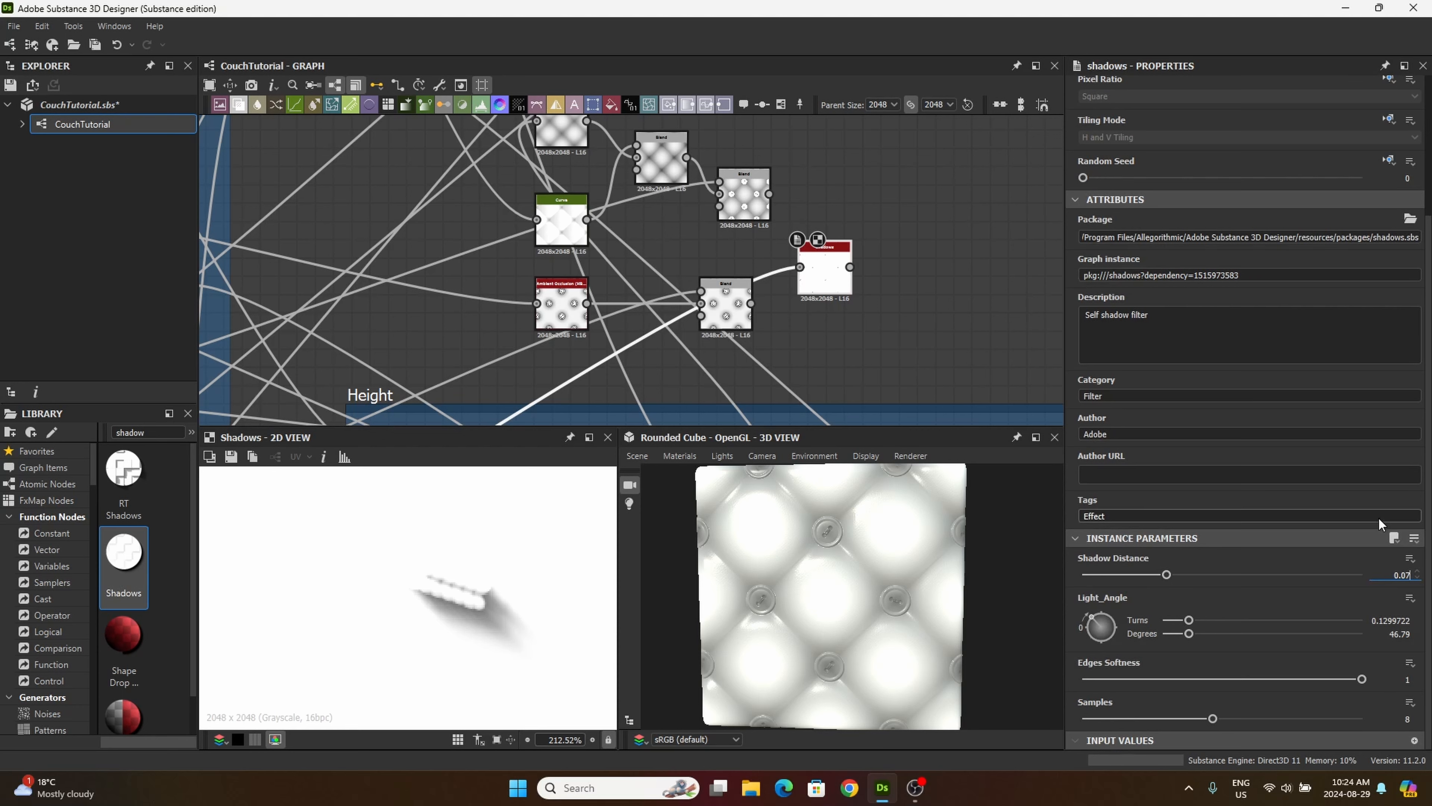
{"action": "type", "text": "0.07"}
{"action": "key", "text": "Return"}
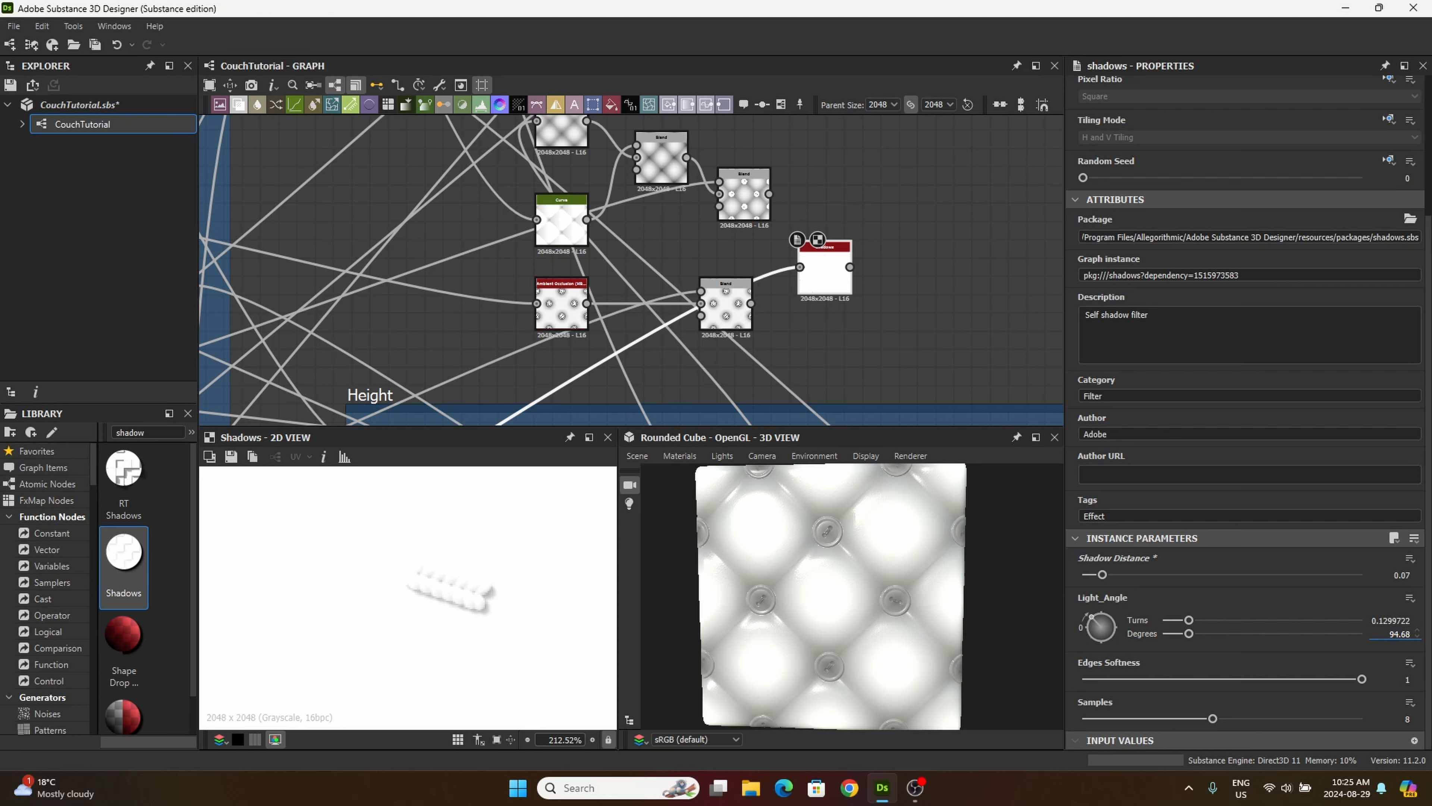
{"action": "type", "text": "94.68"}
{"action": "key", "text": "Tab"}
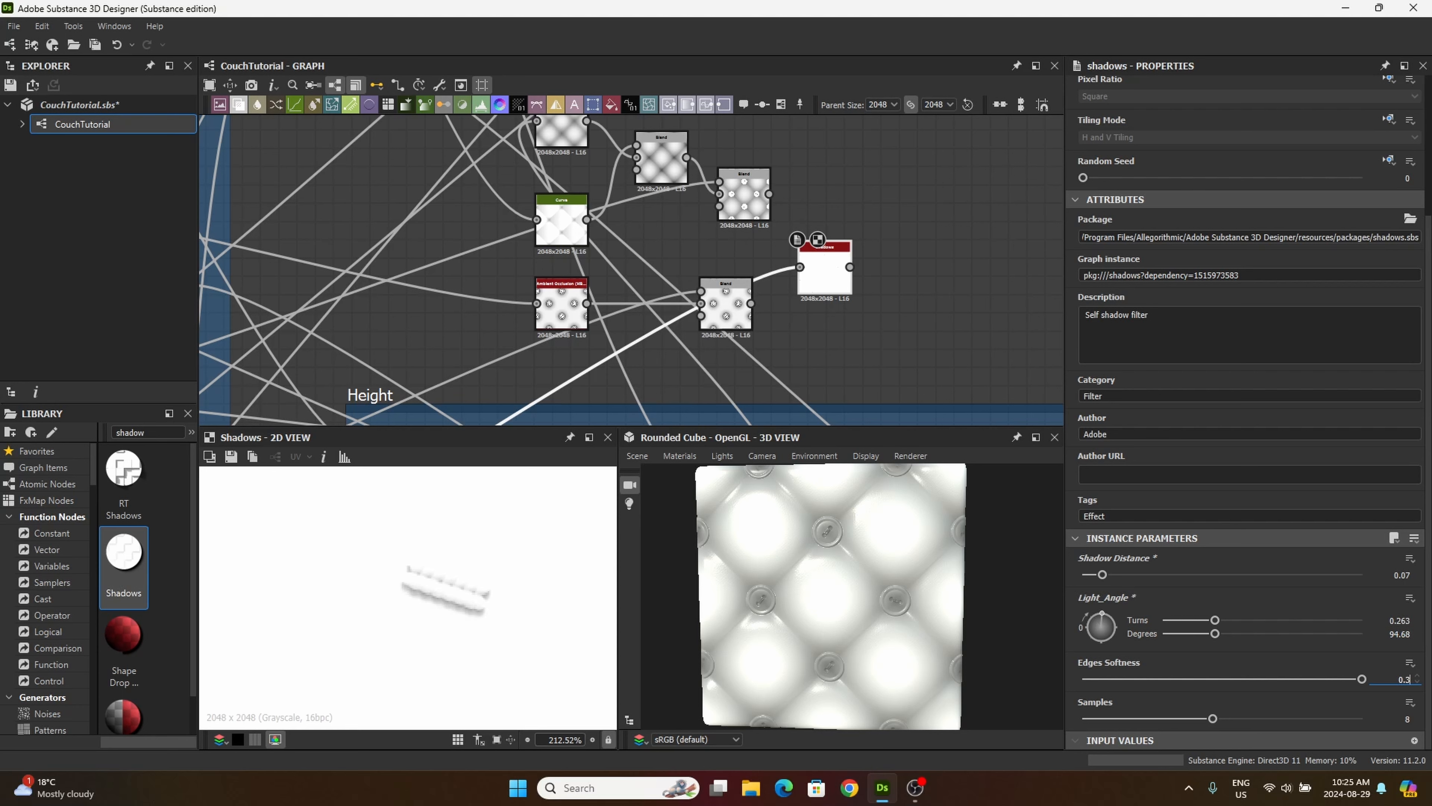
{"action": "key", "text": "Return"}
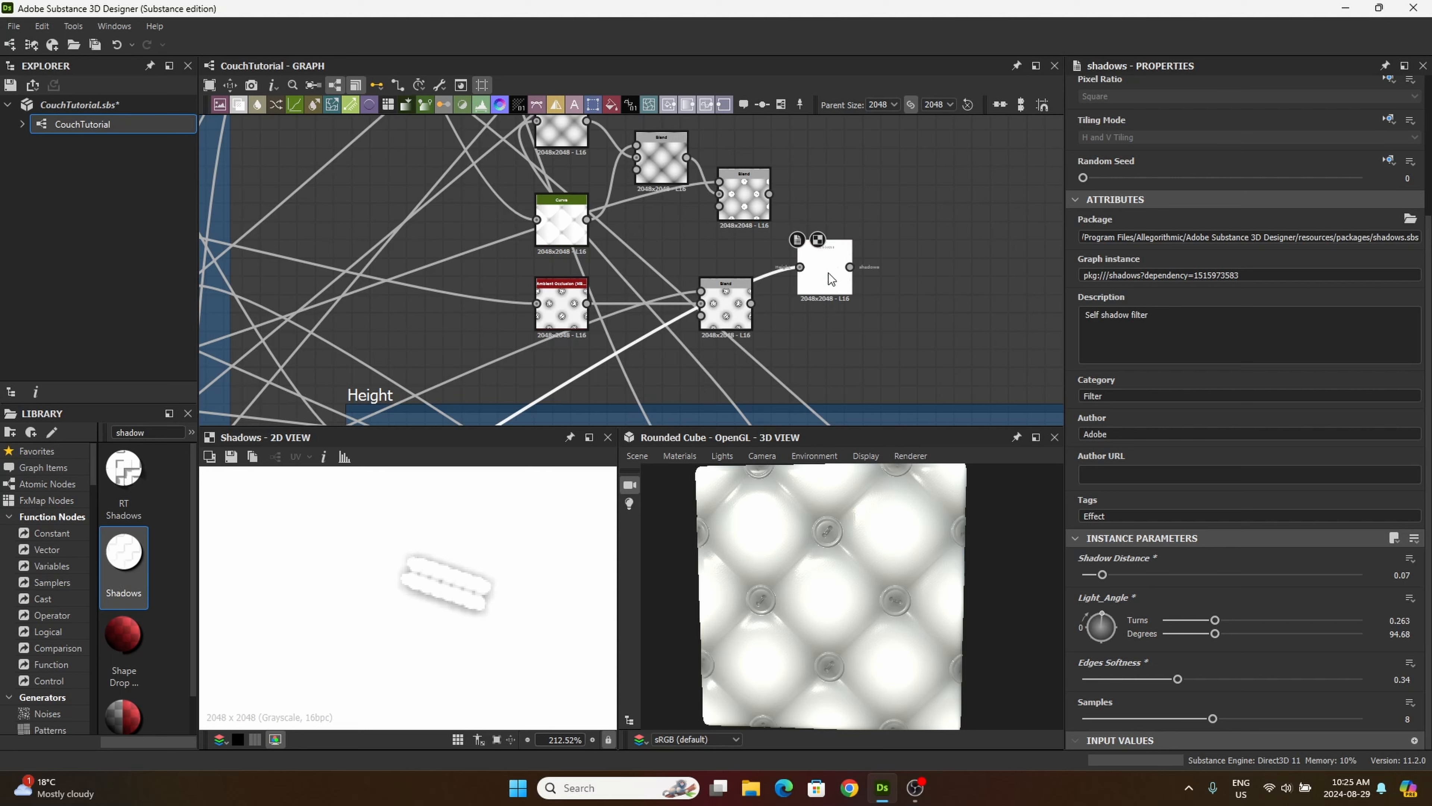
Step: Add another Blend node and arrange it with the Shadows node above the Add (Linear Dodge) Blend
{"action": "left_click_drag", "start_coordinate": [827, 273], "coordinate": [865, 254]}
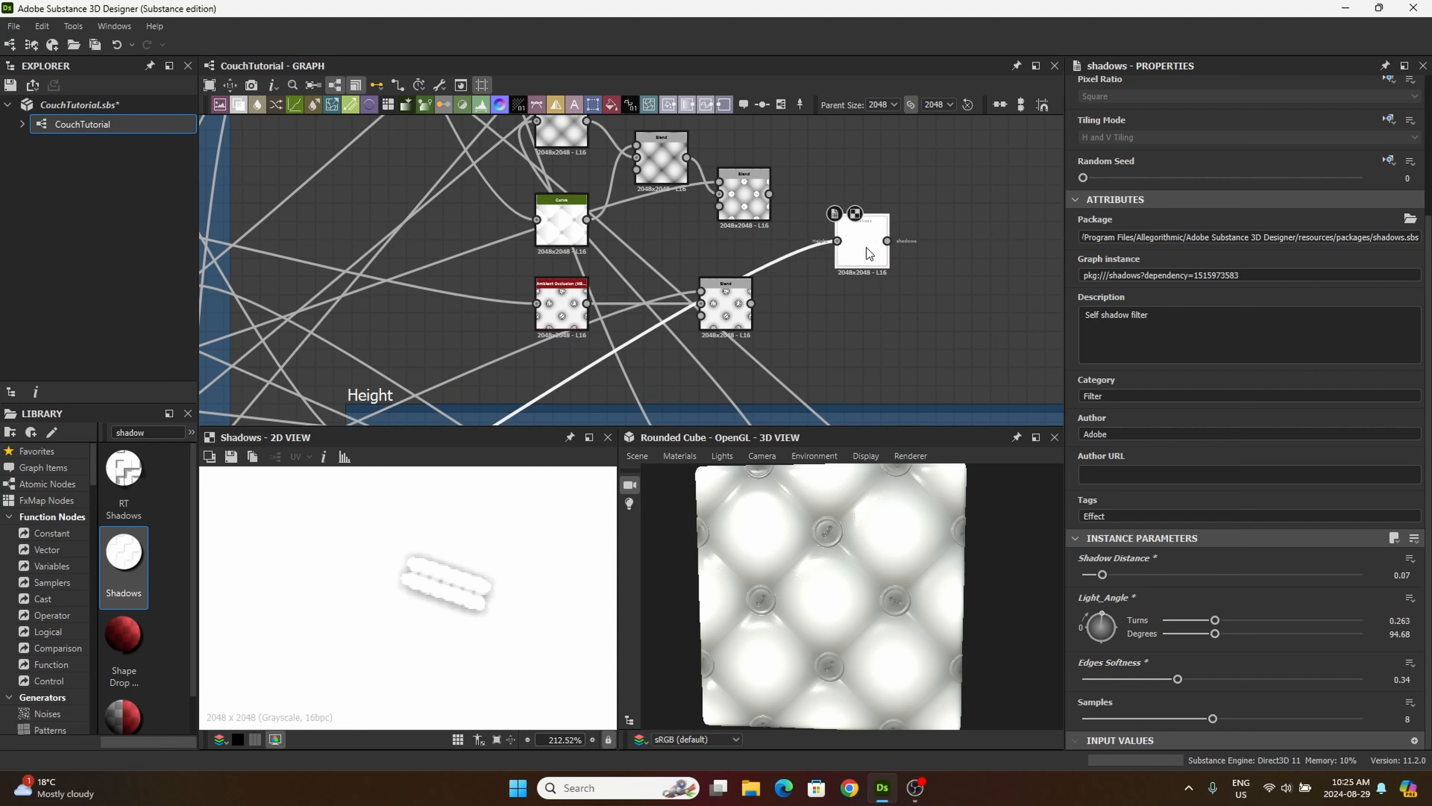
{"action": "left_click", "coordinate": [238, 105]}
{"action": "left_click", "coordinate": [863, 343]}
{"action": "left_click_drag", "start_coordinate": [870, 245], "coordinate": [653, 243]}
{"action": "left_click_drag", "start_coordinate": [764, 350], "coordinate": [662, 343]}
{"action": "left_click", "coordinate": [877, 353]}
{"action": "left_click_drag", "start_coordinate": [878, 353], "coordinate": [768, 297]}
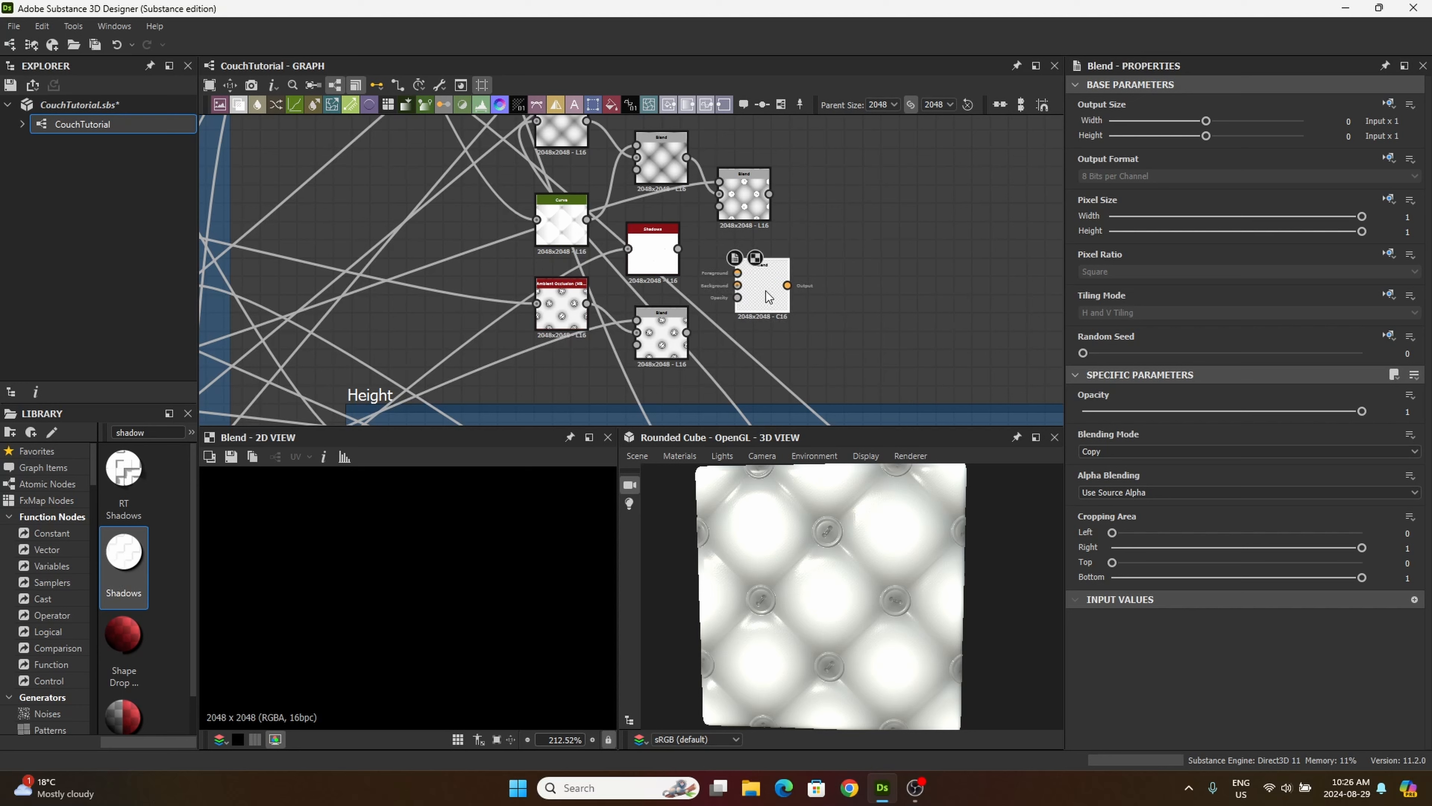
Step: Connect the Shadows output to the new Blend's foreground and the Ambient Occlusion Add Blend to its background
{"action": "left_click_drag", "start_coordinate": [678, 249], "coordinate": [828, 273]}
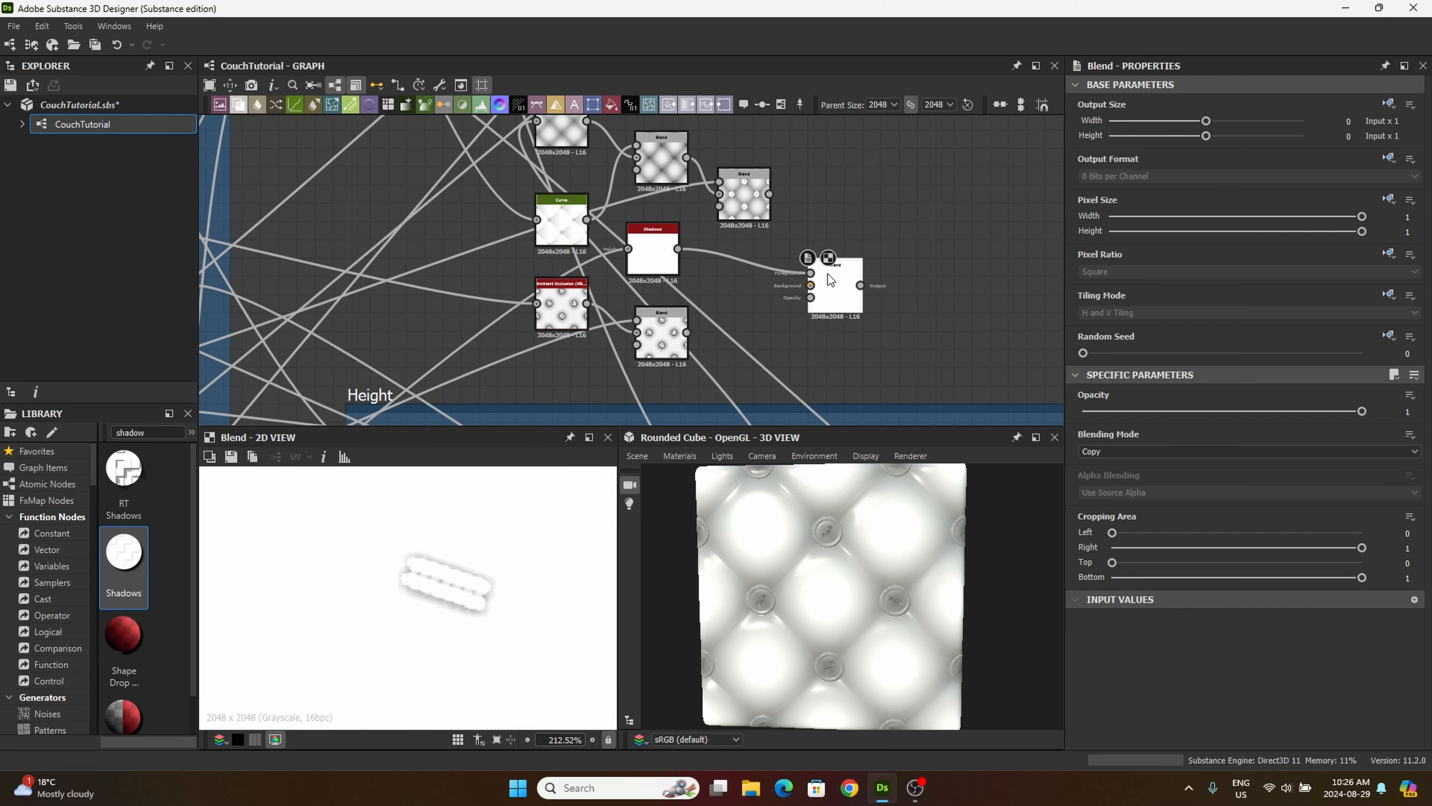
{"action": "middle_click_drag", "start_coordinate": [788, 241], "coordinate": [809, 285]}
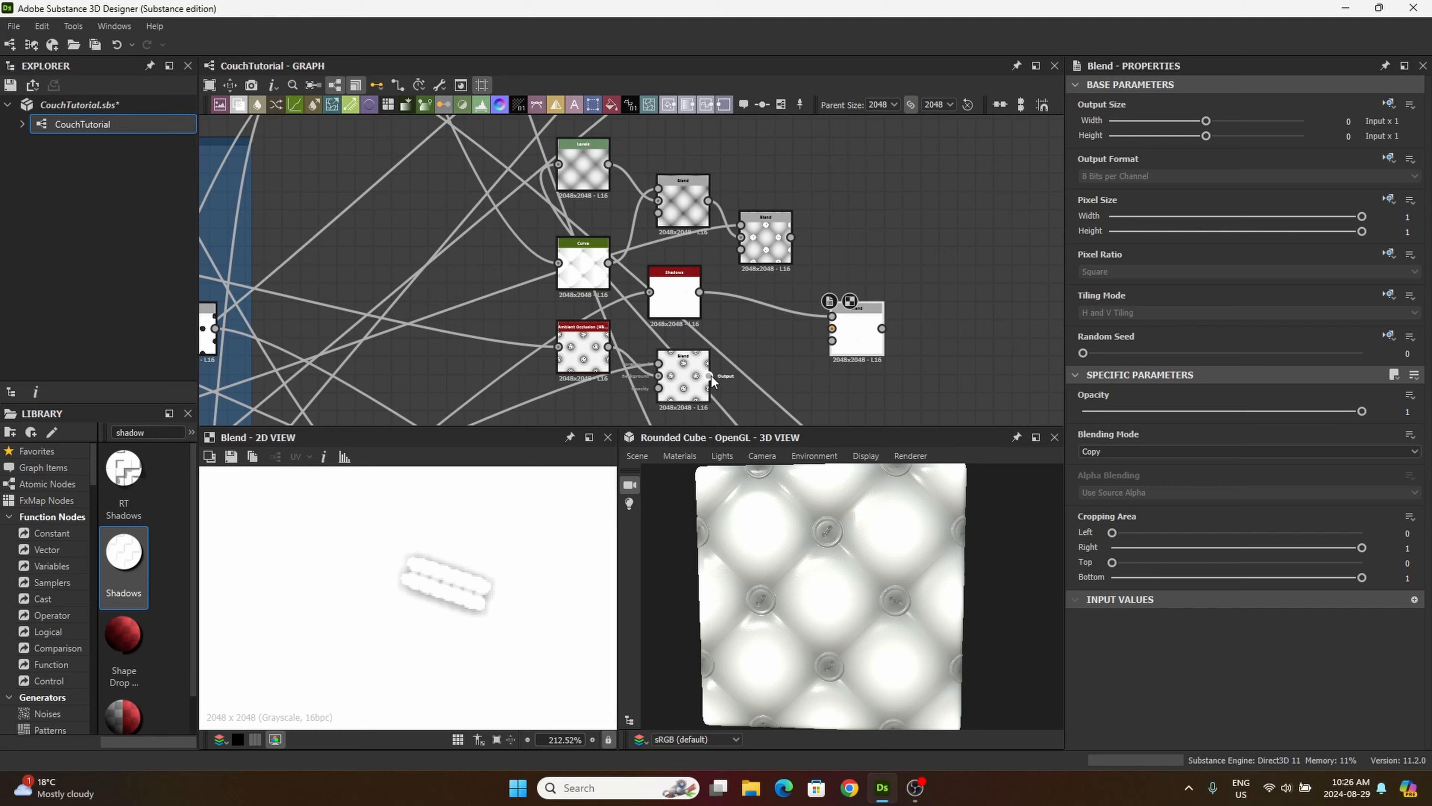
{"action": "scroll", "coordinate": [712, 381], "scroll_direction": "up", "scroll_amount": 3}
{"action": "double_click", "coordinate": [706, 377]}
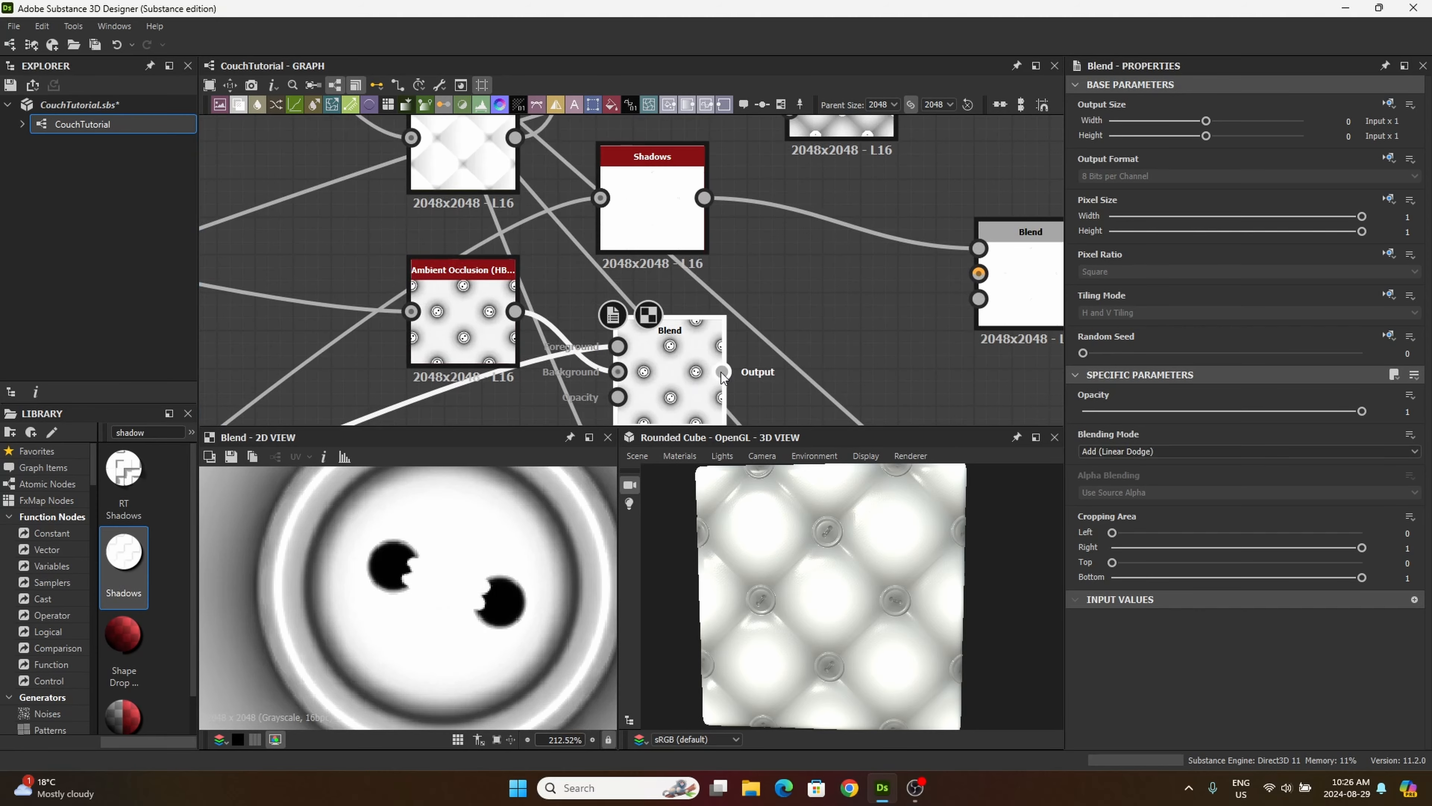
{"action": "left_click_drag", "start_coordinate": [723, 373], "coordinate": [939, 299]}
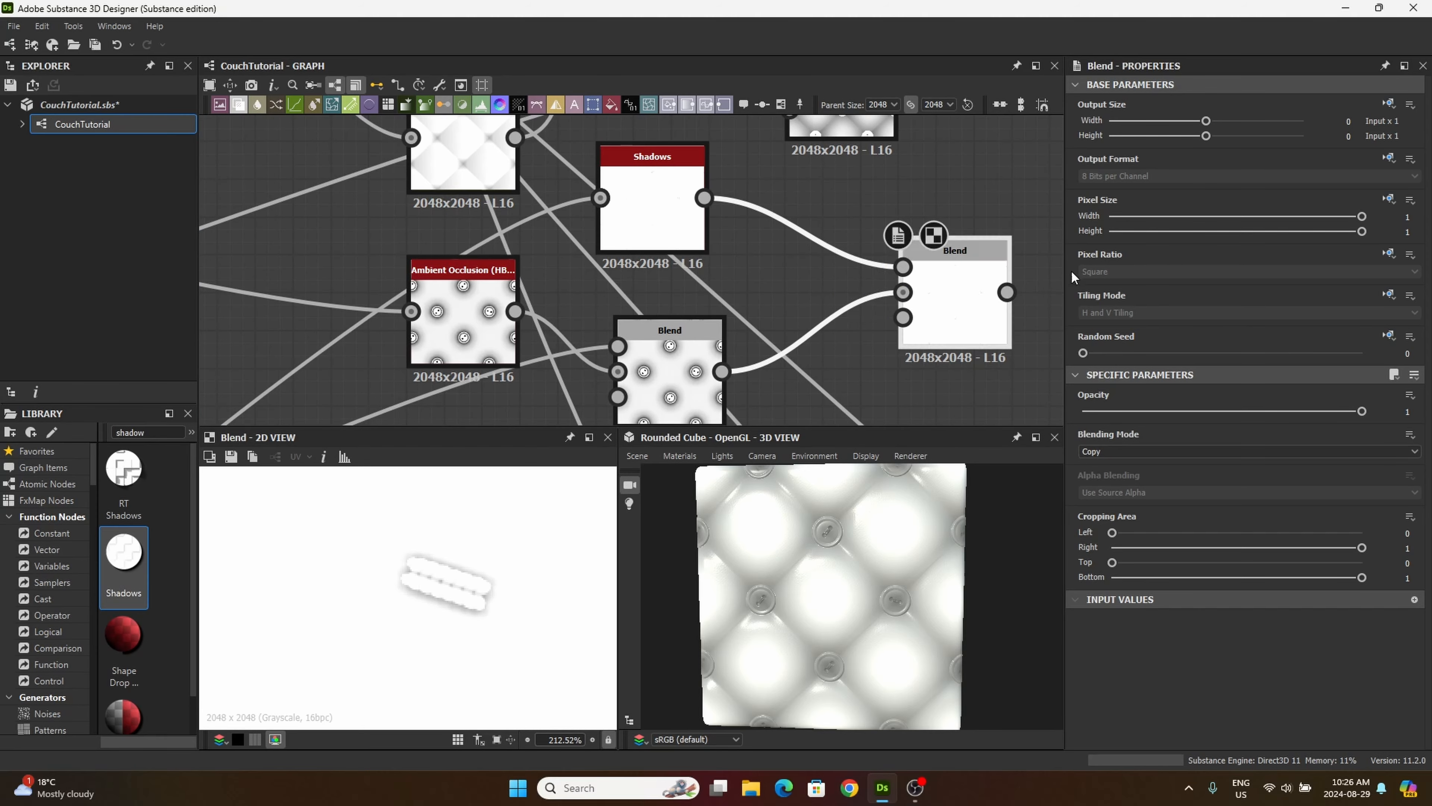
Step: Set the blending mode of the shadow and ambient occlusion Blend to Multiply and move the node closer to its inputs
{"action": "left_click", "coordinate": [1141, 451]}
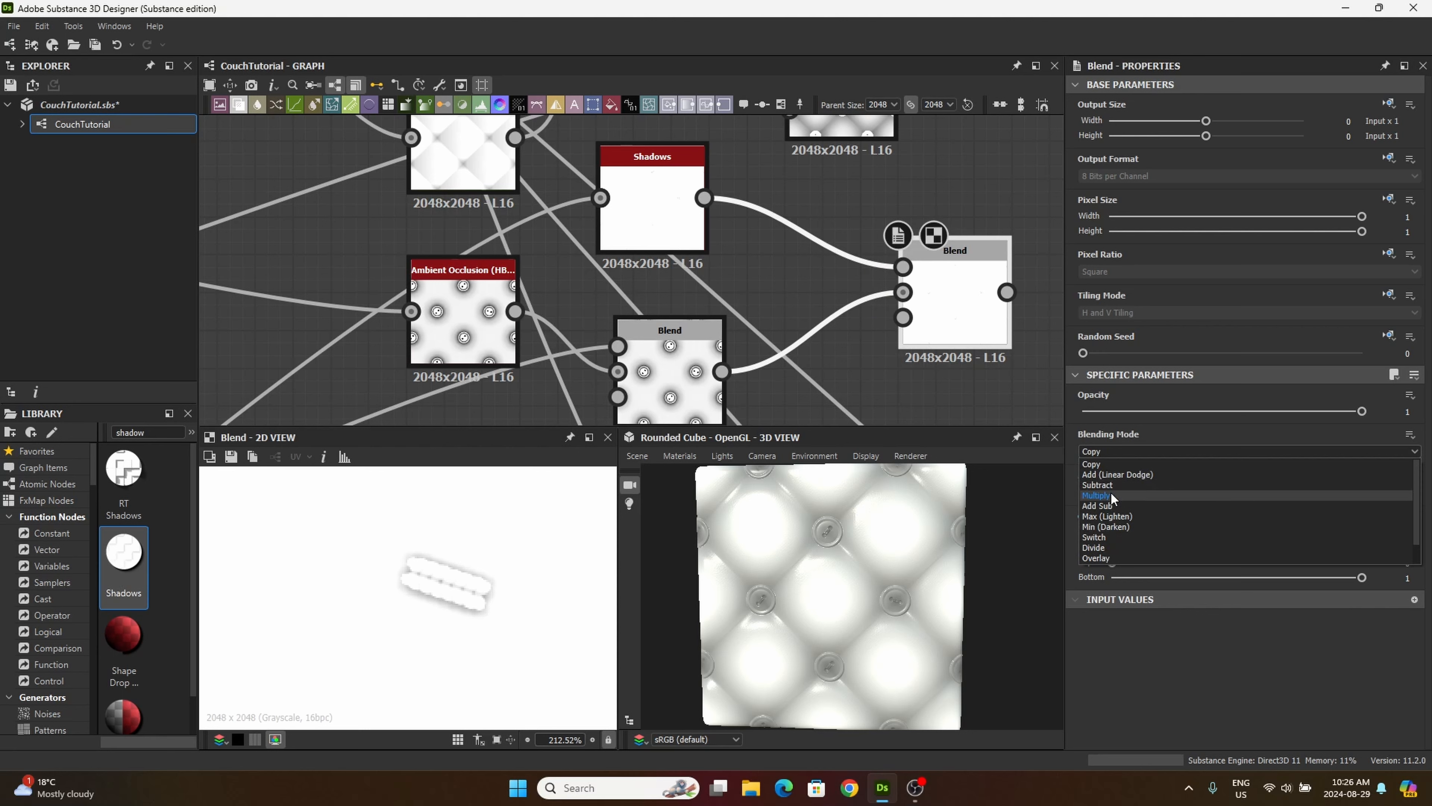
{"action": "left_click", "coordinate": [1114, 503]}
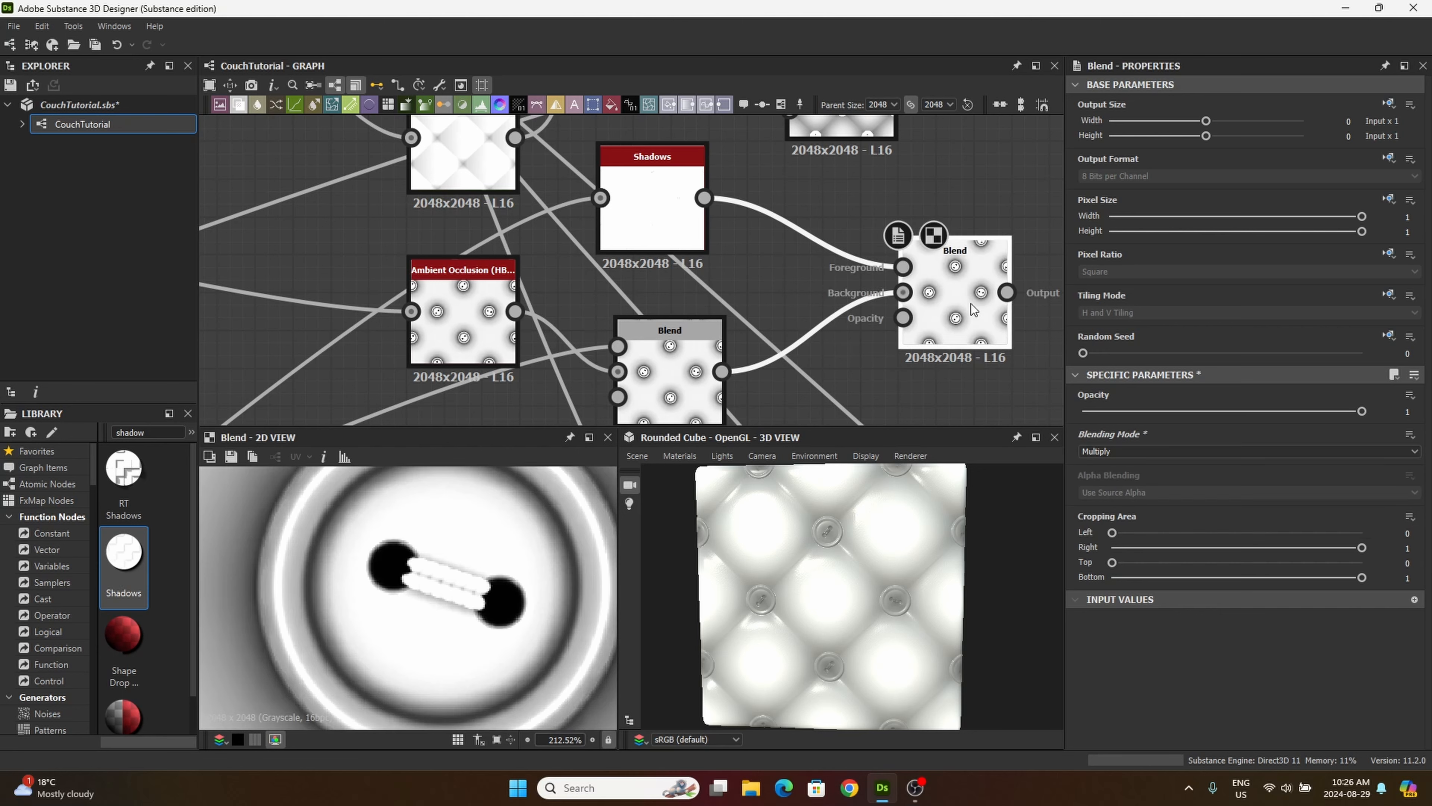
{"action": "middle_click_drag", "start_coordinate": [971, 309], "coordinate": [934, 291]}
{"action": "scroll", "coordinate": [857, 397], "scroll_direction": "down", "scroll_amount": 3}
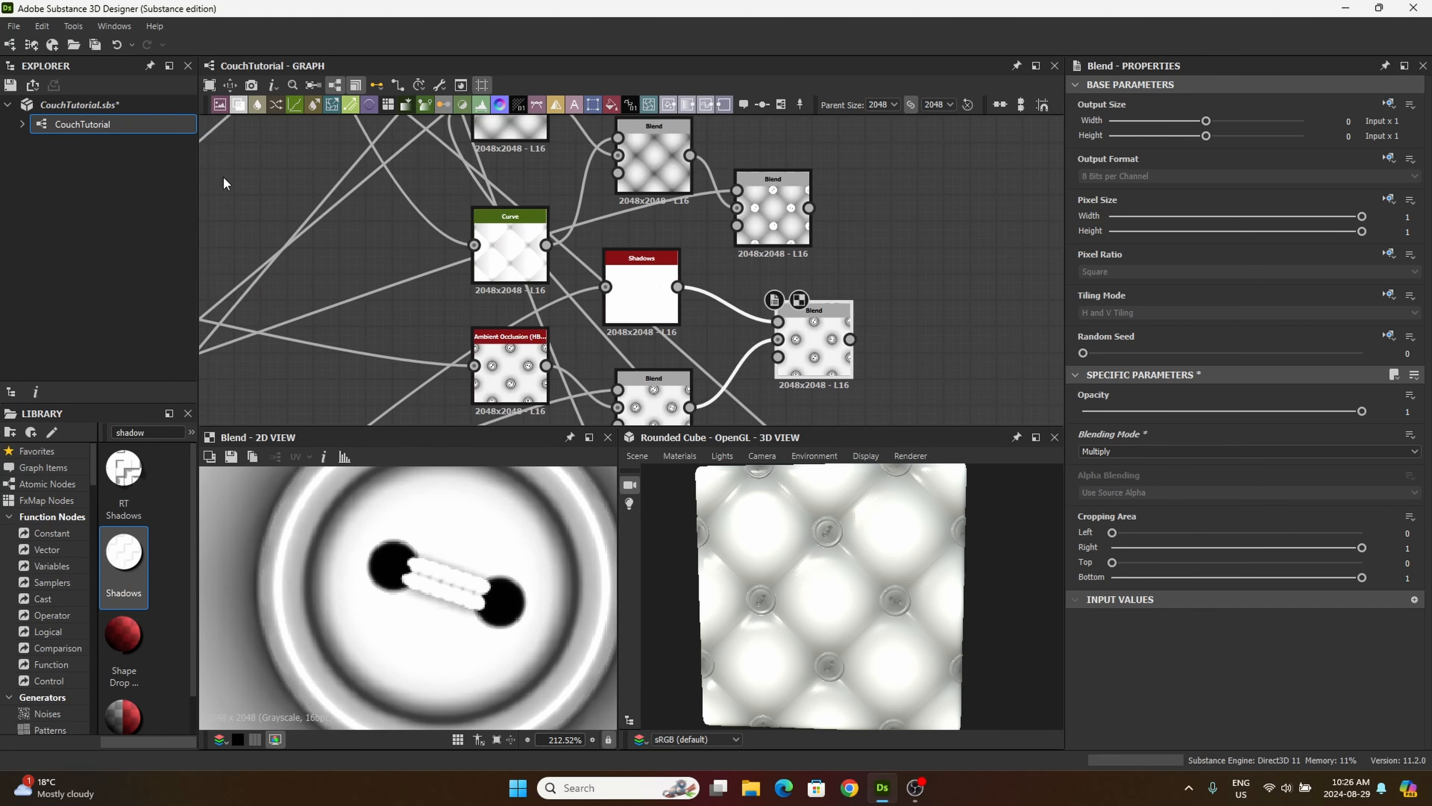
Step: Add a Blend node beyond the Screen Blend and connect the white thread-mask Blend to its foreground
{"action": "left_click", "coordinate": [238, 104]}
{"action": "left_click", "coordinate": [888, 217]}
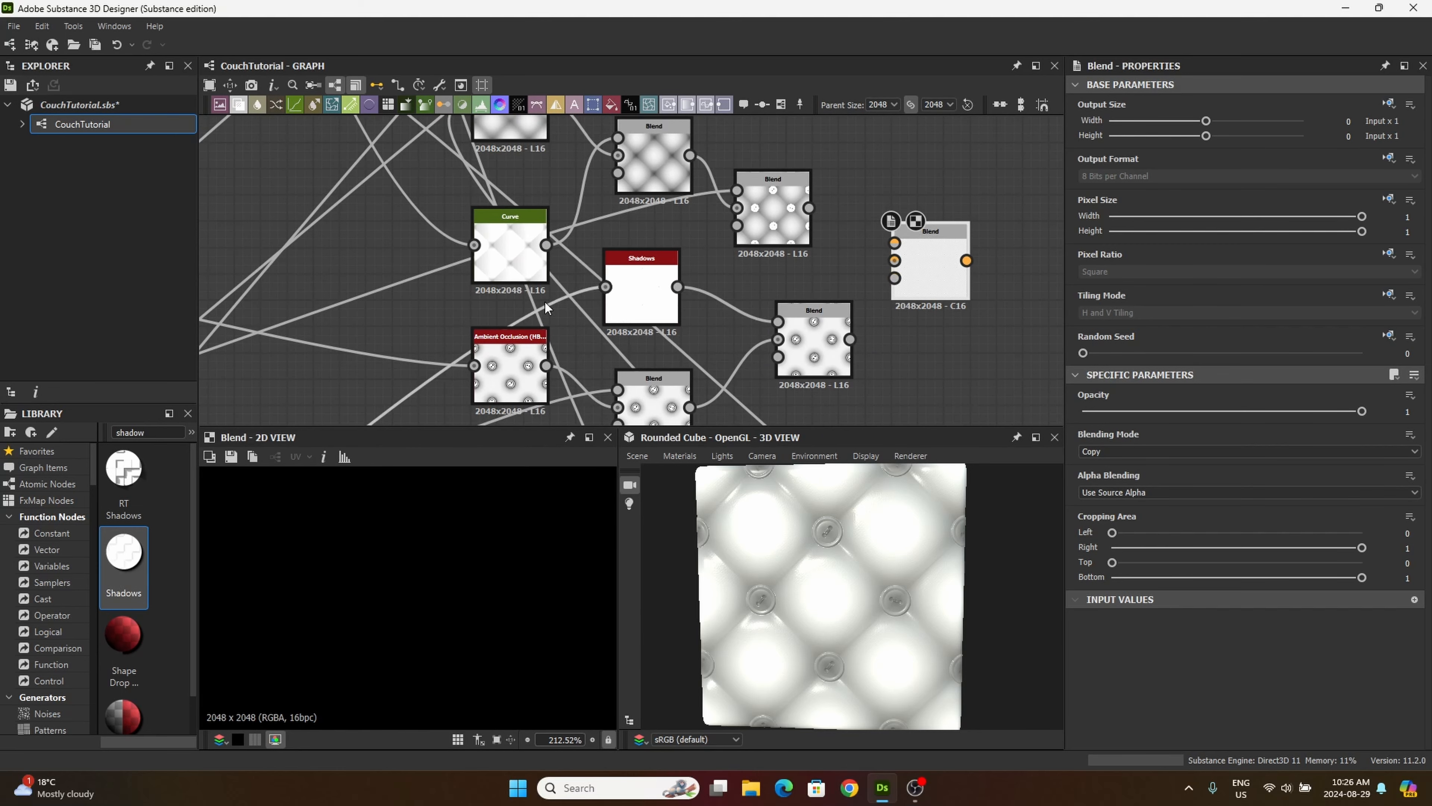
{"action": "middle_click_drag", "start_coordinate": [430, 316], "coordinate": [562, 280]}
{"action": "middle_click_drag", "start_coordinate": [253, 339], "coordinate": [1088, 114]}
{"action": "middle_click_drag", "start_coordinate": [620, 296], "coordinate": [908, 246]}
{"action": "middle_click_drag", "start_coordinate": [662, 289], "coordinate": [816, 104]}
{"action": "middle_click_drag", "start_coordinate": [787, 253], "coordinate": [754, 174]}
{"action": "left_click", "coordinate": [614, 264]}
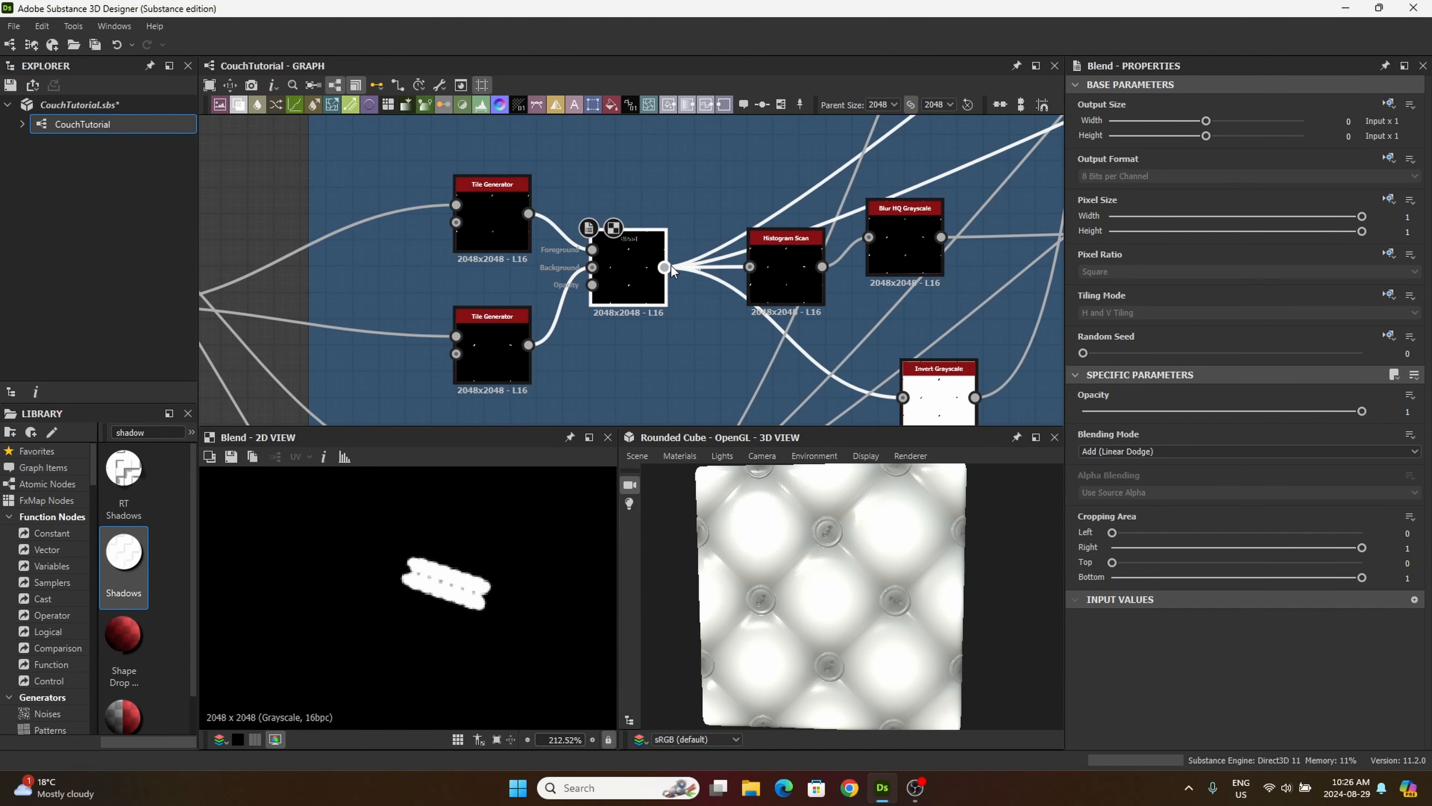
{"action": "left_click_drag", "start_coordinate": [670, 265], "coordinate": [897, 221]}
{"action": "middle_click_drag", "start_coordinate": [768, 211], "coordinate": [752, 260]}
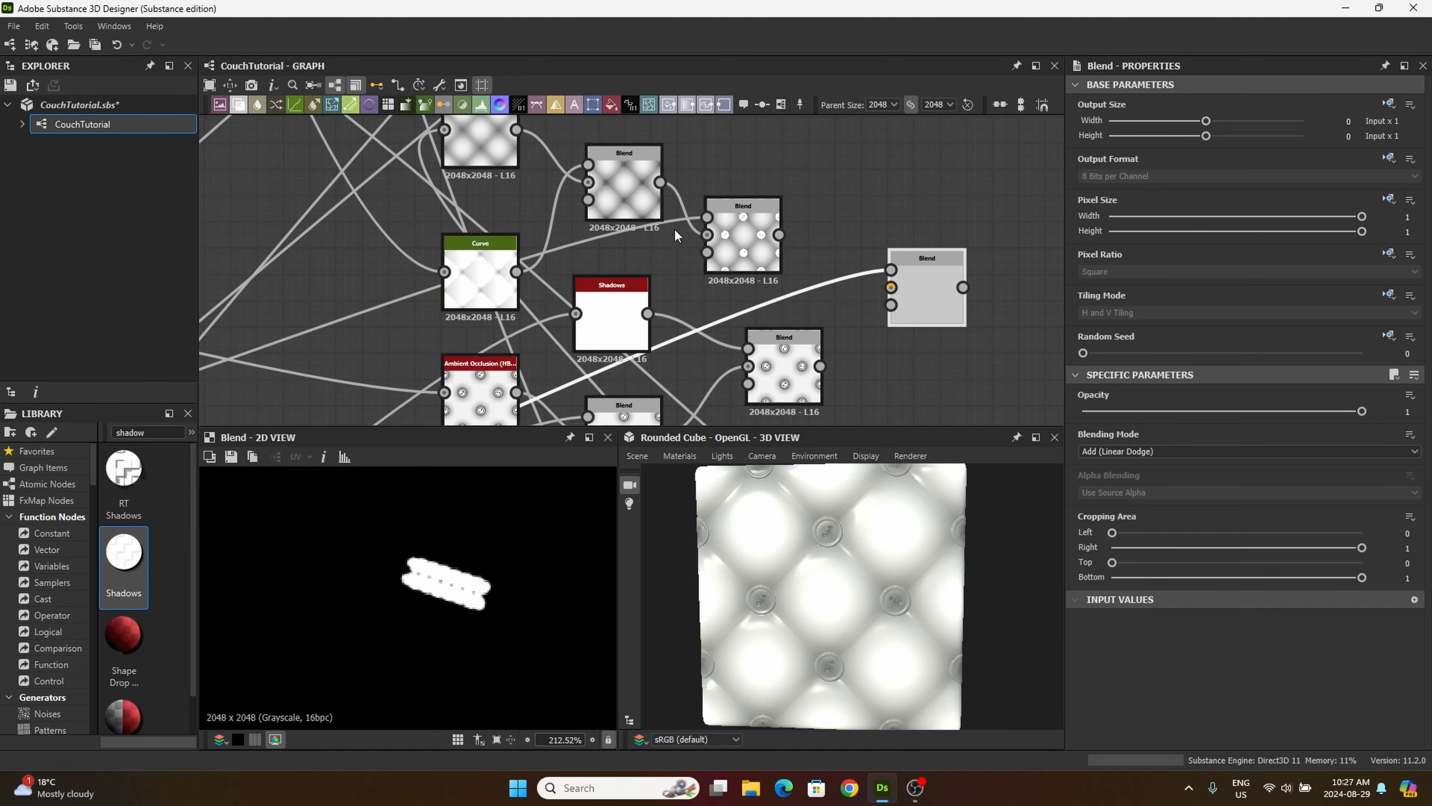
Step: Connect the Screen Blend's output to the background of the new Blend fed by the white thread mask
{"action": "middle_click_drag", "start_coordinate": [676, 236], "coordinate": [682, 299]}
{"action": "scroll", "coordinate": [740, 301], "scroll_direction": "up", "scroll_amount": 3}
{"action": "left_click", "coordinate": [741, 301]}
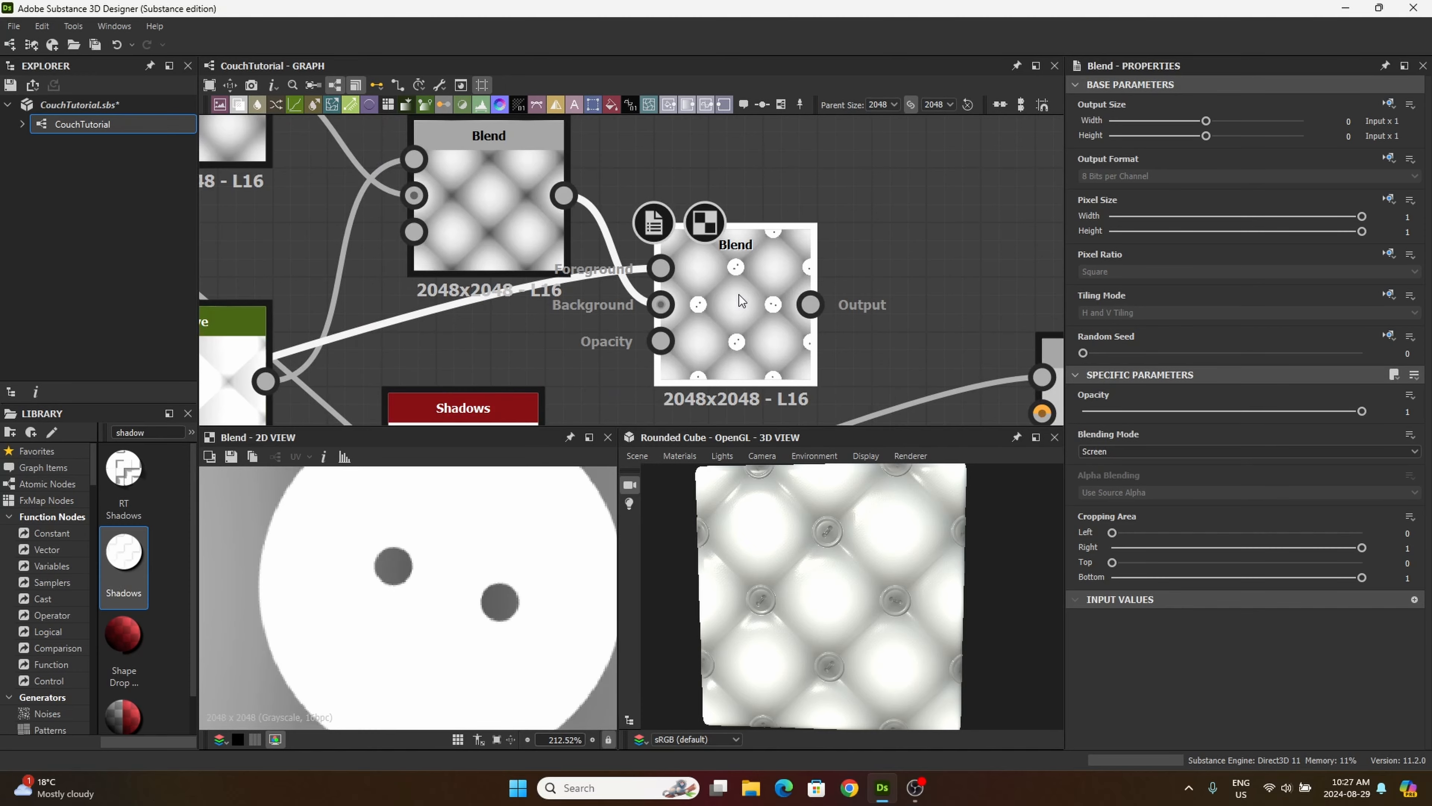
{"action": "scroll", "coordinate": [338, 549], "scroll_direction": "down", "scroll_amount": 3}
{"action": "middle_click_drag", "start_coordinate": [838, 310], "coordinate": [702, 224]}
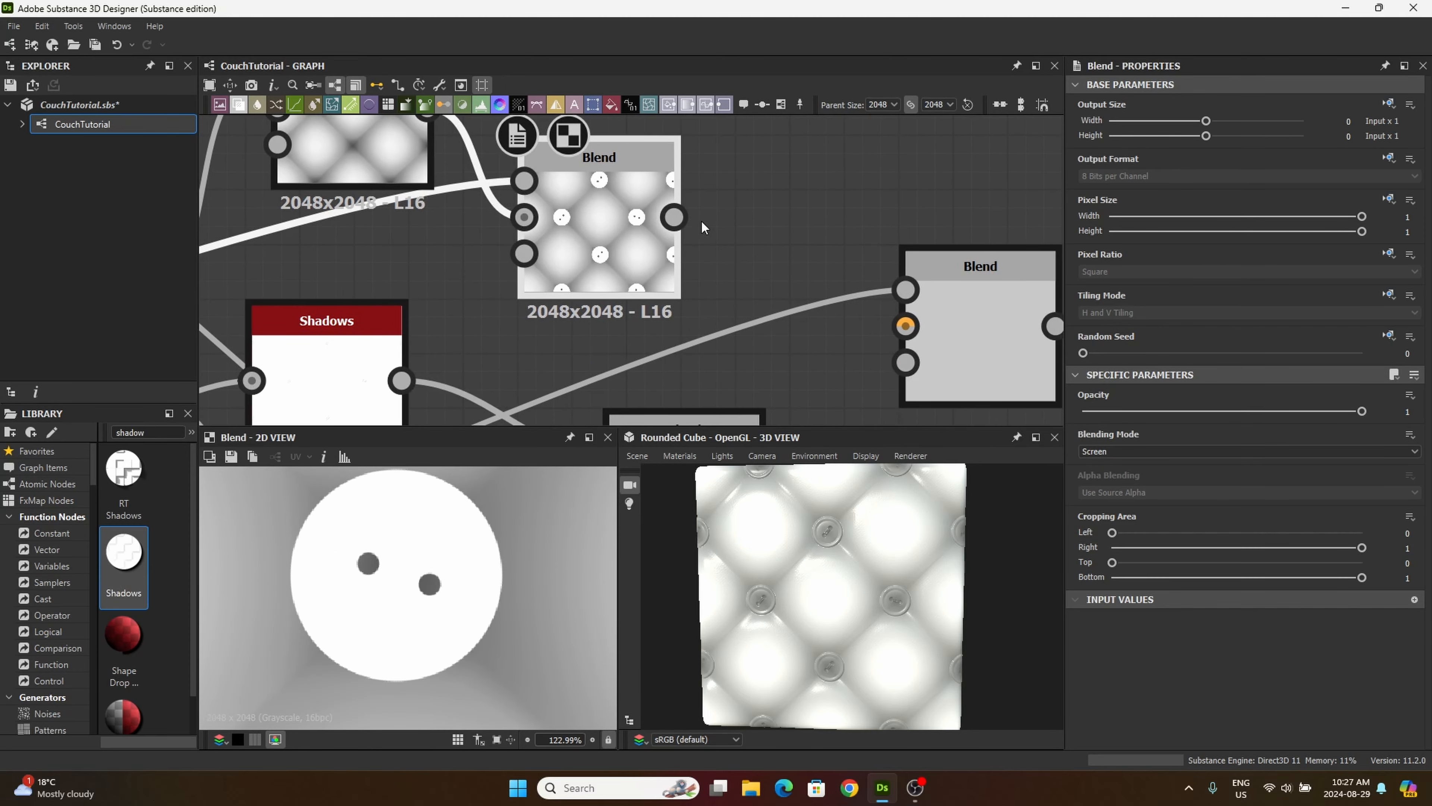
{"action": "left_click_drag", "start_coordinate": [675, 217], "coordinate": [938, 326]}
Step: Set the thread-mask Blend's blending mode to Add (Linear Dodge) and bring the node closer to the Screen Blend
{"action": "left_click", "coordinate": [959, 333]}
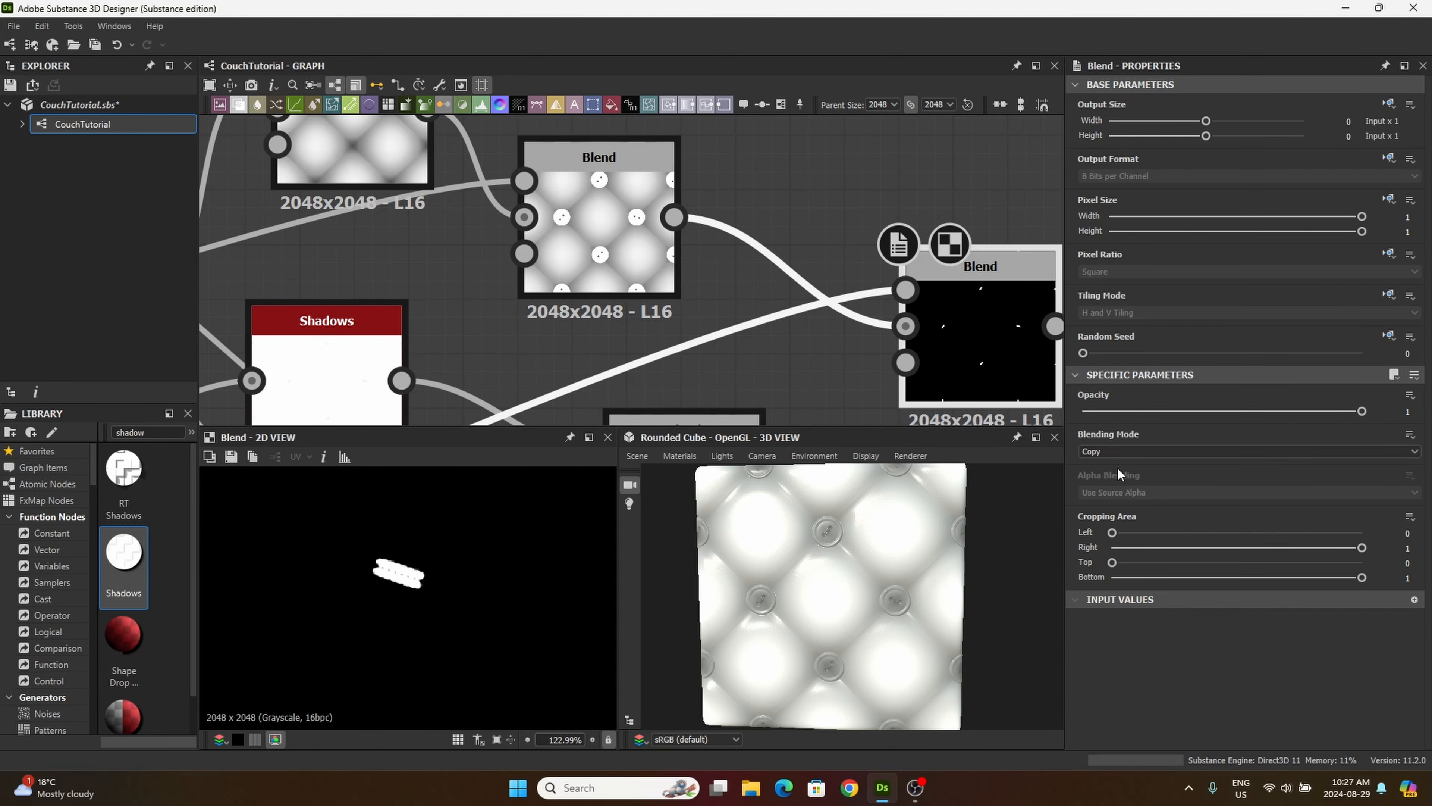
{"action": "left_click", "coordinate": [1097, 450]}
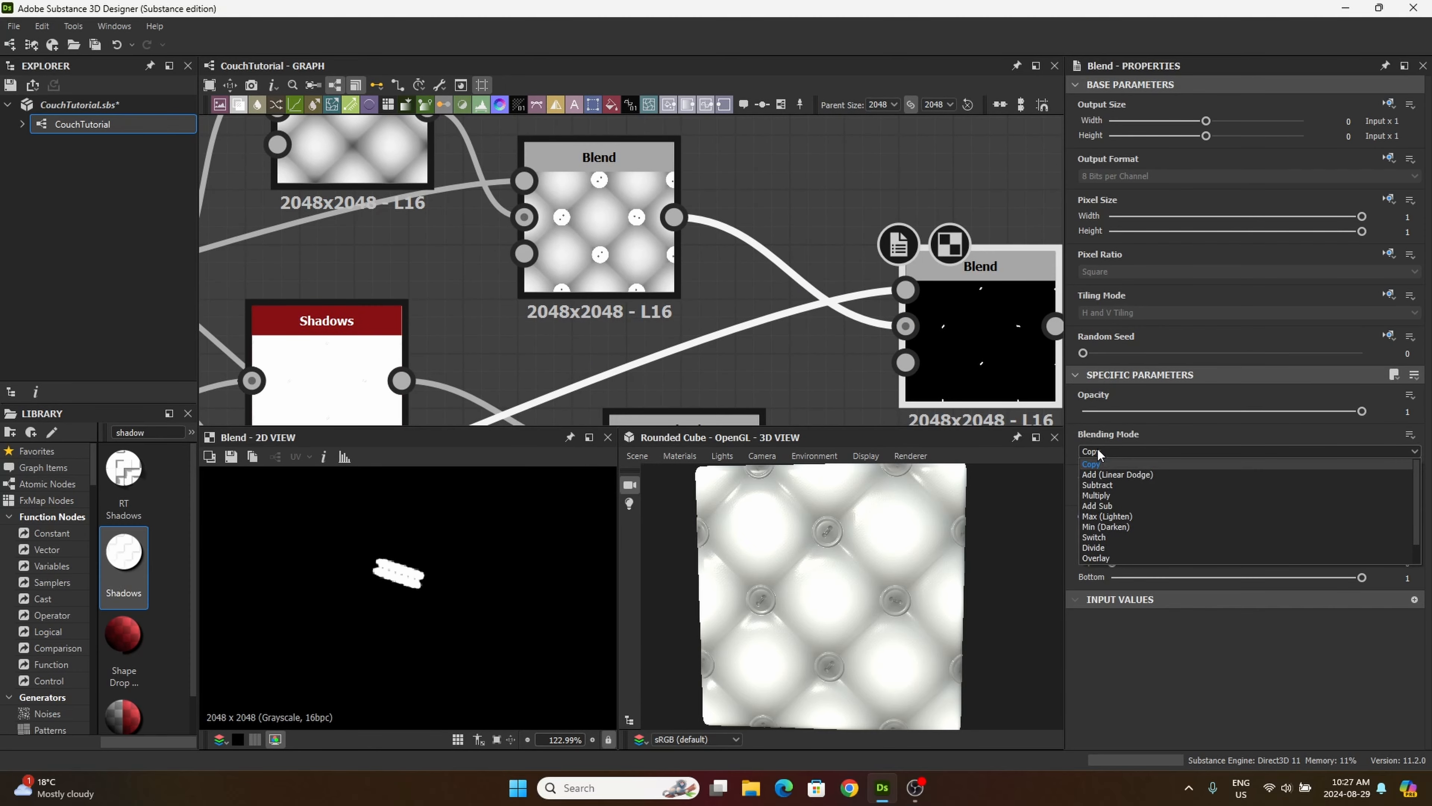
{"action": "left_click", "coordinate": [1109, 475]}
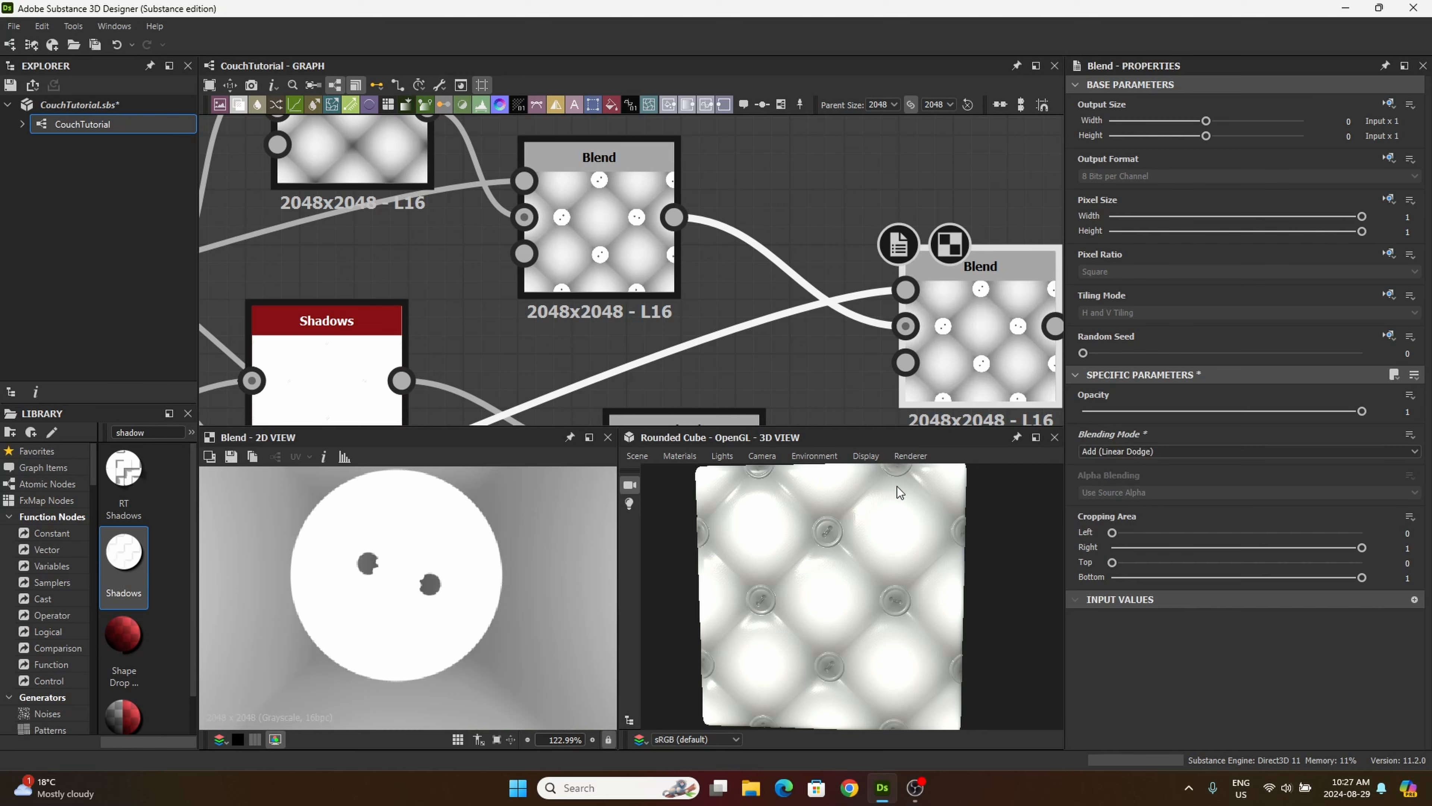
{"action": "middle_click_drag", "start_coordinate": [783, 372], "coordinate": [615, 294]}
{"action": "left_click_drag", "start_coordinate": [780, 266], "coordinate": [744, 276]}
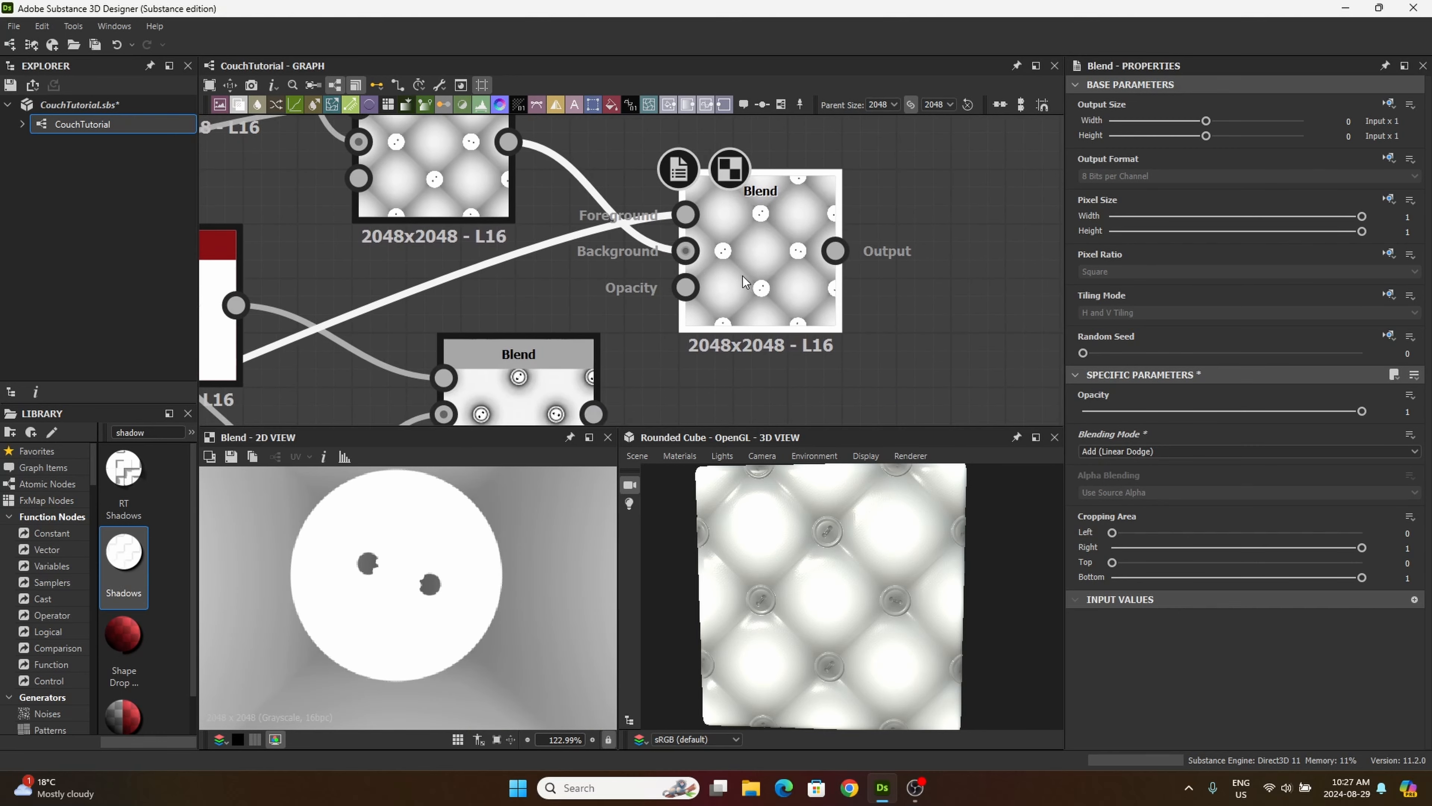
{"action": "scroll", "coordinate": [745, 278], "scroll_direction": "down", "scroll_amount": 3}
{"action": "left_click_drag", "start_coordinate": [617, 368], "coordinate": [628, 377]}
{"action": "left_click_drag", "start_coordinate": [743, 279], "coordinate": [712, 262]}
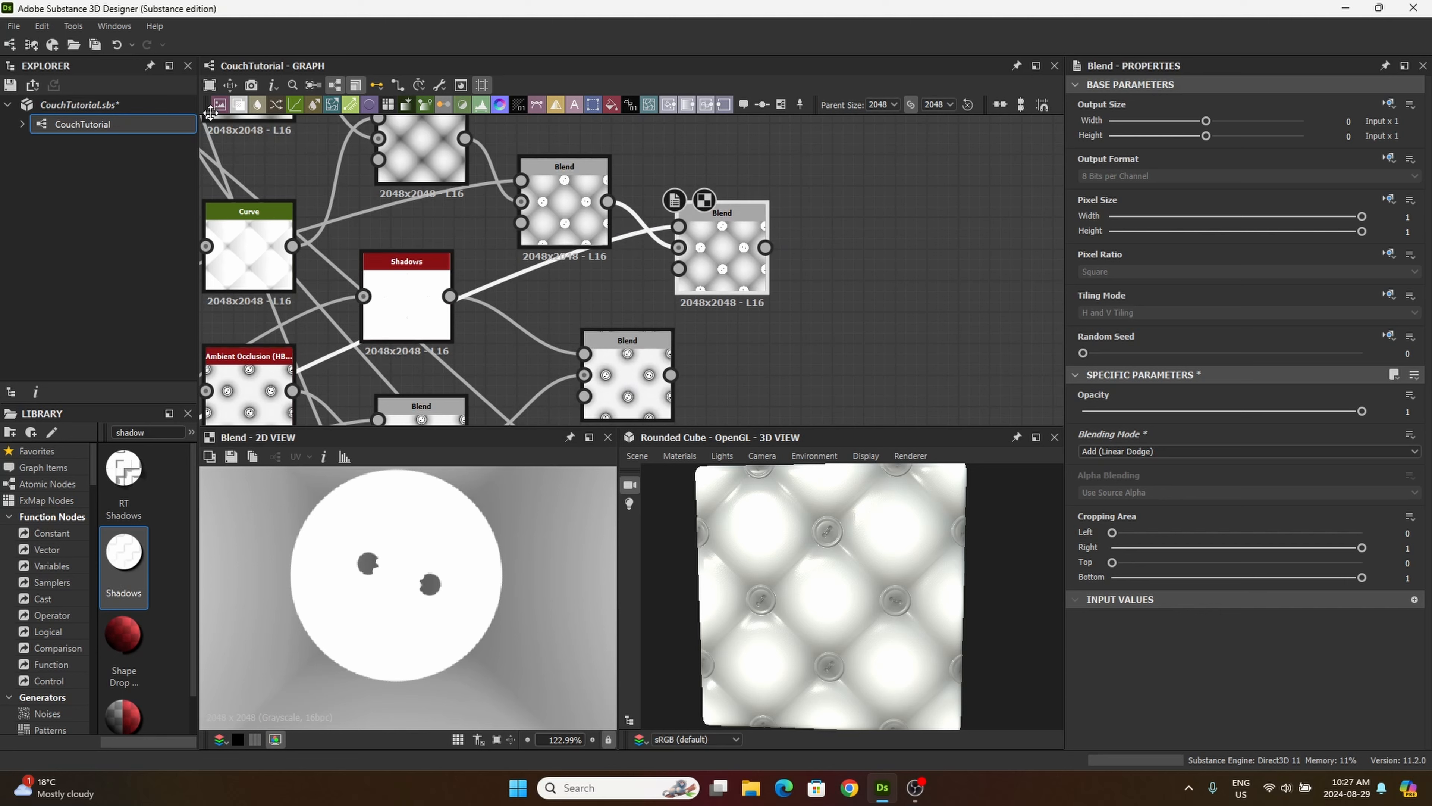
Step: Add another Blend node with the thread-mask Add Blend as its background and the shadow and ambient occlusion Multiply Blend as its foreground
{"action": "left_click_drag", "start_coordinate": [240, 110], "coordinate": [908, 325]}
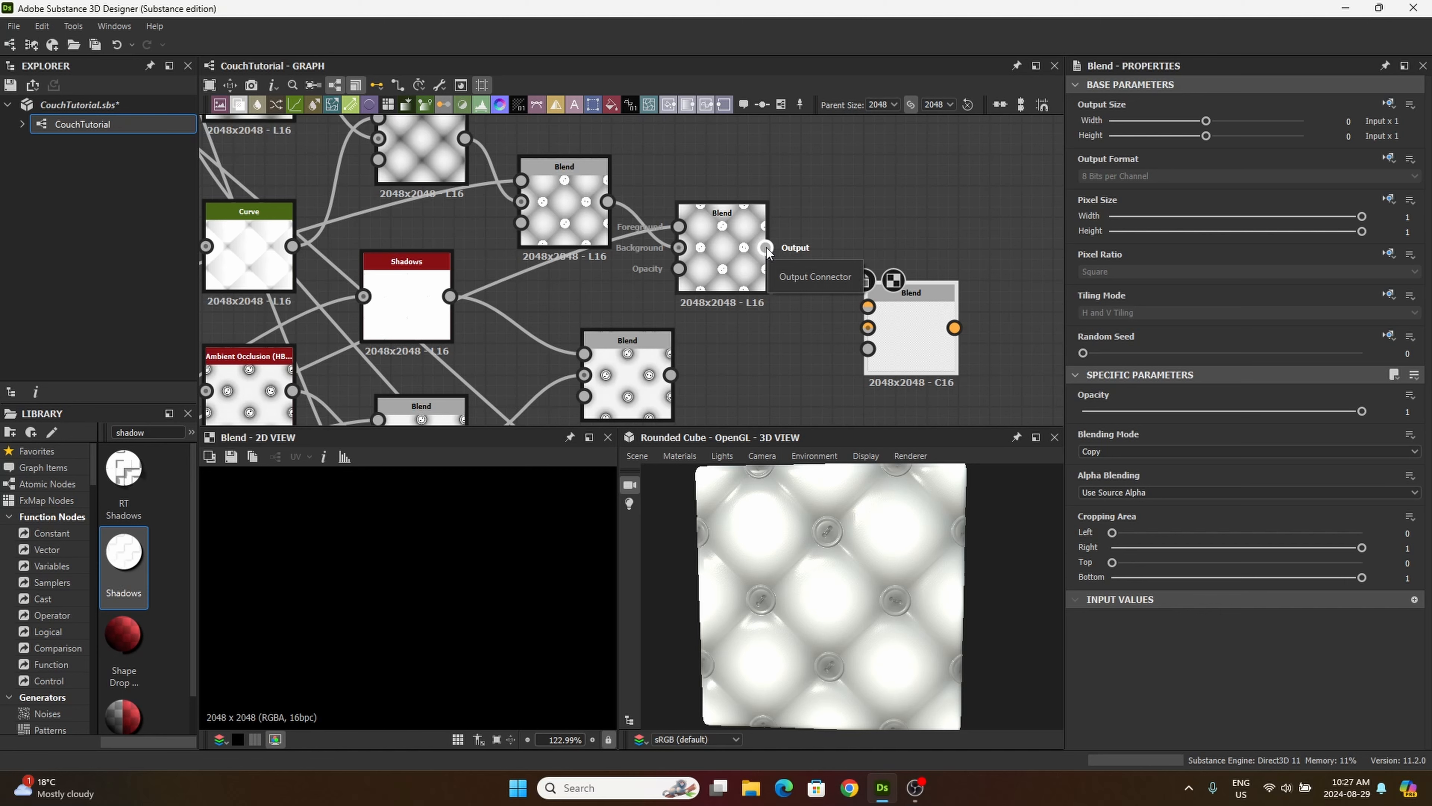
{"action": "left_click_drag", "start_coordinate": [766, 247], "coordinate": [868, 327]}
{"action": "middle_click_drag", "start_coordinate": [741, 270], "coordinate": [698, 203]}
{"action": "left_click_drag", "start_coordinate": [722, 180], "coordinate": [803, 250]}
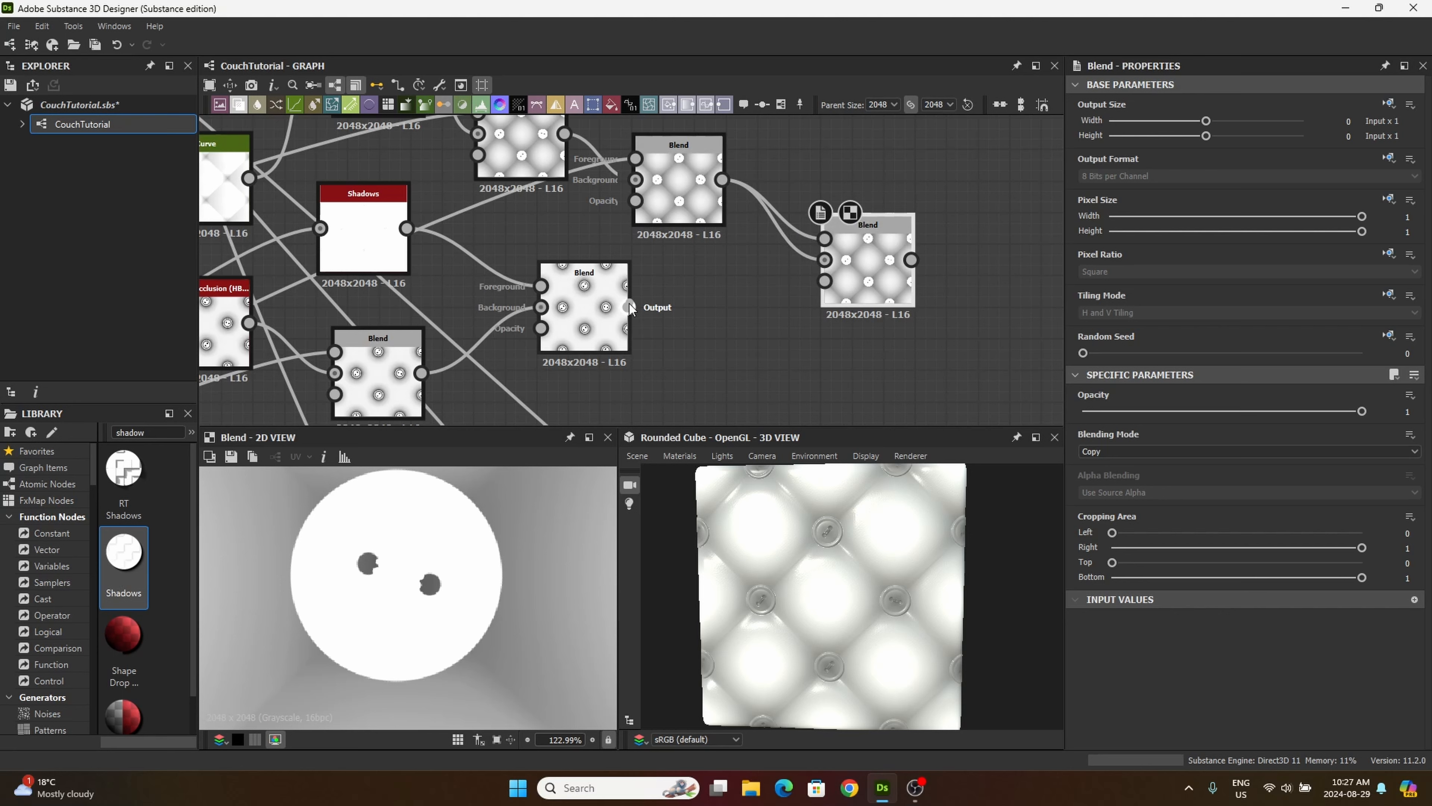
{"action": "left_click_drag", "start_coordinate": [641, 305], "coordinate": [824, 260]}
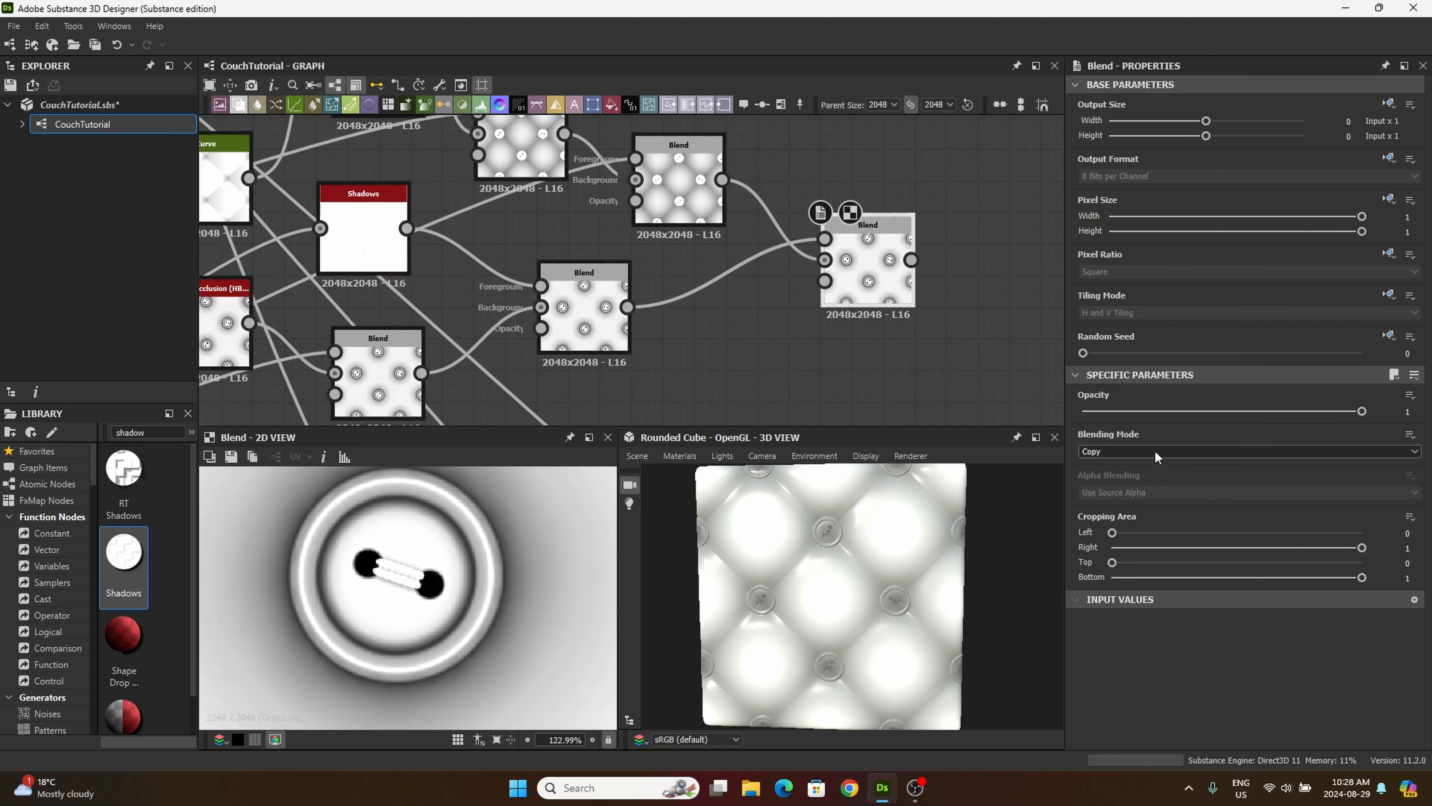
Step: Set the newest Blend's blending mode to Multiply and check the whole tile in the 2D preview
{"action": "left_click", "coordinate": [1128, 451]}
{"action": "left_click", "coordinate": [1124, 496]}
{"action": "scroll", "coordinate": [485, 564], "scroll_direction": "down", "scroll_amount": 5}
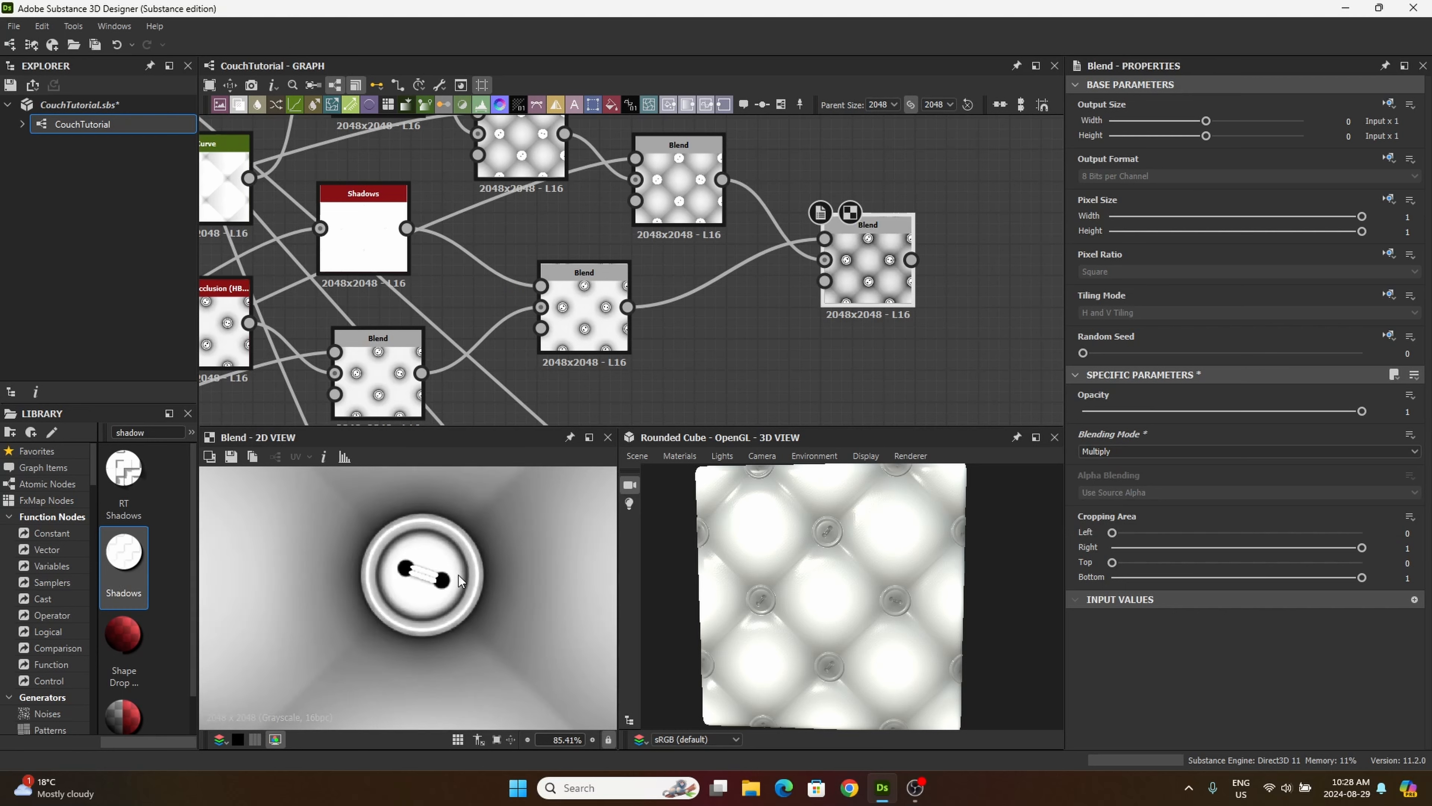
{"action": "scroll", "coordinate": [392, 643], "scroll_direction": "down", "scroll_amount": 1}
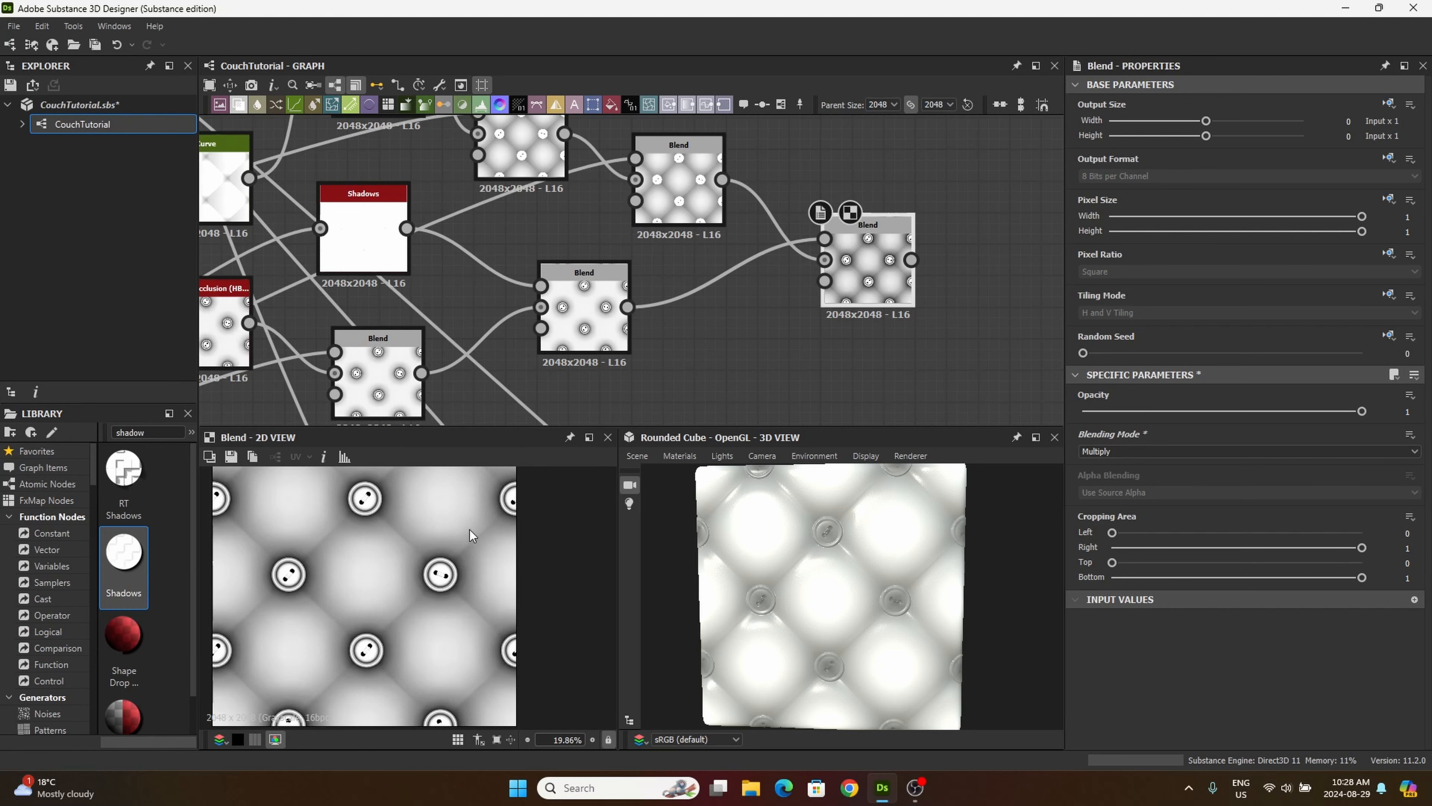
{"action": "scroll", "coordinate": [419, 603], "scroll_direction": "down", "scroll_amount": 1}
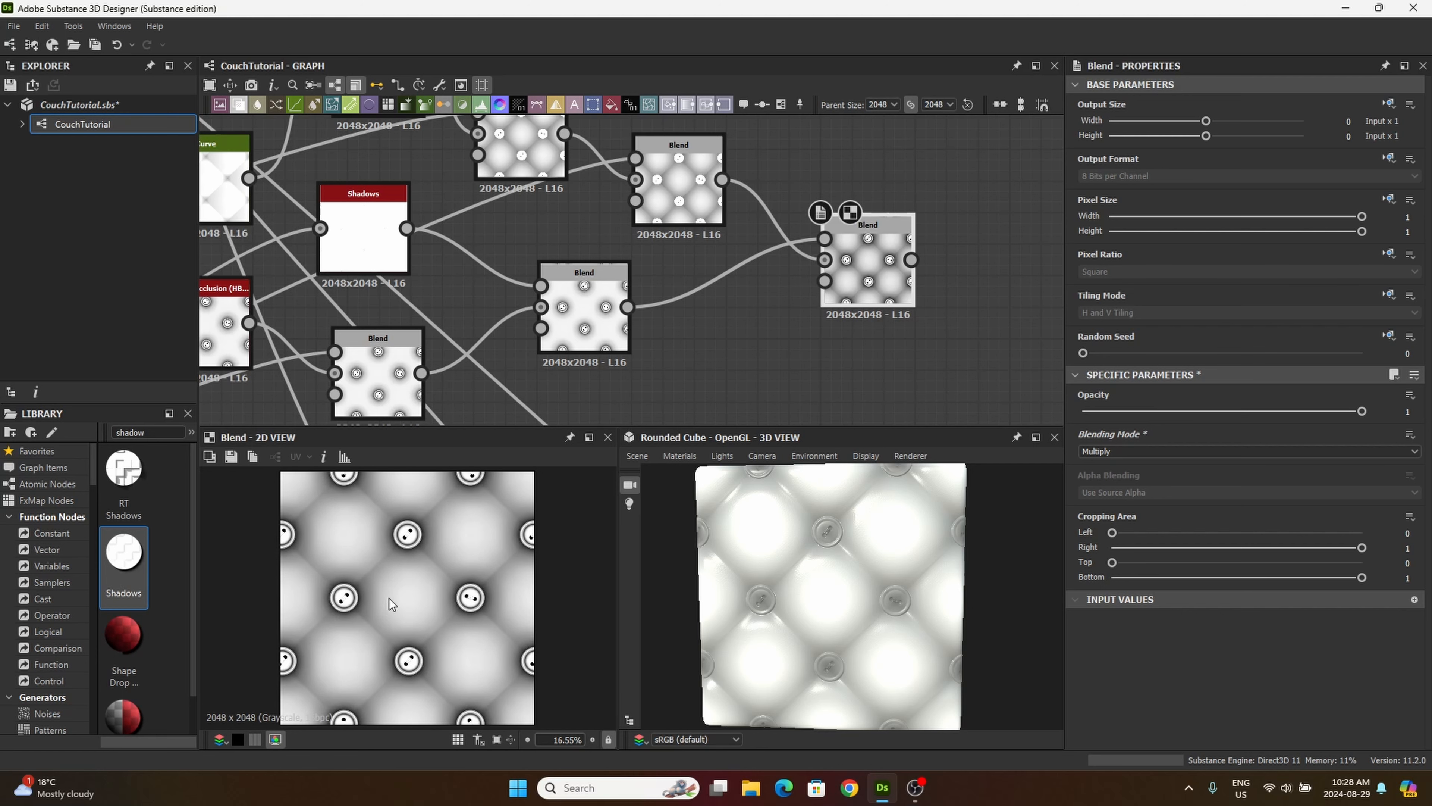
Step: Connect the final Multiply Blend to the Base Material node's ambient occlusion input and inspect a button in the 3D preview
{"action": "middle_click_drag", "start_coordinate": [823, 307], "coordinate": [680, 344]}
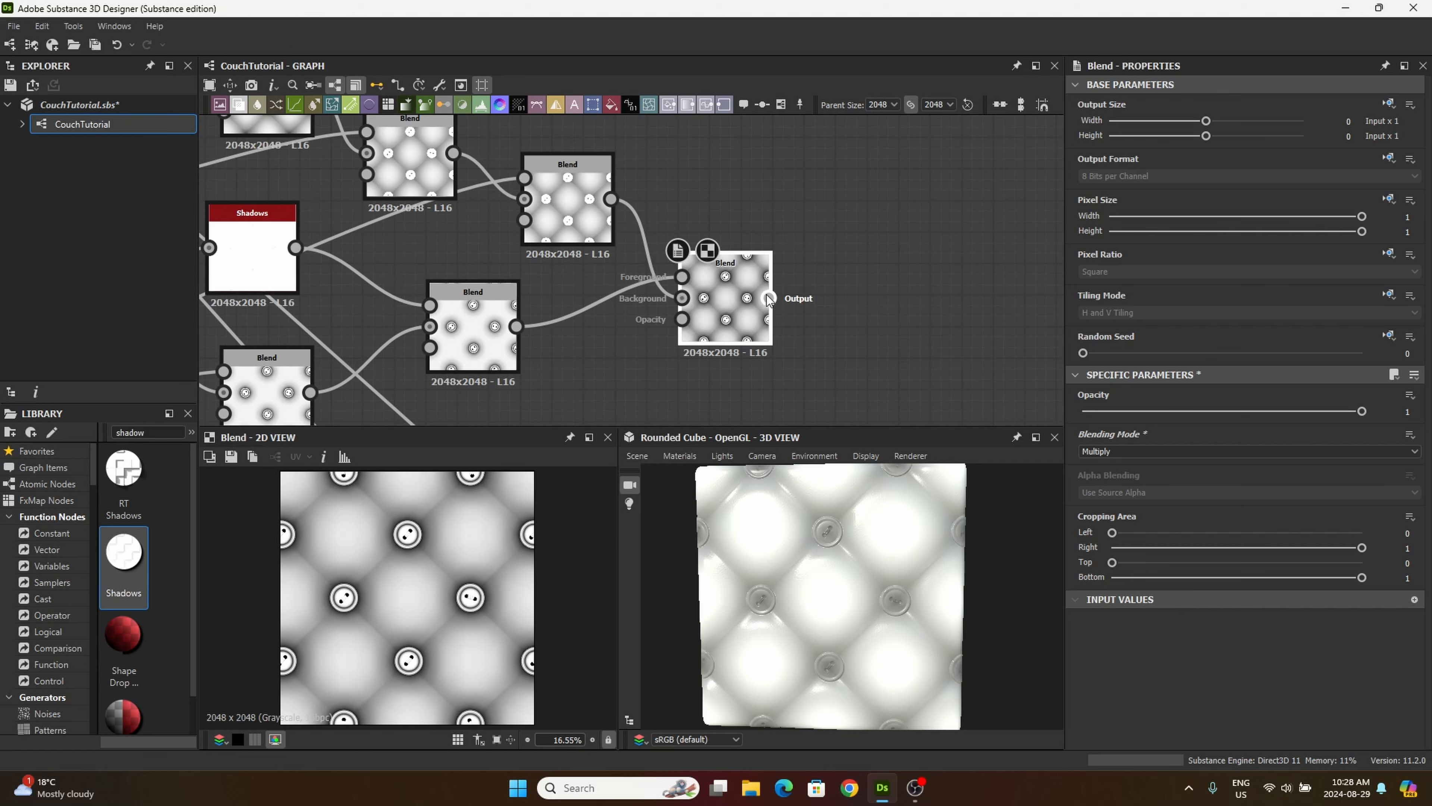
{"action": "left_click_drag", "start_coordinate": [769, 298], "coordinate": [815, 351]}
{"action": "scroll", "coordinate": [748, 314], "scroll_direction": "down", "scroll_amount": 6}
{"action": "scroll", "coordinate": [694, 333], "scroll_direction": "up", "scroll_amount": 5}
{"action": "left_click_drag", "start_coordinate": [896, 605], "coordinate": [895, 574]}
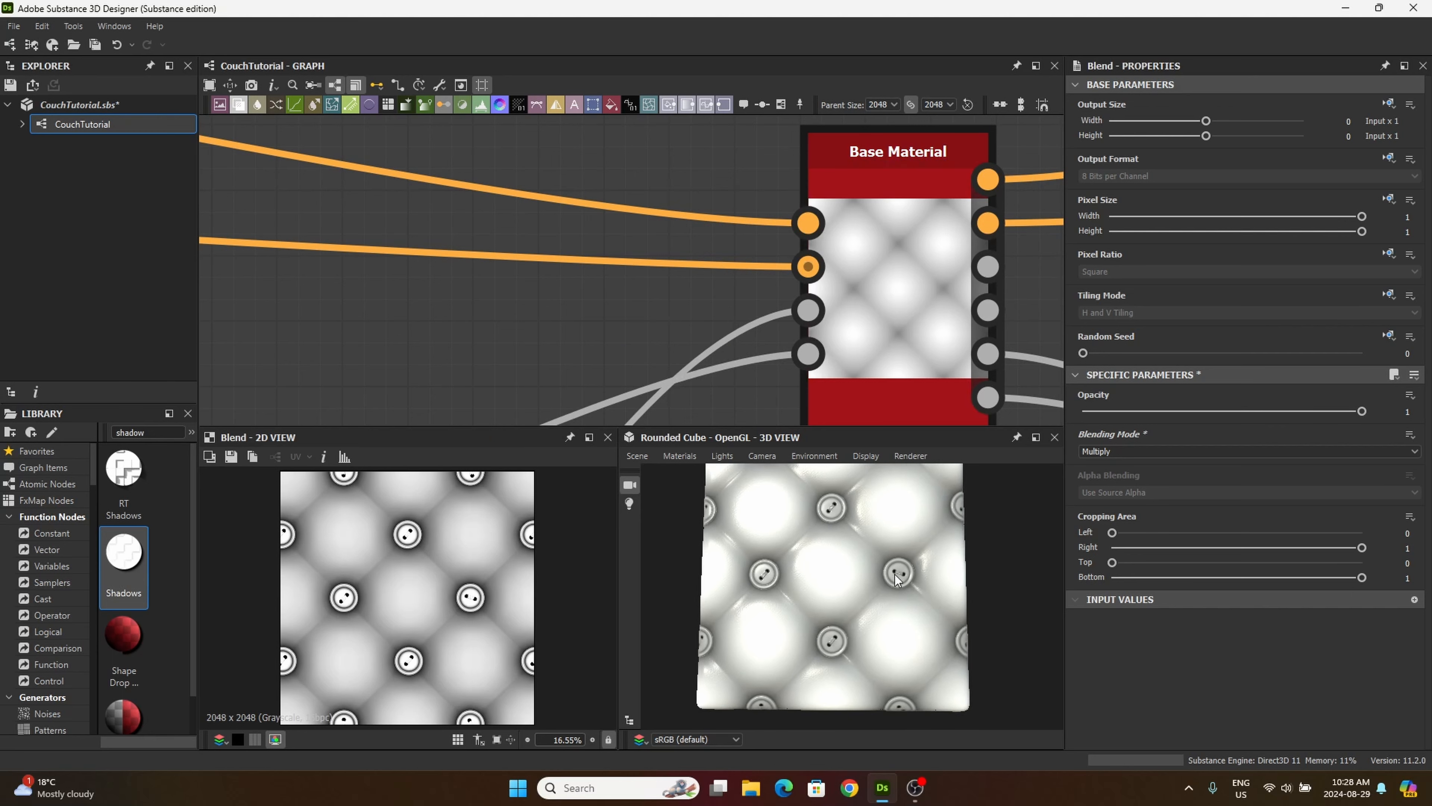
{"action": "scroll", "coordinate": [896, 574], "scroll_direction": "up", "scroll_amount": 10}
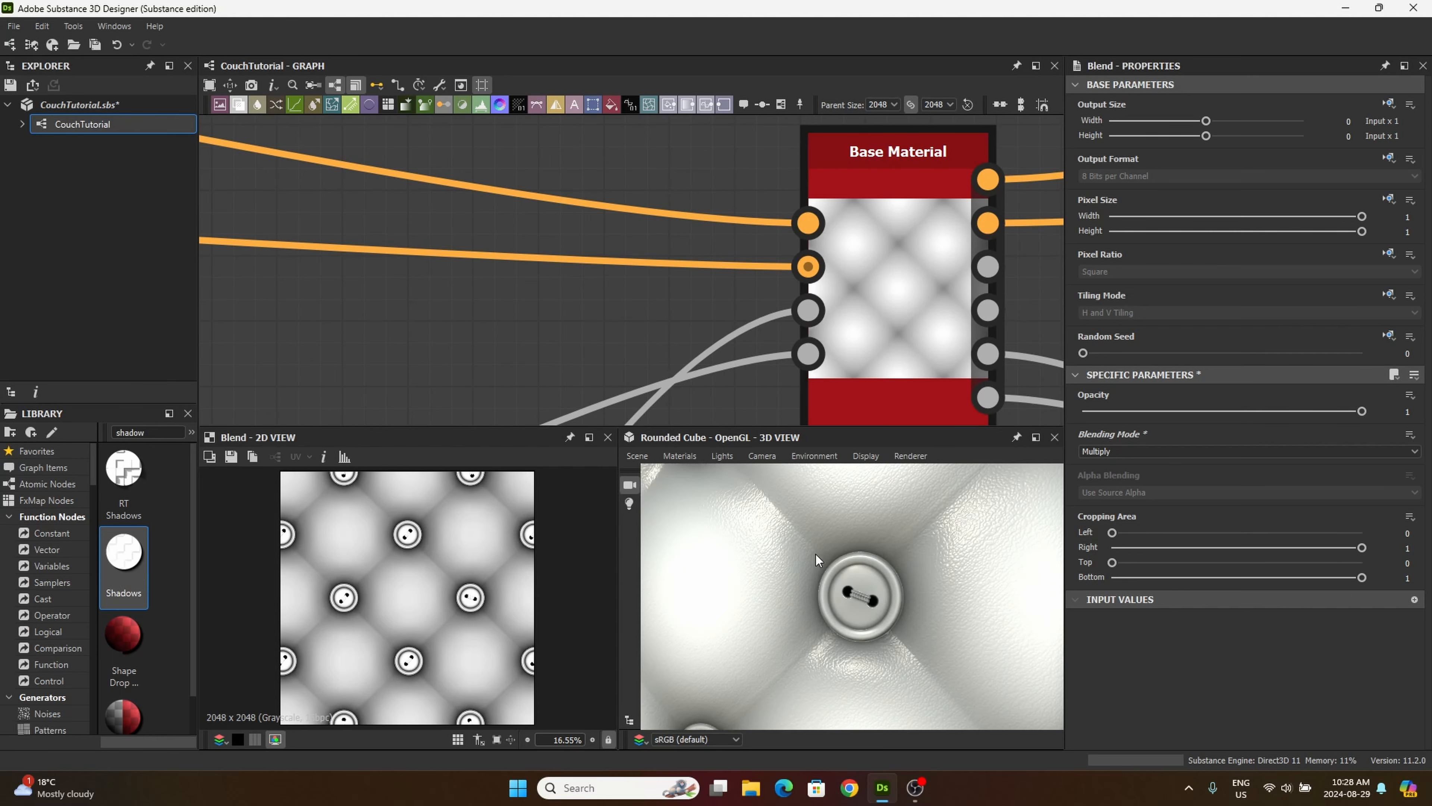
{"action": "scroll", "coordinate": [818, 556], "scroll_direction": "down", "scroll_amount": 6}
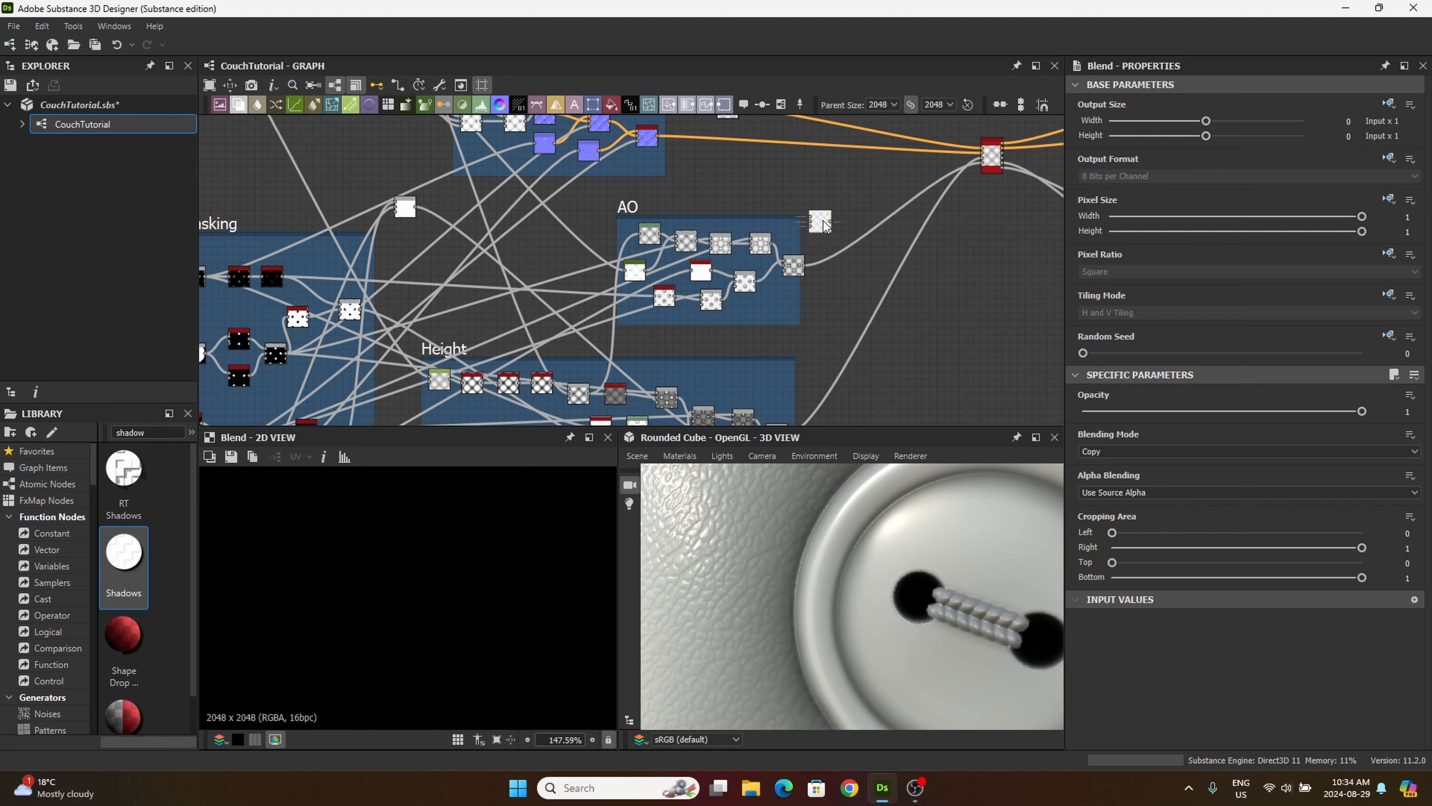
Step: Preview the grey thread-detail Blend and connect its output to the foreground of the unused Blend beside the AO frame
{"action": "scroll", "coordinate": [445, 206], "scroll_direction": "up", "scroll_amount": 3}
{"action": "scroll", "coordinate": [385, 173], "scroll_direction": "up", "scroll_amount": 5}
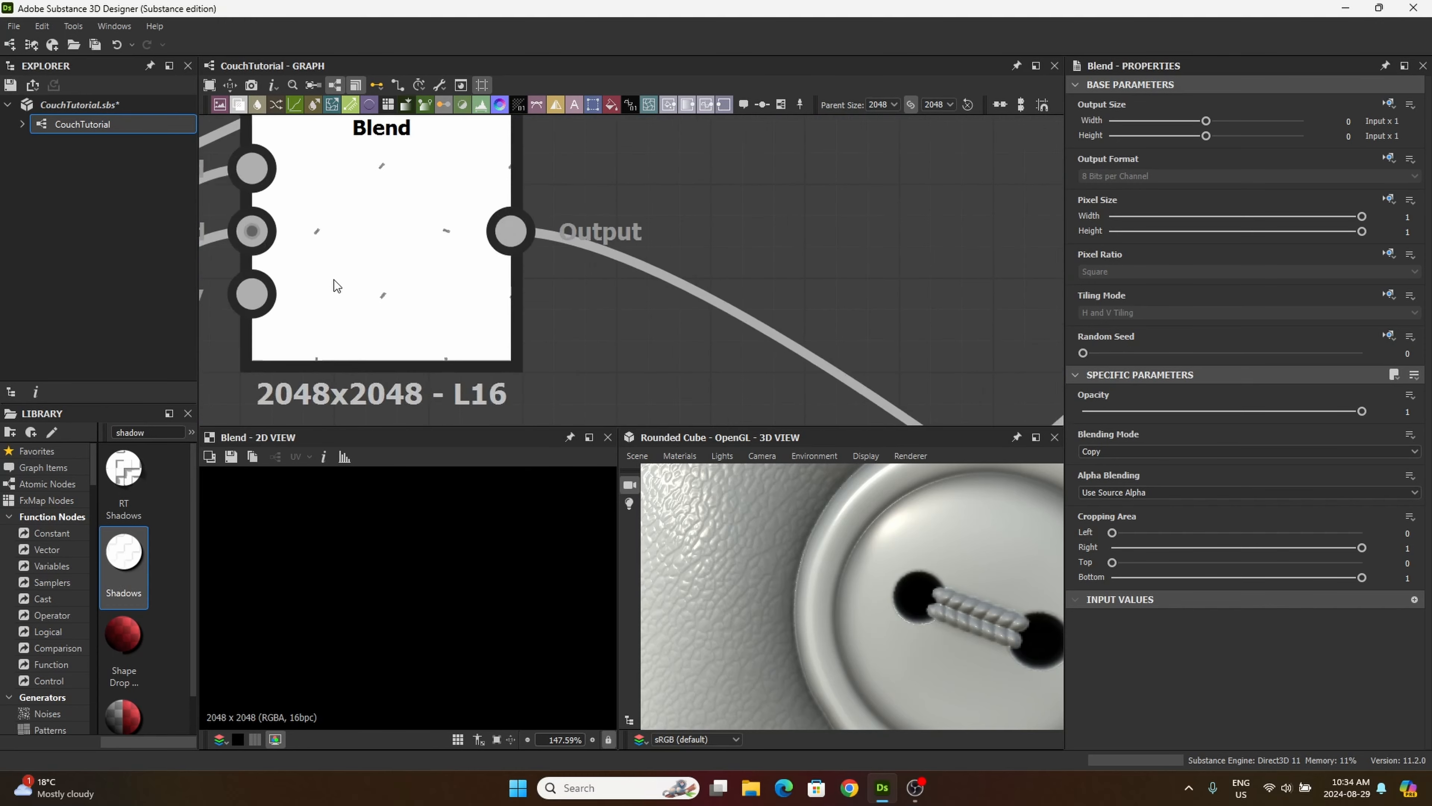
{"action": "double_click", "coordinate": [361, 256]}
{"action": "scroll", "coordinate": [480, 631], "scroll_direction": "down", "scroll_amount": 1}
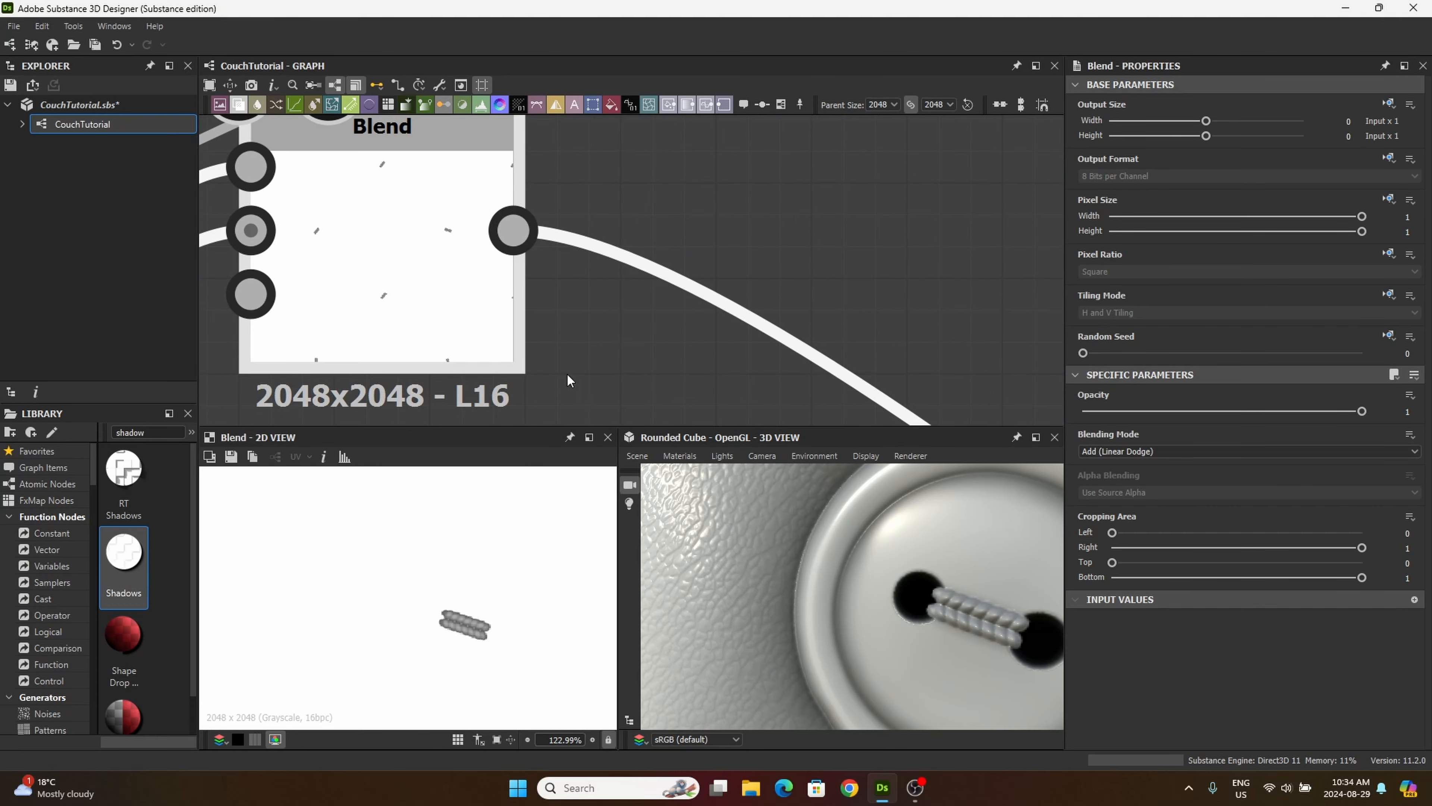
{"action": "scroll", "coordinate": [694, 257], "scroll_direction": "down", "scroll_amount": 12}
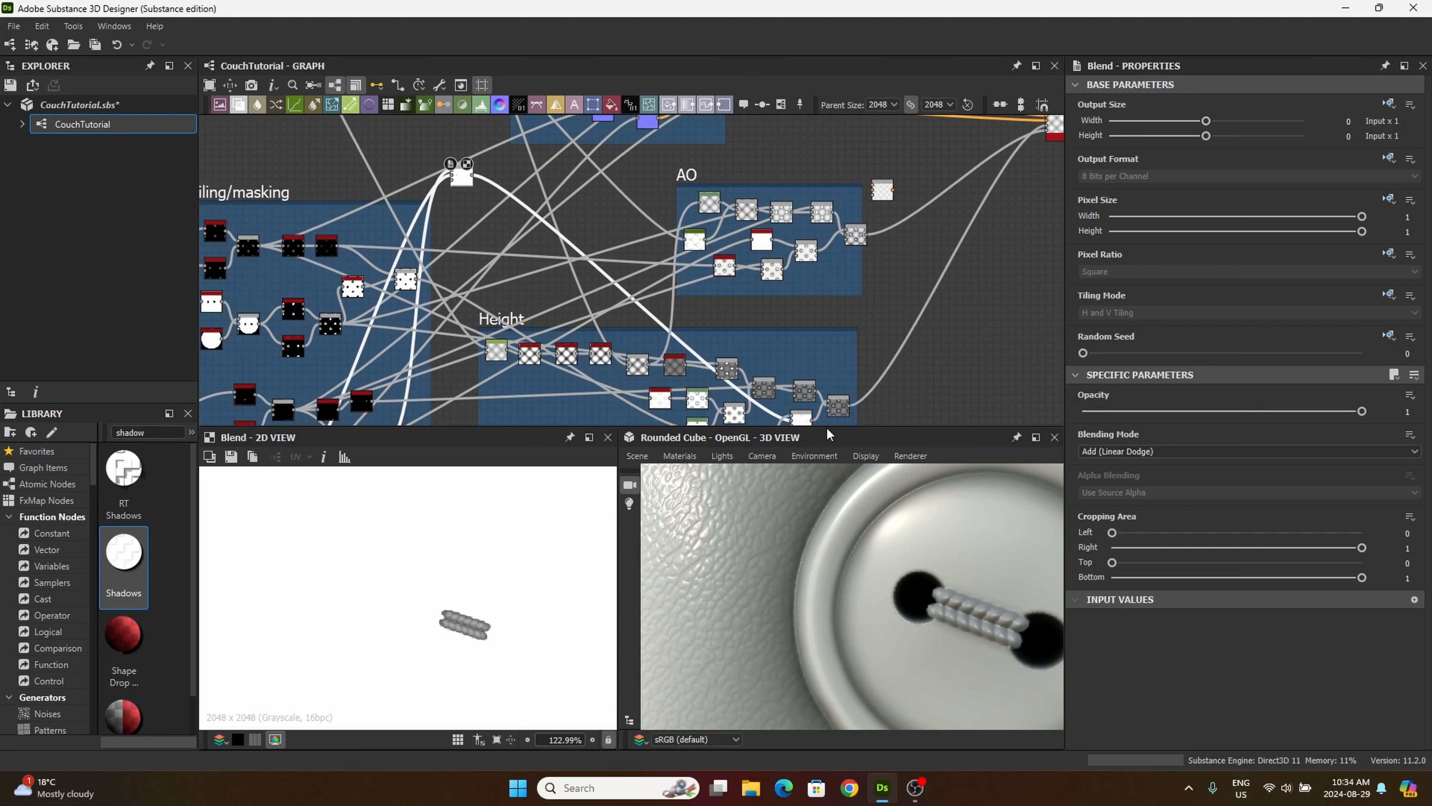
{"action": "middle_click_drag", "start_coordinate": [631, 219], "coordinate": [574, 277]}
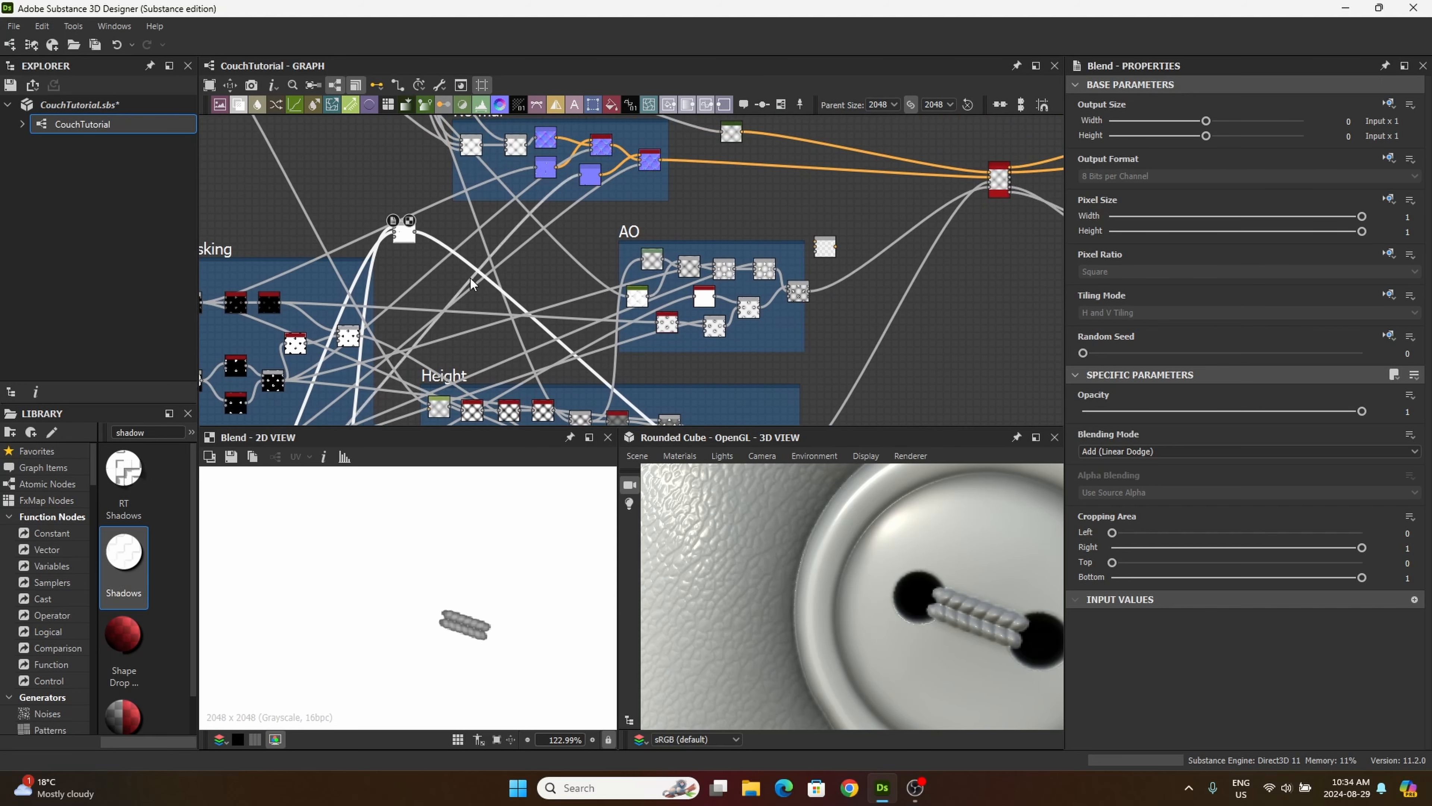
{"action": "left_click_drag", "start_coordinate": [415, 234], "coordinate": [824, 247]}
Step: Connect the thread-mask Add (Linear Dodge) Blend to the new Blend's background and set its blending mode to Multiply
{"action": "scroll", "coordinate": [824, 243], "scroll_direction": "up", "scroll_amount": 8}
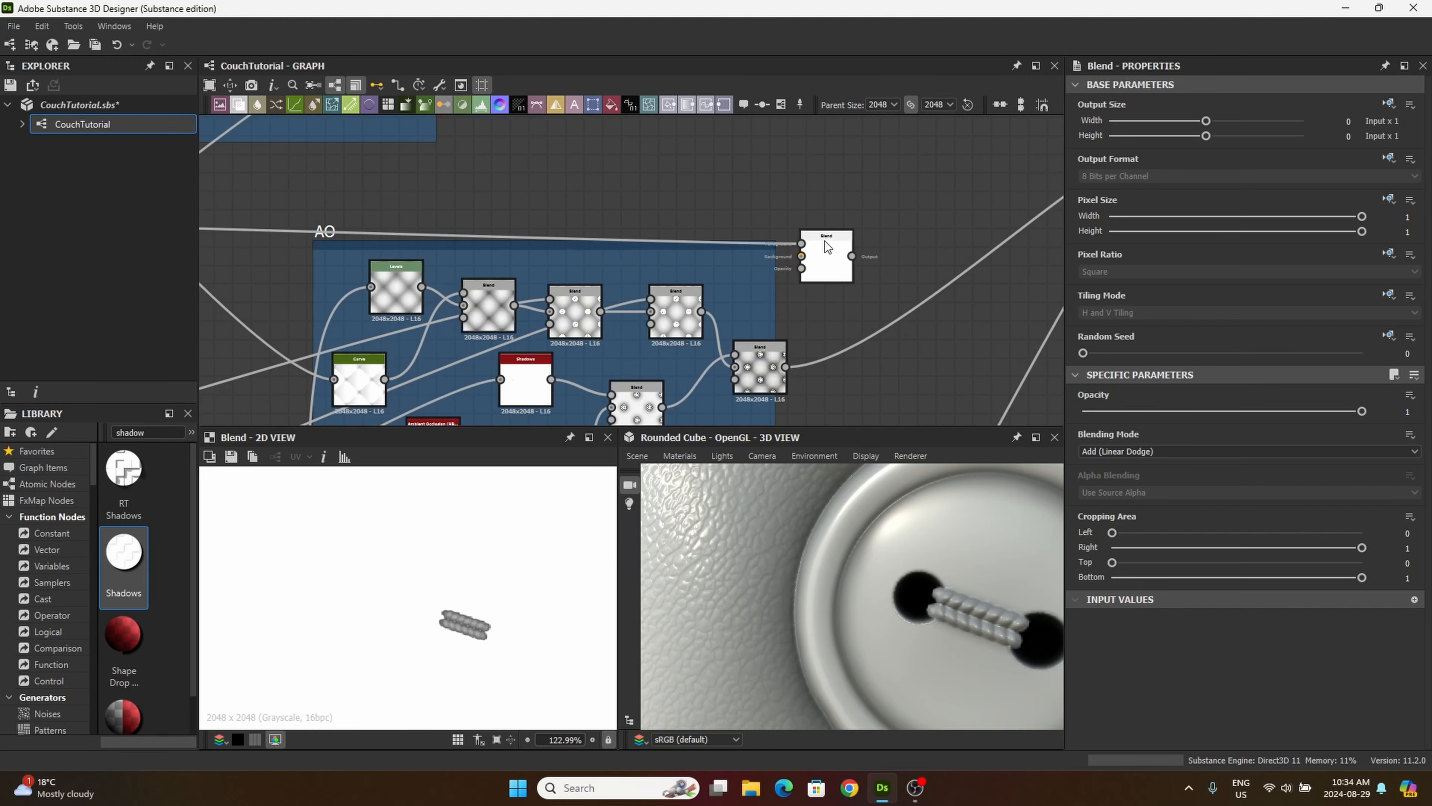
{"action": "middle_click_drag", "start_coordinate": [632, 308], "coordinate": [629, 199]}
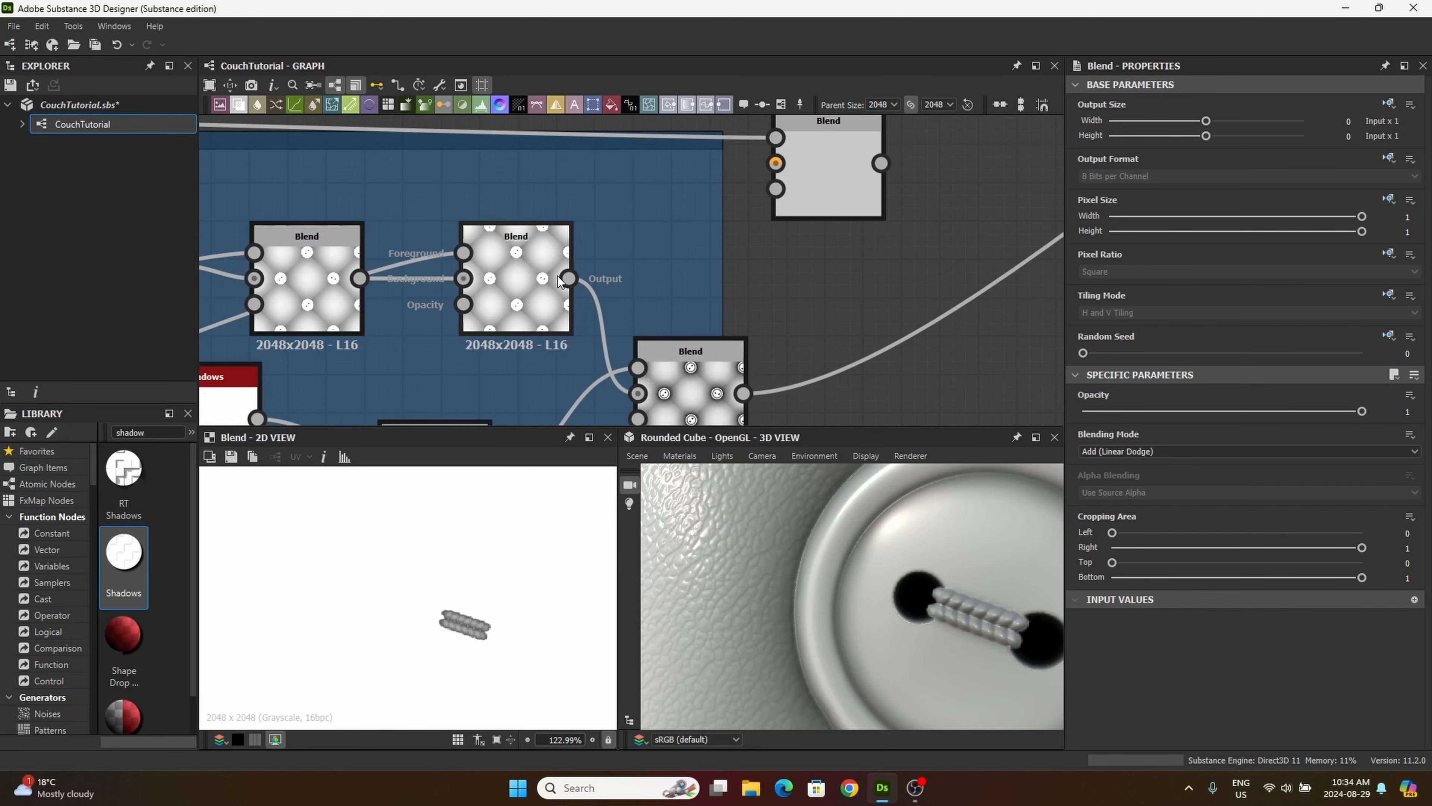
{"action": "left_click", "coordinate": [542, 276]}
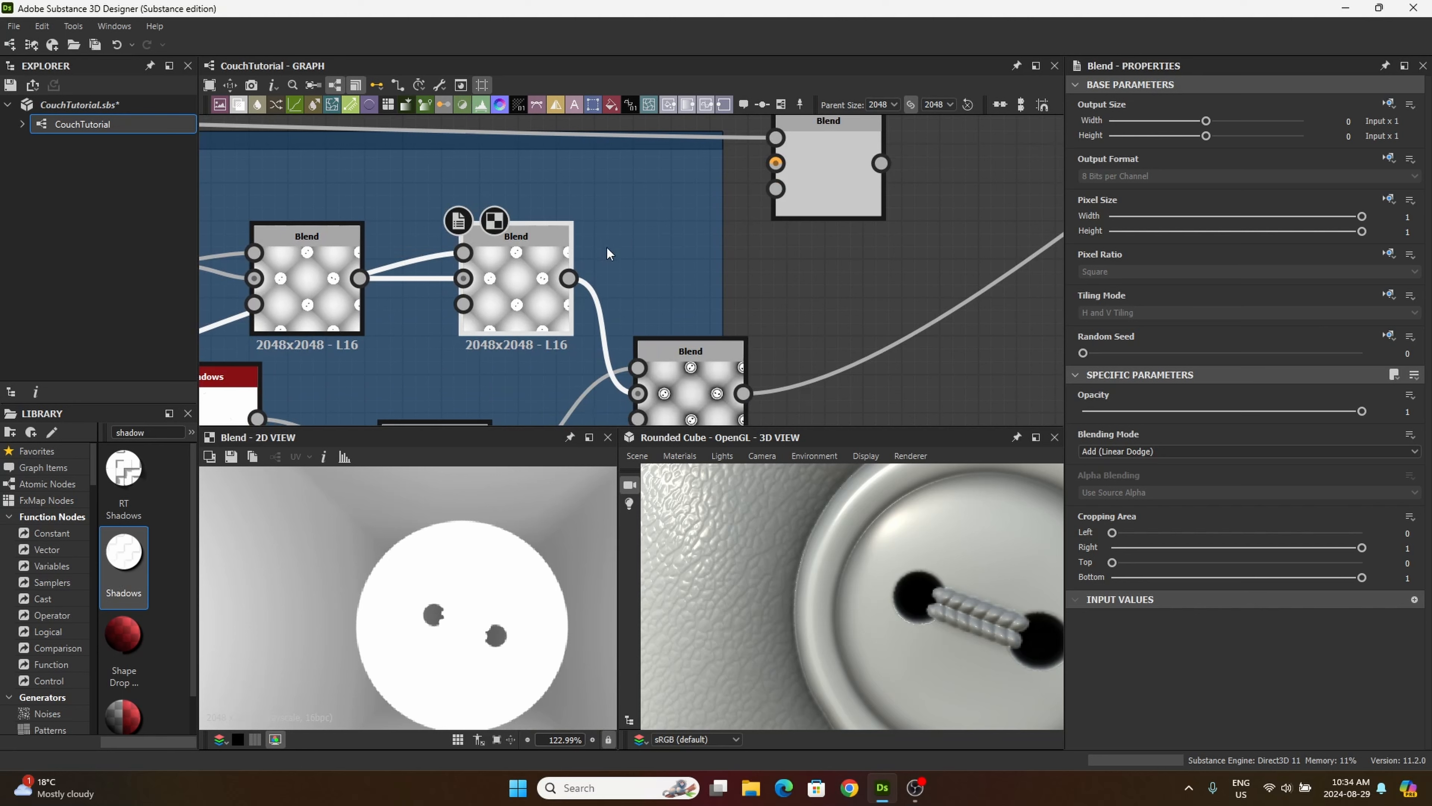
{"action": "left_click_drag", "start_coordinate": [569, 279], "coordinate": [776, 164]}
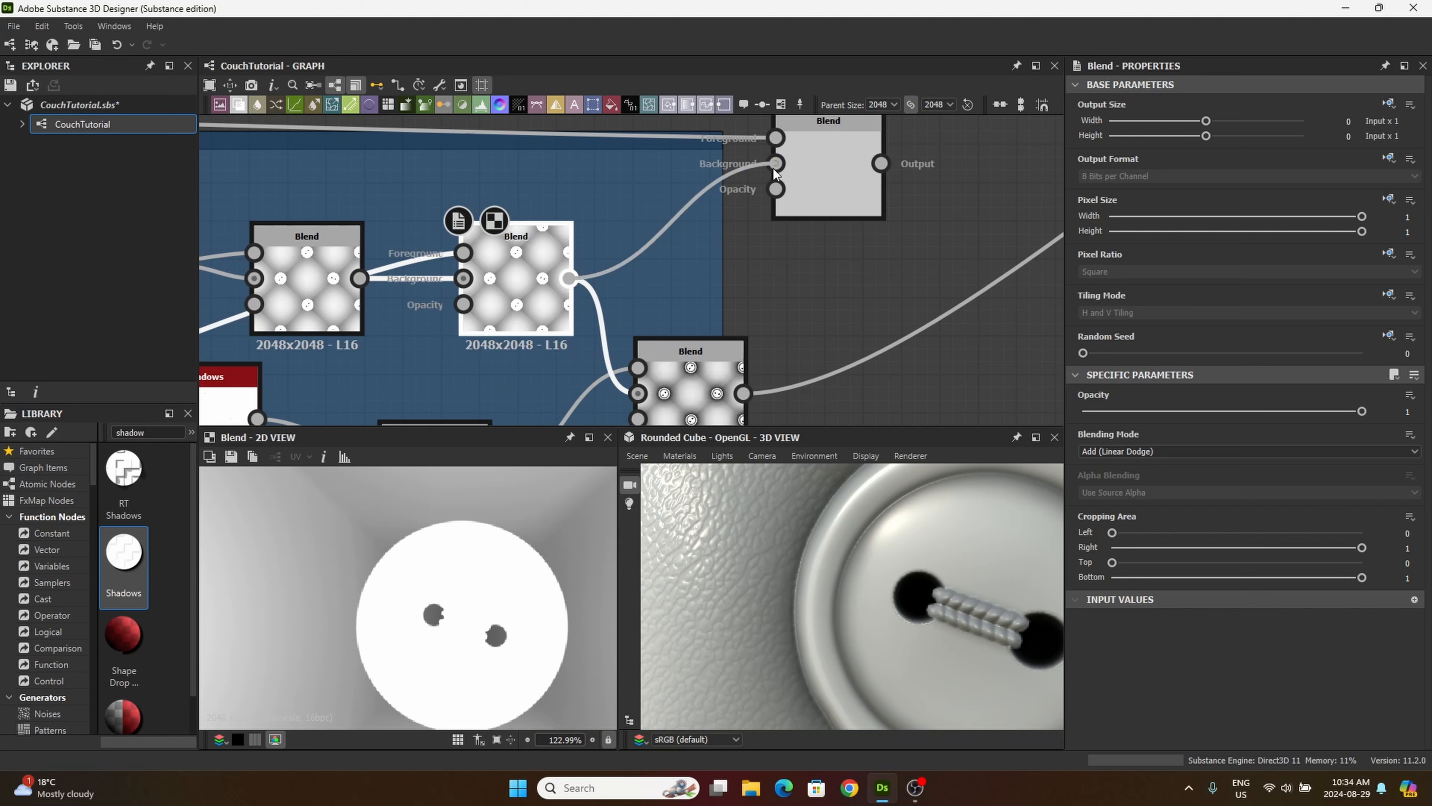
{"action": "left_click", "coordinate": [831, 179]}
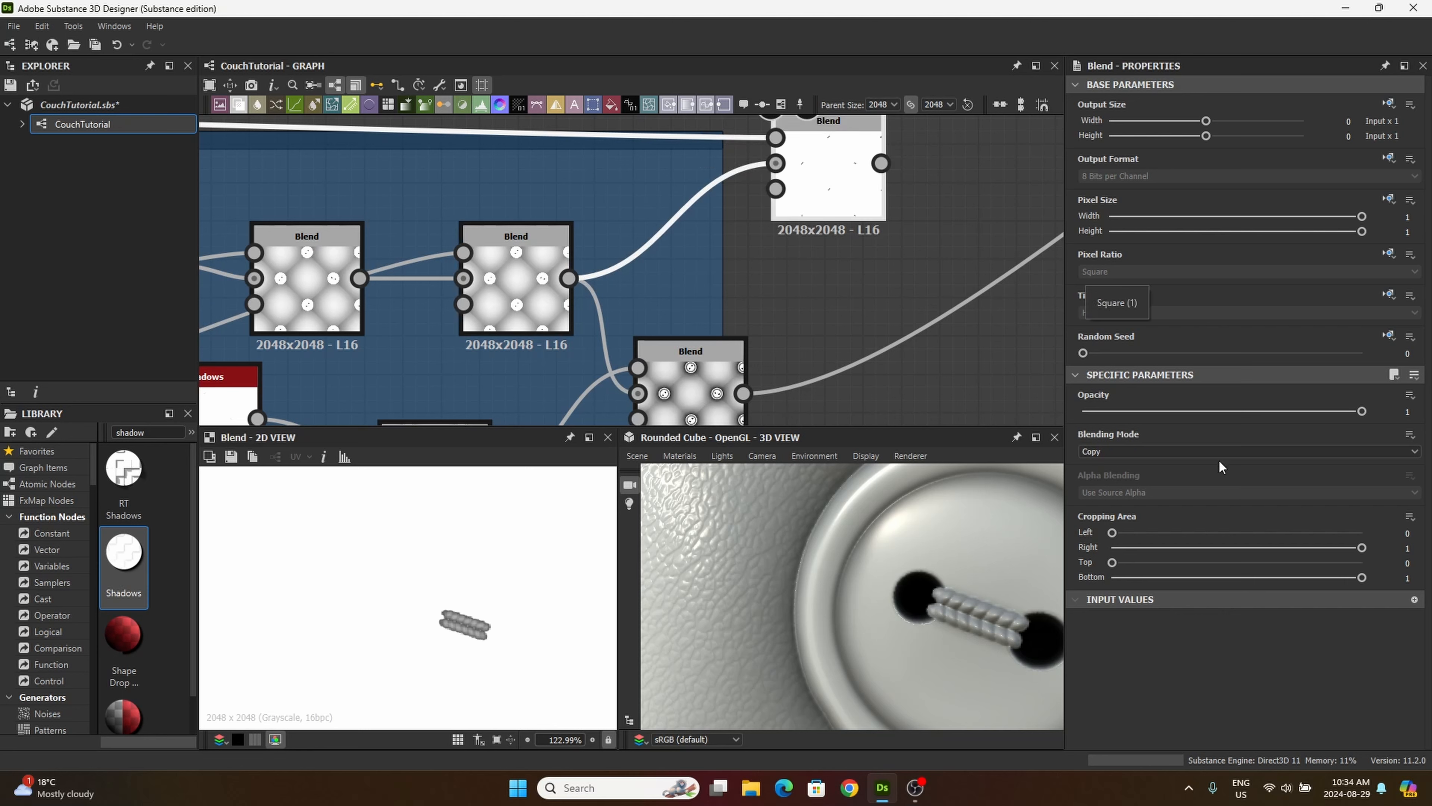
{"action": "left_click", "coordinate": [1143, 451]}
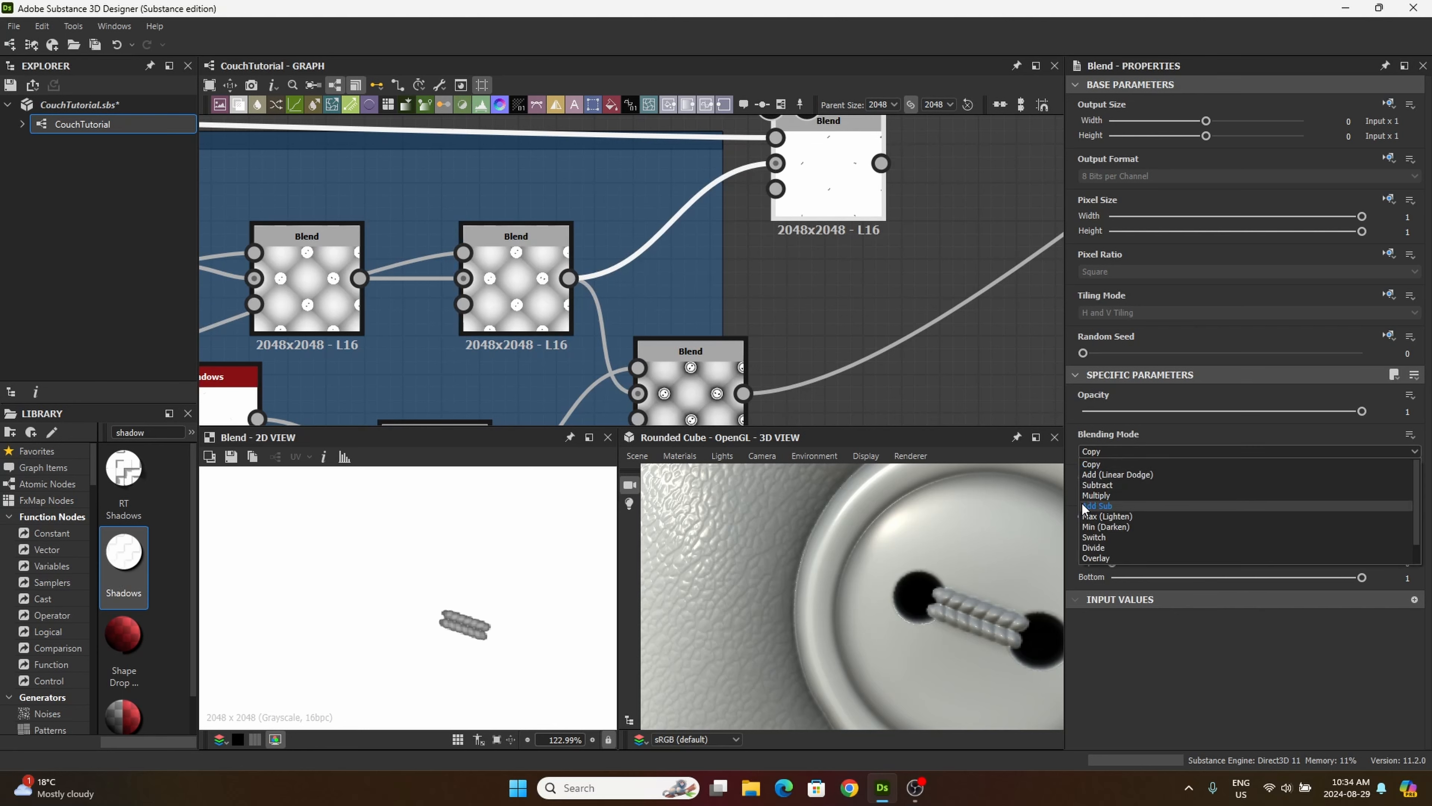
{"action": "left_click", "coordinate": [1102, 496]}
Step: Place the thread-detail Multiply Blend before the final AO Blend and connect its output to that node's background
{"action": "left_click_drag", "start_coordinate": [687, 373], "coordinate": [800, 373]}
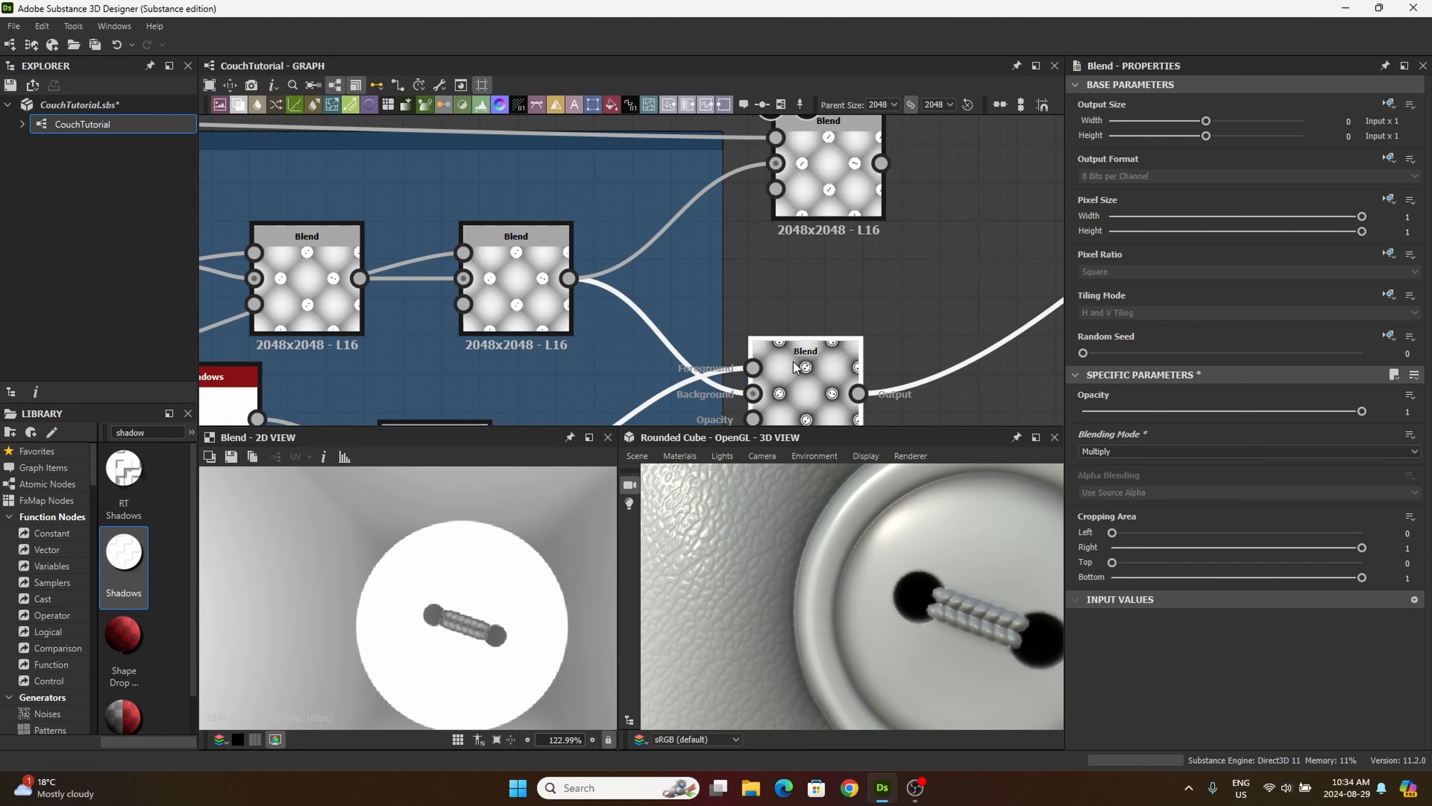
{"action": "left_click_drag", "start_coordinate": [834, 165], "coordinate": [747, 394]}
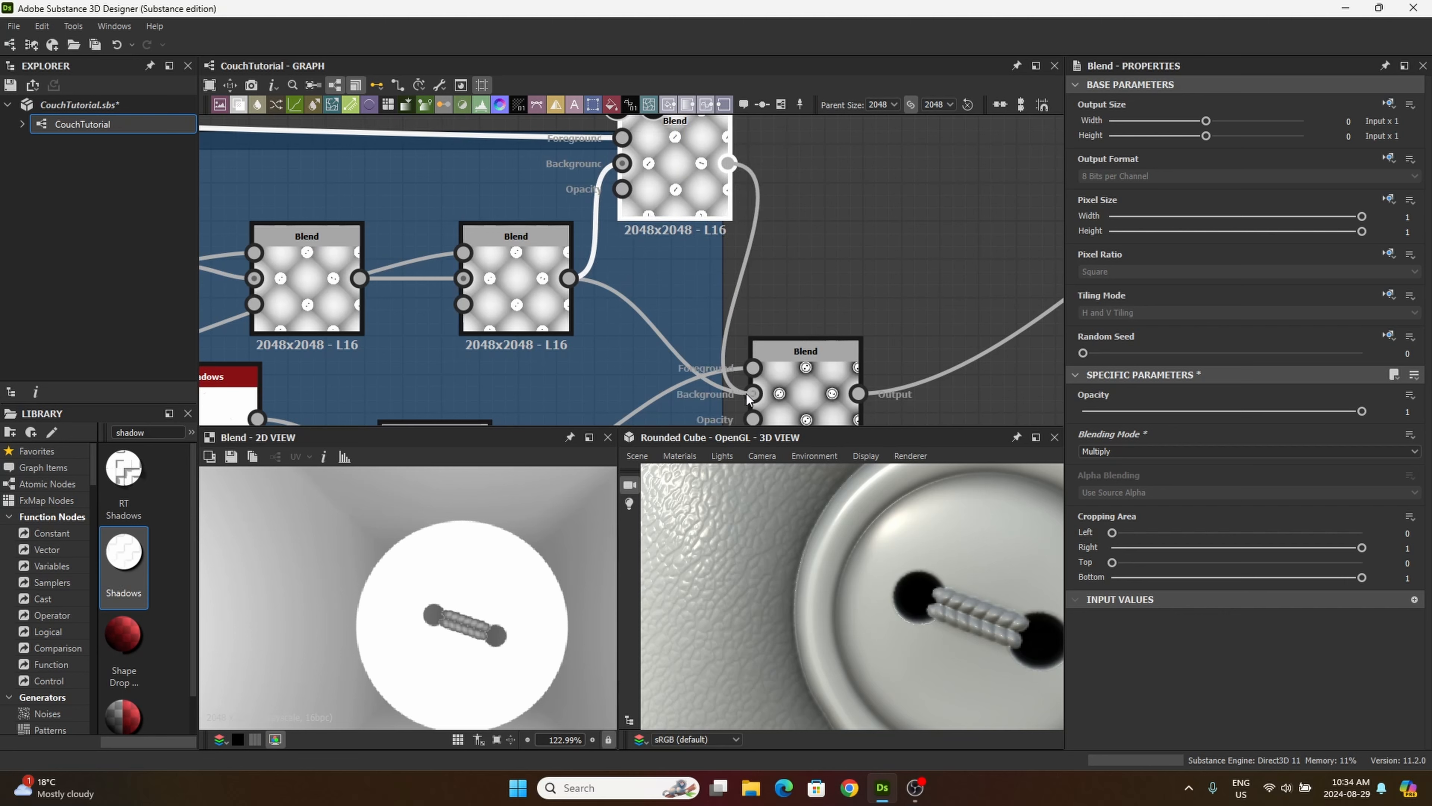
{"action": "middle_click_drag", "start_coordinate": [748, 394], "coordinate": [586, 355]}
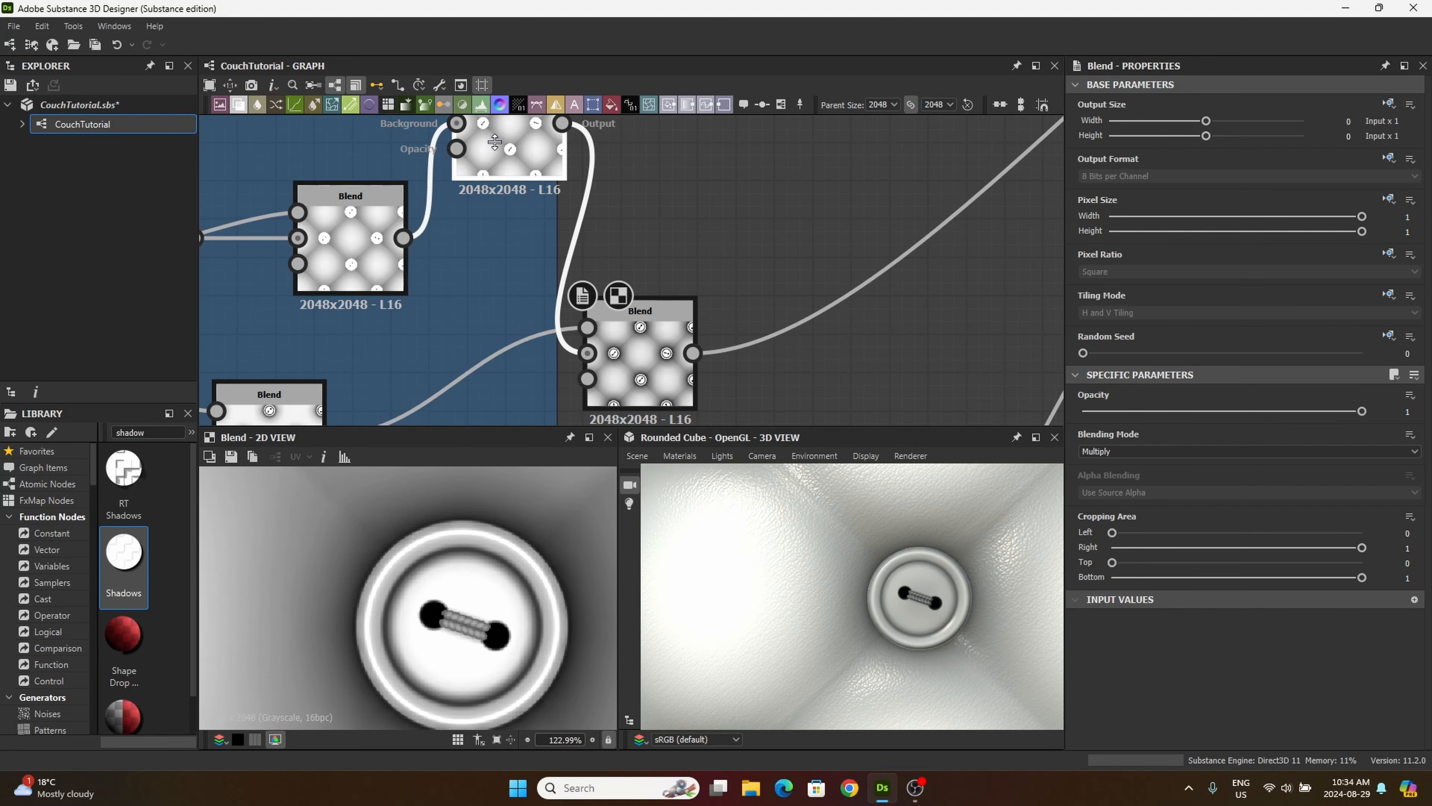
Step: Widen the AO frame so it encloses the thread-detail Blend and the final Blend
{"action": "scroll", "coordinate": [655, 332], "scroll_direction": "down", "scroll_amount": 5}
{"action": "scroll", "coordinate": [654, 330], "scroll_direction": "down", "scroll_amount": 1}
{"action": "middle_click_drag", "start_coordinate": [655, 331], "coordinate": [738, 296]}
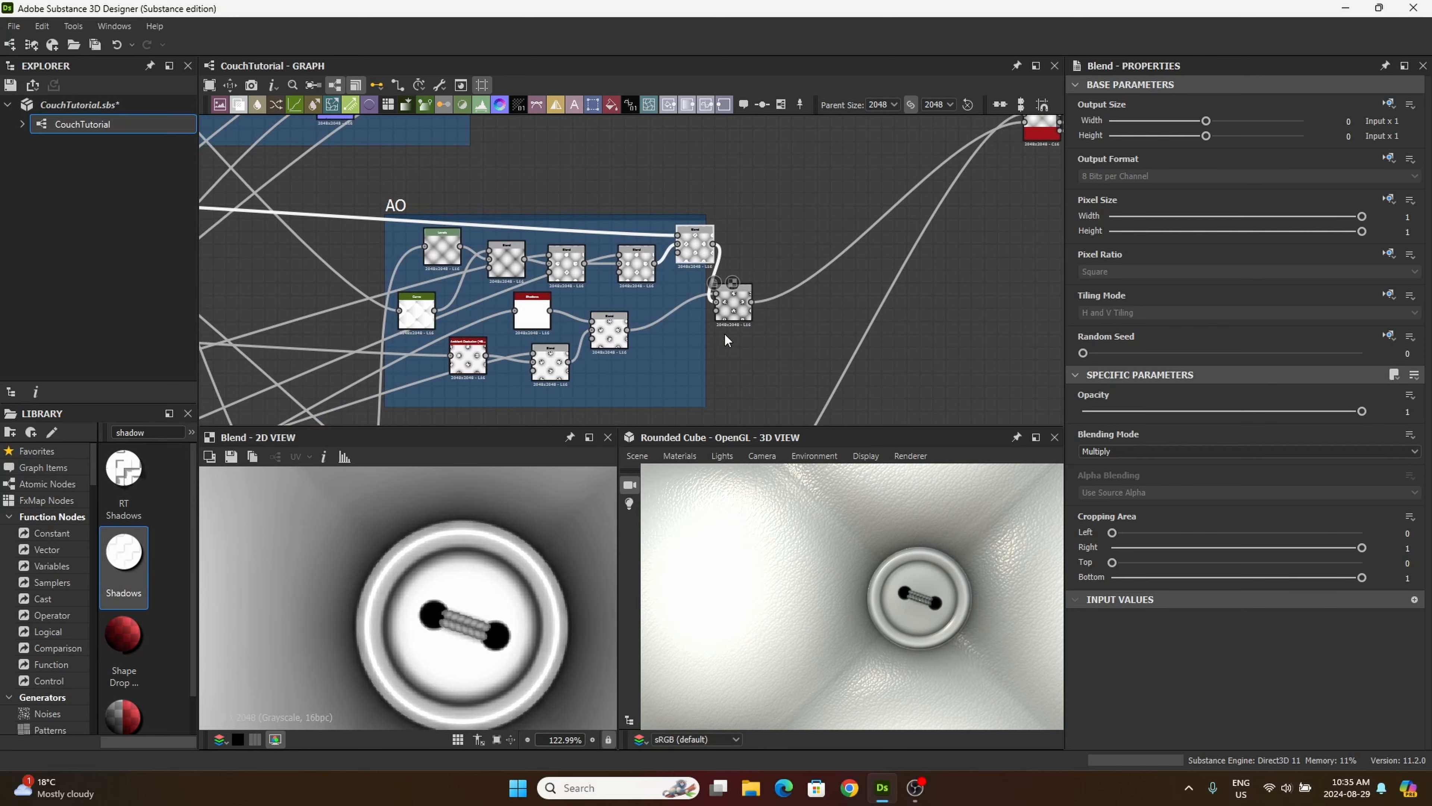
{"action": "left_click_drag", "start_coordinate": [705, 338], "coordinate": [766, 337]}
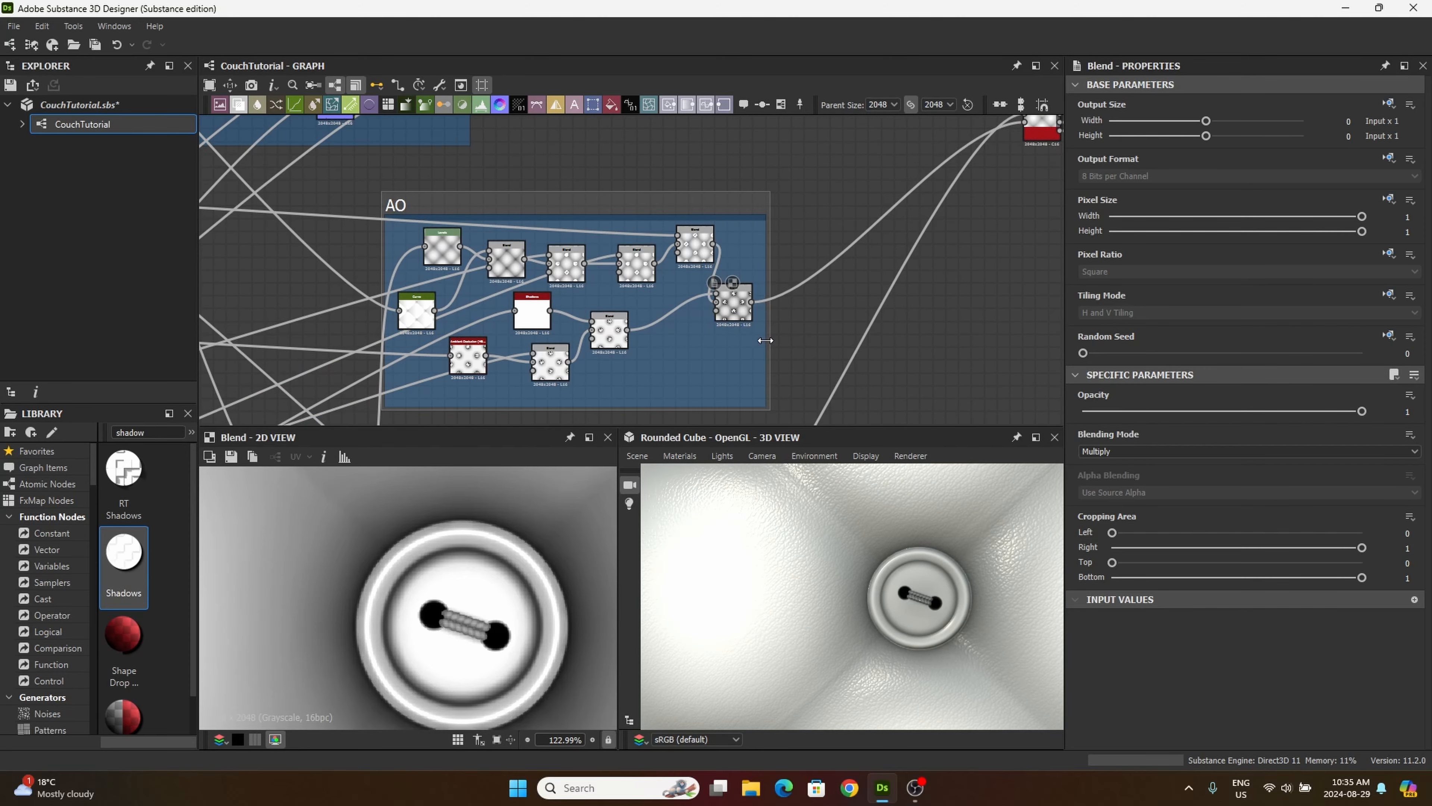
{"action": "scroll", "coordinate": [677, 347], "scroll_direction": "down", "scroll_amount": 3}
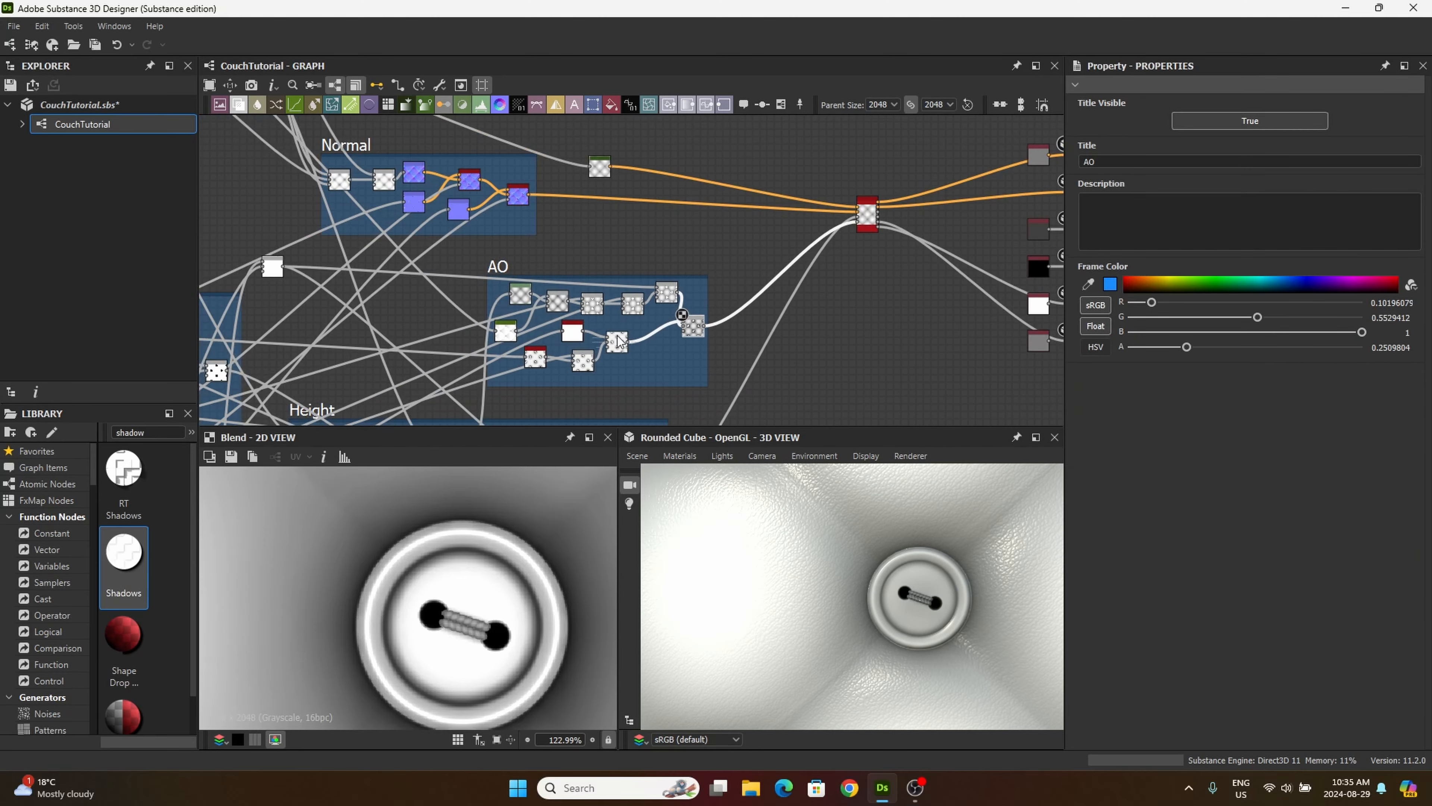
Step: Shift the Height and AO frames slightly downward to tidy the graph layout
{"action": "middle_click_drag", "start_coordinate": [601, 217], "coordinate": [615, 185]}
{"action": "scroll", "coordinate": [616, 185], "scroll_direction": "down", "scroll_amount": 3}
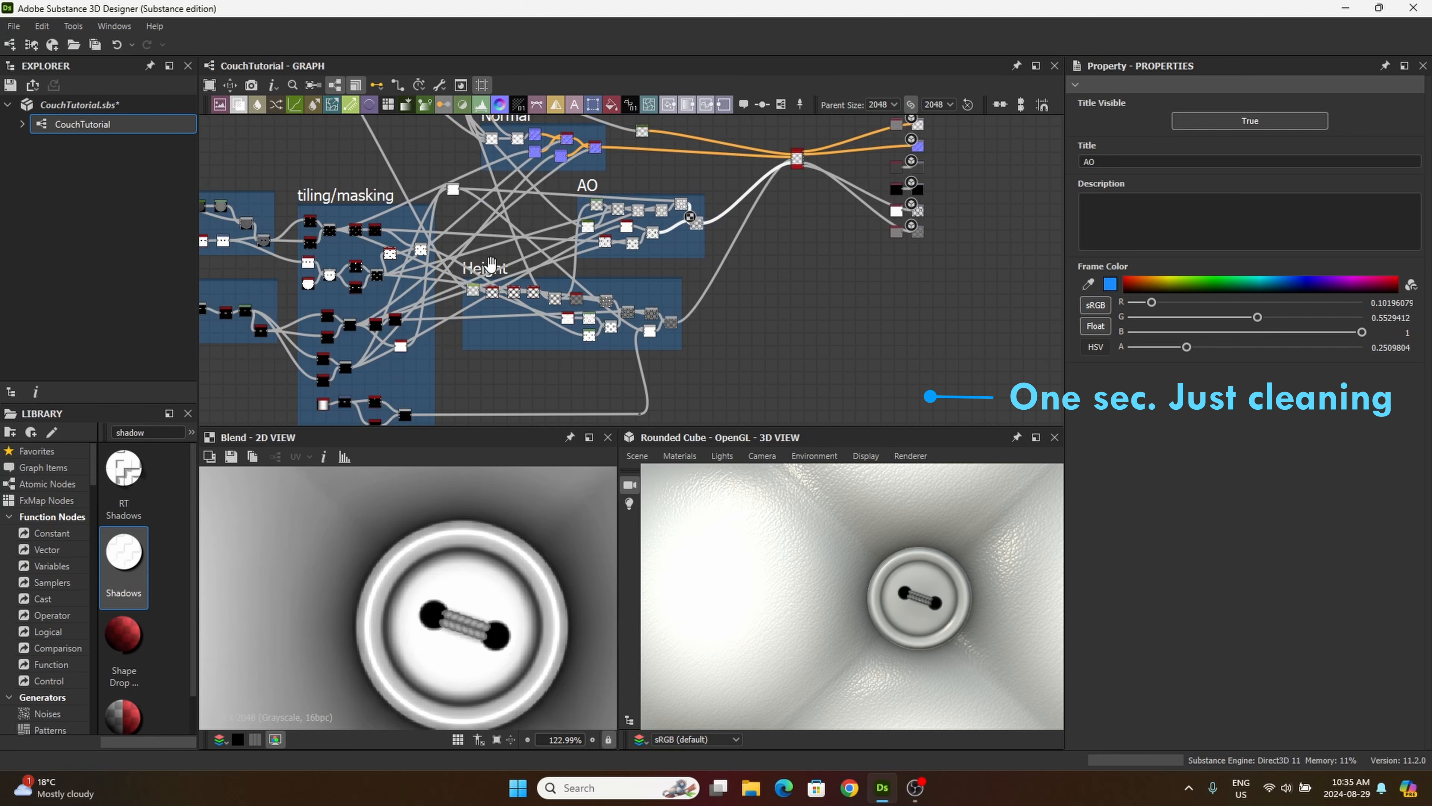
{"action": "left_click_drag", "start_coordinate": [489, 263], "coordinate": [485, 282]}
{"action": "left_click_drag", "start_coordinate": [591, 183], "coordinate": [589, 197]}
{"action": "middle_click_drag", "start_coordinate": [622, 171], "coordinate": [702, 216]}
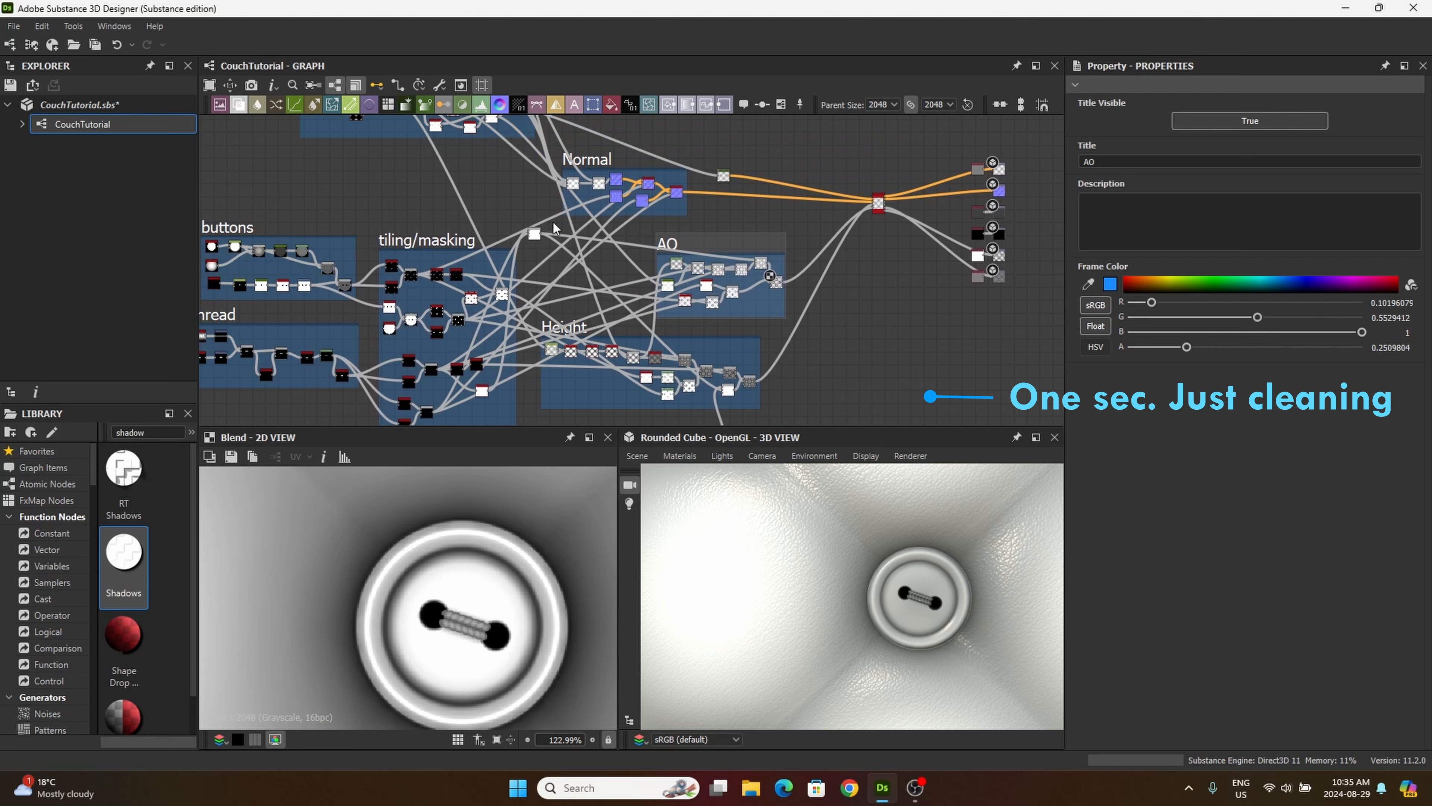
Step: Move the loose thread-detail Blend into the Height frame and rearrange the AO and Normal frames just above it
{"action": "left_click_drag", "start_coordinate": [534, 233], "coordinate": [556, 393]}
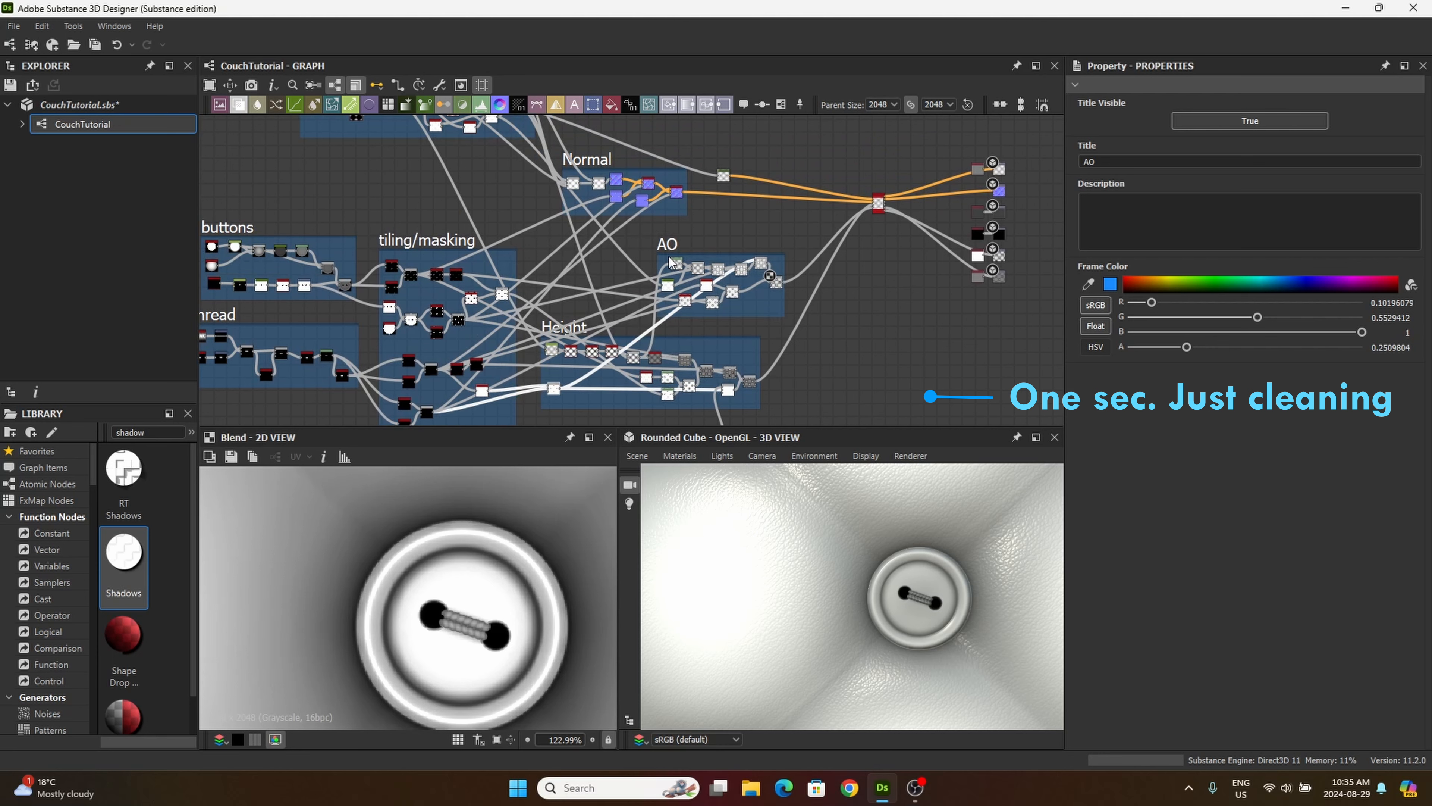
{"action": "left_click_drag", "start_coordinate": [667, 243], "coordinate": [669, 247]}
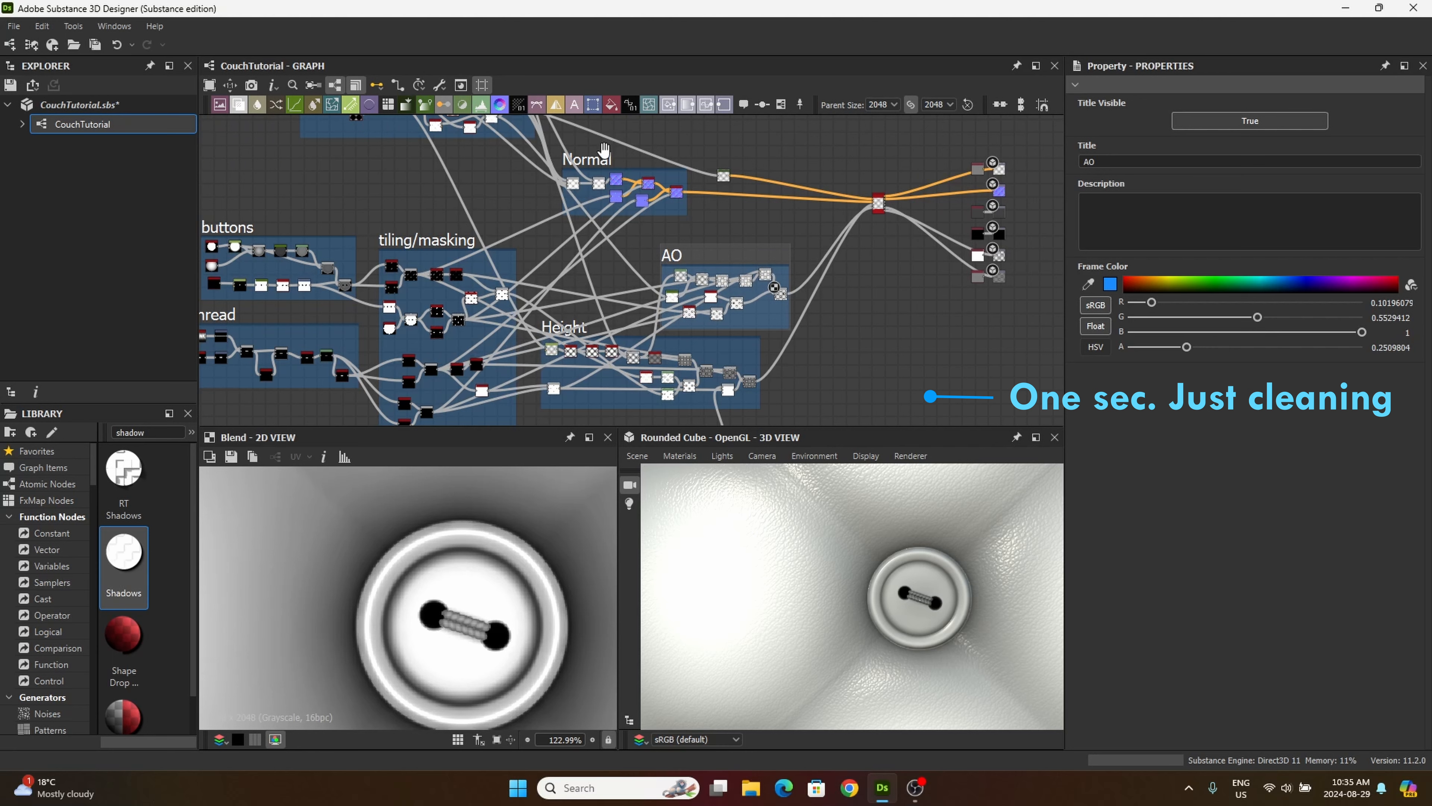
{"action": "left_click_drag", "start_coordinate": [601, 160], "coordinate": [571, 269]}
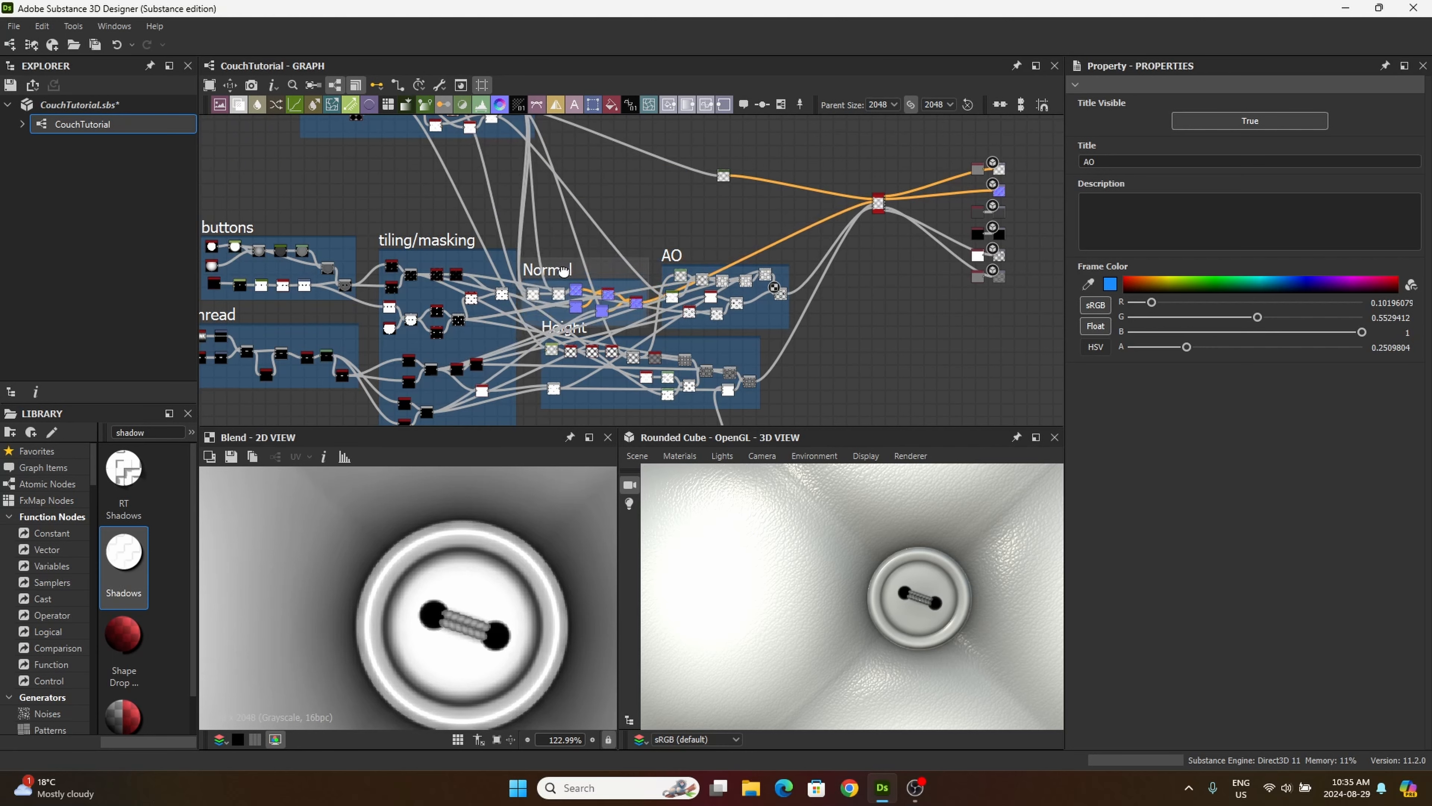
{"action": "middle_click_drag", "start_coordinate": [598, 197], "coordinate": [636, 248]}
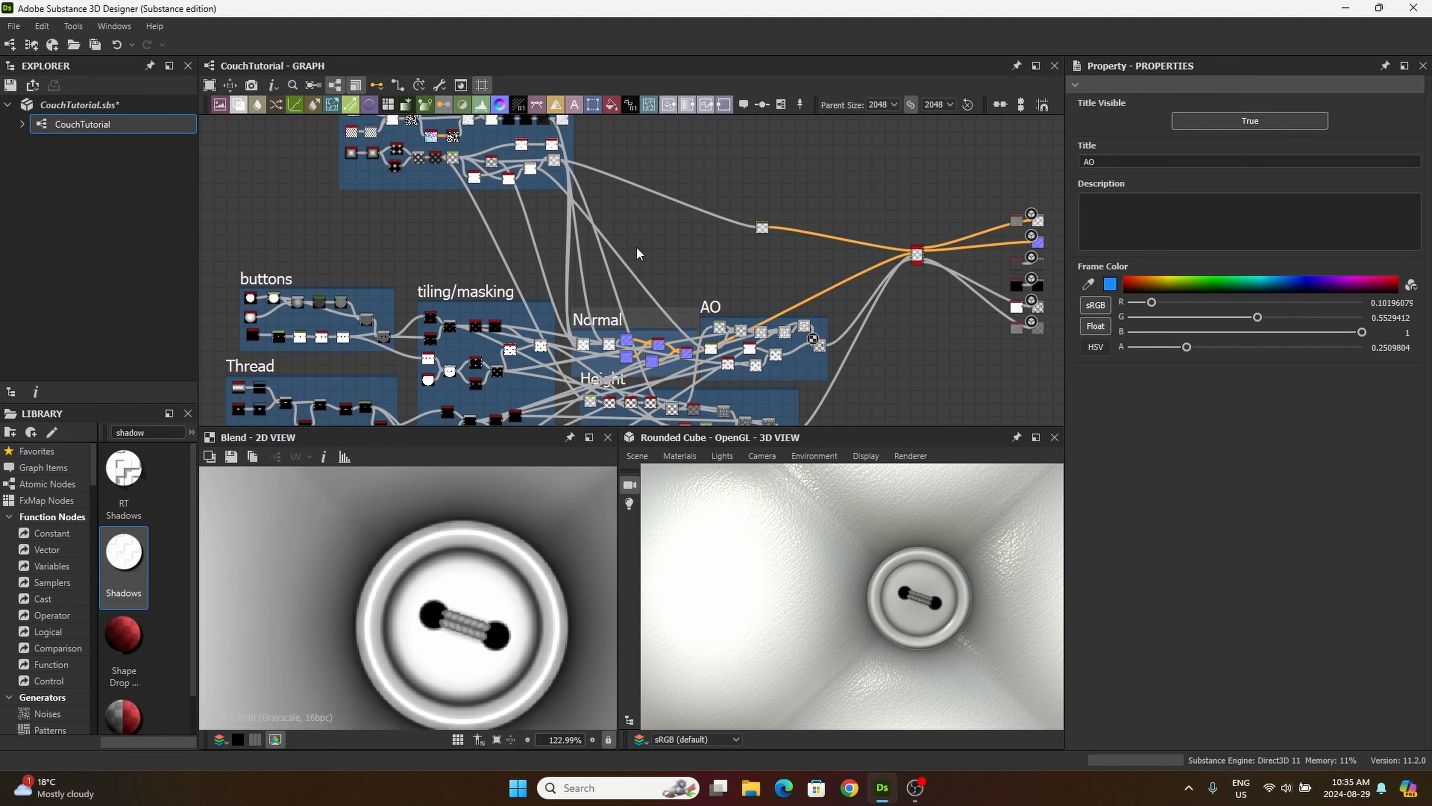
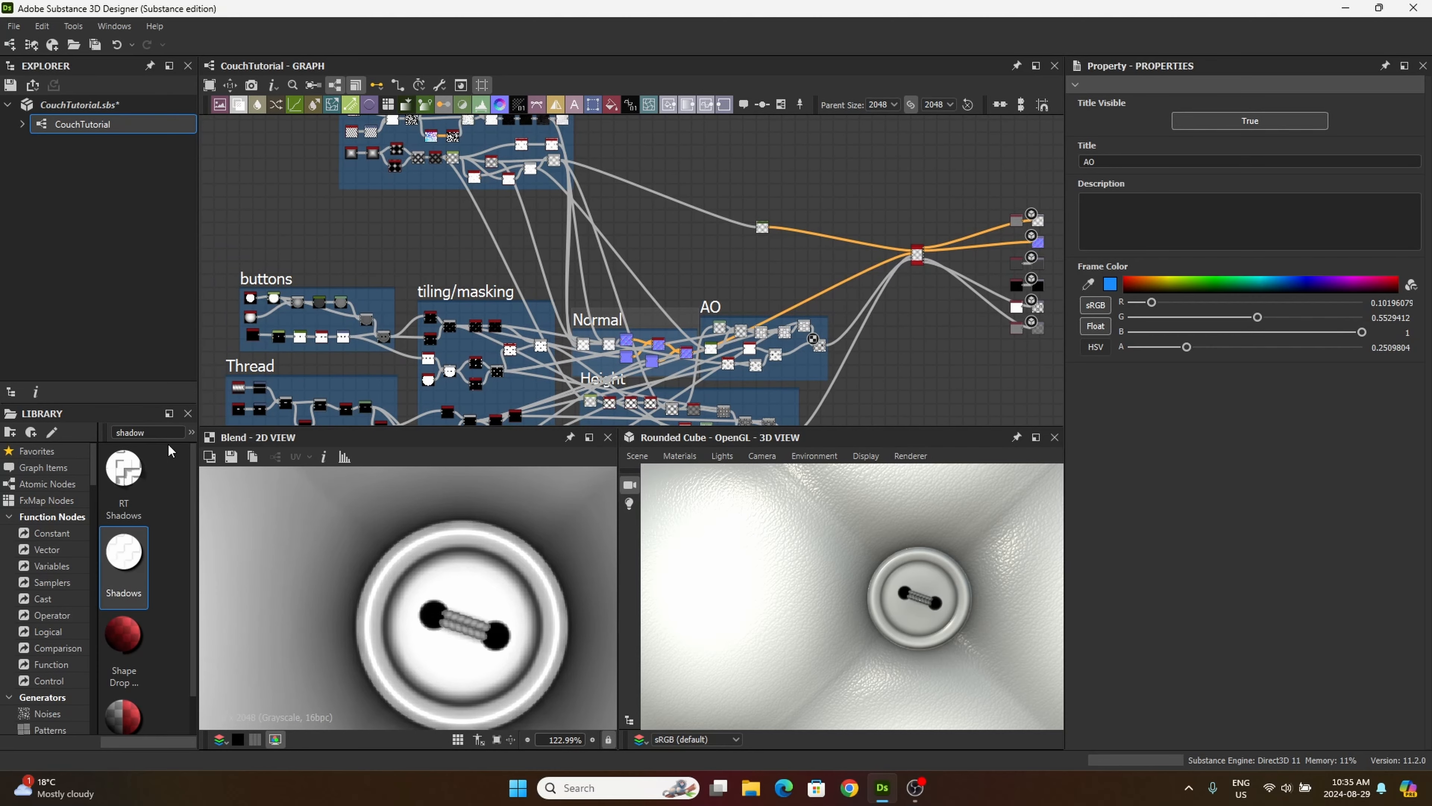
Step: Search the library for grunge and place a Grunge Map 001 node in the empty graph area above the Normal frame
{"action": "left_click", "coordinate": [159, 432]}
{"action": "key", "text": "BackSpace"}
{"action": "key", "text": "BackSpace"}
{"action": "key", "text": "BackSpace"}
{"action": "key", "text": "BackSpace"}
{"action": "key", "text": "BackSpace"}
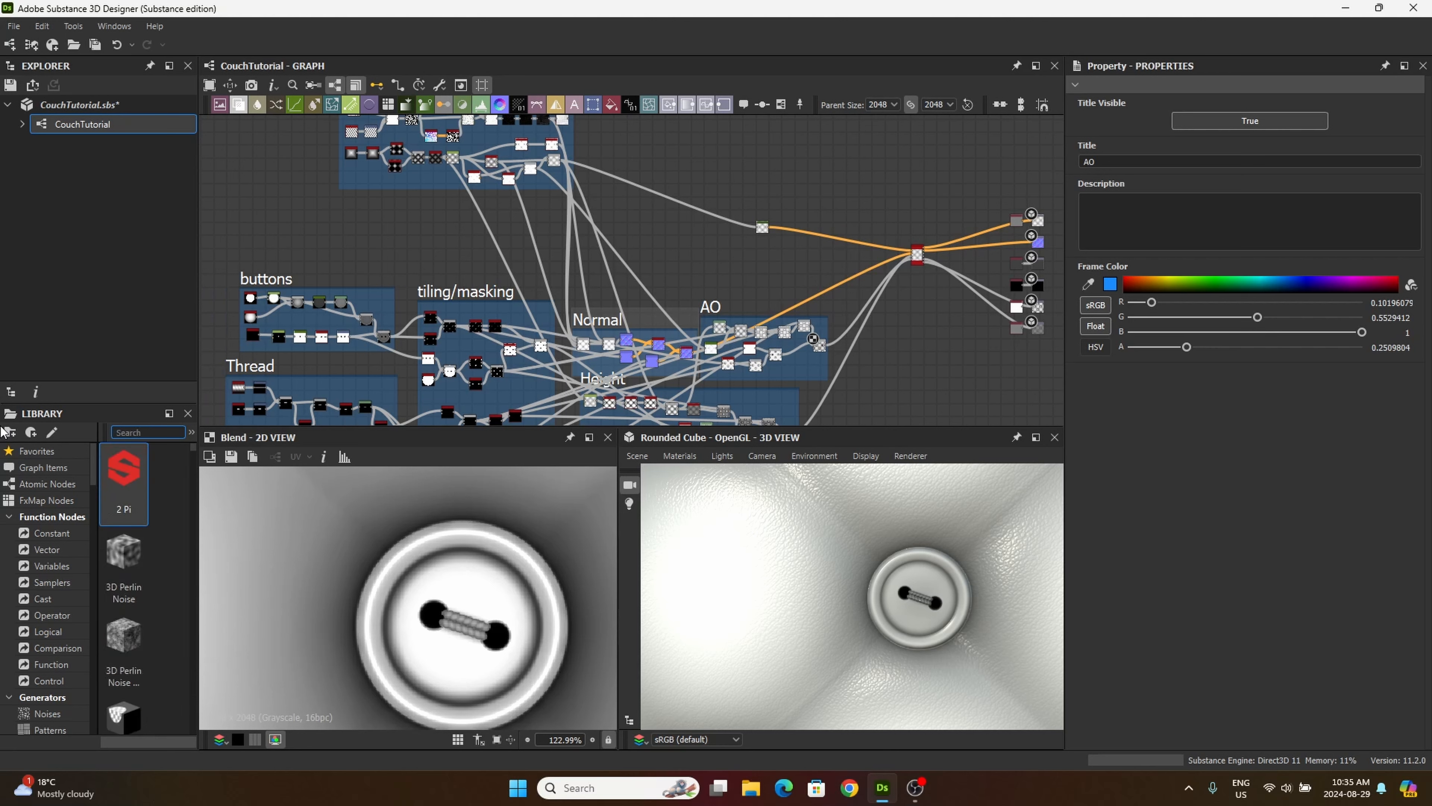
{"action": "type", "text": "grunge"}
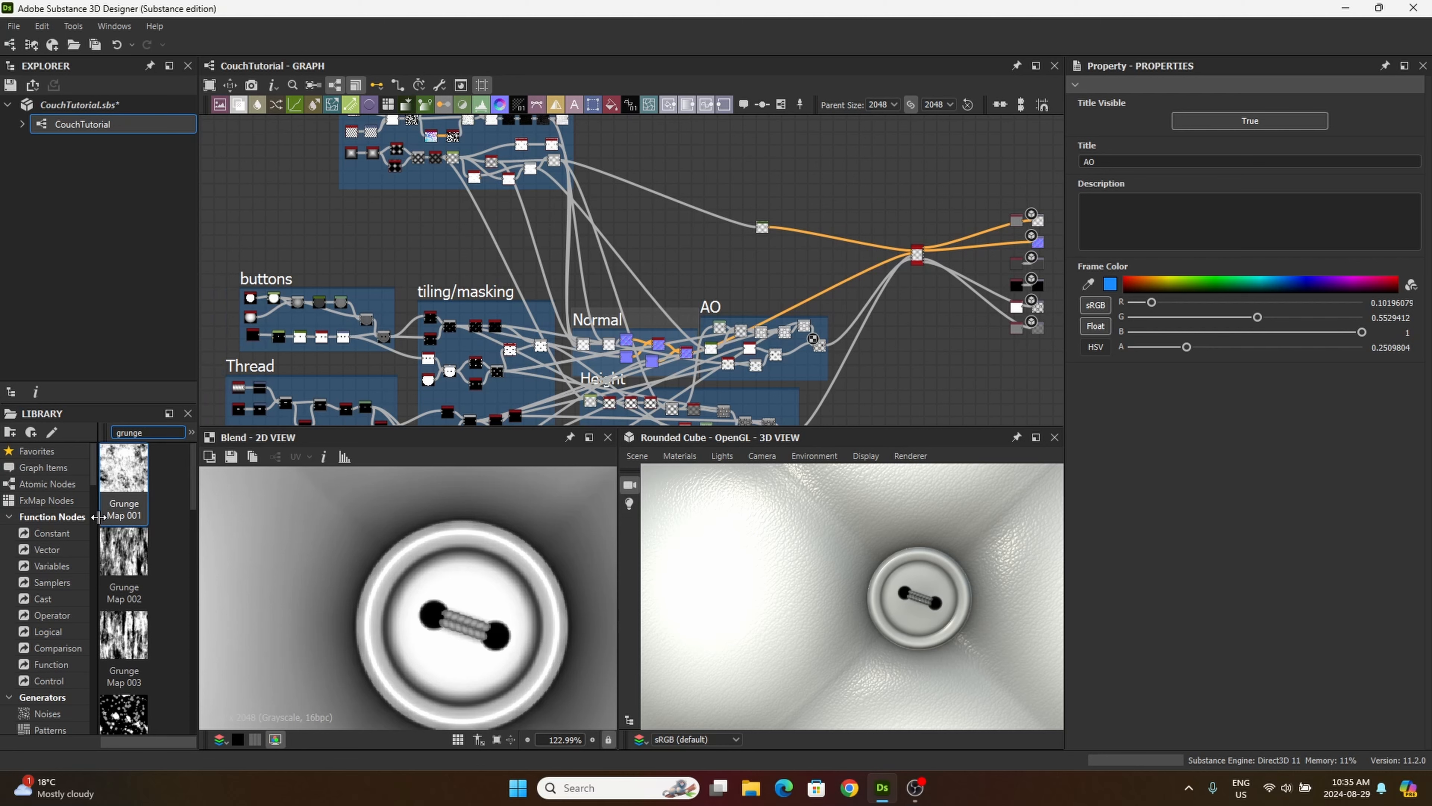
{"action": "left_click_drag", "start_coordinate": [137, 518], "coordinate": [591, 265]}
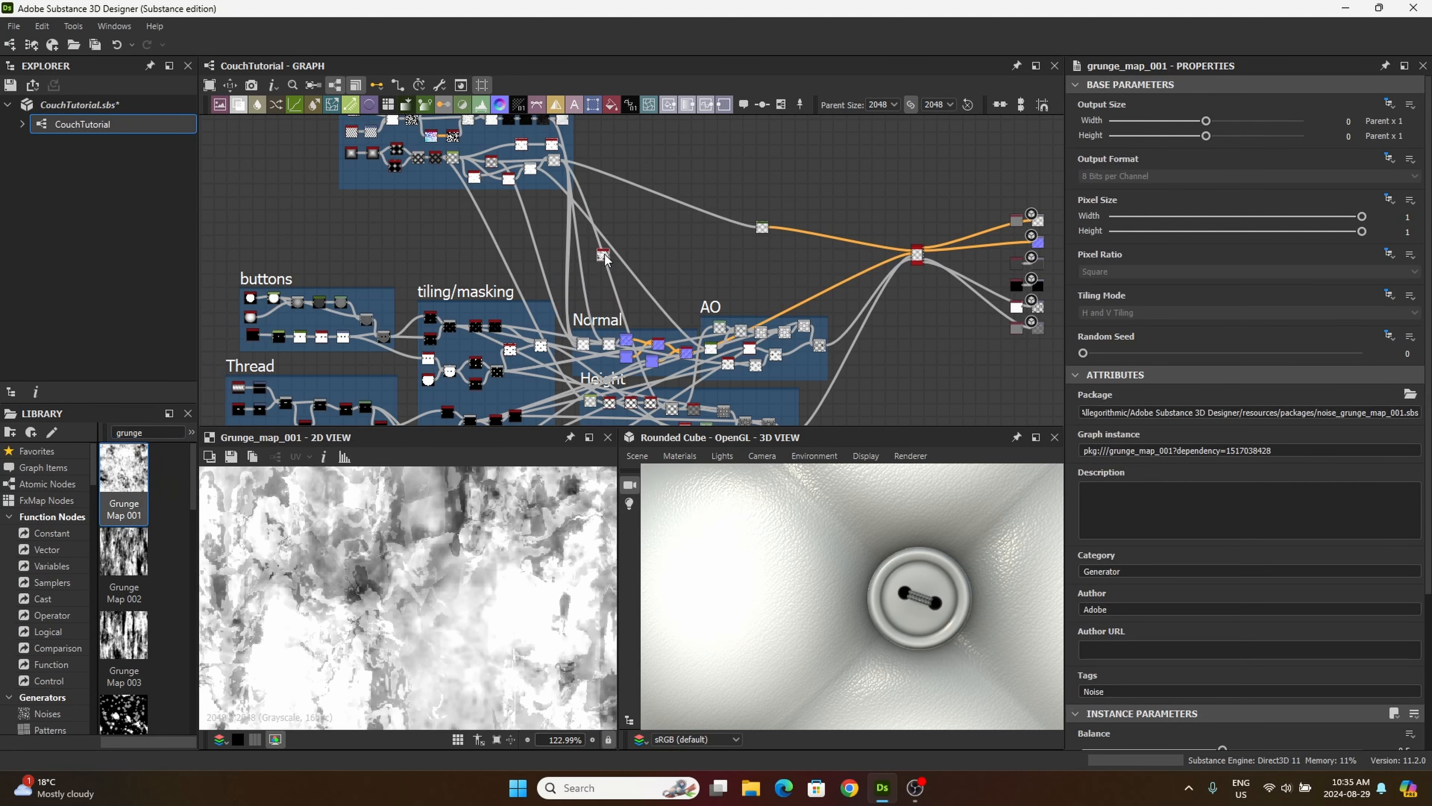
{"action": "double_click", "coordinate": [603, 244]}
{"action": "scroll", "coordinate": [586, 221], "scroll_direction": "up", "scroll_amount": 4}
{"action": "scroll", "coordinate": [587, 220], "scroll_direction": "up", "scroll_amount": 3}
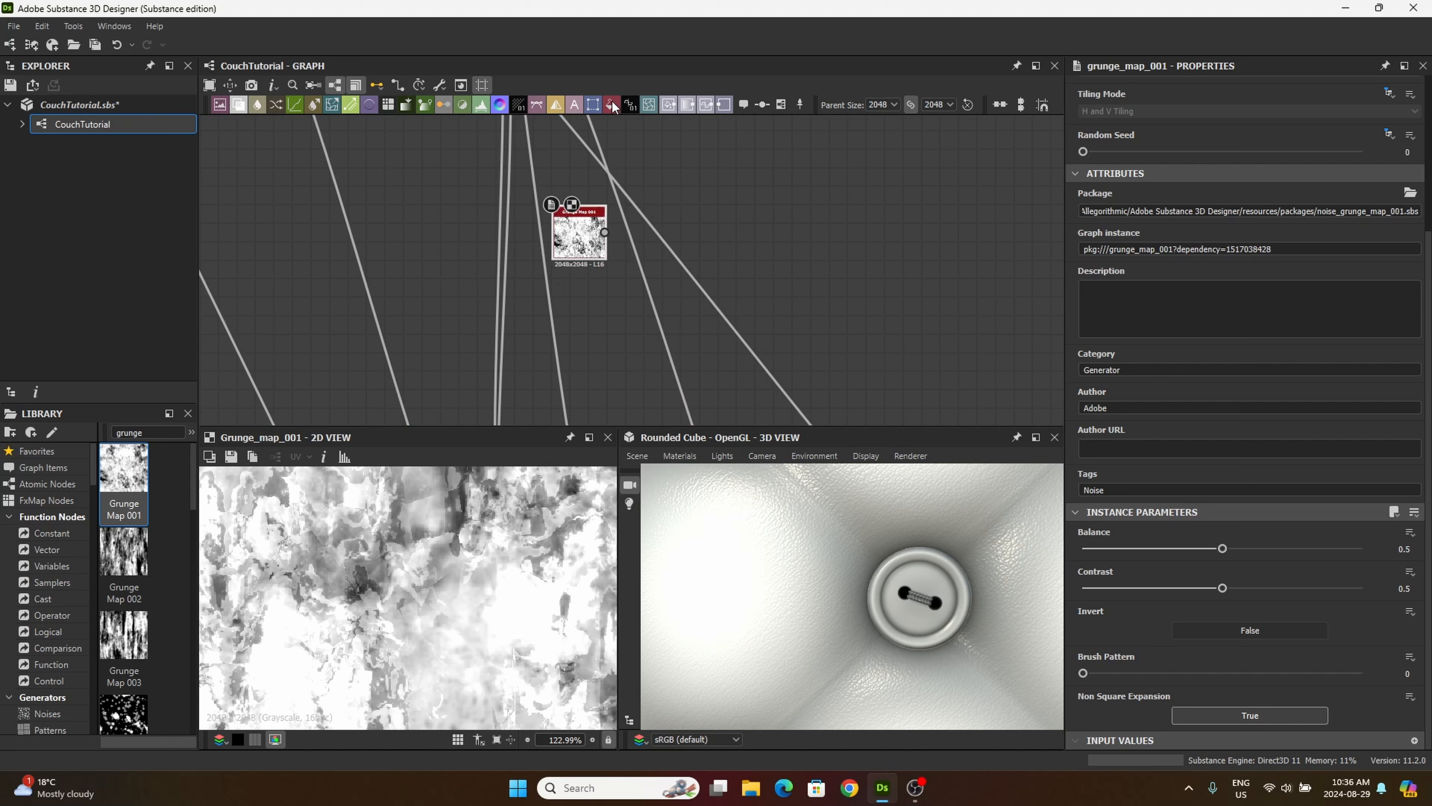
Step: Add a Uniform Color node below Grunge Map 001, set to Grayscale with output colour #2e2e2e
{"action": "left_click_drag", "start_coordinate": [613, 106], "coordinate": [576, 319]}
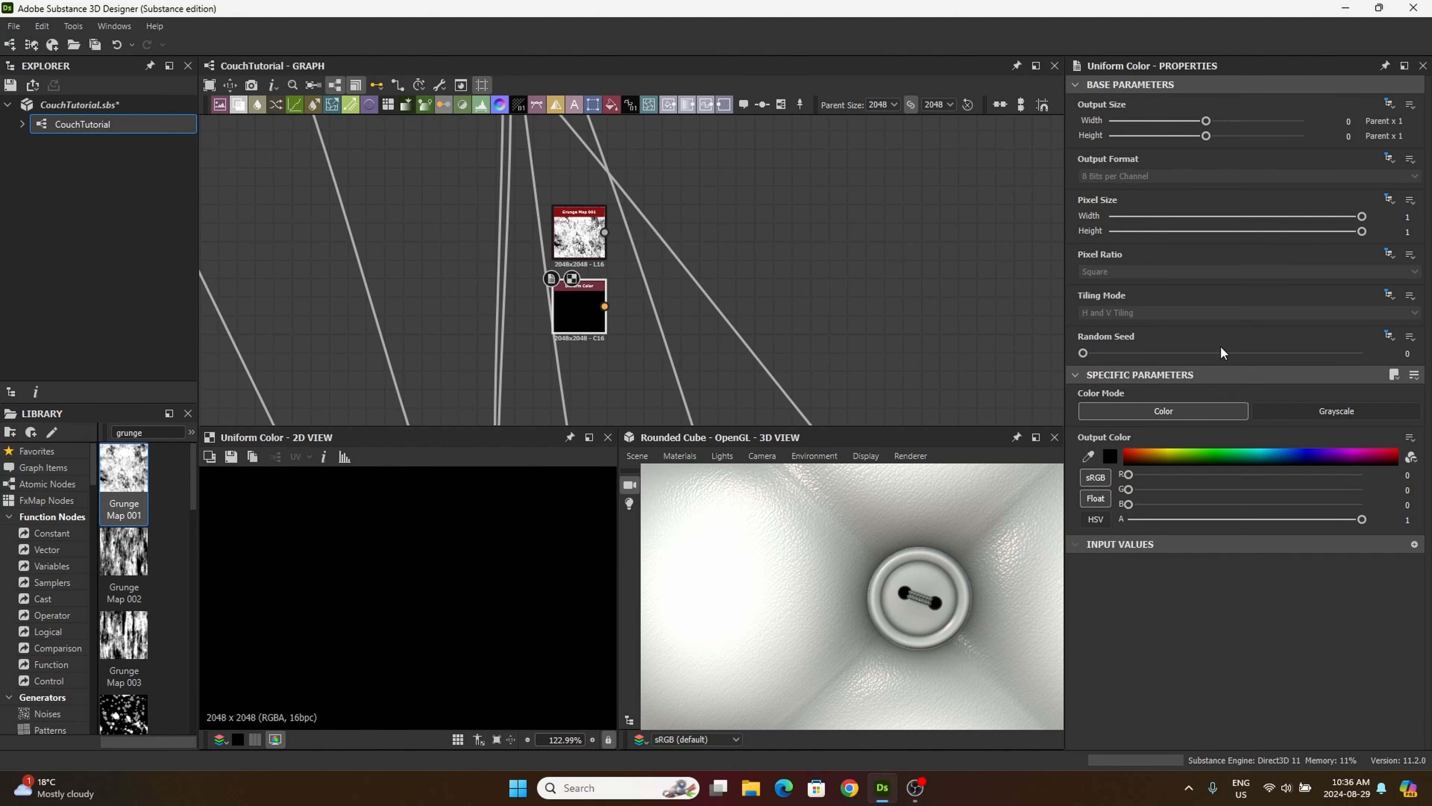
{"action": "left_click", "coordinate": [1325, 411]}
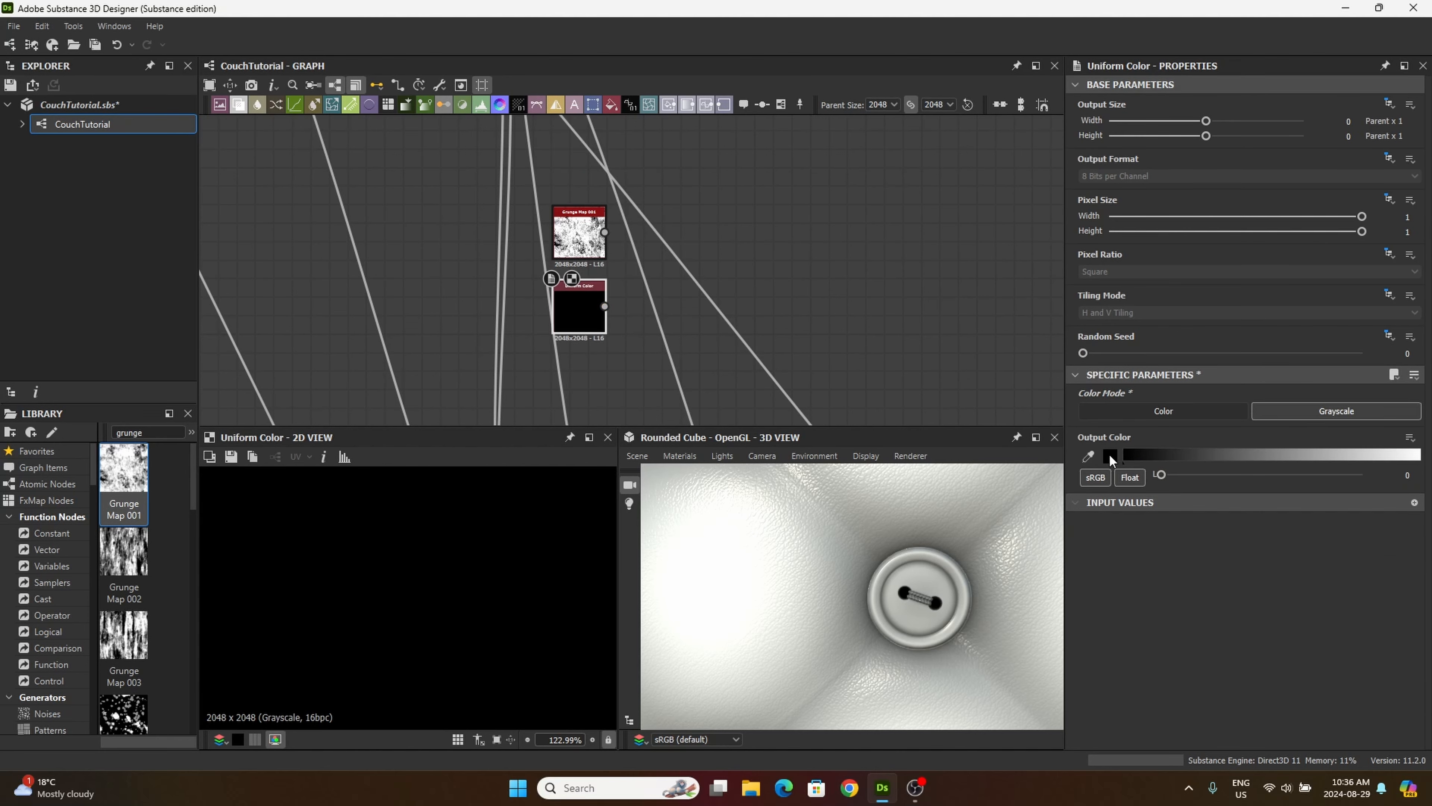
{"action": "left_click", "coordinate": [1108, 454]}
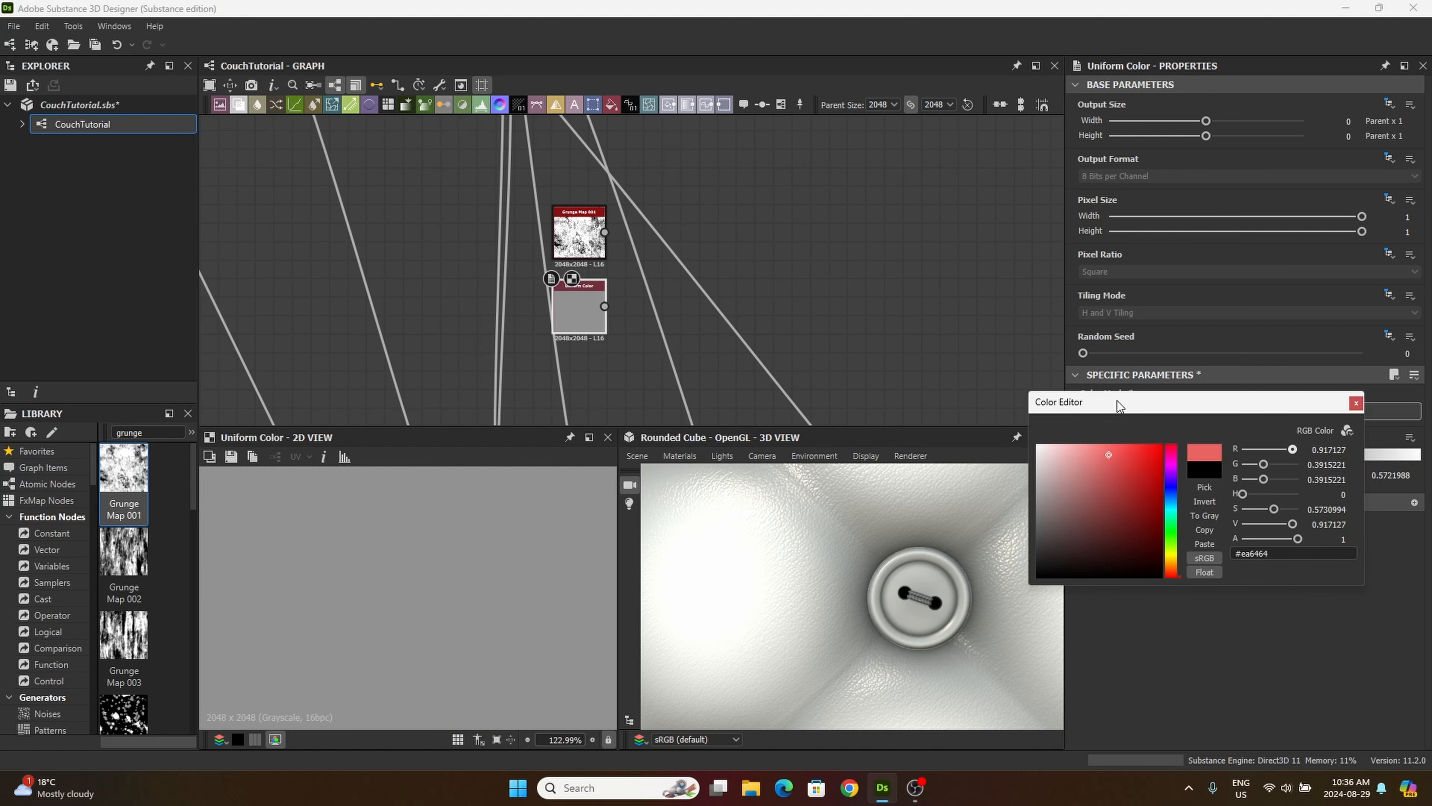
{"action": "left_click_drag", "start_coordinate": [1116, 401], "coordinate": [1078, 425]}
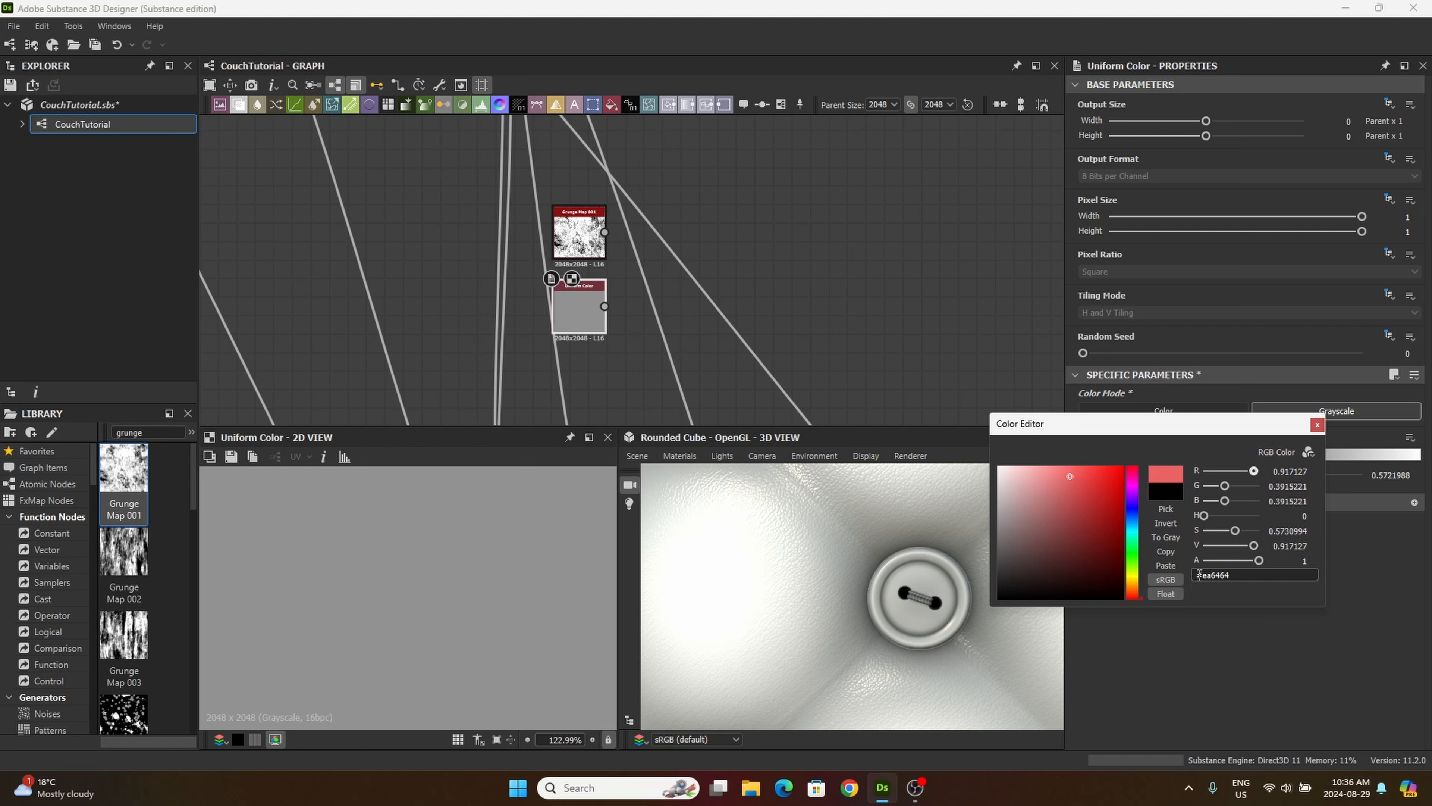
{"action": "left_click_drag", "start_coordinate": [1214, 574], "coordinate": [1298, 562]}
{"action": "type", "text": "2"}
{"action": "type", "text": "e2e2e"}
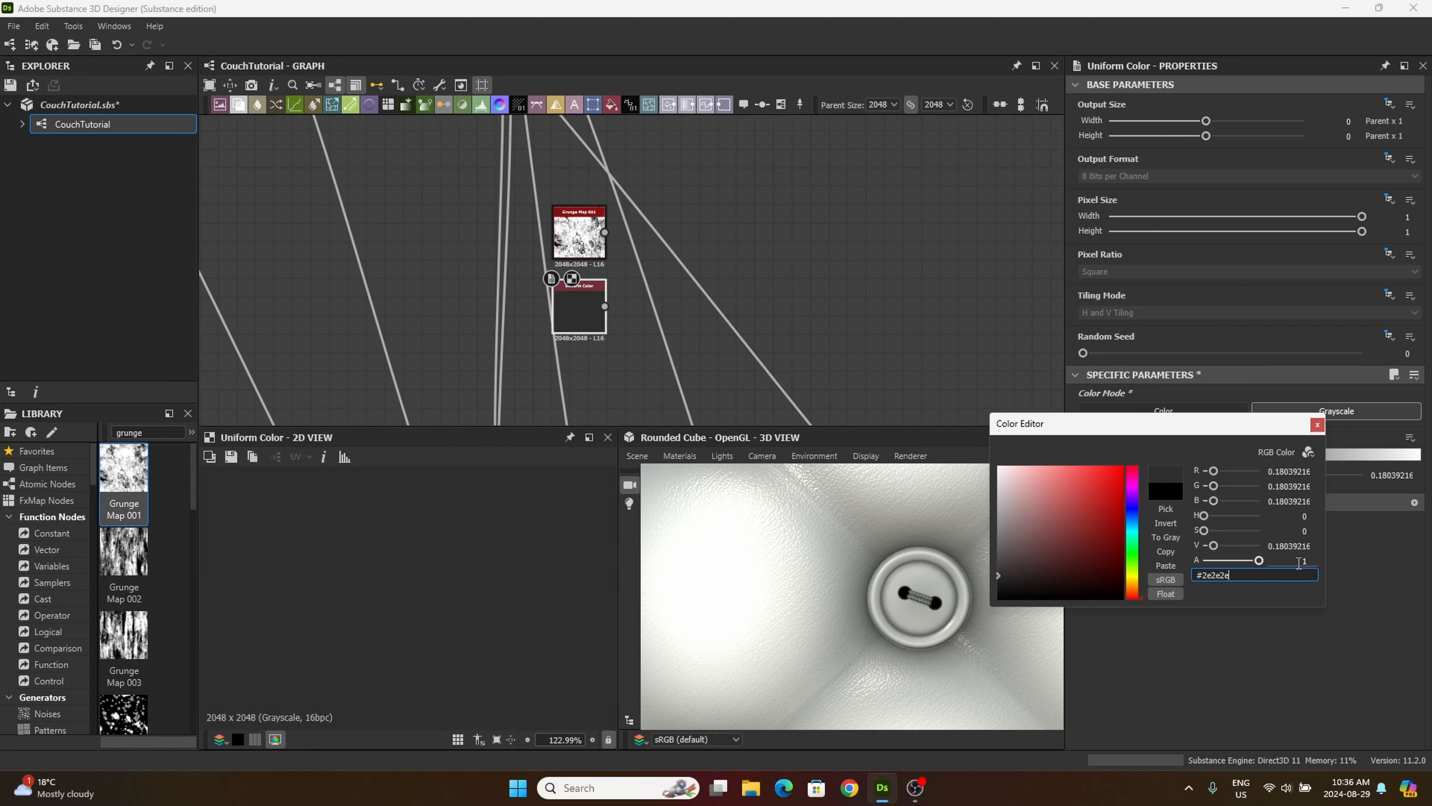
{"action": "left_click", "coordinate": [1317, 424]}
{"action": "left_click_drag", "start_coordinate": [589, 333], "coordinate": [589, 341]}
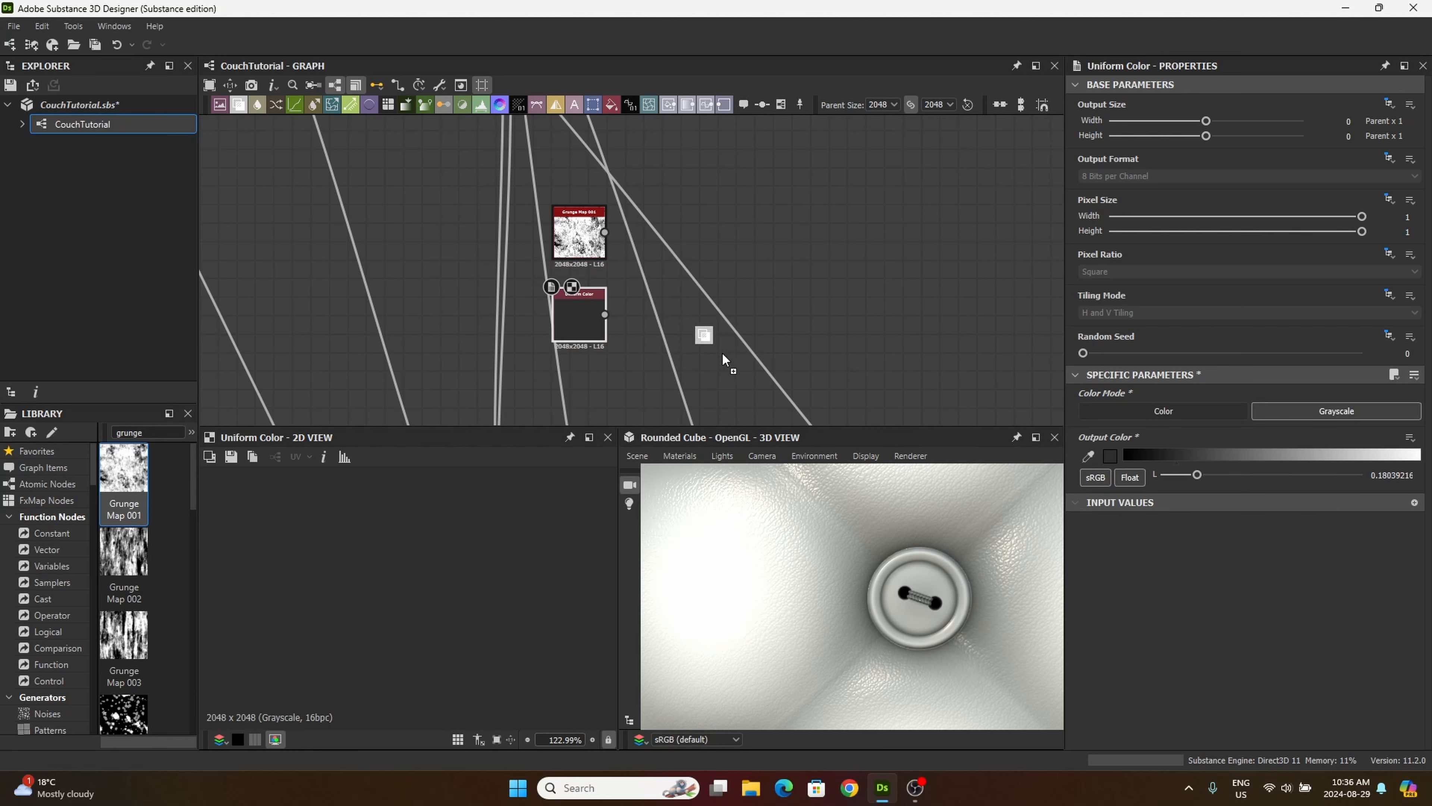
Step: Add a Blend with Grunge Map 001 as foreground and the tiled buttons Blend from the tiling/masking frame as background
{"action": "left_click_drag", "start_coordinate": [722, 354], "coordinate": [709, 290]}
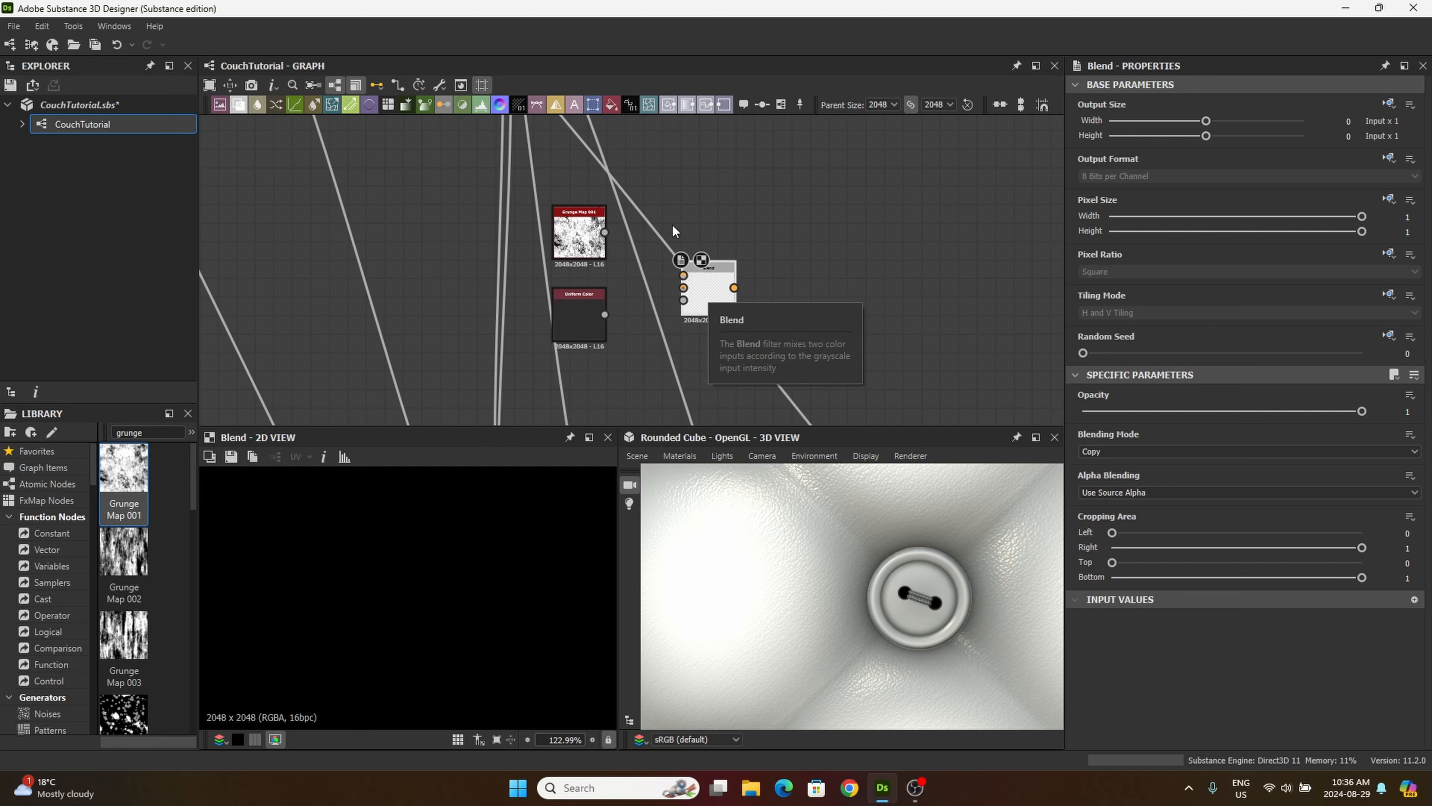
{"action": "left_click_drag", "start_coordinate": [604, 233], "coordinate": [696, 290]}
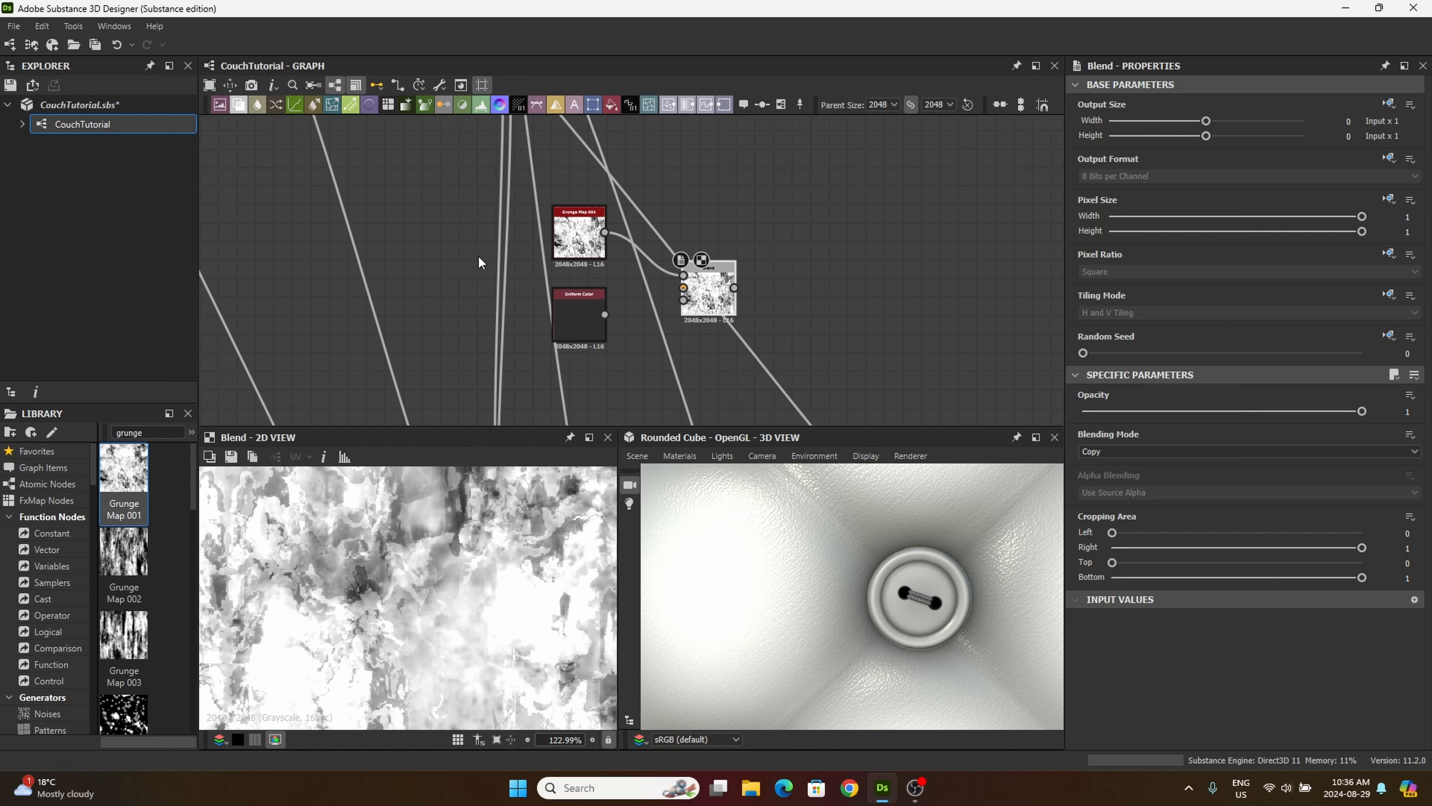
{"action": "middle_click_drag", "start_coordinate": [499, 371], "coordinate": [830, 285]}
{"action": "scroll", "coordinate": [506, 346], "scroll_direction": "down", "scroll_amount": 2}
{"action": "scroll", "coordinate": [502, 310], "scroll_direction": "down", "scroll_amount": 1}
{"action": "middle_click_drag", "start_coordinate": [483, 312], "coordinate": [563, 149]}
{"action": "scroll", "coordinate": [595, 205], "scroll_direction": "up", "scroll_amount": 4}
{"action": "middle_click_drag", "start_coordinate": [533, 298], "coordinate": [549, 165]}
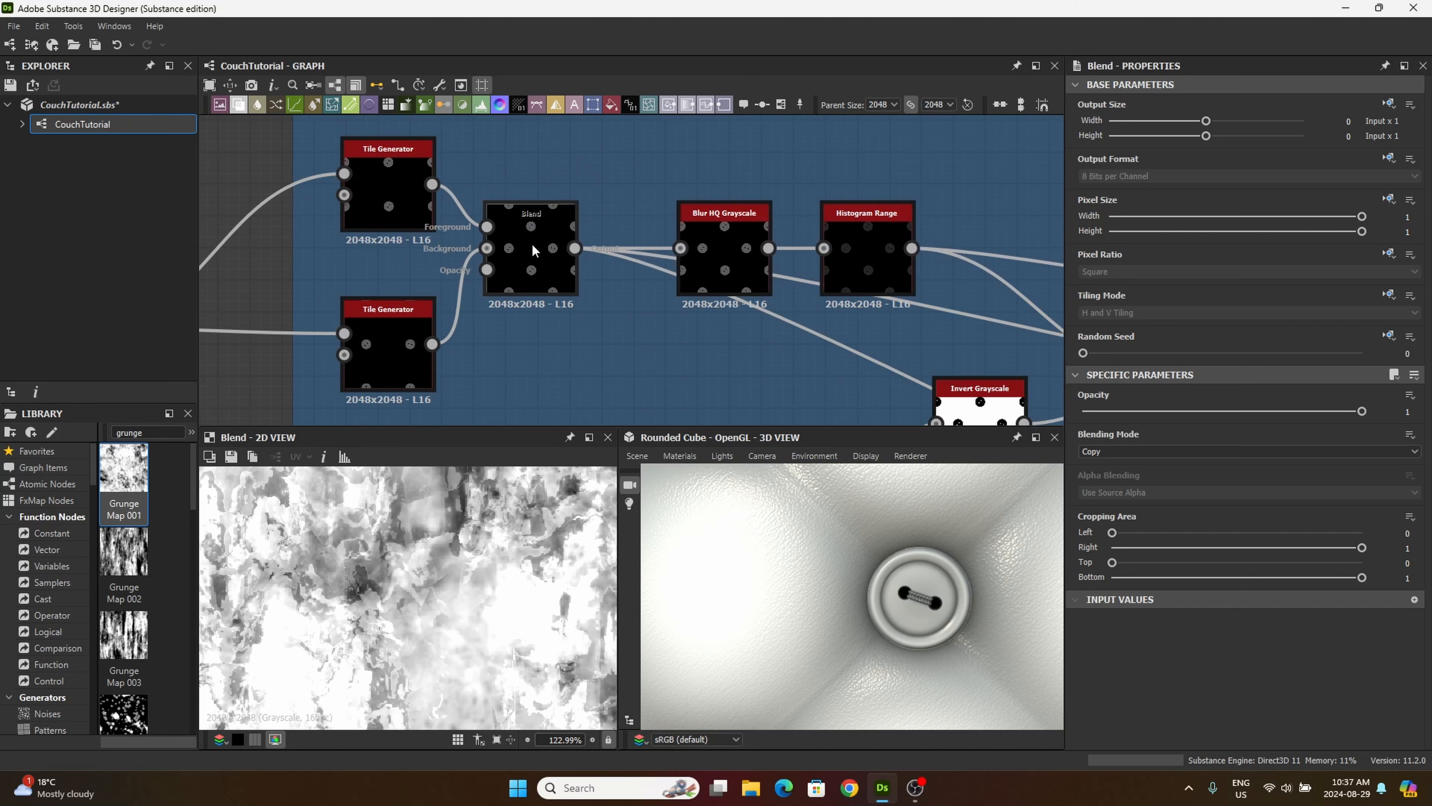
{"action": "left_click_drag", "start_coordinate": [575, 249], "coordinate": [817, 192]}
{"action": "scroll", "coordinate": [528, 260], "scroll_direction": "down", "scroll_amount": 3}
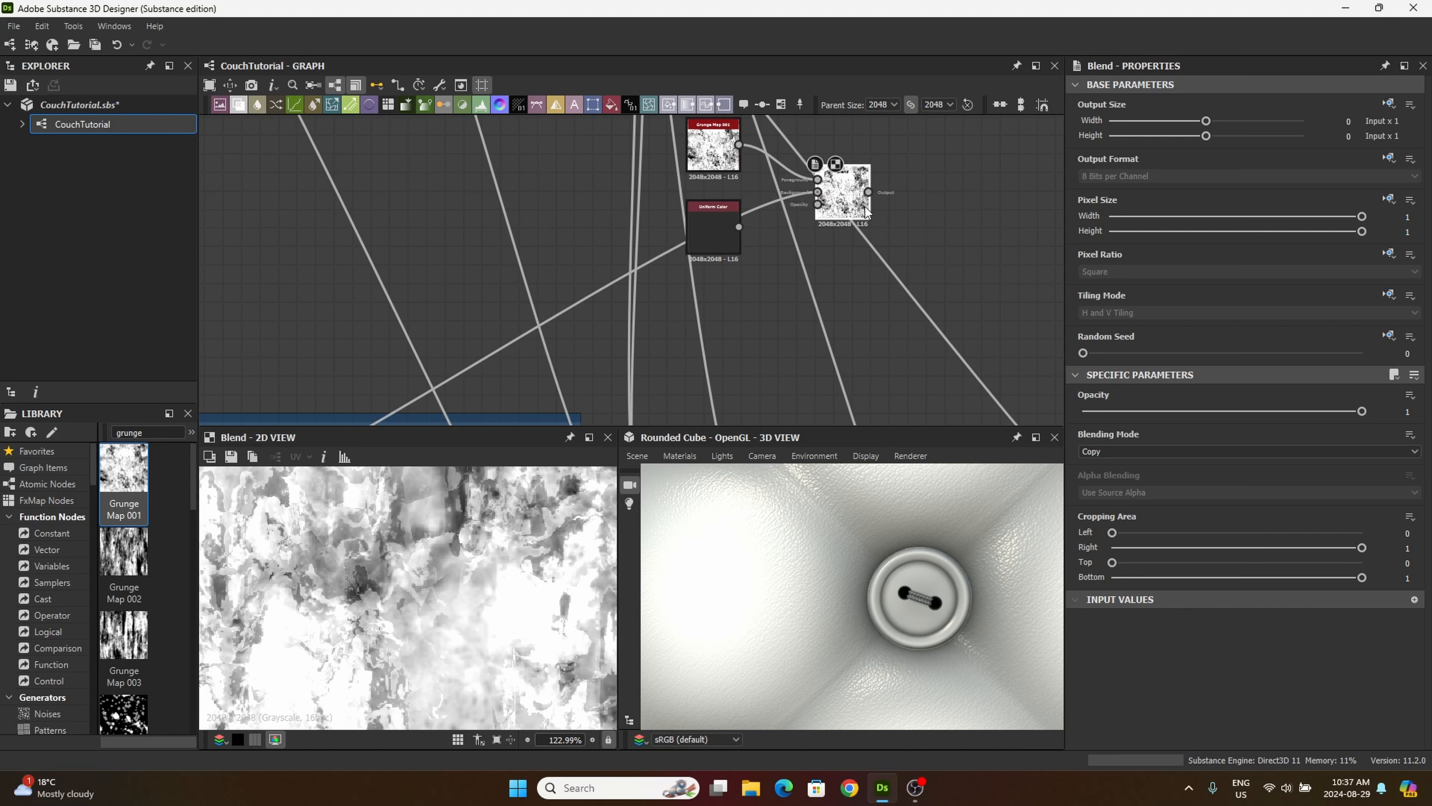
Step: Set the grunge Blend to Overlay at 0.6 opacity and space it and the Uniform Color node more evenly
{"action": "left_click", "coordinate": [1097, 453]}
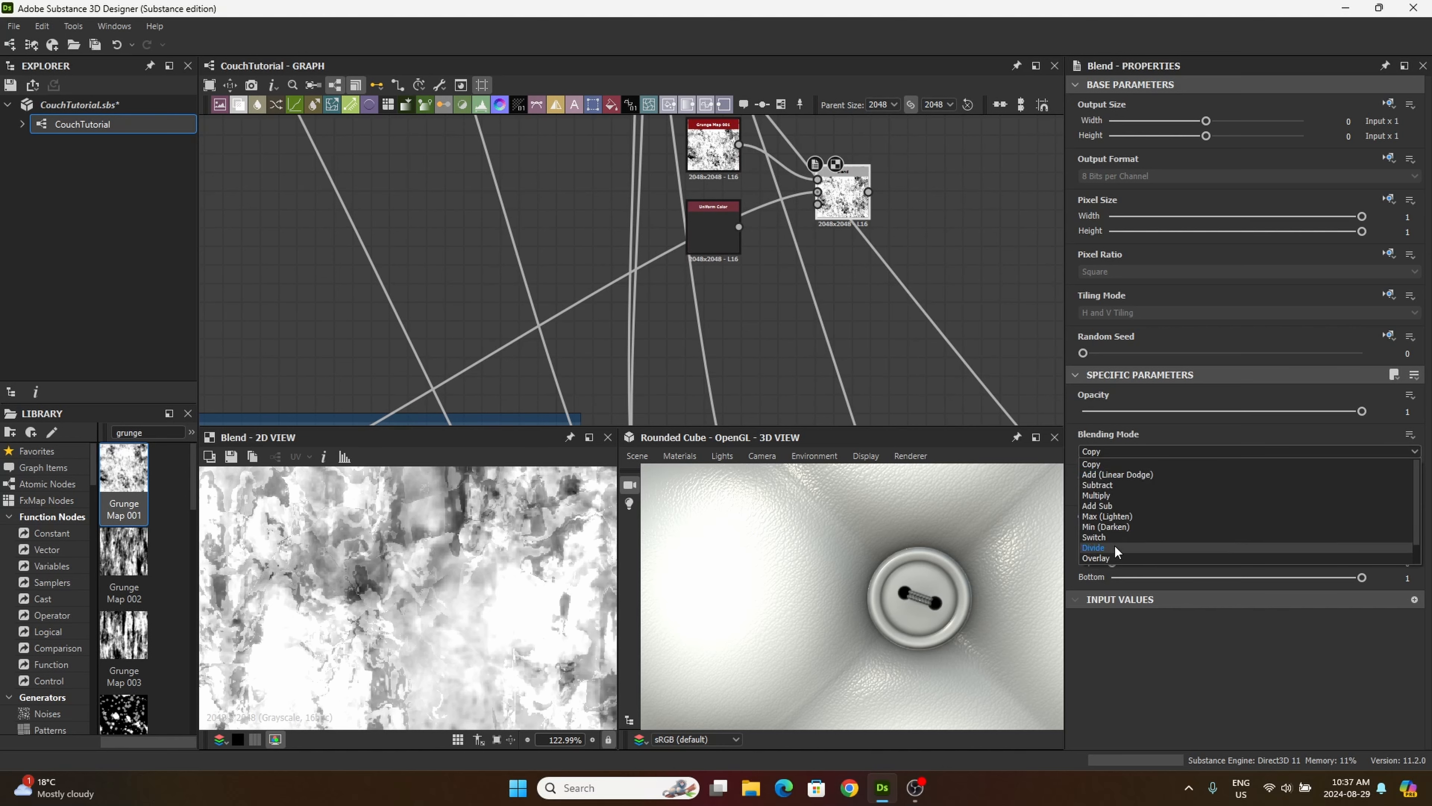
{"action": "left_click", "coordinate": [1097, 558]}
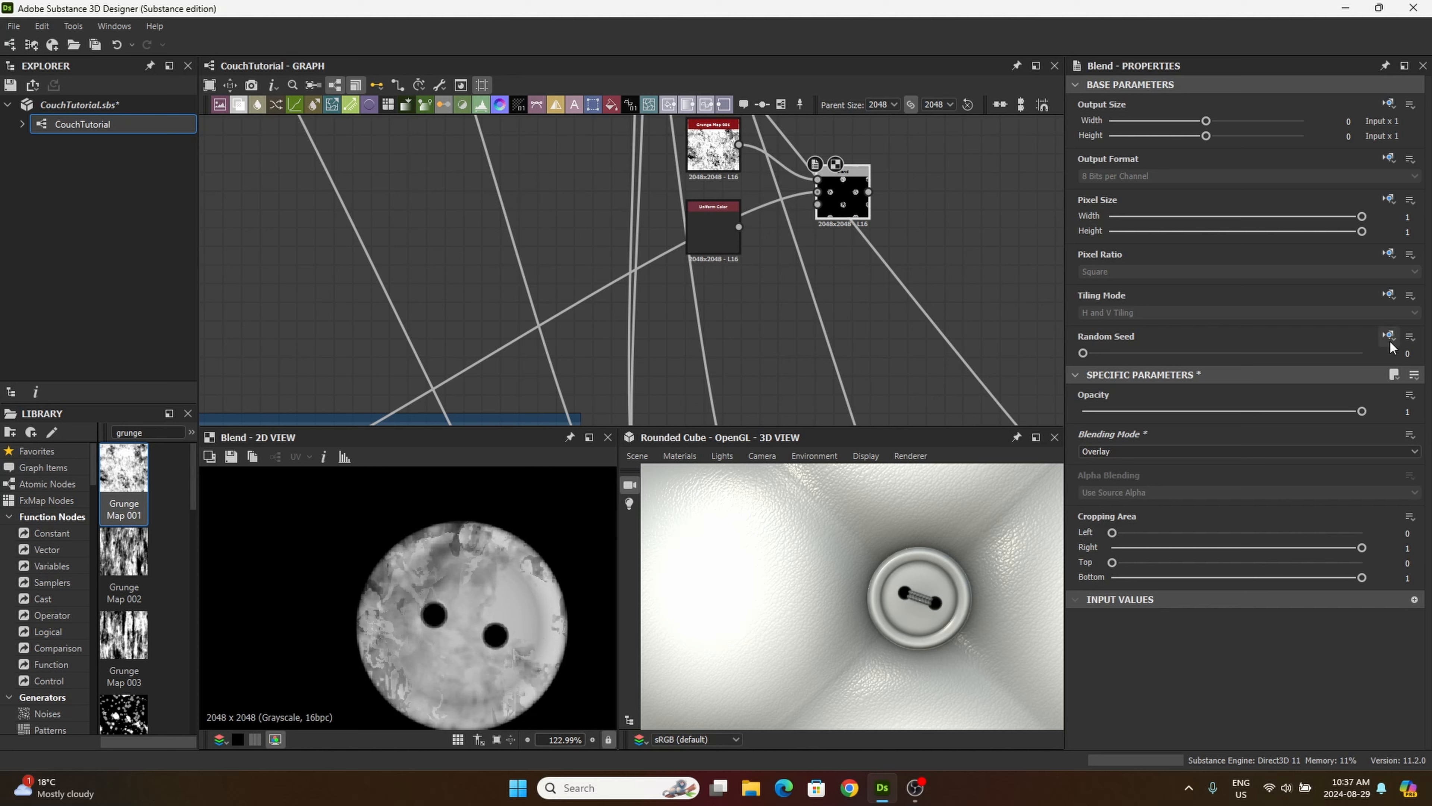
{"action": "type", "text": "0"}
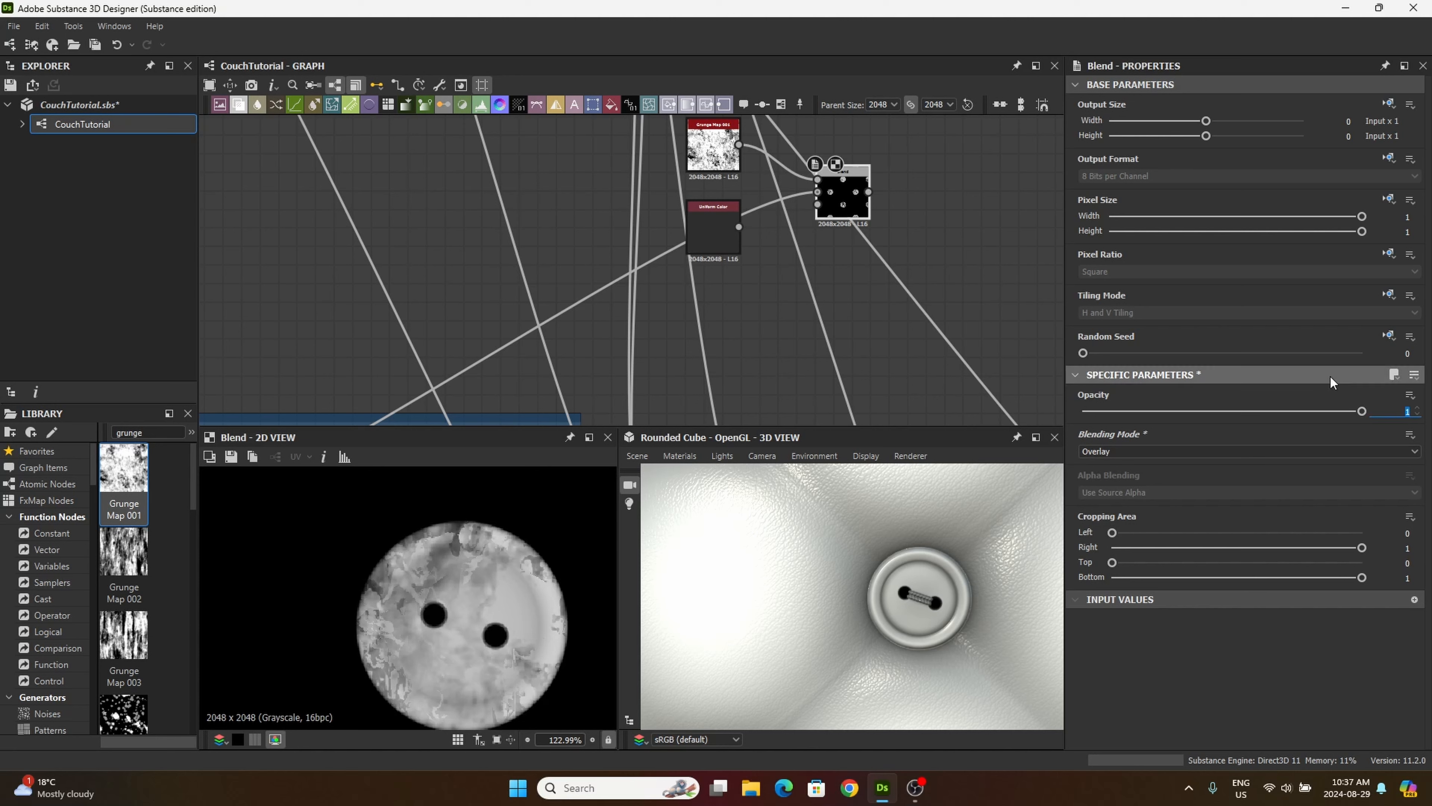
{"action": "type", "text": ".6"}
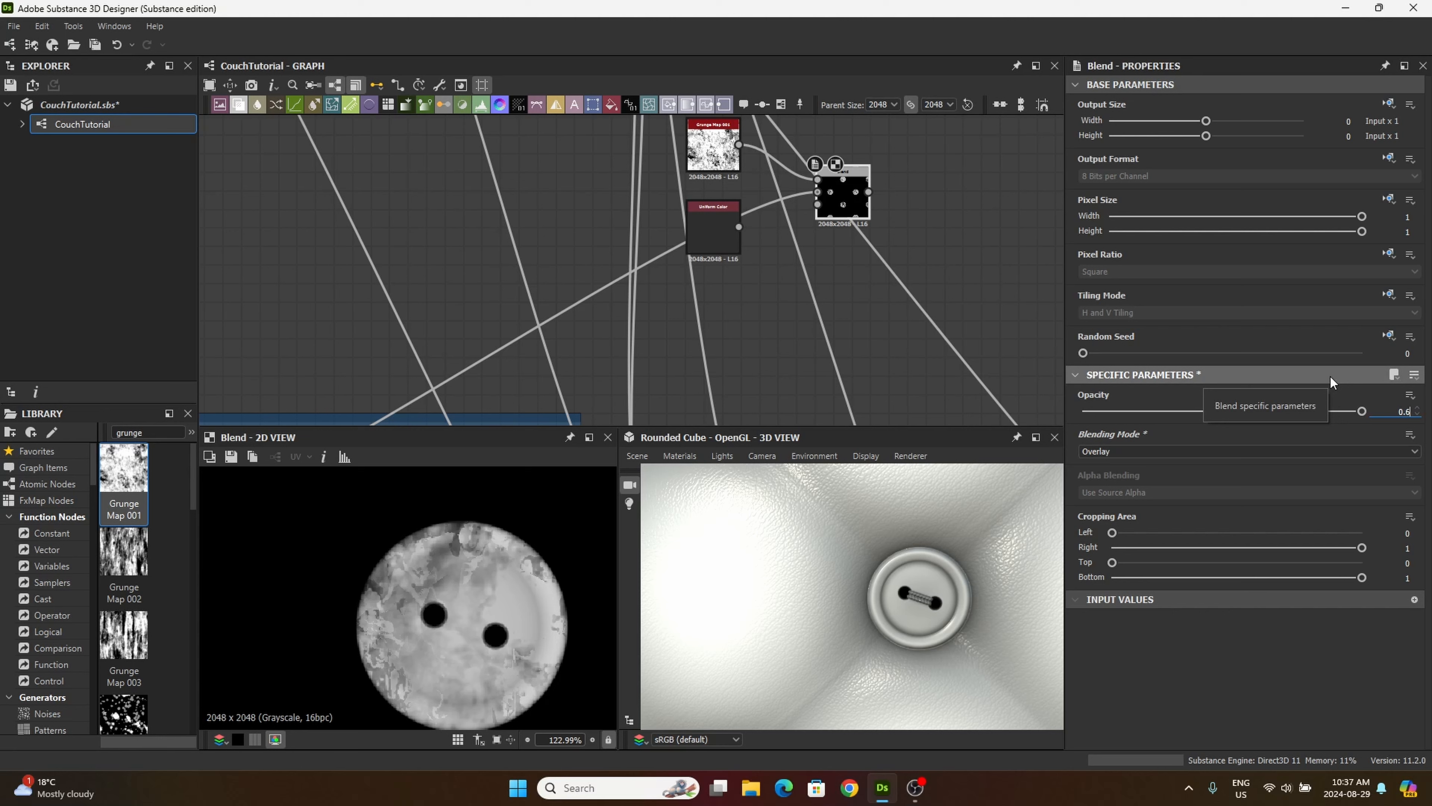
{"action": "key", "text": "Return"}
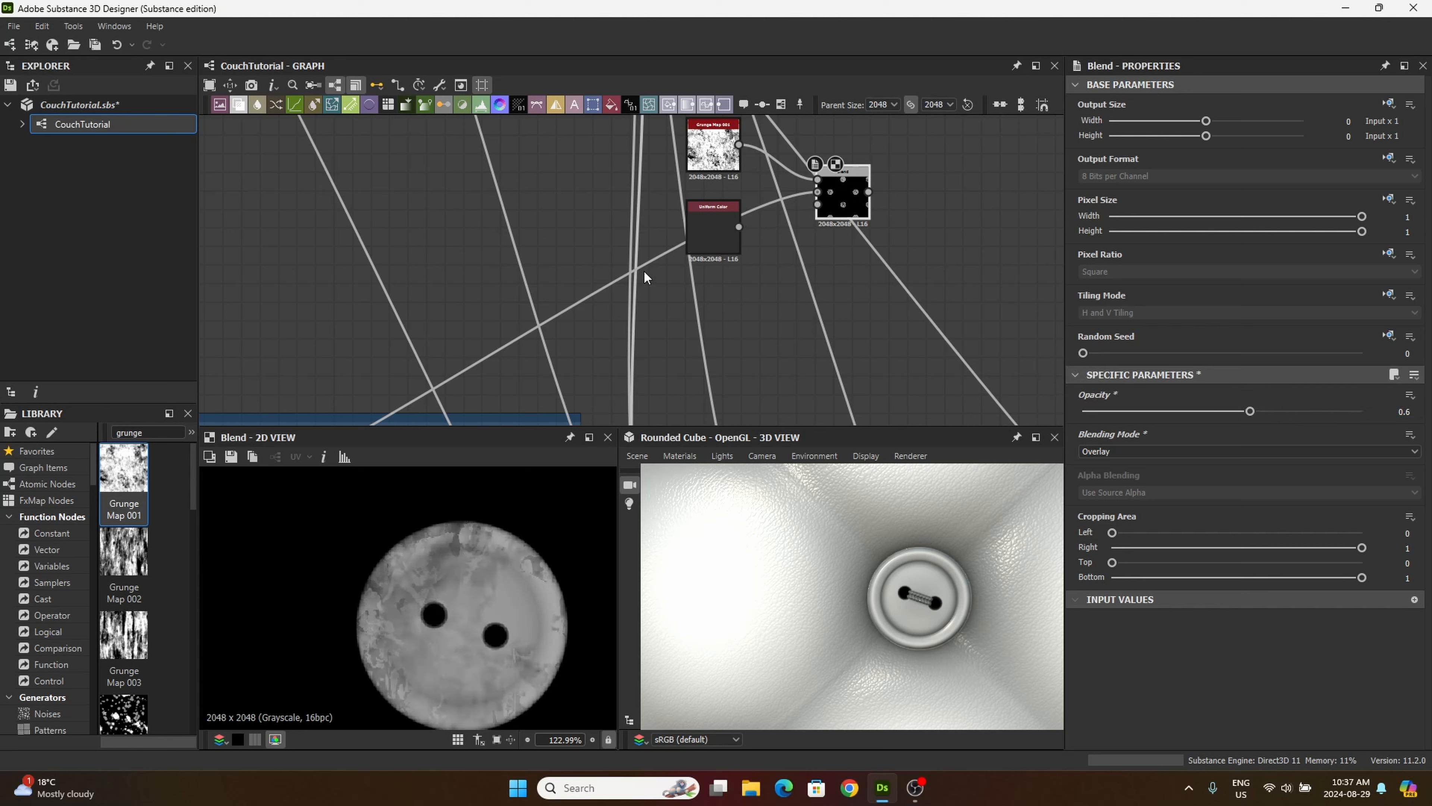
{"action": "left_click_drag", "start_coordinate": [710, 251], "coordinate": [705, 280]}
{"action": "left_click_drag", "start_coordinate": [841, 203], "coordinate": [822, 212]}
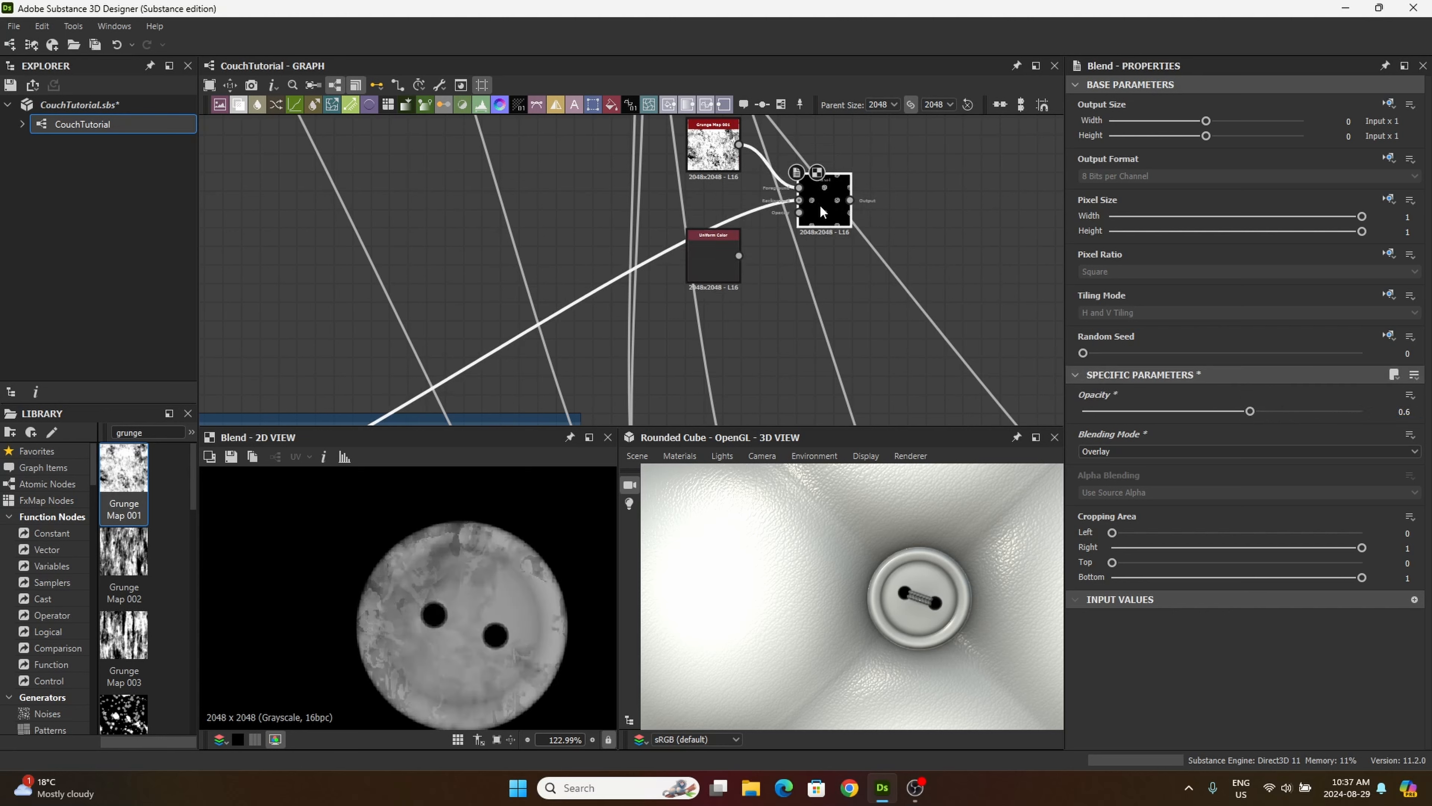
Step: Add a second Blend near Uniform Color and connect the white button-mask Blend from the tiling/masking frame to its foreground
{"action": "left_click", "coordinate": [235, 105]}
{"action": "left_click", "coordinate": [880, 335]}
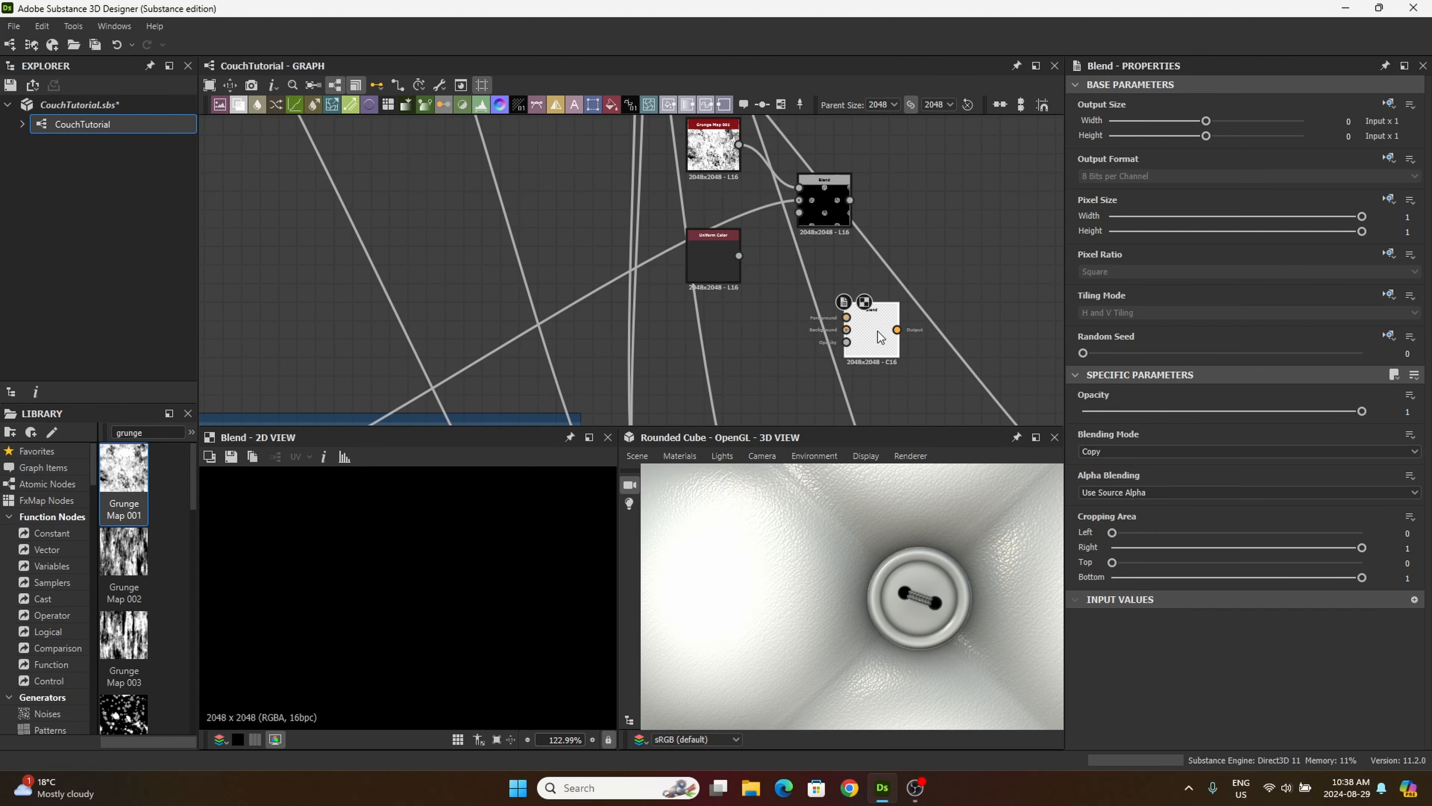
{"action": "middle_click_drag", "start_coordinate": [645, 340], "coordinate": [866, 190]}
{"action": "middle_click_drag", "start_coordinate": [521, 217], "coordinate": [557, 171]}
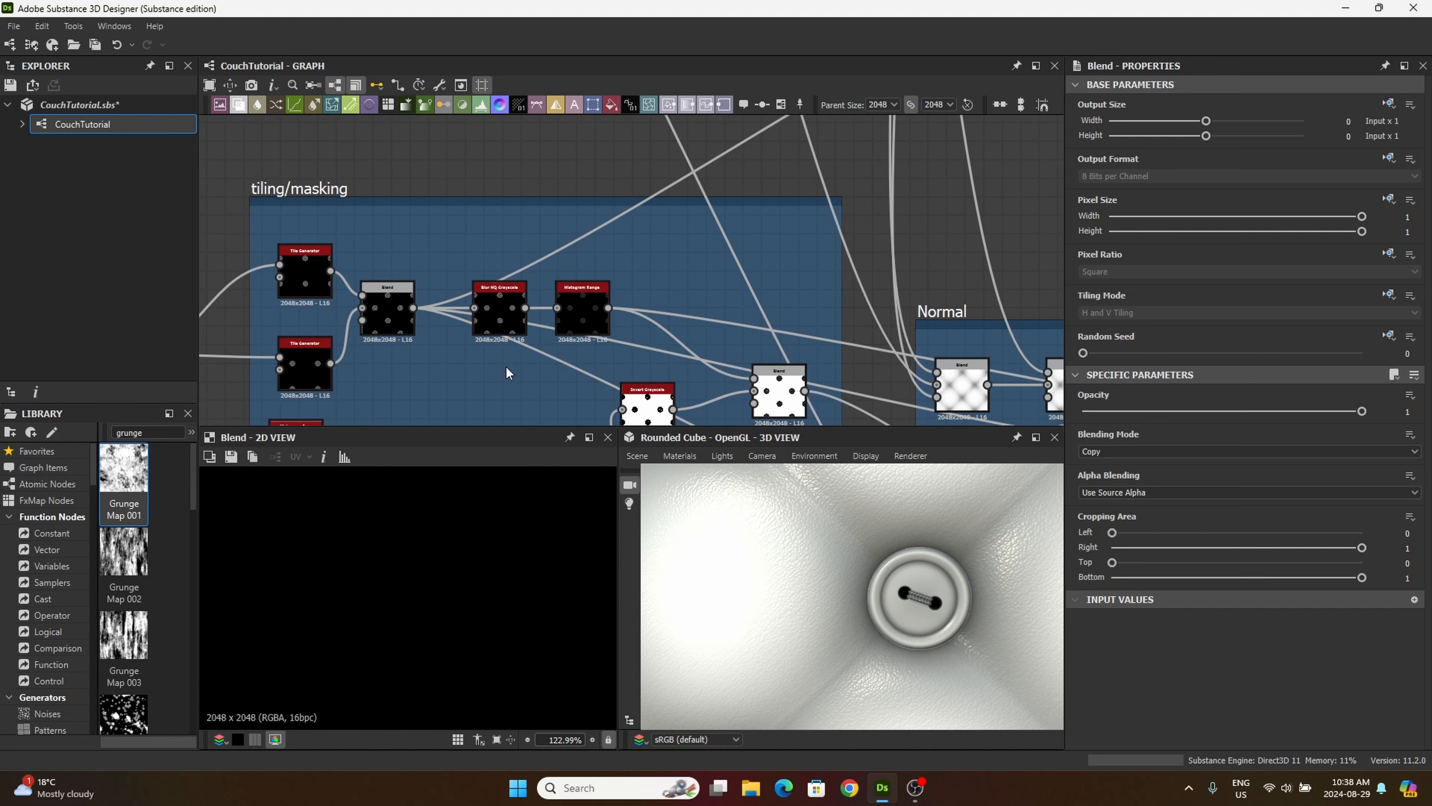
{"action": "middle_click_drag", "start_coordinate": [506, 366], "coordinate": [487, 288]}
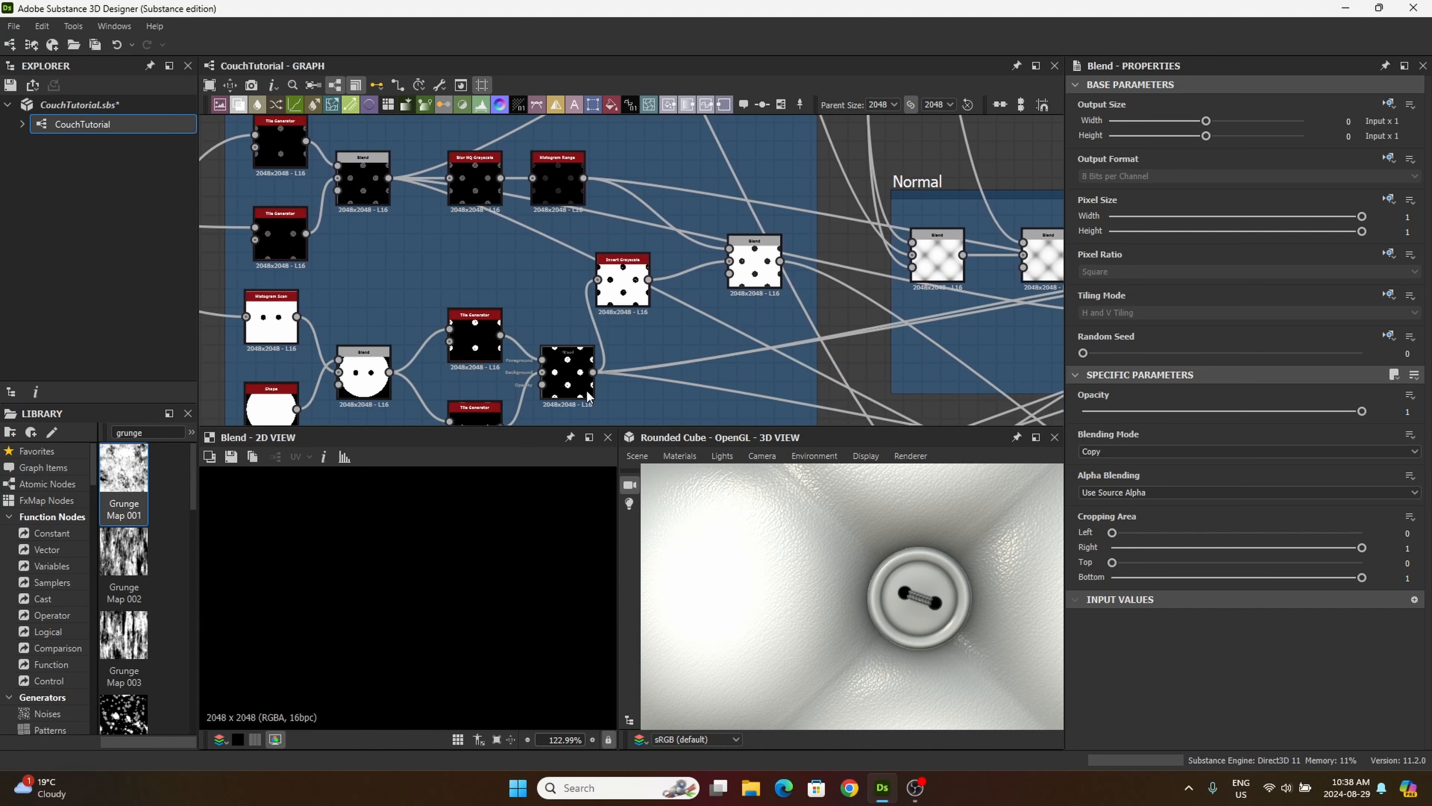
{"action": "scroll", "coordinate": [586, 390], "scroll_direction": "up", "scroll_amount": 4}
{"action": "left_click_drag", "start_coordinate": [564, 336], "coordinate": [591, 274]}
{"action": "scroll", "coordinate": [677, 288], "scroll_direction": "down", "scroll_amount": 4}
{"action": "mouse_move", "coordinate": [590, 274]}
{"action": "middle_mouse_down"}
{"action": "mouse_move", "coordinate": [670, 410]}
{"action": "mouse_move", "coordinate": [529, 357]}
{"action": "middle_mouse_up"}
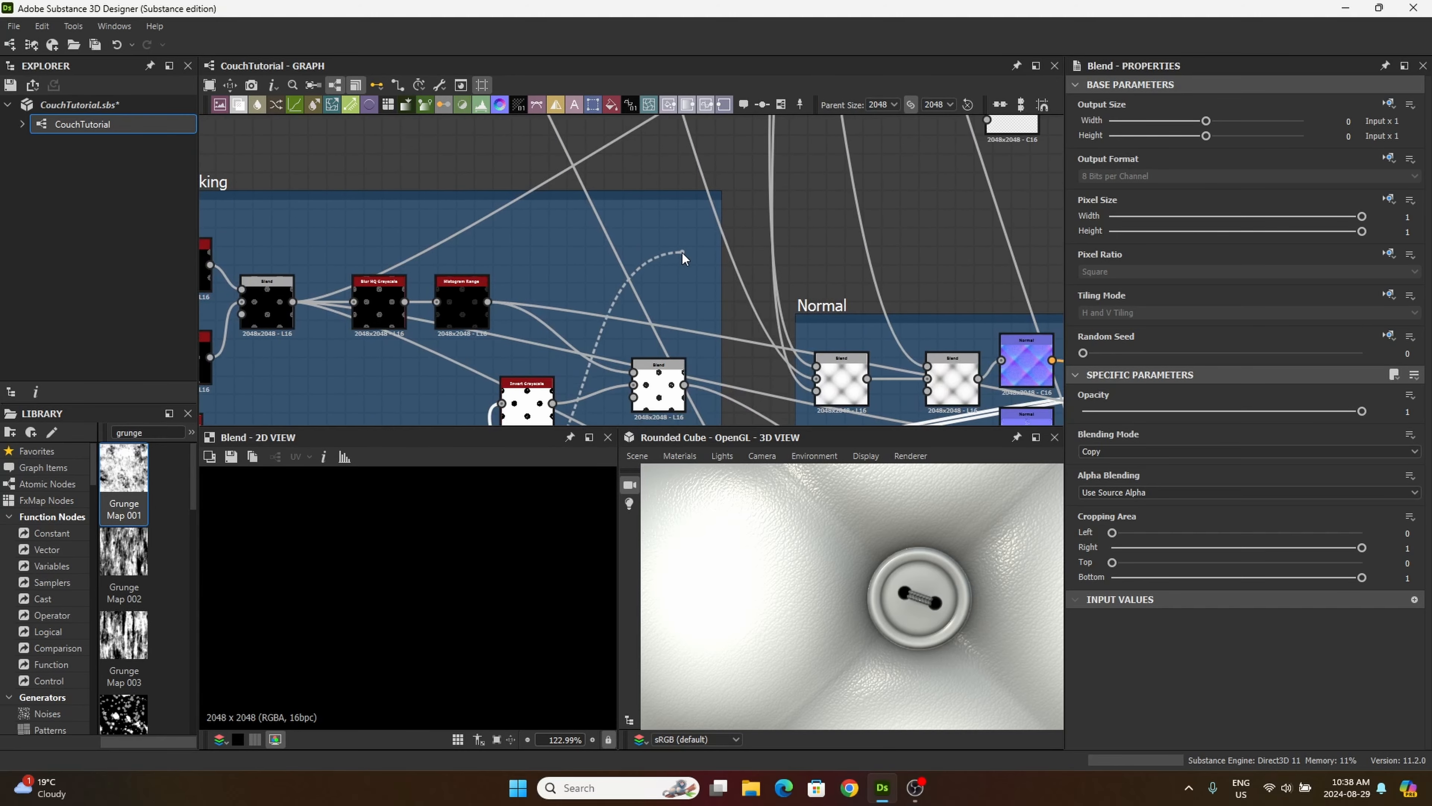
{"action": "middle_click_drag", "start_coordinate": [682, 253], "coordinate": [545, 310]}
{"action": "middle_click_drag", "start_coordinate": [740, 269], "coordinate": [624, 362]}
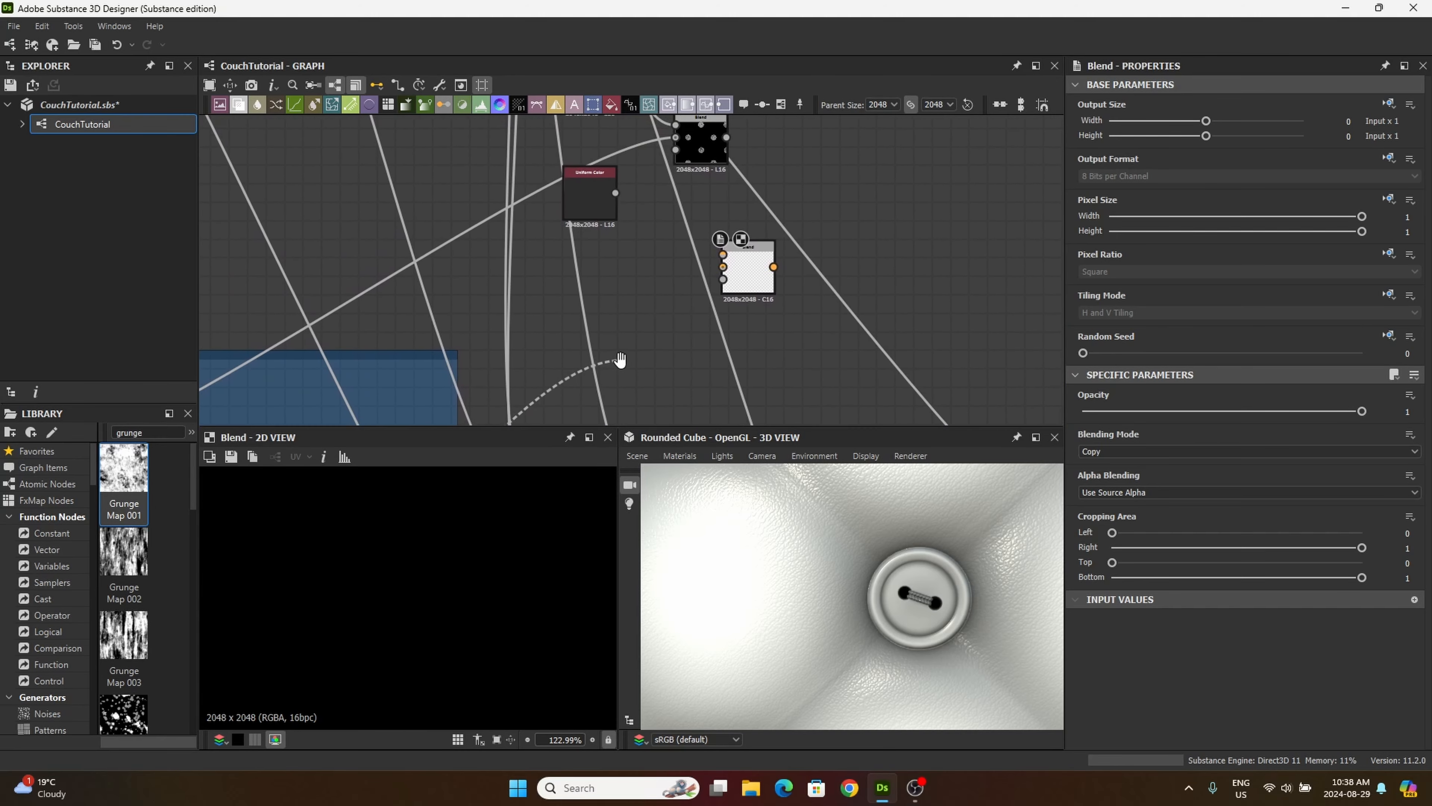
{"action": "left_click_drag", "start_coordinate": [623, 362], "coordinate": [753, 228]}
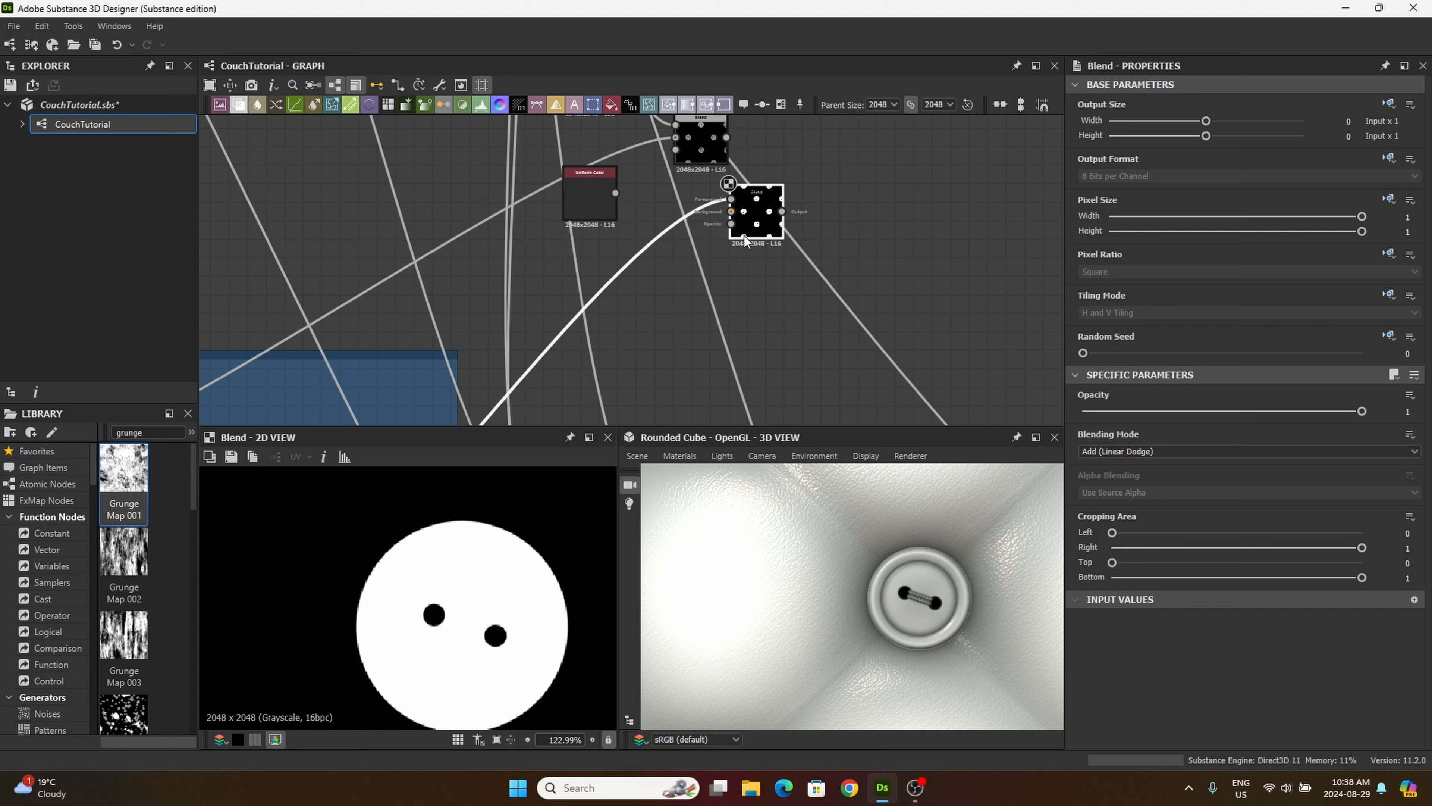
Step: Connect Uniform Color to the second Blend's background, set its blending mode to Divide and align it below the grunge Blend
{"action": "left_click_drag", "start_coordinate": [613, 194], "coordinate": [730, 199]}
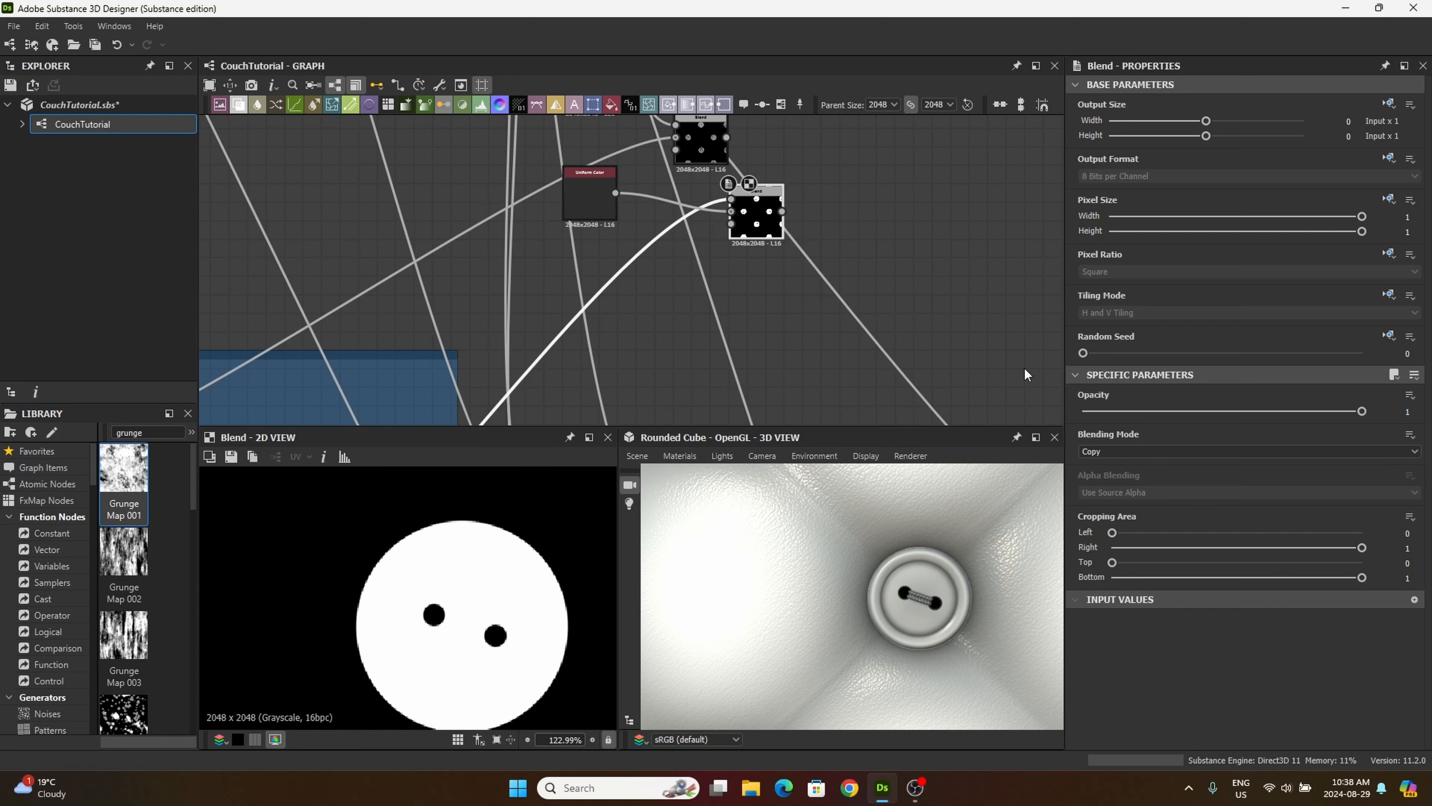
{"action": "left_click", "coordinate": [1129, 452]}
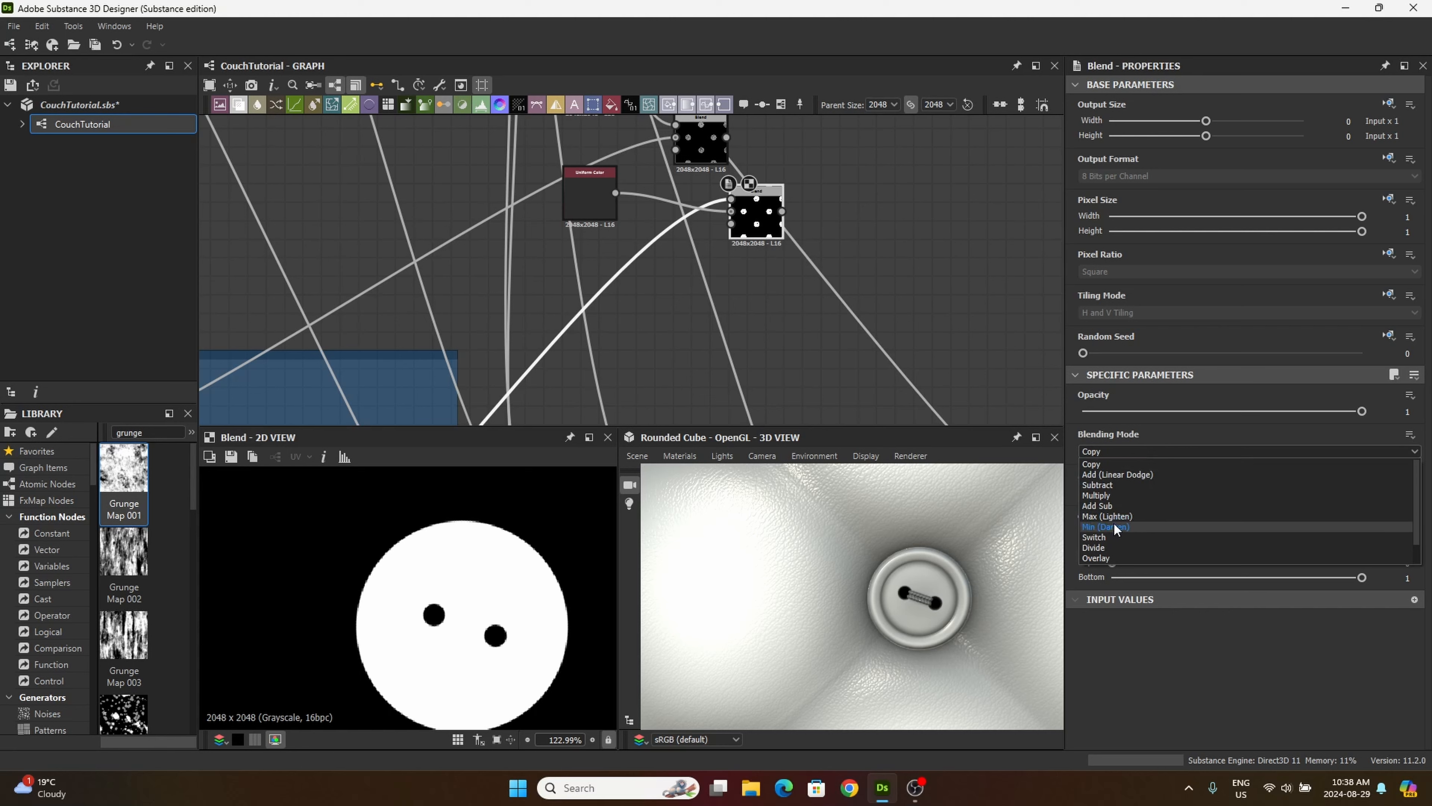
{"action": "left_click", "coordinate": [1099, 548]}
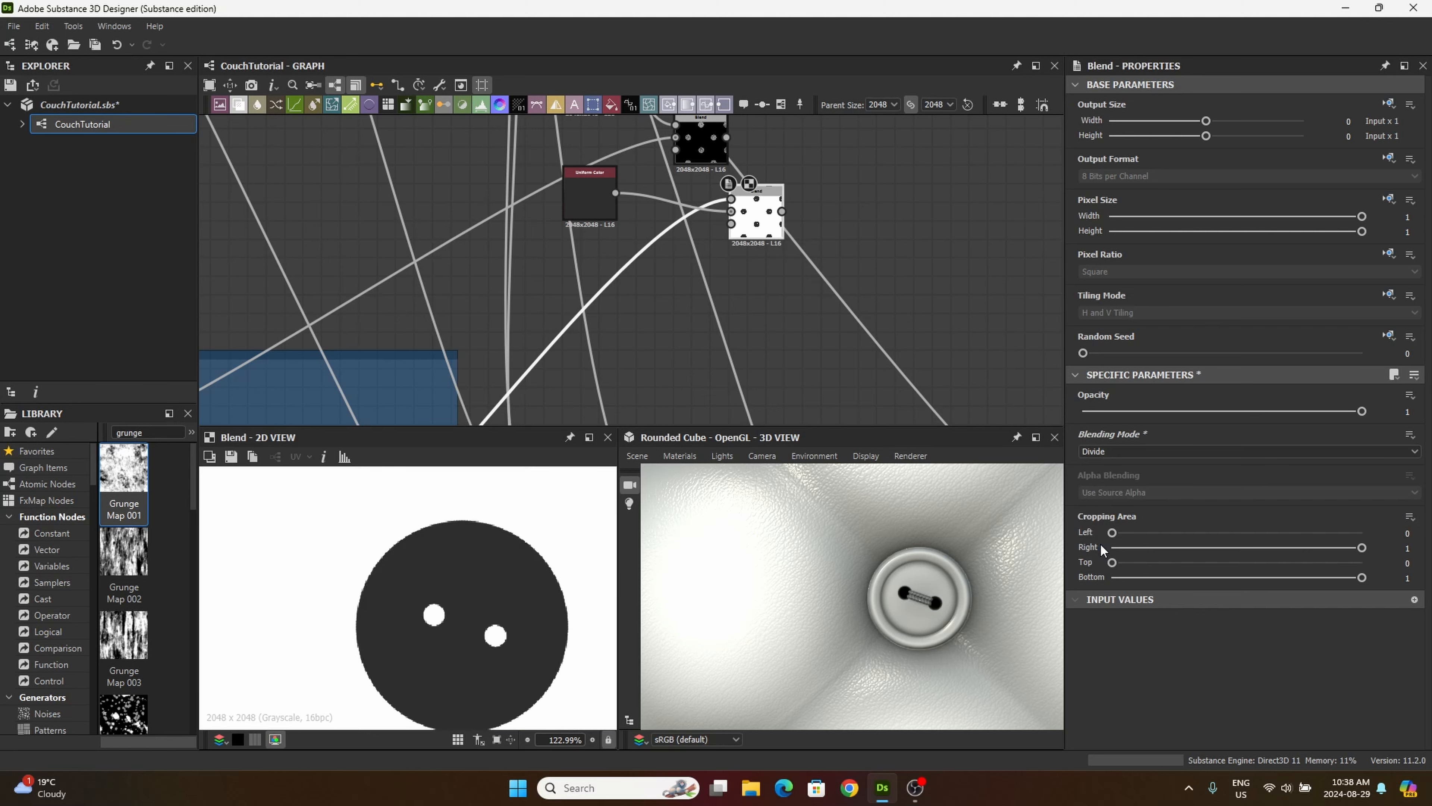
{"action": "middle_click_drag", "start_coordinate": [787, 271], "coordinate": [763, 388]}
{"action": "left_click_drag", "start_coordinate": [673, 255], "coordinate": [693, 219]}
{"action": "left_click_drag", "start_coordinate": [733, 330], "coordinate": [696, 312]}
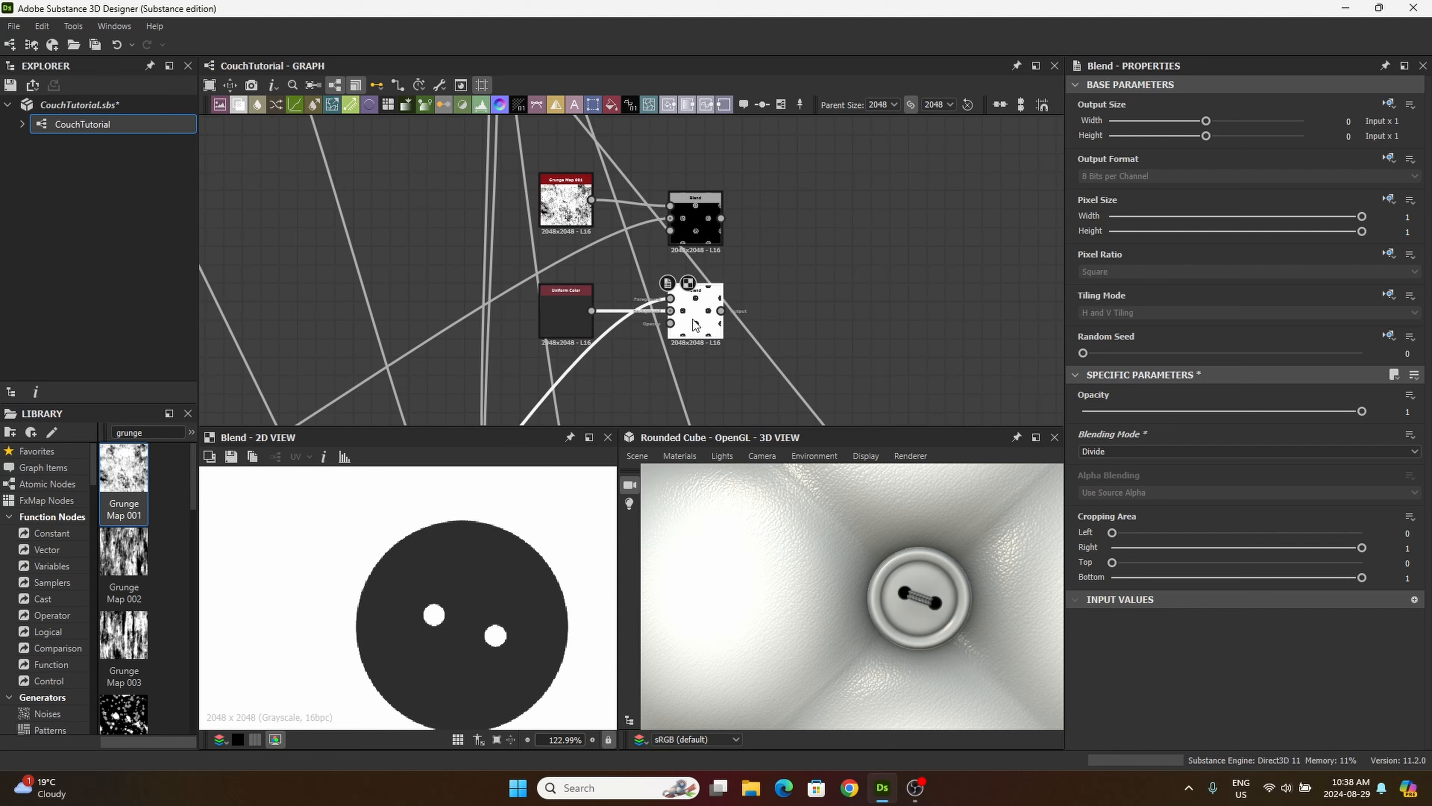
Step: Add a Soft Light Blend combining the grunge Blend as foreground with the Divide Blend as background, placed beside them
{"action": "left_click_drag", "start_coordinate": [246, 107], "coordinate": [807, 273]}
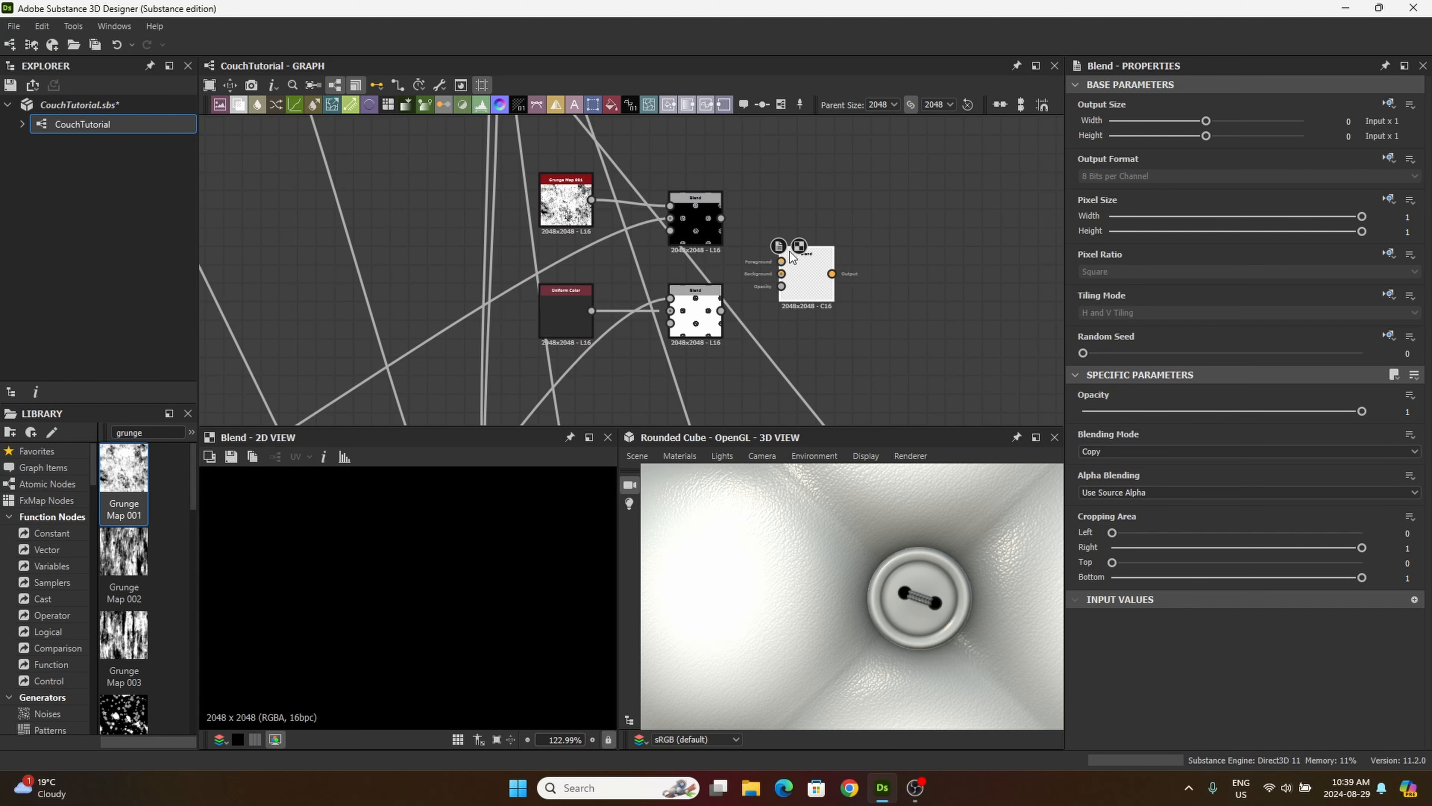
{"action": "scroll", "coordinate": [730, 216], "scroll_direction": "up", "scroll_amount": 3}
{"action": "left_click_drag", "start_coordinate": [709, 219], "coordinate": [840, 308]}
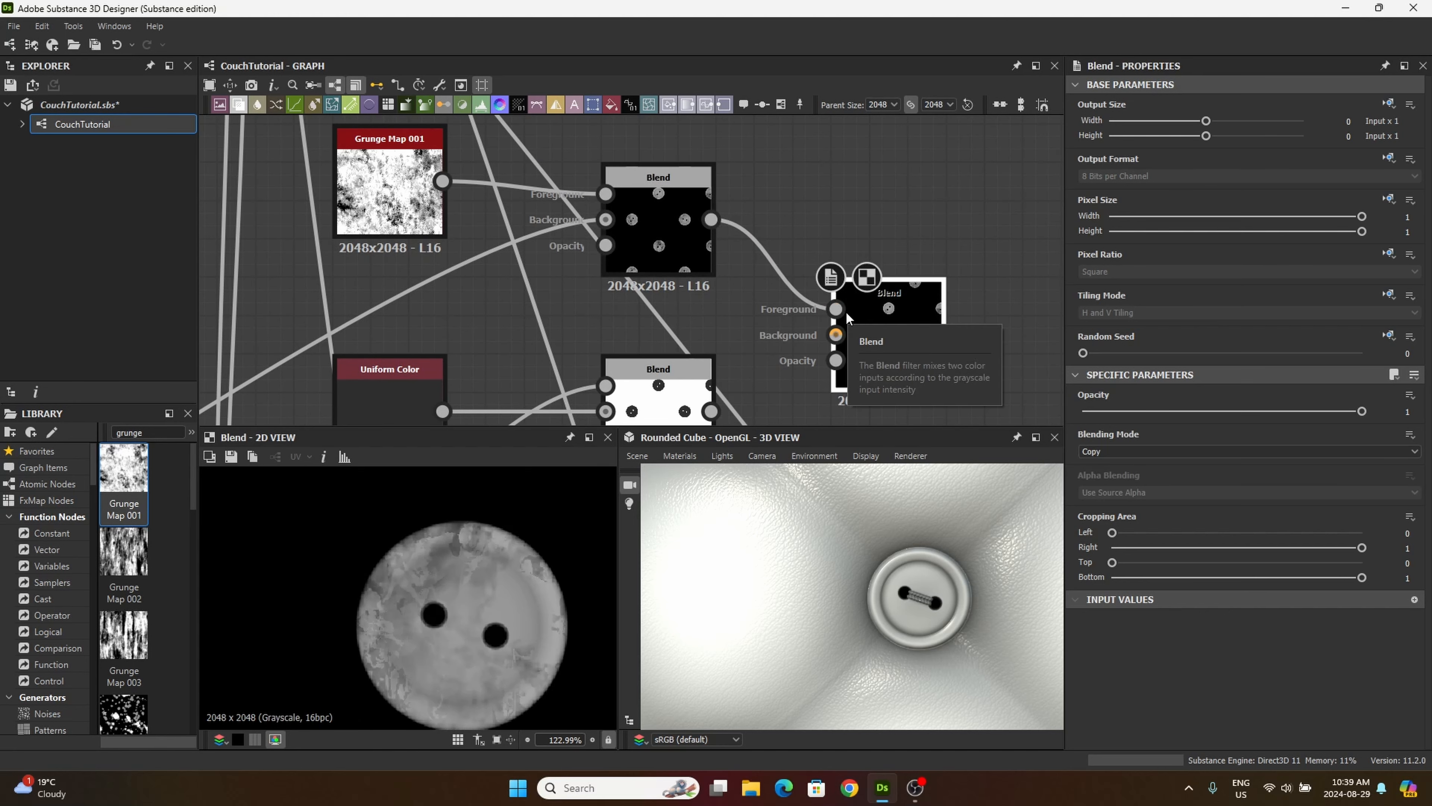
{"action": "middle_click_drag", "start_coordinate": [688, 273], "coordinate": [585, 186]}
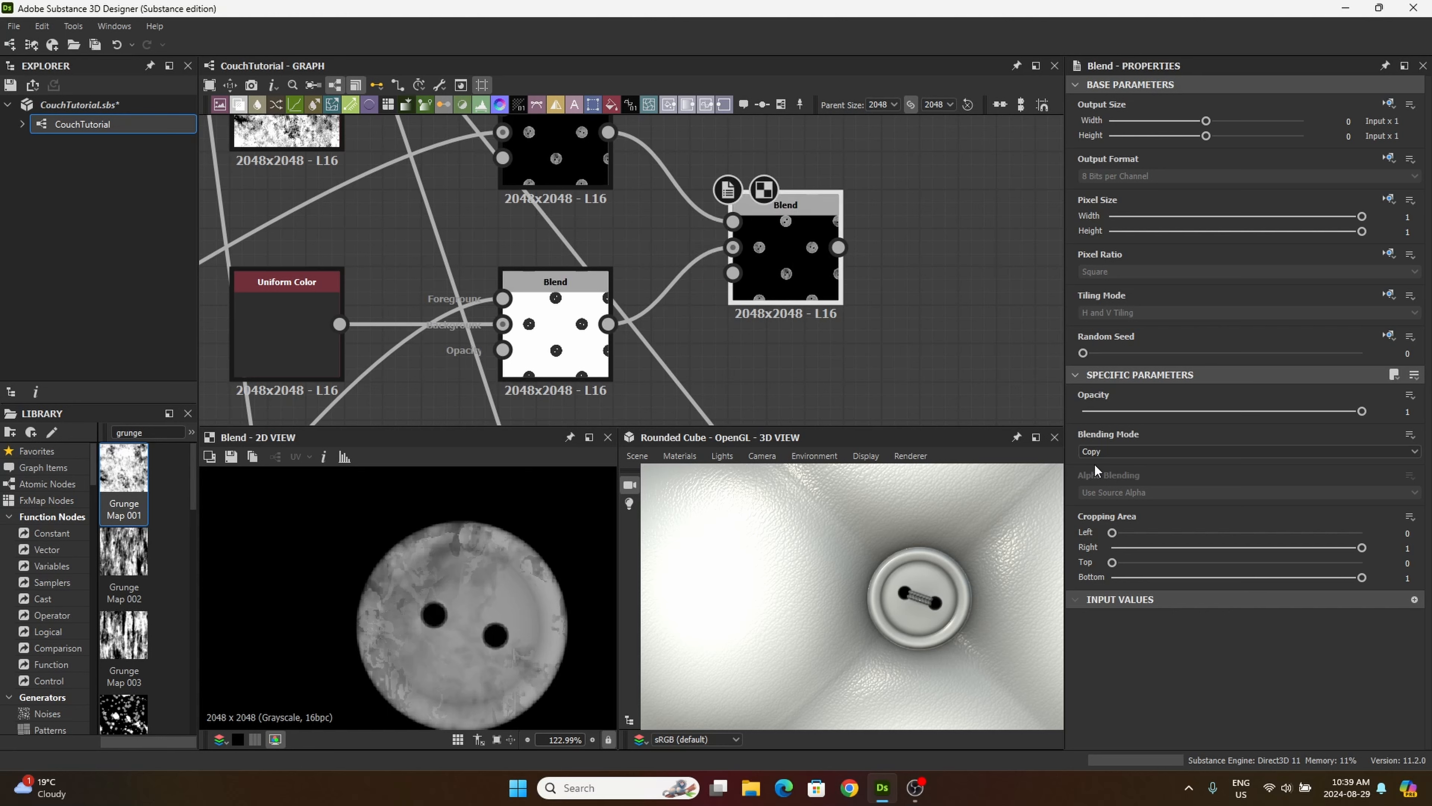
{"action": "left_click", "coordinate": [1100, 451]}
{"action": "left_click", "coordinate": [1105, 558]}
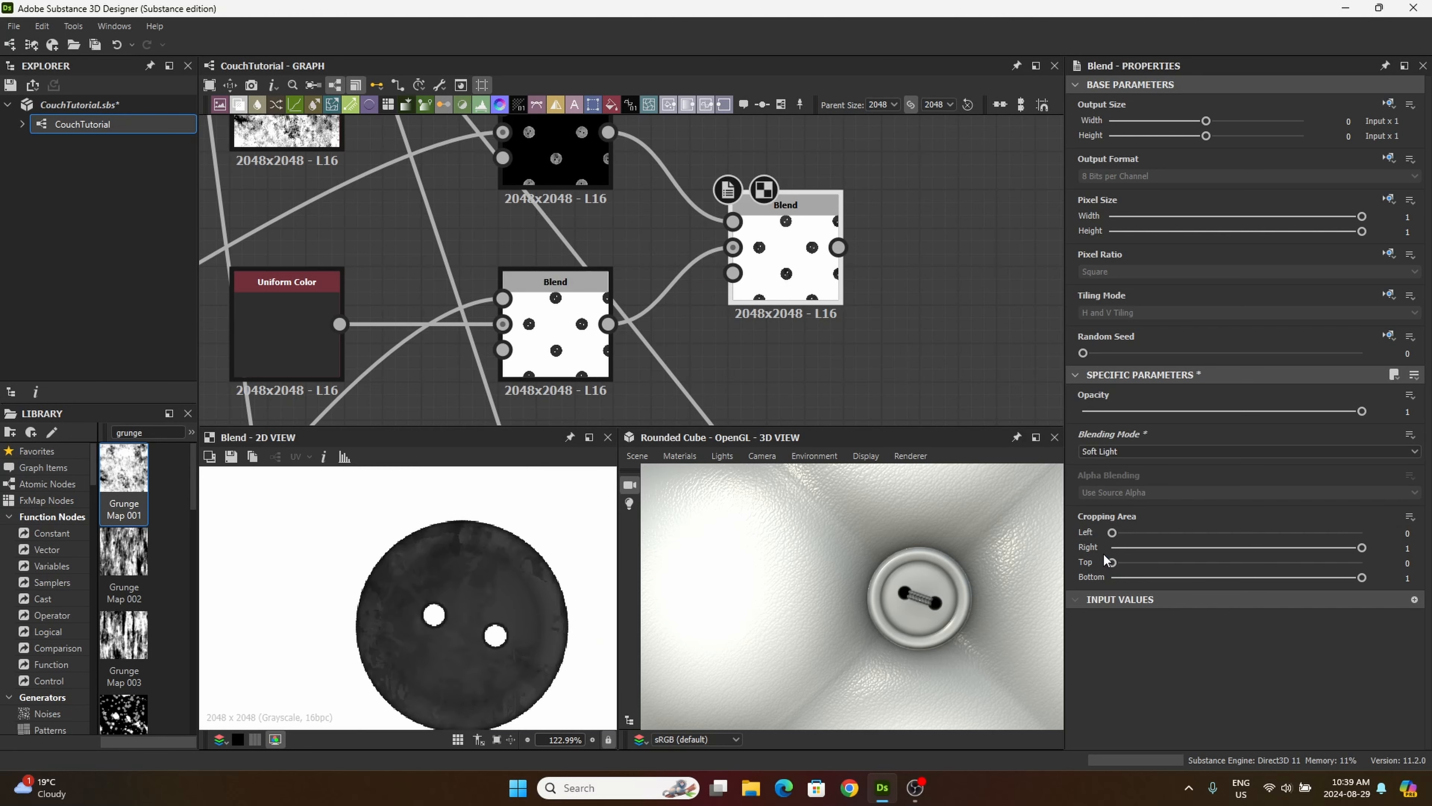
{"action": "left_click_drag", "start_coordinate": [785, 205], "coordinate": [748, 167]}
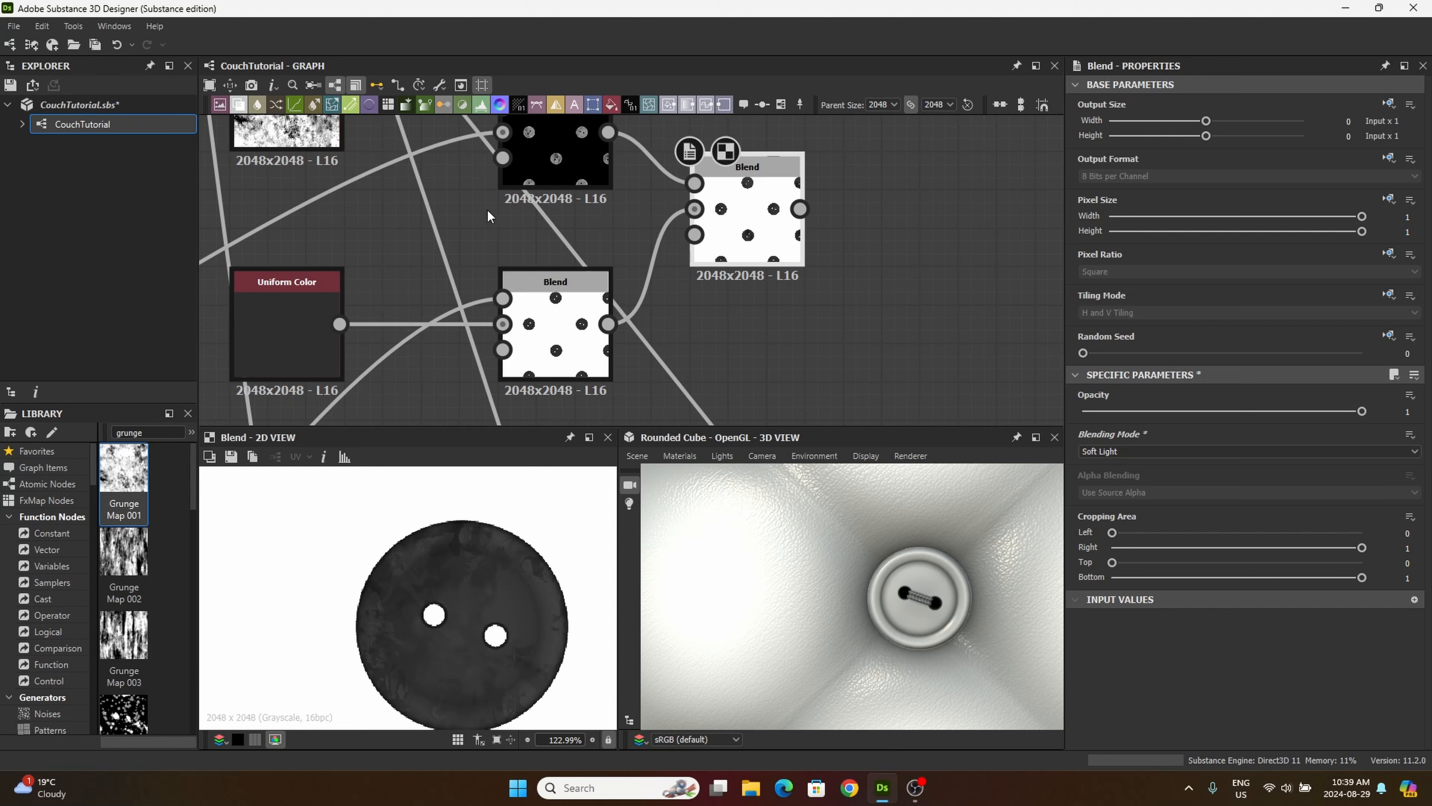
Step: Add a Blend beside the Soft Light Blend and connect the leather texture's Invert Grayscale output to its foreground
{"action": "left_click_drag", "start_coordinate": [240, 108], "coordinate": [936, 282]}
{"action": "scroll", "coordinate": [681, 216], "scroll_direction": "down", "scroll_amount": 2}
{"action": "scroll", "coordinate": [621, 242], "scroll_direction": "down", "scroll_amount": 4}
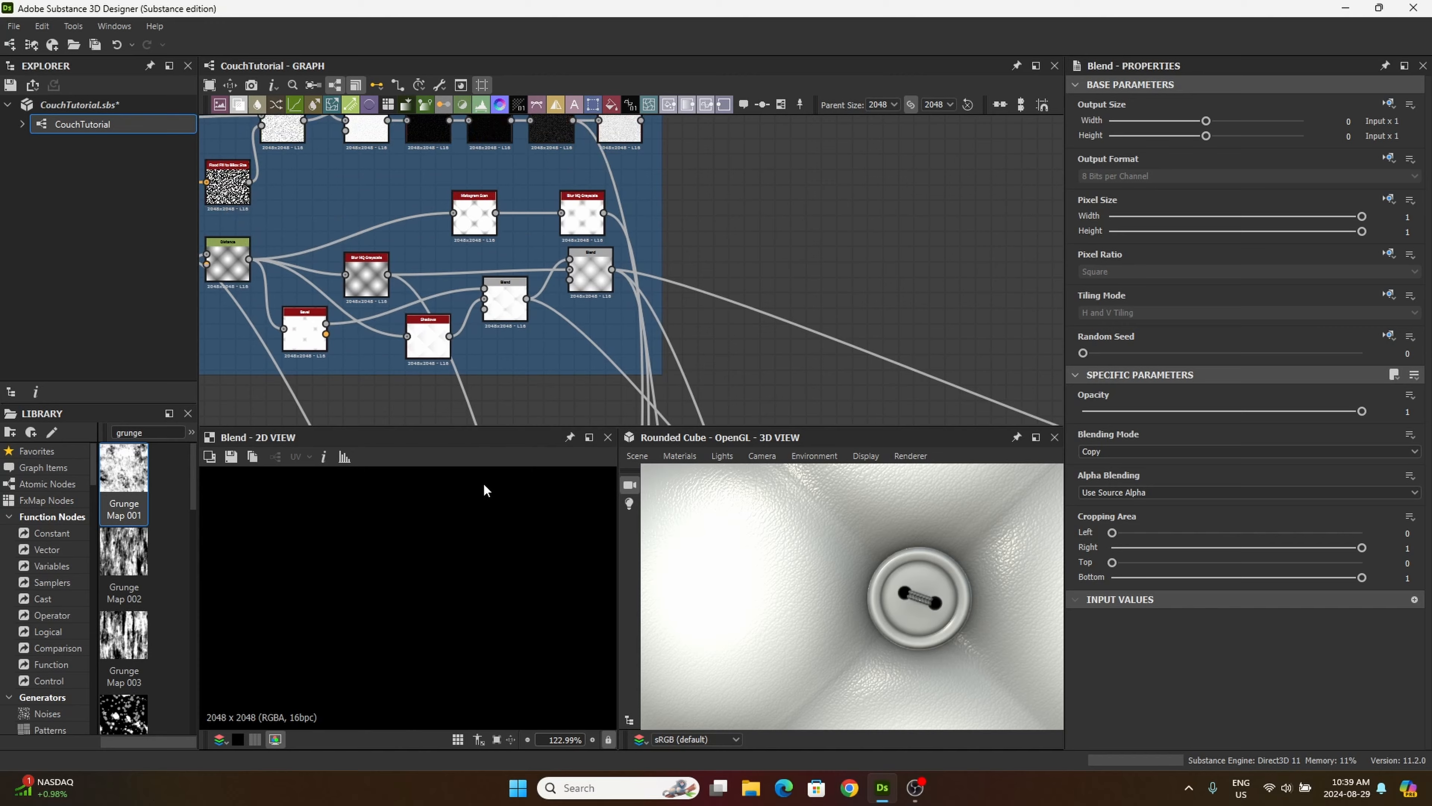
{"action": "scroll", "coordinate": [630, 282], "scroll_direction": "up", "scroll_amount": 5}
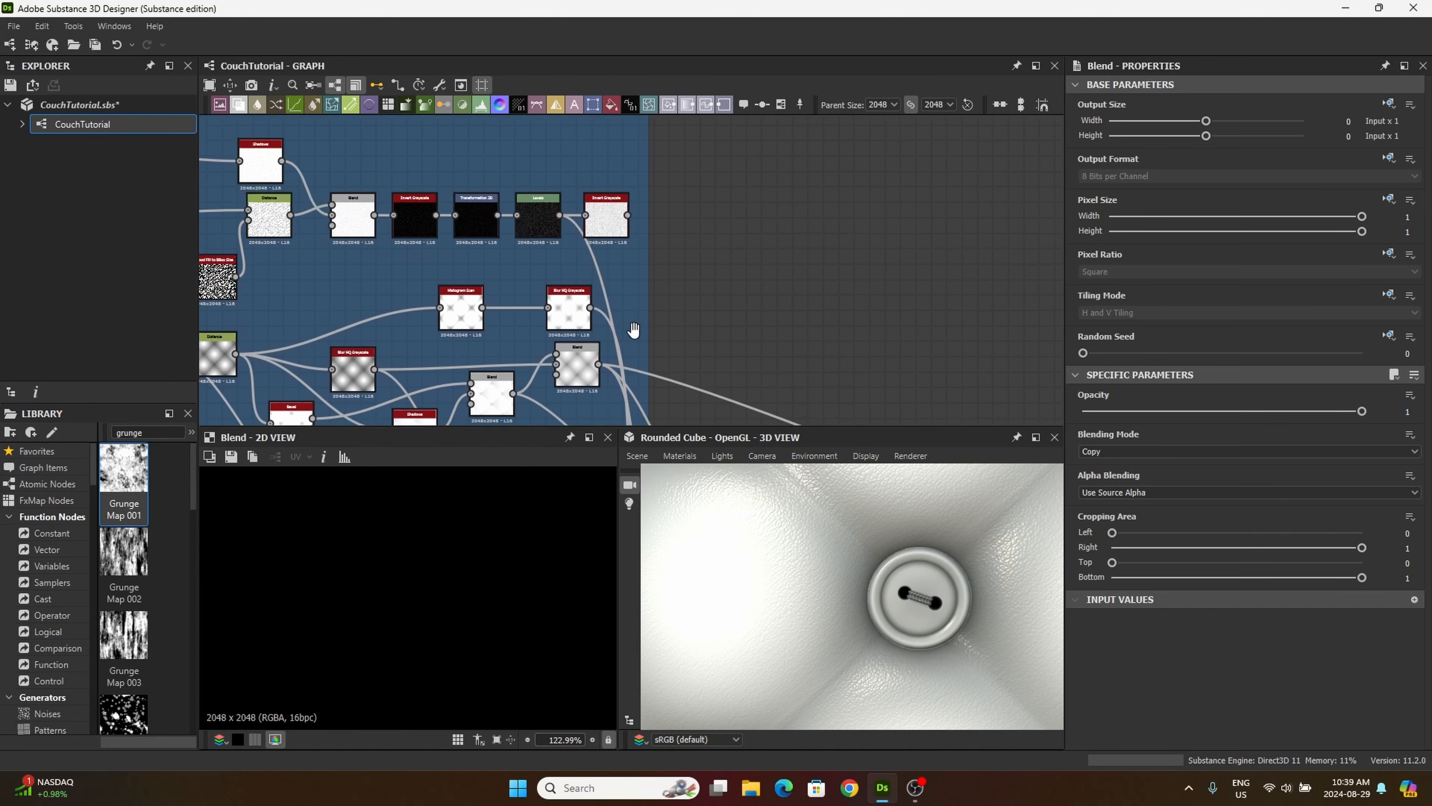
{"action": "scroll", "coordinate": [609, 223], "scroll_direction": "up", "scroll_amount": 3}
{"action": "scroll", "coordinate": [507, 234], "scroll_direction": "down", "scroll_amount": 8}
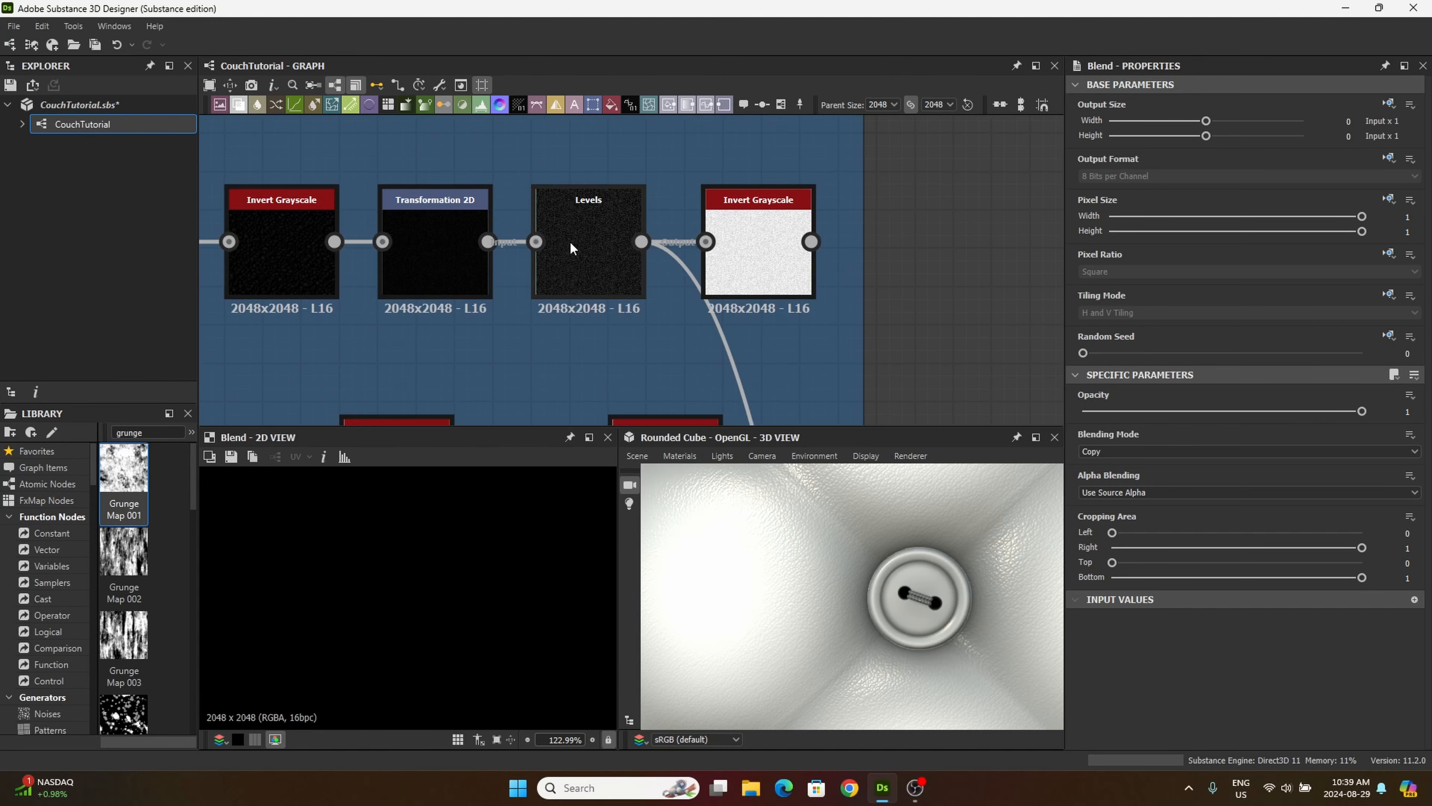
{"action": "scroll", "coordinate": [462, 236], "scroll_direction": "down", "scroll_amount": 6}
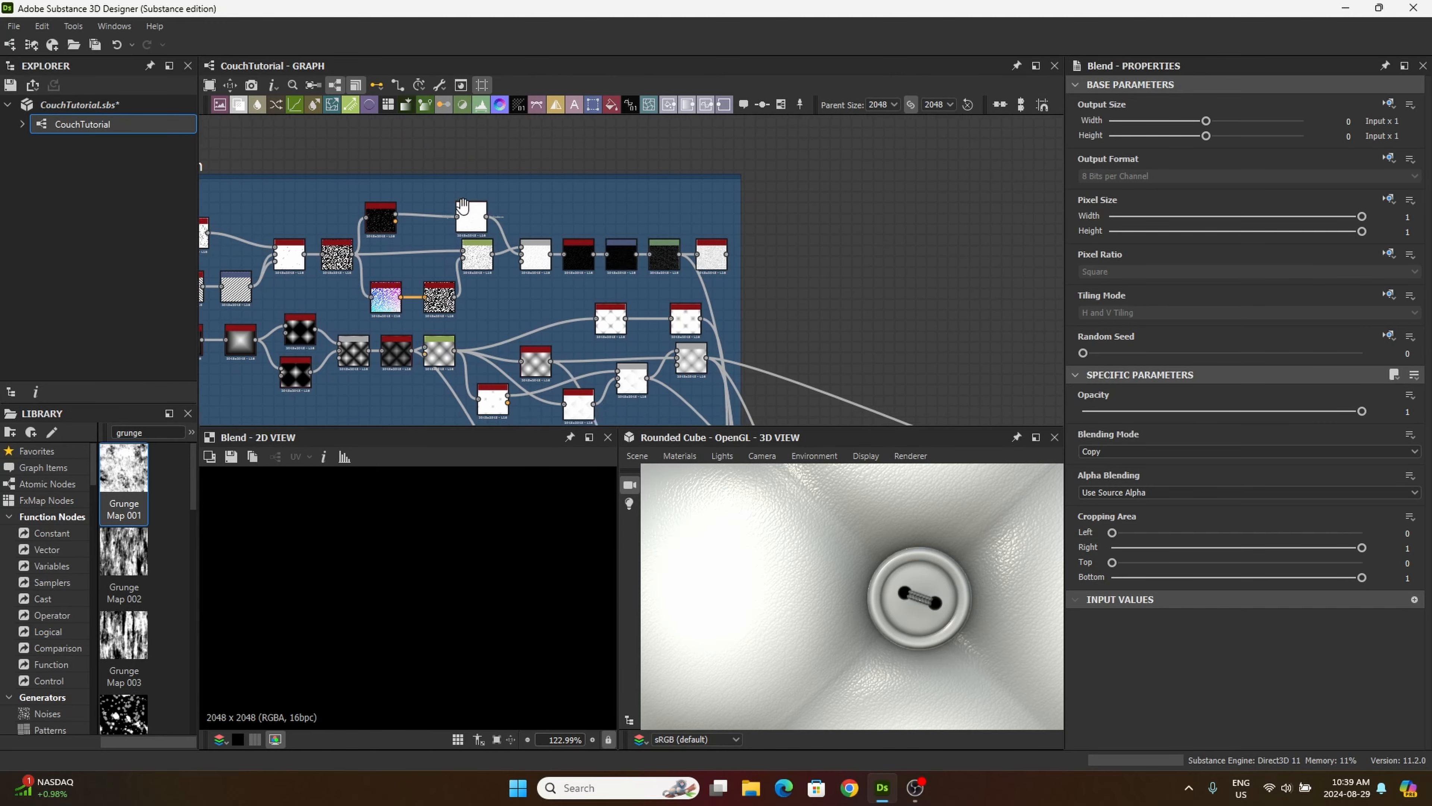
{"action": "scroll", "coordinate": [586, 201], "scroll_direction": "up", "scroll_amount": 8}
{"action": "scroll", "coordinate": [561, 186], "scroll_direction": "down", "scroll_amount": 1}
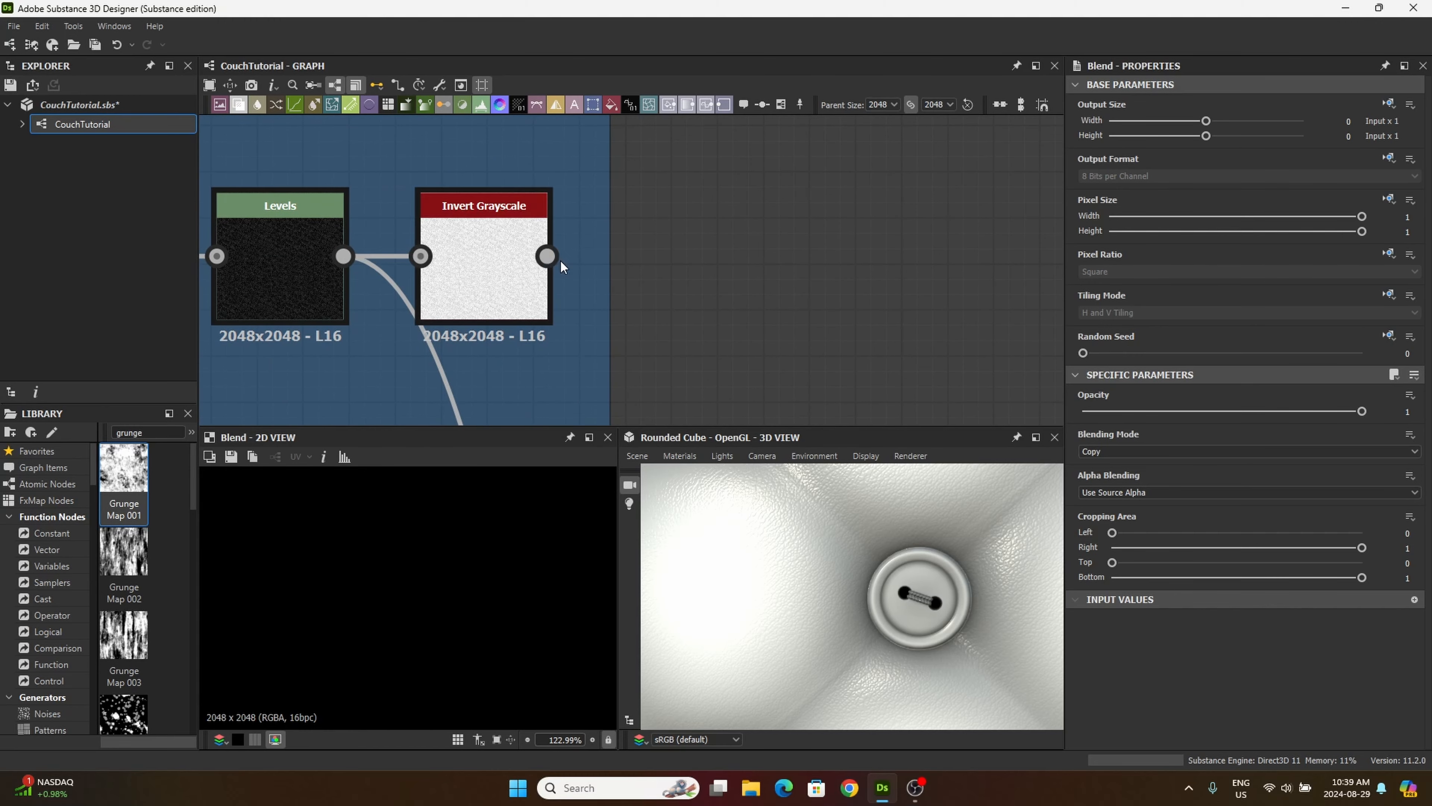
{"action": "left_click_drag", "start_coordinate": [548, 256], "coordinate": [697, 278]}
{"action": "scroll", "coordinate": [613, 169], "scroll_direction": "down", "scroll_amount": 4}
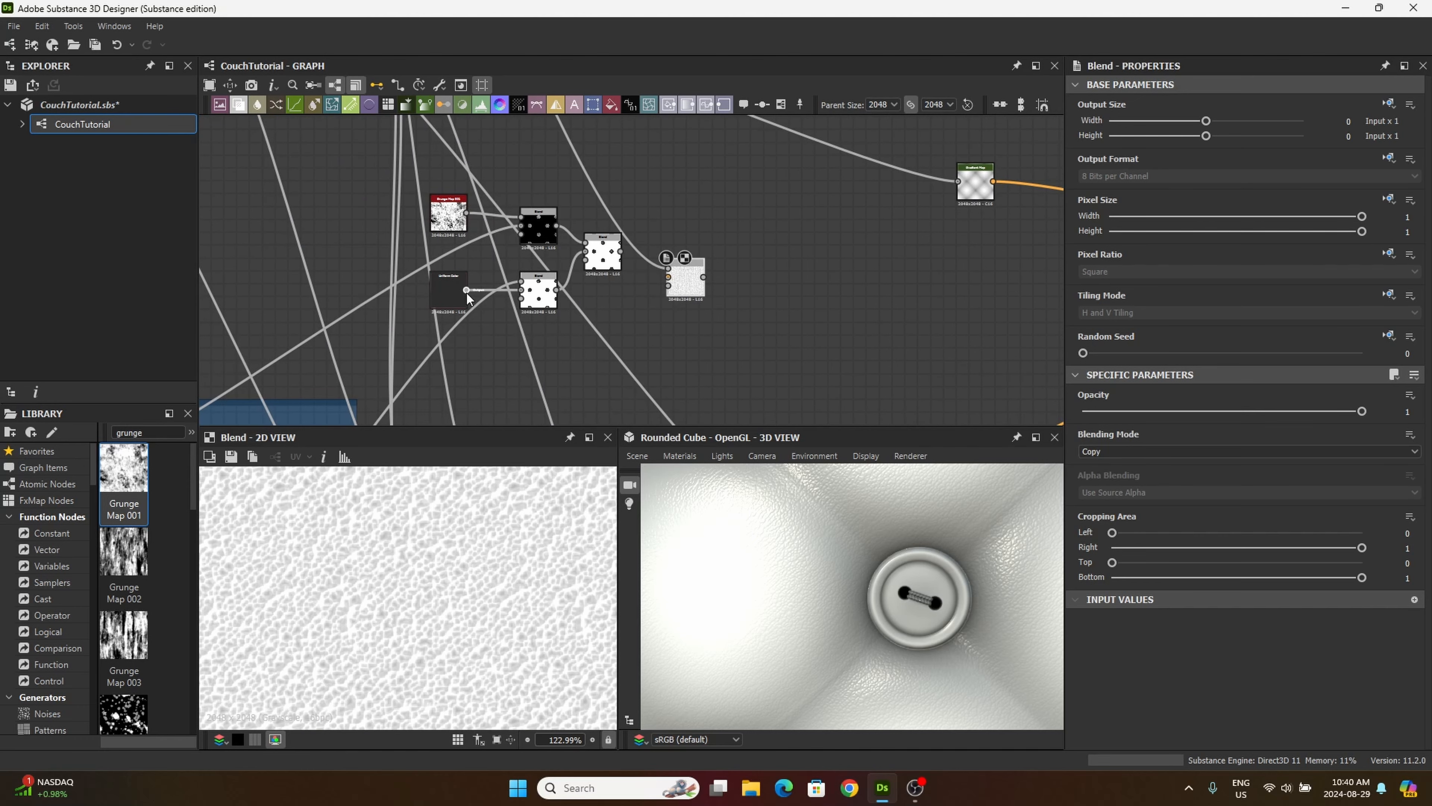
Step: Connect Uniform Color to the leather Blend's background and set its blending mode to Add Sub at 0.17 opacity
{"action": "left_click_drag", "start_coordinate": [467, 290], "coordinate": [643, 212]}
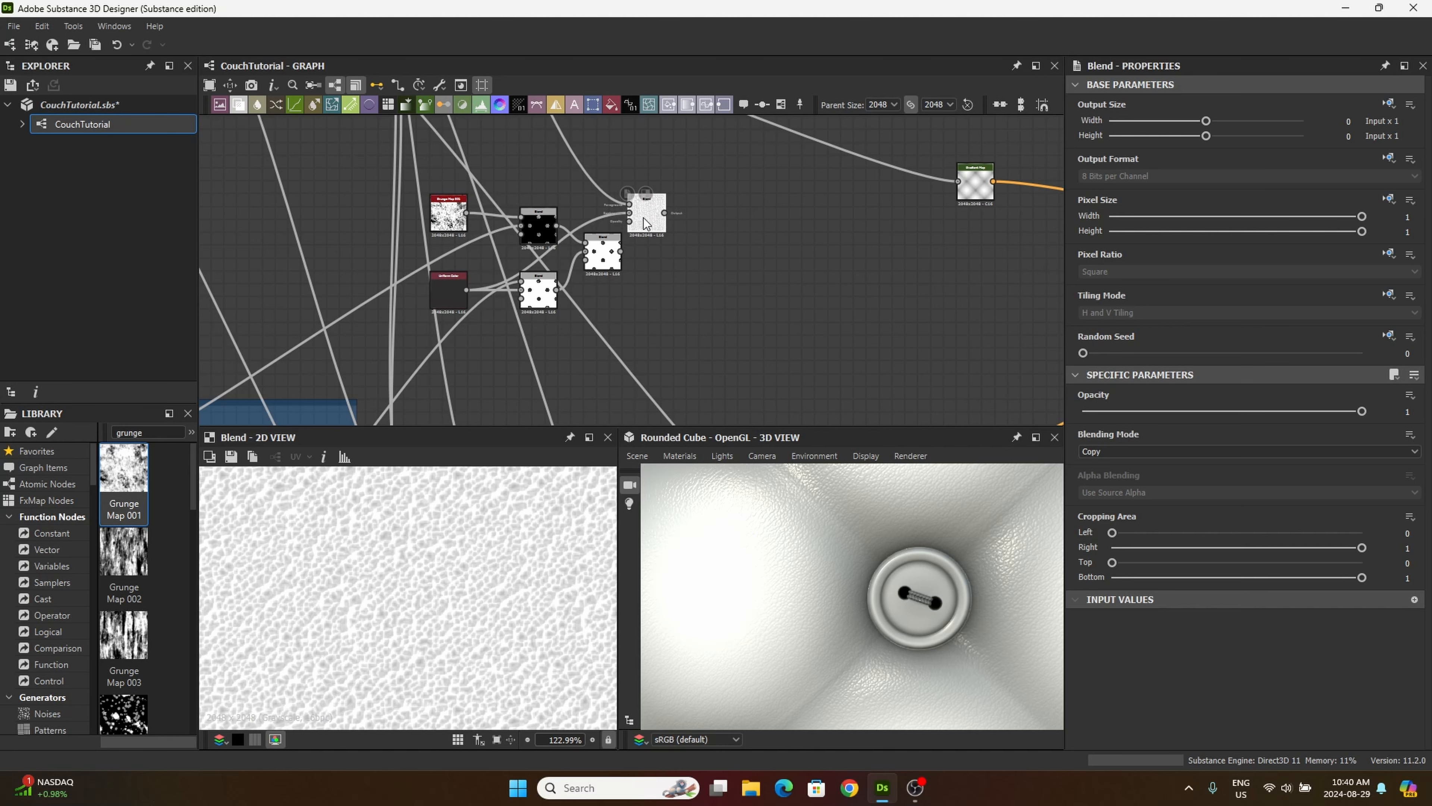
{"action": "left_click", "coordinate": [1130, 450]}
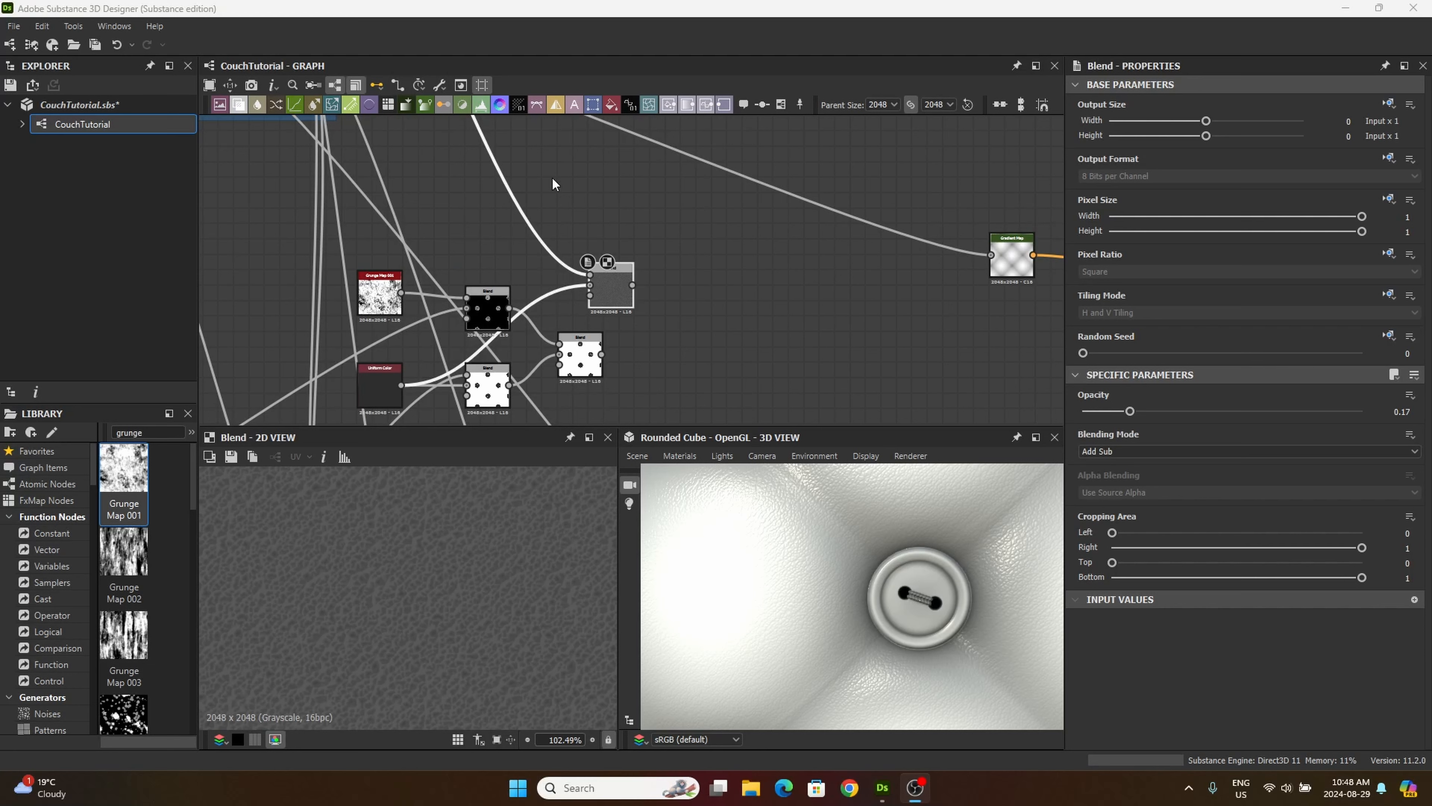
Step: Add another Blend beside the leather Blend and connect the Soft Light button Blend to its foreground
{"action": "left_click_drag", "start_coordinate": [242, 104], "coordinate": [742, 331]}
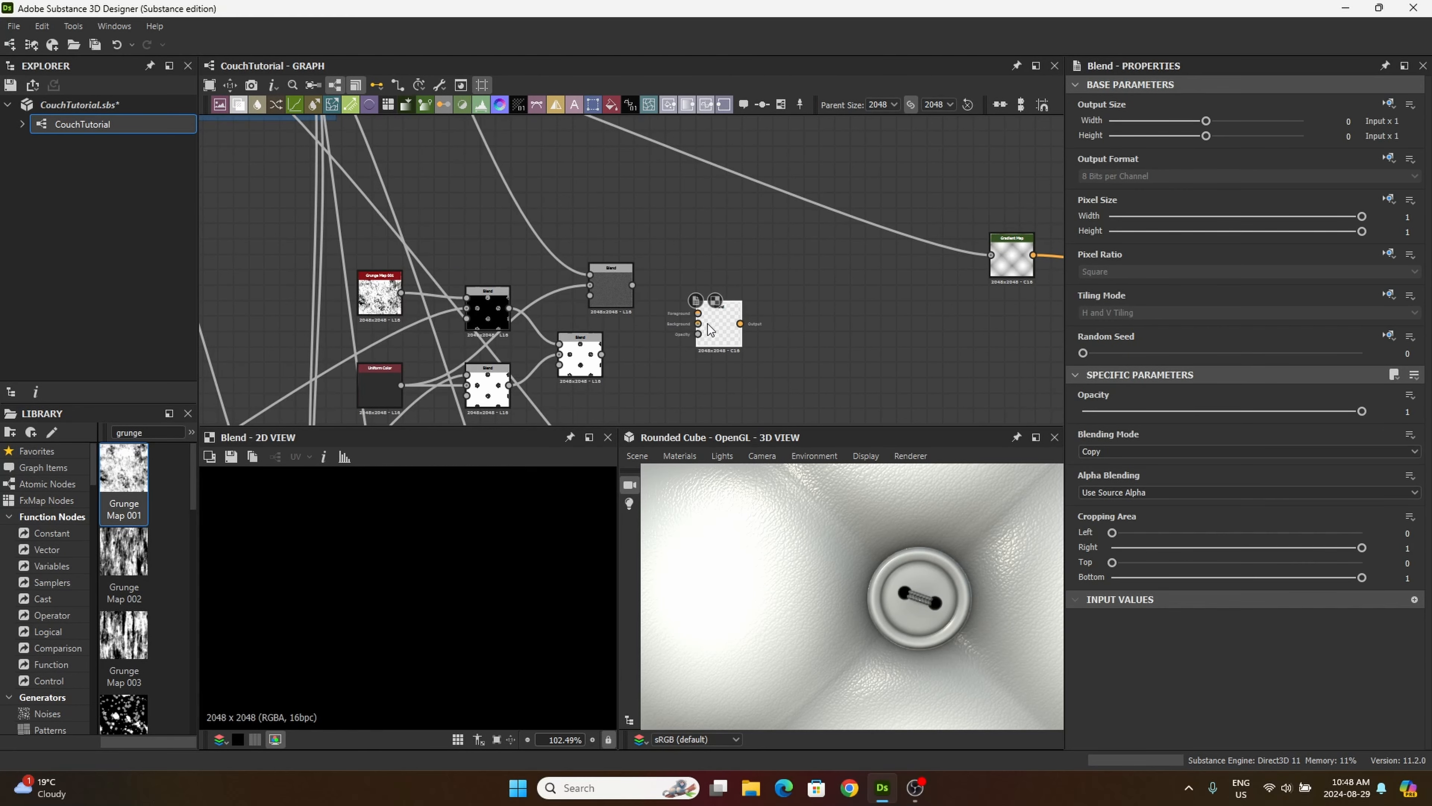
{"action": "scroll", "coordinate": [601, 354], "scroll_direction": "up", "scroll_amount": 2}
{"action": "scroll", "coordinate": [601, 356], "scroll_direction": "up", "scroll_amount": 5}
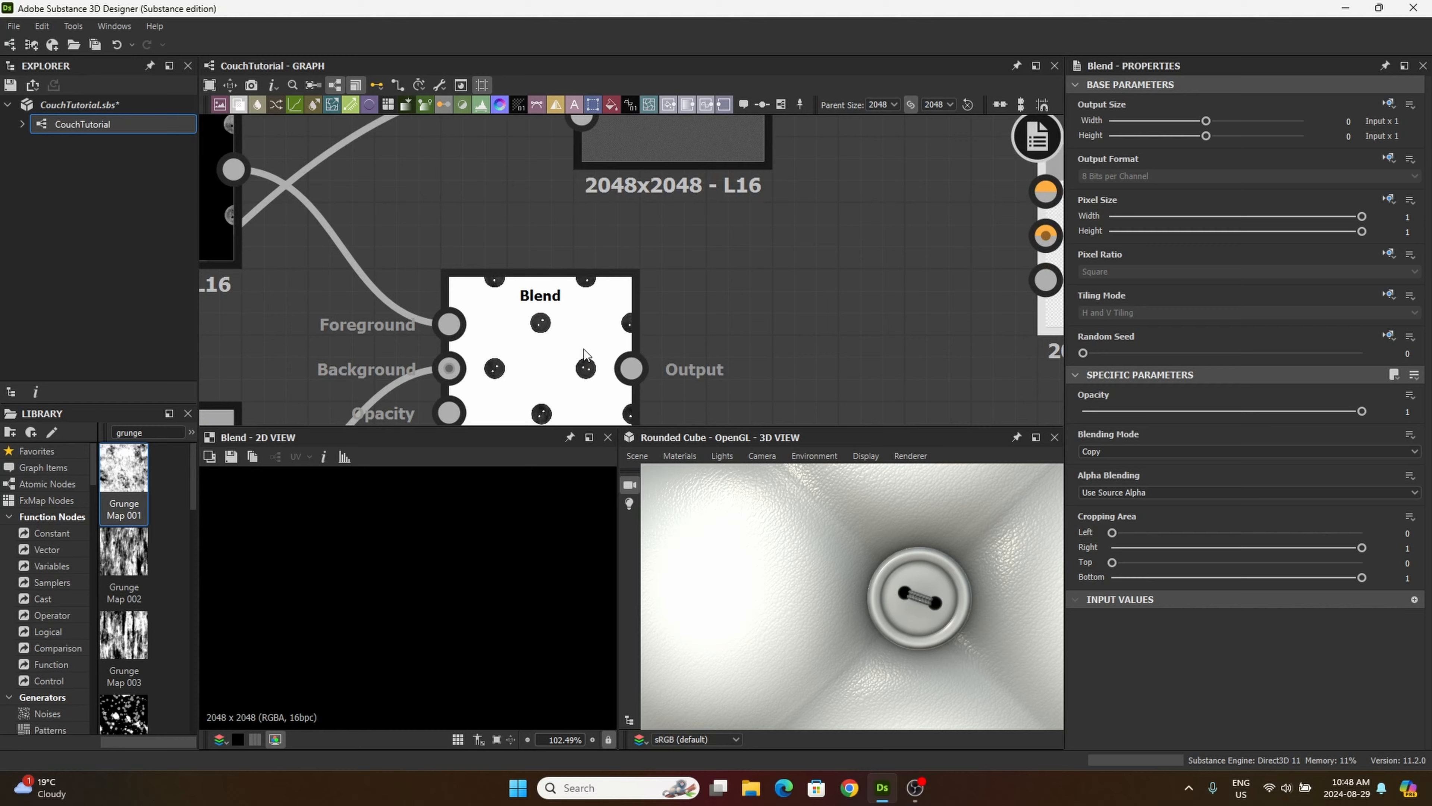
{"action": "double_click", "coordinate": [557, 347]}
{"action": "scroll", "coordinate": [557, 347], "scroll_direction": "down", "scroll_amount": 4}
{"action": "middle_click_drag", "start_coordinate": [547, 348], "coordinate": [540, 268]}
{"action": "left_click_drag", "start_coordinate": [603, 288], "coordinate": [838, 191]}
{"action": "middle_click_drag", "start_coordinate": [720, 132], "coordinate": [701, 285]}
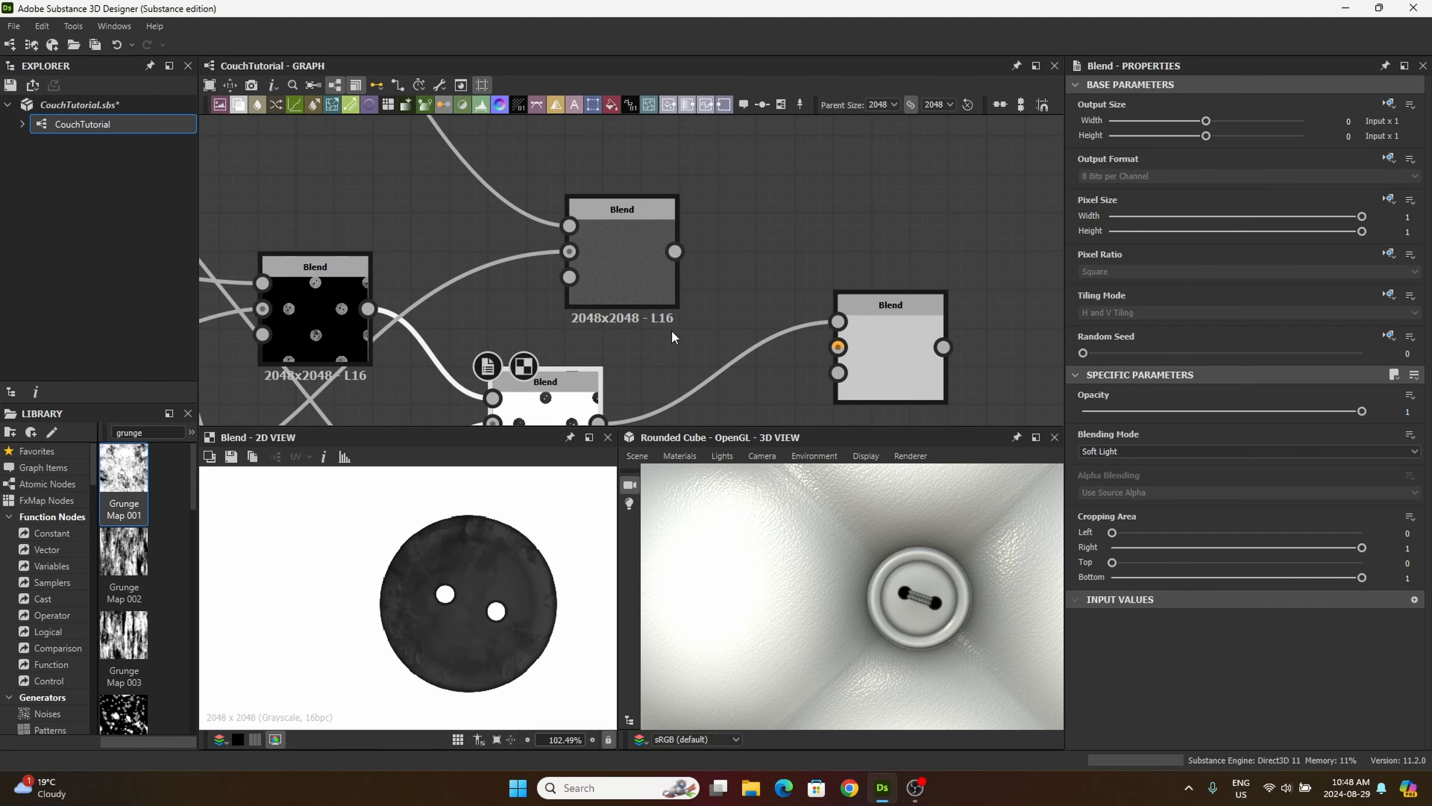
Step: Connect the Add Sub leather Blend to the new Blend's background, set it to Min (Darken) and move it closer
{"action": "double_click", "coordinate": [619, 253]}
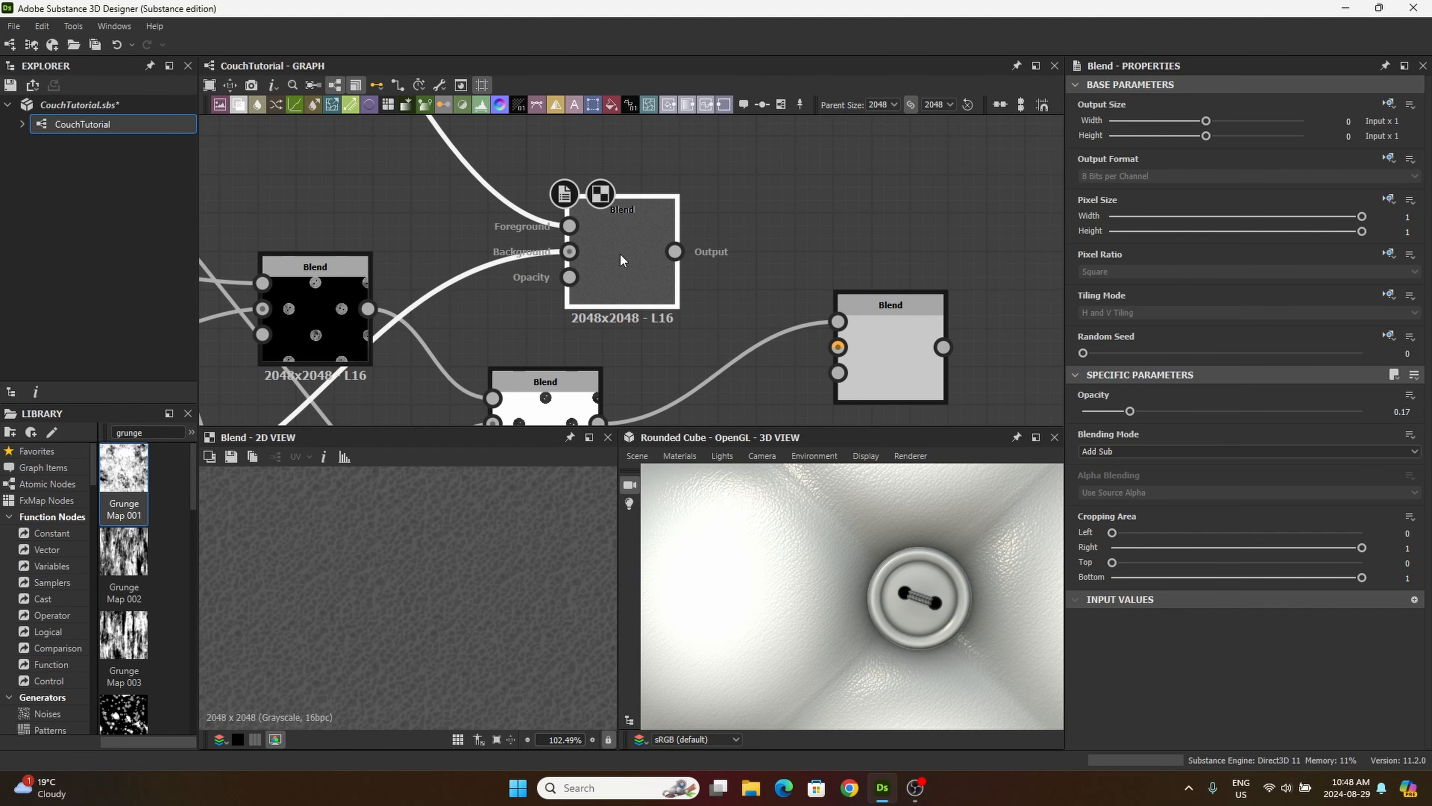
{"action": "middle_click_drag", "start_coordinate": [490, 321], "coordinate": [462, 255]}
{"action": "left_click_drag", "start_coordinate": [648, 188], "coordinate": [655, 193]}
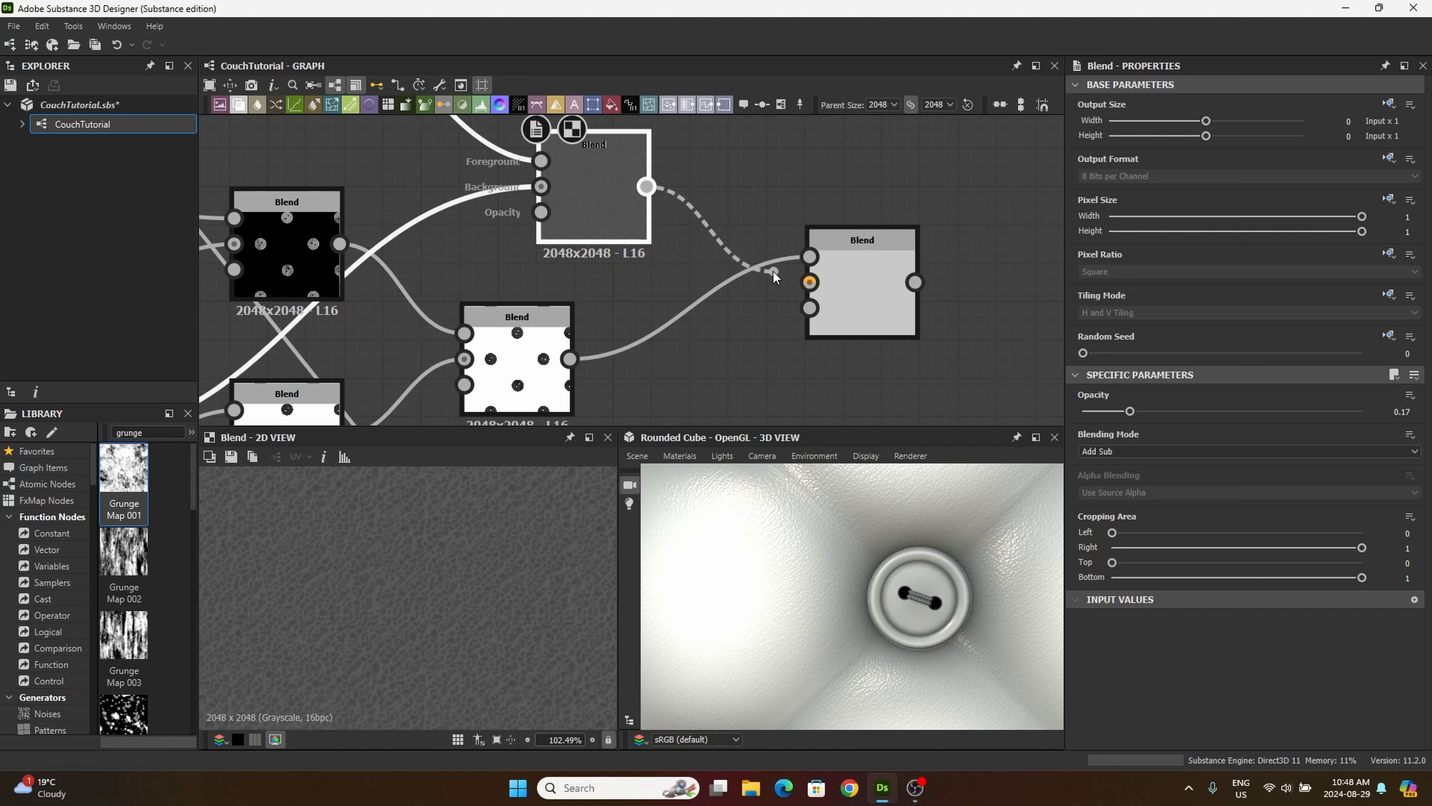
{"action": "left_click_drag", "start_coordinate": [774, 271], "coordinate": [810, 282]}
{"action": "double_click", "coordinate": [810, 282]}
{"action": "left_click", "coordinate": [1114, 451]}
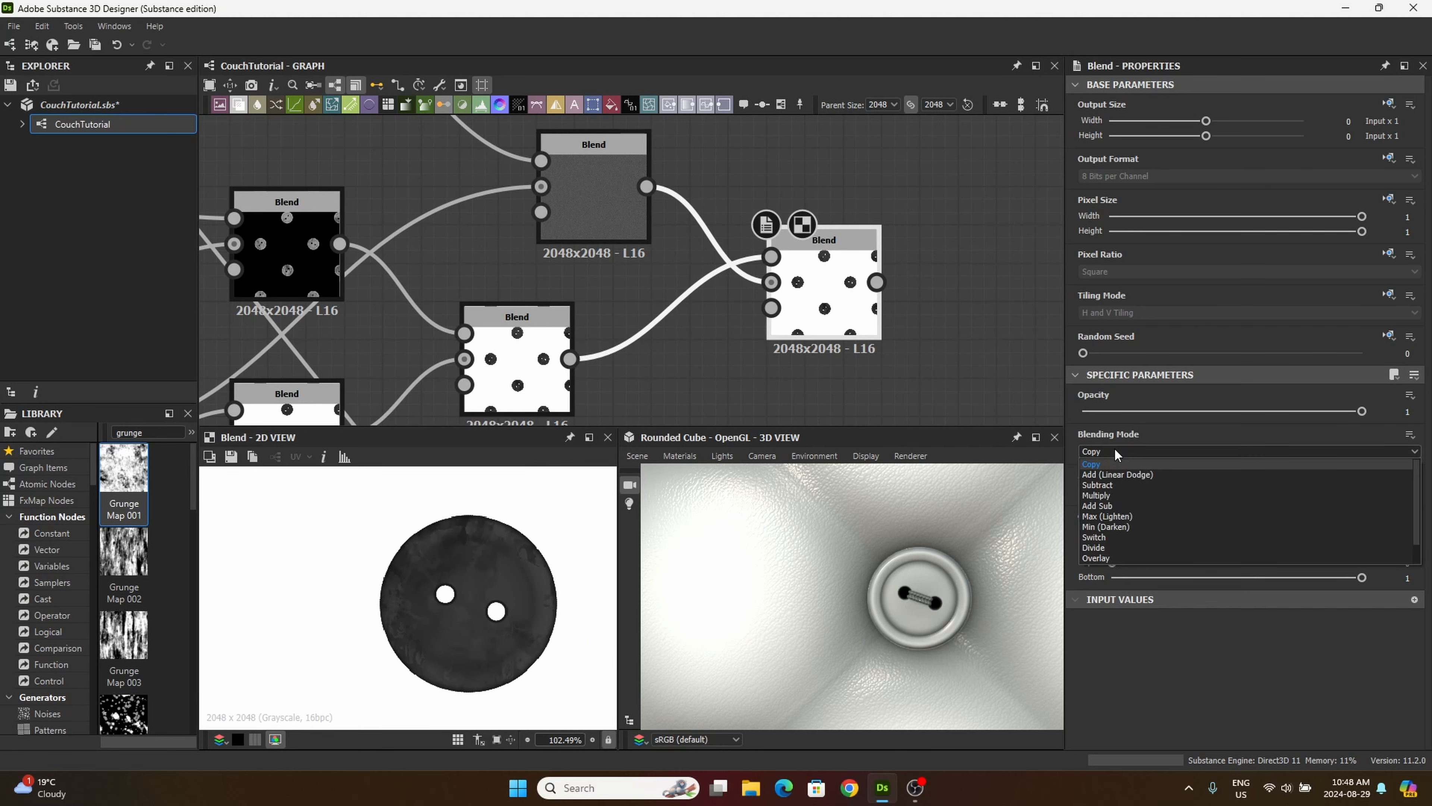
{"action": "left_click", "coordinate": [1106, 529]}
{"action": "left_click_drag", "start_coordinate": [858, 270], "coordinate": [819, 271]}
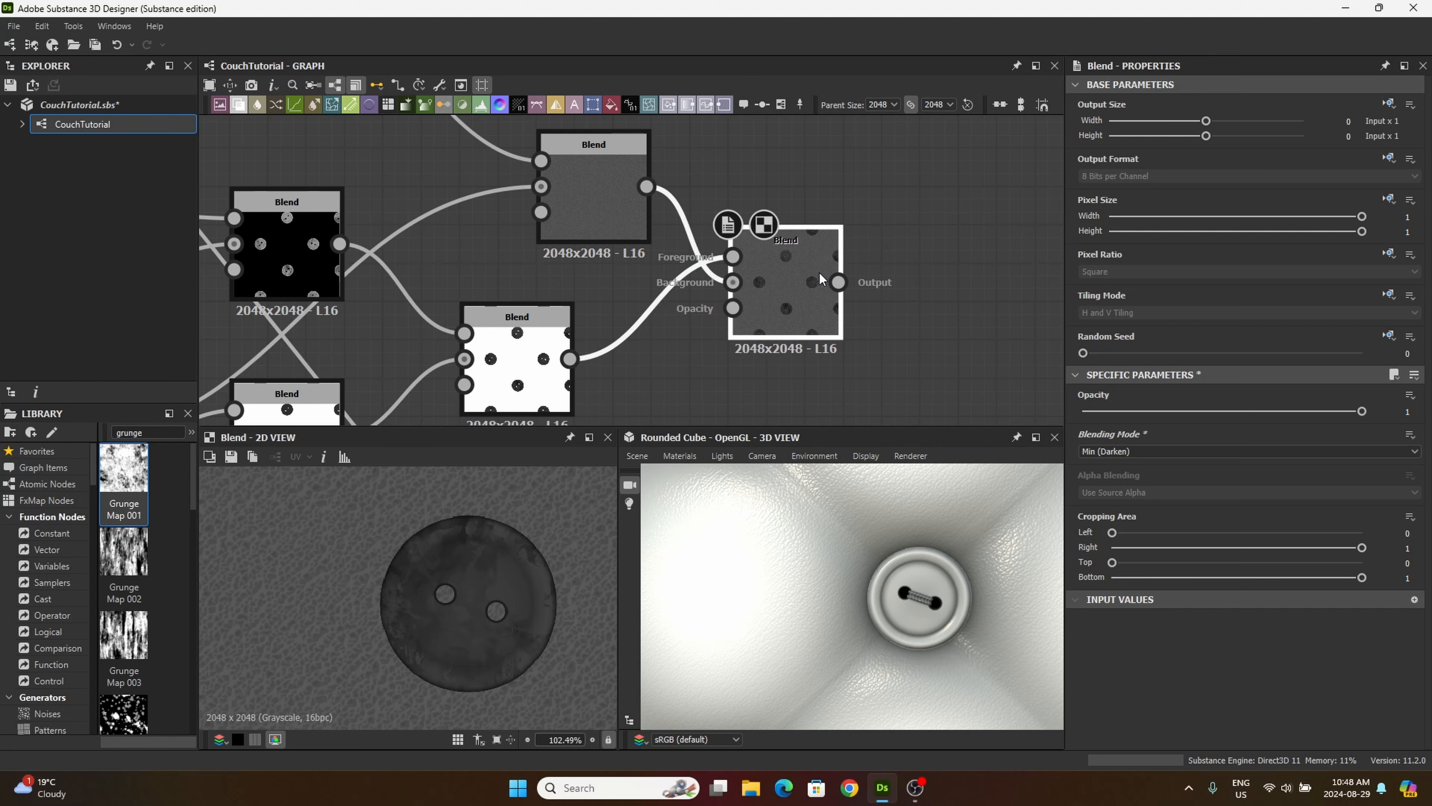
Step: Add another Blend beyond the Min (Darken) Blend and place it slightly below
{"action": "left_click_drag", "start_coordinate": [580, 210], "coordinate": [966, 372]}
{"action": "middle_click_drag", "start_coordinate": [856, 355], "coordinate": [818, 249]}
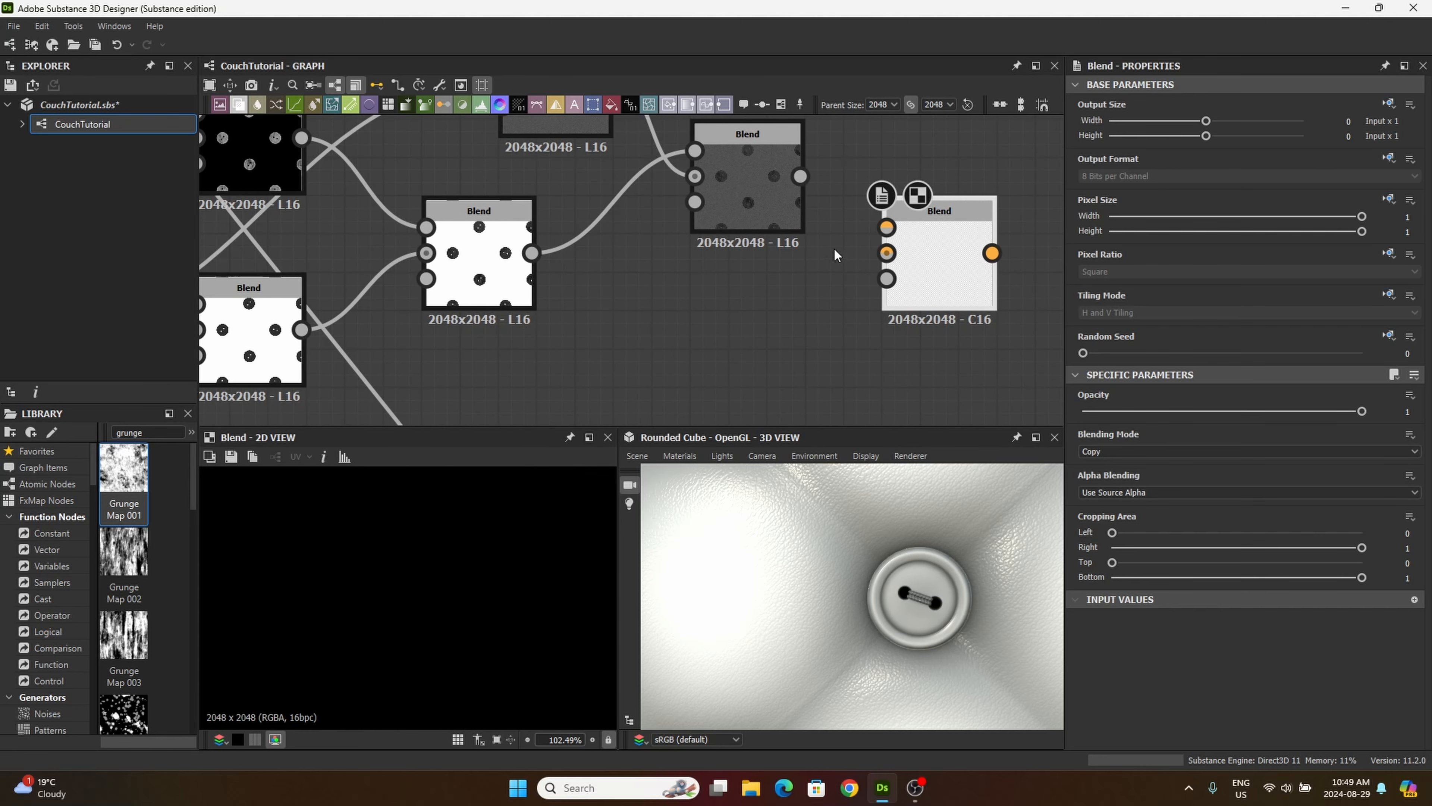
{"action": "middle_click_drag", "start_coordinate": [922, 262], "coordinate": [971, 287]}
Step: Connect the button-mask Invert Grayscale from the tiling/masking frame to the newly added Blend's foreground
{"action": "scroll", "coordinate": [863, 282], "scroll_direction": "down", "scroll_amount": 4}
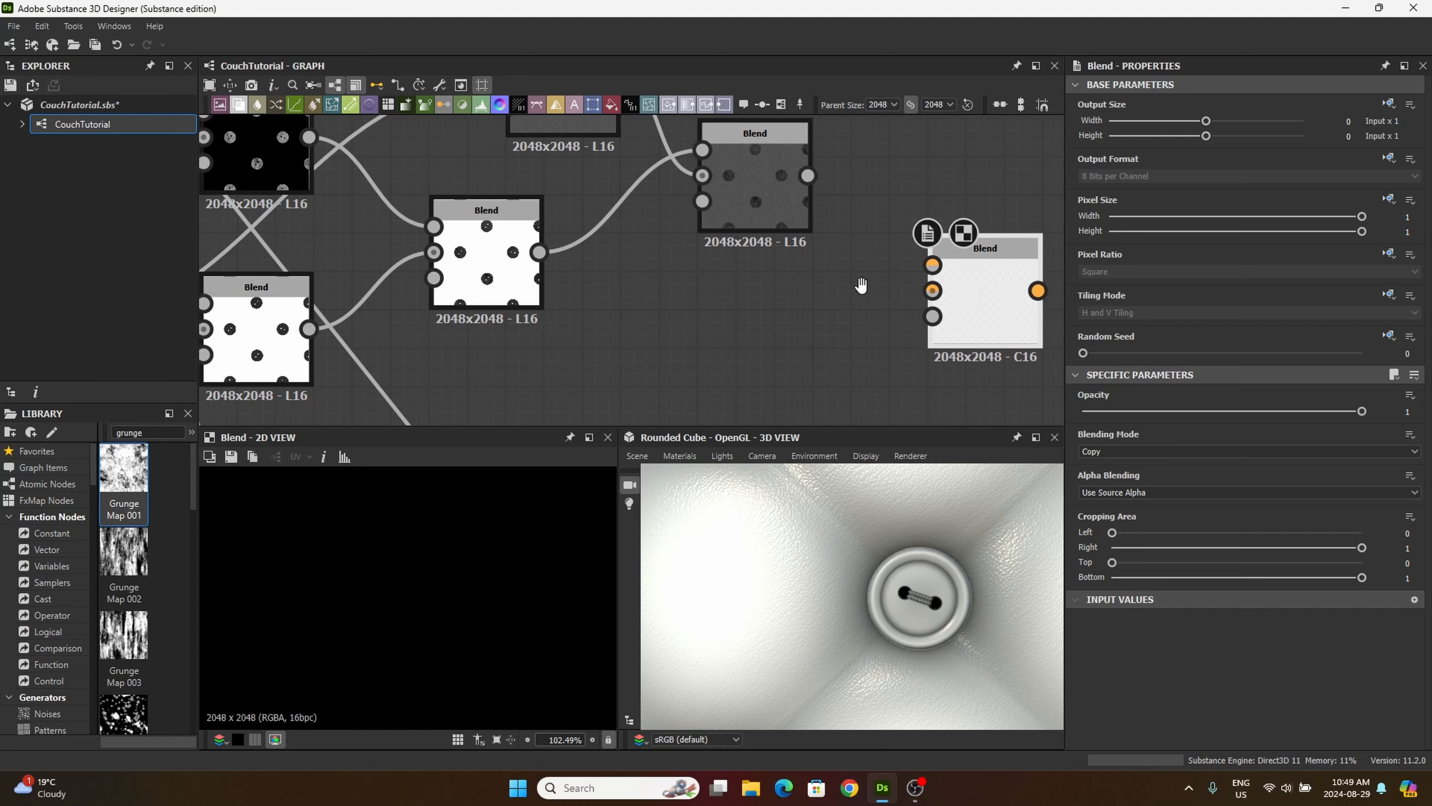
{"action": "scroll", "coordinate": [781, 285], "scroll_direction": "down", "scroll_amount": 1}
{"action": "middle_click_drag", "start_coordinate": [668, 289], "coordinate": [834, 164]}
{"action": "middle_click_drag", "start_coordinate": [495, 290], "coordinate": [944, 179]}
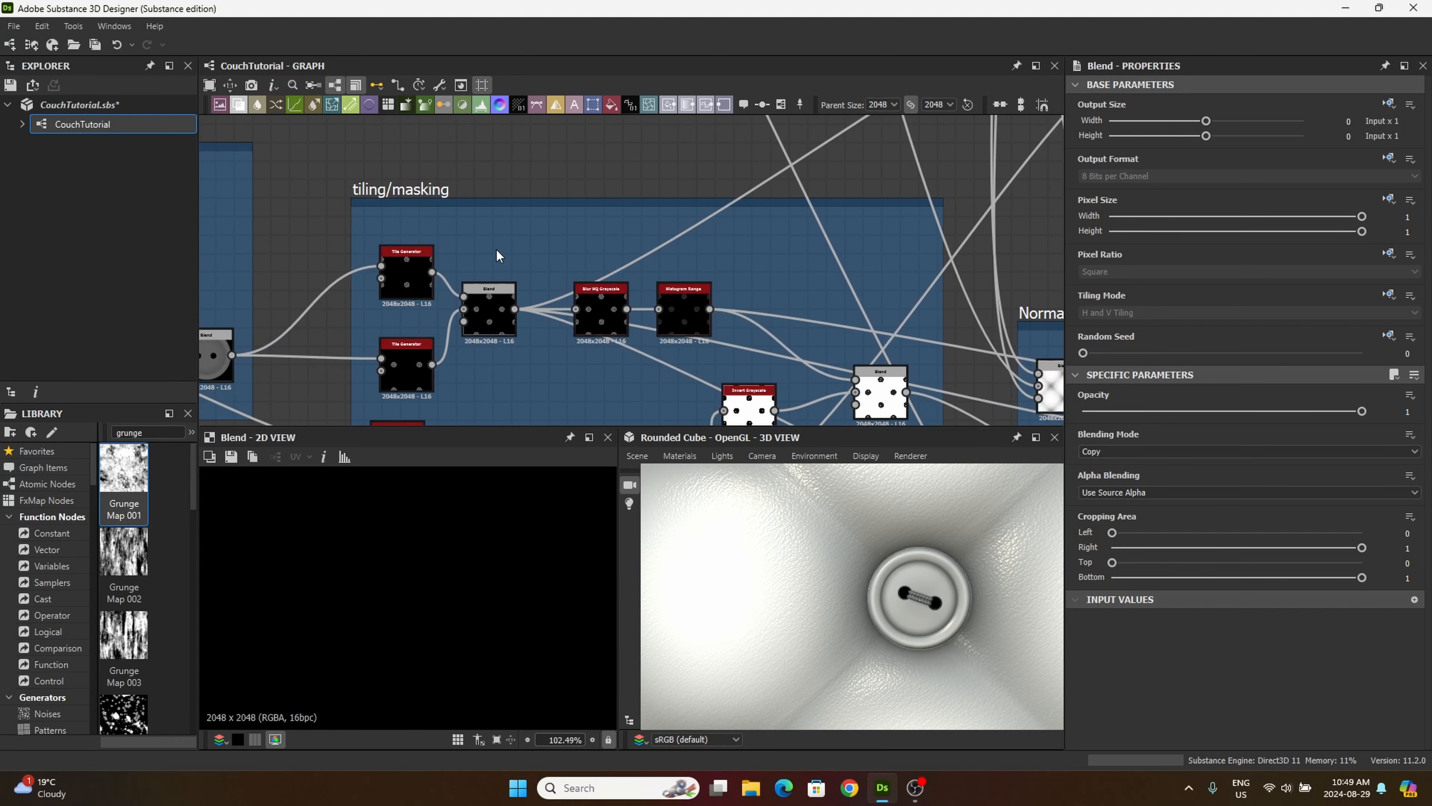
{"action": "scroll", "coordinate": [656, 255], "scroll_direction": "up", "scroll_amount": 8}
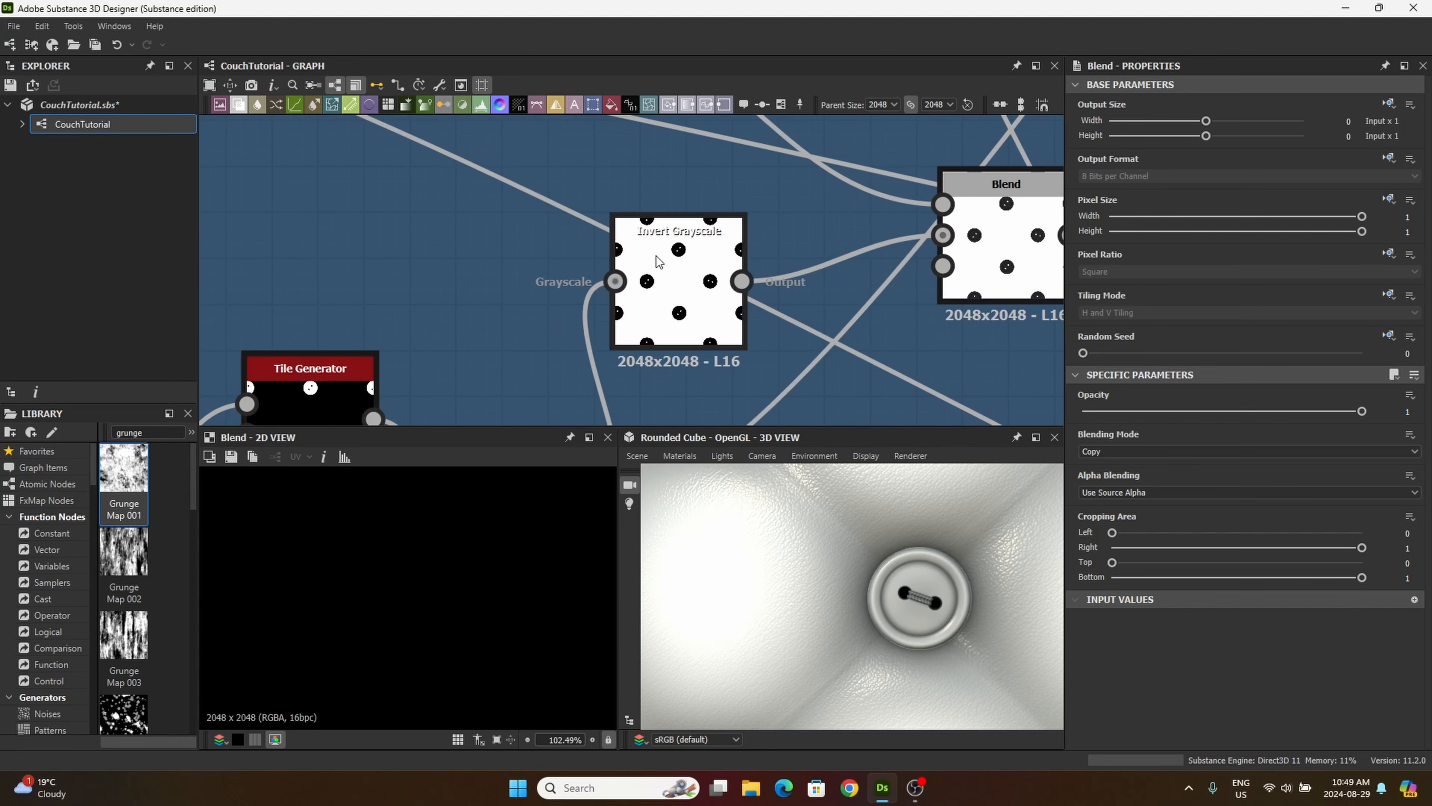
{"action": "middle_click_drag", "start_coordinate": [661, 277], "coordinate": [600, 231]}
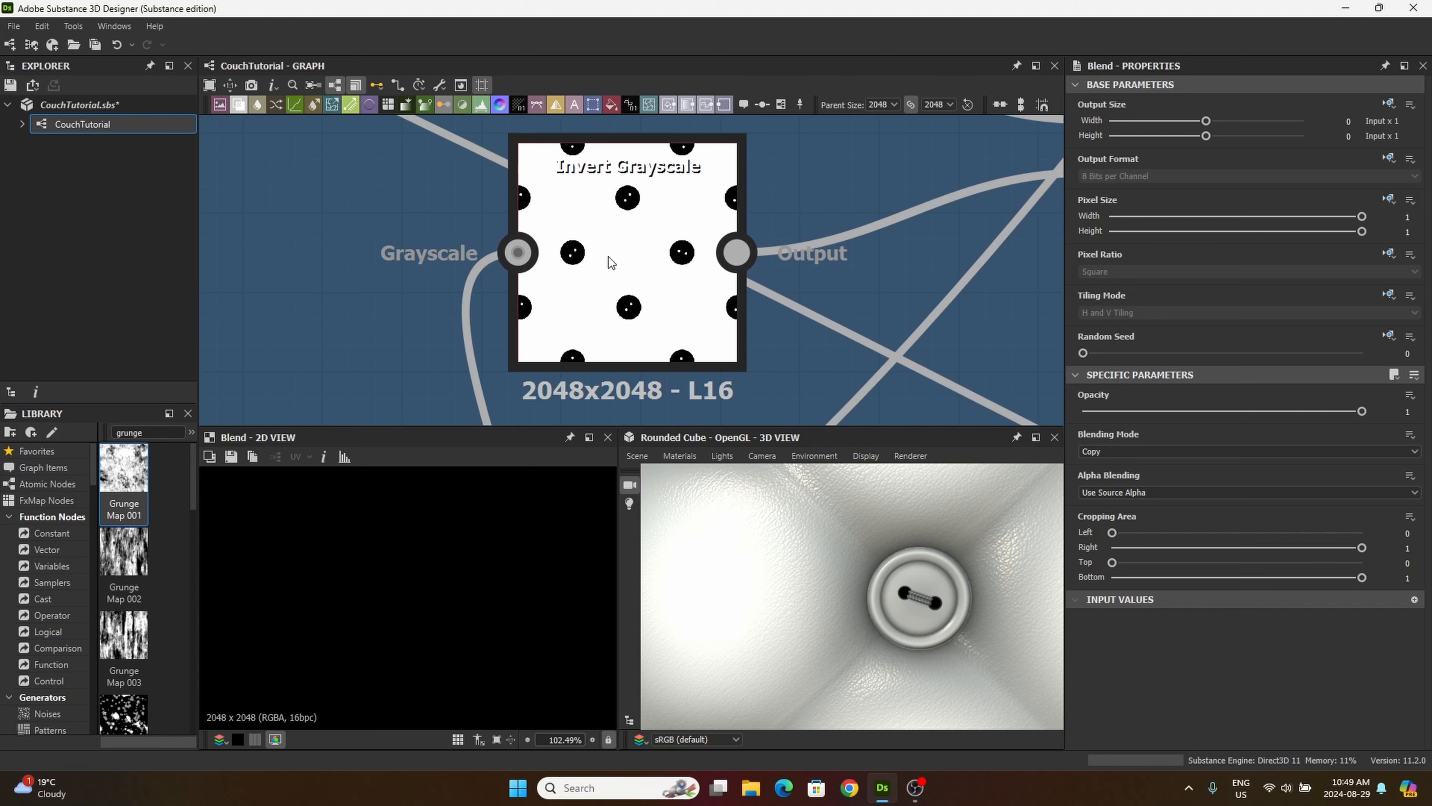
{"action": "left_click", "coordinate": [741, 250]}
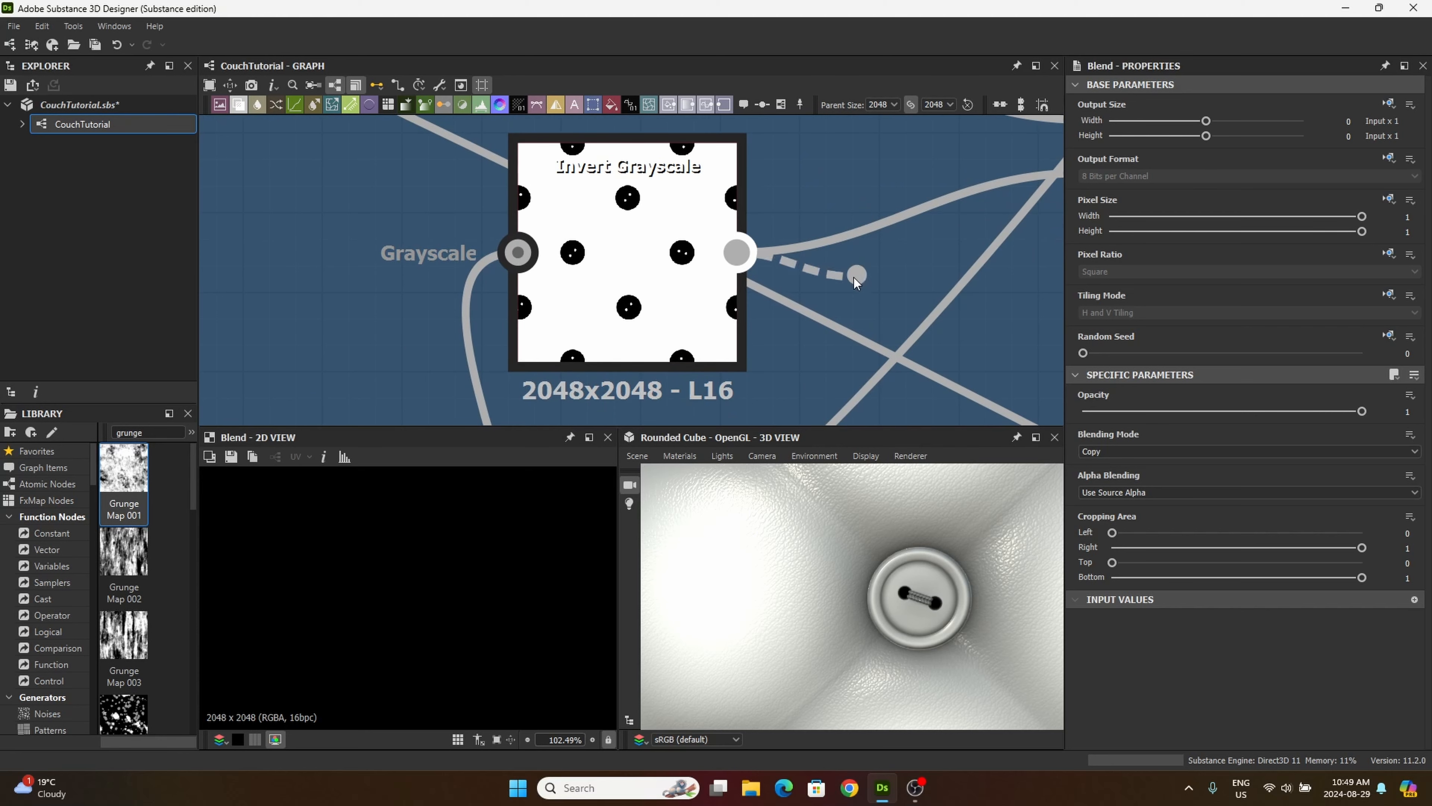
{"action": "middle_click_drag", "start_coordinate": [761, 320], "coordinate": [562, 390]}
{"action": "scroll", "coordinate": [841, 271], "scroll_direction": "down", "scroll_amount": 5}
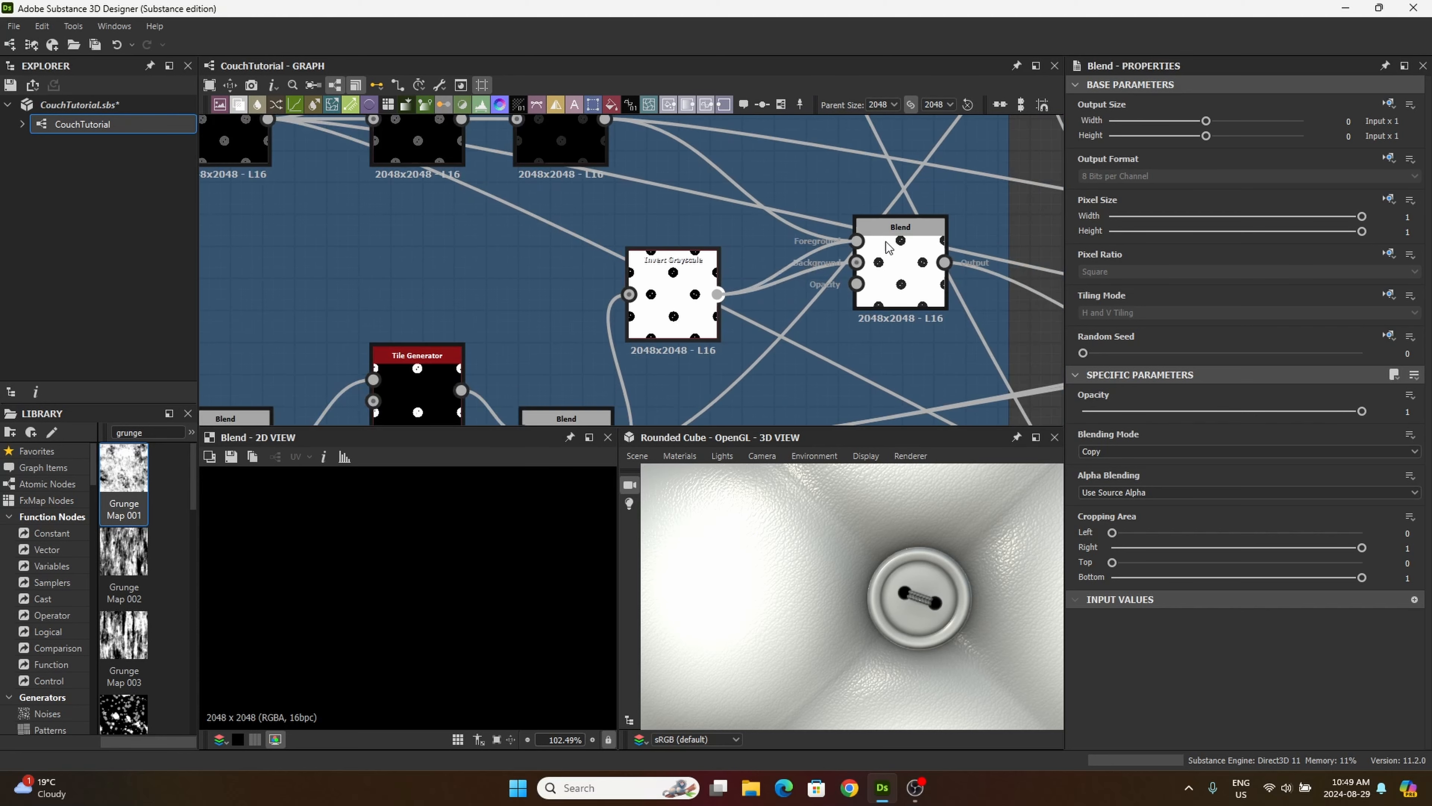
{"action": "middle_click_drag", "start_coordinate": [904, 232], "coordinate": [639, 335]}
{"action": "scroll", "coordinate": [953, 208], "scroll_direction": "up", "scroll_amount": 5}
{"action": "middle_click_drag", "start_coordinate": [953, 208], "coordinate": [735, 310]}
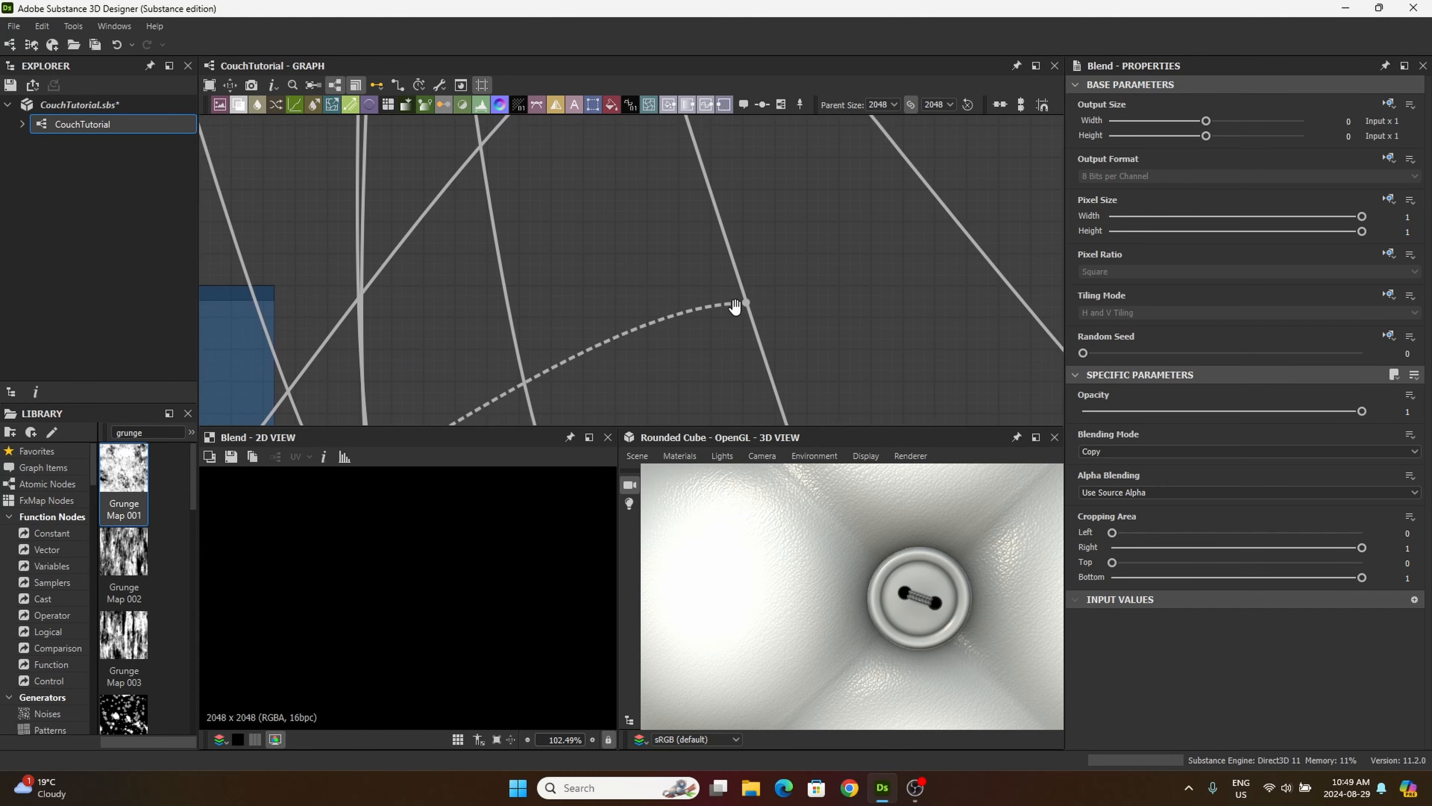
{"action": "middle_click_drag", "start_coordinate": [827, 280], "coordinate": [527, 412]}
{"action": "scroll", "coordinate": [761, 227], "scroll_direction": "down", "scroll_amount": 5}
{"action": "middle_click_drag", "start_coordinate": [760, 228], "coordinate": [678, 352]}
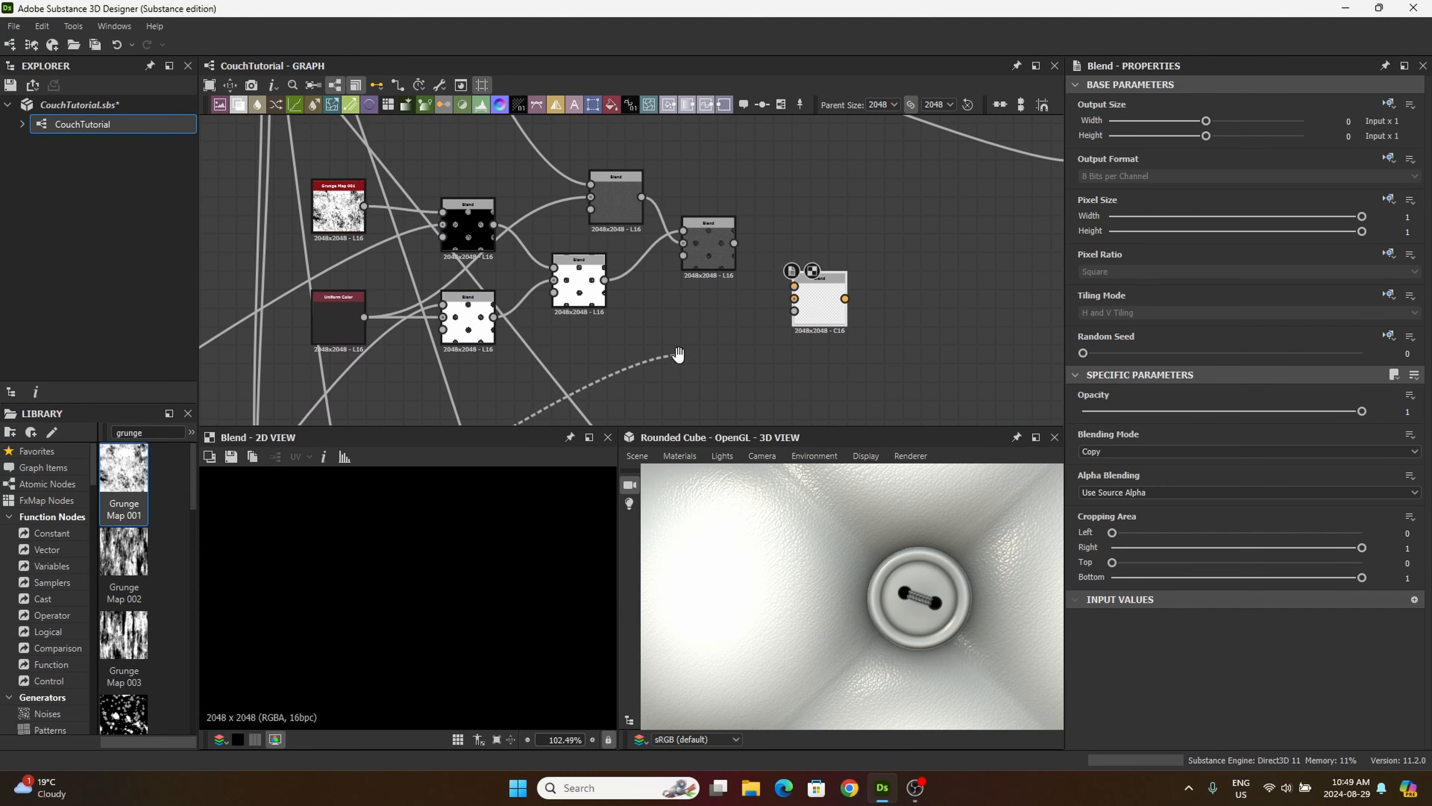
{"action": "left_click", "coordinate": [795, 286]}
Step: Connect the Min (Darken) Blend's output to the background of the Blend fed by the inverted button mask
{"action": "scroll", "coordinate": [706, 243], "scroll_direction": "up", "scroll_amount": 4}
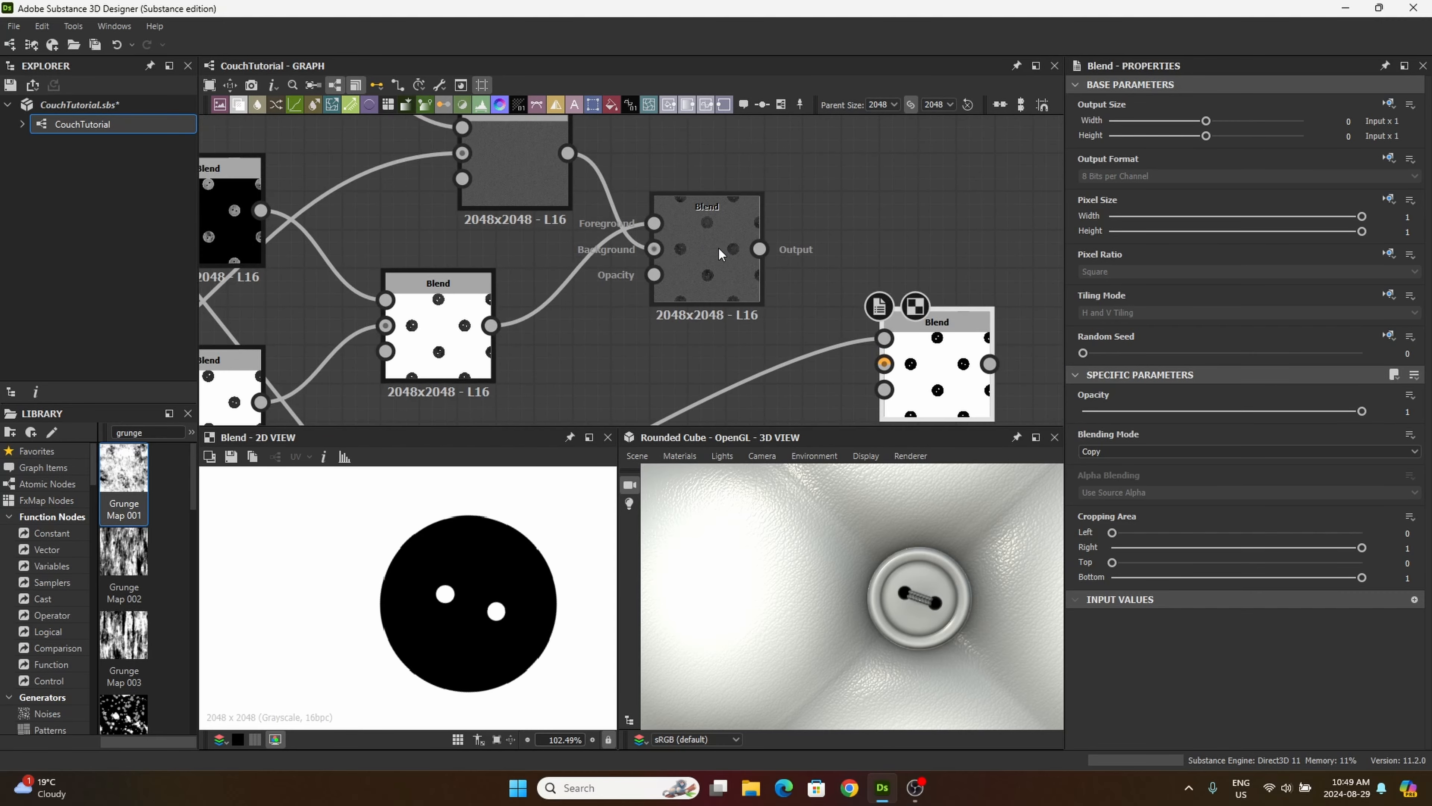
{"action": "scroll", "coordinate": [721, 244], "scroll_direction": "up", "scroll_amount": 4}
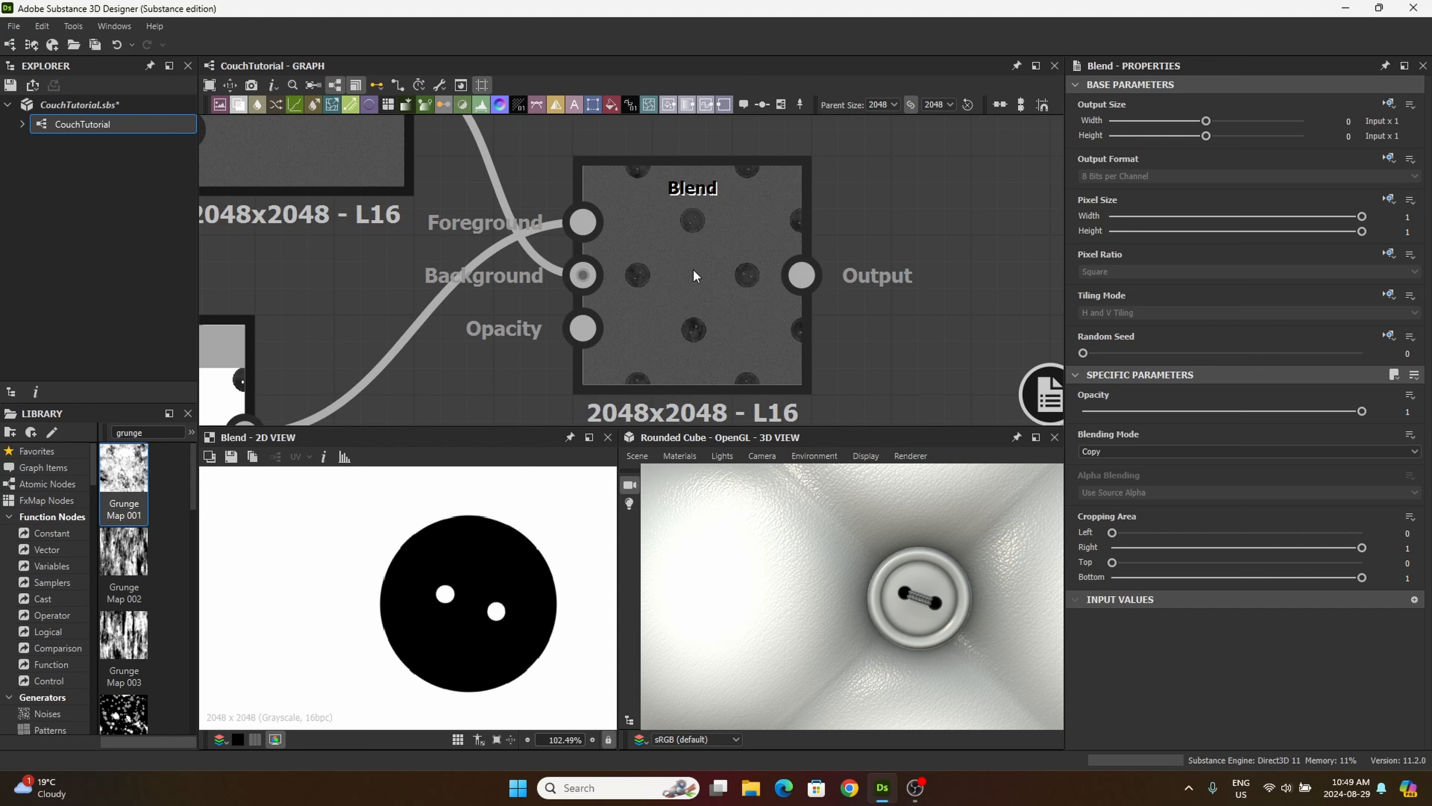
{"action": "scroll", "coordinate": [695, 273], "scroll_direction": "down", "scroll_amount": 2}
{"action": "middle_click_drag", "start_coordinate": [730, 316], "coordinate": [567, 204]}
{"action": "left_click_drag", "start_coordinate": [598, 186], "coordinate": [778, 352]}
{"action": "middle_click_drag", "start_coordinate": [651, 309], "coordinate": [709, 332]}
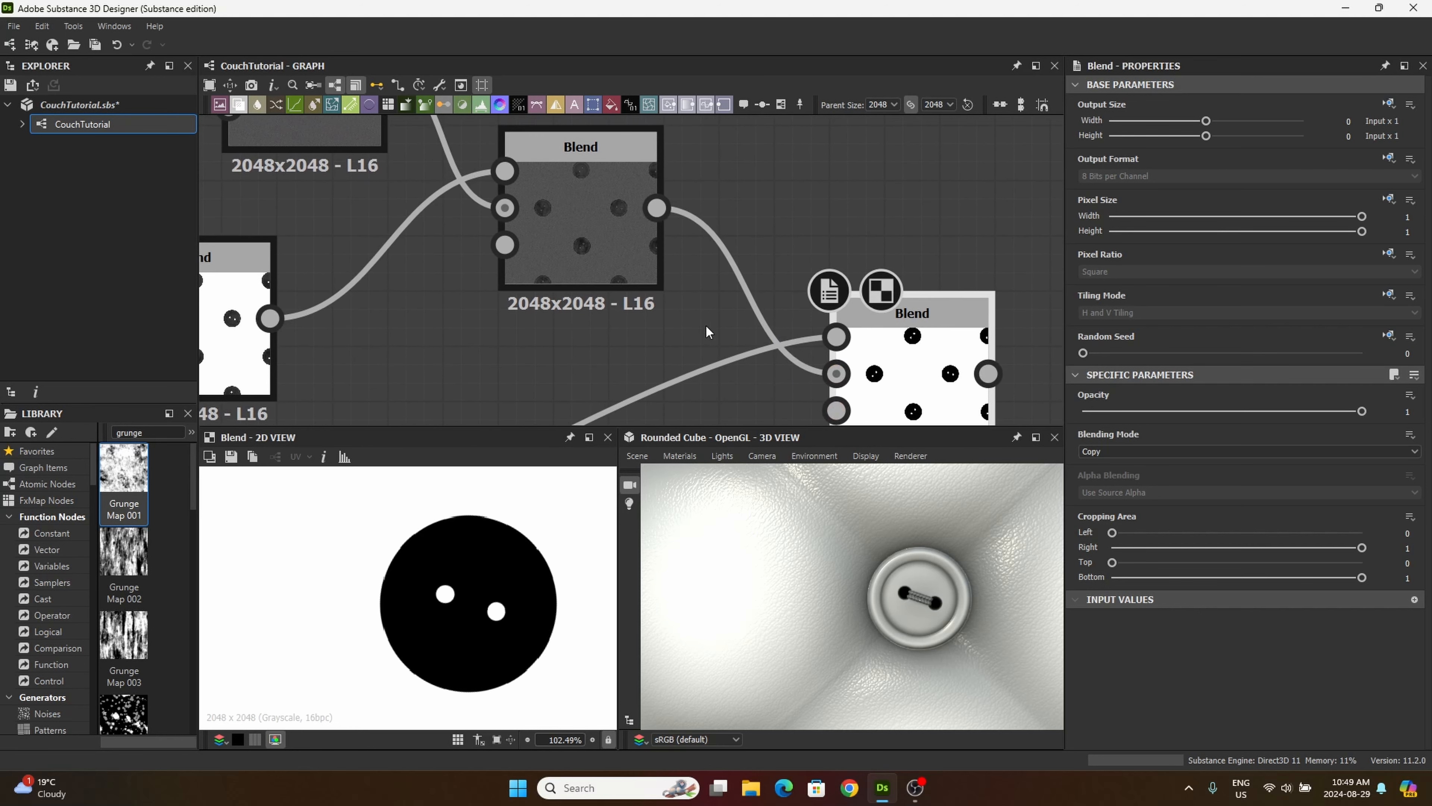
Step: Set the inverted-mask Blend to Multiply at 0.23 opacity and move it closer to the Min (Darken) Blend
{"action": "left_click", "coordinate": [1120, 451]}
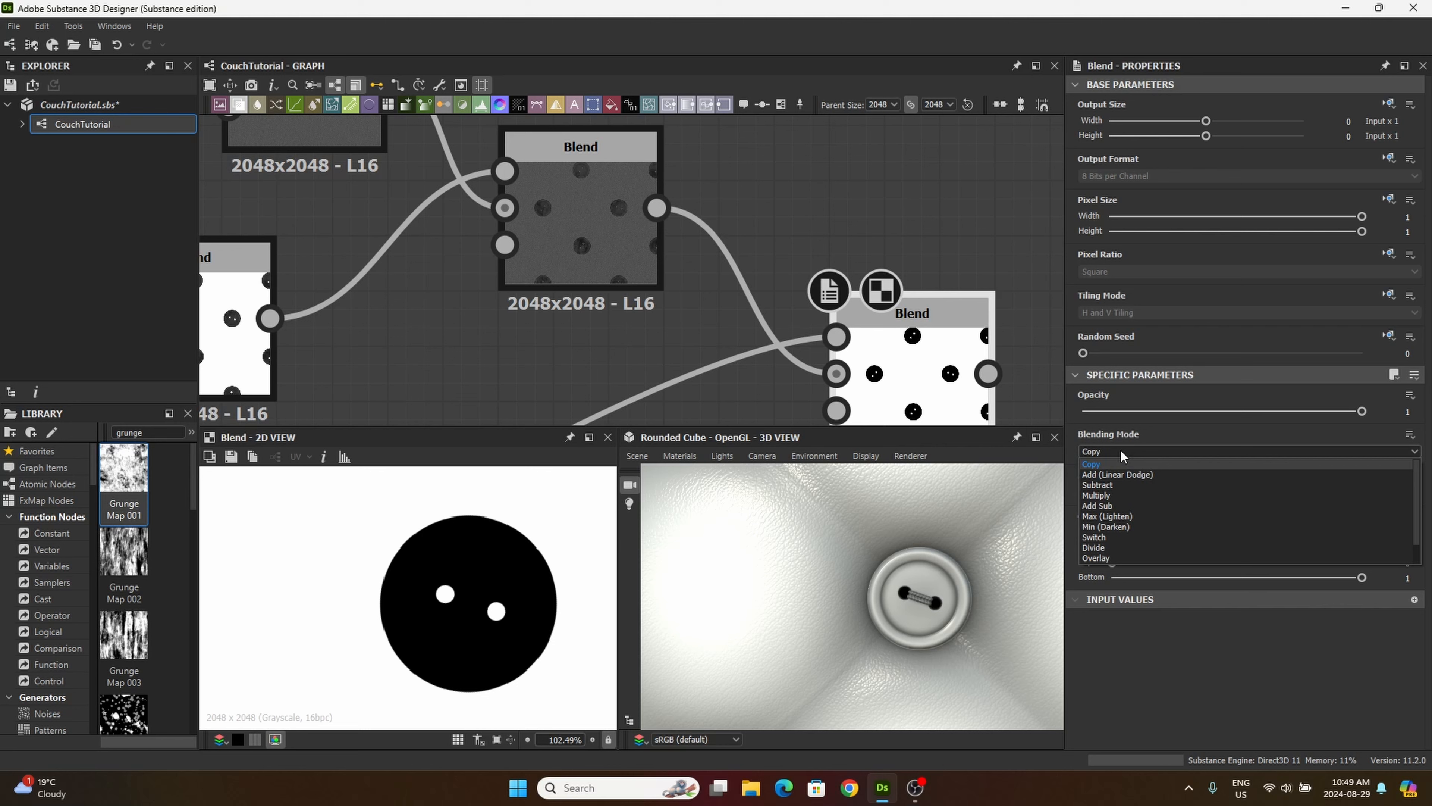
{"action": "left_click", "coordinate": [1116, 496]}
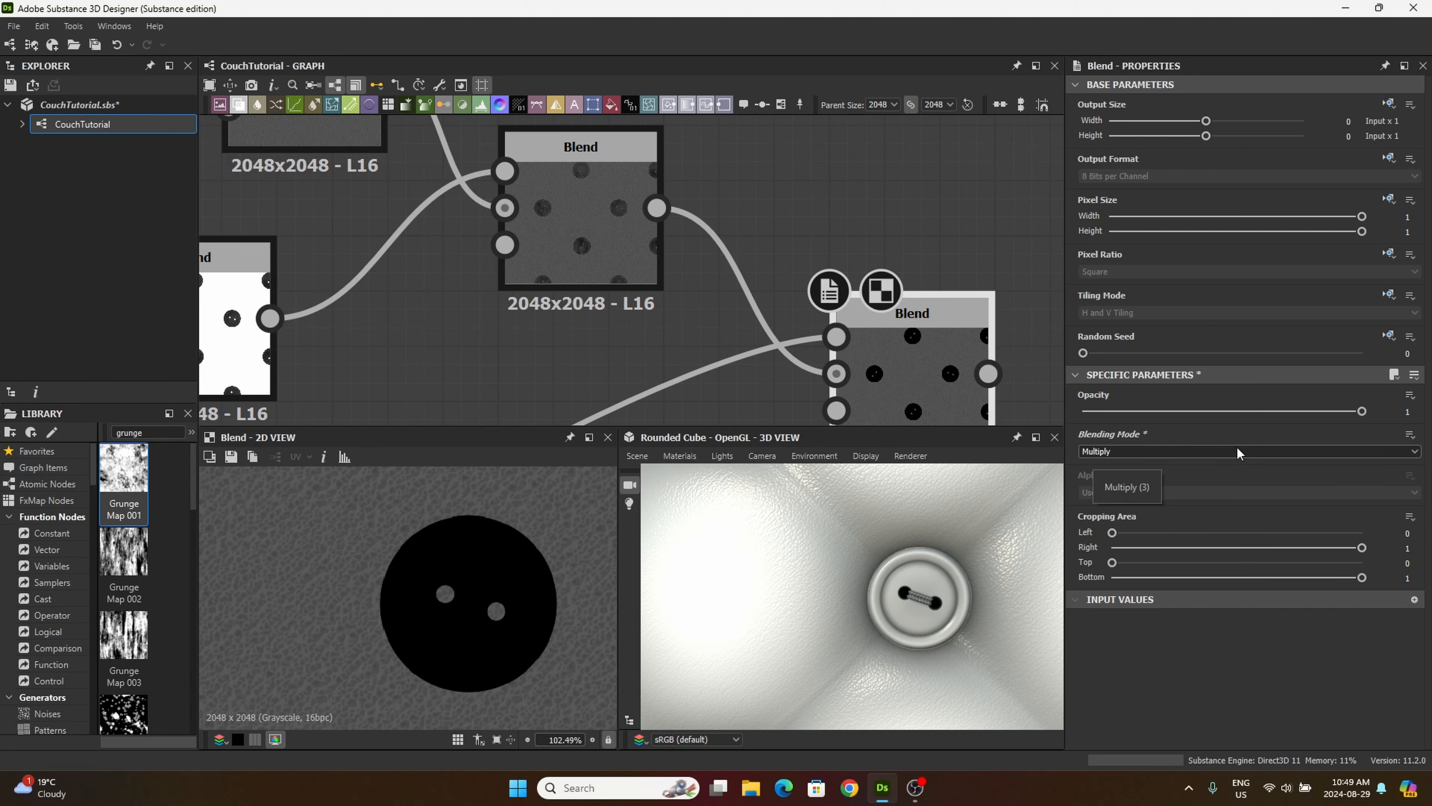
{"action": "double_click", "coordinate": [1381, 408]}
{"action": "type", "text": "0.23"}
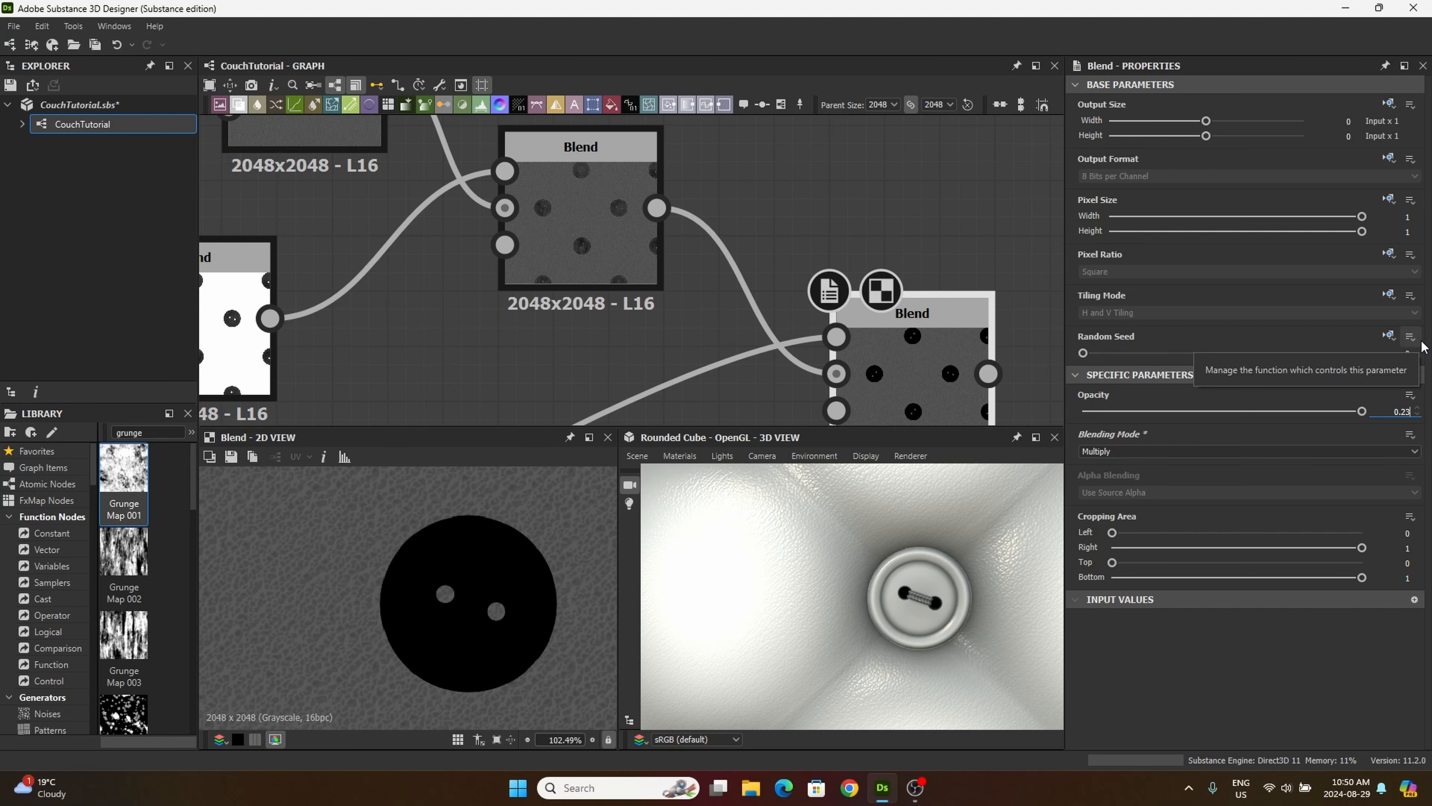
{"action": "key", "text": "Return"}
{"action": "left_click_drag", "start_coordinate": [882, 374], "coordinate": [828, 319]}
{"action": "middle_click_drag", "start_coordinate": [724, 339], "coordinate": [677, 310]}
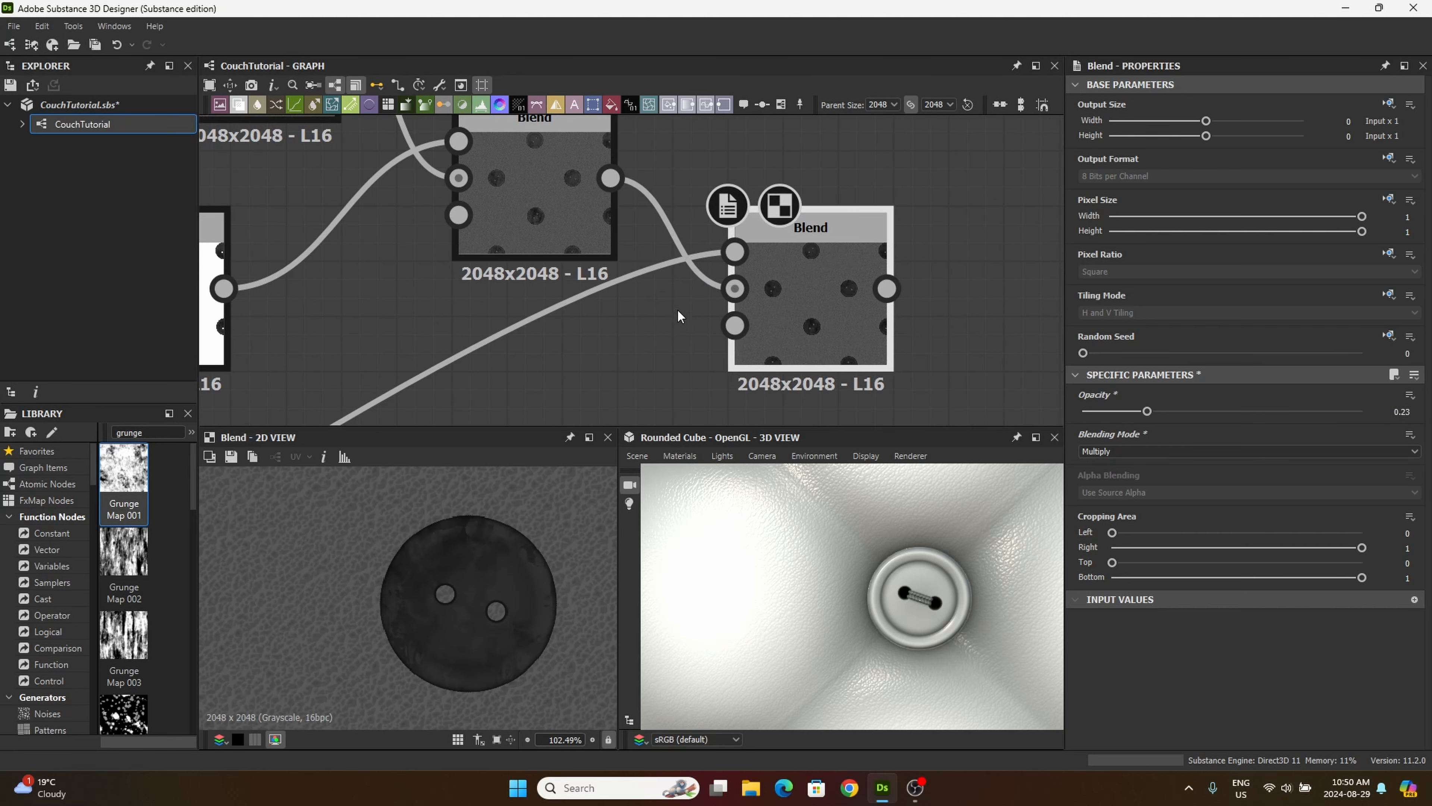
Step: Add another Blend beside the Multiply Blend at the end of the chain
{"action": "scroll", "coordinate": [677, 309], "scroll_direction": "down", "scroll_amount": 3}
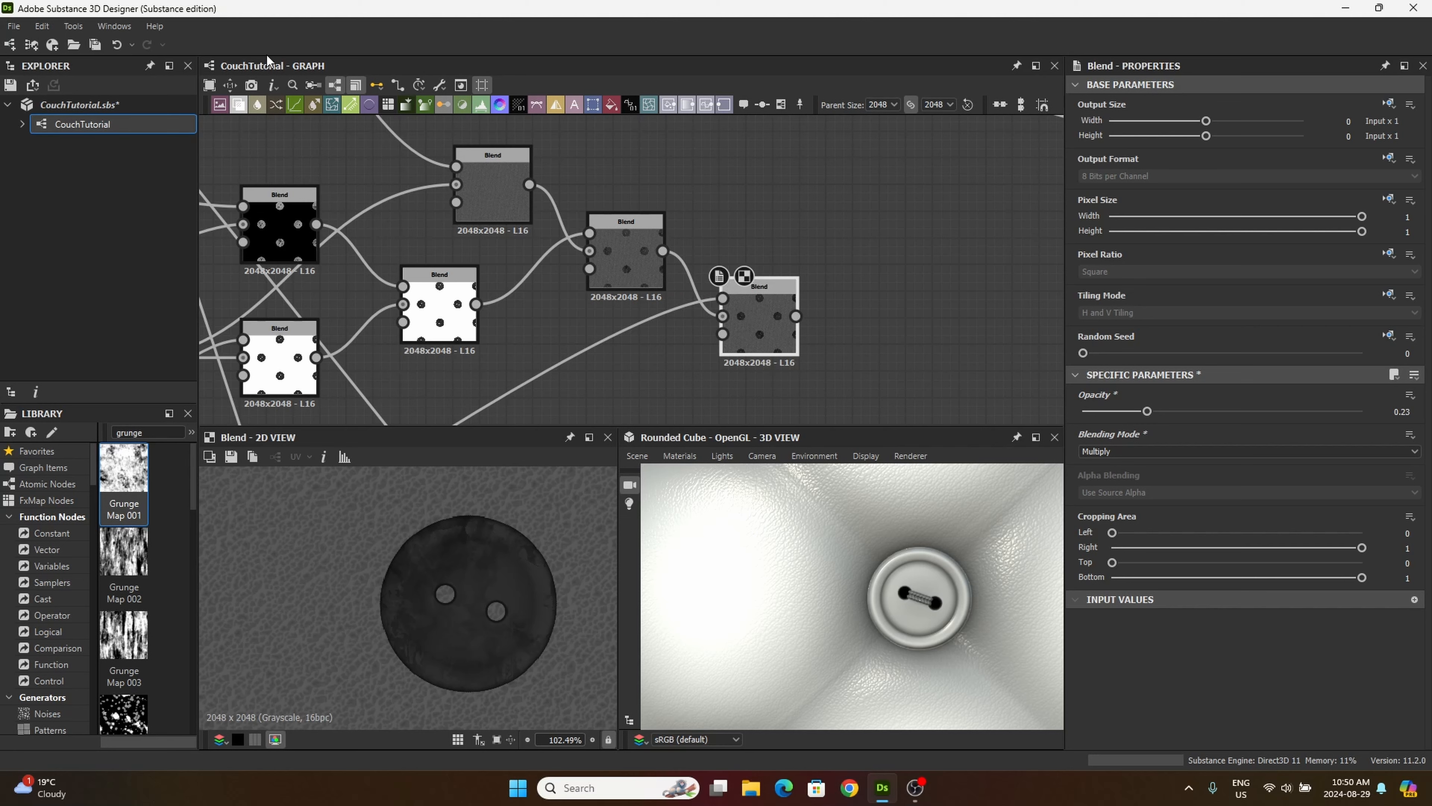
{"action": "left_click_drag", "start_coordinate": [240, 104], "coordinate": [945, 361]}
{"action": "middle_click_drag", "start_coordinate": [830, 339], "coordinate": [797, 304]}
{"action": "left_click_drag", "start_coordinate": [928, 345], "coordinate": [890, 289]}
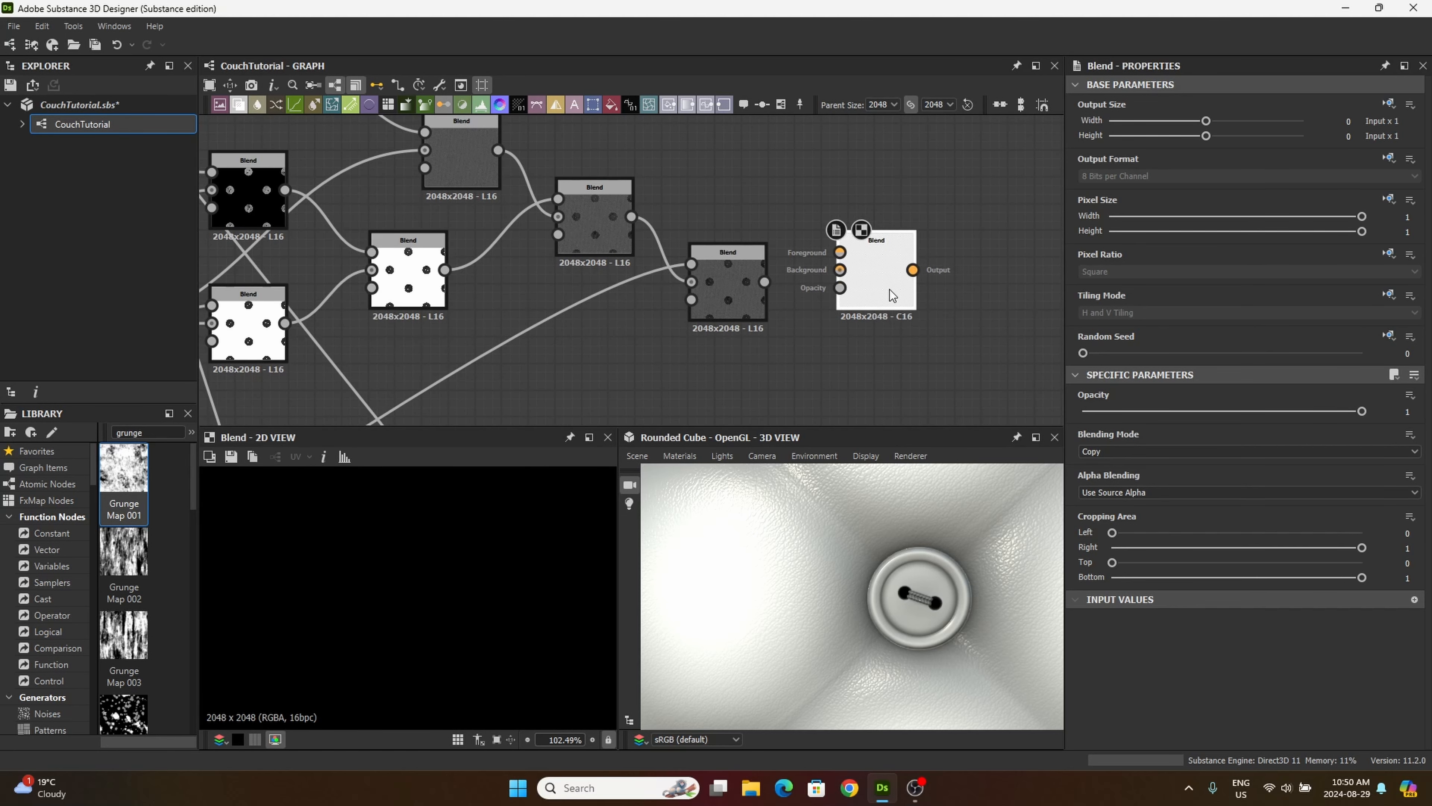
Step: Preview the combined thread-mask Blend in the tiling/masking frame
{"action": "middle_click_drag", "start_coordinate": [627, 377], "coordinate": [680, 321]}
{"action": "scroll", "coordinate": [680, 321], "scroll_direction": "down", "scroll_amount": 3}
{"action": "middle_click_drag", "start_coordinate": [436, 408], "coordinate": [816, 257]}
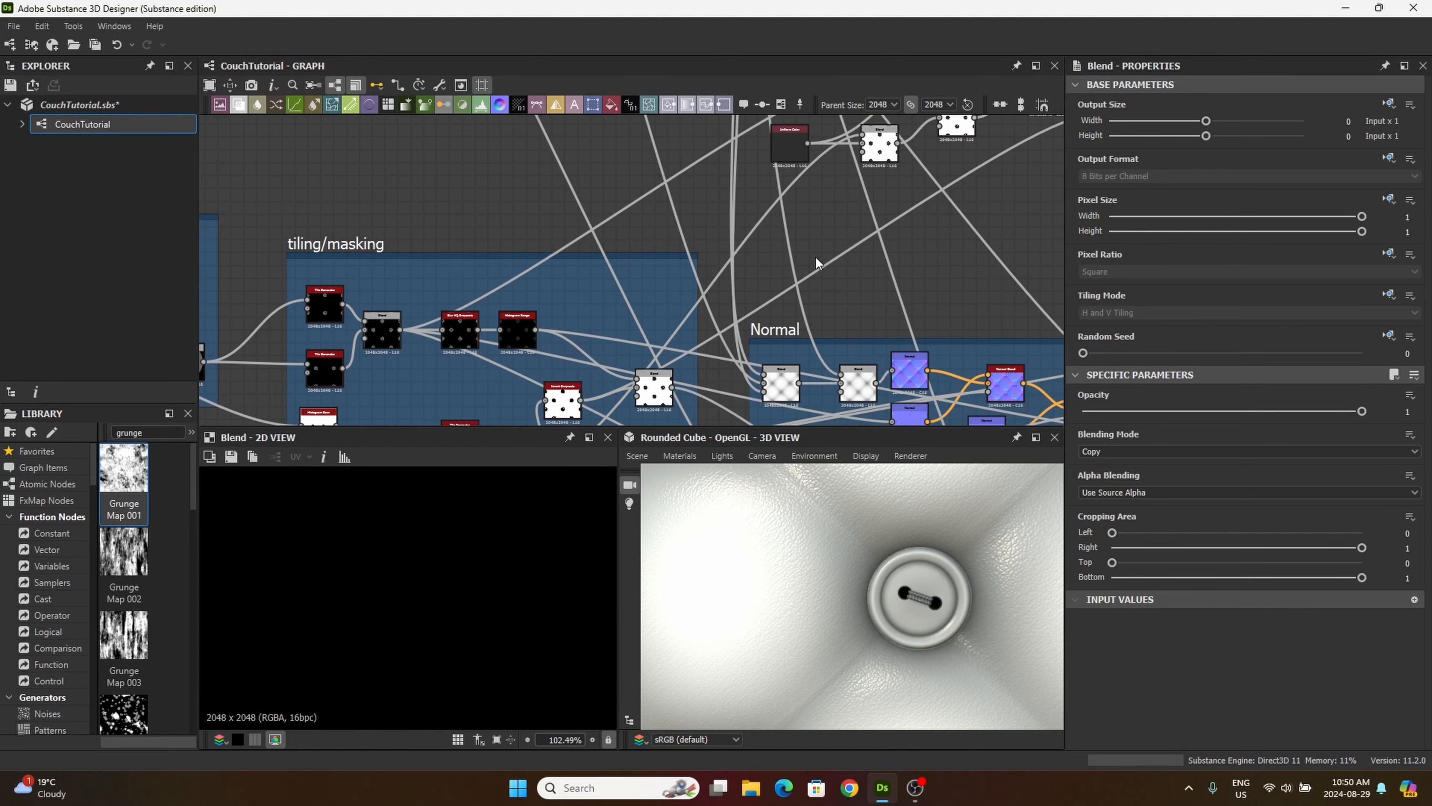
{"action": "middle_click_drag", "start_coordinate": [566, 337], "coordinate": [672, 236]}
{"action": "middle_click_drag", "start_coordinate": [537, 358], "coordinate": [524, 219]}
{"action": "middle_click_drag", "start_coordinate": [567, 329], "coordinate": [557, 236]}
{"action": "scroll", "coordinate": [500, 299], "scroll_direction": "up", "scroll_amount": 5}
{"action": "scroll", "coordinate": [605, 282], "scroll_direction": "up", "scroll_amount": 4}
{"action": "left_click", "coordinate": [610, 226]}
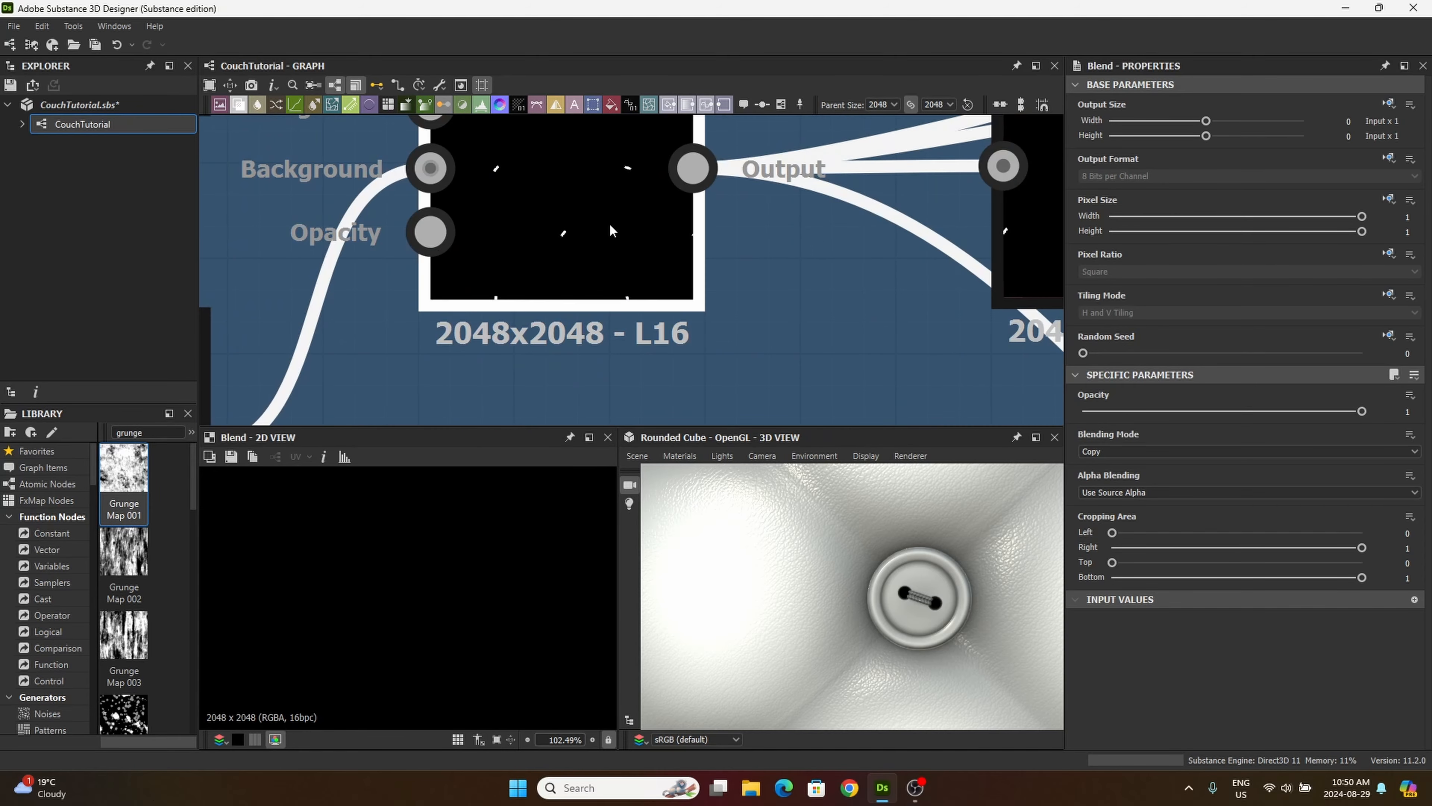
{"action": "double_click", "coordinate": [611, 230]}
{"action": "scroll", "coordinate": [563, 228], "scroll_direction": "down", "scroll_amount": 4}
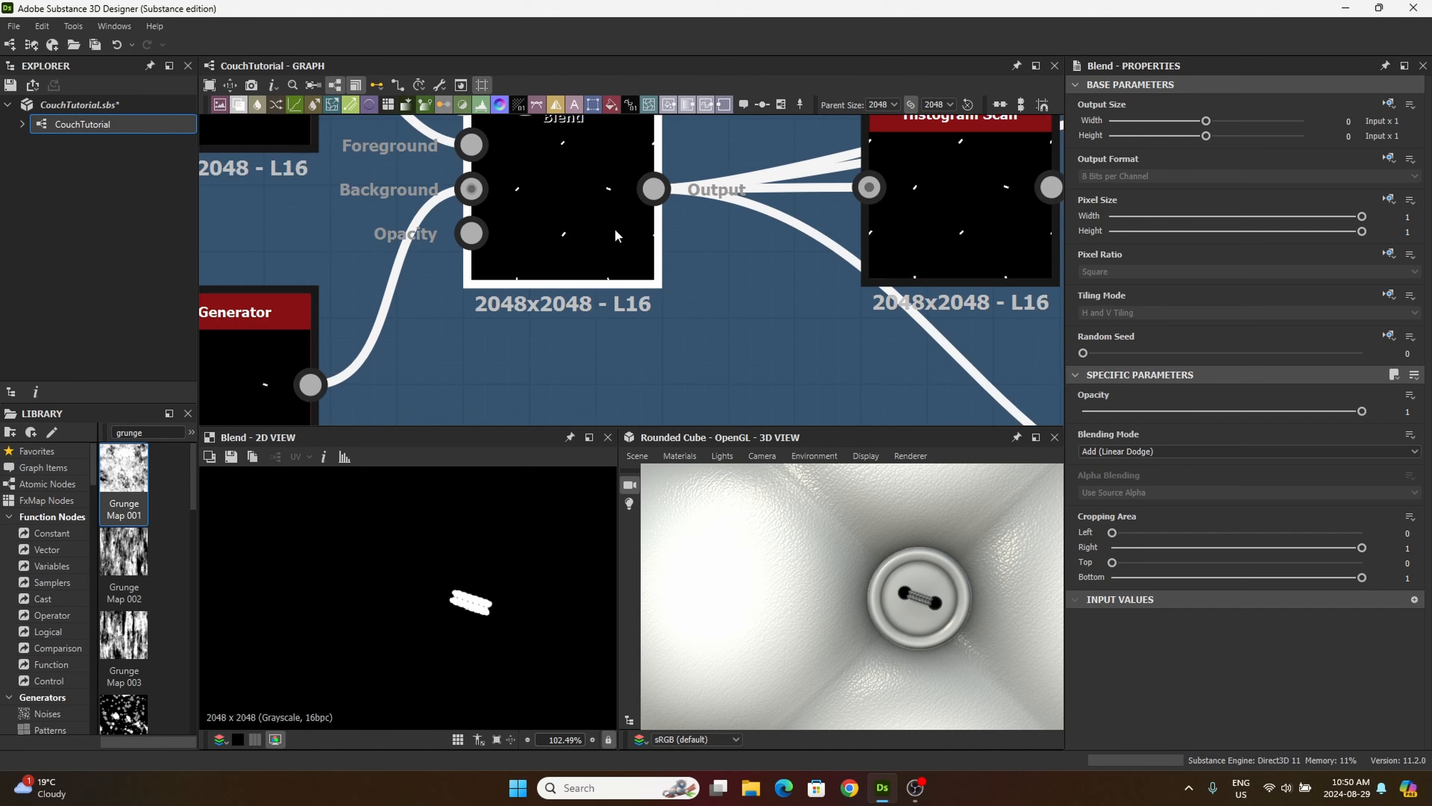
Step: Connect the thread-mask Blend from the tiling/masking frame to the foreground of the Blend at the end of the chain
{"action": "left_click_drag", "start_coordinate": [579, 319], "coordinate": [792, 170]}
{"action": "scroll", "coordinate": [796, 172], "scroll_direction": "down", "scroll_amount": 3}
{"action": "scroll", "coordinate": [789, 164], "scroll_direction": "down", "scroll_amount": 1}
{"action": "middle_click_drag", "start_coordinate": [790, 163], "coordinate": [574, 296]}
{"action": "middle_click_drag", "start_coordinate": [805, 203], "coordinate": [511, 352]}
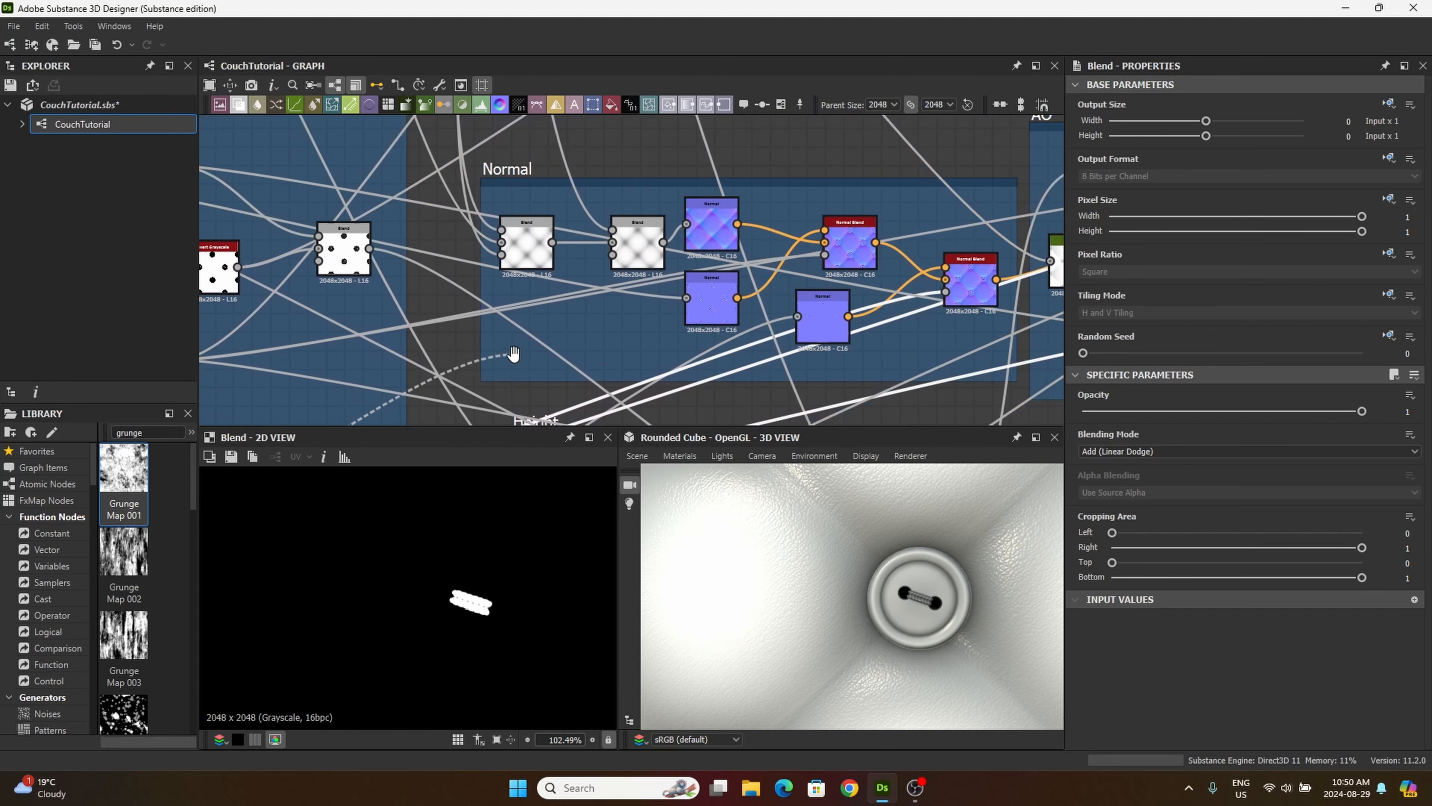
{"action": "middle_click_drag", "start_coordinate": [762, 256], "coordinate": [484, 431]}
{"action": "middle_click_drag", "start_coordinate": [846, 209], "coordinate": [545, 409]}
{"action": "middle_click_drag", "start_coordinate": [707, 290], "coordinate": [859, 374]}
{"action": "left_click_drag", "start_coordinate": [859, 373], "coordinate": [664, 317]}
{"action": "scroll", "coordinate": [583, 366], "scroll_direction": "up", "scroll_amount": 3}
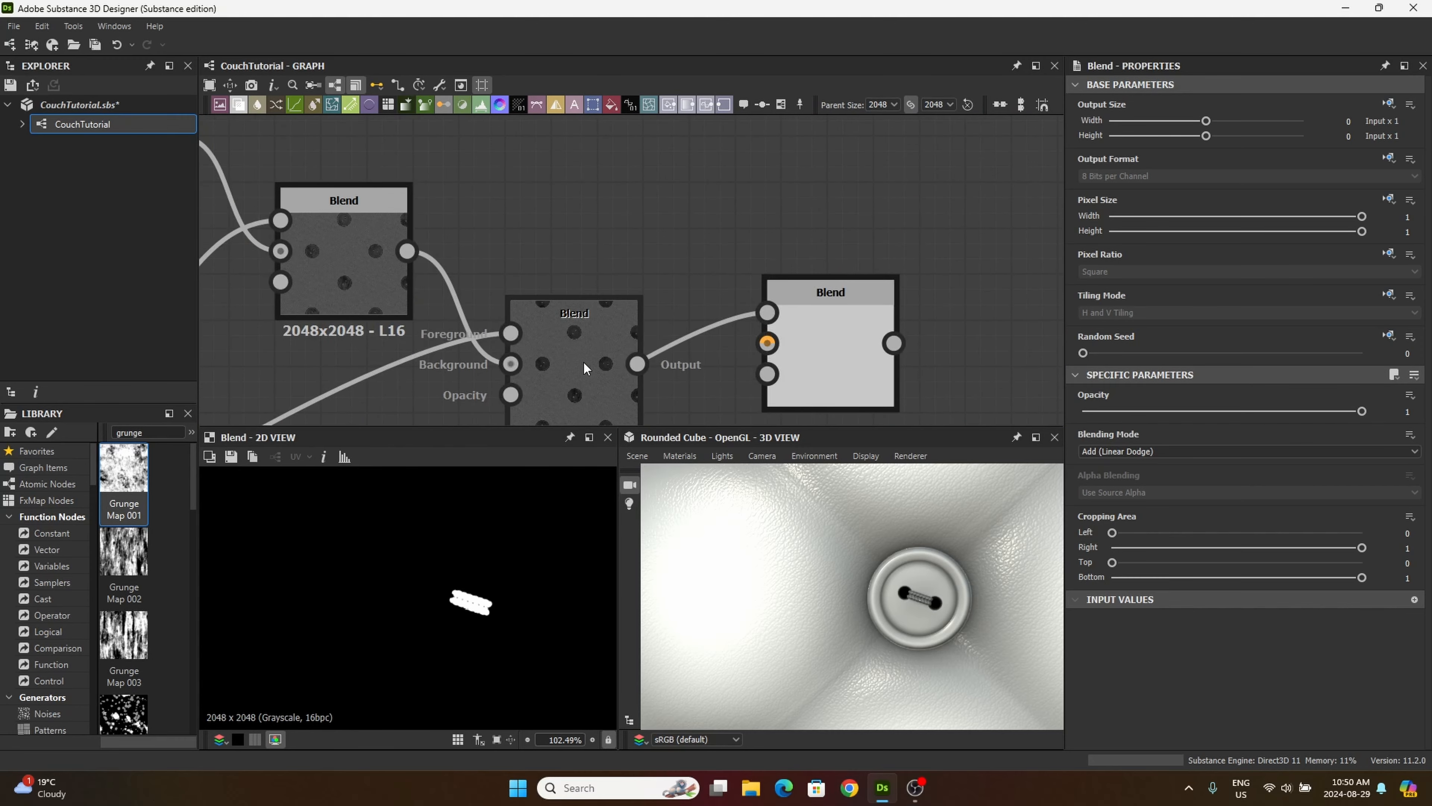
Step: Connect the Multiply Blend's output to the last Blend's background and set that Blend to Add (Linear Dodge)
{"action": "middle_click_drag", "start_coordinate": [592, 364], "coordinate": [568, 315]}
{"action": "left_click_drag", "start_coordinate": [614, 316], "coordinate": [755, 305]}
{"action": "left_click", "coordinate": [819, 305]}
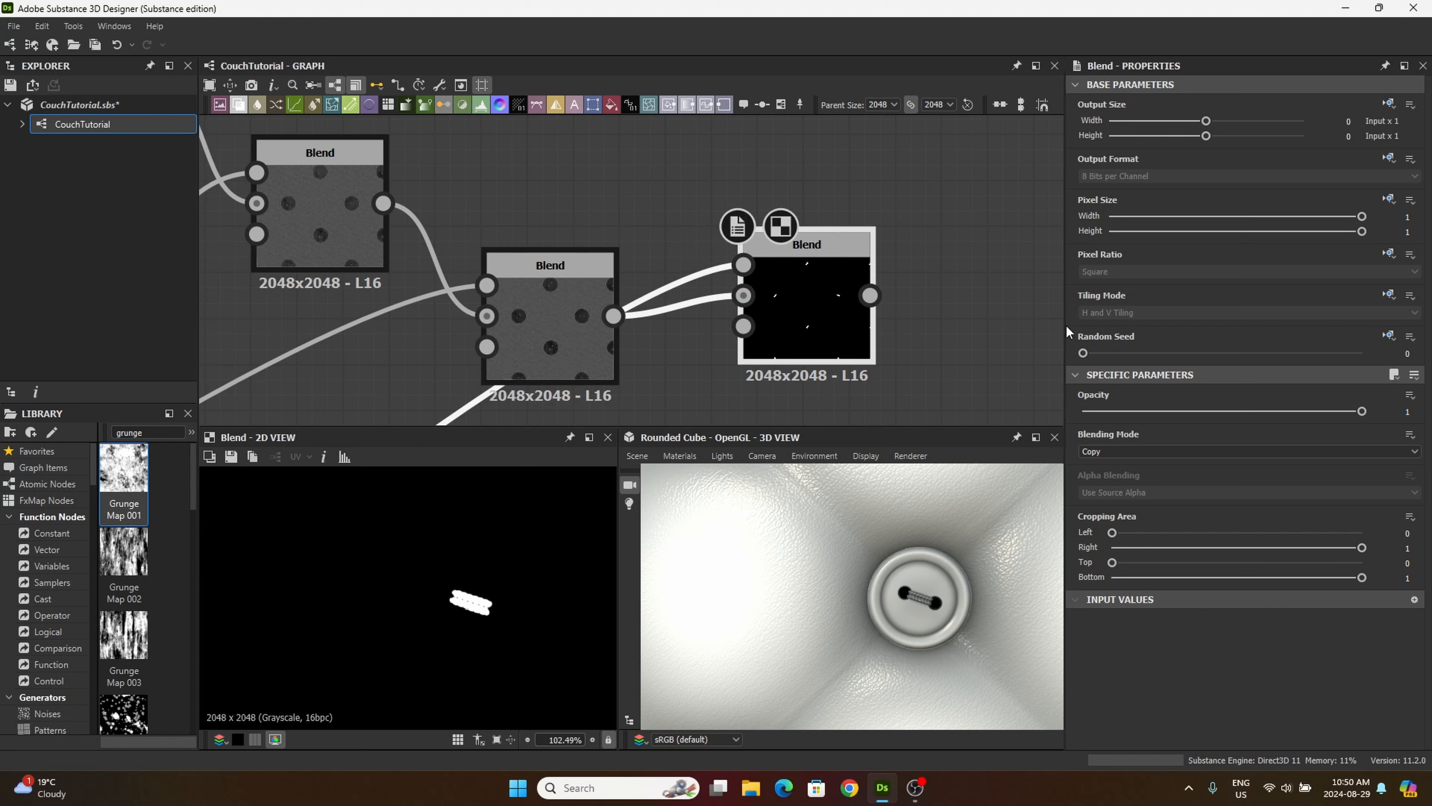
{"action": "left_click", "coordinate": [1094, 452]}
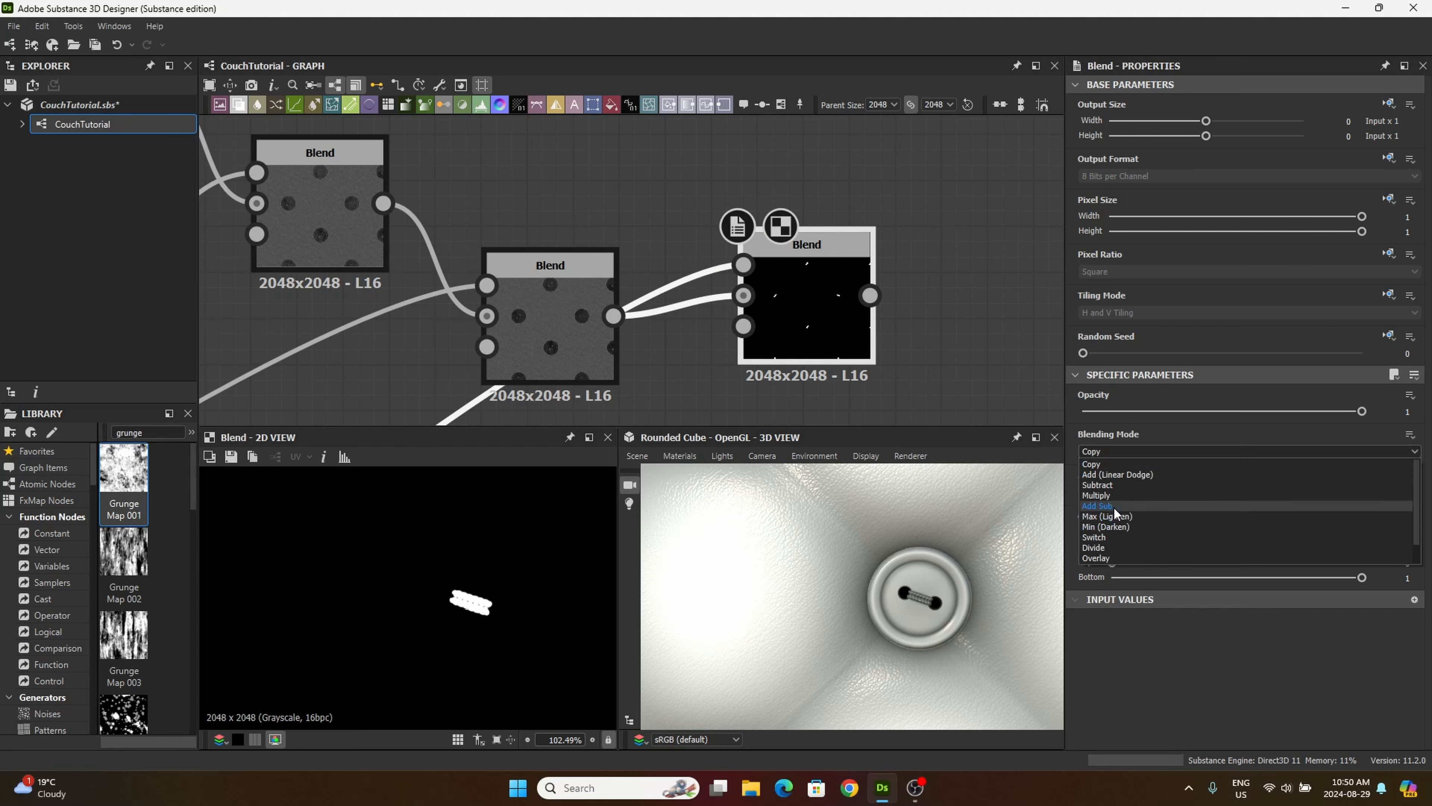
{"action": "left_click", "coordinate": [1117, 474]}
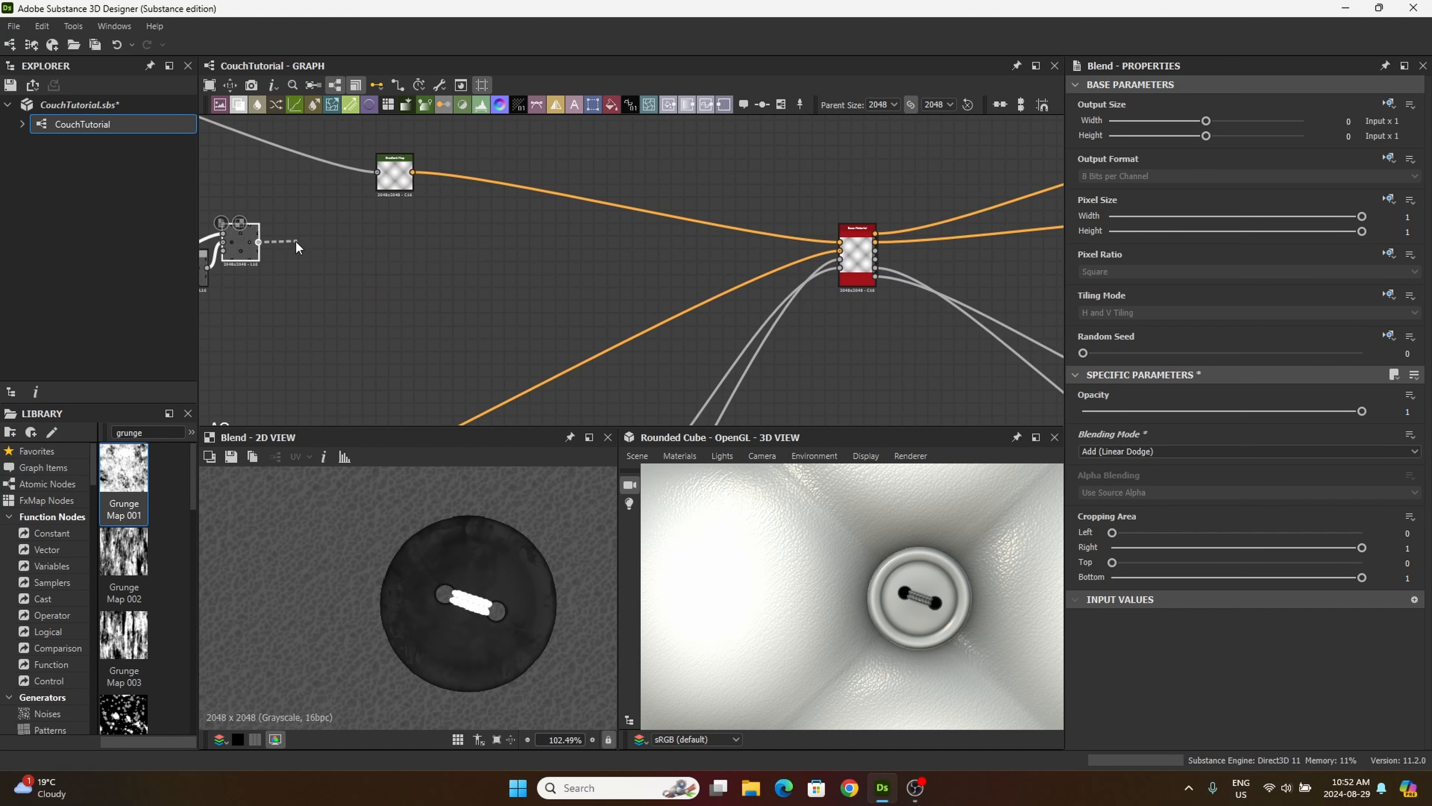
{"action": "key", "text": "space"}
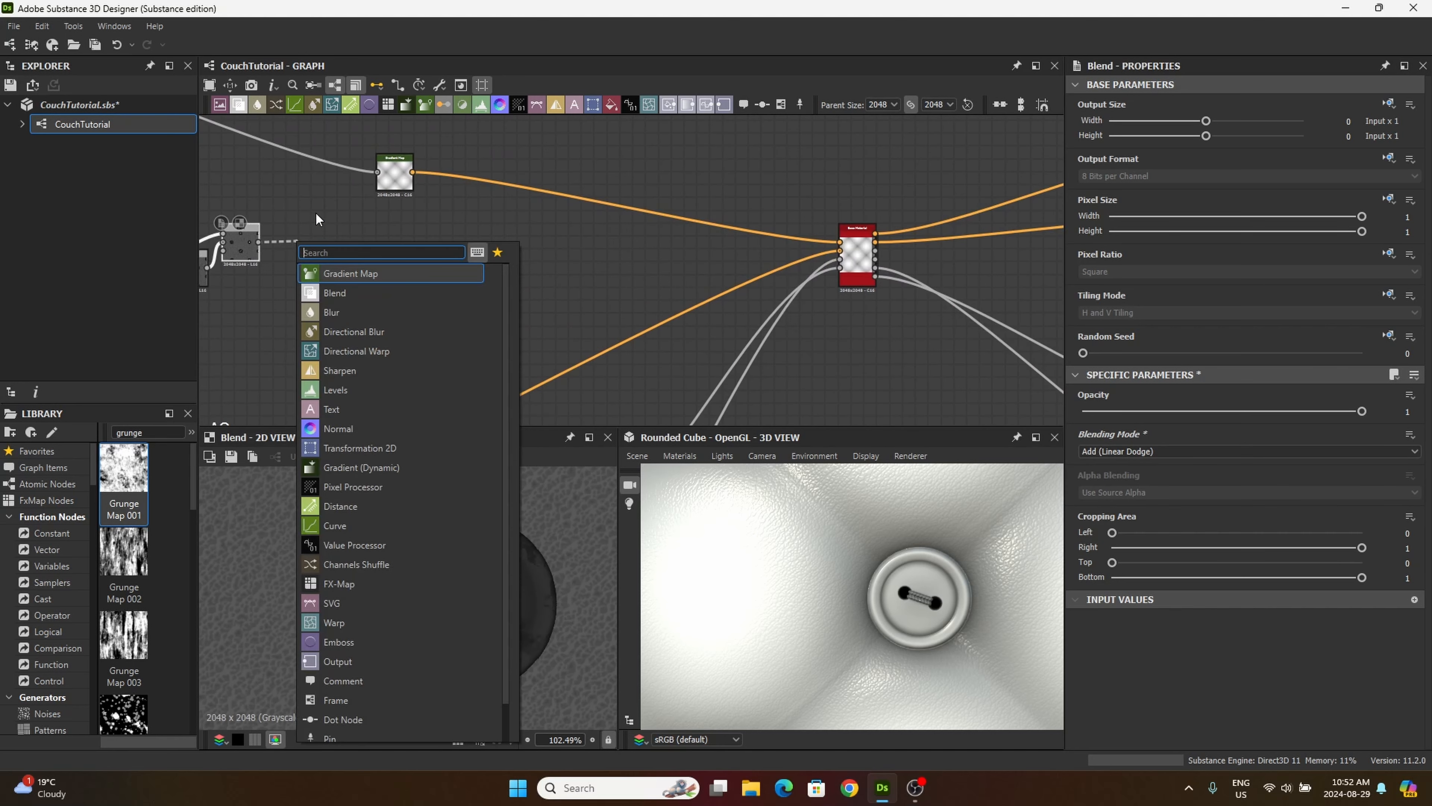
{"action": "key", "text": "Escape"}
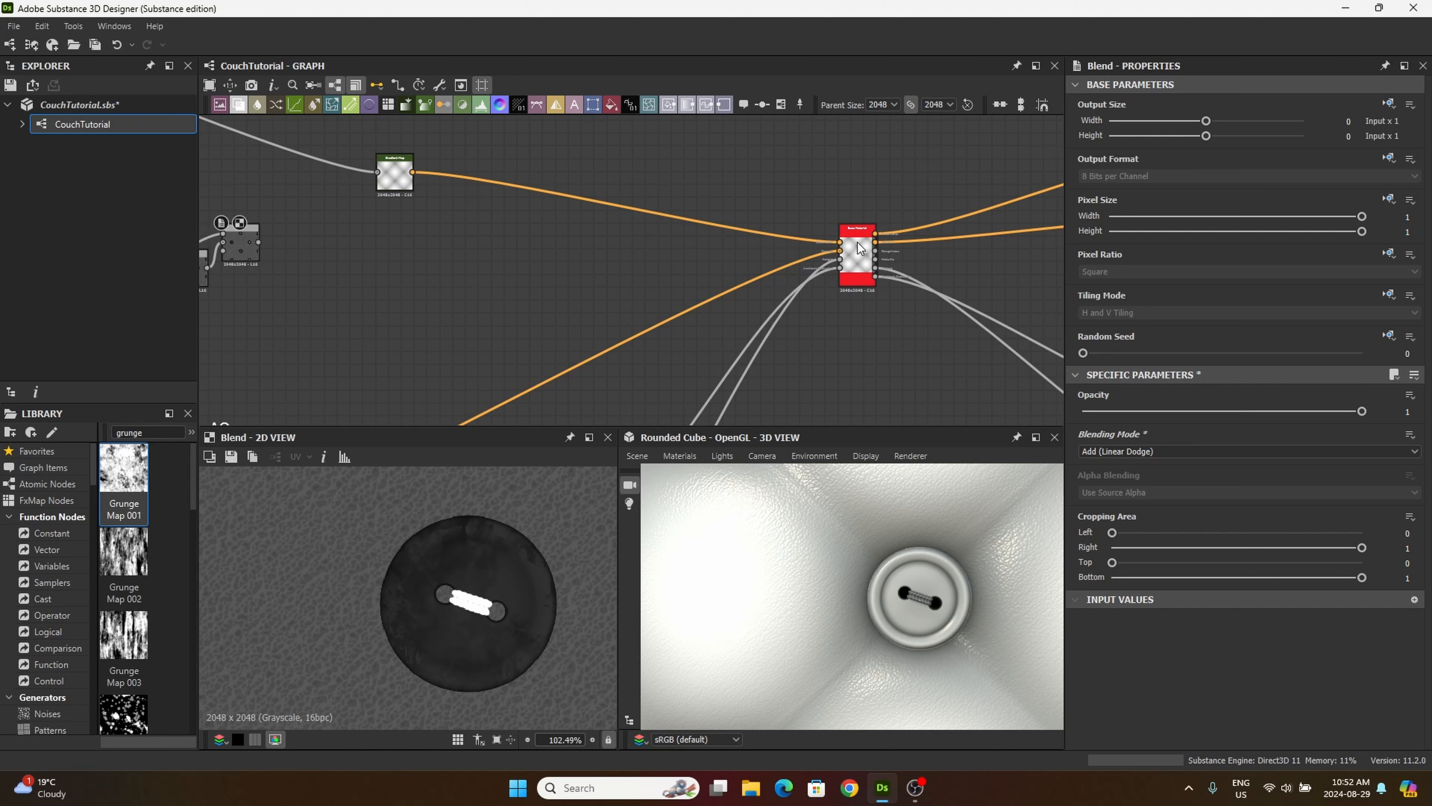
Step: Set the Base Material node's user-defined Roughness and Metallic maps to True
{"action": "double_click", "coordinate": [857, 243]}
{"action": "scroll", "coordinate": [1191, 520], "scroll_direction": "down", "scroll_amount": 10}
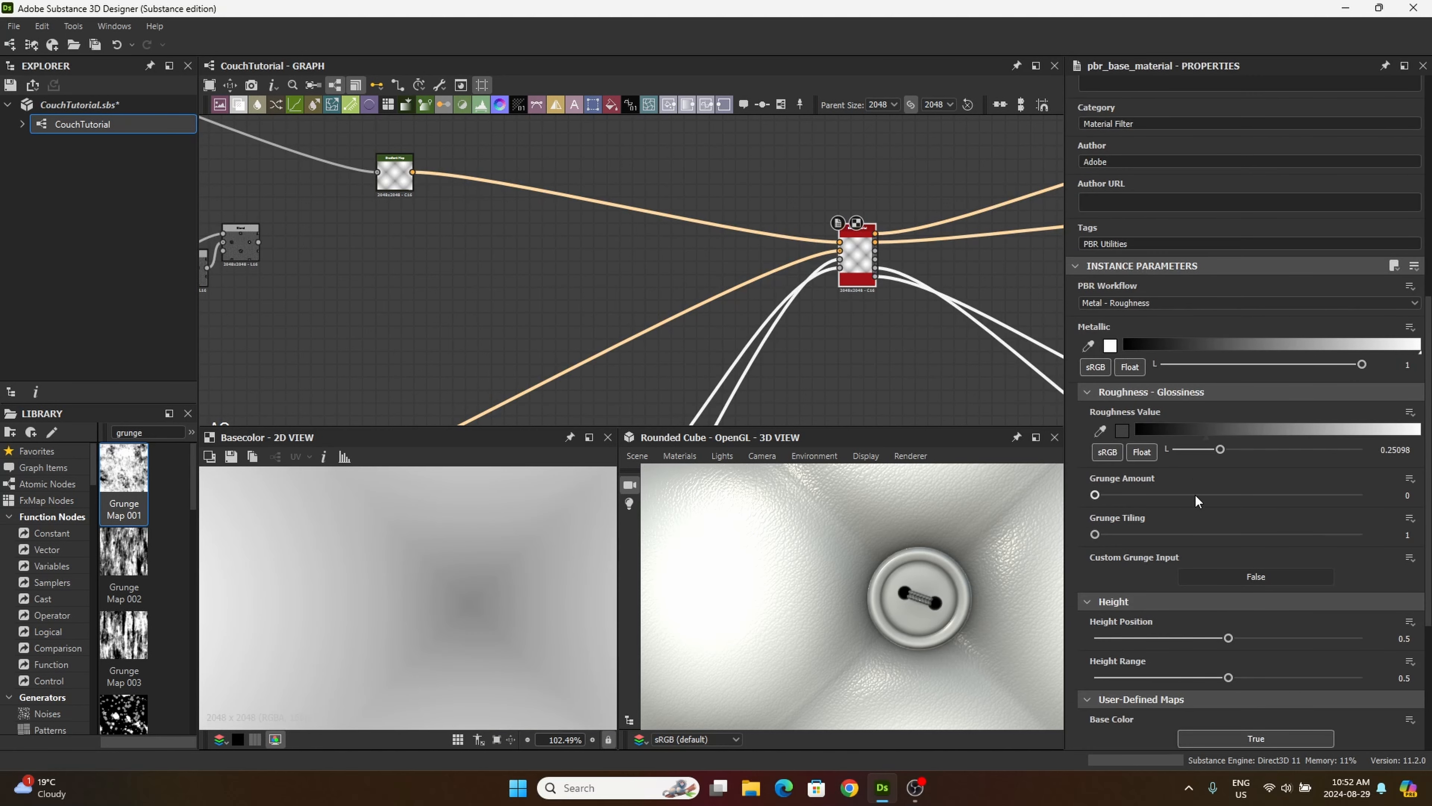
{"action": "scroll", "coordinate": [1197, 488], "scroll_direction": "down", "scroll_amount": 5}
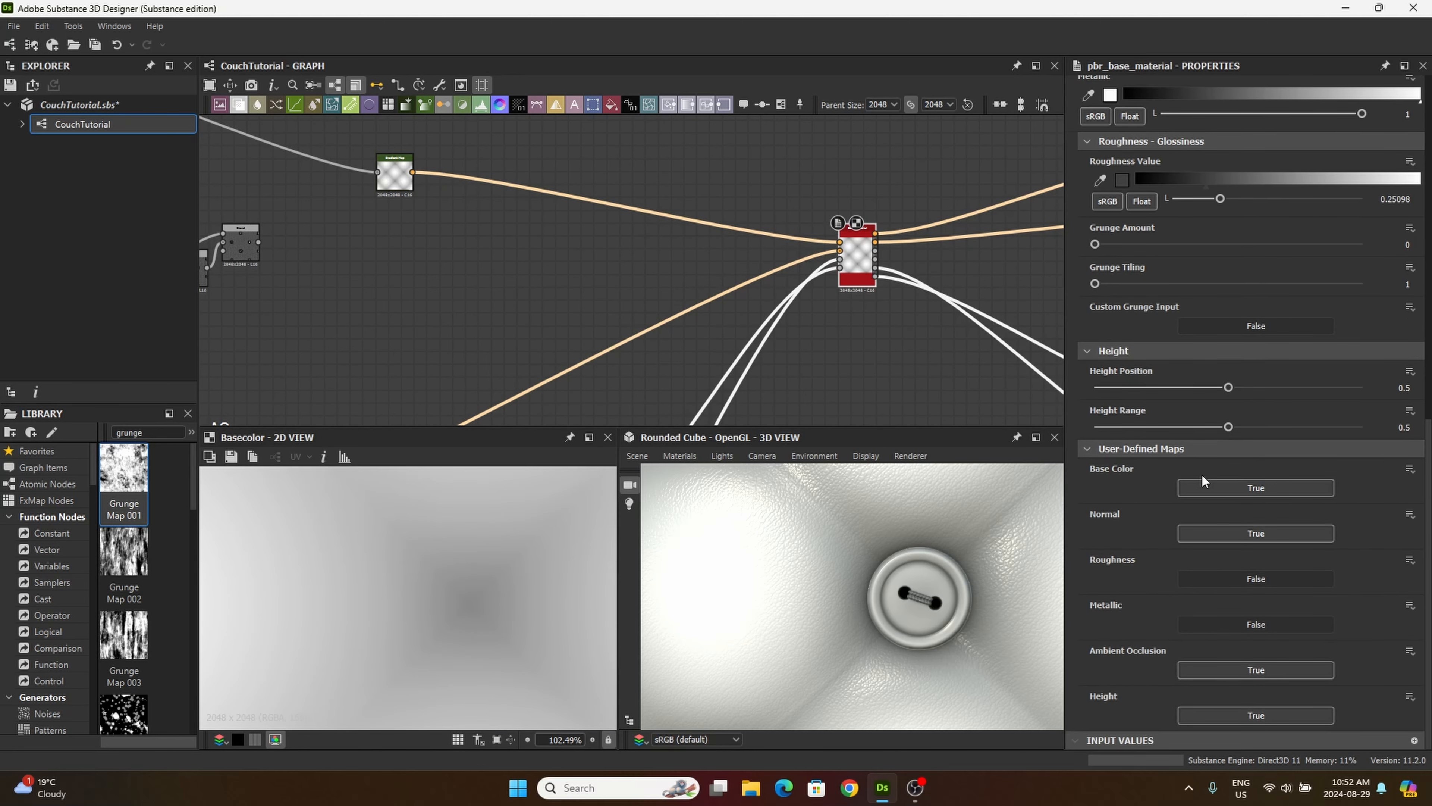
{"action": "left_click", "coordinate": [1255, 577]}
{"action": "left_click", "coordinate": [1270, 627]}
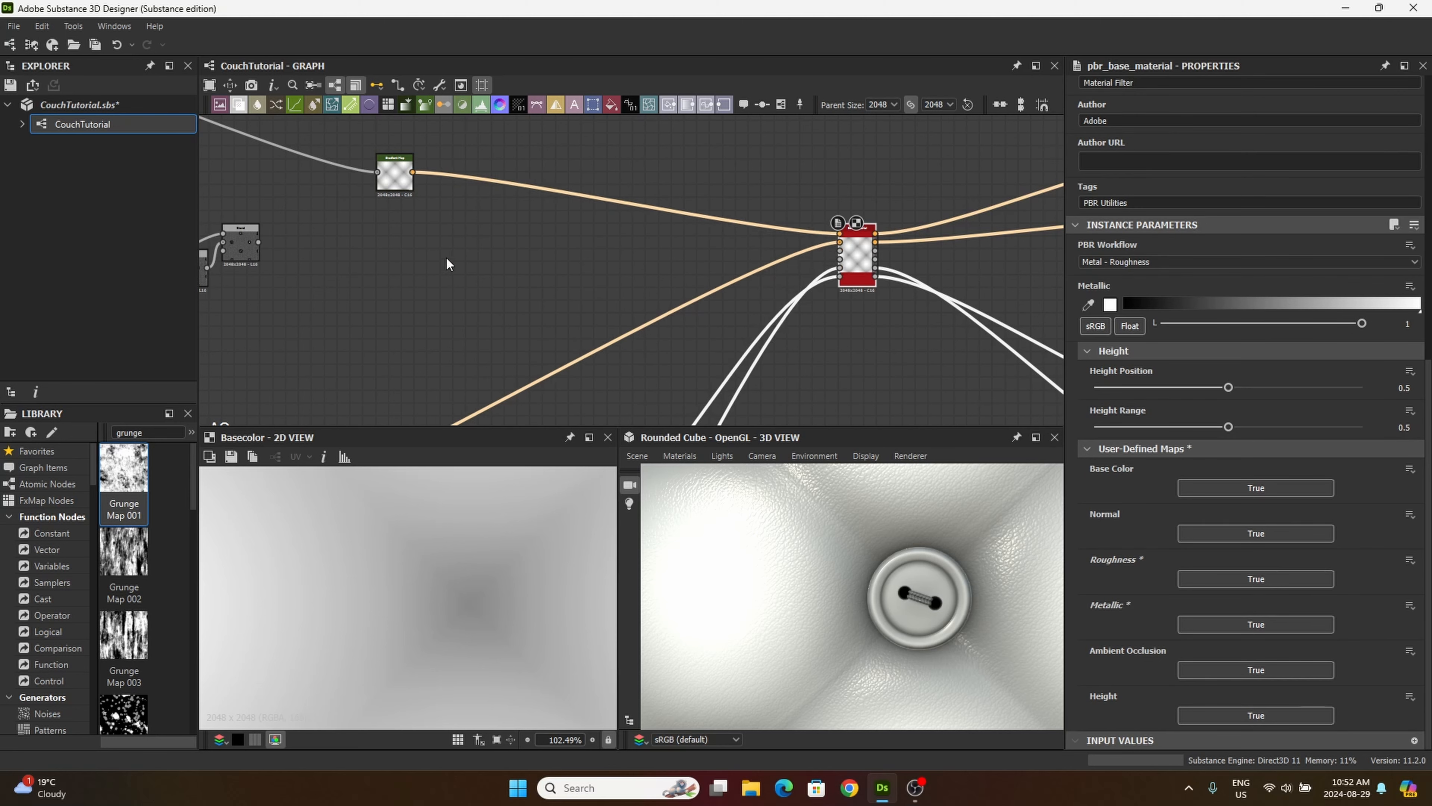
Step: Connect the final Add (Linear Dodge) Blend's output to the Base Material node's Roughness input
{"action": "middle_click_drag", "start_coordinate": [447, 264], "coordinate": [703, 281]}
{"action": "scroll", "coordinate": [485, 267], "scroll_direction": "up", "scroll_amount": 6}
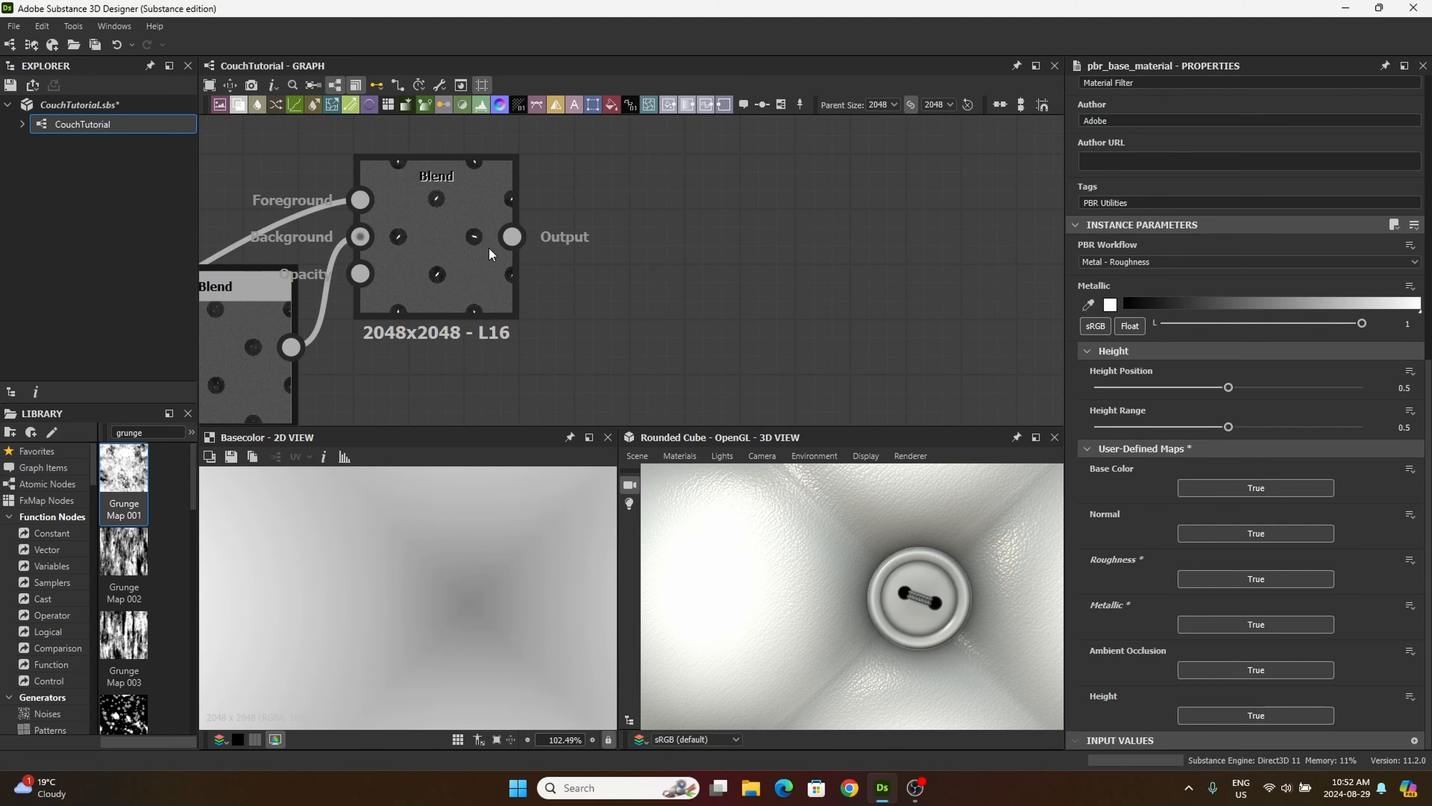
{"action": "left_click_drag", "start_coordinate": [512, 236], "coordinate": [878, 253]}
{"action": "scroll", "coordinate": [789, 268], "scroll_direction": "up", "scroll_amount": 5}
{"action": "left_click", "coordinate": [878, 253]}
{"action": "scroll", "coordinate": [896, 260], "scroll_direction": "down", "scroll_amount": 2}
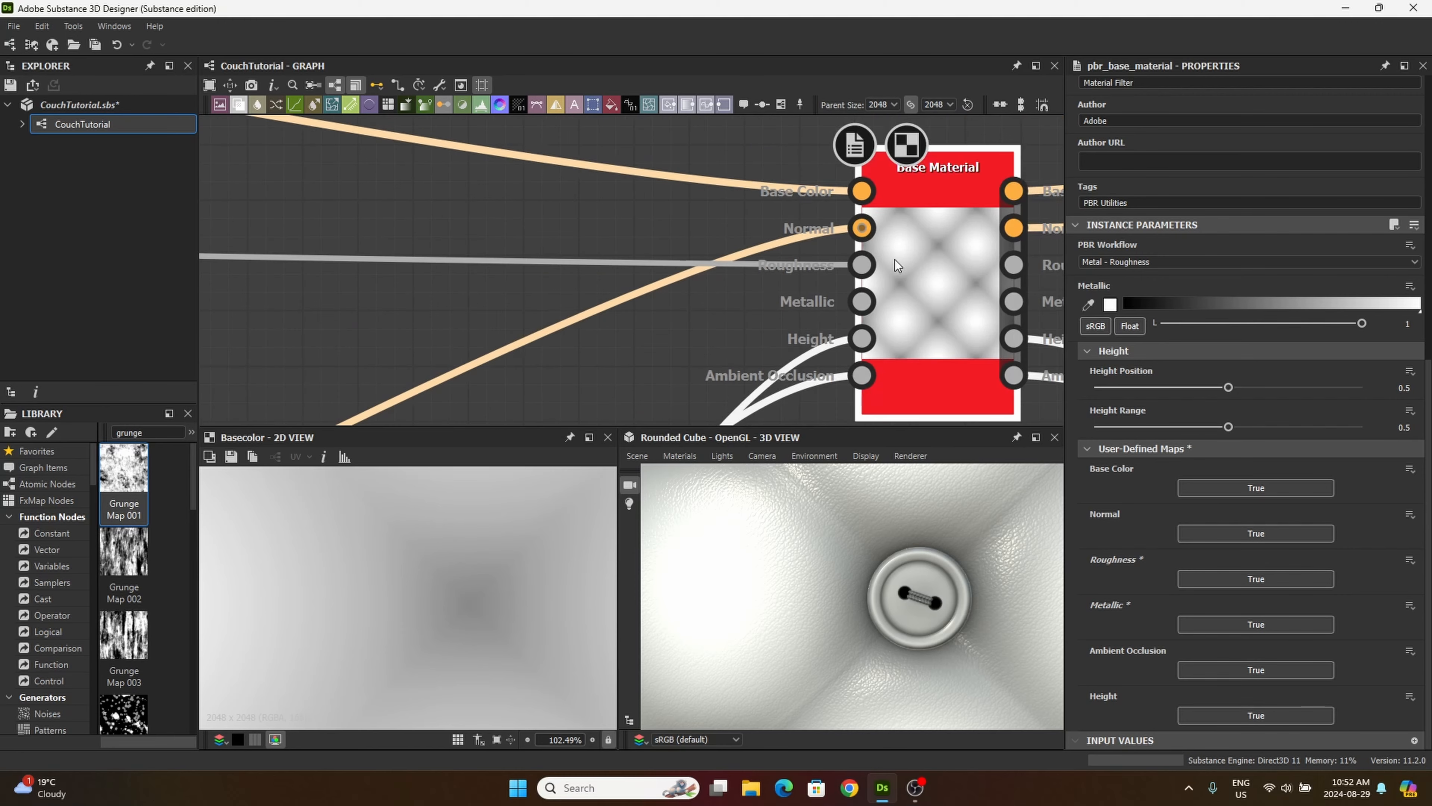
Step: Connect the Base Material's Roughness output to the graph's Roughness output node and preview it
{"action": "scroll", "coordinate": [897, 265], "scroll_direction": "down", "scroll_amount": 2}
{"action": "middle_click_drag", "start_coordinate": [911, 271], "coordinate": [686, 244]}
{"action": "left_click_drag", "start_coordinate": [651, 246], "coordinate": [540, 319]}
{"action": "middle_click_drag", "start_coordinate": [540, 319], "coordinate": [489, 304]}
{"action": "left_click_drag", "start_coordinate": [540, 319], "coordinate": [696, 334]}
{"action": "middle_click_drag", "start_coordinate": [696, 334], "coordinate": [498, 285]}
{"action": "left_click_drag", "start_coordinate": [696, 335], "coordinate": [801, 269]}
{"action": "double_click", "coordinate": [805, 275]}
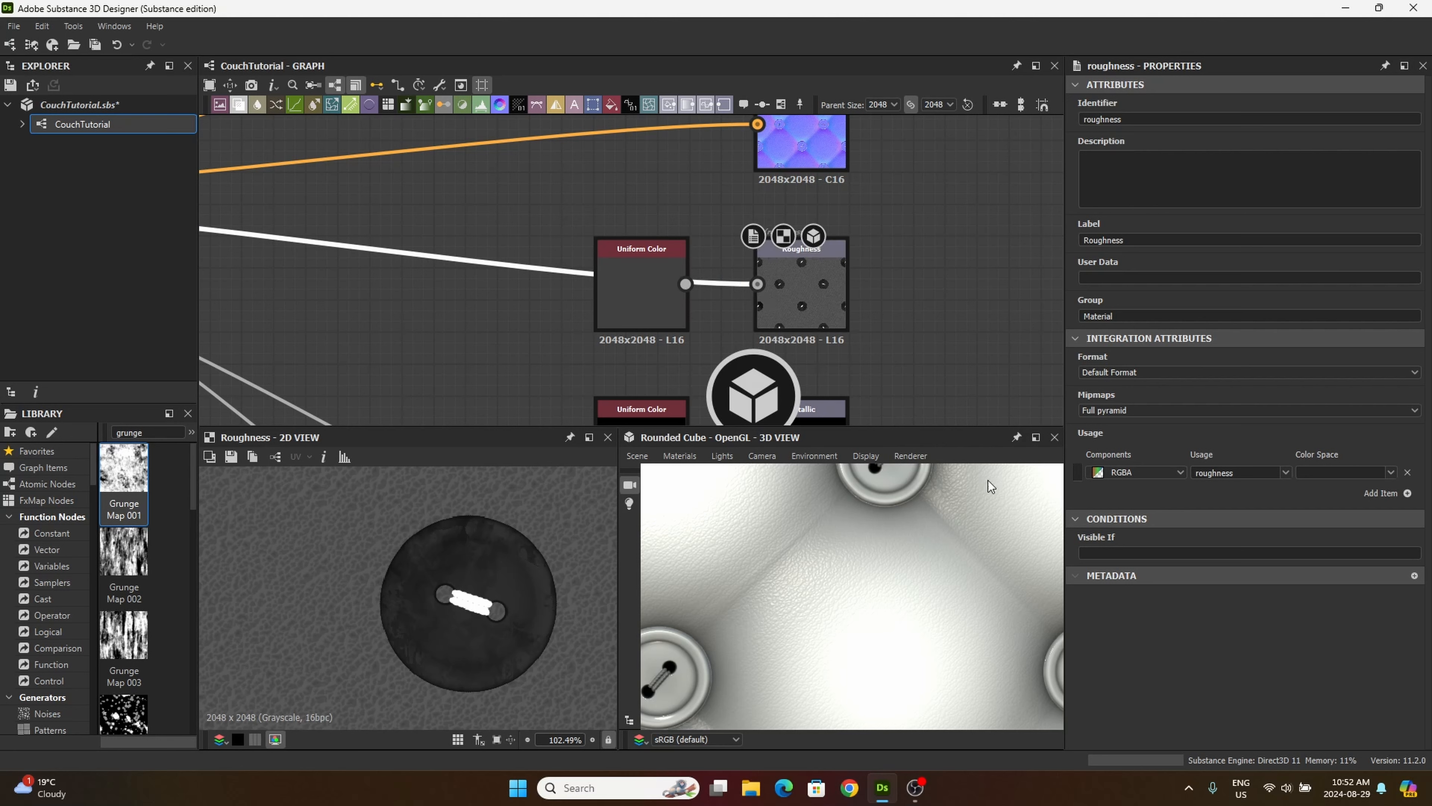
{"action": "key", "text": "ctrl+z"}
{"action": "scroll", "coordinate": [802, 278], "scroll_direction": "down", "scroll_amount": 5}
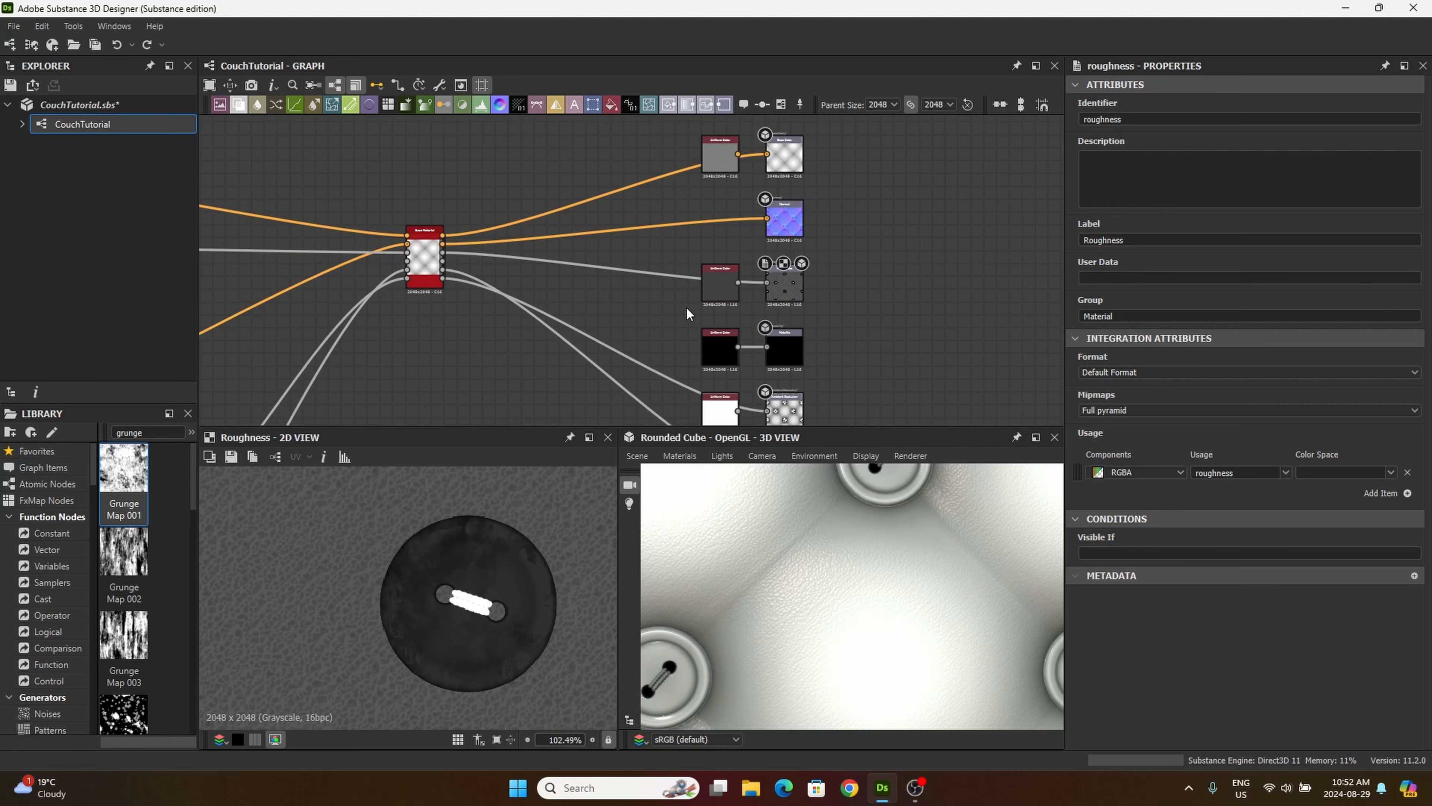
Step: Enclose the Grunge Map, Uniform Color and Blend nodes of the roughness chain in a frame titled Roughness
{"action": "middle_click_drag", "start_coordinate": [664, 327], "coordinate": [962, 307]}
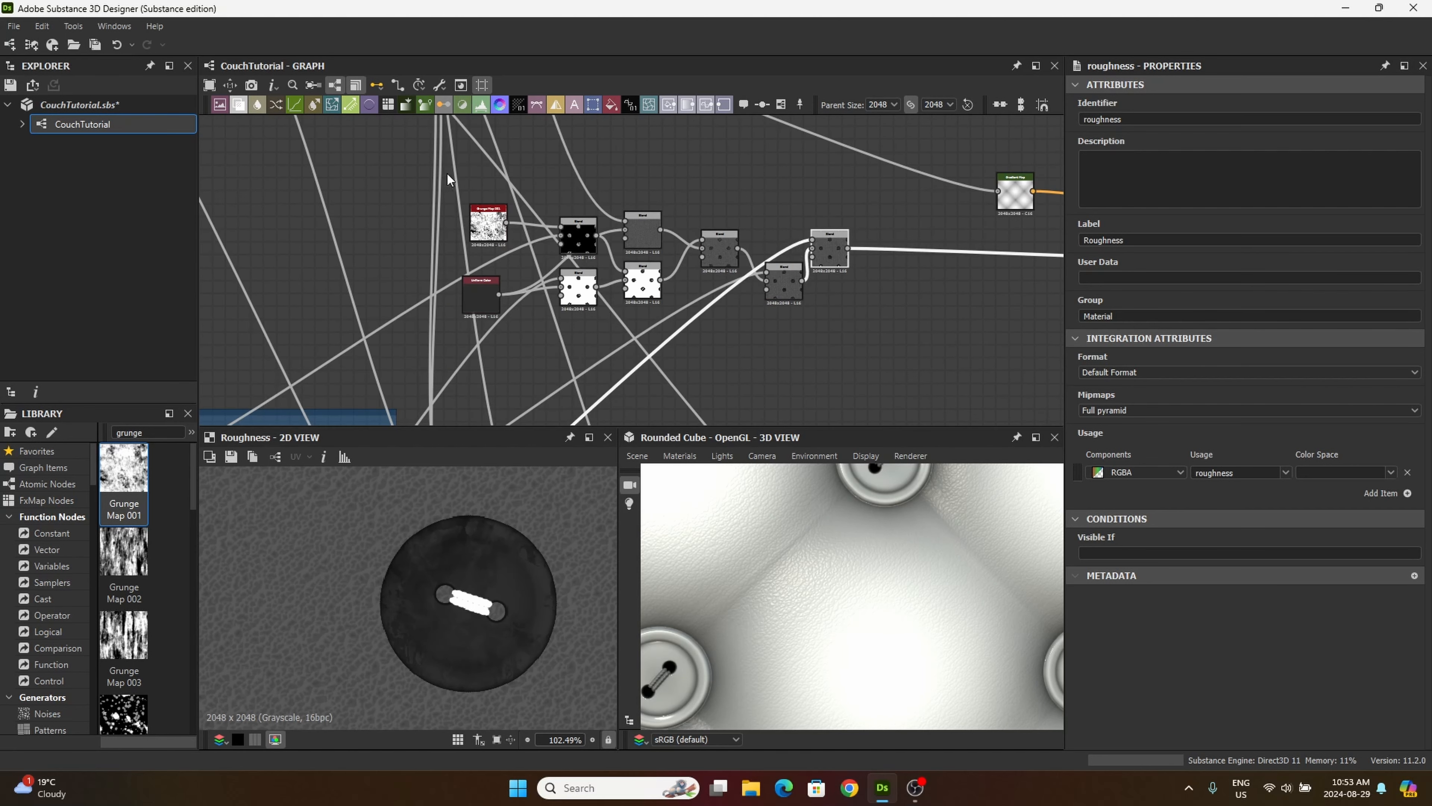
{"action": "left_click_drag", "start_coordinate": [447, 173], "coordinate": [732, 305]}
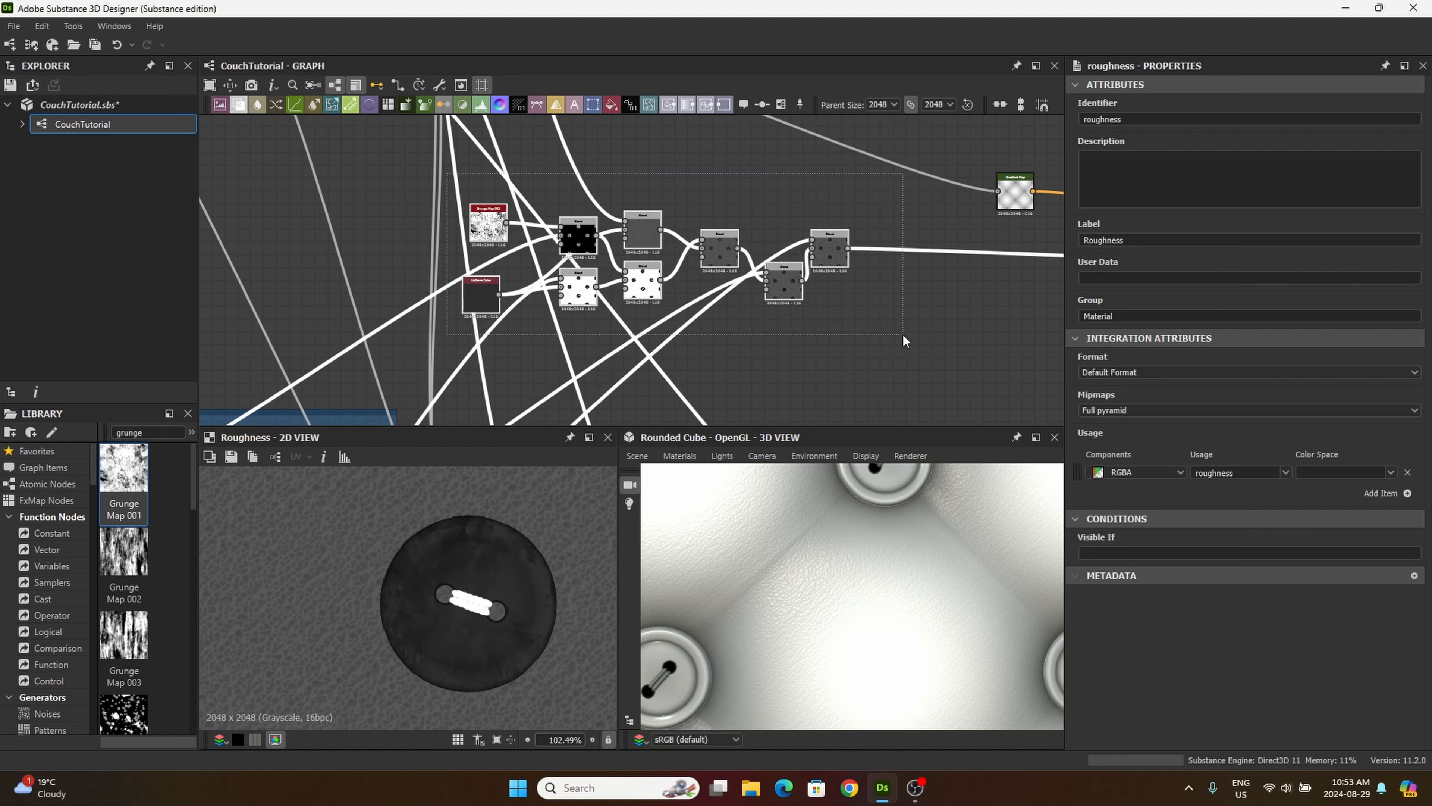
{"action": "right_click", "coordinate": [812, 303]}
{"action": "left_click", "coordinate": [863, 347]}
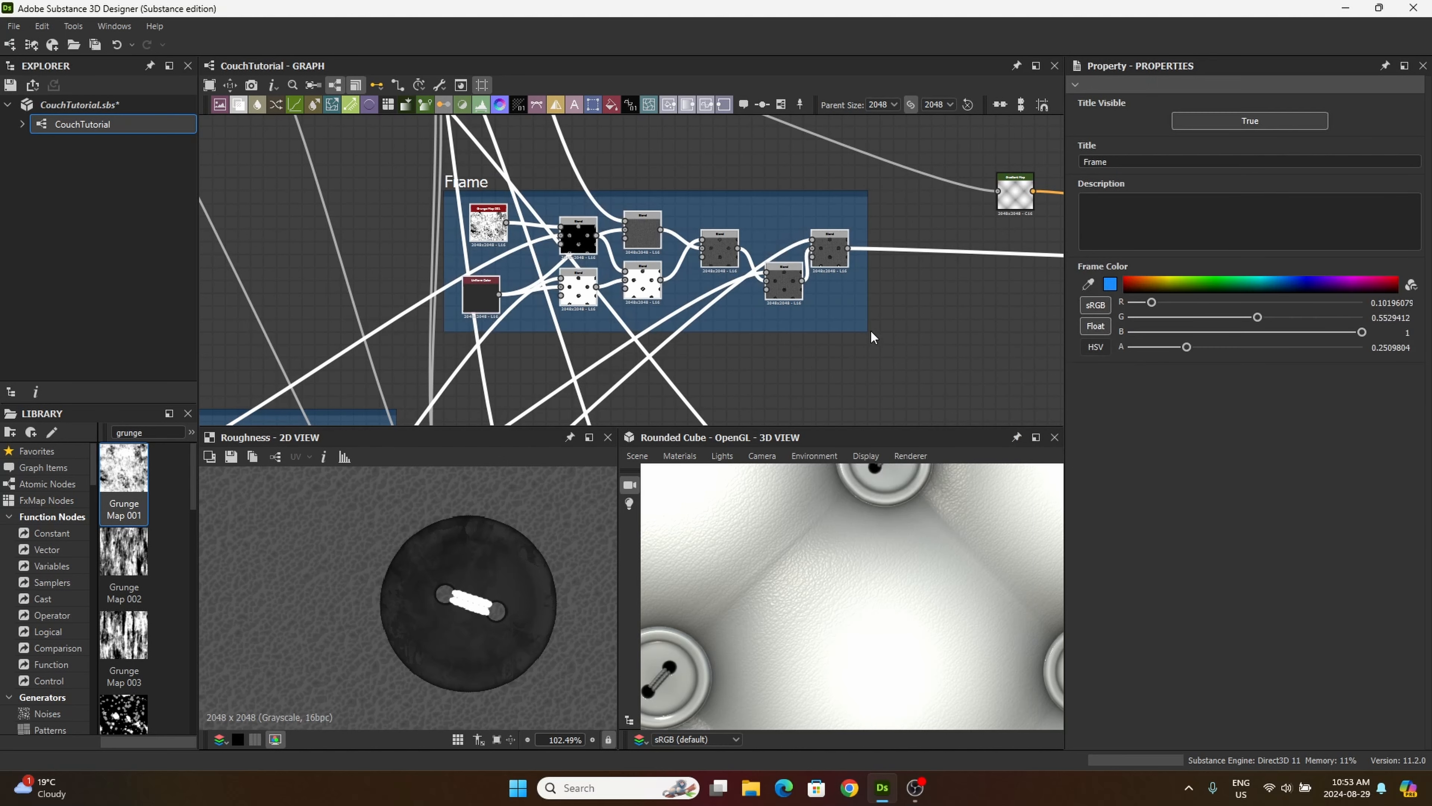
{"action": "double_click", "coordinate": [1107, 163]}
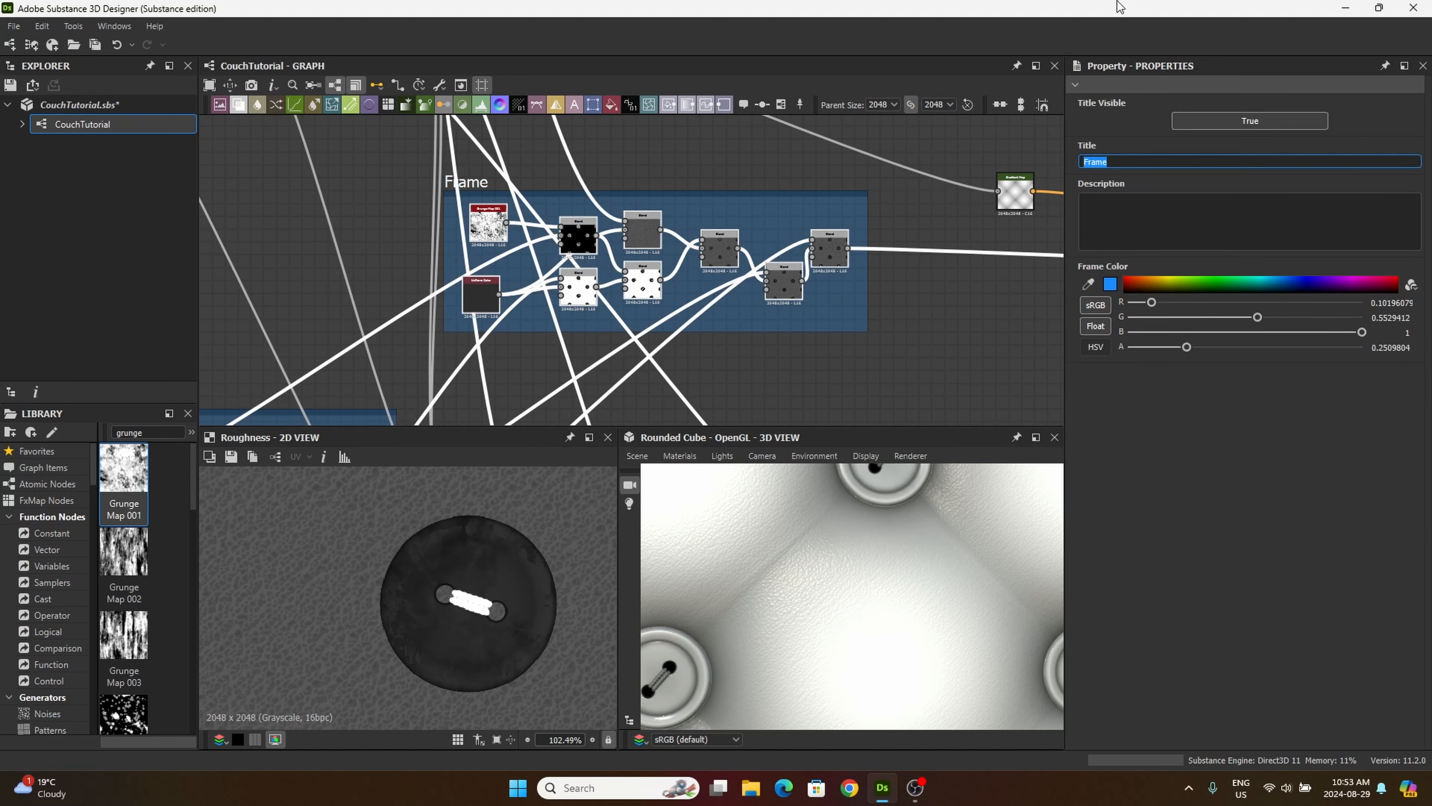
{"action": "type", "text": "Roughness"}
{"action": "key", "text": "Return"}
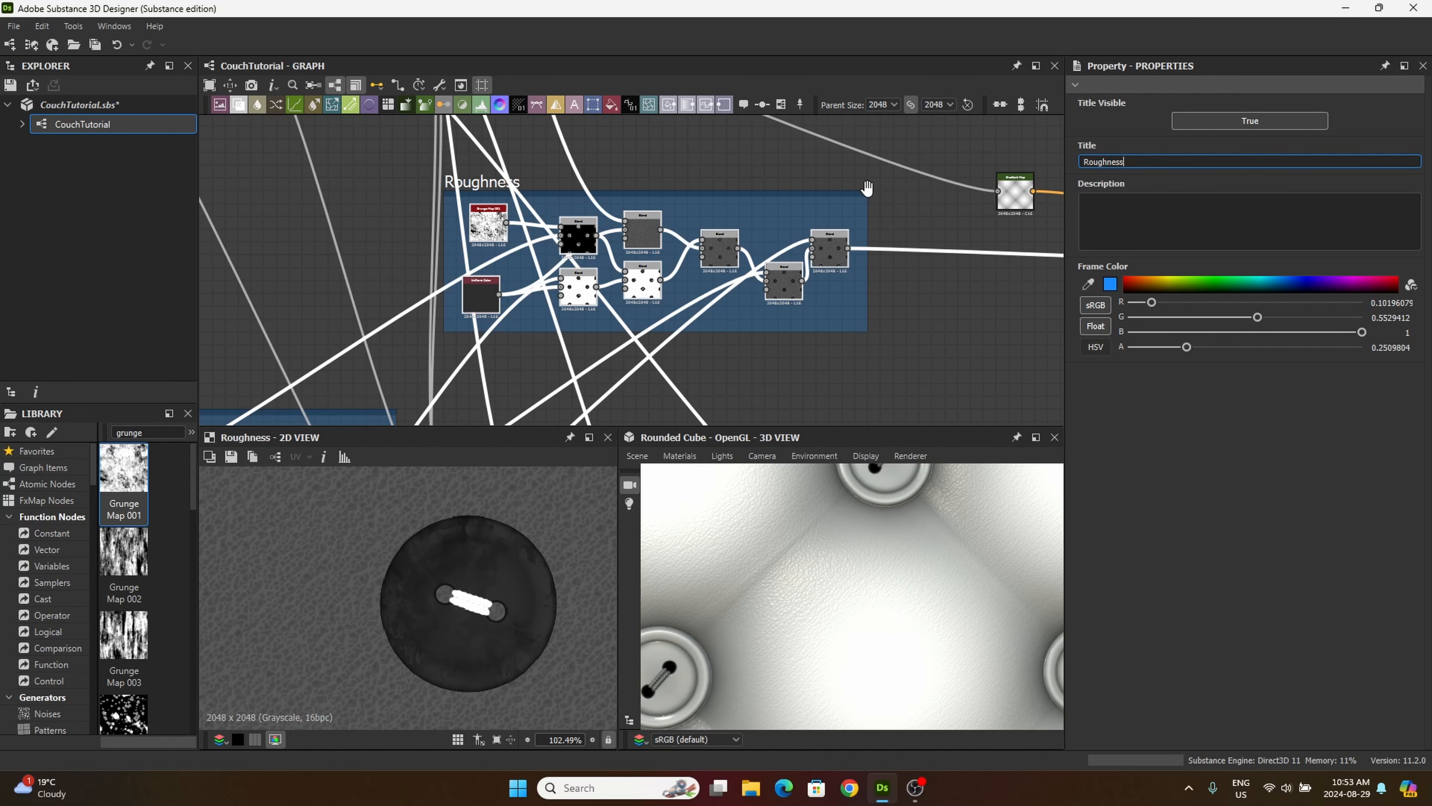
Step: Add a Levels node in the empty area above the Roughness frame
{"action": "scroll", "coordinate": [850, 337], "scroll_direction": "down", "scroll_amount": 4}
{"action": "left_click_drag", "start_coordinate": [671, 258], "coordinate": [681, 309]}
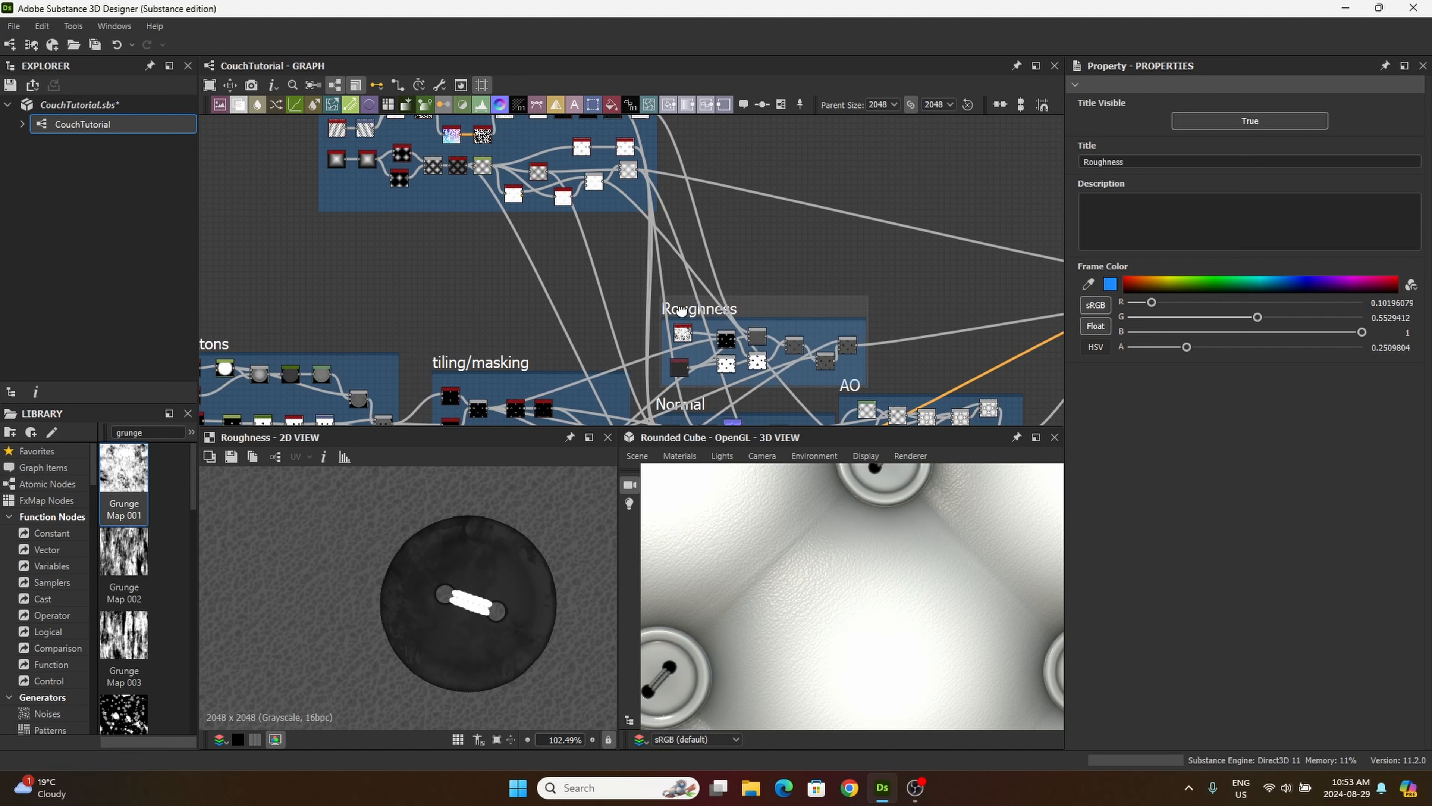
{"action": "middle_click_drag", "start_coordinate": [727, 256], "coordinate": [769, 286]}
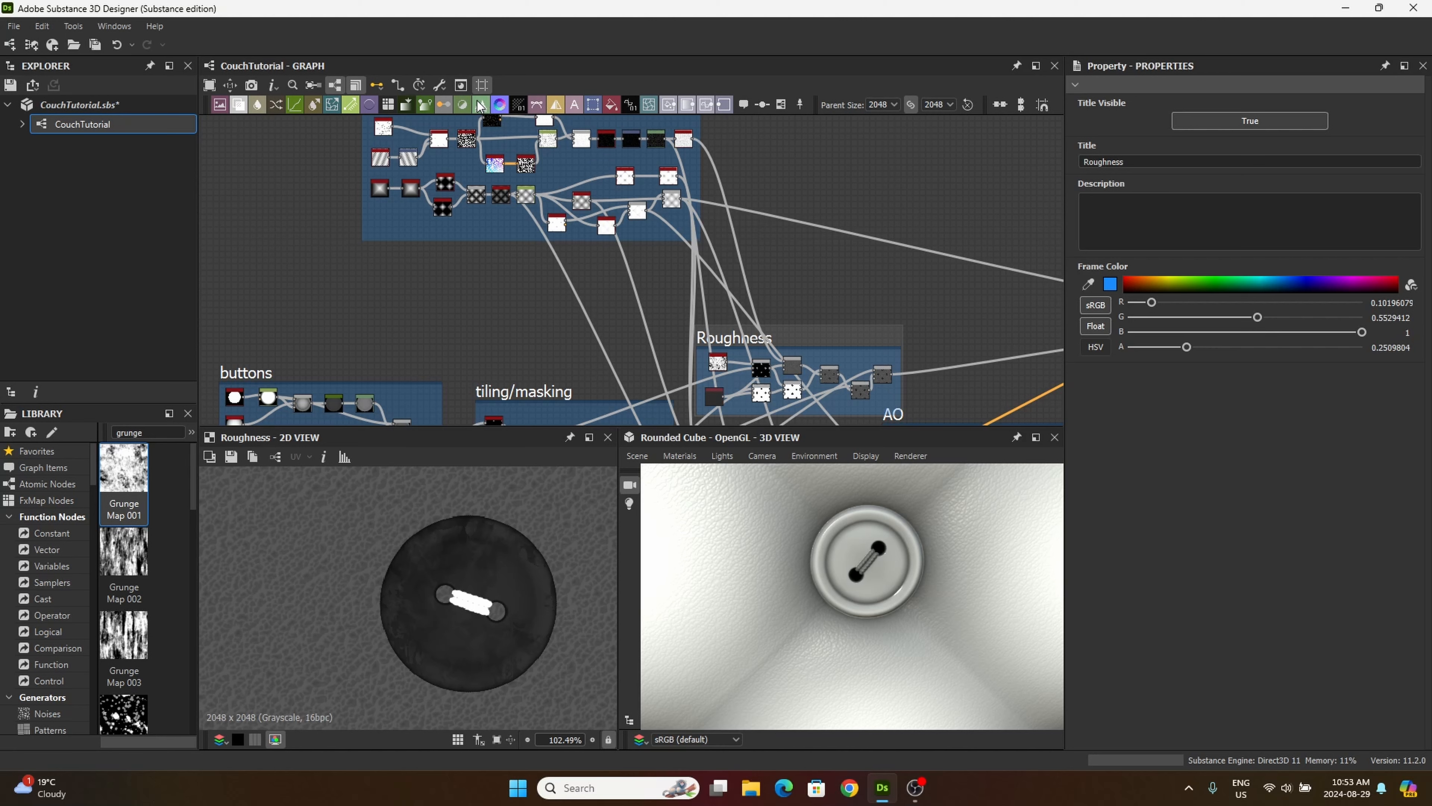
{"action": "left_click_drag", "start_coordinate": [478, 102], "coordinate": [796, 282]}
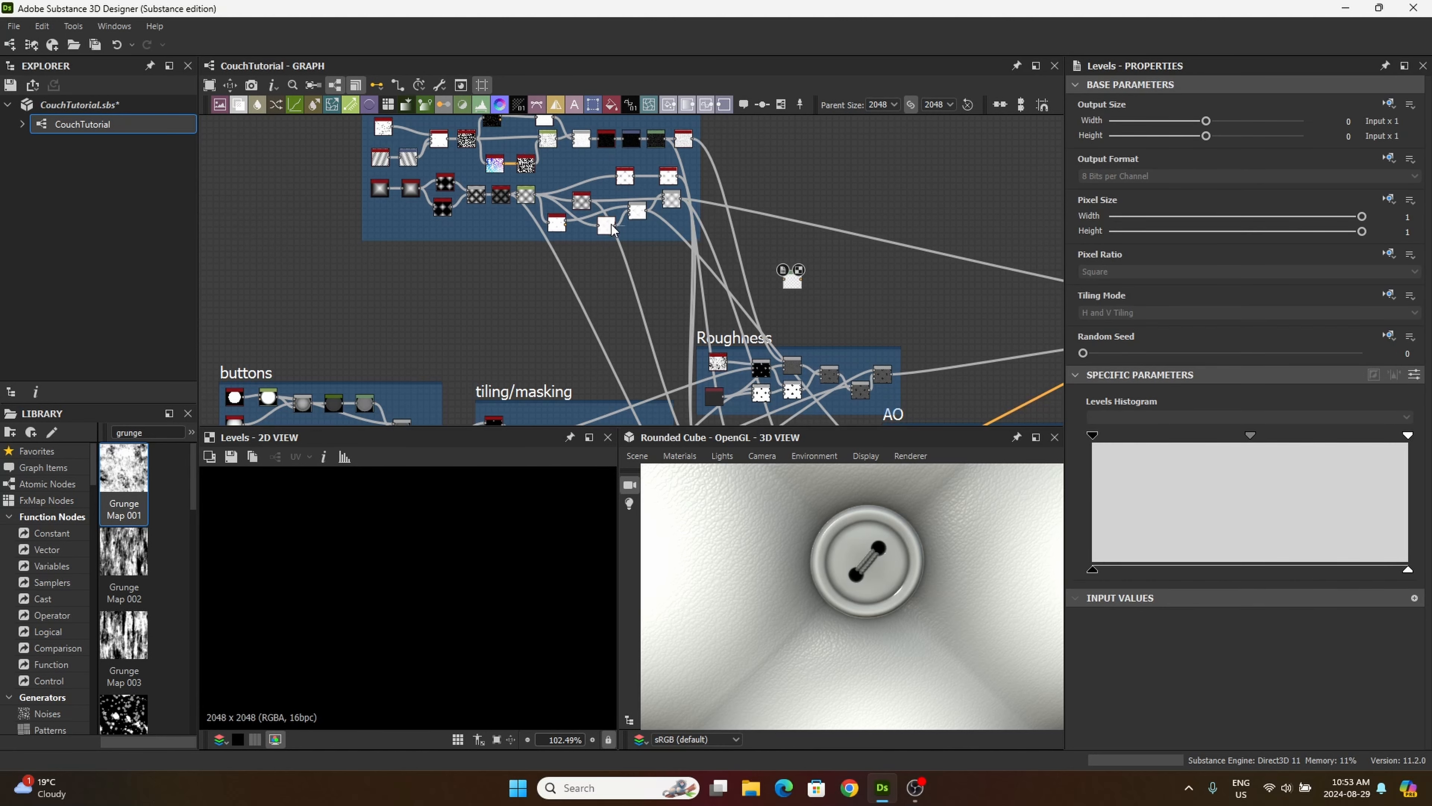
Step: Connect the leather-detail Levels that feeds the Invert Grayscale to the input of the new Levels node
{"action": "middle_click_drag", "start_coordinate": [547, 179], "coordinate": [612, 287]}
{"action": "scroll", "coordinate": [613, 290], "scroll_direction": "up", "scroll_amount": 5}
{"action": "middle_click_drag", "start_coordinate": [964, 181], "coordinate": [610, 264]}
{"action": "scroll", "coordinate": [662, 272], "scroll_direction": "down", "scroll_amount": 3}
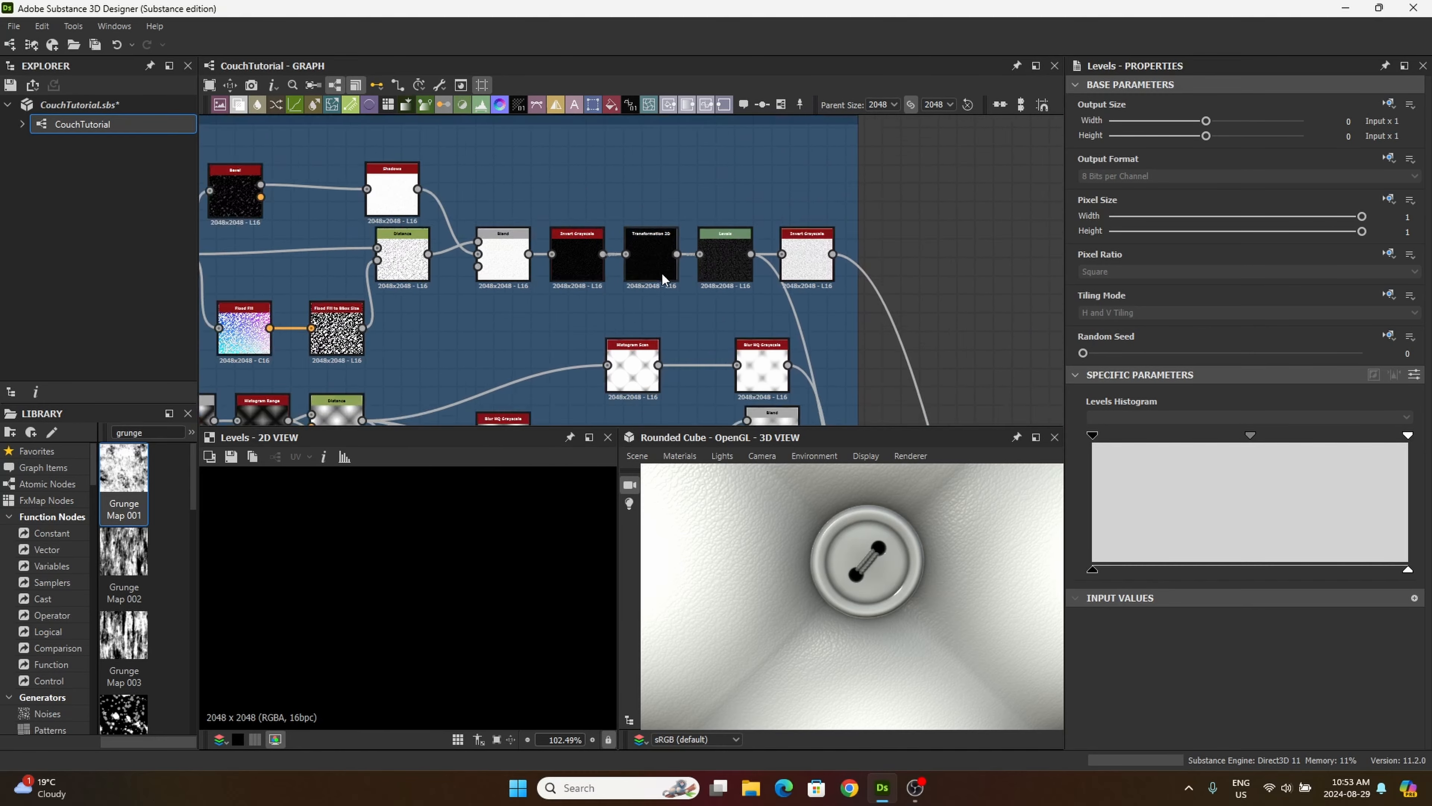
{"action": "scroll", "coordinate": [664, 289], "scroll_direction": "up", "scroll_amount": 6}
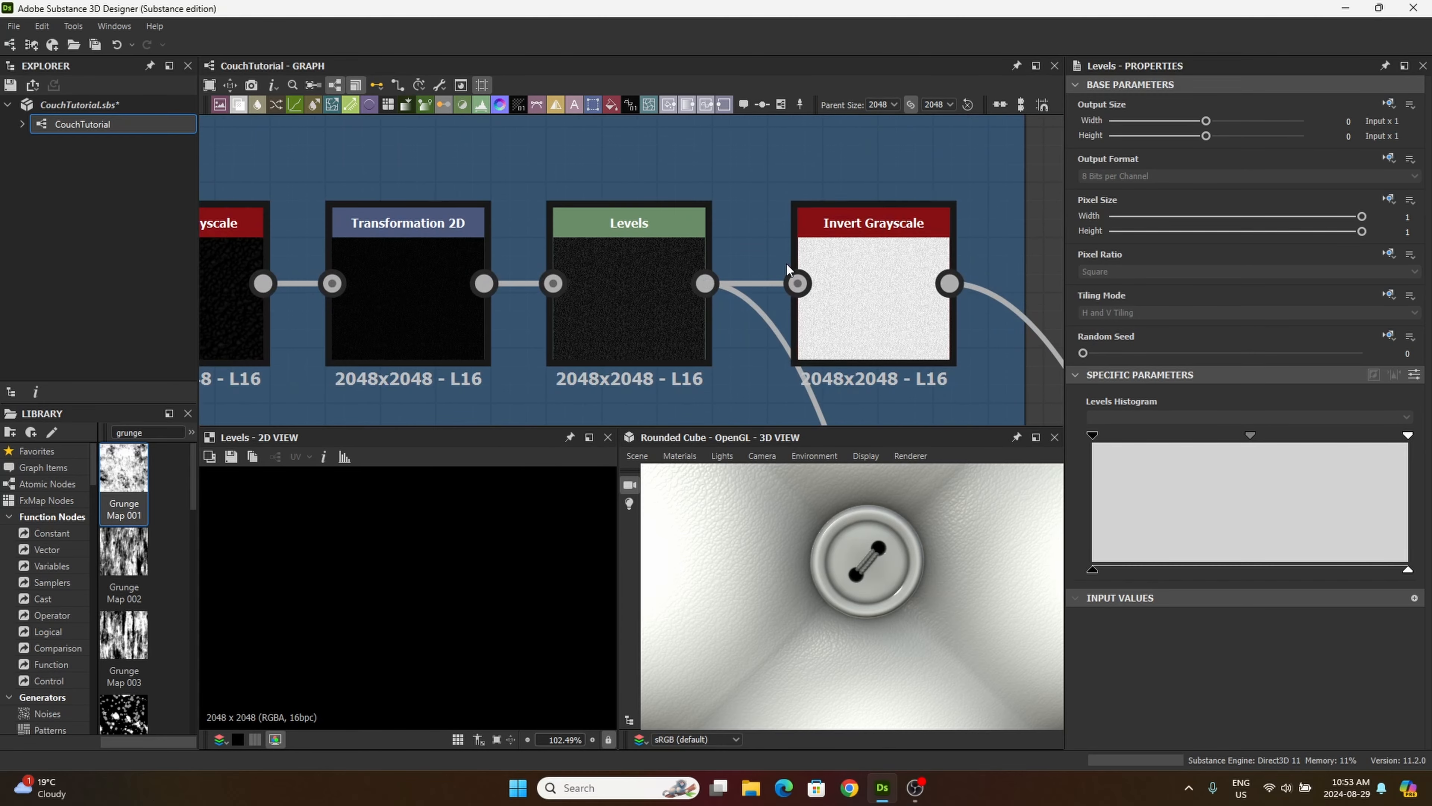
{"action": "scroll", "coordinate": [654, 287], "scroll_direction": "down", "scroll_amount": 3}
{"action": "left_click_drag", "start_coordinate": [654, 289], "coordinate": [671, 229]}
{"action": "scroll", "coordinate": [671, 228], "scroll_direction": "down", "scroll_amount": 5}
{"action": "middle_click_drag", "start_coordinate": [671, 229], "coordinate": [632, 71]}
{"action": "mouse_move", "coordinate": [744, 338]}
{"action": "middle_mouse_down"}
{"action": "mouse_move", "coordinate": [696, 96]}
{"action": "mouse_move", "coordinate": [709, 171]}
{"action": "middle_mouse_up"}
{"action": "scroll", "coordinate": [709, 171], "scroll_direction": "down", "scroll_amount": 3}
{"action": "middle_click_drag", "start_coordinate": [701, 245], "coordinate": [473, 280]}
{"action": "left_click", "coordinate": [671, 287]}
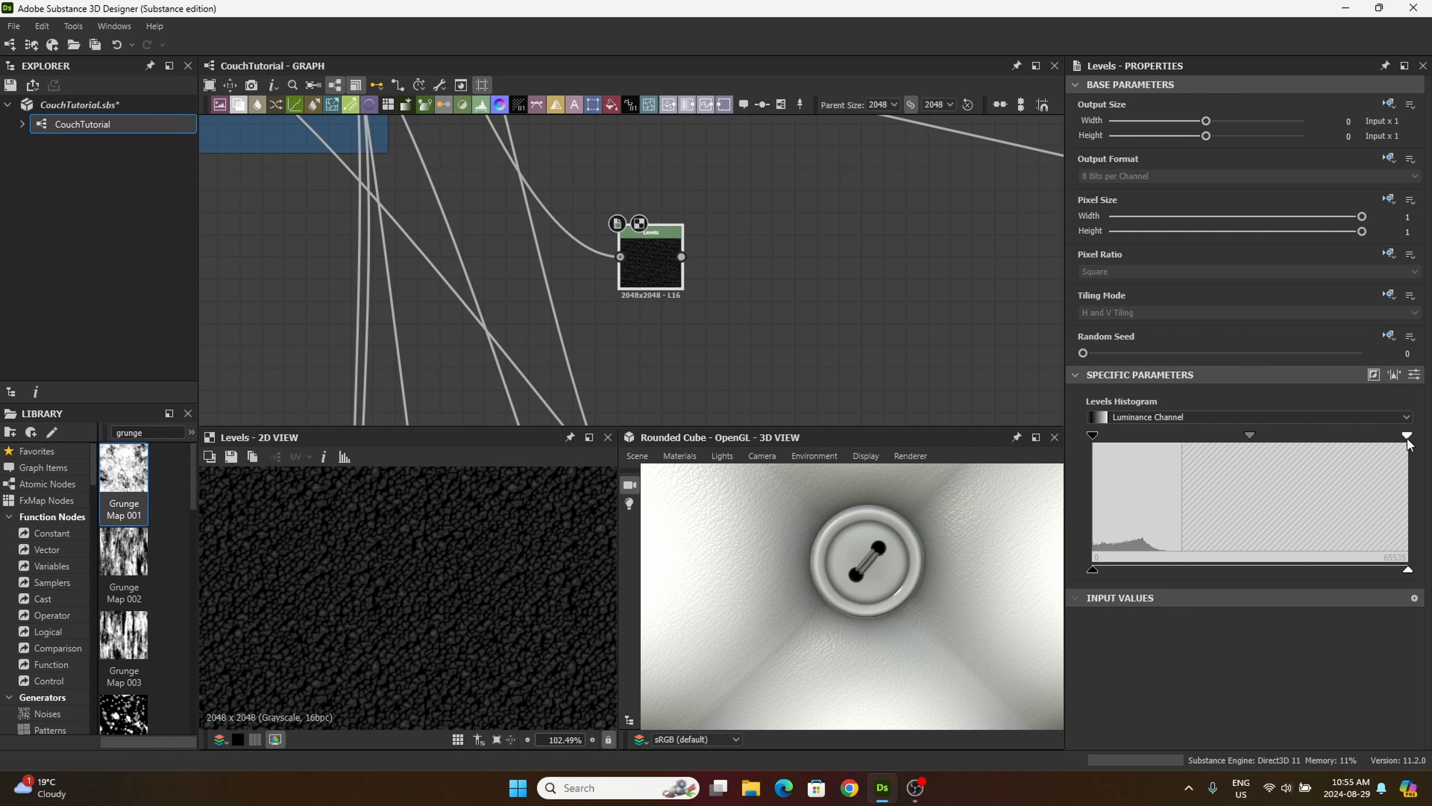
Step: Compress the new Levels node's input range to a narrow dark band for high-contrast leather cells
{"action": "left_click_drag", "start_coordinate": [1406, 437], "coordinate": [1143, 441]}
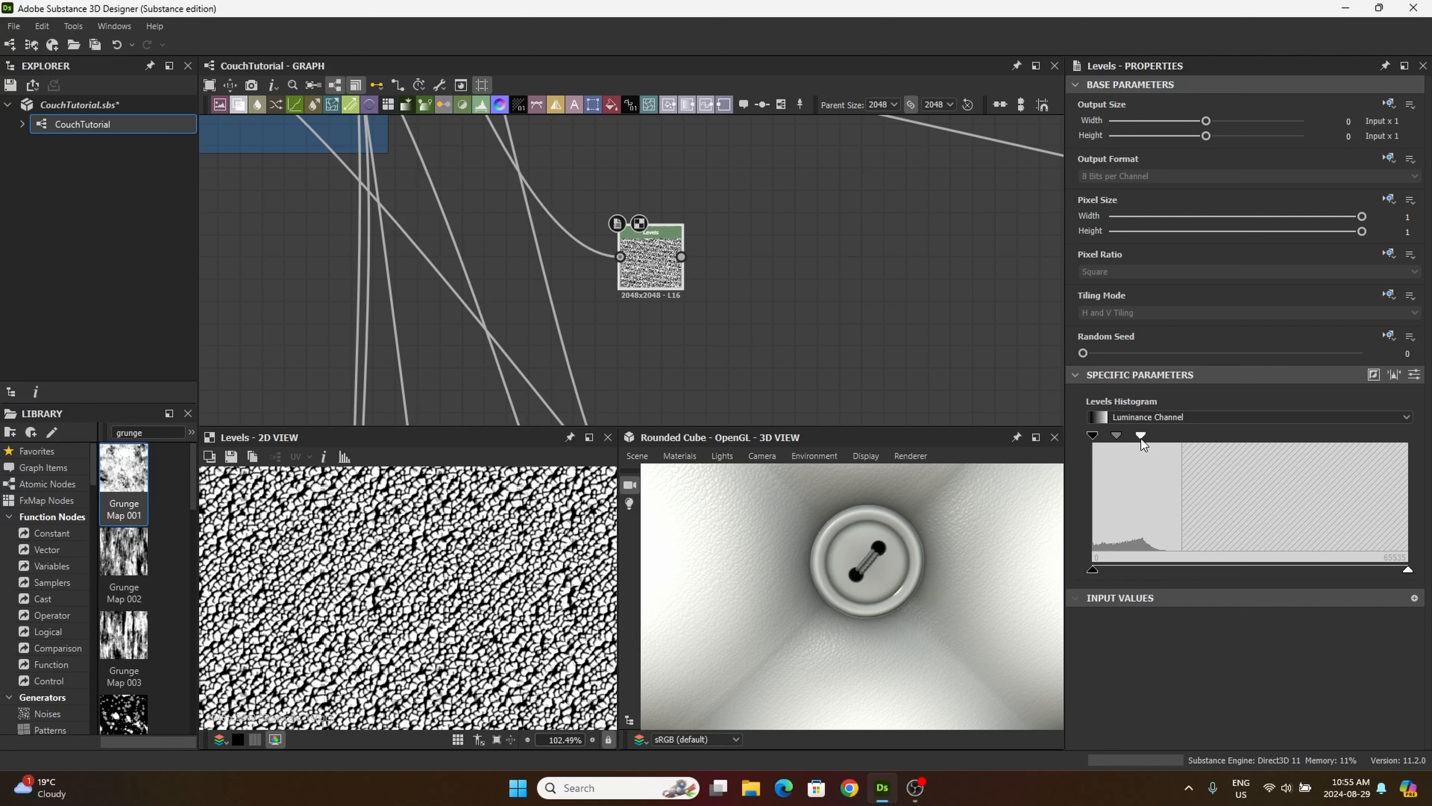
{"action": "left_click_drag", "start_coordinate": [1142, 439], "coordinate": [1144, 440]}
{"action": "left_click_drag", "start_coordinate": [1093, 435], "coordinate": [1129, 433]}
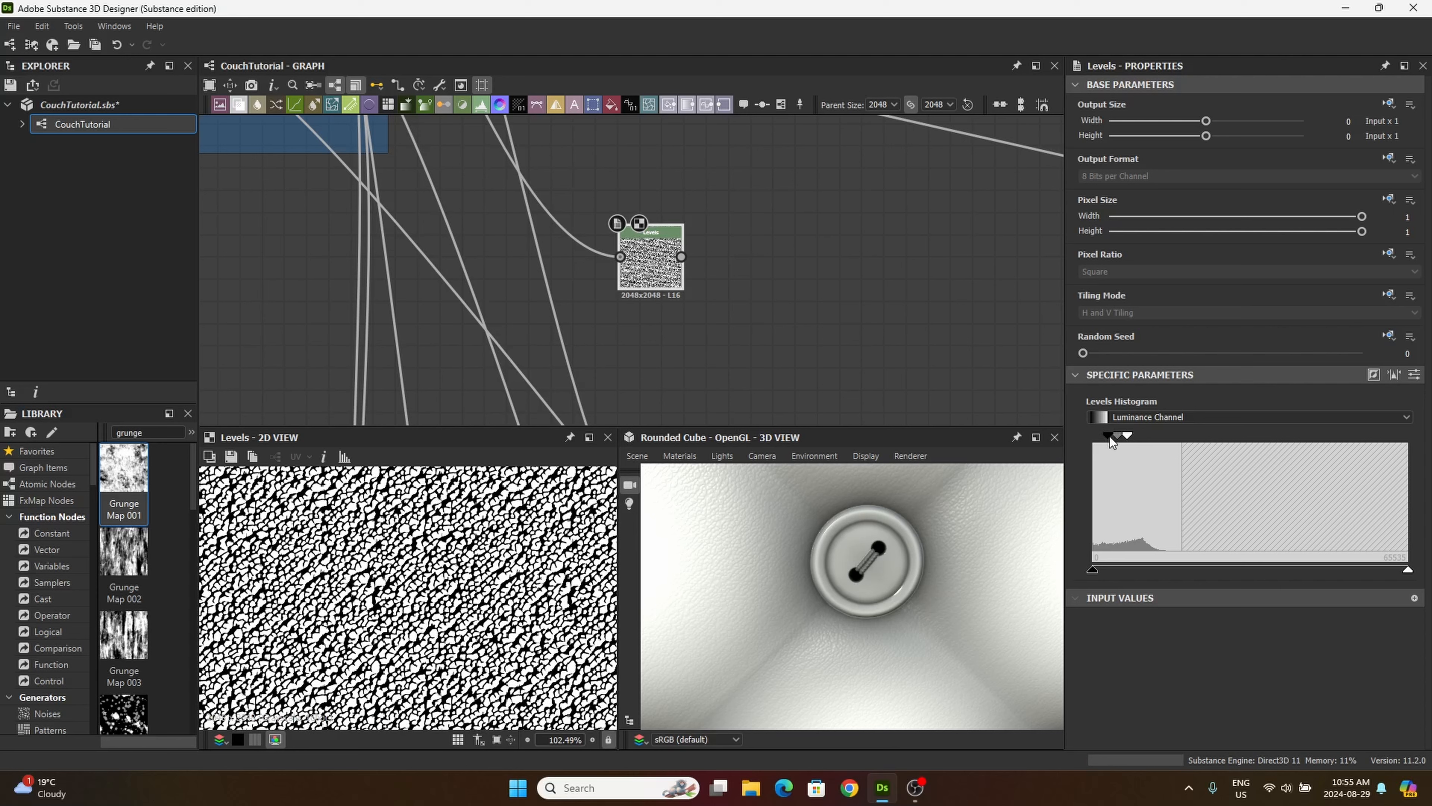
{"action": "left_click_drag", "start_coordinate": [1110, 437], "coordinate": [1131, 437]}
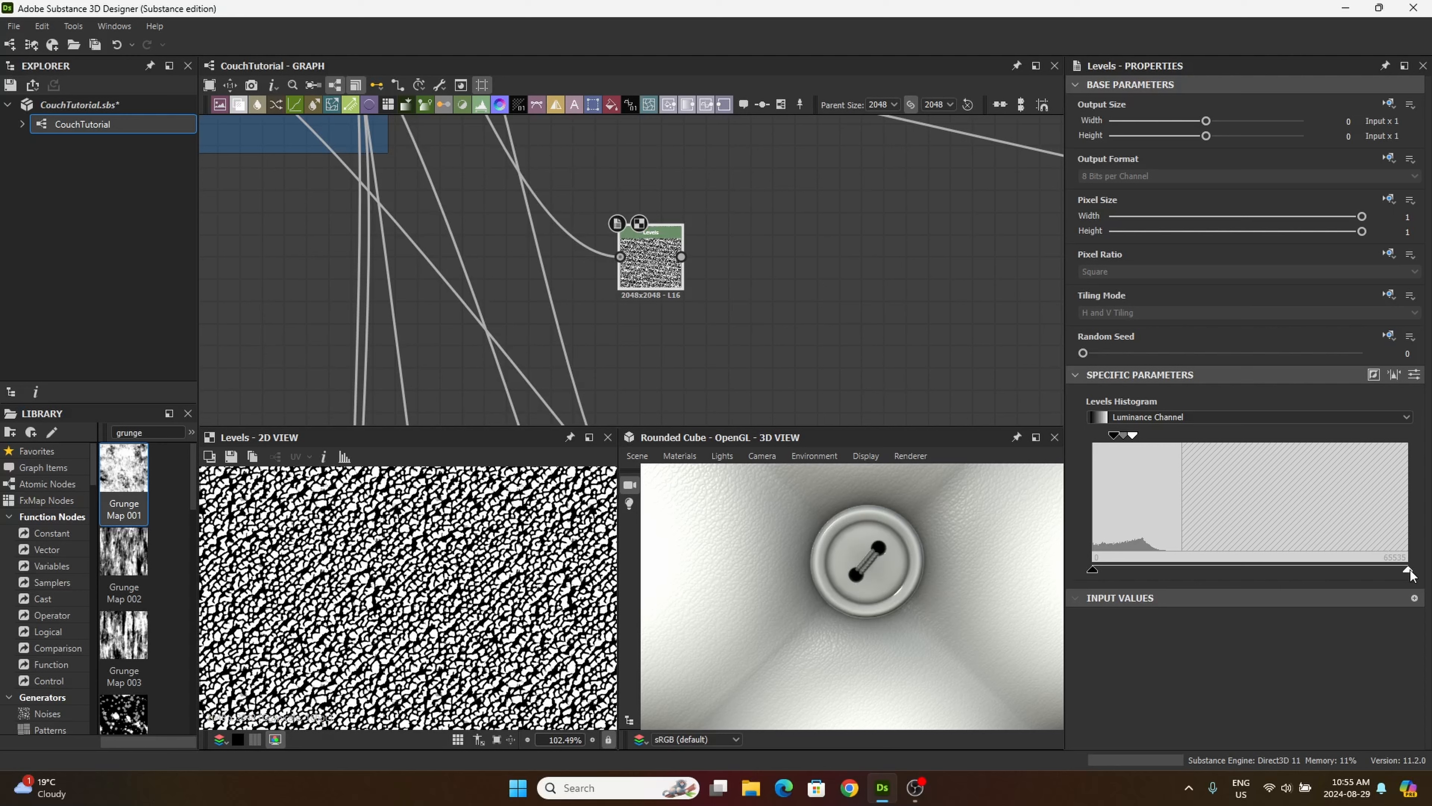
Step: Narrow the Levels output range to a thin light-grey band and shift the node slightly up and left
{"action": "left_click_drag", "start_coordinate": [1410, 572], "coordinate": [1343, 566]}
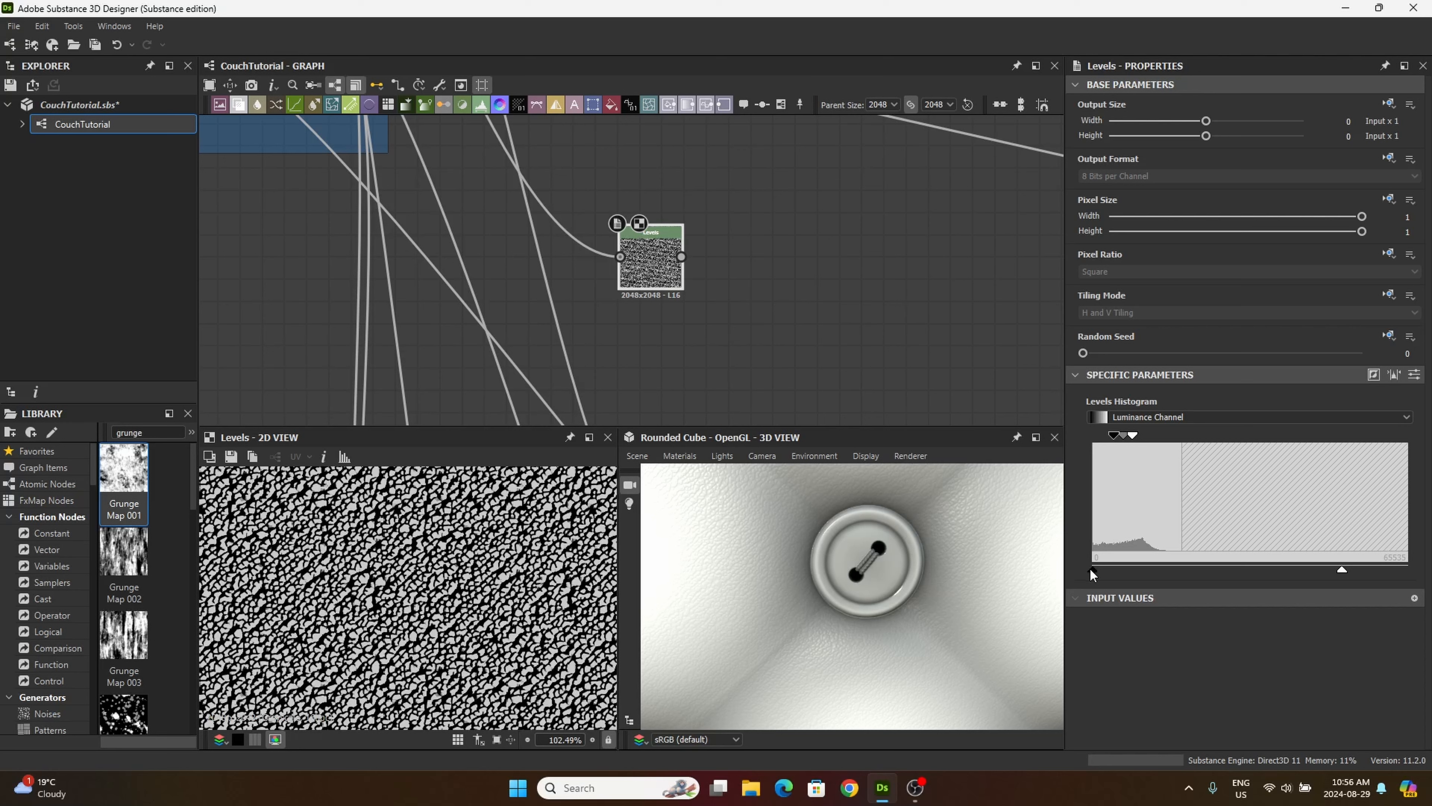
{"action": "left_click_drag", "start_coordinate": [1090, 567], "coordinate": [1337, 579]}
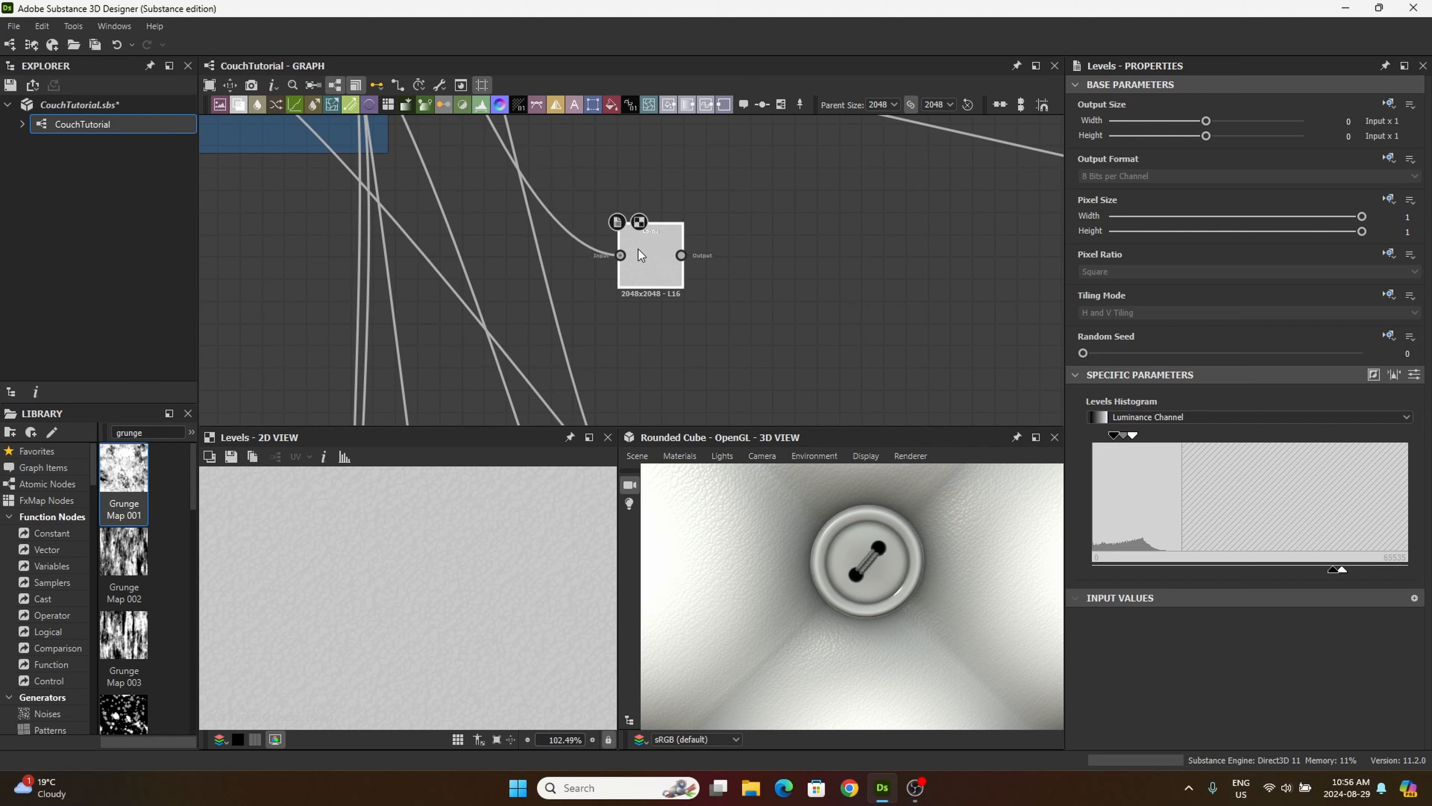
{"action": "left_click_drag", "start_coordinate": [638, 249], "coordinate": [615, 238]}
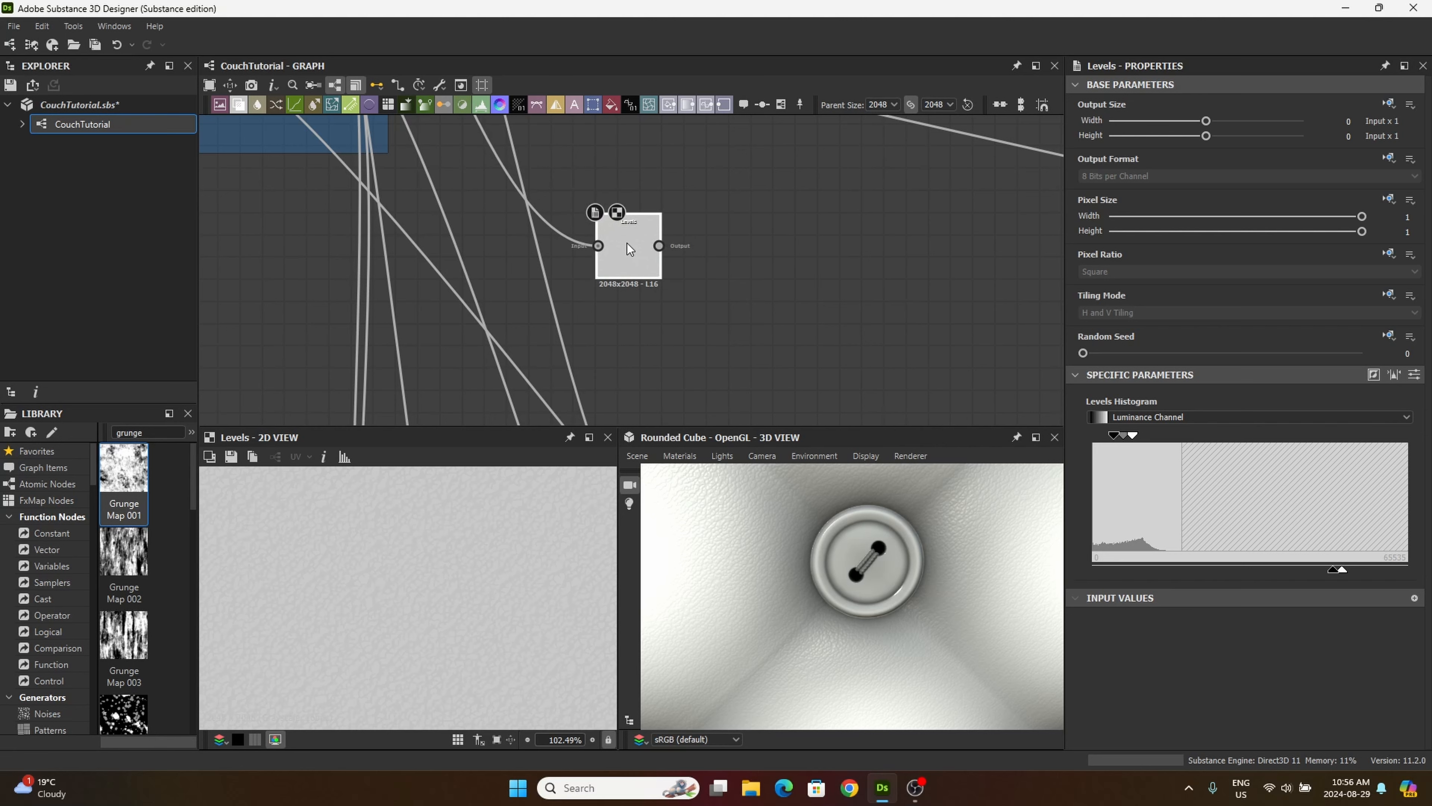
Step: Add a Blend node beside the new Levels node and feed the tiled button mask from the tiling/masking frame into its foreground
{"action": "left_click", "coordinate": [239, 105]}
{"action": "left_click", "coordinate": [733, 361]}
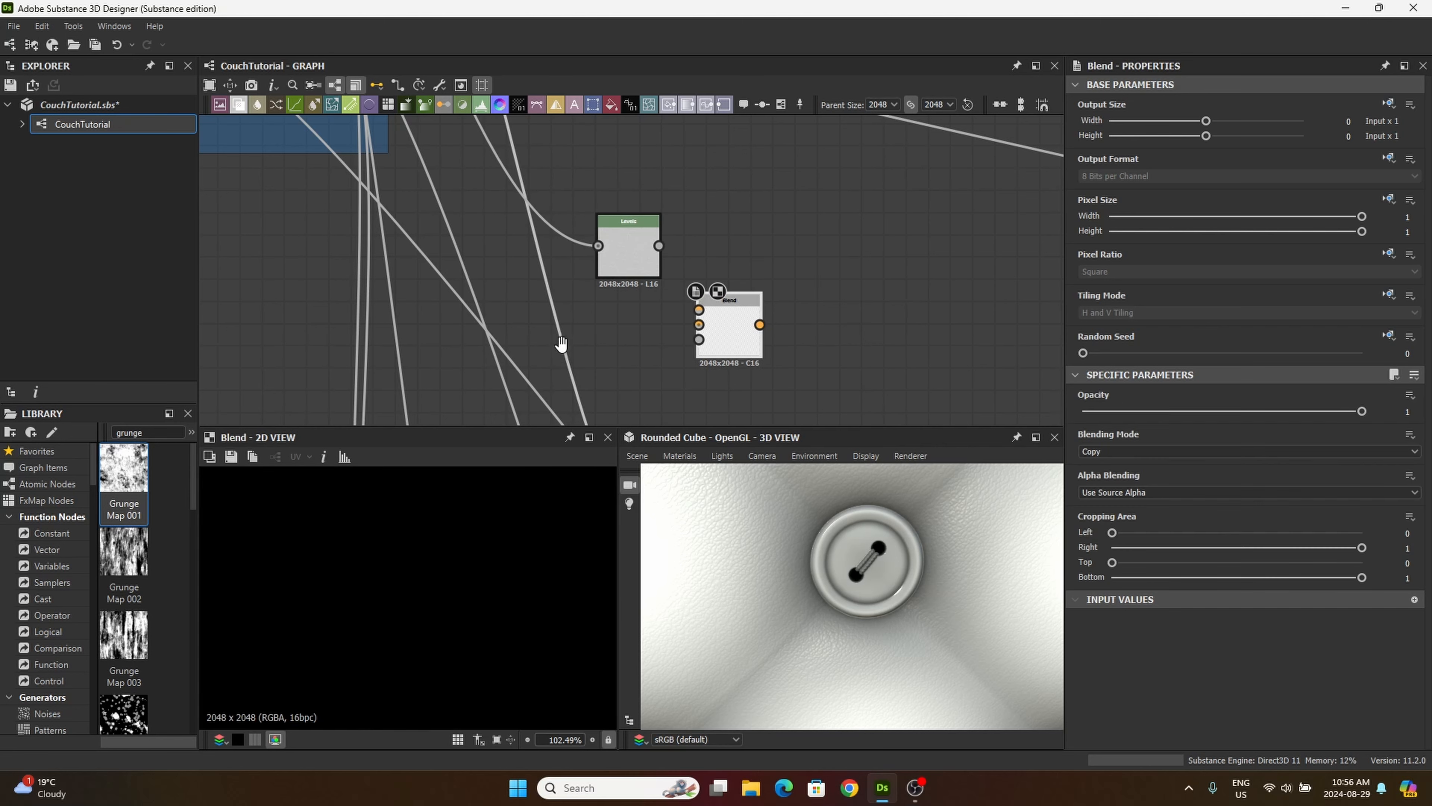
{"action": "middle_click_drag", "start_coordinate": [398, 409], "coordinate": [663, 295]}
{"action": "scroll", "coordinate": [664, 295], "scroll_direction": "down", "scroll_amount": 4}
{"action": "middle_click_drag", "start_coordinate": [529, 345], "coordinate": [759, 153]}
{"action": "key", "text": "ctrl+z"}
{"action": "middle_click_drag", "start_coordinate": [437, 240], "coordinate": [828, 134]}
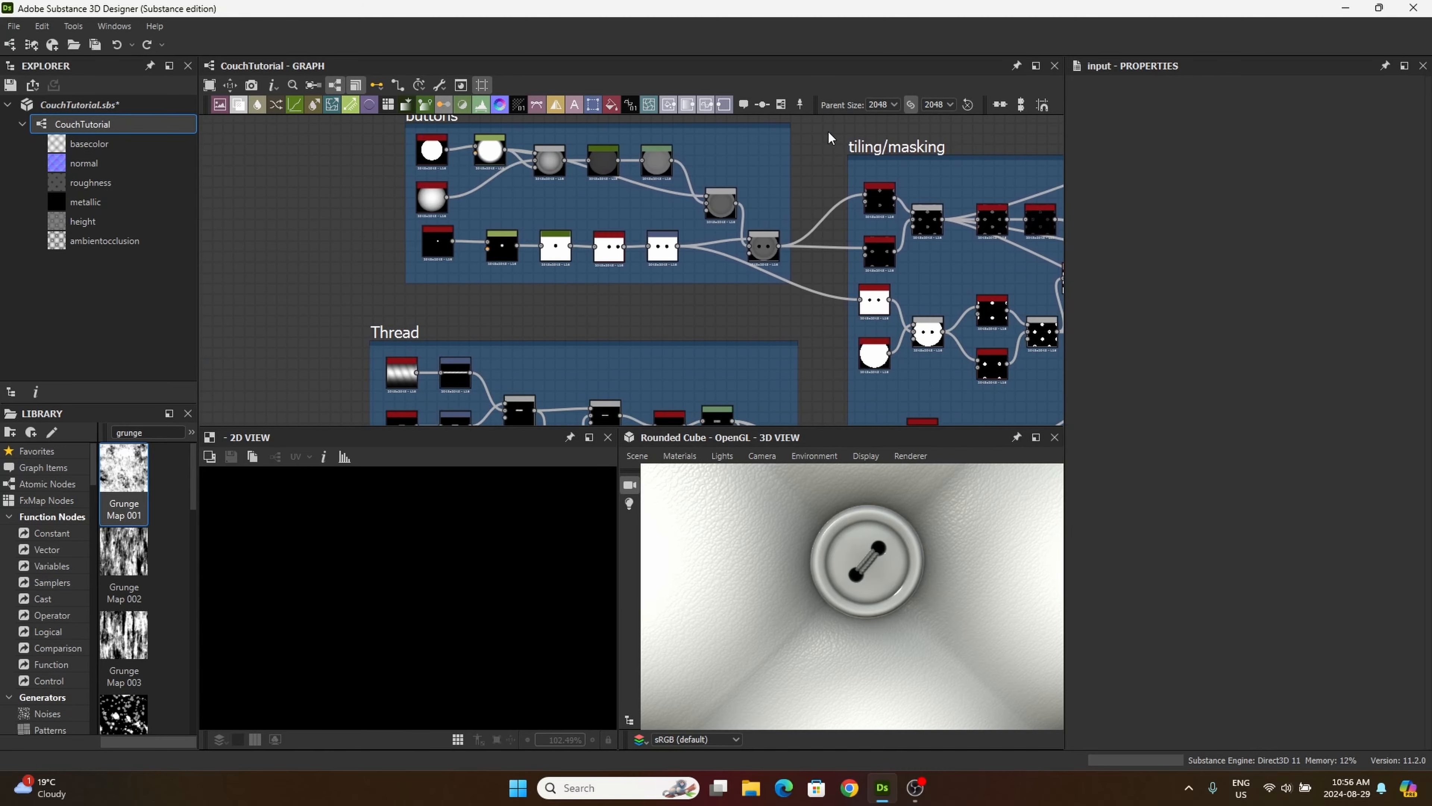
{"action": "middle_click_drag", "start_coordinate": [619, 331], "coordinate": [418, 324]}
{"action": "middle_click_drag", "start_coordinate": [800, 339], "coordinate": [620, 306]}
{"action": "scroll", "coordinate": [622, 312], "scroll_direction": "up", "scroll_amount": 5}
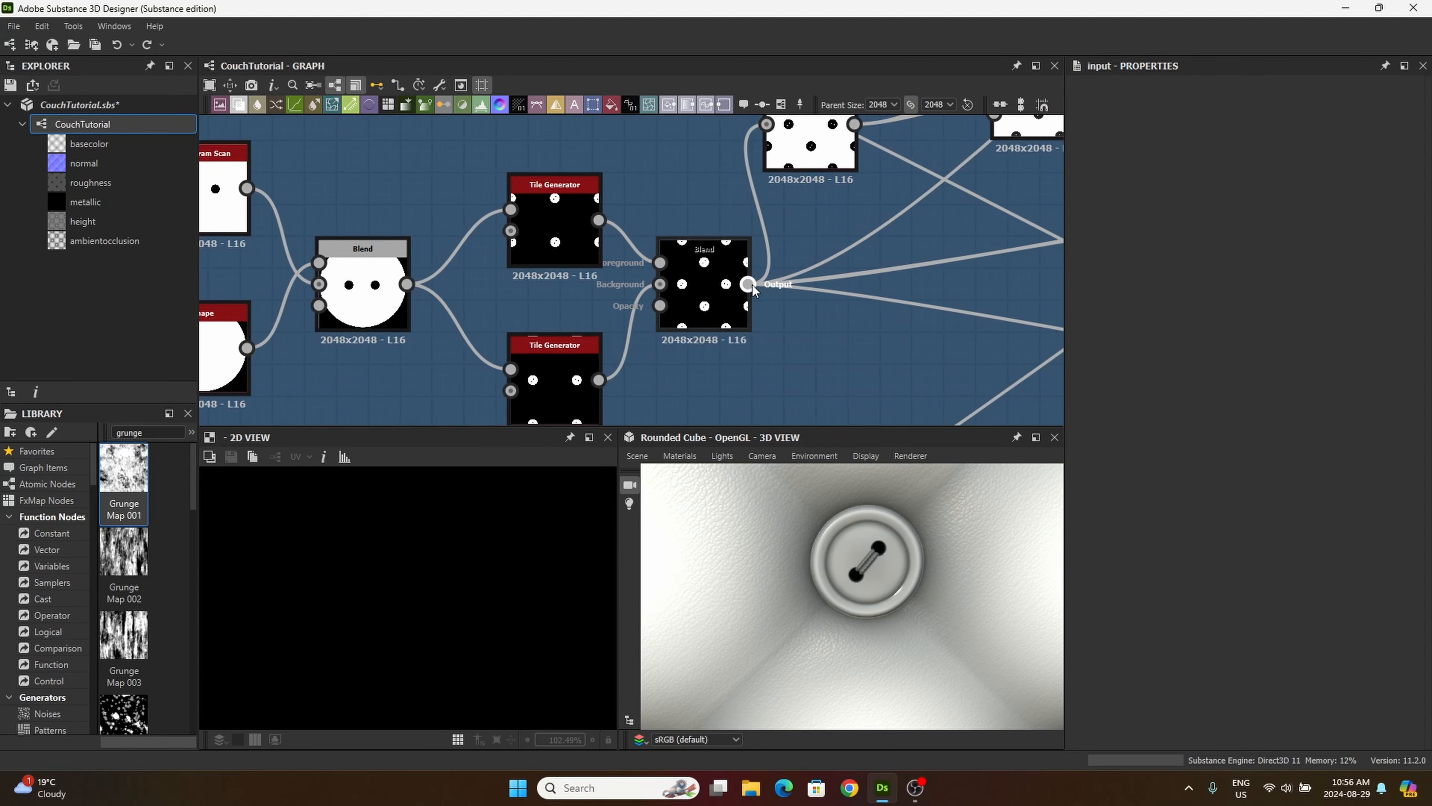
{"action": "left_click_drag", "start_coordinate": [748, 284], "coordinate": [911, 158]}
{"action": "scroll", "coordinate": [930, 215], "scroll_direction": "down", "scroll_amount": 5}
{"action": "middle_click_drag", "start_coordinate": [910, 157], "coordinate": [584, 392]}
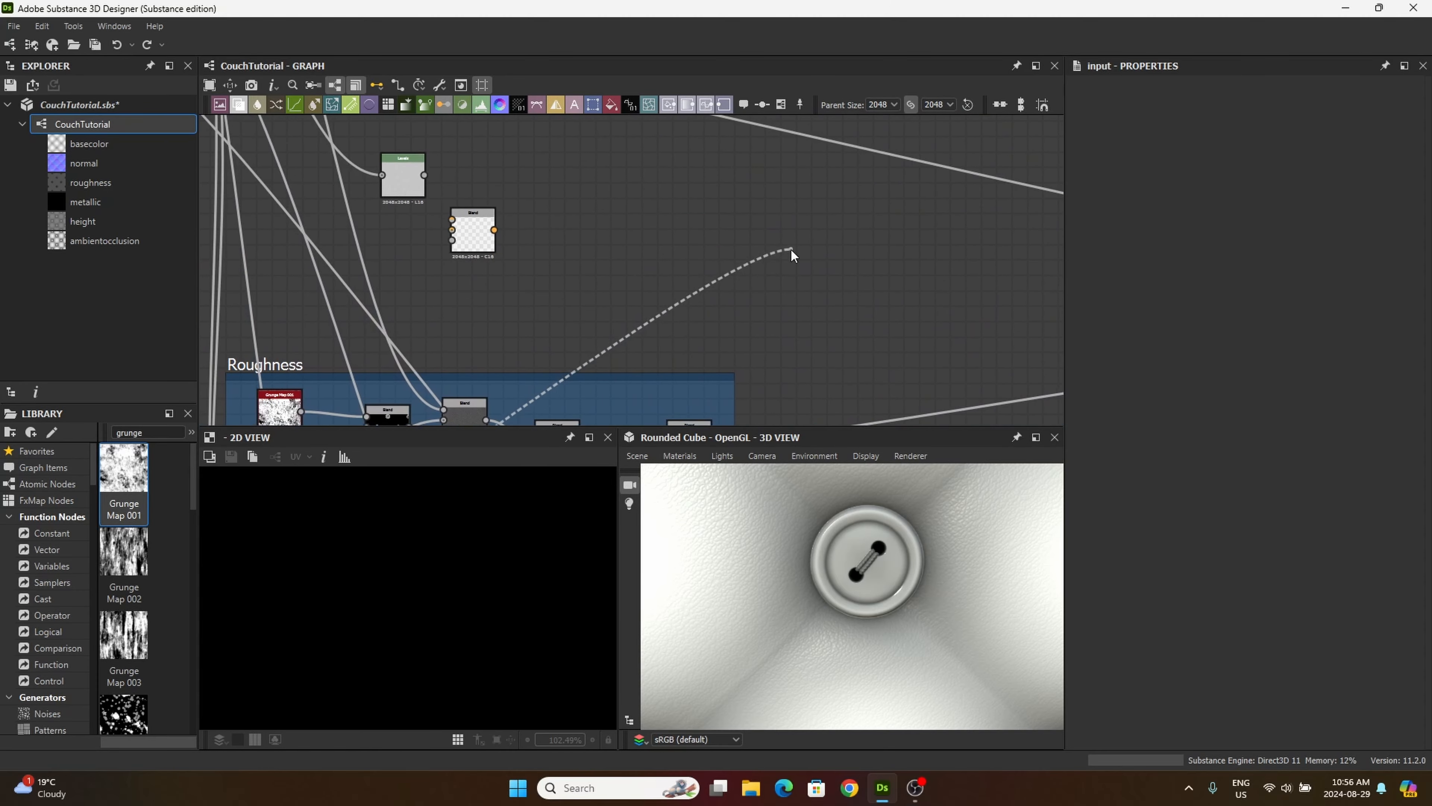
{"action": "middle_click_drag", "start_coordinate": [790, 252], "coordinate": [1018, 256]}
{"action": "left_click_drag", "start_coordinate": [1018, 256], "coordinate": [684, 232]}
Step: Connect the leather Levels to the Blend's background and set its blending mode to Add (Linear Dodge)
{"action": "scroll", "coordinate": [701, 242], "scroll_direction": "up", "scroll_amount": 1}
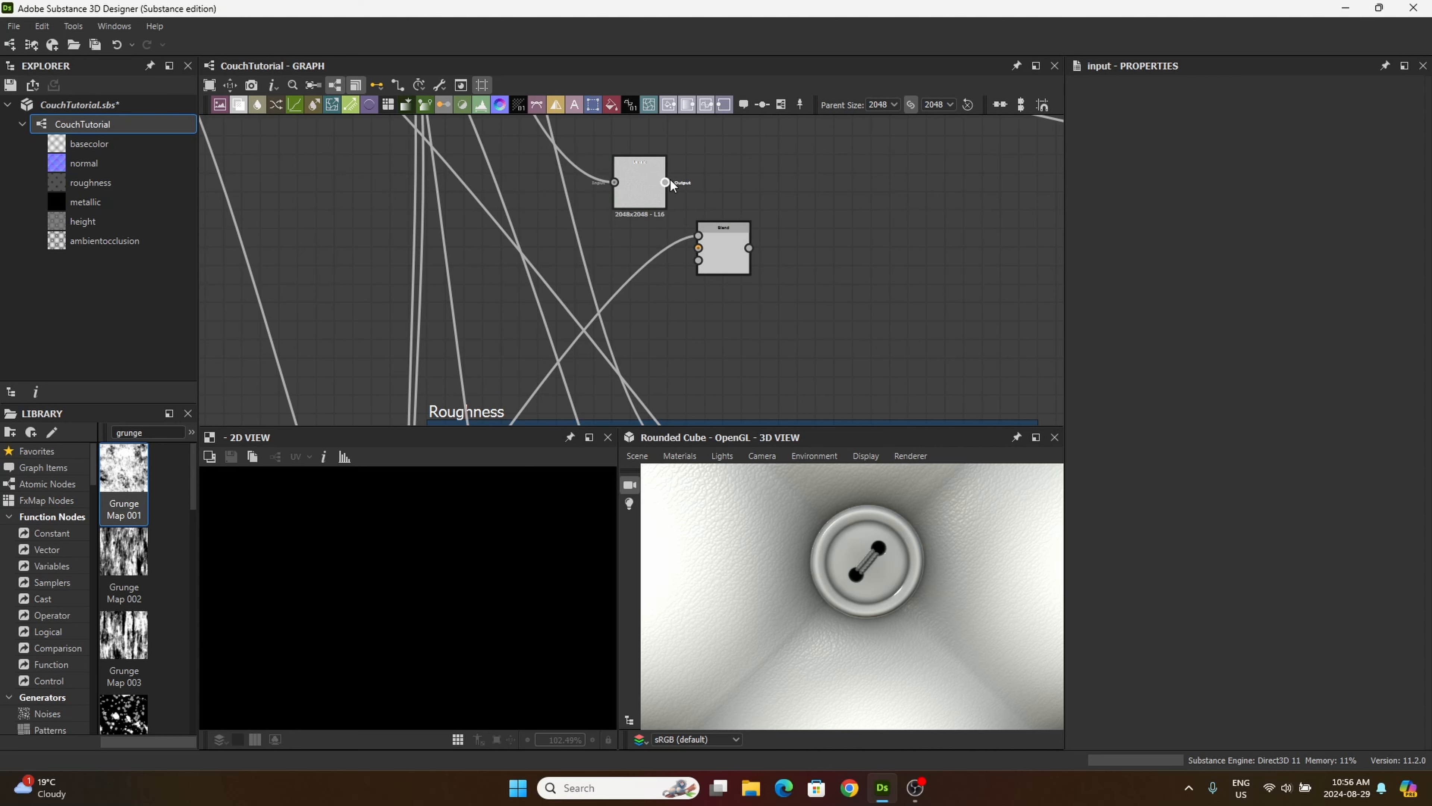
{"action": "left_click_drag", "start_coordinate": [666, 182], "coordinate": [699, 235]}
{"action": "left_click", "coordinate": [729, 253]}
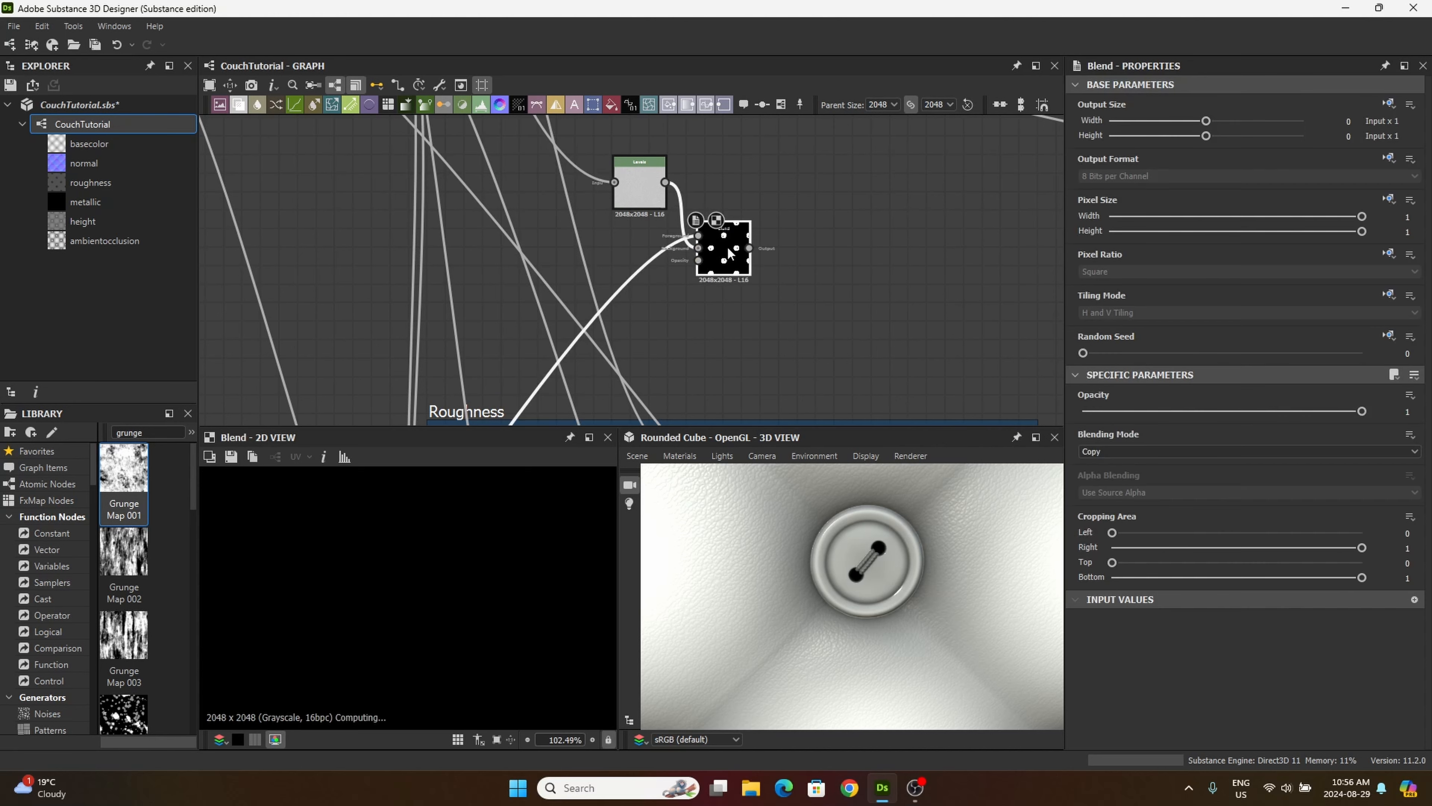
{"action": "left_click", "coordinate": [1094, 451]}
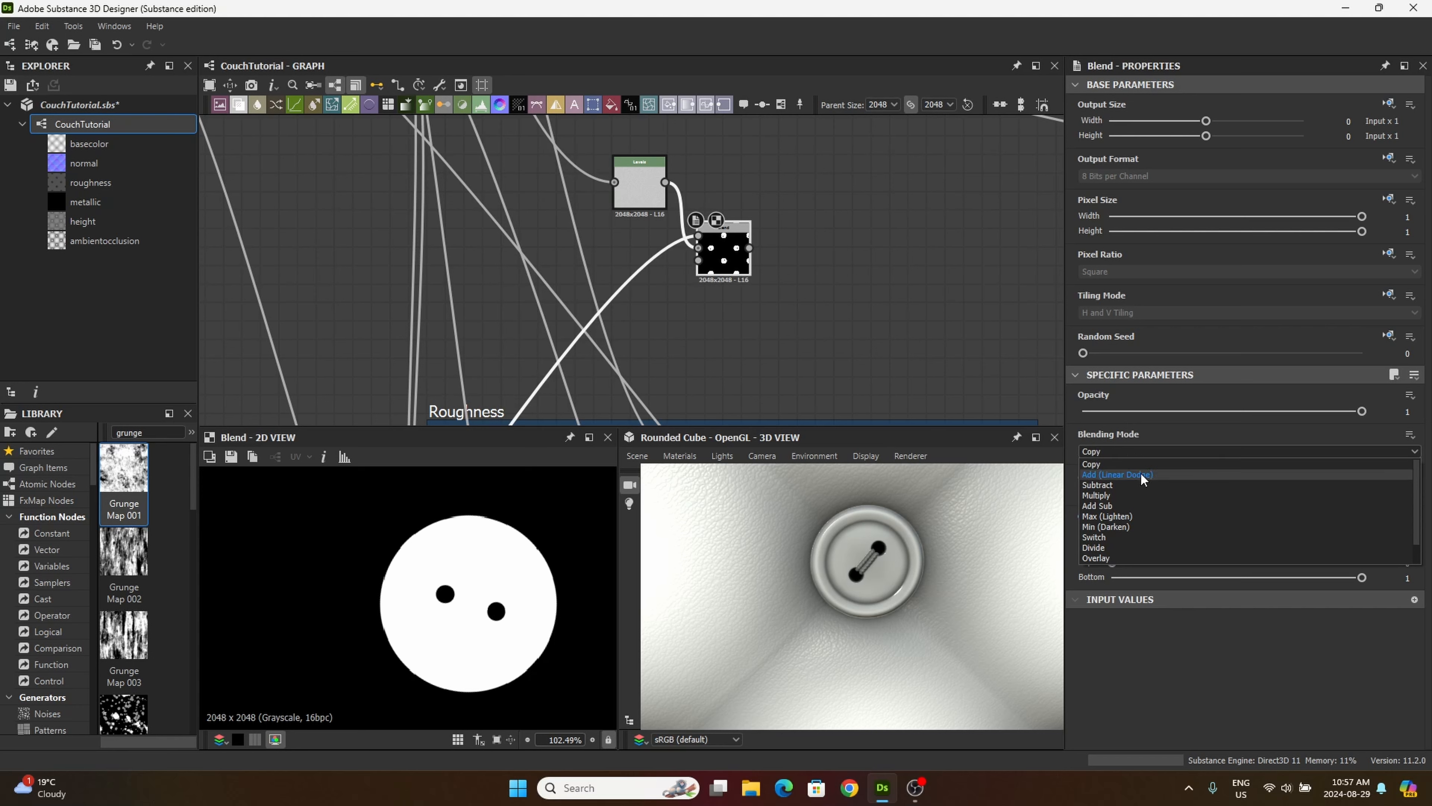
{"action": "left_click", "coordinate": [1122, 474]}
{"action": "left_click_drag", "start_coordinate": [720, 258], "coordinate": [736, 259]}
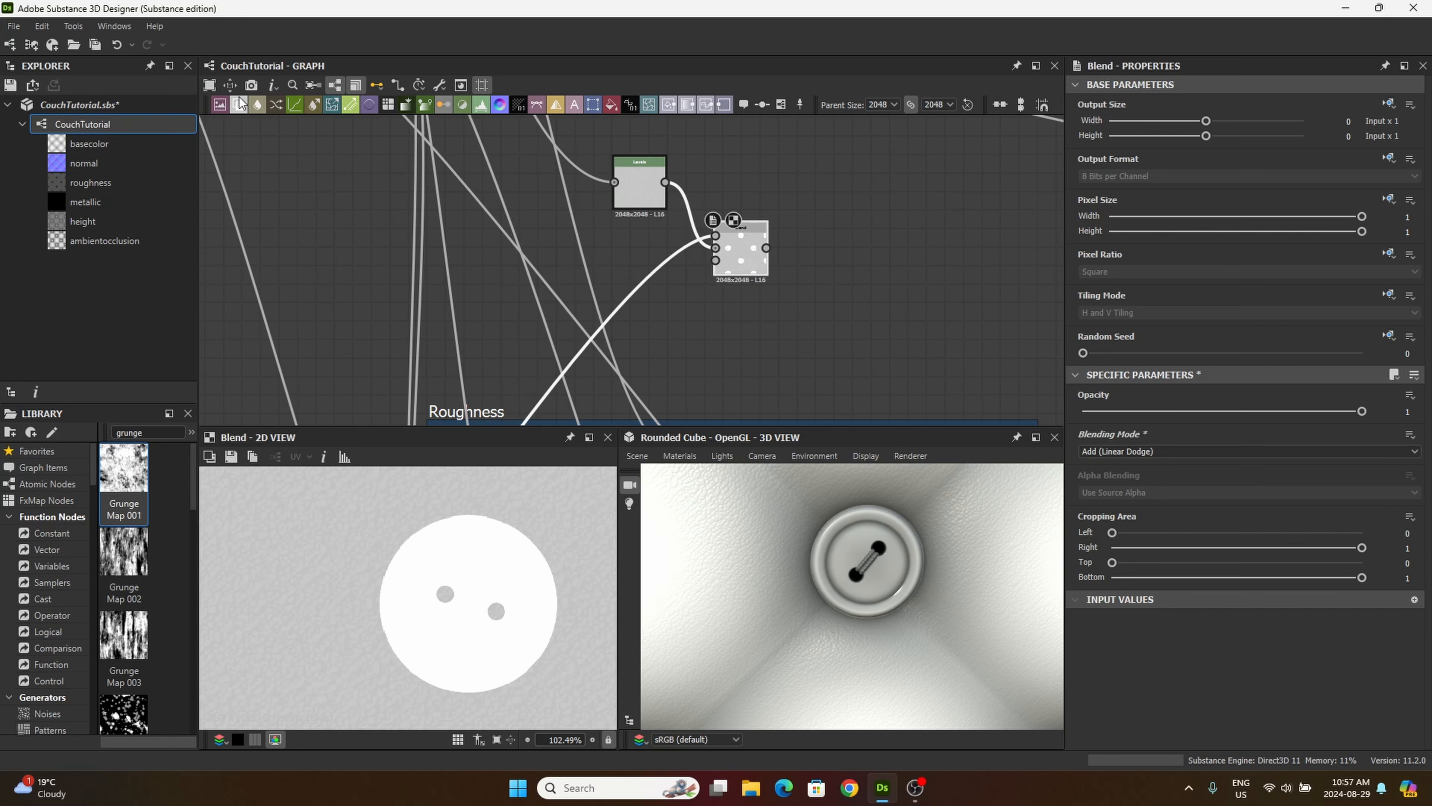
Step: Add a second Blend node after the first and feed the thread mask's Invert Grayscale output into its foreground
{"action": "left_click", "coordinate": [242, 108]}
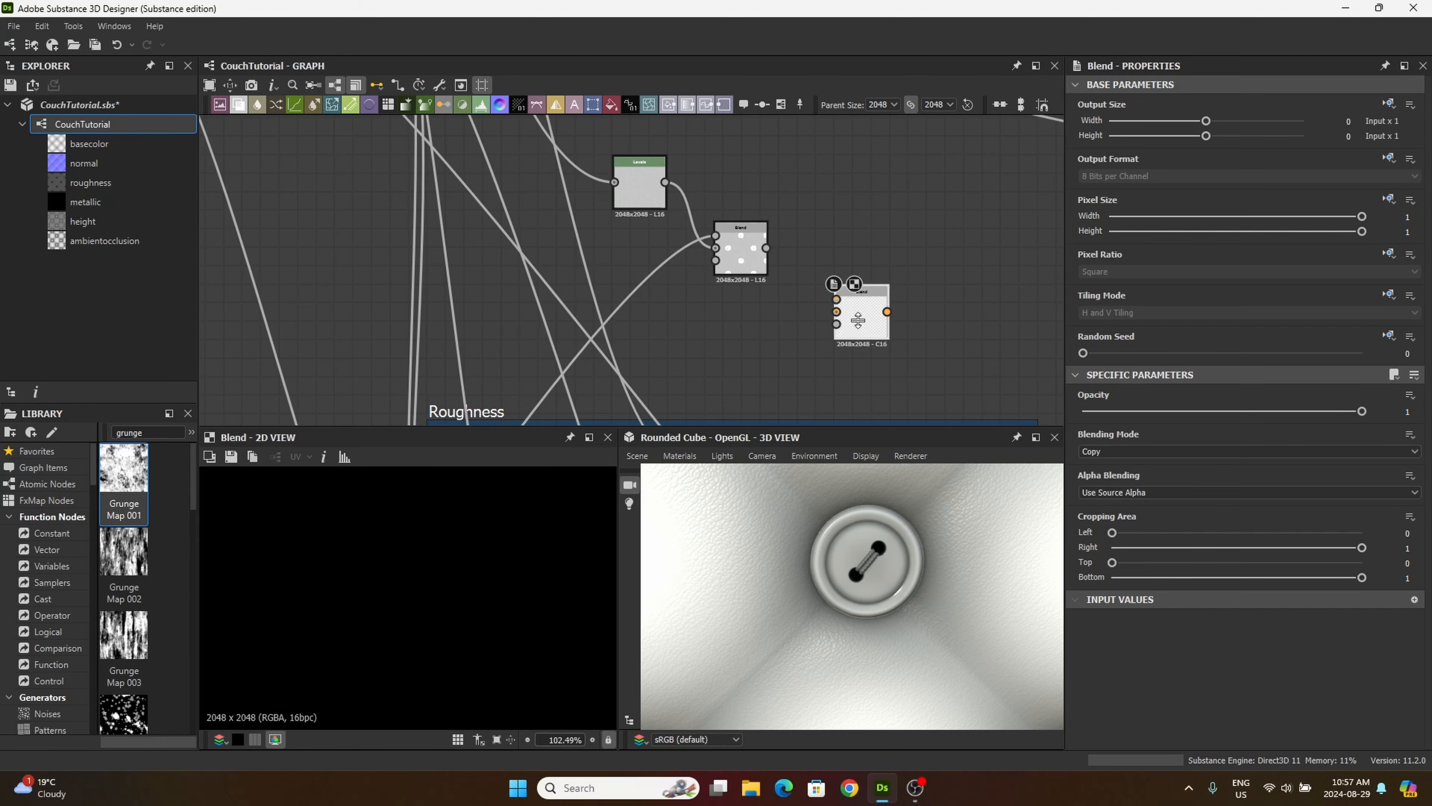
{"action": "middle_click_drag", "start_coordinate": [215, 392], "coordinate": [809, 68]}
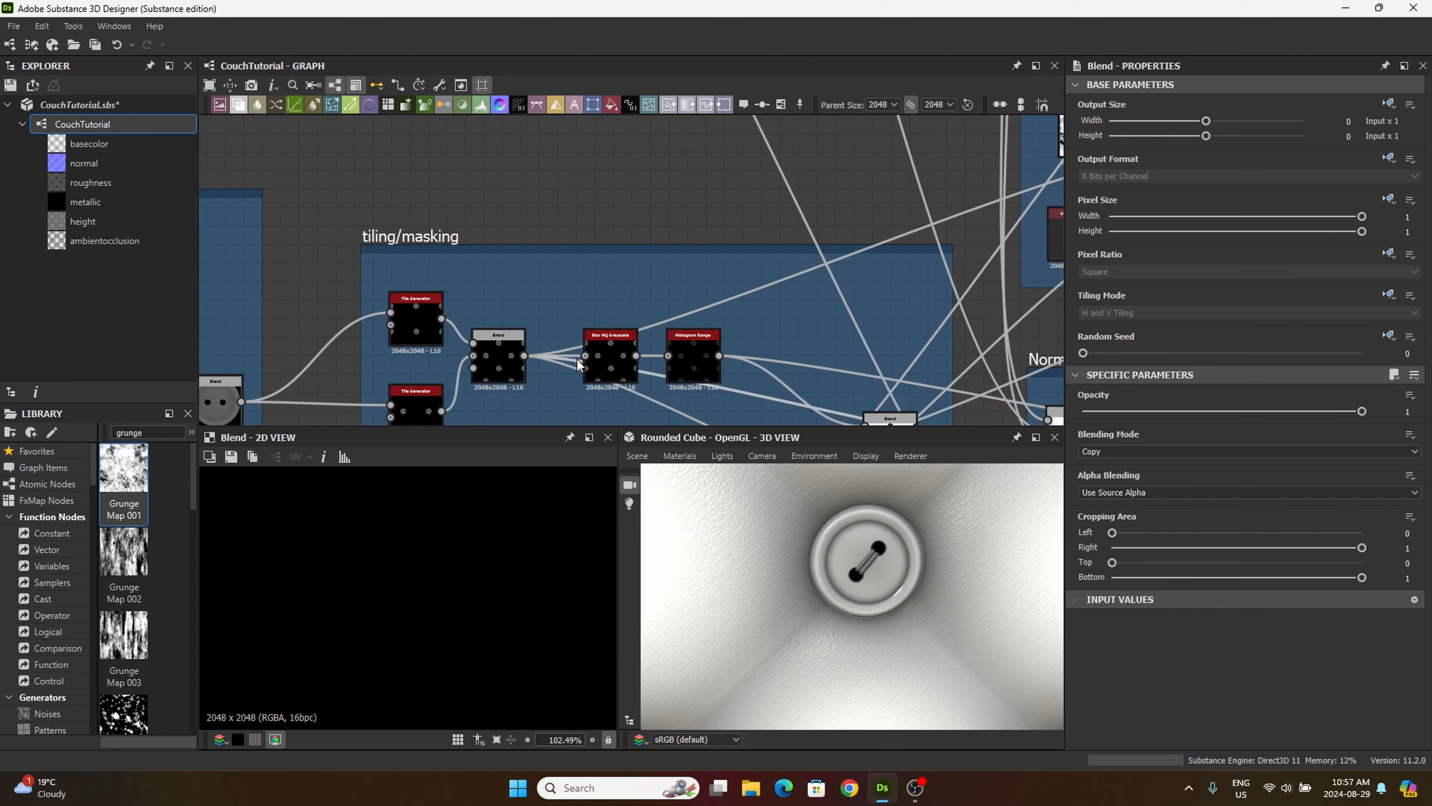
{"action": "middle_click_drag", "start_coordinate": [557, 314], "coordinate": [519, 102]}
{"action": "middle_click_drag", "start_coordinate": [645, 306], "coordinate": [572, 218]}
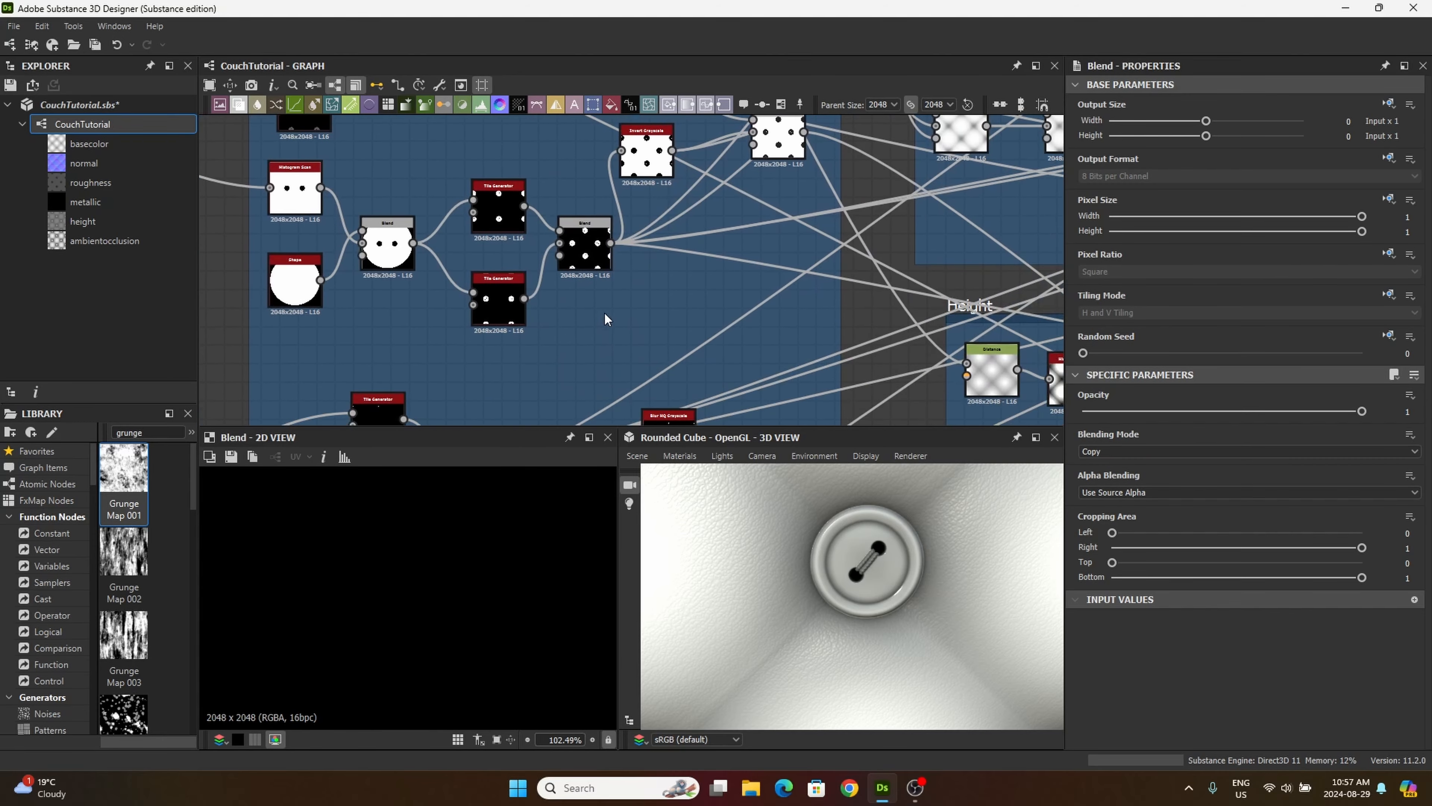
{"action": "middle_click_drag", "start_coordinate": [617, 376], "coordinate": [615, 94]}
{"action": "left_click_drag", "start_coordinate": [689, 258], "coordinate": [676, 261]}
{"action": "double_click", "coordinate": [676, 264]}
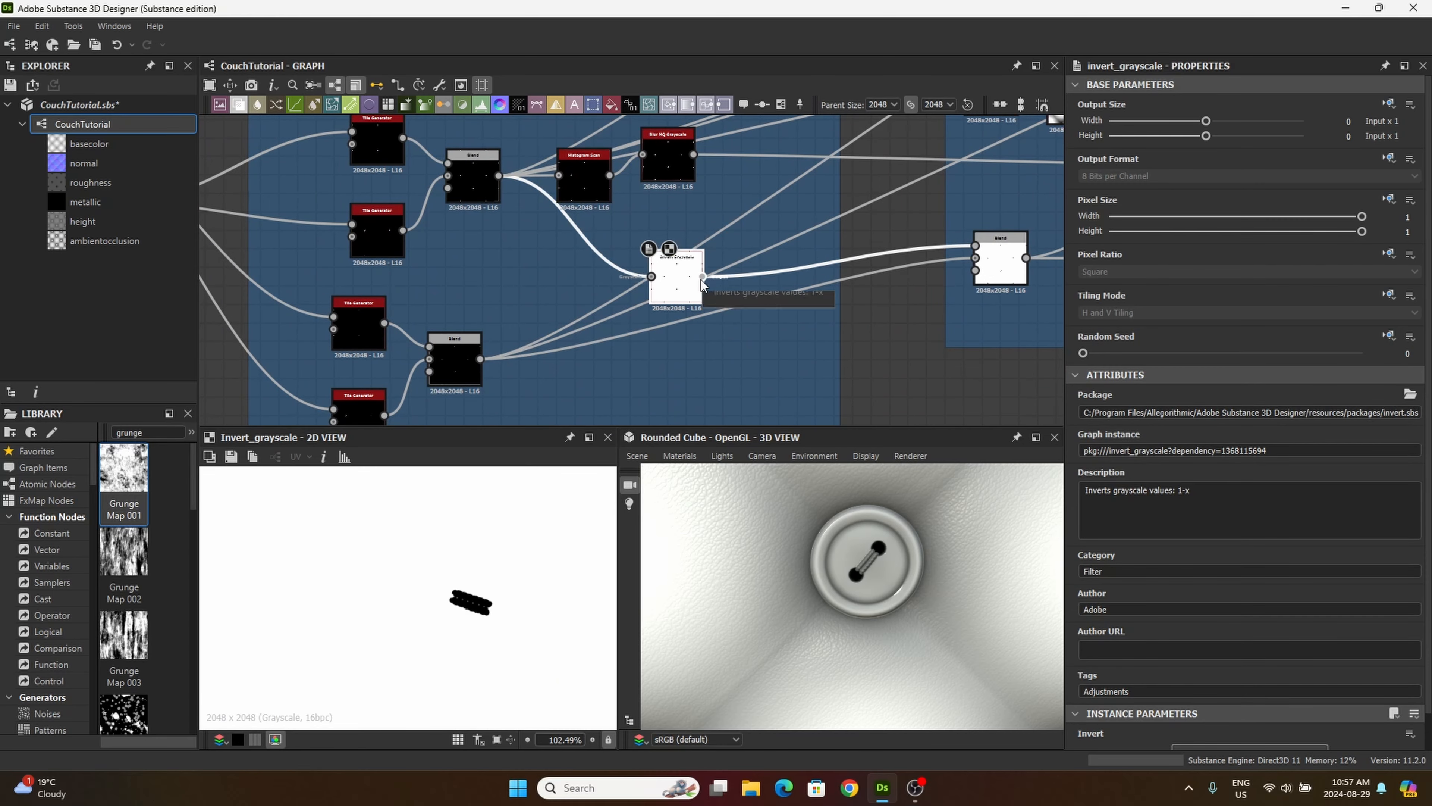
{"action": "middle_click_drag", "start_coordinate": [854, 191], "coordinate": [464, 408]}
{"action": "middle_click_drag", "start_coordinate": [775, 230], "coordinate": [425, 484]}
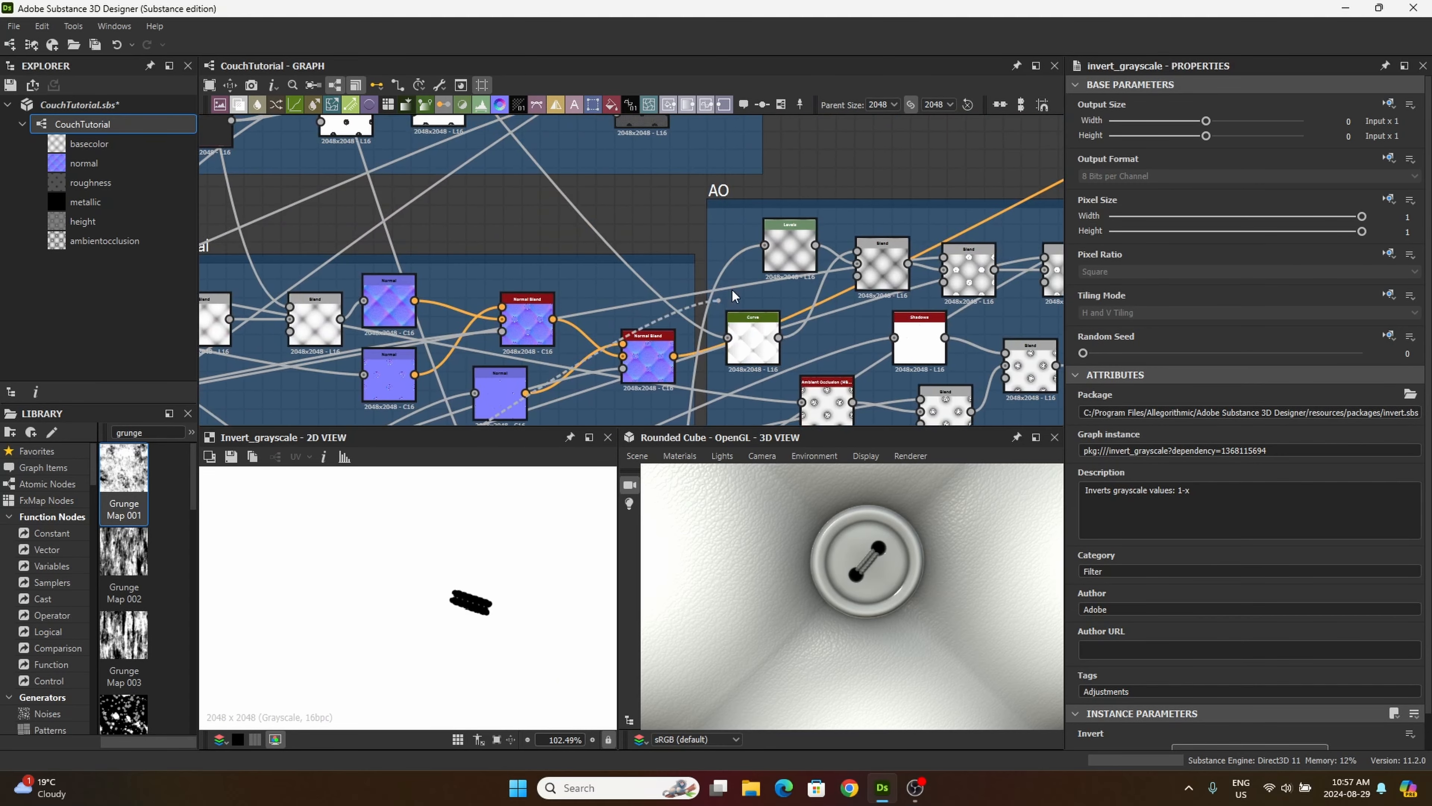
{"action": "middle_click_drag", "start_coordinate": [845, 207], "coordinate": [494, 490]}
{"action": "scroll", "coordinate": [662, 351], "scroll_direction": "down", "scroll_amount": 1}
{"action": "scroll", "coordinate": [662, 351], "scroll_direction": "down", "scroll_amount": 2}
{"action": "middle_click_drag", "start_coordinate": [384, 221], "coordinate": [733, 251]}
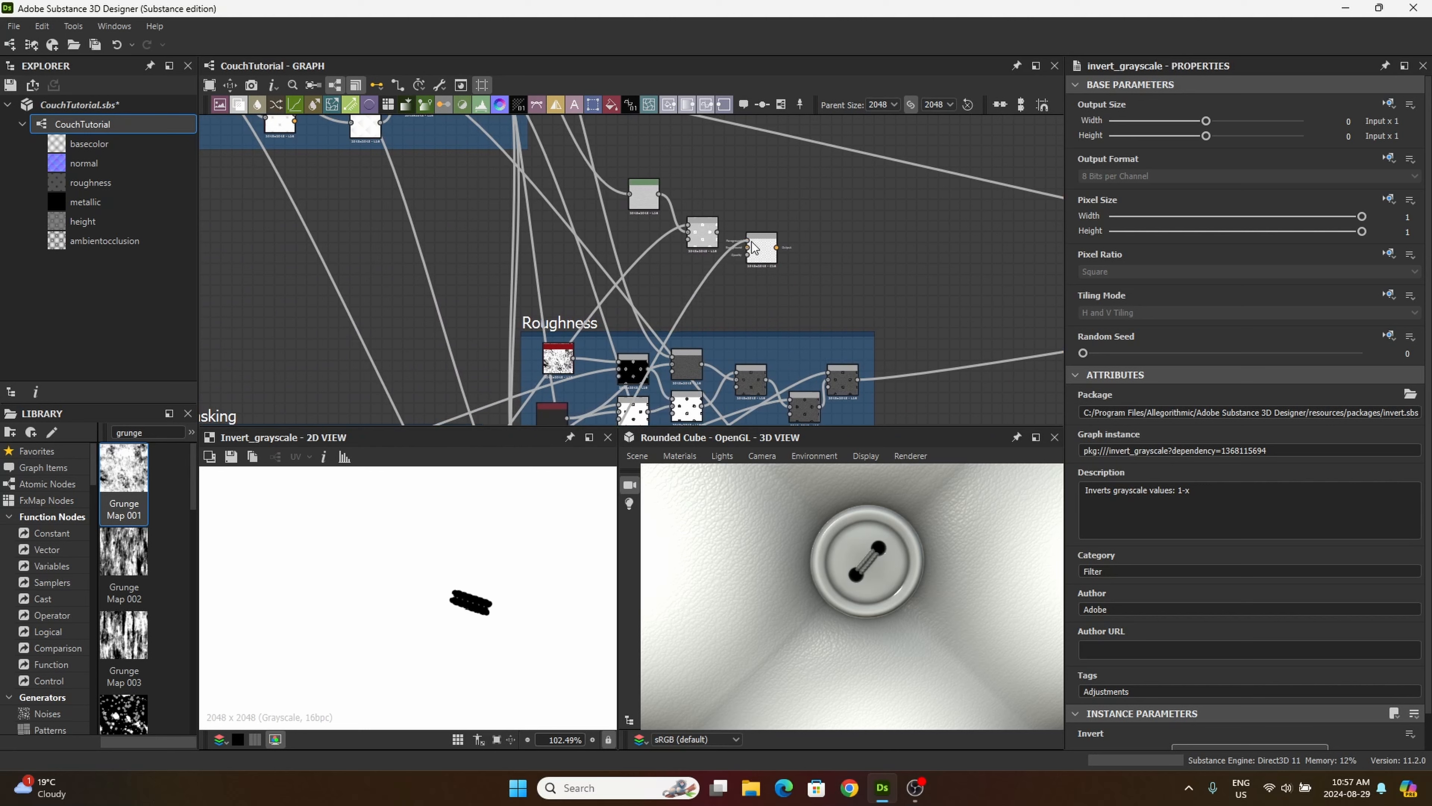
{"action": "scroll", "coordinate": [757, 244], "scroll_direction": "up", "scroll_amount": 6}
{"action": "left_click", "coordinate": [703, 250]}
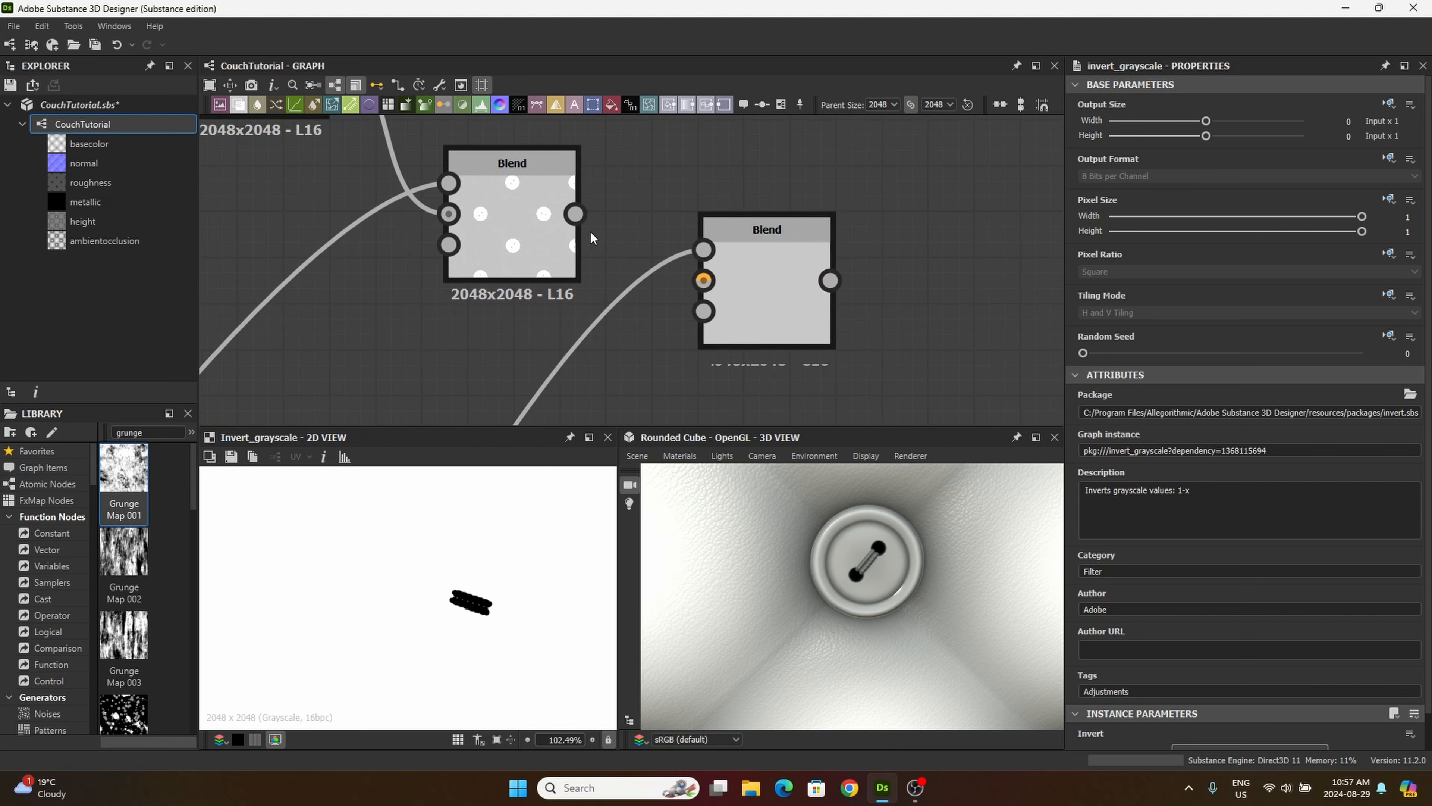
Step: Connect the first Blend to the second Blend's background and set its blending mode to Multiply
{"action": "left_click_drag", "start_coordinate": [574, 210], "coordinate": [723, 282]}
{"action": "left_click", "coordinate": [772, 286]}
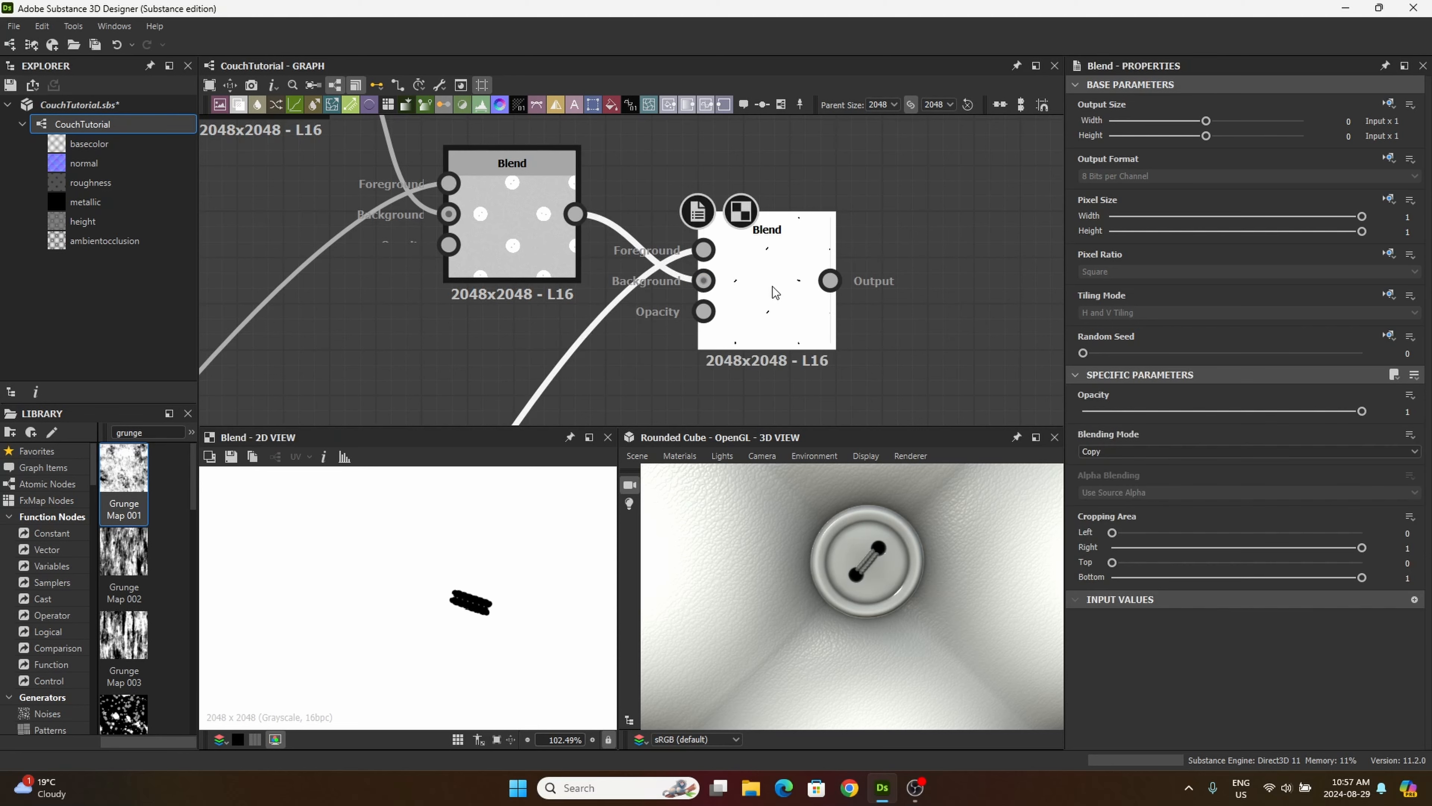
{"action": "left_click", "coordinate": [1105, 452]}
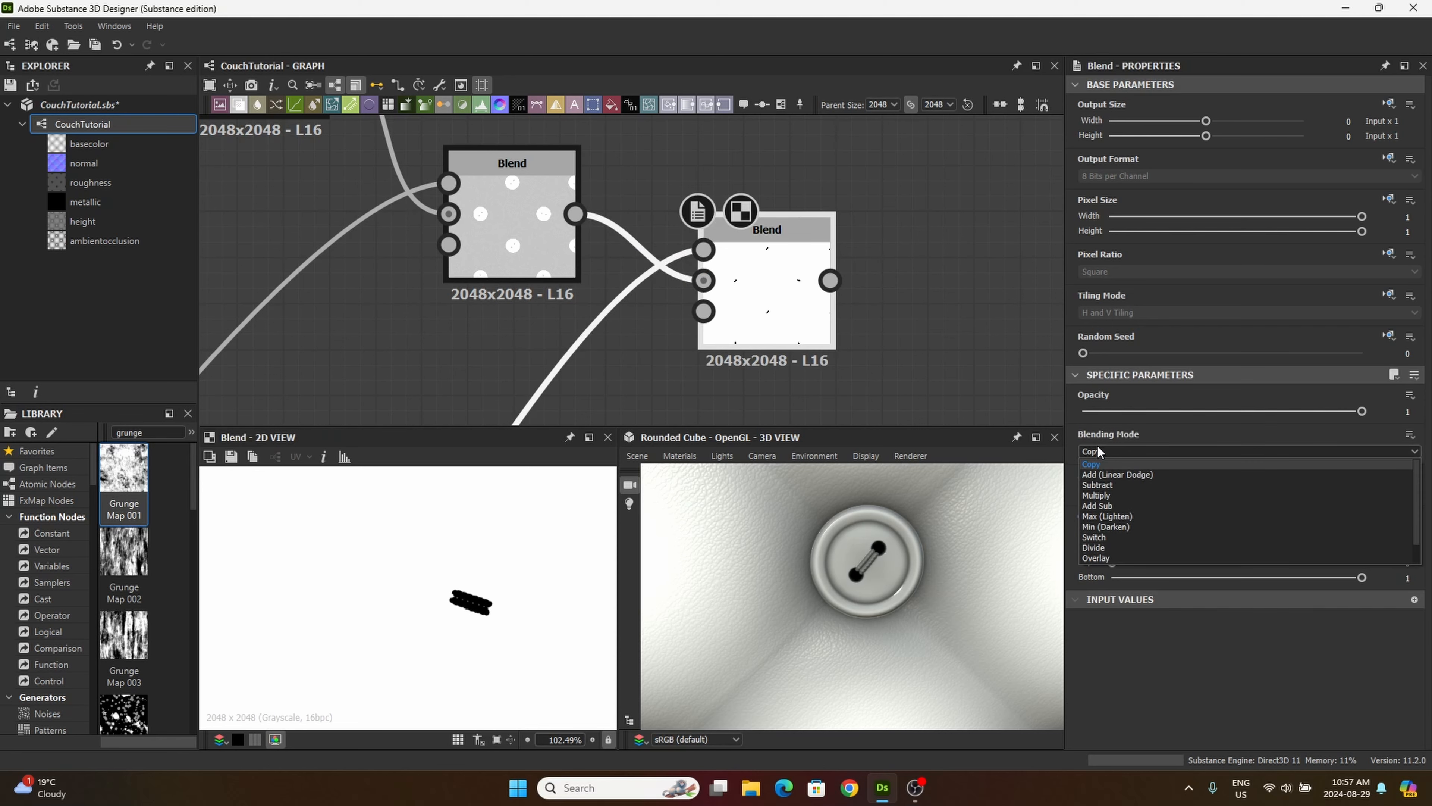
{"action": "left_click", "coordinate": [1112, 496]}
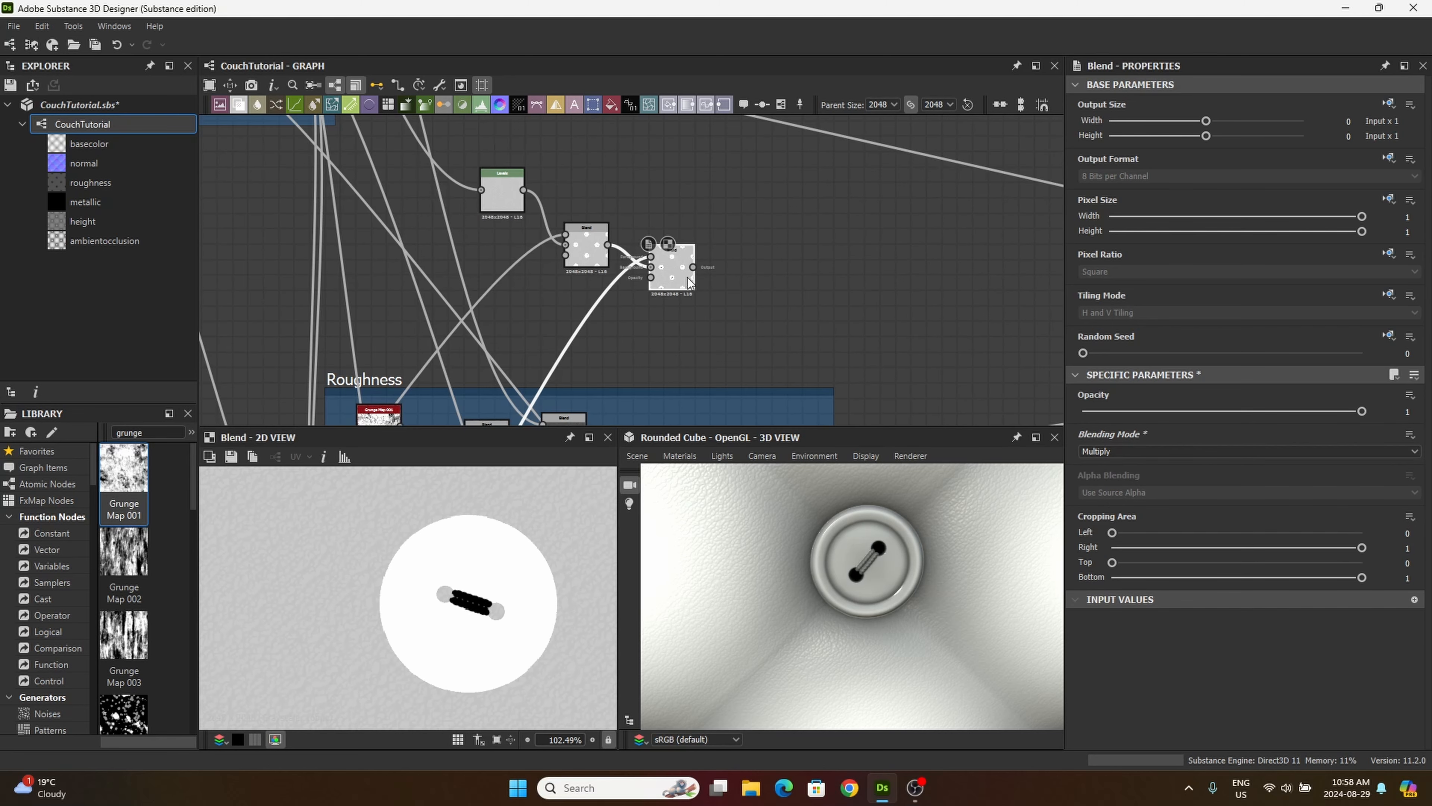
Step: Arrange the Levels node and both Blend nodes closer together above the Roughness frame
{"action": "left_click_drag", "start_coordinate": [687, 277], "coordinate": [702, 244]}
{"action": "left_click_drag", "start_coordinate": [580, 260], "coordinate": [573, 228]}
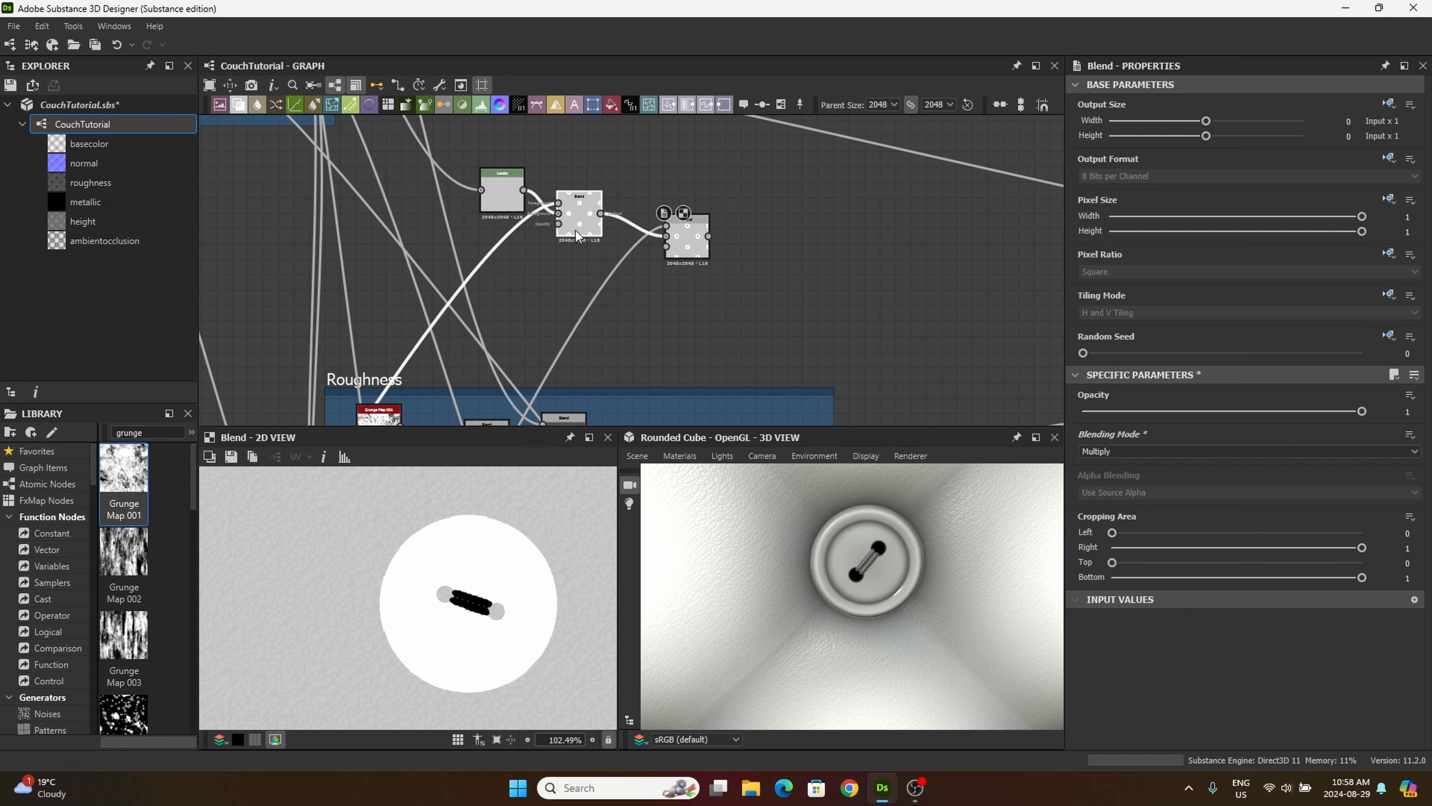
{"action": "left_click_drag", "start_coordinate": [702, 246], "coordinate": [671, 238]}
{"action": "left_click", "coordinate": [569, 223]}
{"action": "left_click_drag", "start_coordinate": [569, 222], "coordinate": [576, 230]}
{"action": "left_click_drag", "start_coordinate": [503, 194], "coordinate": [519, 204]}
Step: Enclose the Levels node and the two Blend nodes in a frame titled Metal
{"action": "left_click_drag", "start_coordinate": [453, 140], "coordinate": [756, 301]}
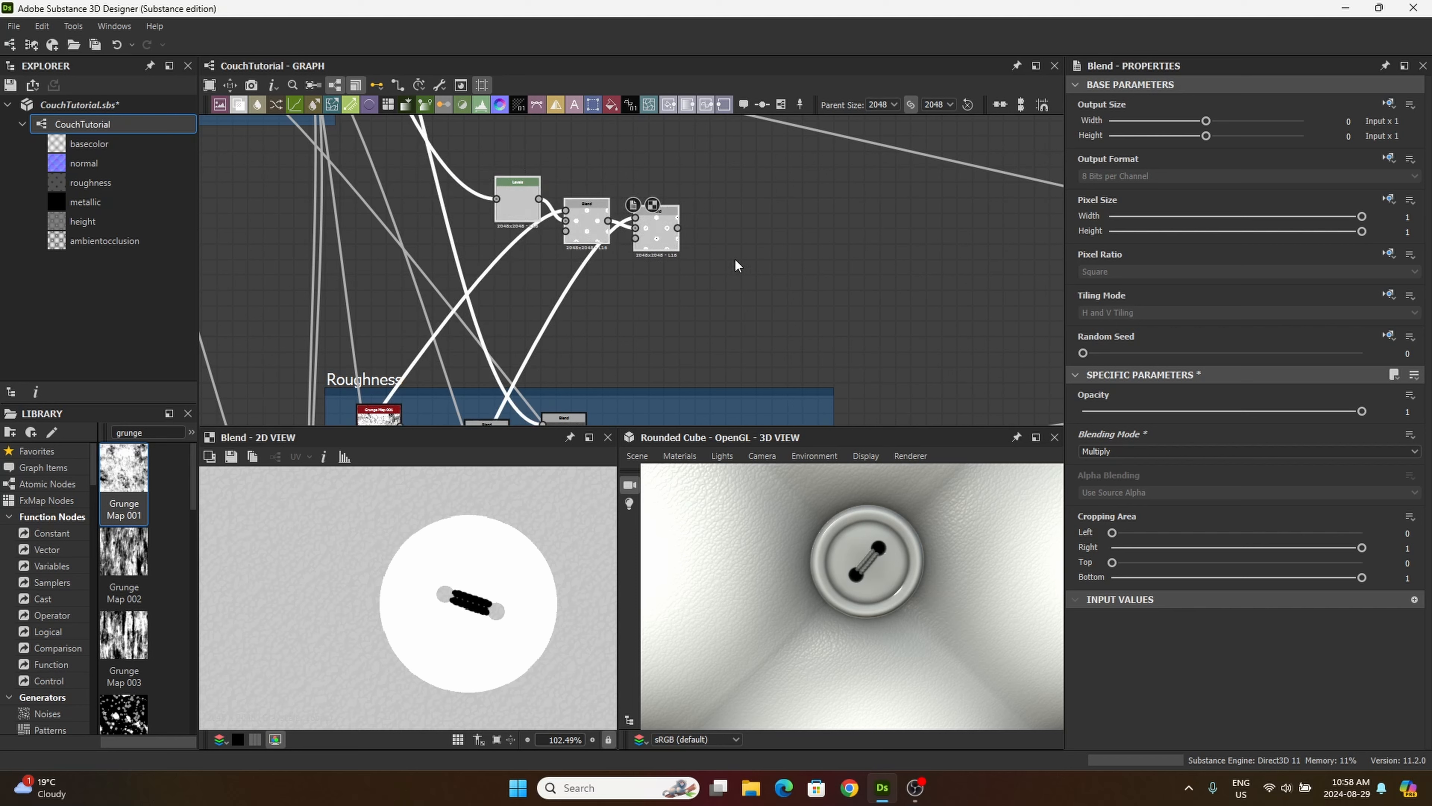
{"action": "right_click", "coordinate": [647, 237]}
{"action": "left_click", "coordinate": [697, 320]}
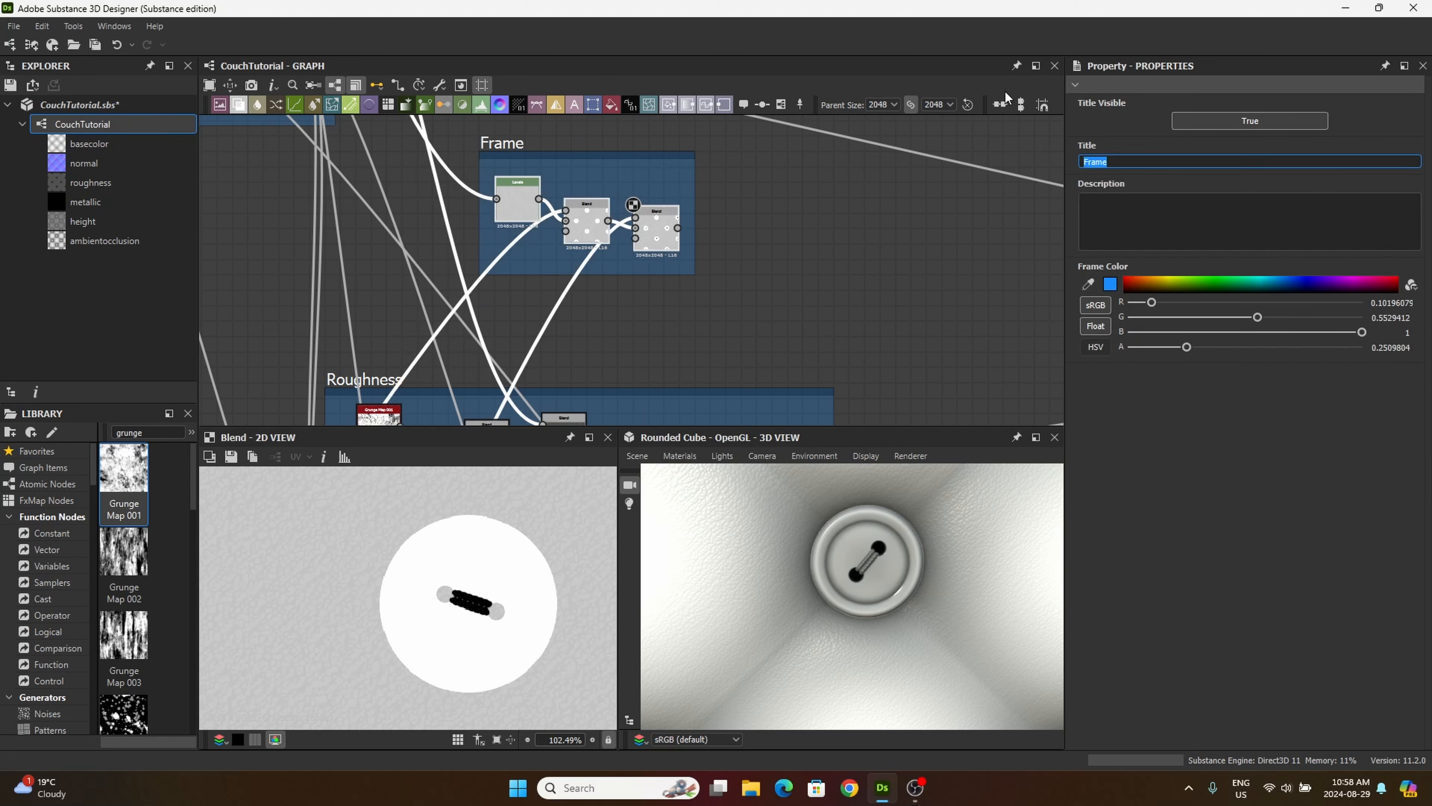
{"action": "type", "text": "Metal"}
{"action": "key", "text": "Return"}
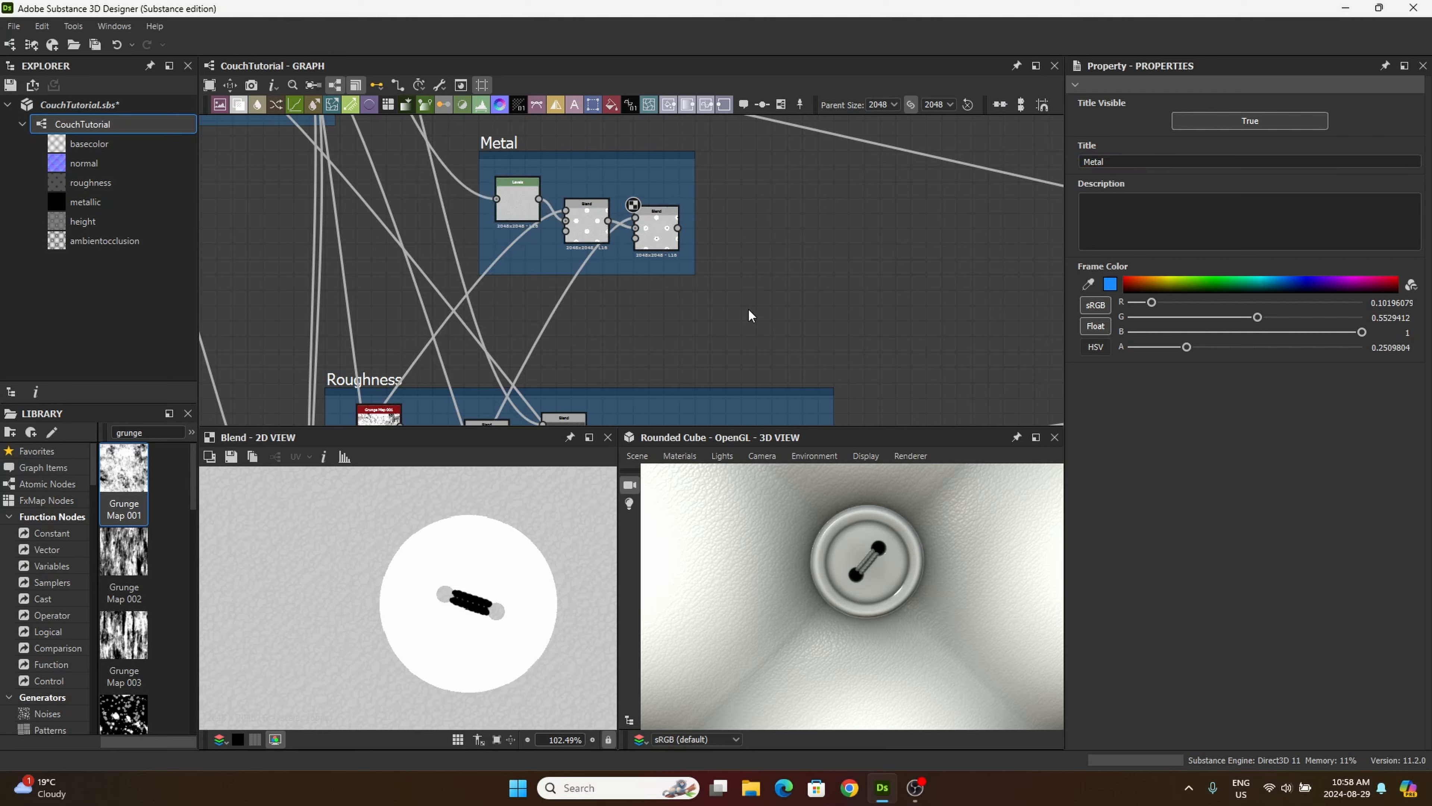
Step: Connect the last Blend of the Metal frame to the metallic input of the Base Material node
{"action": "scroll", "coordinate": [671, 235], "scroll_direction": "up", "scroll_amount": 2}
{"action": "left_click_drag", "start_coordinate": [670, 234], "coordinate": [381, 263]}
{"action": "middle_click_drag", "start_coordinate": [382, 263], "coordinate": [245, 247]}
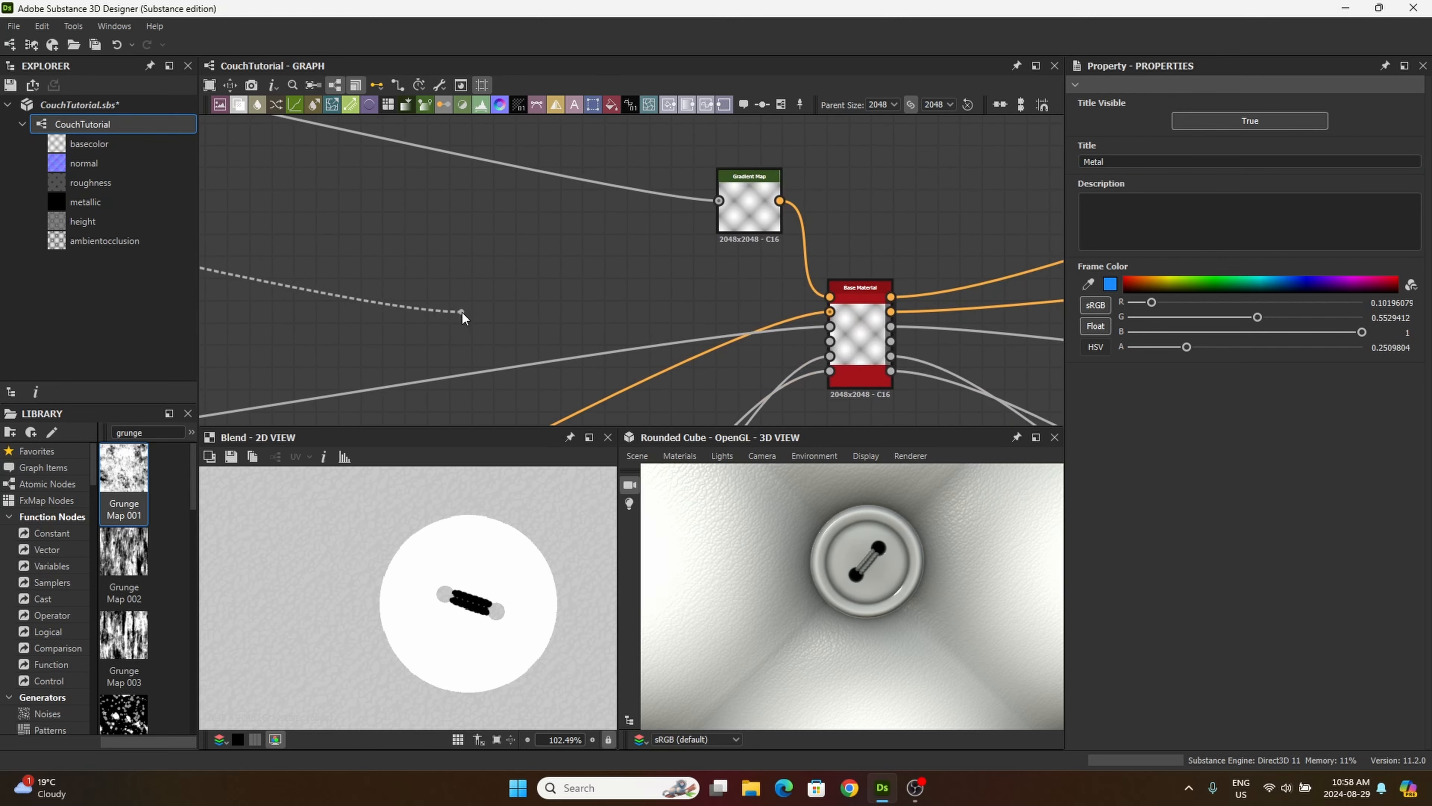
{"action": "middle_click_drag", "start_coordinate": [610, 373], "coordinate": [480, 323]}
{"action": "scroll", "coordinate": [541, 330], "scroll_direction": "up", "scroll_amount": 4}
{"action": "middle_click_drag", "start_coordinate": [781, 239], "coordinate": [456, 255]}
{"action": "left_click", "coordinate": [795, 237]}
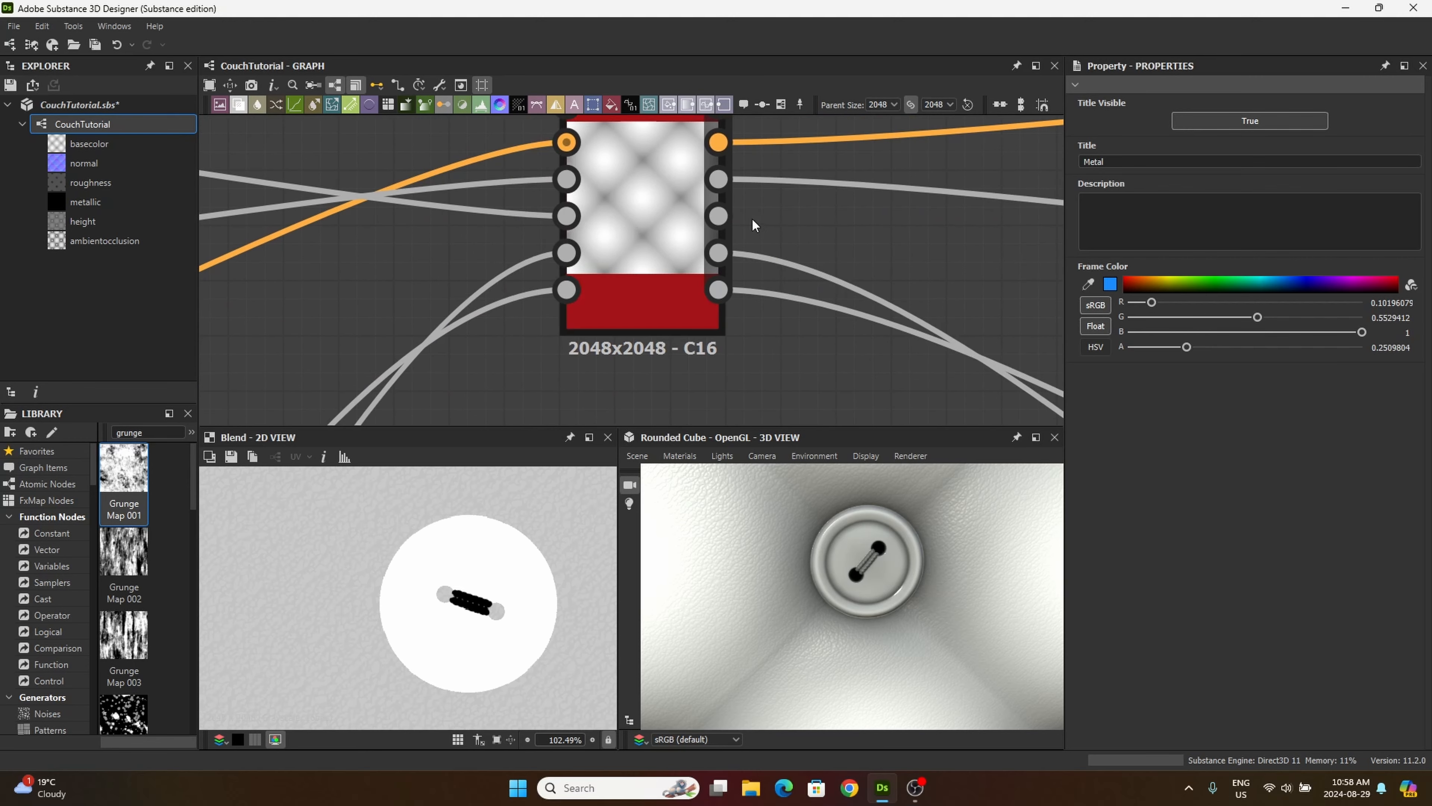
Step: Connect the Base Material's metallic output to the Metallic output node and check the couch surface in 3D
{"action": "left_click", "coordinate": [718, 217]}
{"action": "middle_click_drag", "start_coordinate": [1017, 265], "coordinate": [546, 224]}
{"action": "scroll", "coordinate": [546, 224], "scroll_direction": "down", "scroll_amount": 5}
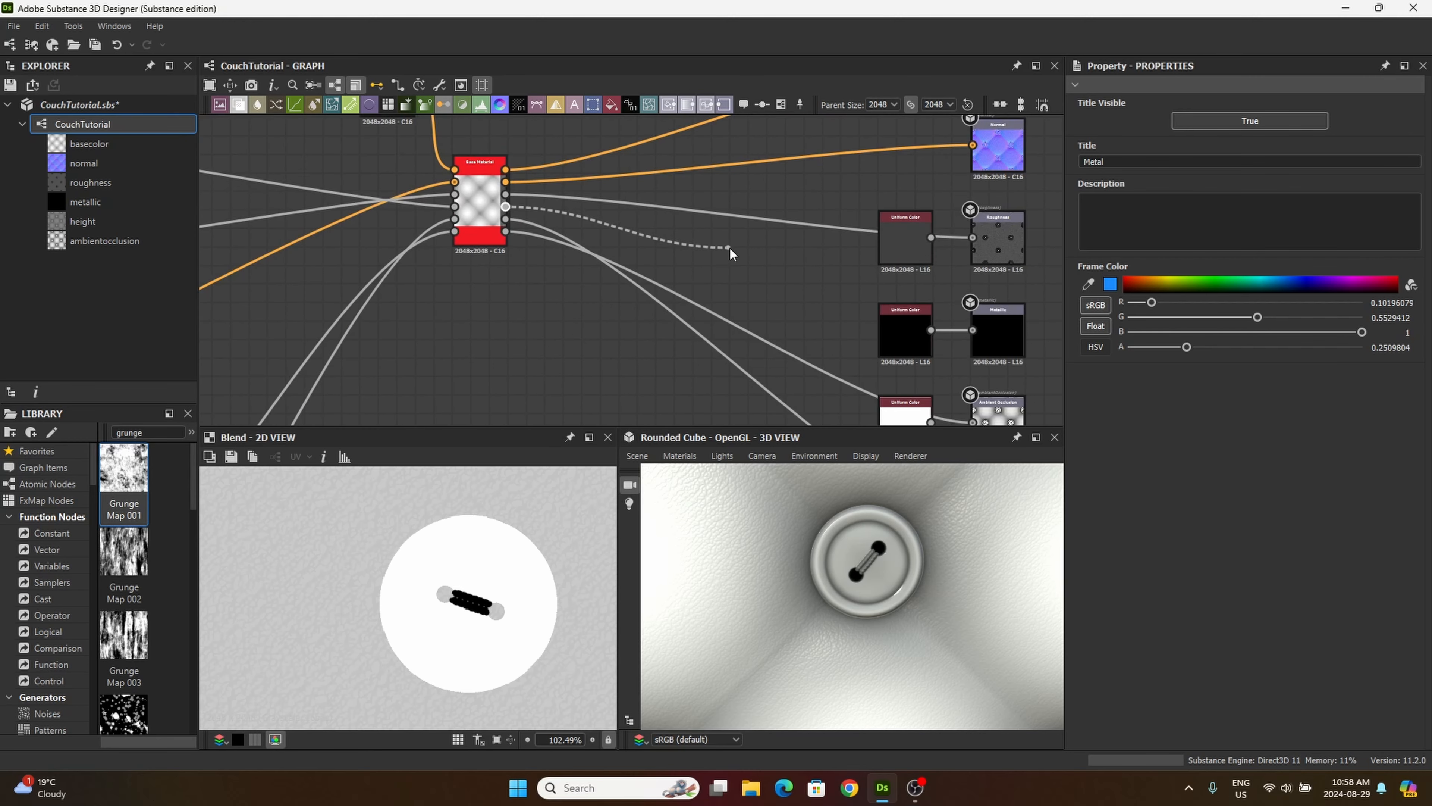
{"action": "middle_click_drag", "start_coordinate": [753, 252], "coordinate": [543, 171]}
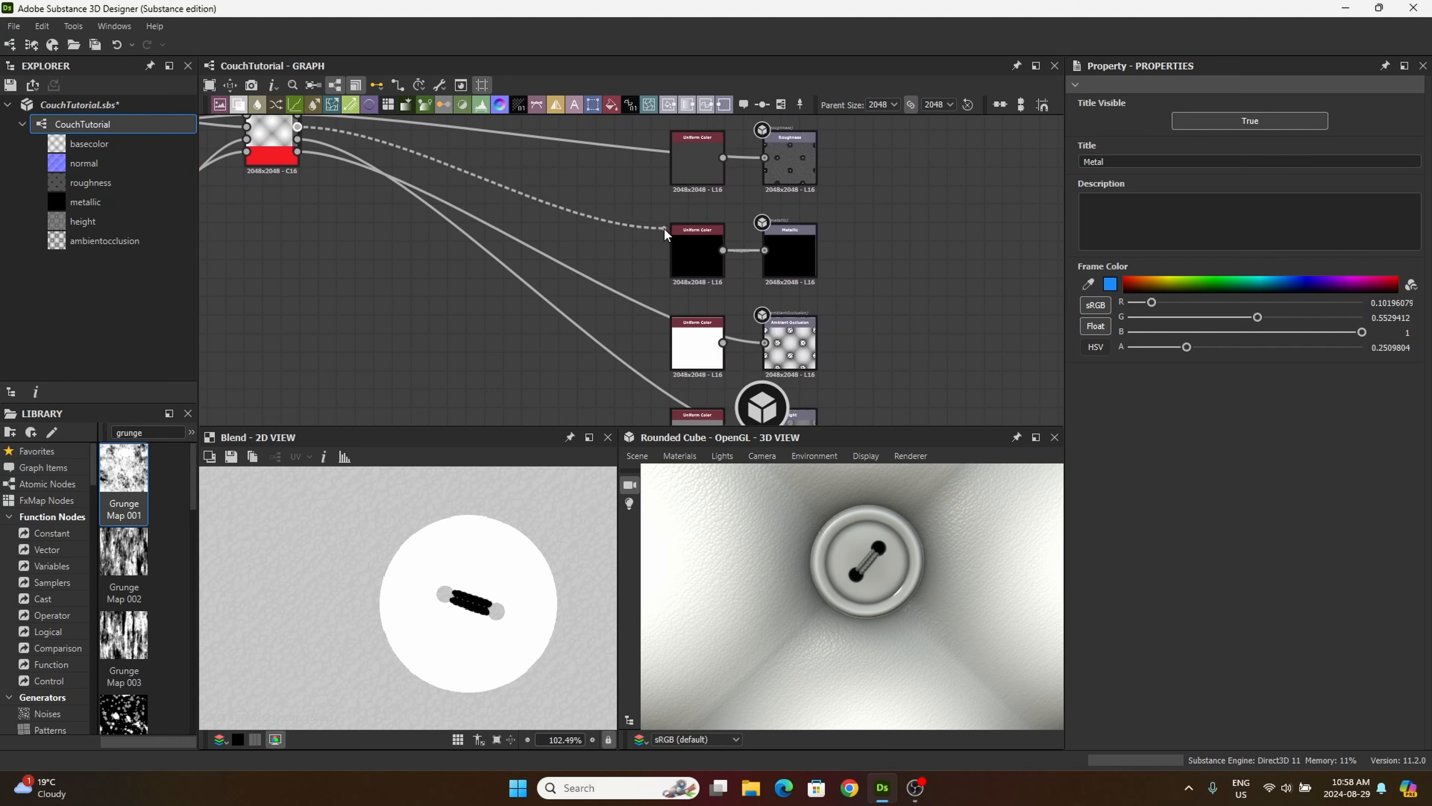
{"action": "middle_click_drag", "start_coordinate": [677, 230], "coordinate": [583, 223]}
{"action": "left_click", "coordinate": [690, 243]}
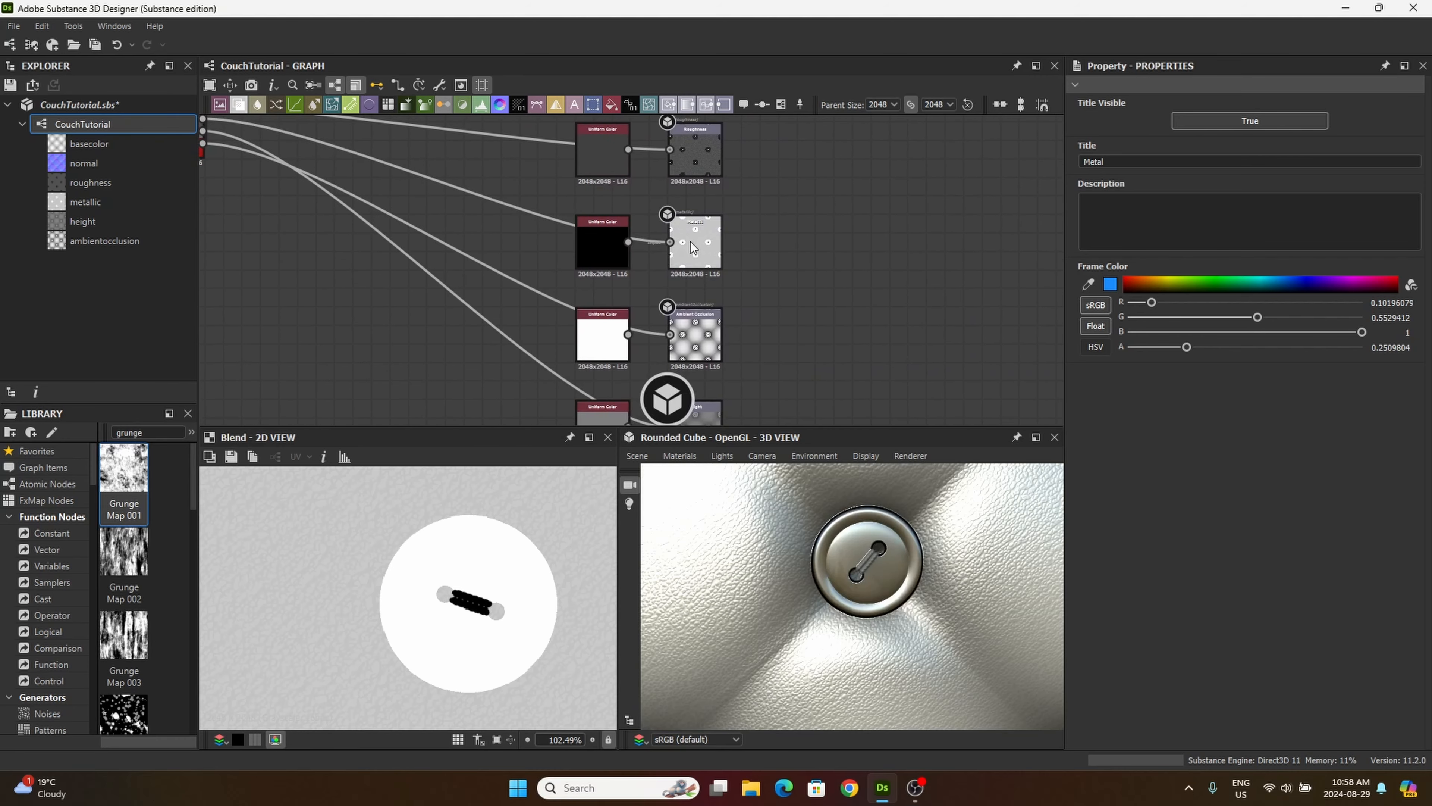
{"action": "scroll", "coordinate": [879, 559], "scroll_direction": "down", "scroll_amount": 5}
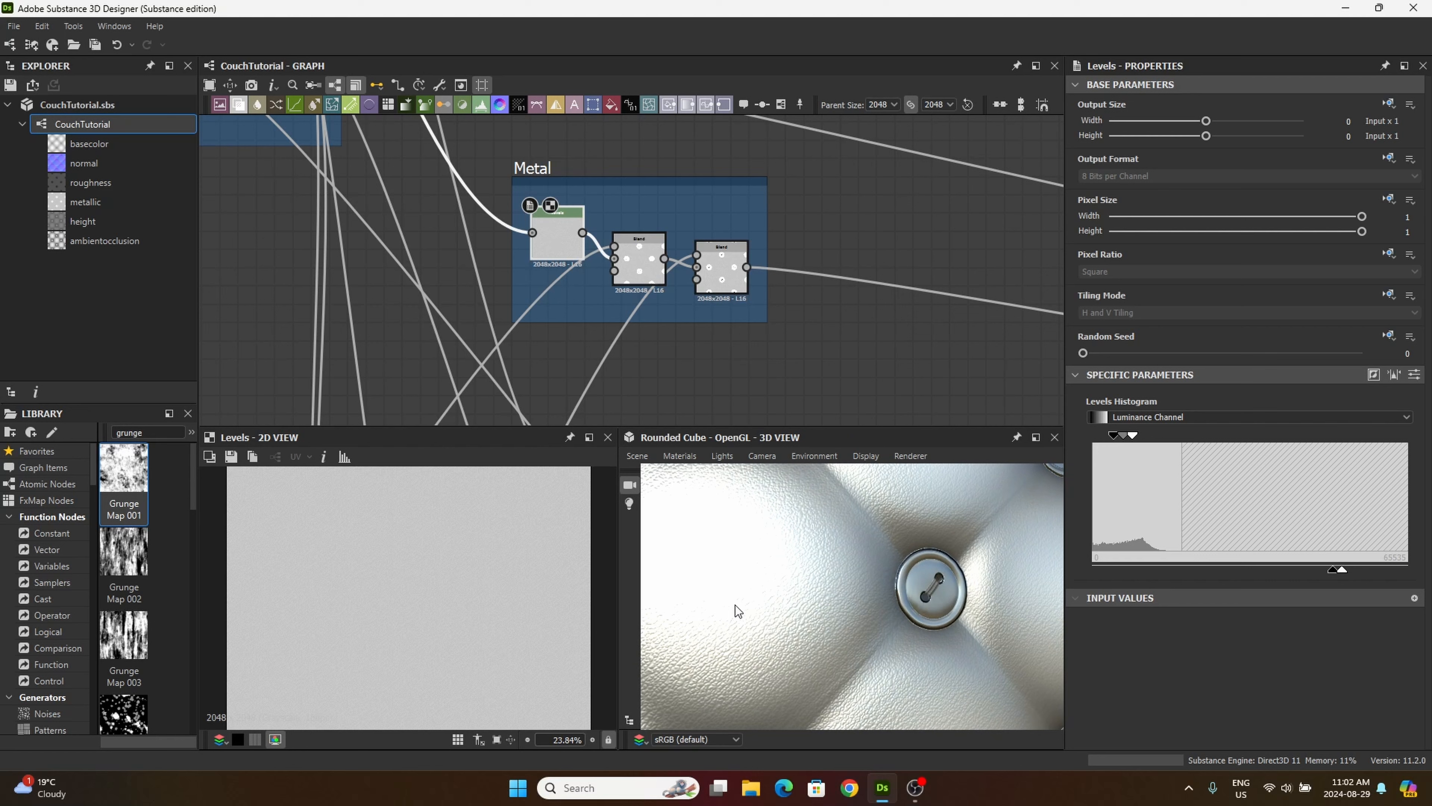
{"action": "left_click_drag", "start_coordinate": [735, 605], "coordinate": [770, 606]}
{"action": "scroll", "coordinate": [338, 536], "scroll_direction": "down", "scroll_amount": 1}
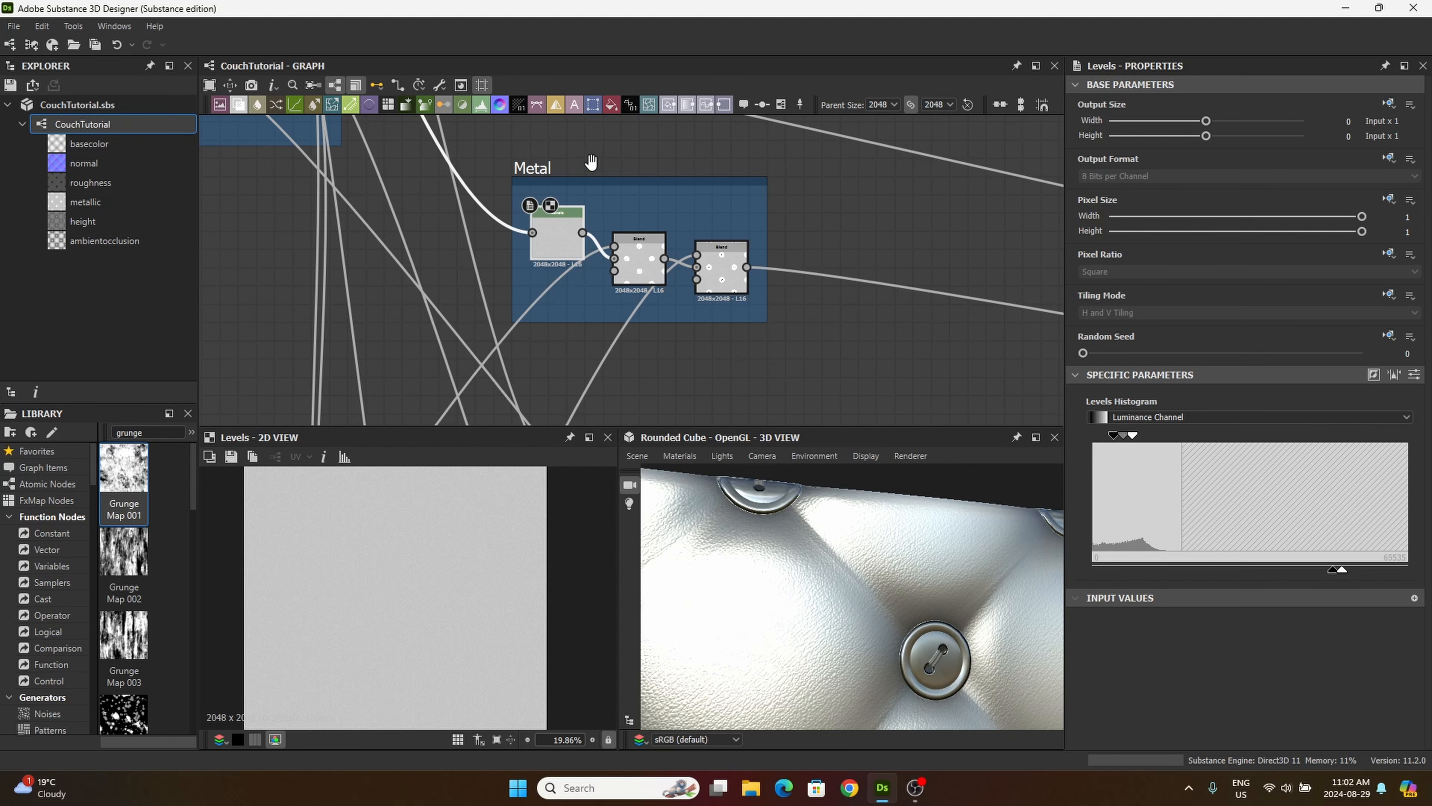
Step: Shift the output range of the Metal frame's Levels node down to a darker mid-grey band
{"action": "middle_click_drag", "start_coordinate": [633, 186], "coordinate": [688, 237]}
{"action": "scroll", "coordinate": [602, 281], "scroll_direction": "up", "scroll_amount": 5}
{"action": "scroll", "coordinate": [601, 280], "scroll_direction": "up", "scroll_amount": 3}
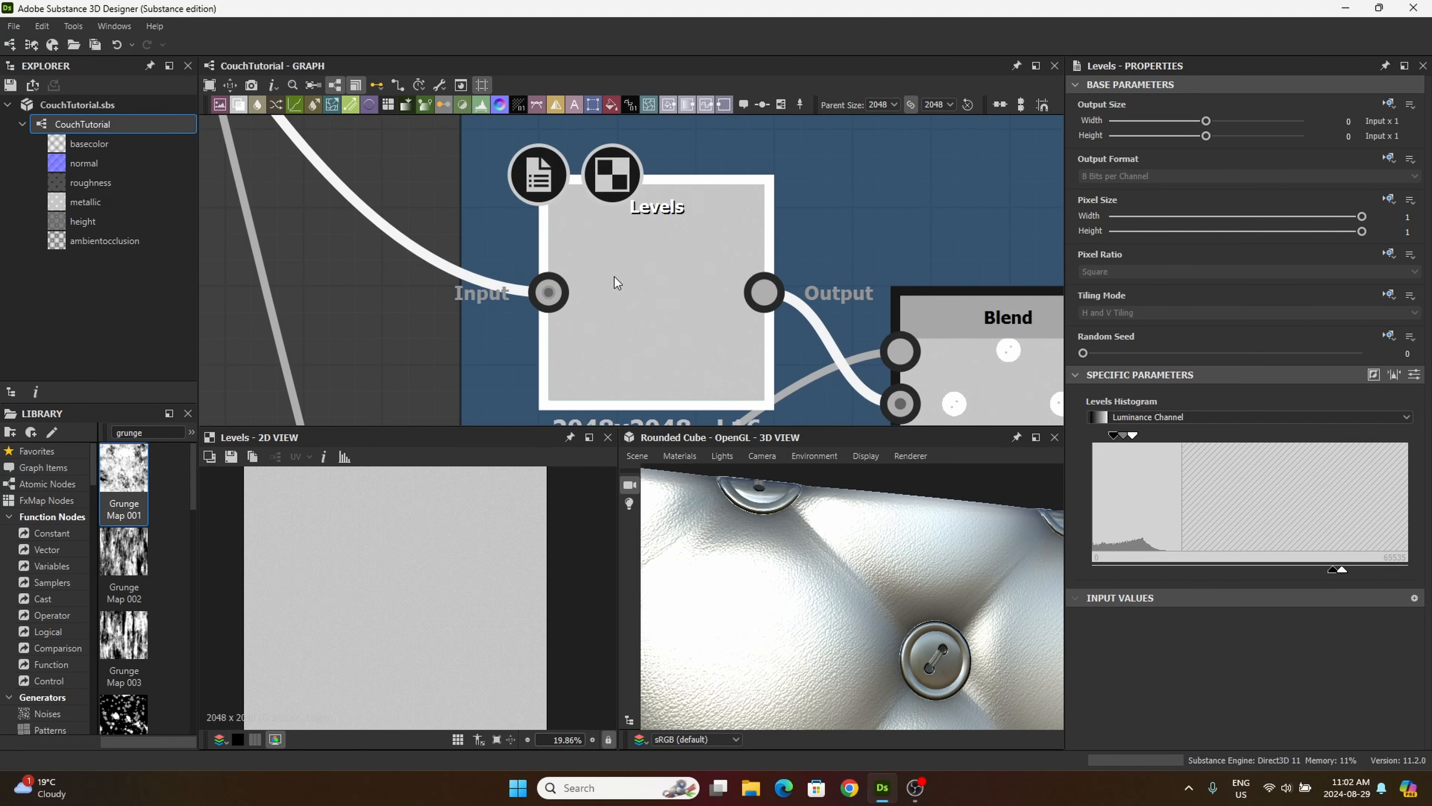
{"action": "scroll", "coordinate": [614, 276], "scroll_direction": "down", "scroll_amount": 4}
{"action": "left_click_drag", "start_coordinate": [636, 276], "coordinate": [636, 278]}
{"action": "scroll", "coordinate": [649, 265], "scroll_direction": "down", "scroll_amount": 2}
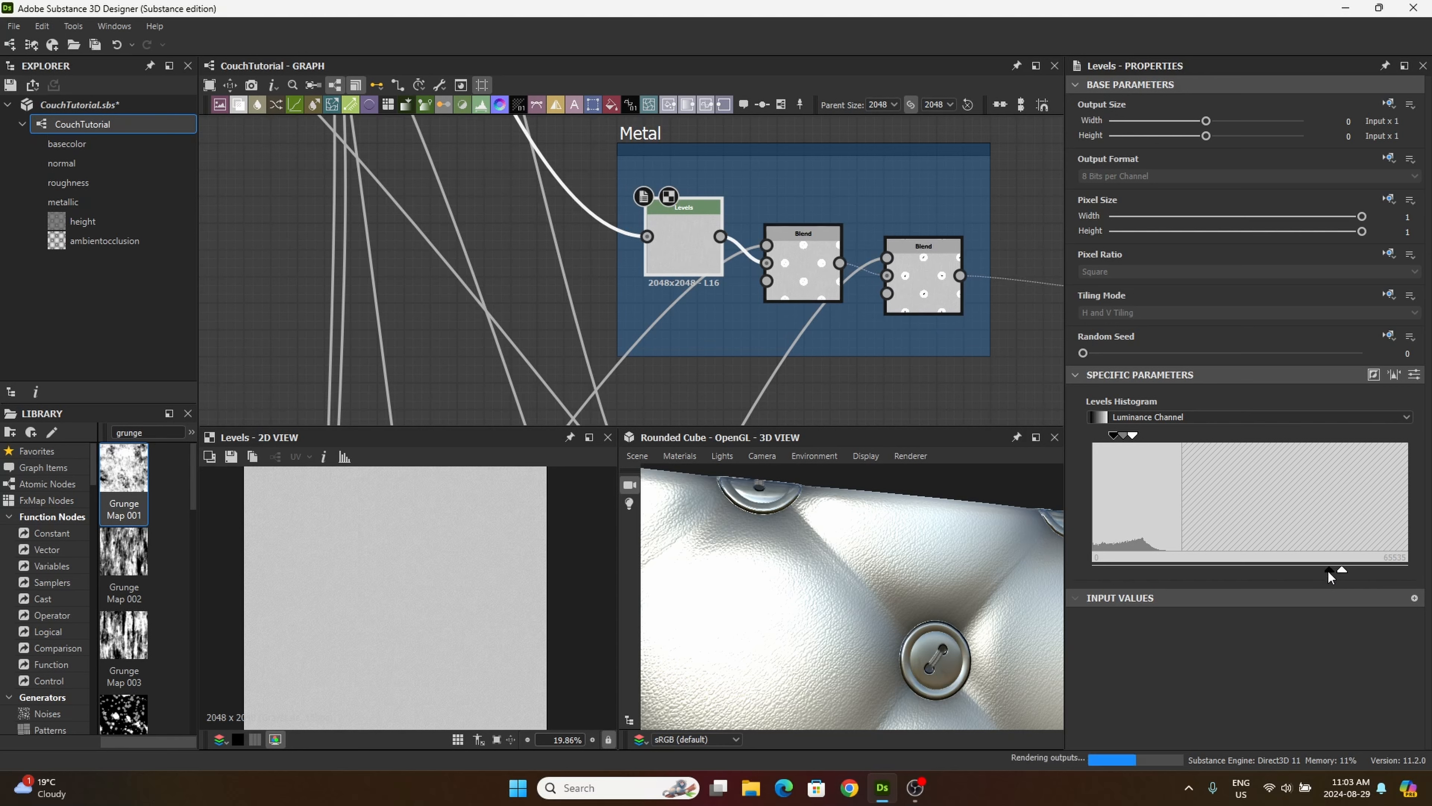
{"action": "left_click_drag", "start_coordinate": [1330, 570], "coordinate": [1298, 570]}
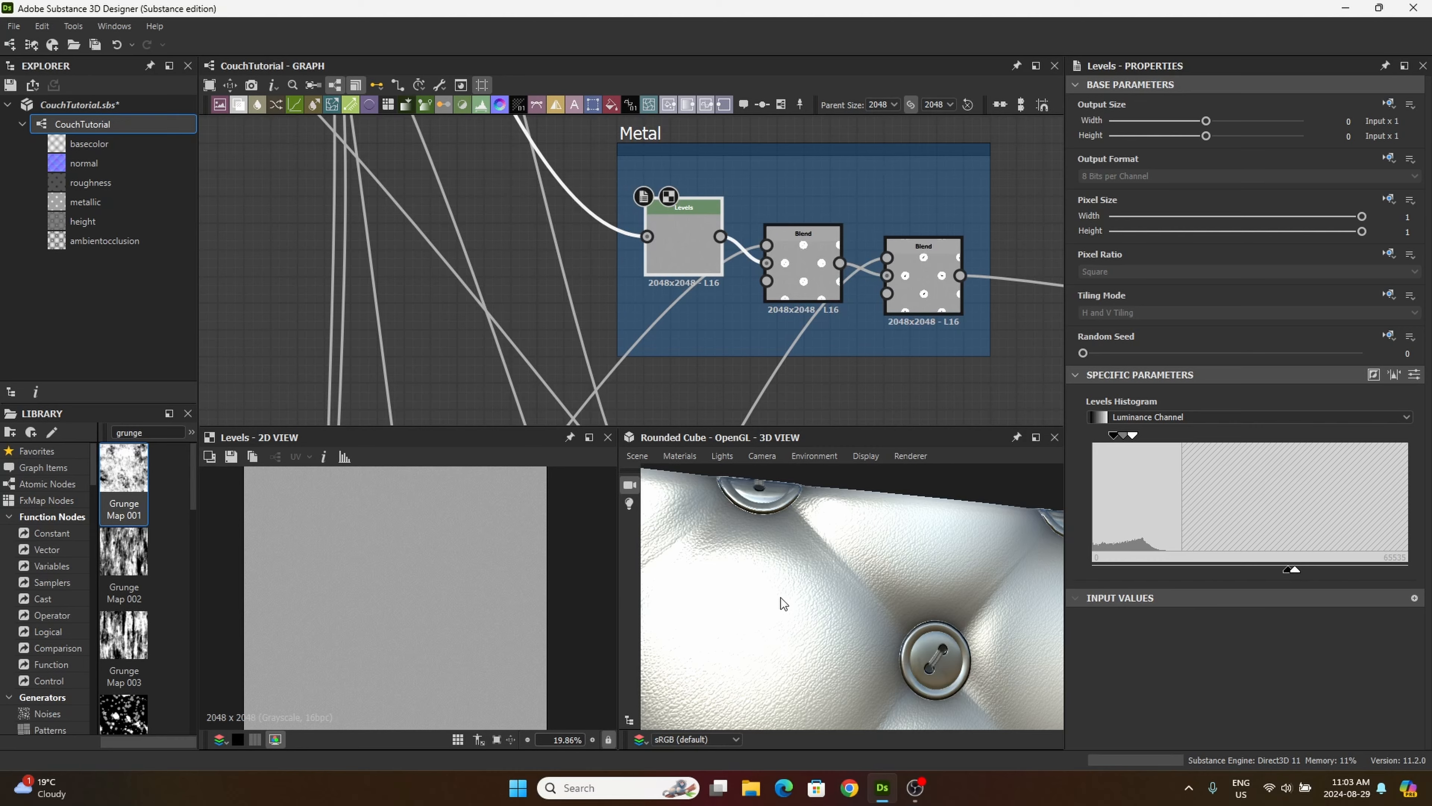
{"action": "left_click_drag", "start_coordinate": [782, 602], "coordinate": [691, 582]}
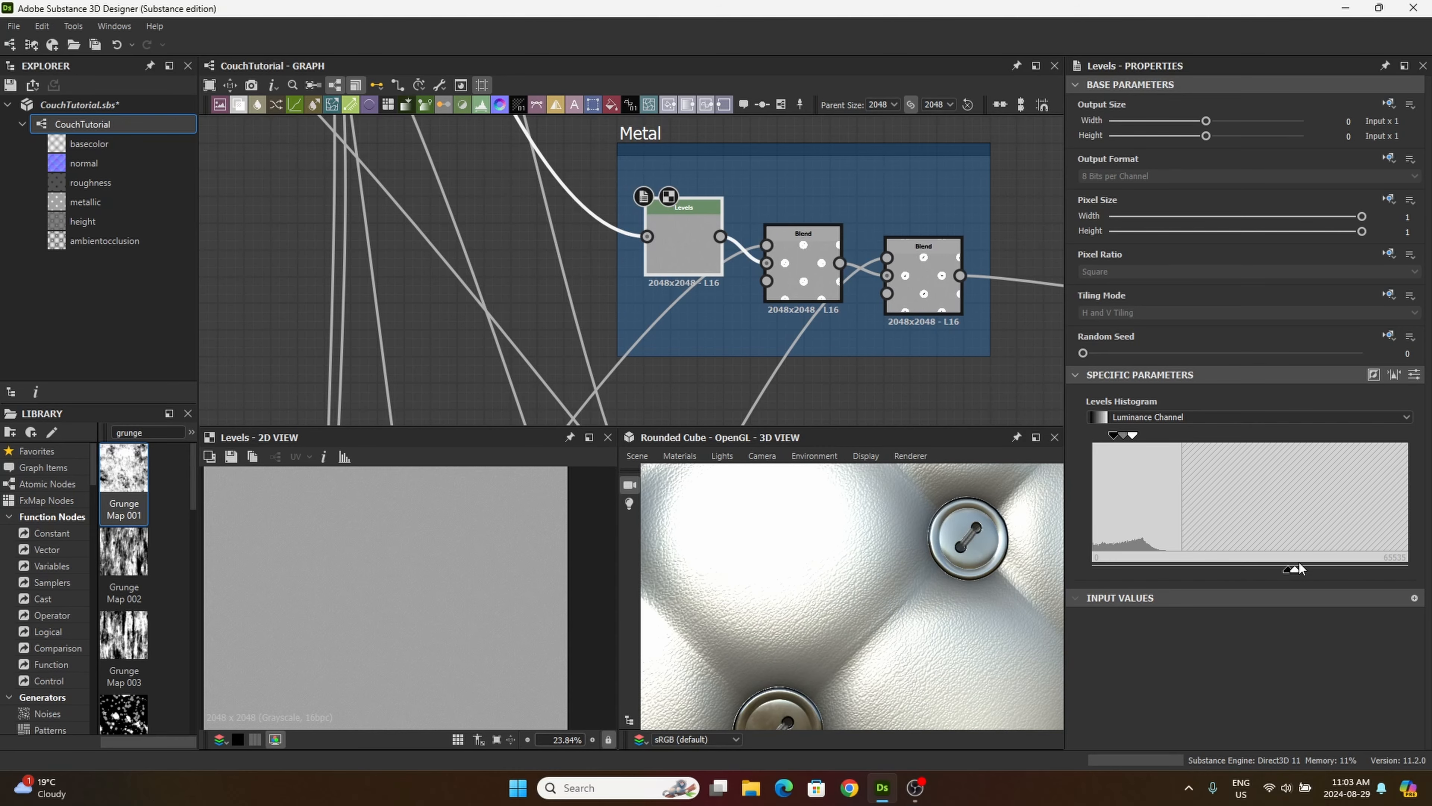
Step: Fine-tune the Metal Levels node's output handles to a slightly darker, narrower band while checking the leather and buttons in 3D
{"action": "left_click_drag", "start_coordinate": [1289, 570], "coordinate": [1287, 570]}
{"action": "scroll", "coordinate": [869, 597], "scroll_direction": "down", "scroll_amount": 5}
{"action": "left_click_drag", "start_coordinate": [869, 597], "coordinate": [899, 594]}
{"action": "scroll", "coordinate": [899, 593], "scroll_direction": "up", "scroll_amount": 6}
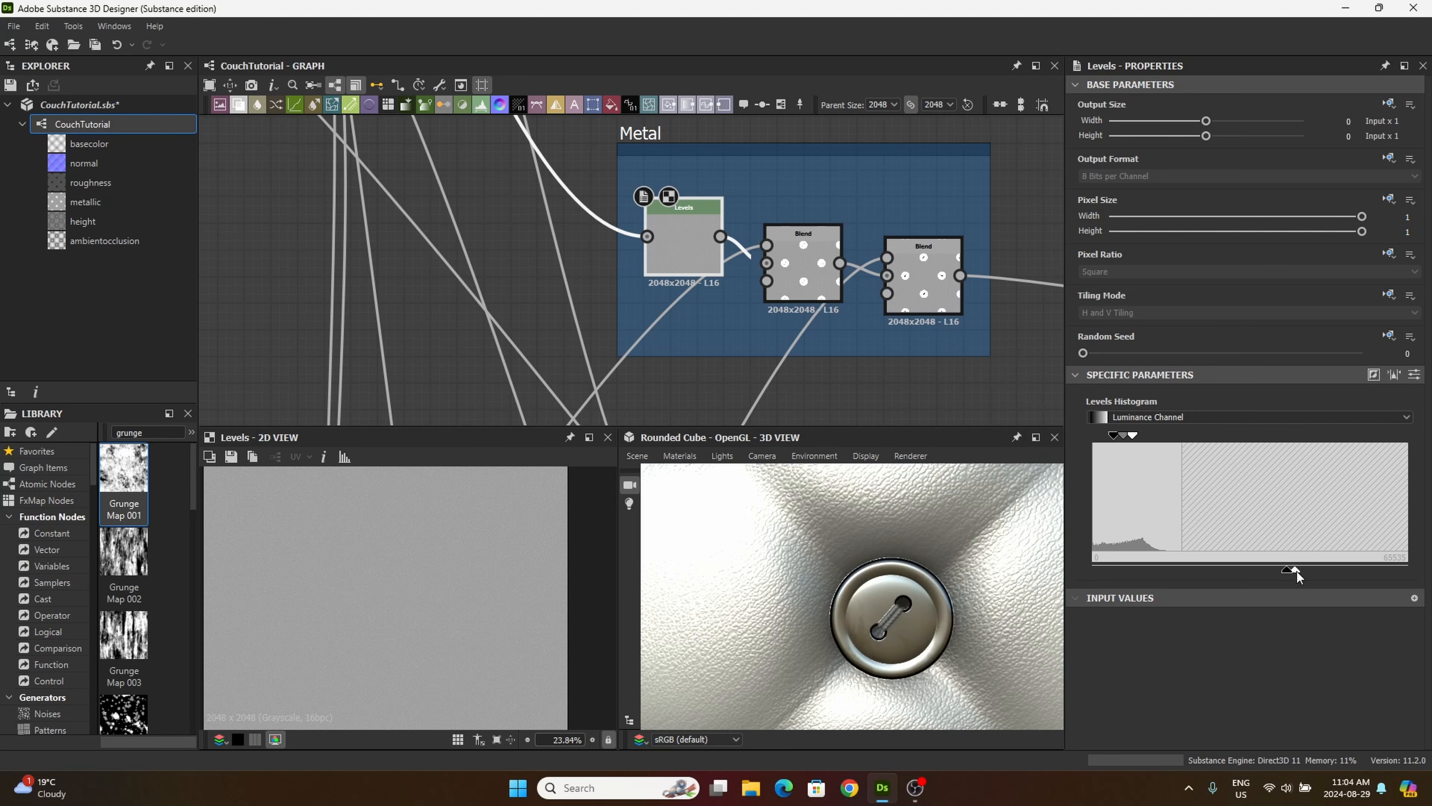
{"action": "left_click_drag", "start_coordinate": [1296, 569], "coordinate": [1285, 569]}
{"action": "scroll", "coordinate": [940, 607], "scroll_direction": "down", "scroll_amount": 4}
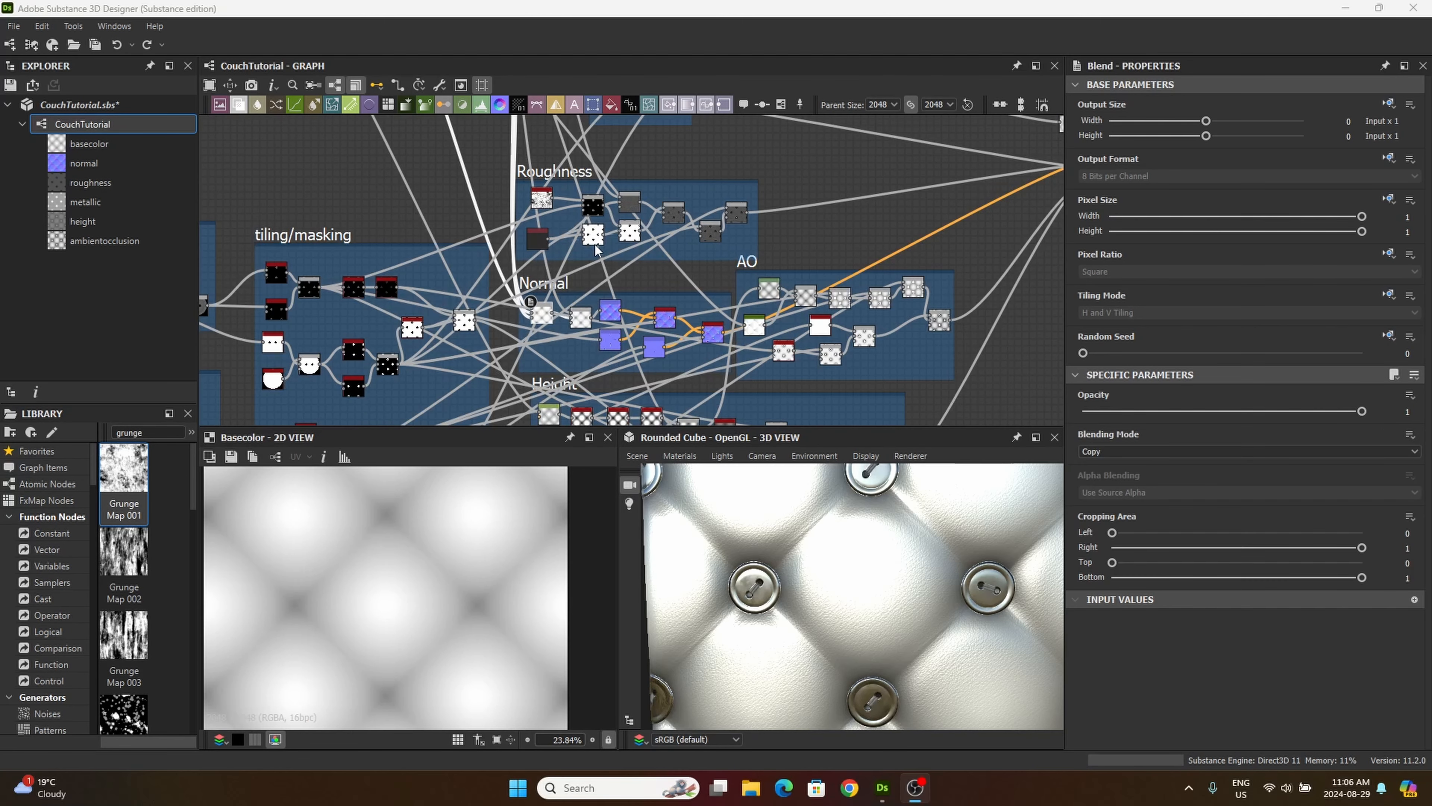
Step: Set the blending mode of the first Blend node in the Normal frame to Soft Light and check the couch in 3D
{"action": "double_click", "coordinate": [542, 316]}
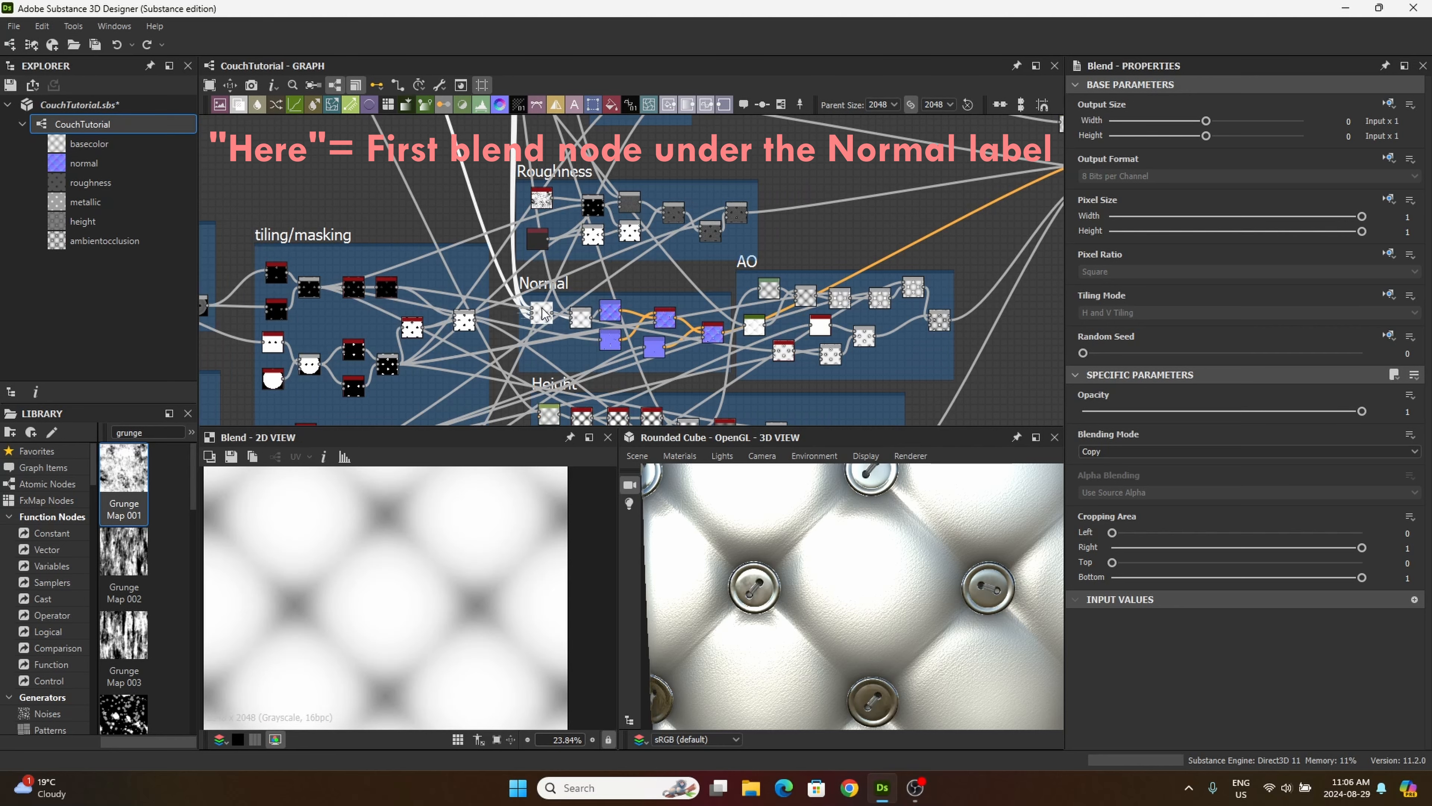
{"action": "scroll", "coordinate": [538, 315], "scroll_direction": "up", "scroll_amount": 6}
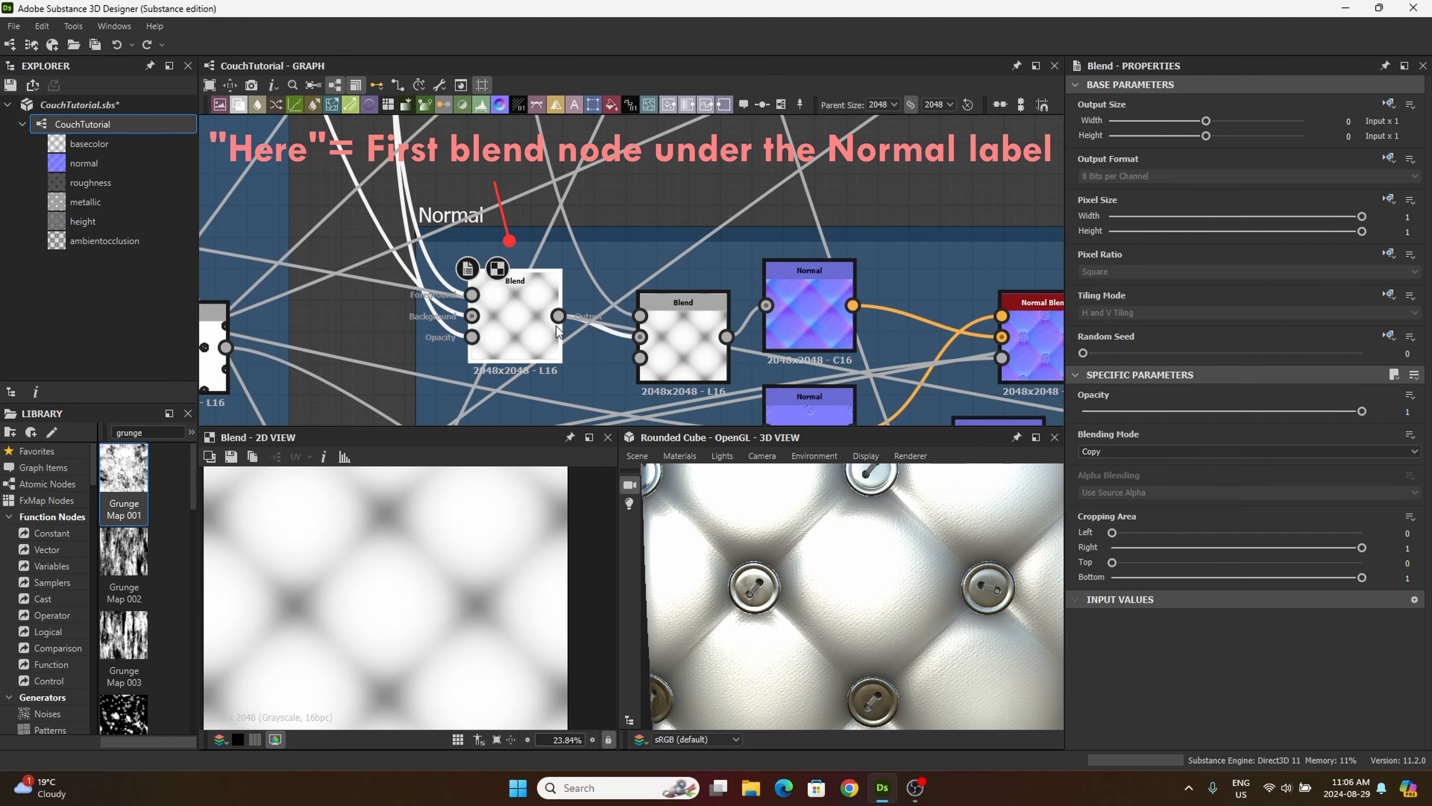
{"action": "scroll", "coordinate": [556, 325], "scroll_direction": "down", "scroll_amount": 8}
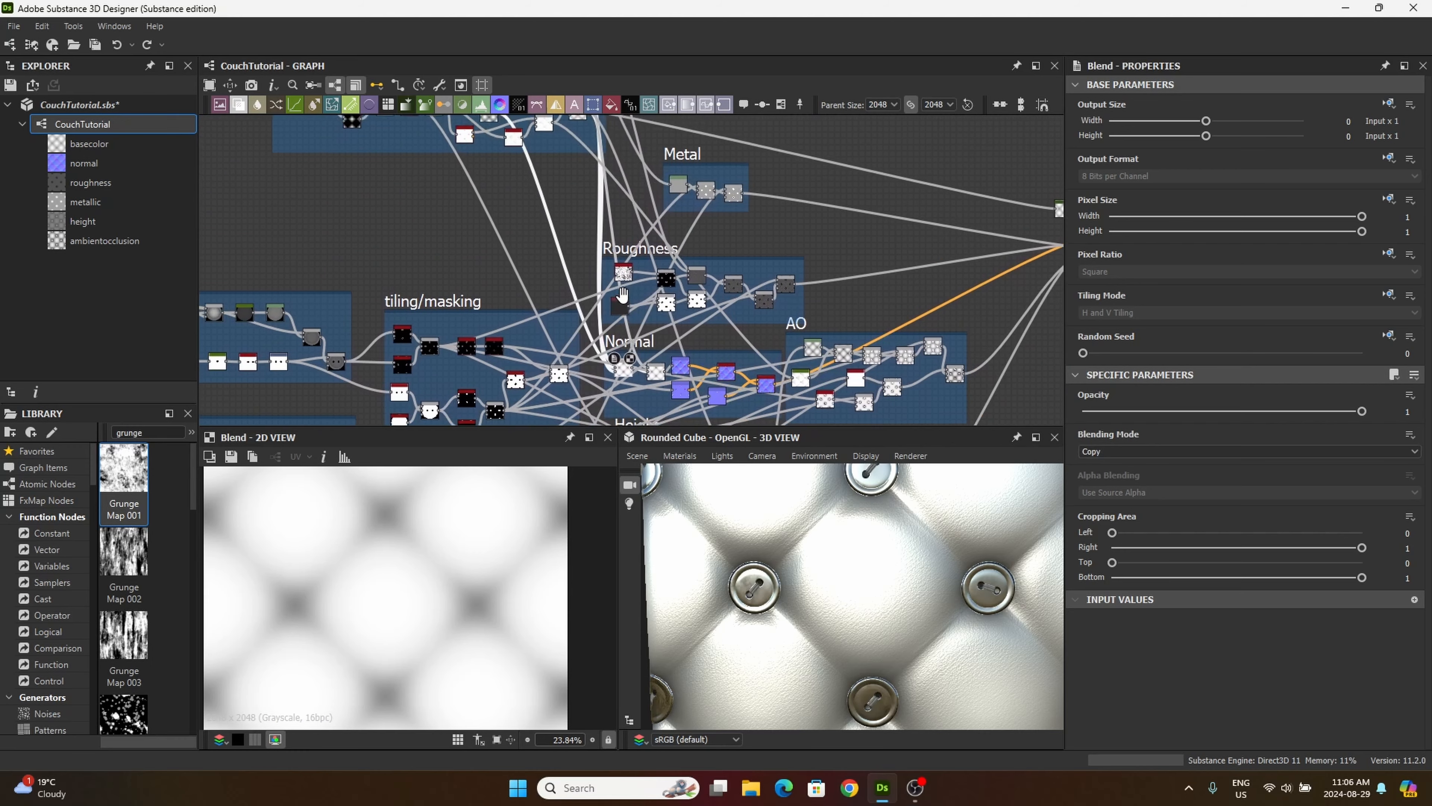
{"action": "middle_click_drag", "start_coordinate": [622, 294], "coordinate": [633, 306]}
{"action": "scroll", "coordinate": [564, 195], "scroll_direction": "down", "scroll_amount": 1}
{"action": "middle_click_drag", "start_coordinate": [543, 196], "coordinate": [576, 284]}
{"action": "middle_click_drag", "start_coordinate": [648, 359], "coordinate": [562, 305]}
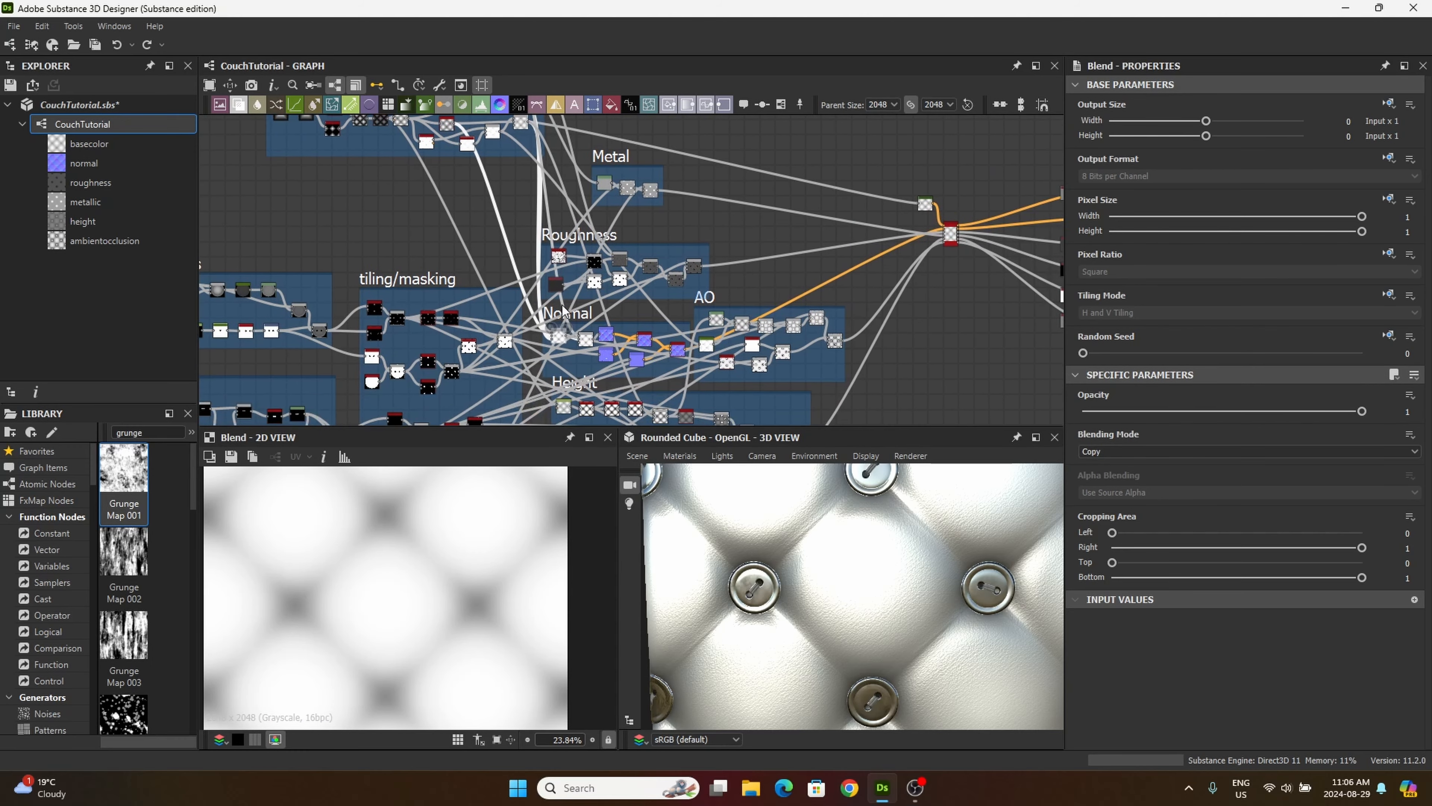
{"action": "scroll", "coordinate": [562, 306], "scroll_direction": "up", "scroll_amount": 5}
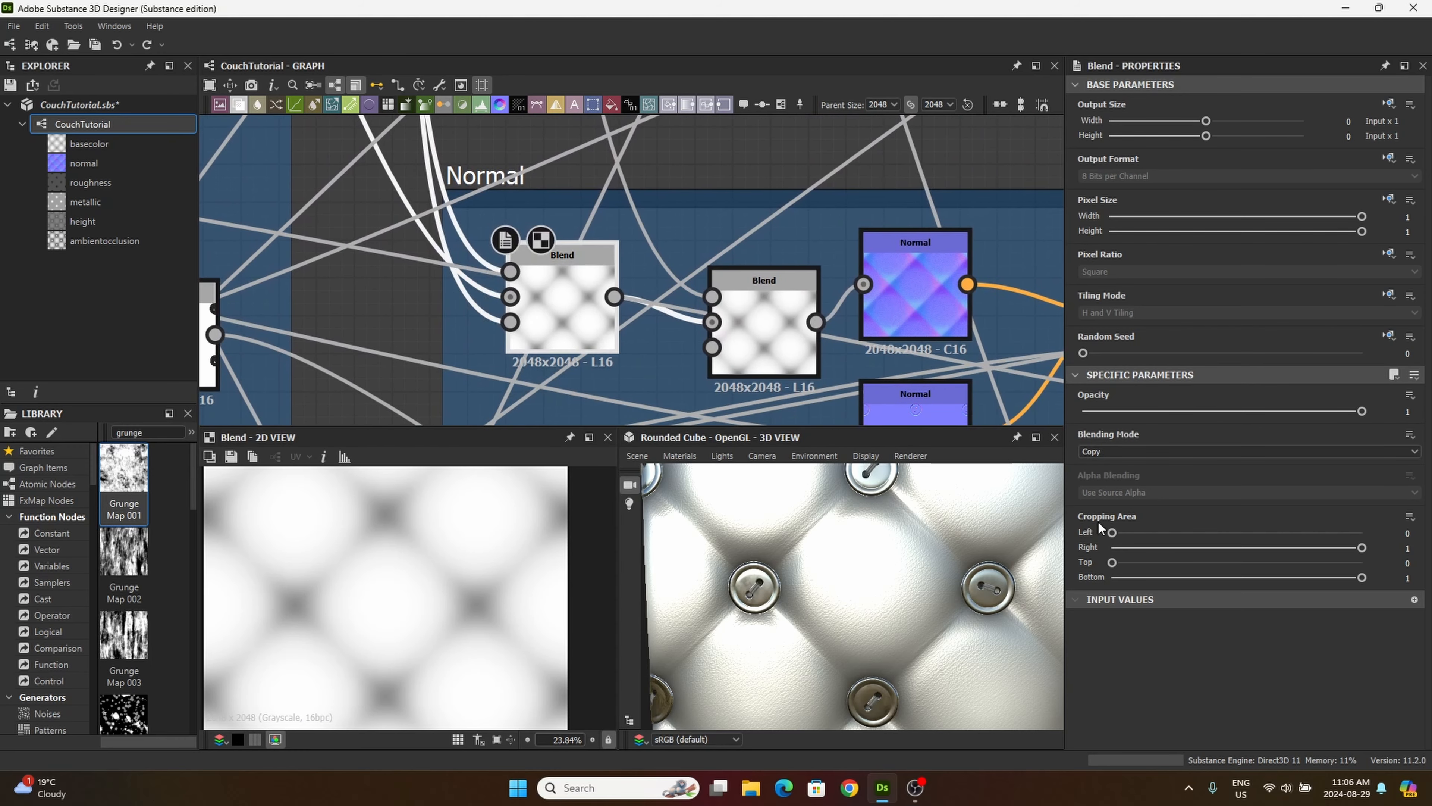
{"action": "left_click", "coordinate": [1136, 451]}
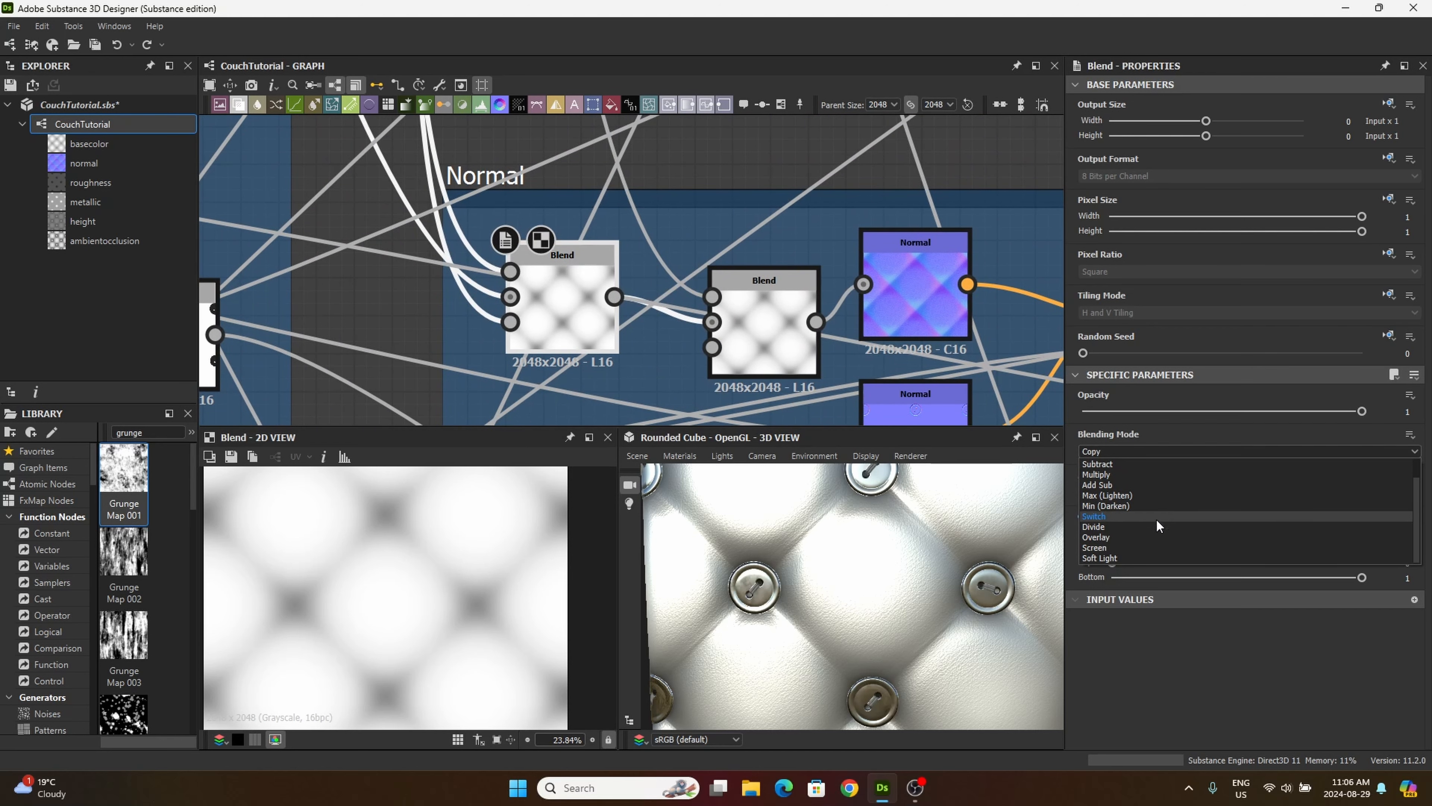
{"action": "left_click", "coordinate": [1102, 558]}
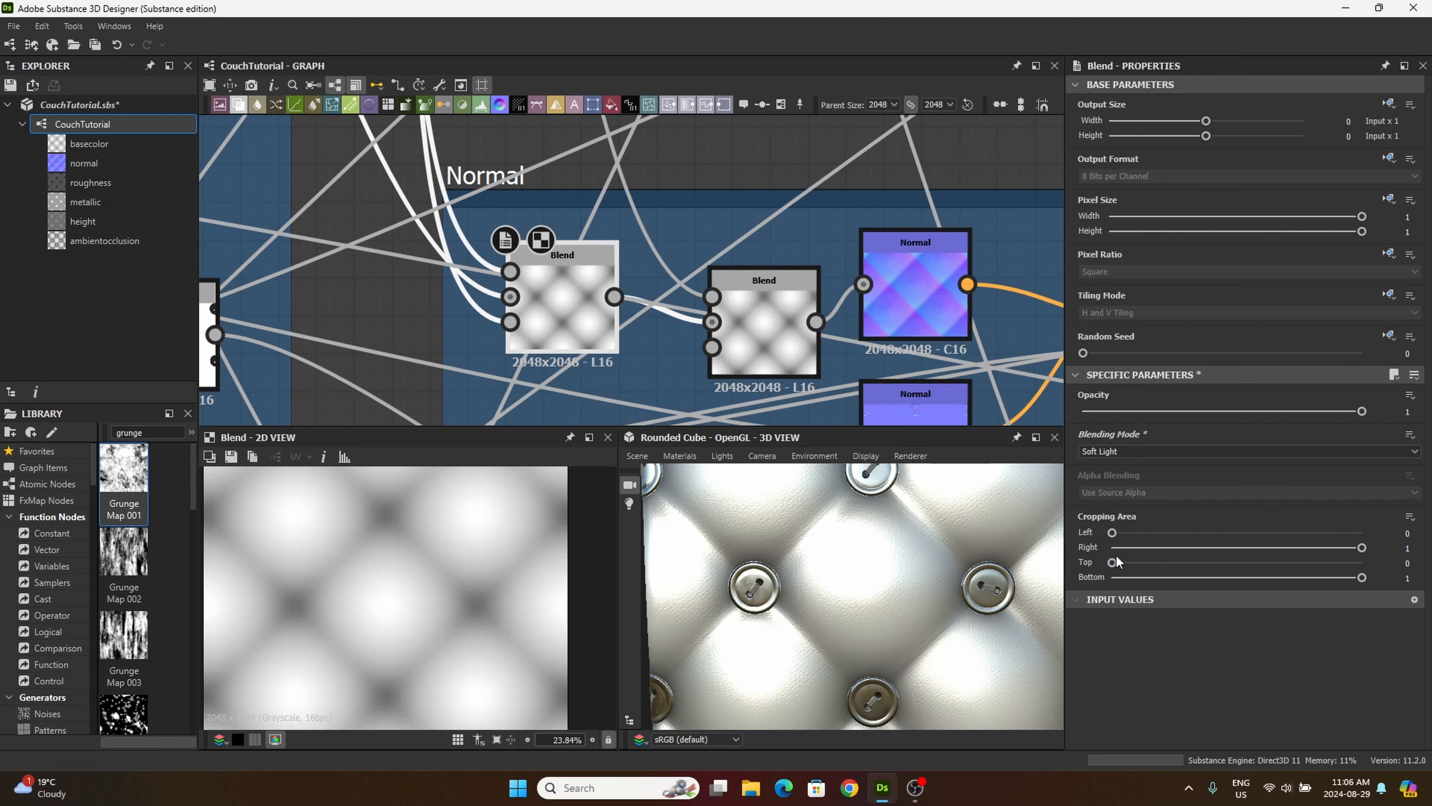
{"action": "left_click_drag", "start_coordinate": [931, 533], "coordinate": [896, 576]}
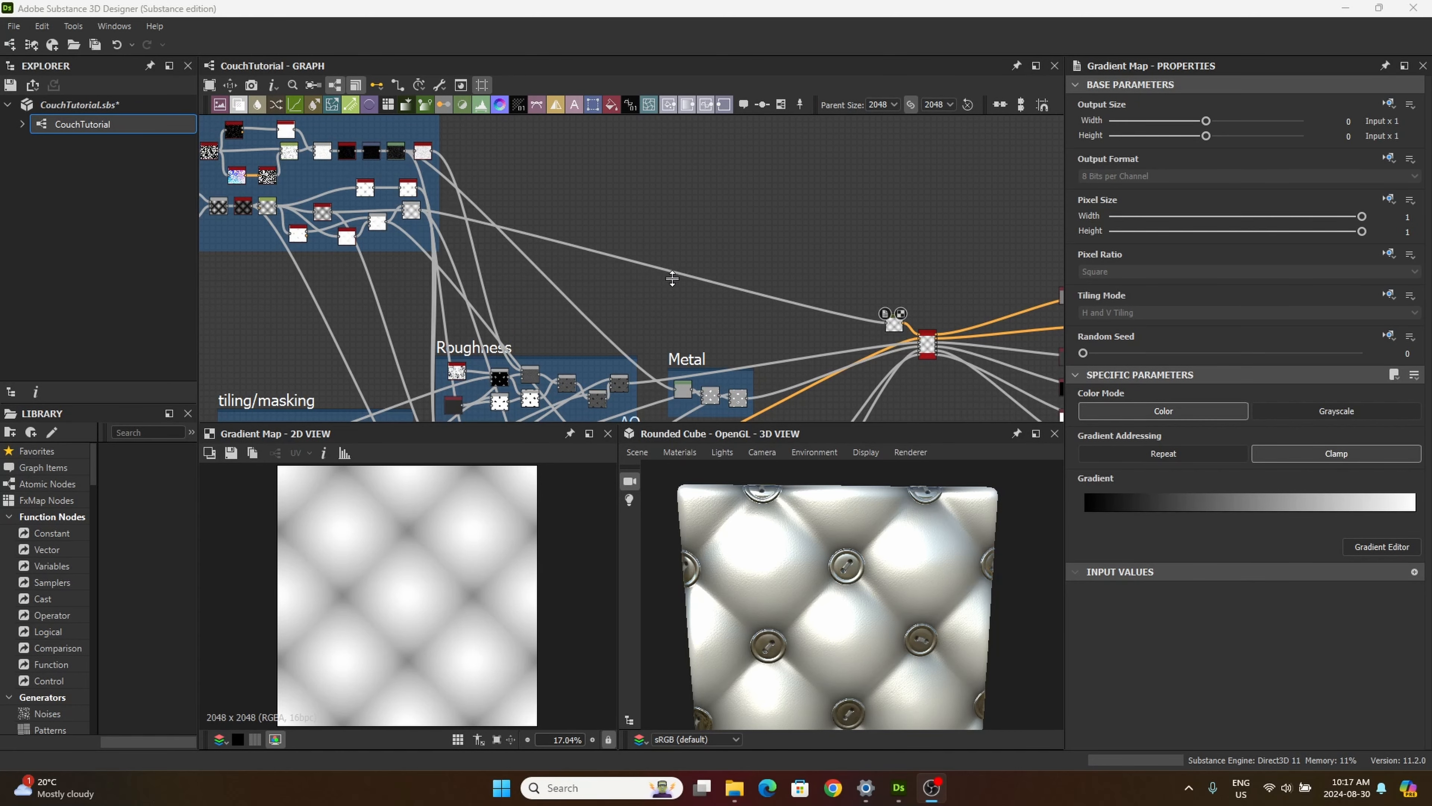
Step: Move the base color Gradient Map node away from Base Material to the empty space beside the upper node frame
{"action": "middle_click_drag", "start_coordinate": [639, 297], "coordinate": [710, 314]}
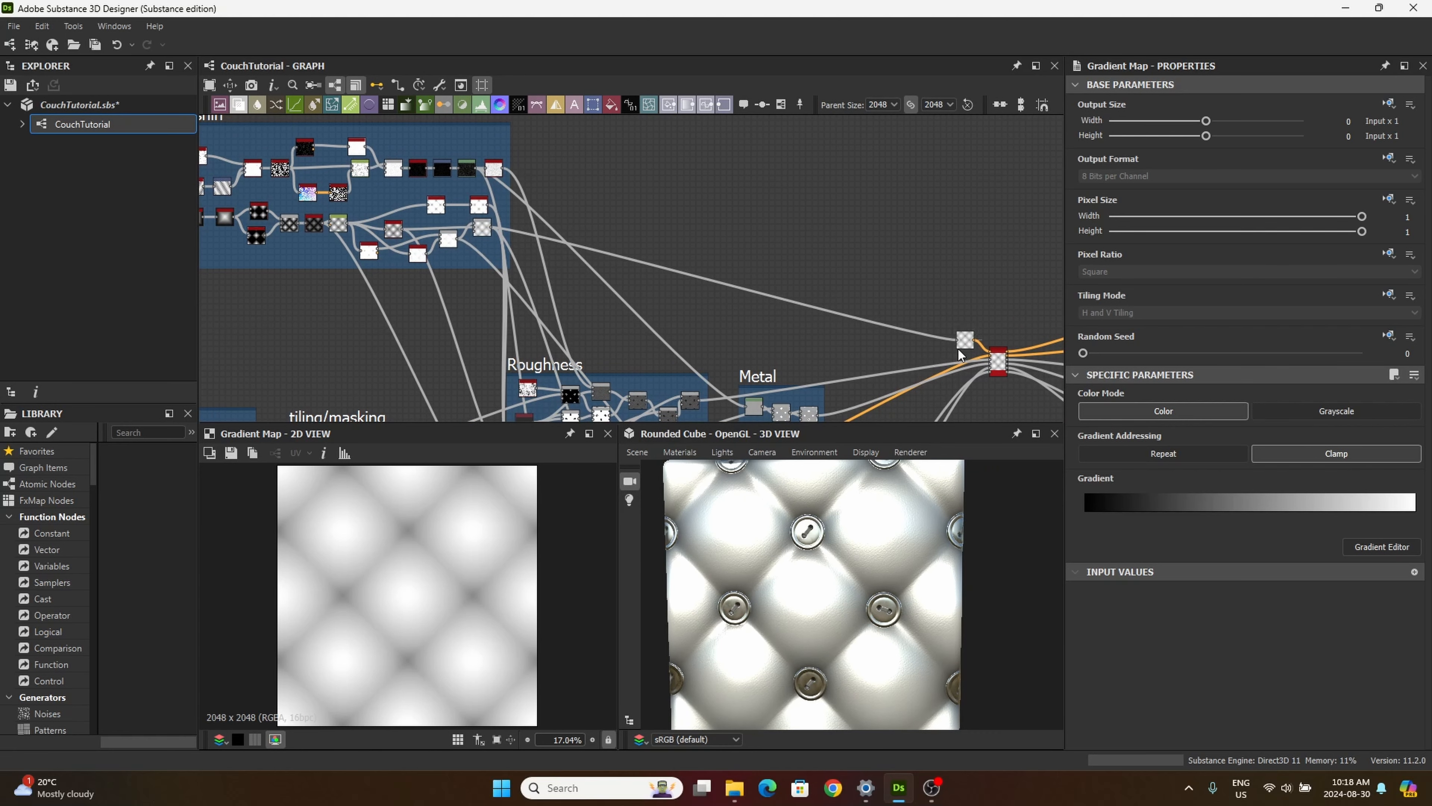
{"action": "scroll", "coordinate": [877, 311], "scroll_direction": "up", "scroll_amount": 5}
{"action": "left_click_drag", "start_coordinate": [922, 276], "coordinate": [494, 218]}
{"action": "middle_click_drag", "start_coordinate": [530, 172], "coordinate": [719, 199]}
{"action": "scroll", "coordinate": [665, 292], "scroll_direction": "down", "scroll_amount": 2}
{"action": "middle_click_drag", "start_coordinate": [665, 292], "coordinate": [765, 296]}
{"action": "left_click_drag", "start_coordinate": [772, 273], "coordinate": [491, 188]}
{"action": "middle_click_drag", "start_coordinate": [553, 262], "coordinate": [762, 328]}
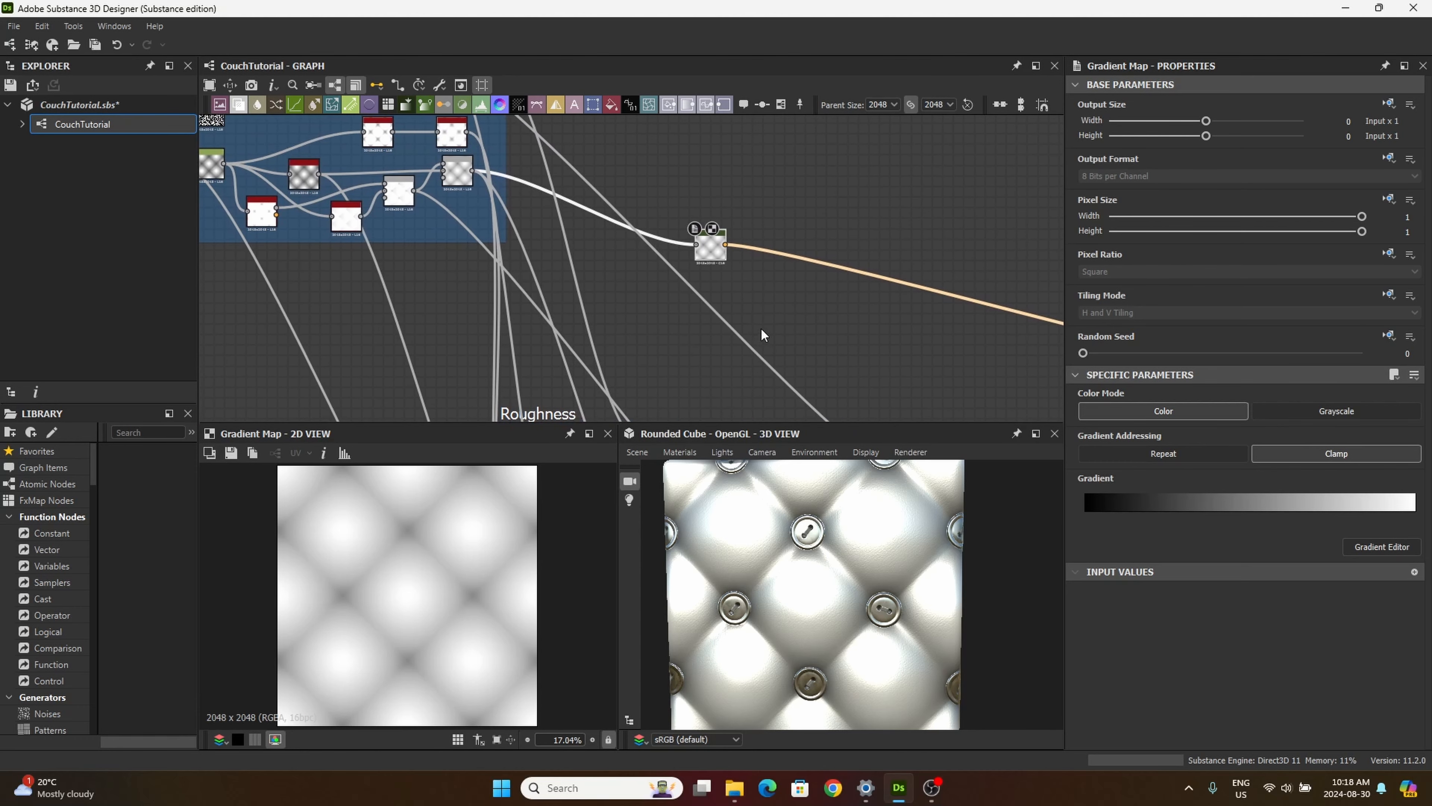
Step: Feed the Gradient Map's input from the output of the Levels node in the AO frame and reposition the Gradient Map
{"action": "middle_click_drag", "start_coordinate": [683, 239], "coordinate": [731, 228]}
{"action": "middle_click_drag", "start_coordinate": [616, 288], "coordinate": [681, 218]}
{"action": "middle_click_drag", "start_coordinate": [596, 249], "coordinate": [675, 83]}
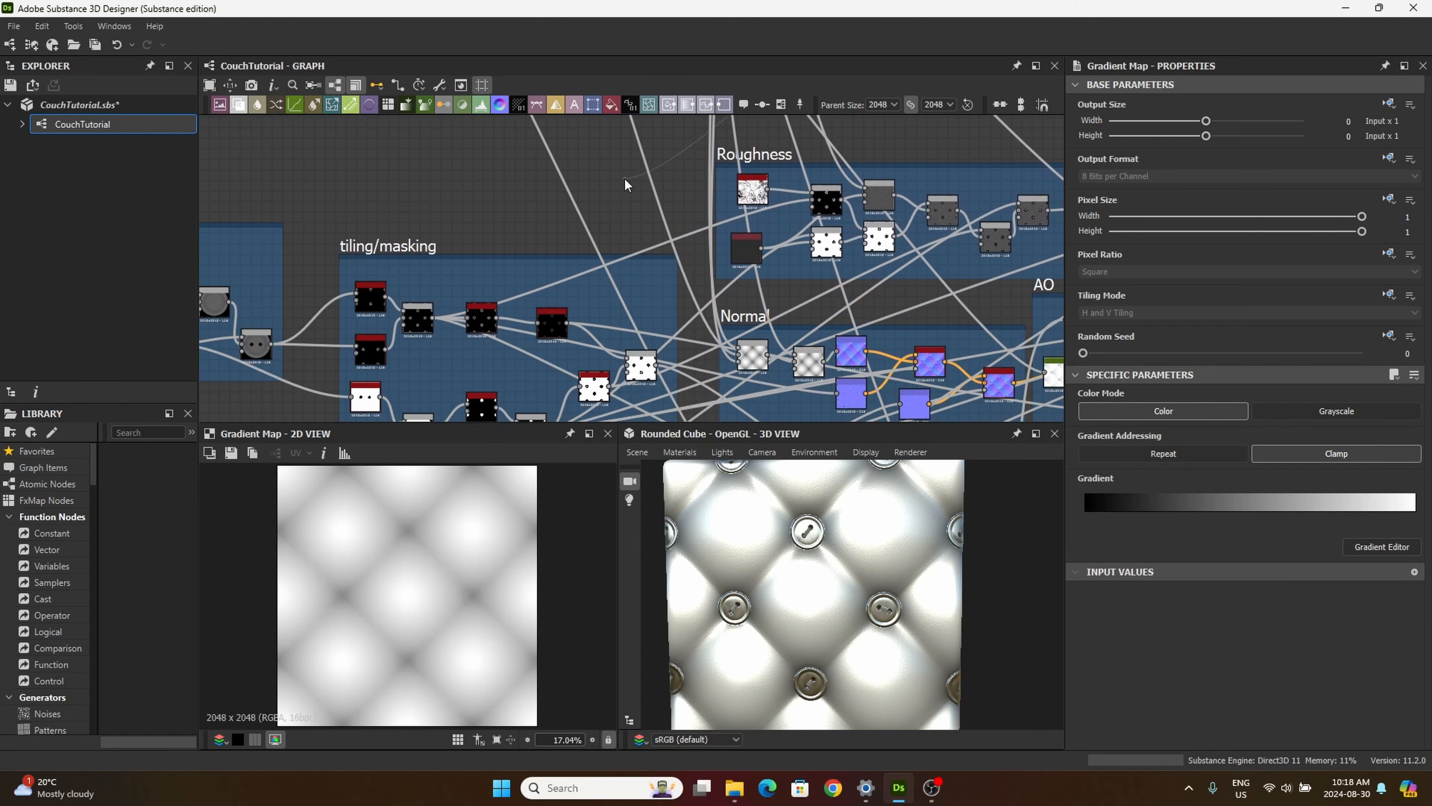
{"action": "middle_click_drag", "start_coordinate": [625, 180], "coordinate": [568, 45]}
{"action": "middle_click_drag", "start_coordinate": [571, 244], "coordinate": [394, 387]}
{"action": "middle_click_drag", "start_coordinate": [845, 236], "coordinate": [649, 287]}
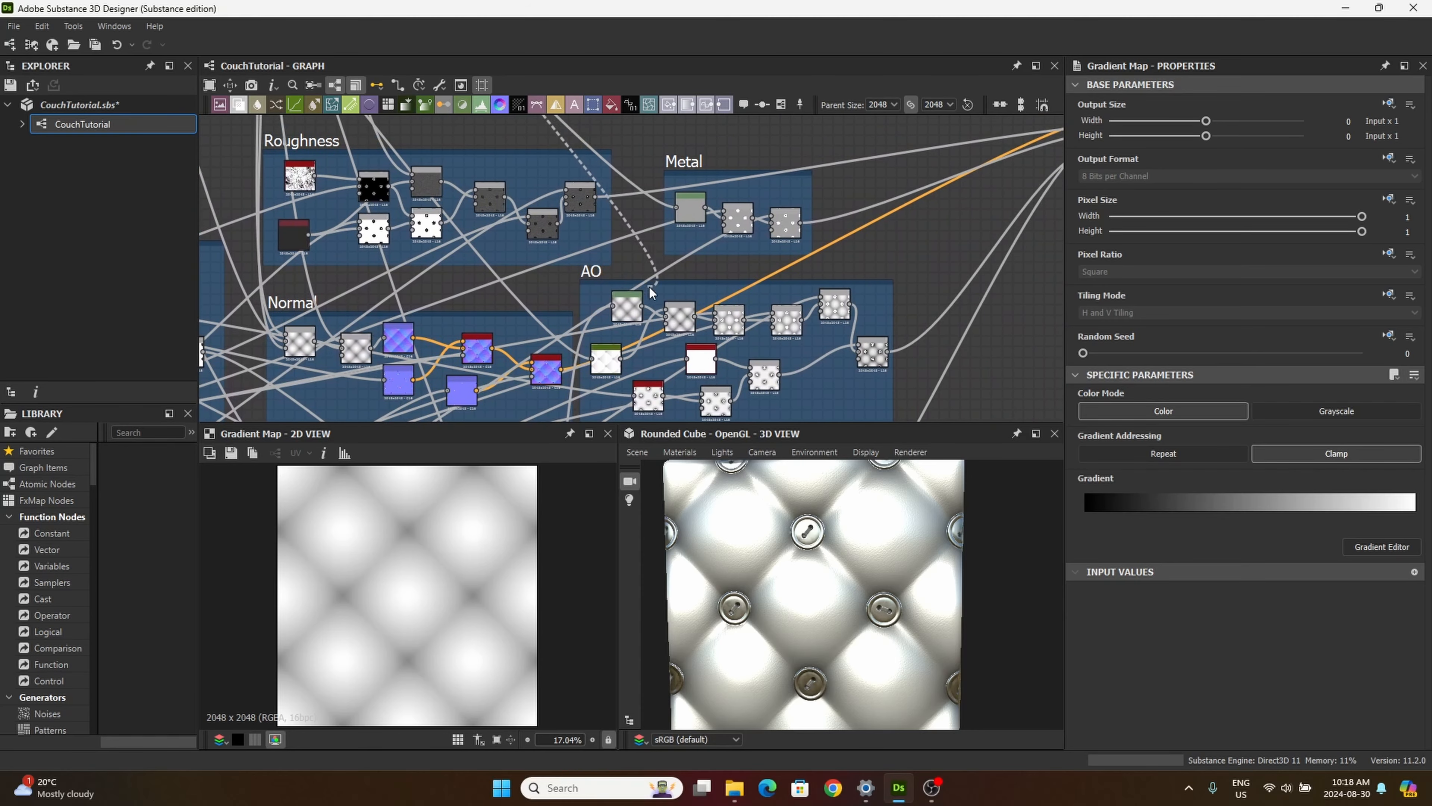
{"action": "scroll", "coordinate": [645, 299], "scroll_direction": "up", "scroll_amount": 5}
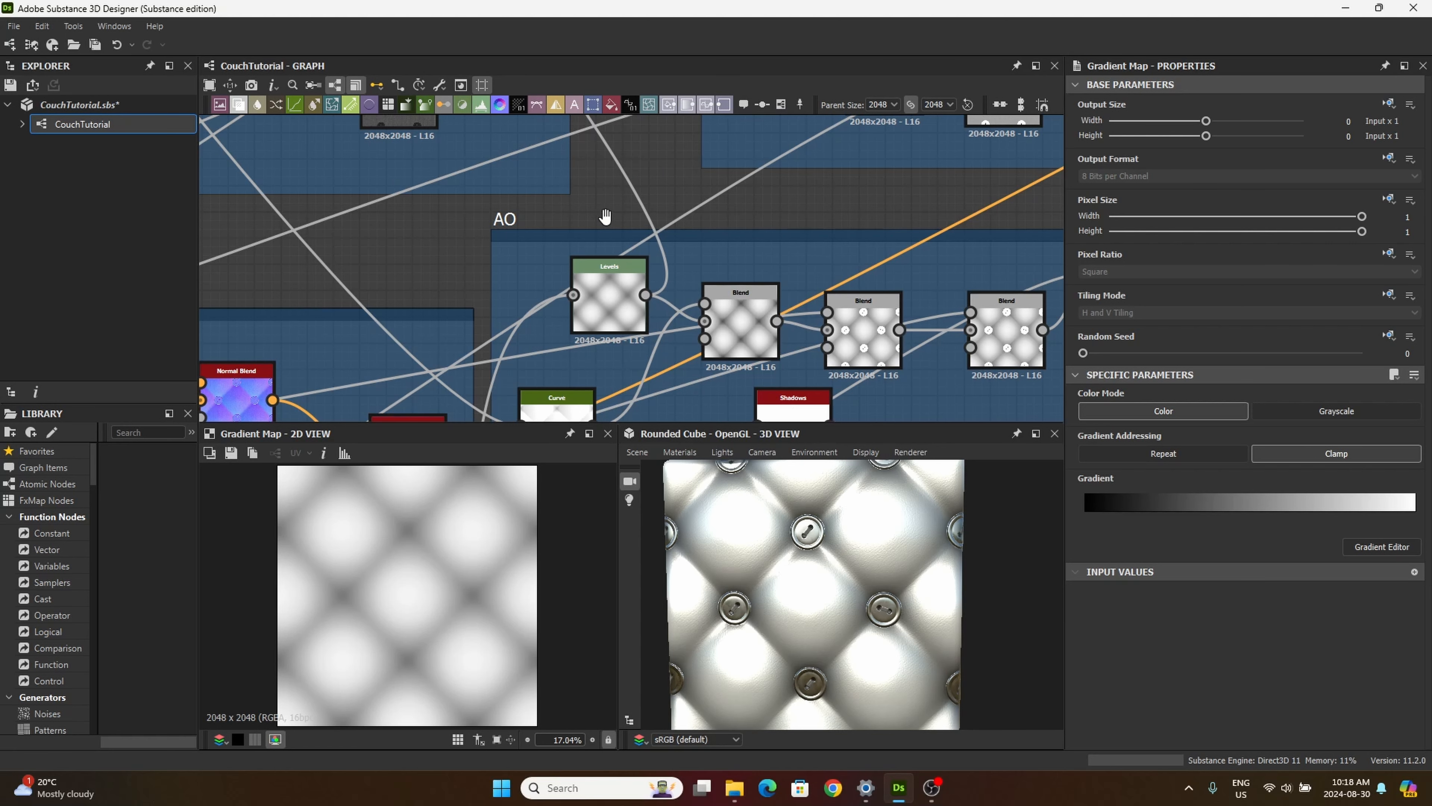
{"action": "middle_click_drag", "start_coordinate": [608, 171], "coordinate": [630, 361]}
{"action": "scroll", "coordinate": [592, 245], "scroll_direction": "down", "scroll_amount": 6}
{"action": "middle_click_drag", "start_coordinate": [595, 198], "coordinate": [681, 391]}
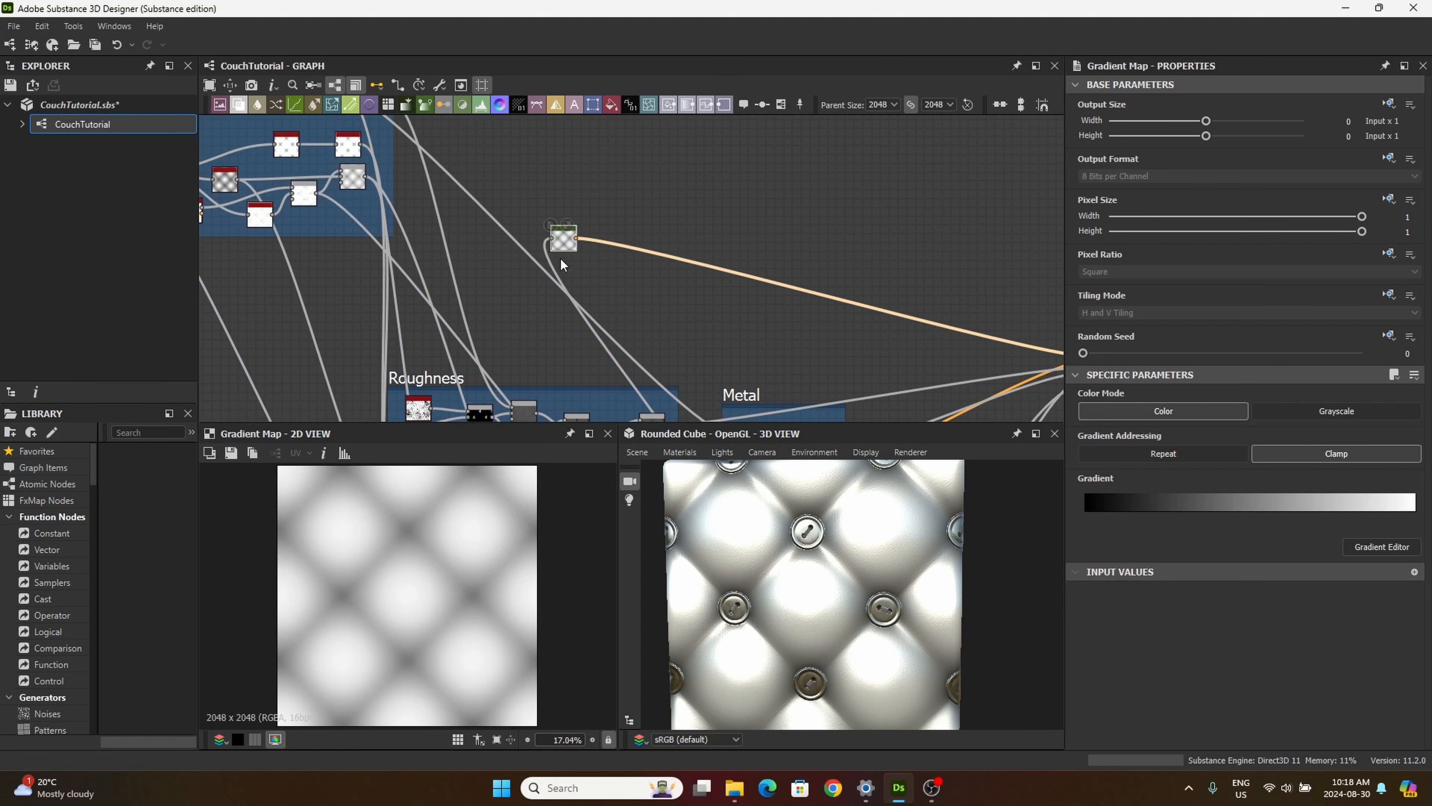
{"action": "left_click_drag", "start_coordinate": [566, 242], "coordinate": [596, 206]}
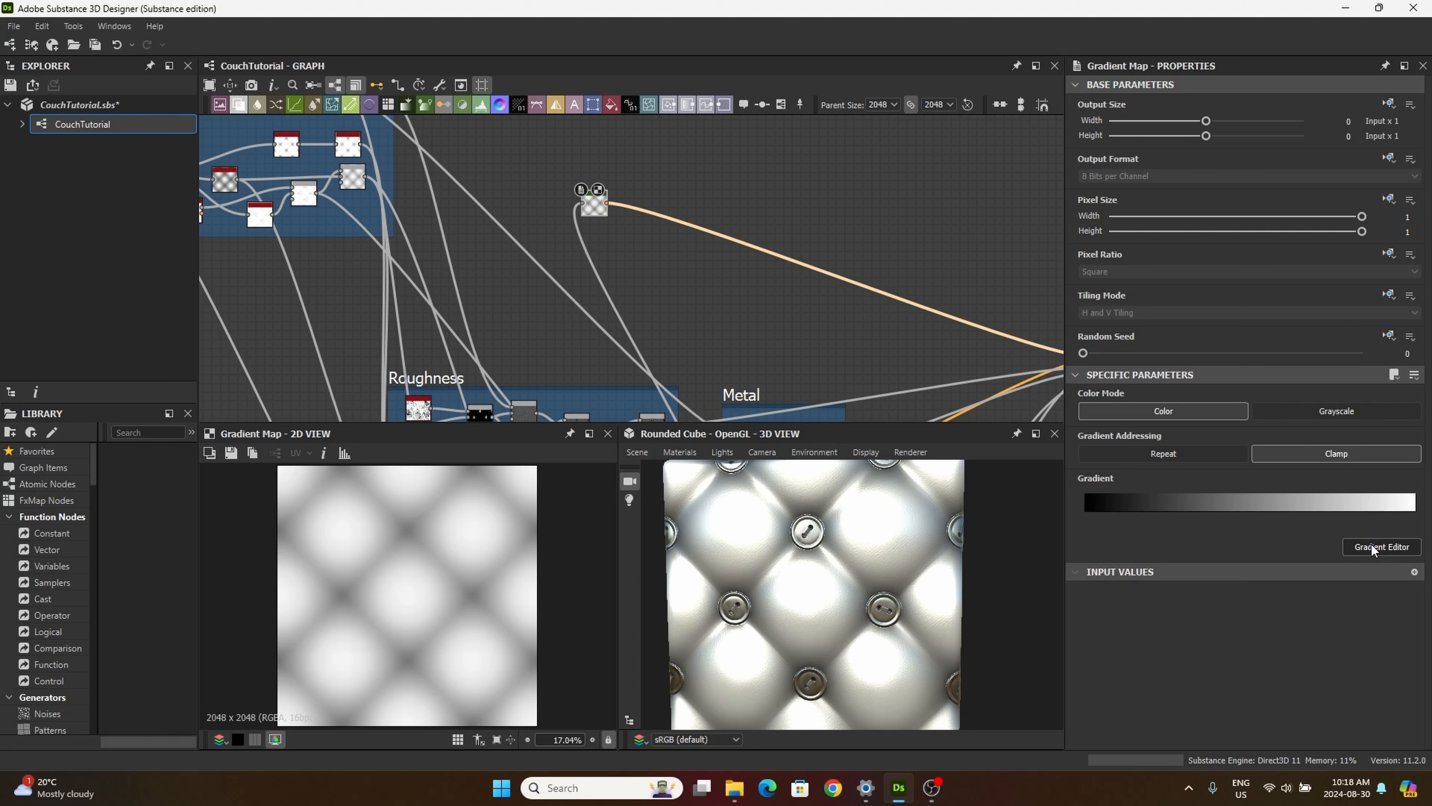
Step: Open the Gradient Map's gradient for editing and set its end key at position 1 to dark brown #2f1f06
{"action": "left_click", "coordinate": [1372, 547]}
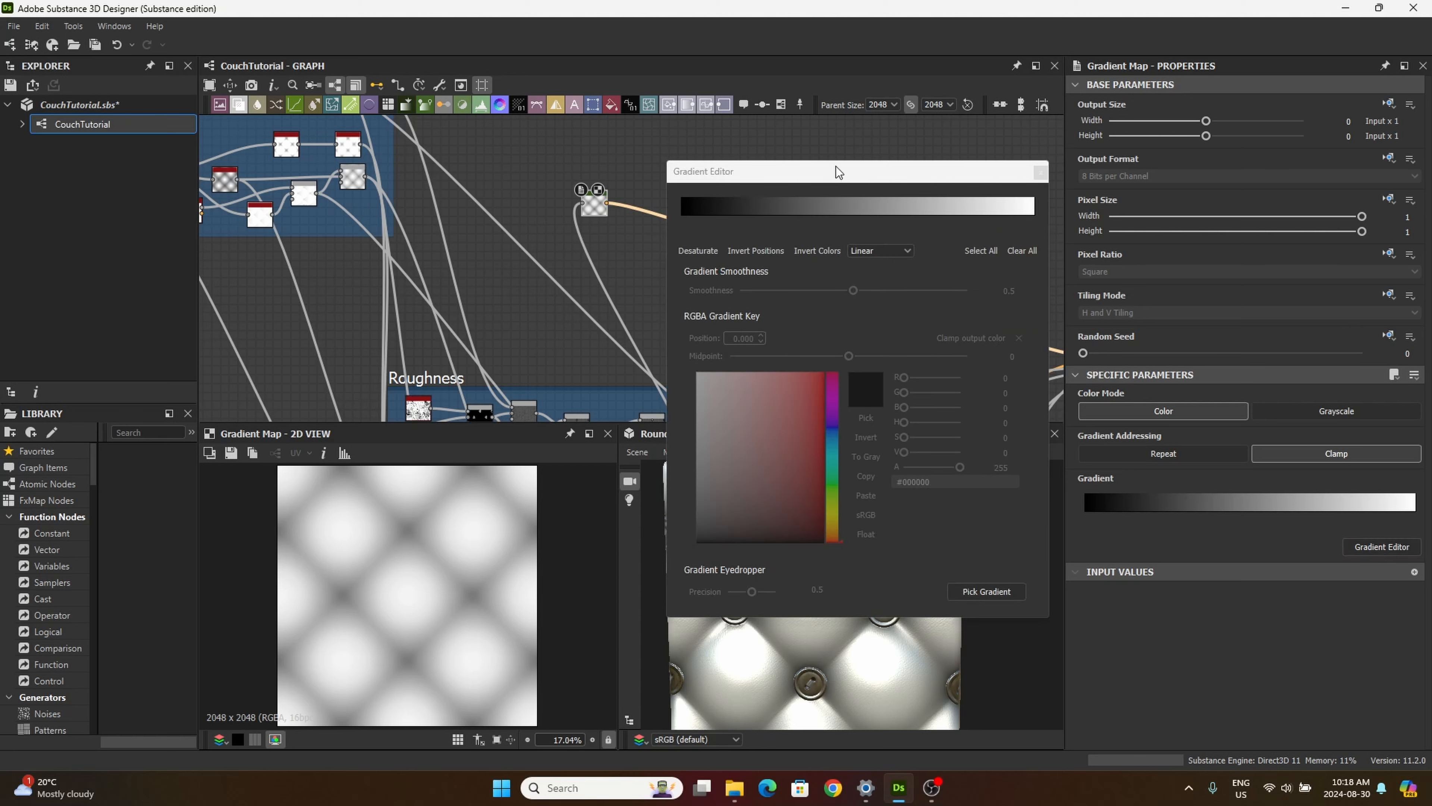
{"action": "left_click_drag", "start_coordinate": [836, 166], "coordinate": [899, 126]}
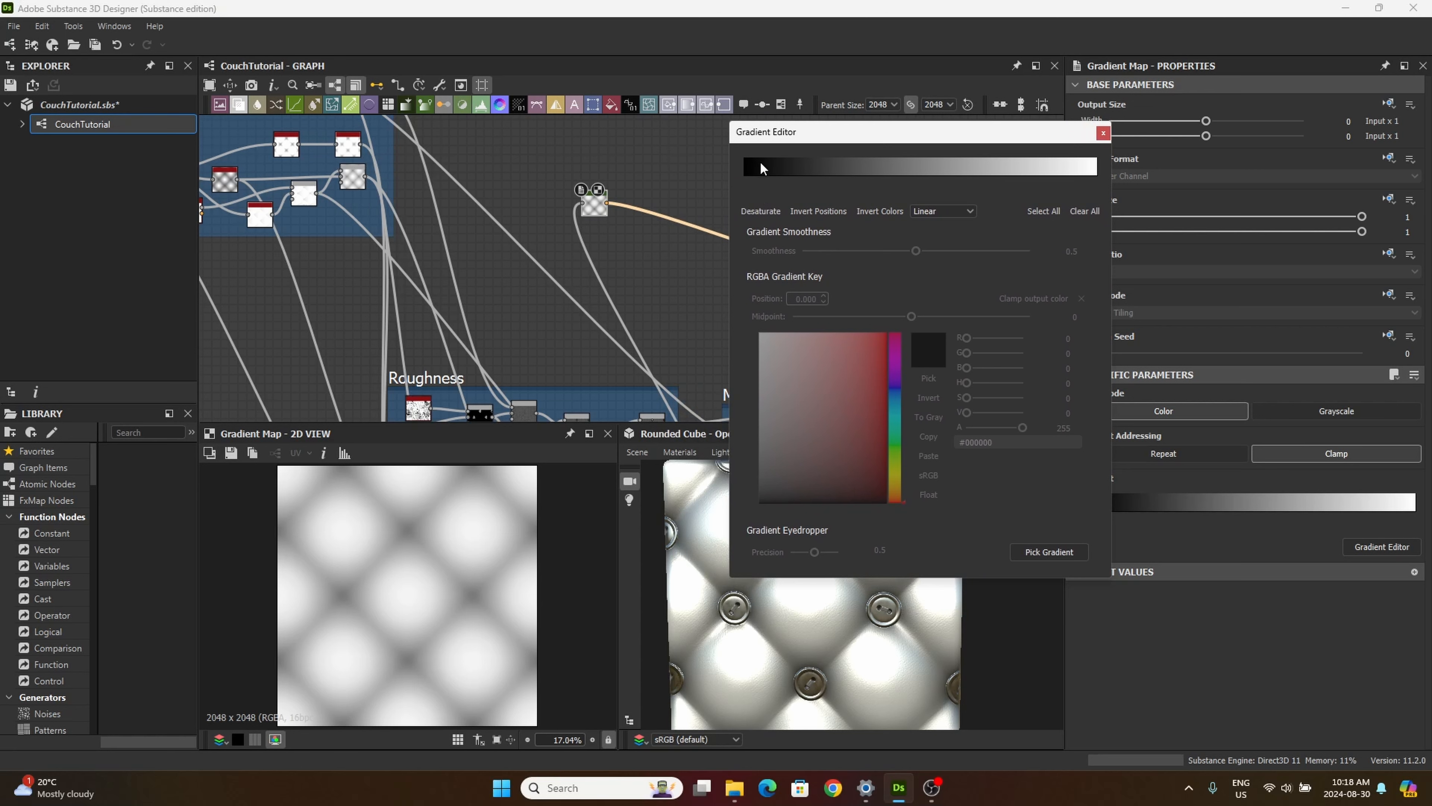
{"action": "left_click", "coordinate": [745, 177]}
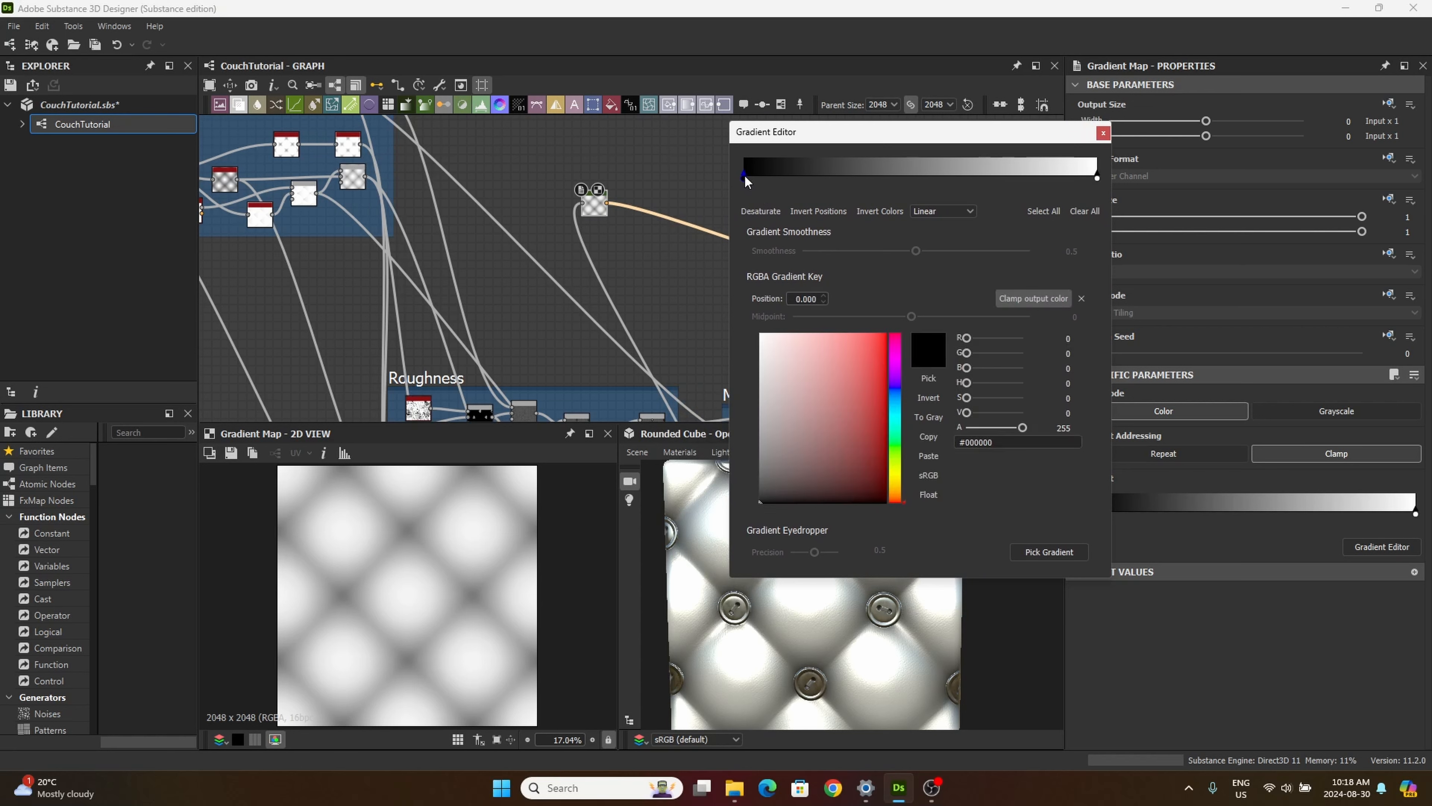
{"action": "left_click", "coordinate": [1097, 179]}
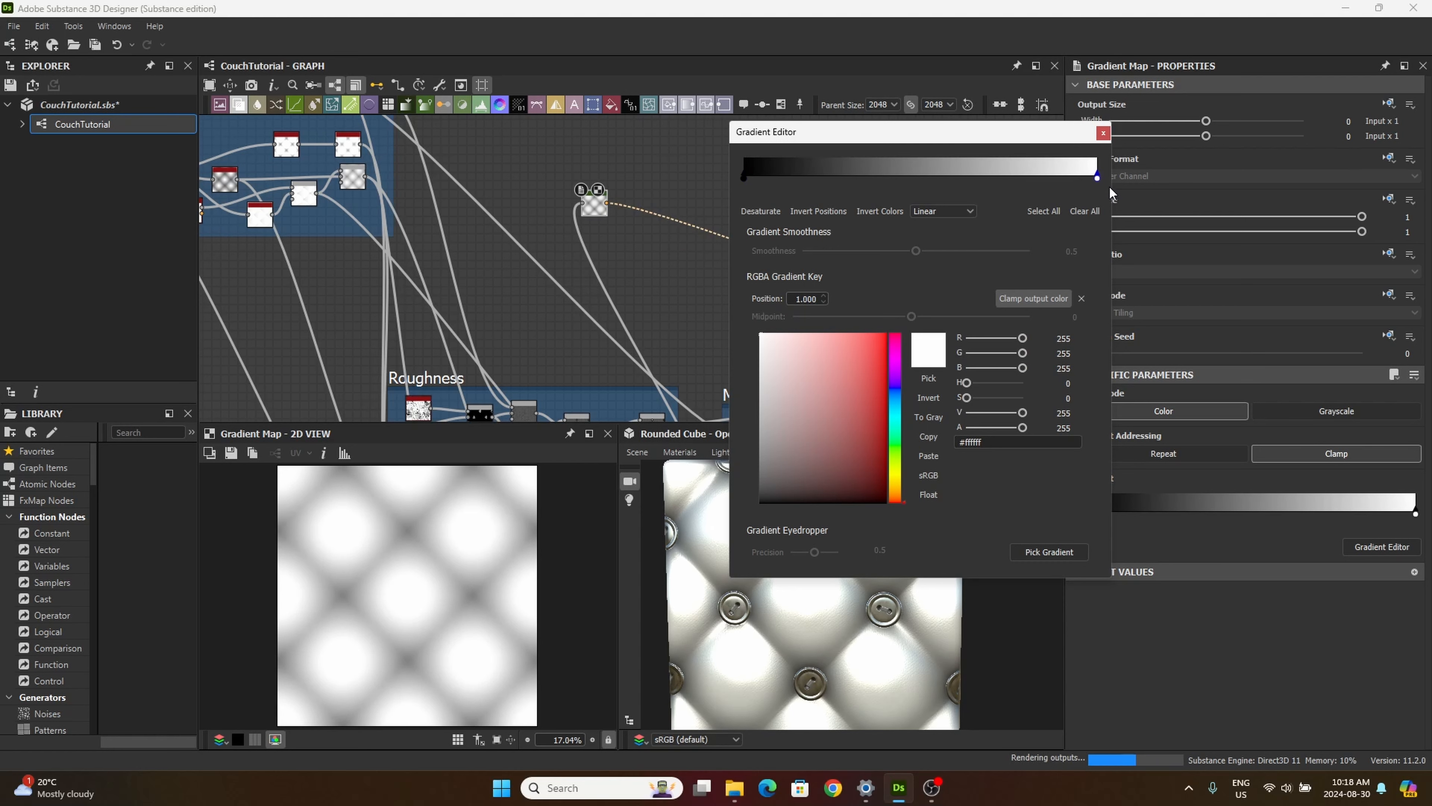
{"action": "left_click", "coordinate": [895, 484]}
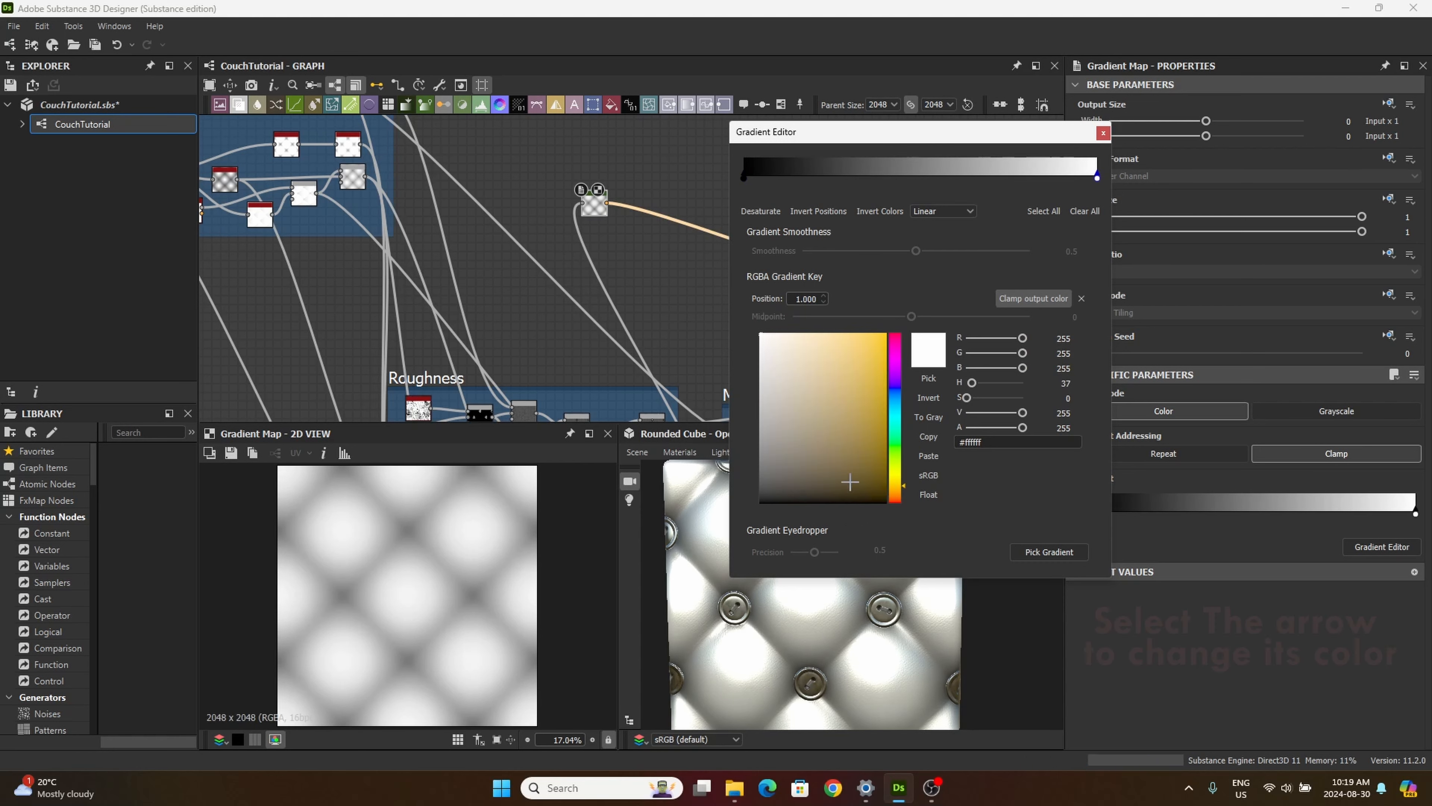
{"action": "left_click", "coordinate": [872, 490]}
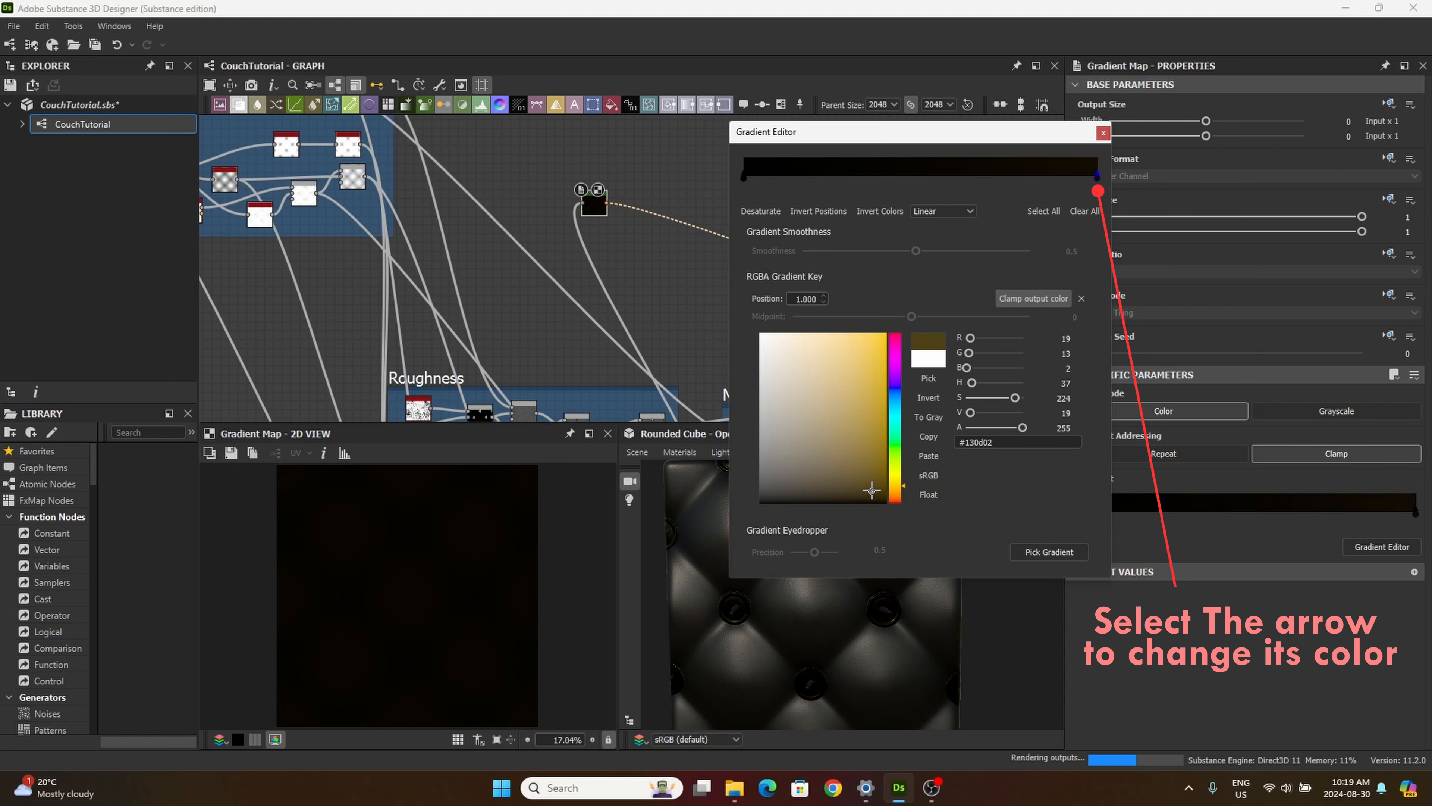
{"action": "left_click", "coordinate": [849, 438]}
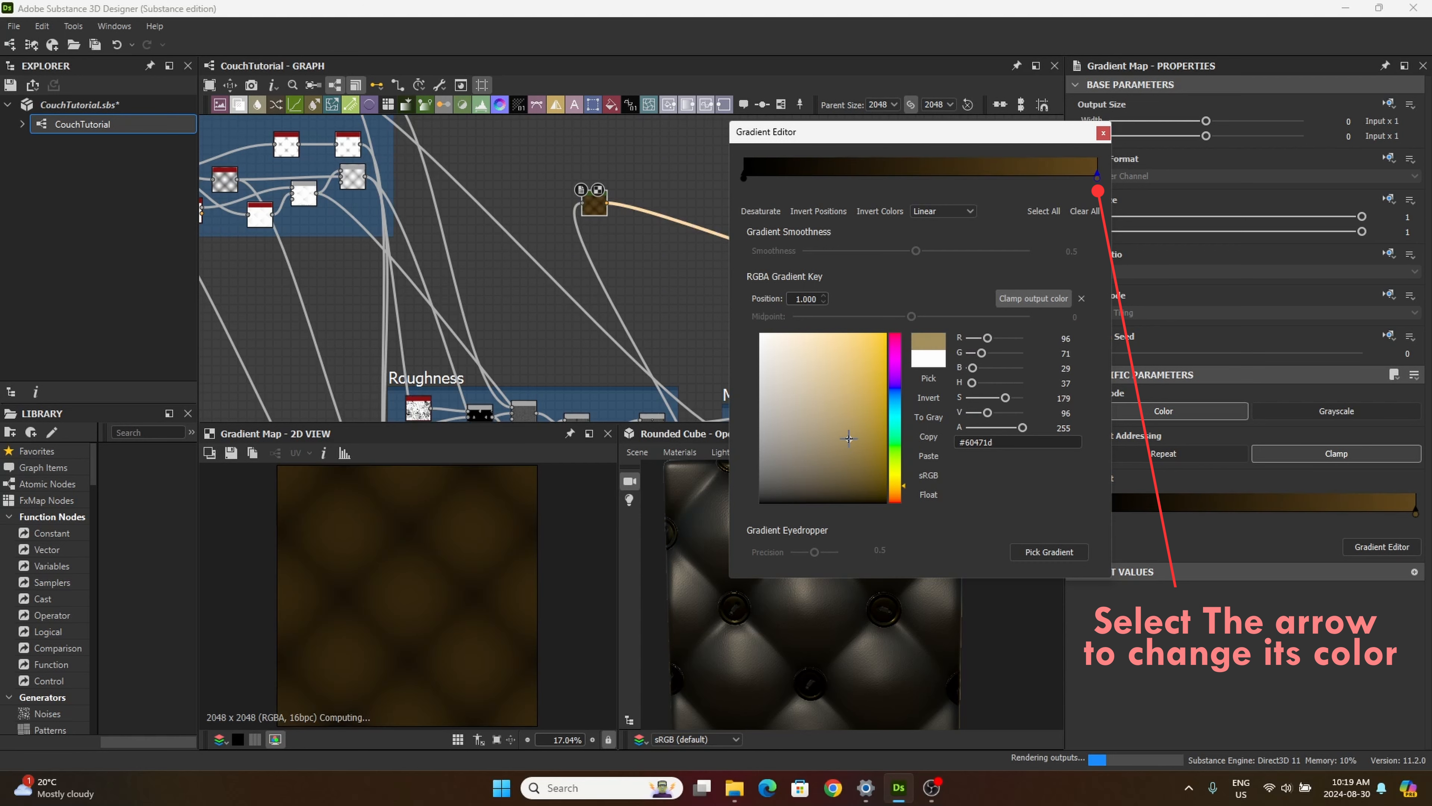
{"action": "left_click", "coordinate": [869, 472]}
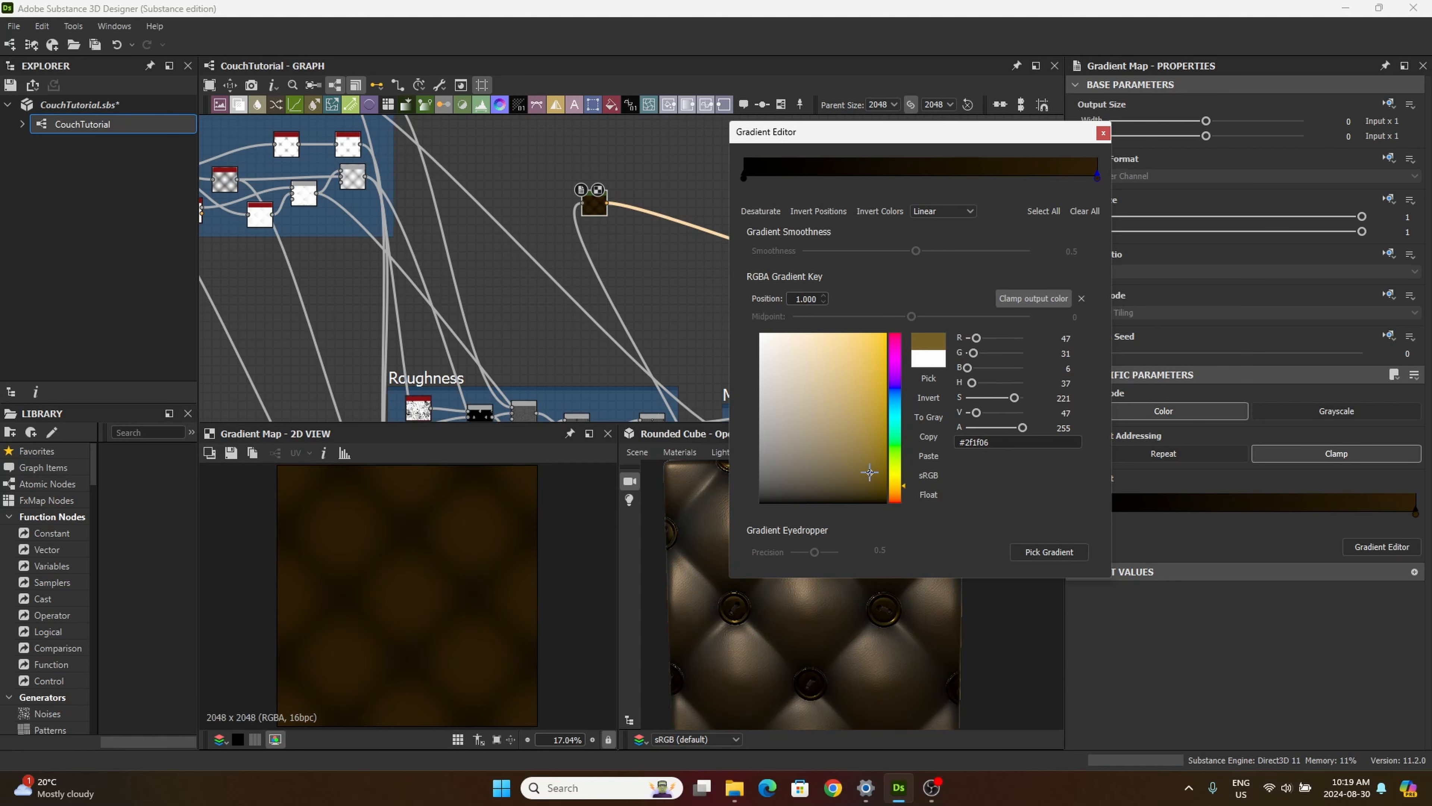
Step: Set the gradient's start key at position 0 to very dark red #110303 and close the Gradient Editor
{"action": "left_click", "coordinate": [744, 179]}
{"action": "left_click_drag", "start_coordinate": [761, 488], "coordinate": [859, 487]}
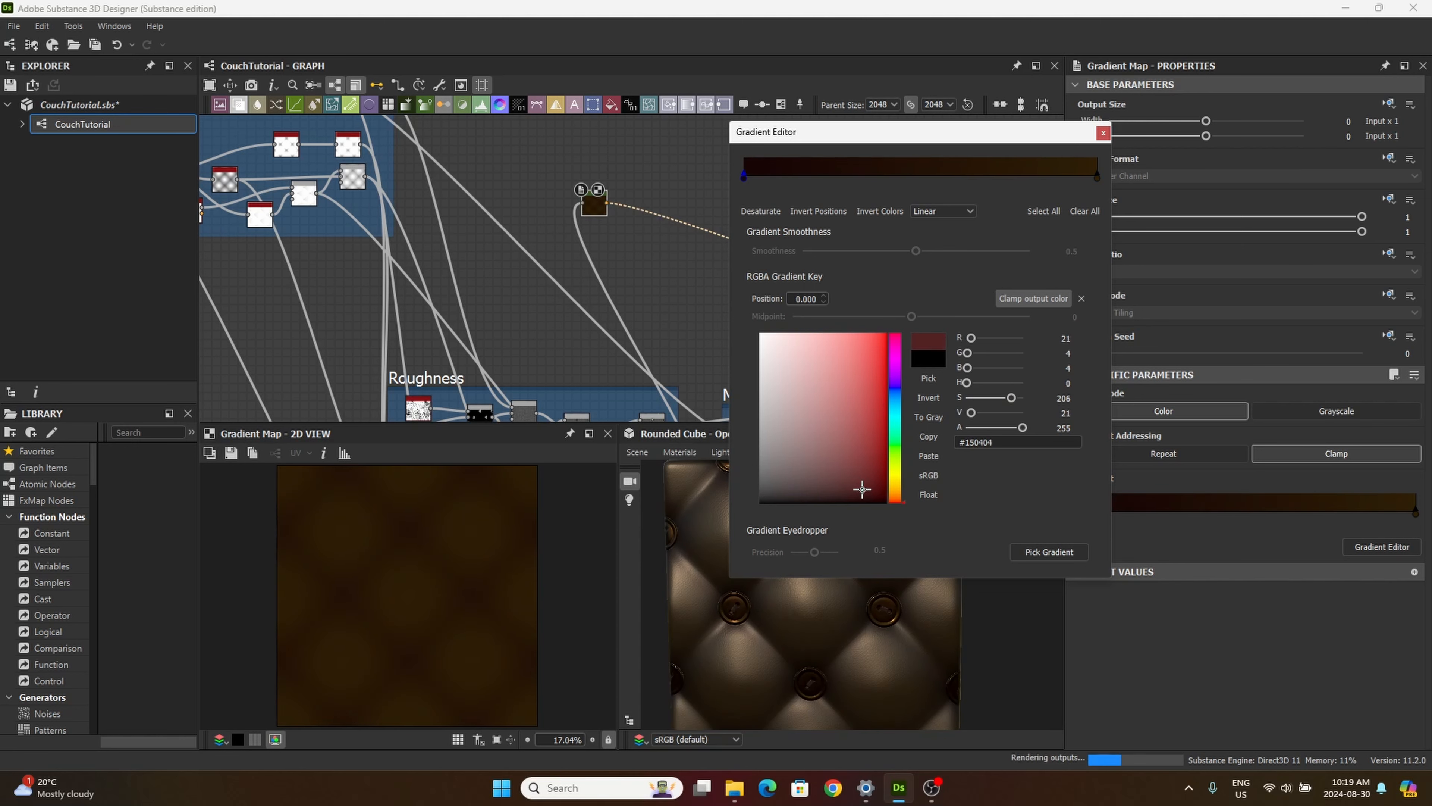
{"action": "left_click_drag", "start_coordinate": [858, 487], "coordinate": [865, 492]}
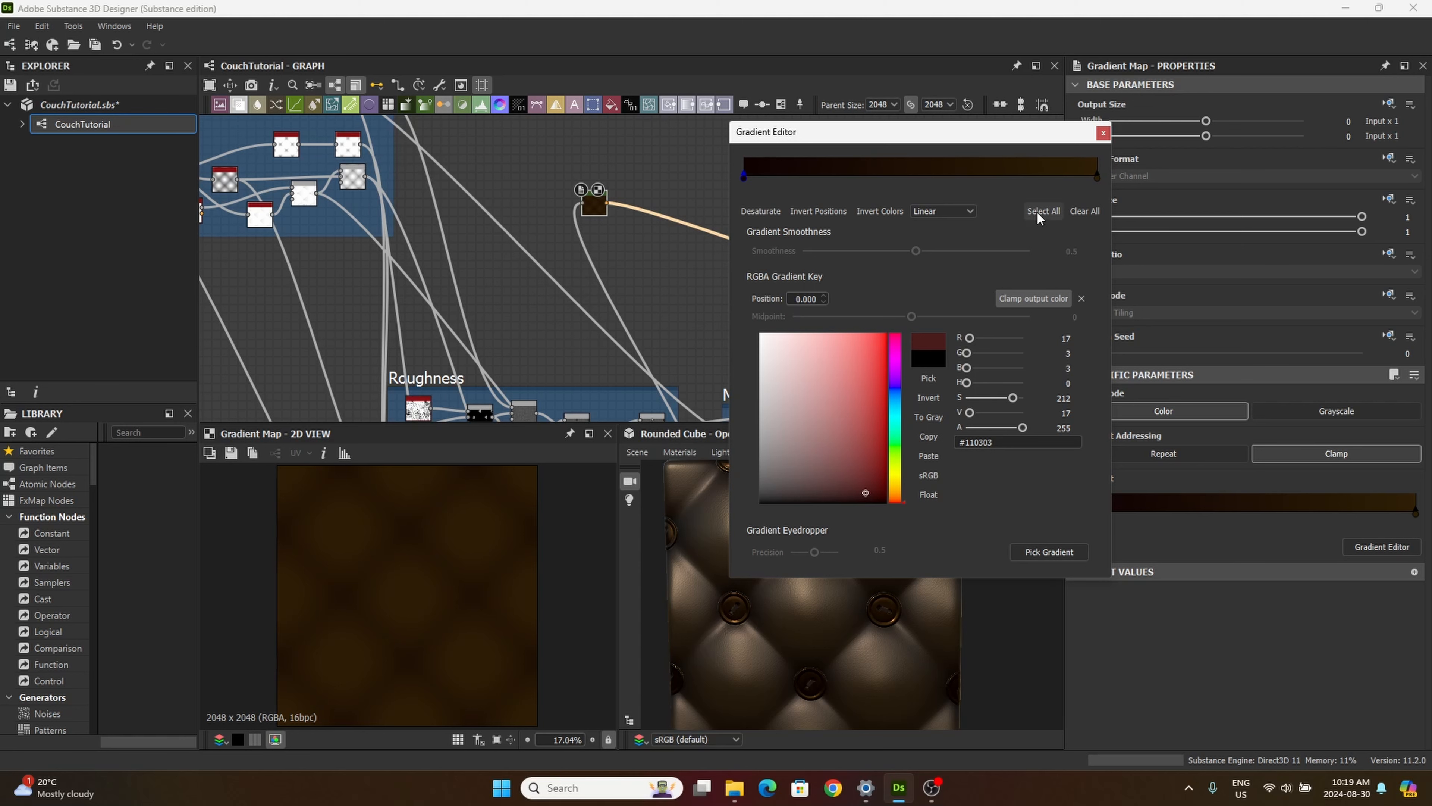
{"action": "left_click", "coordinate": [1103, 134]}
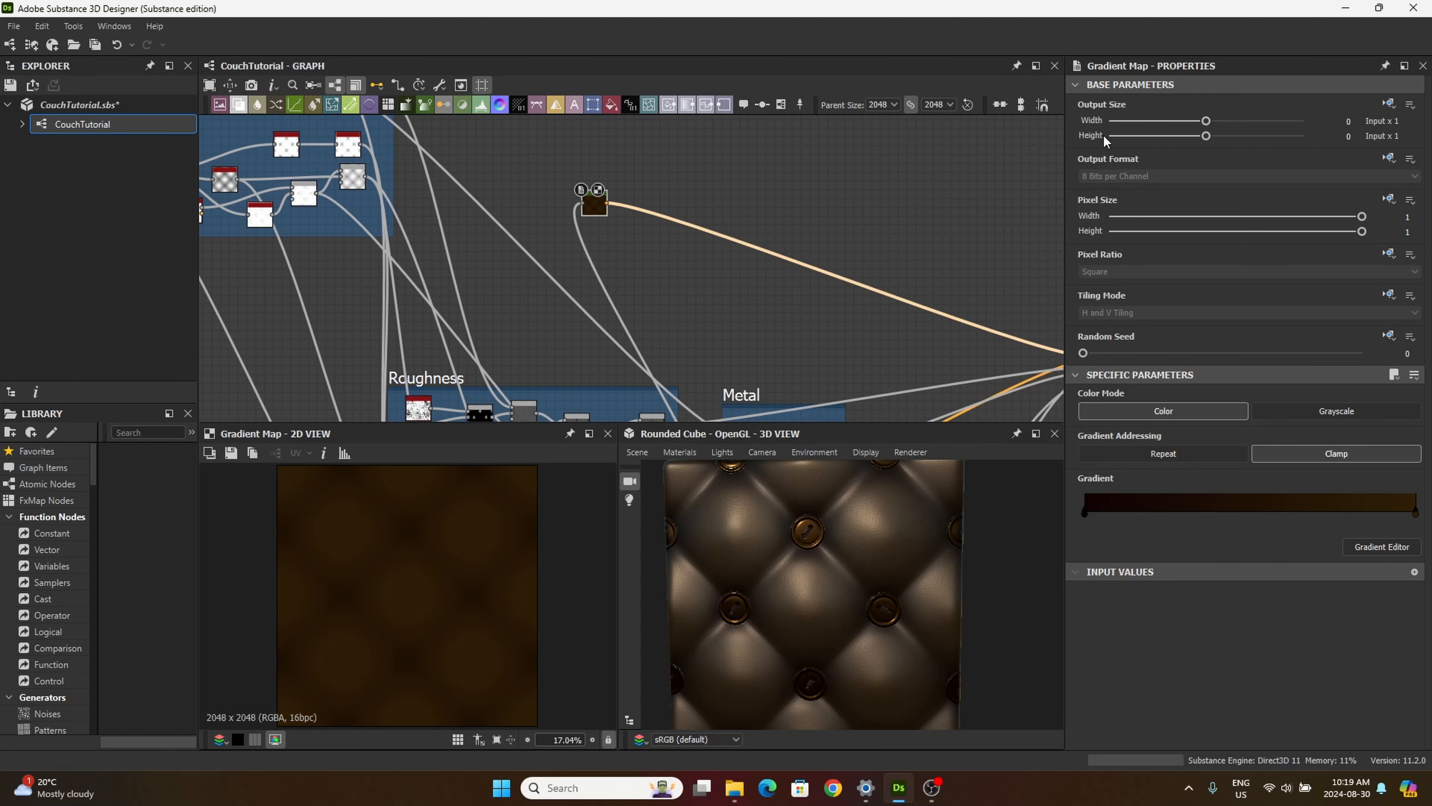
Step: Search the library for "grad" and add a second Gradient Map node just below the brown one
{"action": "left_click_drag", "start_coordinate": [591, 204], "coordinate": [581, 196]}
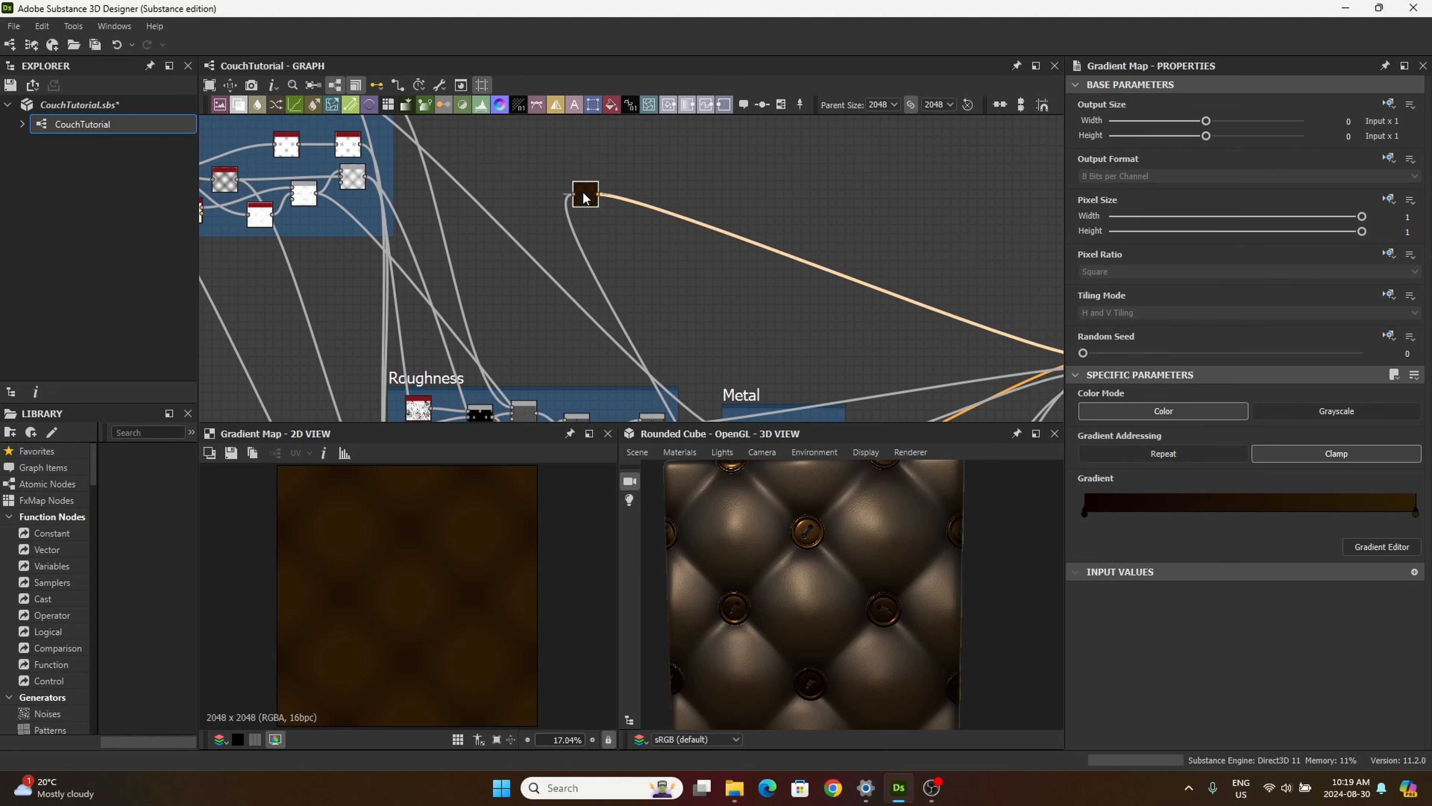
{"action": "middle_click_drag", "start_coordinate": [560, 255], "coordinate": [630, 255]}
{"action": "scroll", "coordinate": [630, 264], "scroll_direction": "down", "scroll_amount": 1}
{"action": "left_click_drag", "start_coordinate": [651, 202], "coordinate": [662, 189]}
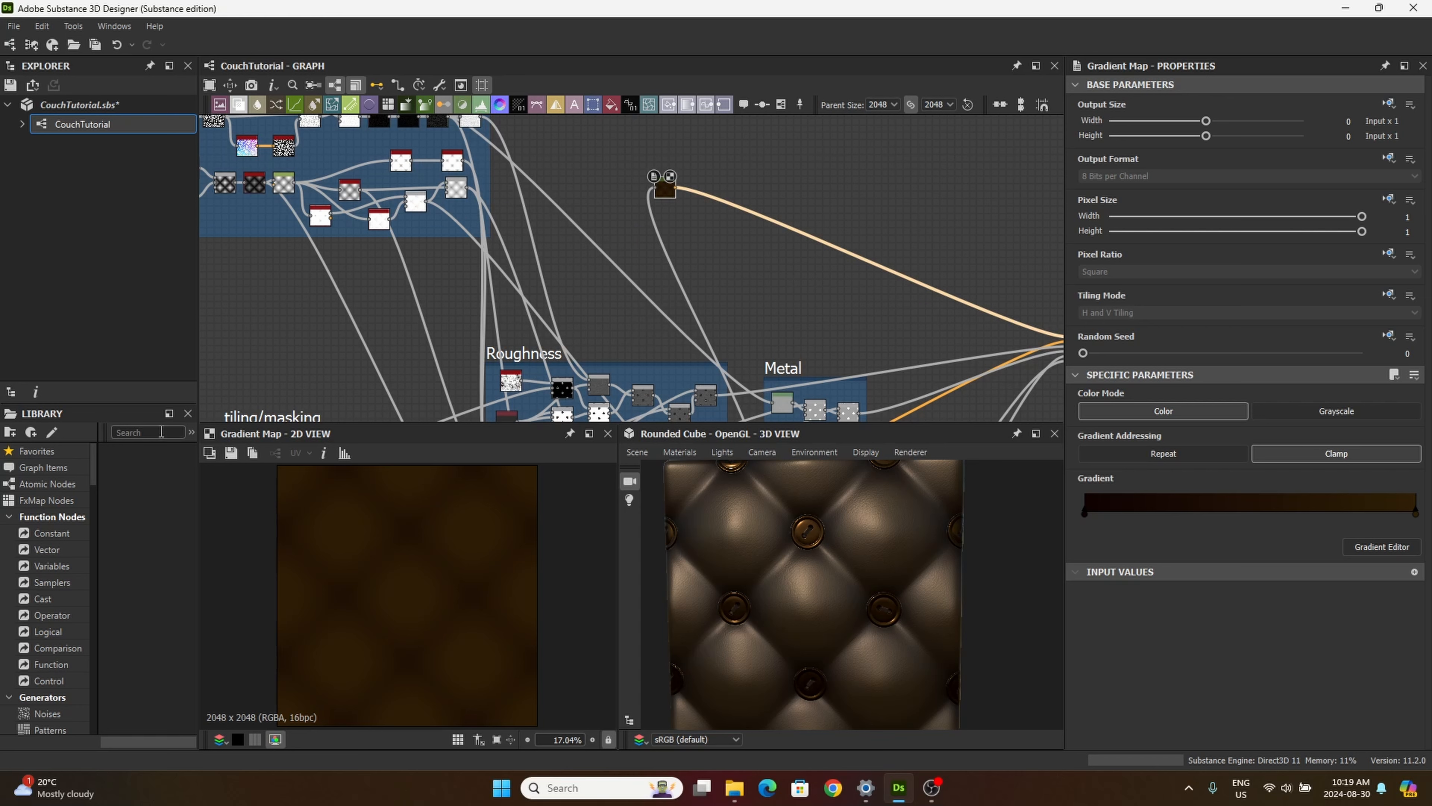
{"action": "type", "text": "grad"}
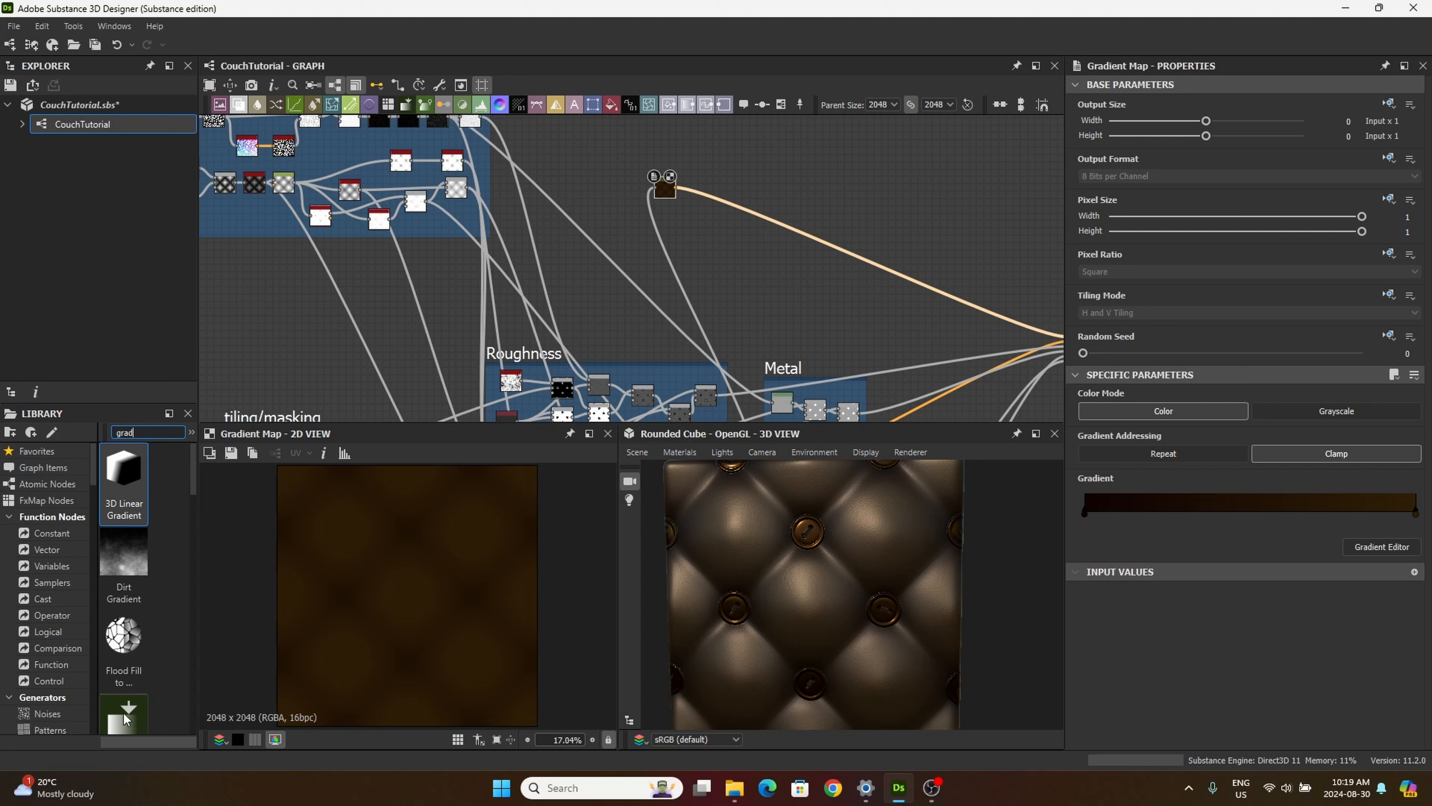
{"action": "scroll", "coordinate": [128, 716], "scroll_direction": "down", "scroll_amount": 3}
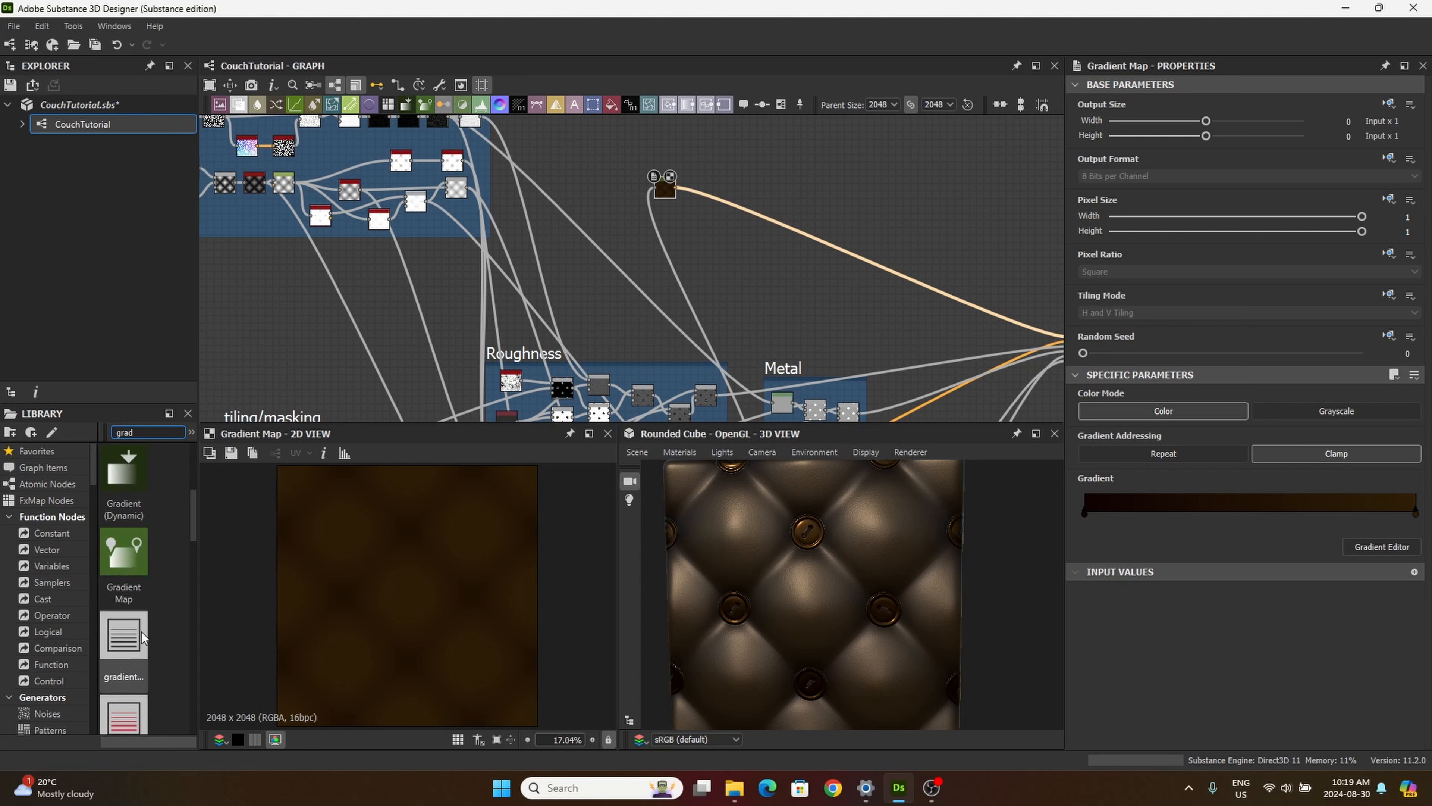
{"action": "left_click_drag", "start_coordinate": [116, 568], "coordinate": [693, 225]}
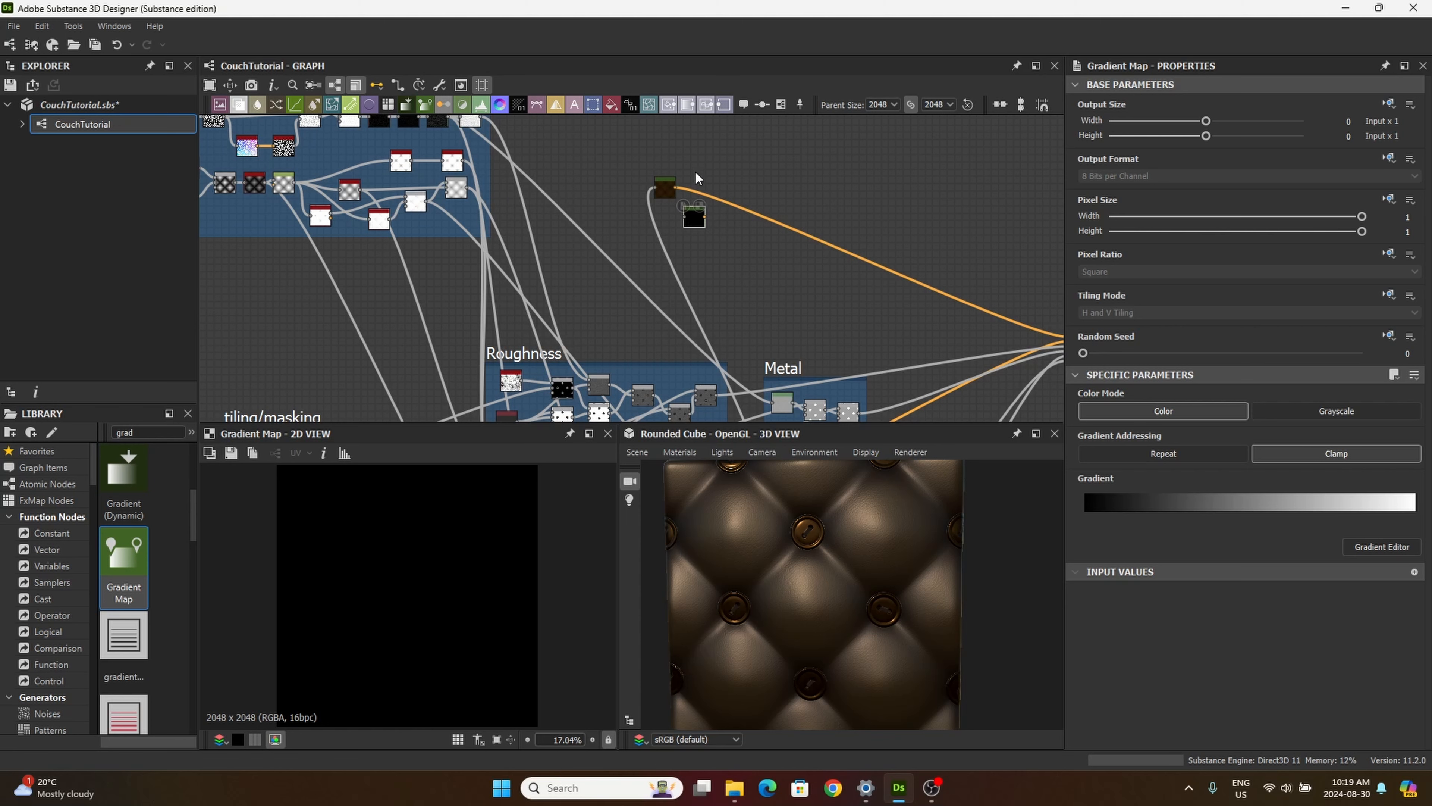
Step: Stack the brown Gradient Map and the new one vertically in the empty space beside the upper node frame
{"action": "middle_click_drag", "start_coordinate": [620, 165], "coordinate": [666, 239]}
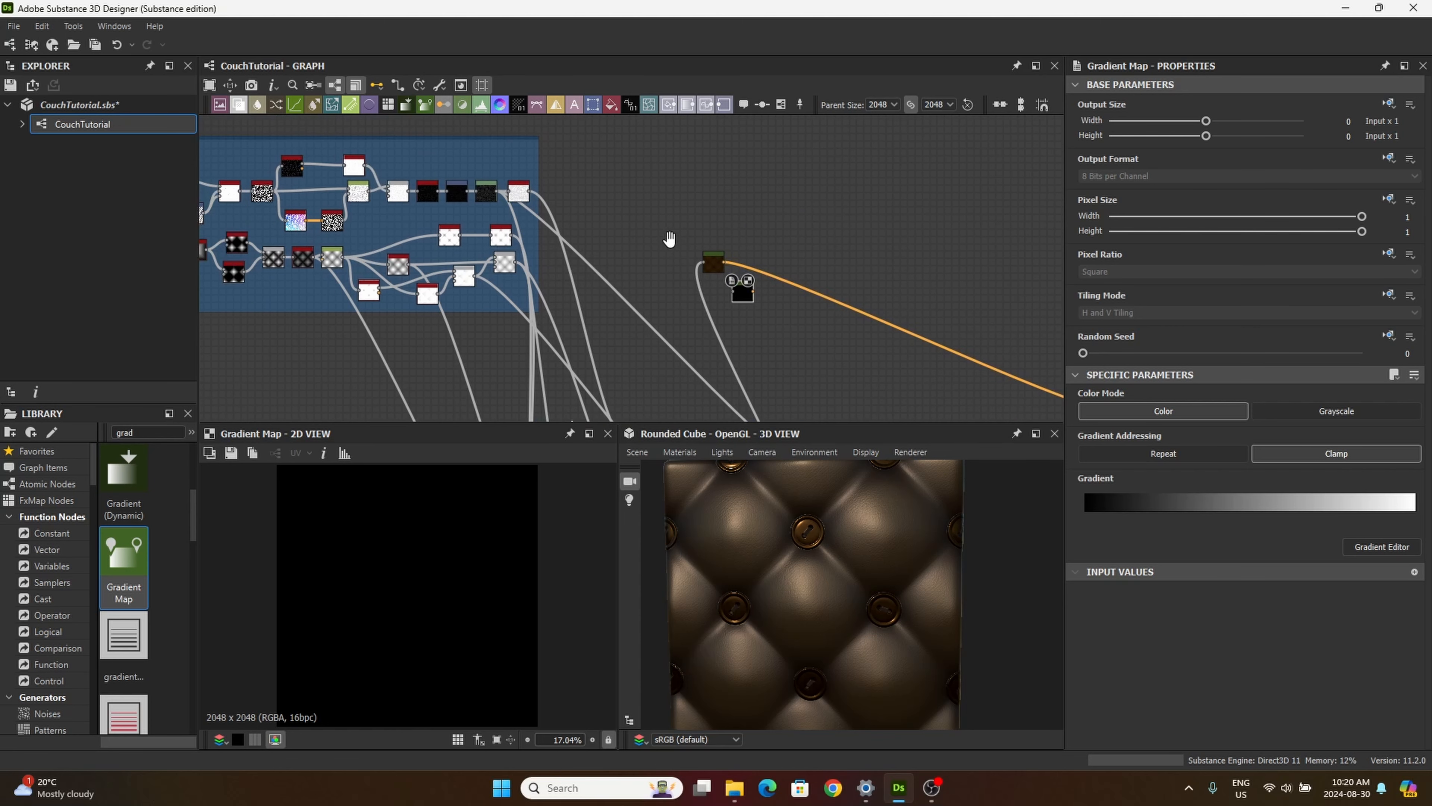
{"action": "left_click_drag", "start_coordinate": [714, 262], "coordinate": [762, 198]}
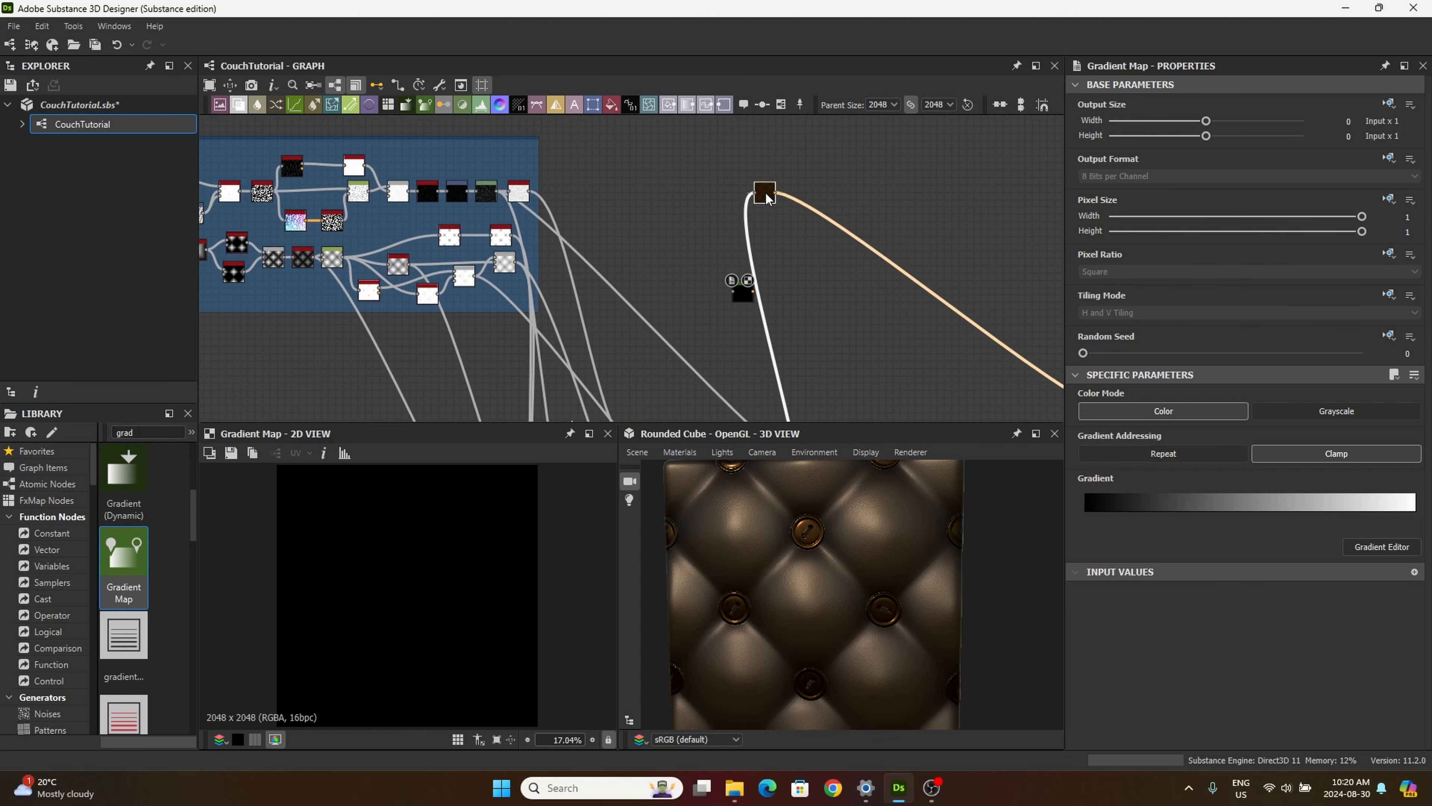
{"action": "left_click_drag", "start_coordinate": [743, 290], "coordinate": [765, 226]}
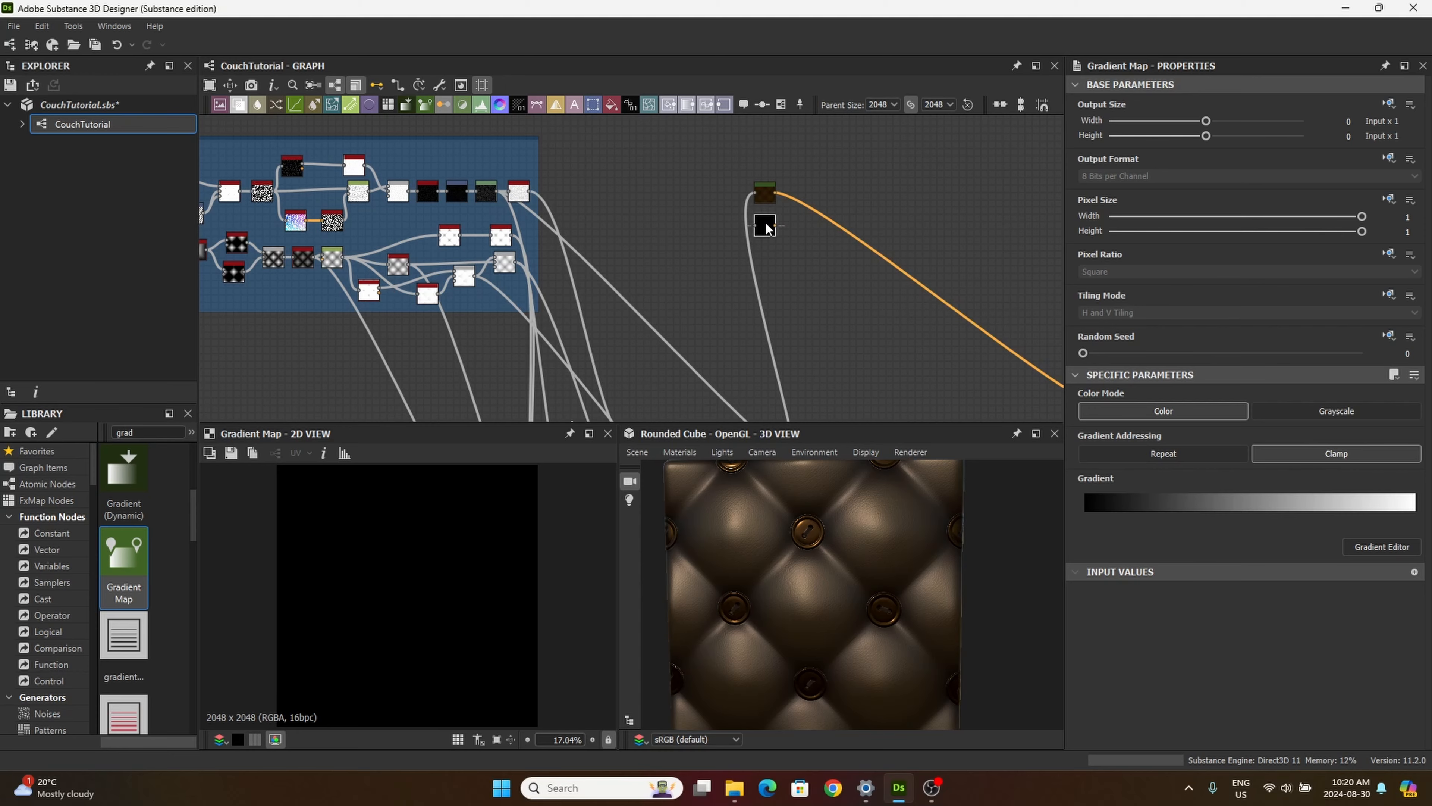
{"action": "scroll", "coordinate": [487, 182], "scroll_direction": "up", "scroll_amount": 8}
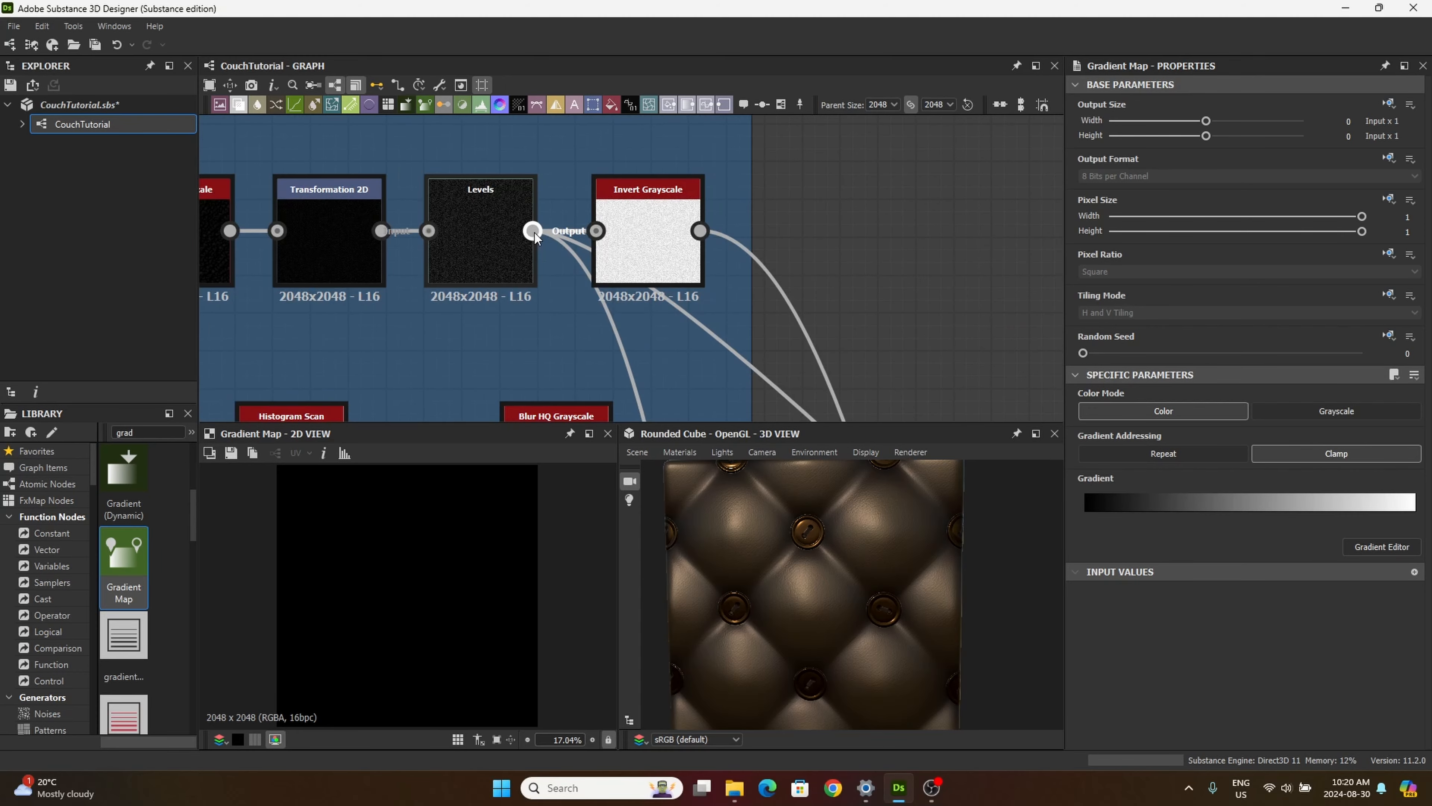
Step: Connect the Levels output to the new Gradient Map's input and examine the leather grain closely in the 2D preview
{"action": "left_click_drag", "start_coordinate": [533, 231], "coordinate": [630, 258]}
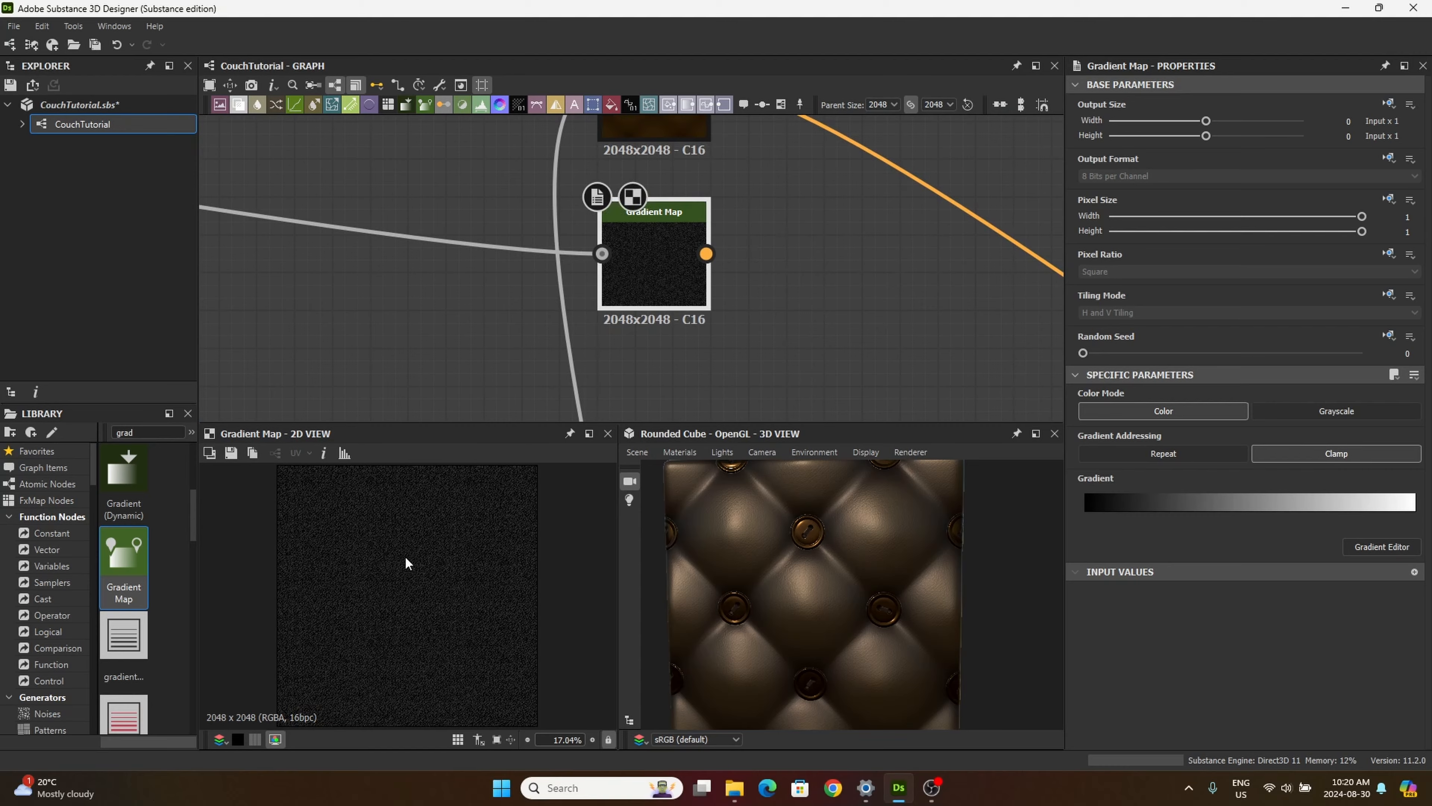
{"action": "scroll", "coordinate": [375, 535], "scroll_direction": "up", "scroll_amount": 8}
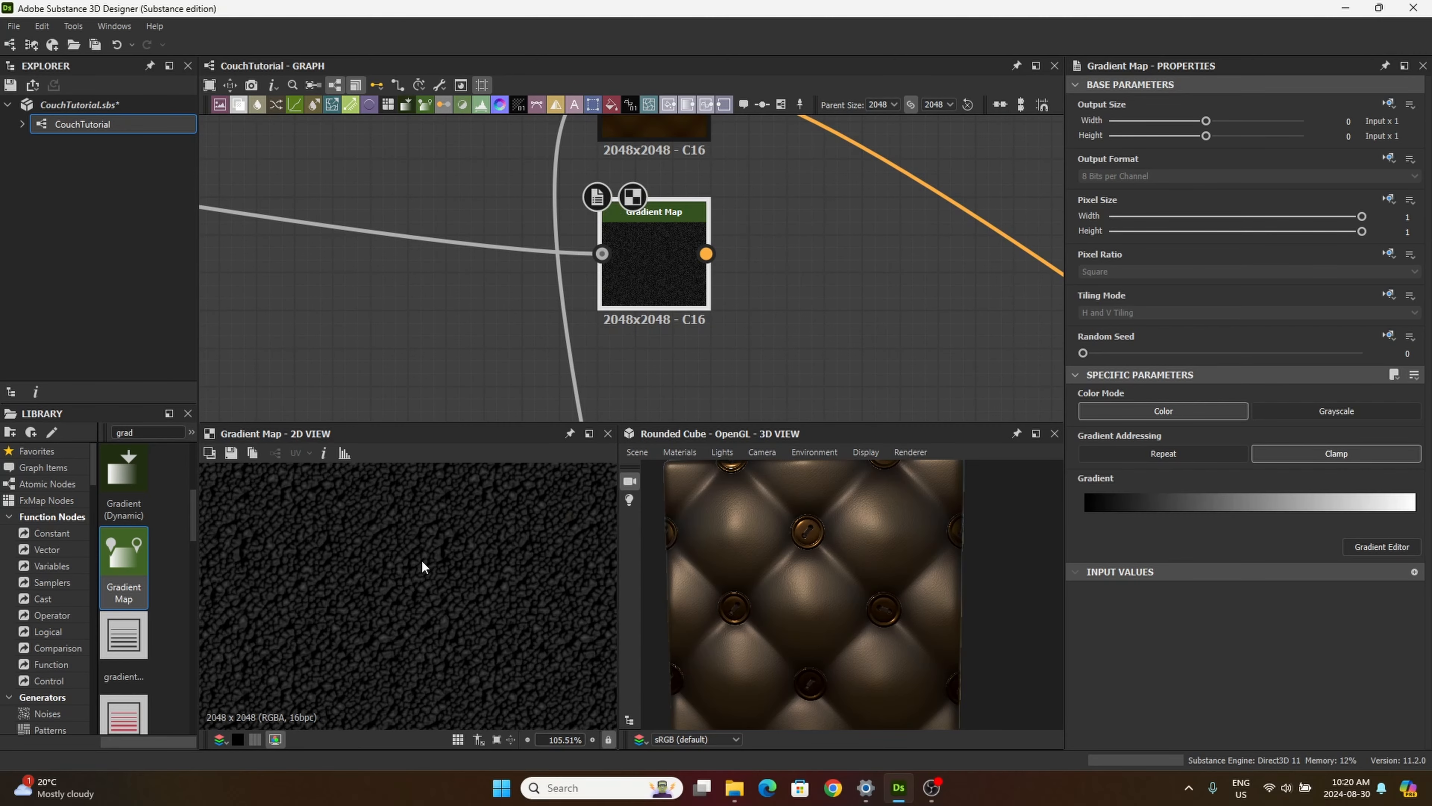
{"action": "scroll", "coordinate": [450, 561], "scroll_direction": "up", "scroll_amount": 5}
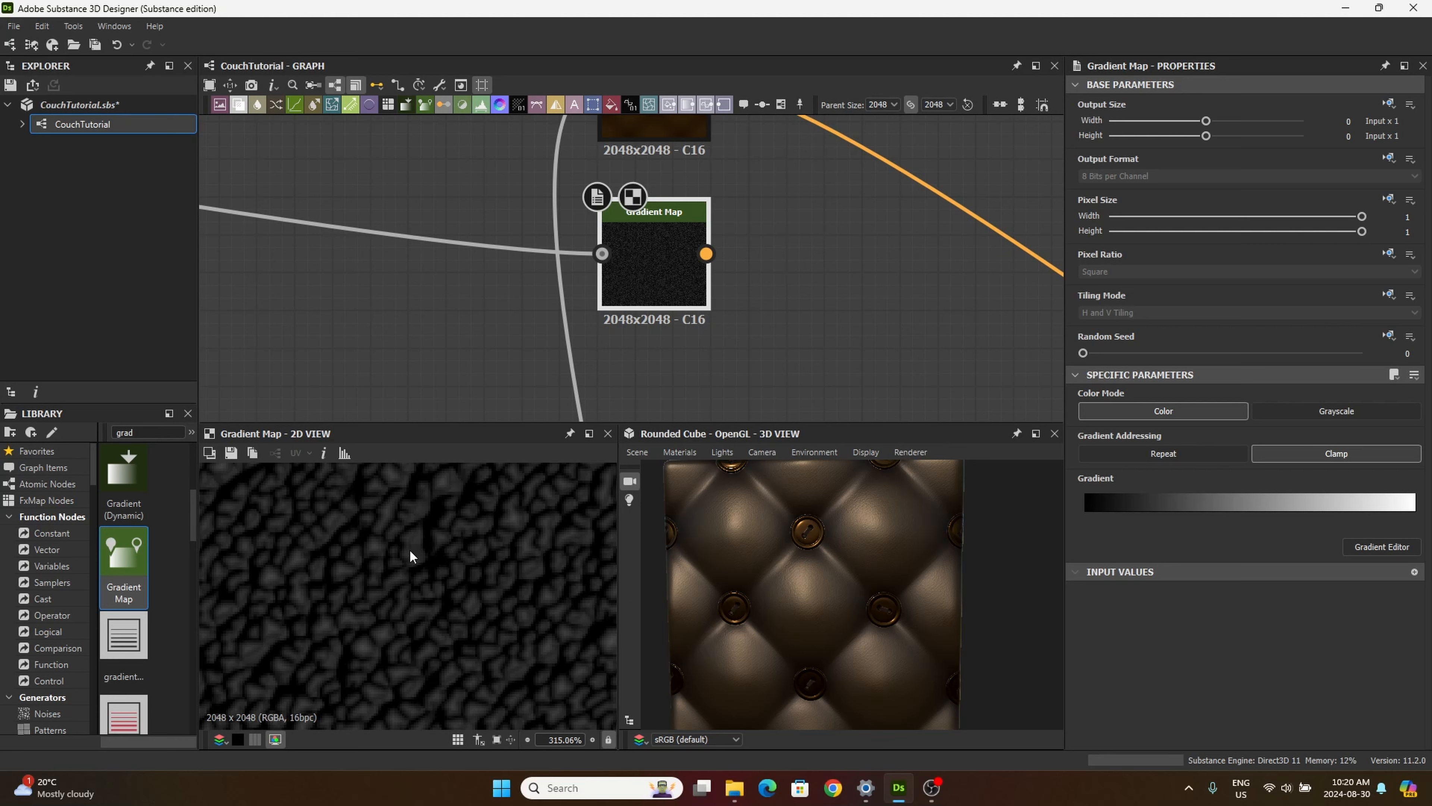
Step: Open the second Gradient Map's gradient for editing and set its start key at position 0 to very dark red #0d0100
{"action": "left_click", "coordinate": [1381, 546]}
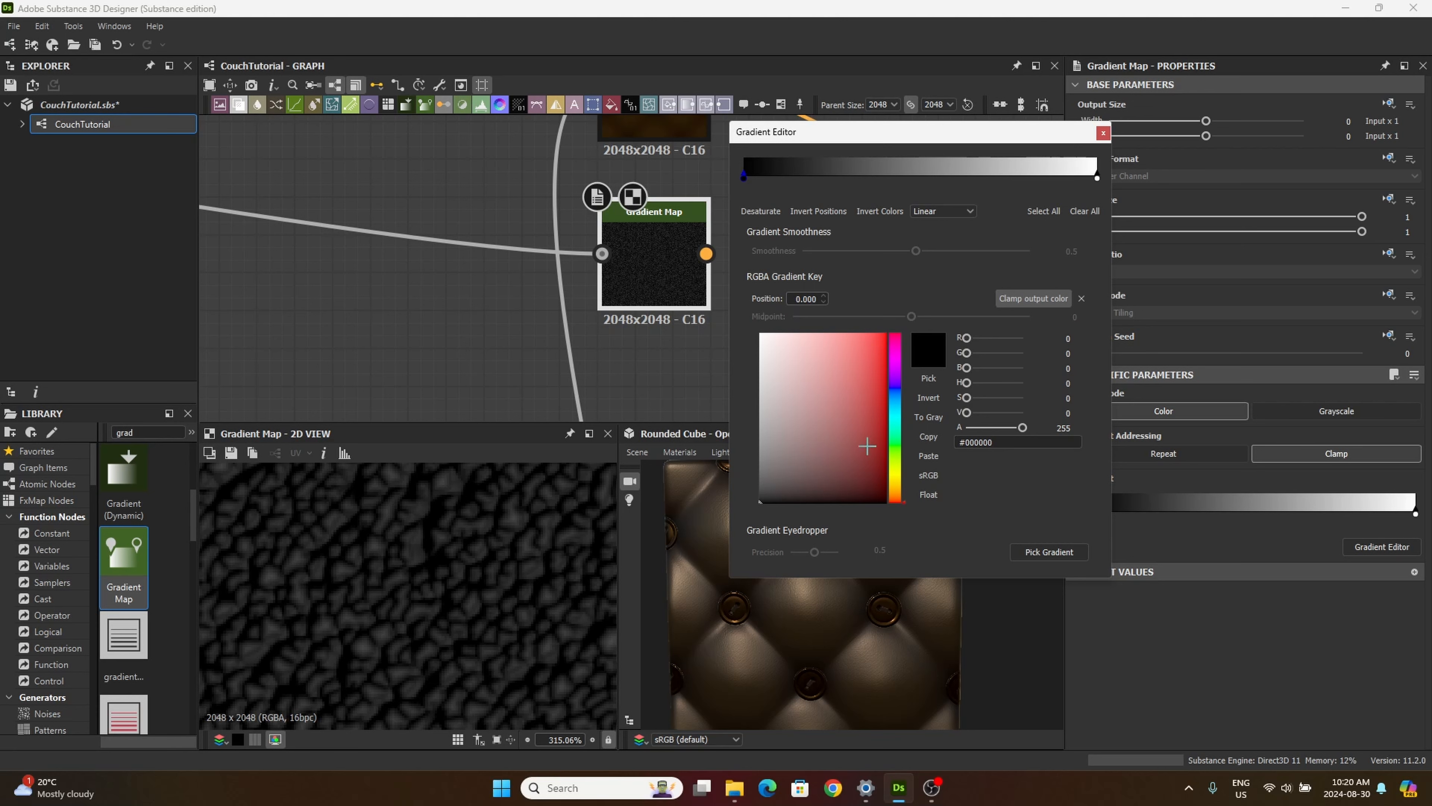
{"action": "left_click", "coordinate": [897, 494]}
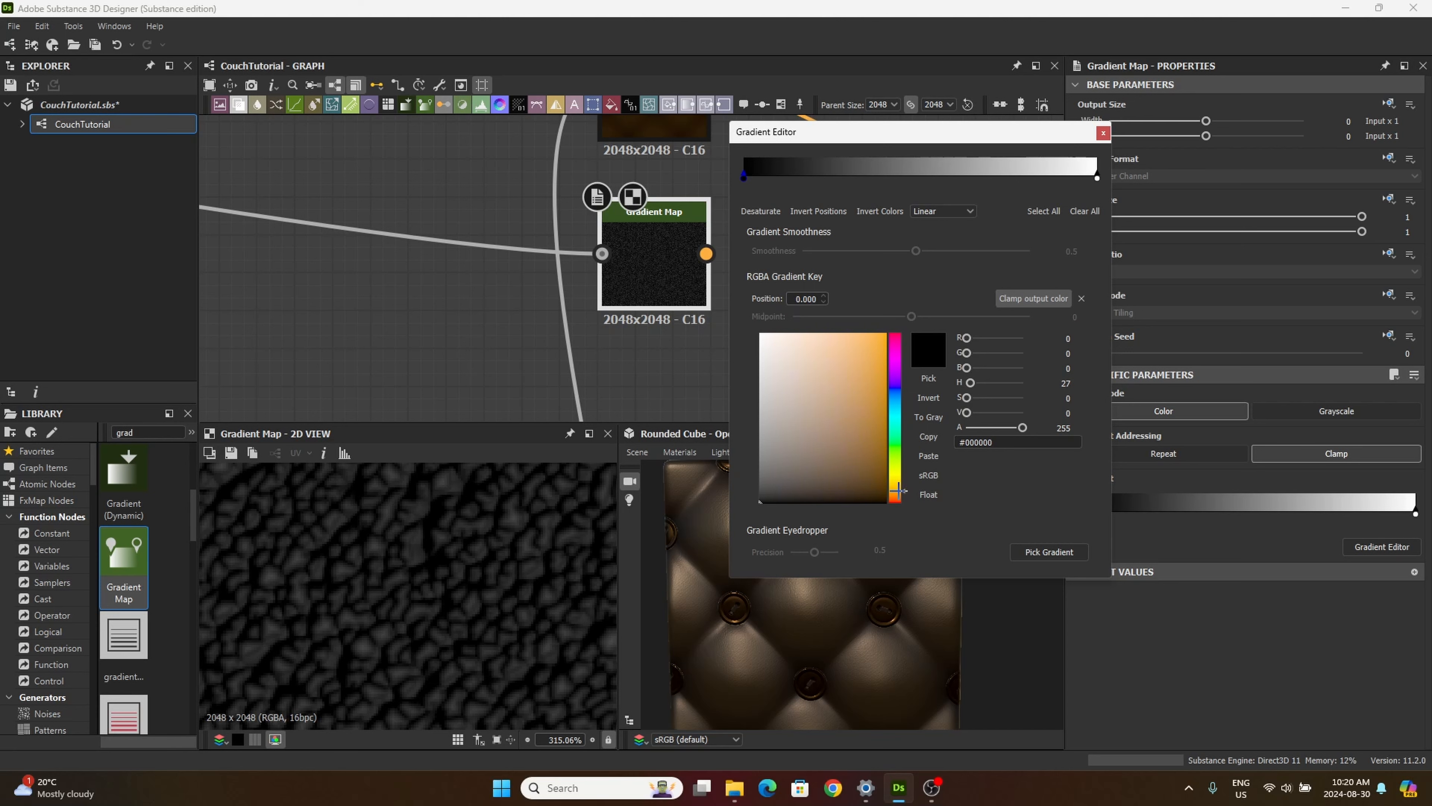
{"action": "left_click_drag", "start_coordinate": [897, 490], "coordinate": [899, 501]}
{"action": "left_click", "coordinate": [836, 488]}
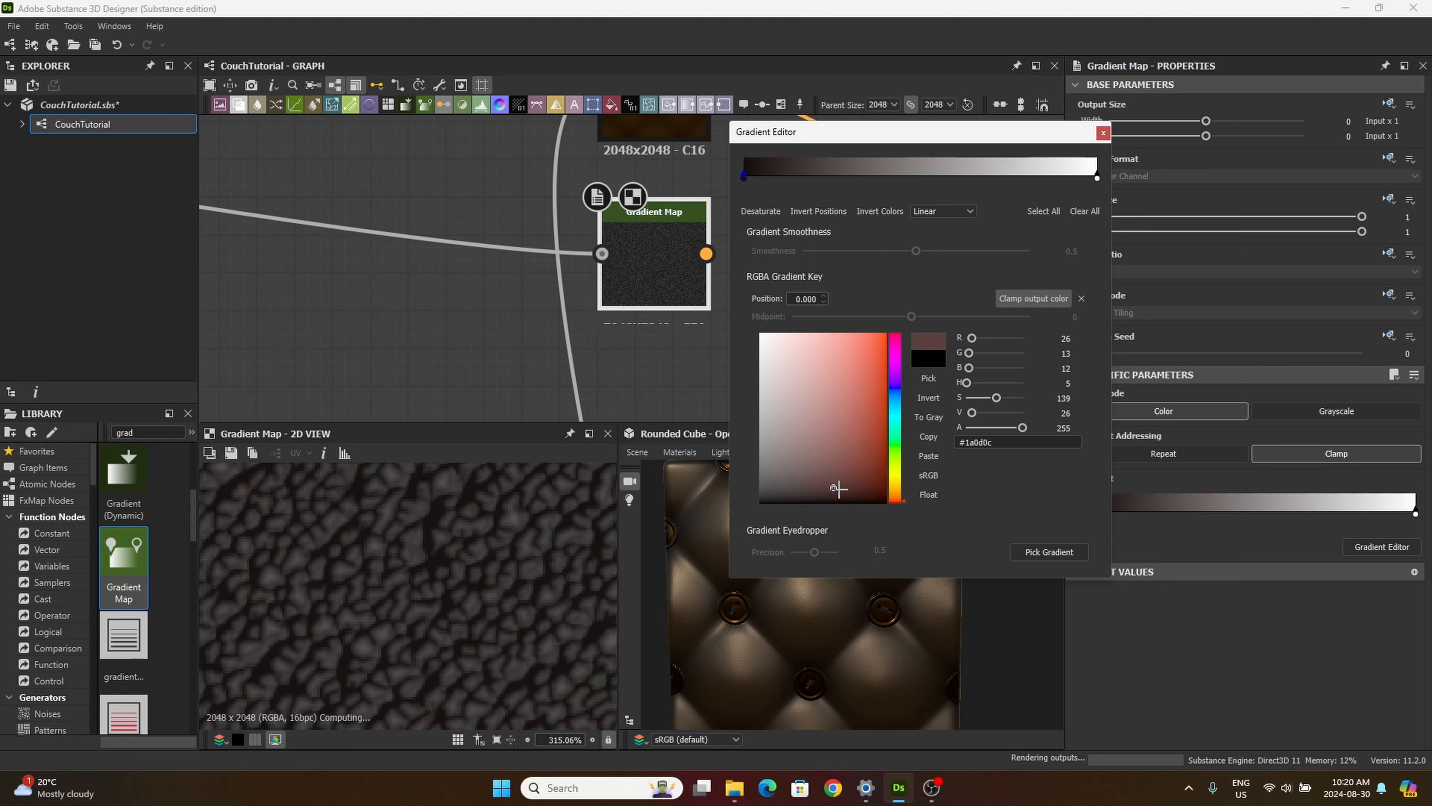
{"action": "left_click", "coordinate": [837, 492]}
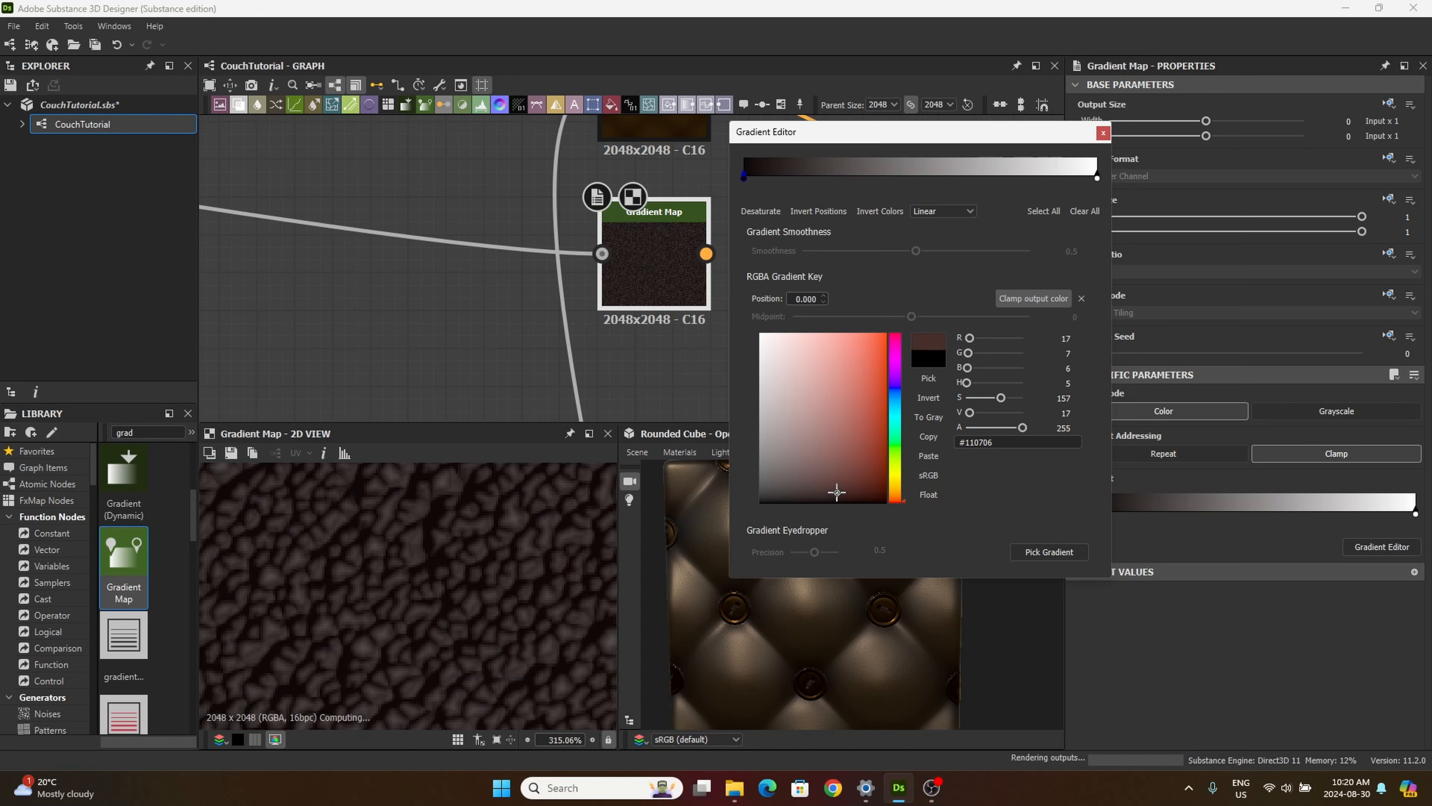
{"action": "left_click_drag", "start_coordinate": [837, 492], "coordinate": [885, 494]}
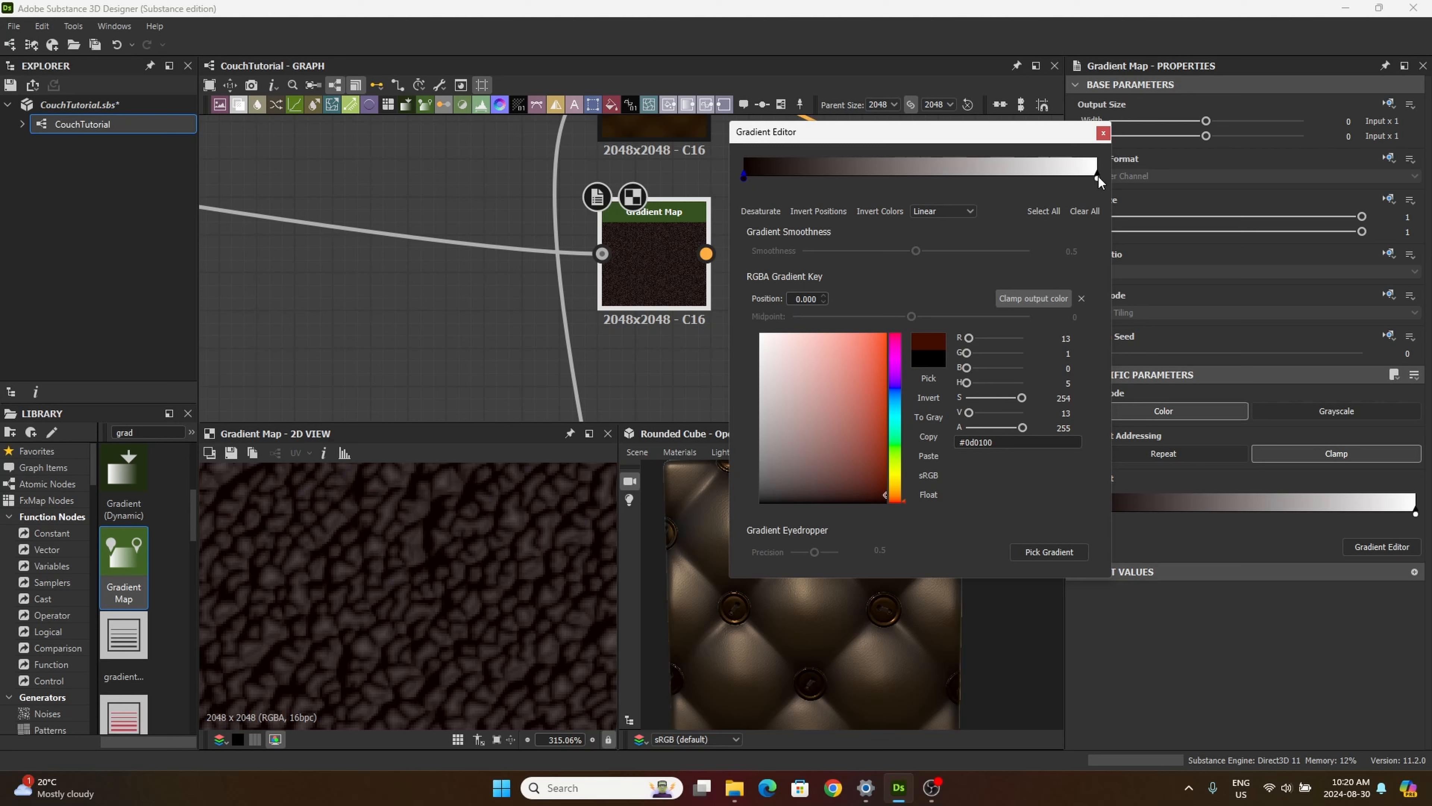
Step: Set the second Gradient Map's end key at position 1 to pale yellow #f5eaa4
{"action": "left_click", "coordinate": [1096, 177]}
{"action": "left_click", "coordinate": [896, 467]}
{"action": "left_click_drag", "start_coordinate": [837, 399], "coordinate": [808, 353]}
{"action": "left_click", "coordinate": [896, 478]}
{"action": "left_click_drag", "start_coordinate": [867, 472], "coordinate": [800, 339]}
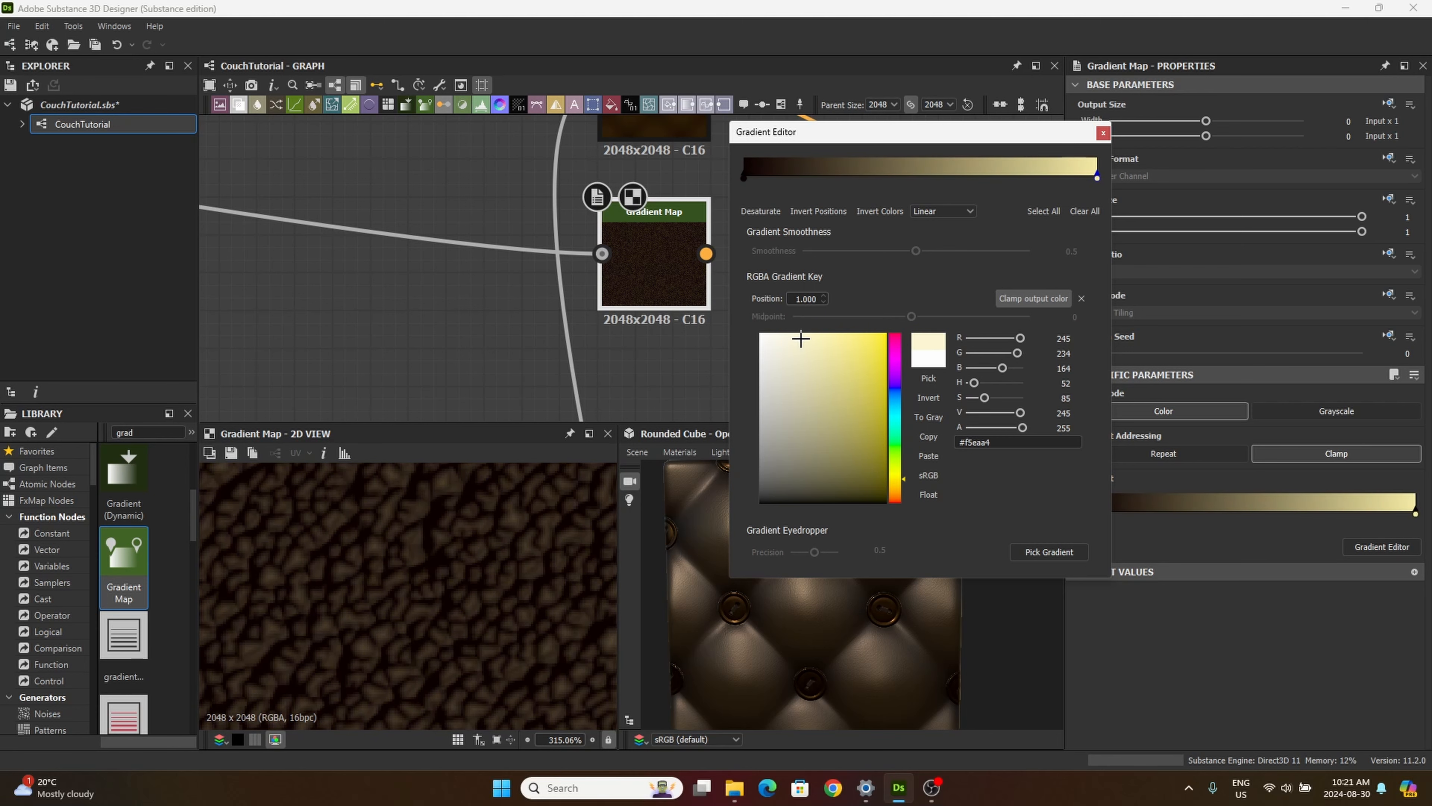
Step: Change the gradient's start key at position 0 to near-black #060302 and close the Gradient Editor
{"action": "left_click", "coordinate": [745, 177]}
{"action": "mouse_move", "coordinate": [818, 484]}
{"action": "left_mouse_down"}
{"action": "mouse_move", "coordinate": [792, 499]}
{"action": "mouse_move", "coordinate": [834, 500]}
{"action": "left_mouse_up"}
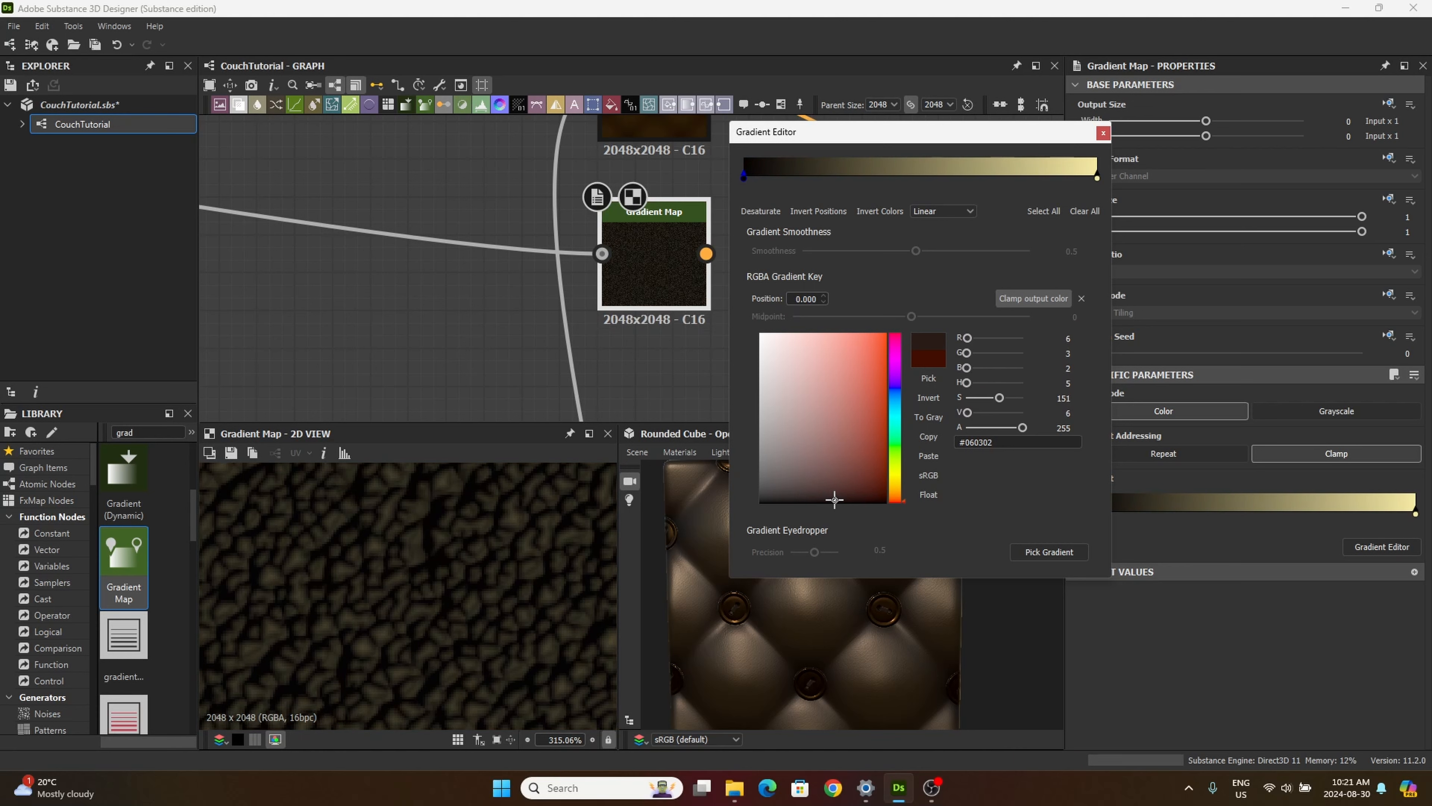
{"action": "left_click", "coordinate": [1103, 133]}
Step: Search the library for "hist" and add a Histogram Scan node beside the second Gradient Map
{"action": "middle_click_drag", "start_coordinate": [642, 296], "coordinate": [658, 336]}
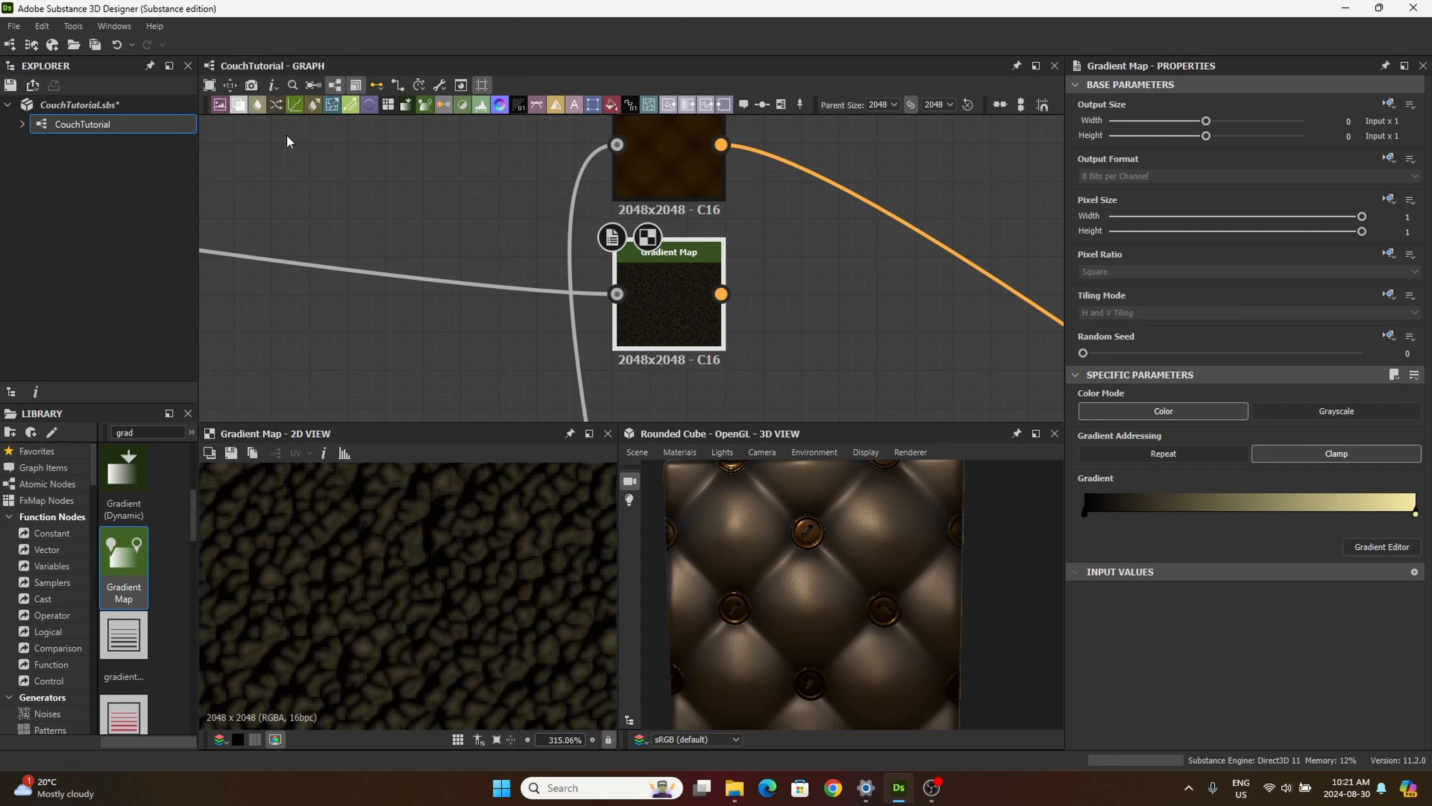
{"action": "double_click", "coordinate": [155, 436]}
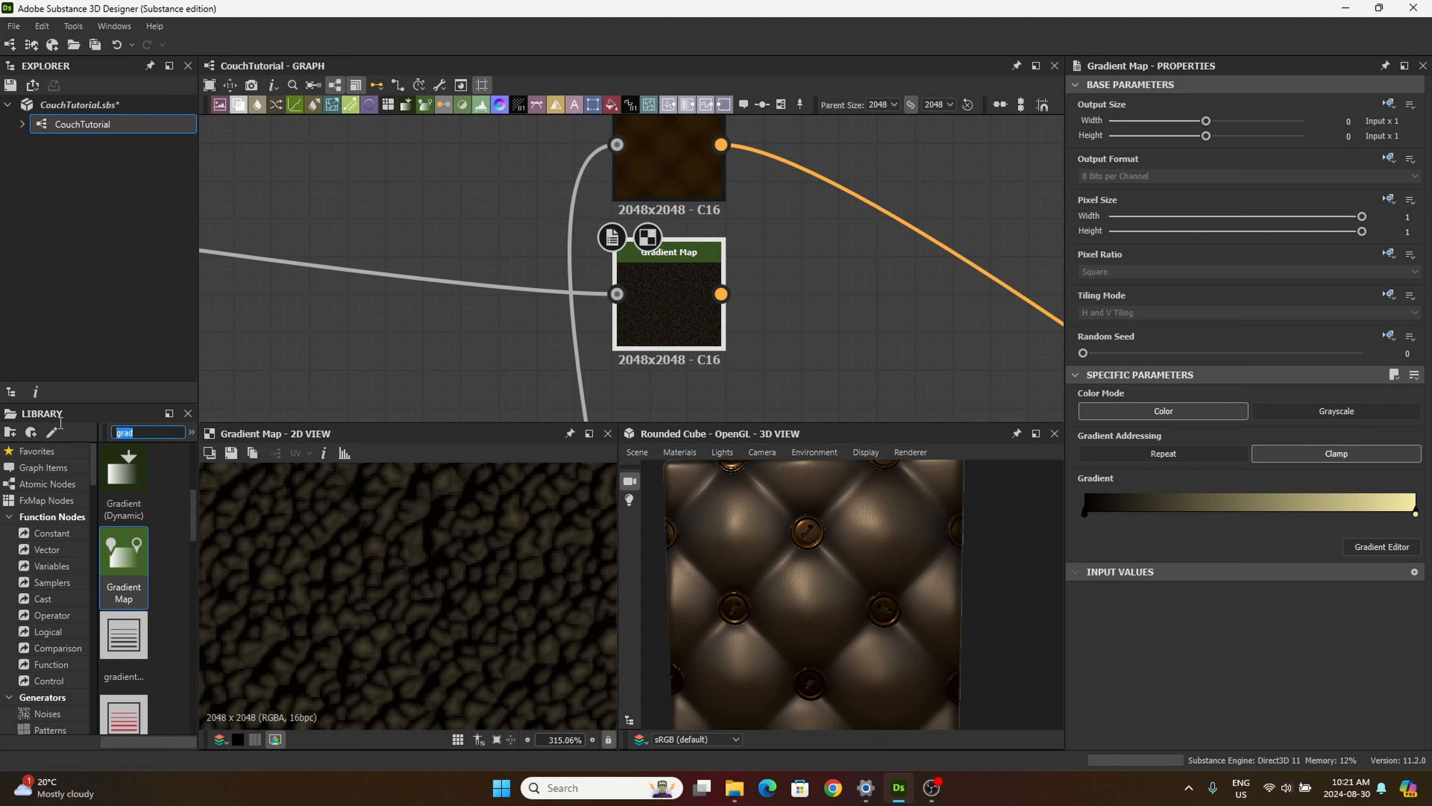
{"action": "type", "text": "hist"}
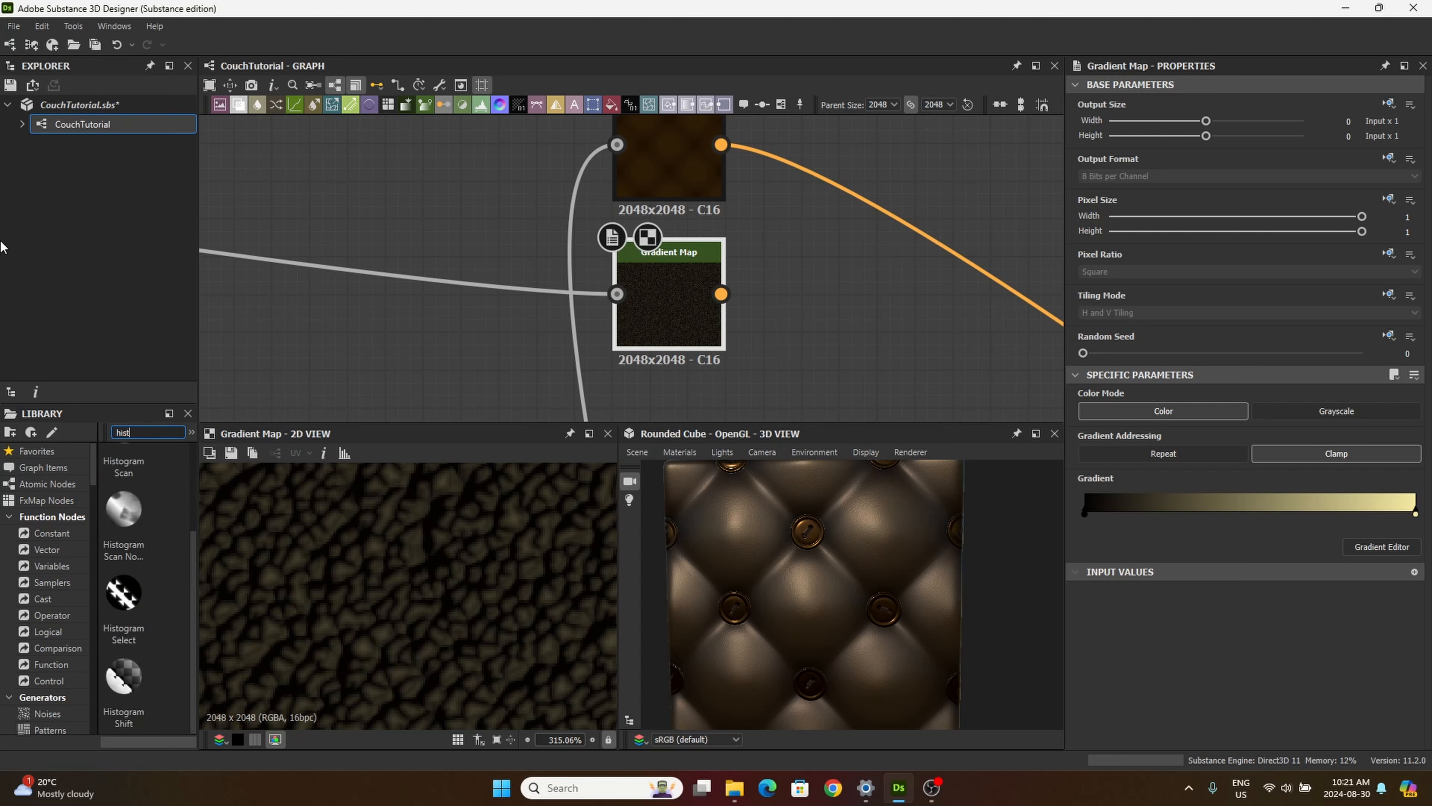
{"action": "scroll", "coordinate": [121, 507], "scroll_direction": "up", "scroll_amount": 2}
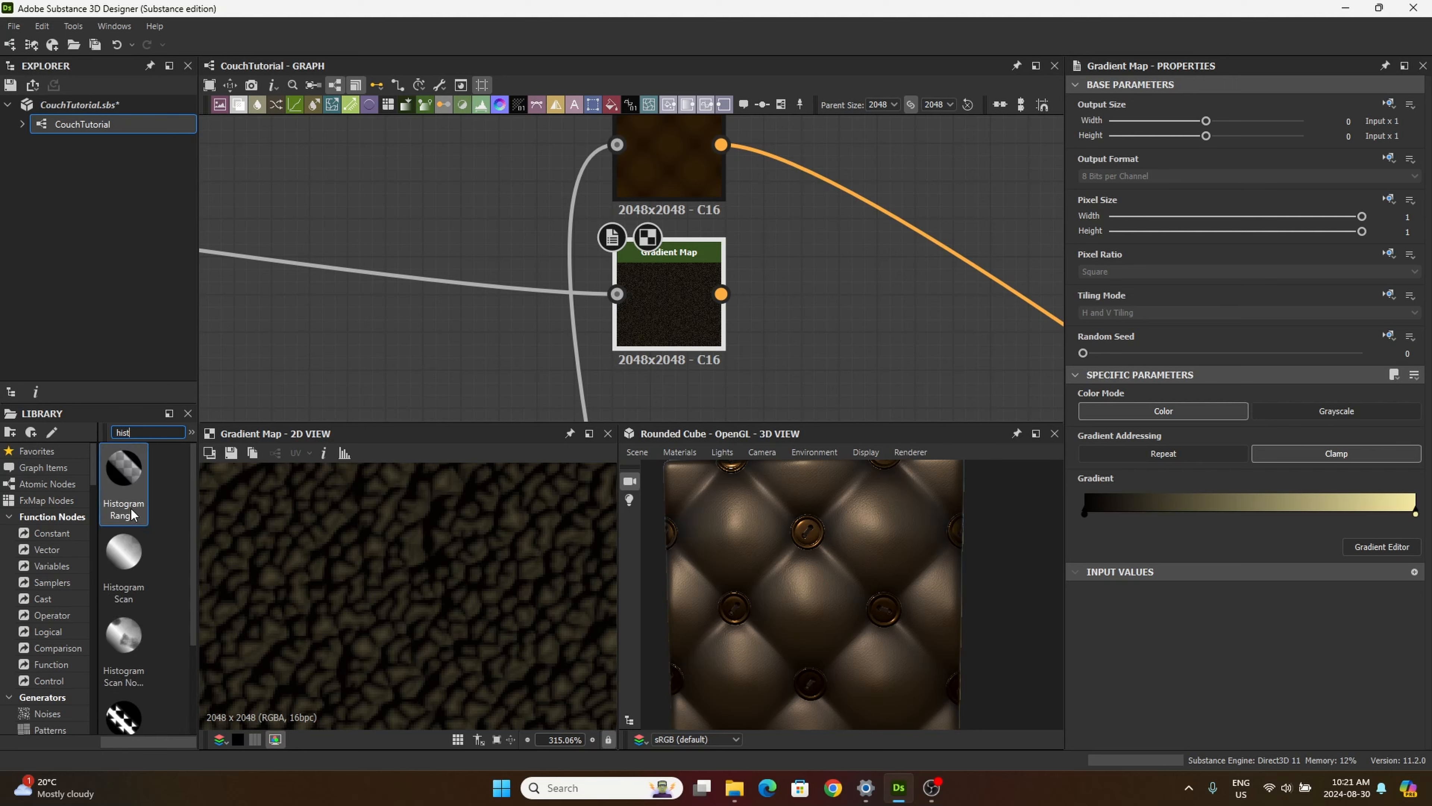
{"action": "left_click", "coordinate": [113, 594]}
{"action": "left_click_drag", "start_coordinate": [113, 594], "coordinate": [859, 299]}
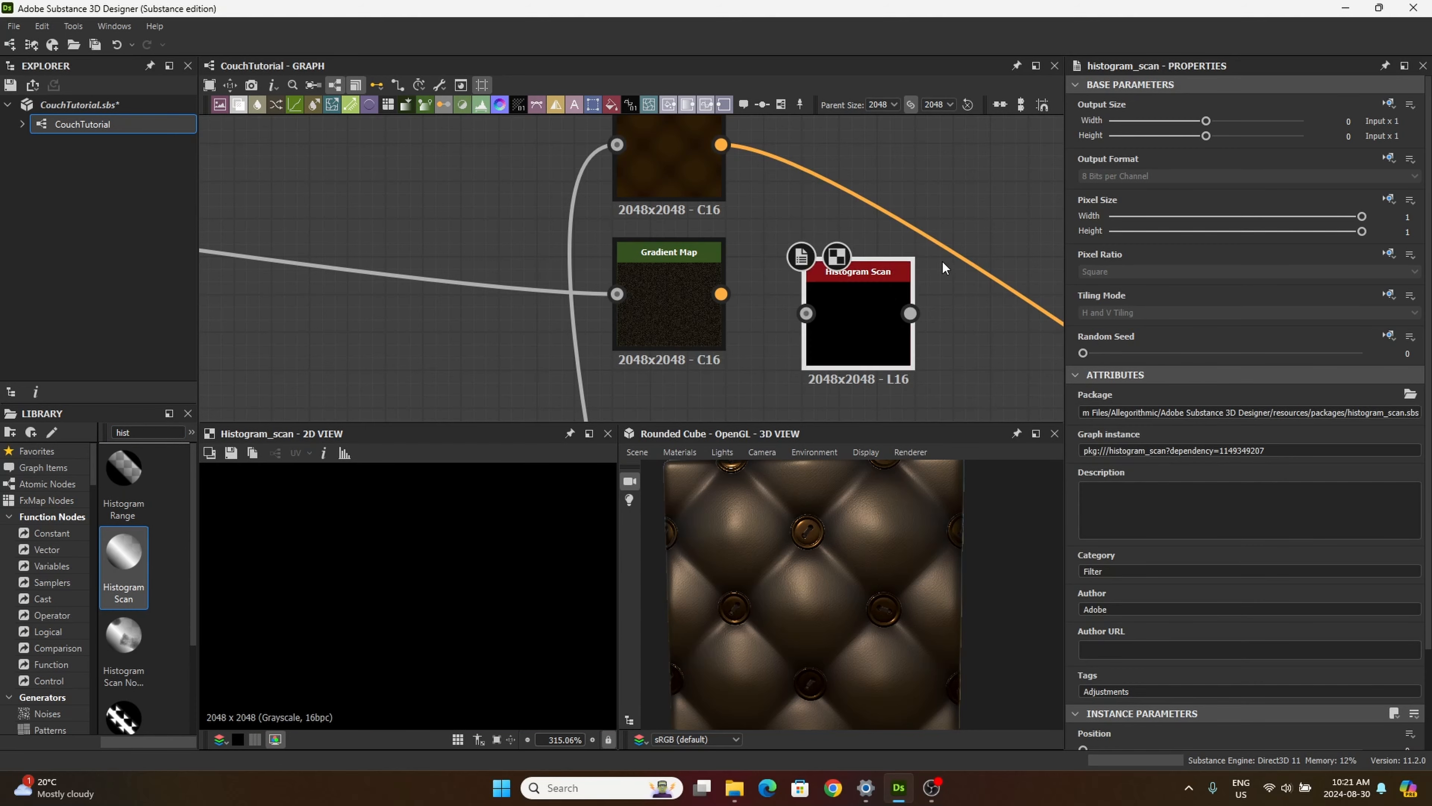
Step: Place the Histogram Scan below the second Gradient Map and connect the Levels output to its input
{"action": "middle_click_drag", "start_coordinate": [751, 319], "coordinate": [760, 114]}
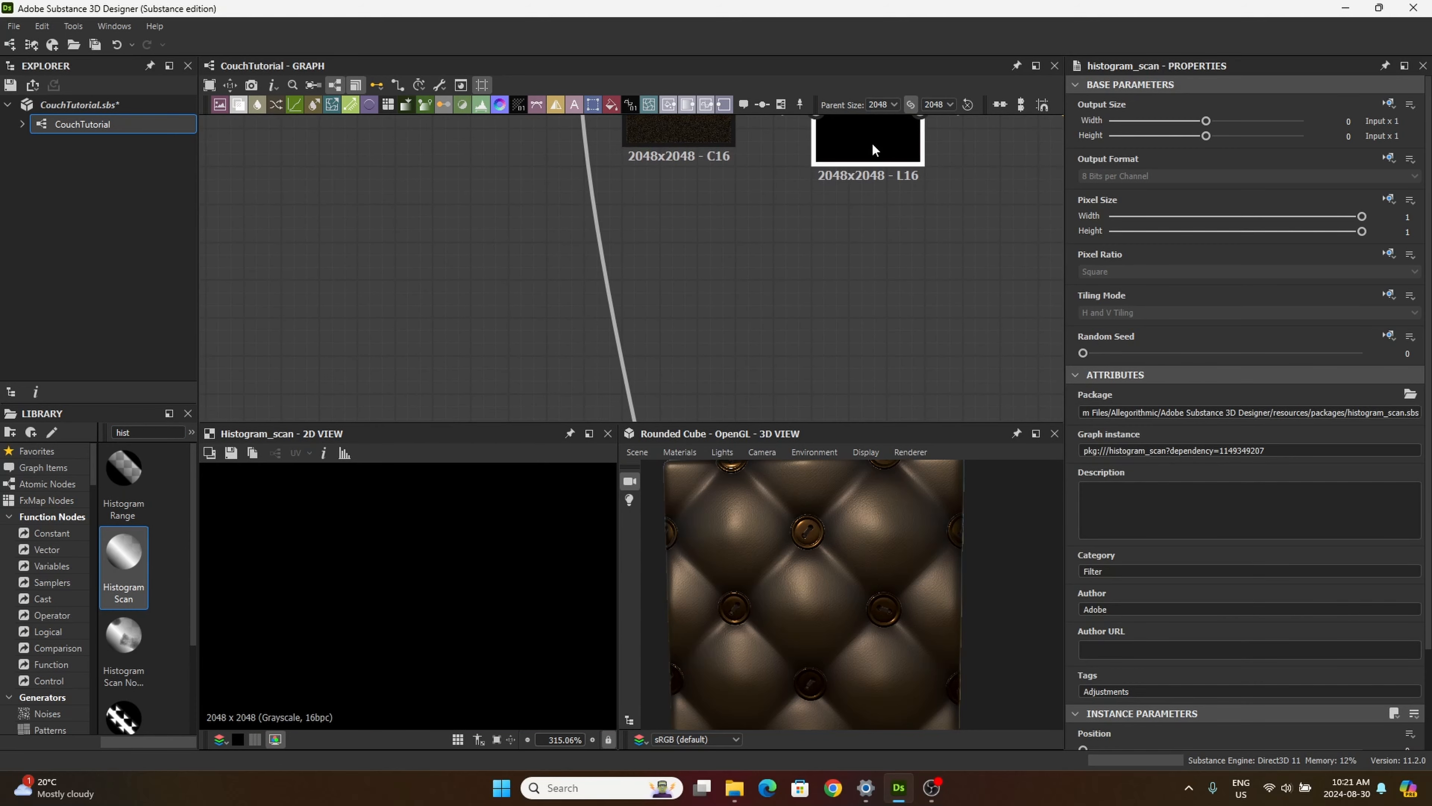
{"action": "left_click_drag", "start_coordinate": [864, 153], "coordinate": [674, 266]}
{"action": "scroll", "coordinate": [674, 267], "scroll_direction": "down", "scroll_amount": 5}
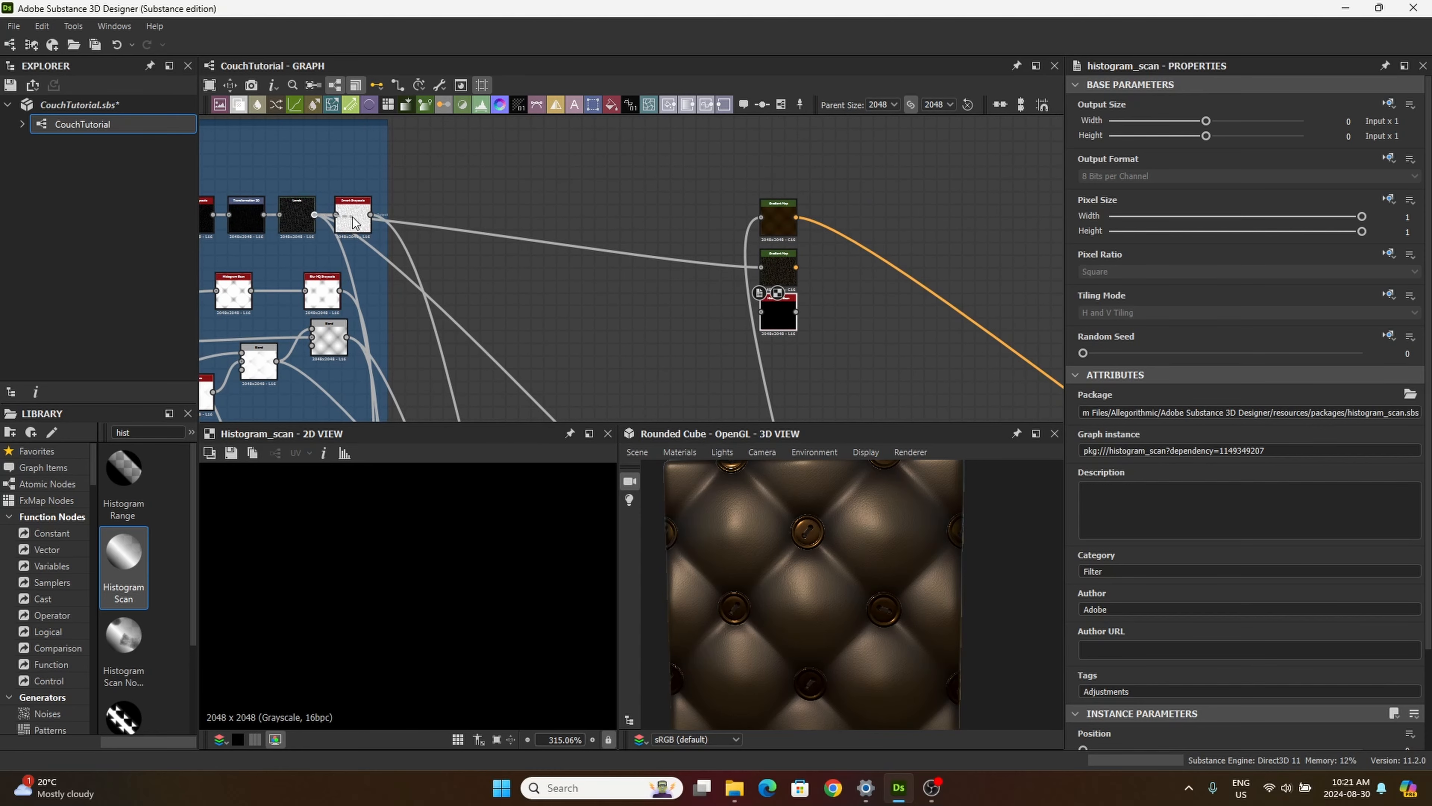
{"action": "left_click_drag", "start_coordinate": [315, 214], "coordinate": [761, 311]}
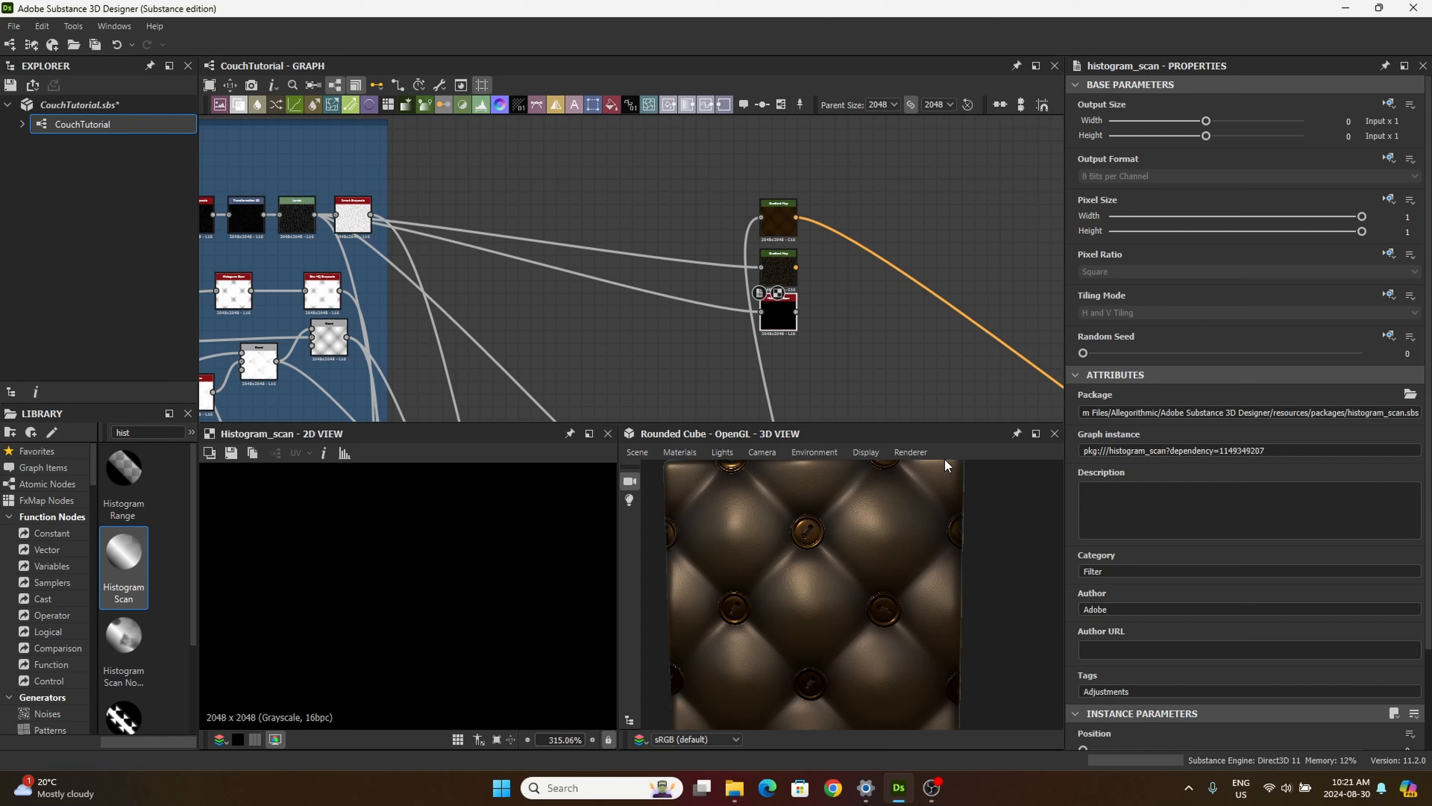
Step: Set the Histogram Scan's Position to 0.62 and Contrast to 0.42, and check the resulting specks in the 2D preview
{"action": "scroll", "coordinate": [1249, 411], "scroll_direction": "down", "scroll_amount": 2}
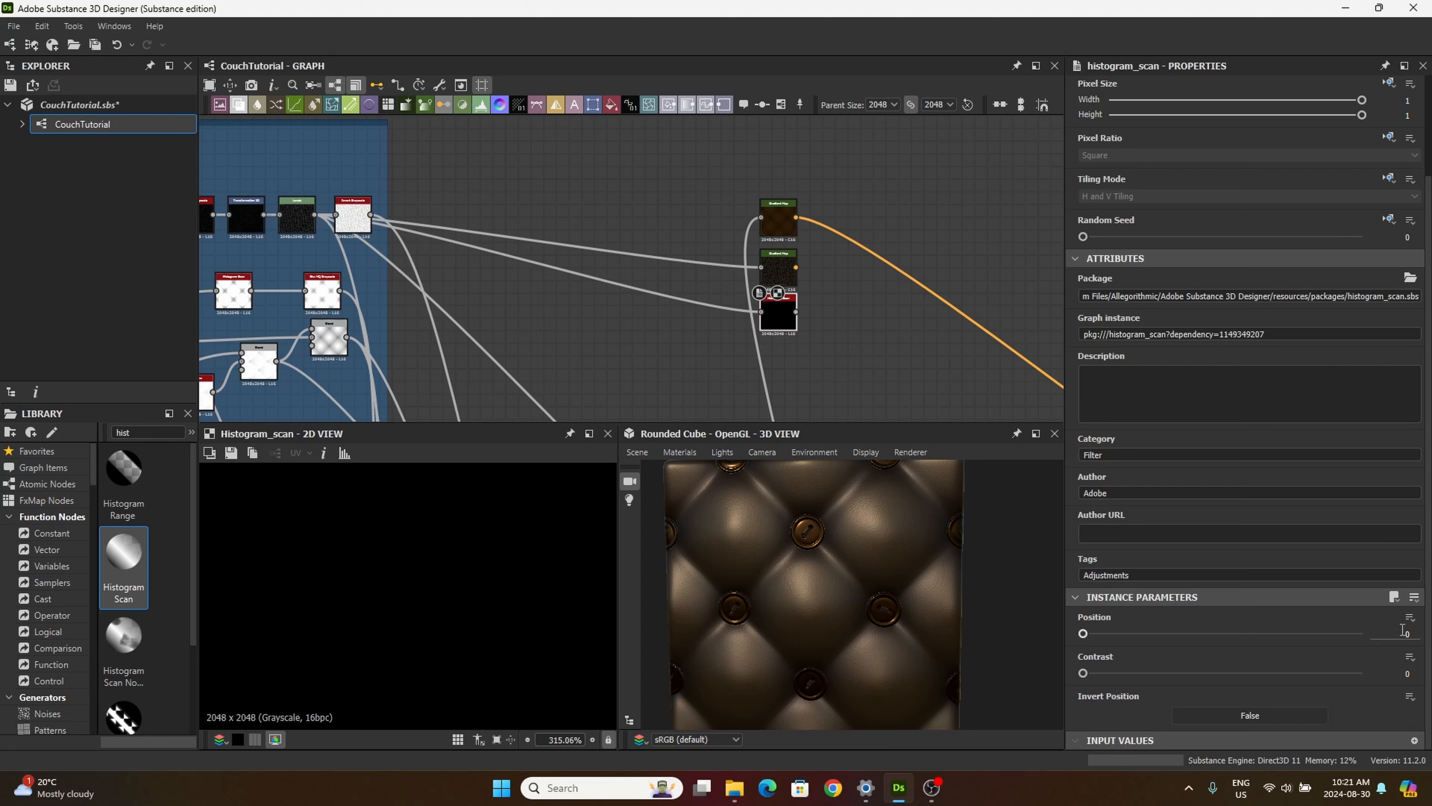
{"action": "left_click", "coordinate": [1399, 635]}
{"action": "key", "text": "Tab"}
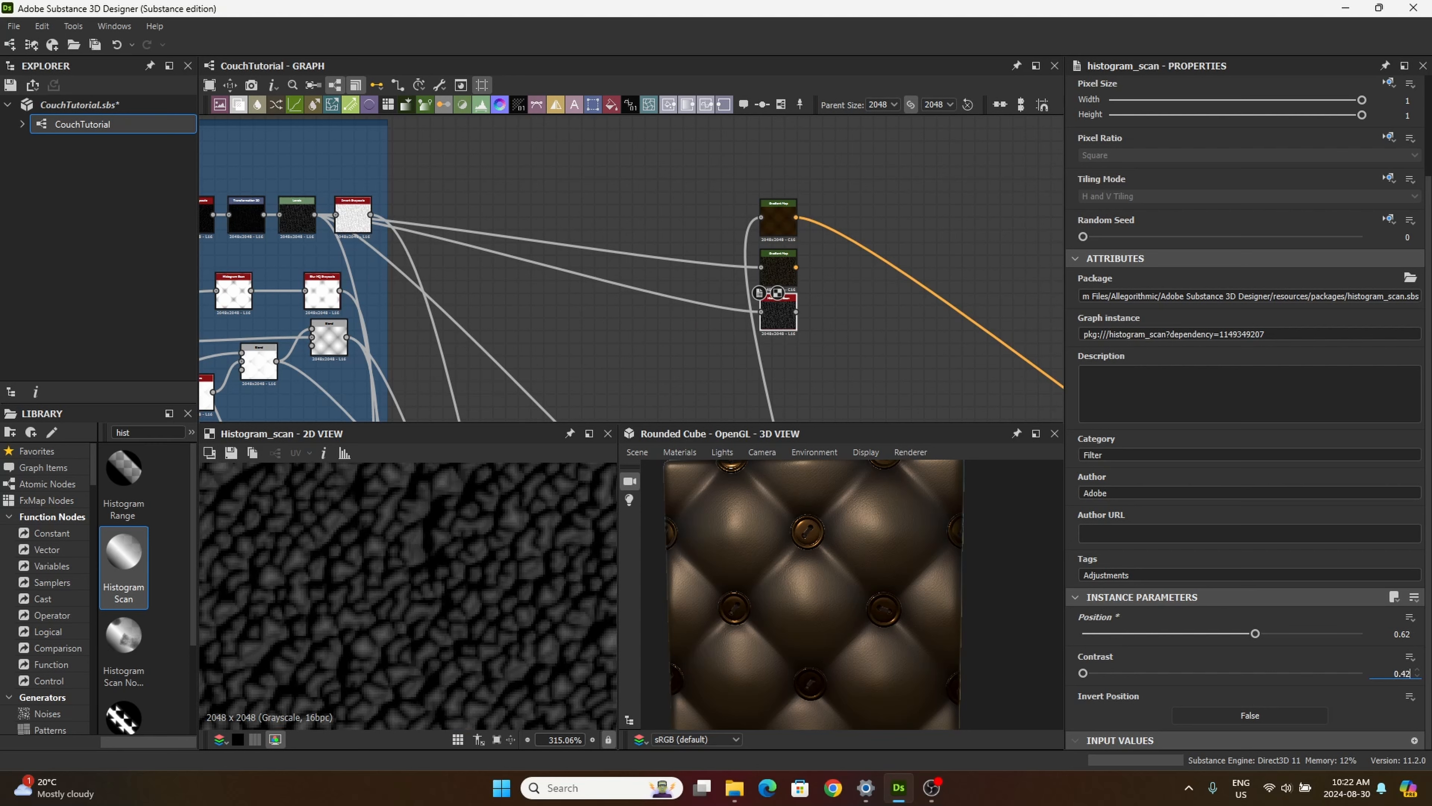
{"action": "type", "text": "0.42"}
{"action": "key", "text": "Return"}
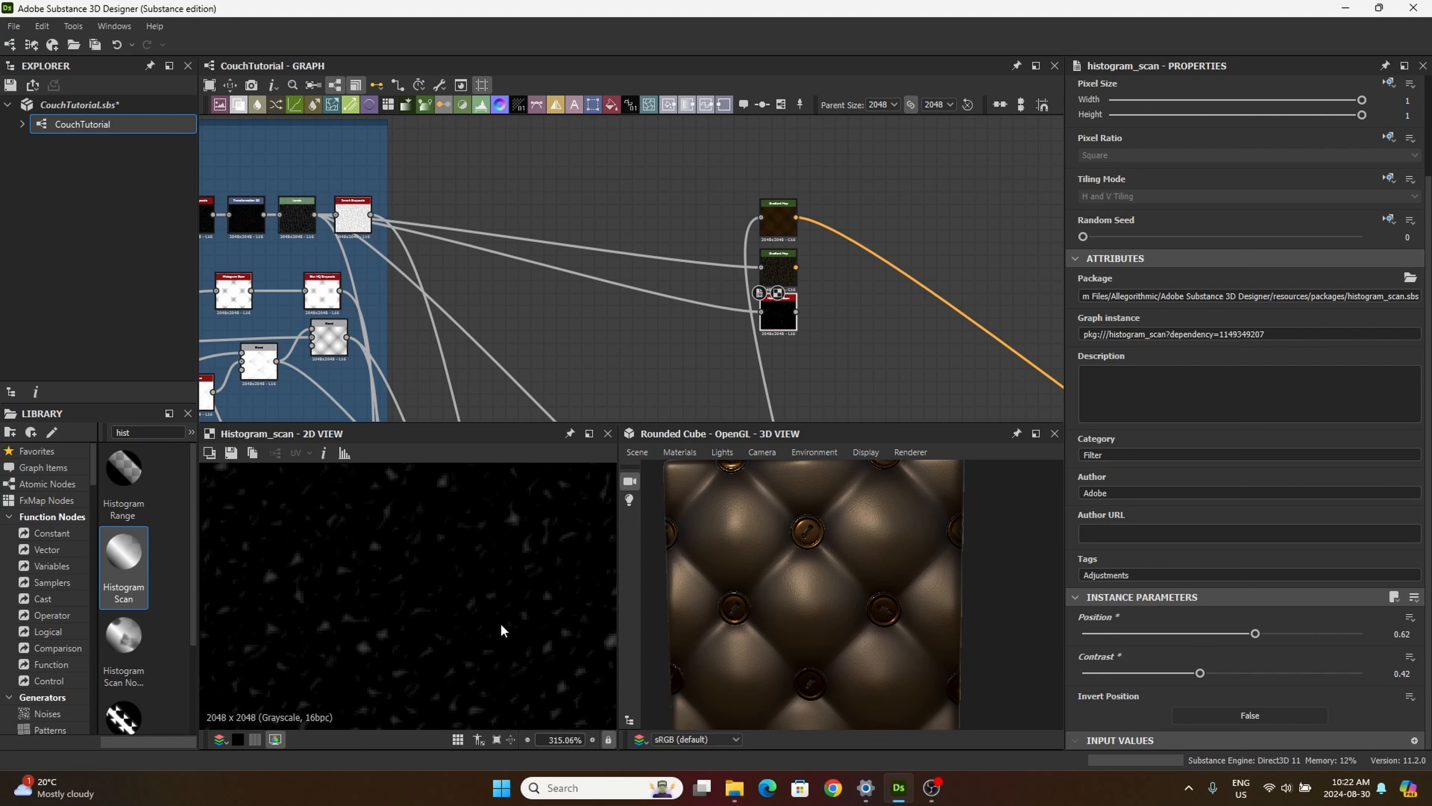
{"action": "middle_click_drag", "start_coordinate": [515, 622], "coordinate": [430, 633]}
{"action": "middle_click_drag", "start_coordinate": [478, 570], "coordinate": [573, 628]}
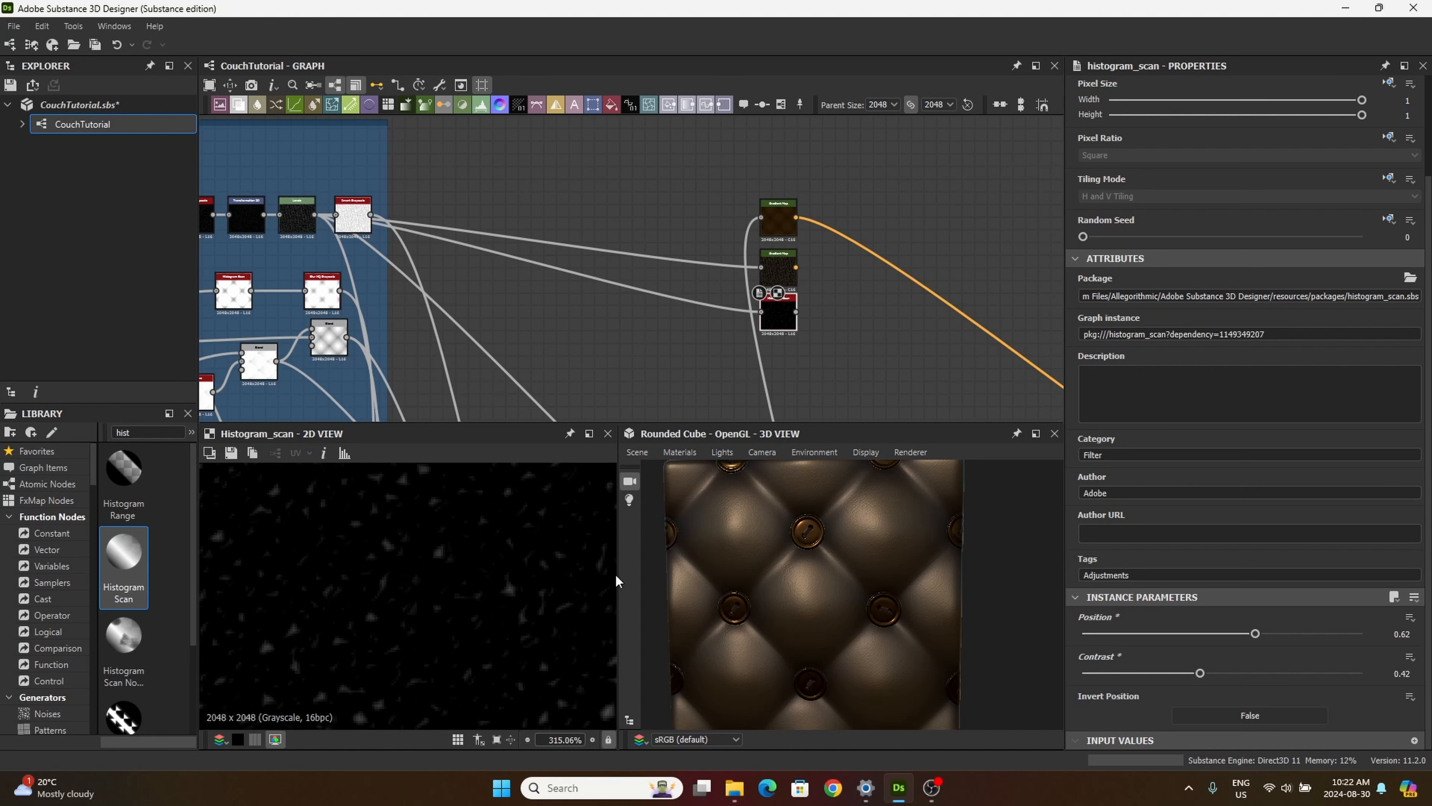
Step: Move the Histogram Scan slightly down and add a third Gradient Map node connected to its output
{"action": "left_click_drag", "start_coordinate": [775, 308], "coordinate": [778, 321]}
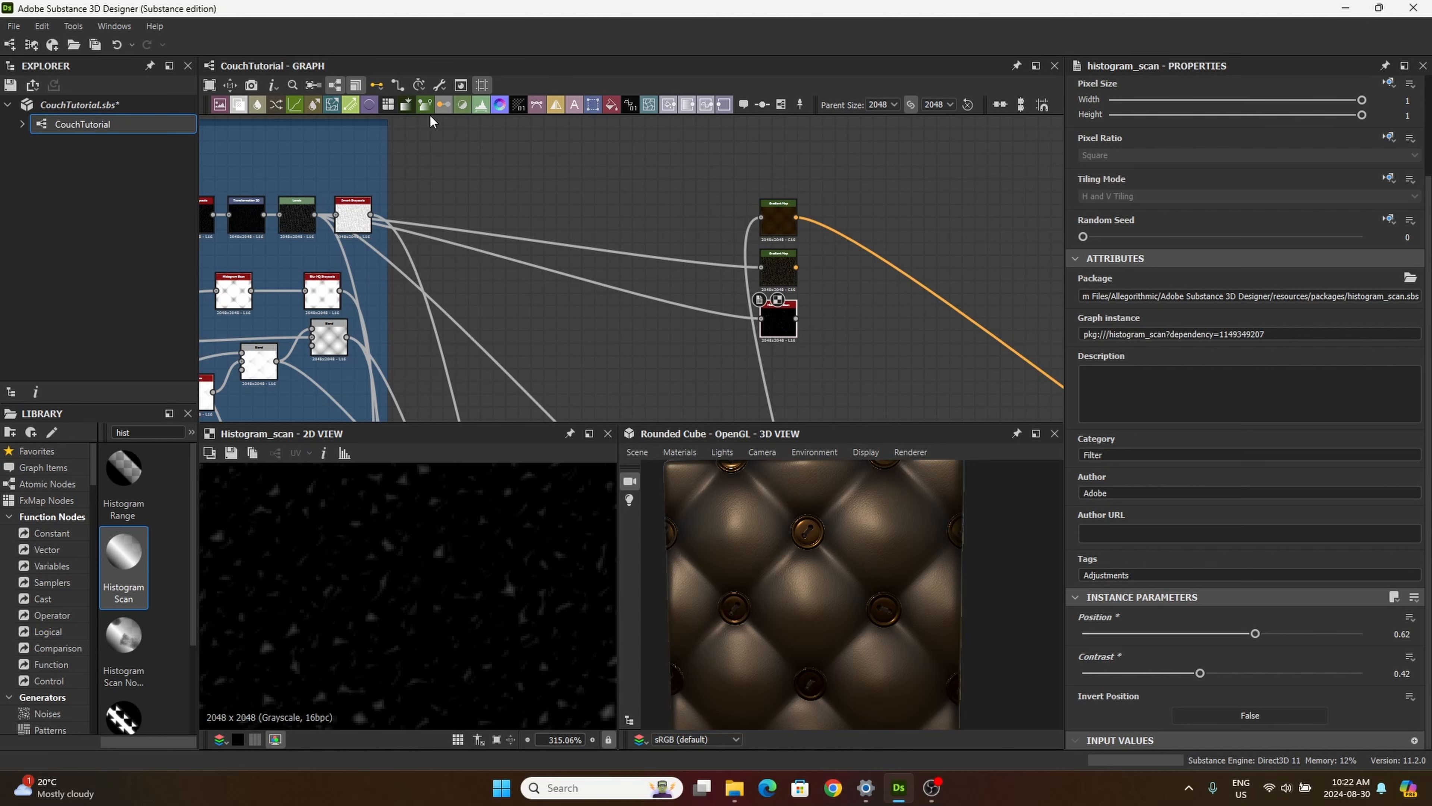
{"action": "left_click_drag", "start_coordinate": [433, 105], "coordinate": [824, 325]}
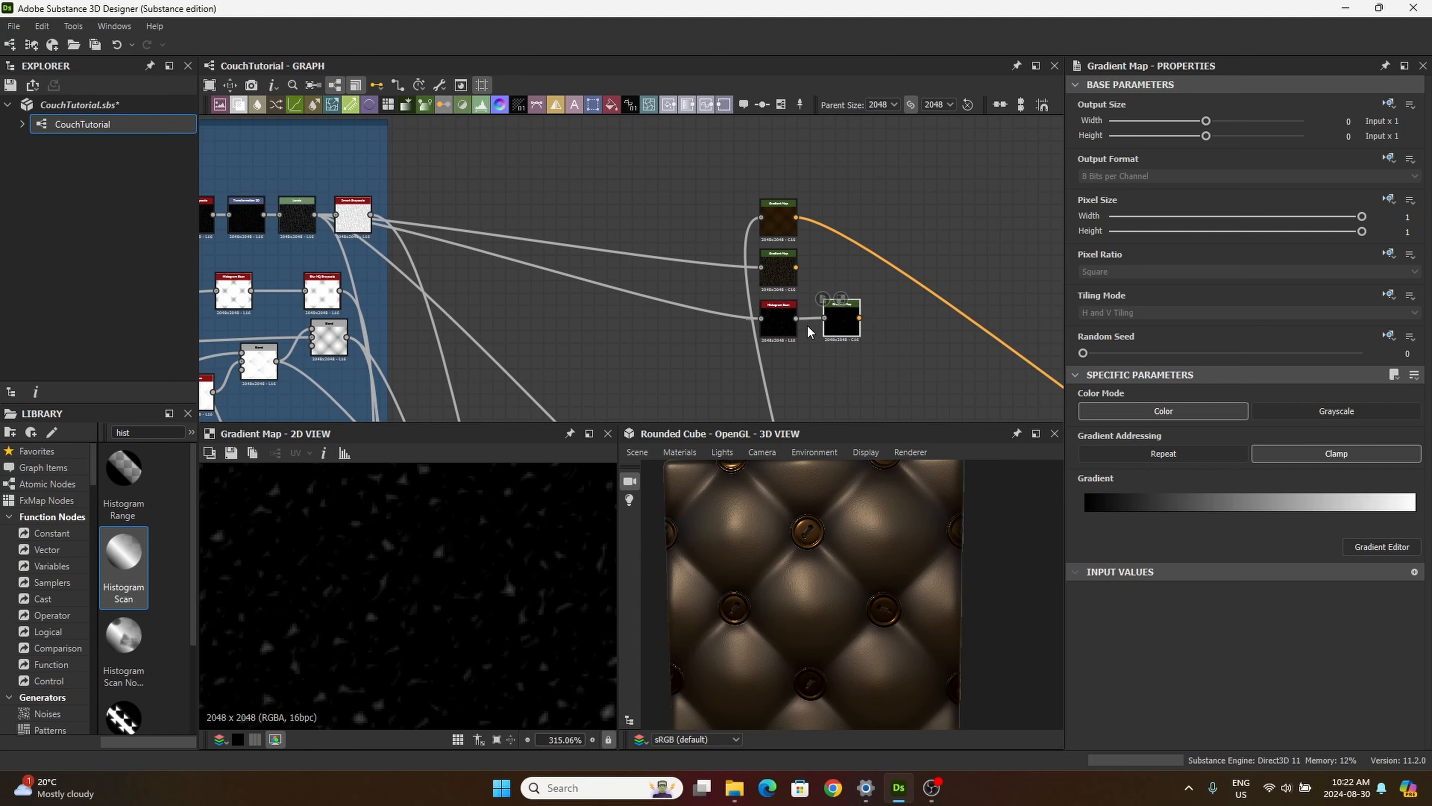
{"action": "scroll", "coordinate": [827, 326], "scroll_direction": "up", "scroll_amount": 4}
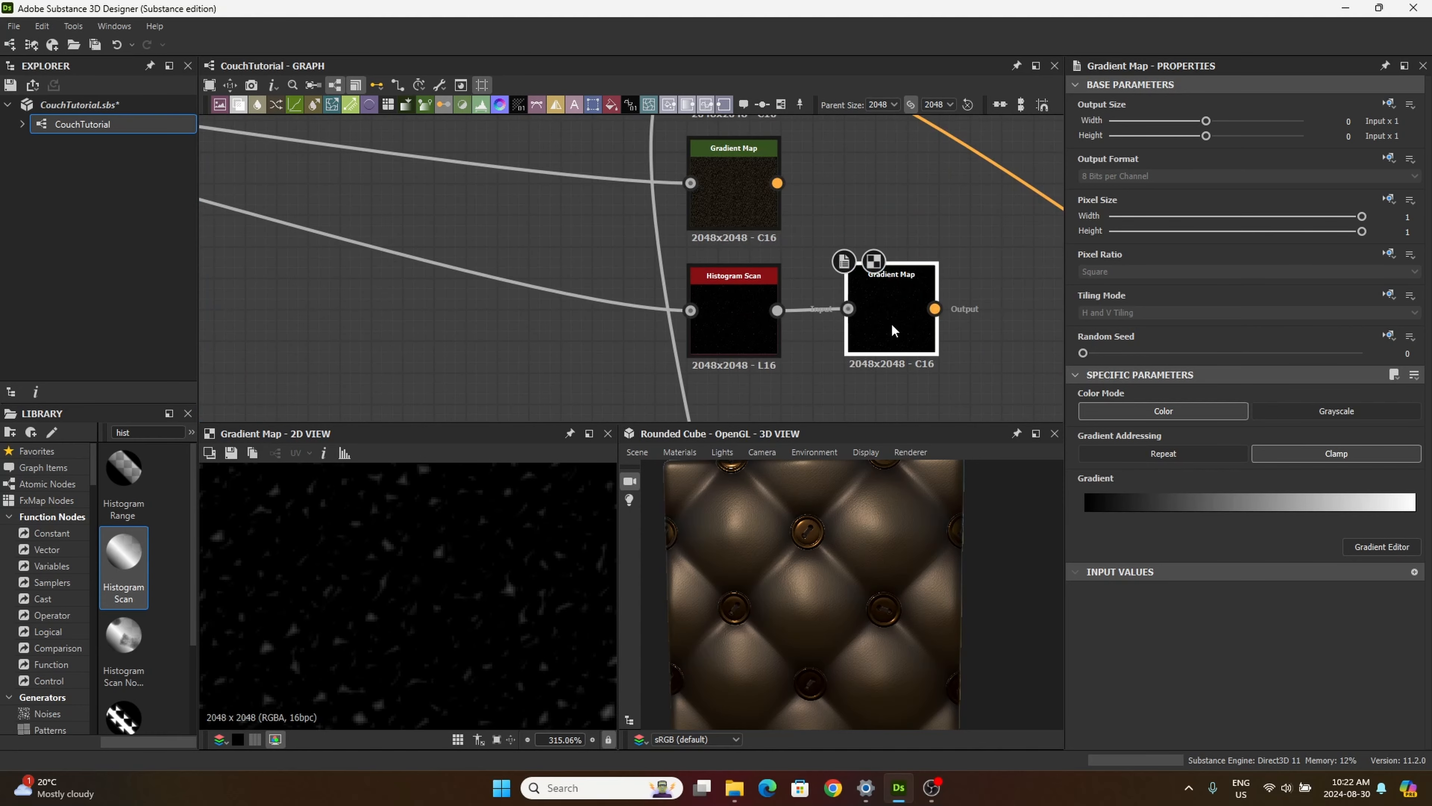
Step: Reverse the third Gradient Map's gradient by placing the white key at position 0 and the black key at position 1
{"action": "left_click", "coordinate": [1370, 548]}
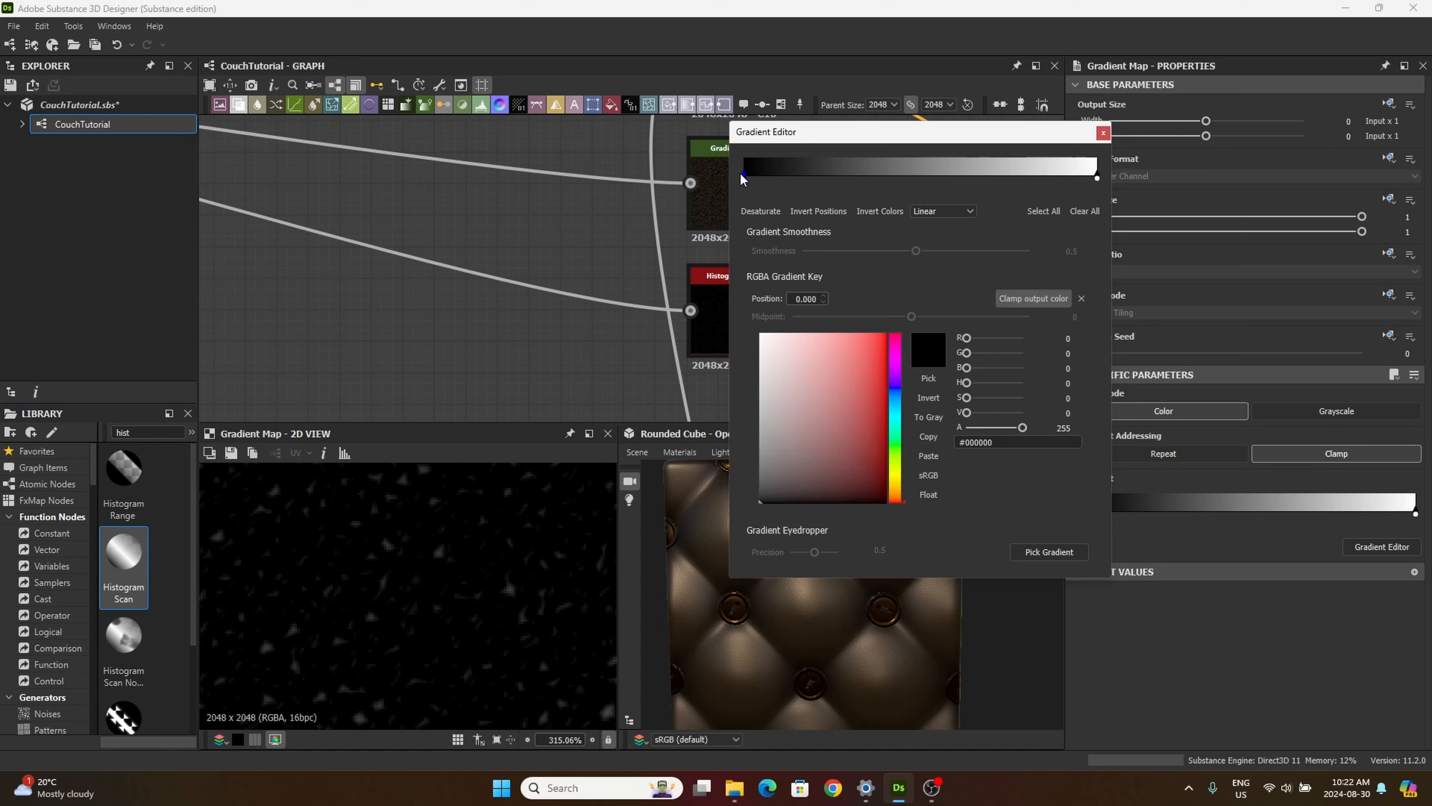
{"action": "left_click_drag", "start_coordinate": [744, 179], "coordinate": [943, 179]}
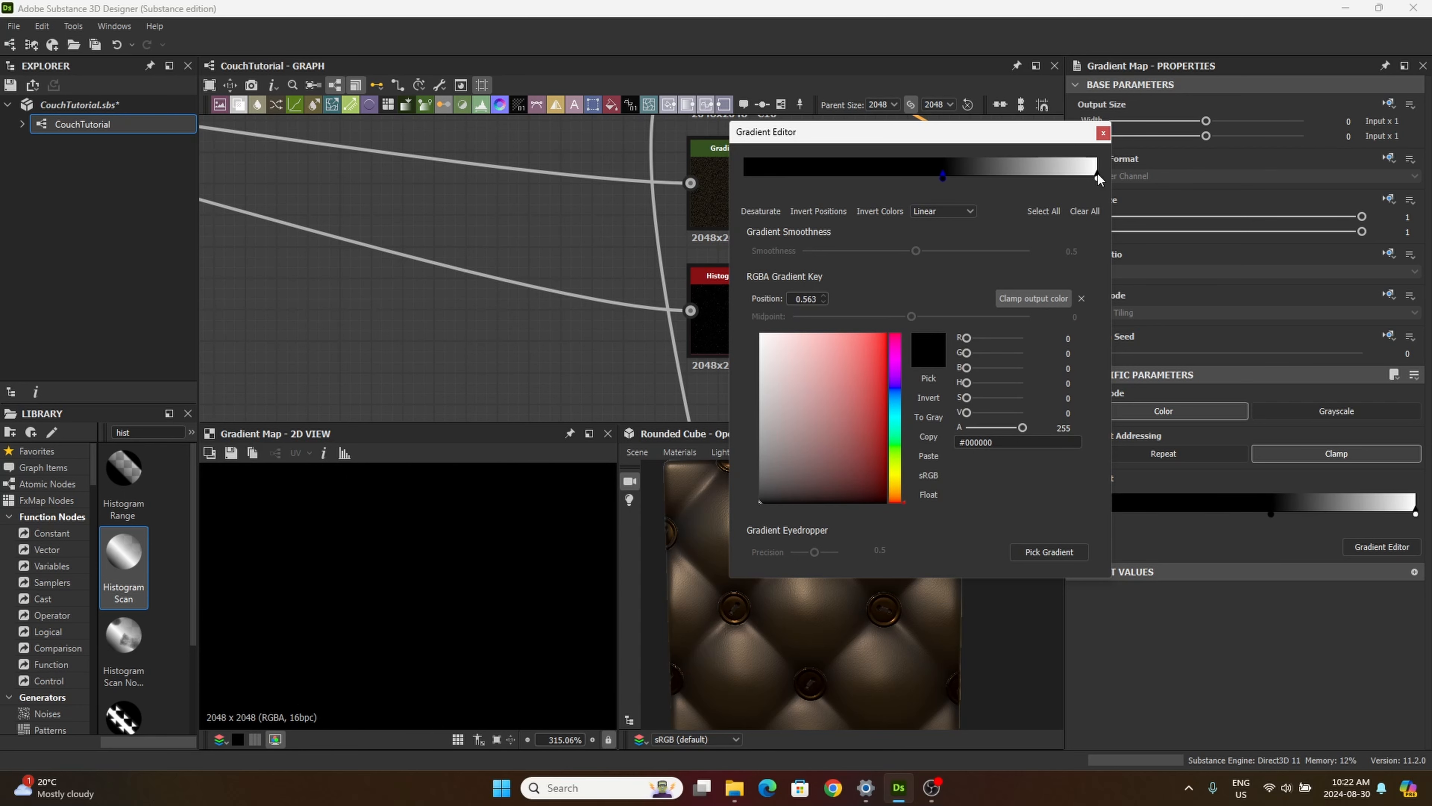
{"action": "left_click_drag", "start_coordinate": [1098, 177], "coordinate": [743, 178]}
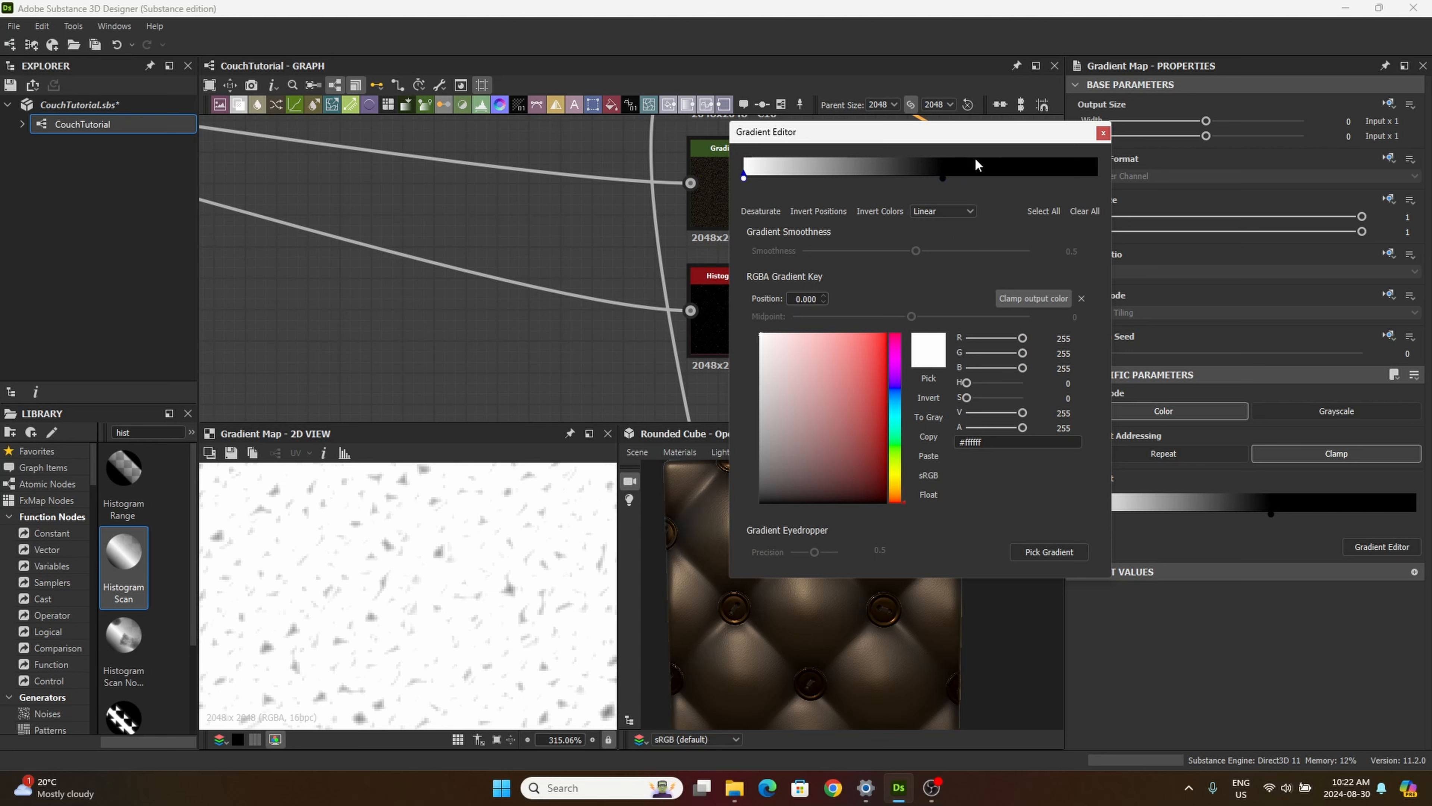
{"action": "left_click_drag", "start_coordinate": [944, 180], "coordinate": [1130, 193]}
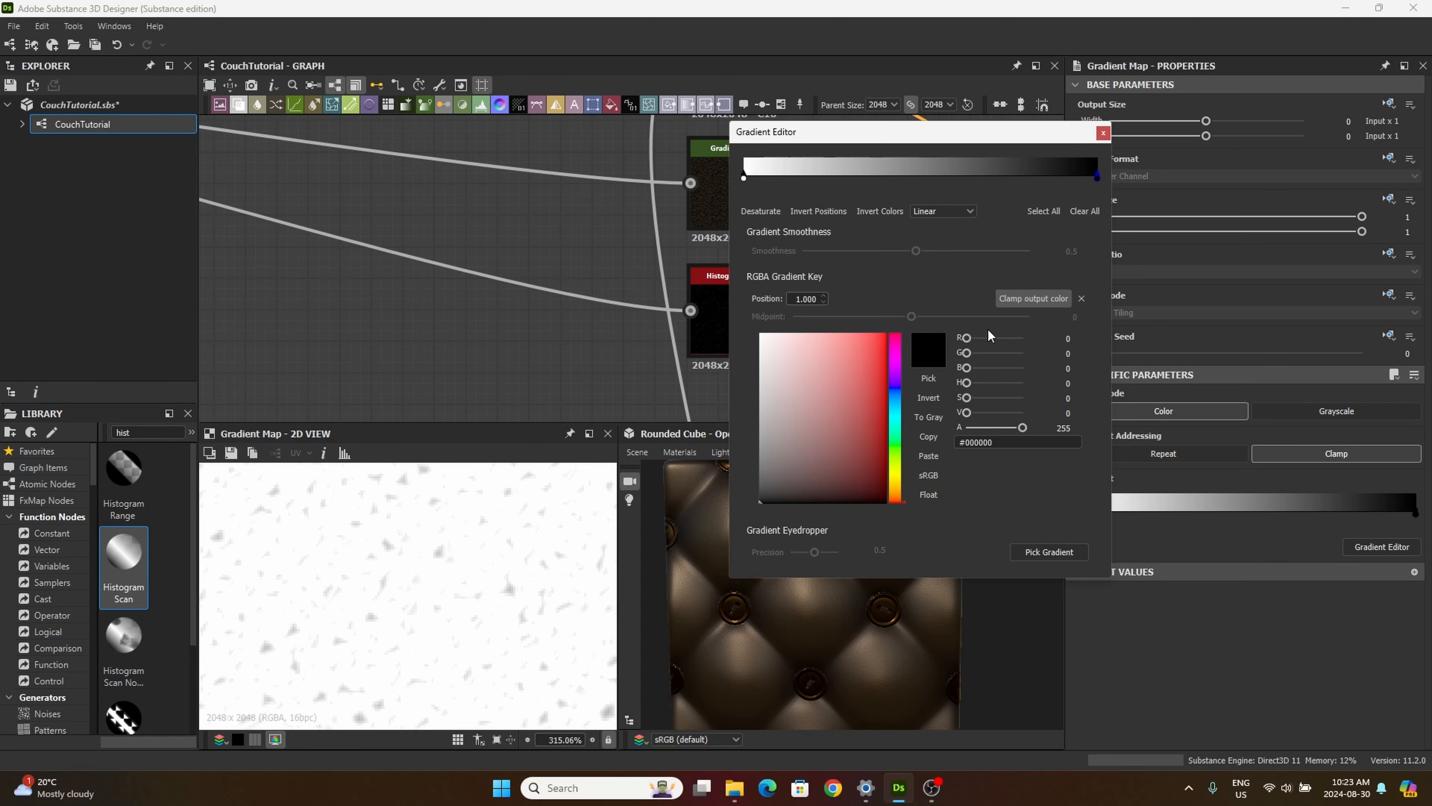
Step: Try several hues for the gradient's end key at position 1, set it to dark blue #0e0772, and close the Gradient Editor
{"action": "left_click", "coordinate": [897, 478]}
{"action": "left_click_drag", "start_coordinate": [829, 339], "coordinate": [890, 415]}
{"action": "left_click", "coordinate": [893, 492]}
{"action": "mouse_move", "coordinate": [853, 478]}
{"action": "left_mouse_down"}
{"action": "mouse_move", "coordinate": [857, 463]}
{"action": "mouse_move", "coordinate": [879, 489]}
{"action": "mouse_move", "coordinate": [878, 430]}
{"action": "mouse_move", "coordinate": [882, 477]}
{"action": "mouse_move", "coordinate": [872, 371]}
{"action": "mouse_move", "coordinate": [880, 428]}
{"action": "left_mouse_up"}
{"action": "left_click", "coordinate": [894, 389]}
{"action": "left_click", "coordinate": [896, 416]}
{"action": "mouse_move", "coordinate": [896, 466]}
{"action": "left_mouse_down"}
{"action": "mouse_move", "coordinate": [895, 488]}
{"action": "mouse_move", "coordinate": [892, 473]}
{"action": "left_mouse_up"}
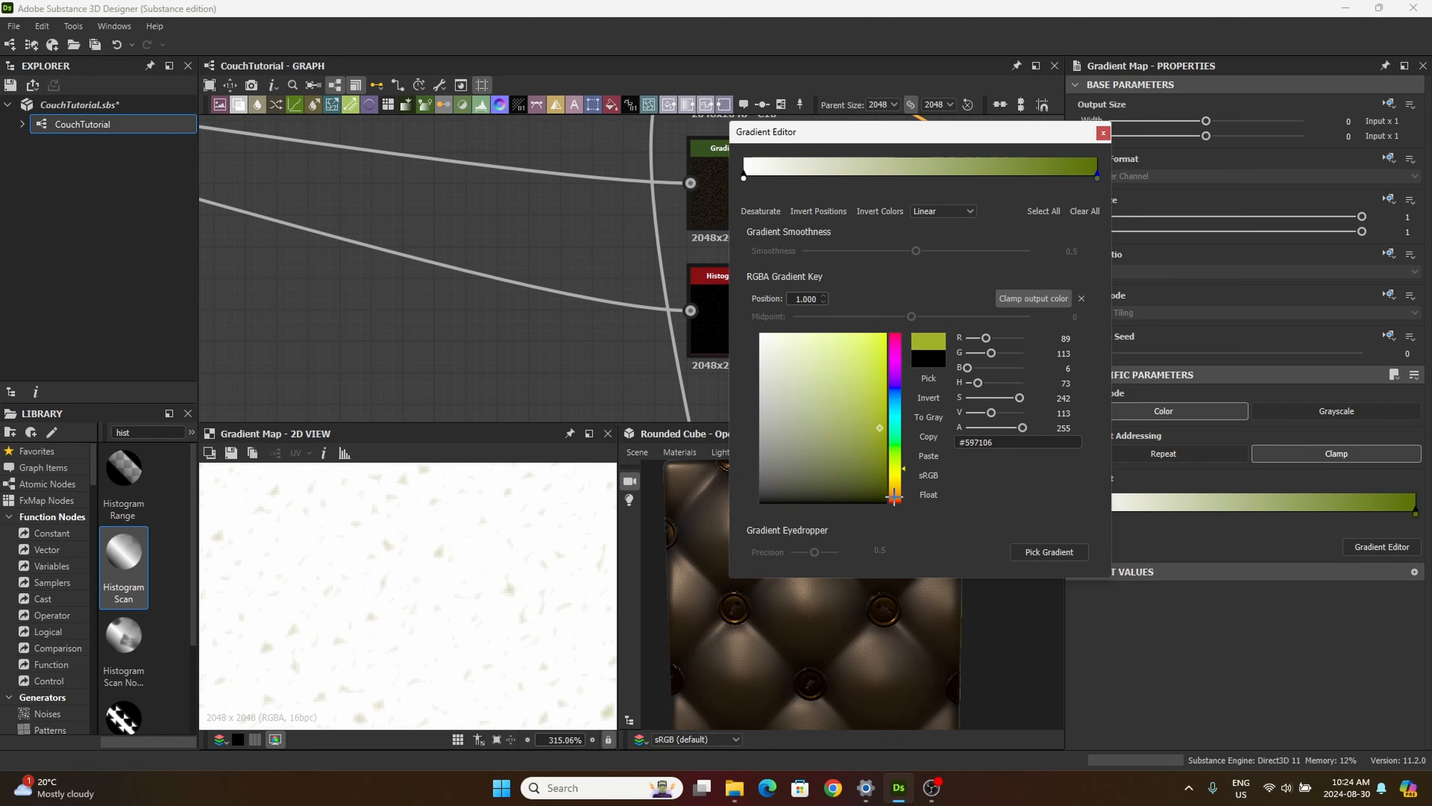
{"action": "left_click_drag", "start_coordinate": [902, 468], "coordinate": [880, 426]}
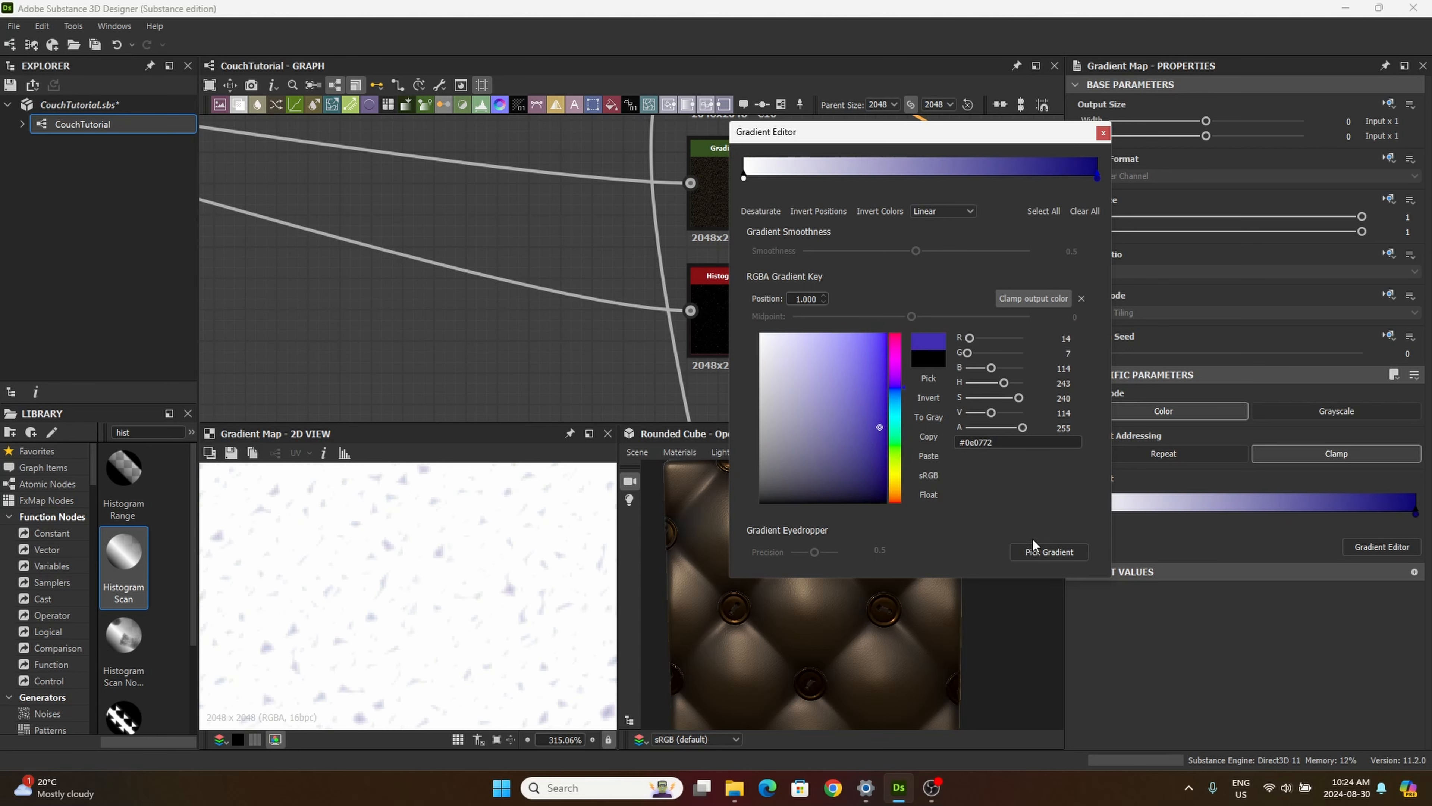
{"action": "left_click", "coordinate": [1101, 134]}
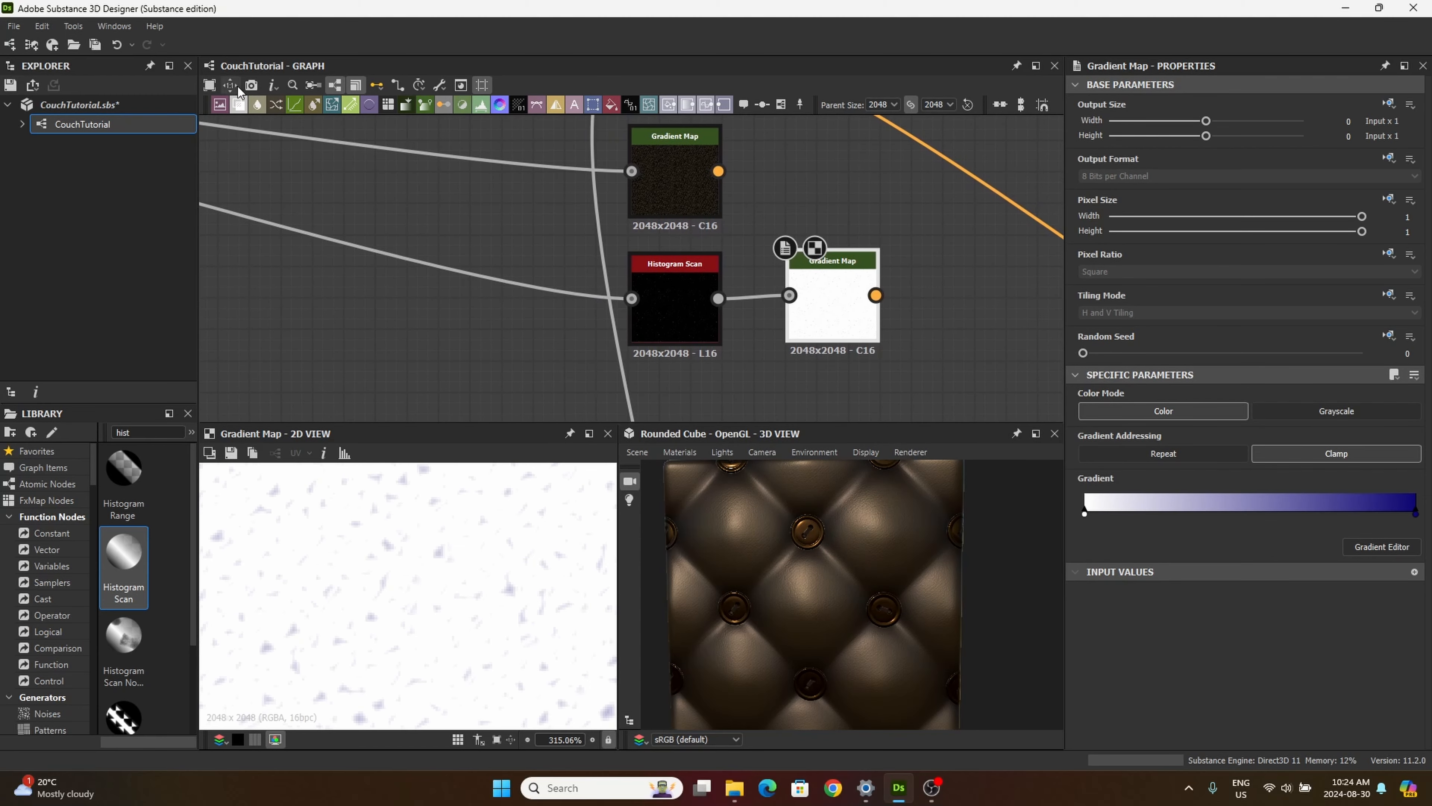
Step: Add a Blend node with the second Gradient Map as foreground and the brown Gradient Map as background
{"action": "left_click_drag", "start_coordinate": [237, 104], "coordinate": [937, 169]}
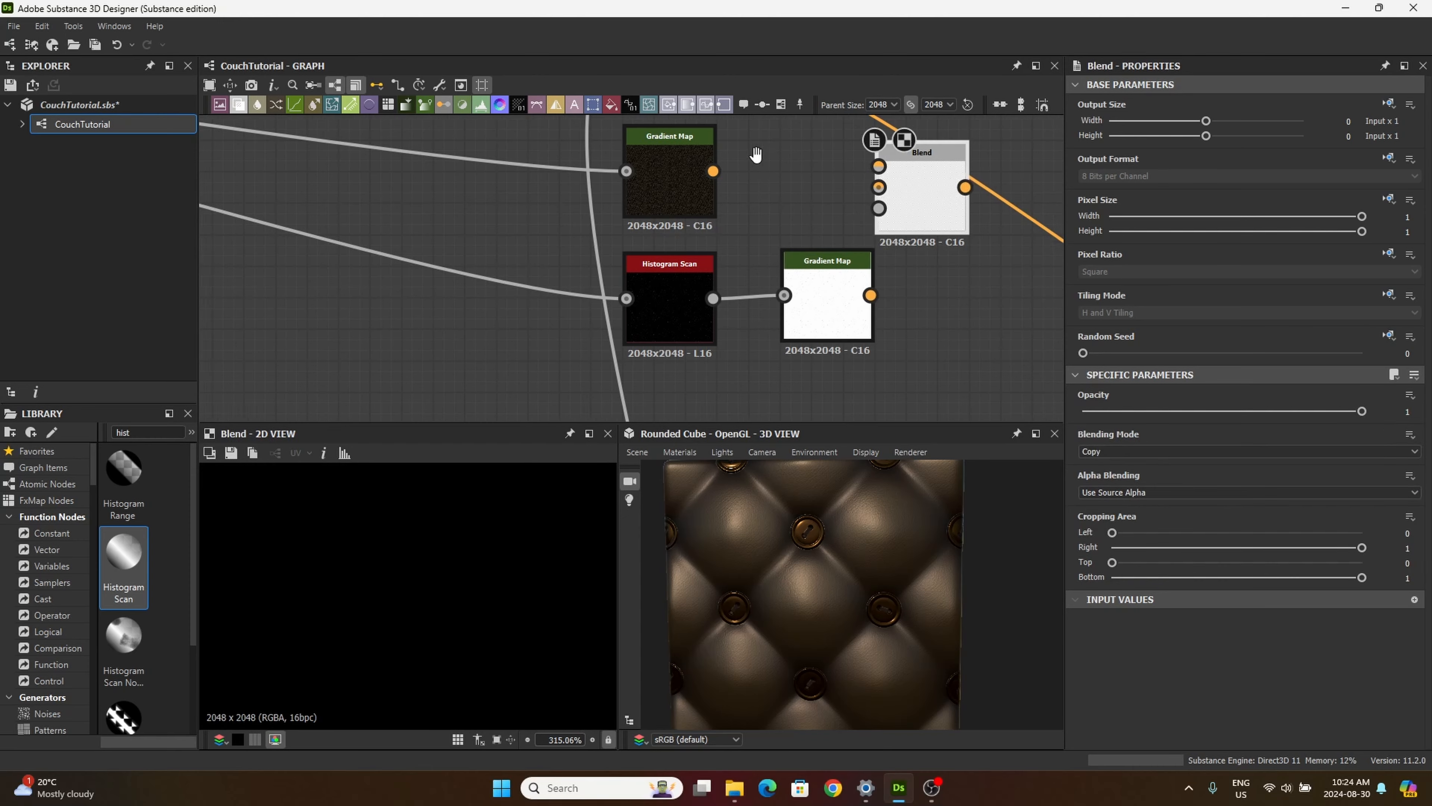
{"action": "middle_click_drag", "start_coordinate": [1011, 173], "coordinate": [858, 302]}
{"action": "left_click_drag", "start_coordinate": [783, 309], "coordinate": [751, 215]}
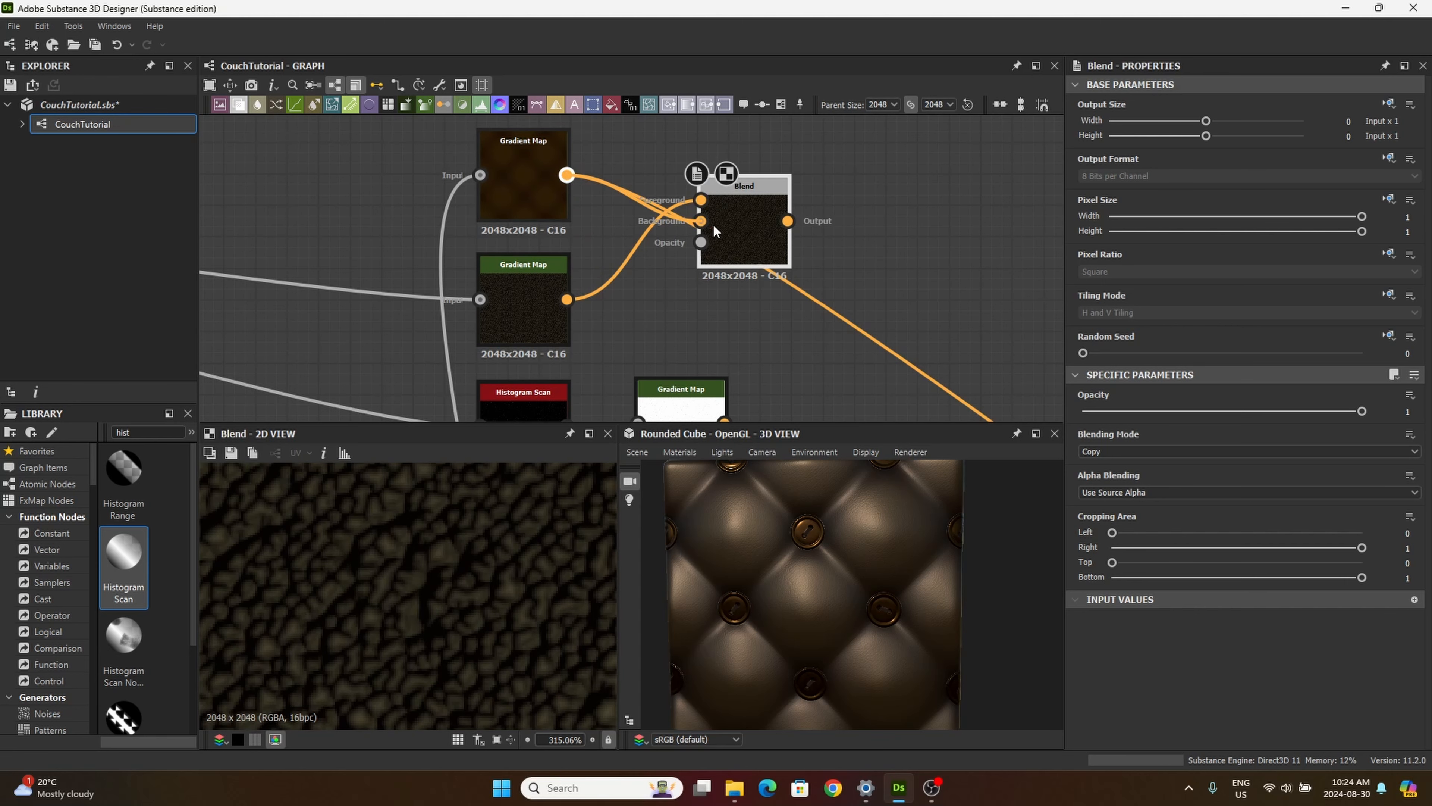
{"action": "left_click_drag", "start_coordinate": [713, 226], "coordinate": [715, 226]}
Step: Connect the Blend node's output to the base color input of Base Material and inspect the leather in the 3D view
{"action": "middle_click_drag", "start_coordinate": [886, 266], "coordinate": [677, 131]}
{"action": "scroll", "coordinate": [880, 257], "scroll_direction": "down", "scroll_amount": 5}
{"action": "scroll", "coordinate": [697, 236], "scroll_direction": "down", "scroll_amount": 3}
{"action": "middle_click_drag", "start_coordinate": [698, 237], "coordinate": [769, 289]}
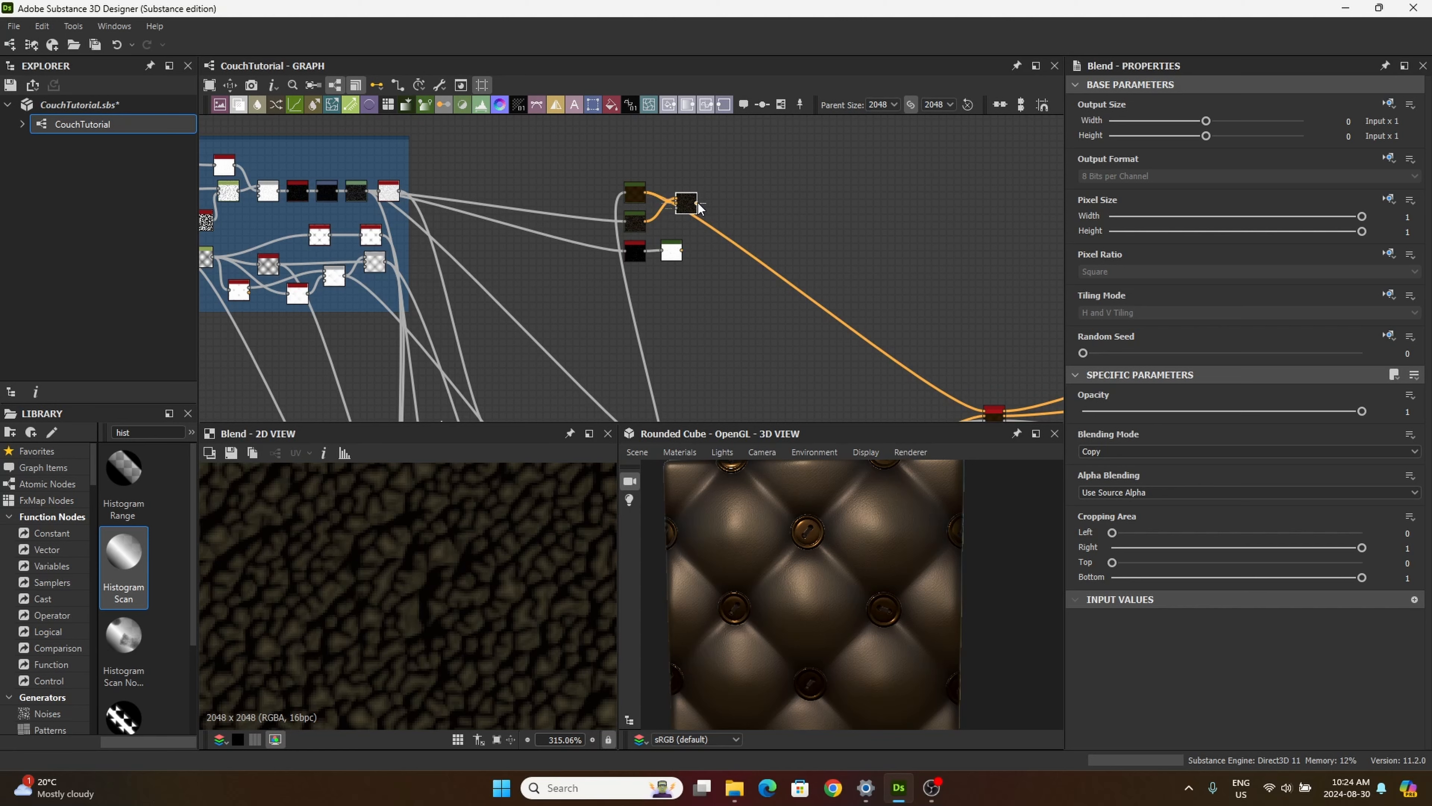
{"action": "left_click_drag", "start_coordinate": [697, 204], "coordinate": [937, 394]}
{"action": "scroll", "coordinate": [812, 298], "scroll_direction": "up", "scroll_amount": 3}
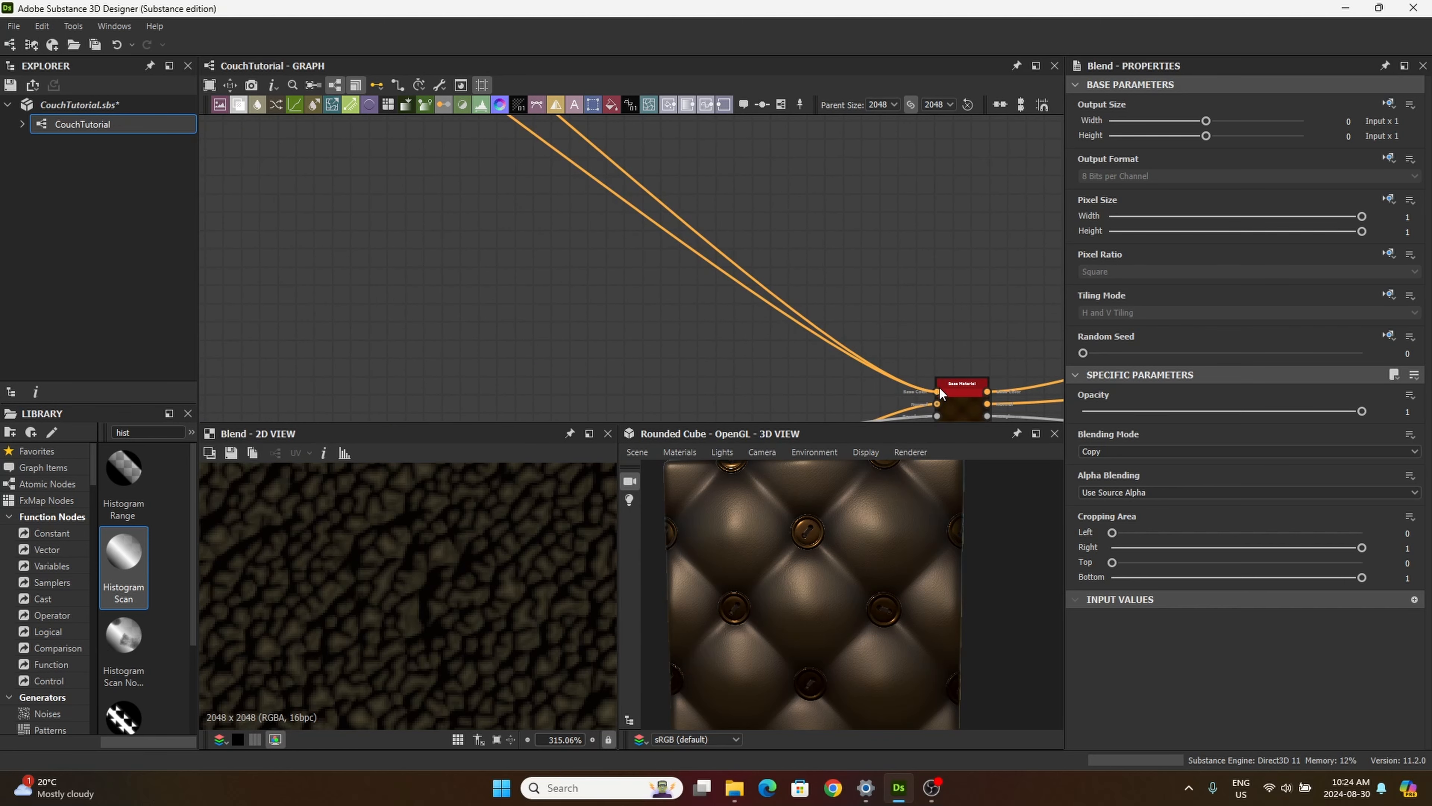
{"action": "scroll", "coordinate": [880, 570], "scroll_direction": "up", "scroll_amount": 5}
{"action": "scroll", "coordinate": [873, 546], "scroll_direction": "up", "scroll_amount": 3}
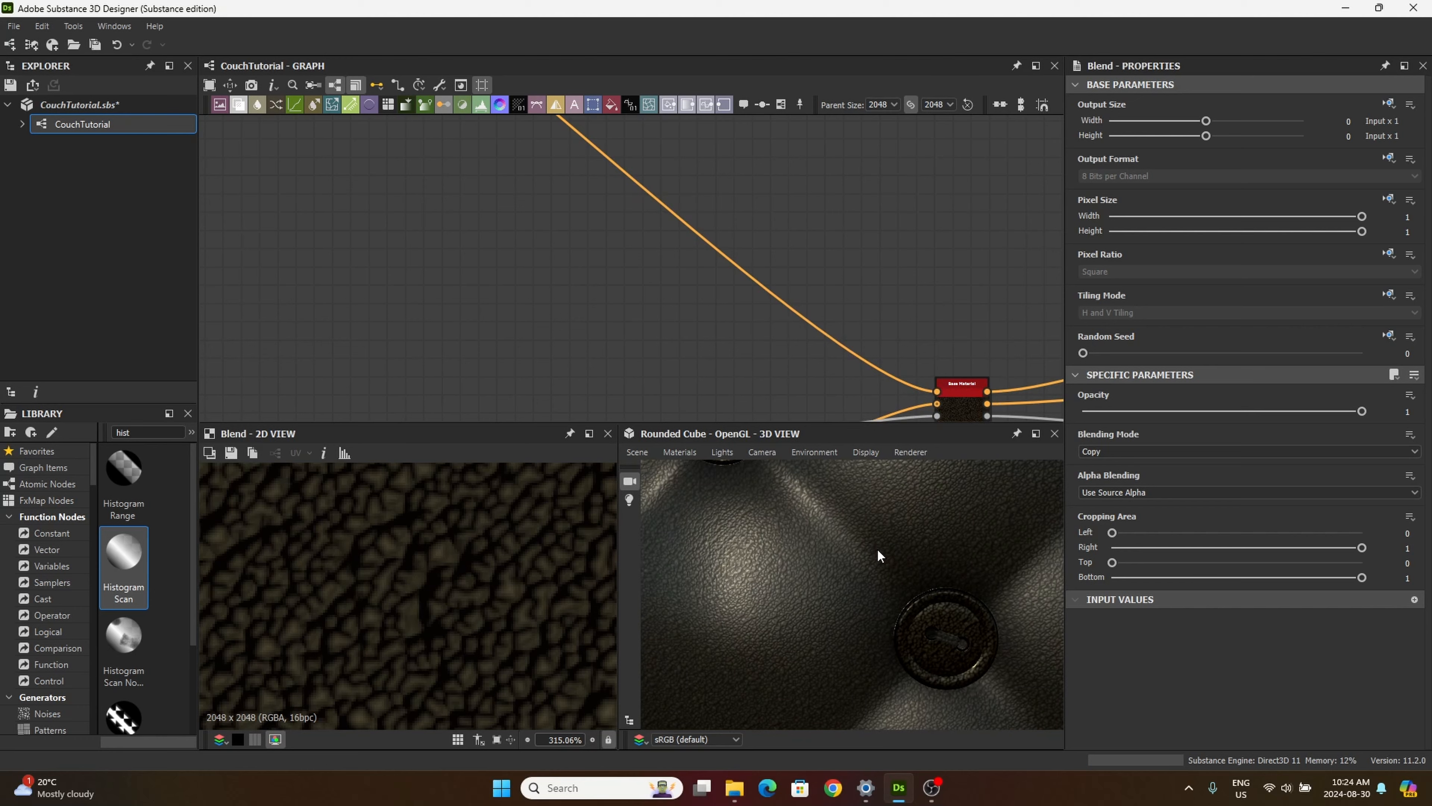
{"action": "left_click_drag", "start_coordinate": [711, 547], "coordinate": [870, 581]}
Step: Try the Screen blending mode on the Blend node and check the leather up close
{"action": "scroll", "coordinate": [827, 582], "scroll_direction": "down", "scroll_amount": 2}
{"action": "scroll", "coordinate": [430, 175], "scroll_direction": "down", "scroll_amount": 3}
{"action": "middle_click_drag", "start_coordinate": [430, 175], "coordinate": [783, 417]}
{"action": "left_click_drag", "start_coordinate": [643, 226], "coordinate": [665, 231]}
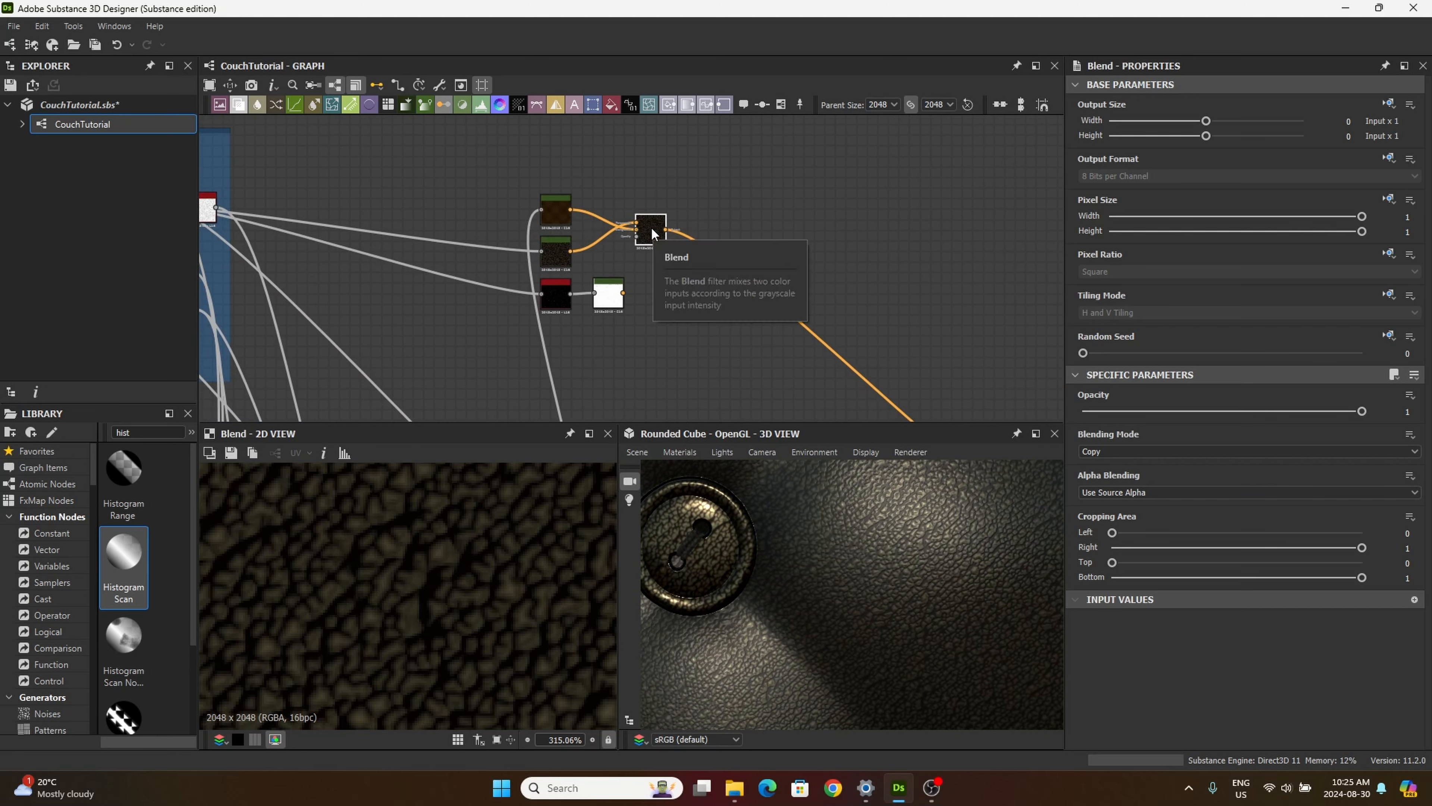
{"action": "left_click", "coordinate": [1117, 451]}
{"action": "left_click", "coordinate": [1090, 547]}
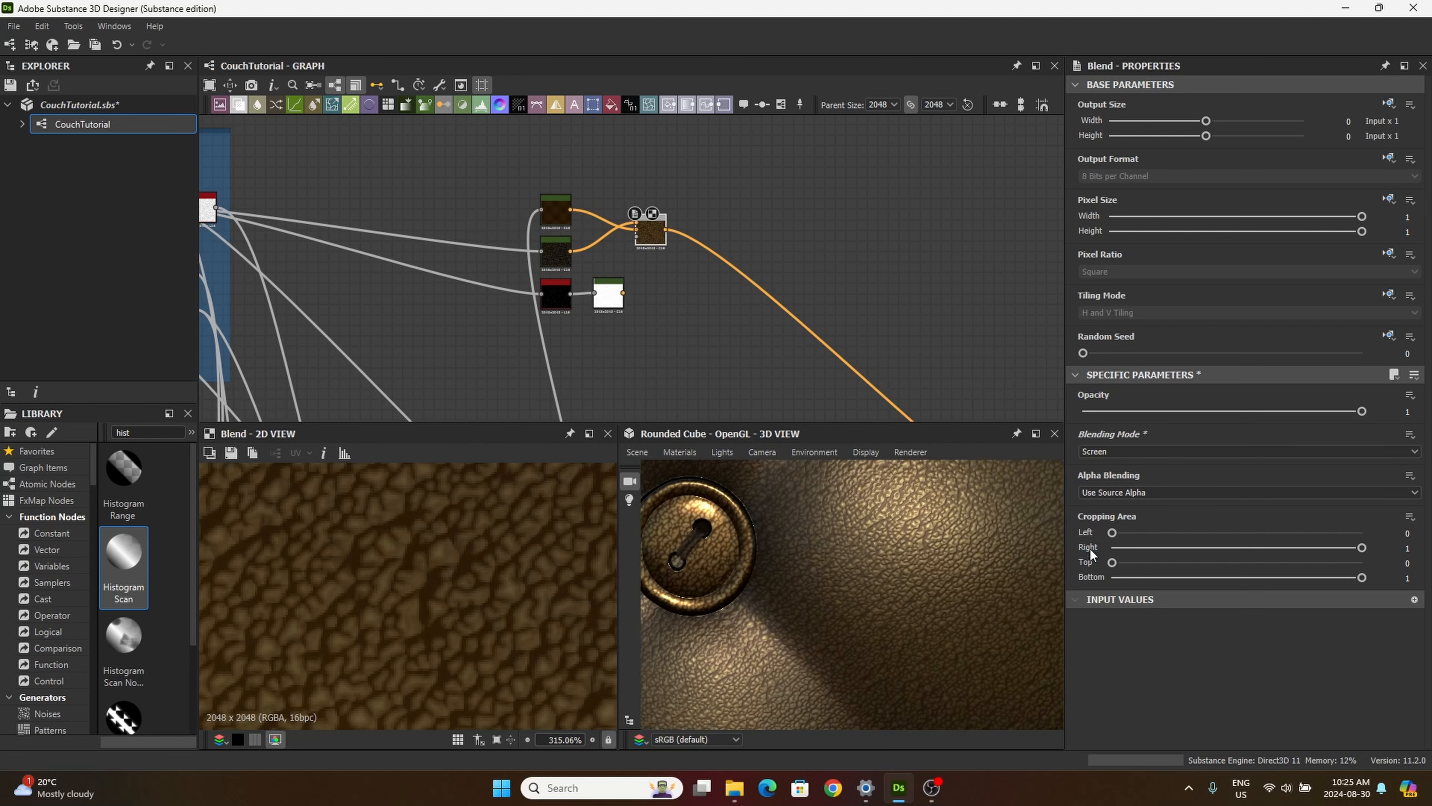
{"action": "scroll", "coordinate": [907, 575], "scroll_direction": "down", "scroll_amount": 6}
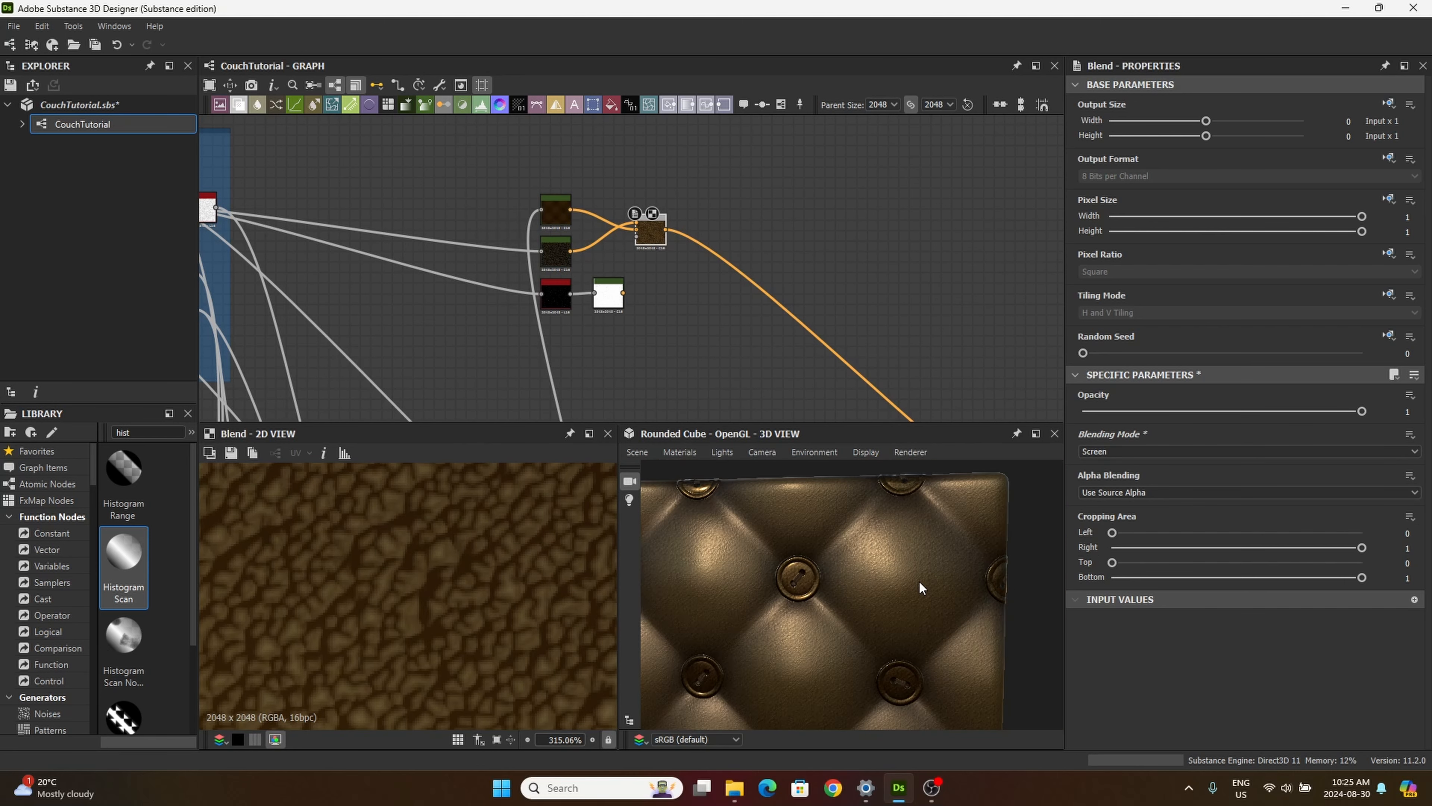
{"action": "scroll", "coordinate": [916, 584], "scroll_direction": "up", "scroll_amount": 6}
{"action": "left_click_drag", "start_coordinate": [641, 242], "coordinate": [646, 227]}
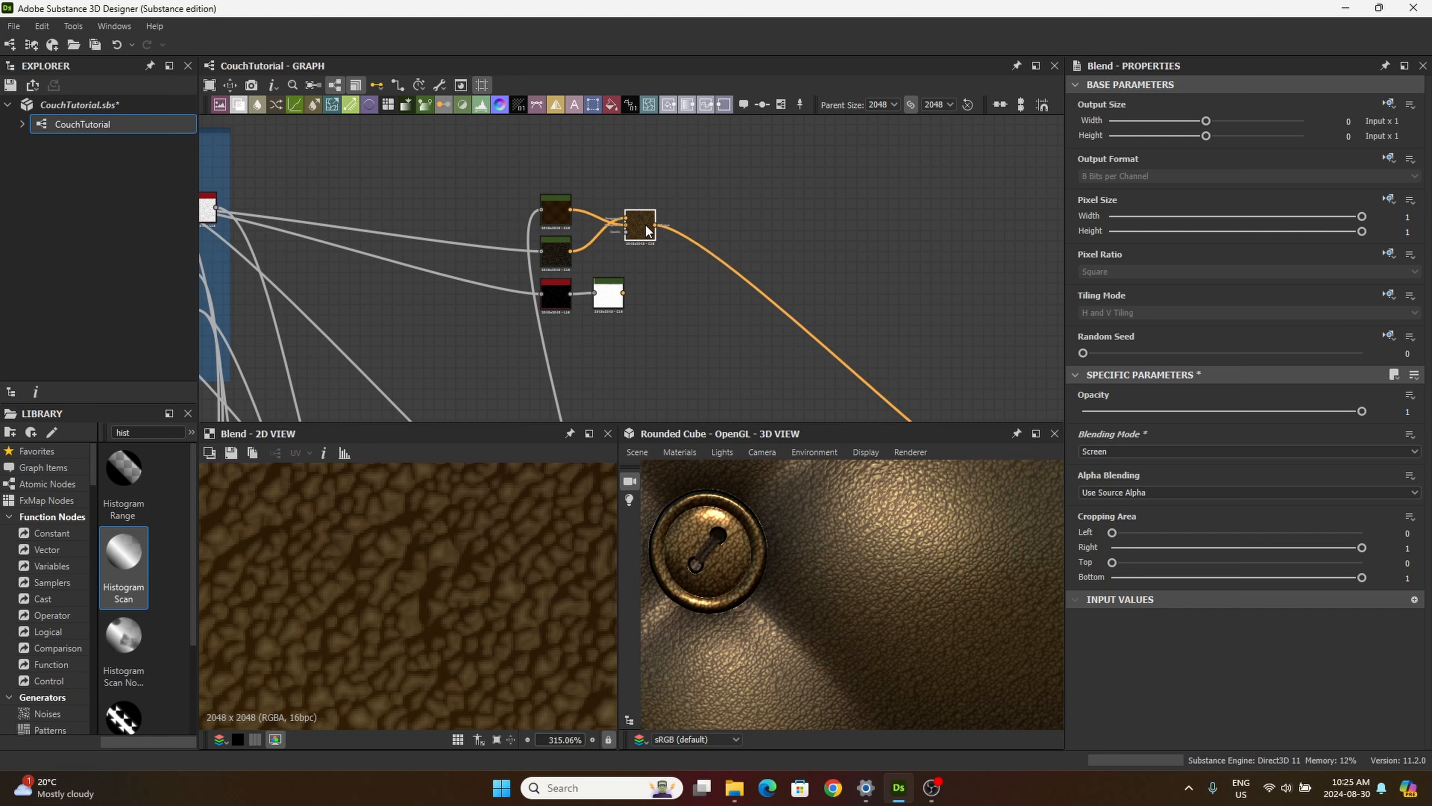
Step: Try the Soft Light and Overlay blending modes on the Blend node
{"action": "left_click", "coordinate": [1142, 451]}
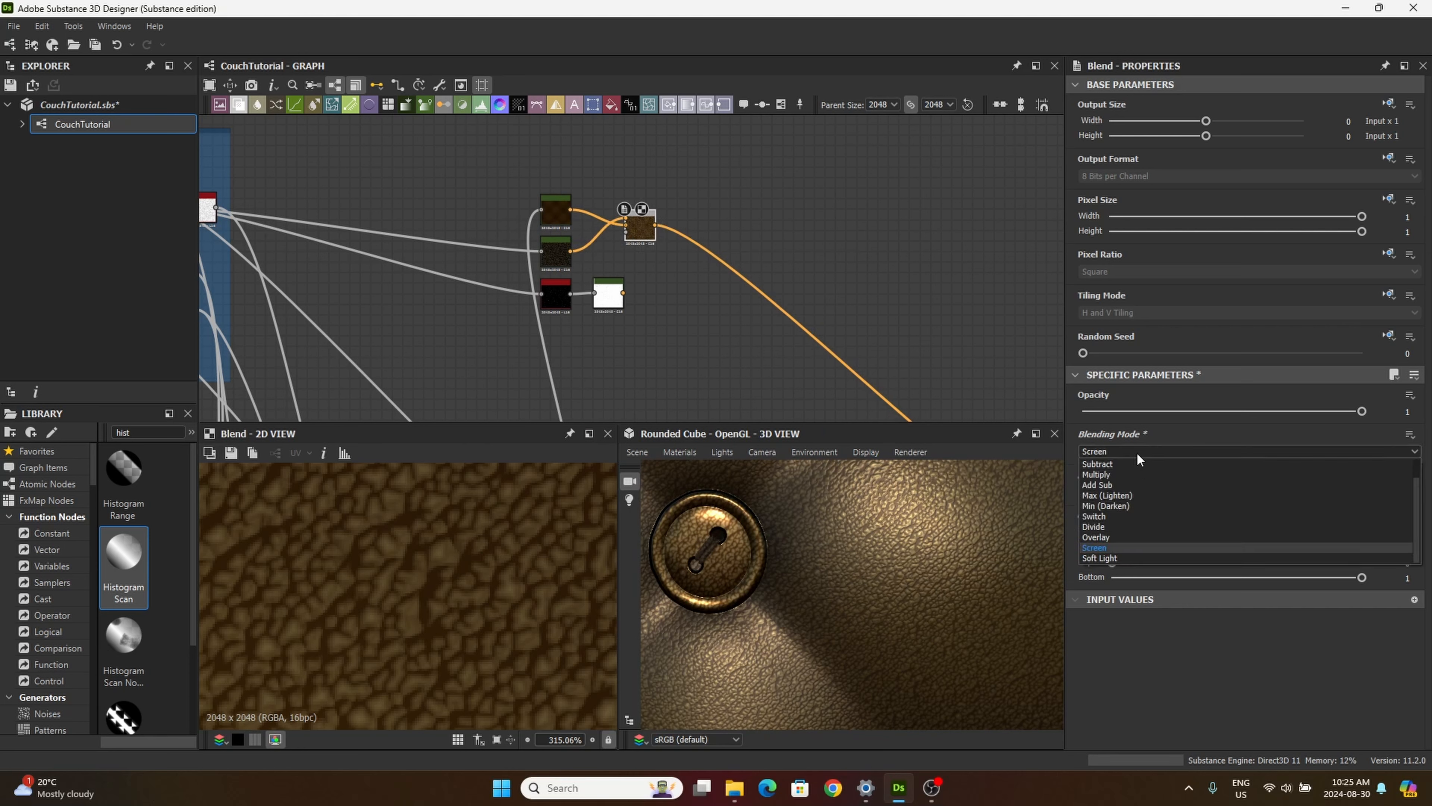
{"action": "key", "text": "Down"}
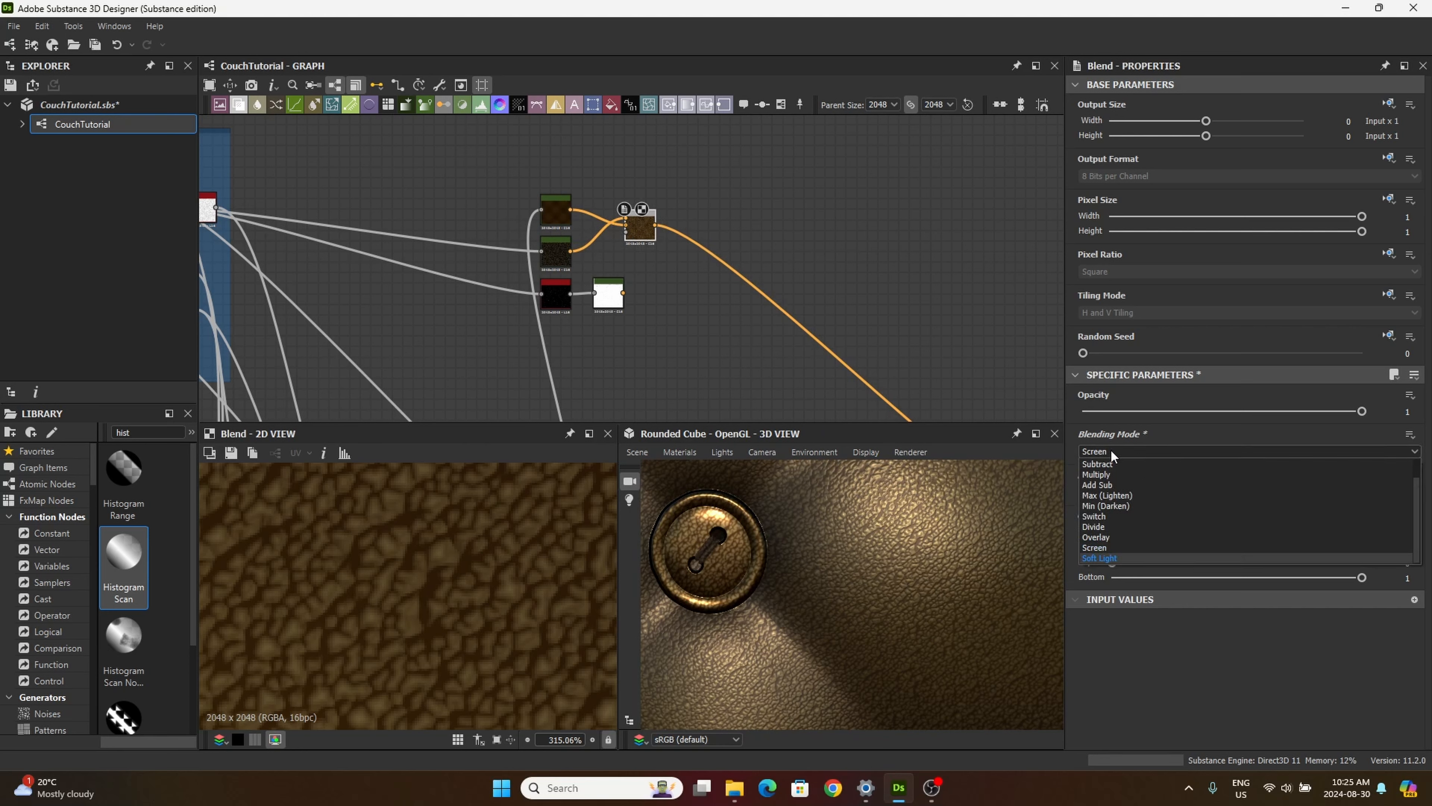
{"action": "key", "text": "Escape"}
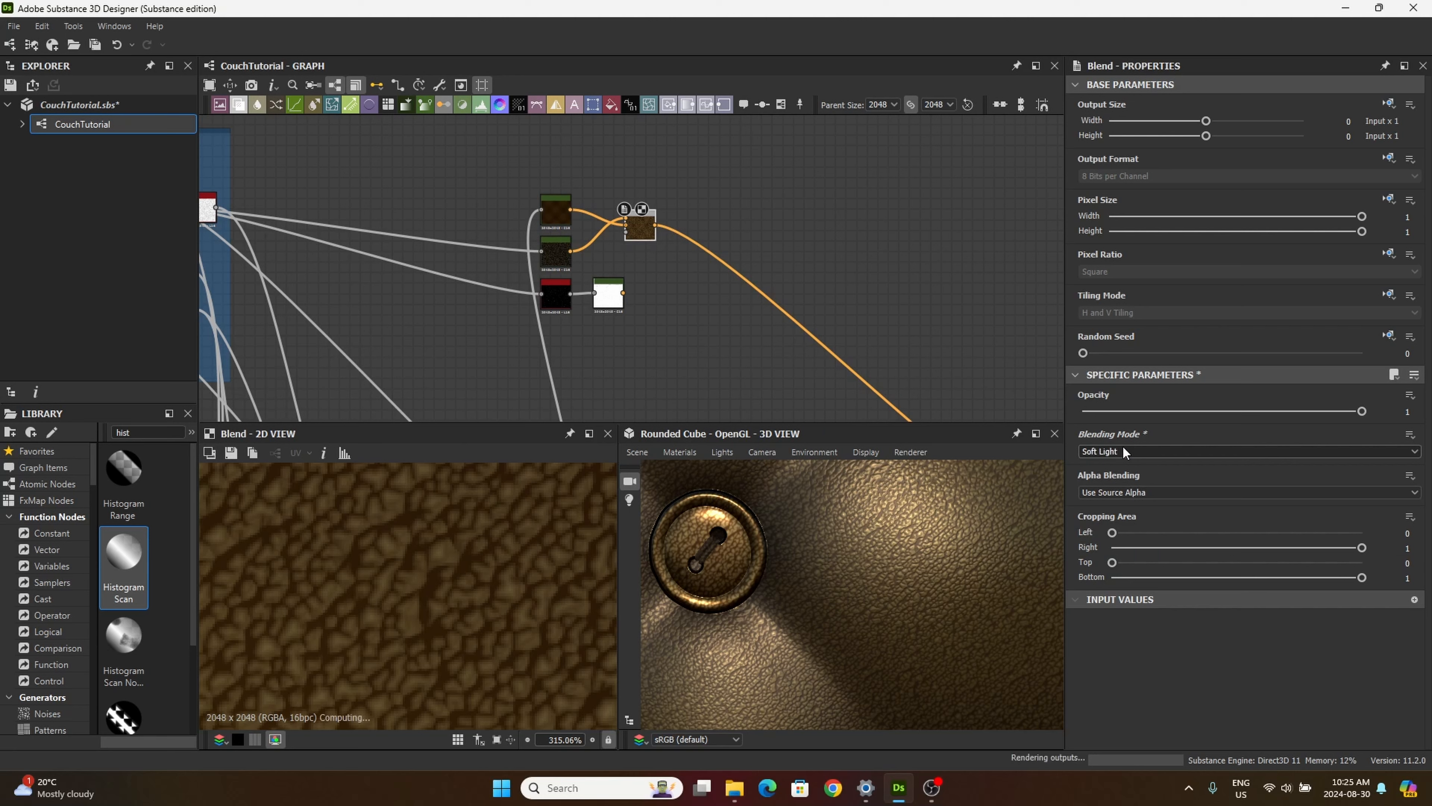
{"action": "key", "text": "Down"}
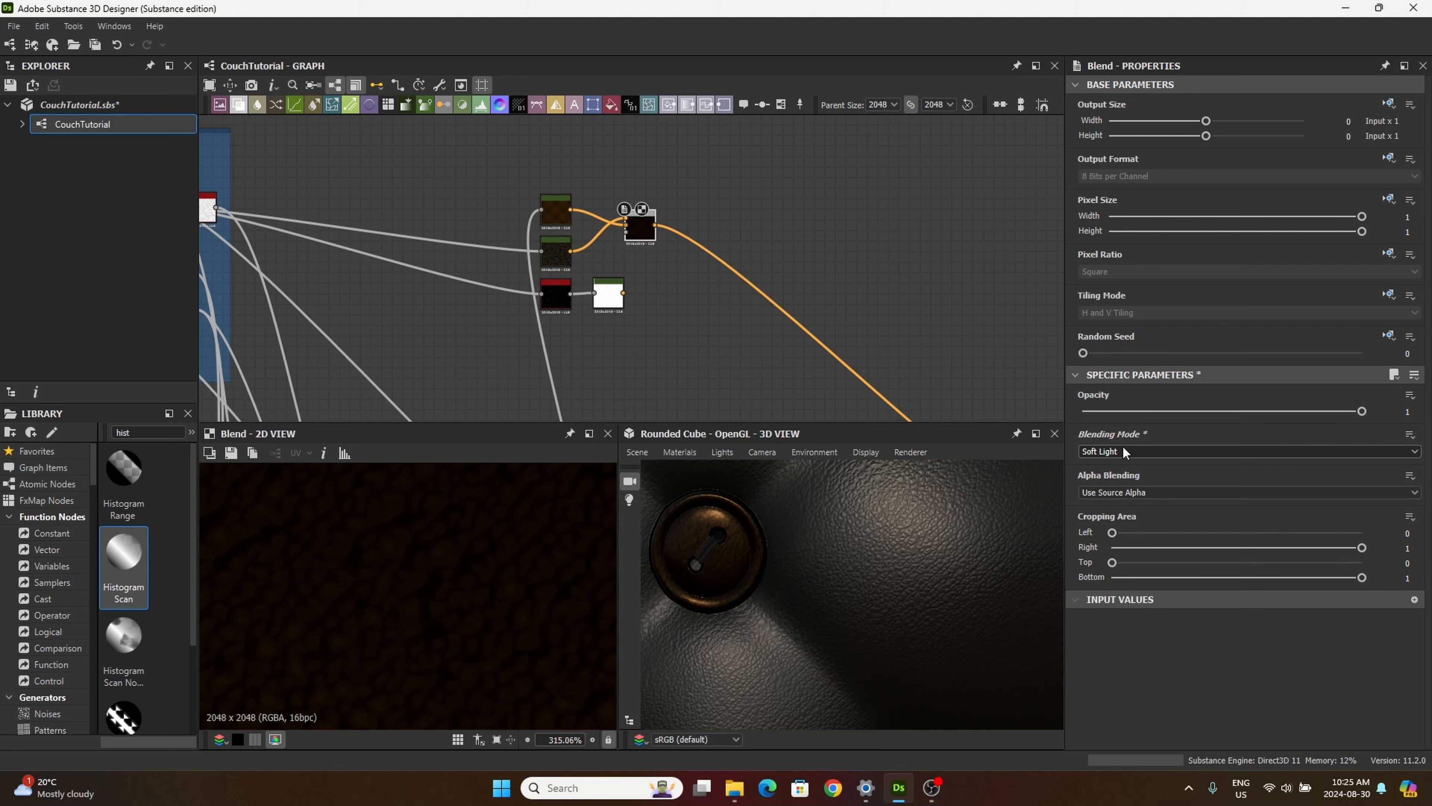
{"action": "key", "text": "Up"}
{"action": "key", "text": "Up"}
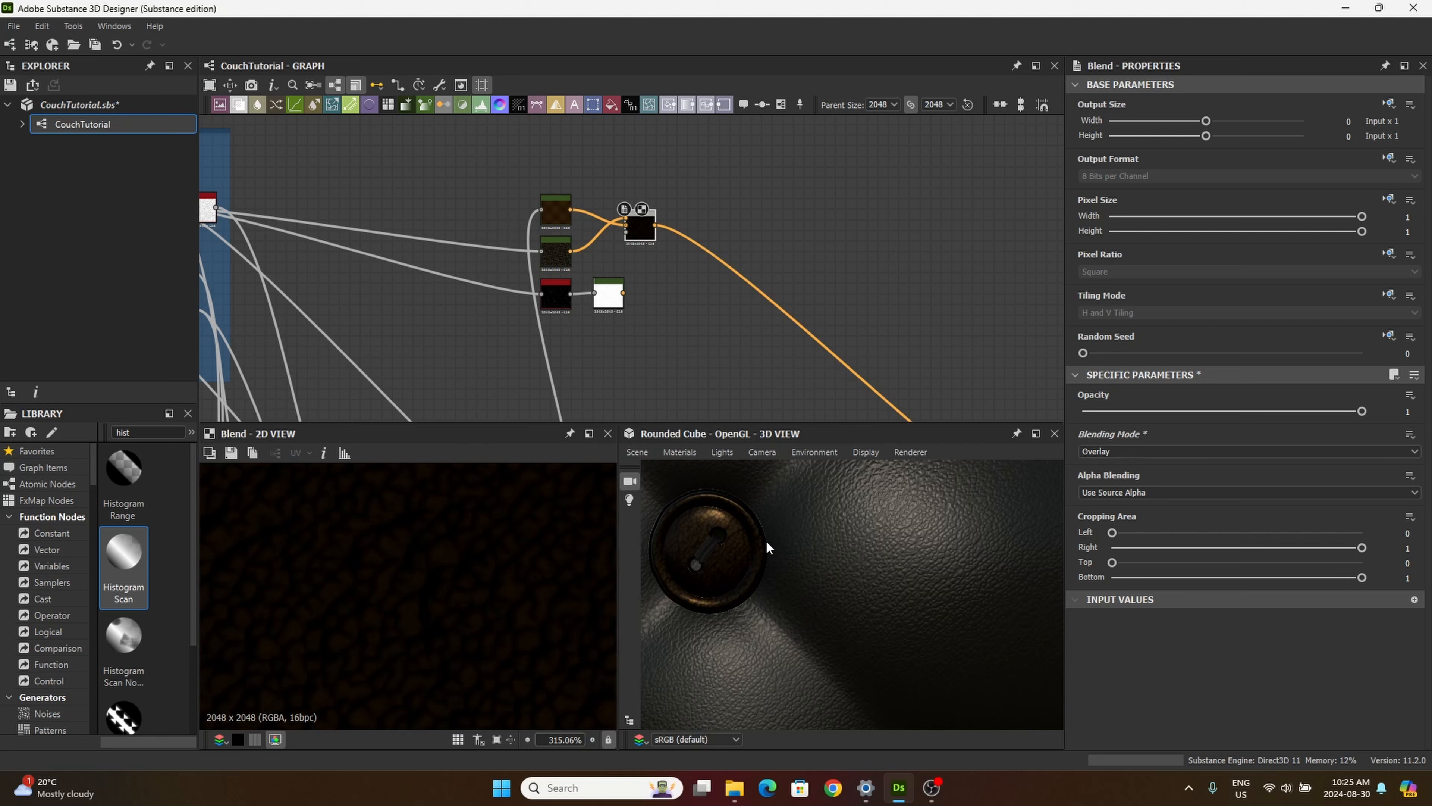
Step: Try the Min (Darken) and Multiply blending modes on the Blend node while inspecting the leather in the 3D view
{"action": "right_click_drag", "start_coordinate": [767, 545], "coordinate": [981, 582]}
{"action": "key", "text": "Up"}
{"action": "key", "text": "Up"}
{"action": "key", "text": "Up"}
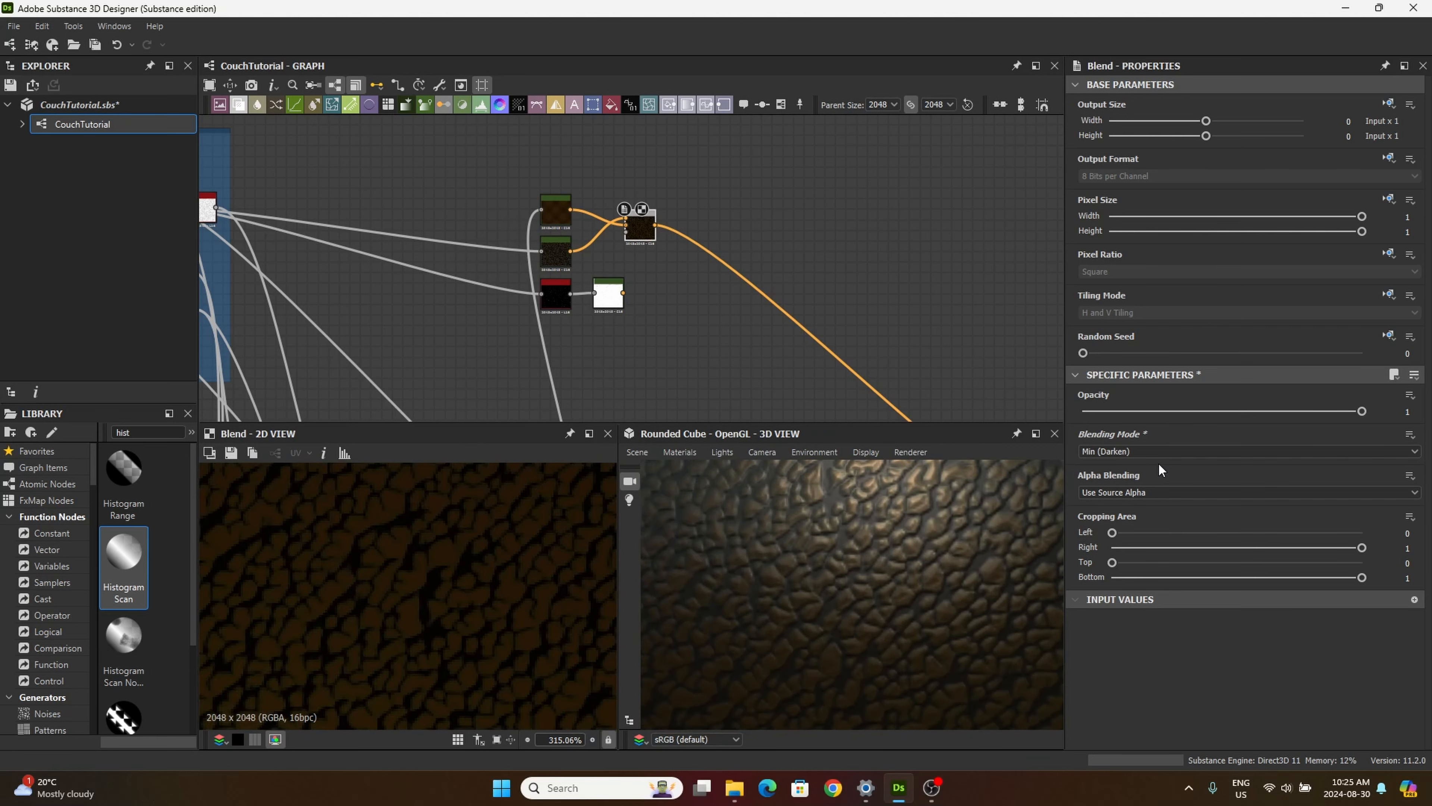
{"action": "key", "text": "Up"}
{"action": "key", "text": "Up"}
{"action": "key", "text": "Up"}
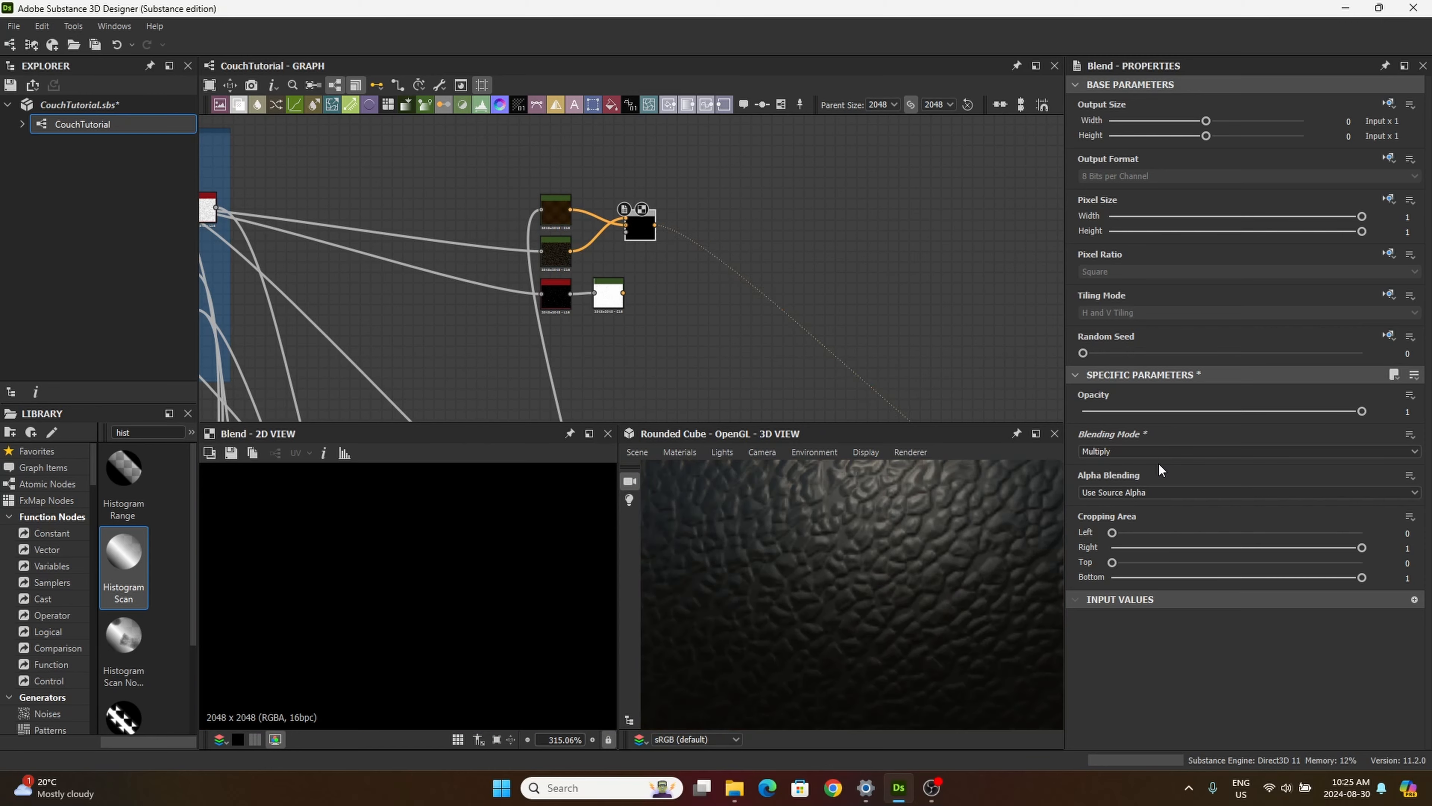
{"action": "scroll", "coordinate": [938, 592], "scroll_direction": "down", "scroll_amount": 6}
{"action": "left_click_drag", "start_coordinate": [937, 586], "coordinate": [891, 569]}
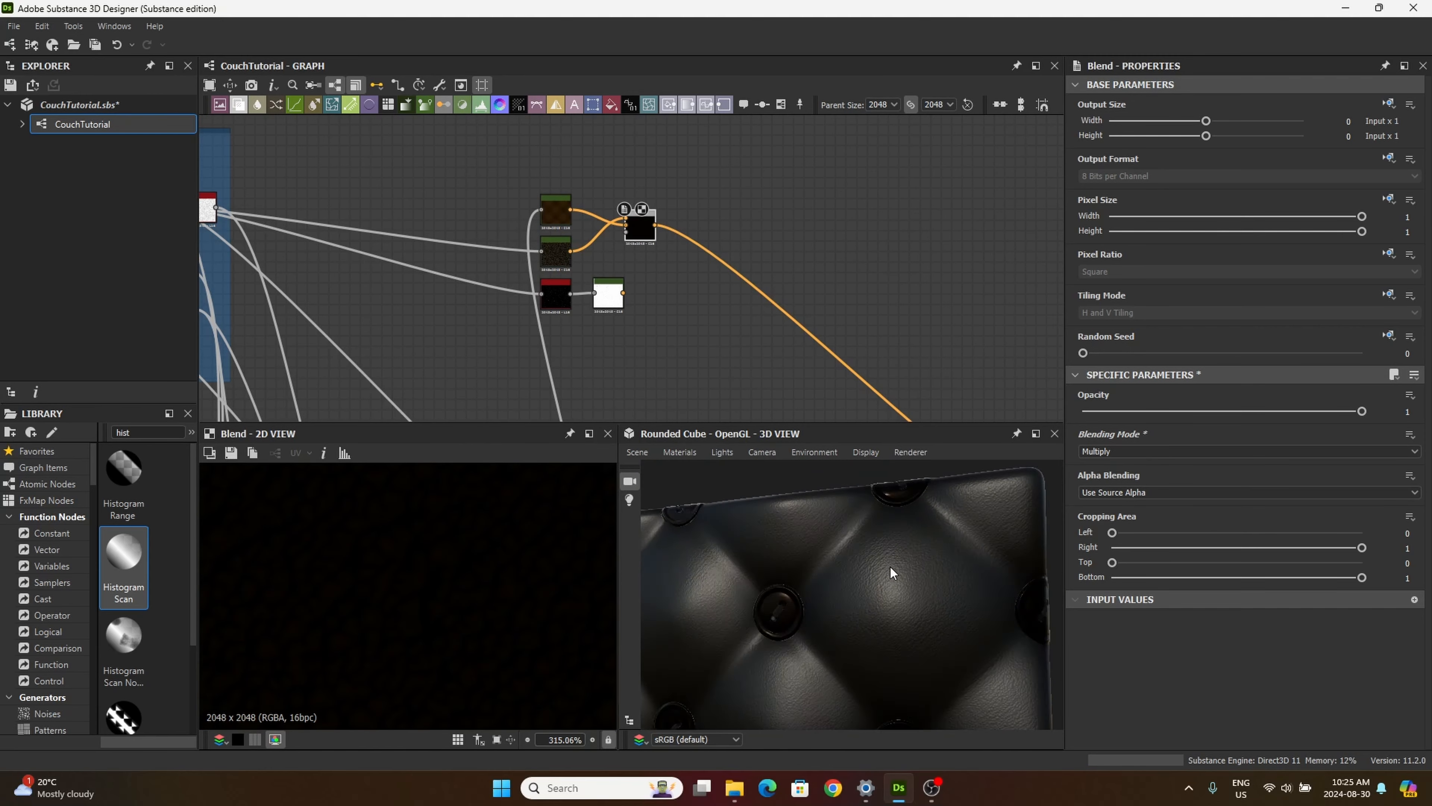
{"action": "scroll", "coordinate": [891, 567], "scroll_direction": "up", "scroll_amount": 6}
Step: Compare more blending modes, including Add (Linear Dodge), set the Blend node to Overlay, and move it closer to its Gradient Maps
{"action": "left_click", "coordinate": [1161, 451]}
{"action": "left_click", "coordinate": [1147, 513]}
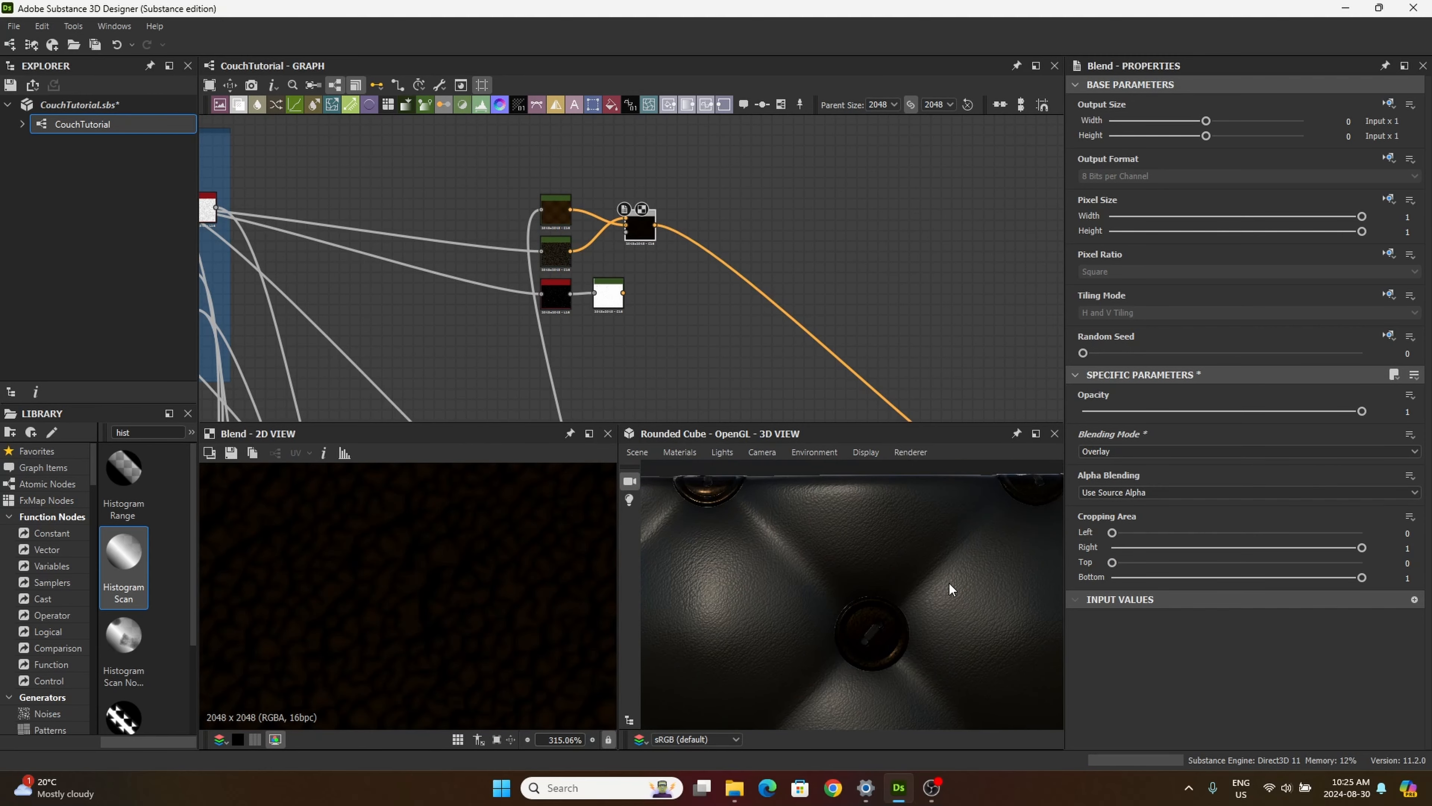
{"action": "left_click", "coordinate": [1109, 452]}
{"action": "left_click", "coordinate": [1099, 475]}
{"action": "key", "text": "Up"}
{"action": "key", "text": "Up"}
{"action": "key", "text": "Up"}
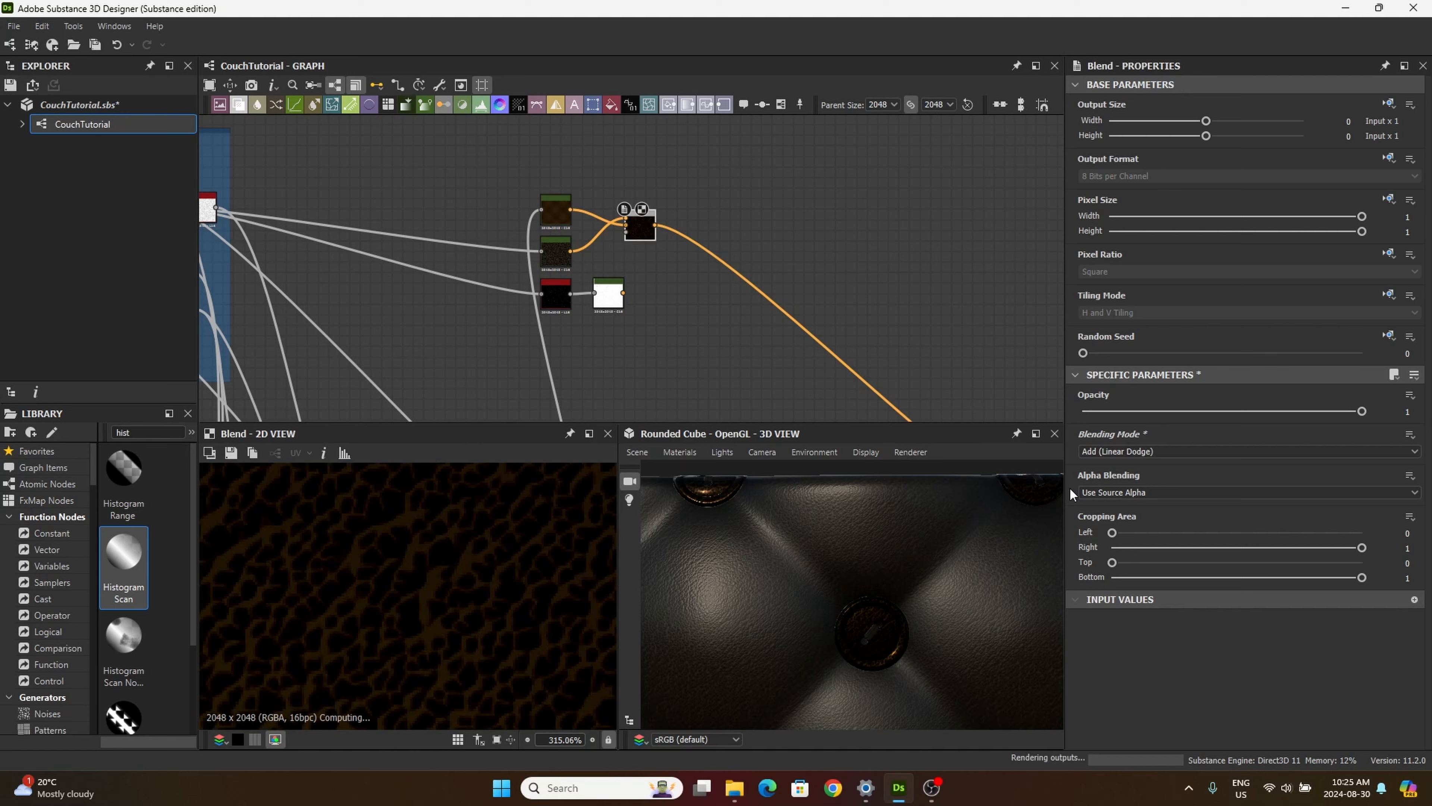
{"action": "key", "text": "Down"}
{"action": "key", "text": "Down"}
{"action": "key", "text": "Down"}
{"action": "key", "text": "Down"}
{"action": "key", "text": "Down"}
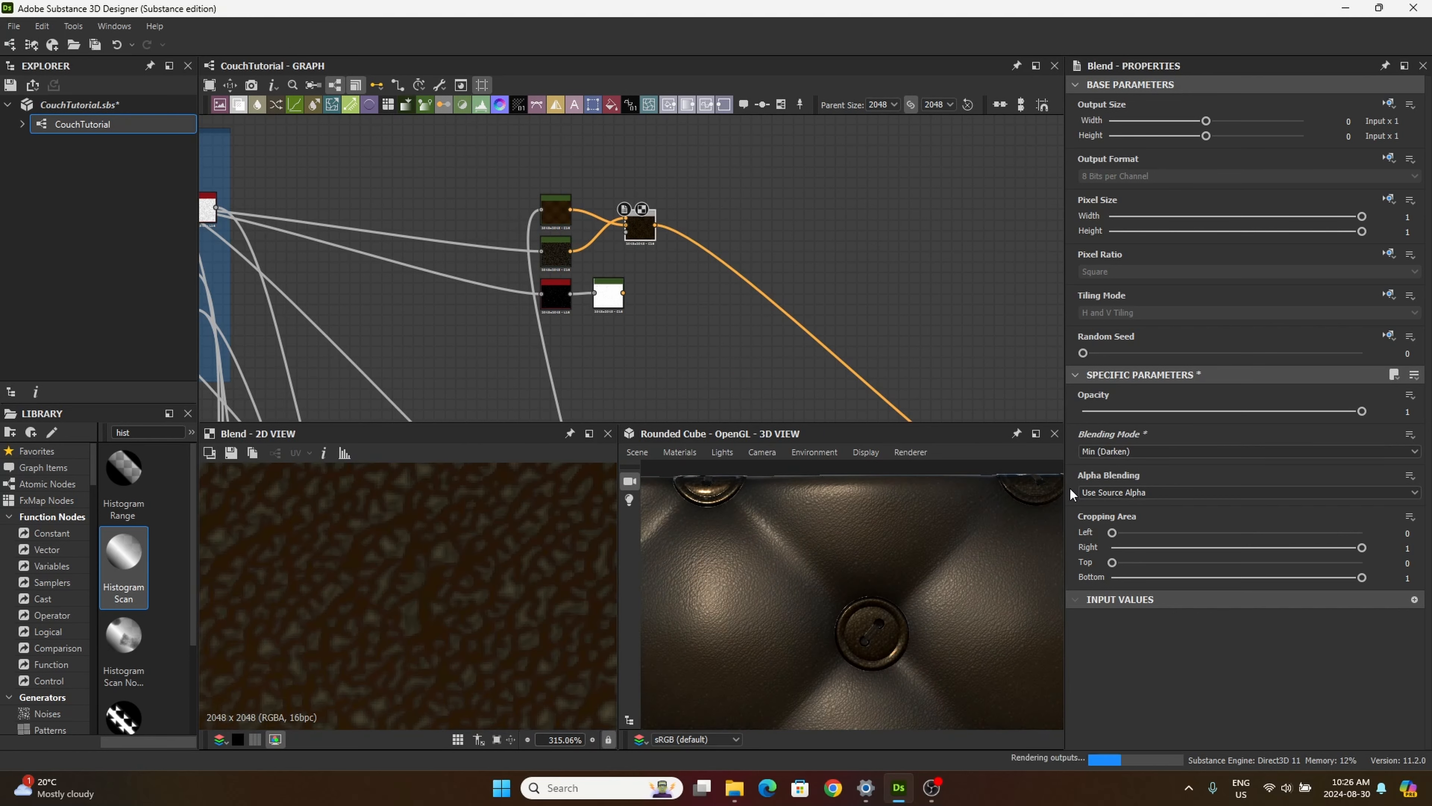
{"action": "key", "text": "Down"}
{"action": "key", "text": "Down"}
{"action": "key", "text": "Down"}
{"action": "key", "text": "Down"}
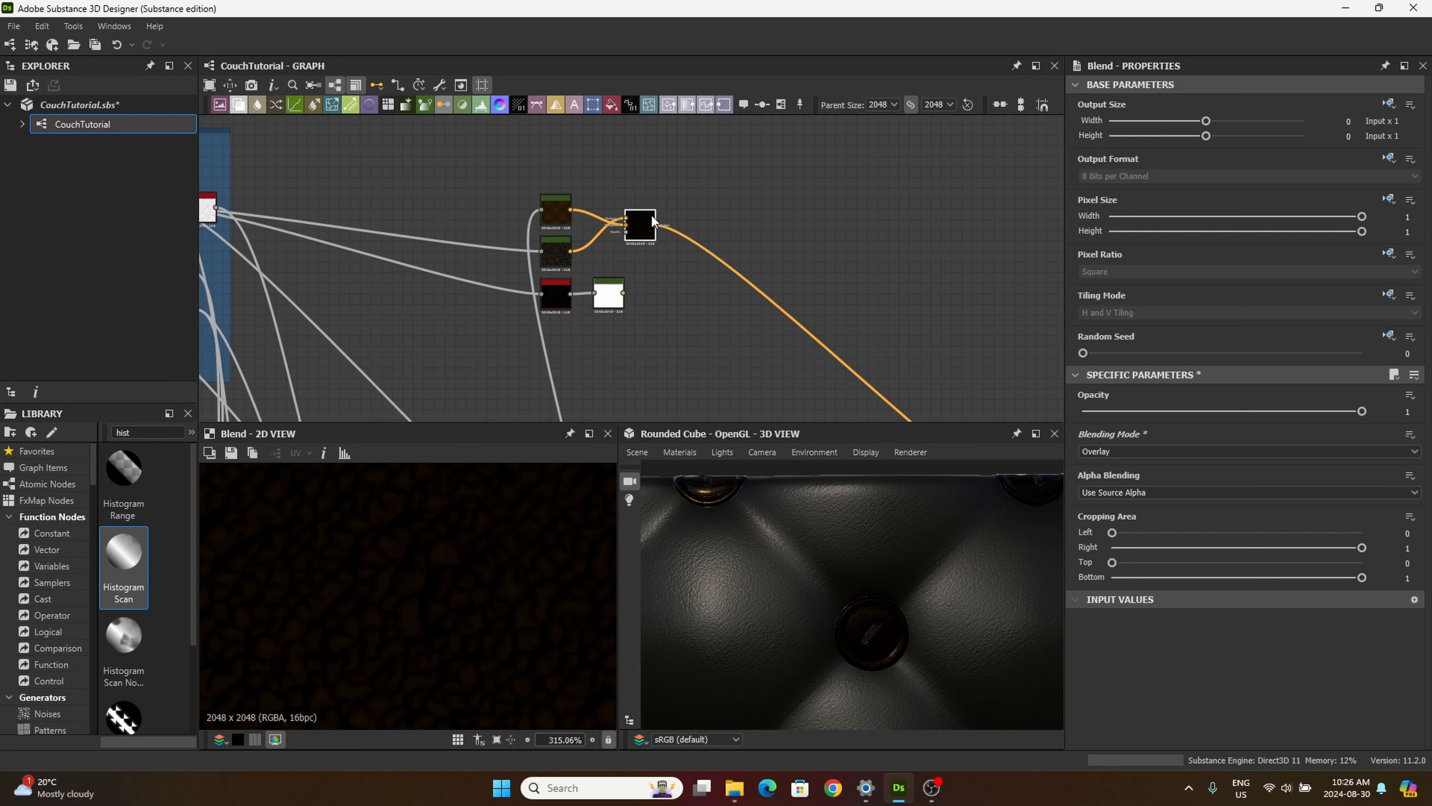
{"action": "left_click_drag", "start_coordinate": [639, 228], "coordinate": [623, 228]}
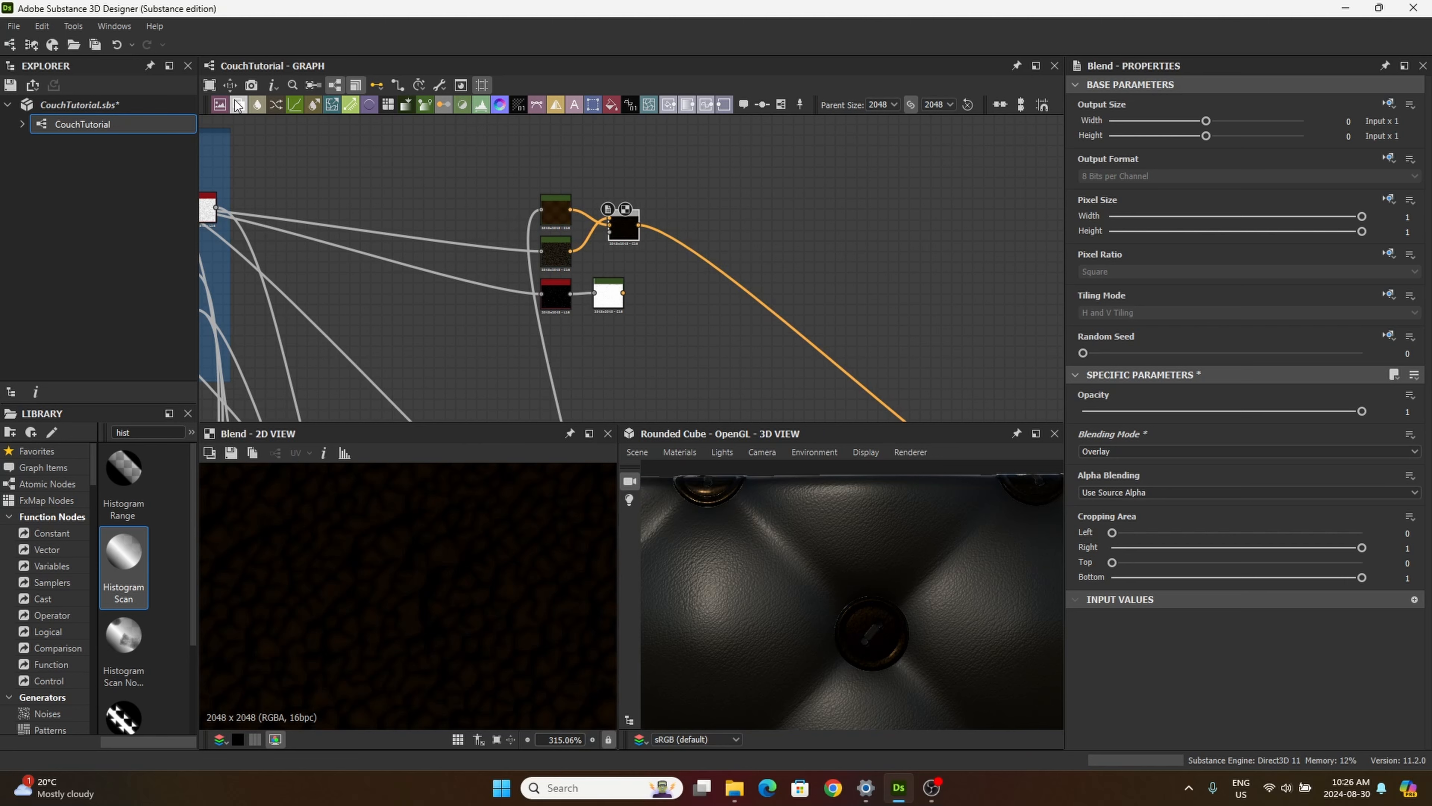
Step: Add a second Blend node with the third Gradient Map as foreground and the first Blend as background
{"action": "left_click", "coordinate": [238, 106]}
{"action": "left_click", "coordinate": [687, 271]}
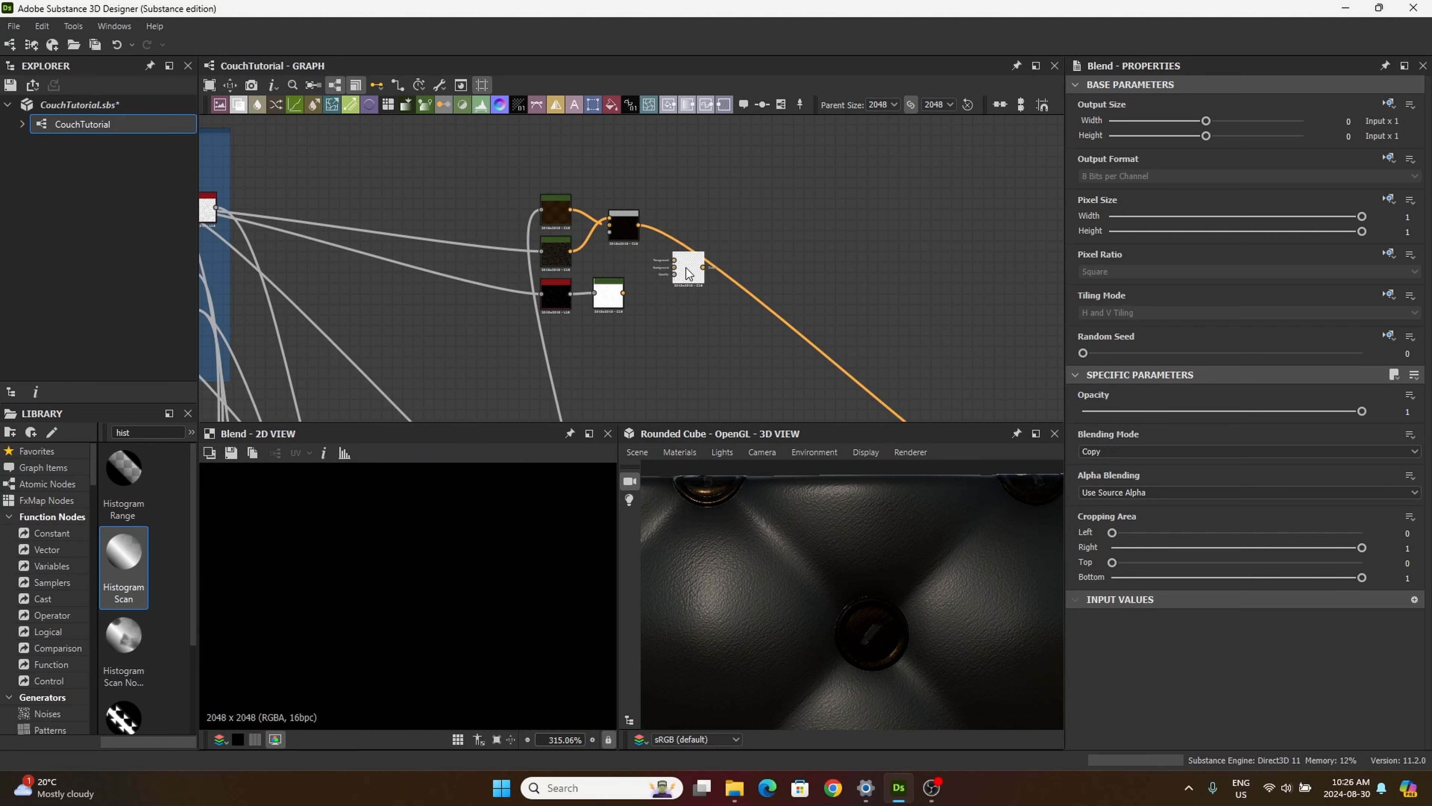
{"action": "scroll", "coordinate": [635, 295], "scroll_direction": "up", "scroll_amount": 3}
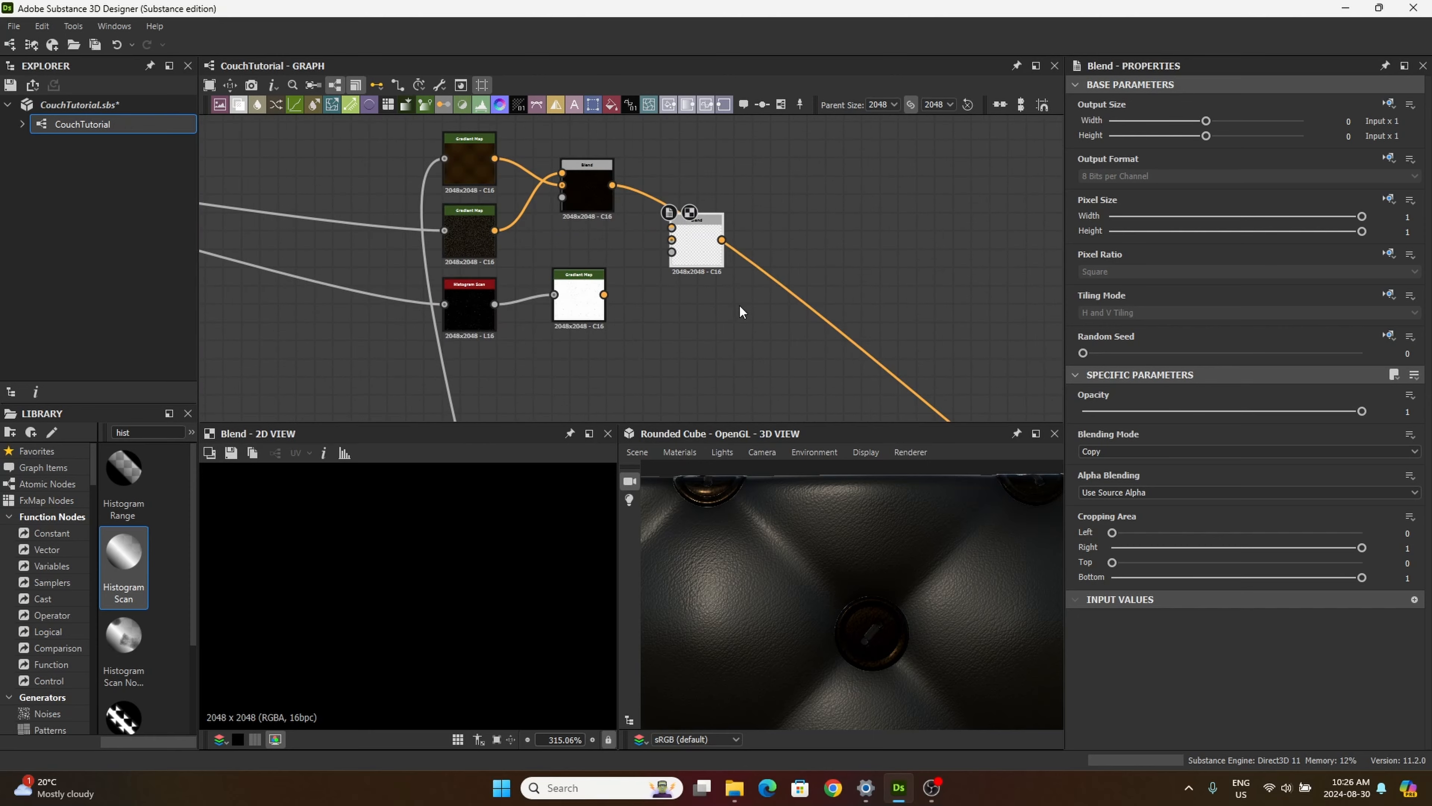
{"action": "left_click_drag", "start_coordinate": [603, 294], "coordinate": [672, 226]}
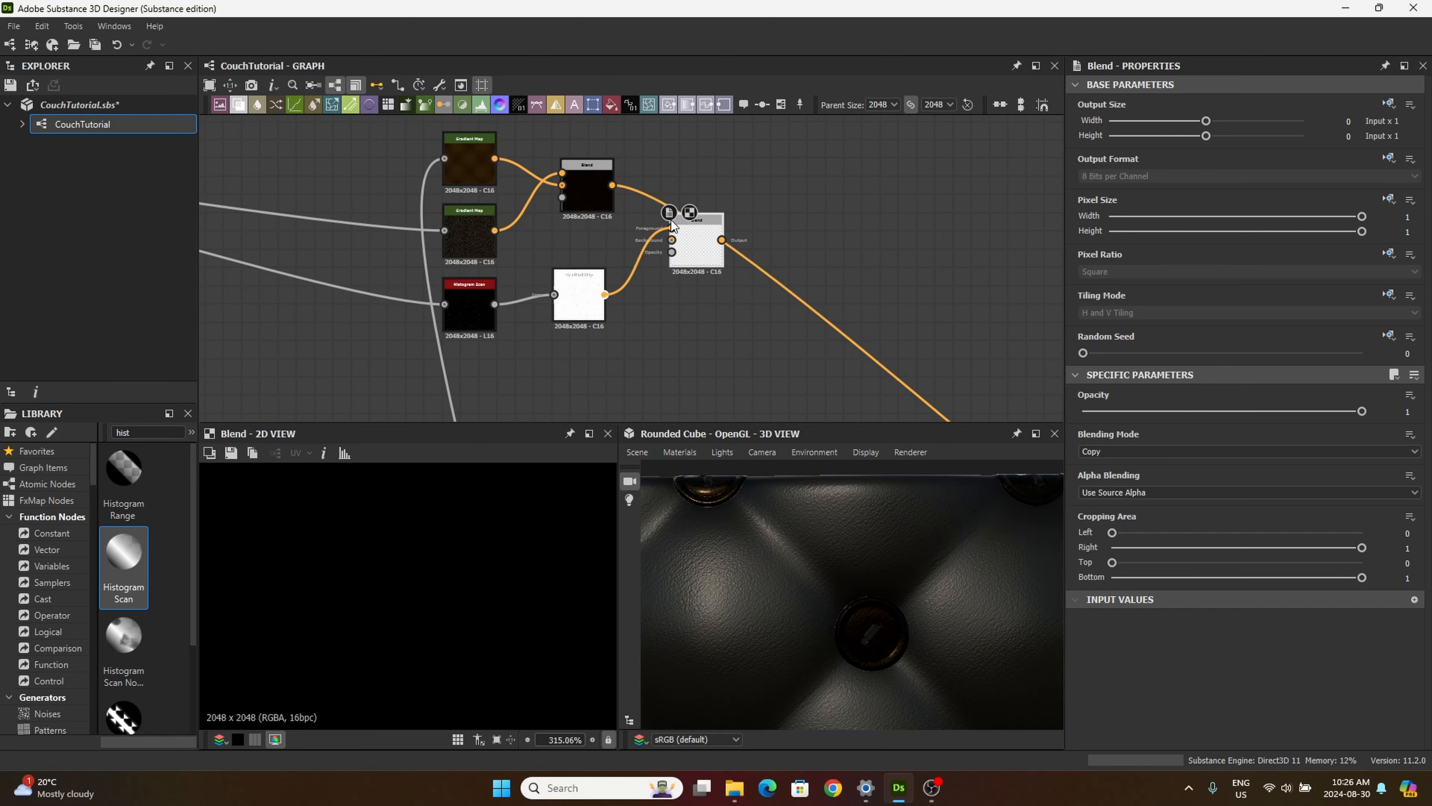
{"action": "scroll", "coordinate": [580, 265], "scroll_direction": "up", "scroll_amount": 1}
{"action": "scroll", "coordinate": [580, 263], "scroll_direction": "up", "scroll_amount": 1}
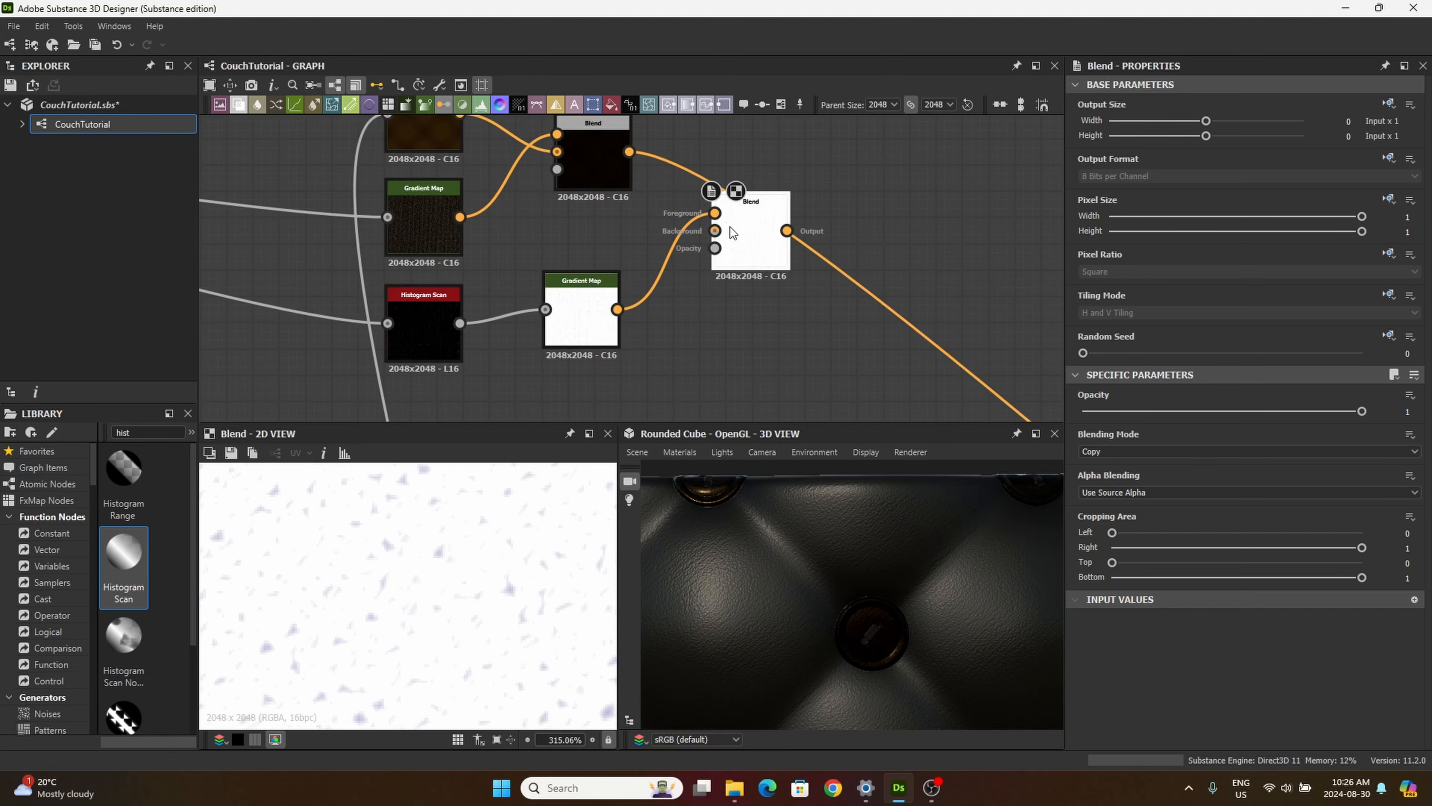
{"action": "left_click_drag", "start_coordinate": [793, 240], "coordinate": [820, 241]}
{"action": "left_click_drag", "start_coordinate": [630, 151], "coordinate": [769, 228]}
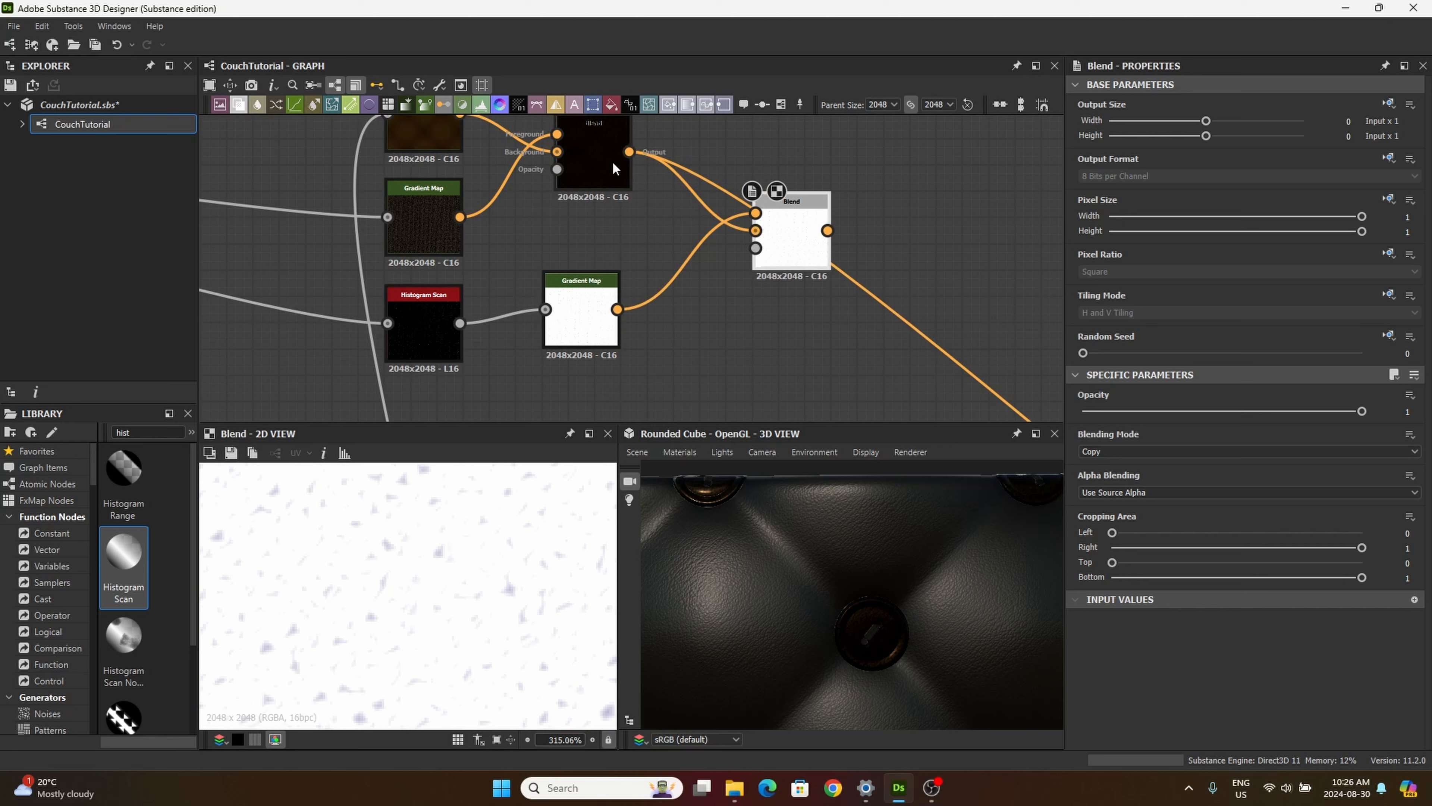
{"action": "middle_click_drag", "start_coordinate": [615, 177], "coordinate": [608, 219]}
{"action": "left_click_drag", "start_coordinate": [768, 290], "coordinate": [792, 299]}
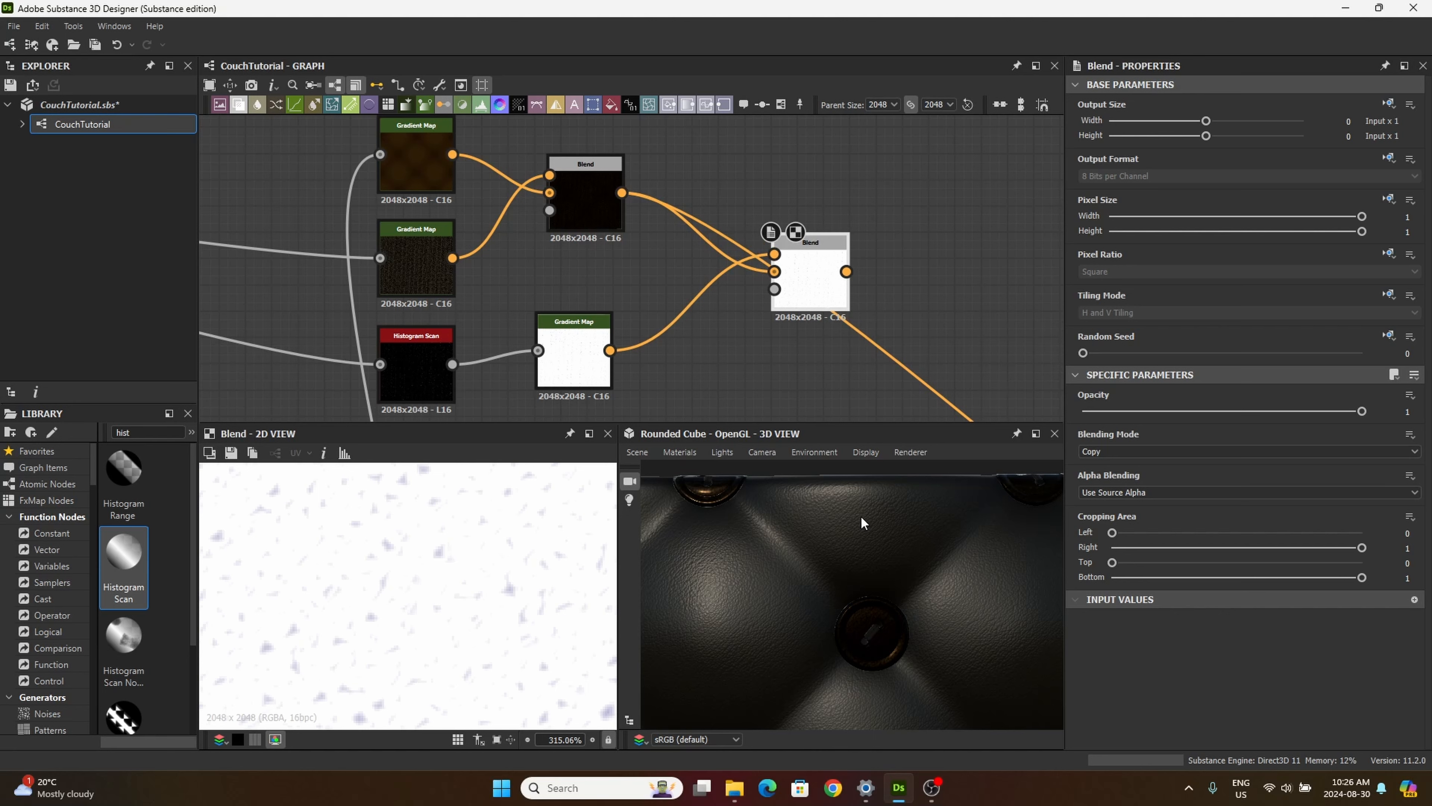
Step: Try Multiply on the second Blend node, then set its blending mode to Divide and move it slightly up
{"action": "left_click", "coordinate": [1098, 455]}
{"action": "left_click", "coordinate": [1115, 499]}
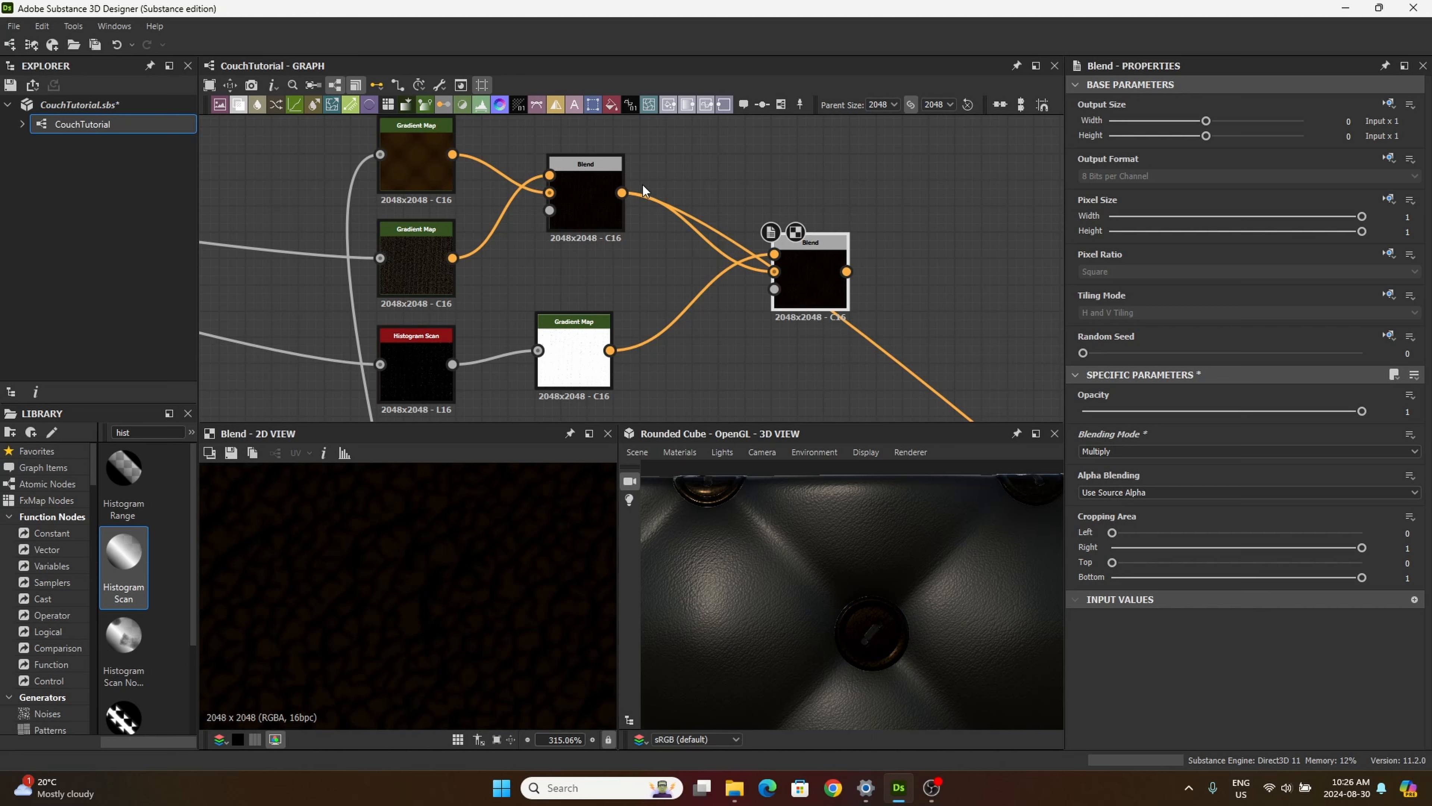
{"action": "left_click", "coordinate": [575, 196]}
{"action": "left_click", "coordinate": [802, 253]}
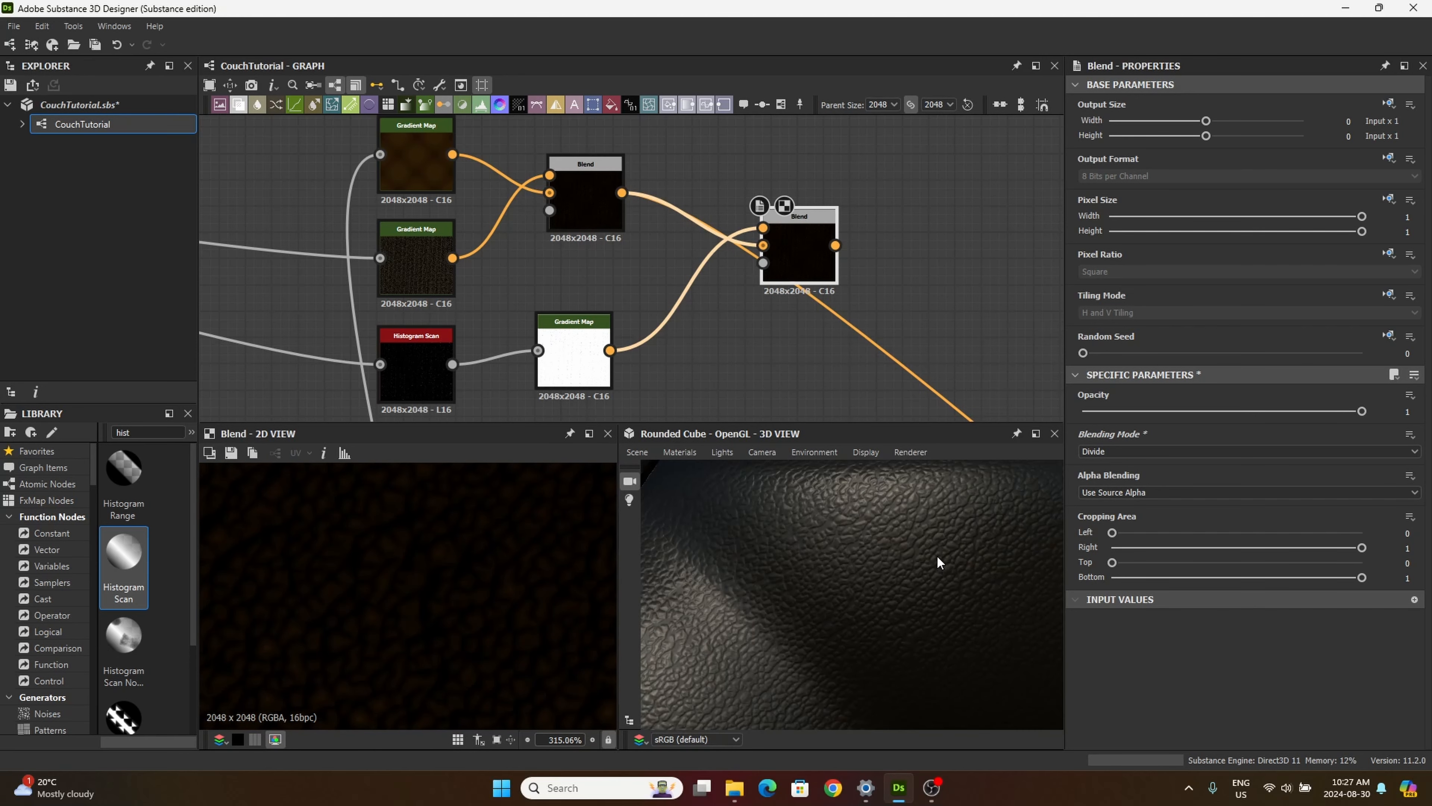
Step: Connect the second Blend node's output to Base Material's base color input and check the leather grain in the 3D view
{"action": "middle_click_drag", "start_coordinate": [825, 304], "coordinate": [678, 285]}
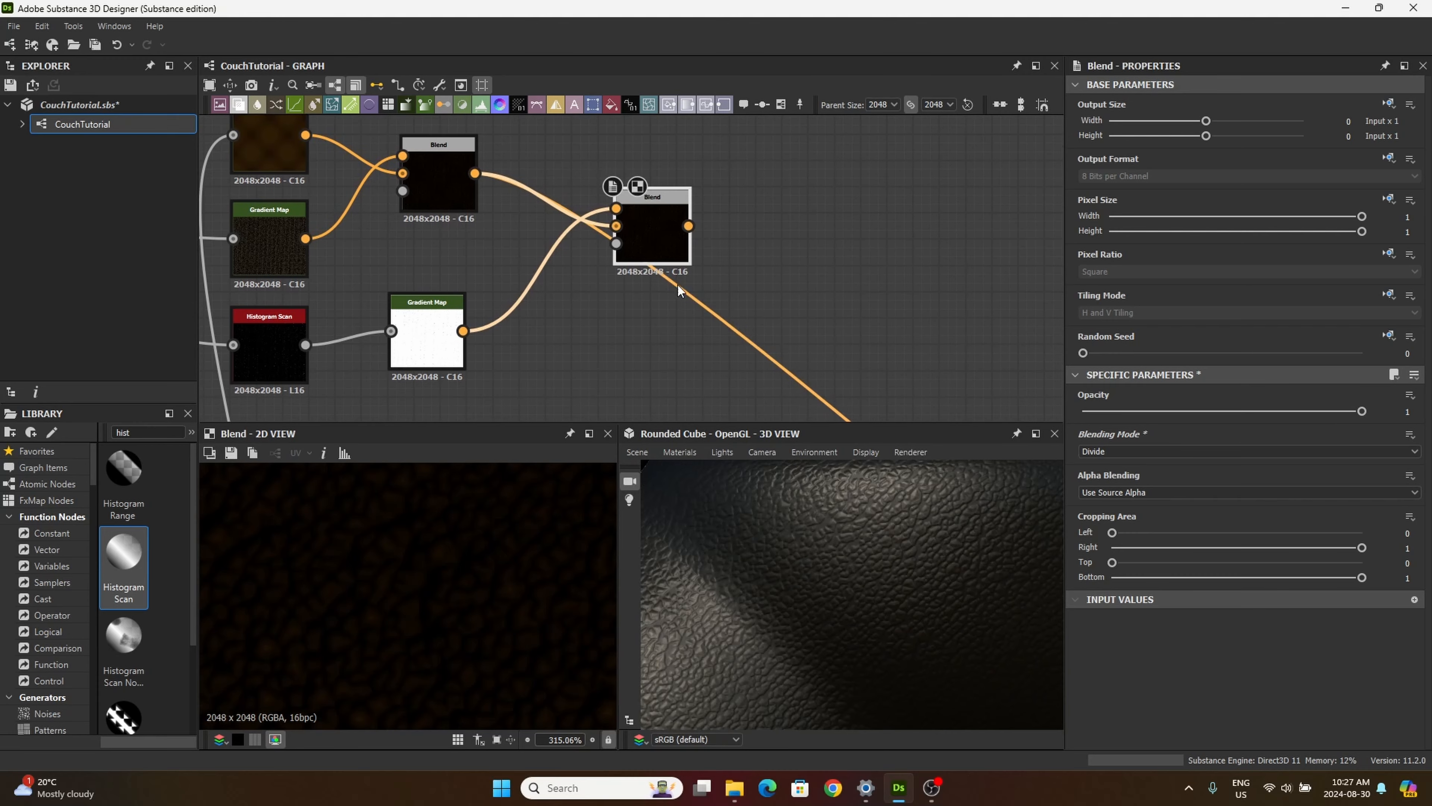
{"action": "left_click_drag", "start_coordinate": [688, 226], "coordinate": [702, 351]}
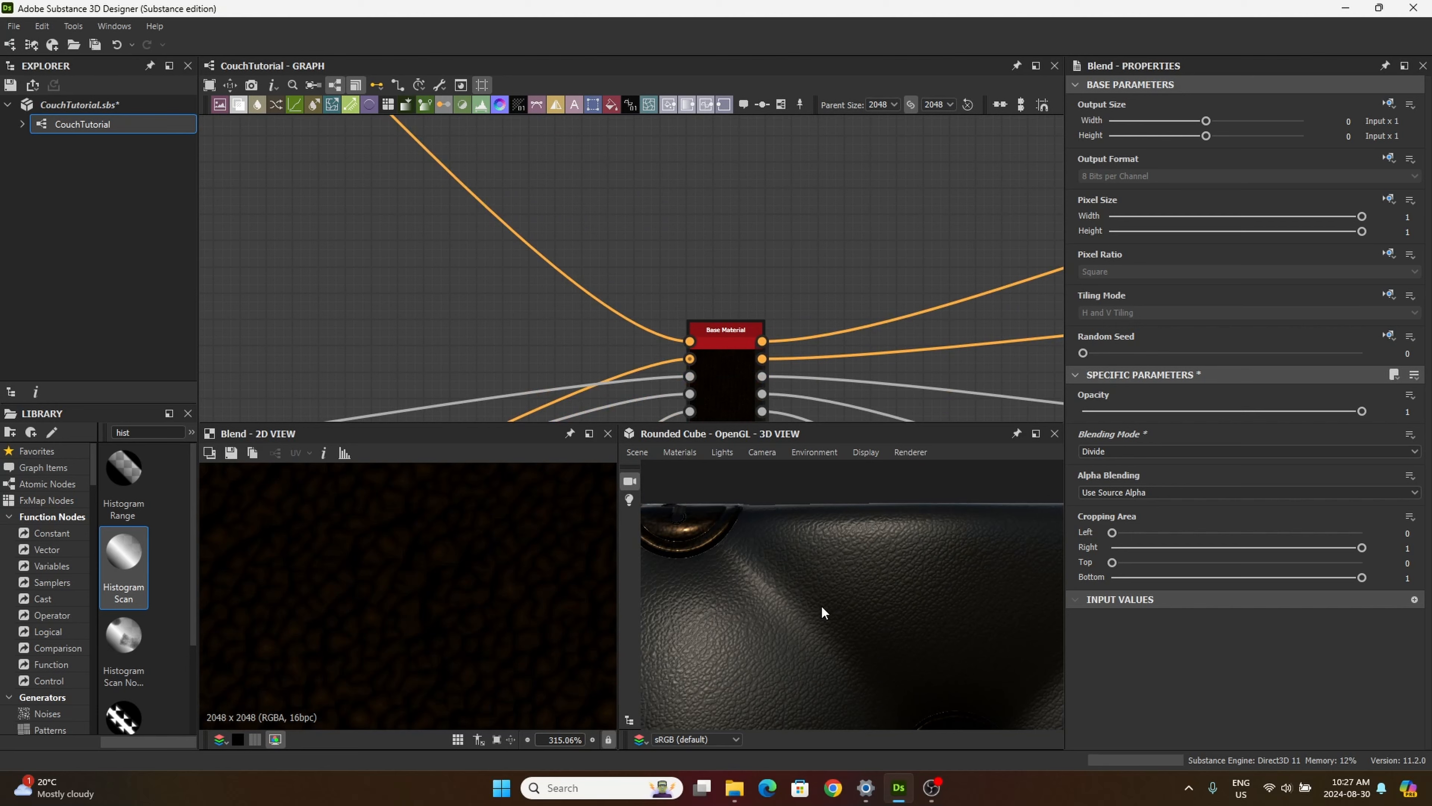
{"action": "left_click_drag", "start_coordinate": [822, 605], "coordinate": [803, 581]}
{"action": "scroll", "coordinate": [790, 584], "scroll_direction": "up", "scroll_amount": 5}
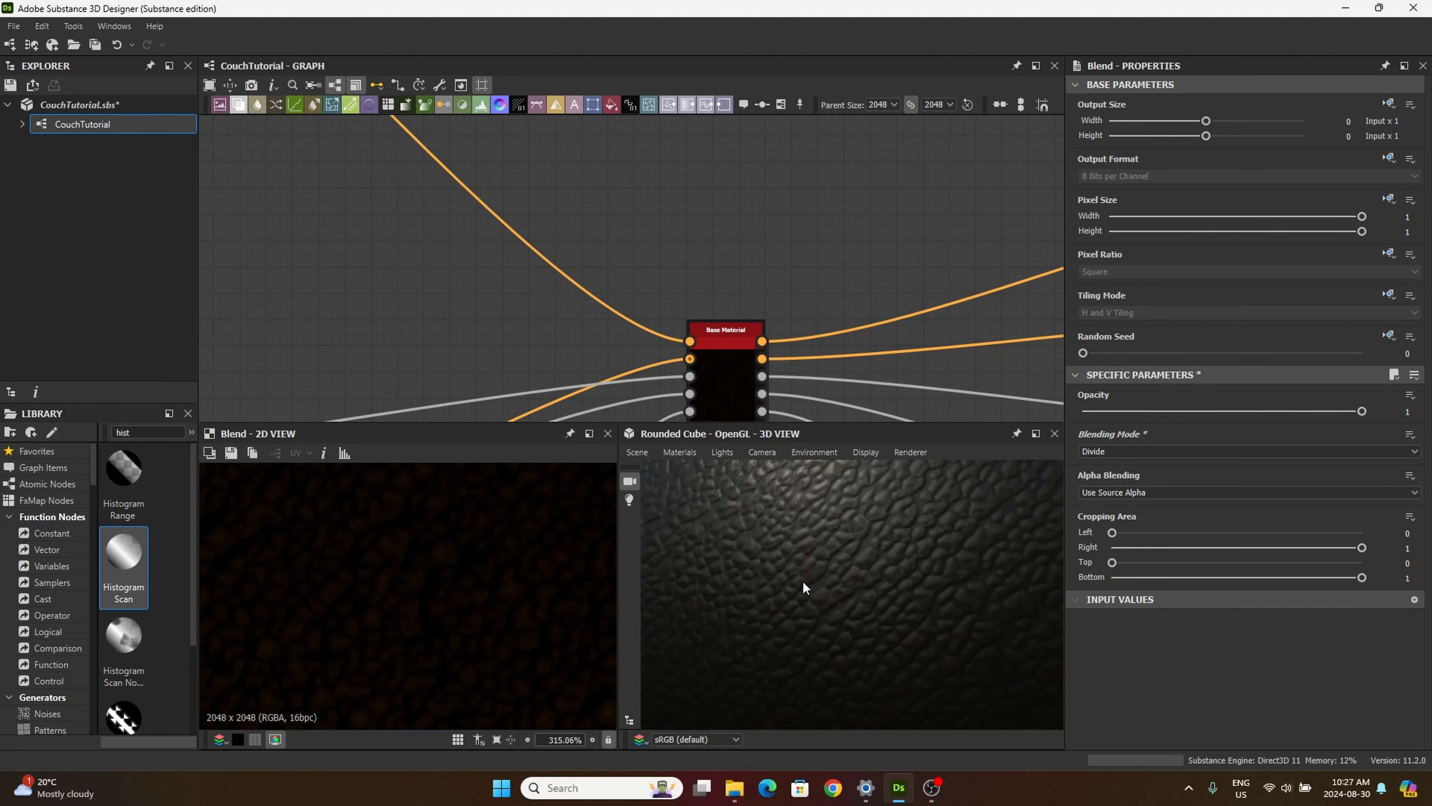
Step: Recolor the dark blue end key of the third Gradient Map to yellow #cdc10e
{"action": "middle_click_drag", "start_coordinate": [497, 291], "coordinate": [679, 374]}
{"action": "scroll", "coordinate": [666, 353], "scroll_direction": "down", "scroll_amount": 5}
{"action": "middle_click_drag", "start_coordinate": [564, 257], "coordinate": [781, 427]}
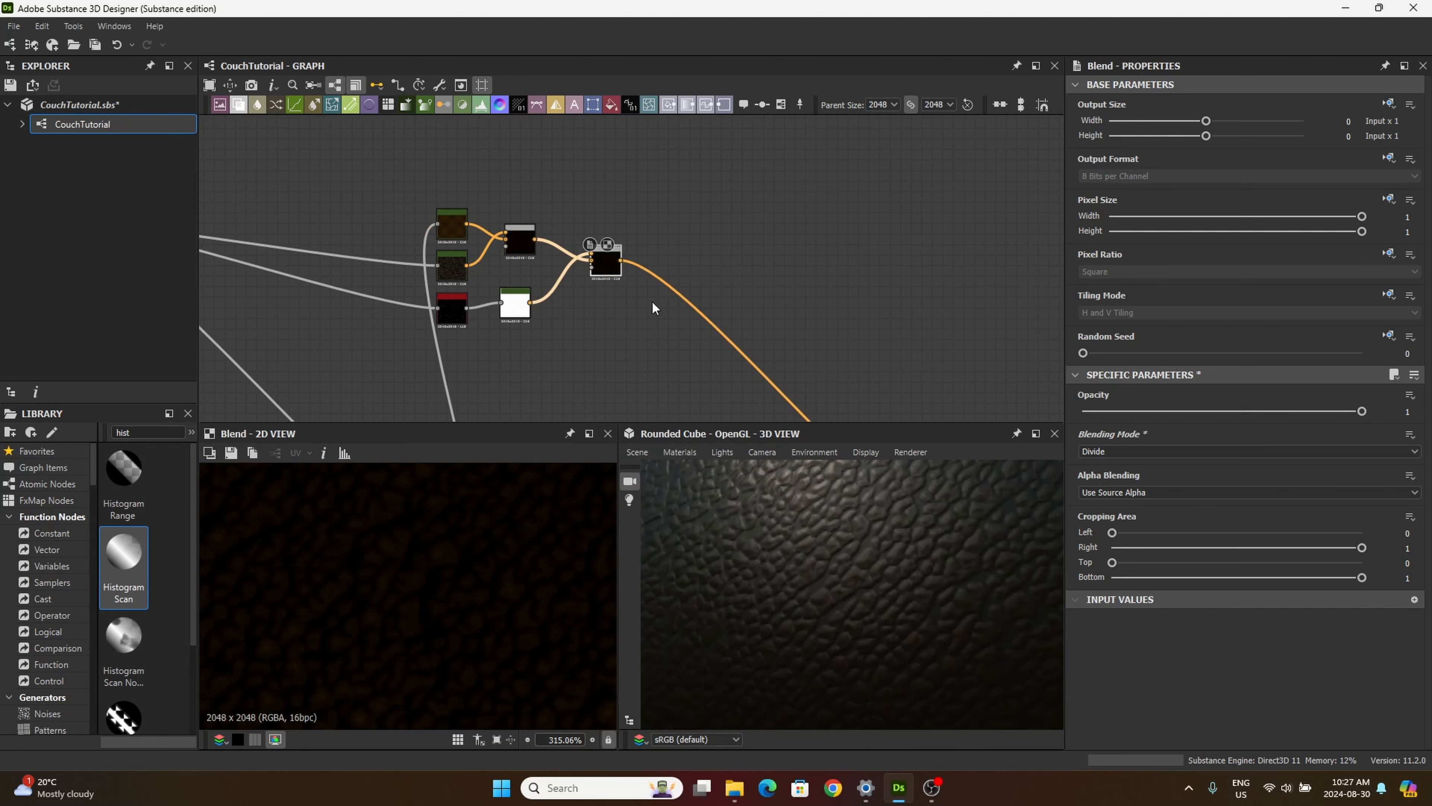
{"action": "left_click", "coordinate": [520, 236]}
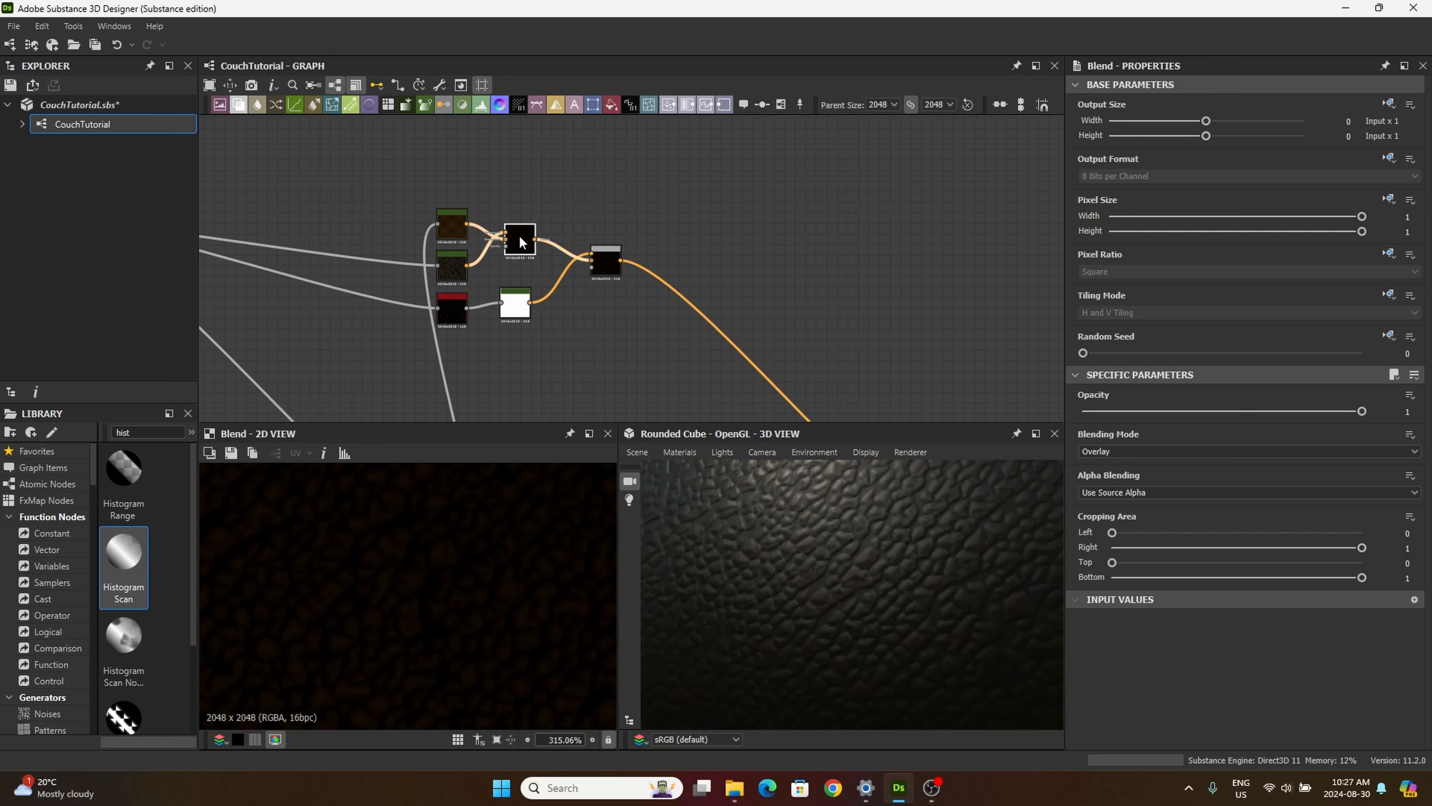
{"action": "left_click", "coordinate": [513, 313]}
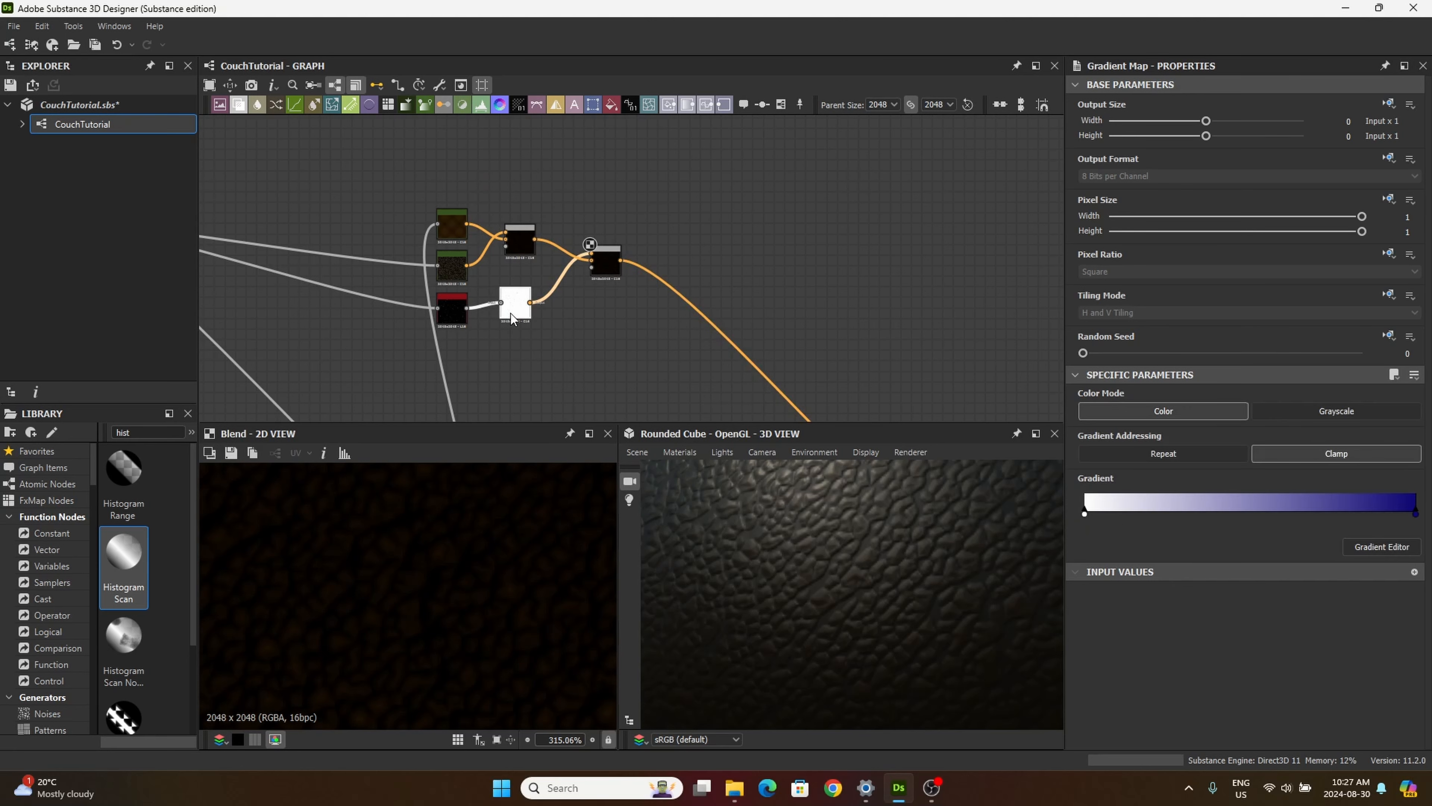
{"action": "left_click", "coordinate": [1387, 546]}
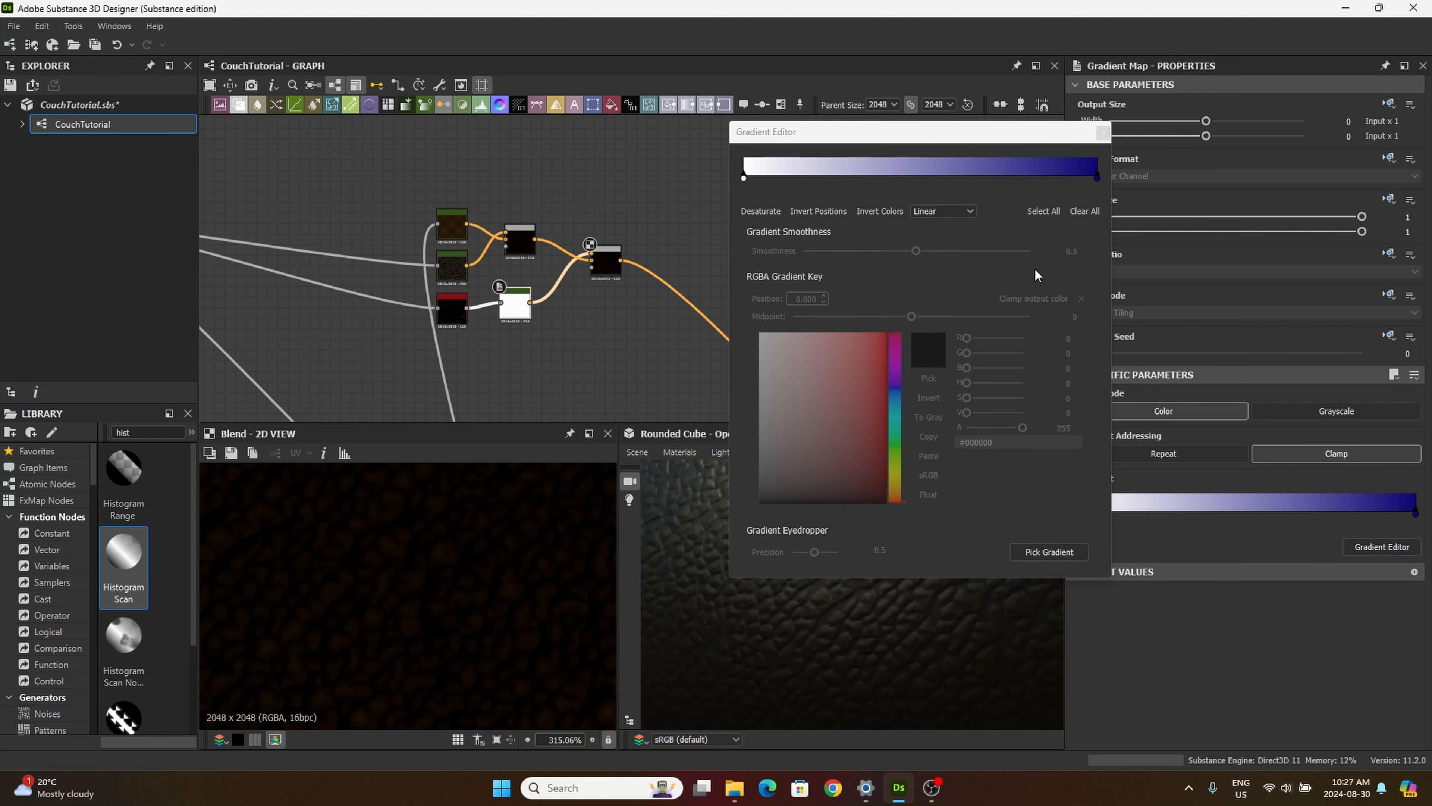
{"action": "left_click", "coordinate": [1096, 177]}
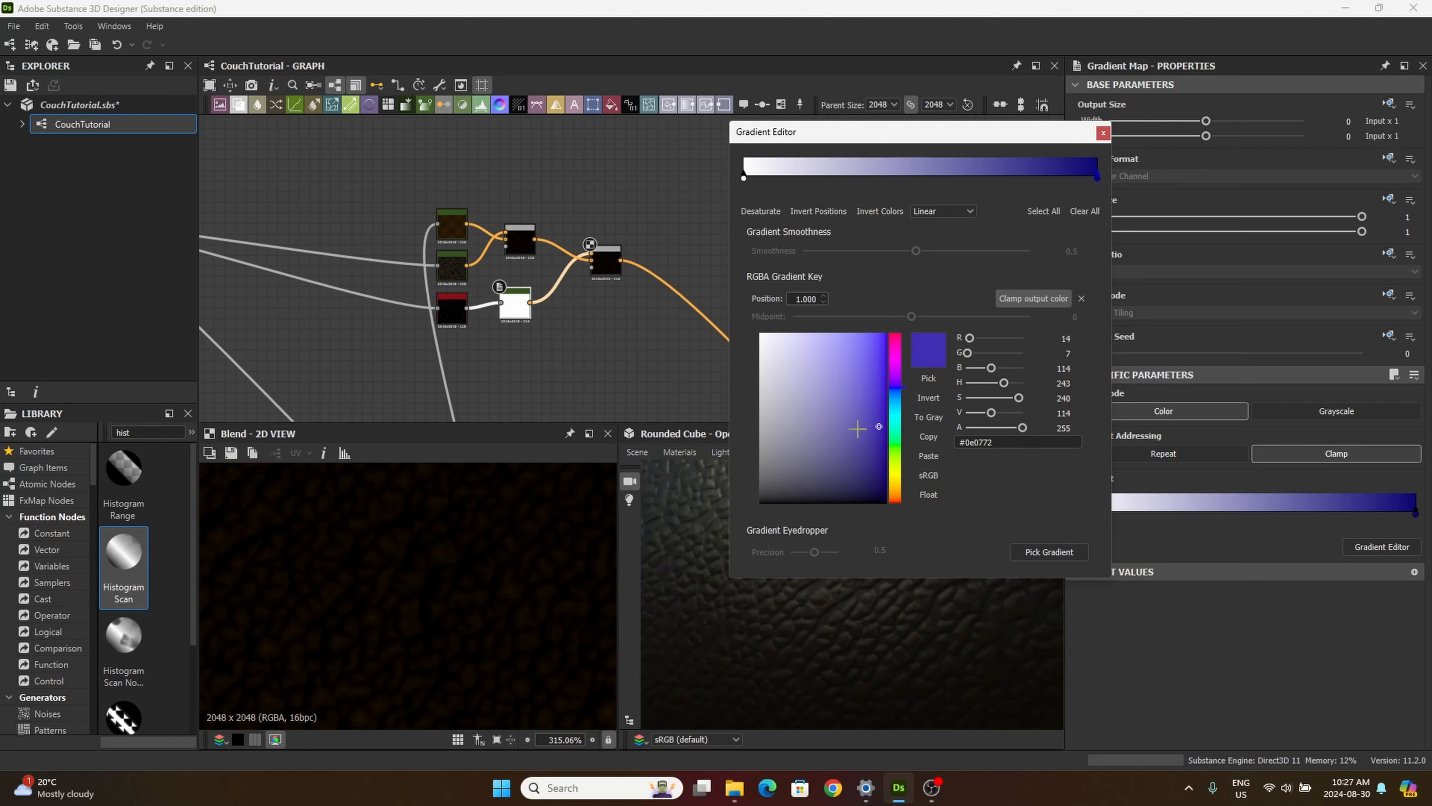
{"action": "mouse_move", "coordinate": [878, 426]}
{"action": "left_mouse_down"}
{"action": "mouse_move", "coordinate": [850, 402]}
{"action": "mouse_move", "coordinate": [850, 463]}
{"action": "mouse_move", "coordinate": [869, 430]}
{"action": "mouse_move", "coordinate": [873, 442]}
{"action": "mouse_move", "coordinate": [858, 395]}
{"action": "mouse_move", "coordinate": [863, 418]}
{"action": "left_mouse_up"}
{"action": "left_click", "coordinate": [894, 436]}
{"action": "left_click", "coordinate": [895, 479]}
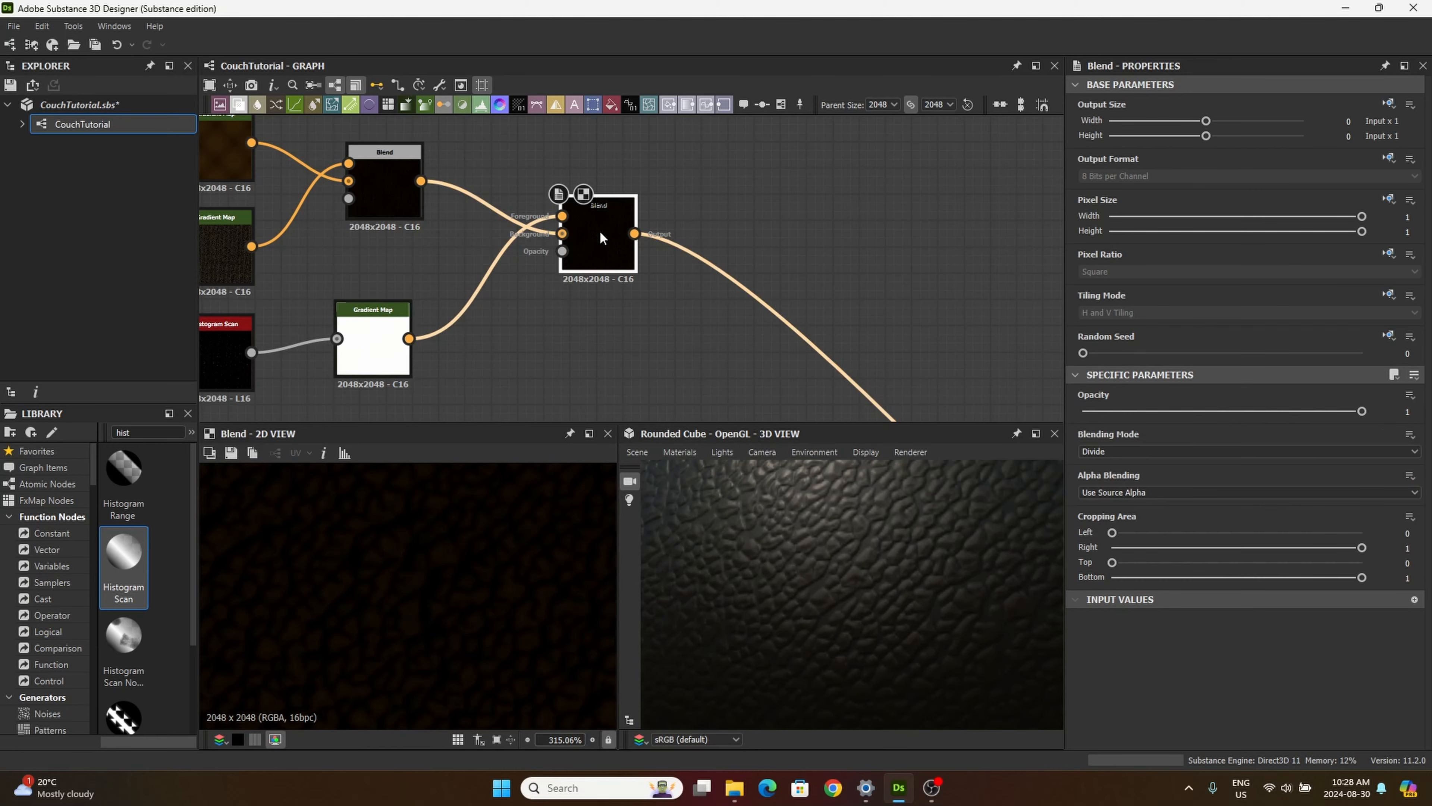
Step: Compare the outputs of the first Blend, the second Blend and the third Gradient Map in the 2D view
{"action": "double_click", "coordinate": [389, 186]}
{"action": "double_click", "coordinate": [598, 237]}
{"action": "double_click", "coordinate": [380, 356]}
{"action": "double_click", "coordinate": [598, 237]}
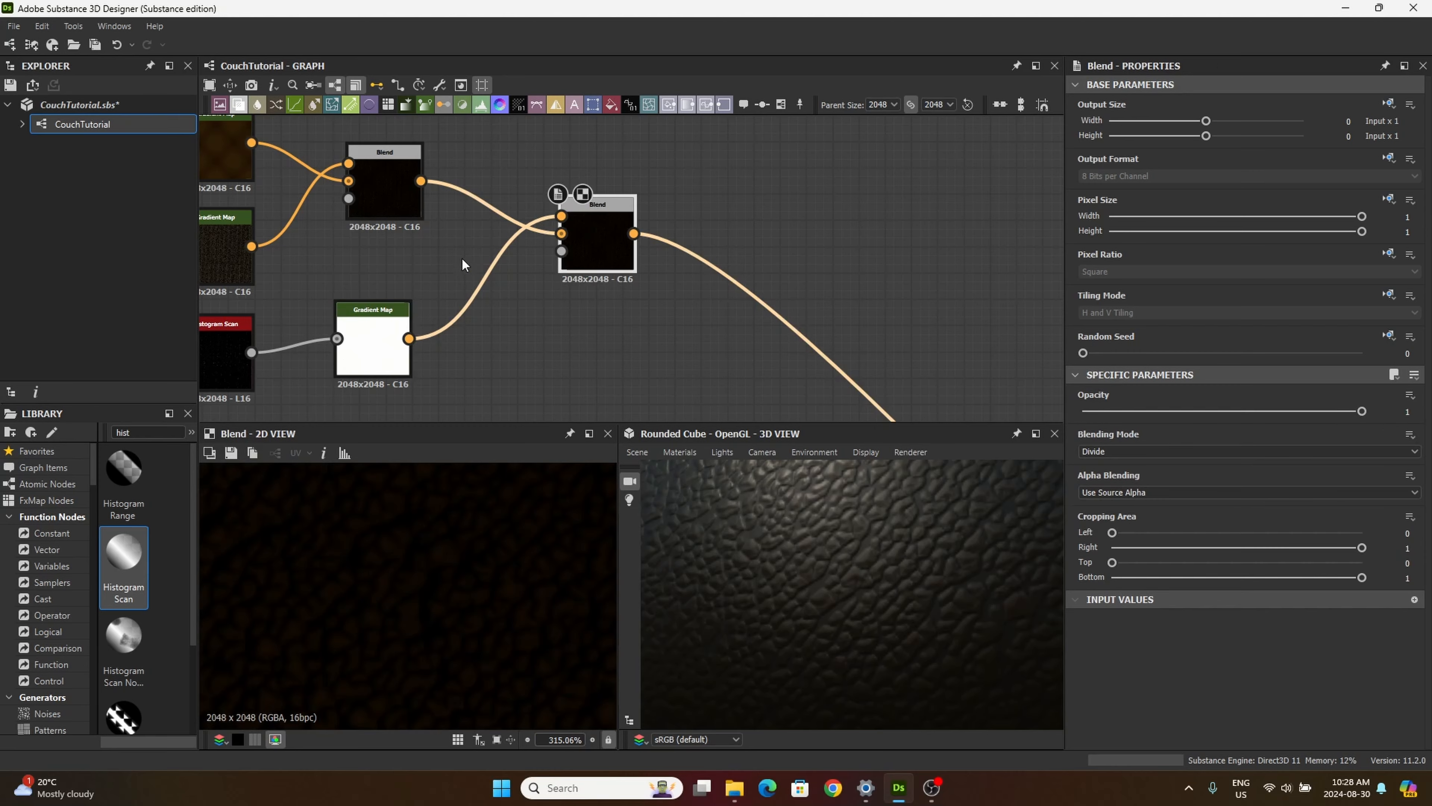
Step: Change the yellow end key of the third Gradient Map to a very dark red, #2a0504, and close the Gradient Editor
{"action": "left_click", "coordinate": [376, 347]}
{"action": "left_click", "coordinate": [1381, 547]}
{"action": "left_click", "coordinate": [1097, 178]}
{"action": "mouse_move", "coordinate": [863, 457]}
{"action": "left_mouse_down"}
{"action": "mouse_move", "coordinate": [869, 495]}
{"action": "mouse_move", "coordinate": [882, 464]}
{"action": "mouse_move", "coordinate": [889, 491]}
{"action": "mouse_move", "coordinate": [806, 388]}
{"action": "mouse_move", "coordinate": [863, 395]}
{"action": "mouse_move", "coordinate": [874, 476]}
{"action": "left_mouse_up"}
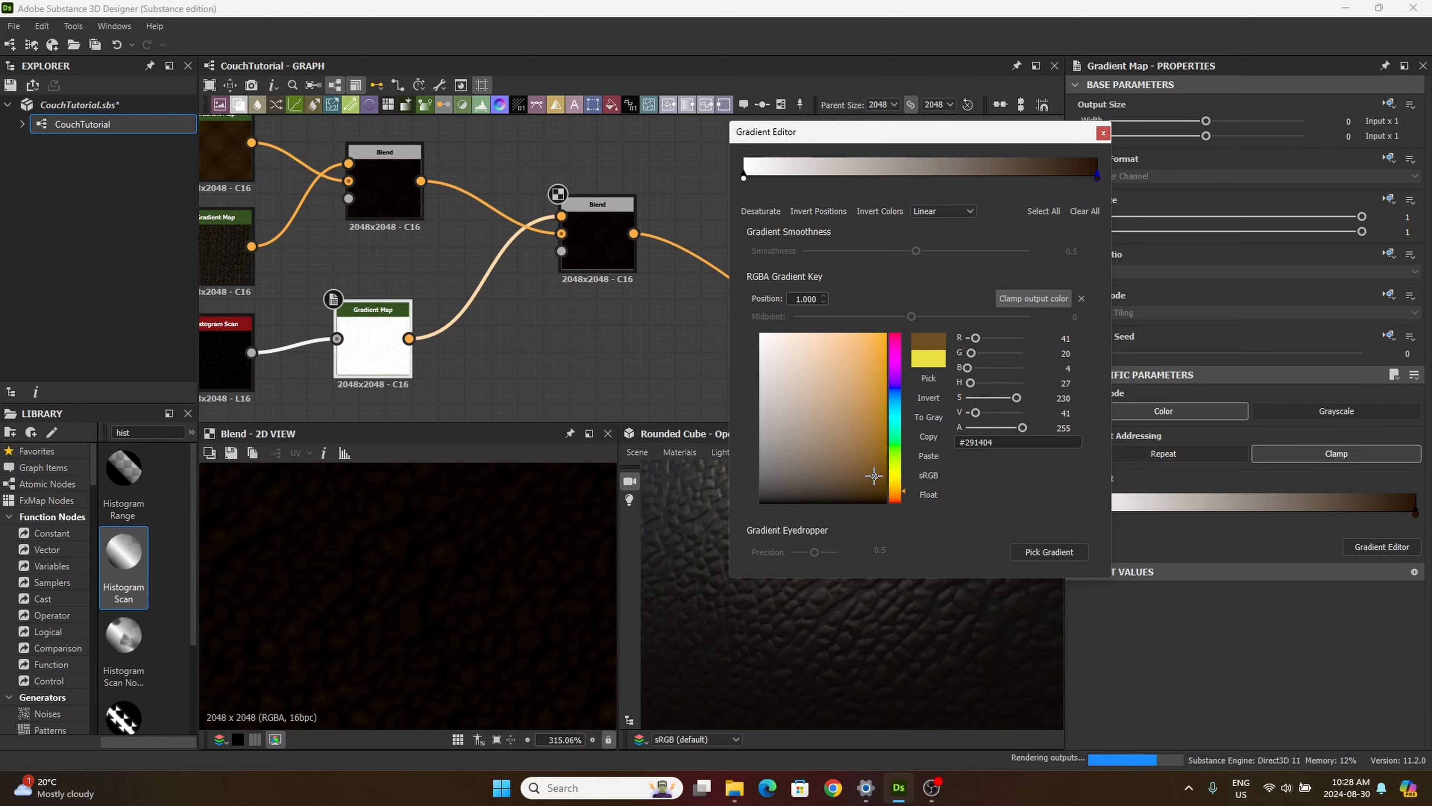
{"action": "left_click", "coordinate": [896, 499]}
{"action": "left_click", "coordinate": [1104, 133]}
Step: Try other blending modes on the second Blend node, including Overlay, Add Sub and Min (Darken)
{"action": "left_click", "coordinate": [598, 241]}
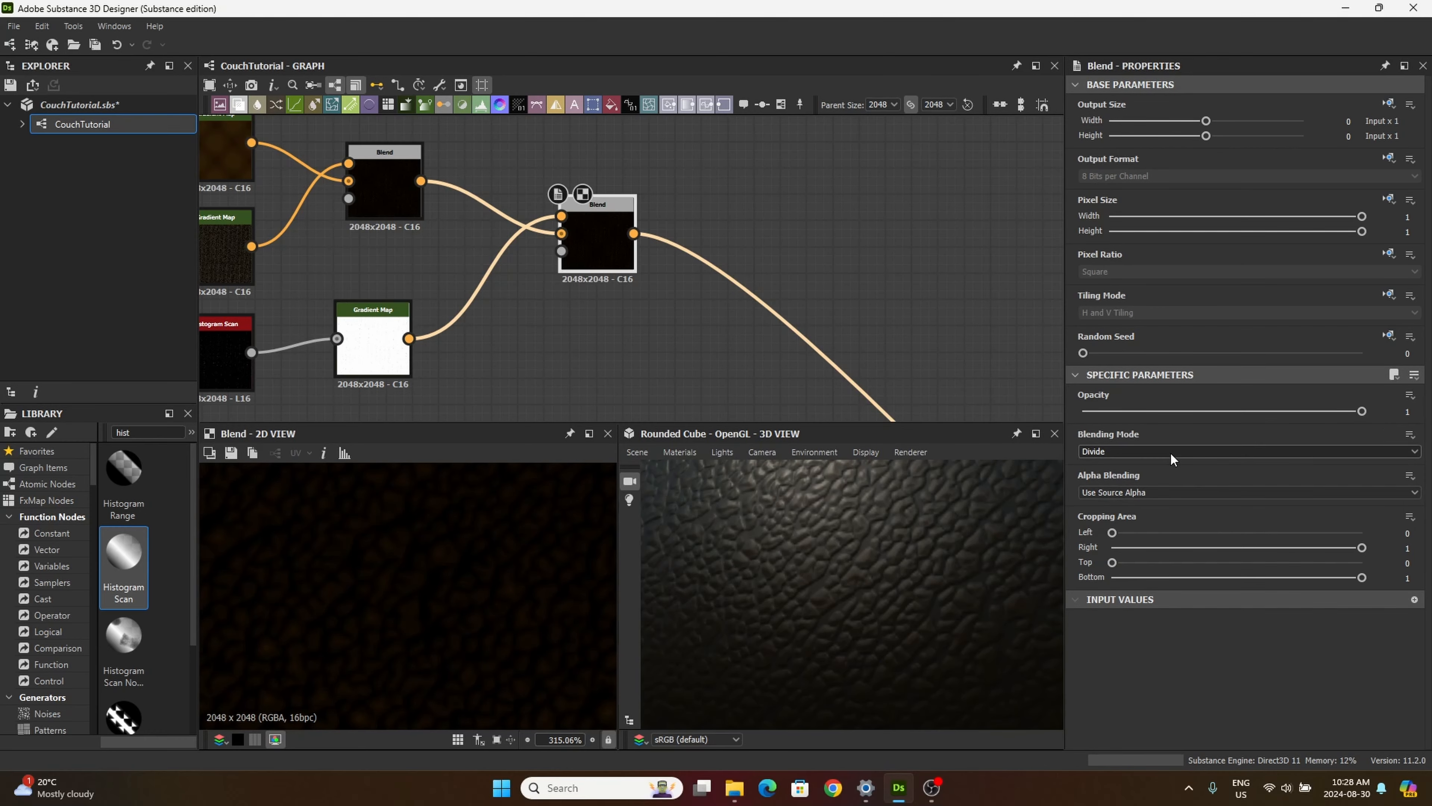
{"action": "scroll", "coordinate": [1171, 452], "scroll_direction": "down", "scroll_amount": 1}
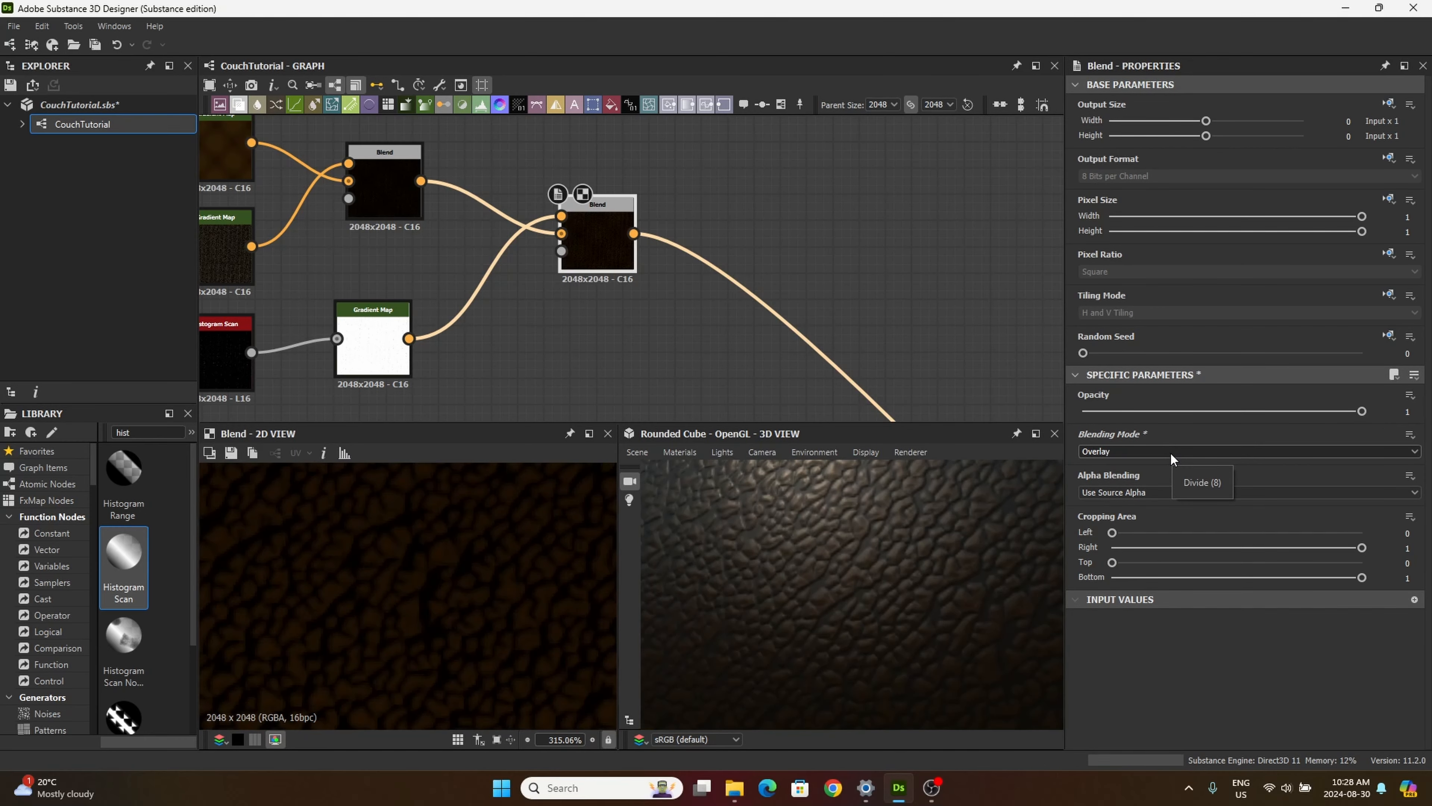
{"action": "scroll", "coordinate": [1171, 451], "scroll_direction": "up", "scroll_amount": 5}
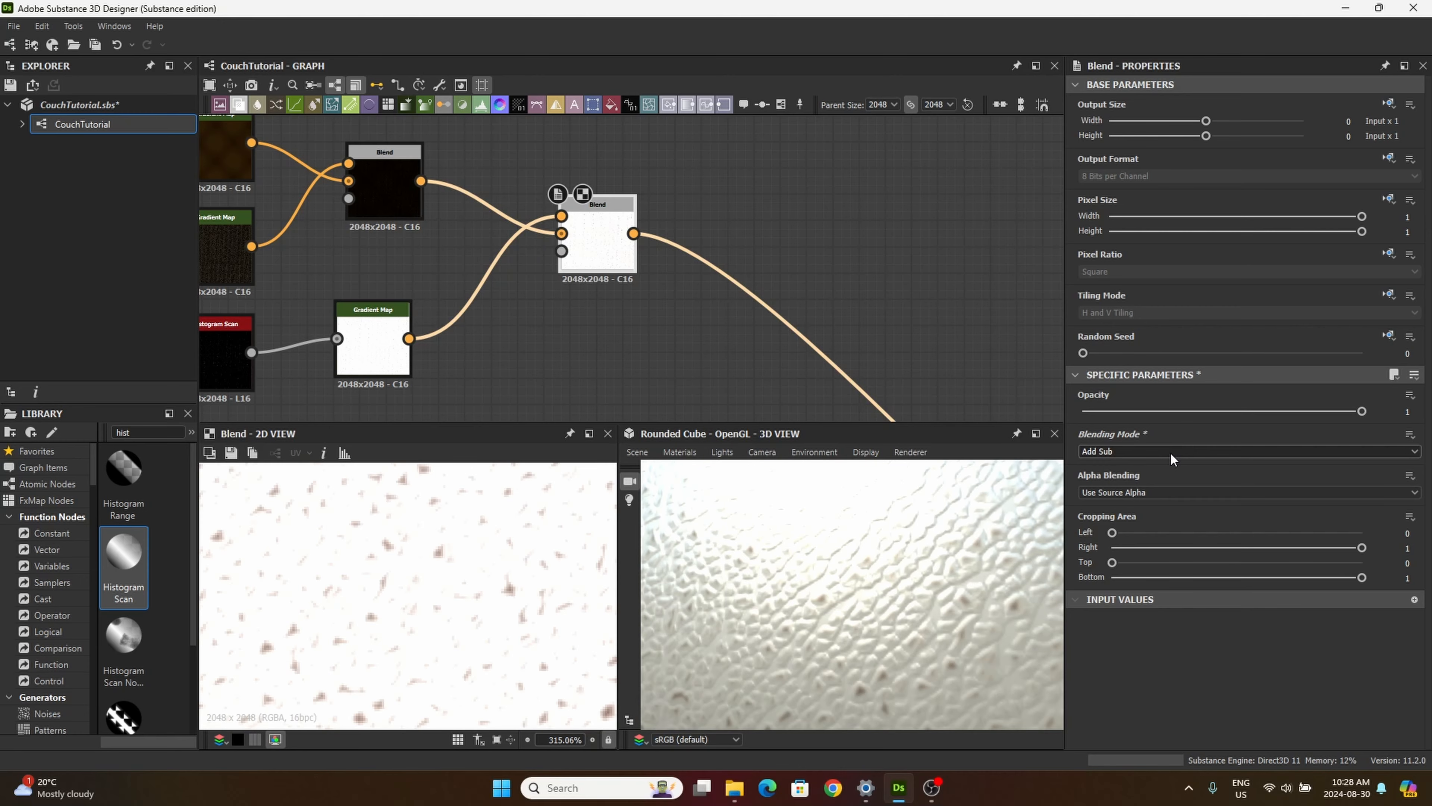
{"action": "scroll", "coordinate": [1171, 453], "scroll_direction": "up", "scroll_amount": 4}
{"action": "scroll", "coordinate": [1171, 453], "scroll_direction": "down", "scroll_amount": 6}
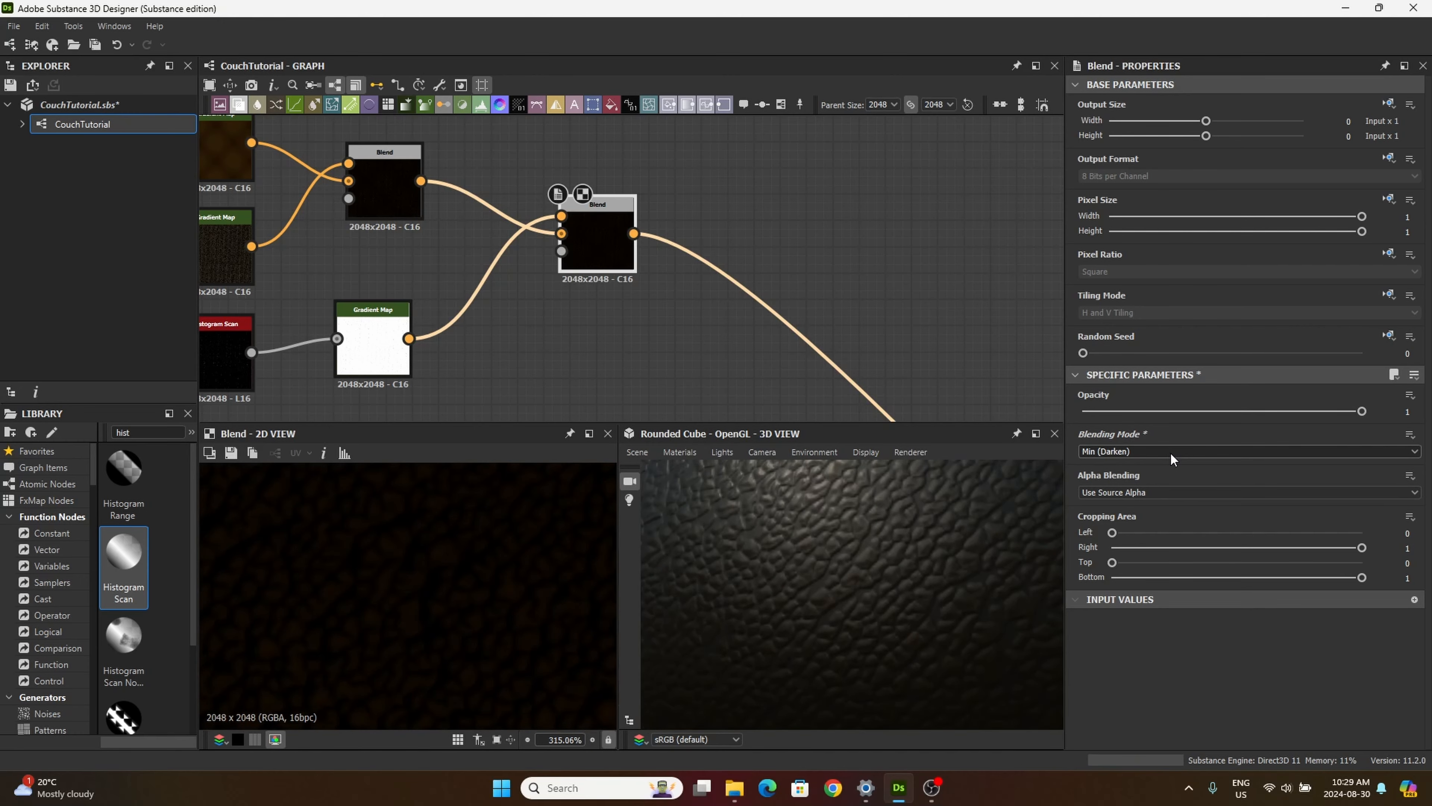
Step: Move the dark red key of the third Gradient Map to about mid-gradient and inspect the leather in the 3D view
{"action": "left_click", "coordinate": [372, 338]}
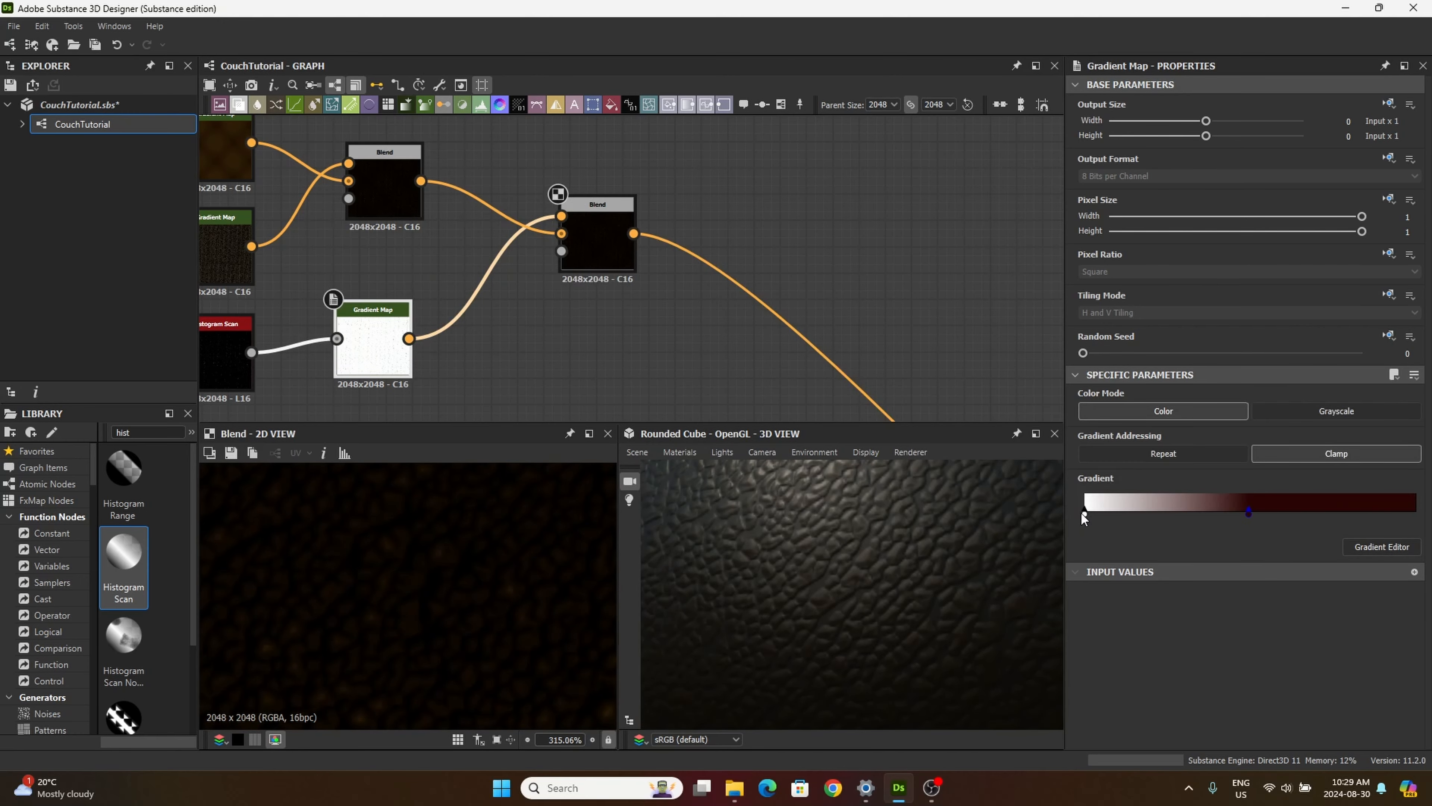
{"action": "mouse_move", "coordinate": [1082, 513]}
{"action": "left_mouse_down"}
{"action": "mouse_move", "coordinate": [1157, 513]}
{"action": "mouse_move", "coordinate": [1112, 532]}
{"action": "mouse_move", "coordinate": [1062, 527]}
{"action": "left_mouse_up"}
{"action": "left_click_drag", "start_coordinate": [977, 637], "coordinate": [896, 608]}
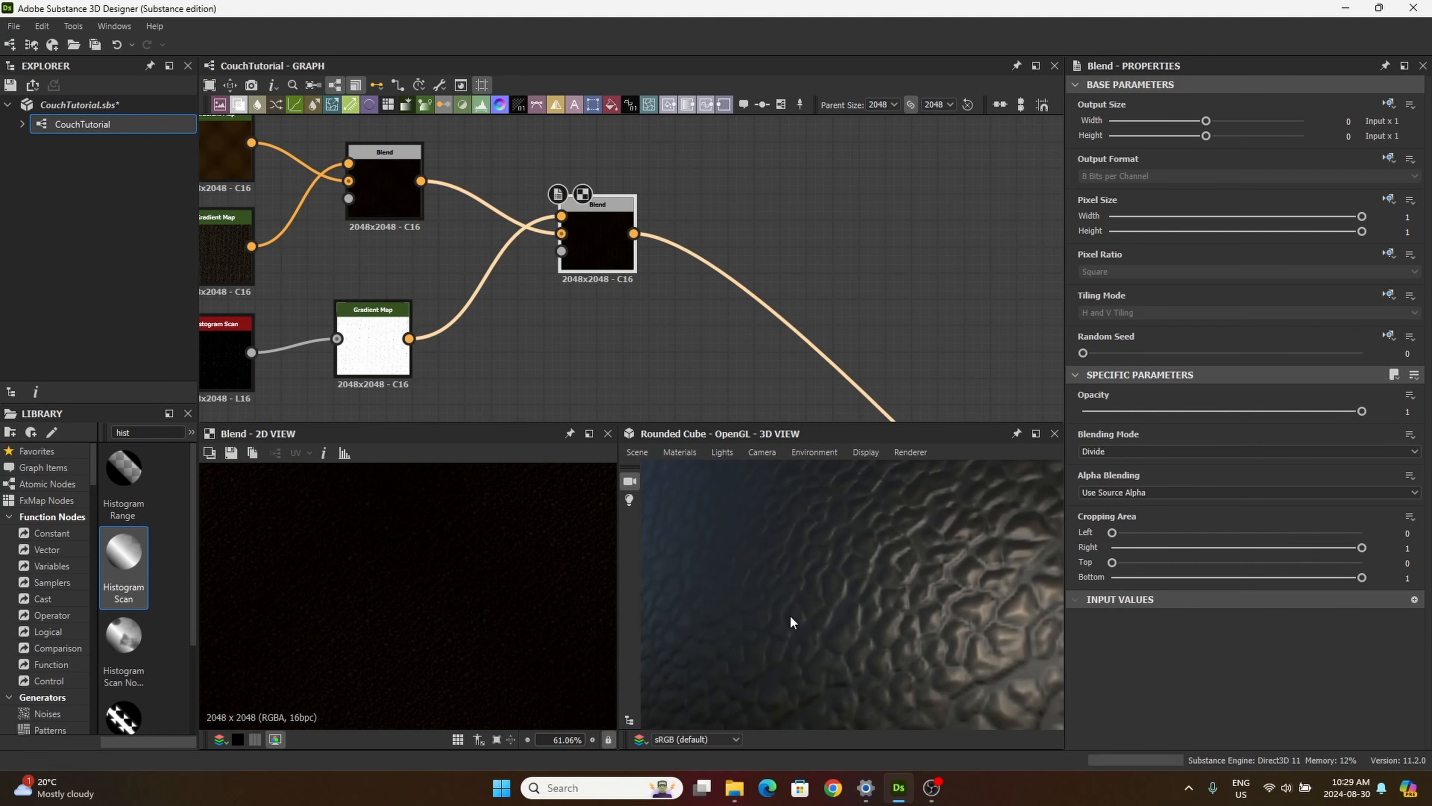
{"action": "left_click_drag", "start_coordinate": [789, 622], "coordinate": [793, 562]}
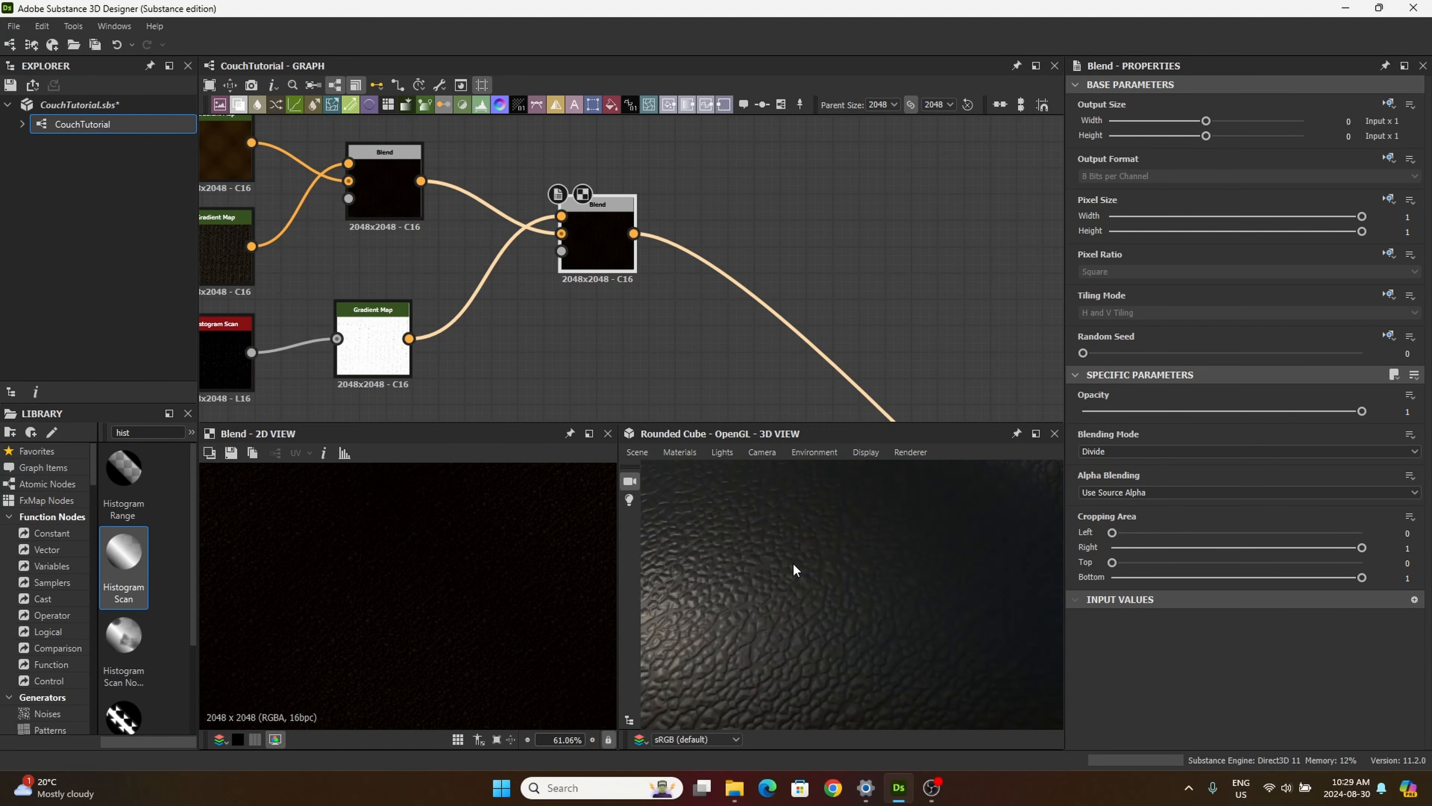
{"action": "scroll", "coordinate": [794, 556], "scroll_direction": "up", "scroll_amount": 5}
{"action": "left_click", "coordinate": [570, 262]}
{"action": "double_click", "coordinate": [370, 348]}
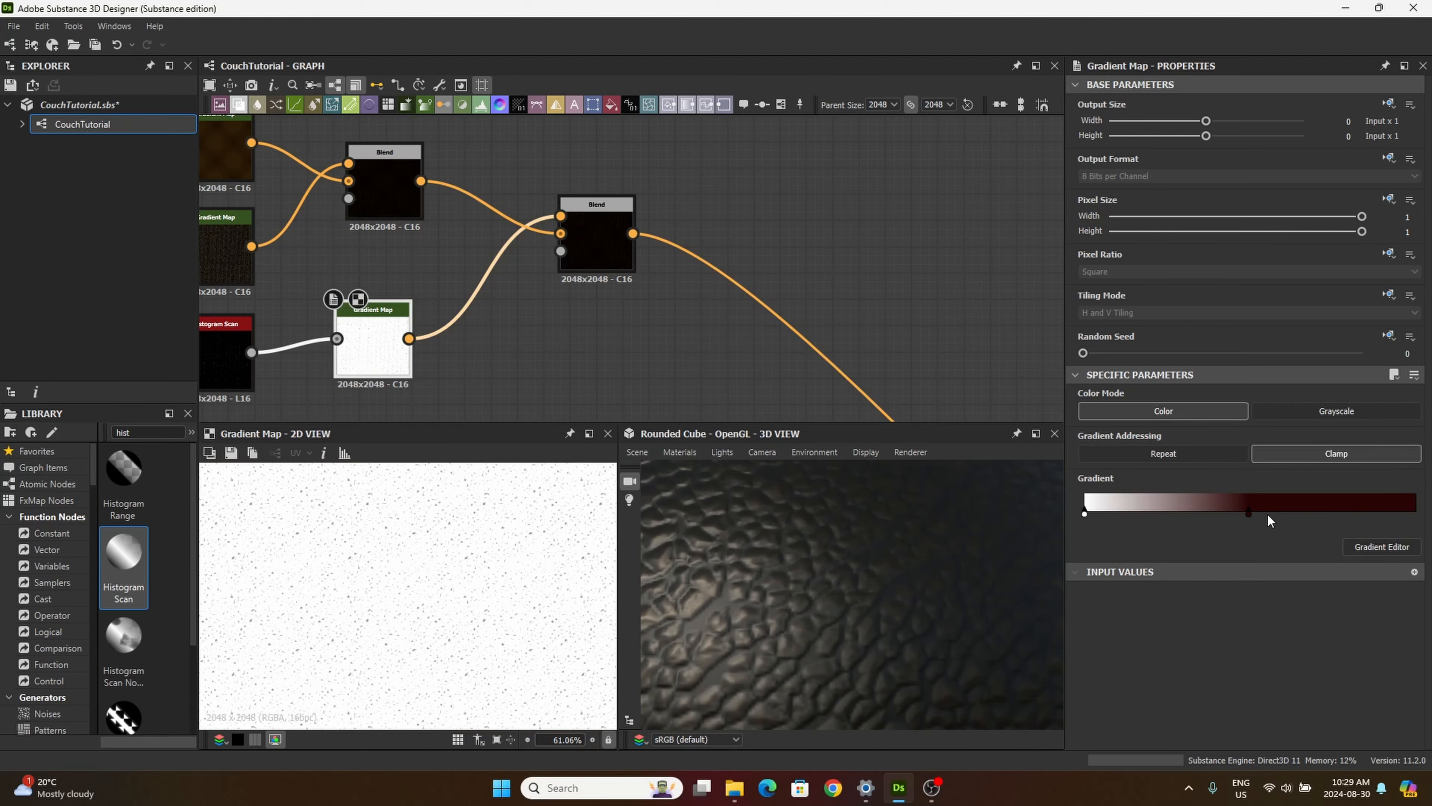
Step: Move the dark red key back to the gradient's far end and invert the key positions of the third Gradient Map
{"action": "left_click_drag", "start_coordinate": [1248, 512], "coordinate": [1416, 512]}
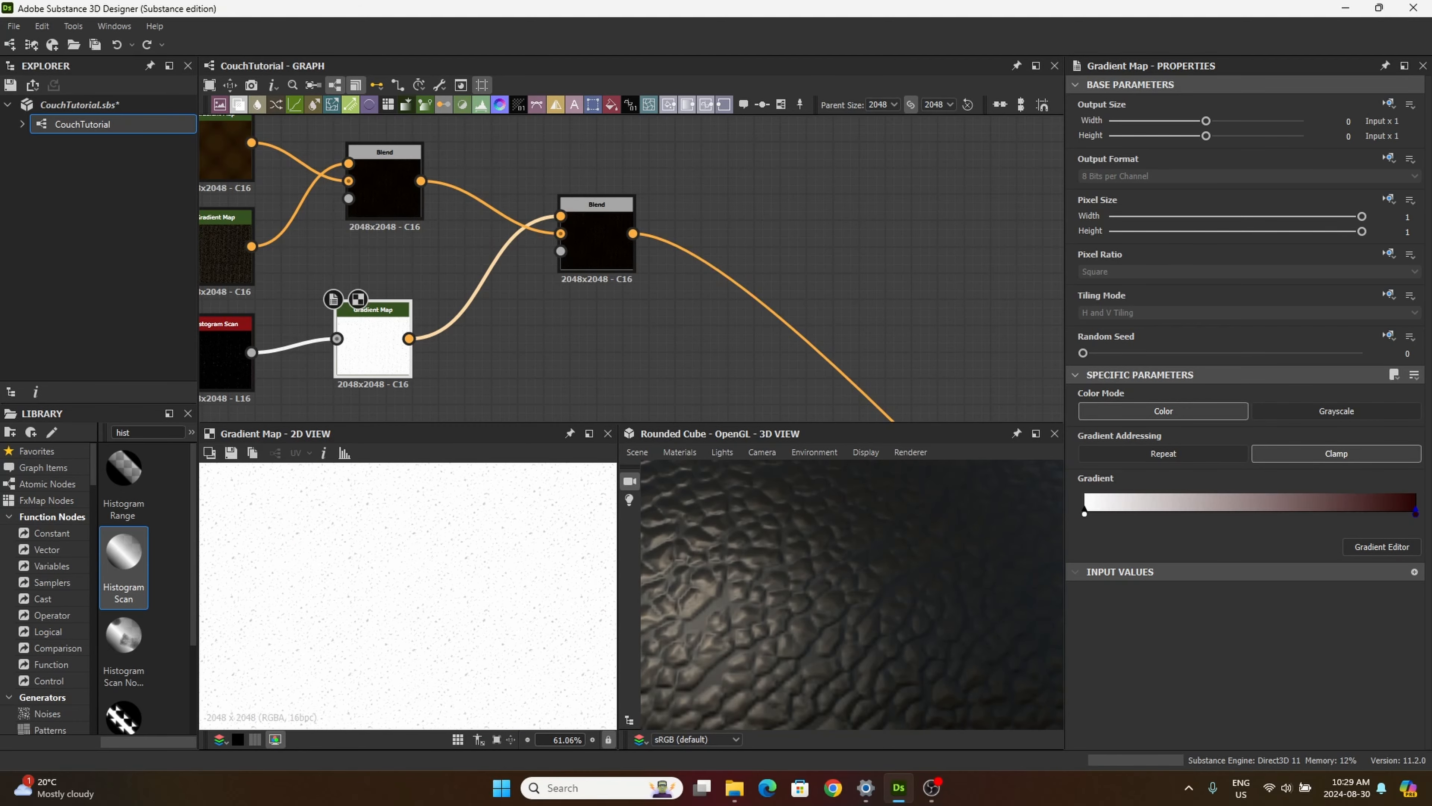
{"action": "left_click", "coordinate": [1381, 546]}
{"action": "left_click", "coordinate": [818, 212]}
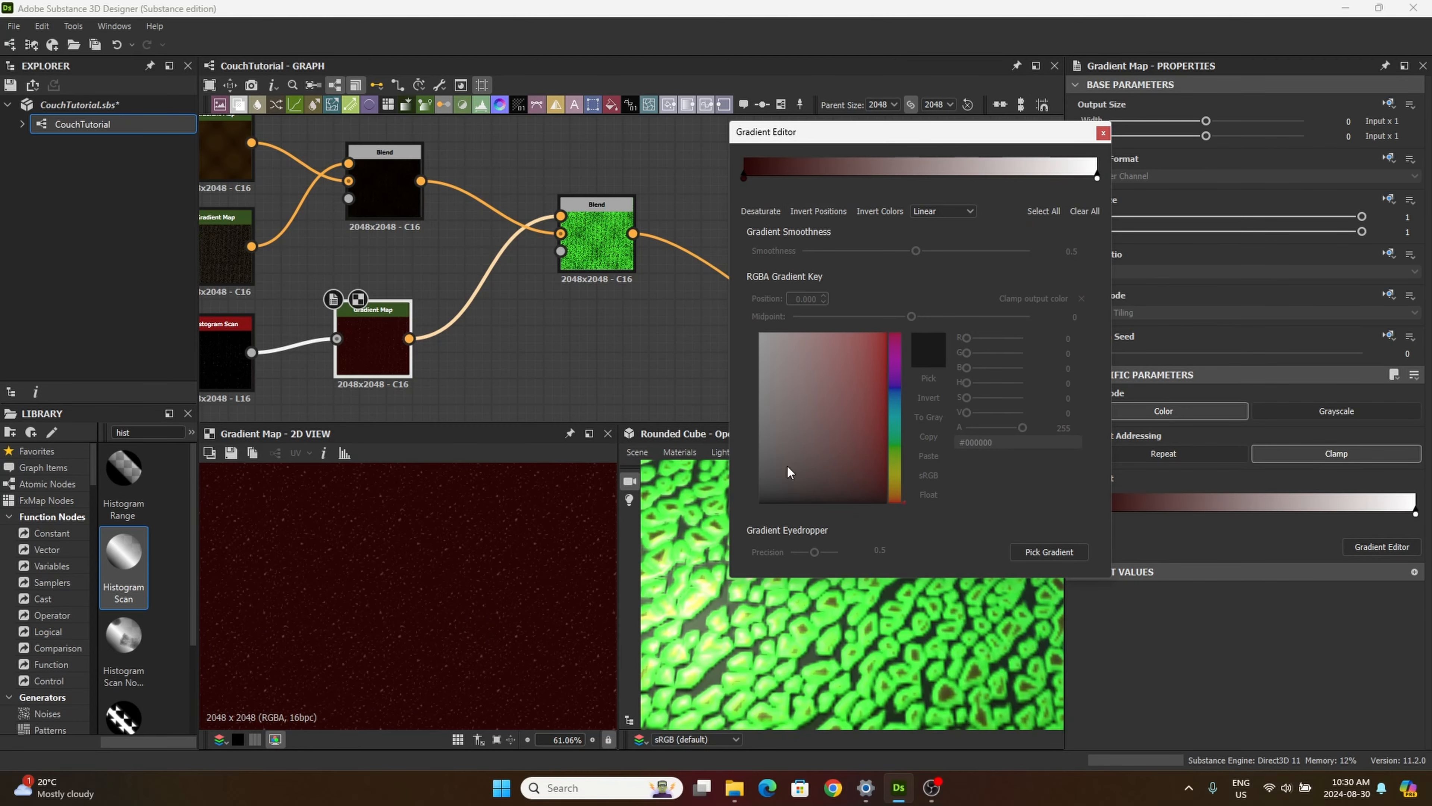
{"action": "left_click", "coordinate": [1104, 133]}
Step: Compare Soft Light, Max (Lighten) and Screen on the second Blend node, then set its blending mode to Divide
{"action": "double_click", "coordinate": [607, 240]}
{"action": "scroll", "coordinate": [1096, 451], "scroll_direction": "down", "scroll_amount": 3}
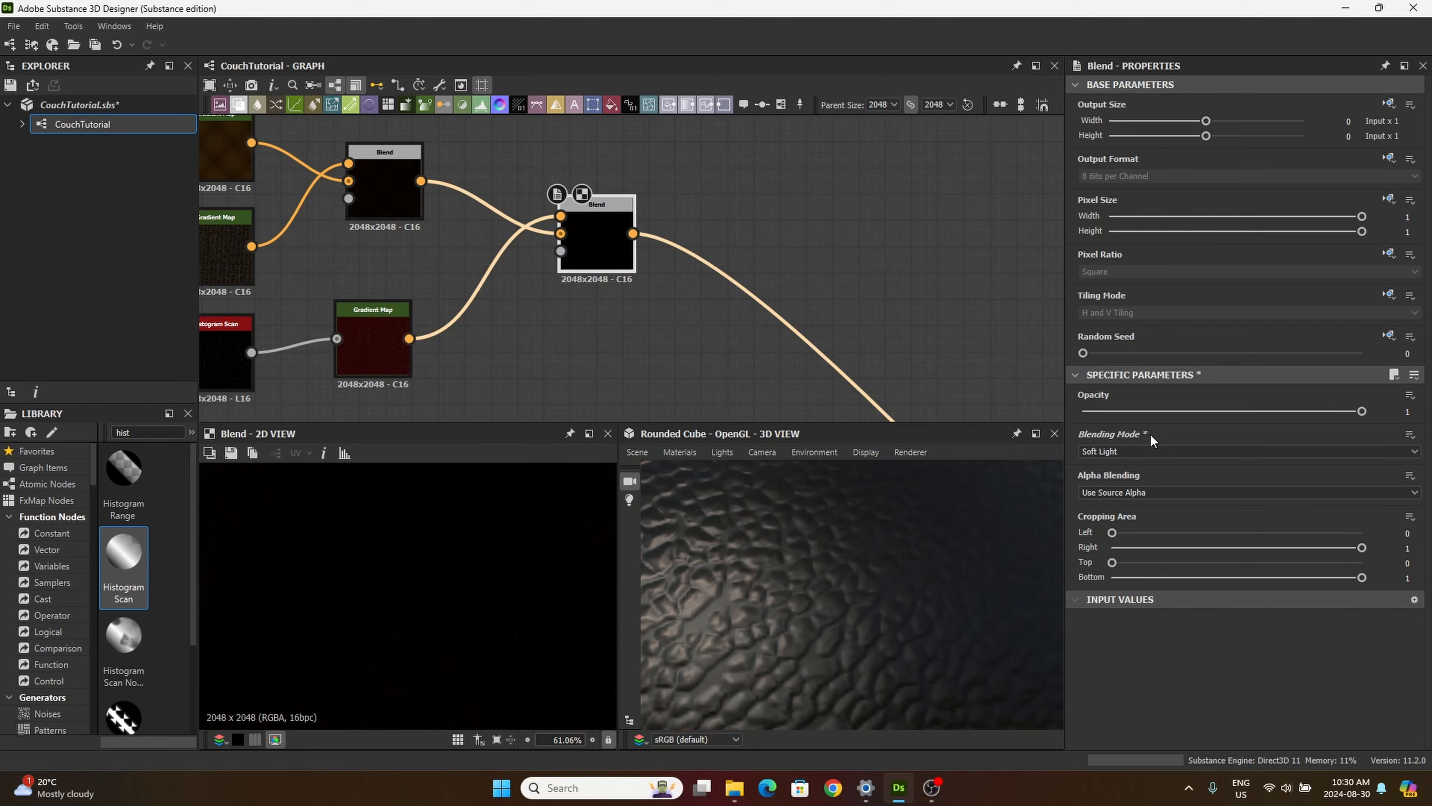
{"action": "scroll", "coordinate": [1109, 455], "scroll_direction": "up", "scroll_amount": 7}
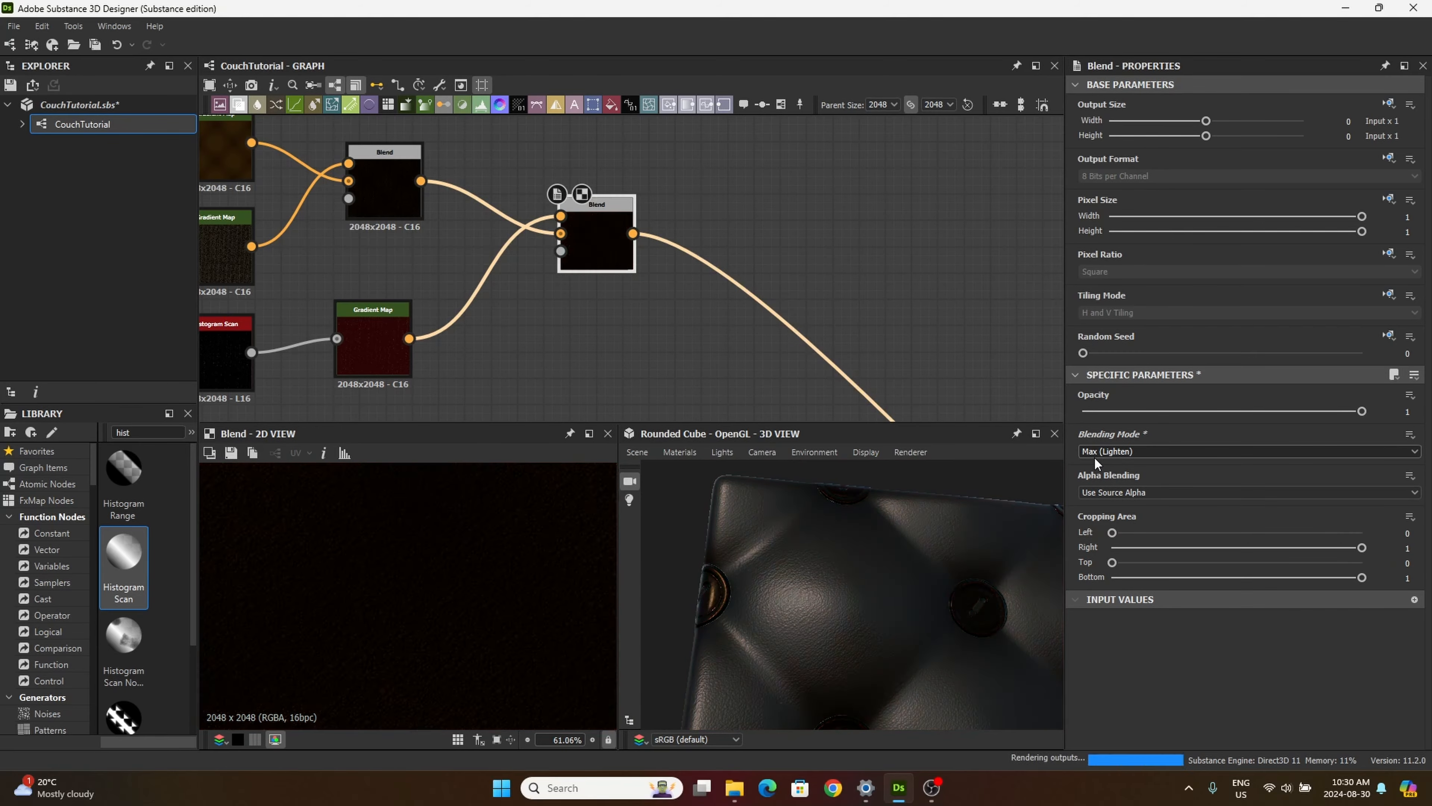
{"action": "scroll", "coordinate": [1094, 456], "scroll_direction": "down", "scroll_amount": 7}
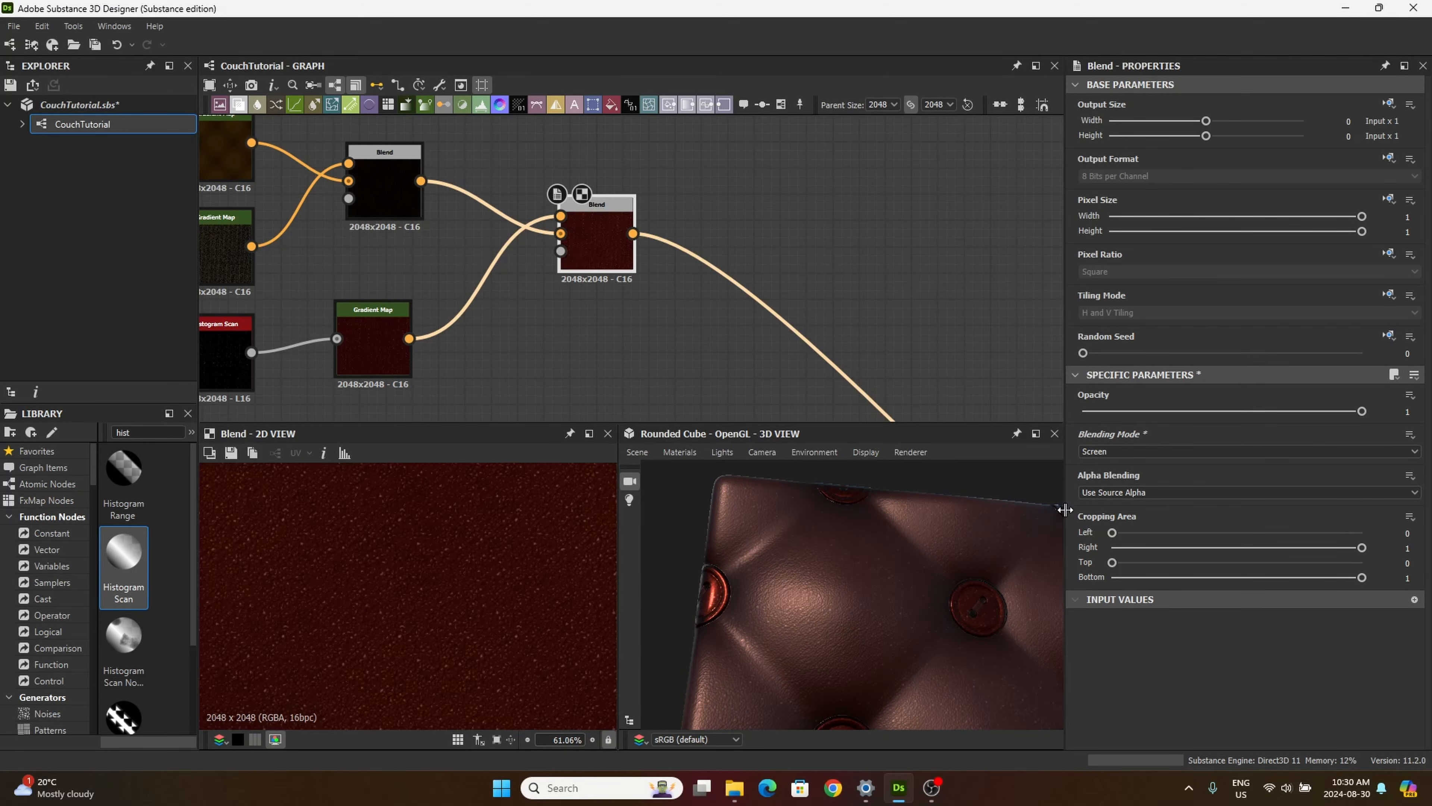
{"action": "left_click", "coordinate": [1125, 451]}
{"action": "left_click", "coordinate": [1107, 541]}
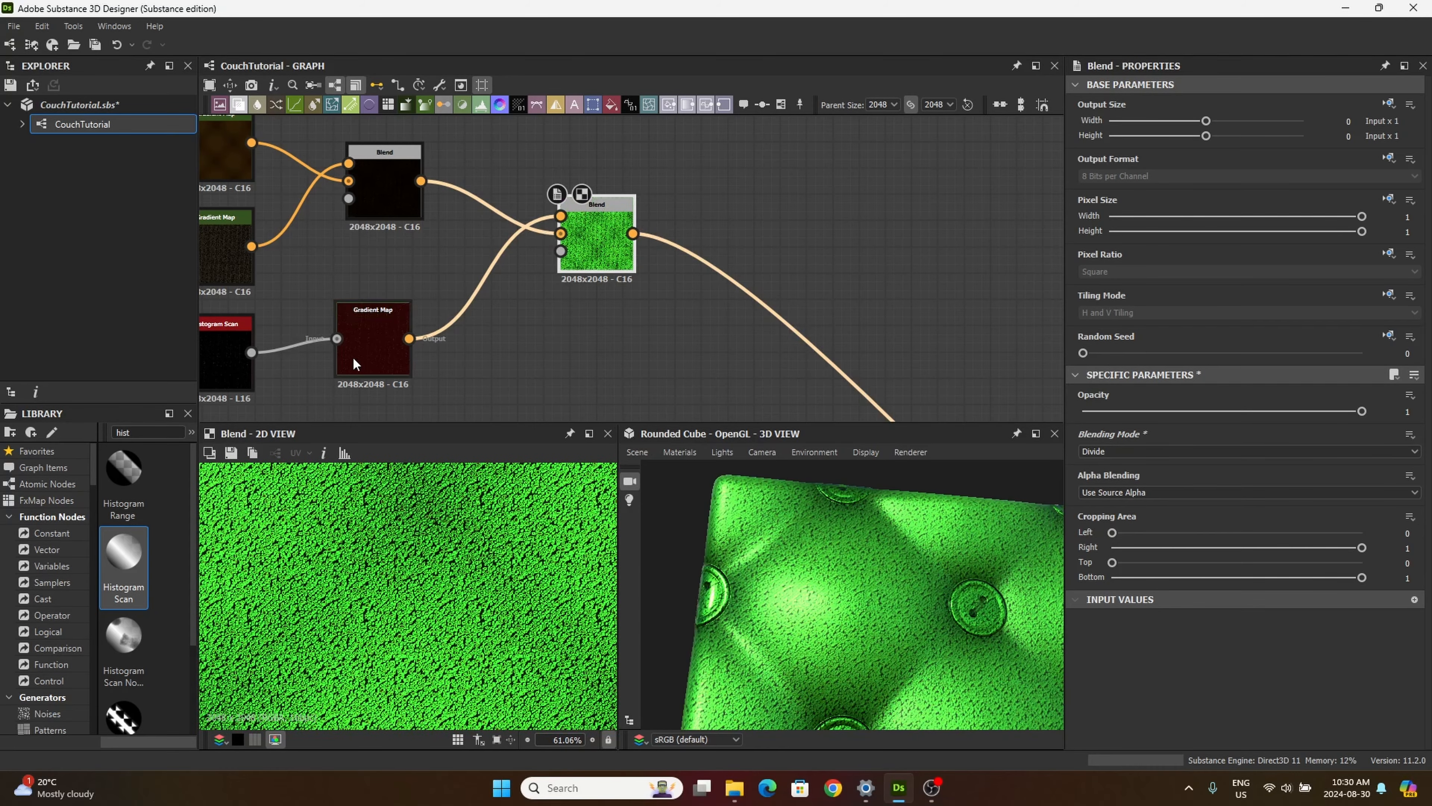
Step: Invert the third Gradient Map's key positions again and set its dark red key to position 0.504
{"action": "double_click", "coordinate": [353, 362]}
{"action": "left_click", "coordinate": [1359, 546]}
{"action": "left_click", "coordinate": [819, 211]}
{"action": "left_click_drag", "start_coordinate": [1097, 178], "coordinate": [920, 180]}
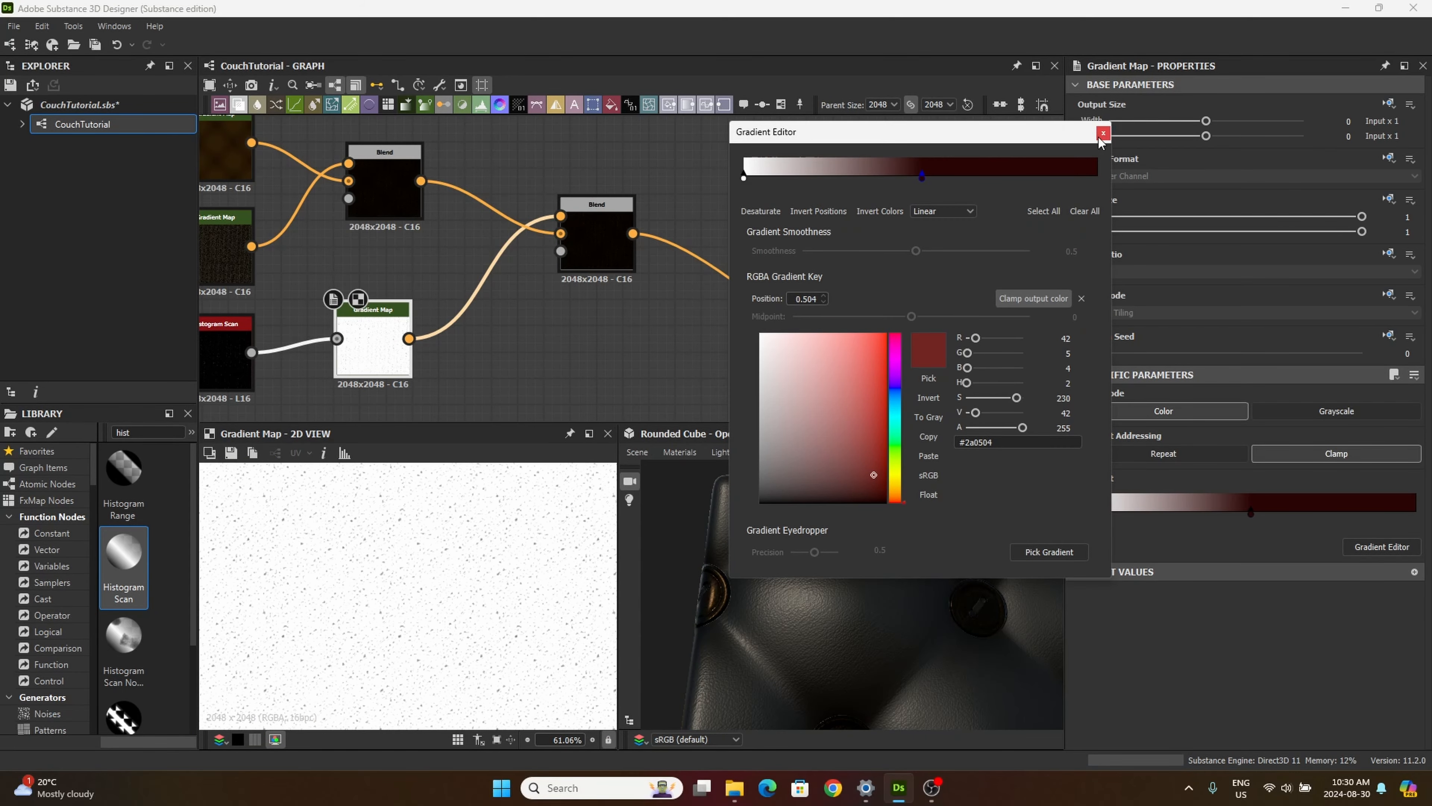
{"action": "left_click", "coordinate": [1103, 134]}
Step: Check the second Blend's result on the leather in the 3D view and move the node closer to the first Blend
{"action": "double_click", "coordinate": [633, 225]}
{"action": "left_click_drag", "start_coordinate": [833, 589], "coordinate": [956, 576]}
{"action": "scroll", "coordinate": [812, 587], "scroll_direction": "down", "scroll_amount": 5}
{"action": "scroll", "coordinate": [915, 561], "scroll_direction": "up", "scroll_amount": 5}
{"action": "scroll", "coordinate": [915, 561], "scroll_direction": "down", "scroll_amount": 5}
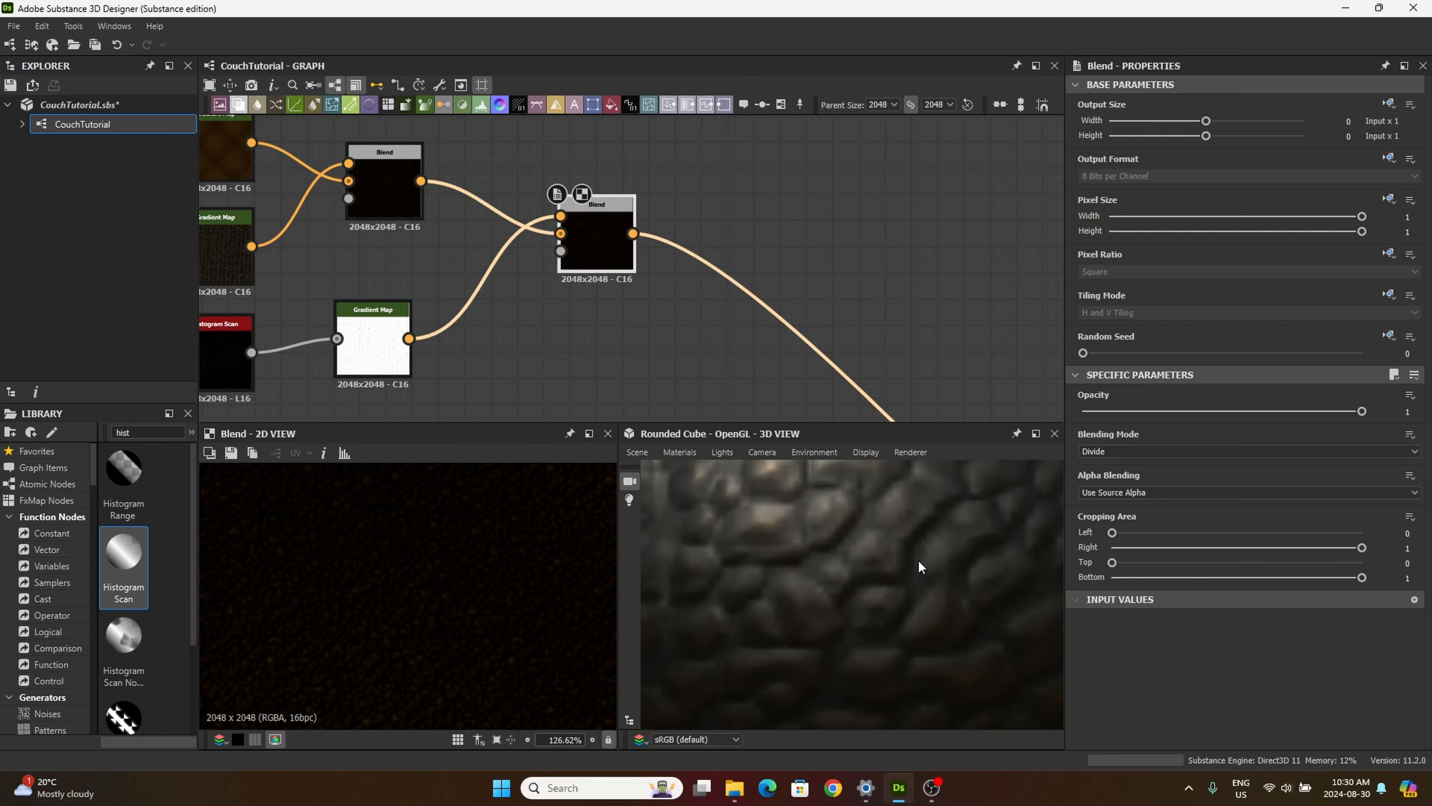
{"action": "left_click_drag", "start_coordinate": [624, 221], "coordinate": [584, 195]}
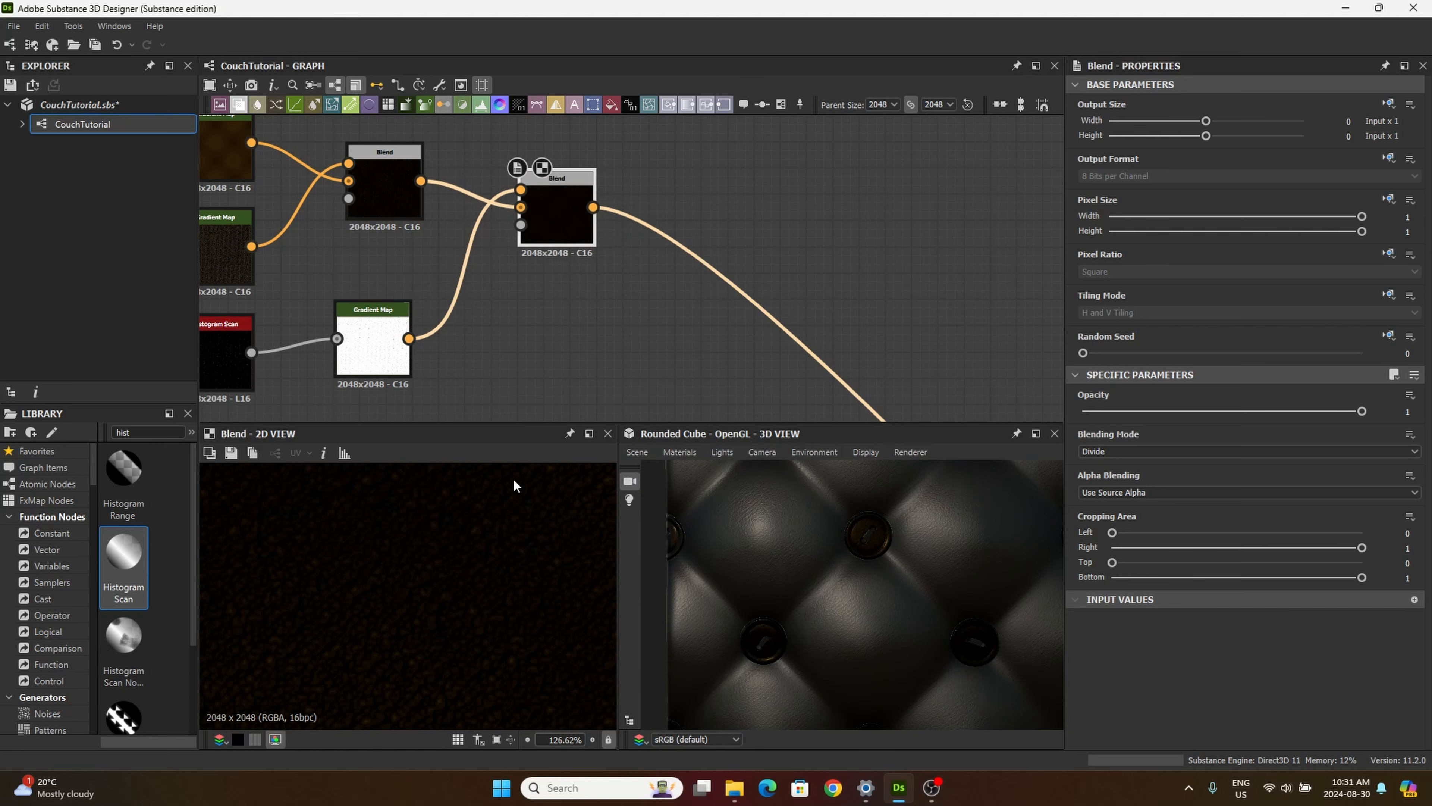
Step: Search the library for "blur" and add a Blur HQ Grayscale node below the second Blend node
{"action": "scroll", "coordinate": [587, 356], "scroll_direction": "down", "scroll_amount": 1}
{"action": "middle_click_drag", "start_coordinate": [742, 356], "coordinate": [855, 350]}
{"action": "middle_click_drag", "start_coordinate": [755, 335], "coordinate": [609, 301]}
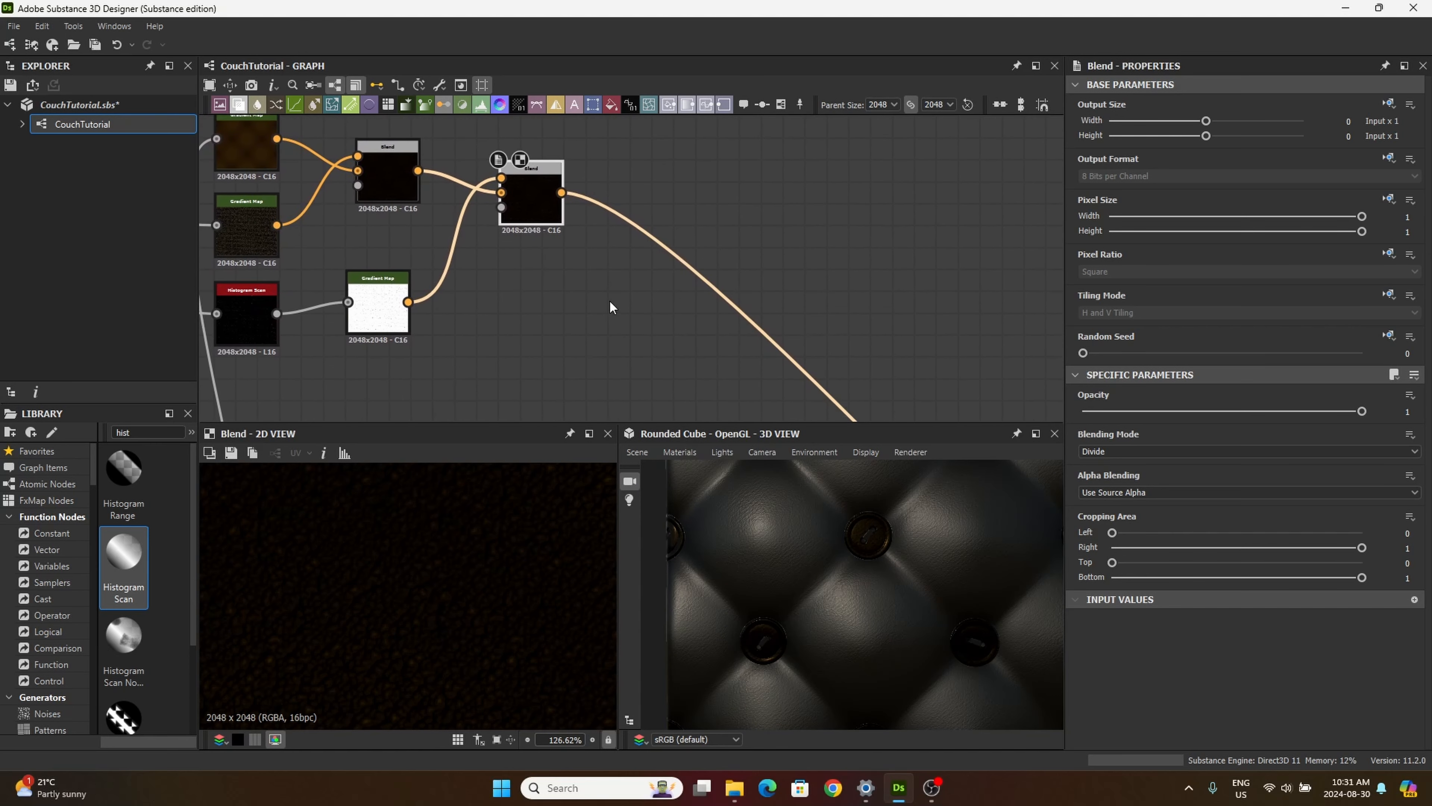
{"action": "scroll", "coordinate": [600, 276], "scroll_direction": "down", "scroll_amount": 2}
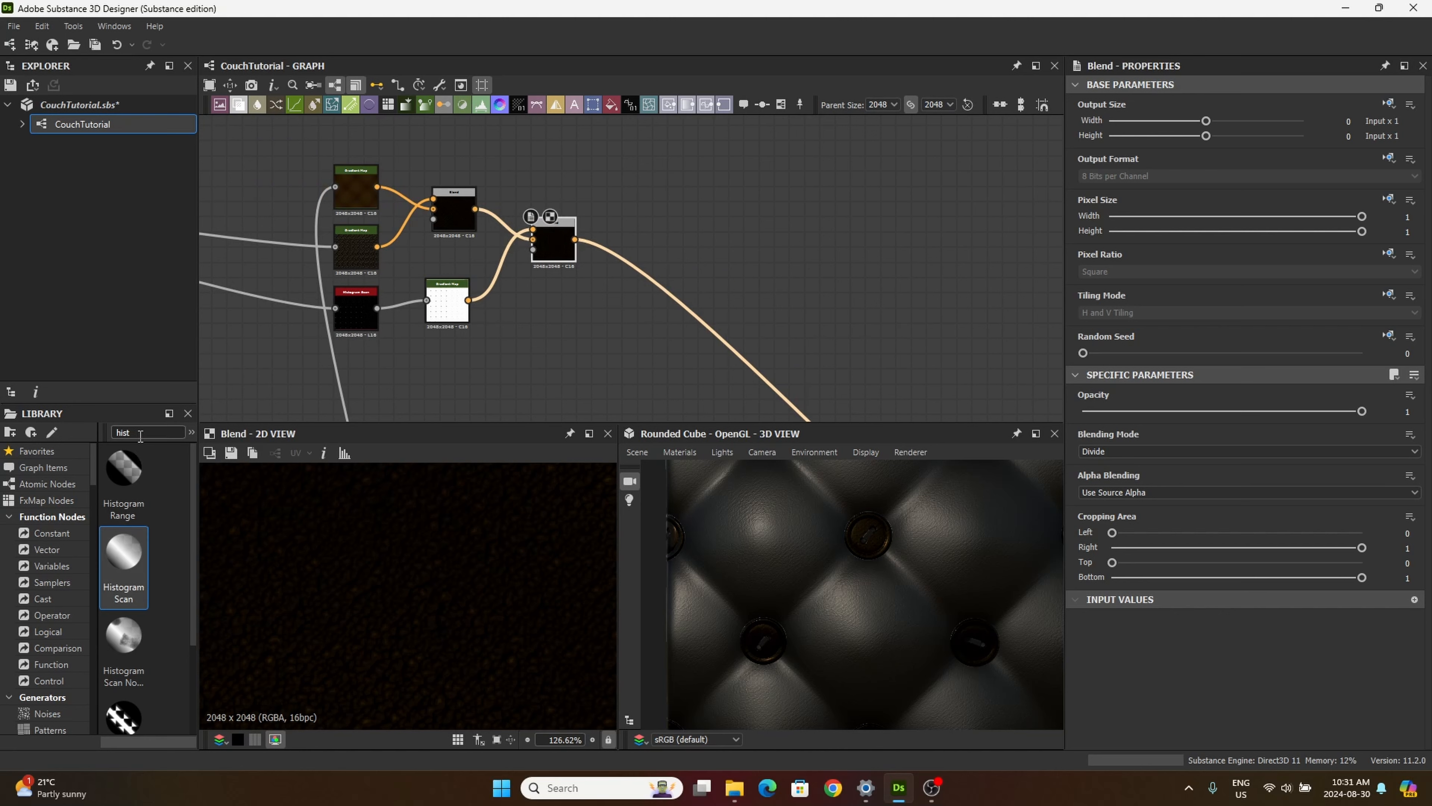
{"action": "left_click_drag", "start_coordinate": [141, 433], "coordinate": [95, 431]}
{"action": "type", "text": "blur"}
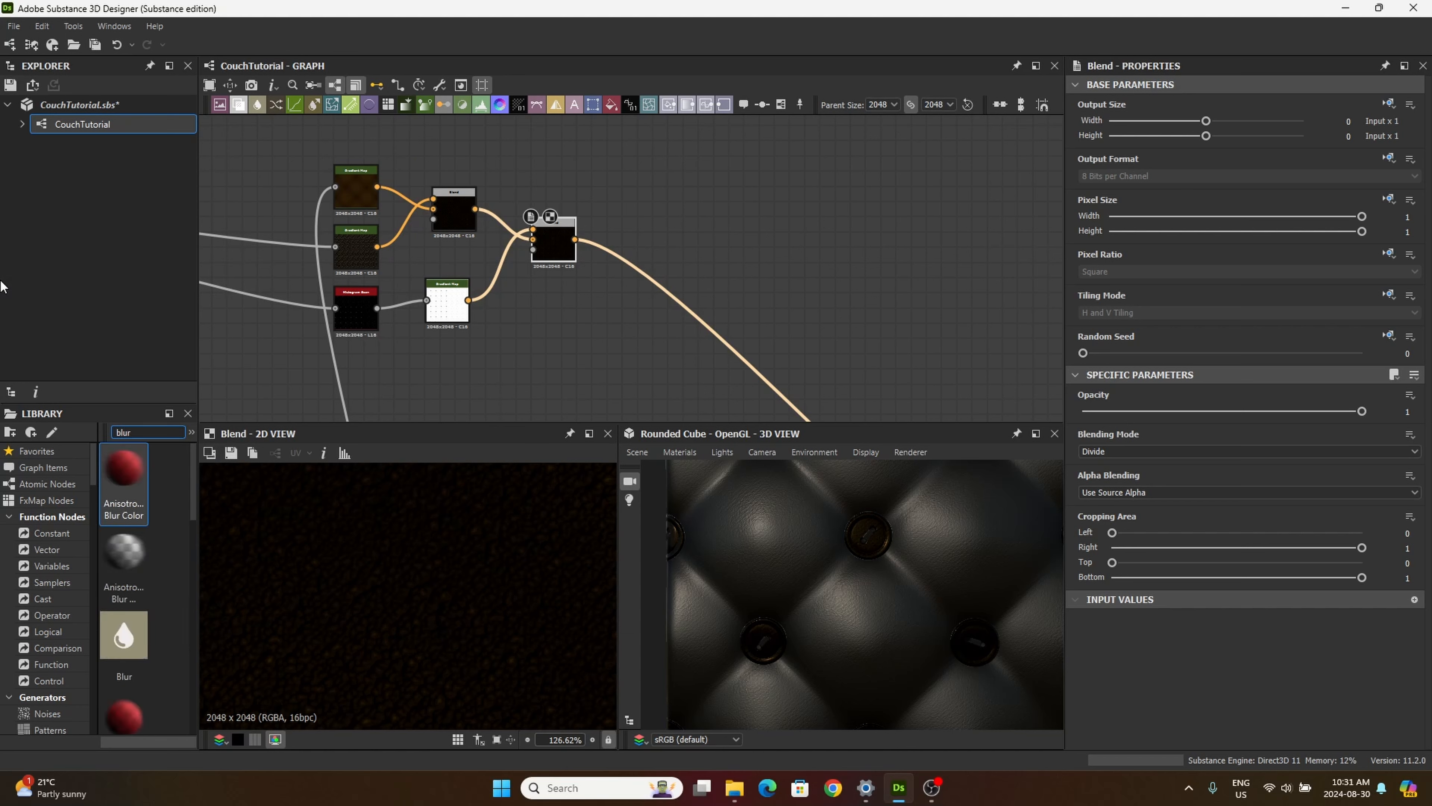
{"action": "left_click_drag", "start_coordinate": [148, 546], "coordinate": [642, 331]}
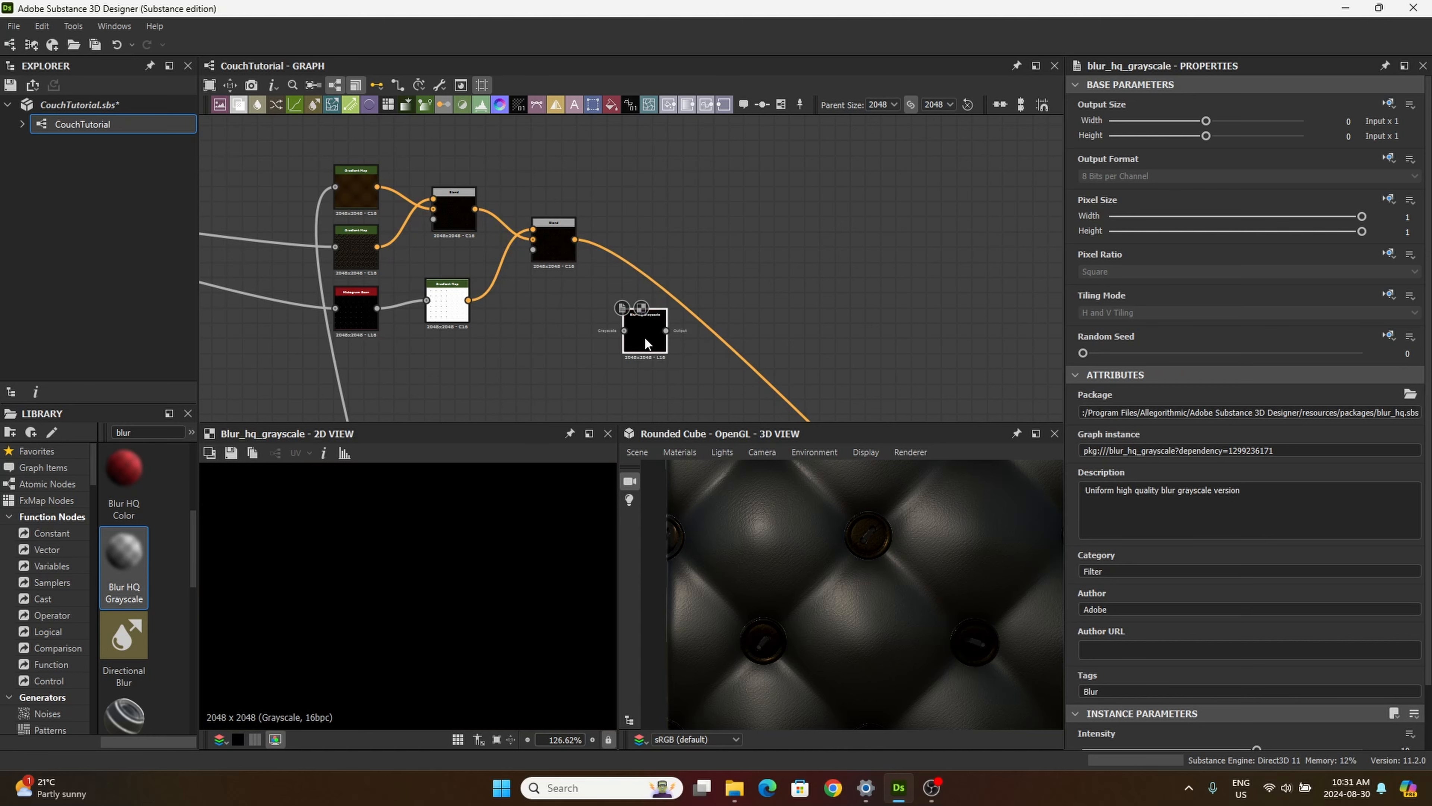
{"action": "left_click_drag", "start_coordinate": [646, 336], "coordinate": [651, 334]}
Step: Connect the button mask's Invert Grayscale output to the Blur HQ Grayscale input and place the blur directly below the second Blend
{"action": "middle_click_drag", "start_coordinate": [524, 394], "coordinate": [687, 241]}
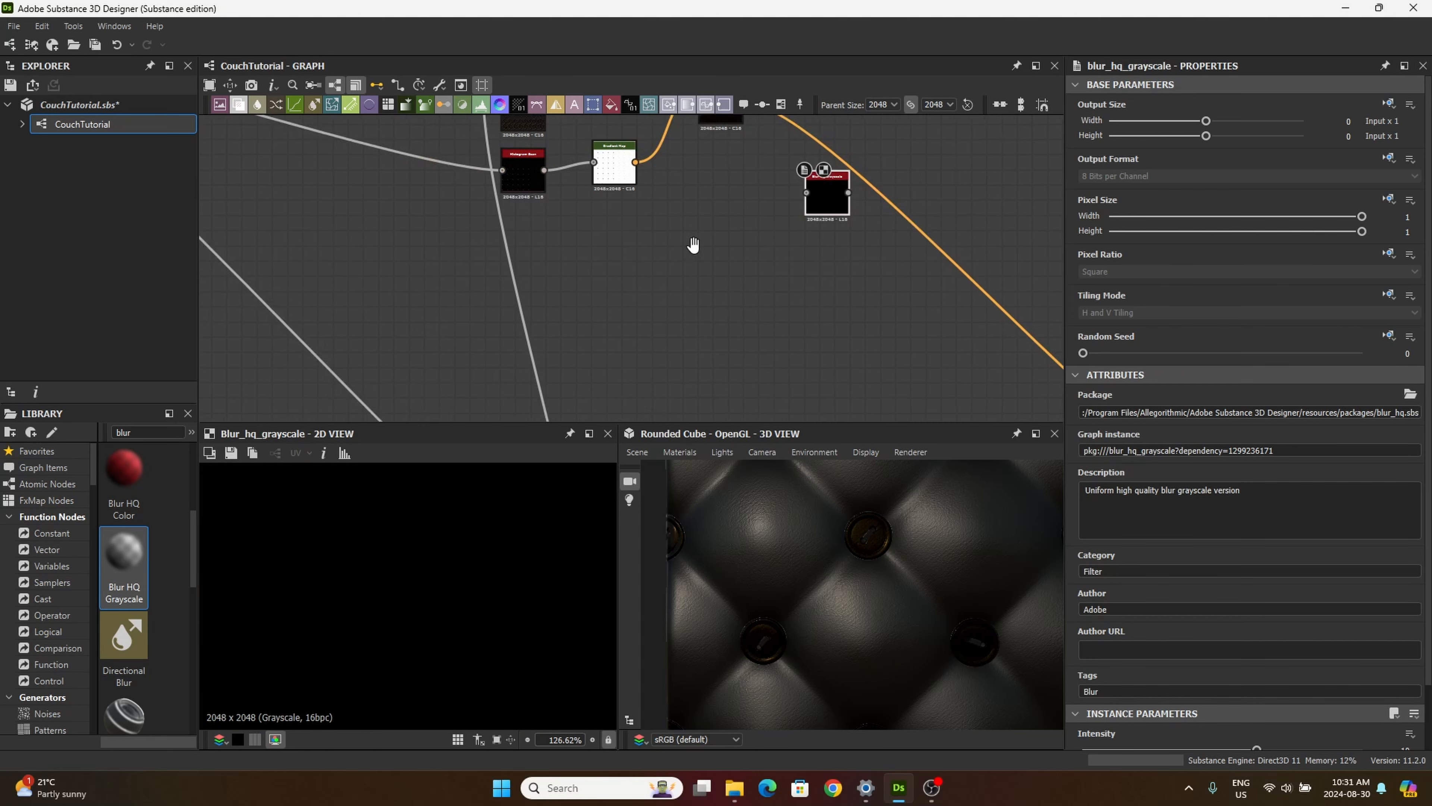
{"action": "scroll", "coordinate": [687, 241], "scroll_direction": "down", "scroll_amount": 2}
{"action": "middle_click_drag", "start_coordinate": [553, 321], "coordinate": [864, 92]}
{"action": "middle_click_drag", "start_coordinate": [496, 284], "coordinate": [636, 123]}
{"action": "scroll", "coordinate": [572, 288], "scroll_direction": "up", "scroll_amount": 3}
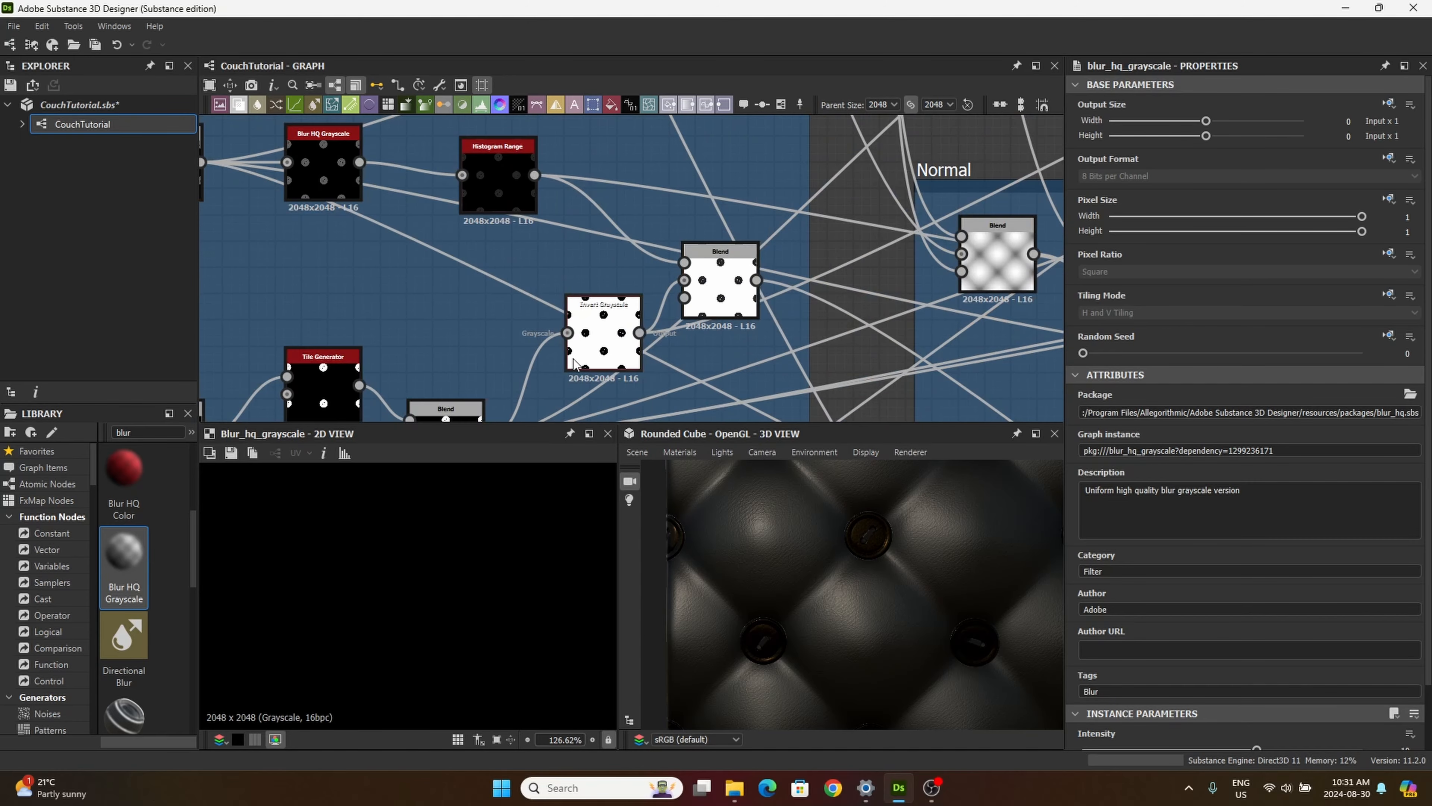
{"action": "middle_click_drag", "start_coordinate": [606, 378], "coordinate": [510, 314]}
{"action": "scroll", "coordinate": [508, 269], "scroll_direction": "up", "scroll_amount": 2}
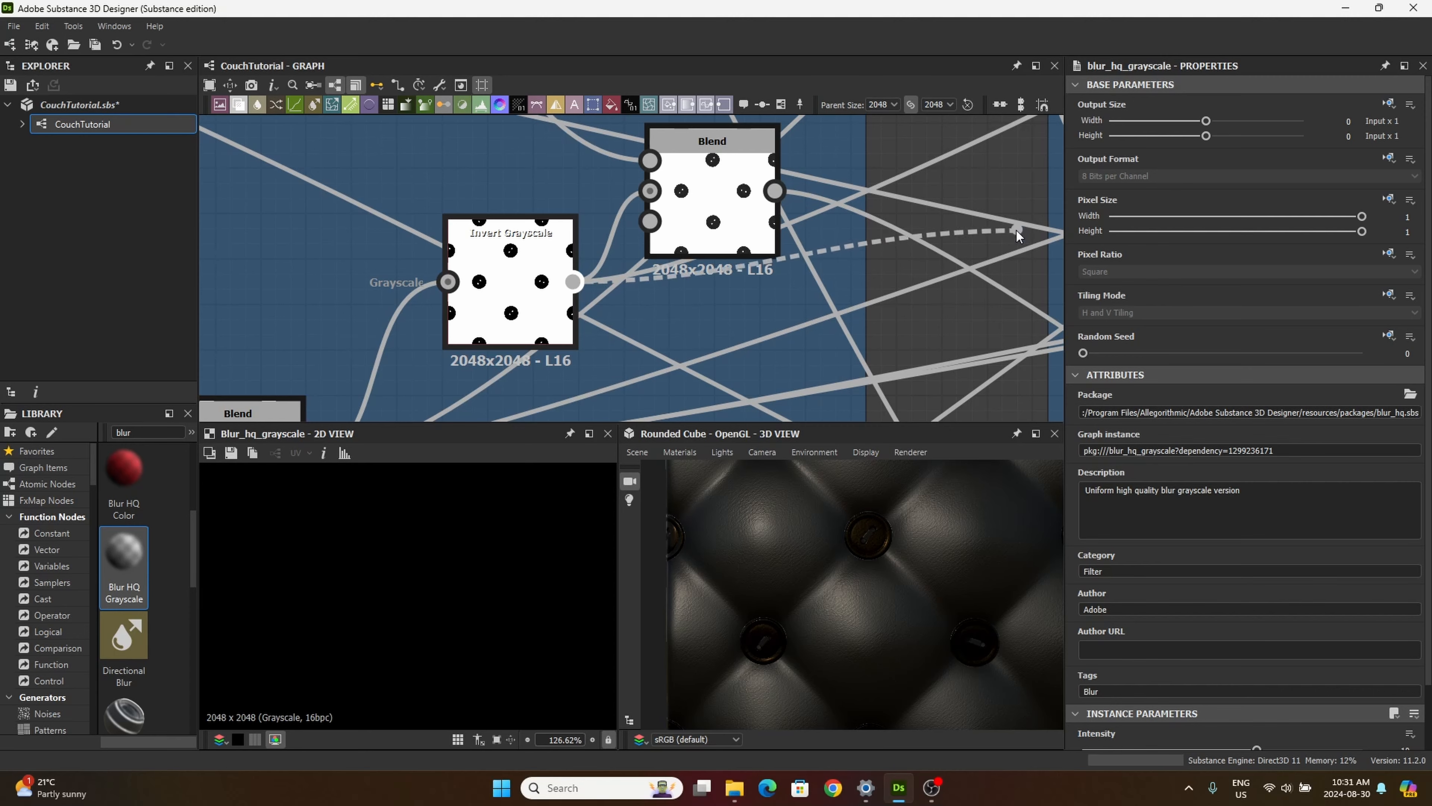
{"action": "middle_click_drag", "start_coordinate": [1010, 228], "coordinate": [831, 426]}
{"action": "scroll", "coordinate": [865, 296], "scroll_direction": "down", "scroll_amount": 5}
{"action": "middle_click_drag", "start_coordinate": [882, 233], "coordinate": [566, 487]}
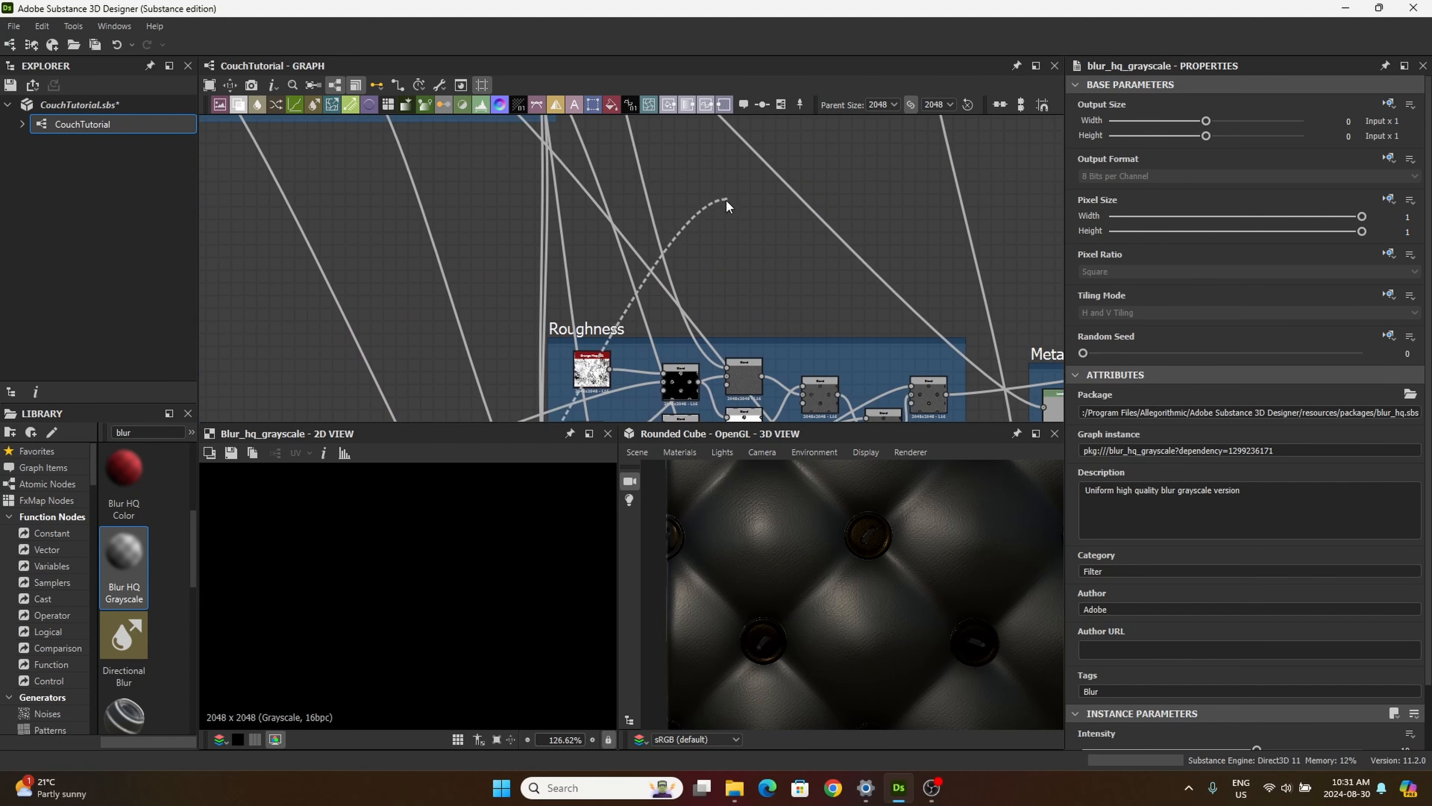
{"action": "middle_click_drag", "start_coordinate": [729, 127], "coordinate": [537, 407]}
{"action": "middle_click_drag", "start_coordinate": [909, 304], "coordinate": [789, 307]}
{"action": "left_click", "coordinate": [826, 295]}
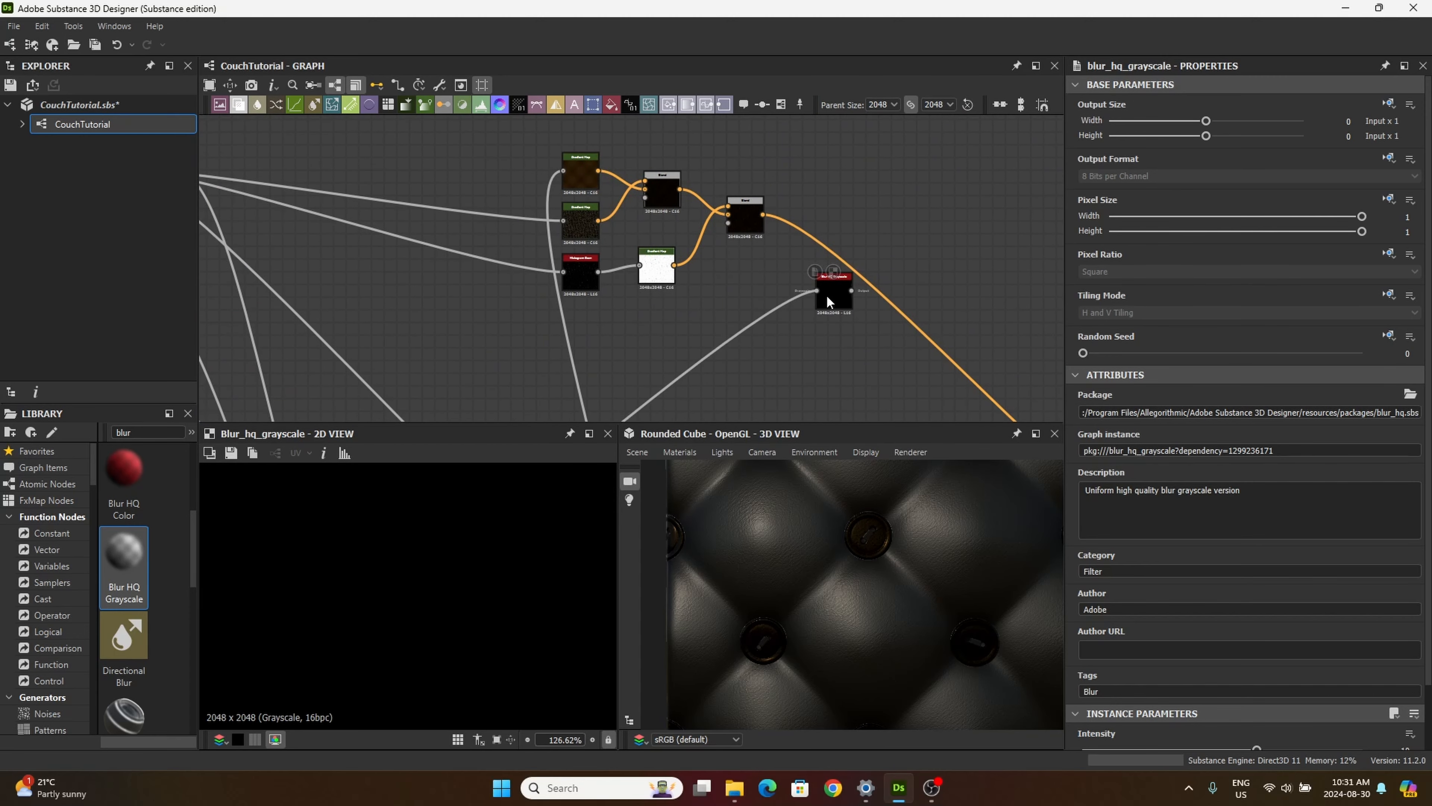
{"action": "left_click_drag", "start_coordinate": [833, 297], "coordinate": [755, 311]}
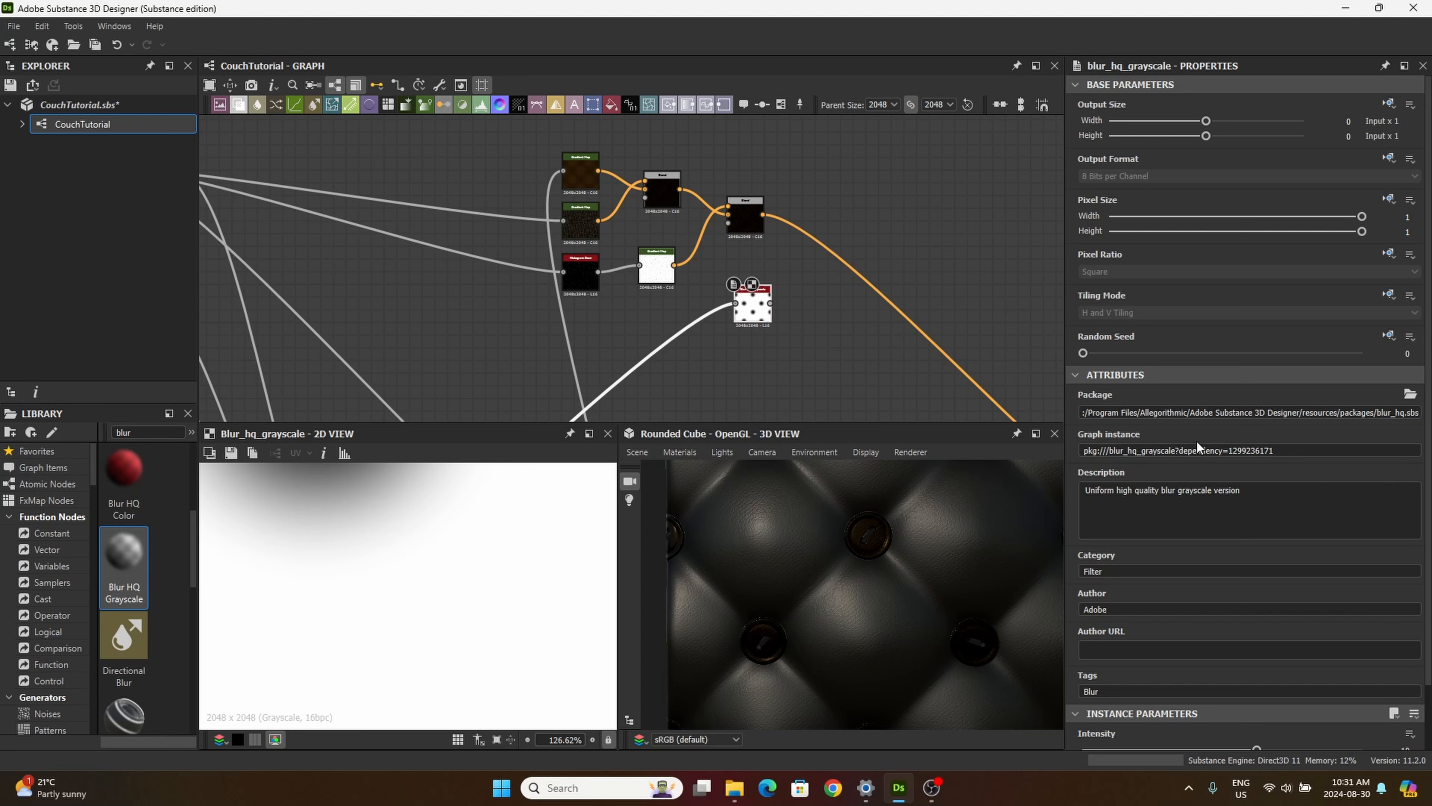
Step: Open the Intensity value of the Blur HQ Grayscale node for editing
{"action": "scroll", "coordinate": [1197, 441], "scroll_direction": "down", "scroll_amount": 2}
{"action": "double_click", "coordinate": [1406, 680]}
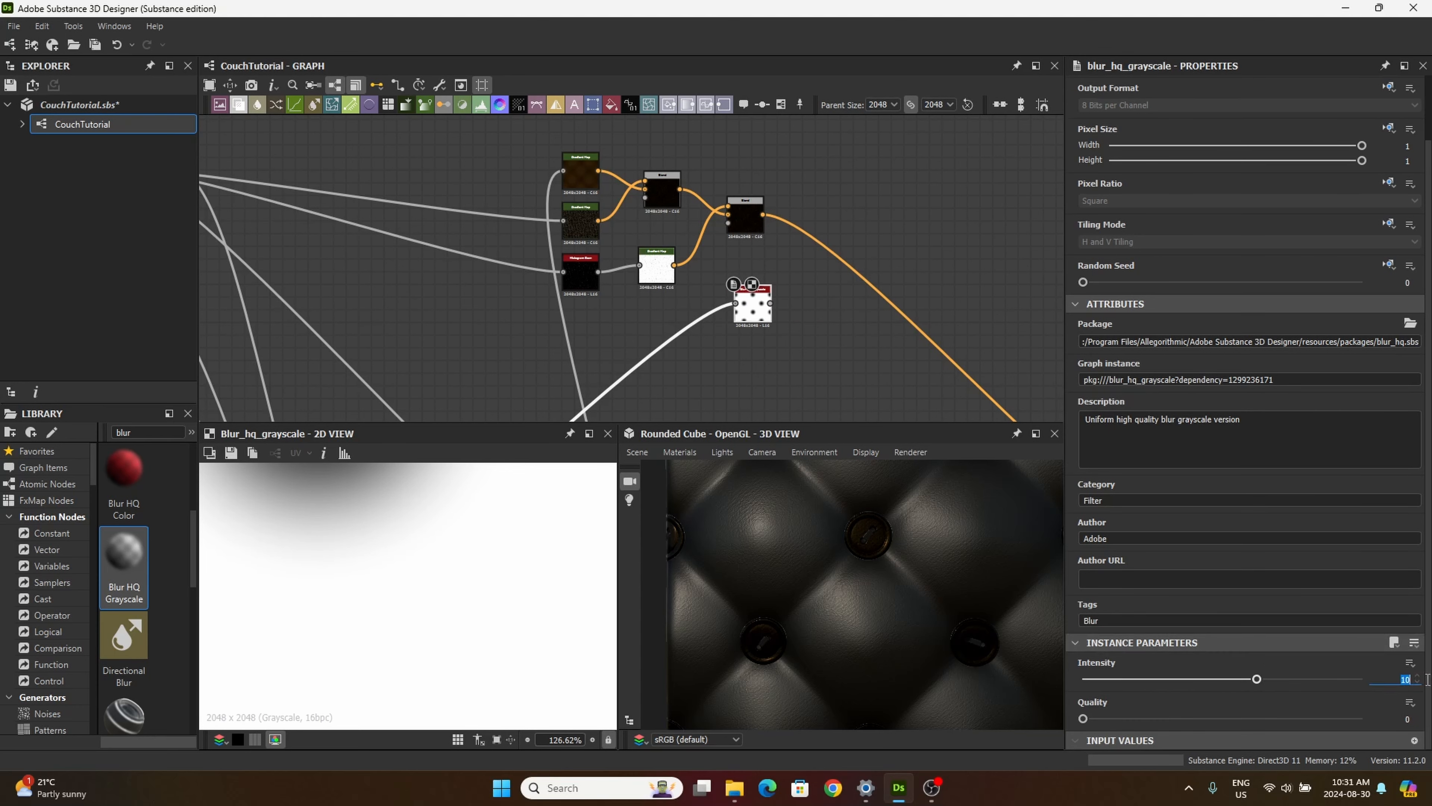
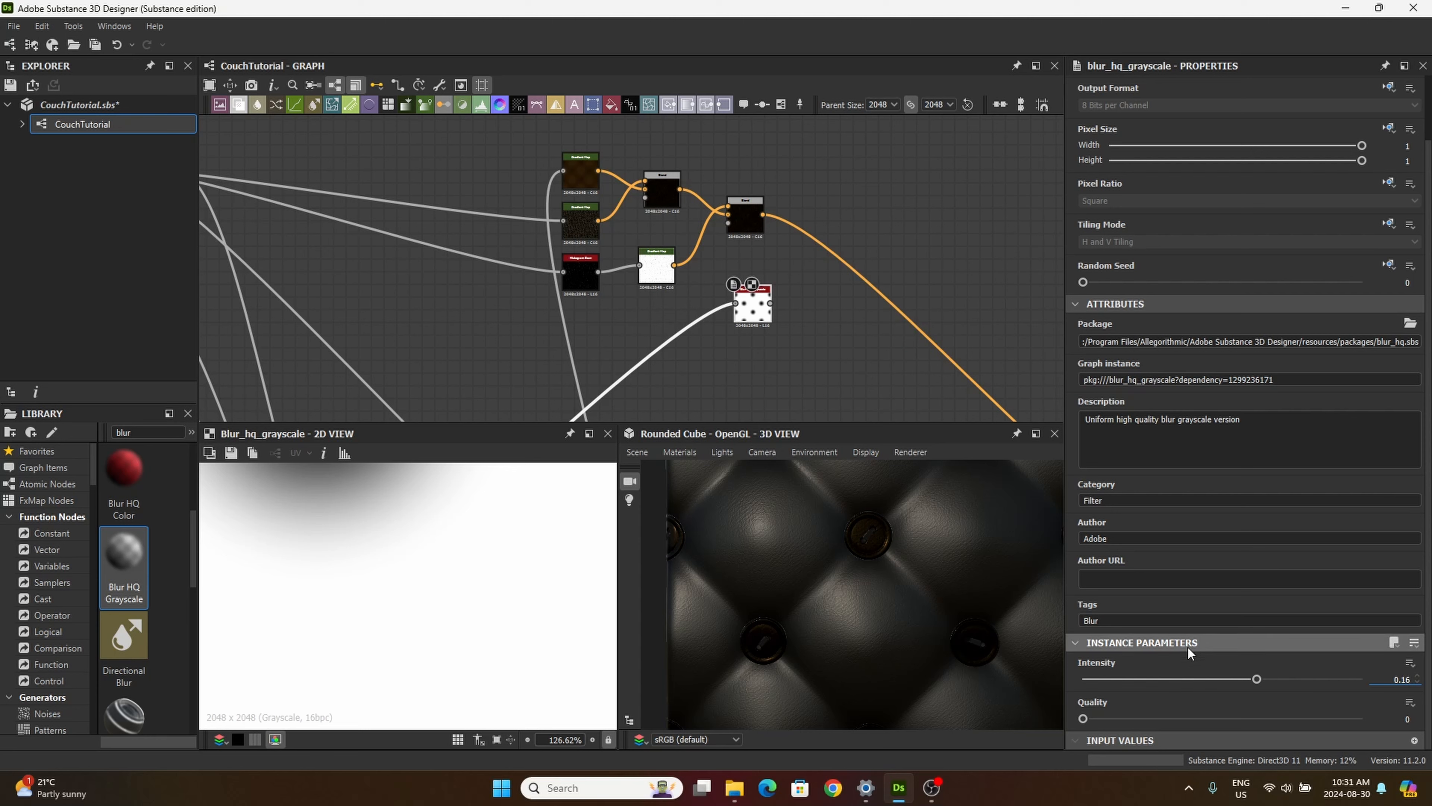
Step: Set the Blur HQ Grayscale node's Intensity to 0.16 and Quality to 1, and nudge it under the second Blend
{"action": "key", "text": "Return"}
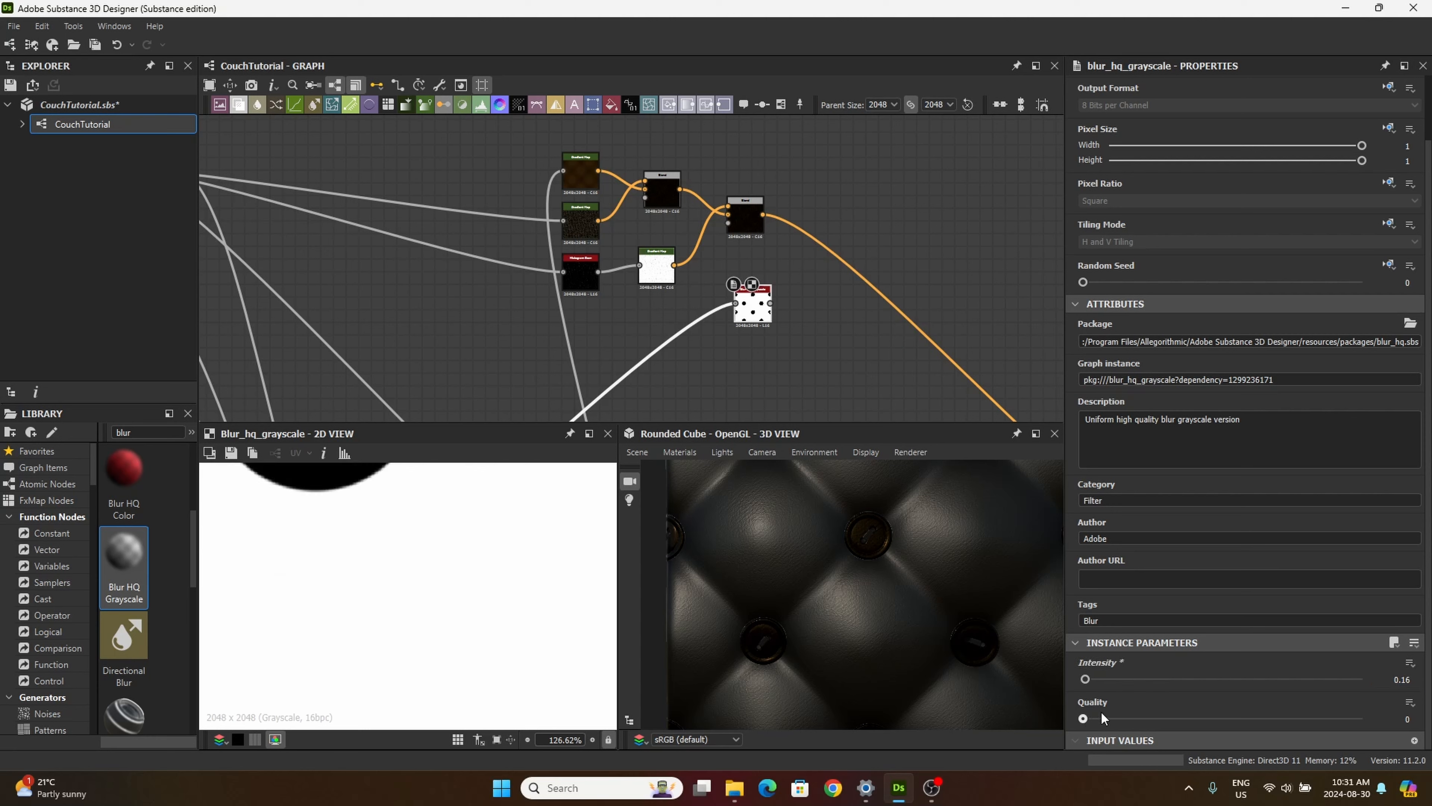
{"action": "left_click_drag", "start_coordinate": [1193, 718], "coordinate": [1362, 719]}
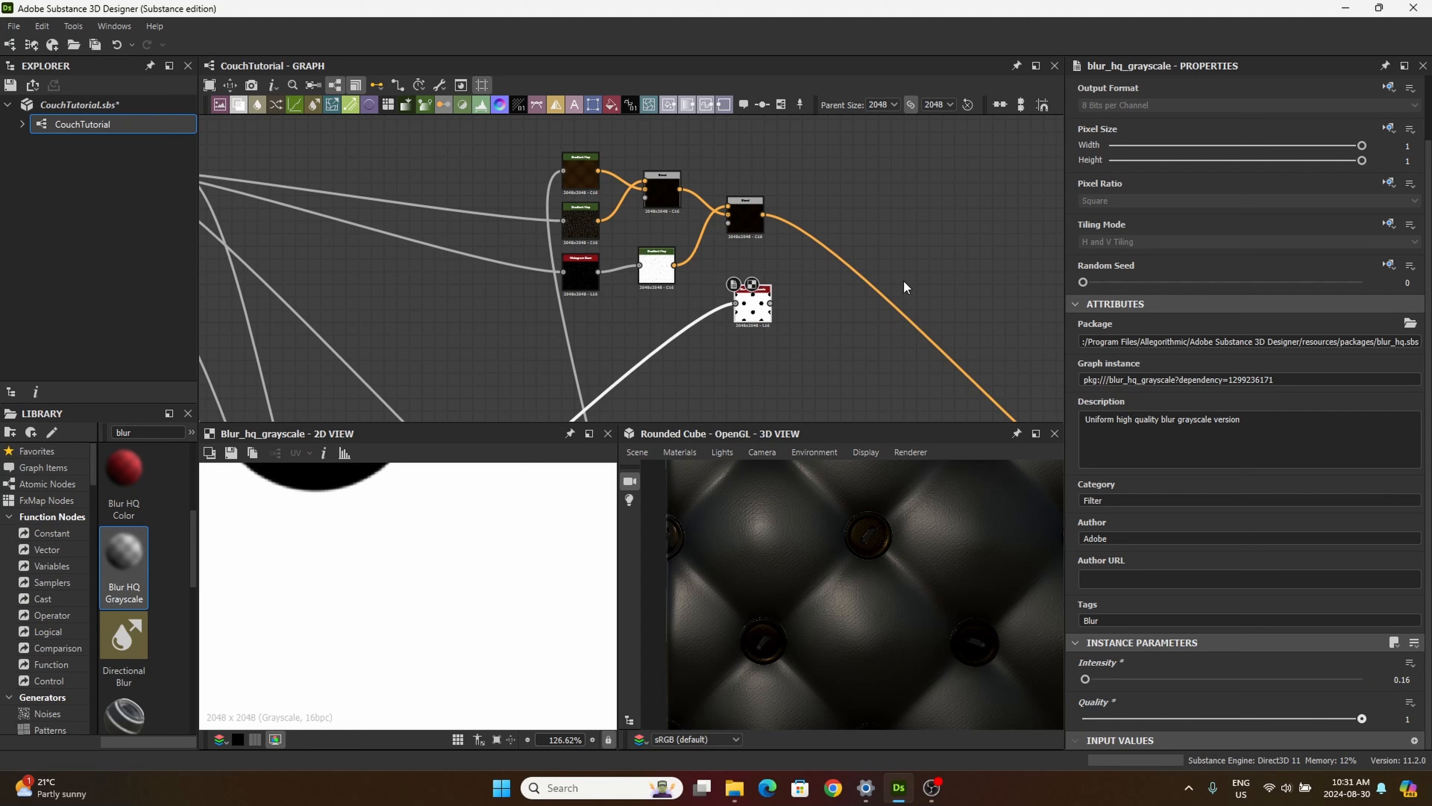
{"action": "left_click_drag", "start_coordinate": [752, 333], "coordinate": [745, 333]}
{"action": "scroll", "coordinate": [401, 584], "scroll_direction": "down", "scroll_amount": 5}
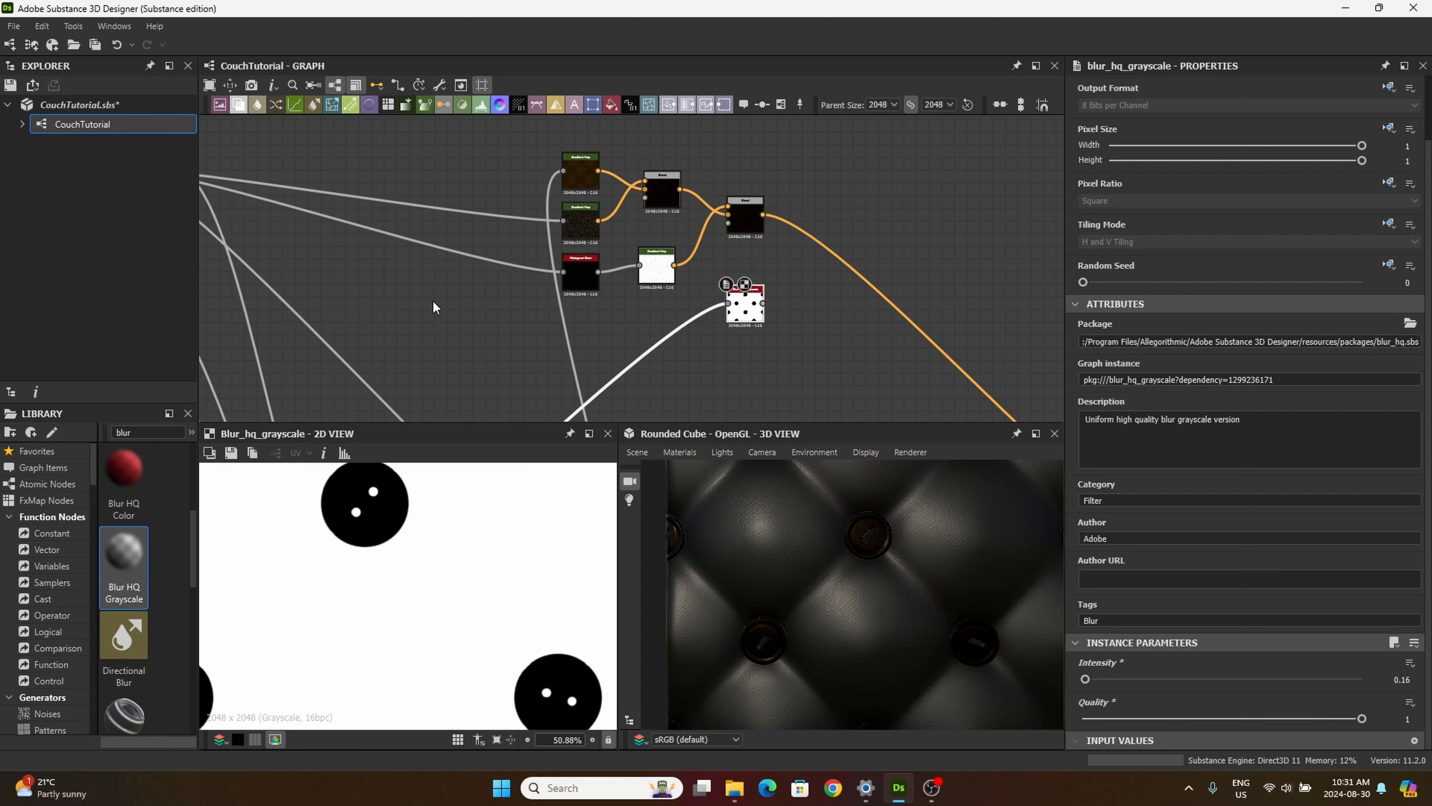
Step: Add a Gradient Map fed by the Blur HQ Grayscale output and place both nodes below the white Gradient Map
{"action": "left_click_drag", "start_coordinate": [427, 104], "coordinate": [845, 331]}
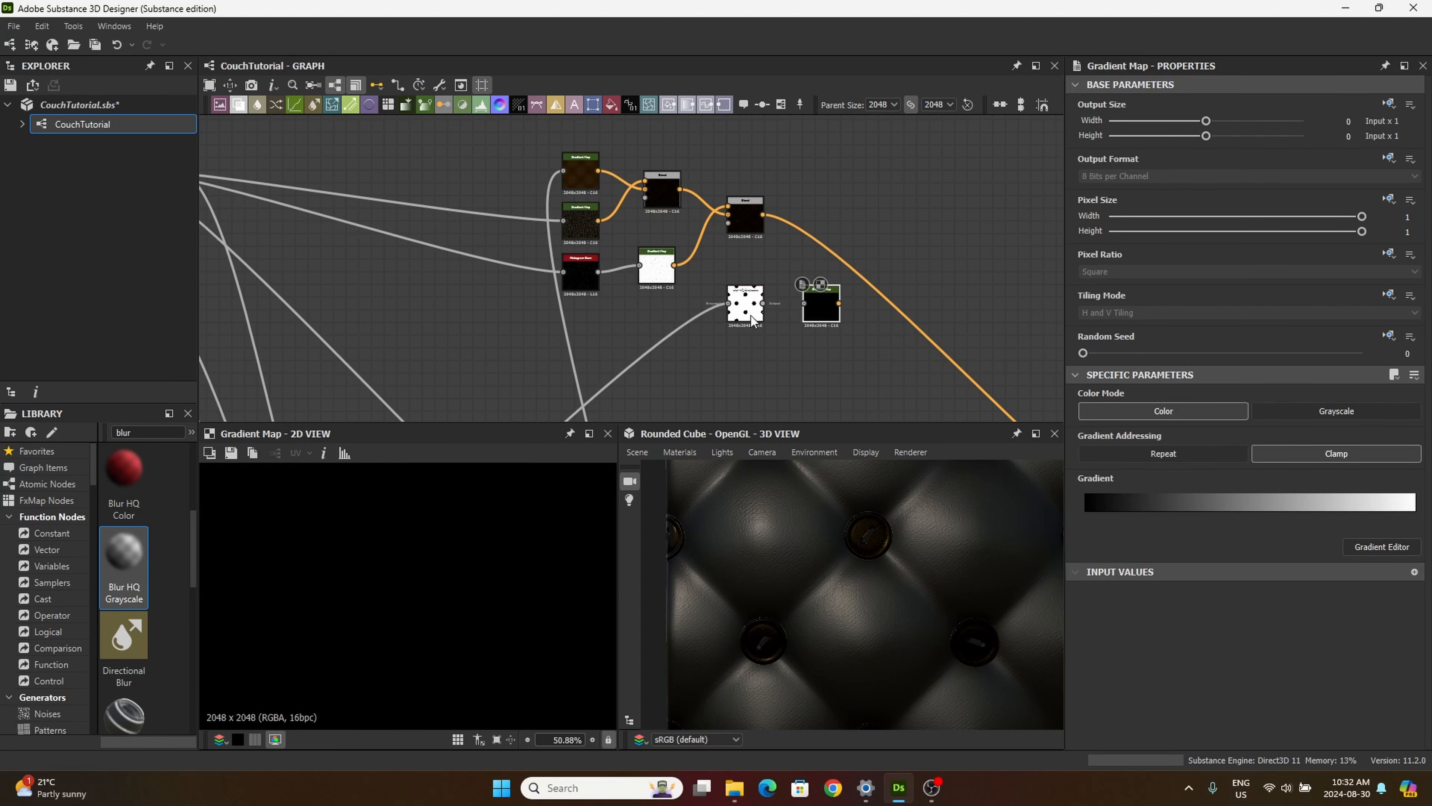
{"action": "left_click_drag", "start_coordinate": [763, 303], "coordinate": [803, 303]}
{"action": "left_click_drag", "start_coordinate": [715, 266], "coordinate": [772, 322]}
{"action": "left_click", "coordinate": [773, 329]}
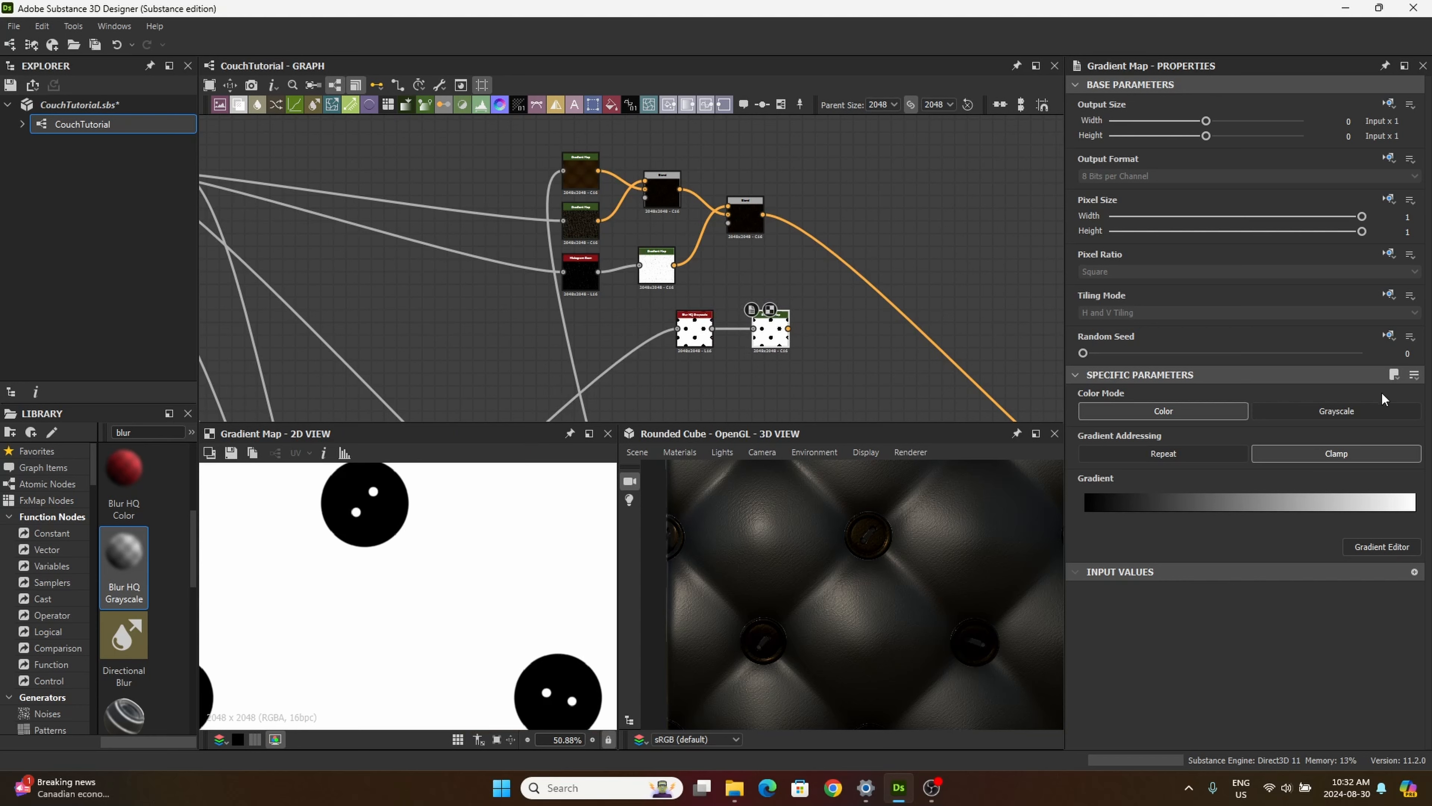
Step: In the new Gradient Map's gradient, invert the key positions and move the black key to position 0.441
{"action": "left_click", "coordinate": [1384, 548]}
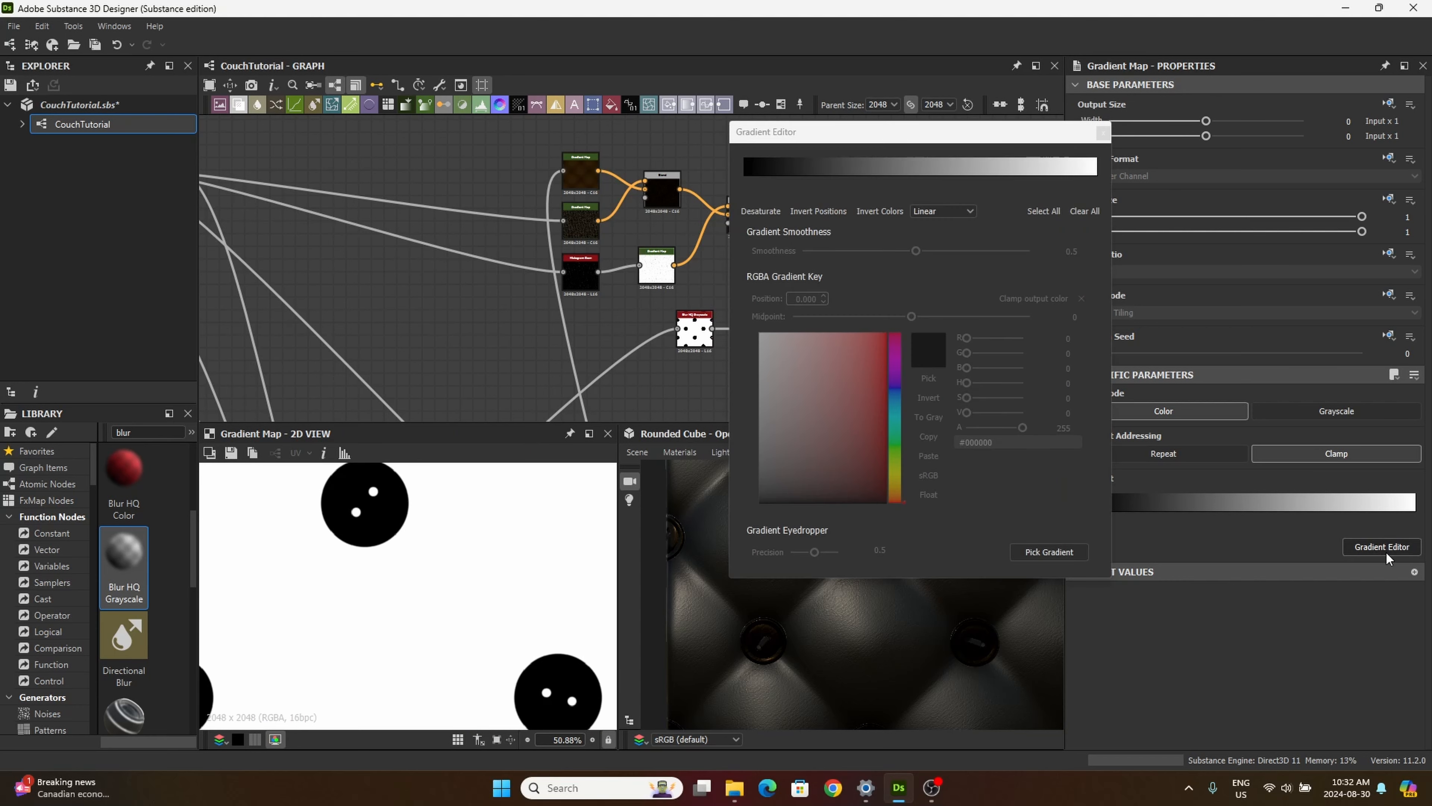
{"action": "left_click", "coordinate": [1102, 175]}
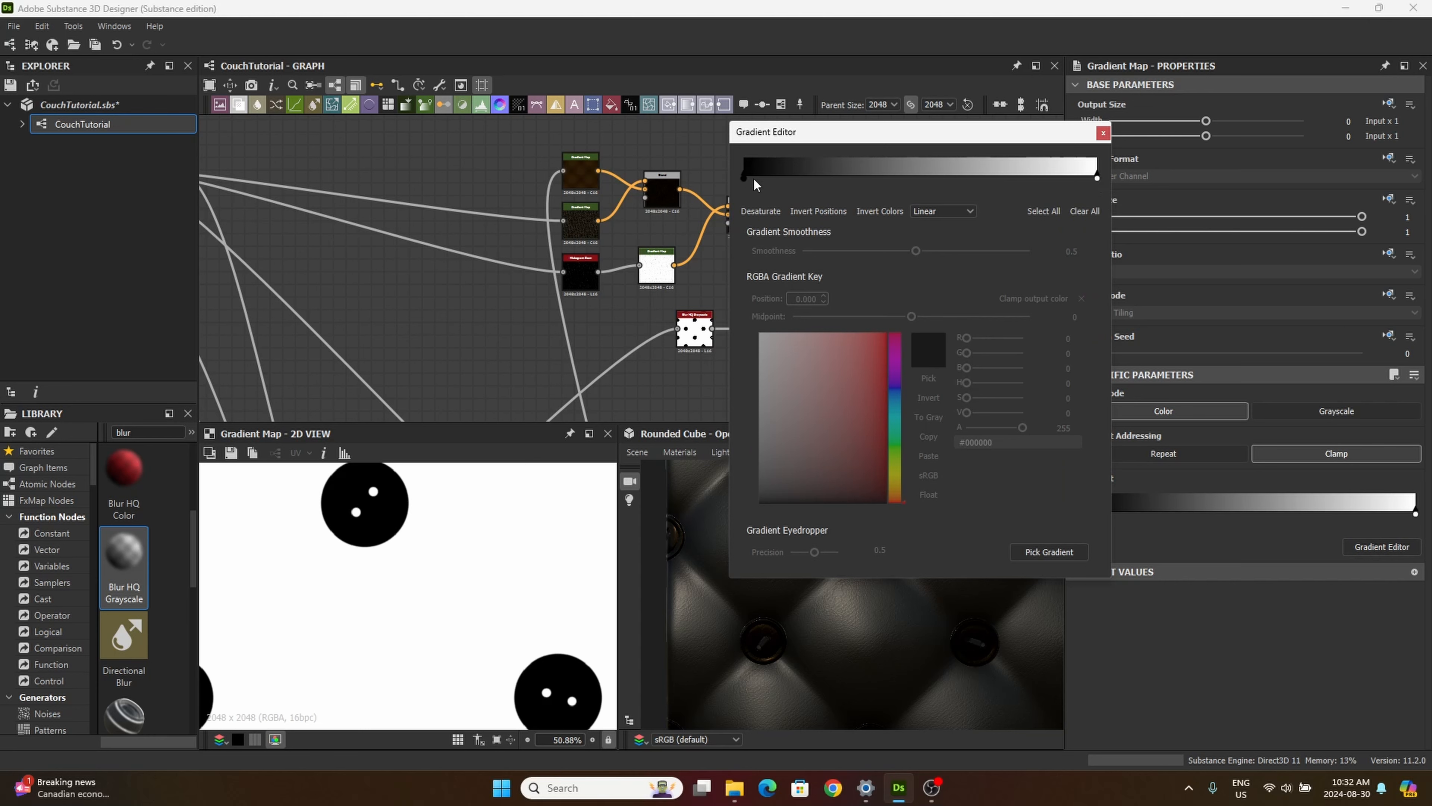
{"action": "left_click", "coordinate": [744, 179]}
{"action": "left_click", "coordinate": [1098, 176]}
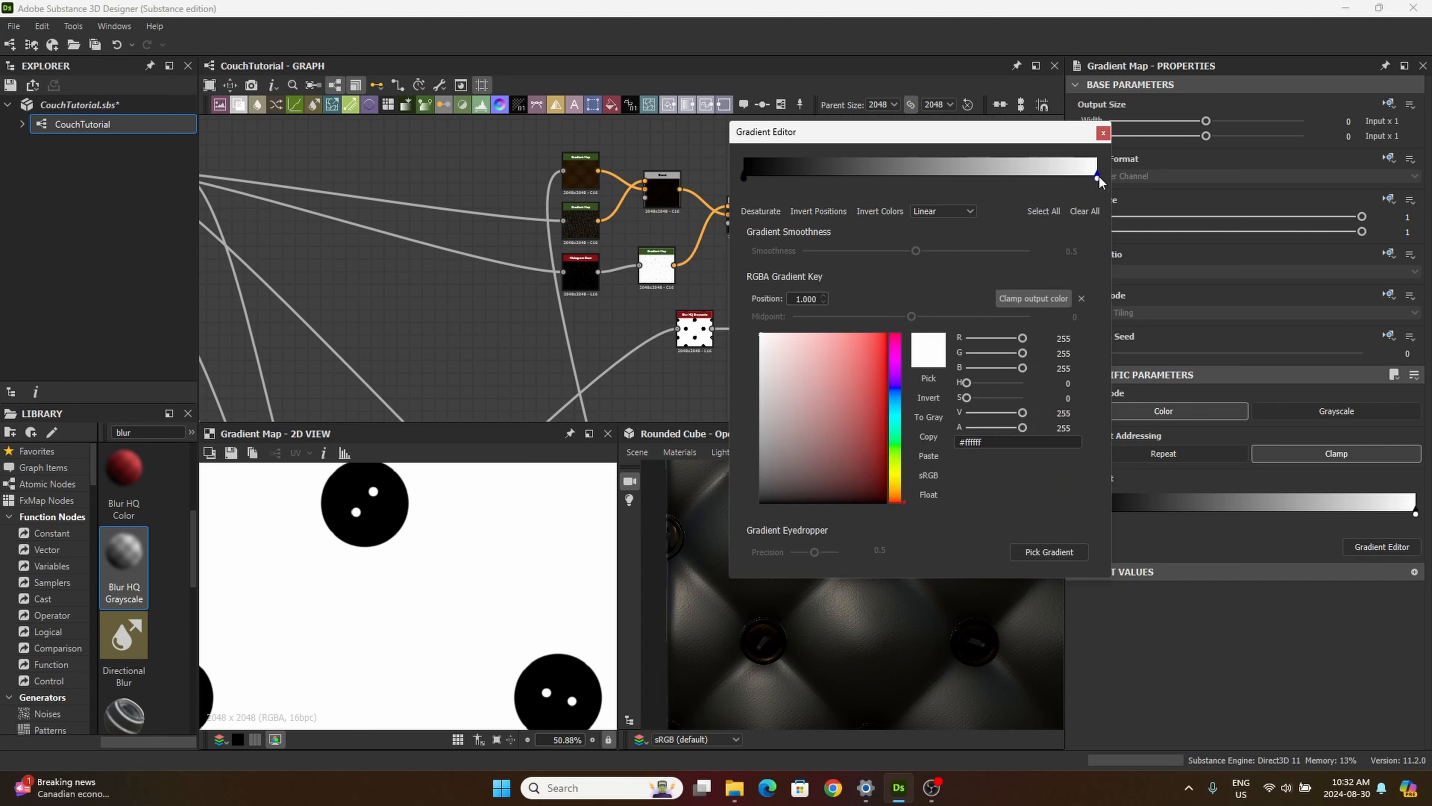
{"action": "left_click", "coordinate": [822, 211]}
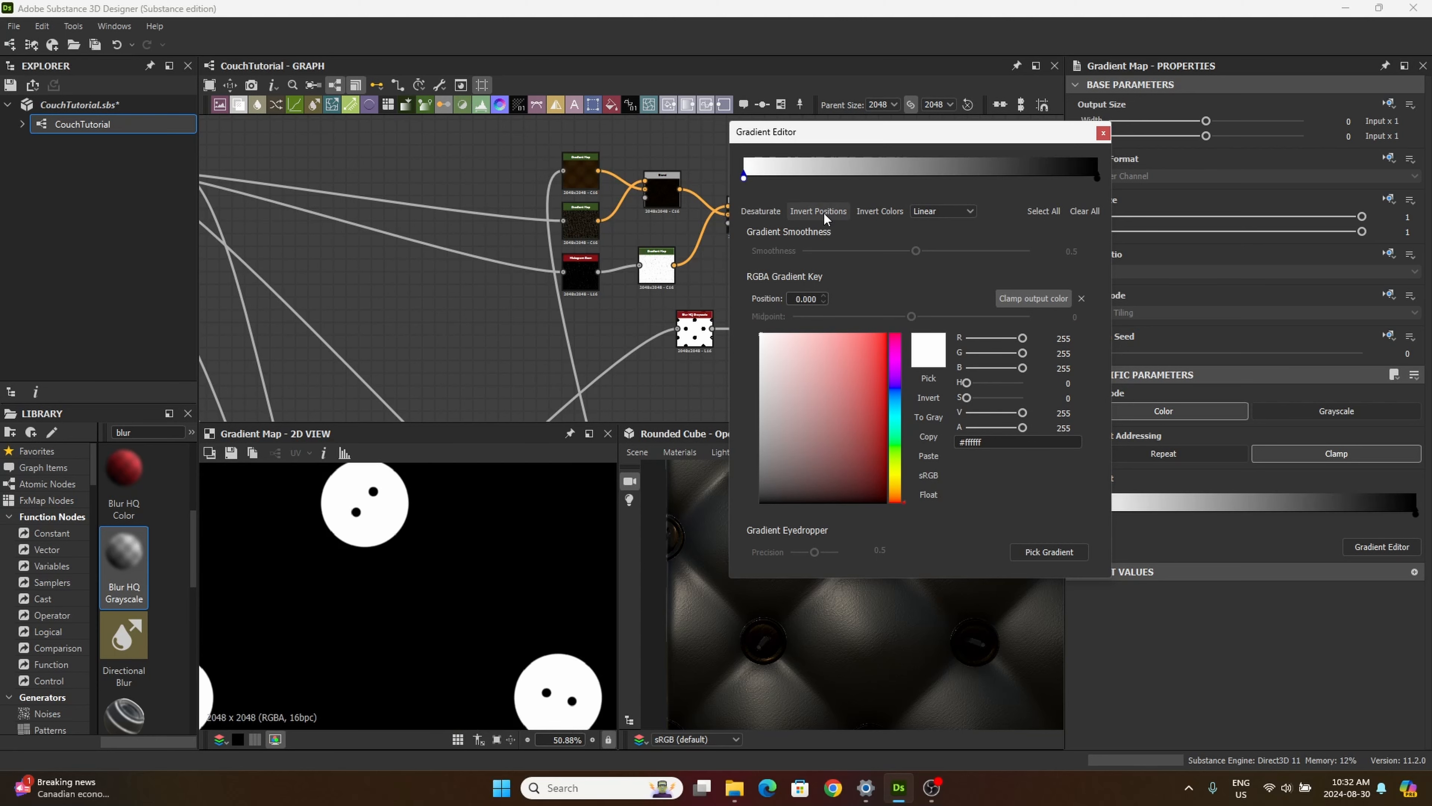
{"action": "left_click", "coordinate": [1097, 177]}
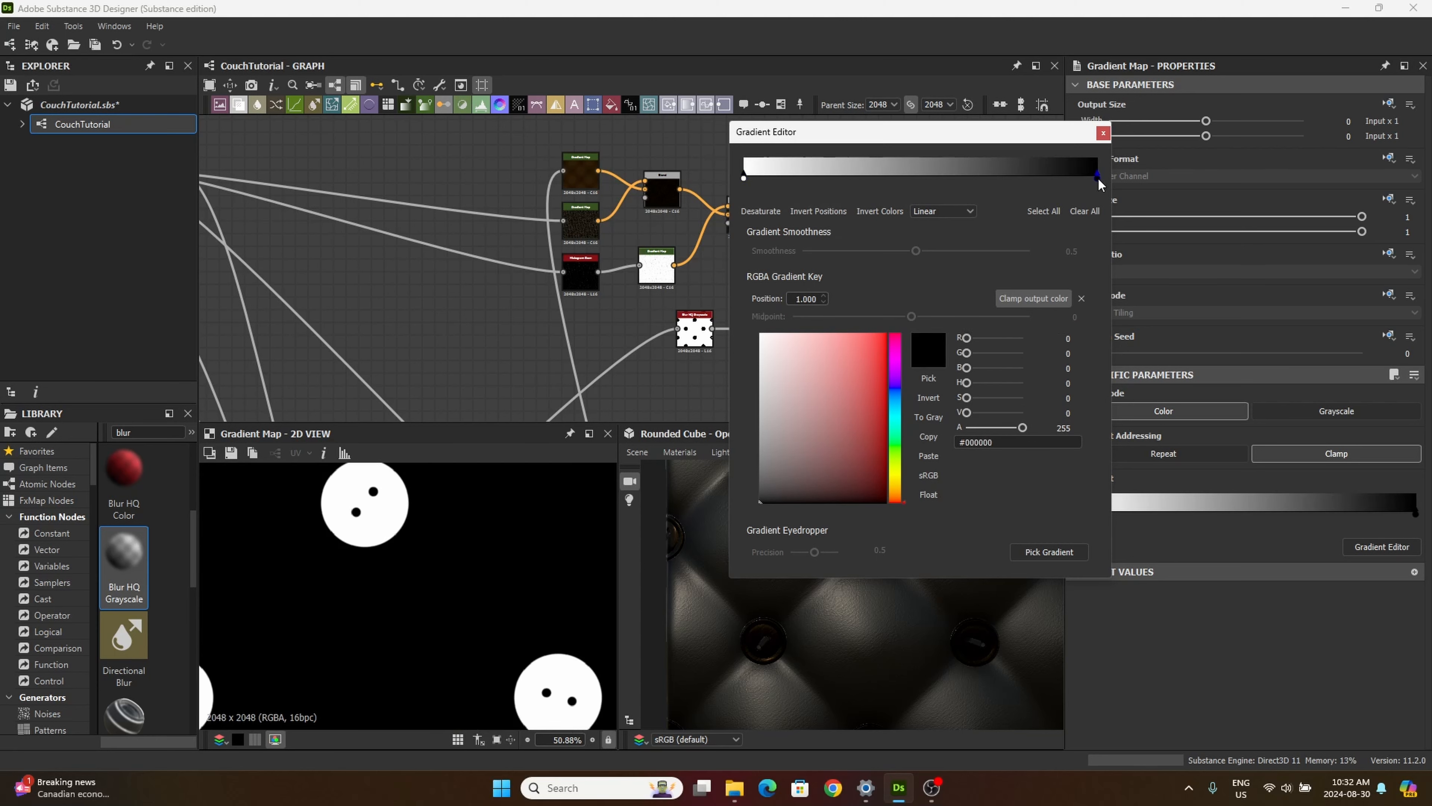
{"action": "left_click_drag", "start_coordinate": [1097, 180], "coordinate": [901, 178]}
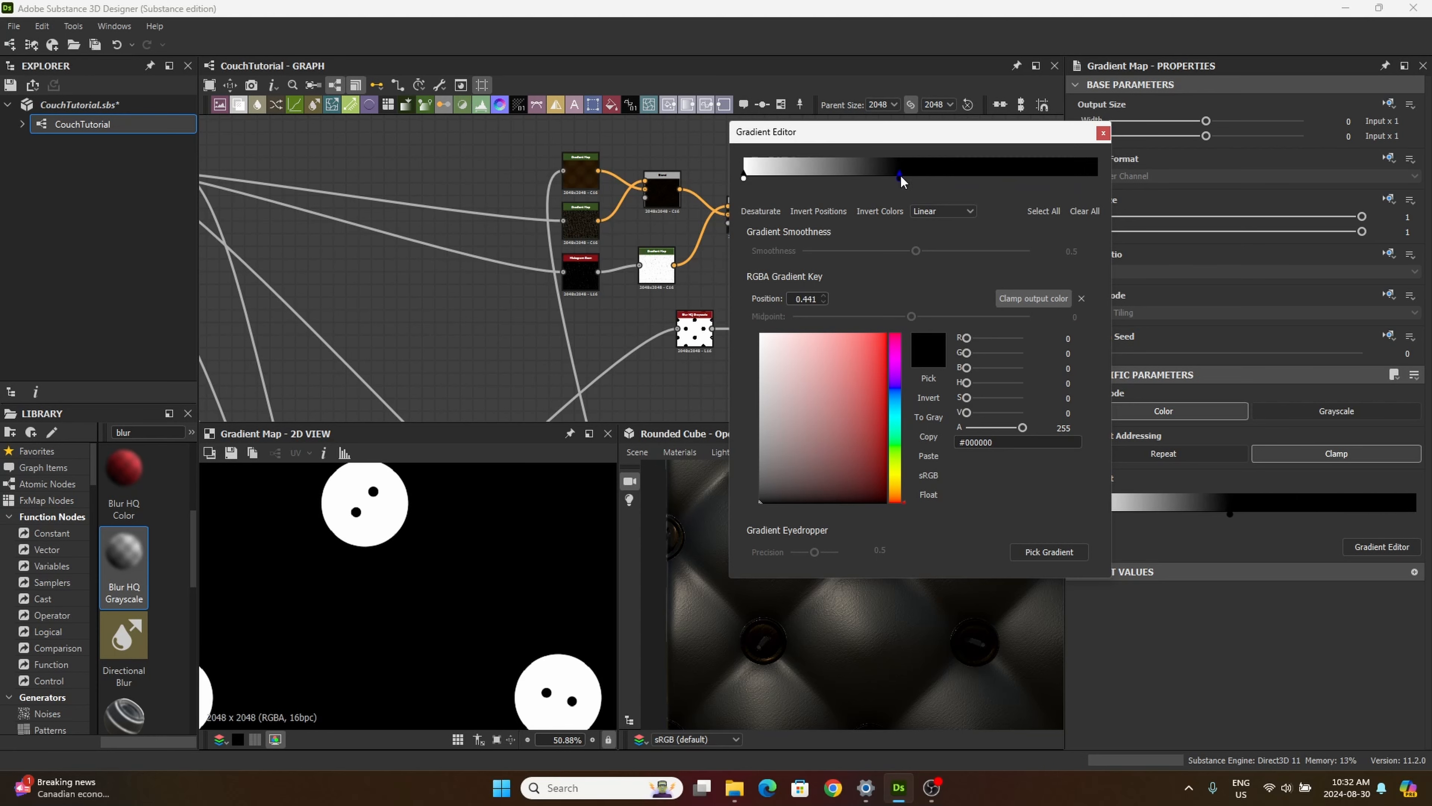
{"action": "left_click", "coordinate": [1103, 133]}
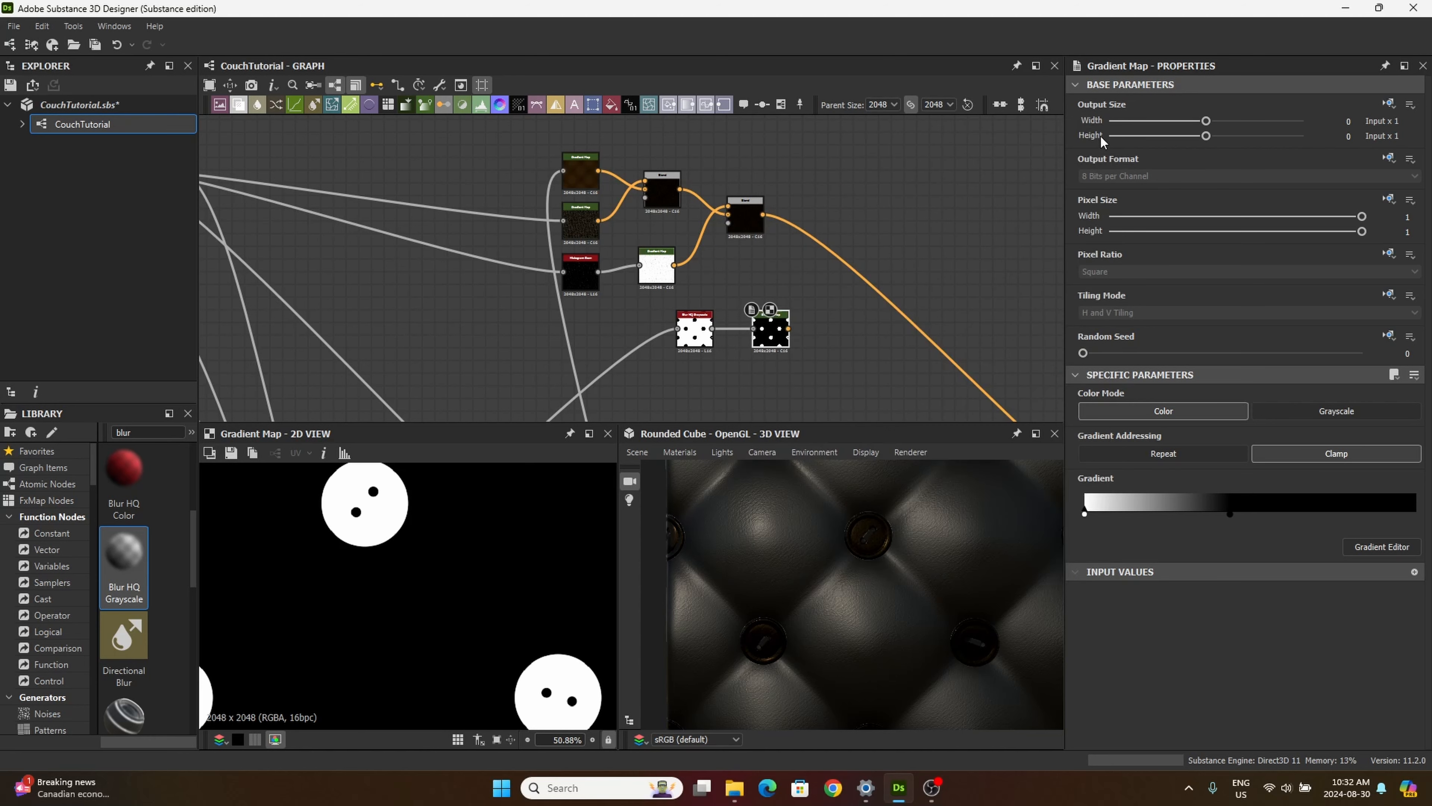
Step: Add a third Blend node with the button Gradient Map as Foreground and the second Blend's output as Background
{"action": "left_click_drag", "start_coordinate": [748, 334], "coordinate": [740, 334]}
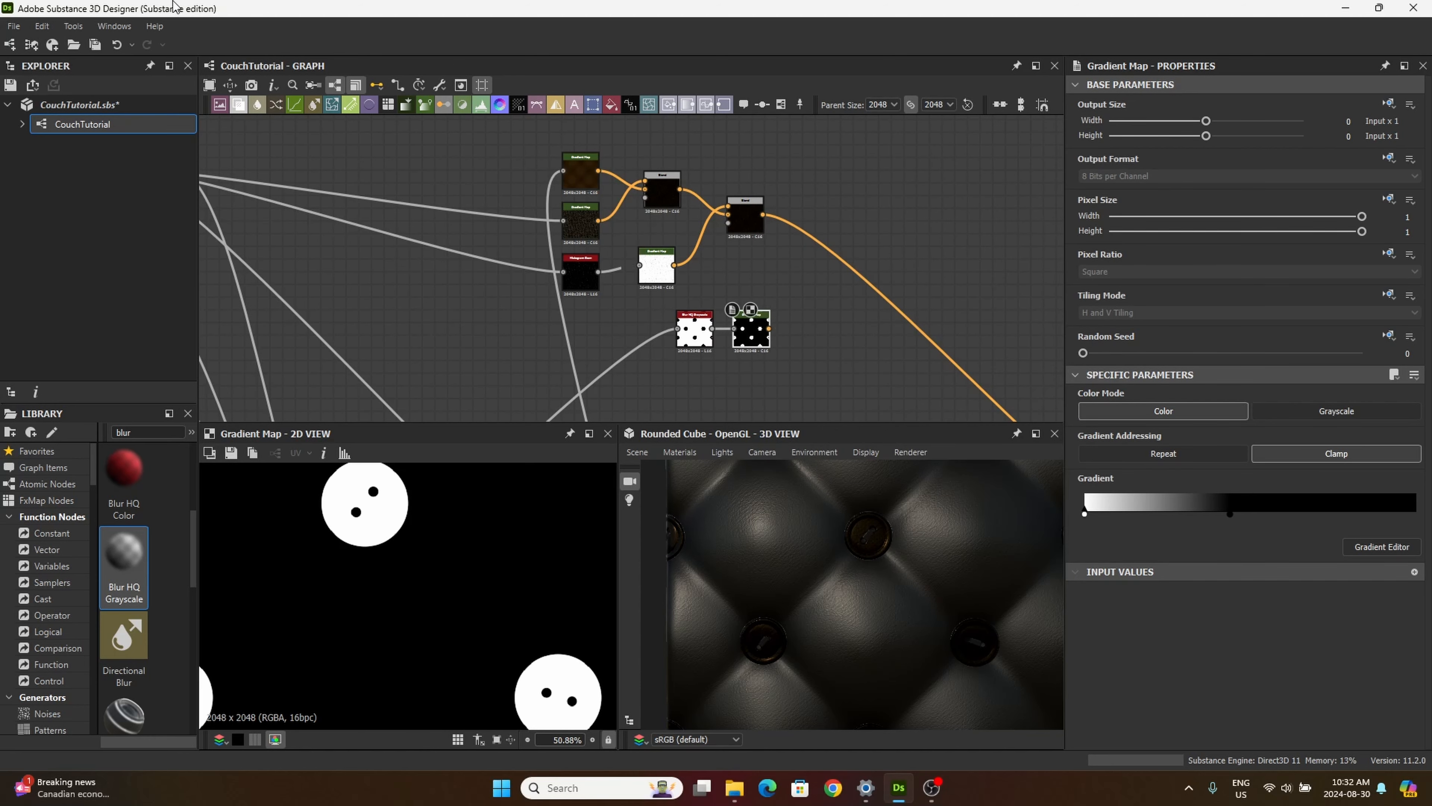
{"action": "left_click_drag", "start_coordinate": [237, 106], "coordinate": [842, 300]}
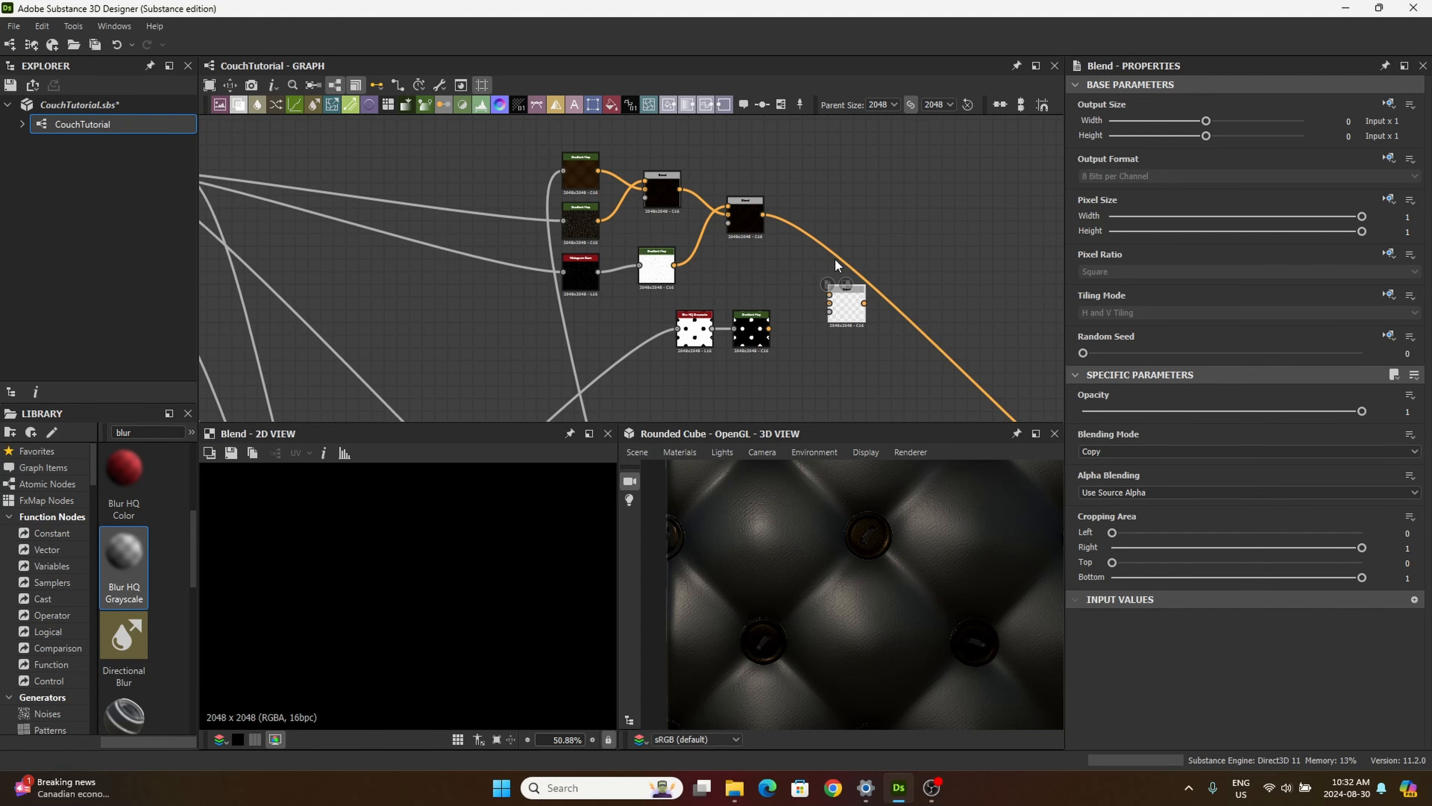
{"action": "left_click_drag", "start_coordinate": [845, 306], "coordinate": [868, 223]}
{"action": "scroll", "coordinate": [768, 328], "scroll_direction": "up", "scroll_amount": 3}
{"action": "middle_click_drag", "start_coordinate": [781, 226], "coordinate": [726, 262]}
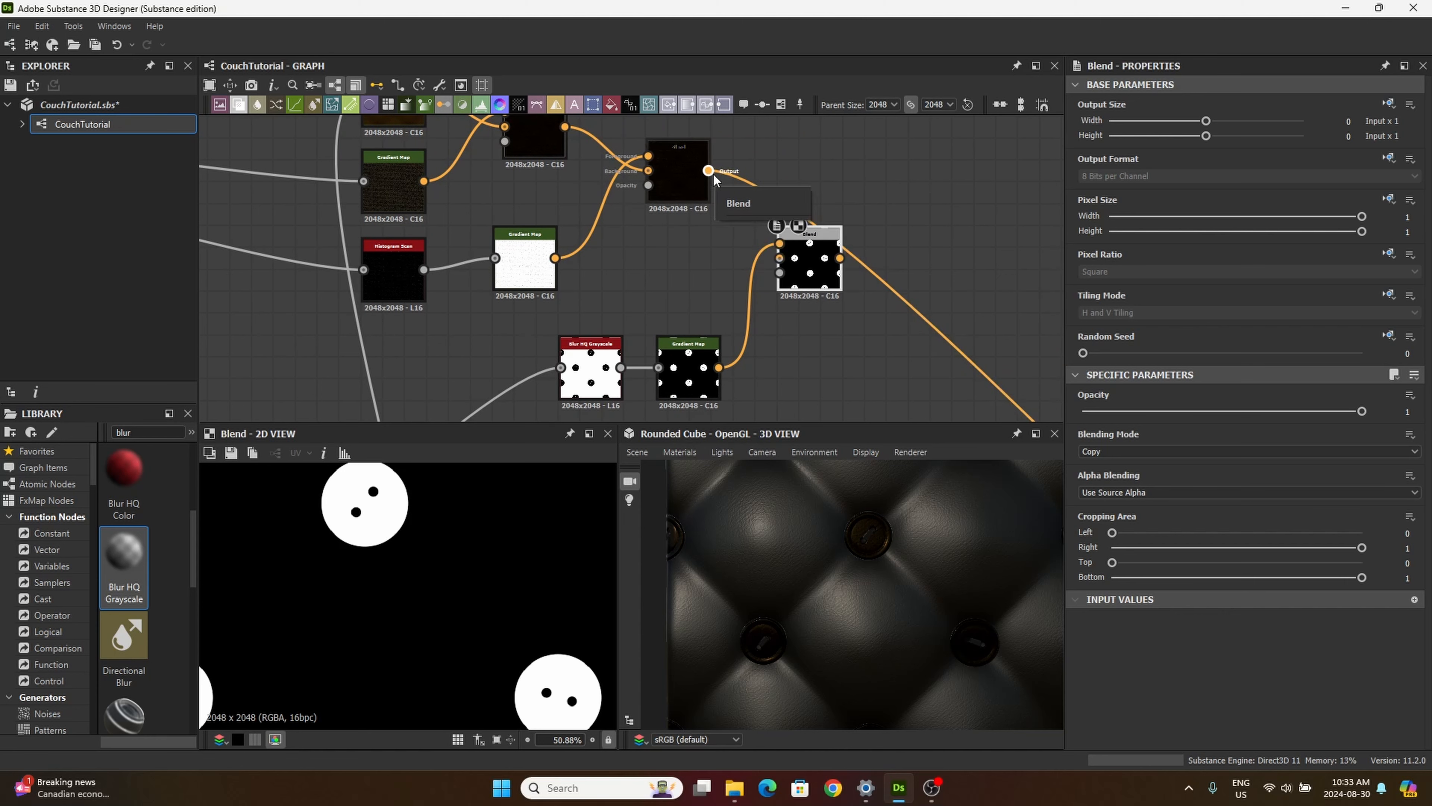
{"action": "left_click_drag", "start_coordinate": [710, 176], "coordinate": [781, 258]}
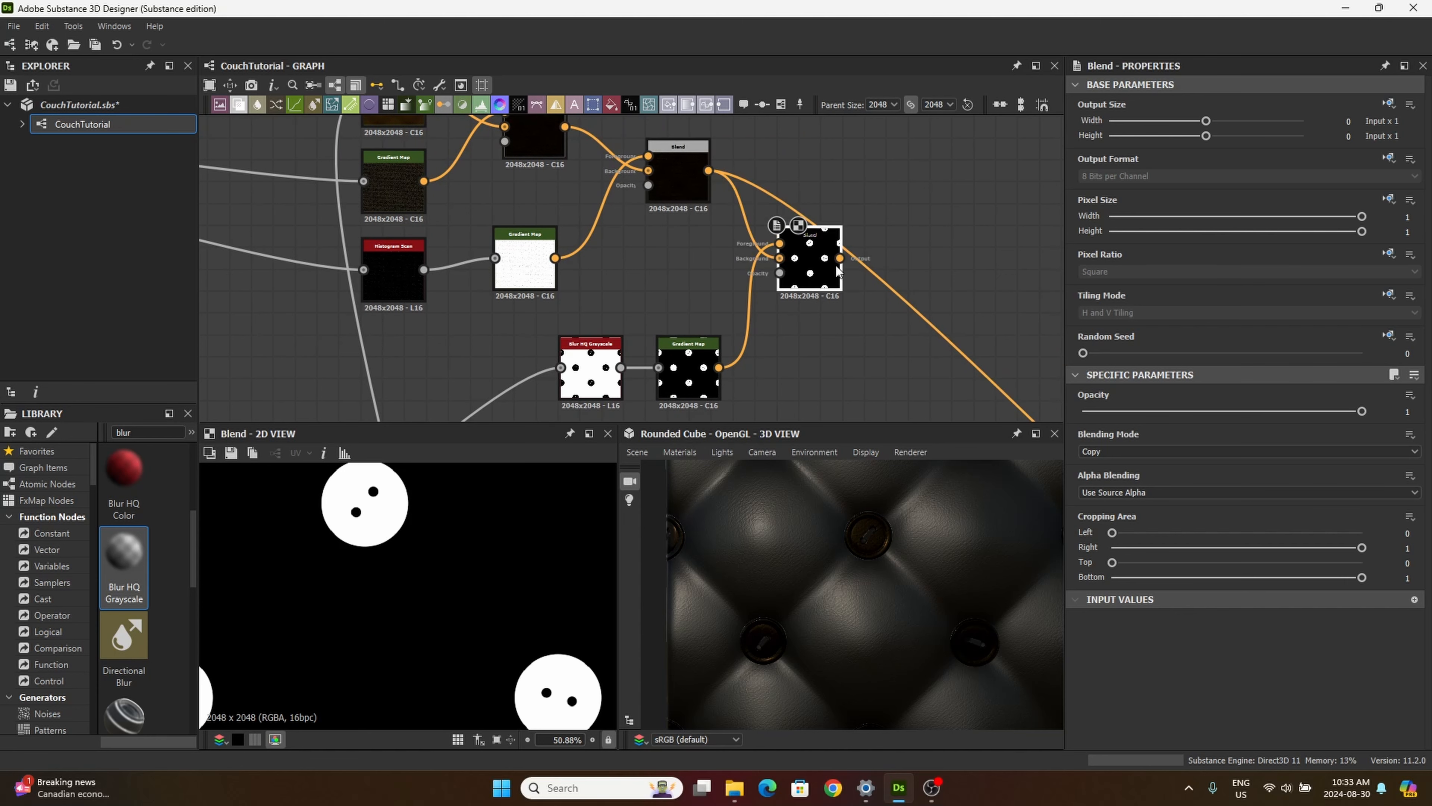
{"action": "middle_click_drag", "start_coordinate": [837, 338], "coordinate": [771, 339]}
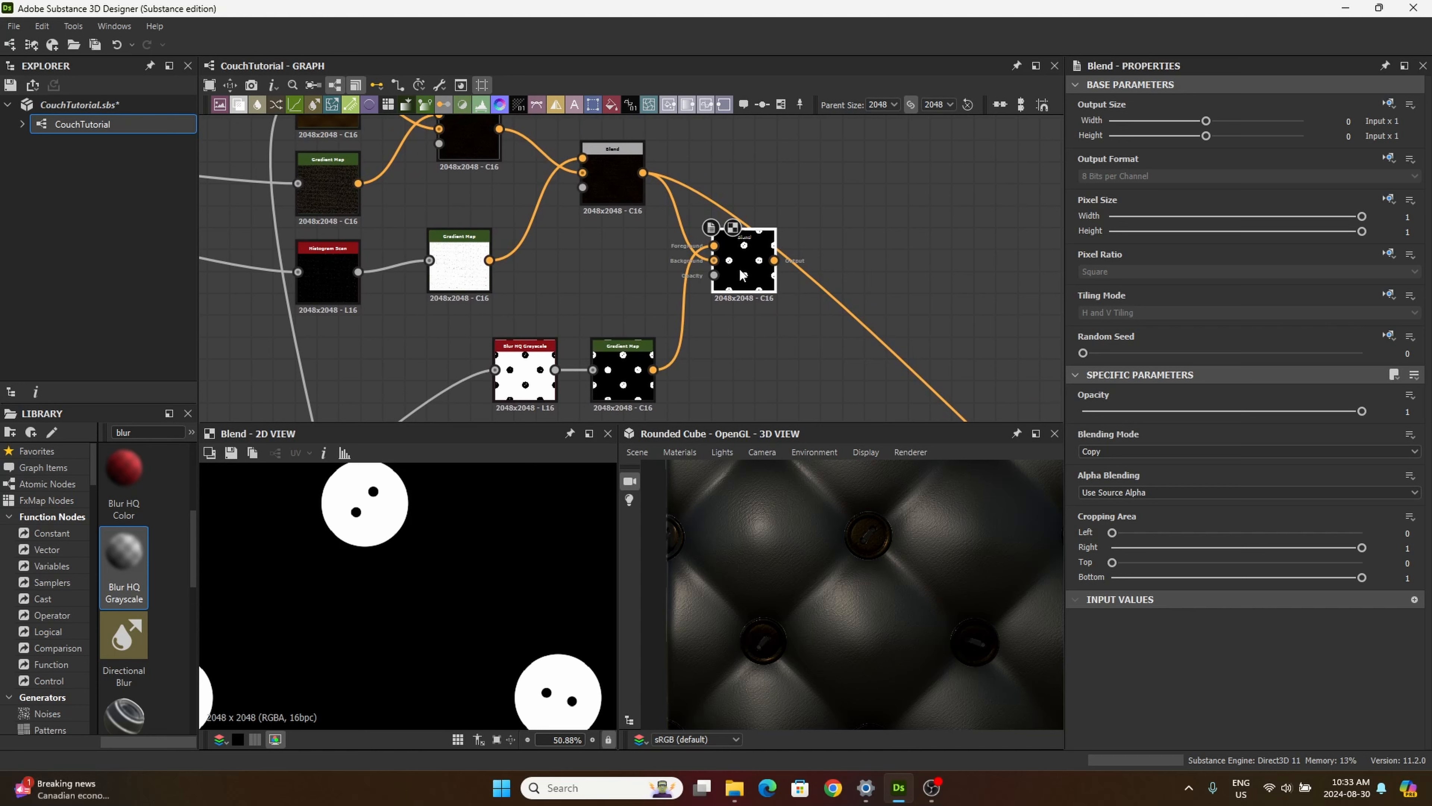
Step: Set the third Blend's blending mode to Add (Linear Dodge) and move the node up beside the second Blend
{"action": "left_click", "coordinate": [1113, 449]}
{"action": "left_click", "coordinate": [1117, 476]}
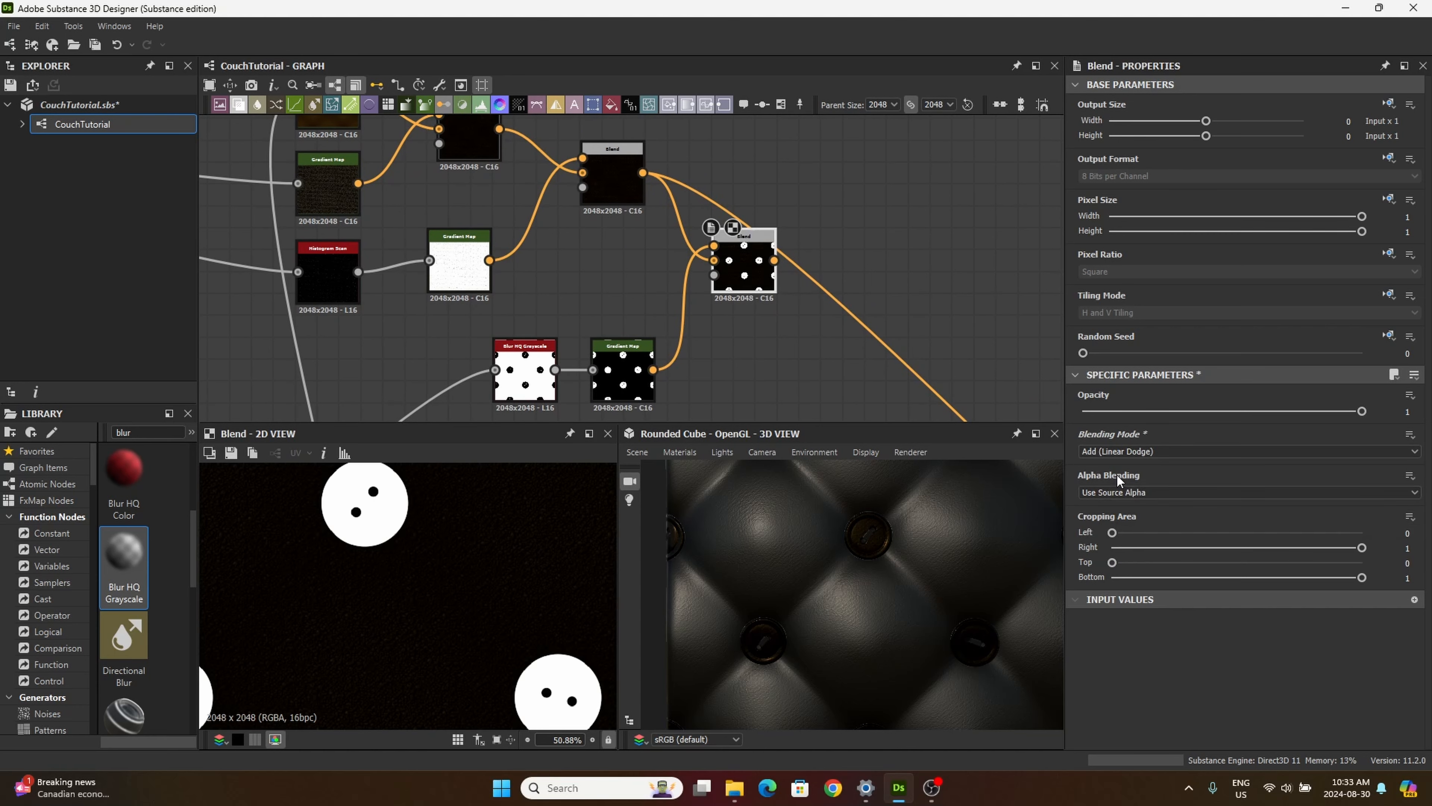
{"action": "middle_click_drag", "start_coordinate": [427, 551], "coordinate": [515, 619]}
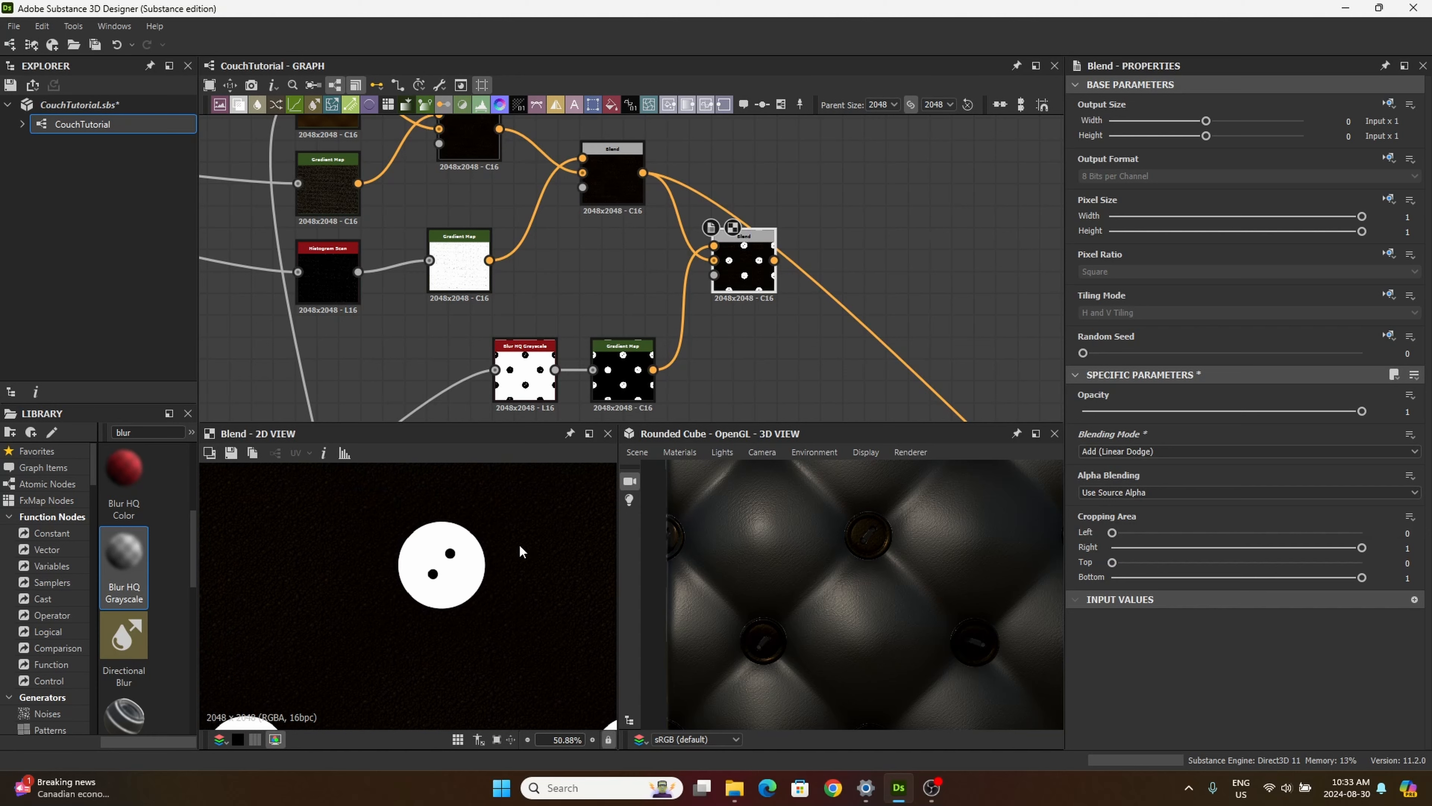
{"action": "double_click", "coordinate": [607, 184]}
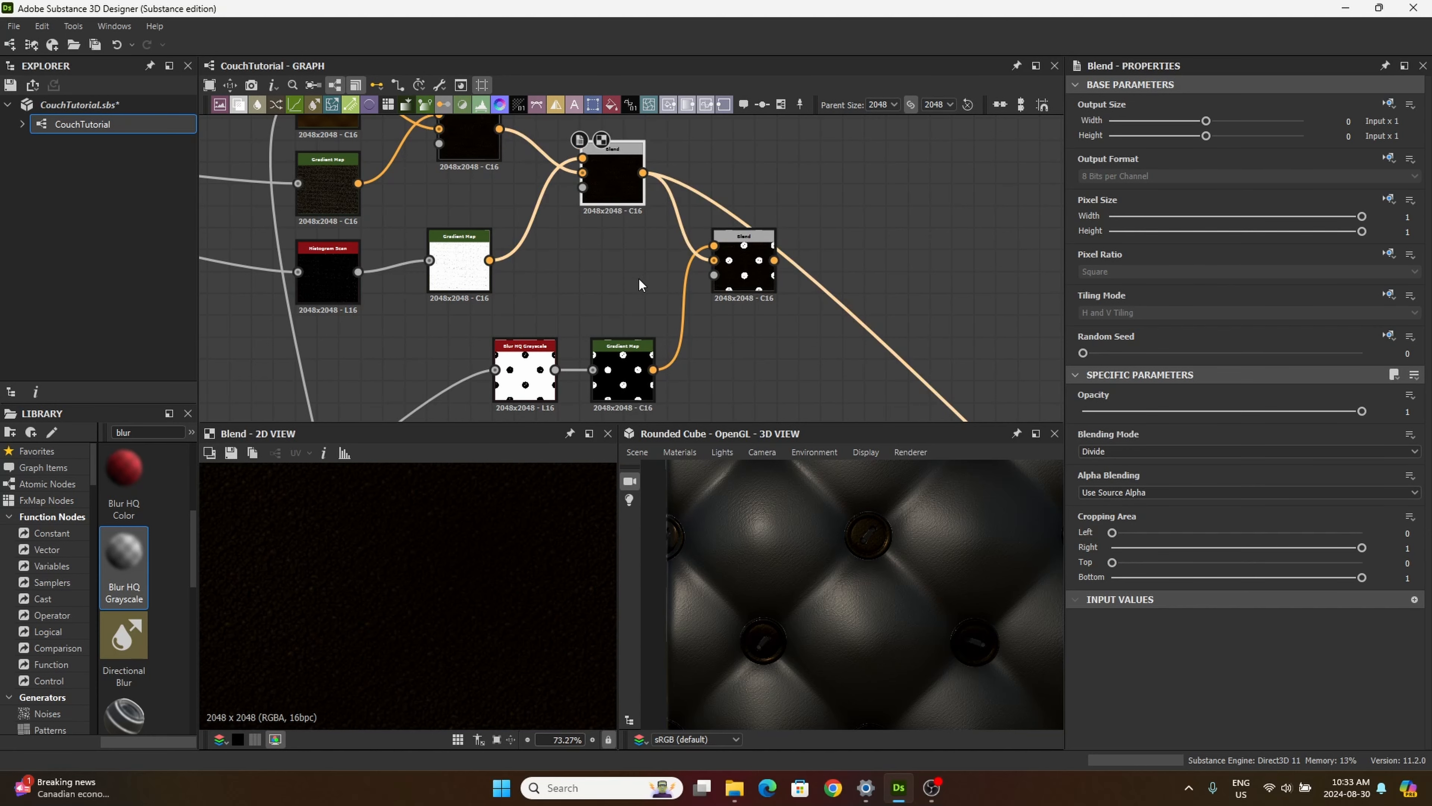
{"action": "double_click", "coordinate": [744, 264]}
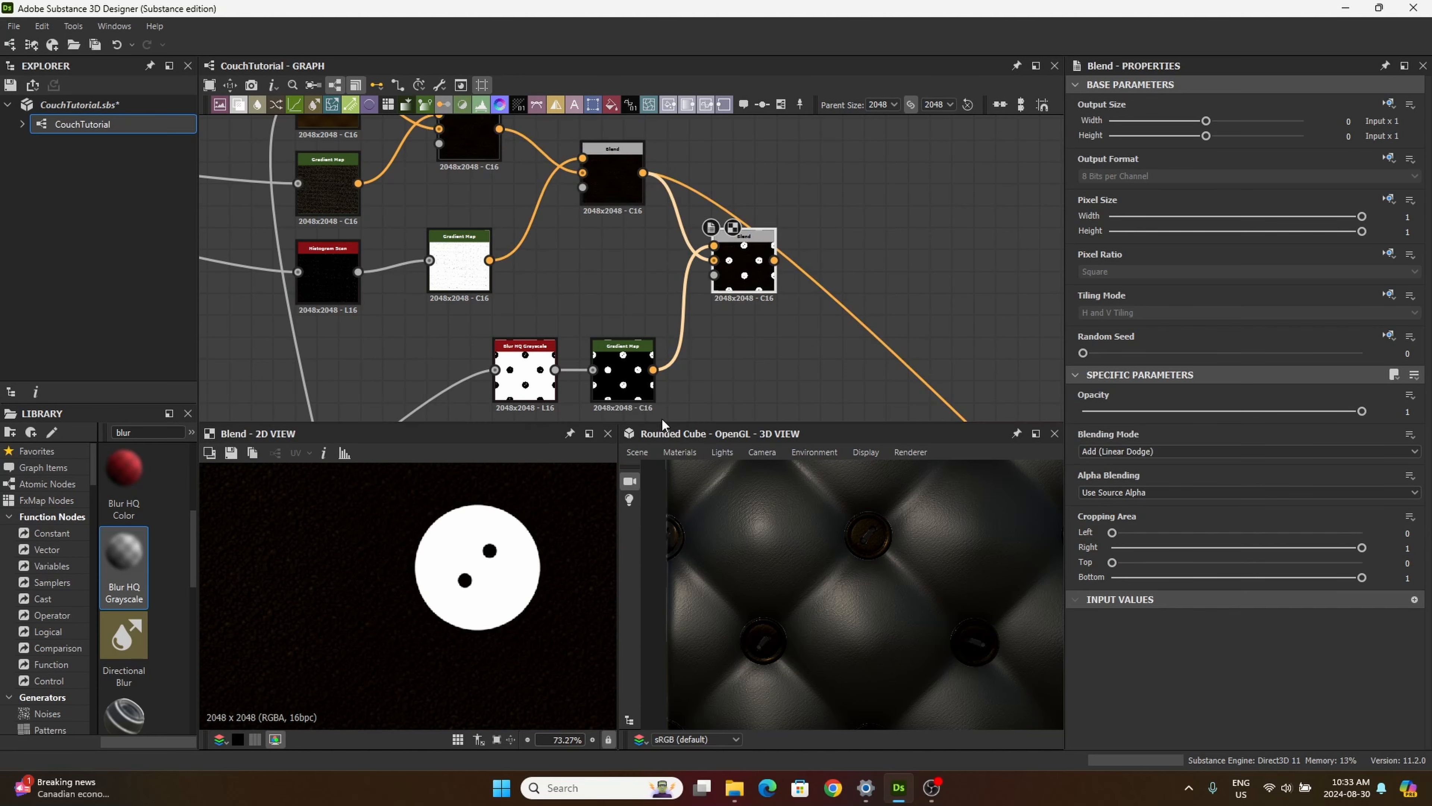
{"action": "middle_click_drag", "start_coordinate": [759, 333], "coordinate": [524, 282]}
{"action": "scroll", "coordinate": [529, 280], "scroll_direction": "down", "scroll_amount": 1}
{"action": "left_click_drag", "start_coordinate": [514, 222], "coordinate": [522, 187]}
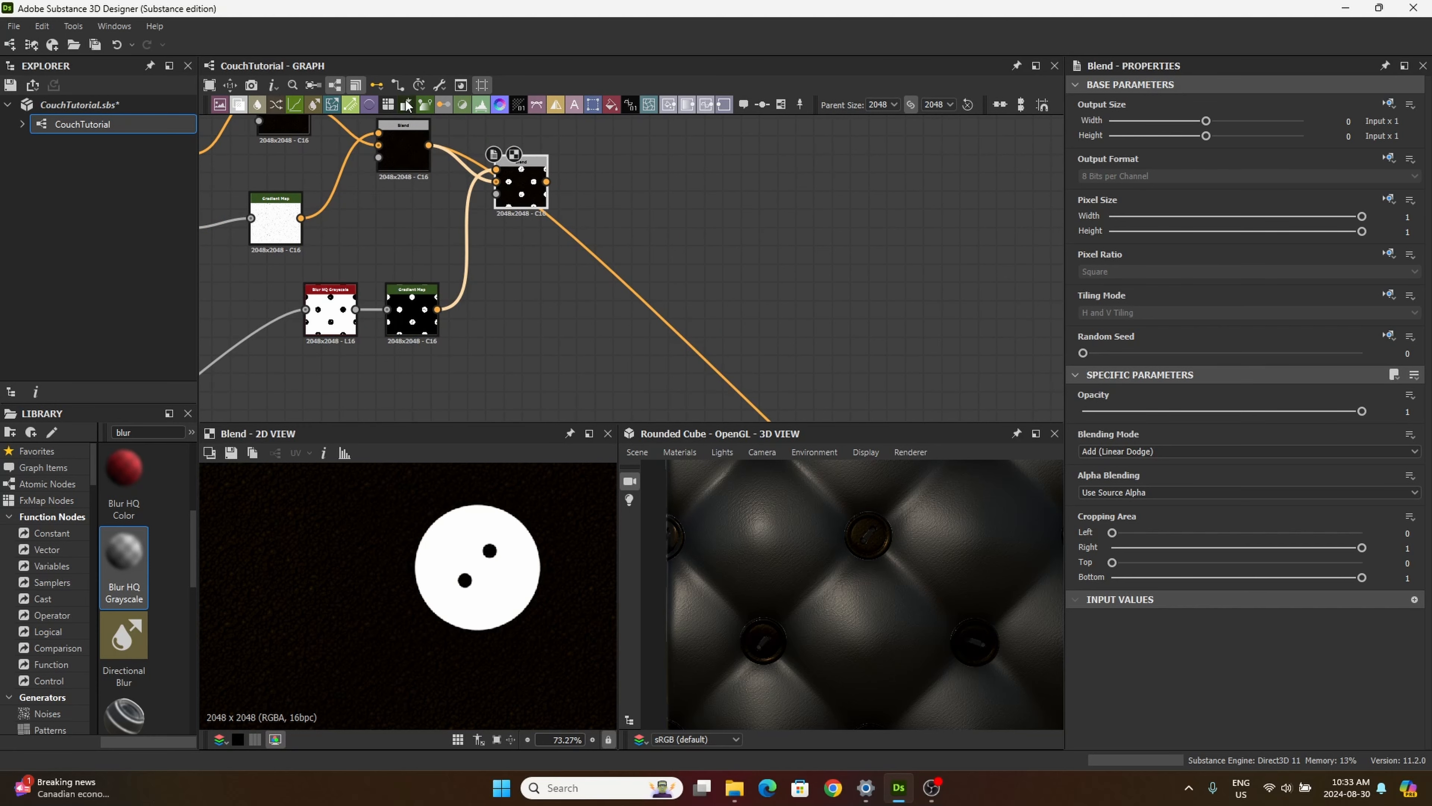
Step: Add another Gradient Map node below the third Blend, beside the button mask's Gradient Map
{"action": "left_click_drag", "start_coordinate": [425, 106], "coordinate": [626, 328]}
{"action": "left_click_drag", "start_coordinate": [632, 321], "coordinate": [541, 318]}
{"action": "middle_click_drag", "start_coordinate": [454, 364], "coordinate": [530, 322]}
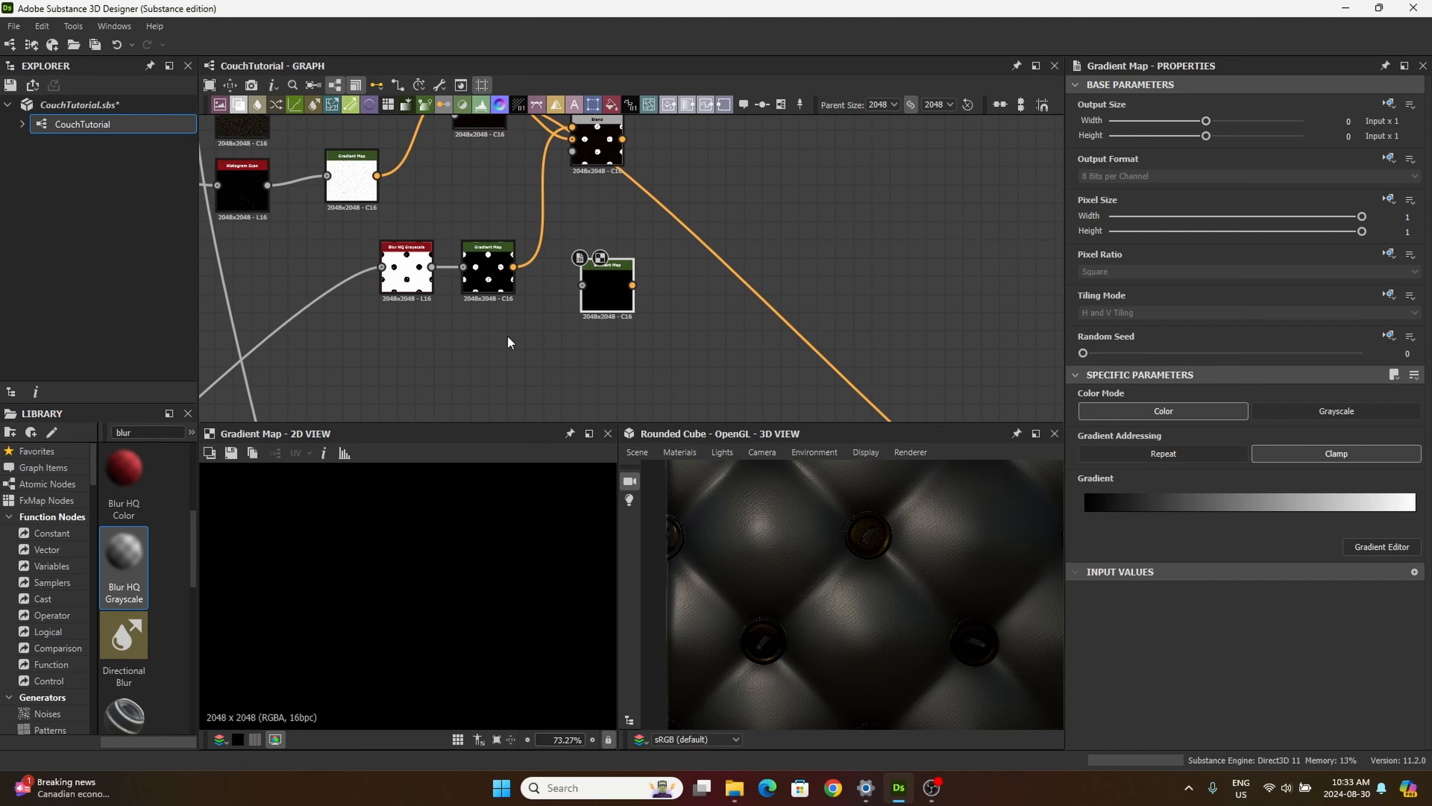
Step: Connect the Blend output of the tiled buttons in the tiling/masking frame to the newest Gradient Map and preview it
{"action": "scroll", "coordinate": [451, 373], "scroll_direction": "down", "scroll_amount": 2}
{"action": "middle_click_drag", "start_coordinate": [453, 384], "coordinate": [780, 223]}
{"action": "scroll", "coordinate": [778, 226], "scroll_direction": "down", "scroll_amount": 3}
{"action": "middle_click_drag", "start_coordinate": [566, 329], "coordinate": [834, 176]}
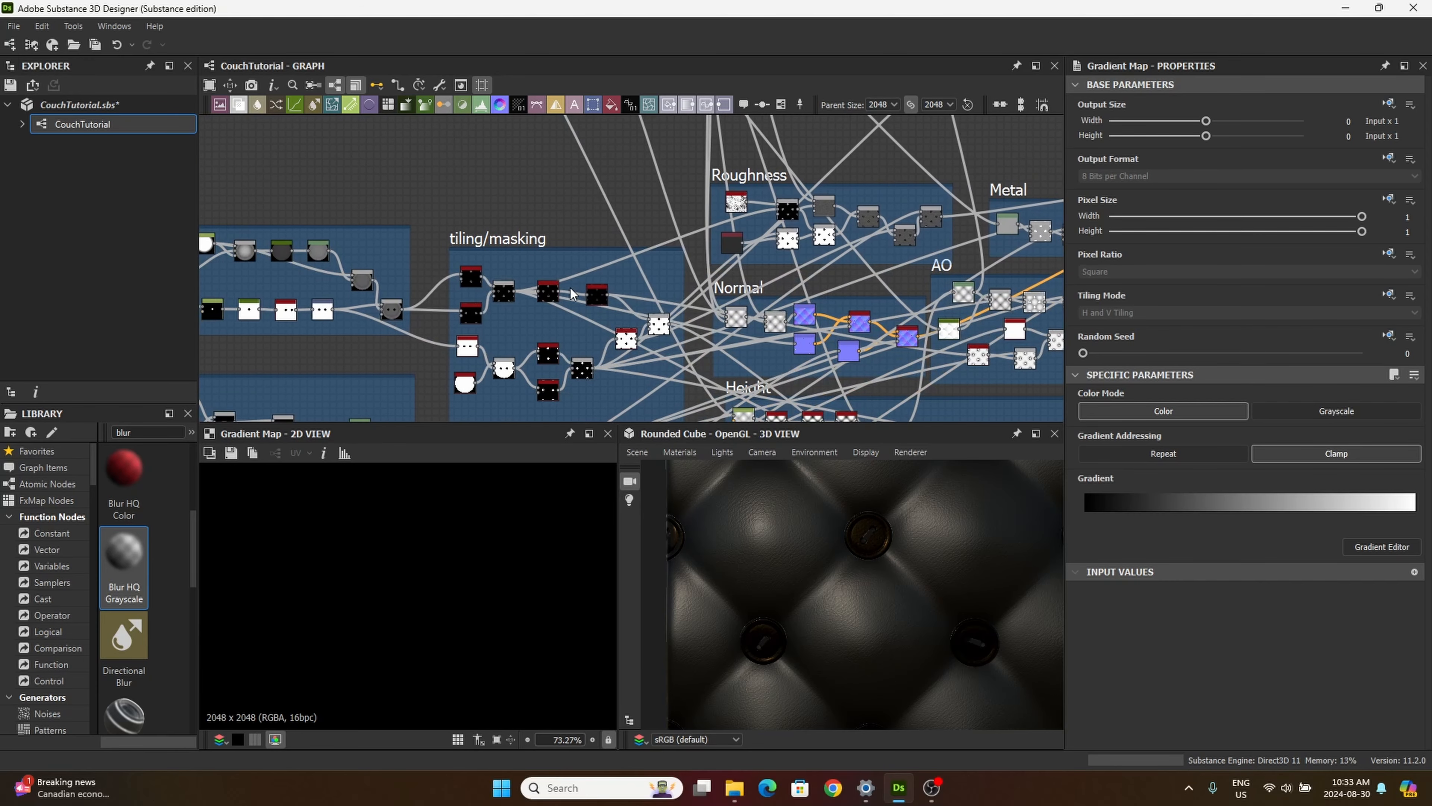
{"action": "scroll", "coordinate": [529, 278], "scroll_direction": "up", "scroll_amount": 5}
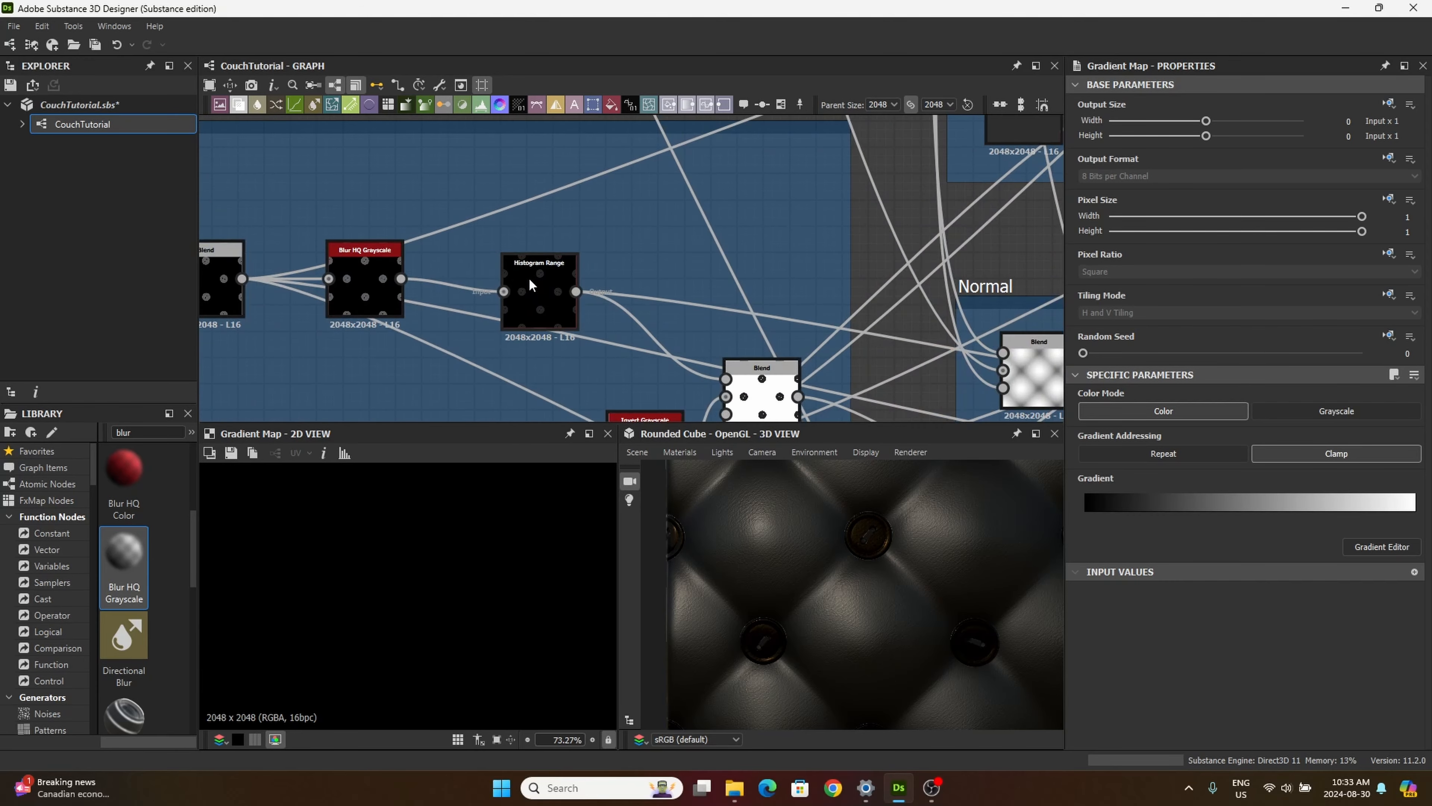
{"action": "middle_click_drag", "start_coordinate": [349, 360], "coordinate": [613, 344]}
{"action": "scroll", "coordinate": [458, 246], "scroll_direction": "down", "scroll_amount": 4}
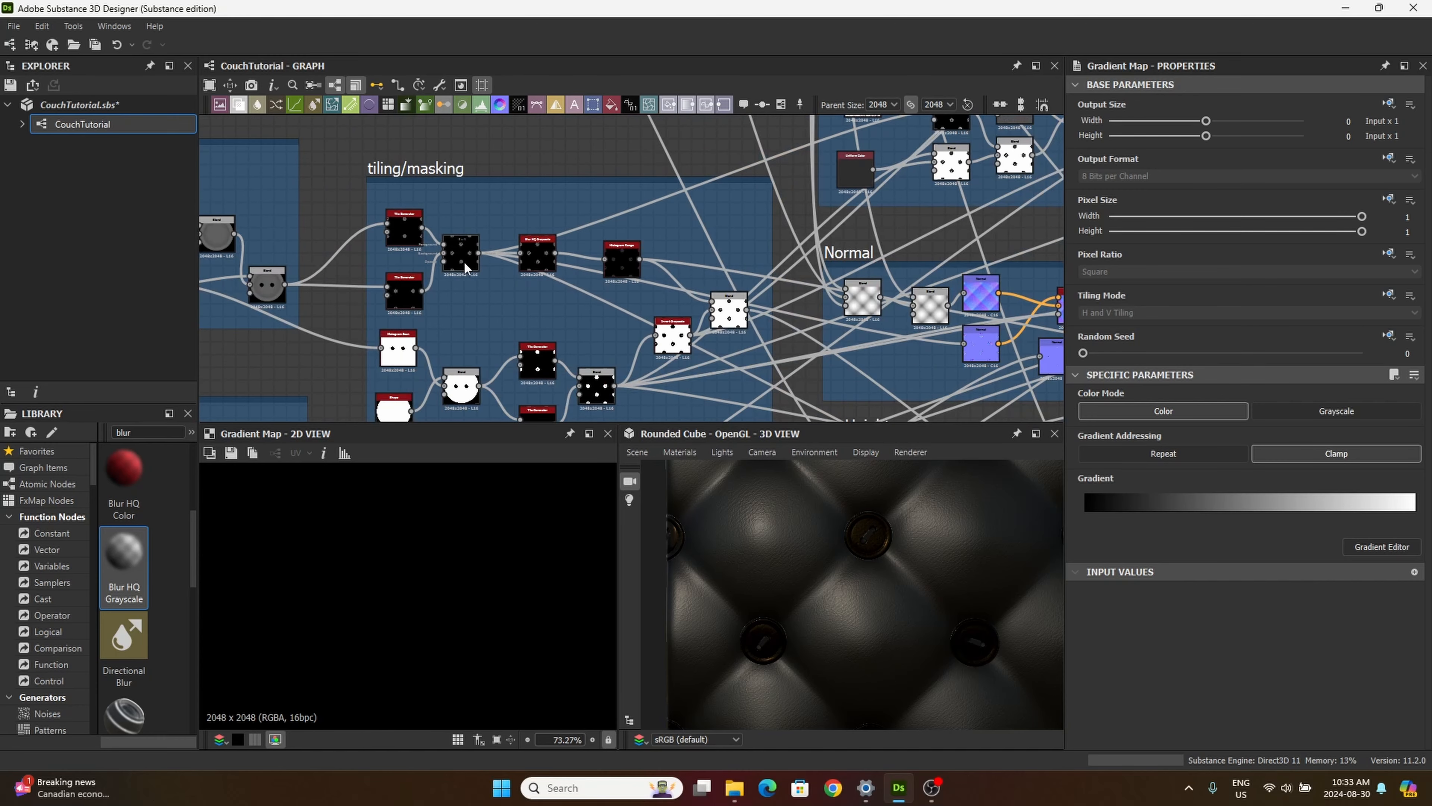
{"action": "scroll", "coordinate": [454, 252], "scroll_direction": "up", "scroll_amount": 6}
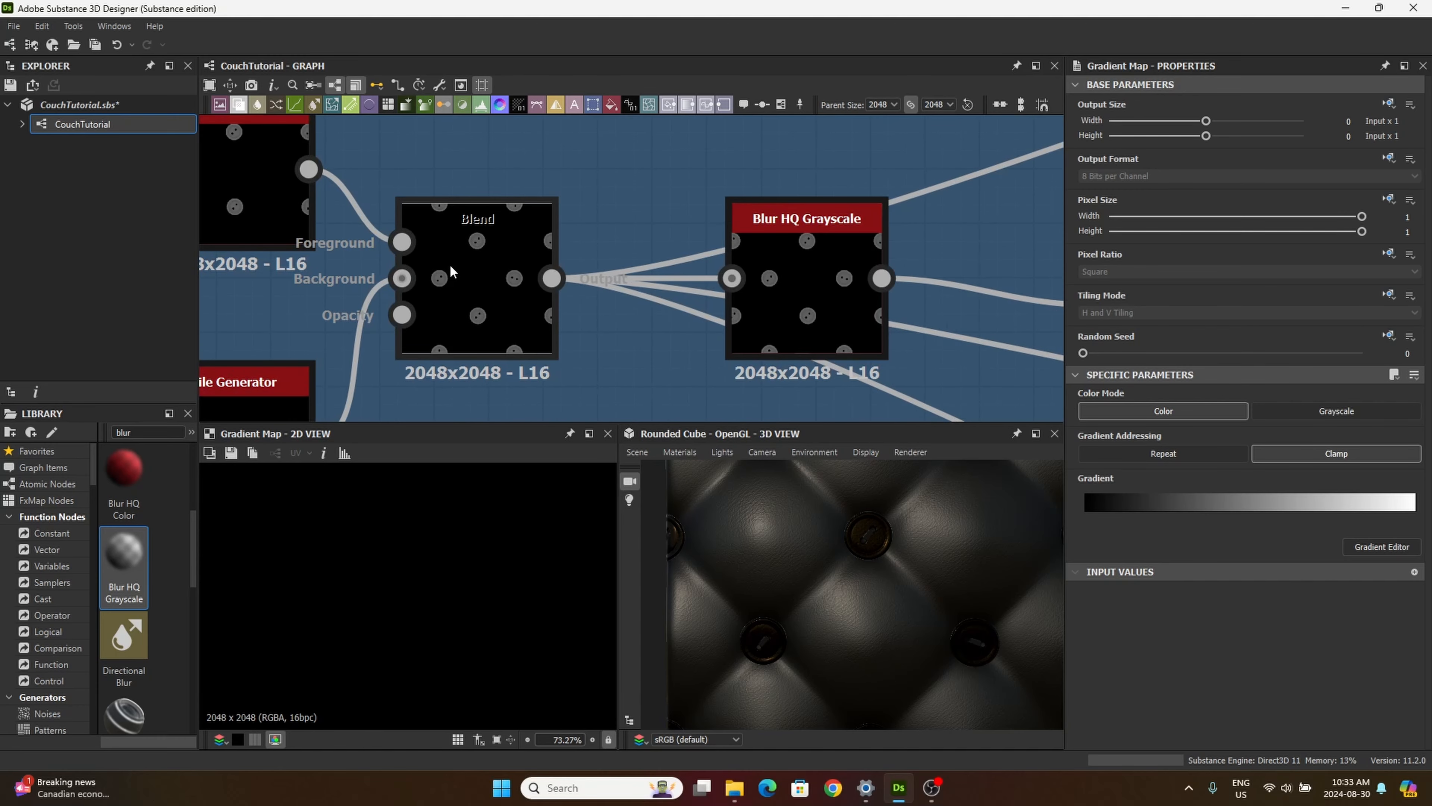
{"action": "left_click", "coordinate": [553, 278]}
{"action": "middle_click_drag", "start_coordinate": [742, 232], "coordinate": [488, 313]}
{"action": "scroll", "coordinate": [546, 287], "scroll_direction": "down", "scroll_amount": 6}
{"action": "middle_click_drag", "start_coordinate": [837, 232], "coordinate": [568, 326]}
{"action": "middle_click_drag", "start_coordinate": [840, 186], "coordinate": [623, 340]}
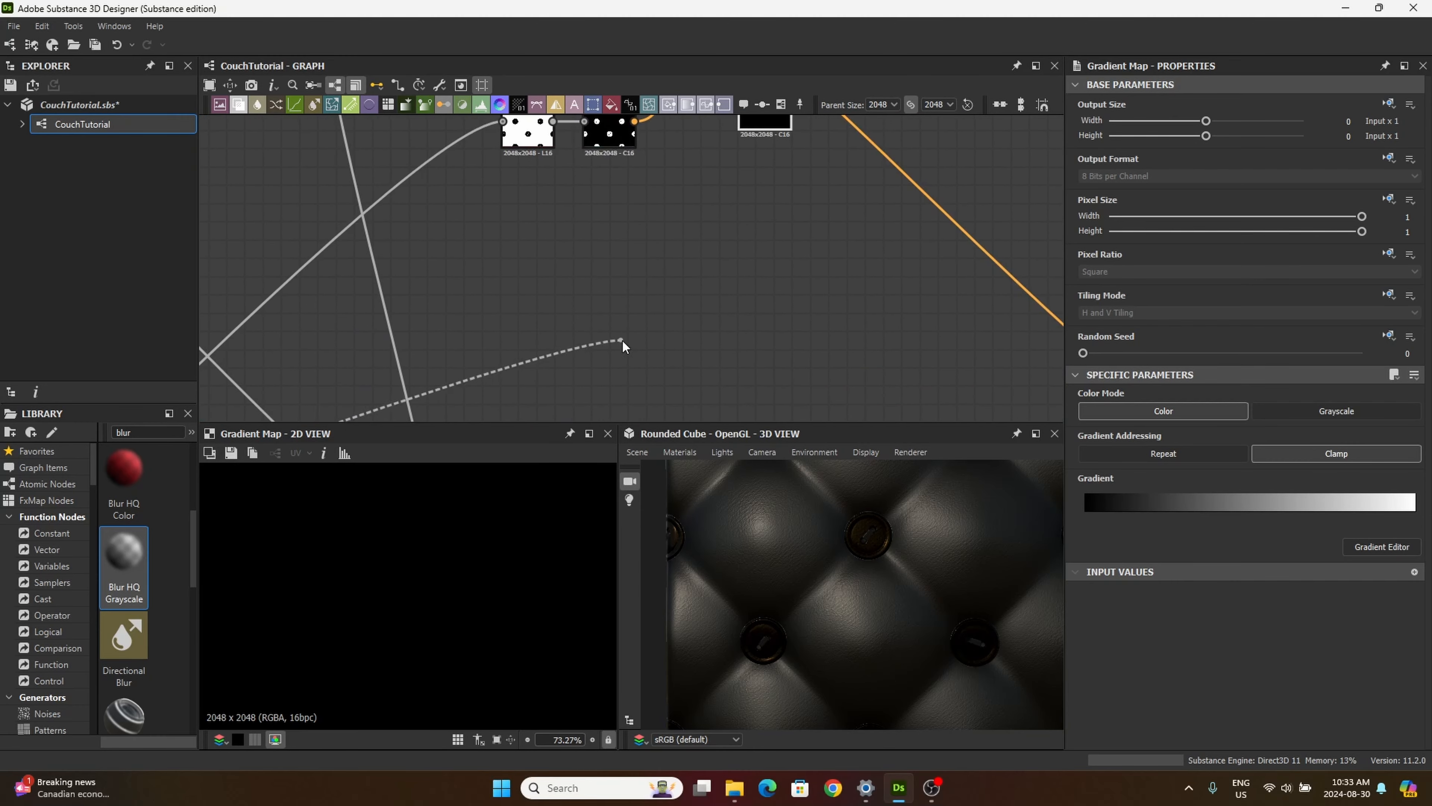
{"action": "middle_click_drag", "start_coordinate": [727, 258], "coordinate": [716, 417]}
{"action": "left_click", "coordinate": [753, 274]}
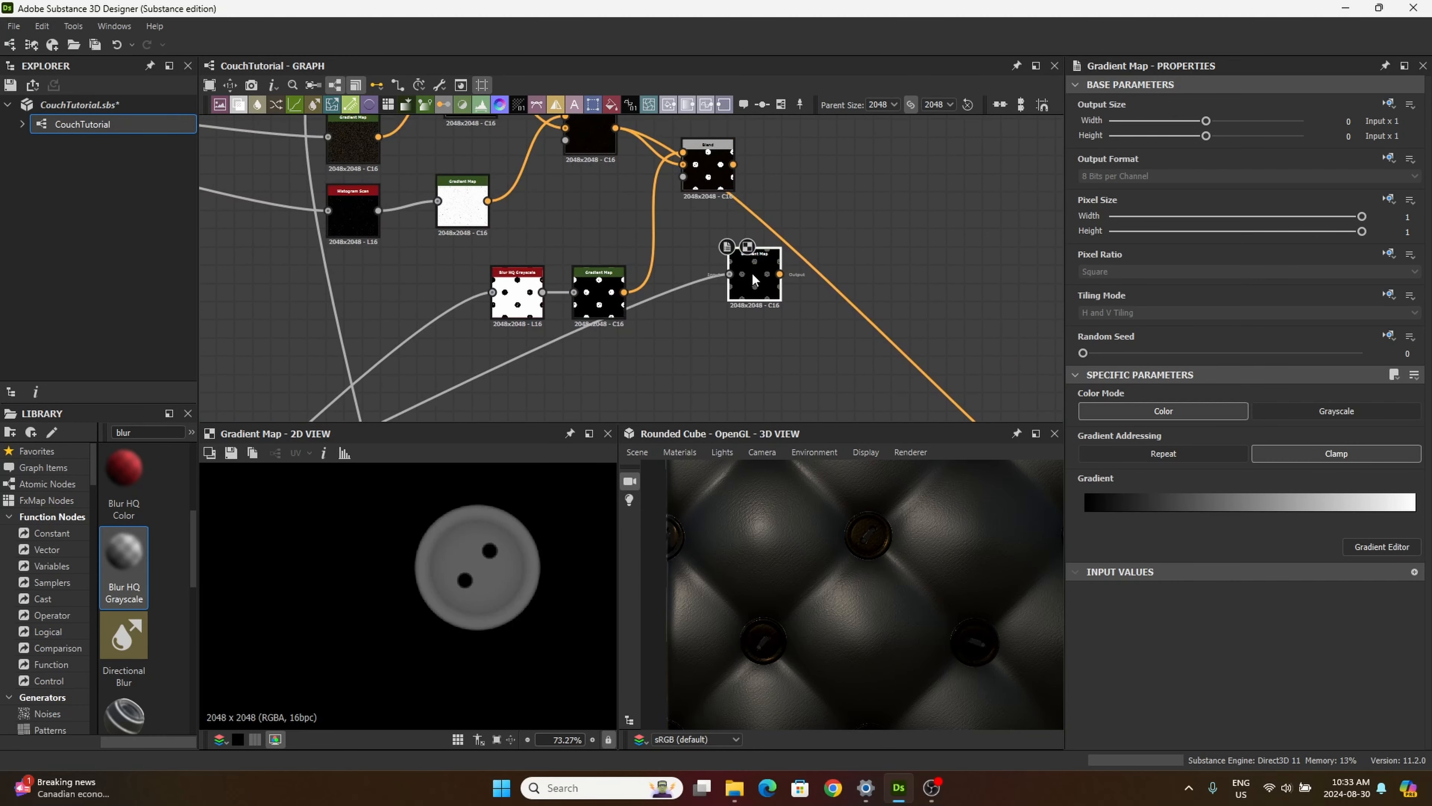
Step: Rearrange the nodes, moving the blur and its Gradient Map up and aligning the newest Gradient Map under the third Blend
{"action": "left_click_drag", "start_coordinate": [752, 272], "coordinate": [694, 368]}
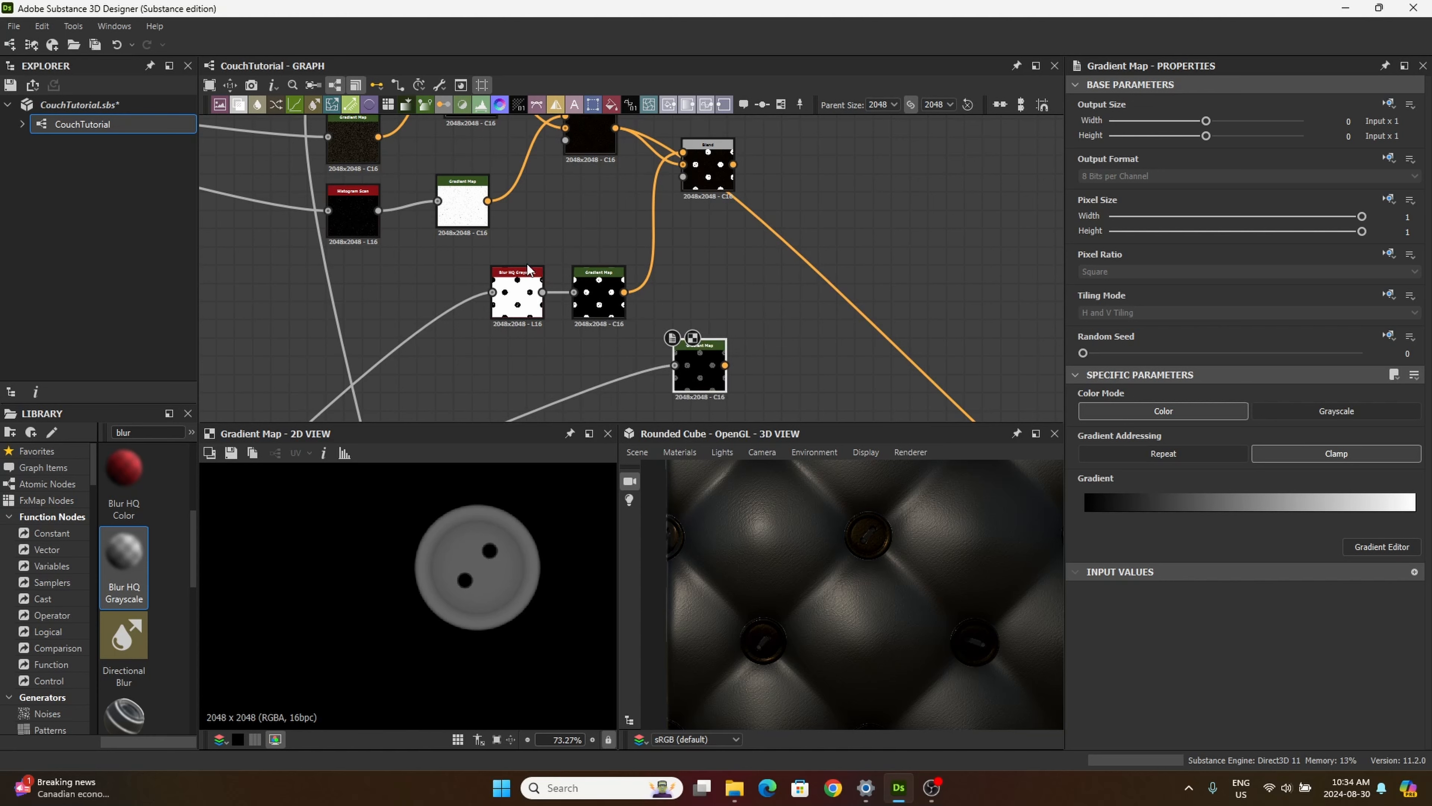
{"action": "left_click_drag", "start_coordinate": [504, 249], "coordinate": [615, 226]}
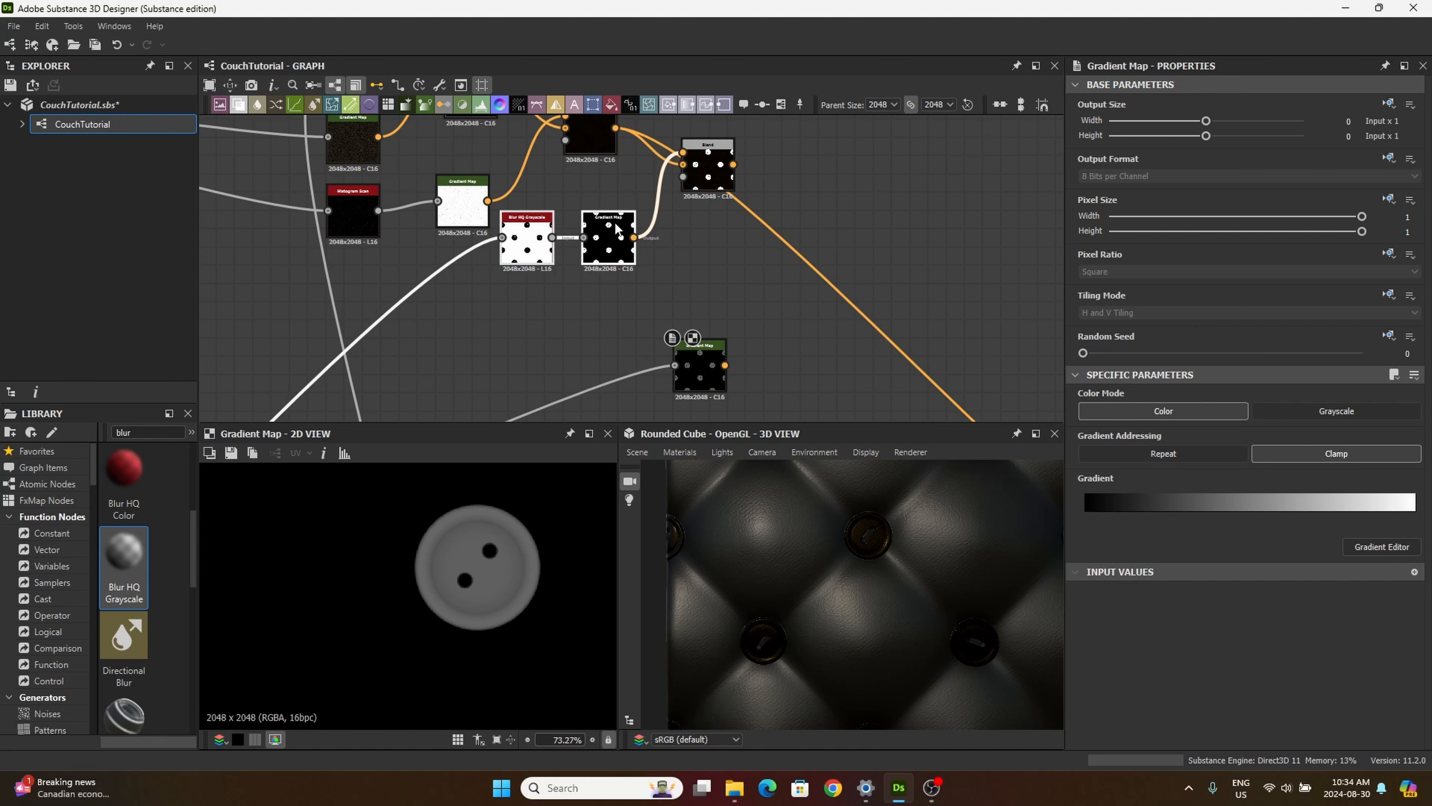
{"action": "left_click_drag", "start_coordinate": [472, 198], "coordinate": [472, 179]}
{"action": "left_click_drag", "start_coordinate": [701, 355], "coordinate": [709, 301]}
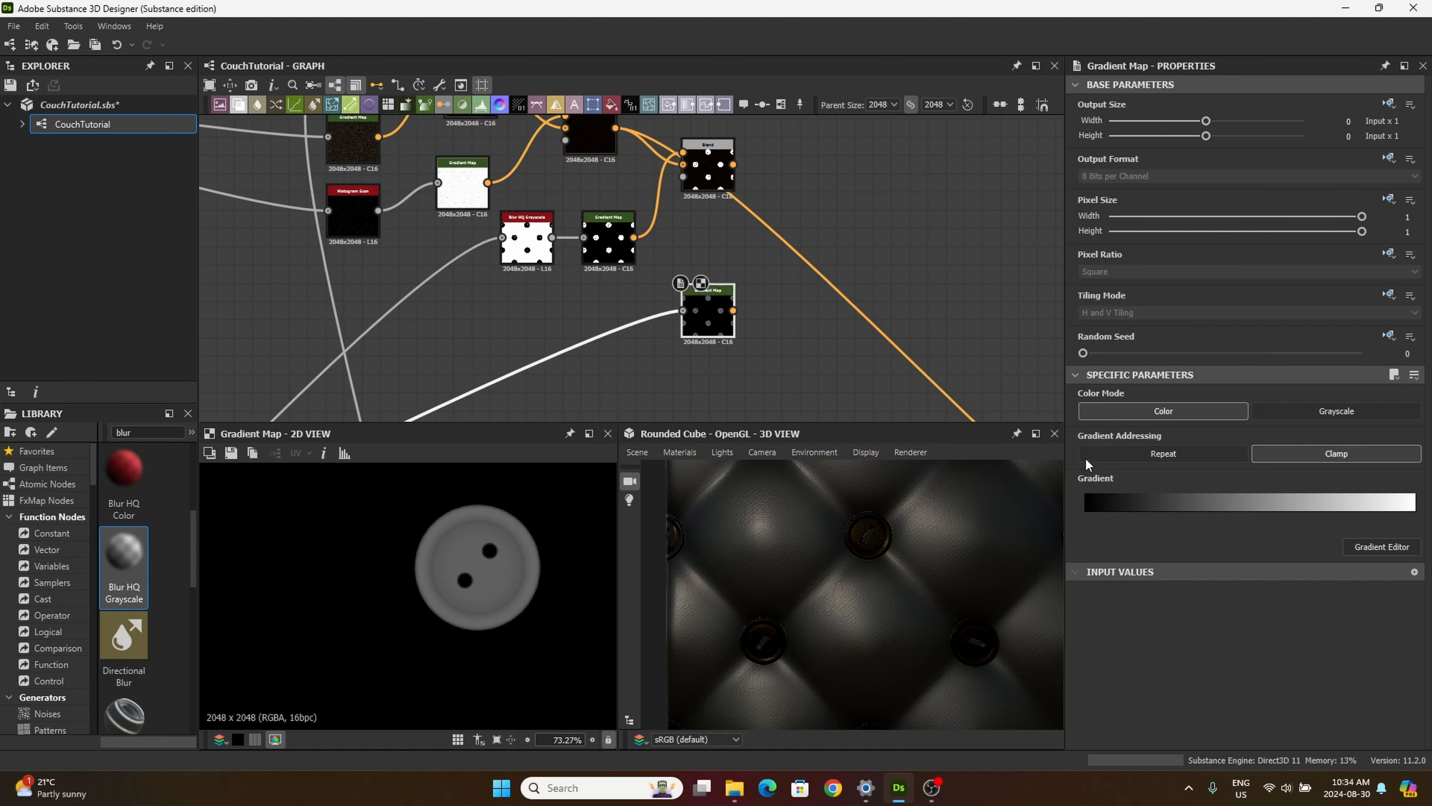
Step: Open the newest Gradient Map's gradient for editing and recolor its black start key to pink #cd2a6a
{"action": "left_click", "coordinate": [1403, 551]}
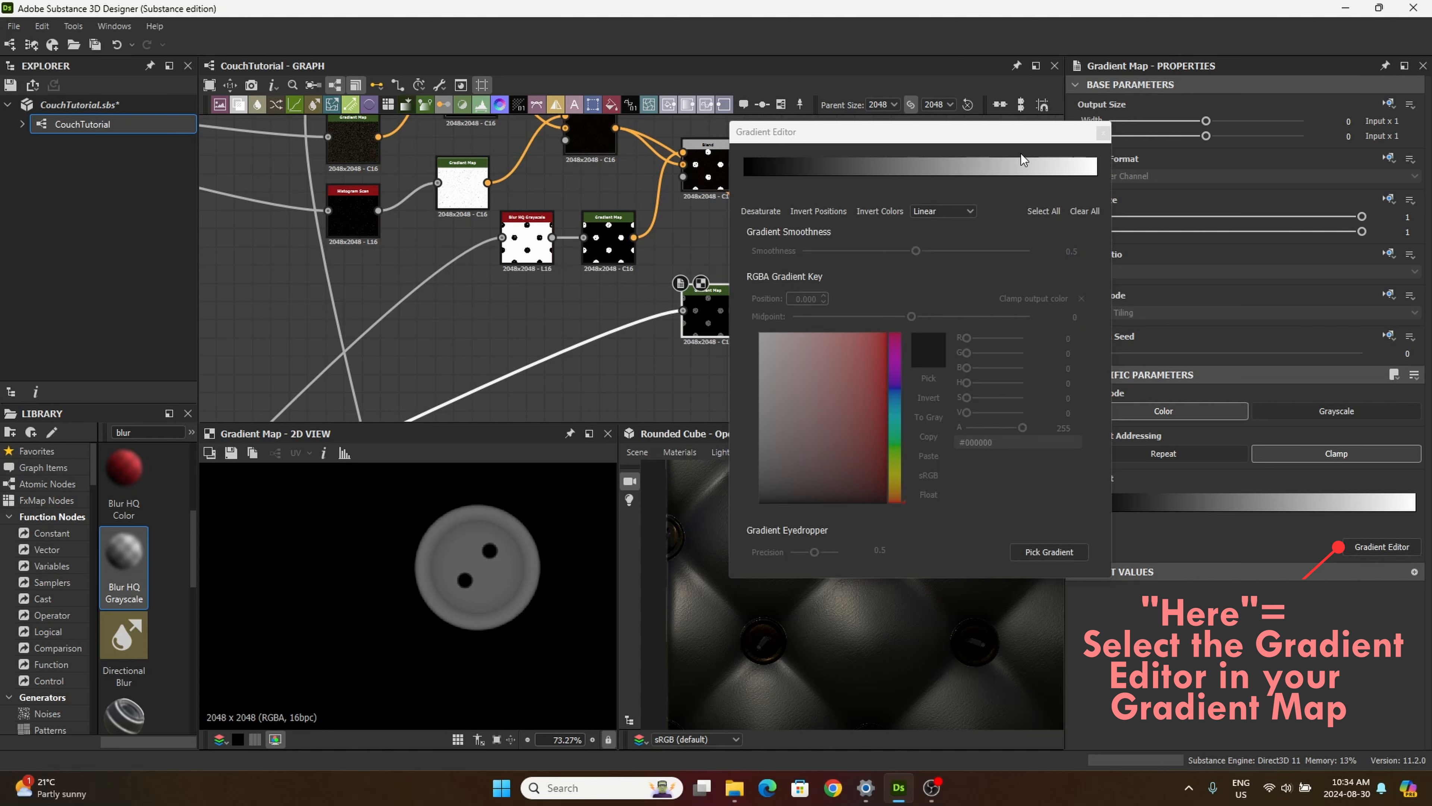
{"action": "scroll", "coordinate": [894, 634], "scroll_direction": "up", "scroll_amount": 5}
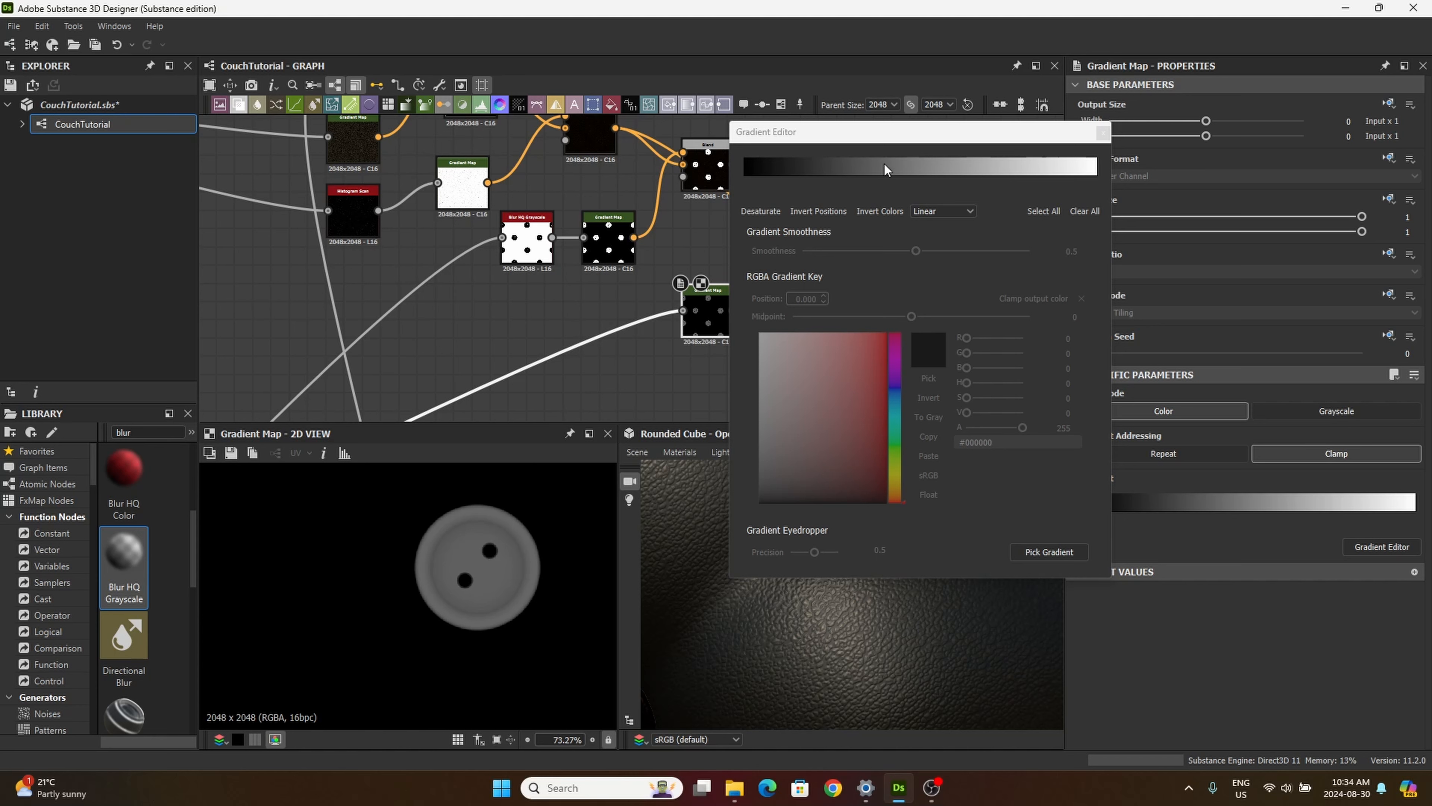
{"action": "left_click", "coordinate": [744, 176]}
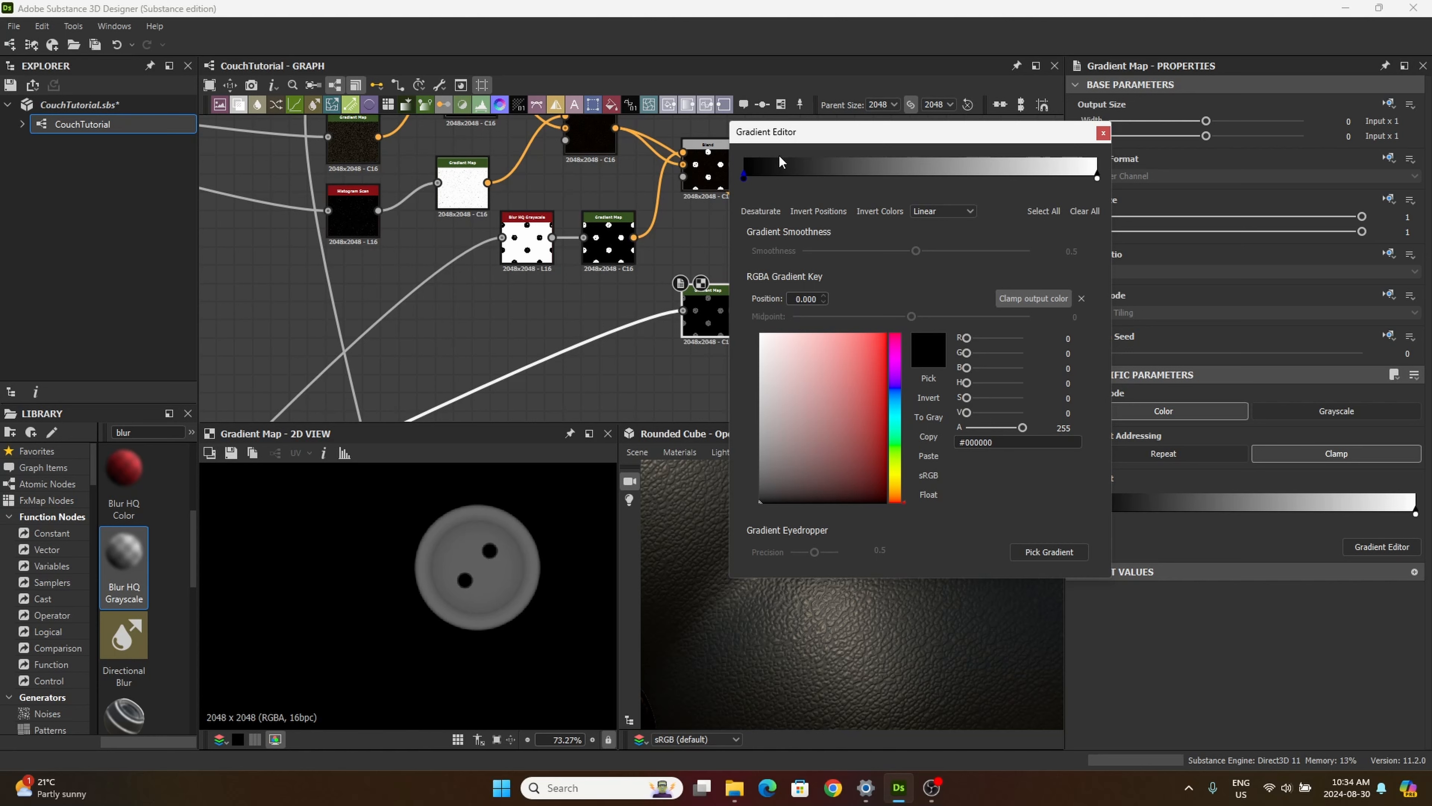
{"action": "left_click", "coordinate": [896, 344]}
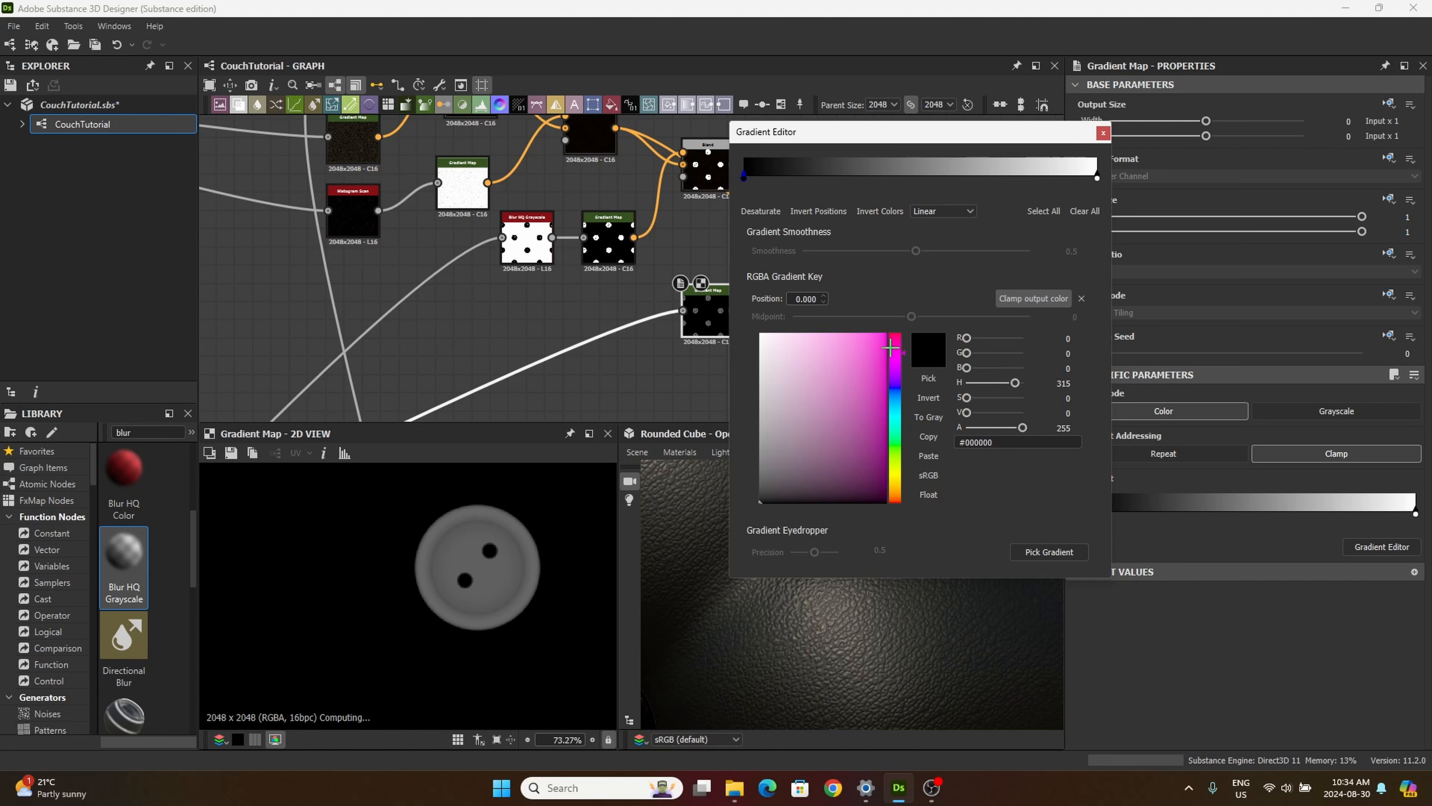
{"action": "left_click", "coordinate": [861, 366]}
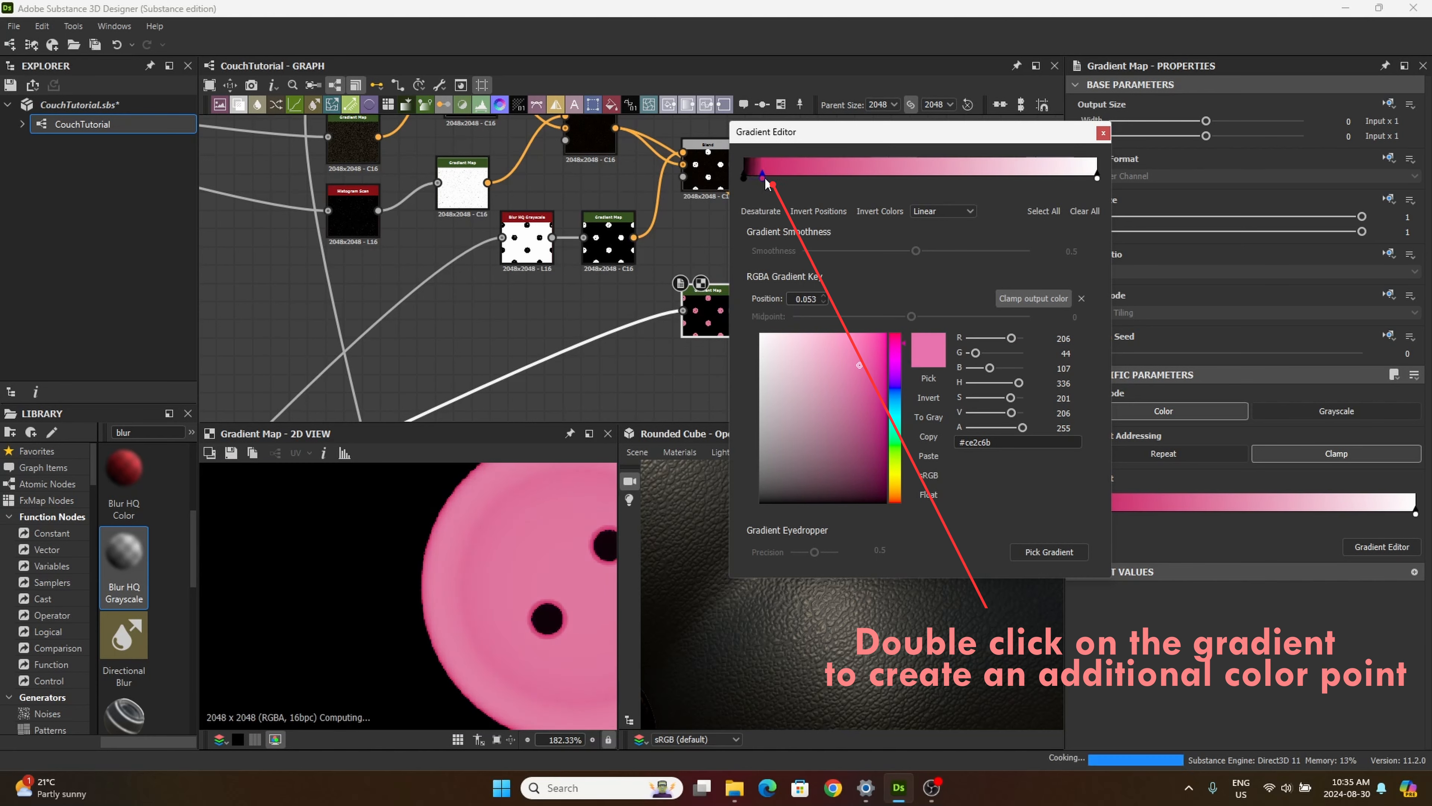
Step: Add a pink color key near the gradient's black end and place it at position 0.101
{"action": "double_click", "coordinate": [783, 180]}
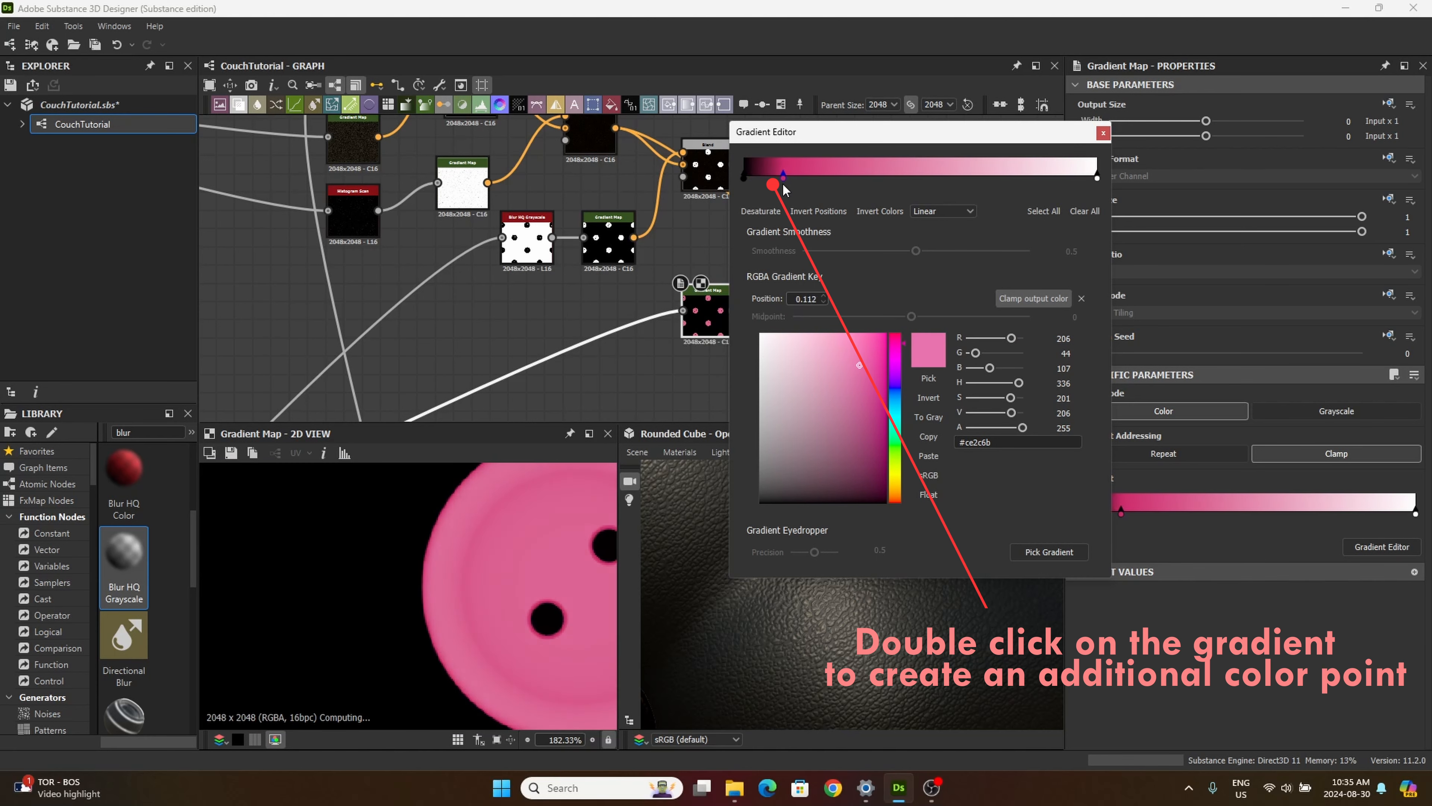
{"action": "left_click_drag", "start_coordinate": [784, 185], "coordinate": [752, 184]}
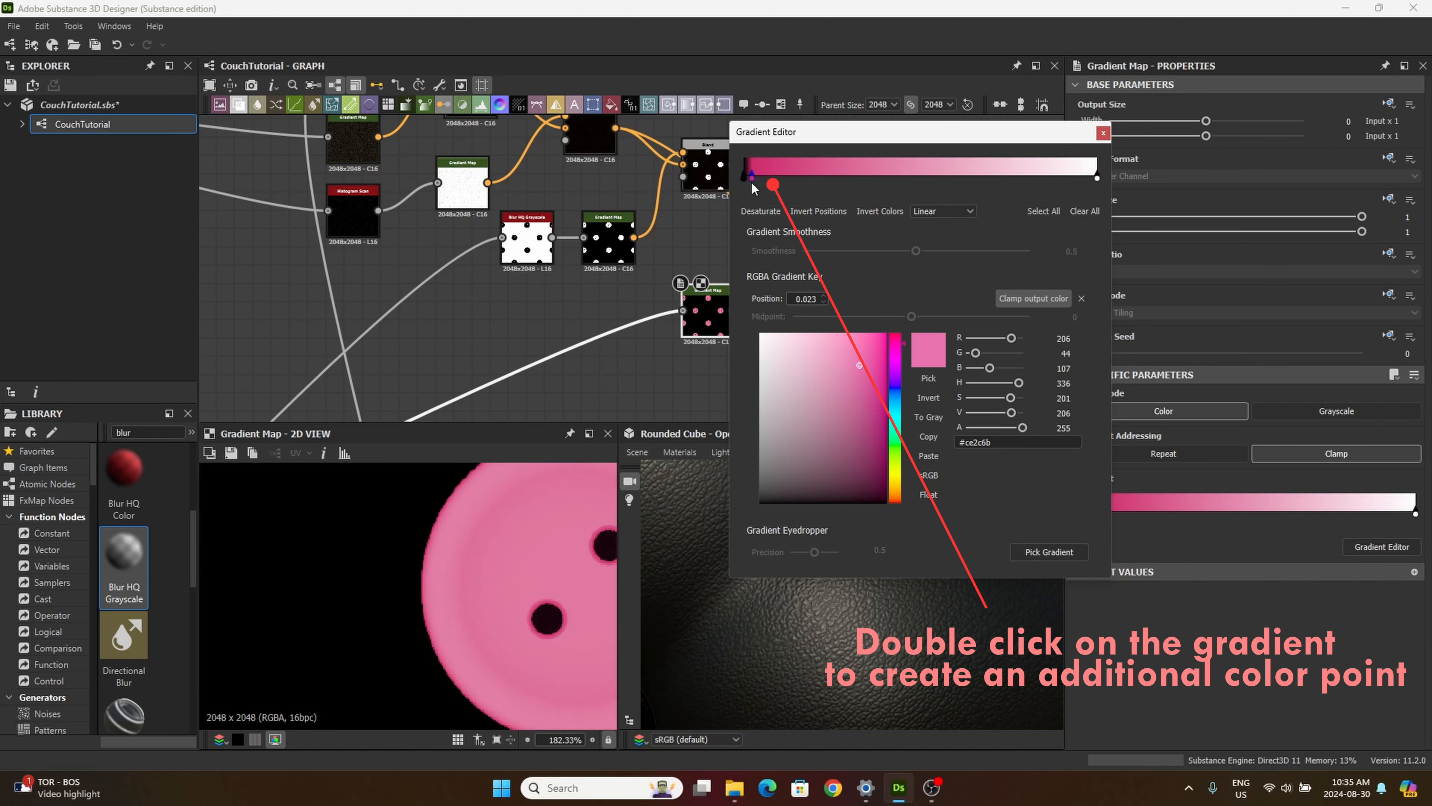
{"action": "scroll", "coordinate": [468, 491], "scroll_direction": "up", "scroll_amount": 5}
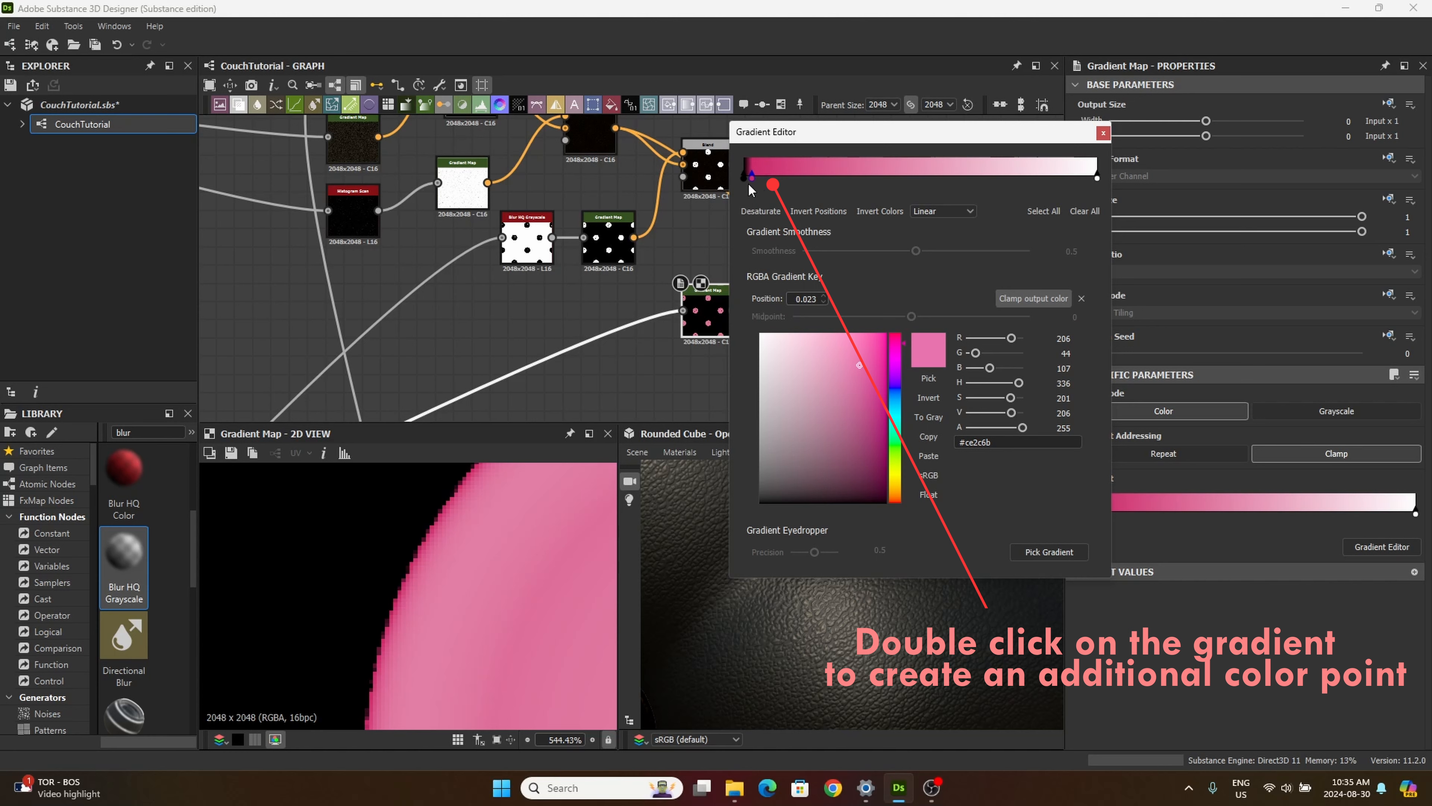
{"action": "left_click_drag", "start_coordinate": [753, 174], "coordinate": [769, 182]}
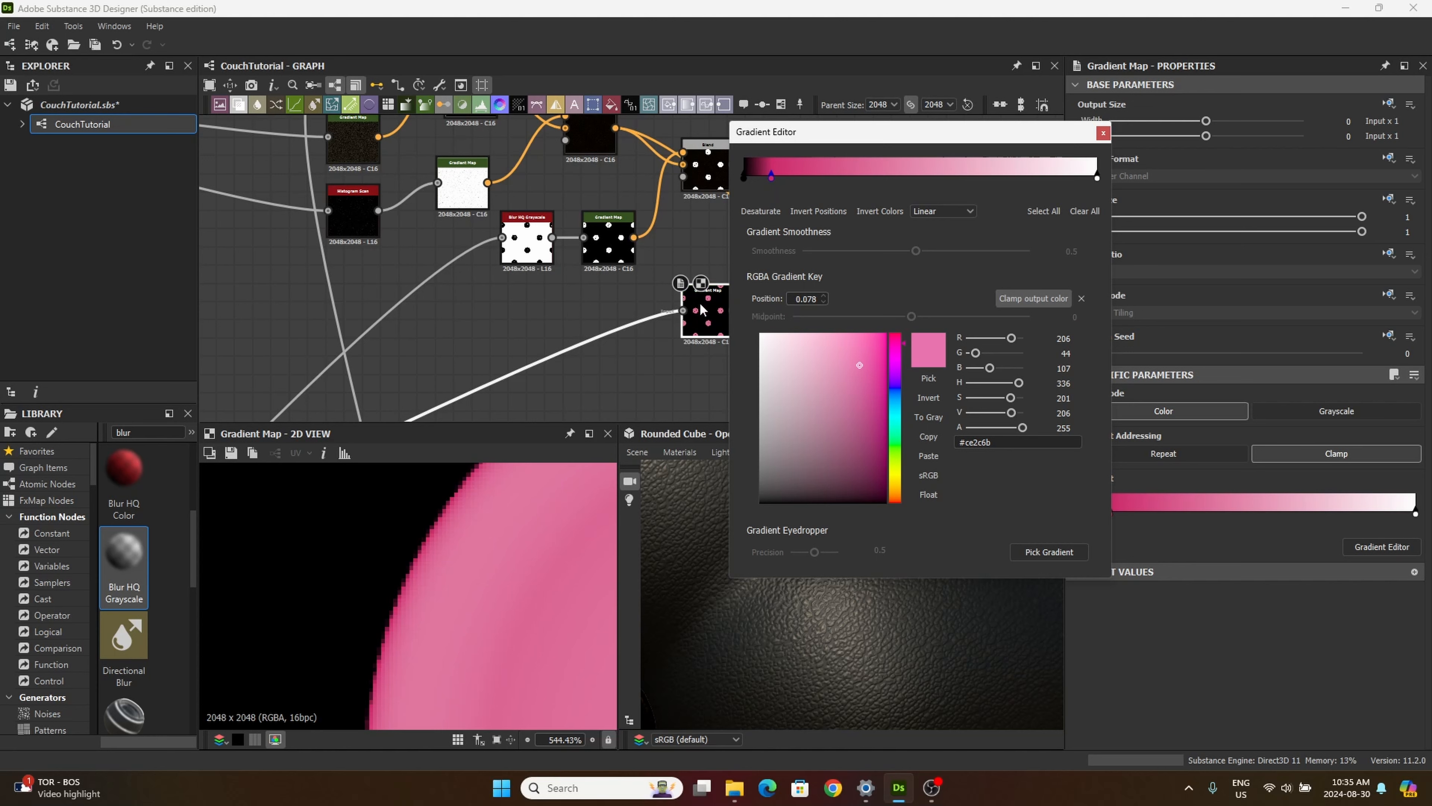
{"action": "mouse_move", "coordinate": [772, 176]}
{"action": "left_mouse_down"}
{"action": "mouse_move", "coordinate": [746, 177]}
{"action": "mouse_move", "coordinate": [785, 190]}
{"action": "mouse_move", "coordinate": [779, 178]}
{"action": "left_mouse_up"}
{"action": "middle_click_drag", "start_coordinate": [588, 356], "coordinate": [445, 325]}
{"action": "scroll", "coordinate": [508, 496], "scroll_direction": "down", "scroll_amount": 6}
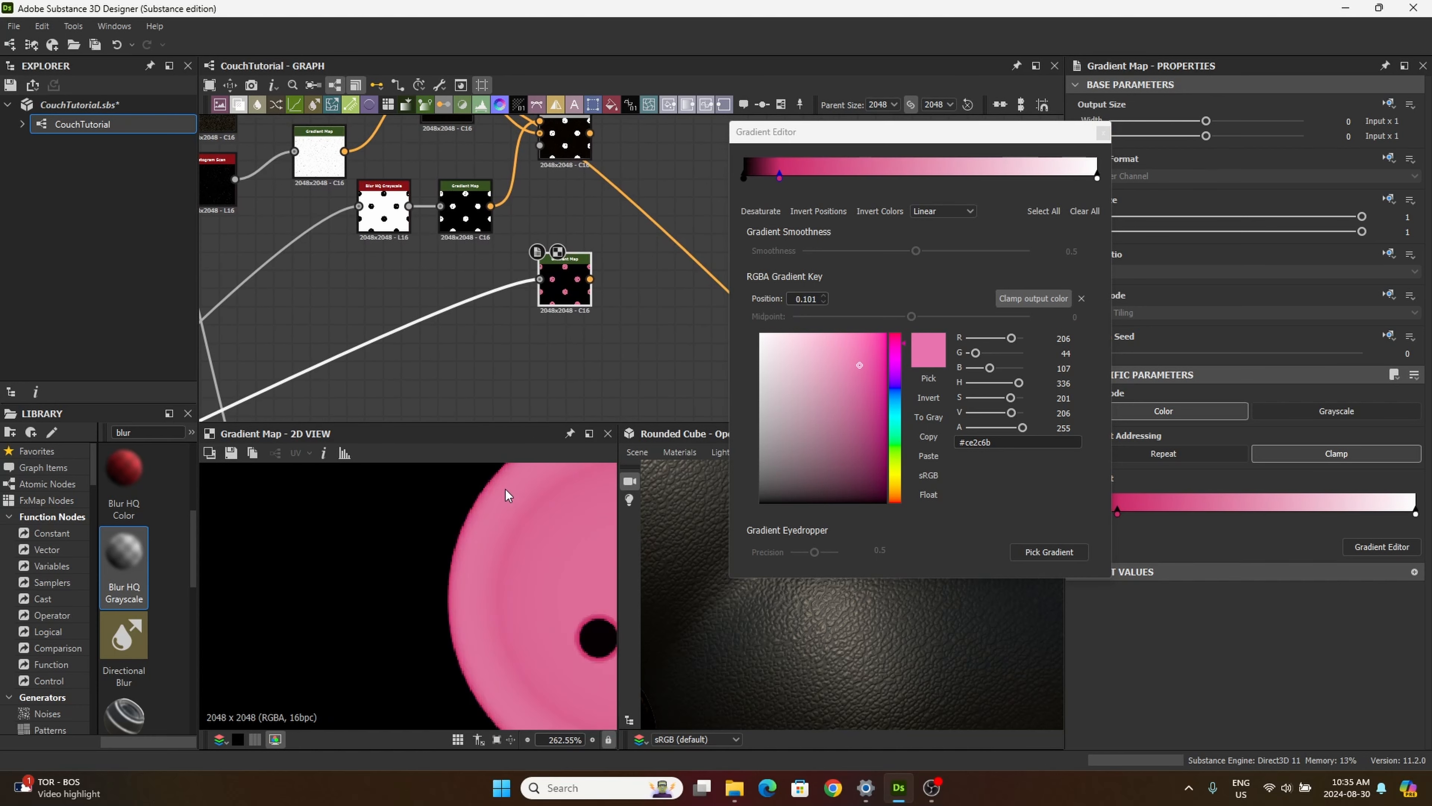
{"action": "middle_click_drag", "start_coordinate": [526, 565], "coordinate": [414, 571]}
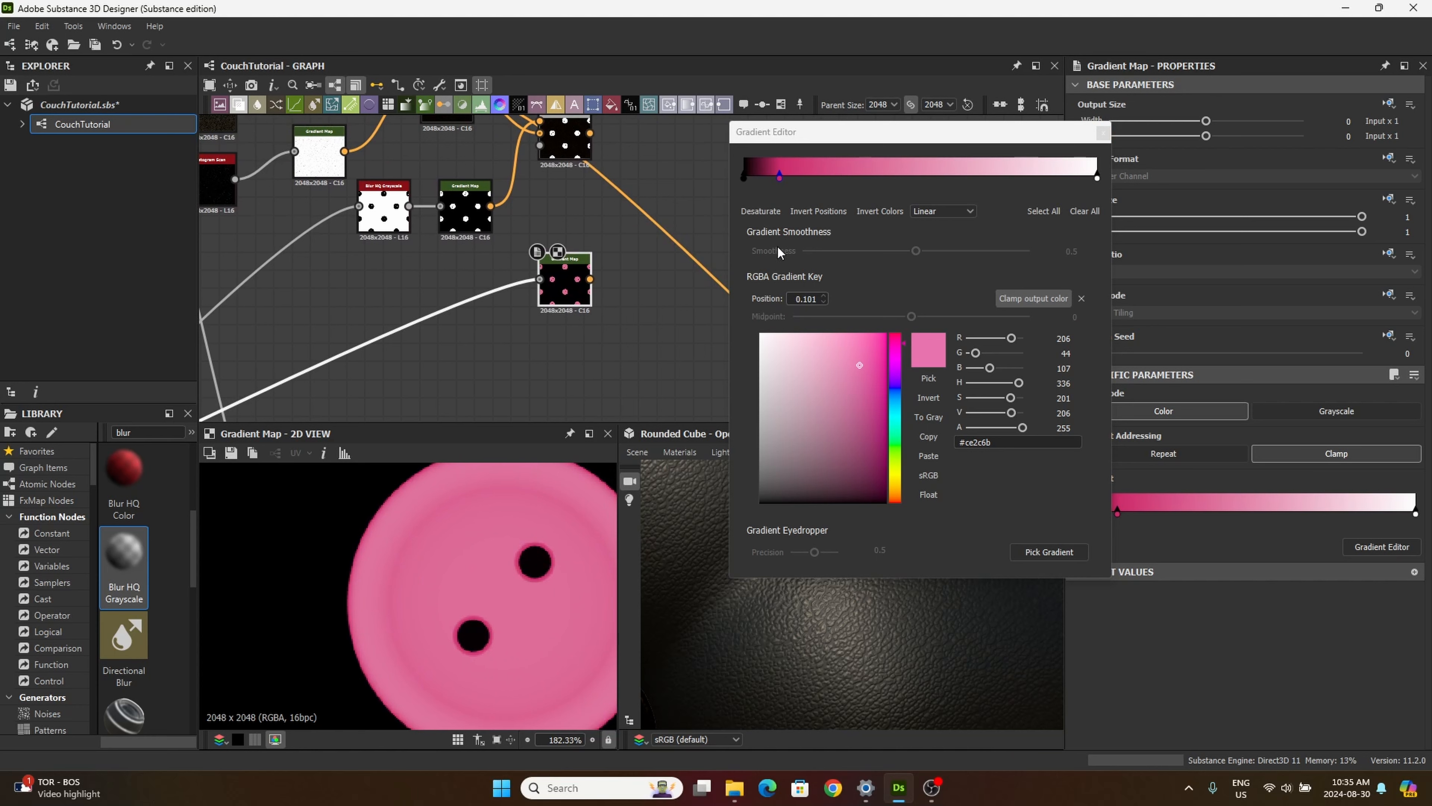
Step: Recolor the pink gradient key to near-black gray #1a1b1c
{"action": "left_click", "coordinate": [897, 479]}
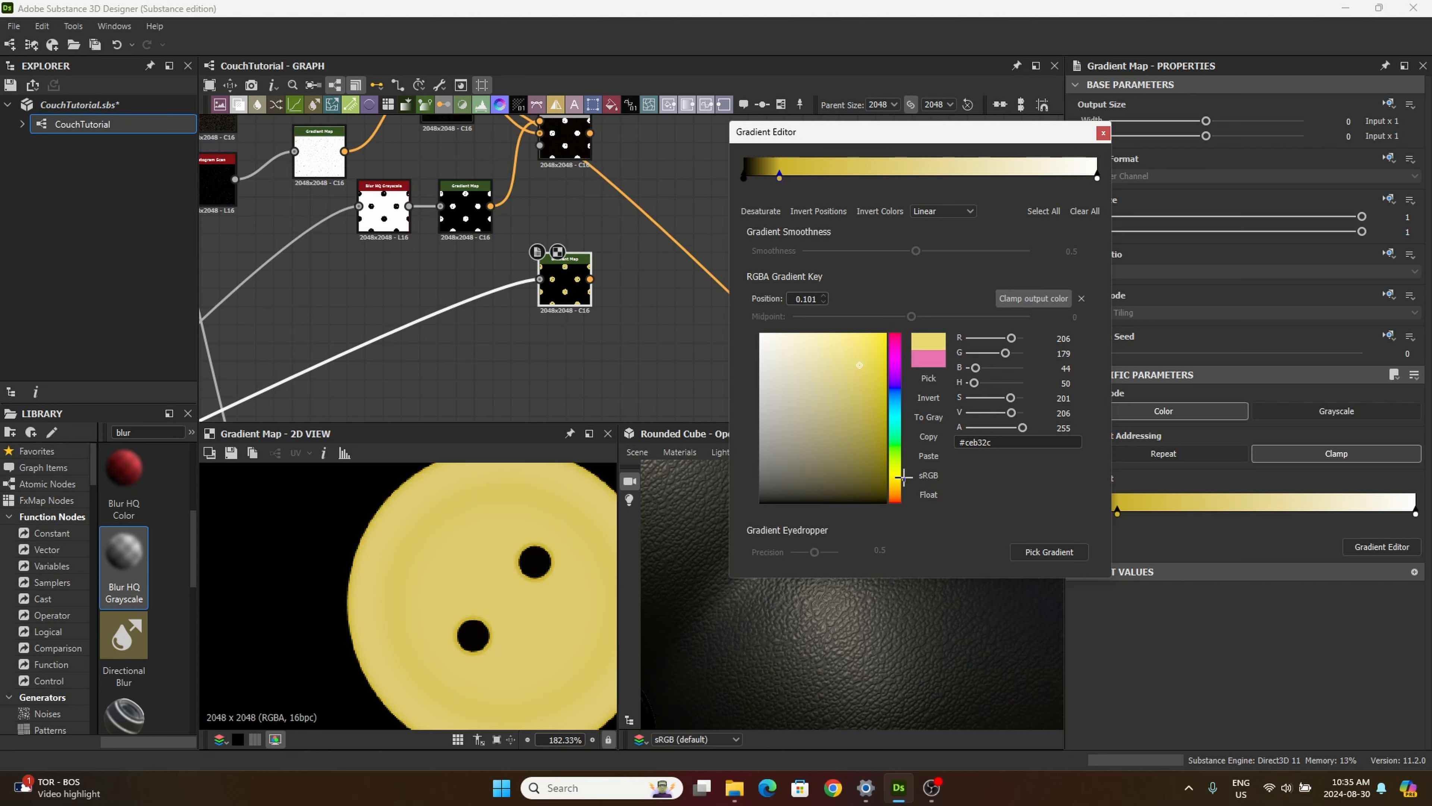
{"action": "left_click", "coordinate": [862, 366]}
{"action": "left_click", "coordinate": [817, 470]}
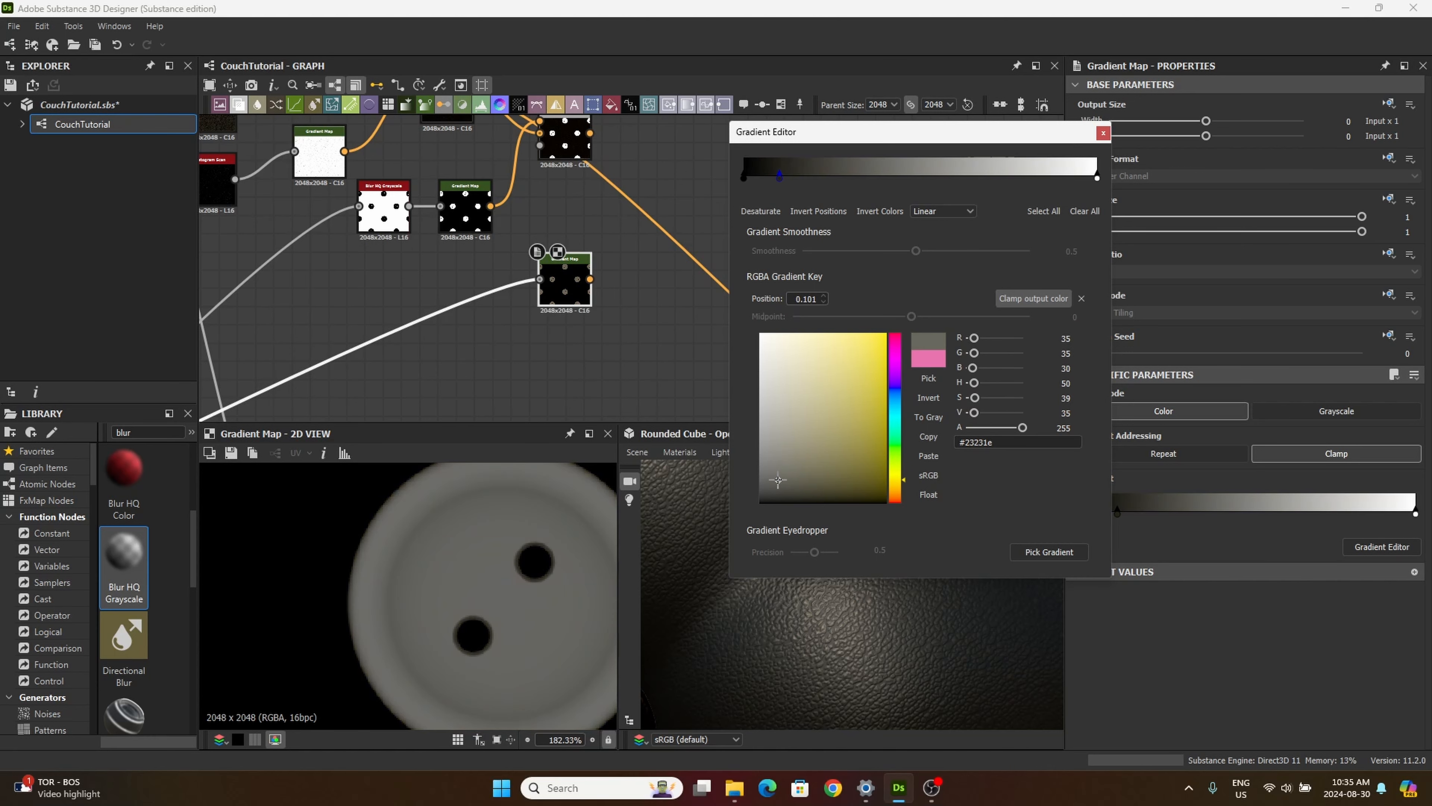
{"action": "left_click_drag", "start_coordinate": [817, 470], "coordinate": [792, 473]}
{"action": "left_click_drag", "start_coordinate": [898, 465], "coordinate": [909, 411]}
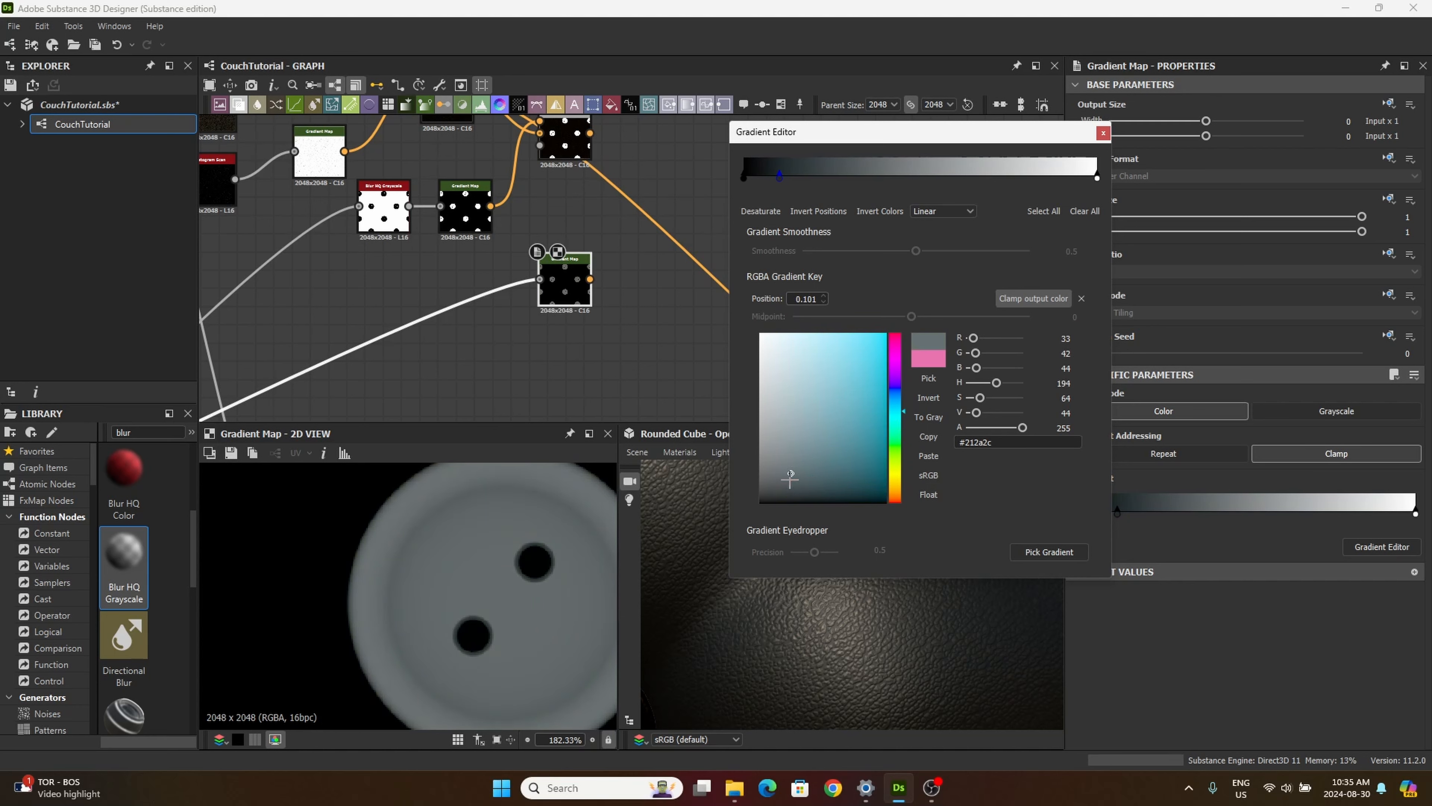
{"action": "mouse_move", "coordinate": [790, 478]}
{"action": "left_mouse_down"}
{"action": "mouse_move", "coordinate": [759, 497]}
{"action": "mouse_move", "coordinate": [768, 484]}
{"action": "left_mouse_up"}
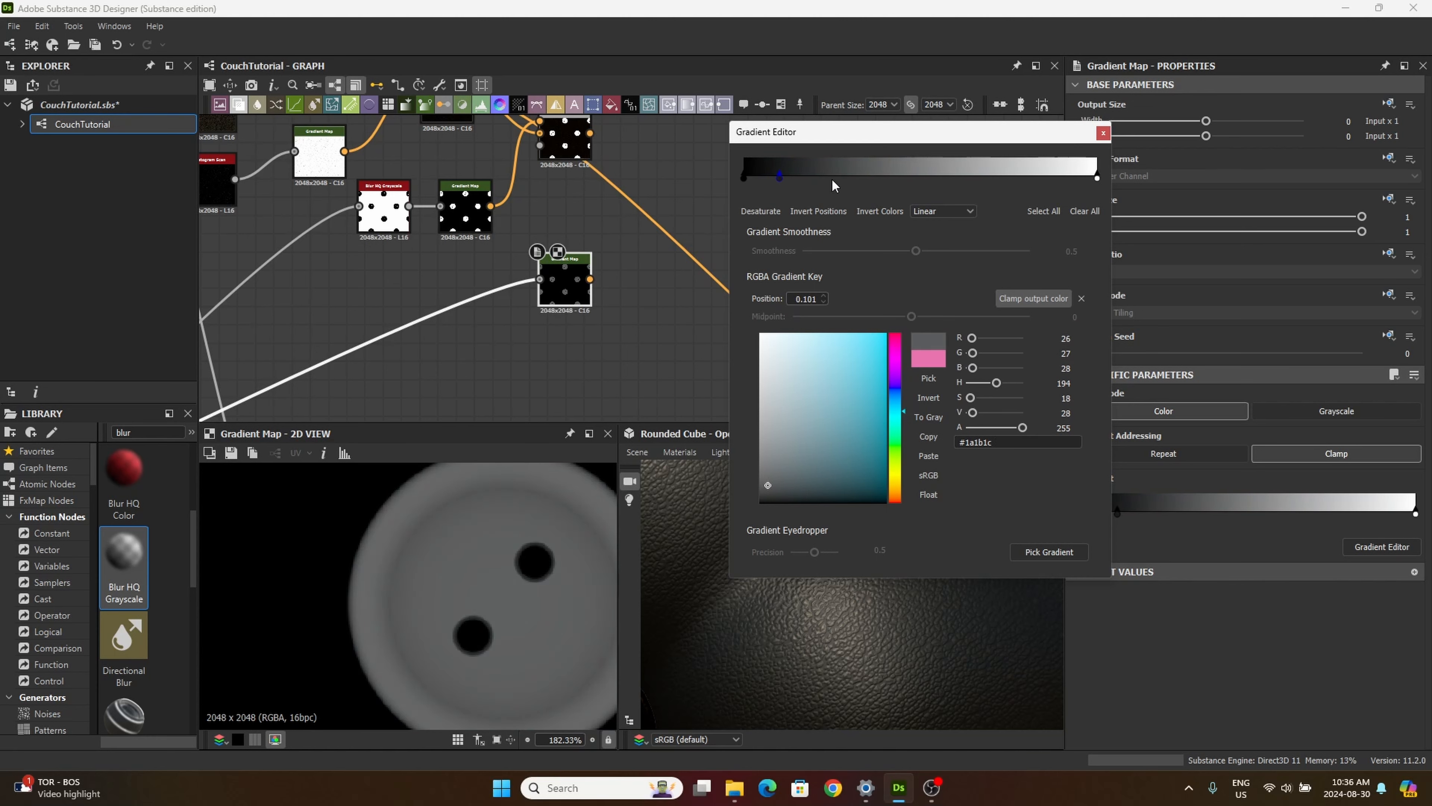
Step: Add a key beside the near-black one, color it dark blue-gray #2c3234 and move it to position 0.274
{"action": "left_click", "coordinate": [802, 174]}
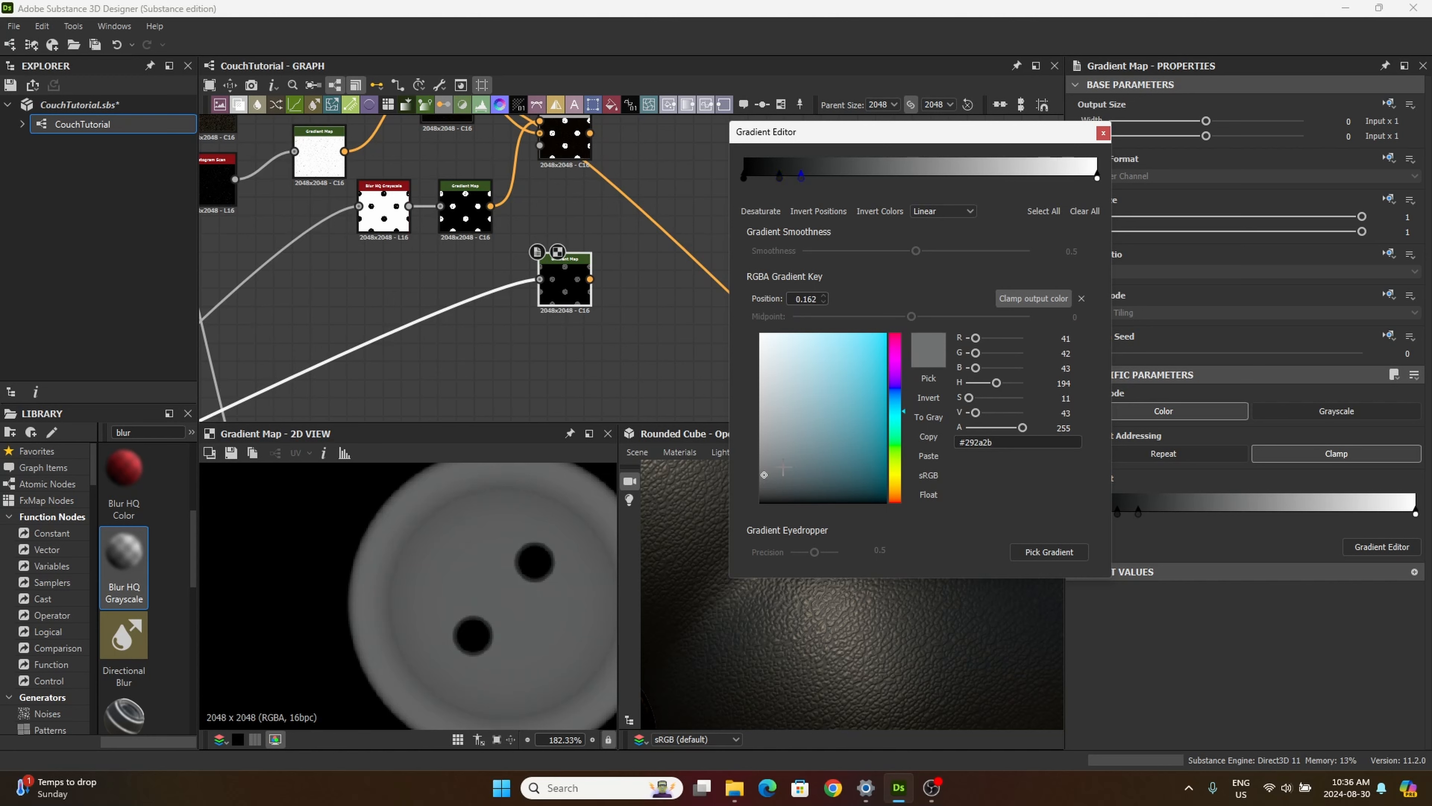
{"action": "left_click_drag", "start_coordinate": [832, 467], "coordinate": [782, 486]}
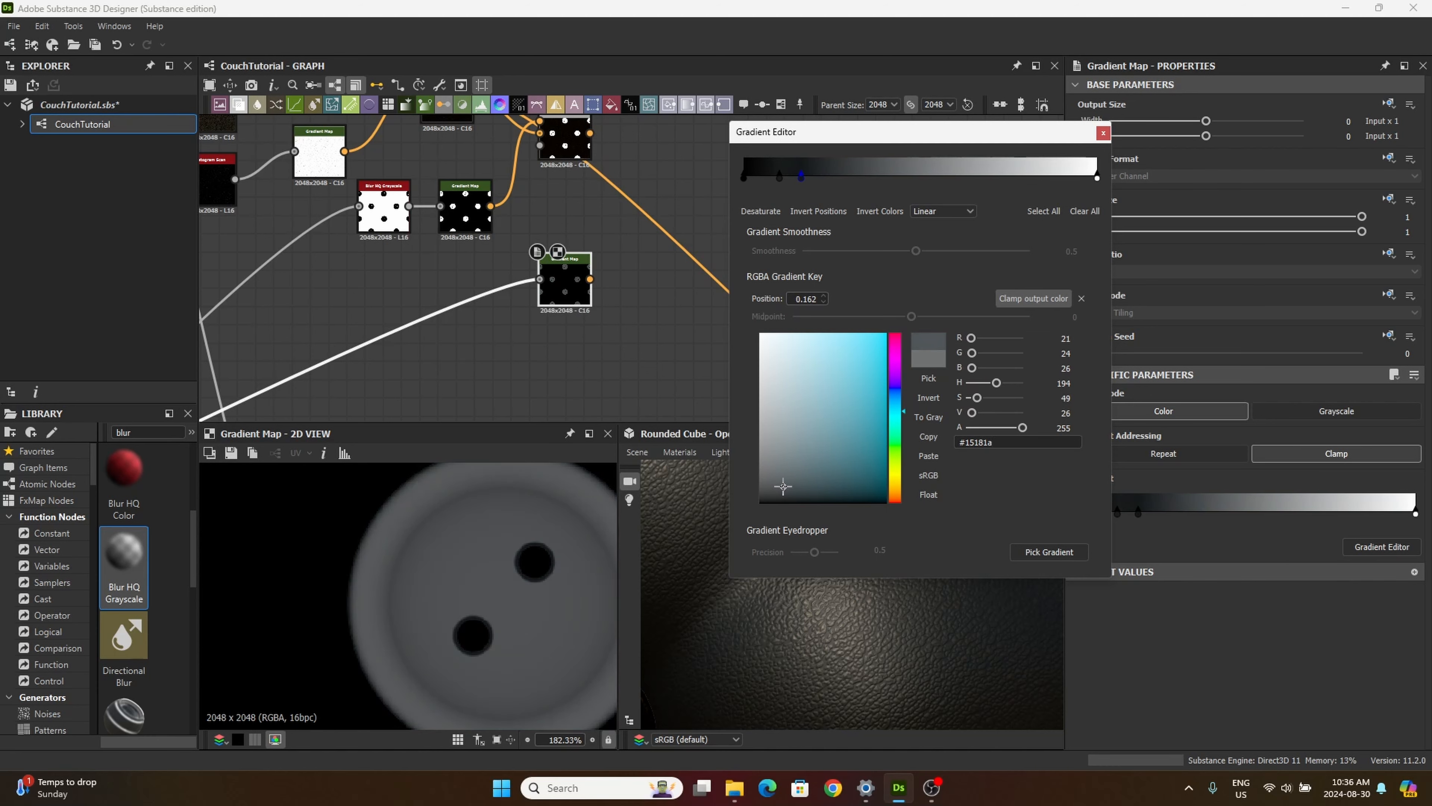
{"action": "mouse_move", "coordinate": [803, 181]}
{"action": "left_mouse_down"}
{"action": "mouse_move", "coordinate": [865, 182]}
{"action": "mouse_move", "coordinate": [820, 183]}
{"action": "left_mouse_up"}
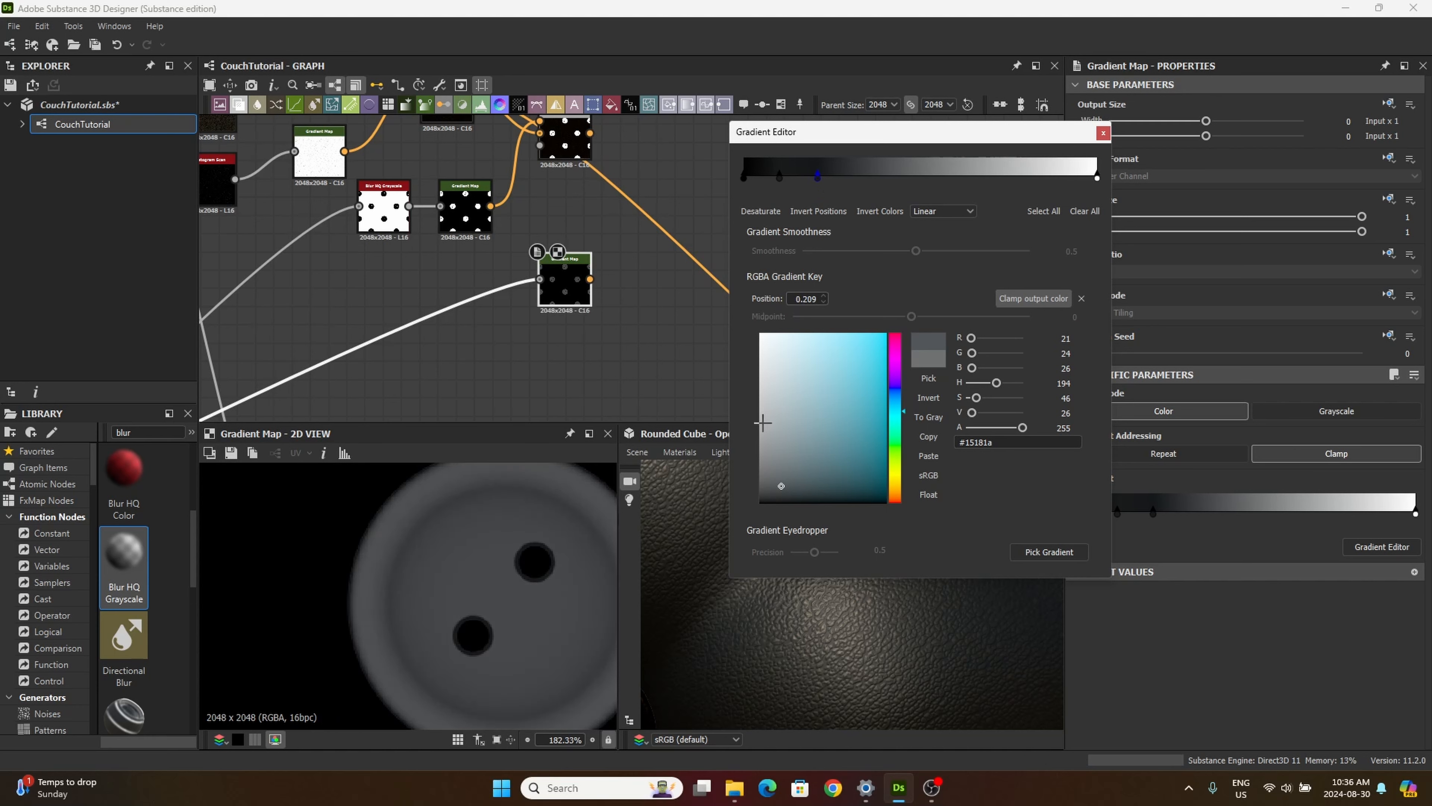
{"action": "left_click", "coordinate": [759, 407]}
{"action": "left_click_drag", "start_coordinate": [759, 407], "coordinate": [780, 467]}
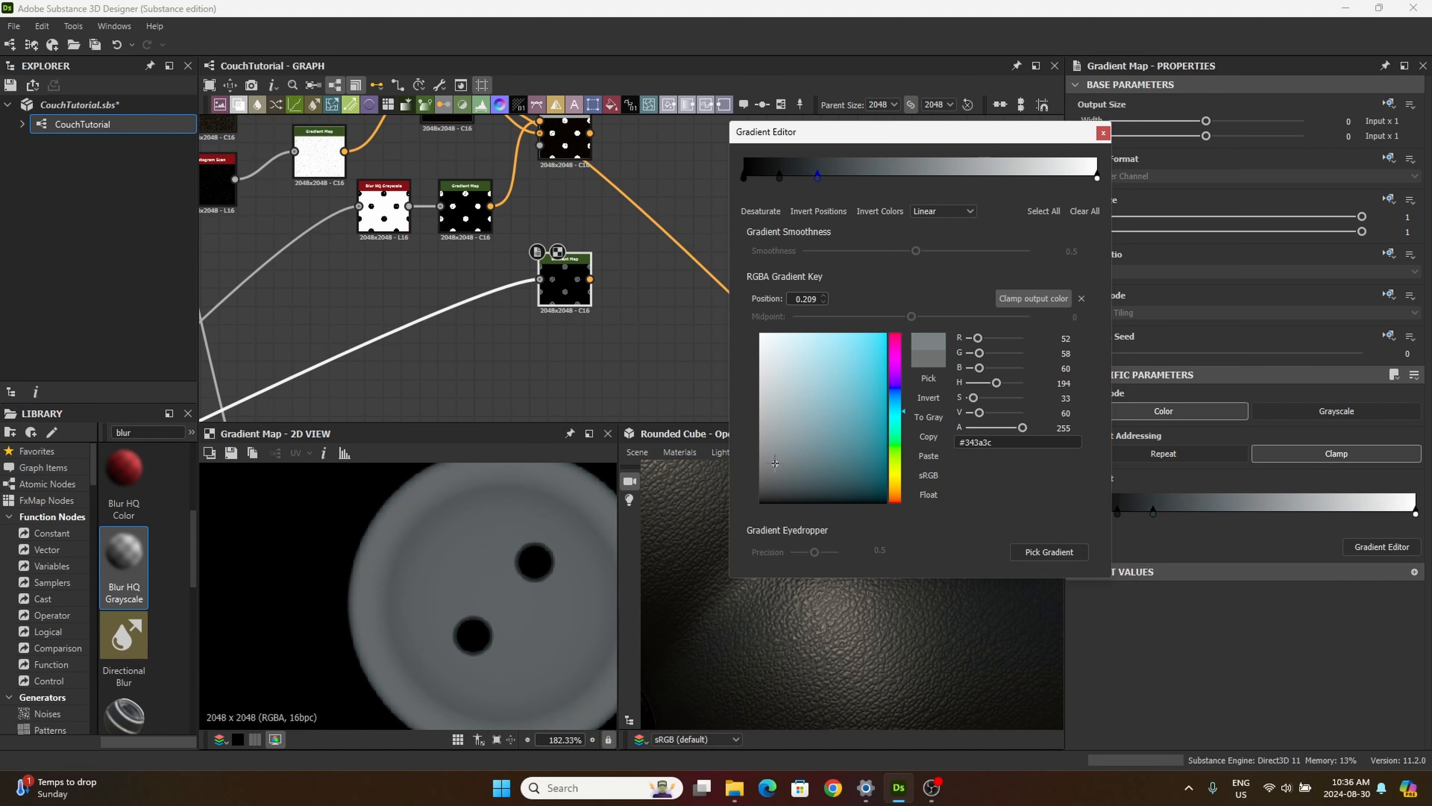
{"action": "mouse_move", "coordinate": [817, 176]}
{"action": "left_mouse_down"}
{"action": "mouse_move", "coordinate": [787, 178]}
{"action": "mouse_move", "coordinate": [841, 186]}
{"action": "left_mouse_up"}
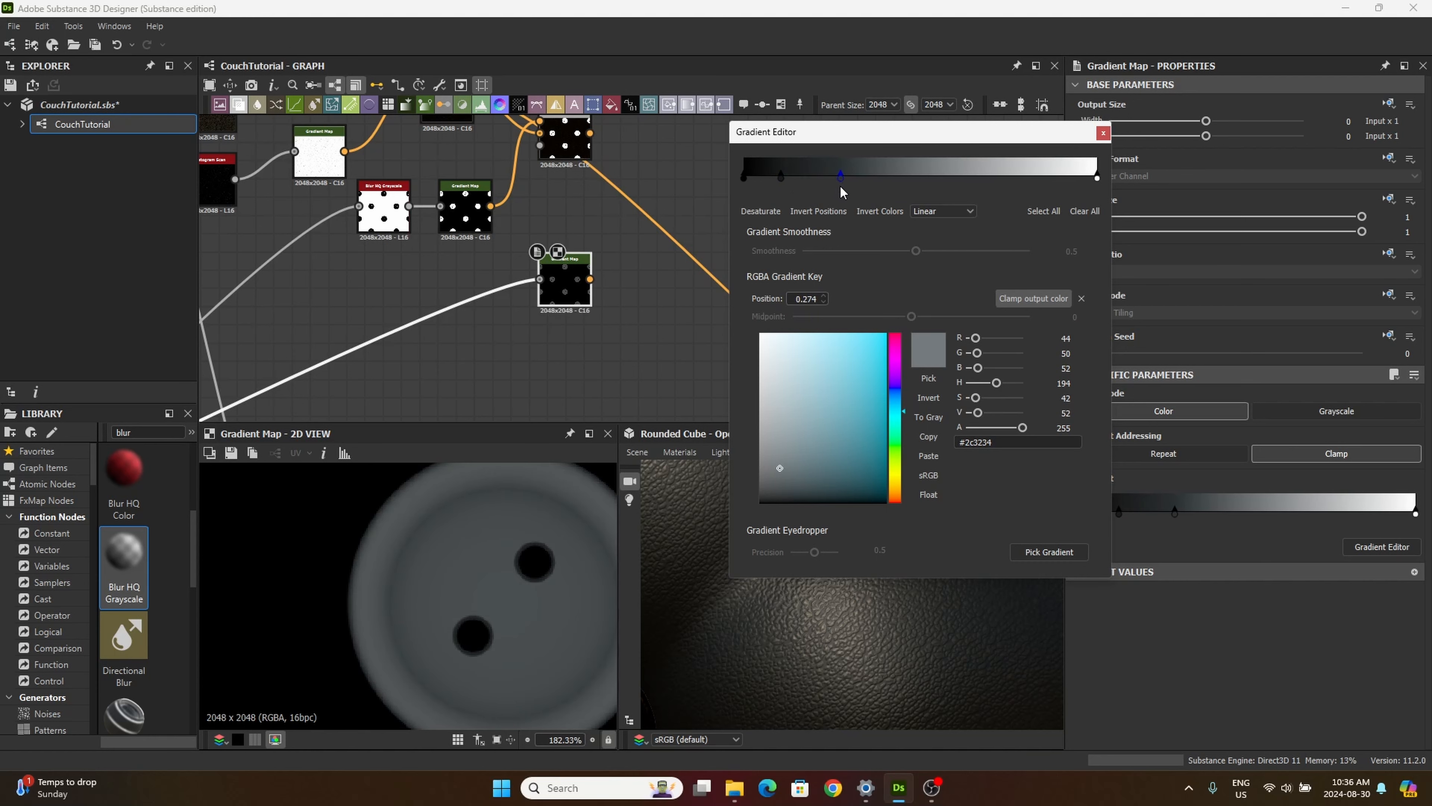
Step: Add a light gray #d3d3d3 key near the middle of the gradient, keeping the blue-gray key on its darker side
{"action": "left_click", "coordinate": [912, 176]}
{"action": "left_click_drag", "start_coordinate": [780, 403], "coordinate": [757, 366]}
{"action": "left_click_drag", "start_coordinate": [840, 179], "coordinate": [907, 182]}
Step: Add a muted olive-gray key between the blue-gray and light gray keys, and move the near-black key to position 0.070
{"action": "left_click", "coordinate": [946, 176]}
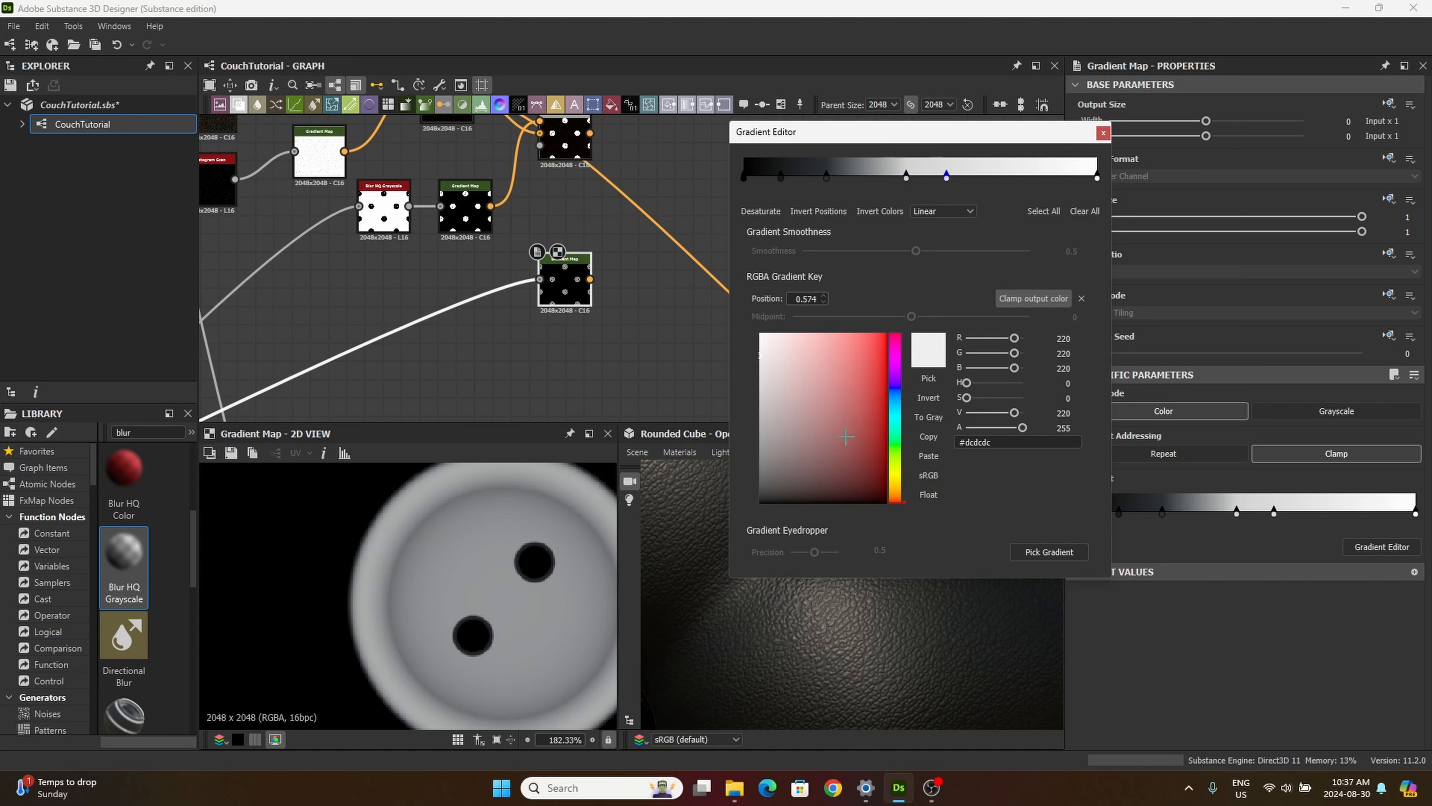
{"action": "left_click", "coordinate": [894, 417]}
{"action": "left_click_drag", "start_coordinate": [783, 387], "coordinate": [786, 428]}
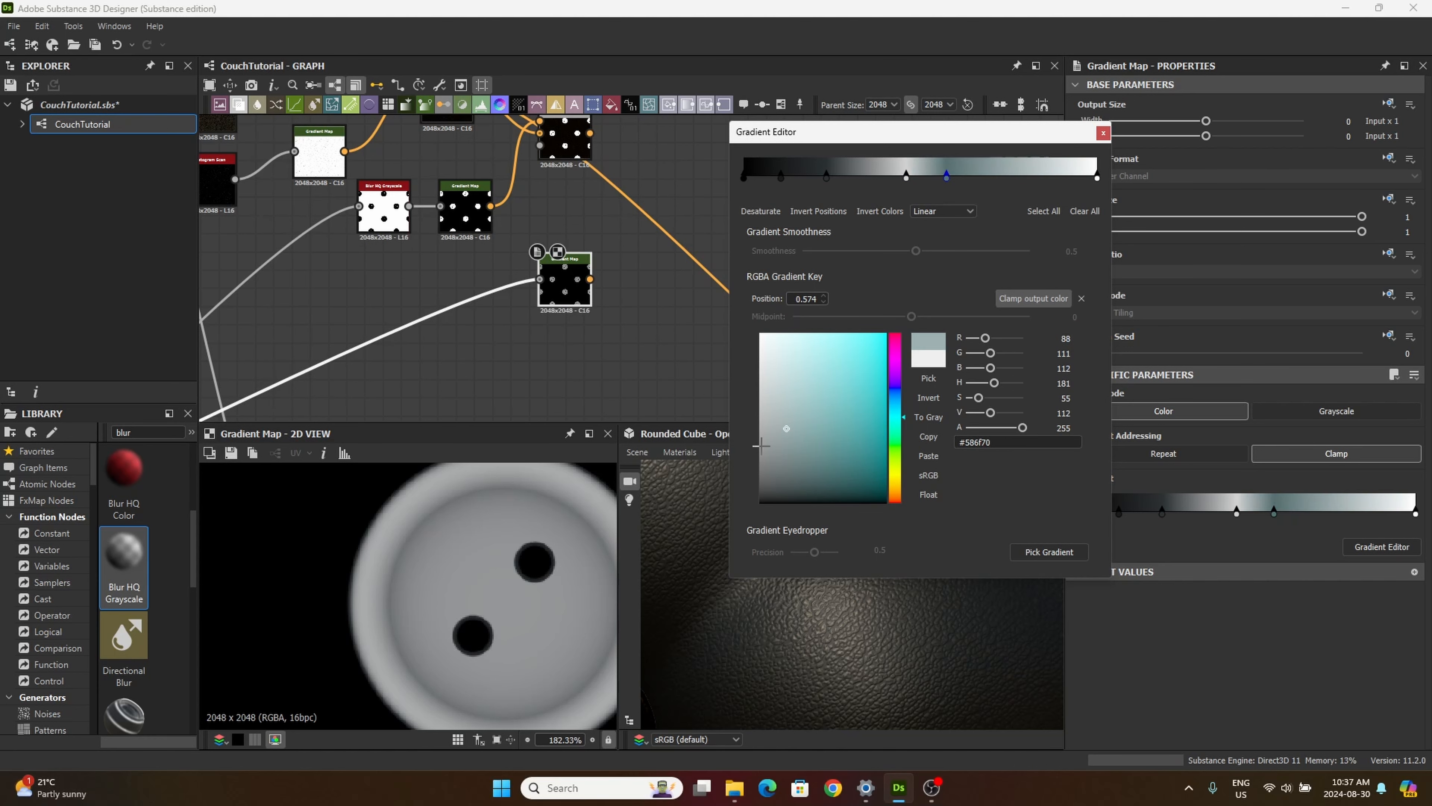
{"action": "left_click_drag", "start_coordinate": [894, 429], "coordinate": [886, 467]}
{"action": "mouse_move", "coordinate": [798, 446]}
{"action": "left_mouse_down"}
{"action": "mouse_move", "coordinate": [759, 480]}
{"action": "mouse_move", "coordinate": [776, 443]}
{"action": "left_mouse_up"}
{"action": "left_click_drag", "start_coordinate": [944, 179], "coordinate": [916, 189]}
{"action": "left_click_drag", "start_coordinate": [827, 179], "coordinate": [770, 167]}
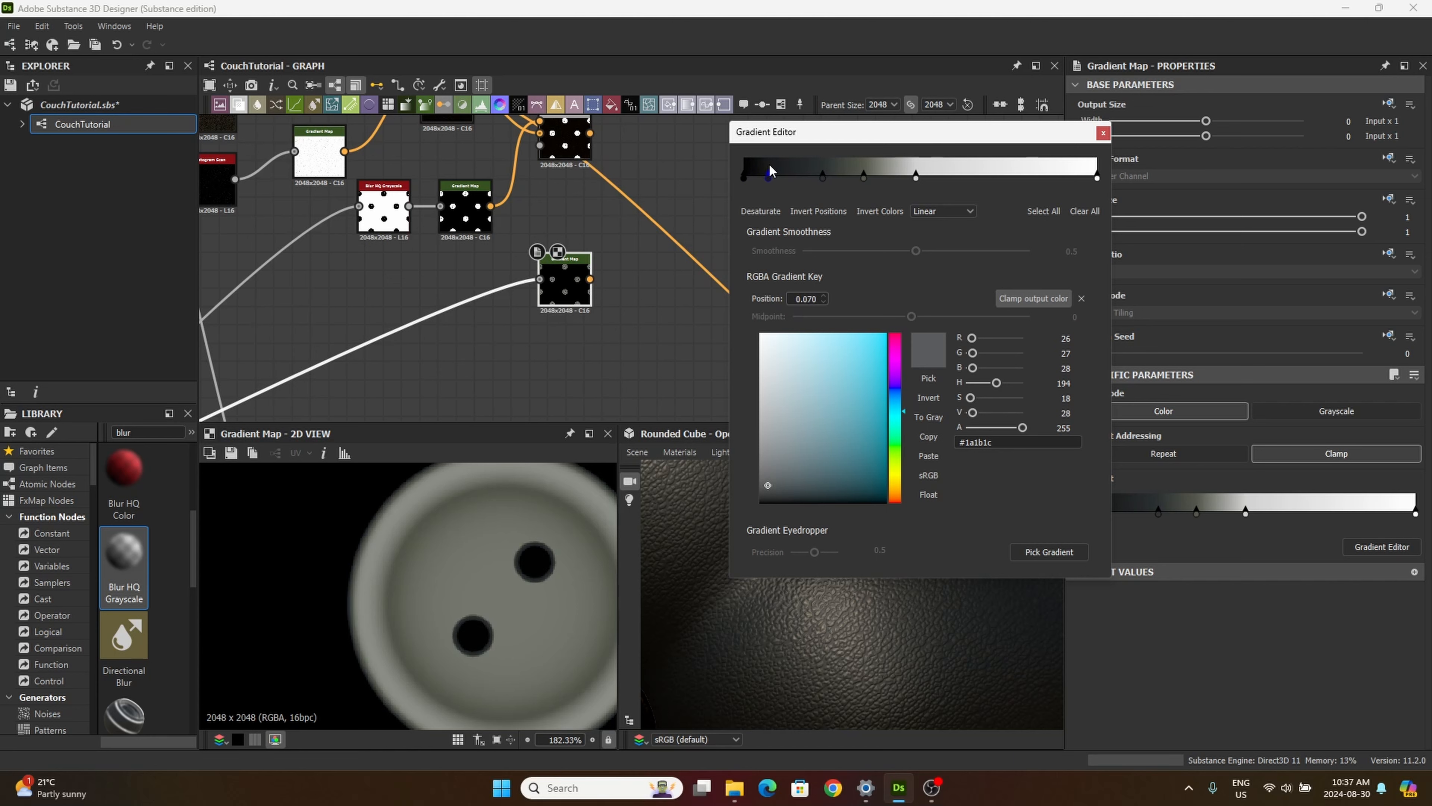
Step: Add another gradient key at position 0.278 and color it neutral dark gray
{"action": "left_click", "coordinate": [842, 172]}
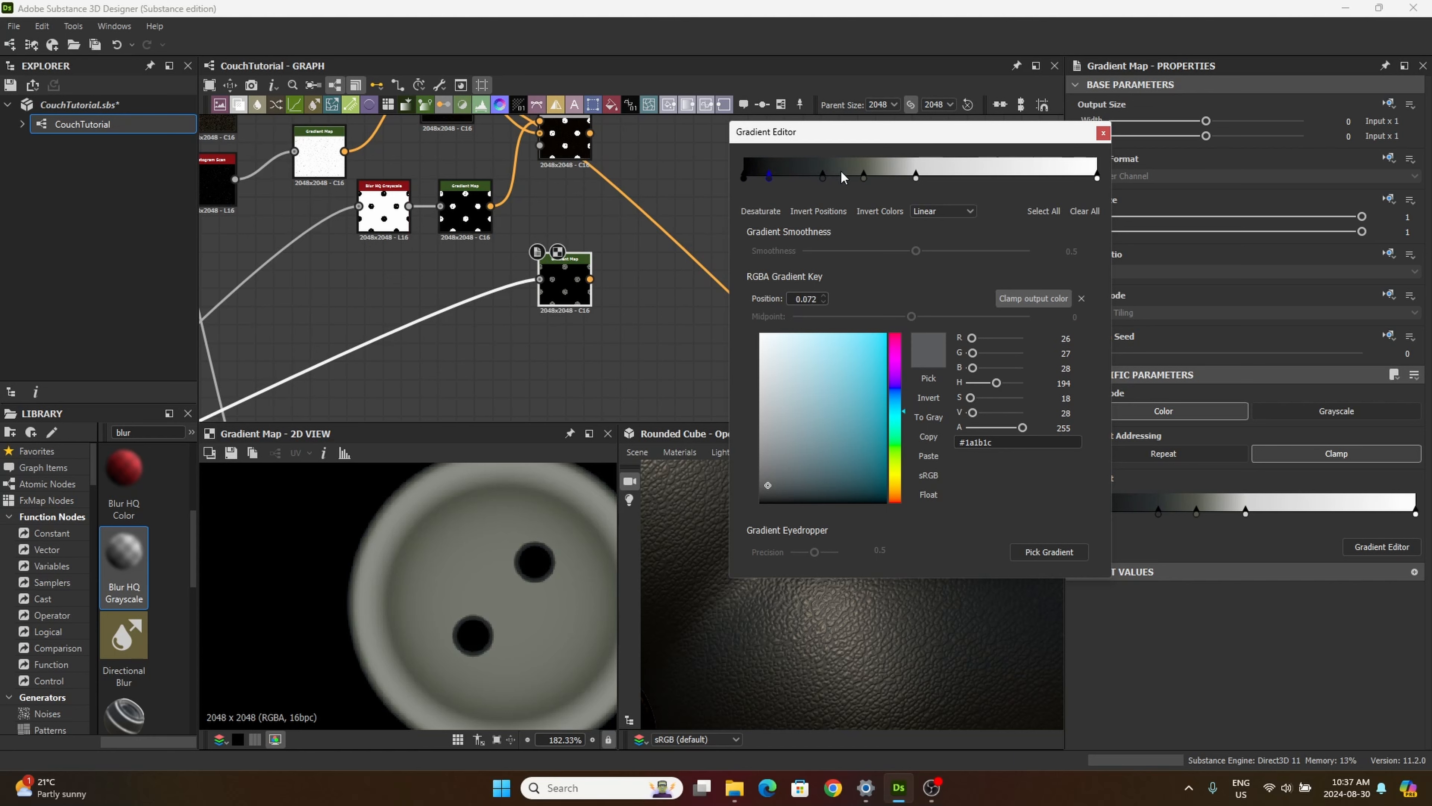
{"action": "left_click", "coordinate": [898, 453]}
{"action": "left_click_drag", "start_coordinate": [898, 453], "coordinate": [898, 459]}
{"action": "mouse_move", "coordinate": [792, 475]}
{"action": "left_mouse_down"}
{"action": "mouse_move", "coordinate": [797, 493]}
{"action": "mouse_move", "coordinate": [732, 433]}
{"action": "mouse_move", "coordinate": [718, 470]}
{"action": "left_mouse_up"}
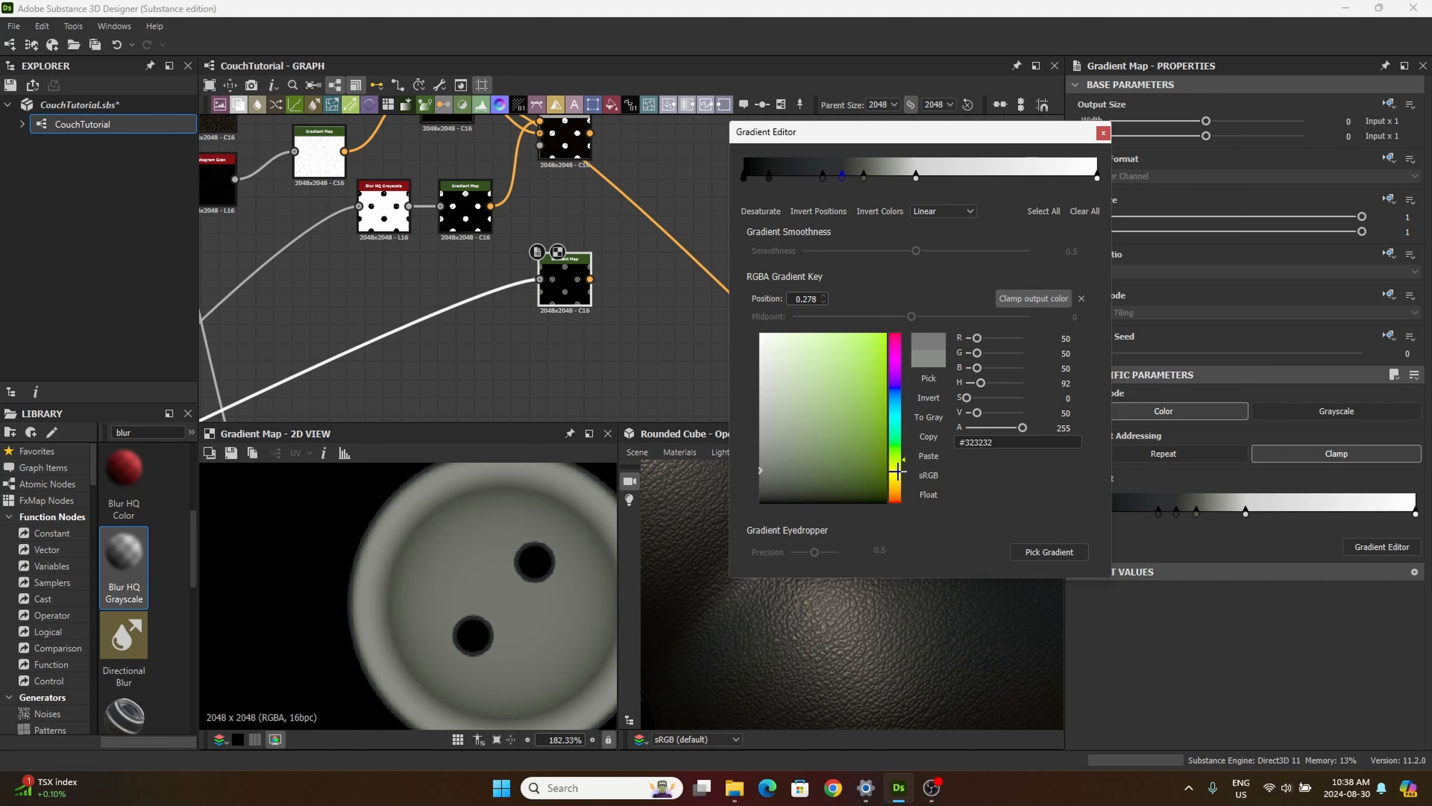
{"action": "mouse_move", "coordinate": [898, 471]}
{"action": "left_mouse_down"}
{"action": "mouse_move", "coordinate": [890, 500]}
{"action": "mouse_move", "coordinate": [883, 466]}
{"action": "left_mouse_up"}
{"action": "left_click_drag", "start_coordinate": [759, 468], "coordinate": [755, 466]}
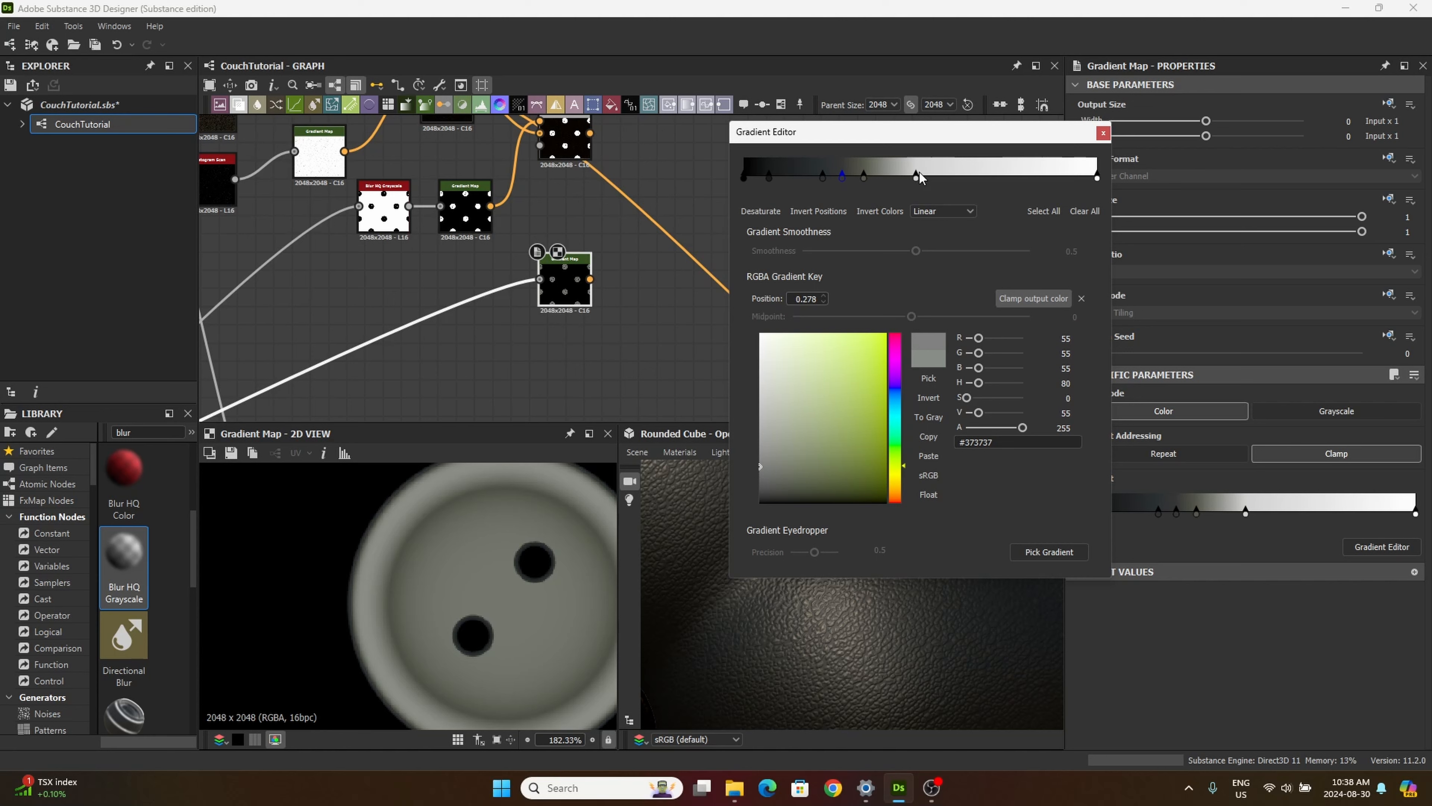
Step: Move the light gray key to position 0.523 and check the button holes and rim in the 2D preview
{"action": "left_click_drag", "start_coordinate": [918, 176], "coordinate": [929, 177]}
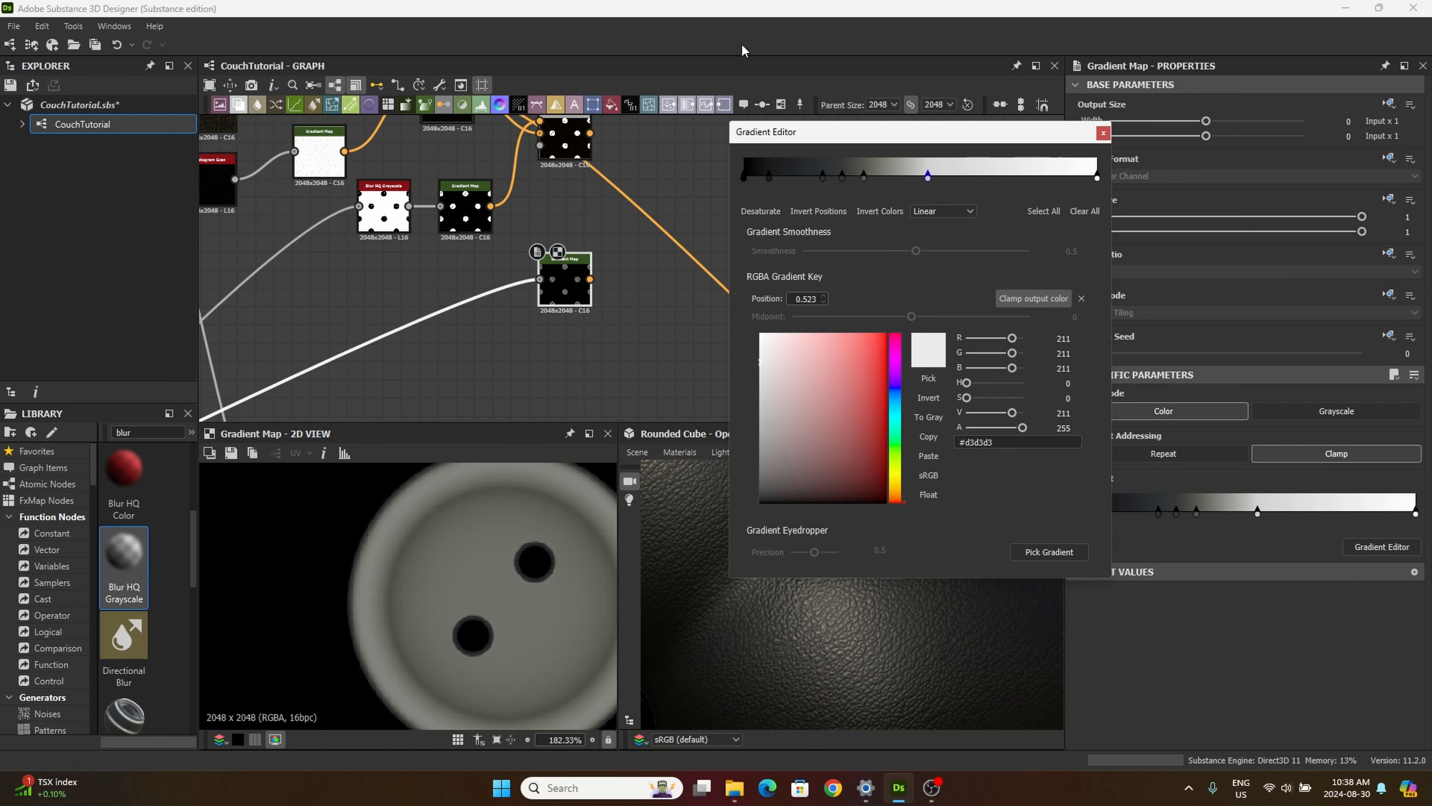
{"action": "scroll", "coordinate": [472, 523], "scroll_direction": "down", "scroll_amount": 4}
{"action": "scroll", "coordinate": [481, 586], "scroll_direction": "up", "scroll_amount": 4}
{"action": "scroll", "coordinate": [497, 553], "scroll_direction": "up", "scroll_amount": 4}
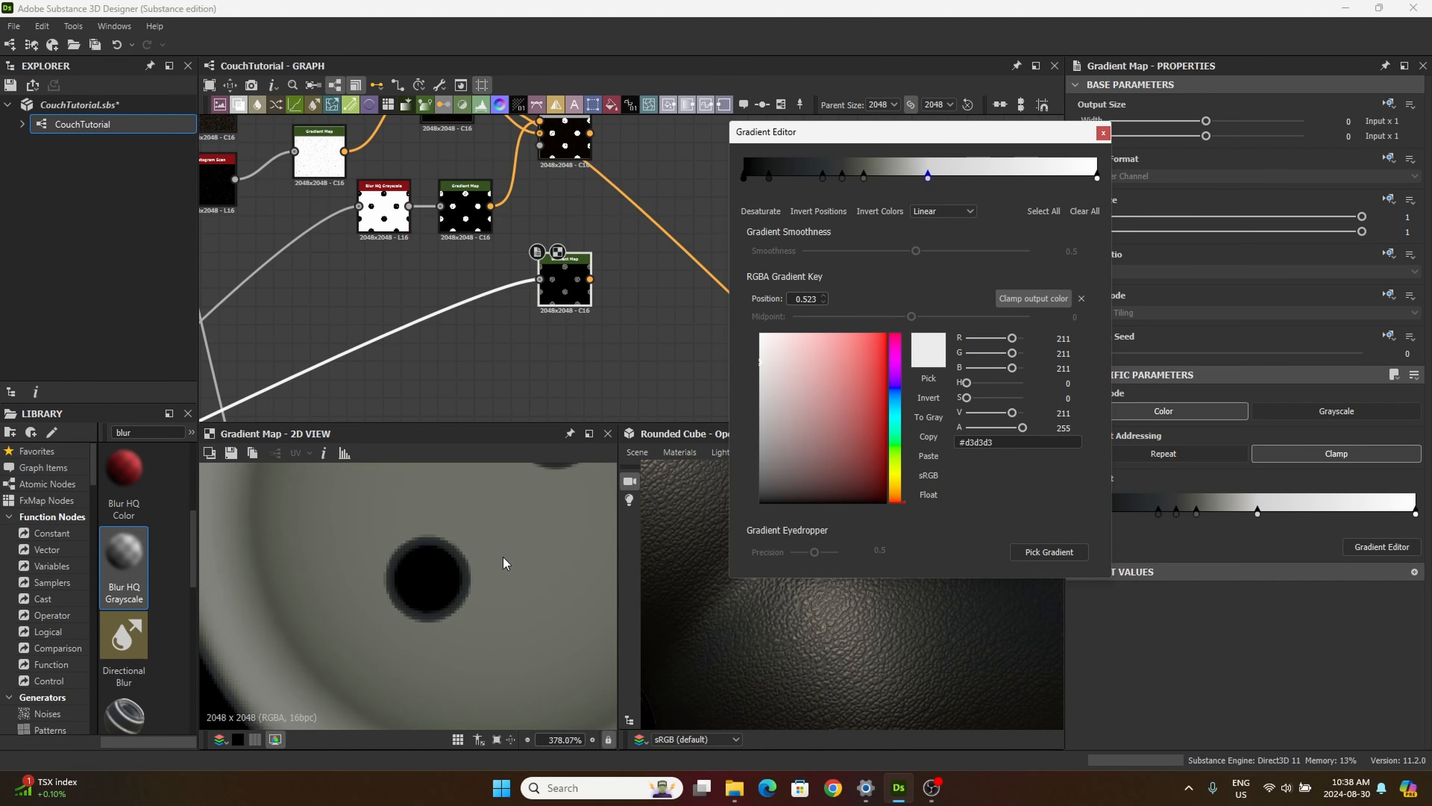
{"action": "scroll", "coordinate": [496, 550], "scroll_direction": "down", "scroll_amount": 4}
{"action": "middle_click_drag", "start_coordinate": [496, 554], "coordinate": [410, 609]}
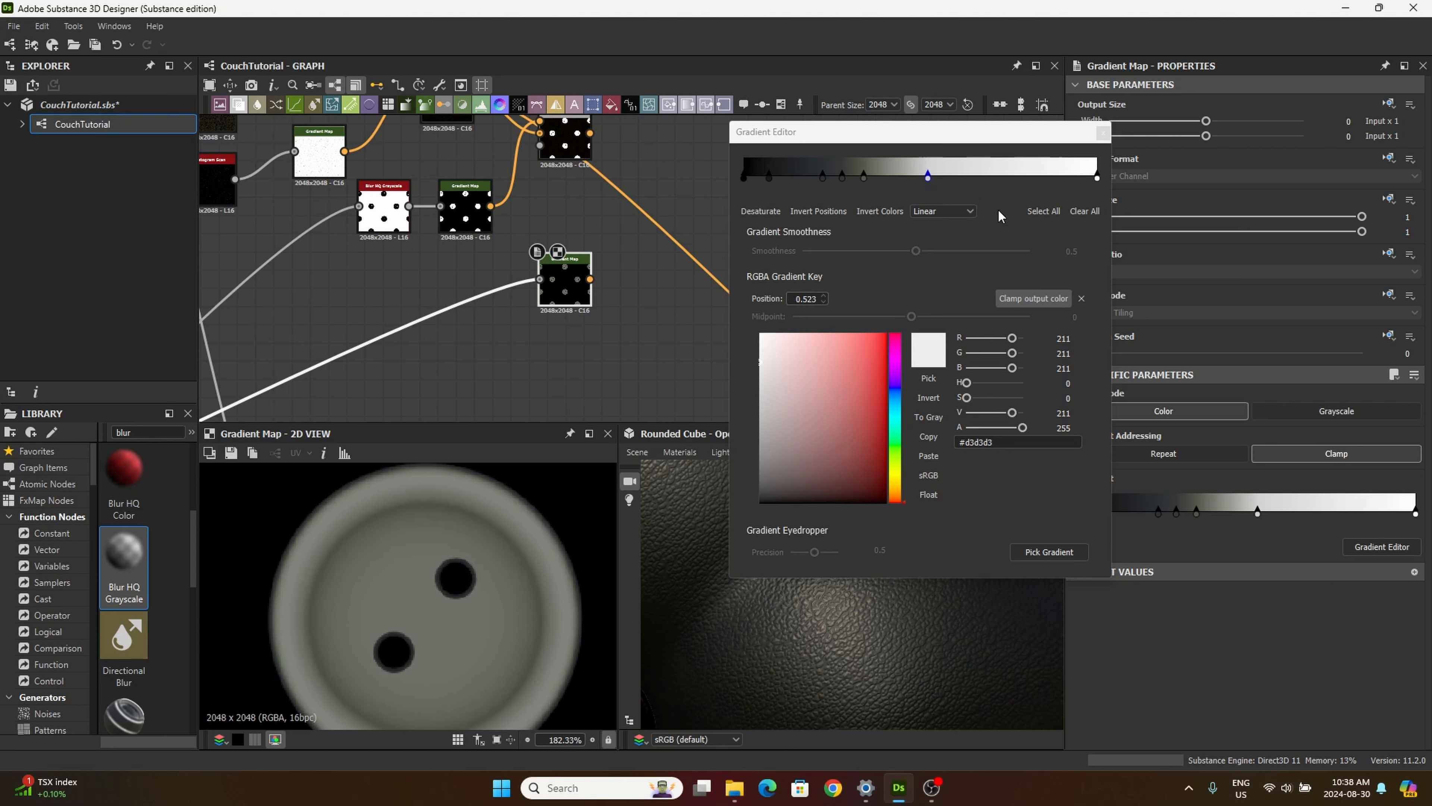
Step: Recolor the blue-gray key at position 0.224 to warm dark gray #34332c and close the gradient editor
{"action": "left_click", "coordinate": [823, 176]}
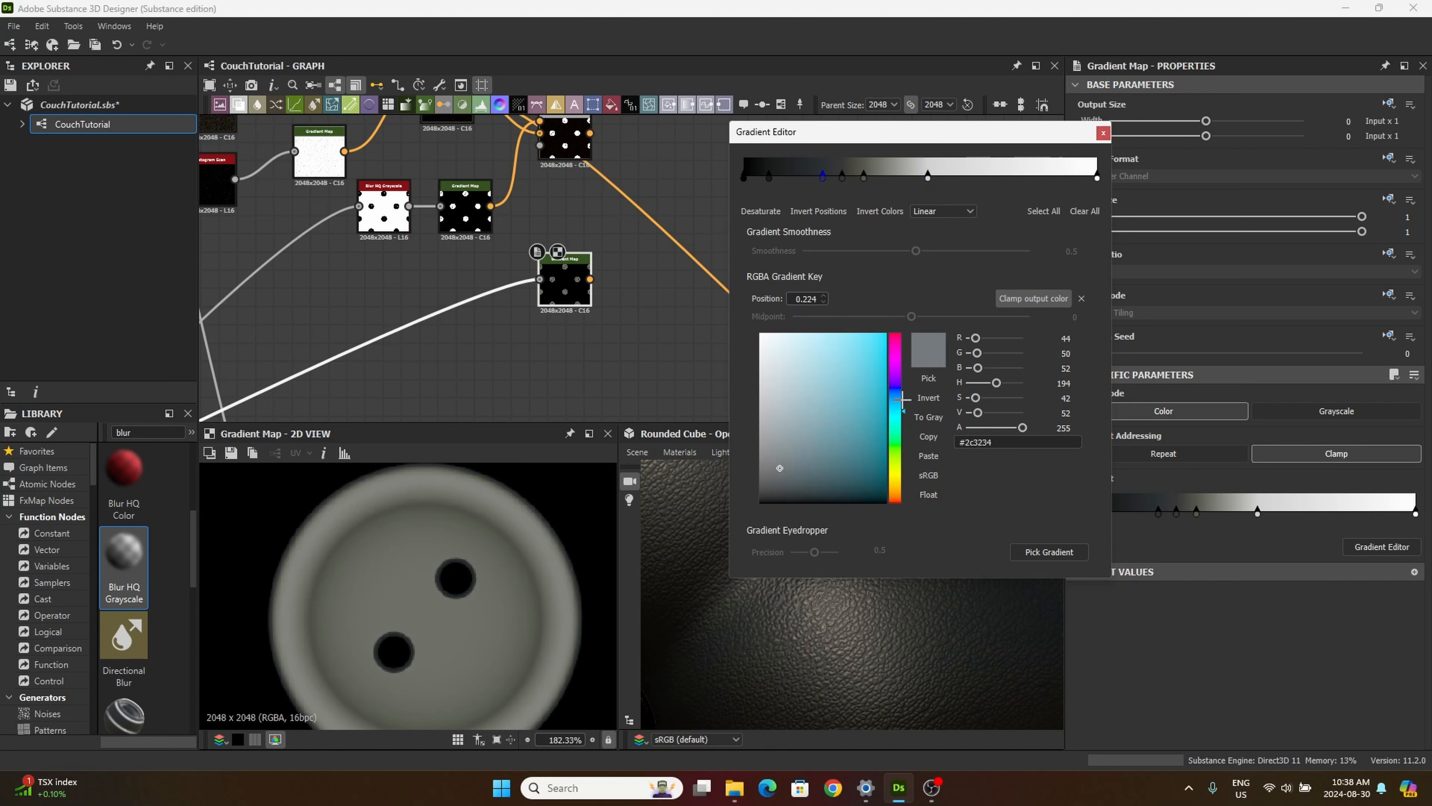
{"action": "mouse_move", "coordinate": [901, 412]}
{"action": "left_mouse_down"}
{"action": "mouse_move", "coordinate": [903, 446]}
{"action": "mouse_move", "coordinate": [960, 499]}
{"action": "mouse_move", "coordinate": [958, 451]}
{"action": "mouse_move", "coordinate": [921, 460]}
{"action": "mouse_move", "coordinate": [949, 480]}
{"action": "left_mouse_up"}
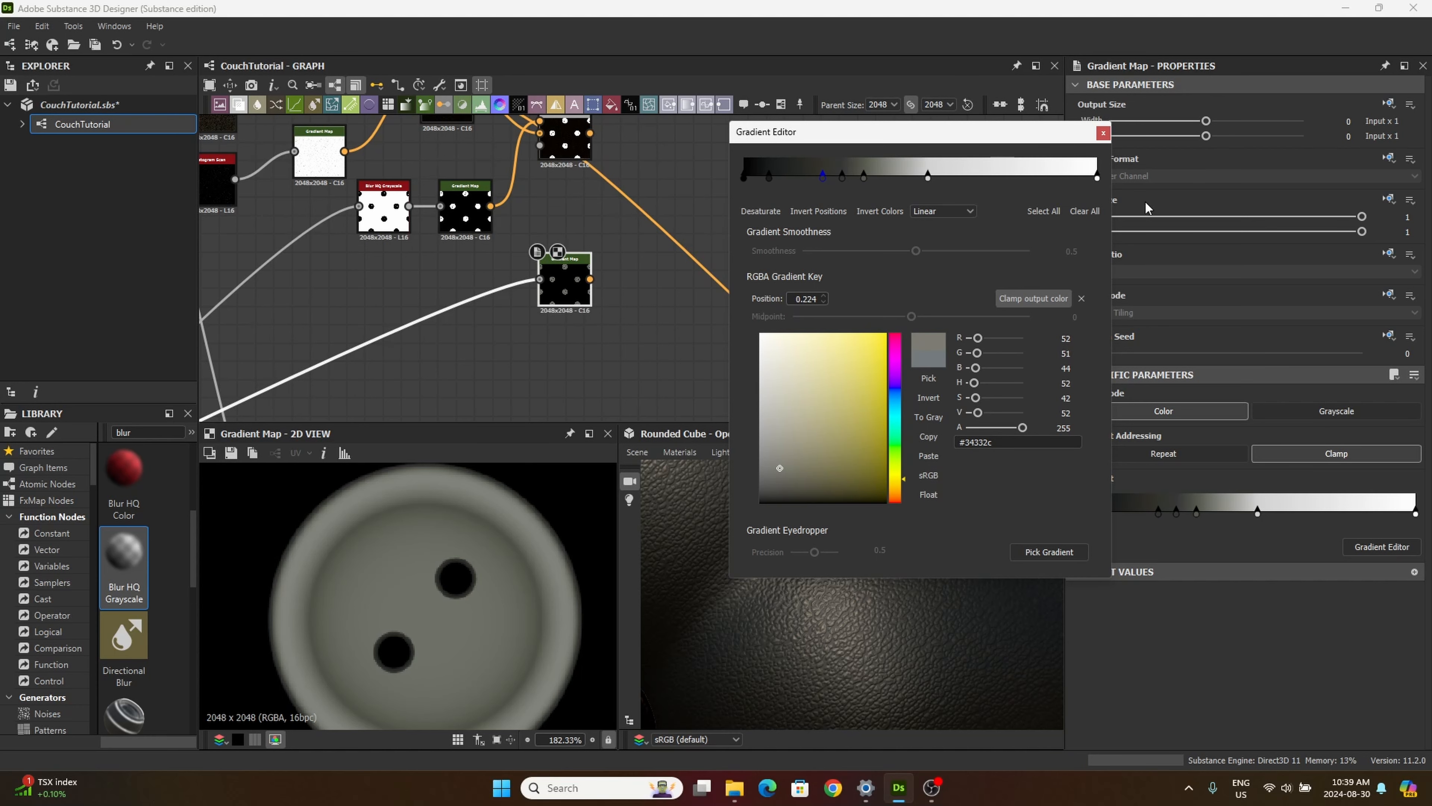
{"action": "left_click", "coordinate": [1103, 133]}
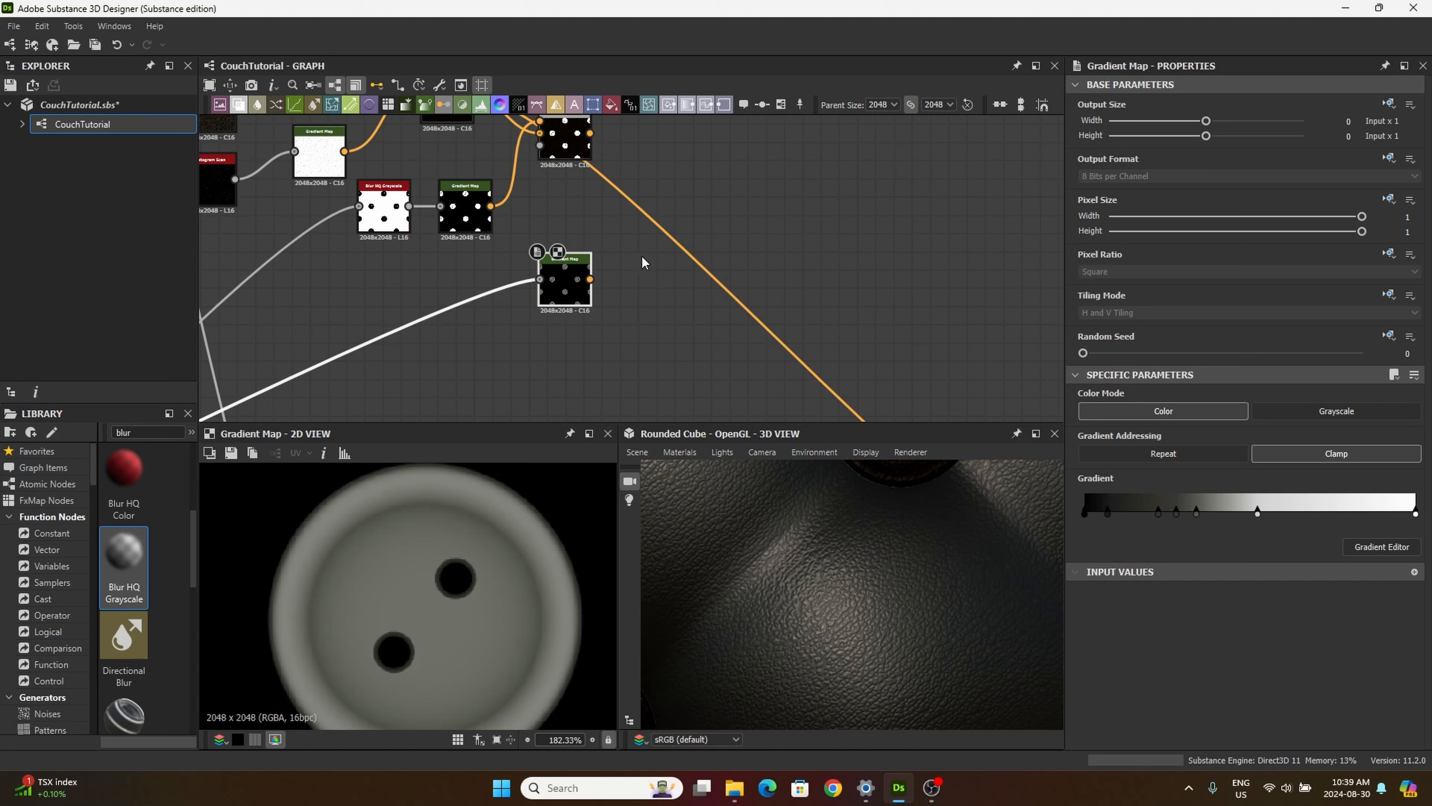
Step: Add a fourth Blend node beside the newest Gradient Map and connect the third Blend's output to its background
{"action": "middle_click_drag", "start_coordinate": [585, 343], "coordinate": [513, 350]}
{"action": "left_click_drag", "start_coordinate": [492, 294], "coordinate": [465, 305]}
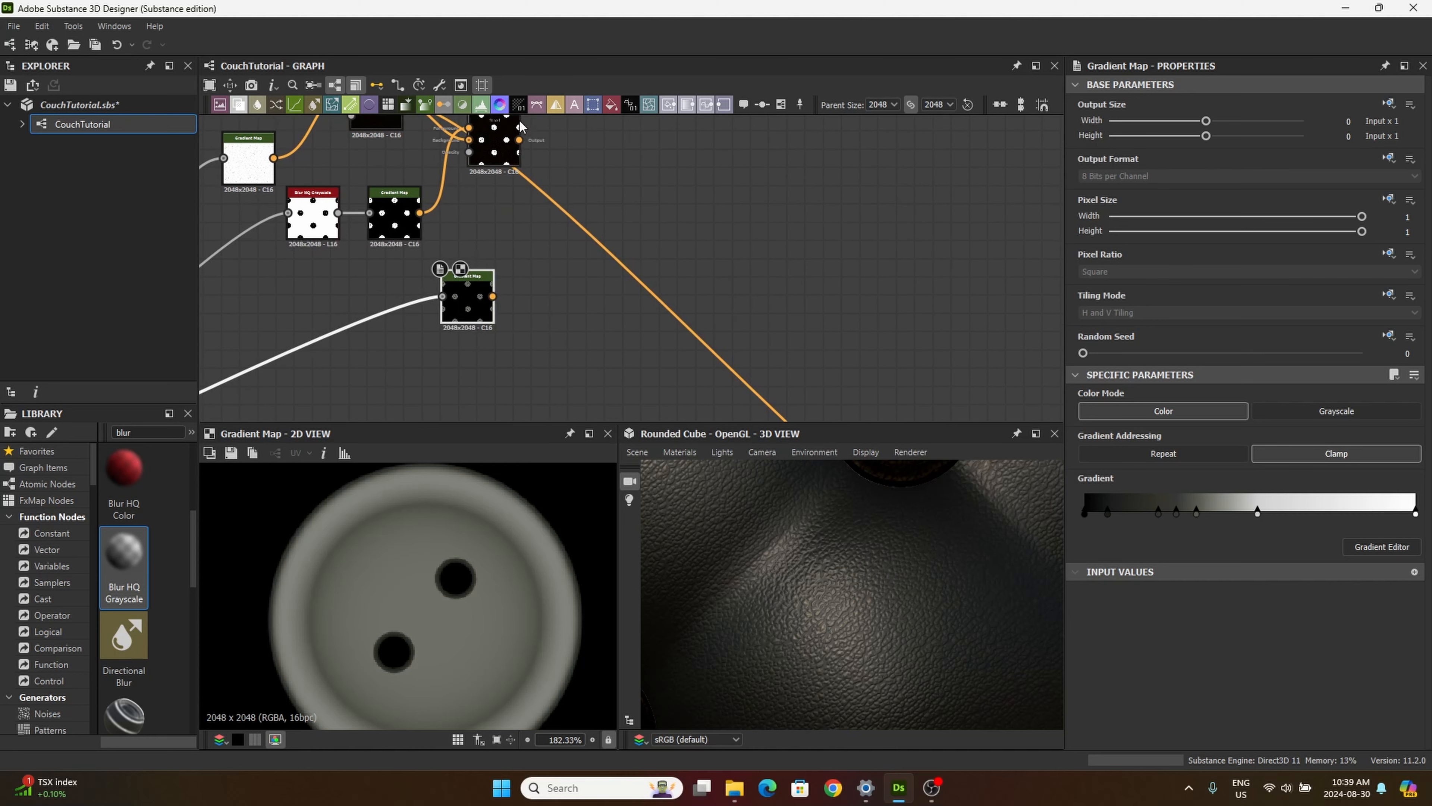
{"action": "left_click_drag", "start_coordinate": [236, 112], "coordinate": [575, 282]}
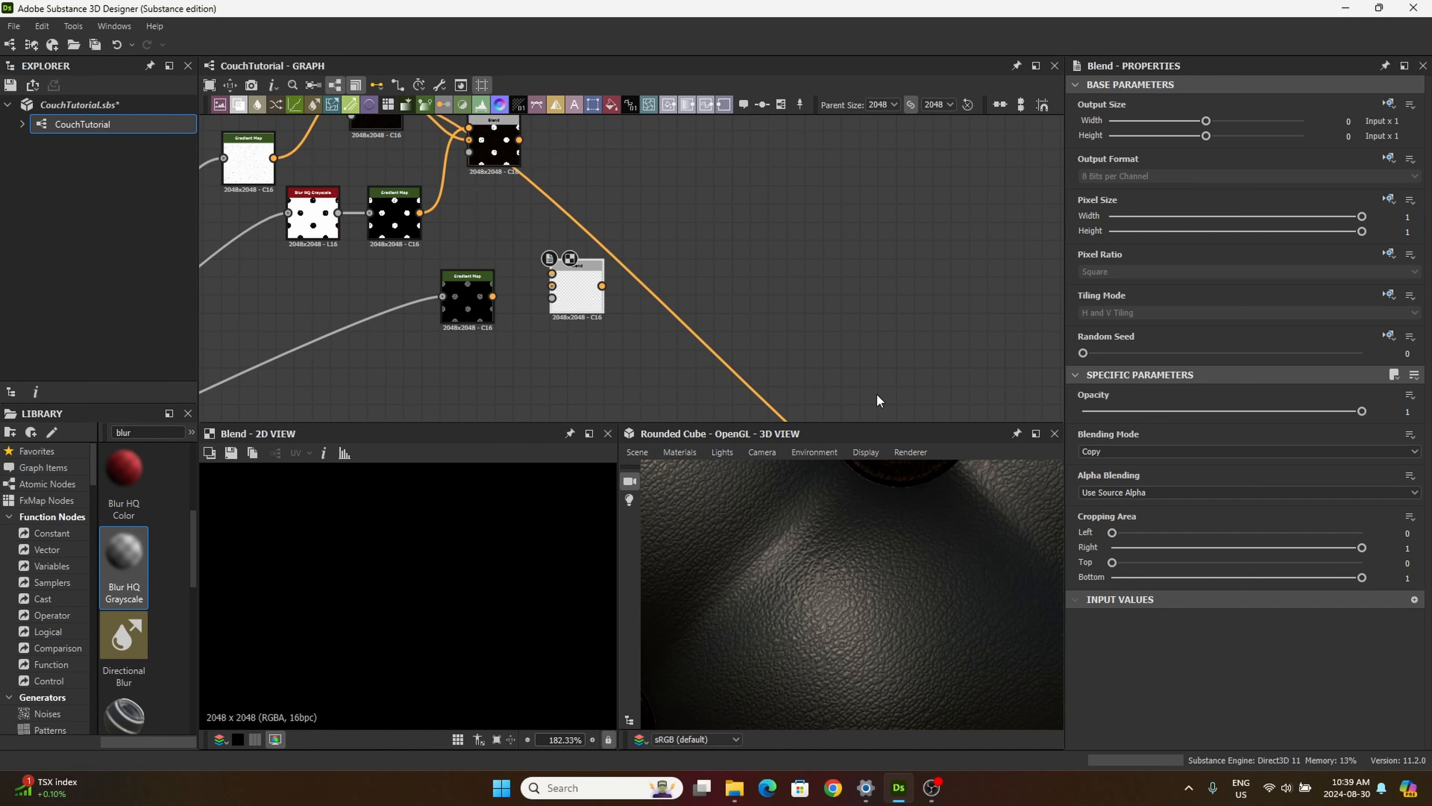
{"action": "left_click_drag", "start_coordinate": [582, 305], "coordinate": [611, 250]}
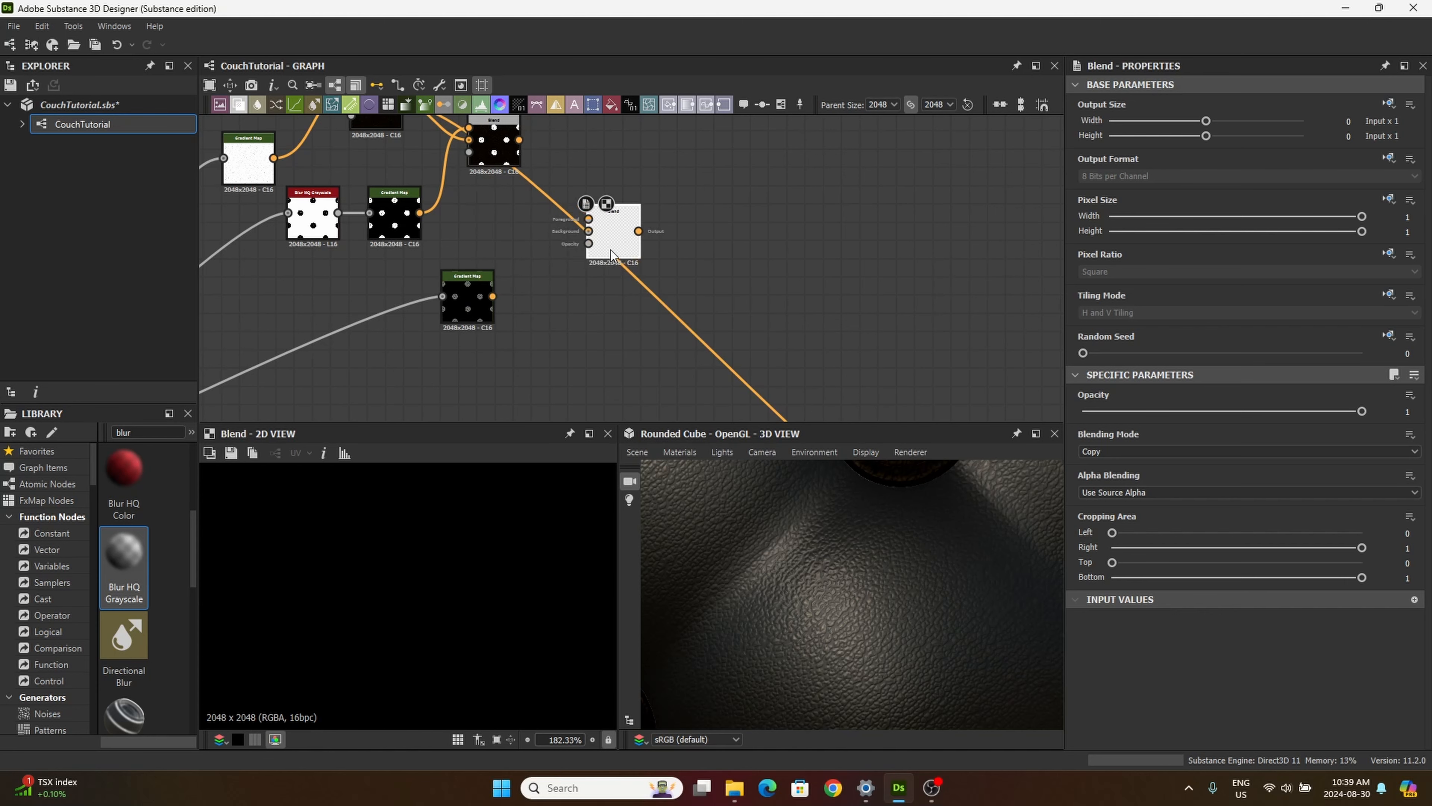
{"action": "middle_click_drag", "start_coordinate": [544, 127], "coordinate": [569, 169]}
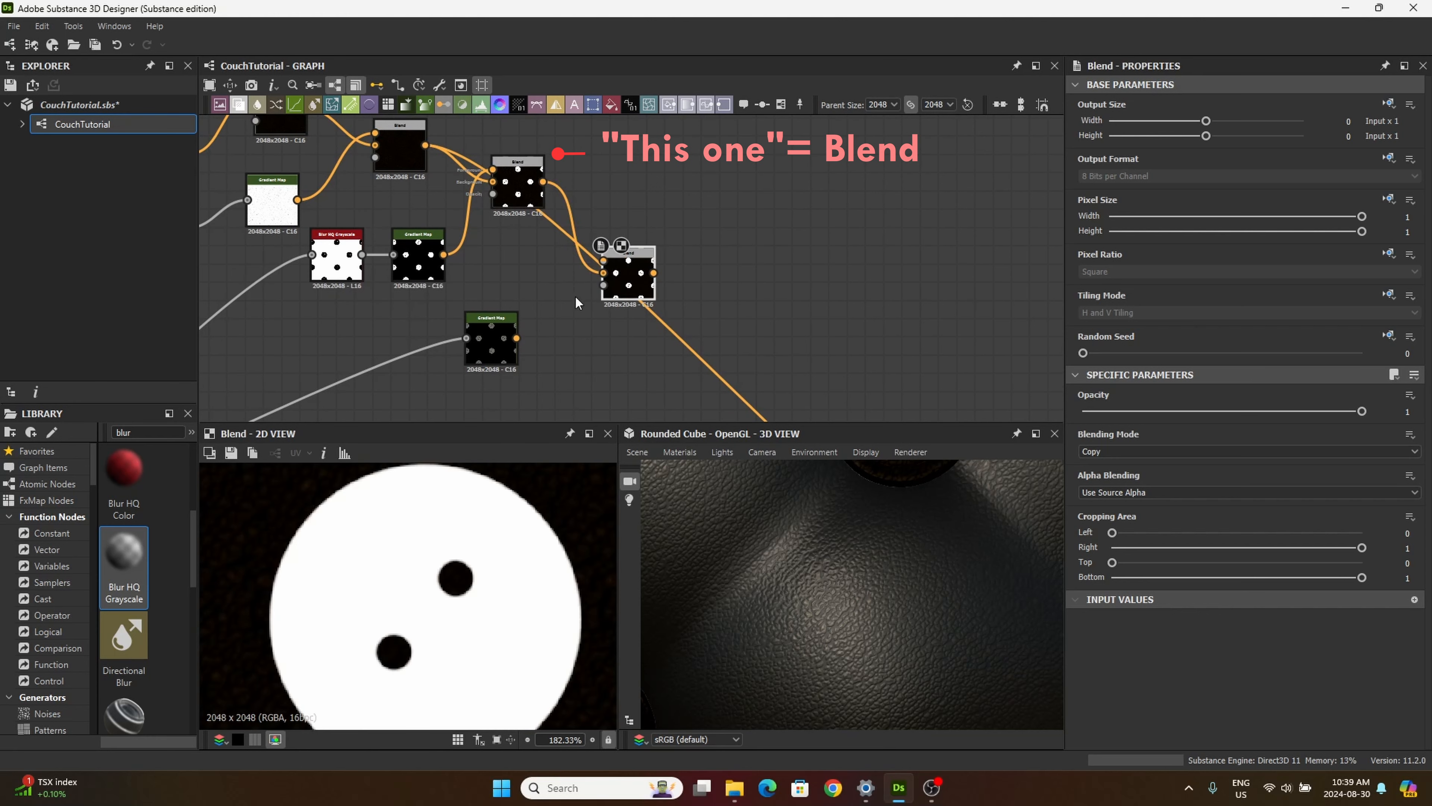
Step: Connect the button Gradient Map's output to the fourth Blend's foreground, try Multiply as the blending mode, and compare with the third Blend
{"action": "left_click_drag", "start_coordinate": [517, 337], "coordinate": [634, 254]}
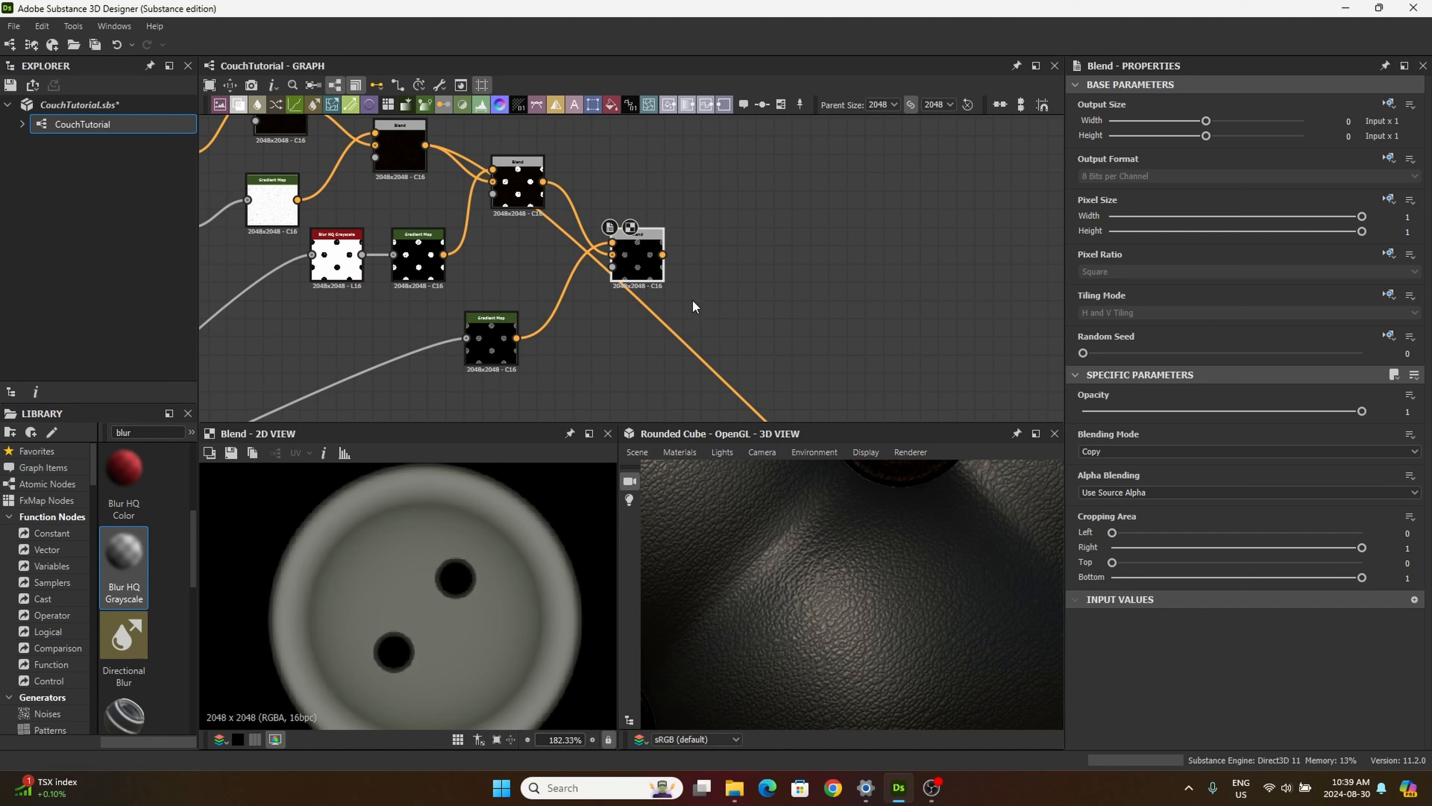
{"action": "left_click", "coordinate": [1090, 452]}
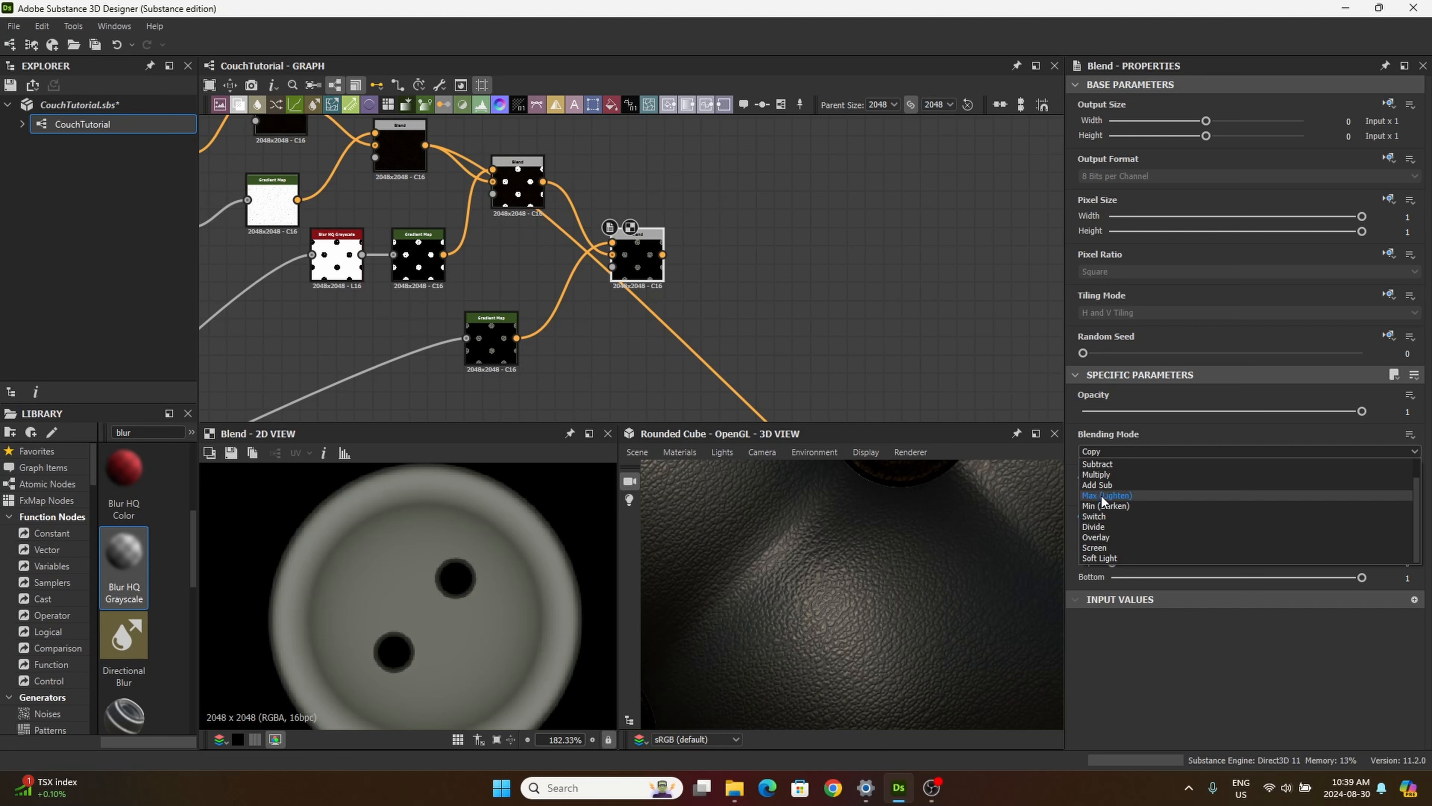
{"action": "left_click", "coordinate": [1097, 476]}
{"action": "scroll", "coordinate": [587, 620], "scroll_direction": "down", "scroll_amount": 6}
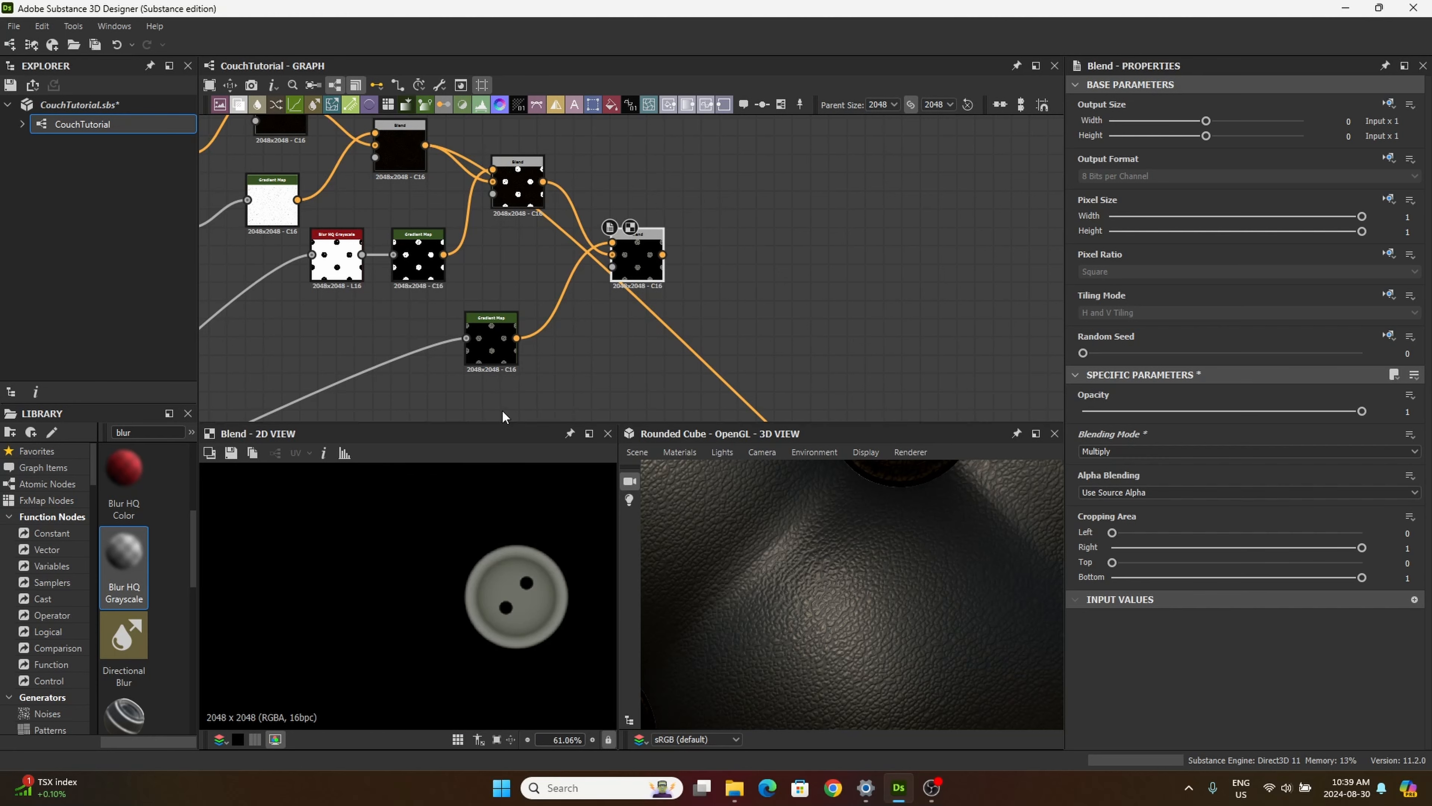
{"action": "double_click", "coordinate": [510, 181]}
{"action": "double_click", "coordinate": [633, 267]}
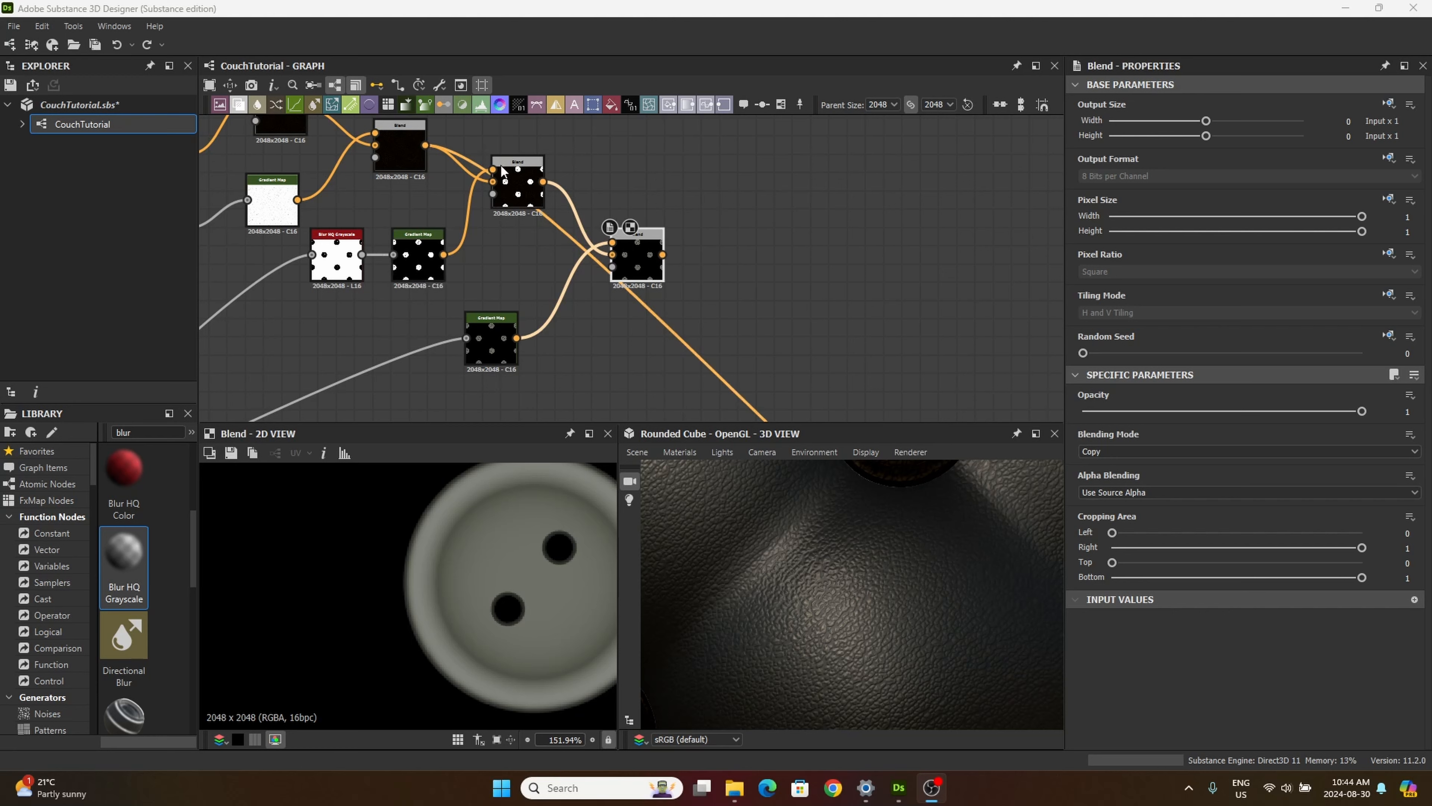
Step: In the Gradient Map fed by the Blur HQ Grayscale, move the black key to position 1.000 and invert the key positions
{"action": "scroll", "coordinate": [466, 227], "scroll_direction": "up", "scroll_amount": 1}
{"action": "middle_click_drag", "start_coordinate": [509, 261], "coordinate": [568, 307]}
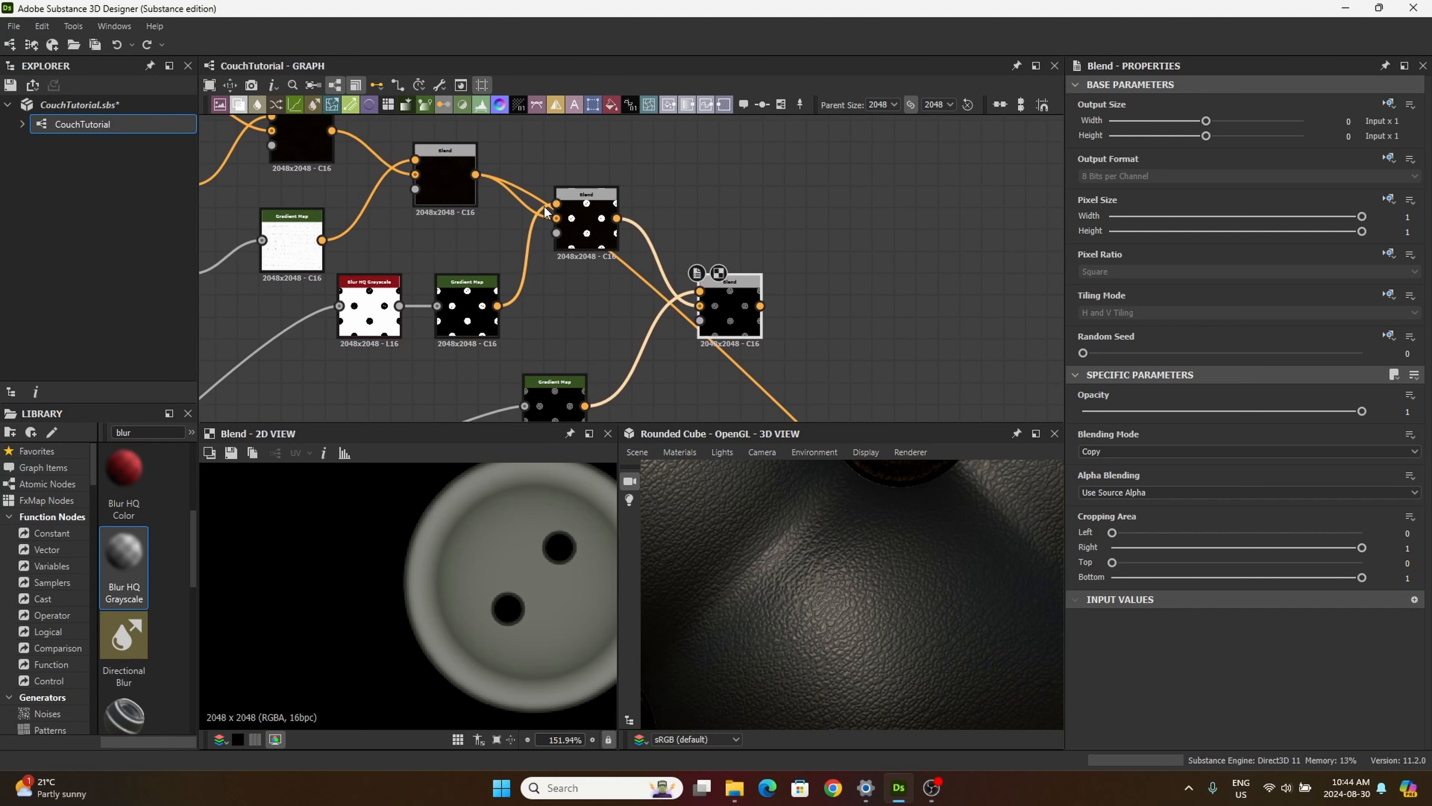
{"action": "middle_click_drag", "start_coordinate": [499, 243], "coordinate": [457, 238]}
{"action": "scroll", "coordinate": [541, 188], "scroll_direction": "up", "scroll_amount": 5}
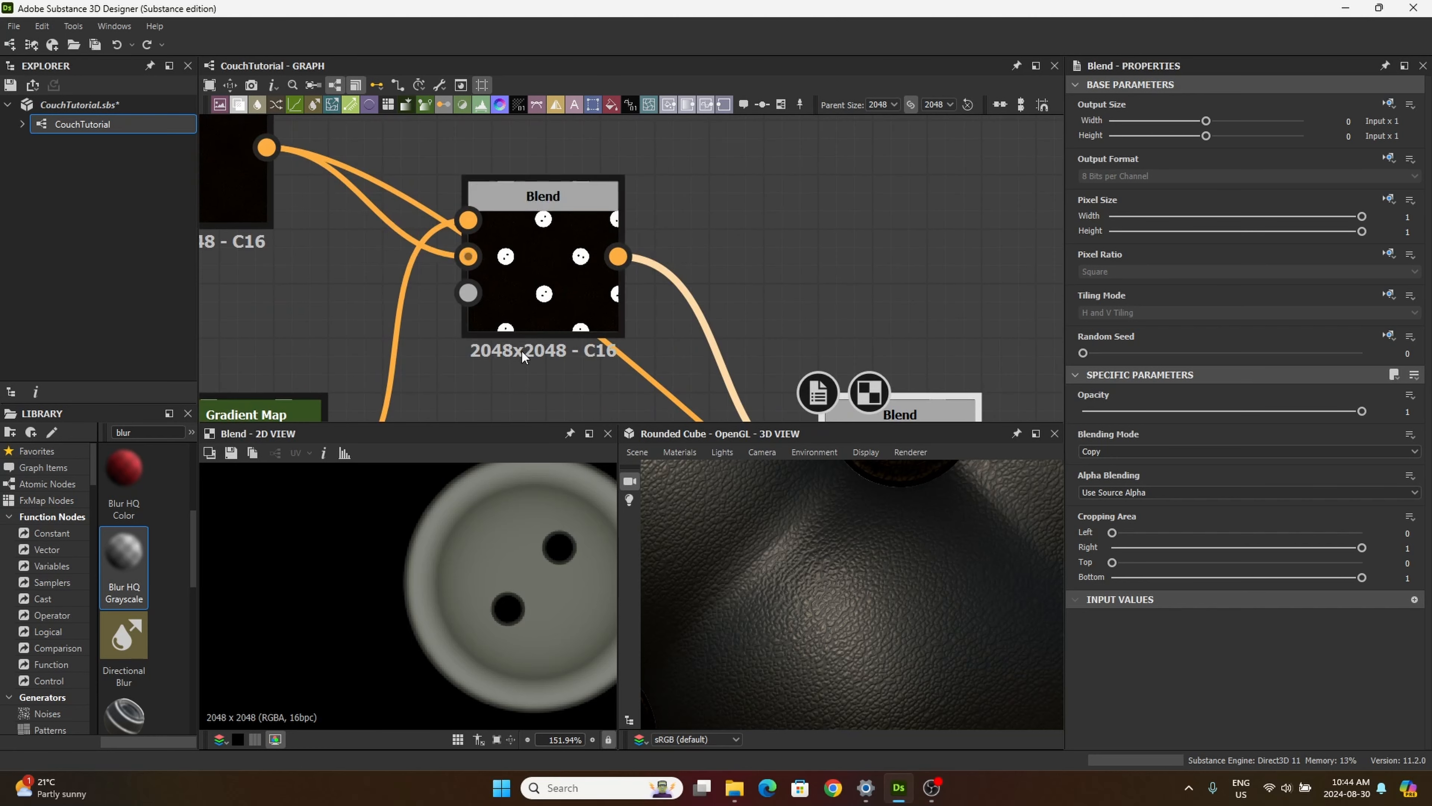
{"action": "middle_click_drag", "start_coordinate": [484, 380], "coordinate": [612, 256]}
{"action": "middle_click_drag", "start_coordinate": [393, 279], "coordinate": [503, 239]}
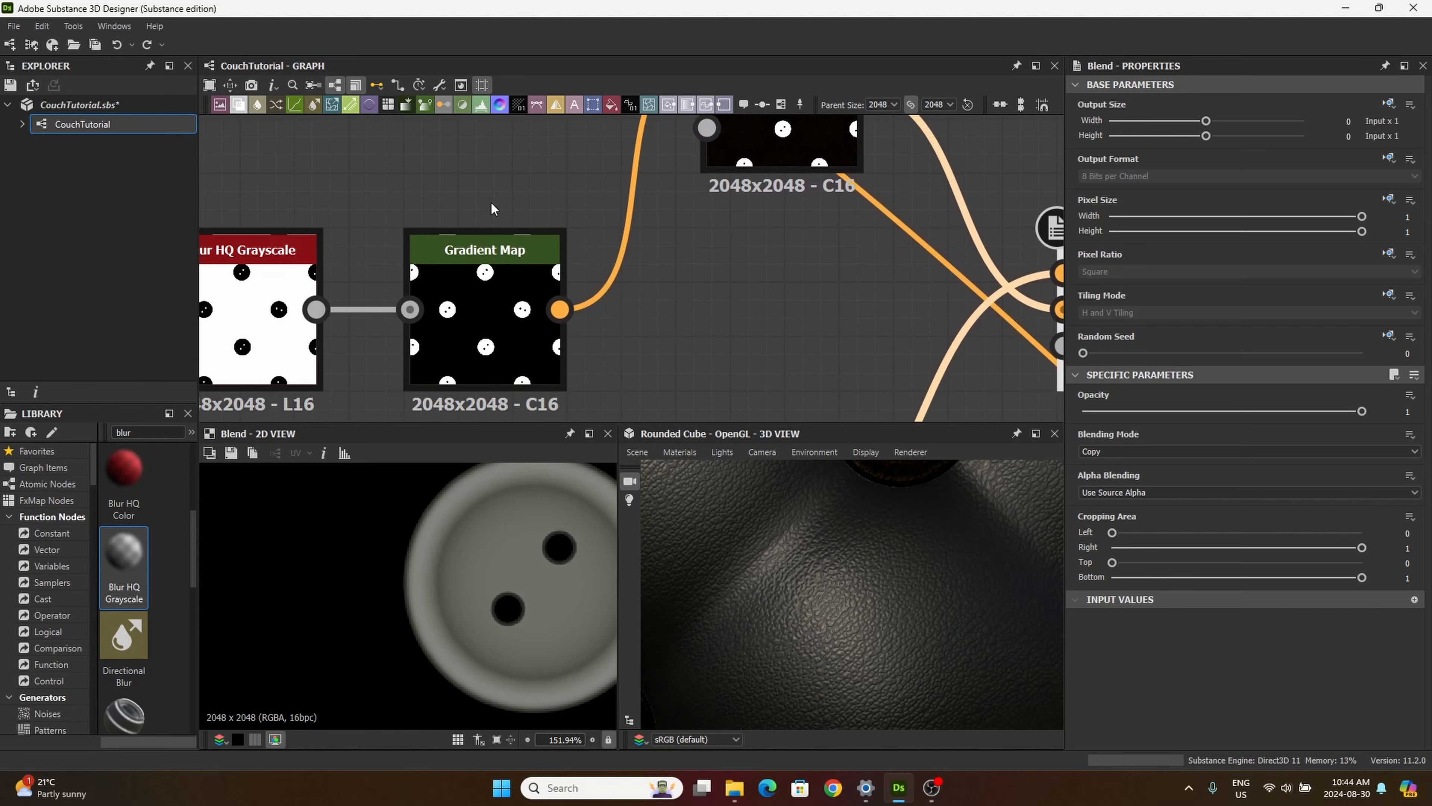
{"action": "left_click", "coordinate": [483, 310]}
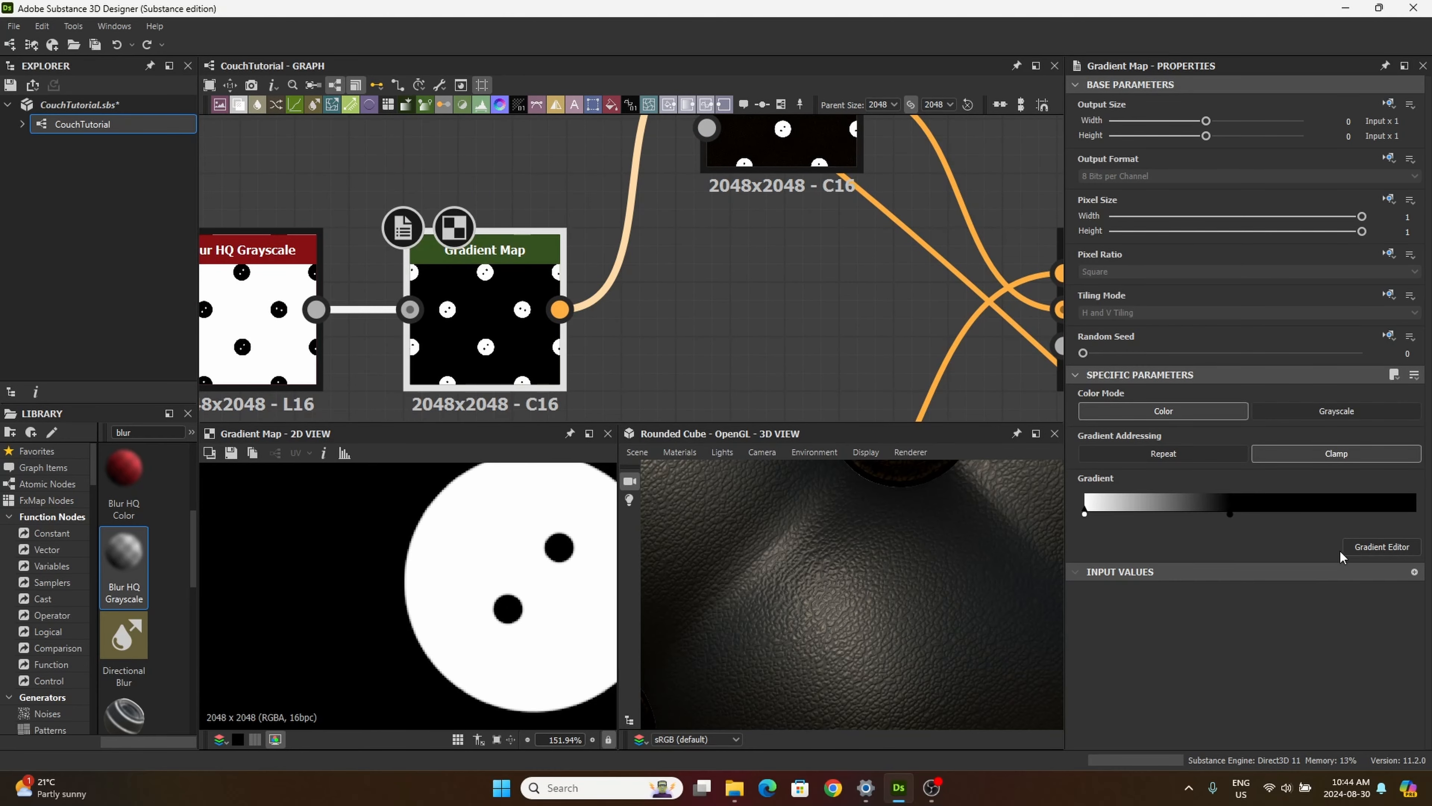
{"action": "left_click", "coordinate": [1363, 549]}
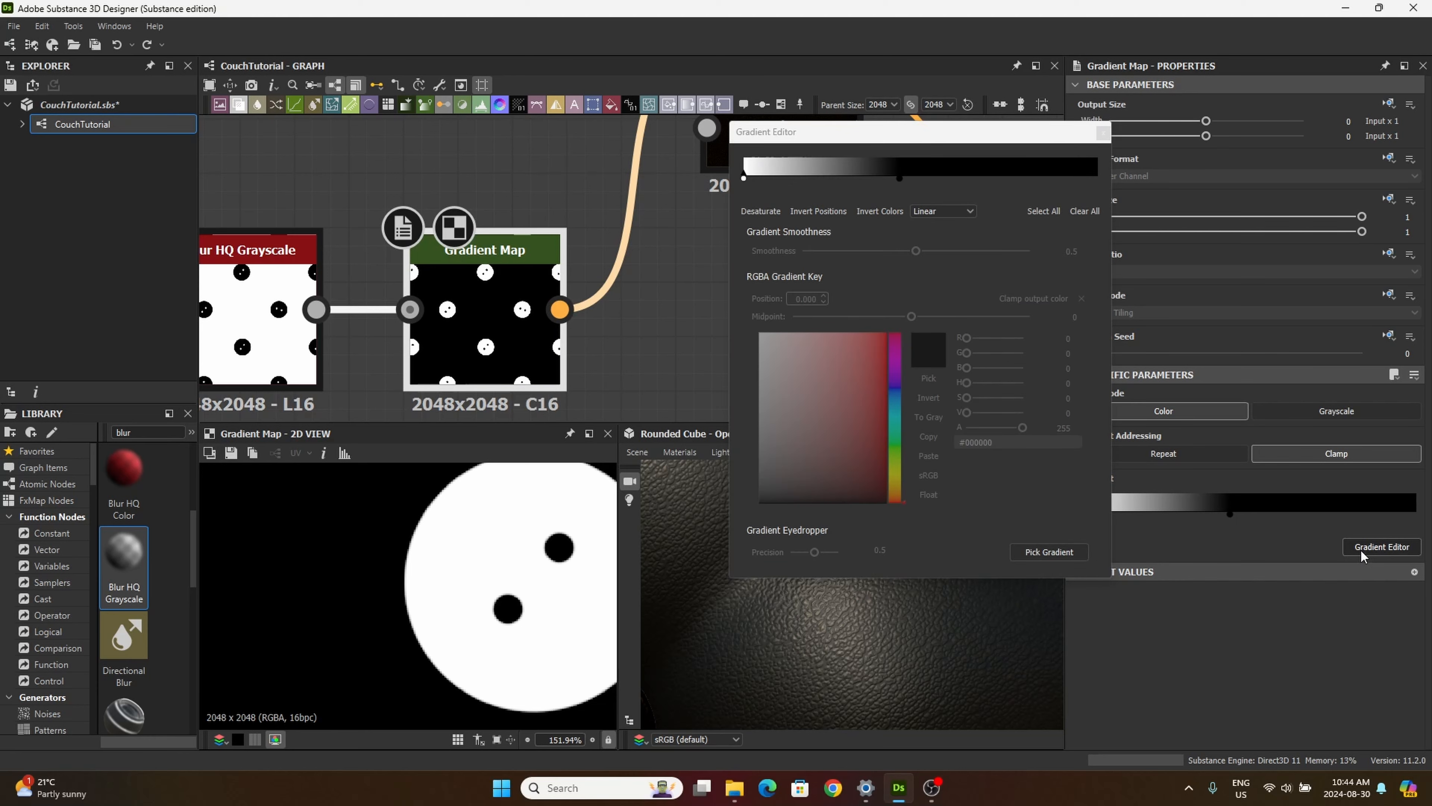
{"action": "left_click", "coordinate": [899, 176]}
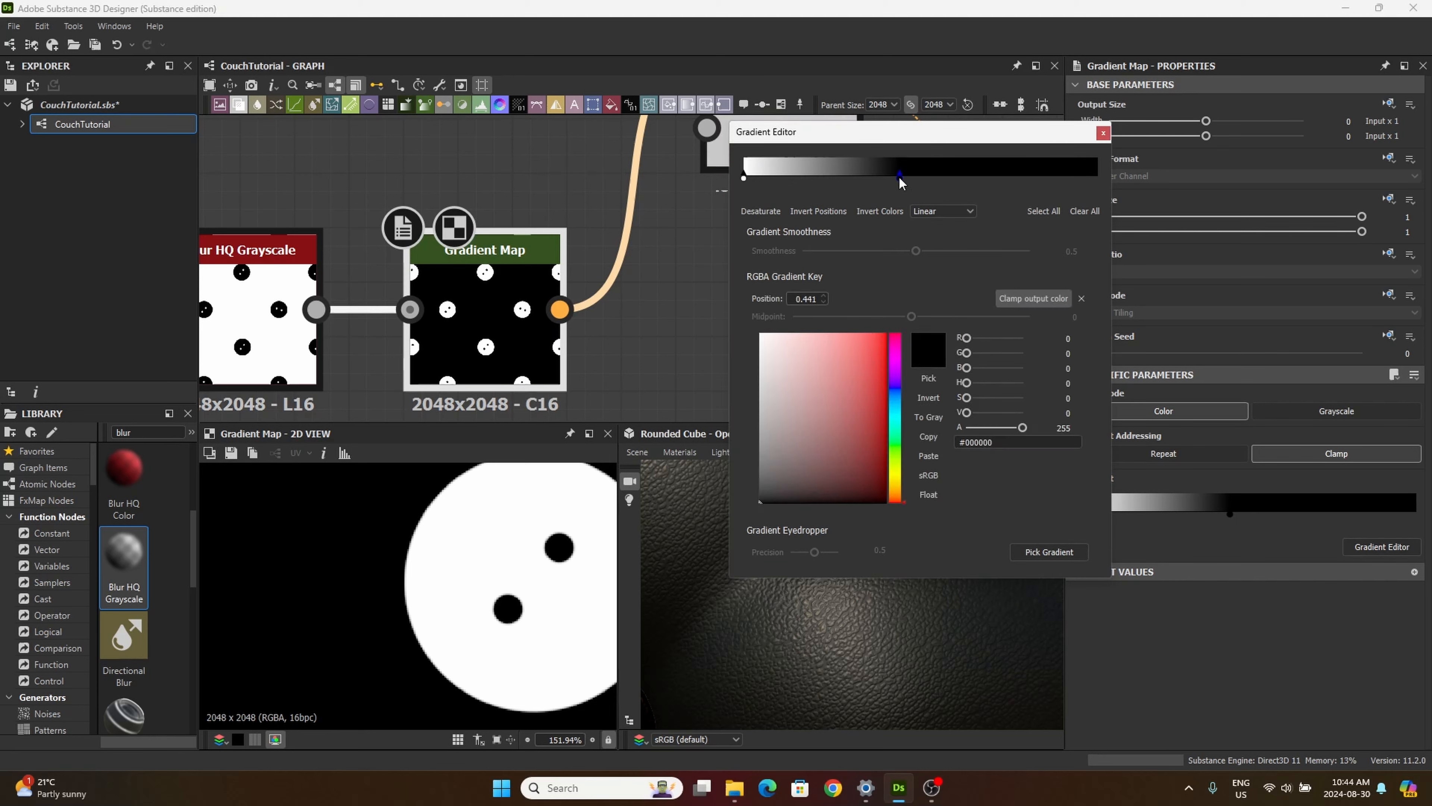
{"action": "left_click_drag", "start_coordinate": [899, 176], "coordinate": [1145, 189]}
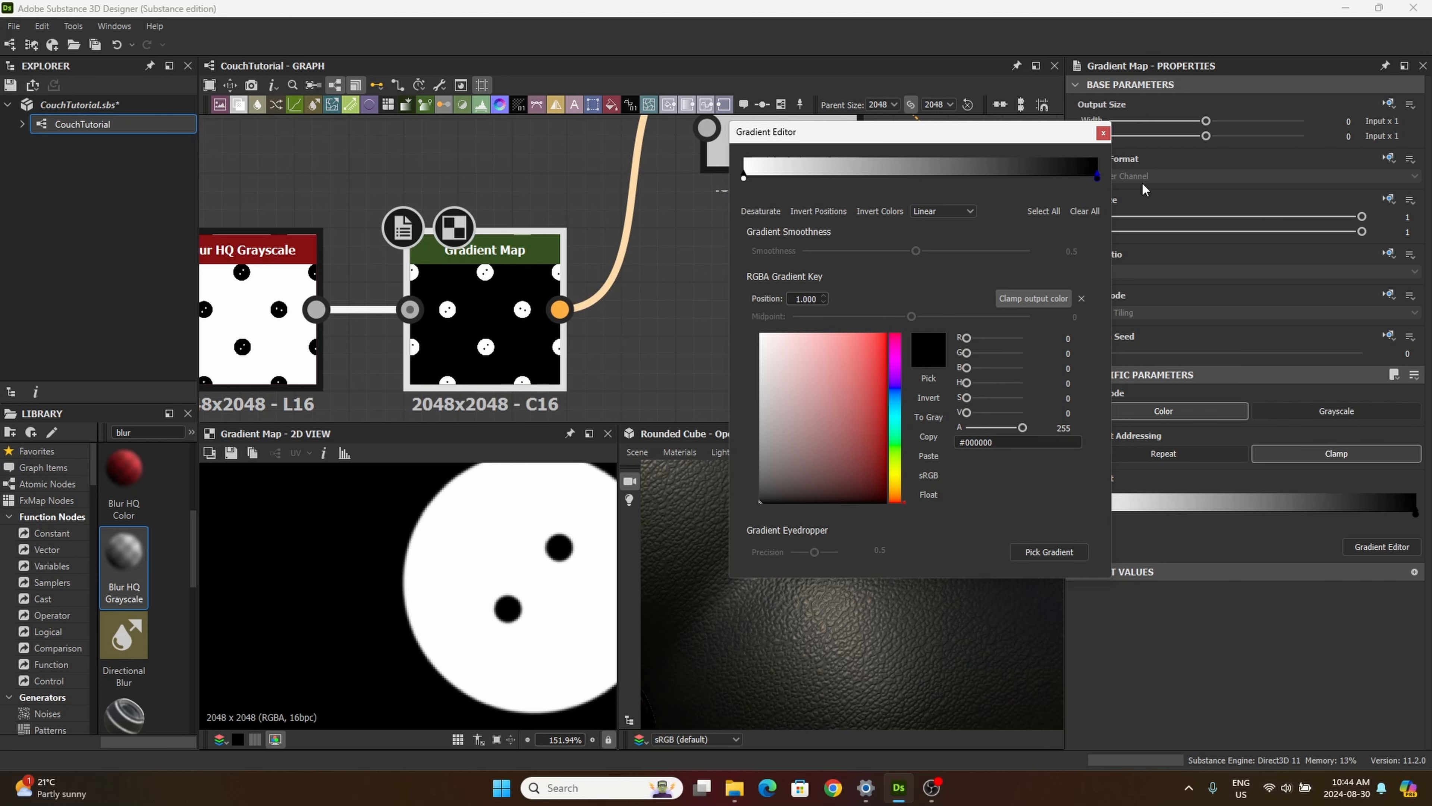
{"action": "left_click", "coordinate": [813, 209]}
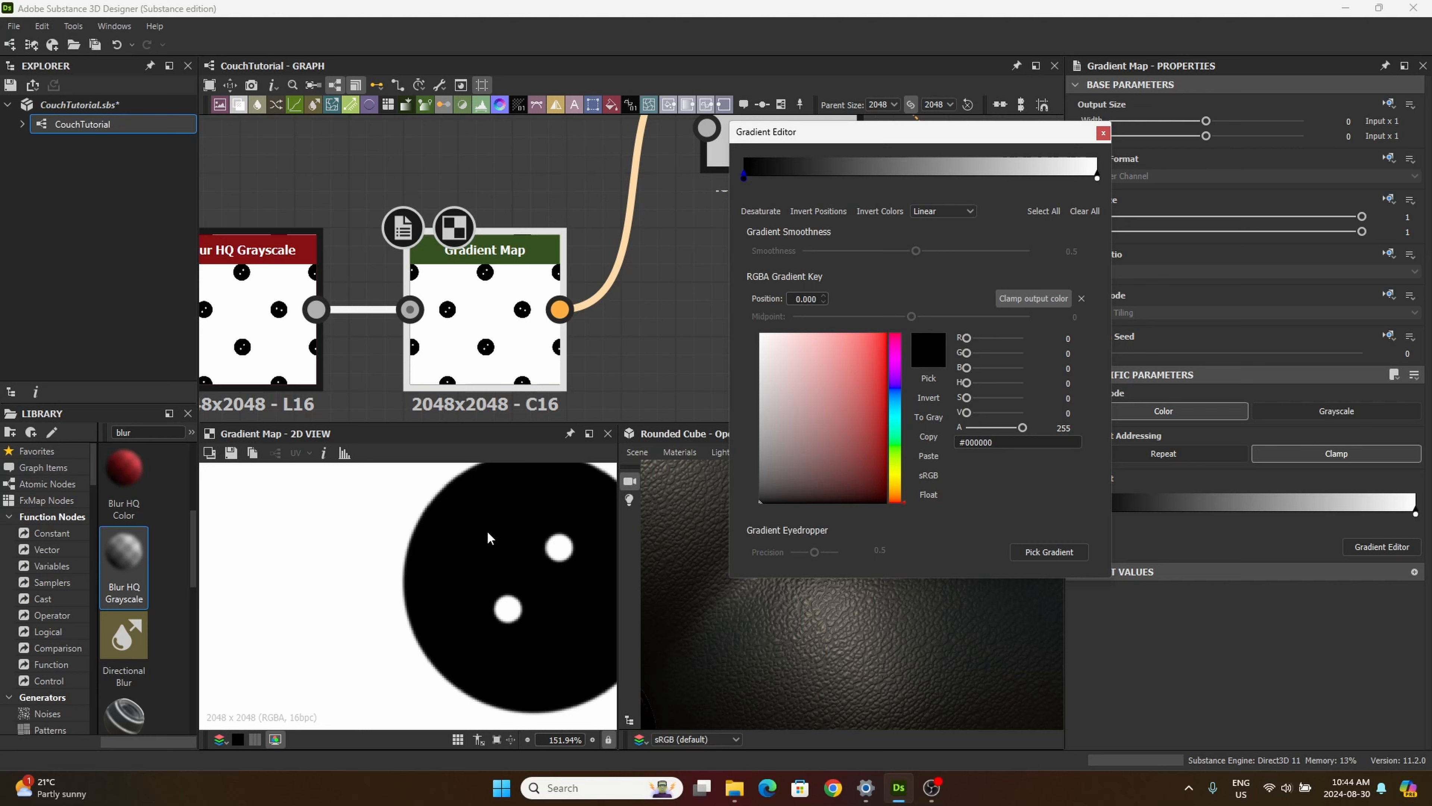
{"action": "left_click", "coordinate": [1103, 134]}
Step: Set the blending mode of the third Blend node, fed by the inverted Gradient Map, to Multiply
{"action": "middle_click_drag", "start_coordinate": [679, 298], "coordinate": [581, 365]}
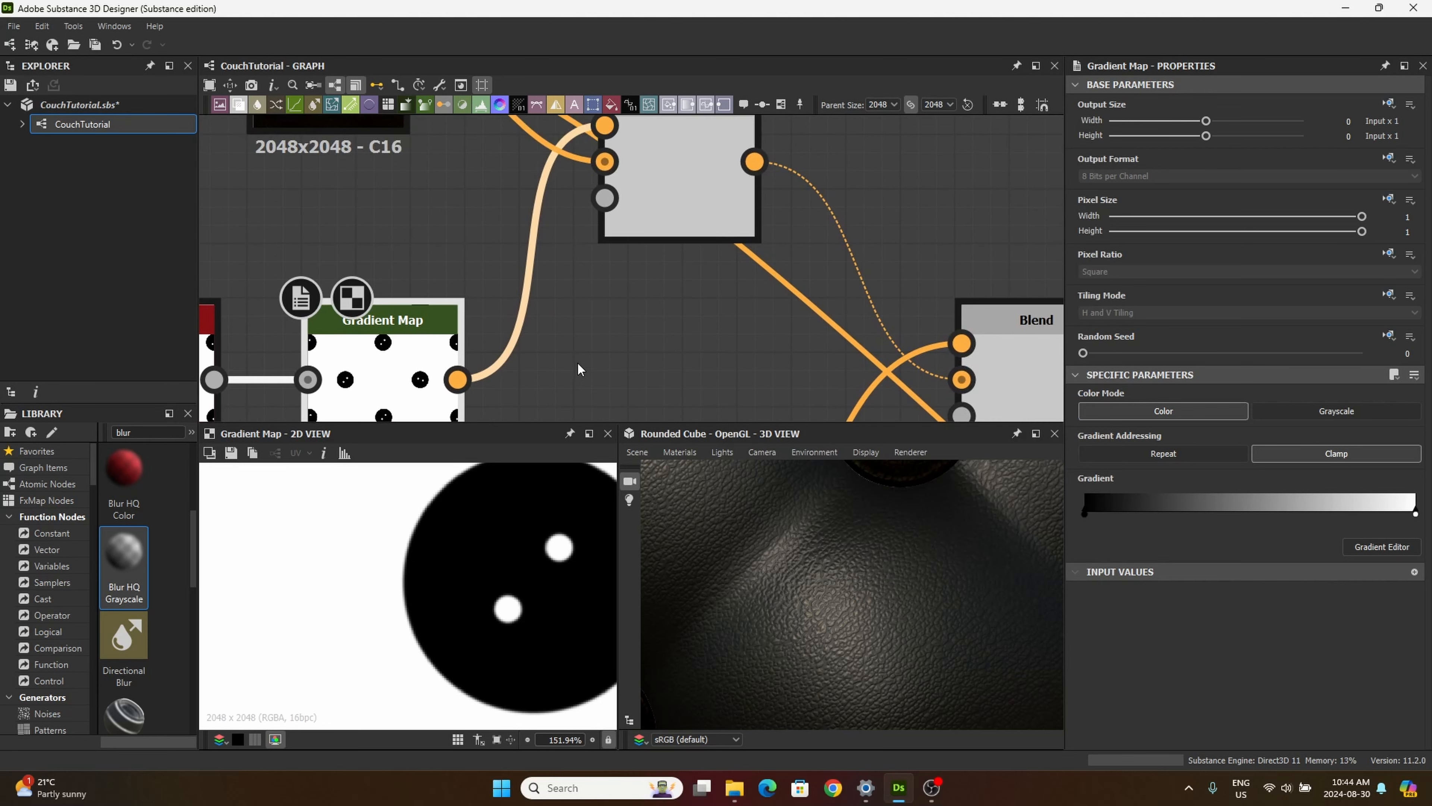
{"action": "scroll", "coordinate": [579, 363], "scroll_direction": "down", "scroll_amount": 3}
{"action": "left_click", "coordinate": [642, 252]}
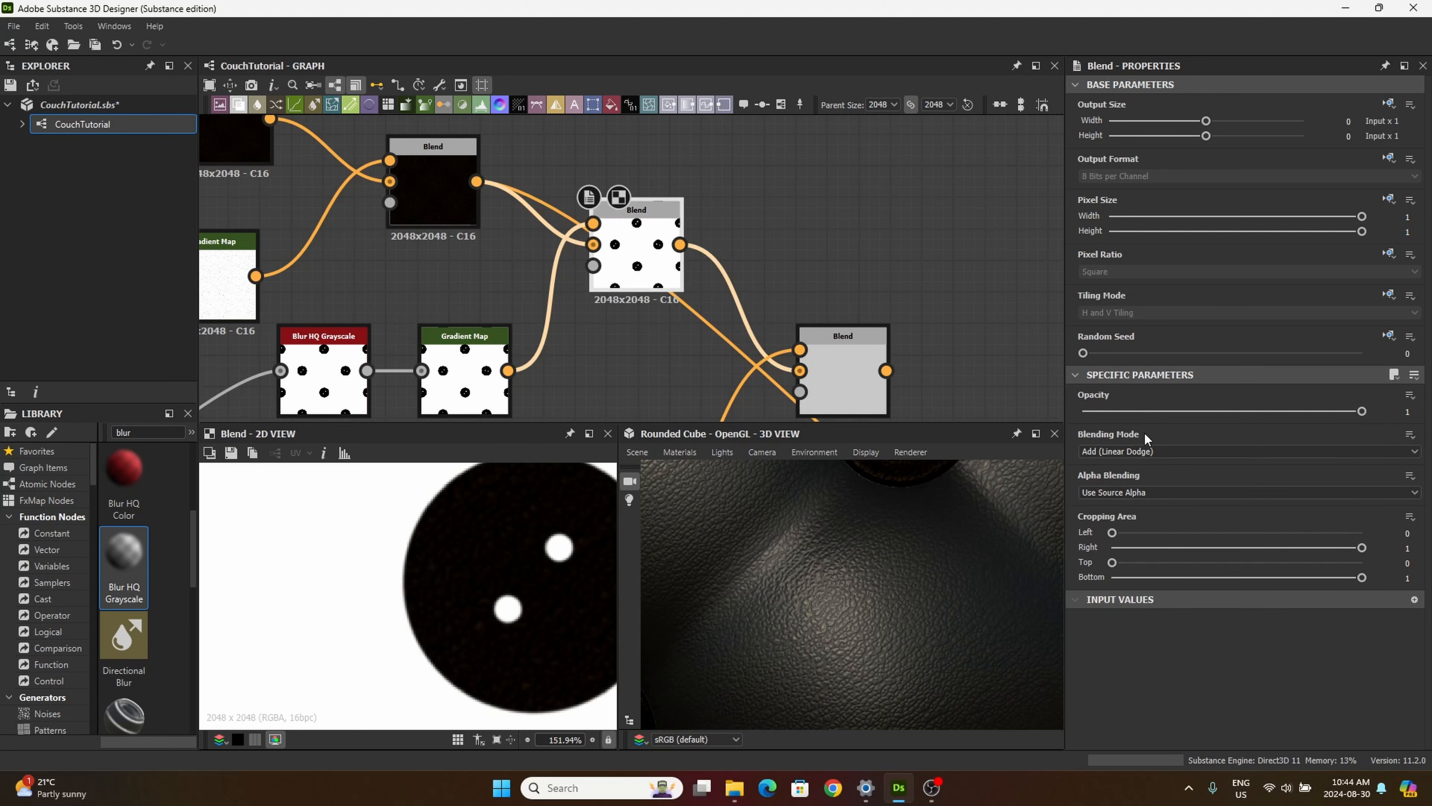
{"action": "left_click", "coordinate": [1101, 450]}
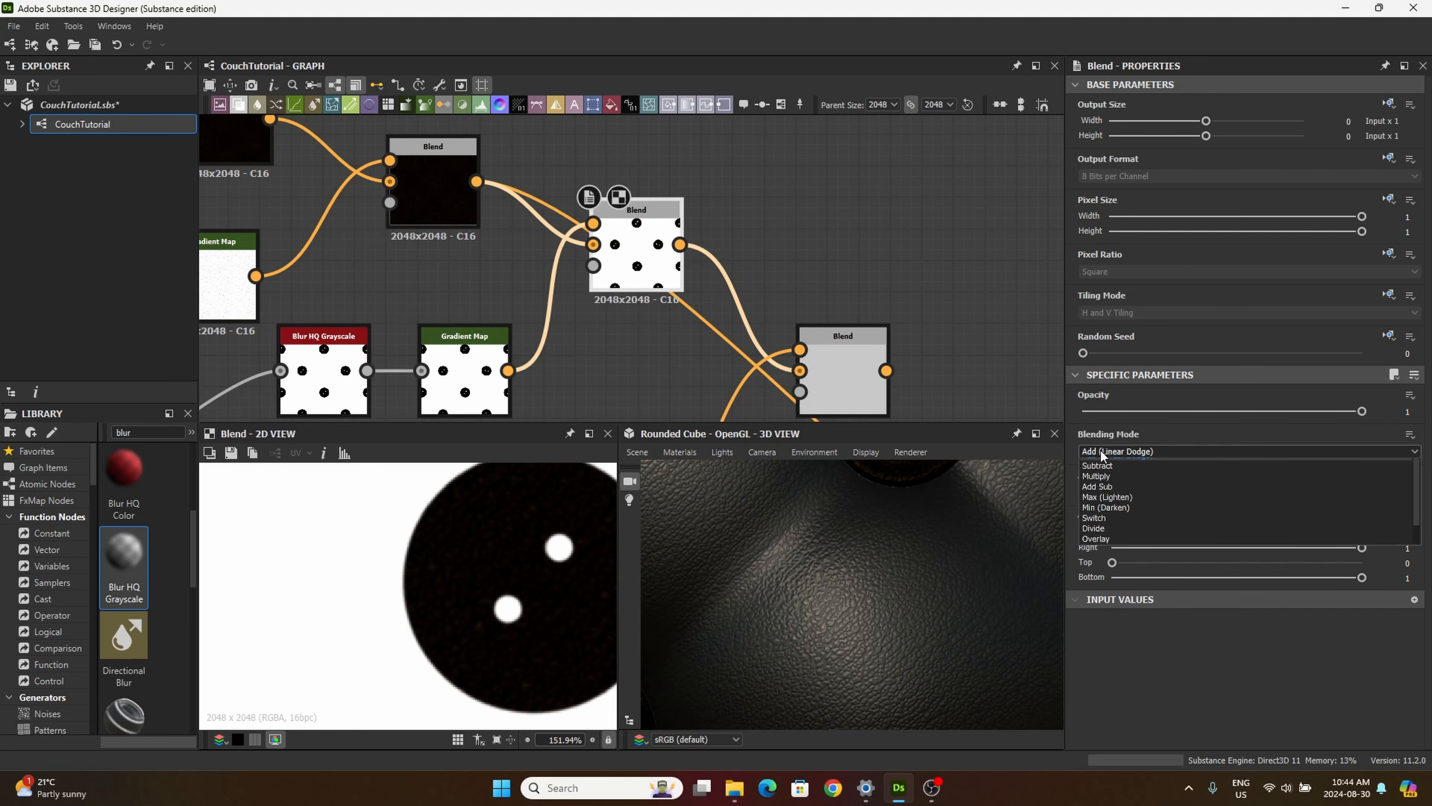
{"action": "left_click", "coordinate": [1115, 497]}
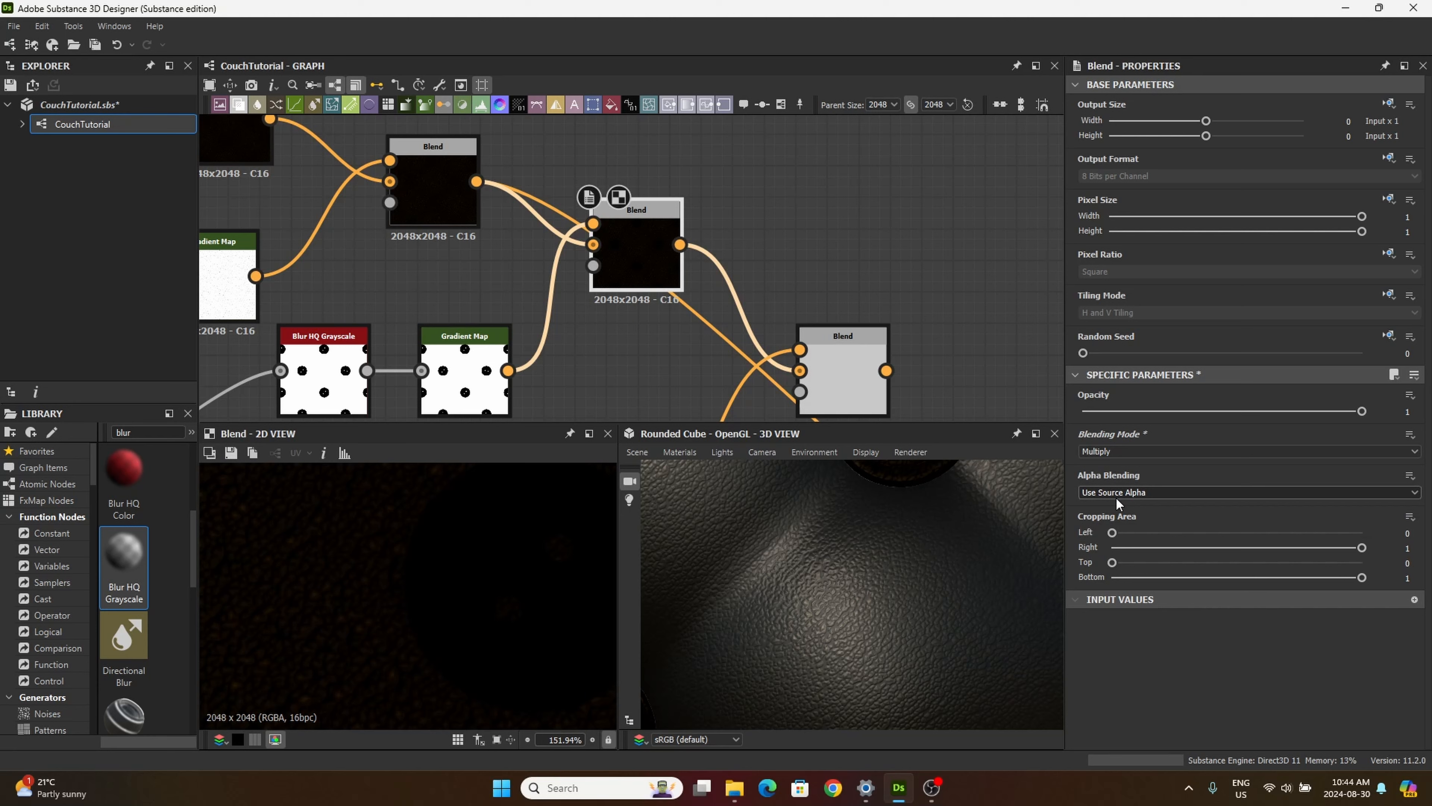
Step: Set the fourth Blend node's blending mode to Add (Linear Dodge) and check the button over the leather in the 2D preview
{"action": "middle_click_drag", "start_coordinate": [646, 407], "coordinate": [510, 296]}
{"action": "left_click_drag", "start_coordinate": [458, 406], "coordinate": [458, 389]}
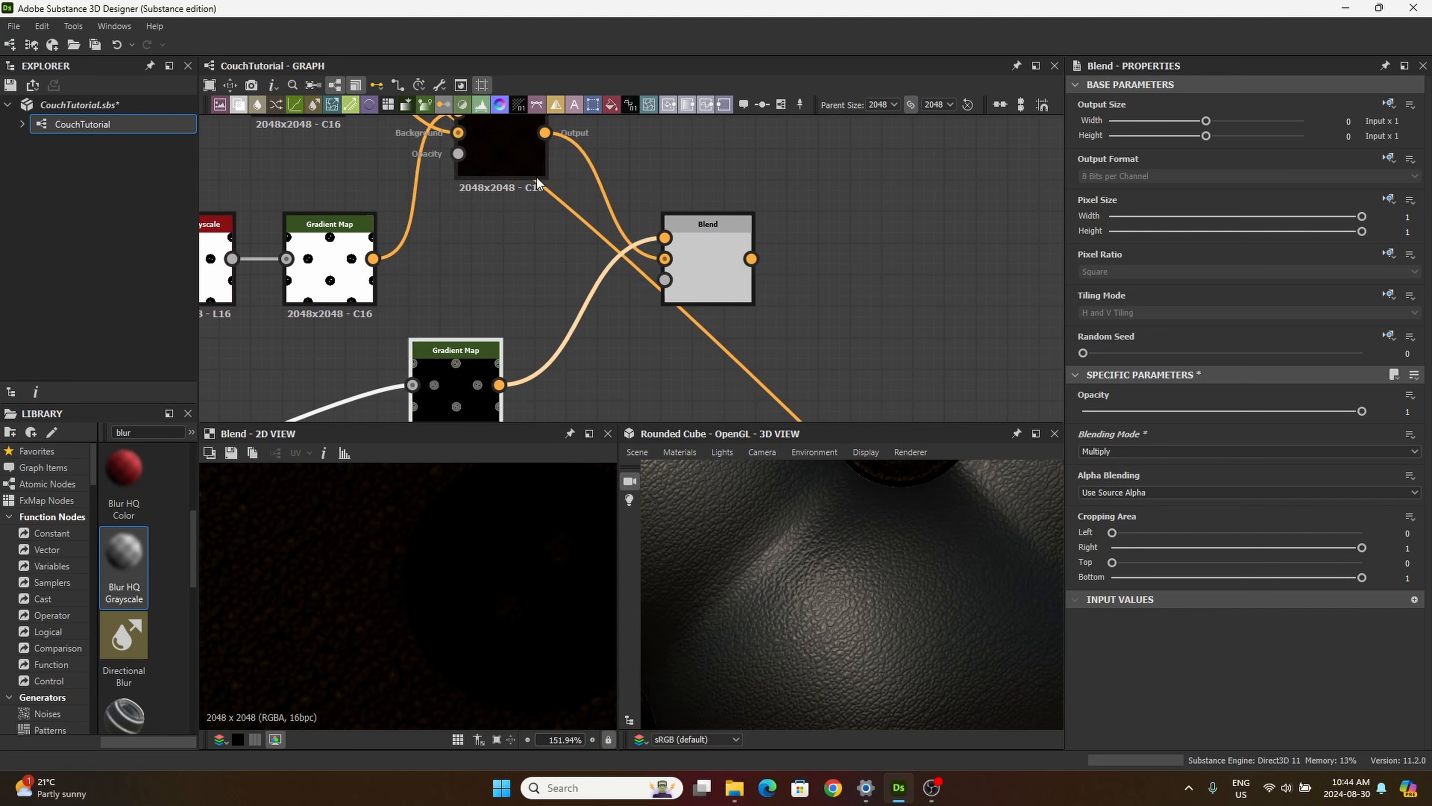
{"action": "middle_click_drag", "start_coordinate": [547, 254], "coordinate": [440, 262]}
{"action": "left_click", "coordinate": [659, 300]}
{"action": "left_click_drag", "start_coordinate": [403, 351], "coordinate": [397, 342]}
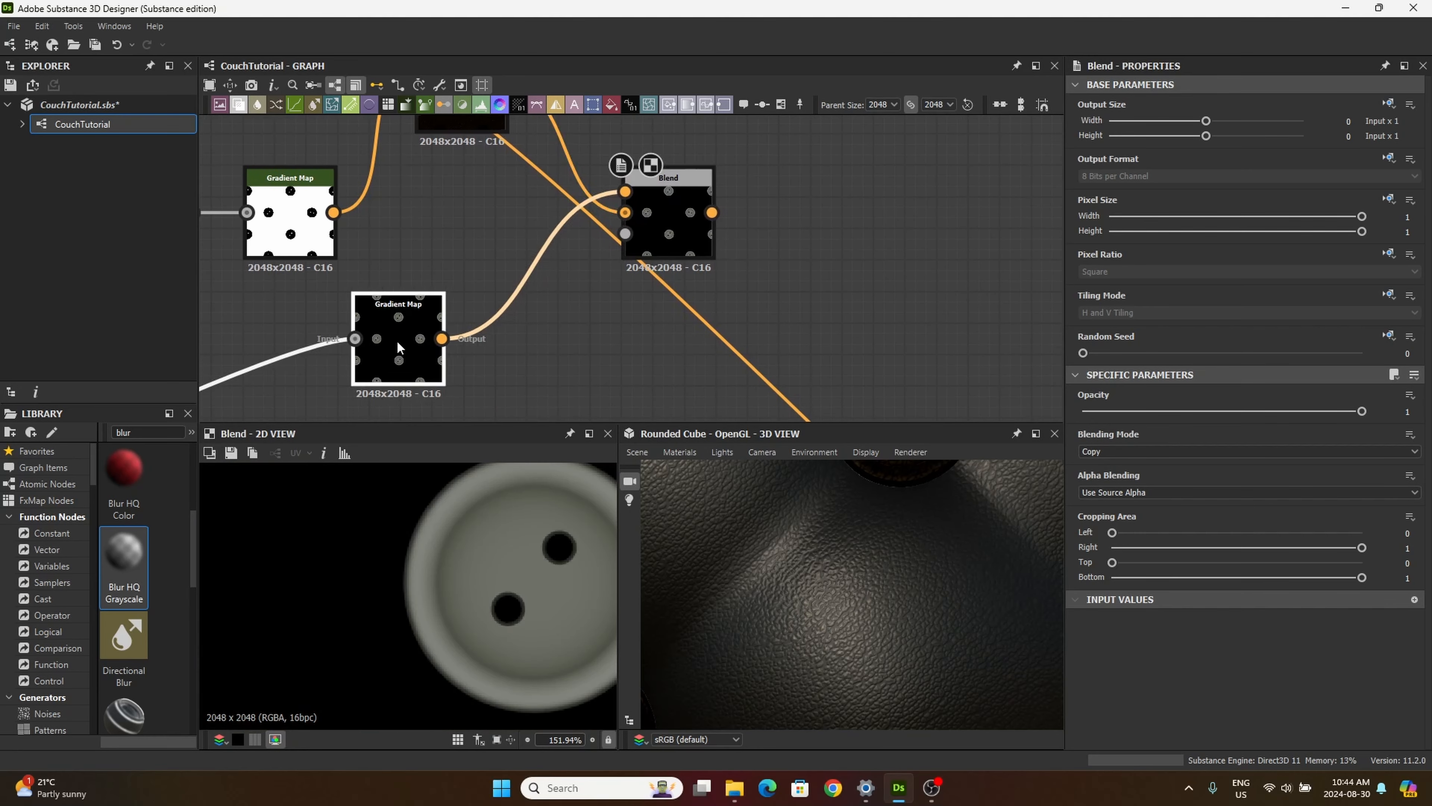
{"action": "left_click", "coordinate": [674, 218]}
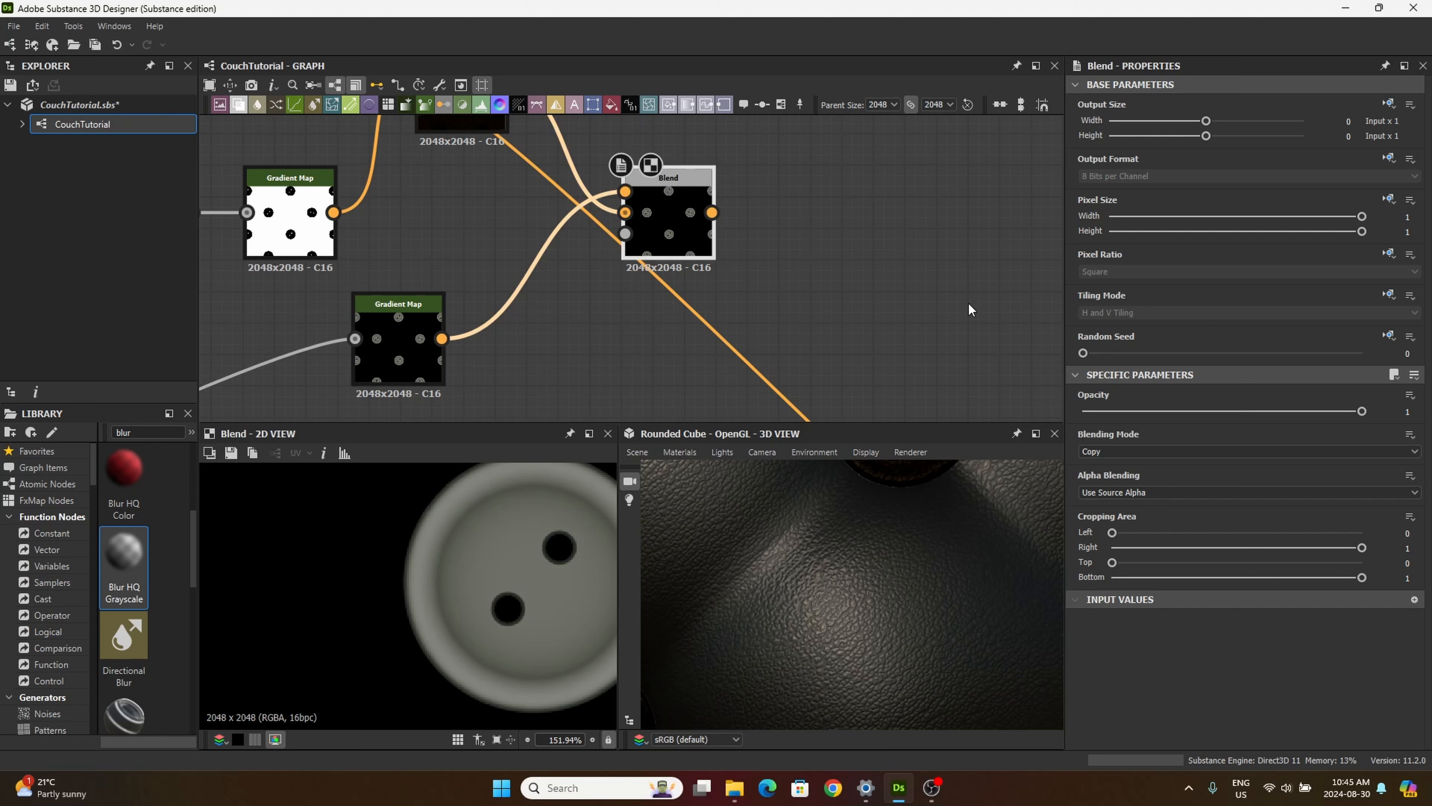
{"action": "left_click", "coordinate": [1104, 450]}
{"action": "left_click", "coordinate": [1092, 475]}
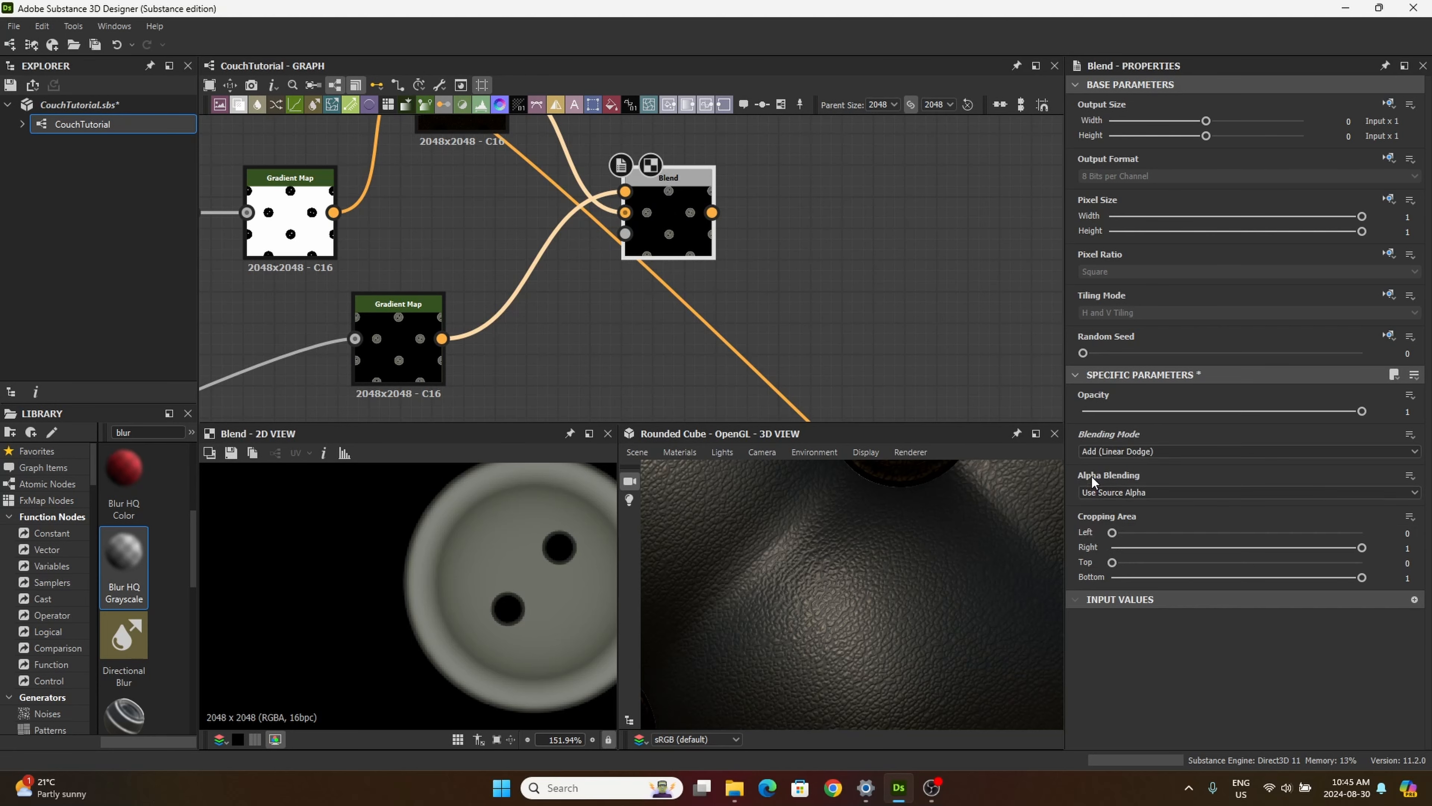
{"action": "scroll", "coordinate": [397, 599], "scroll_direction": "down", "scroll_amount": 5}
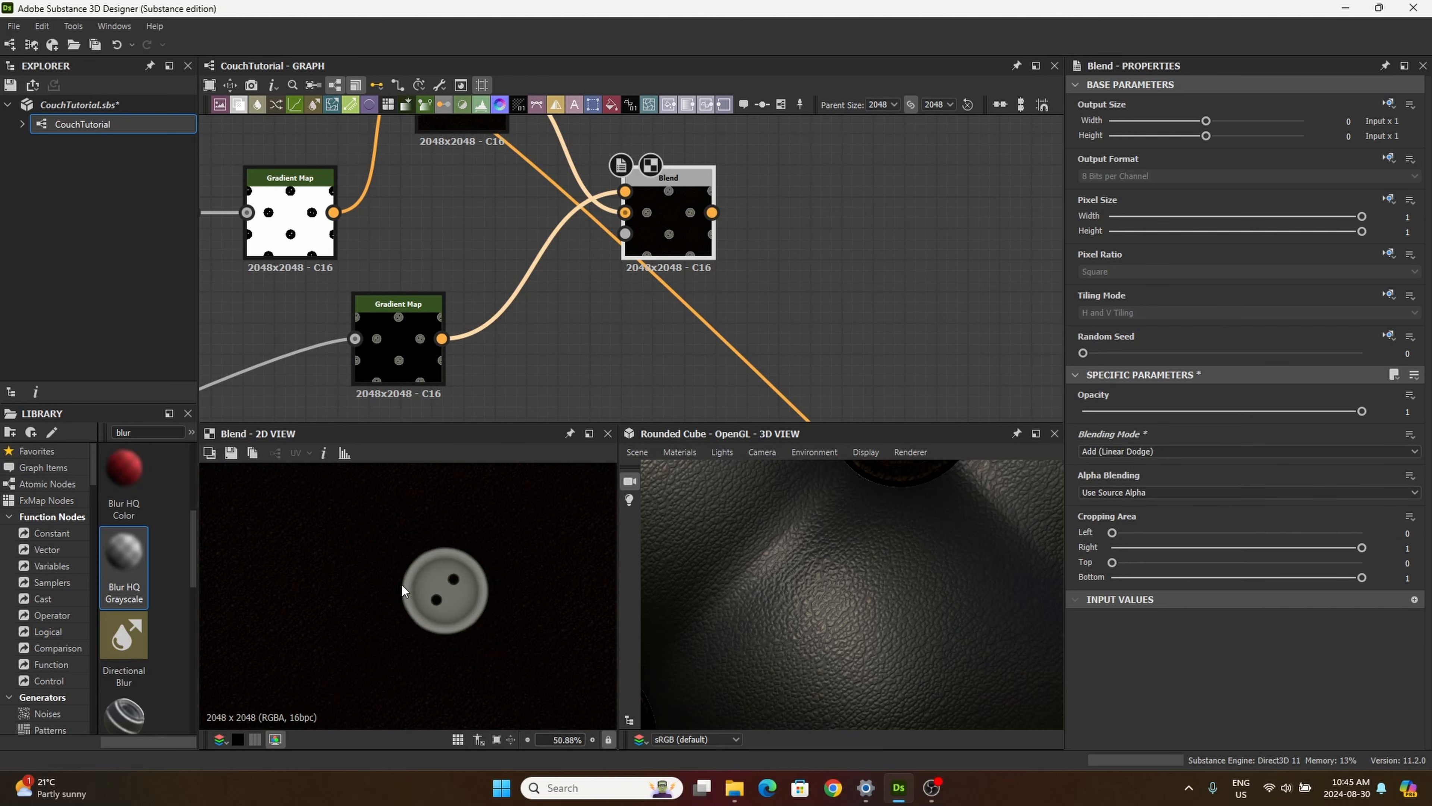
Step: Connect the fourth Blend's output to the Base Color input of the Base Material node
{"action": "middle_click_drag", "start_coordinate": [529, 179], "coordinate": [502, 249]}
{"action": "middle_click_drag", "start_coordinate": [492, 335], "coordinate": [473, 311]}
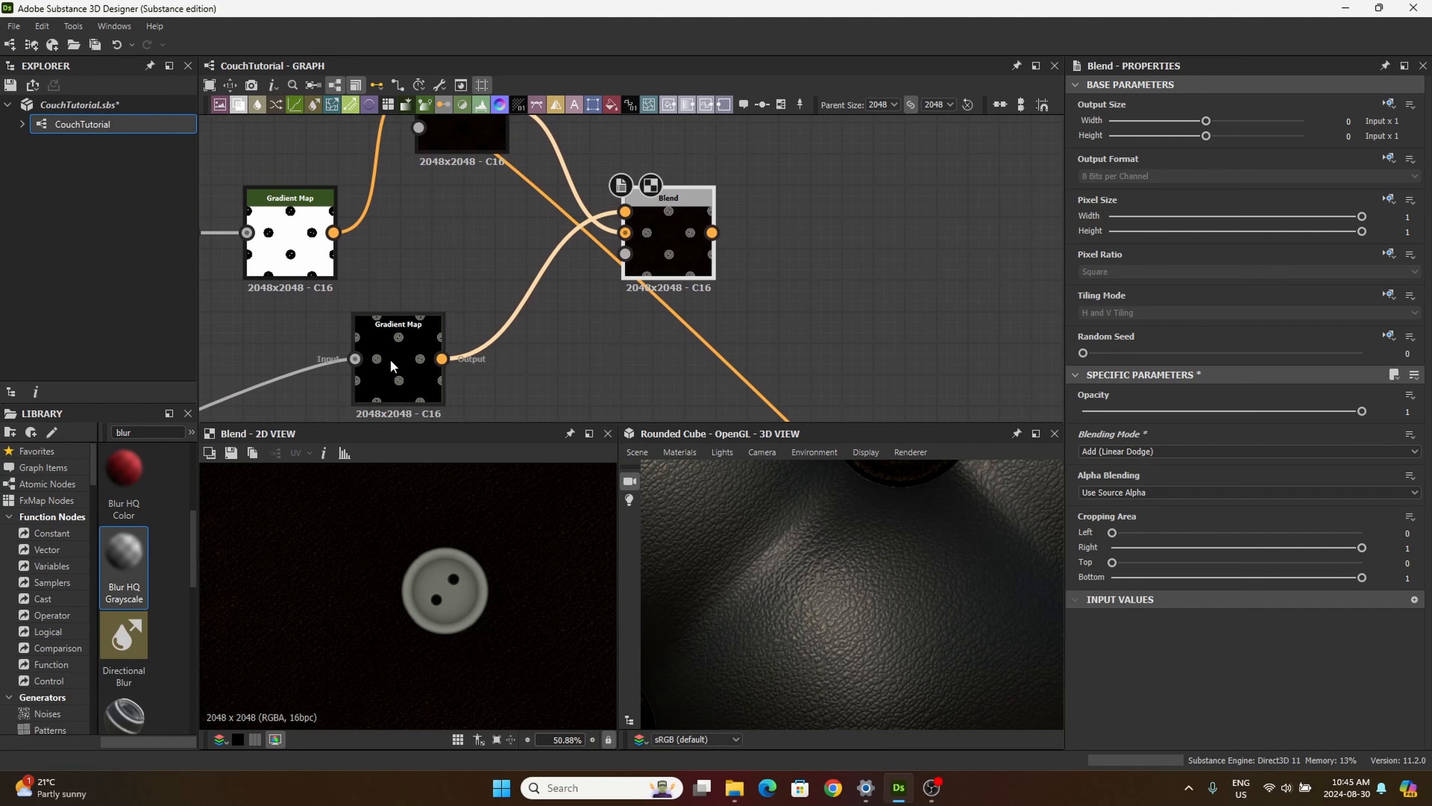
{"action": "scroll", "coordinate": [393, 366], "scroll_direction": "up", "scroll_amount": 3}
{"action": "middle_click_drag", "start_coordinate": [649, 275], "coordinate": [612, 247]}
{"action": "scroll", "coordinate": [581, 242], "scroll_direction": "down", "scroll_amount": 6}
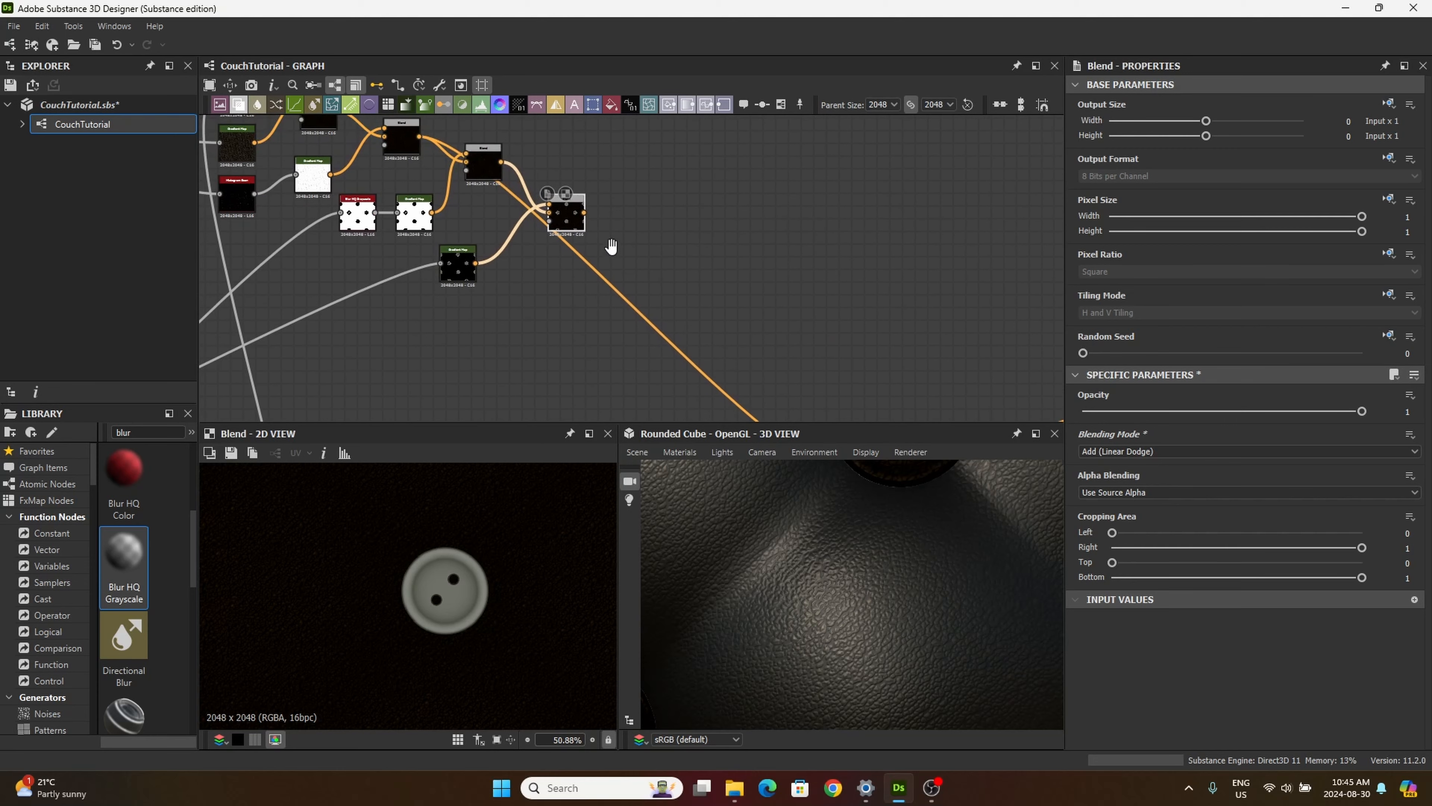
{"action": "left_click", "coordinate": [585, 213]}
{"action": "middle_click_drag", "start_coordinate": [659, 286], "coordinate": [496, 170]}
{"action": "middle_click_drag", "start_coordinate": [548, 236], "coordinate": [540, 235]}
{"action": "scroll", "coordinate": [593, 325], "scroll_direction": "up", "scroll_amount": 5}
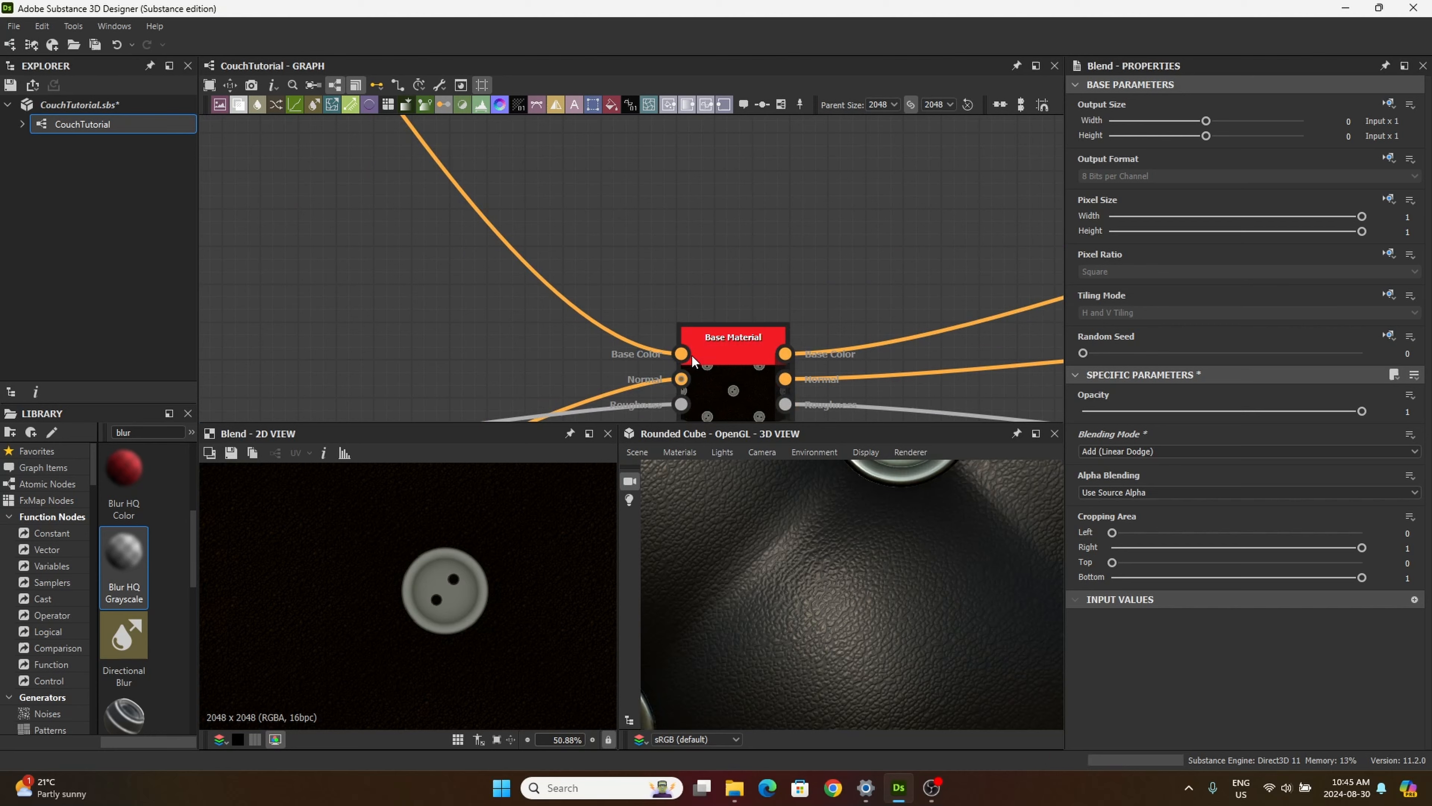
Step: Inspect the colored buttons and tufted leather on the rounded cube in the 3D view, up close and from different angles
{"action": "scroll", "coordinate": [827, 547], "scroll_direction": "down", "scroll_amount": 4}
{"action": "mouse_move", "coordinate": [828, 546]}
{"action": "left_mouse_down"}
{"action": "mouse_move", "coordinate": [778, 524]}
{"action": "mouse_move", "coordinate": [808, 555]}
{"action": "left_mouse_up"}
{"action": "scroll", "coordinate": [812, 544], "scroll_direction": "up", "scroll_amount": 6}
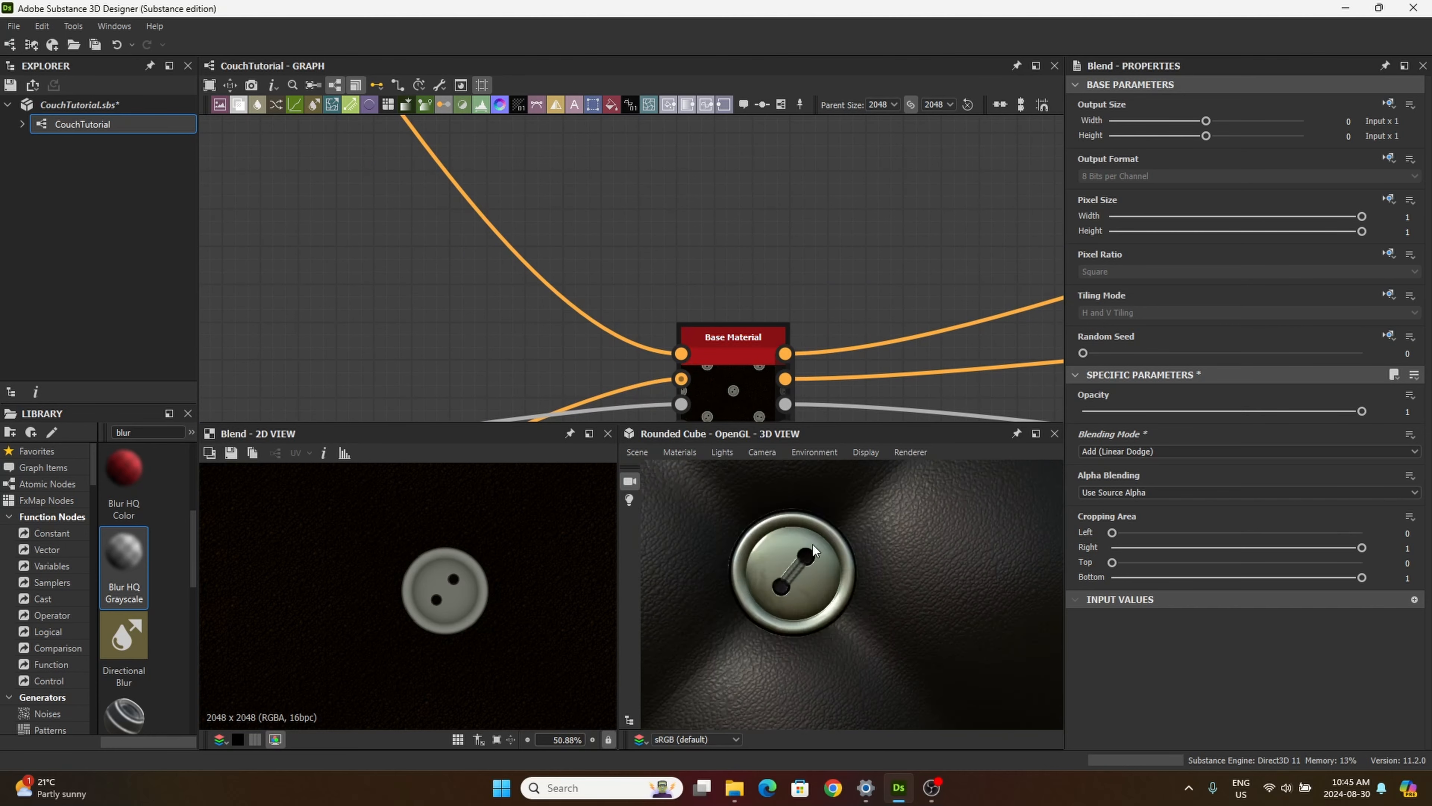
{"action": "scroll", "coordinate": [813, 560], "scroll_direction": "down", "scroll_amount": 2}
{"action": "scroll", "coordinate": [814, 559], "scroll_direction": "up", "scroll_amount": 2}
{"action": "scroll", "coordinate": [814, 560], "scroll_direction": "down", "scroll_amount": 2}
{"action": "scroll", "coordinate": [811, 557], "scroll_direction": "down", "scroll_amount": 4}
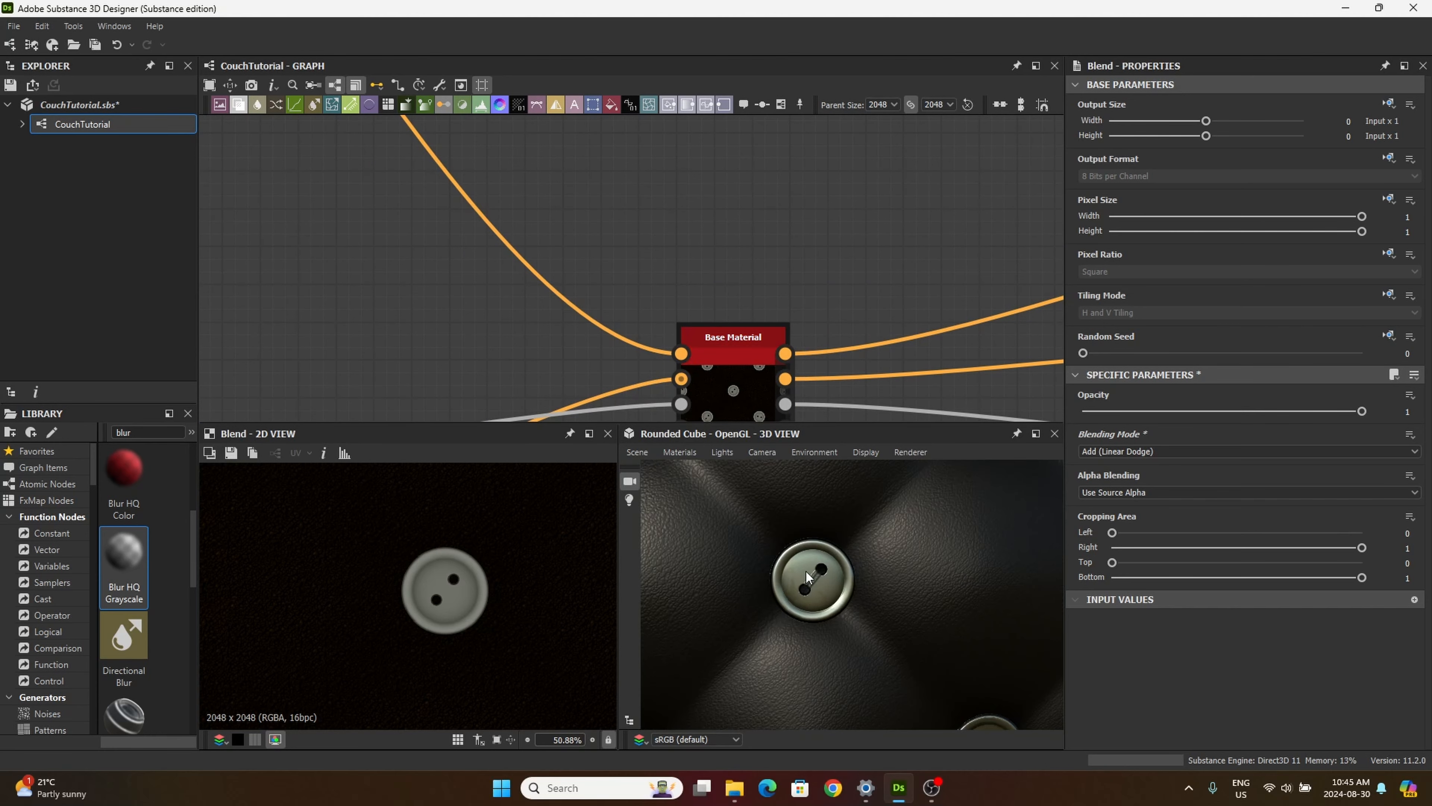
{"action": "middle_click_drag", "start_coordinate": [804, 617], "coordinate": [750, 563]}
{"action": "scroll", "coordinate": [774, 566], "scroll_direction": "down", "scroll_amount": 5}
{"action": "scroll", "coordinate": [774, 567], "scroll_direction": "down", "scroll_amount": 2}
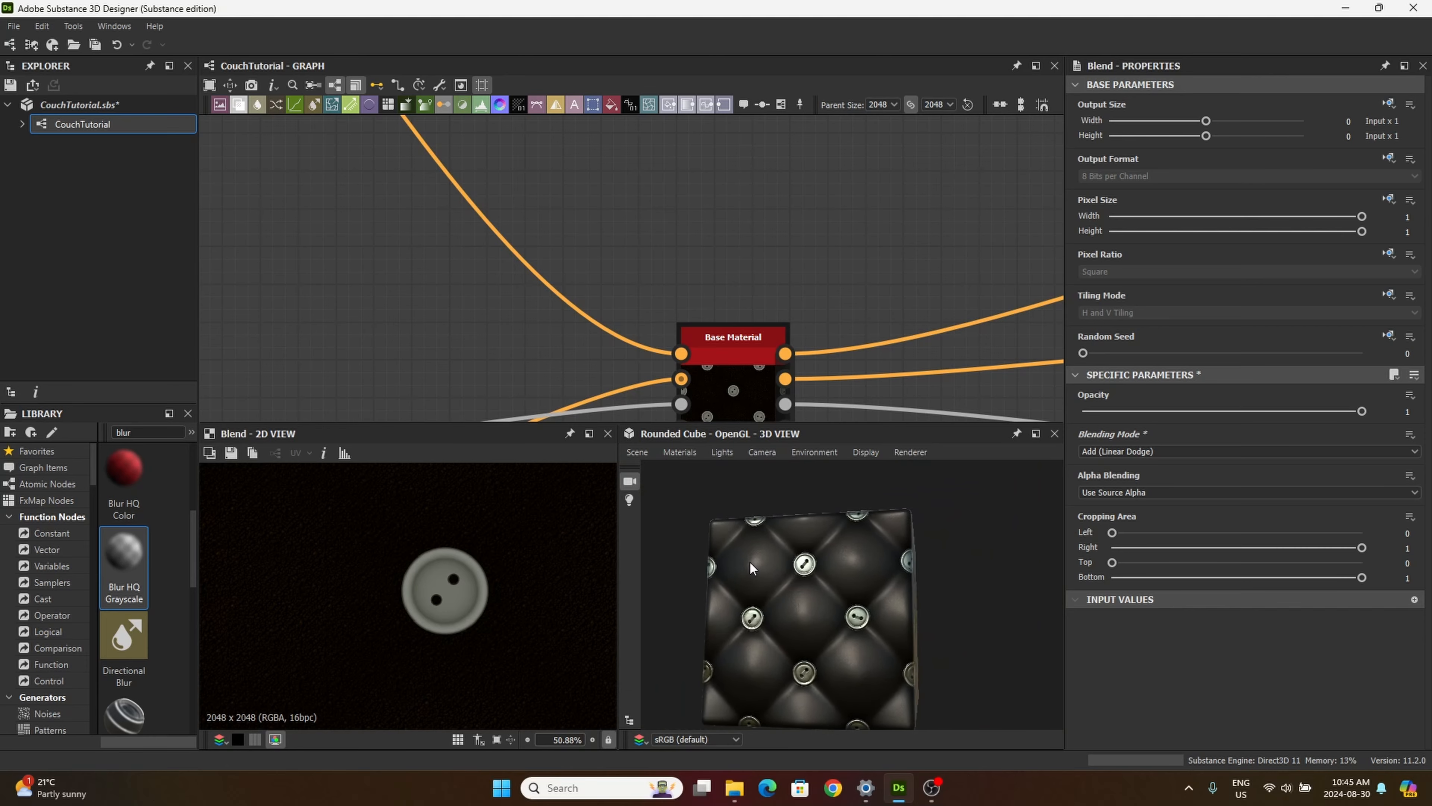
{"action": "scroll", "coordinate": [783, 564], "scroll_direction": "up", "scroll_amount": 8}
{"action": "middle_click_drag", "start_coordinate": [840, 635], "coordinate": [813, 570]}
{"action": "left_click_drag", "start_coordinate": [813, 570], "coordinate": [773, 594]}
{"action": "middle_click_drag", "start_coordinate": [774, 595], "coordinate": [770, 556]}
{"action": "scroll", "coordinate": [795, 593], "scroll_direction": "down", "scroll_amount": 7}
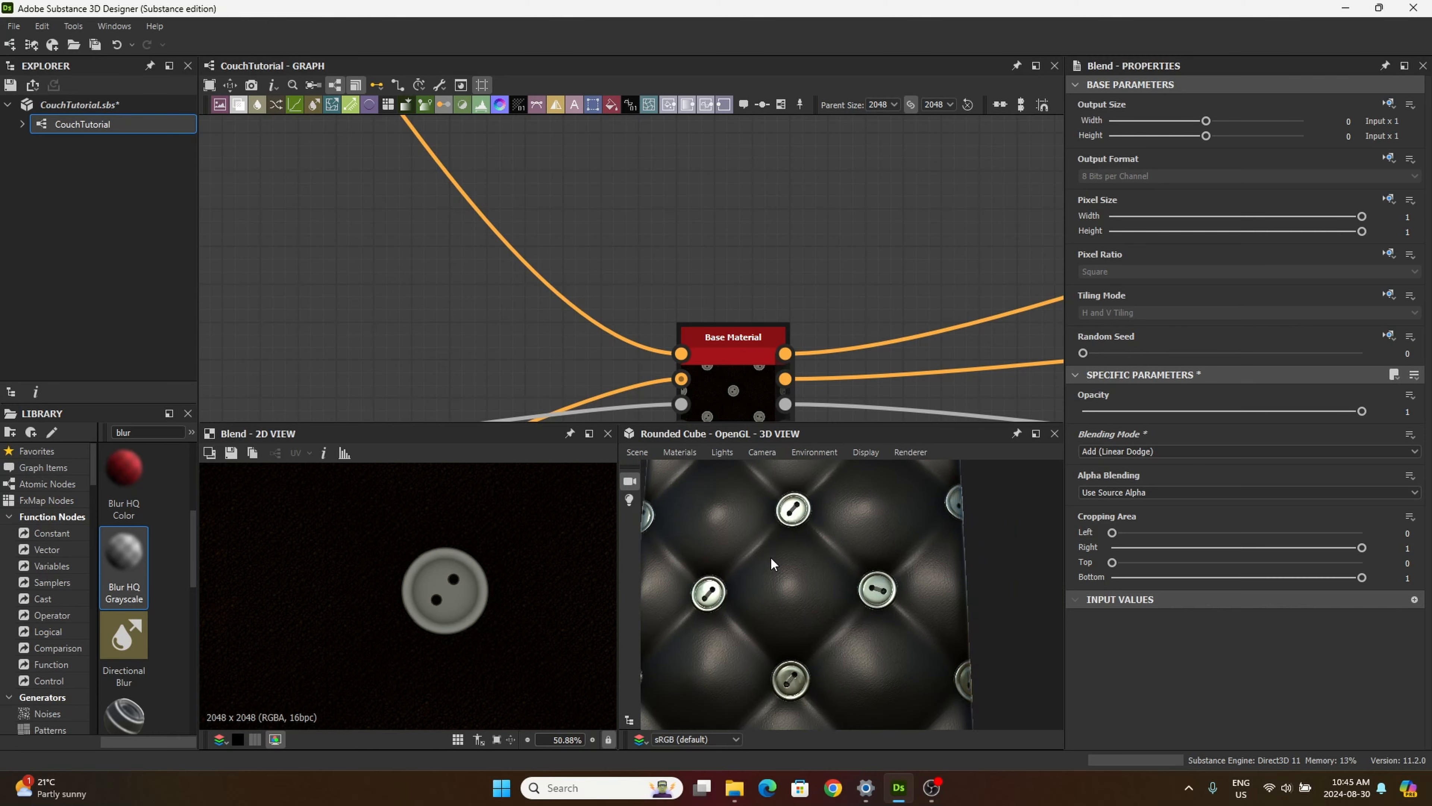
{"action": "left_click_drag", "start_coordinate": [772, 561], "coordinate": [783, 605]}
{"action": "middle_click_drag", "start_coordinate": [475, 309], "coordinate": [591, 275]}
{"action": "scroll", "coordinate": [556, 238], "scroll_direction": "down", "scroll_amount": 4}
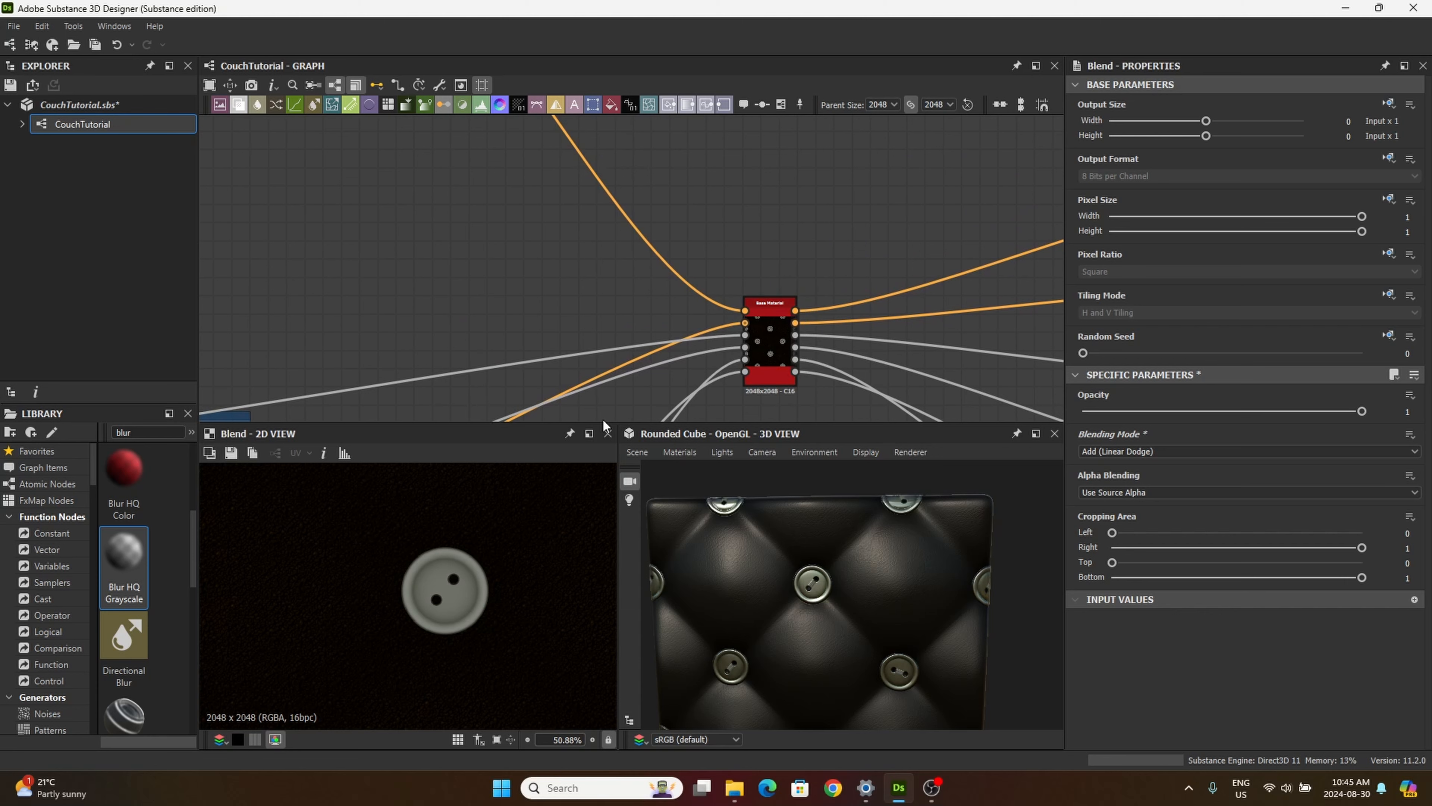
{"action": "left_click_drag", "start_coordinate": [848, 603], "coordinate": [809, 594]}
{"action": "scroll", "coordinate": [403, 273], "scroll_direction": "down", "scroll_amount": 3}
Step: Reposition the fourth Blend node slightly lower, level with the button Gradient Map that feeds it
{"action": "middle_click_drag", "start_coordinate": [402, 272], "coordinate": [607, 341]}
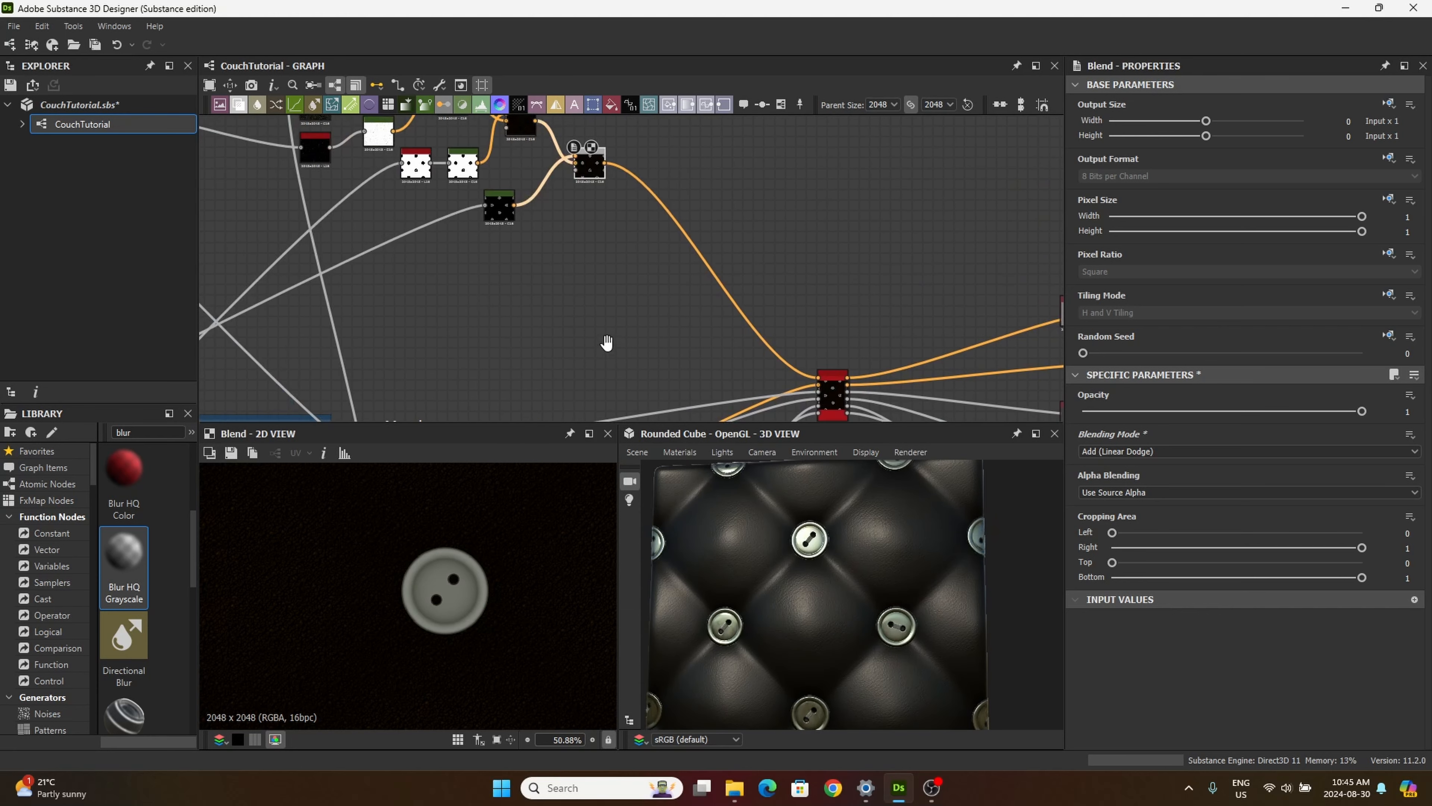
{"action": "scroll", "coordinate": [573, 300], "scroll_direction": "up", "scroll_amount": 2}
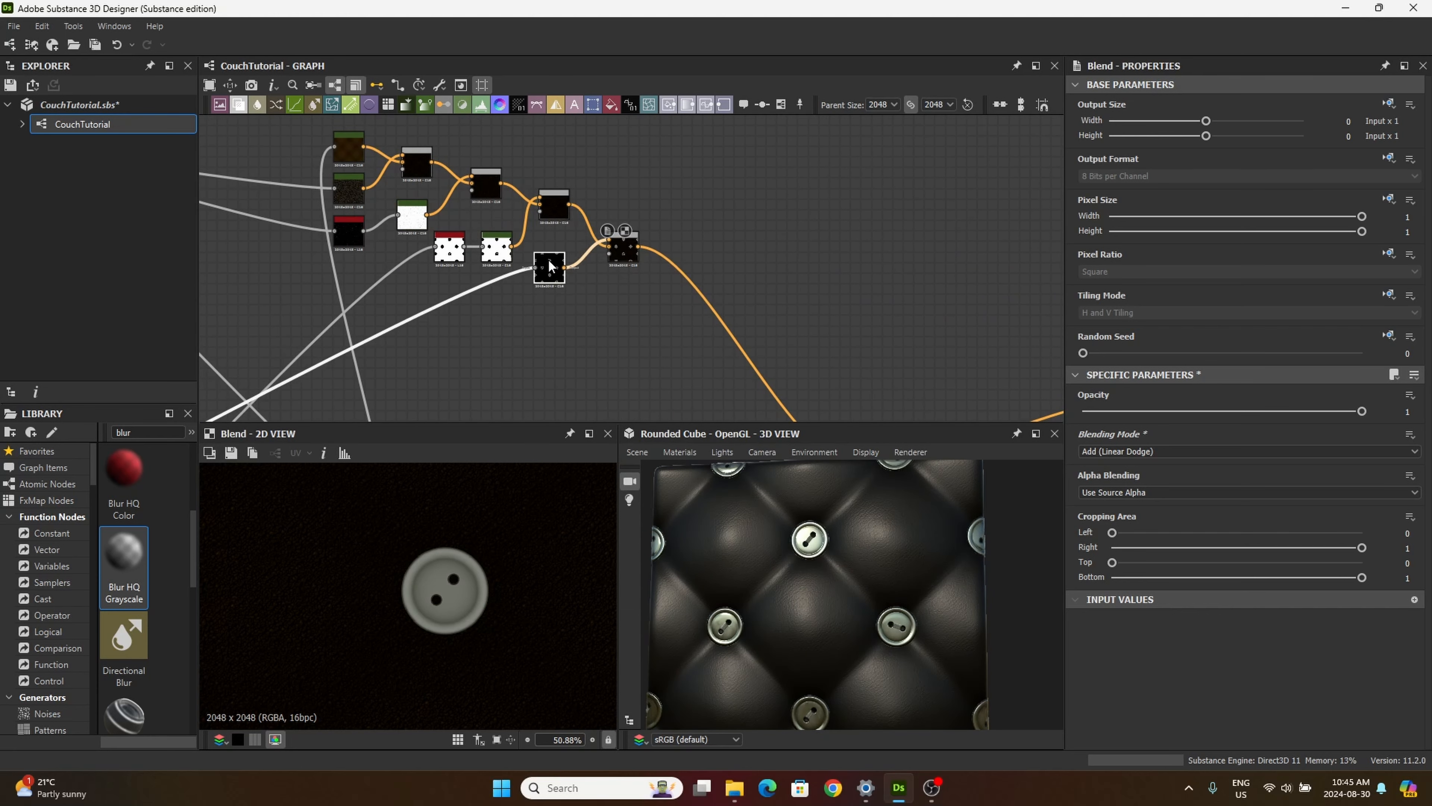
{"action": "left_click_drag", "start_coordinate": [623, 255], "coordinate": [635, 270]}
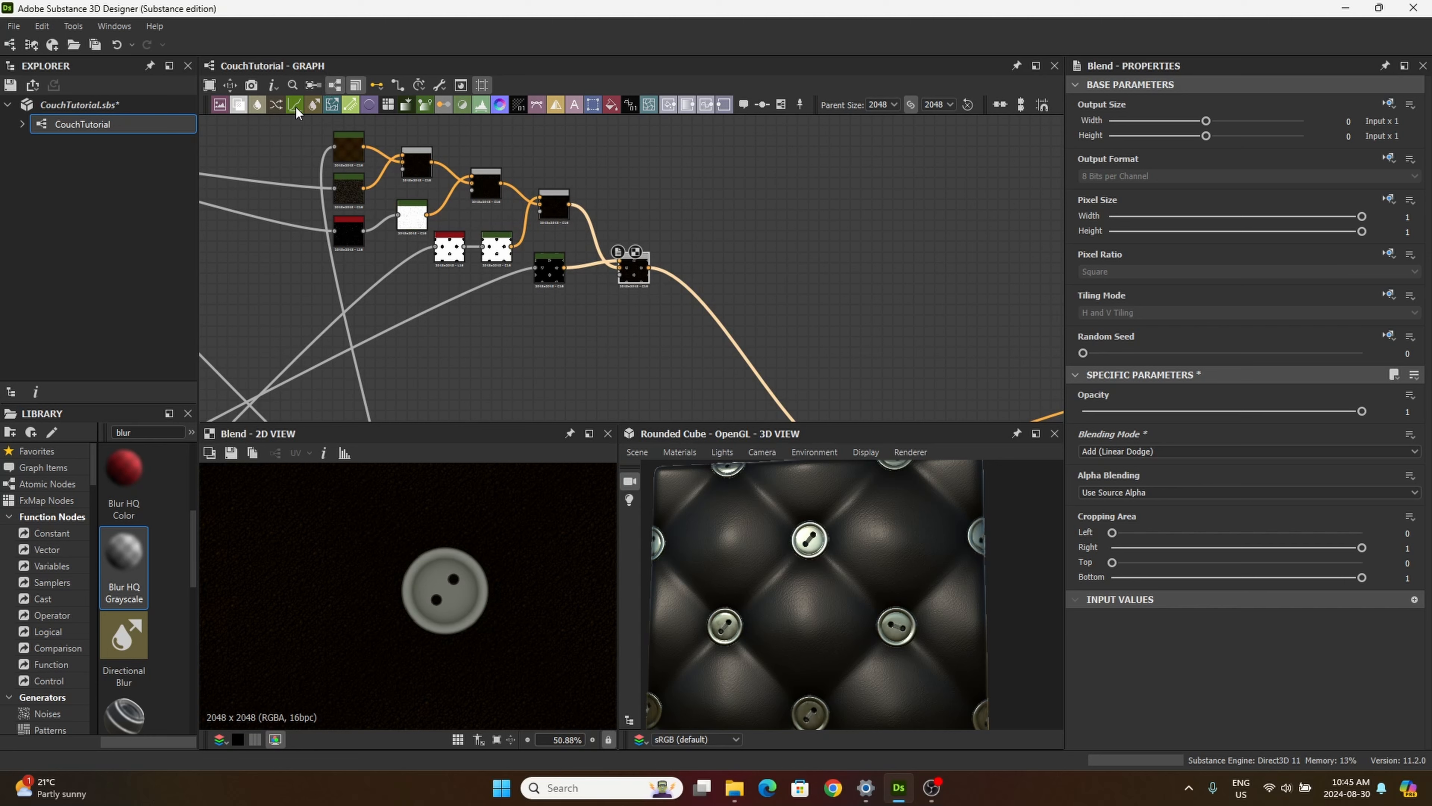
Step: Add a Gradient Map node and place it below the Gradient Map that colors the buttons
{"action": "left_click_drag", "start_coordinate": [631, 335], "coordinate": [575, 313]}
{"action": "scroll", "coordinate": [636, 336], "scroll_direction": "up", "scroll_amount": 3}
{"action": "middle_click_drag", "start_coordinate": [406, 405], "coordinate": [541, 342]}
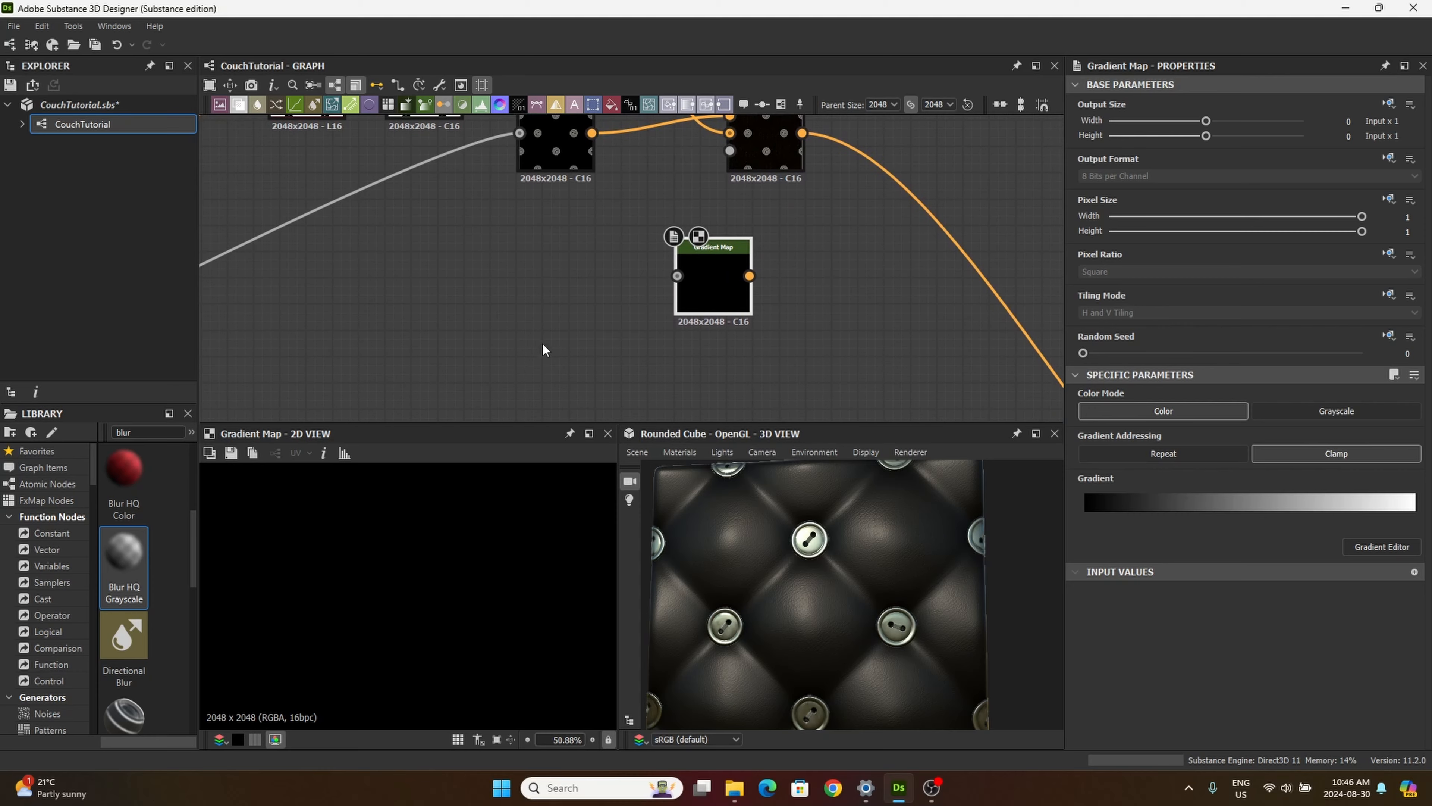
{"action": "left_click_drag", "start_coordinate": [720, 251], "coordinate": [653, 256]}
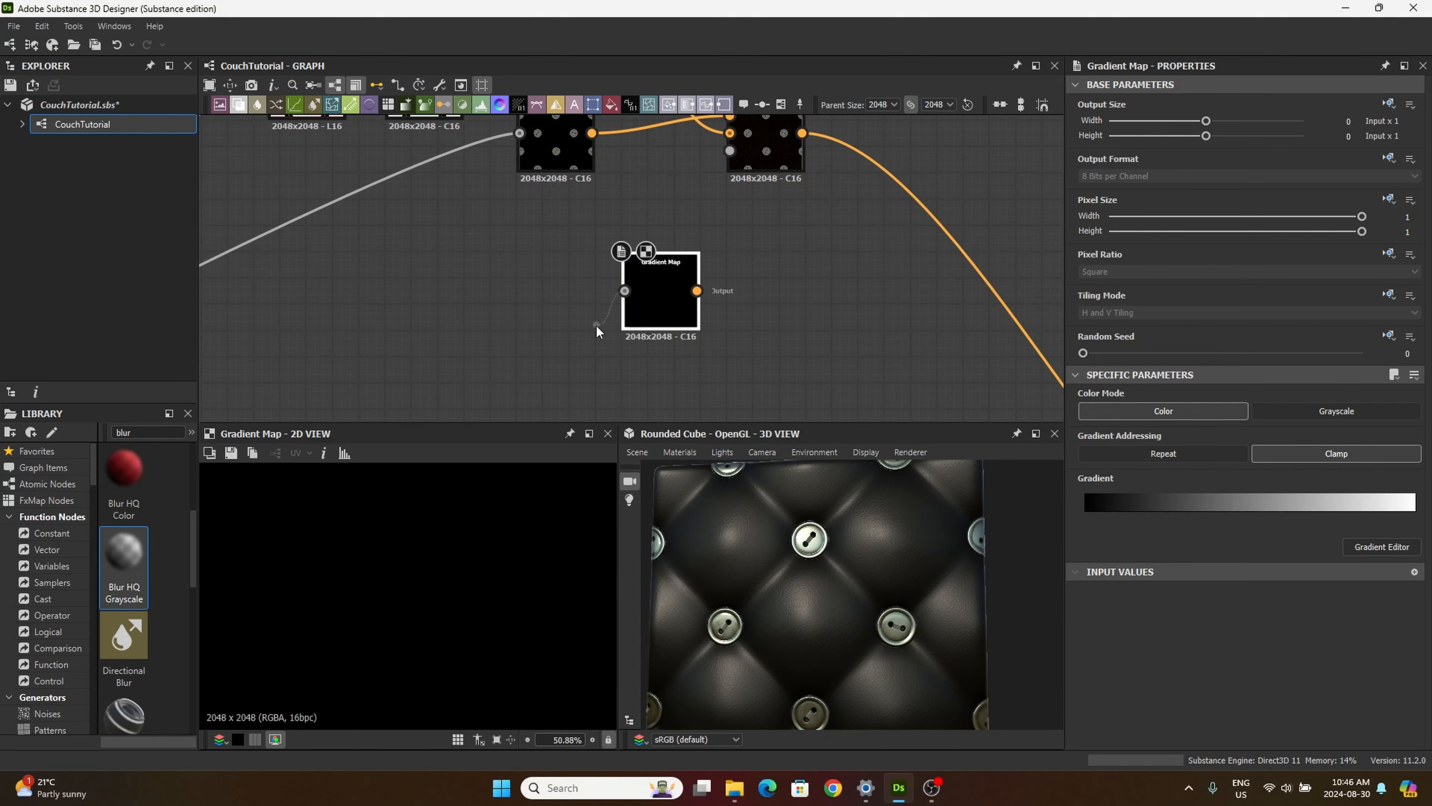
Step: Connect the thread mask's Invert Grayscale output in the tiling/masking frame to the new Gradient Map's input
{"action": "left_click", "coordinate": [564, 320]}
{"action": "middle_click_drag", "start_coordinate": [527, 317], "coordinate": [809, 205]}
{"action": "scroll", "coordinate": [590, 307], "scroll_direction": "down", "scroll_amount": 1}
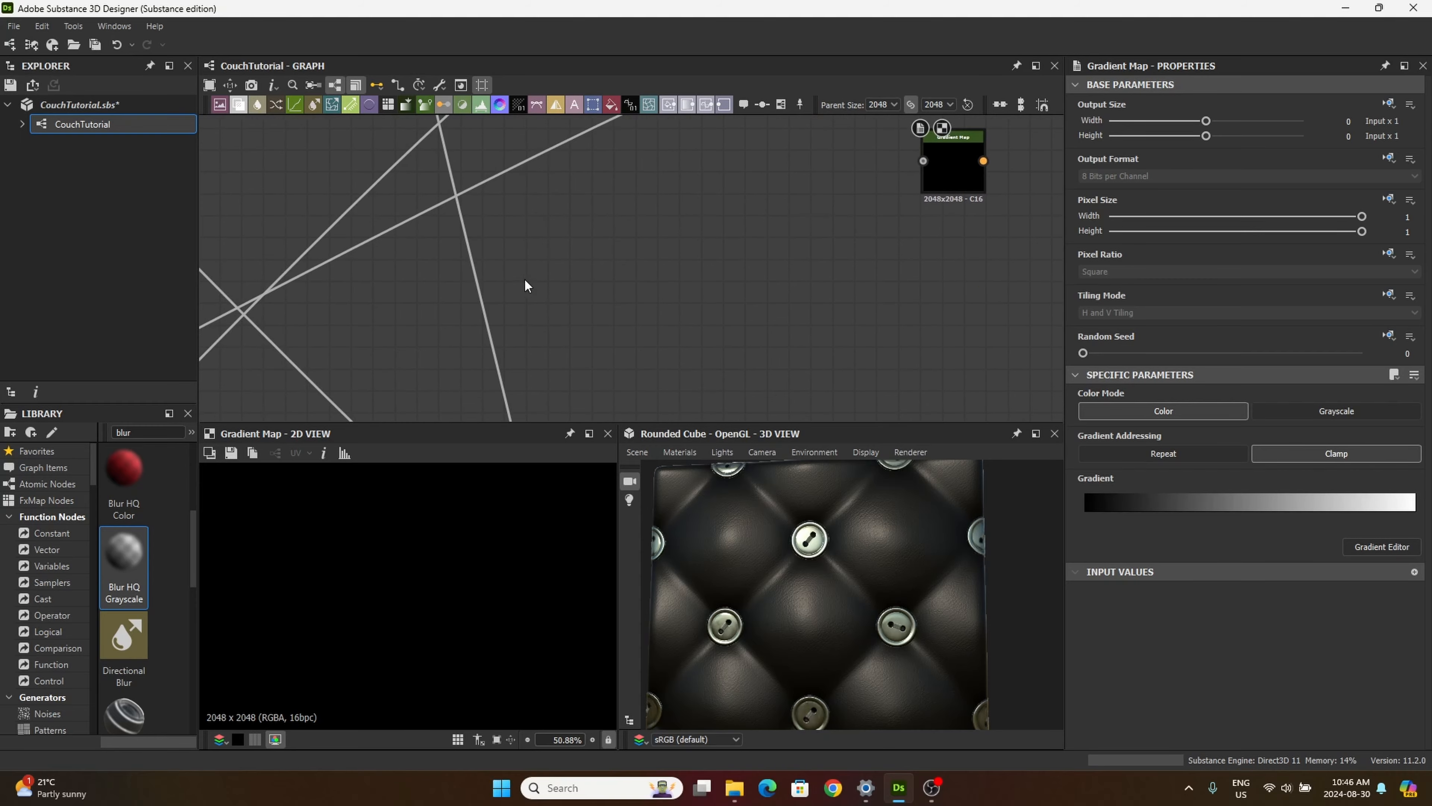
{"action": "scroll", "coordinate": [524, 277], "scroll_direction": "down", "scroll_amount": 5}
{"action": "middle_click_drag", "start_coordinate": [480, 315], "coordinate": [862, 107]}
{"action": "scroll", "coordinate": [478, 298], "scroll_direction": "up", "scroll_amount": 5}
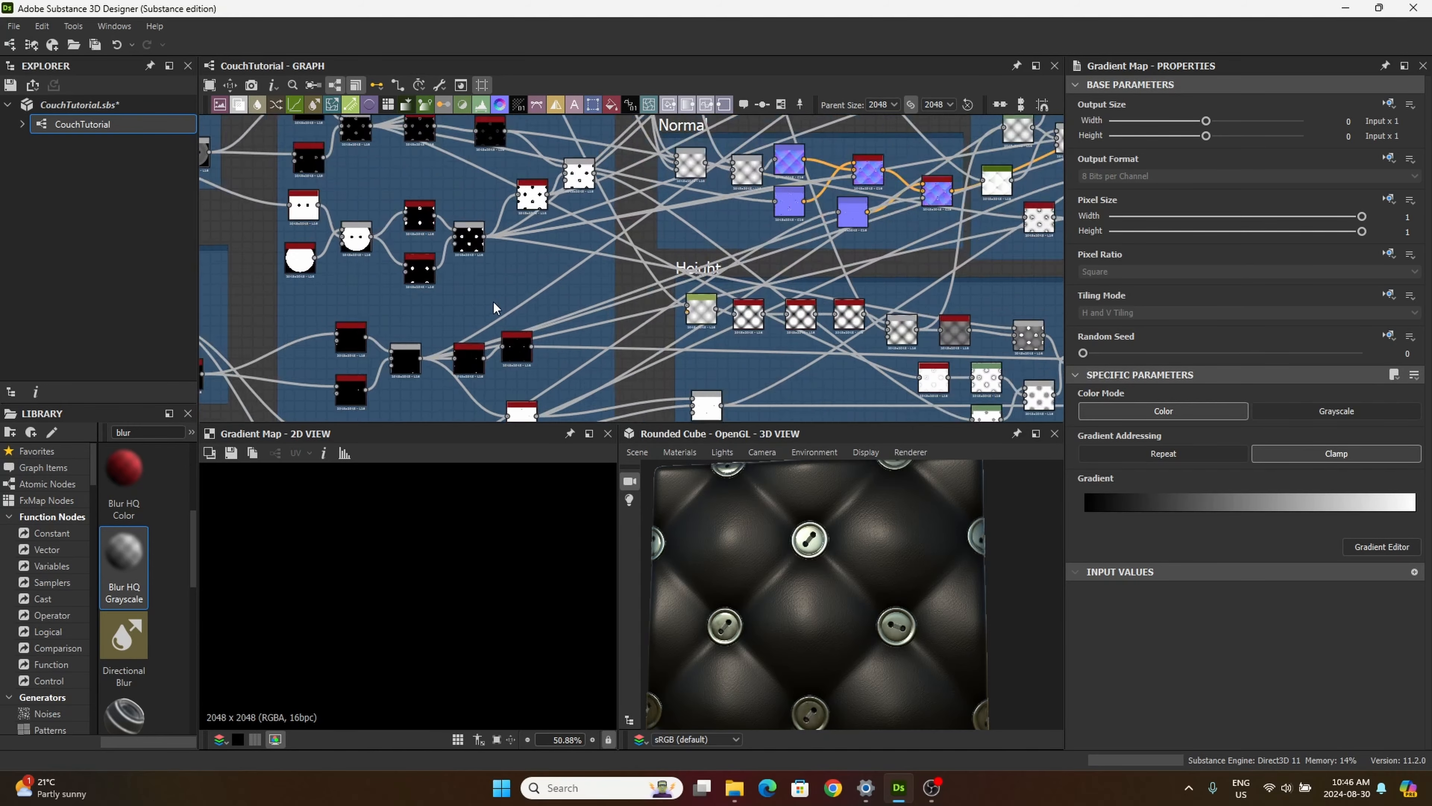
{"action": "middle_click_drag", "start_coordinate": [550, 343], "coordinate": [559, 230]}
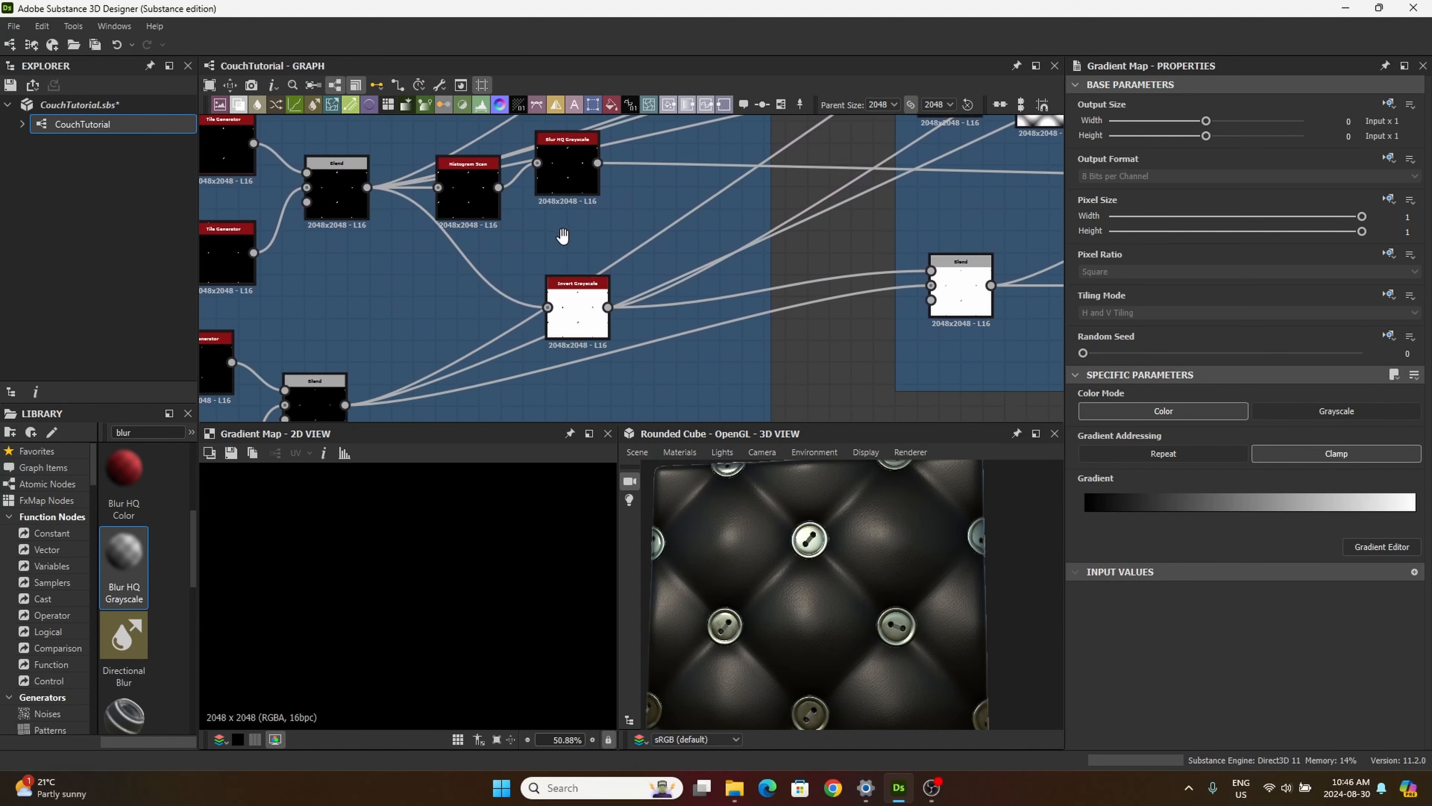
{"action": "scroll", "coordinate": [578, 307], "scroll_direction": "up", "scroll_amount": 5}
{"action": "scroll", "coordinate": [541, 335], "scroll_direction": "down", "scroll_amount": 5}
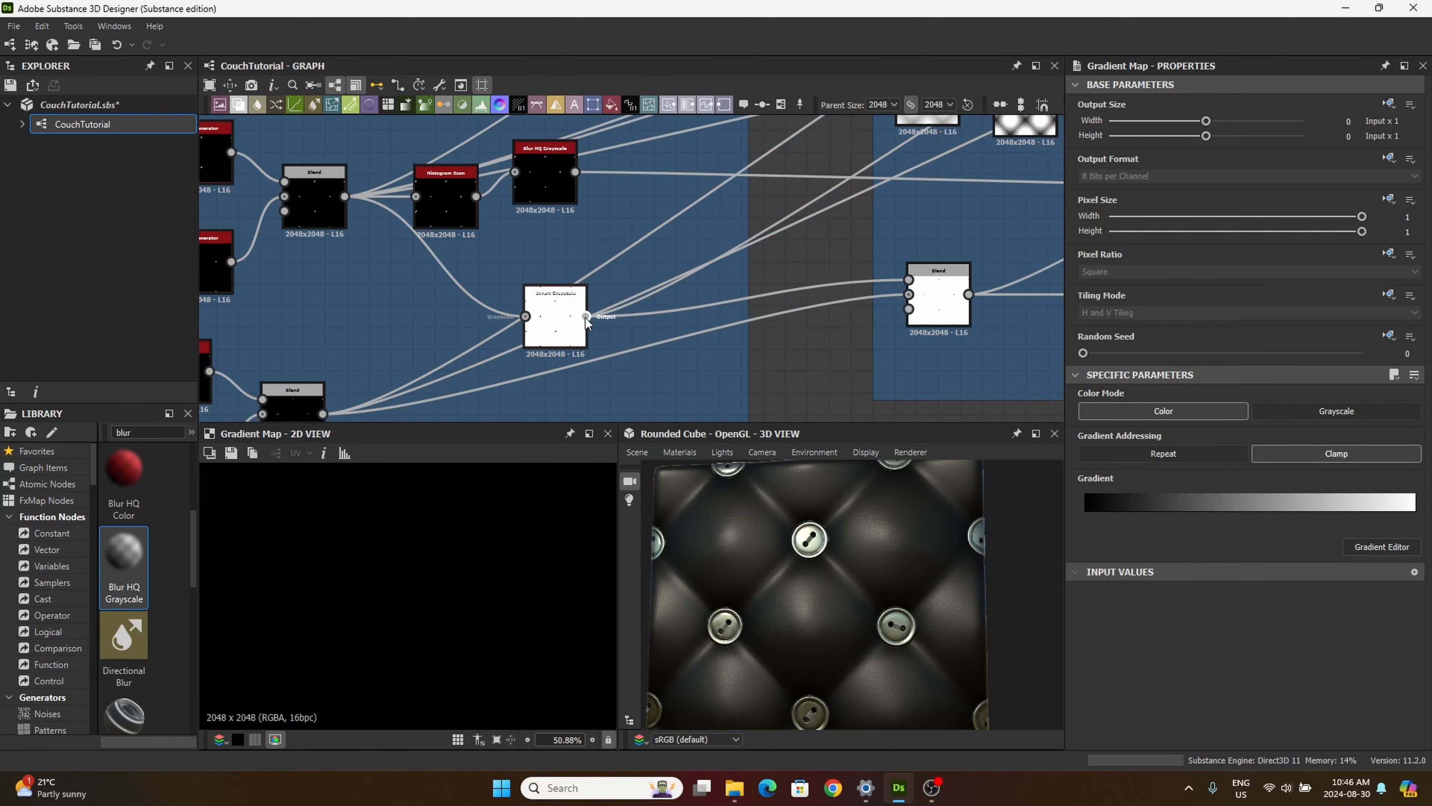
{"action": "left_click_drag", "start_coordinate": [585, 316], "coordinate": [706, 287]}
{"action": "scroll", "coordinate": [725, 247], "scroll_direction": "down", "scroll_amount": 6}
{"action": "scroll", "coordinate": [713, 240], "scroll_direction": "up", "scroll_amount": 6}
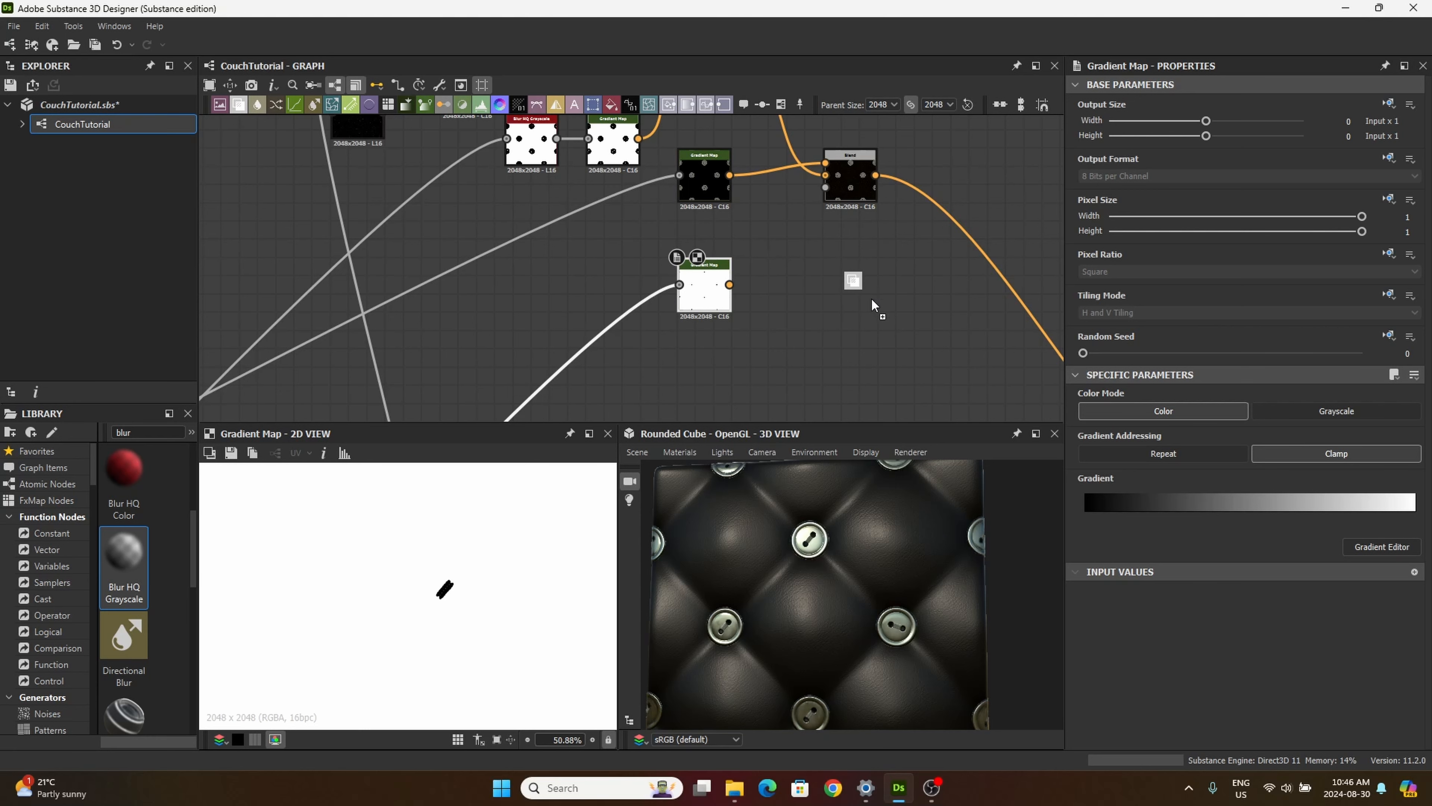
Step: Add a fifth Blend node with the inverted thread Gradient Map as foreground and the fourth Blend as background
{"action": "left_click_drag", "start_coordinate": [872, 300], "coordinate": [868, 299]}
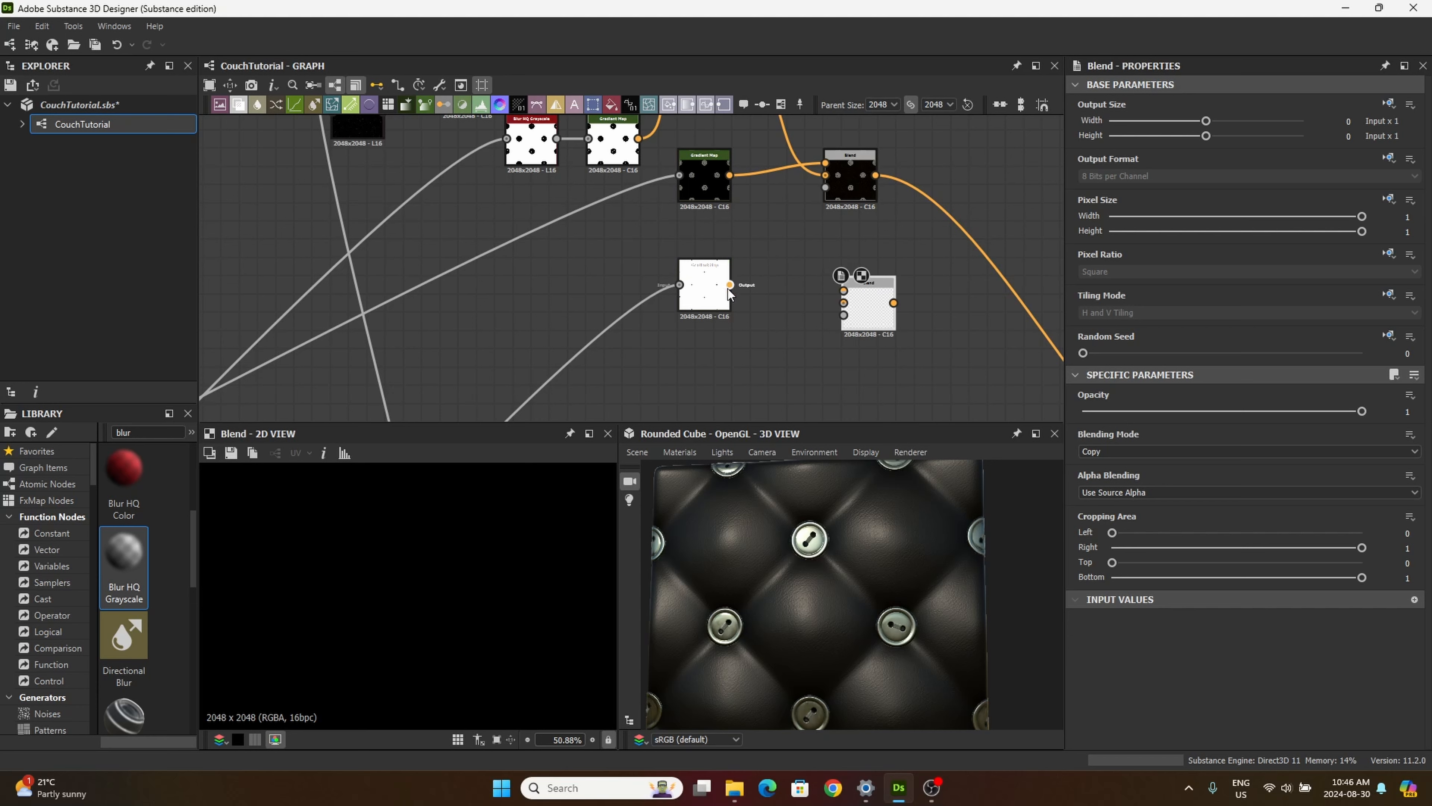
{"action": "left_click_drag", "start_coordinate": [730, 285], "coordinate": [902, 288]}
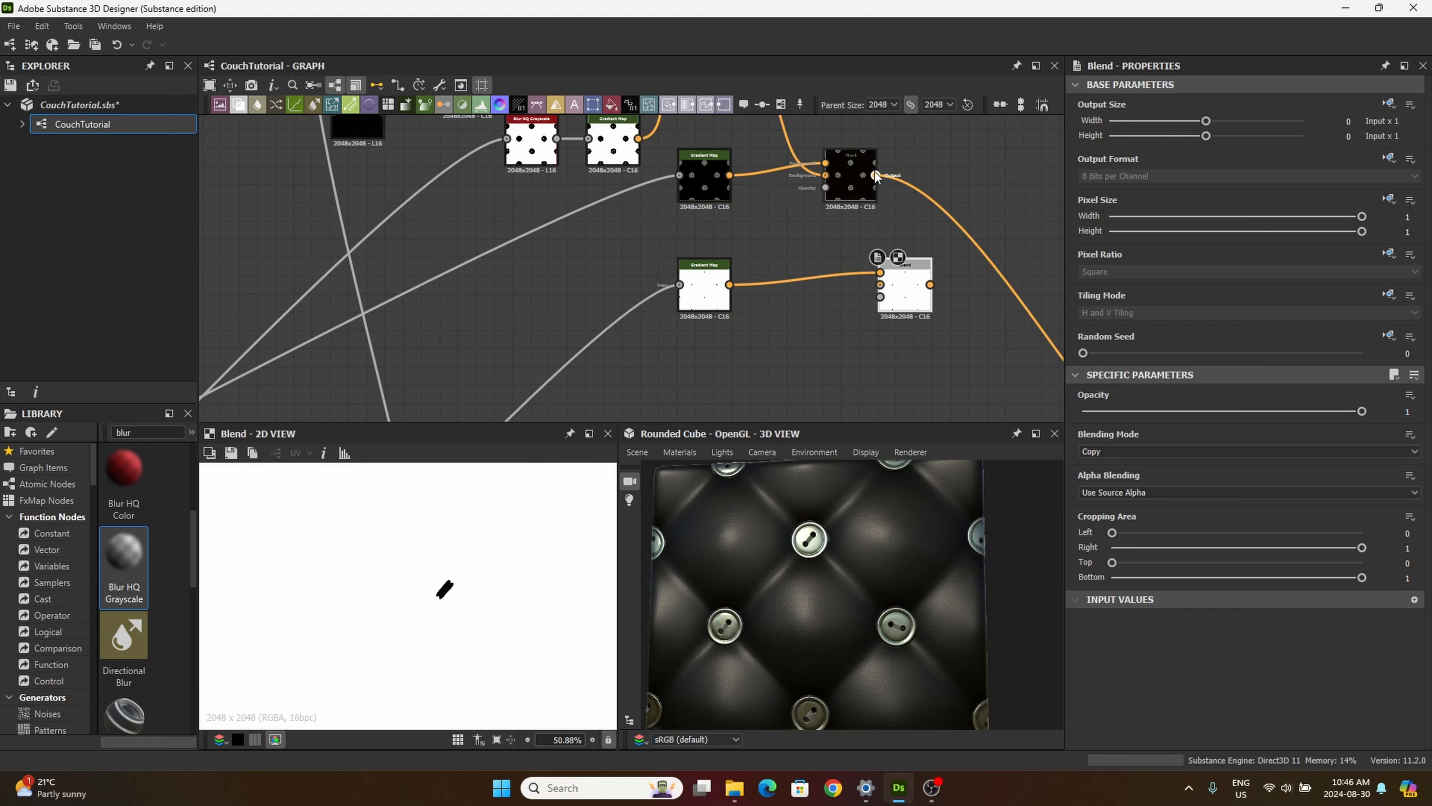
{"action": "left_click_drag", "start_coordinate": [876, 175], "coordinate": [936, 288]}
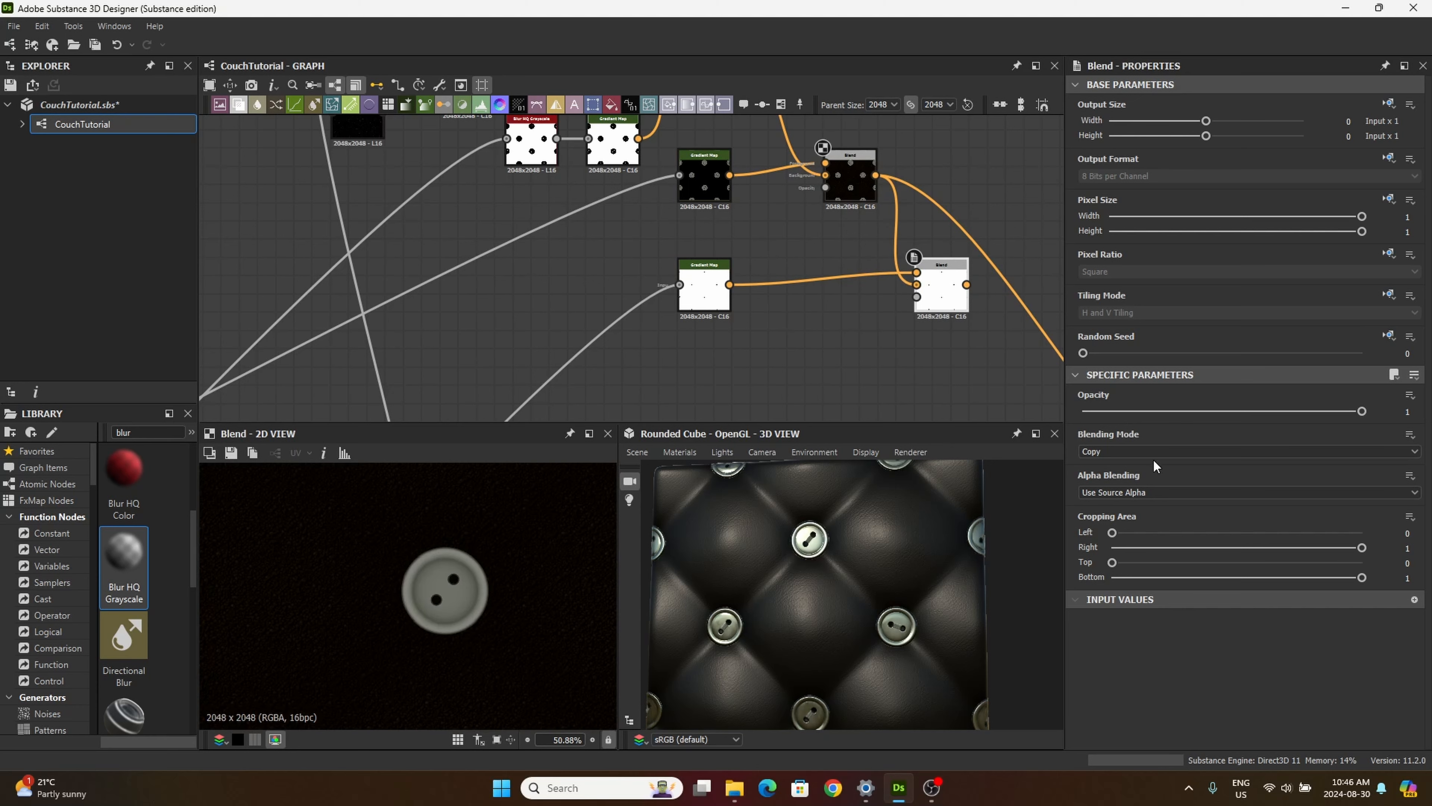
Step: Set the fifth Blend's blending mode to Multiply and check the thread area on the button in the 2D preview
{"action": "left_click", "coordinate": [1133, 451]}
{"action": "left_click", "coordinate": [1124, 493]}
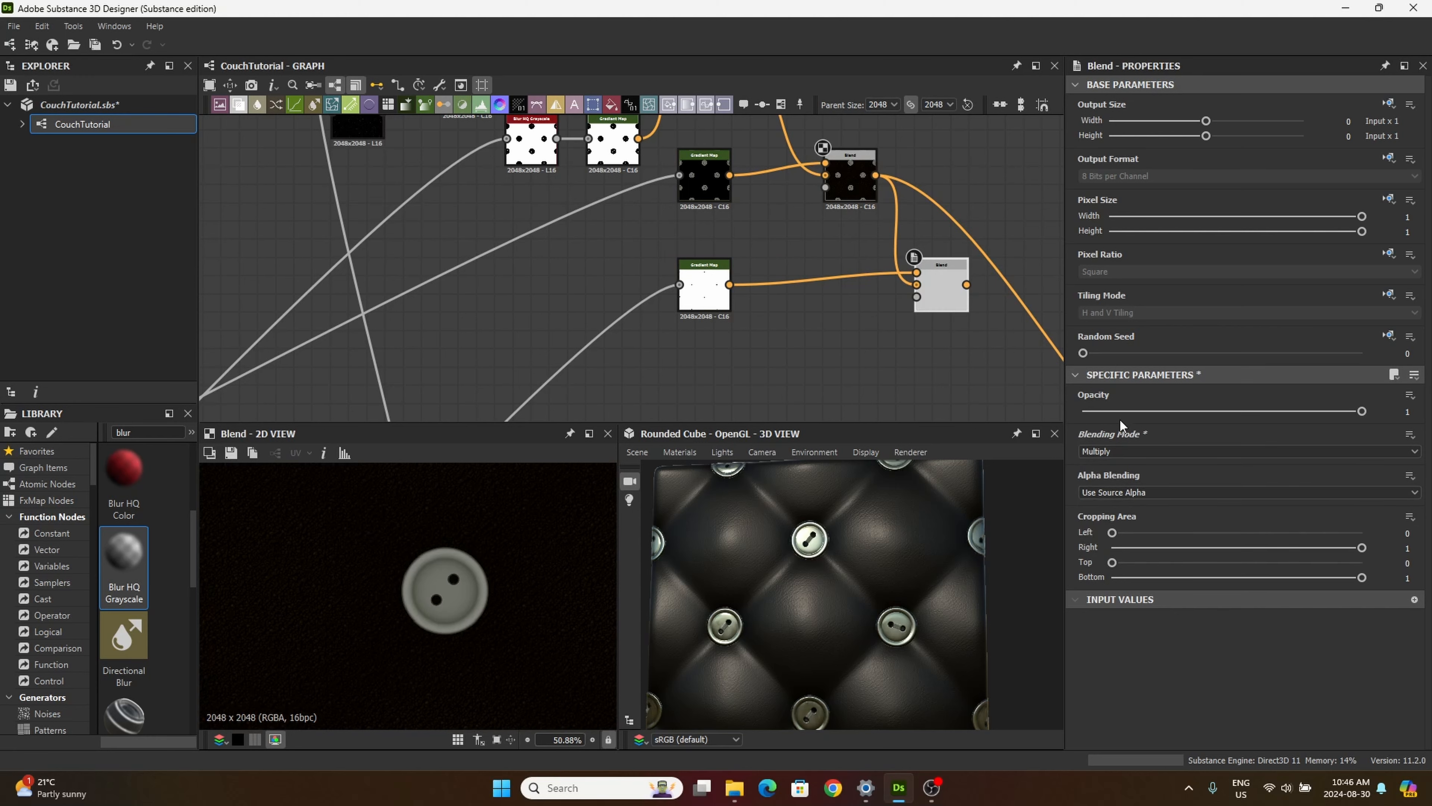
{"action": "double_click", "coordinate": [943, 292]}
{"action": "scroll", "coordinate": [416, 620], "scroll_direction": "up", "scroll_amount": 5}
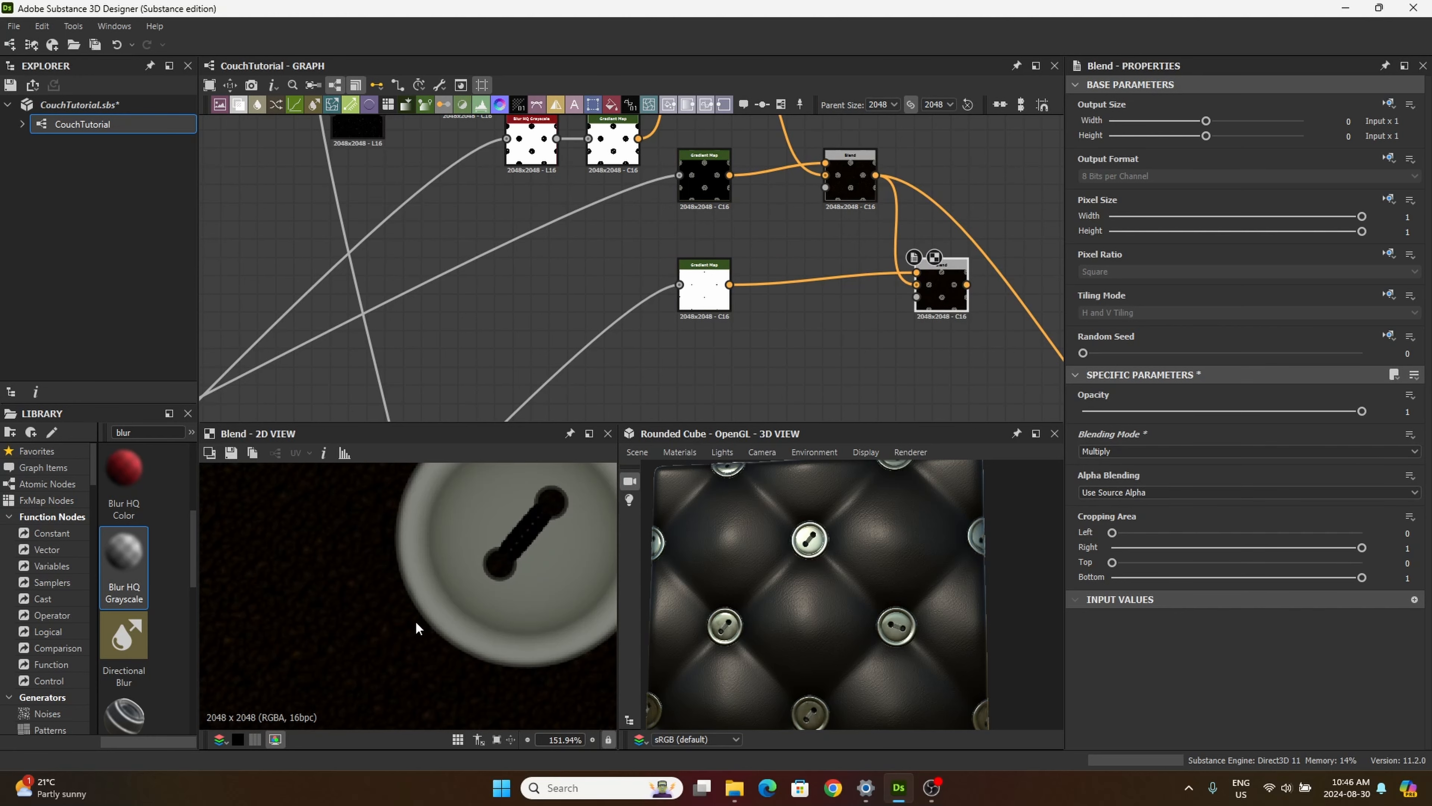
{"action": "middle_click_drag", "start_coordinate": [545, 568], "coordinate": [470, 615]}
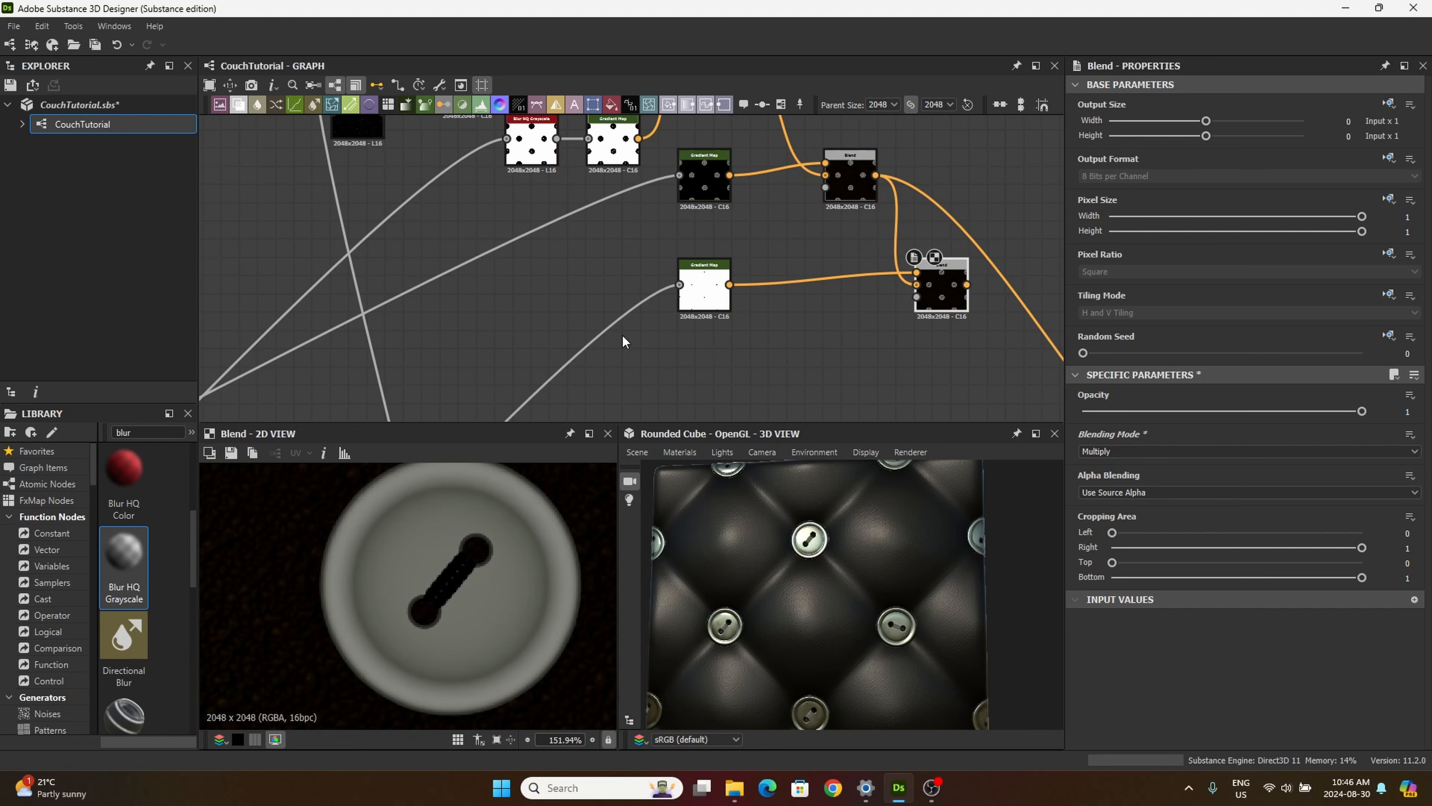
Step: Move the fifth Blend node and its Gradient Map slightly up, closer to the nodes above them
{"action": "left_click", "coordinate": [705, 282]}
{"action": "left_click_drag", "start_coordinate": [934, 294], "coordinate": [934, 273]}
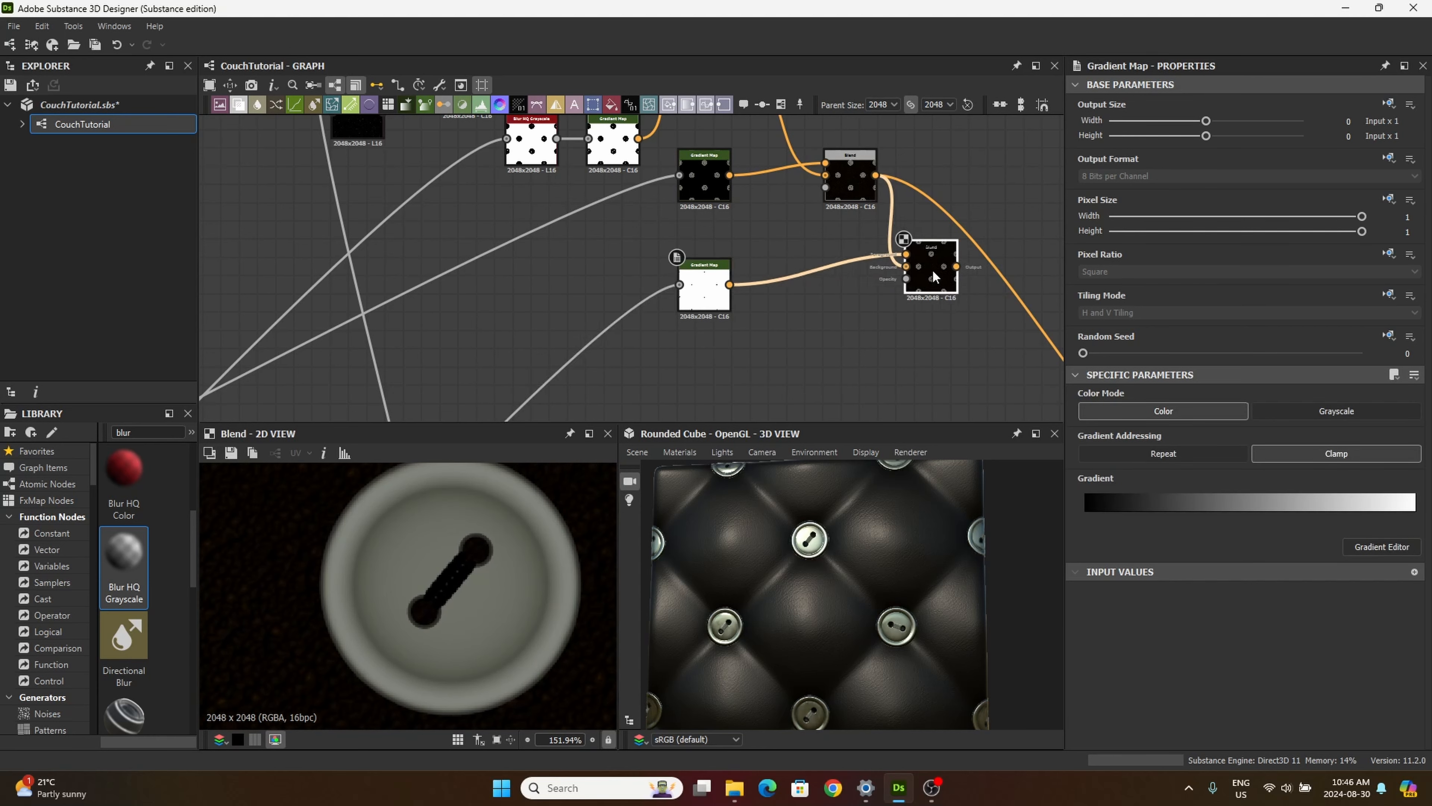
{"action": "left_click_drag", "start_coordinate": [695, 280], "coordinate": [694, 261]}
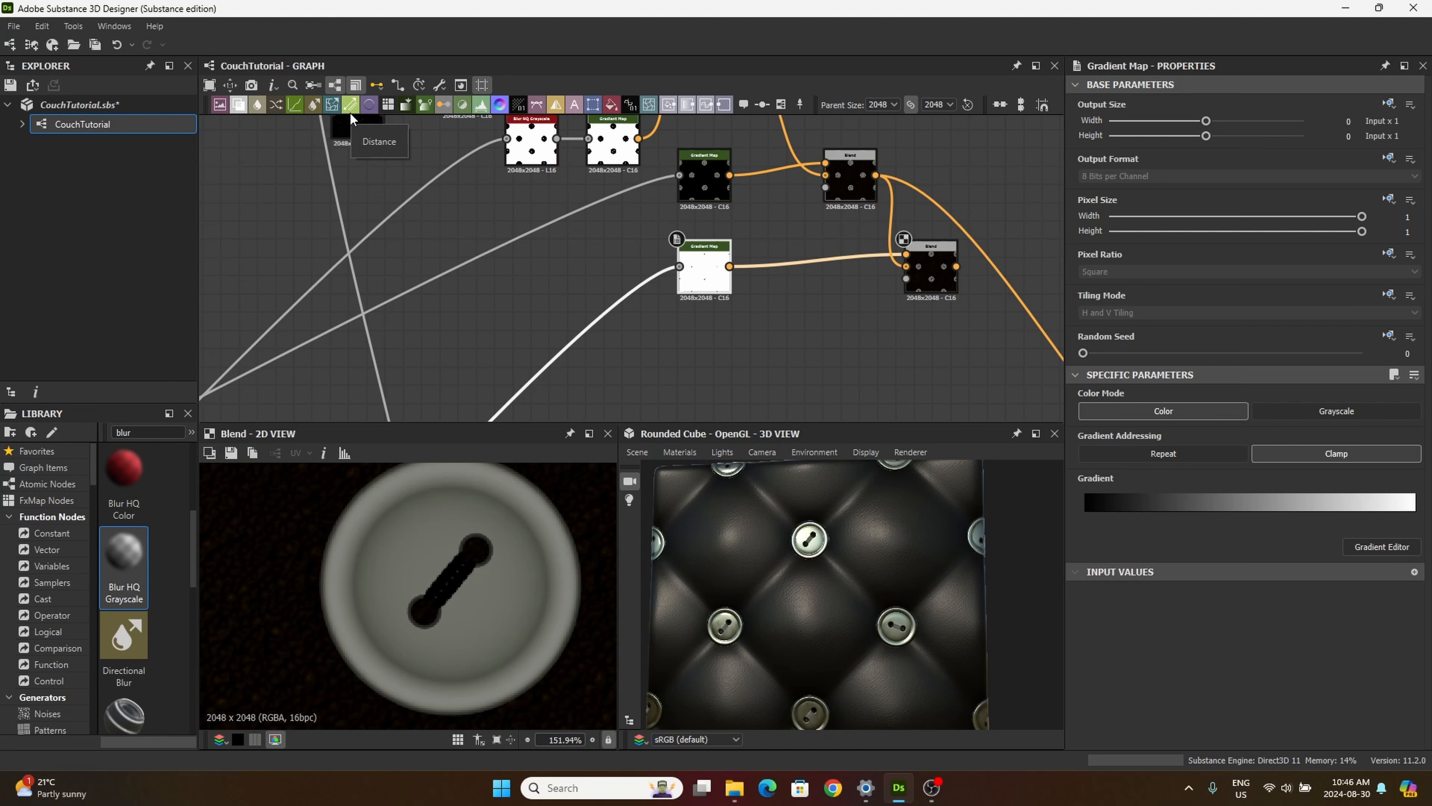
Step: Add another Gradient Map node, then preview the Blend that combines the two lower thread Tile Generators in the tiling/masking frame
{"action": "left_click_drag", "start_coordinate": [428, 107], "coordinate": [833, 365]}
{"action": "scroll", "coordinate": [657, 372], "scroll_direction": "down", "scroll_amount": 5}
{"action": "middle_click_drag", "start_coordinate": [611, 347], "coordinate": [835, 78]}
{"action": "middle_click_drag", "start_coordinate": [426, 356], "coordinate": [517, 263]}
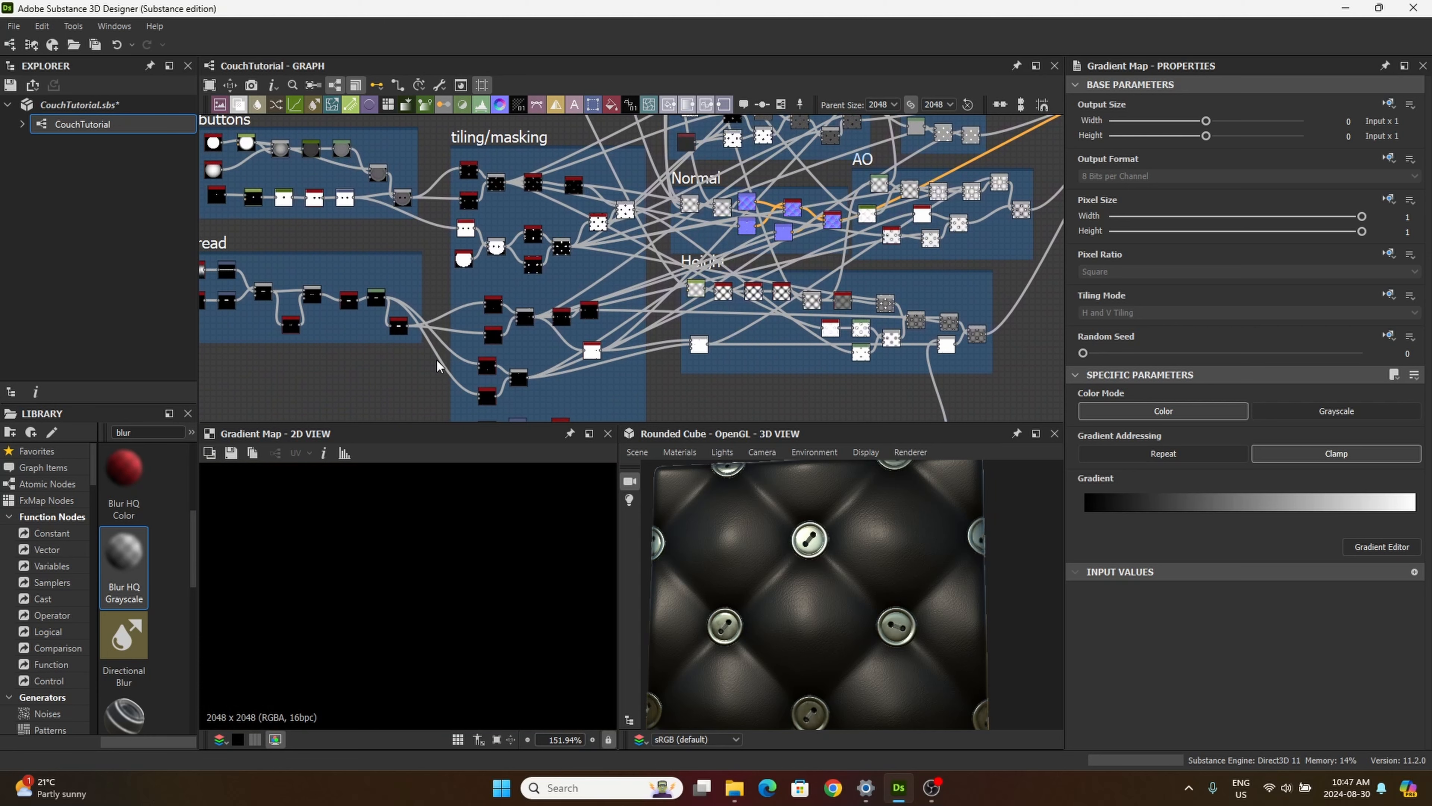
{"action": "middle_click_drag", "start_coordinate": [440, 367], "coordinate": [469, 348]}
{"action": "scroll", "coordinate": [524, 255], "scroll_direction": "up", "scroll_amount": 8}
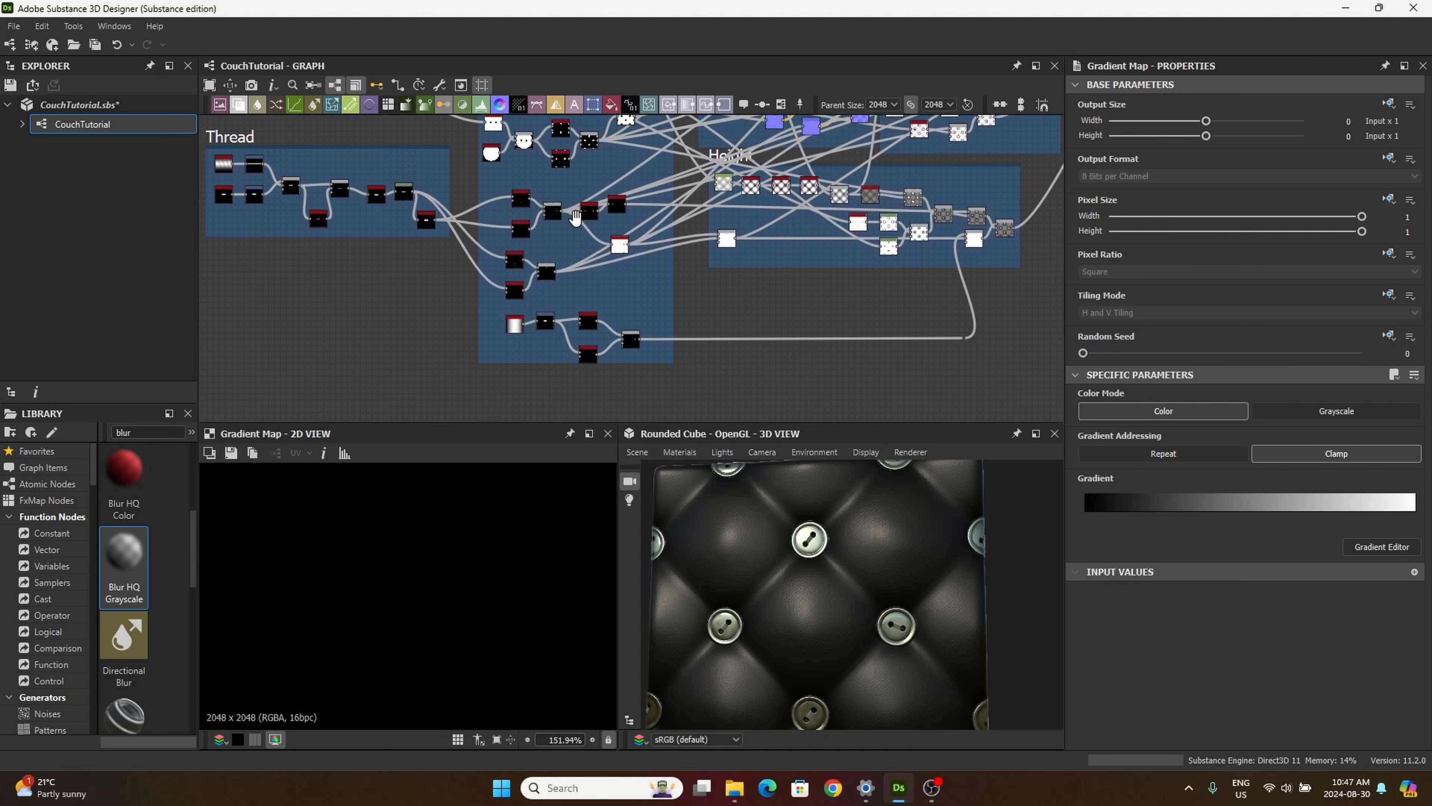
{"action": "middle_click_drag", "start_coordinate": [521, 254], "coordinate": [632, 333]}
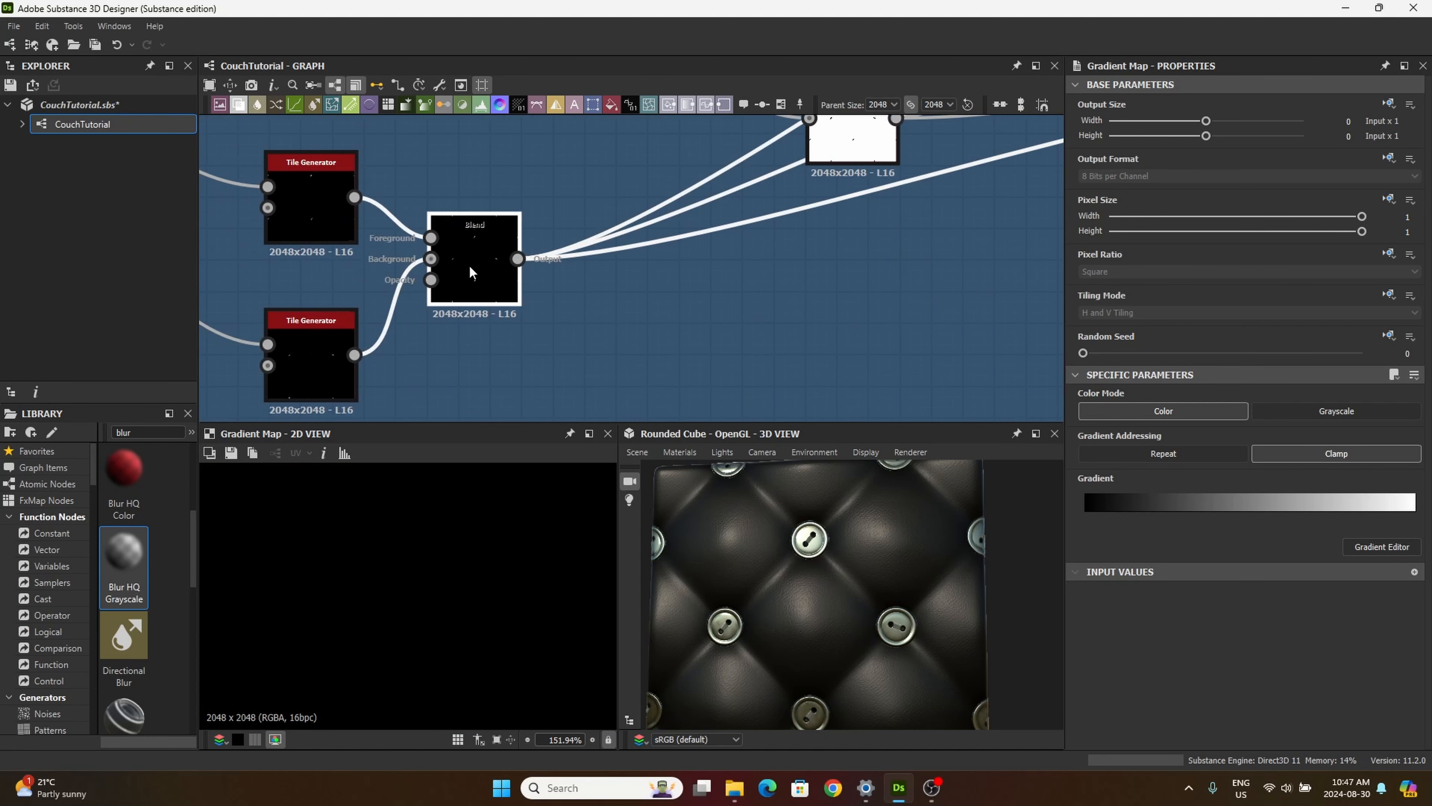
{"action": "left_click", "coordinate": [504, 294]}
{"action": "scroll", "coordinate": [616, 332], "scroll_direction": "down", "scroll_amount": 4}
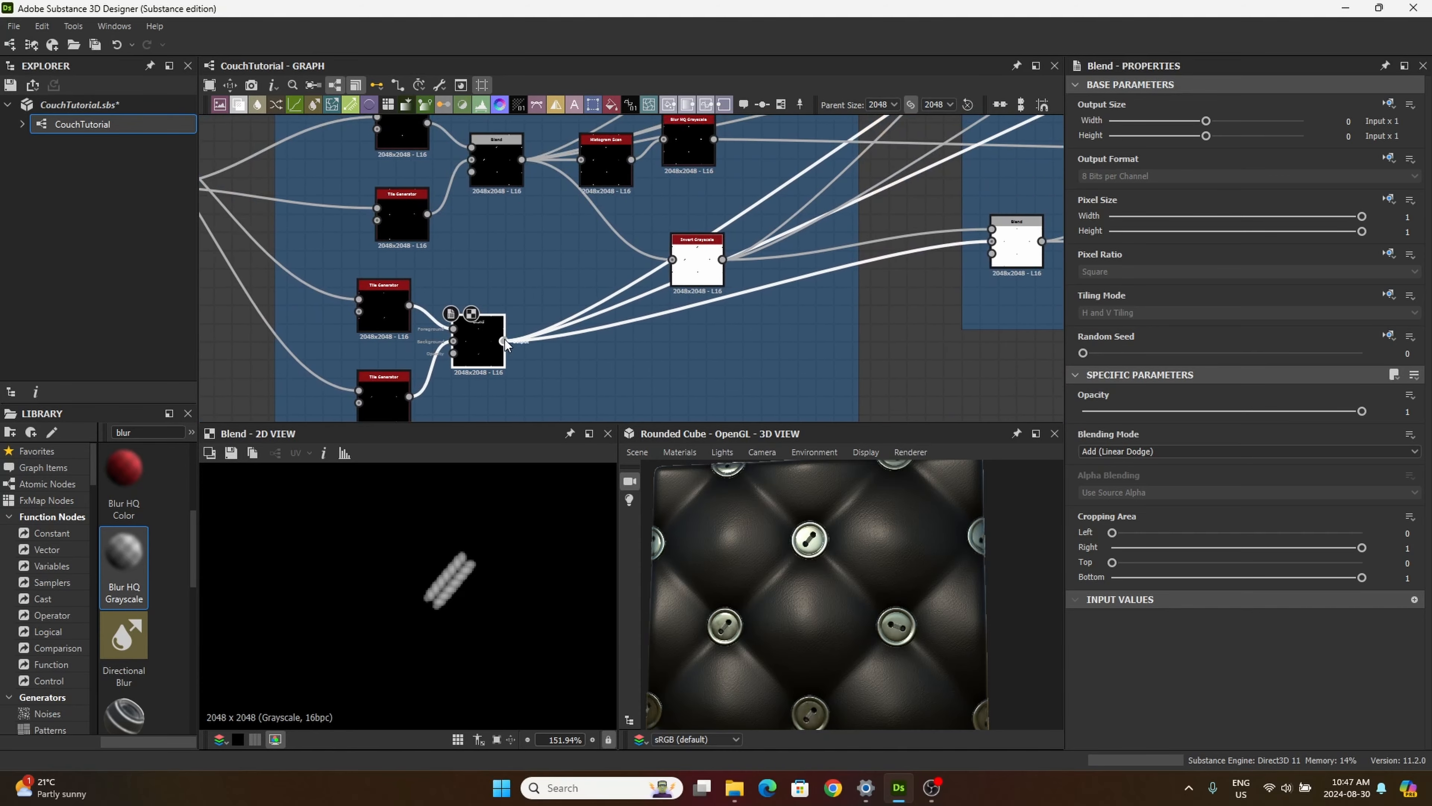
Step: Connect the thread Blend's output to the newest Gradient Map and align that node below the inverted thread Gradient Map
{"action": "left_click", "coordinate": [505, 340]}
{"action": "mouse_move", "coordinate": [812, 191]}
{"action": "middle_mouse_down"}
{"action": "mouse_move", "coordinate": [682, 277]}
{"action": "mouse_move", "coordinate": [597, 372]}
{"action": "middle_mouse_up"}
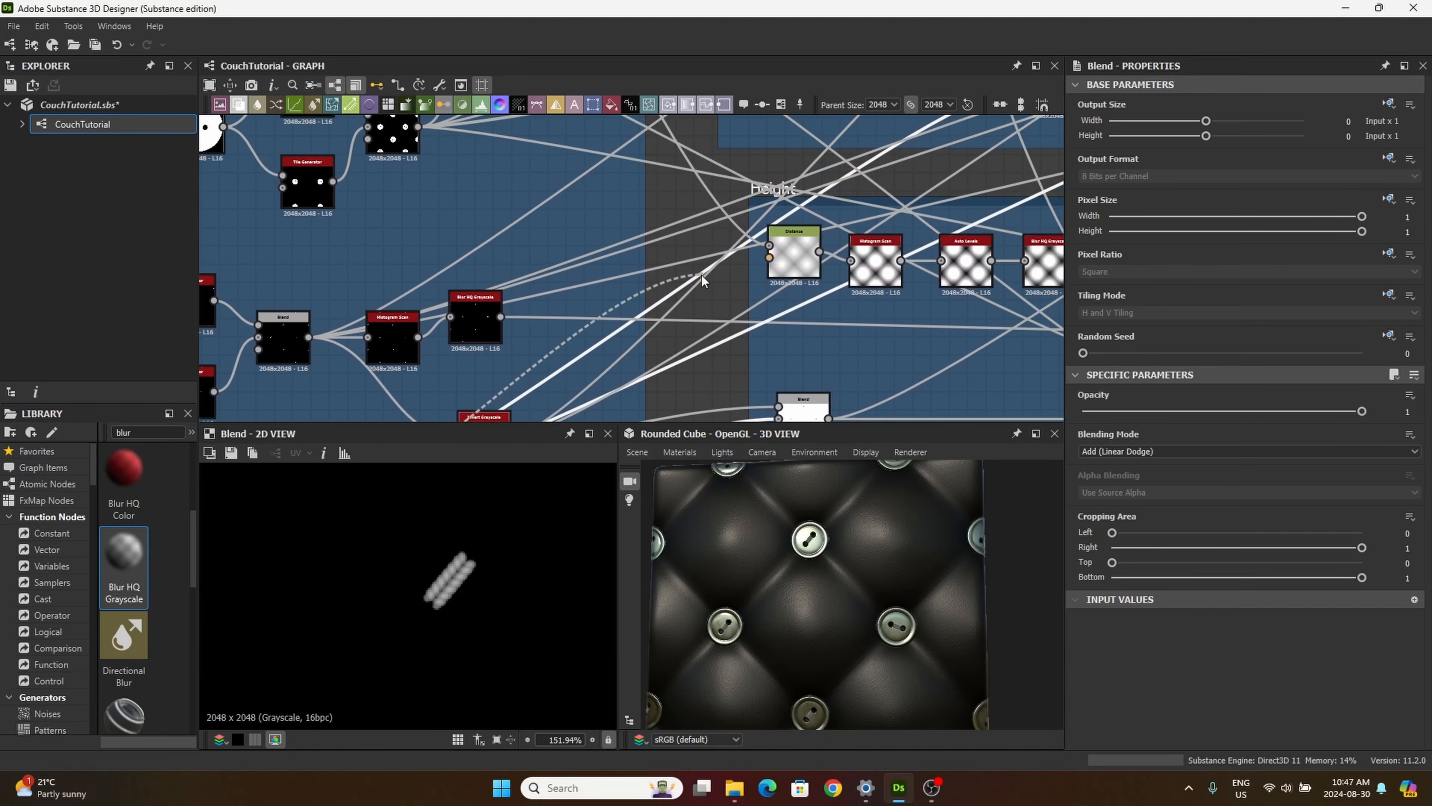
{"action": "middle_click_drag", "start_coordinate": [755, 236], "coordinate": [650, 343]}
{"action": "middle_click_drag", "start_coordinate": [841, 183], "coordinate": [700, 340]}
{"action": "middle_click_drag", "start_coordinate": [913, 133], "coordinate": [711, 367]}
{"action": "scroll", "coordinate": [735, 325], "scroll_direction": "down", "scroll_amount": 6}
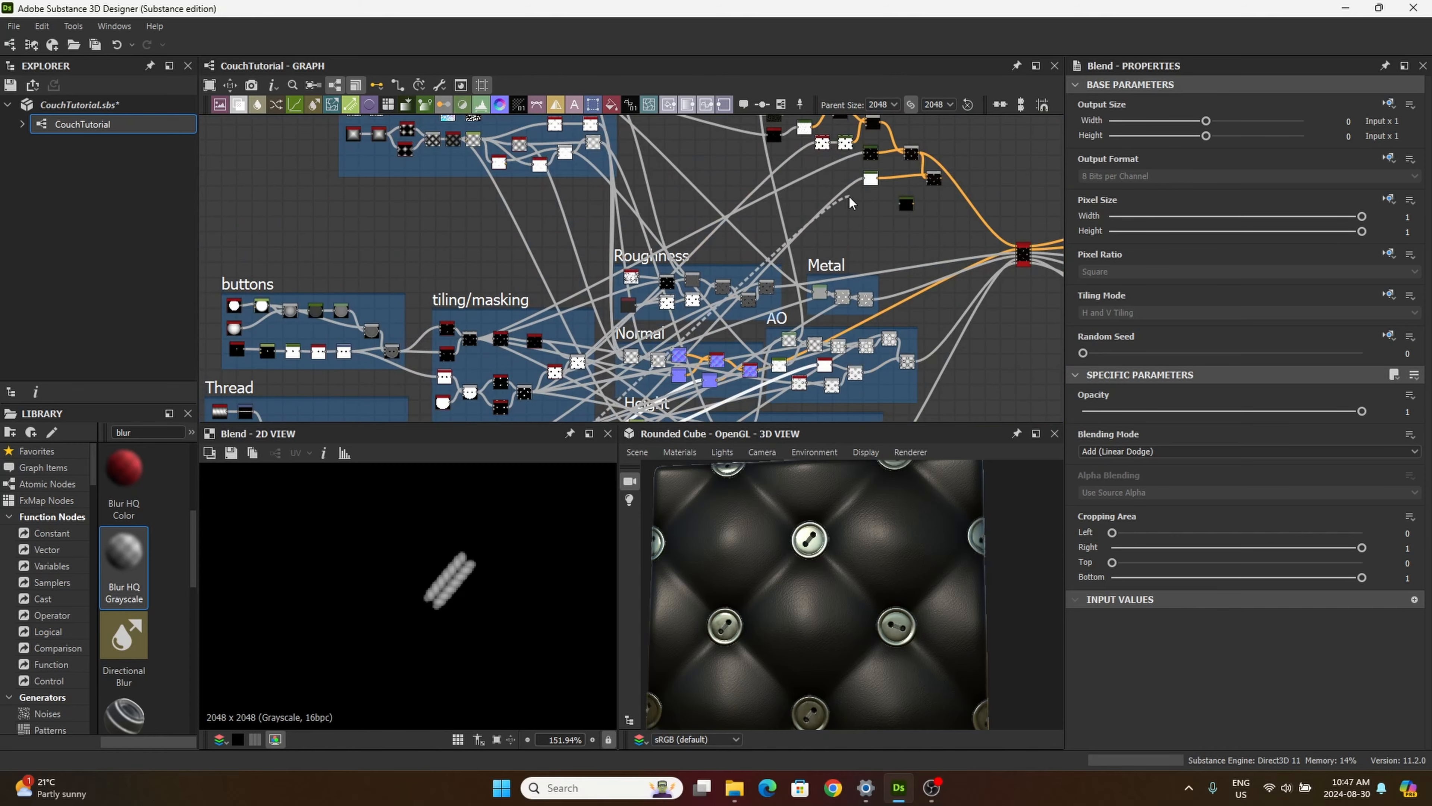
{"action": "middle_click_drag", "start_coordinate": [854, 201], "coordinate": [718, 325]}
{"action": "scroll", "coordinate": [721, 332], "scroll_direction": "up", "scroll_amount": 5}
{"action": "left_click_drag", "start_coordinate": [811, 298], "coordinate": [741, 305]}
{"action": "double_click", "coordinate": [738, 308]}
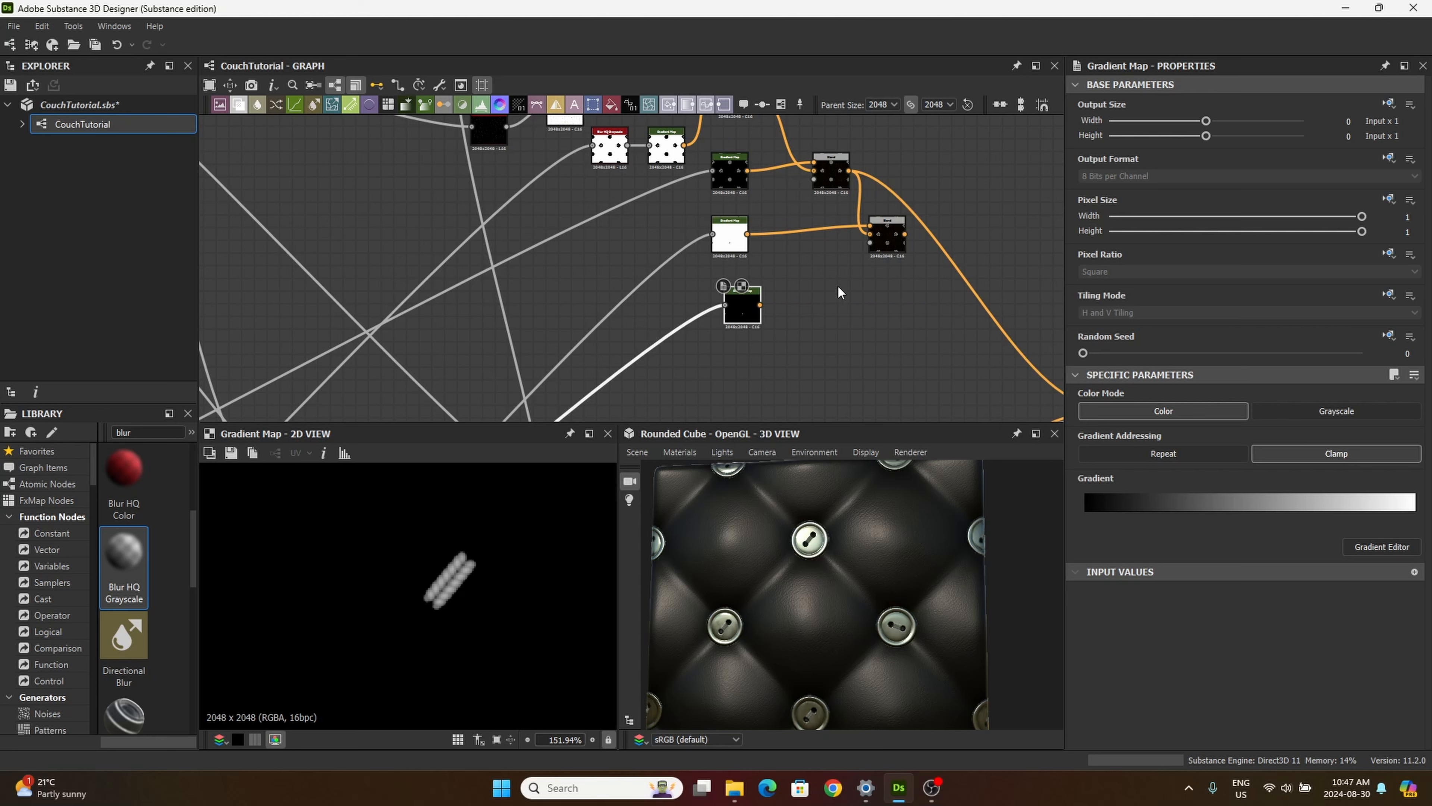
{"action": "left_click_drag", "start_coordinate": [742, 298], "coordinate": [730, 291]}
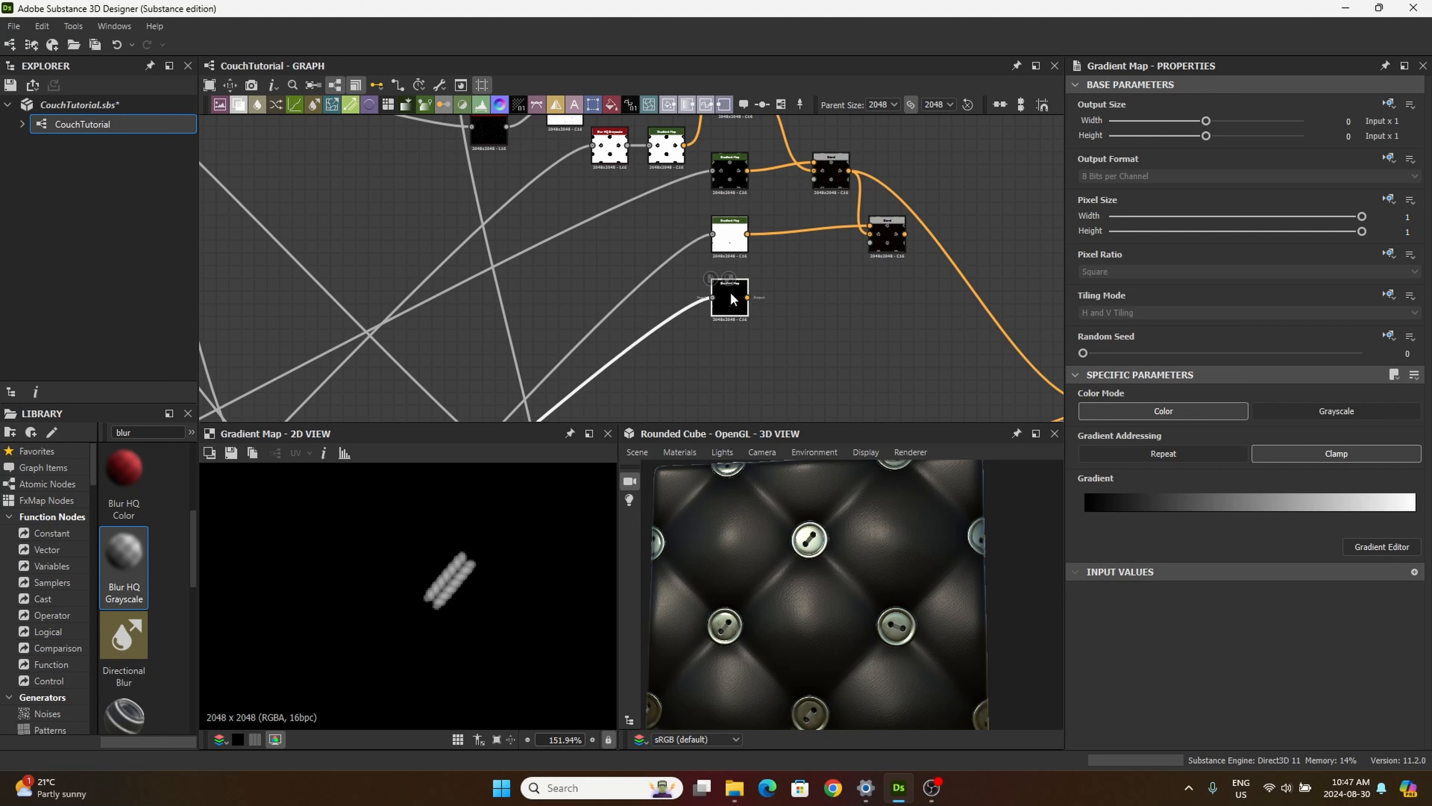
Step: Open the thread Gradient Map's Gradient Editor and add a dark brown key at position 0.032
{"action": "left_click", "coordinate": [1386, 547]}
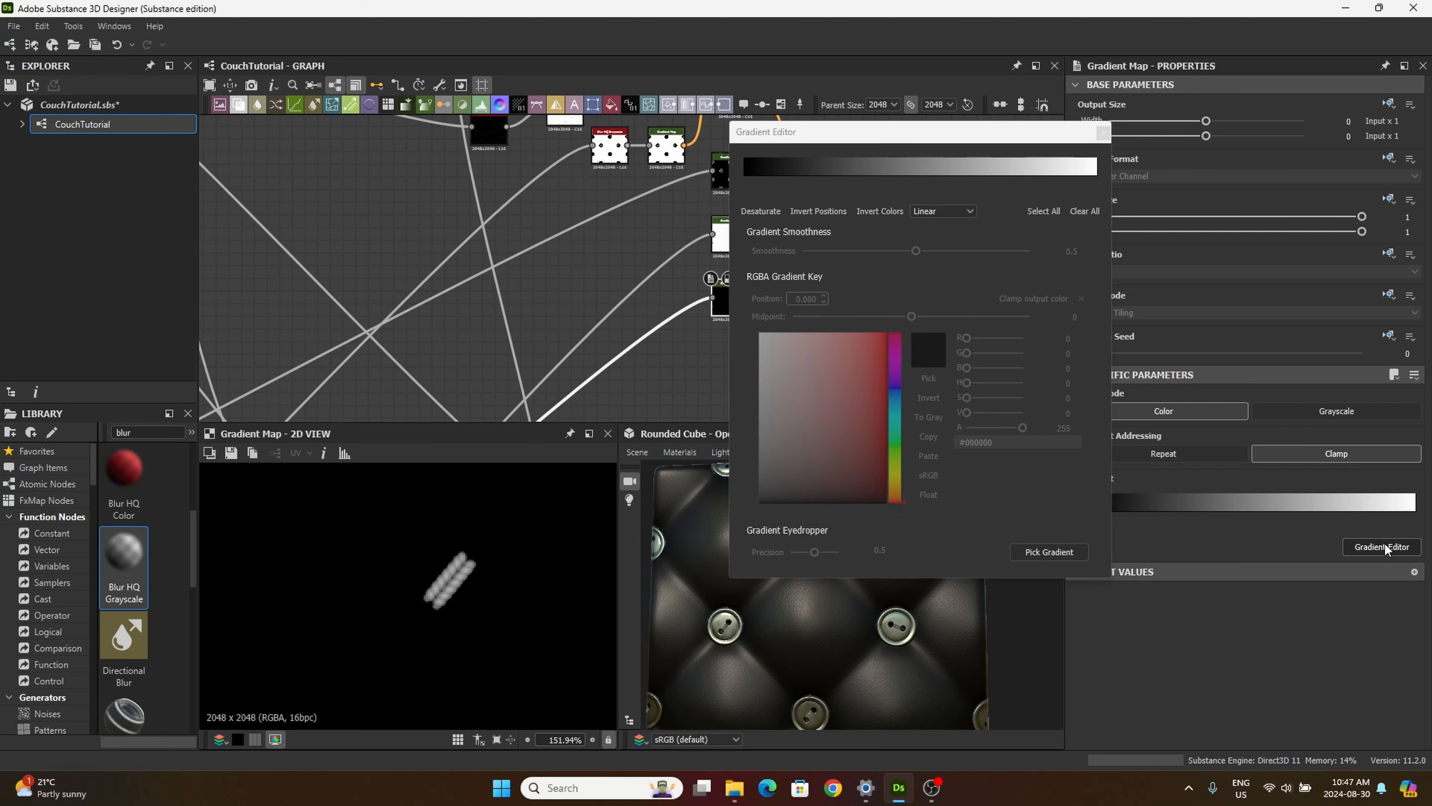
{"action": "left_click", "coordinate": [745, 174]}
{"action": "left_click_drag", "start_coordinate": [1021, 127], "coordinate": [1151, 140]}
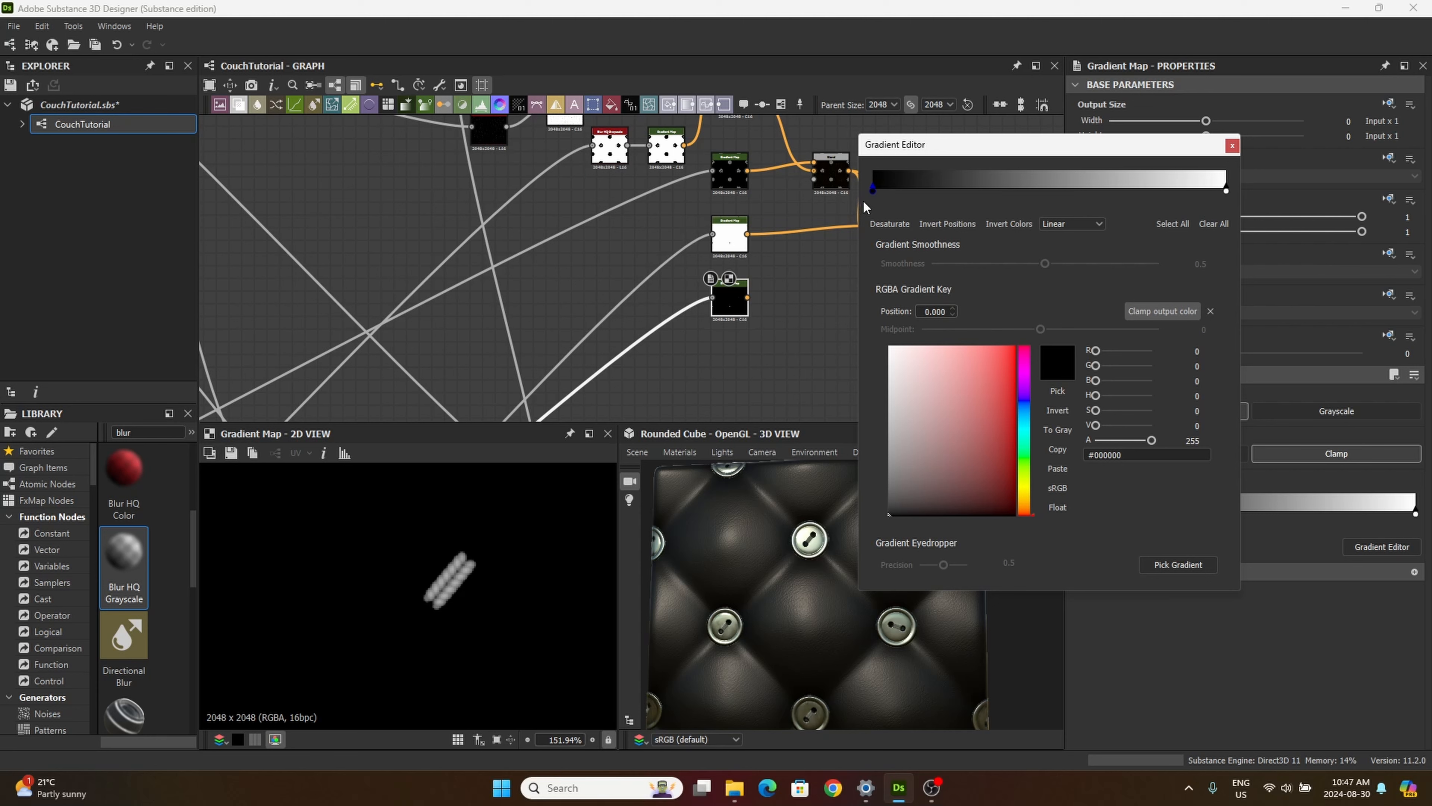
{"action": "left_click", "coordinate": [884, 185]}
{"action": "left_click_drag", "start_coordinate": [997, 471], "coordinate": [940, 509]}
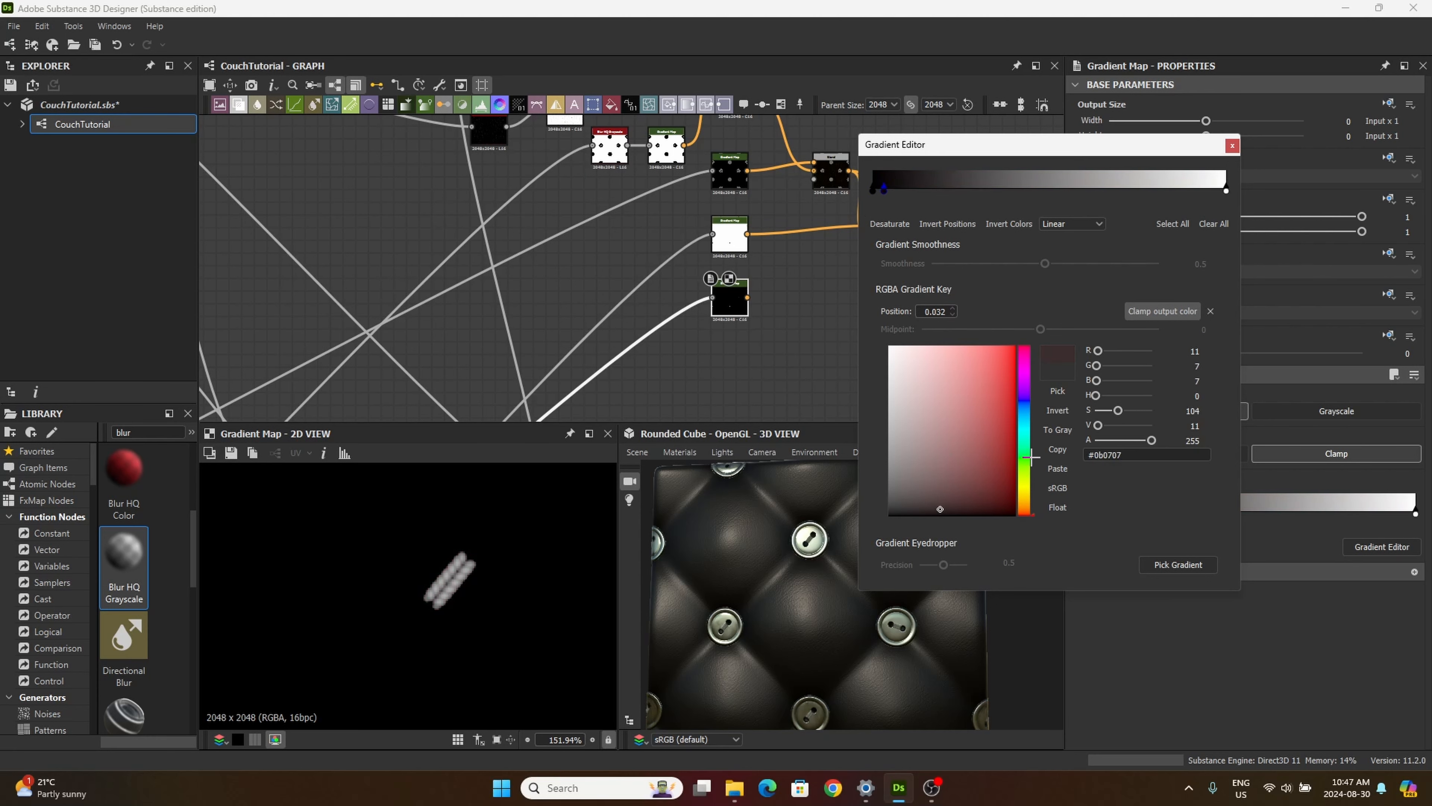
{"action": "scroll", "coordinate": [825, 566], "scroll_direction": "up", "scroll_amount": 5}
{"action": "middle_click_drag", "start_coordinate": [825, 566], "coordinate": [712, 593]}
{"action": "left_click_drag", "start_coordinate": [1022, 470], "coordinate": [1023, 498]}
{"action": "left_click", "coordinate": [1001, 506]}
Step: Add a gradient key at position 0.089 and color it a yellowish brown
{"action": "left_click", "coordinate": [903, 186]}
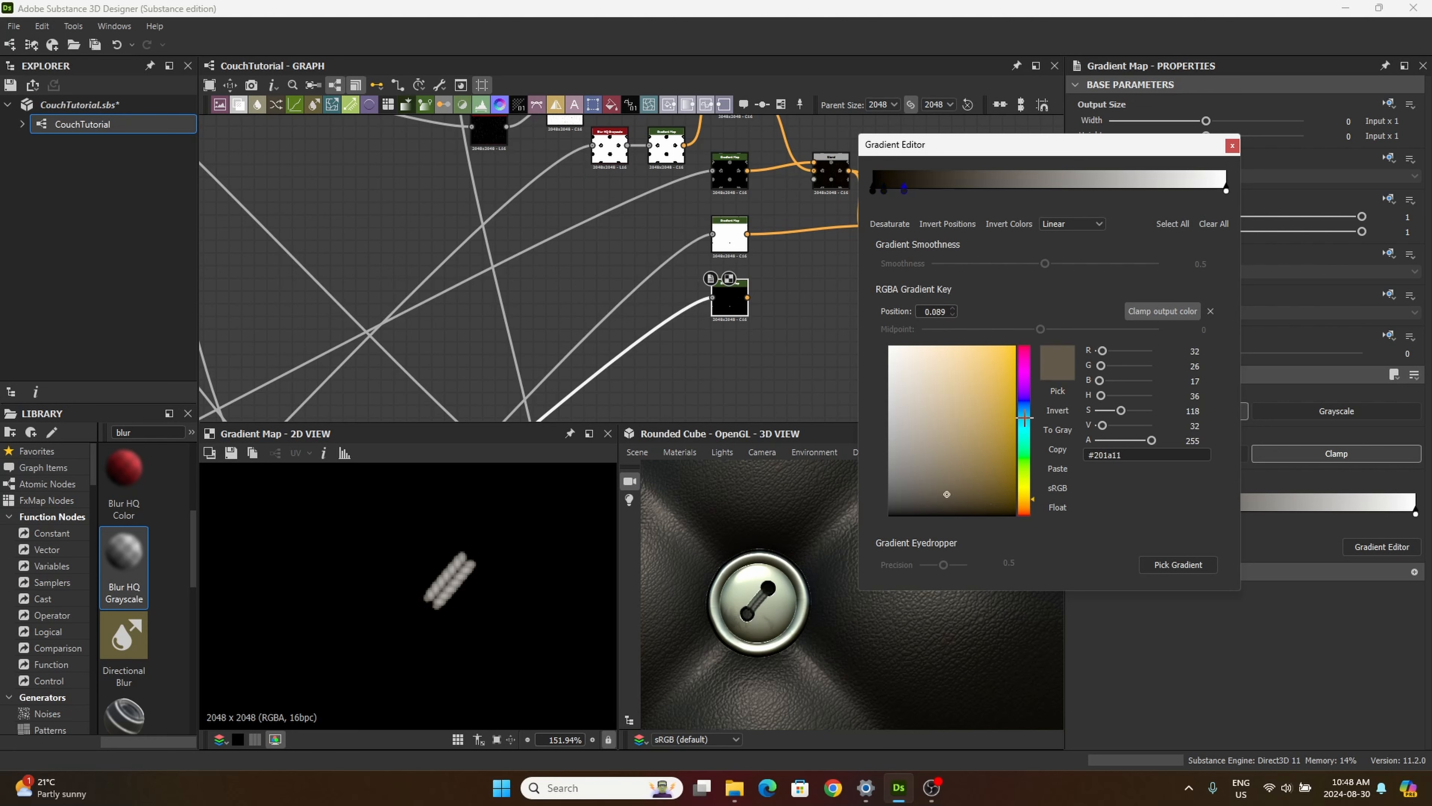
{"action": "left_click", "coordinate": [1026, 462]}
{"action": "left_click_drag", "start_coordinate": [941, 402], "coordinate": [1022, 498]}
{"action": "scroll", "coordinate": [500, 566], "scroll_direction": "up", "scroll_amount": 5}
Step: Add a brown gradient key at position 0.158 and set the key at 0.089 to #231a08
{"action": "left_click", "coordinate": [928, 188]}
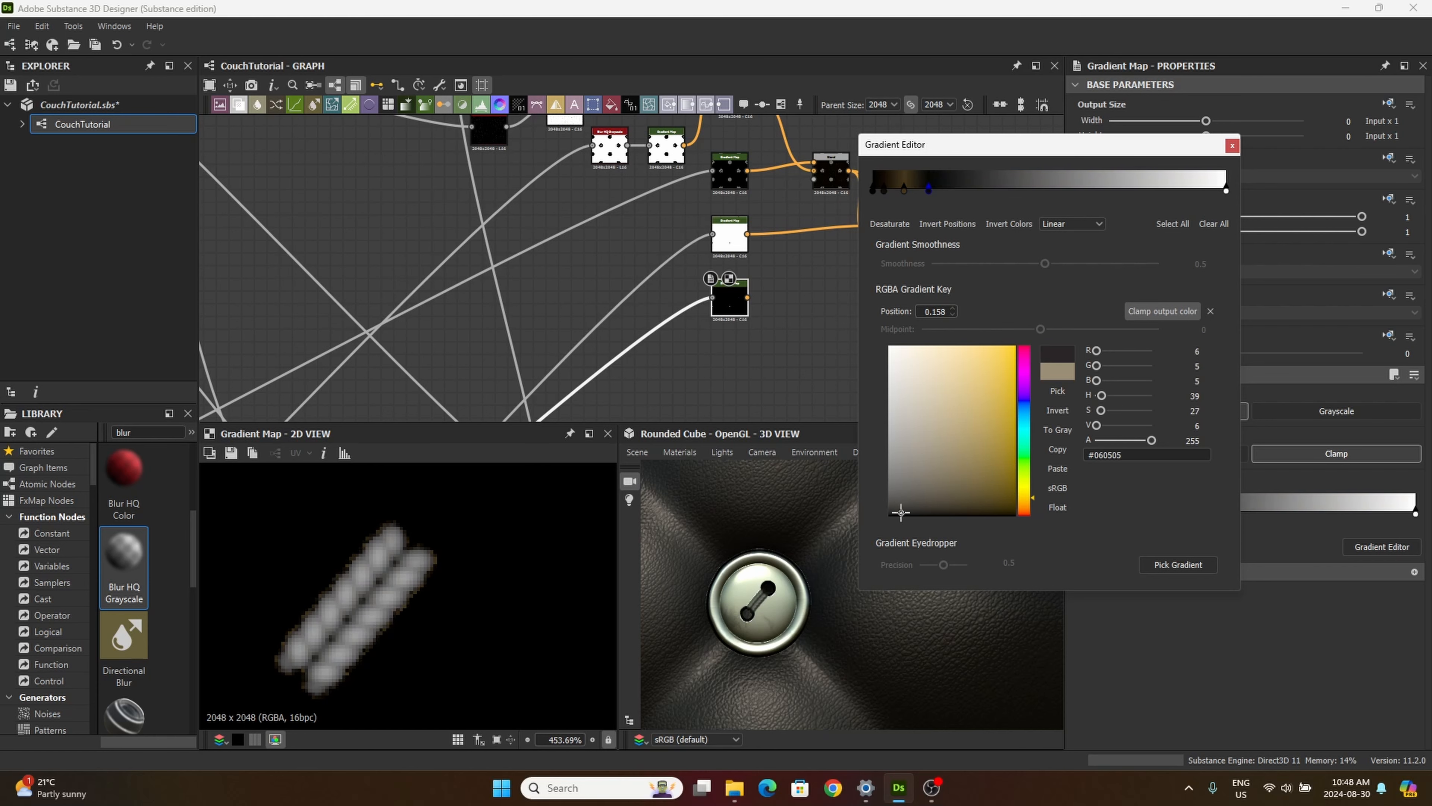
{"action": "mouse_move", "coordinate": [1030, 497]}
{"action": "left_mouse_down"}
{"action": "mouse_move", "coordinate": [1035, 520]}
{"action": "mouse_move", "coordinate": [992, 480]}
{"action": "mouse_move", "coordinate": [1013, 485]}
{"action": "left_mouse_up"}
{"action": "left_click", "coordinate": [904, 189]}
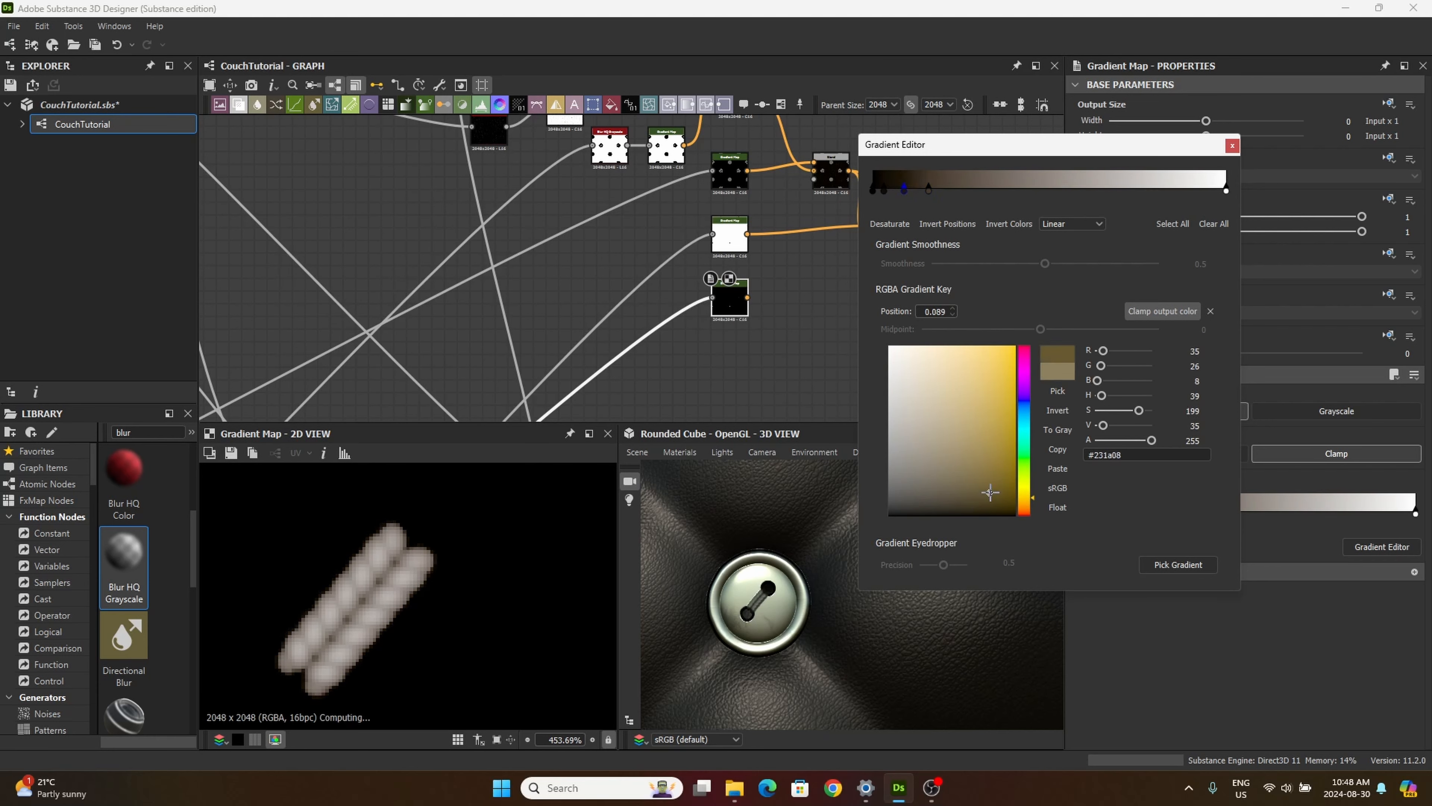
Step: Add a brown gradient key at position 0.357 and an olive-green key at position 0.451
{"action": "left_click", "coordinate": [999, 188]}
{"action": "left_click_drag", "start_coordinate": [969, 361], "coordinate": [963, 455]}
{"action": "left_click", "coordinate": [1032, 188]}
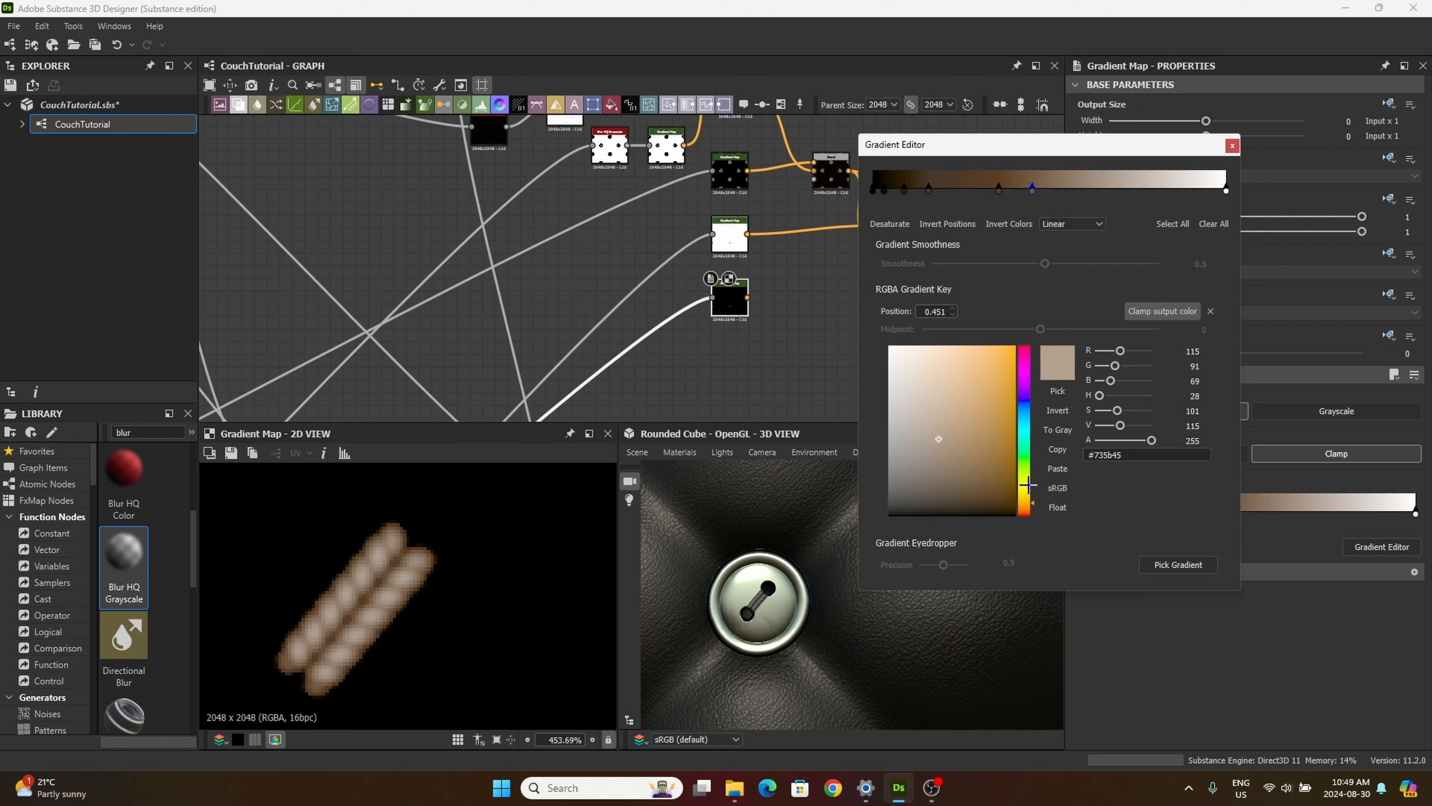
{"action": "left_click_drag", "start_coordinate": [1024, 502], "coordinate": [1024, 483]}
{"action": "left_click_drag", "start_coordinate": [934, 440], "coordinate": [1023, 497]}
Step: Undo the last gradient change and set the key at position 0.089 to dark brown #2f1e00
{"action": "left_click", "coordinate": [929, 189]}
{"action": "key", "text": "ctrl+z"}
{"action": "left_click", "coordinate": [904, 192]}
{"action": "left_click_drag", "start_coordinate": [910, 470], "coordinate": [906, 467]}
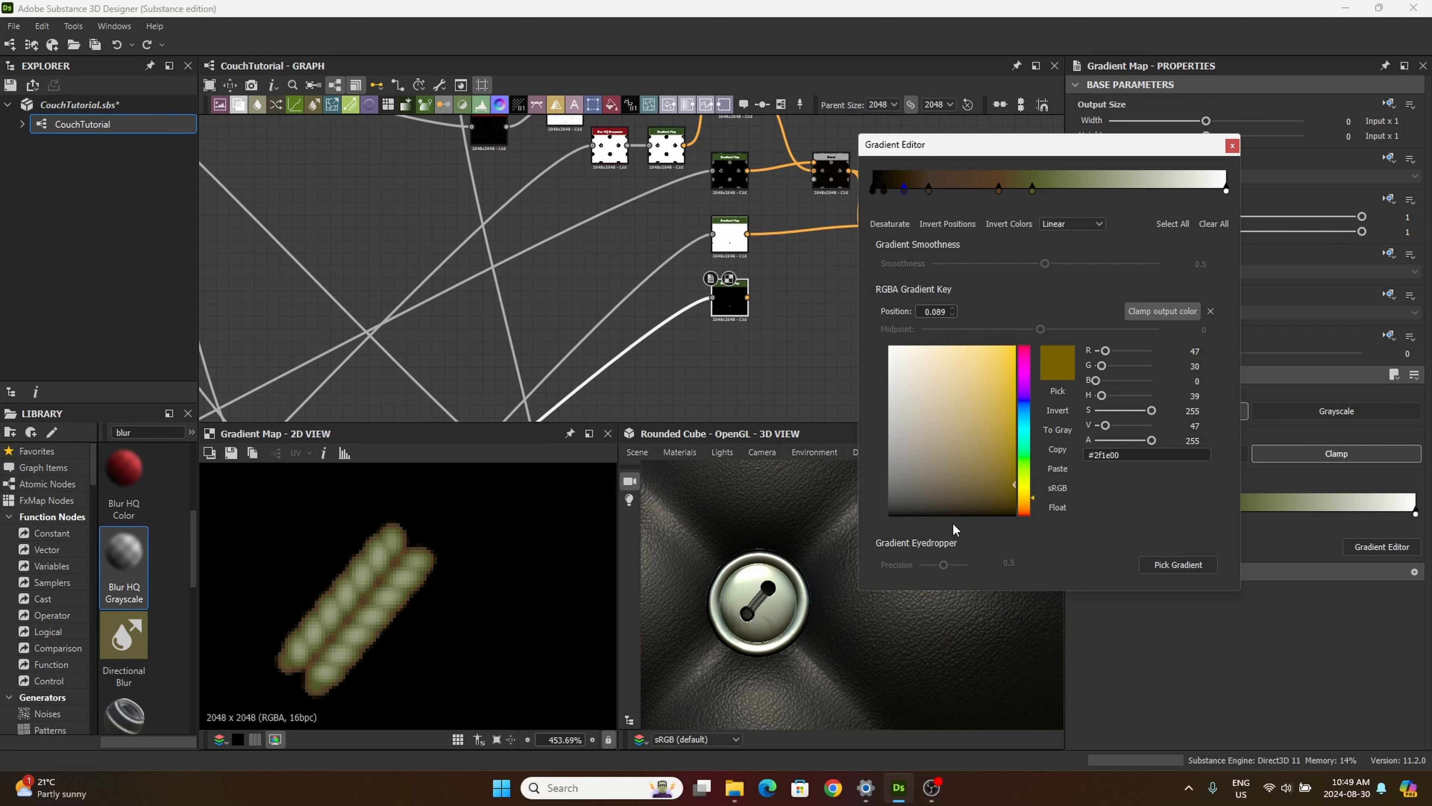
Step: Add an olive key just beyond the 0.451 key and recolor the key at 0.357 to a dark olive brown
{"action": "left_click", "coordinate": [1069, 189]}
{"action": "left_click", "coordinate": [986, 348]}
{"action": "left_click_drag", "start_coordinate": [987, 348], "coordinate": [960, 432]}
{"action": "left_click", "coordinate": [999, 189]}
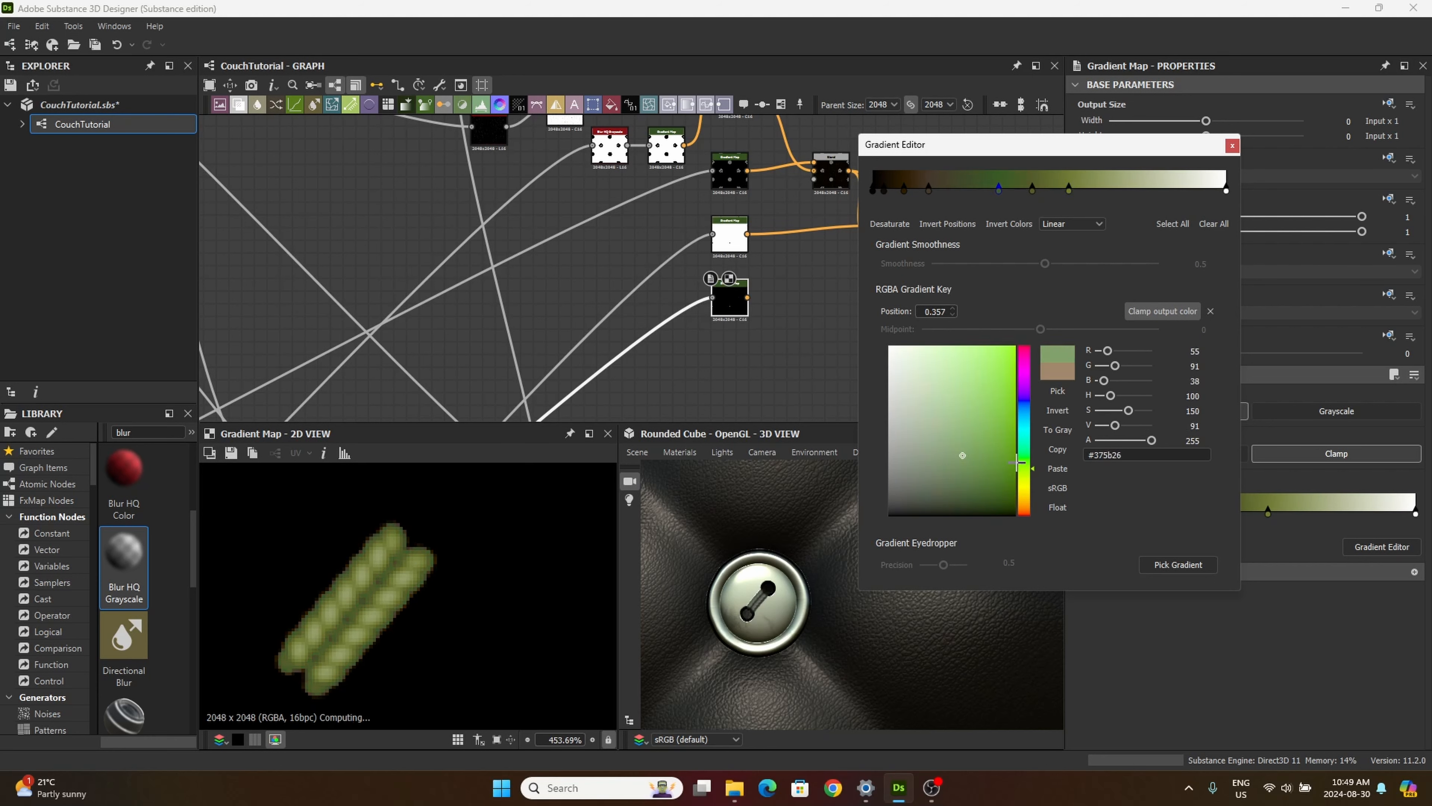
{"action": "mouse_move", "coordinate": [1024, 480]}
{"action": "left_mouse_down"}
{"action": "mouse_move", "coordinate": [1024, 507]}
{"action": "mouse_move", "coordinate": [1010, 478]}
{"action": "mouse_move", "coordinate": [978, 475]}
{"action": "mouse_move", "coordinate": [919, 510]}
{"action": "mouse_move", "coordinate": [1007, 475]}
{"action": "mouse_move", "coordinate": [933, 470]}
{"action": "mouse_move", "coordinate": [1024, 461]}
{"action": "mouse_move", "coordinate": [1017, 505]}
{"action": "left_mouse_up"}
Step: Darken the key at position 0.158 to #1f1b18 and shift the dark brown key at 0.032 to about 0.082
{"action": "left_click", "coordinate": [929, 189]}
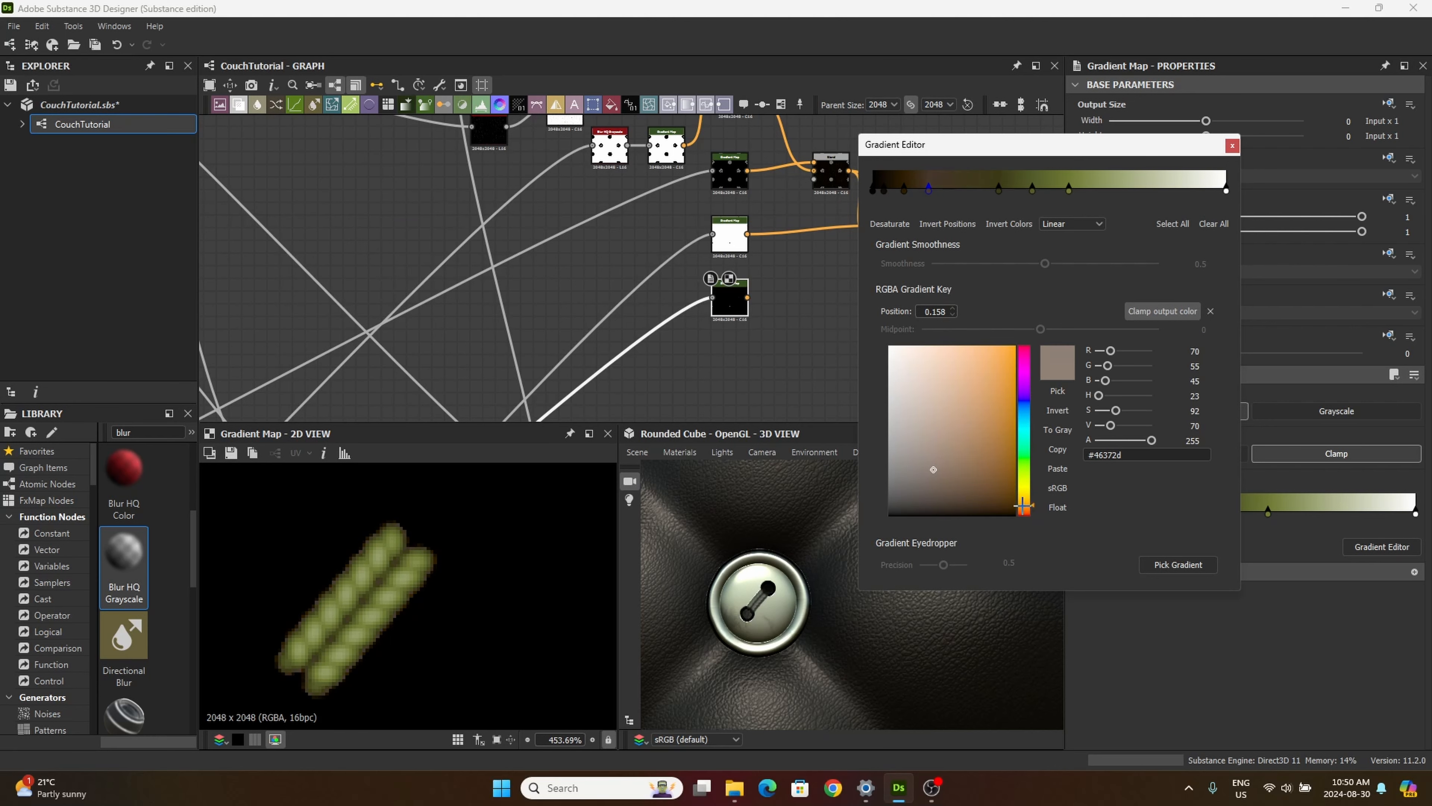
{"action": "mouse_move", "coordinate": [941, 477]}
{"action": "left_mouse_down"}
{"action": "mouse_move", "coordinate": [934, 489]}
{"action": "mouse_move", "coordinate": [981, 464]}
{"action": "mouse_move", "coordinate": [917, 495]}
{"action": "left_mouse_up"}
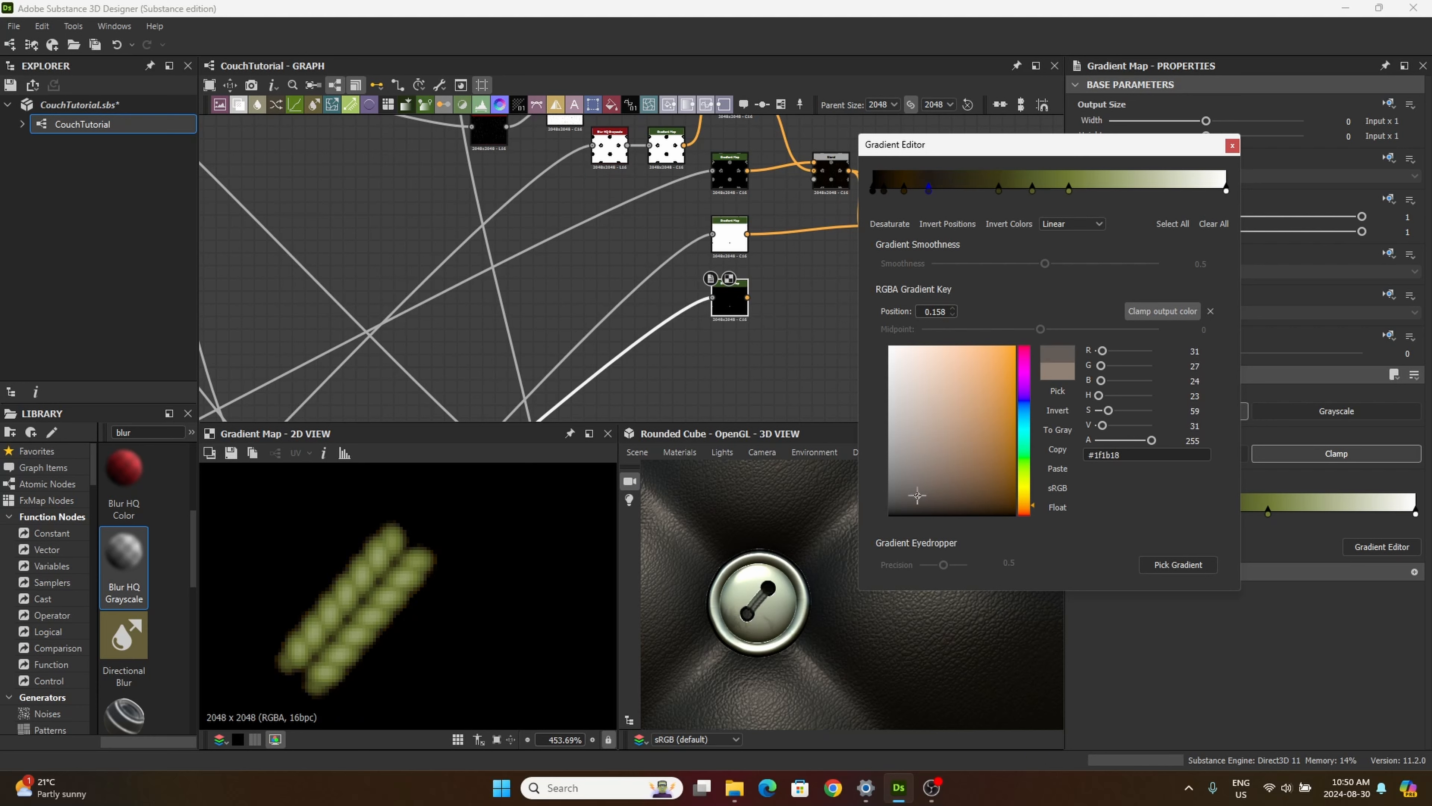
{"action": "left_click", "coordinate": [884, 193]}
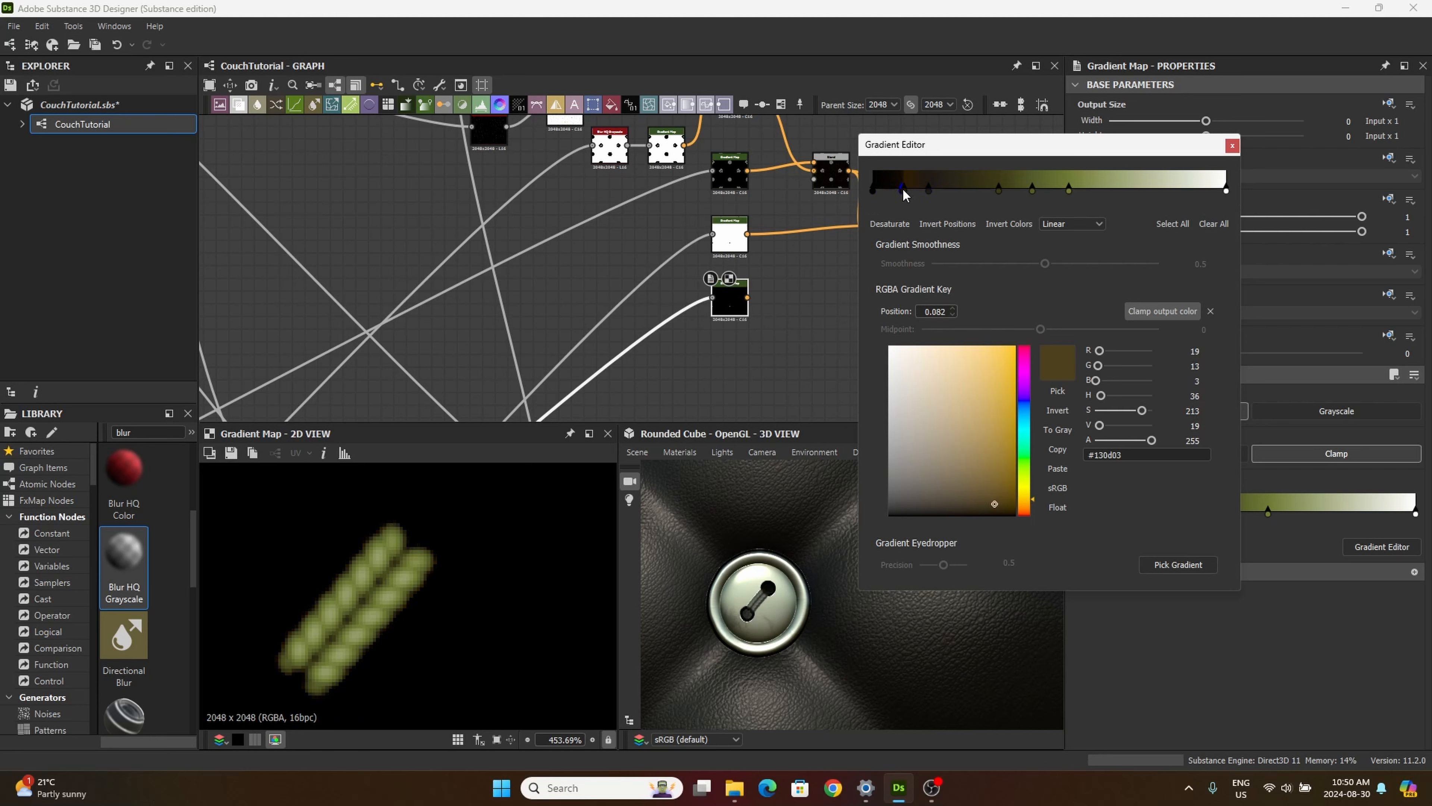
Step: Undo the last gradient key changes and recolor the key at position 0.089 to brown #2d2310
{"action": "left_click_drag", "start_coordinate": [884, 192], "coordinate": [915, 202]}
{"action": "key", "text": "Delete"}
{"action": "key", "text": "ctrl+z"}
{"action": "key", "text": "ctrl+z"}
{"action": "left_click", "coordinate": [906, 190]}
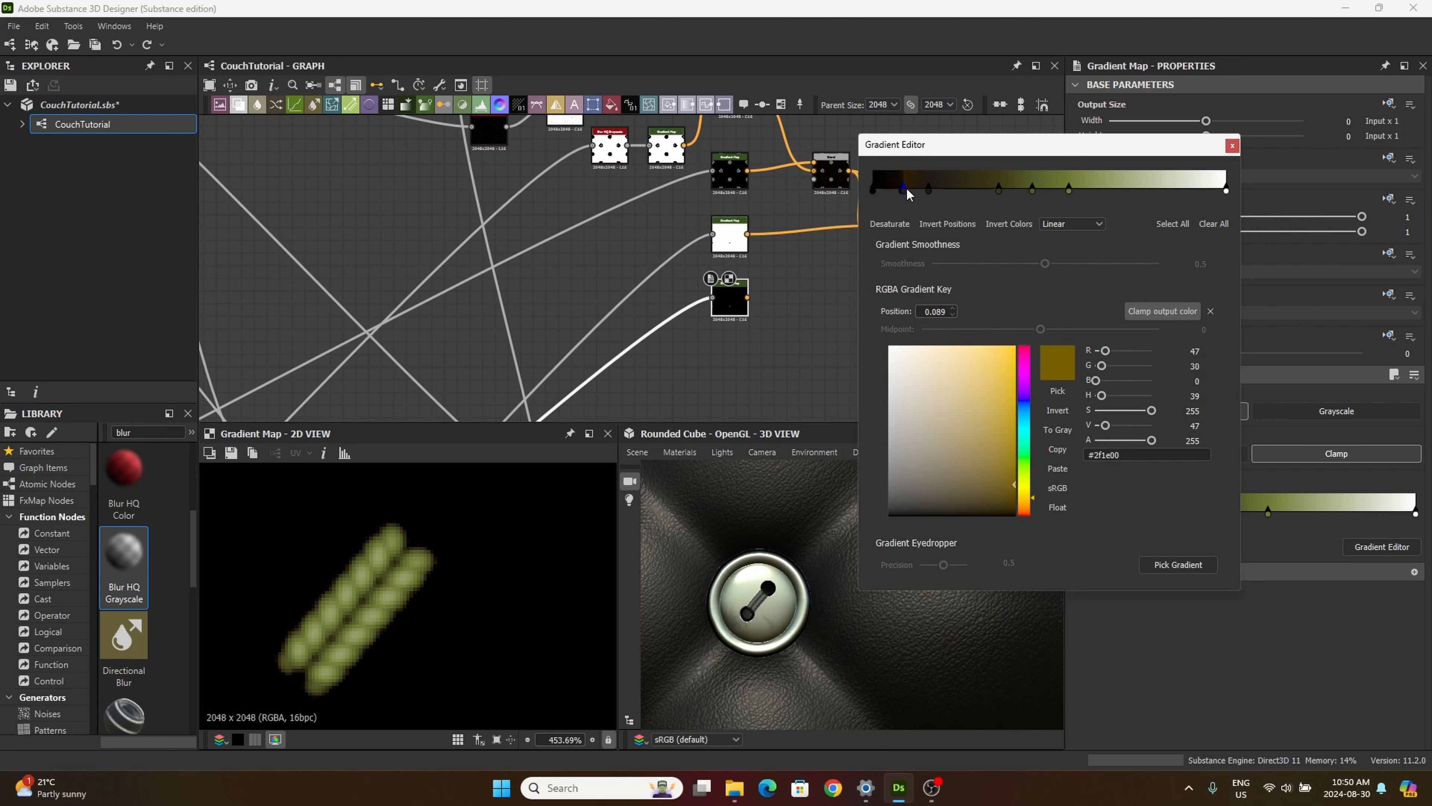
{"action": "mouse_move", "coordinate": [1004, 501]}
{"action": "left_mouse_down"}
{"action": "mouse_move", "coordinate": [968, 516]}
{"action": "mouse_move", "coordinate": [971, 485]}
{"action": "left_mouse_up"}
{"action": "scroll", "coordinate": [439, 672], "scroll_direction": "down", "scroll_amount": 5}
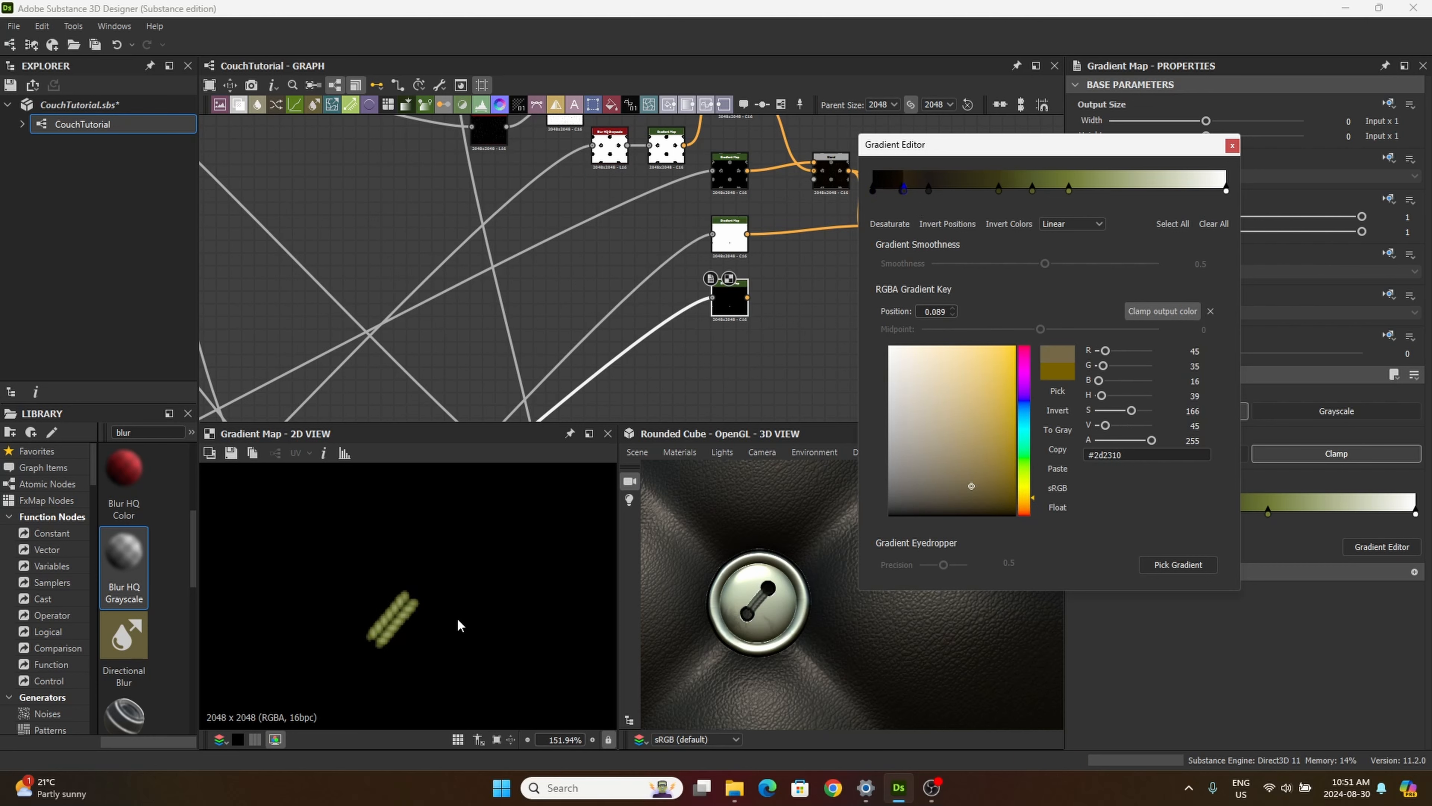
Step: Recolor the gradient key at position 0.555 to yellowish olive #7b7335 and close the gradient editor
{"action": "left_click", "coordinate": [1068, 188]}
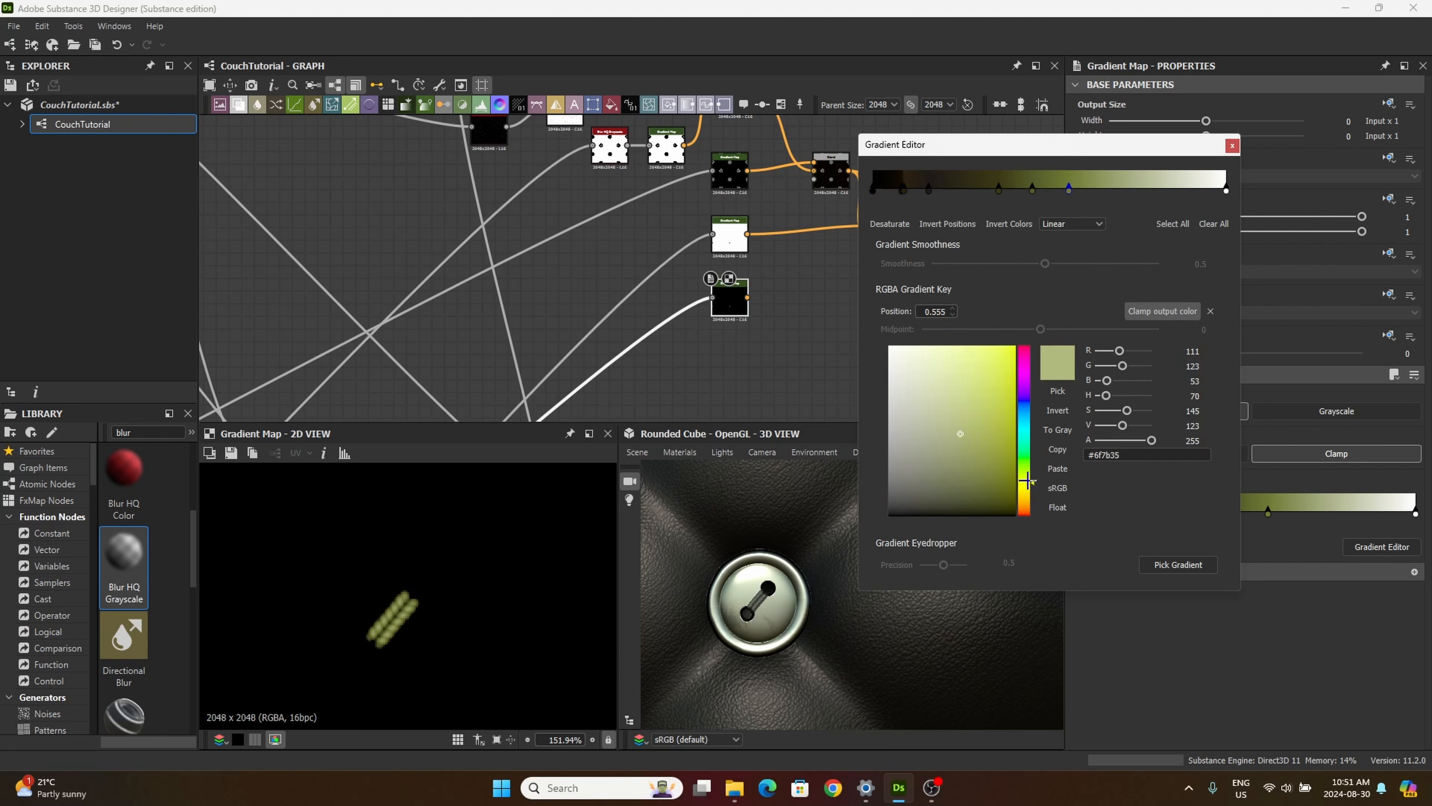
{"action": "scroll", "coordinate": [393, 612], "scroll_direction": "up", "scroll_amount": 4}
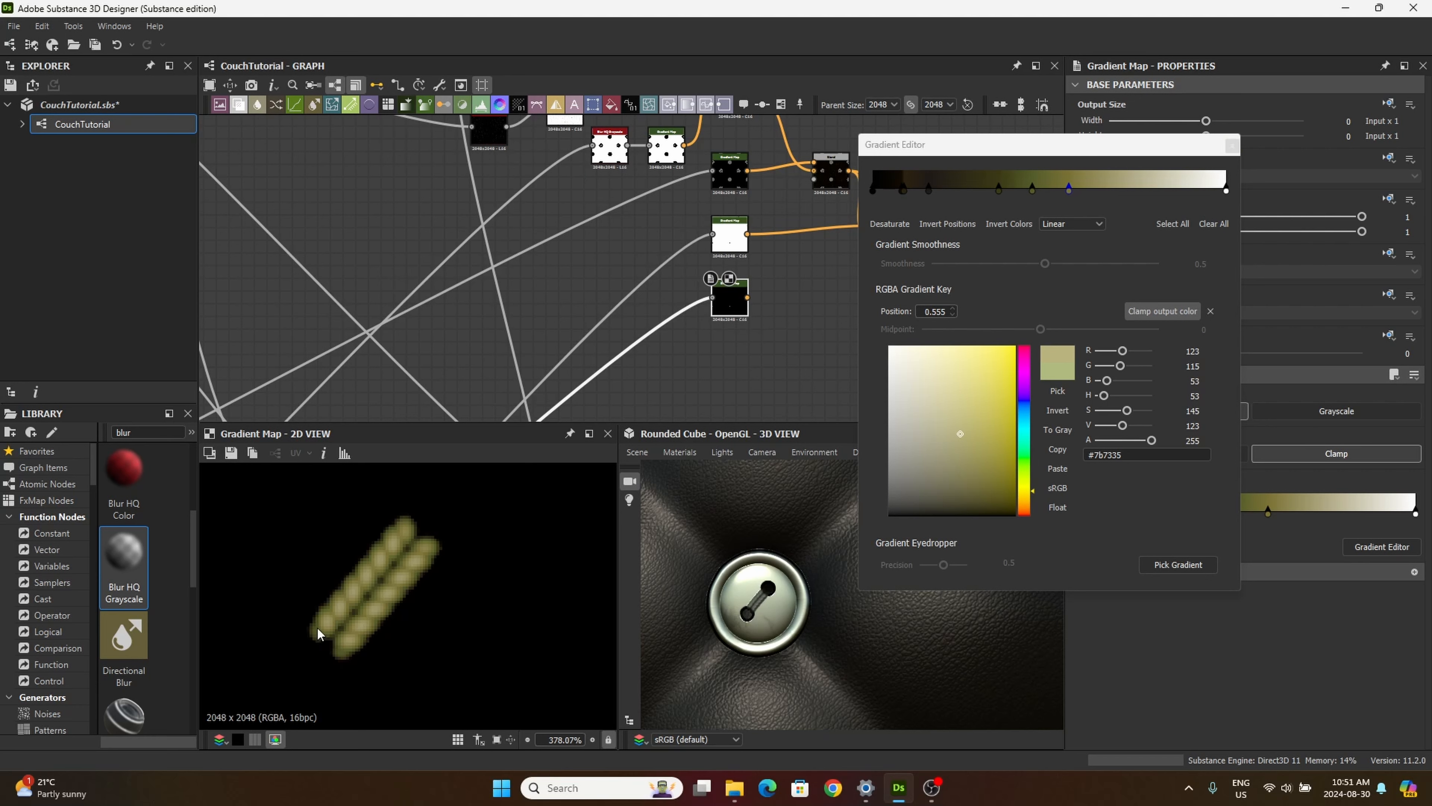
{"action": "scroll", "coordinate": [397, 580], "scroll_direction": "down", "scroll_amount": 3}
{"action": "scroll", "coordinate": [392, 580], "scroll_direction": "down", "scroll_amount": 2}
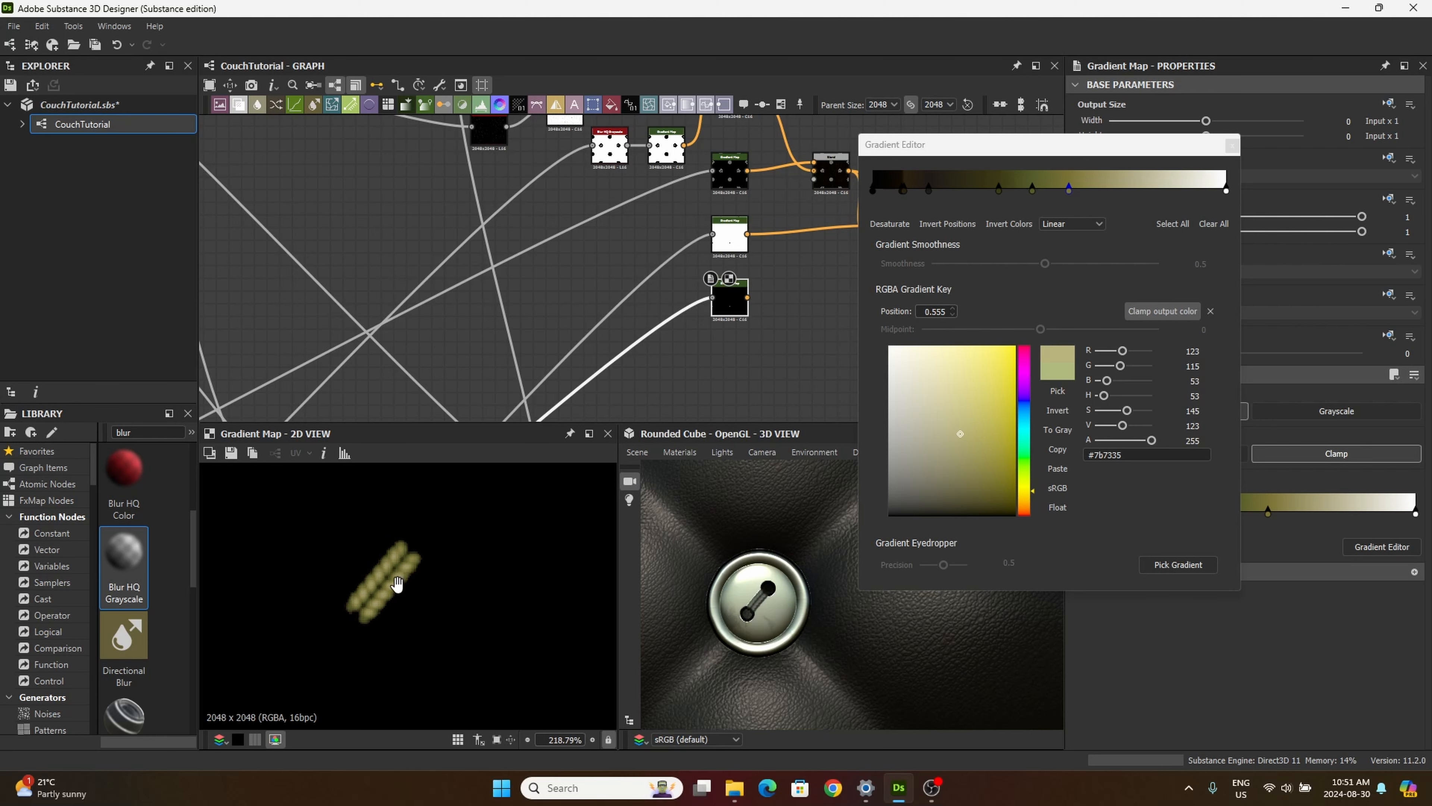
{"action": "left_click", "coordinate": [1230, 148]}
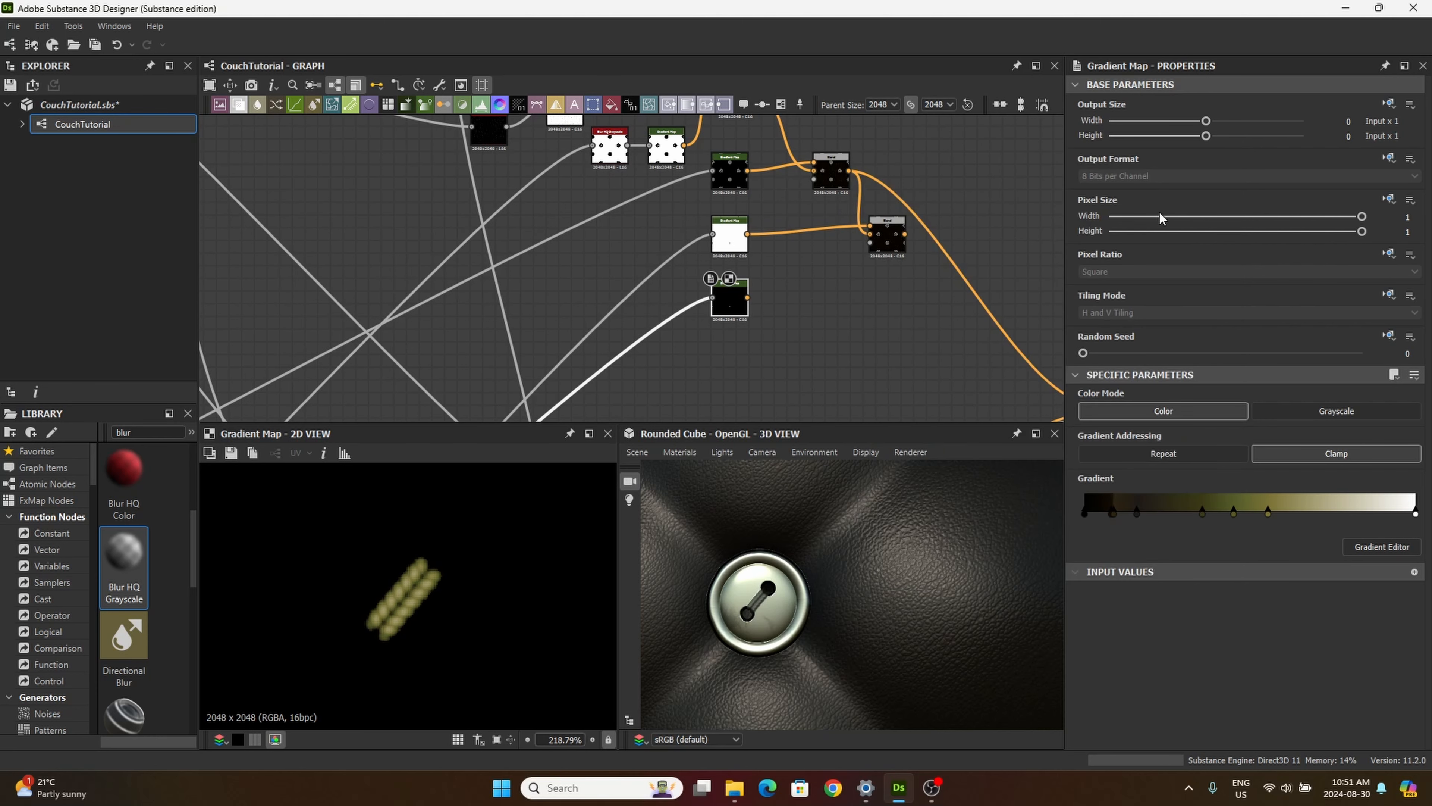
Step: Add a Blend node beside the thread Gradient Map and feed the map into its Foreground input
{"action": "left_click_drag", "start_coordinate": [733, 301], "coordinate": [758, 302]}
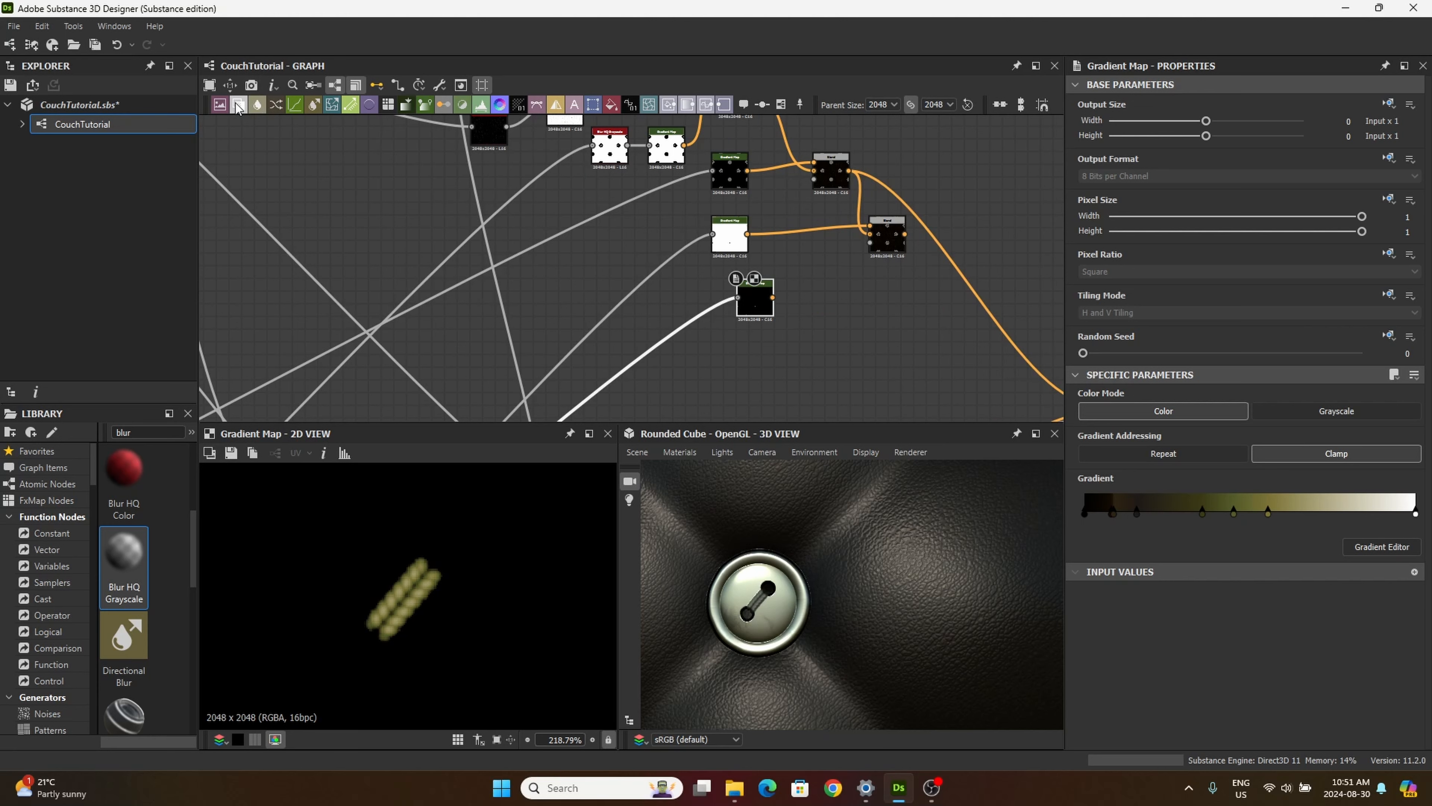
{"action": "left_click_drag", "start_coordinate": [243, 106], "coordinate": [898, 307]}
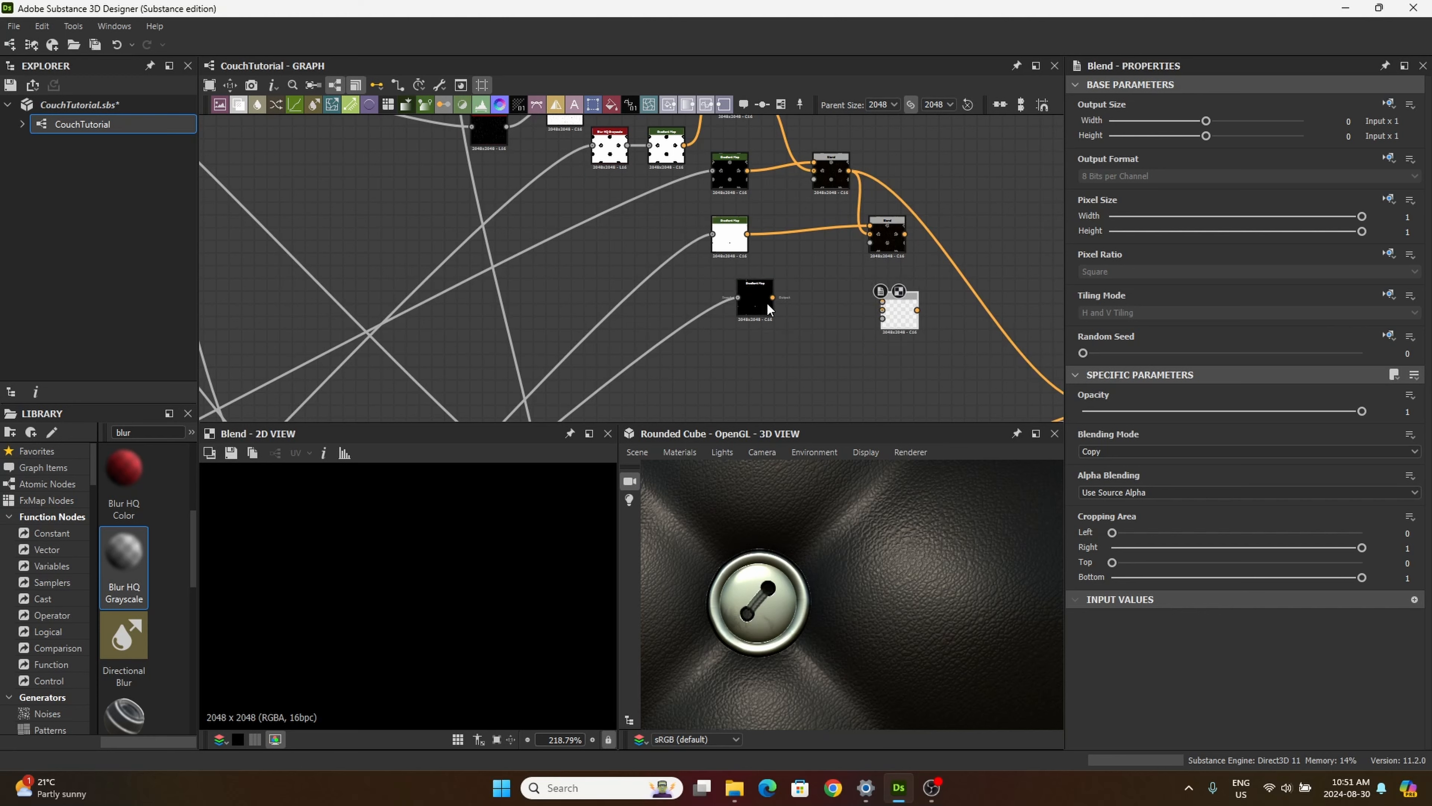
{"action": "scroll", "coordinate": [903, 310], "scroll_direction": "up", "scroll_amount": 5}
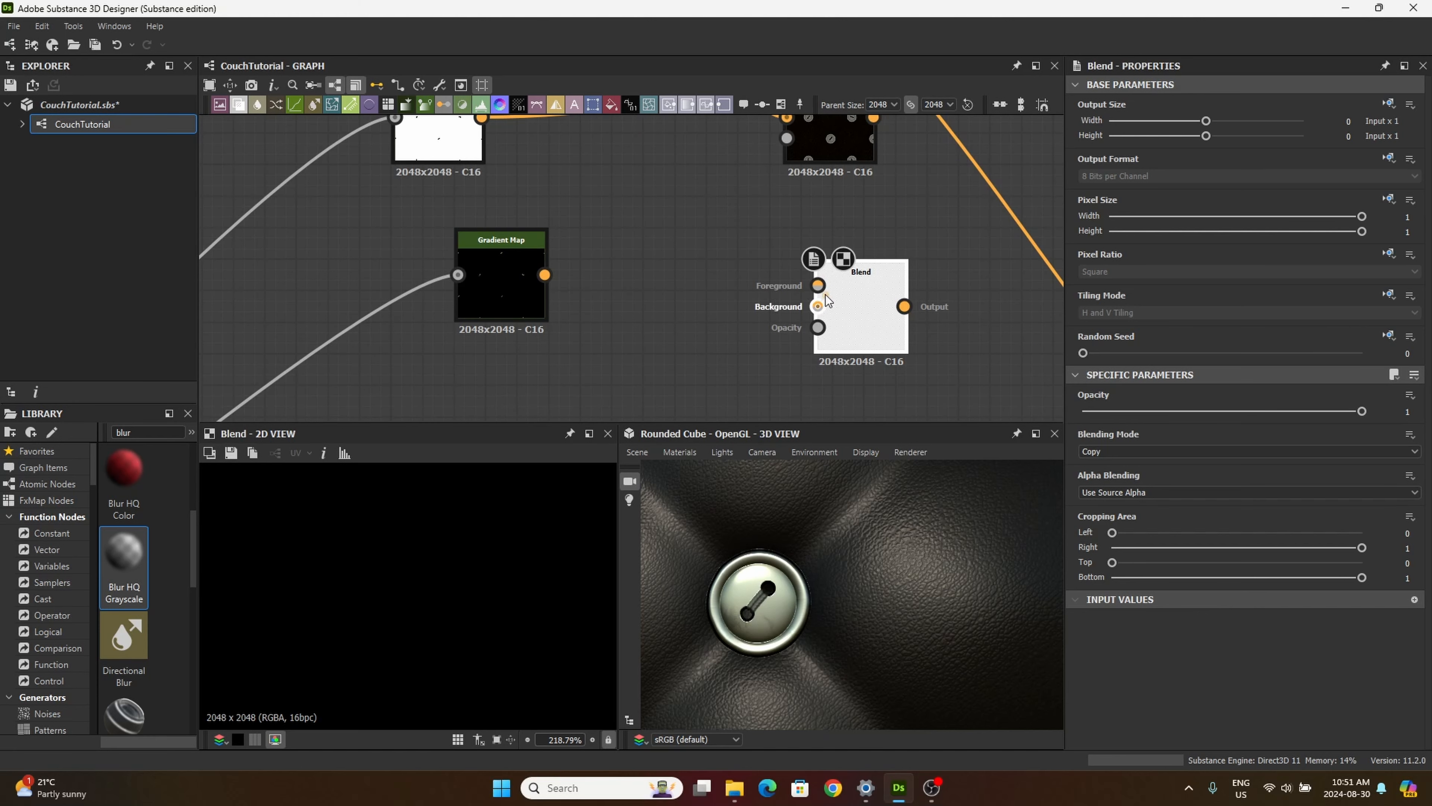
{"action": "left_click_drag", "start_coordinate": [544, 275], "coordinate": [818, 285]}
{"action": "scroll", "coordinate": [896, 285], "scroll_direction": "down", "scroll_amount": 5}
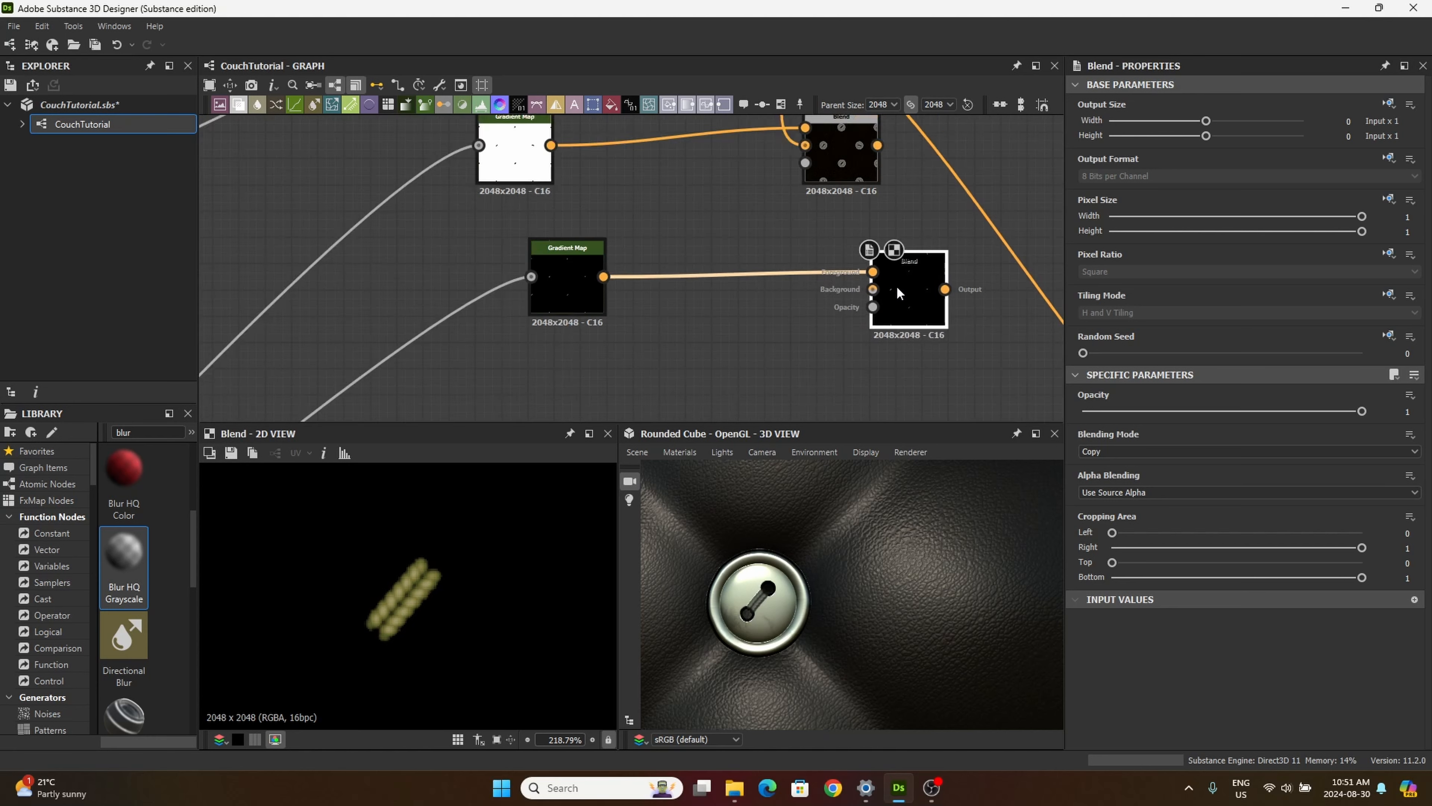
Step: Connect the preceding Blend node's output to the new Blend's Background input and space the two nodes apart
{"action": "scroll", "coordinate": [869, 237], "scroll_direction": "up", "scroll_amount": 4}
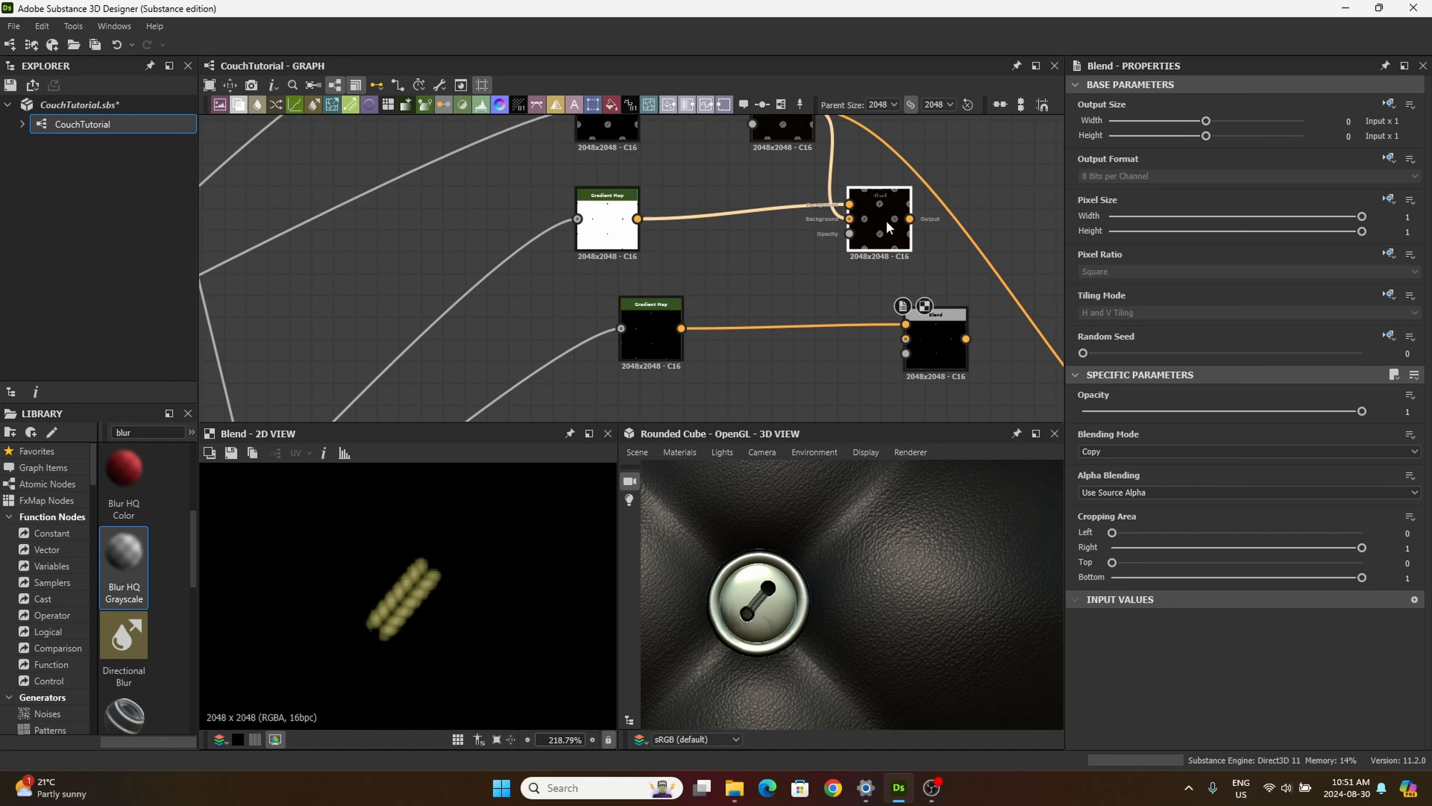
{"action": "left_click_drag", "start_coordinate": [856, 231], "coordinate": [906, 339]}
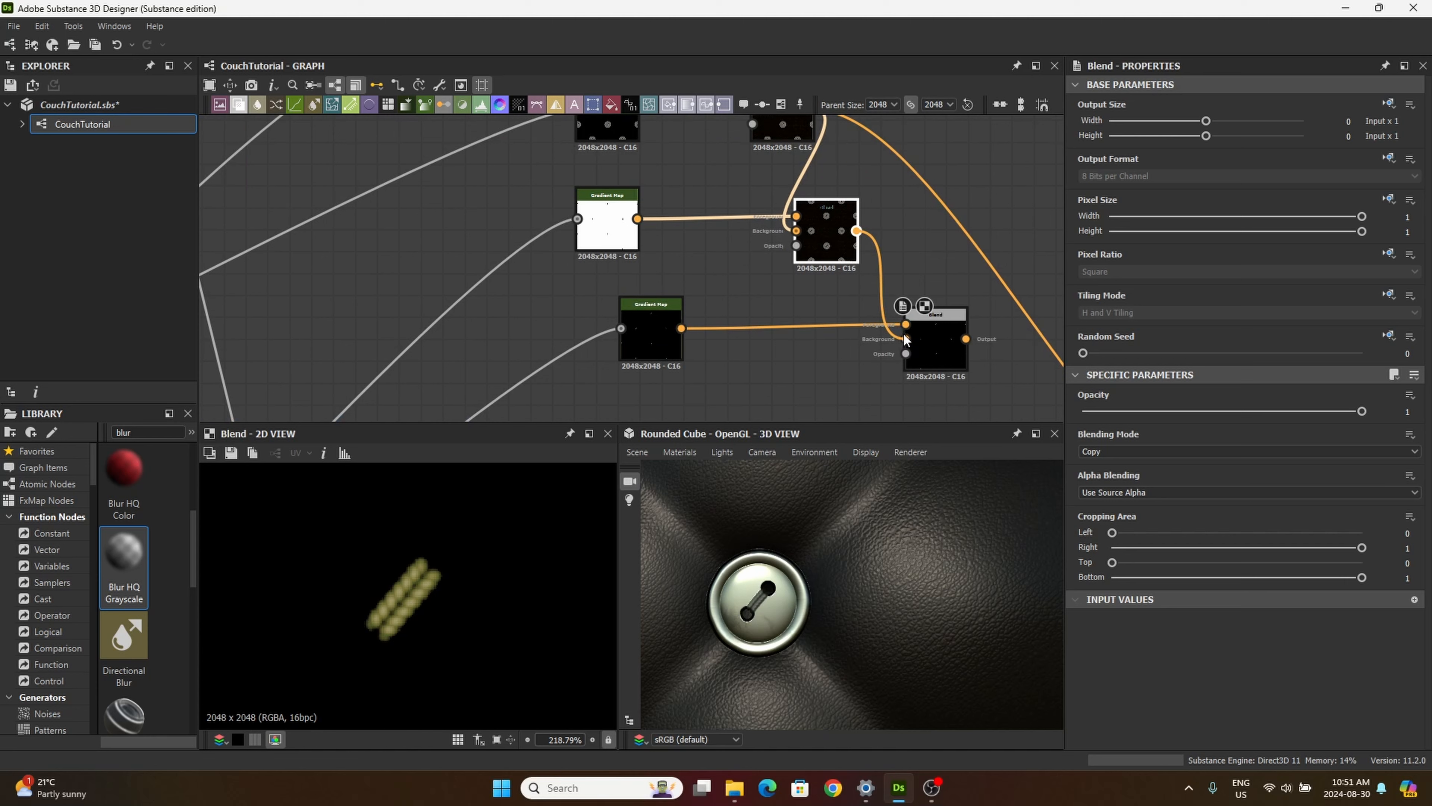
{"action": "left_click", "coordinate": [829, 234]}
{"action": "left_click_drag", "start_coordinate": [829, 237], "coordinate": [851, 248]}
{"action": "left_click_drag", "start_coordinate": [925, 333], "coordinate": [937, 323]}
{"action": "left_click", "coordinate": [936, 320]}
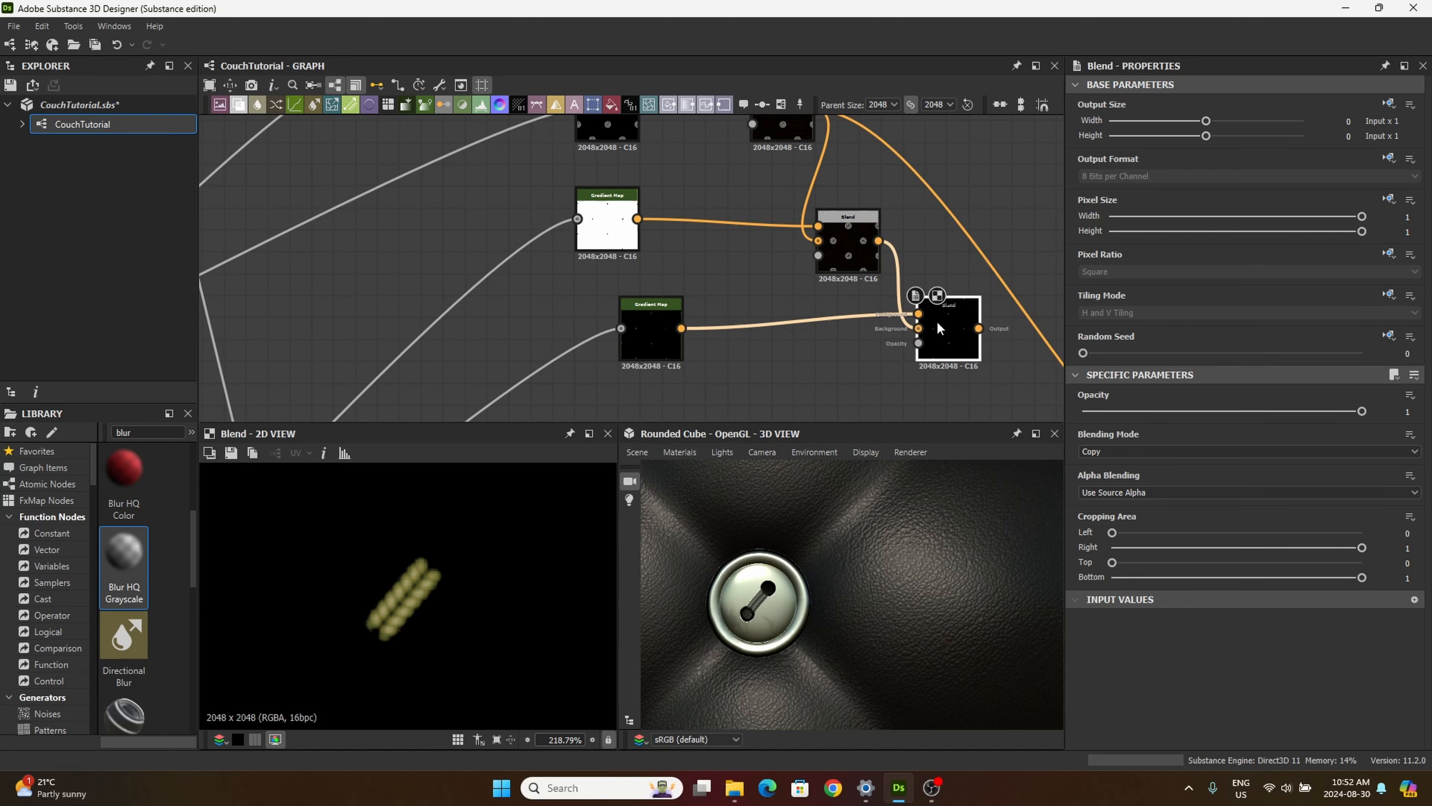
Step: Set the new Blend node's blending mode to Add (Linear Dodge) and inspect the threads on the buttons
{"action": "left_click", "coordinate": [1144, 451]}
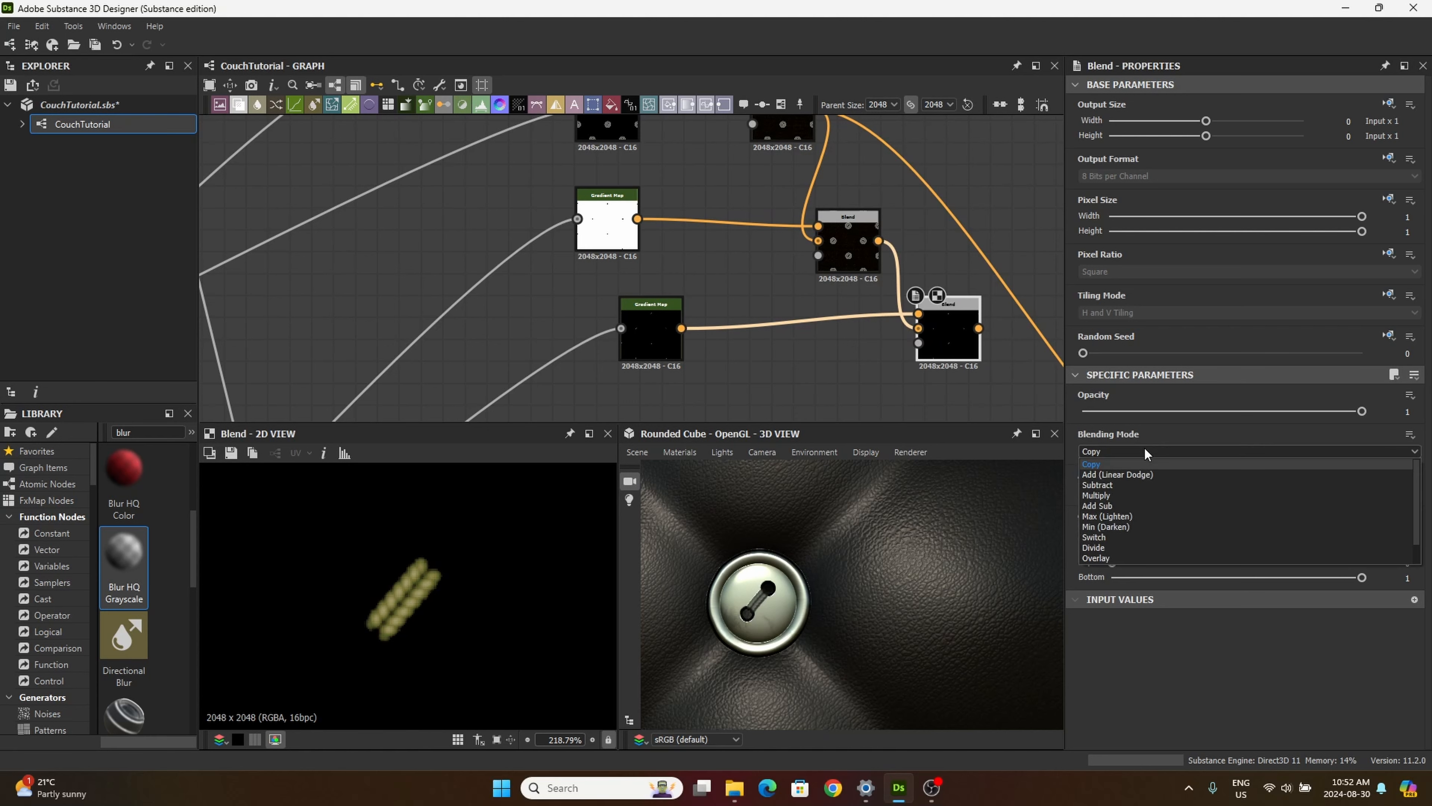
{"action": "left_click", "coordinate": [1136, 475]}
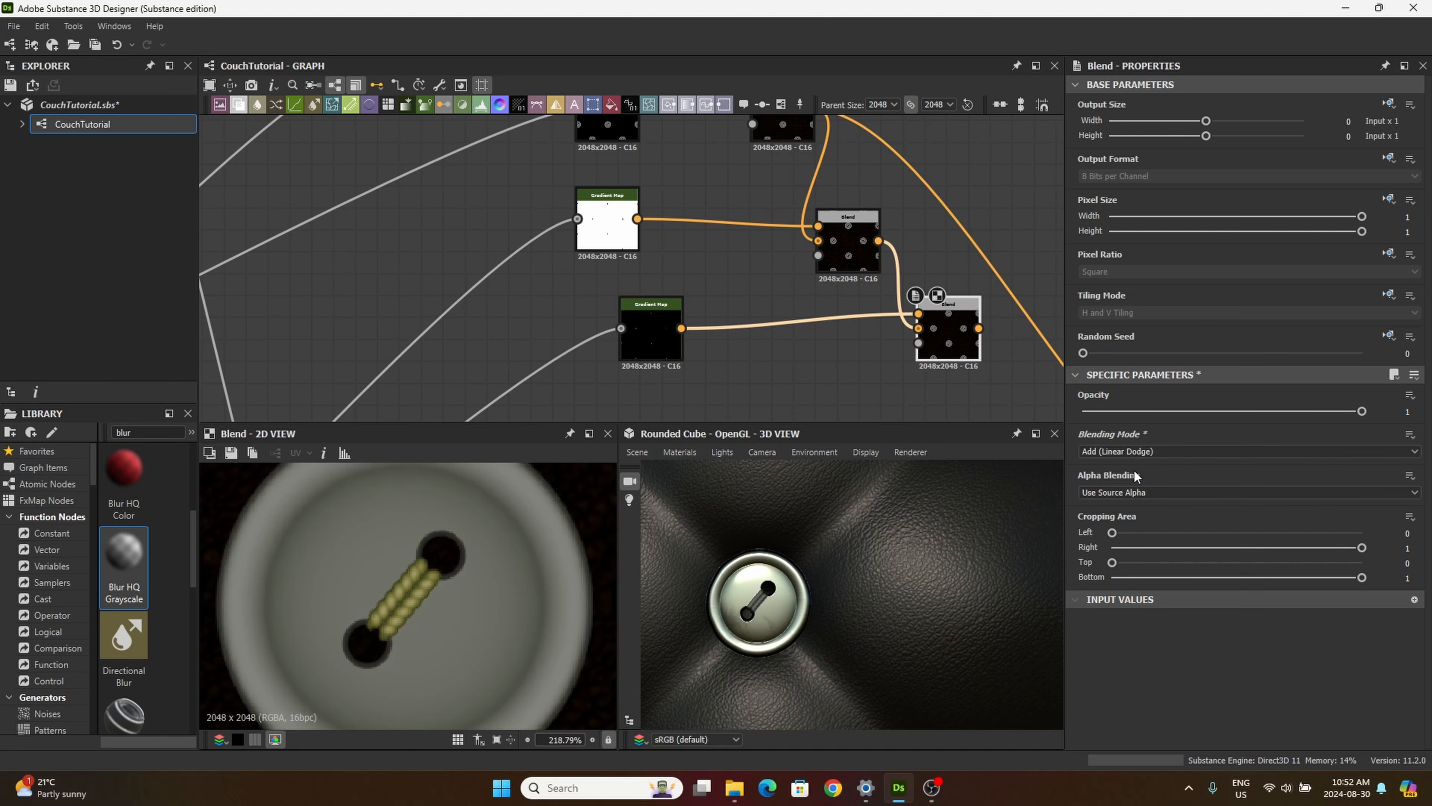
{"action": "scroll", "coordinate": [451, 553], "scroll_direction": "down", "scroll_amount": 10}
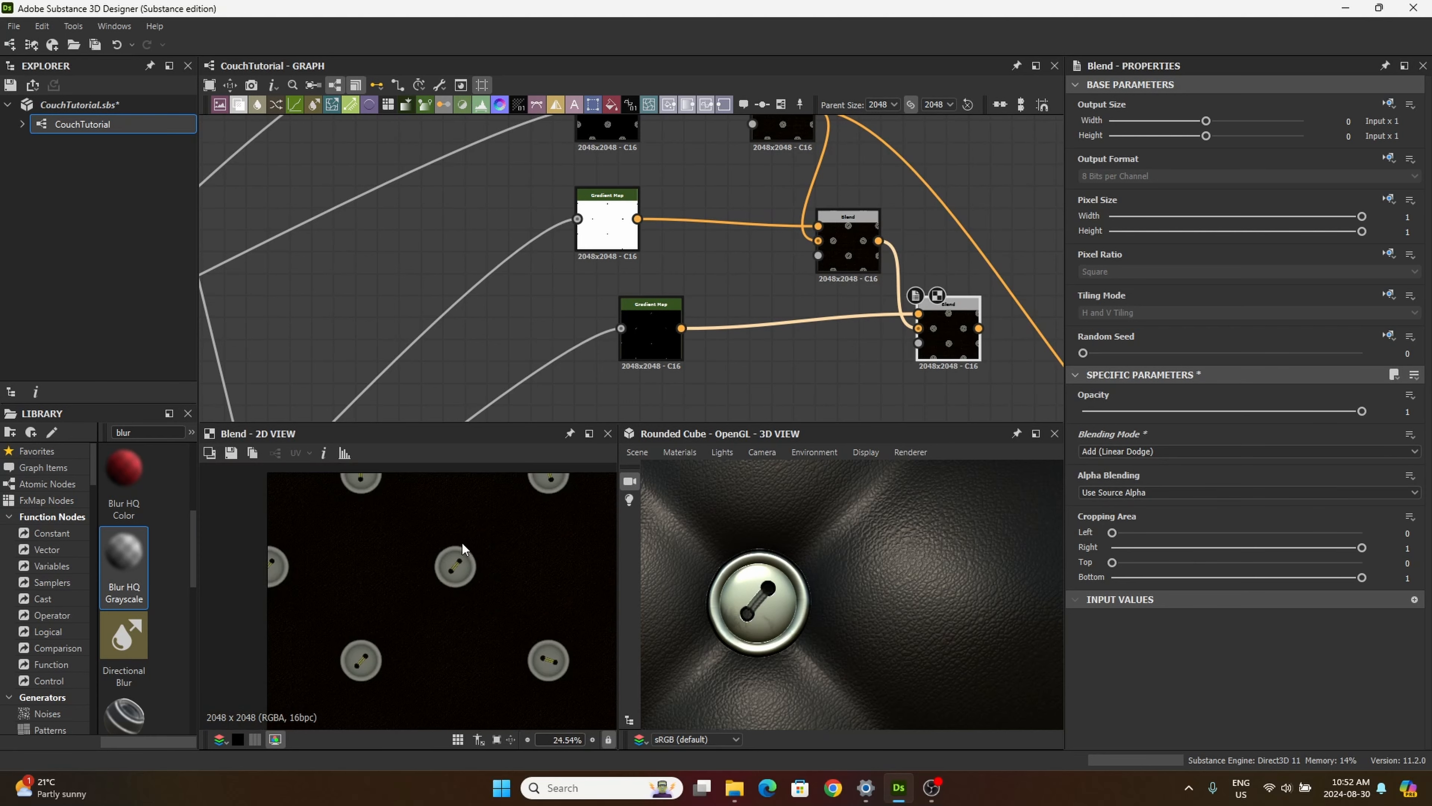
{"action": "scroll", "coordinate": [464, 559], "scroll_direction": "up", "scroll_amount": 9}
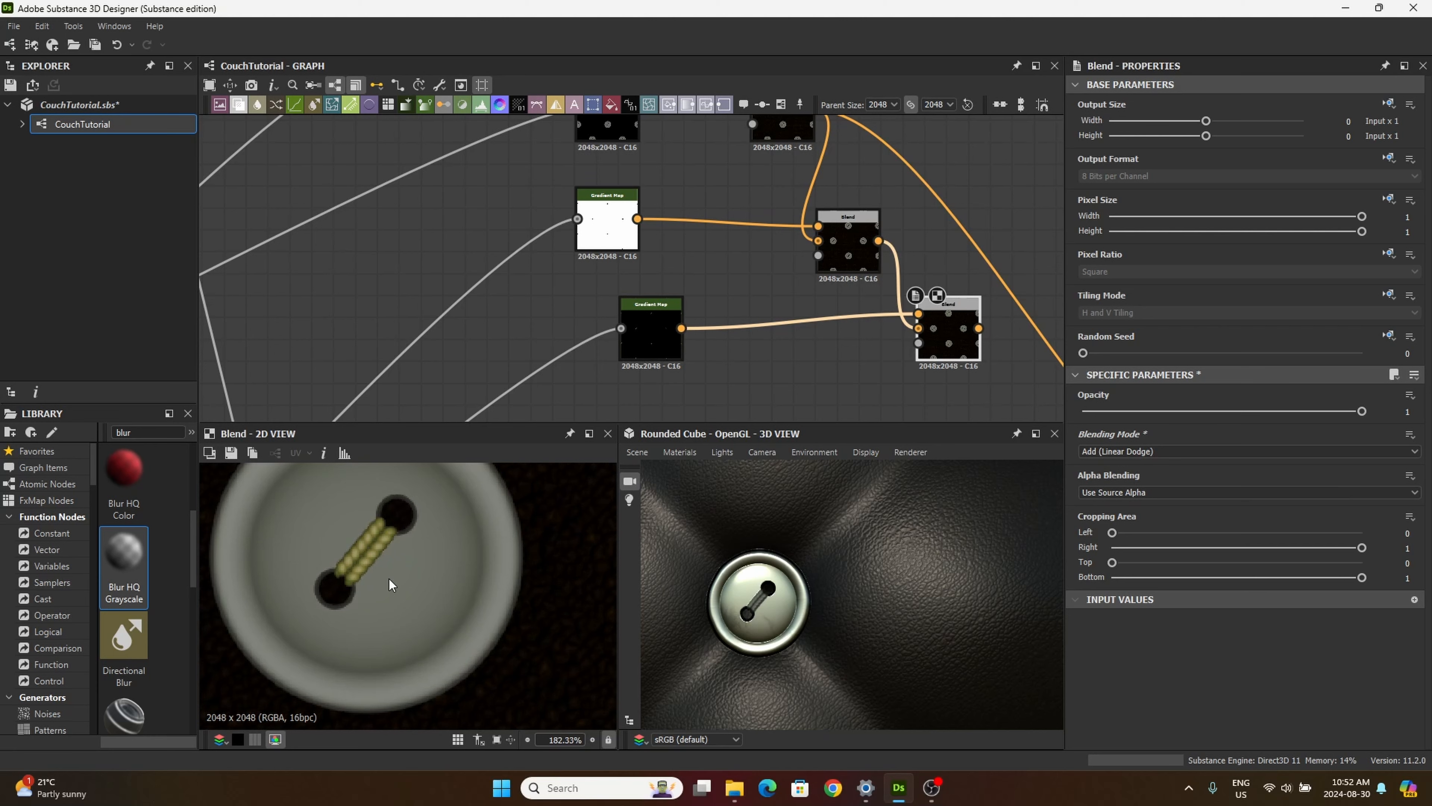
{"action": "scroll", "coordinate": [390, 579], "scroll_direction": "down", "scroll_amount": 7}
{"action": "scroll", "coordinate": [628, 298], "scroll_direction": "down", "scroll_amount": 1}
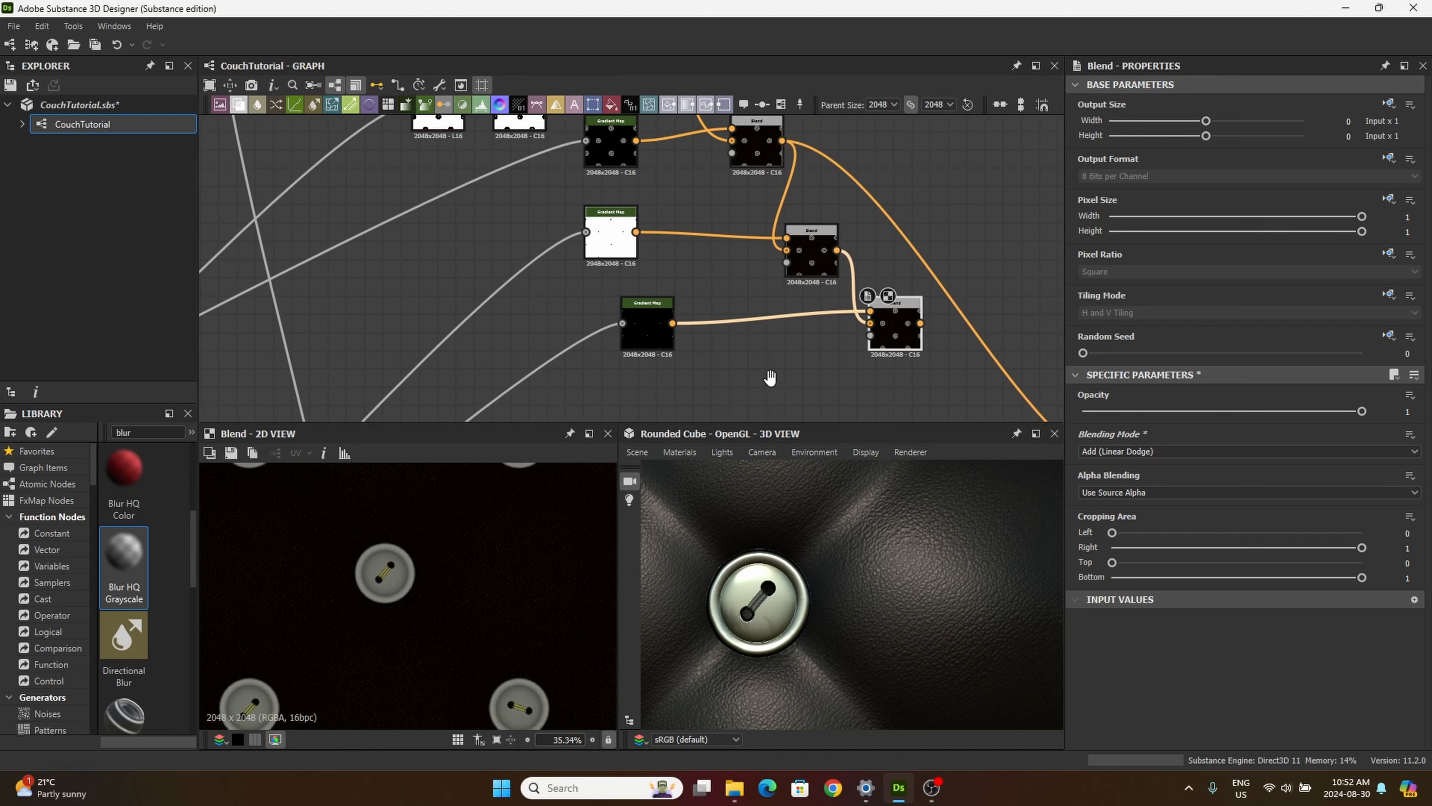
Step: Connect the last Blend node's output to the Base Material's base color input and inspect the button on the 3D model
{"action": "middle_click_drag", "start_coordinate": [770, 377], "coordinate": [595, 288]}
{"action": "middle_click_drag", "start_coordinate": [740, 280], "coordinate": [676, 273]}
{"action": "left_click_drag", "start_coordinate": [682, 226], "coordinate": [911, 366]}
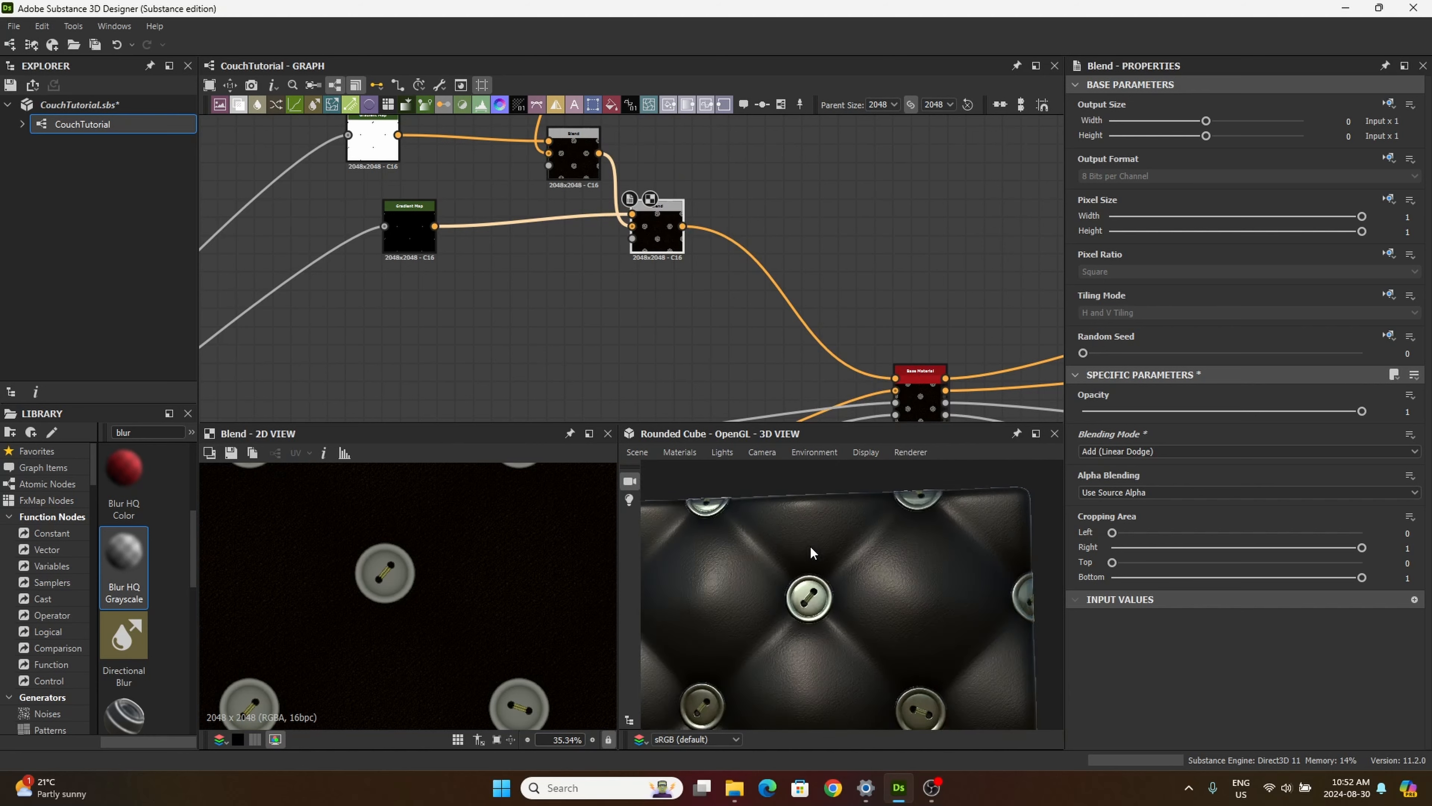
{"action": "scroll", "coordinate": [810, 545], "scroll_direction": "down", "scroll_amount": 2}
{"action": "left_click_drag", "start_coordinate": [810, 545], "coordinate": [853, 611]}
{"action": "scroll", "coordinate": [842, 578], "scroll_direction": "up", "scroll_amount": 10}
{"action": "scroll", "coordinate": [861, 628], "scroll_direction": "down", "scroll_amount": 4}
{"action": "scroll", "coordinate": [857, 619], "scroll_direction": "down", "scroll_amount": 4}
Step: Examine the outputs of the thread, thread-mask and button Gradient Maps one by one
{"action": "middle_click_drag", "start_coordinate": [537, 315], "coordinate": [568, 350]}
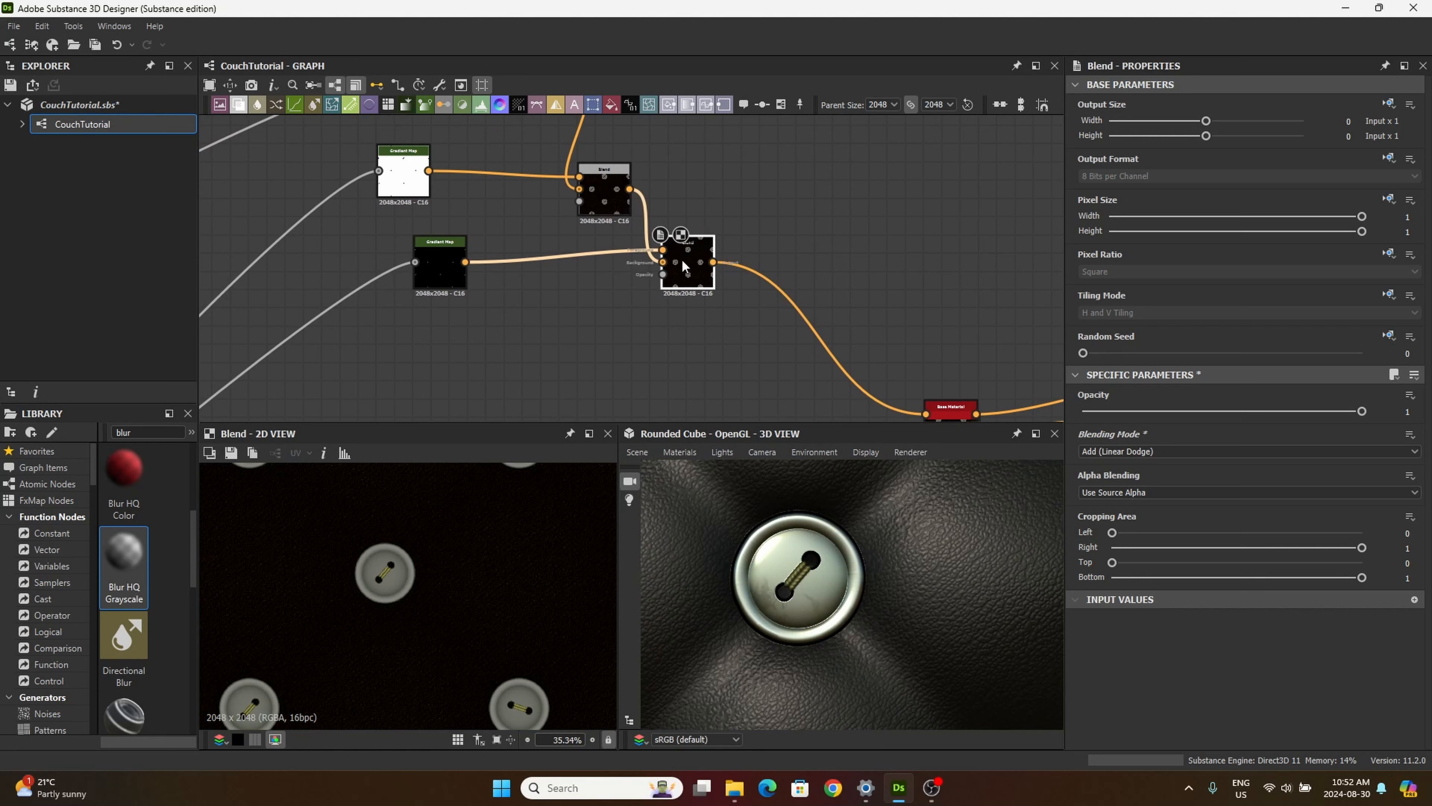
{"action": "mouse_move", "coordinate": [685, 266]}
{"action": "left_mouse_down"}
{"action": "mouse_move", "coordinate": [691, 282]}
{"action": "mouse_move", "coordinate": [683, 267]}
{"action": "left_mouse_up"}
{"action": "middle_click_drag", "start_coordinate": [604, 329], "coordinate": [611, 362]}
{"action": "left_click_drag", "start_coordinate": [693, 317], "coordinate": [701, 319]}
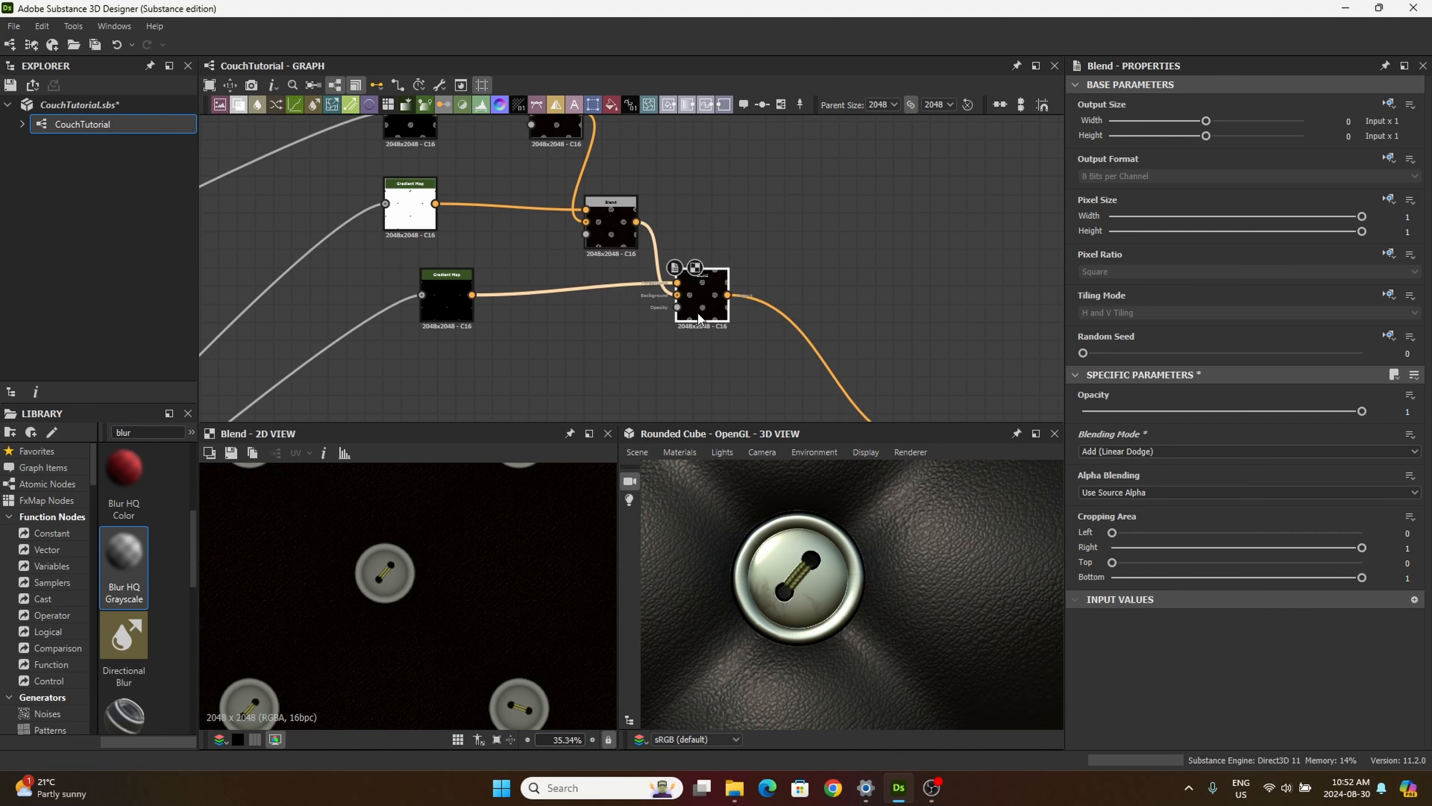
{"action": "middle_click_drag", "start_coordinate": [560, 342], "coordinate": [604, 379]}
{"action": "left_click", "coordinate": [497, 321]}
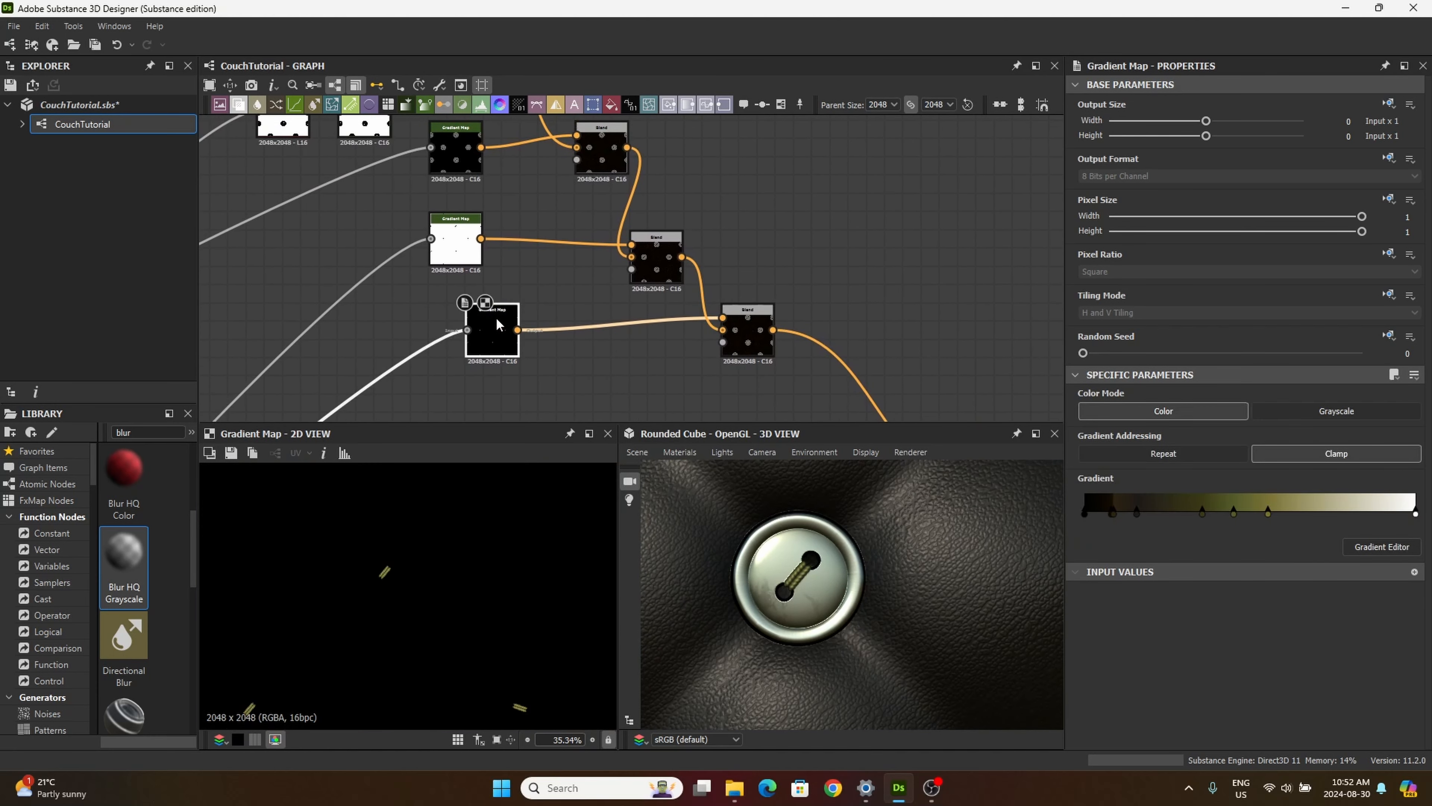
{"action": "left_click", "coordinate": [460, 222]}
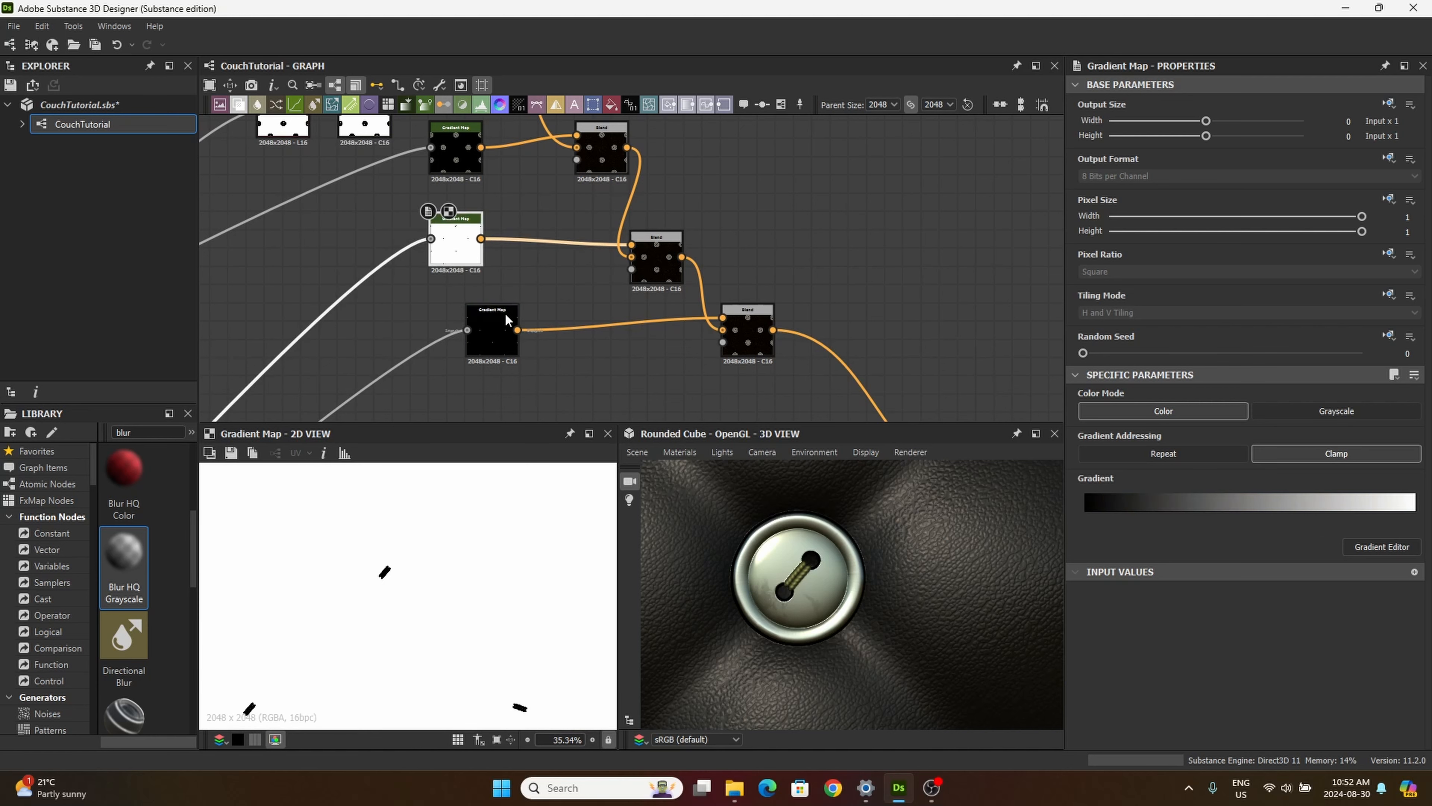
{"action": "left_click", "coordinate": [500, 333]}
{"action": "left_click", "coordinate": [455, 151]}
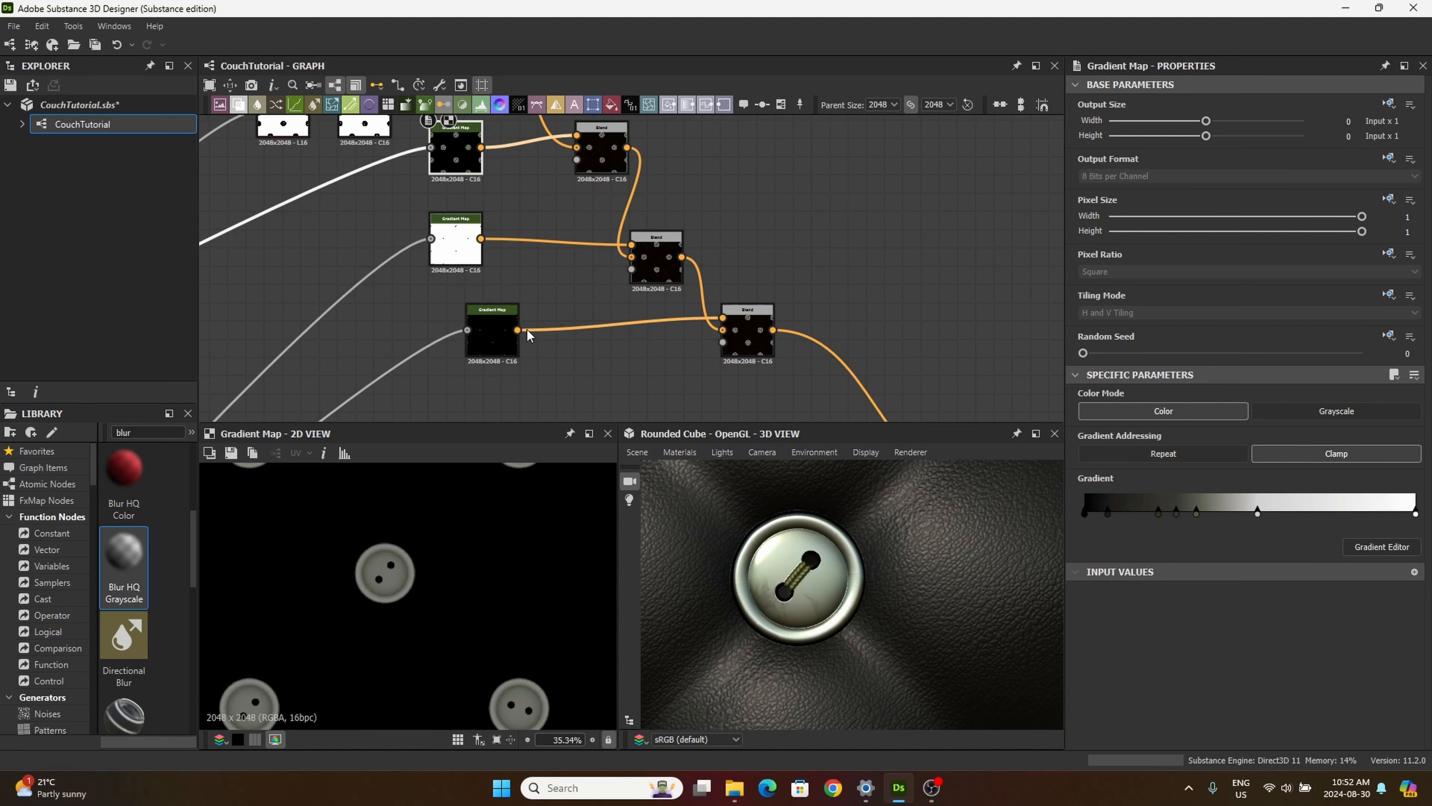
Step: Try feeding the thread Gradient Map into the first Blend's Foreground and the button Gradient Map into the last Blend's Foreground
{"action": "left_click_drag", "start_coordinate": [518, 330], "coordinate": [576, 148]}
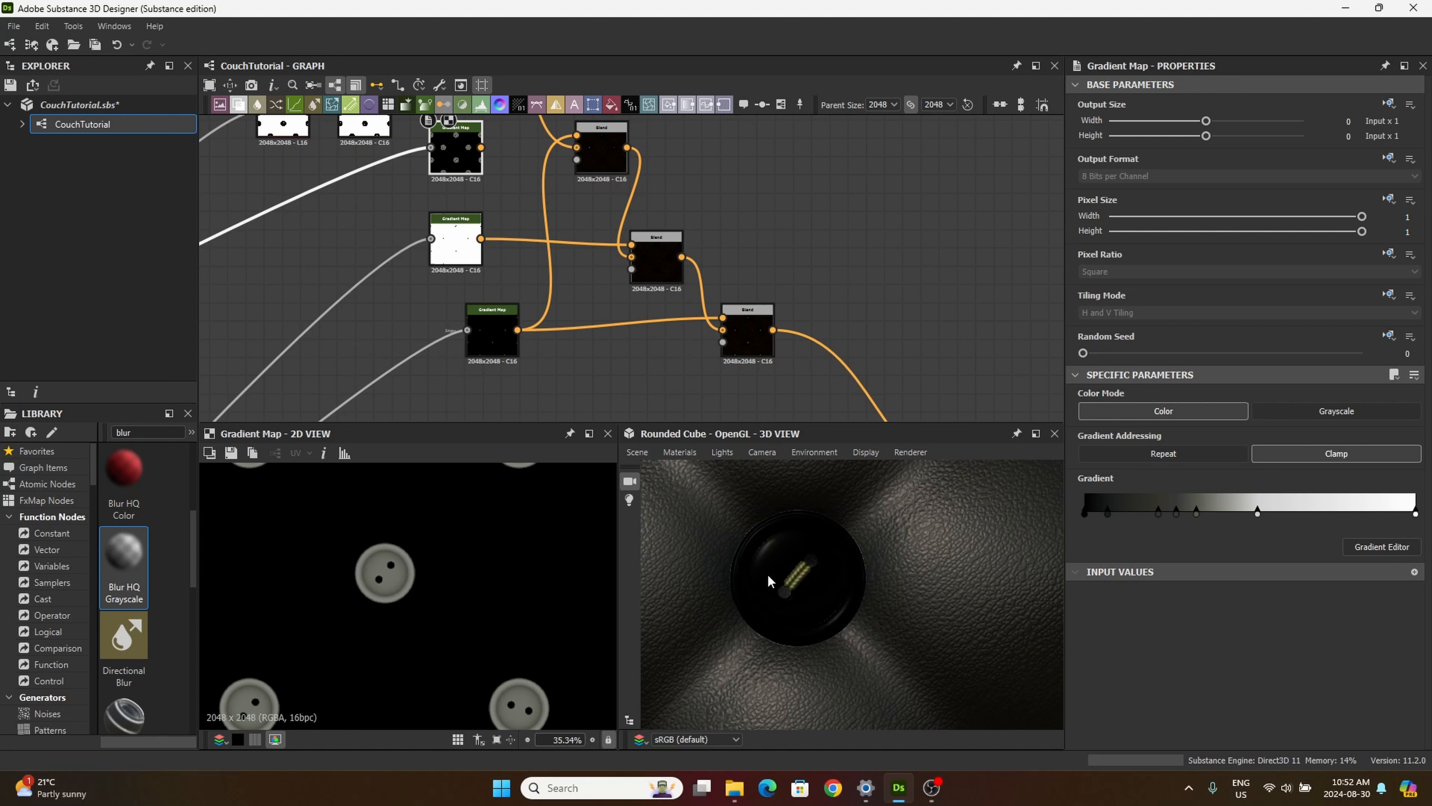
{"action": "left_click", "coordinate": [597, 153]}
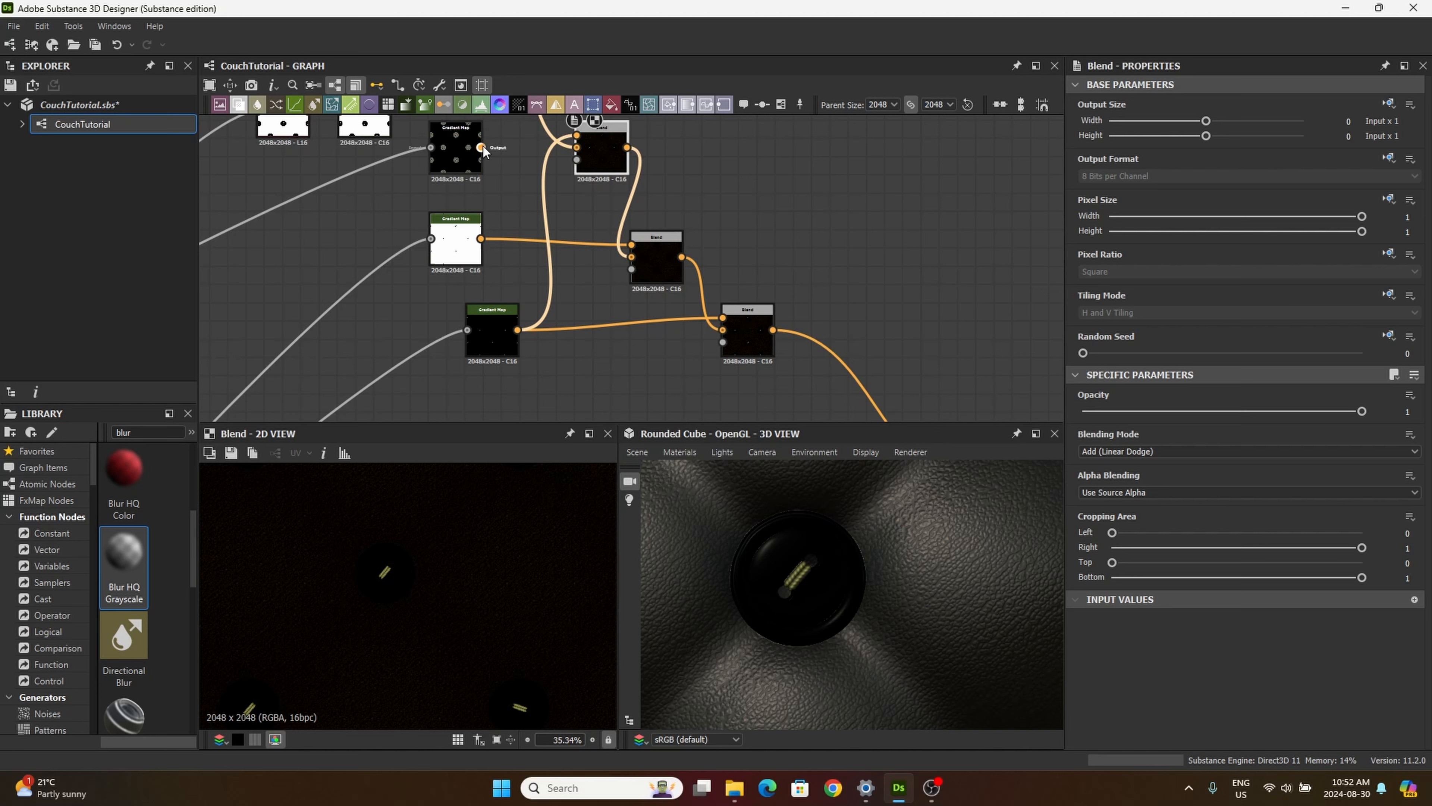
{"action": "left_click_drag", "start_coordinate": [578, 241], "coordinate": [742, 322]}
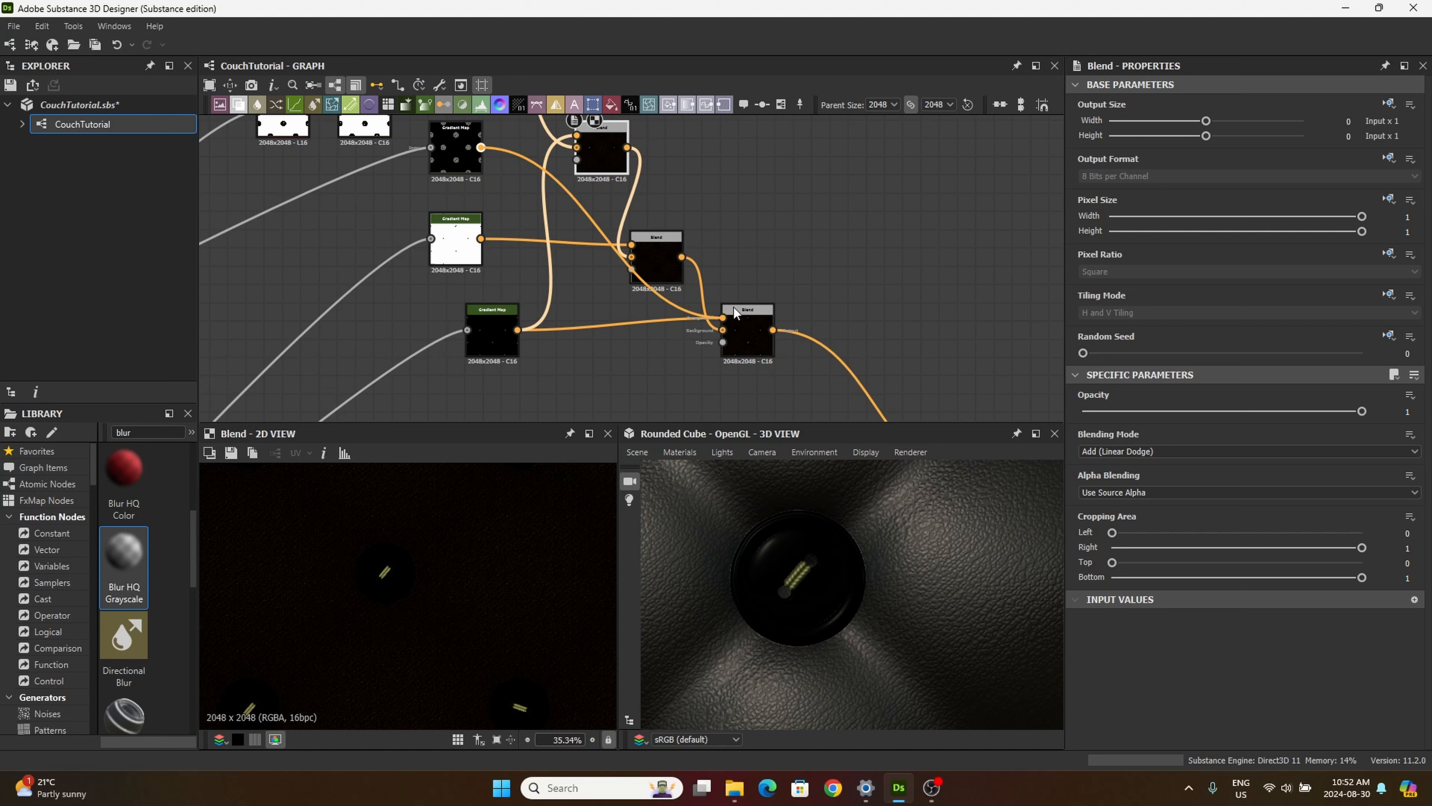
{"action": "double_click", "coordinate": [749, 329]}
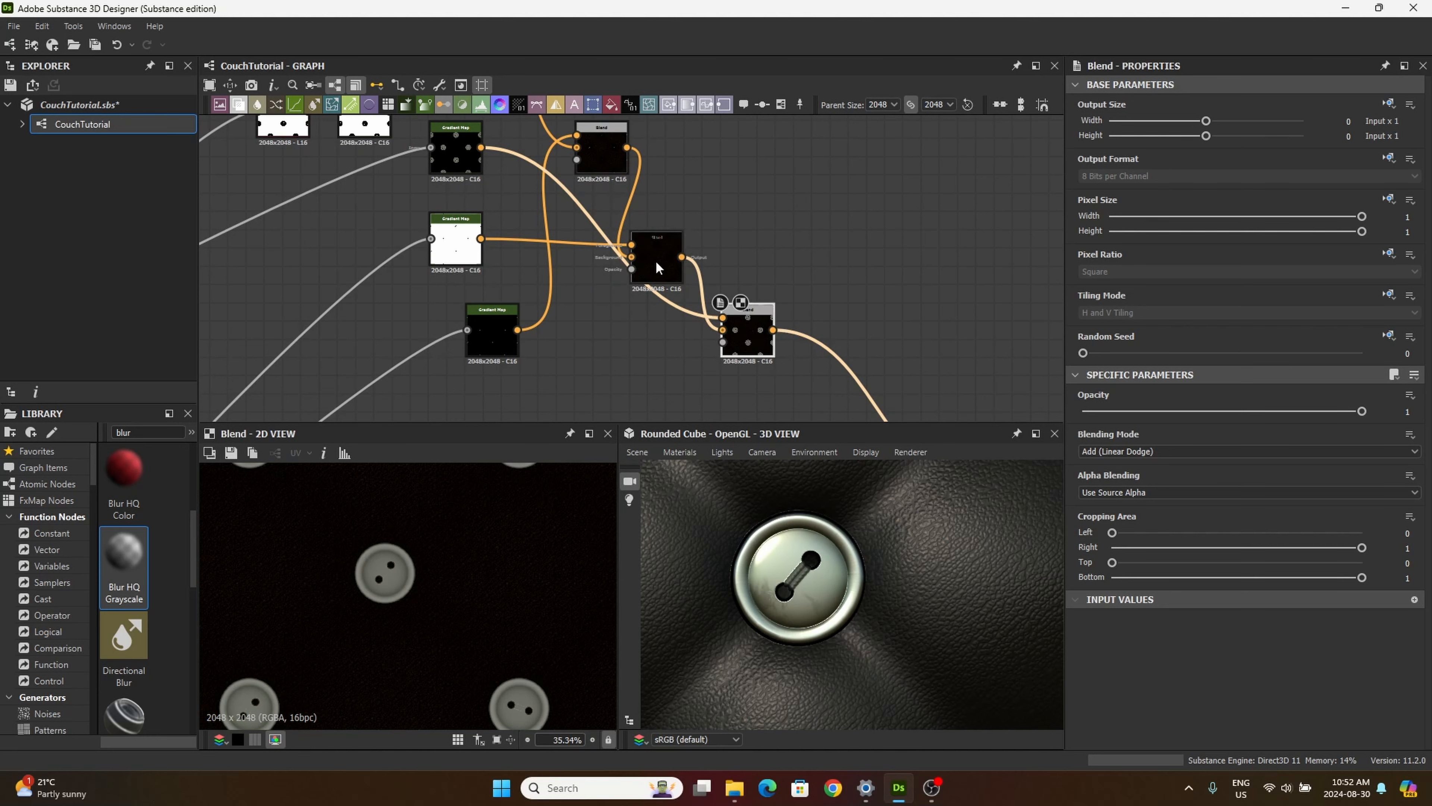
{"action": "left_click_drag", "start_coordinate": [656, 260], "coordinate": [687, 244]}
{"action": "double_click", "coordinate": [714, 235]}
Step: Undo the swapped Foreground connections, keeping the last Blend linked to the Base Material
{"action": "key", "text": "ctrl+z"}
{"action": "key", "text": "ctrl+z"}
{"action": "key", "text": "ctrl+z"}
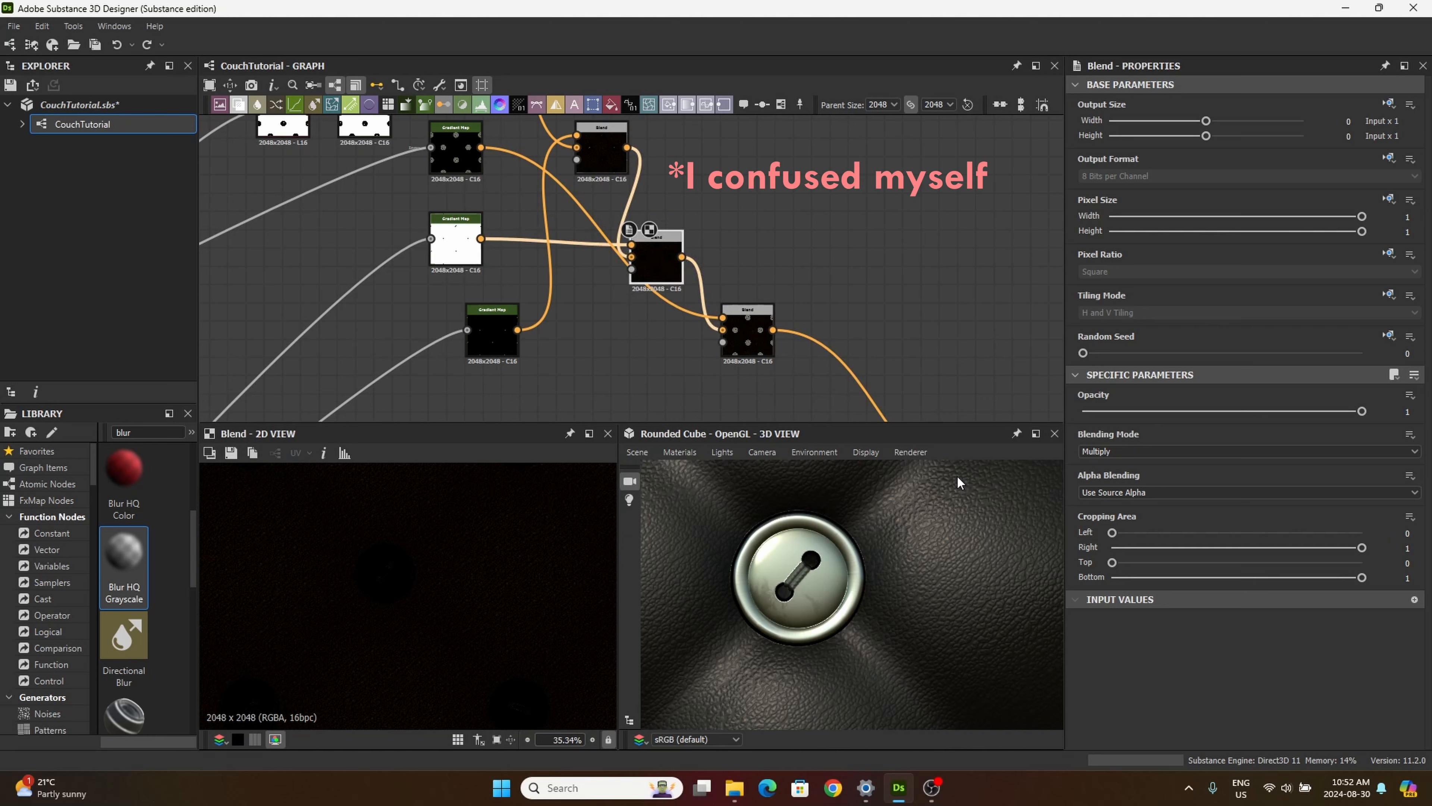
{"action": "key", "text": "ctrl+z"}
{"action": "key", "text": "ctrl+z"}
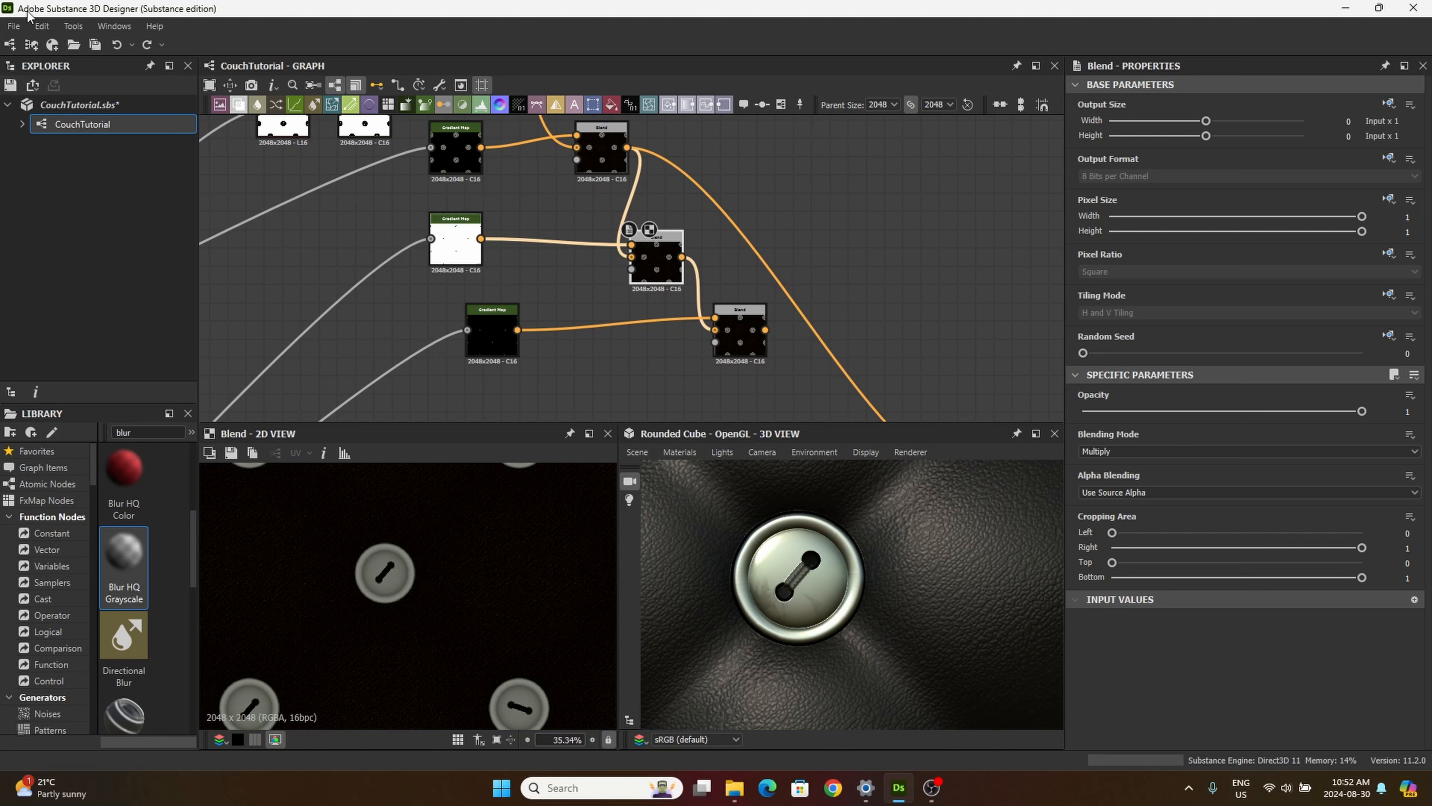
{"action": "left_click", "coordinate": [42, 26]}
{"action": "left_click", "coordinate": [56, 62]}
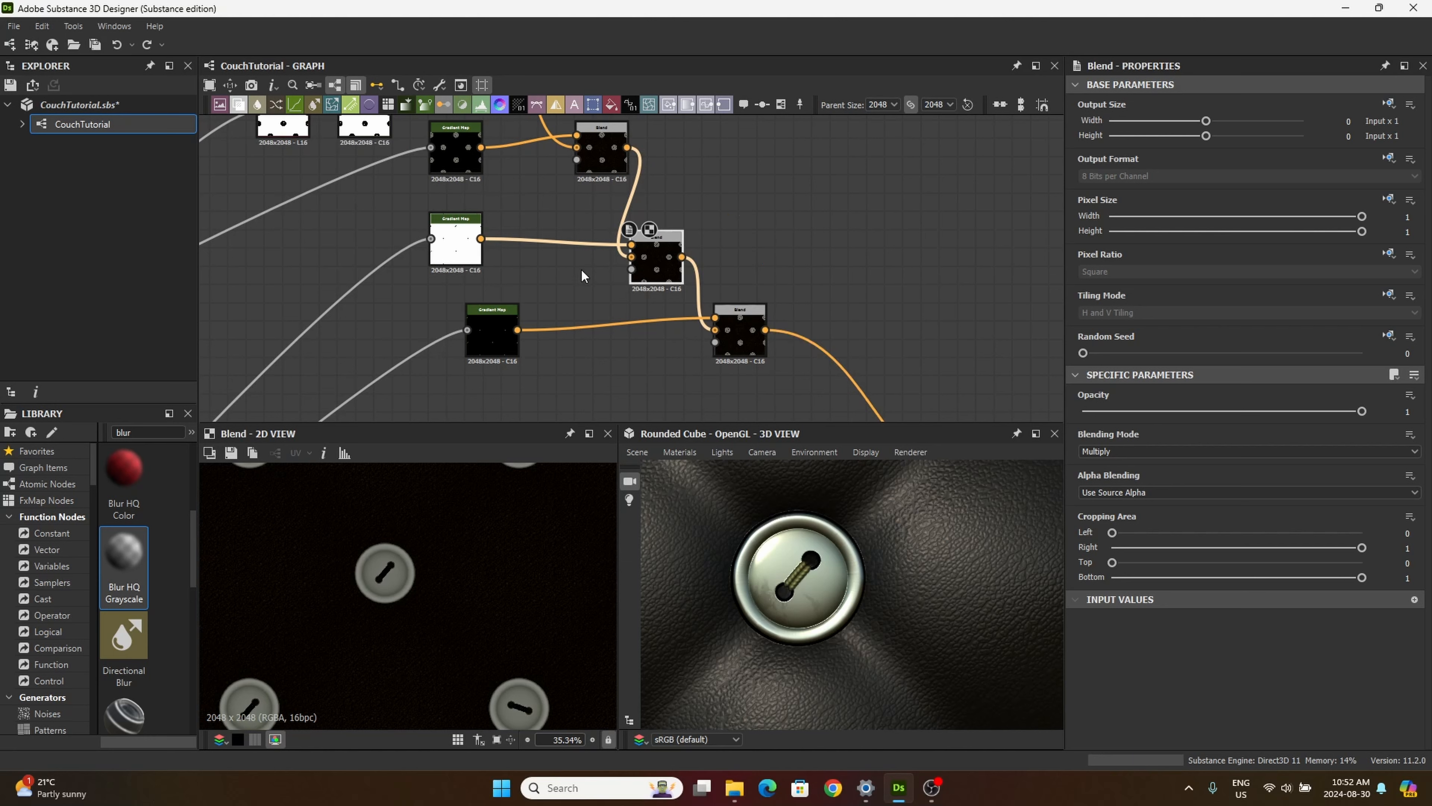
Step: Move the last Blend node and the button Gradient Map slightly to space out the graph, and preview the first Blend
{"action": "left_click_drag", "start_coordinate": [727, 324], "coordinate": [744, 324]}
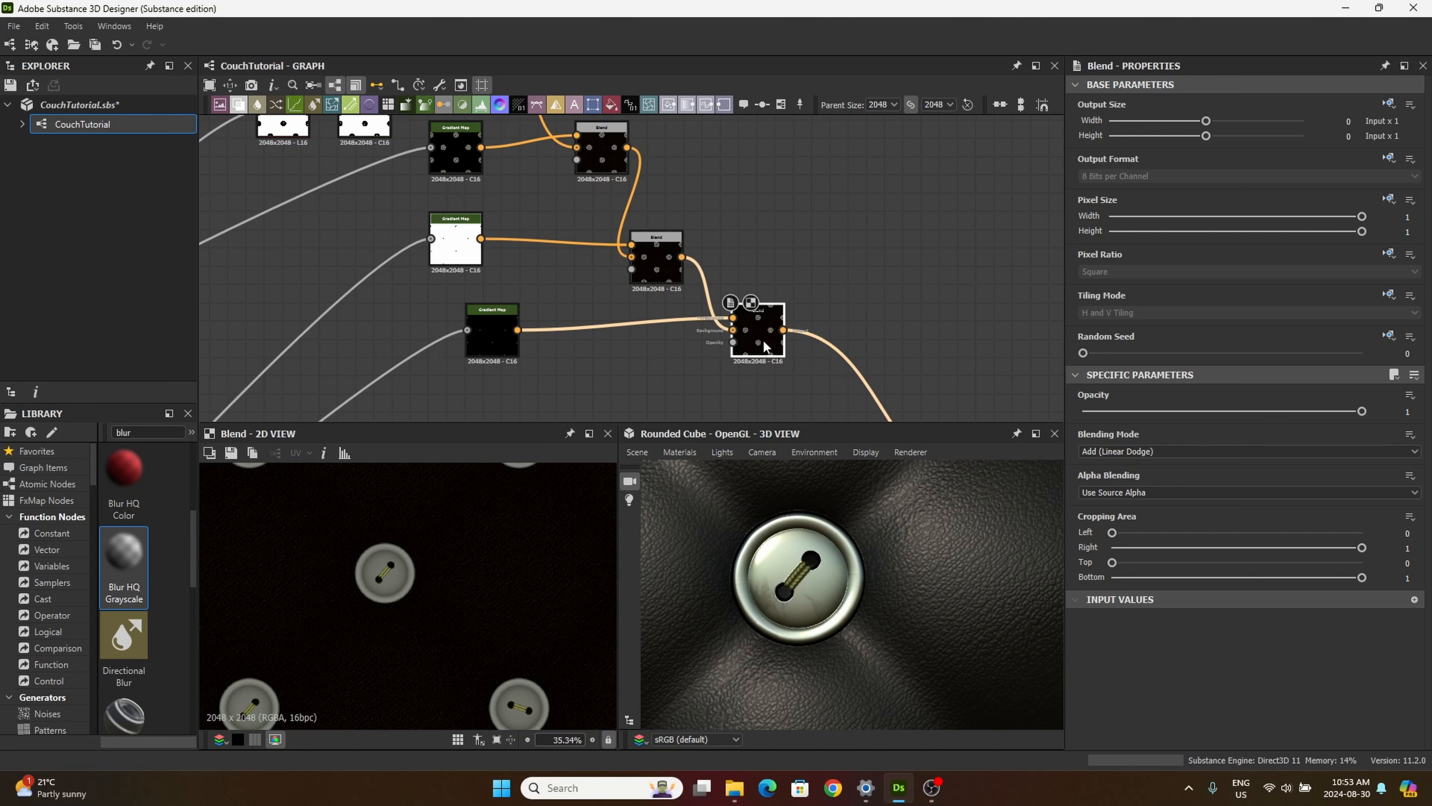
{"action": "middle_click_drag", "start_coordinate": [635, 224], "coordinate": [657, 292]}
{"action": "left_click", "coordinate": [480, 226]}
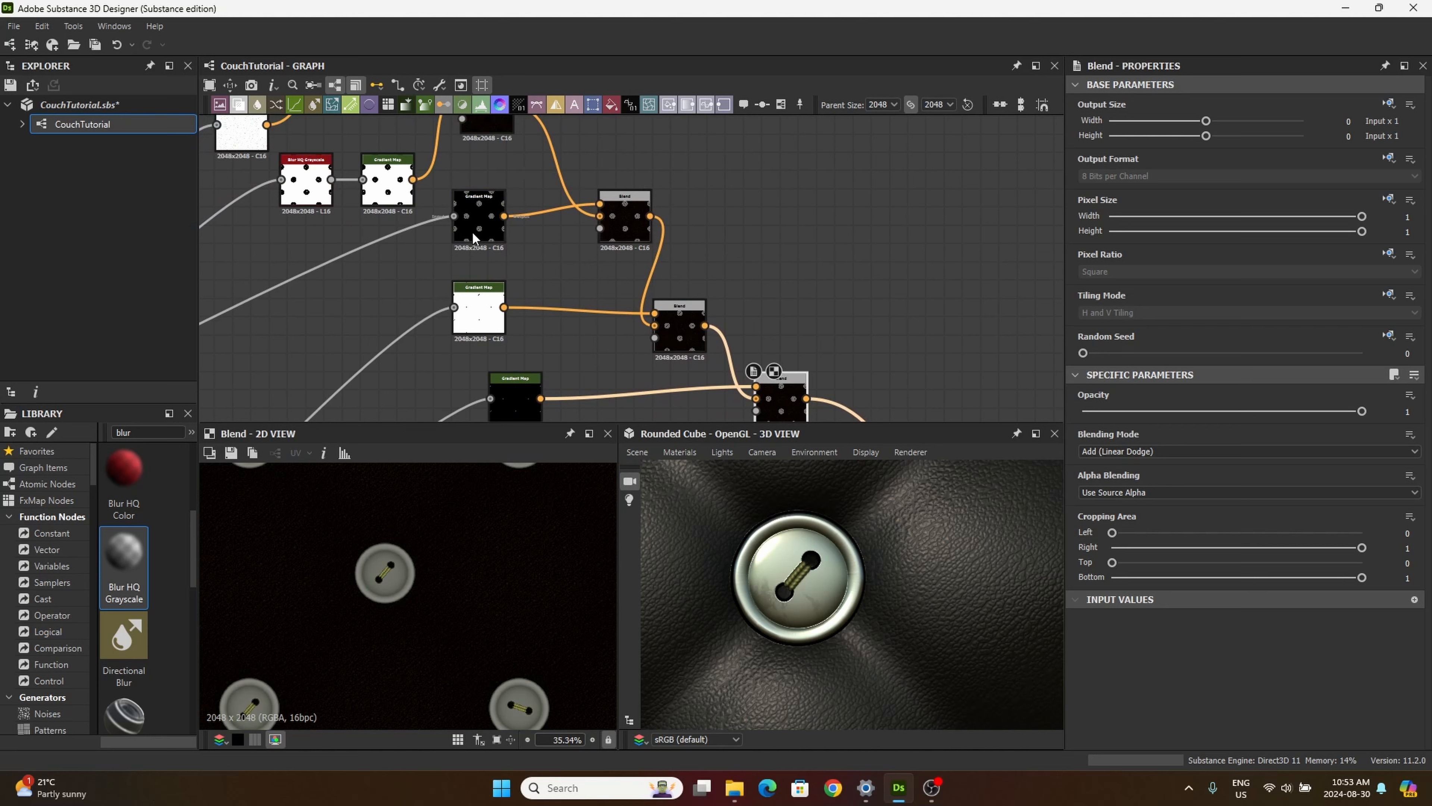
{"action": "left_click", "coordinate": [622, 228]}
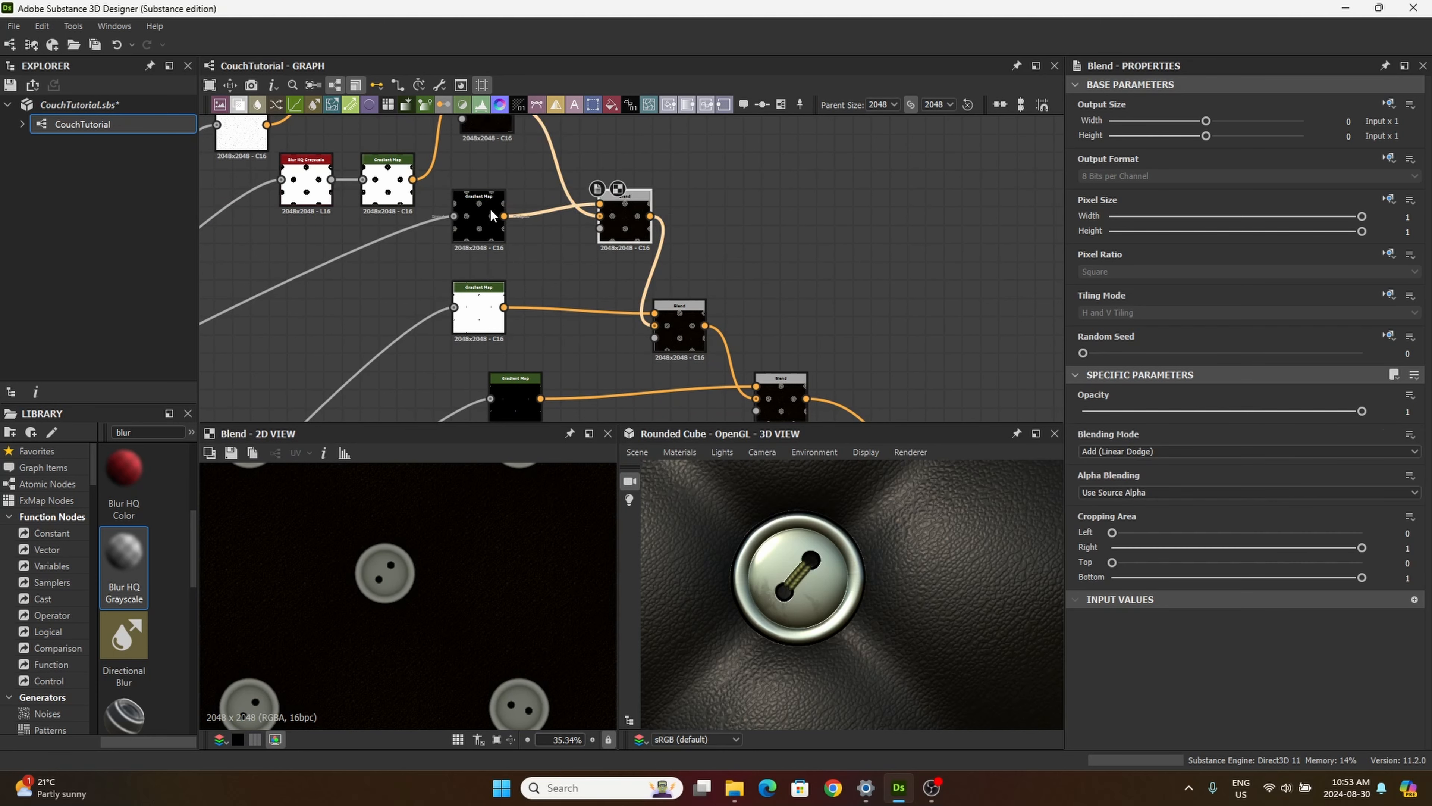
{"action": "mouse_move", "coordinate": [494, 225]}
{"action": "left_mouse_down"}
{"action": "mouse_move", "coordinate": [476, 217]}
{"action": "mouse_move", "coordinate": [469, 232]}
{"action": "left_mouse_up"}
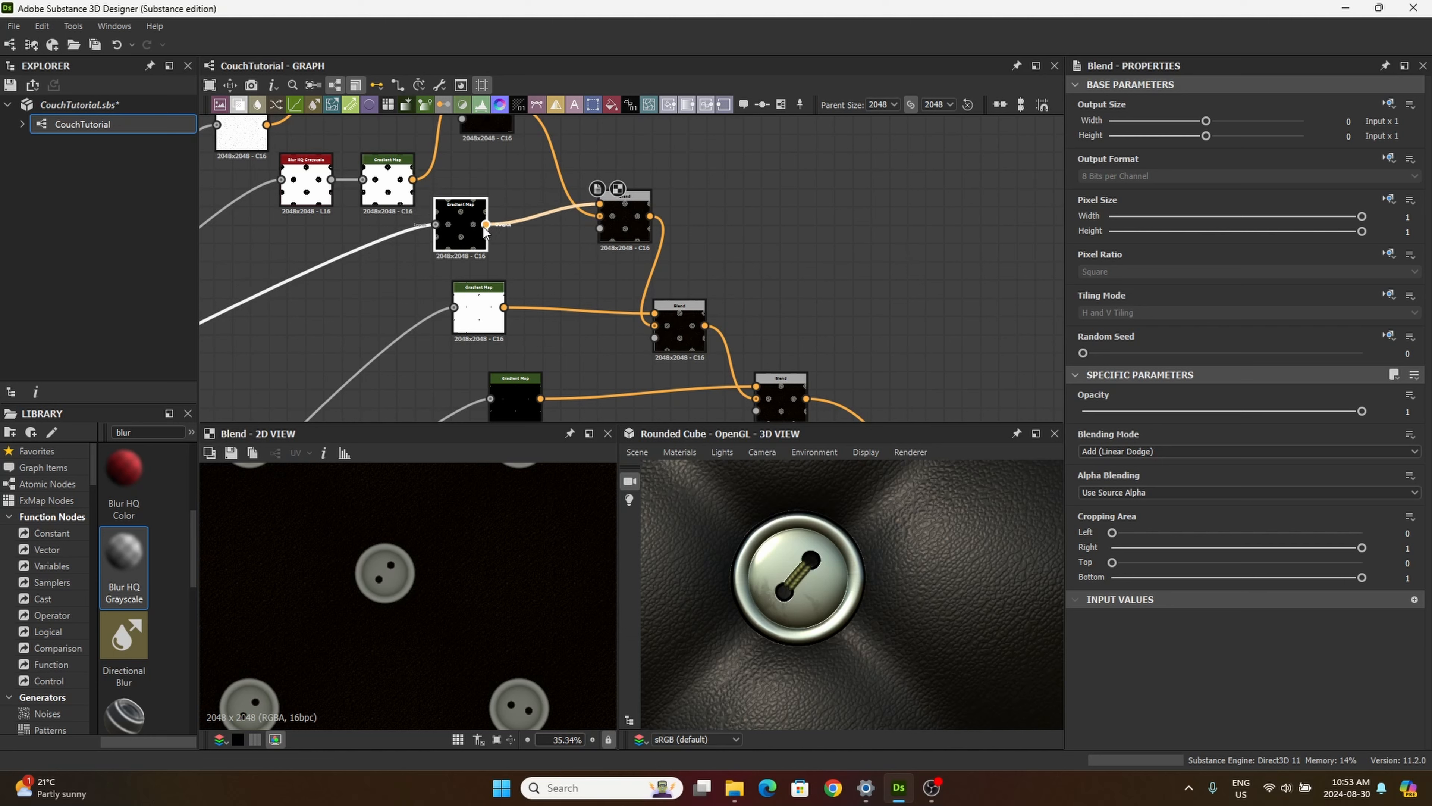
Step: Rewire the button mask from the upper grey Gradient Map's input to the olive Gradient Map's input and inspect the buttons in 3D
{"action": "left_click", "coordinate": [513, 388]}
{"action": "mouse_move", "coordinate": [513, 383]}
{"action": "left_mouse_down"}
{"action": "mouse_move", "coordinate": [503, 284]}
{"action": "mouse_move", "coordinate": [533, 249]}
{"action": "mouse_move", "coordinate": [535, 377]}
{"action": "mouse_move", "coordinate": [519, 387]}
{"action": "left_mouse_up"}
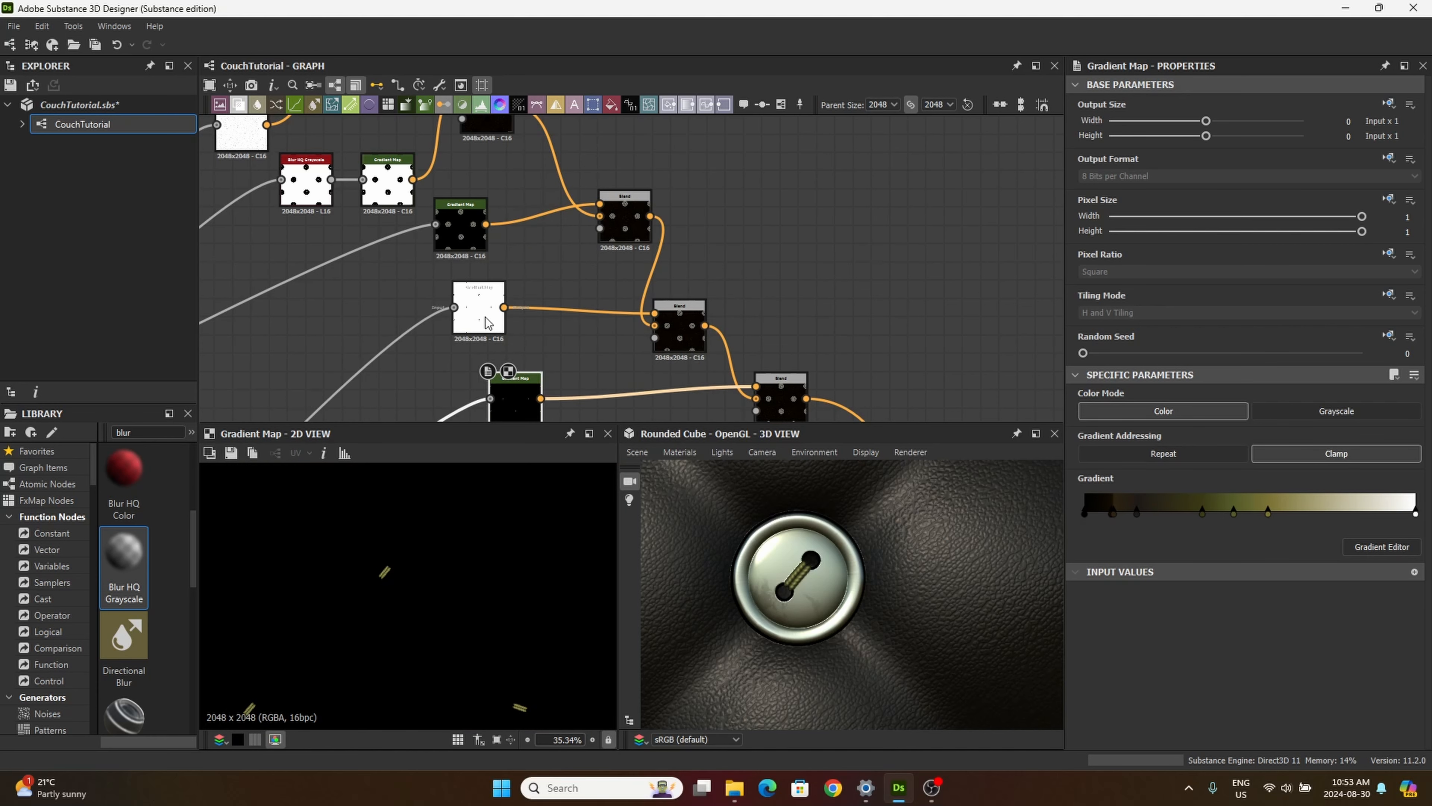
{"action": "middle_click_drag", "start_coordinate": [538, 322], "coordinate": [533, 279]}
{"action": "left_click_drag", "start_coordinate": [428, 181], "coordinate": [507, 343]}
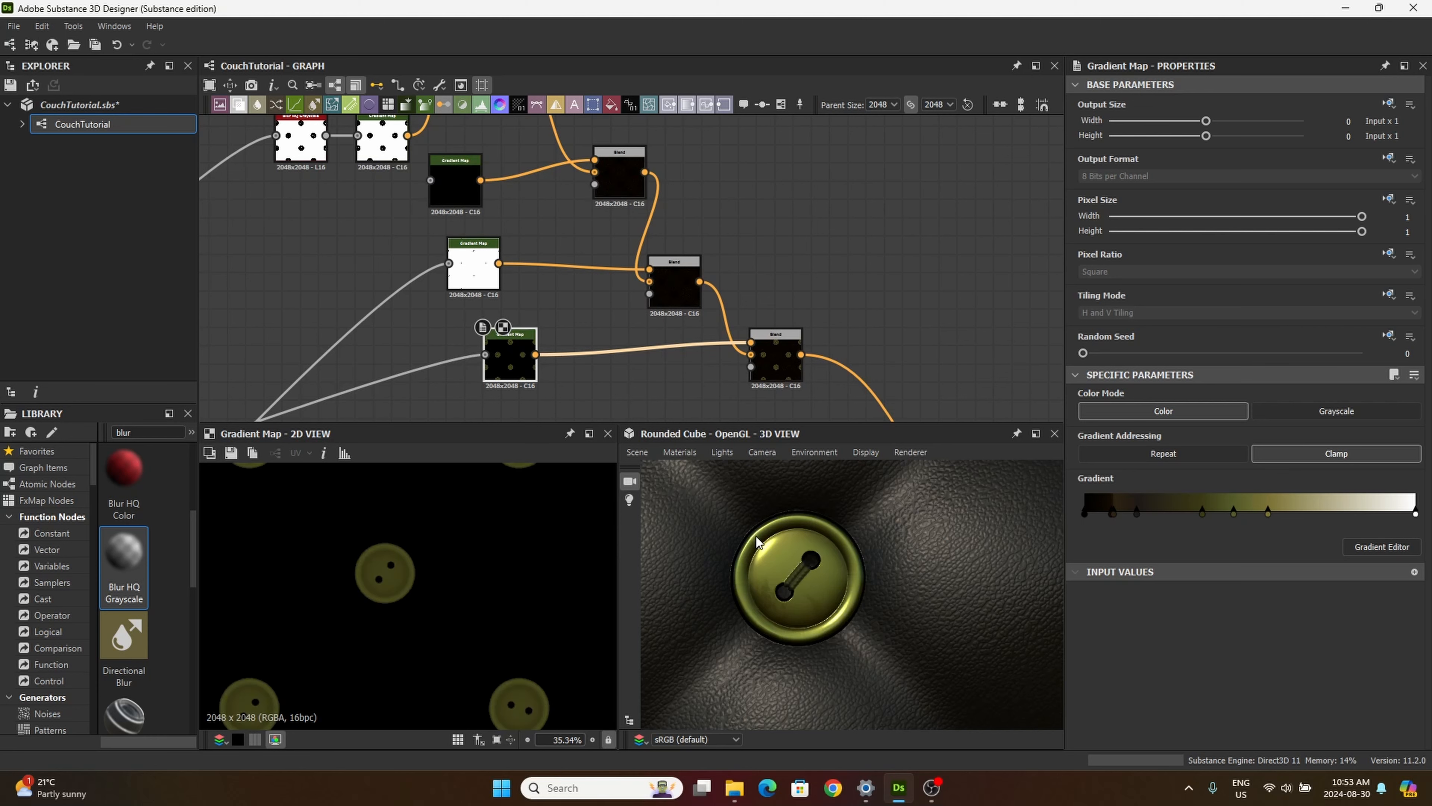
{"action": "scroll", "coordinate": [747, 540], "scroll_direction": "down", "scroll_amount": 5}
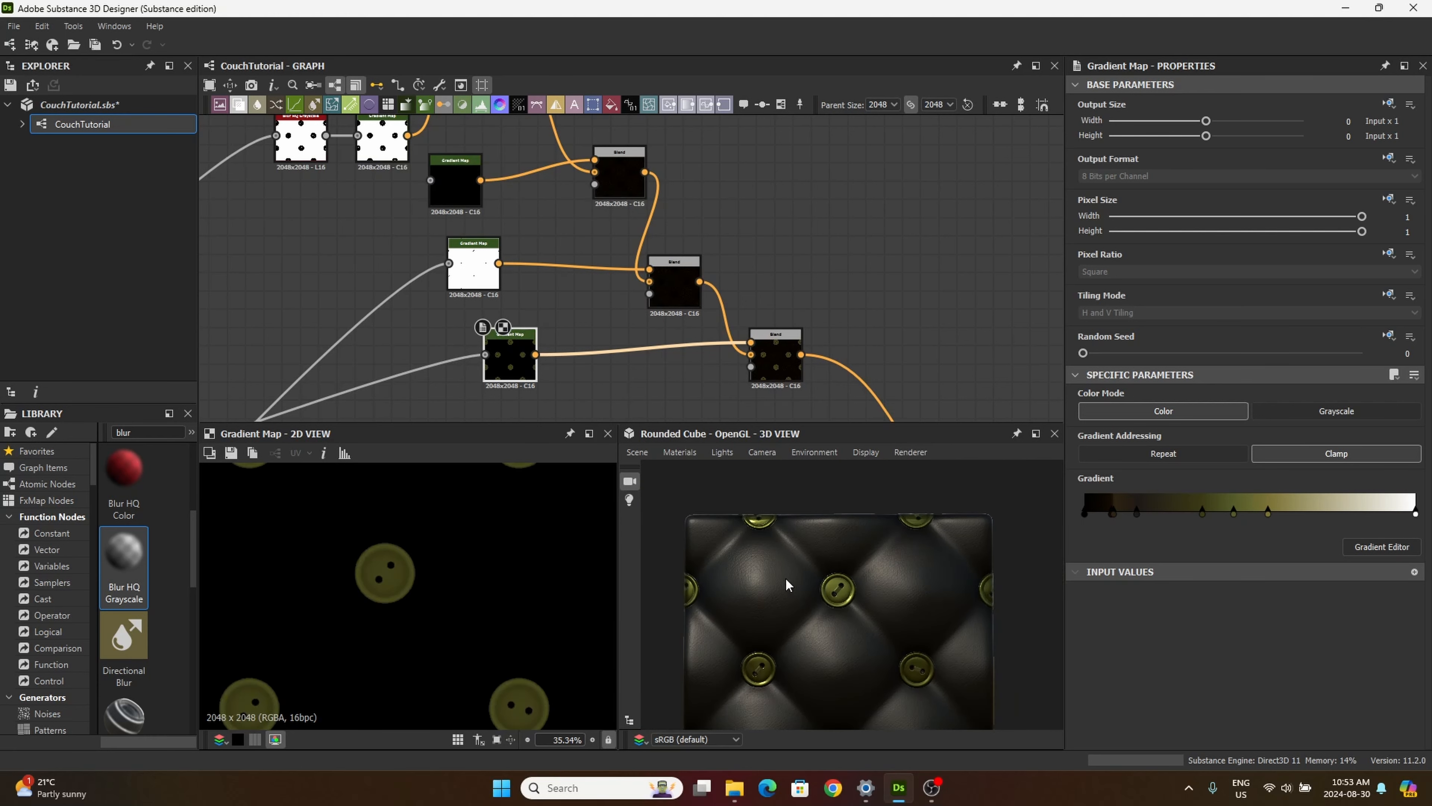
{"action": "scroll", "coordinate": [823, 590], "scroll_direction": "up", "scroll_amount": 10}
{"action": "scroll", "coordinate": [823, 583], "scroll_direction": "down", "scroll_amount": 4}
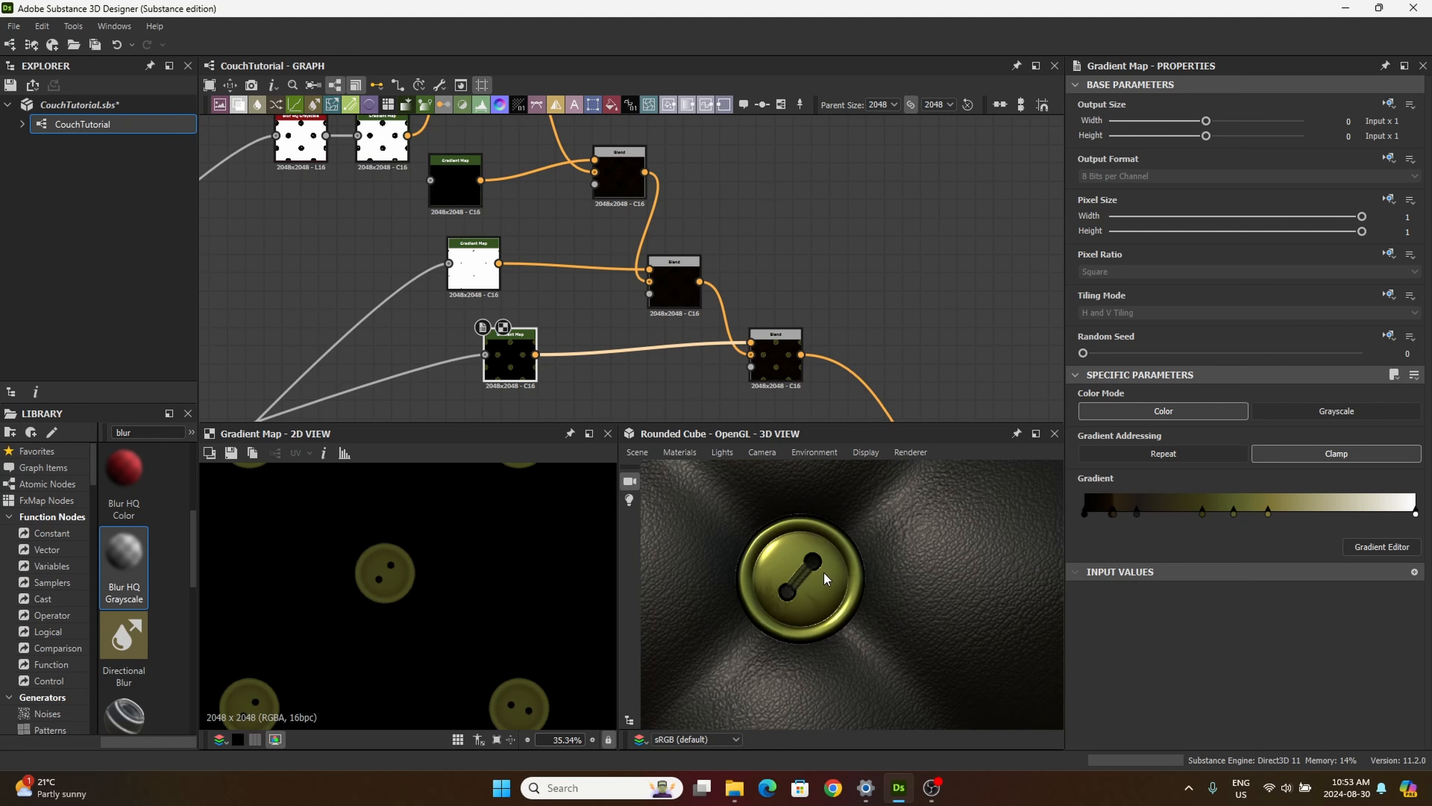
Step: Connect the thread pattern's Blend output to the unlinked grey Gradient Map's input and inspect the button in 3D
{"action": "scroll", "coordinate": [570, 294], "scroll_direction": "down", "scroll_amount": 5}
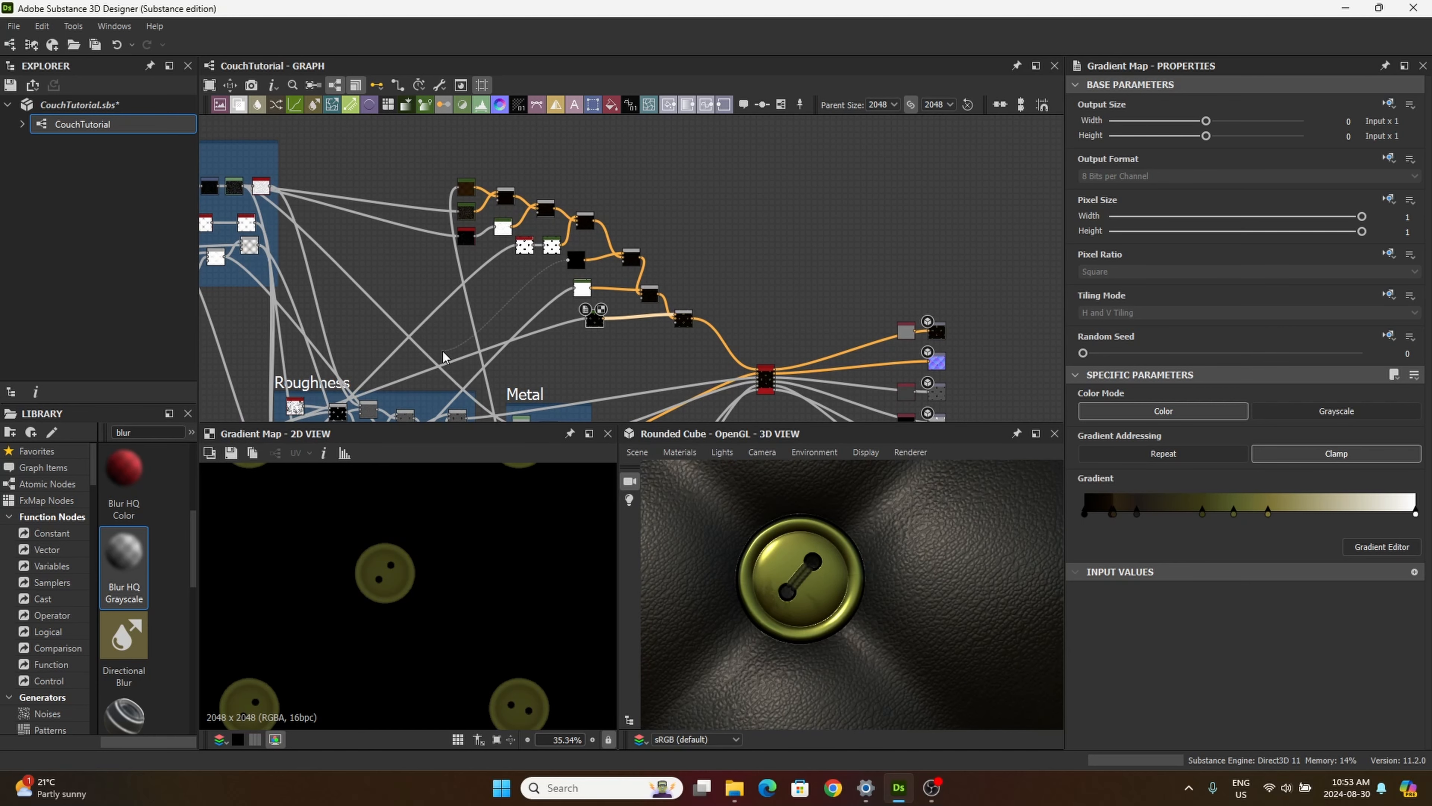
{"action": "middle_click_drag", "start_coordinate": [443, 352], "coordinate": [654, 209]}
{"action": "middle_click_drag", "start_coordinate": [482, 339], "coordinate": [688, 120]}
{"action": "middle_click_drag", "start_coordinate": [575, 294], "coordinate": [695, 87]}
{"action": "middle_click_drag", "start_coordinate": [671, 175], "coordinate": [587, 313]}
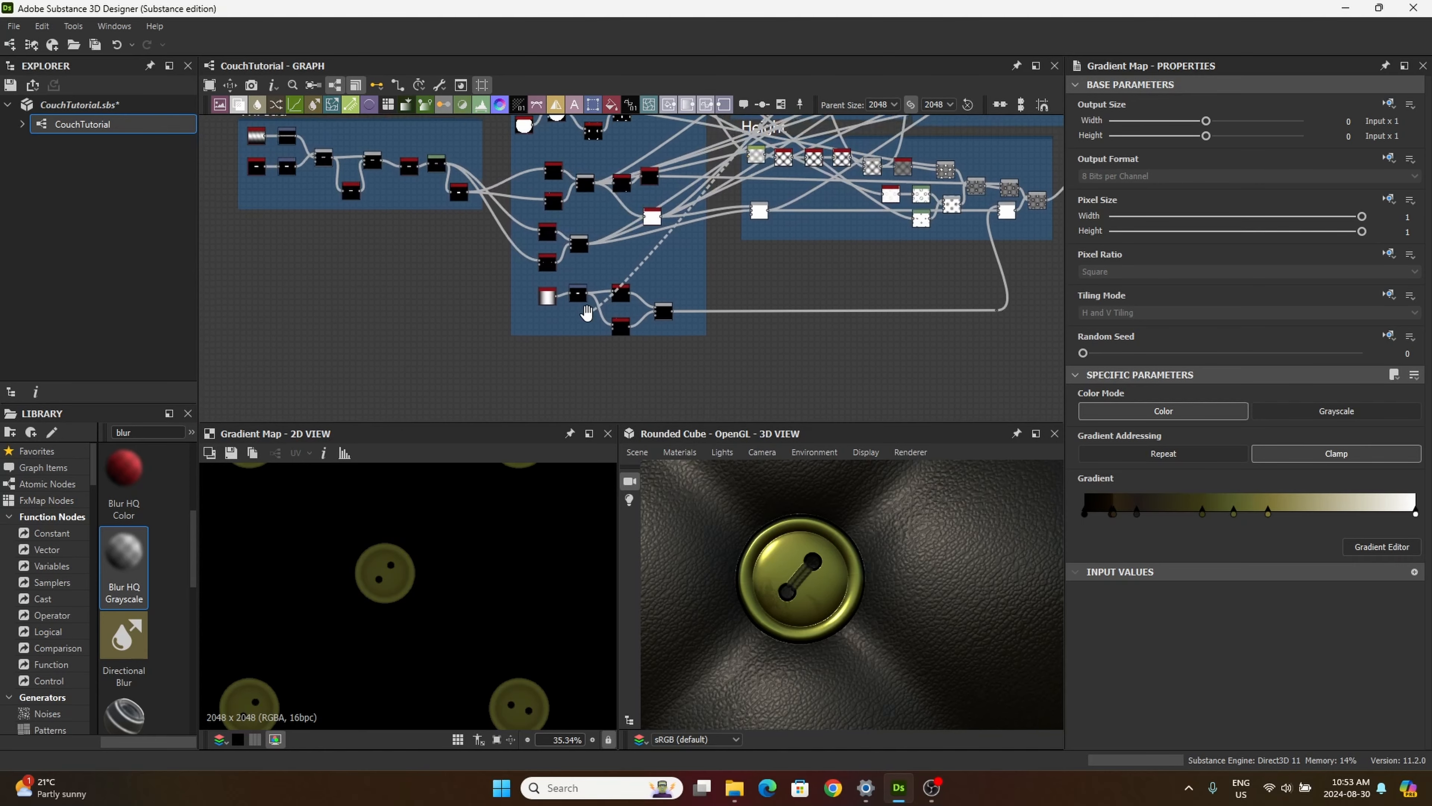
{"action": "scroll", "coordinate": [586, 313], "scroll_direction": "up", "scroll_amount": 10}
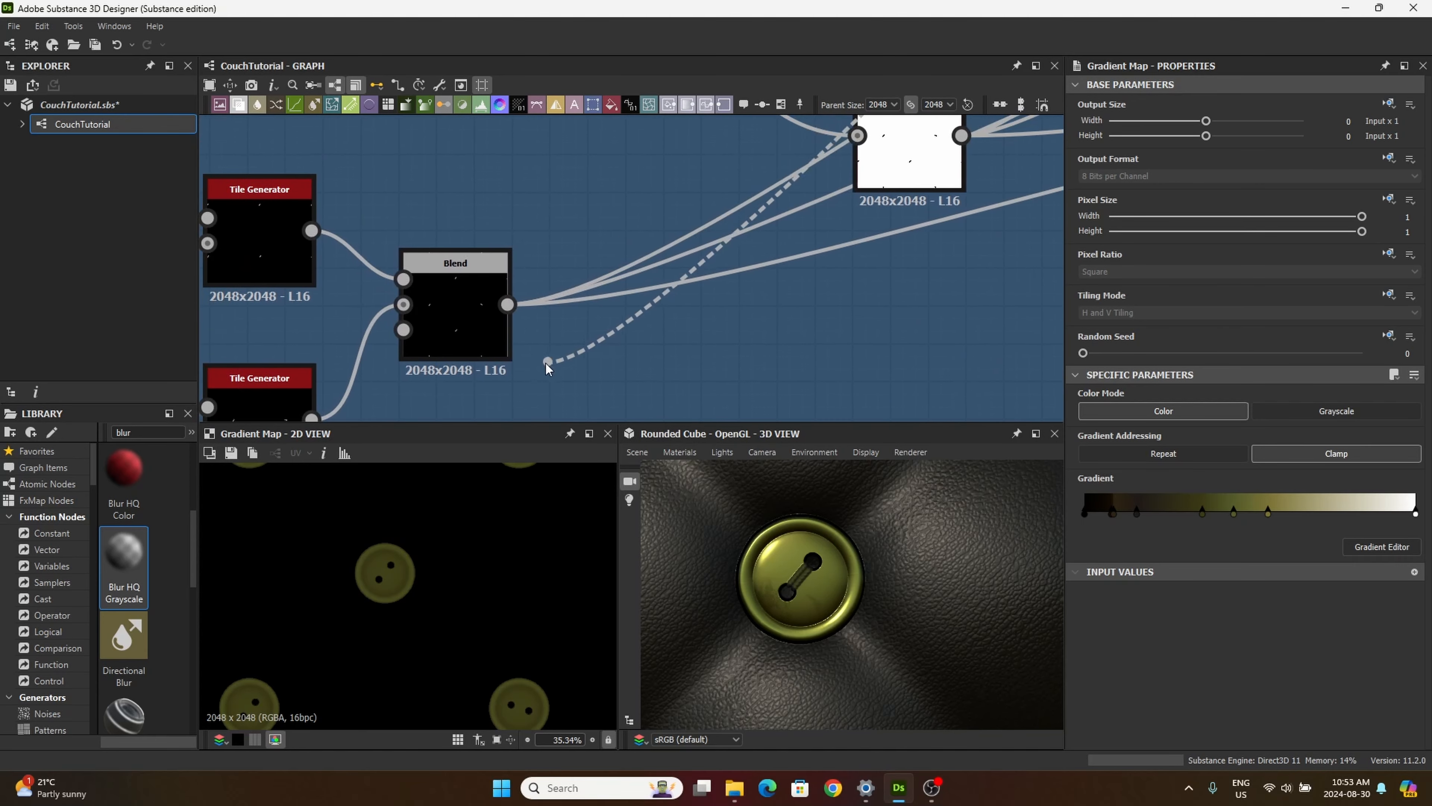
{"action": "left_click_drag", "start_coordinate": [546, 366], "coordinate": [507, 314]}
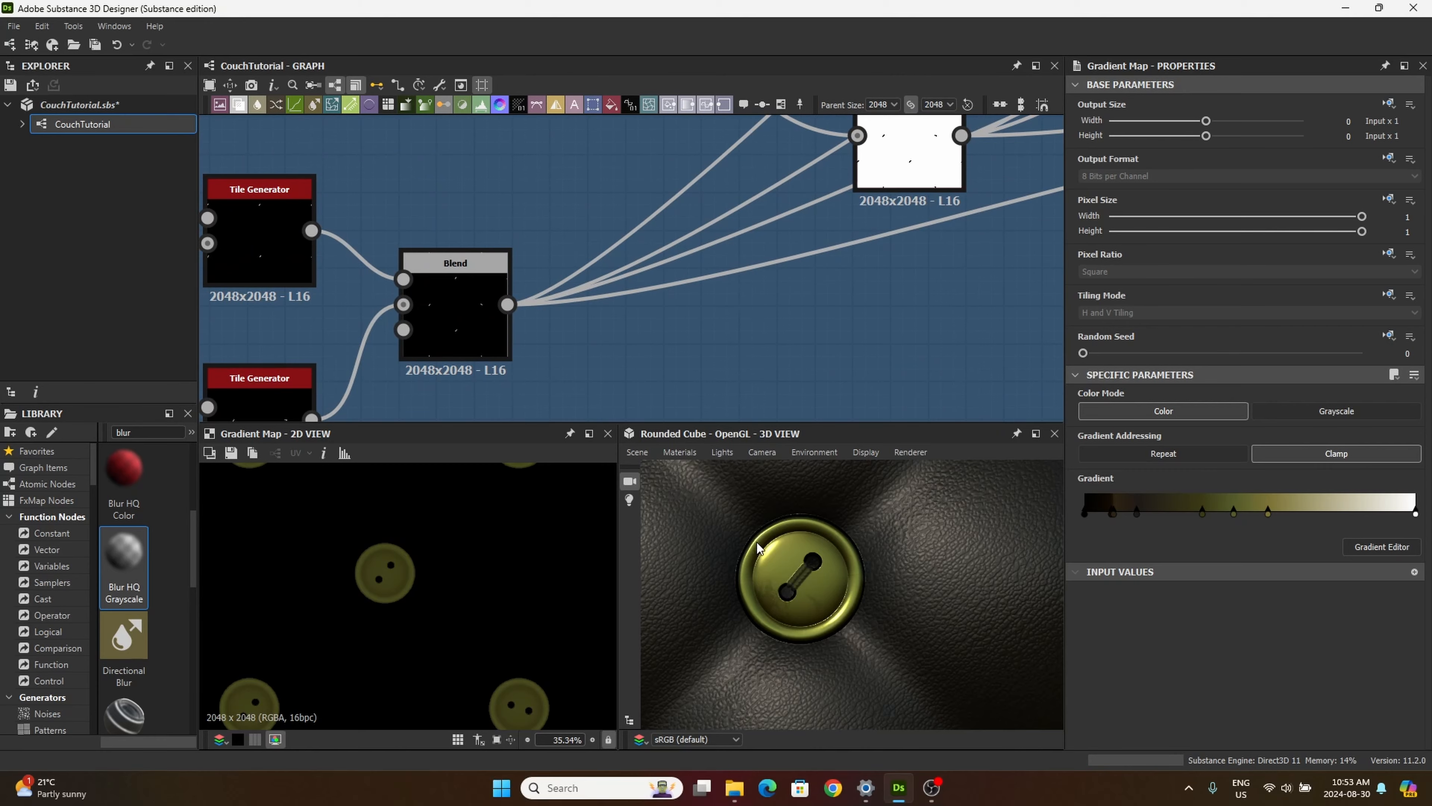
{"action": "scroll", "coordinate": [765, 572], "scroll_direction": "up", "scroll_amount": 5}
{"action": "scroll", "coordinate": [765, 572], "scroll_direction": "down", "scroll_amount": 4}
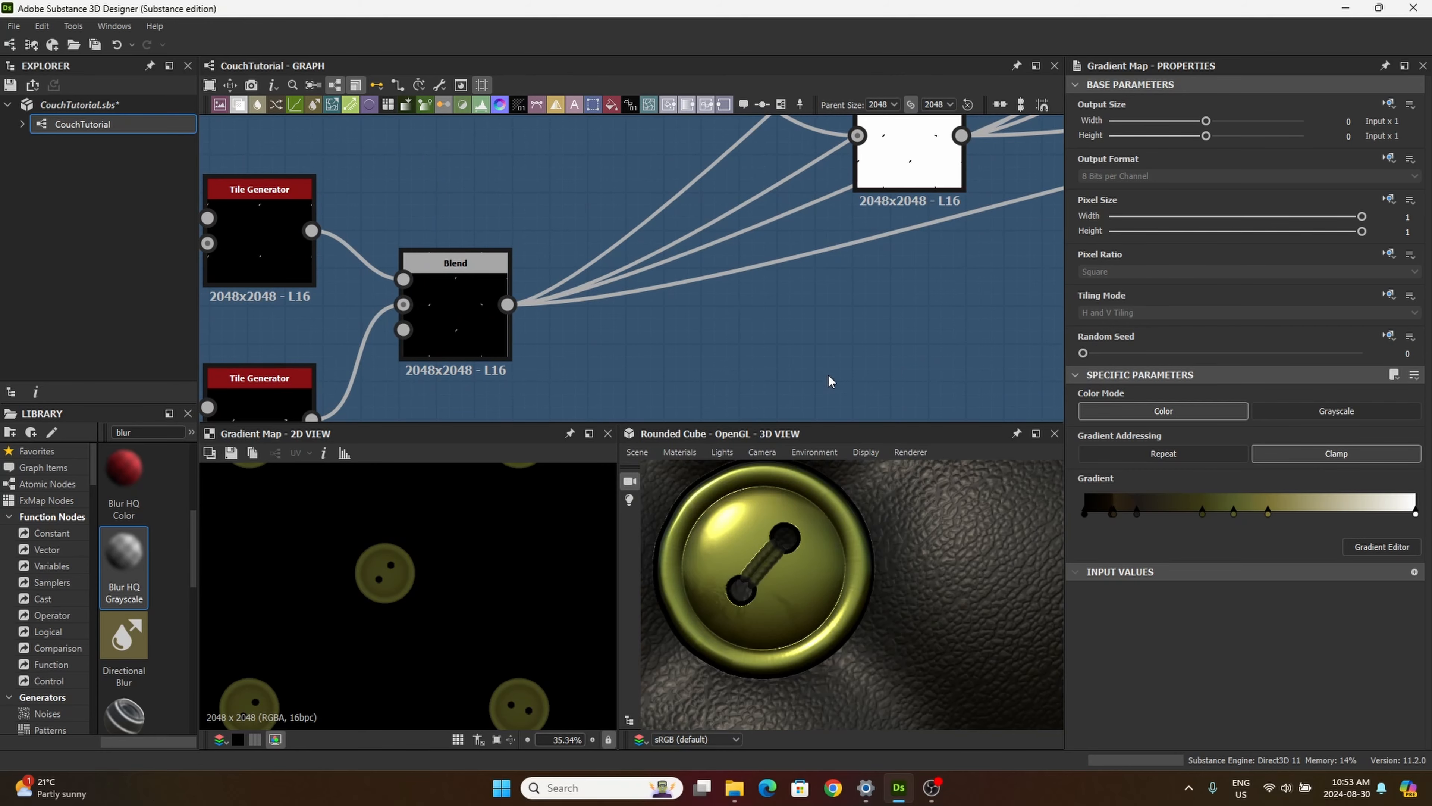
Step: Examine the outputs of the grey thread Gradient Map and the thread-mask Gradient Map up close in 2D
{"action": "scroll", "coordinate": [830, 379], "scroll_direction": "down", "scroll_amount": 6}
{"action": "middle_click_drag", "start_coordinate": [854, 288], "coordinate": [617, 479]}
{"action": "middle_click_drag", "start_coordinate": [786, 219], "coordinate": [550, 453]}
{"action": "middle_click_drag", "start_coordinate": [774, 242], "coordinate": [461, 497]}
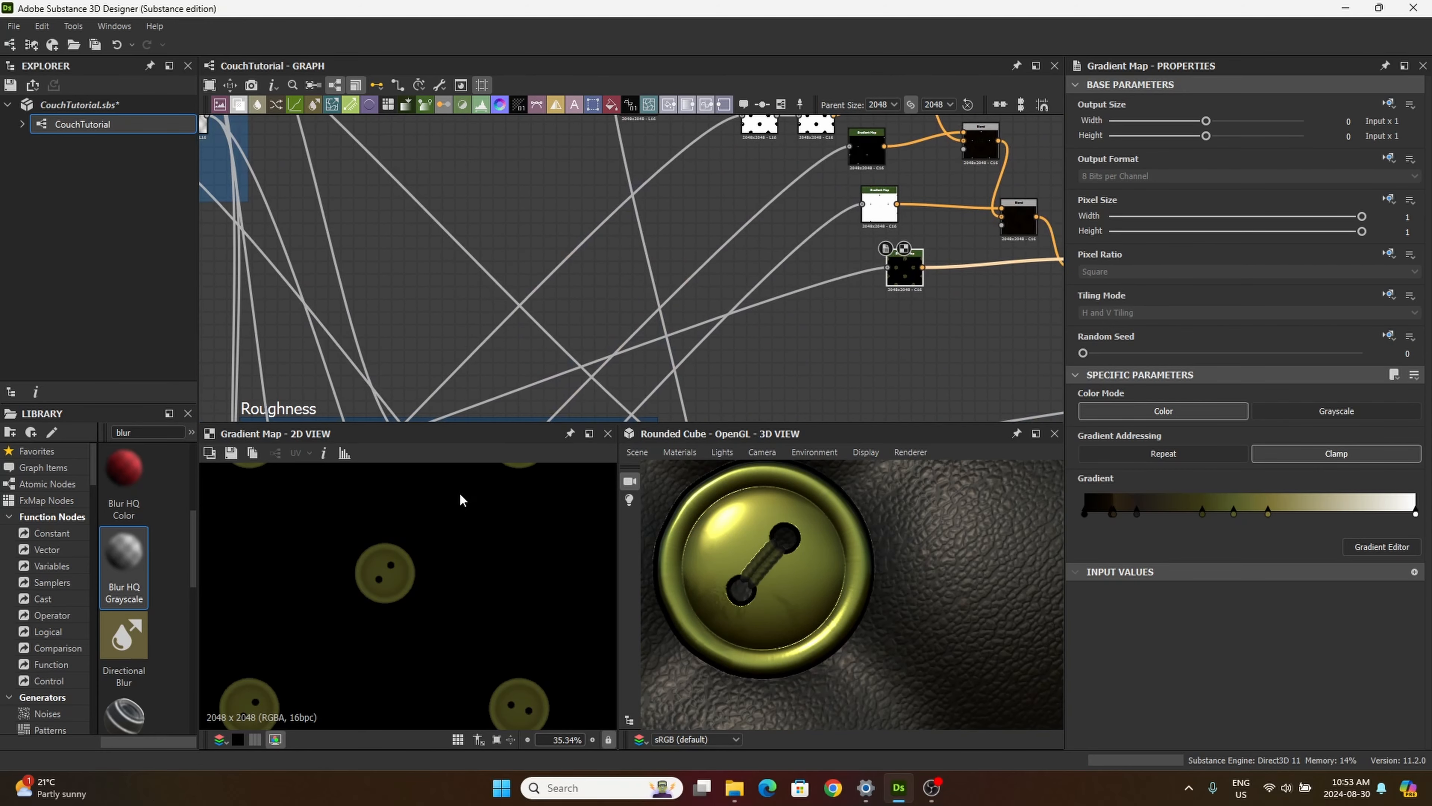
{"action": "middle_click_drag", "start_coordinate": [798, 220], "coordinate": [547, 454]}
{"action": "left_click", "coordinate": [607, 398]}
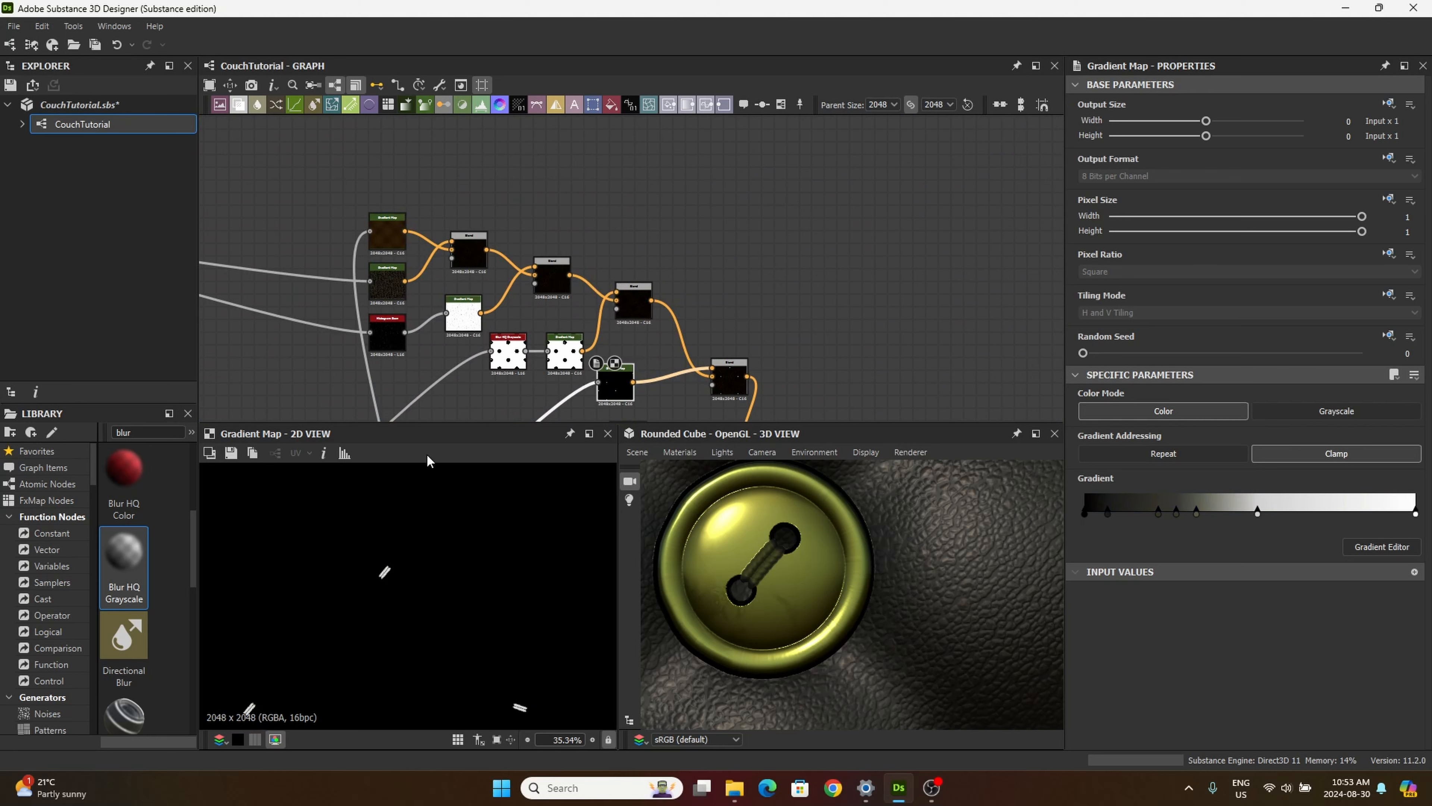
{"action": "scroll", "coordinate": [399, 553], "scroll_direction": "up", "scroll_amount": 5}
{"action": "middle_click_drag", "start_coordinate": [568, 393], "coordinate": [537, 302]}
{"action": "left_click", "coordinate": [590, 341]}
{"action": "left_click", "coordinate": [583, 295]}
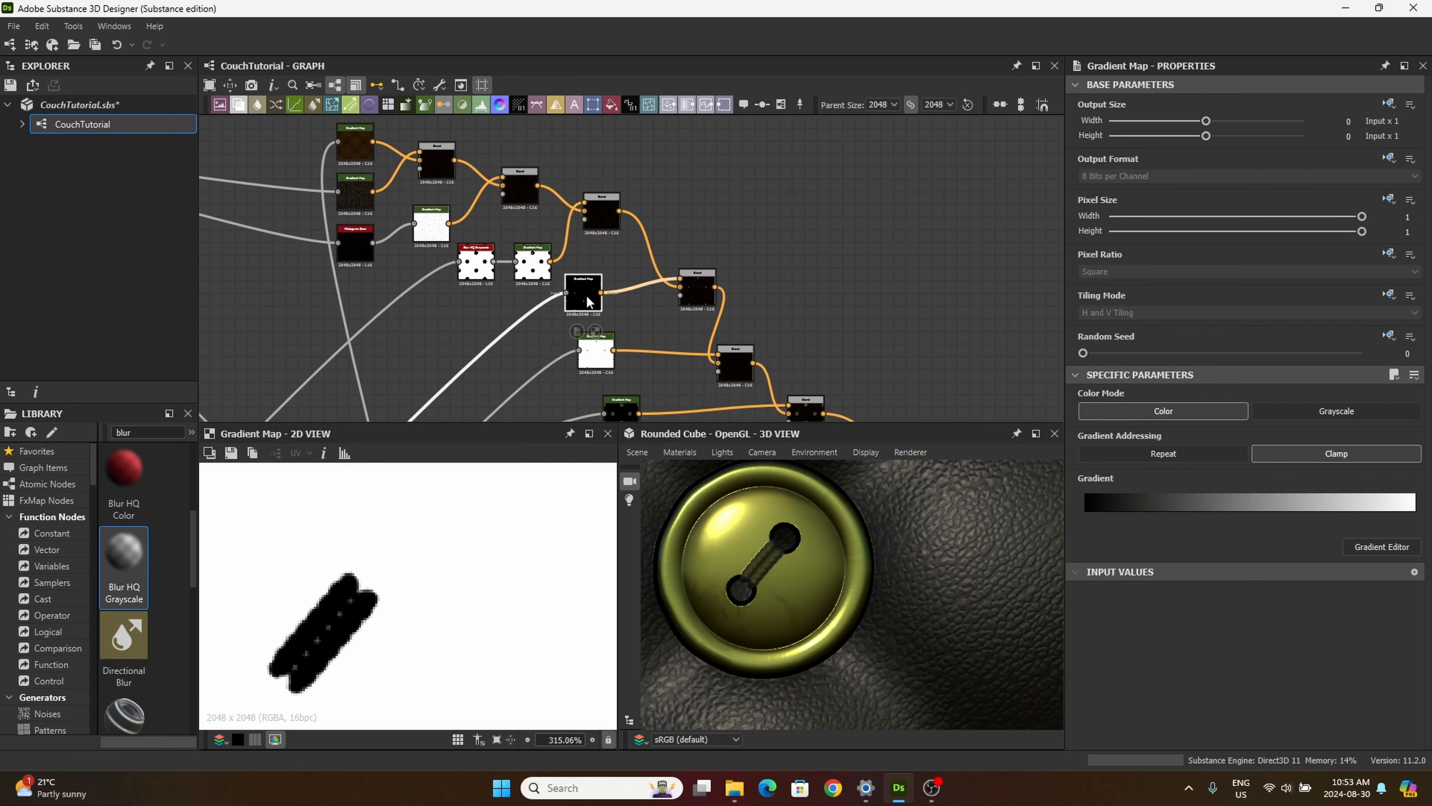
Step: Trace the grey Gradient Map's input back to the thread pattern's Blend and preview that Blend in 2D
{"action": "middle_click_drag", "start_coordinate": [438, 394], "coordinate": [910, 94]}
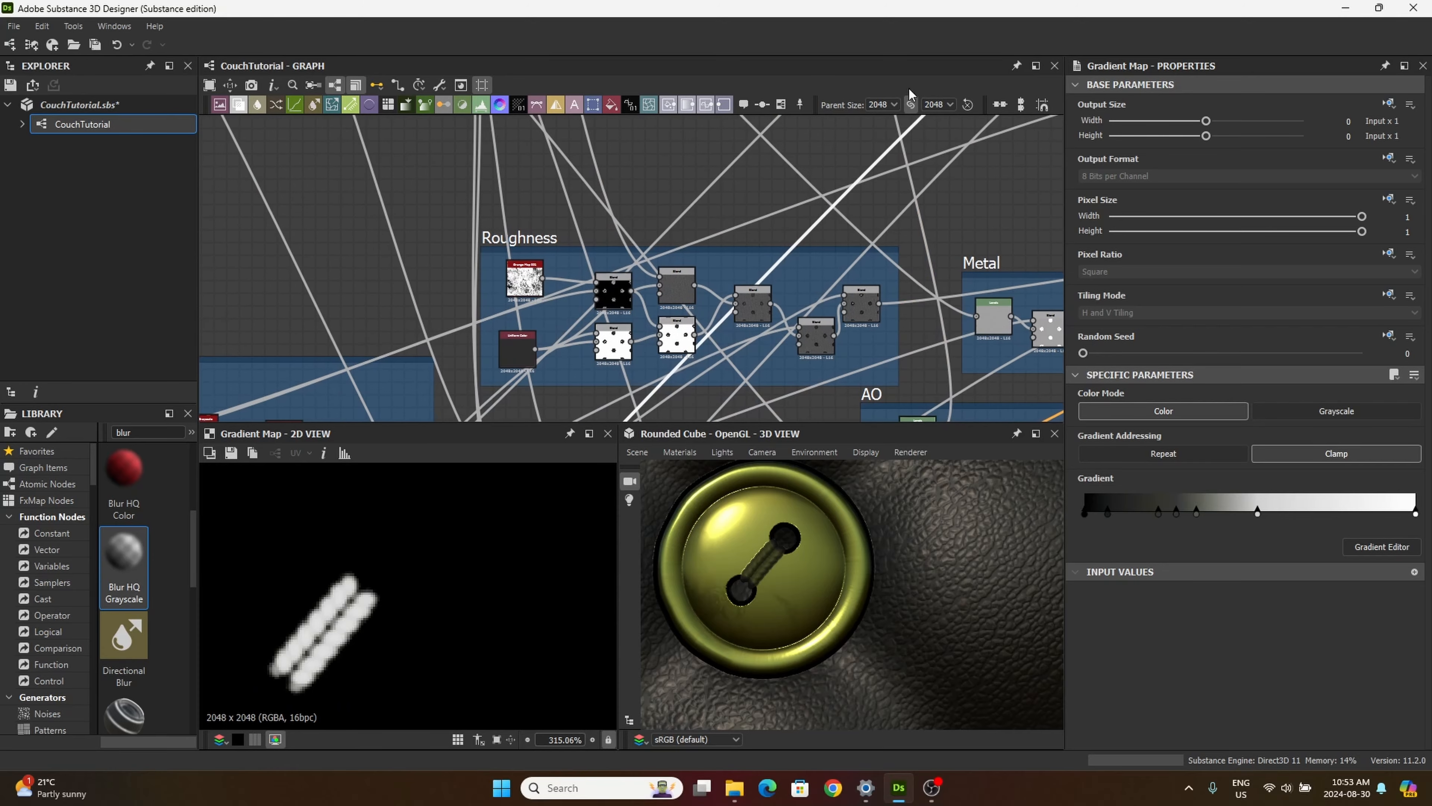
{"action": "middle_click_drag", "start_coordinate": [489, 339], "coordinate": [795, 92]}
{"action": "middle_click_drag", "start_coordinate": [518, 276], "coordinate": [809, 93]}
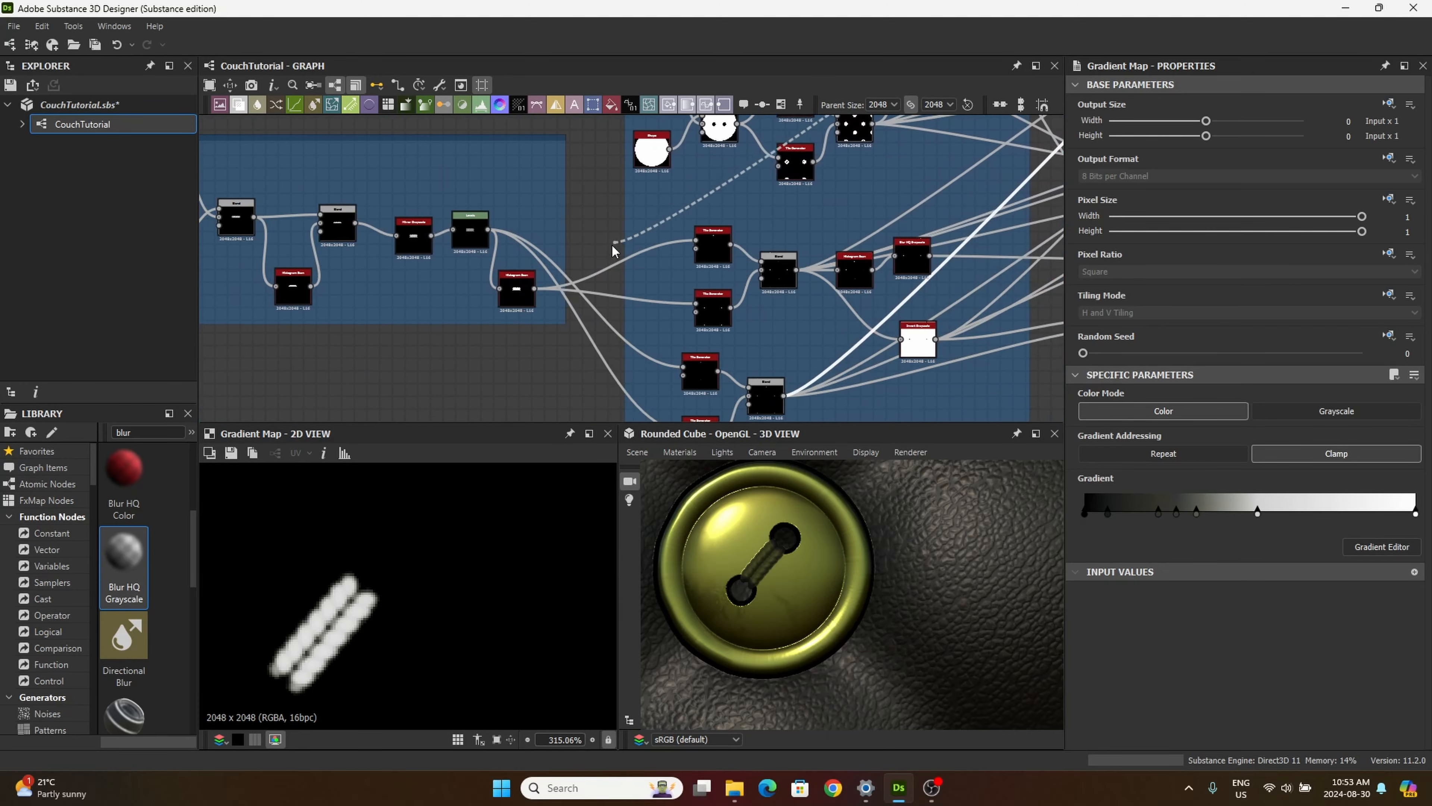
{"action": "middle_click_drag", "start_coordinate": [569, 372], "coordinate": [501, 170]}
{"action": "mouse_move", "coordinate": [634, 223]}
{"action": "middle_mouse_down"}
{"action": "mouse_move", "coordinate": [539, 255]}
{"action": "mouse_move", "coordinate": [504, 296]}
{"action": "middle_mouse_up"}
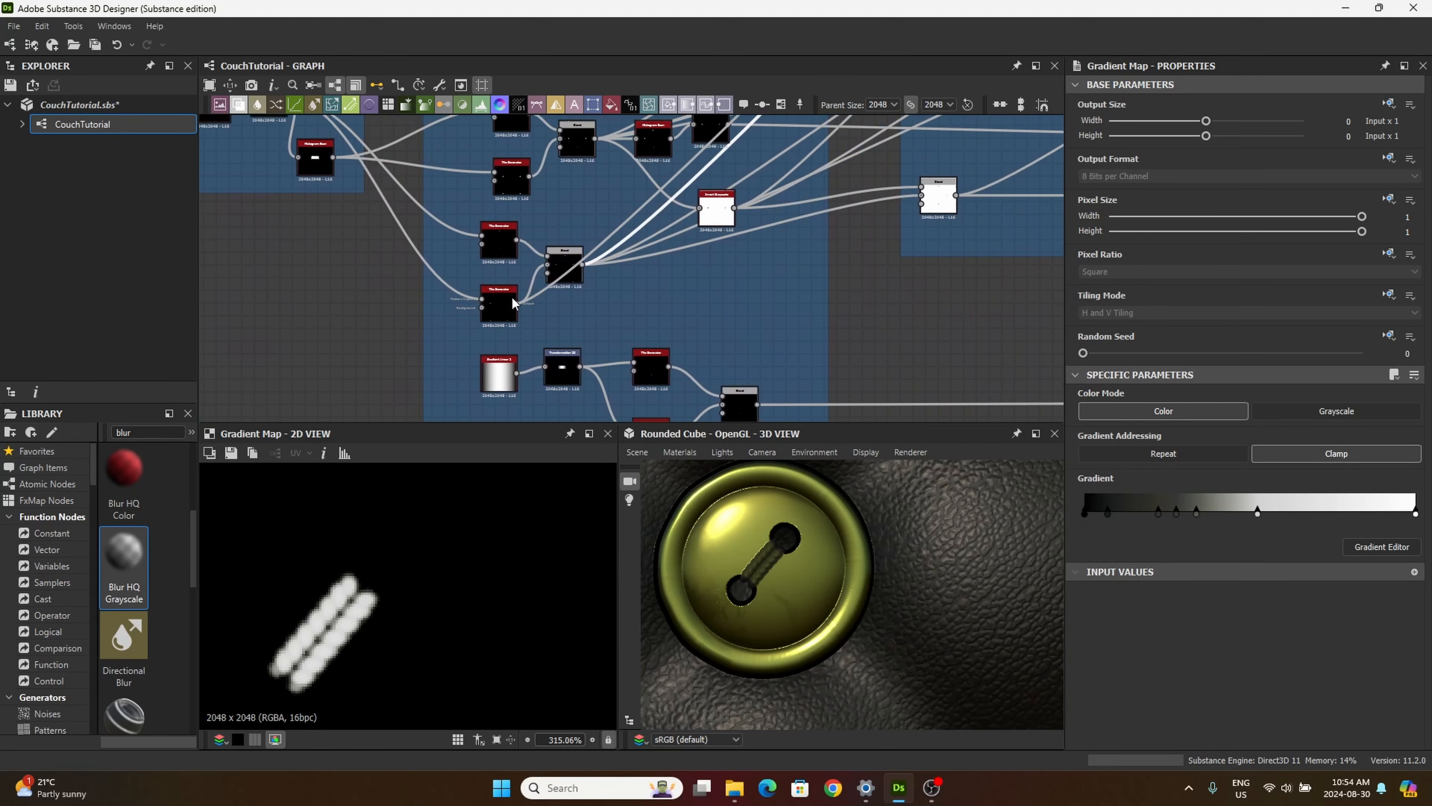
{"action": "middle_click_drag", "start_coordinate": [565, 240], "coordinate": [547, 337]}
{"action": "scroll", "coordinate": [584, 254], "scroll_direction": "up", "scroll_amount": 9}
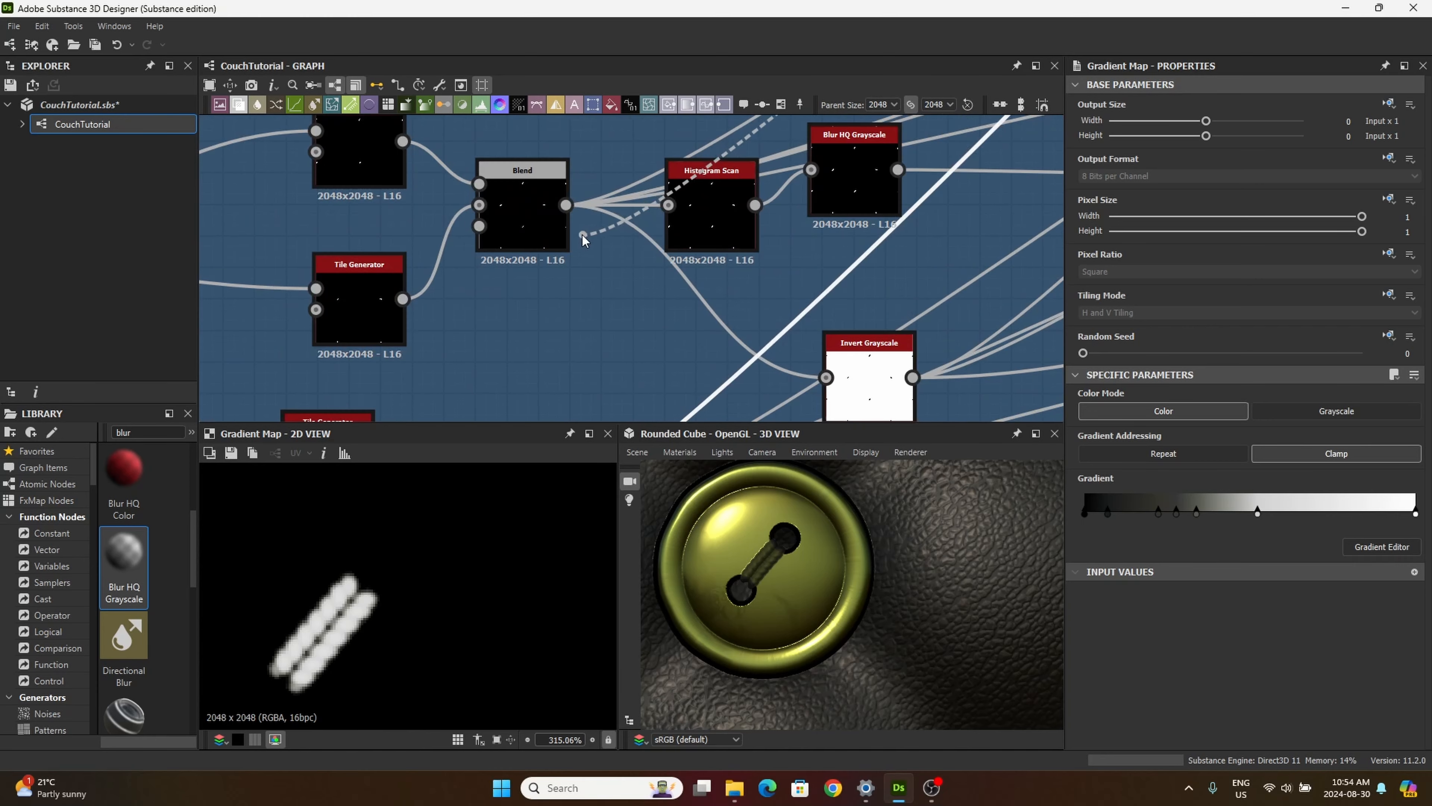
{"action": "scroll", "coordinate": [586, 253], "scroll_direction": "up", "scroll_amount": 1}
{"action": "middle_click_drag", "start_coordinate": [584, 248], "coordinate": [635, 65]}
{"action": "mouse_move", "coordinate": [635, 267]}
{"action": "middle_mouse_down"}
{"action": "mouse_move", "coordinate": [705, 110]}
{"action": "mouse_move", "coordinate": [857, 3]}
{"action": "middle_mouse_up"}
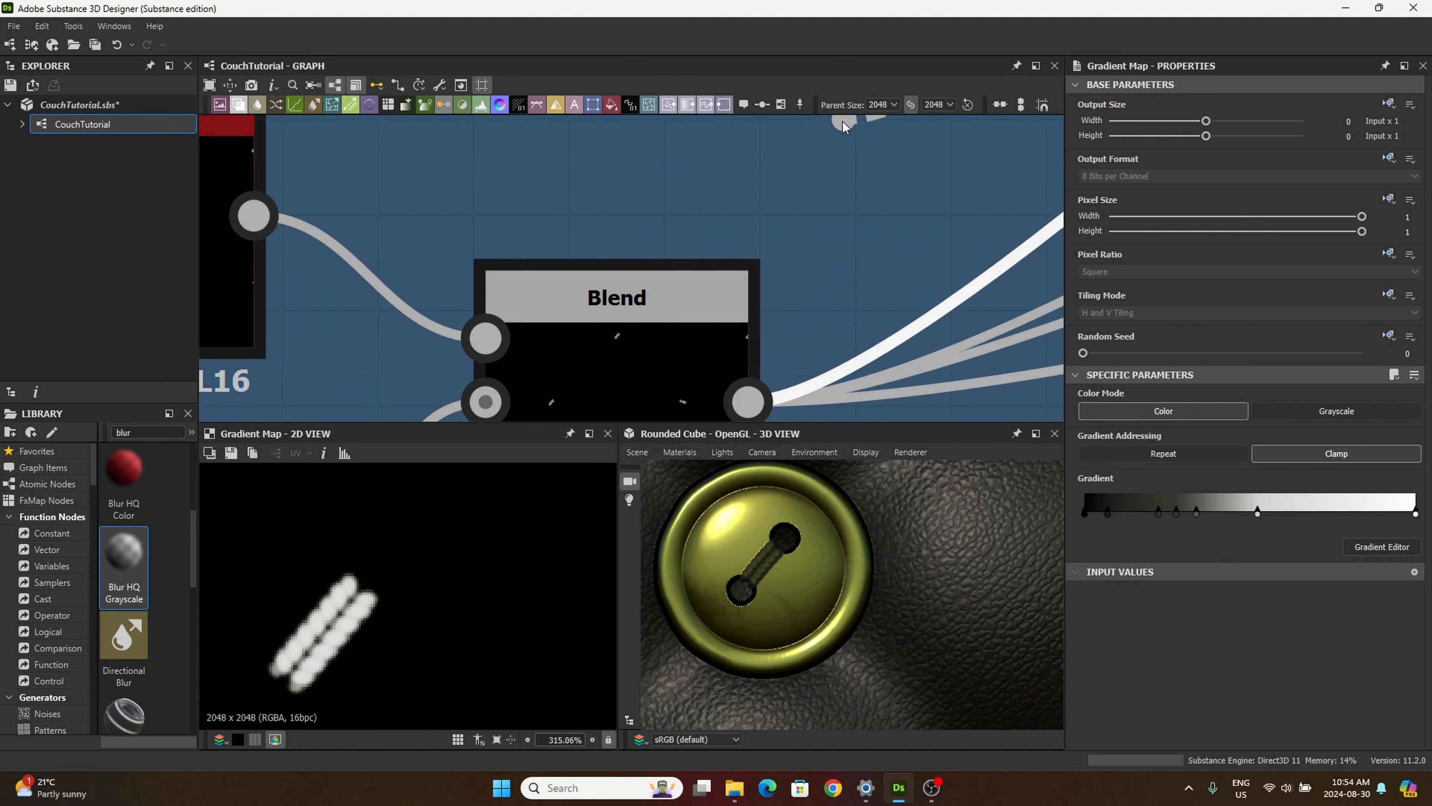
{"action": "middle_click_drag", "start_coordinate": [801, 173], "coordinate": [746, 71]}
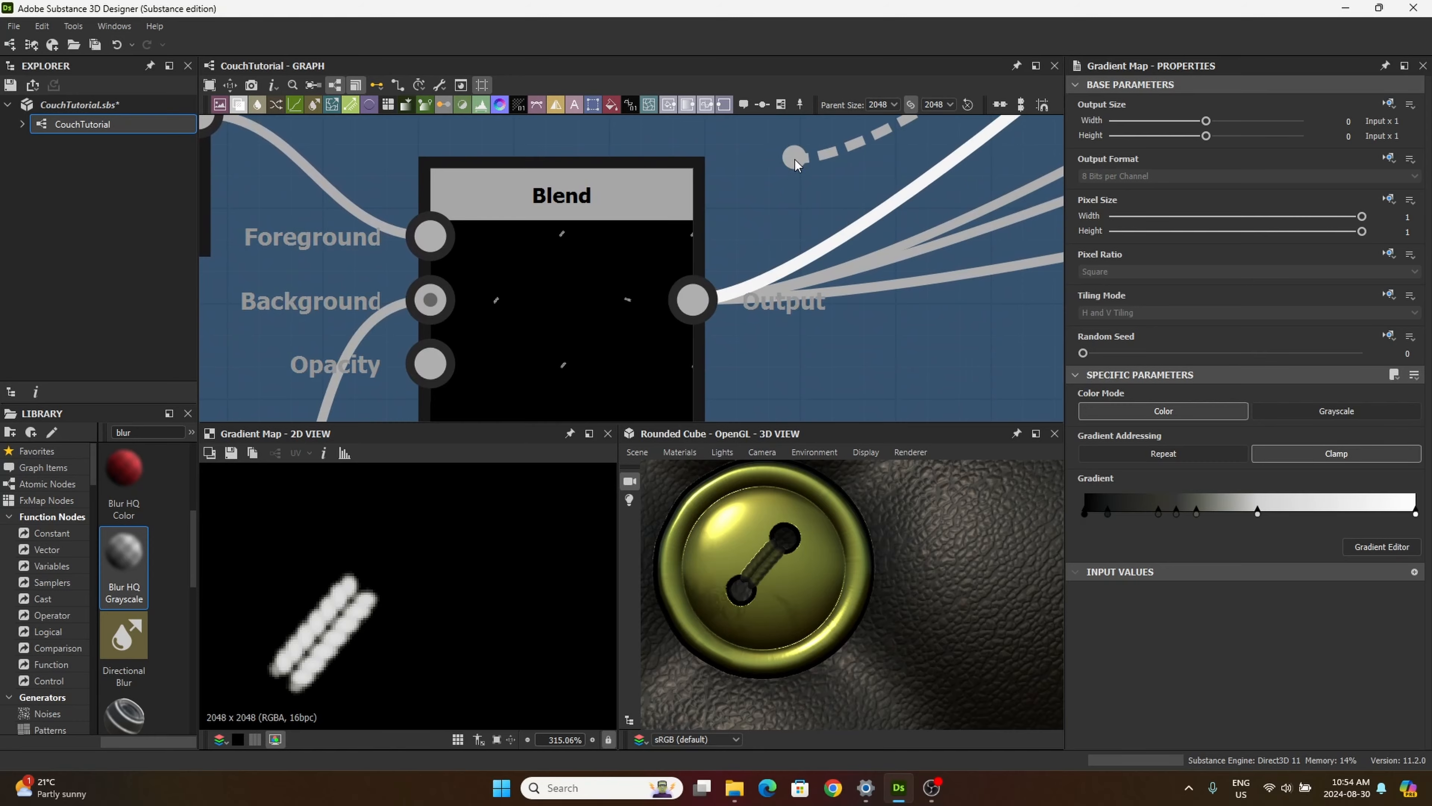
{"action": "left_click", "coordinate": [795, 160]}
{"action": "double_click", "coordinate": [586, 254]}
{"action": "scroll", "coordinate": [606, 287], "scroll_direction": "down", "scroll_amount": 3}
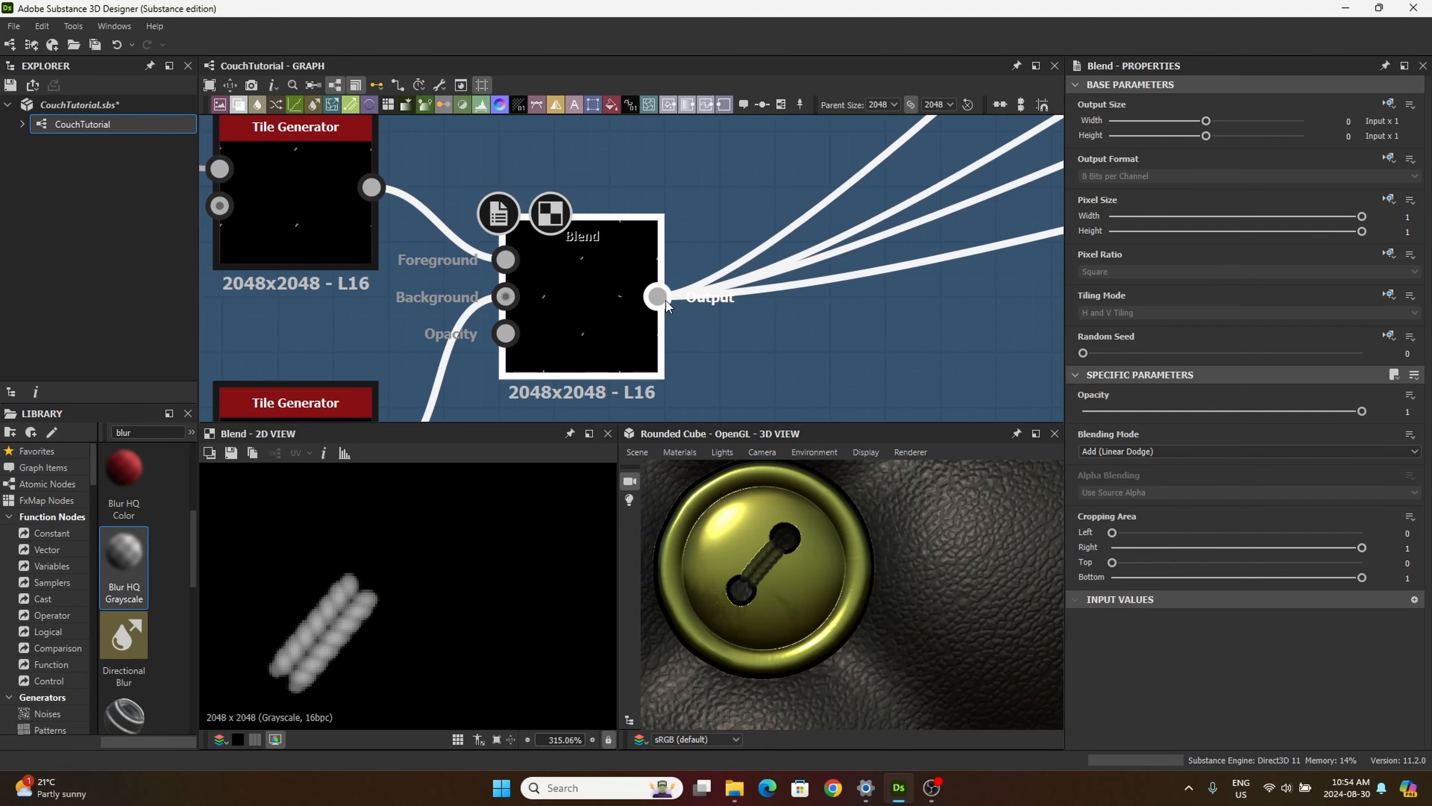
{"action": "left_click", "coordinate": [661, 298]}
{"action": "scroll", "coordinate": [767, 304], "scroll_direction": "down", "scroll_amount": 8}
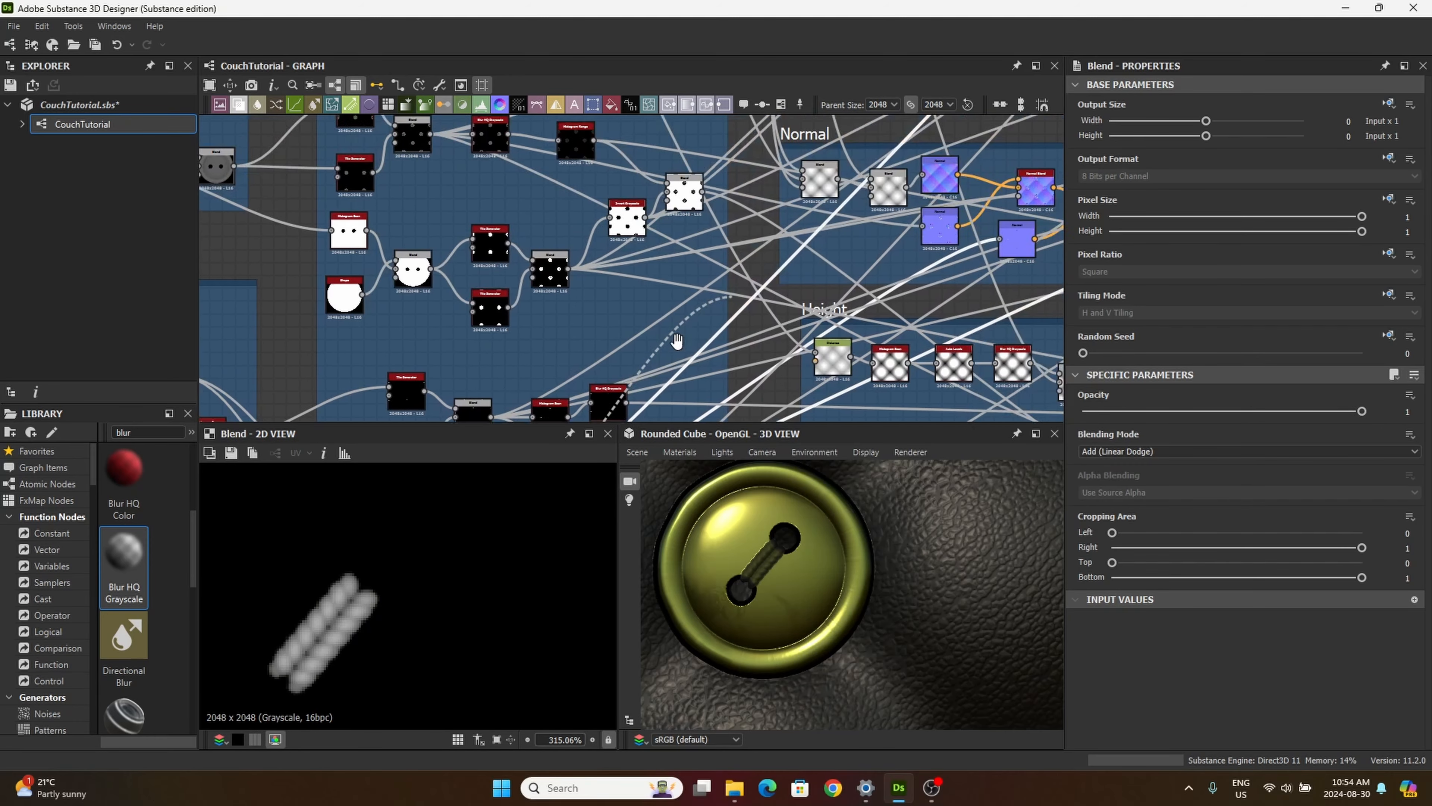
{"action": "middle_click_drag", "start_coordinate": [670, 355], "coordinate": [609, 415]}
{"action": "middle_click_drag", "start_coordinate": [787, 219], "coordinate": [473, 489]}
{"action": "middle_click_drag", "start_coordinate": [795, 193], "coordinate": [601, 333]}
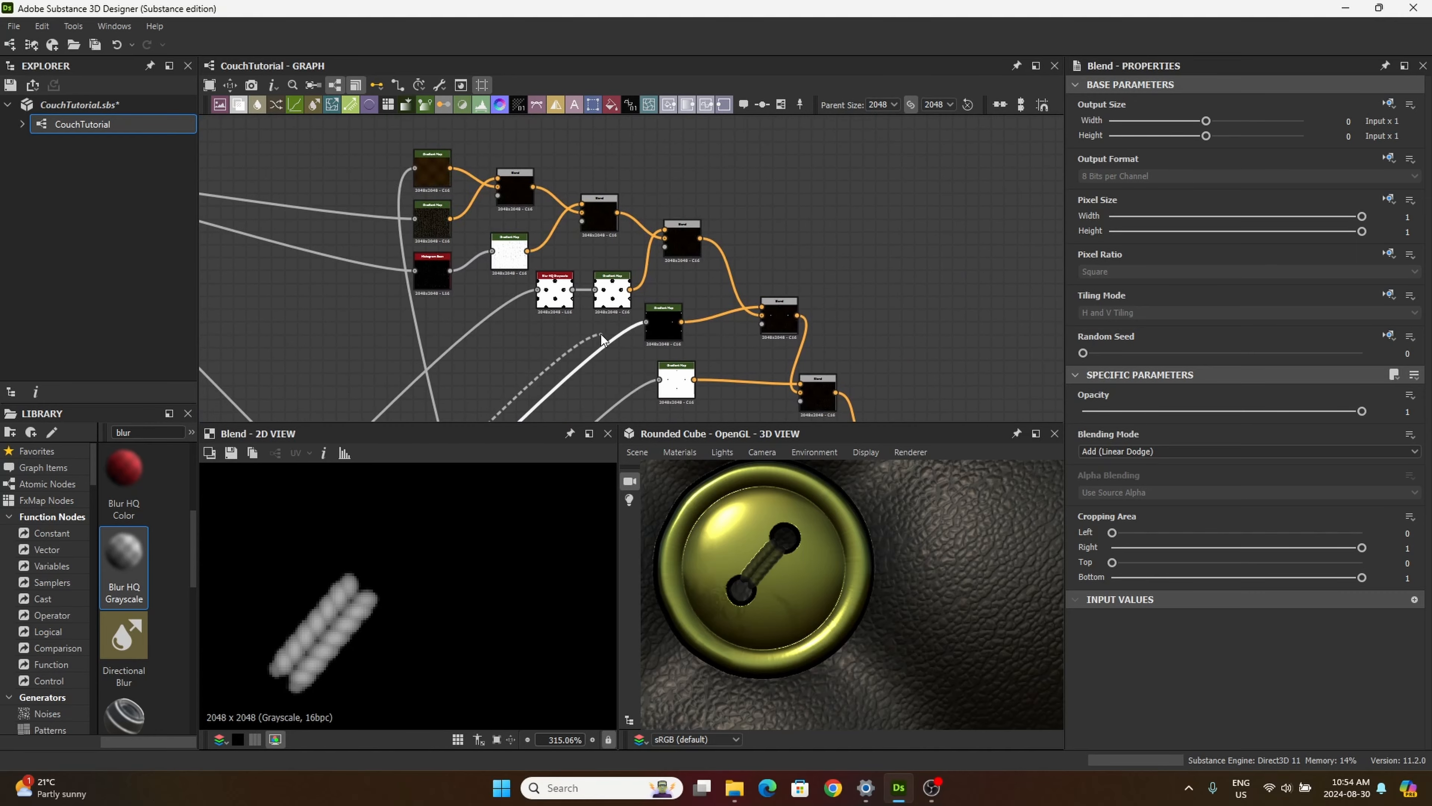
{"action": "left_click", "coordinate": [587, 340]}
{"action": "left_click", "coordinate": [683, 274]}
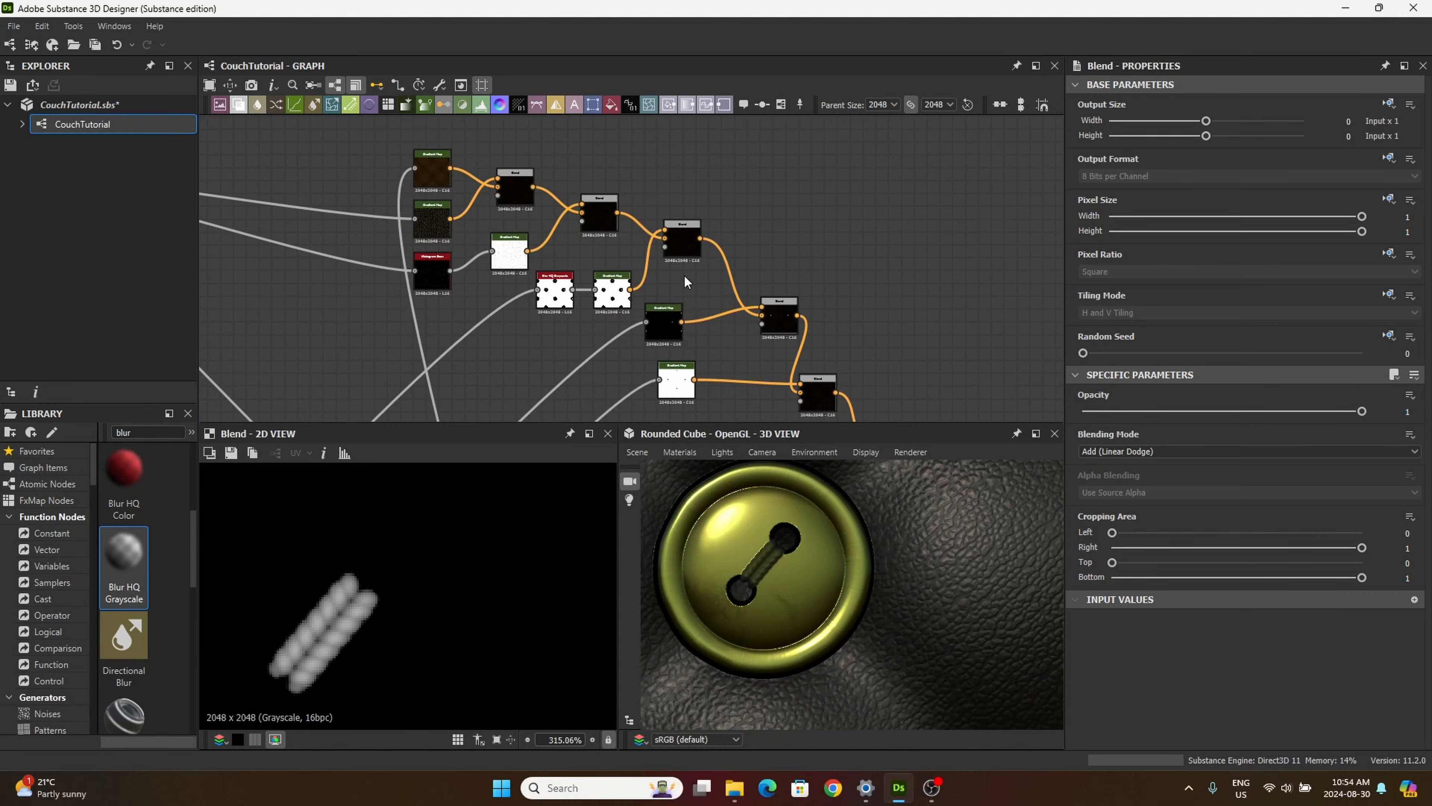
Step: Swap the positions of the grey thread and olive button Gradient Maps and feed the olive one into the first button Blend's Foreground
{"action": "double_click", "coordinate": [655, 322]}
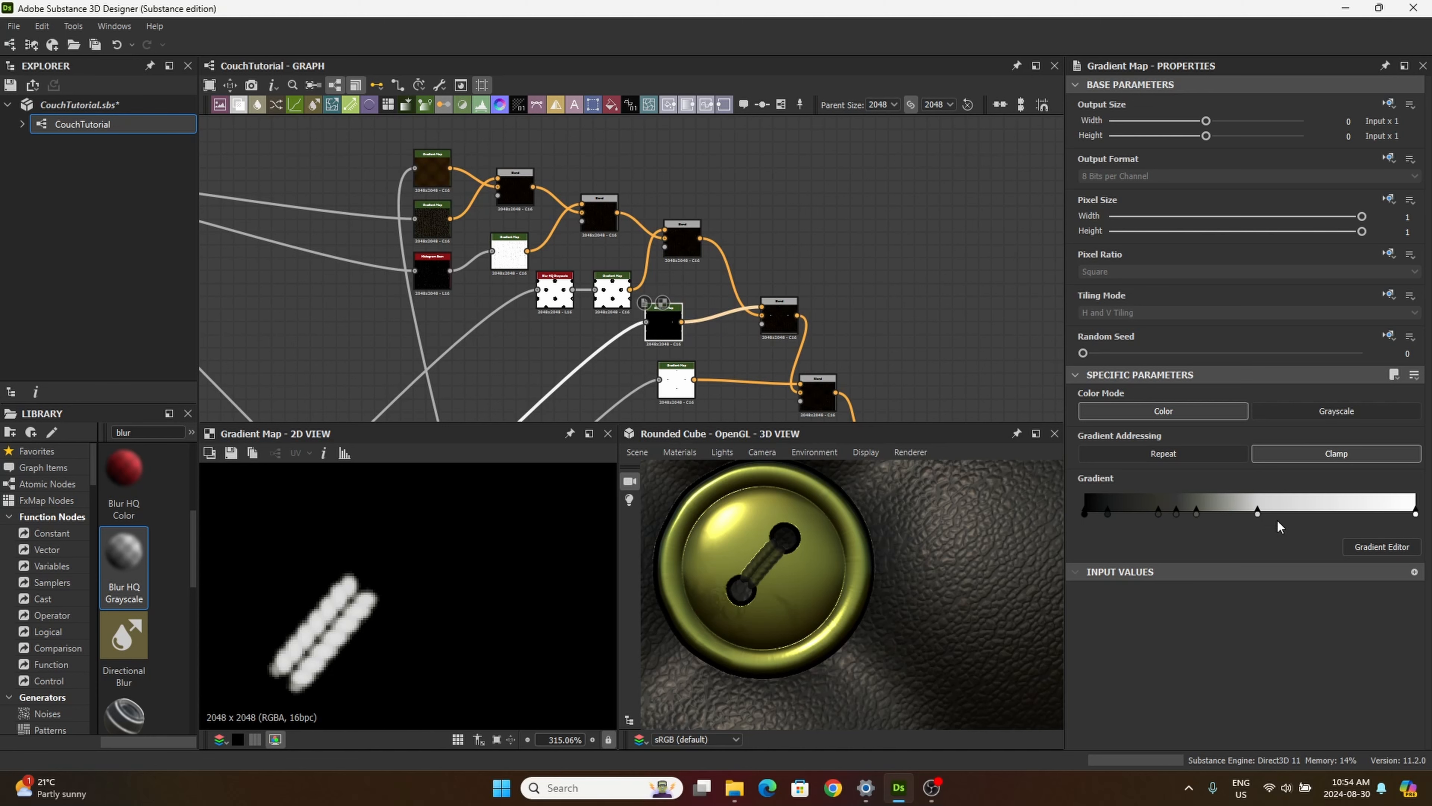
{"action": "scroll", "coordinate": [349, 623], "scroll_direction": "up", "scroll_amount": 2}
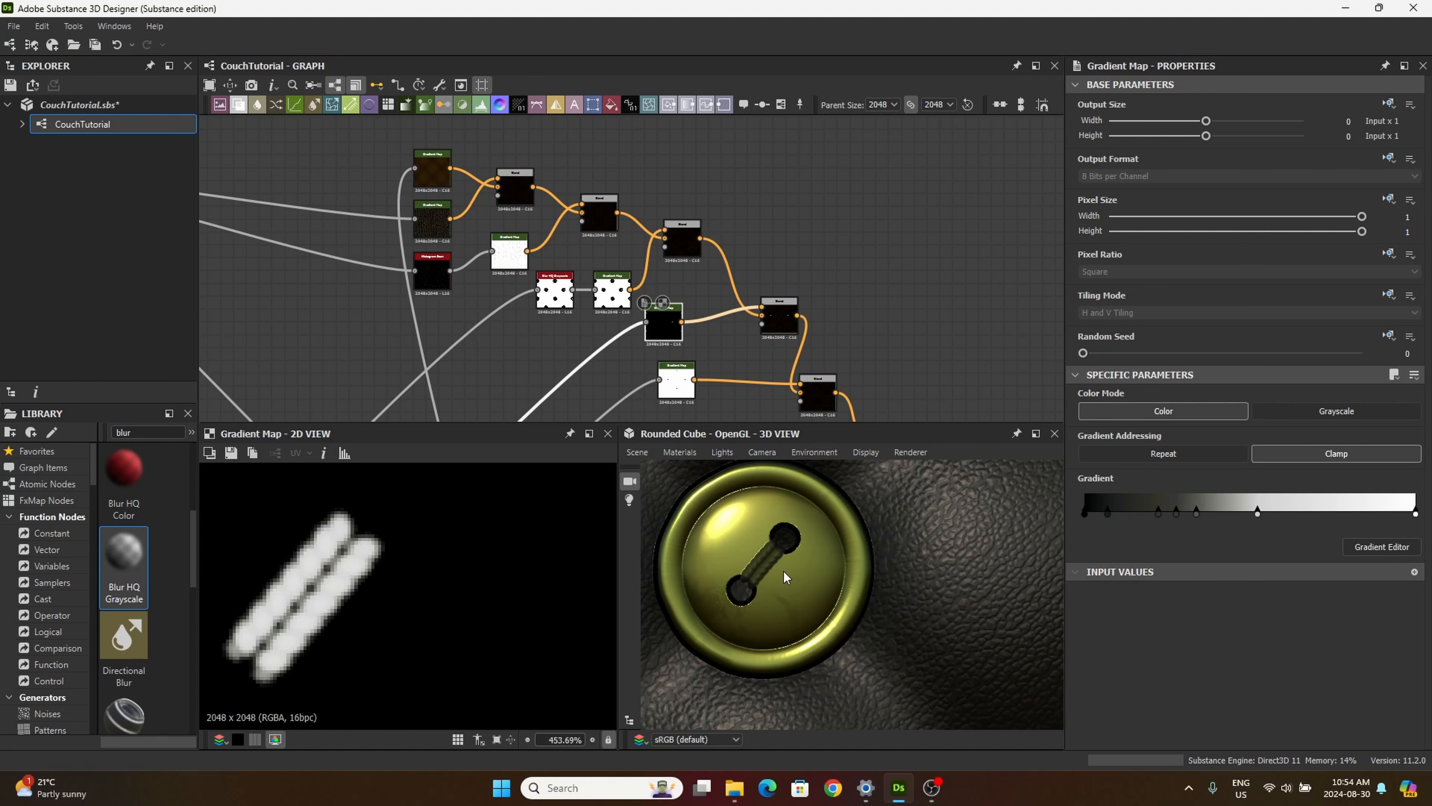
{"action": "scroll", "coordinate": [749, 540], "scroll_direction": "up", "scroll_amount": 5}
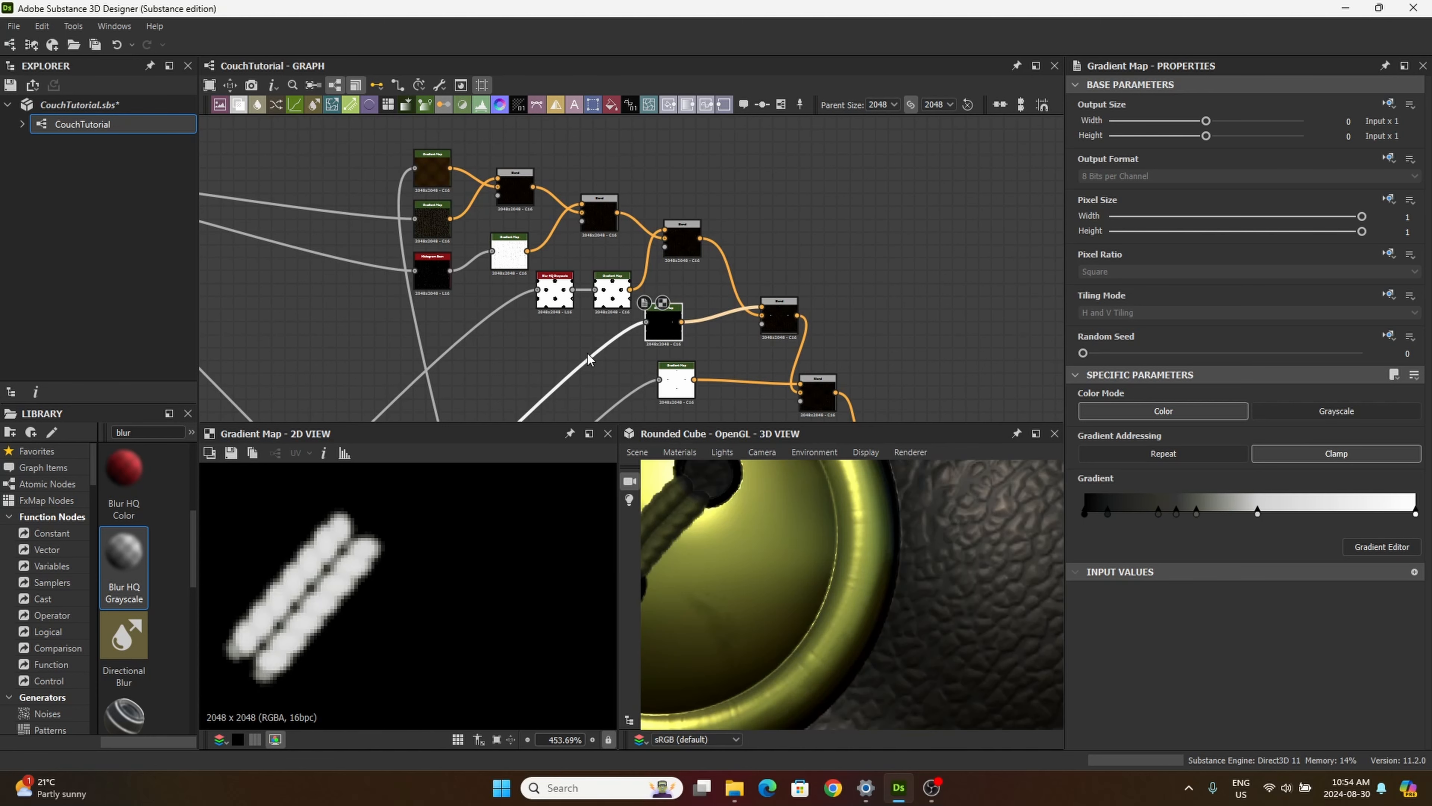
{"action": "middle_click_drag", "start_coordinate": [607, 340], "coordinate": [552, 231]}
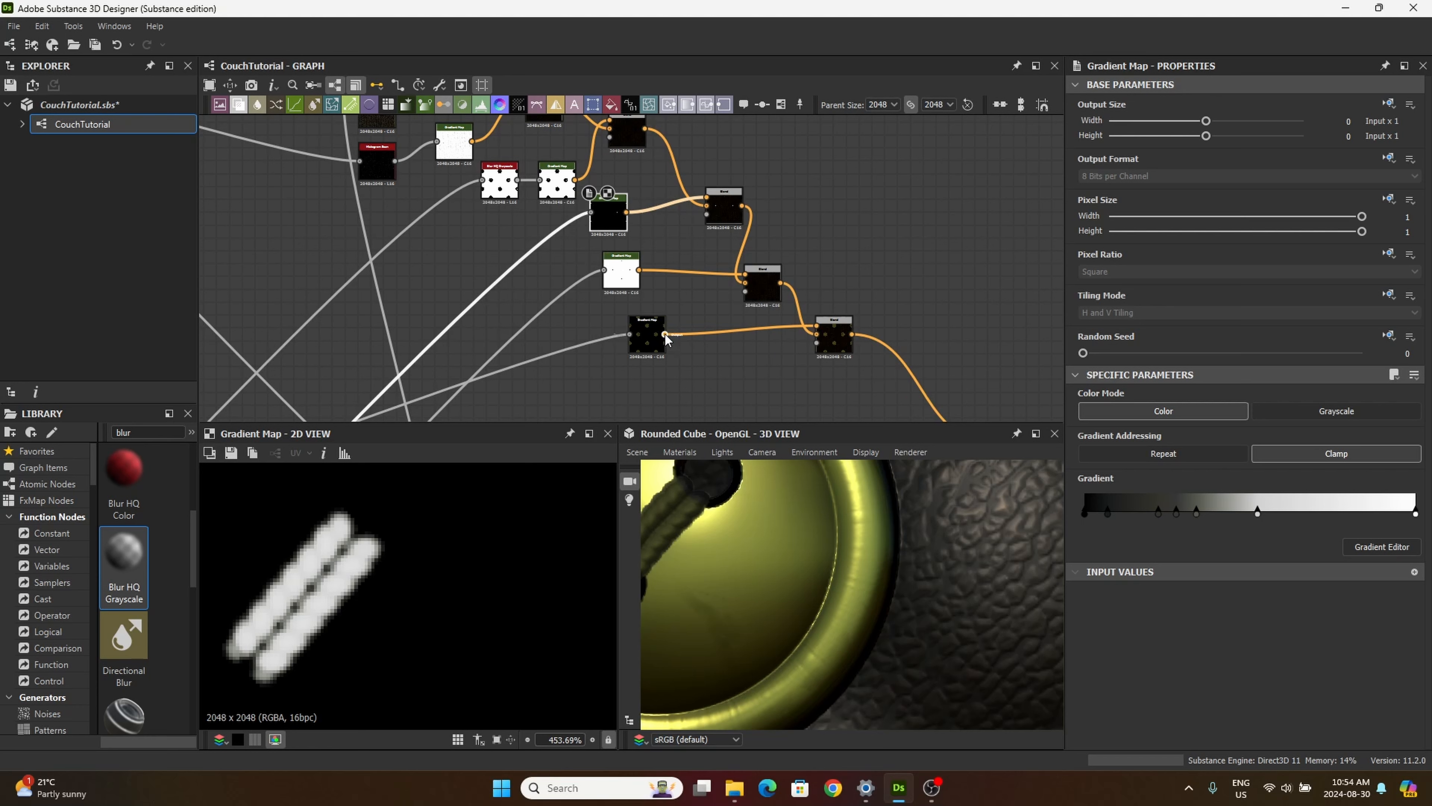
{"action": "left_click_drag", "start_coordinate": [615, 215], "coordinate": [718, 189]}
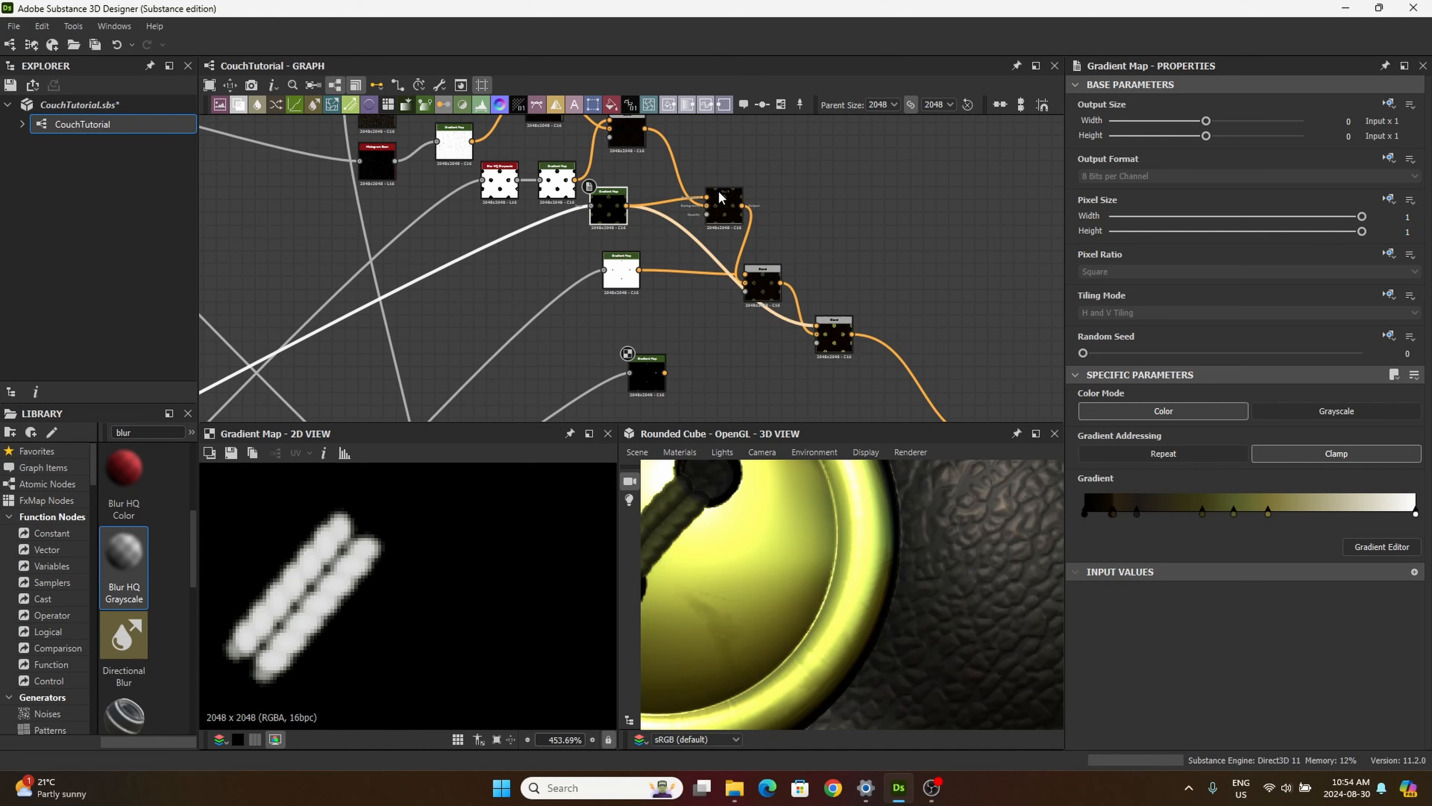
{"action": "scroll", "coordinate": [676, 283], "scroll_direction": "down", "scroll_amount": 2}
{"action": "scroll", "coordinate": [702, 470], "scroll_direction": "down", "scroll_amount": 5}
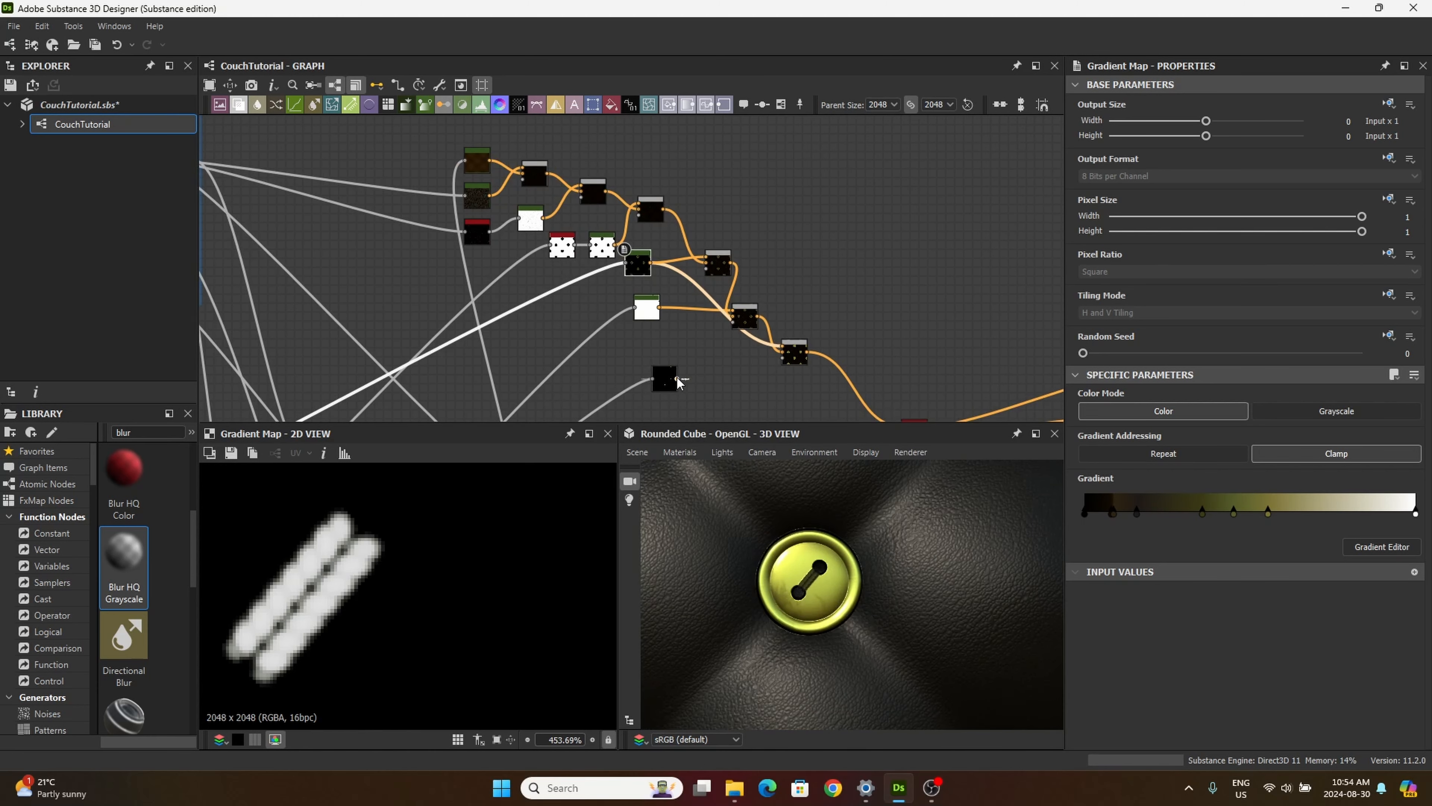
Step: Connect the grey thread Gradient Map to the last Blend's Foreground in place of the olive one, and inspect the button in 3D
{"action": "left_click_drag", "start_coordinate": [677, 376], "coordinate": [788, 348]}
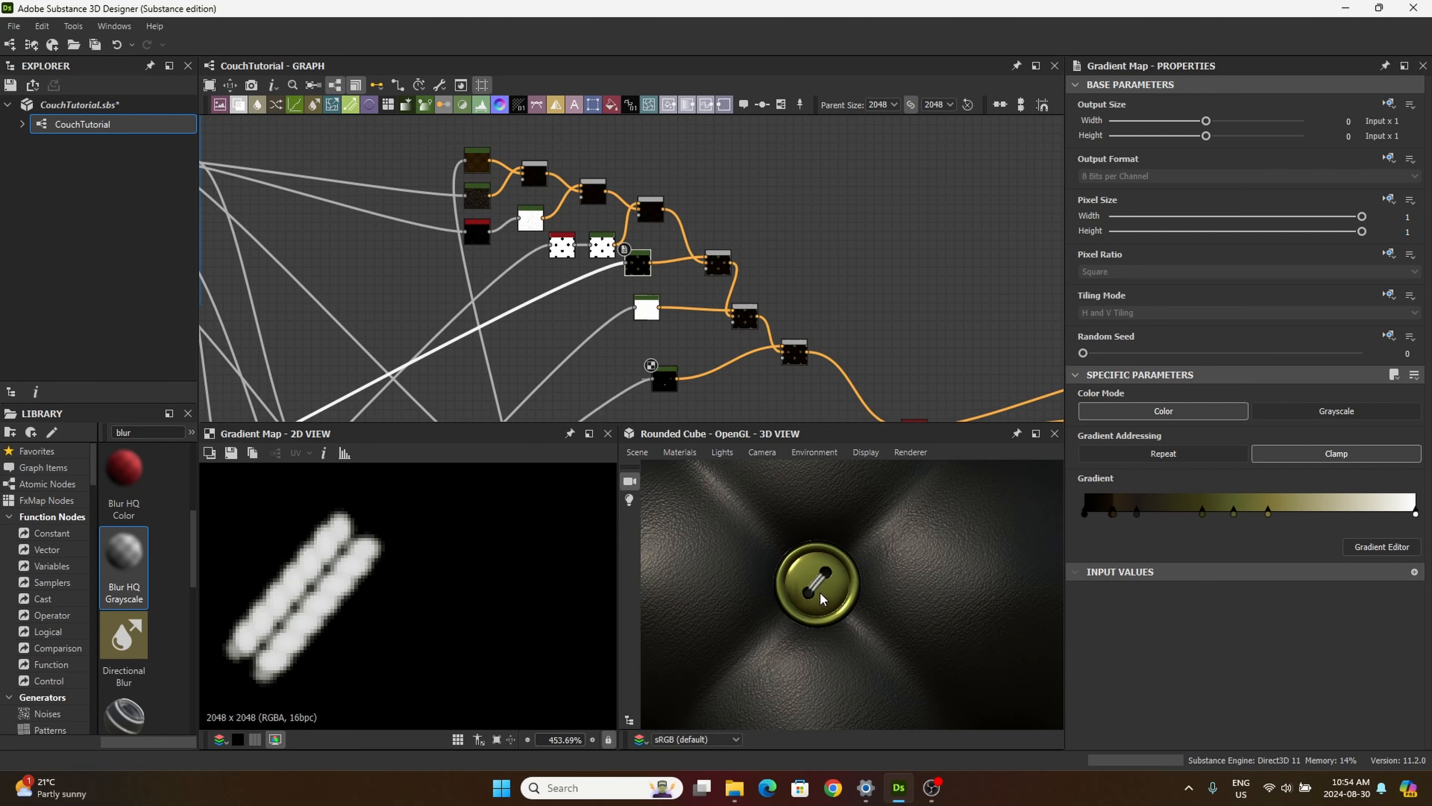
{"action": "scroll", "coordinate": [819, 592], "scroll_direction": "up", "scroll_amount": 5}
{"action": "scroll", "coordinate": [804, 567], "scroll_direction": "down", "scroll_amount": 10}
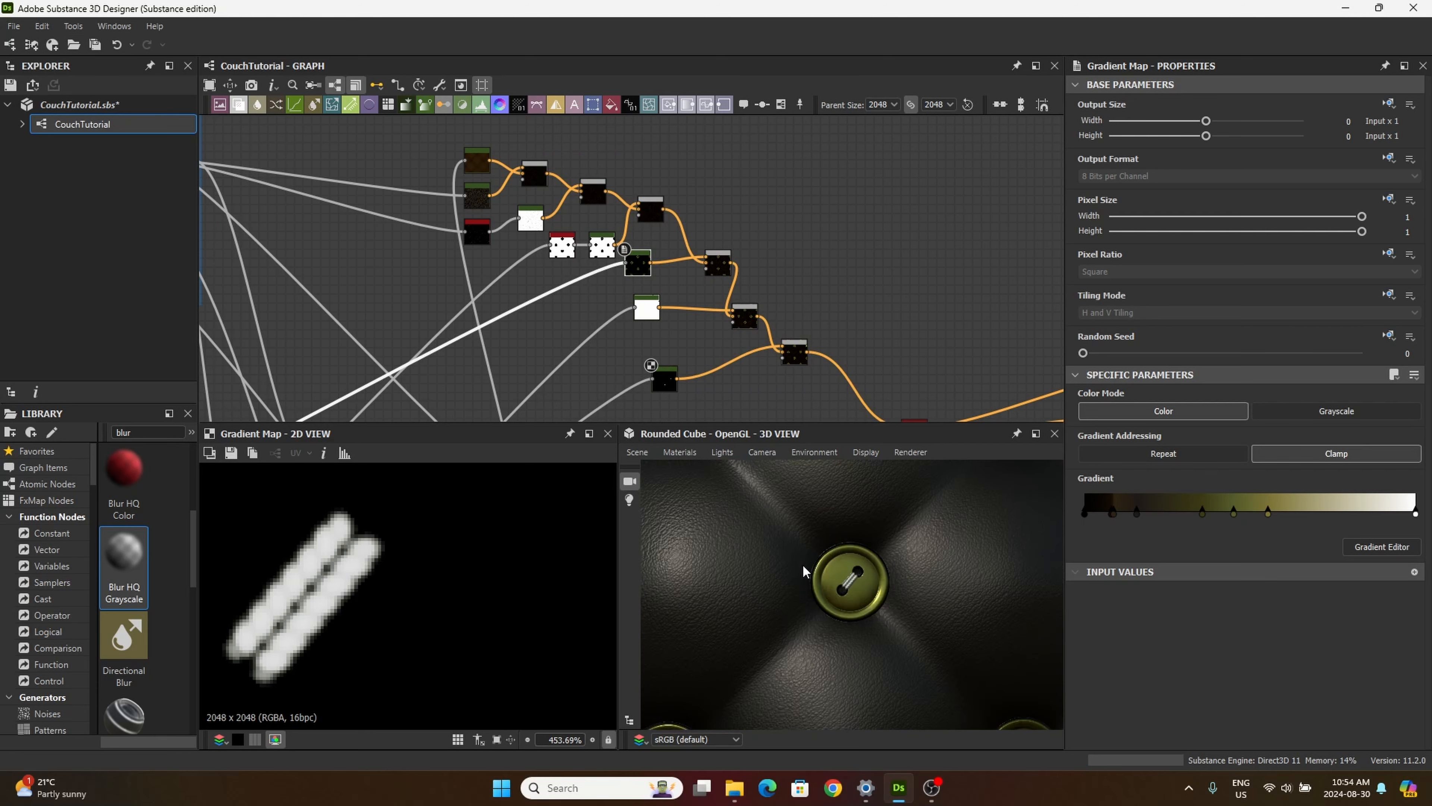
{"action": "left_click_drag", "start_coordinate": [769, 531], "coordinate": [834, 602]}
{"action": "scroll", "coordinate": [785, 567], "scroll_direction": "down", "scroll_amount": 2}
{"action": "scroll", "coordinate": [821, 576], "scroll_direction": "up", "scroll_amount": 5}
{"action": "scroll", "coordinate": [854, 584], "scroll_direction": "up", "scroll_amount": 2}
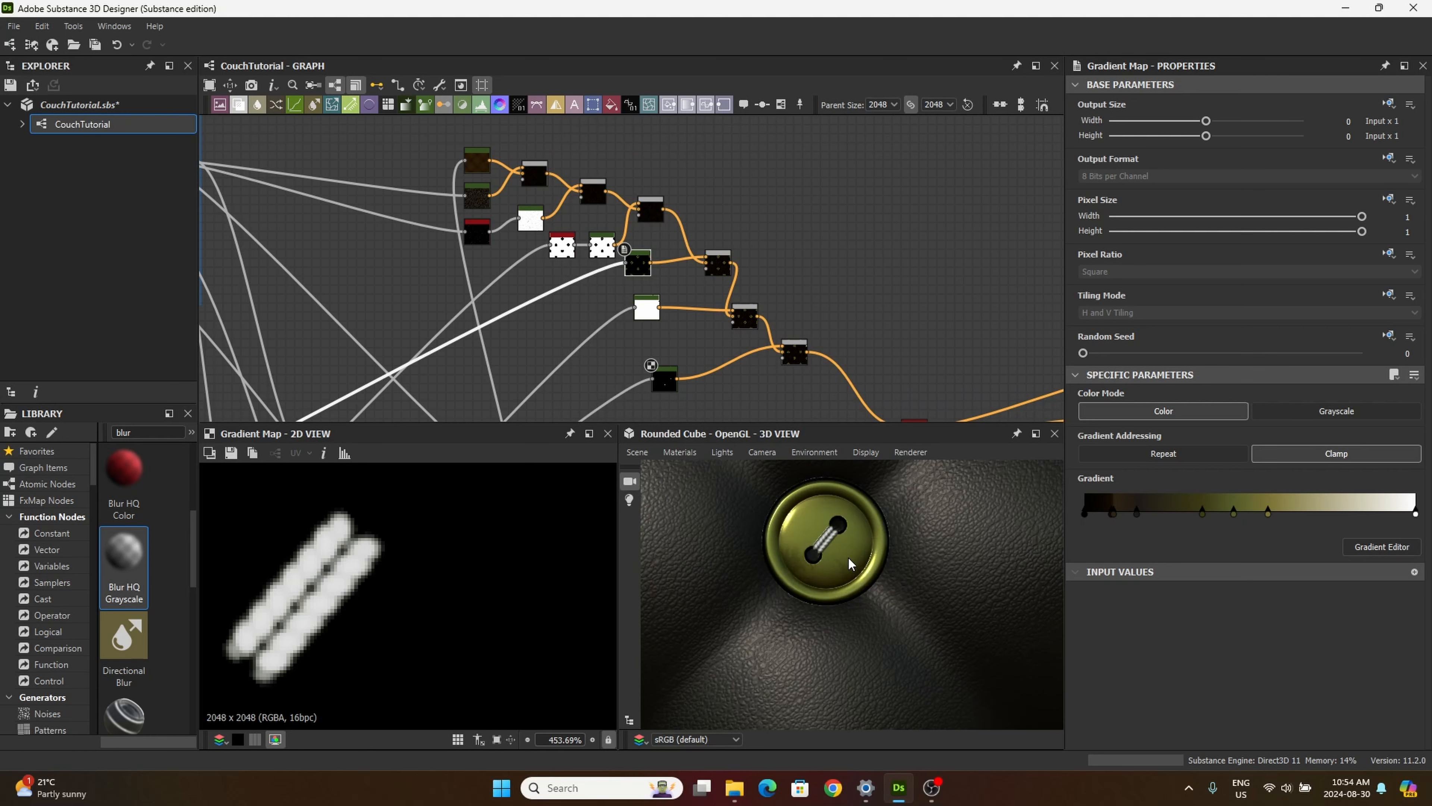
{"action": "scroll", "coordinate": [837, 598], "scroll_direction": "down", "scroll_amount": 6}
Step: Move the thread Gradient Map up beneath the thread-mask Gradient Map, inspect the stitching in 3D, and show the thread map's properties
{"action": "left_click_drag", "start_coordinate": [657, 362], "coordinate": [657, 353]}
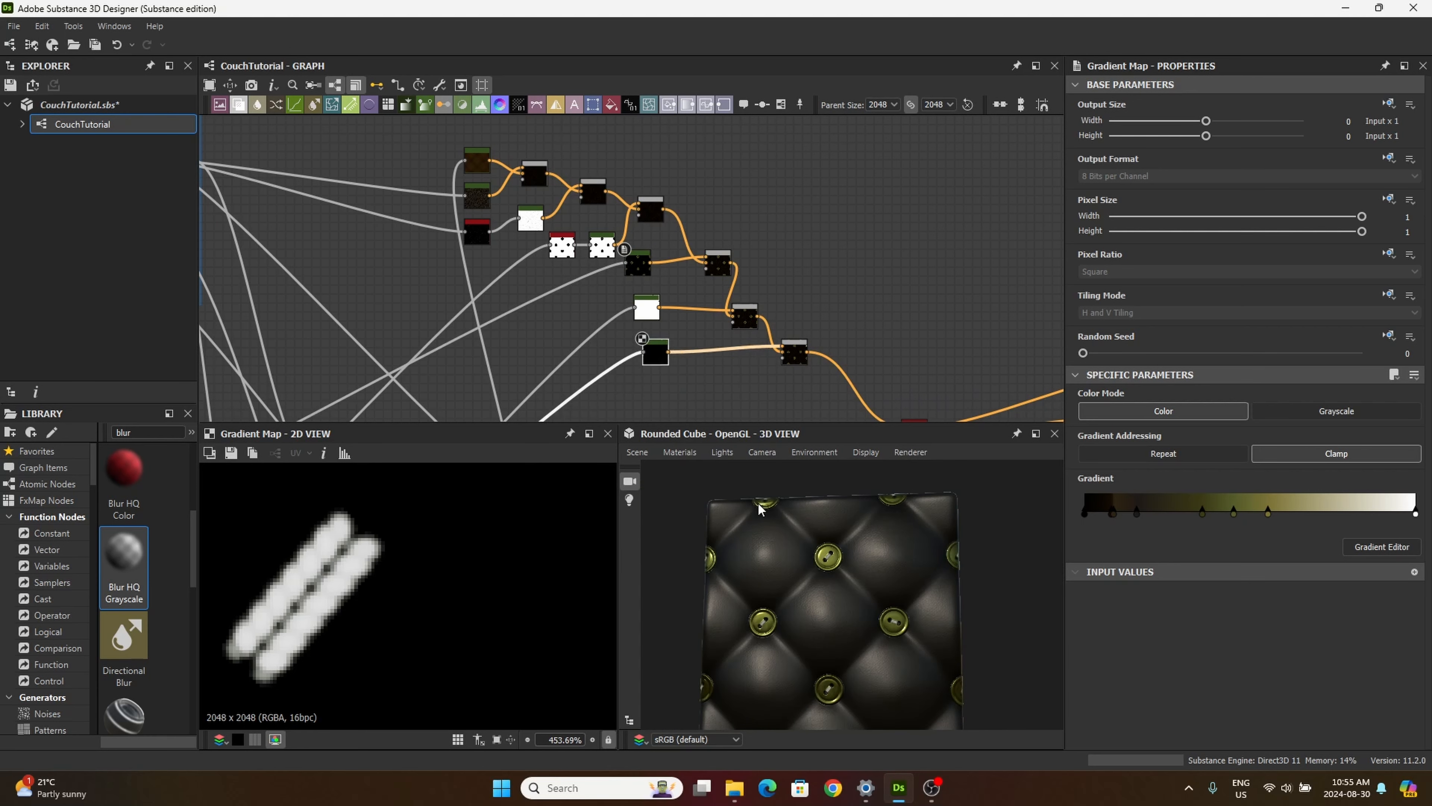
{"action": "mouse_move", "coordinate": [816, 619]}
{"action": "middle_mouse_down"}
{"action": "mouse_move", "coordinate": [835, 616]}
{"action": "mouse_move", "coordinate": [811, 587]}
{"action": "mouse_move", "coordinate": [795, 616]}
{"action": "middle_mouse_up"}
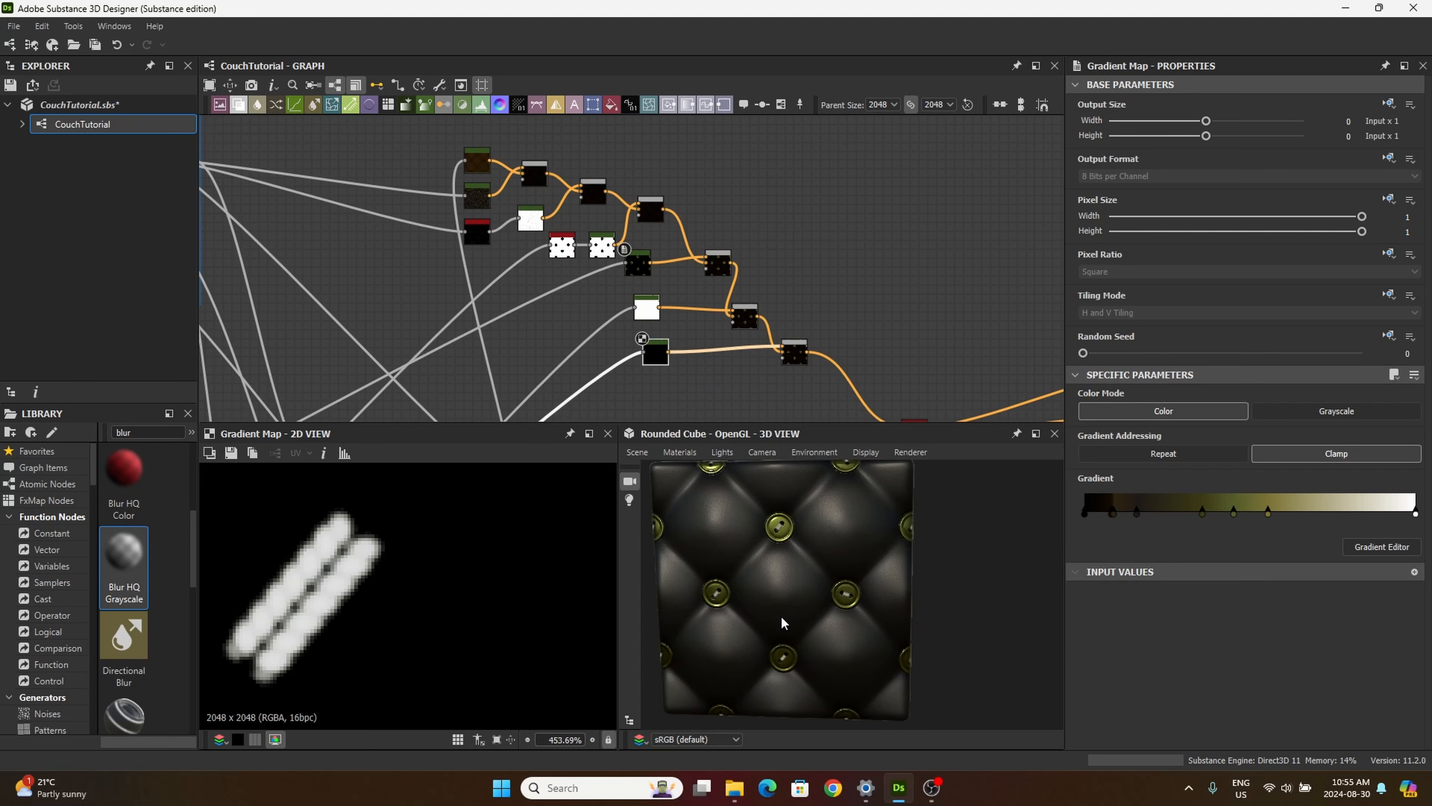
{"action": "scroll", "coordinate": [828, 581], "scroll_direction": "up", "scroll_amount": 5}
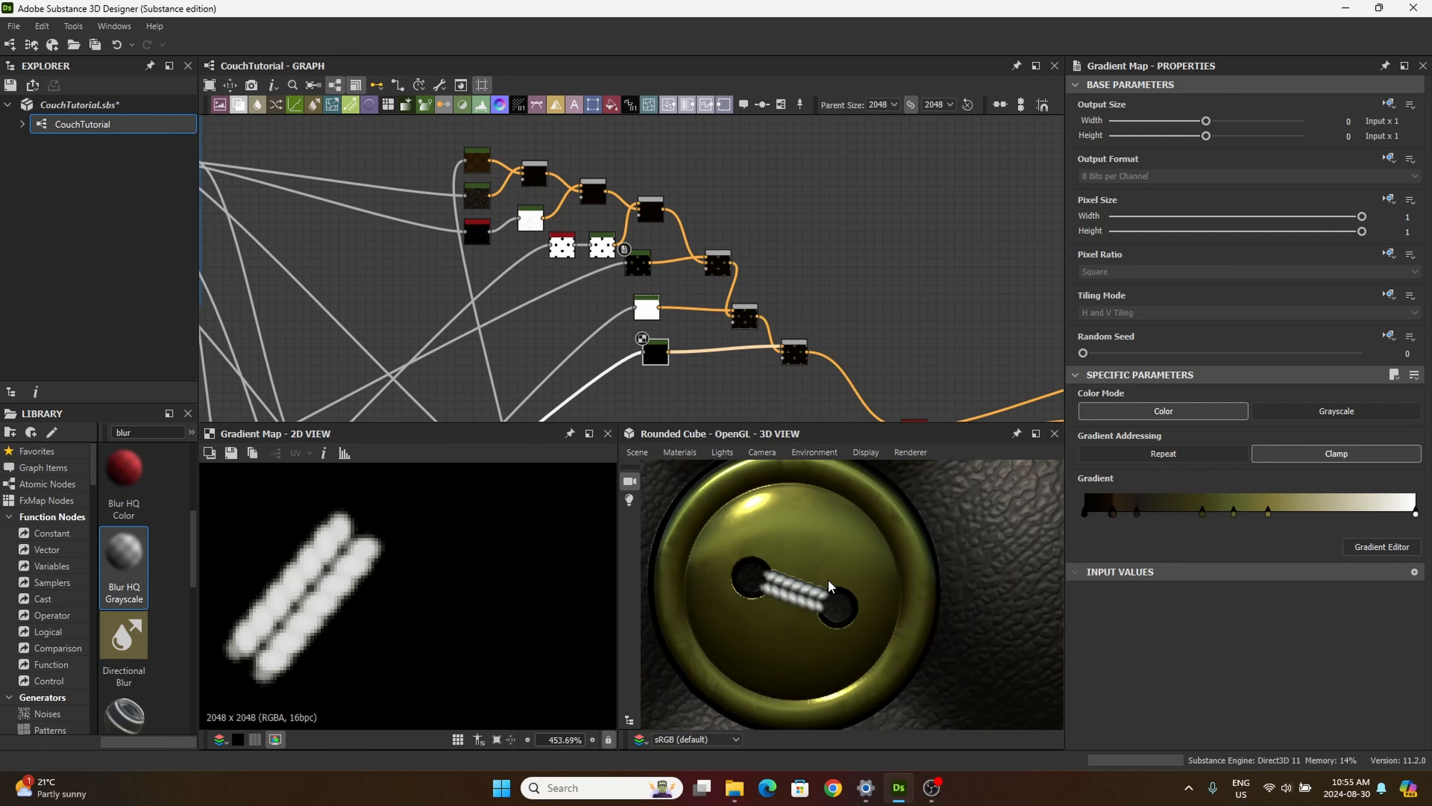
{"action": "left_click", "coordinate": [646, 308]}
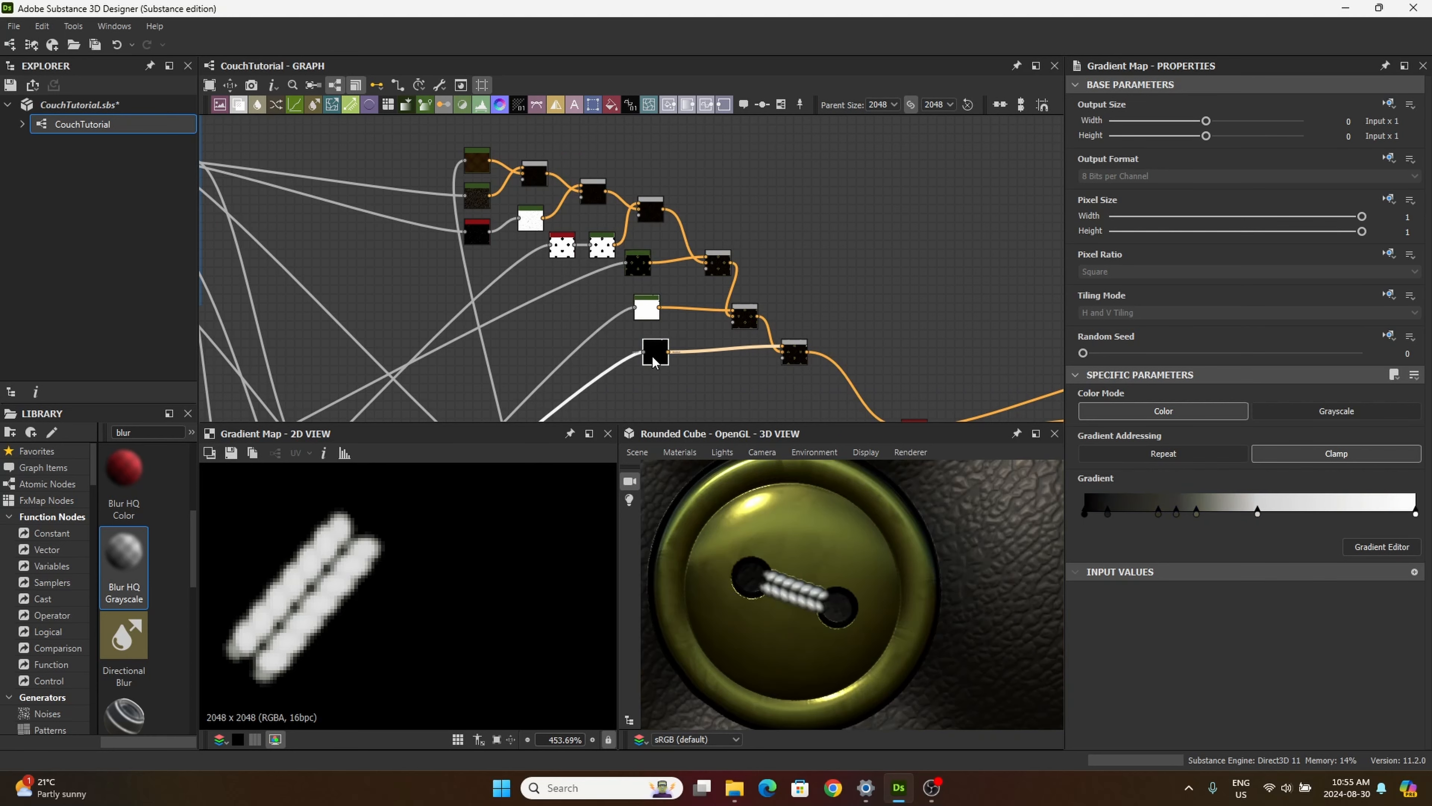
Step: In the thread Gradient Map's gradient editor, move the light grey key to position 0.873 and recolor it pale green-grey (#b6cec6)
{"action": "left_click", "coordinate": [1380, 547]}
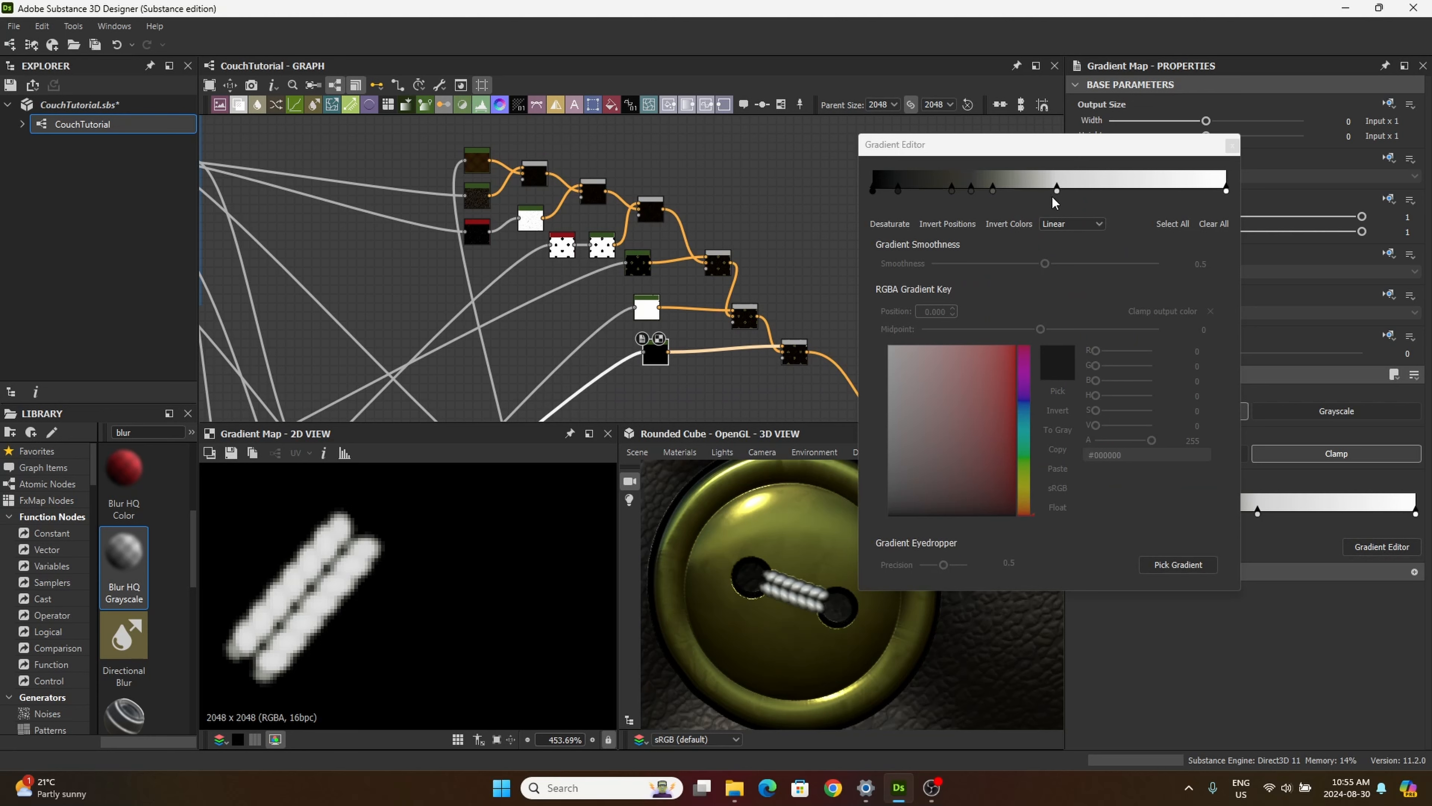
{"action": "left_click", "coordinate": [898, 190]}
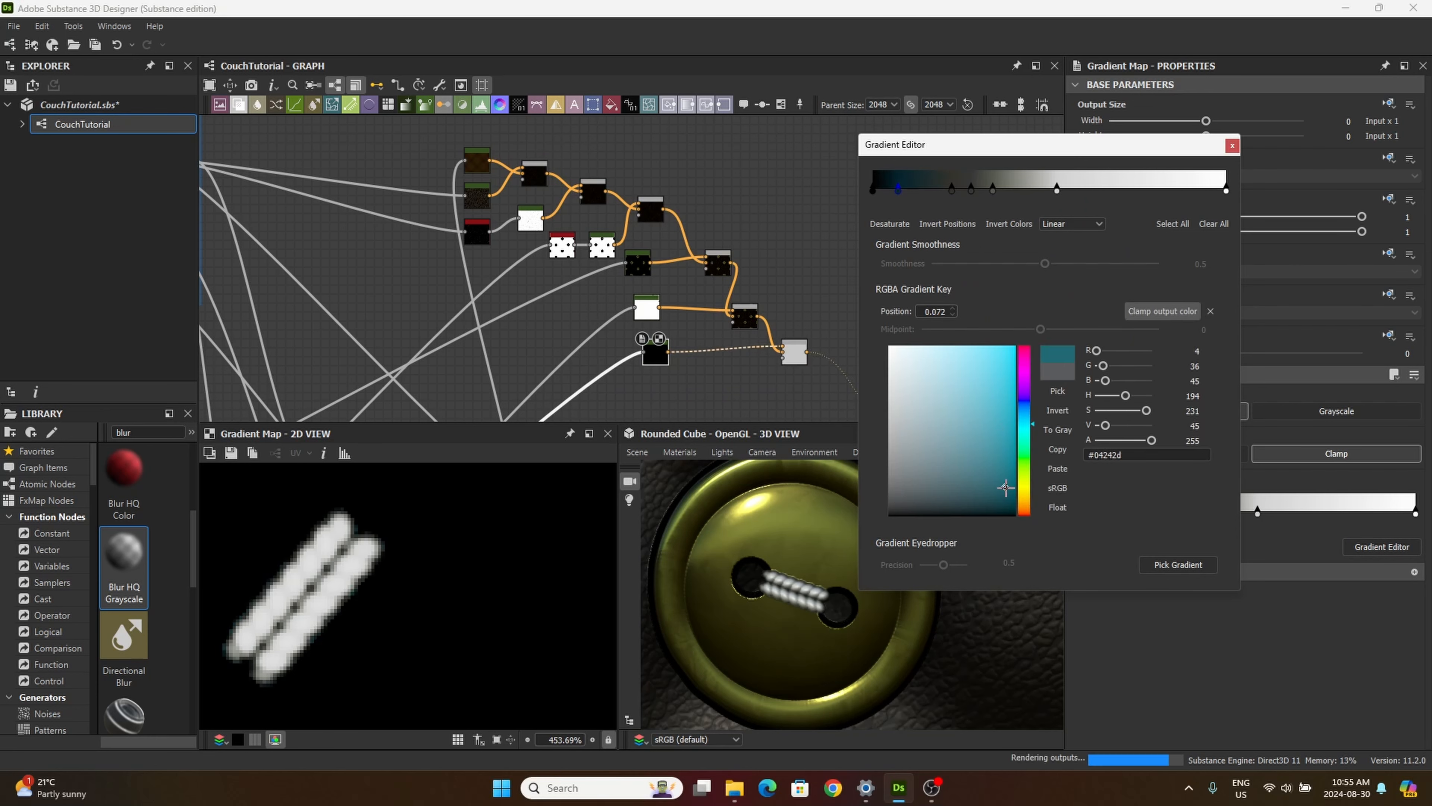
{"action": "left_click", "coordinate": [1056, 190]}
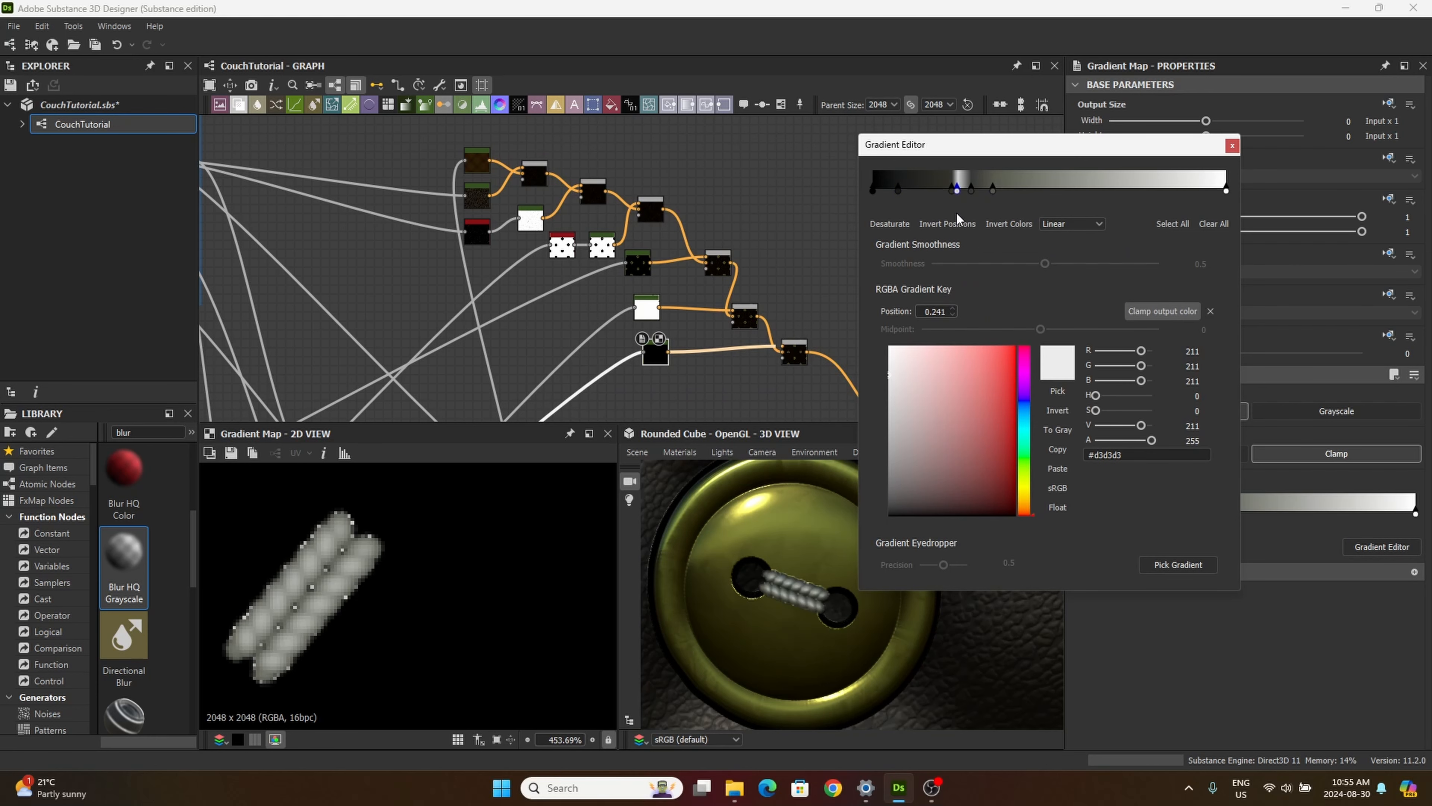
{"action": "left_click_drag", "start_coordinate": [1055, 189], "coordinate": [1182, 254]}
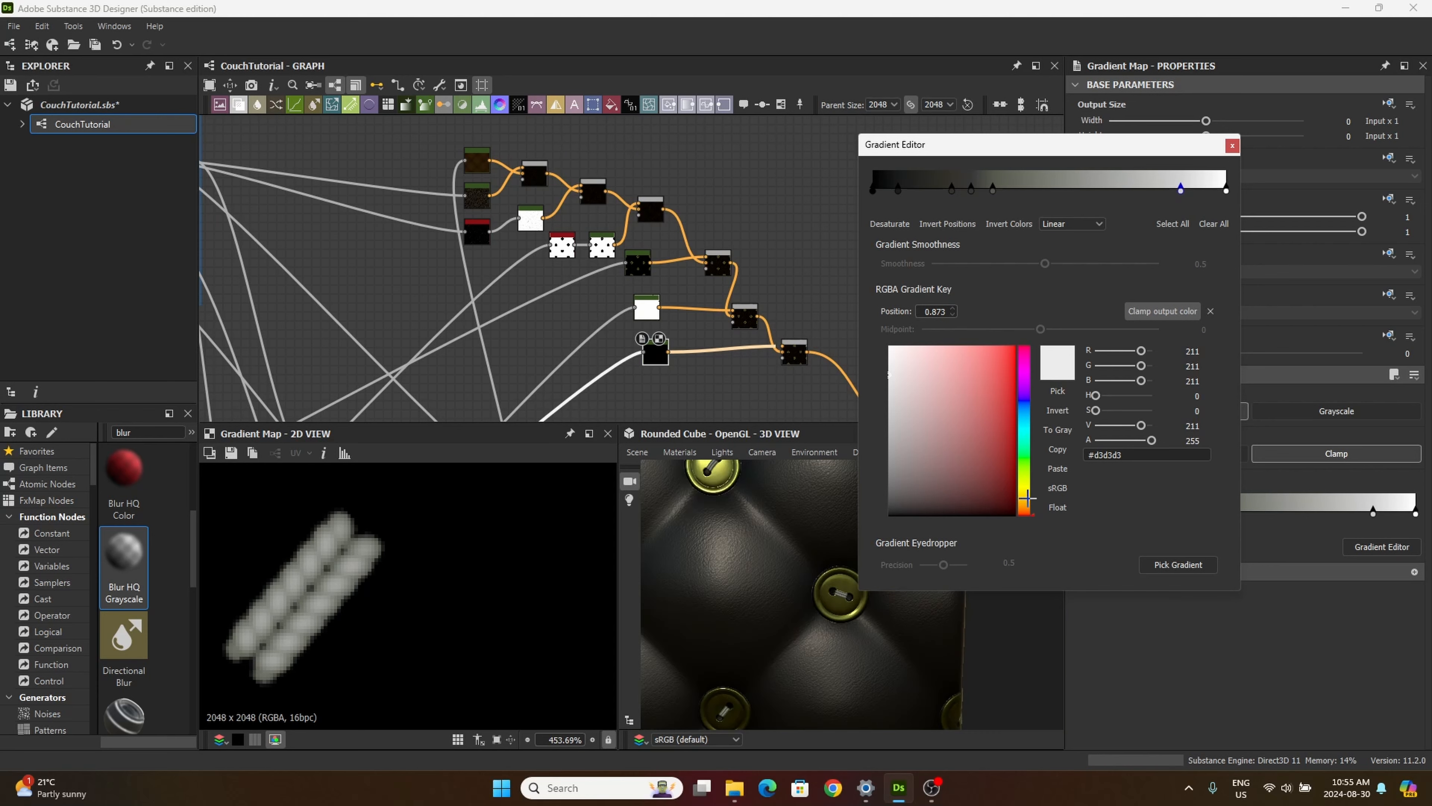
{"action": "left_click_drag", "start_coordinate": [1029, 498], "coordinate": [902, 377]}
{"action": "left_click", "coordinate": [1027, 445]}
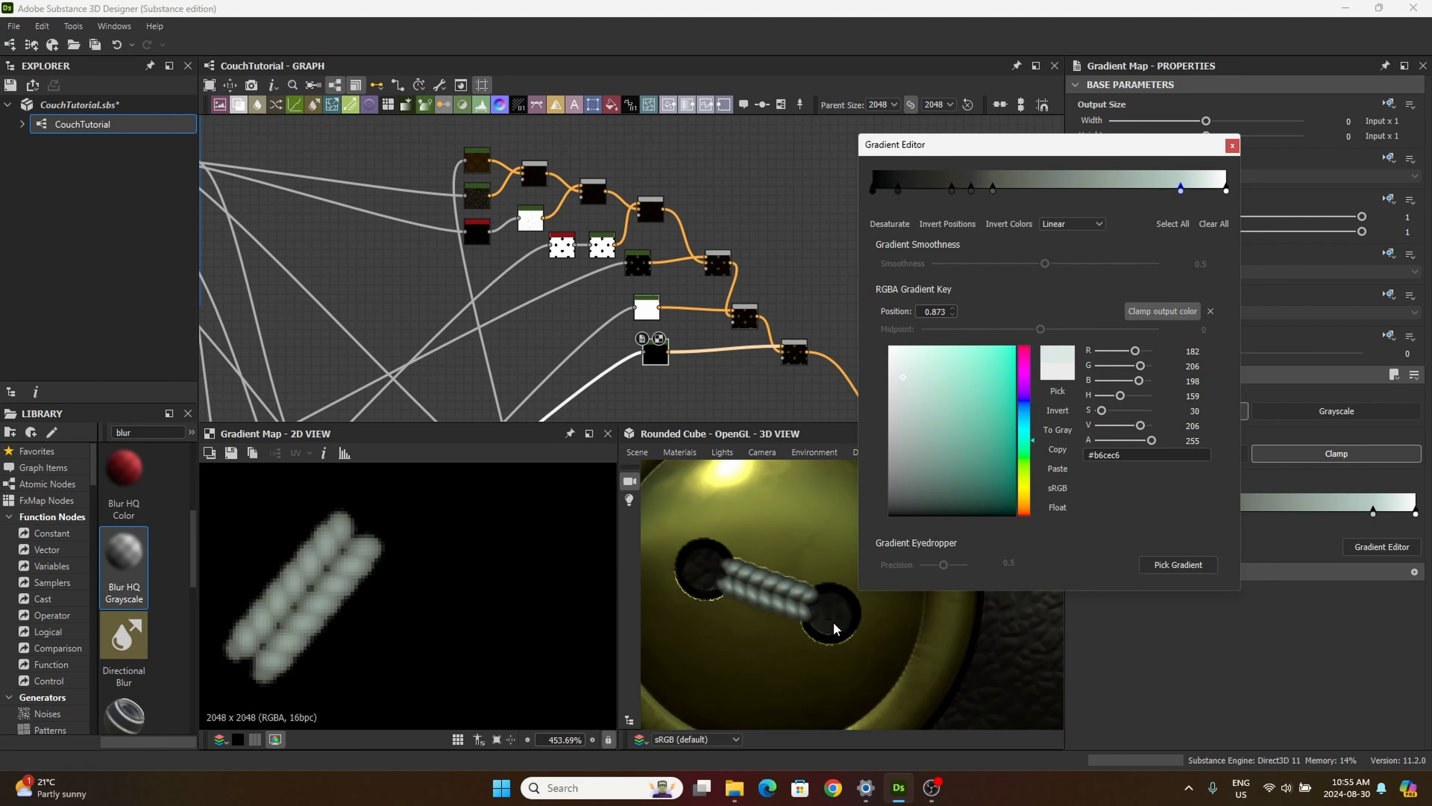
{"action": "left_click_drag", "start_coordinate": [808, 635], "coordinate": [781, 640]}
{"action": "scroll", "coordinate": [801, 627], "scroll_direction": "down", "scroll_amount": 5}
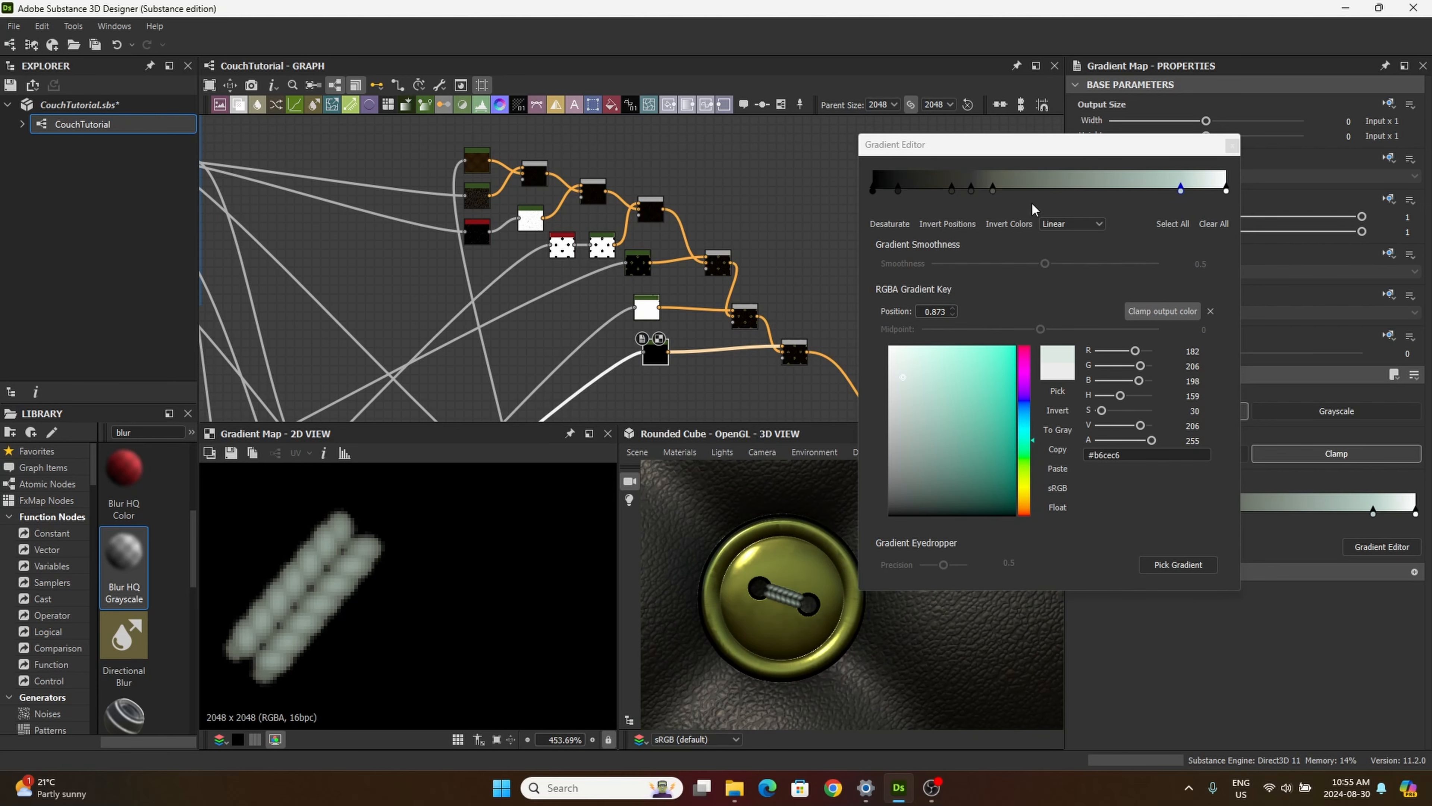
Step: Recolor the thread gradient's key at 0.340 grey-teal (#4d5957) and the keys at 0.278 and 0.224 dark blue-grey
{"action": "left_click", "coordinate": [992, 189]}
{"action": "left_click_drag", "start_coordinate": [1024, 488], "coordinate": [1019, 434]}
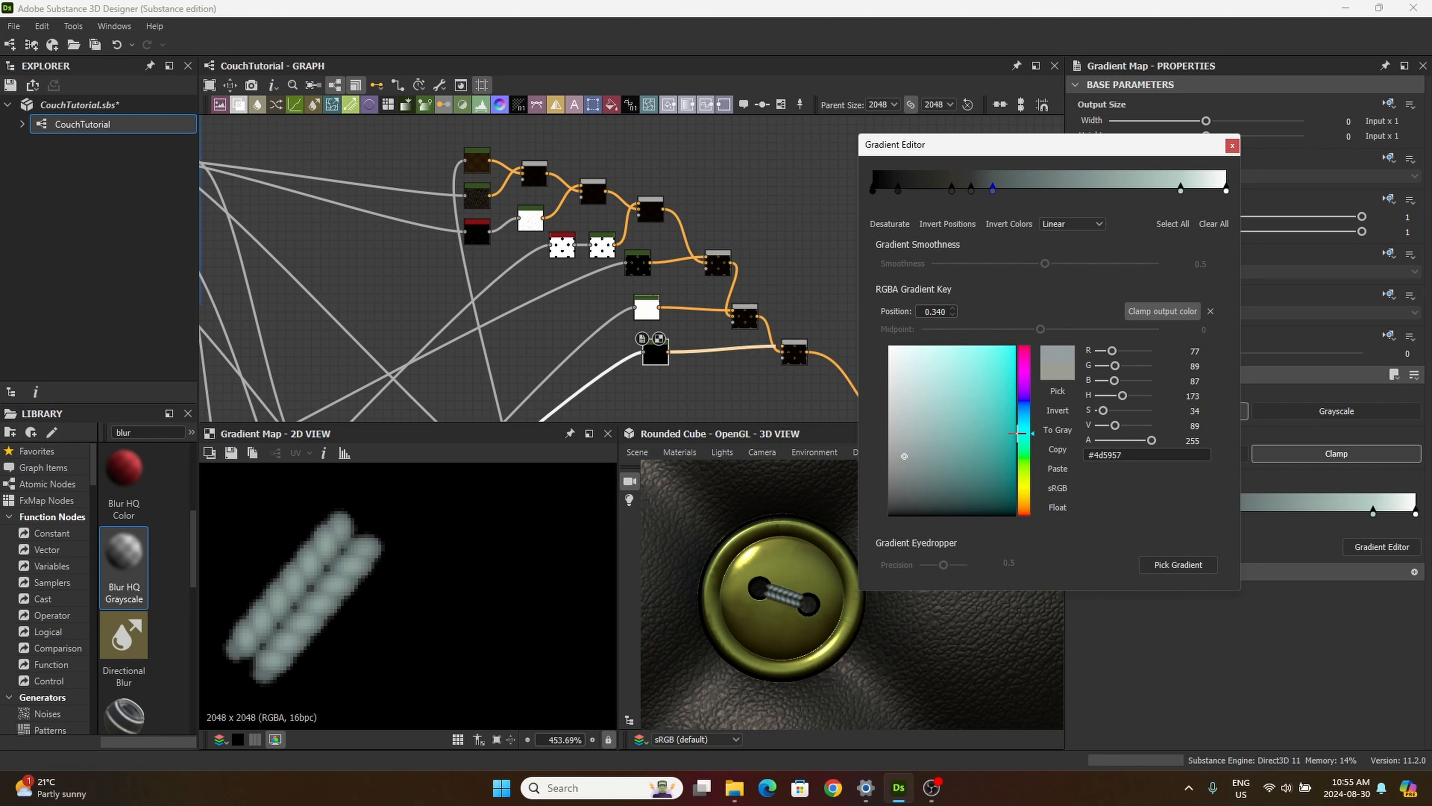
{"action": "left_click", "coordinate": [971, 190]}
{"action": "left_click_drag", "start_coordinate": [1027, 504], "coordinate": [1024, 402]}
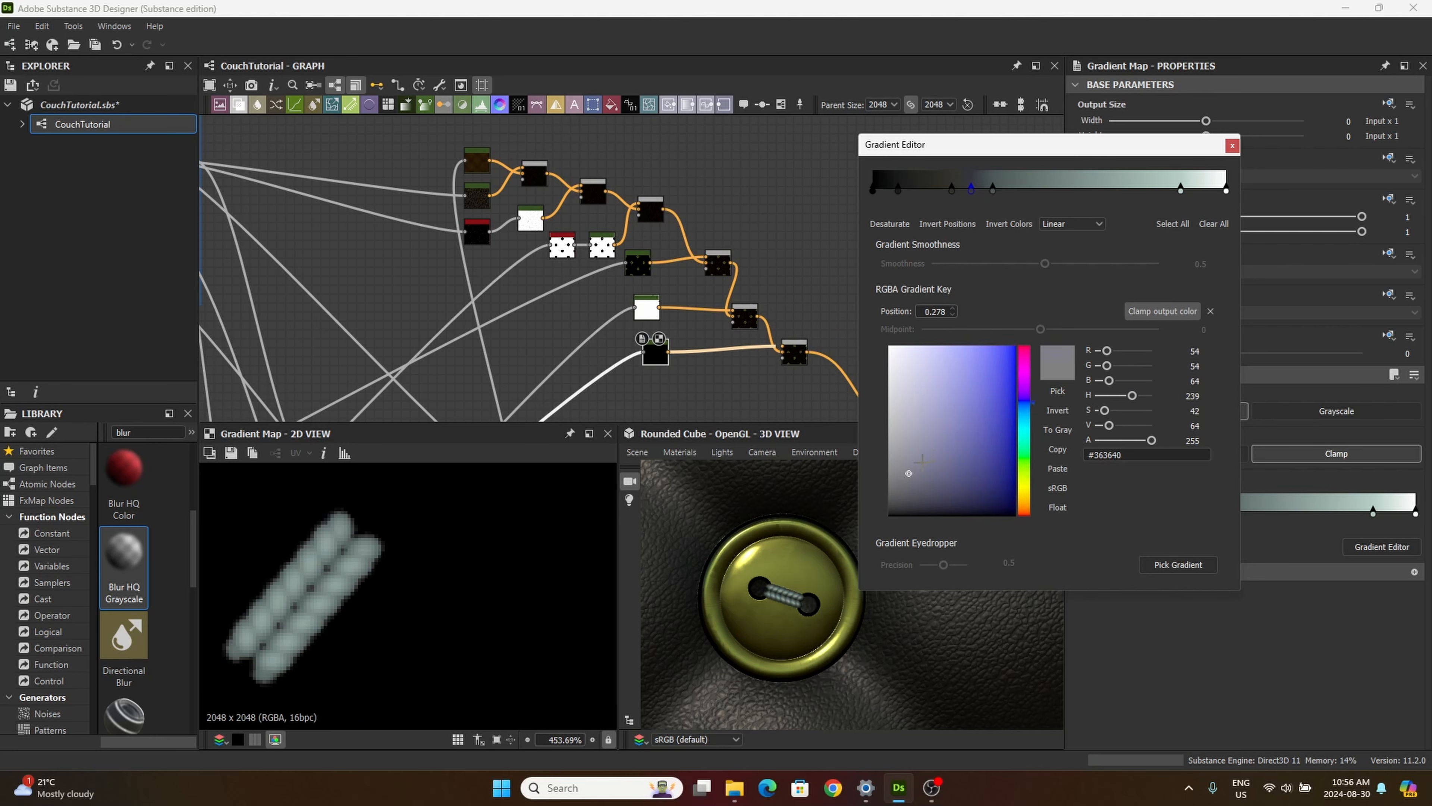
{"action": "left_click", "coordinate": [964, 484]}
{"action": "left_click", "coordinate": [954, 453]}
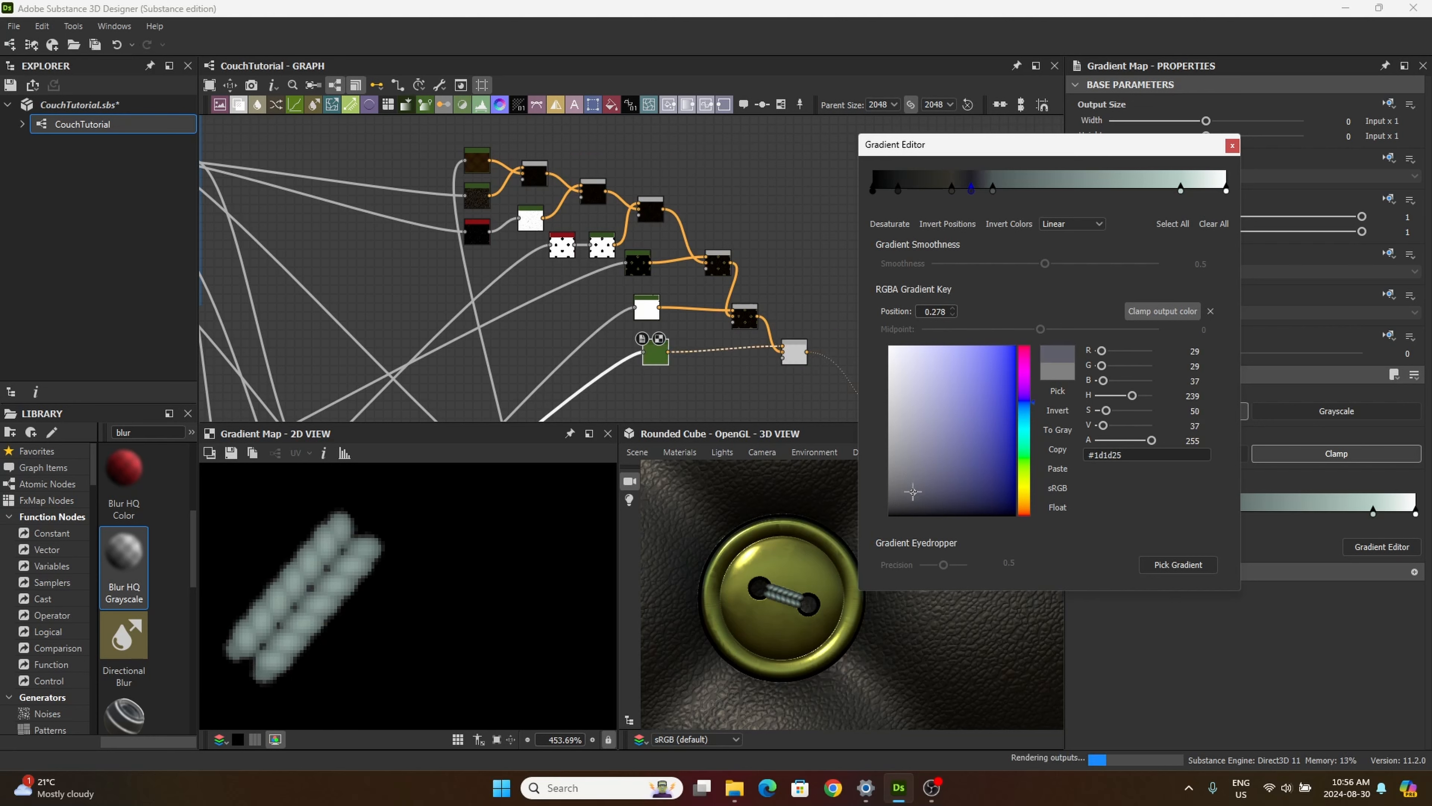
{"action": "left_click", "coordinate": [911, 470]}
{"action": "scroll", "coordinate": [812, 581], "scroll_direction": "up", "scroll_amount": 2}
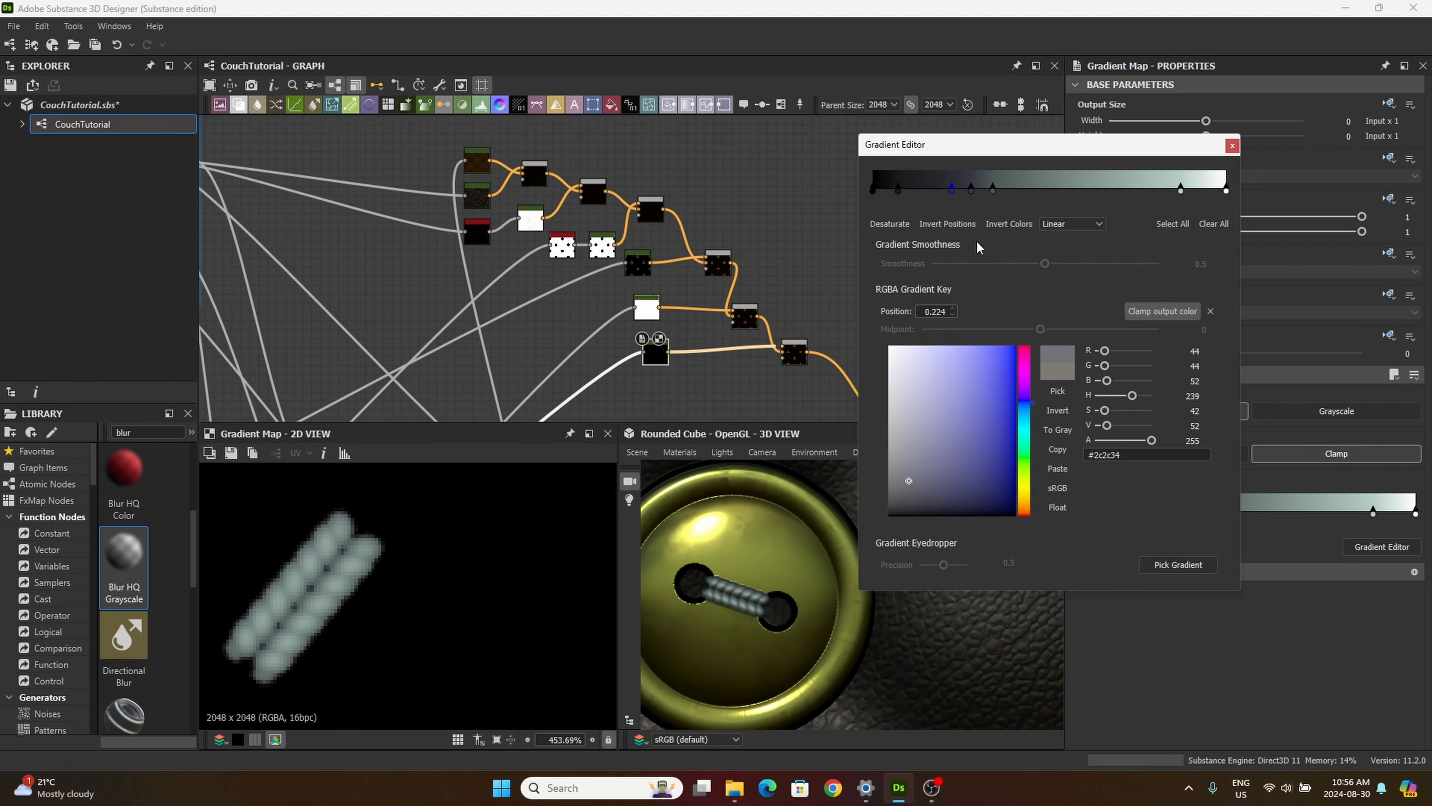
Step: Recolor the thread gradient's key at 0.072 dark slate blue (#191e29) and close the gradient editor
{"action": "left_click", "coordinate": [898, 189]}
{"action": "left_click", "coordinate": [1023, 410]}
{"action": "mouse_move", "coordinate": [924, 439]}
{"action": "left_mouse_down"}
{"action": "mouse_move", "coordinate": [921, 412]}
{"action": "mouse_move", "coordinate": [939, 489]}
{"action": "left_mouse_up"}
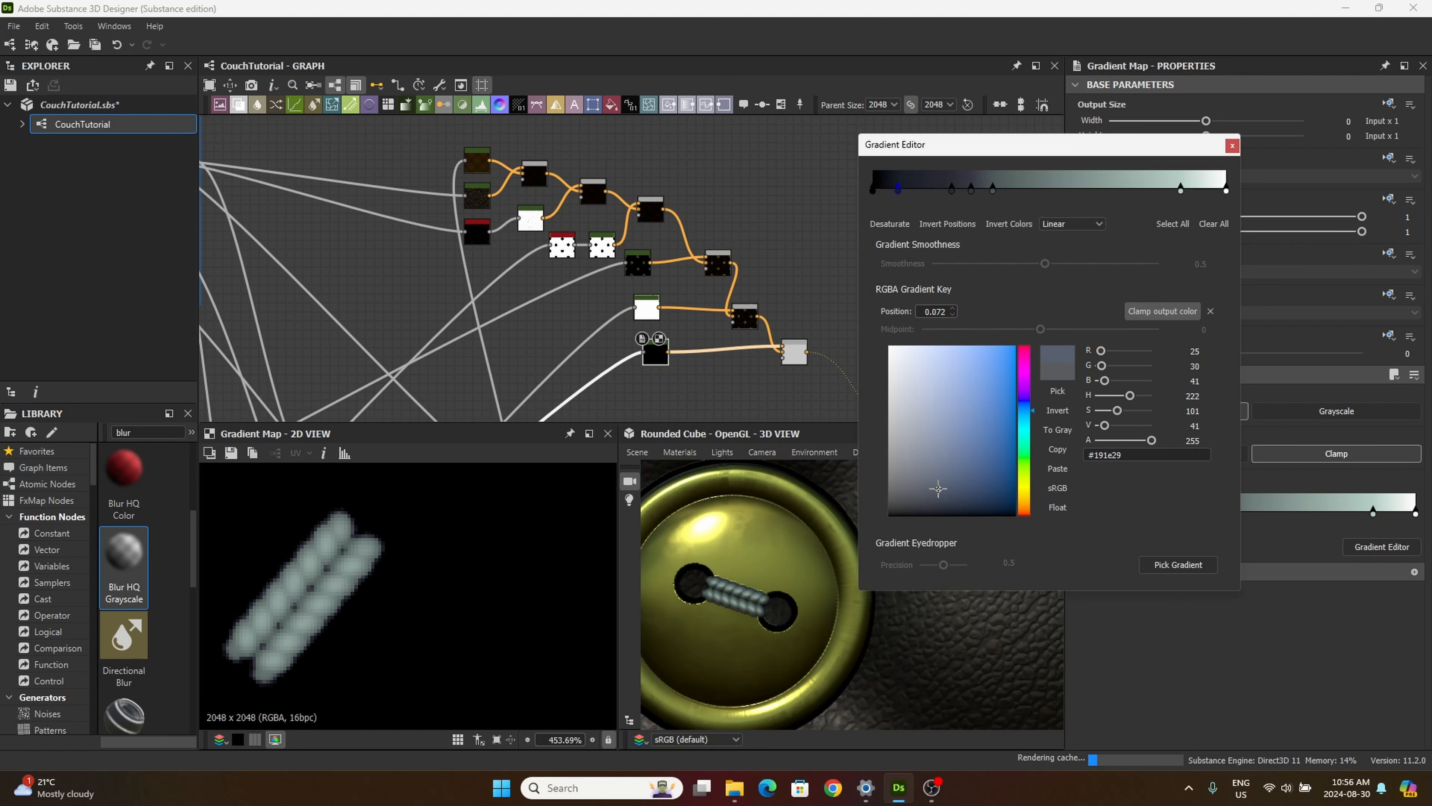
{"action": "left_click", "coordinate": [1232, 146]}
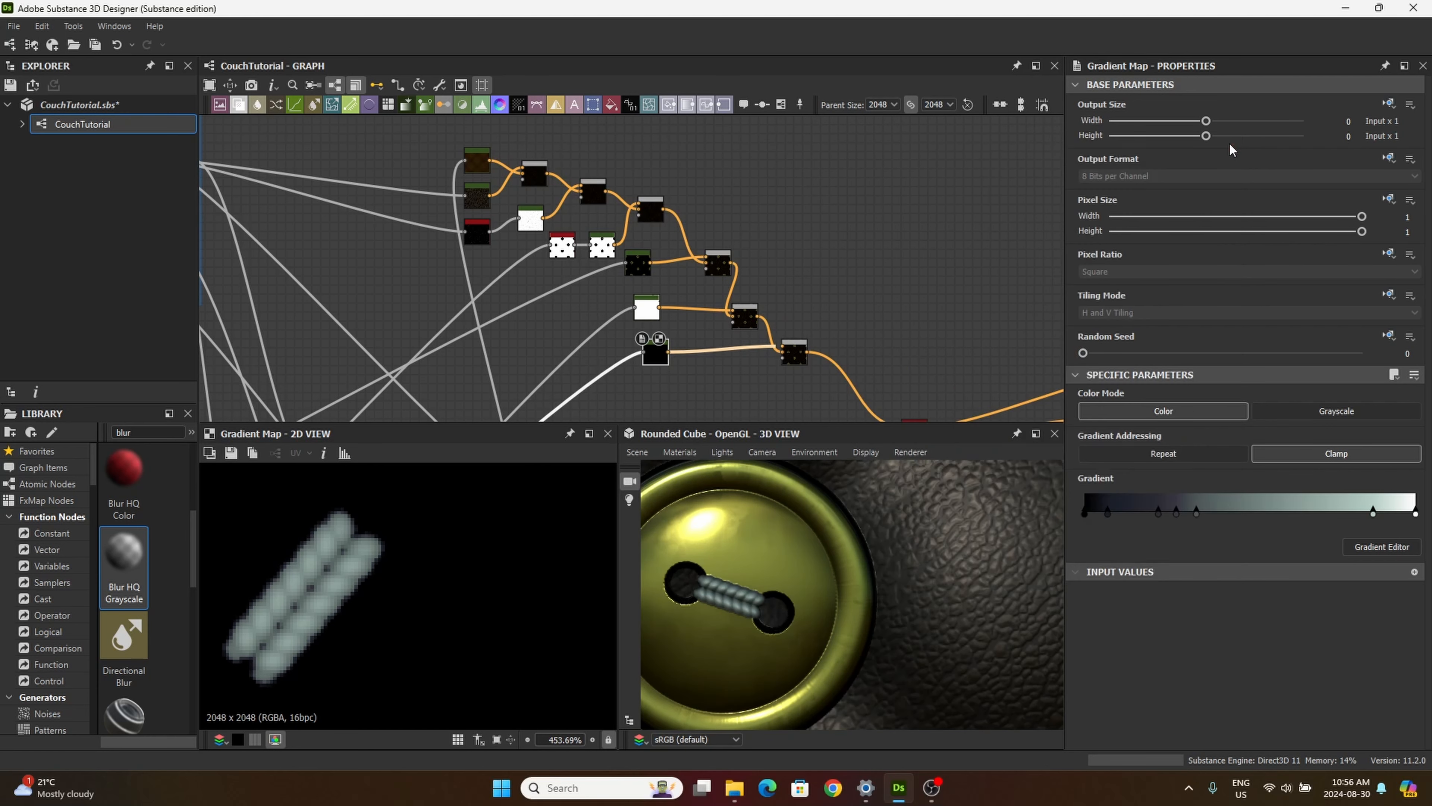
Step: Inspect the recolored thread in 3D, both close up and across the whole tufted couch surface
{"action": "scroll", "coordinate": [761, 591], "scroll_direction": "down", "scroll_amount": 5}
{"action": "scroll", "coordinate": [763, 588], "scroll_direction": "up", "scroll_amount": 3}
{"action": "left_click_drag", "start_coordinate": [764, 584], "coordinate": [791, 598]}
{"action": "scroll", "coordinate": [791, 599], "scroll_direction": "down", "scroll_amount": 3}
{"action": "scroll", "coordinate": [784, 564], "scroll_direction": "up", "scroll_amount": 5}
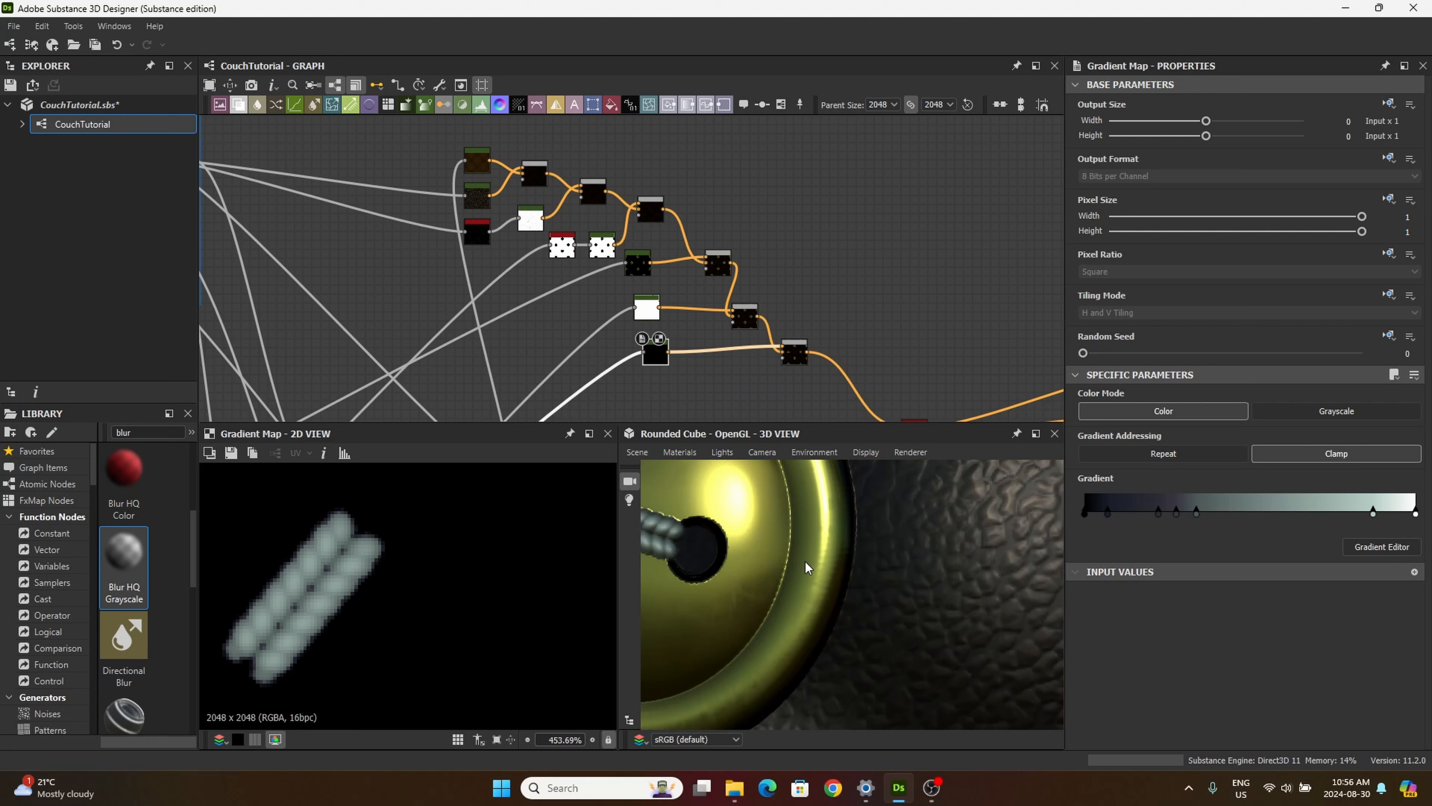
{"action": "scroll", "coordinate": [818, 564], "scroll_direction": "up", "scroll_amount": 2}
{"action": "scroll", "coordinate": [846, 586], "scroll_direction": "down", "scroll_amount": 10}
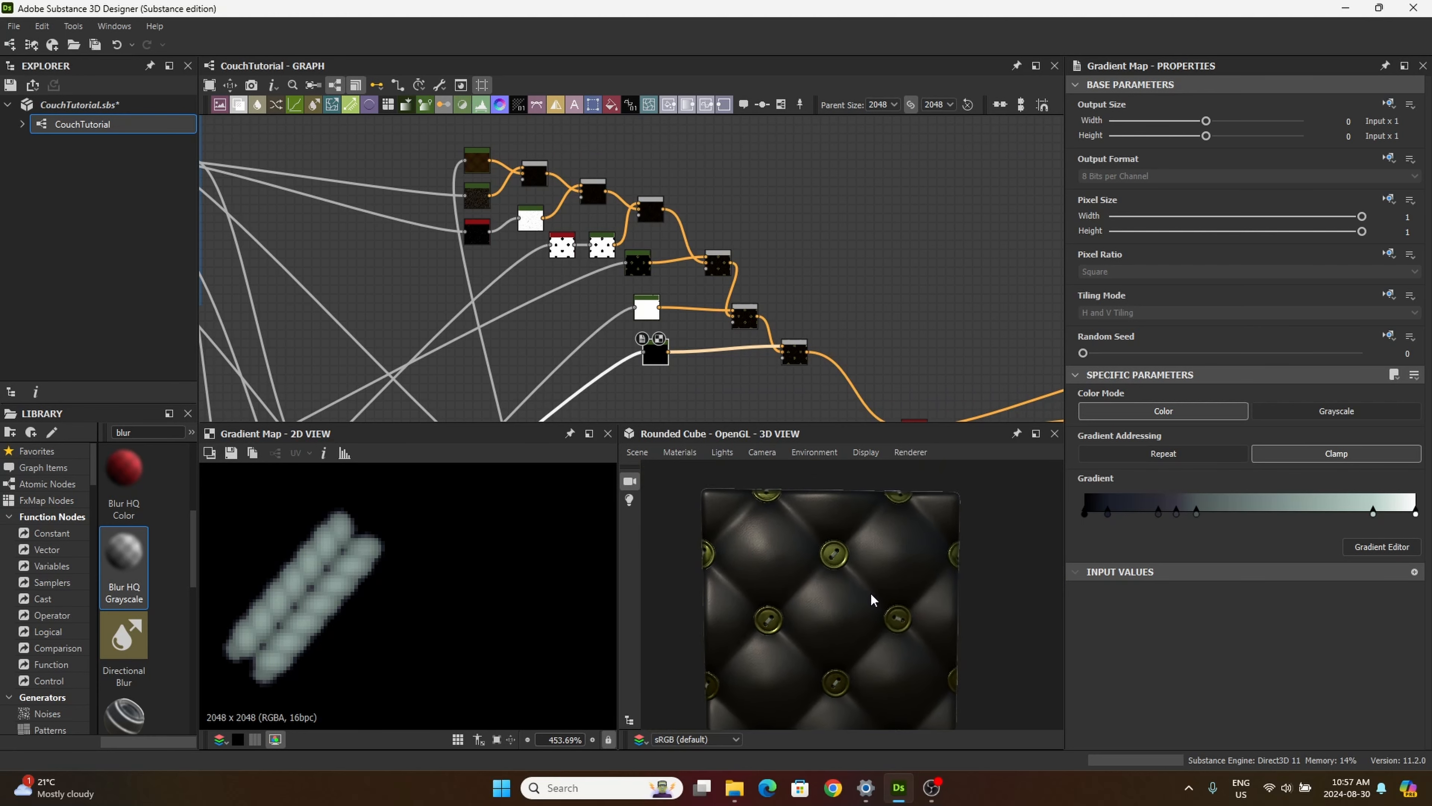
{"action": "scroll", "coordinate": [869, 590], "scroll_direction": "up", "scroll_amount": 2}
{"action": "scroll", "coordinate": [866, 574], "scroll_direction": "up", "scroll_amount": 2}
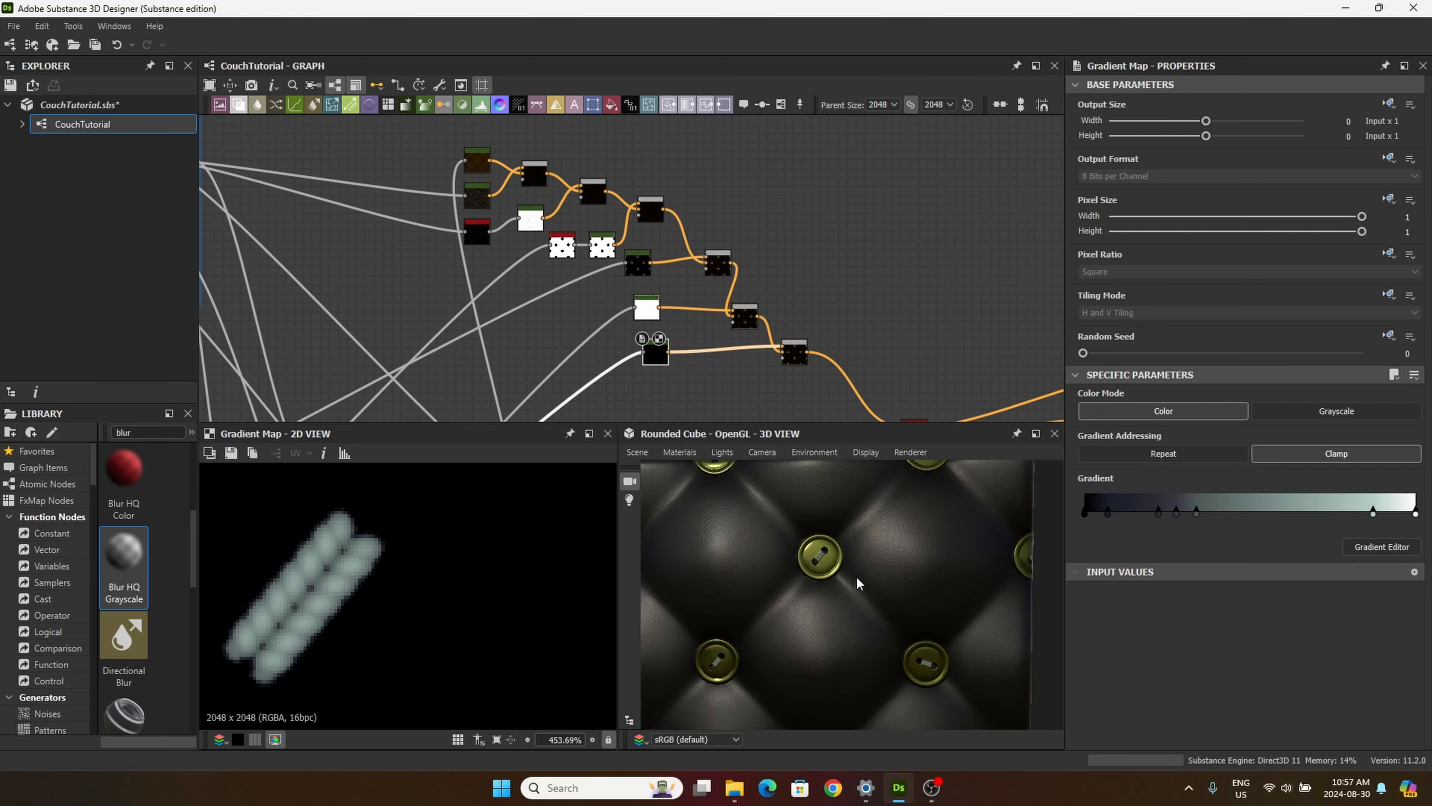
{"action": "scroll", "coordinate": [852, 571], "scroll_direction": "down", "scroll_amount": 6}
{"action": "mouse_move", "coordinate": [865, 583]}
{"action": "left_mouse_down"}
{"action": "mouse_move", "coordinate": [891, 601]}
{"action": "mouse_move", "coordinate": [860, 578]}
{"action": "mouse_move", "coordinate": [879, 583]}
{"action": "left_mouse_up"}
{"action": "scroll", "coordinate": [882, 586], "scroll_direction": "up", "scroll_amount": 5}
{"action": "mouse_move", "coordinate": [879, 655]}
{"action": "left_mouse_down"}
{"action": "mouse_move", "coordinate": [858, 620]}
{"action": "mouse_move", "coordinate": [895, 664]}
{"action": "left_mouse_up"}
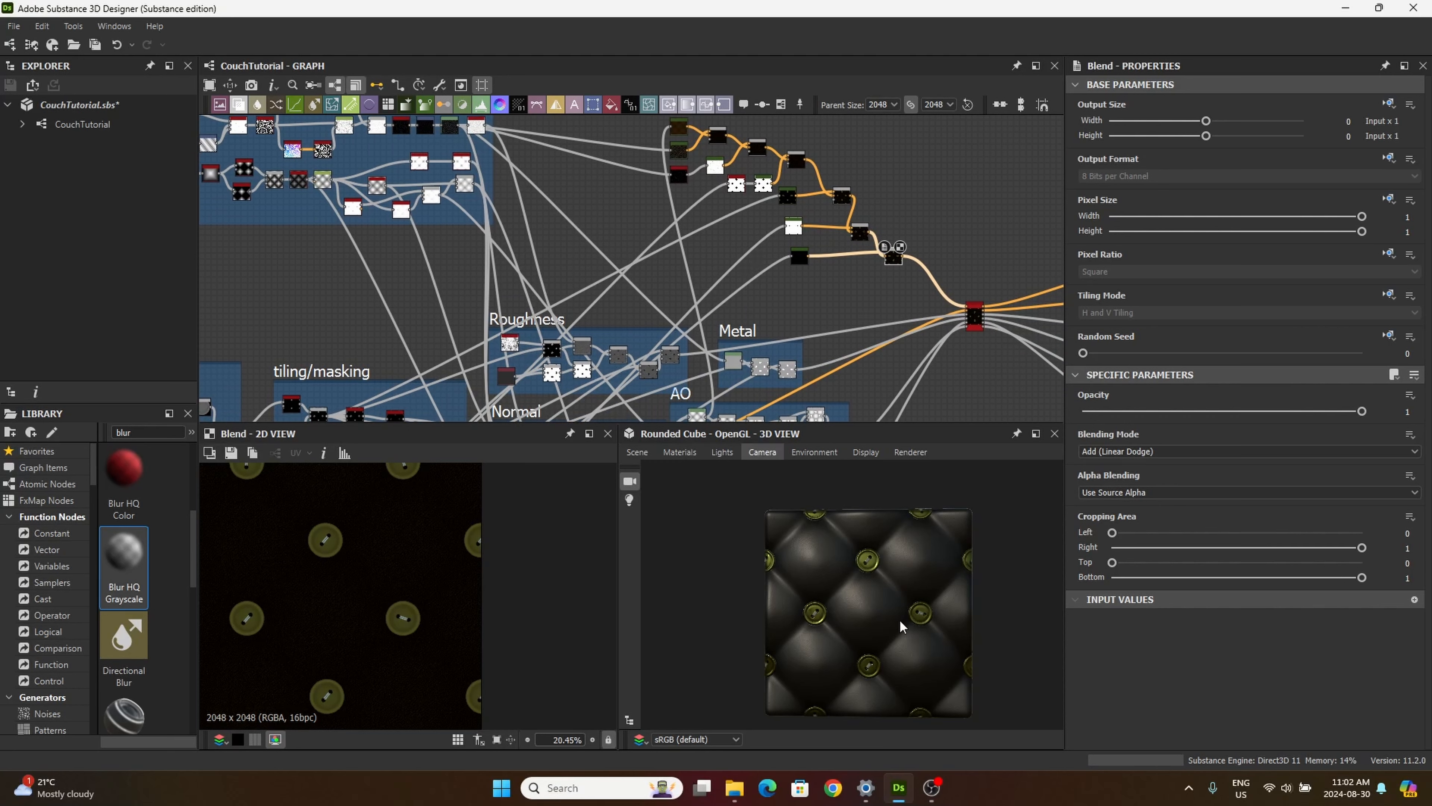
Step: Examine a single button's face, holes and thread up close in 3D from different angles
{"action": "left_click_drag", "start_coordinate": [862, 588], "coordinate": [847, 649]}
{"action": "scroll", "coordinate": [873, 585], "scroll_direction": "up", "scroll_amount": 6}
{"action": "scroll", "coordinate": [844, 643], "scroll_direction": "up", "scroll_amount": 4}
{"action": "scroll", "coordinate": [844, 643], "scroll_direction": "down", "scroll_amount": 2}
{"action": "scroll", "coordinate": [829, 624], "scroll_direction": "up", "scroll_amount": 6}
{"action": "scroll", "coordinate": [830, 626], "scroll_direction": "down", "scroll_amount": 5}
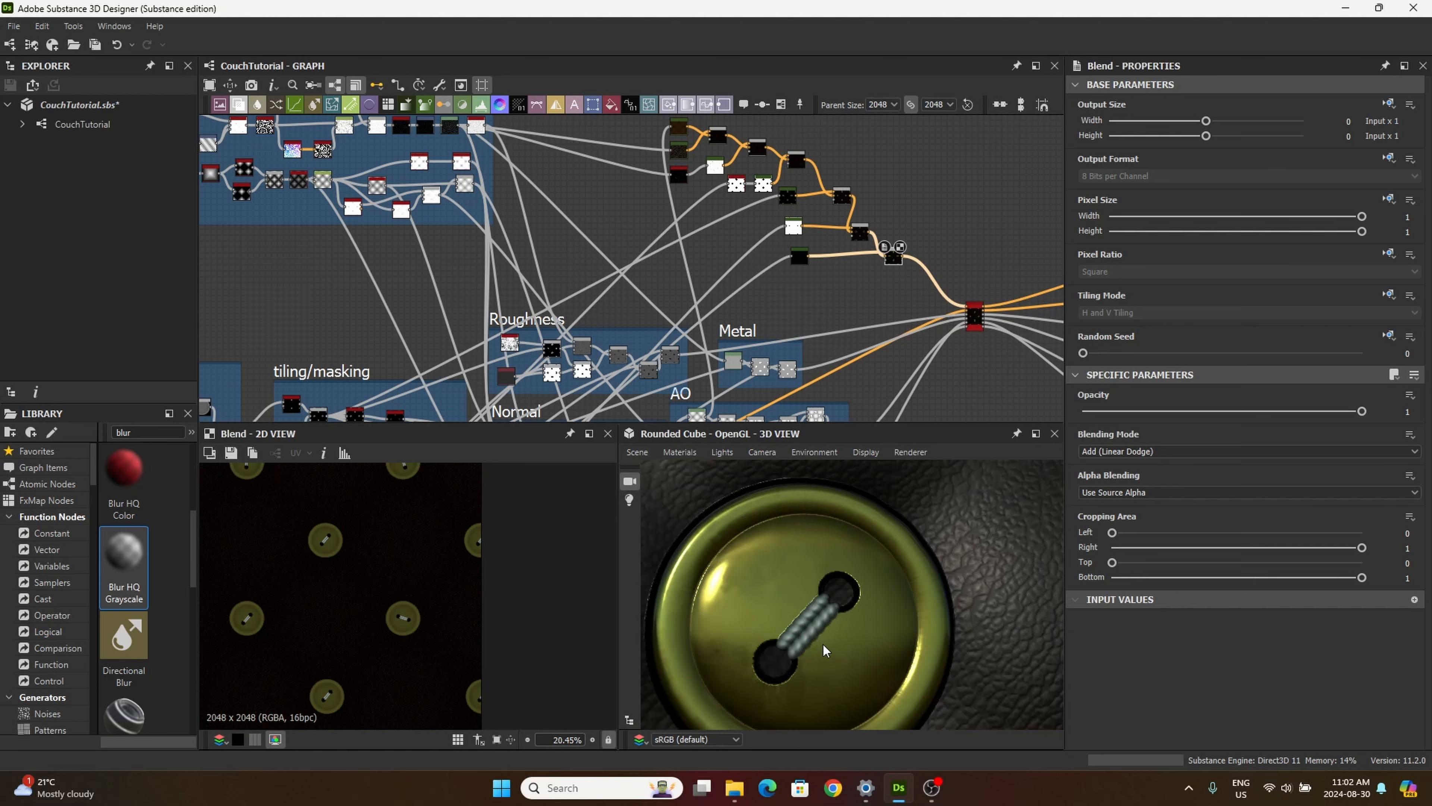
{"action": "left_click_drag", "start_coordinate": [824, 650], "coordinate": [820, 625]}
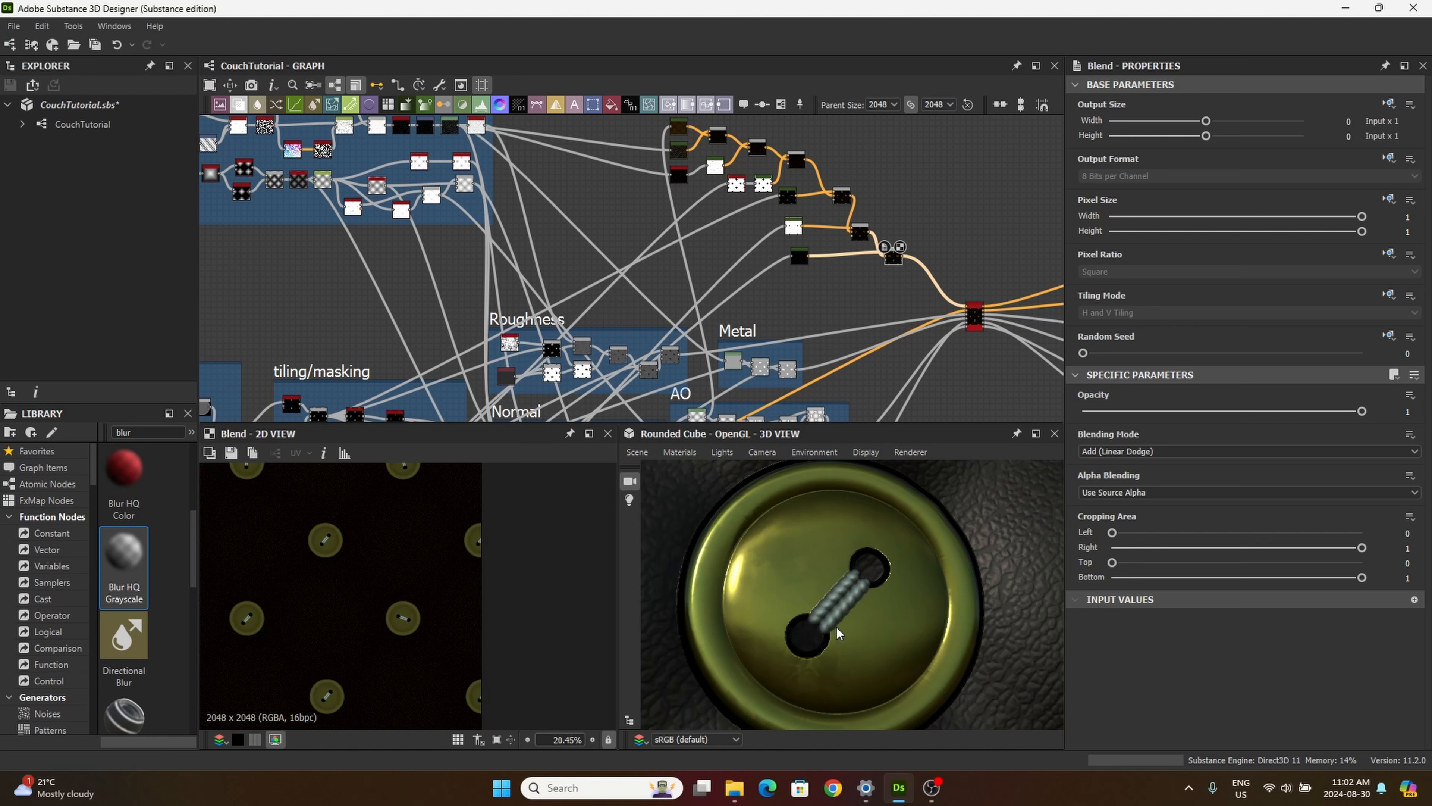
{"action": "scroll", "coordinate": [838, 633], "scroll_direction": "down", "scroll_amount": 5}
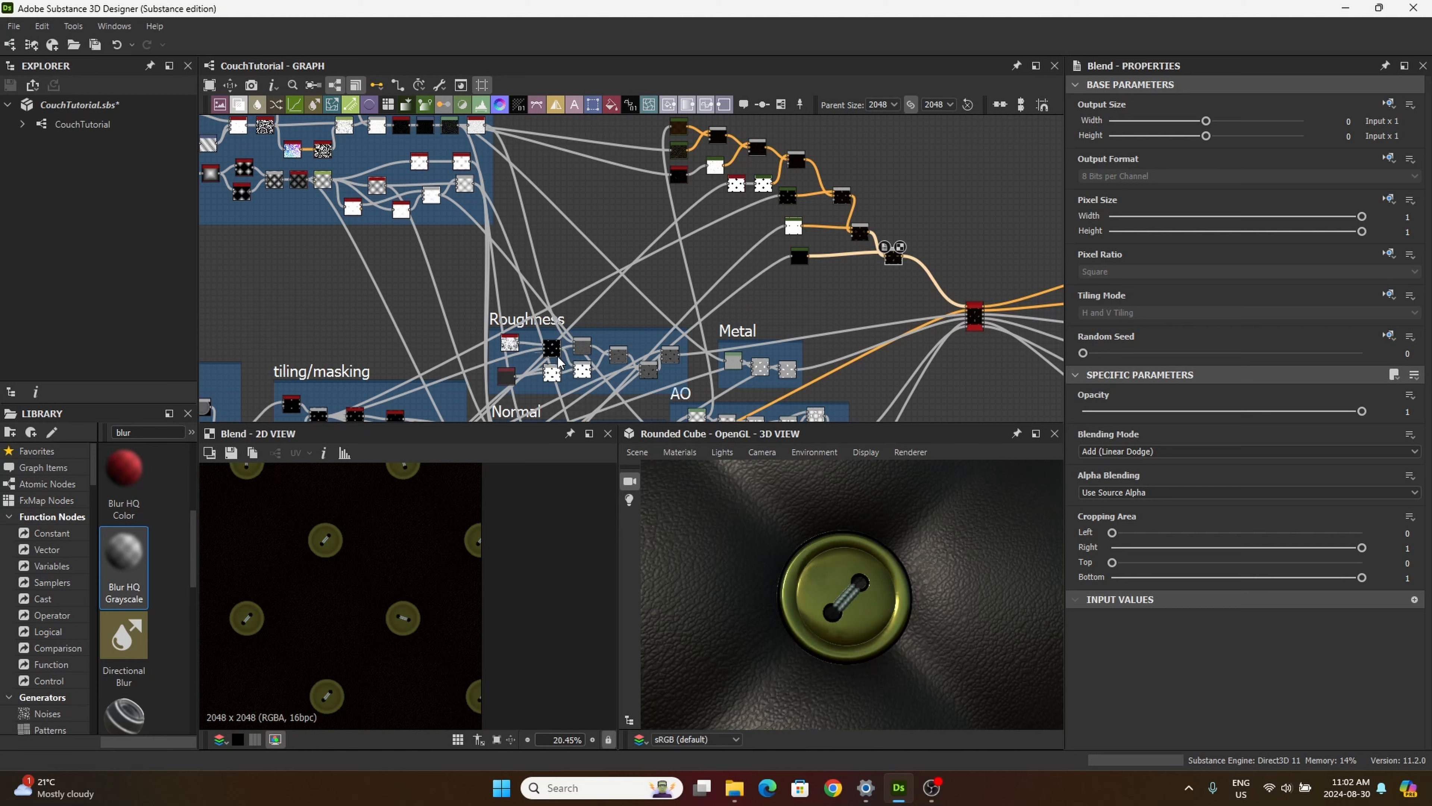
Step: Preview the grunge-overlaid button Blend from the Roughness frame in 2D and examine its wear detail on one button
{"action": "scroll", "coordinate": [560, 363], "scroll_direction": "up", "scroll_amount": 4}
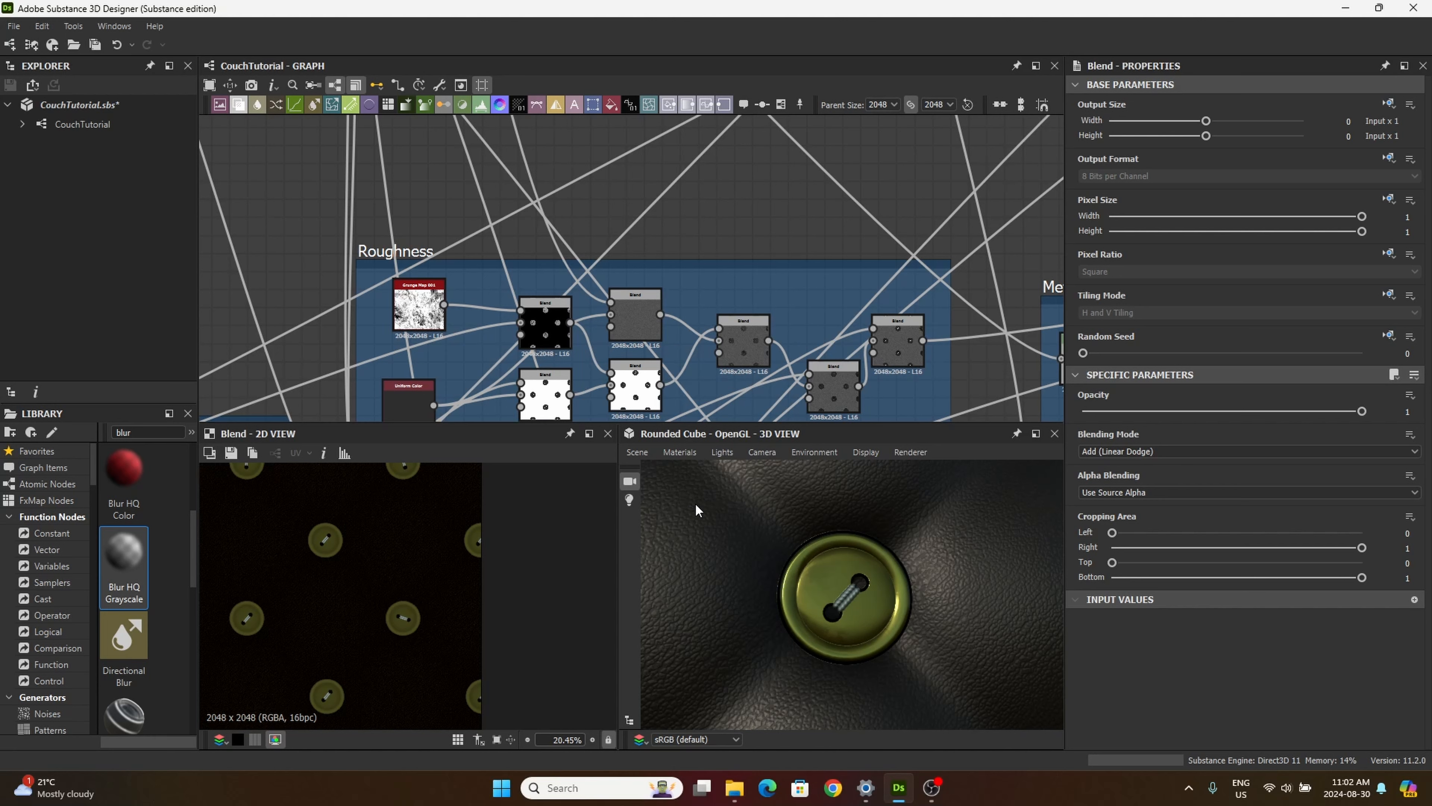
{"action": "scroll", "coordinate": [469, 359], "scroll_direction": "up", "scroll_amount": 1}
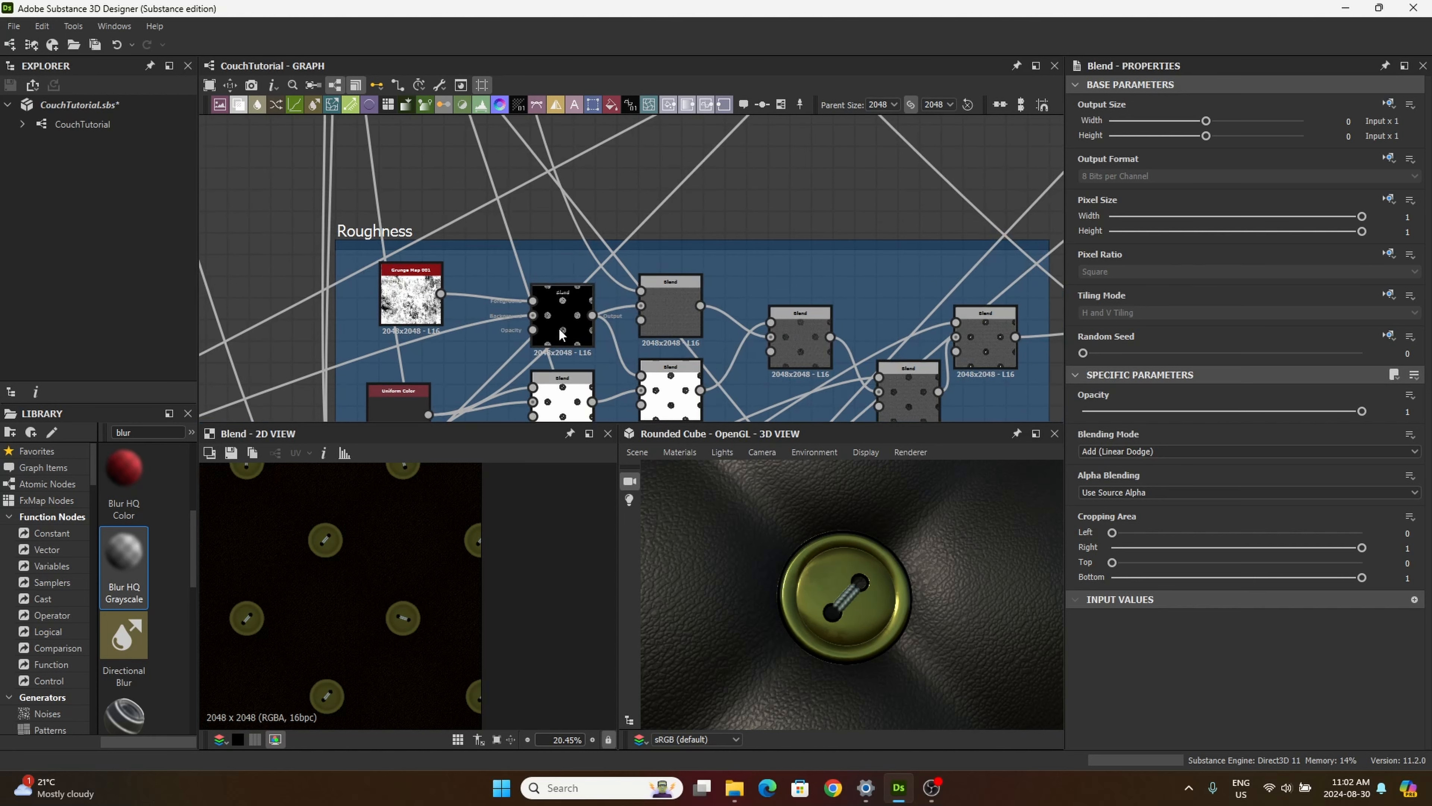
{"action": "scroll", "coordinate": [555, 317], "scroll_direction": "up", "scroll_amount": 5}
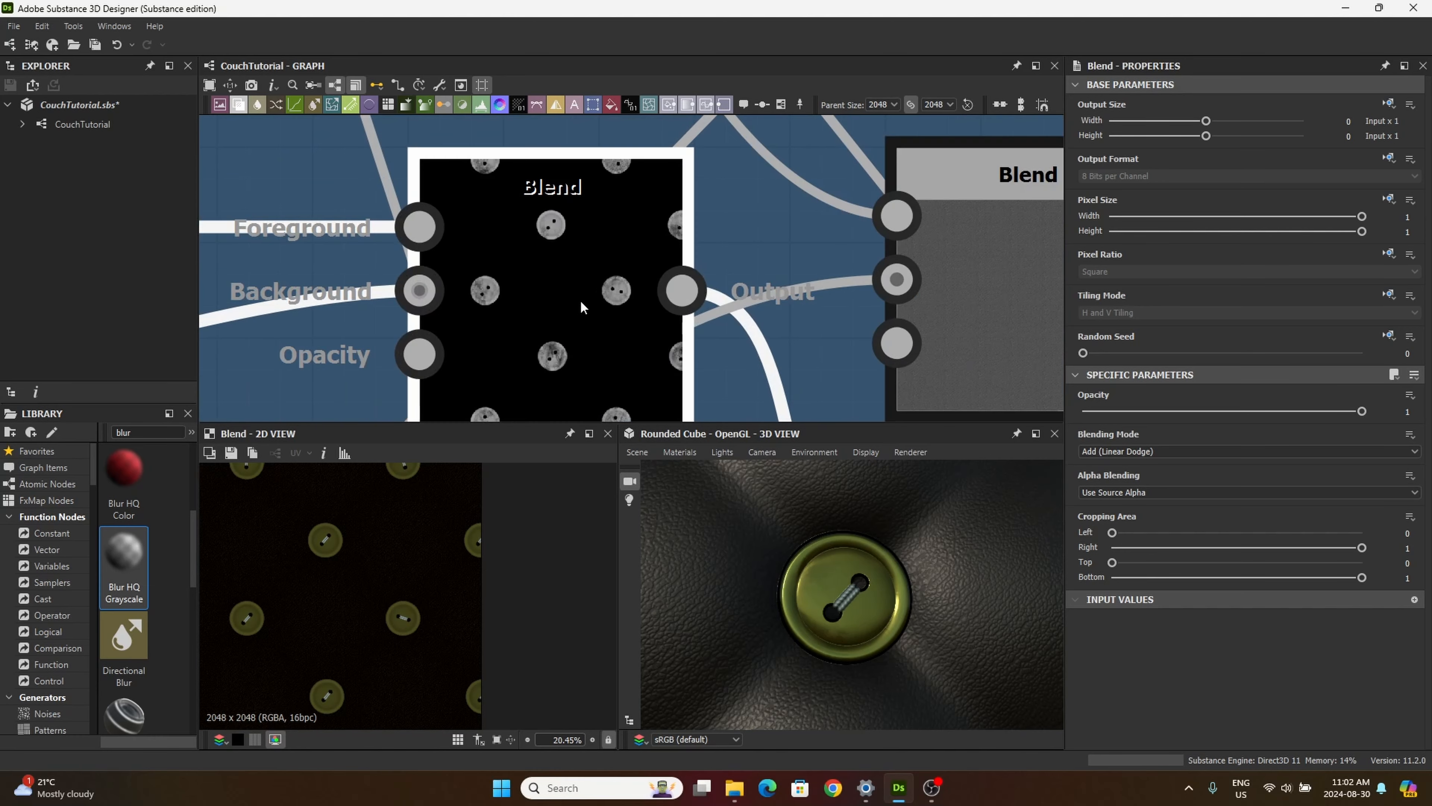
{"action": "double_click", "coordinate": [571, 277]}
{"action": "scroll", "coordinate": [354, 561], "scroll_direction": "up", "scroll_amount": 4}
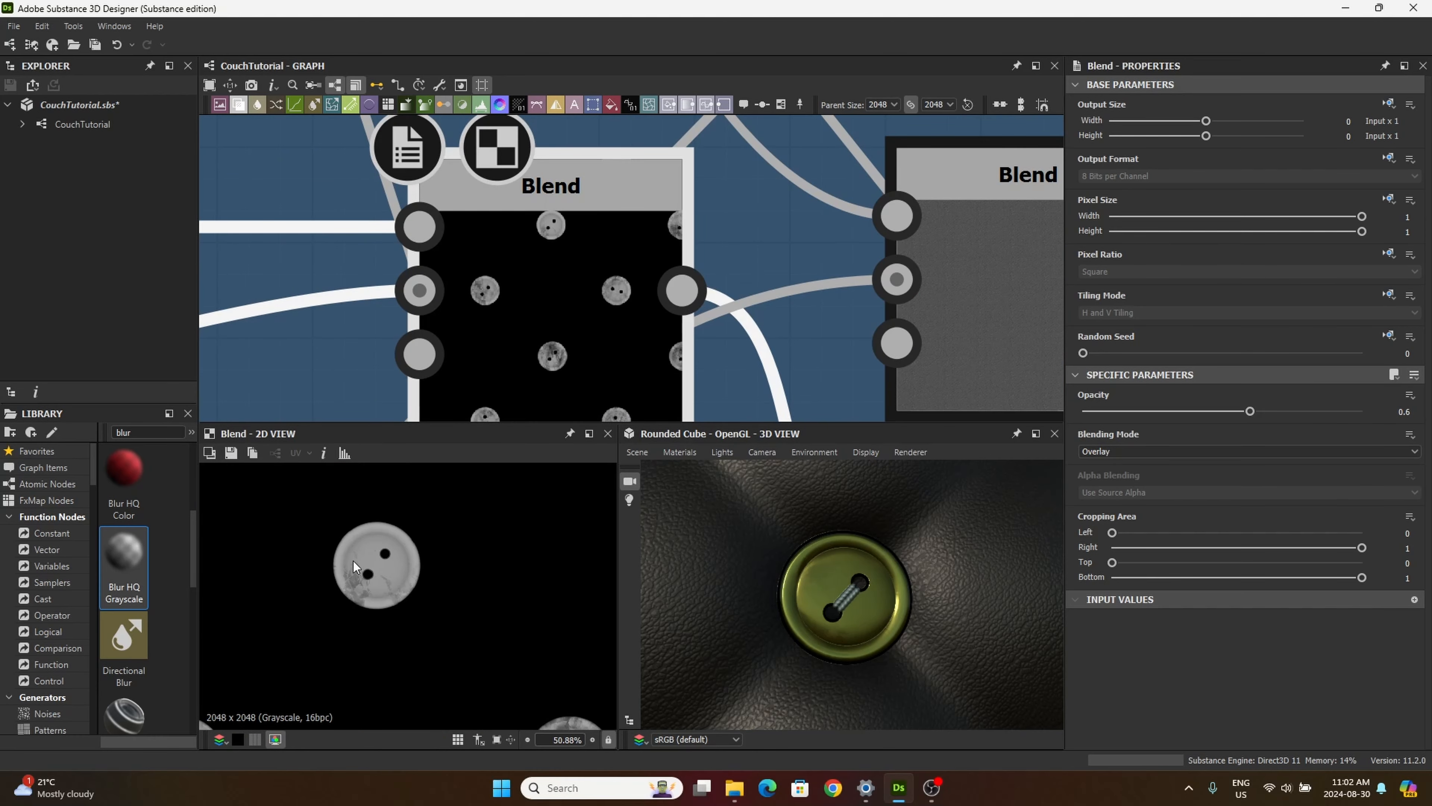
{"action": "scroll", "coordinate": [354, 561], "scroll_direction": "up", "scroll_amount": 3}
{"action": "scroll", "coordinate": [472, 347], "scroll_direction": "down", "scroll_amount": 5}
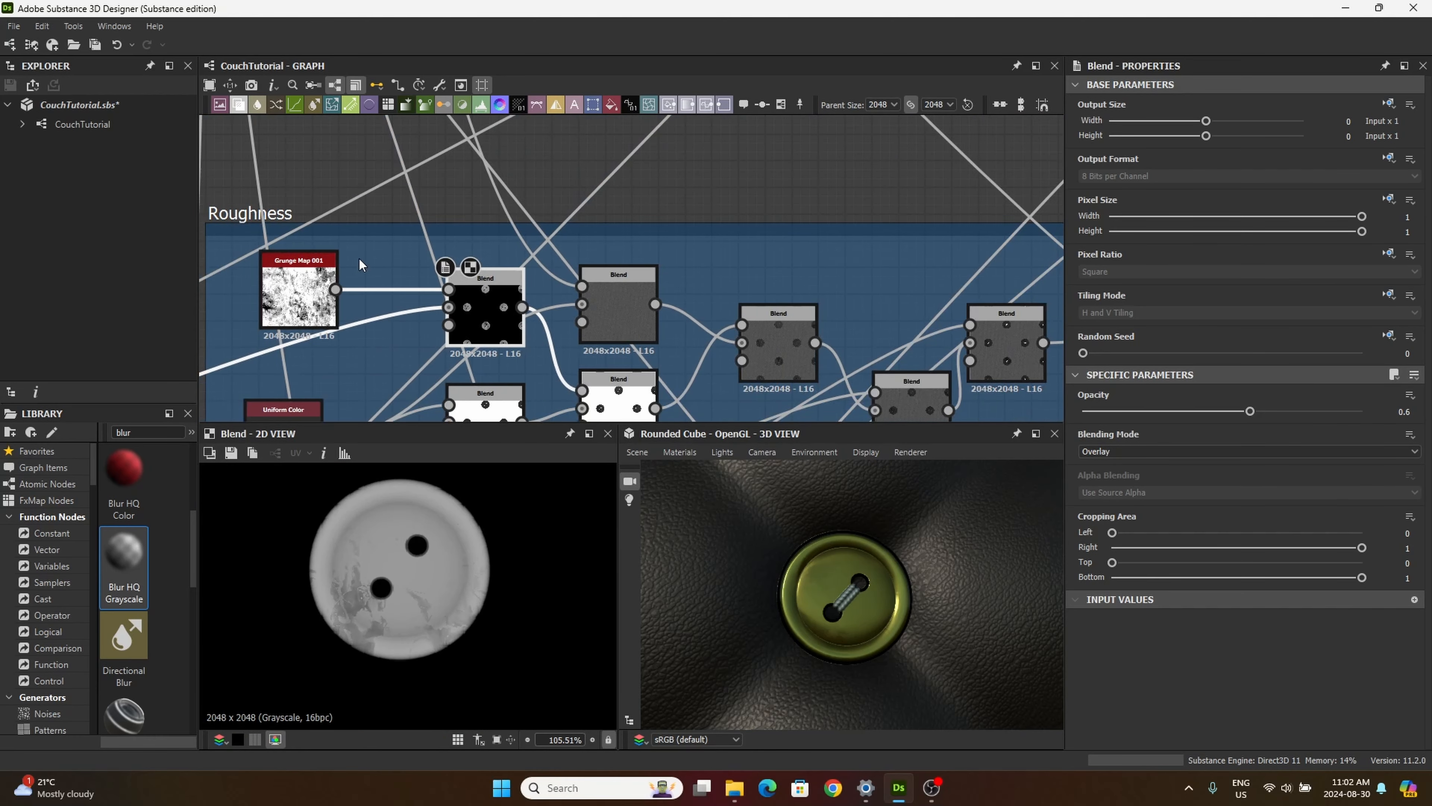
Step: Add a Gradient Map fed by the Roughness frame's grunge button Blend and place it near the base color node chain
{"action": "scroll", "coordinate": [474, 325], "scroll_direction": "up", "scroll_amount": 3}
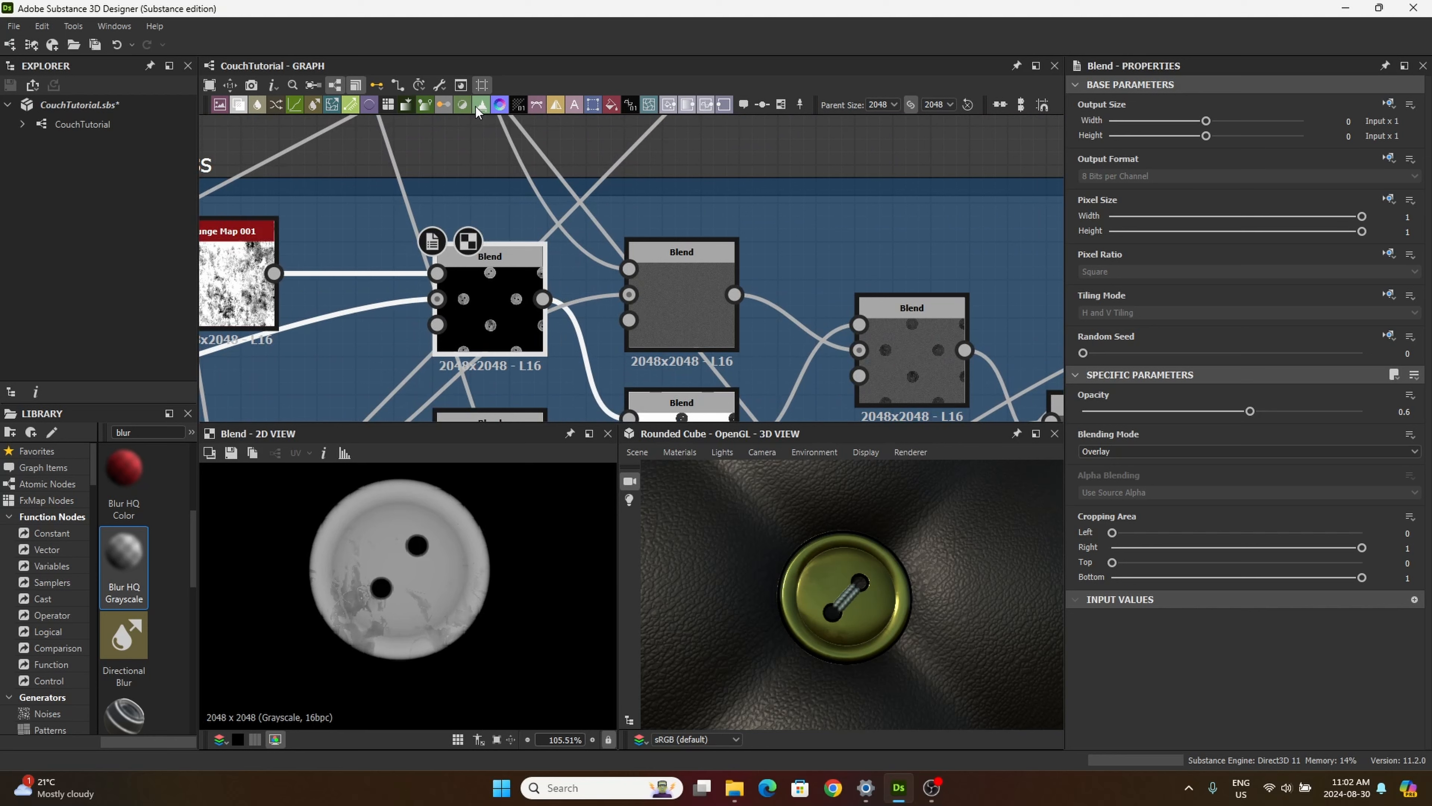
{"action": "left_click_drag", "start_coordinate": [476, 107], "coordinate": [756, 170]}
{"action": "scroll", "coordinate": [756, 169], "scroll_direction": "down", "scroll_amount": 5}
{"action": "middle_click_drag", "start_coordinate": [761, 155], "coordinate": [694, 254]}
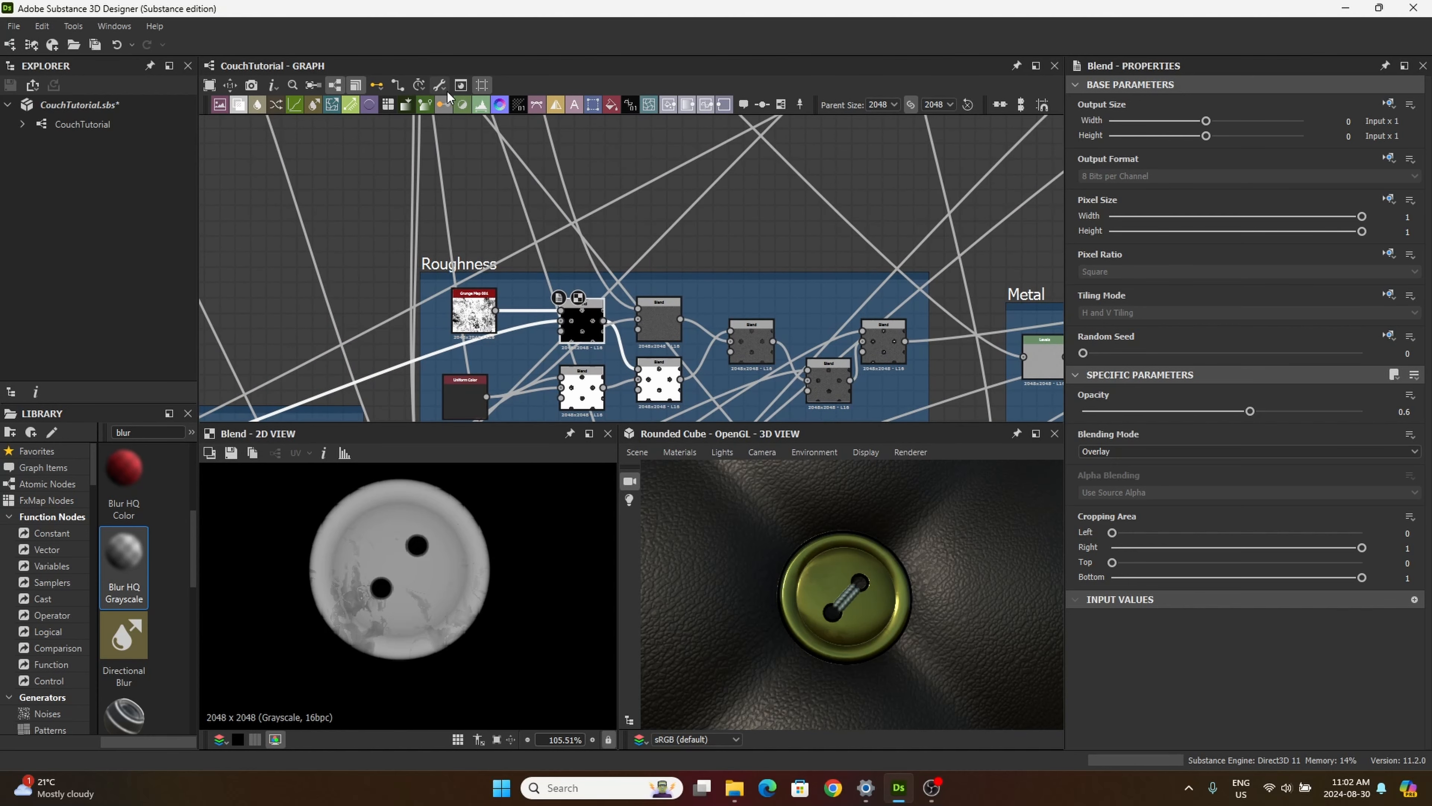
{"action": "left_click_drag", "start_coordinate": [434, 107], "coordinate": [783, 216]}
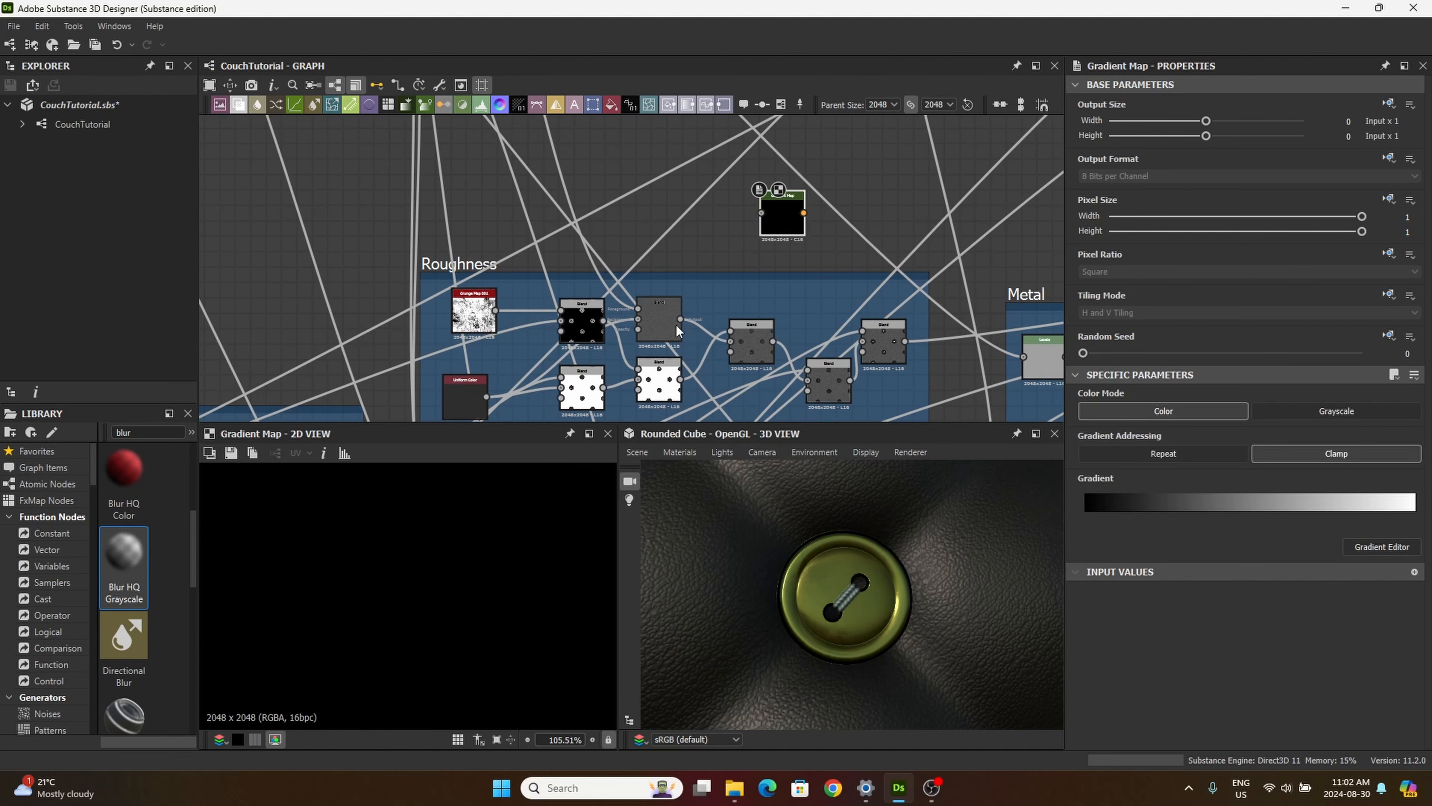
{"action": "left_click_drag", "start_coordinate": [623, 319], "coordinate": [897, 151]}
{"action": "scroll", "coordinate": [765, 224], "scroll_direction": "down", "scroll_amount": 4}
{"action": "middle_click_drag", "start_coordinate": [893, 221], "coordinate": [740, 374]}
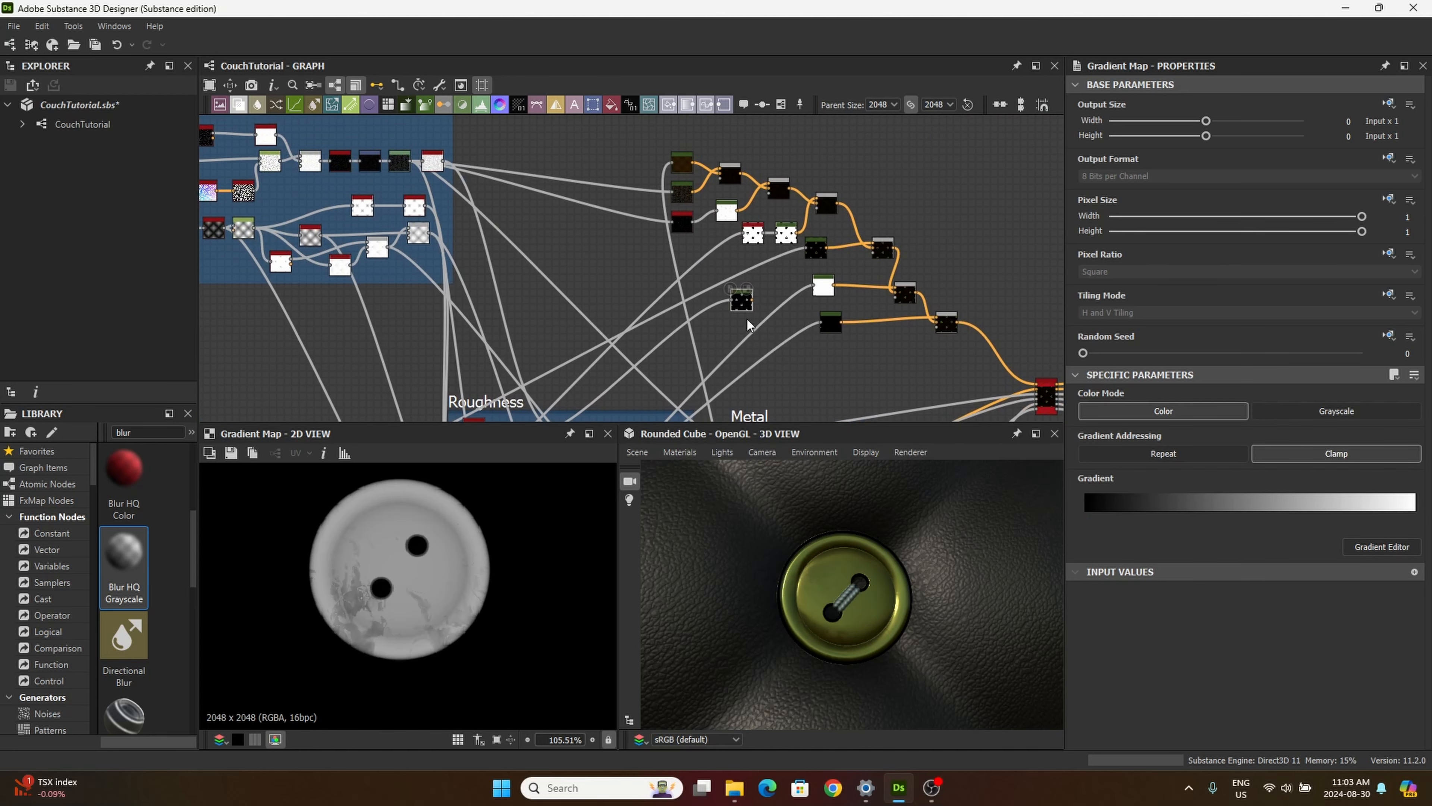
Step: Shift the two thread Gradient Maps down and stack the grunge Gradient Map directly above the olive button Gradient Map
{"action": "scroll", "coordinate": [807, 331], "scroll_direction": "up", "scroll_amount": 4}
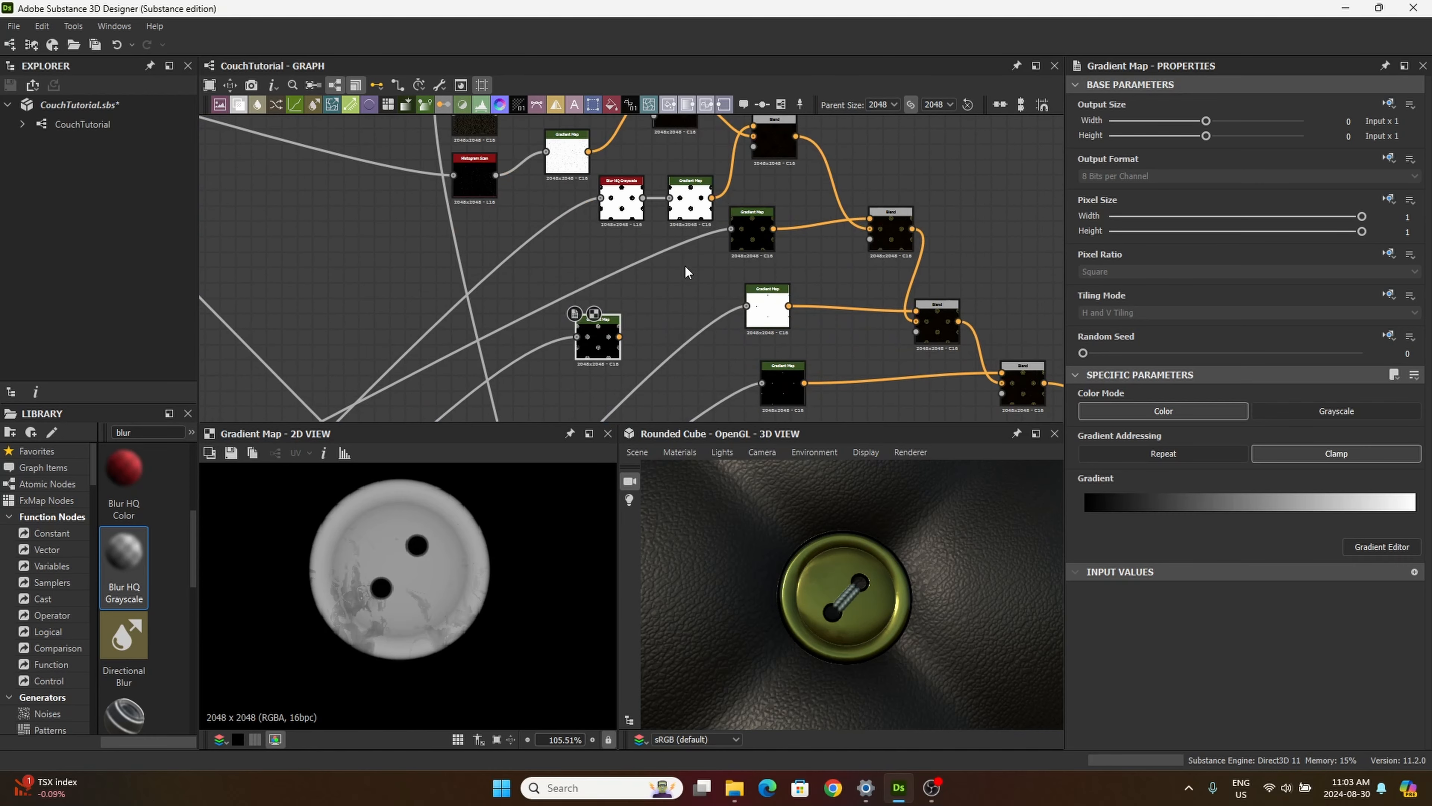
{"action": "middle_click_drag", "start_coordinate": [686, 272], "coordinate": [623, 269]}
{"action": "left_click_drag", "start_coordinate": [645, 263], "coordinate": [731, 416]}
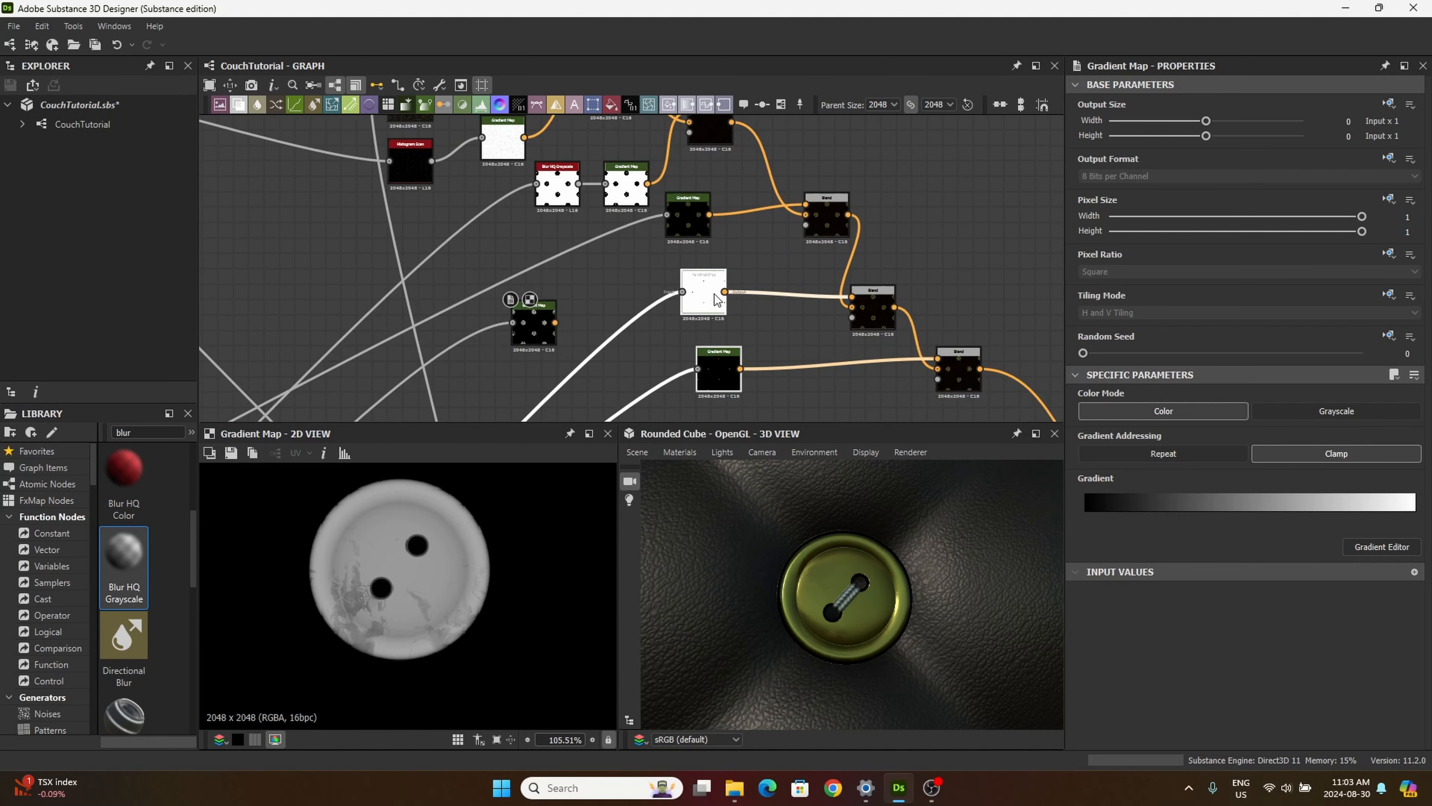
{"action": "left_click_drag", "start_coordinate": [712, 293], "coordinate": [711, 358]}
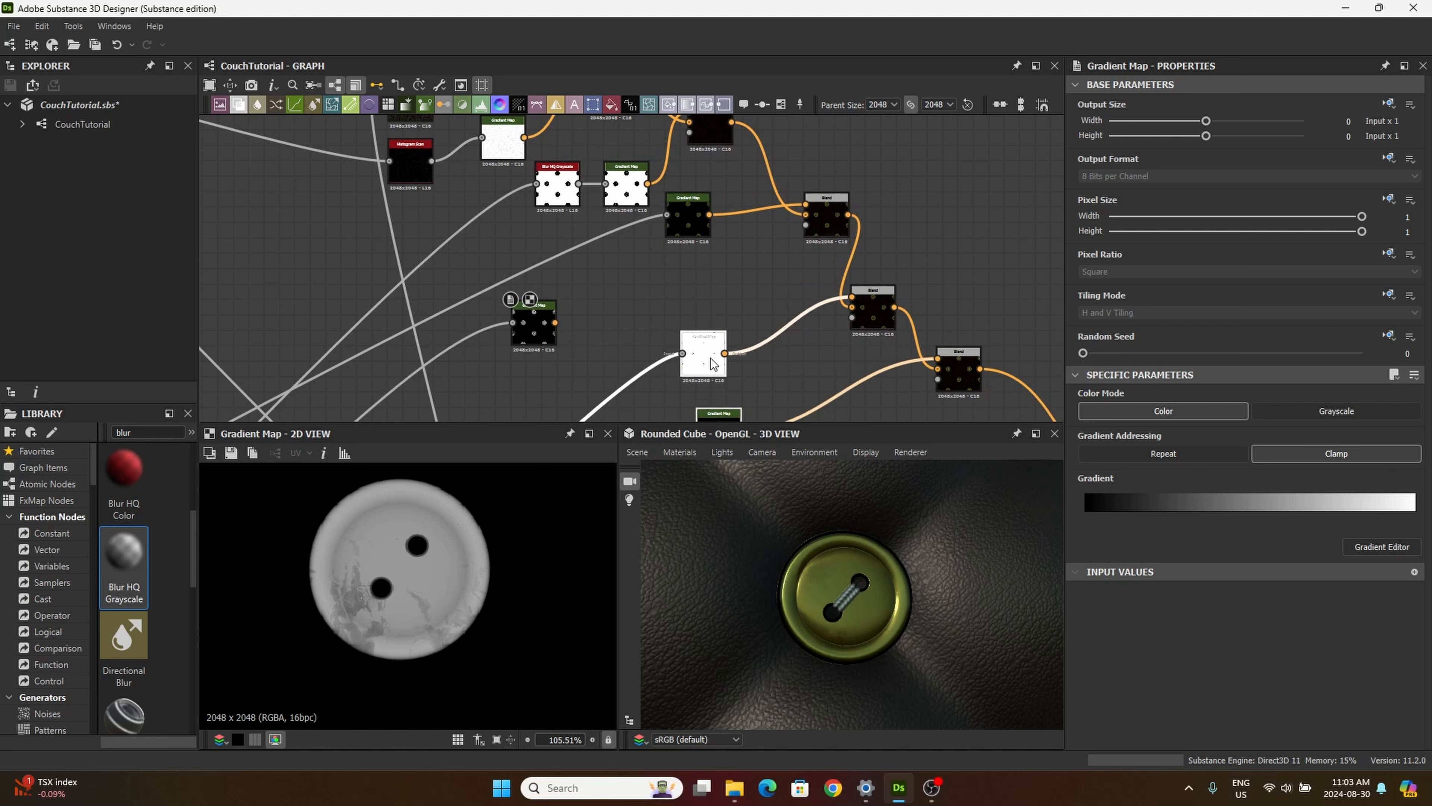
{"action": "left_click_drag", "start_coordinate": [685, 224], "coordinate": [685, 287]}
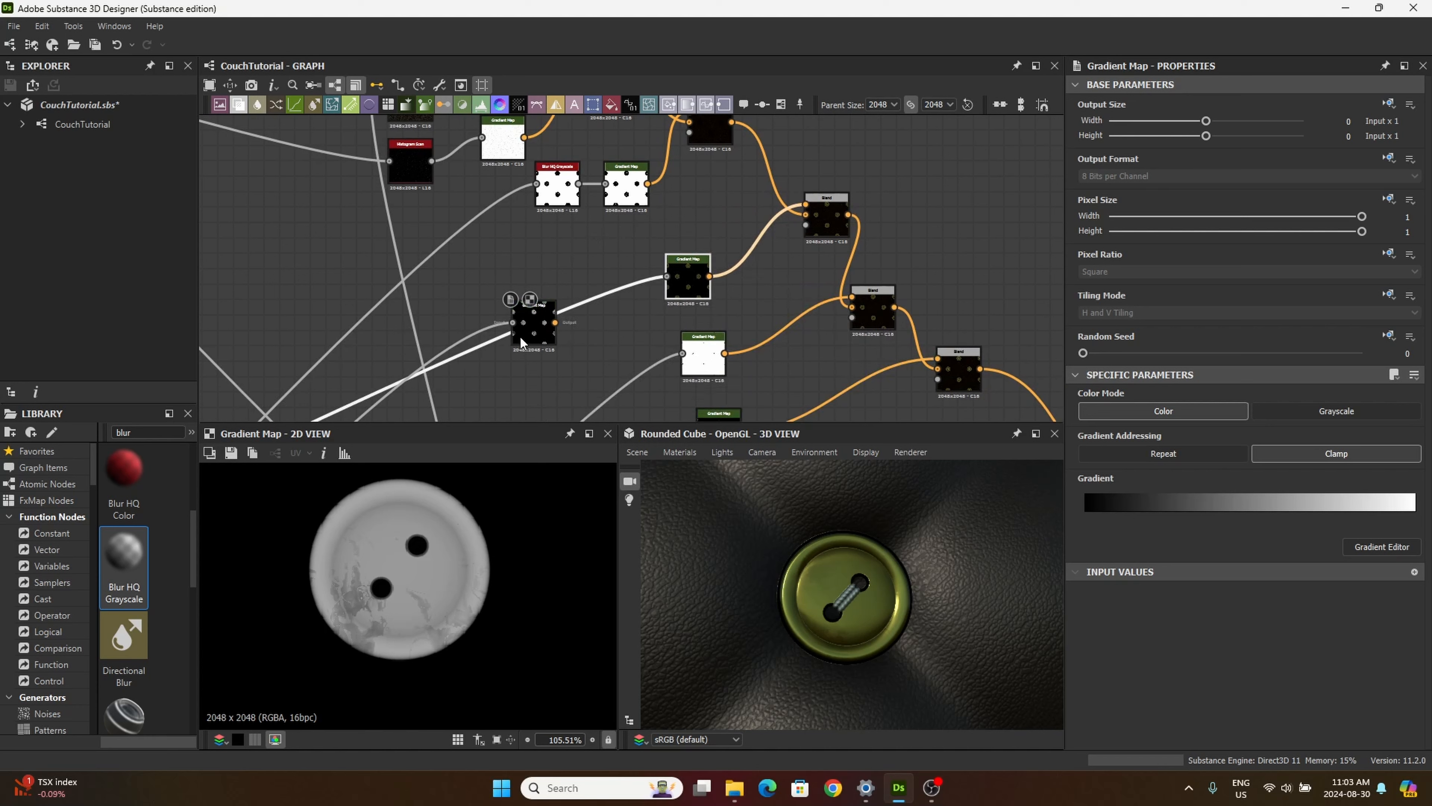
{"action": "left_click_drag", "start_coordinate": [519, 335], "coordinate": [582, 258]}
{"action": "left_click_drag", "start_coordinate": [691, 273], "coordinate": [598, 320]}
{"action": "left_click_drag", "start_coordinate": [588, 258], "coordinate": [590, 274]}
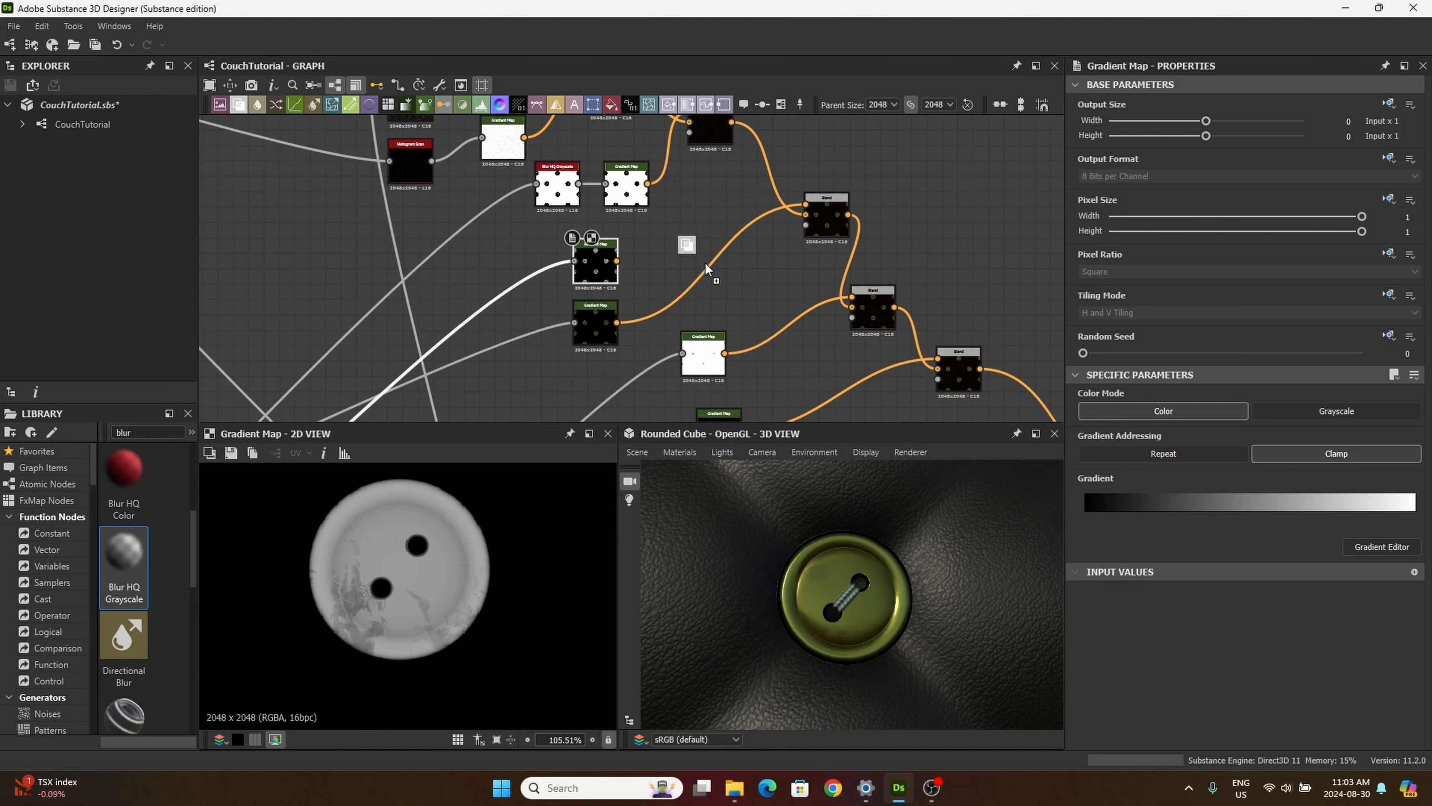
Step: Add a Blend node beside the grunge Gradient Map and feed the olive button Gradient Map into its background
{"action": "left_click_drag", "start_coordinate": [705, 265], "coordinate": [682, 273]}
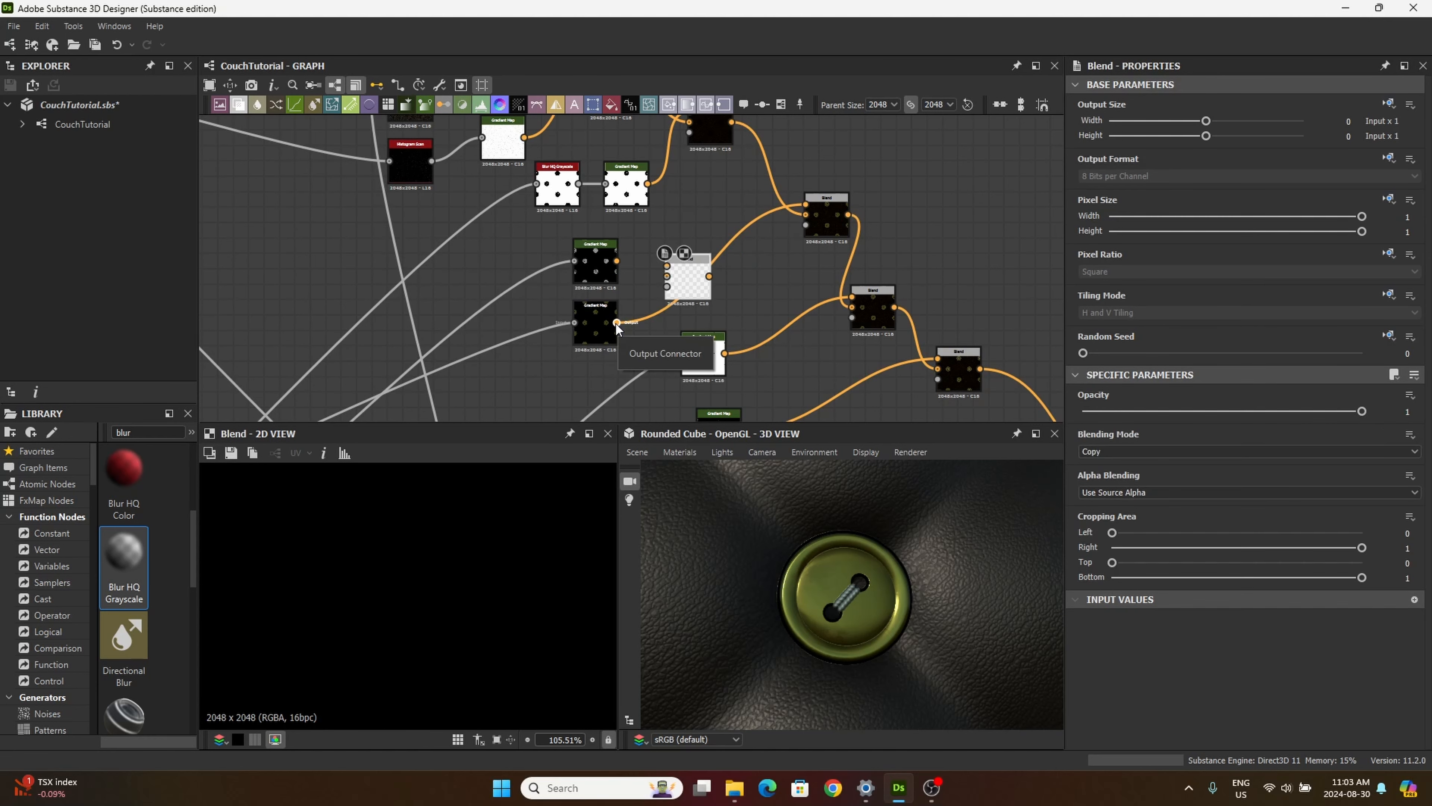
{"action": "scroll", "coordinate": [617, 326], "scroll_direction": "up", "scroll_amount": 5}
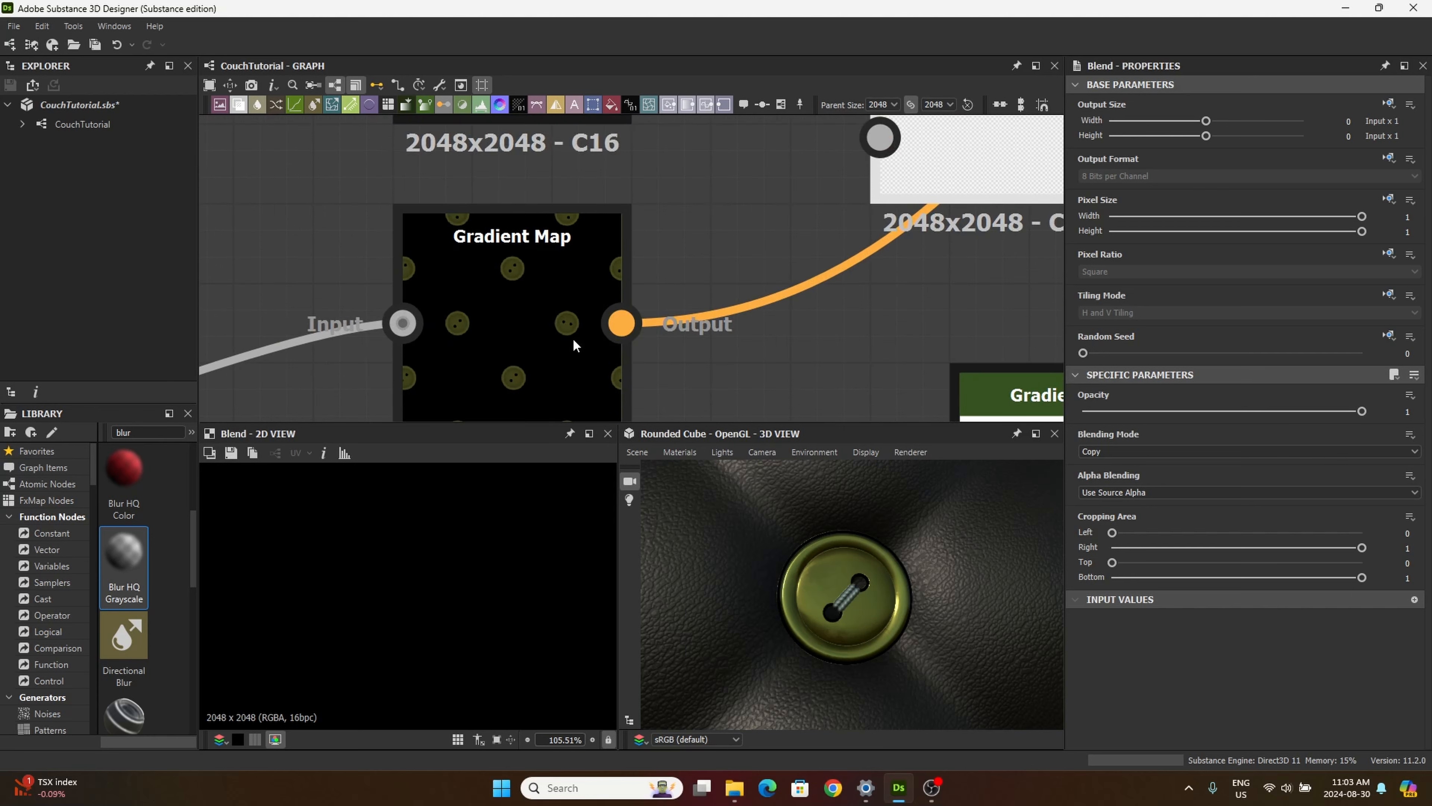
{"action": "scroll", "coordinate": [573, 338], "scroll_direction": "down", "scroll_amount": 3}
{"action": "scroll", "coordinate": [567, 329], "scroll_direction": "up", "scroll_amount": 3}
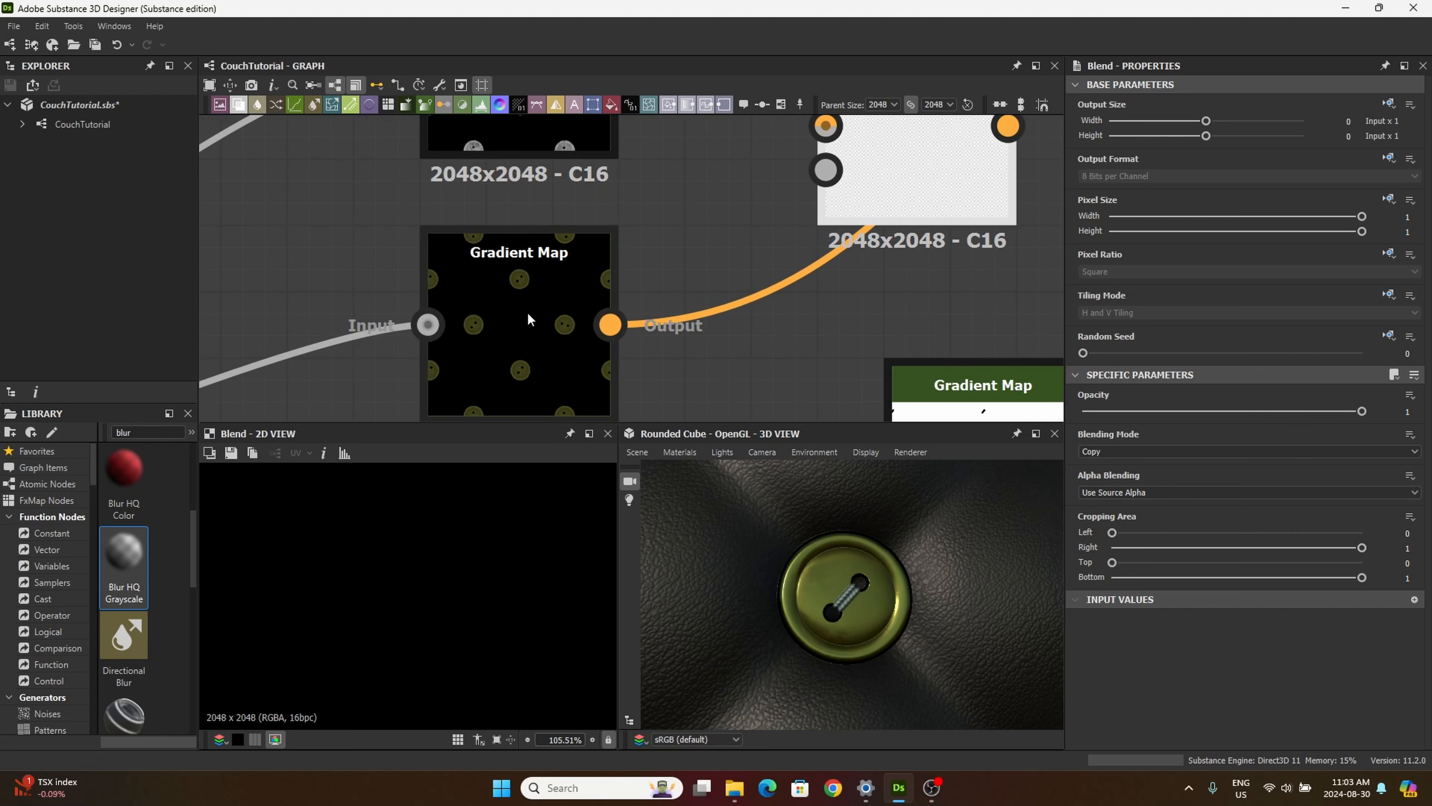
{"action": "scroll", "coordinate": [510, 333], "scroll_direction": "down", "scroll_amount": 2}
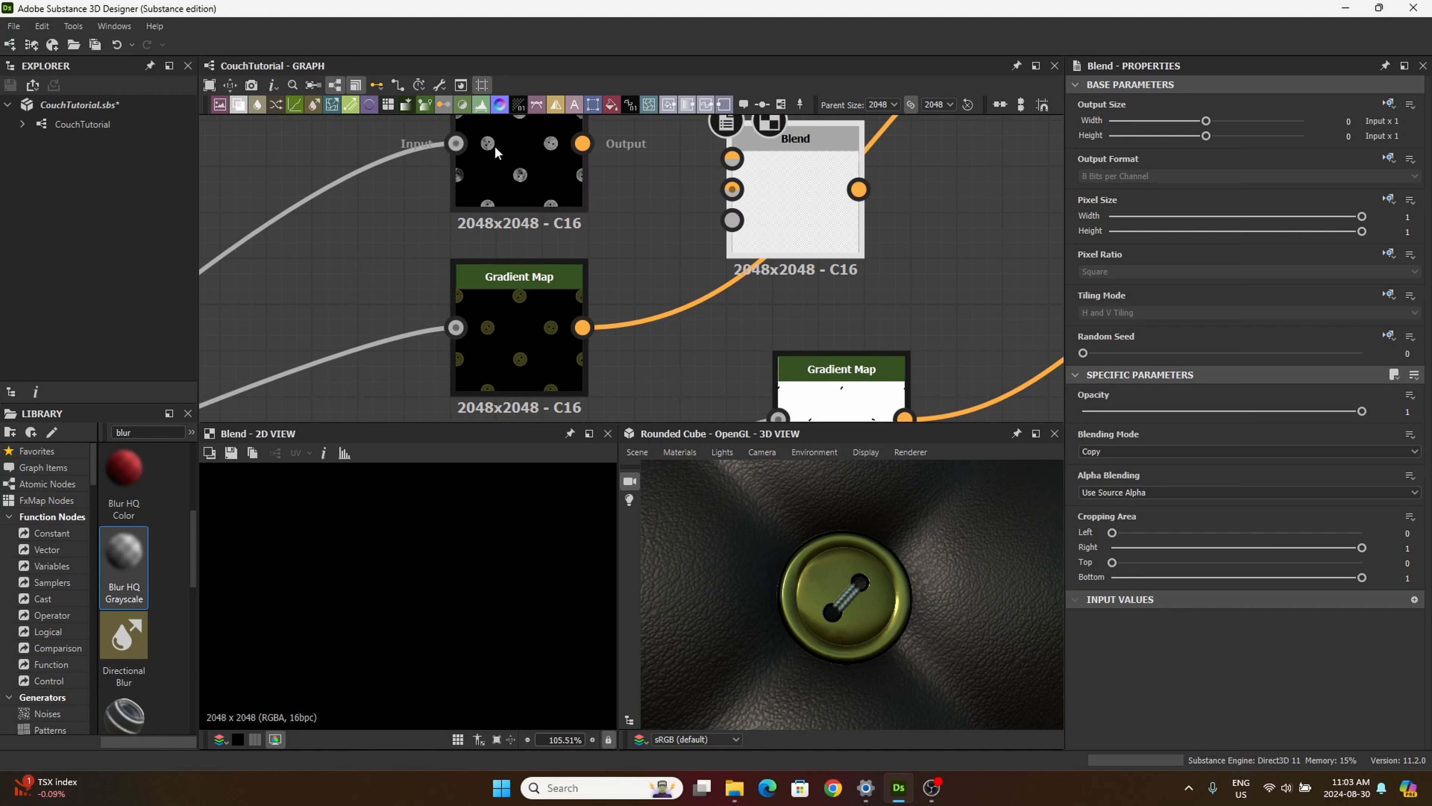
{"action": "left_click_drag", "start_coordinate": [583, 327], "coordinate": [732, 189]}
Step: Feed the grunge Gradient Map into the new Blend's foreground and align the Blend beside that Gradient Map
{"action": "middle_click_drag", "start_coordinate": [628, 203], "coordinate": [586, 291]}
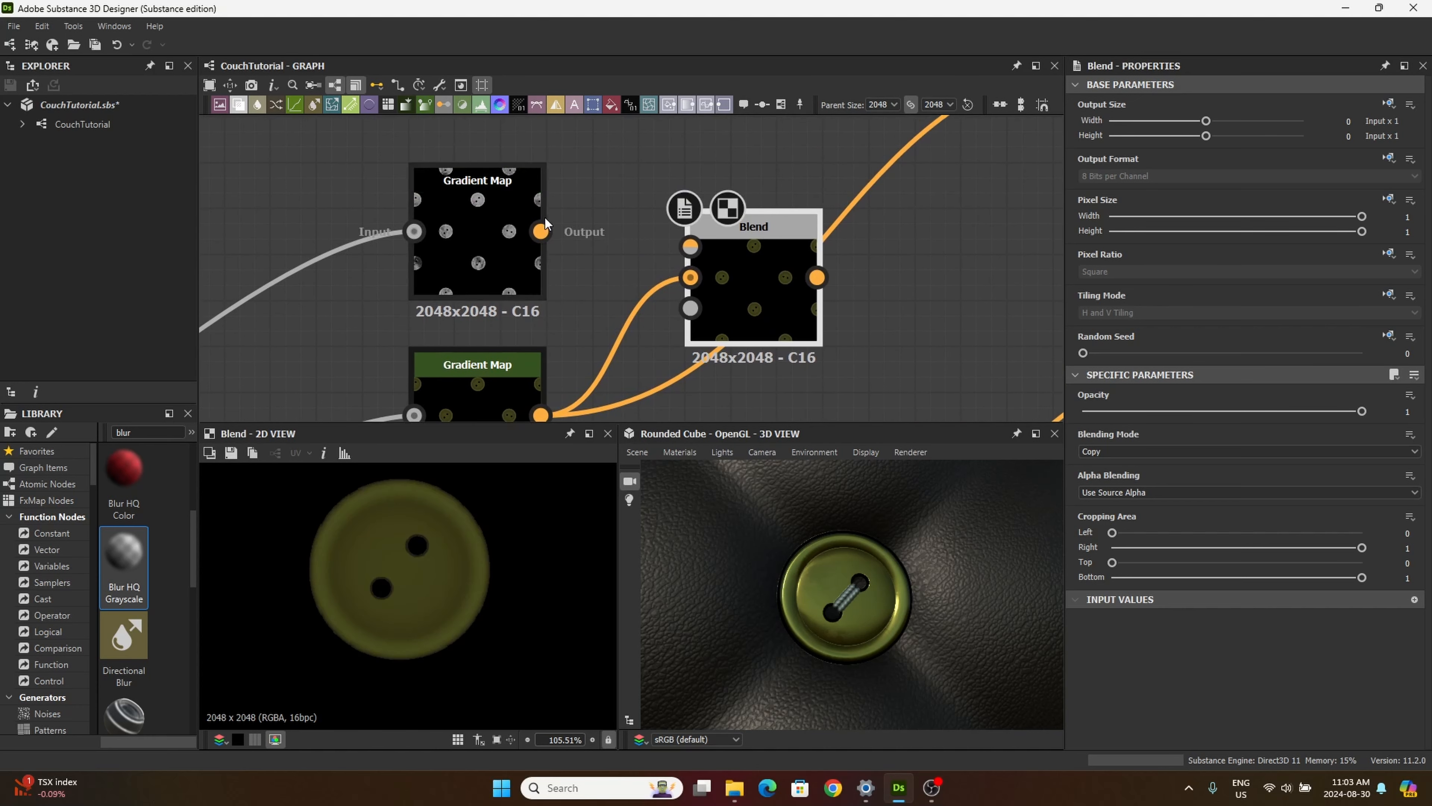
{"action": "left_click_drag", "start_coordinate": [540, 234], "coordinate": [674, 243]}
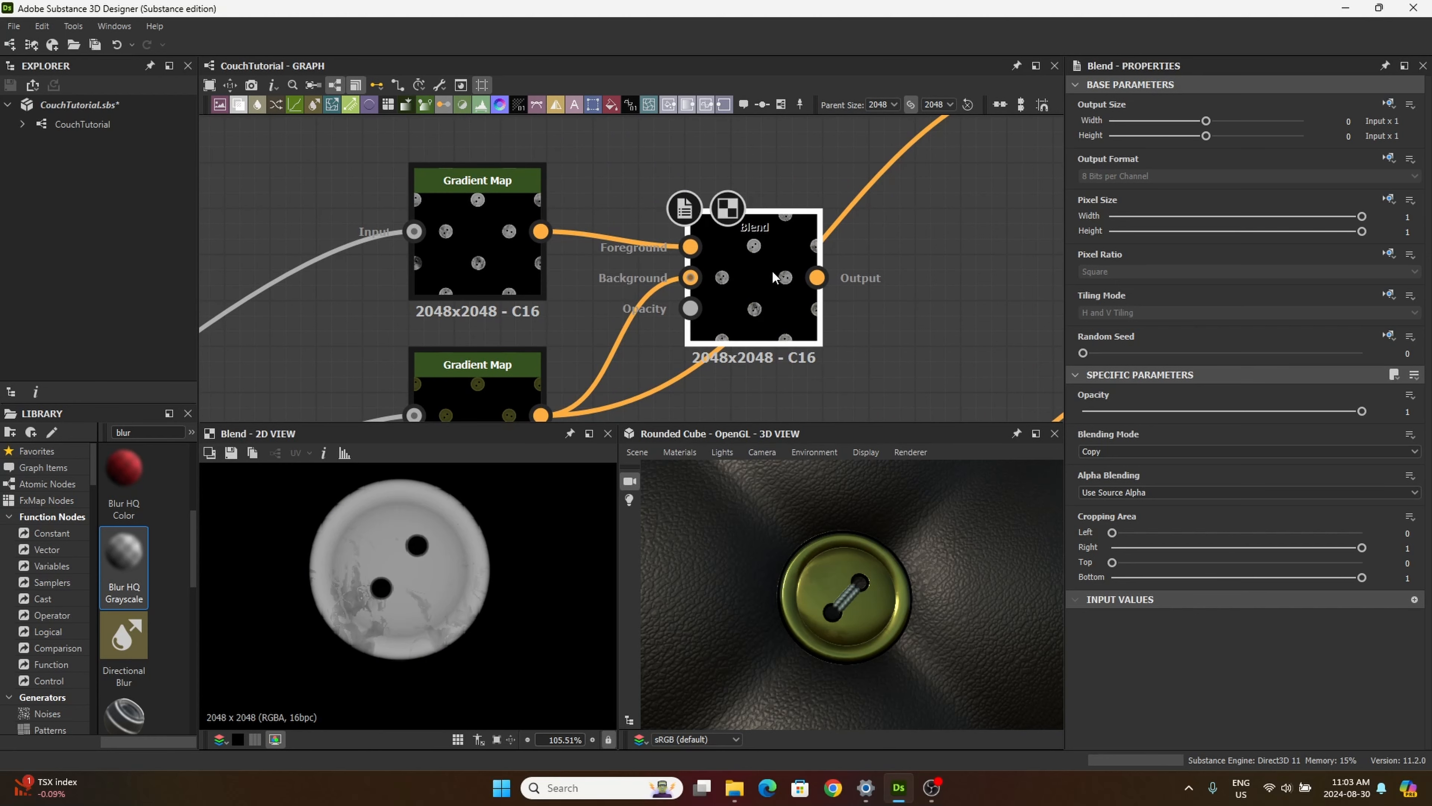
{"action": "left_click_drag", "start_coordinate": [772, 272], "coordinate": [727, 227]}
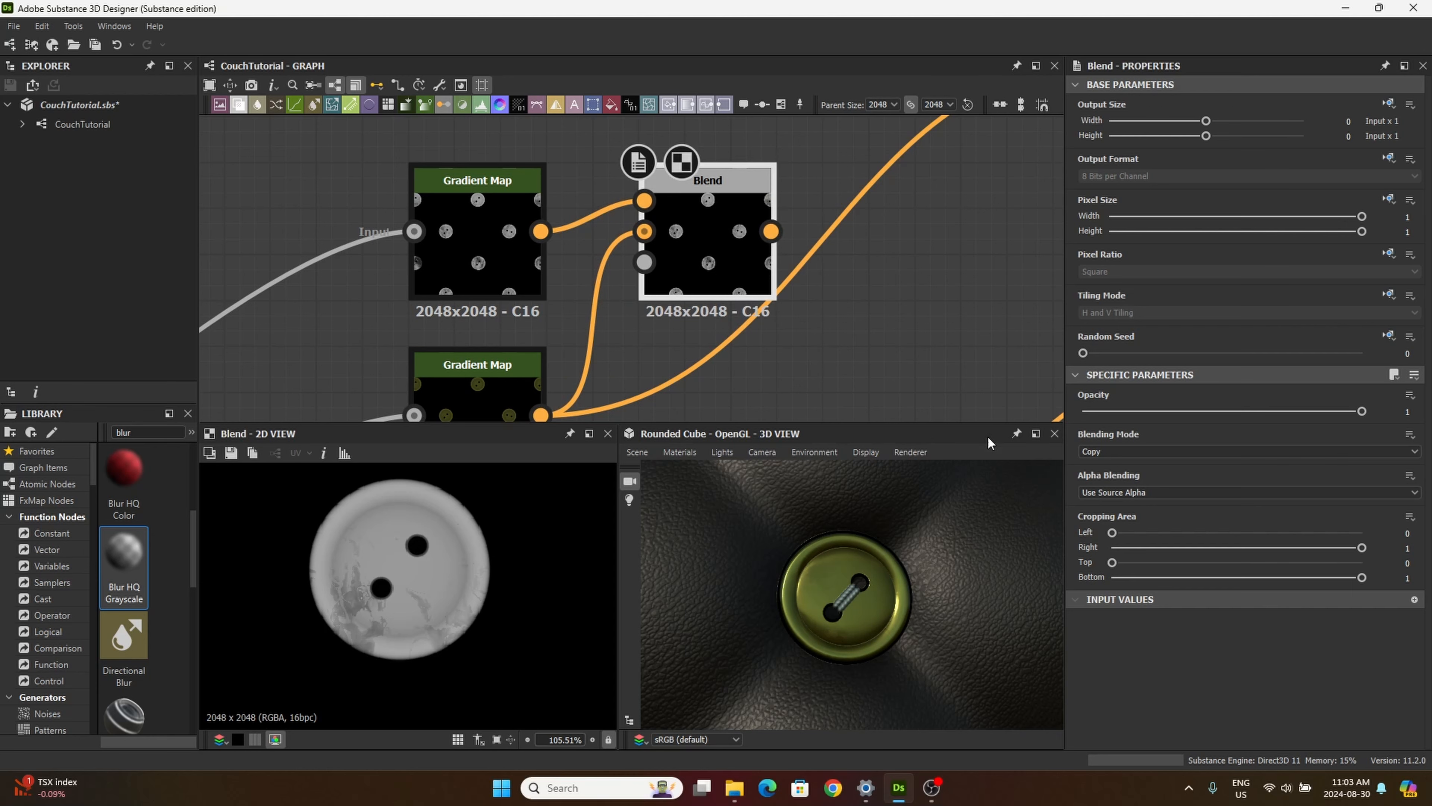
Step: Connect the new button Blend's output to the foreground of the base color Blend in place of the olive Gradient Map
{"action": "middle_click_drag", "start_coordinate": [903, 303], "coordinate": [574, 319]}
{"action": "scroll", "coordinate": [769, 367], "scroll_direction": "down", "scroll_amount": 2}
{"action": "scroll", "coordinate": [739, 212], "scroll_direction": "up", "scroll_amount": 4}
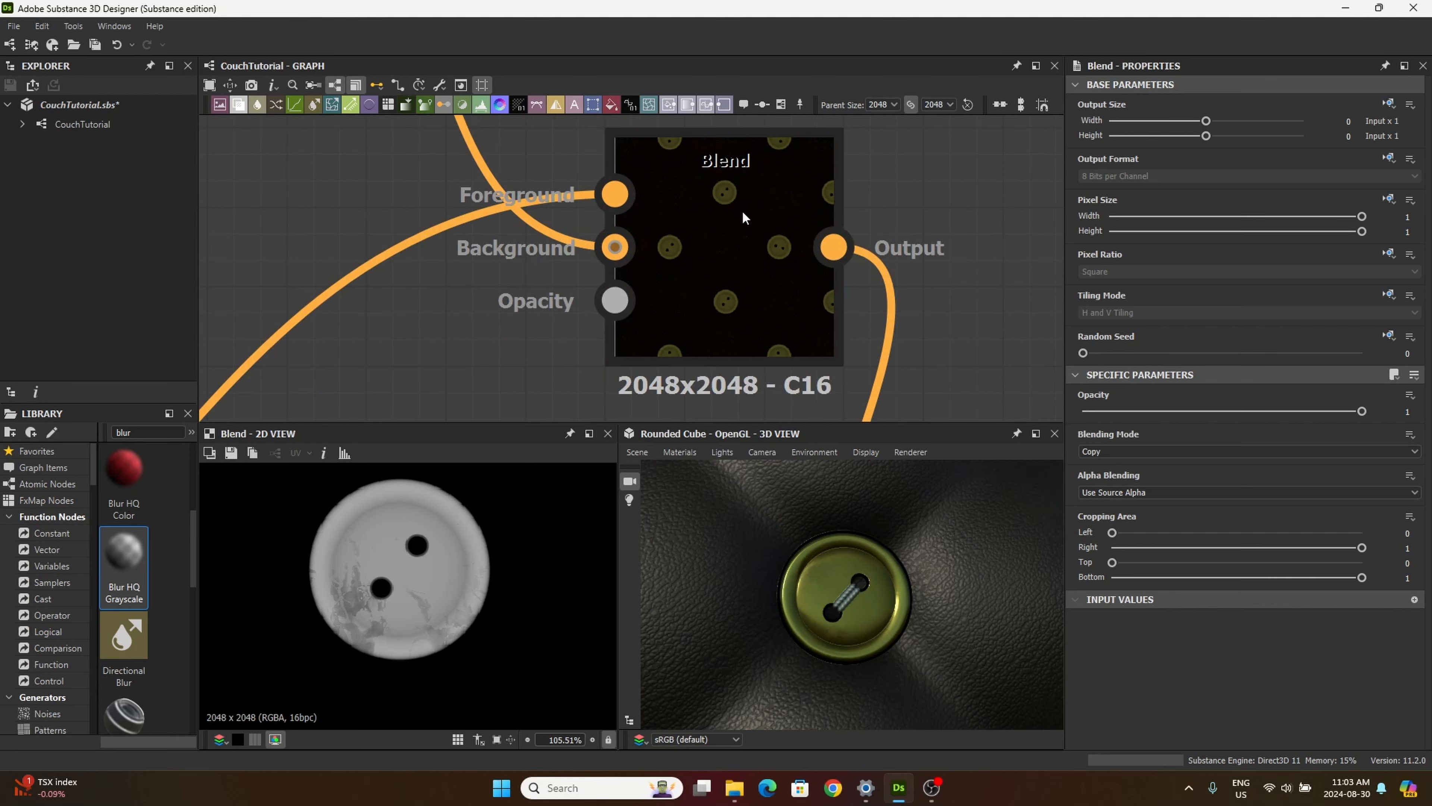
{"action": "scroll", "coordinate": [469, 337], "scroll_direction": "down", "scroll_amount": 4}
{"action": "middle_click_drag", "start_coordinate": [461, 325], "coordinate": [610, 252]}
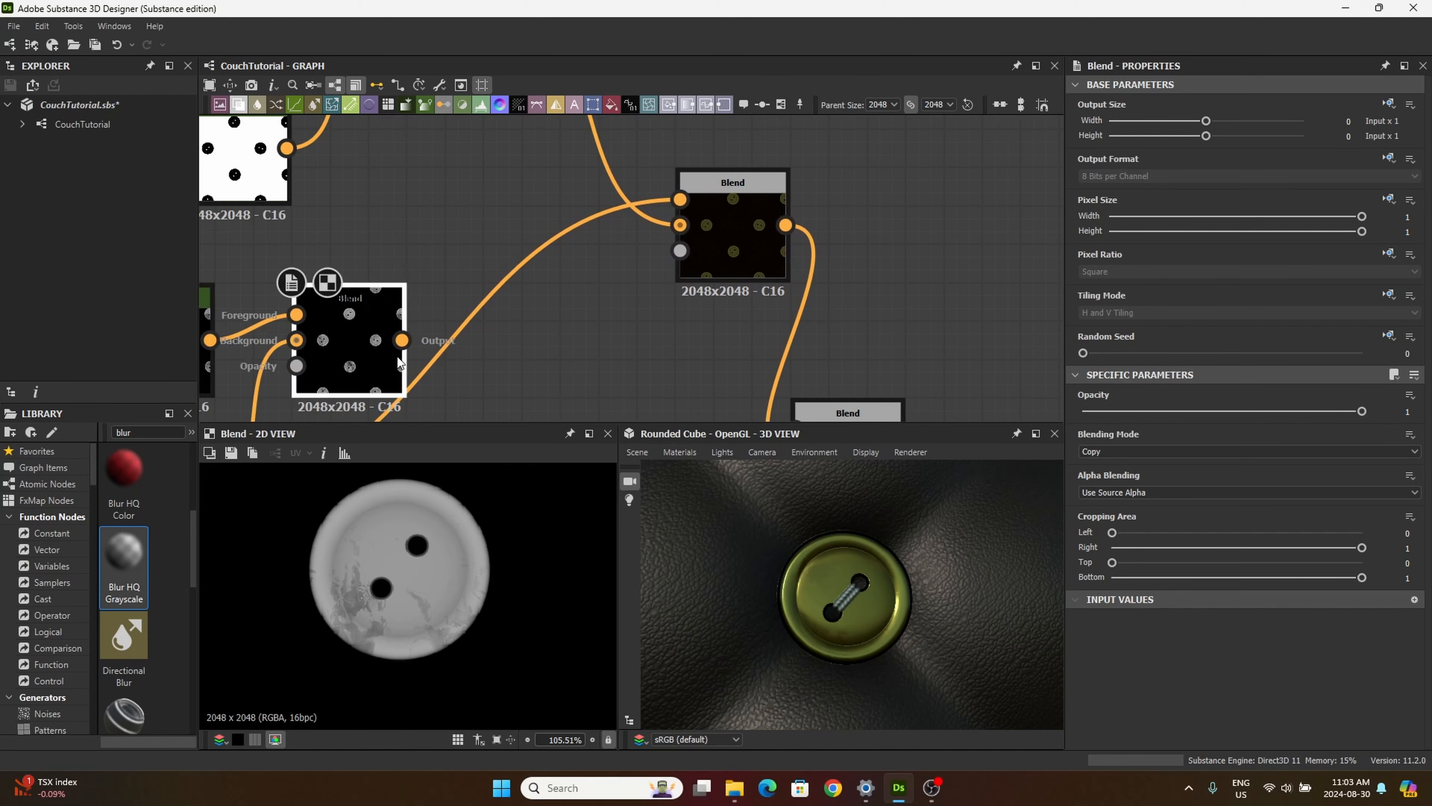
{"action": "left_click_drag", "start_coordinate": [401, 340], "coordinate": [681, 199]}
{"action": "middle_click_drag", "start_coordinate": [579, 337], "coordinate": [613, 334]}
{"action": "scroll", "coordinate": [840, 646], "scroll_direction": "down", "scroll_amount": 5}
{"action": "scroll", "coordinate": [839, 596], "scroll_direction": "up", "scroll_amount": 5}
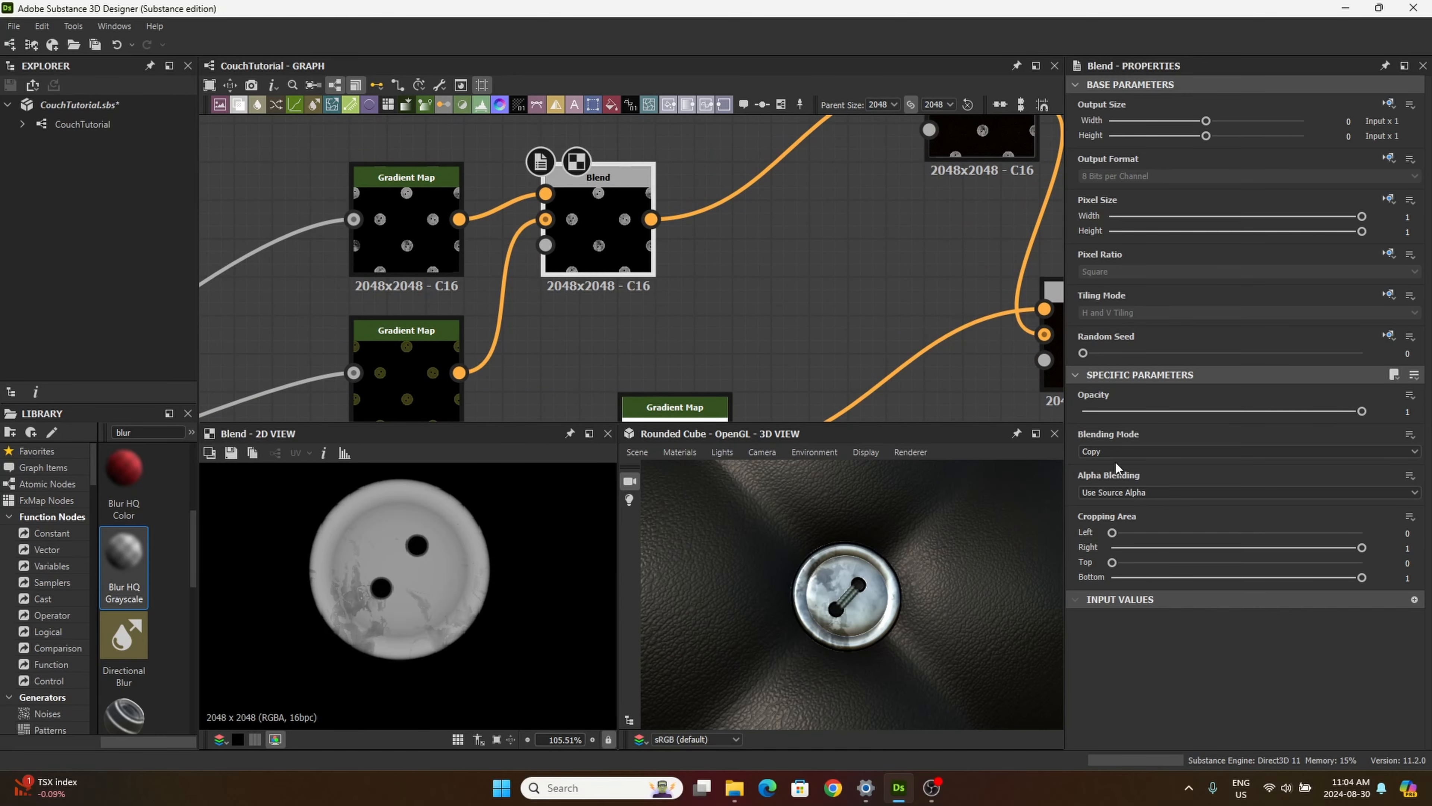
Step: Try the Add (Linear Dodge) and Multiply blending modes on the new button Blend
{"action": "left_click", "coordinate": [1110, 452]}
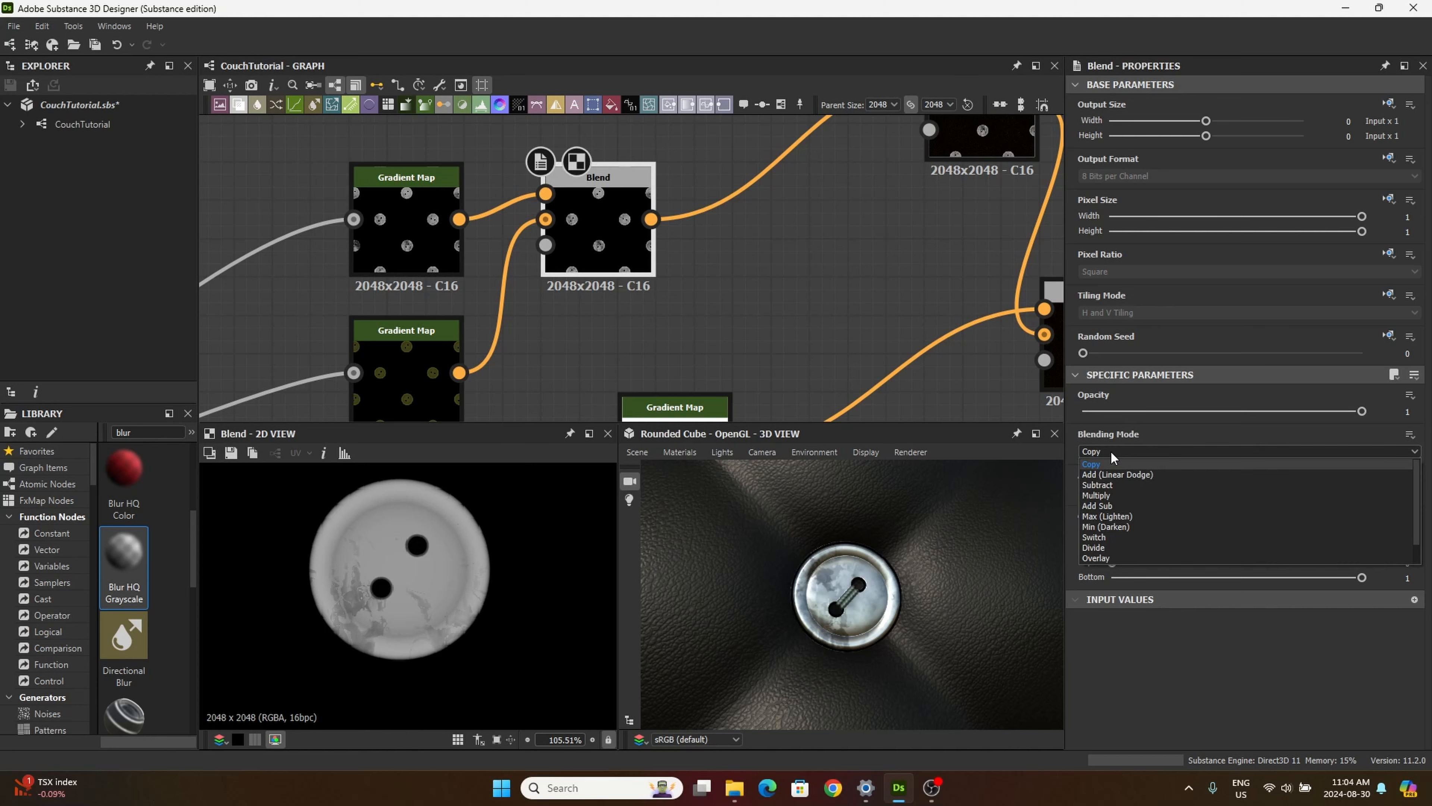
{"action": "left_click", "coordinate": [1116, 475]}
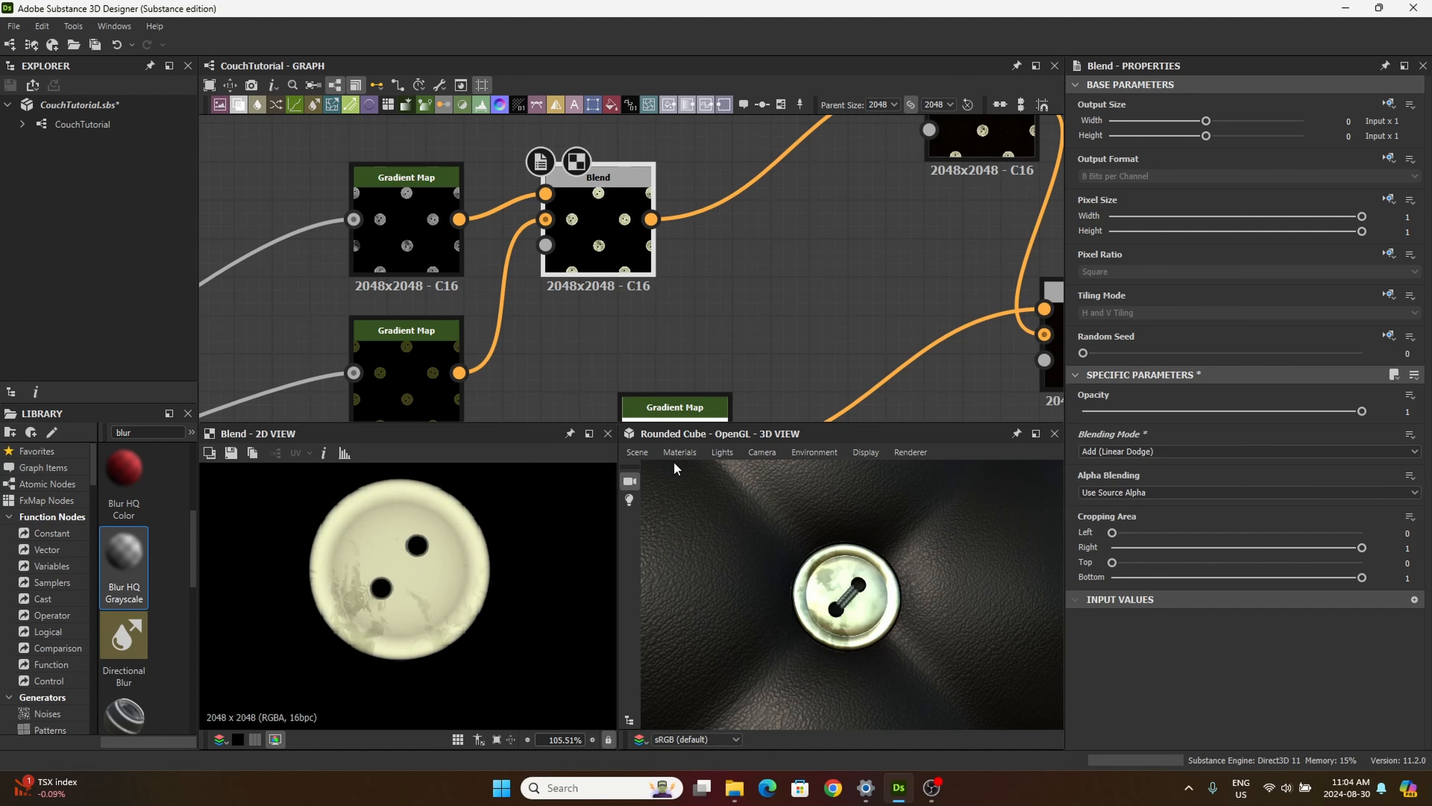
{"action": "key", "text": "Down"}
{"action": "key", "text": "Down"}
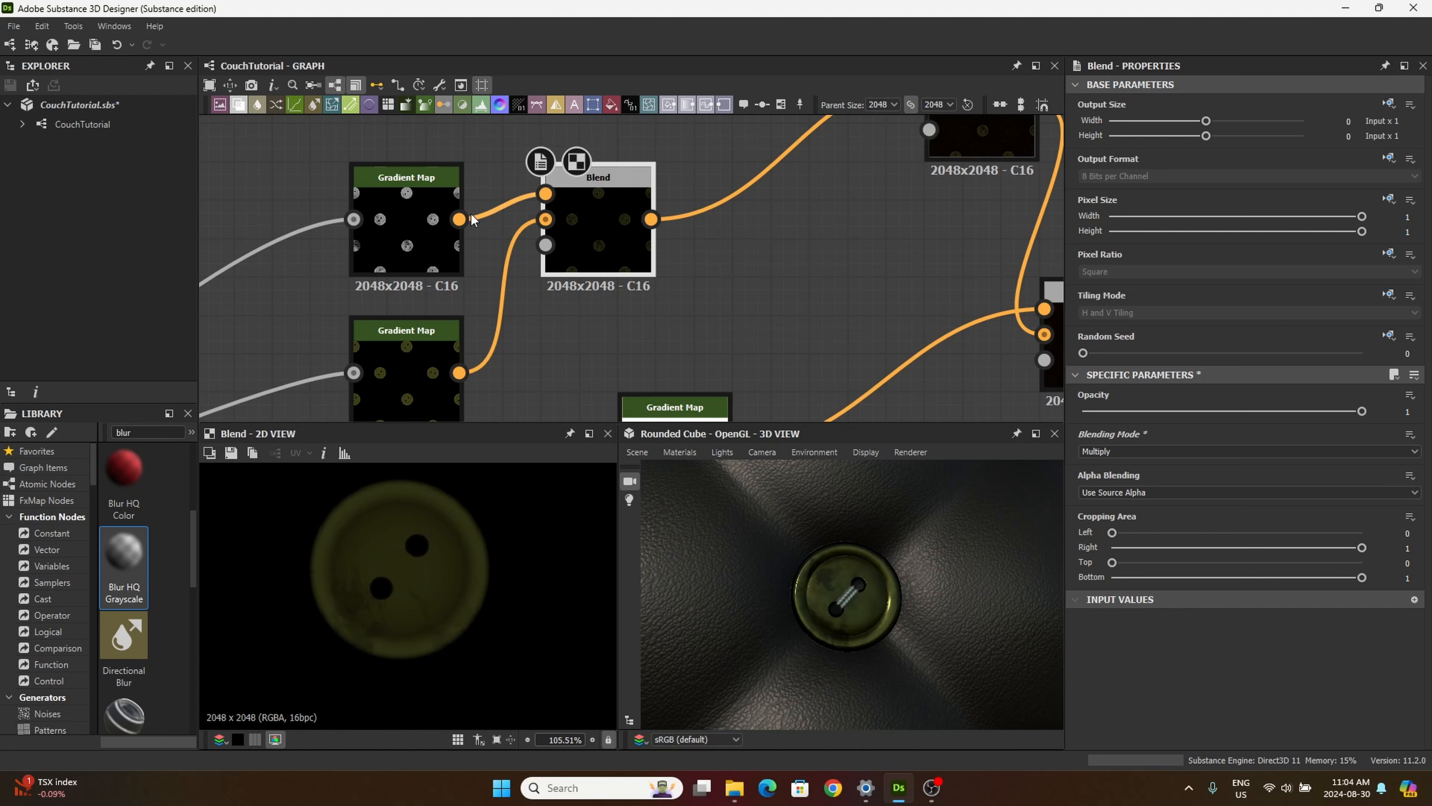
{"action": "left_click", "coordinate": [423, 354]}
{"action": "left_click", "coordinate": [610, 219]}
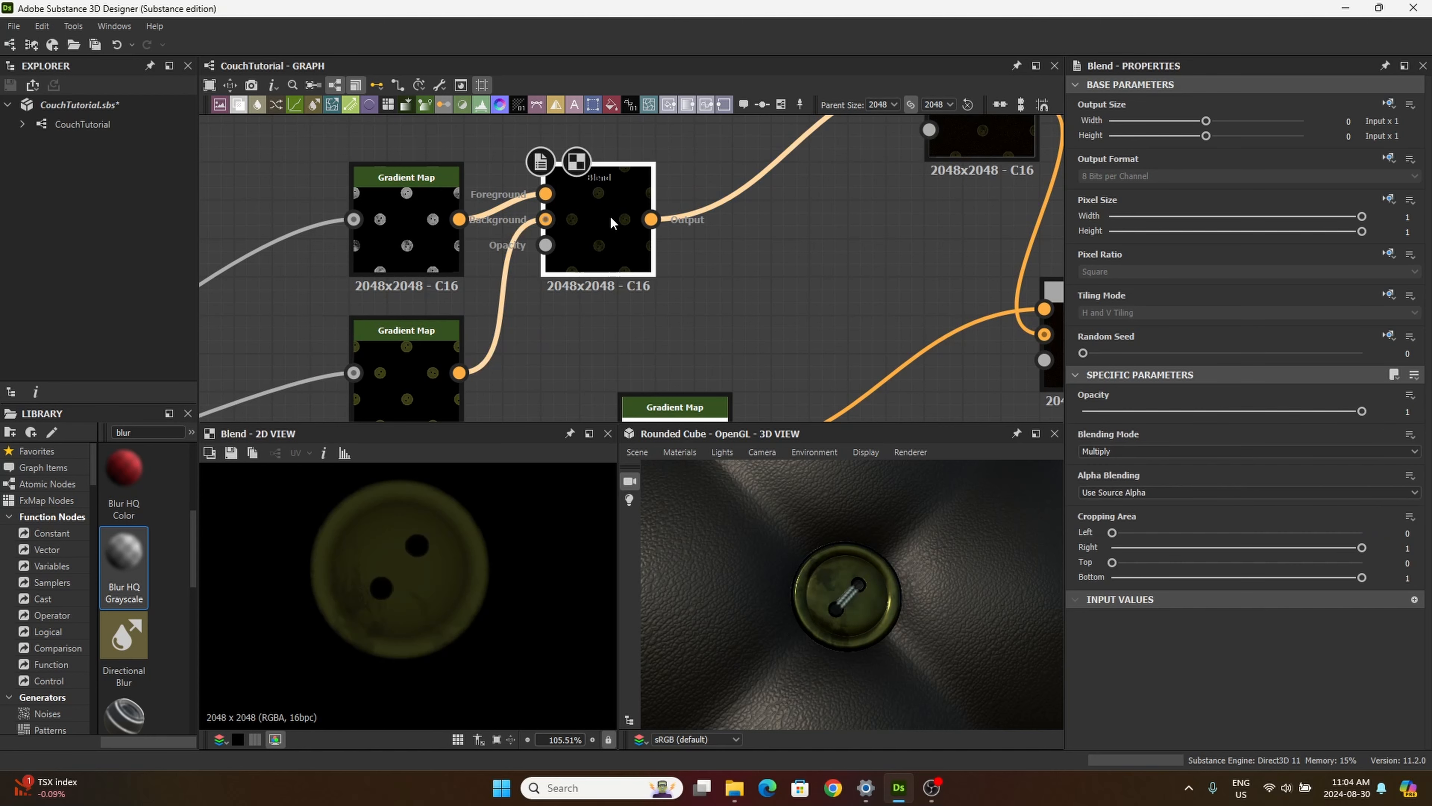
Step: Try the Add Sub, Max (Lighten) and Min (Darken) blending modes on the button Blend
{"action": "left_click", "coordinate": [1148, 450]}
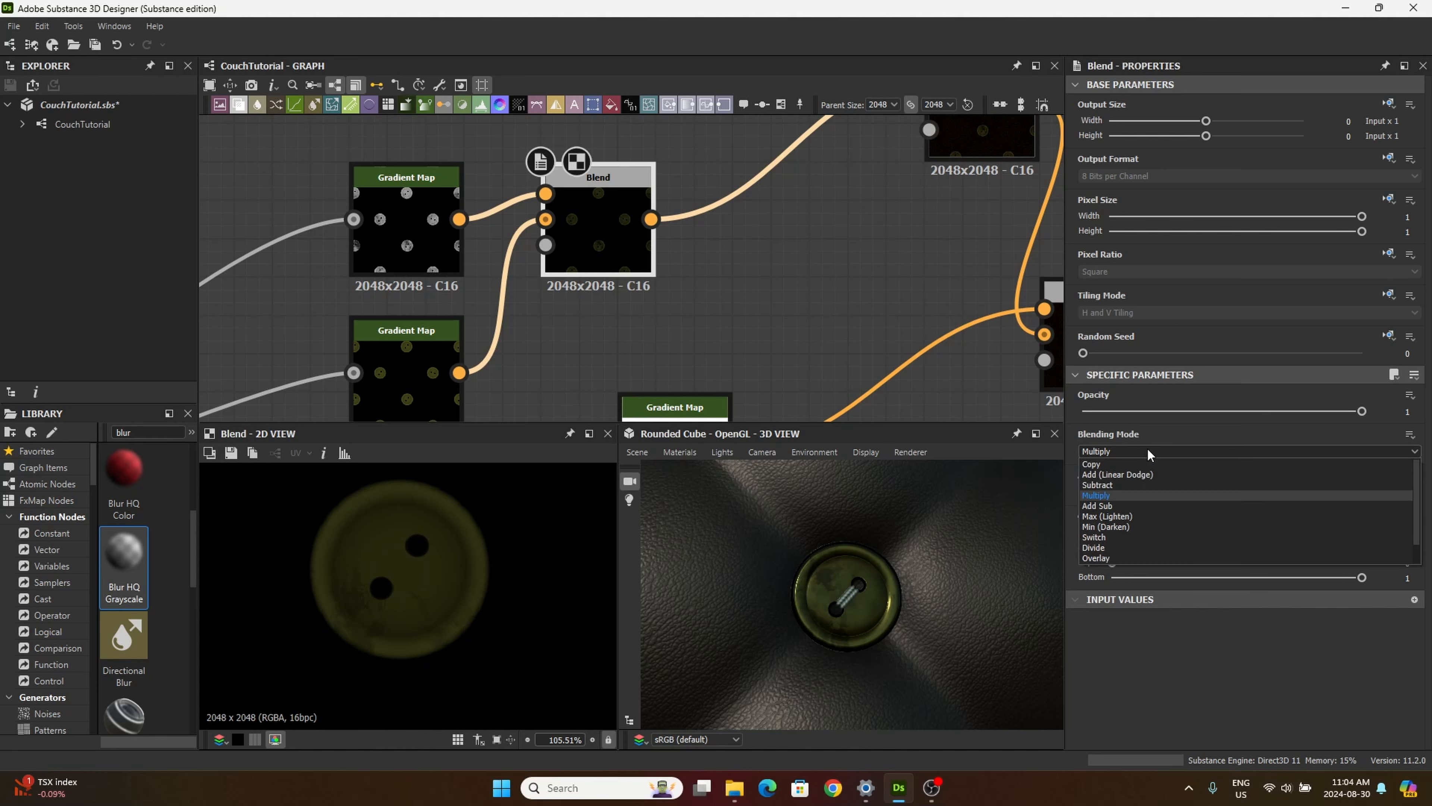
{"action": "left_click", "coordinate": [1122, 506]}
{"action": "key", "text": "Down"}
{"action": "key", "text": "Down"}
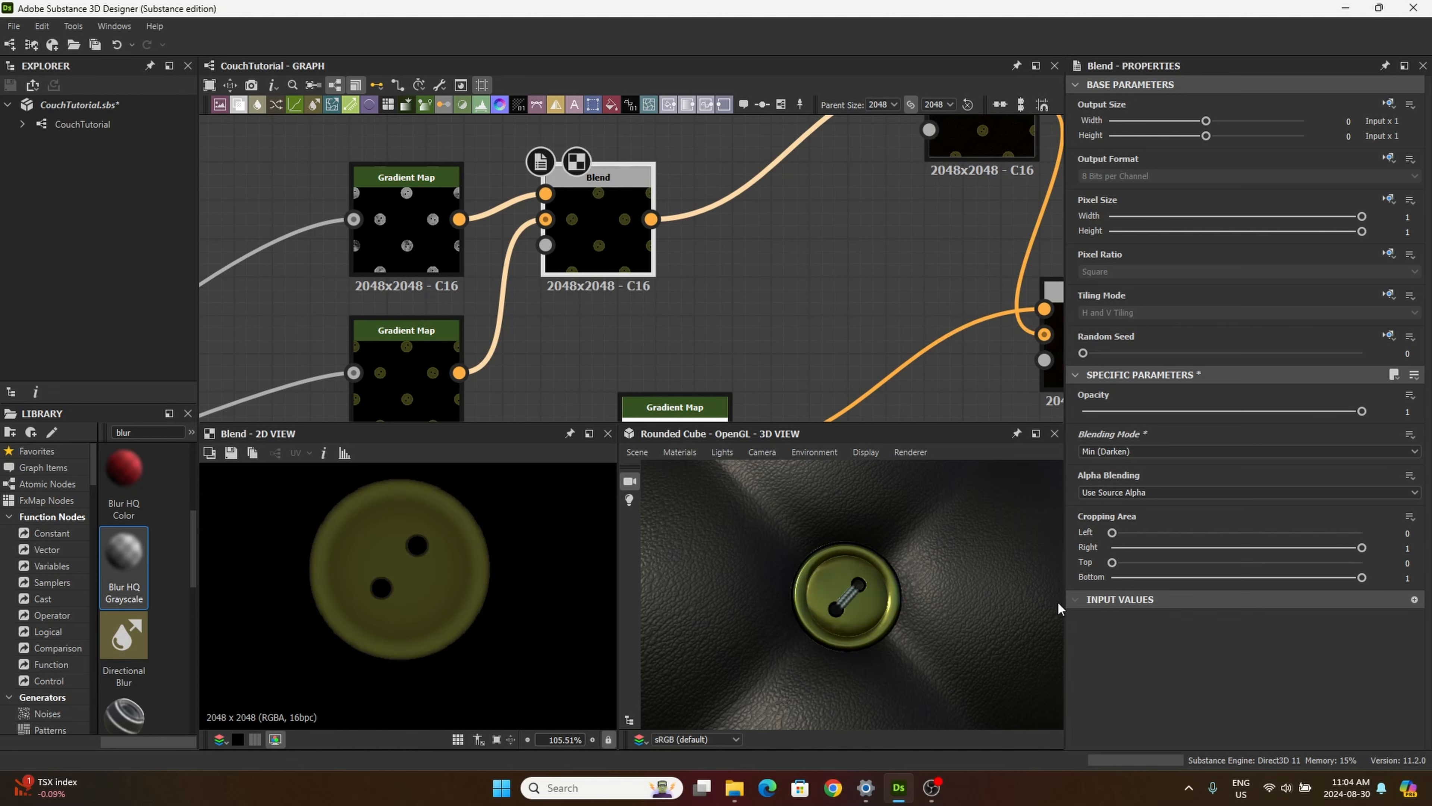
{"action": "left_click", "coordinate": [438, 358]}
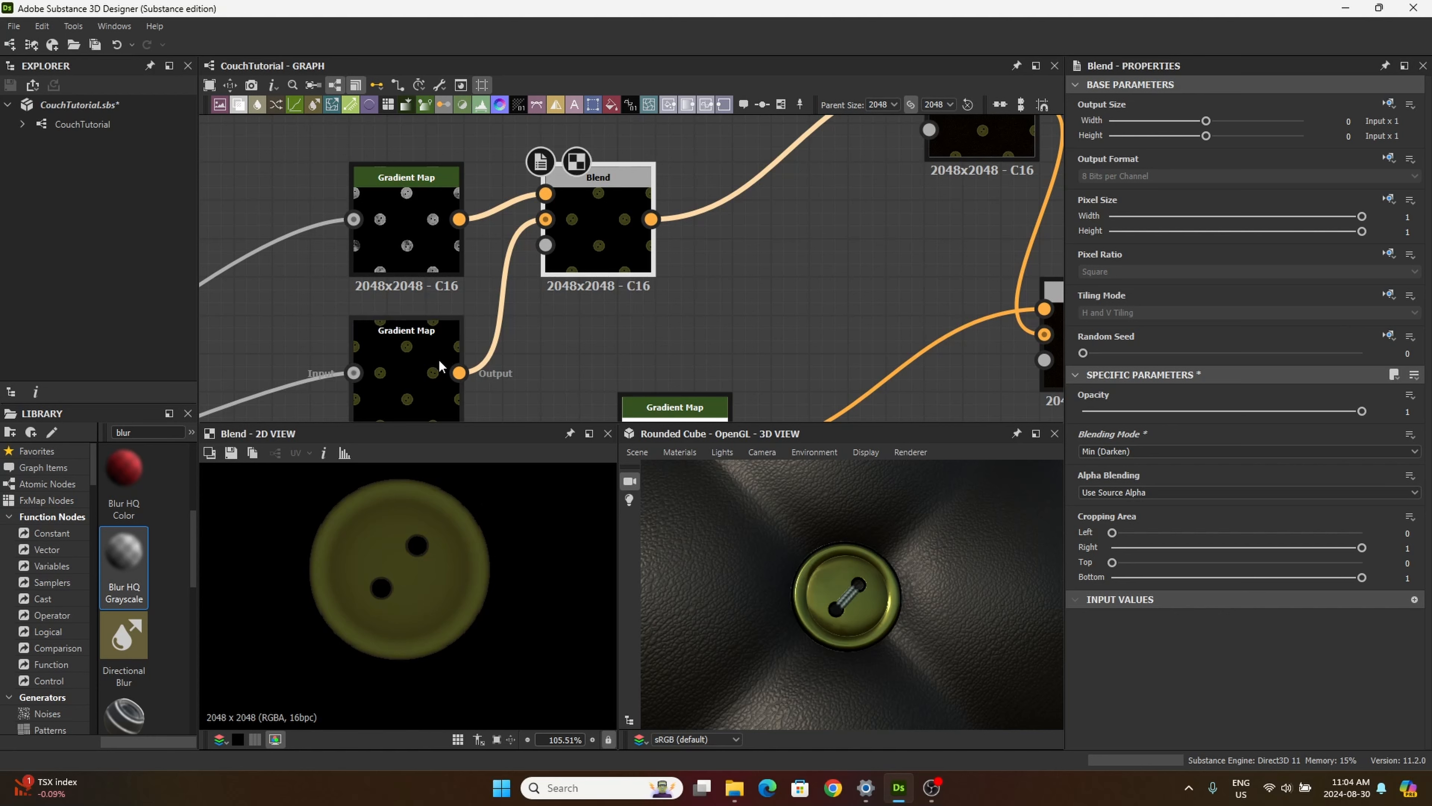
{"action": "left_click", "coordinate": [643, 266]}
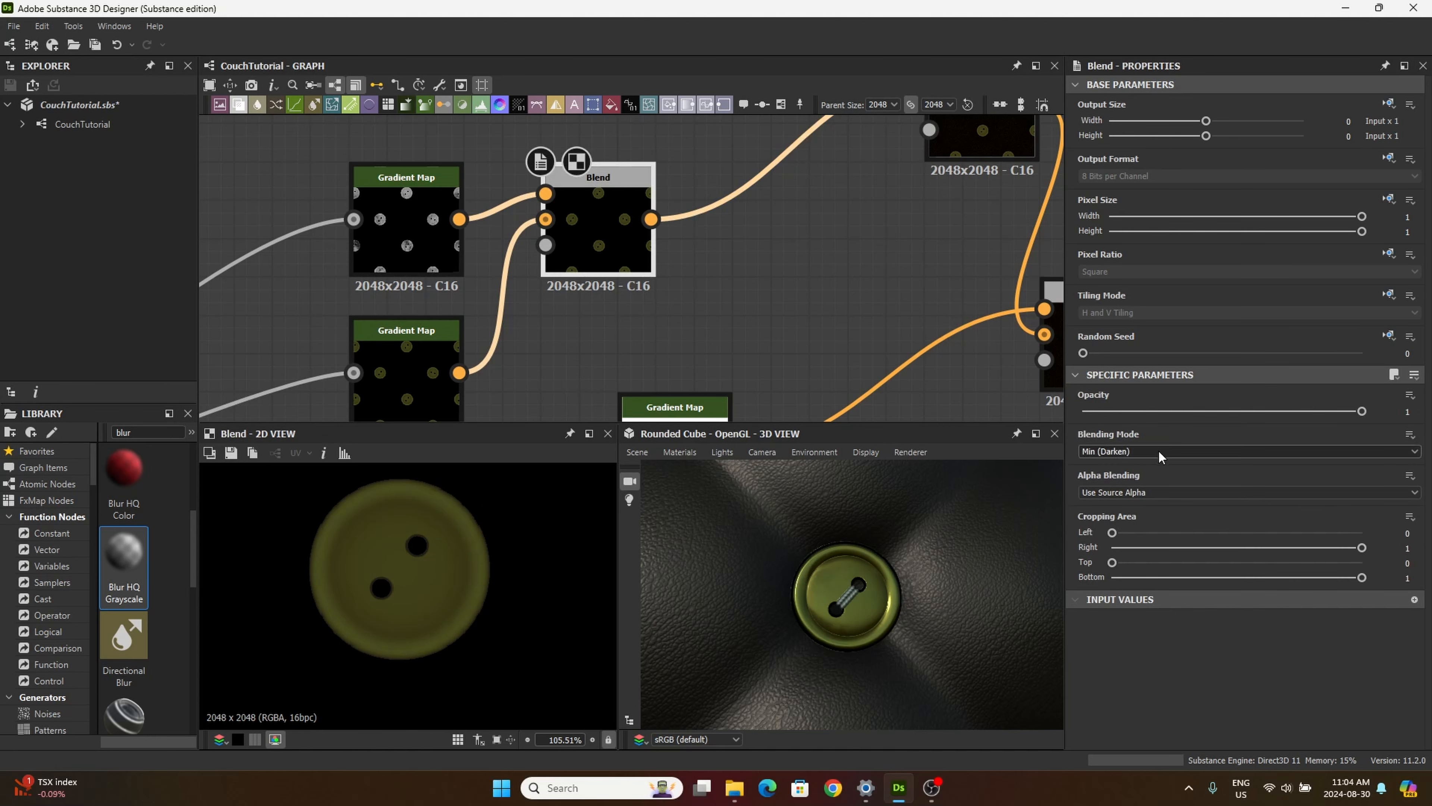
Step: Try the Divide and Overlay blending modes on the button Blend and inspect the Overlay result on the buttons in 3D
{"action": "key", "text": "Down"}
{"action": "key", "text": "Down"}
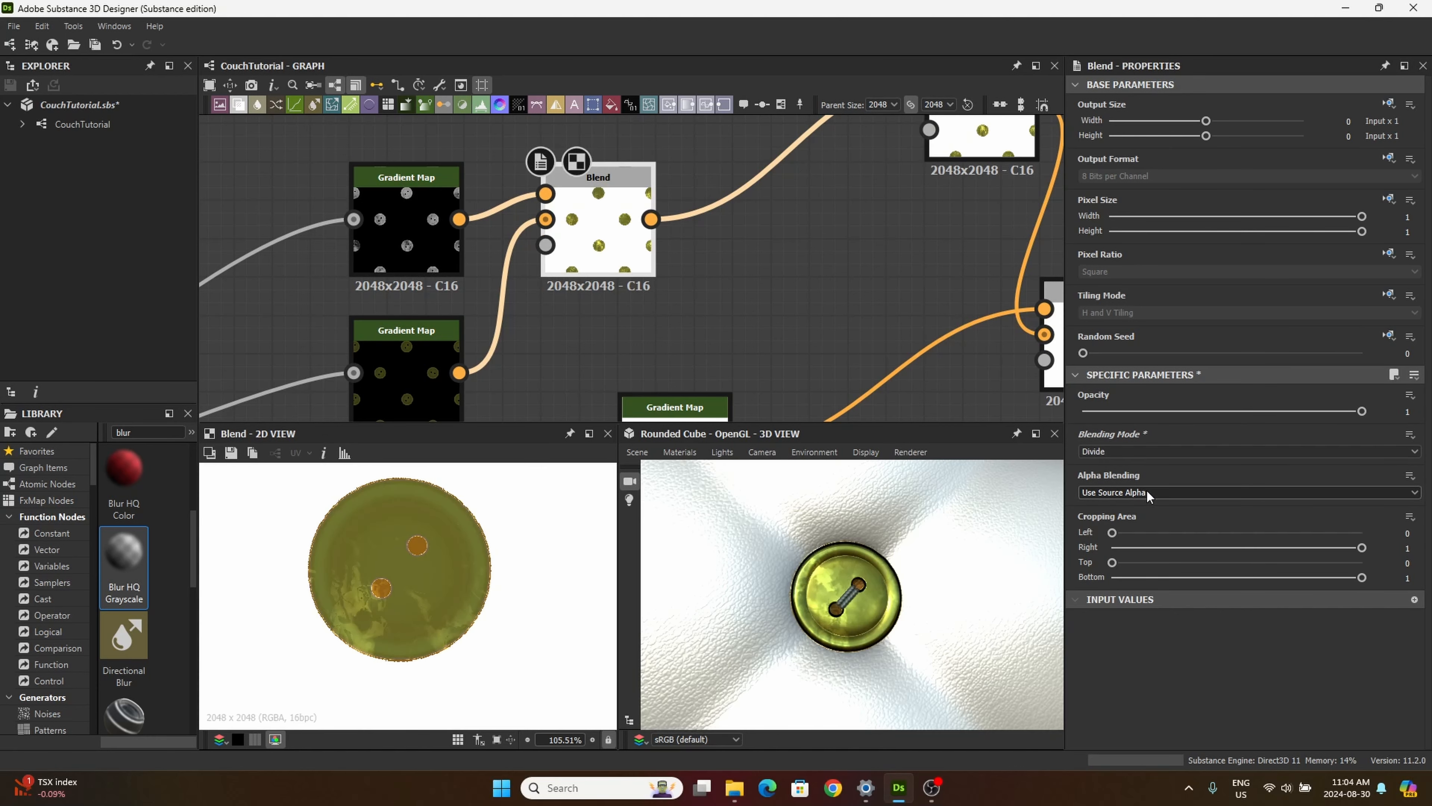
{"action": "key", "text": "Down"}
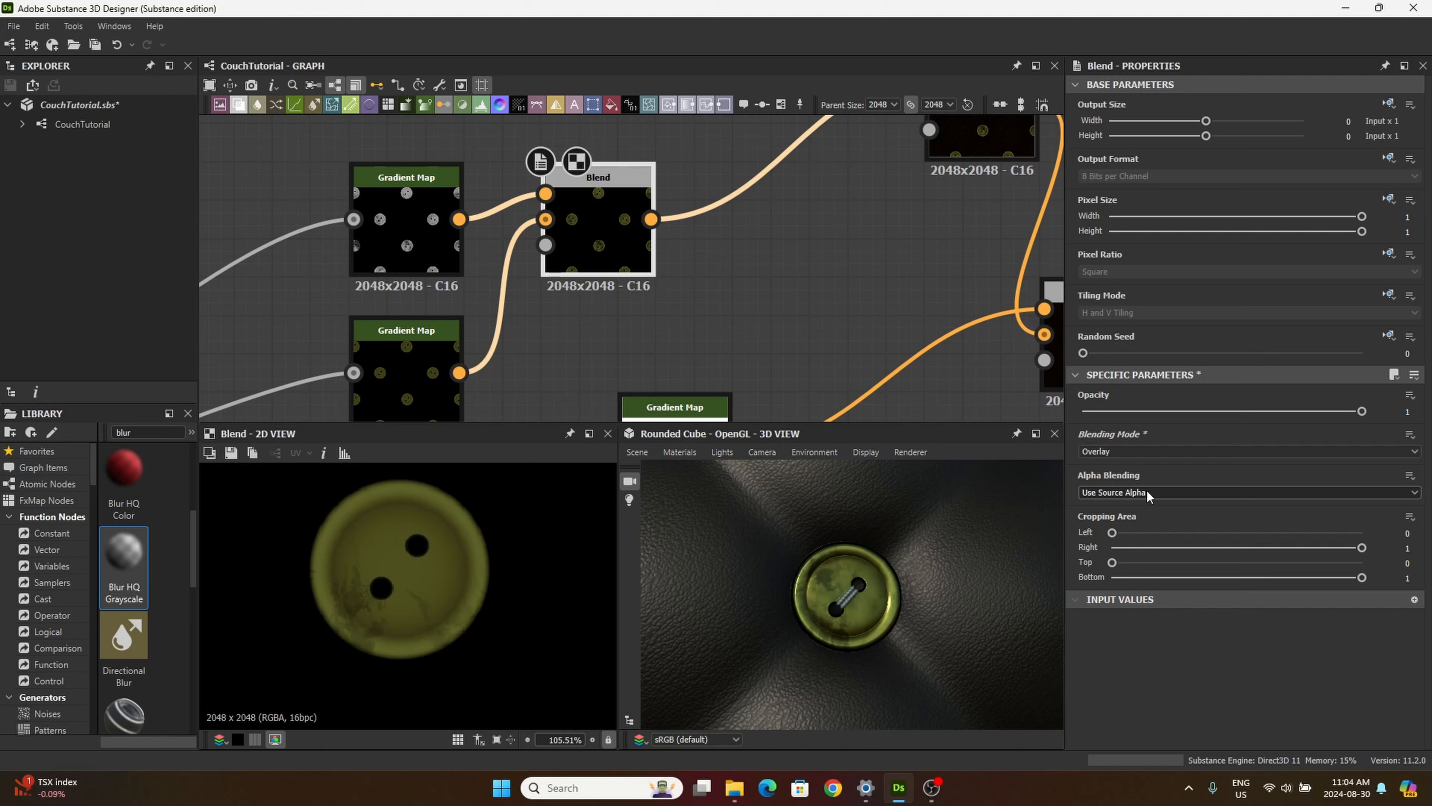
{"action": "scroll", "coordinate": [796, 612], "scroll_direction": "down", "scroll_amount": 5}
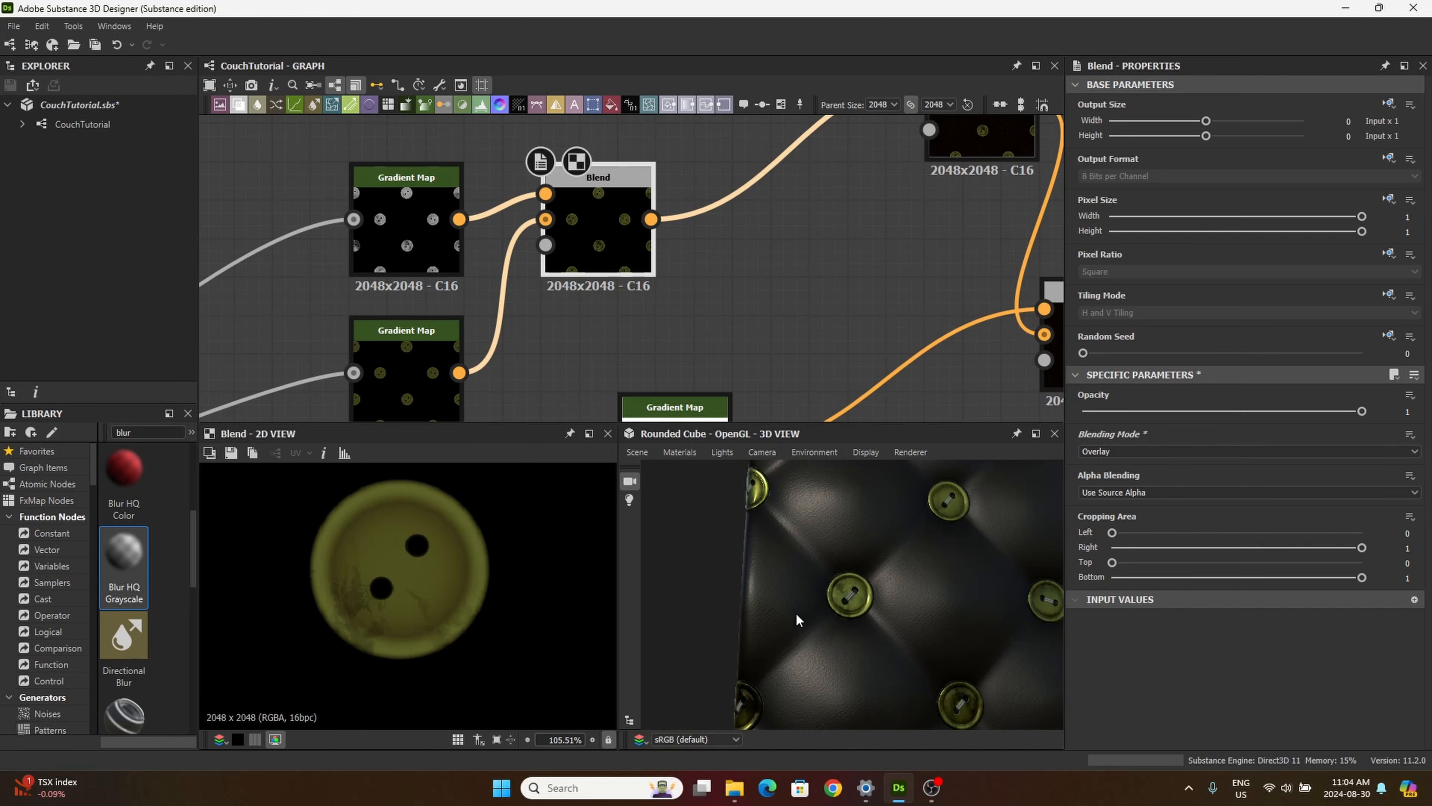
{"action": "left_click_drag", "start_coordinate": [795, 612], "coordinate": [868, 626]}
{"action": "scroll", "coordinate": [873, 655], "scroll_direction": "up", "scroll_amount": 3}
{"action": "scroll", "coordinate": [870, 654], "scroll_direction": "up", "scroll_amount": 3}
Step: Try the Screen blending mode on the button Blend and test its opacity
{"action": "left_click", "coordinate": [1124, 447]}
{"action": "left_click", "coordinate": [1124, 449]}
{"action": "scroll", "coordinate": [1124, 449], "scroll_direction": "down", "scroll_amount": 1}
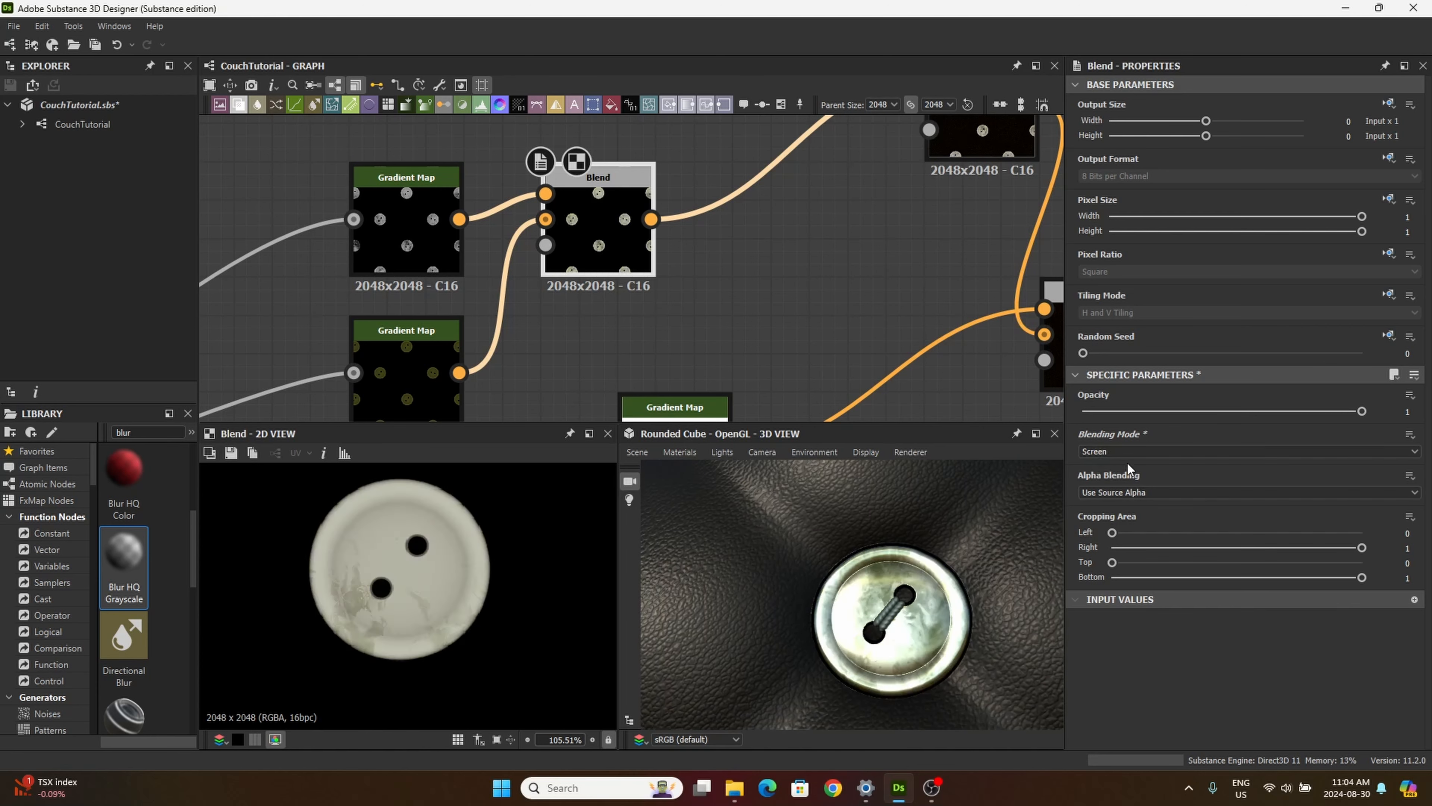
{"action": "scroll", "coordinate": [878, 657], "scroll_direction": "down", "scroll_amount": 5}
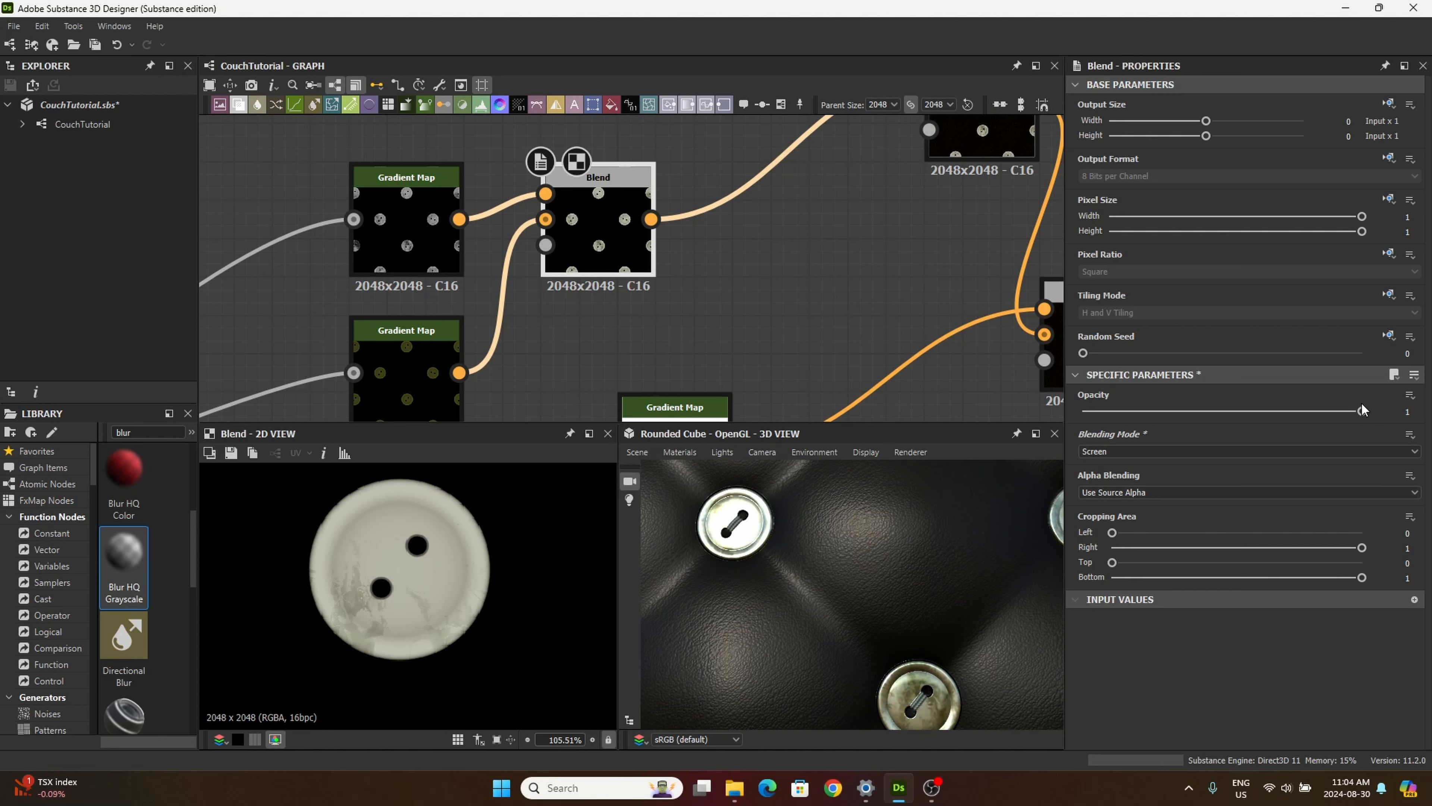
{"action": "left_click_drag", "start_coordinate": [1354, 418], "coordinate": [1396, 476]}
Step: Compare the Soft Light, Divide and Min (Darken) blending modes on the button Blend
{"action": "left_click", "coordinate": [1210, 454]}
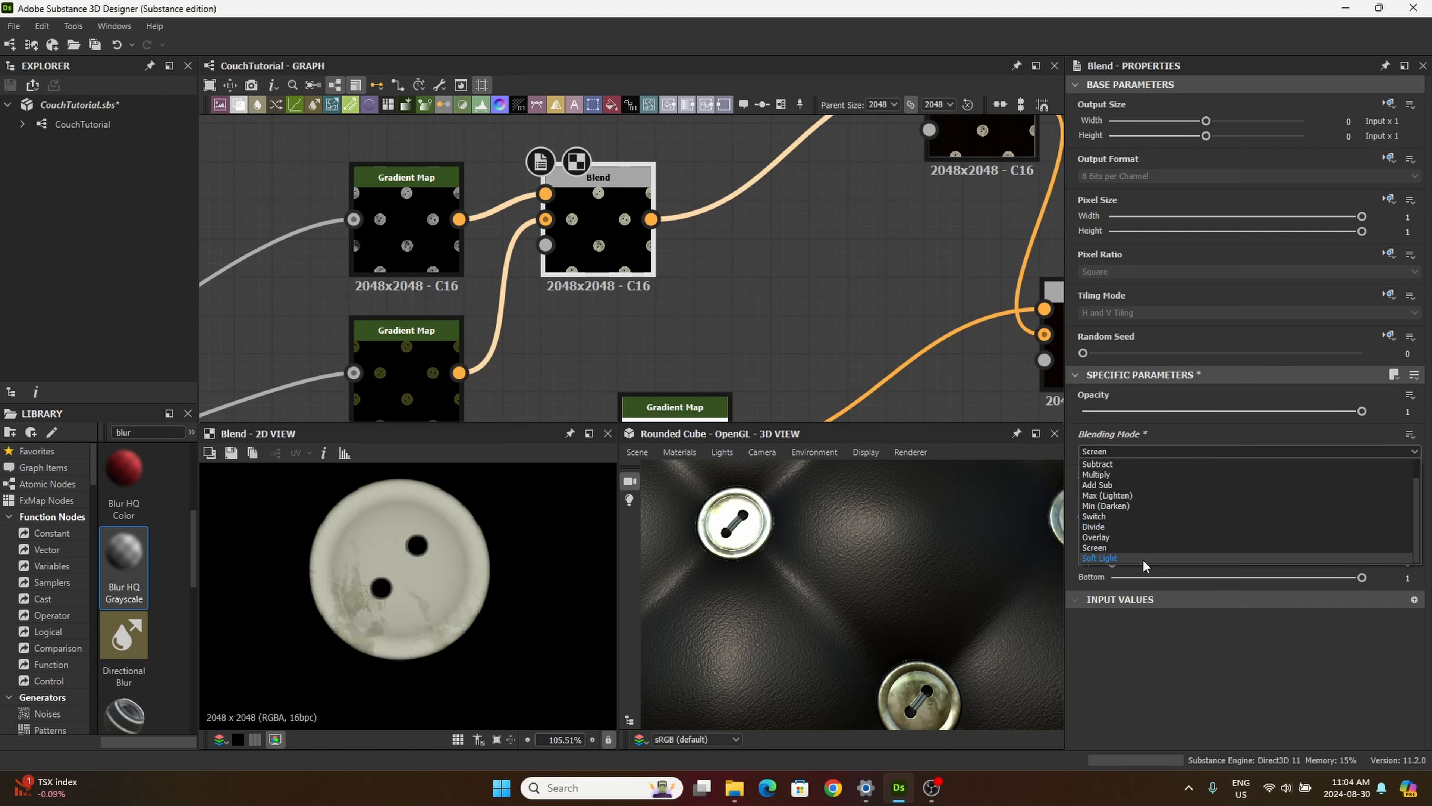
{"action": "left_click", "coordinate": [1143, 560]}
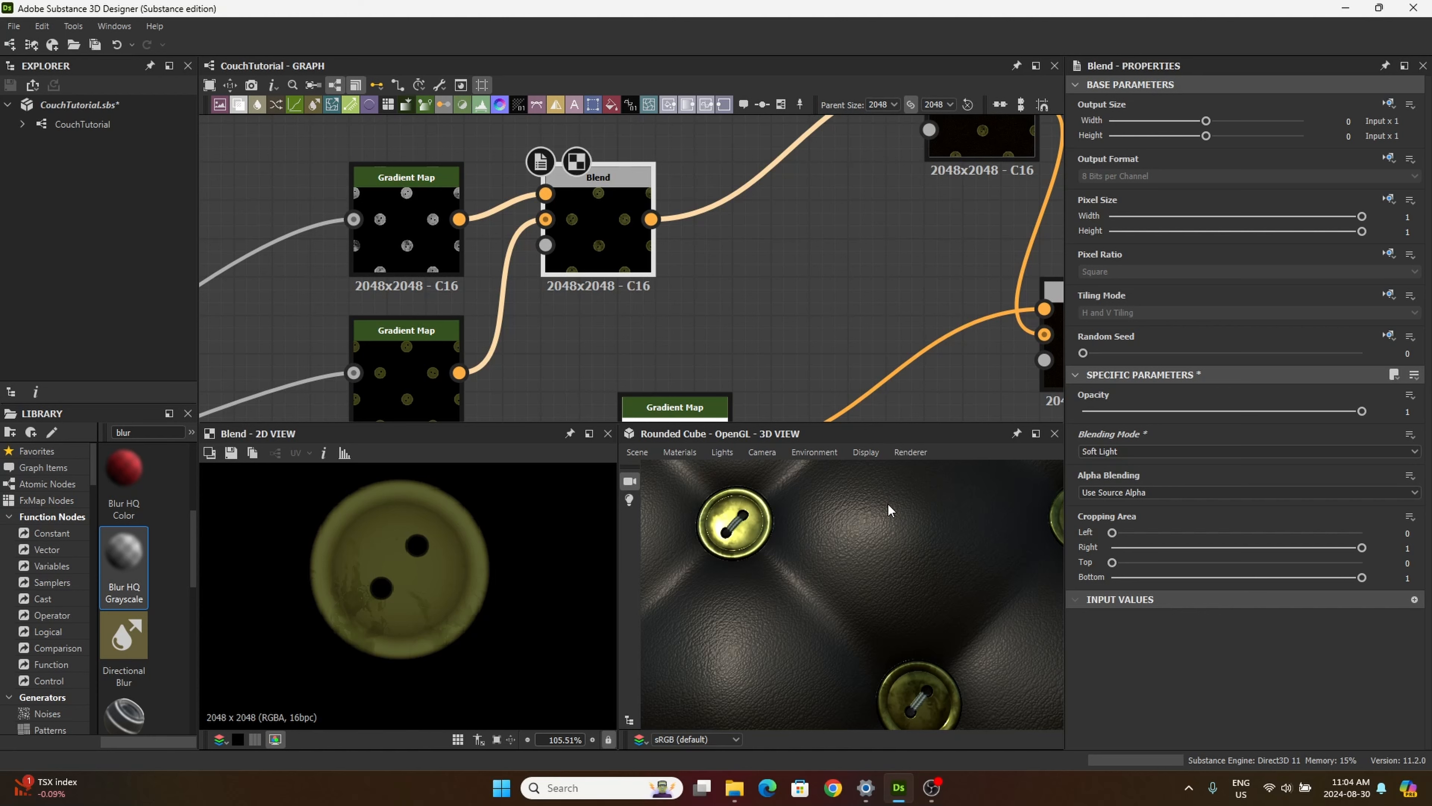
{"action": "left_click", "coordinate": [1102, 450]}
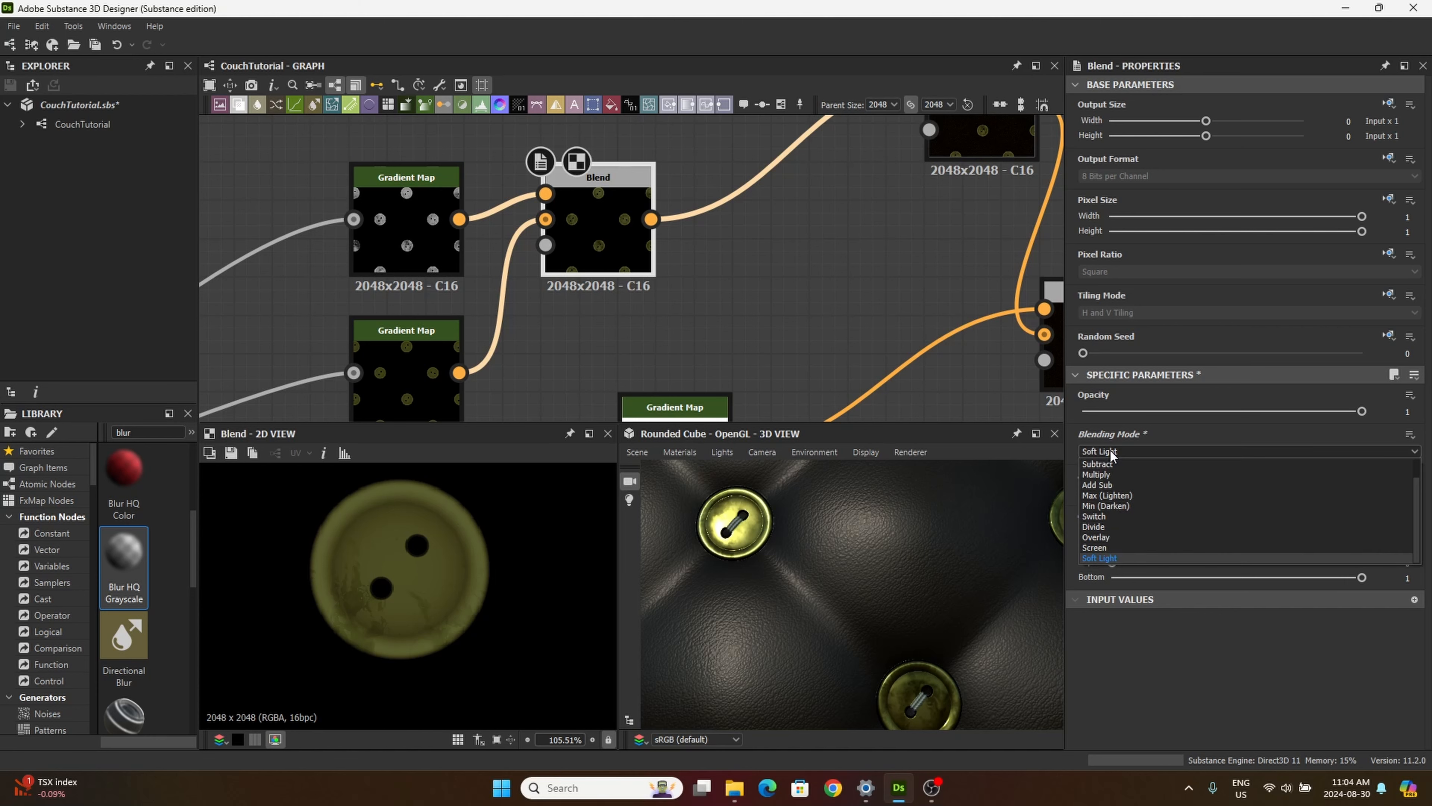
{"action": "left_click", "coordinate": [1115, 527]}
{"action": "left_click", "coordinate": [1112, 449]}
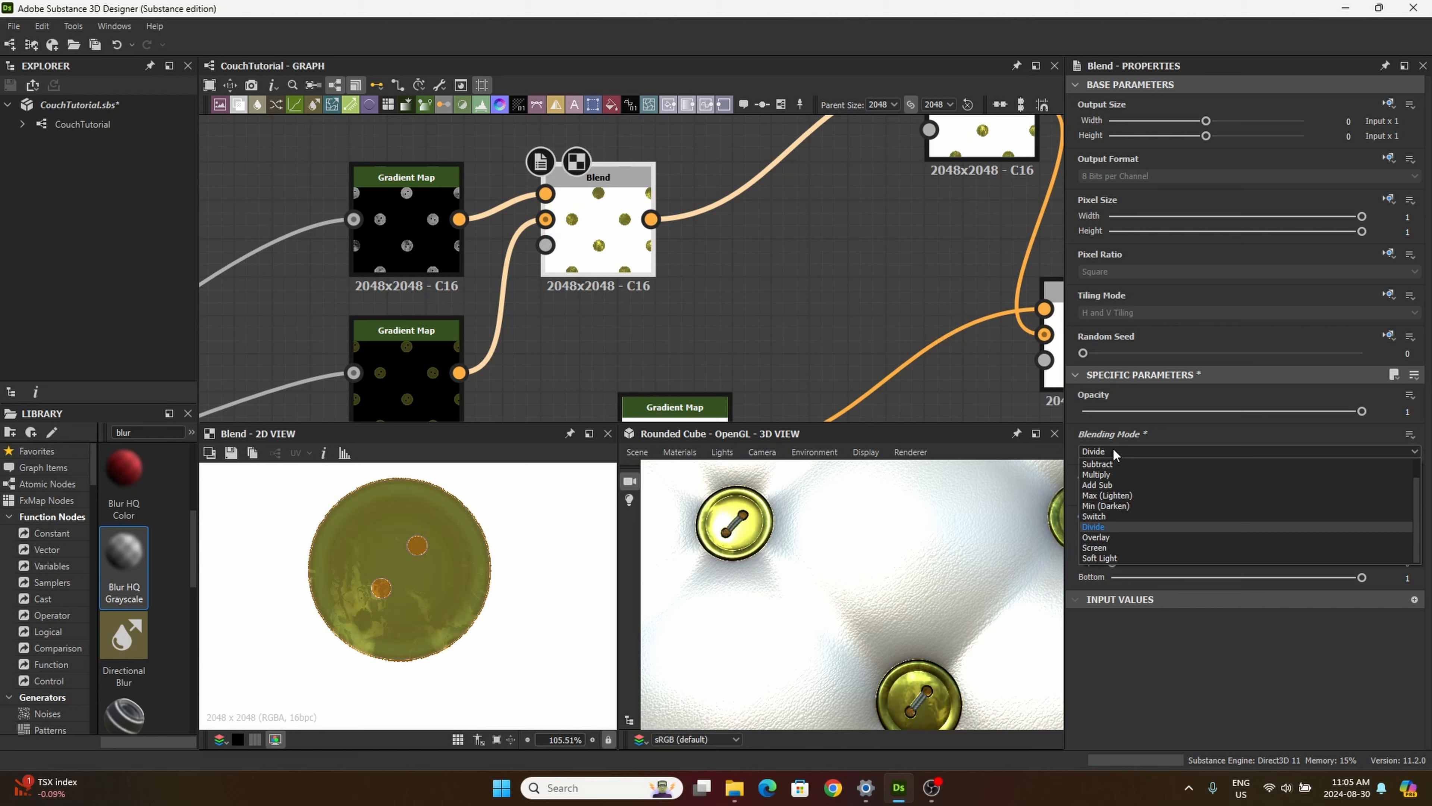
{"action": "left_click", "coordinate": [1100, 509]}
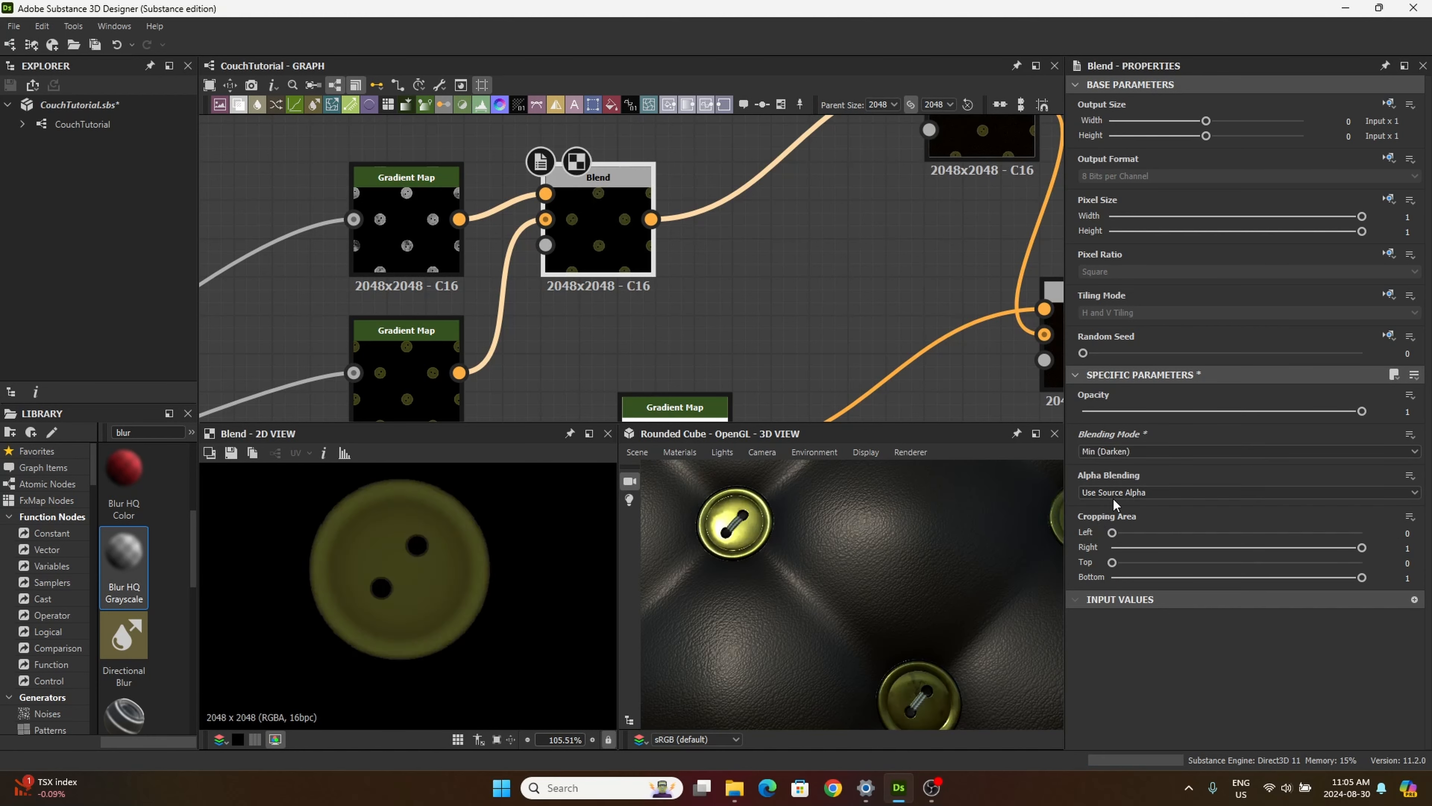
Step: Set the button Blend's blending mode to Soft Light and inspect one button up close in 3D
{"action": "left_click", "coordinate": [1143, 450]}
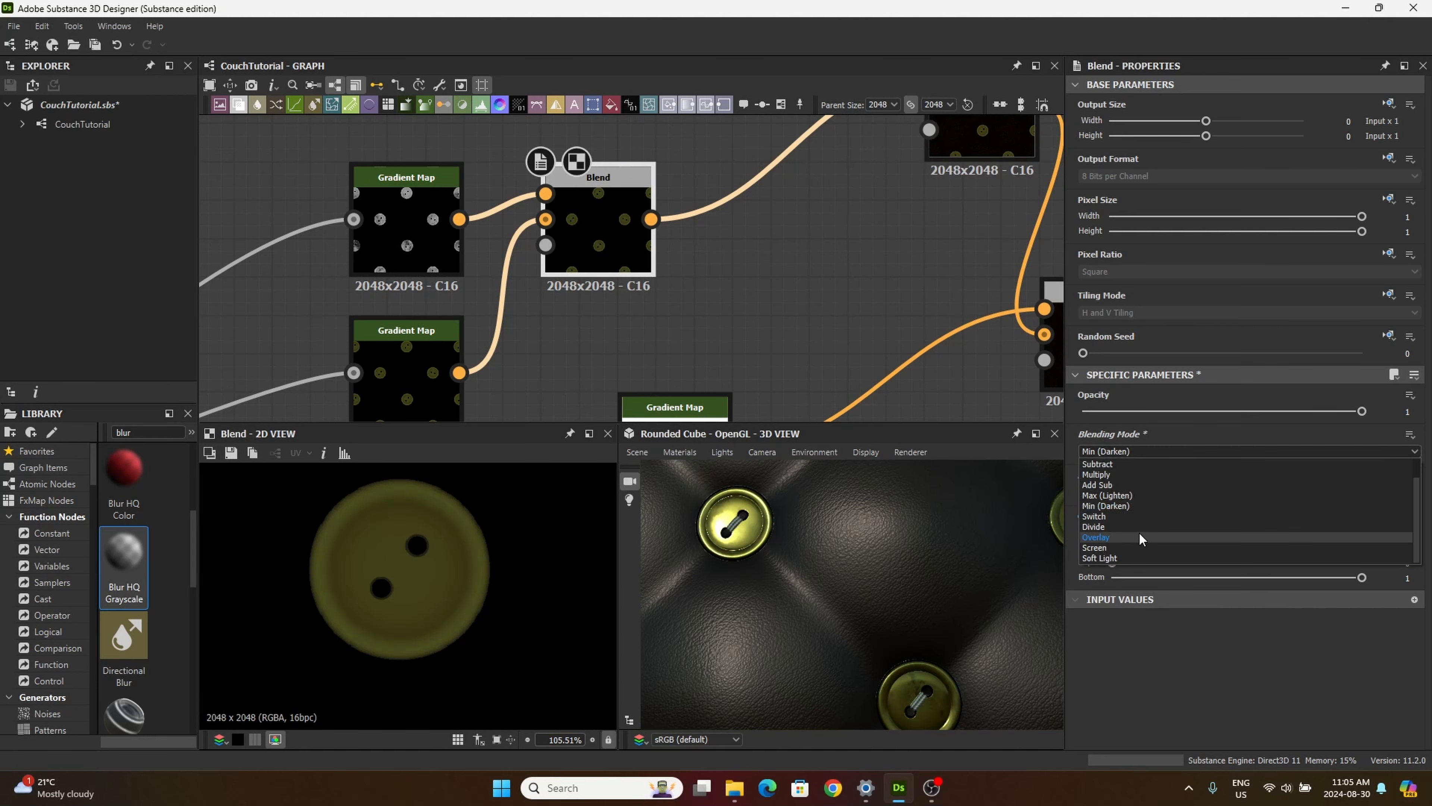
{"action": "left_click", "coordinate": [1132, 557]}
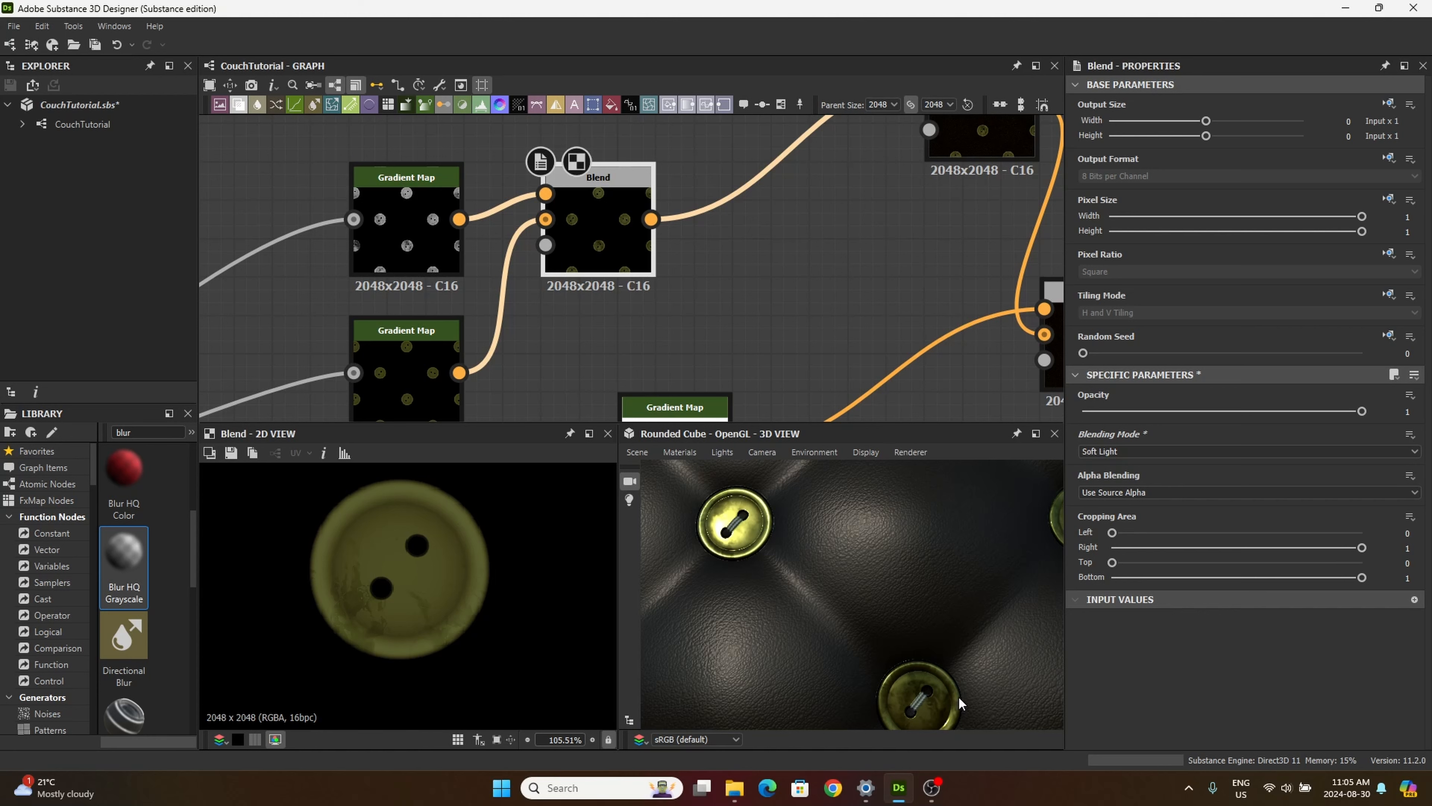
{"action": "left_click_drag", "start_coordinate": [931, 655], "coordinate": [932, 611]}
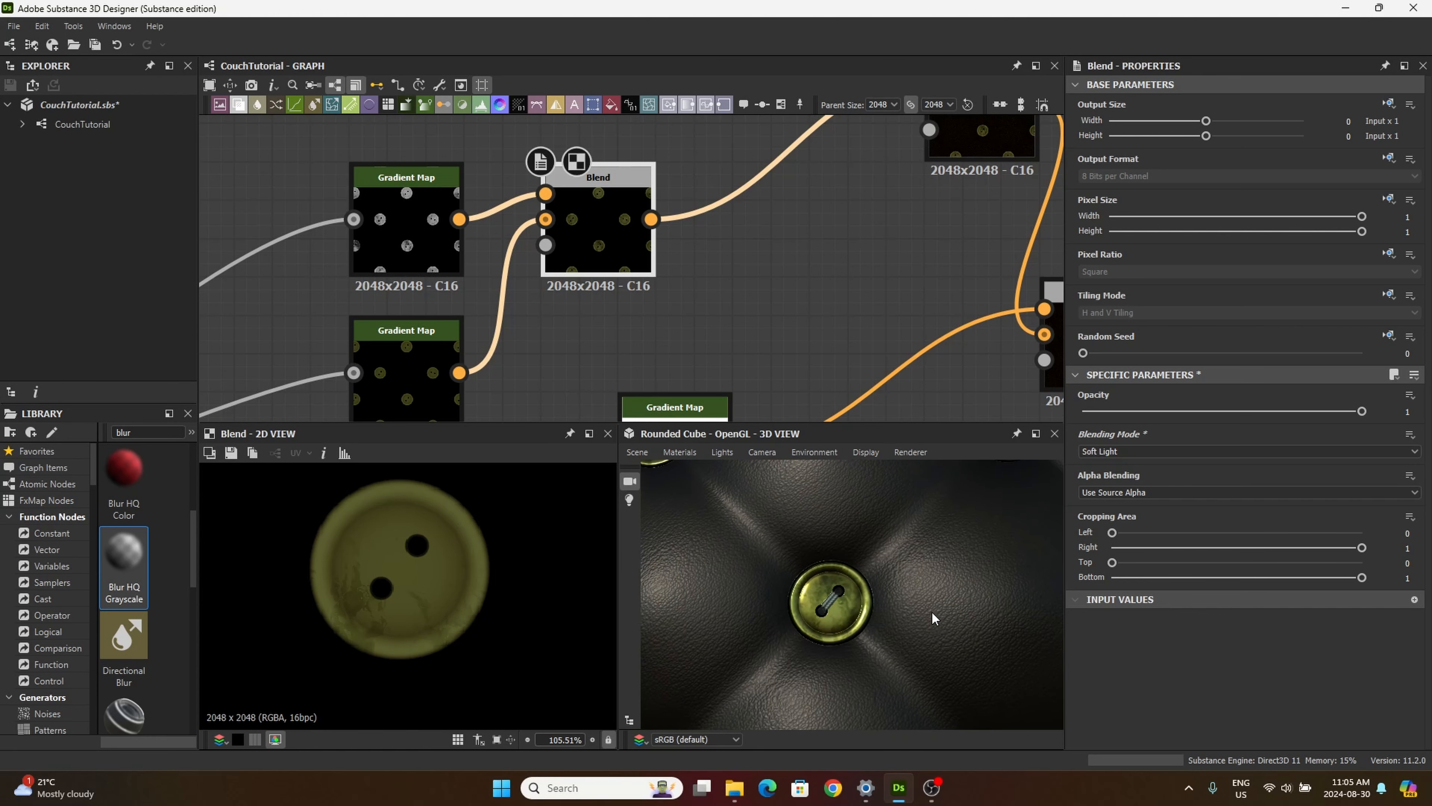
{"action": "scroll", "coordinate": [931, 611], "scroll_direction": "up", "scroll_amount": 5}
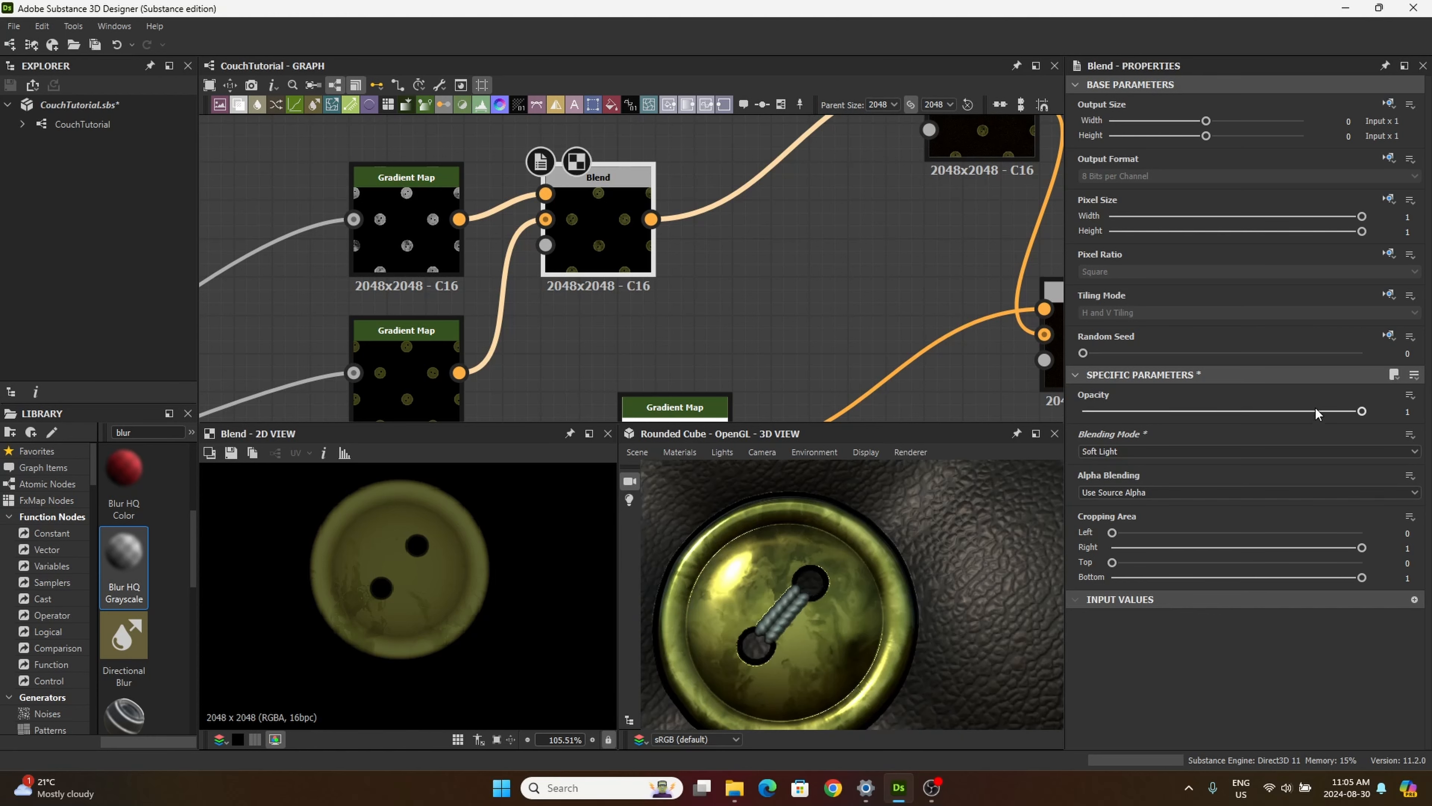
Step: Lower the button Blend's opacity to 0 and preview the olive button Gradient Map in 2D
{"action": "left_click_drag", "start_coordinate": [1361, 412], "coordinate": [976, 519]}
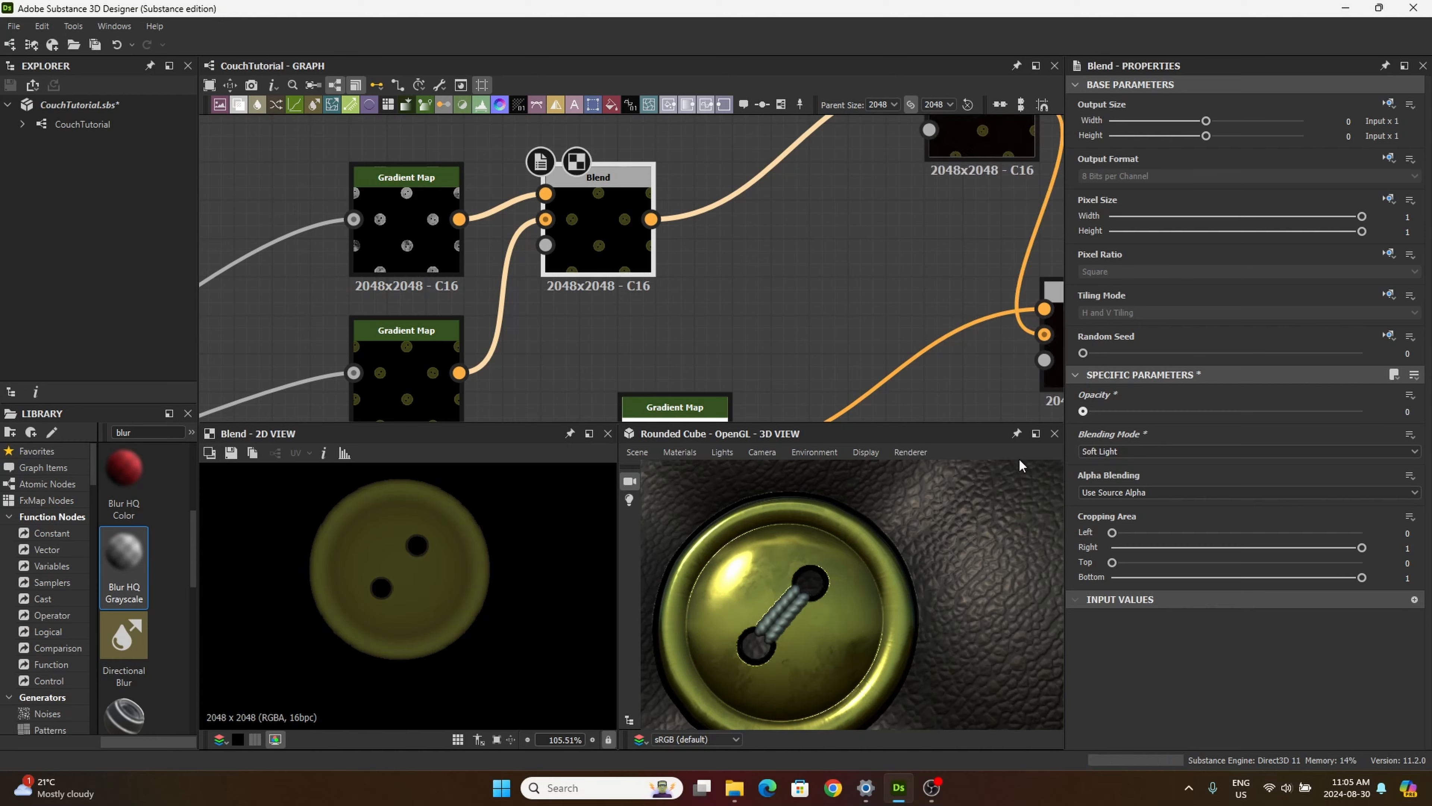
{"action": "scroll", "coordinate": [613, 259], "scroll_direction": "up", "scroll_amount": 5}
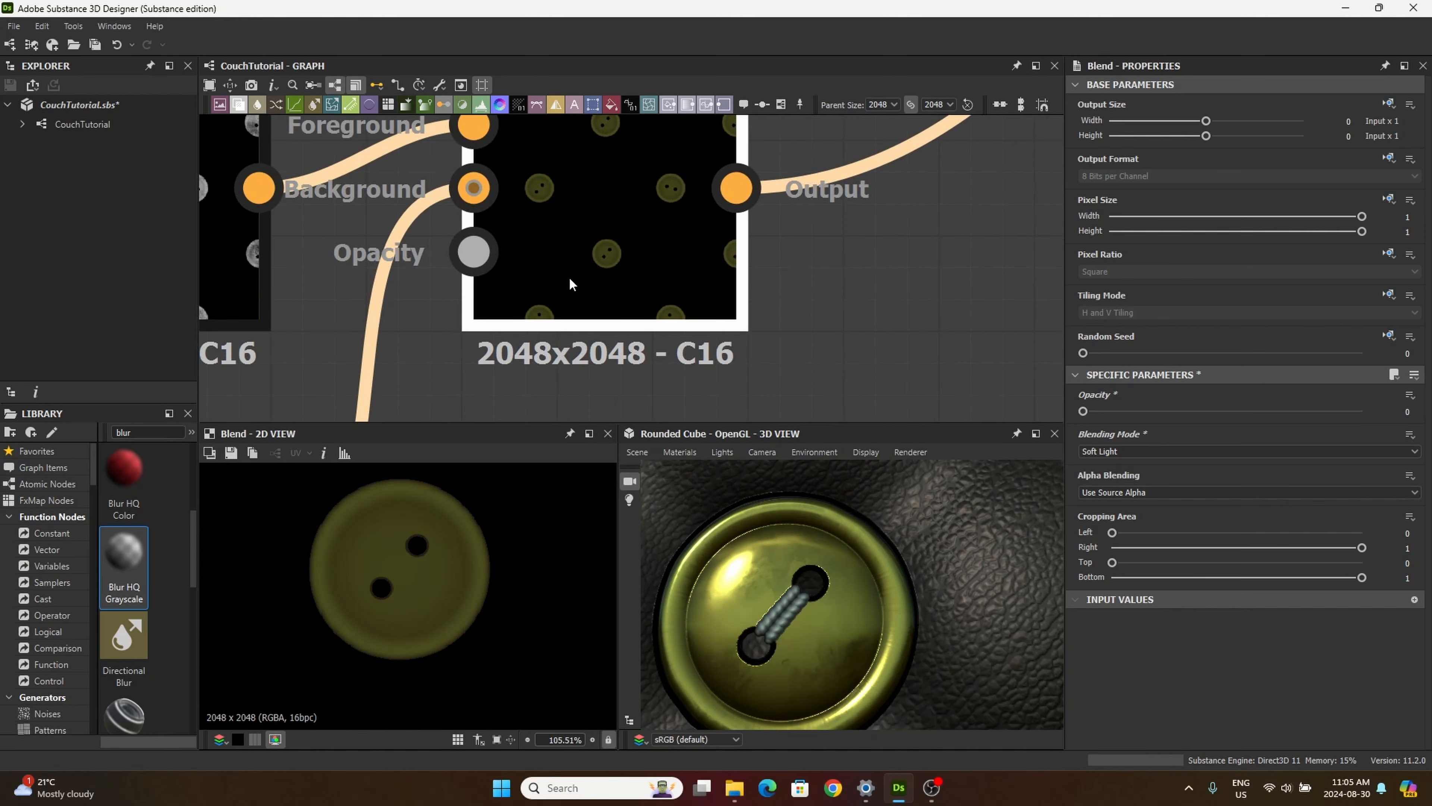
{"action": "scroll", "coordinate": [568, 276], "scroll_direction": "down", "scroll_amount": 5}
{"action": "middle_click_drag", "start_coordinate": [519, 327], "coordinate": [590, 295]}
{"action": "double_click", "coordinate": [485, 353]}
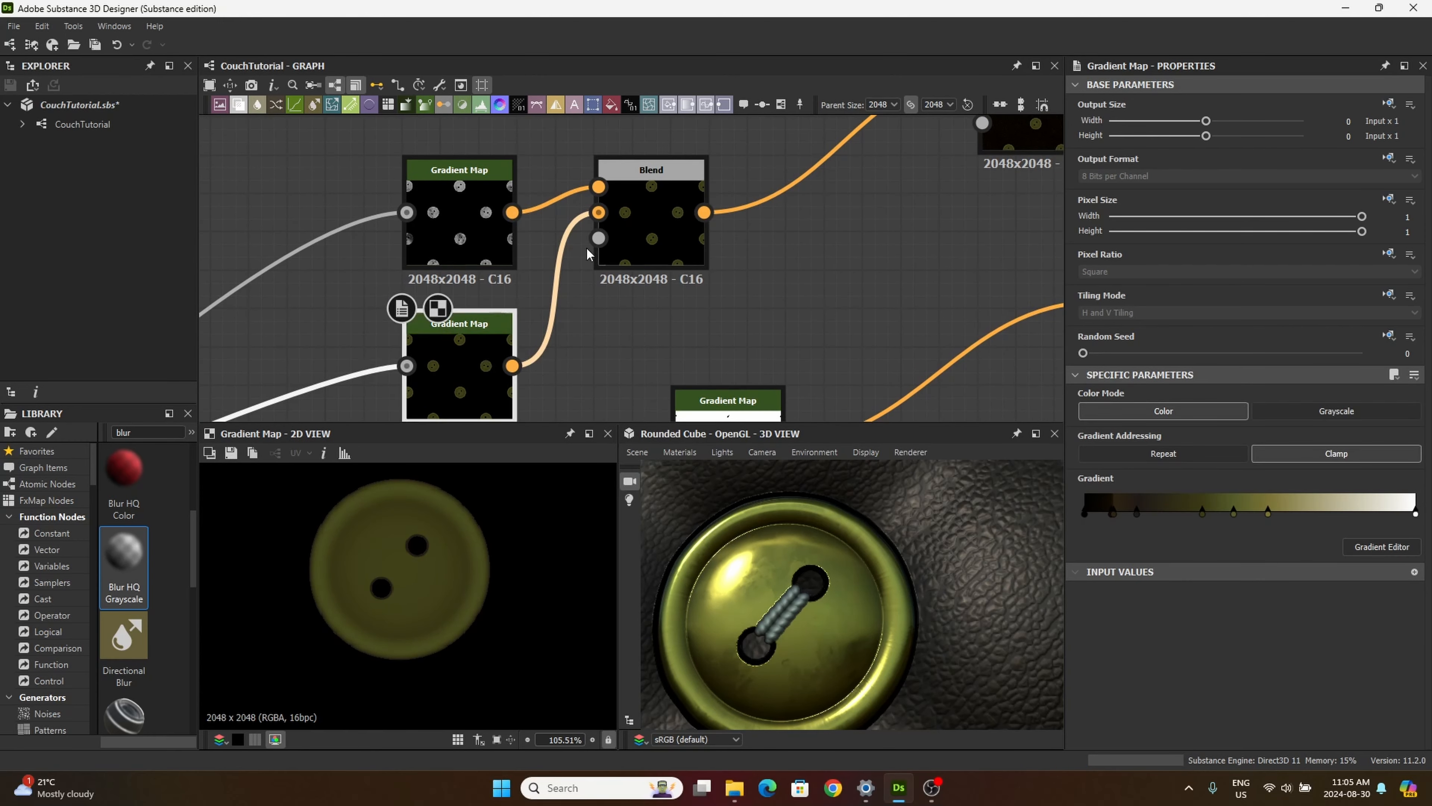
Step: Set the button Blend's opacity to 0.25 and check the olive button in the 3D view
{"action": "double_click", "coordinate": [630, 227]}
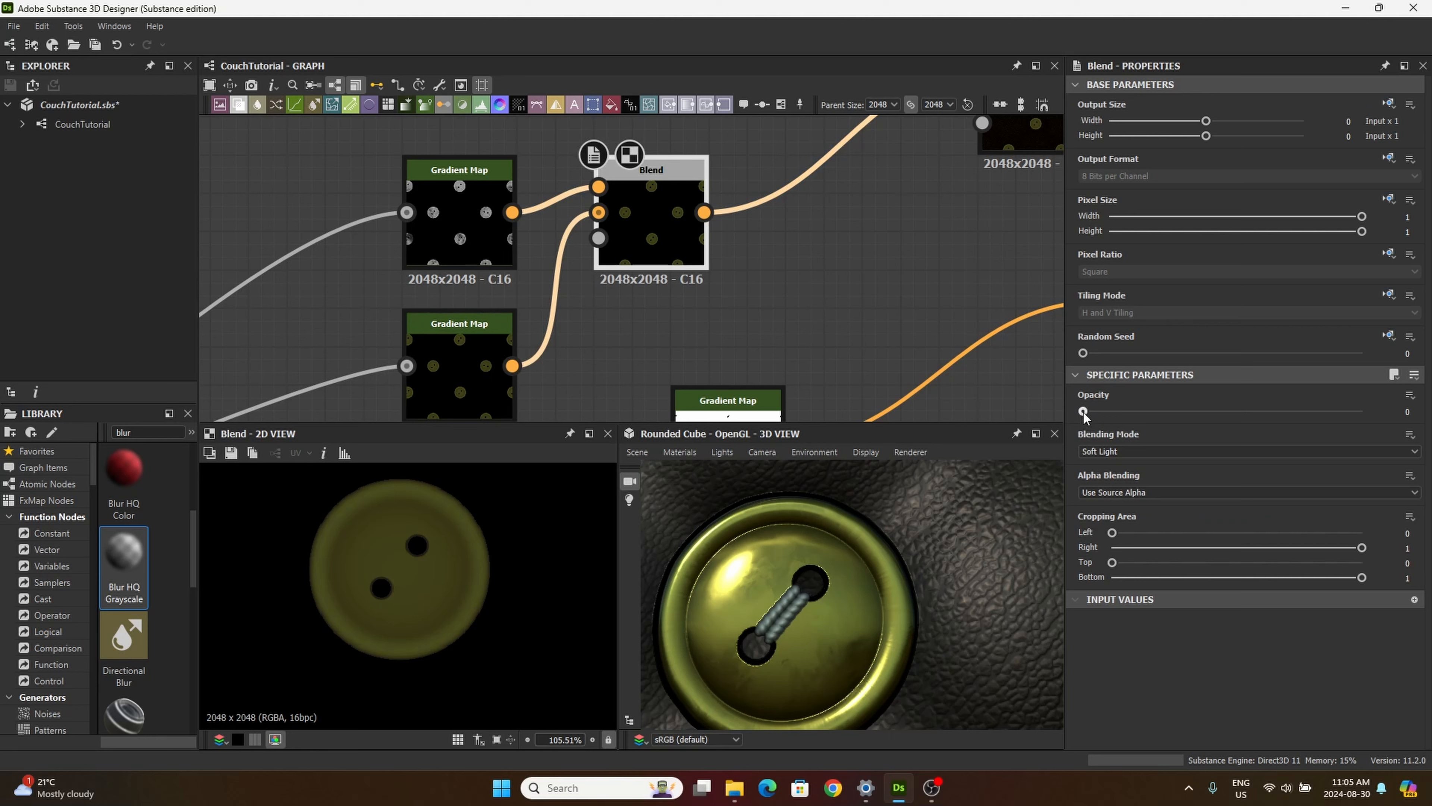
{"action": "left_click_drag", "start_coordinate": [1084, 410], "coordinate": [1153, 442]}
{"action": "scroll", "coordinate": [795, 625], "scroll_direction": "down", "scroll_amount": 5}
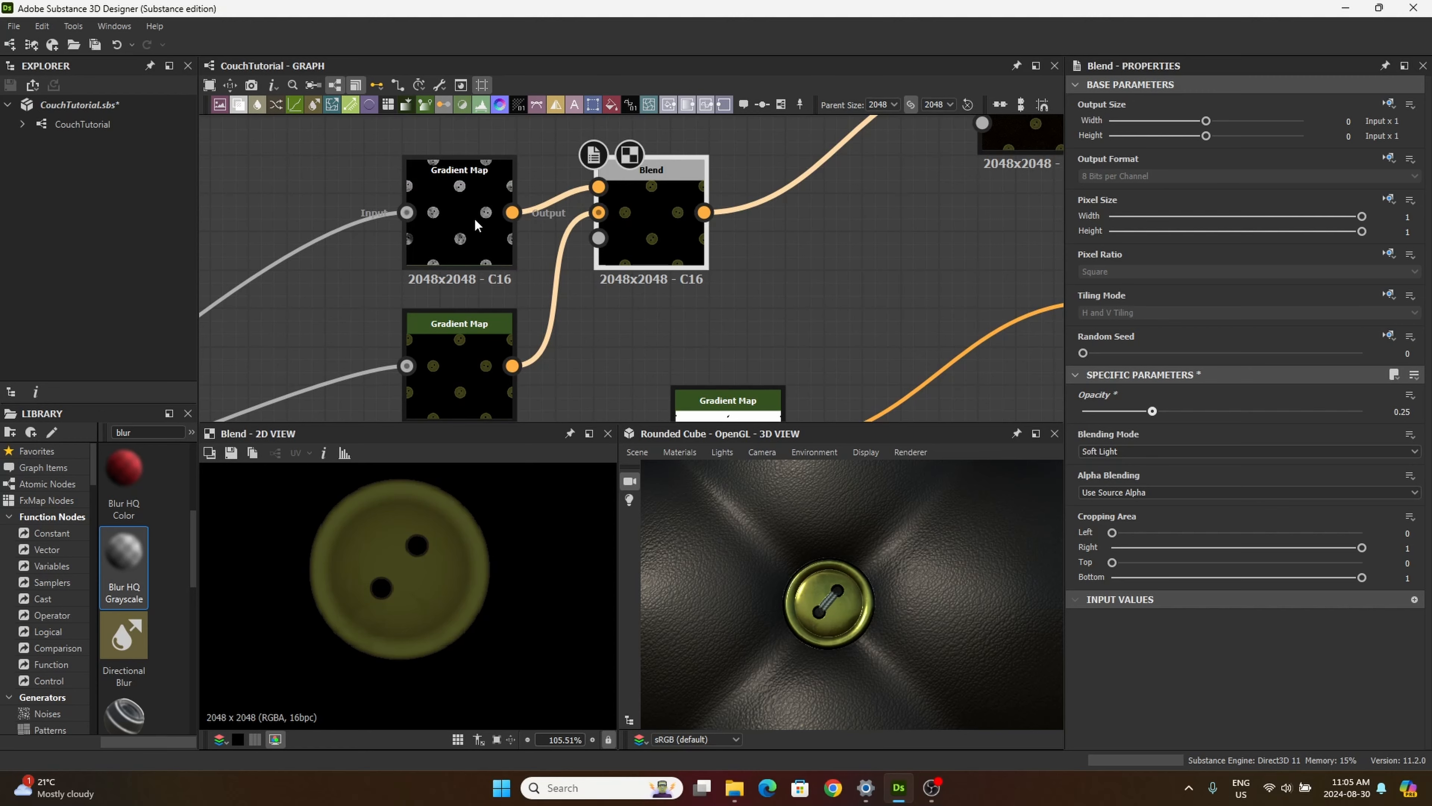
Step: Try inverting the gradient key positions of the grayscale grunge Gradient Map that feeds the button Blend
{"action": "middle_click_drag", "start_coordinate": [495, 173], "coordinate": [528, 185]}
{"action": "left_click", "coordinate": [509, 193]}
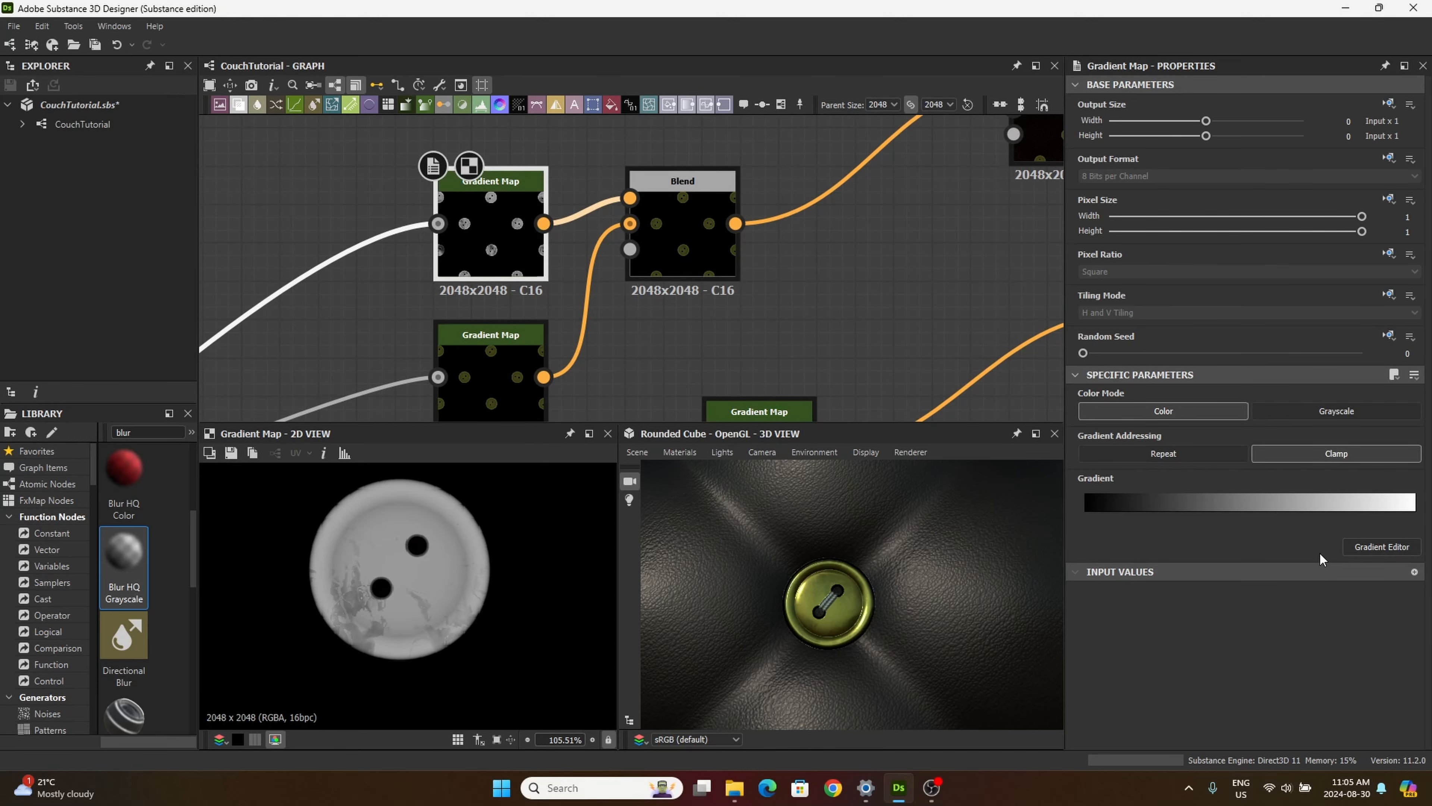
{"action": "left_click", "coordinate": [1363, 548]}
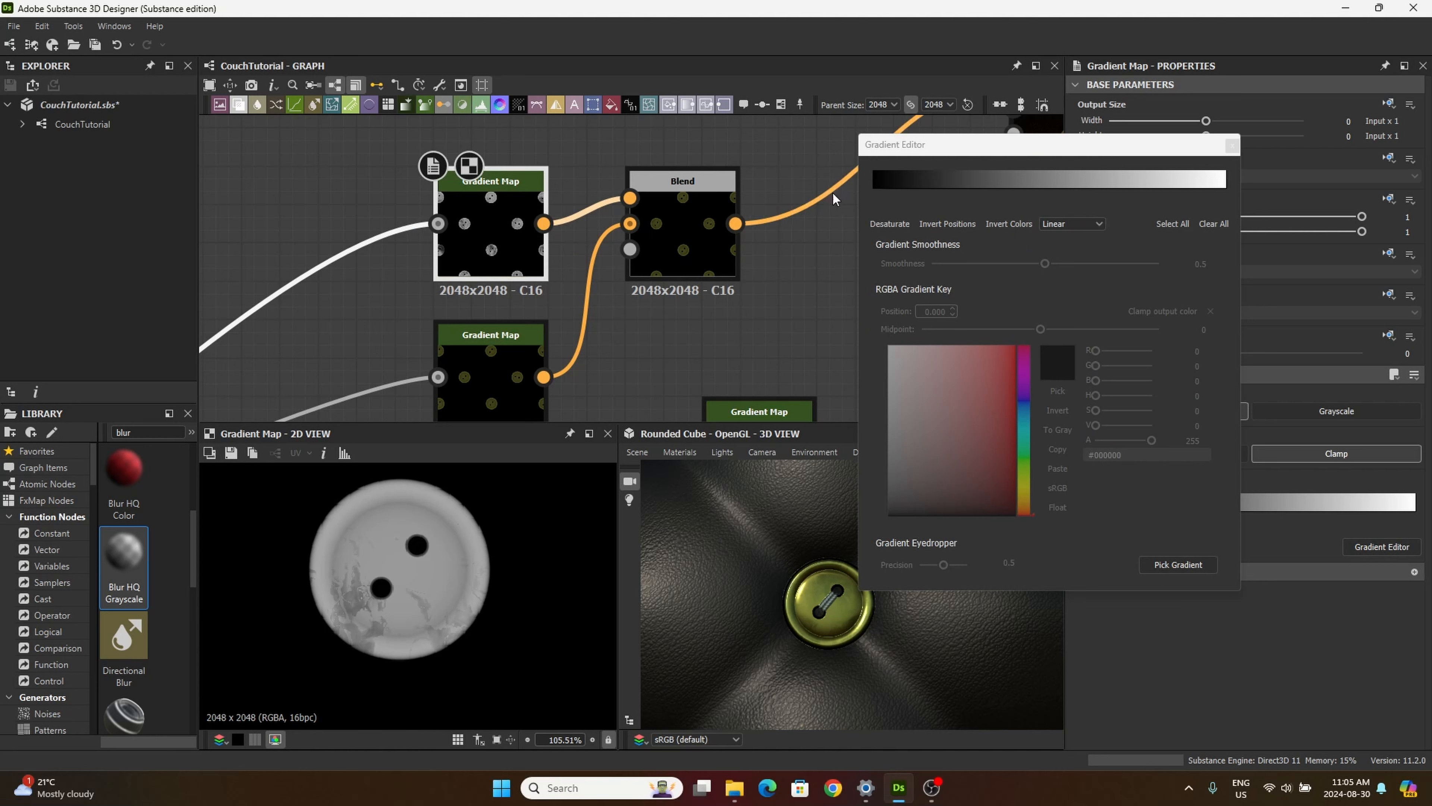
{"action": "left_click", "coordinate": [874, 185]}
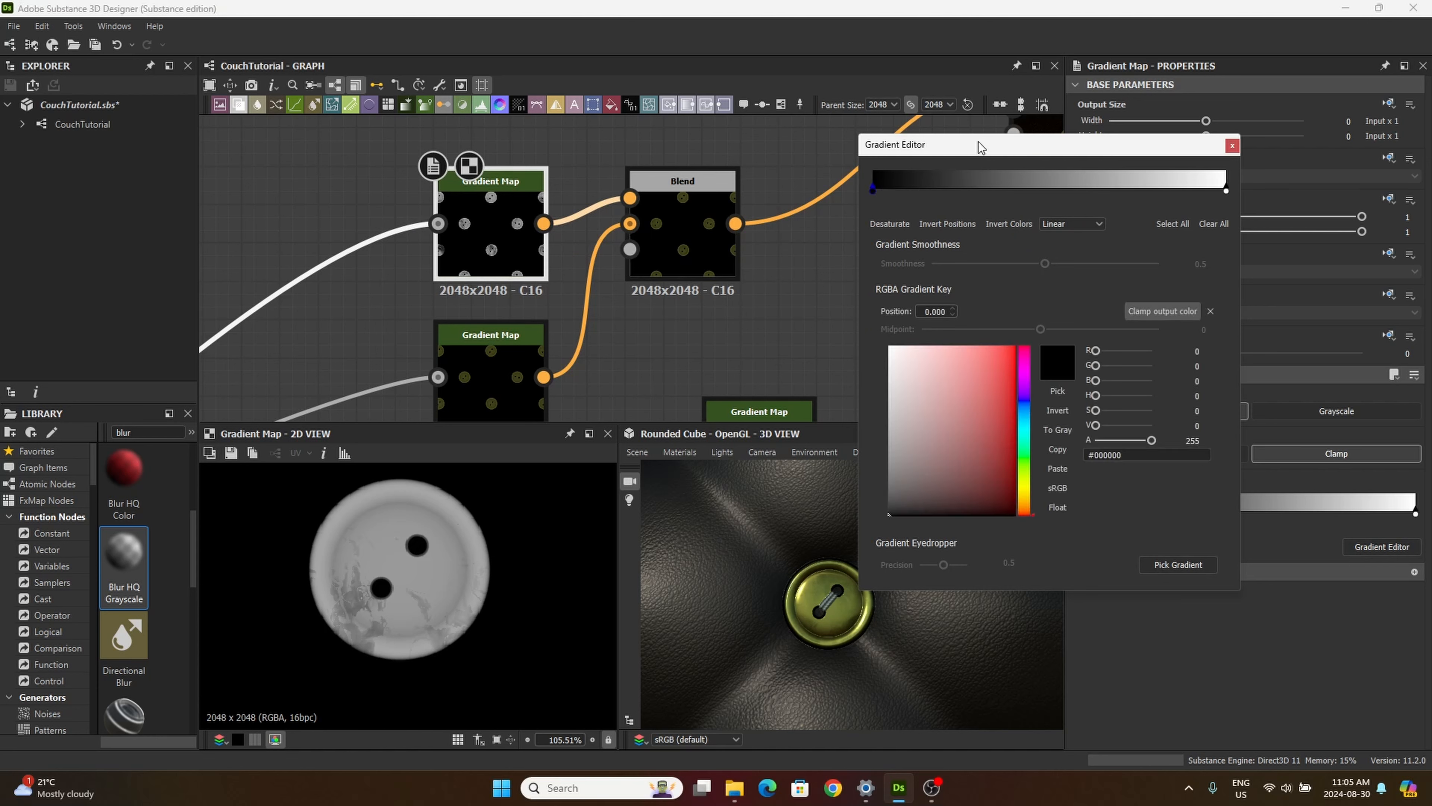
{"action": "left_click_drag", "start_coordinate": [977, 141], "coordinate": [1123, 173]}
{"action": "left_click", "coordinate": [1113, 253]}
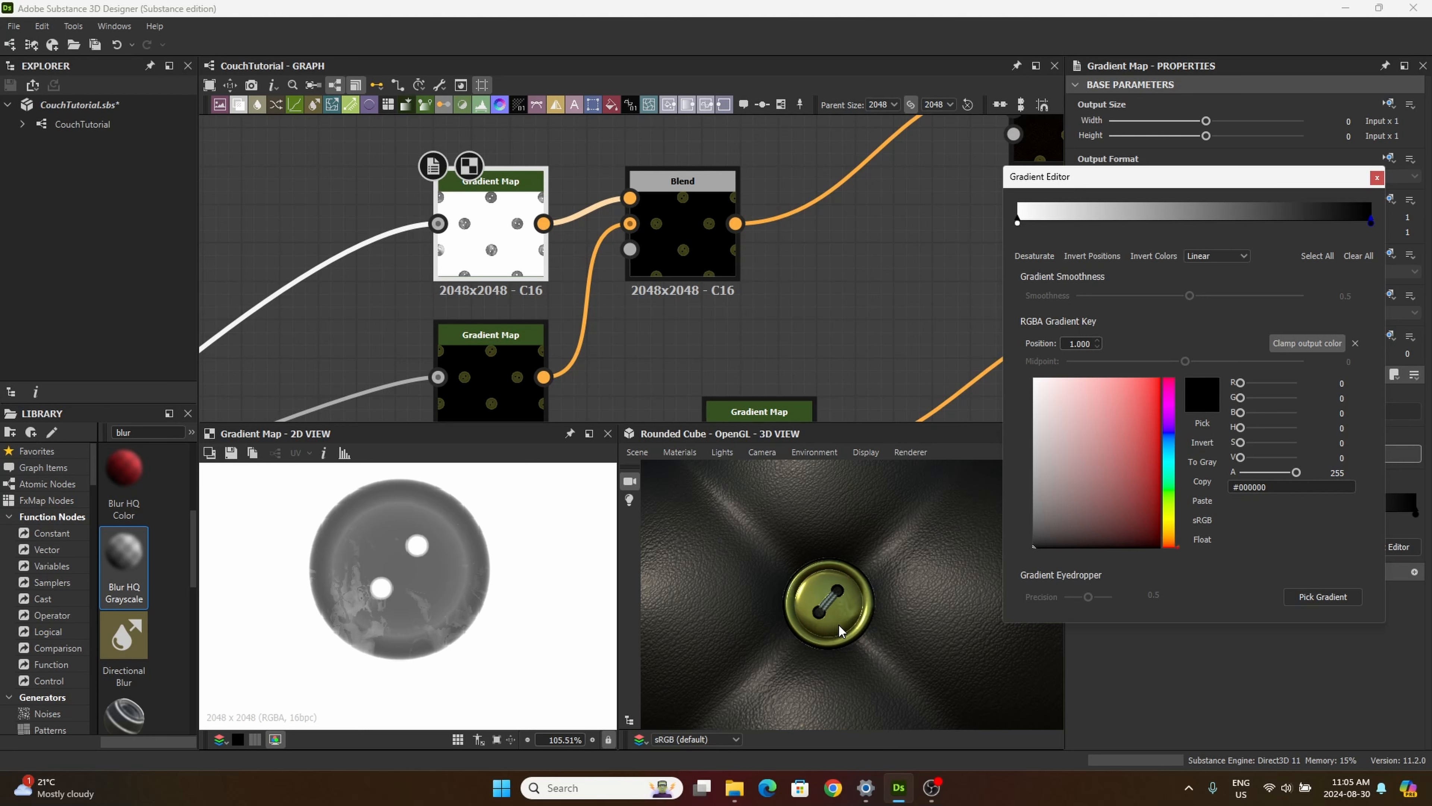
Step: Compare the original and inverted gradient positions on the button up close in 3D, ending on the original black-to-white order
{"action": "scroll", "coordinate": [849, 629], "scroll_direction": "up", "scroll_amount": 5}
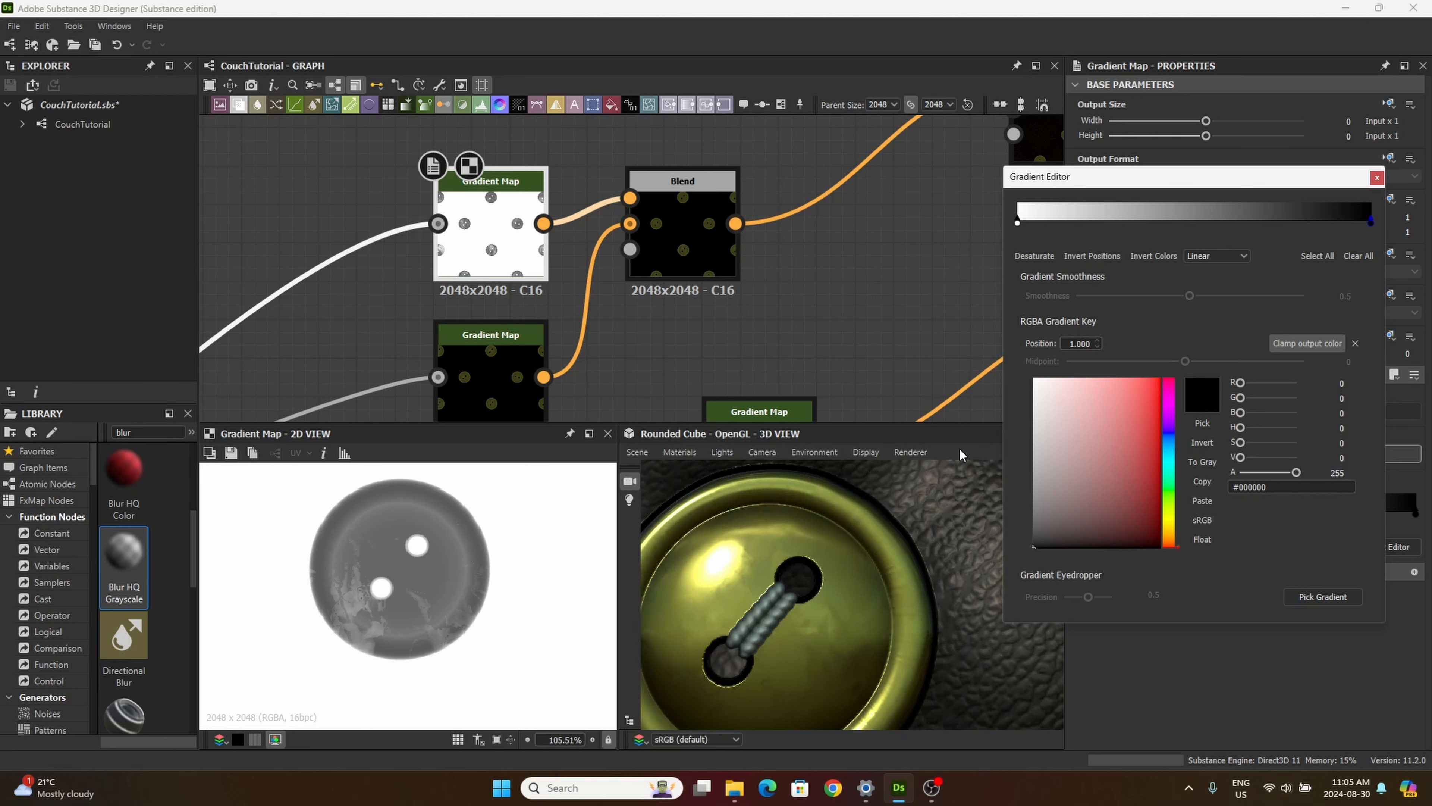
{"action": "left_click", "coordinate": [1091, 256]}
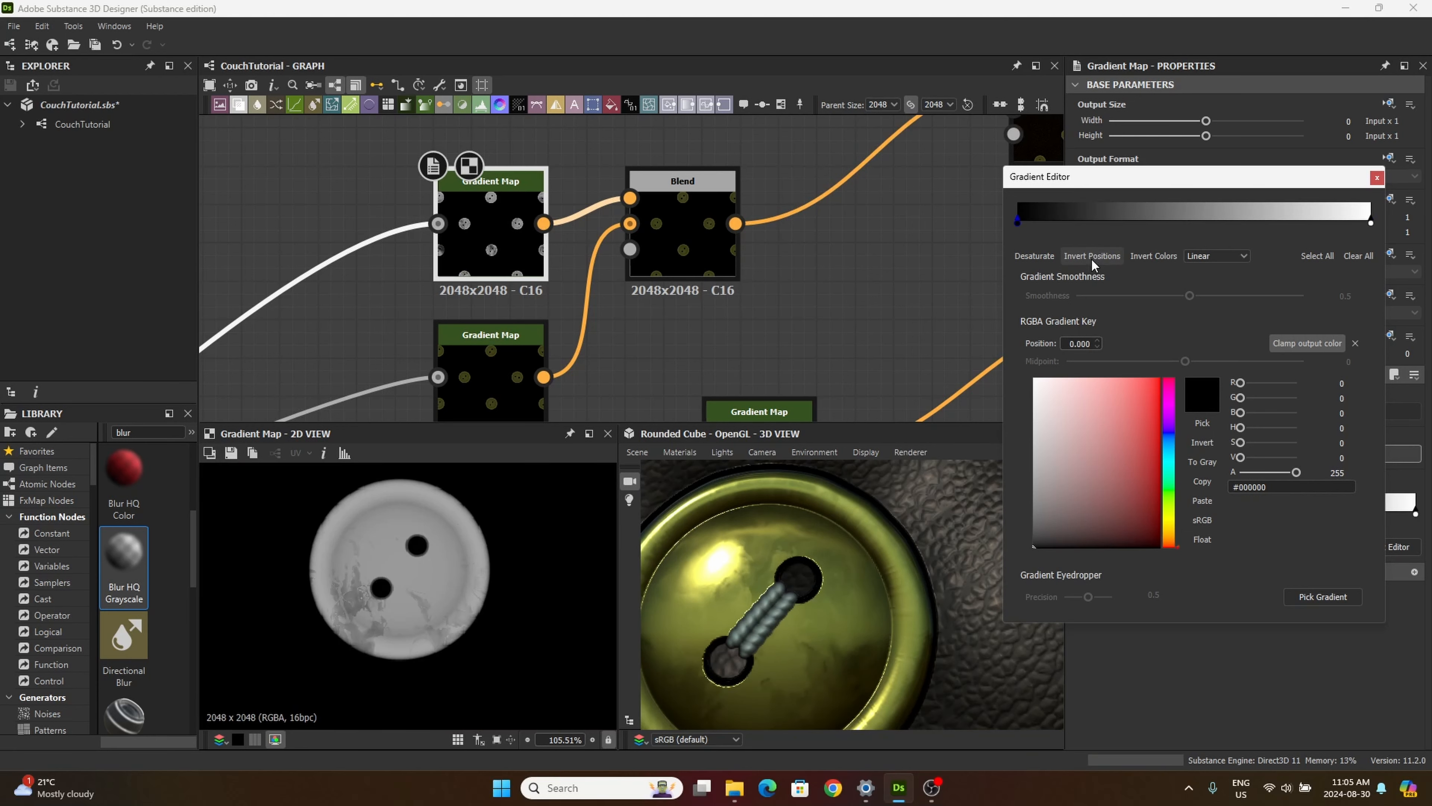
{"action": "left_click", "coordinate": [1090, 257]}
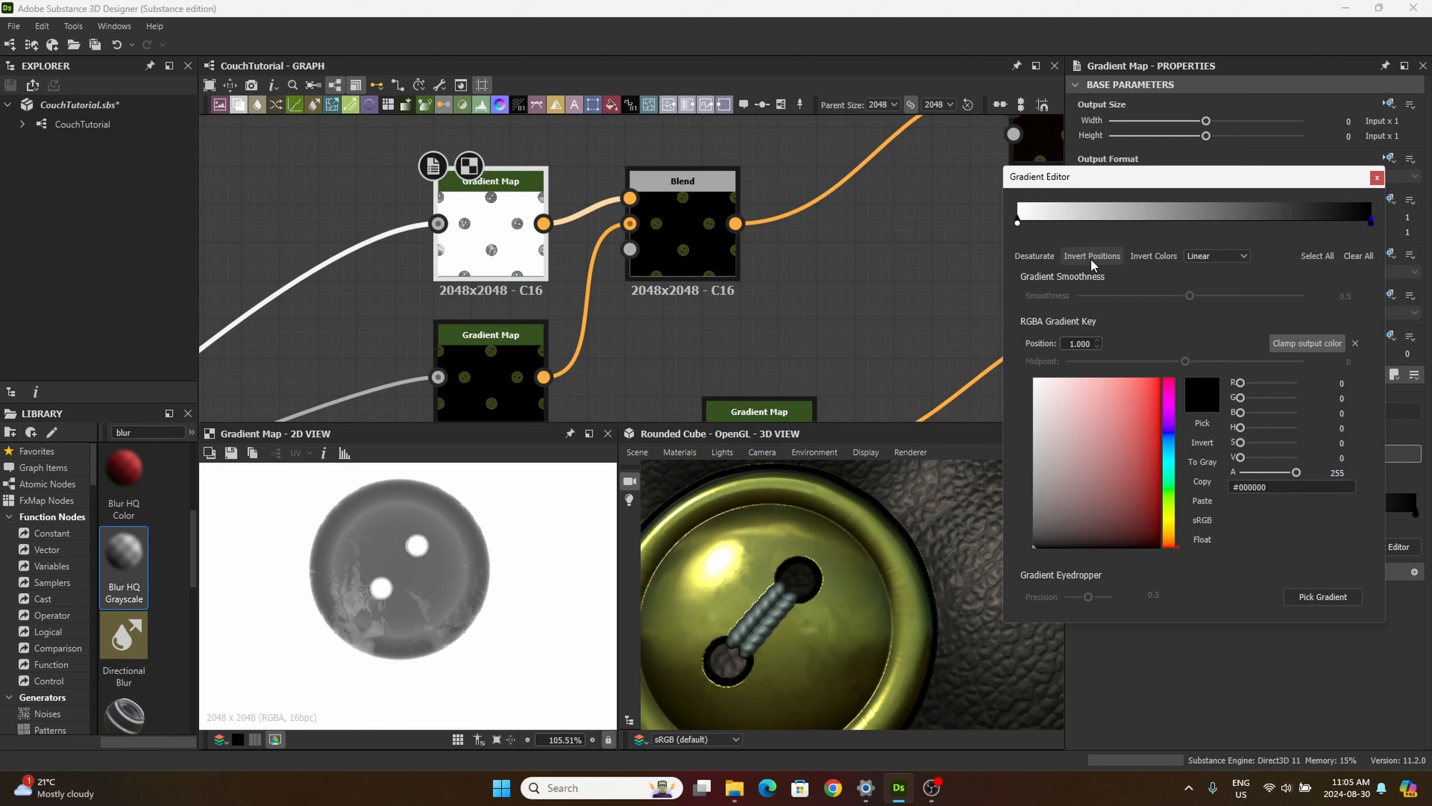
{"action": "scroll", "coordinate": [804, 622], "scroll_direction": "down", "scroll_amount": 5}
{"action": "mouse_move", "coordinate": [806, 623]}
{"action": "left_mouse_down"}
{"action": "mouse_move", "coordinate": [816, 582]}
{"action": "mouse_move", "coordinate": [844, 595]}
{"action": "left_mouse_up"}
{"action": "scroll", "coordinate": [832, 590], "scroll_direction": "up", "scroll_amount": 5}
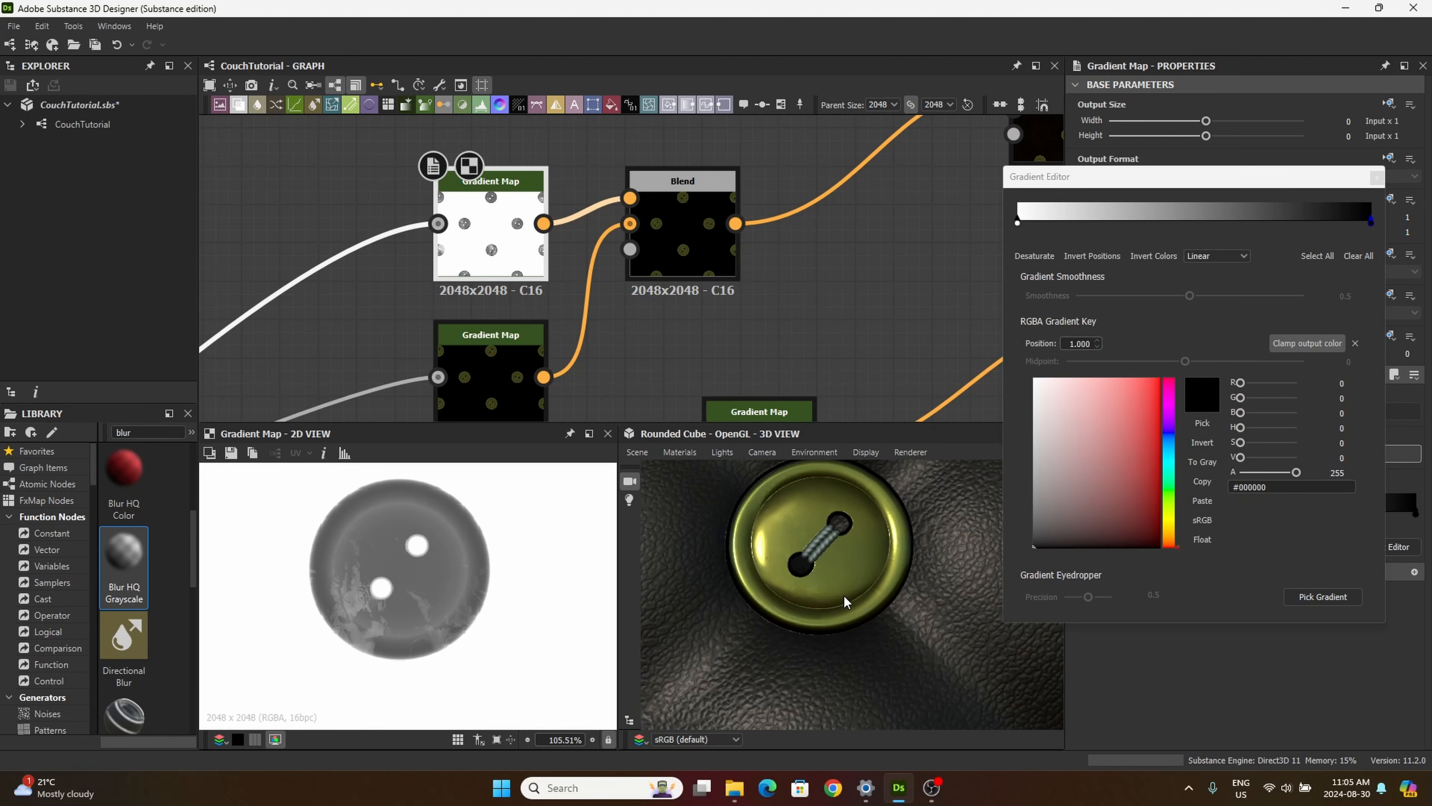
{"action": "left_click", "coordinate": [1099, 256]}
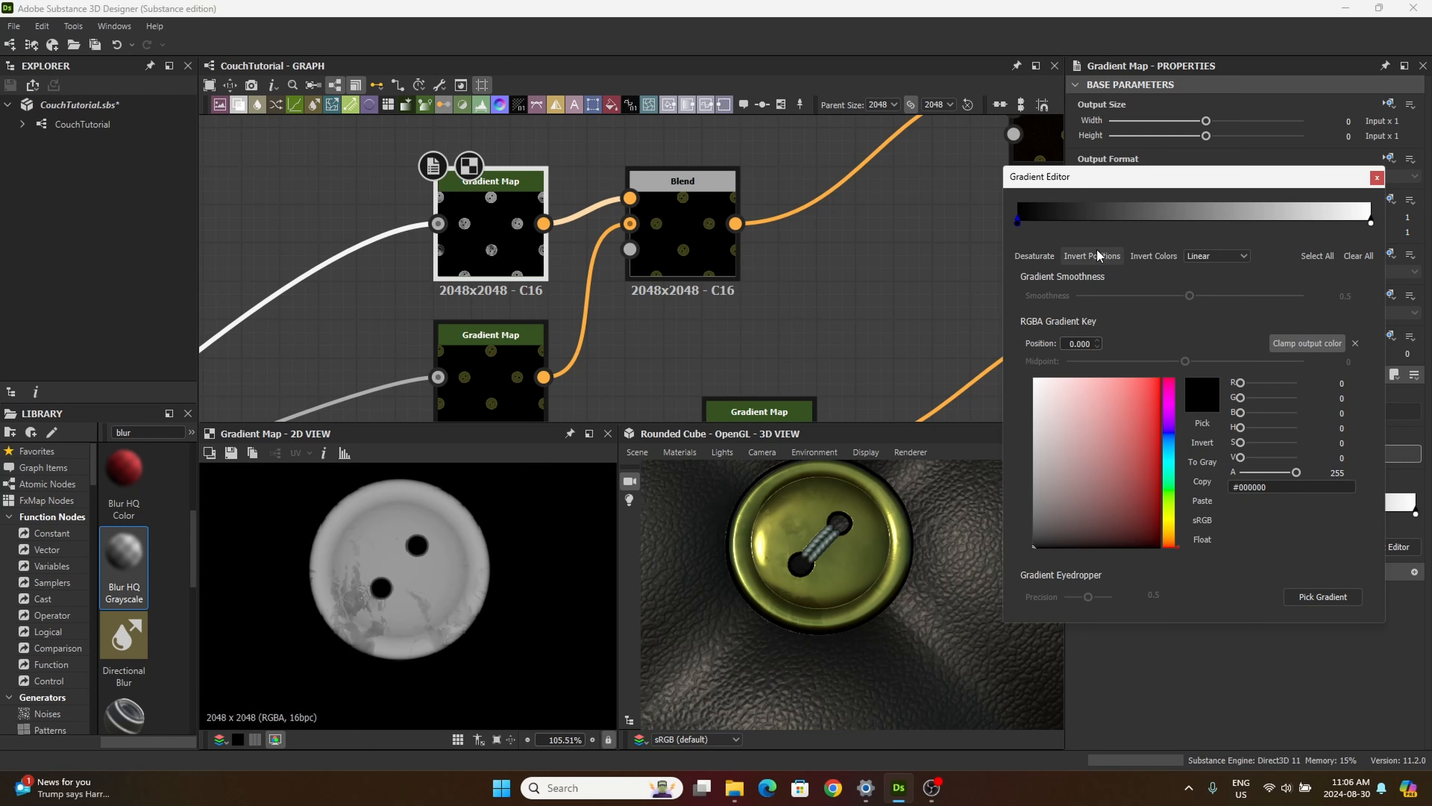
Step: Add a key near the black end of the upper Gradient Map's gradient, tint it dark red, and move the white key to 0.525
{"action": "left_click", "coordinate": [1028, 224]}
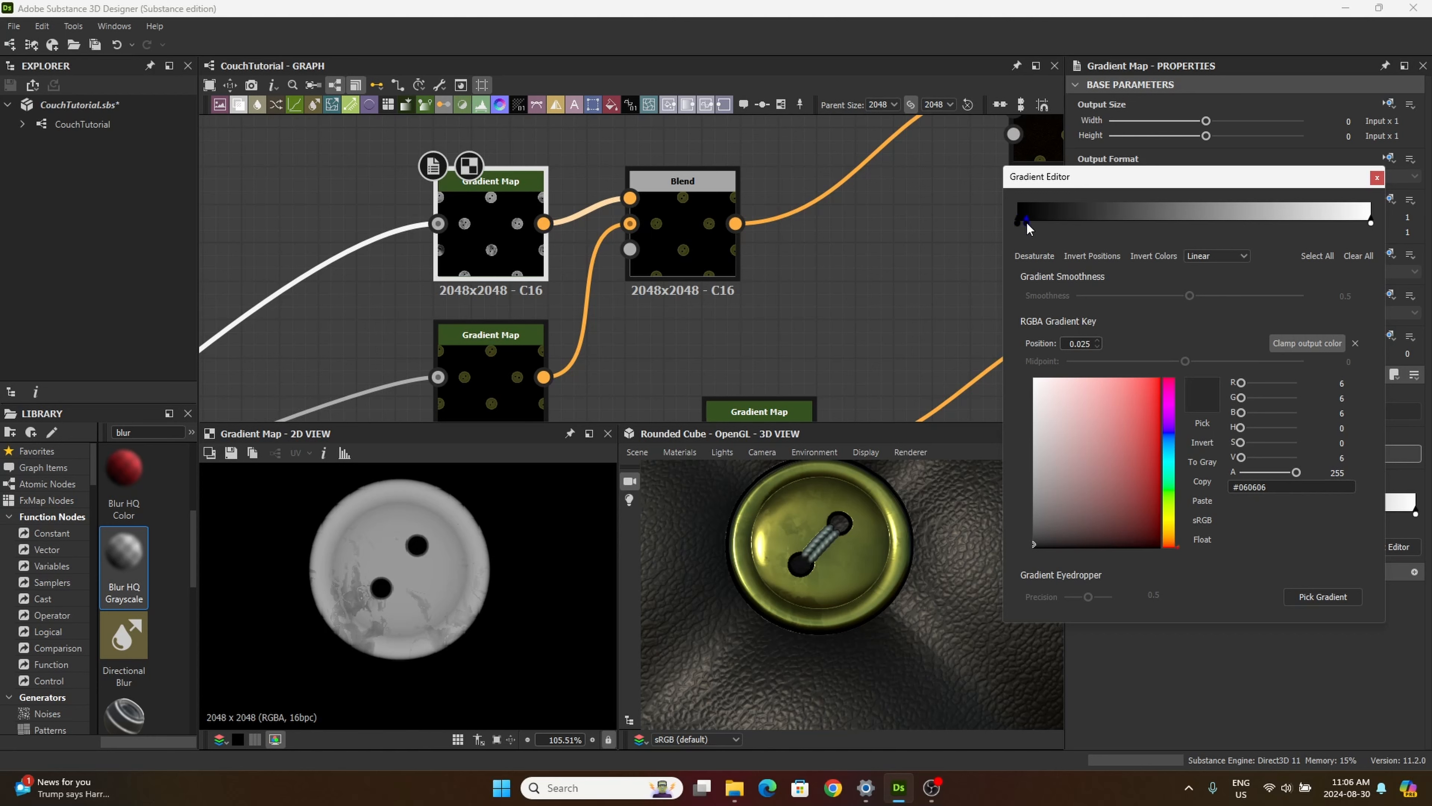
{"action": "left_click_drag", "start_coordinate": [1028, 224], "coordinate": [1028, 225]}
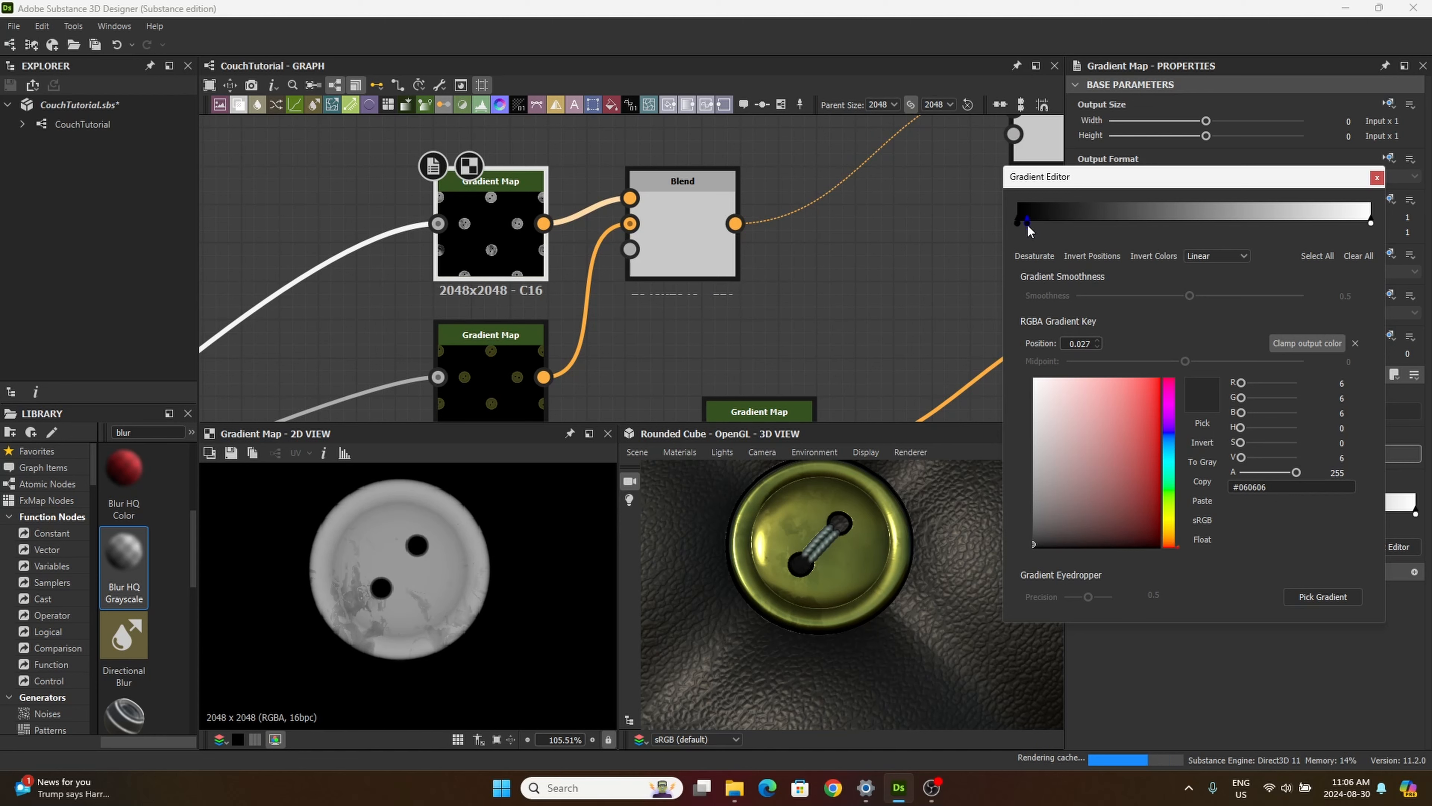
{"action": "left_click_drag", "start_coordinate": [1055, 516], "coordinate": [1124, 509]}
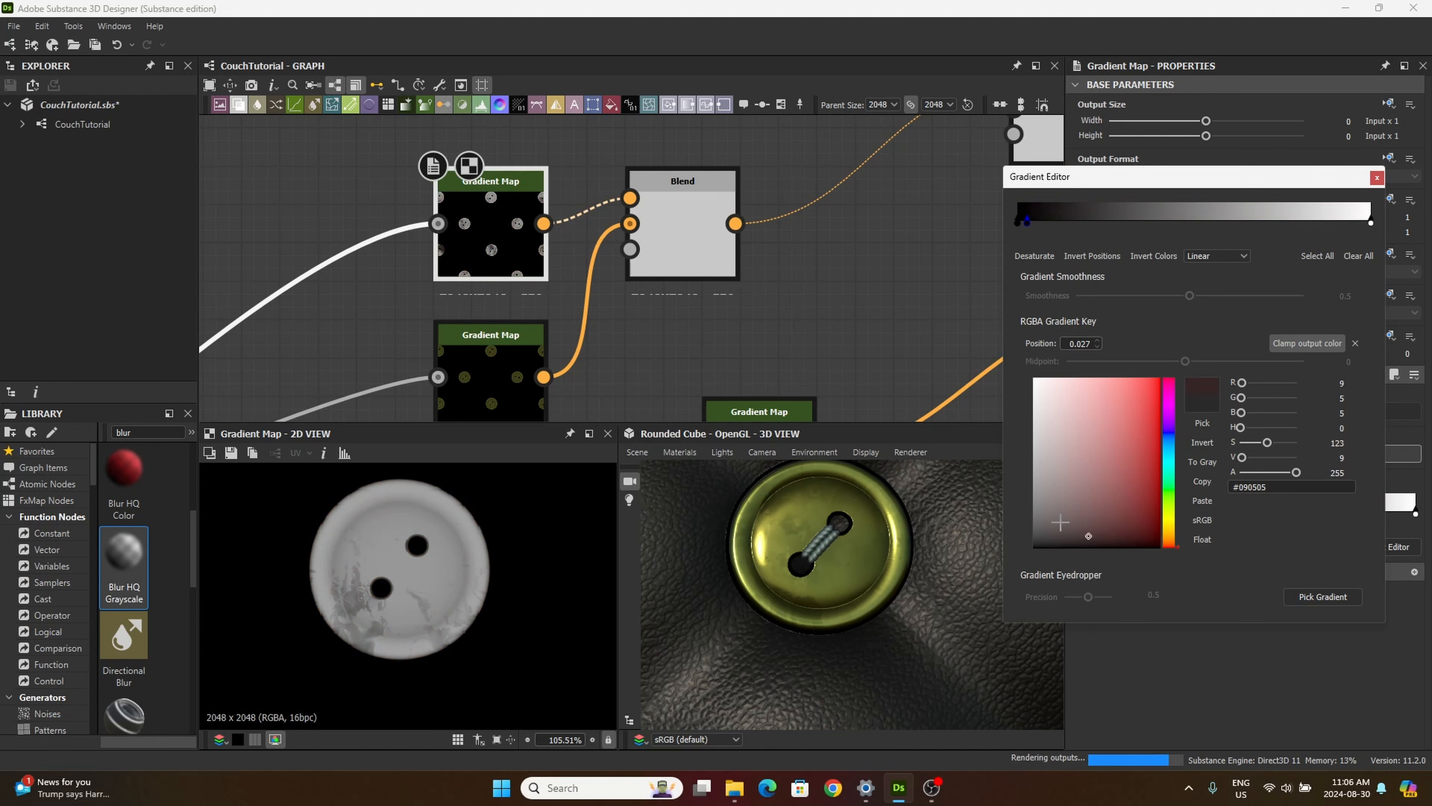
{"action": "left_click_drag", "start_coordinate": [1372, 224], "coordinate": [1204, 225]}
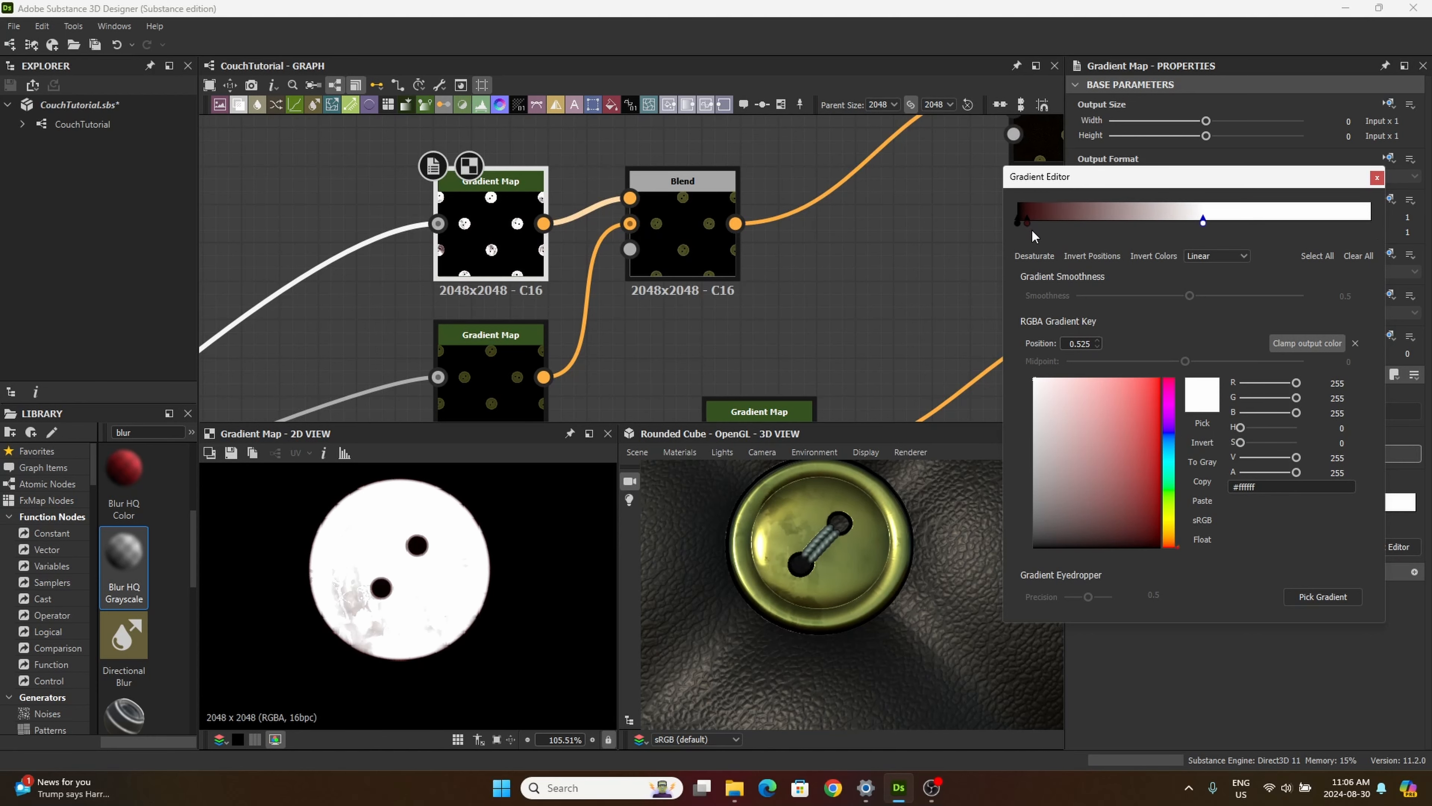
Step: Move the dark red key to 0.222, recolour it #c64343, and add another dark key near the gradient's black end
{"action": "left_click_drag", "start_coordinate": [1028, 223], "coordinate": [1107, 222]}
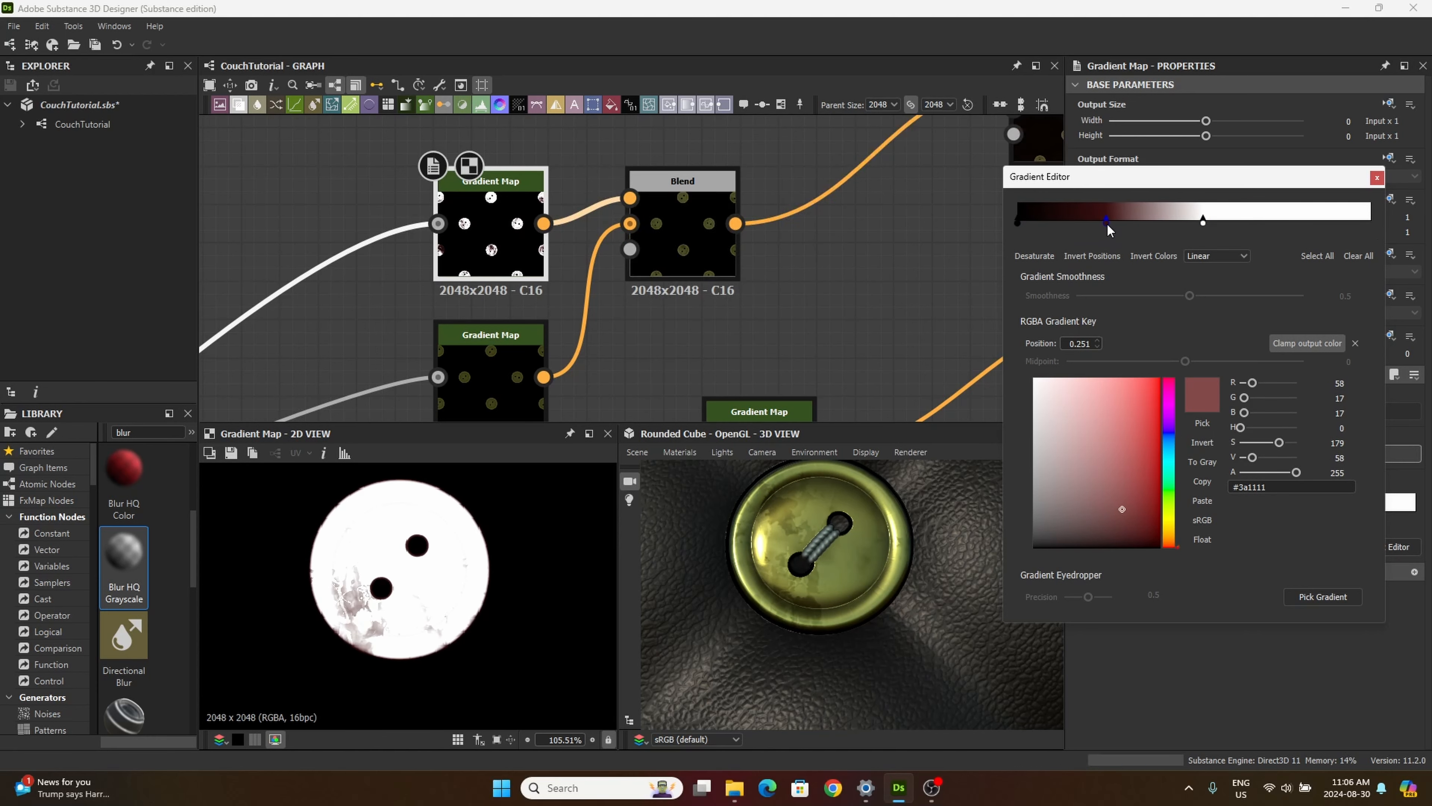
{"action": "left_click", "coordinate": [1030, 222]}
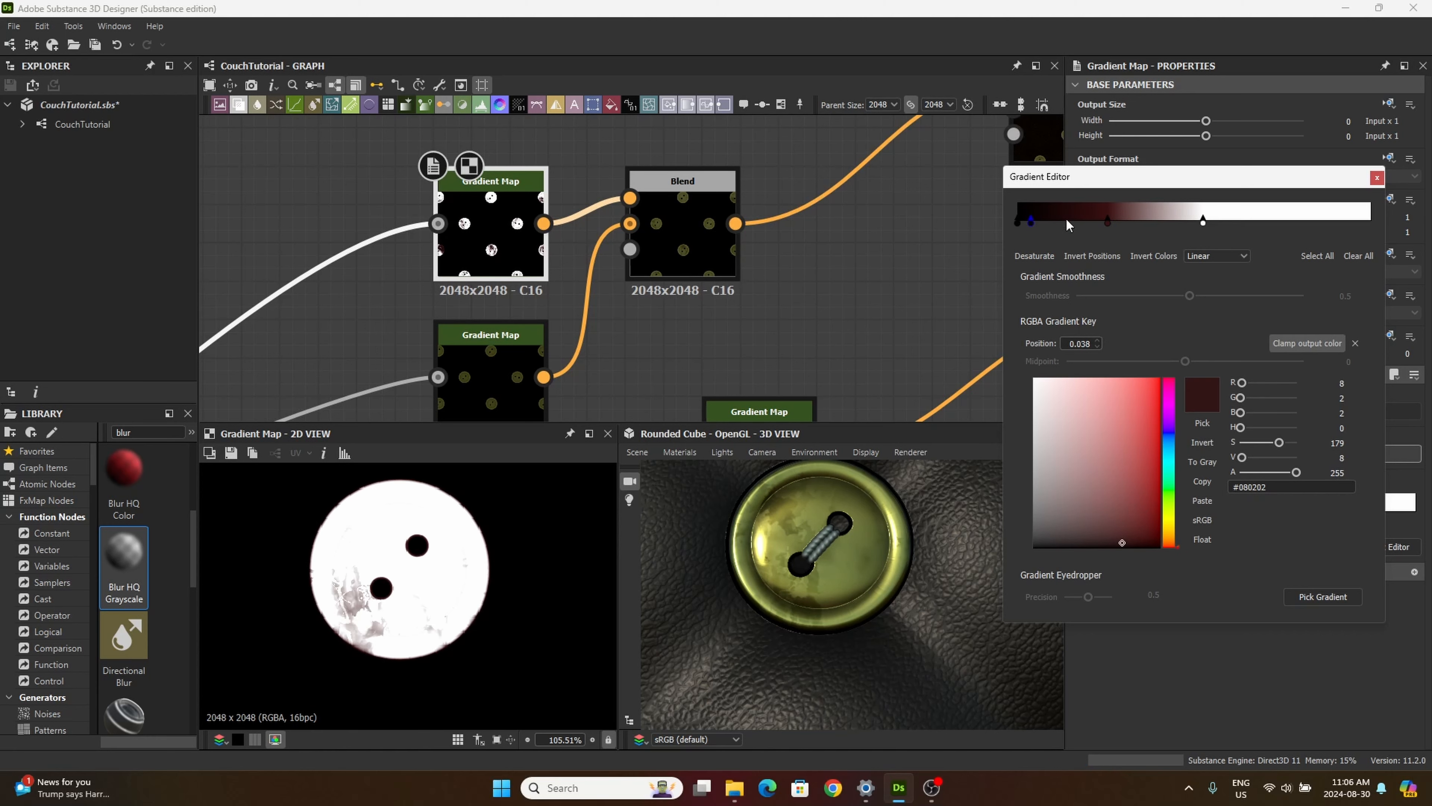
{"action": "mouse_move", "coordinate": [1108, 221]}
{"action": "left_mouse_down"}
{"action": "mouse_move", "coordinate": [1025, 223]}
{"action": "mouse_move", "coordinate": [1096, 221]}
{"action": "left_mouse_up"}
{"action": "left_click", "coordinate": [1116, 415]}
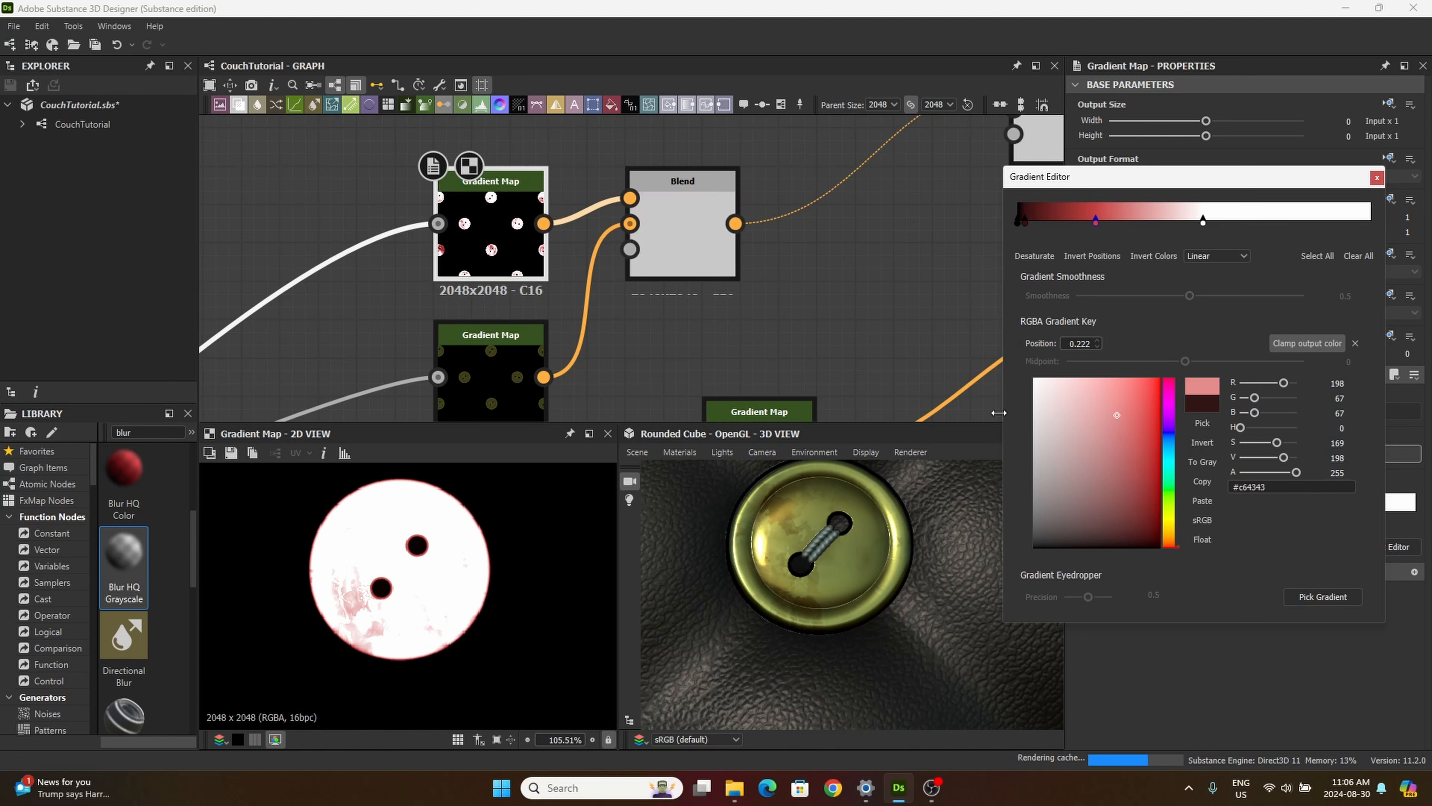
Step: Shift the added dark key slightly away from the black end and change its hue to dark teal
{"action": "scroll", "coordinate": [754, 533], "scroll_direction": "down", "scroll_amount": 3}
{"action": "left_click_drag", "start_coordinate": [799, 597], "coordinate": [806, 574]}
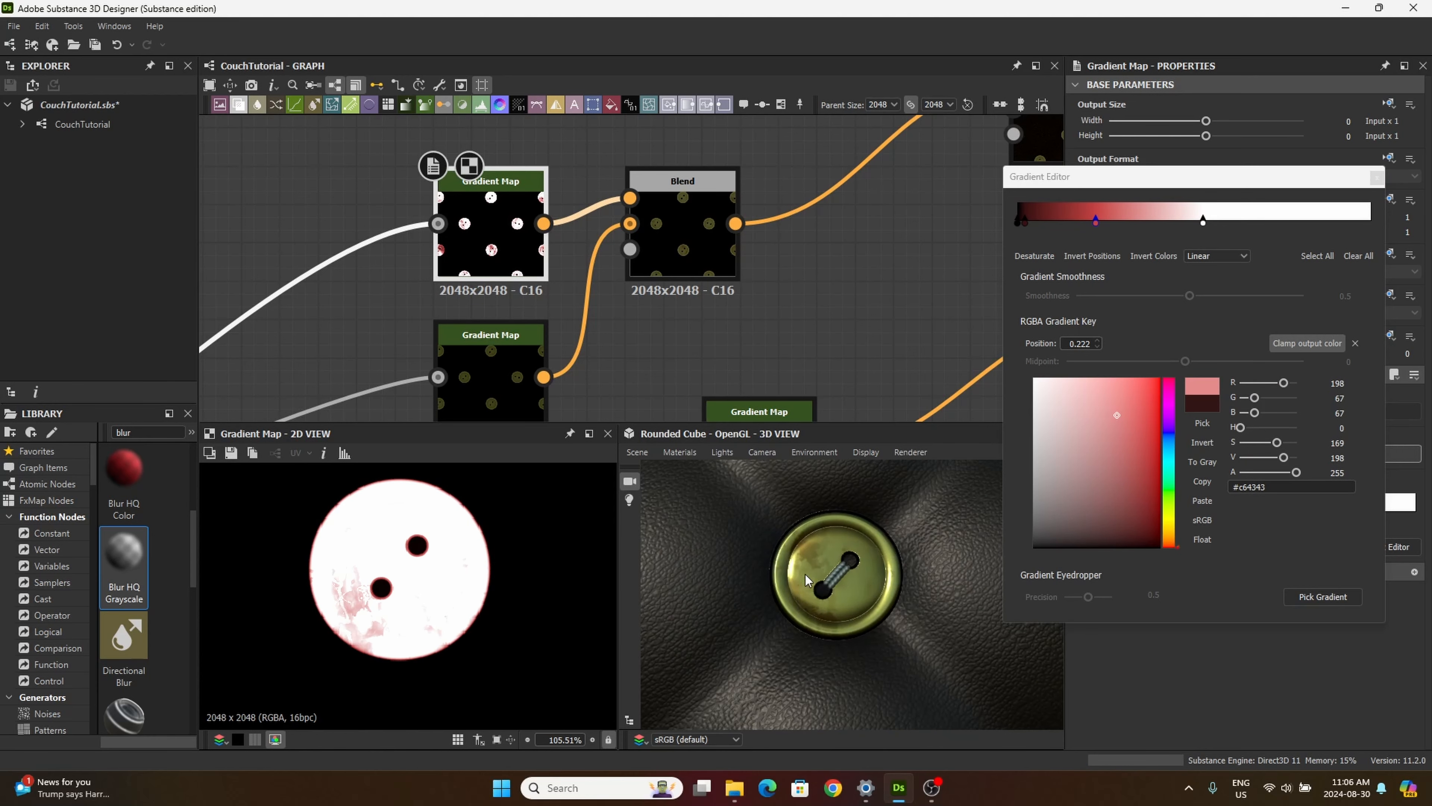
{"action": "scroll", "coordinate": [809, 558], "scroll_direction": "up", "scroll_amount": 5}
{"action": "scroll", "coordinate": [811, 569], "scroll_direction": "down", "scroll_amount": 2}
{"action": "scroll", "coordinate": [834, 586], "scroll_direction": "down", "scroll_amount": 5}
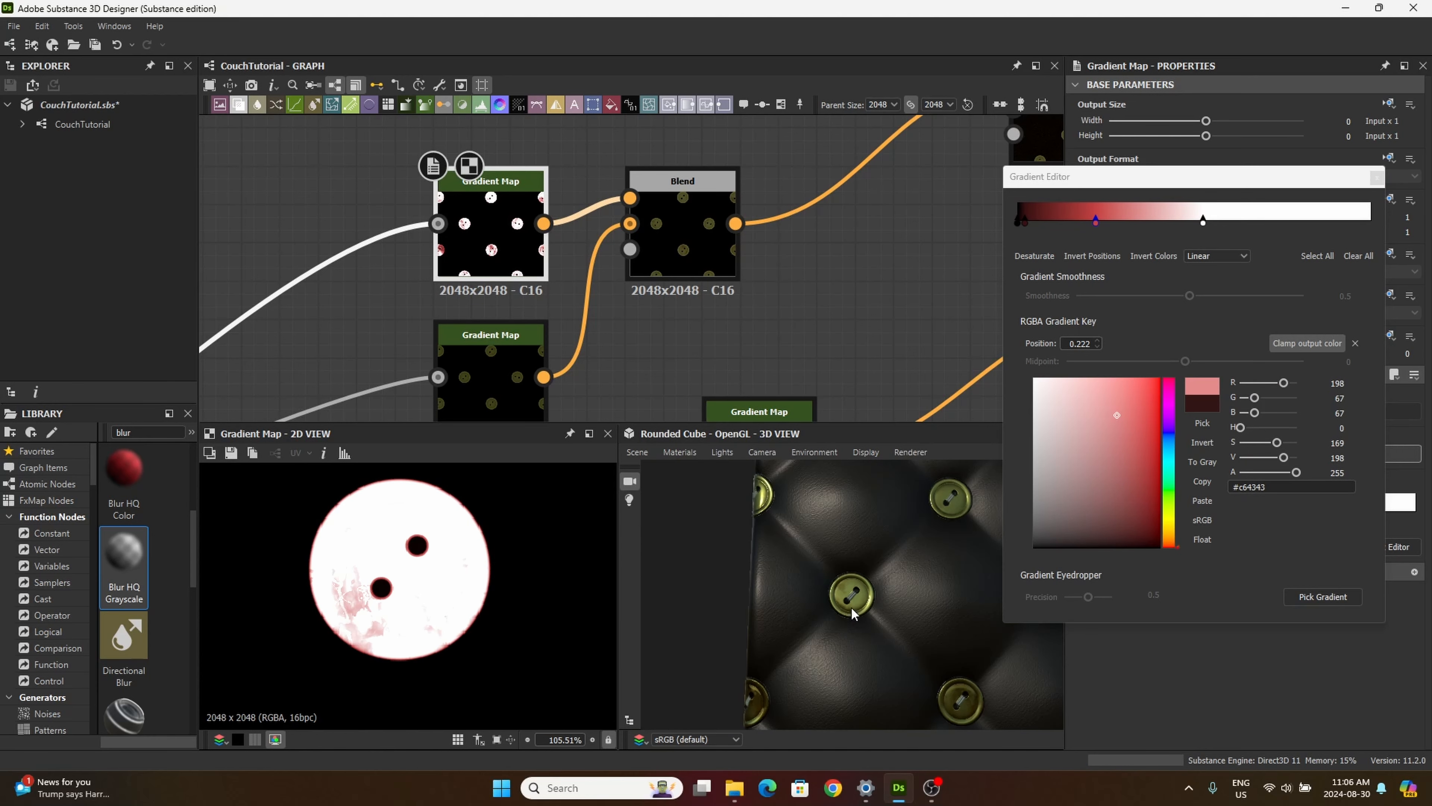
{"action": "scroll", "coordinate": [862, 602], "scroll_direction": "up", "scroll_amount": 5}
{"action": "left_click_drag", "start_coordinate": [1025, 220], "coordinate": [1032, 221]}
{"action": "left_click_drag", "start_coordinate": [1169, 490], "coordinate": [1171, 449]}
Step: Recolour the gradient key at position 0.222 to the muted green #7ca684, judging the hue on the 3D button
{"action": "left_click", "coordinate": [1096, 218]}
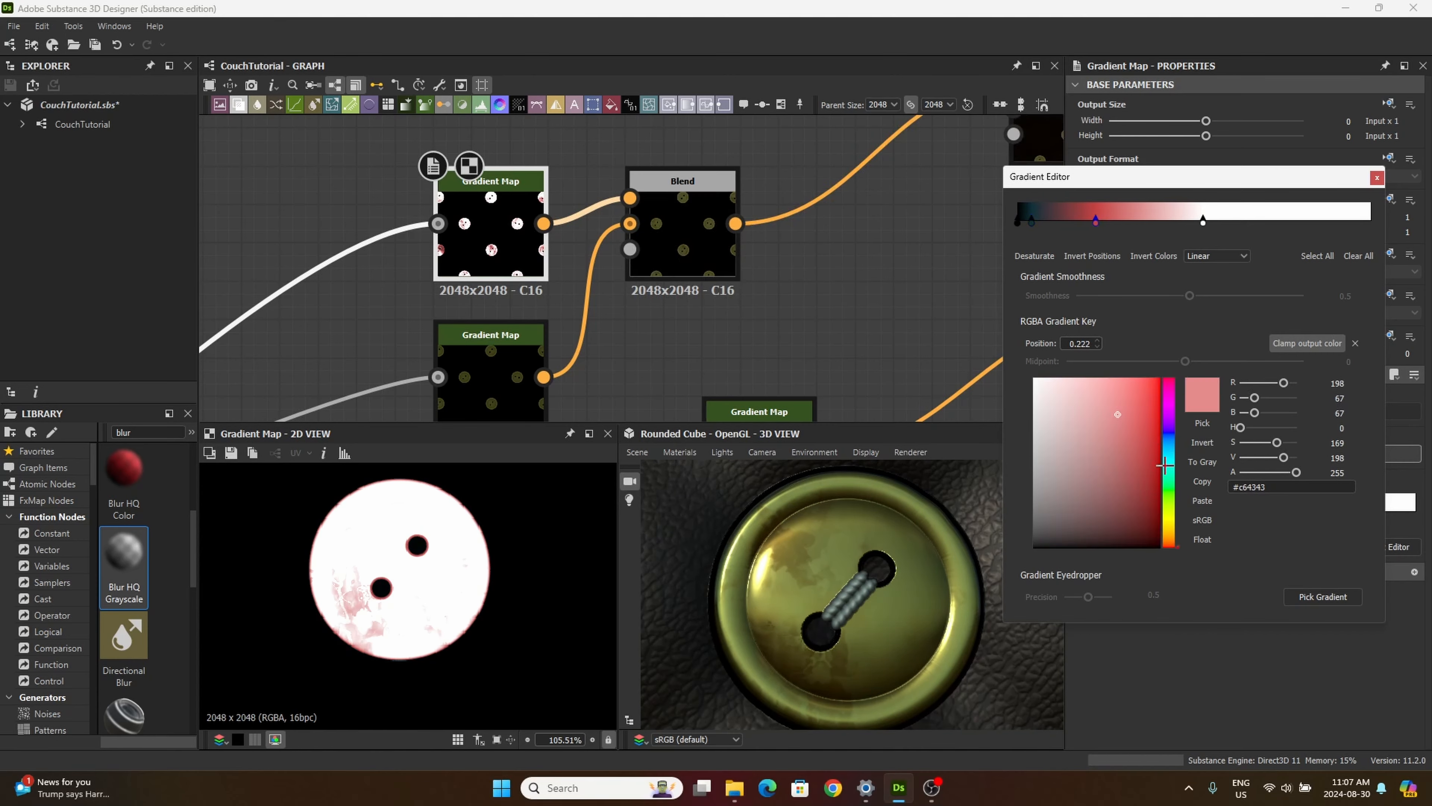
{"action": "left_click_drag", "start_coordinate": [1166, 383], "coordinate": [1163, 437]}
{"action": "scroll", "coordinate": [873, 638], "scroll_direction": "down", "scroll_amount": 4}
{"action": "scroll", "coordinate": [867, 637], "scroll_direction": "down", "scroll_amount": 2}
{"action": "middle_click_drag", "start_coordinate": [834, 525], "coordinate": [794, 665]}
{"action": "scroll", "coordinate": [879, 587], "scroll_direction": "up", "scroll_amount": 3}
{"action": "scroll", "coordinate": [926, 633], "scroll_direction": "down", "scroll_amount": 3}
{"action": "scroll", "coordinate": [871, 556], "scroll_direction": "up", "scroll_amount": 3}
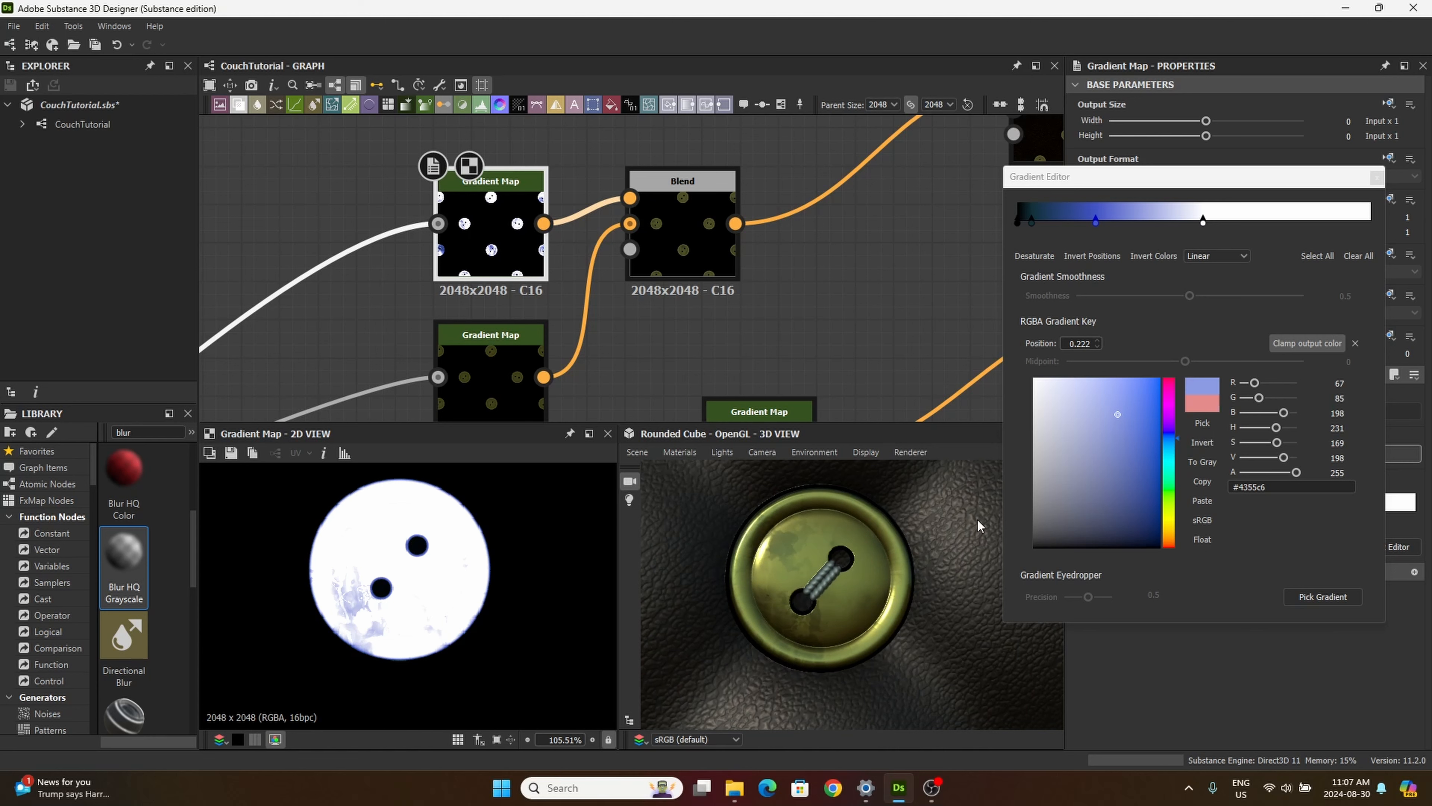
{"action": "left_click_drag", "start_coordinate": [756, 628], "coordinate": [851, 532]}
{"action": "mouse_move", "coordinate": [1115, 415]}
{"action": "left_mouse_down"}
{"action": "mouse_move", "coordinate": [1114, 517]}
{"action": "mouse_move", "coordinate": [1172, 507]}
{"action": "mouse_move", "coordinate": [1172, 533]}
{"action": "mouse_move", "coordinate": [1172, 485]}
{"action": "mouse_move", "coordinate": [1109, 504]}
{"action": "mouse_move", "coordinate": [1060, 396]}
{"action": "mouse_move", "coordinate": [1065, 436]}
{"action": "left_mouse_up"}
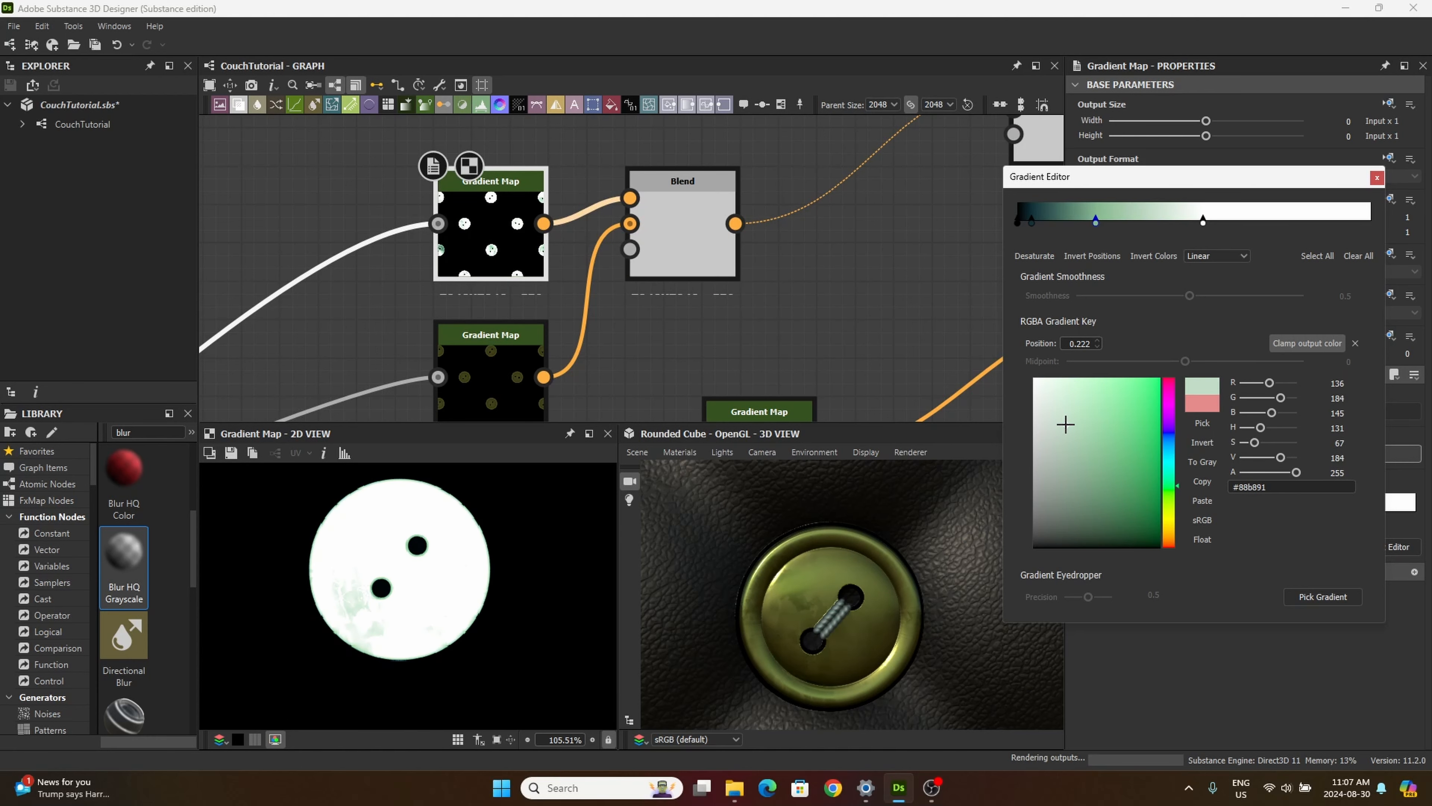
Step: Try inverting the gradient's key positions and its colours, restoring the colours after the comparison
{"action": "left_click", "coordinate": [1095, 255]}
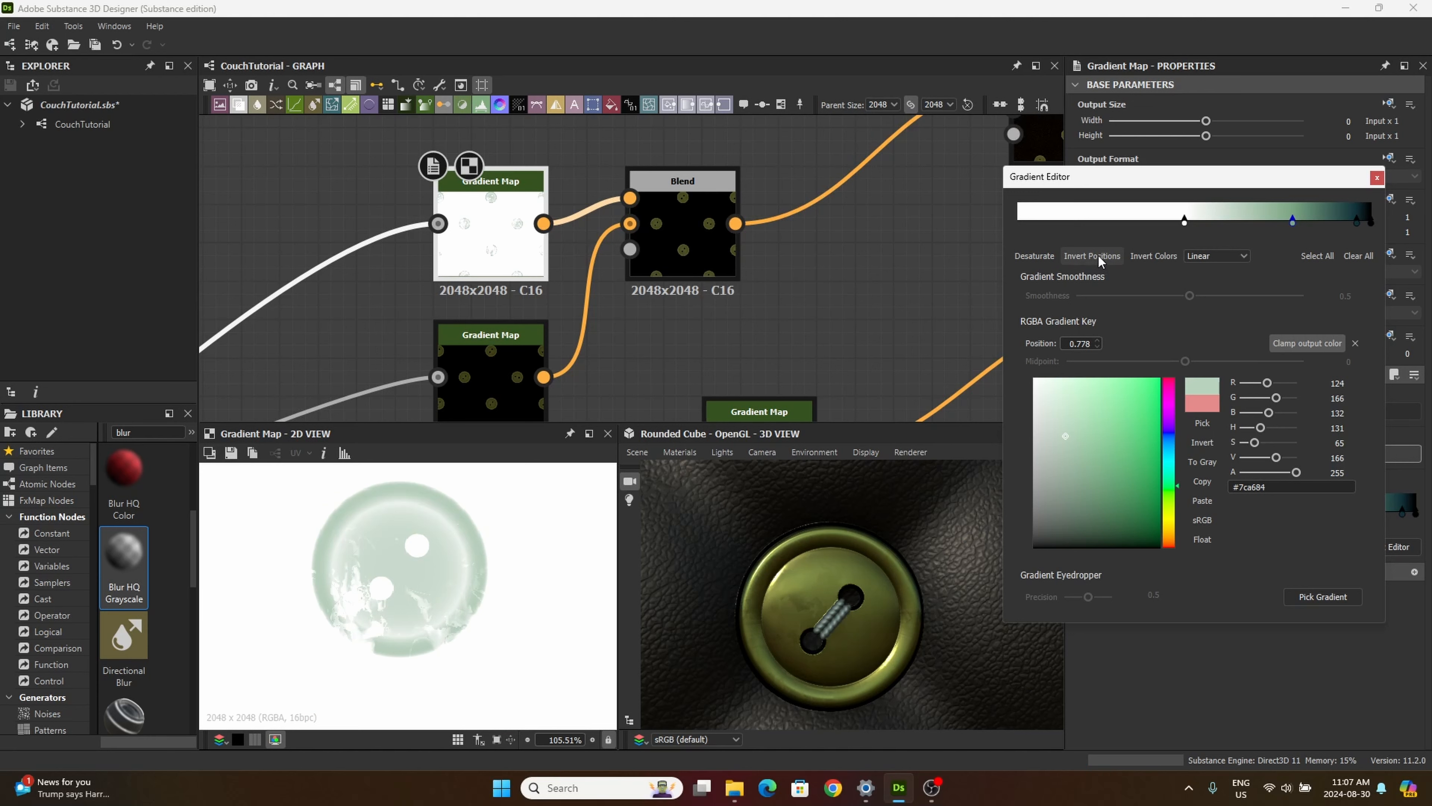
{"action": "left_click", "coordinate": [1155, 255]}
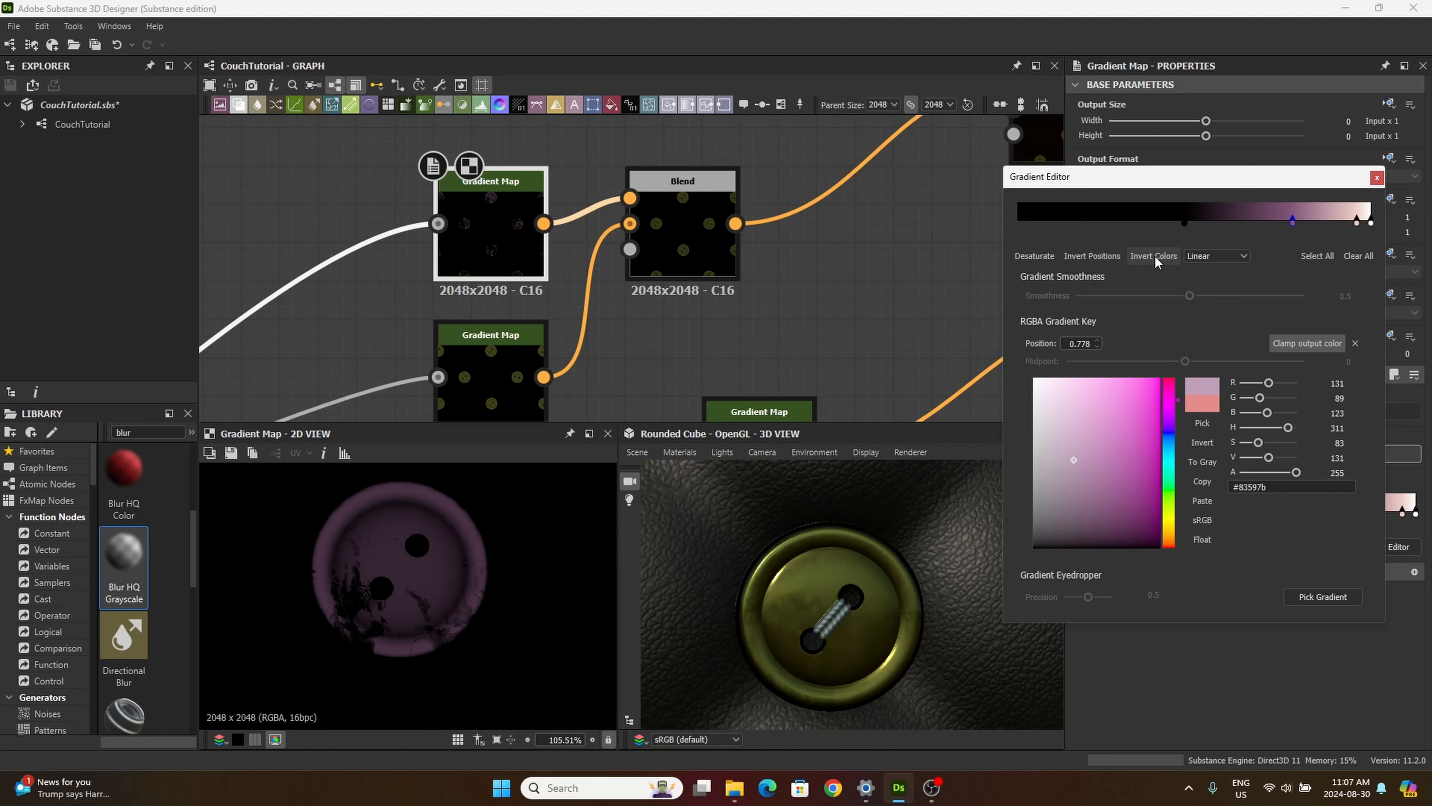
{"action": "left_click", "coordinate": [1155, 255]}
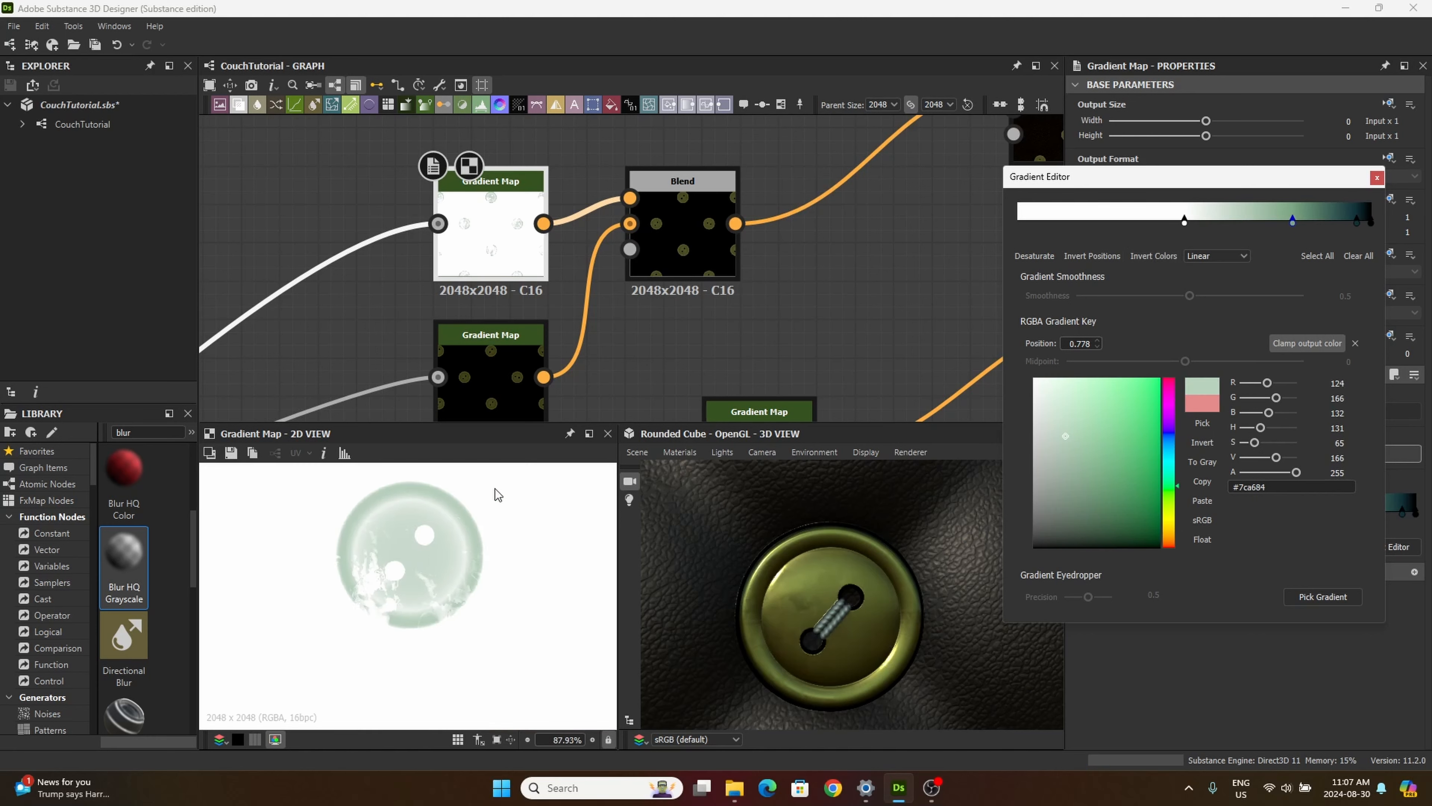
Step: Preview the Blend node's output in the 2D view
{"action": "double_click", "coordinate": [677, 231]}
{"action": "left_click", "coordinate": [514, 377]}
{"action": "double_click", "coordinate": [674, 197]}
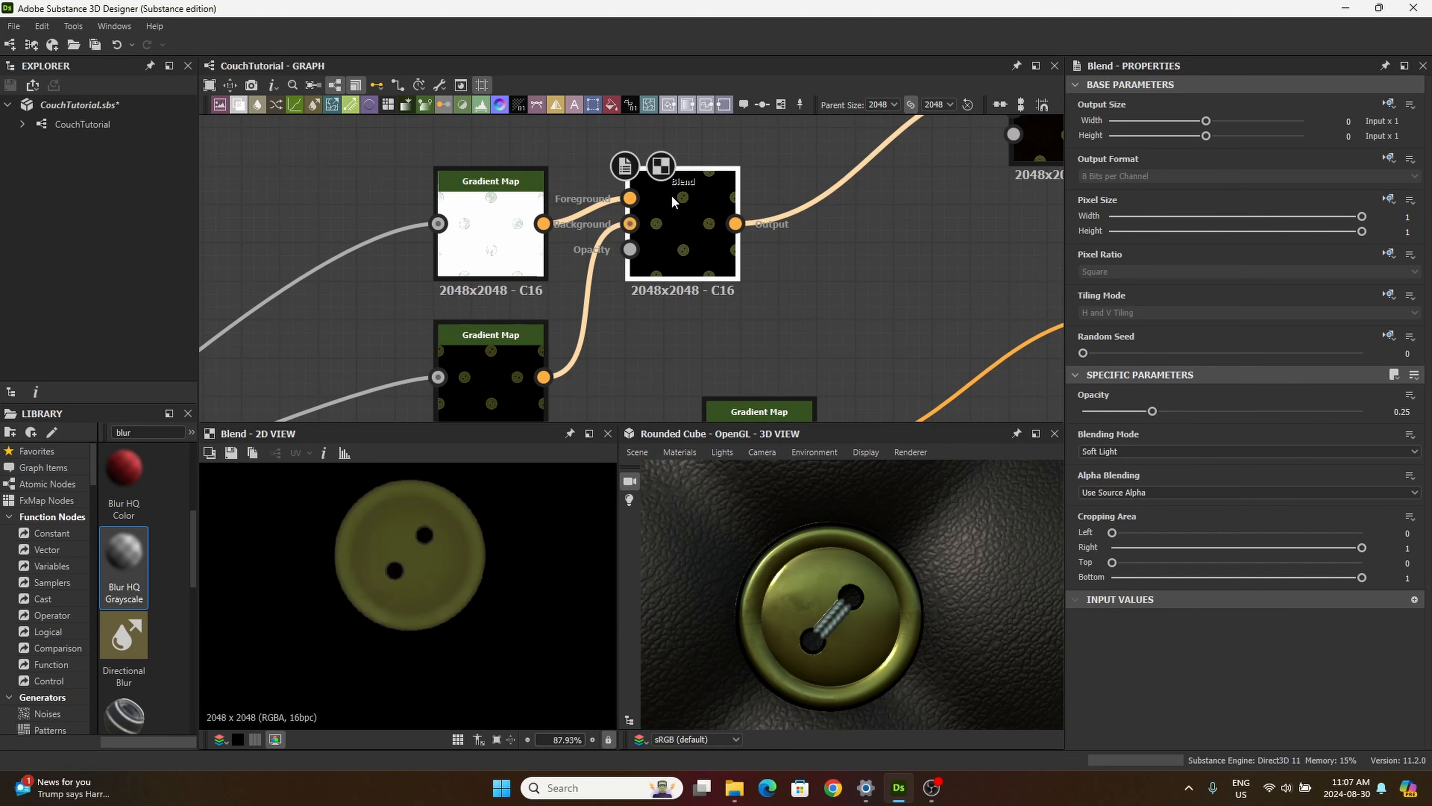
Step: Try moving the black key of the upper Gradient Map's inverted gradient to position 0.000 and check the 3D button
{"action": "double_click", "coordinate": [511, 232]}
{"action": "left_click", "coordinate": [1395, 550]}
{"action": "left_click", "coordinate": [1136, 255]}
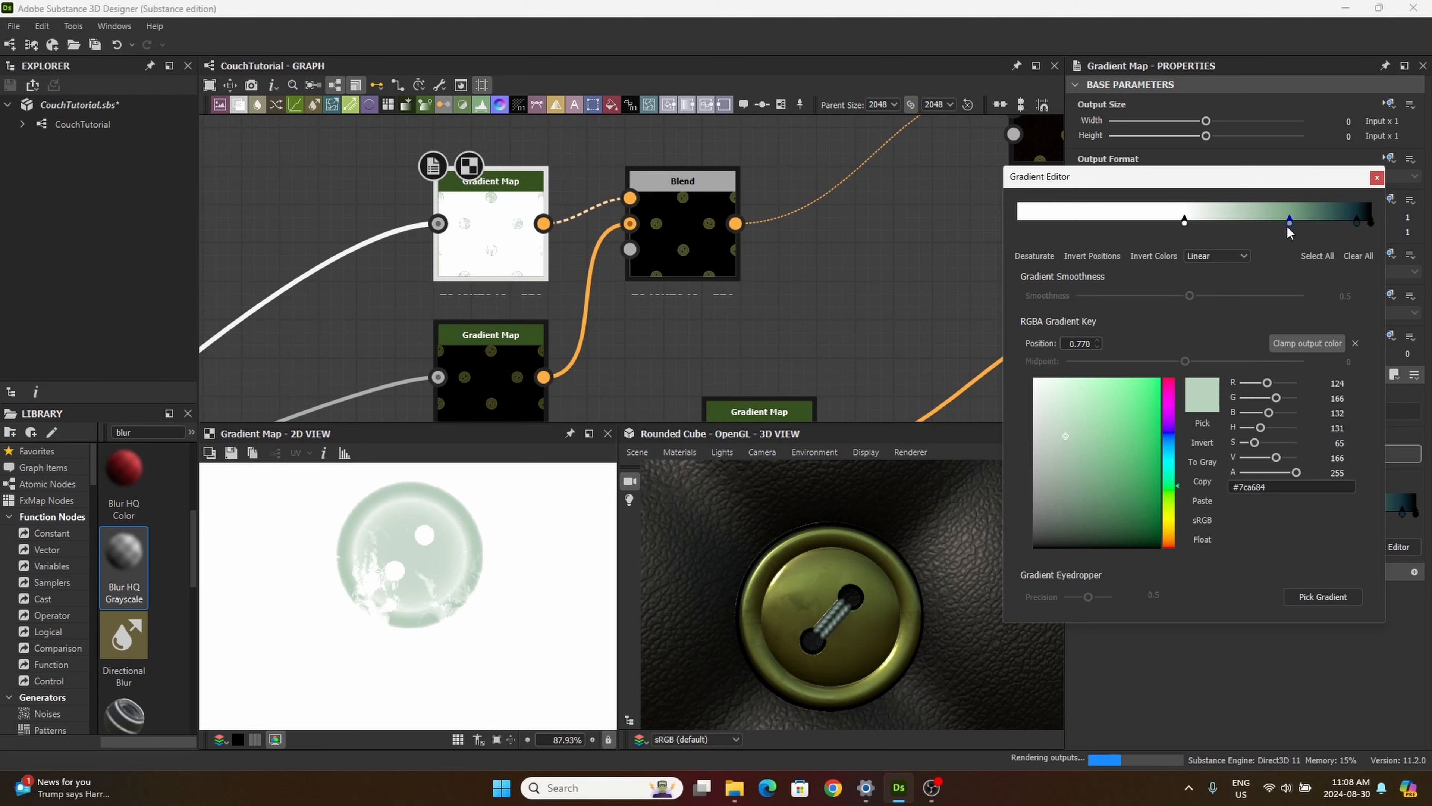
{"action": "left_click_drag", "start_coordinate": [1134, 248], "coordinate": [1233, 232]}
{"action": "left_click_drag", "start_coordinate": [1355, 231], "coordinate": [1294, 417]}
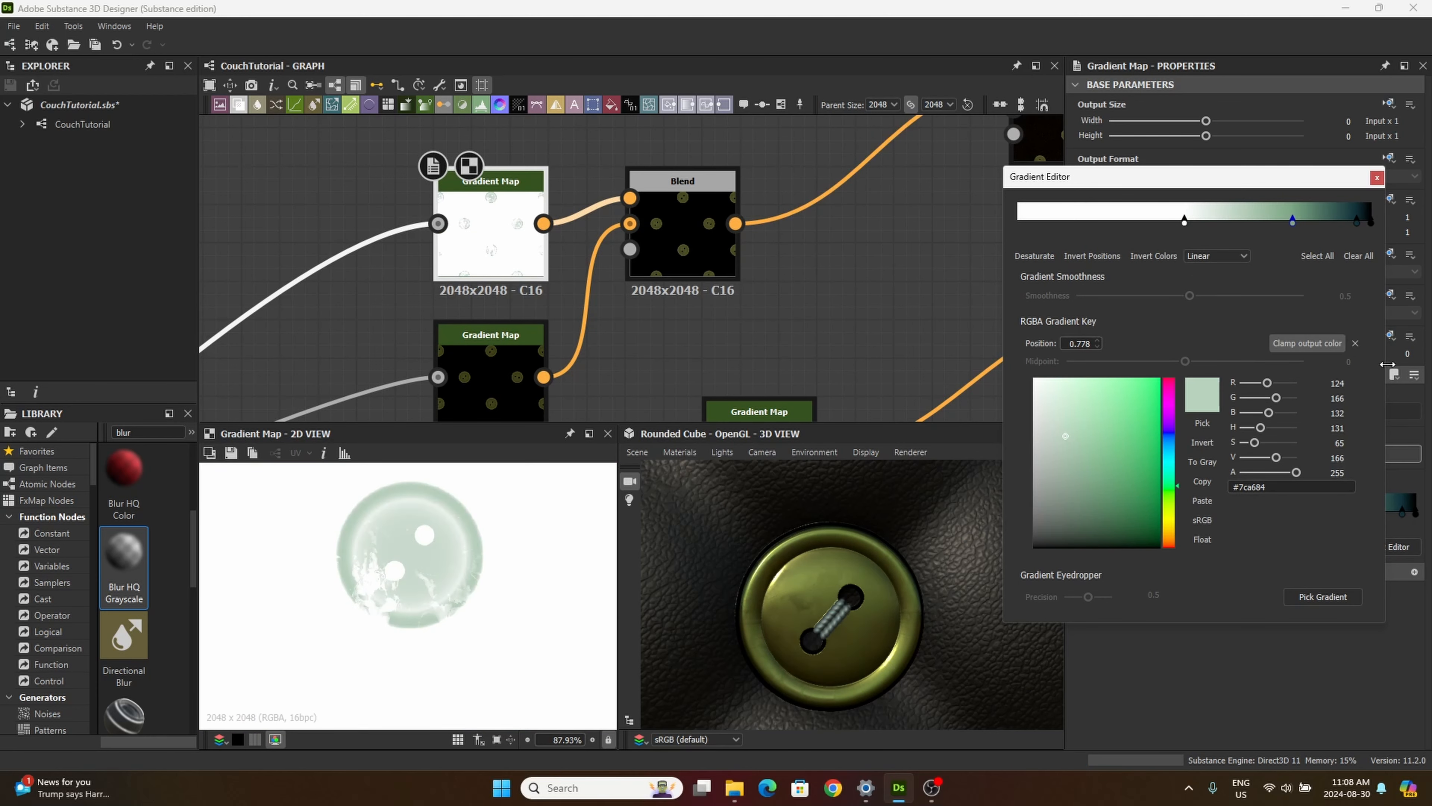
{"action": "left_click_drag", "start_coordinate": [1370, 222], "coordinate": [1018, 222]}
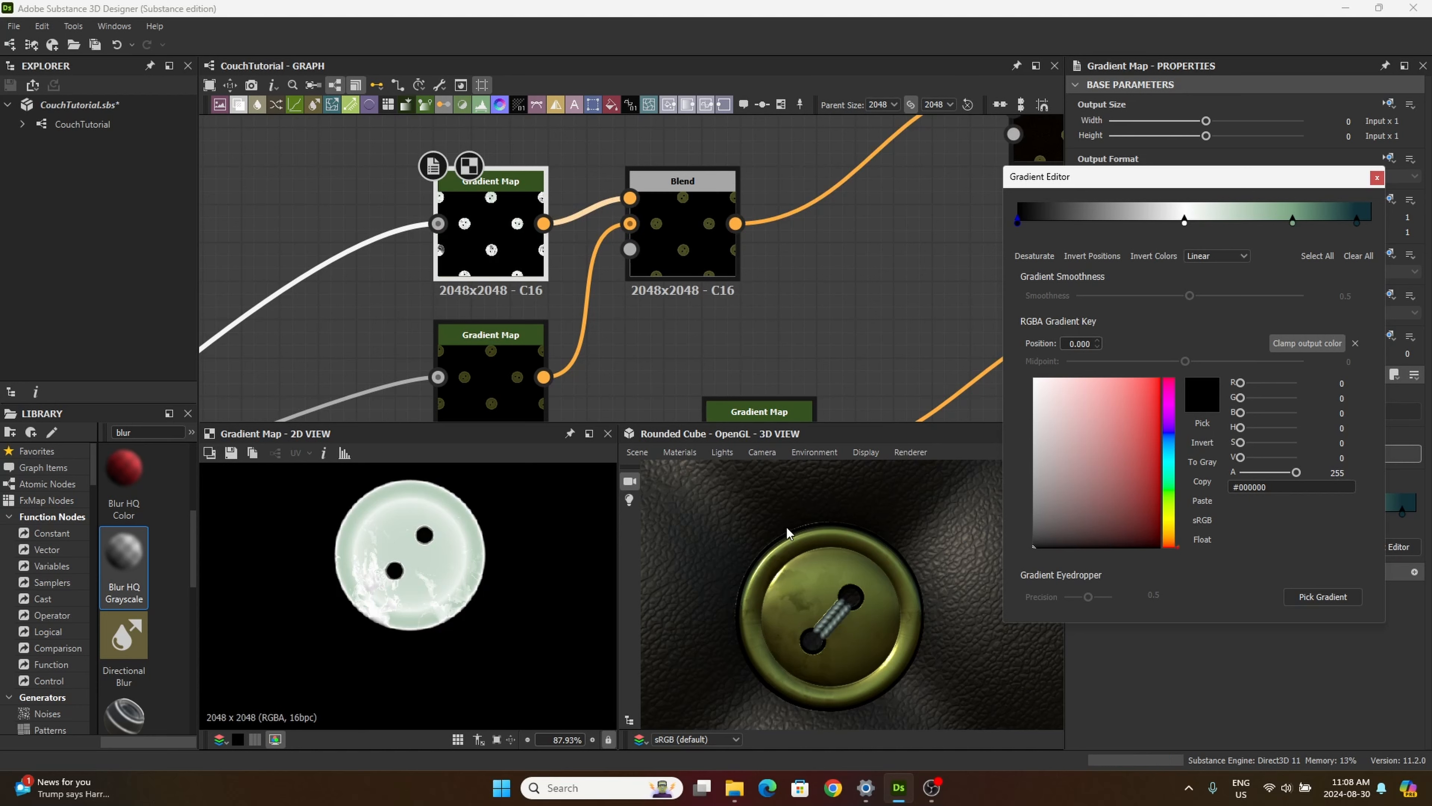
{"action": "scroll", "coordinate": [796, 631], "scroll_direction": "down", "scroll_amount": 3}
{"action": "scroll", "coordinate": [796, 631], "scroll_direction": "up", "scroll_amount": 5}
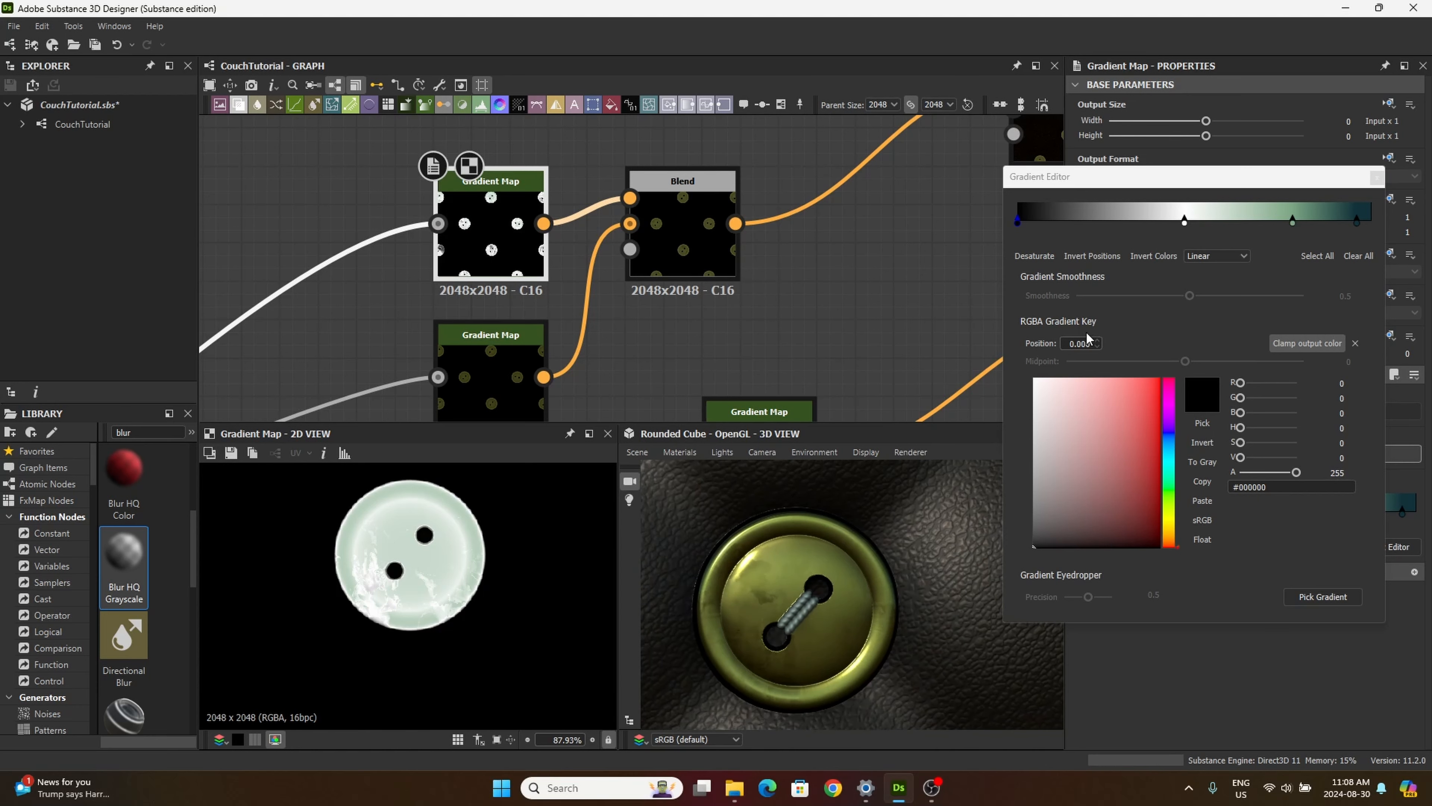
Step: Undo the black key's move and the inversion of the gradient's key positions
{"action": "key", "text": "ctrl+z"}
{"action": "key", "text": "ctrl+z"}
{"action": "key", "text": "ctrl+z"}
{"action": "key", "text": "ctrl+z"}
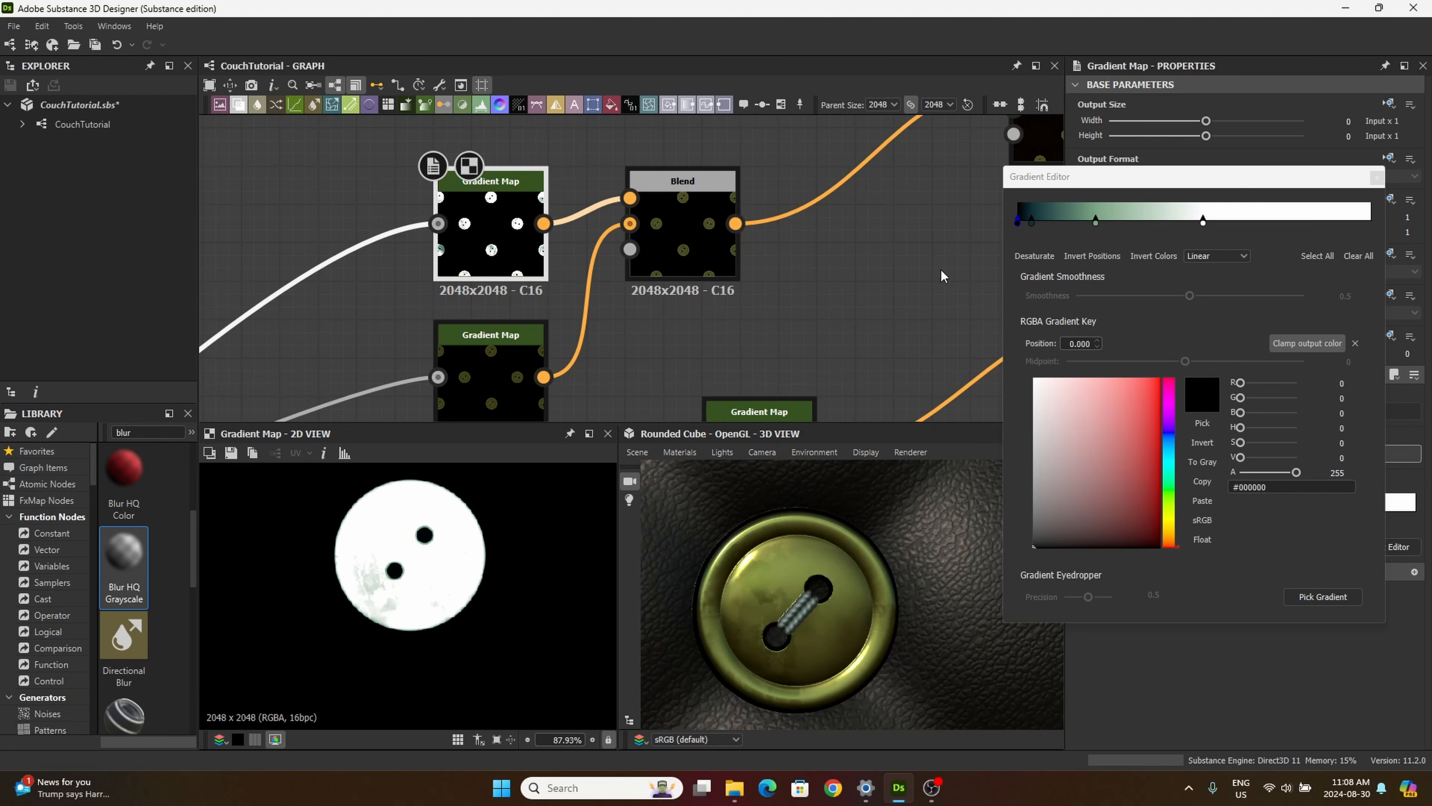
Step: Move the white key to position 0.635 and the green key slightly toward it, and finish editing the gradient
{"action": "left_click_drag", "start_coordinate": [1203, 221], "coordinate": [1371, 226]}
{"action": "left_click_drag", "start_coordinate": [1097, 219], "coordinate": [1117, 282]}
{"action": "left_click_drag", "start_coordinate": [1371, 222], "coordinate": [1242, 275]}
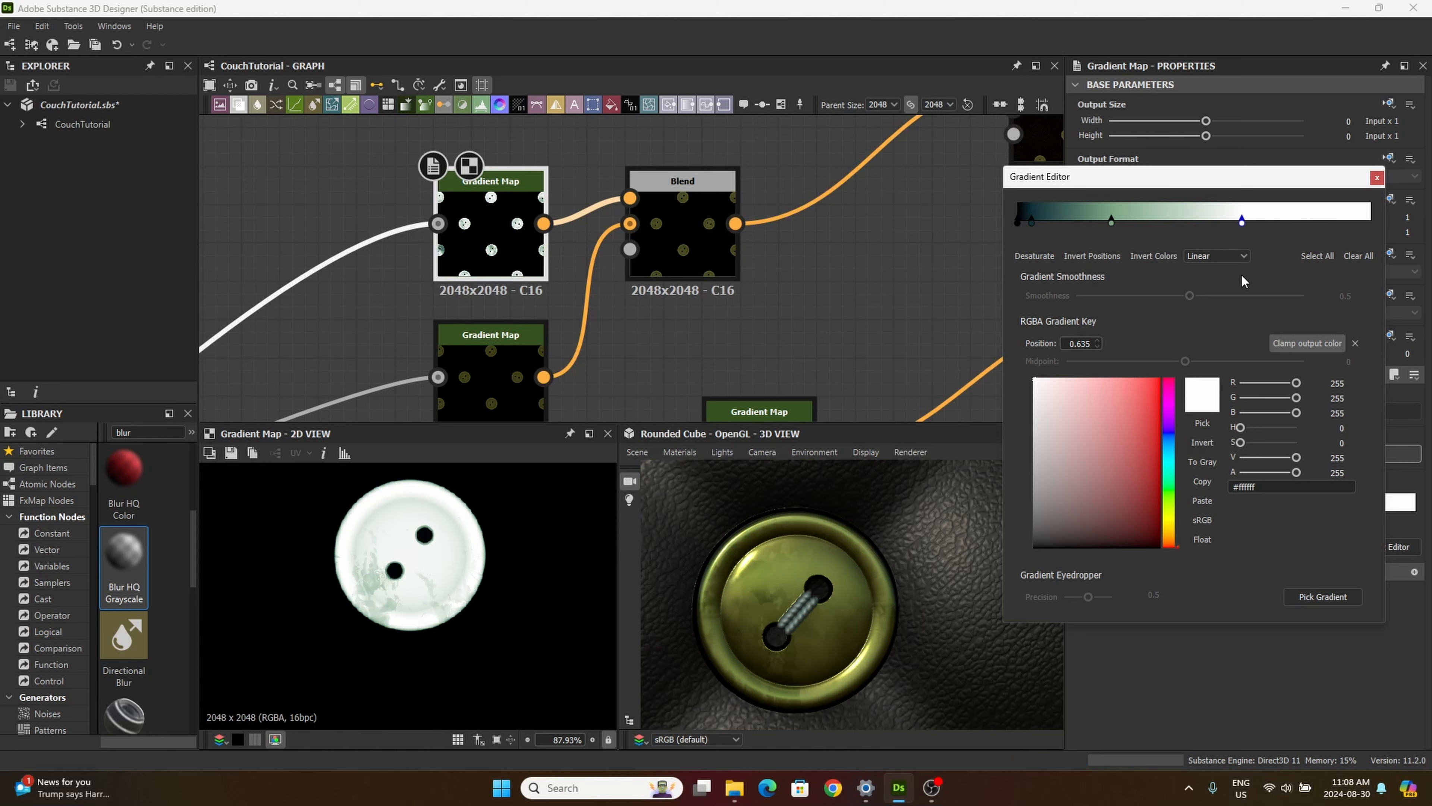
{"action": "left_click", "coordinate": [1377, 179]}
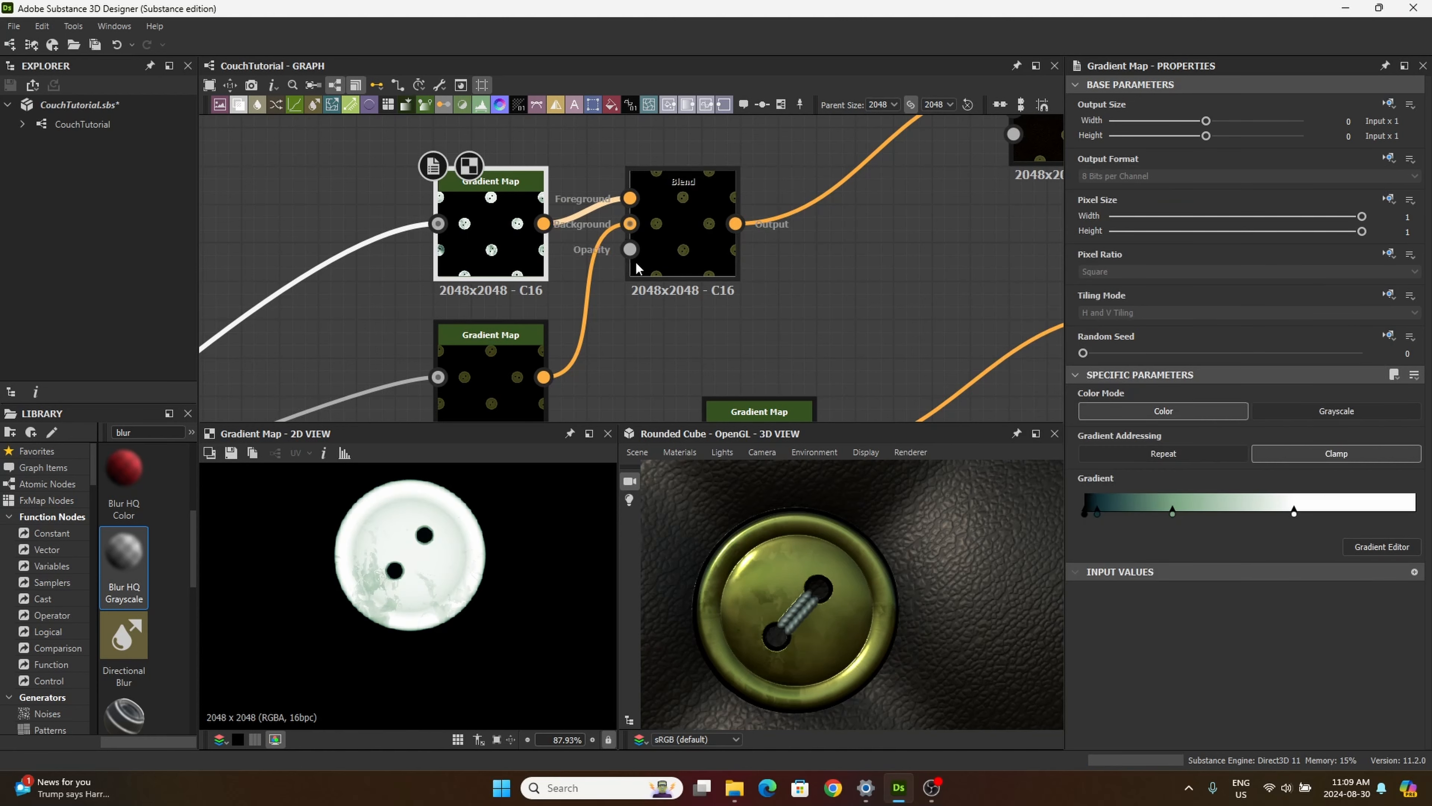
Step: Try blending modes such as Screen, Overlay and Switch on the Blend node
{"action": "left_click", "coordinate": [683, 192]}
{"action": "left_click", "coordinate": [1148, 452]}
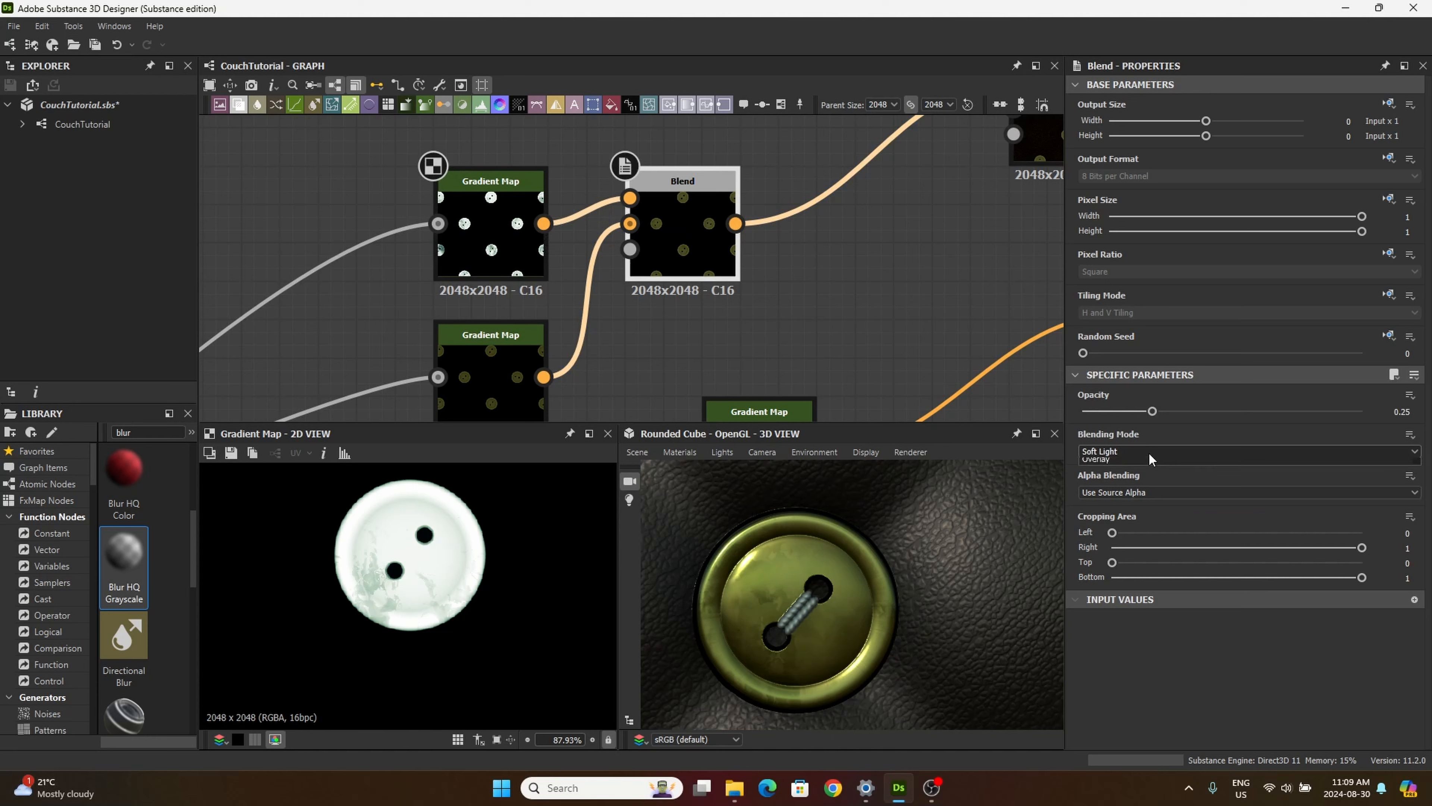
{"action": "left_click", "coordinate": [1148, 452]}
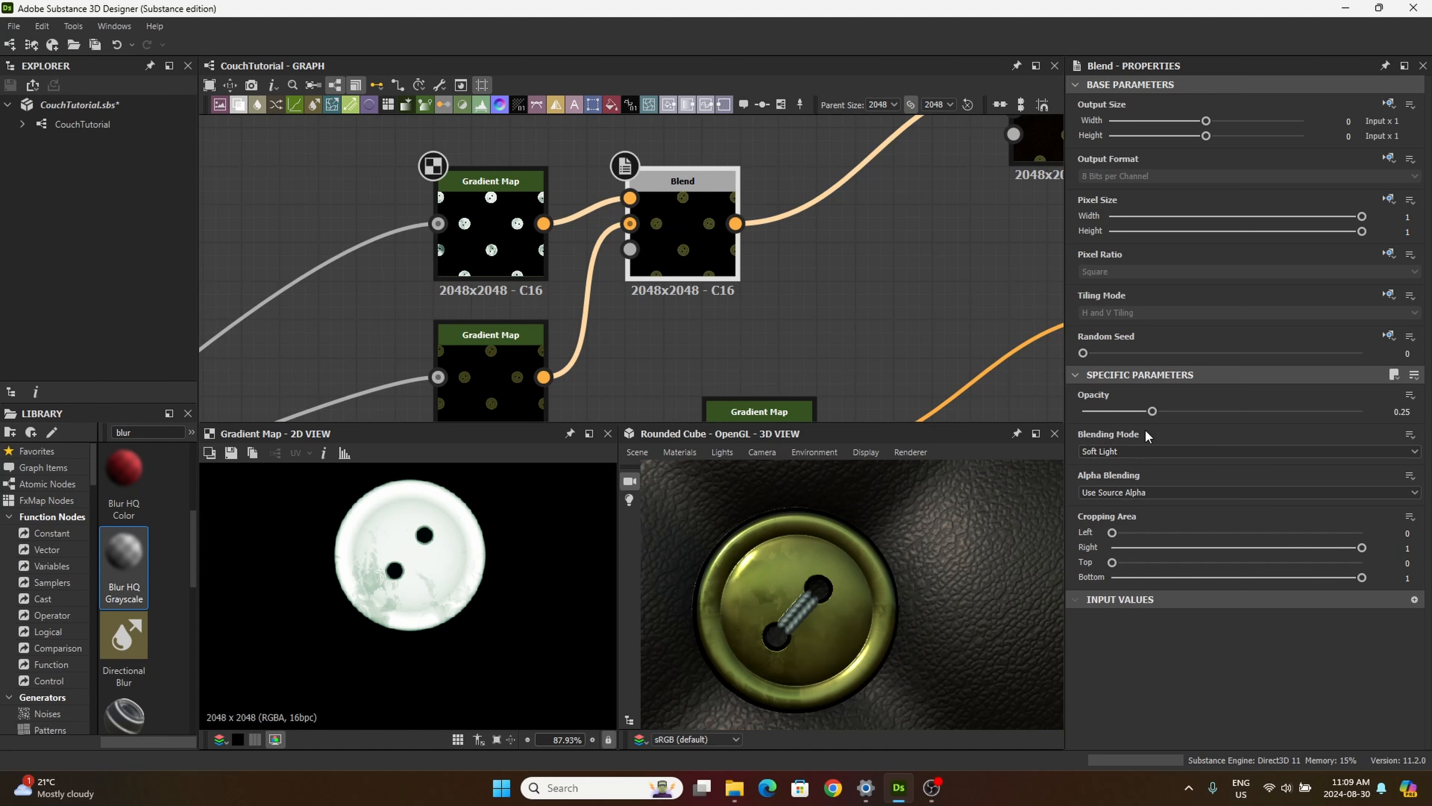
{"action": "key", "text": "Up"}
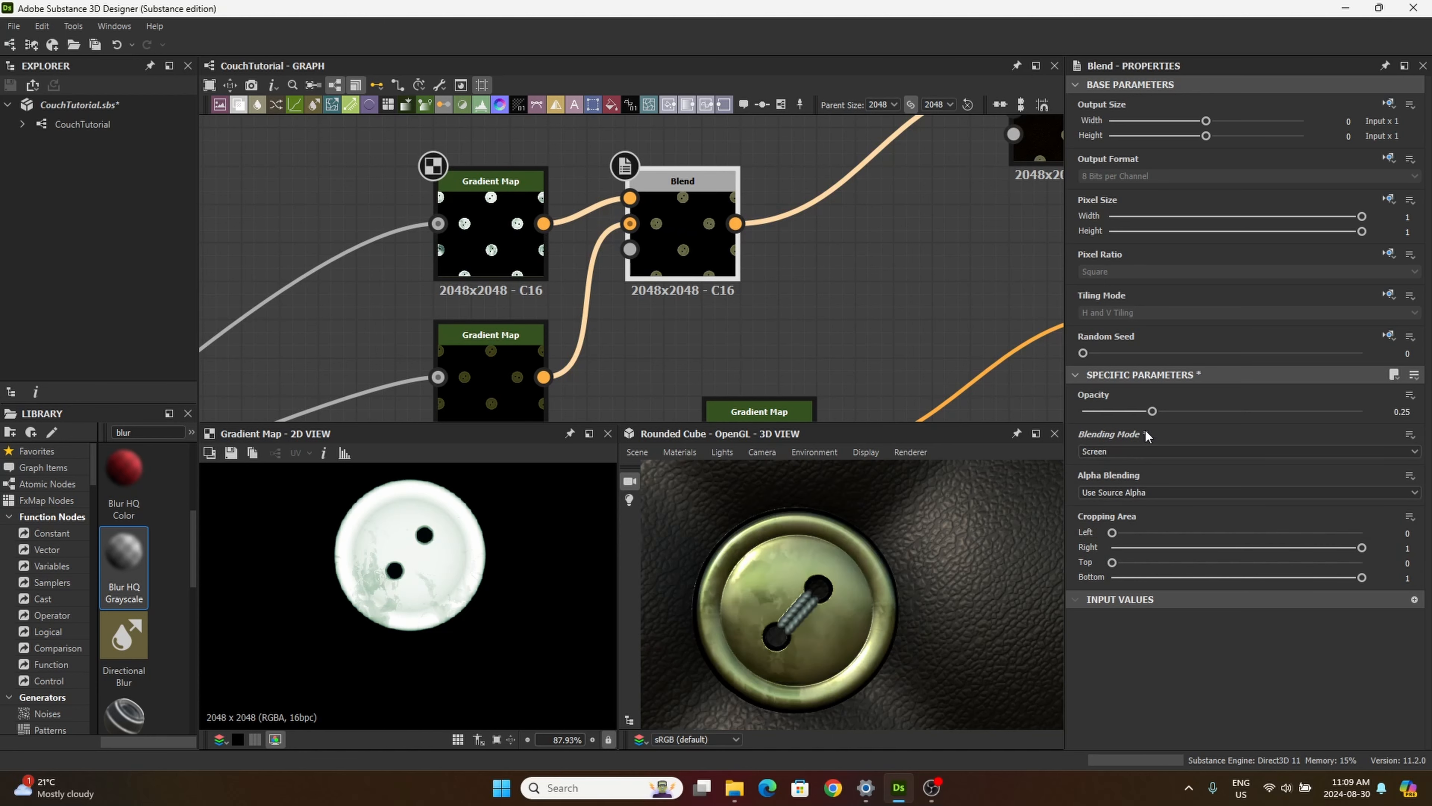
{"action": "key", "text": "Up"}
{"action": "key", "text": "Up"}
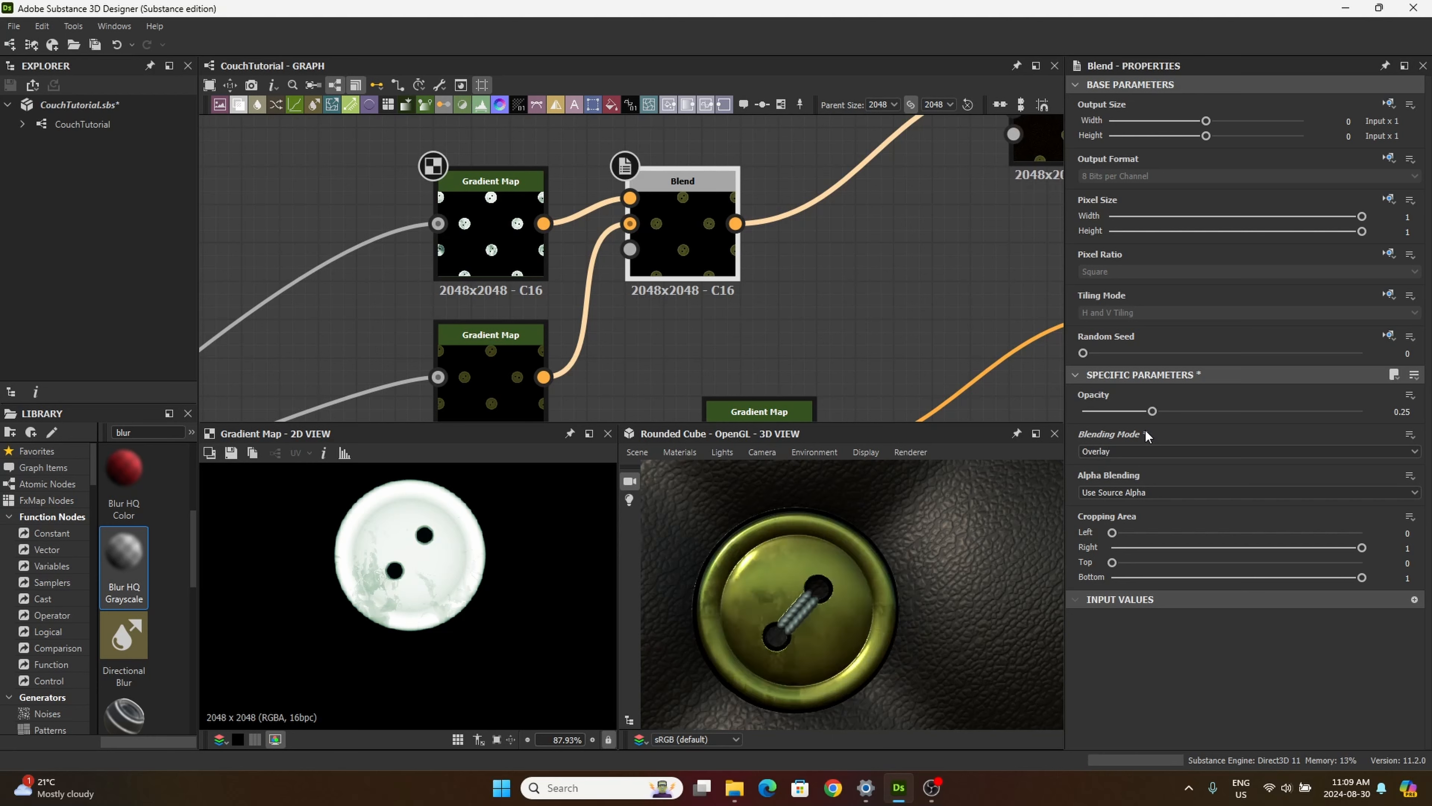
{"action": "key", "text": "Up"}
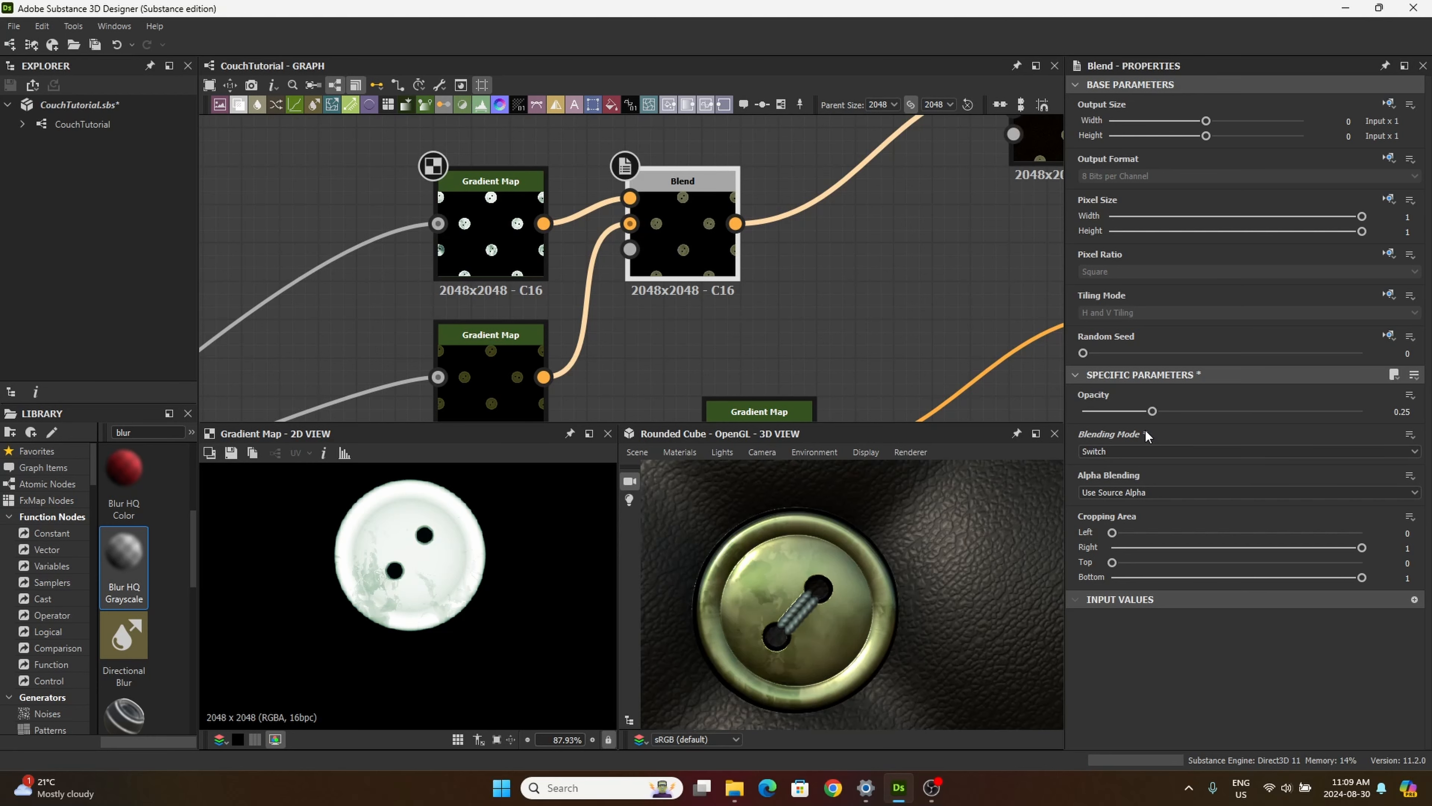
Step: Compare Max (Lighten) and Add Sub on the Blend node, and set its blending mode to Subtract with opacity 0.25
{"action": "scroll", "coordinate": [713, 563], "scroll_direction": "down", "scroll_amount": 8}
{"action": "left_click_drag", "start_coordinate": [713, 564], "coordinate": [734, 591]}
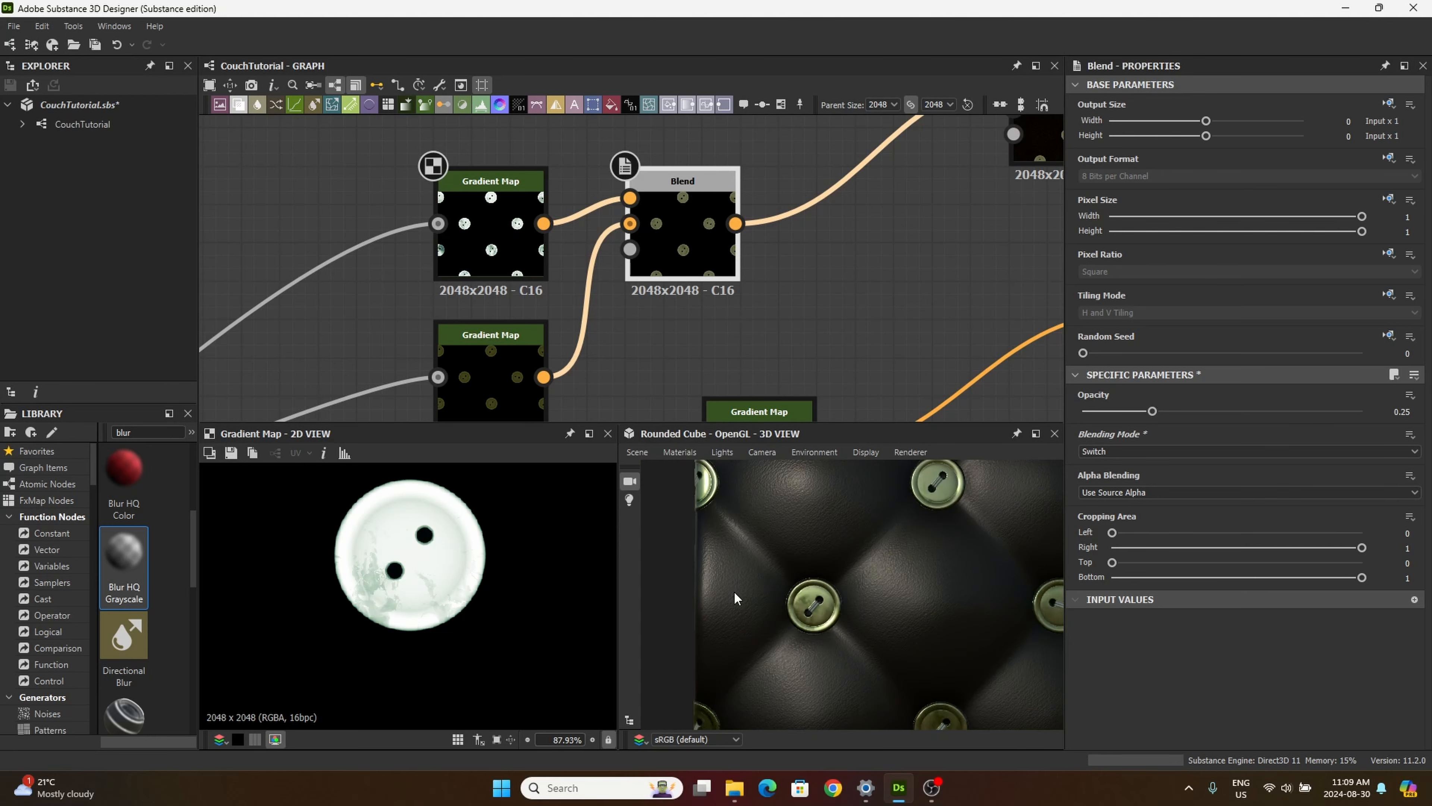
{"action": "scroll", "coordinate": [755, 592], "scroll_direction": "up", "scroll_amount": 10}
{"action": "scroll", "coordinate": [755, 593], "scroll_direction": "down", "scroll_amount": 10}
{"action": "key", "text": "Up"}
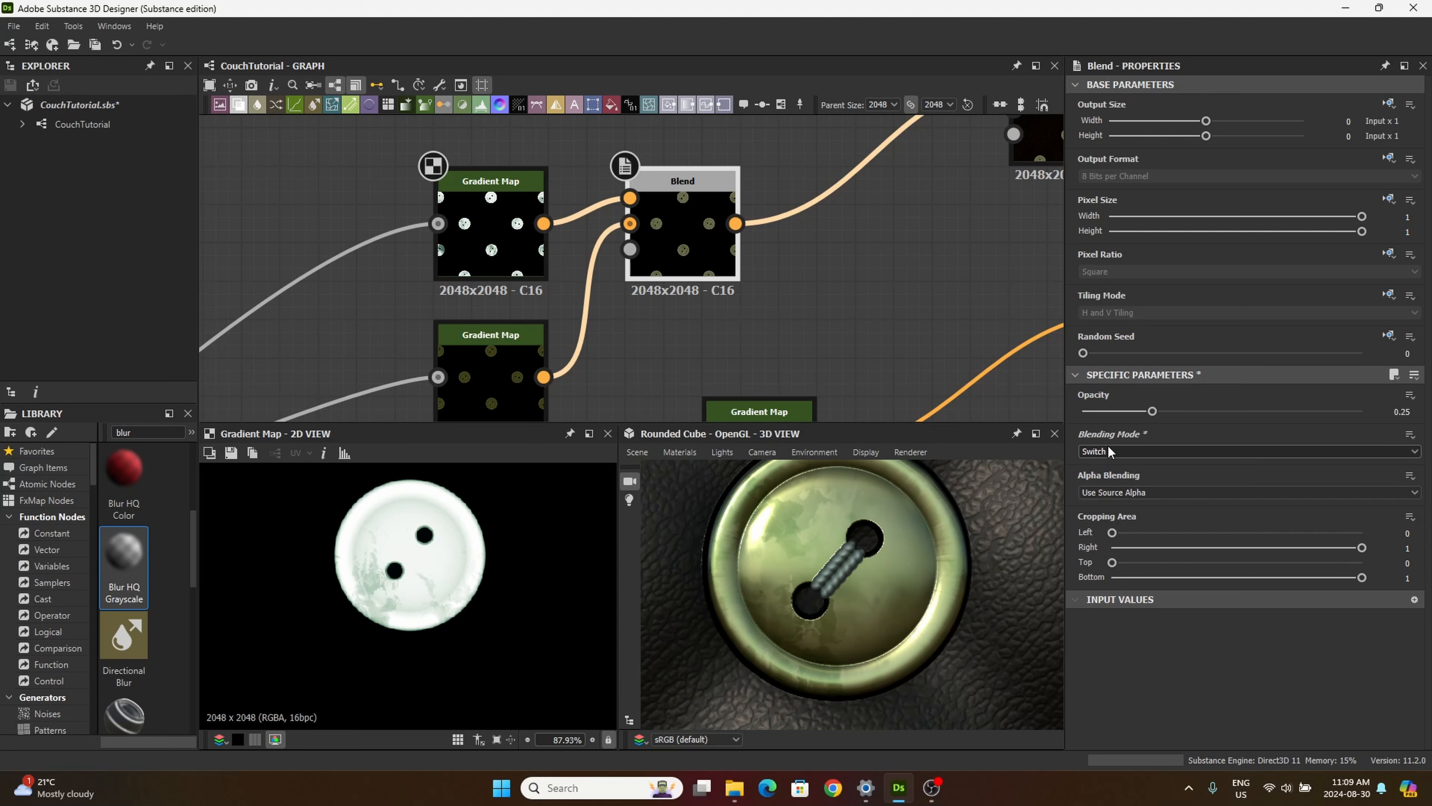
{"action": "key", "text": "Up"}
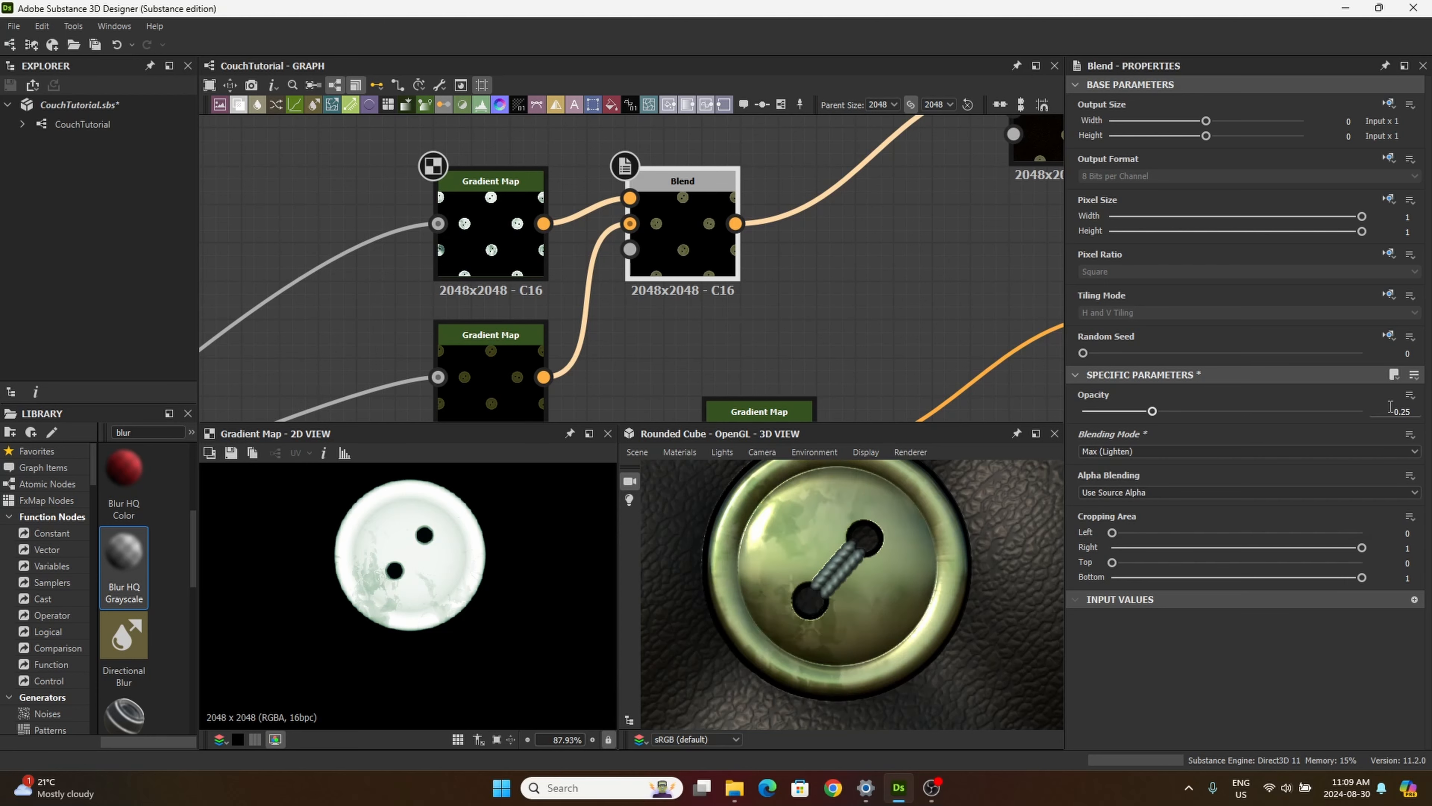
{"action": "key", "text": "Up"}
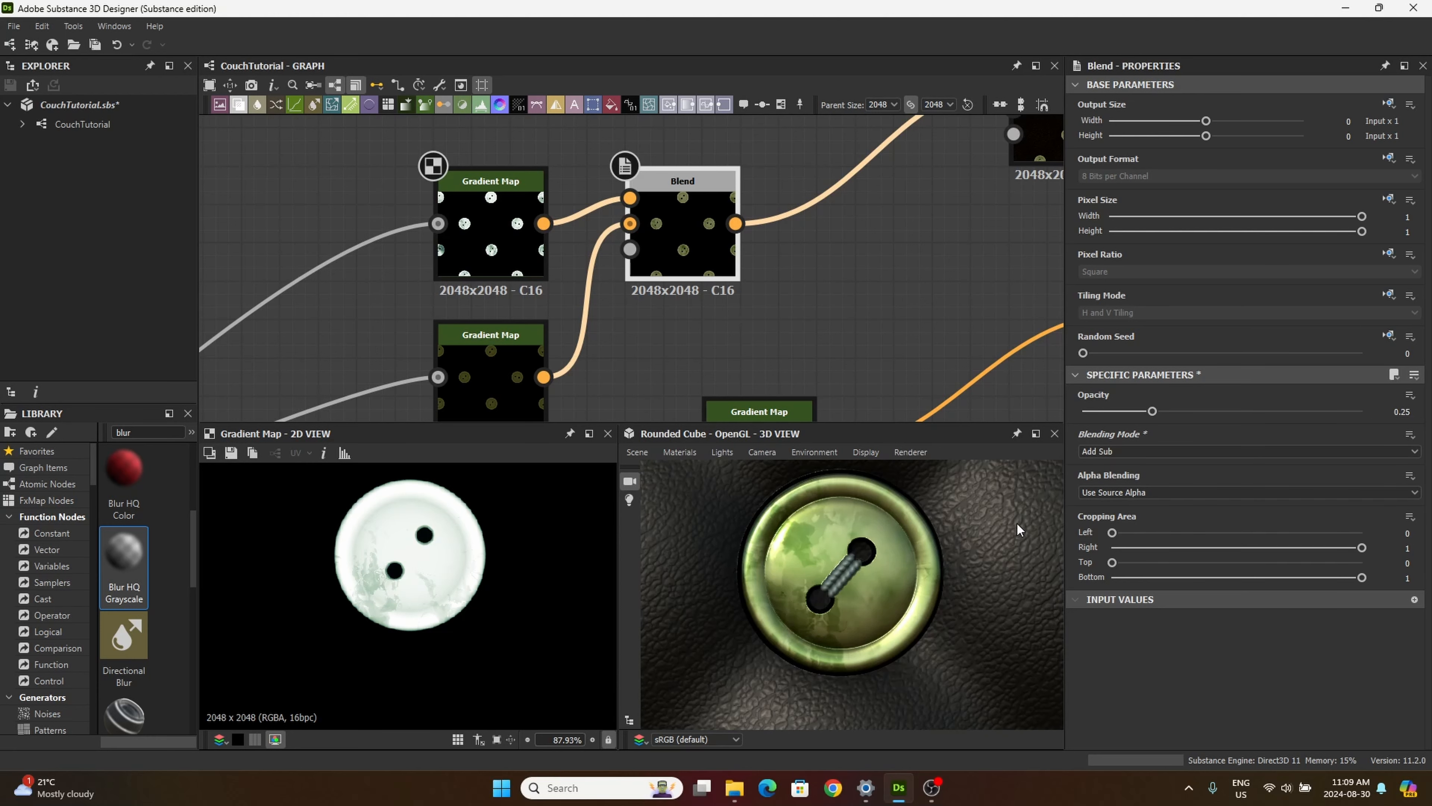
{"action": "scroll", "coordinate": [1134, 448], "scroll_direction": "up", "scroll_amount": 2}
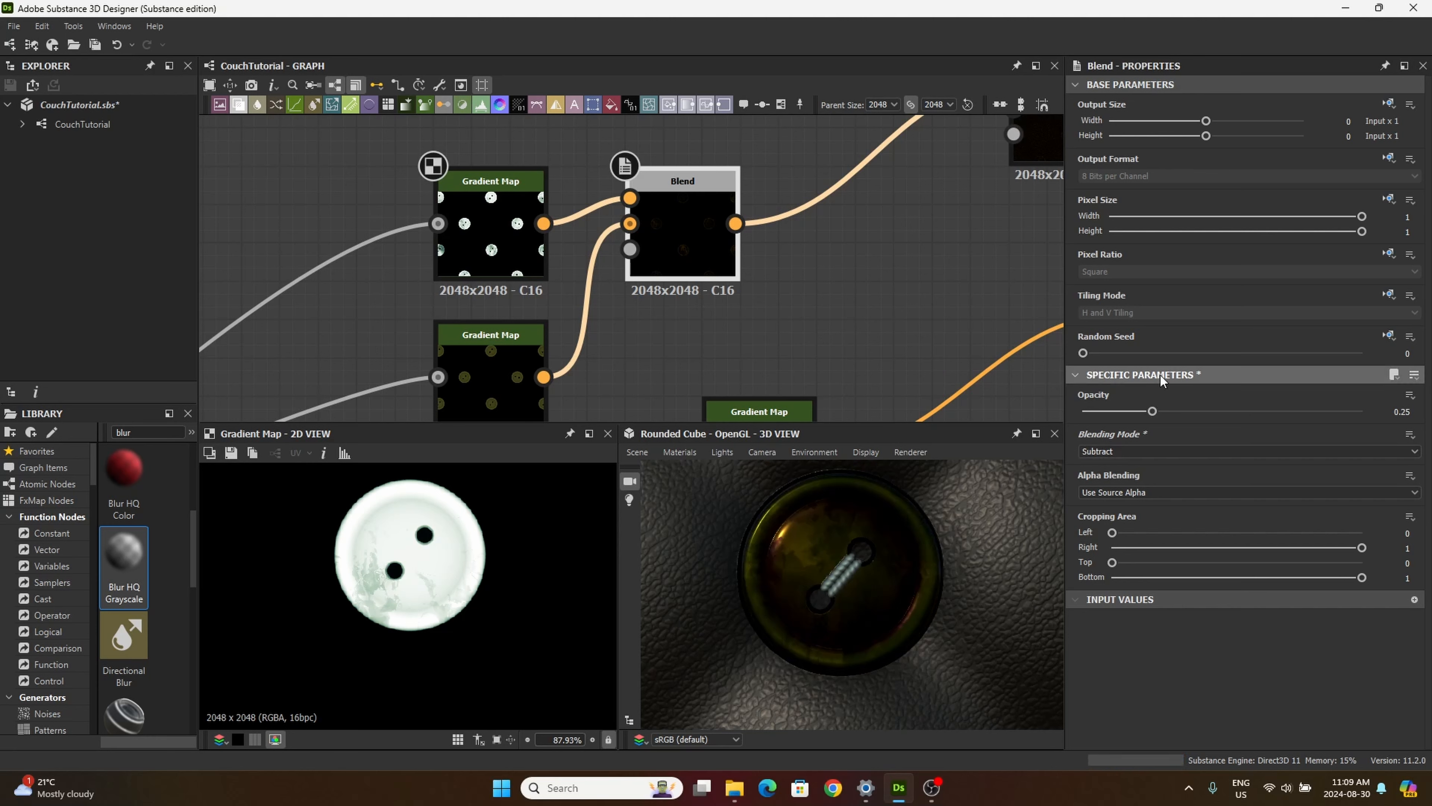
{"action": "mouse_move", "coordinate": [1156, 411]}
{"action": "left_mouse_down"}
{"action": "mouse_move", "coordinate": [1244, 430]}
{"action": "mouse_move", "coordinate": [1236, 395]}
{"action": "mouse_move", "coordinate": [1081, 444]}
{"action": "mouse_move", "coordinate": [1074, 412]}
{"action": "mouse_move", "coordinate": [1132, 399]}
{"action": "mouse_move", "coordinate": [1103, 416]}
{"action": "mouse_move", "coordinate": [1185, 424]}
{"action": "mouse_move", "coordinate": [1151, 427]}
{"action": "left_mouse_up"}
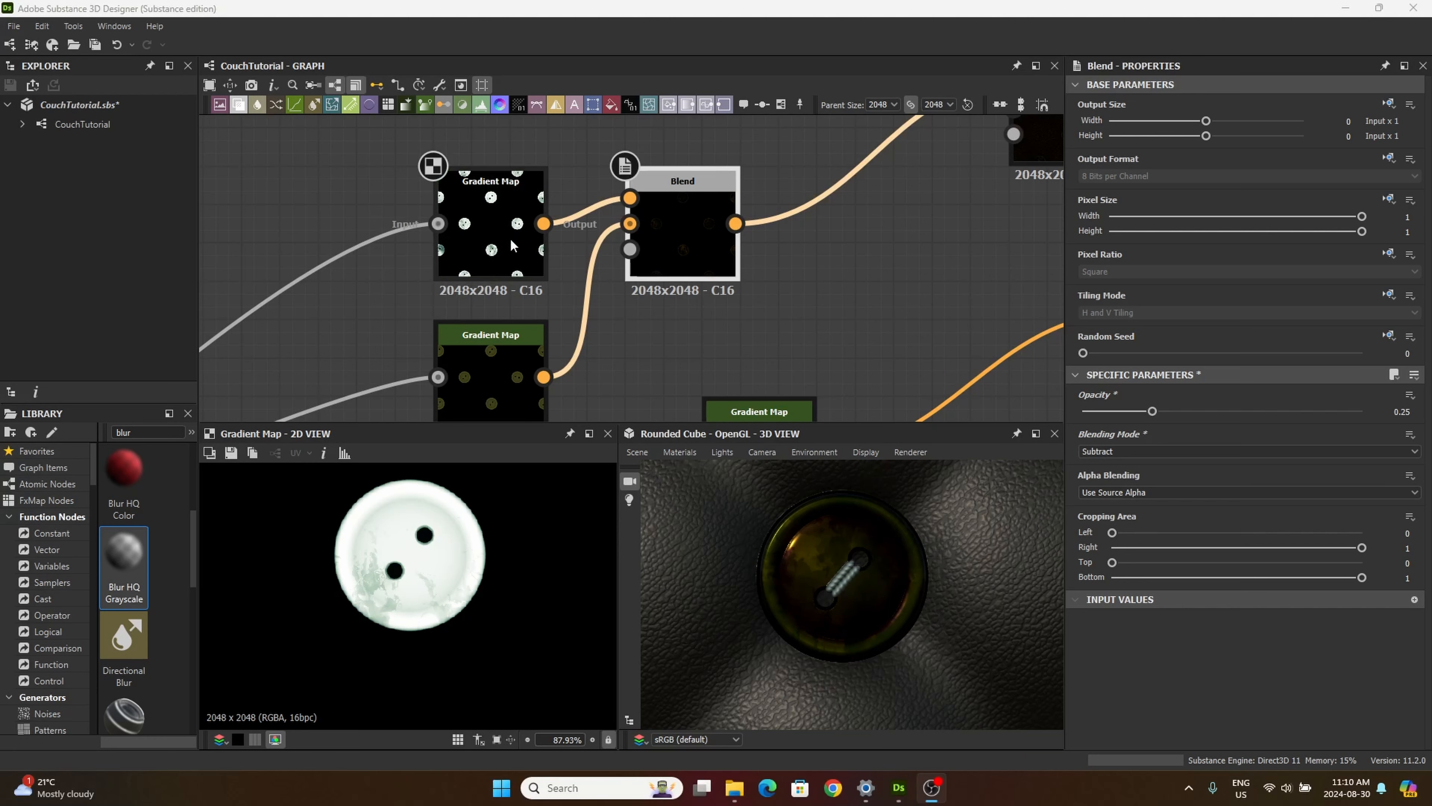
Step: Invert the key positions in the upper Gradient Map's gradient
{"action": "left_click", "coordinate": [501, 210]}
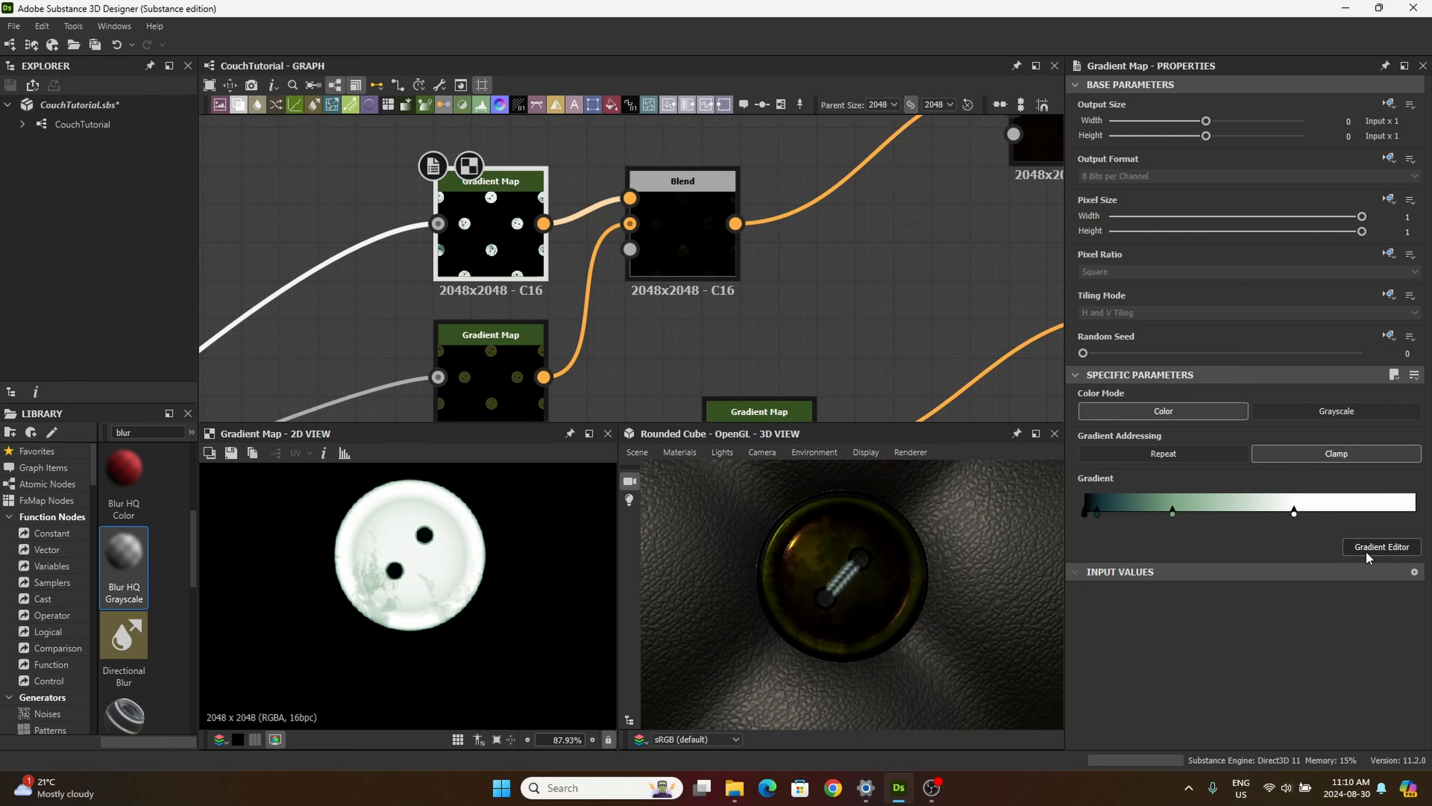
{"action": "left_click", "coordinate": [1390, 546]}
{"action": "left_click", "coordinate": [1097, 254]}
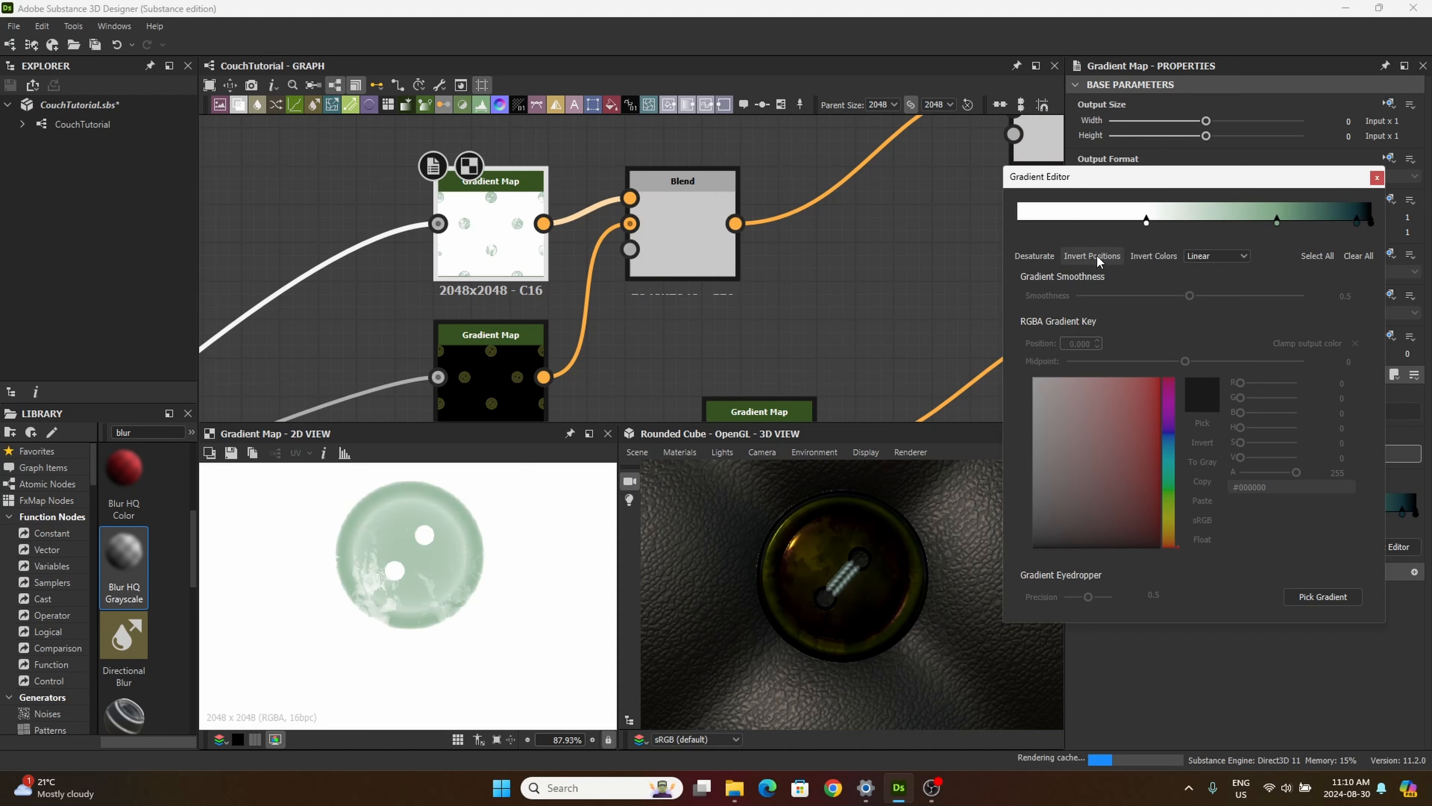
Step: Invert the key positions in the upper Gradient Map's gradient back, and try inverting its colours
{"action": "left_click", "coordinate": [1096, 254]}
{"action": "left_click", "coordinate": [1149, 255]}
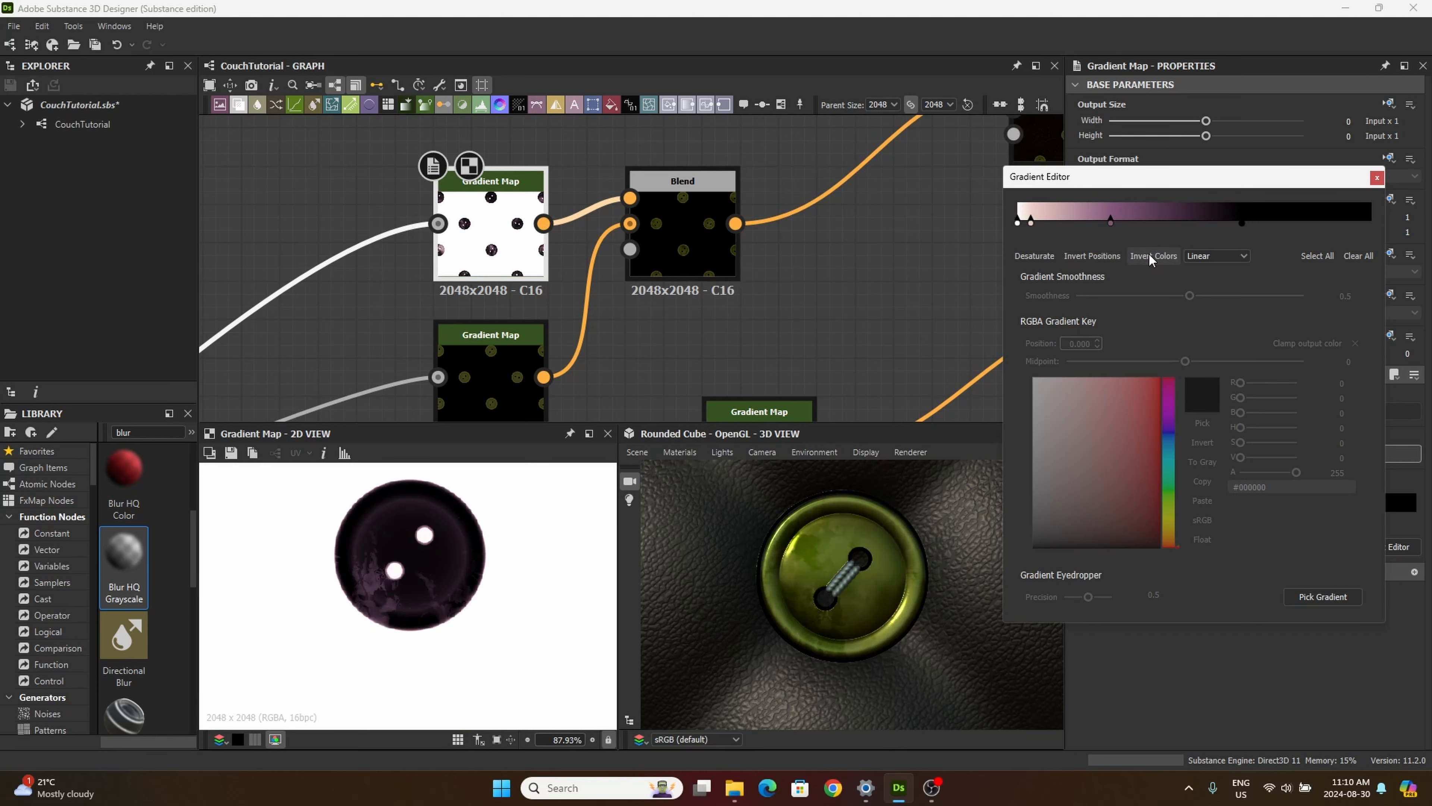
{"action": "left_click", "coordinate": [1149, 255]}
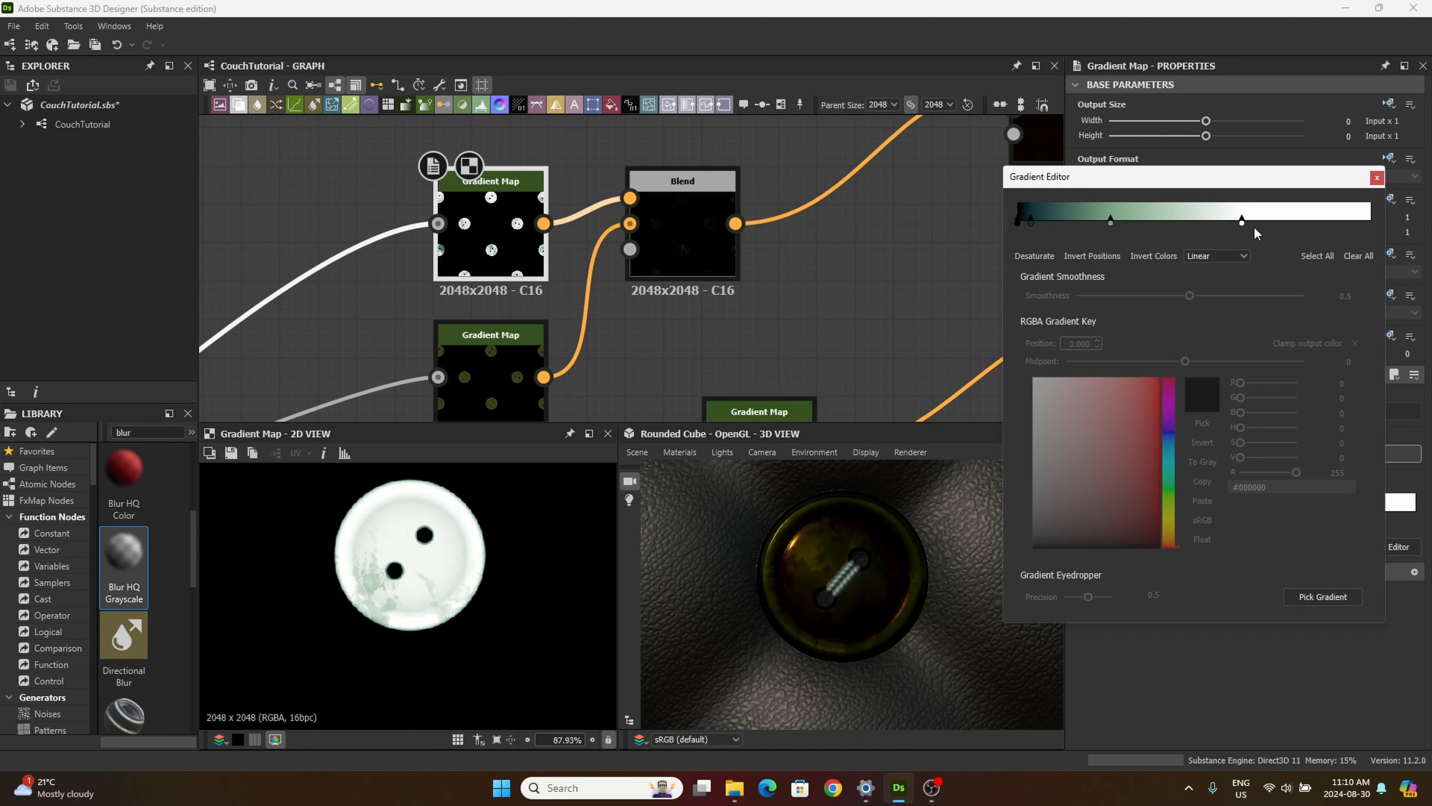
Step: Move the gradient's white key to position 1.000 and finish editing the gradient
{"action": "left_click_drag", "start_coordinate": [1243, 221], "coordinate": [1156, 221]}
{"action": "left_click_drag", "start_coordinate": [1172, 285], "coordinate": [1379, 243]}
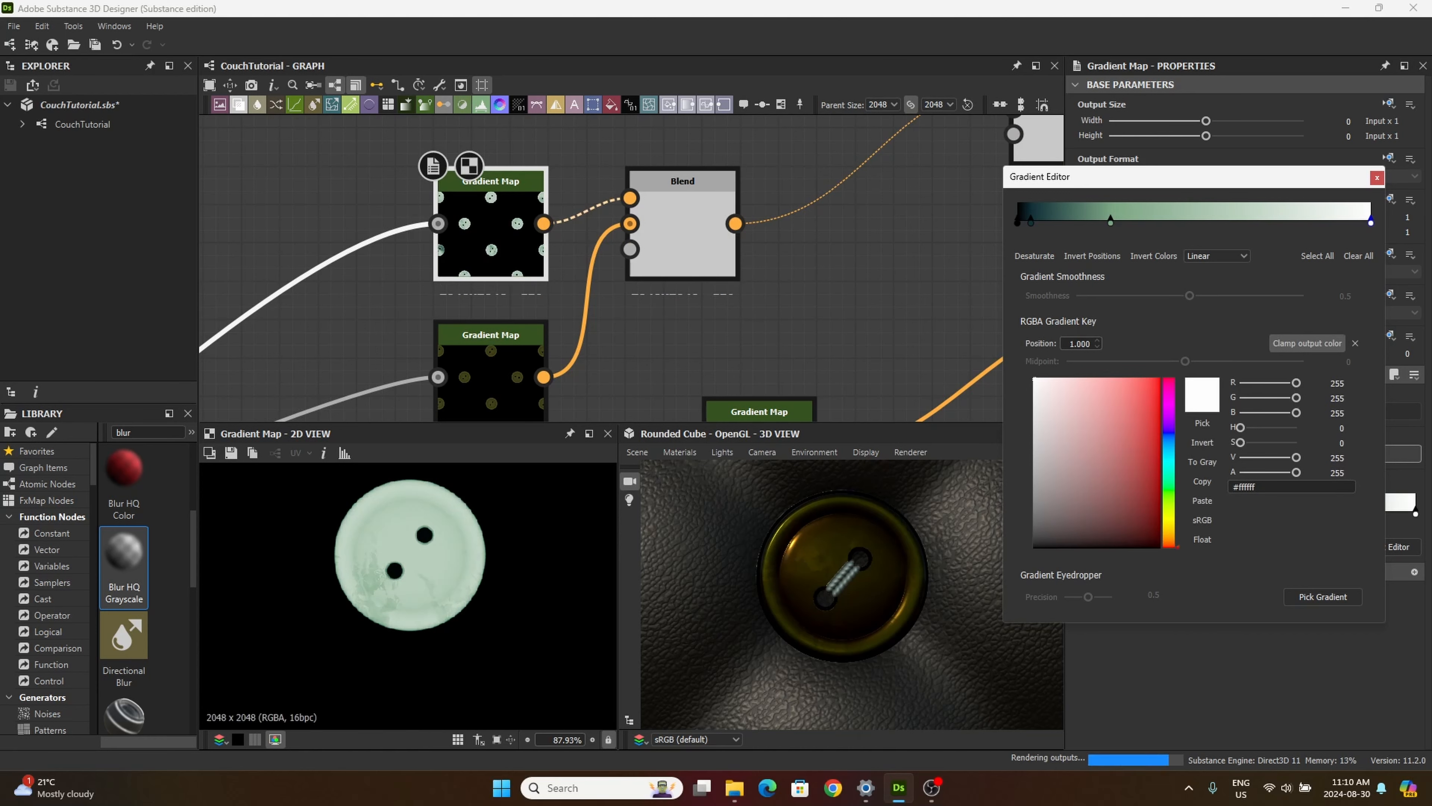
{"action": "left_click", "coordinate": [1376, 180]}
Step: Try opacity 0.33 on the Blend node and return it to 0.25
{"action": "left_click", "coordinate": [663, 246]}
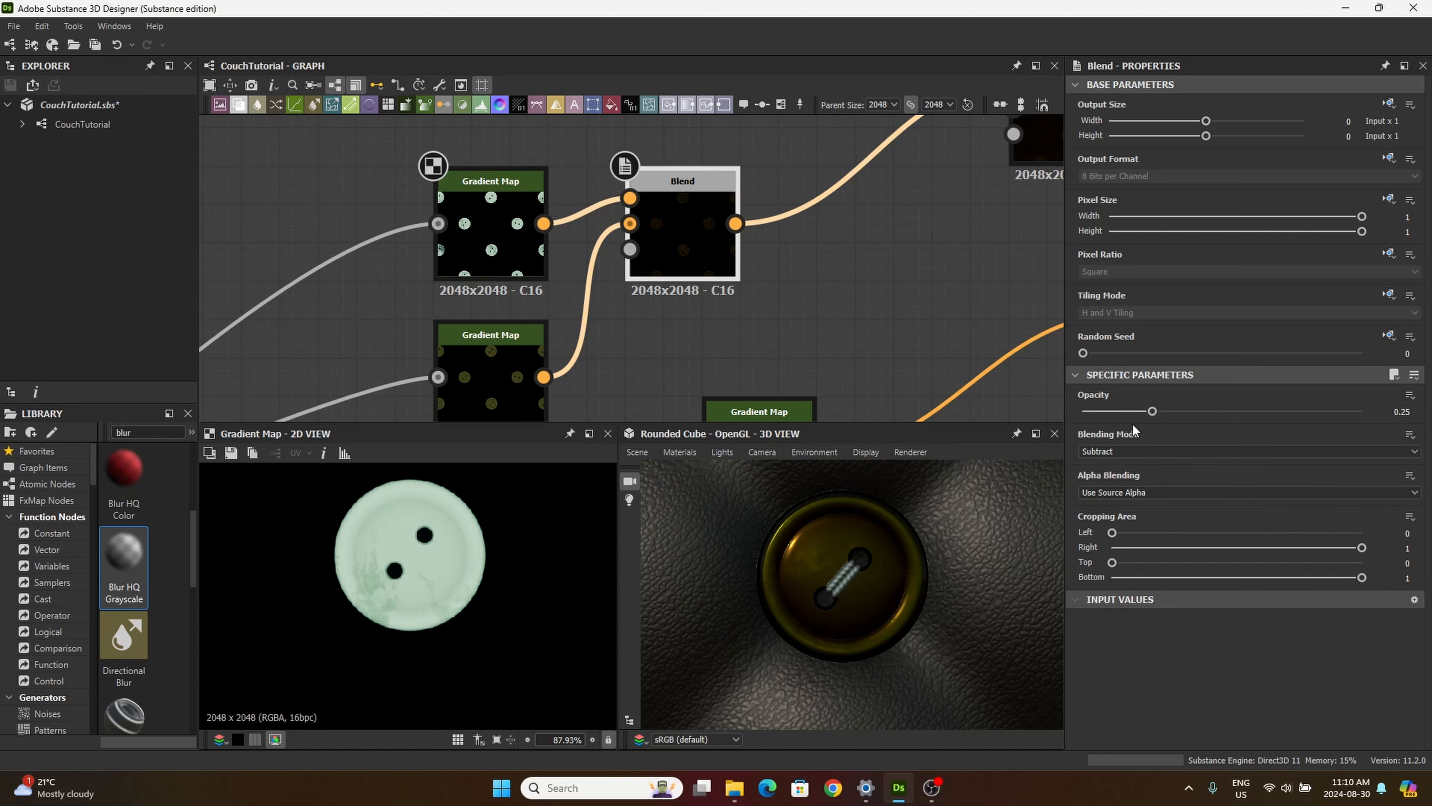
{"action": "left_click_drag", "start_coordinate": [1153, 412], "coordinate": [1151, 413]}
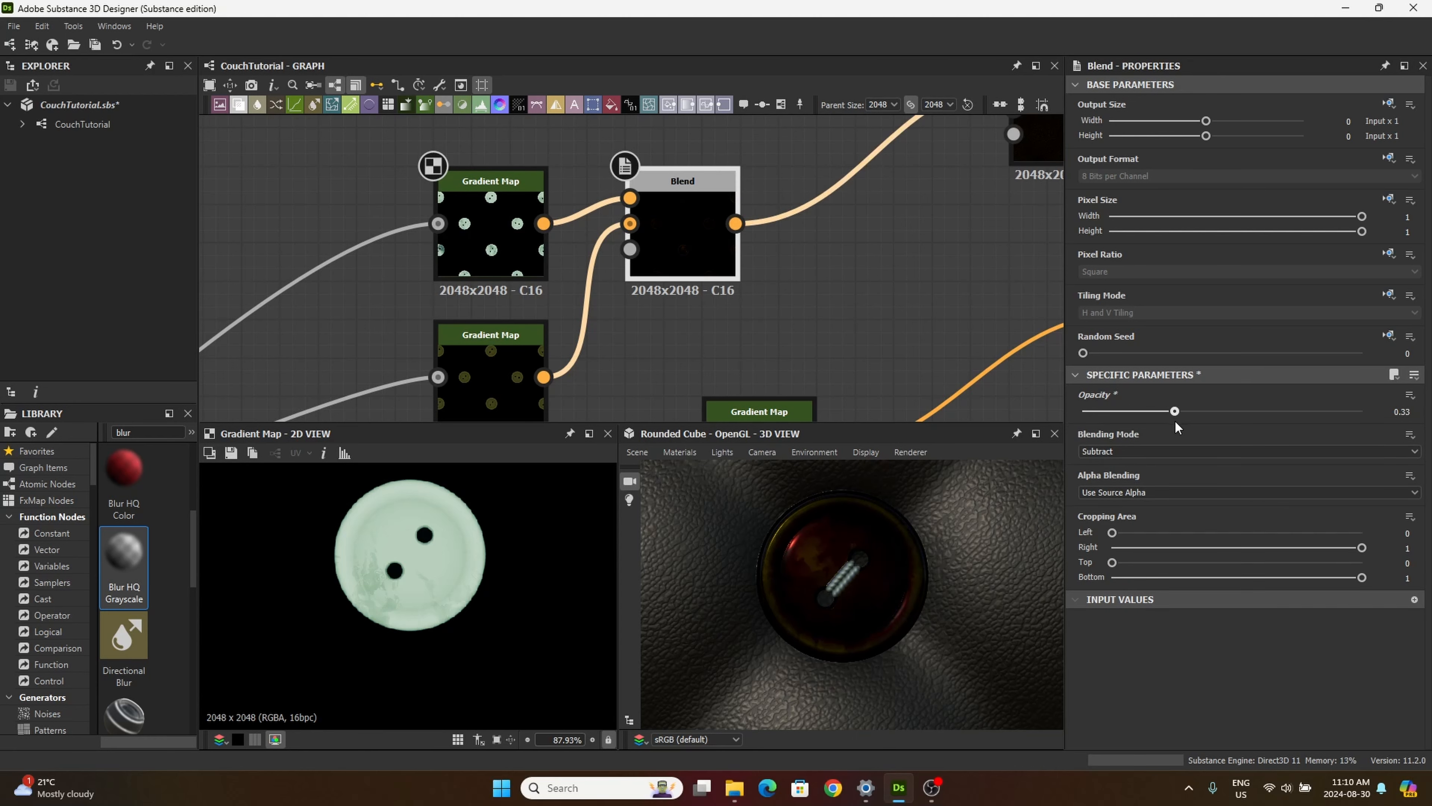
{"action": "scroll", "coordinate": [863, 592], "scroll_direction": "down", "scroll_amount": 5}
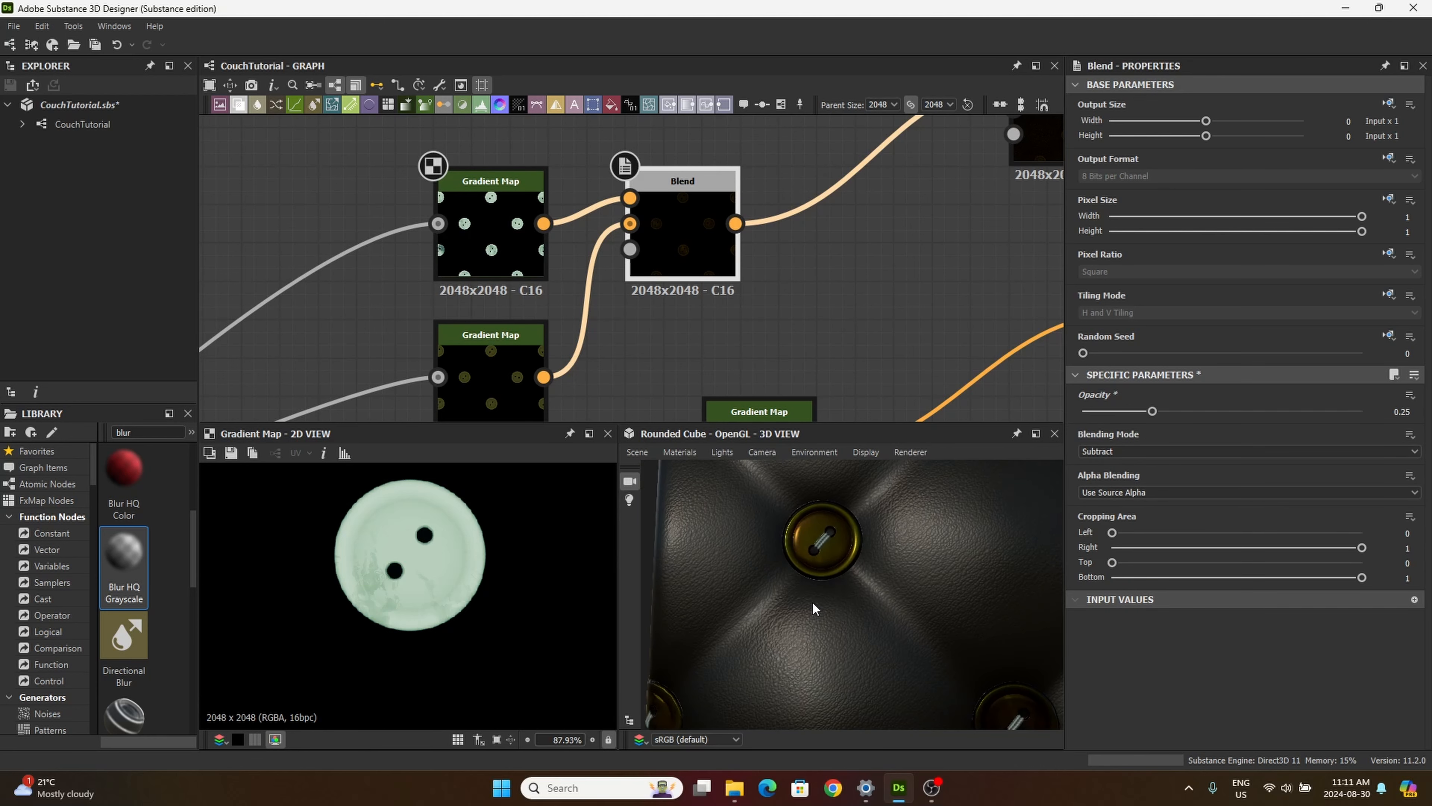
Step: Try other blending modes such as Screen on the Blend node and return it to Subtract
{"action": "key", "text": "Down"}
{"action": "key", "text": "Down"}
{"action": "key", "text": "Down"}
{"action": "key", "text": "Down"}
{"action": "key", "text": "Down"}
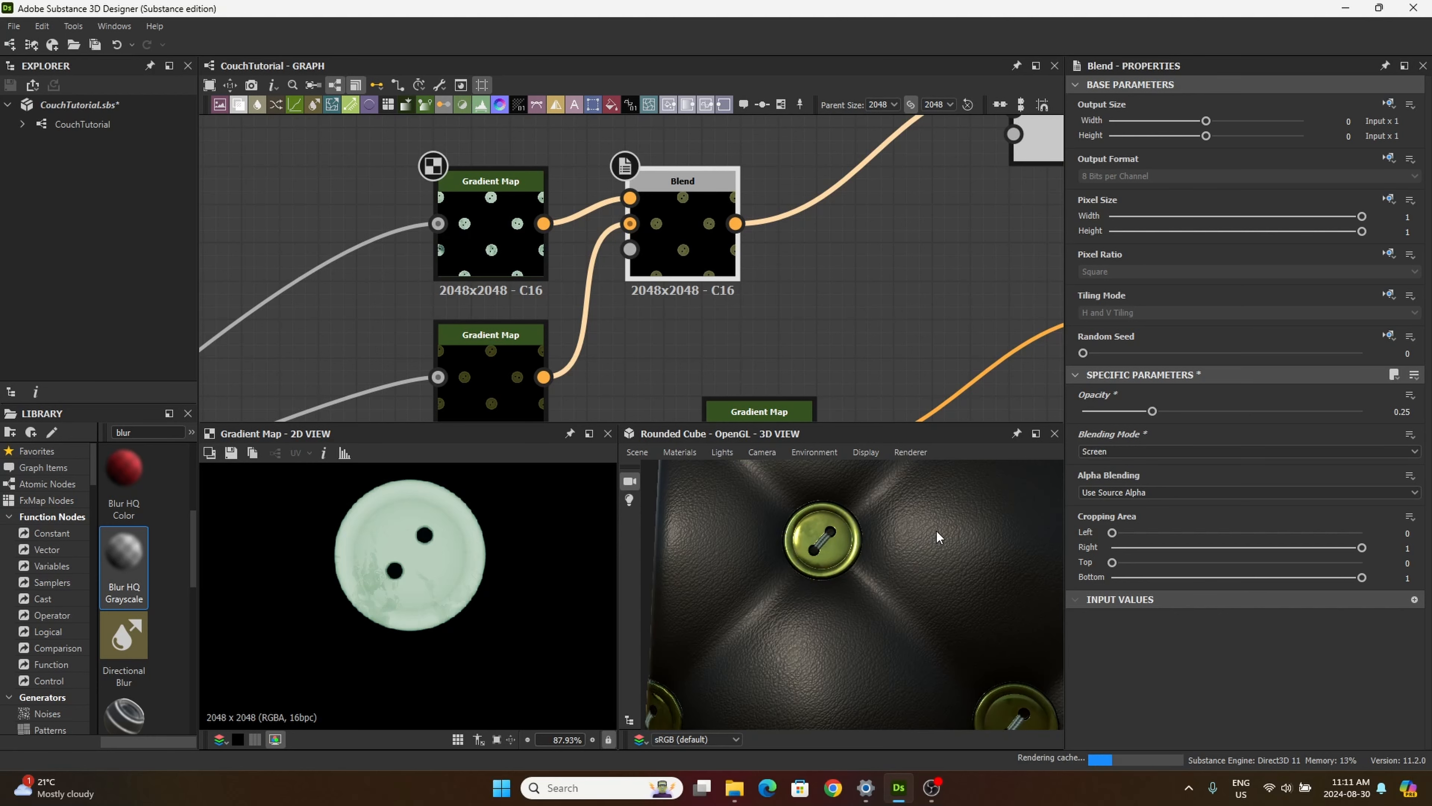
{"action": "key", "text": "Up"}
{"action": "key", "text": "Up"}
{"action": "key", "text": "Up"}
{"action": "key", "text": "Up"}
{"action": "key", "text": "Up"}
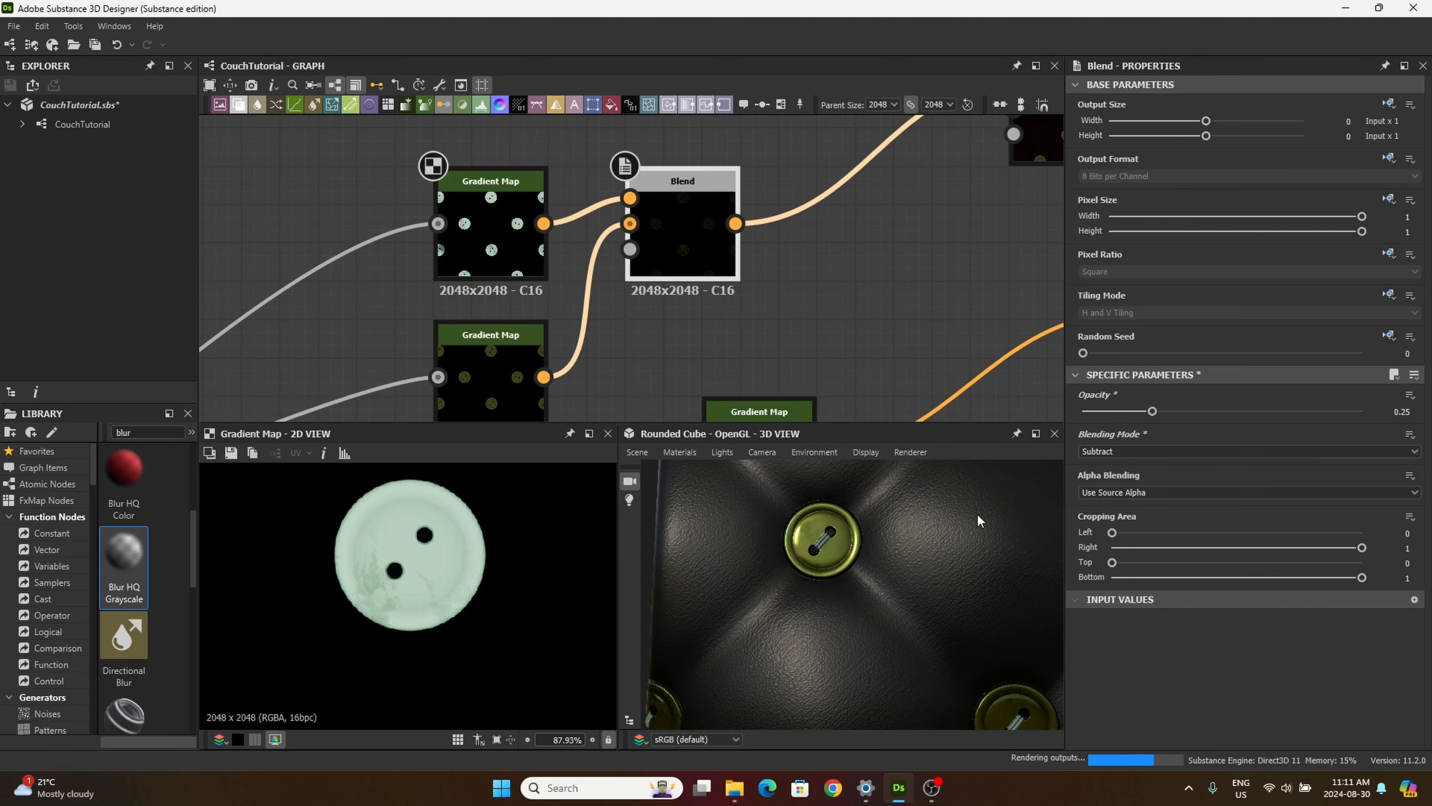
Step: In the upper Gradient Map's gradient, brighten the dark teal key and set the green key's colour to #5a7960
{"action": "left_click", "coordinate": [492, 252]}
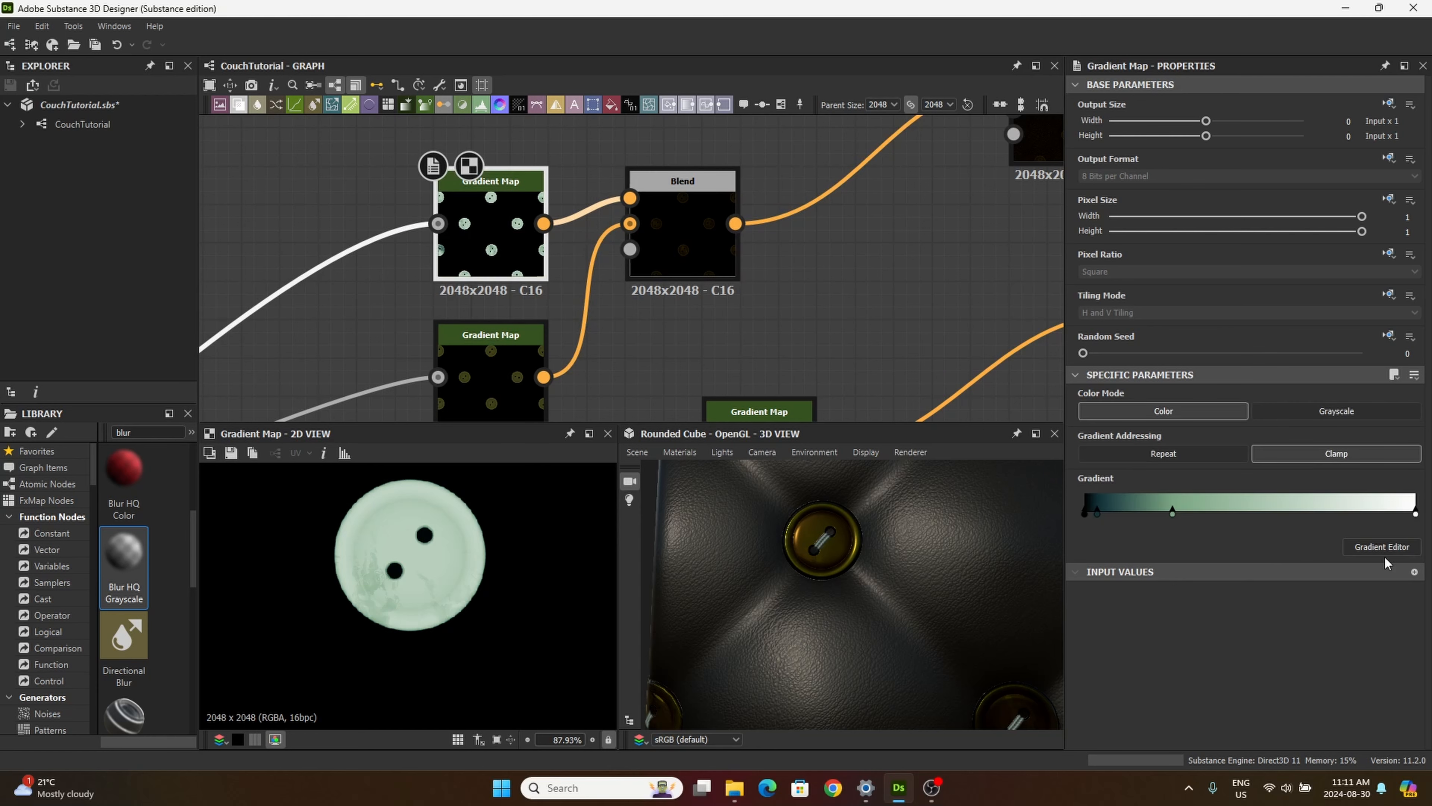
{"action": "left_click", "coordinate": [1385, 548]}
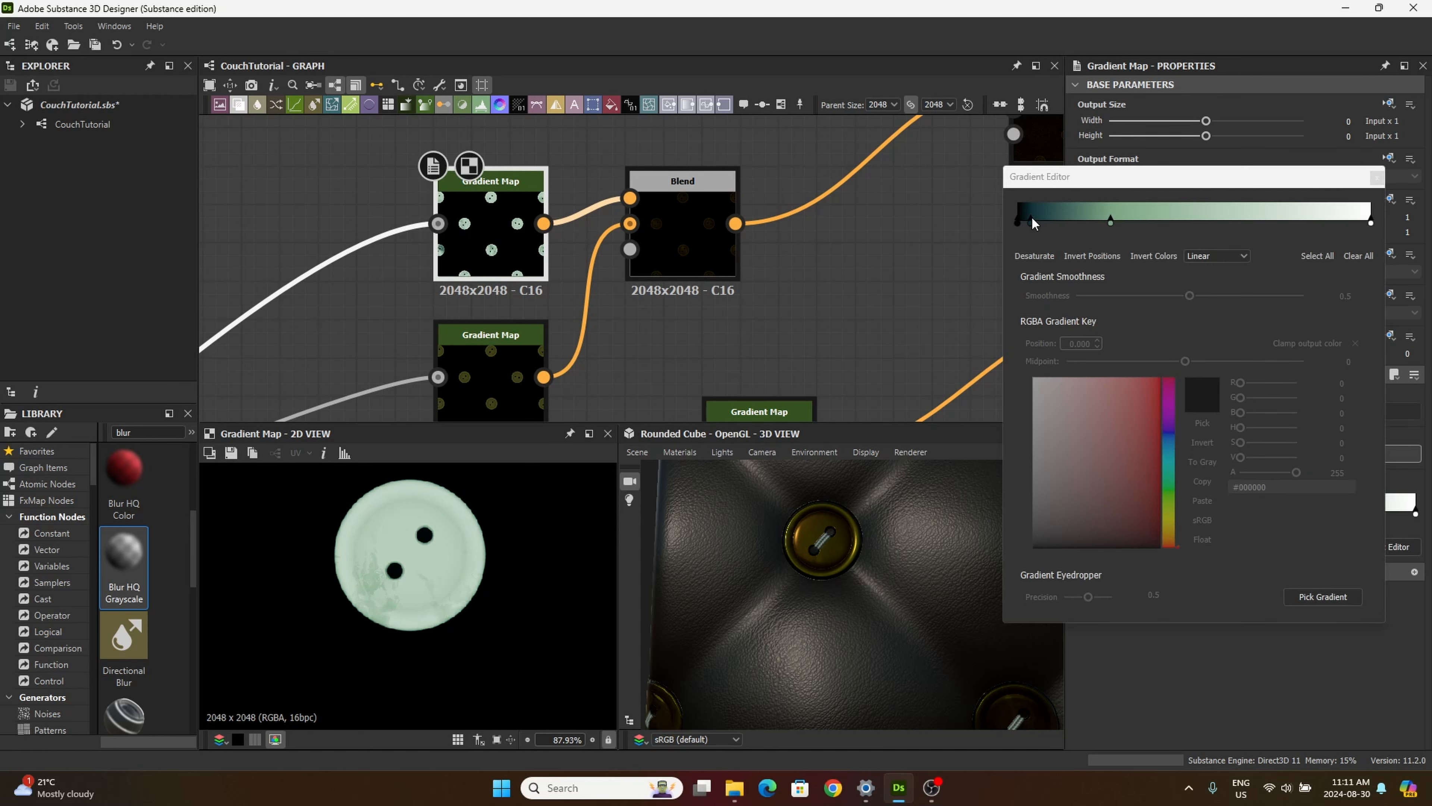
{"action": "left_click", "coordinate": [1031, 220]}
{"action": "mouse_move", "coordinate": [1258, 458]}
{"action": "left_mouse_down"}
{"action": "mouse_move", "coordinate": [1285, 476]}
{"action": "mouse_move", "coordinate": [1249, 460]}
{"action": "mouse_move", "coordinate": [1281, 446]}
{"action": "mouse_move", "coordinate": [1267, 439]}
{"action": "left_mouse_up"}
{"action": "left_click", "coordinate": [1110, 220]}
Step: Inspect the buttons' colouring in the 3D view from near and far, and close the gradient editing
{"action": "scroll", "coordinate": [879, 598], "scroll_direction": "down", "scroll_amount": 5}
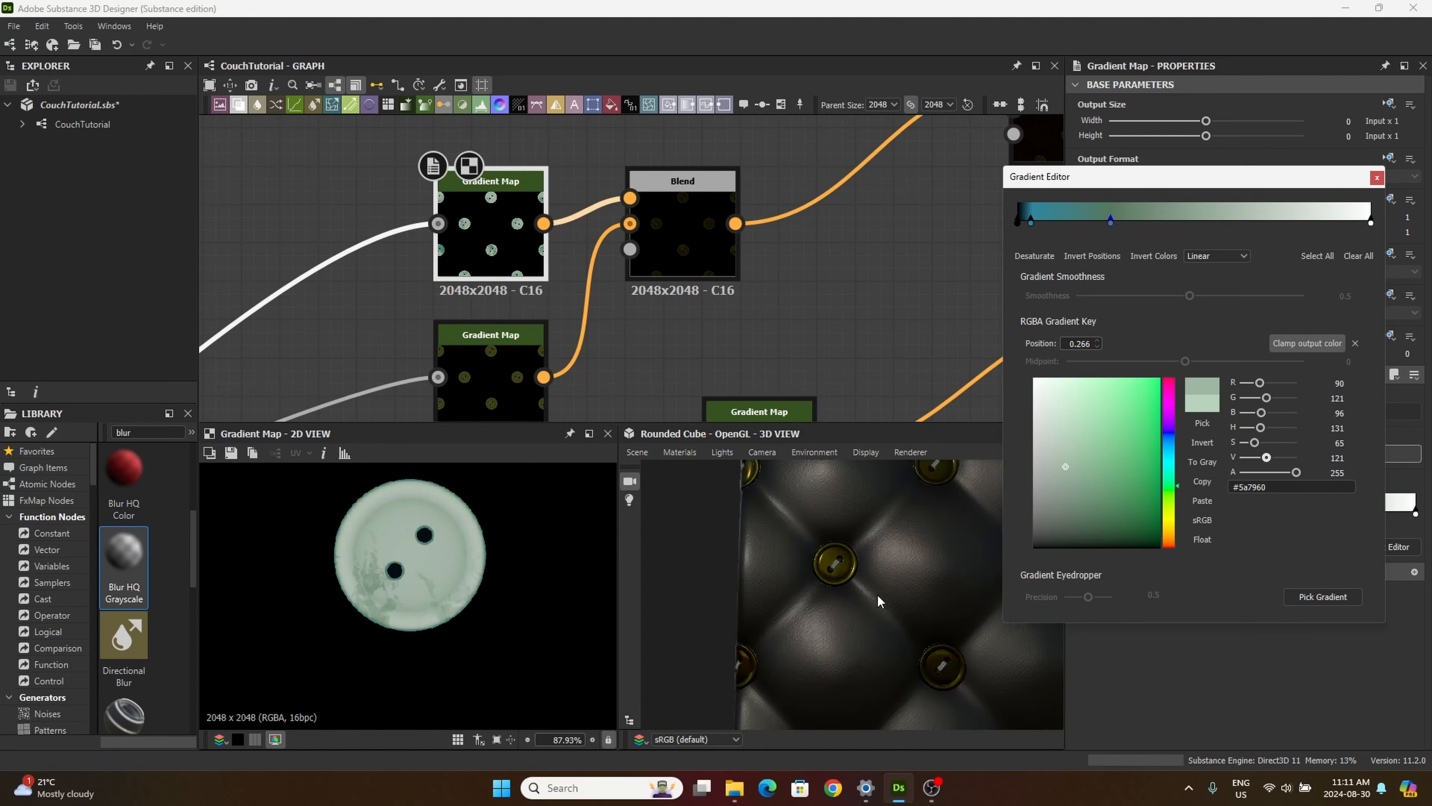
{"action": "left_click_drag", "start_coordinate": [879, 598], "coordinate": [889, 547]}
{"action": "scroll", "coordinate": [896, 600], "scroll_direction": "up", "scroll_amount": 10}
{"action": "left_click_drag", "start_coordinate": [895, 600], "coordinate": [909, 592]}
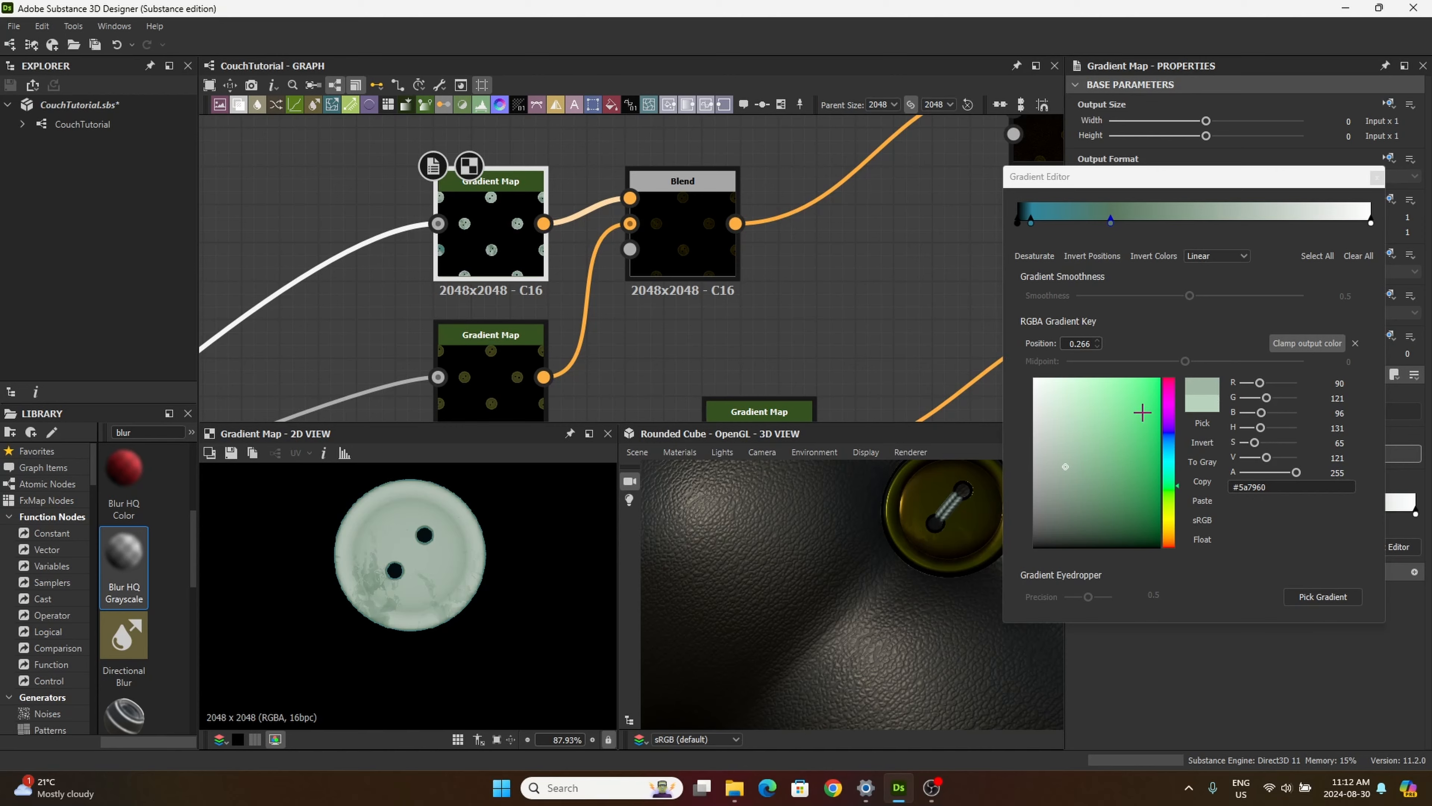
{"action": "scroll", "coordinate": [903, 595], "scroll_direction": "down", "scroll_amount": 8}
{"action": "left_click_drag", "start_coordinate": [903, 594], "coordinate": [881, 630]}
{"action": "scroll", "coordinate": [880, 625], "scroll_direction": "up", "scroll_amount": 8}
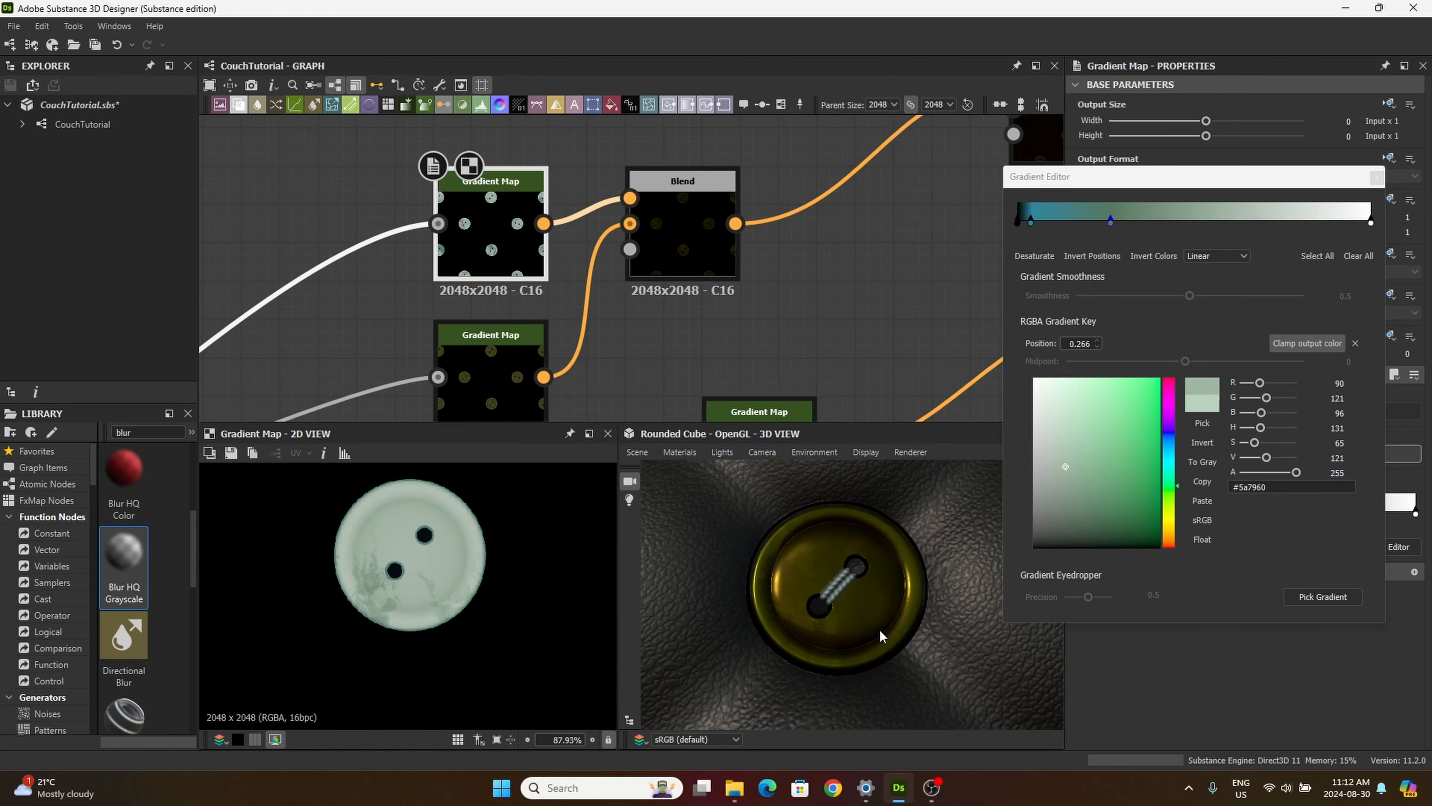
{"action": "left_click", "coordinate": [1377, 176]}
Step: Select the lower Gradient Map and review the buttons and tufted leather in the 3D view at several distances
{"action": "left_click", "coordinate": [490, 347]}
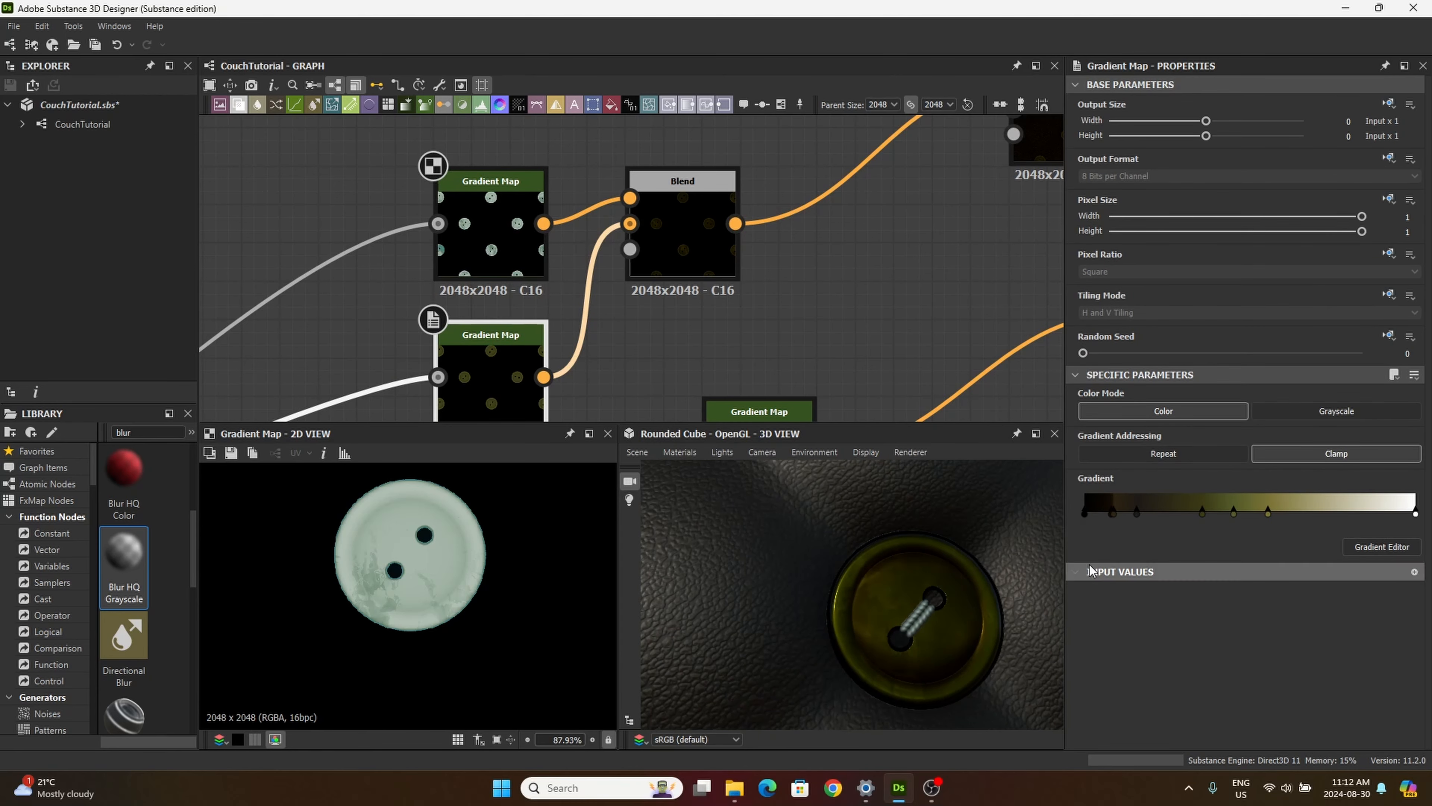
{"action": "scroll", "coordinate": [812, 626], "scroll_direction": "down", "scroll_amount": 6}
{"action": "left_click_drag", "start_coordinate": [807, 636], "coordinate": [823, 571]}
{"action": "scroll", "coordinate": [848, 587], "scroll_direction": "down", "scroll_amount": 2}
{"action": "scroll", "coordinate": [867, 579], "scroll_direction": "up", "scroll_amount": 8}
{"action": "scroll", "coordinate": [863, 577], "scroll_direction": "down", "scroll_amount": 5}
{"action": "scroll", "coordinate": [860, 575], "scroll_direction": "down", "scroll_amount": 3}
{"action": "scroll", "coordinate": [819, 535], "scroll_direction": "down", "scroll_amount": 5}
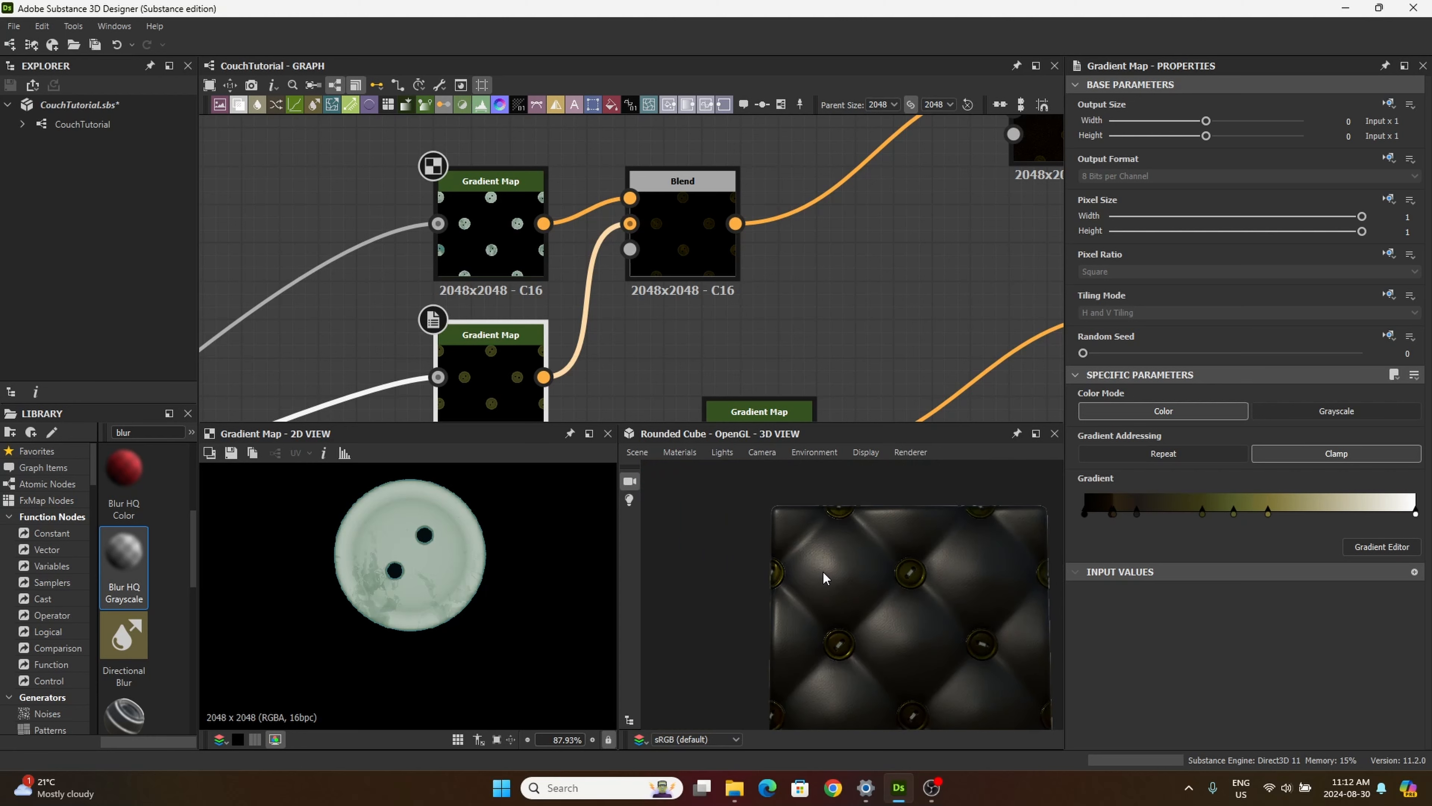
{"action": "mouse_move", "coordinate": [822, 571]}
{"action": "middle_mouse_down"}
{"action": "mouse_move", "coordinate": [747, 525]}
{"action": "mouse_move", "coordinate": [809, 575]}
{"action": "middle_mouse_up"}
{"action": "scroll", "coordinate": [795, 581], "scroll_direction": "down", "scroll_amount": 1}
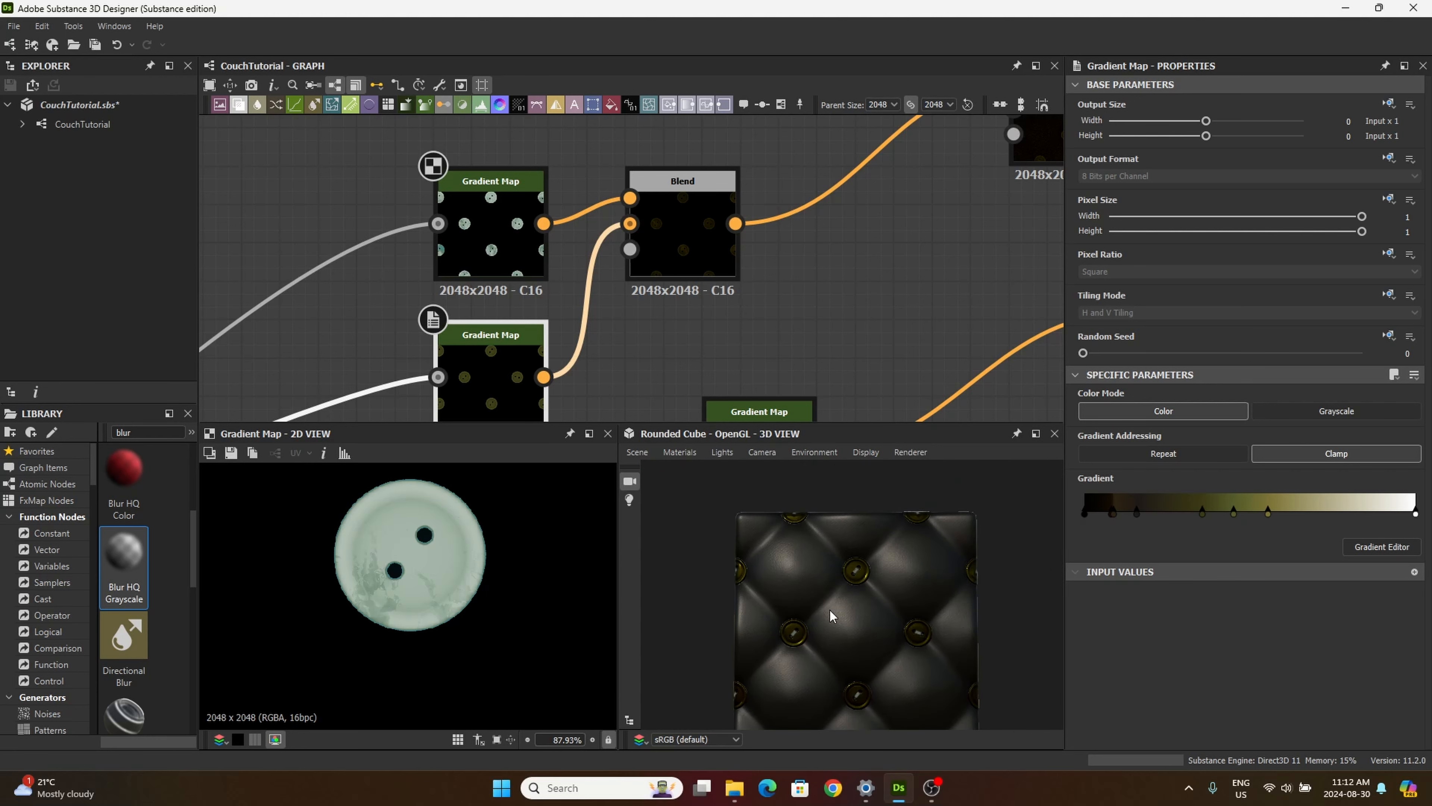
{"action": "scroll", "coordinate": [866, 650], "scroll_direction": "up", "scroll_amount": 8}
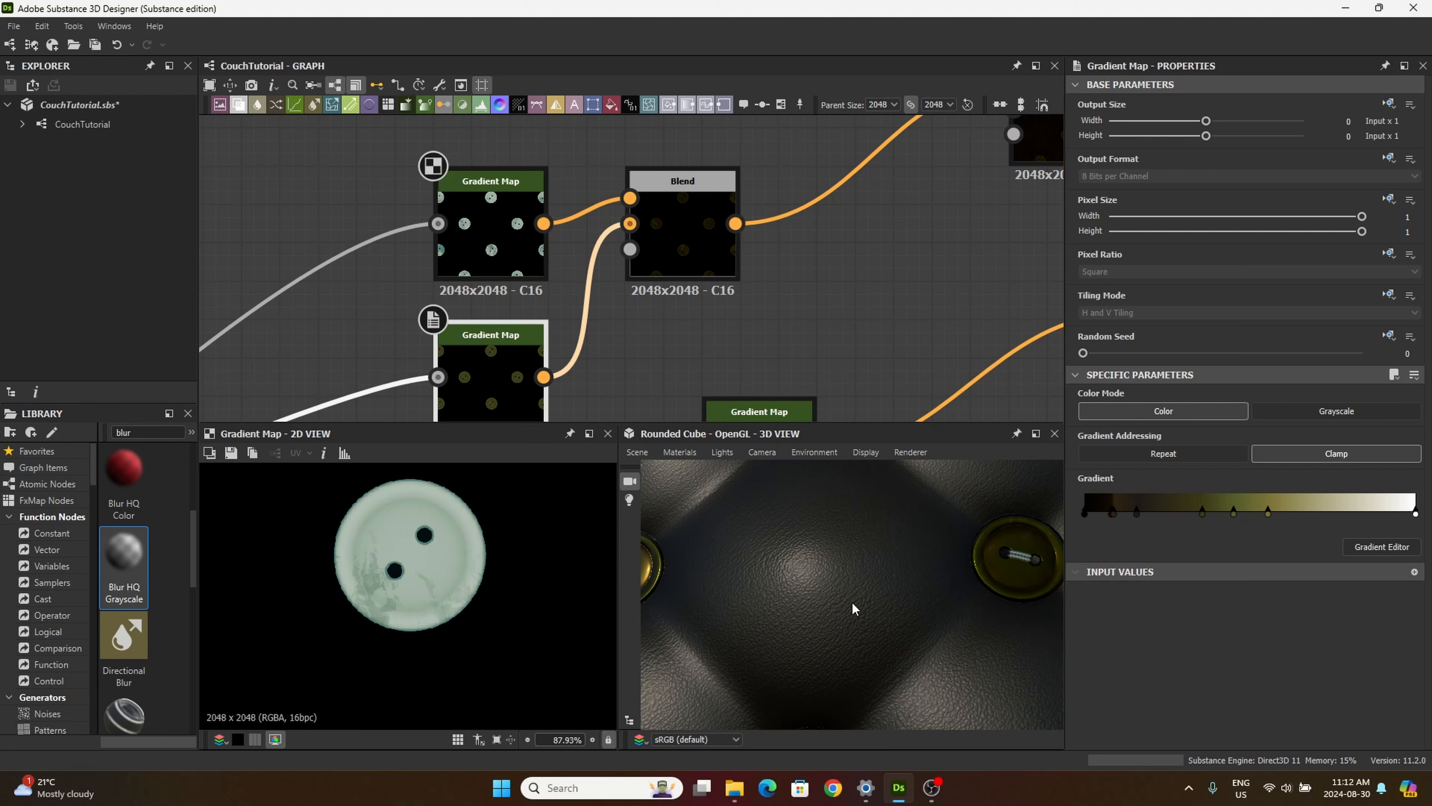
Step: Move the Blur HQ Grayscale node and the two white Gradient Map nodes around it upward to free graph space
{"action": "scroll", "coordinate": [726, 342], "scroll_direction": "down", "scroll_amount": 4}
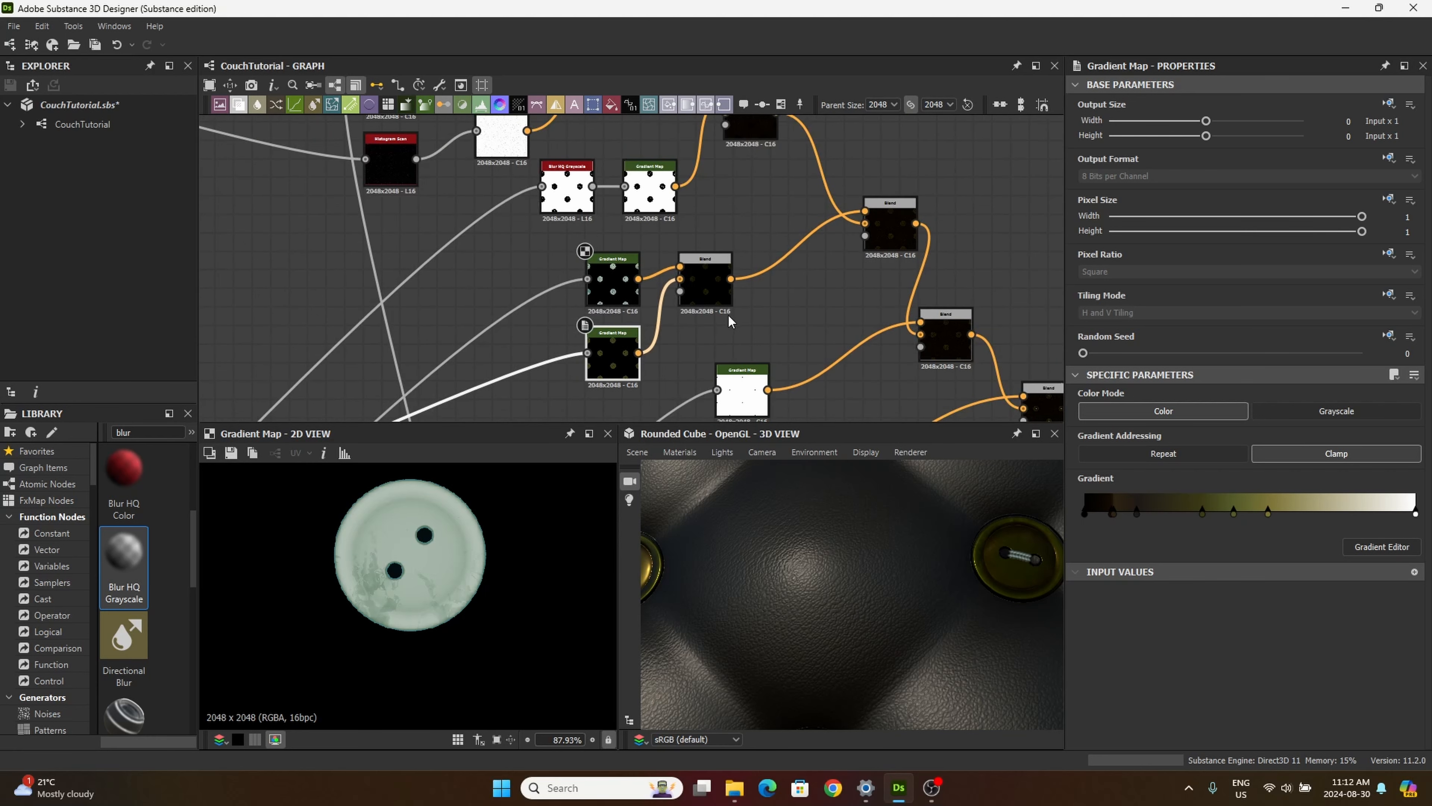
{"action": "middle_click_drag", "start_coordinate": [730, 321], "coordinate": [854, 381]}
{"action": "left_click_drag", "start_coordinate": [770, 260], "coordinate": [771, 233]}
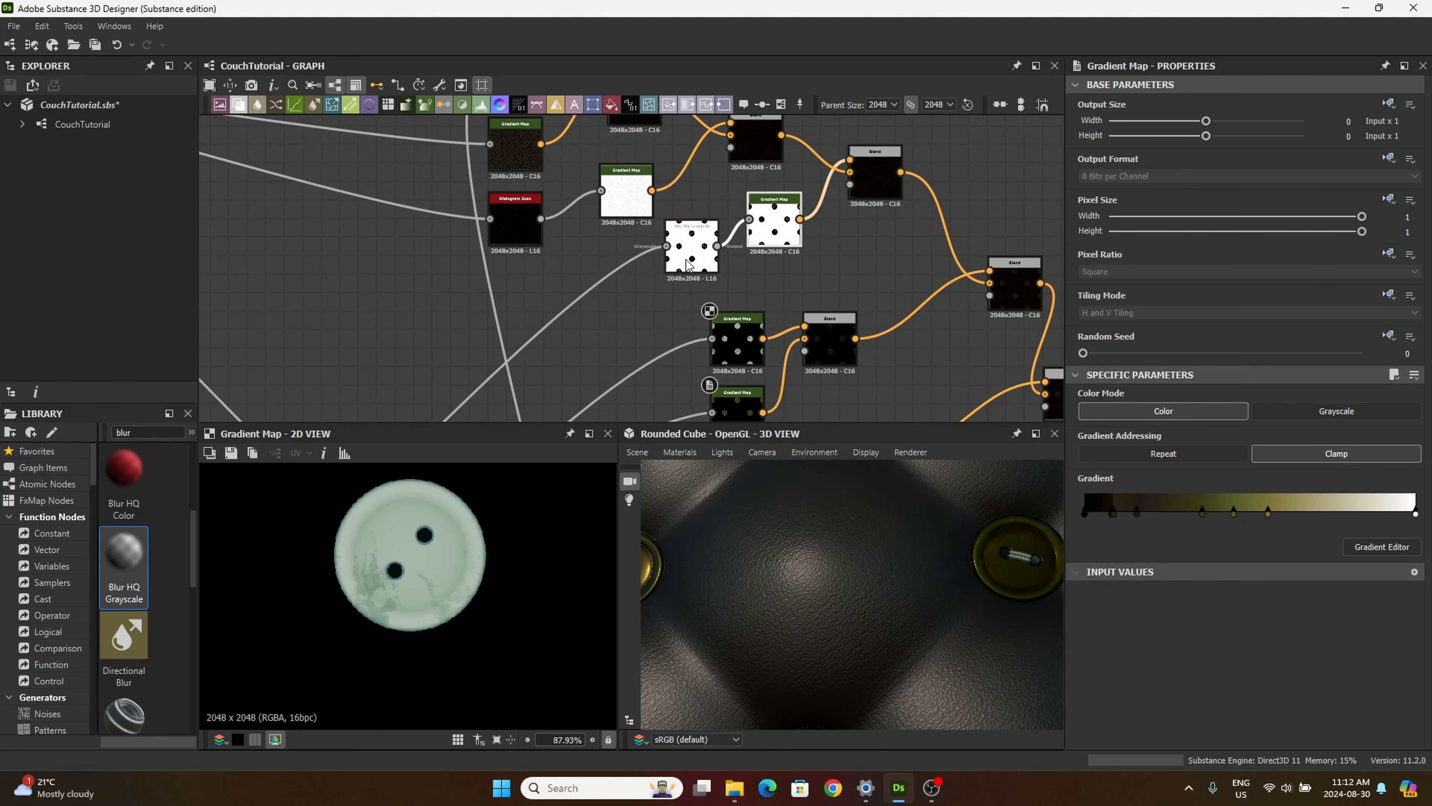
{"action": "left_click_drag", "start_coordinate": [689, 265], "coordinate": [698, 228]}
{"action": "left_click_drag", "start_coordinate": [611, 205], "coordinate": [603, 176]}
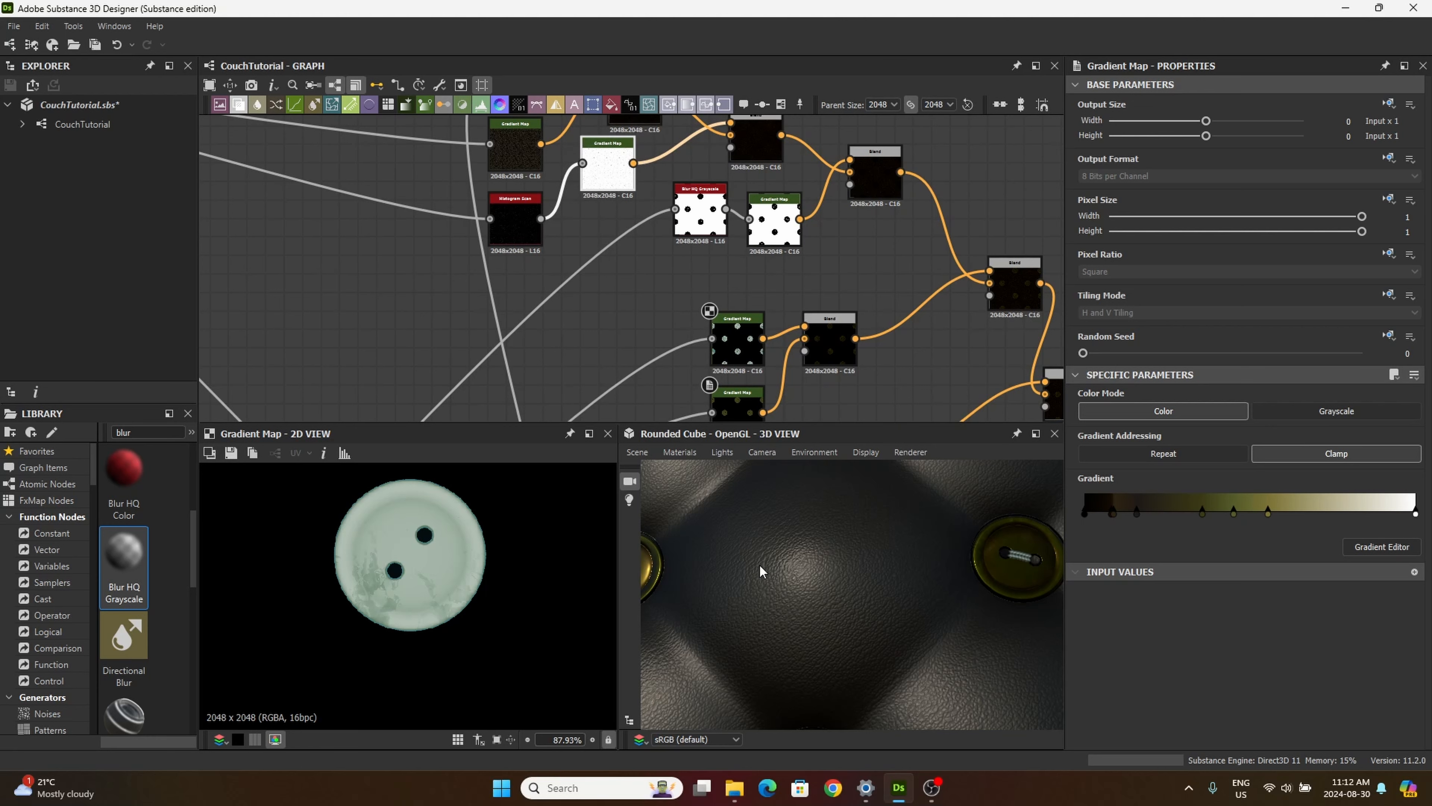
Step: Look closely at the leather surface in the 3D view and browse the library's nodes for "noise"
{"action": "scroll", "coordinate": [795, 577], "scroll_direction": "down", "scroll_amount": 5}
{"action": "scroll", "coordinate": [796, 596], "scroll_direction": "up", "scroll_amount": 8}
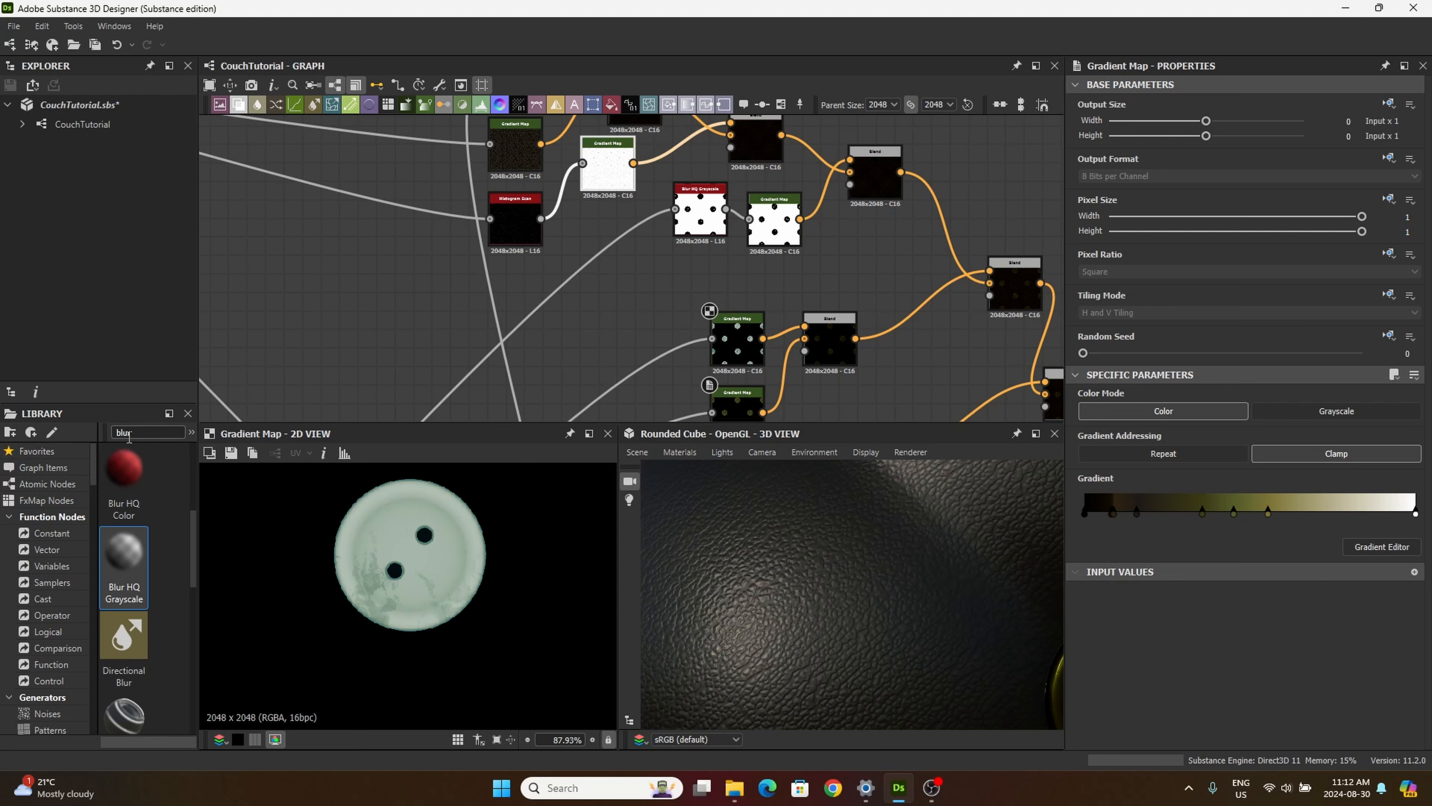
{"action": "left_click", "coordinate": [142, 431]}
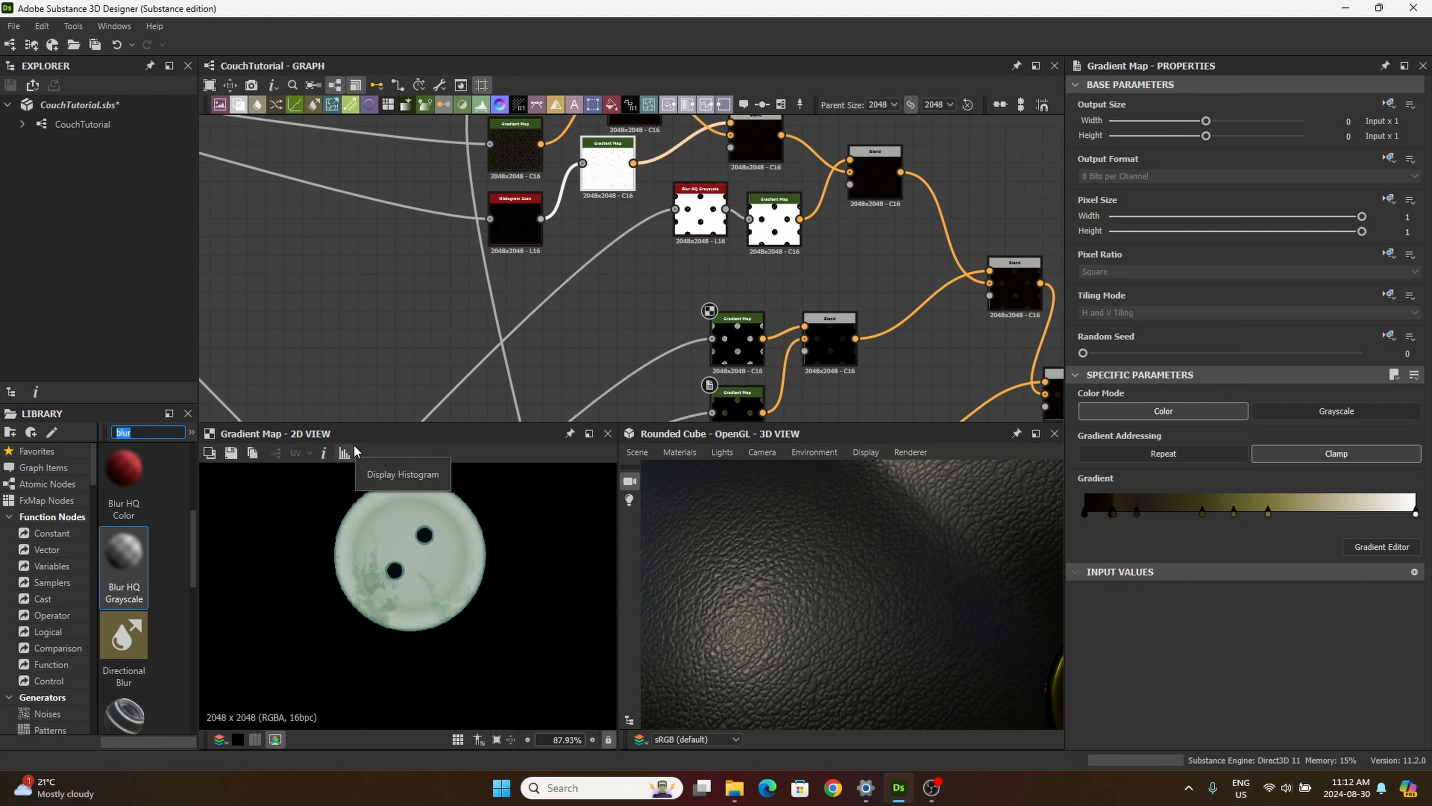
{"action": "type", "text": "n"}
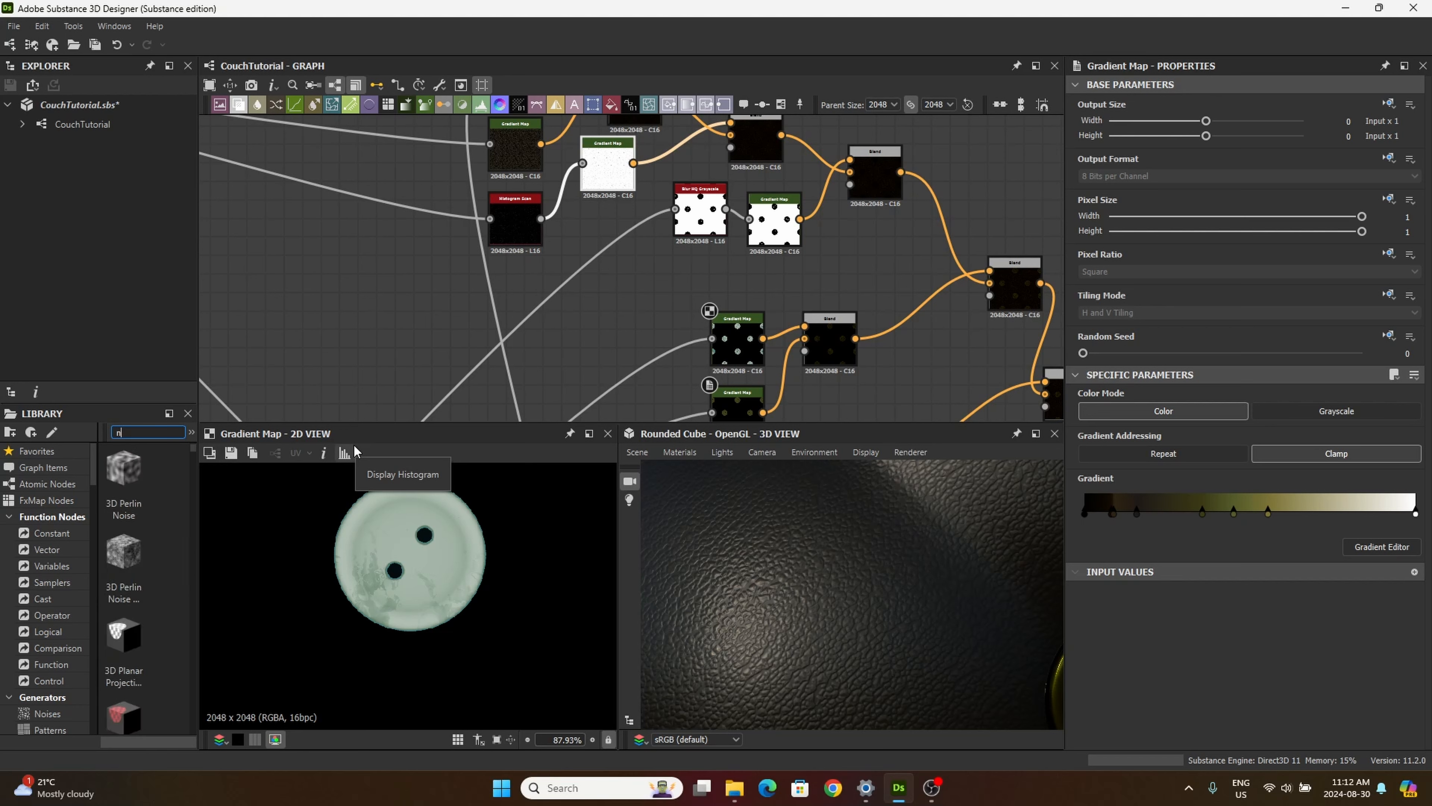
{"action": "type", "text": "oise"}
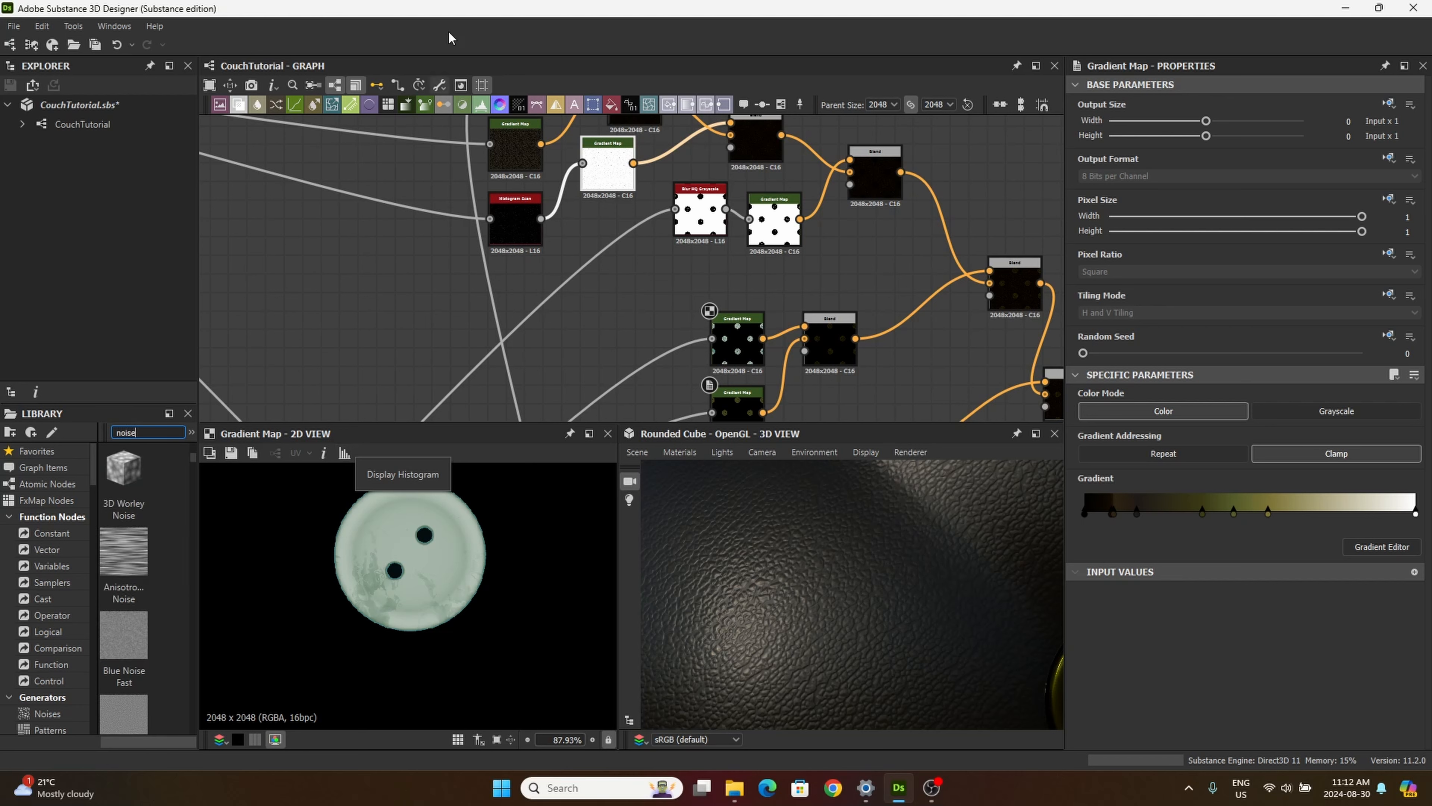
{"action": "scroll", "coordinate": [116, 680], "scroll_direction": "down", "scroll_amount": 5}
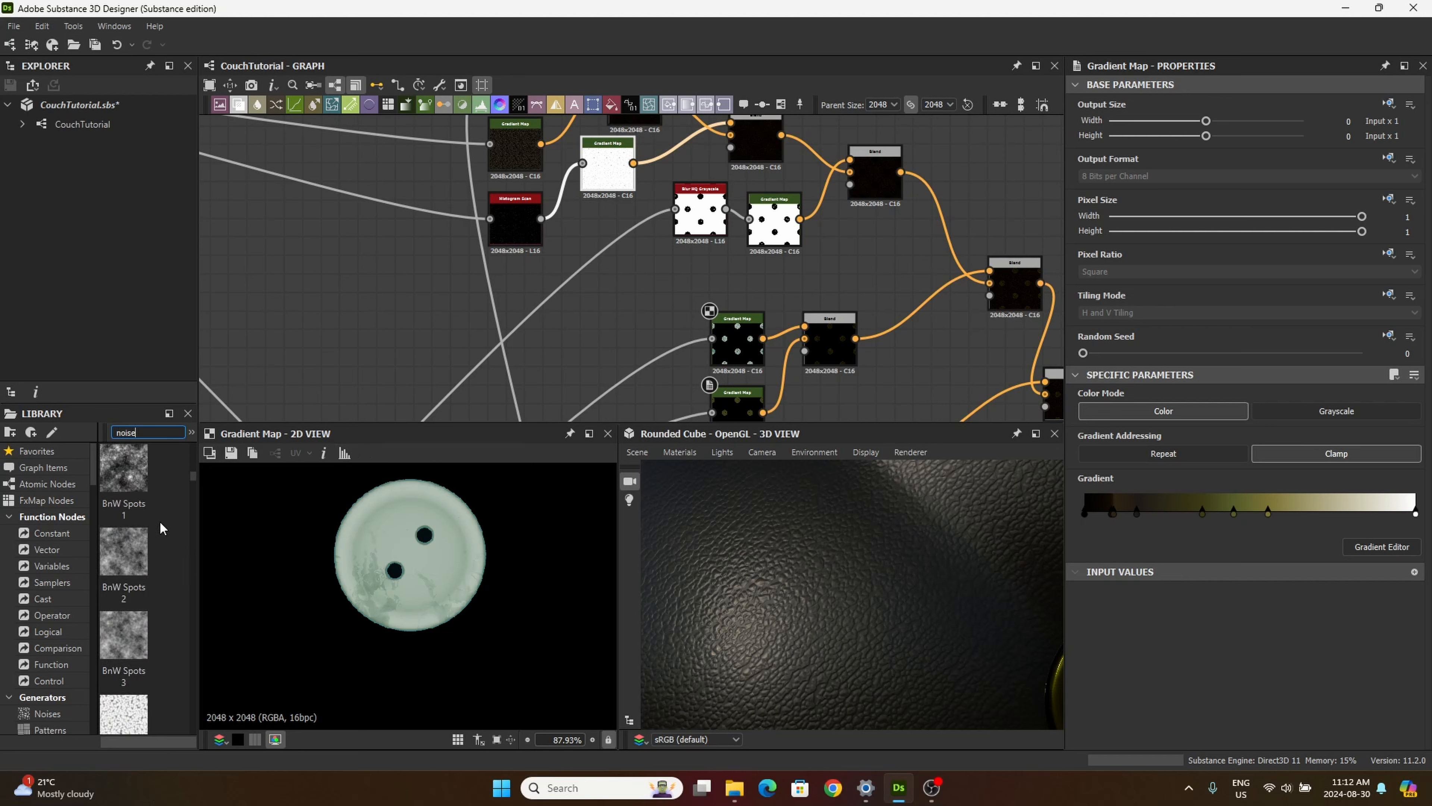
{"action": "left_click_drag", "start_coordinate": [191, 491], "coordinate": [154, 571]}
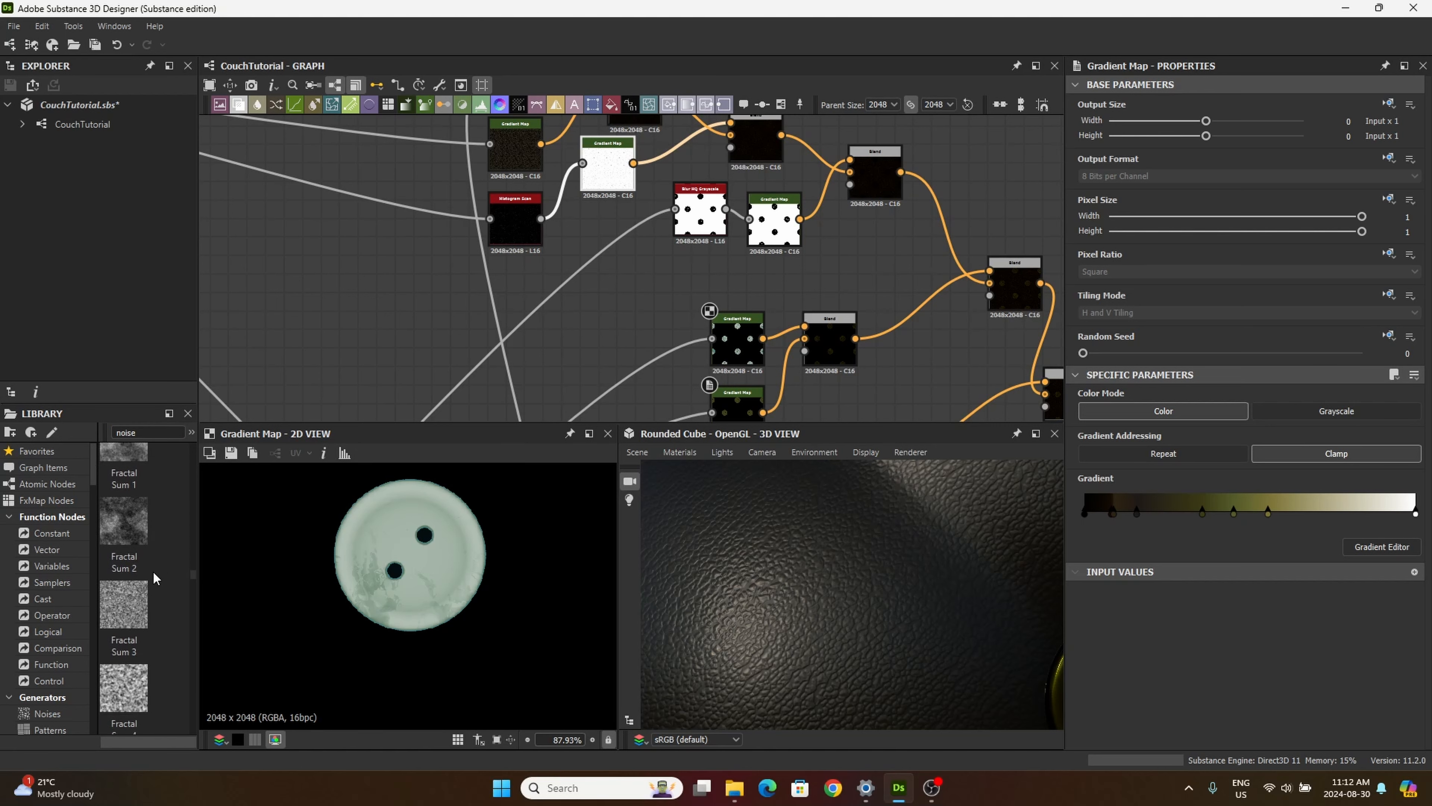
{"action": "scroll", "coordinate": [150, 575], "scroll_direction": "down", "scroll_amount": 3}
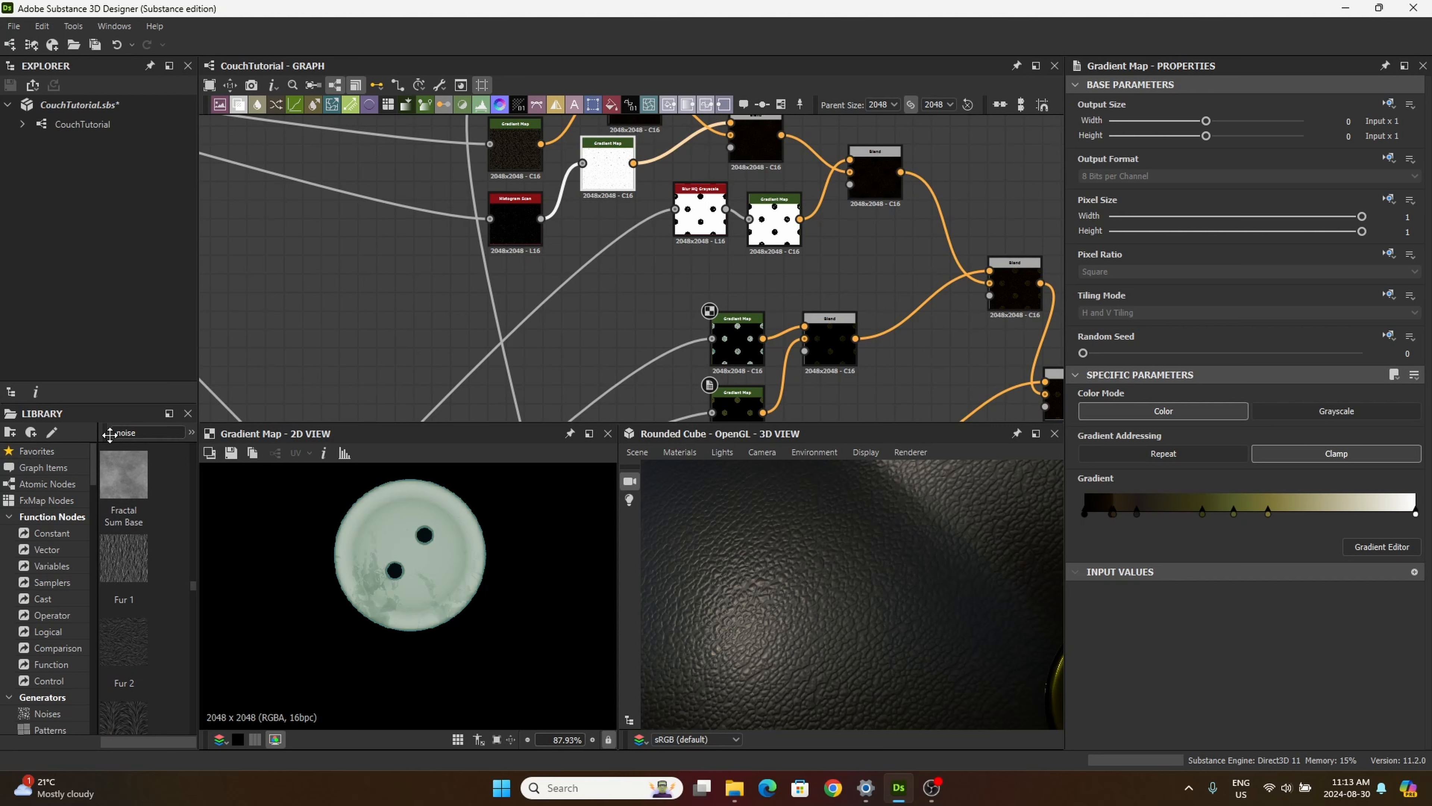
Step: Narrow the library search to "perlin noise" and add a Perlin Noise node beside the button Gradient Maps
{"action": "left_click", "coordinate": [122, 434]}
{"action": "type", "text": "per"}
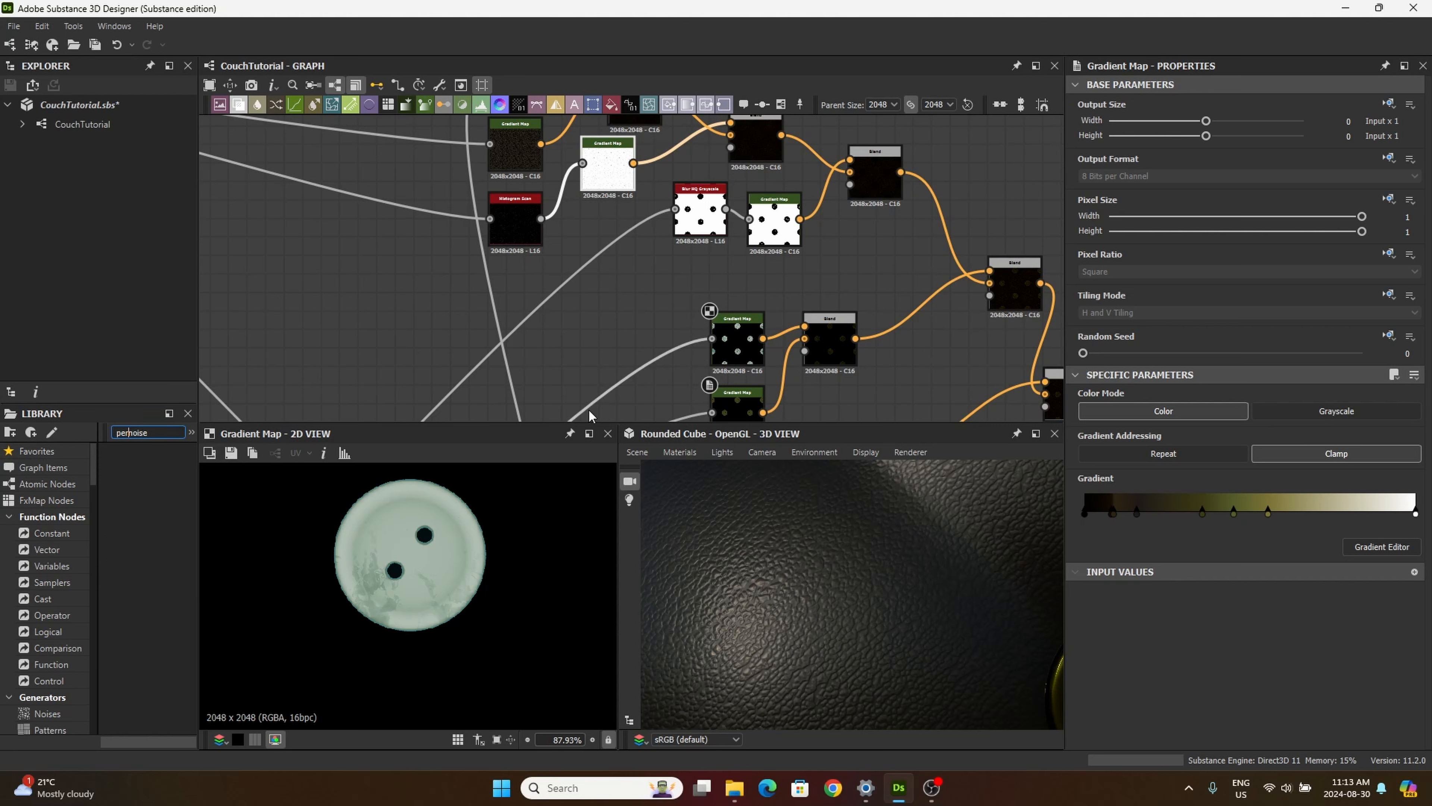
{"action": "type", "text": "lin"}
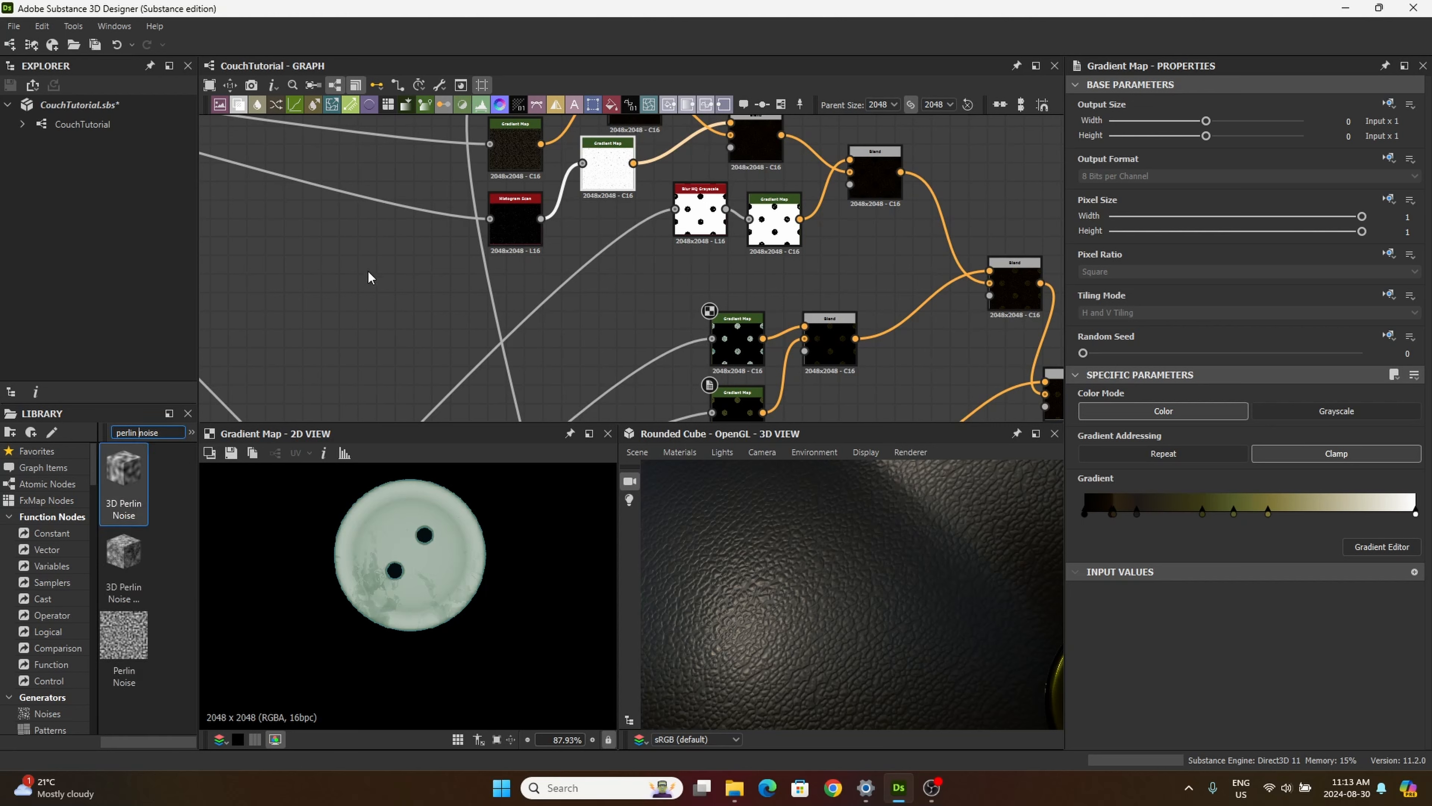
{"action": "left_click_drag", "start_coordinate": [124, 635], "coordinate": [556, 332]}
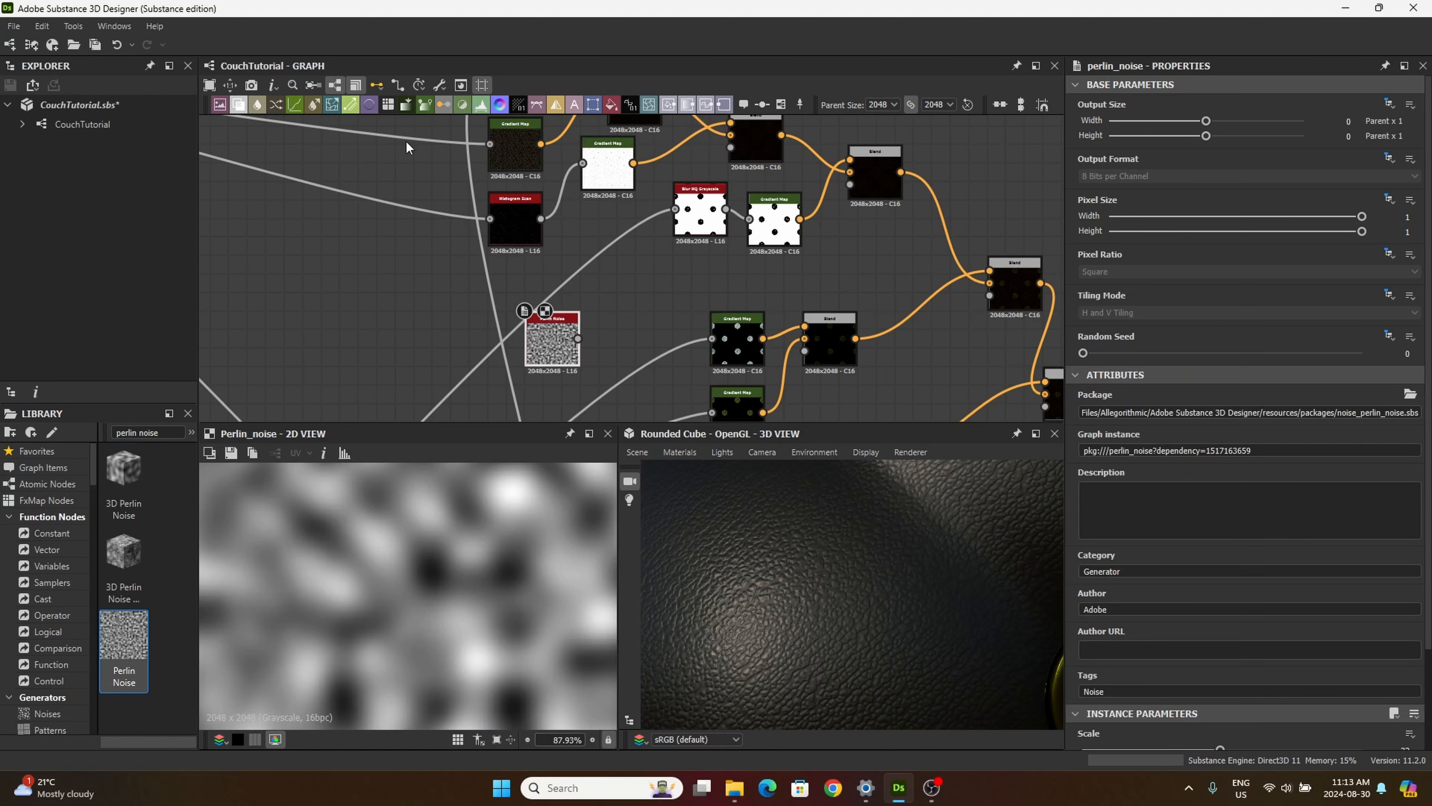
Step: Add a Gradient Map node beside the Perlin Noise node and connect the noise output to its input
{"action": "left_click", "coordinate": [424, 104]}
{"action": "left_click", "coordinate": [643, 339]}
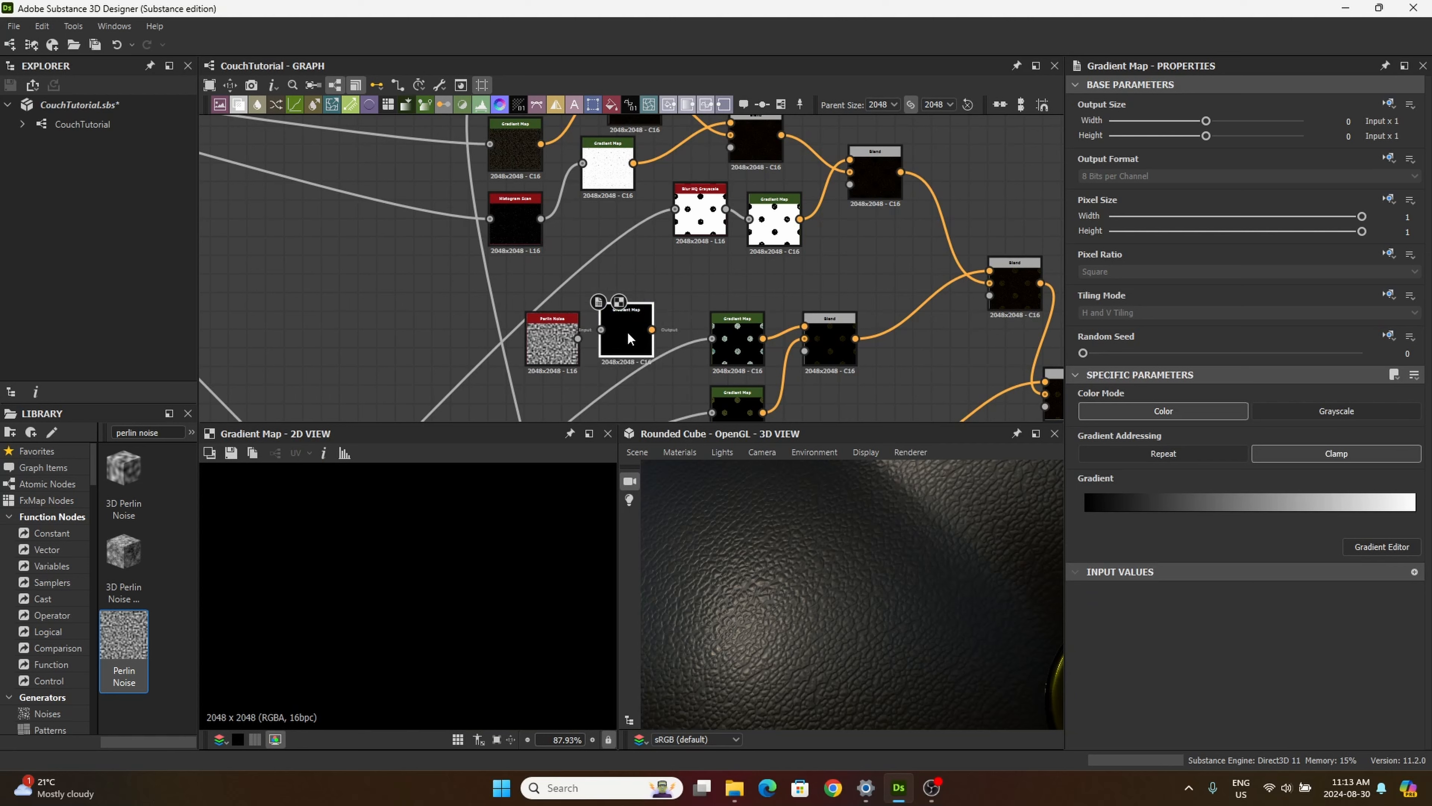
{"action": "left_click_drag", "start_coordinate": [578, 339], "coordinate": [640, 340]}
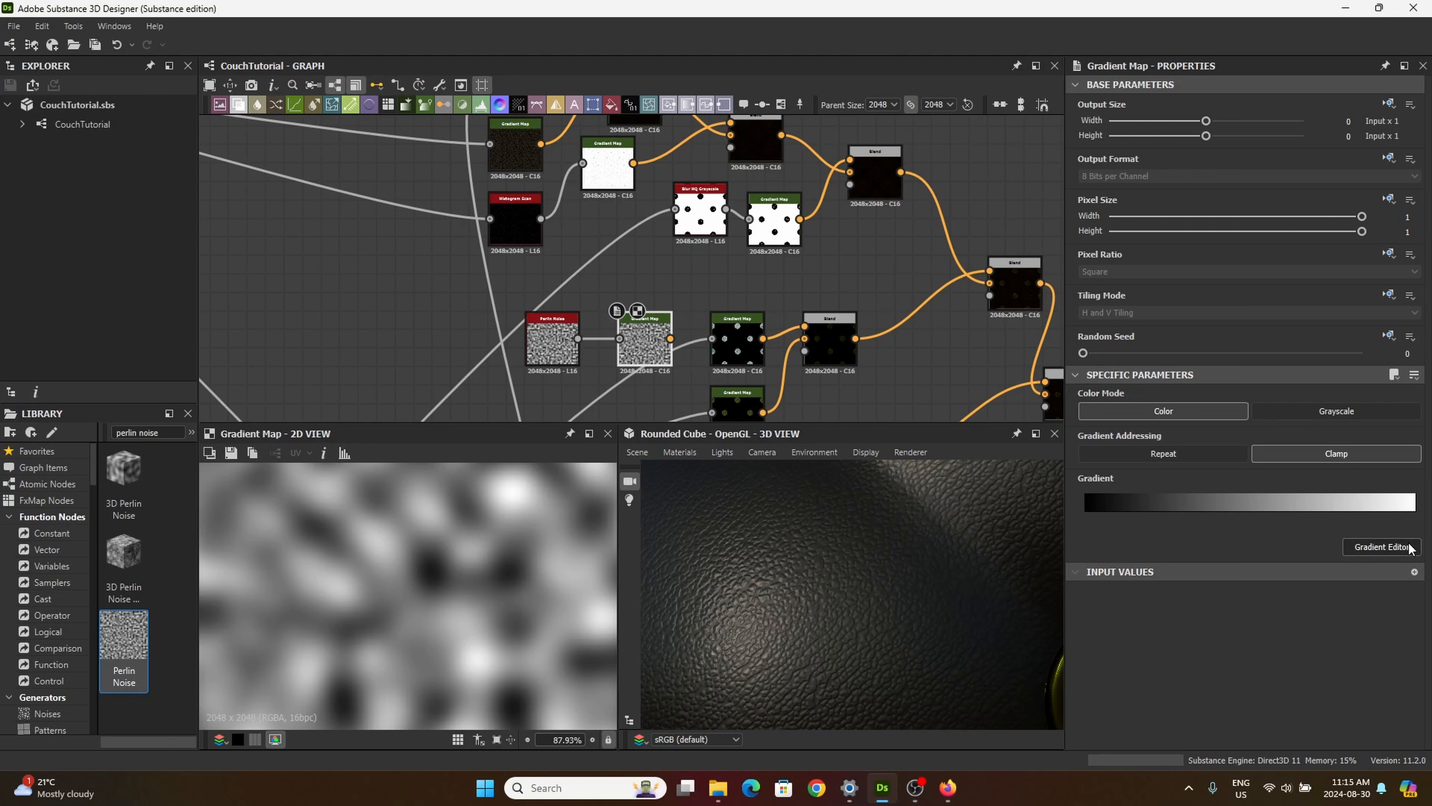
Step: Open the new Gradient Map's gradient for editing, switch to the browser's "cool rocks" image results and find the photo of multicoloured pebbles
{"action": "left_click", "coordinate": [1383, 545]}
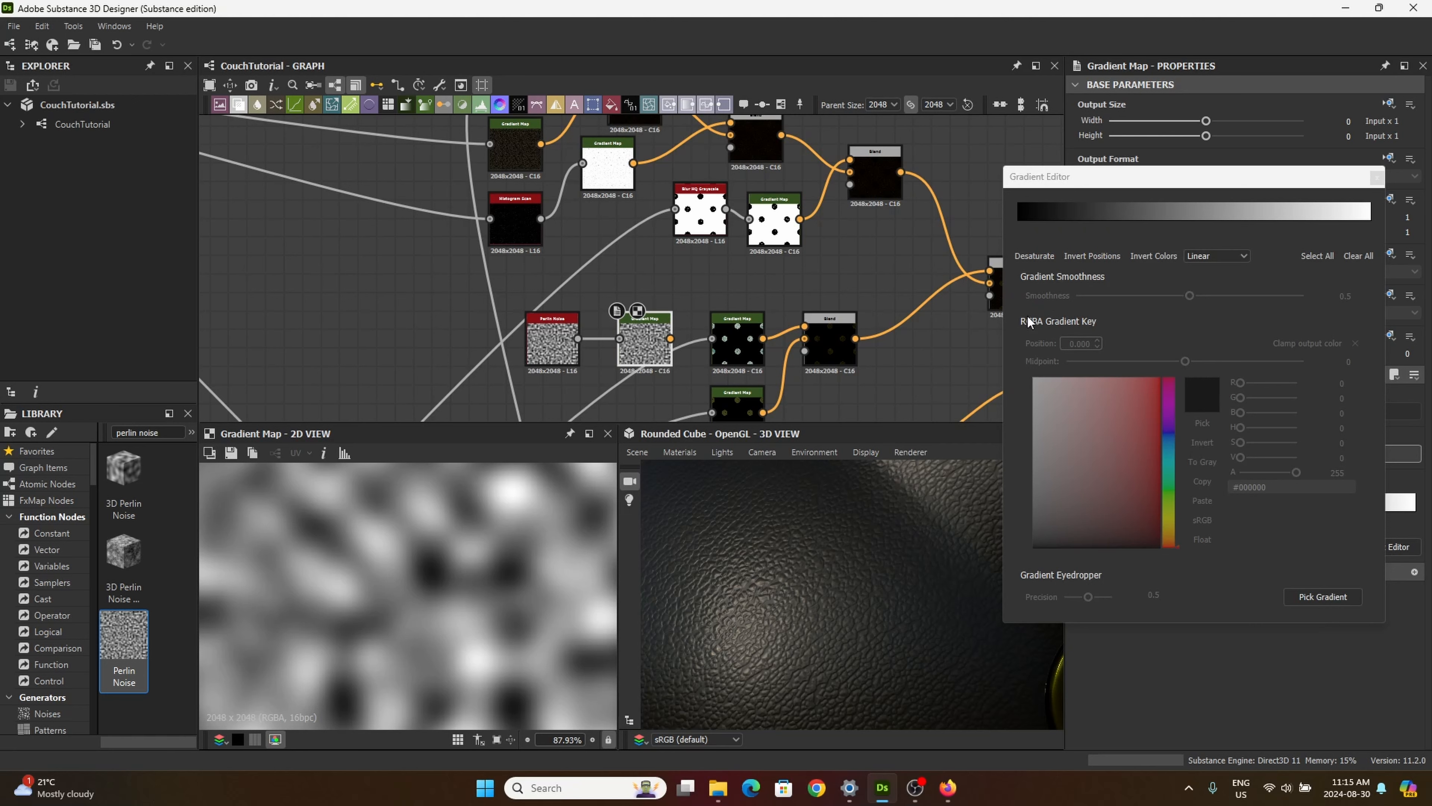
{"action": "left_click", "coordinate": [1018, 222]}
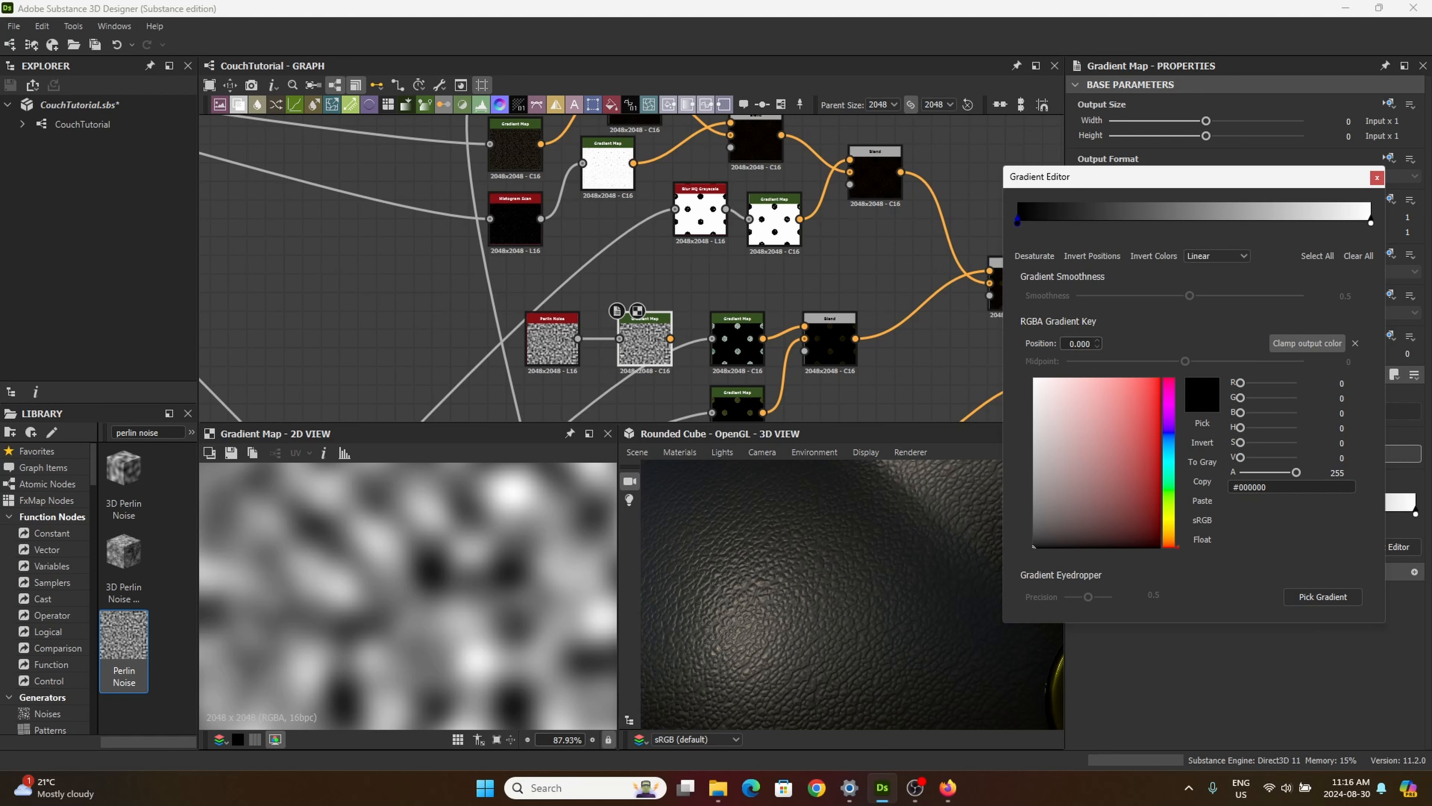
{"action": "left_click", "coordinate": [948, 787]}
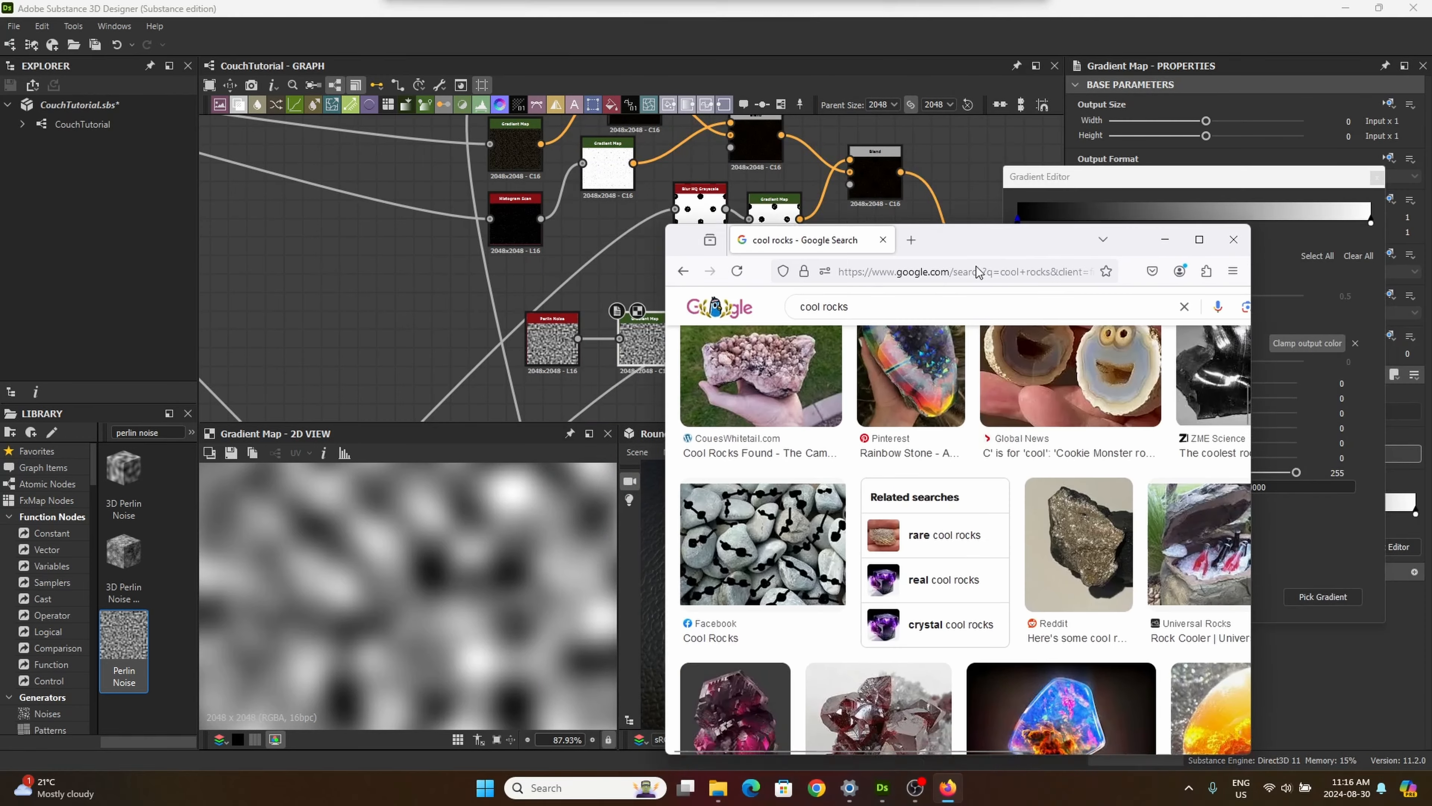
{"action": "left_click_drag", "start_coordinate": [1004, 240], "coordinate": [404, 144]}
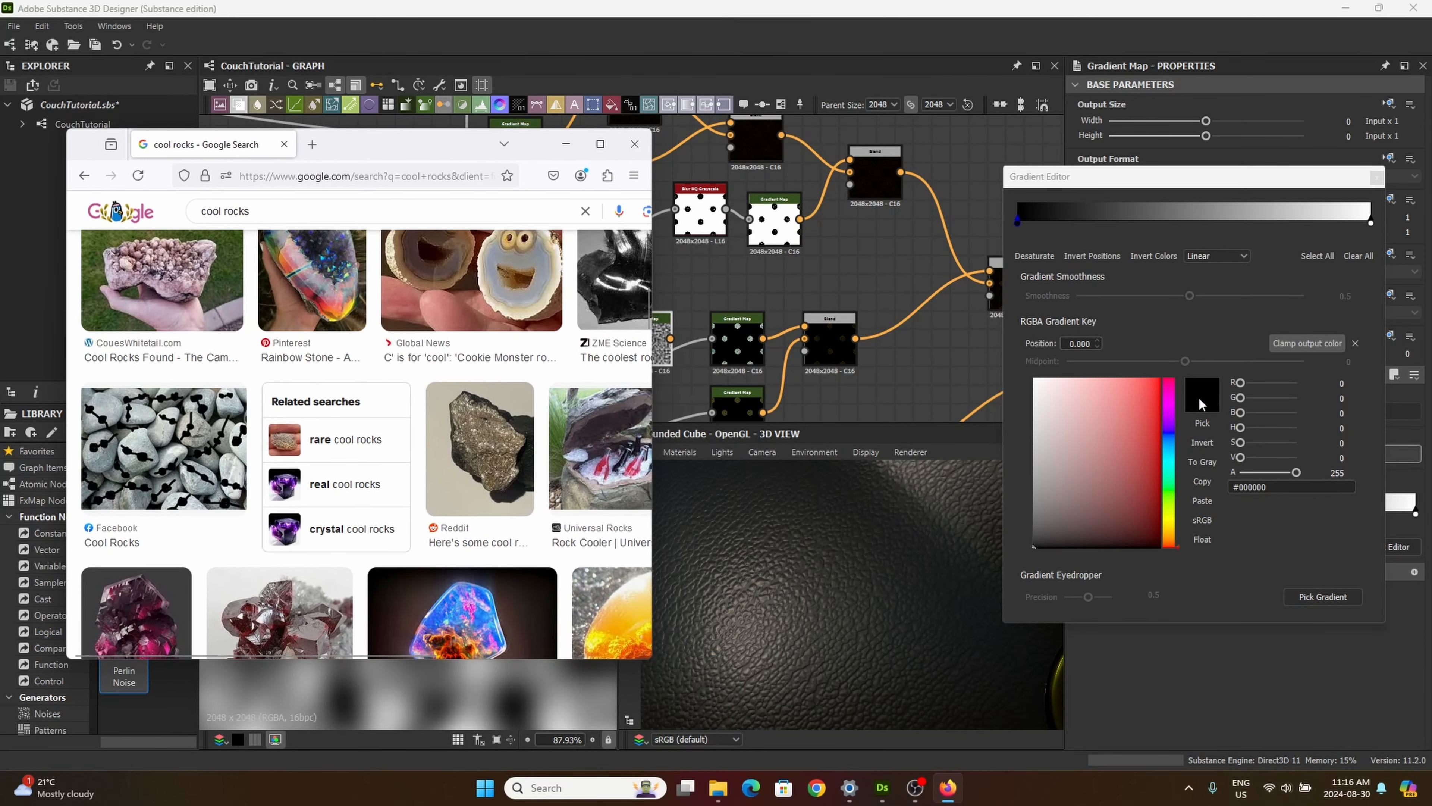
{"action": "scroll", "coordinate": [451, 480], "scroll_direction": "down", "scroll_amount": 4}
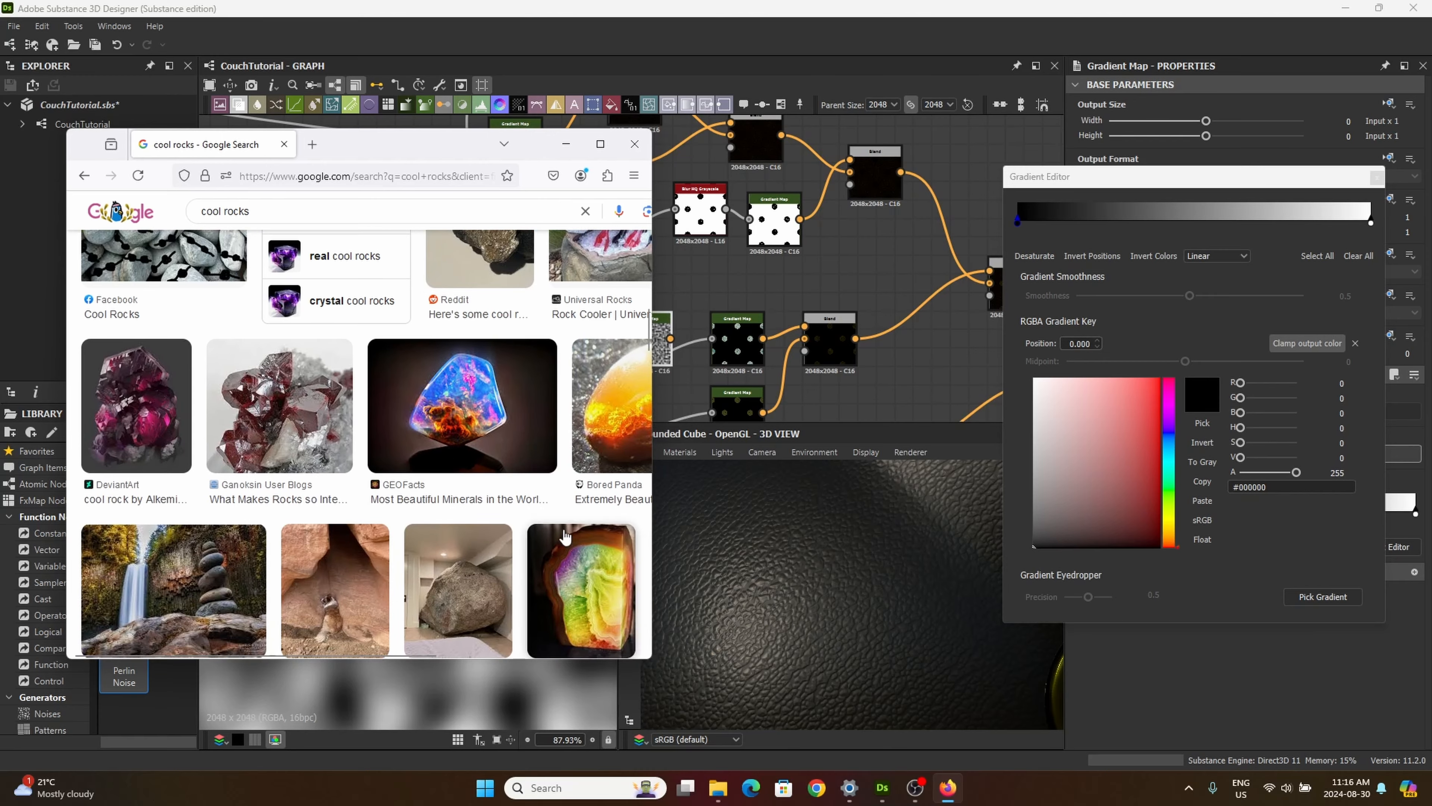
{"action": "scroll", "coordinate": [491, 520], "scroll_direction": "down", "scroll_amount": 6}
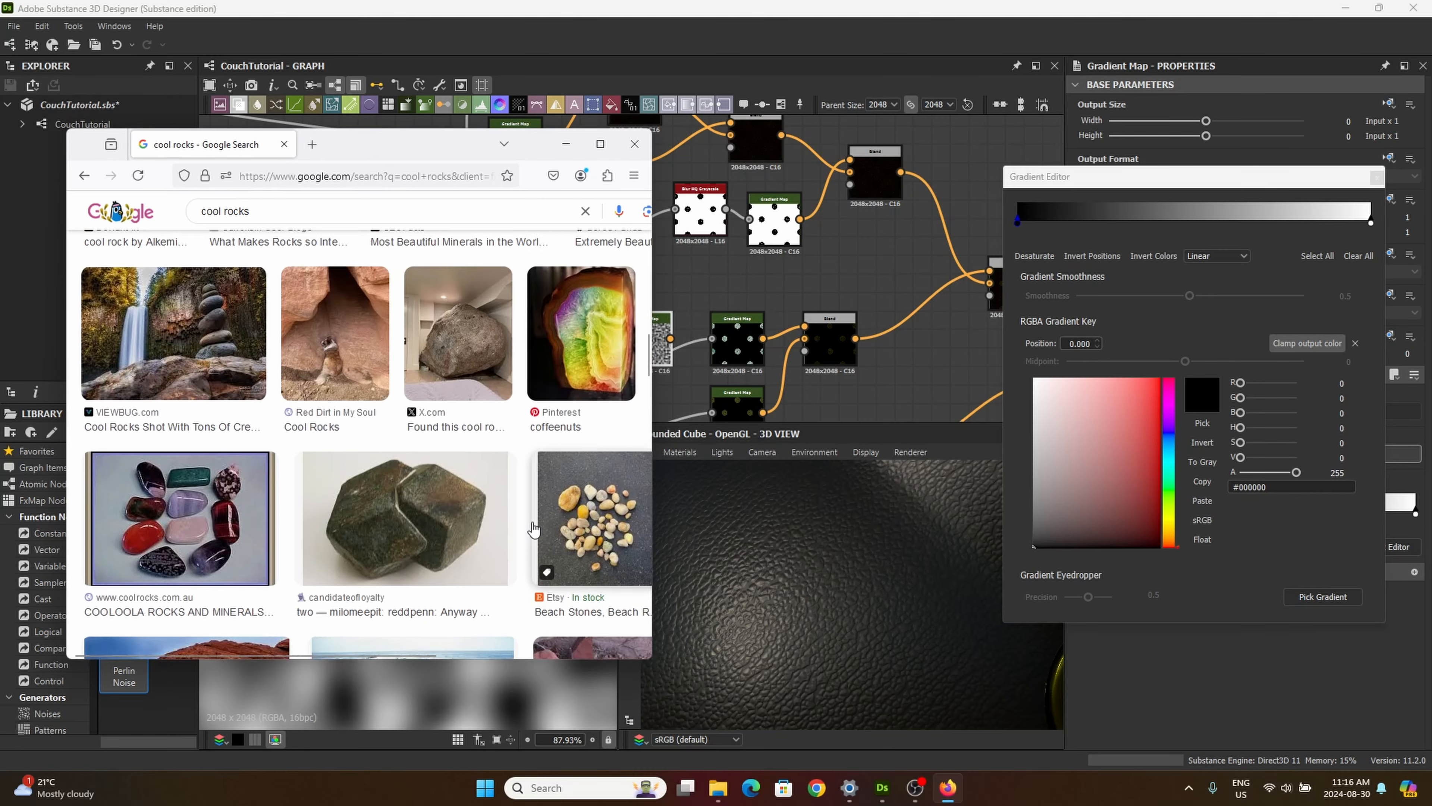
{"action": "scroll", "coordinate": [554, 536], "scroll_direction": "down", "scroll_amount": 3}
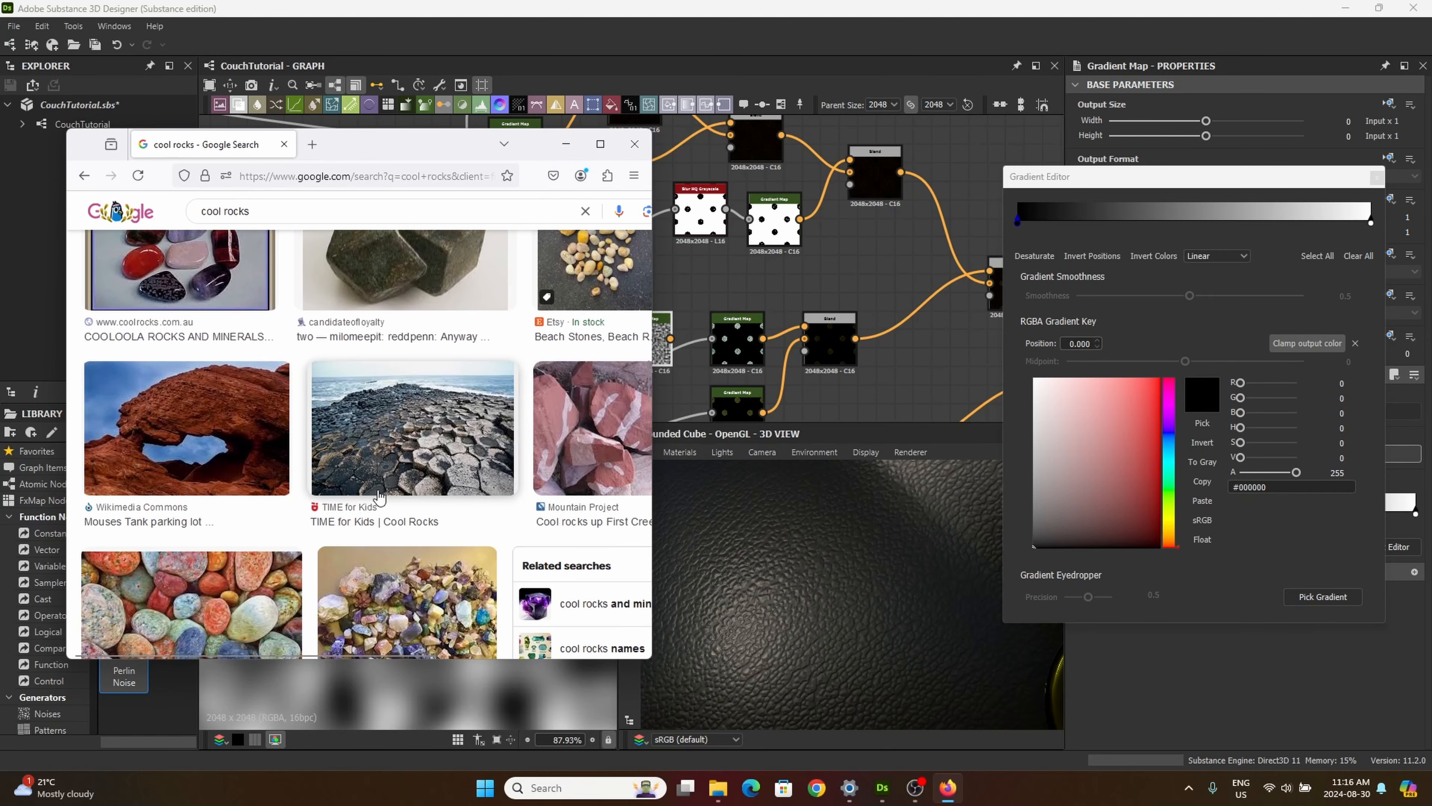
{"action": "scroll", "coordinate": [397, 504], "scroll_direction": "down", "scroll_amount": 5}
{"action": "scroll", "coordinate": [396, 504], "scroll_direction": "up", "scroll_amount": 3}
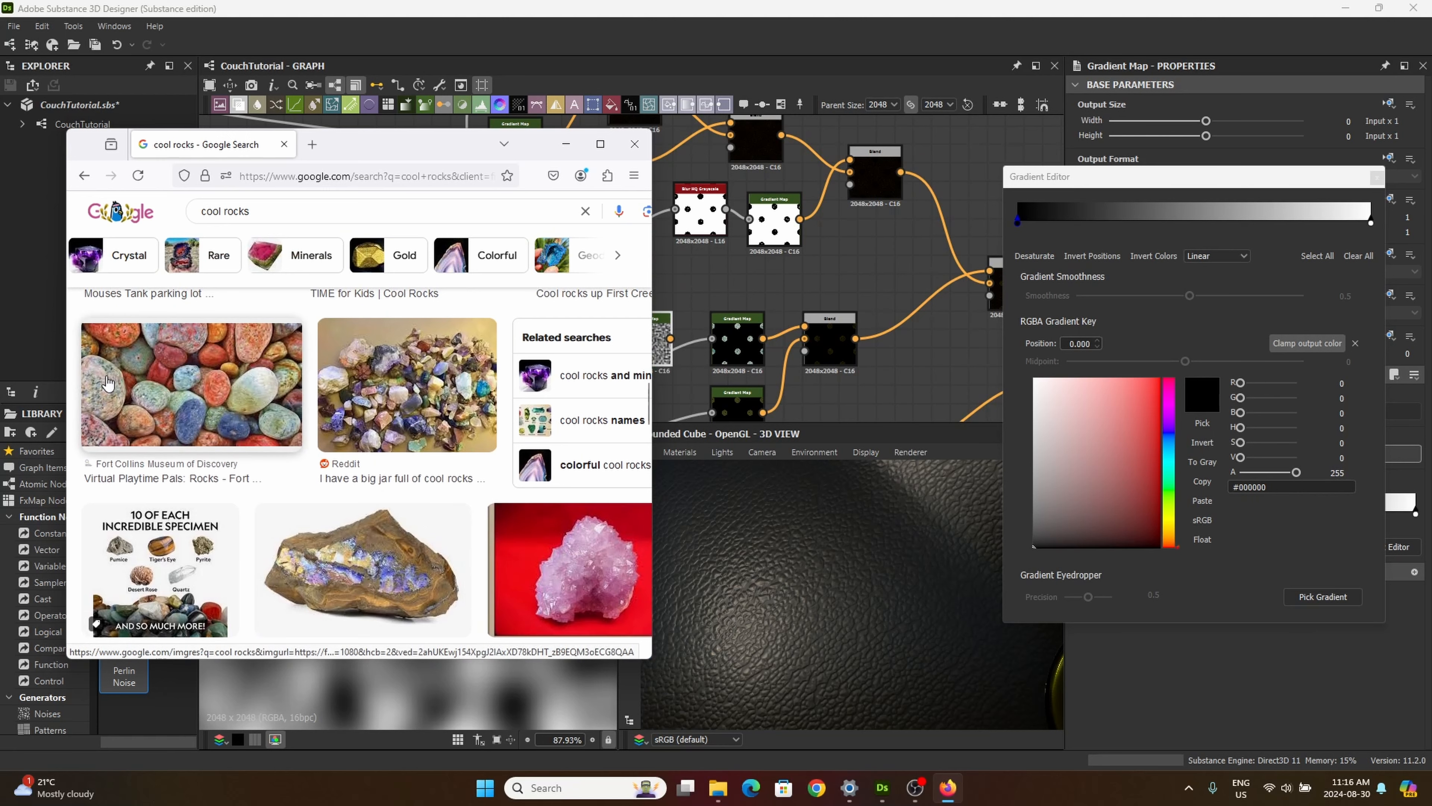
Step: Pick the gradient from the multicoloured pebbles photo, close the gradient editor and maximise the Substance 3D Designer window
{"action": "left_click", "coordinate": [1320, 600]}
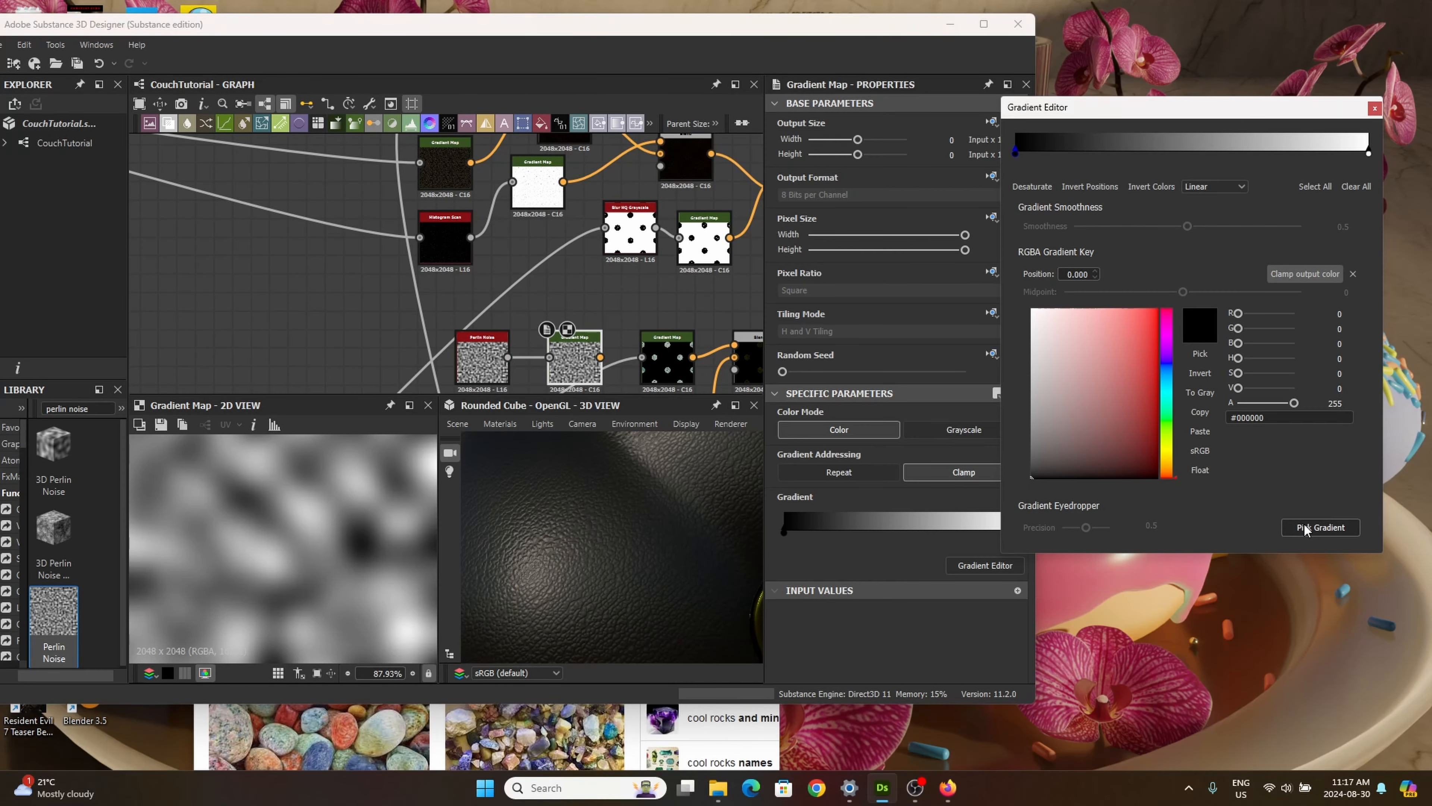
{"action": "left_click", "coordinate": [1305, 530]}
{"action": "left_click_drag", "start_coordinate": [210, 718], "coordinate": [251, 756]}
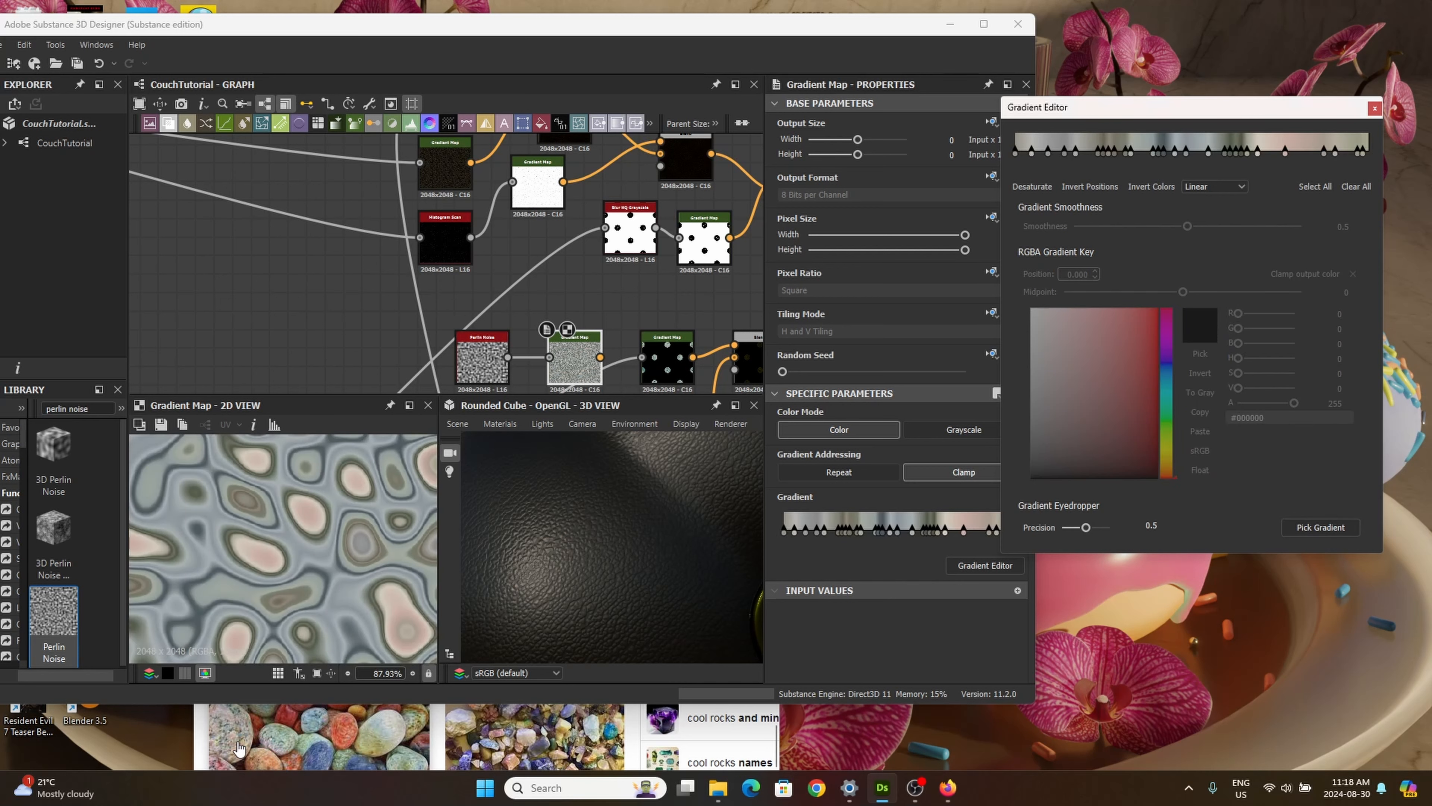
{"action": "left_click", "coordinate": [1375, 107]}
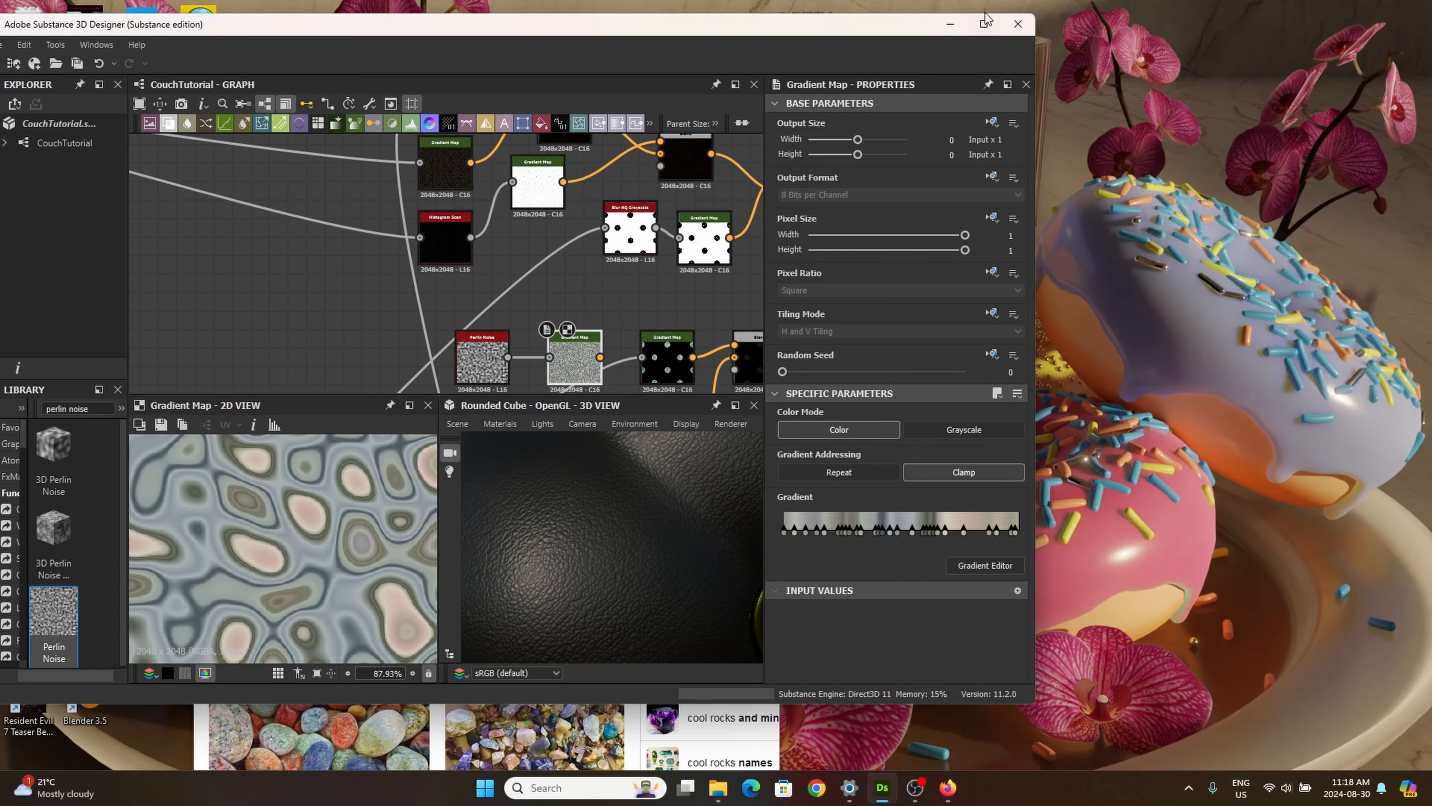
{"action": "left_click", "coordinate": [984, 24]}
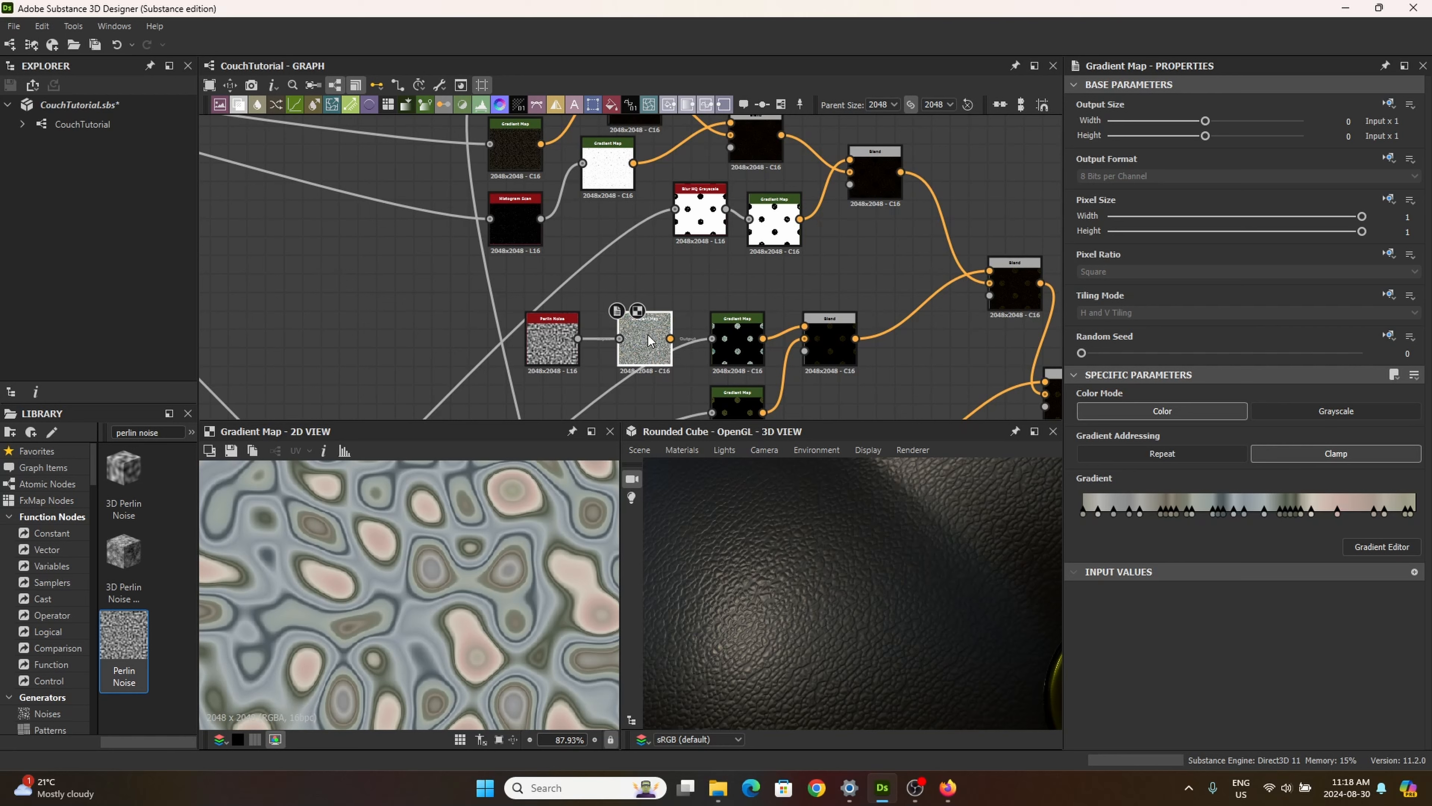
Step: Shift the Perlin Noise node and its Gradient Map away from the button Gradient Maps, and inspect the whole colour pattern in 2D
{"action": "left_click_drag", "start_coordinate": [649, 338], "coordinate": [649, 301]}
{"action": "left_click_drag", "start_coordinate": [553, 344], "coordinate": [507, 336]}
{"action": "left_click", "coordinate": [638, 305]}
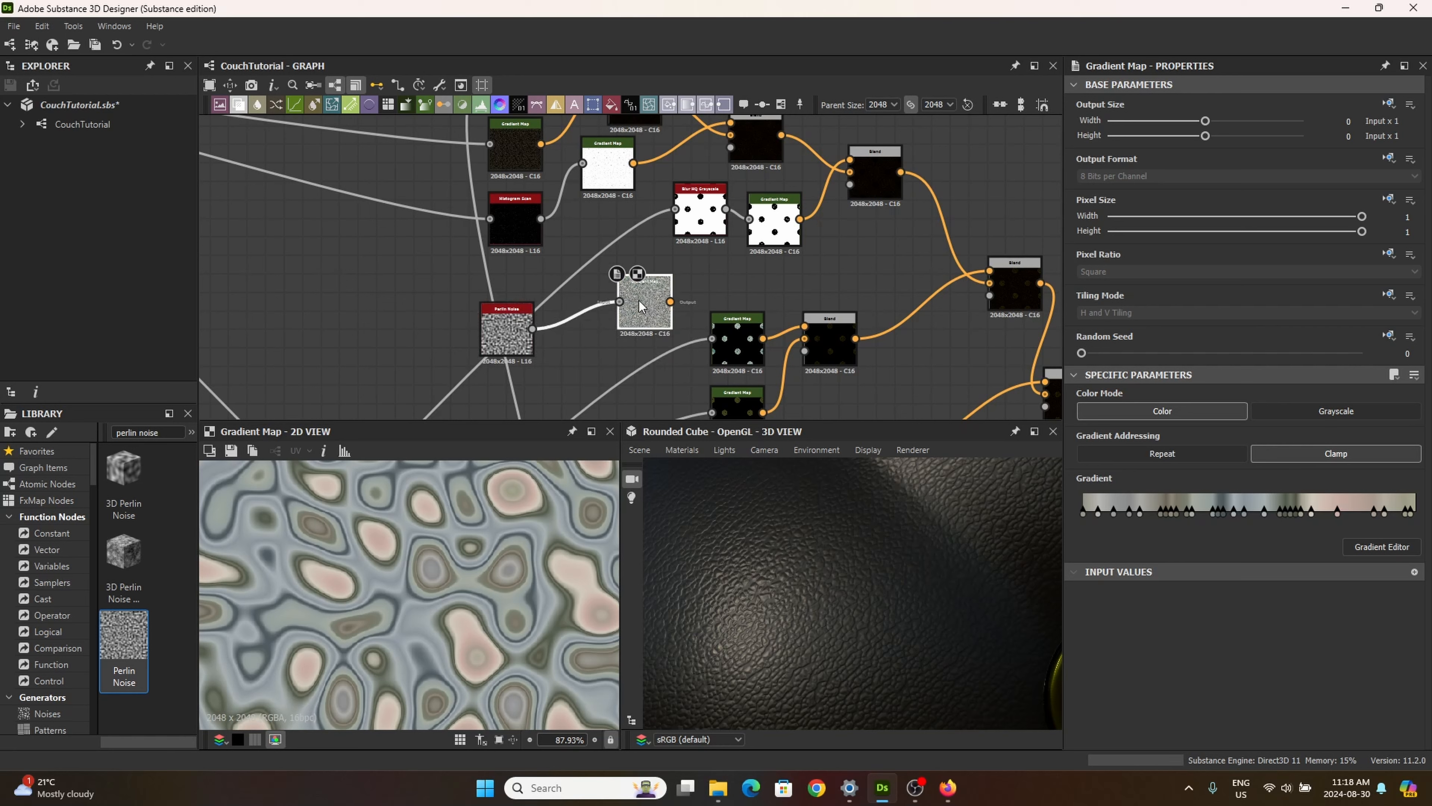
{"action": "left_click_drag", "start_coordinate": [638, 304], "coordinate": [639, 324]}
{"action": "scroll", "coordinate": [423, 592], "scroll_direction": "down", "scroll_amount": 6}
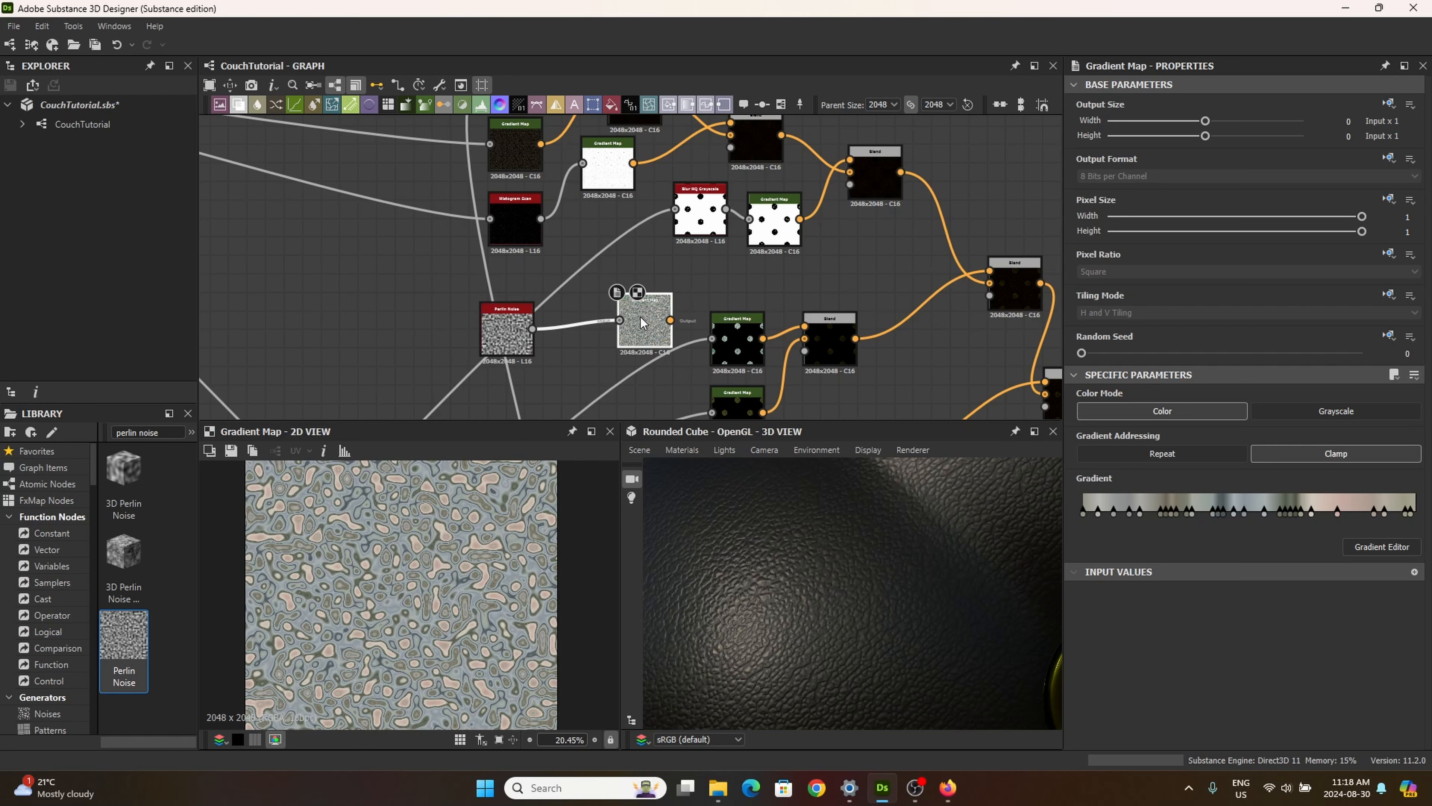
{"action": "left_click_drag", "start_coordinate": [643, 323], "coordinate": [606, 342]}
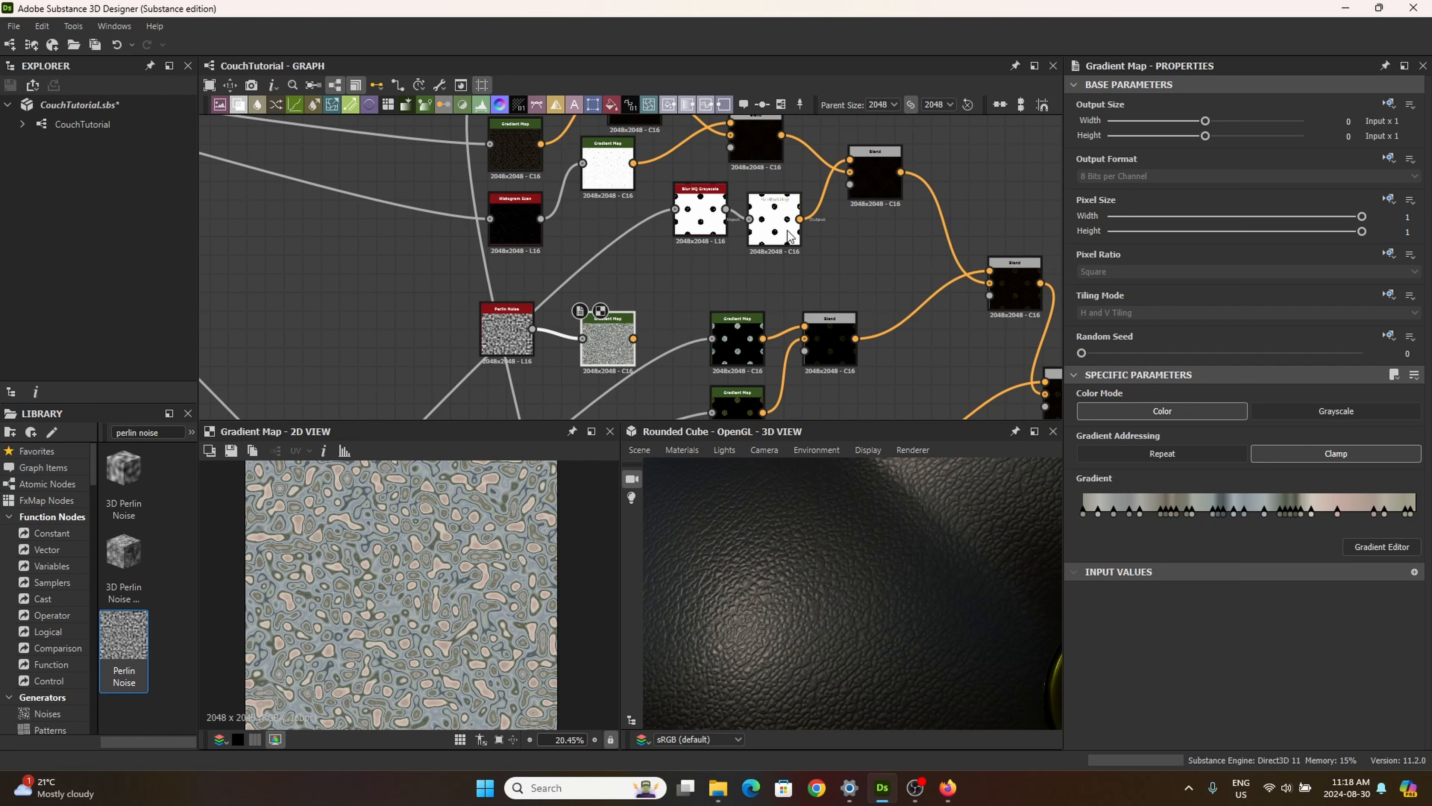
Step: Spread out the Blur HQ Grayscale node, its white Gradient Map and the two upstream leather Blend nodes to free graph space
{"action": "left_click_drag", "start_coordinate": [776, 239], "coordinate": [813, 267]}
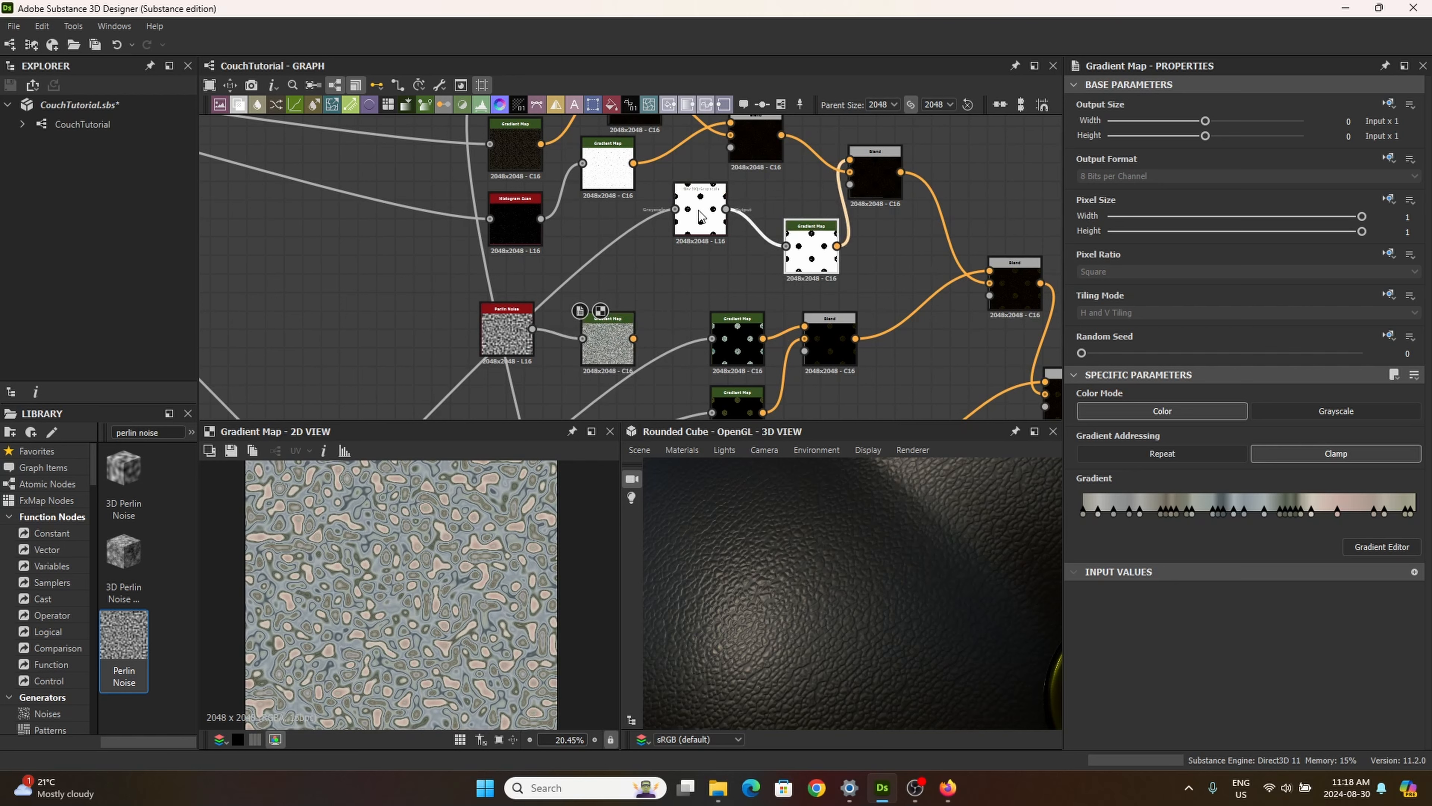
{"action": "left_click_drag", "start_coordinate": [702, 217], "coordinate": [721, 282]}
{"action": "middle_click_drag", "start_coordinate": [704, 201], "coordinate": [678, 317]}
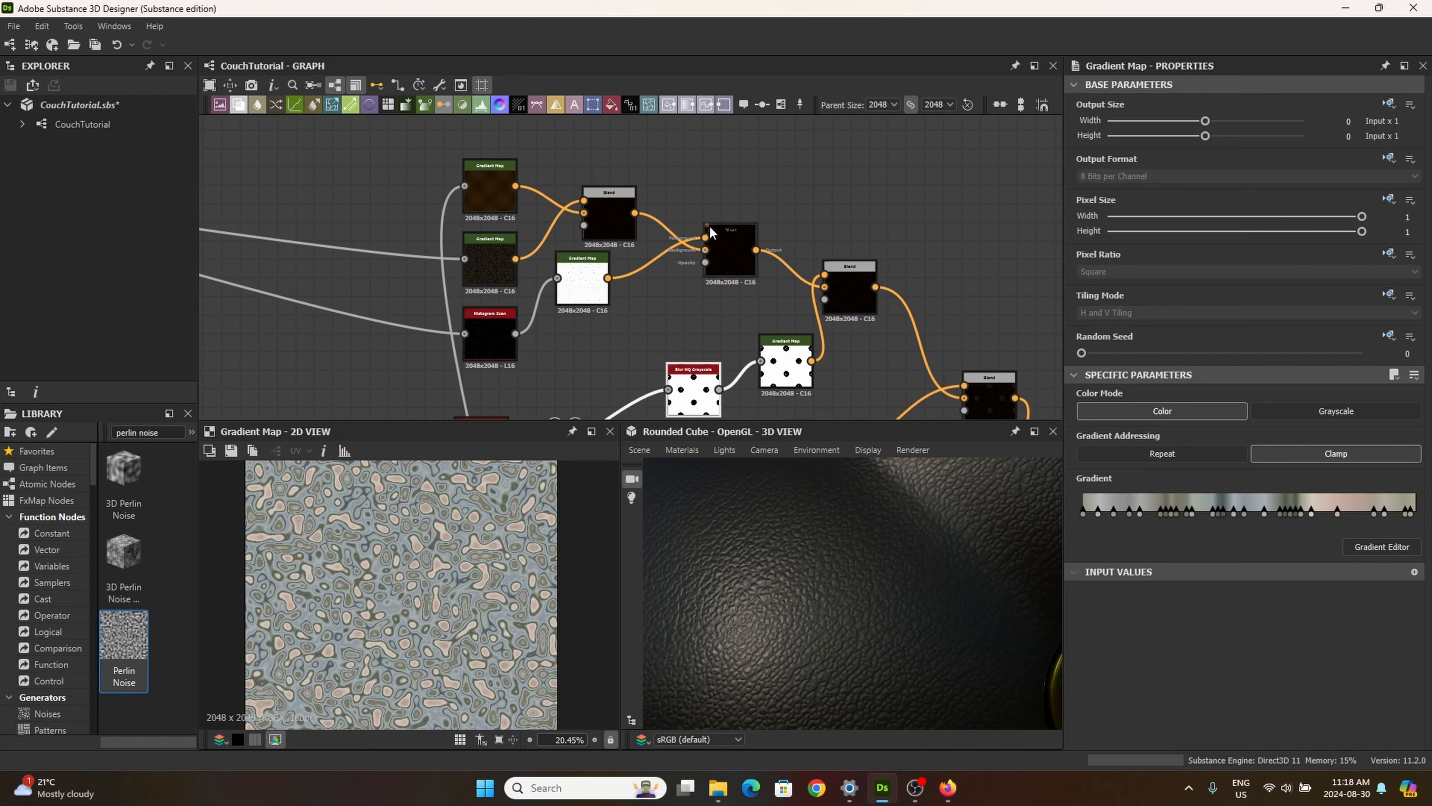
{"action": "left_click_drag", "start_coordinate": [723, 248], "coordinate": [616, 202]}
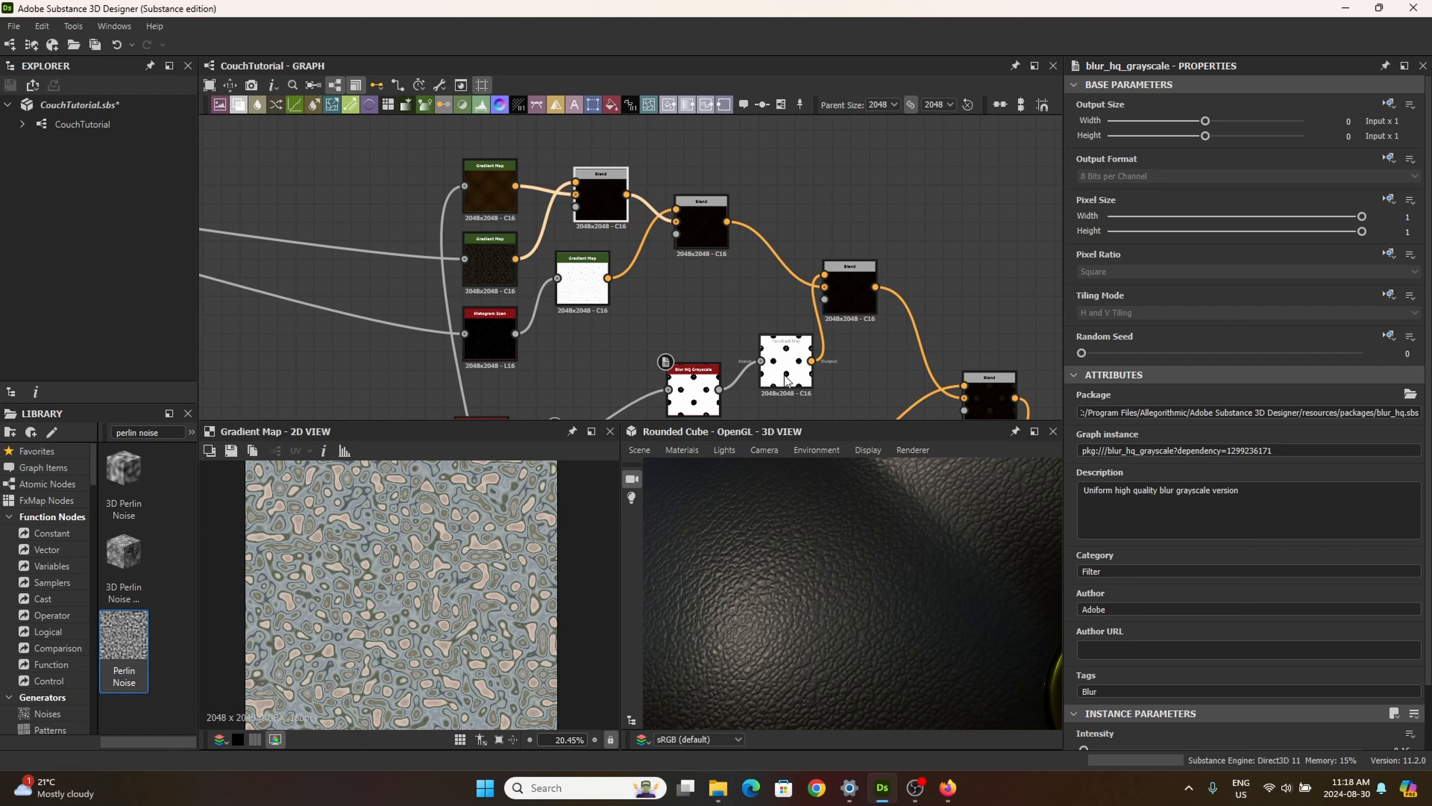
{"action": "left_click_drag", "start_coordinate": [791, 351], "coordinate": [791, 369]}
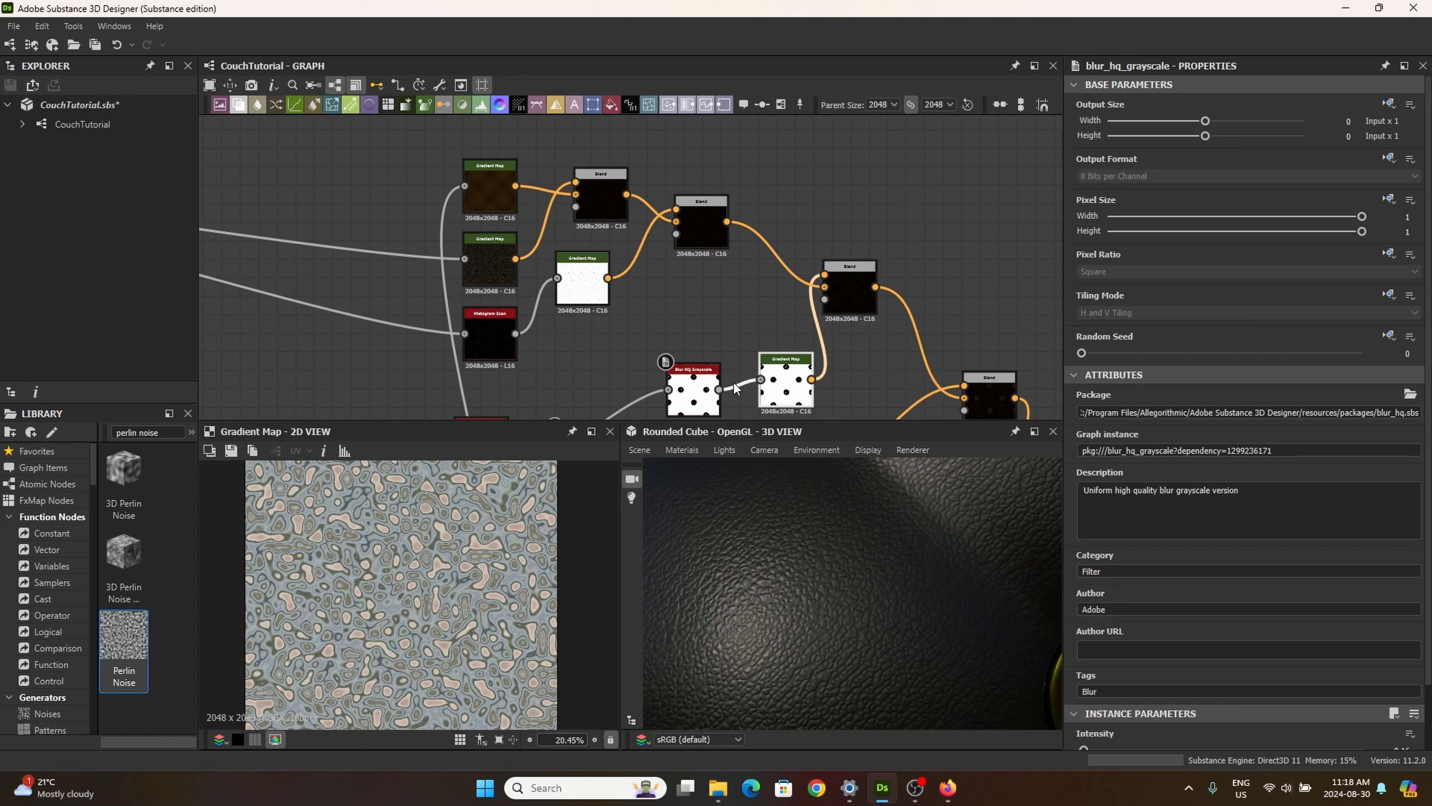
Step: Add a Blend node between the leather Blends and connect the Perlin Noise Gradient Map to its foreground input
{"action": "left_click_drag", "start_coordinate": [238, 104], "coordinate": [759, 302]}
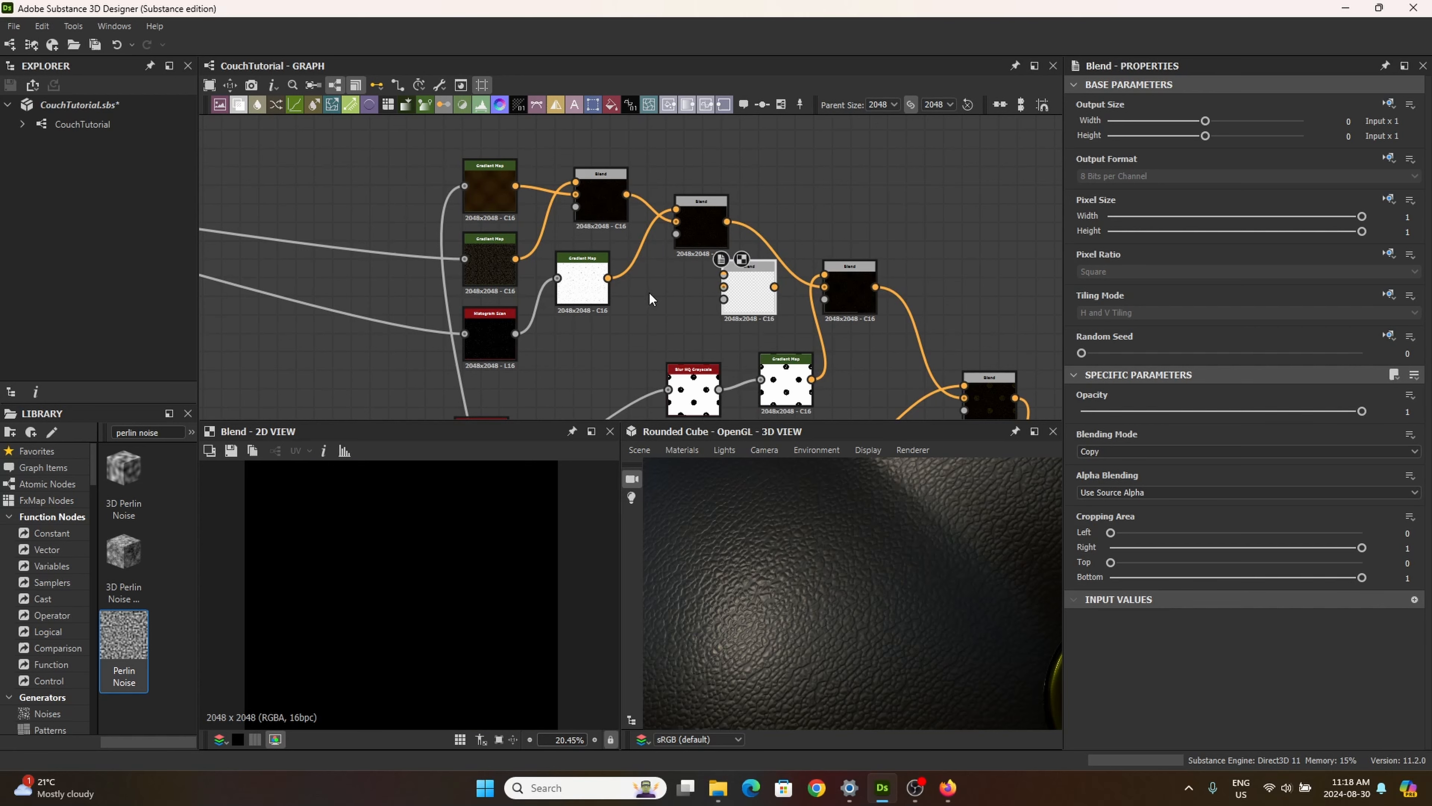
{"action": "middle_click_drag", "start_coordinate": [657, 299], "coordinate": [670, 202]}
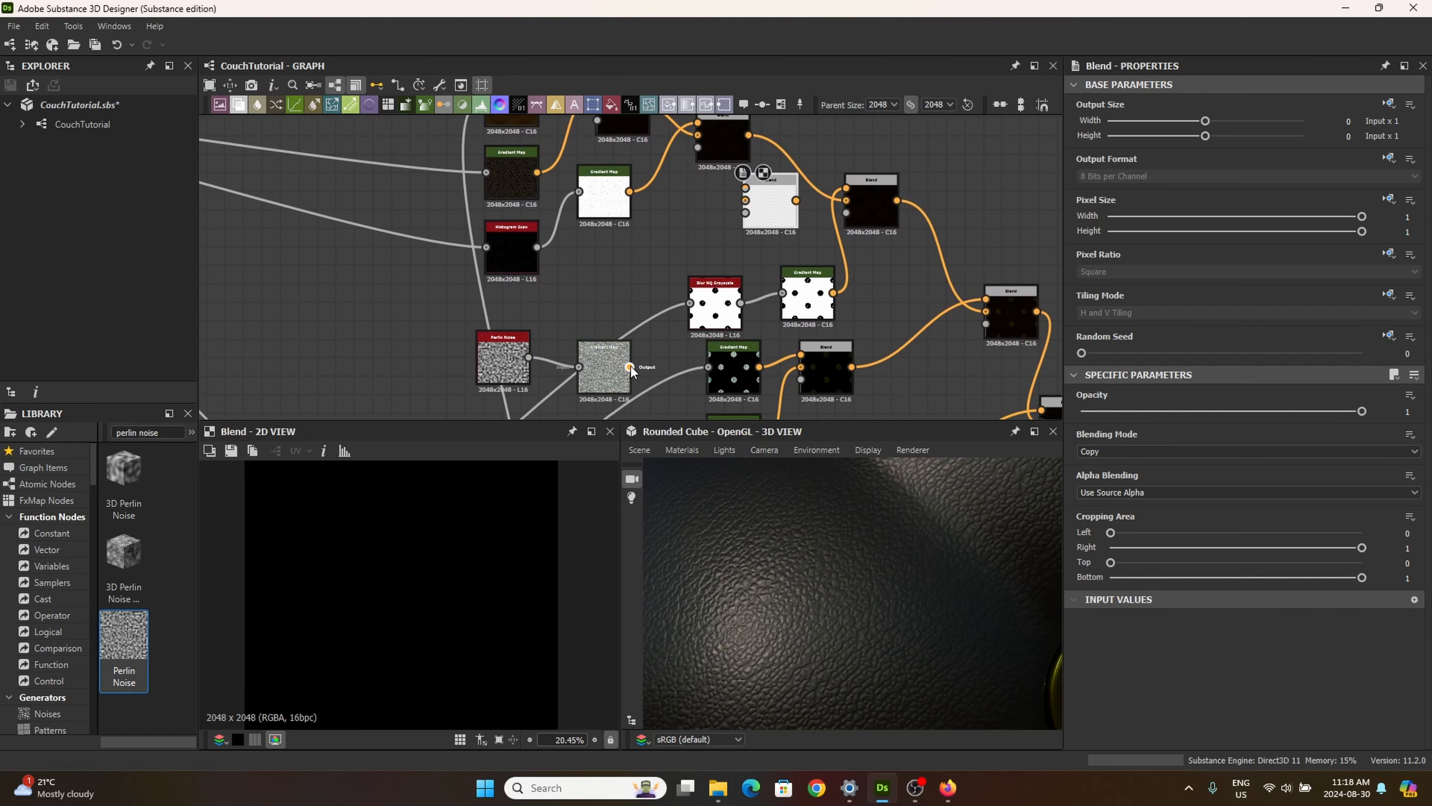
{"action": "scroll", "coordinate": [601, 355], "scroll_direction": "up", "scroll_amount": 3}
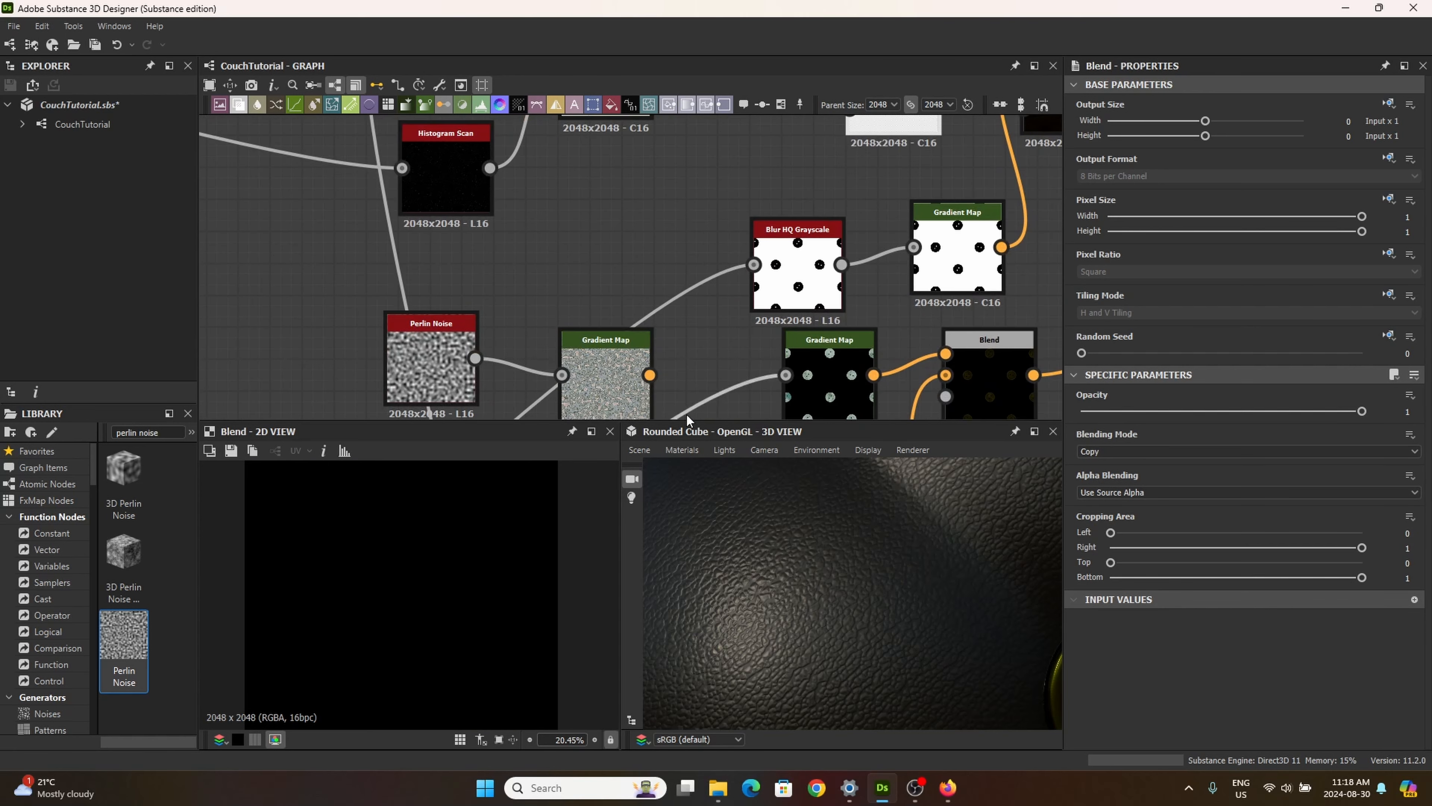
{"action": "scroll", "coordinate": [655, 380], "scroll_direction": "down", "scroll_amount": 1}
{"action": "left_click", "coordinate": [654, 378]}
{"action": "middle_click_drag", "start_coordinate": [748, 214], "coordinate": [553, 363]}
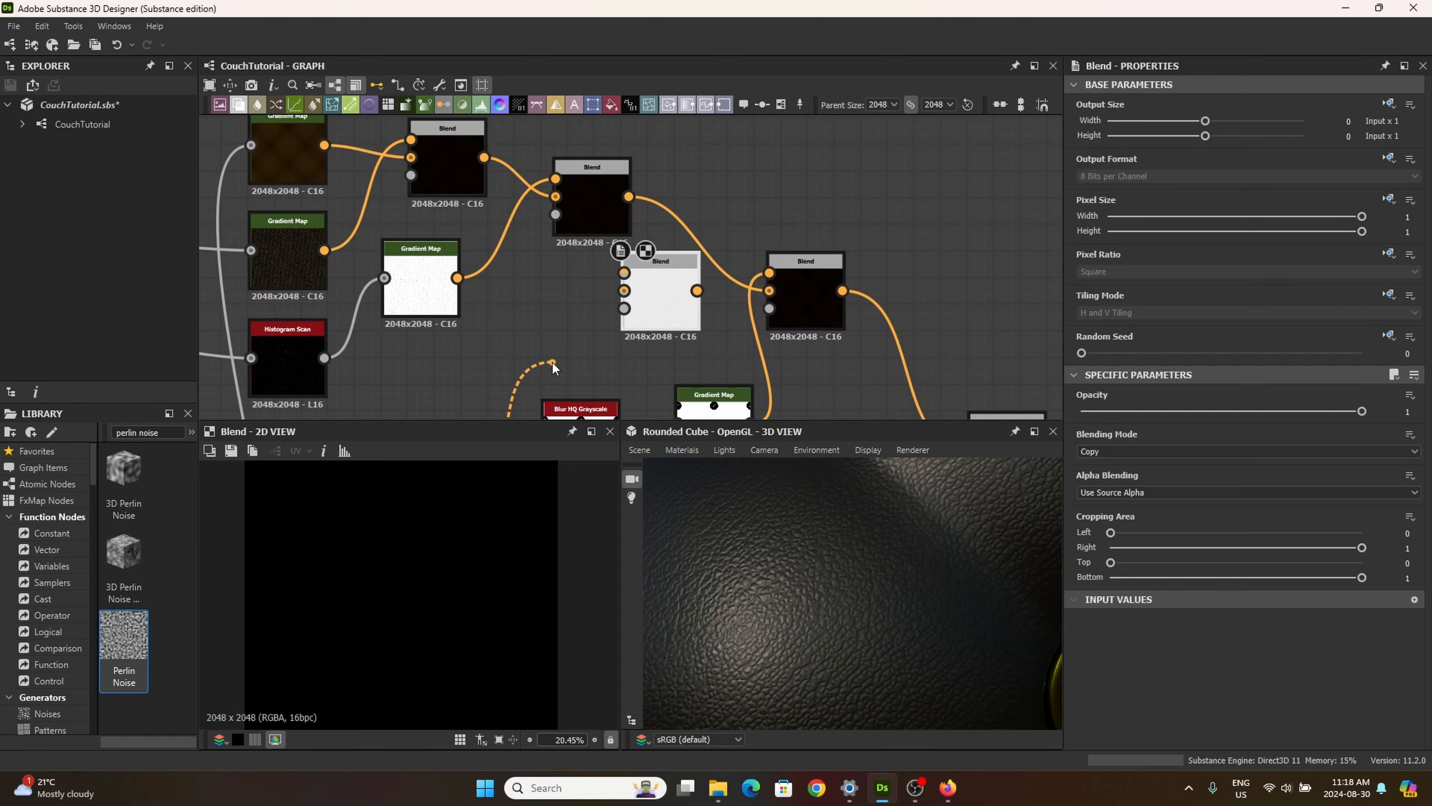
{"action": "left_click", "coordinate": [625, 273]}
{"action": "left_click_drag", "start_coordinate": [658, 297], "coordinate": [684, 296]}
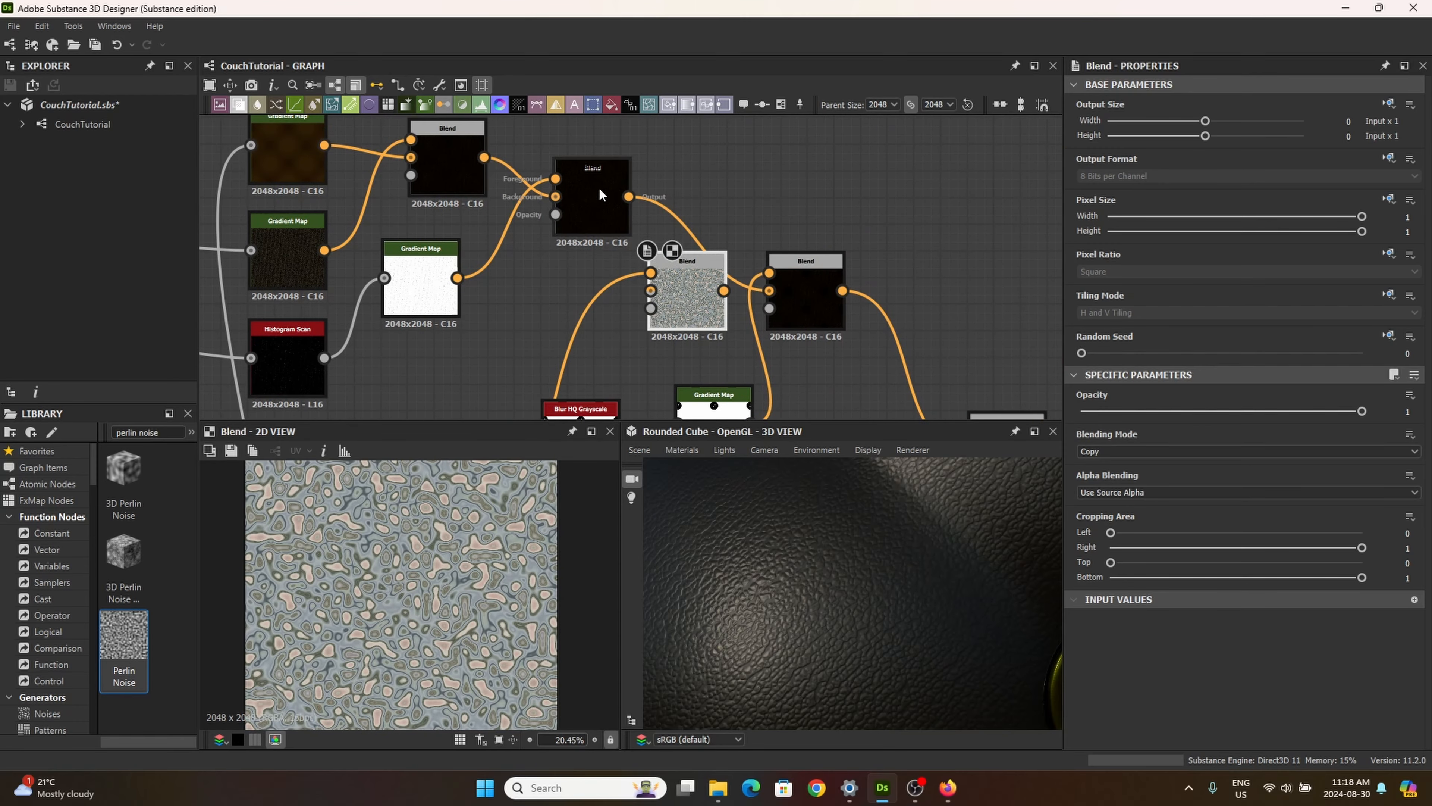
Step: Move the downstream Blend aside and connect the preceding leather Blend's output to the new Blend's background input
{"action": "scroll", "coordinate": [599, 187], "scroll_direction": "up", "scroll_amount": 2}
{"action": "scroll", "coordinate": [585, 181], "scroll_direction": "down", "scroll_amount": 1}
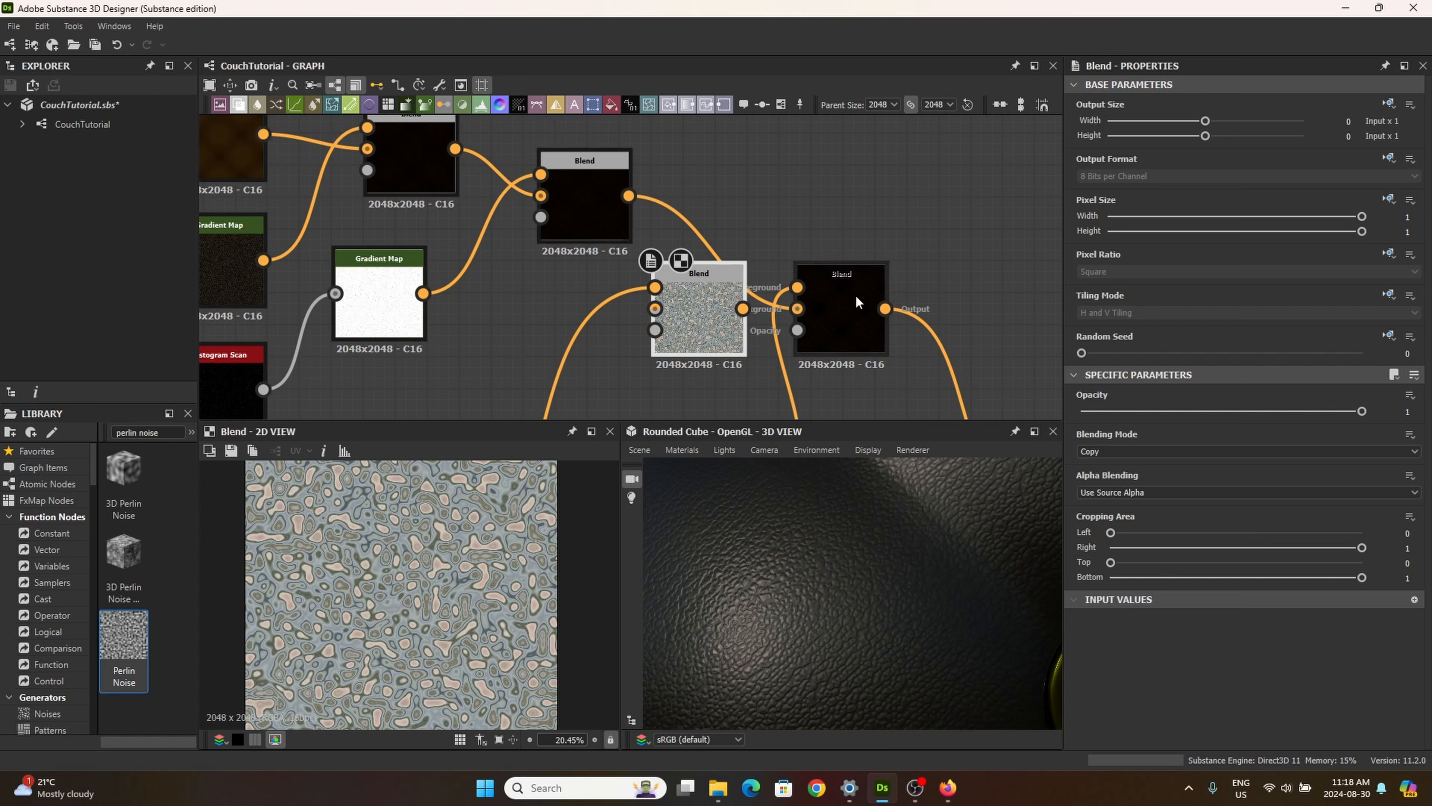
{"action": "left_click_drag", "start_coordinate": [855, 294], "coordinate": [926, 298]}
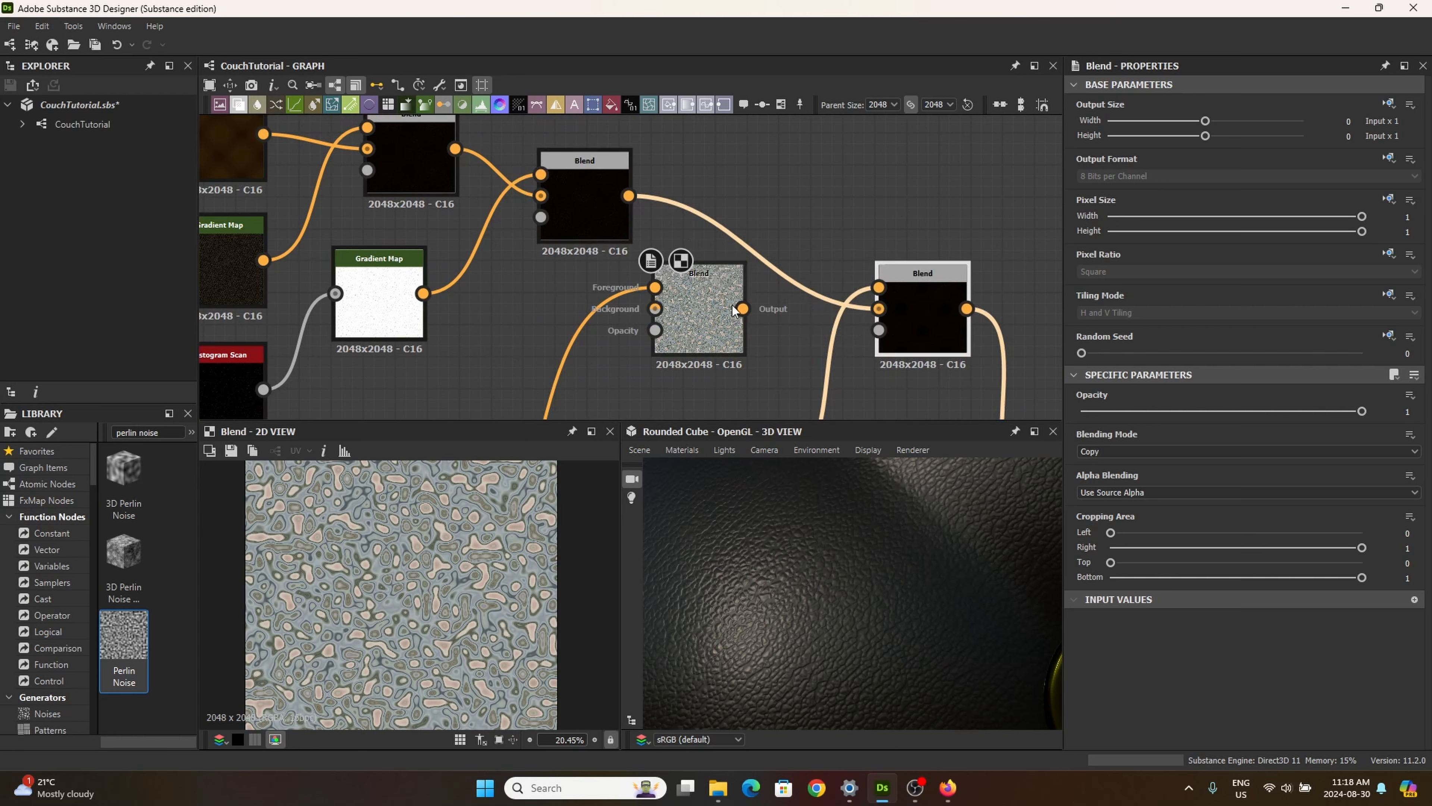
{"action": "left_click_drag", "start_coordinate": [699, 316], "coordinate": [731, 316]}
{"action": "left_click_drag", "start_coordinate": [633, 199], "coordinate": [687, 287]}
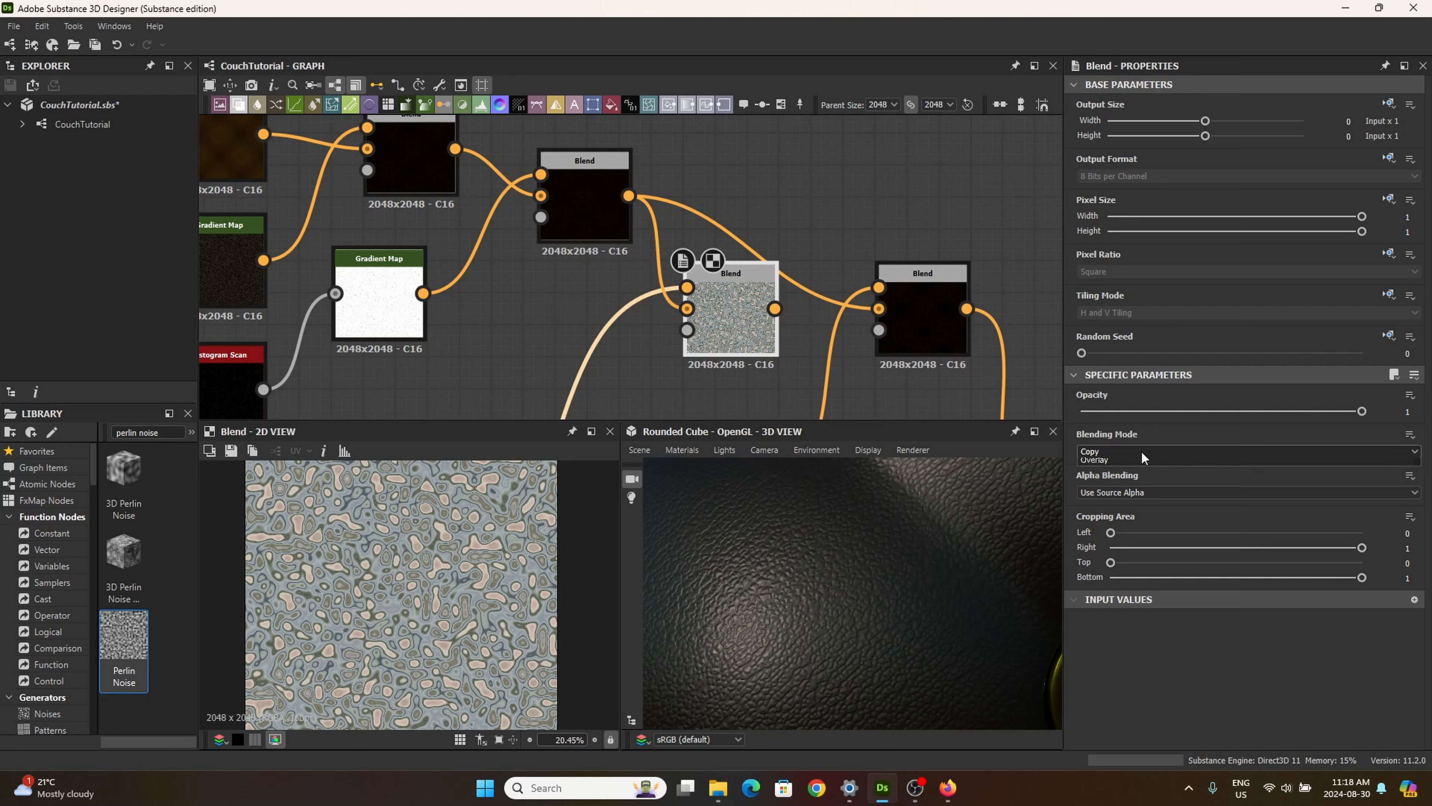
Step: Try the blending modes on the new Blend node one after another and set it to Overlay
{"action": "left_click", "coordinate": [1138, 453]}
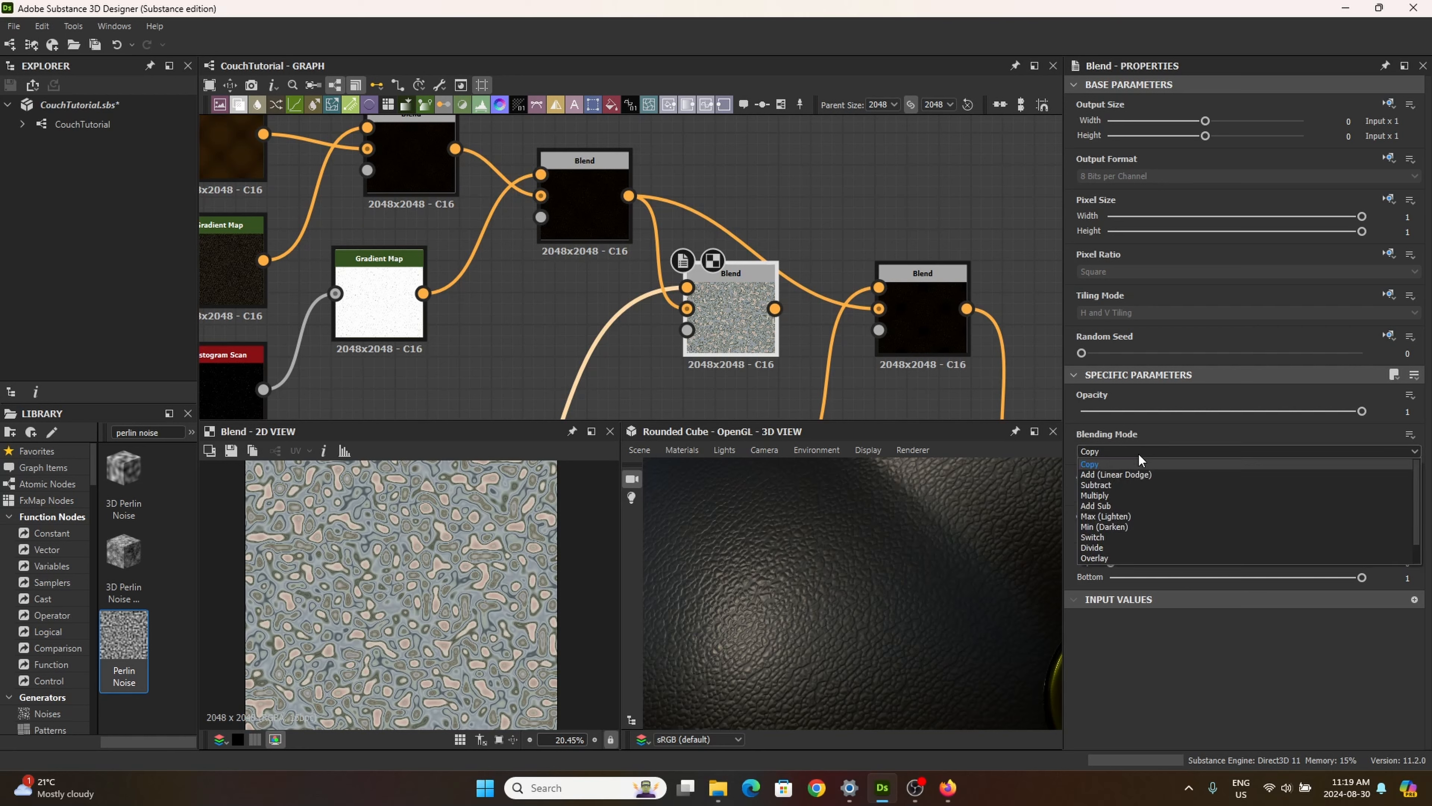
{"action": "left_click", "coordinate": [1138, 460]}
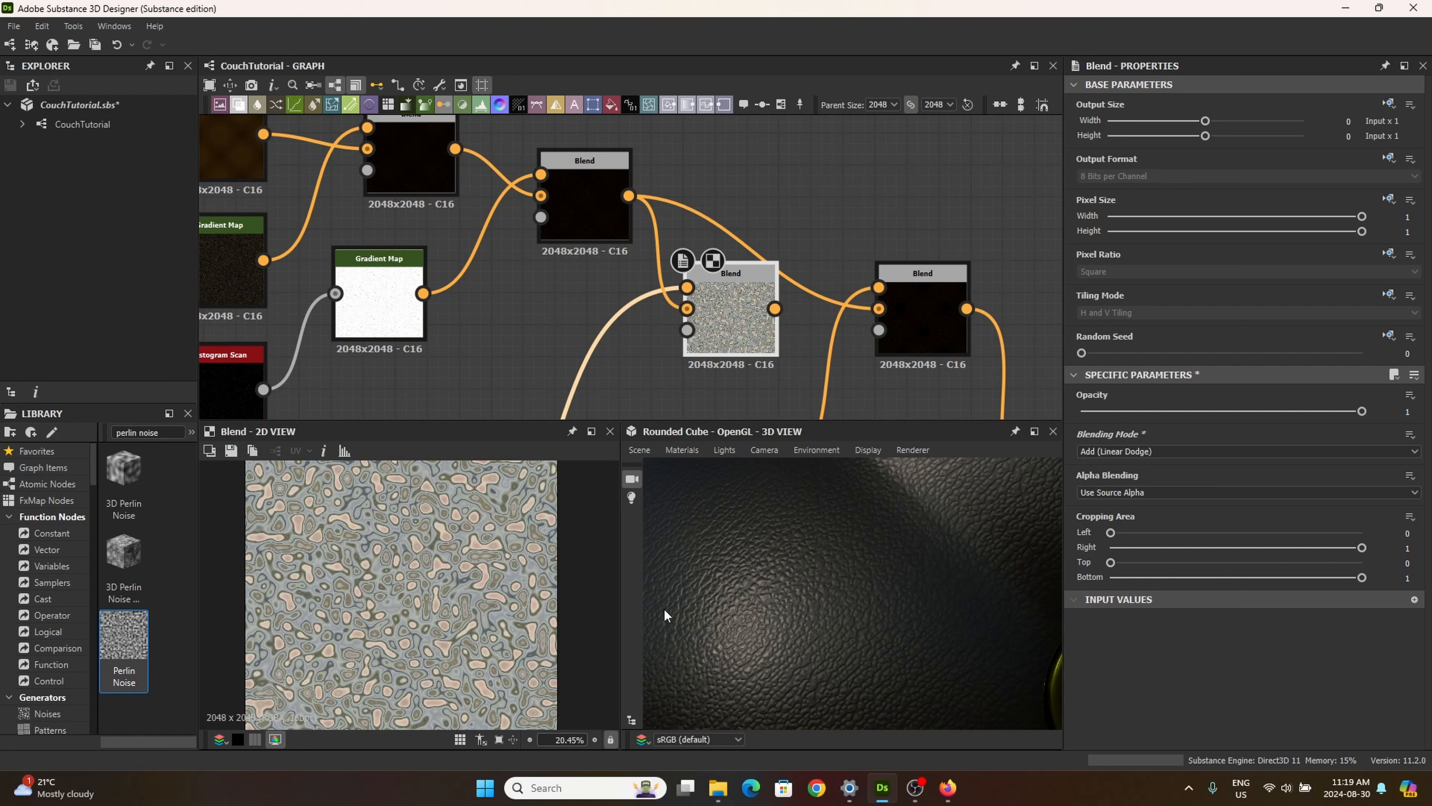
{"action": "key", "text": "Down"}
{"action": "key", "text": "Down"}
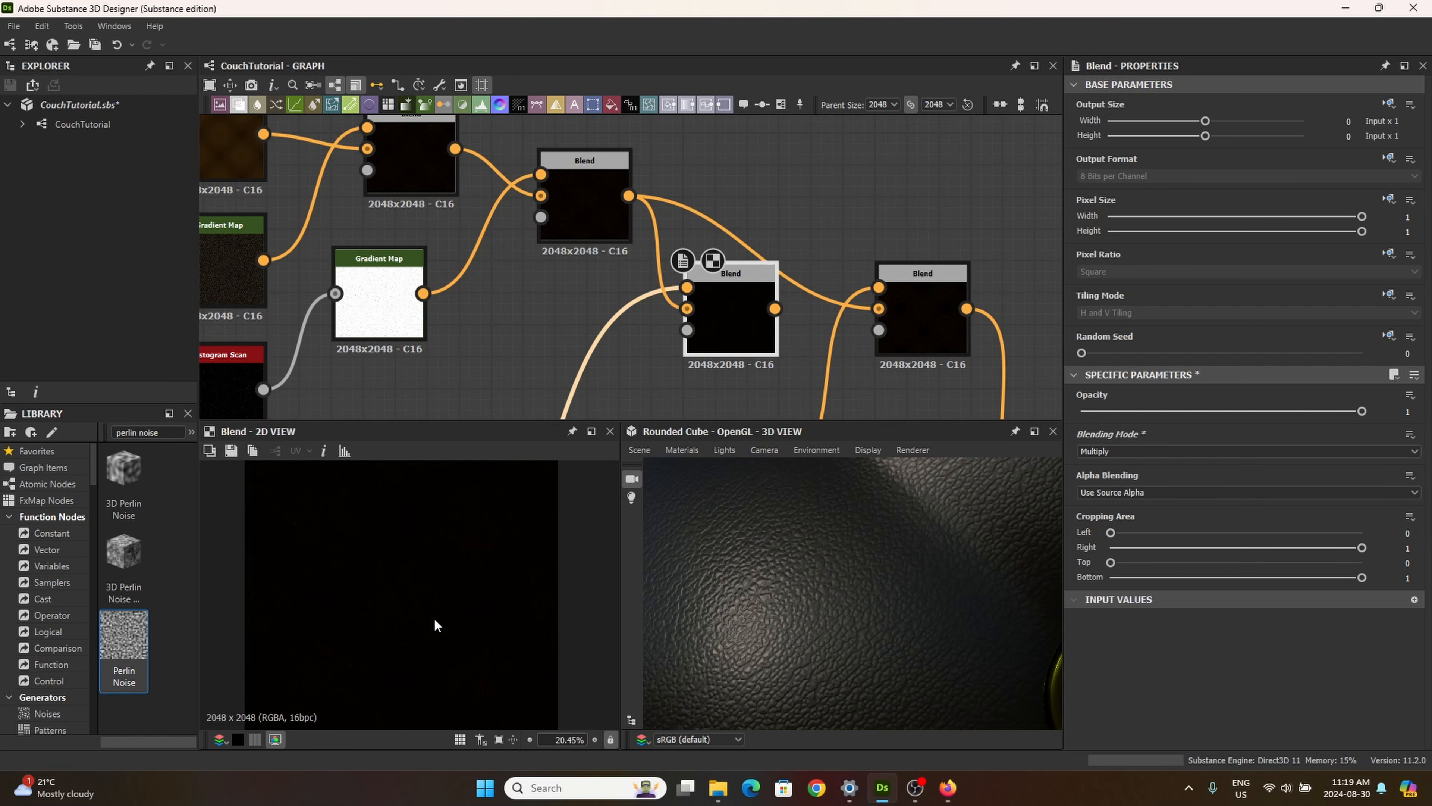
{"action": "scroll", "coordinate": [436, 623], "scroll_direction": "up", "scroll_amount": 3}
{"action": "key", "text": "Down"}
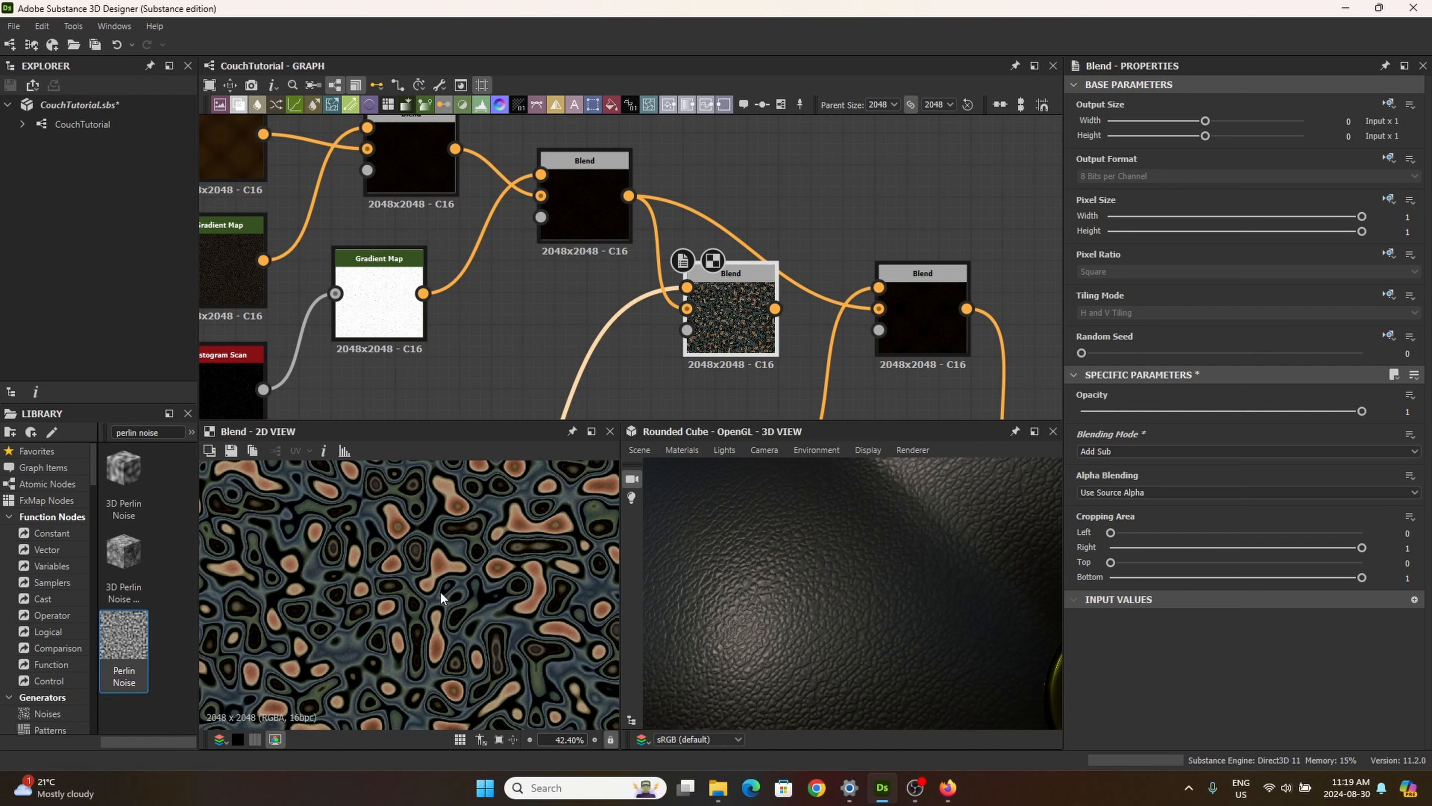
{"action": "key", "text": "Up"}
{"action": "key", "text": "Down"}
{"action": "key", "text": "Down"}
{"action": "key", "text": "Down"}
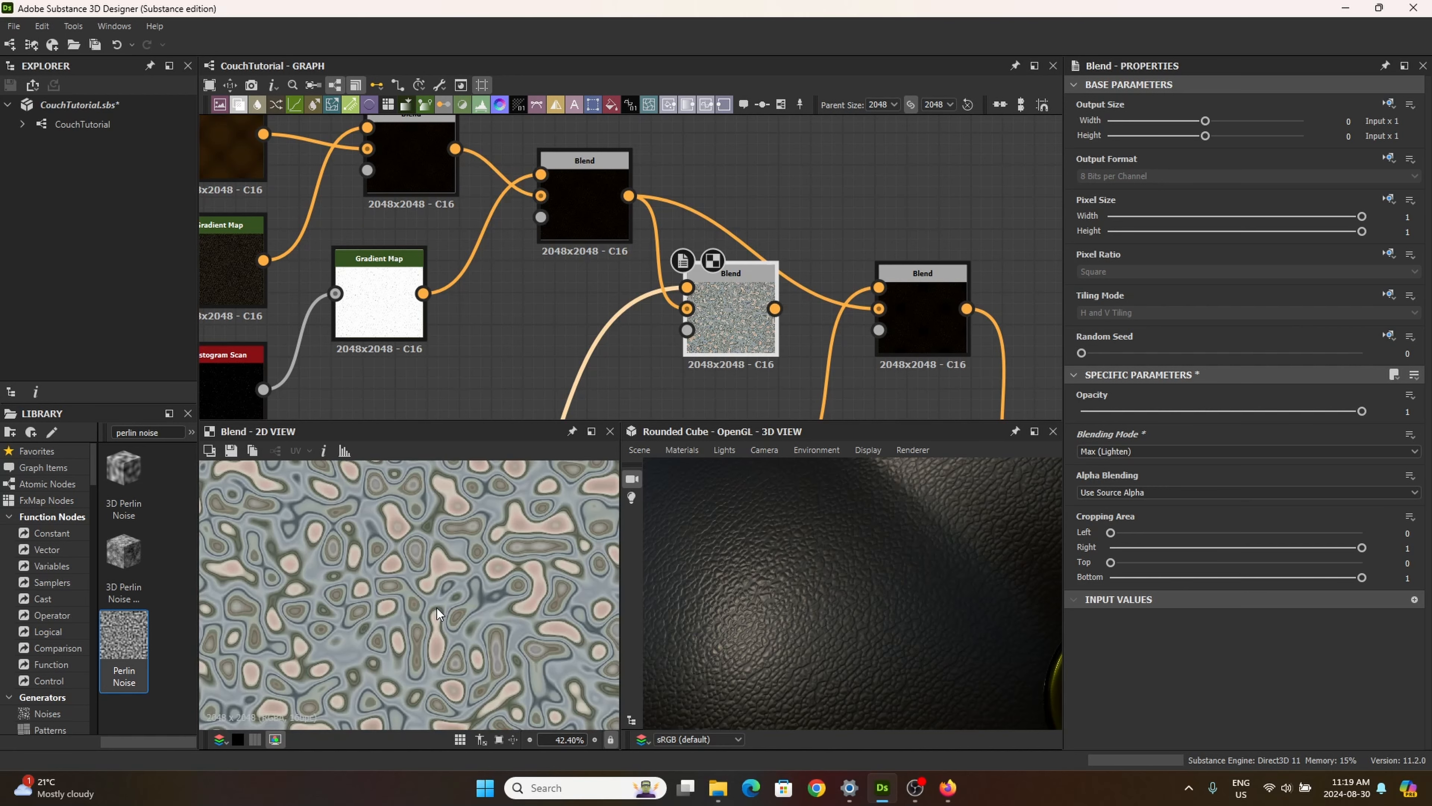
{"action": "key", "text": "Down"}
{"action": "key", "text": "Down"}
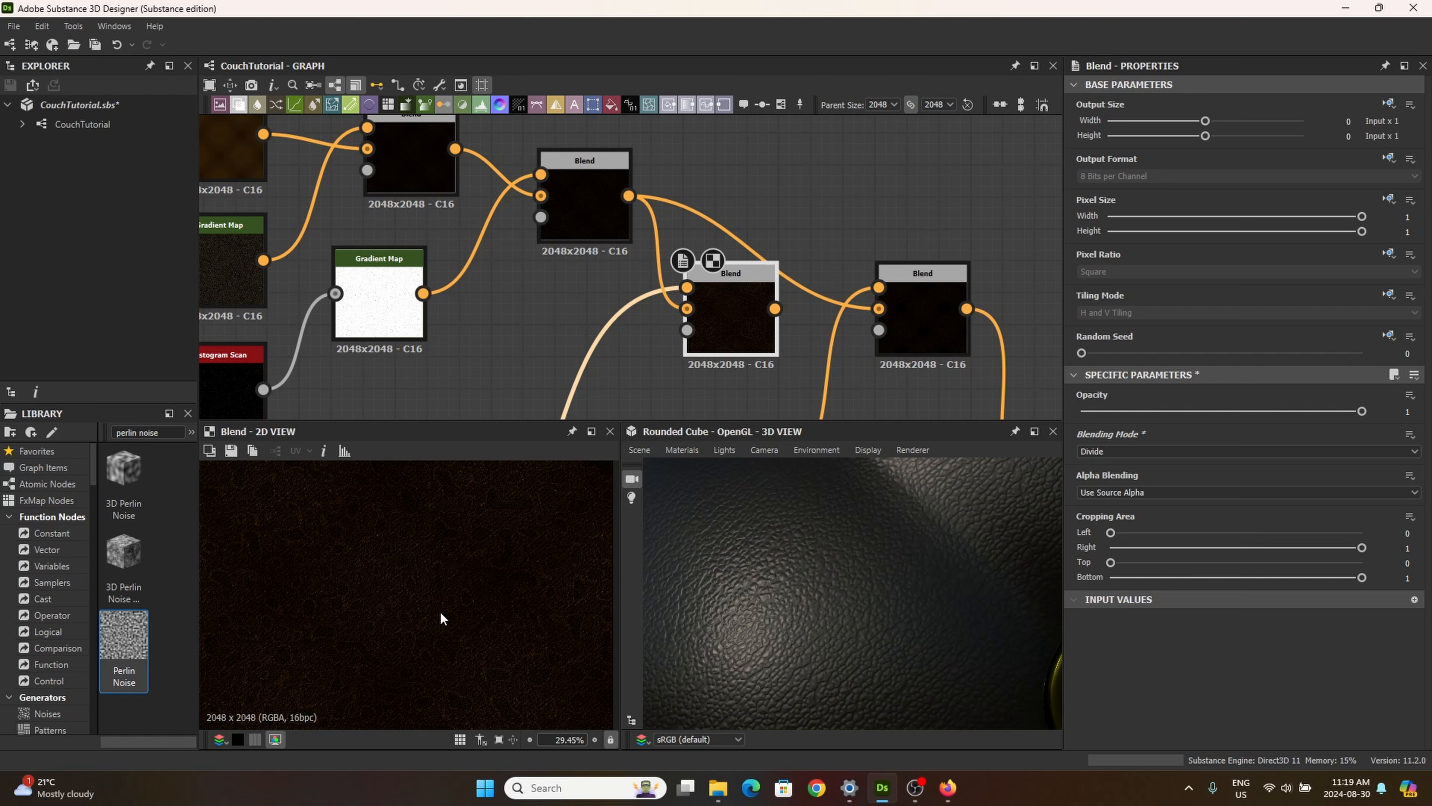
{"action": "key", "text": "Down"}
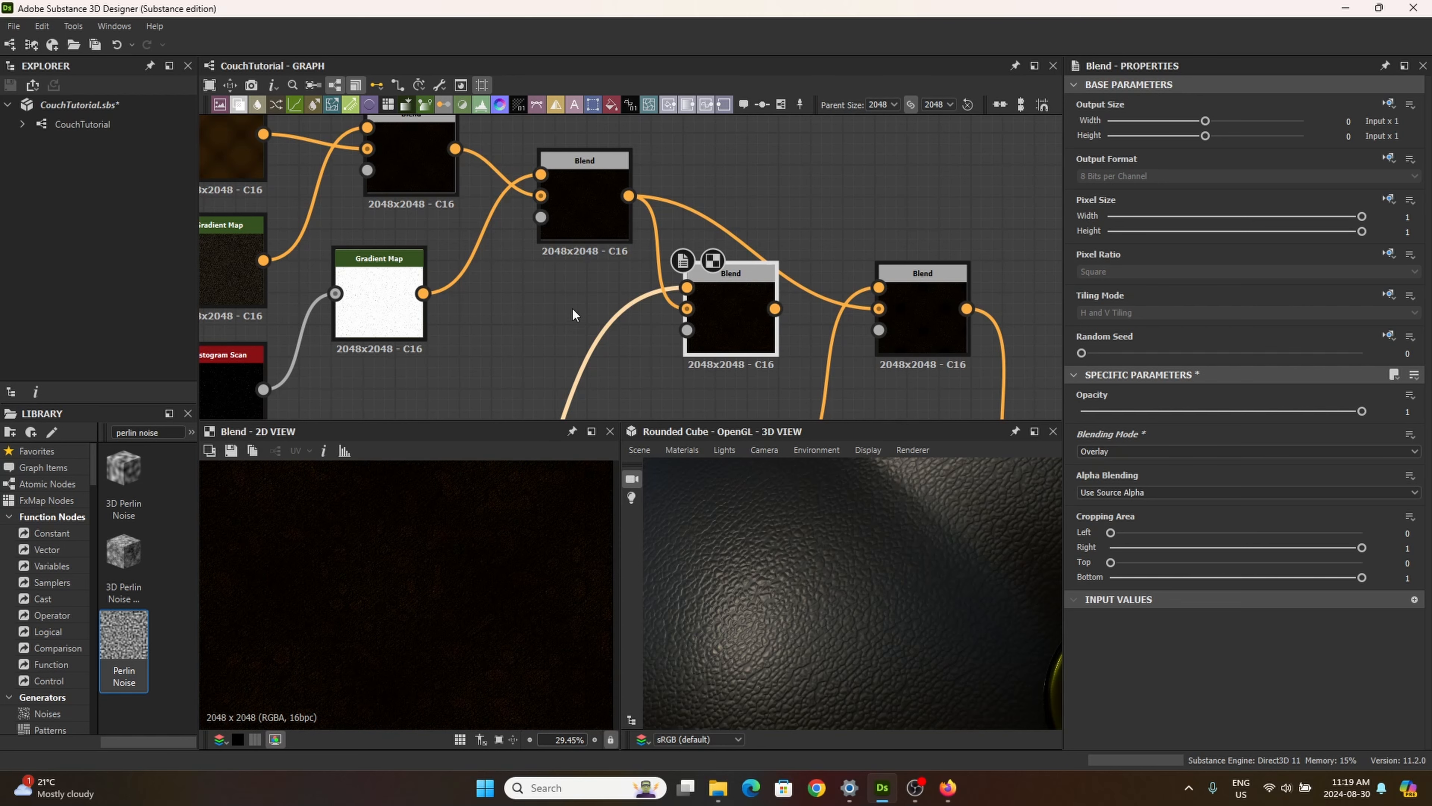
Step: Examine the Perlin Noise node's output and instance parameters, and compare them with the new Blend node's Overlay result
{"action": "middle_click_drag", "start_coordinate": [573, 309], "coordinate": [742, 169]}
{"action": "middle_click_drag", "start_coordinate": [648, 249], "coordinate": [716, 192]}
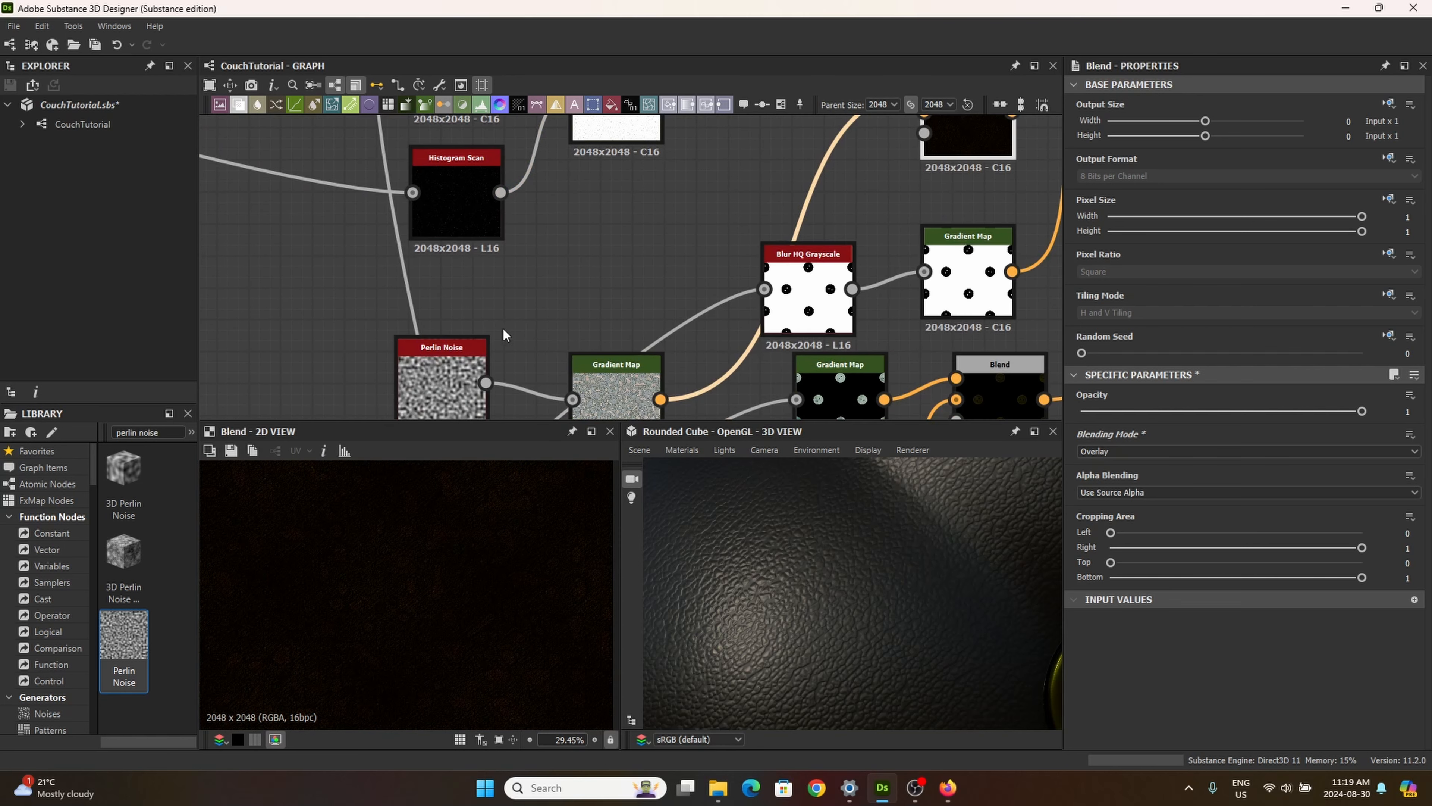
{"action": "double_click", "coordinate": [457, 378]}
{"action": "scroll", "coordinate": [1177, 617], "scroll_direction": "down", "scroll_amount": 2}
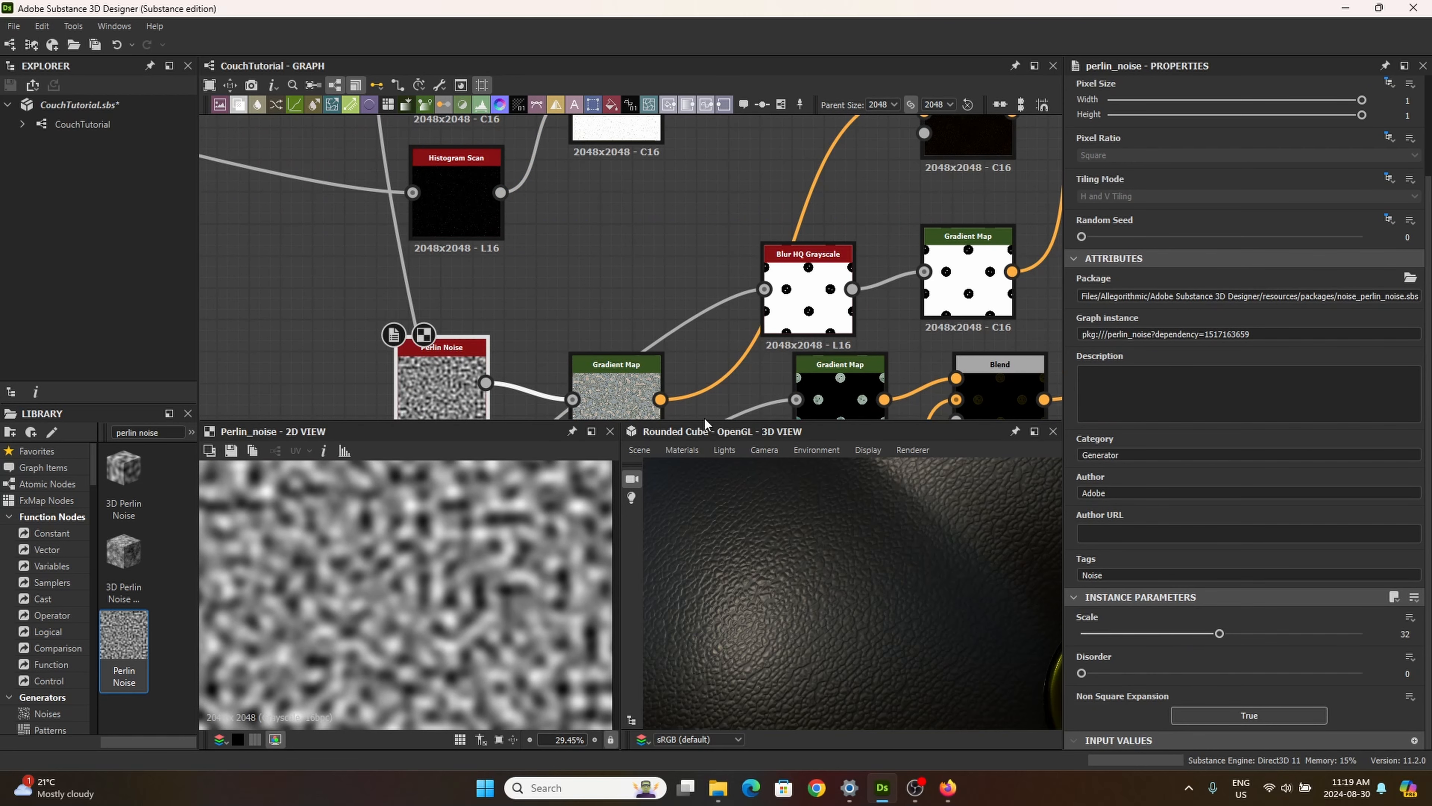
{"action": "middle_click_drag", "start_coordinate": [710, 234], "coordinate": [553, 311]}
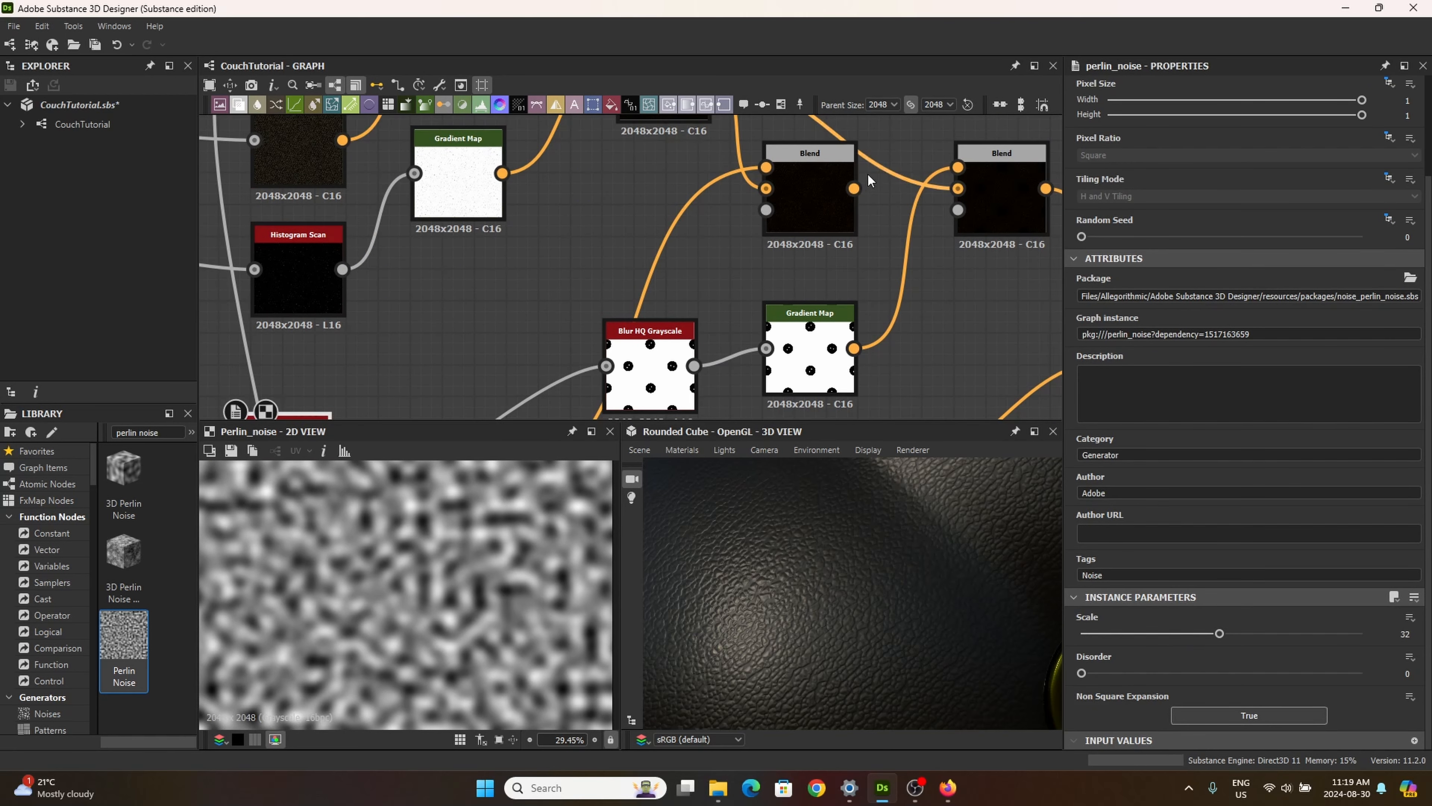
{"action": "double_click", "coordinate": [799, 192]}
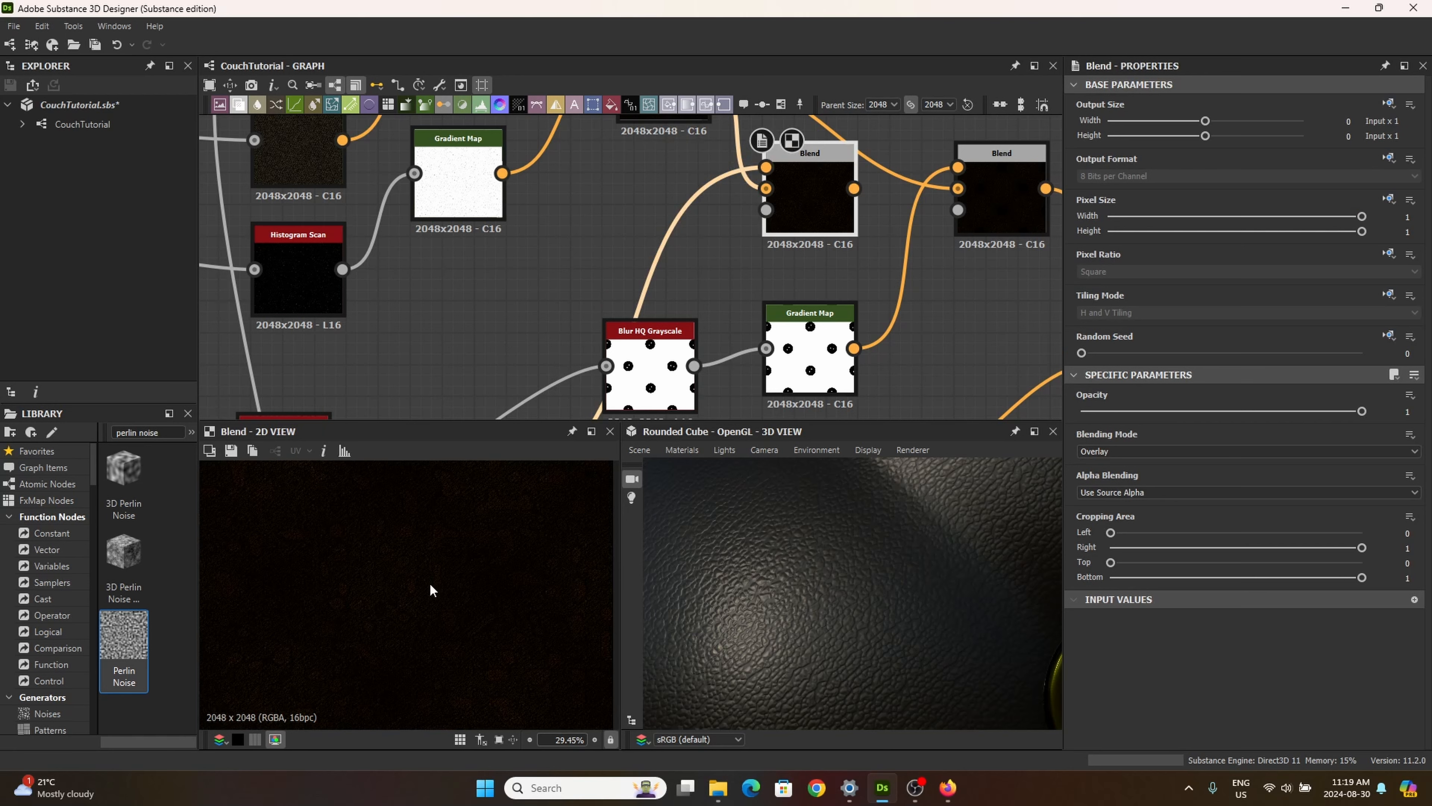
{"action": "scroll", "coordinate": [439, 560], "scroll_direction": "down", "scroll_amount": 1}
{"action": "scroll", "coordinate": [427, 587], "scroll_direction": "up", "scroll_amount": 2}
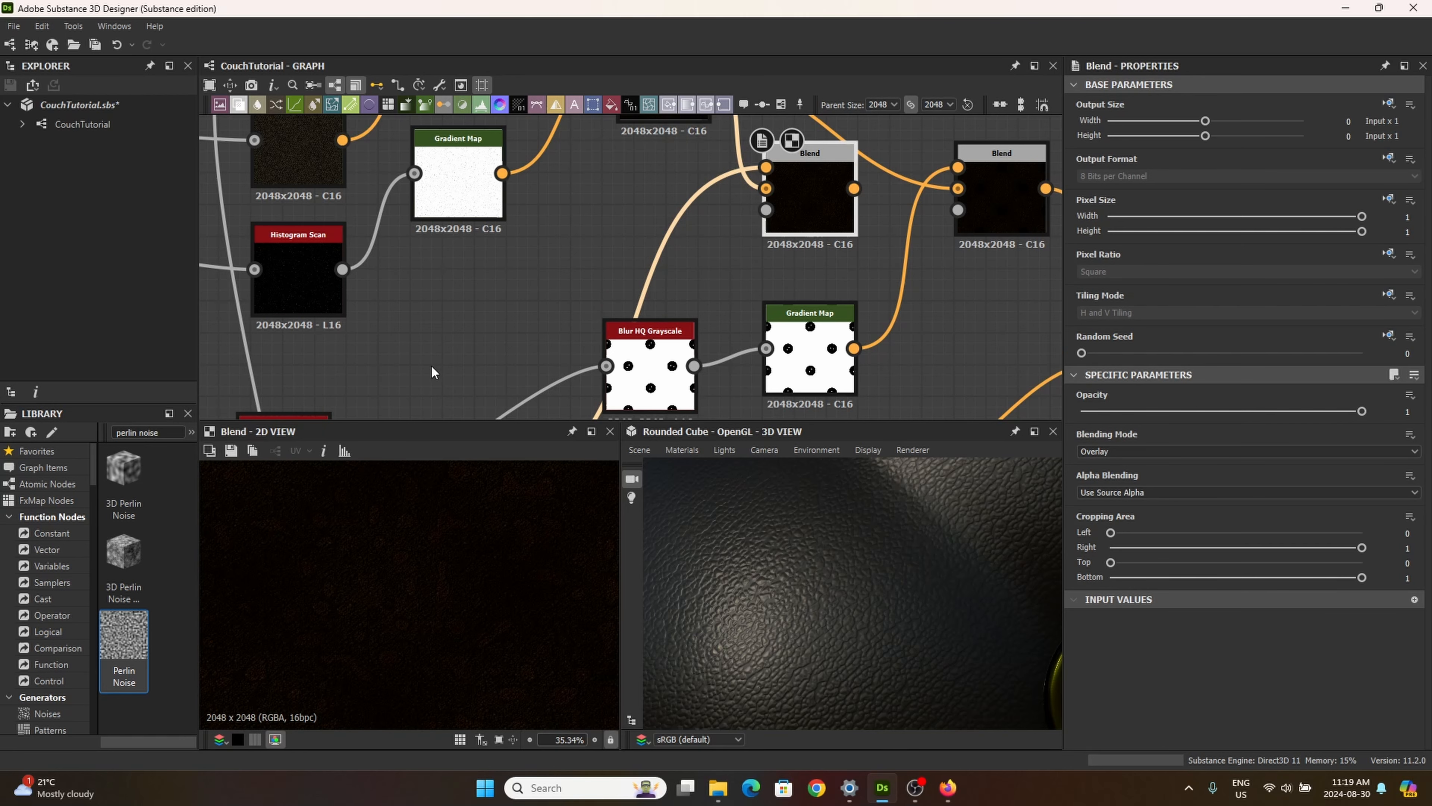
Step: Raise the Perlin Noise node's scale to 64 and on to 150 while previewing the new Blend
{"action": "middle_click_drag", "start_coordinate": [431, 367], "coordinate": [629, 212]}
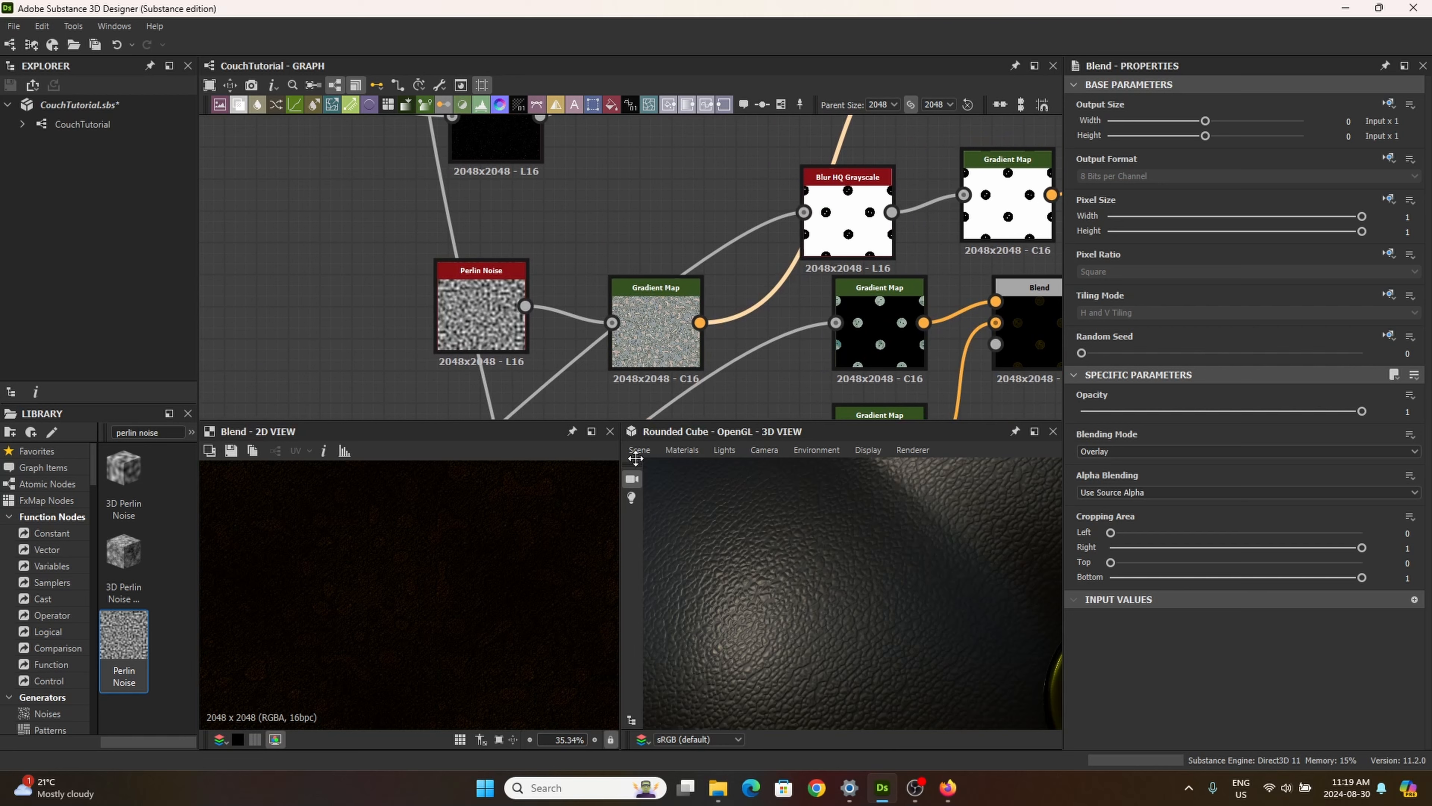
{"action": "left_click", "coordinate": [466, 304]}
{"action": "scroll", "coordinate": [1181, 599], "scroll_direction": "down", "scroll_amount": 3}
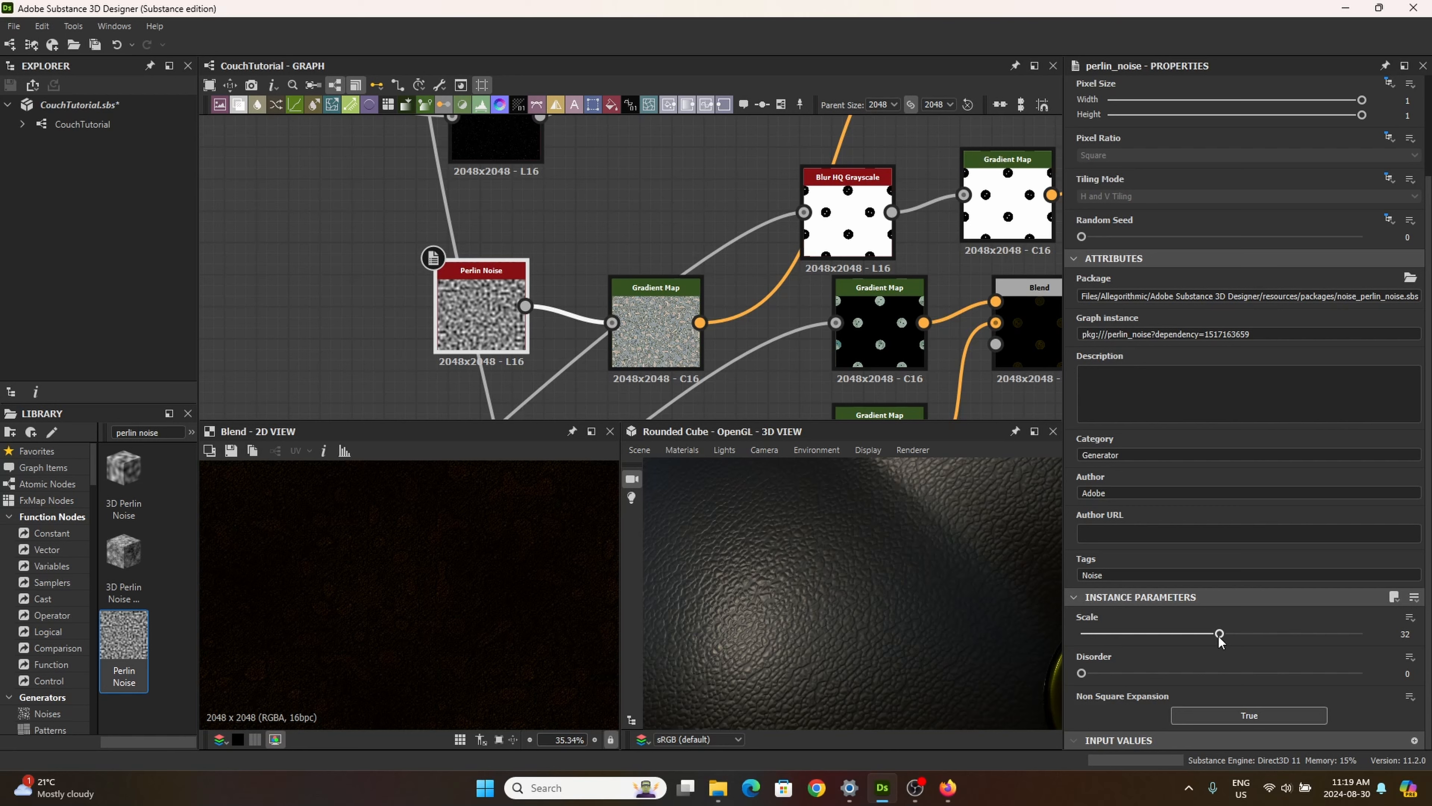
{"action": "left_click_drag", "start_coordinate": [1218, 636], "coordinate": [1402, 648]}
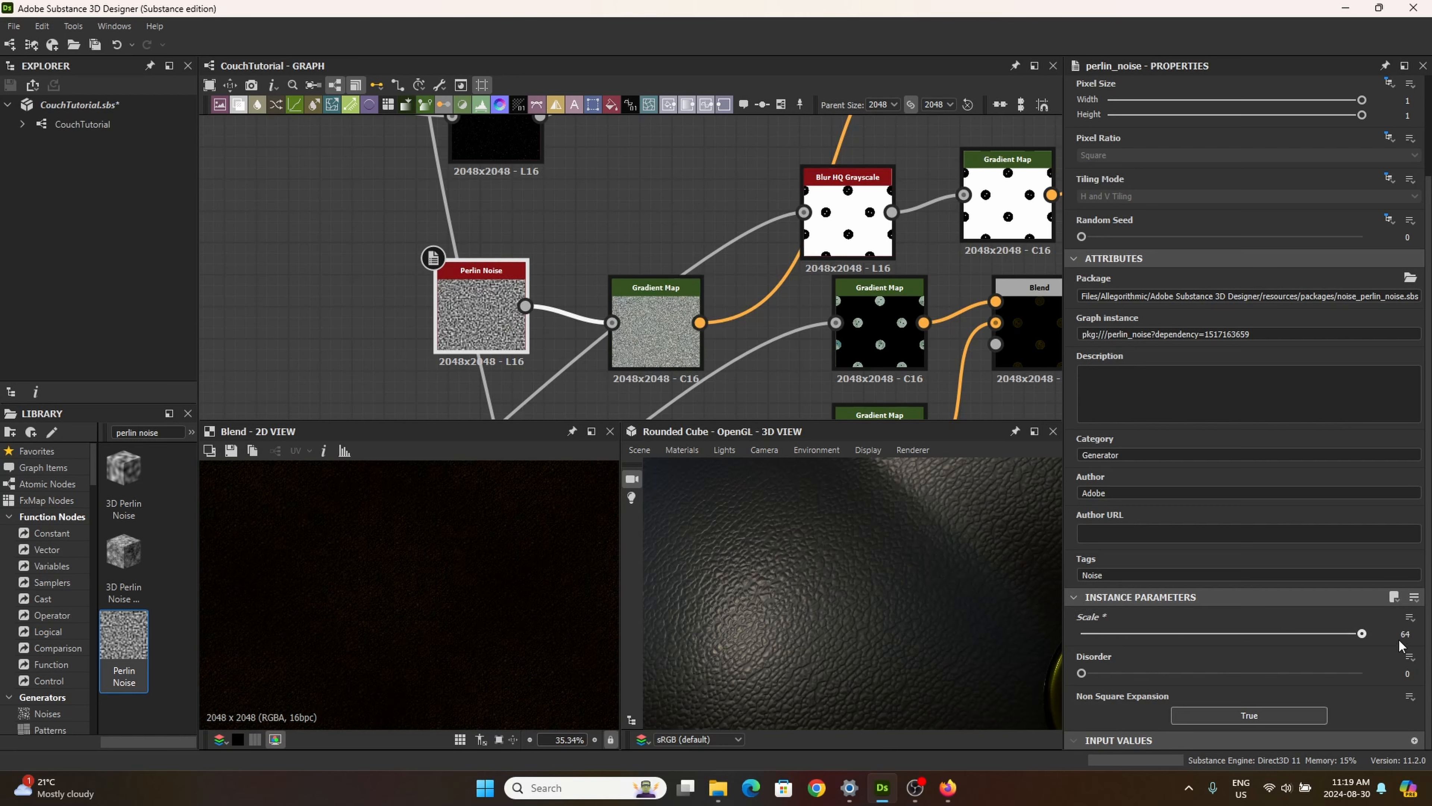
{"action": "left_click", "coordinate": [1394, 634]}
{"action": "type", "text": "1"}
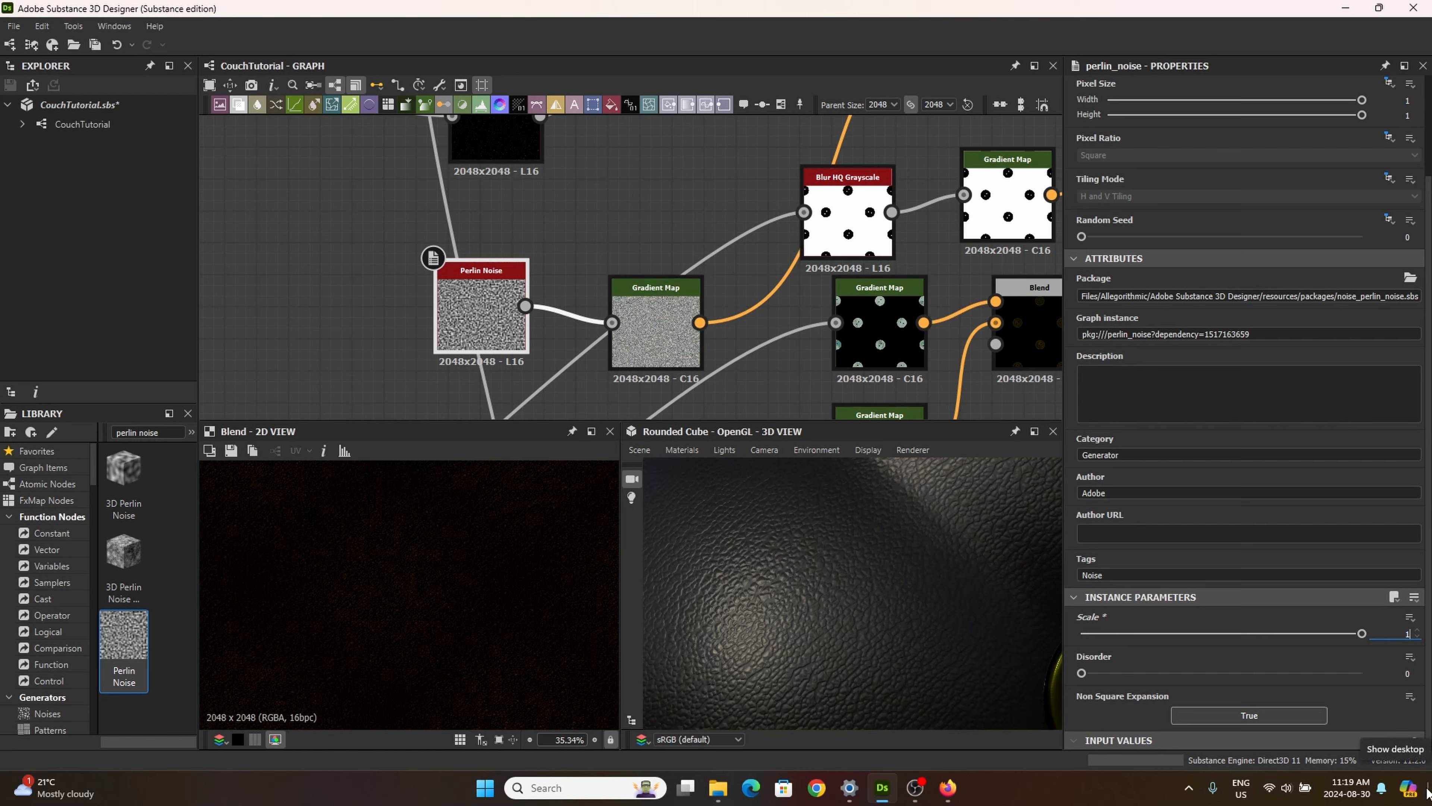
{"action": "type", "text": "50"}
{"action": "key", "text": "Return"}
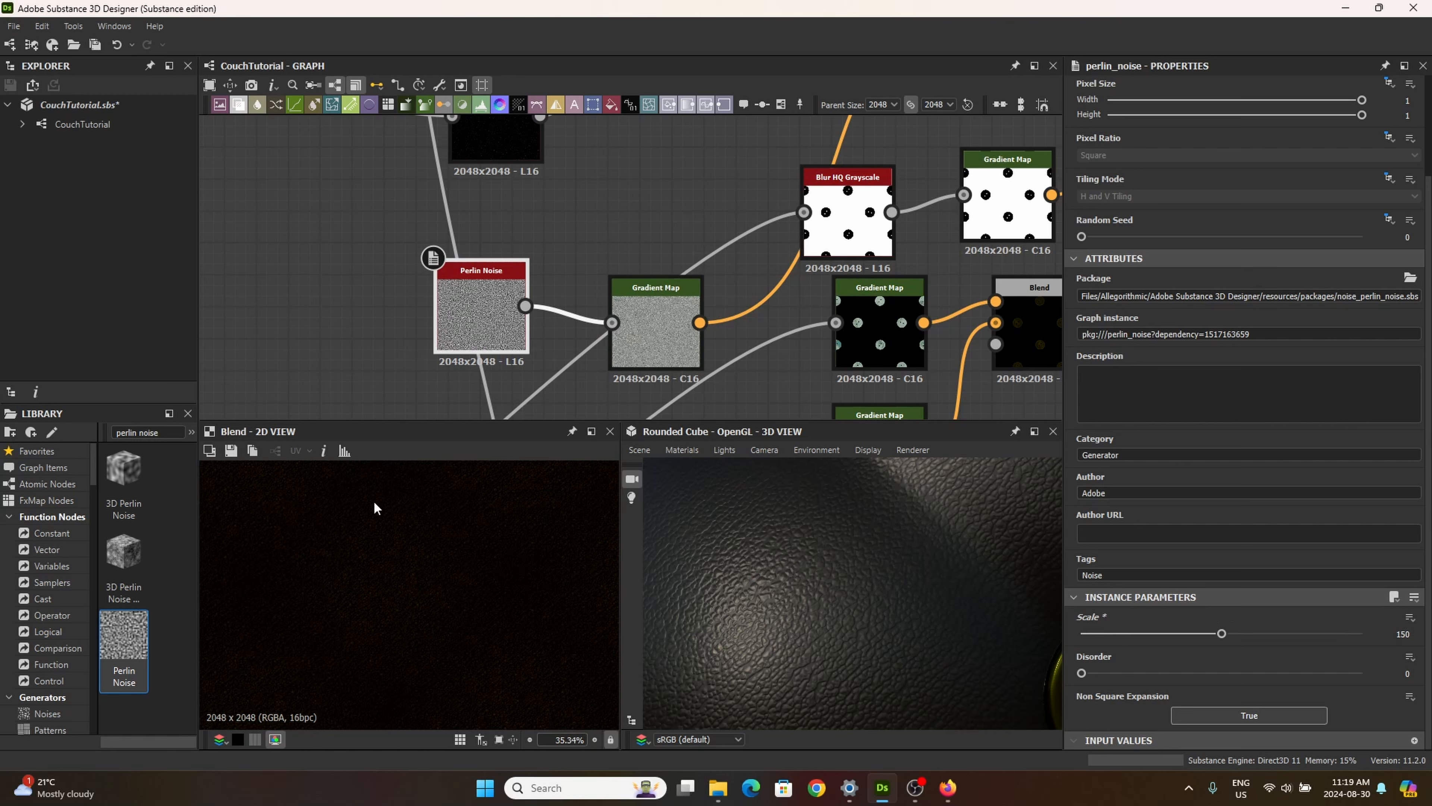
Step: Set the Perlin Noise node's scale to 200 and its disorder to about 0.67
{"action": "scroll", "coordinate": [440, 583], "scroll_direction": "up", "scroll_amount": 3}
{"action": "scroll", "coordinate": [440, 573], "scroll_direction": "down", "scroll_amount": 4}
{"action": "left_click_drag", "start_coordinate": [1219, 634], "coordinate": [1269, 626]}
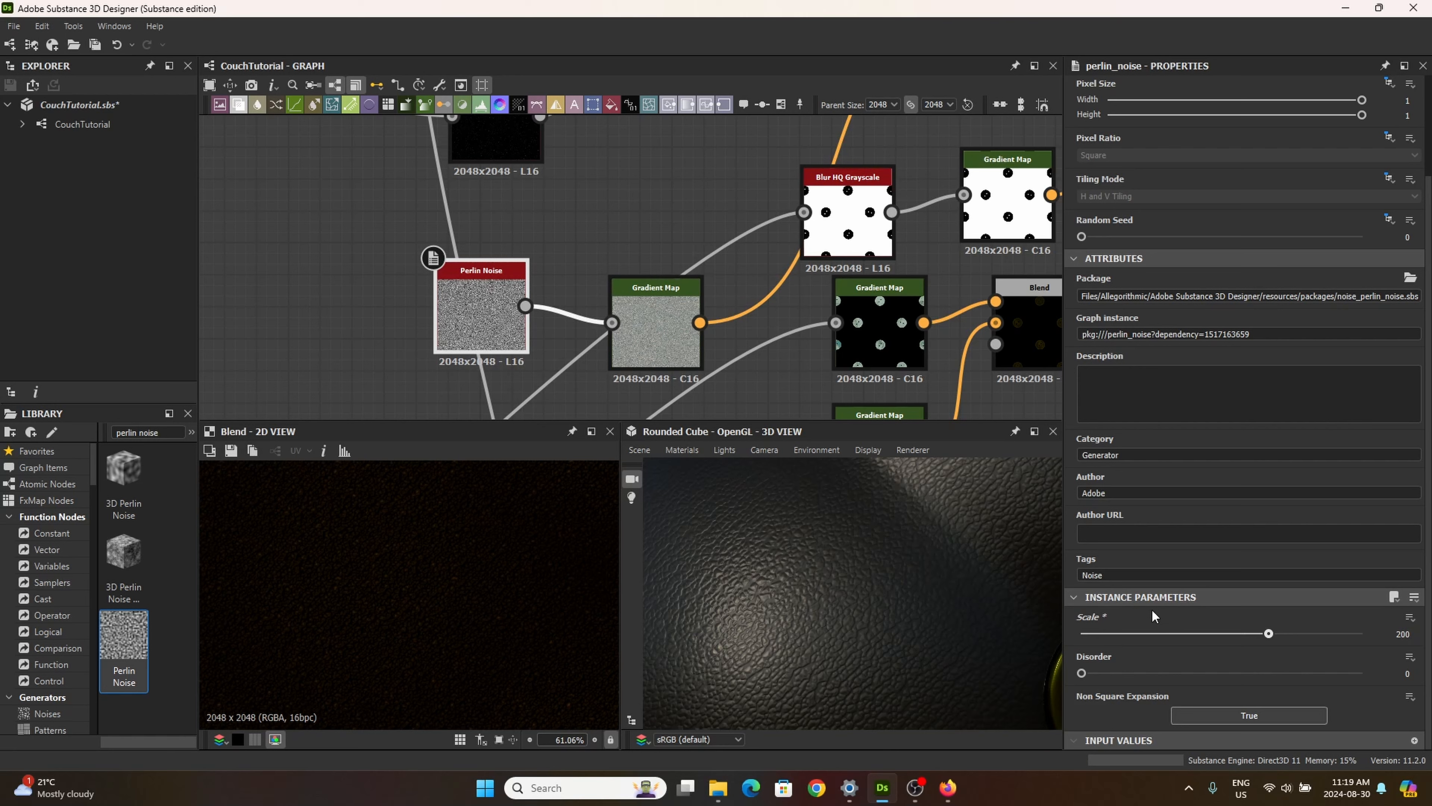
{"action": "left_click_drag", "start_coordinate": [1081, 673], "coordinate": [1199, 689]}
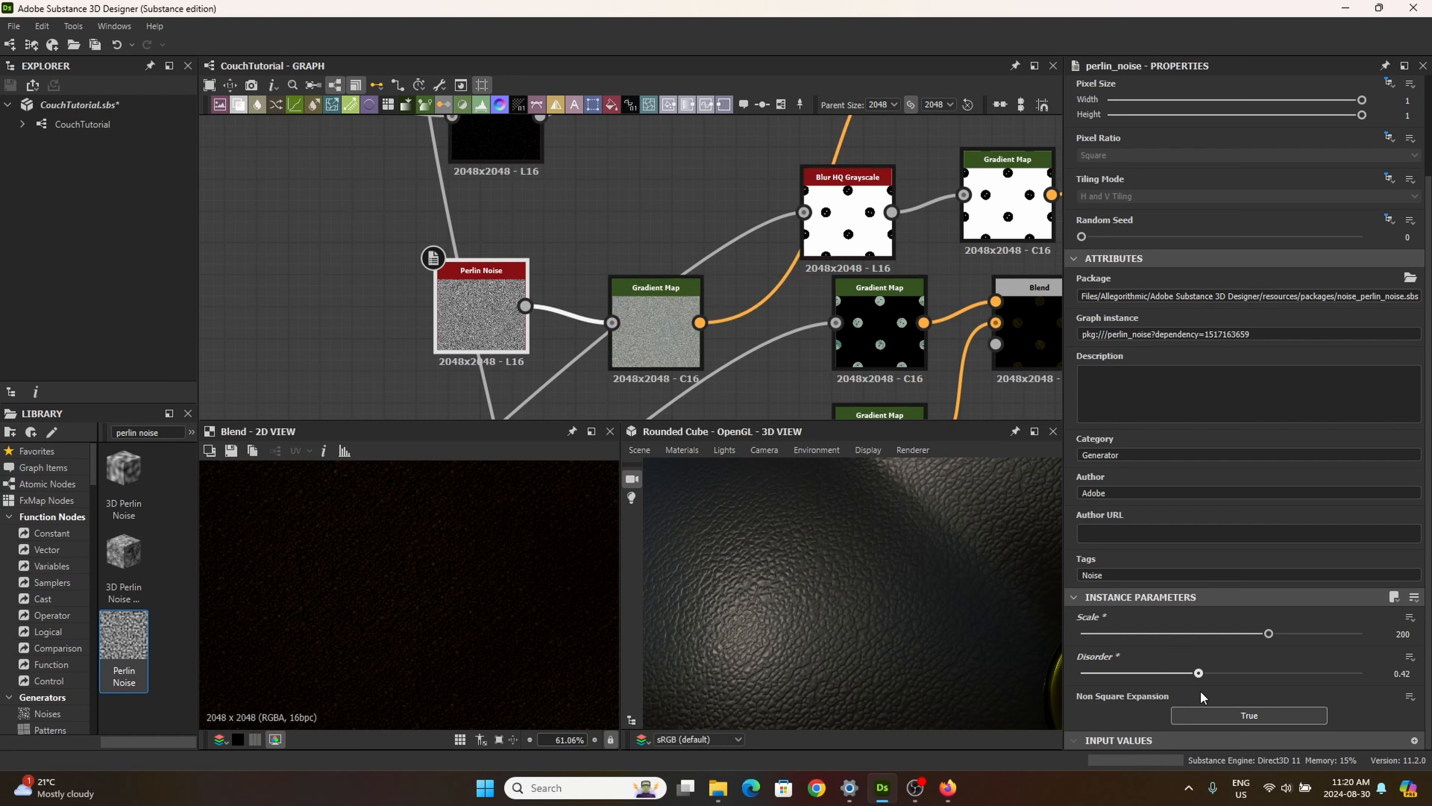
{"action": "double_click", "coordinate": [481, 310]}
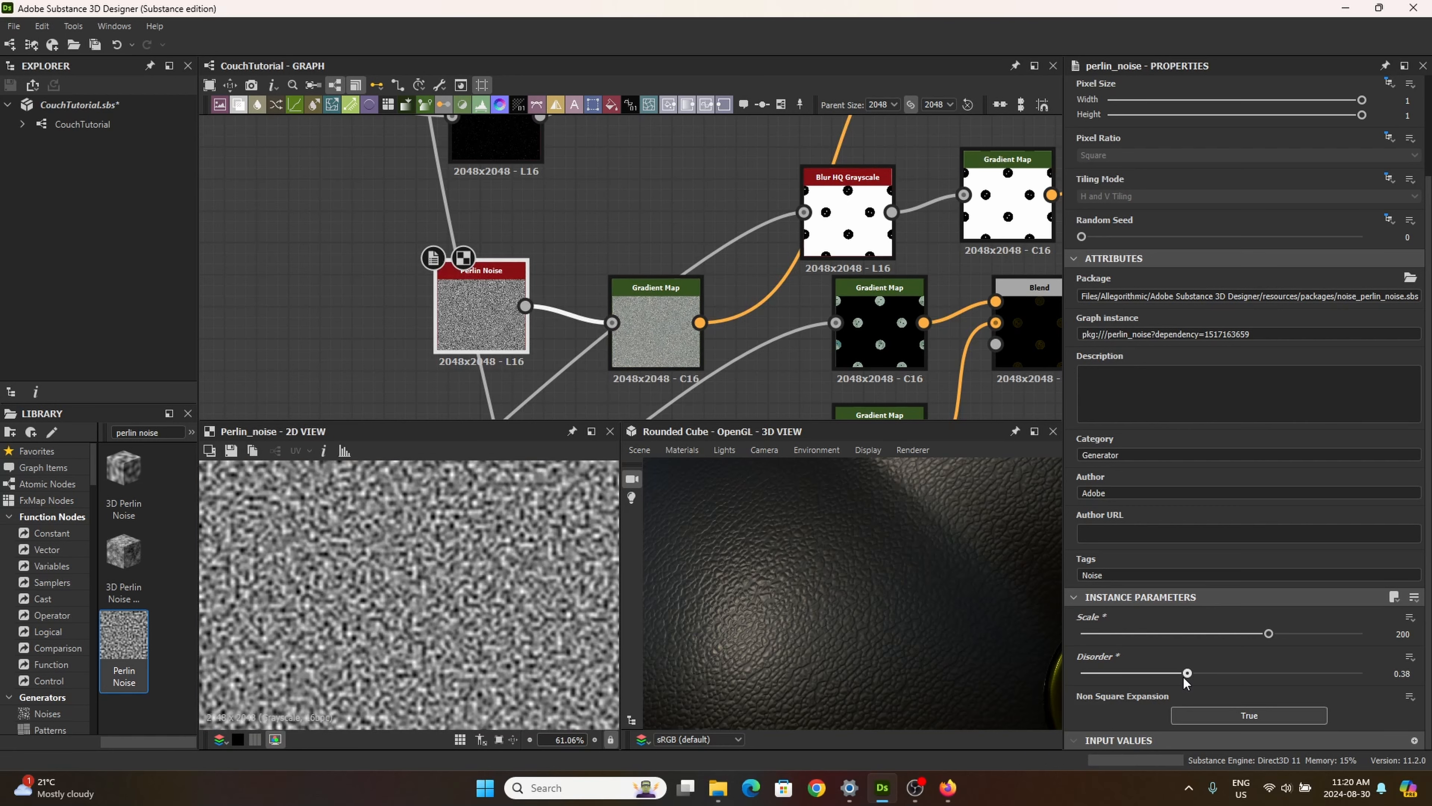
{"action": "left_click_drag", "start_coordinate": [1184, 683], "coordinate": [1264, 687]}
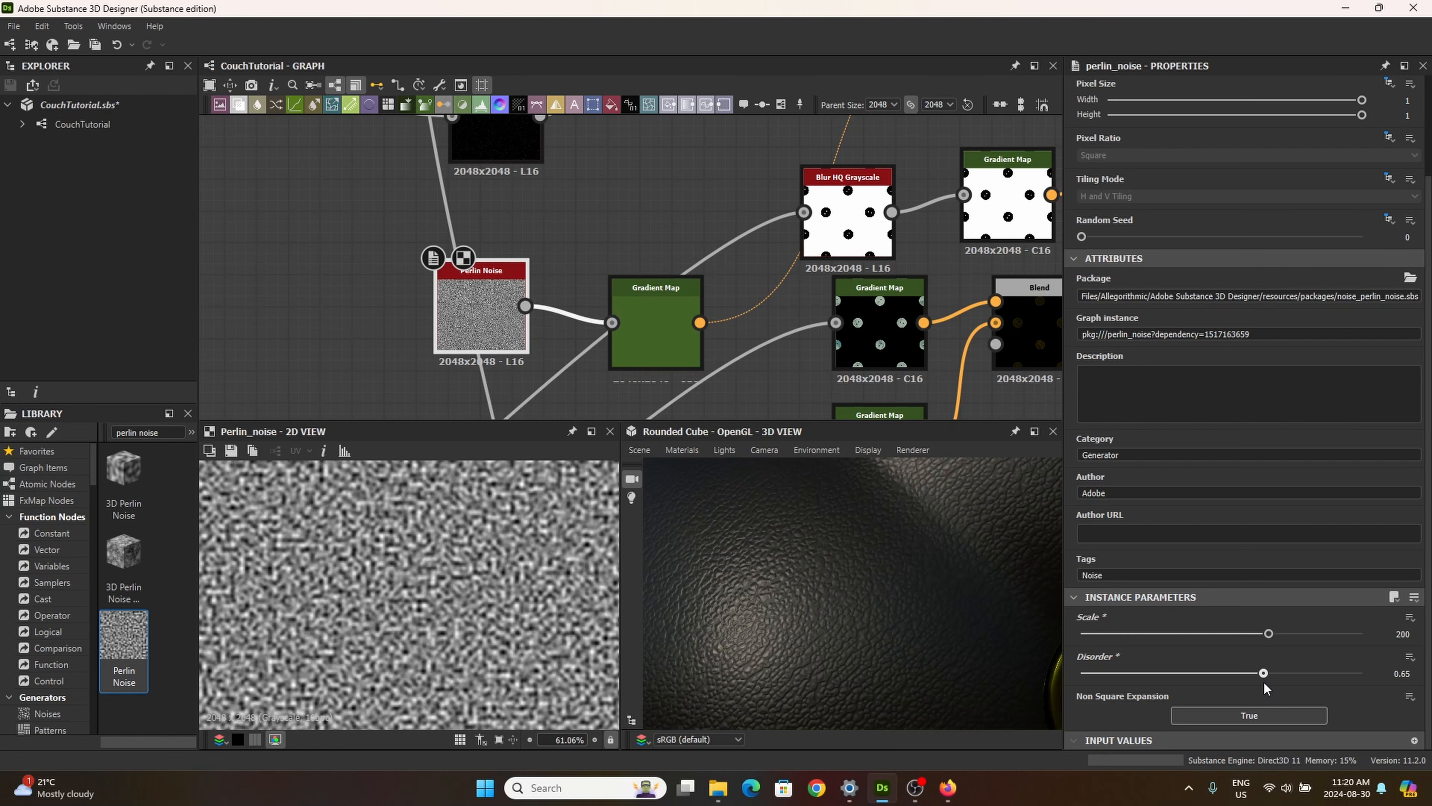
Step: Review the Gradient Map, Blur HQ Grayscale and new Blend outputs, and set the new Blend's blending mode to Soft Light
{"action": "double_click", "coordinate": [660, 333]}
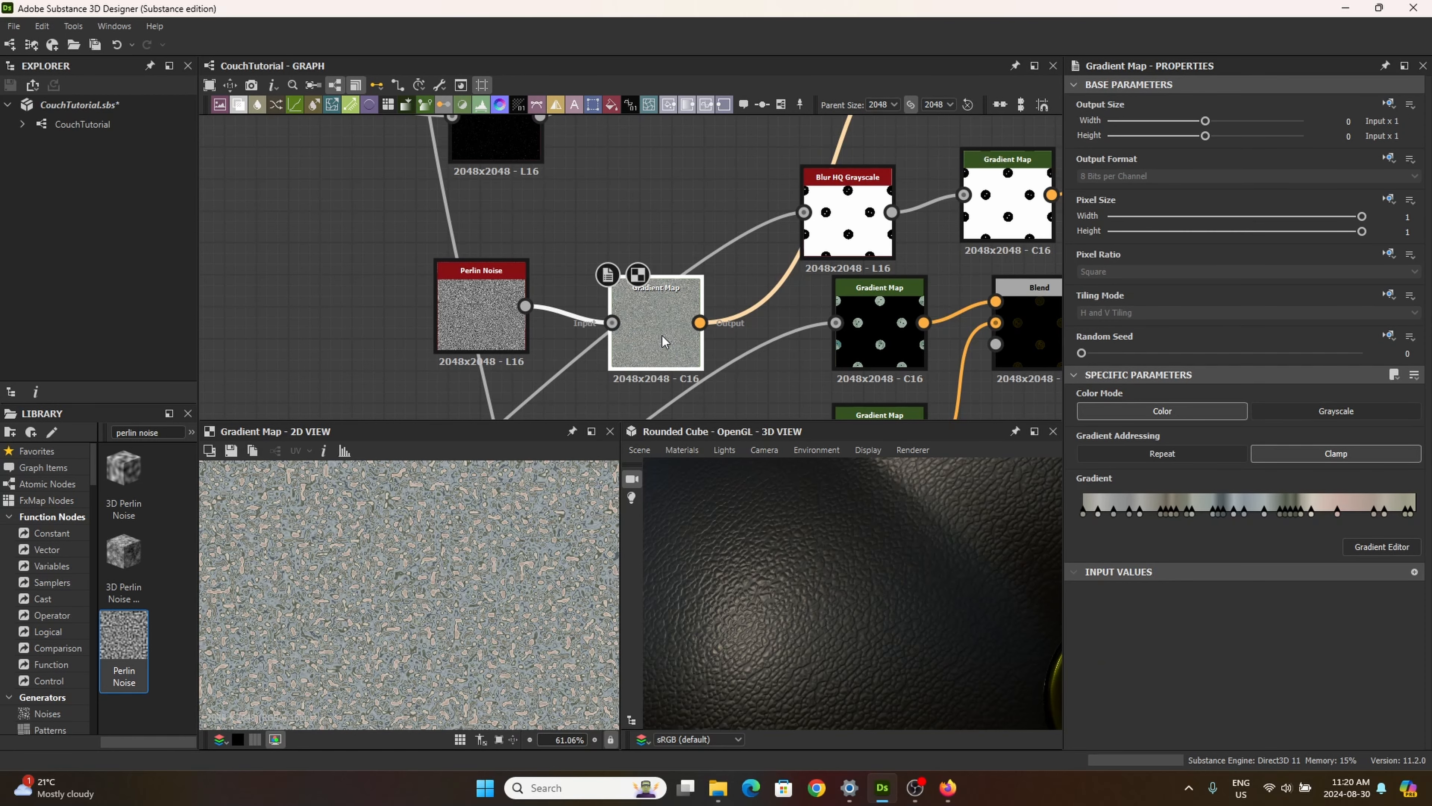
{"action": "double_click", "coordinate": [847, 226]}
{"action": "middle_click_drag", "start_coordinate": [722, 196], "coordinate": [605, 237]}
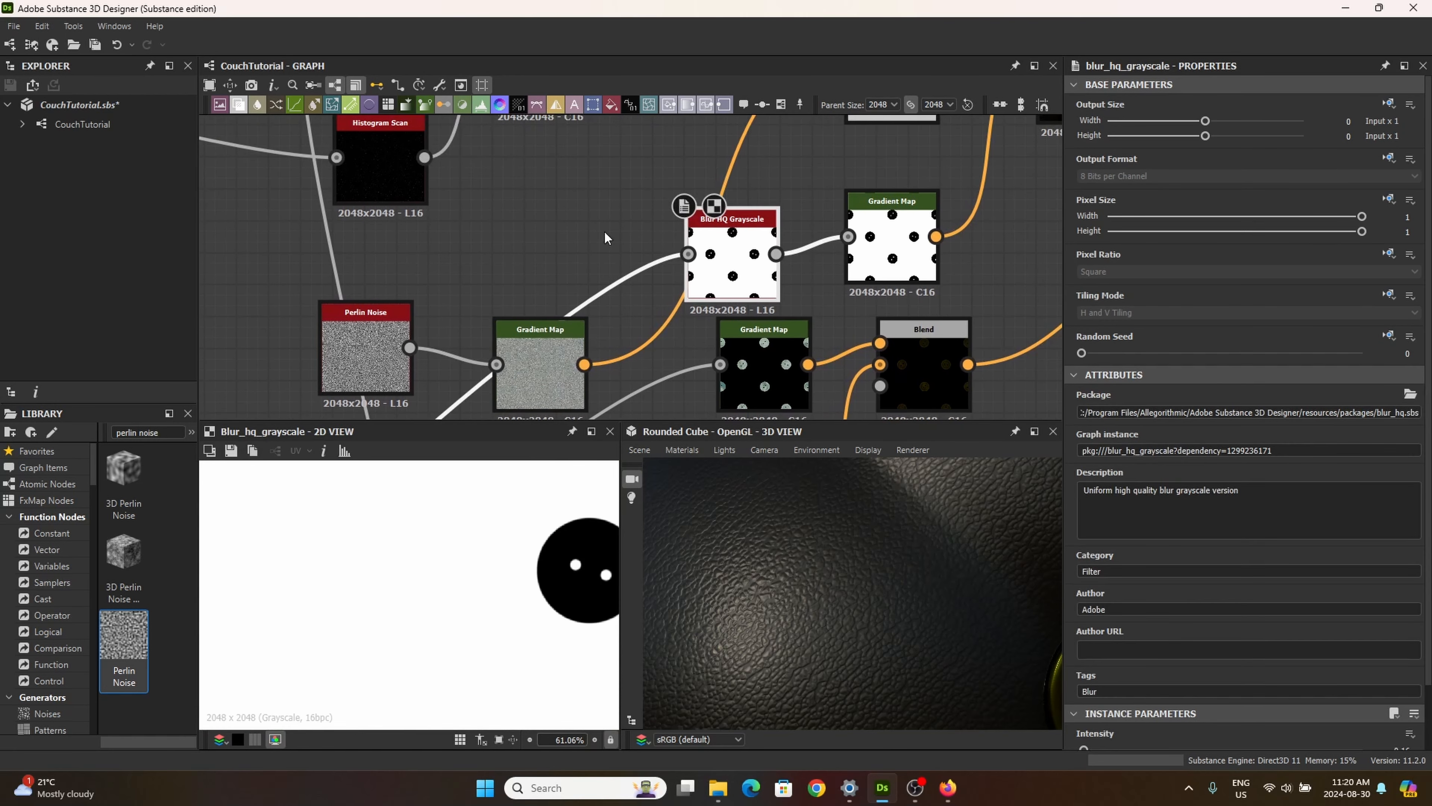
{"action": "scroll", "coordinate": [734, 134], "scroll_direction": "down", "scroll_amount": 4}
{"action": "middle_click_drag", "start_coordinate": [780, 137], "coordinate": [778, 230]}
{"action": "double_click", "coordinate": [816, 203]}
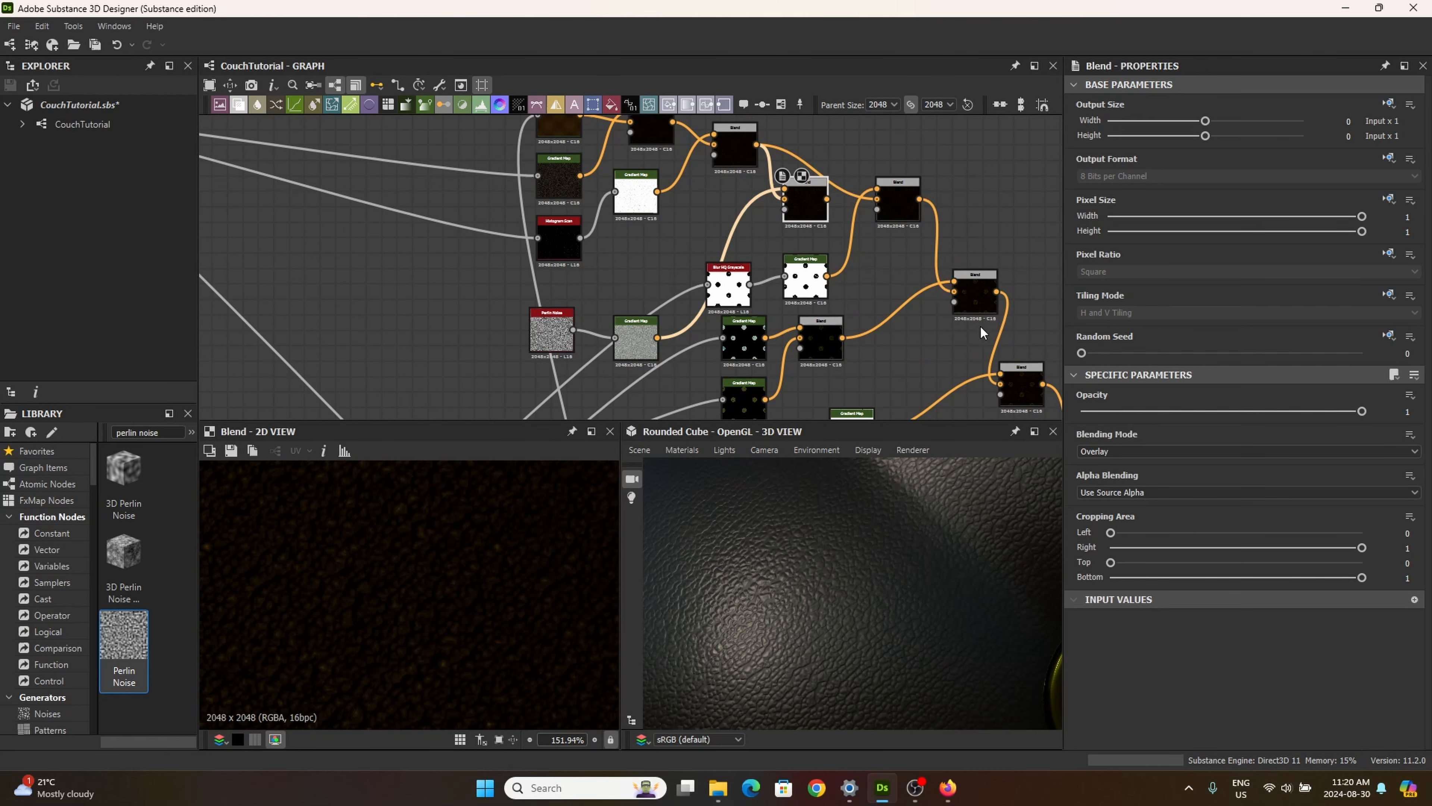
{"action": "left_click", "coordinate": [1134, 450]}
{"action": "left_click", "coordinate": [1133, 445]}
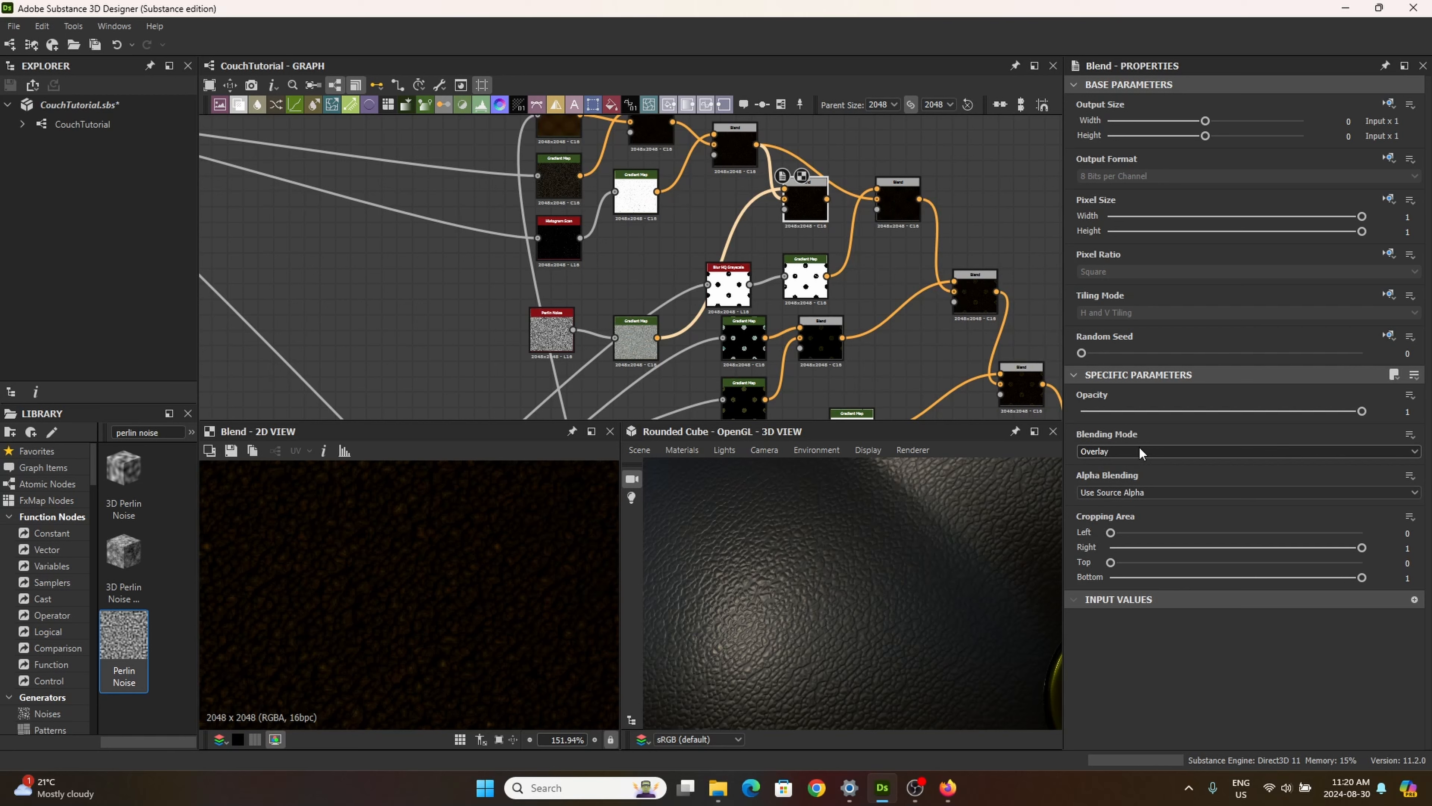
{"action": "scroll", "coordinate": [1142, 451], "scroll_direction": "down", "scroll_amount": 1}
{"action": "scroll", "coordinate": [1137, 450], "scroll_direction": "down", "scroll_amount": 1}
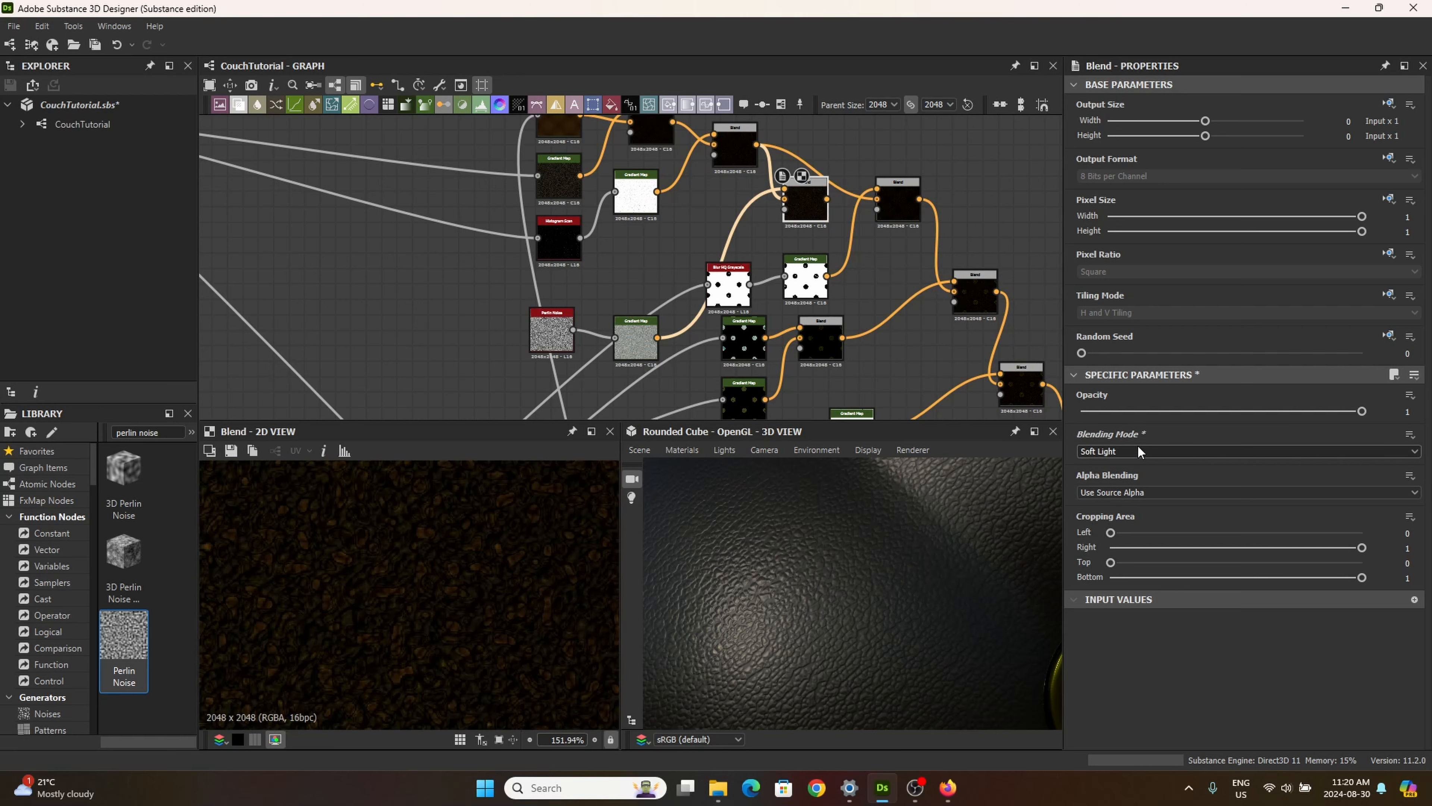
{"action": "scroll", "coordinate": [479, 592], "scroll_direction": "down", "scroll_amount": 3}
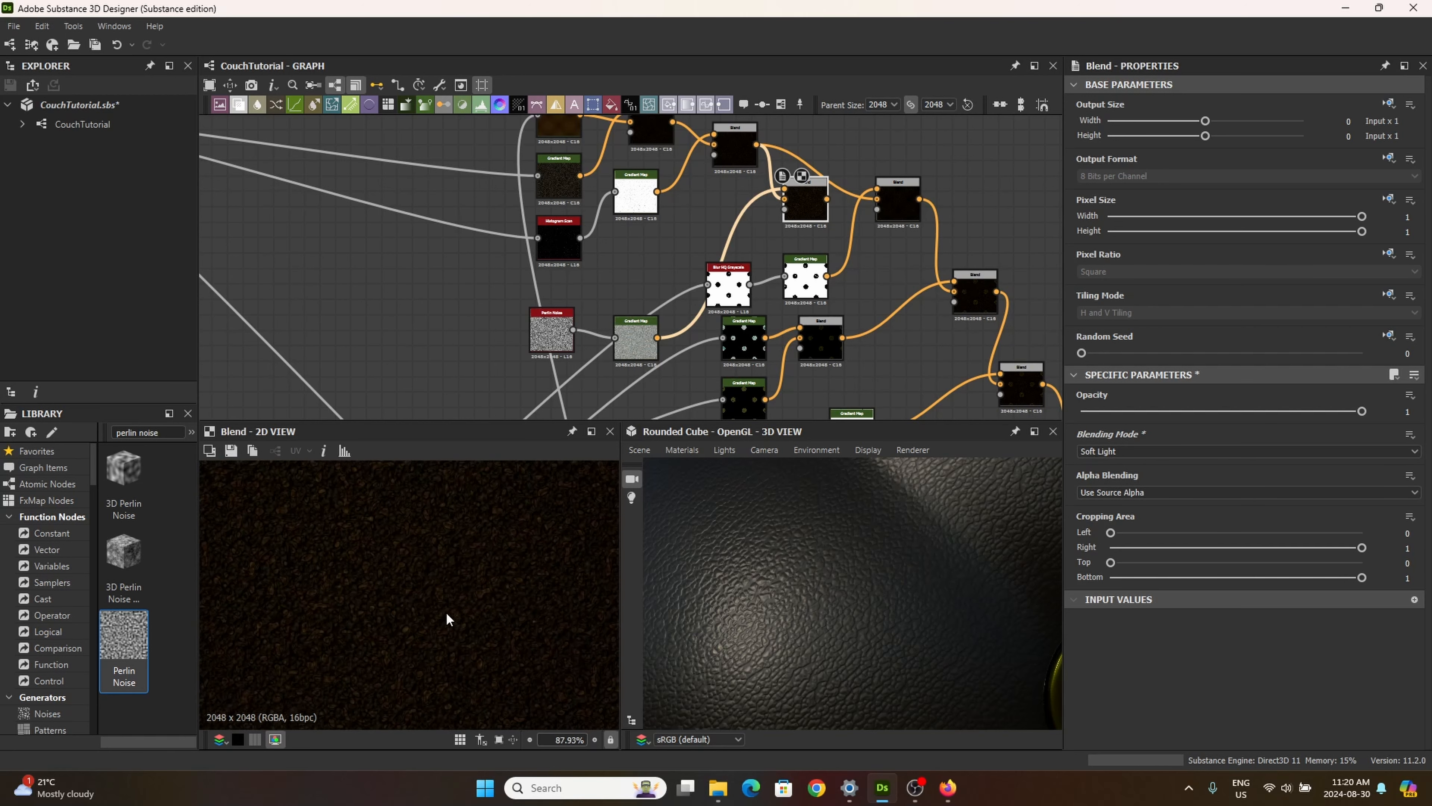
{"action": "scroll", "coordinate": [451, 615], "scroll_direction": "up", "scroll_amount": 7}
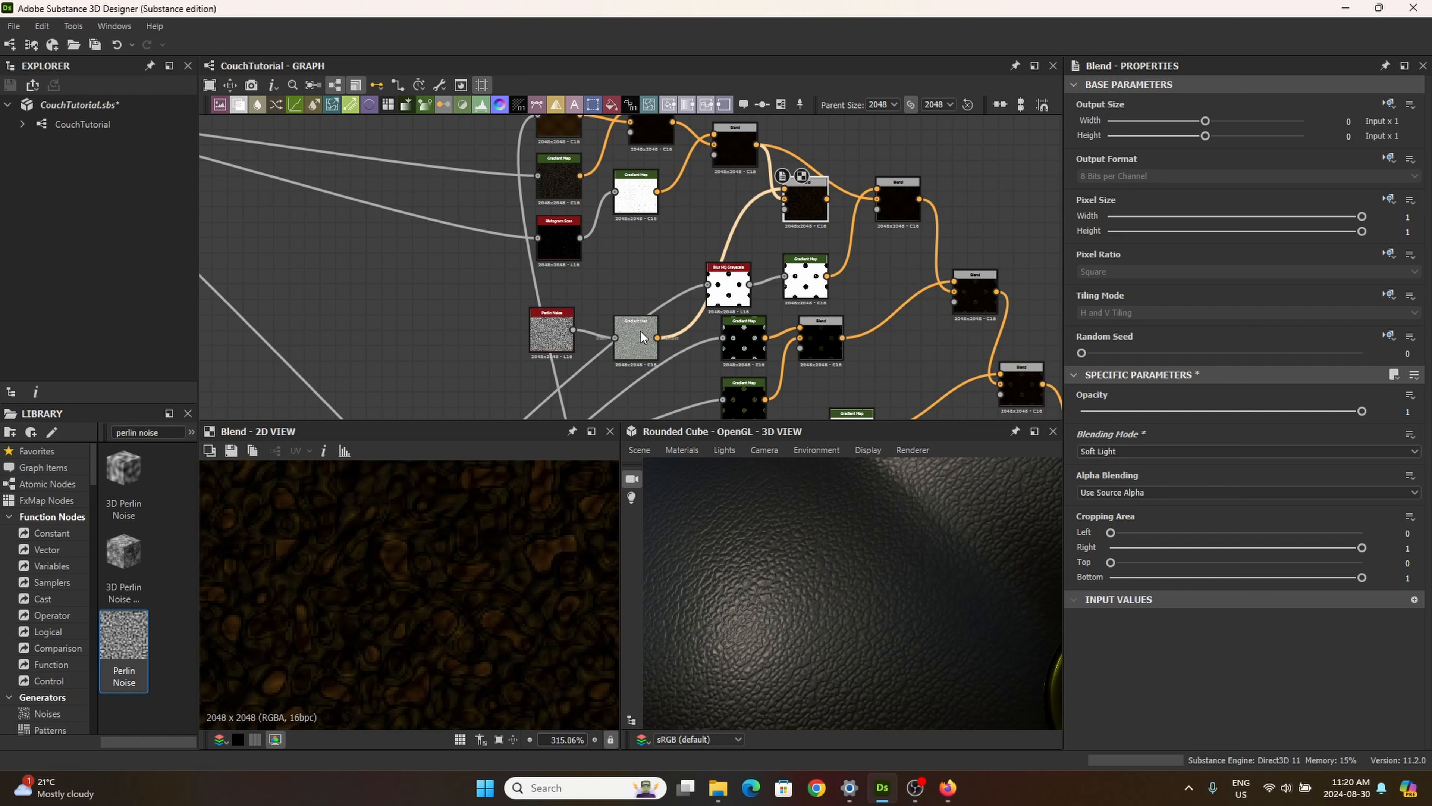
Step: Set the Perlin Noise node's scale to 284 and its disorder to 0.85
{"action": "left_click", "coordinate": [551, 332]}
{"action": "scroll", "coordinate": [1224, 621], "scroll_direction": "down", "scroll_amount": 3}
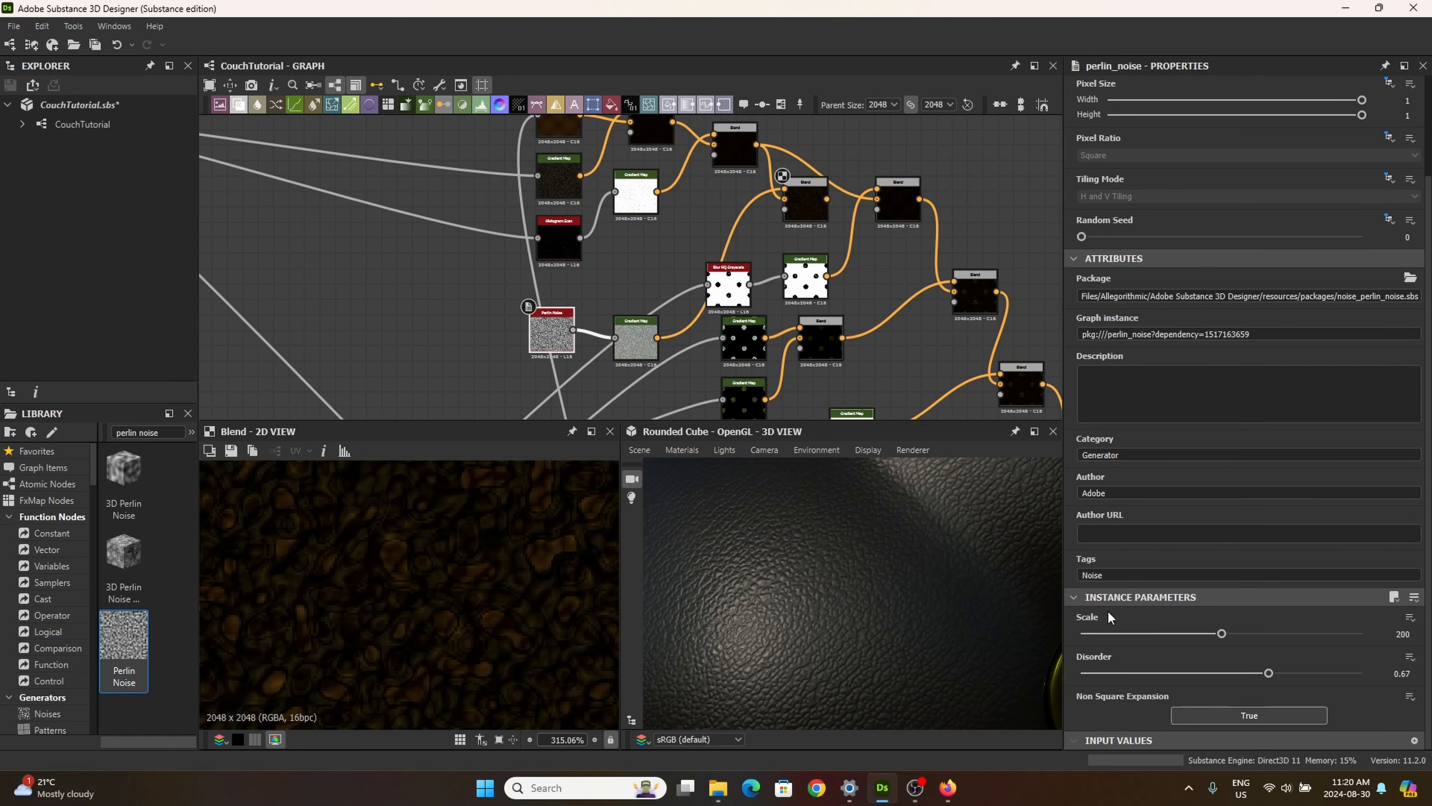
{"action": "left_click_drag", "start_coordinate": [1221, 633], "coordinate": [1280, 642]}
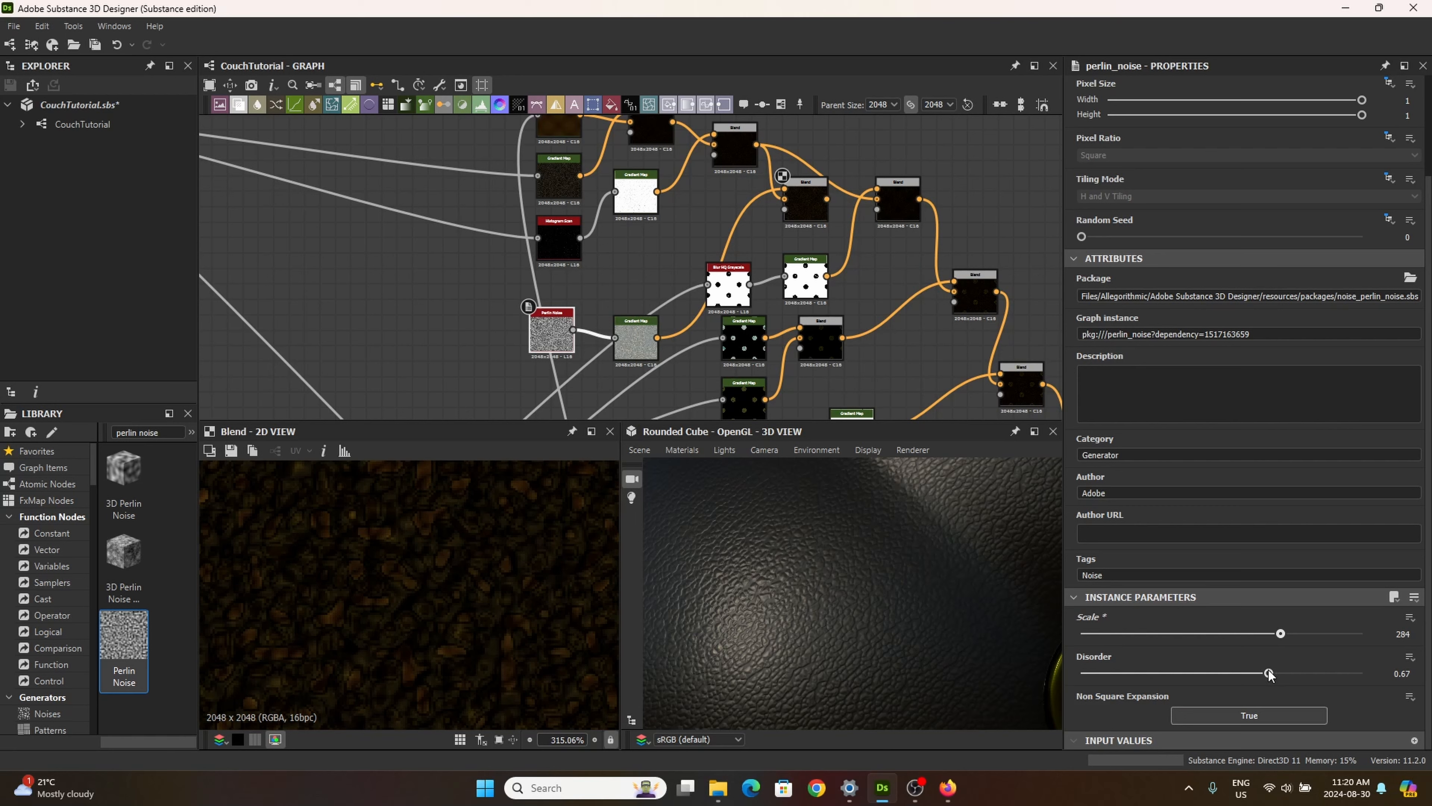
{"action": "left_click_drag", "start_coordinate": [1268, 673], "coordinate": [1312, 673]}
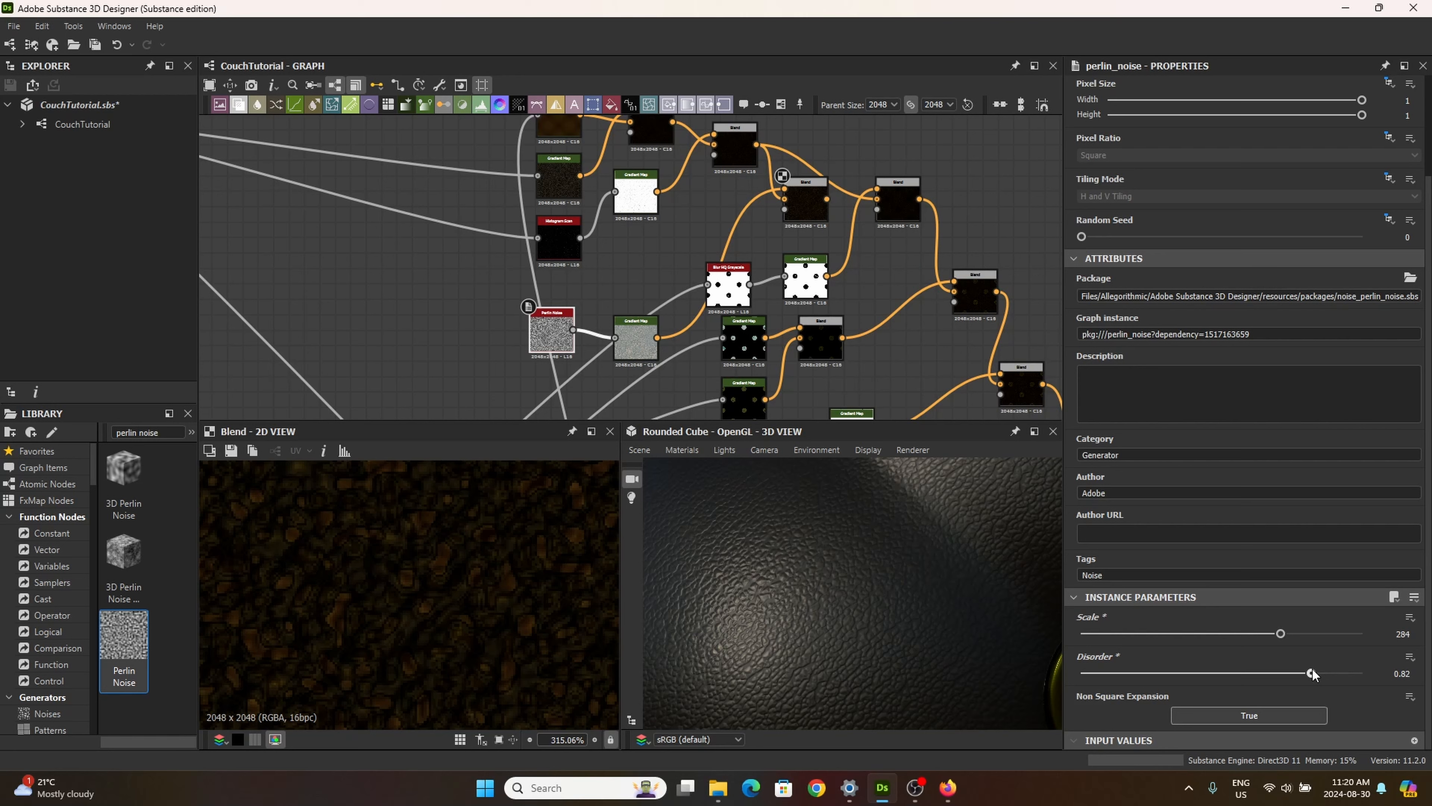
{"action": "left_click_drag", "start_coordinate": [1312, 669], "coordinate": [1320, 671]}
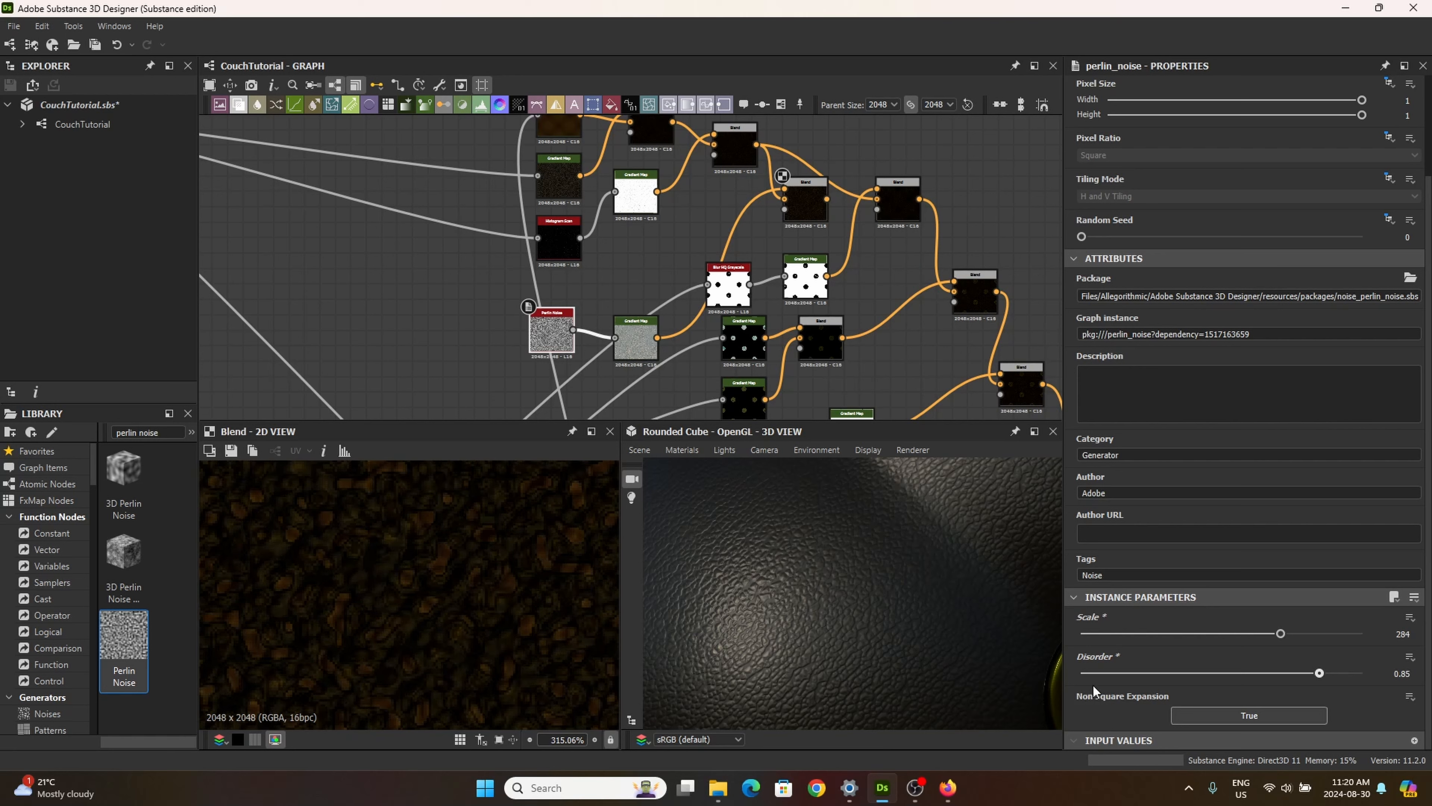
{"action": "scroll", "coordinate": [558, 614], "scroll_direction": "down", "scroll_amount": 3}
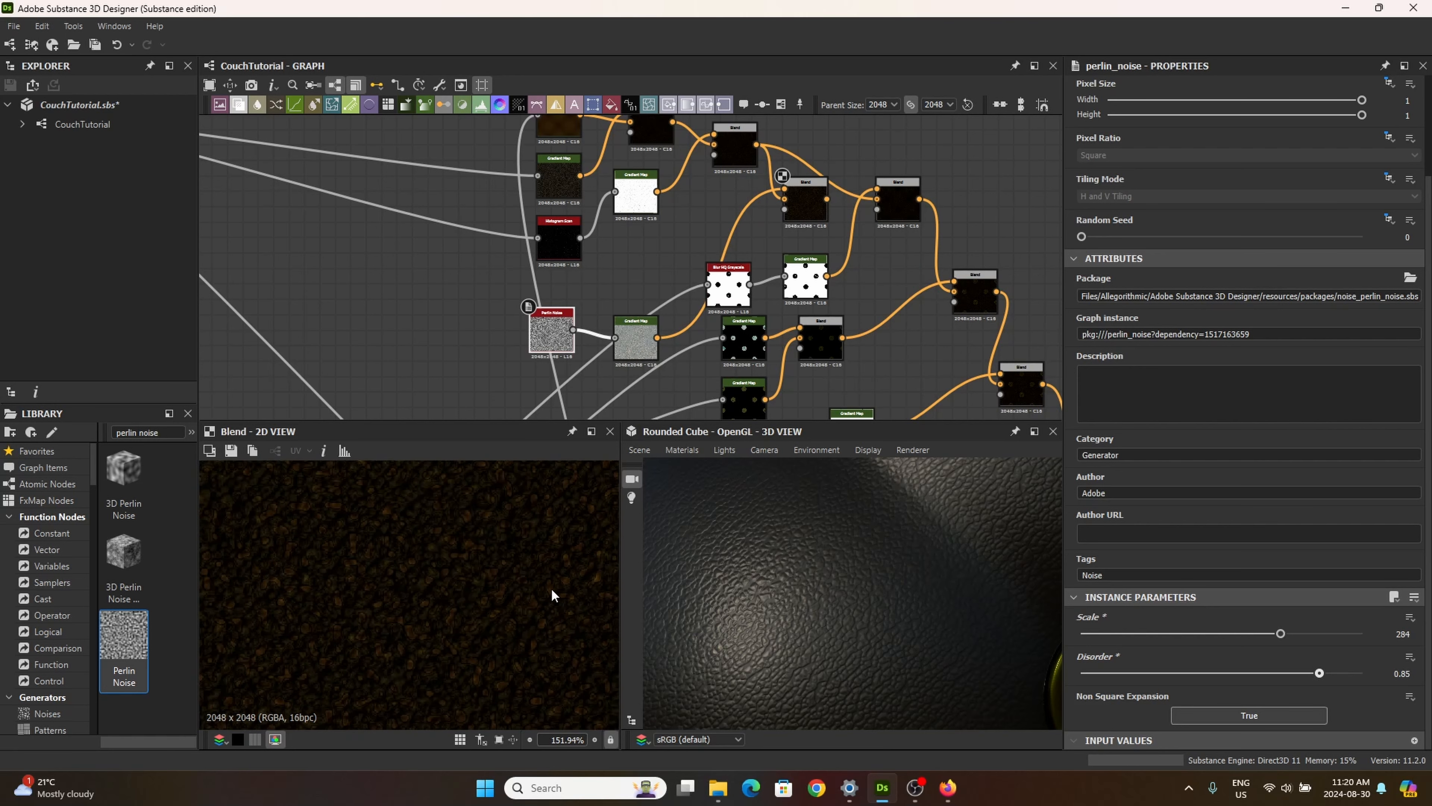
Step: Compare the outputs of the new Blend, its Gradient Map and the Perlin Noise node in the 2D view
{"action": "left_click", "coordinate": [805, 205]}
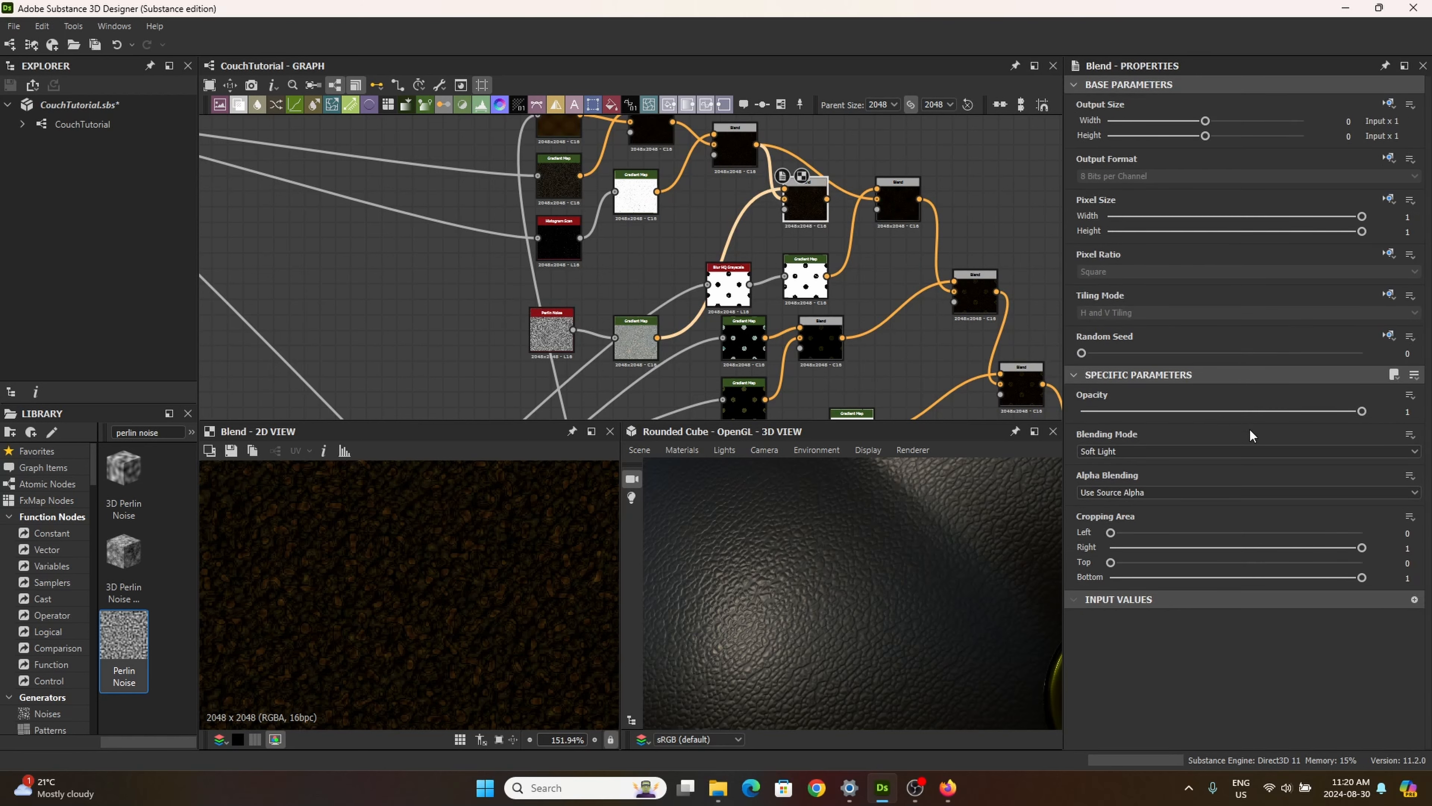
{"action": "left_click", "coordinate": [635, 339]}
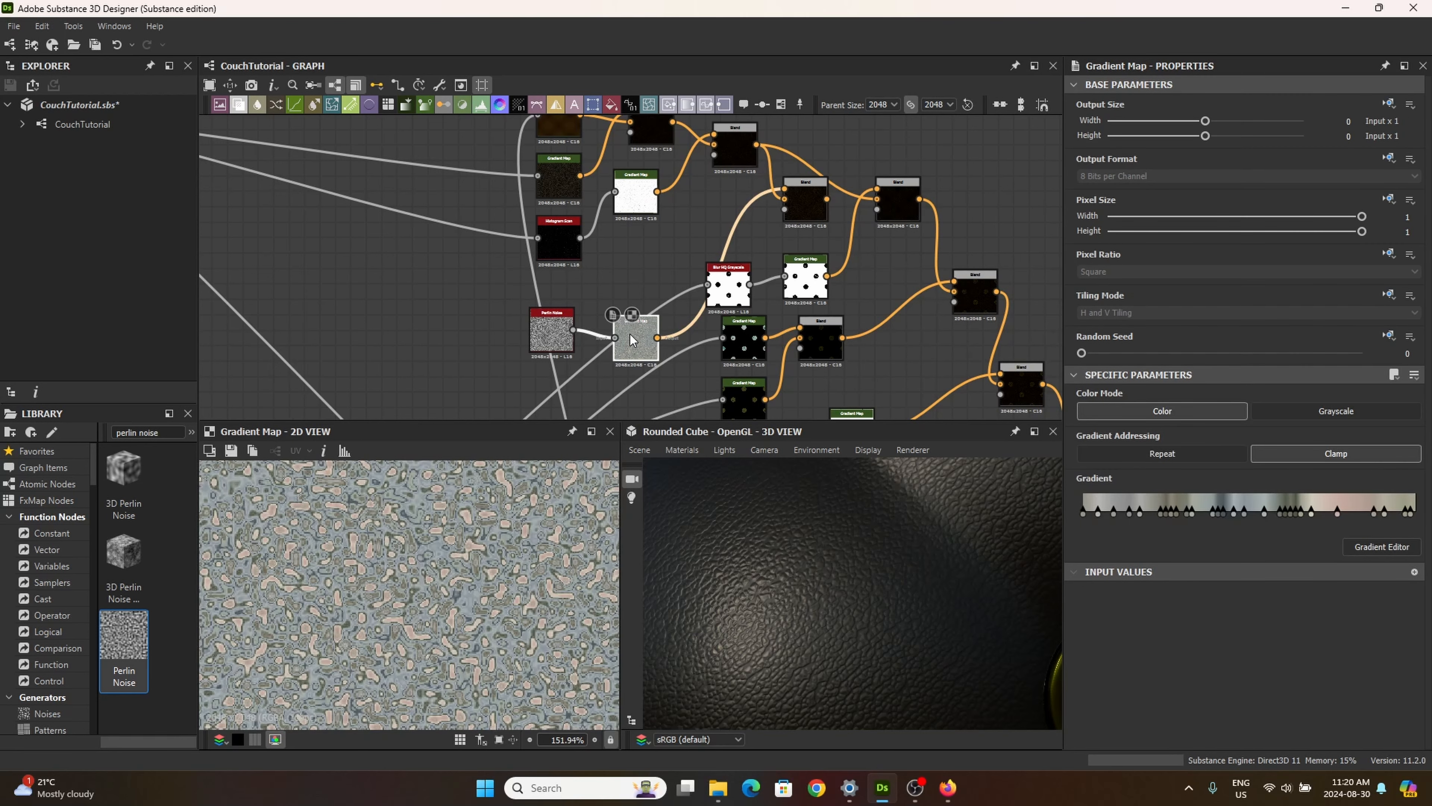
{"action": "left_click", "coordinate": [545, 337]}
{"action": "scroll", "coordinate": [1161, 608], "scroll_direction": "down", "scroll_amount": 3}
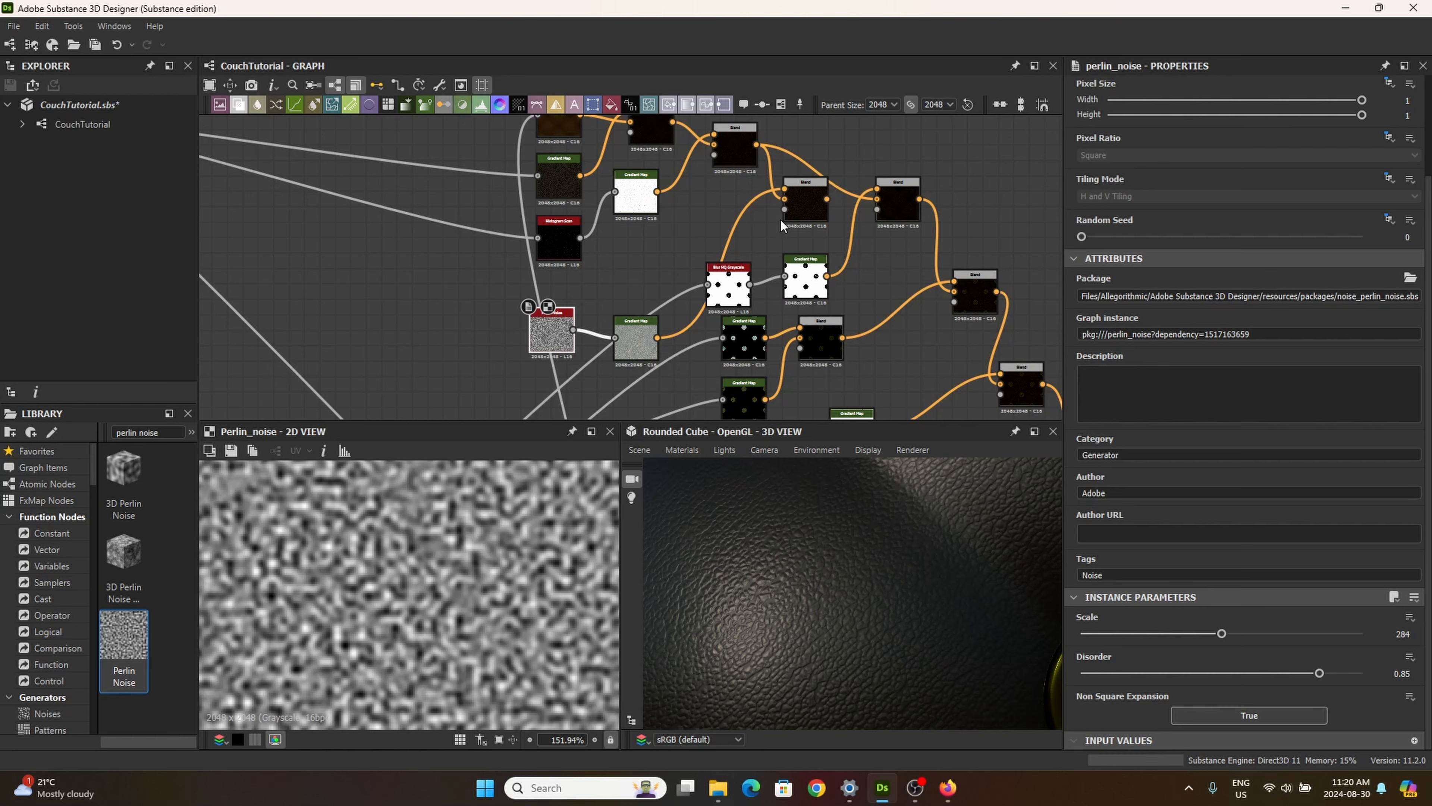
Step: Try the Overlay and Min (Darken) blending modes on the new Blend node
{"action": "left_click", "coordinate": [806, 208]}
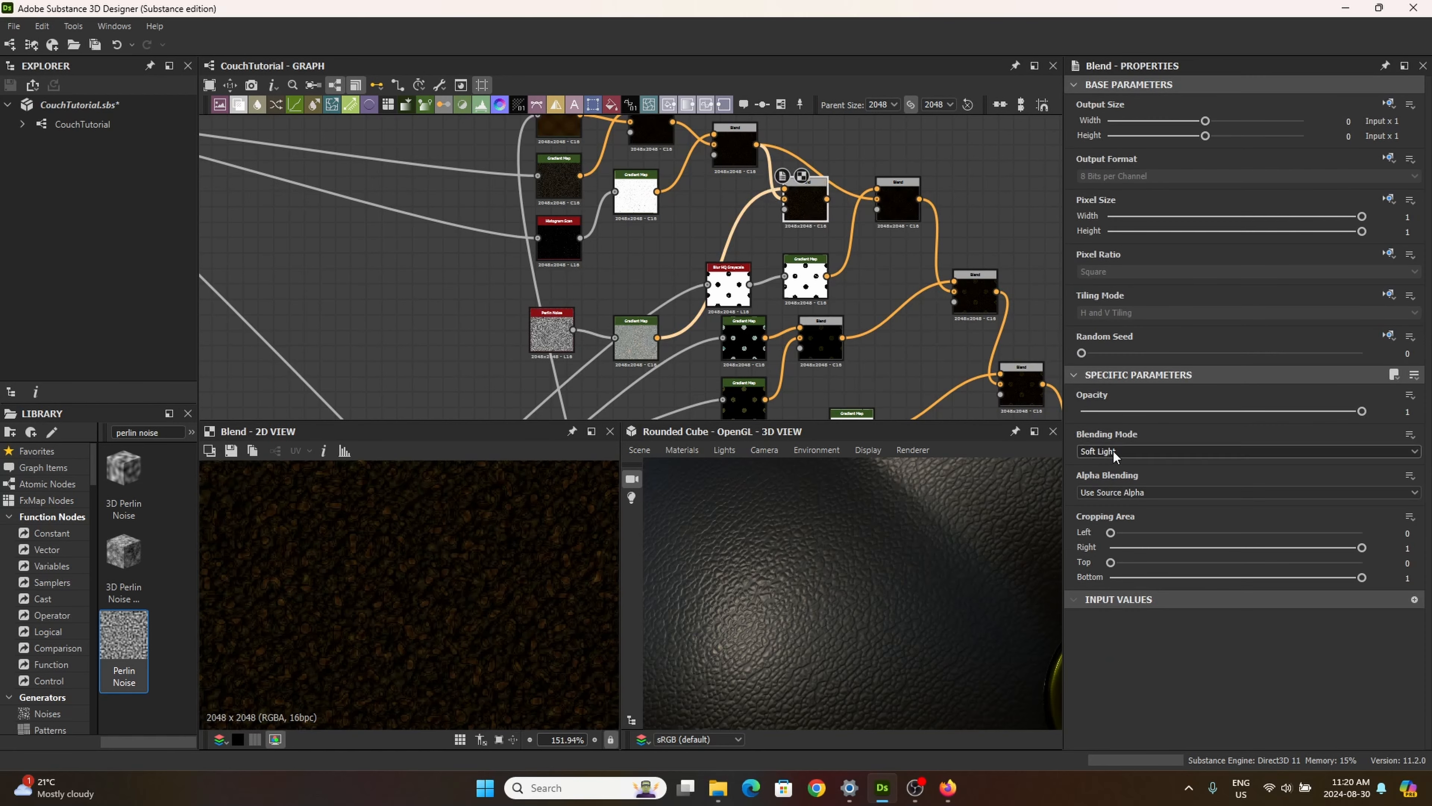
{"action": "left_click", "coordinate": [1103, 455]}
{"action": "left_click", "coordinate": [1097, 454]}
{"action": "scroll", "coordinate": [1172, 459], "scroll_direction": "up", "scroll_amount": 2}
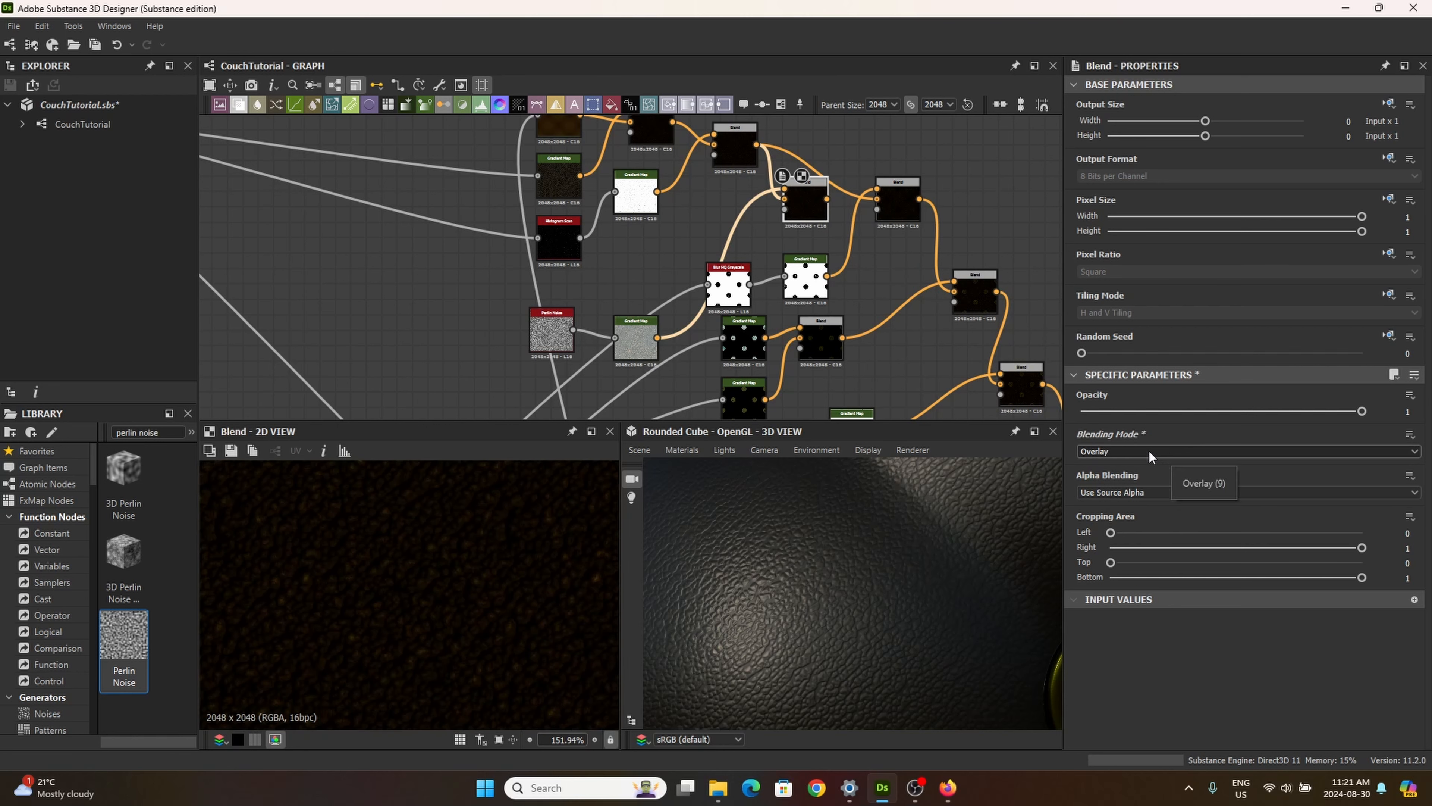
{"action": "scroll", "coordinate": [1156, 456], "scroll_direction": "up", "scroll_amount": 3}
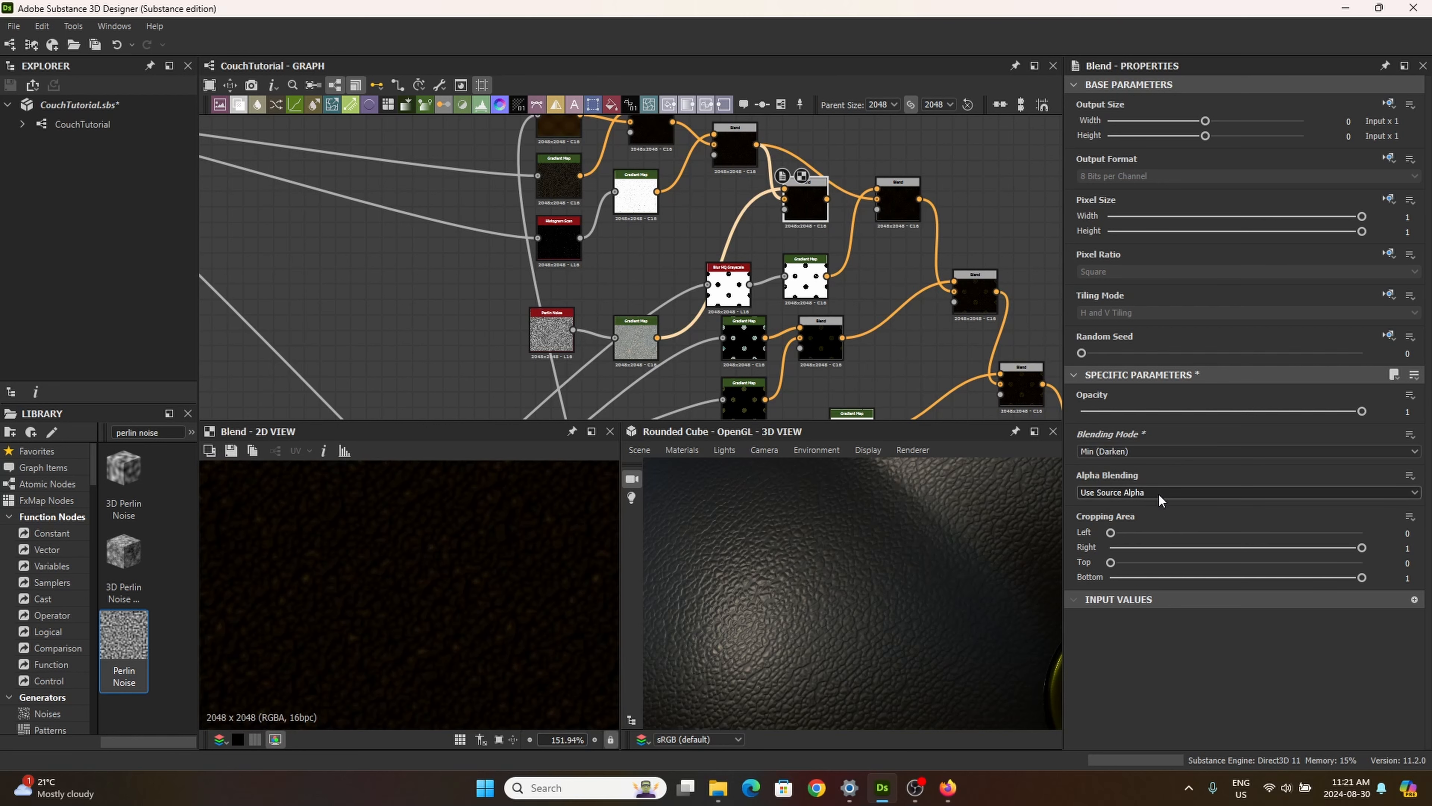
Step: Try the Overlay, Divide, Multiply and Copy blending modes on the new Blend node while previewing its output
{"action": "left_click", "coordinate": [1091, 452]}
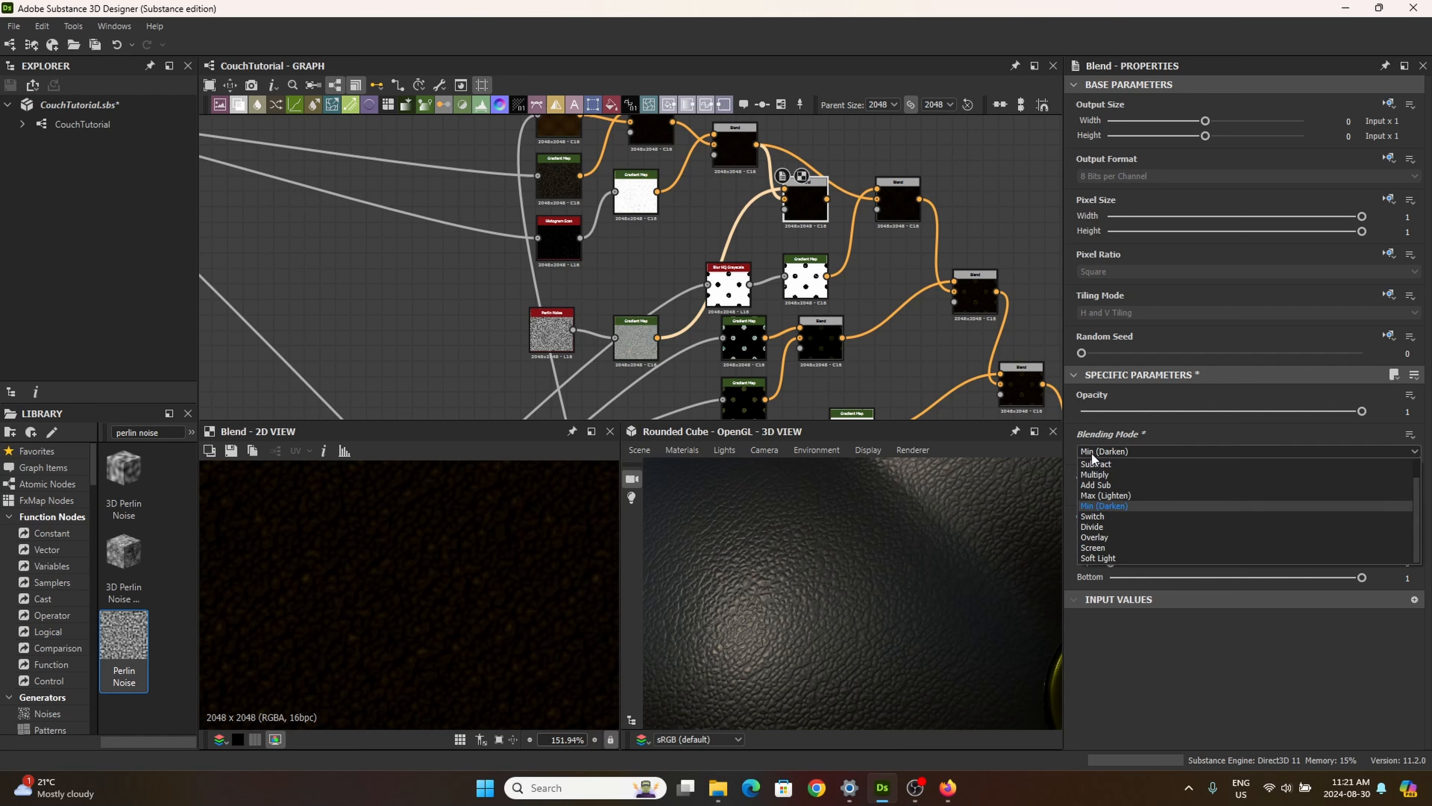
{"action": "left_click", "coordinate": [1117, 534]}
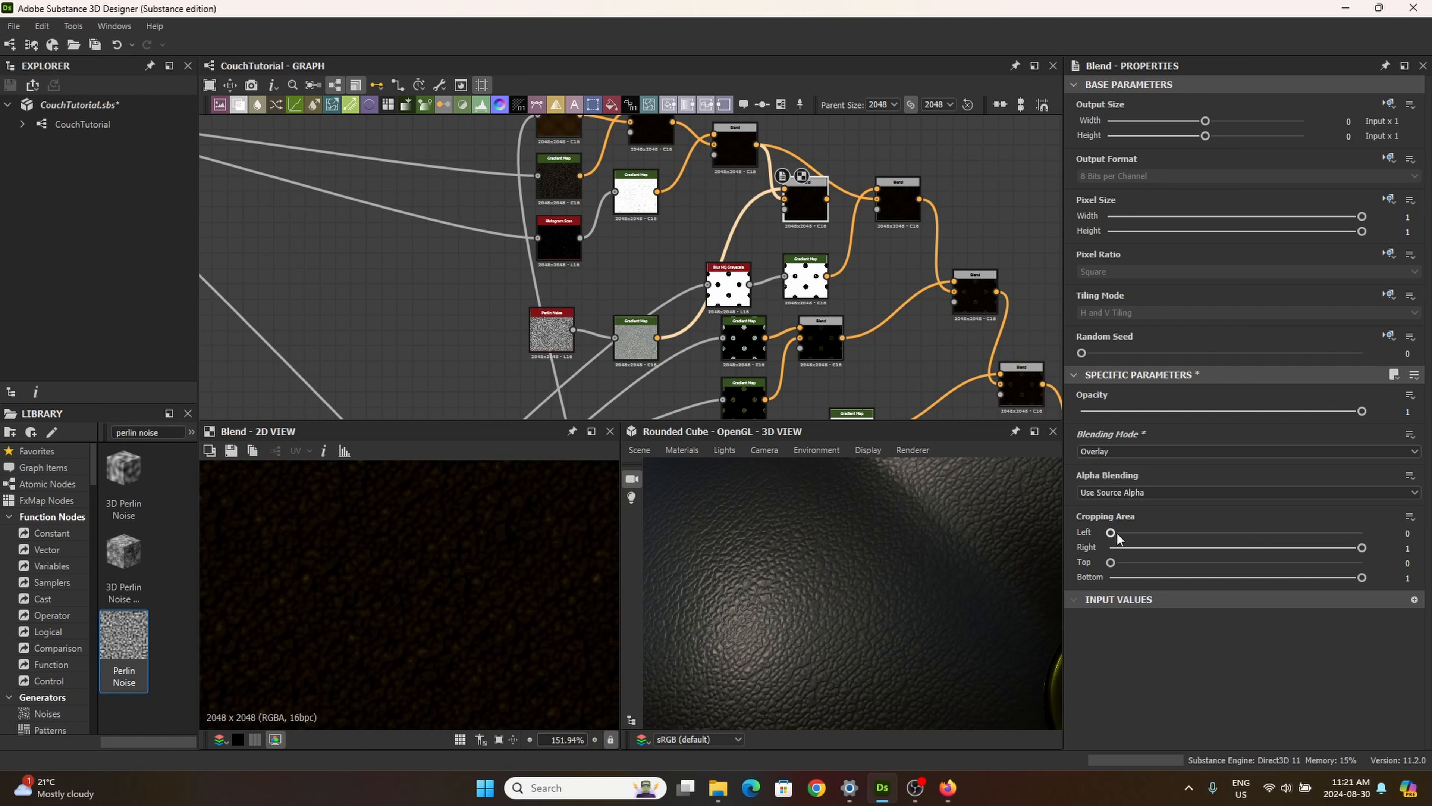
{"action": "left_click", "coordinate": [1099, 452]}
{"action": "left_click", "coordinate": [1100, 451]}
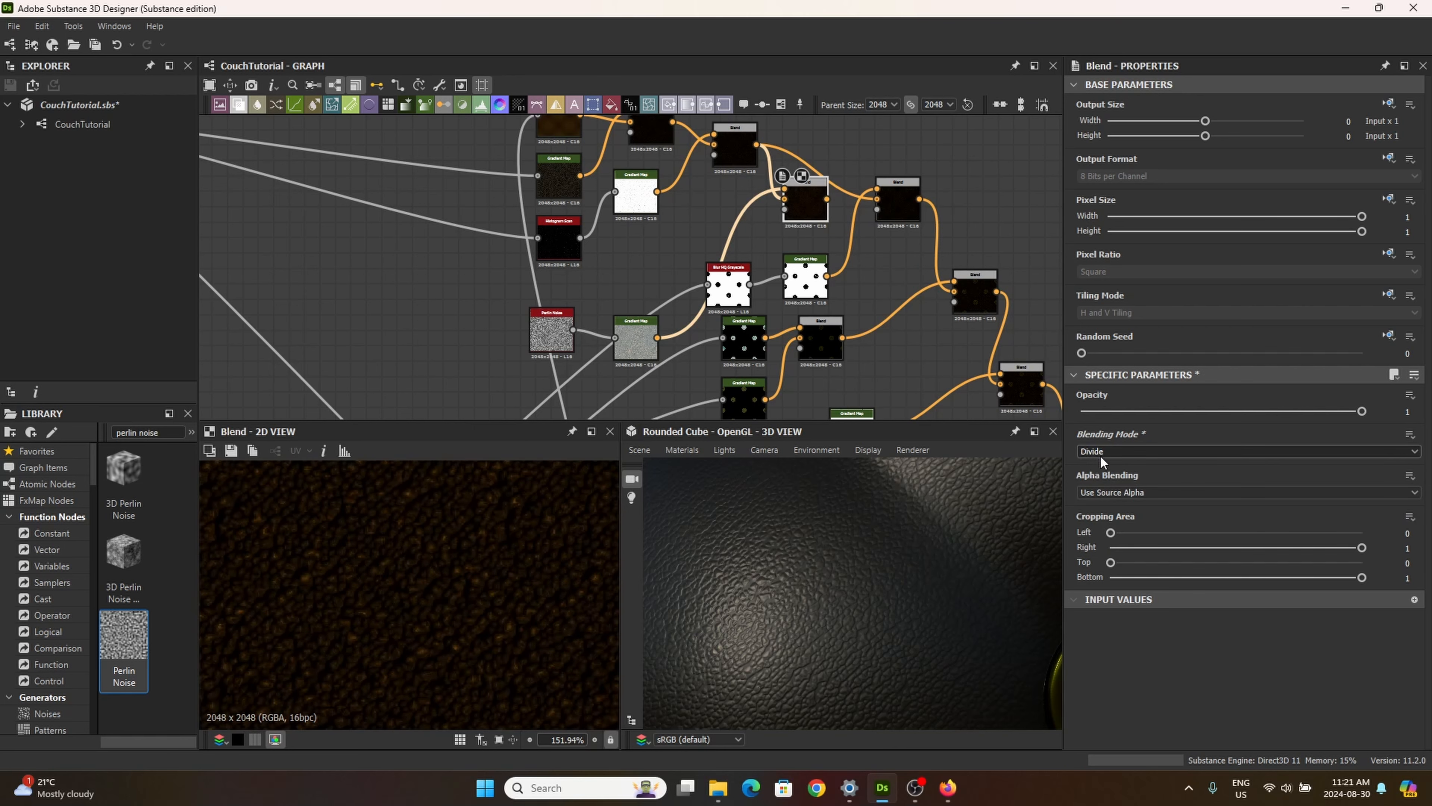
{"action": "scroll", "coordinate": [1100, 454], "scroll_direction": "up", "scroll_amount": 2}
{"action": "key", "text": "Up"}
{"action": "key", "text": "Up"}
{"action": "key", "text": "Up"}
{"action": "key", "text": "Up"}
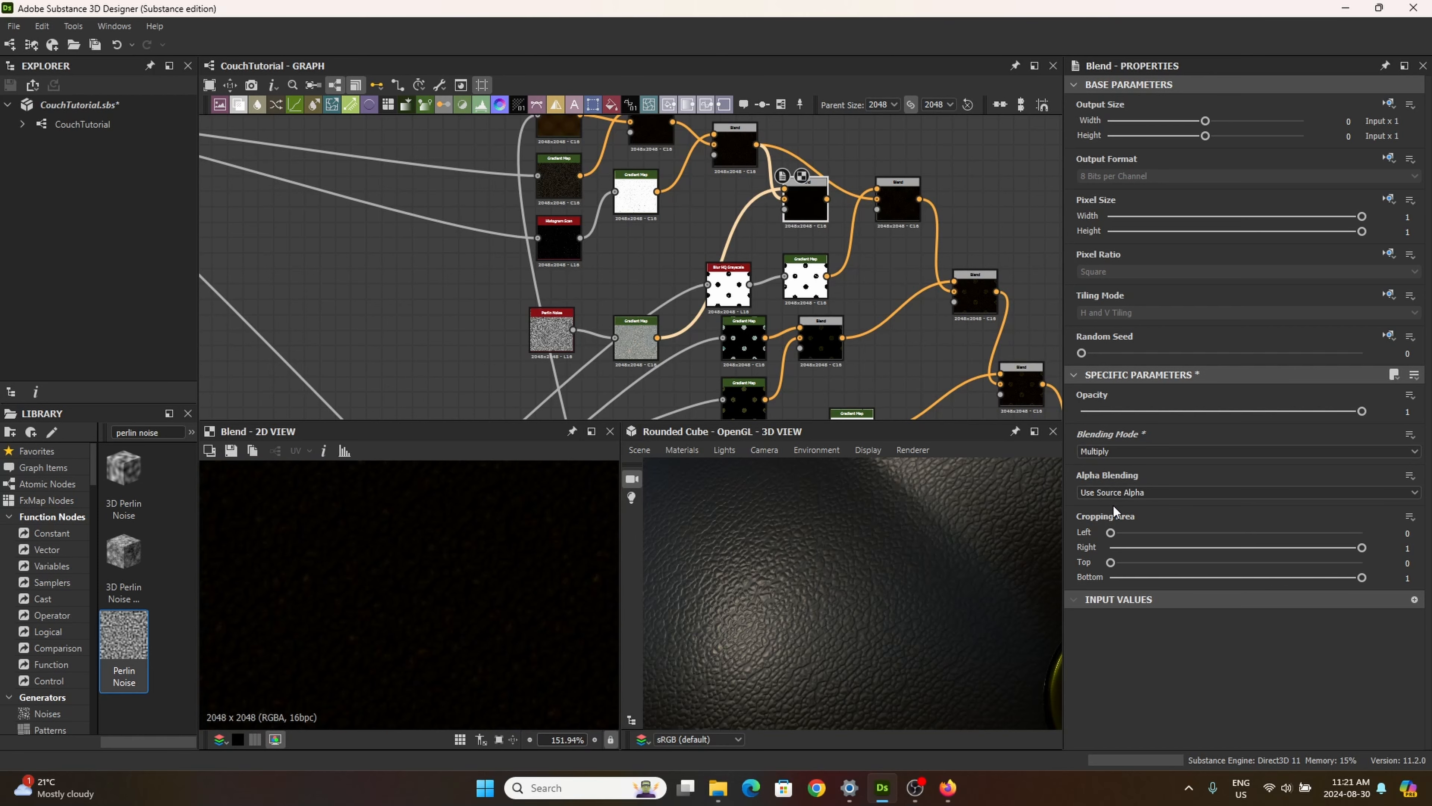
{"action": "key", "text": "Up"}
{"action": "key", "text": "Up"}
{"action": "key", "text": "Up"}
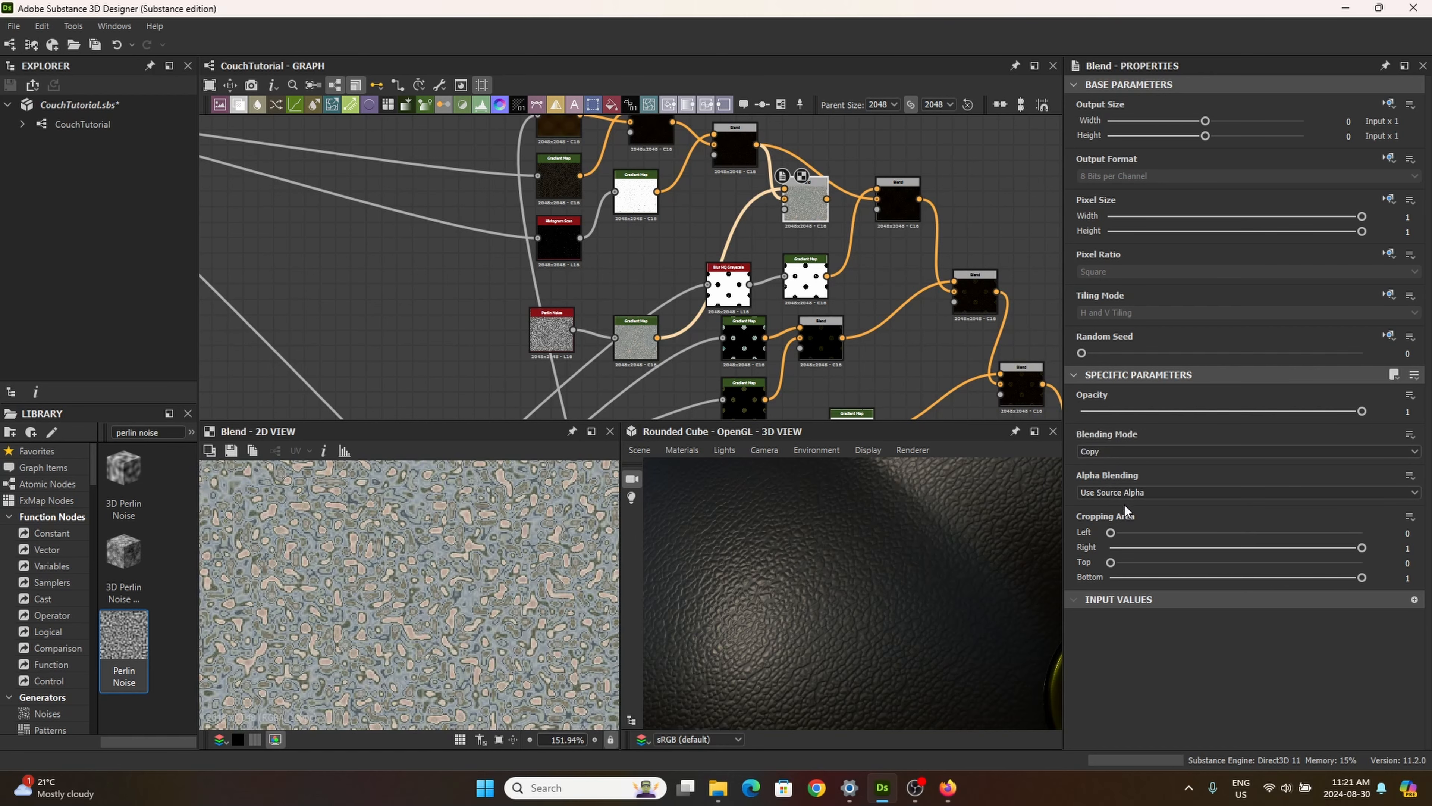
Step: Set the new Blend's blending mode to Overlay and compare its output with the preceding Blend
{"action": "left_click", "coordinate": [1135, 450]}
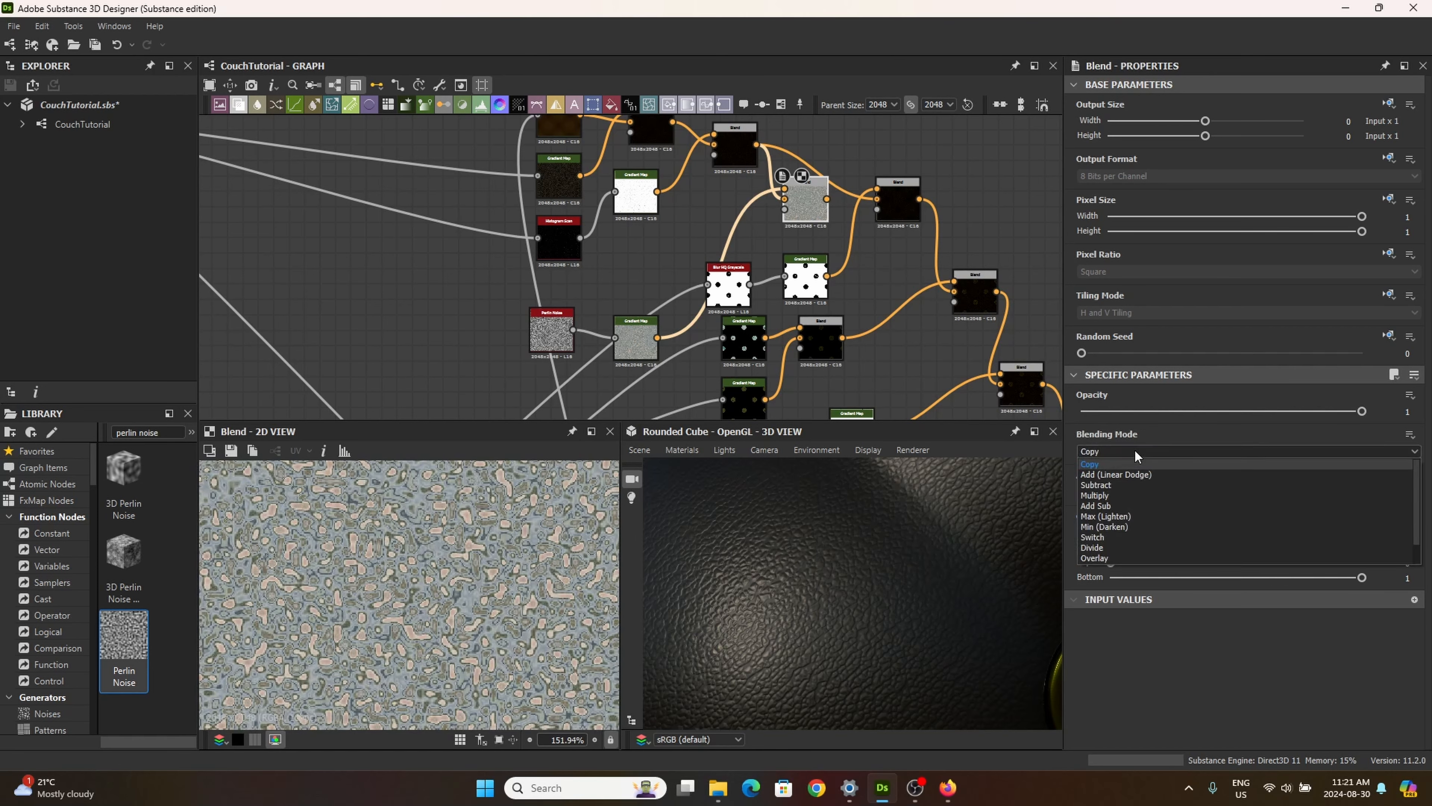
{"action": "scroll", "coordinate": [1129, 538], "scroll_direction": "down", "scroll_amount": 1}
{"action": "left_click", "coordinate": [1128, 537]}
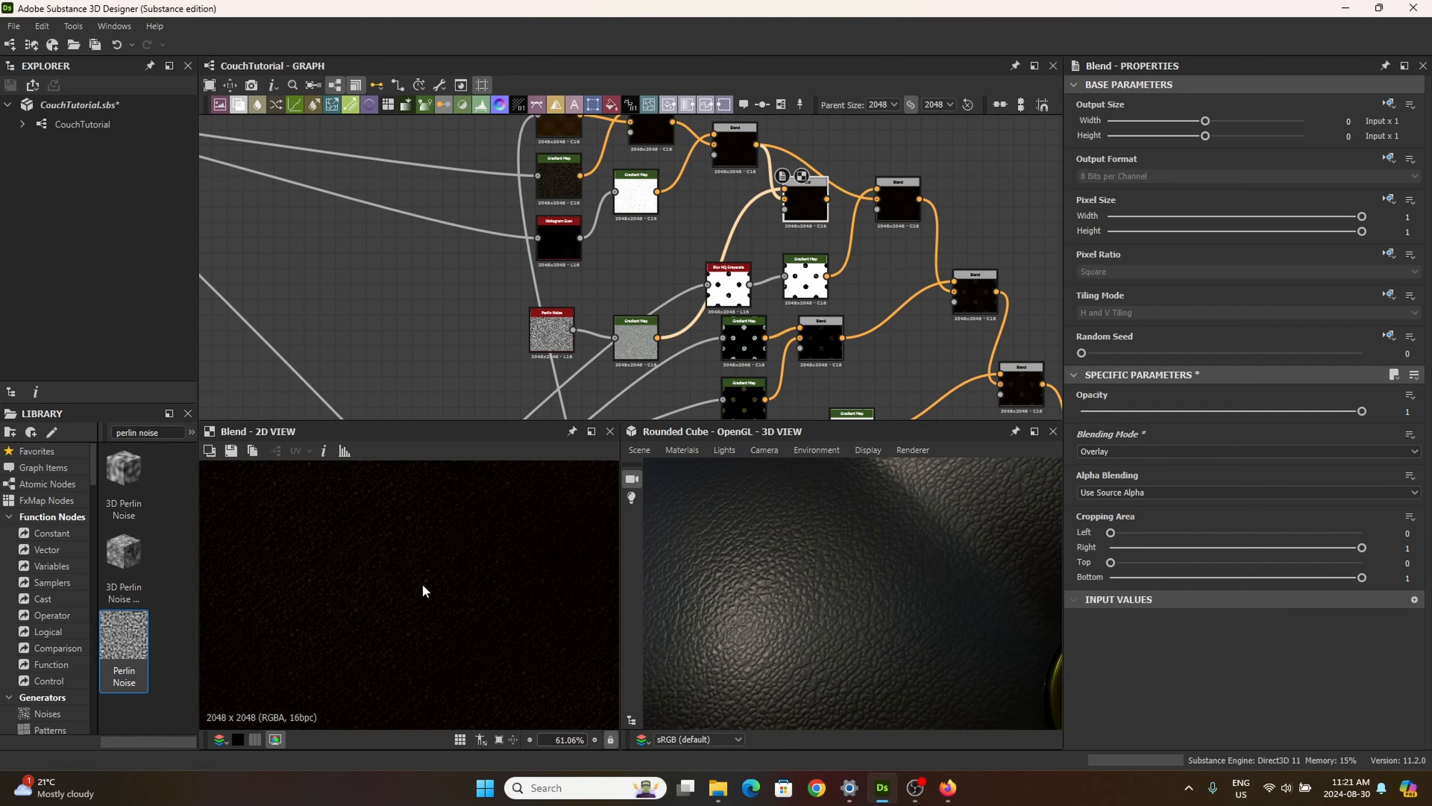
{"action": "left_click", "coordinate": [737, 150]}
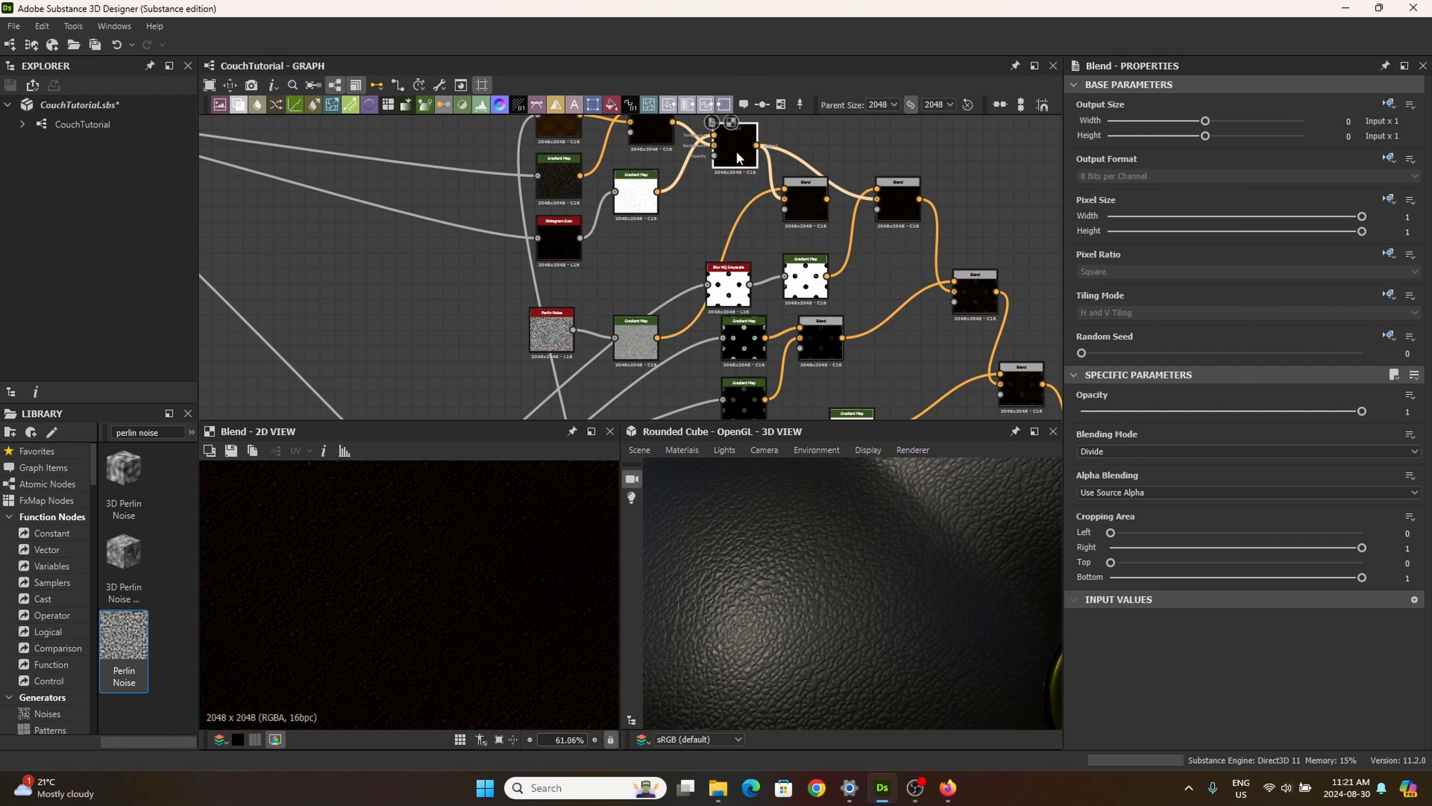
{"action": "left_click", "coordinate": [808, 200]}
{"action": "scroll", "coordinate": [535, 567], "scroll_direction": "up", "scroll_amount": 5}
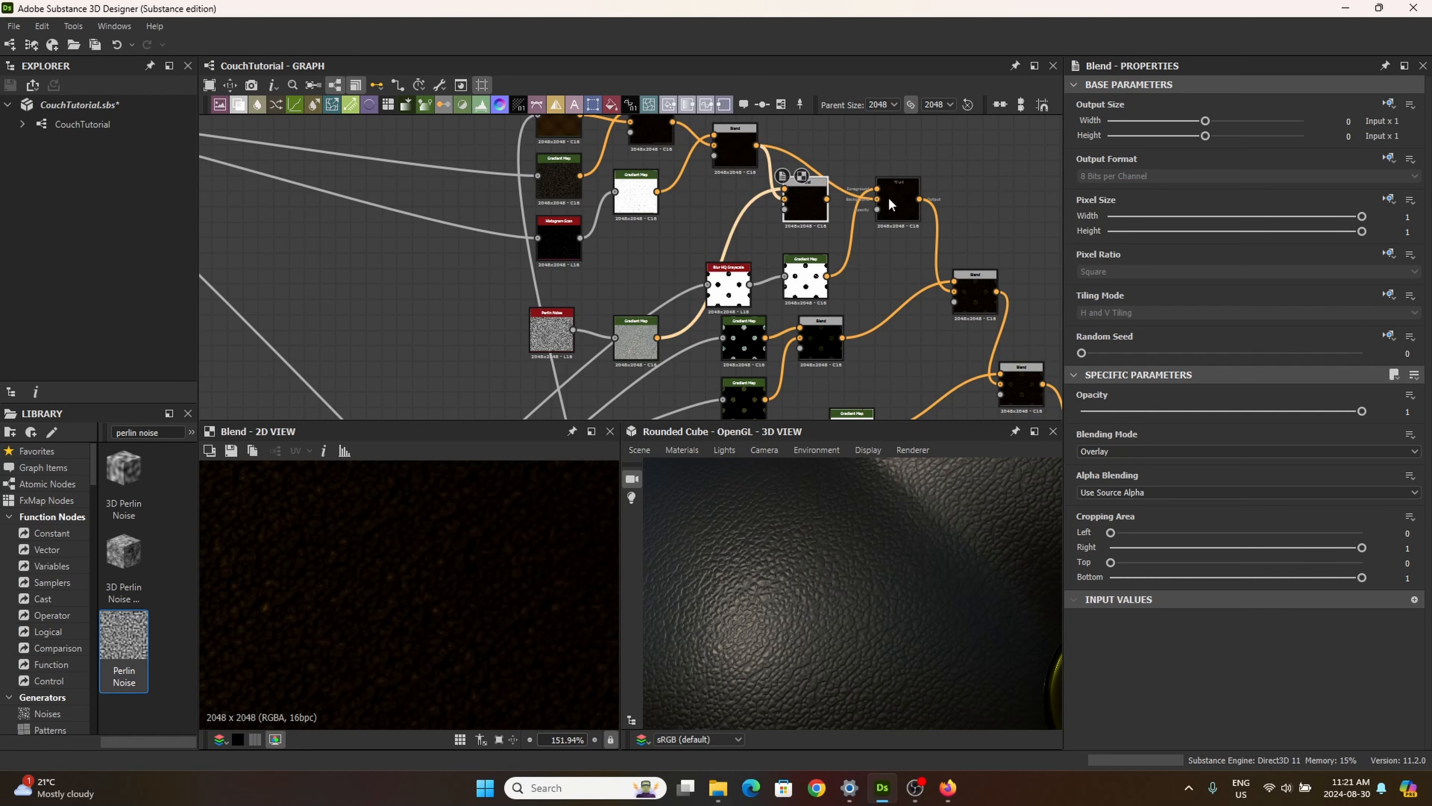
Step: Try the new Blend's output as the next Blend's background, inspect the leather around a button in 3D, and undo the connection
{"action": "scroll", "coordinate": [831, 204], "scroll_direction": "up", "scroll_amount": 4}
{"action": "left_click_drag", "start_coordinate": [754, 204], "coordinate": [884, 207]}
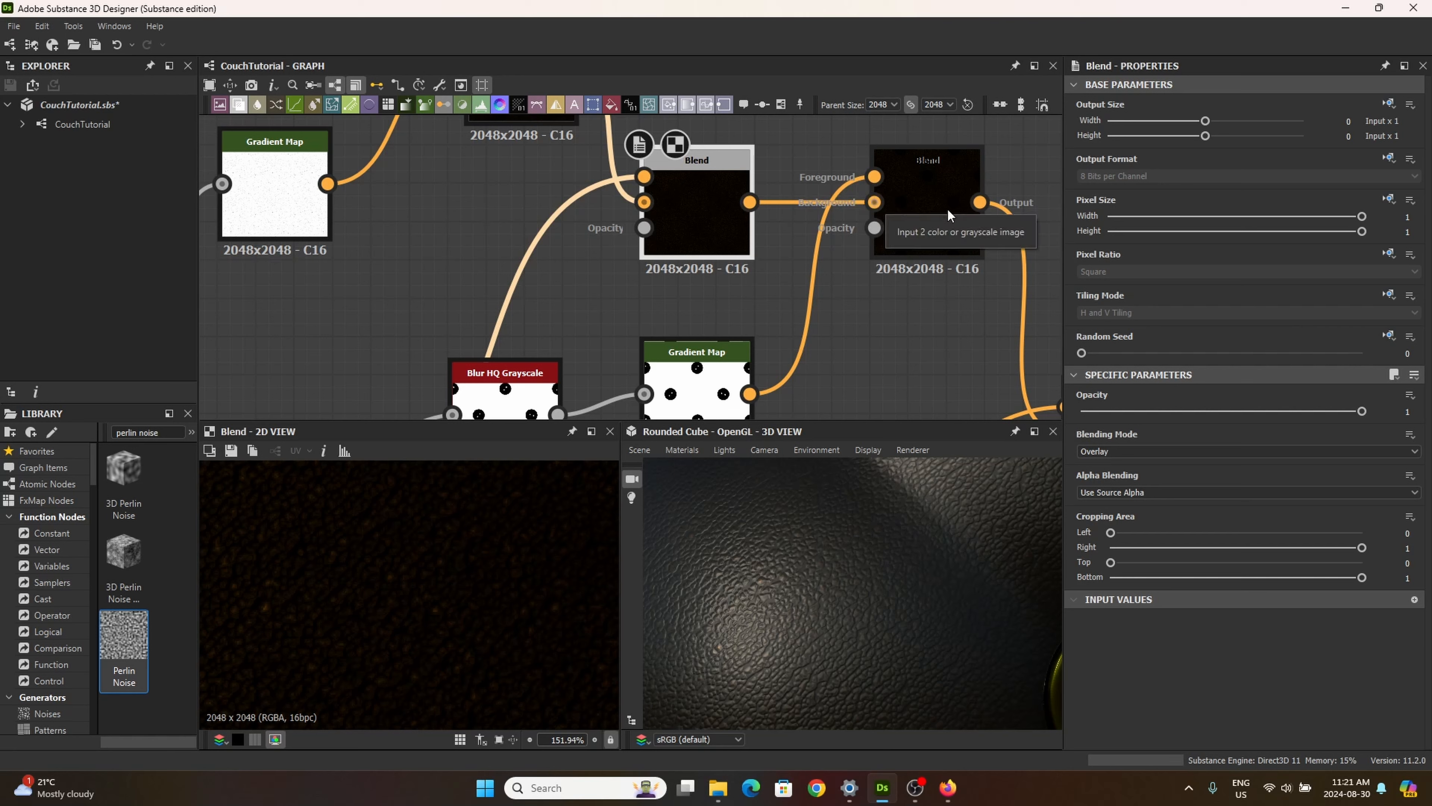
{"action": "scroll", "coordinate": [898, 635], "scroll_direction": "down", "scroll_amount": 5}
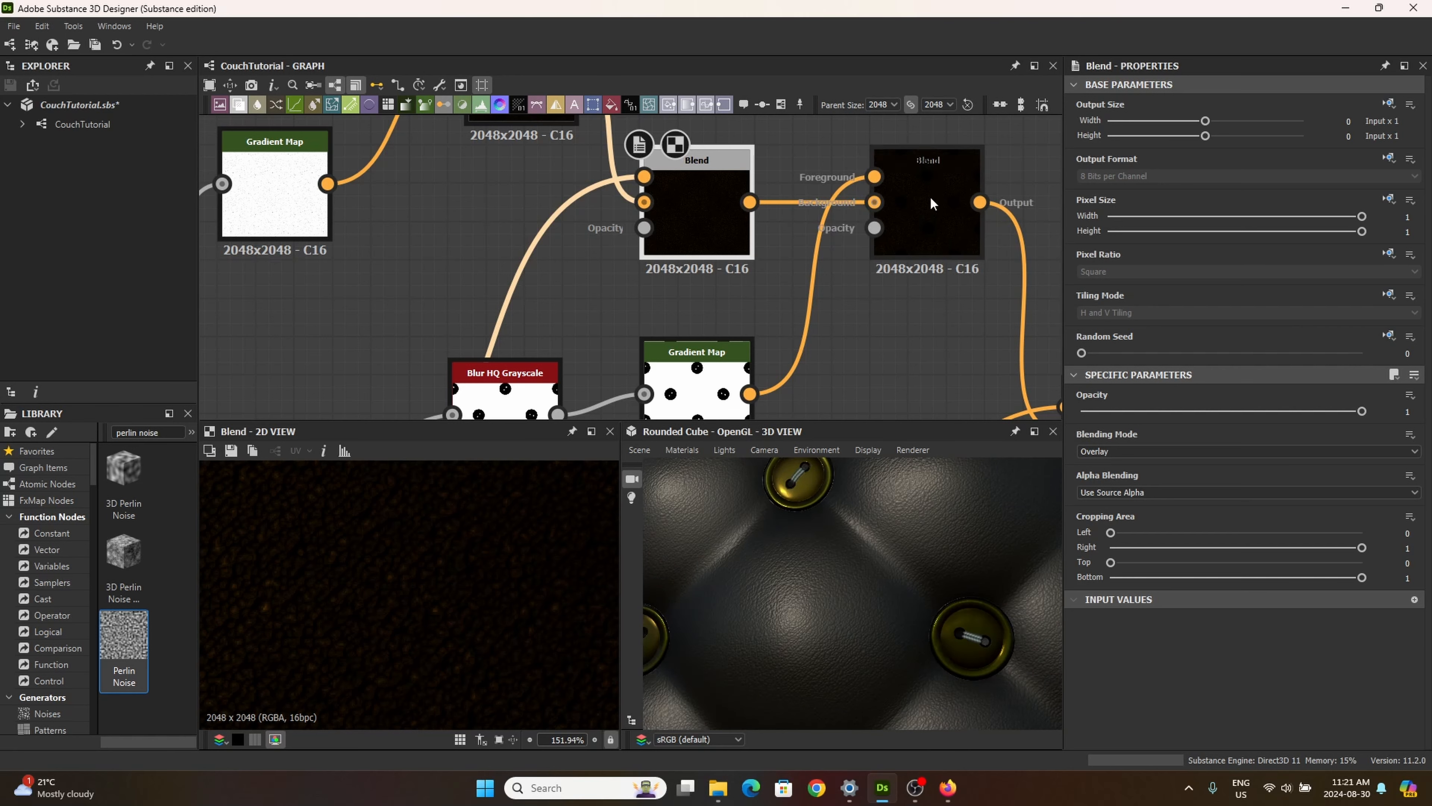
{"action": "scroll", "coordinate": [868, 540], "scroll_direction": "down", "scroll_amount": 4}
{"action": "left_click_drag", "start_coordinate": [865, 545], "coordinate": [924, 541]}
{"action": "scroll", "coordinate": [937, 600], "scroll_direction": "up", "scroll_amount": 8}
{"action": "scroll", "coordinate": [906, 571], "scroll_direction": "down", "scroll_amount": 5}
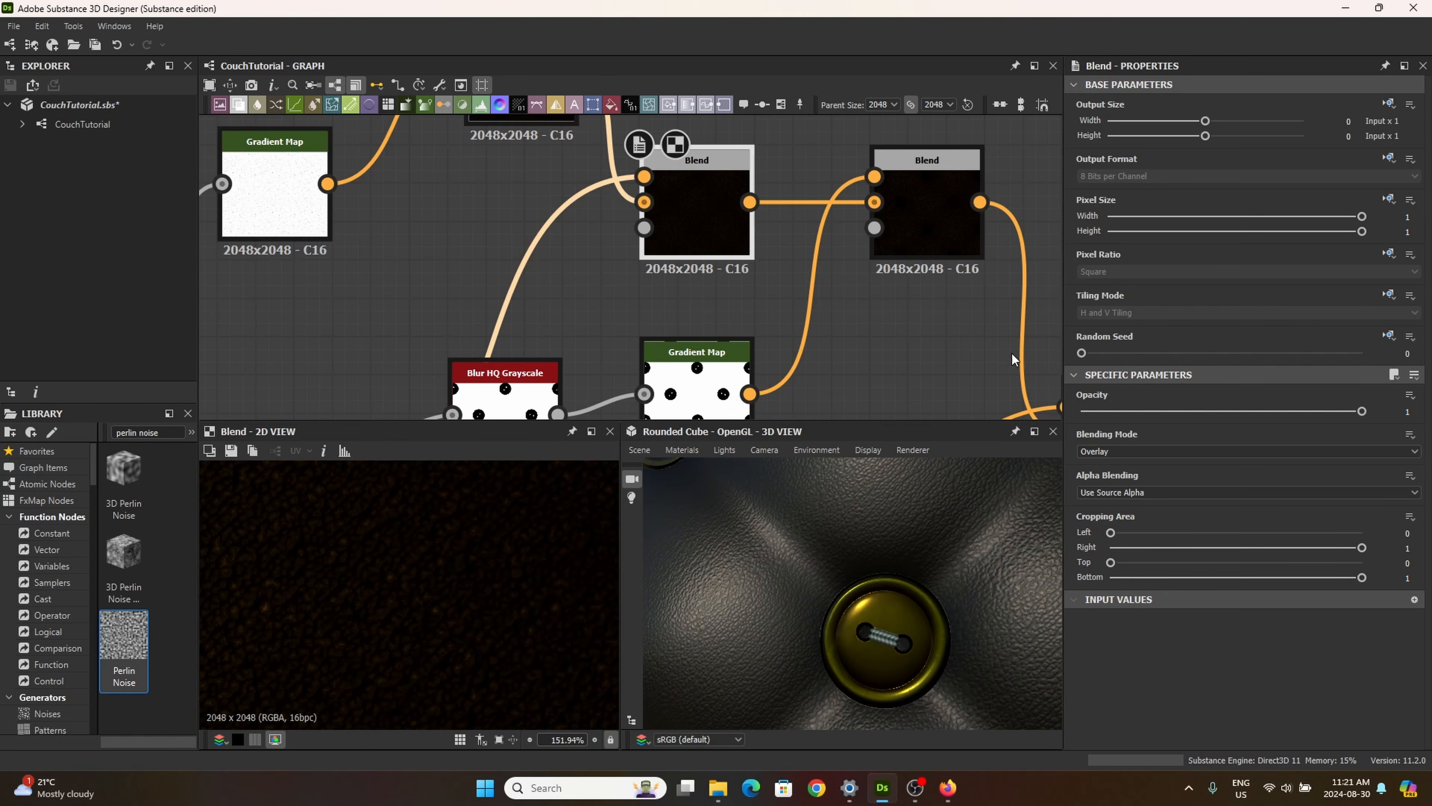
{"action": "key", "text": "ctrl+z"}
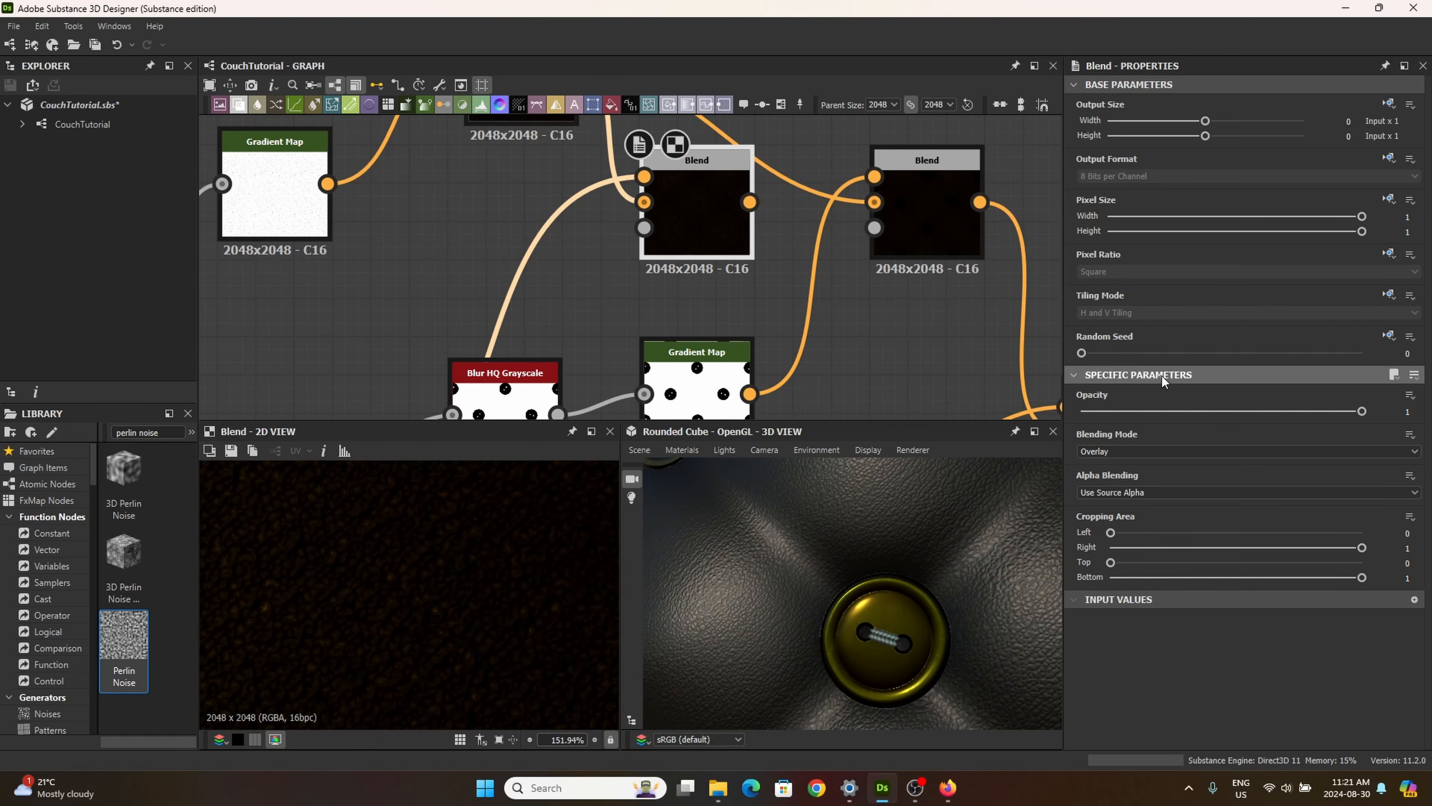
Step: Connect the new Blend's output to the next Blend's background input and inspect the leather grain on the 3D model
{"action": "scroll", "coordinate": [910, 291], "scroll_direction": "down", "scroll_amount": 4}
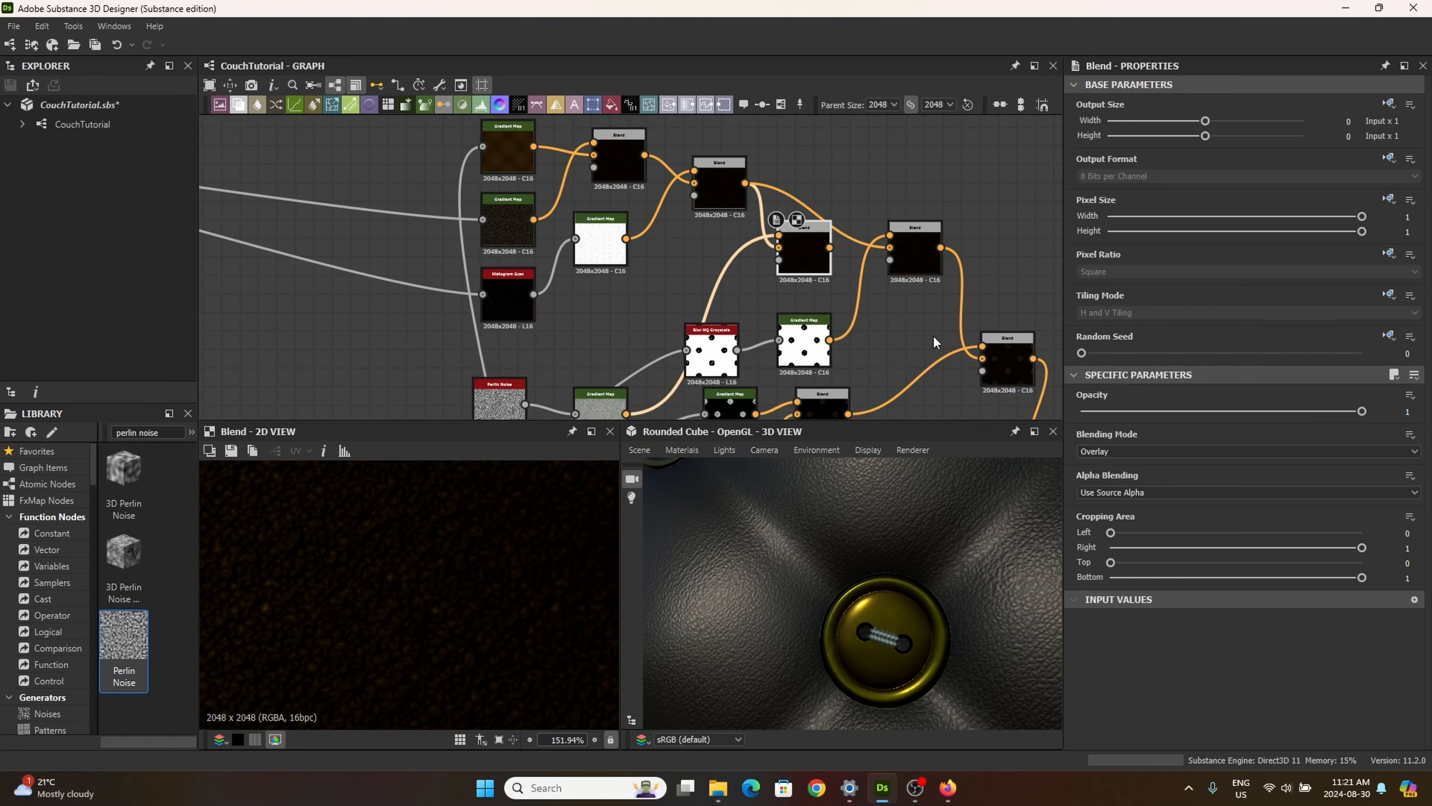
{"action": "scroll", "coordinate": [719, 223], "scroll_direction": "down", "scroll_amount": 3}
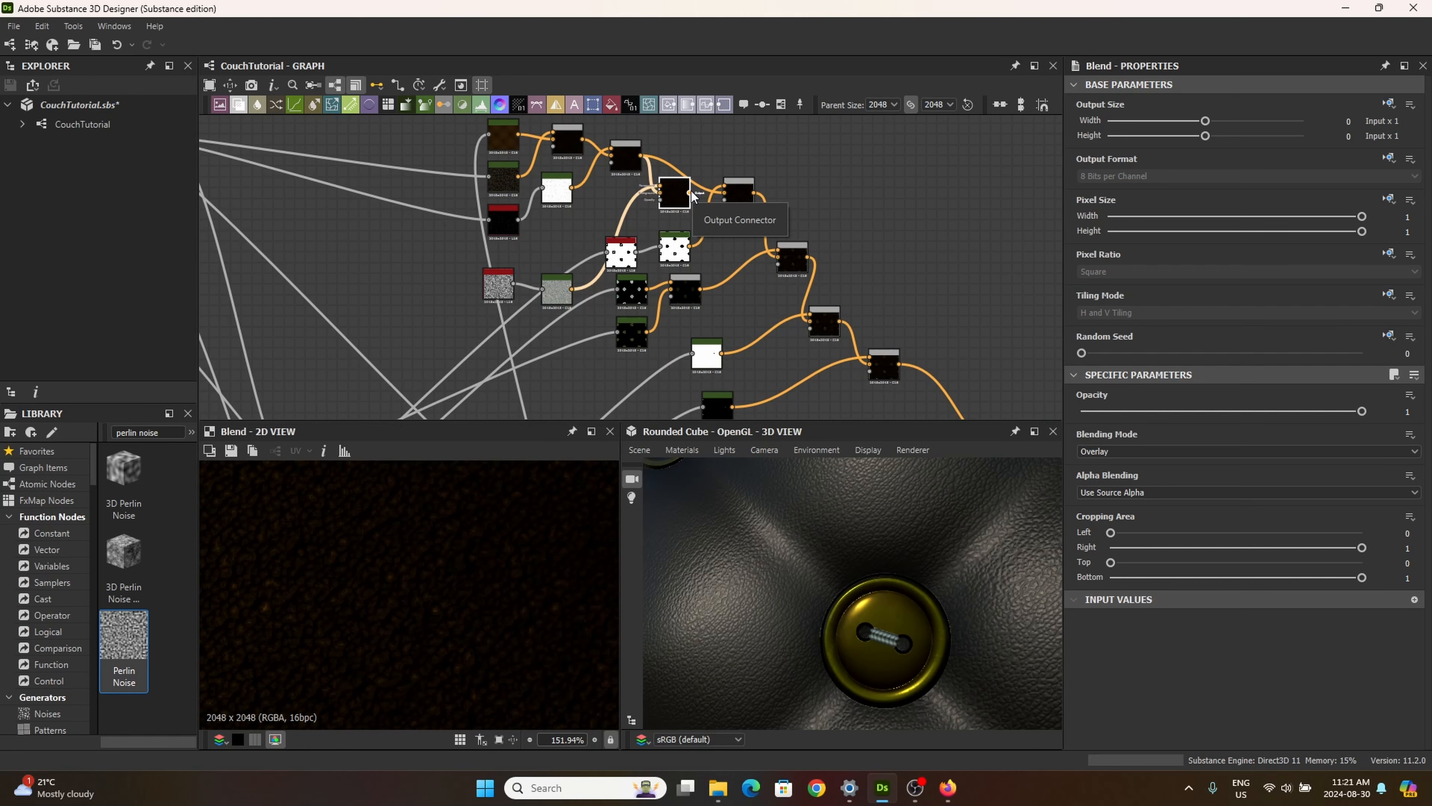
{"action": "left_click_drag", "start_coordinate": [693, 193], "coordinate": [739, 194]}
{"action": "scroll", "coordinate": [913, 527], "scroll_direction": "down", "scroll_amount": 4}
{"action": "mouse_move", "coordinate": [914, 527]}
{"action": "left_mouse_down"}
{"action": "mouse_move", "coordinate": [902, 529]}
{"action": "mouse_move", "coordinate": [921, 555]}
{"action": "left_mouse_up"}
{"action": "scroll", "coordinate": [921, 542], "scroll_direction": "up", "scroll_amount": 5}
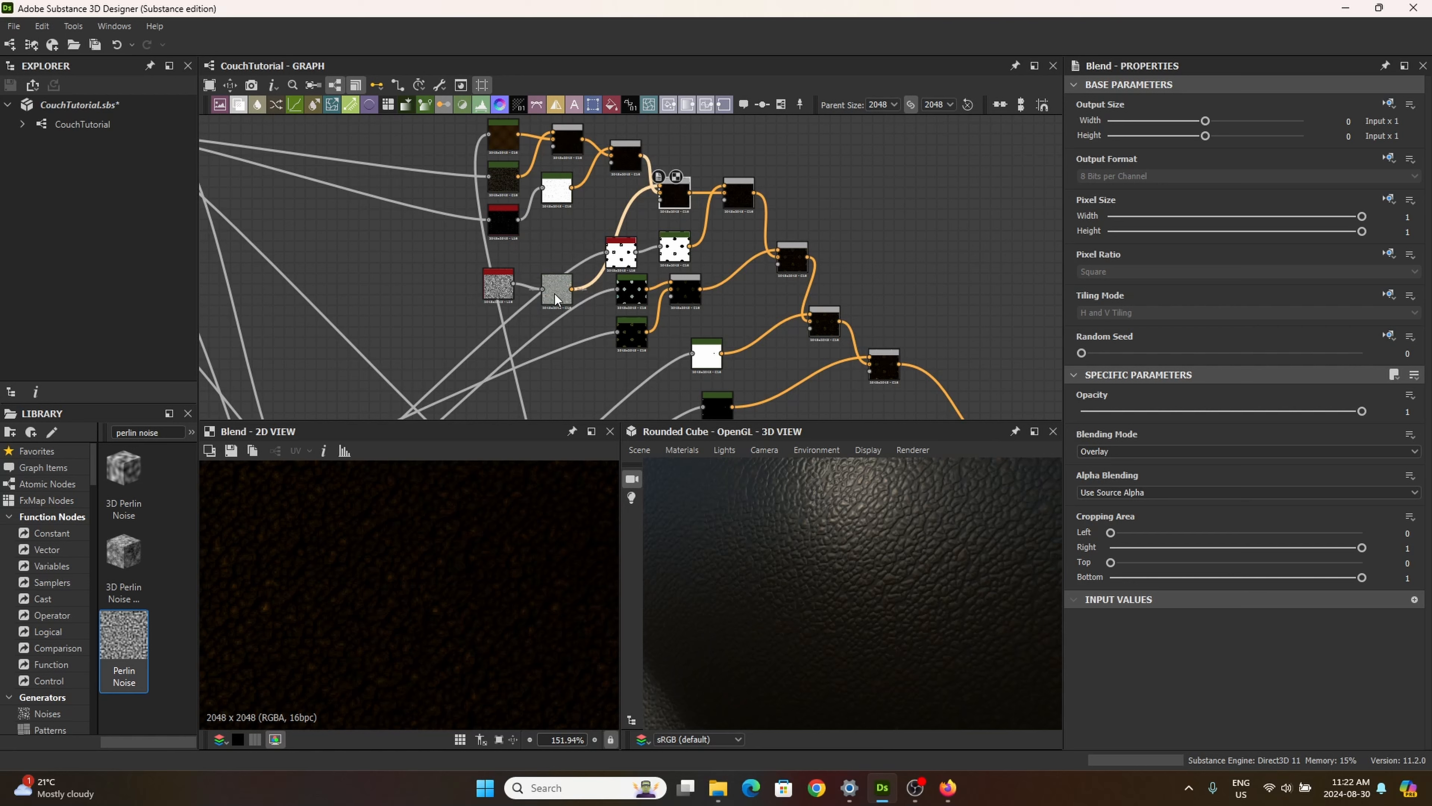
Step: Move the Perlin Noise branch's Gradient Map node slightly up and reselect the new Blend to check the leather in 3D
{"action": "left_click_drag", "start_coordinate": [557, 293], "coordinate": [556, 270]}
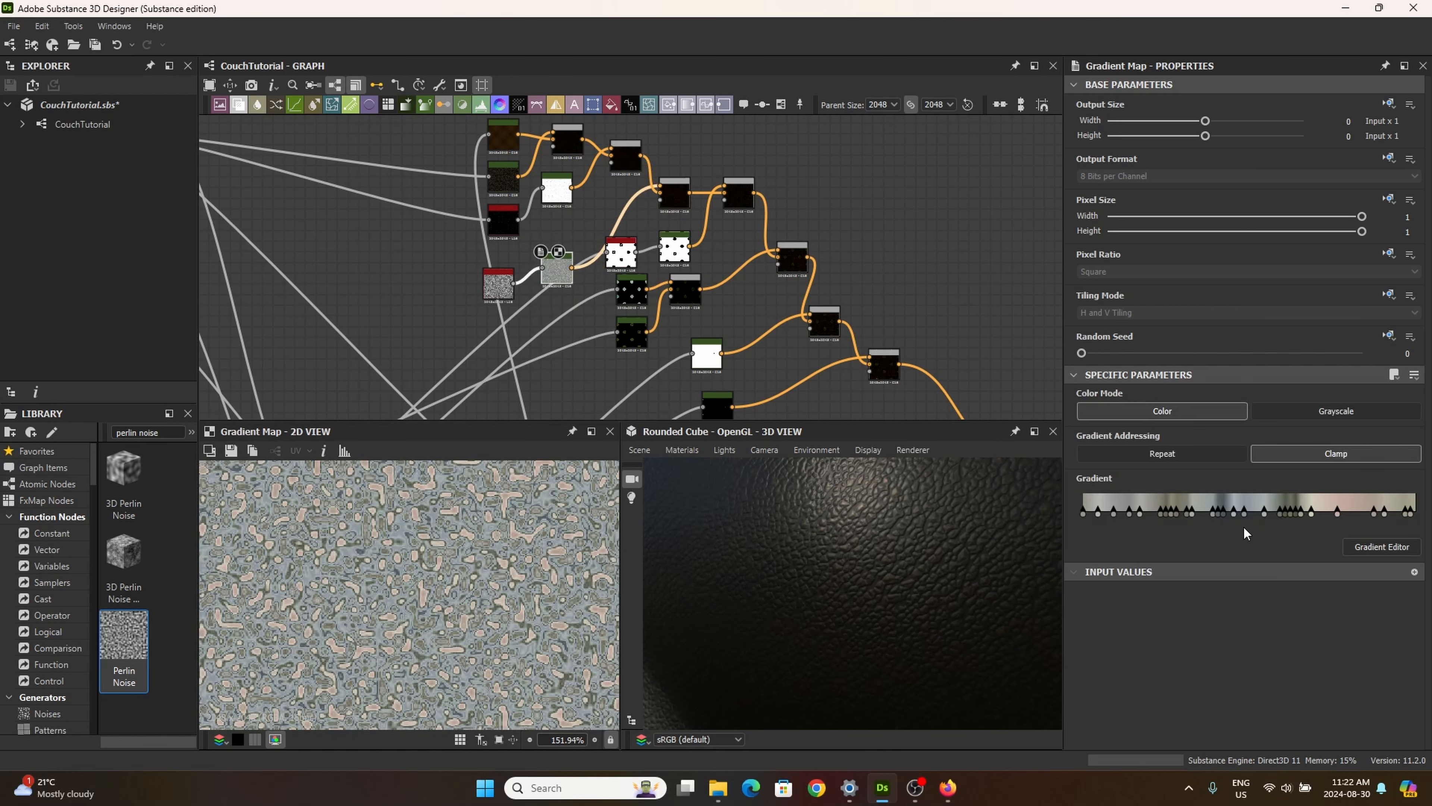
{"action": "left_click", "coordinate": [681, 195]}
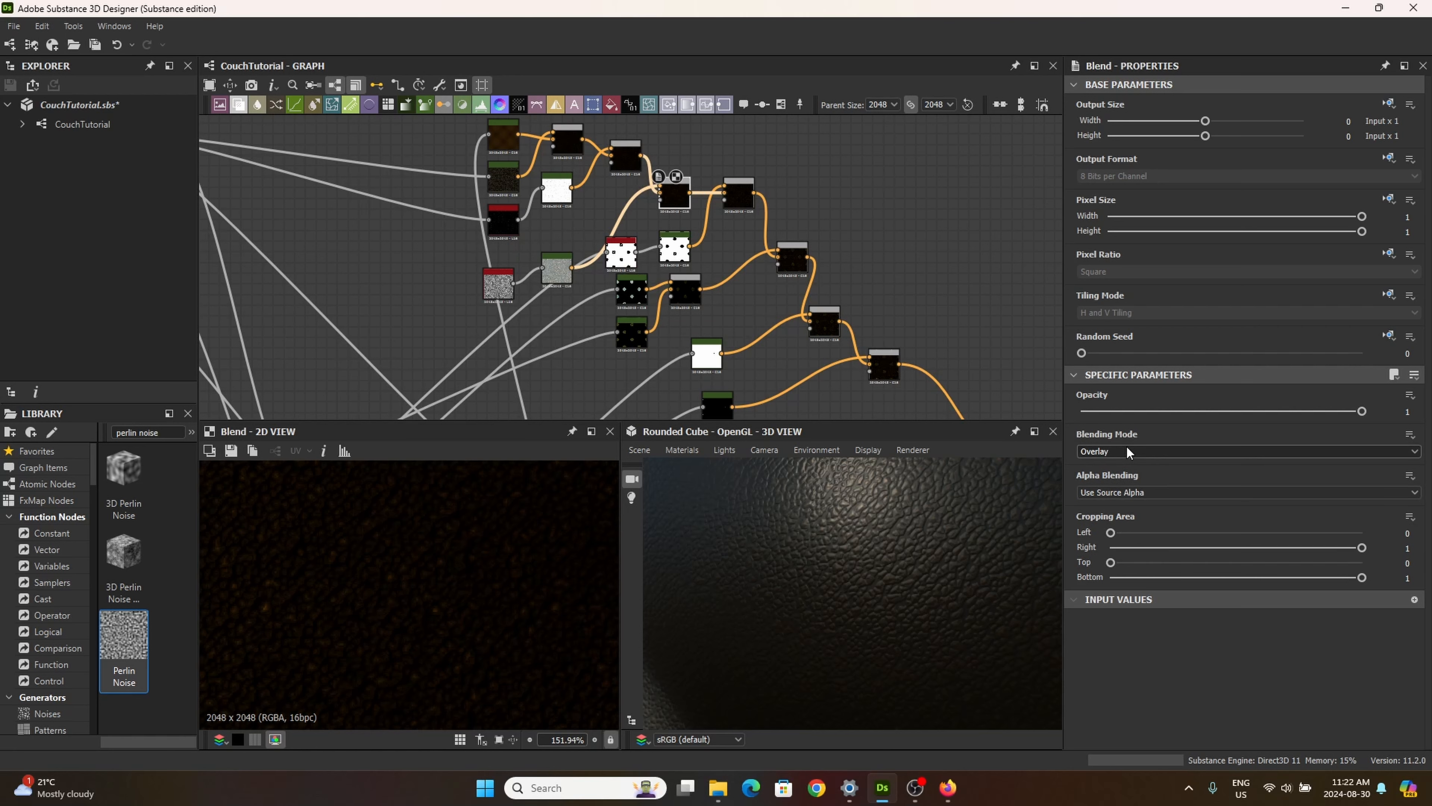
{"action": "scroll", "coordinate": [847, 544], "scroll_direction": "down", "scroll_amount": 4}
{"action": "scroll", "coordinate": [847, 544], "scroll_direction": "up", "scroll_amount": 4}
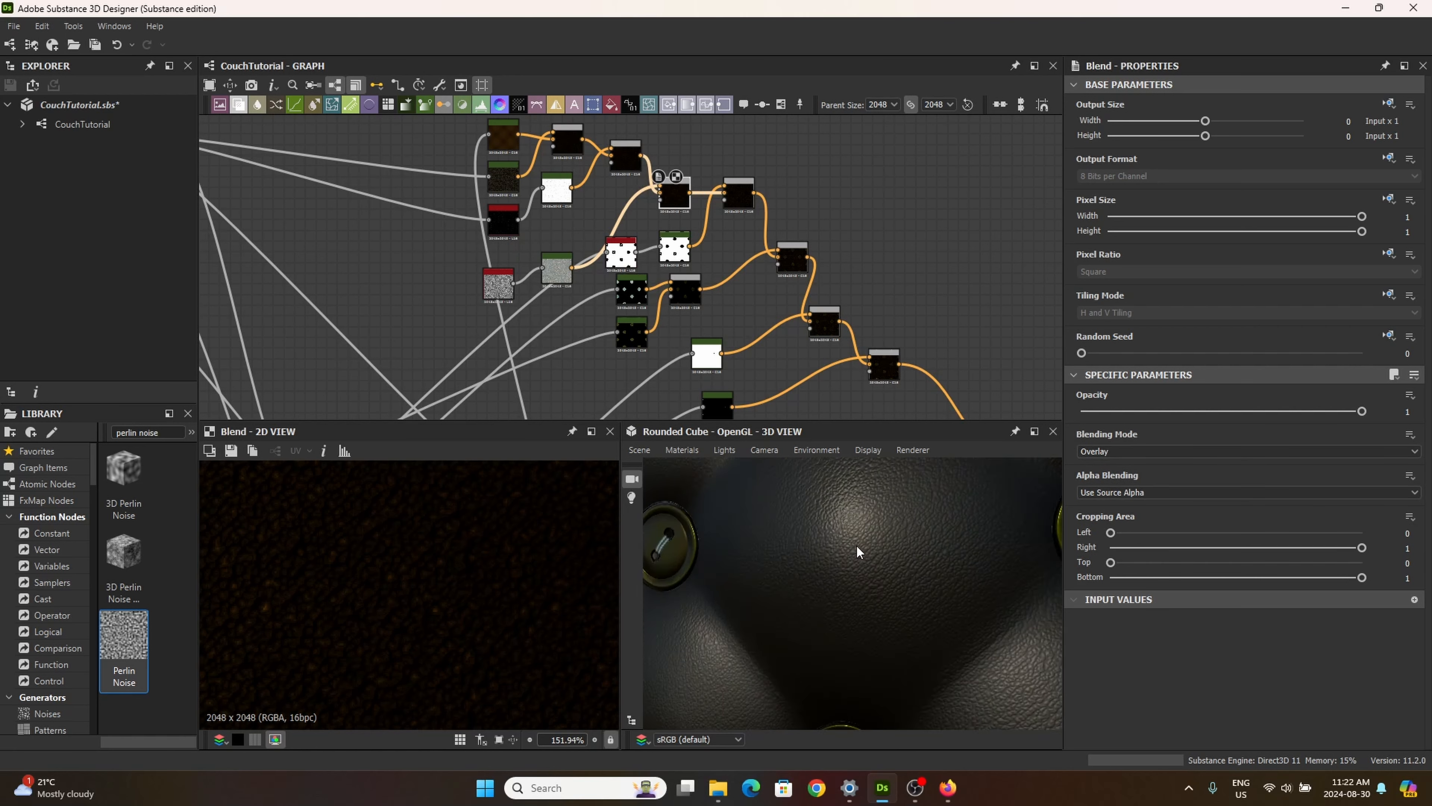
Step: Try the Screen blending mode on the new Blend, inspect the 3D leather, and return the mode to Overlay
{"action": "left_click", "coordinate": [1114, 451]}
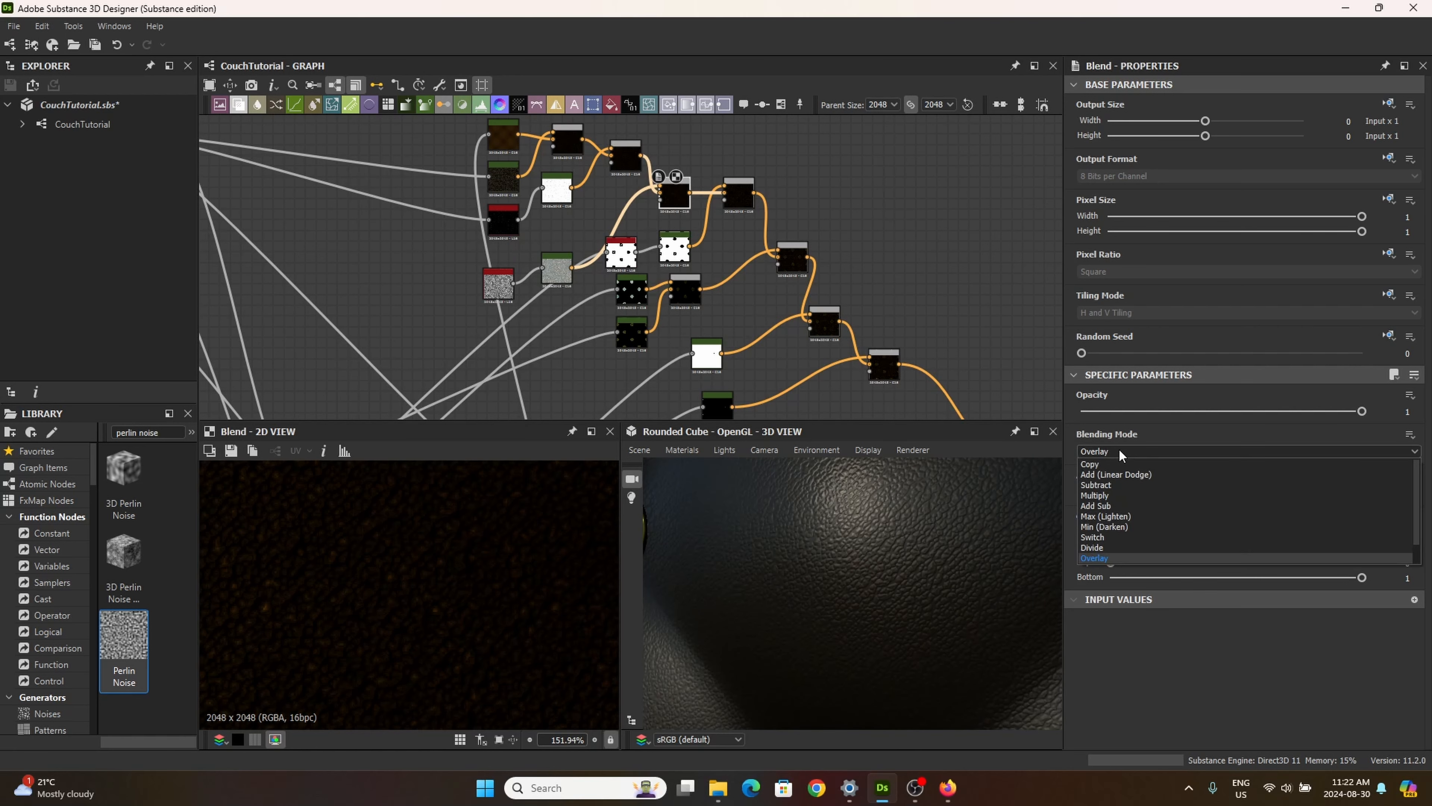
{"action": "left_click", "coordinate": [1106, 555]}
{"action": "scroll", "coordinate": [935, 573], "scroll_direction": "down", "scroll_amount": 3}
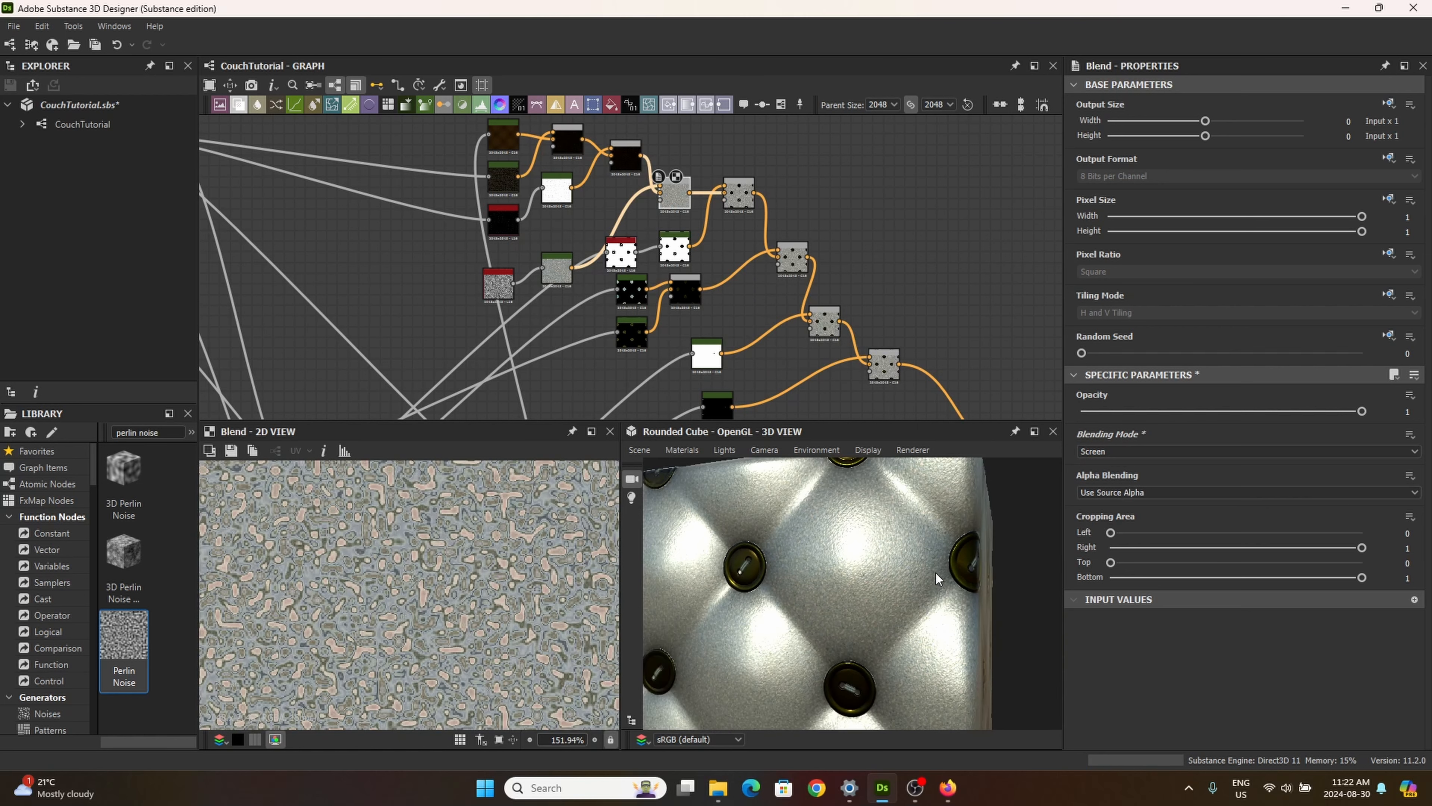
{"action": "scroll", "coordinate": [947, 570], "scroll_direction": "up", "scroll_amount": 4}
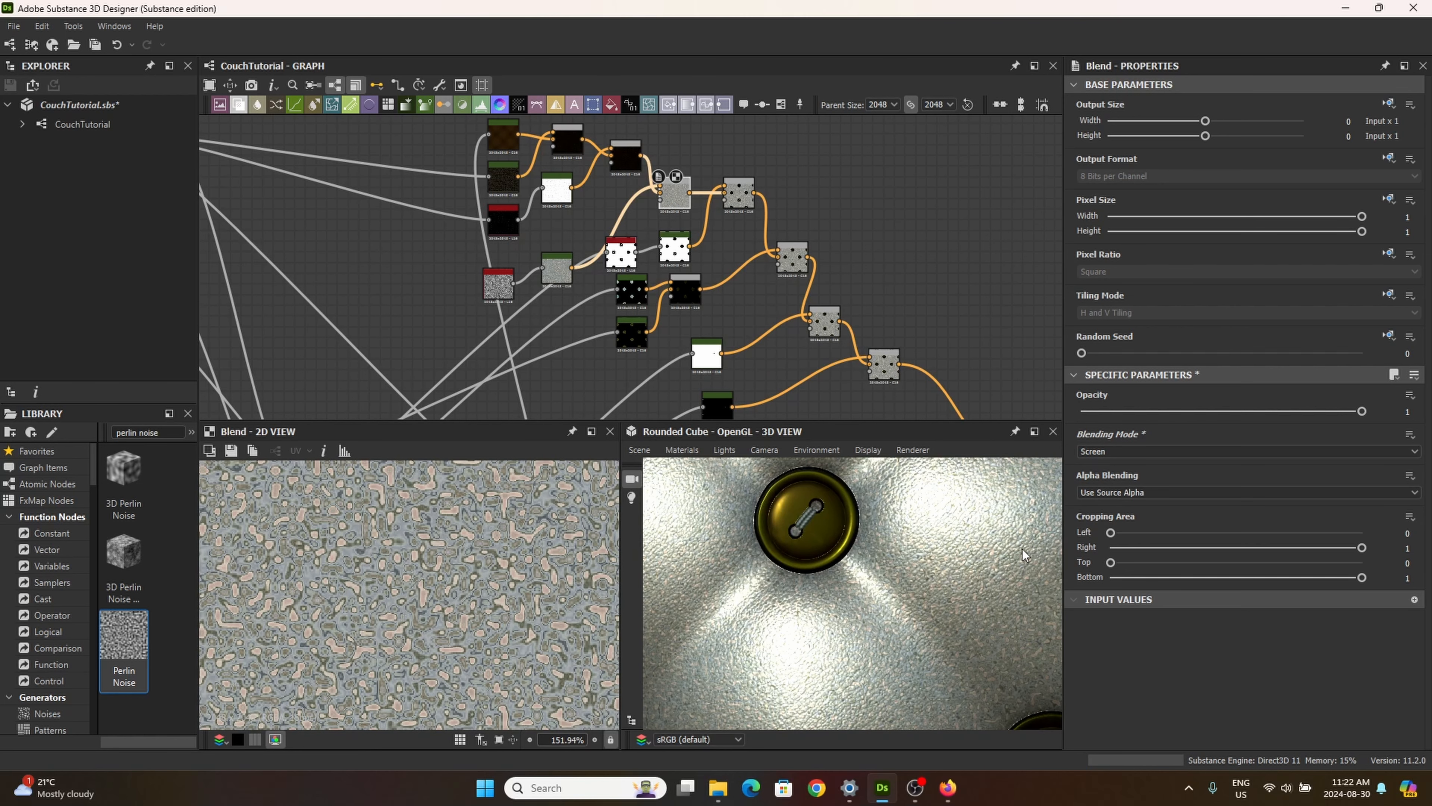
{"action": "left_click", "coordinate": [1122, 450]}
{"action": "left_click", "coordinate": [1103, 459]}
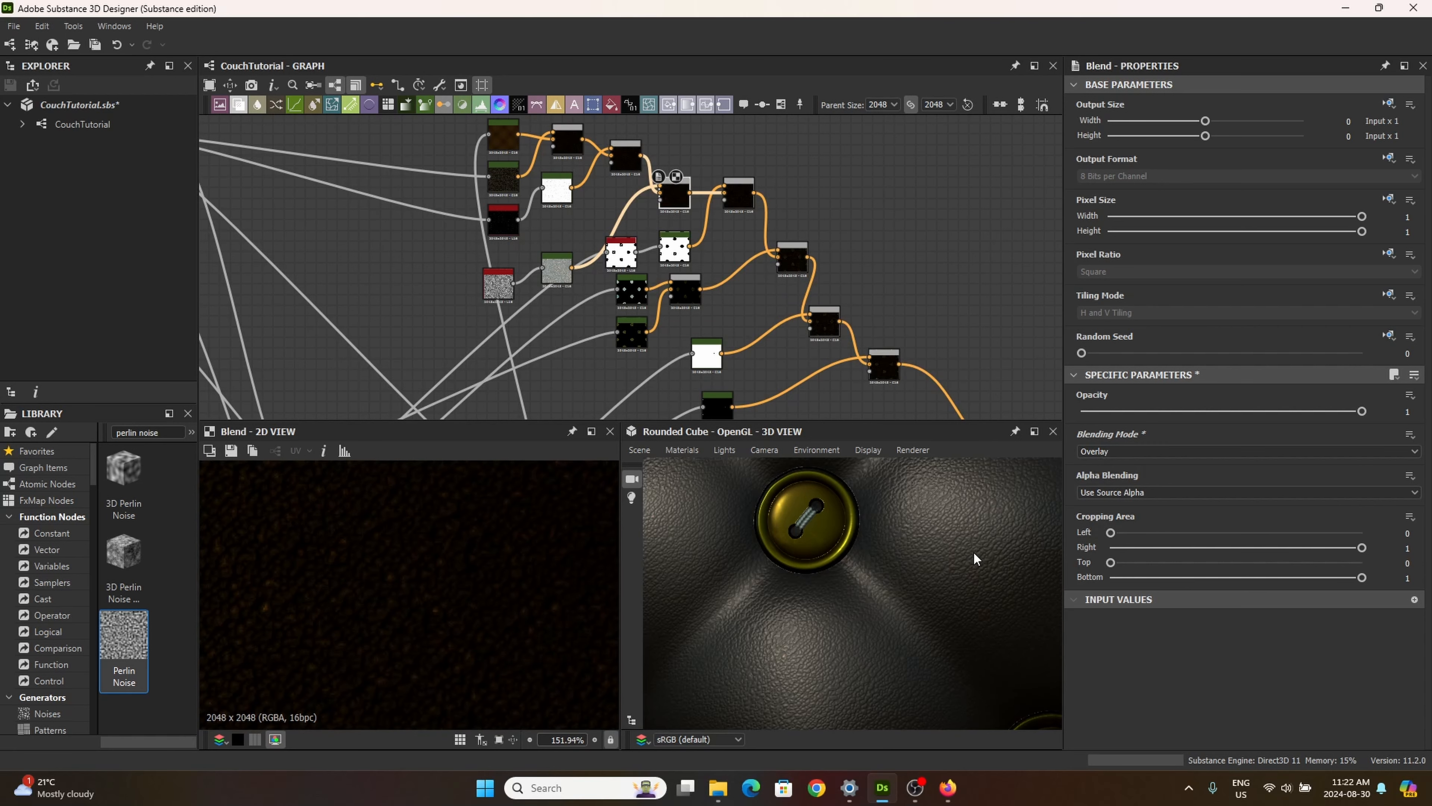
Step: Set the new Blend's blending mode to Soft Light and inspect the leather's colour variation near and far in 3D
{"action": "left_click", "coordinate": [1110, 452]}
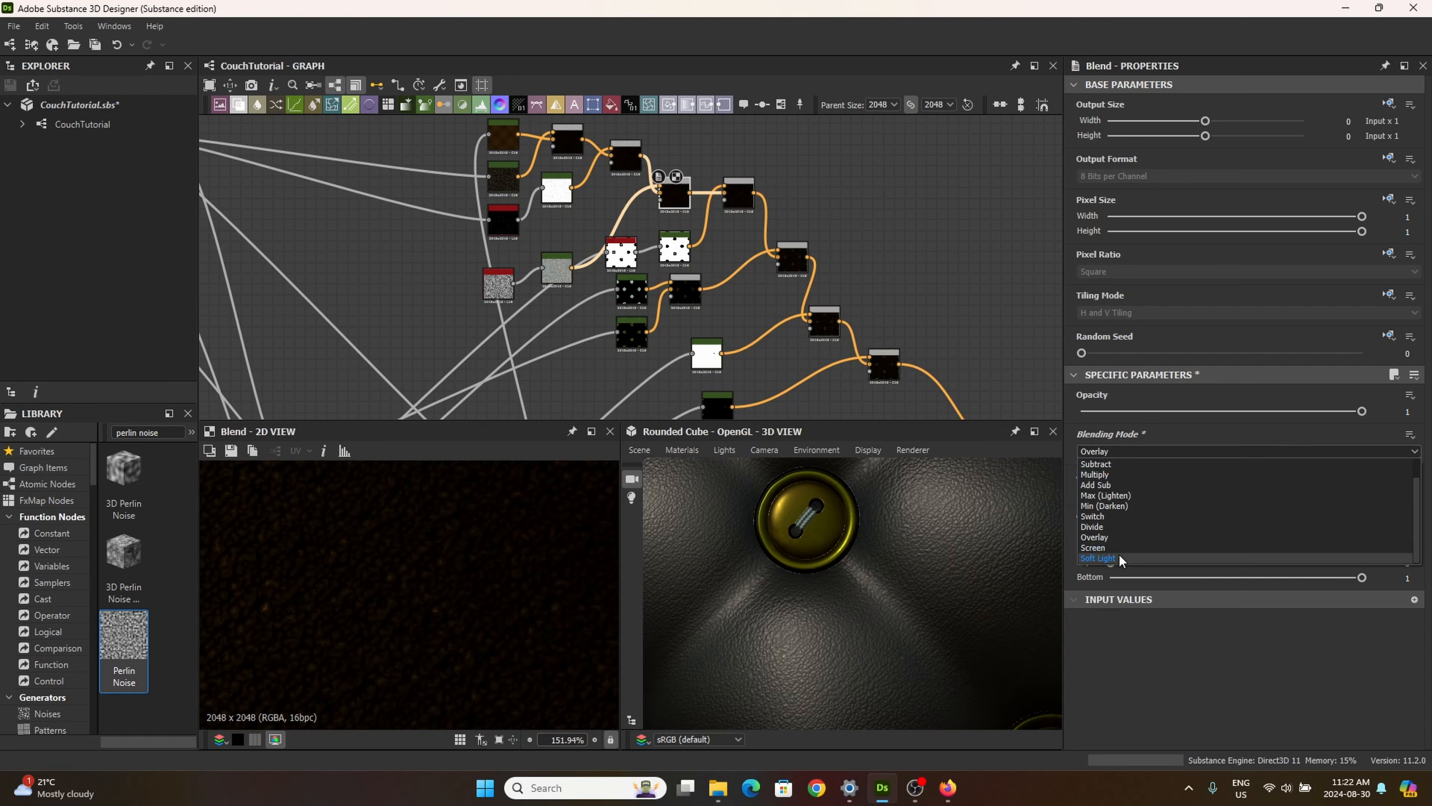
{"action": "left_click", "coordinate": [1100, 558]}
{"action": "scroll", "coordinate": [916, 614], "scroll_direction": "down", "scroll_amount": 3}
{"action": "scroll", "coordinate": [916, 615], "scroll_direction": "up", "scroll_amount": 8}
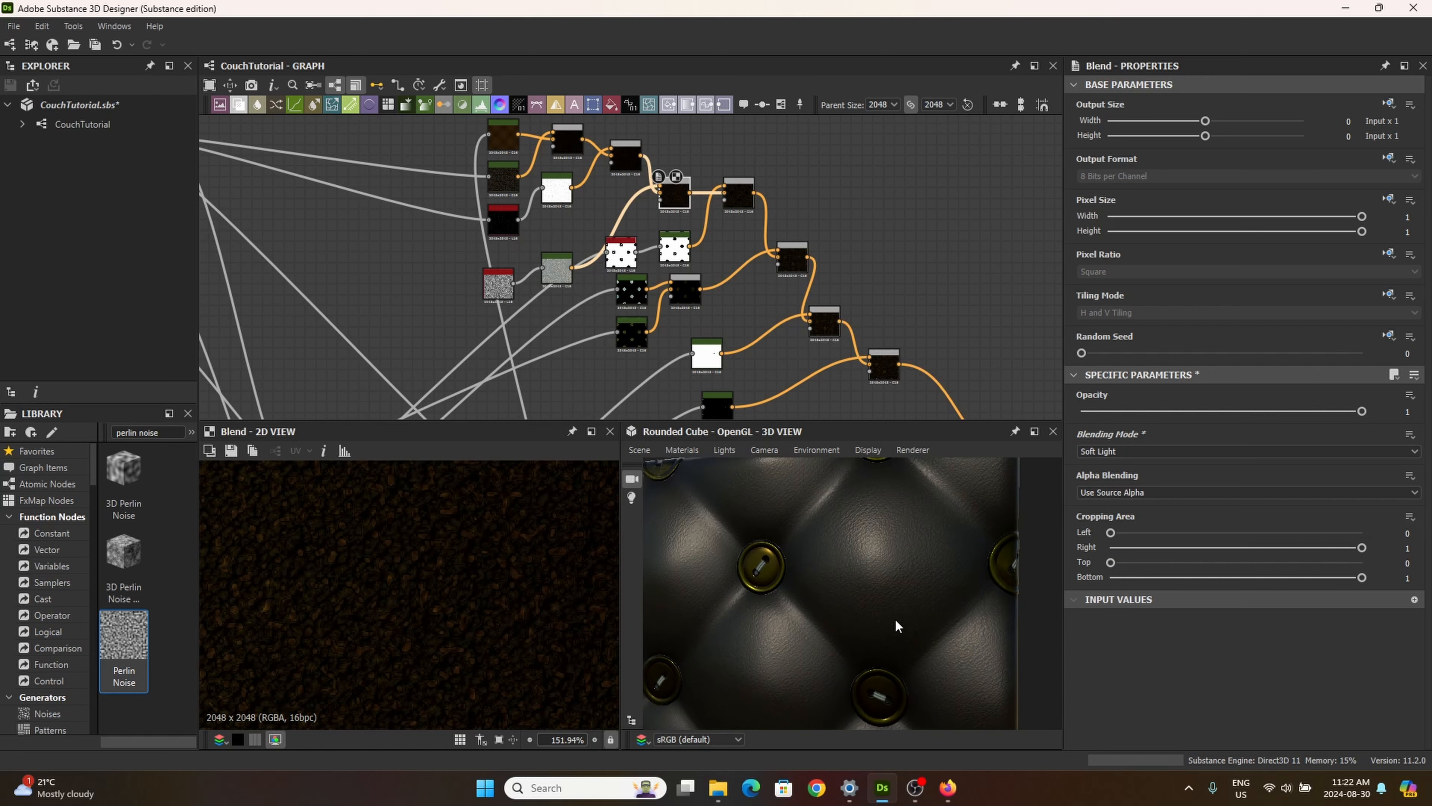
{"action": "scroll", "coordinate": [937, 609], "scroll_direction": "down", "scroll_amount": 5}
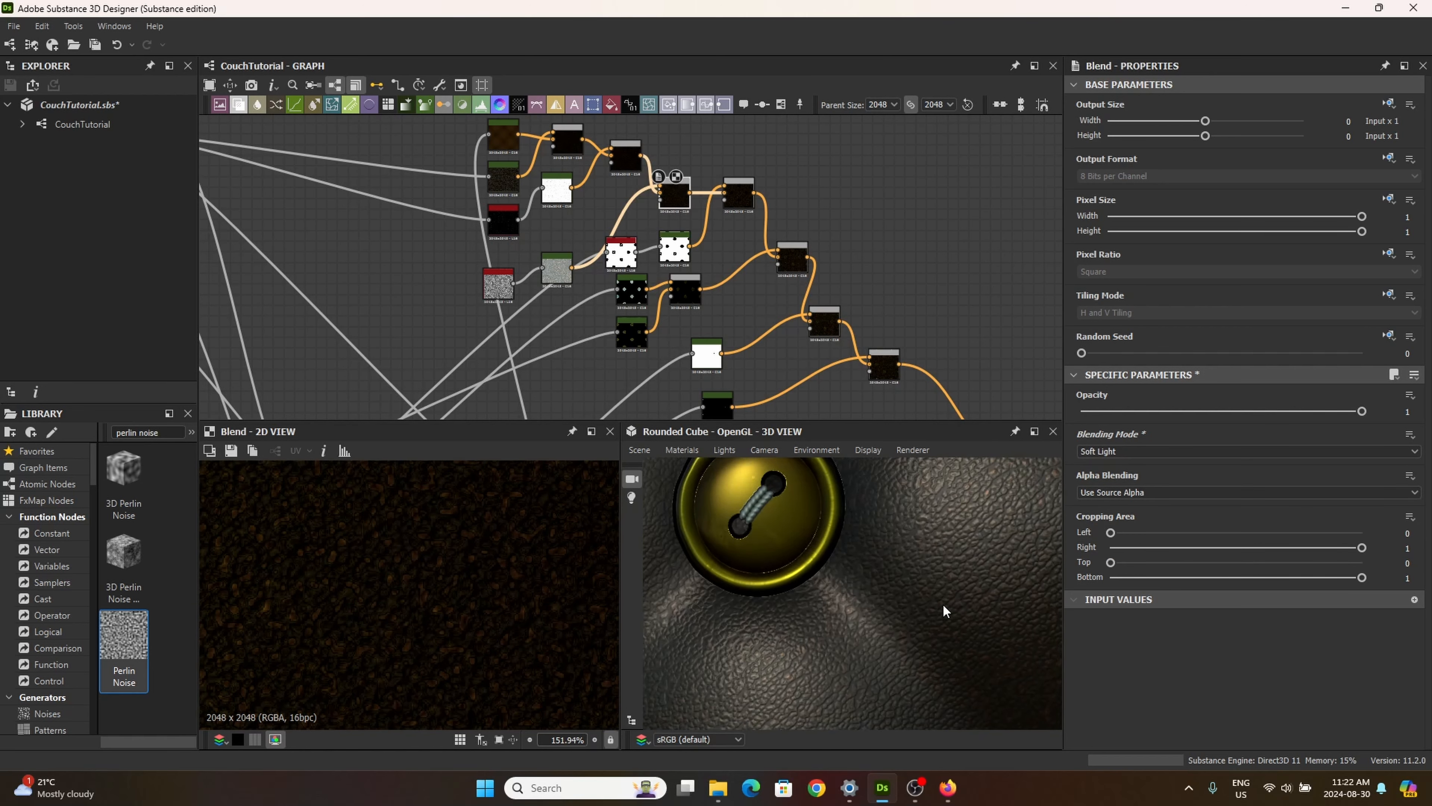
{"action": "scroll", "coordinate": [913, 594], "scroll_direction": "up", "scroll_amount": 6}
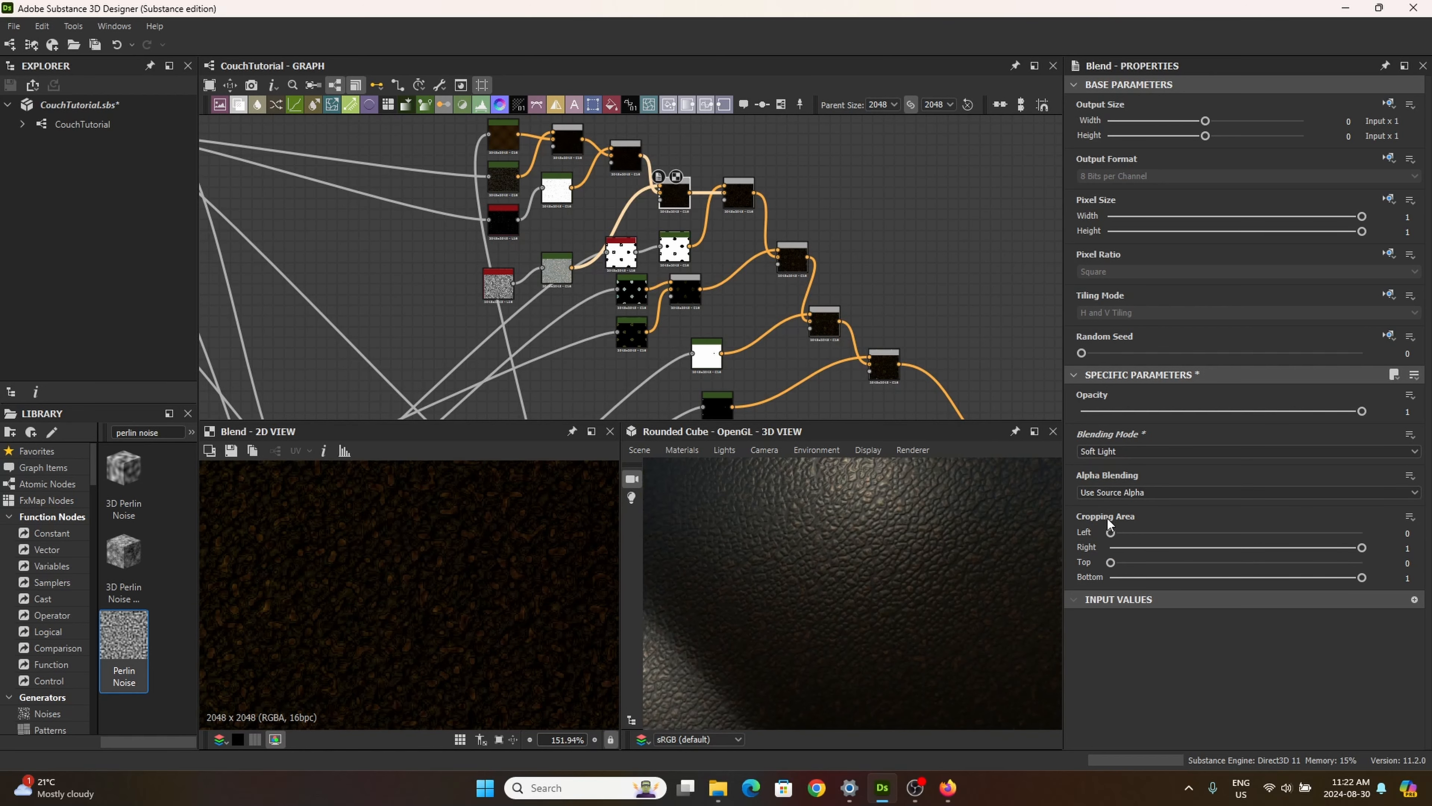
Step: Reduce the new Blend's opacity to 0.54 and check the leather in the 3D view
{"action": "left_click_drag", "start_coordinate": [1363, 411], "coordinate": [1222, 462]}
{"action": "scroll", "coordinate": [877, 645], "scroll_direction": "down", "scroll_amount": 5}
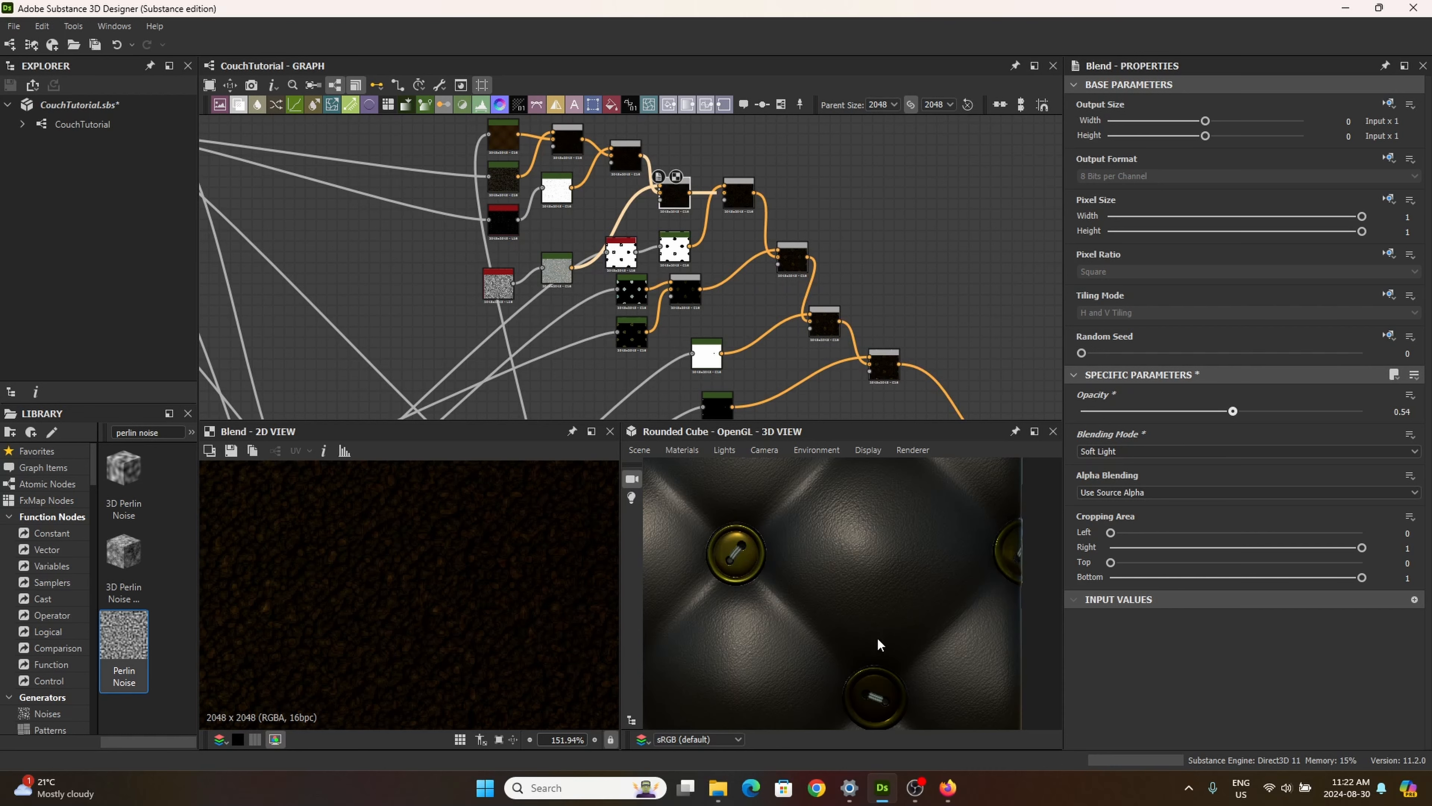
{"action": "scroll", "coordinate": [906, 598], "scroll_direction": "up", "scroll_amount": 4}
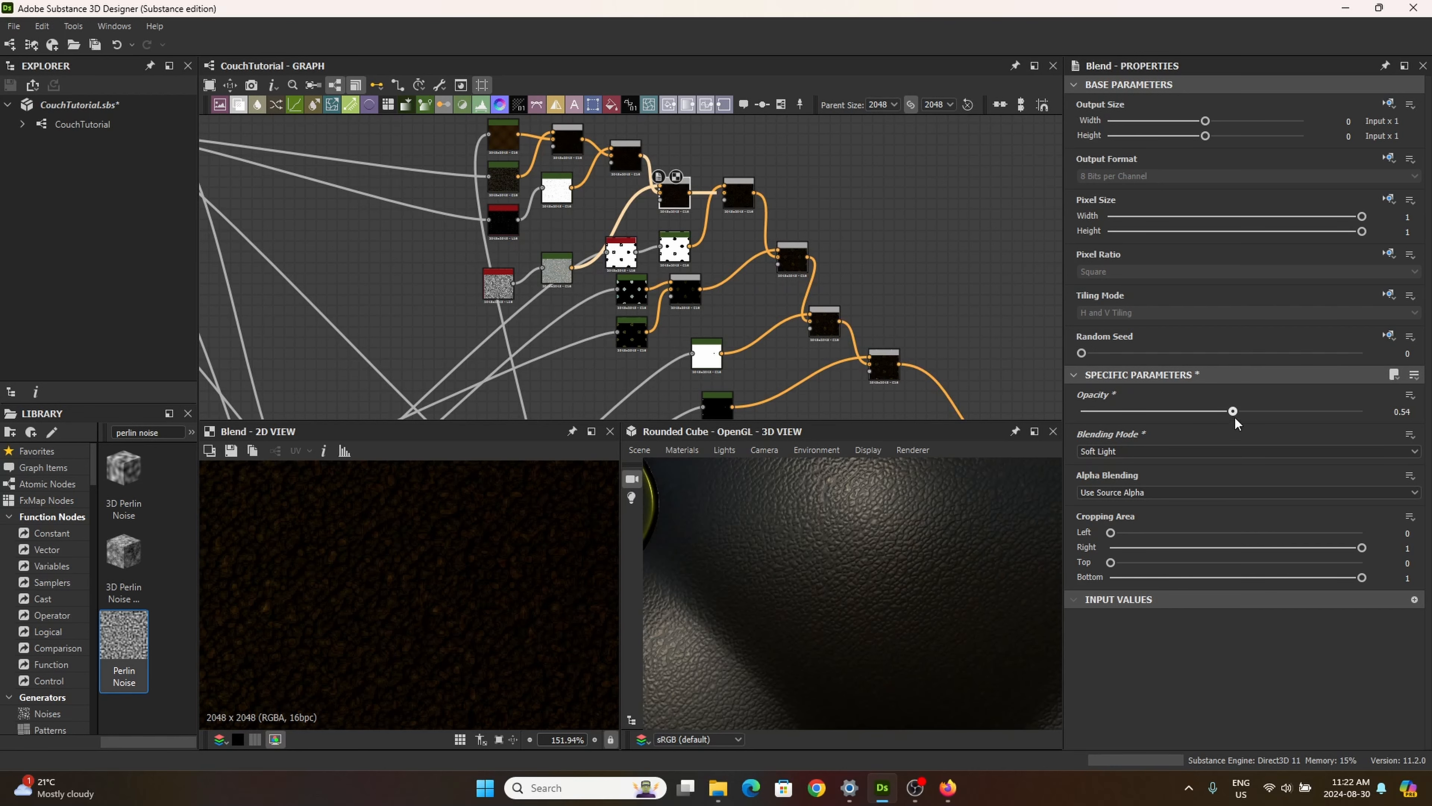
Step: Raise the new Blend's opacity to 1 and try the Overlay, Divide and Min (Darken) blending modes on the leather
{"action": "left_click_drag", "start_coordinate": [1233, 412], "coordinate": [1362, 411]}
{"action": "left_click", "coordinate": [1117, 453]}
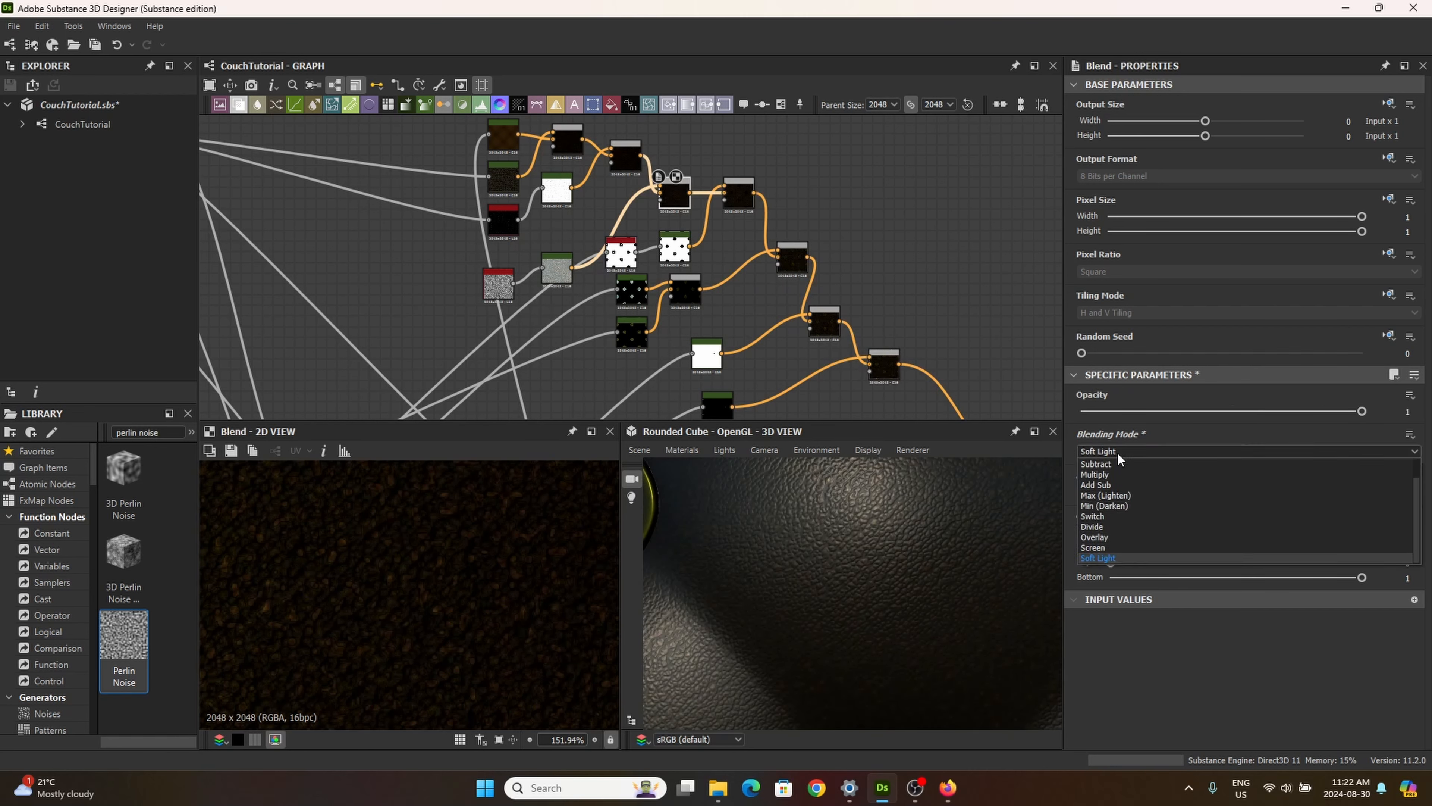
{"action": "left_click", "coordinate": [1134, 543]}
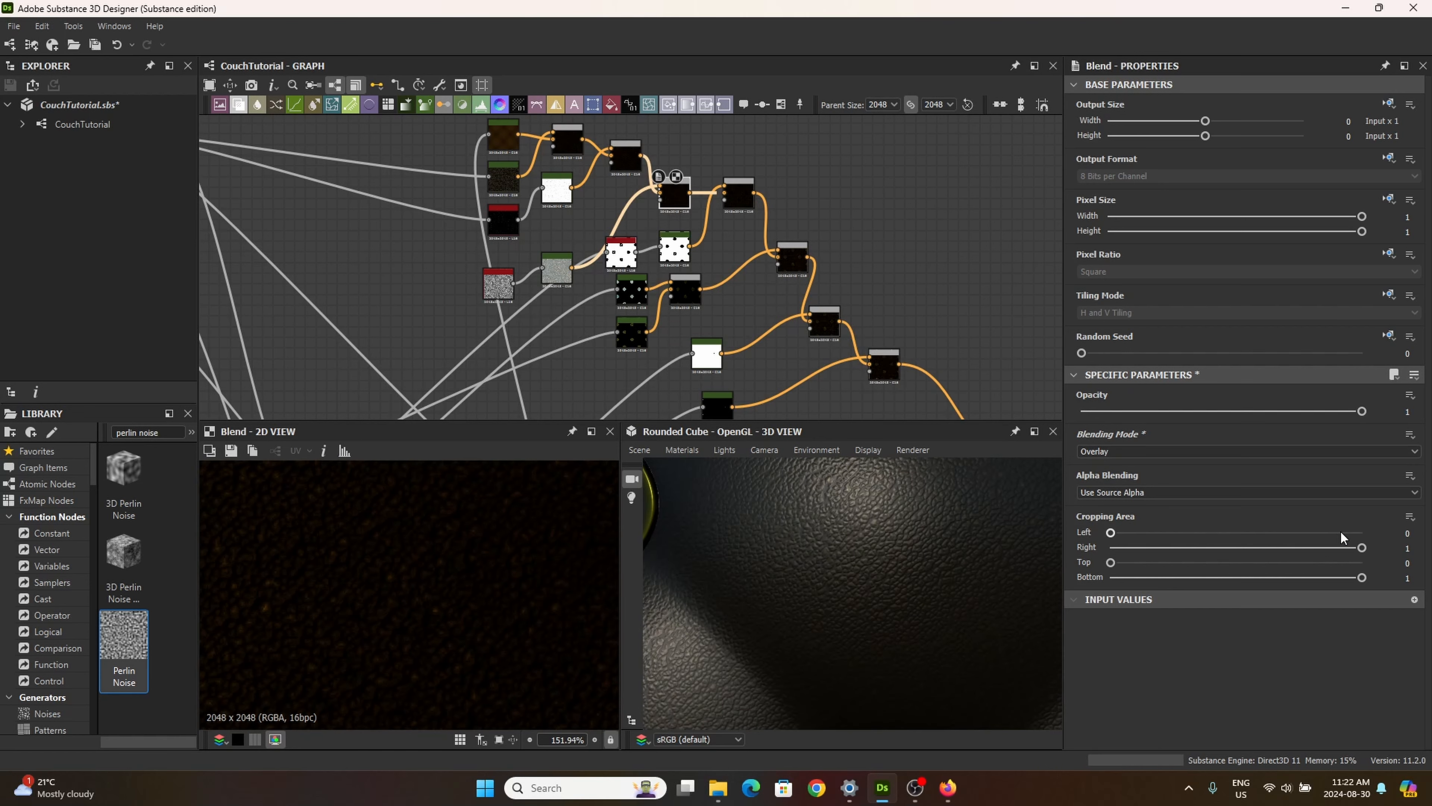
{"action": "key", "text": "Up"}
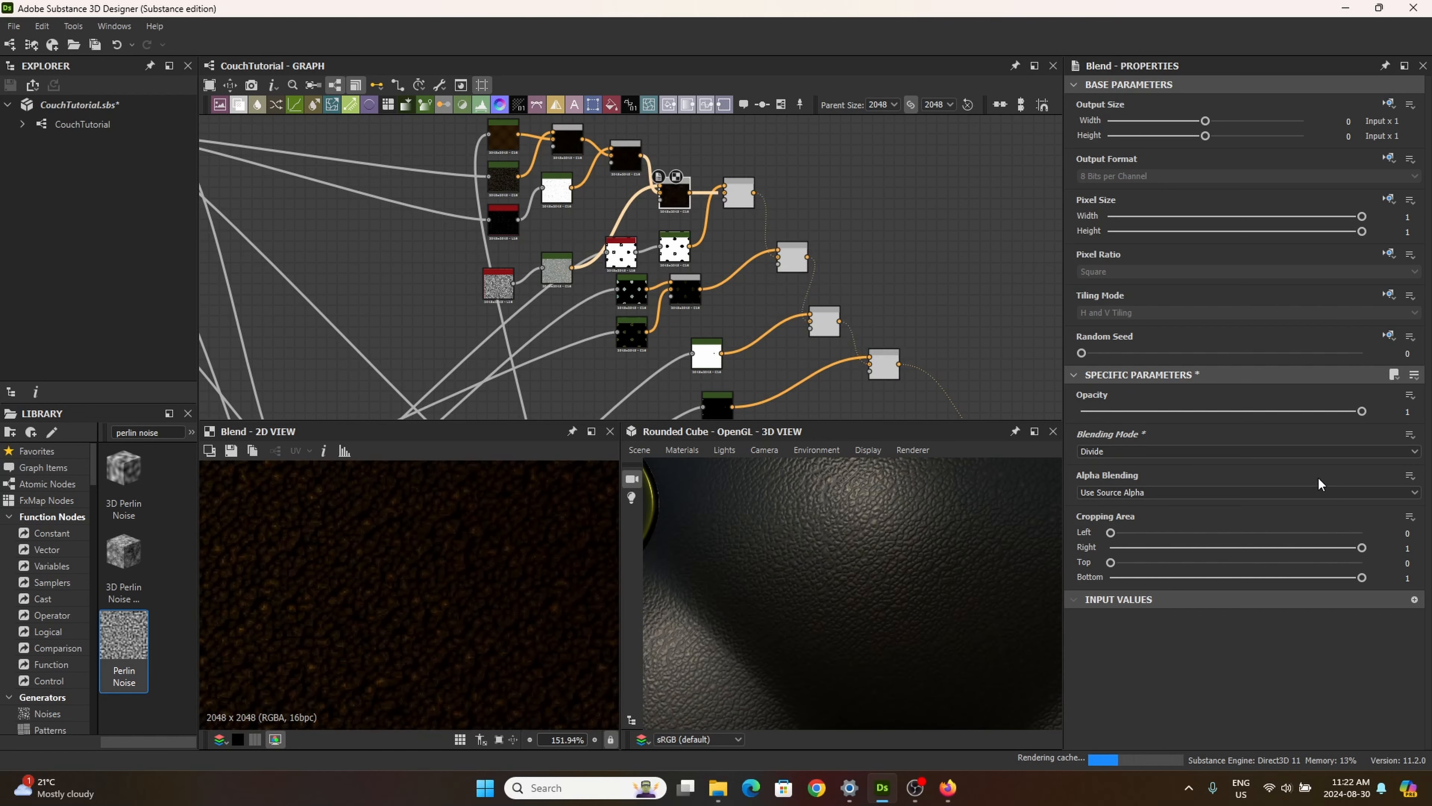
{"action": "key", "text": "Up"}
{"action": "key", "text": "Up"}
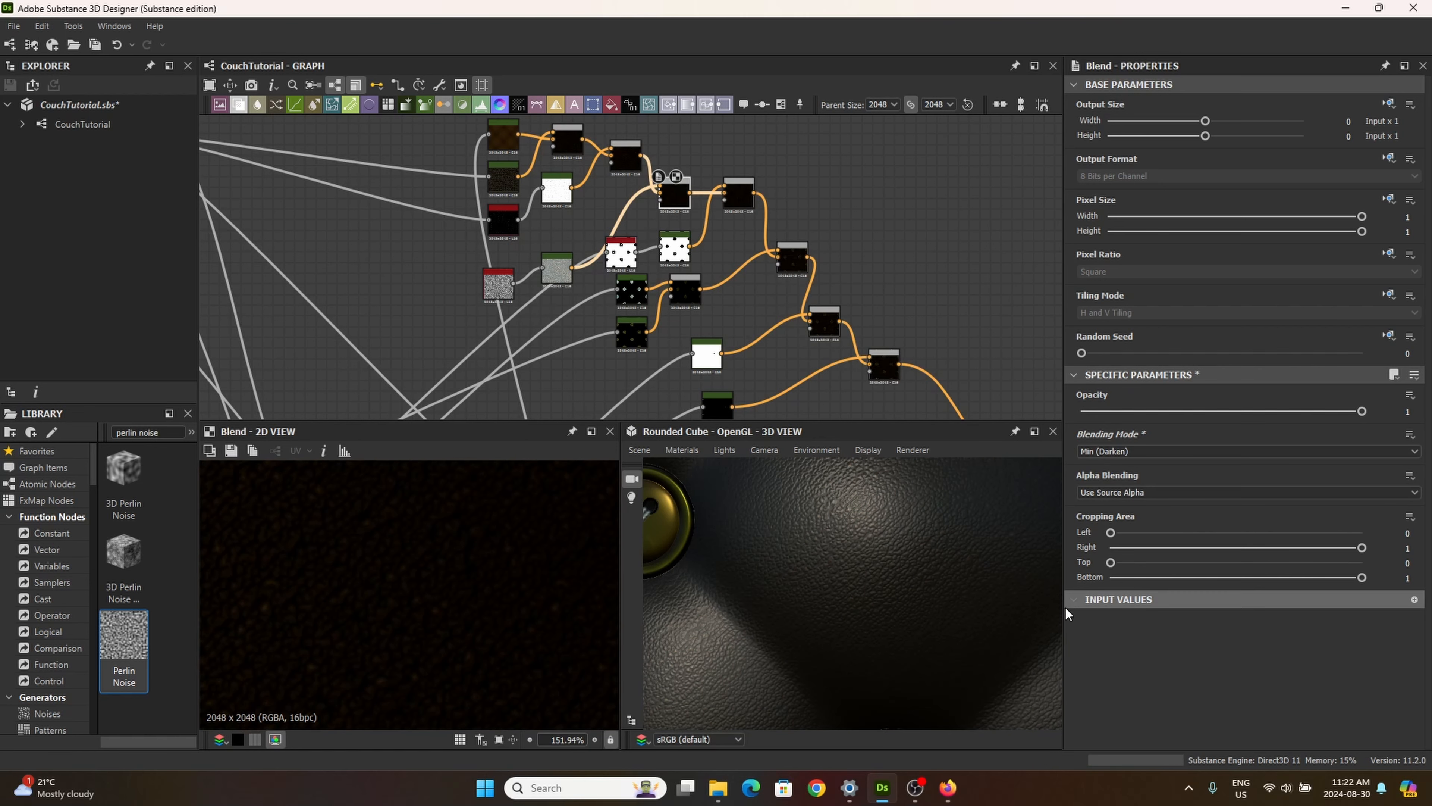
Step: Try the Divide blending mode at opacity 0.54 and 0.26 on the new Blend, inspecting the leather grain in 3D
{"action": "left_click_drag", "start_coordinate": [1213, 412], "coordinate": [1306, 441]}
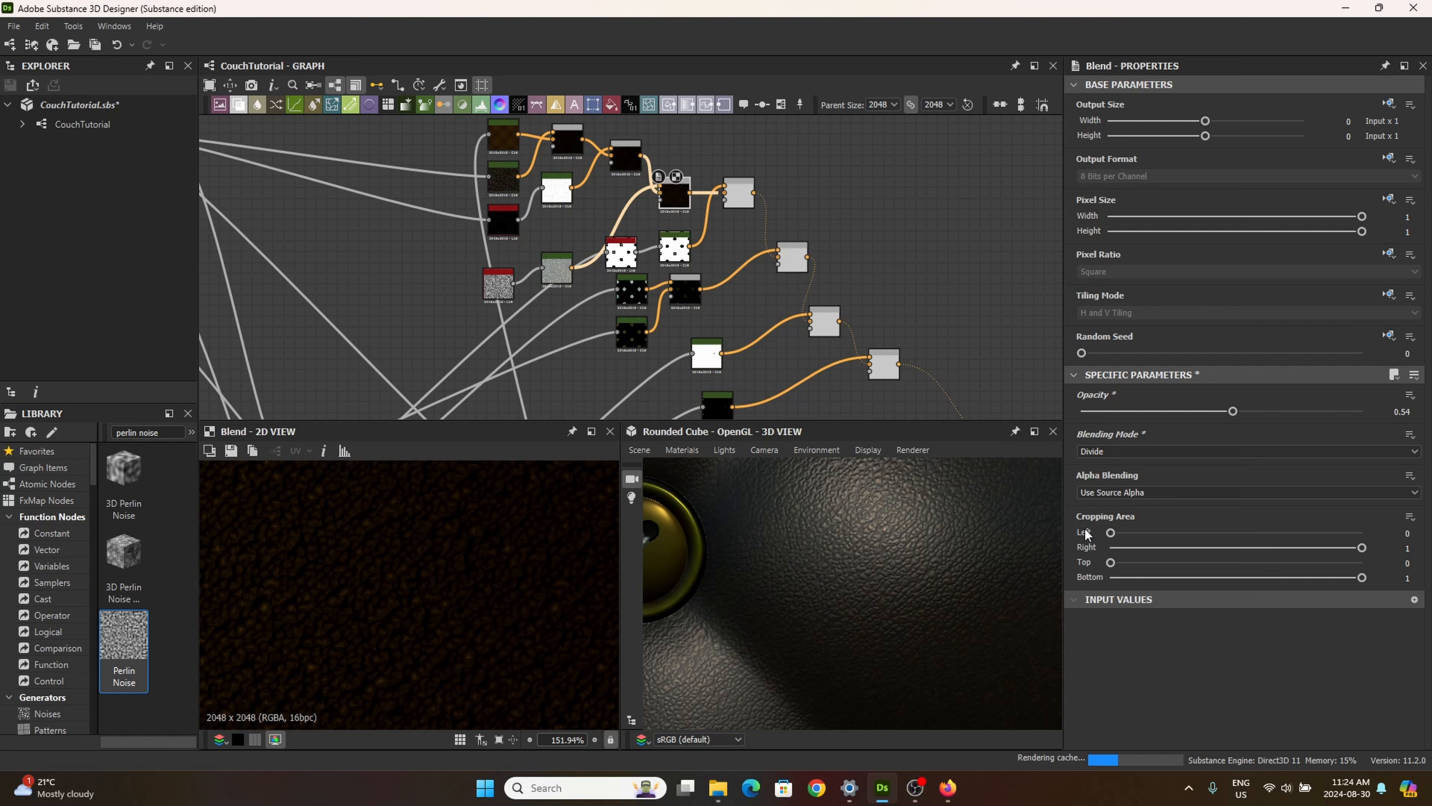
{"action": "scroll", "coordinate": [920, 521], "scroll_direction": "up", "scroll_amount": 3}
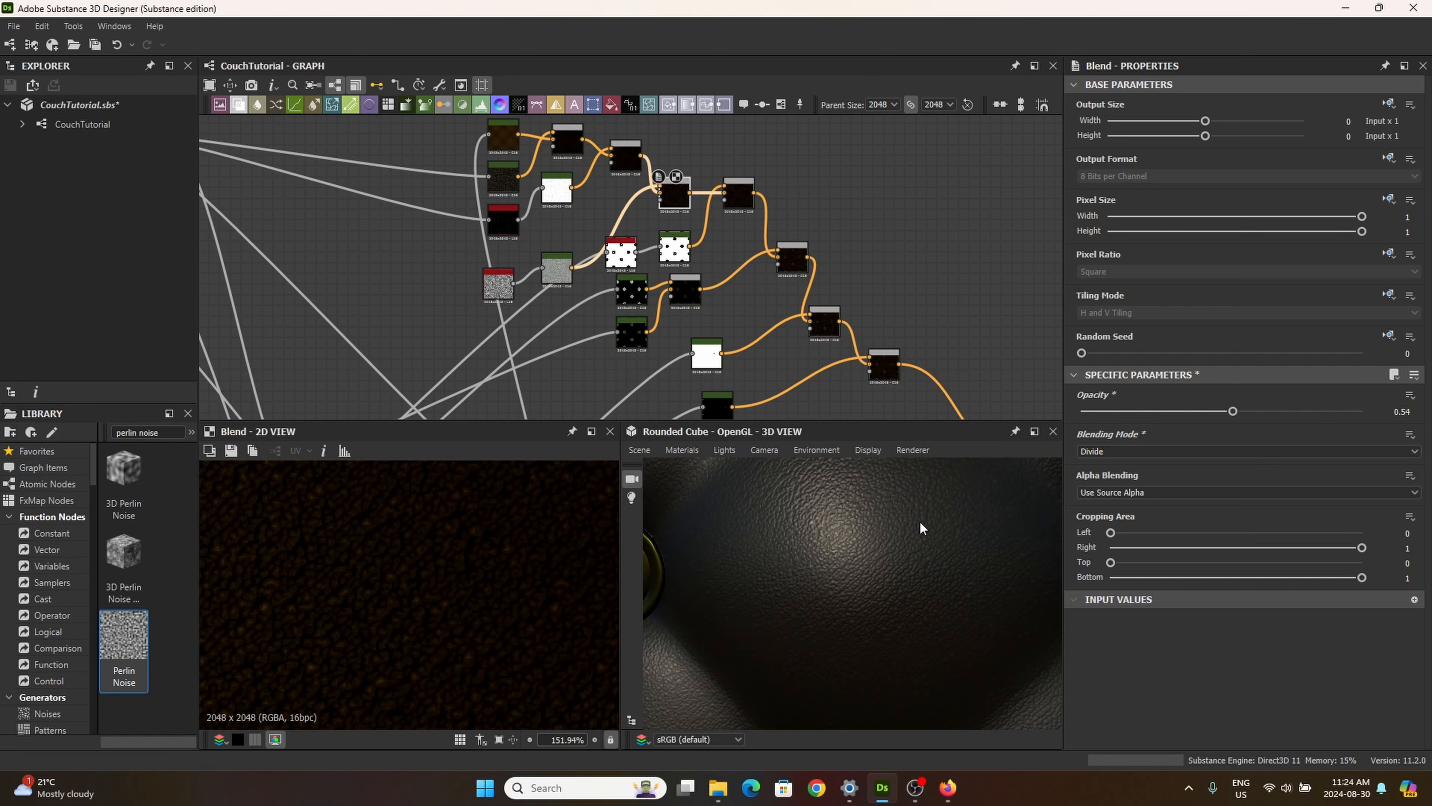
{"action": "left_click_drag", "start_coordinate": [1213, 411], "coordinate": [1050, 423]}
{"action": "left_click_drag", "start_coordinate": [1011, 576], "coordinate": [975, 534]}
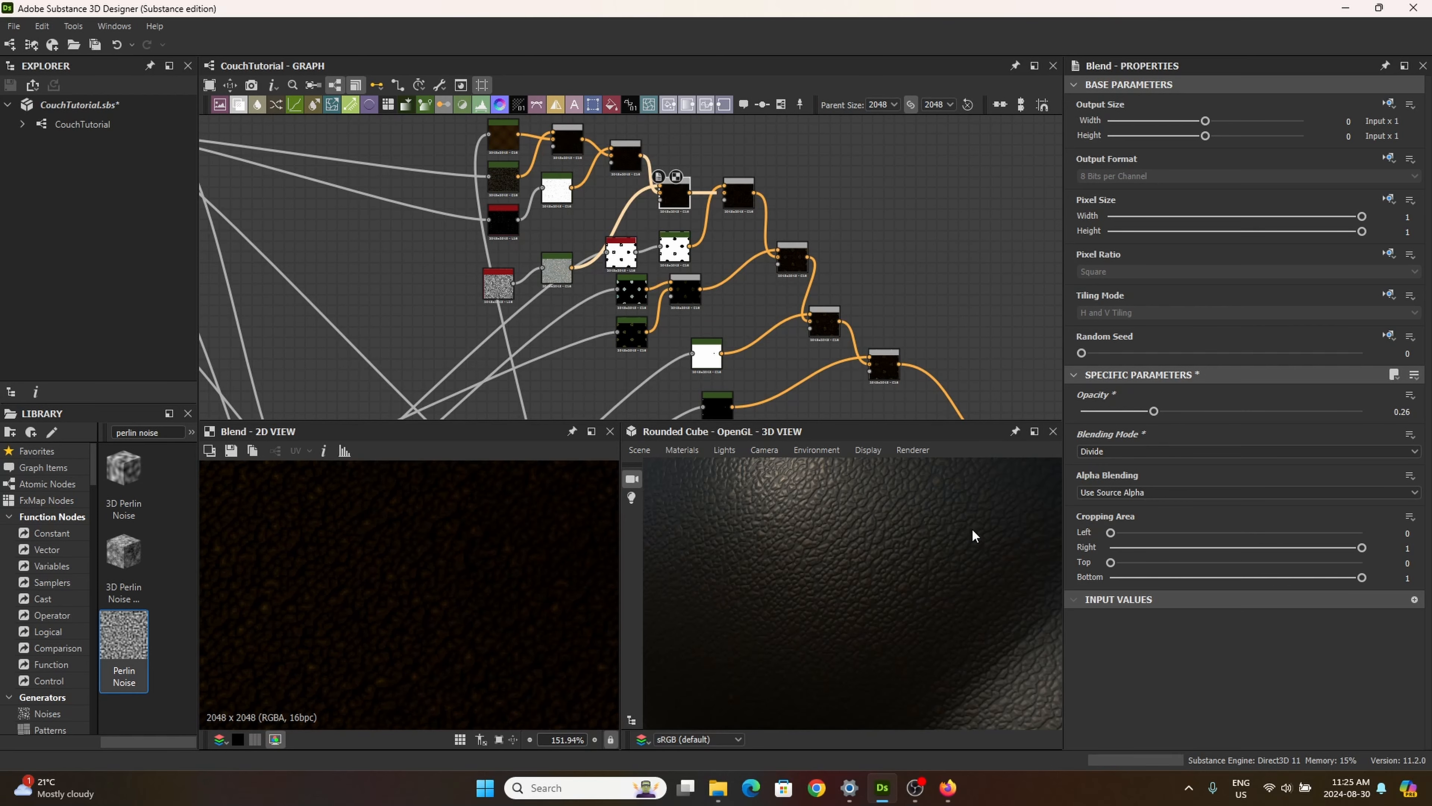
Step: Set the new Blend's blending mode to Soft Light and its opacity to 0.52, checking the leather in 3D
{"action": "left_click_drag", "start_coordinate": [1081, 411], "coordinate": [1246, 418]}
{"action": "left_click", "coordinate": [1176, 452]}
{"action": "left_click", "coordinate": [1109, 561]}
{"action": "scroll", "coordinate": [930, 594], "scroll_direction": "down", "scroll_amount": 5}
{"action": "scroll", "coordinate": [898, 569], "scroll_direction": "up", "scroll_amount": 3}
{"action": "mouse_move", "coordinate": [922, 596]}
{"action": "left_mouse_down"}
{"action": "mouse_move", "coordinate": [897, 569]}
{"action": "mouse_move", "coordinate": [924, 598]}
{"action": "left_mouse_up"}
{"action": "left_click_drag", "start_coordinate": [1246, 411], "coordinate": [1227, 415]}
Step: Examine the leather's colour variation up close and across the whole tufted cube face in 3D
{"action": "scroll", "coordinate": [860, 600], "scroll_direction": "down", "scroll_amount": 3}
{"action": "left_click_drag", "start_coordinate": [860, 597], "coordinate": [942, 573]}
{"action": "scroll", "coordinate": [901, 557], "scroll_direction": "up", "scroll_amount": 4}
{"action": "scroll", "coordinate": [913, 562], "scroll_direction": "up", "scroll_amount": 2}
{"action": "scroll", "coordinate": [912, 567], "scroll_direction": "down", "scroll_amount": 2}
{"action": "scroll", "coordinate": [915, 593], "scroll_direction": "down", "scroll_amount": 3}
{"action": "scroll", "coordinate": [881, 568], "scroll_direction": "down", "scroll_amount": 3}
{"action": "scroll", "coordinate": [942, 587], "scroll_direction": "up", "scroll_amount": 3}
{"action": "scroll", "coordinate": [952, 592], "scroll_direction": "down", "scroll_amount": 2}
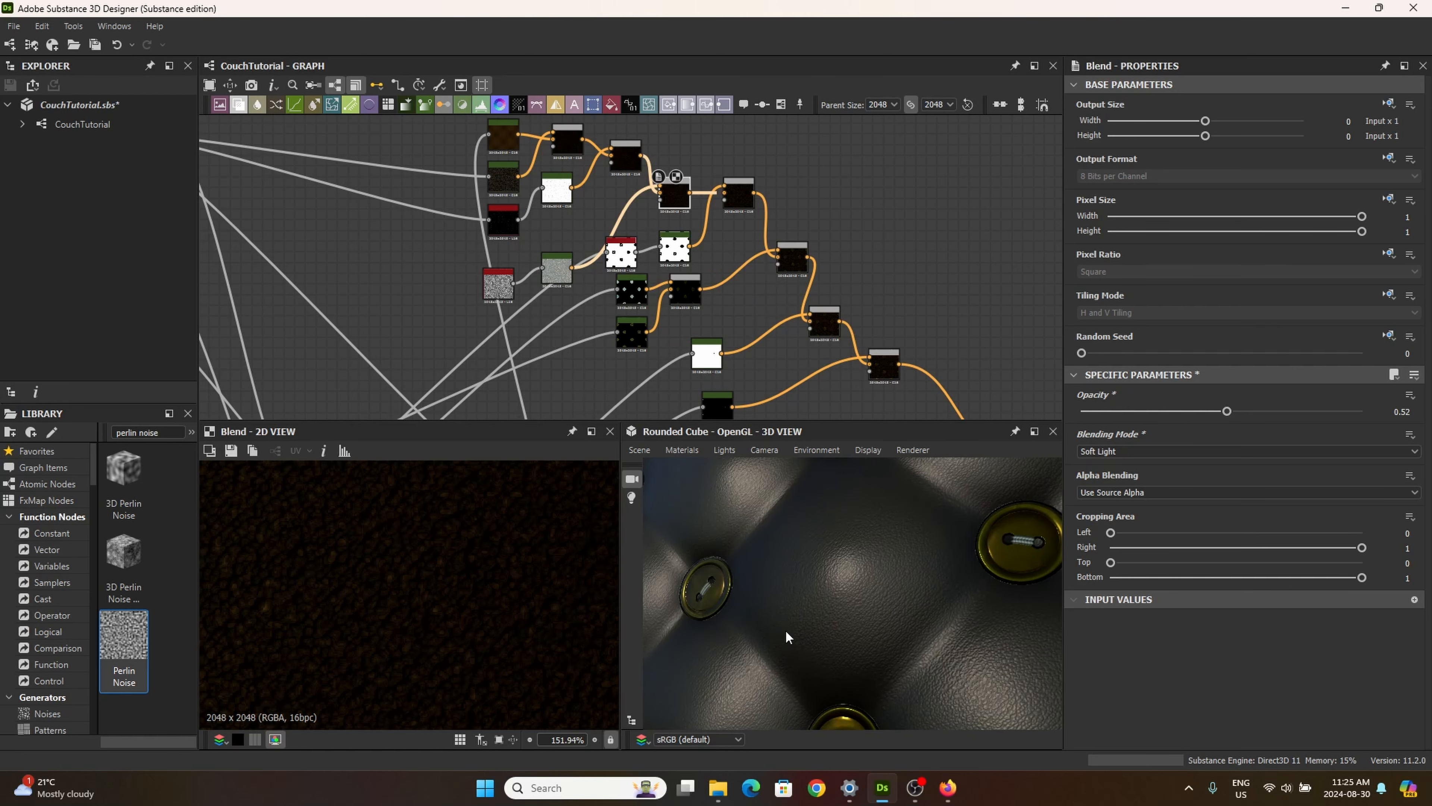
{"action": "left_click_drag", "start_coordinate": [788, 637], "coordinate": [812, 593]}
{"action": "scroll", "coordinate": [812, 592], "scroll_direction": "down", "scroll_amount": 4}
{"action": "scroll", "coordinate": [852, 346], "scroll_direction": "down", "scroll_amount": 2}
Step: Tidy the colour branch by moving the Perlin Noise, the lower white node, the mask nodes and nearby Blends closer together
{"action": "left_click_drag", "start_coordinate": [758, 388], "coordinate": [818, 366]}
{"action": "left_click_drag", "start_coordinate": [751, 351], "coordinate": [773, 325]}
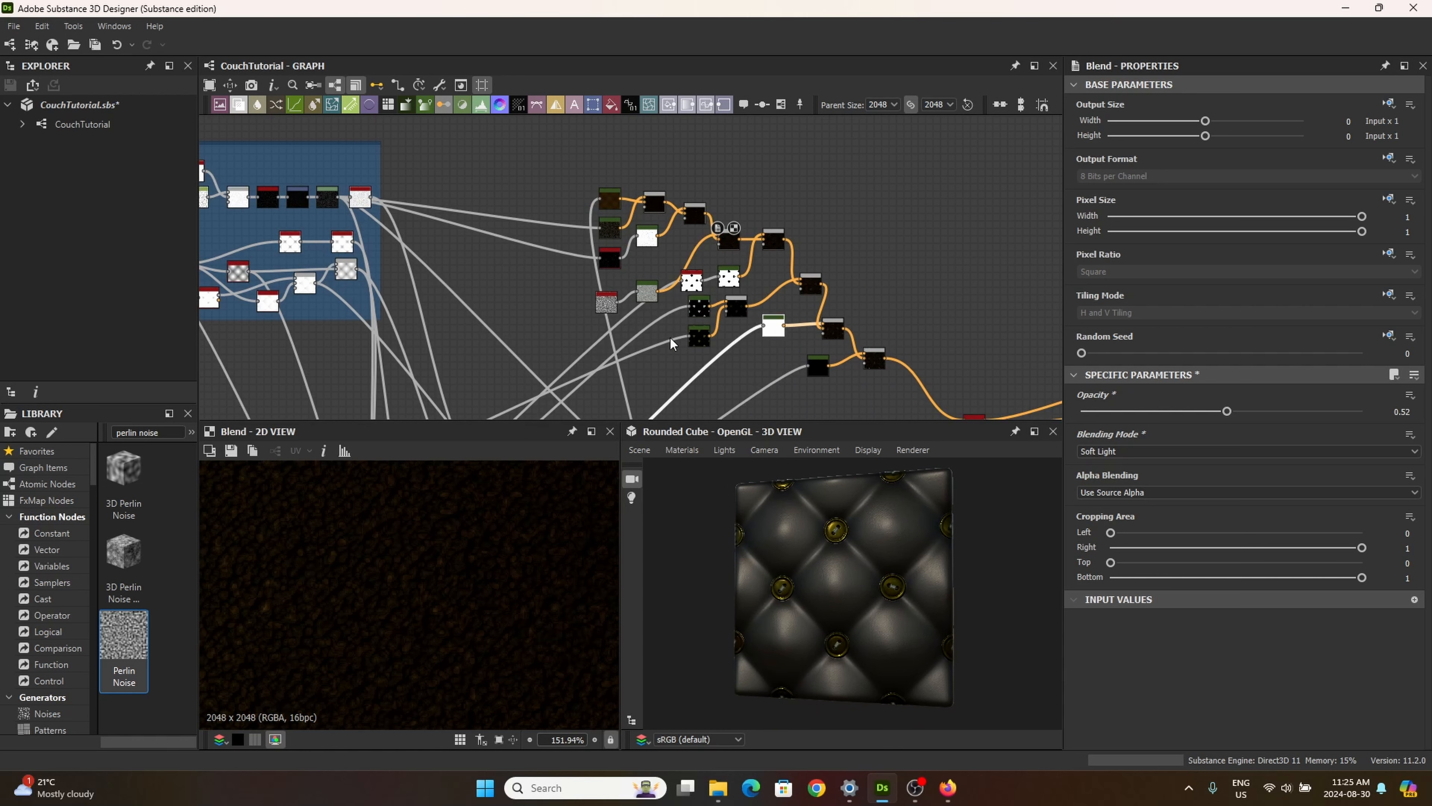
{"action": "left_click_drag", "start_coordinate": [609, 303], "coordinate": [612, 289]}
{"action": "left_click_drag", "start_coordinate": [757, 247], "coordinate": [731, 226]}
{"action": "left_click_drag", "start_coordinate": [730, 275], "coordinate": [768, 269]}
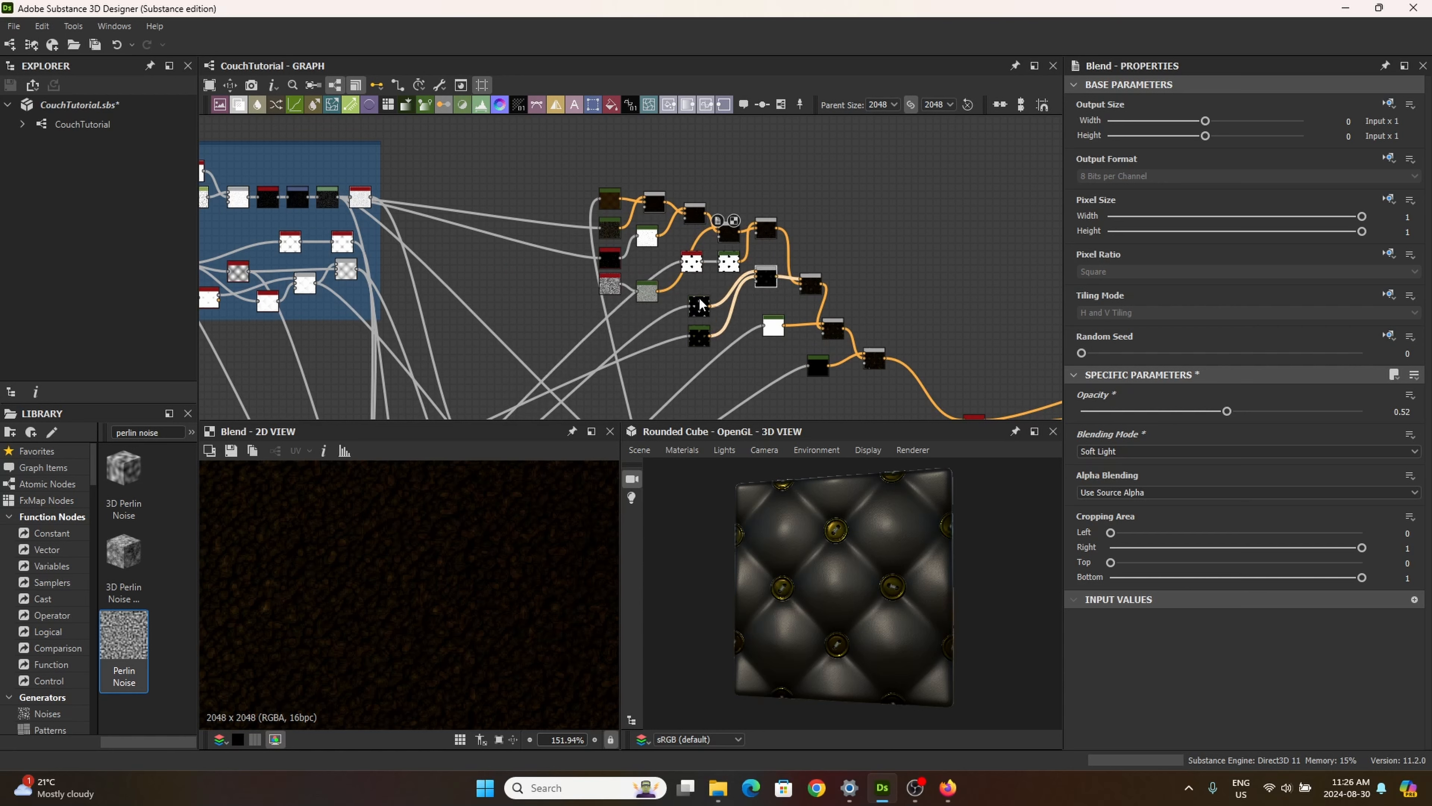
Step: Move the lower colour-input nodes up beside their Blends and select the lower part of the Blend chain
{"action": "left_click_drag", "start_coordinate": [698, 308], "coordinate": [698, 291]}
{"action": "left_click_drag", "start_coordinate": [697, 341], "coordinate": [776, 310]}
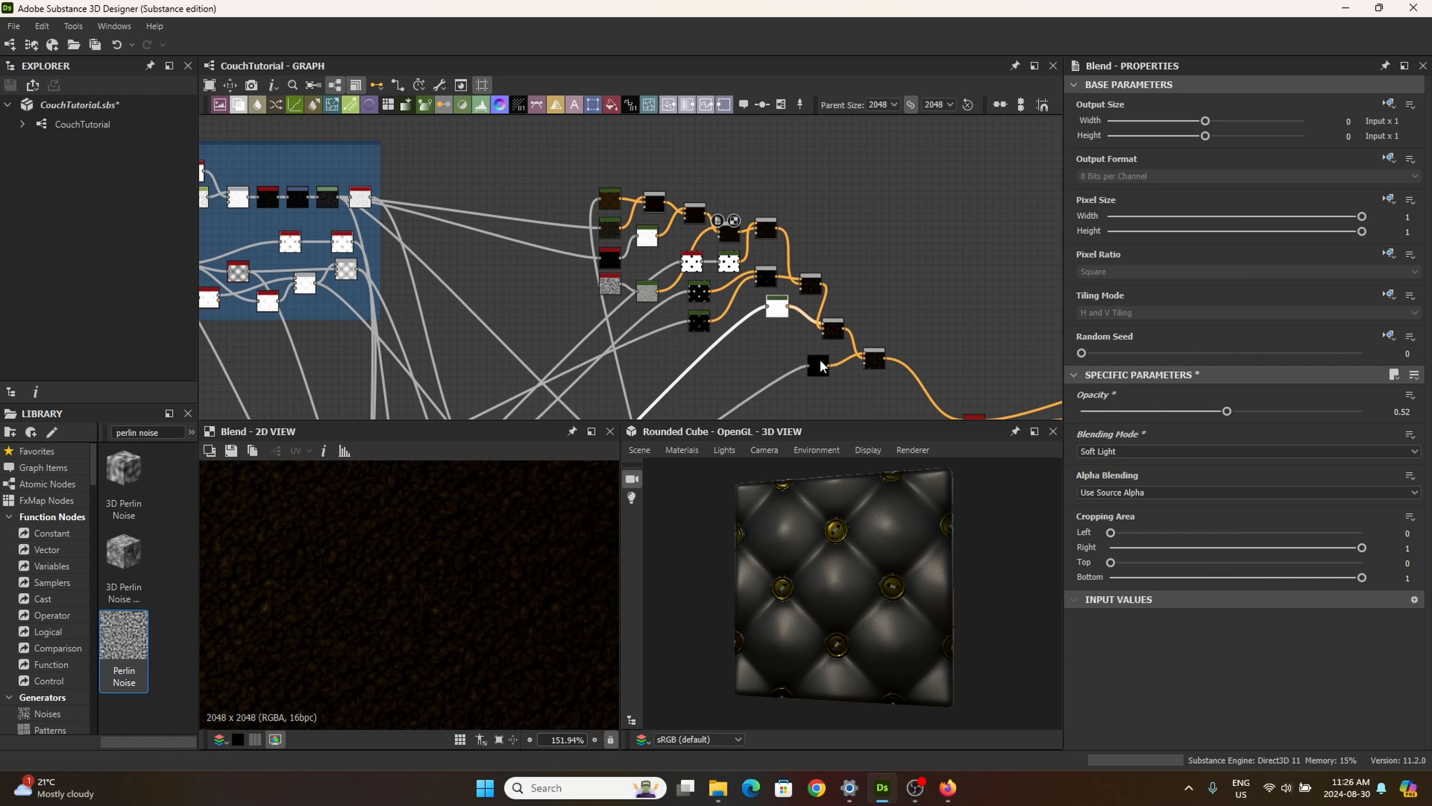
{"action": "left_click_drag", "start_coordinate": [819, 359], "coordinate": [812, 345]}
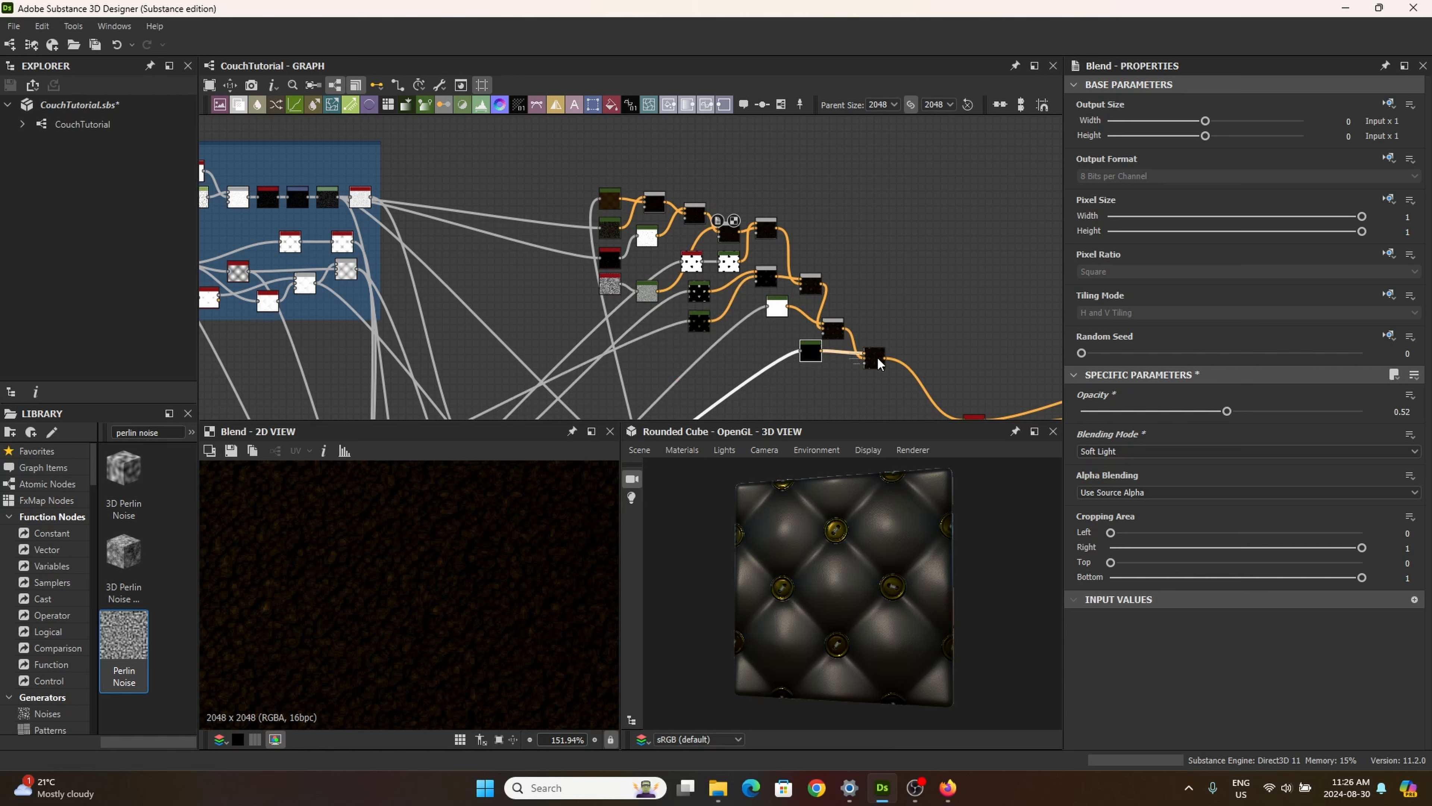
{"action": "left_click", "coordinate": [811, 278]}
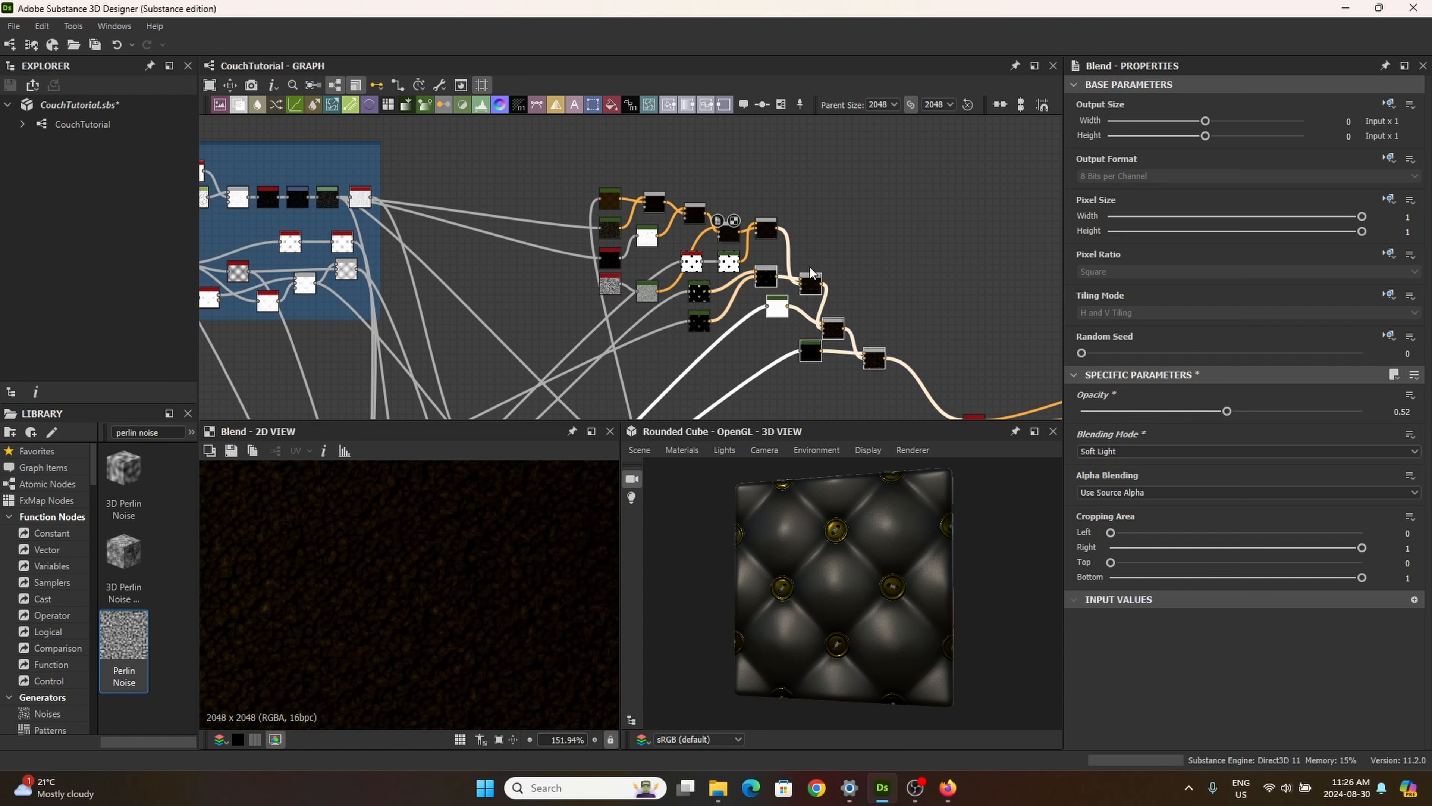